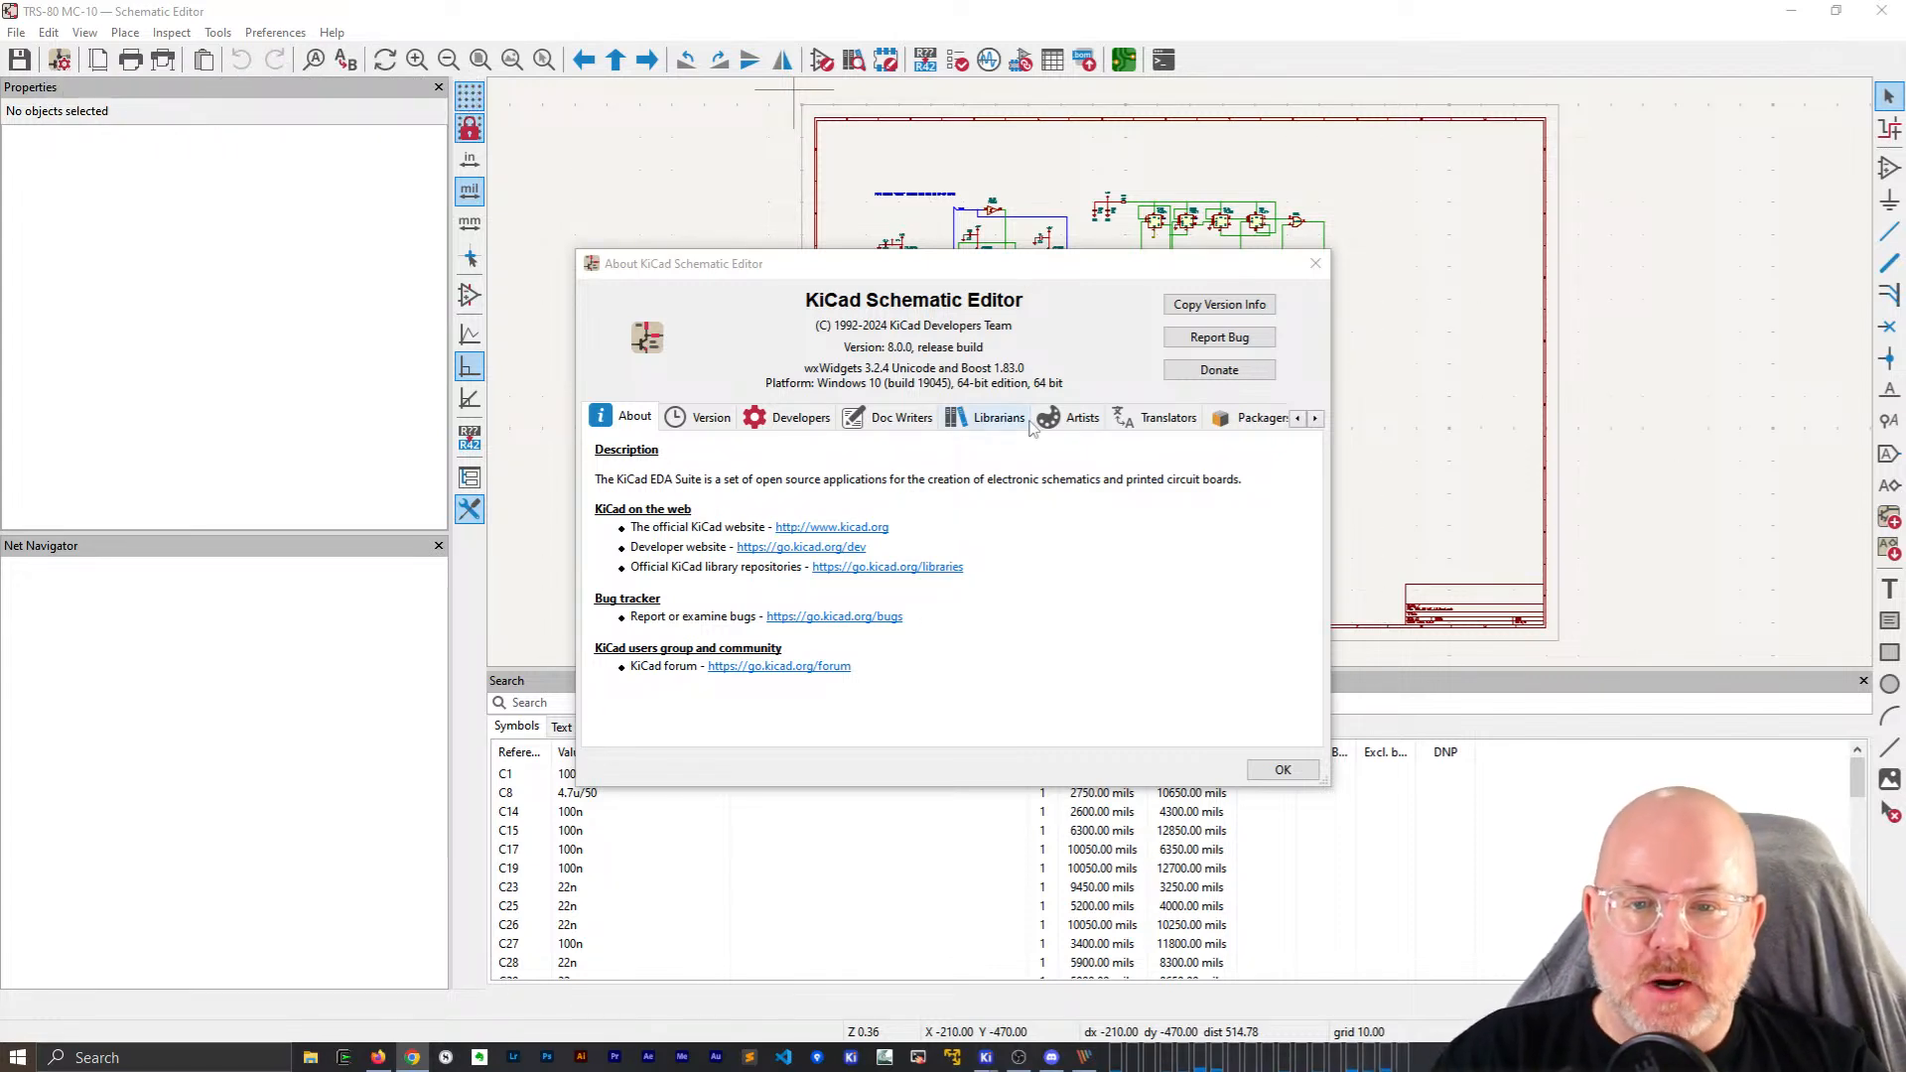
Close the About dialog, shorten the Search panel and pan the circuitry into view.
left_click(1283, 769)
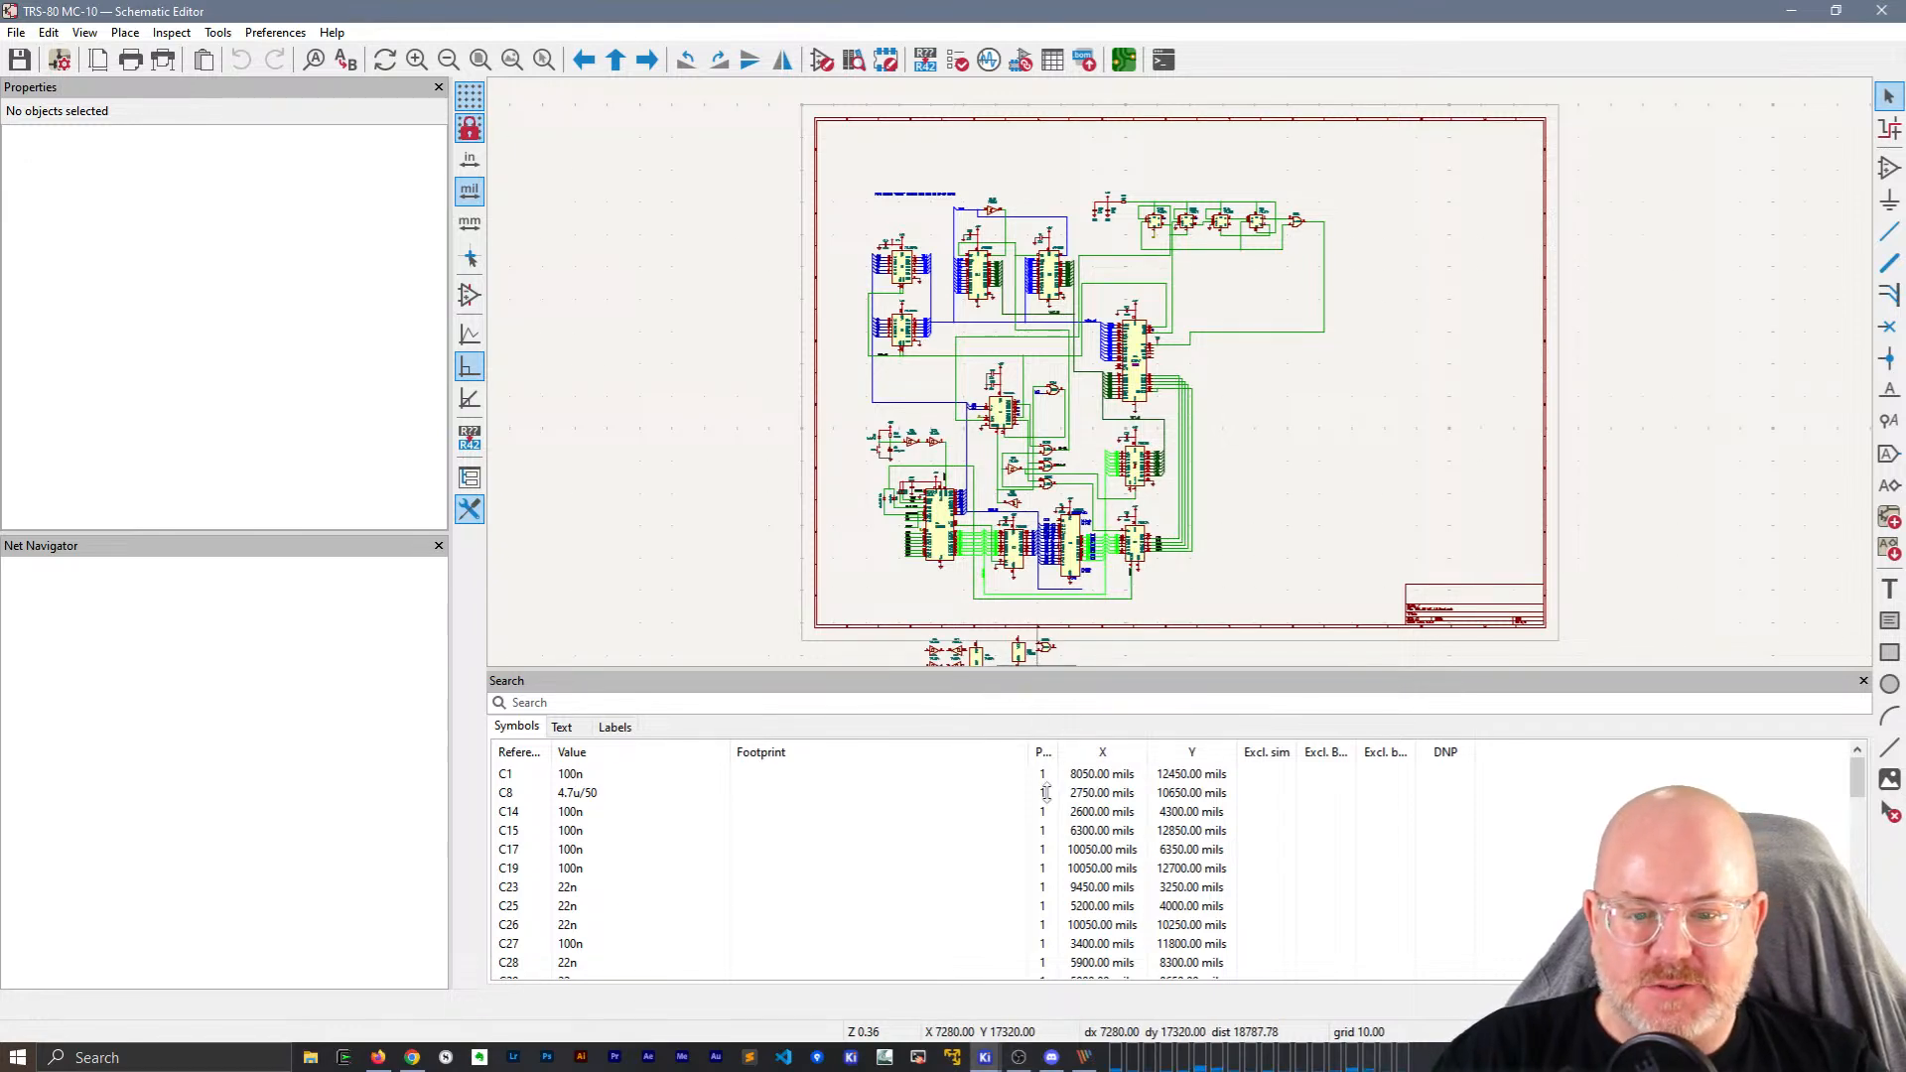
left_click_drag(1042, 670, 1047, 793)
scroll(992, 701, "up", 3)
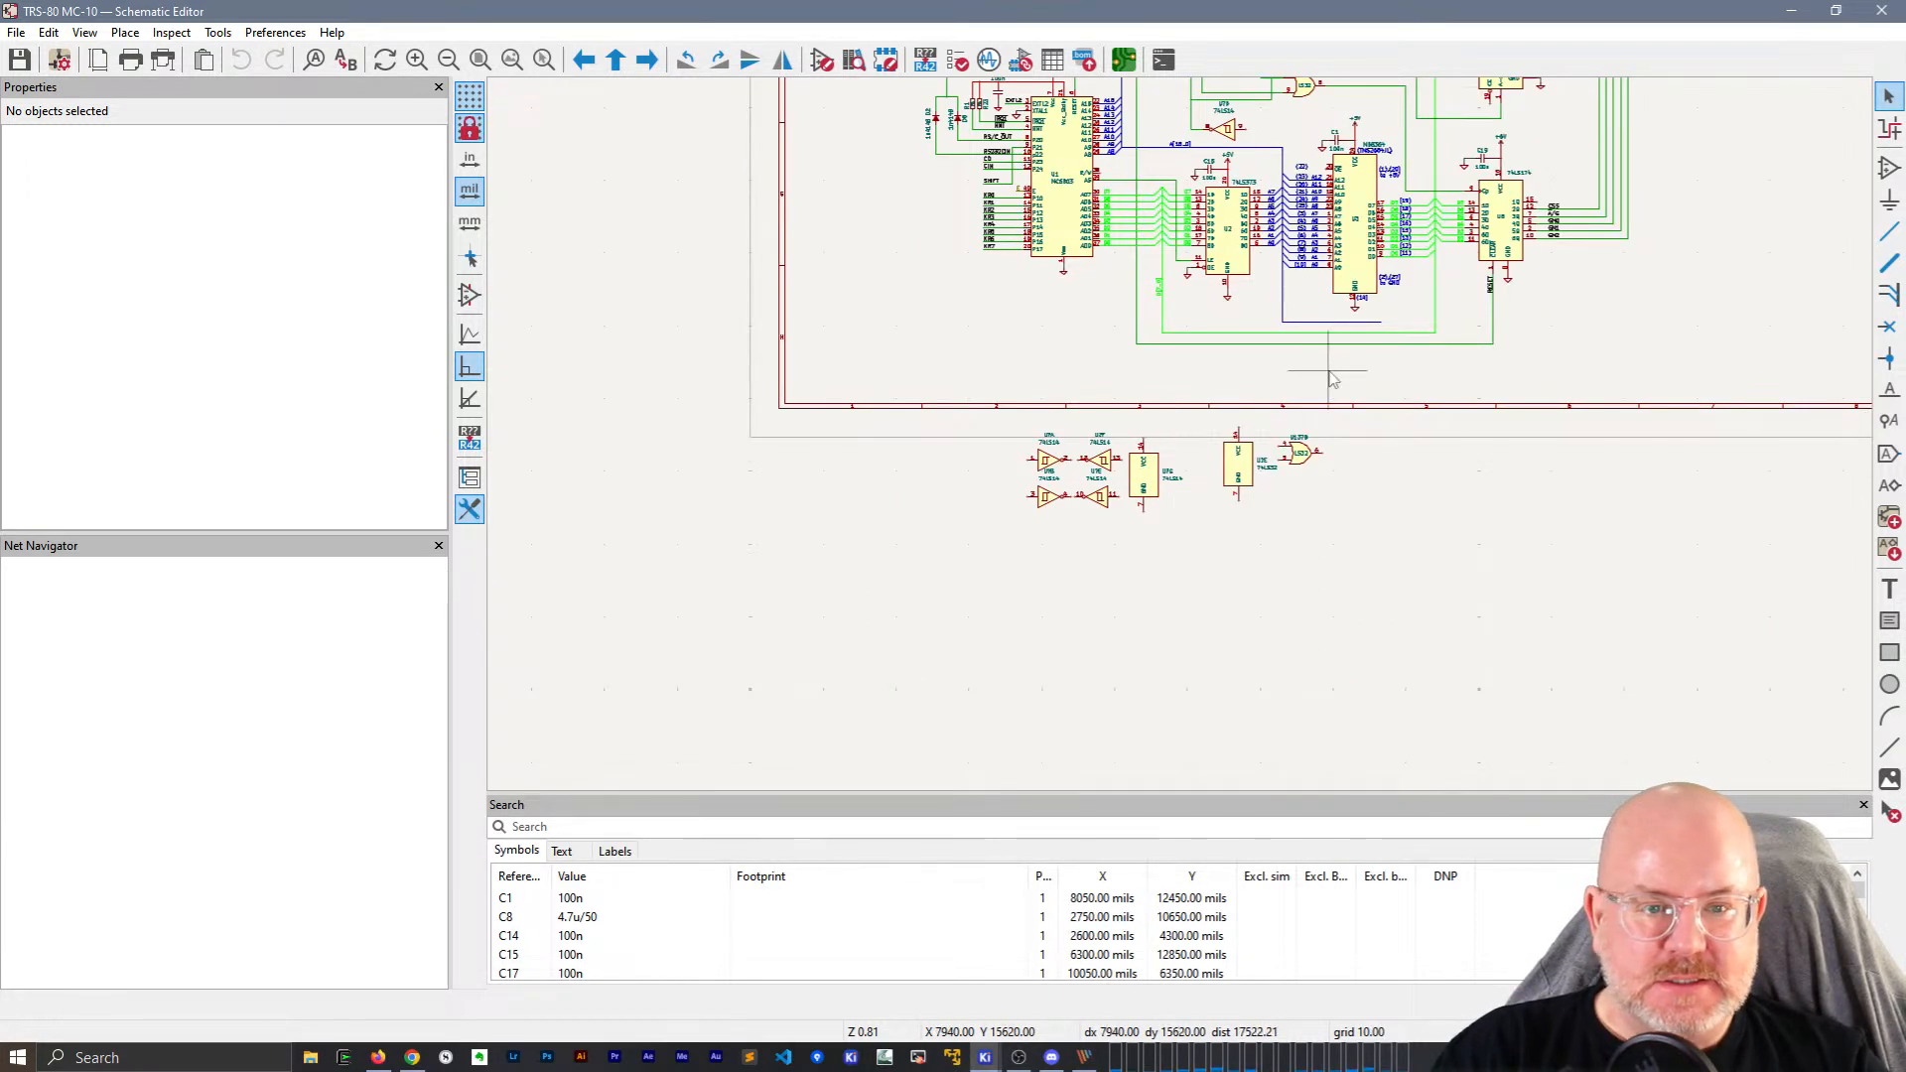
middle_click_drag(1669, 230, 1269, 778)
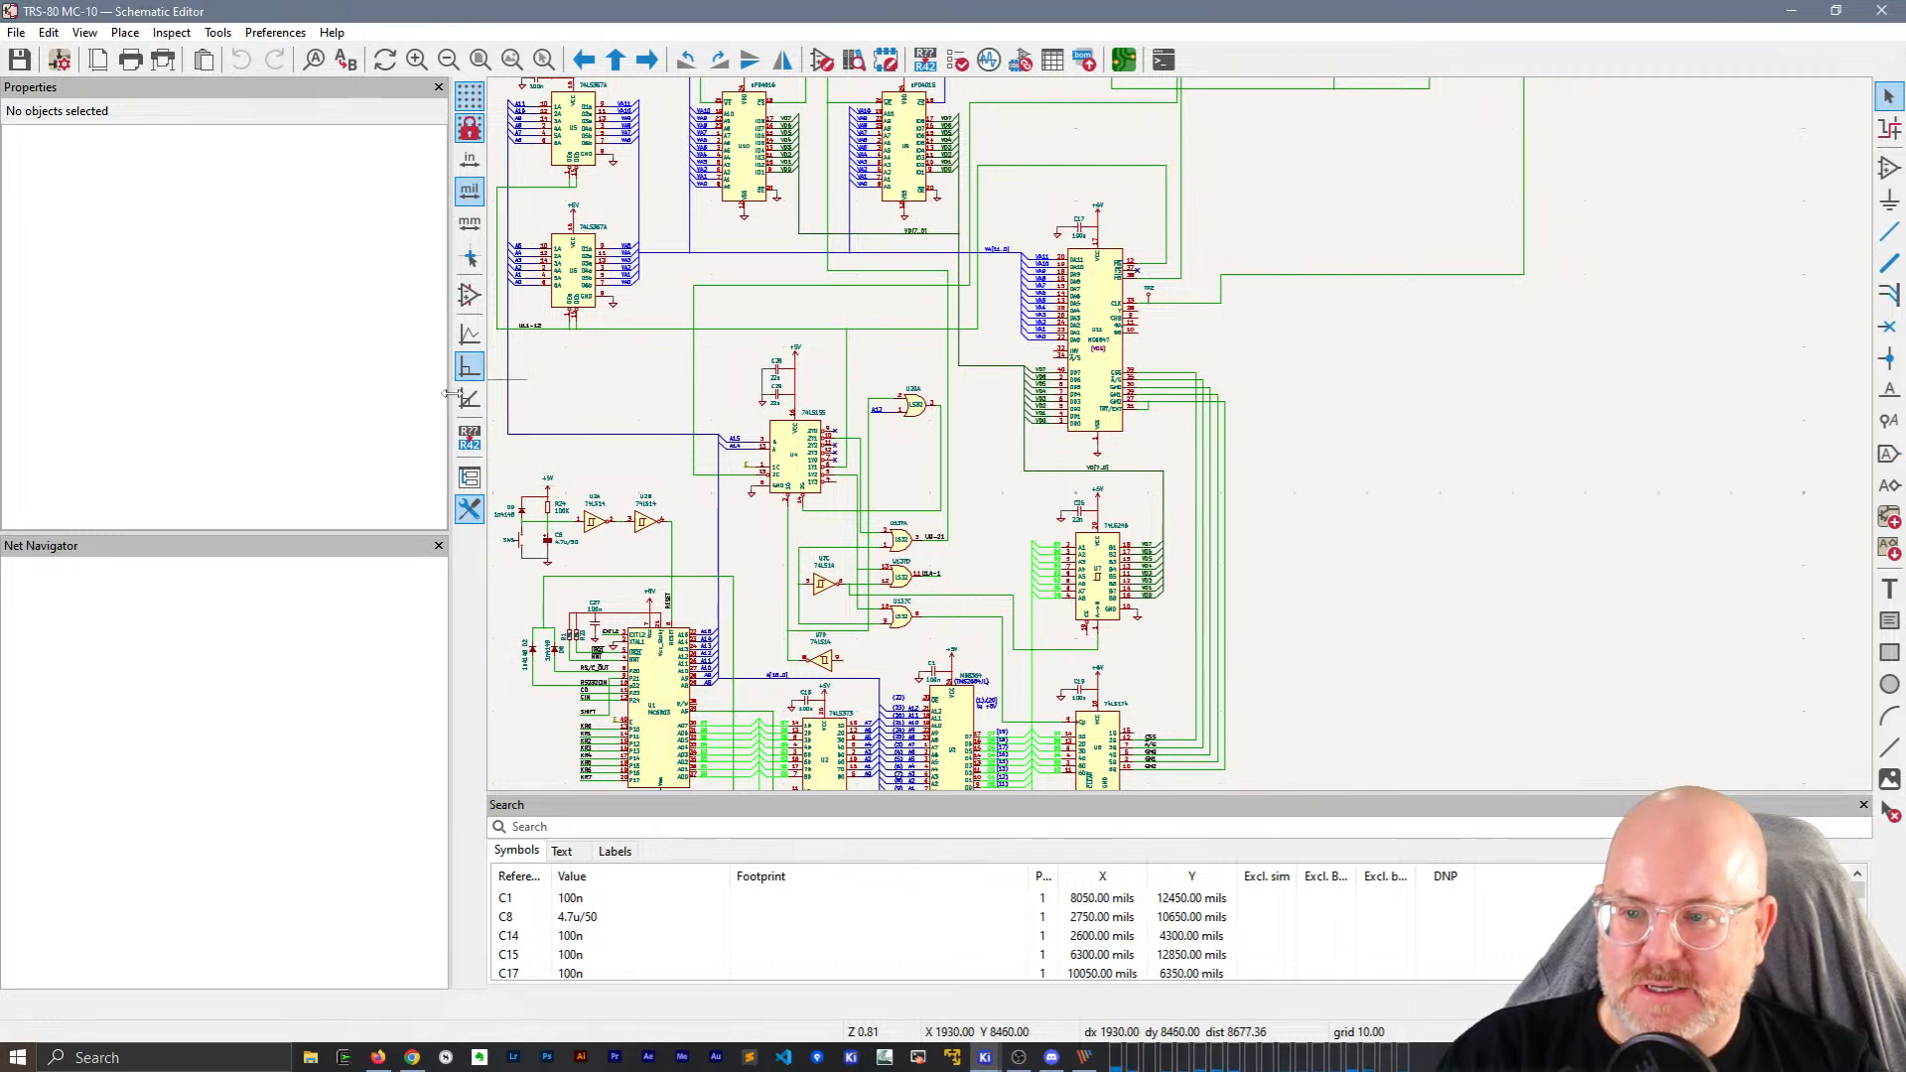
Narrow the left side panel to widen the schematic canvas.
left_click_drag(209, 381, 224, 382)
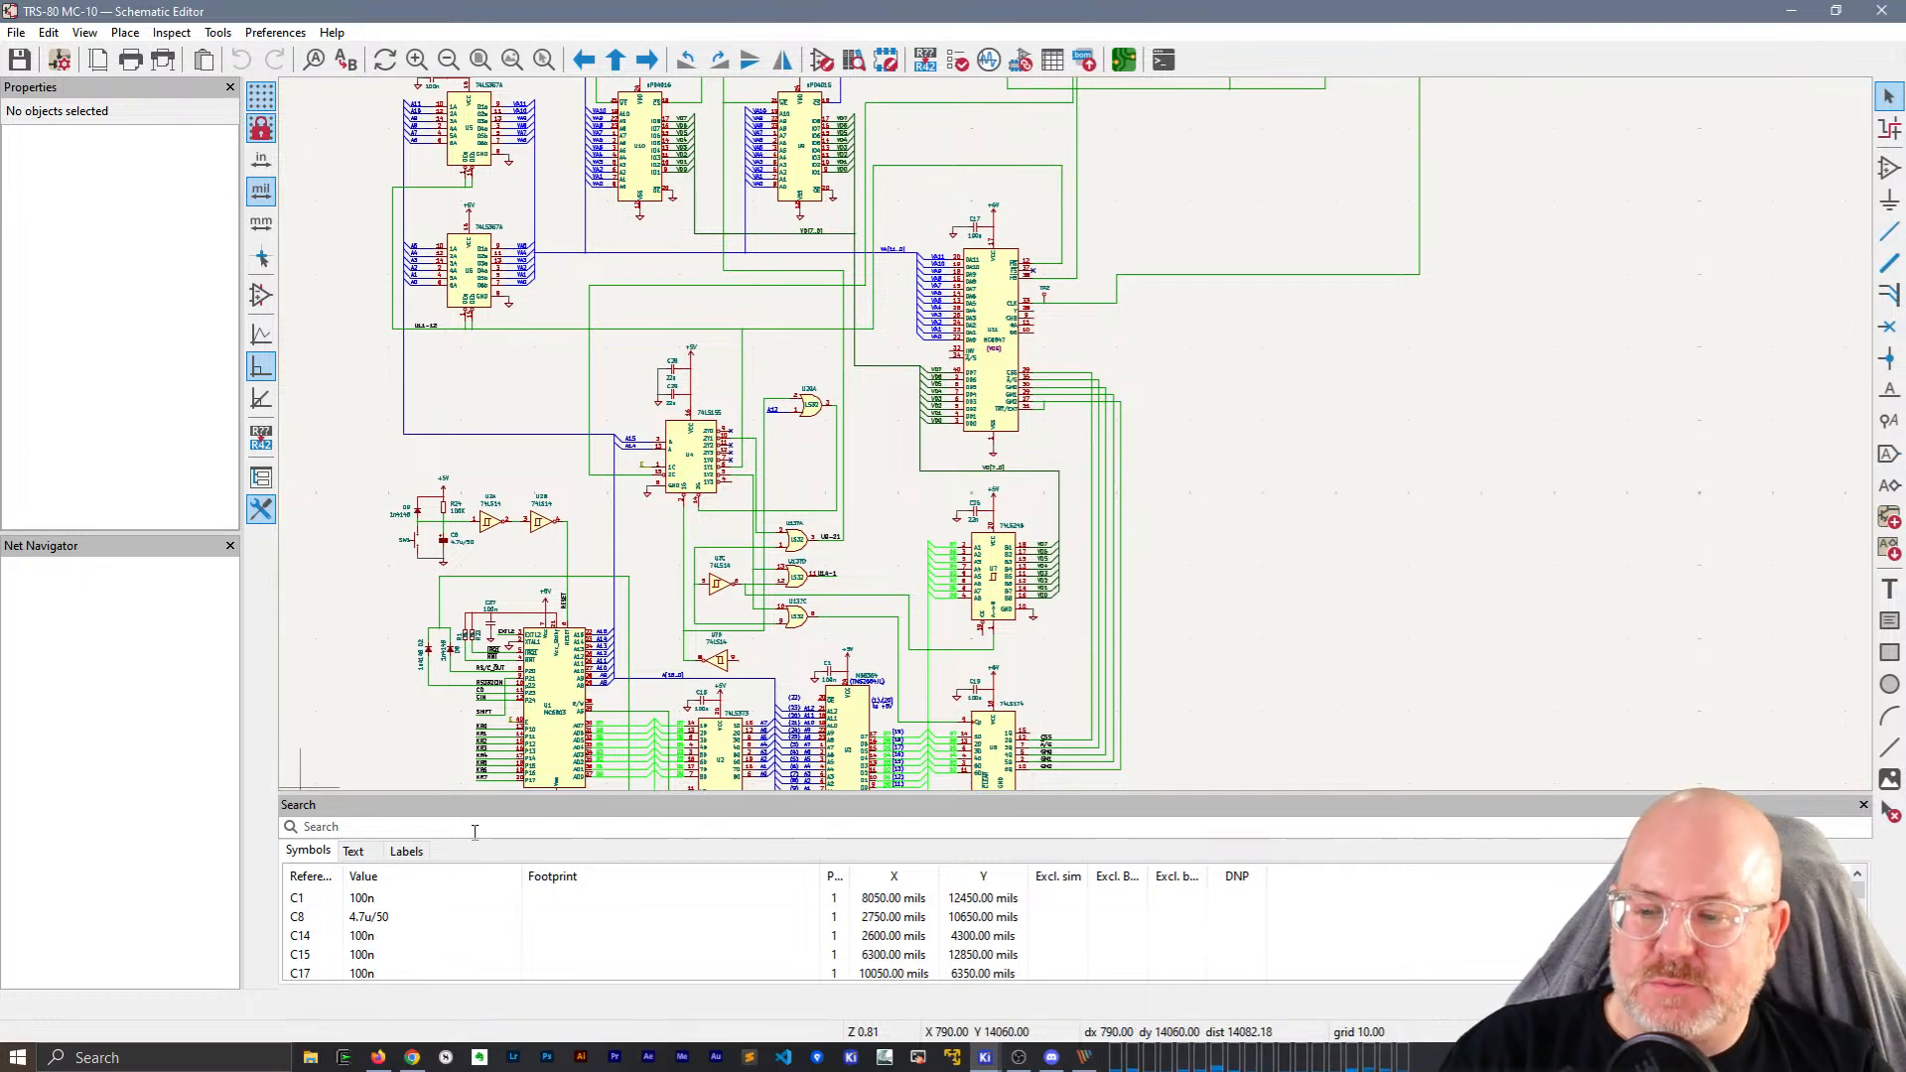
scroll(574, 908, "down", 5)
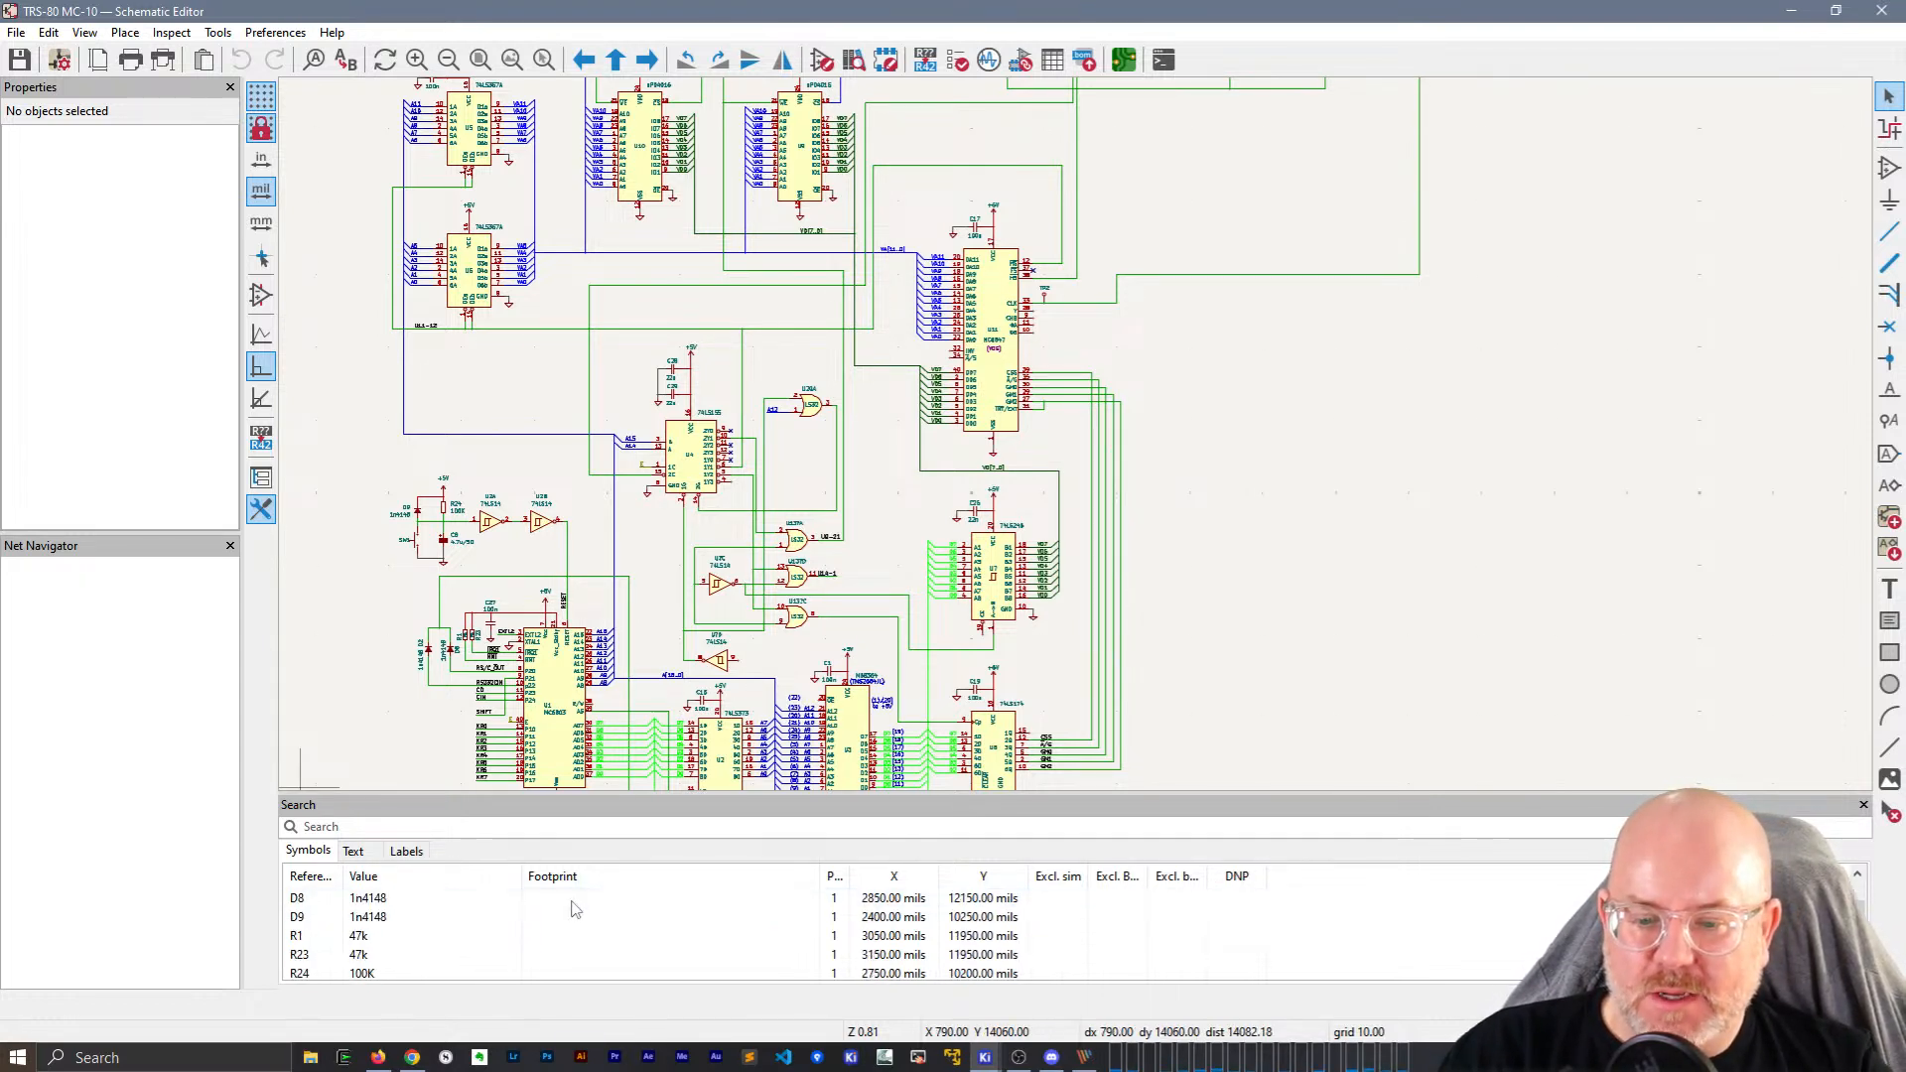
scroll(574, 908, "up", 5)
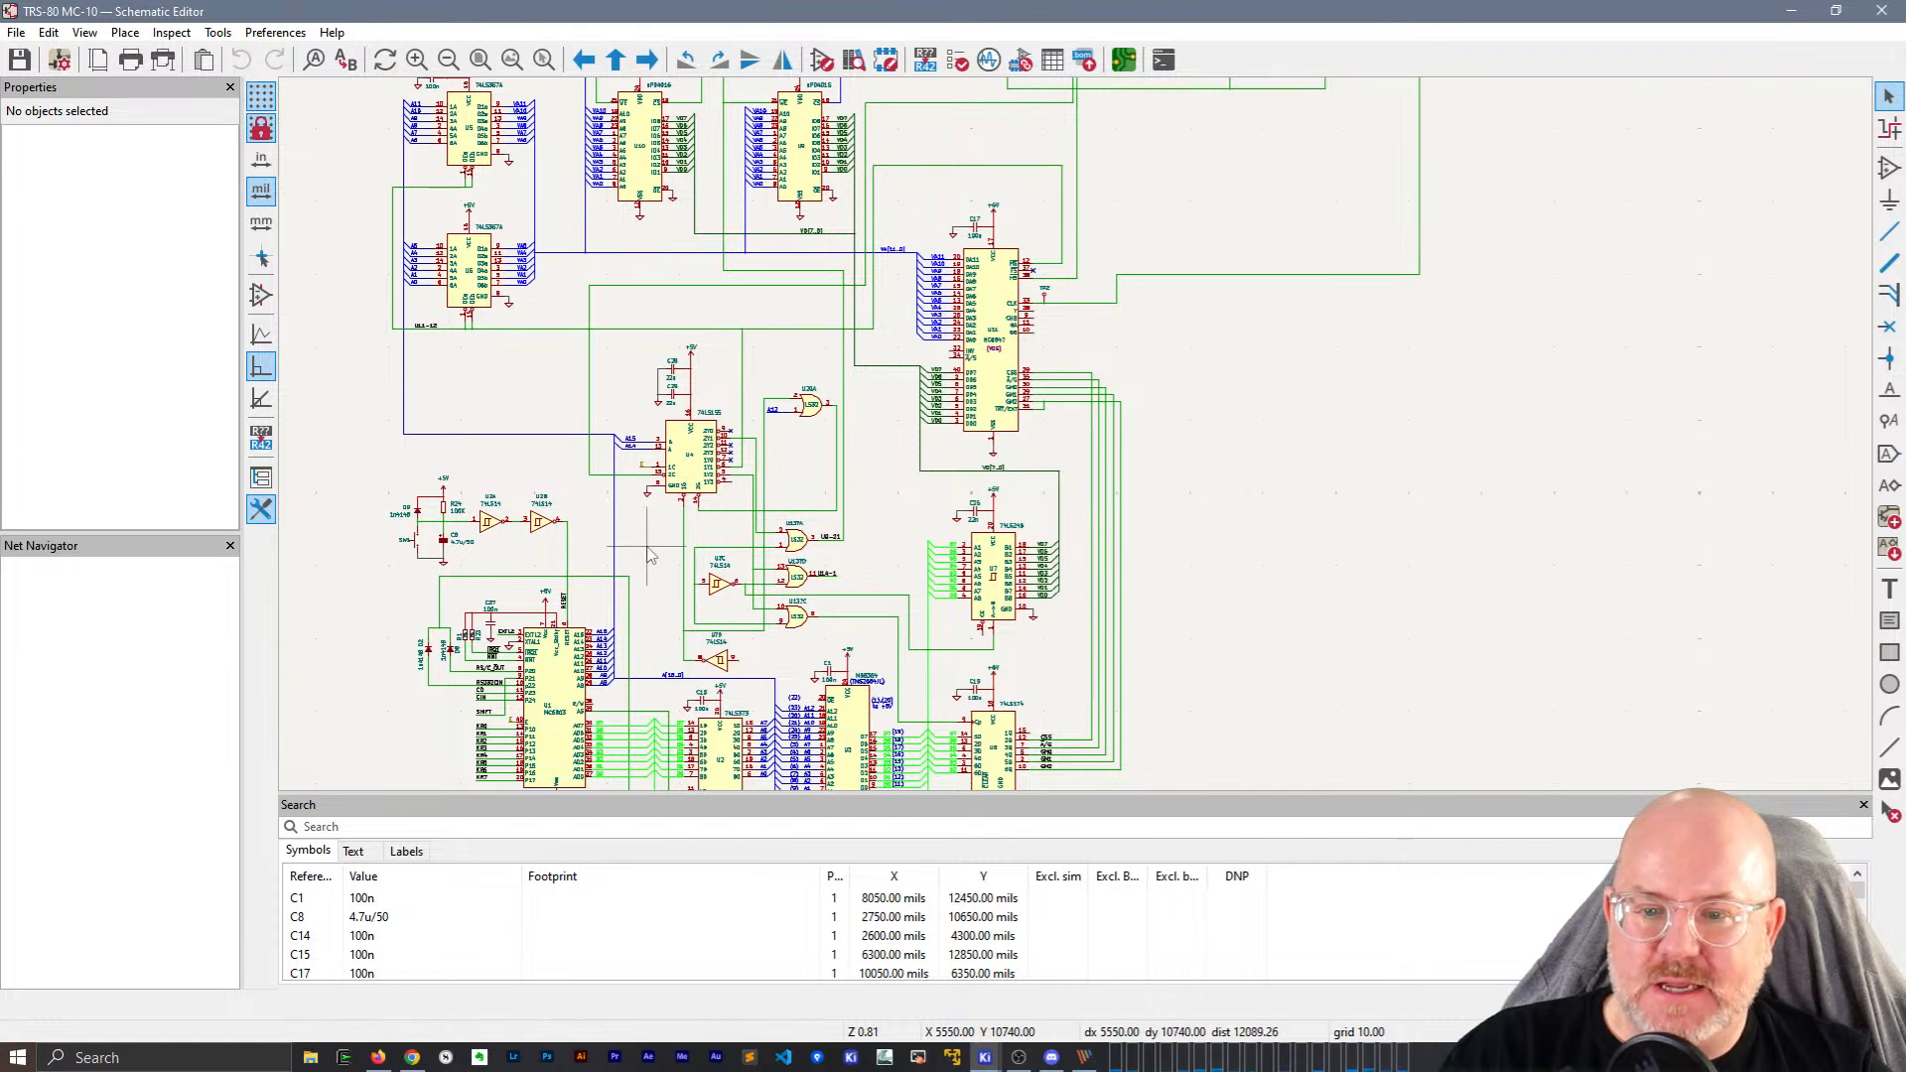
Highlight the VD[7..0] bus, then the GM2 net, and finally the CSS net.
left_click(1018, 475)
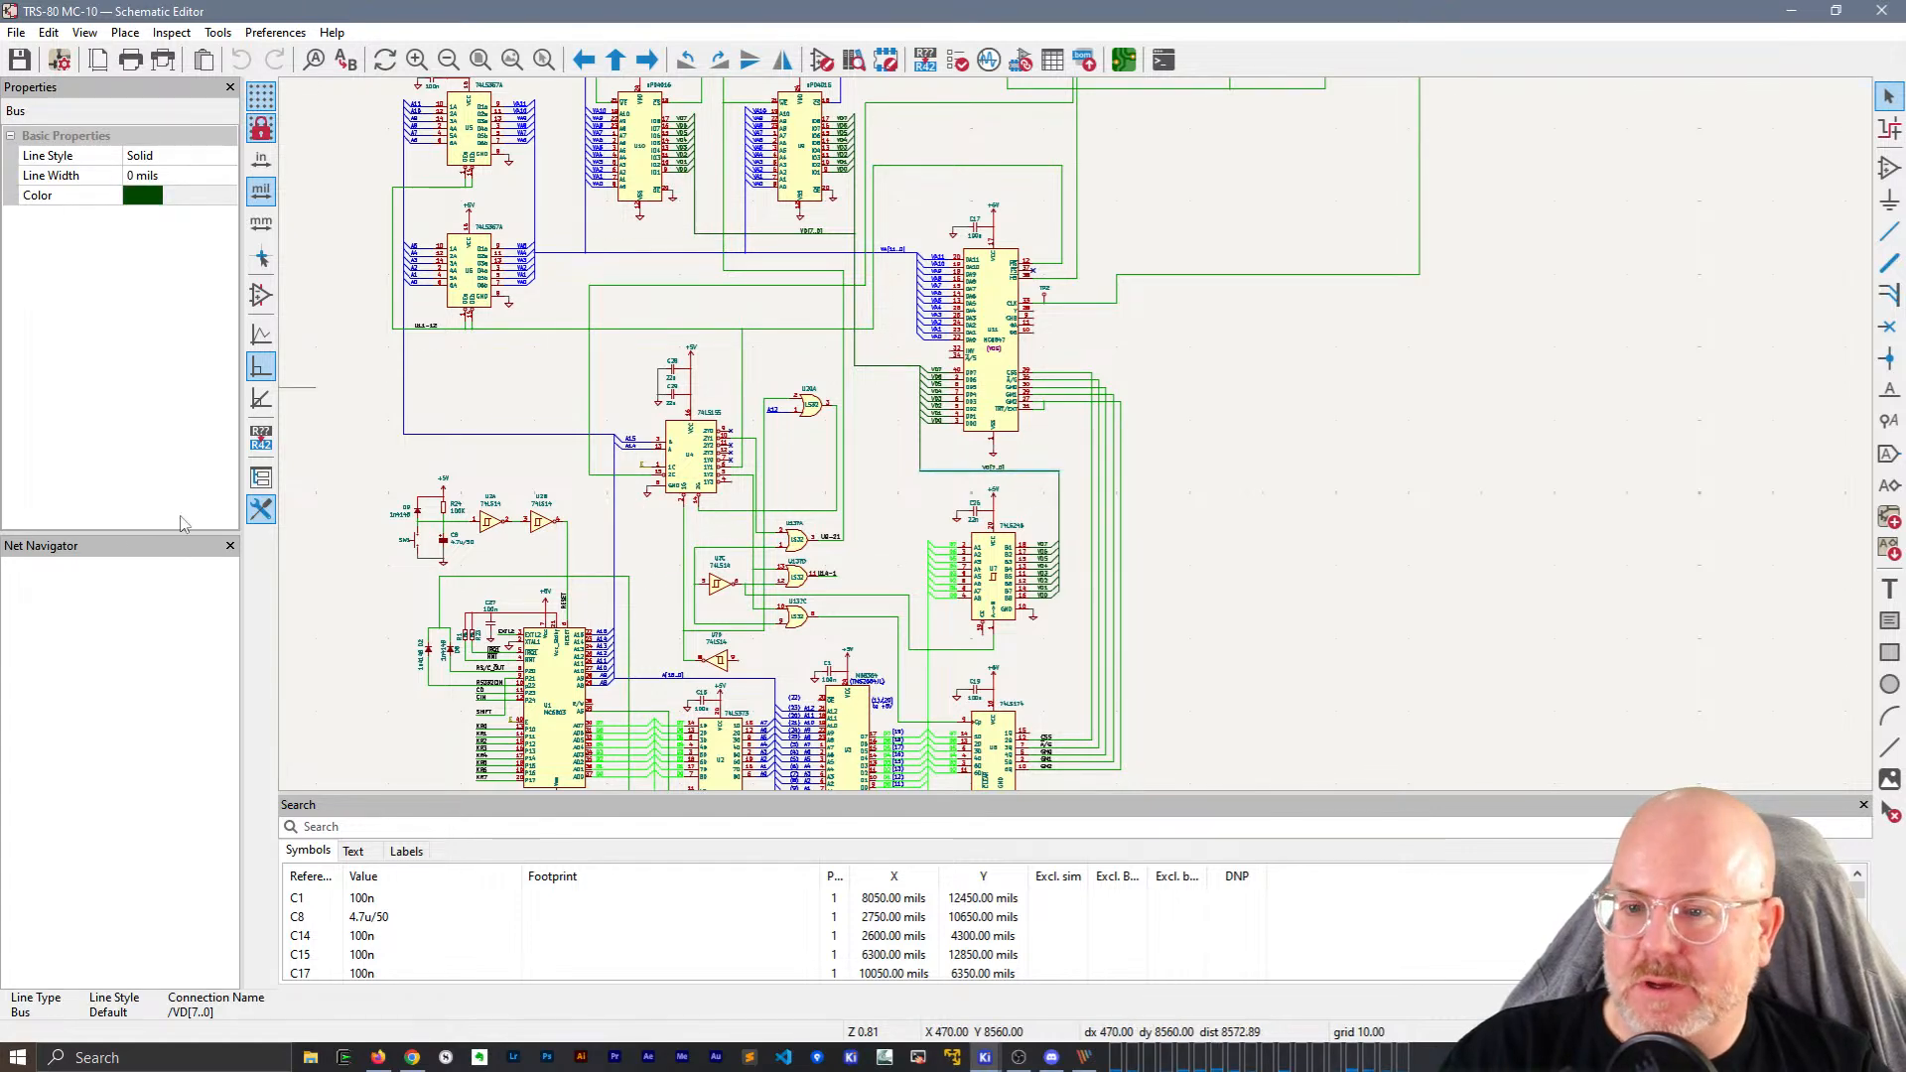
scroll(1019, 484, "up", 5)
scroll(1249, 602, "down", 2)
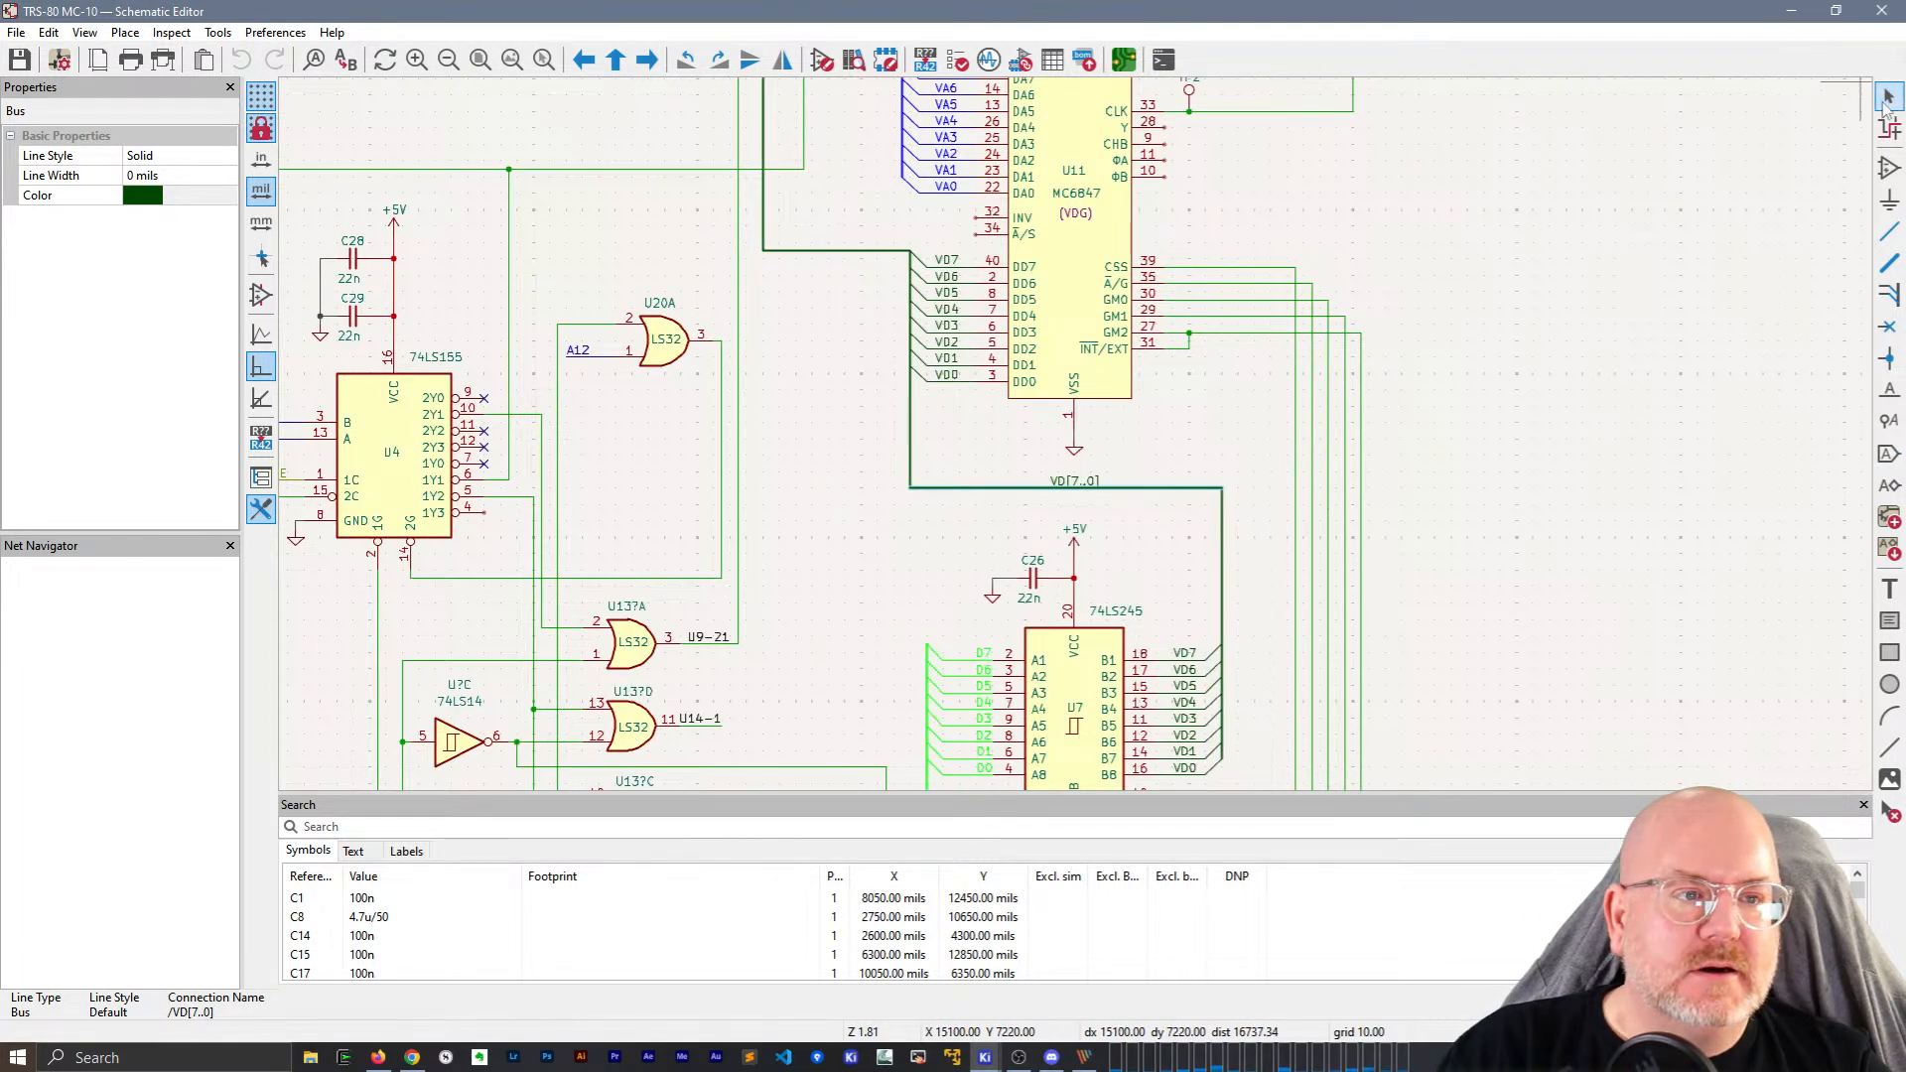
left_click(1889, 129)
left_click(1123, 487)
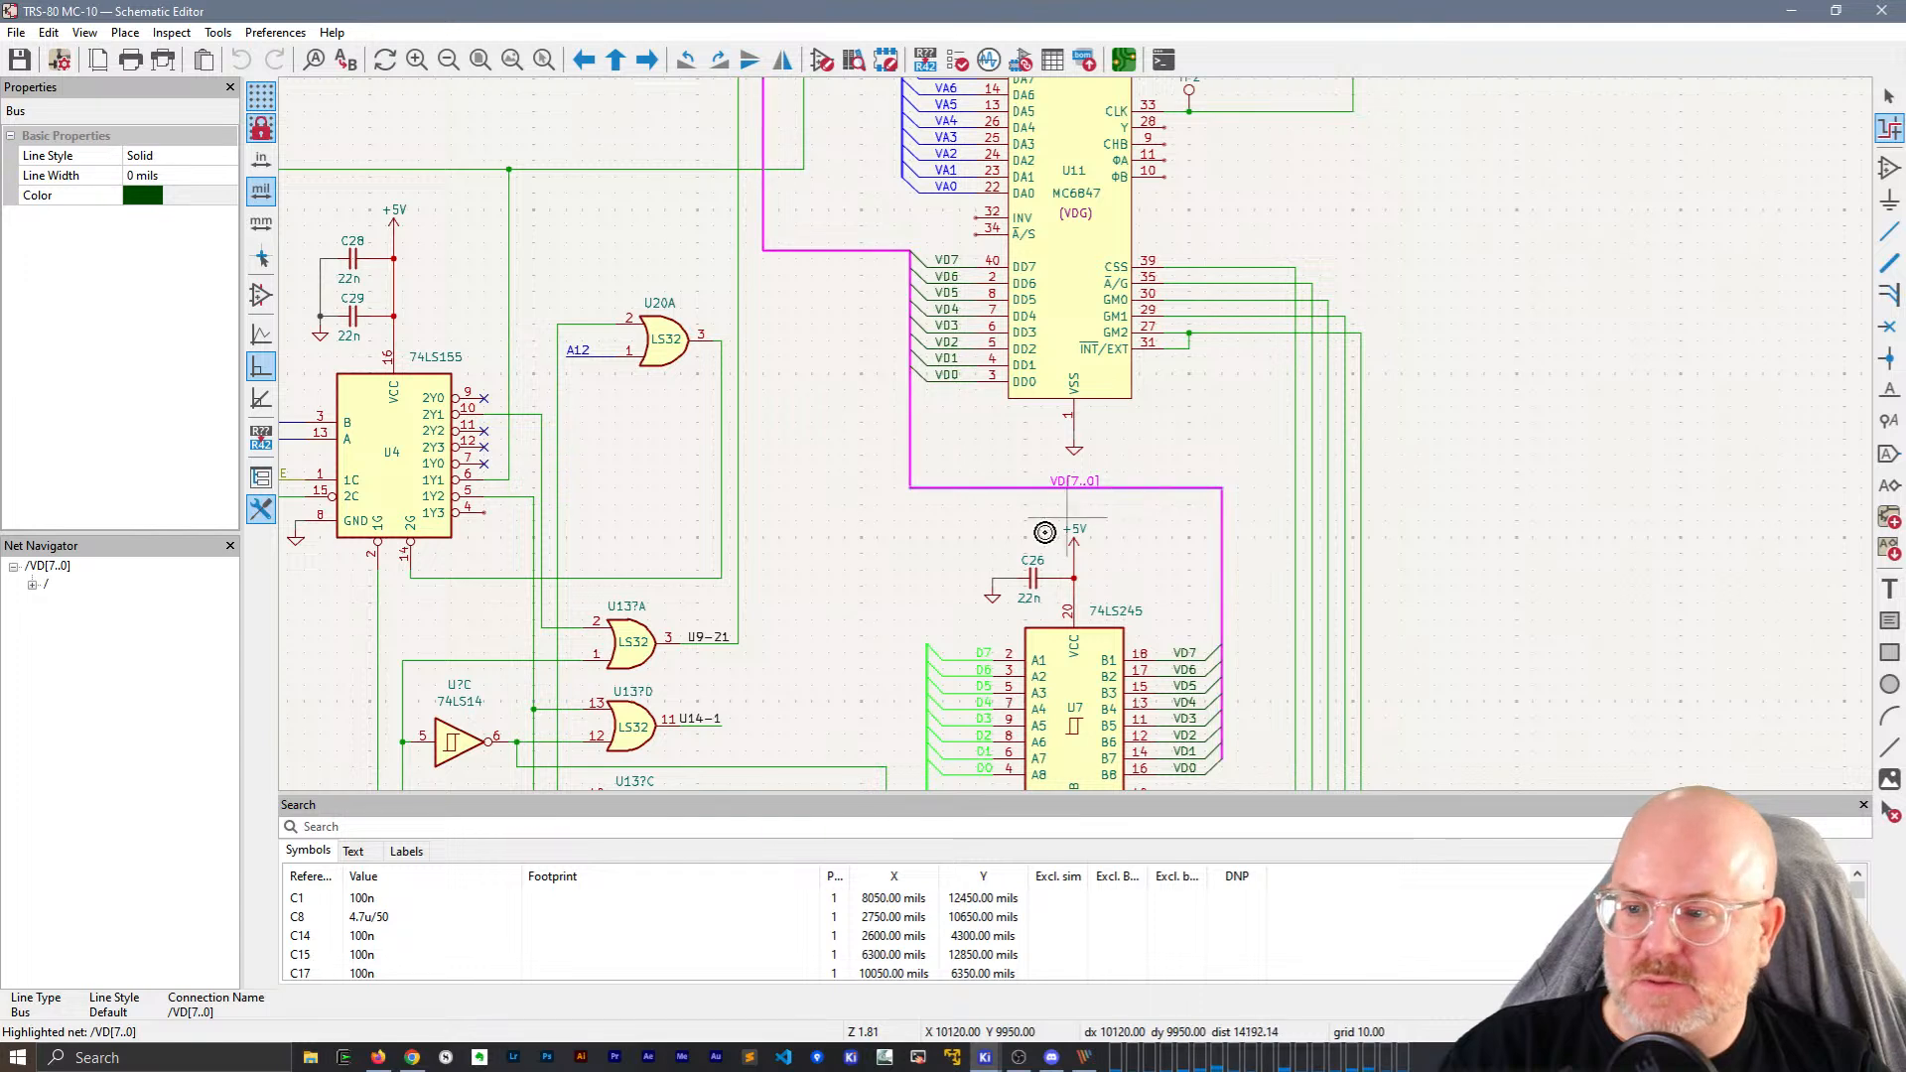
left_click(1226, 334)
left_click(1243, 268)
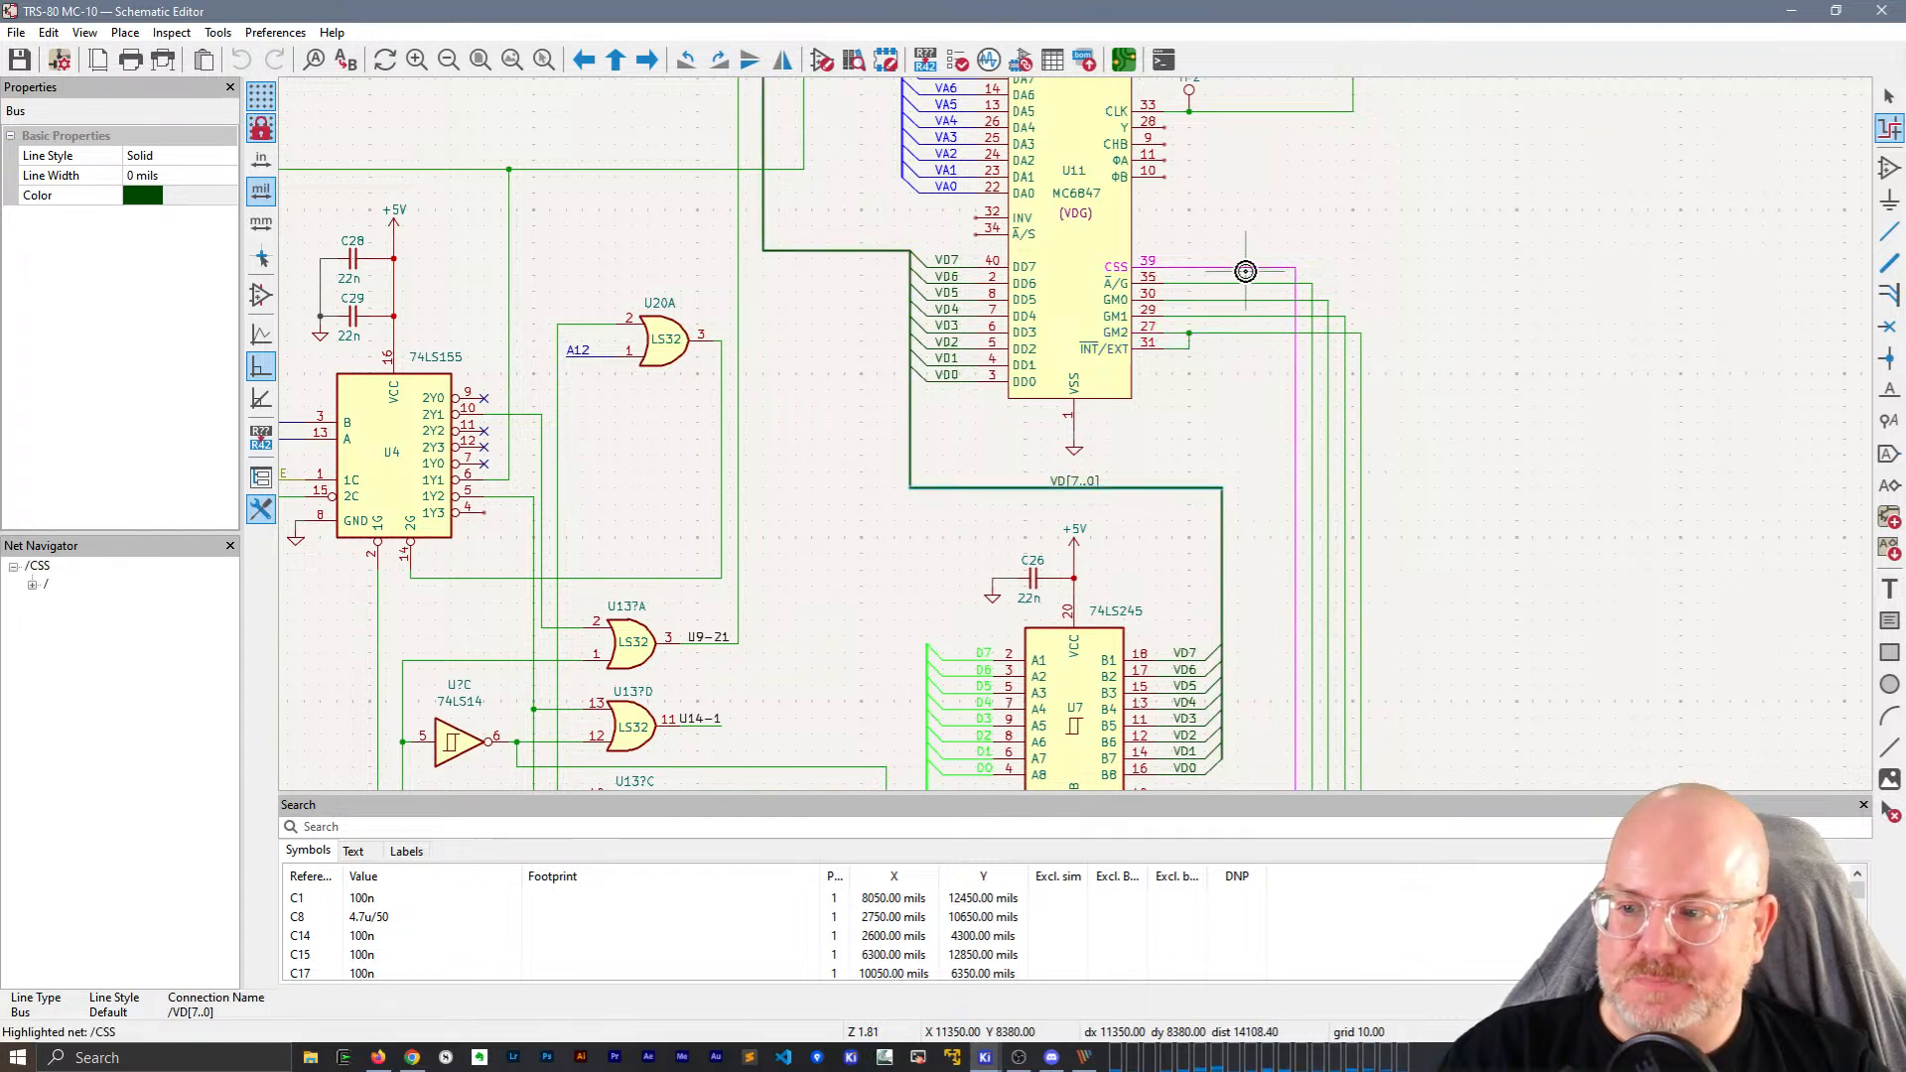
Close the Net Navigator and Search panels and un-maximize the editor window.
left_click(229, 545)
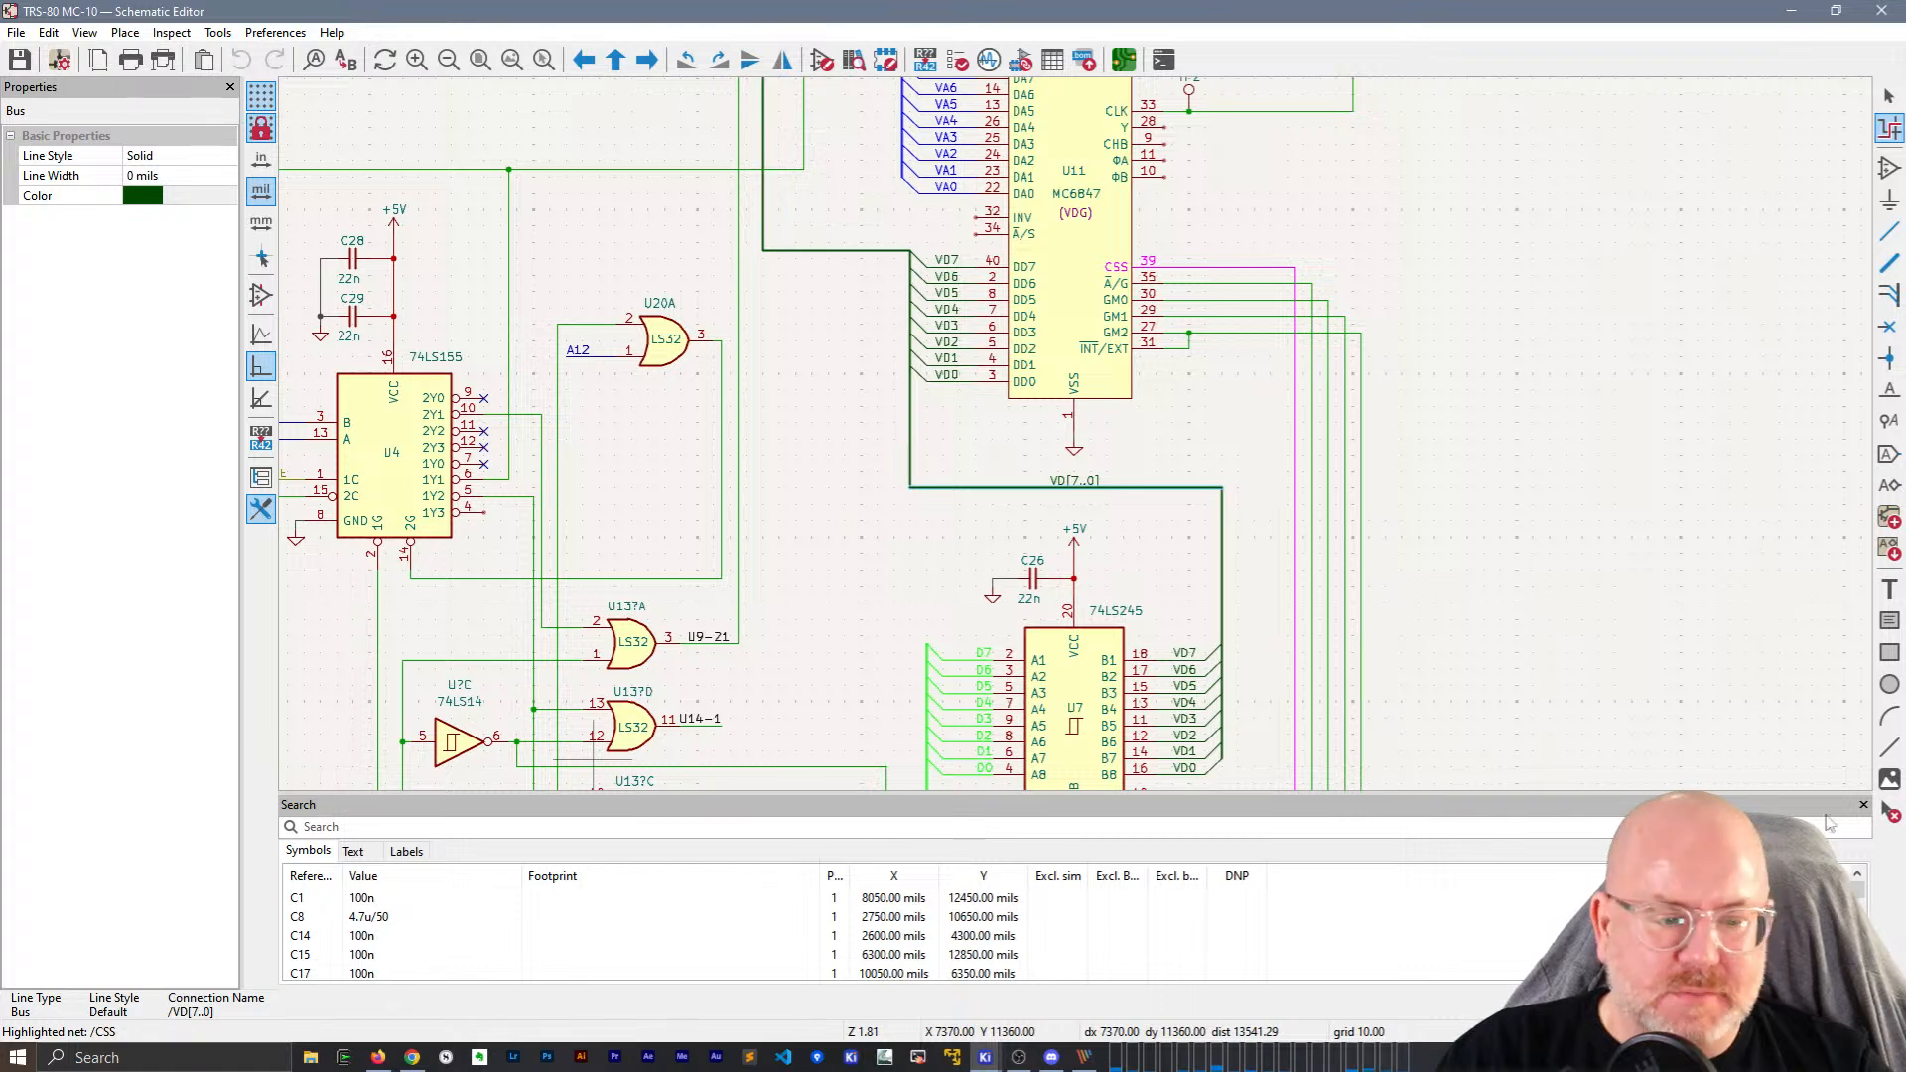
left_click(1864, 805)
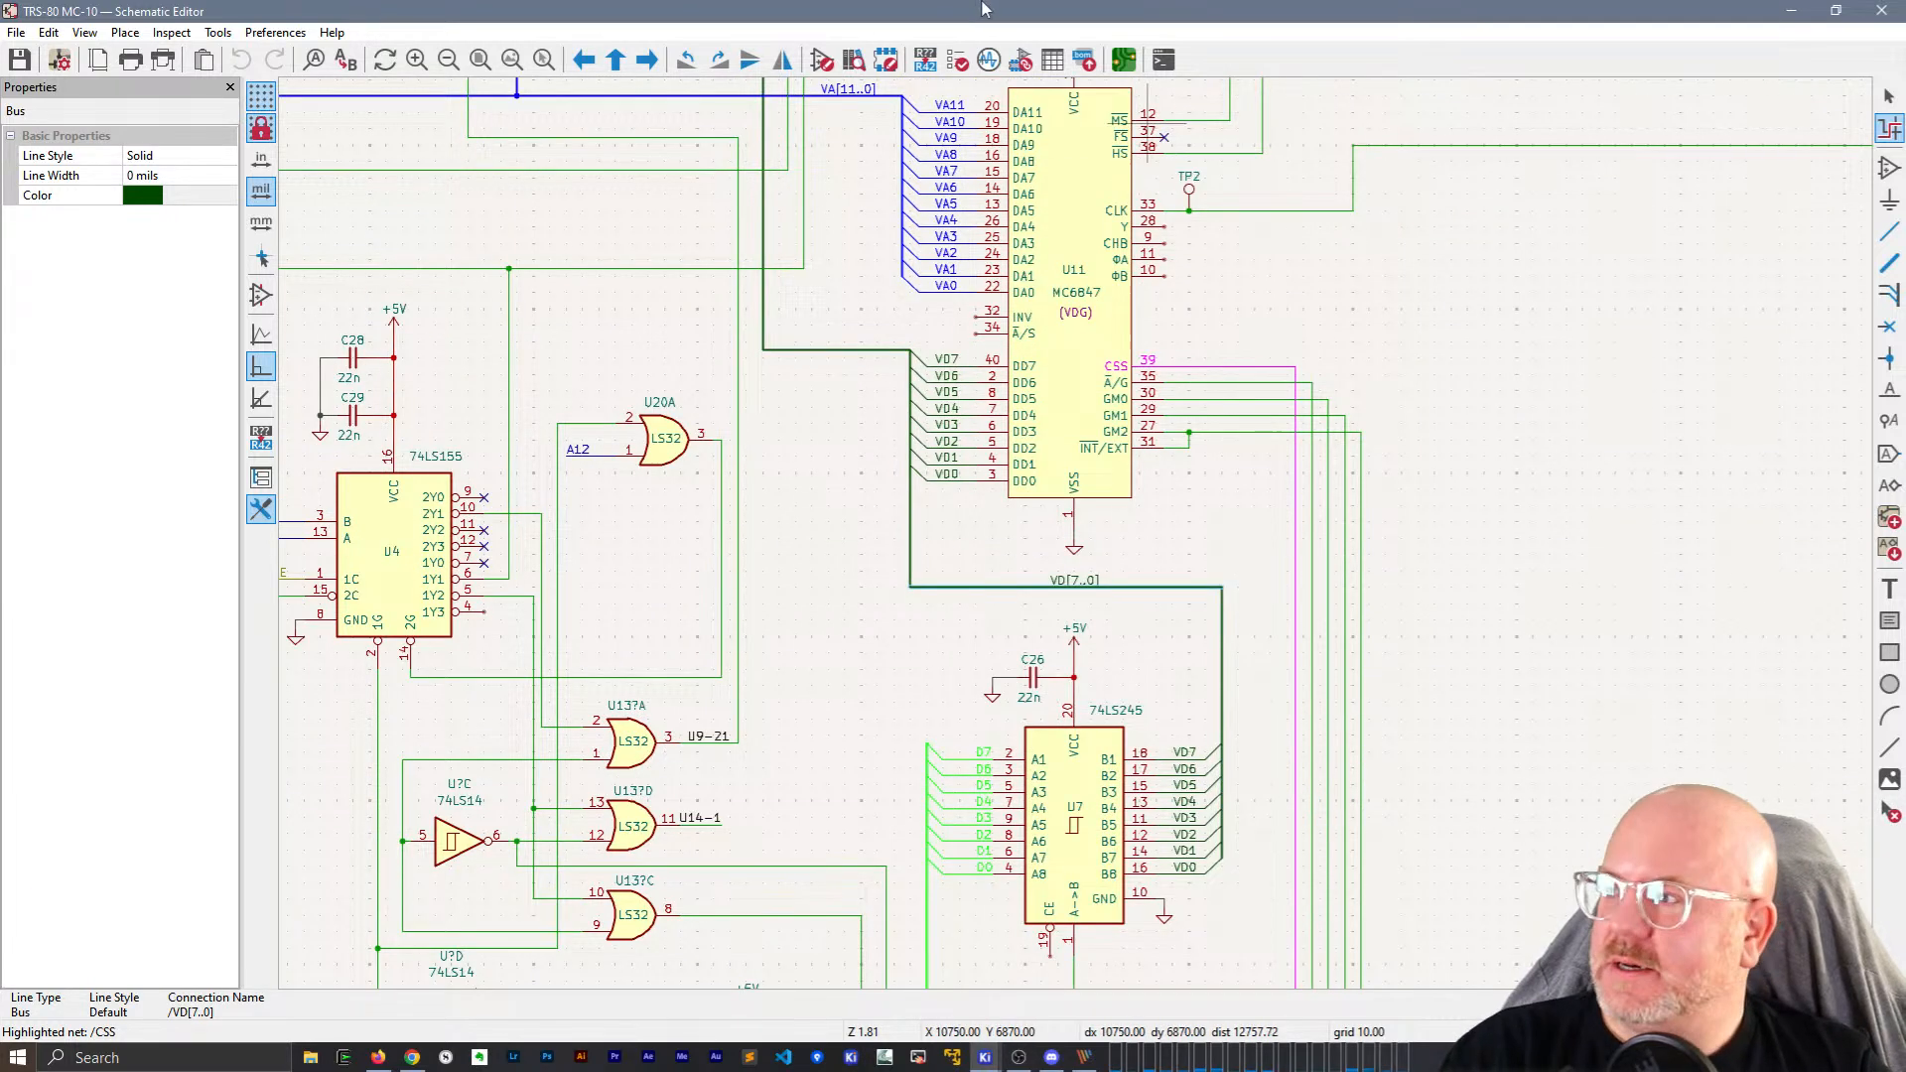
double_click(907, 5)
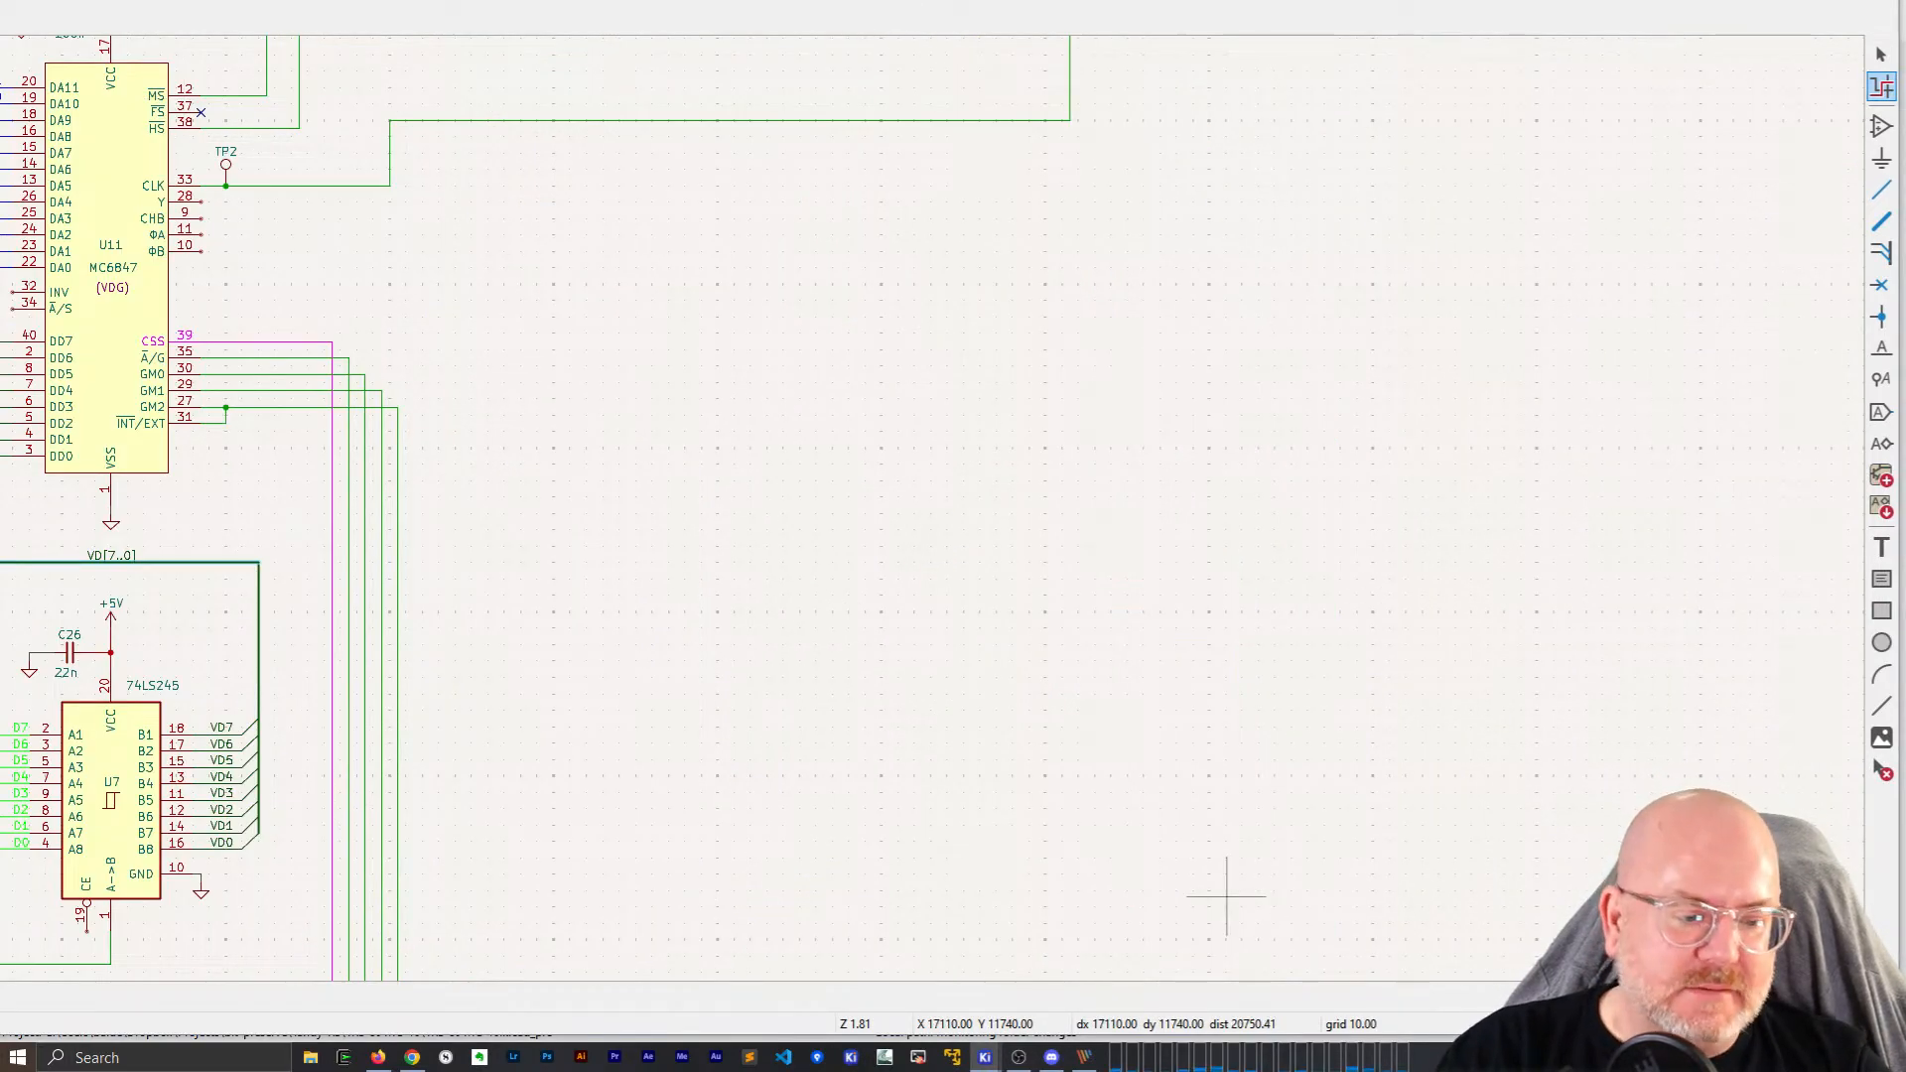
Resize the schematic window to fit beside PicPick showing the original circuit image.
left_click_drag(537, 12, 738, 287)
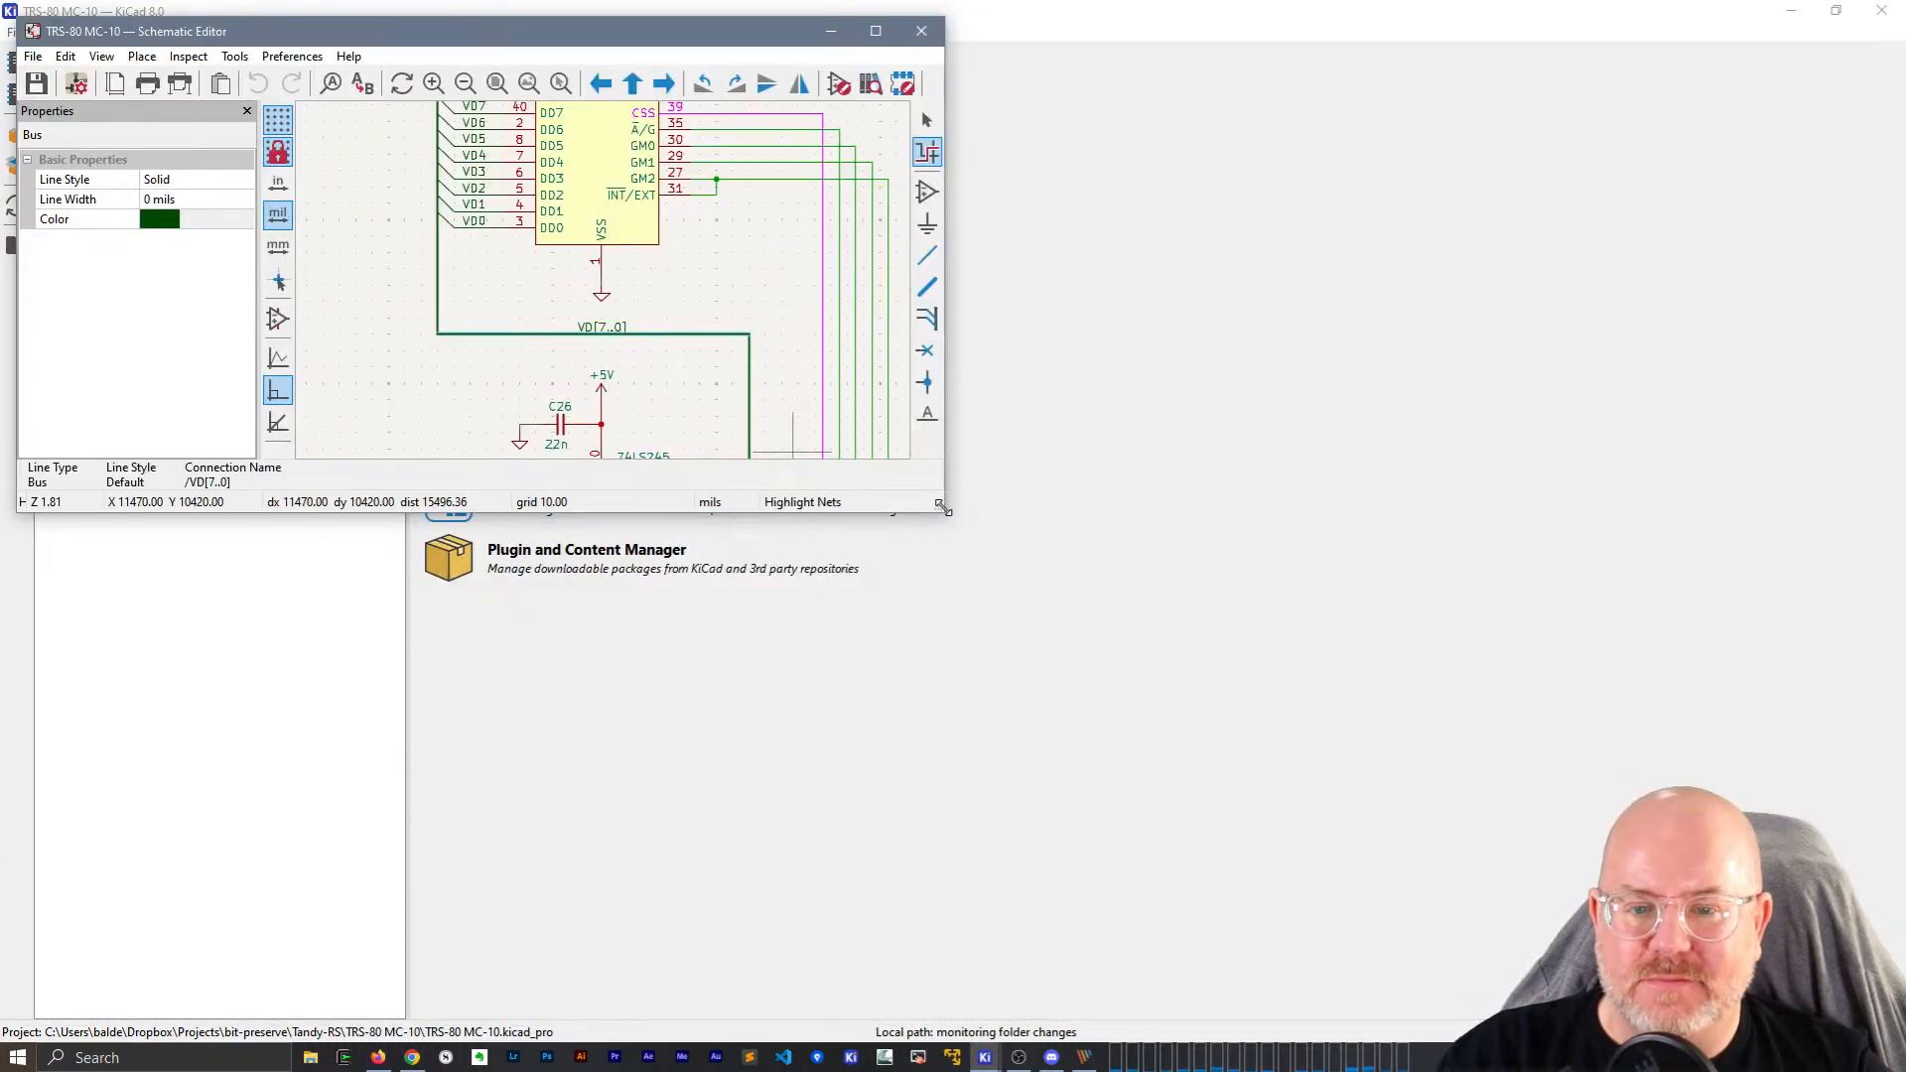
left_click_drag(943, 509, 949, 1013)
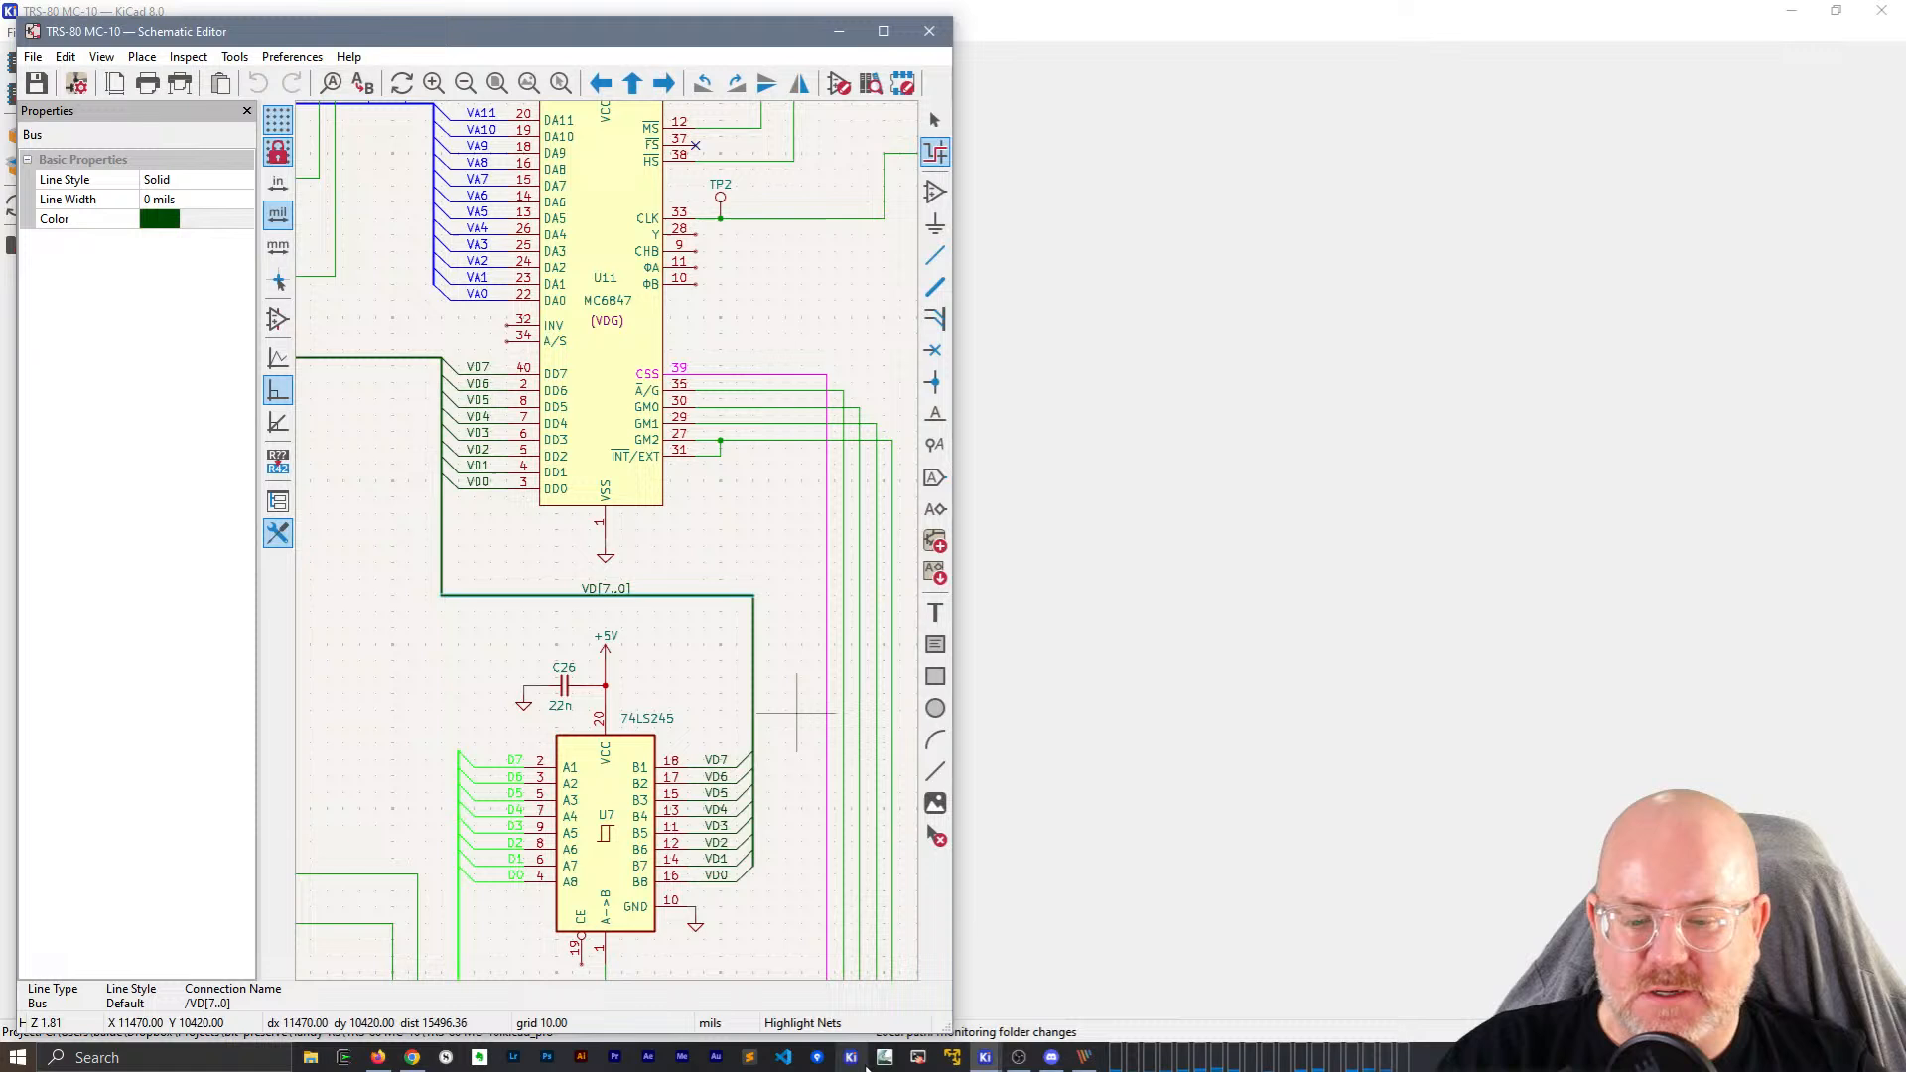
left_click(1085, 1058)
left_click_drag(950, 1033, 953, 1000)
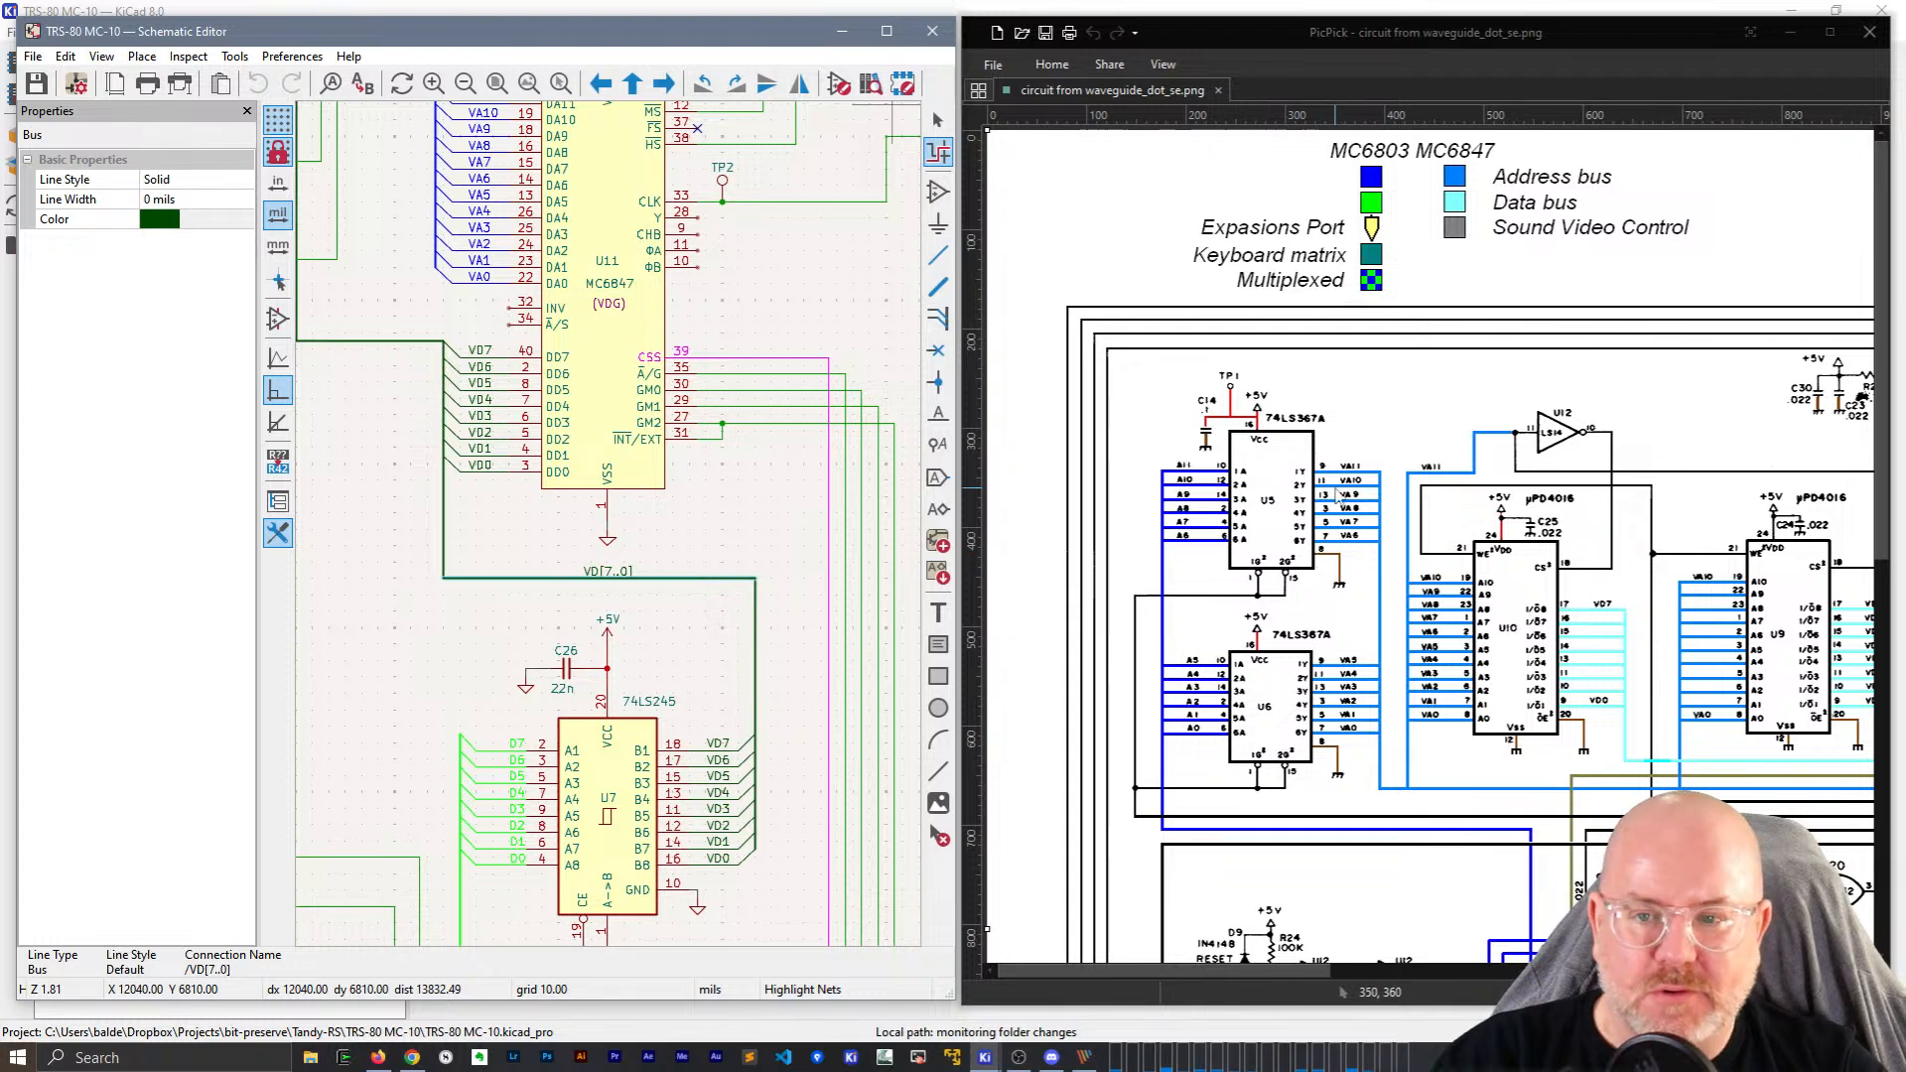
Pan the schematic slightly left and scroll the PicPick image to the right.
scroll(571, 526, "down", 4)
scroll(596, 298, "up", 3)
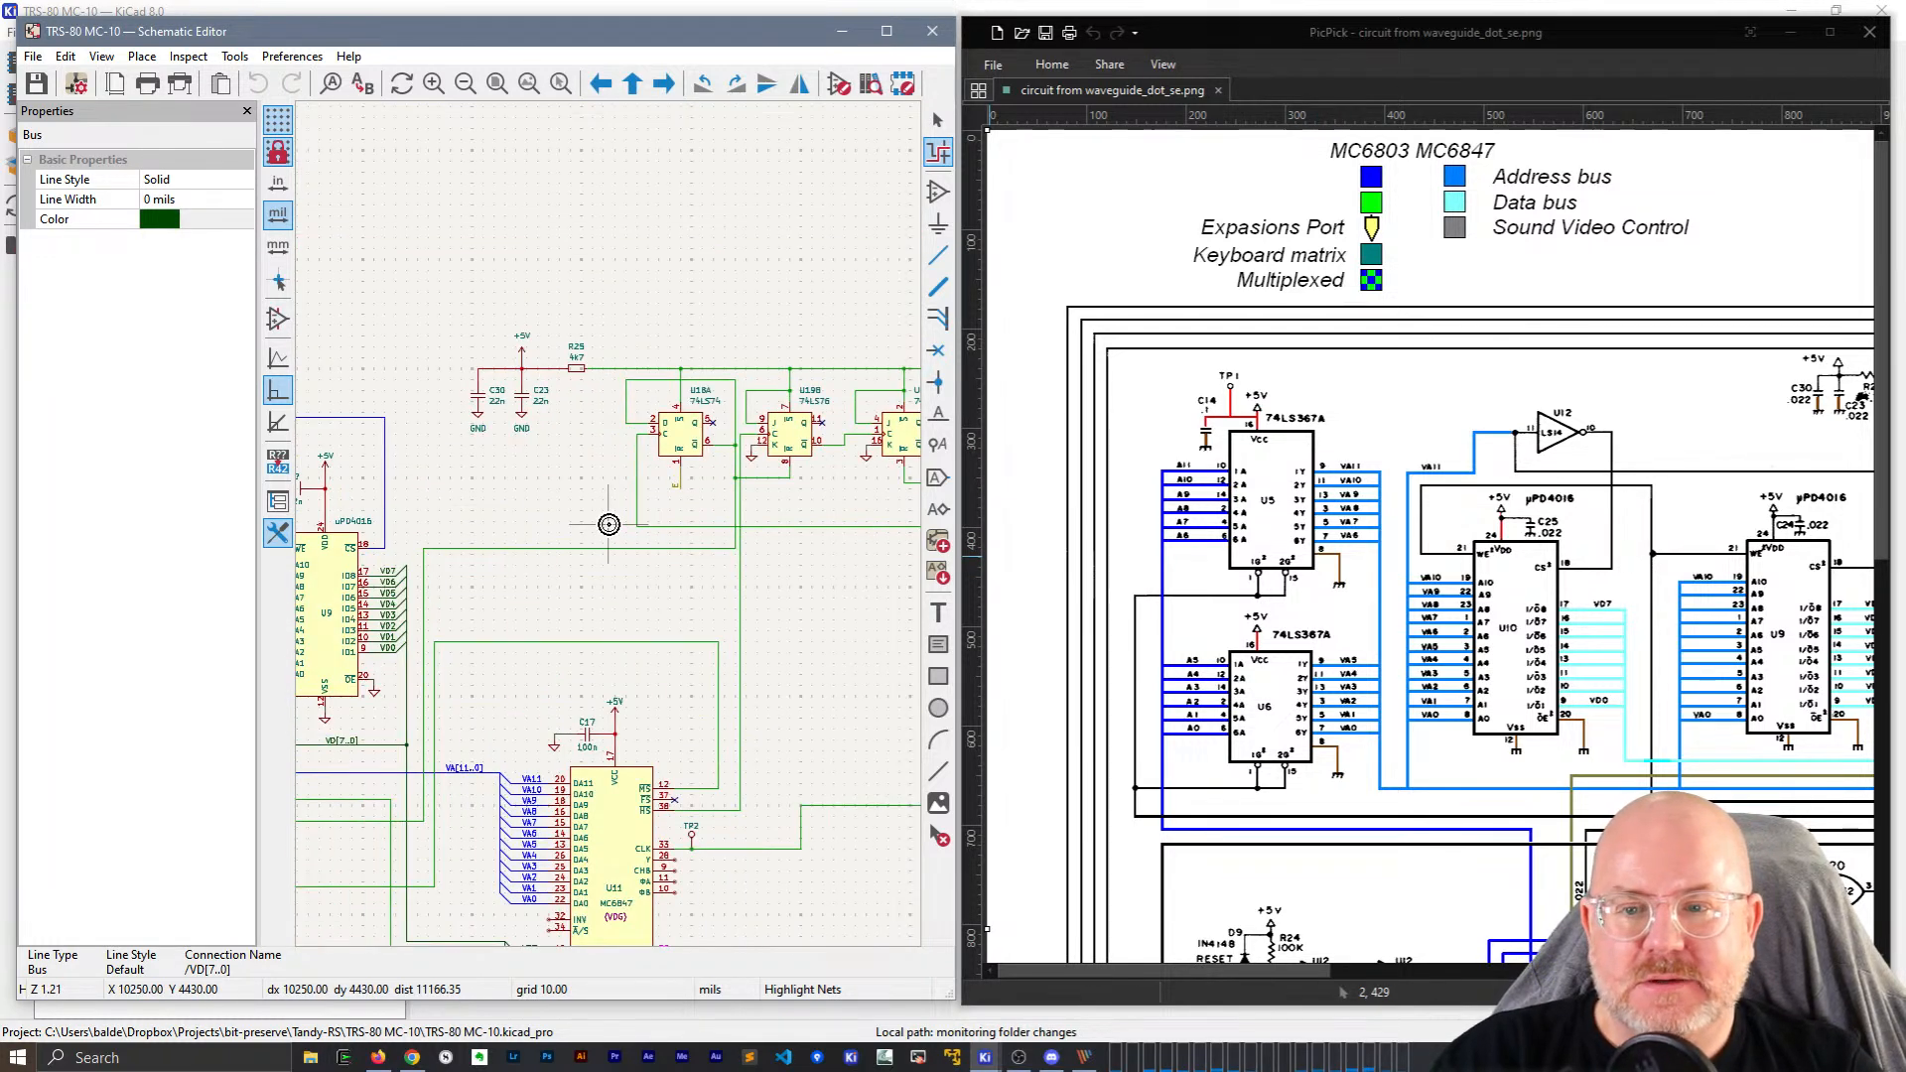
middle_click_drag(650, 594, 460, 544)
left_click_drag(1285, 977, 1693, 973)
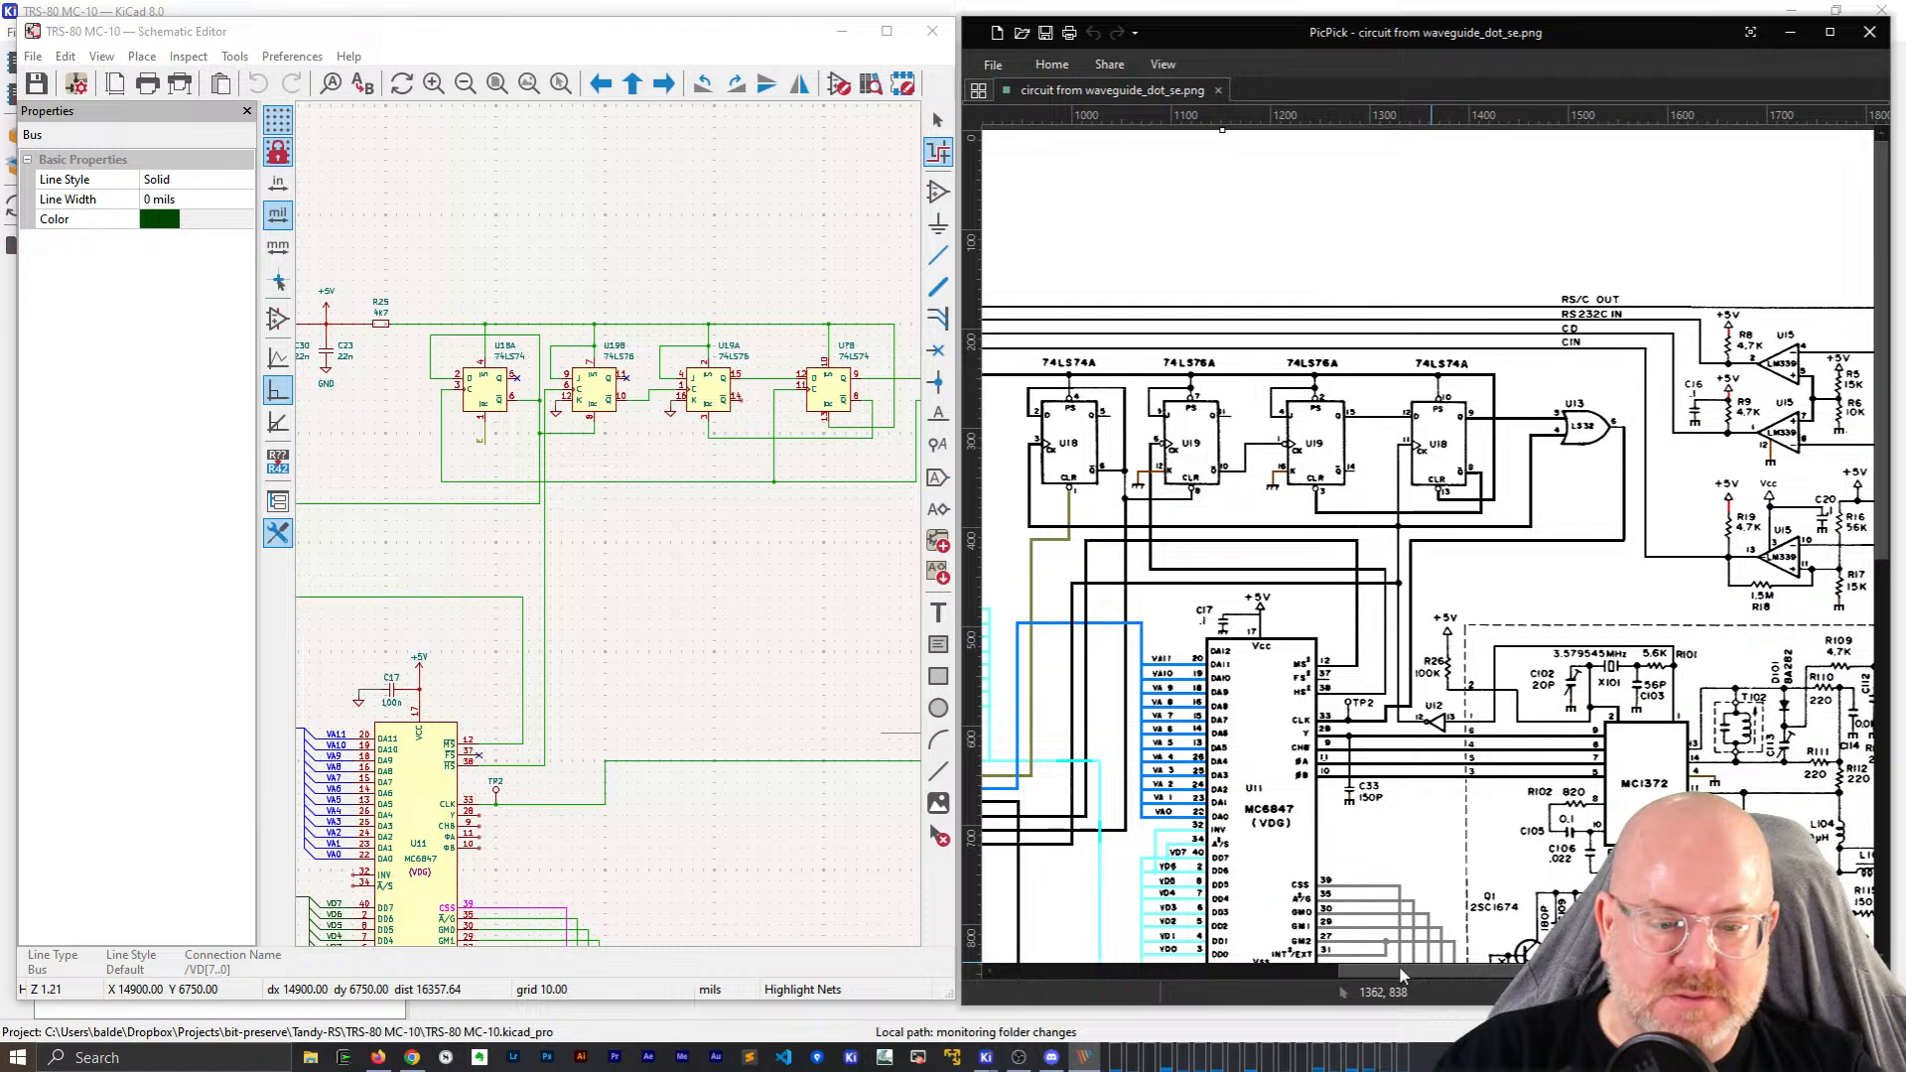
left_click_drag(1400, 972, 1495, 973)
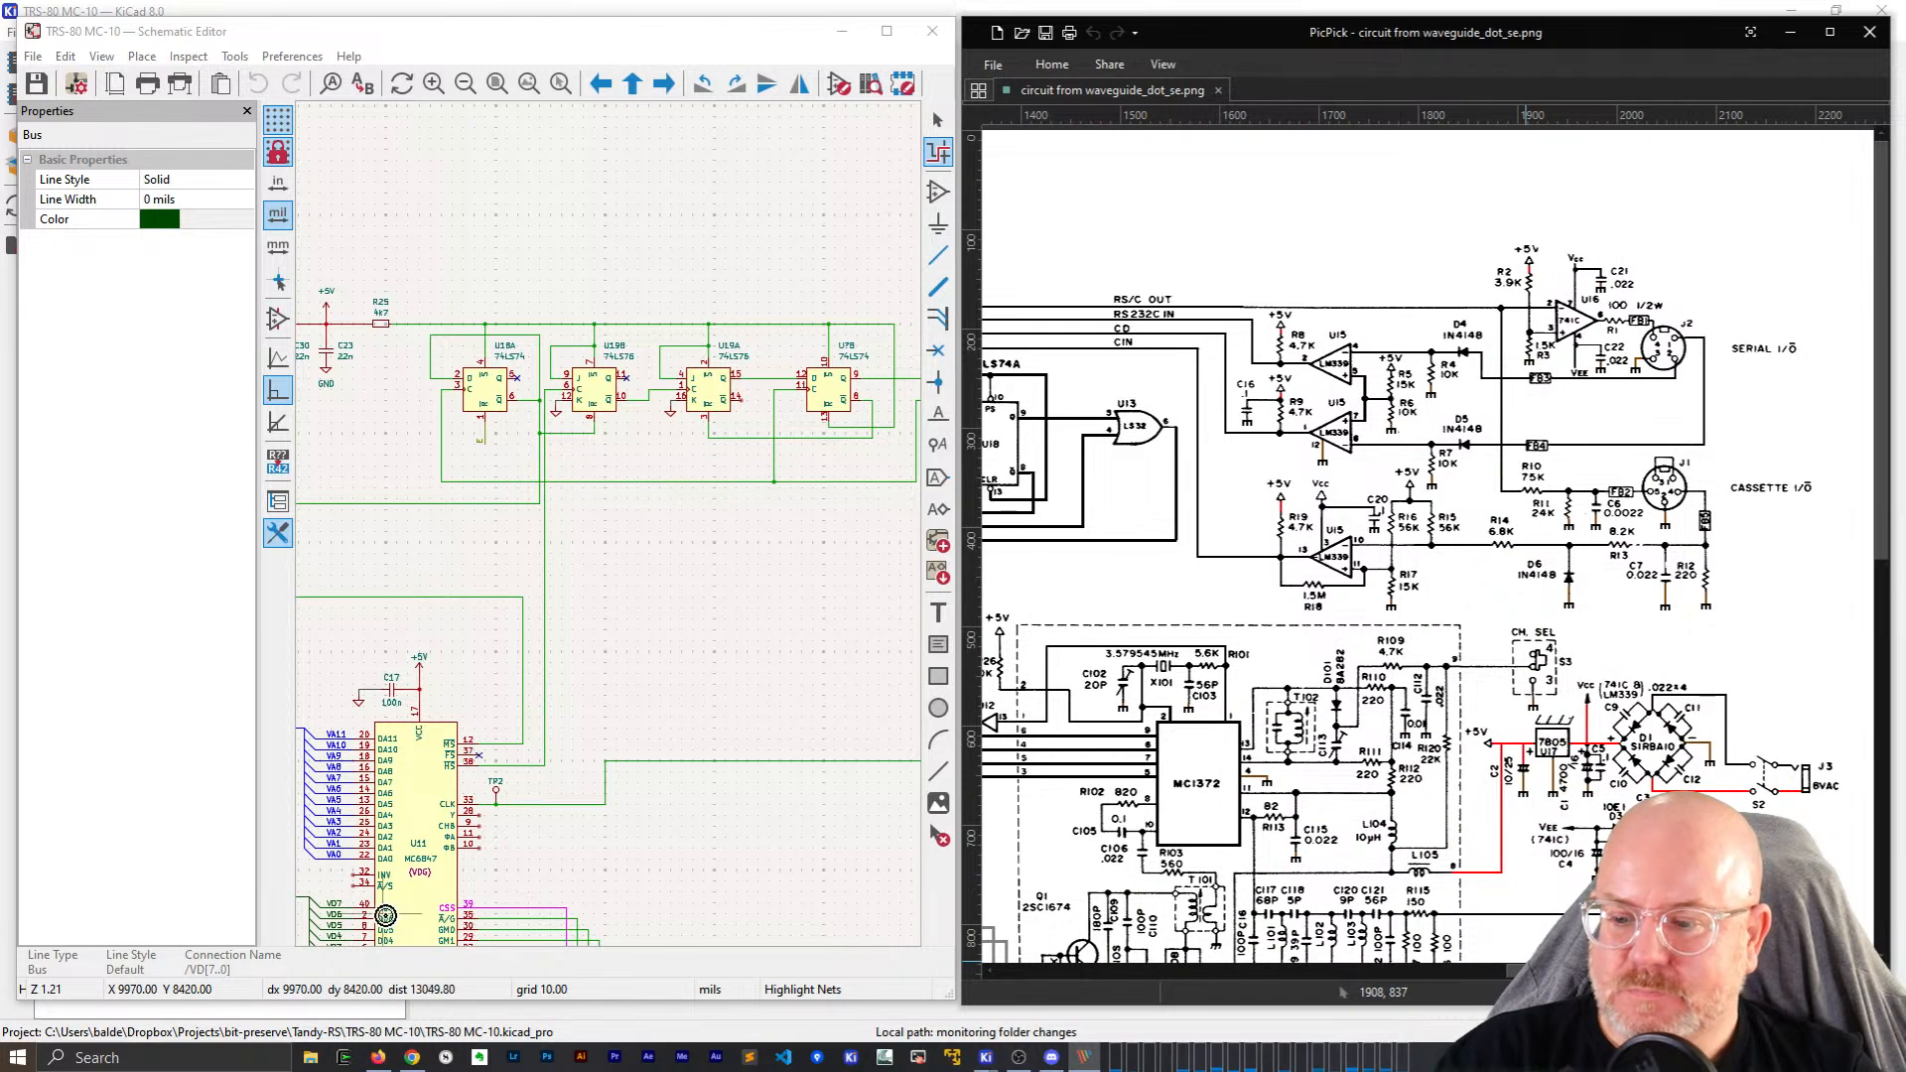
scroll(520, 532, "down", 2)
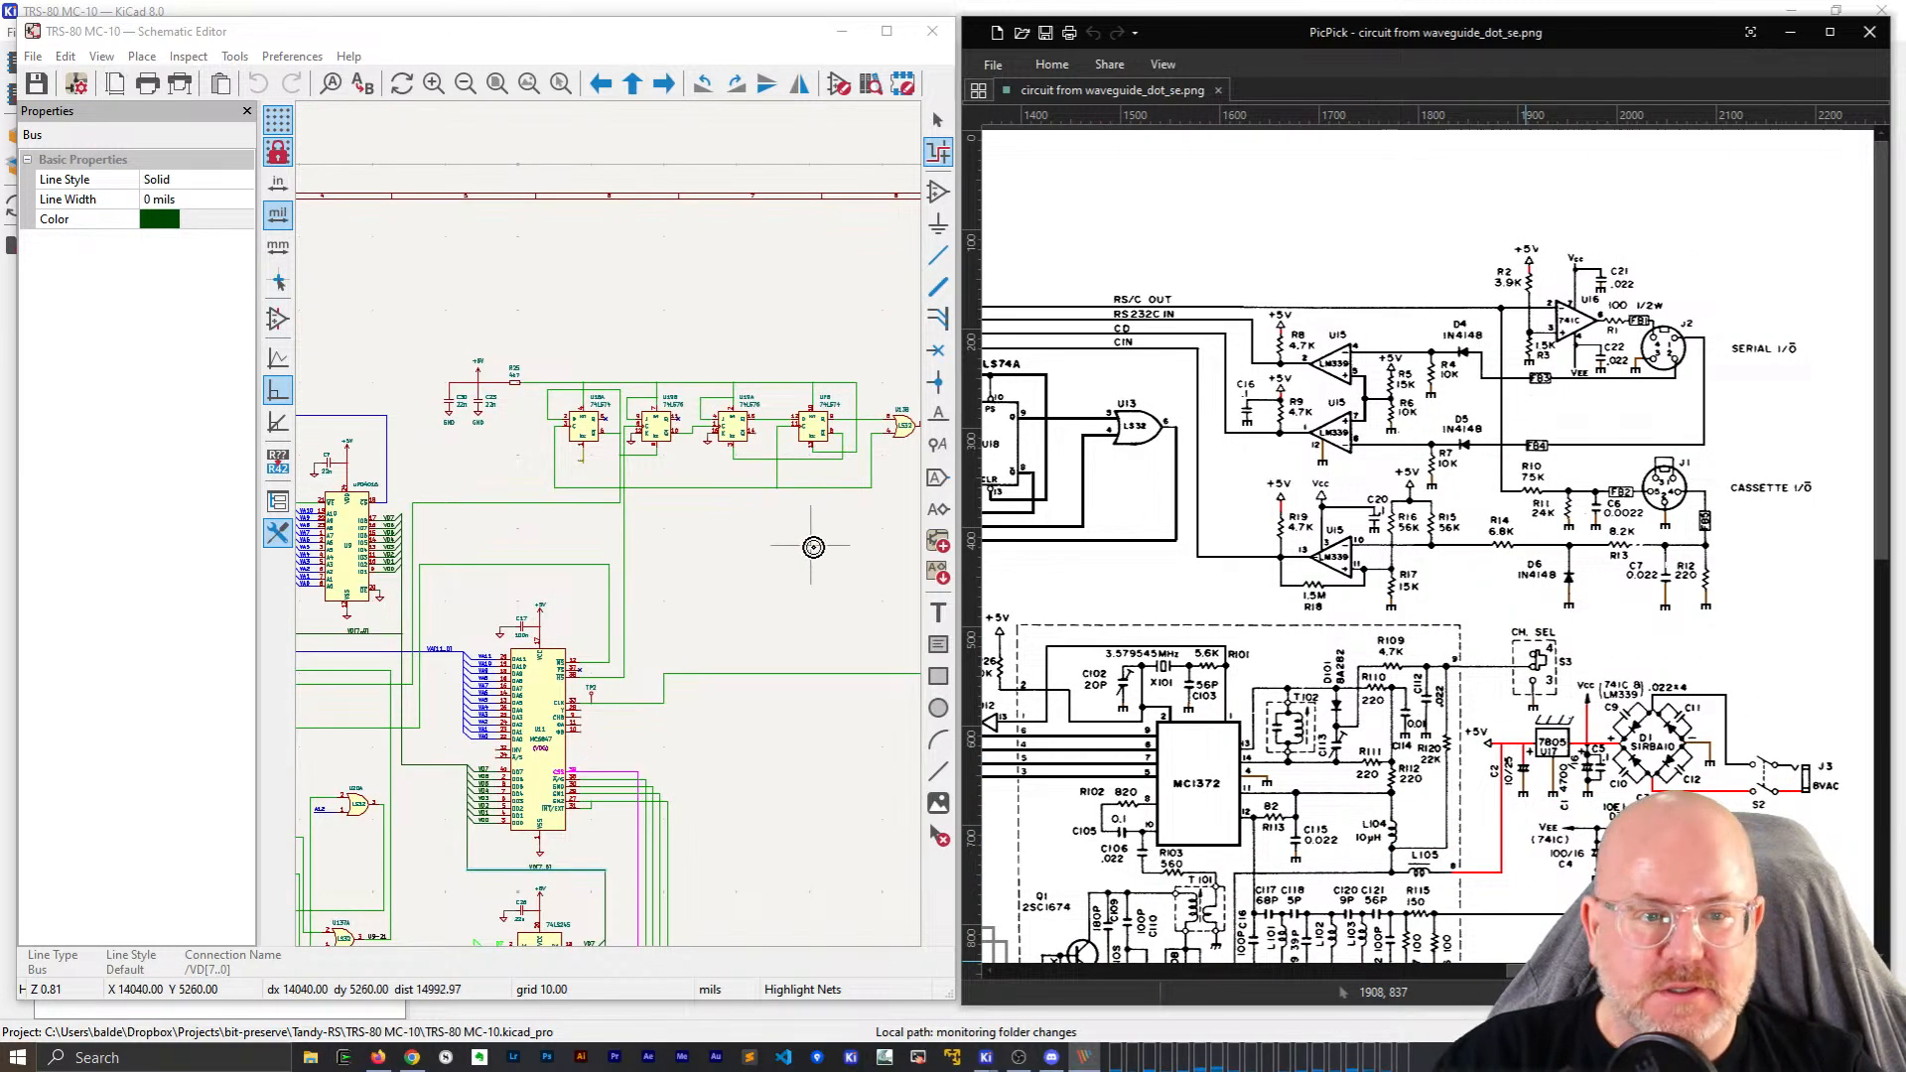
Clear the net highlight, return to the selection tool, and slide the schematic left.
left_click(710, 527)
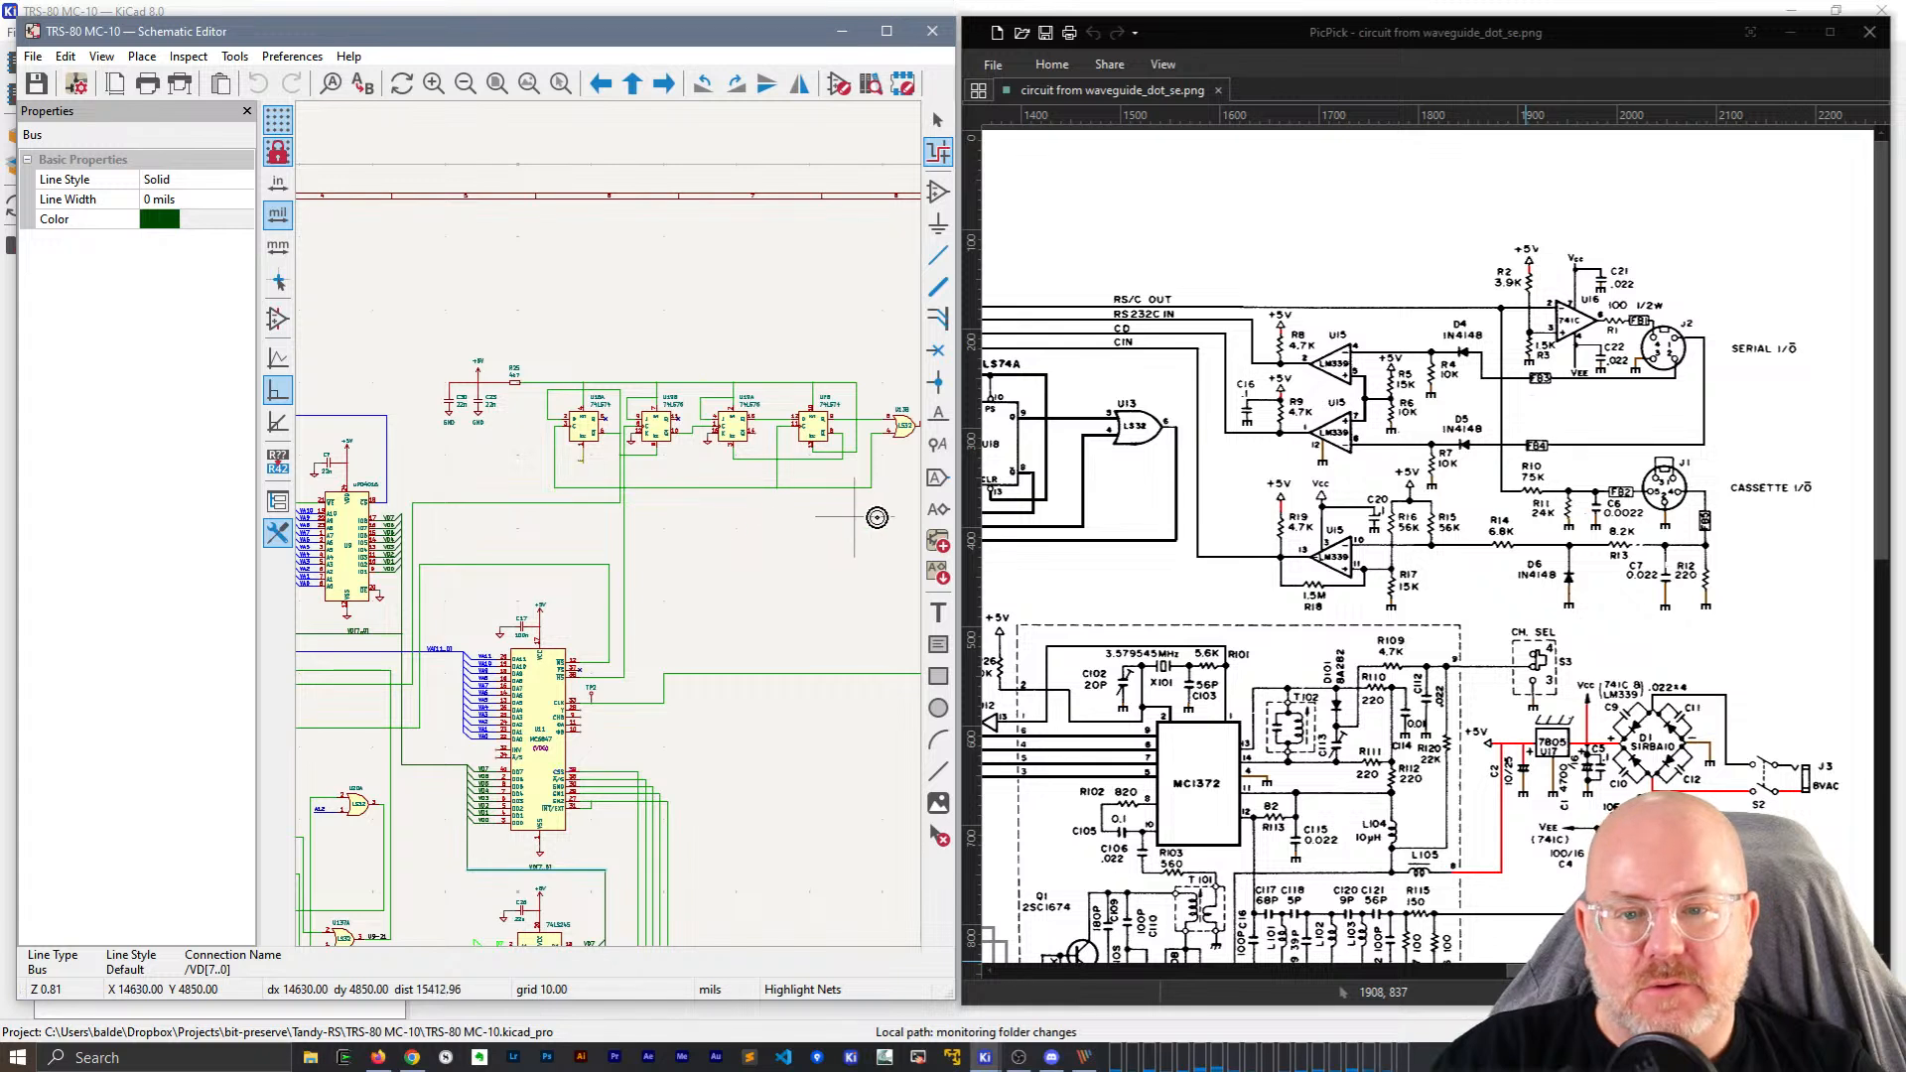
key("Escape")
middle_click_drag(758, 534, 486, 537)
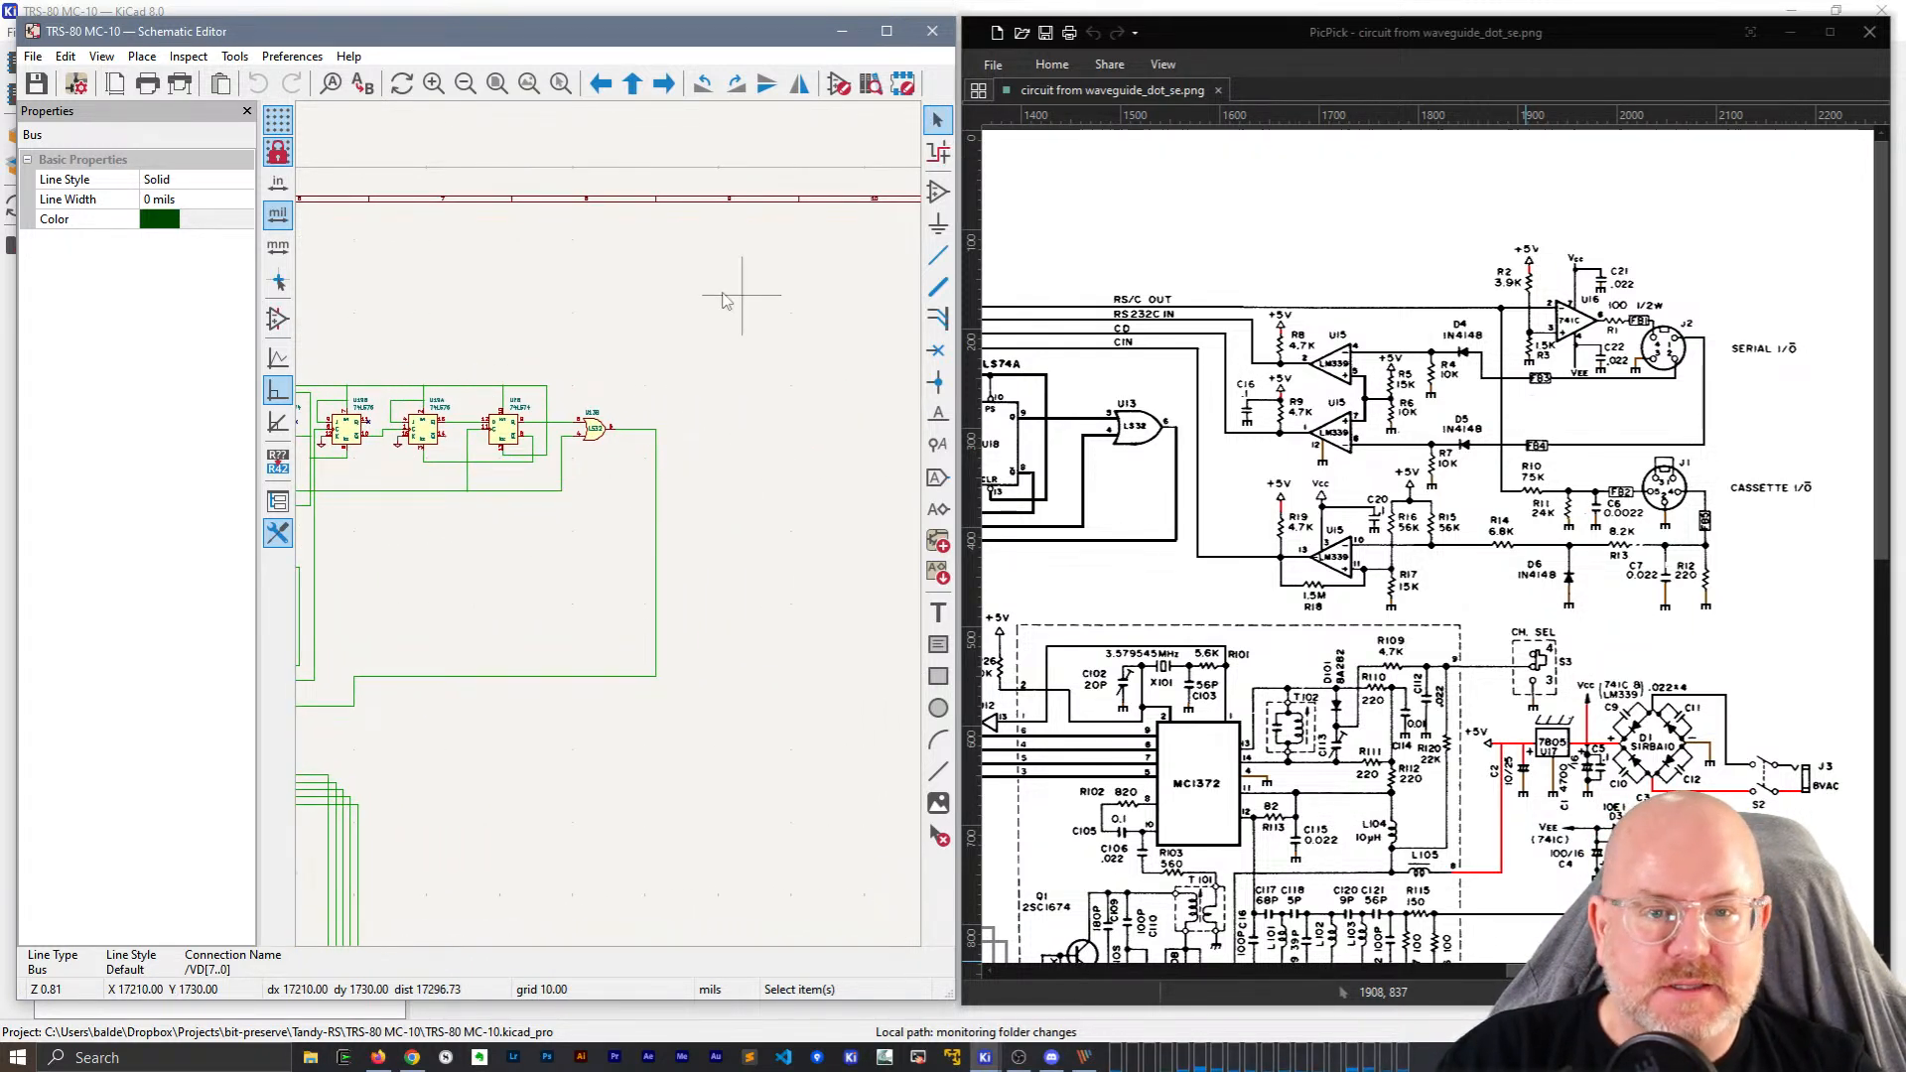
Magnify the PicPick image to 200% on the LM339 comparators around U15.
left_click(1869, 992)
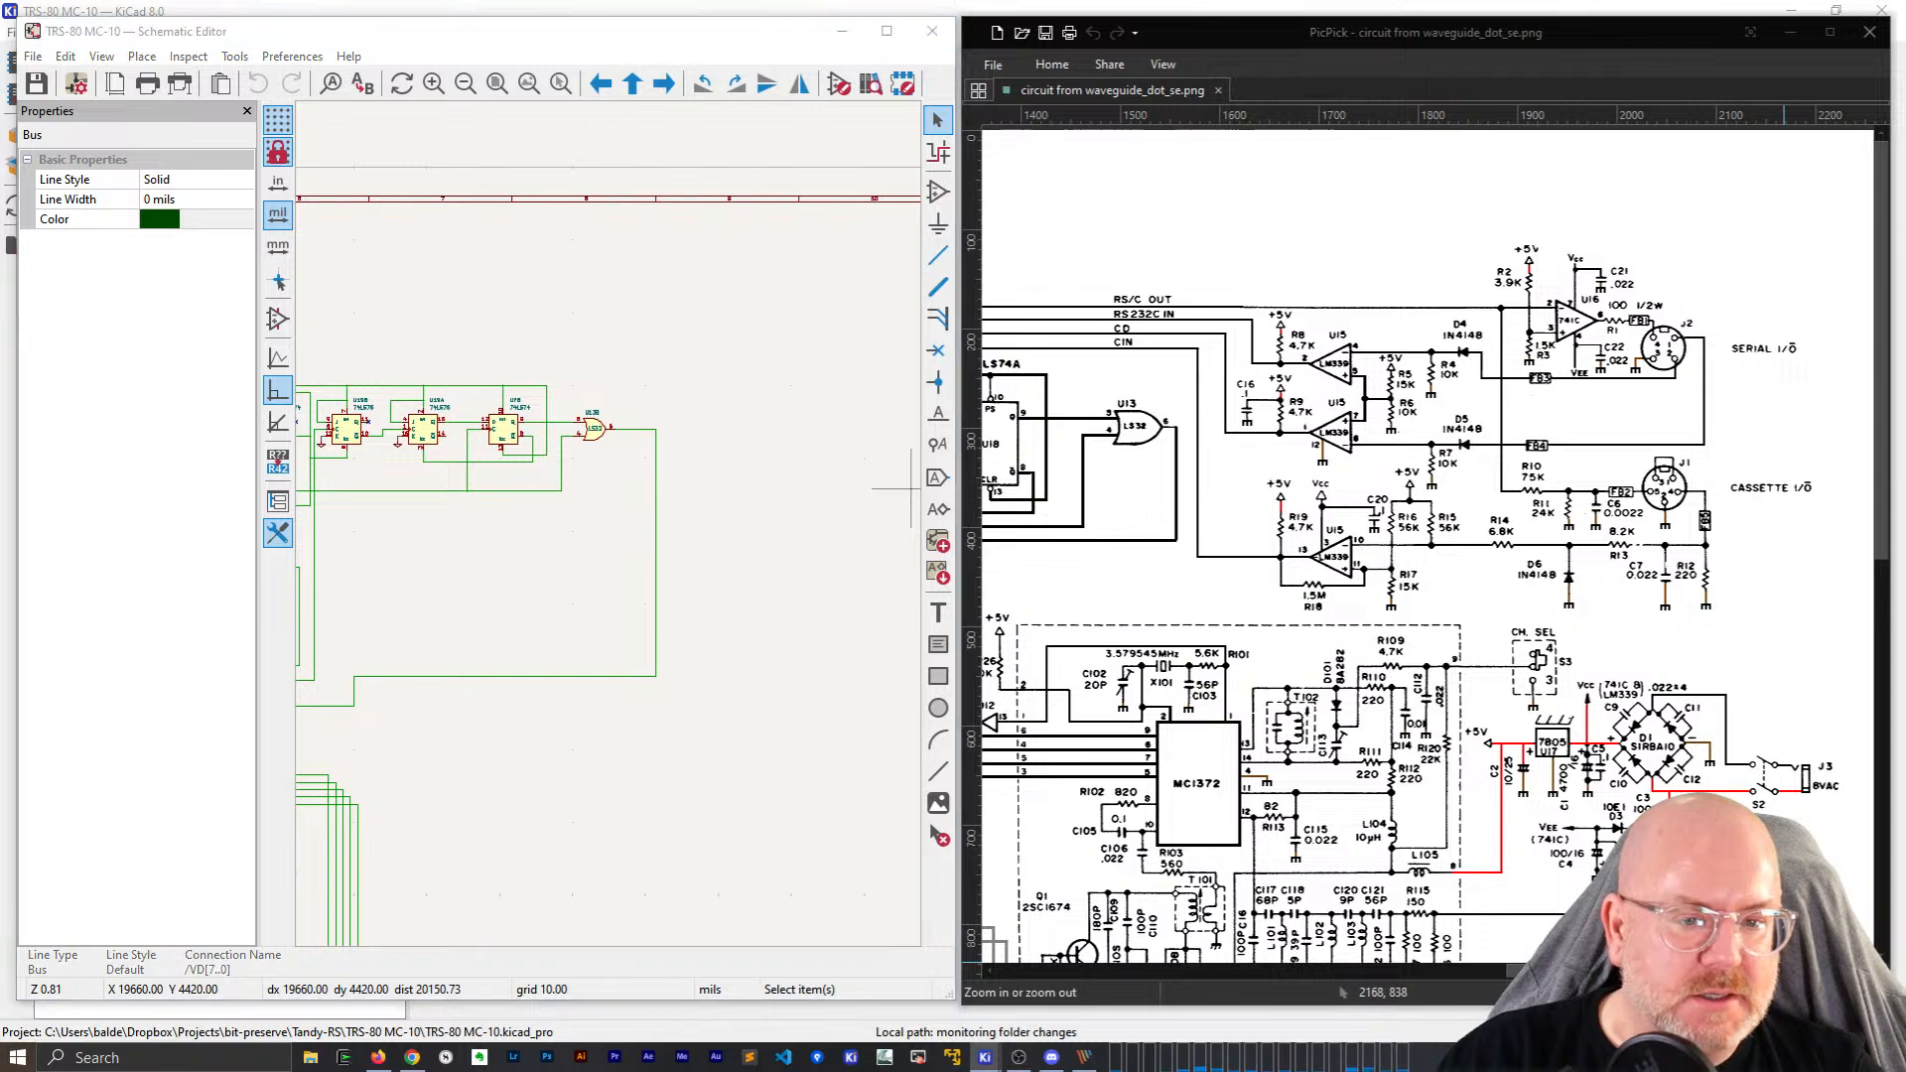
left_click_drag(1287, 978, 1613, 978)
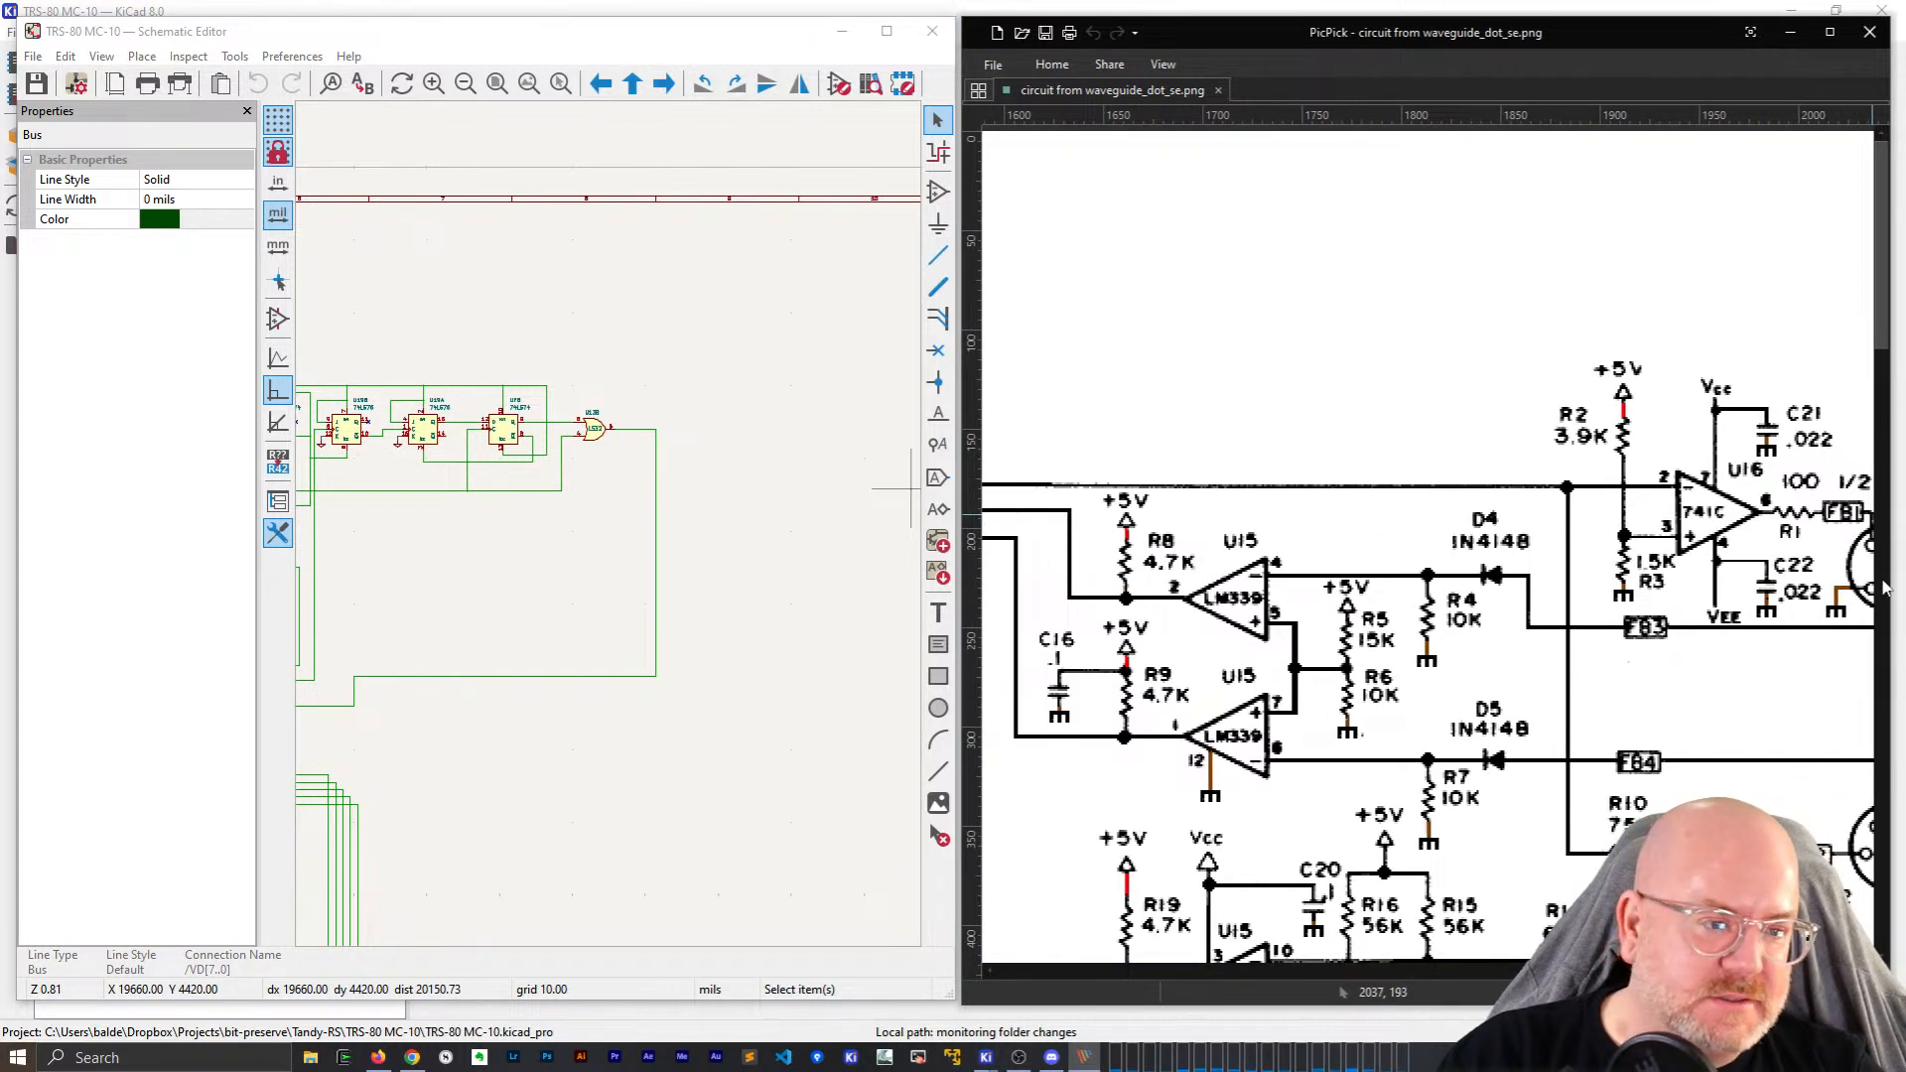
scroll(1886, 336, "down", 3)
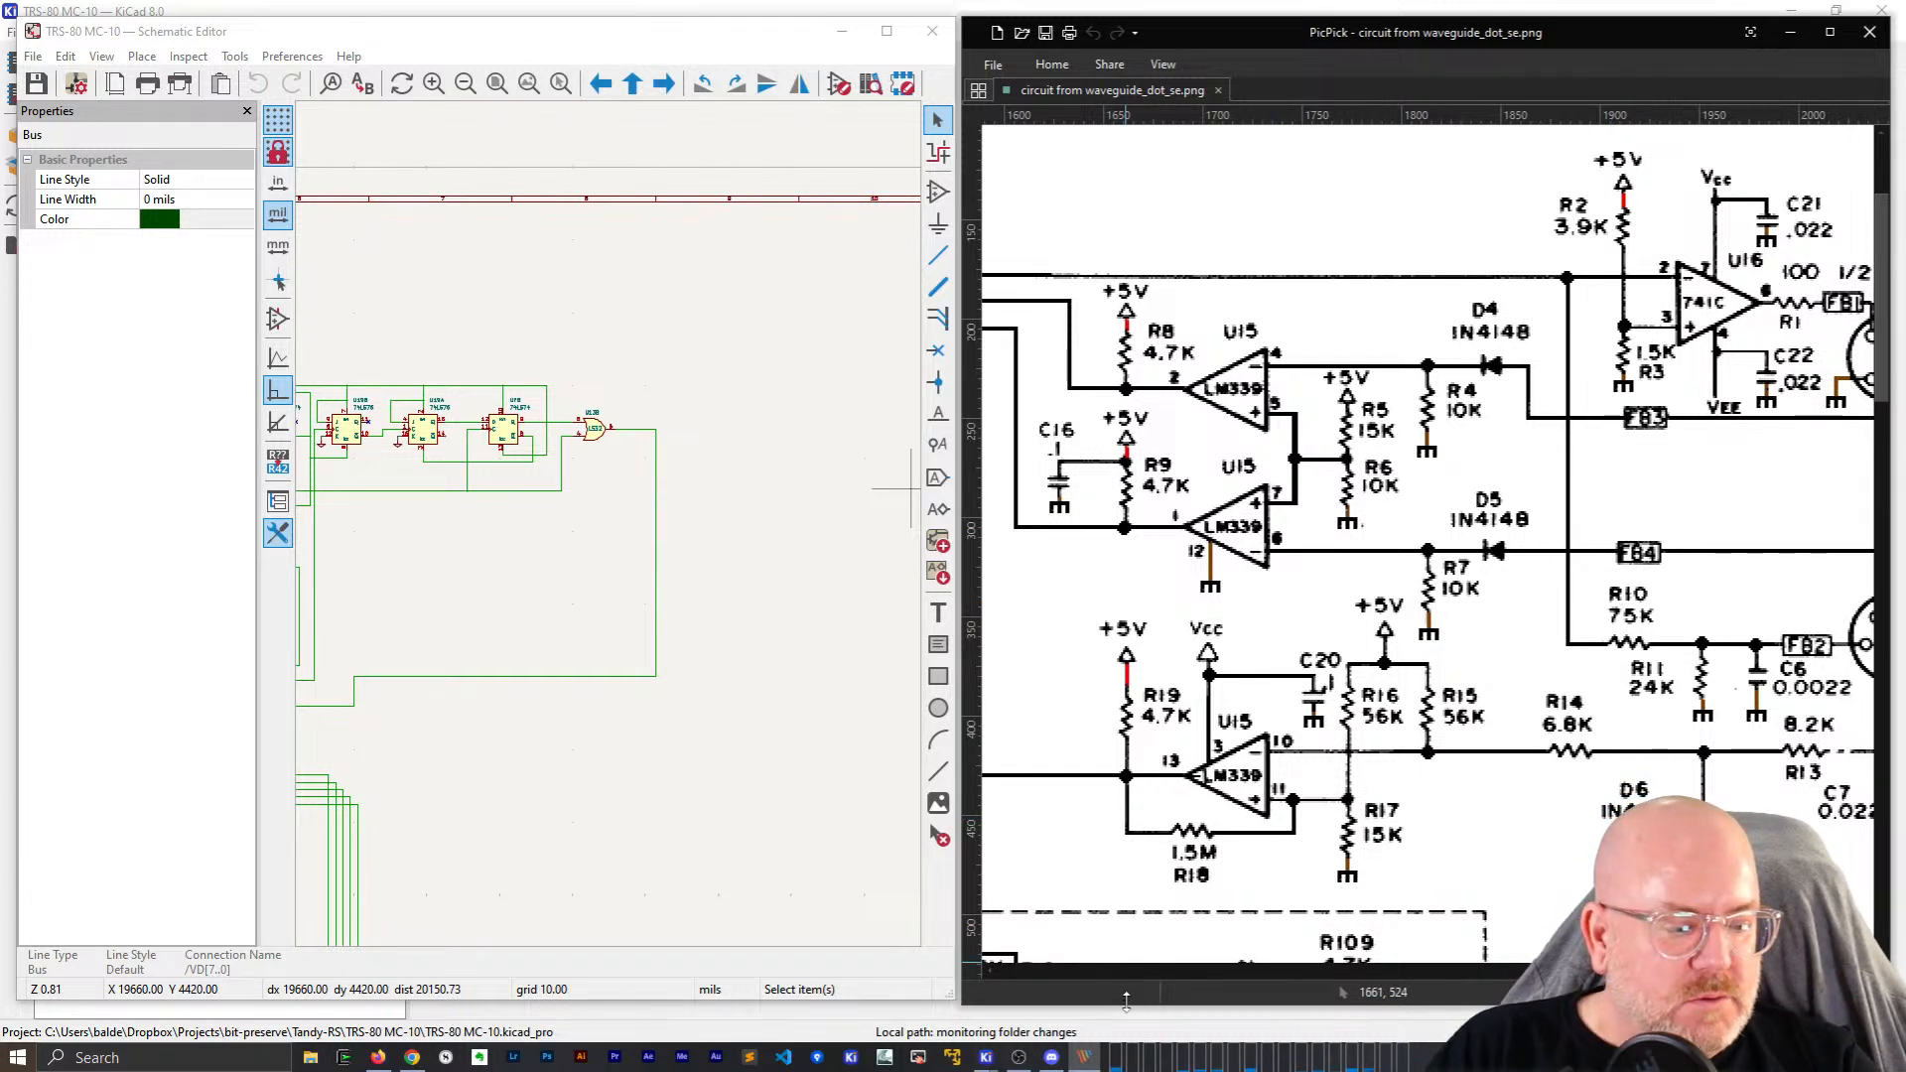
scroll(514, 564, "down", 2)
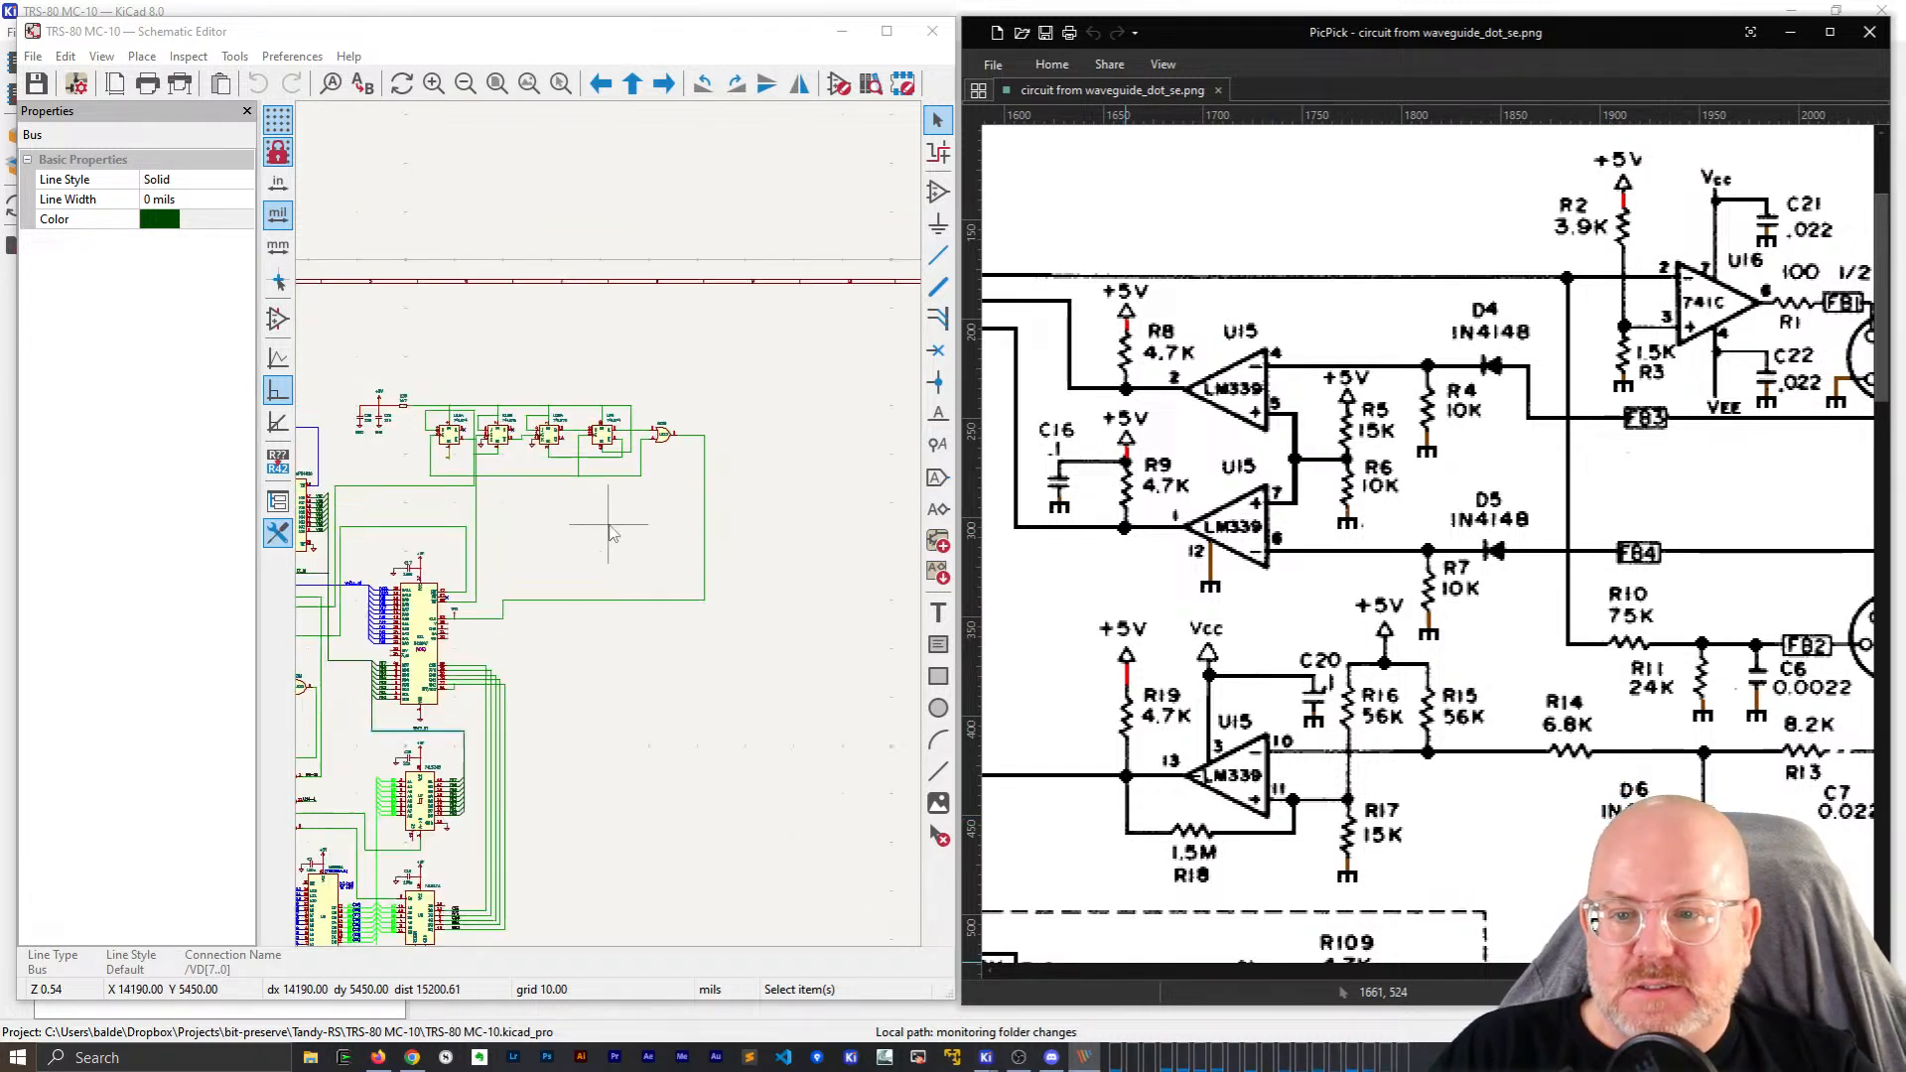
scroll(609, 524, "up", 2)
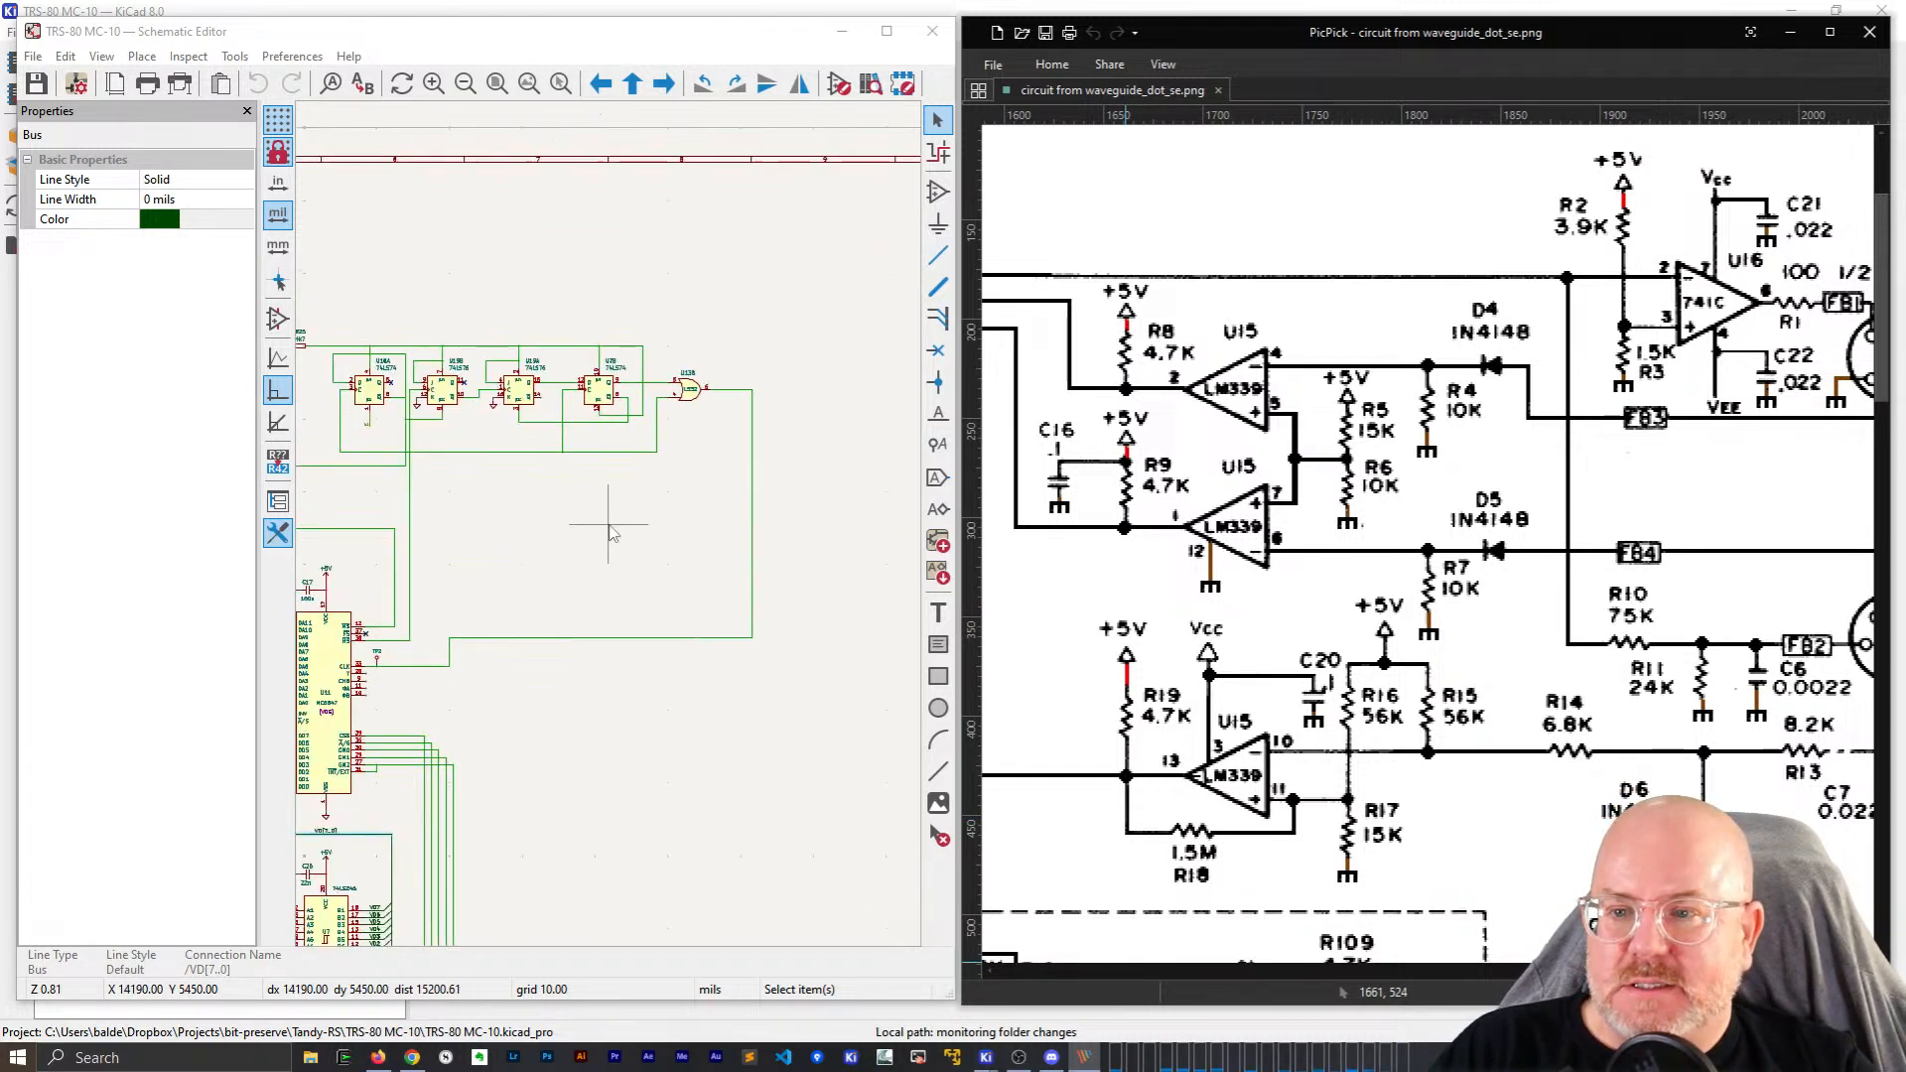
Turn on Show Properties Manager from the View menu and narrow the properties panel.
left_click(247, 111)
scroll(596, 432, "up", 2)
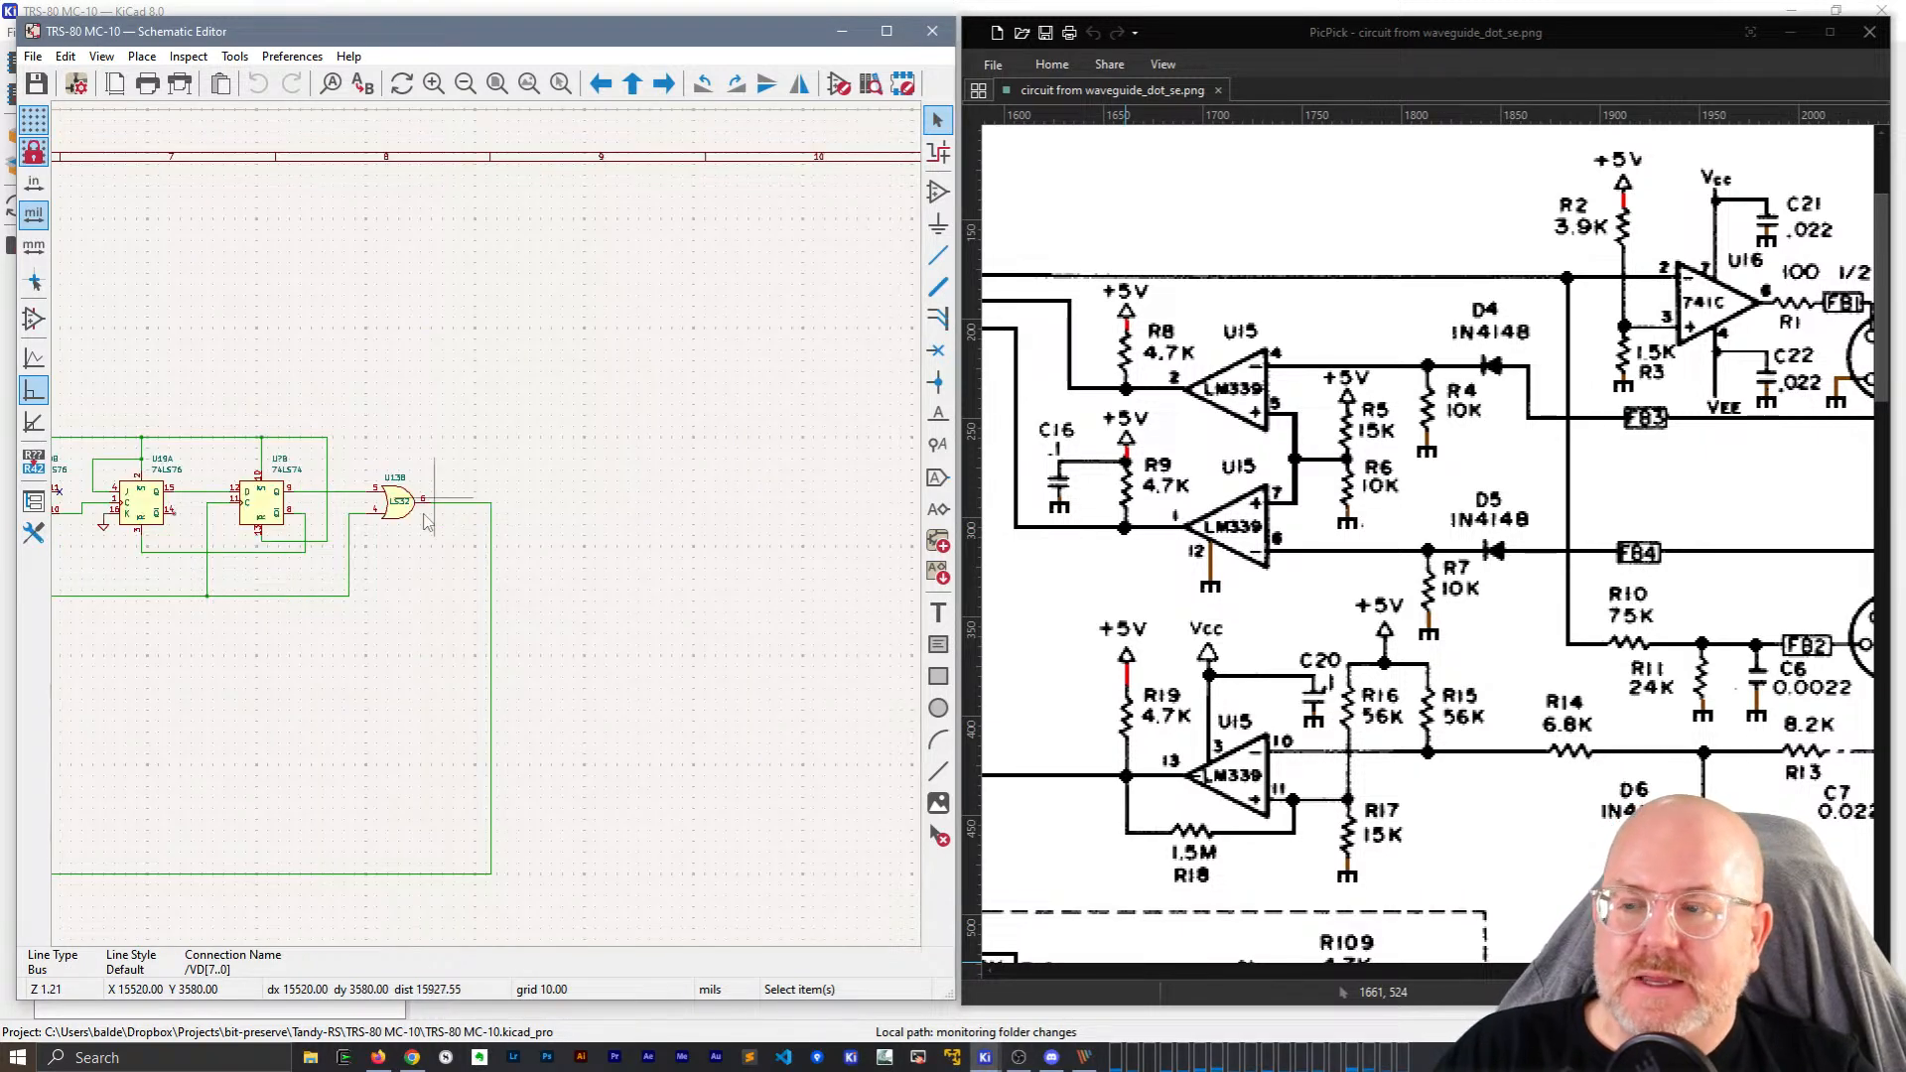
left_click(101, 57)
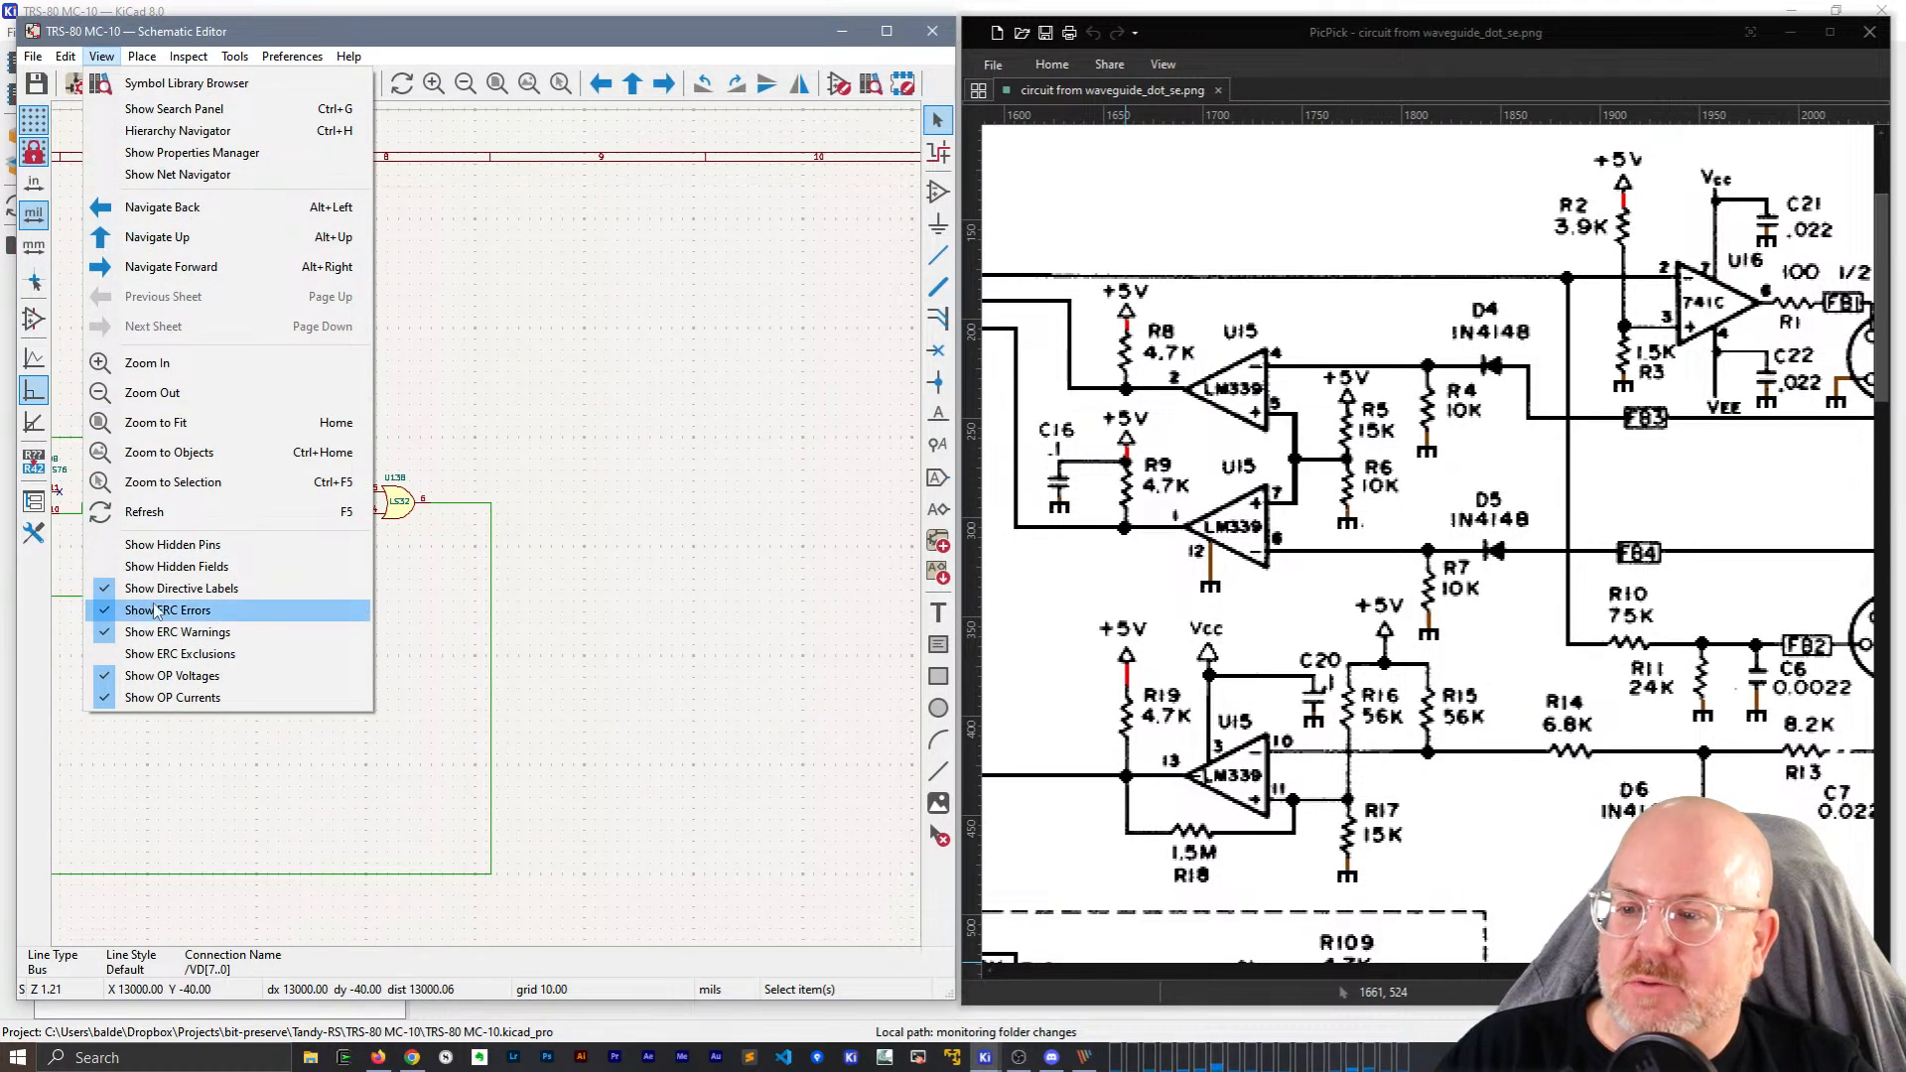
left_click(144, 152)
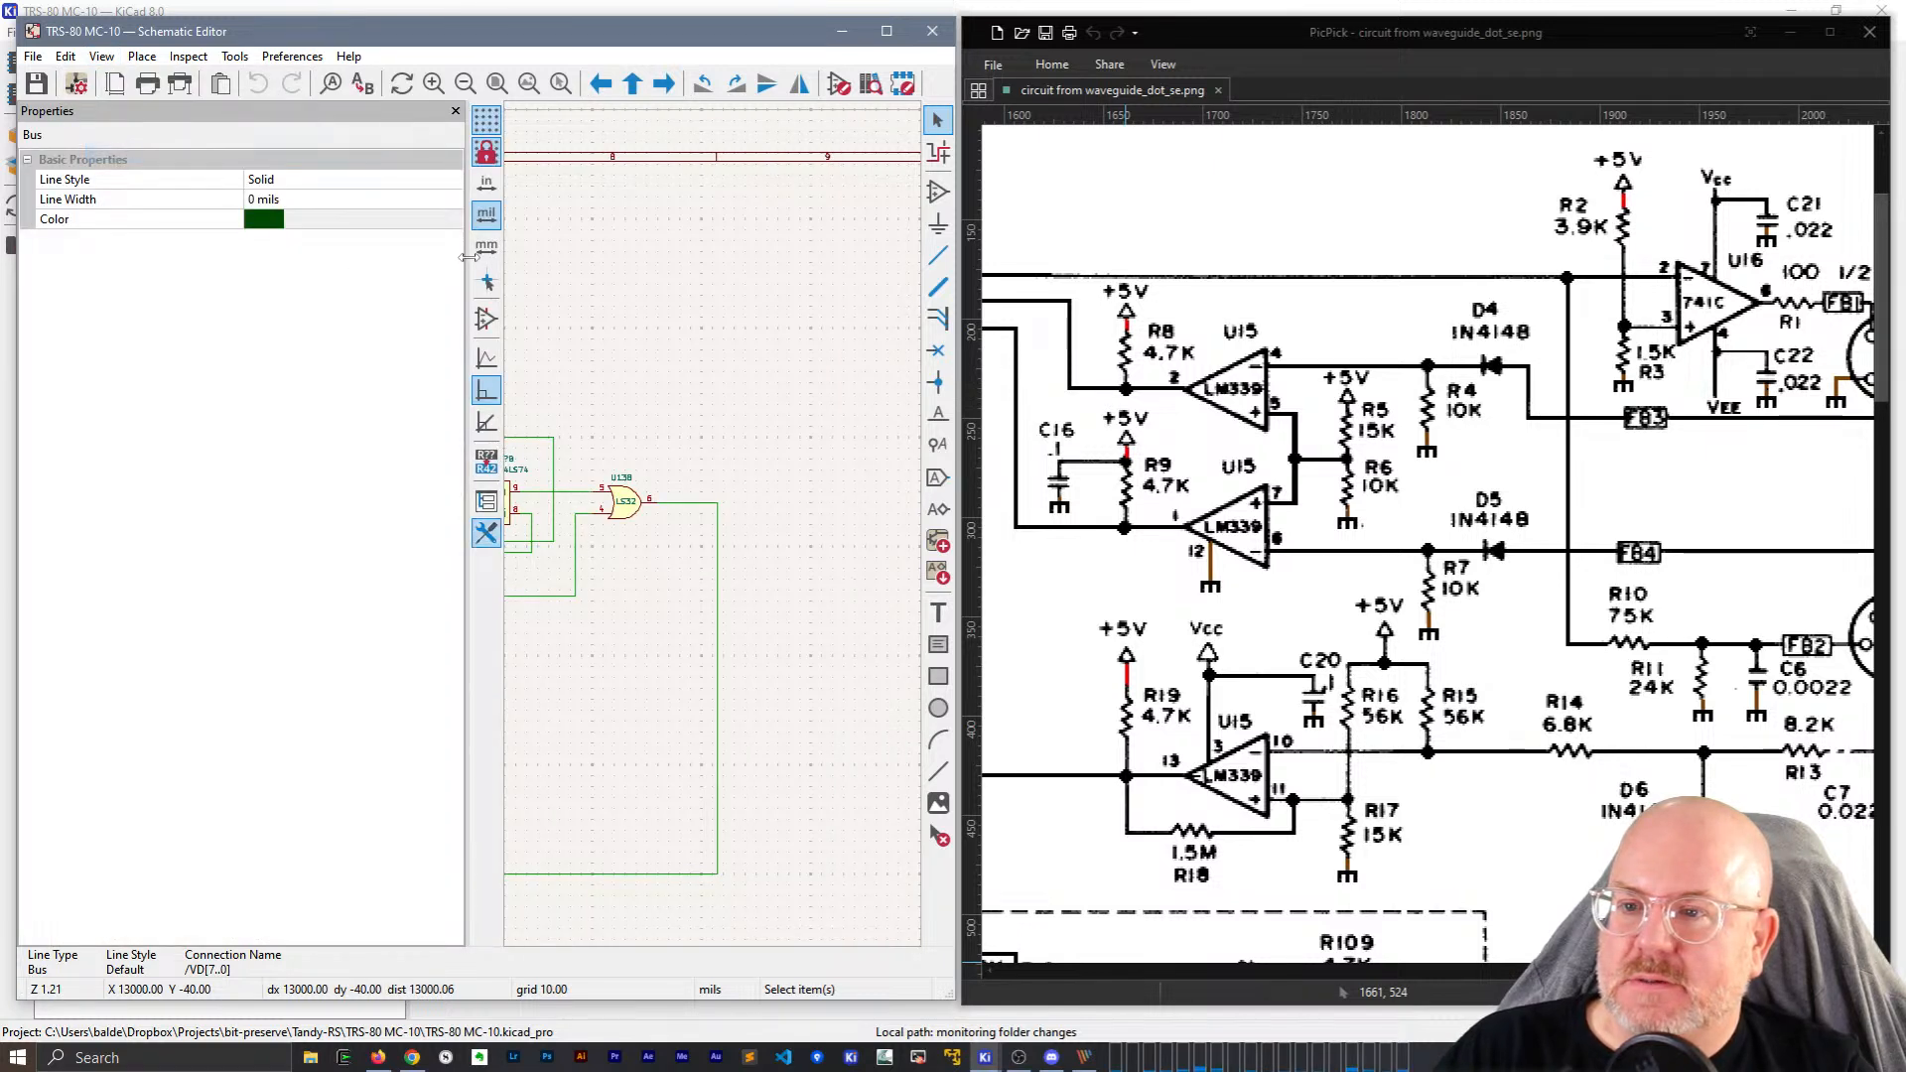
left_click_drag(144, 277, 140, 286)
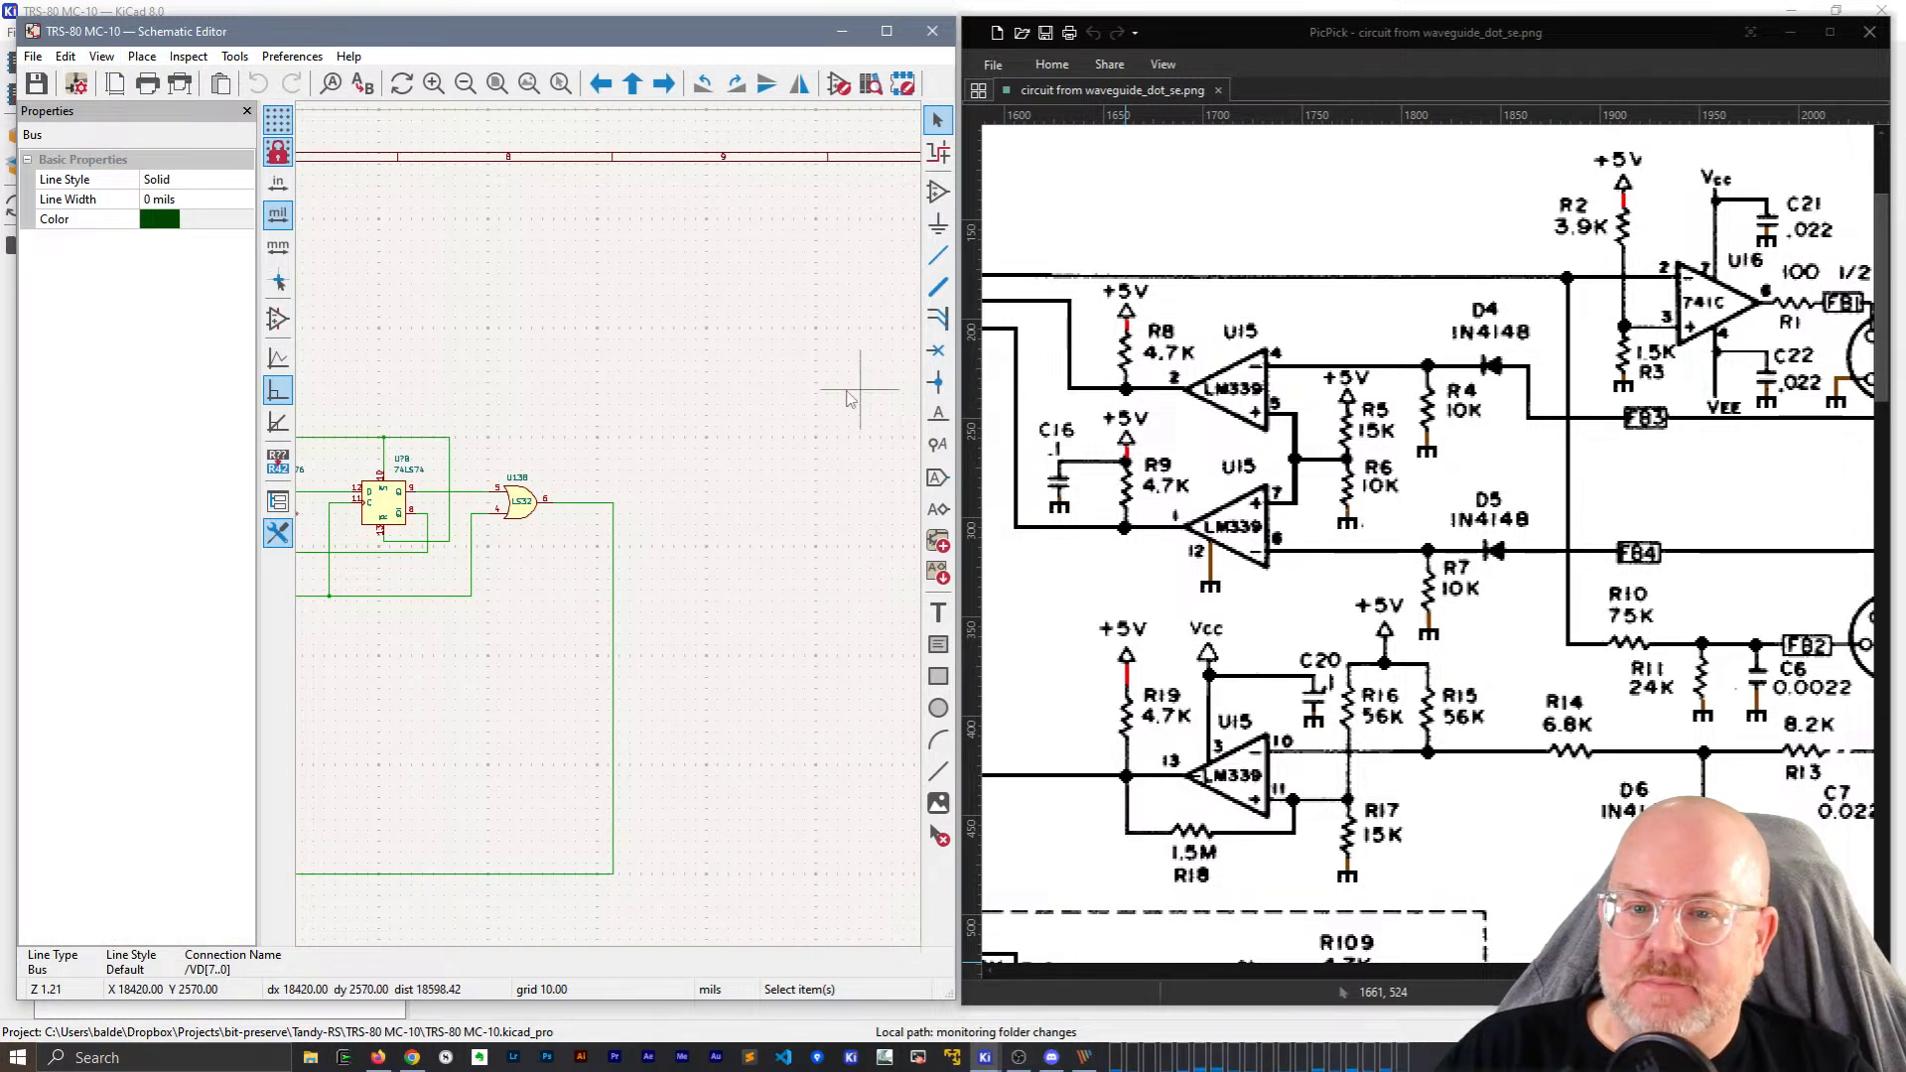
Arrange KiCad and PicPick side by side and zoom in on the LS32 gate.
left_click(1174, 33)
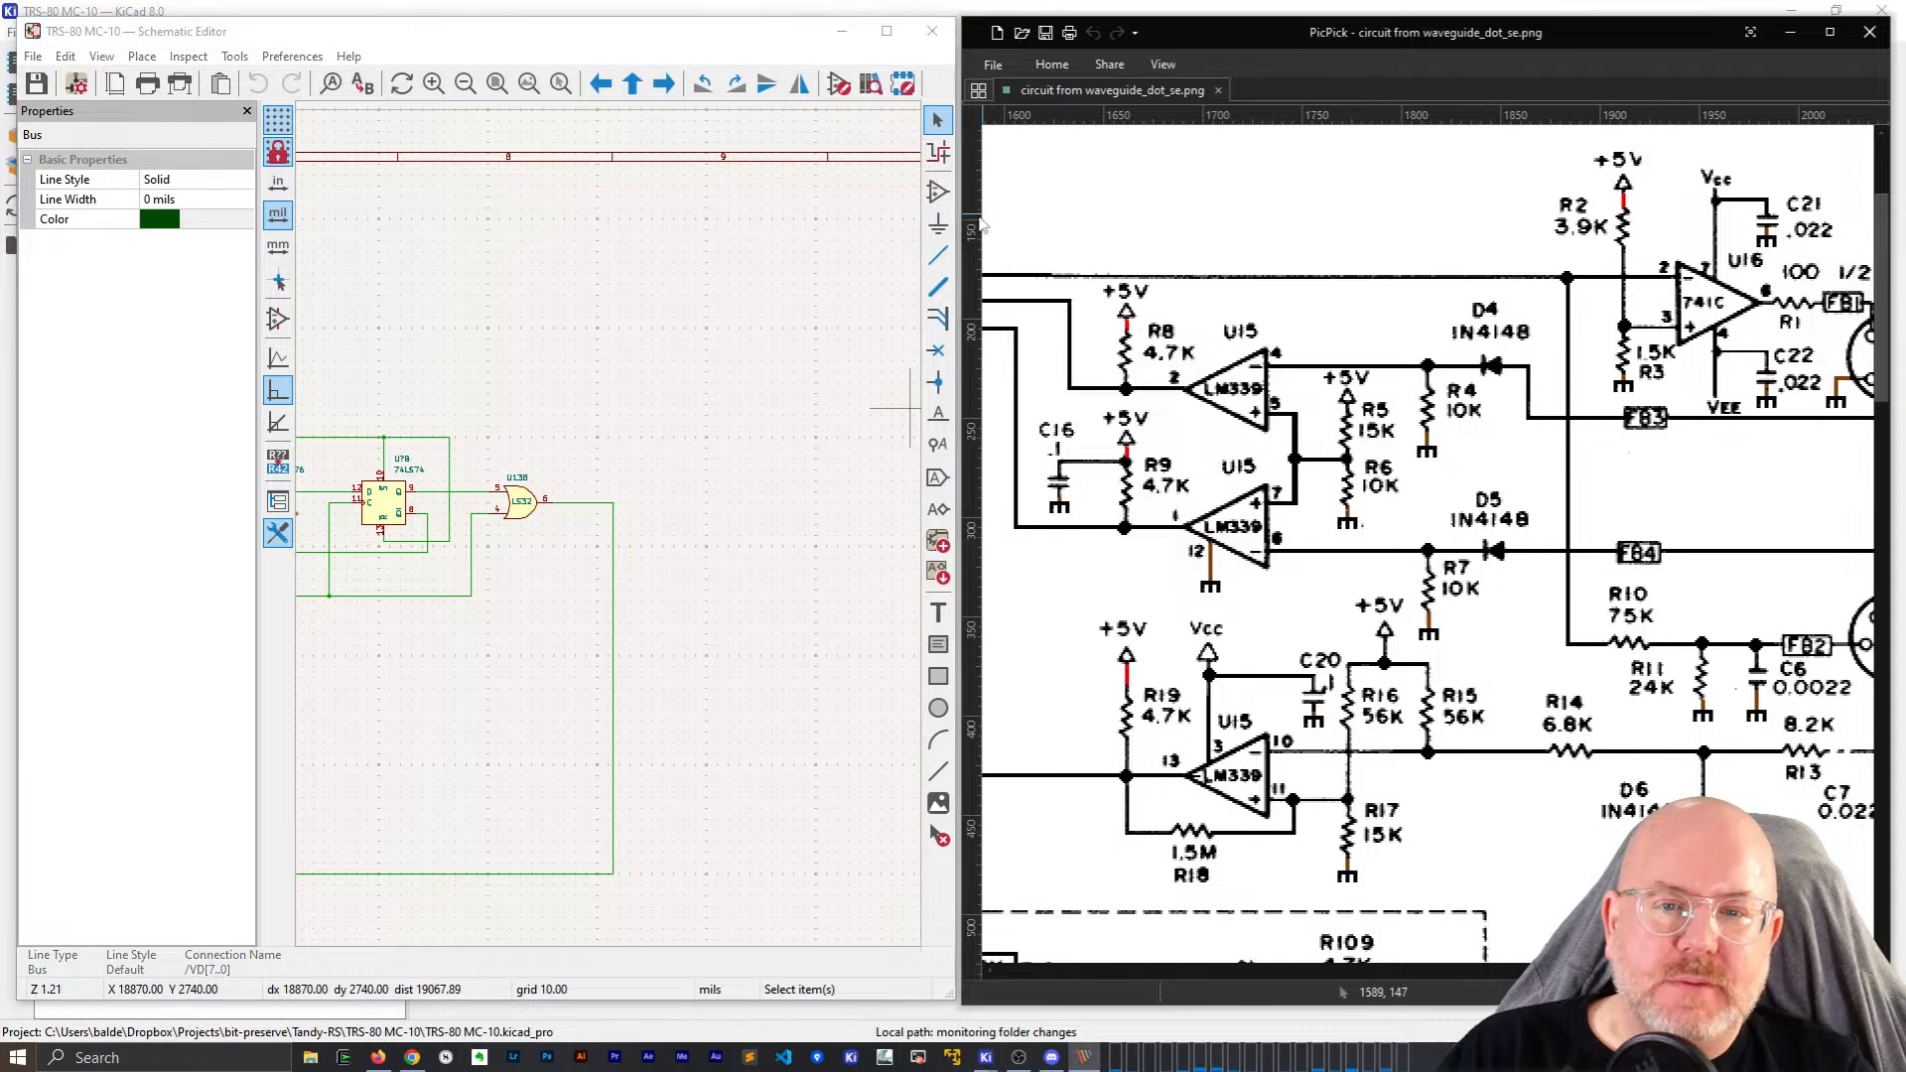
left_click_drag(955, 231, 1152, 234)
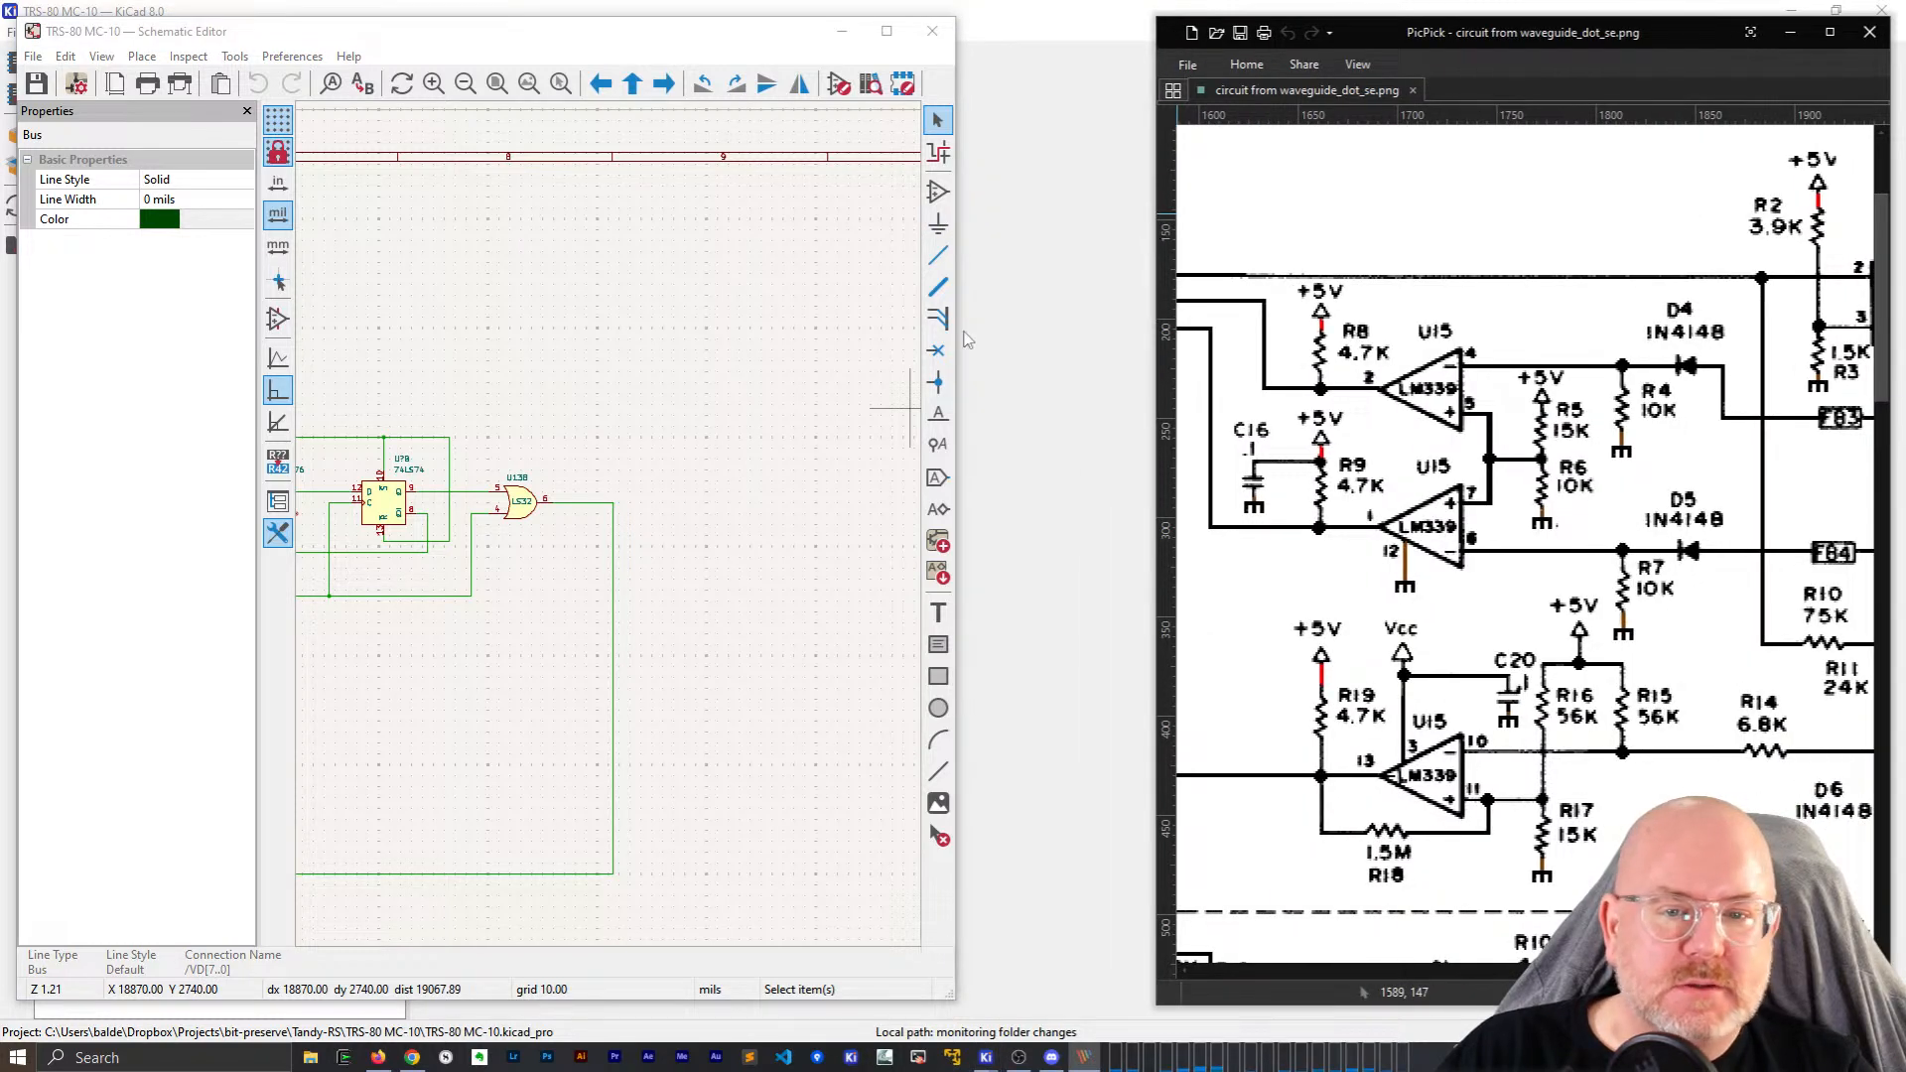
left_click_drag(955, 369, 1149, 371)
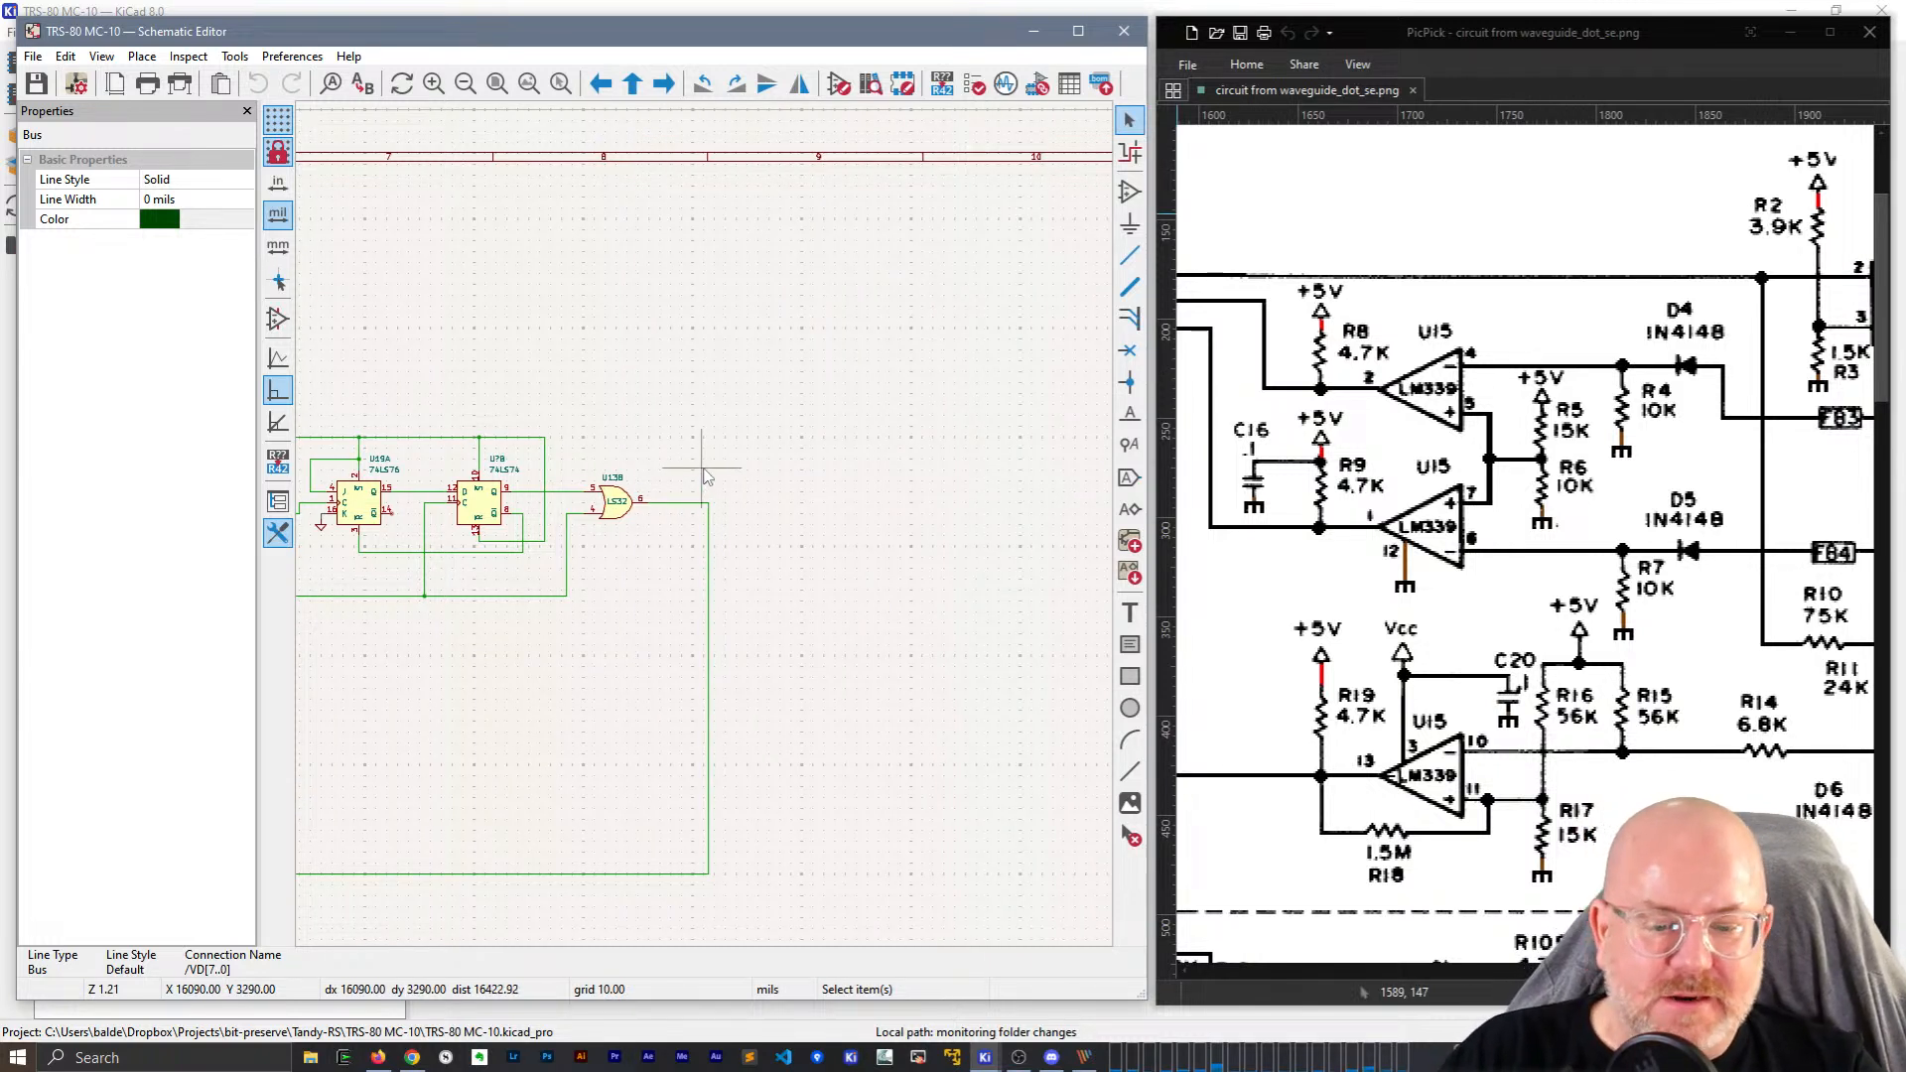
left_click_drag(1142, 996, 1144, 1003)
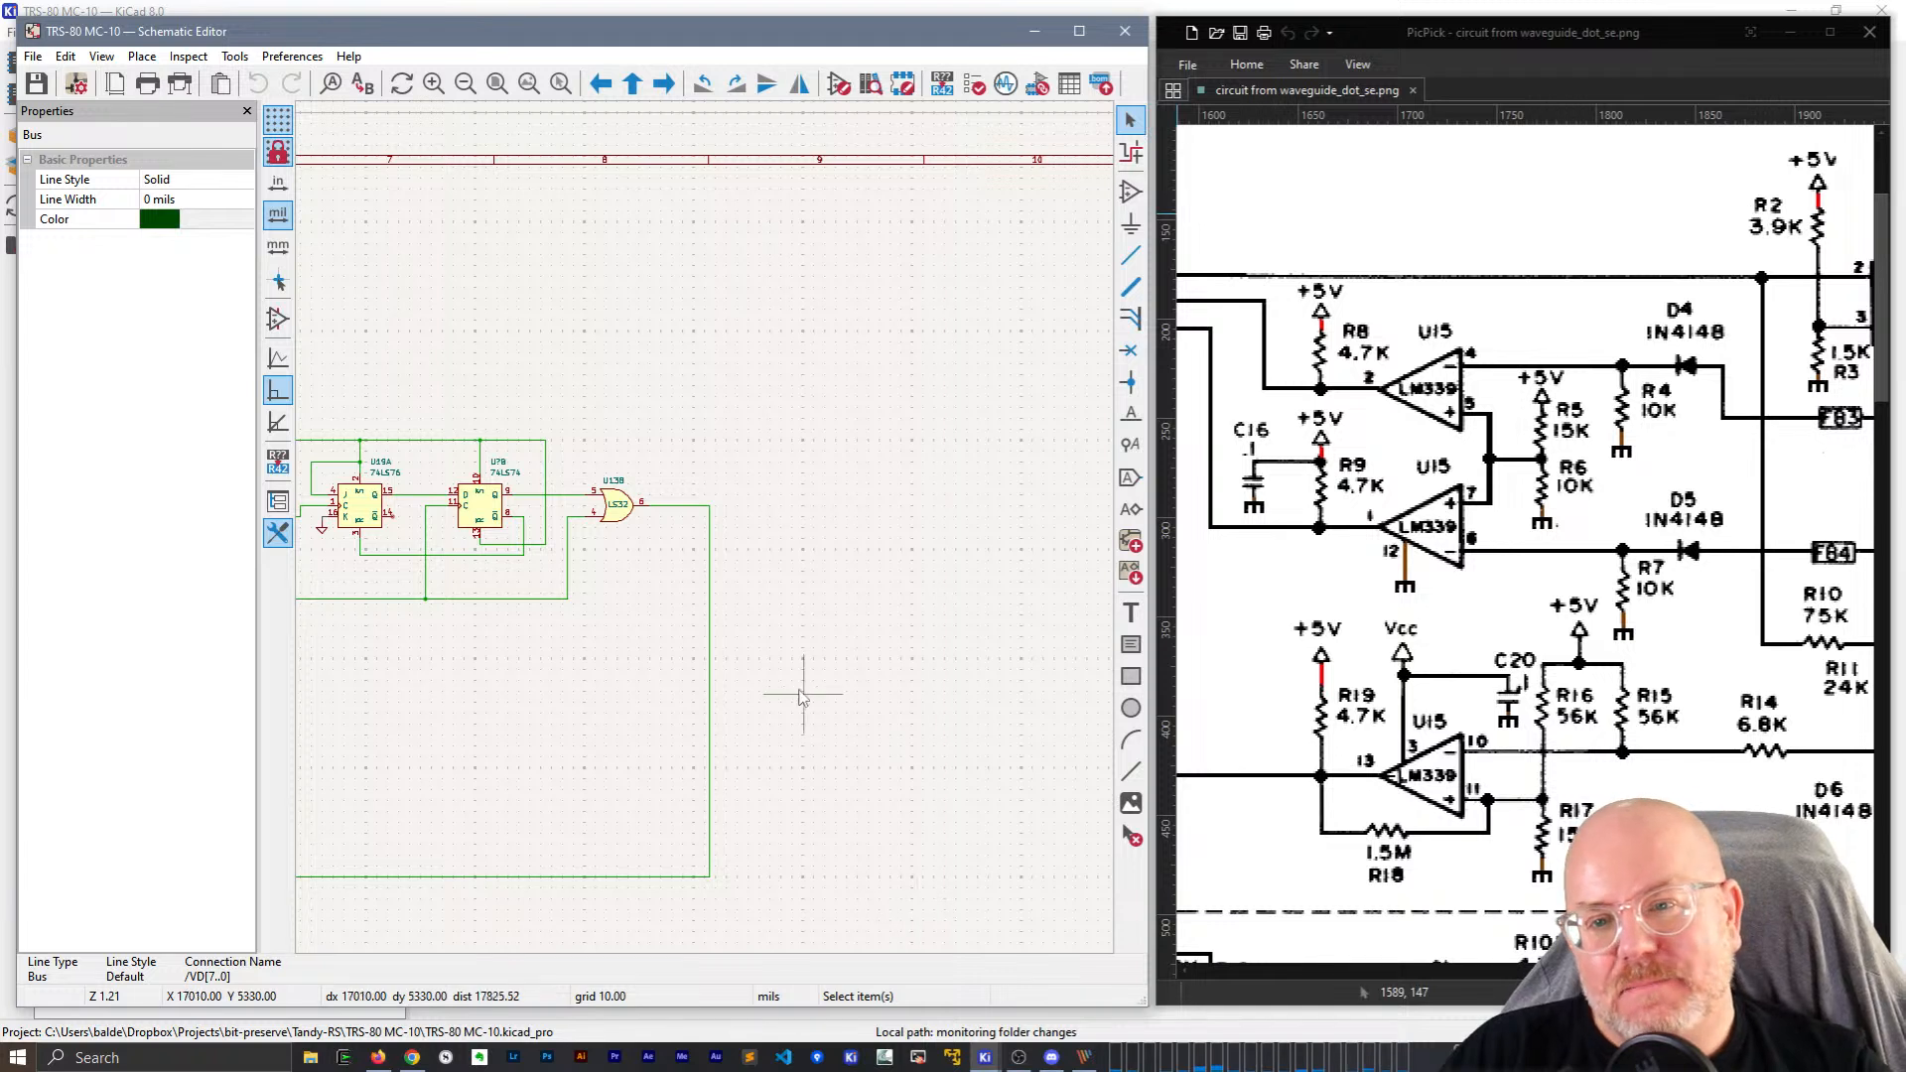
scroll(711, 533, "up", 2)
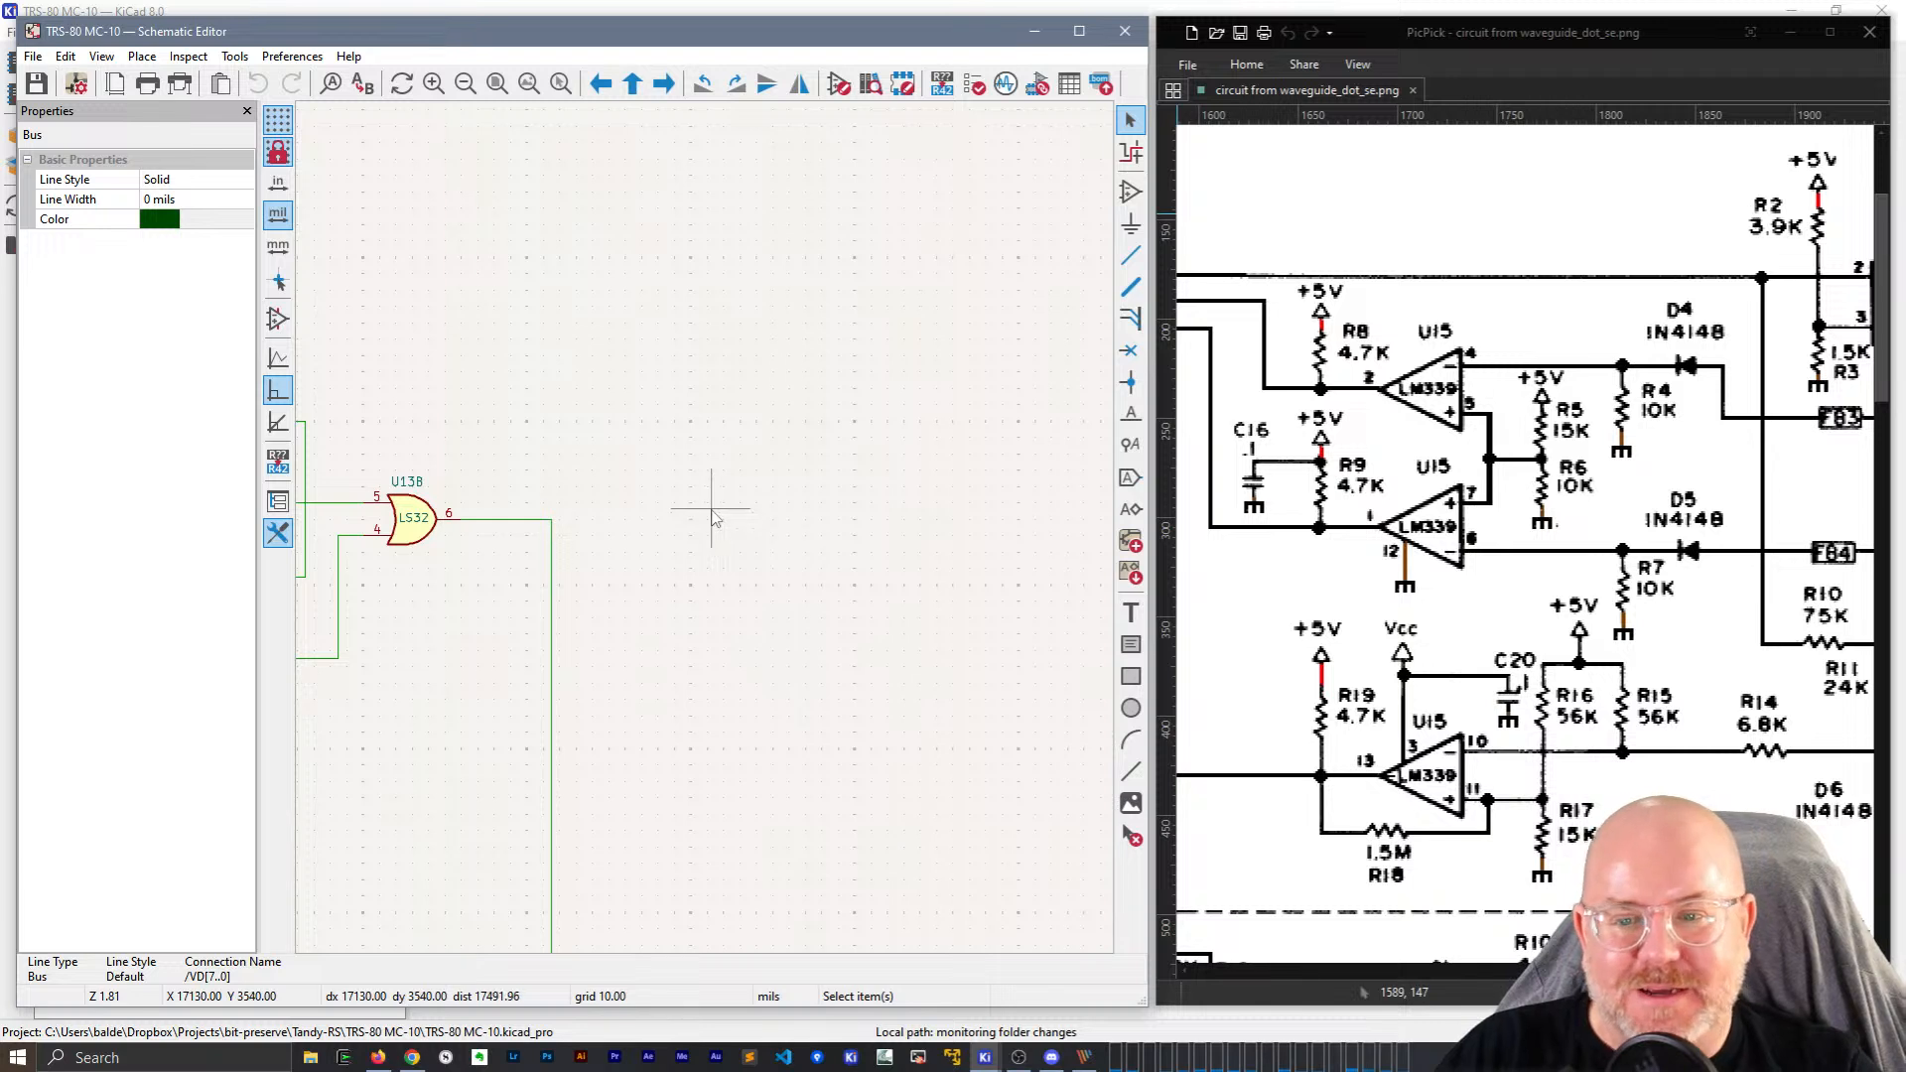
key("a")
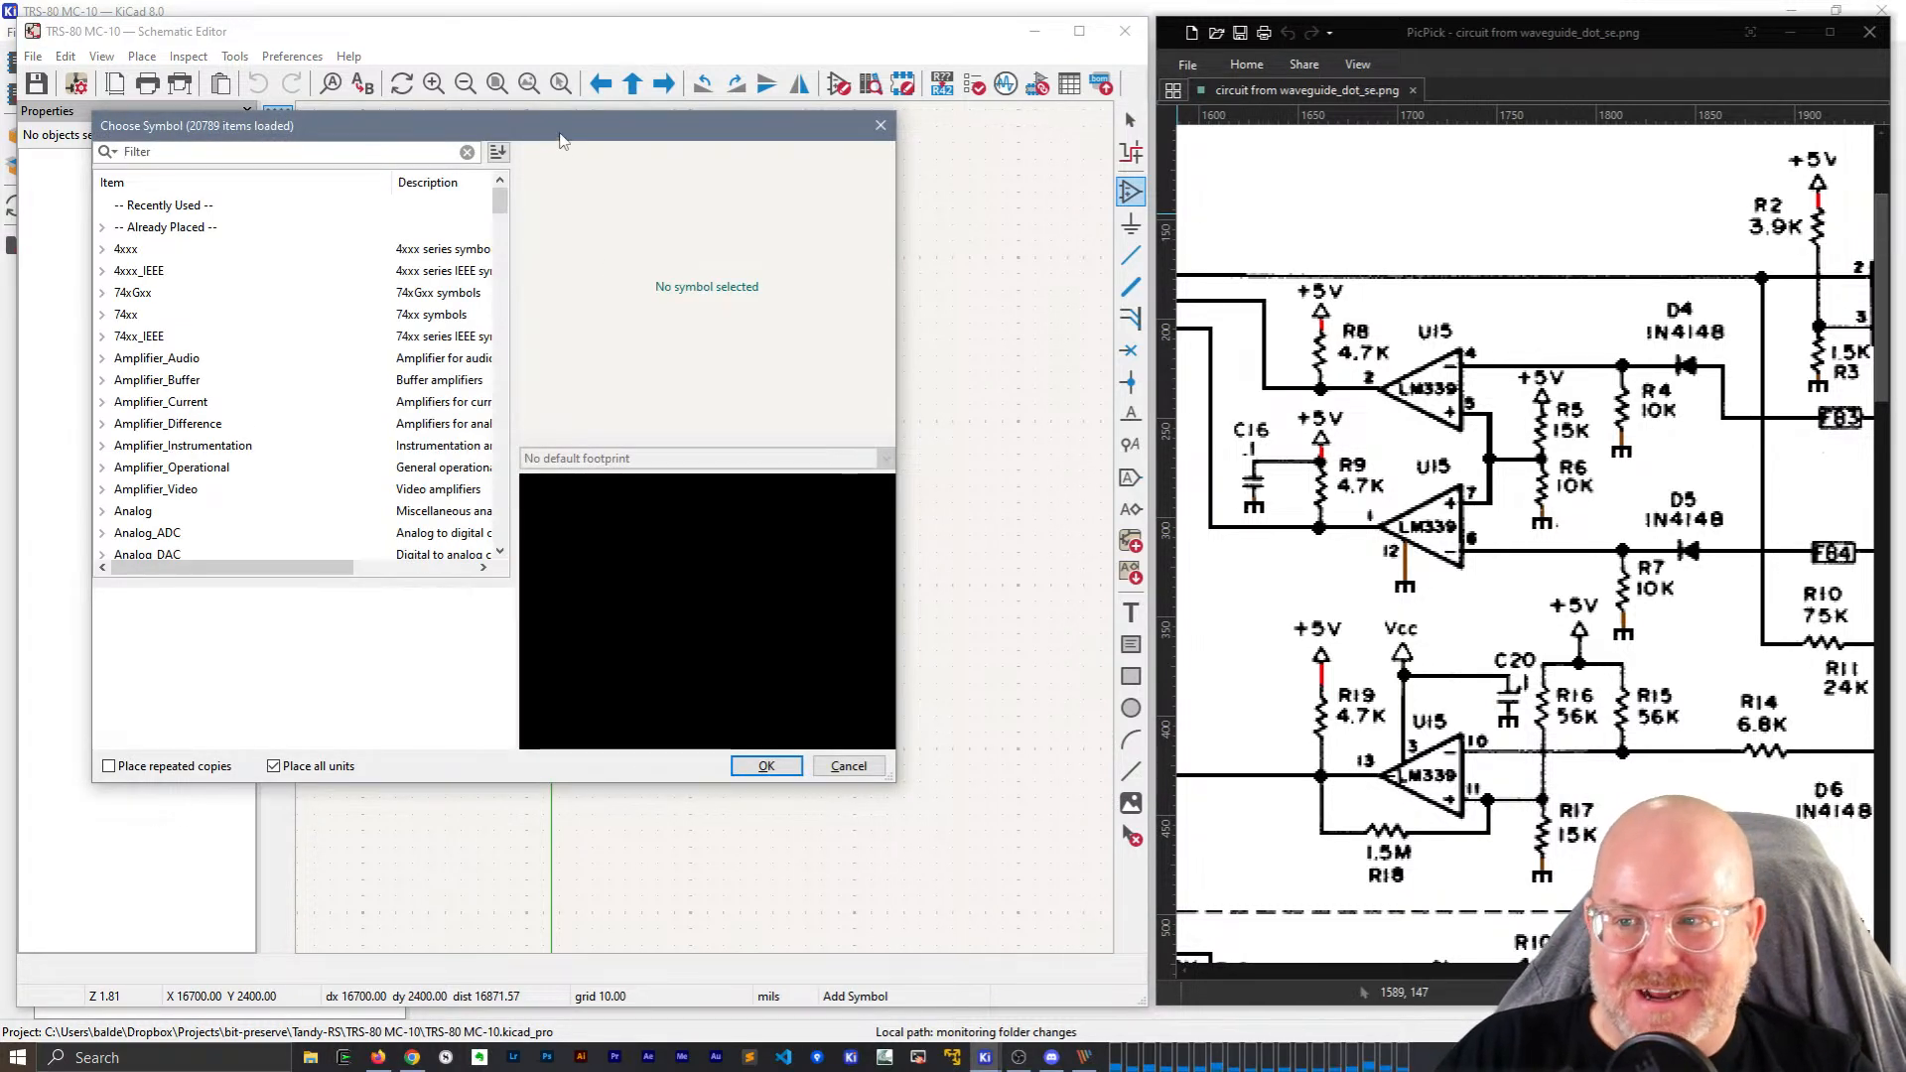
Place LM339 units A, B and C right of the LS32 gate, each mirrored.
left_click_drag(561, 141, 823, 239)
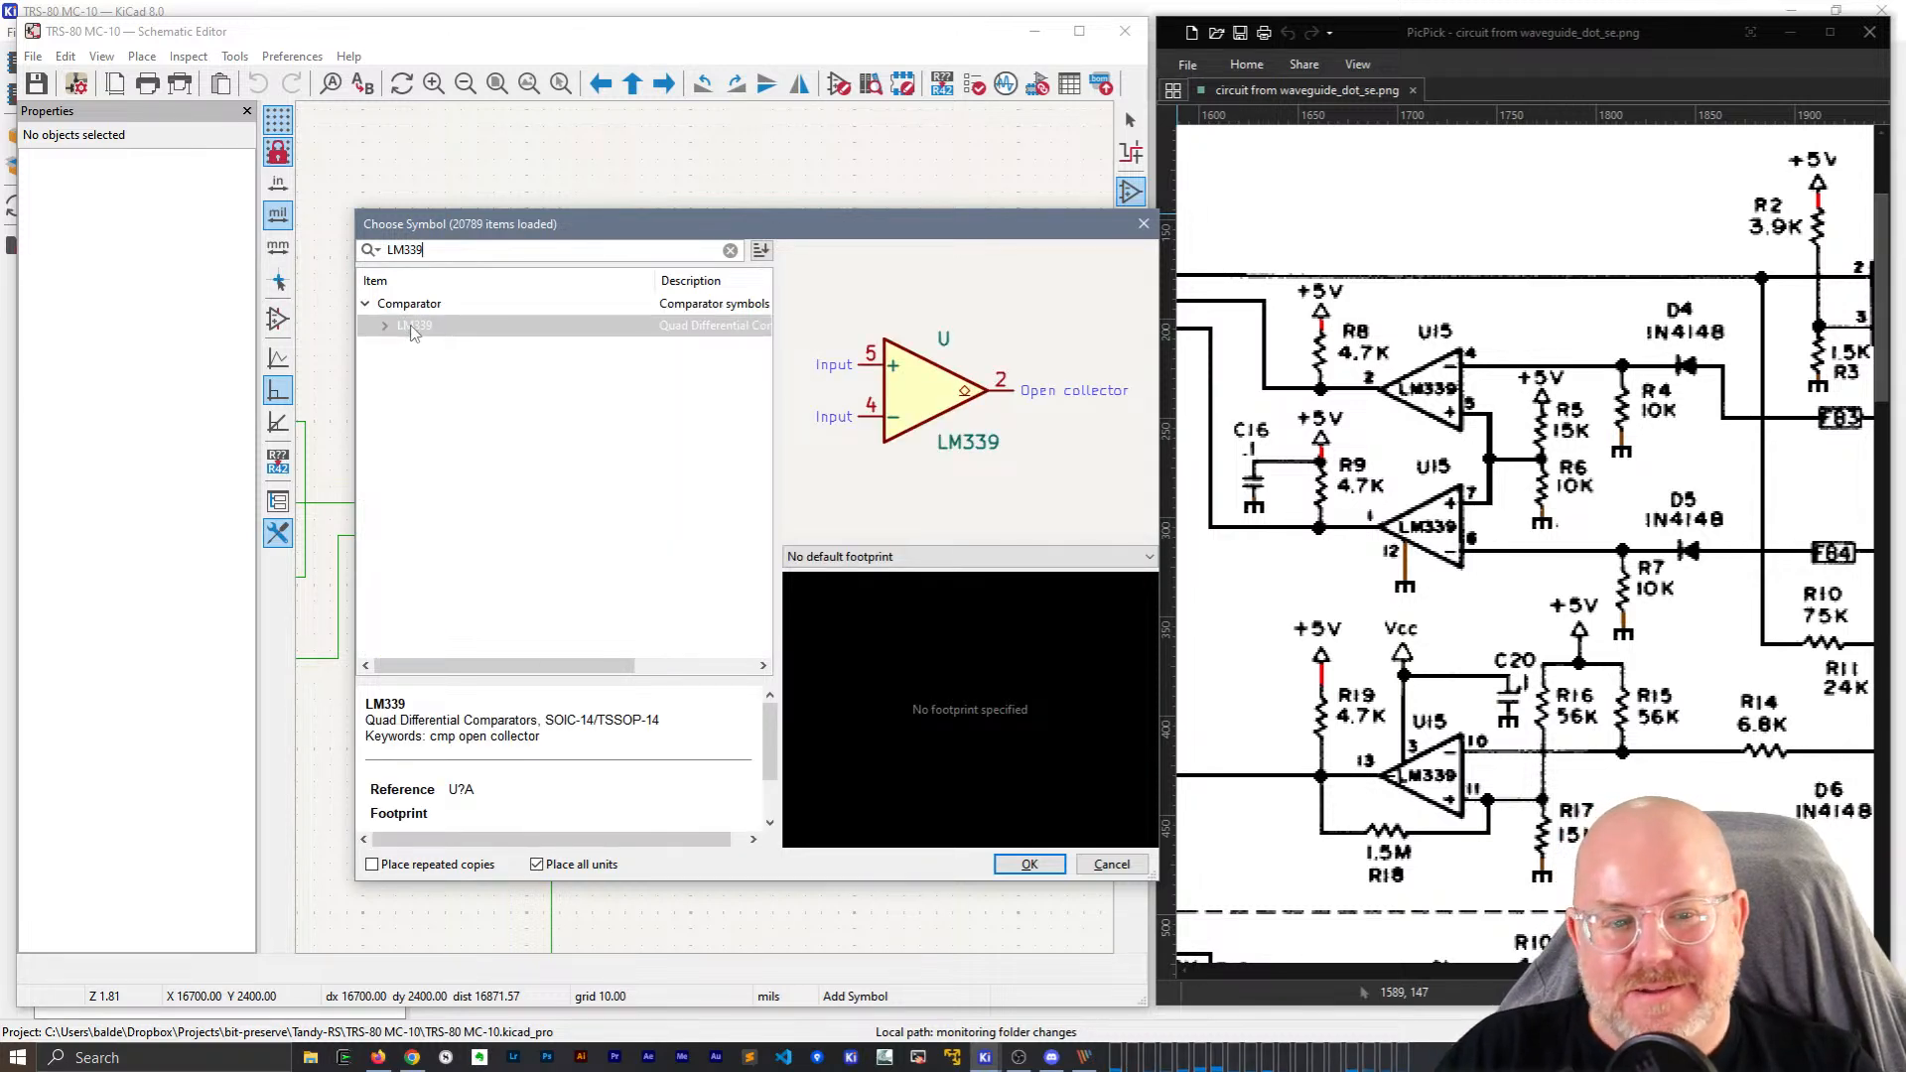
double_click(414, 328)
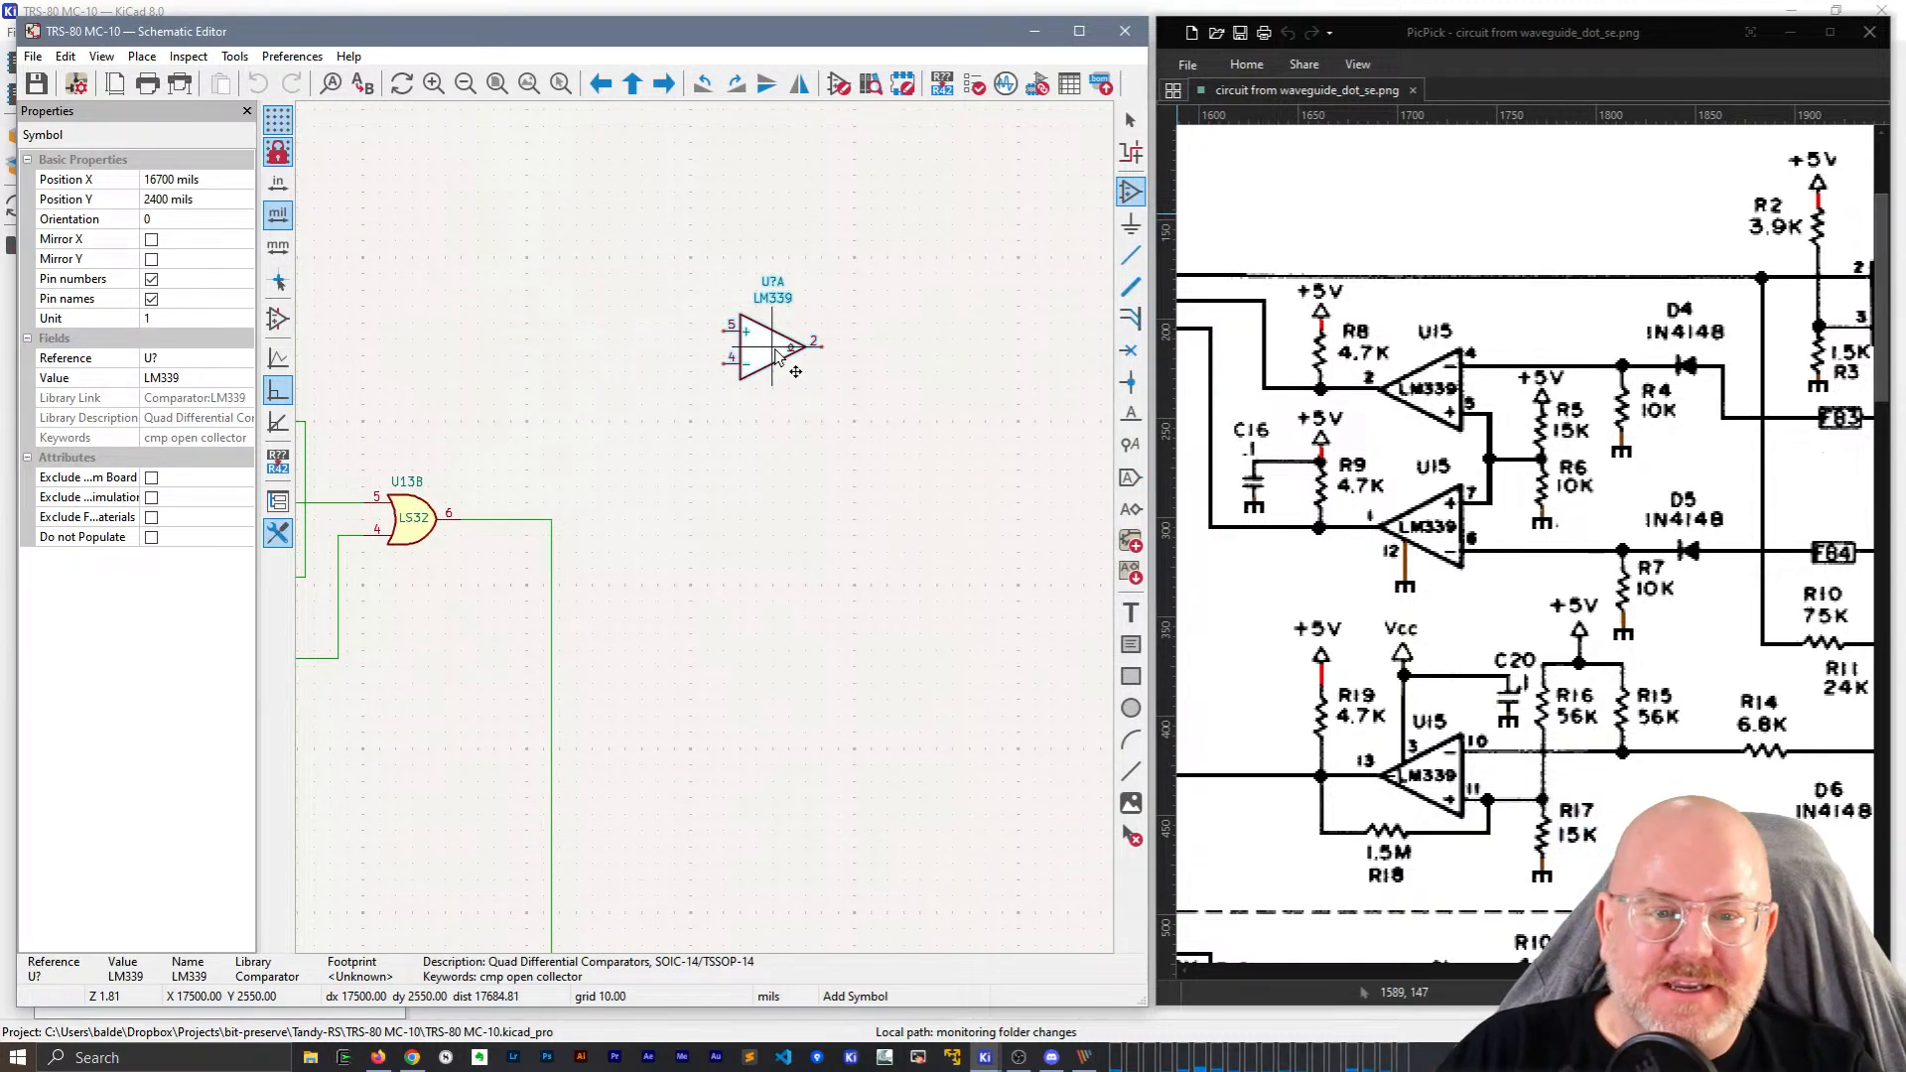
key("x")
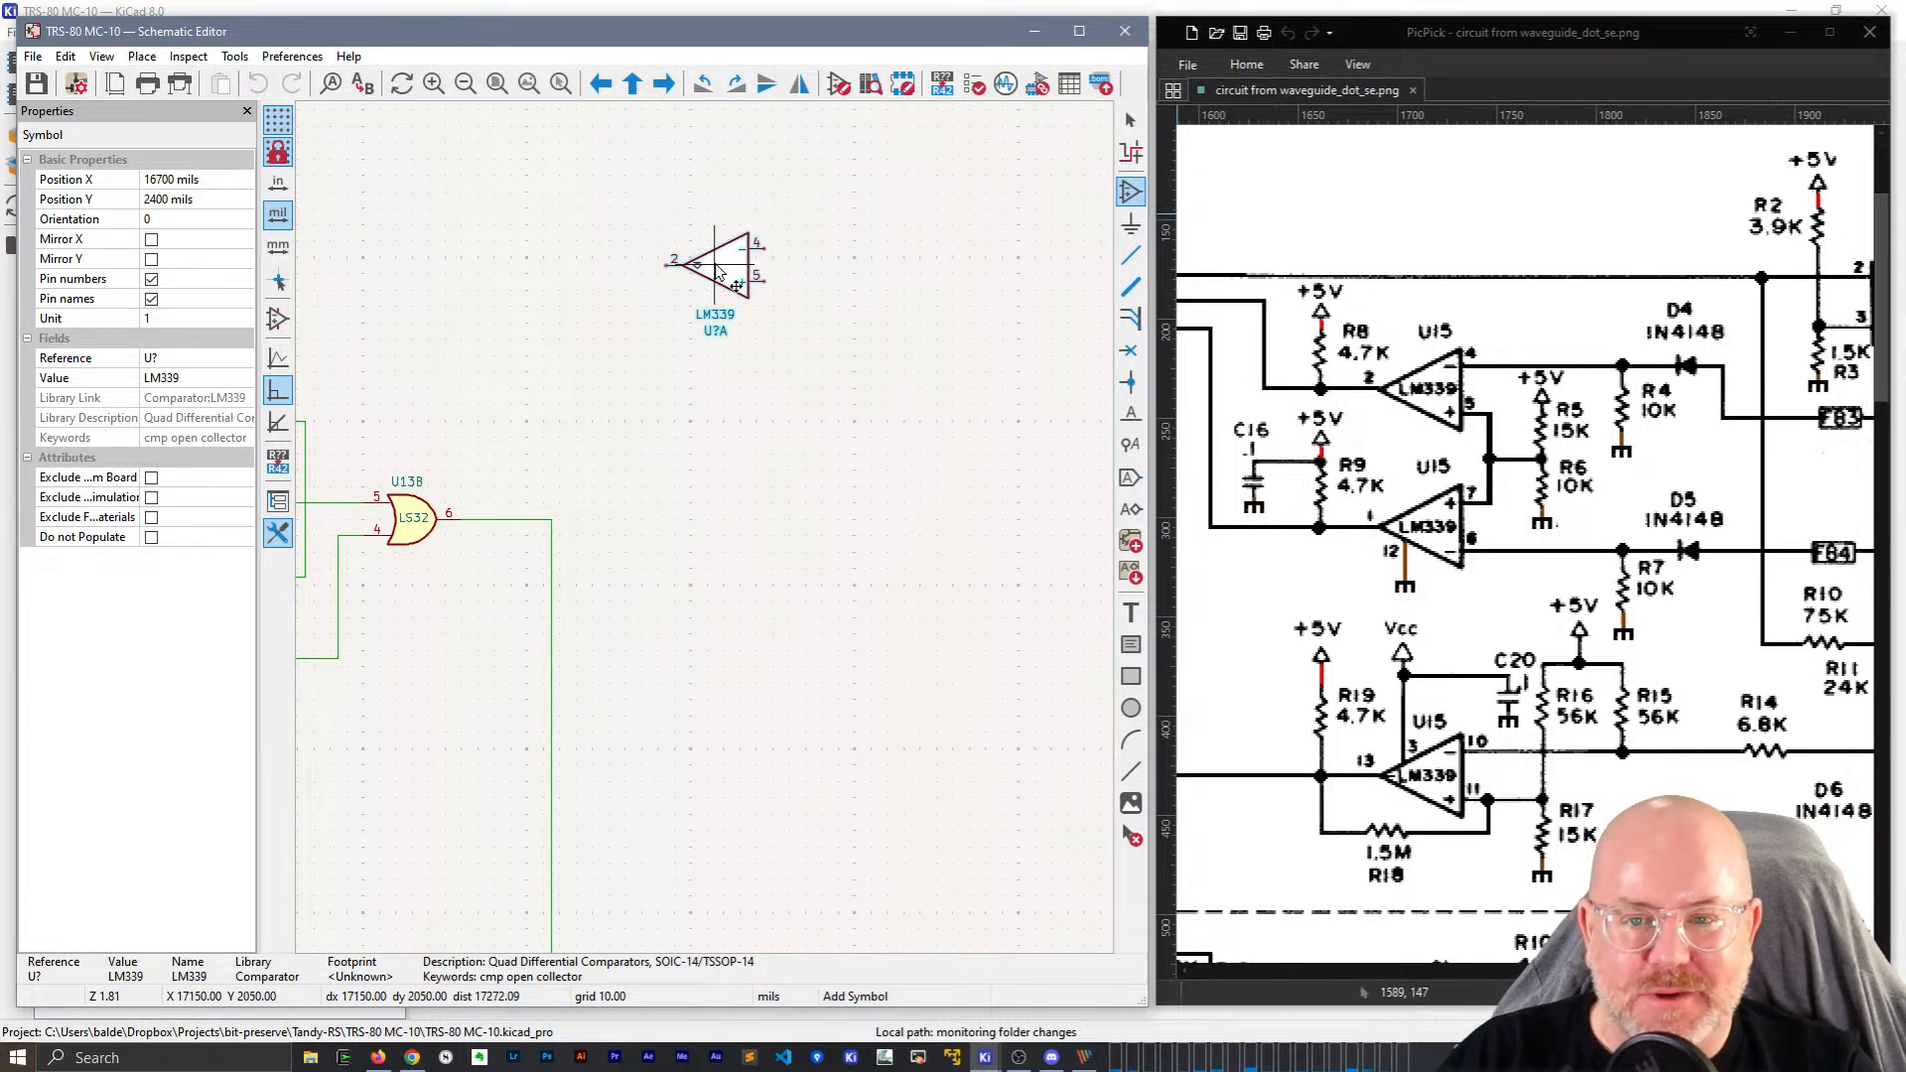
left_click(720, 273)
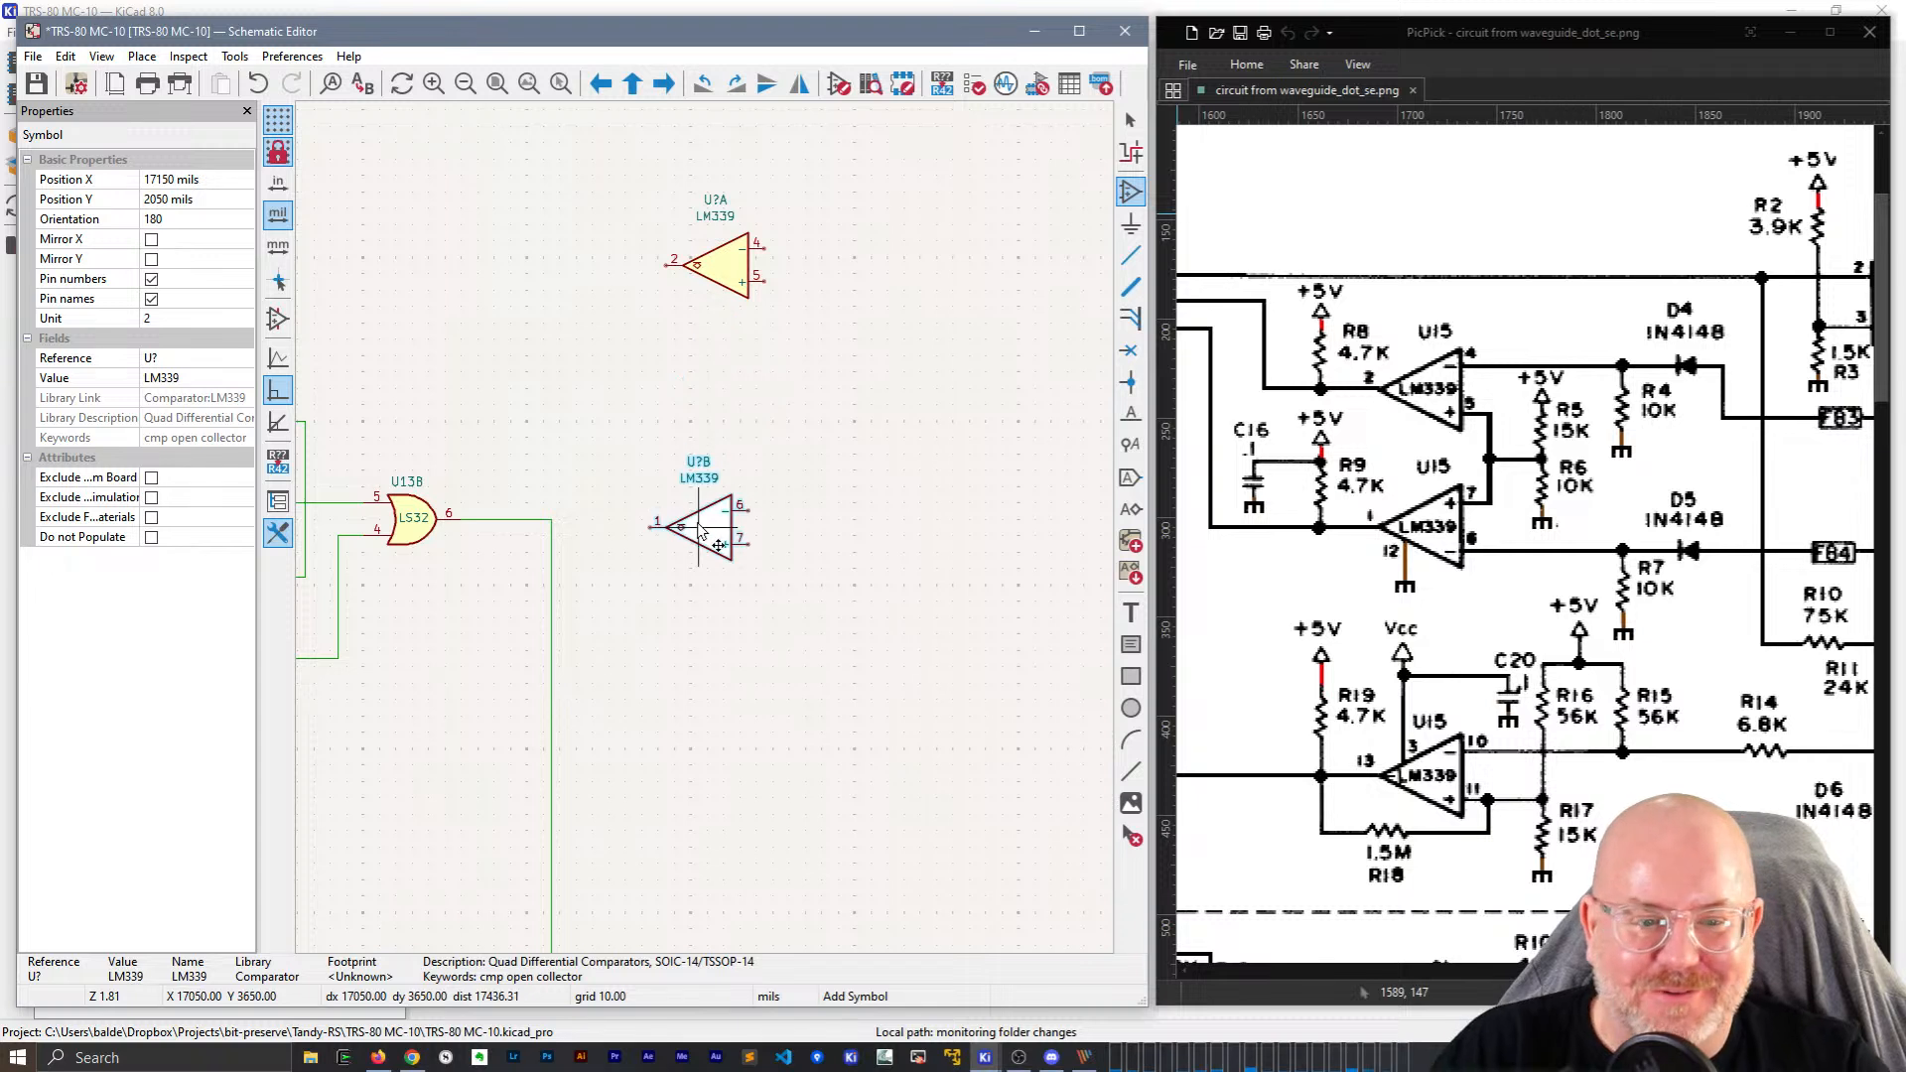
key("x")
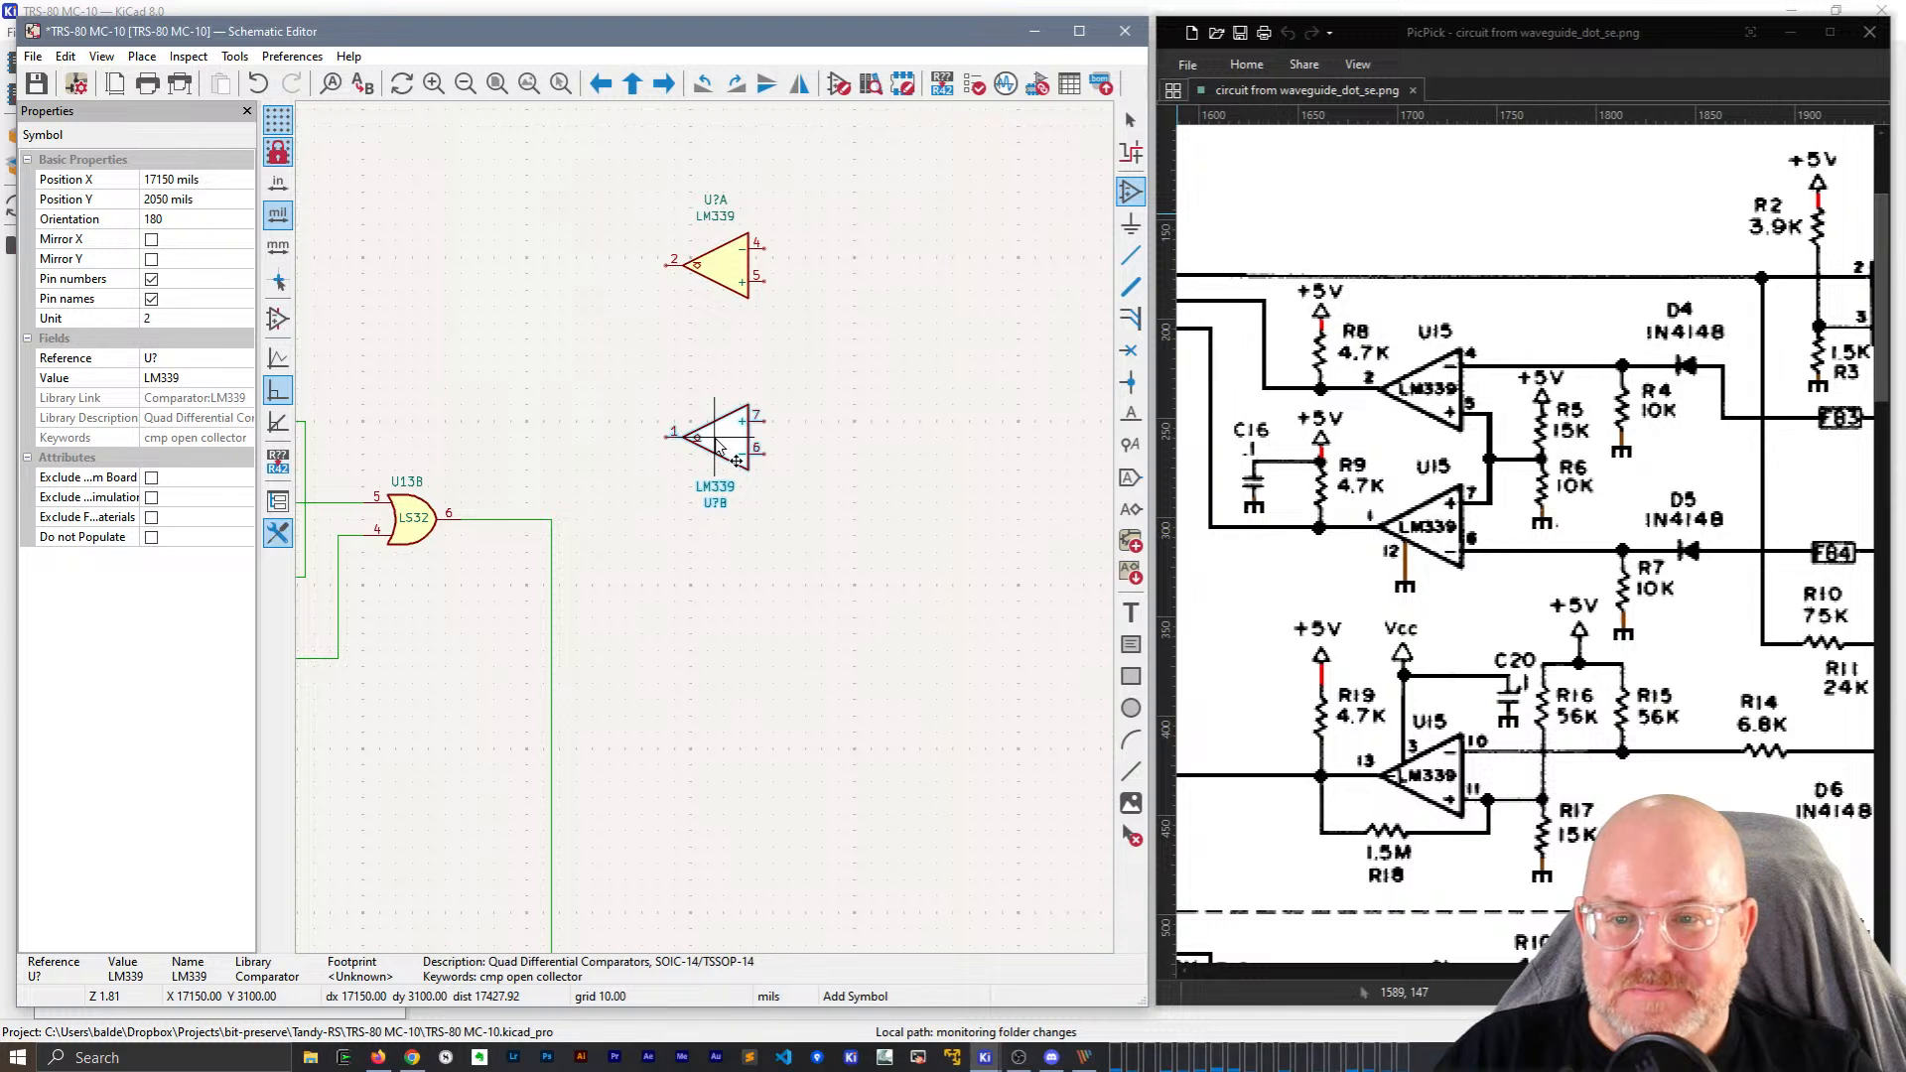
left_click(737, 460)
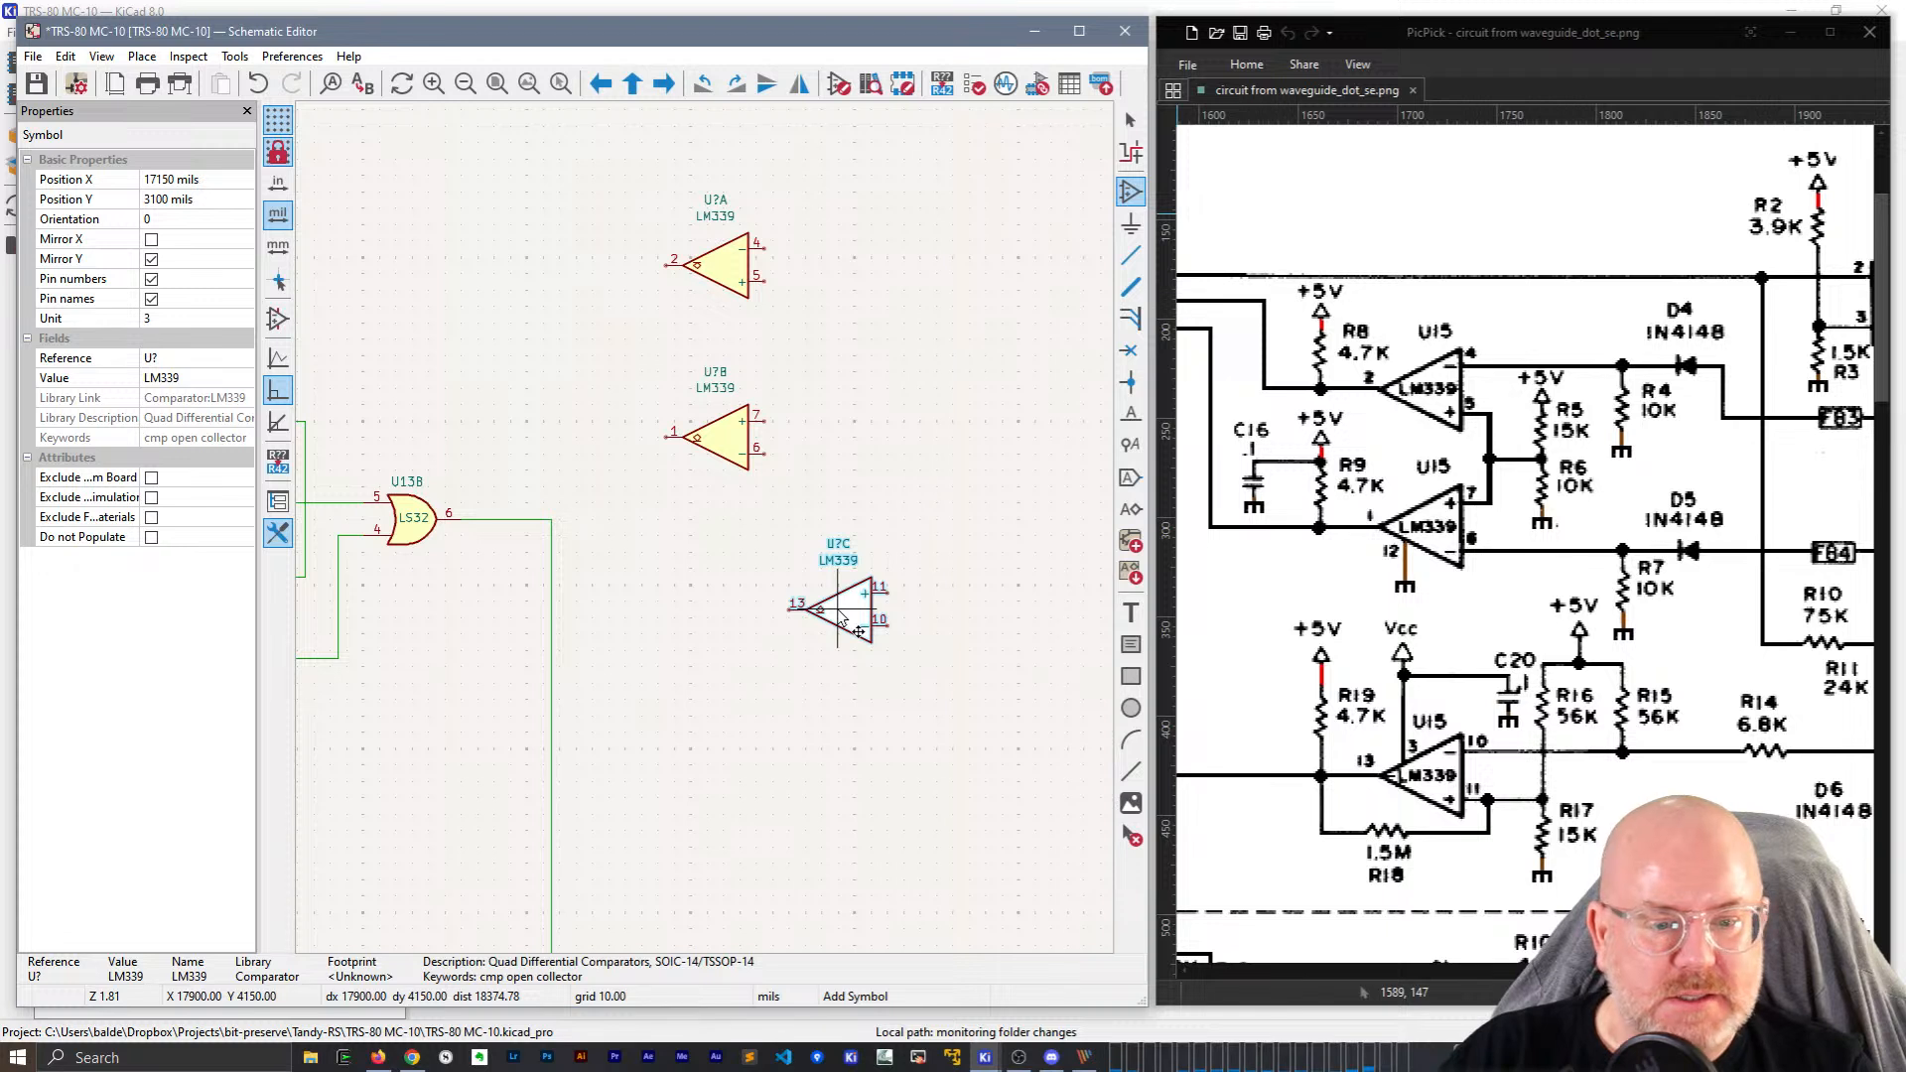
key("x")
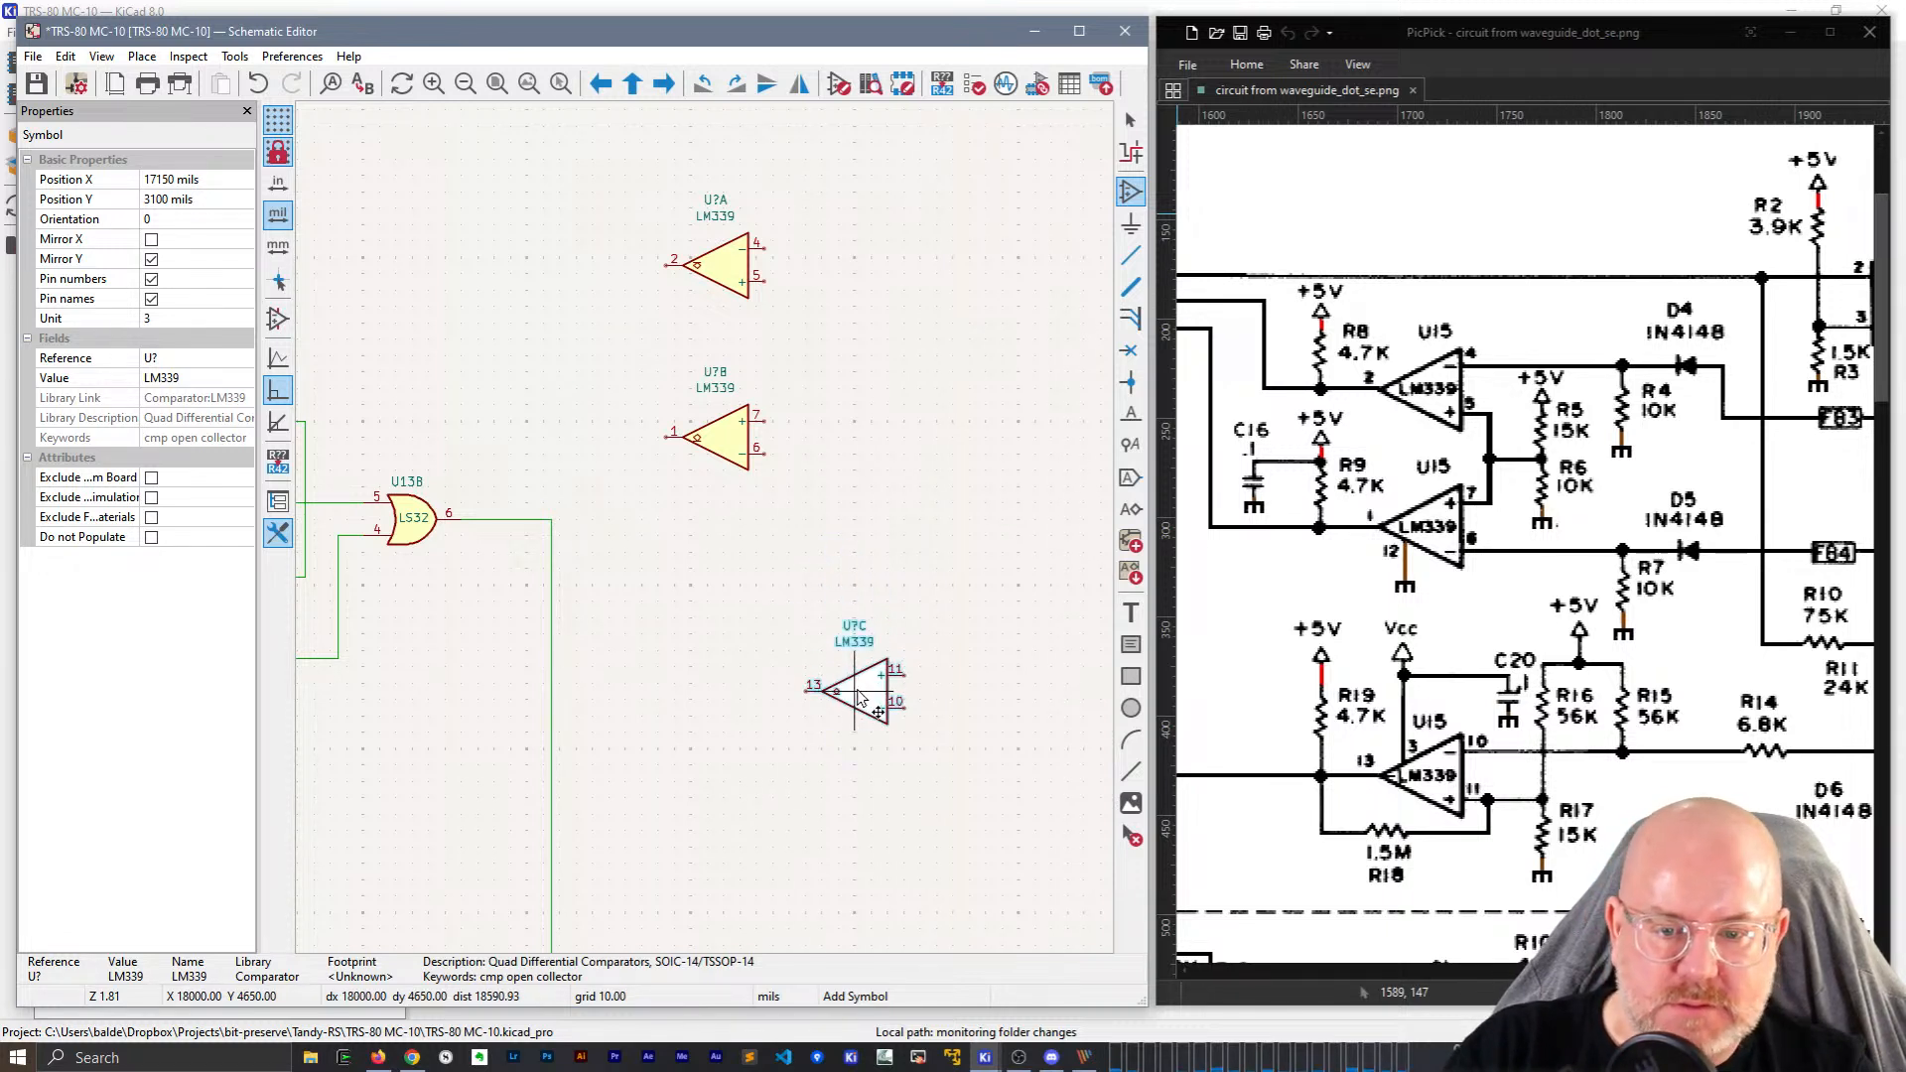
key("x")
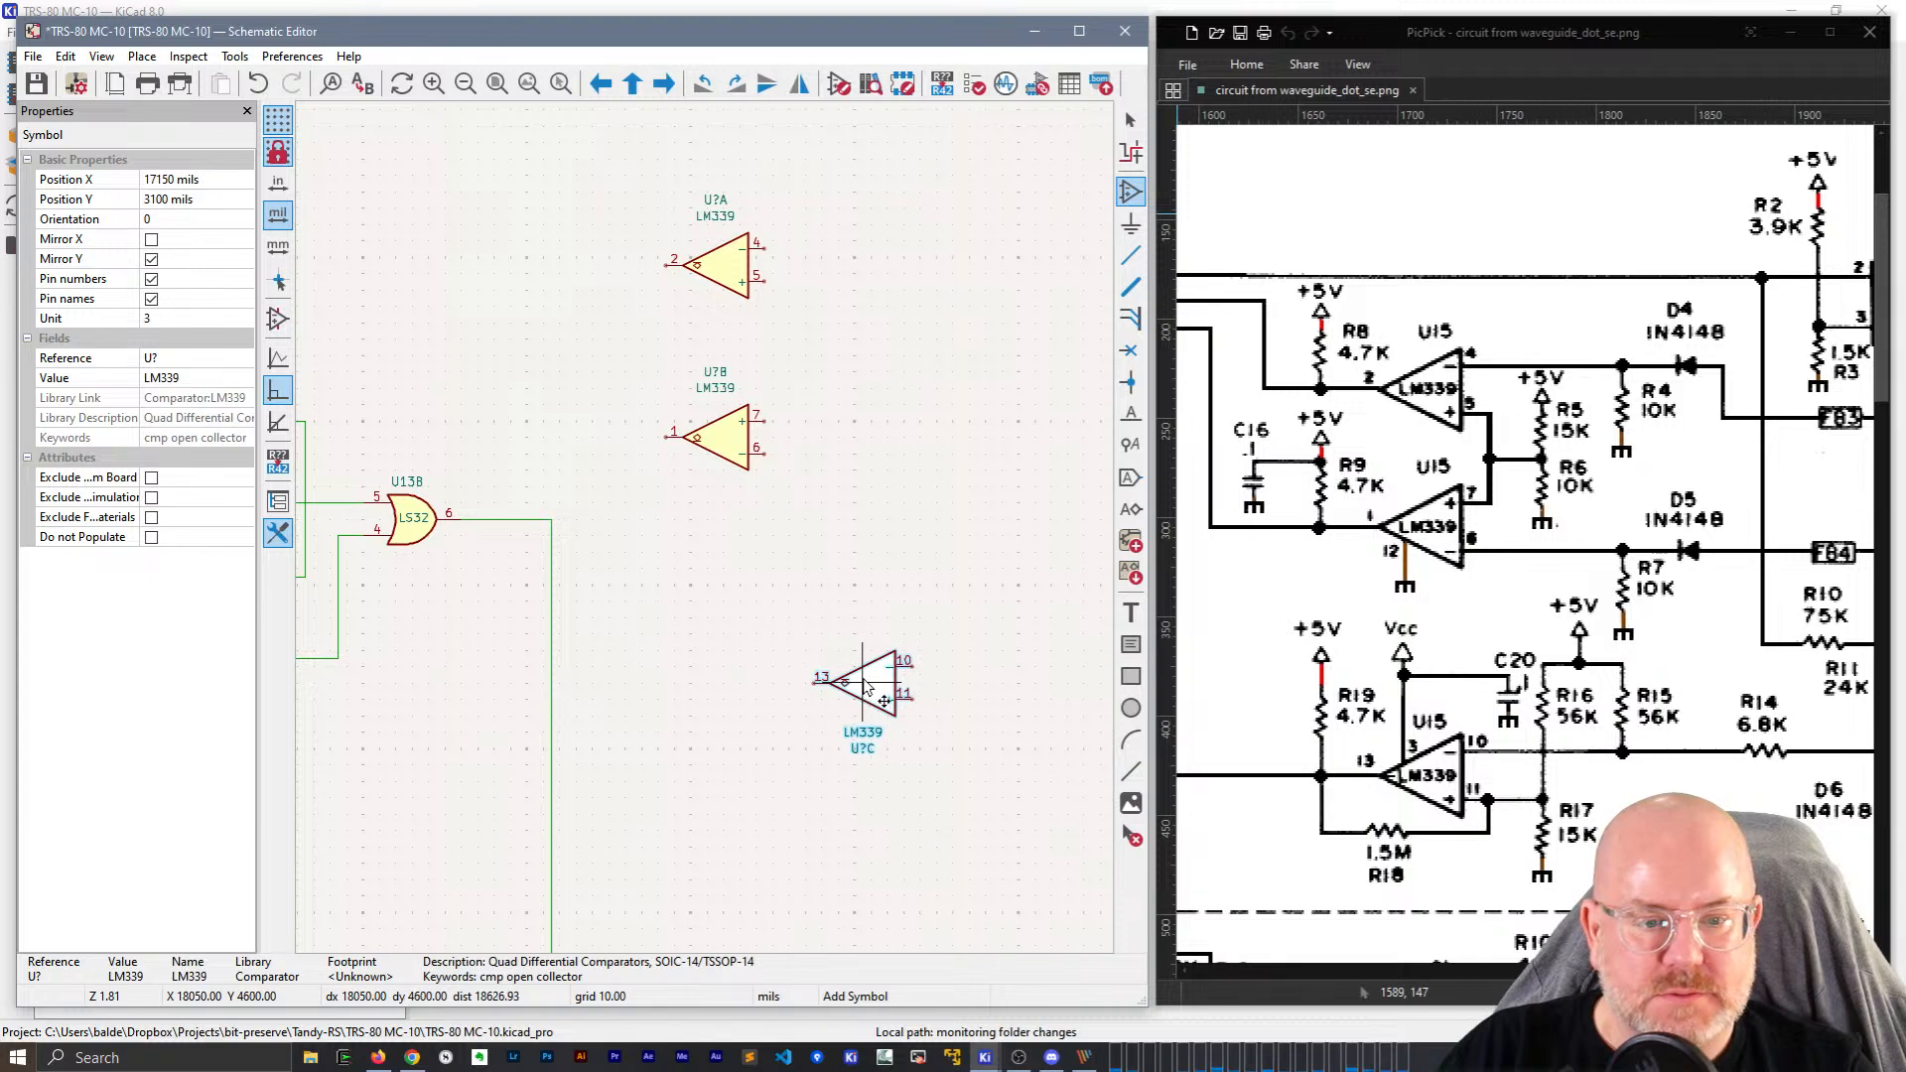
left_click(794, 657)
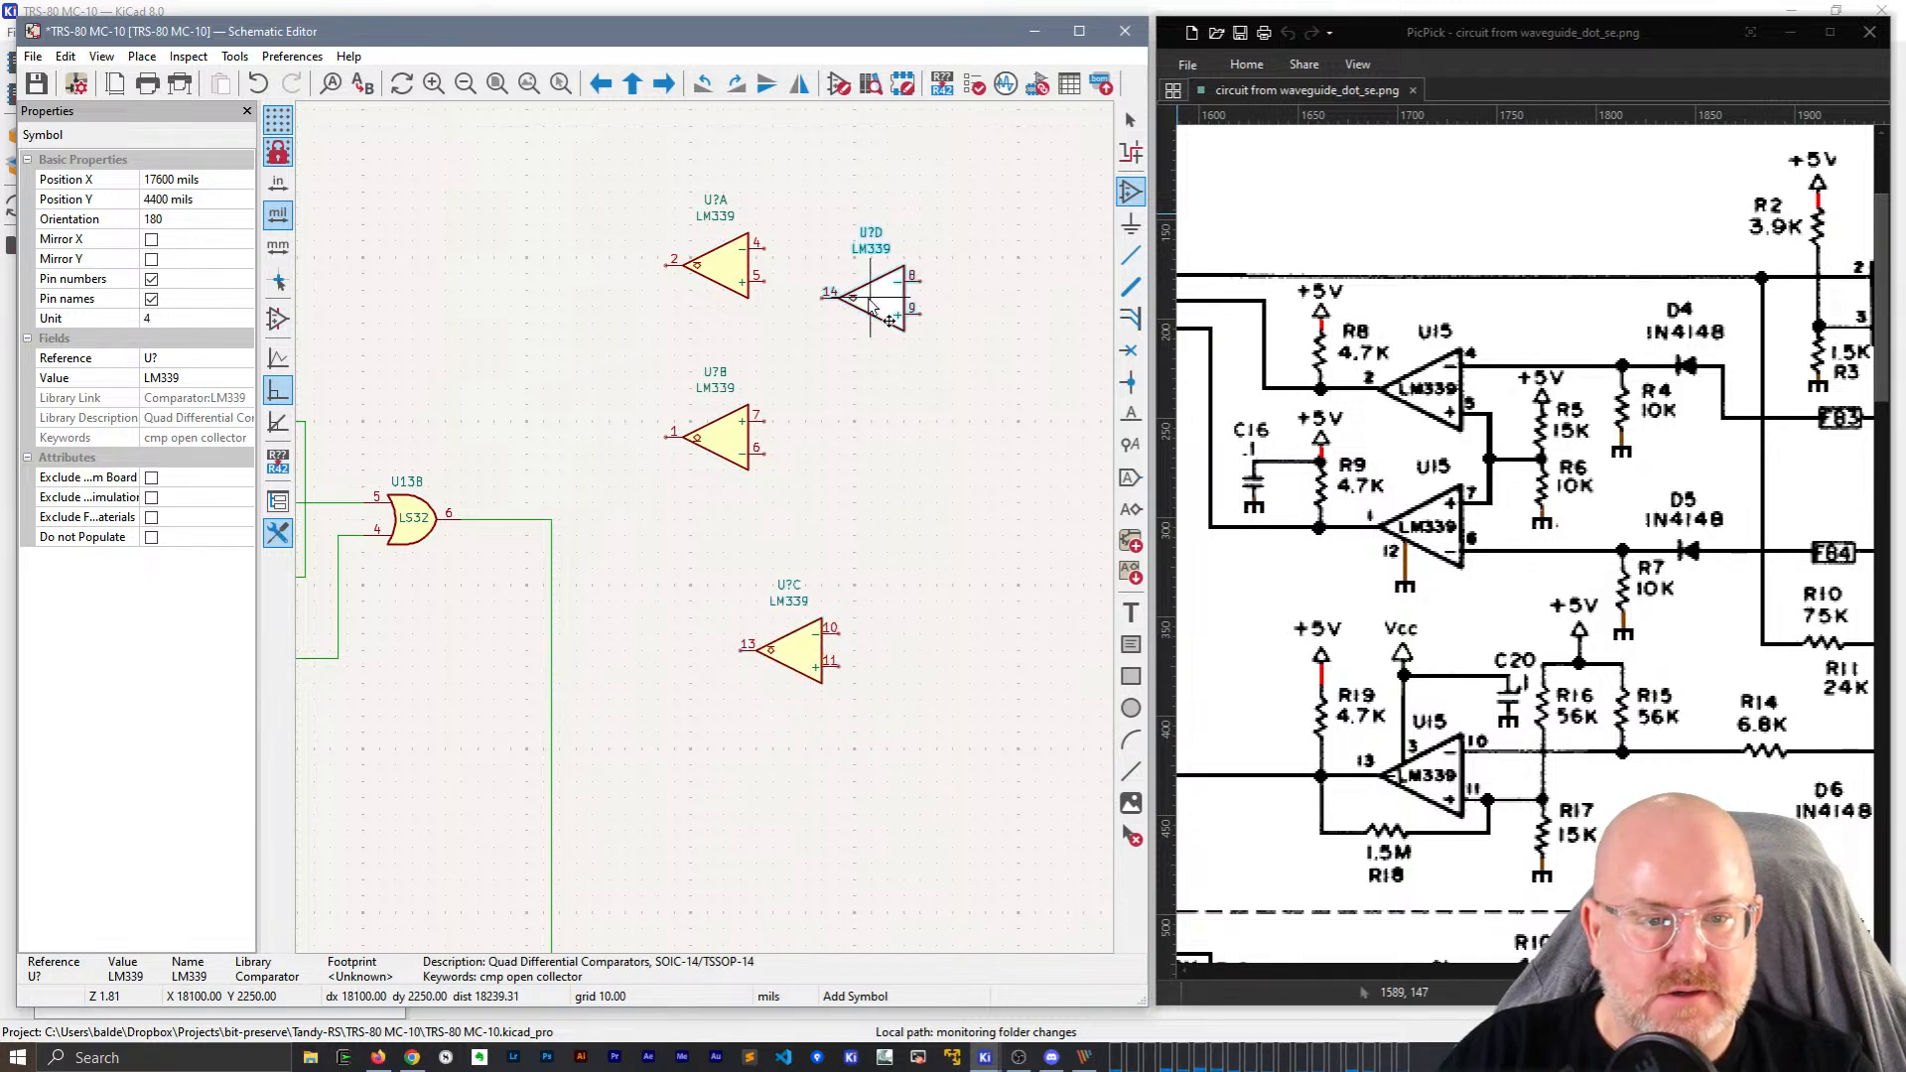
Dismiss the reopened symbol chooser without adding anything and switch to the browser.
left_click(941, 261)
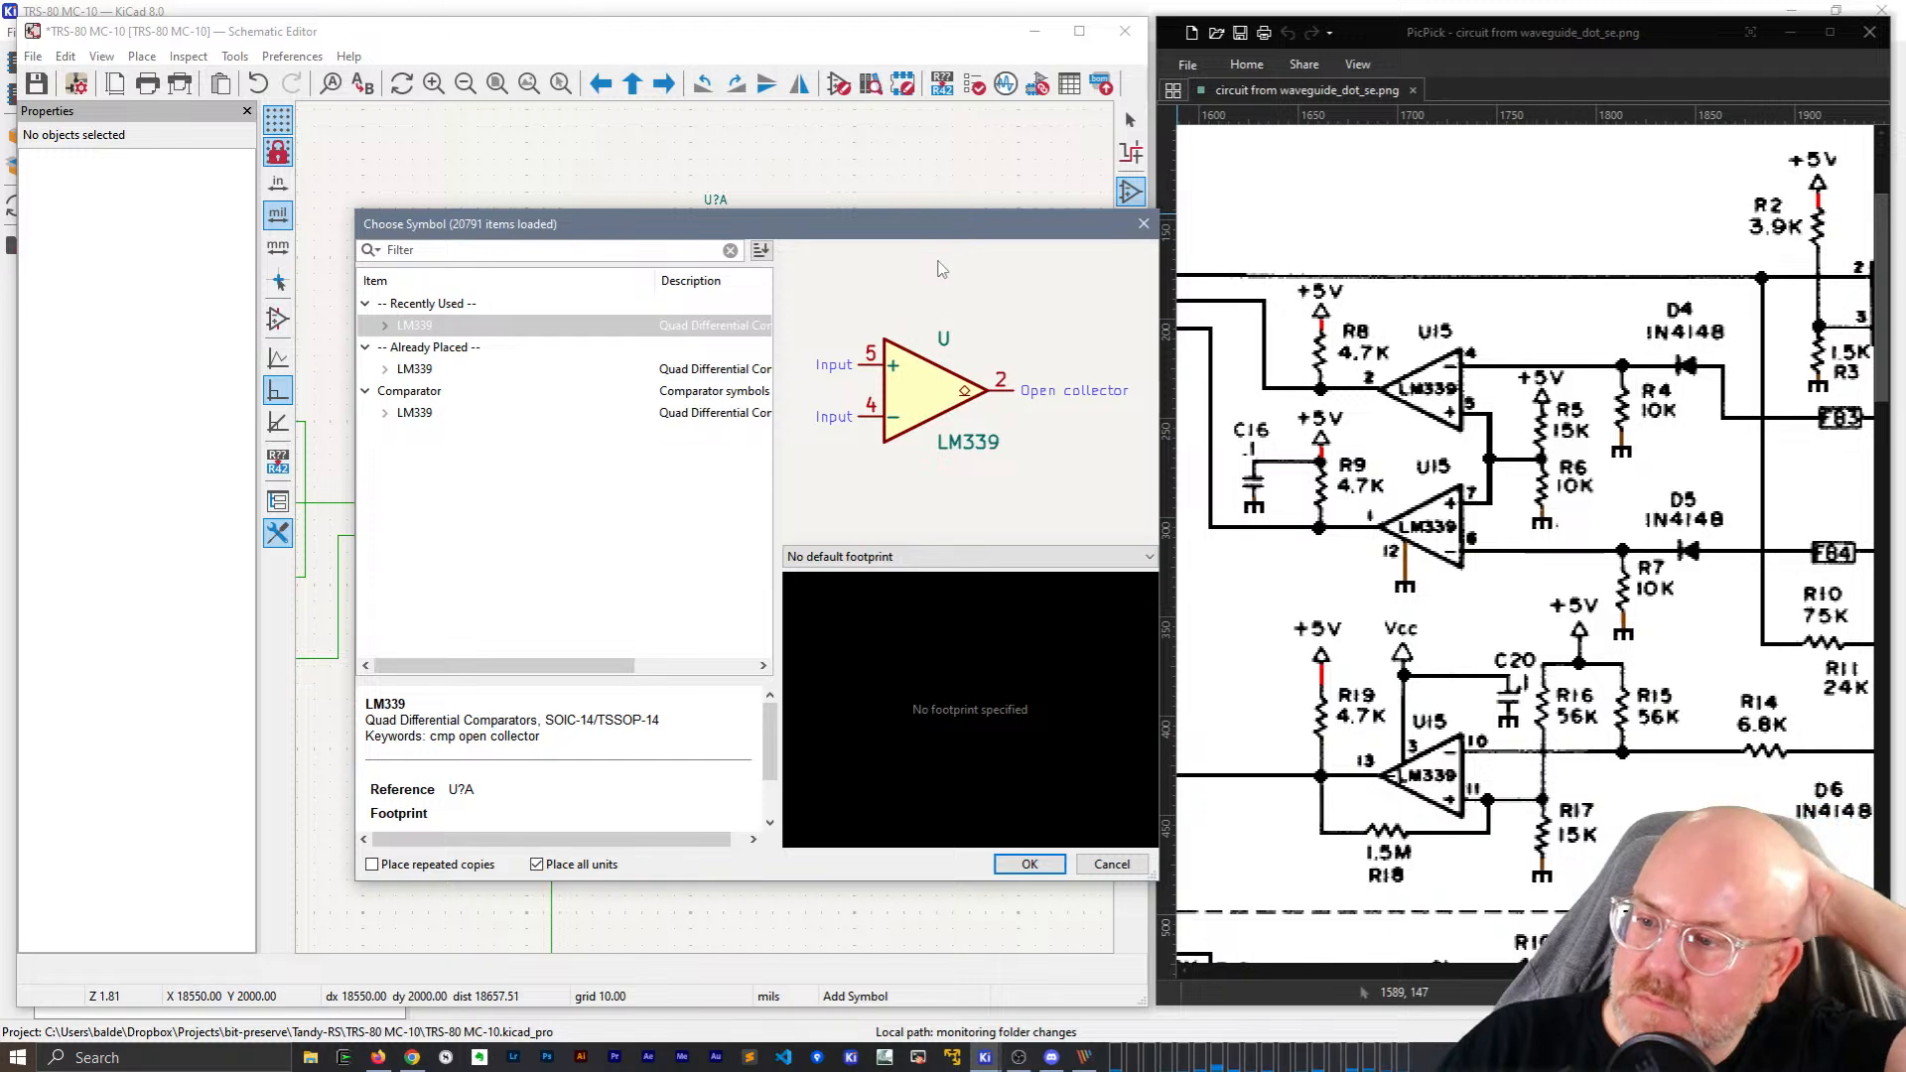
left_click(1144, 224)
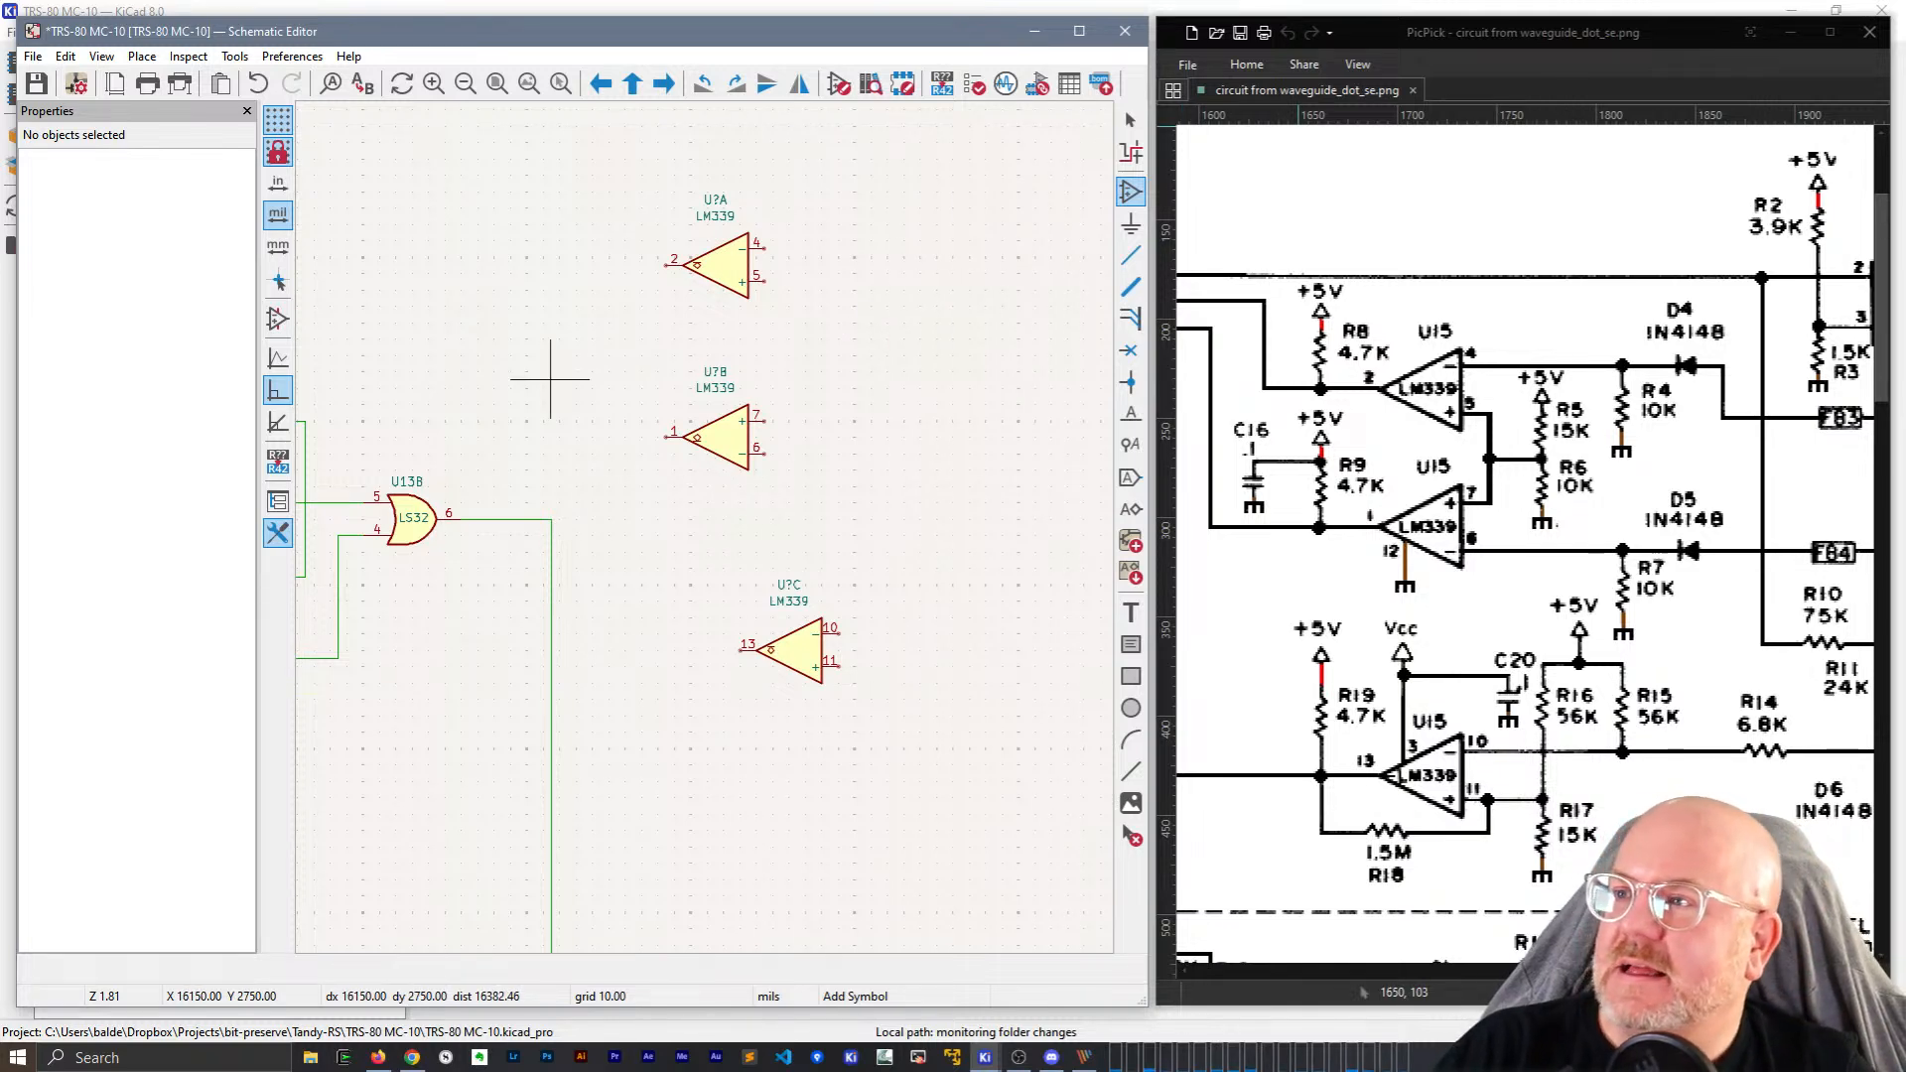
key("alt+Tab")
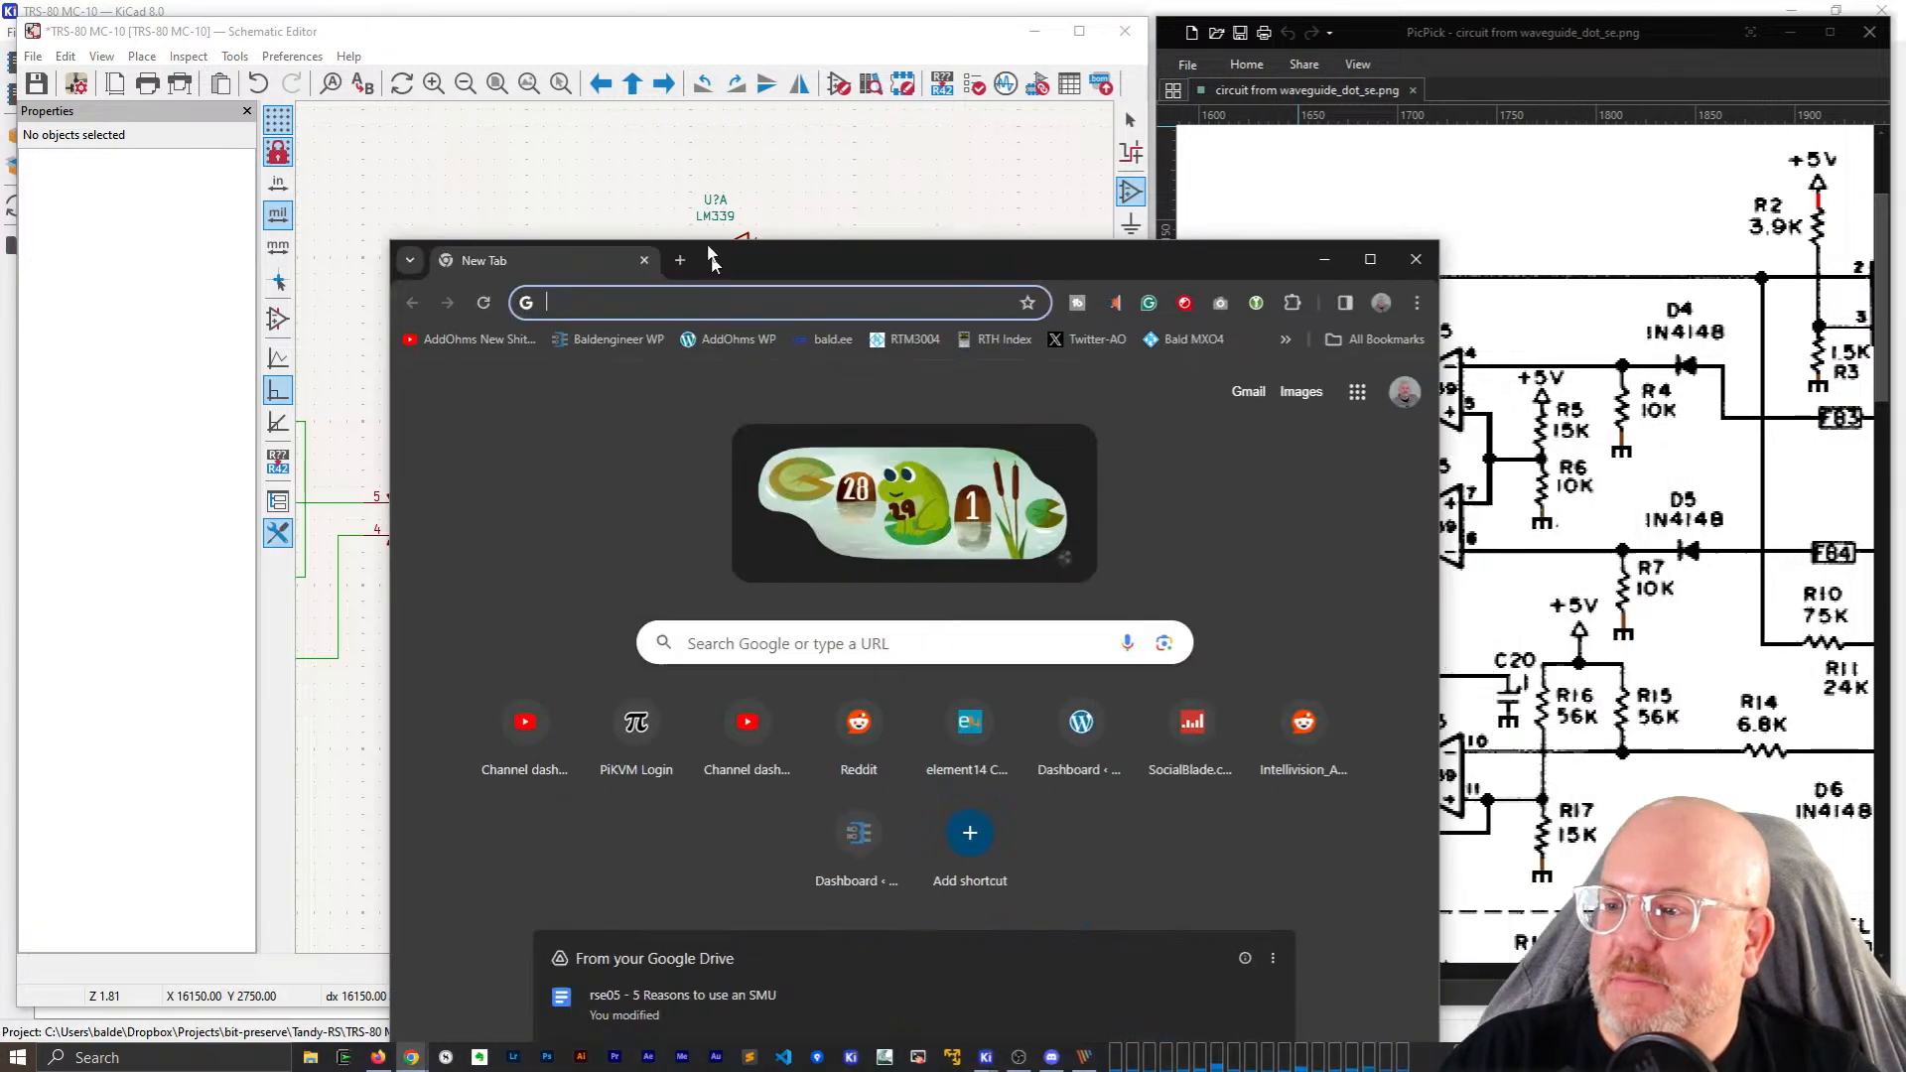
Search Google for 'kicad ascii art export' and skim the results.
left_click(747, 96)
type("ki")
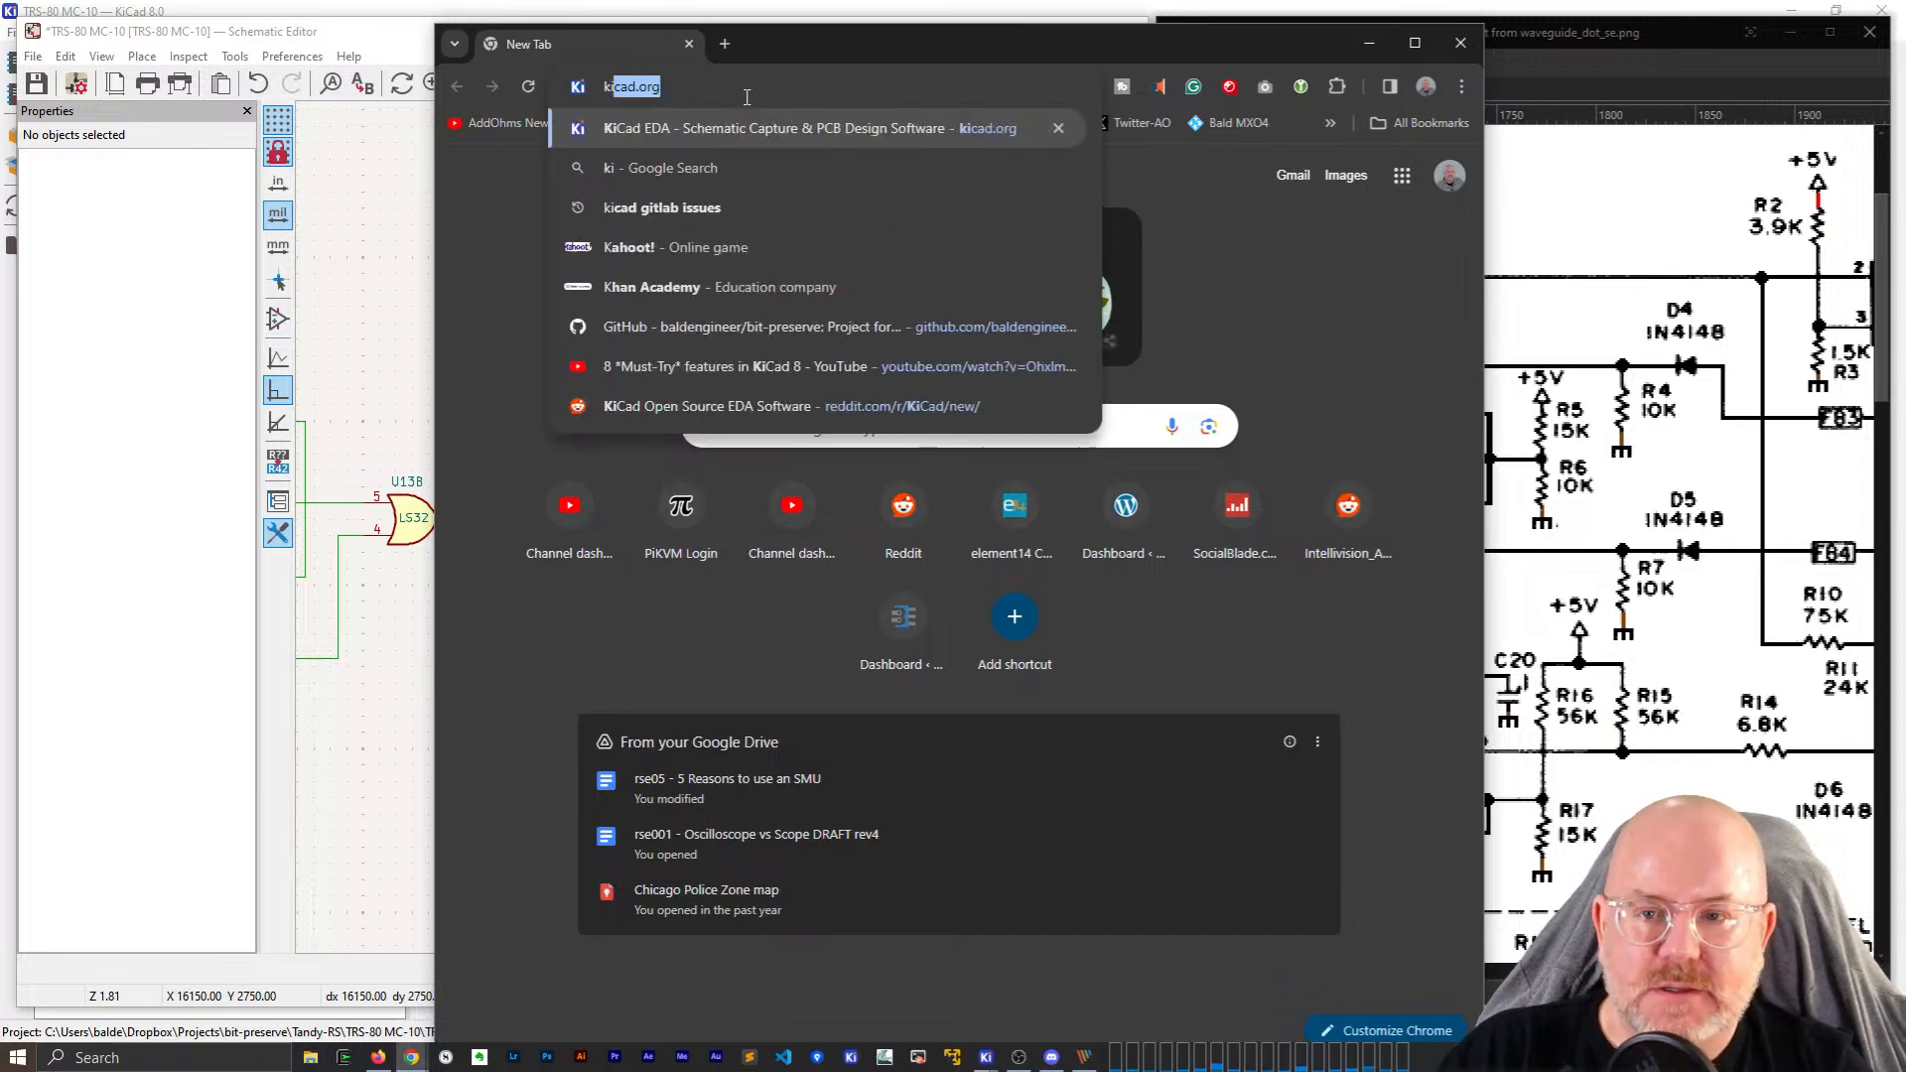
type("cad ascii art export")
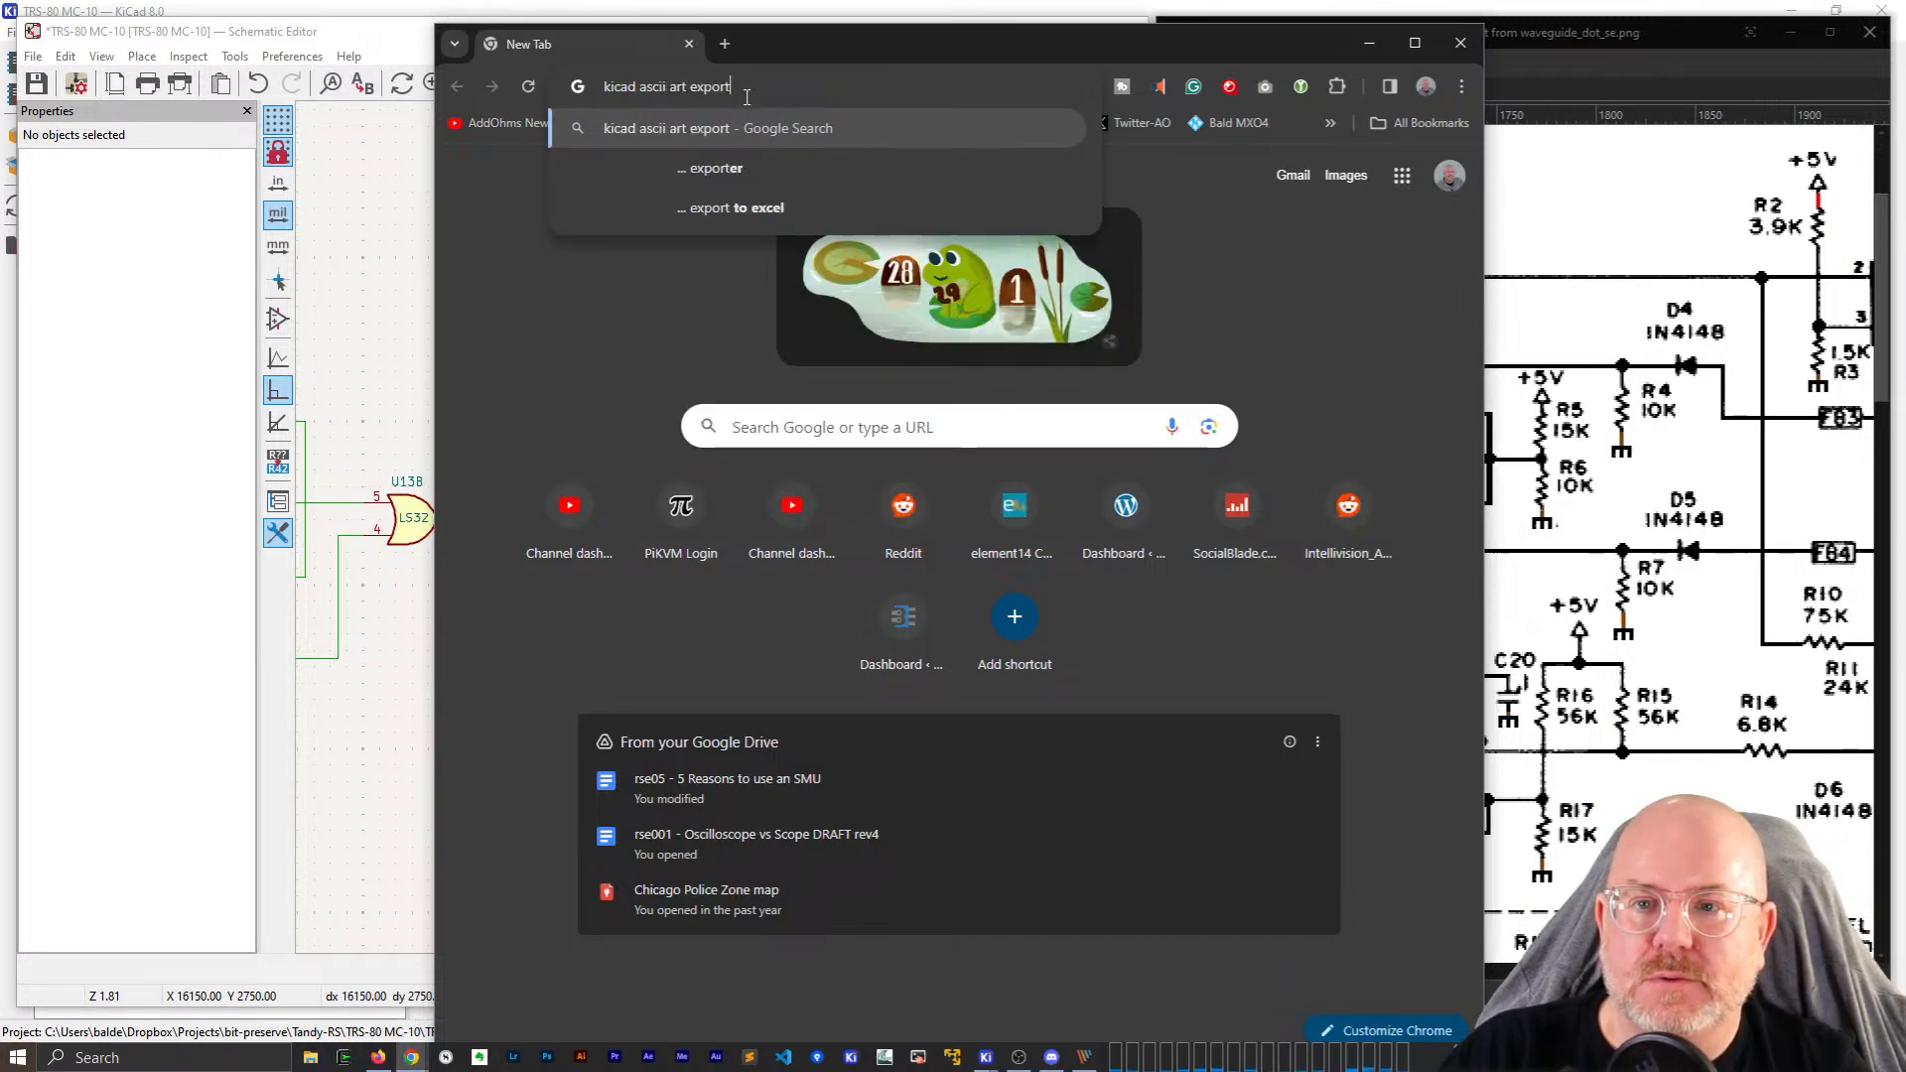
key("Return")
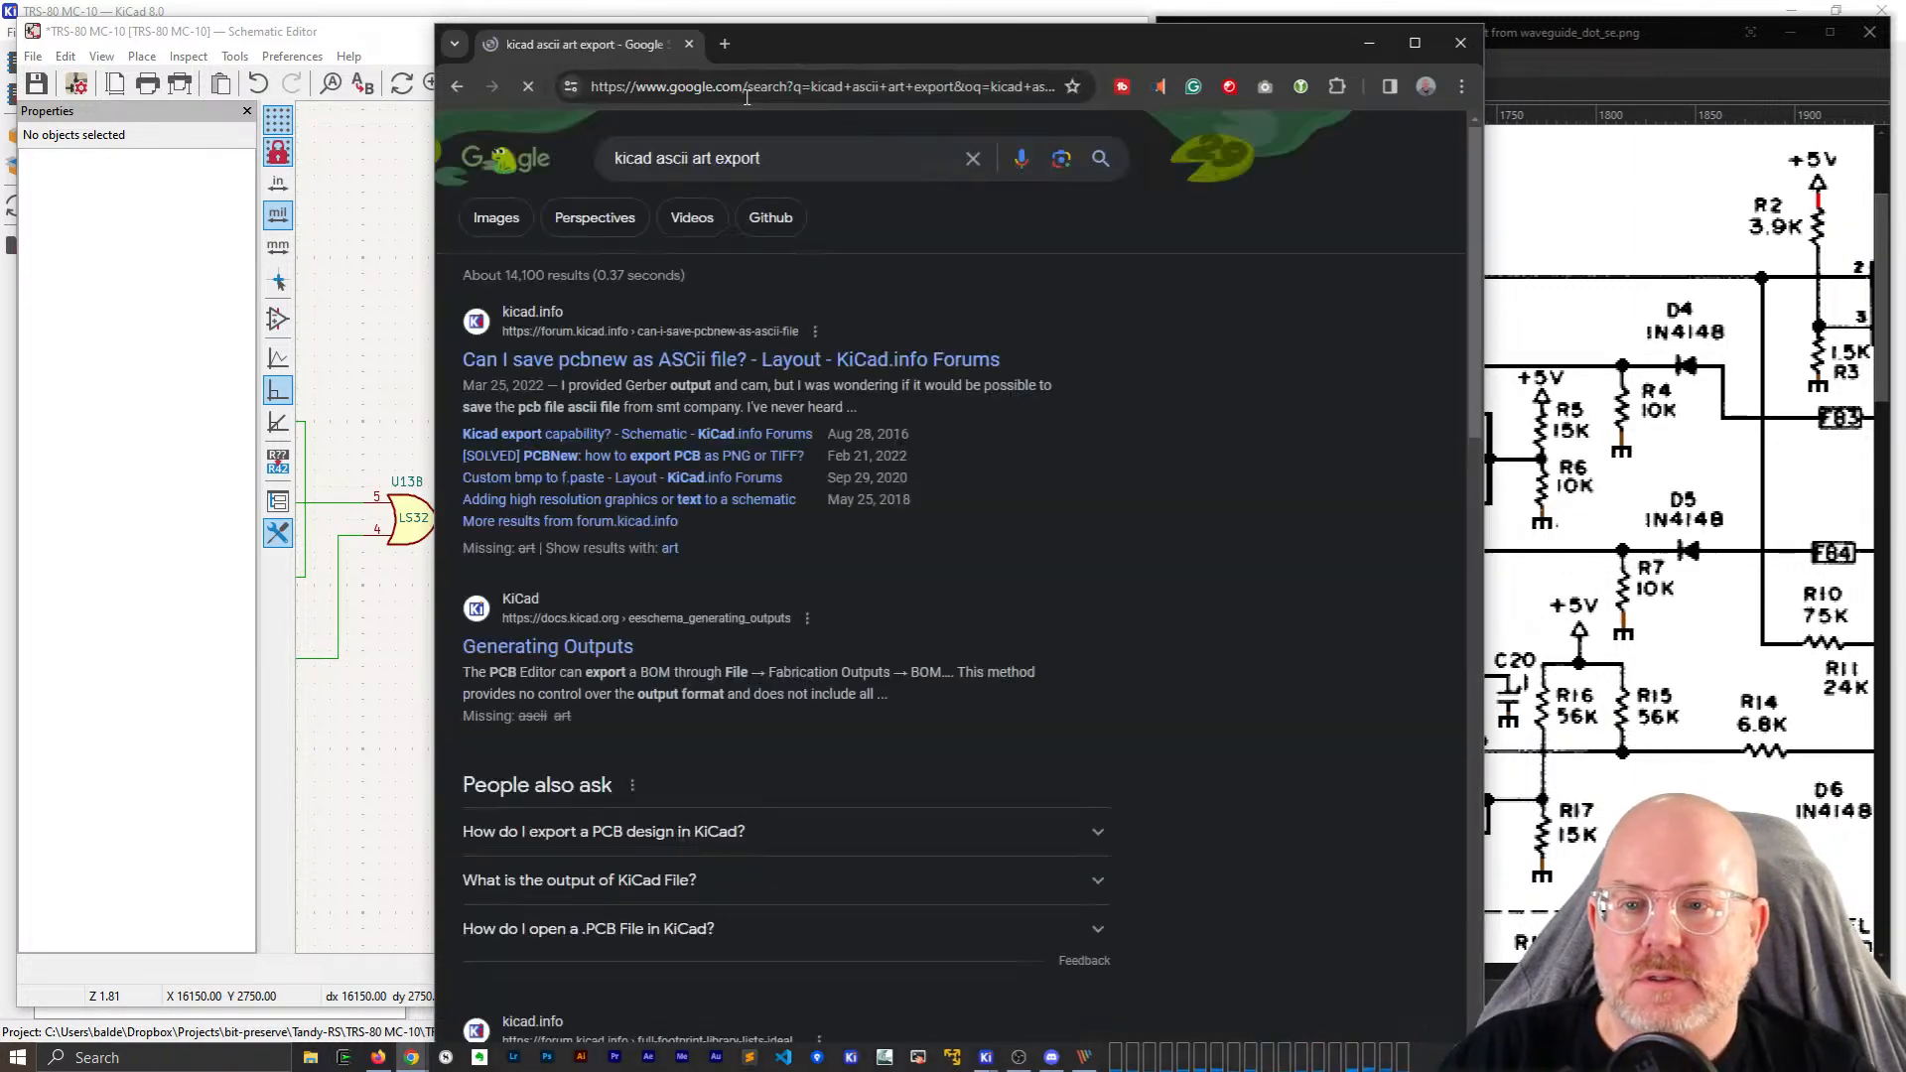
scroll(867, 472, "down", 5)
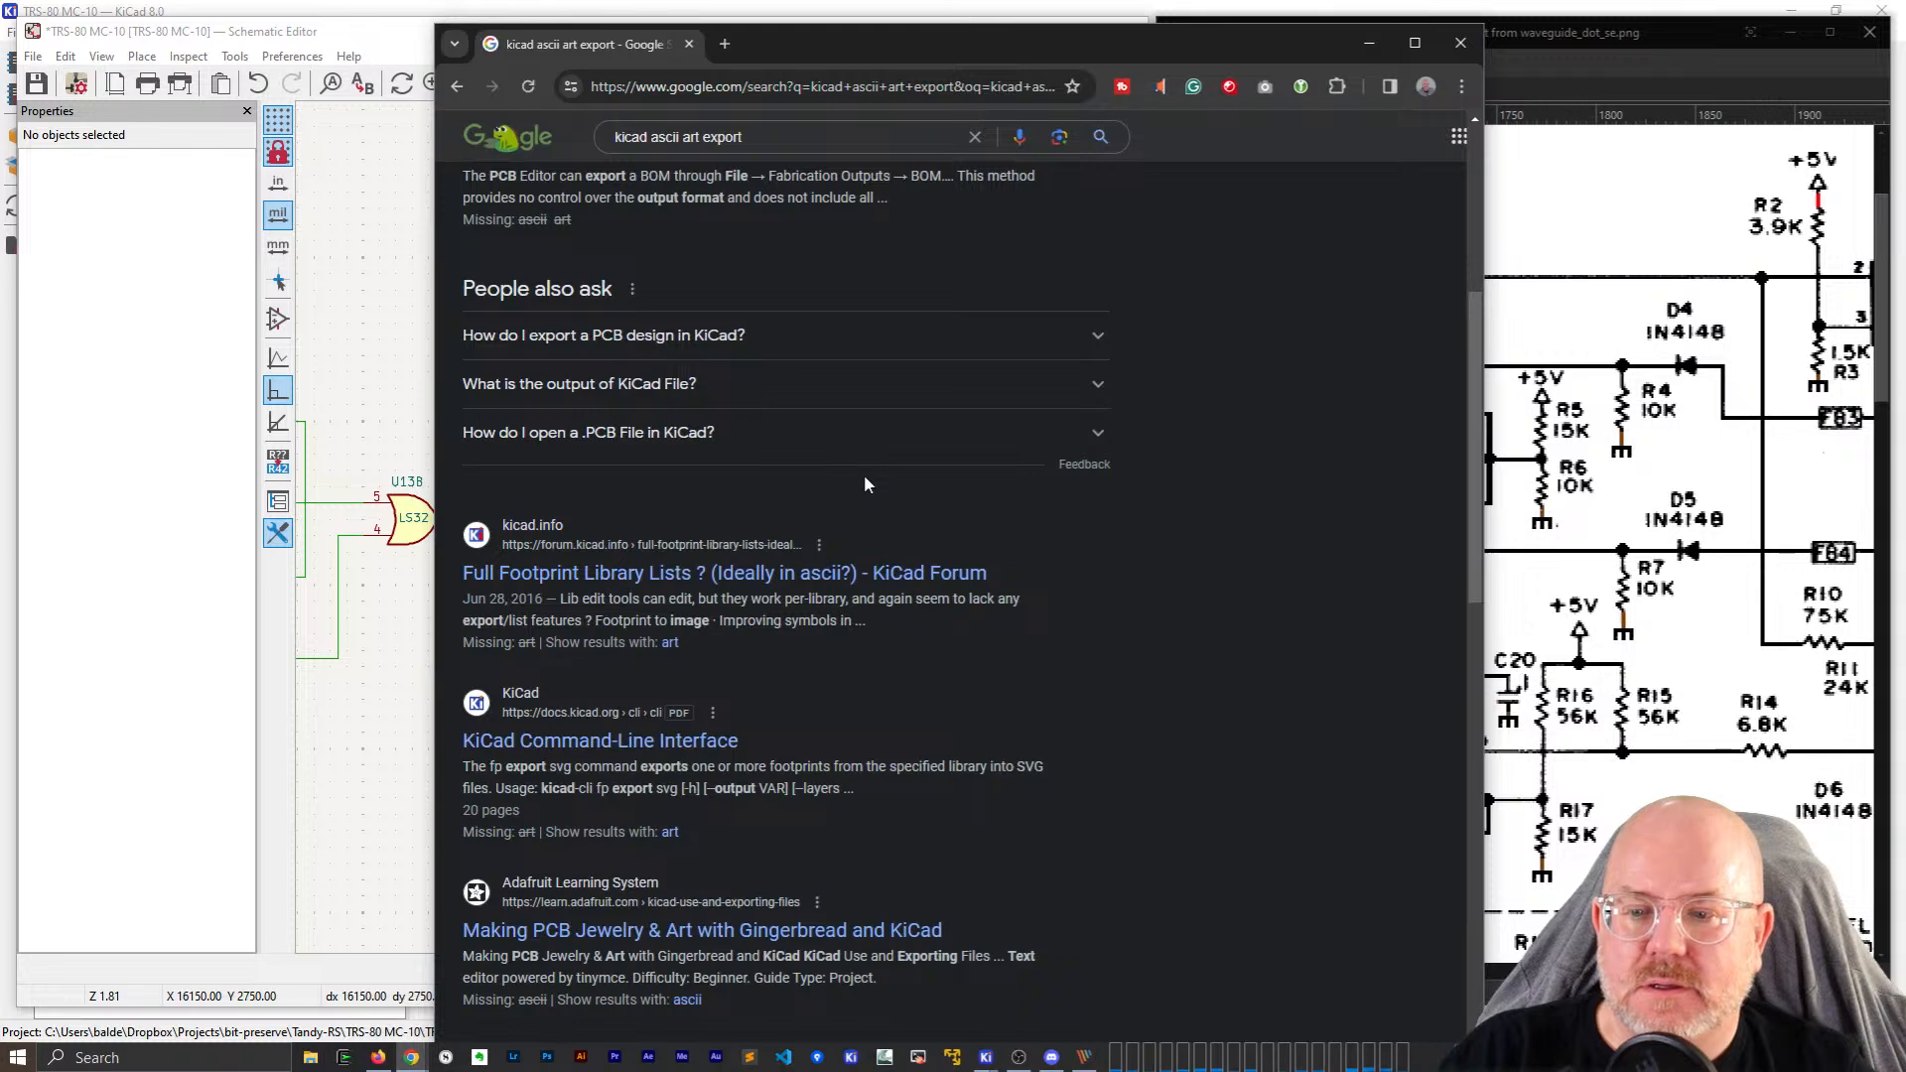
scroll(864, 475, "down", 6)
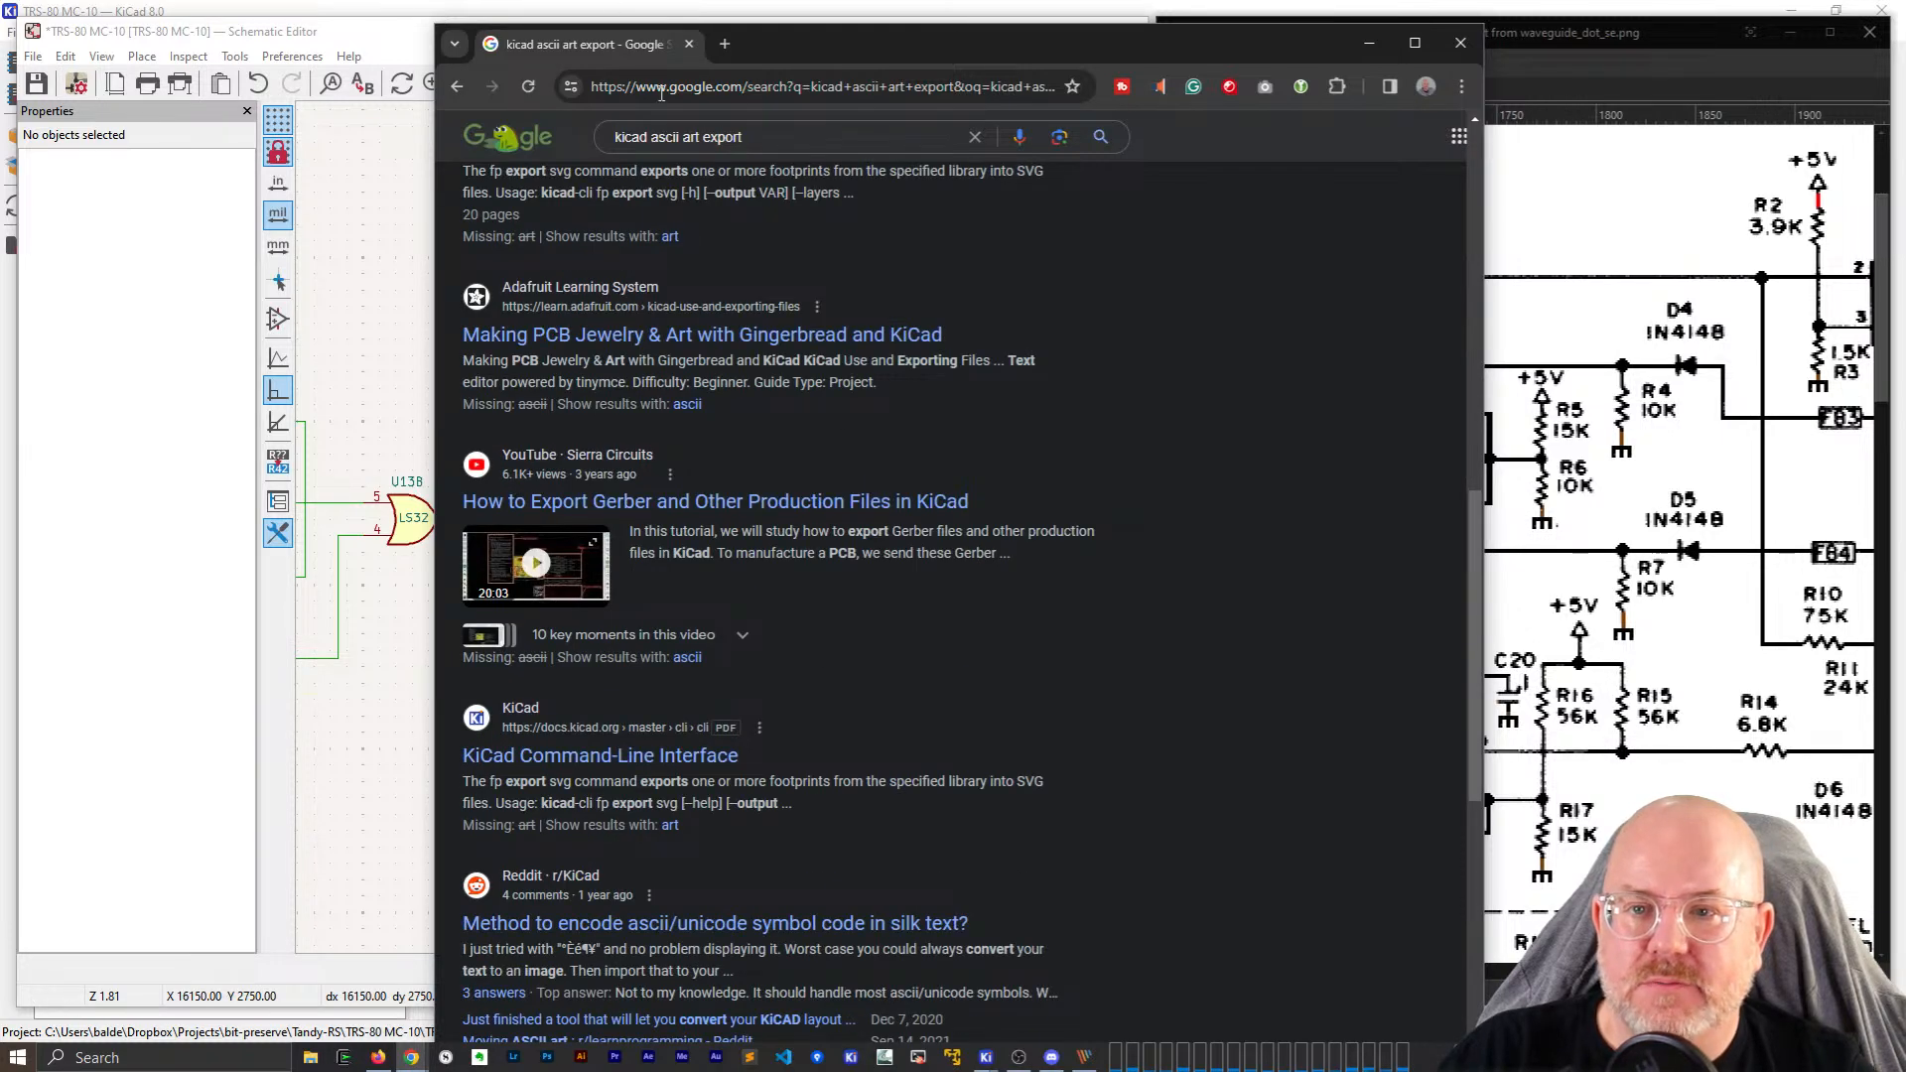
Refine the search to 'kicad ascii art converter' and open Hackaday's 'ASCII Schematic Diagrams' in a new tab.
double_click(724, 137)
type("conver")
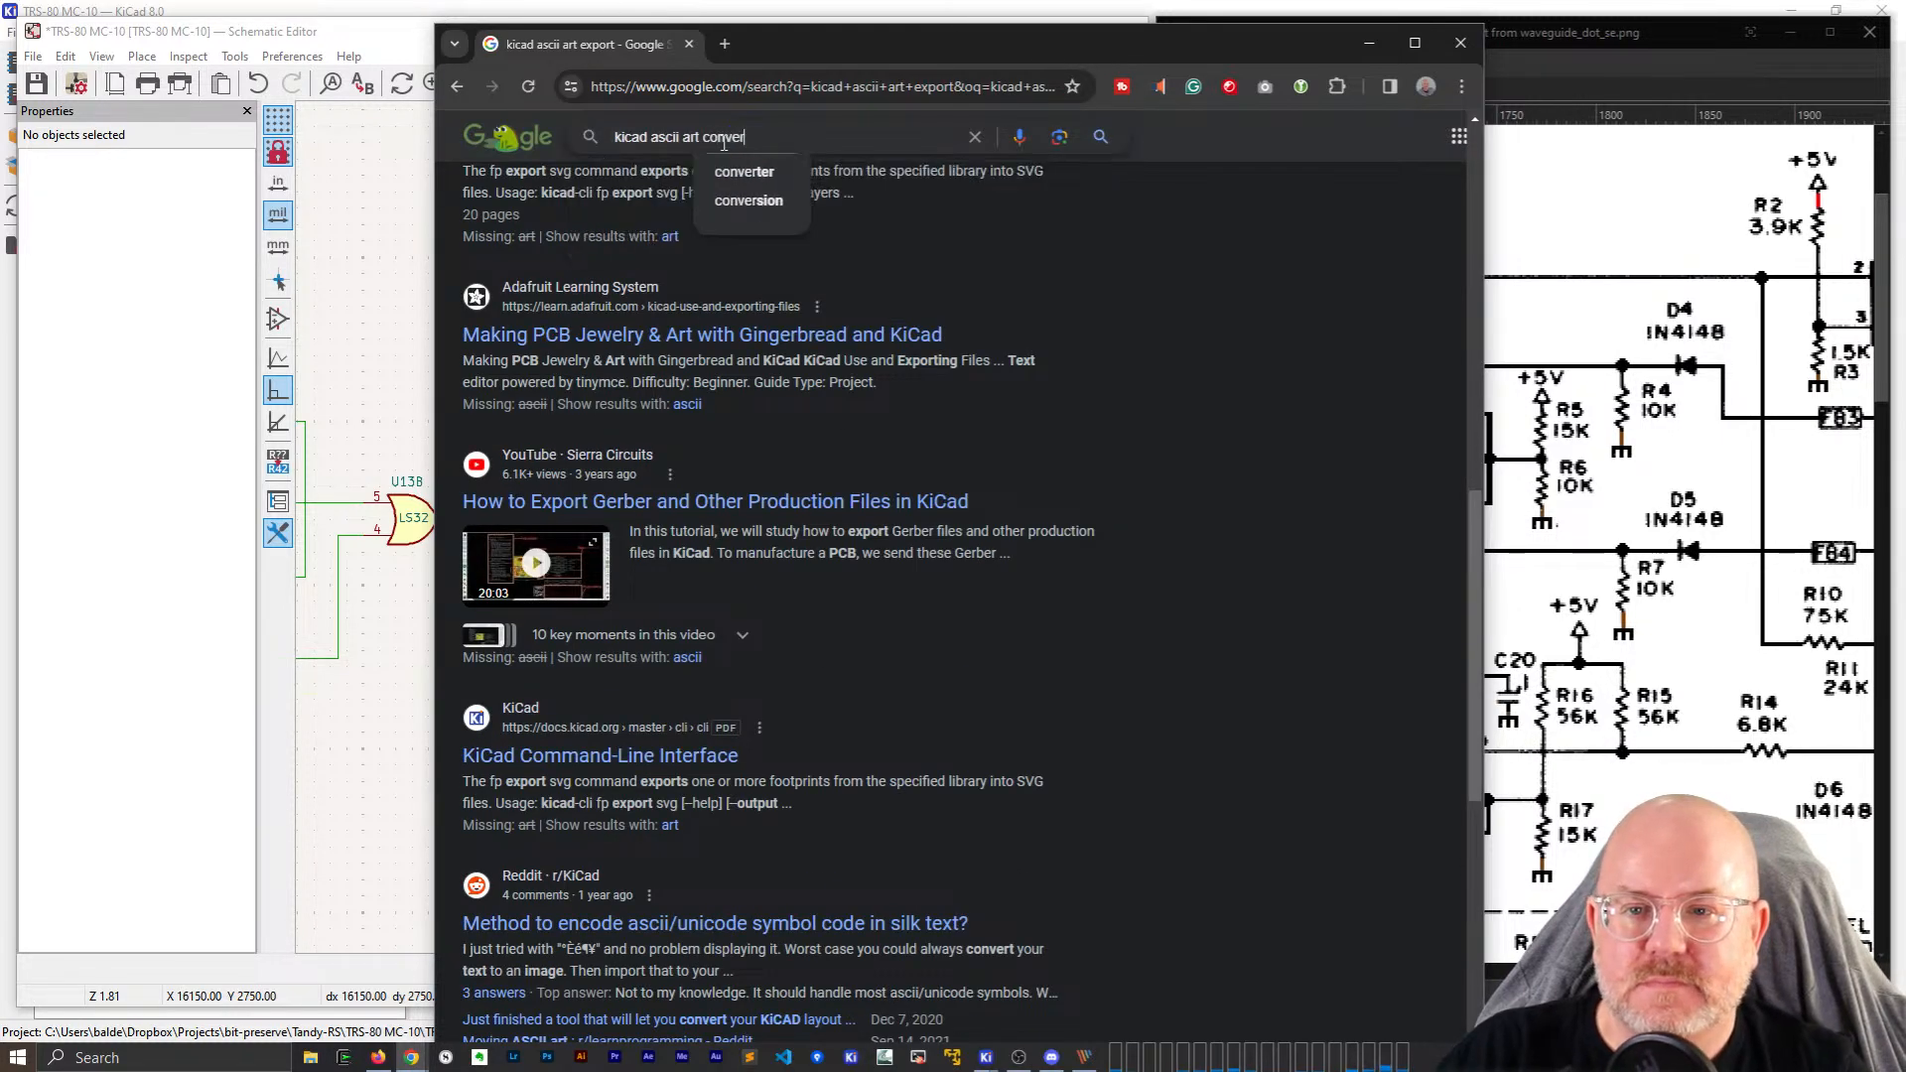
type("ter")
key("Return")
scroll(908, 462, "down", 8)
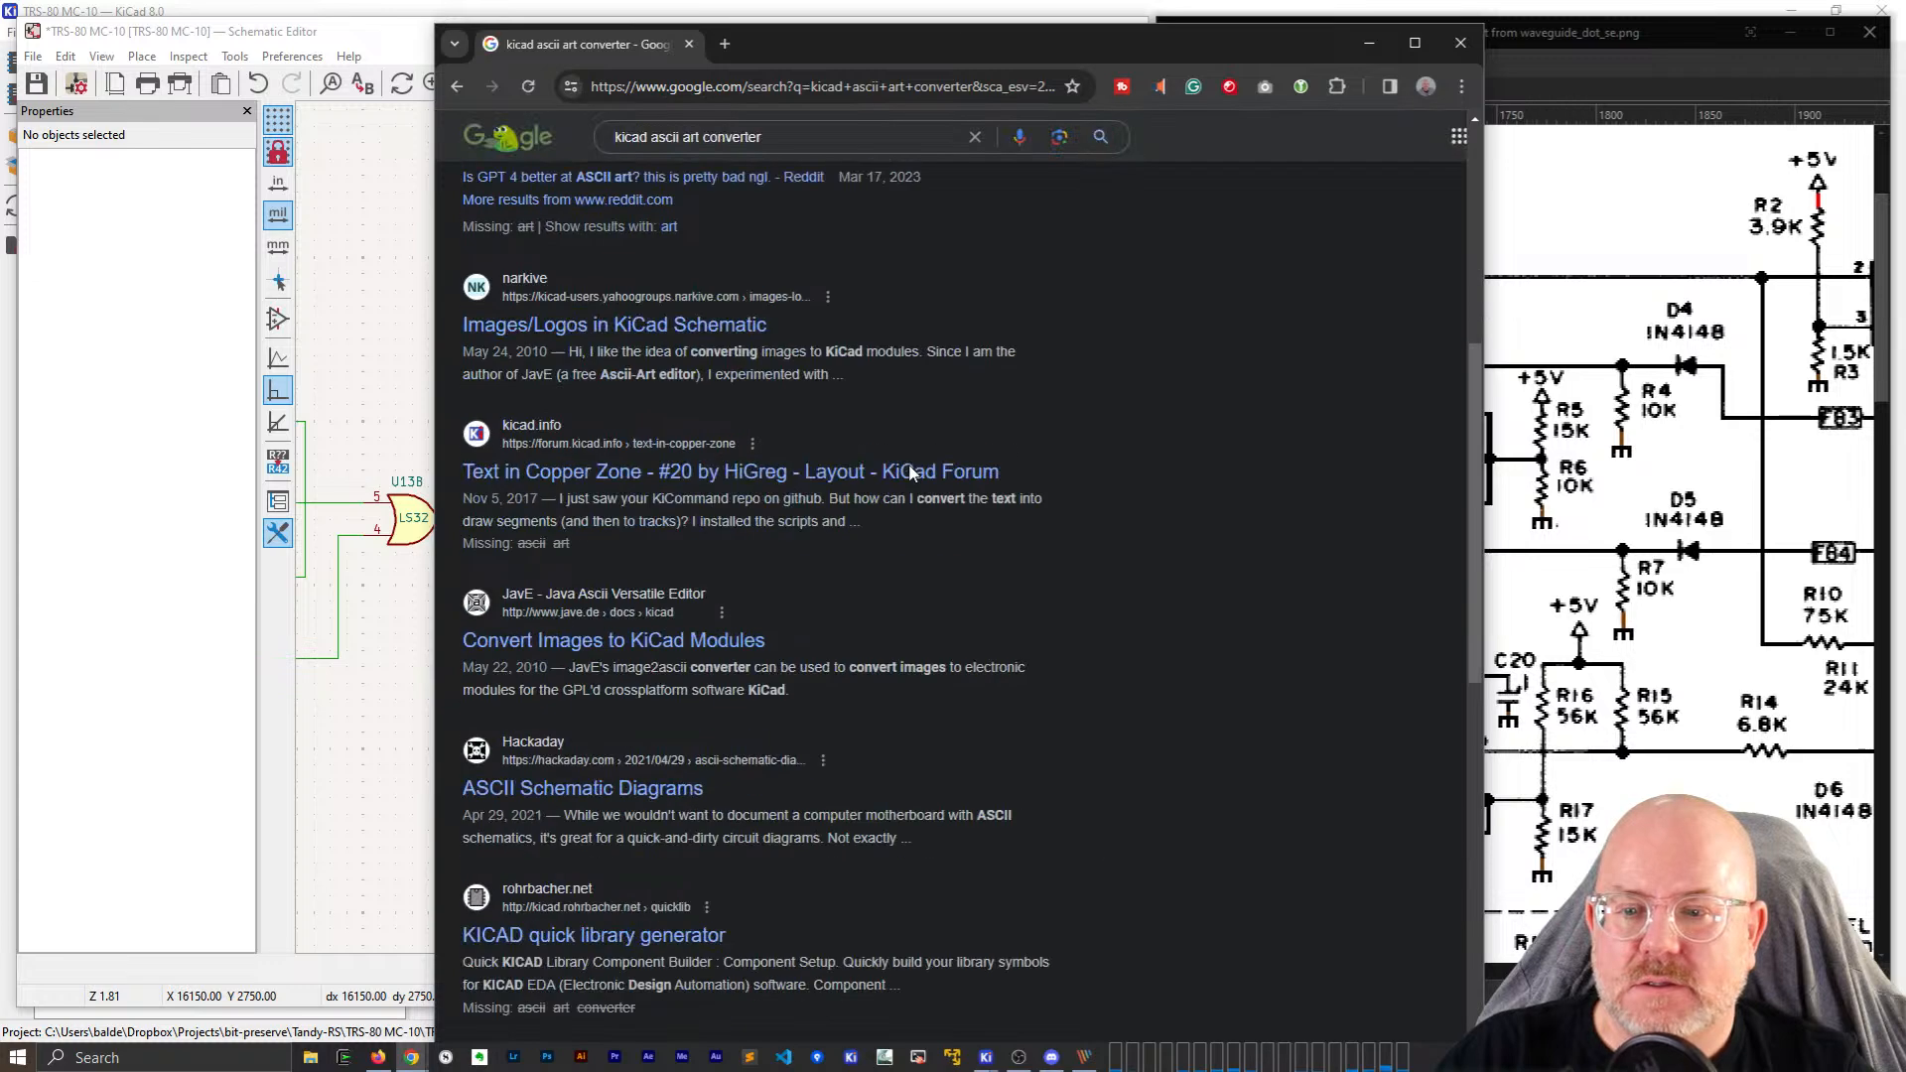
scroll(911, 473, "up", 3)
scroll(912, 473, "down", 6)
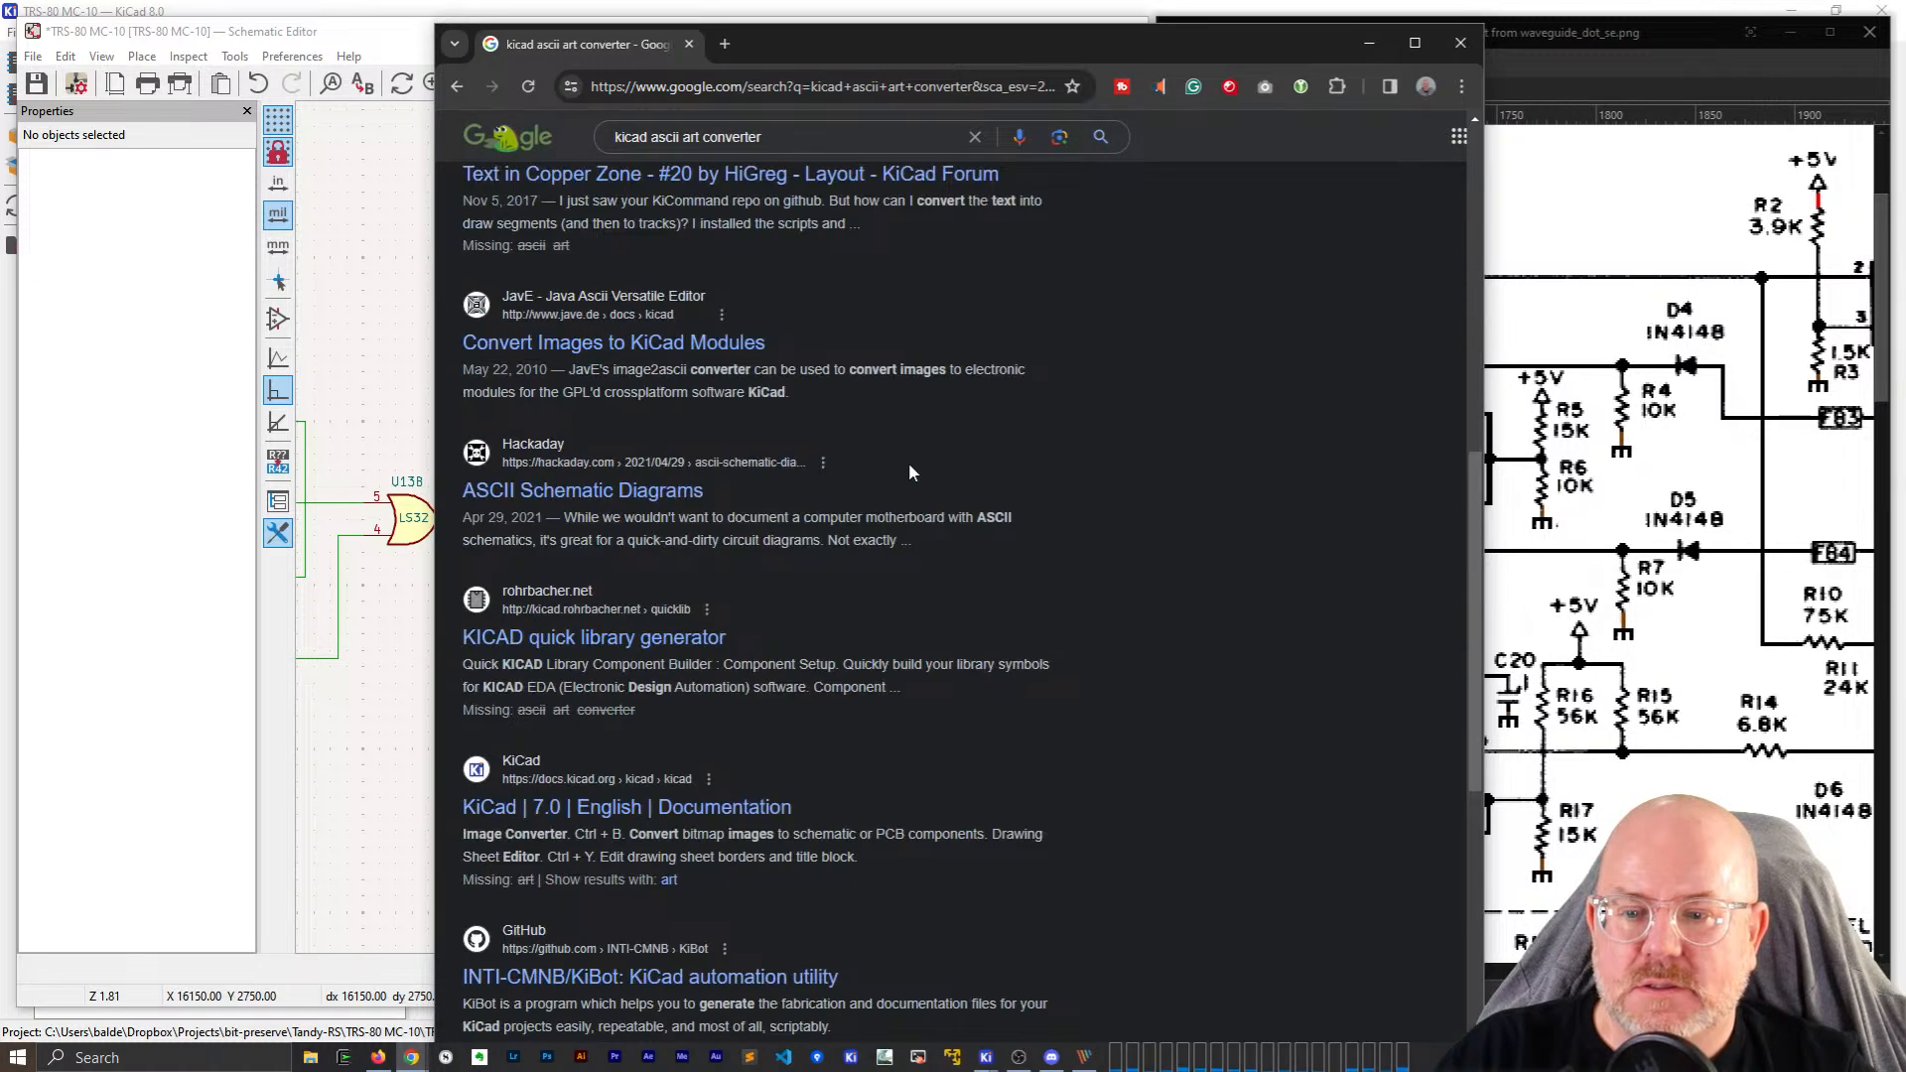
middle_click(635, 492)
scroll(777, 437, "down", 3)
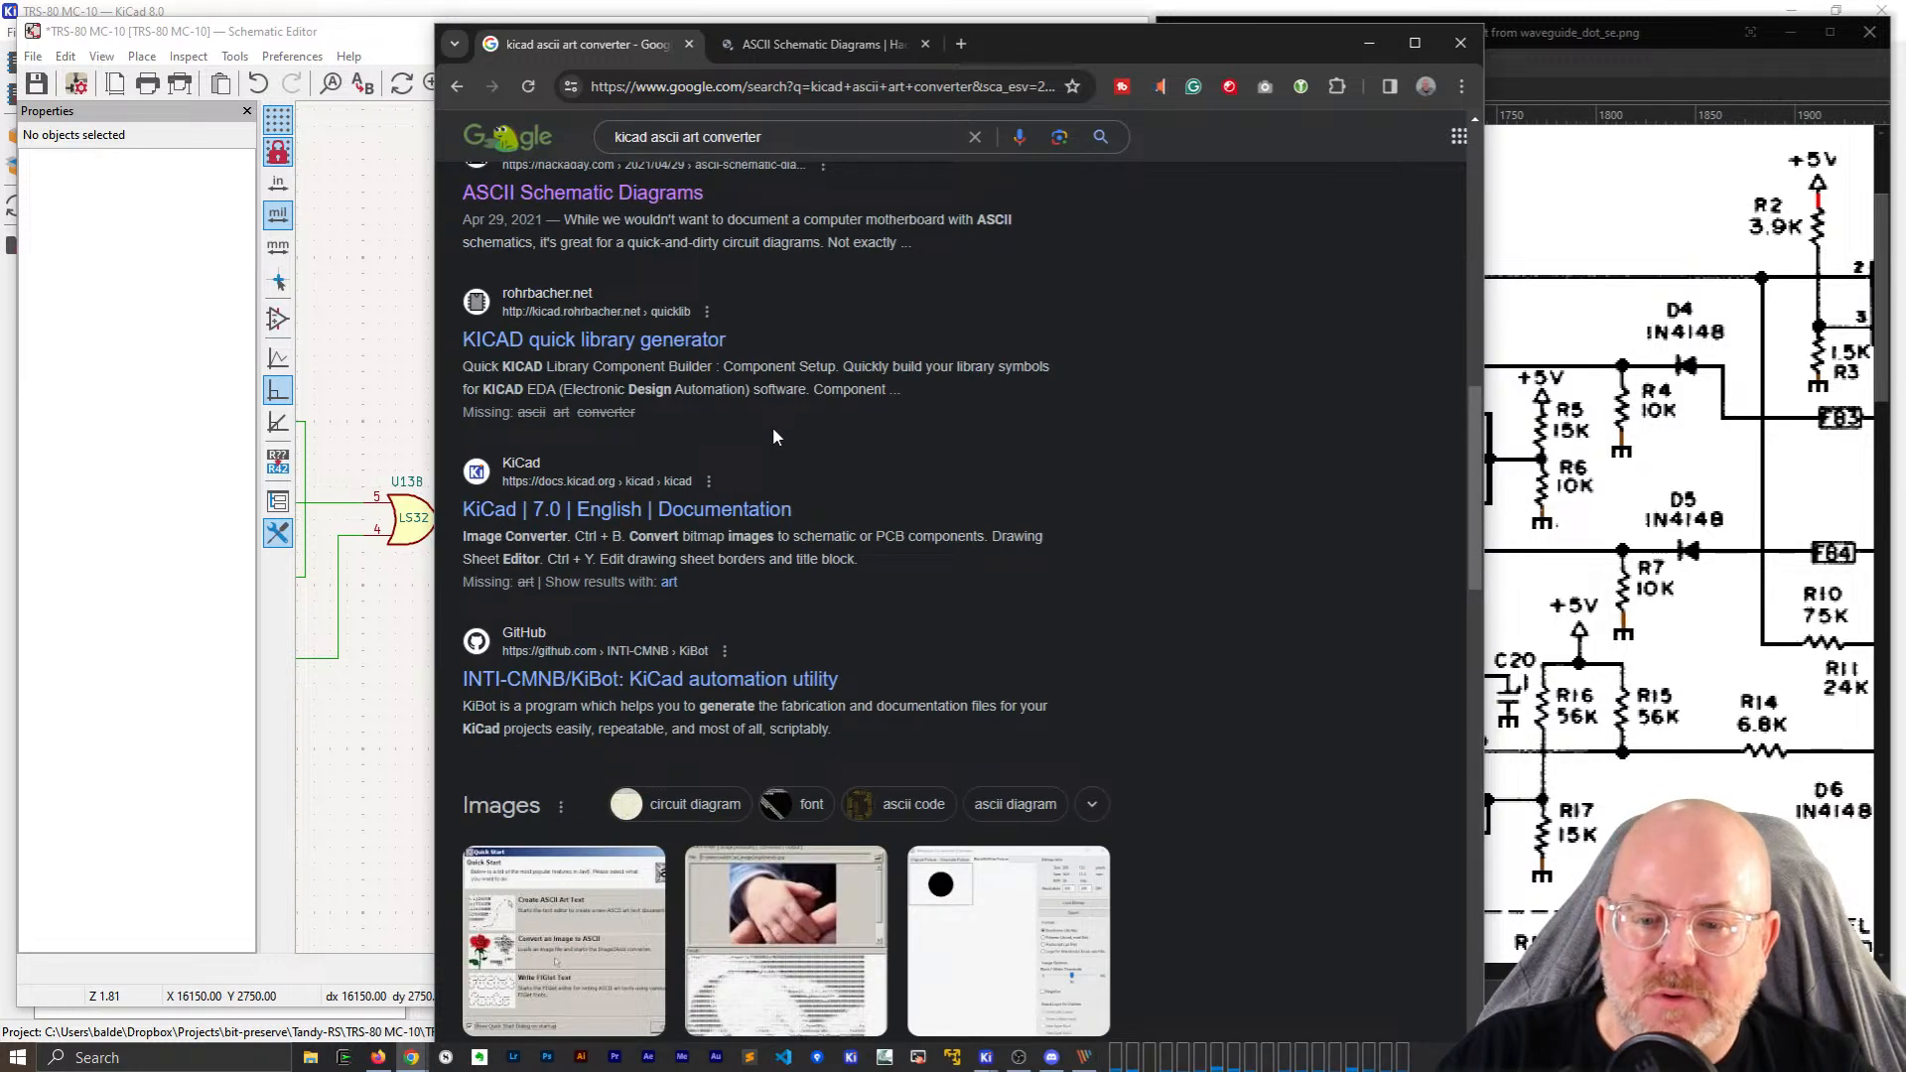
left_click(824, 45)
Scroll through the Hackaday 'ASCII Schematic Diagrams' article.
scroll(738, 629, "down", 5)
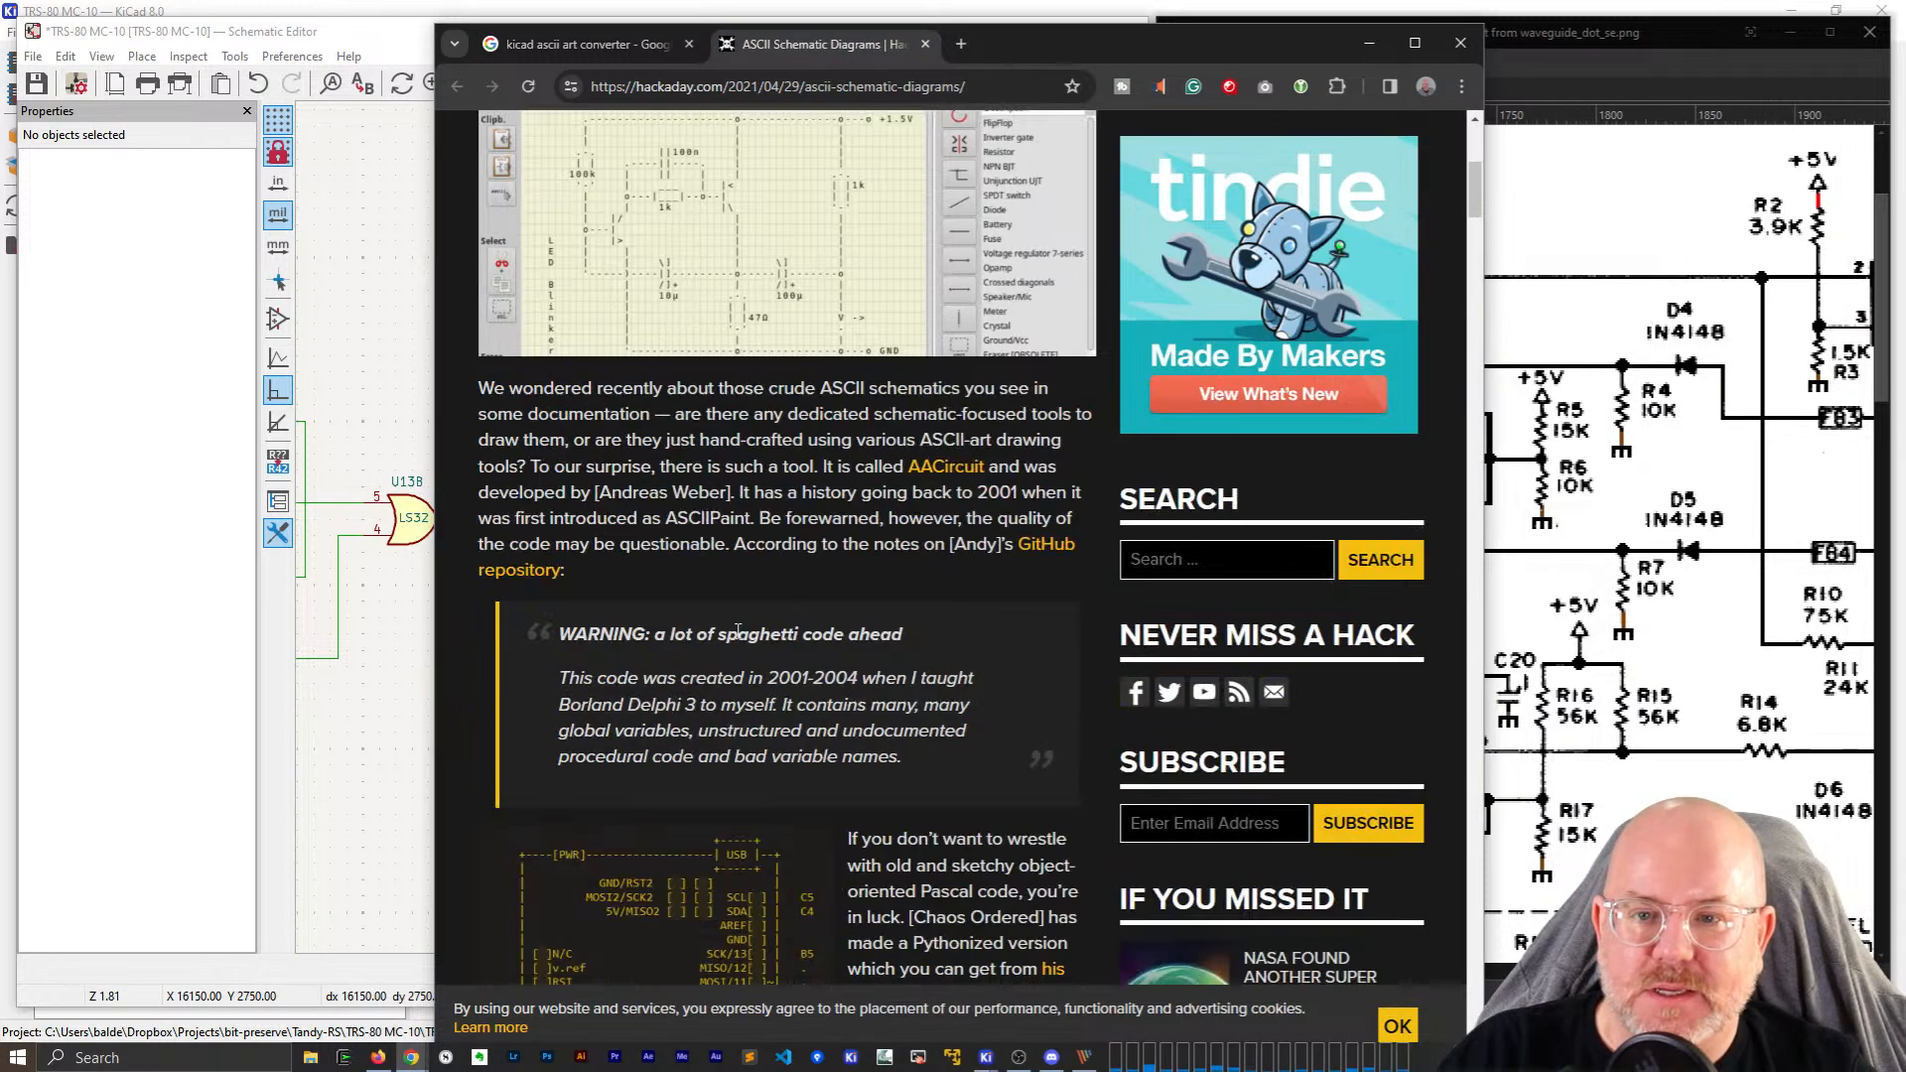
scroll(837, 471, "up", 4)
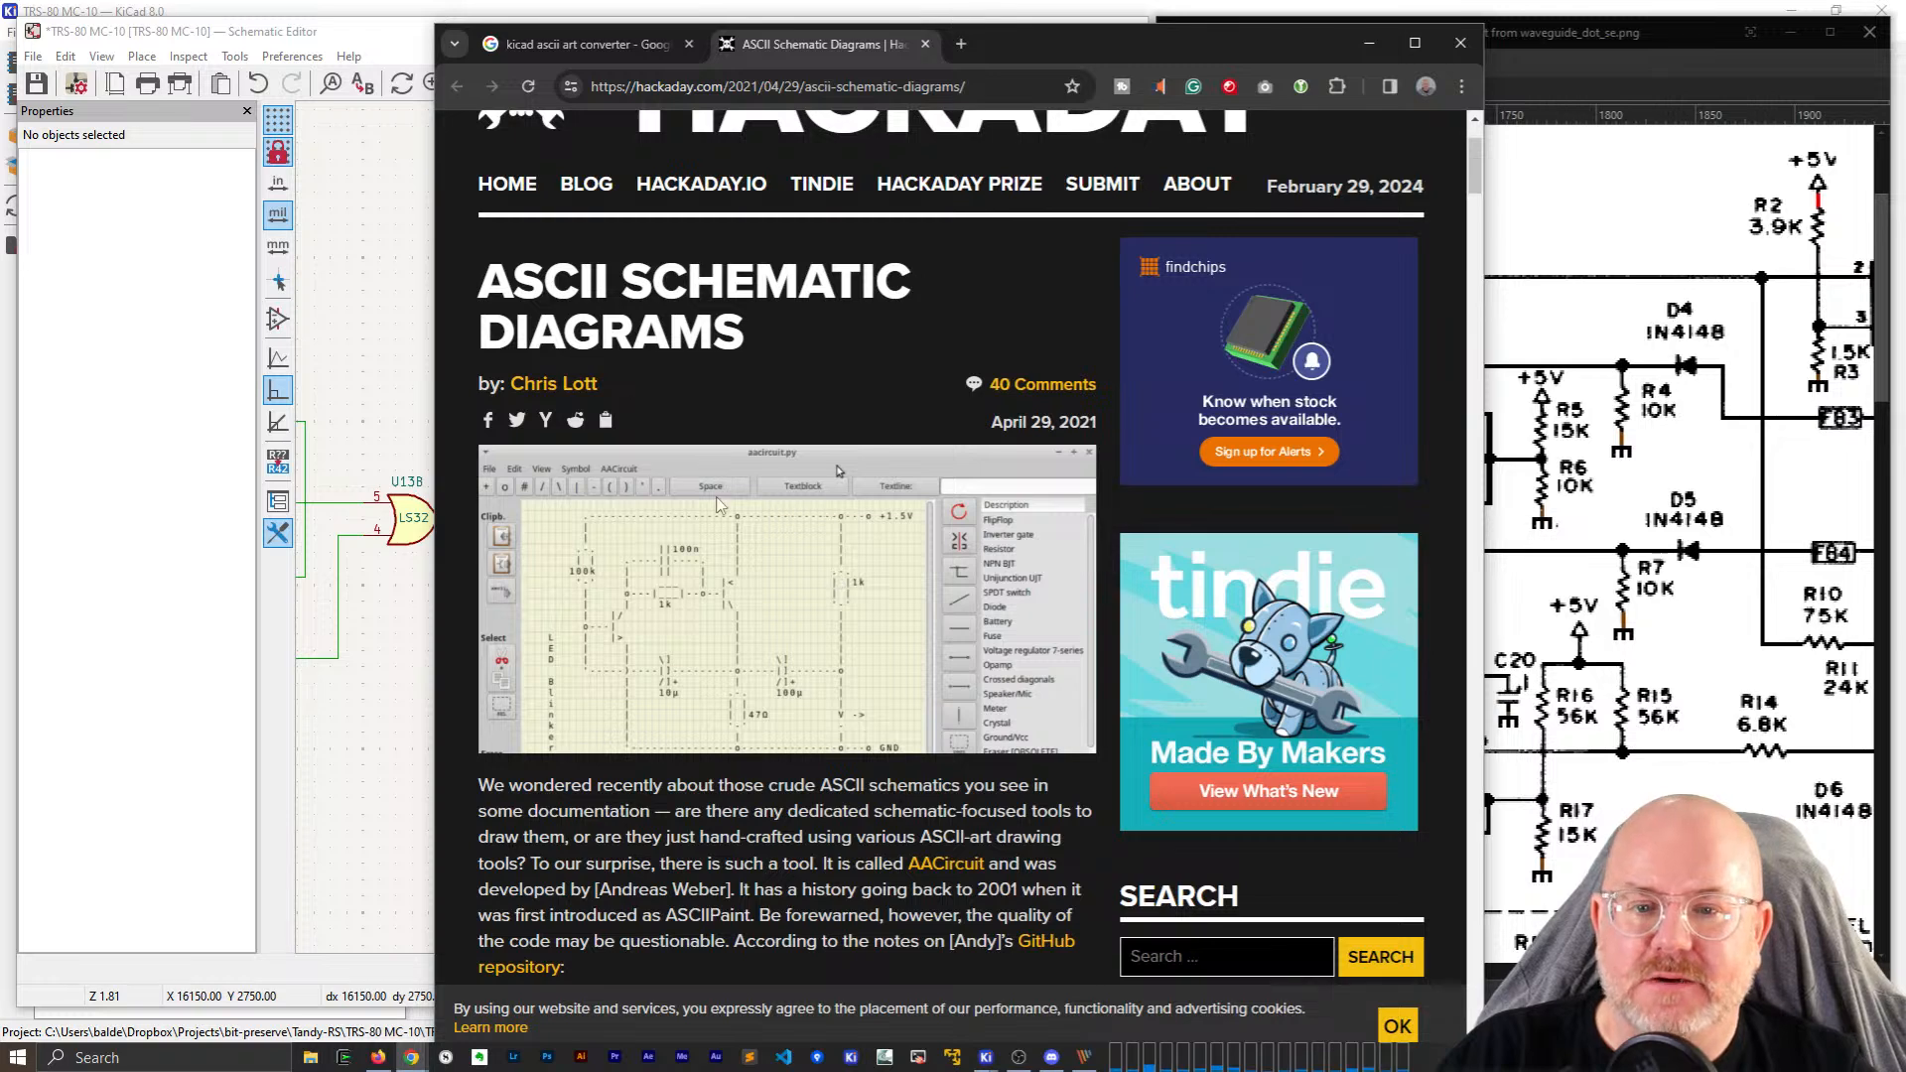
scroll(722, 505, "down", 1)
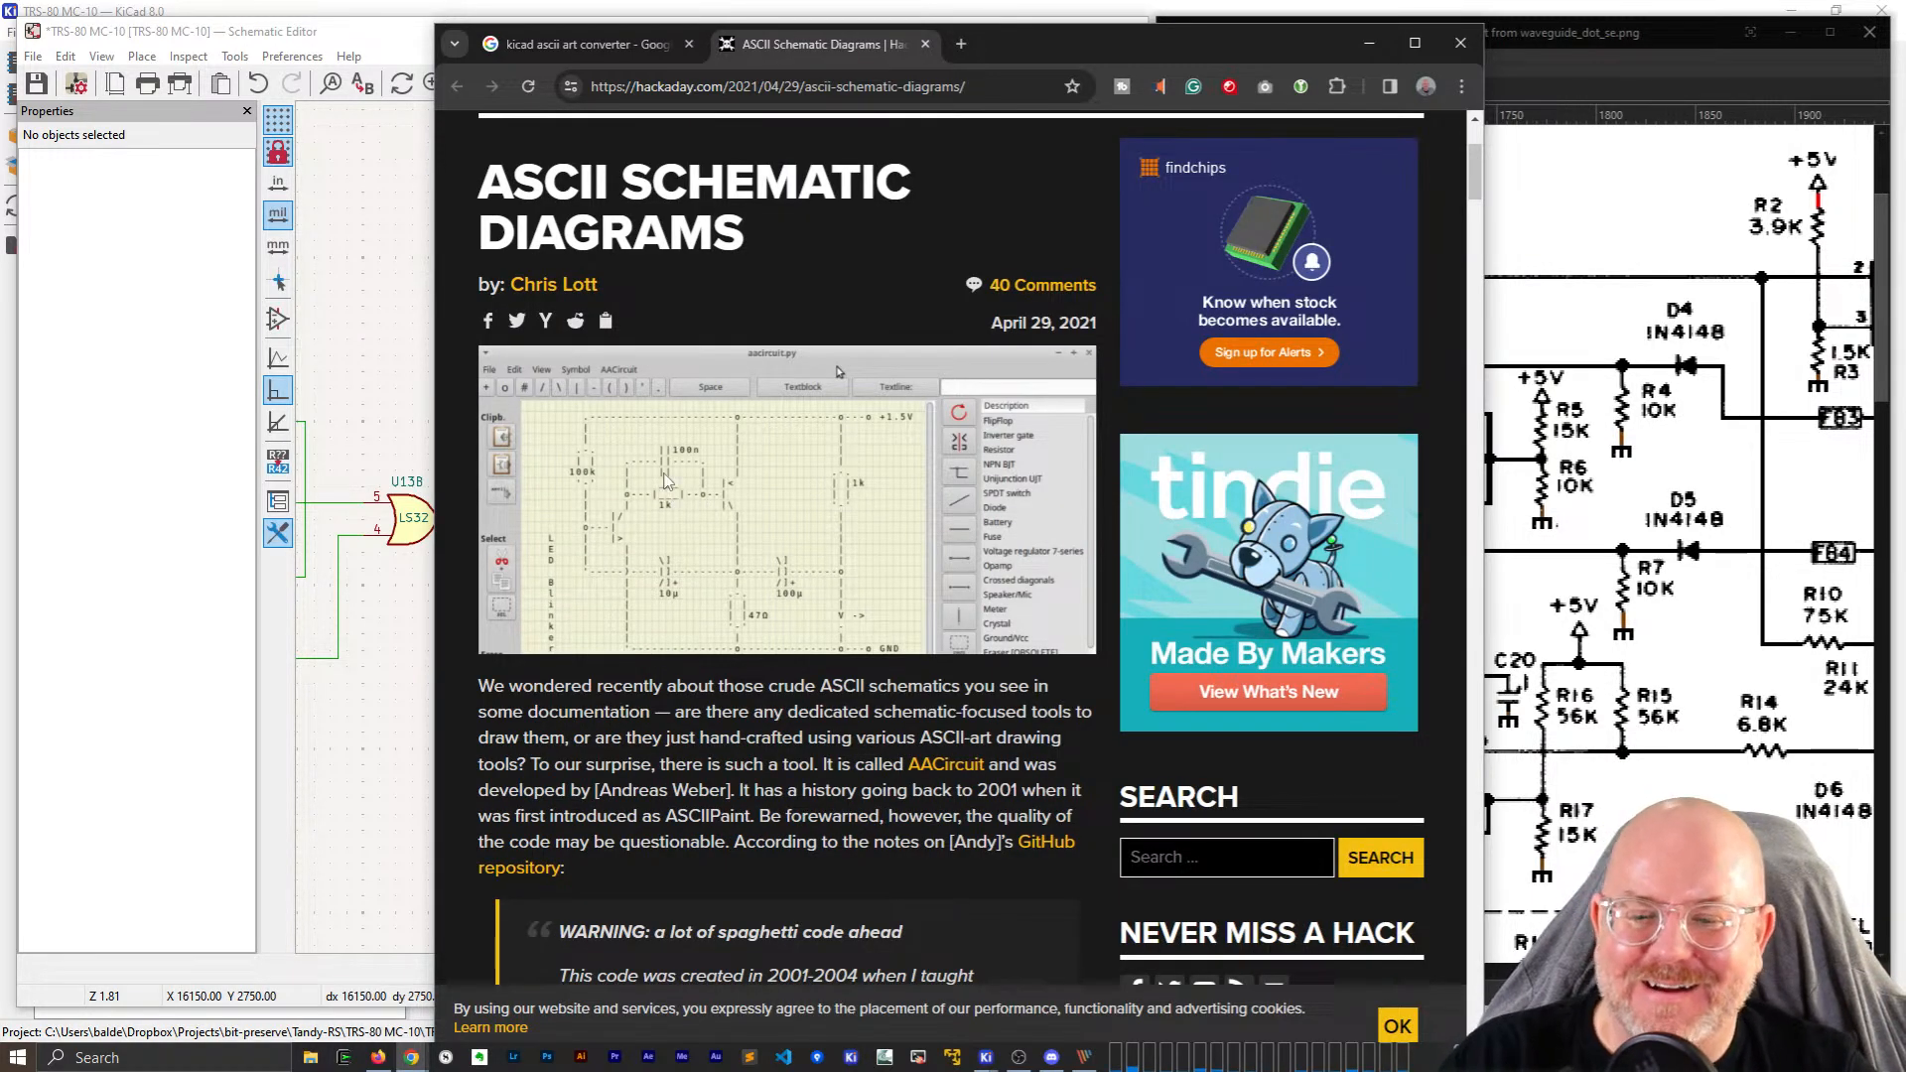
scroll(675, 478, "down", 1)
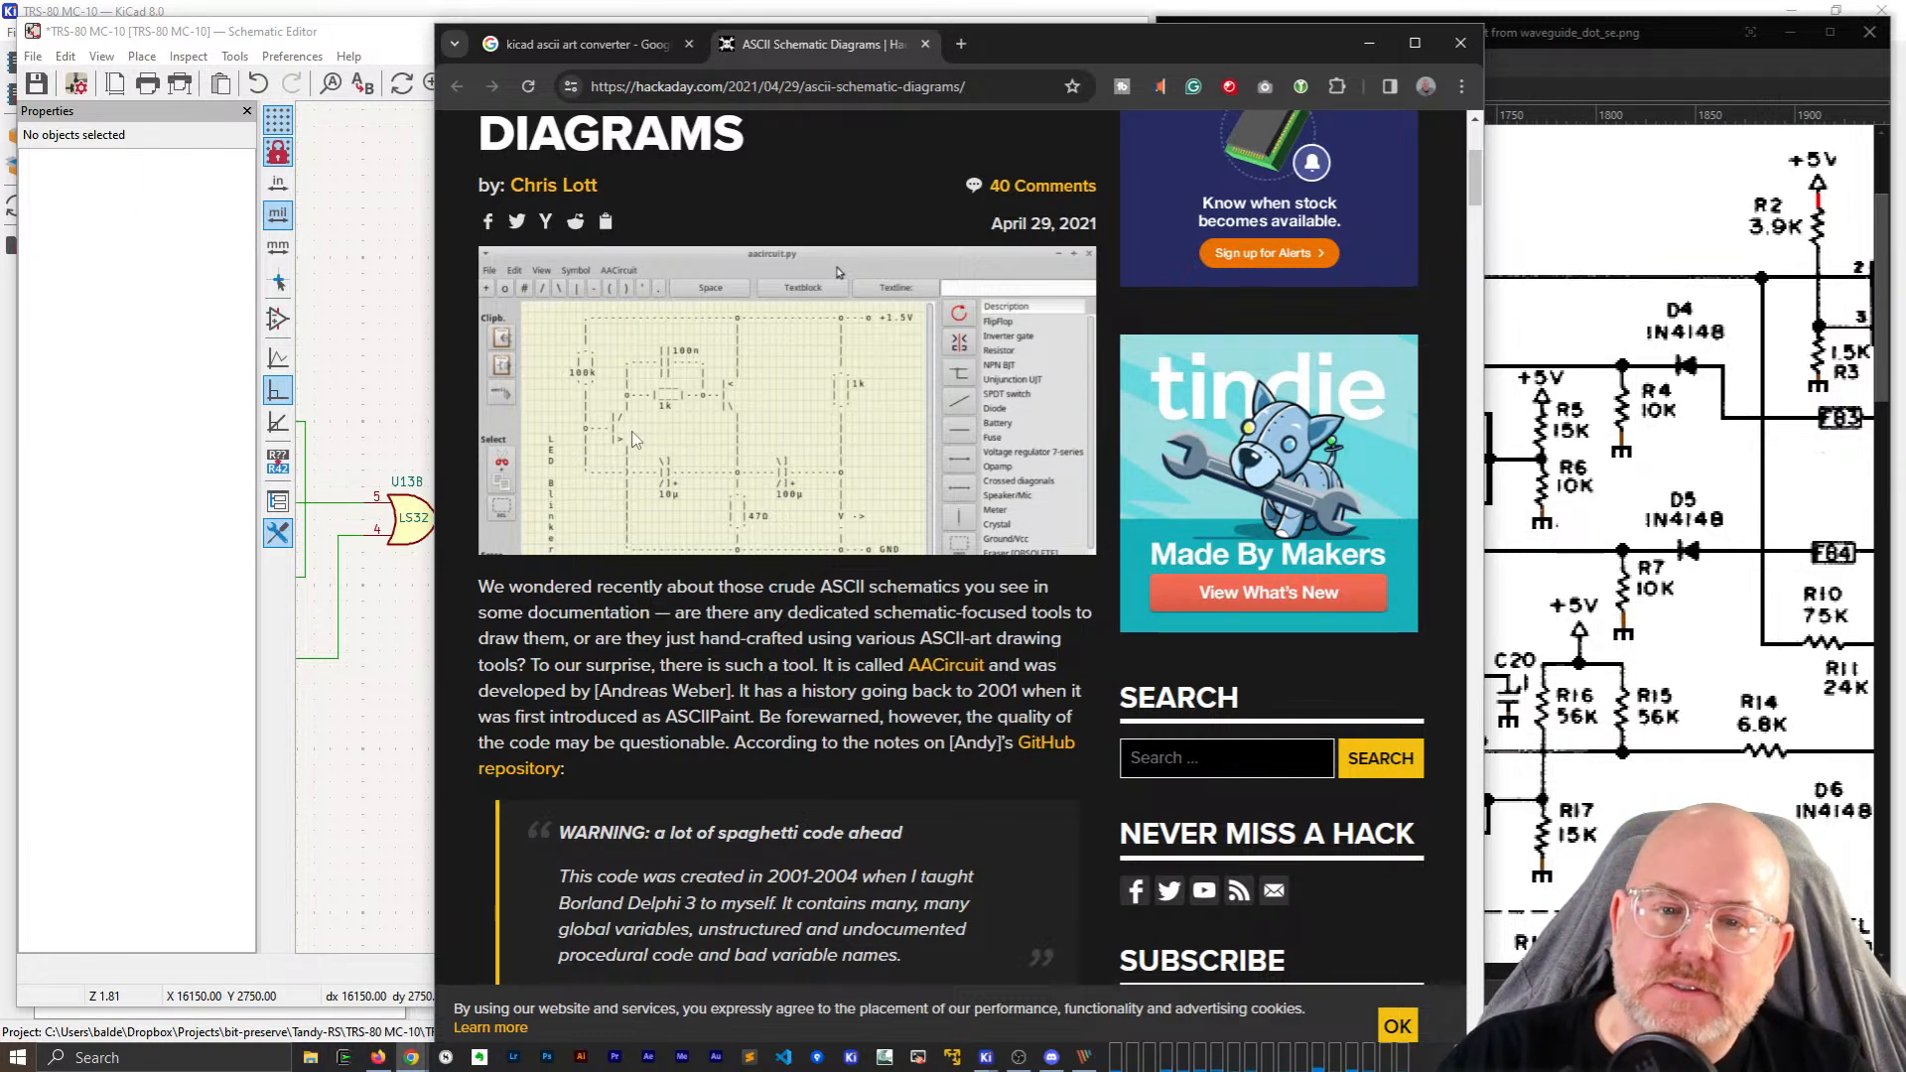
scroll(636, 440, "down", 4)
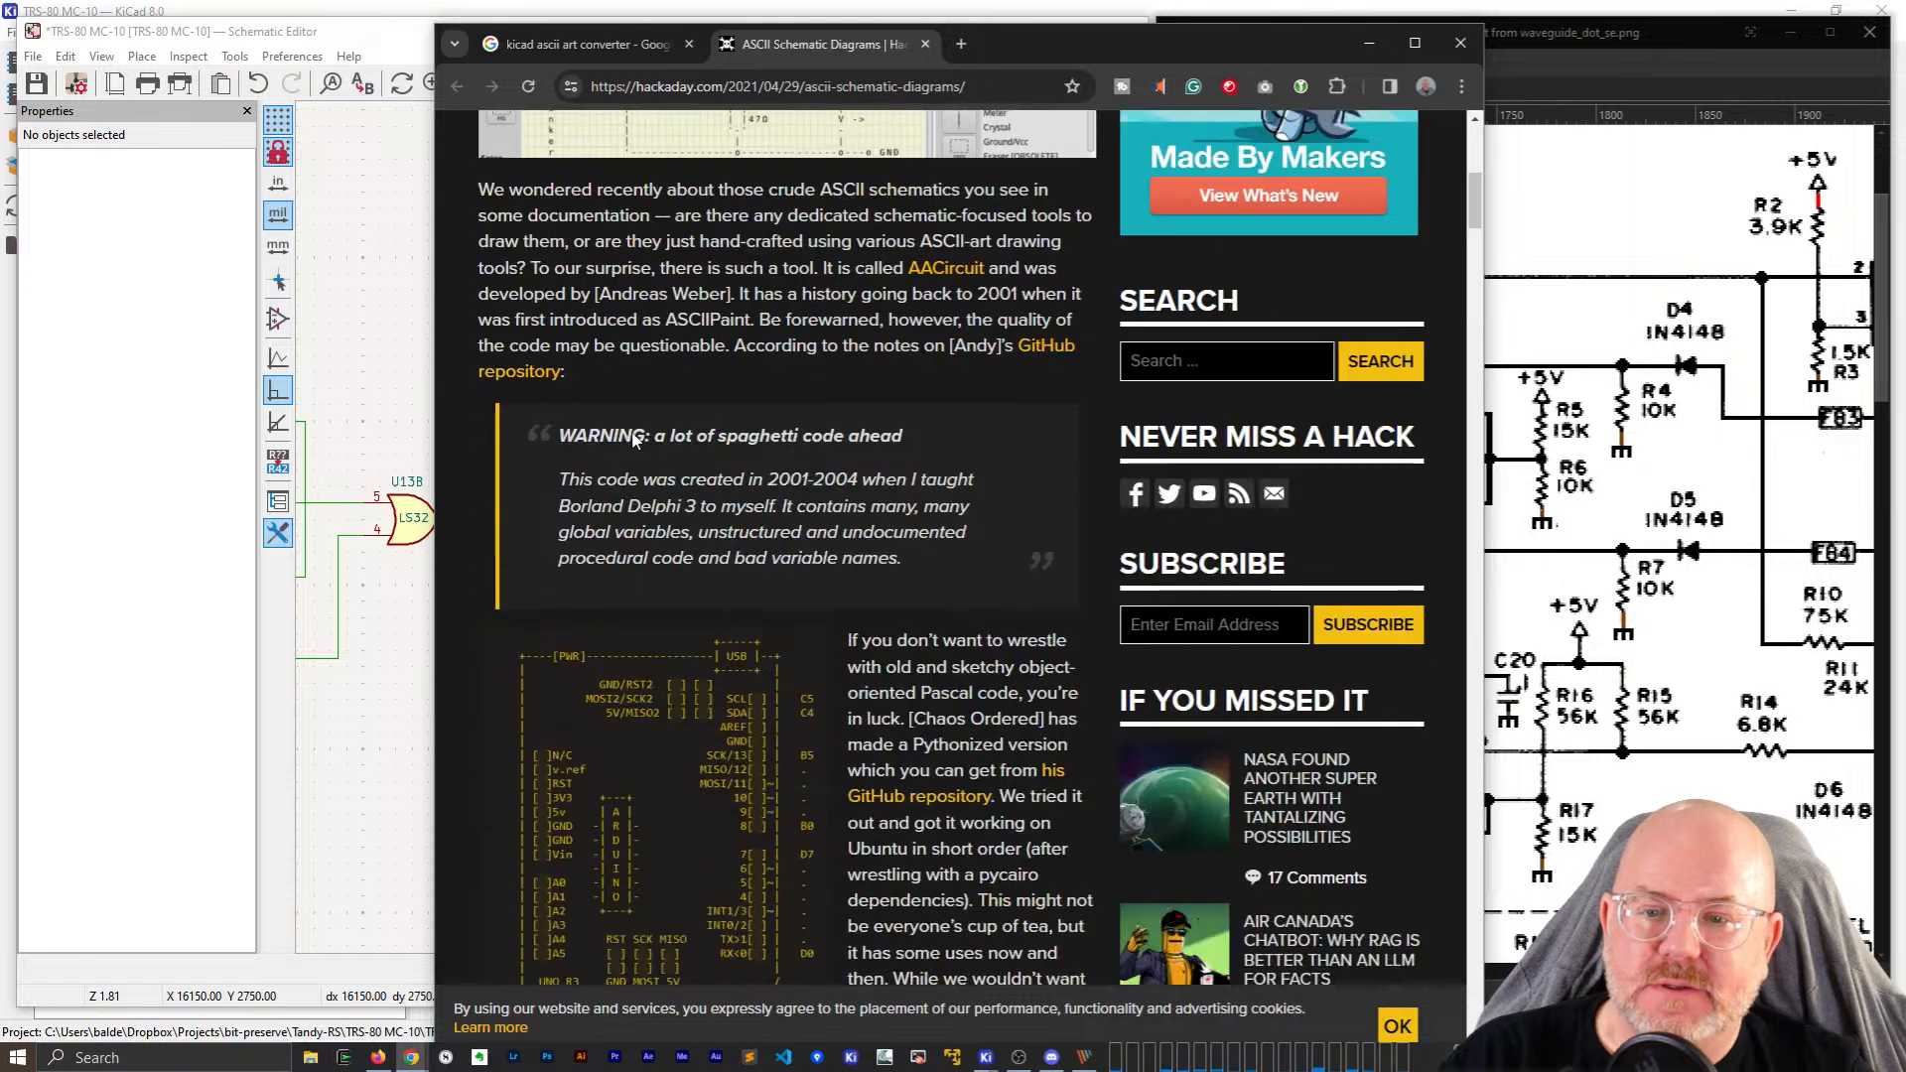
scroll(635, 440, "down", 3)
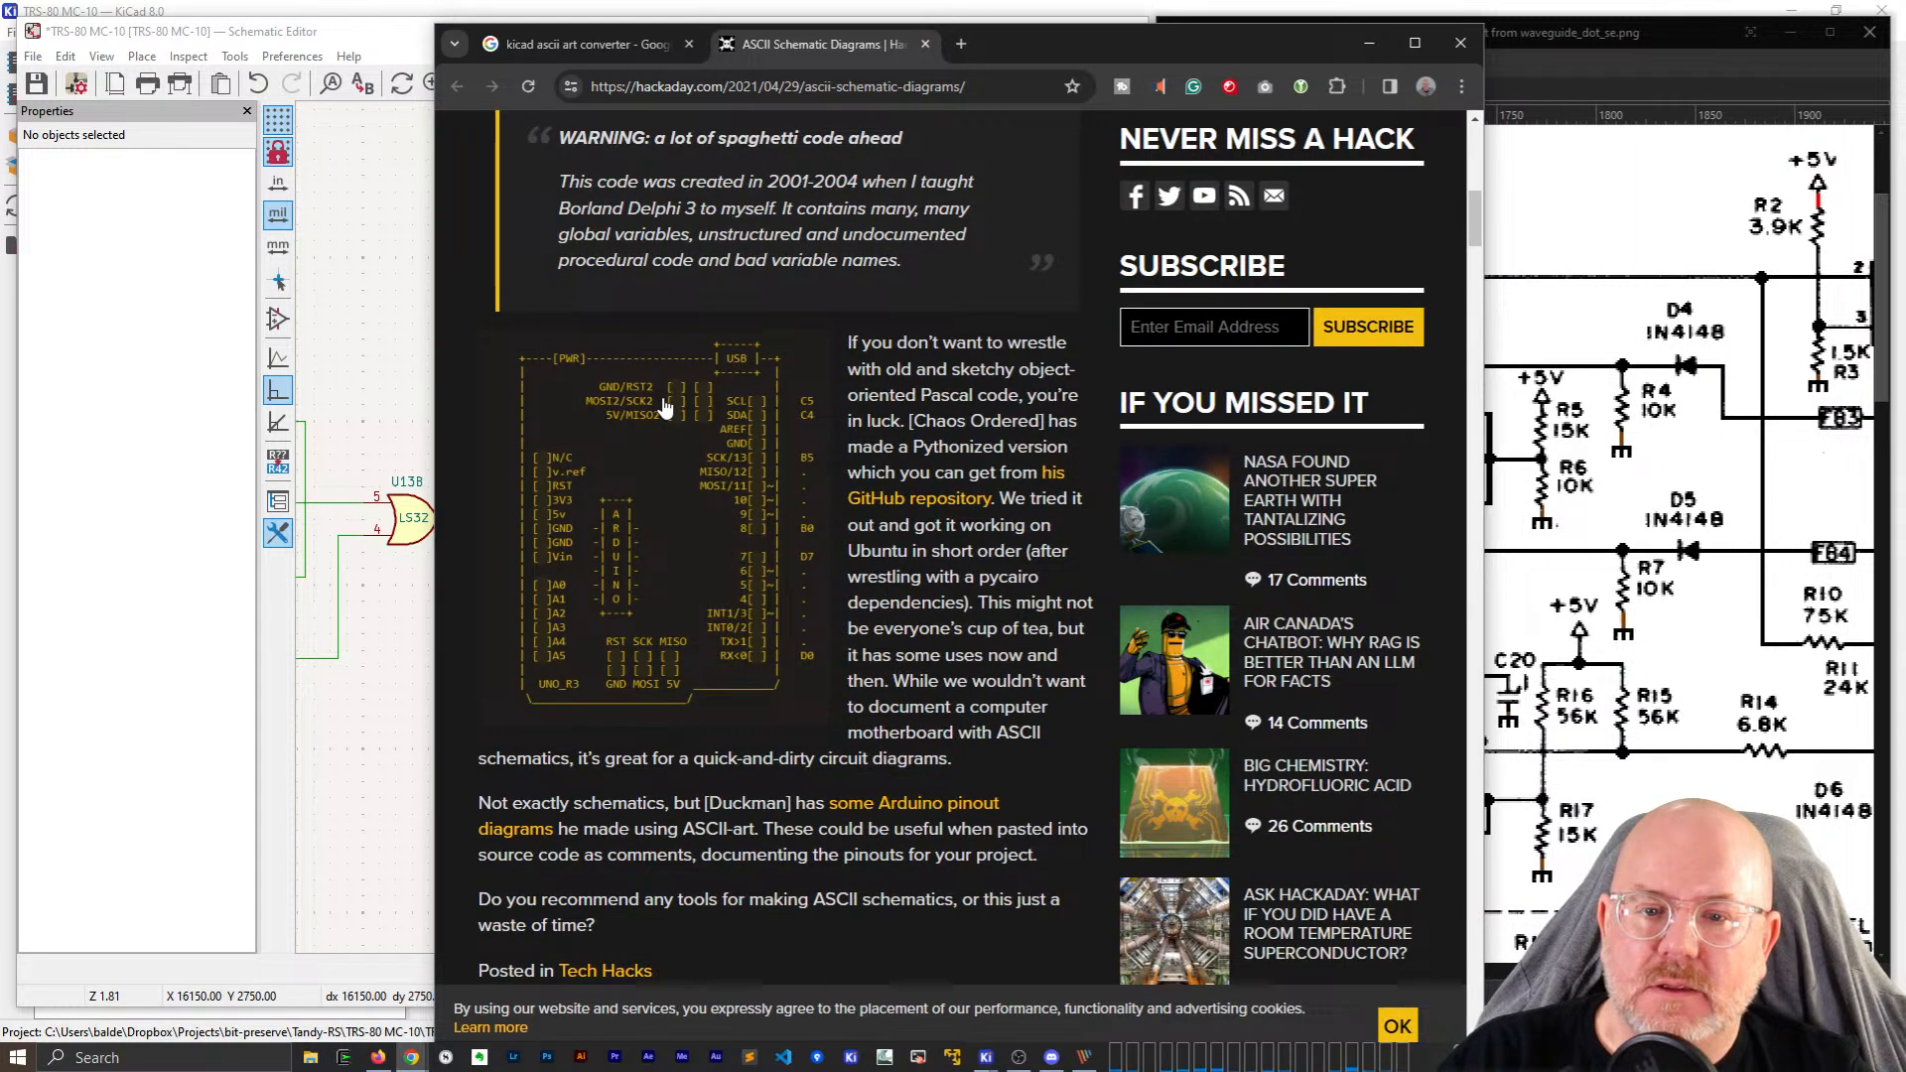
scroll(950, 465, "down", 1)
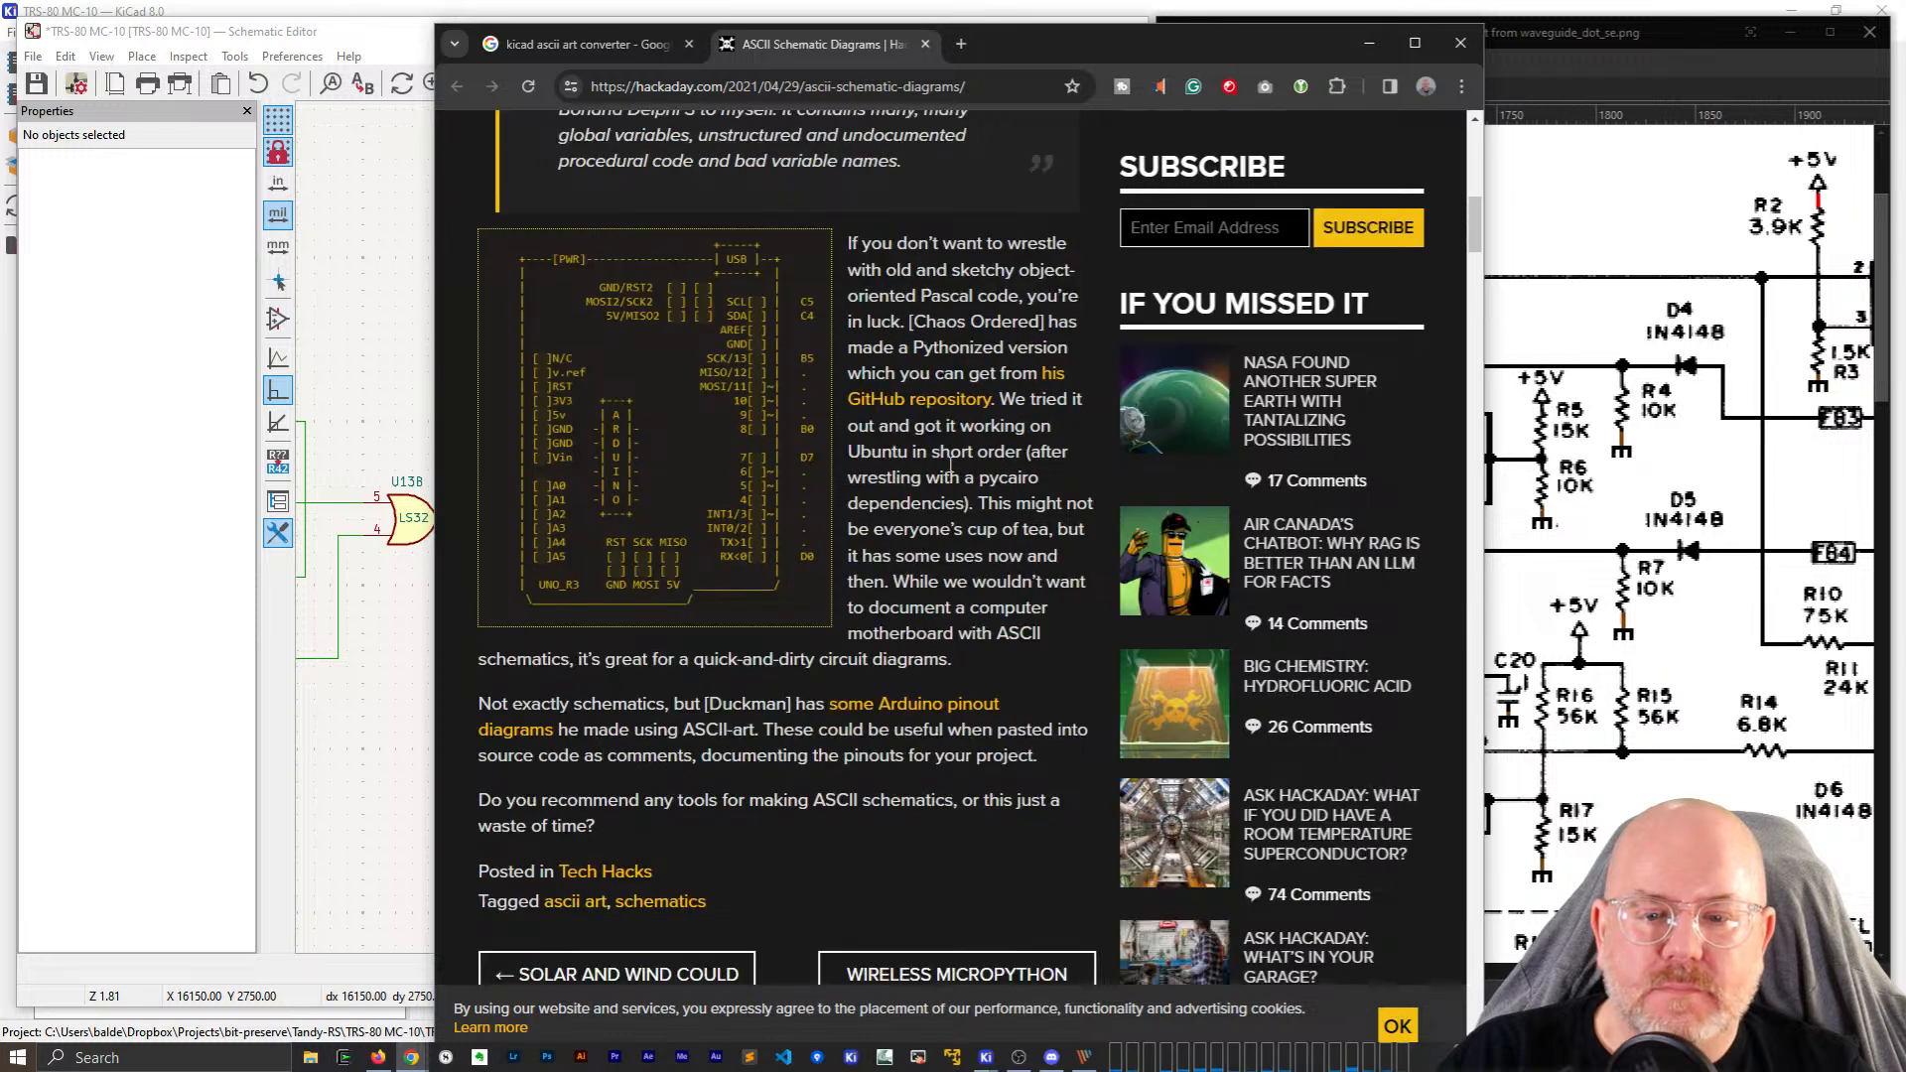
Open the 'some Arduino pinout diagrams' link in a new tab and view it.
right_click(906, 706)
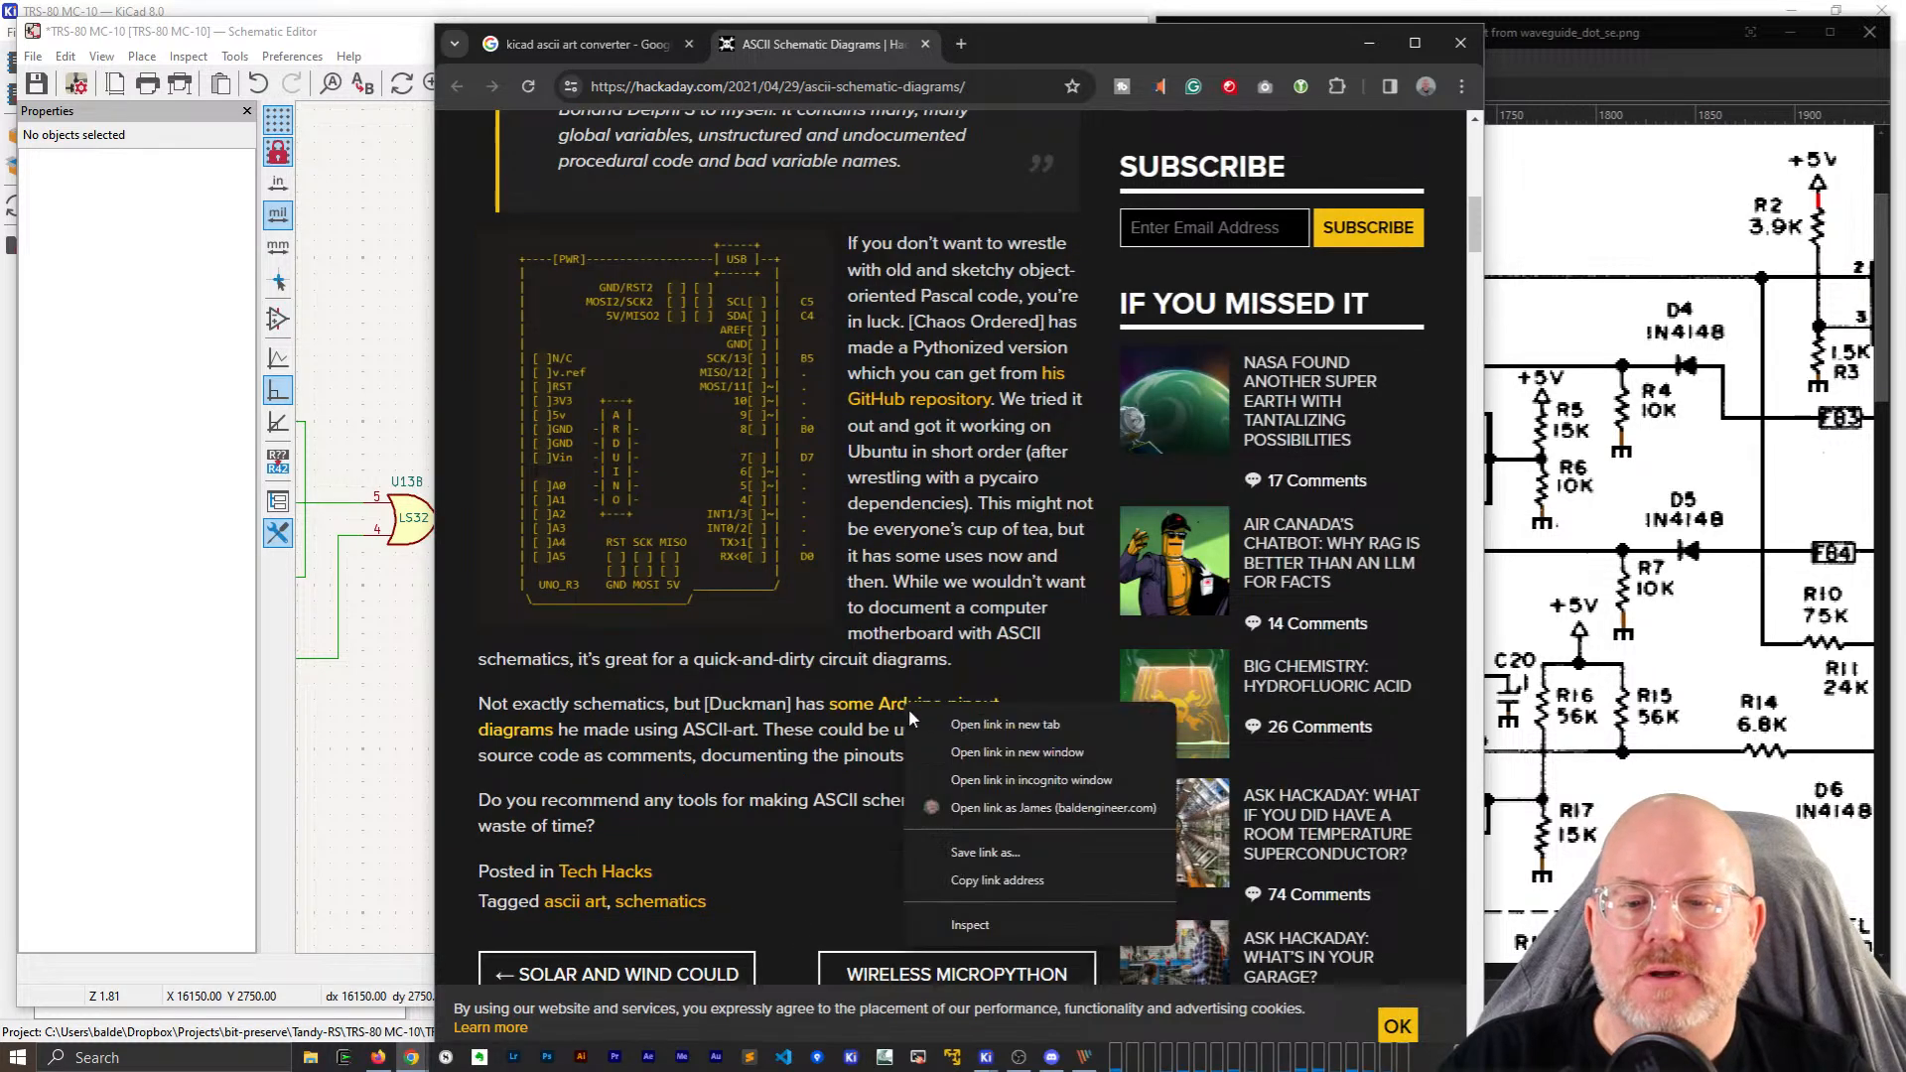
left_click(925, 731)
left_click(1050, 42)
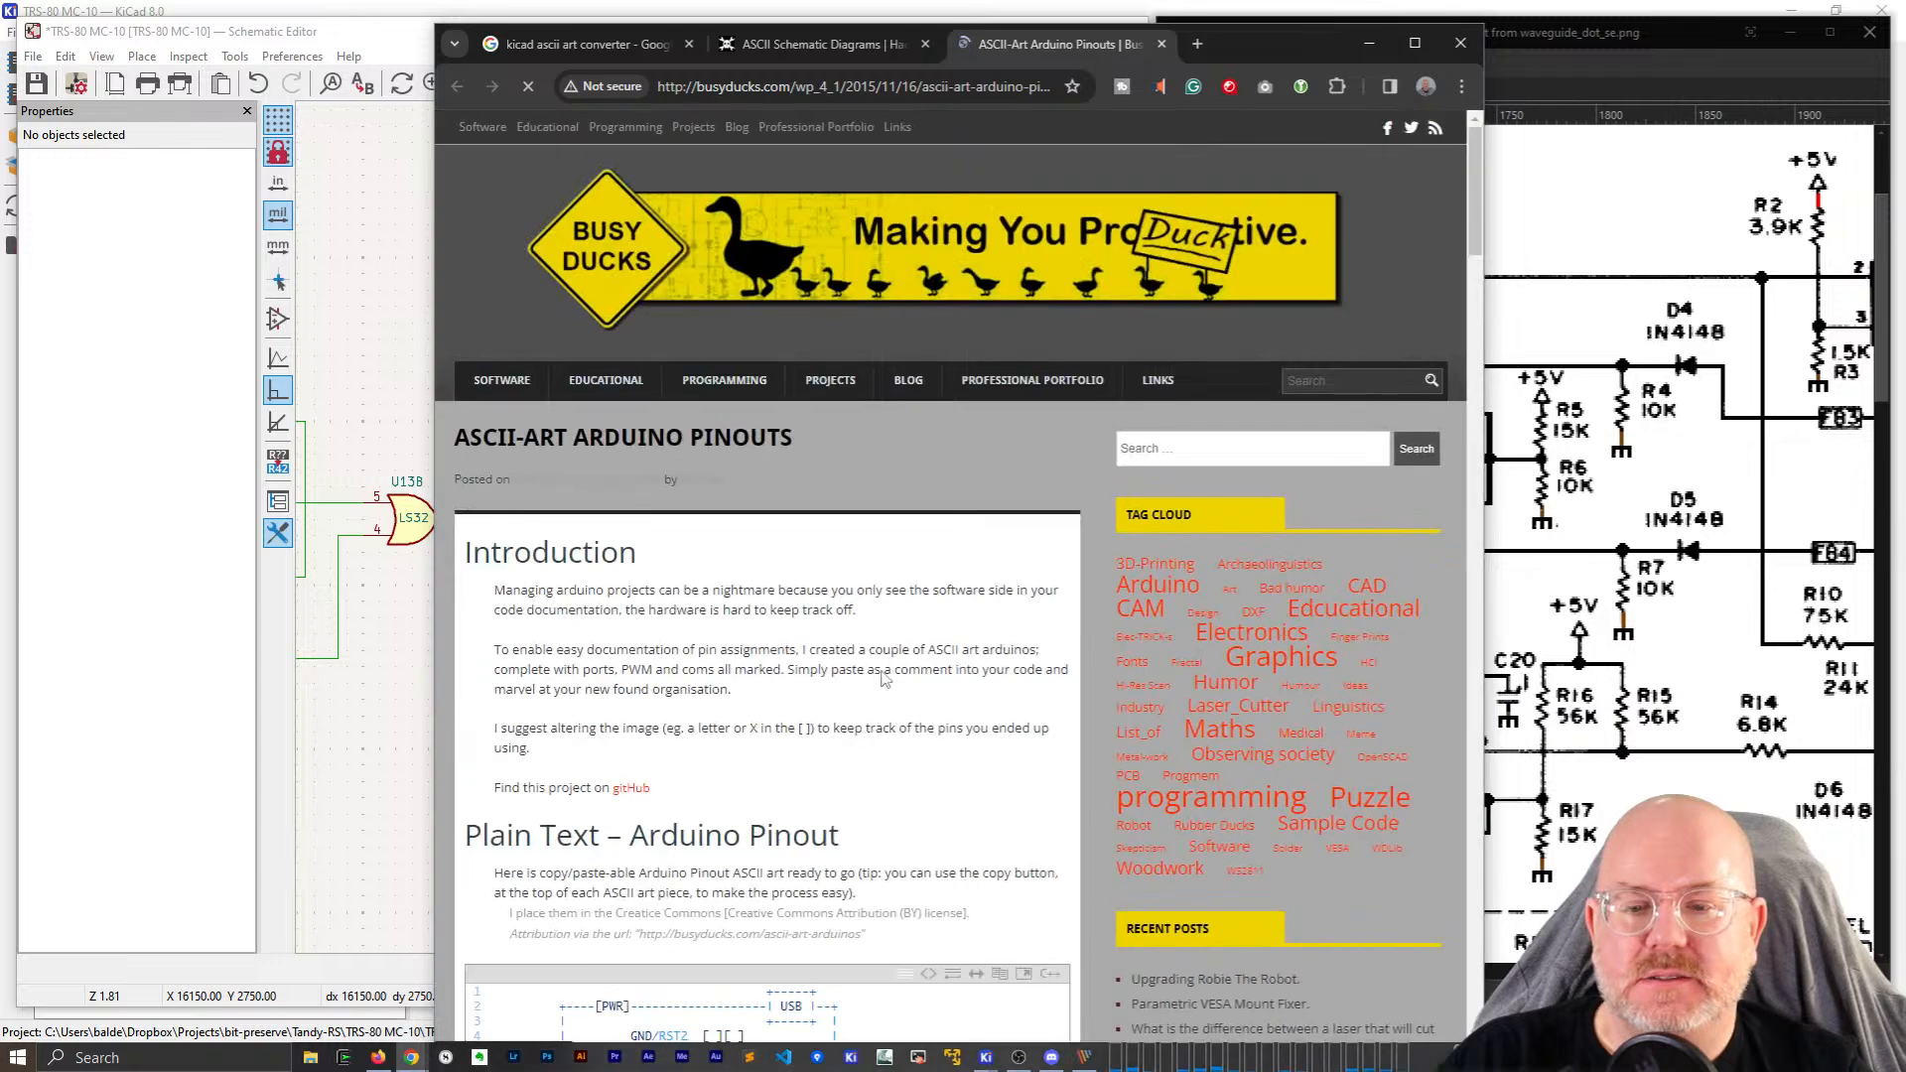
Review the Busy Ducks ASCII pinouts for Uno, Mega, Nano and Pro Mini.
scroll(885, 678, "down", 6)
left_click_drag(891, 399, 940, 794)
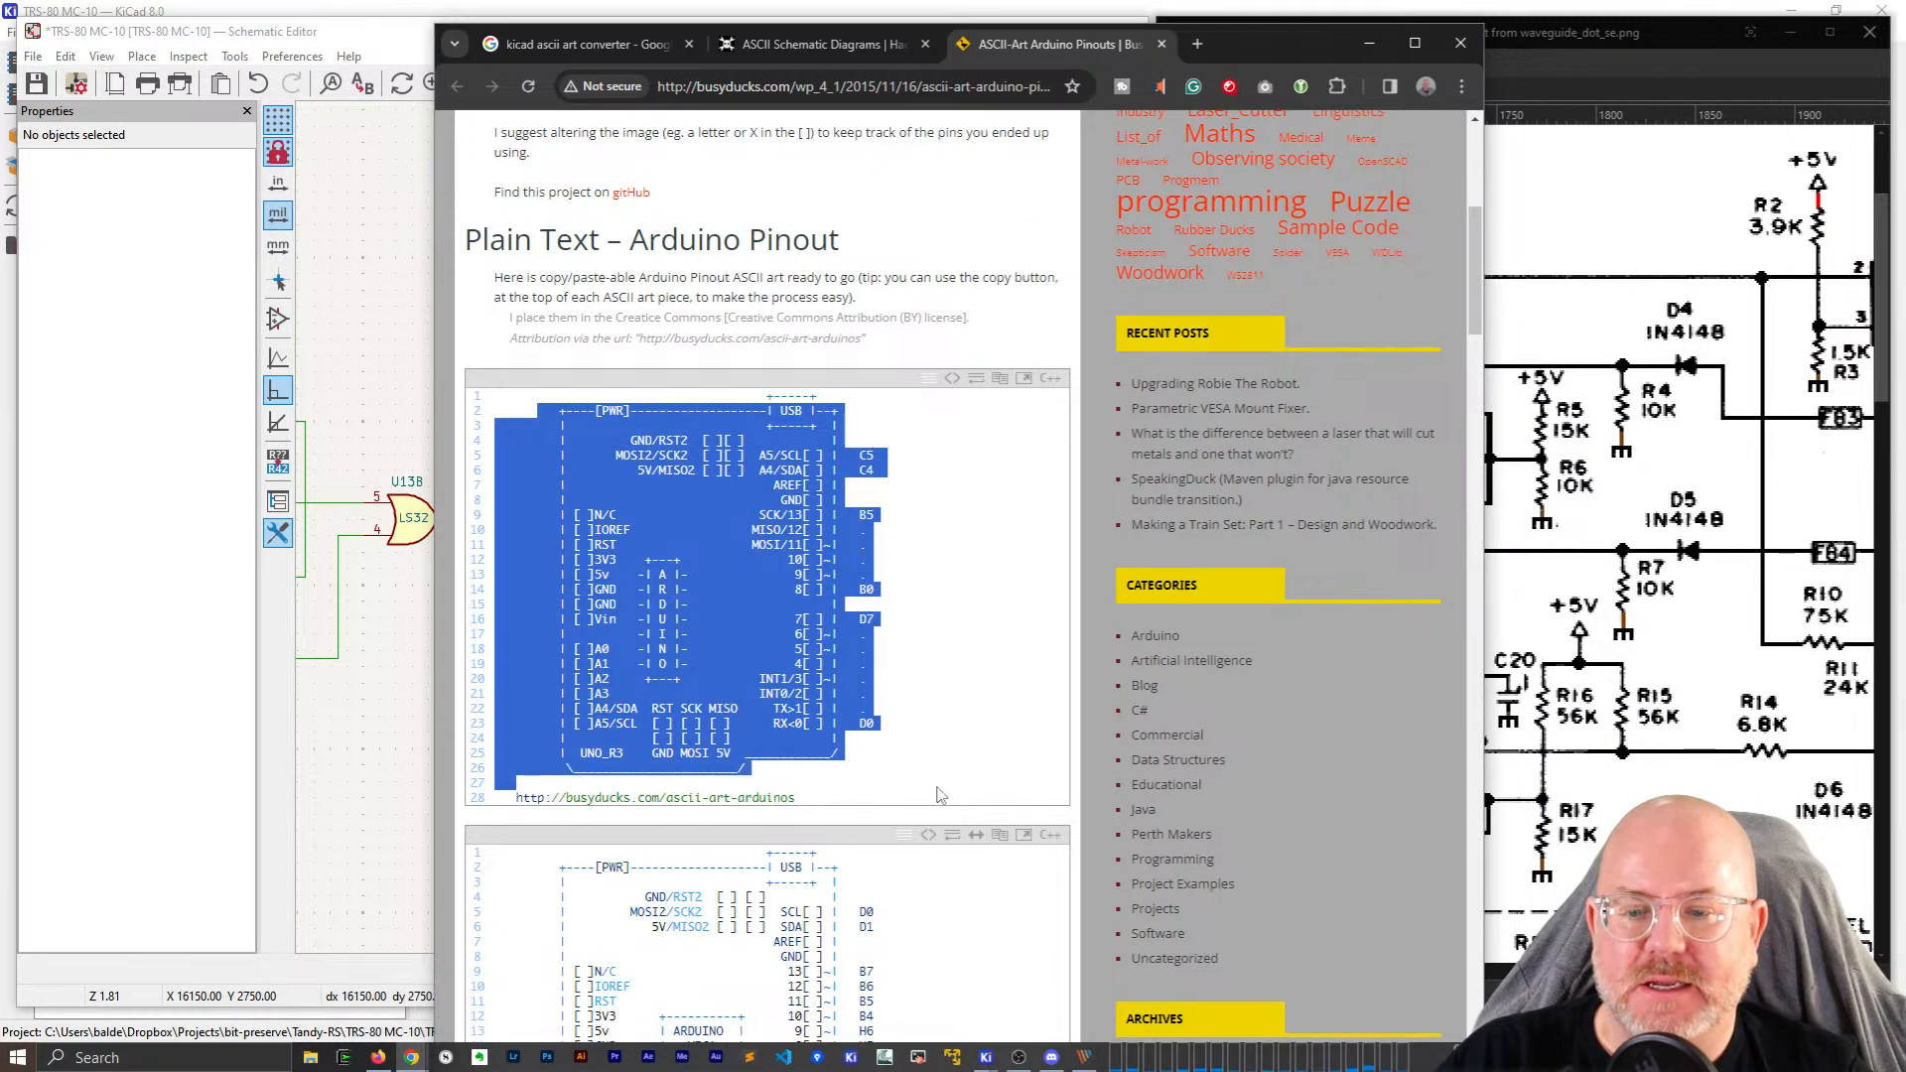
scroll(928, 773, "down", 6)
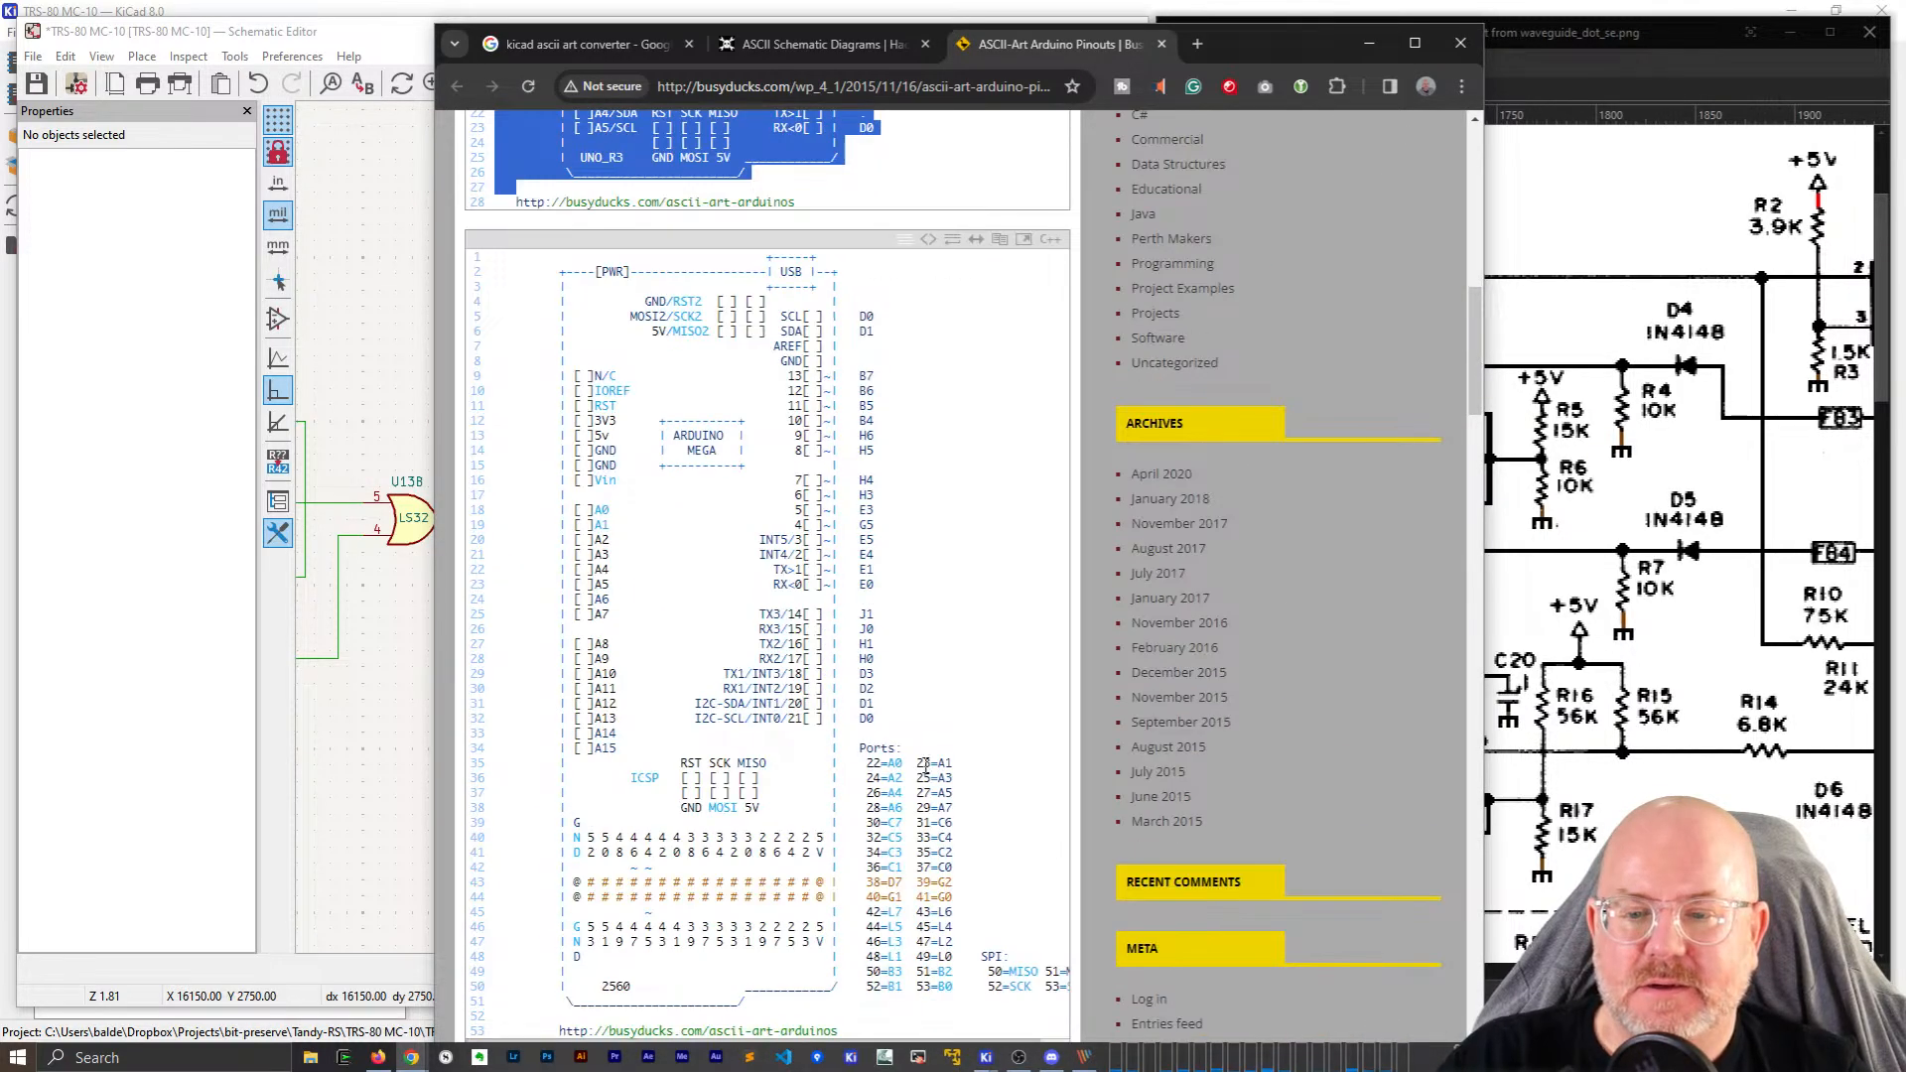
scroll(925, 766, "up", 8)
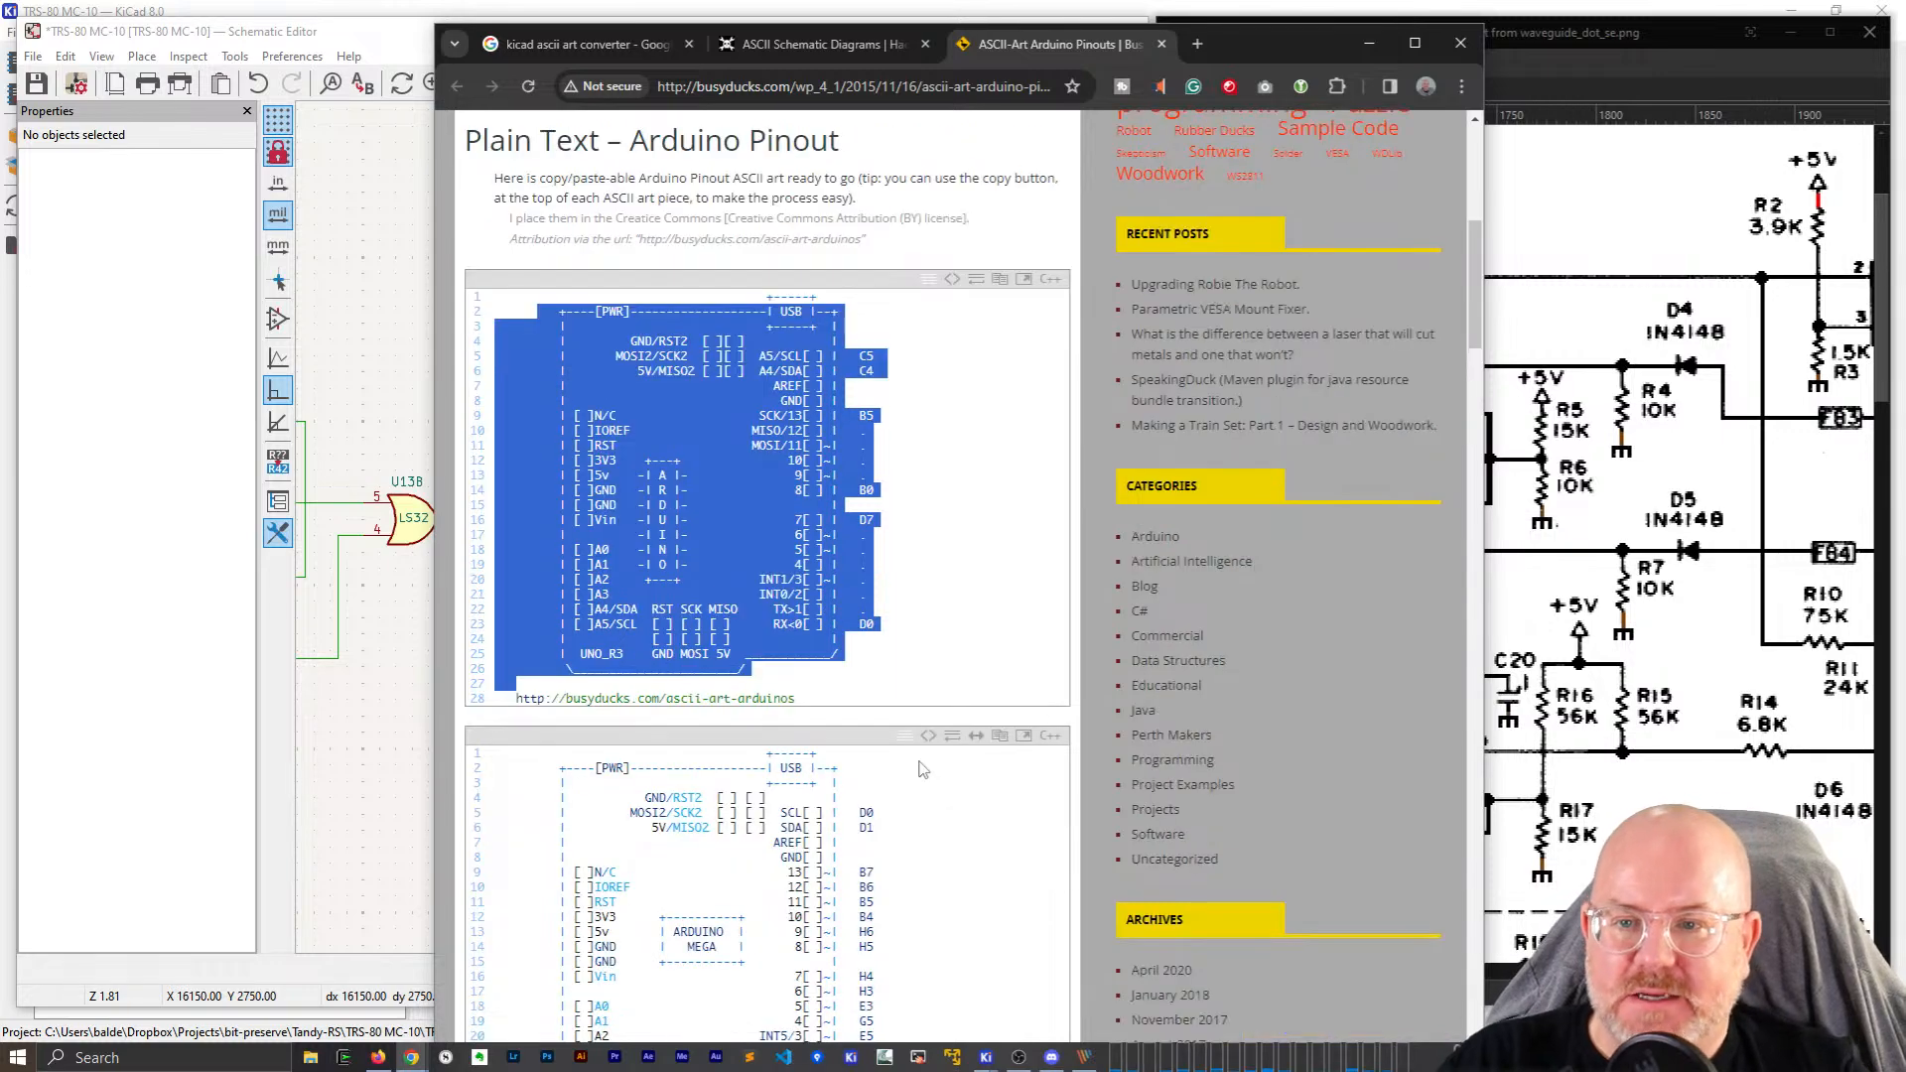
scroll(915, 708, "down", 3)
scroll(914, 708, "down", 9)
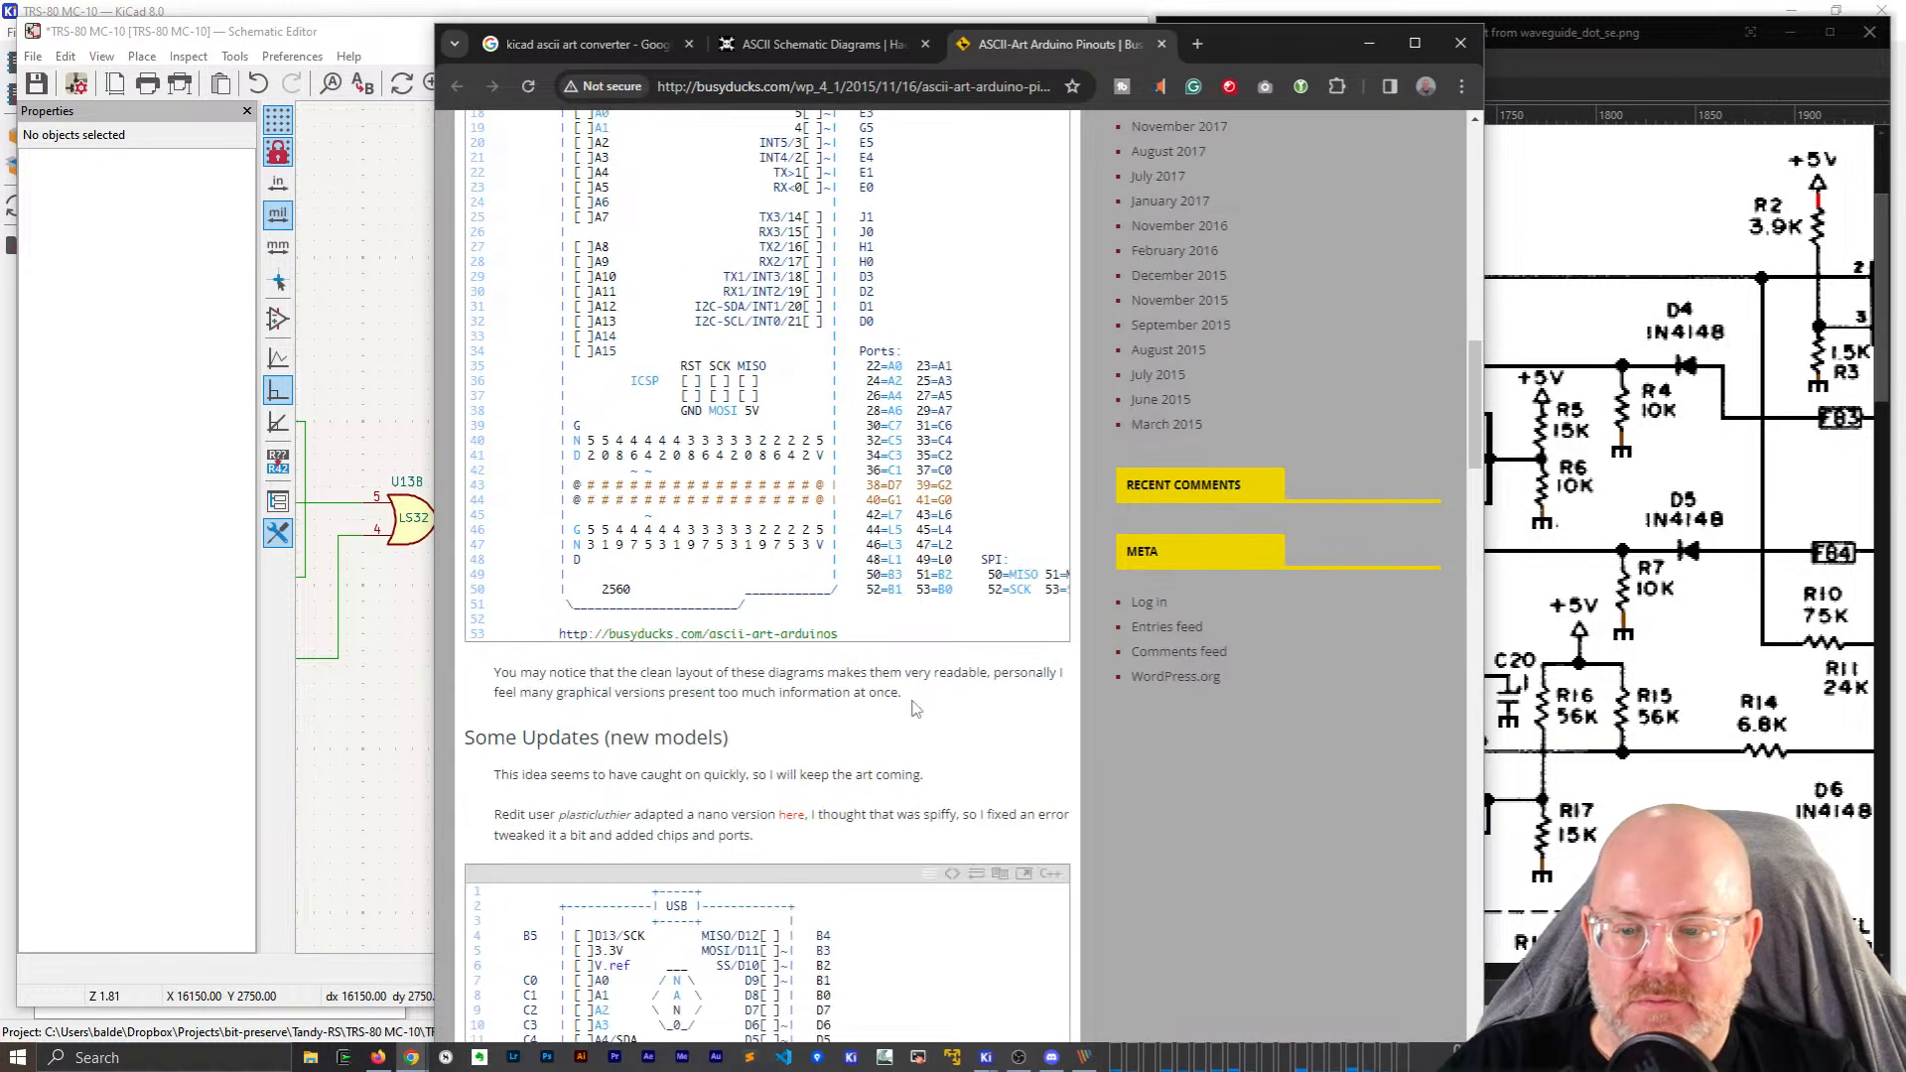
scroll(914, 708, "down", 6)
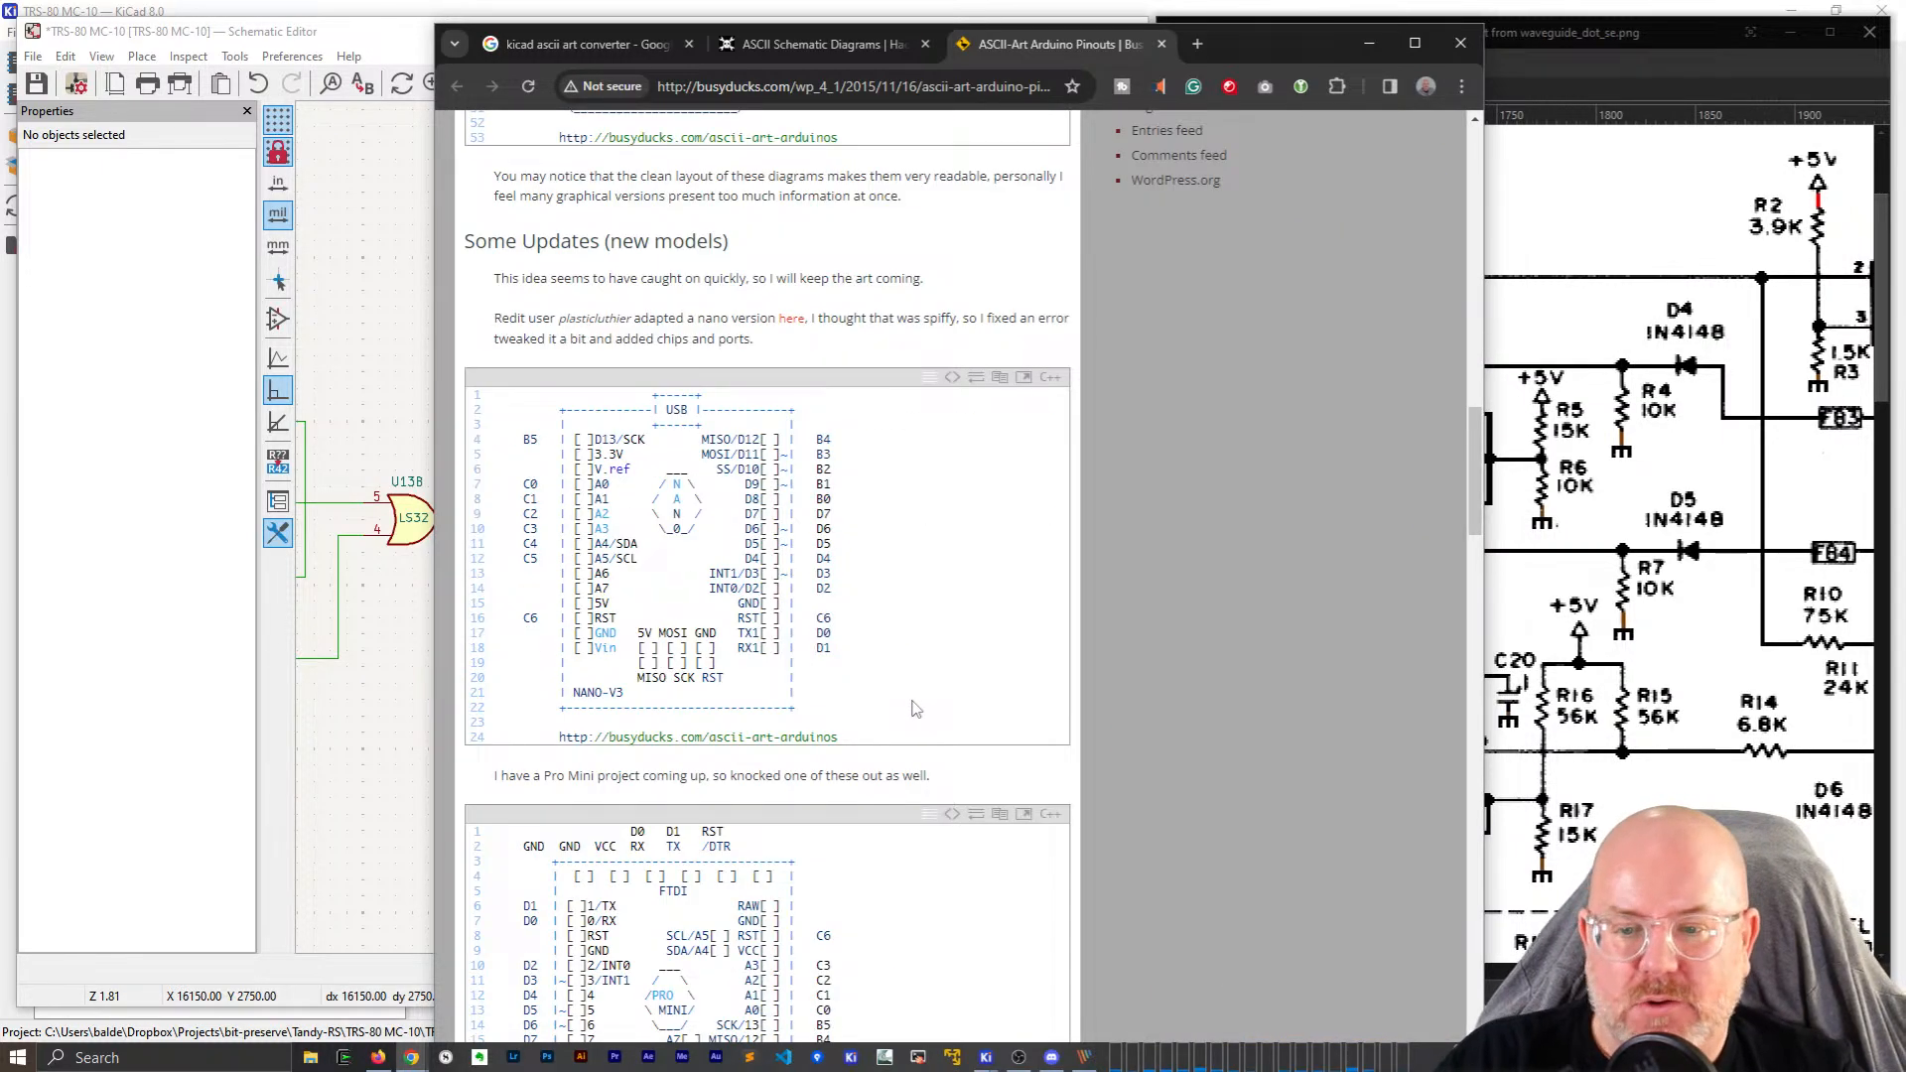
scroll(914, 708, "down", 1)
scroll(914, 708, "down", 17)
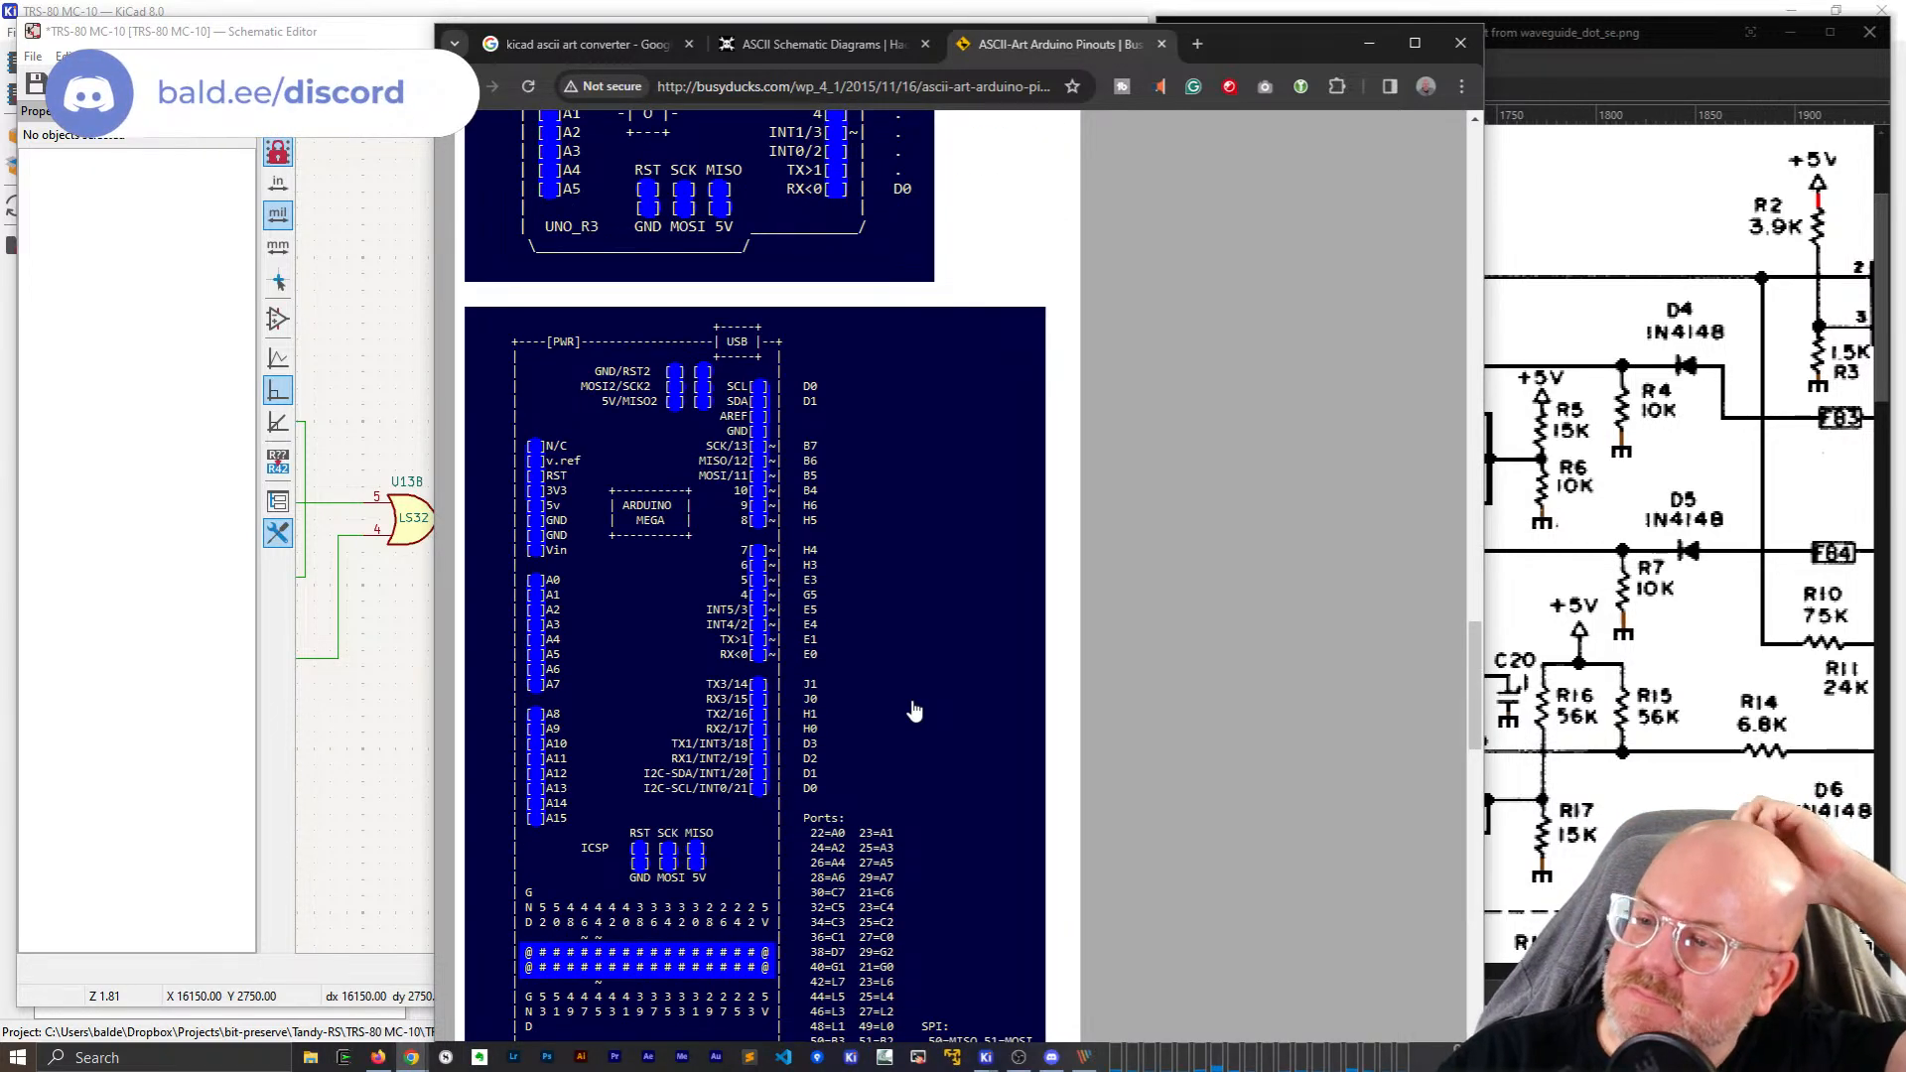
Return to the Hackaday article and follow its AACircuit link.
key("ctrl+shift+Tab")
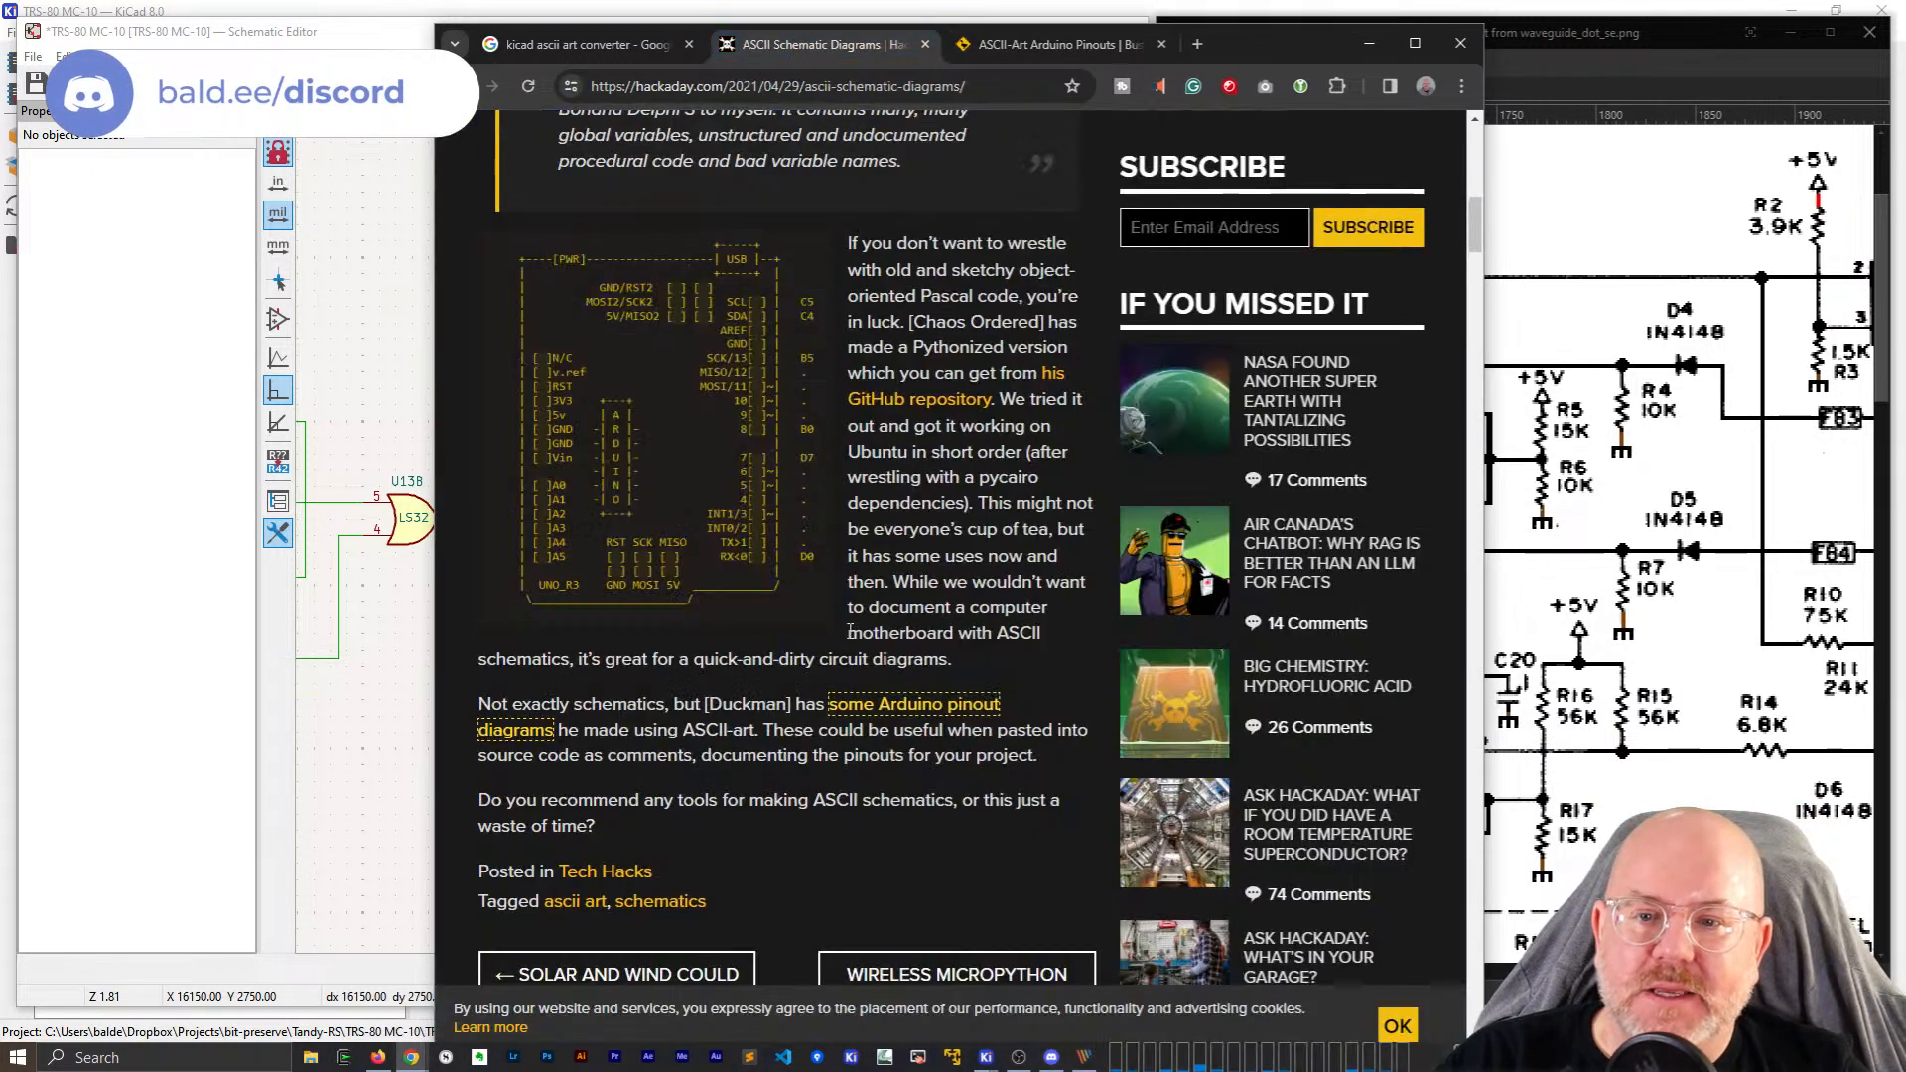
scroll(794, 586, "up", 10)
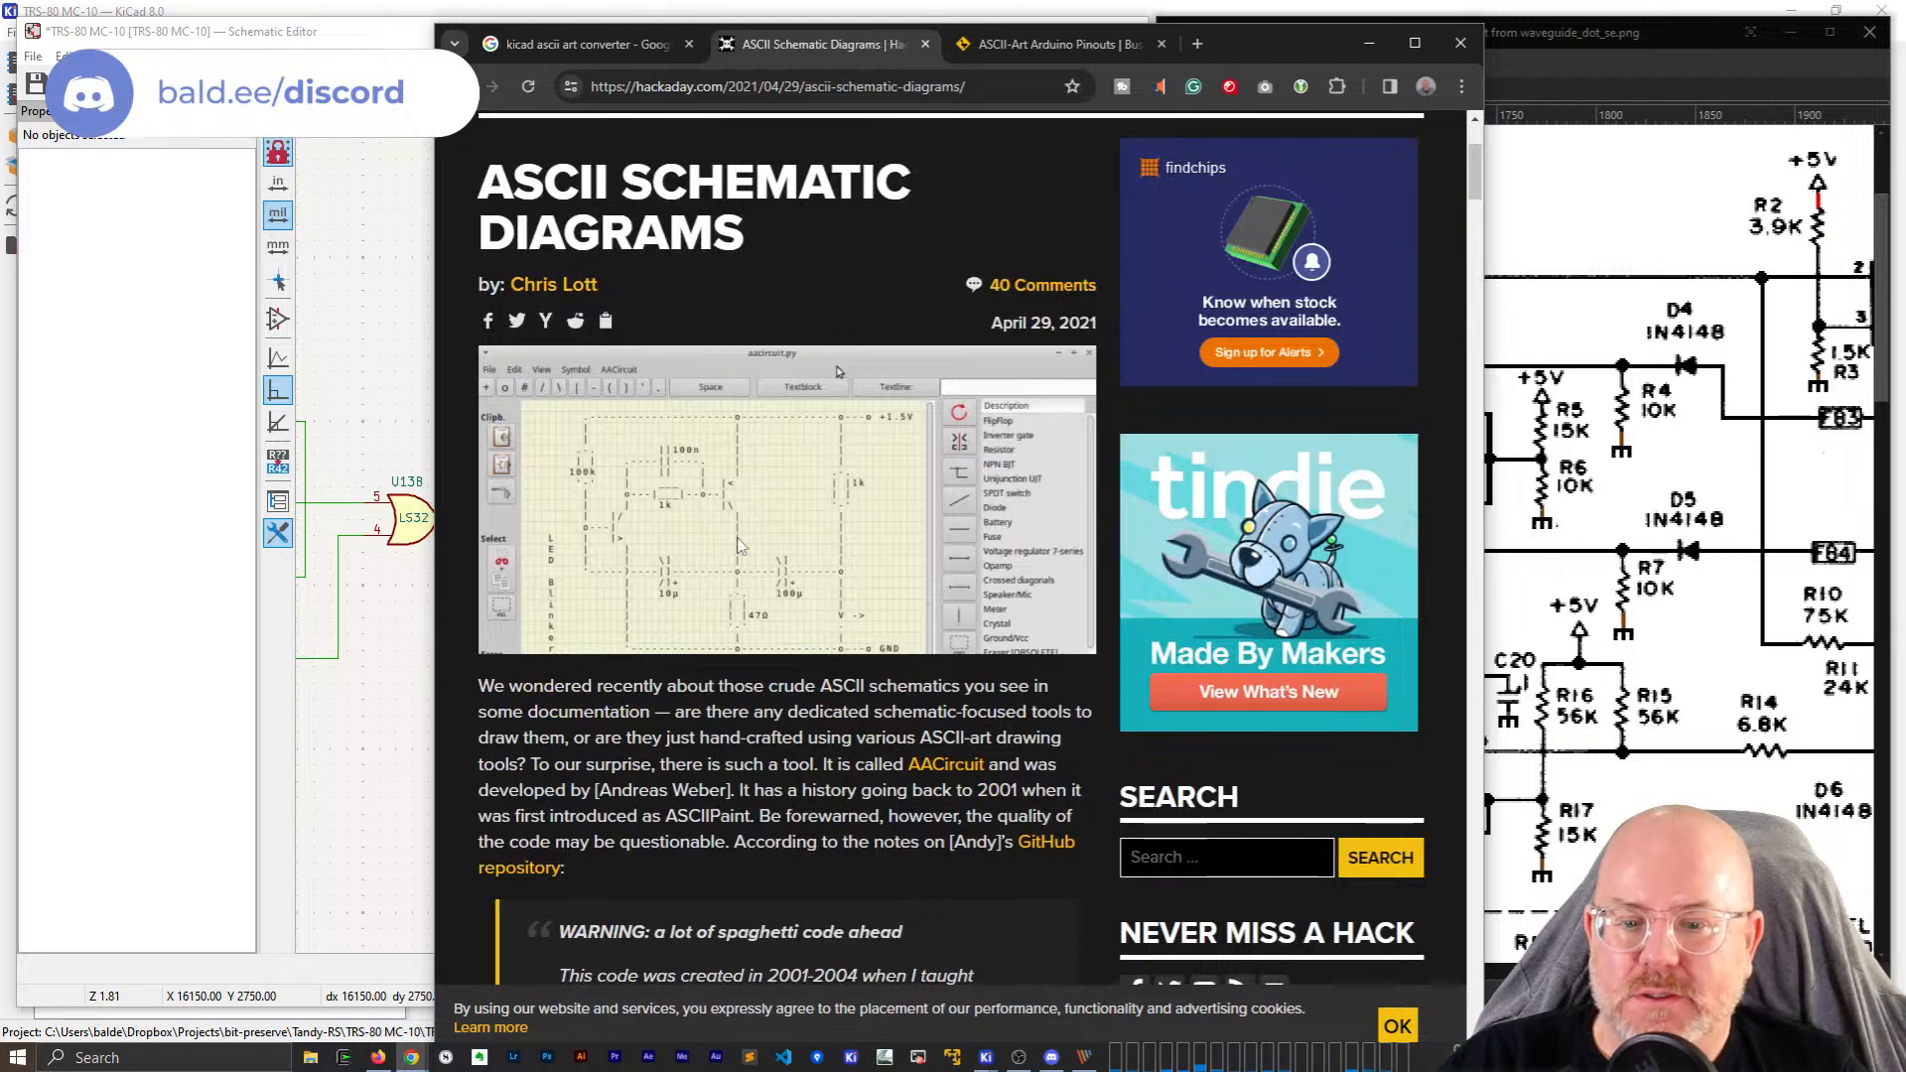
left_click(949, 764)
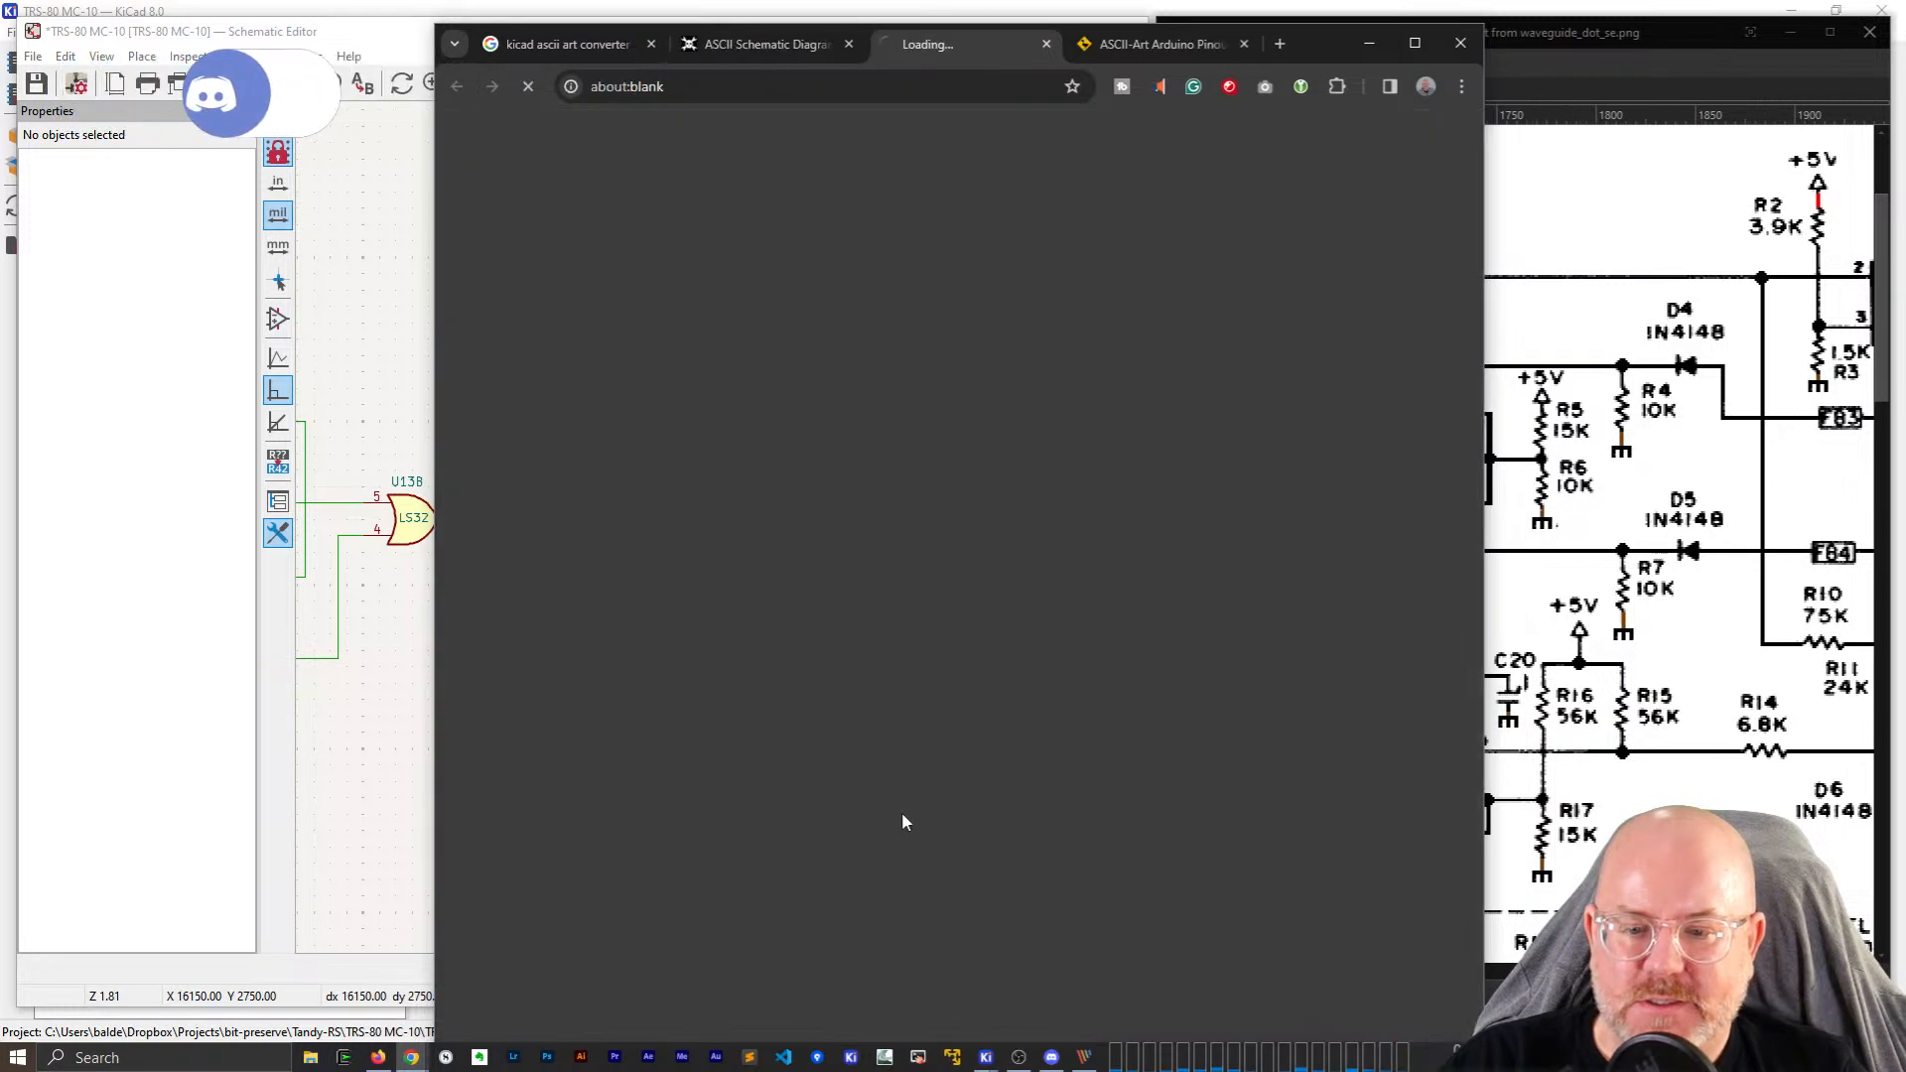
Dismiss the Translate offer and look over the AACircuit intro page.
left_click(1100, 553)
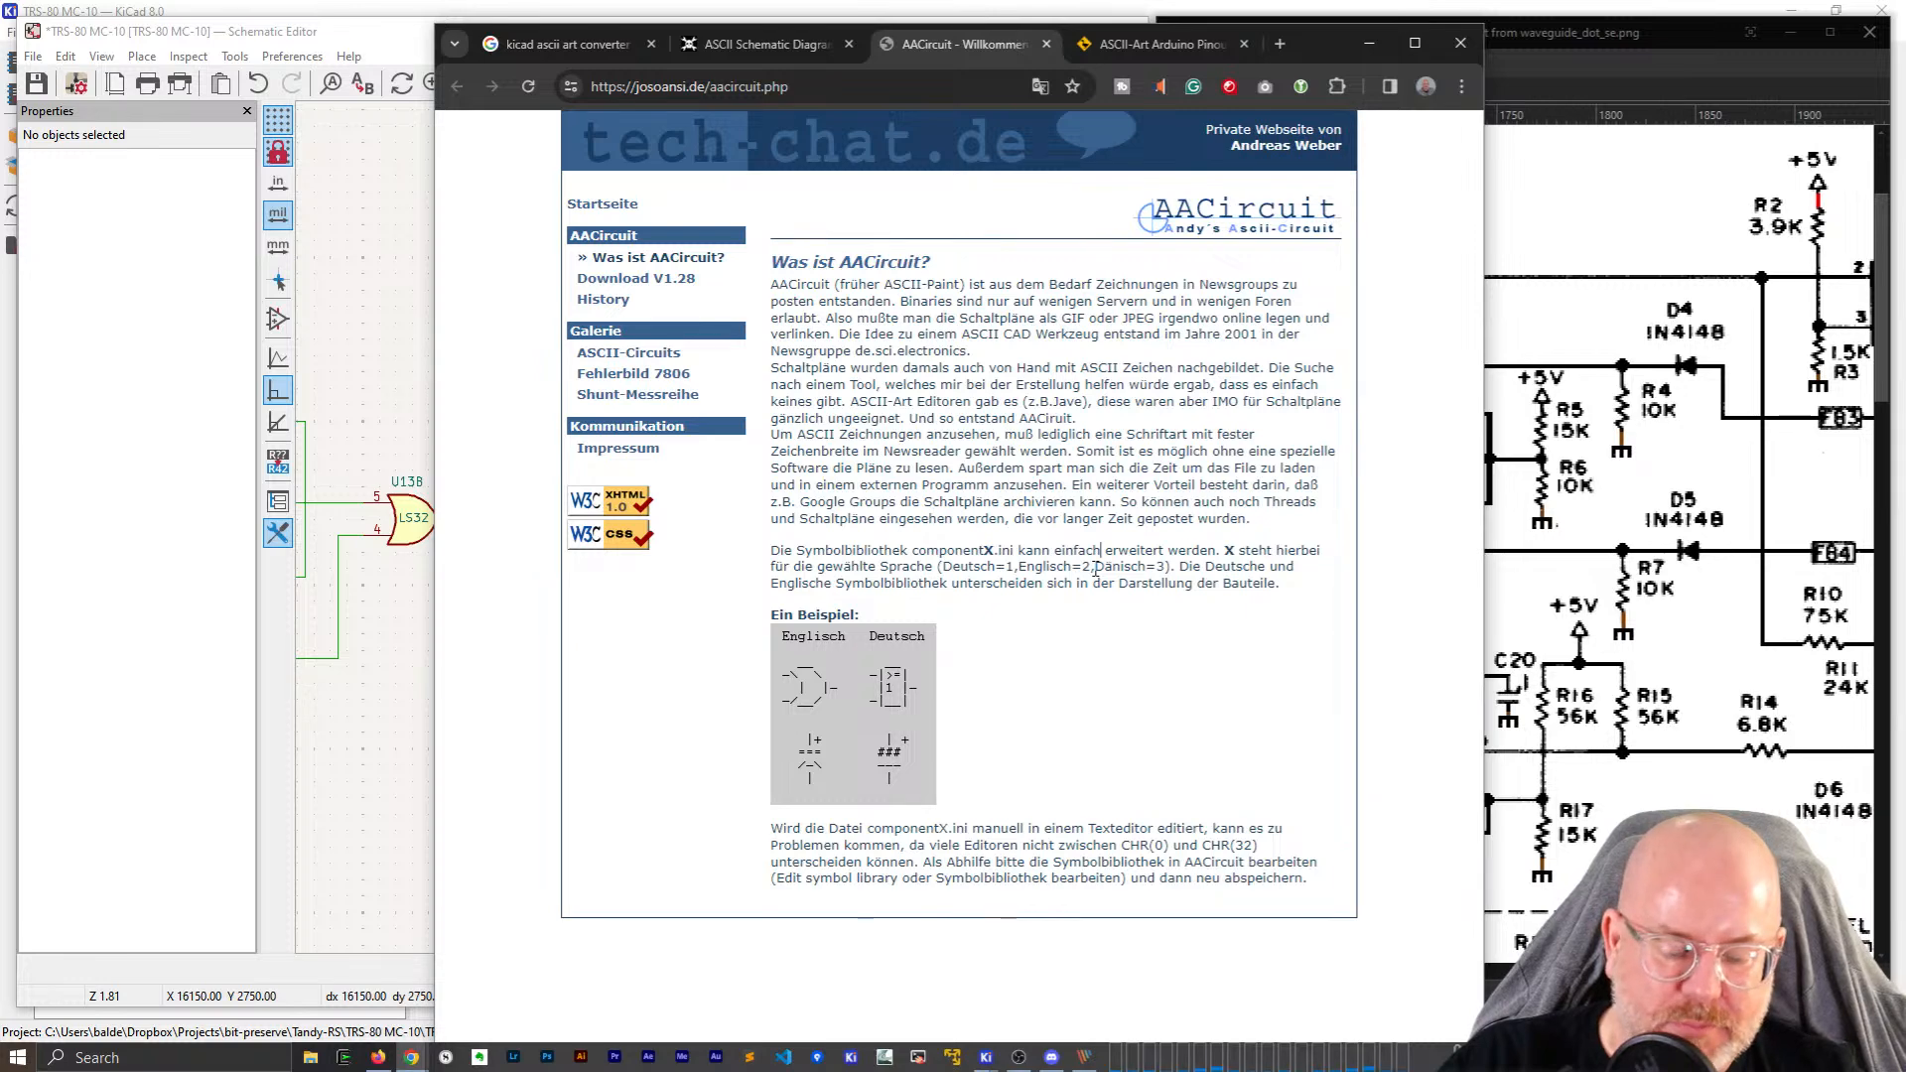
scroll(1095, 570, "up", 2, "ctrl")
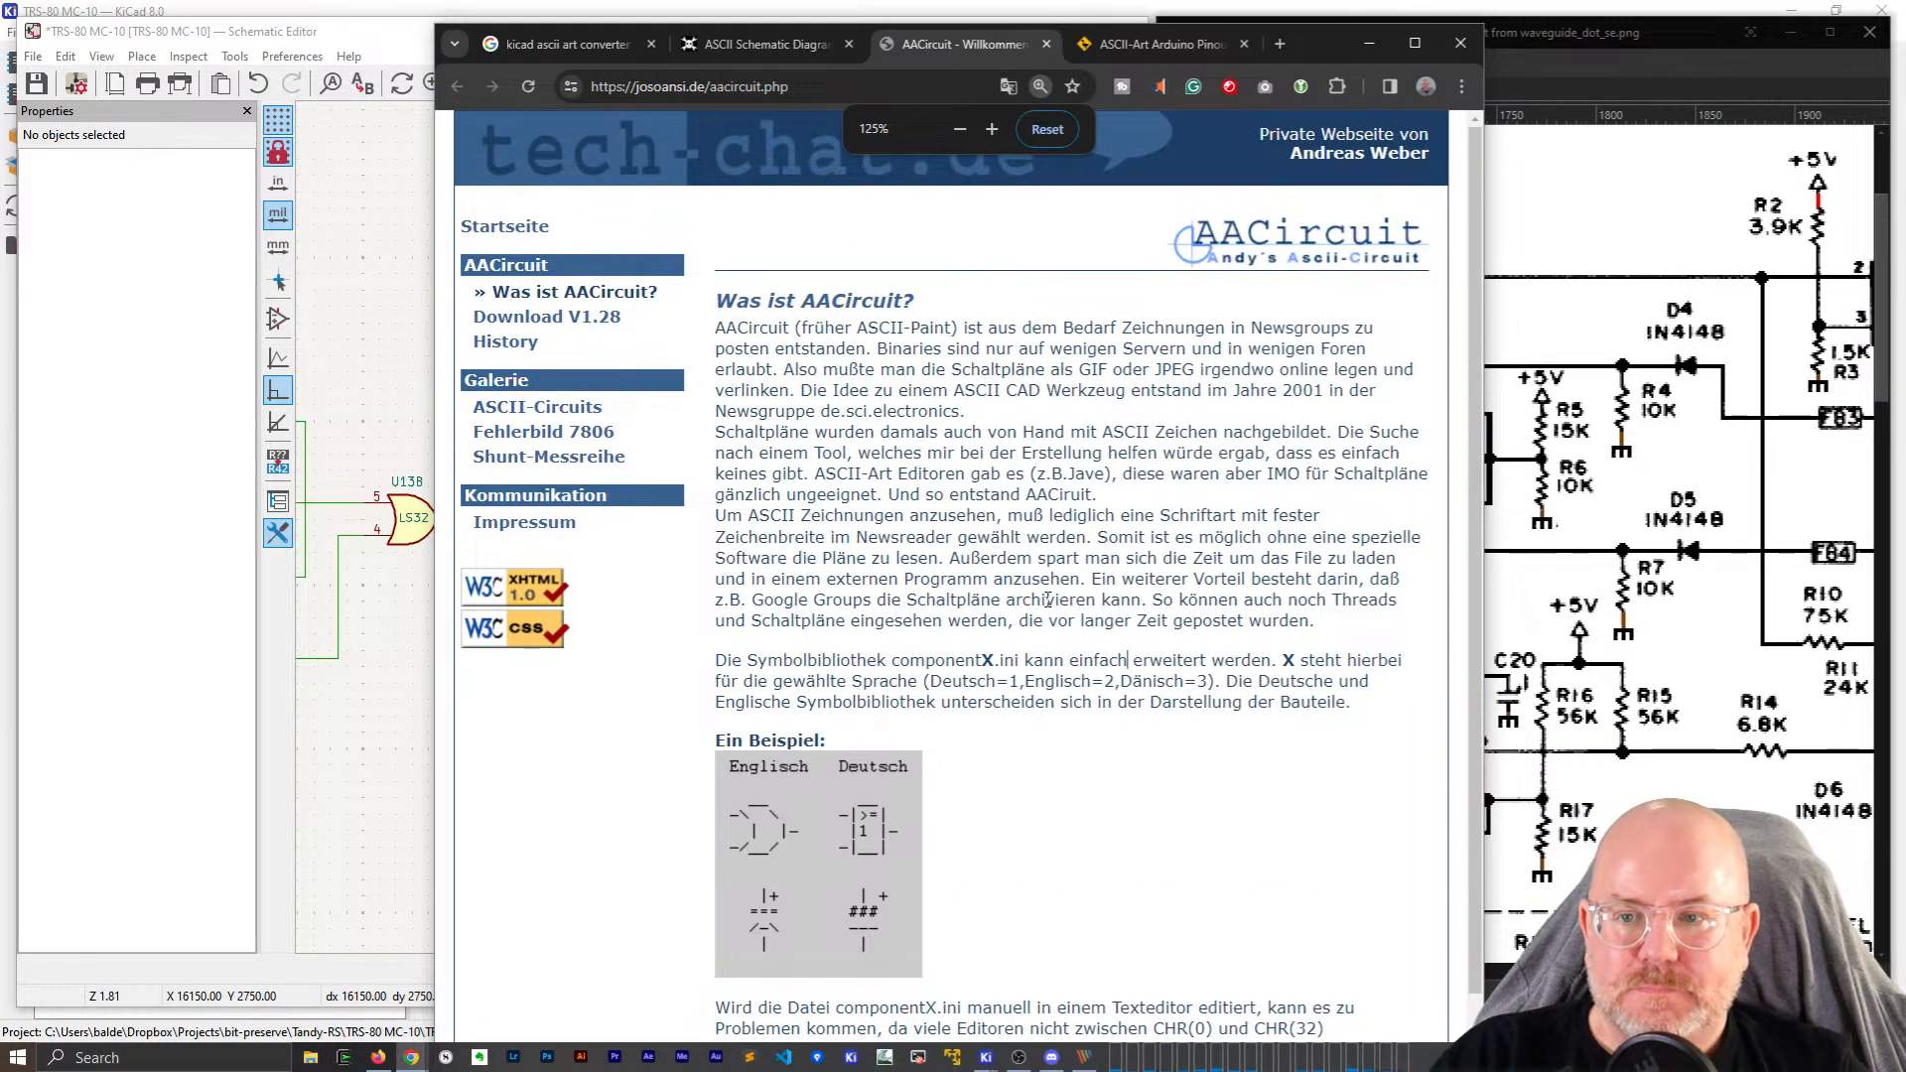
scroll(1047, 600, "down", 1)
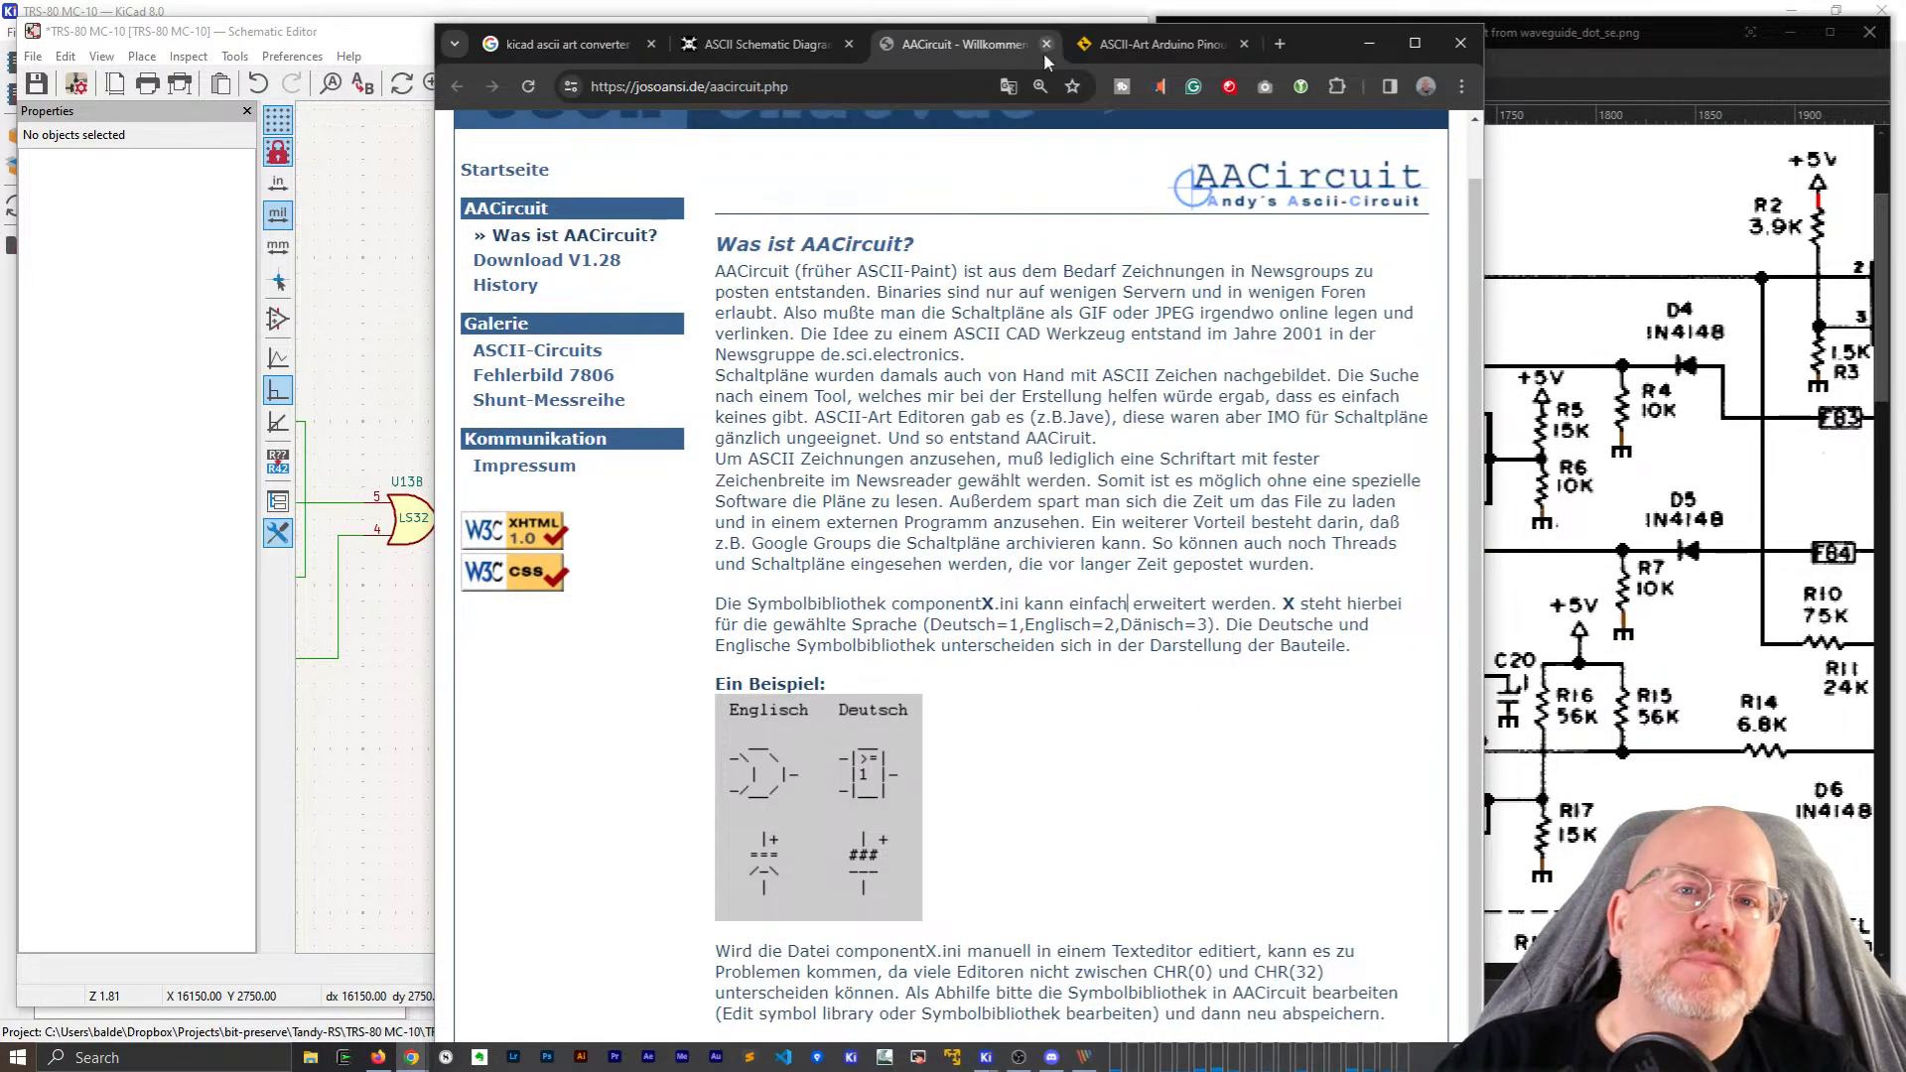
Close all the browser tabs with Ctrl+W to return to KiCad and PicPick.
key("ctrl+w")
key("ctrl+e")
key("ctrl+w")
key("ctrl+w")
key("ctrl+w")
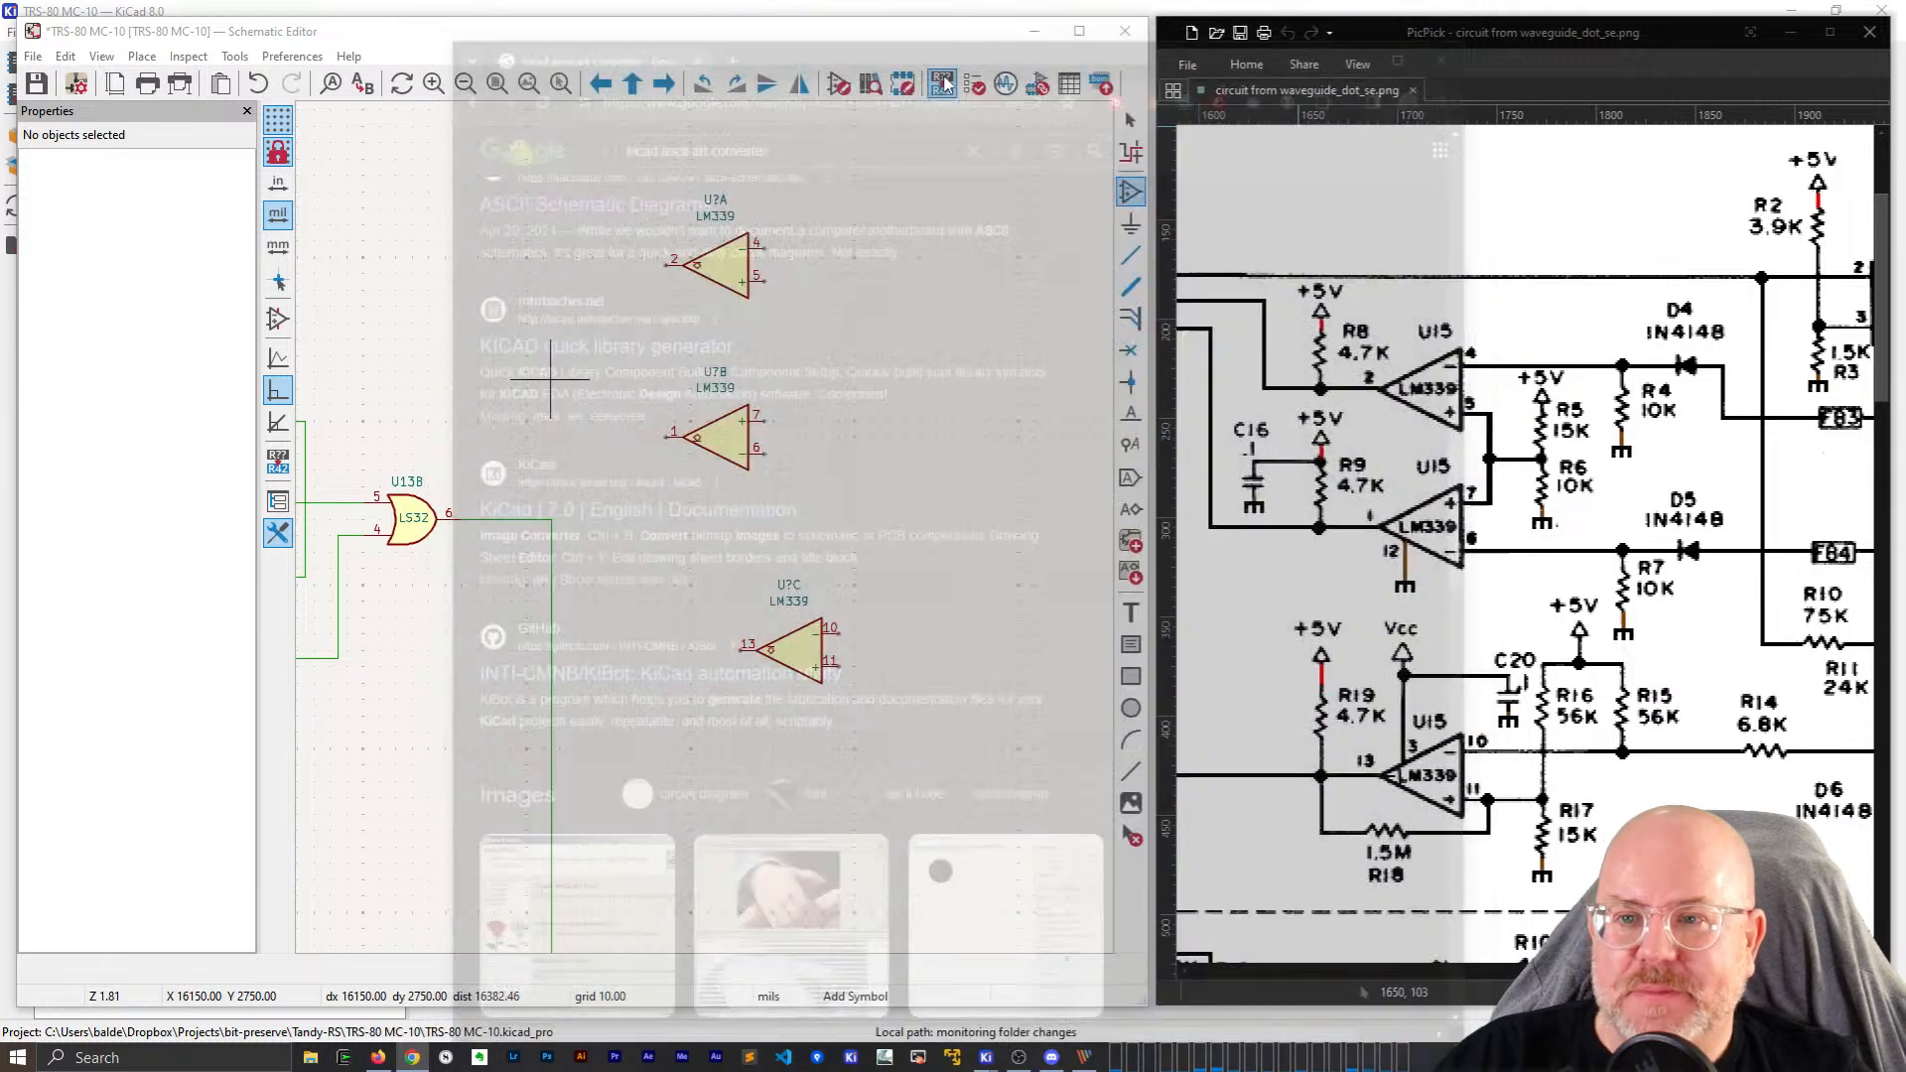
Bring up the Choose Symbol dialog, dismissing it once before reopening it to add a part.
left_click(968, 264)
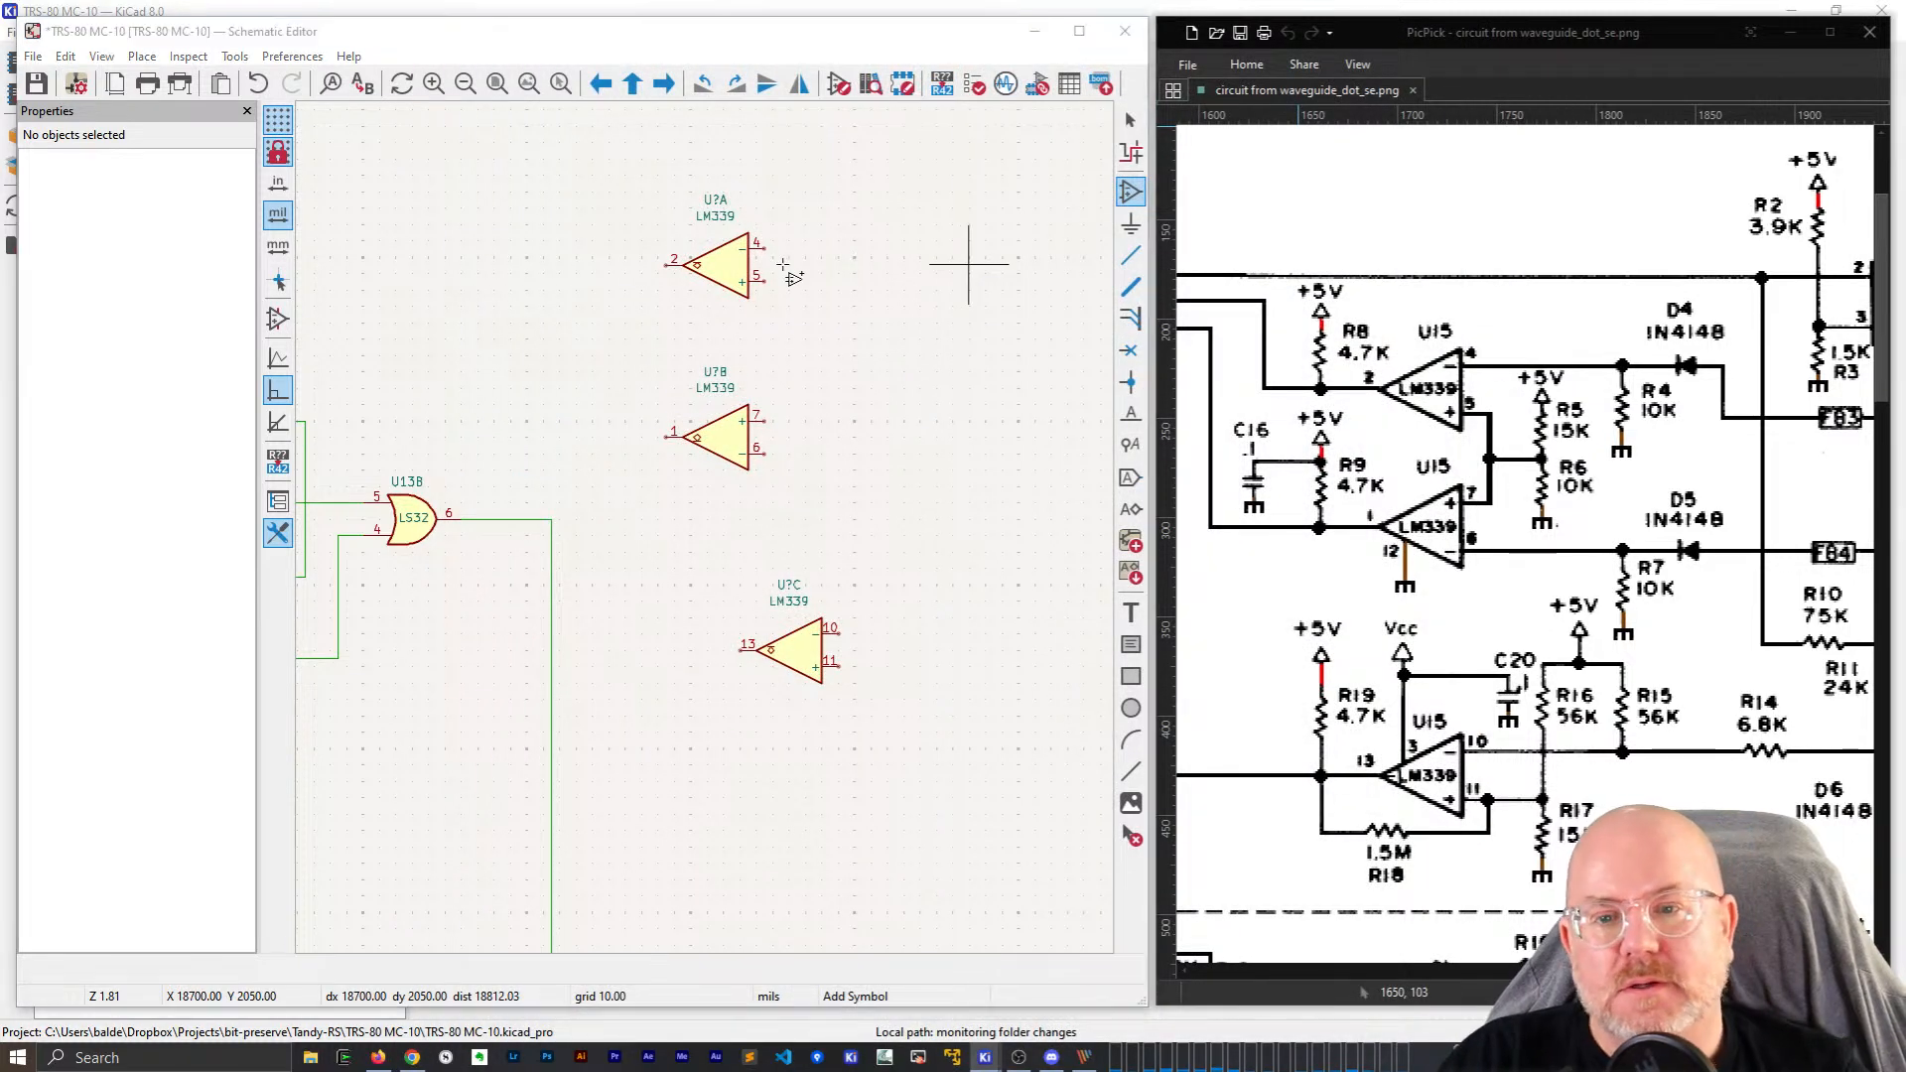
key("Escape")
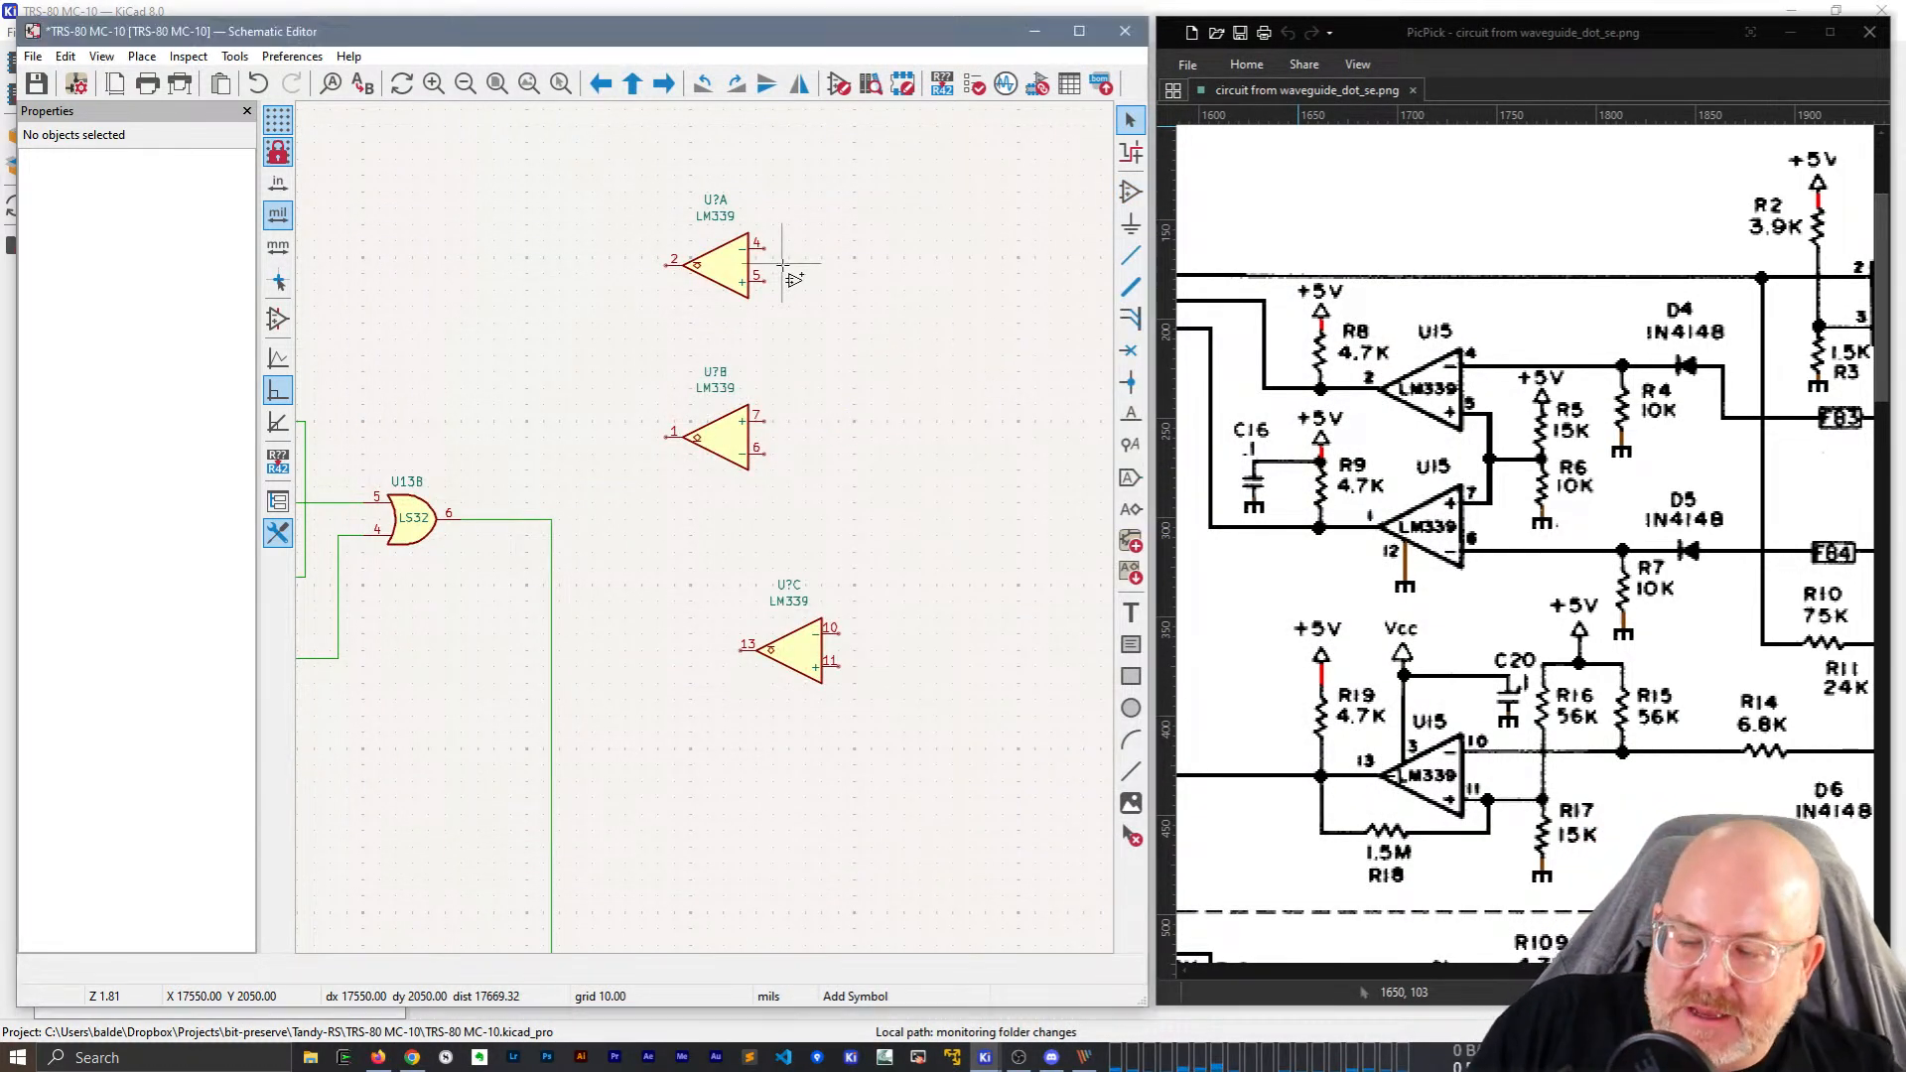
key("a")
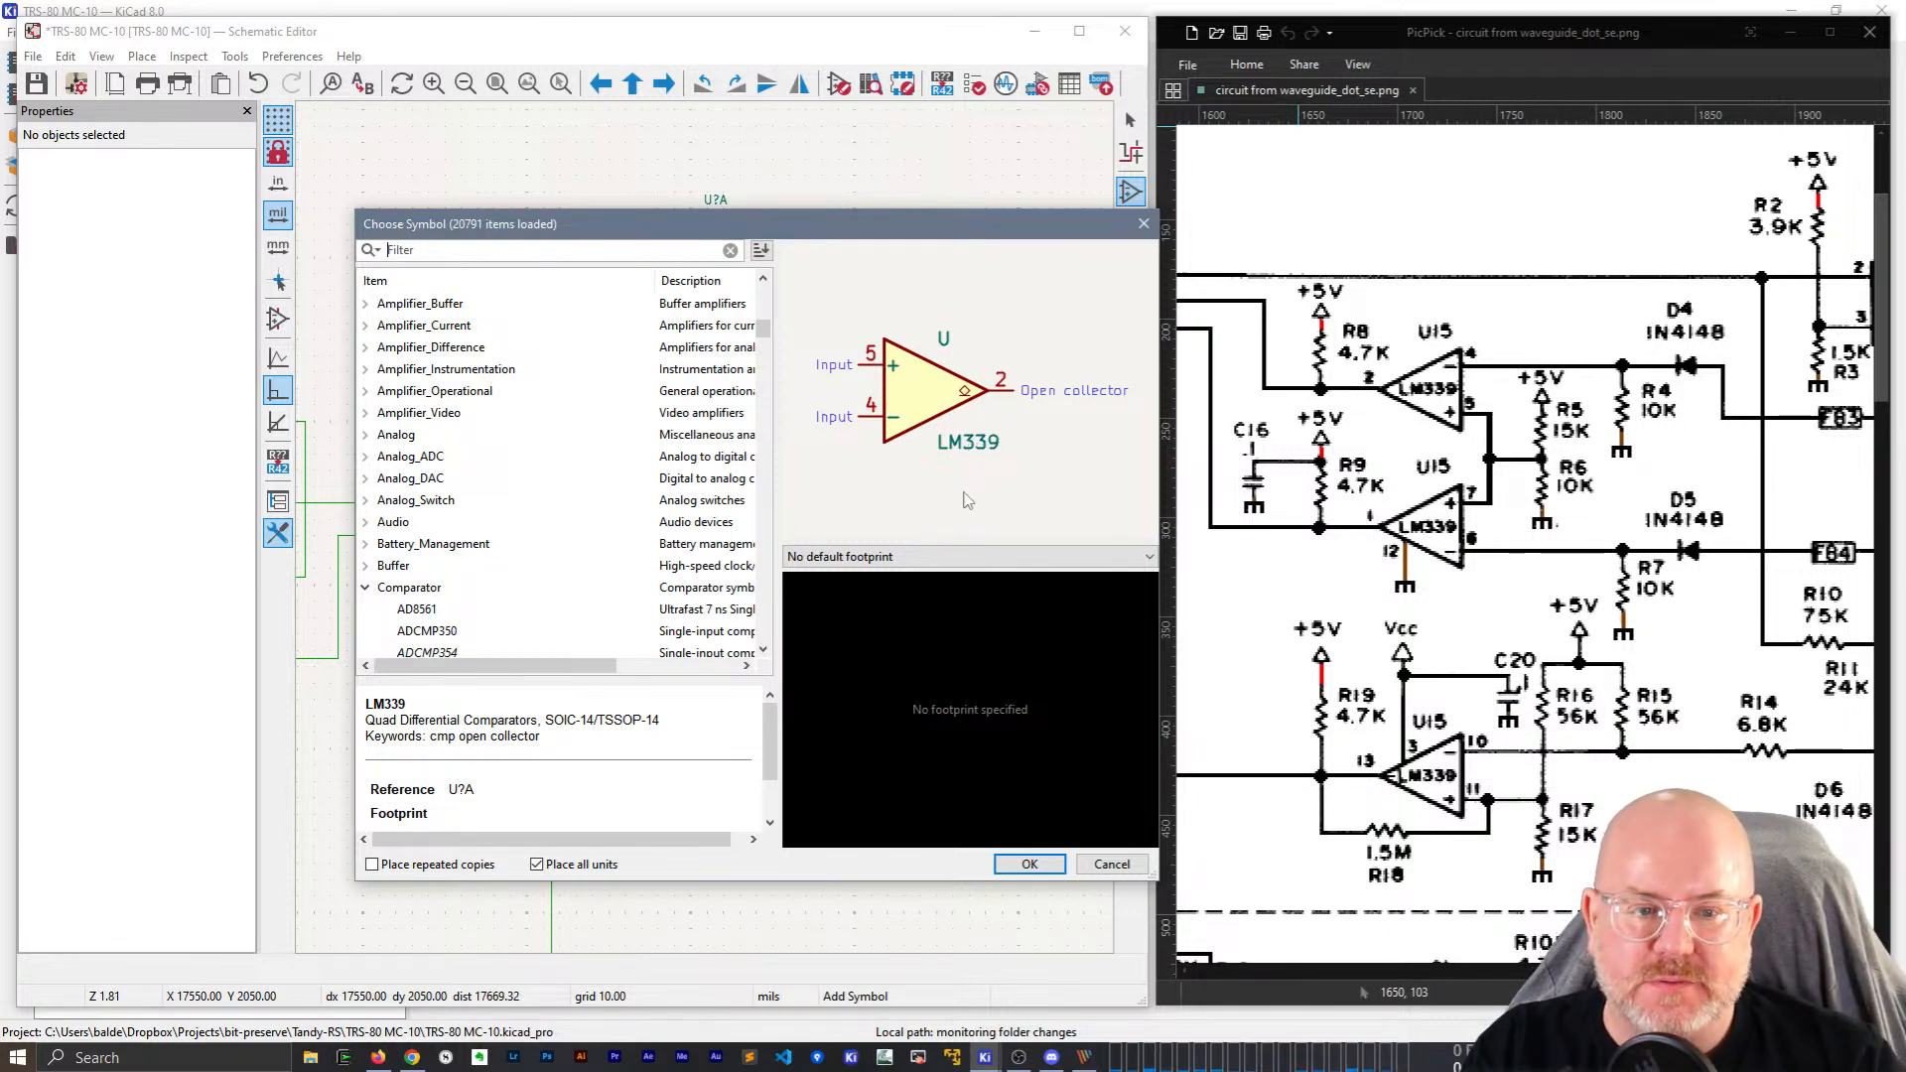
key("Escape")
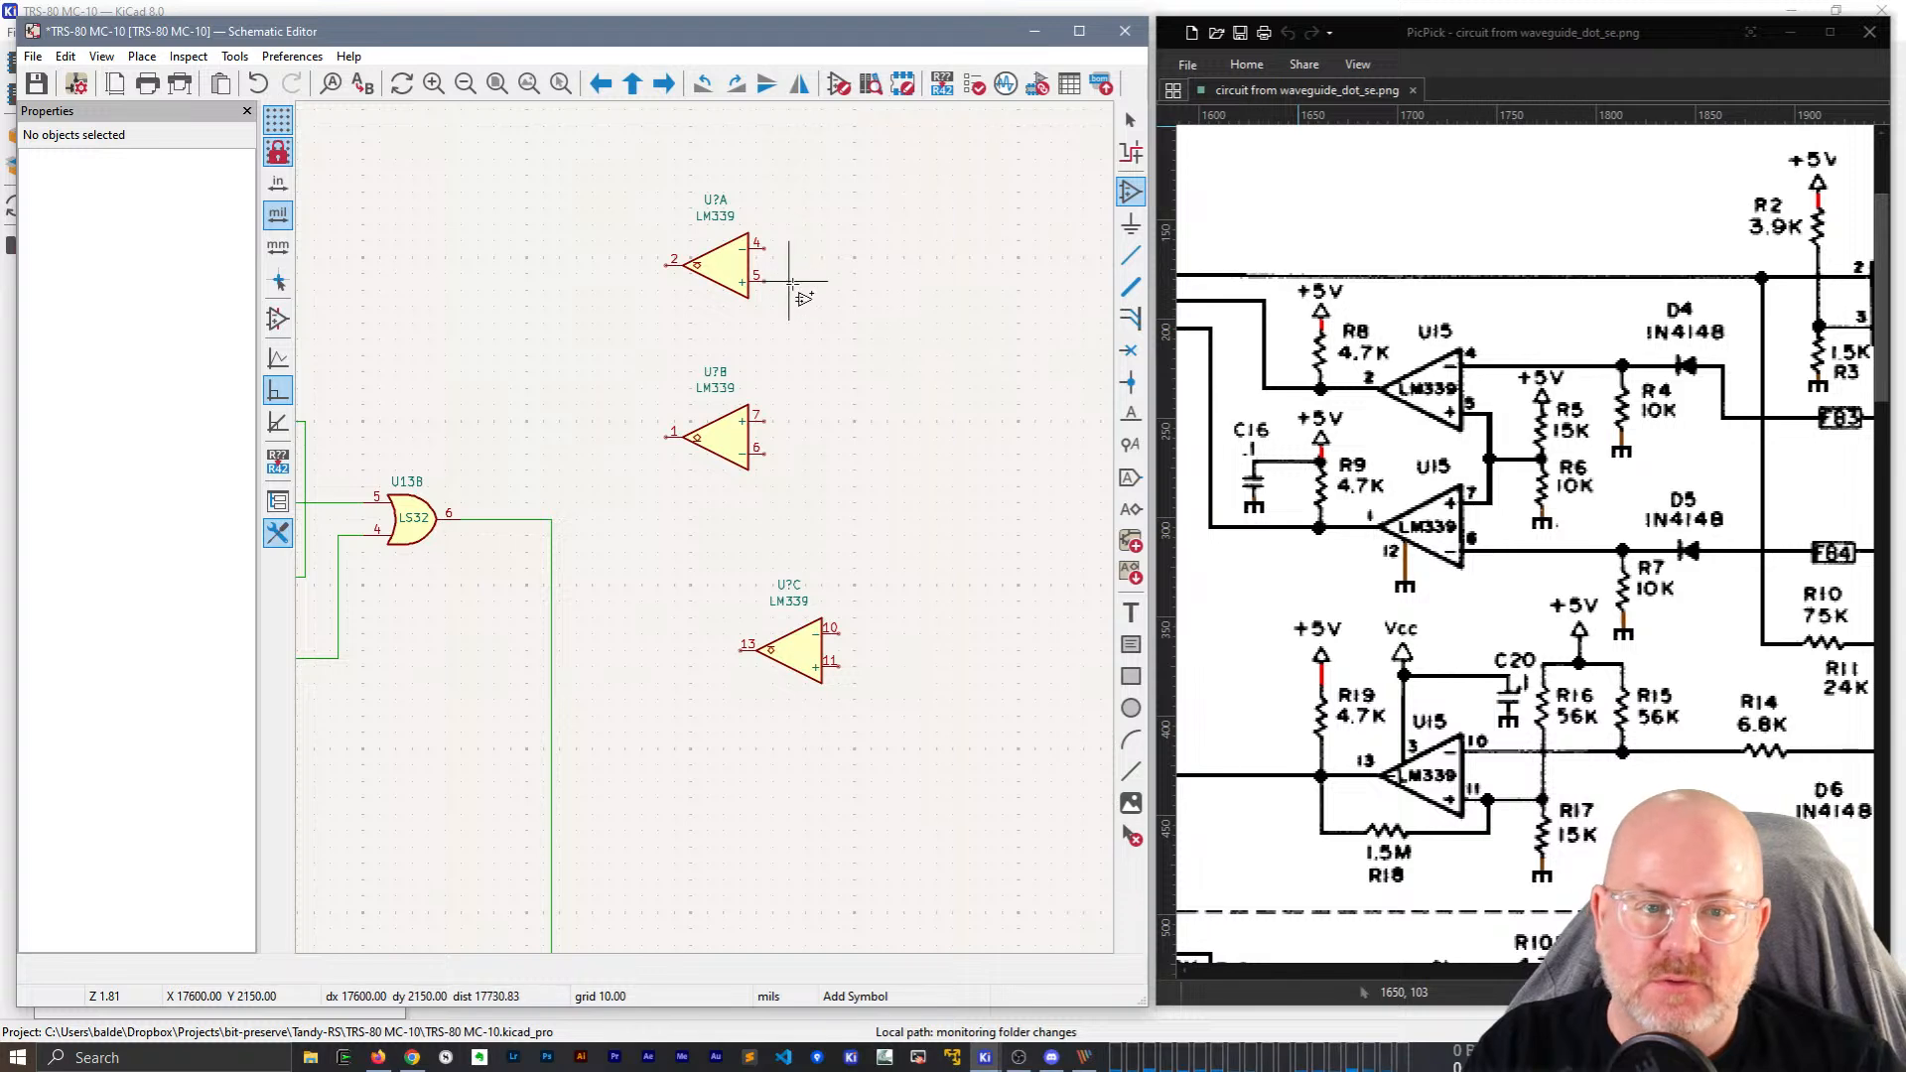
left_click(816, 249)
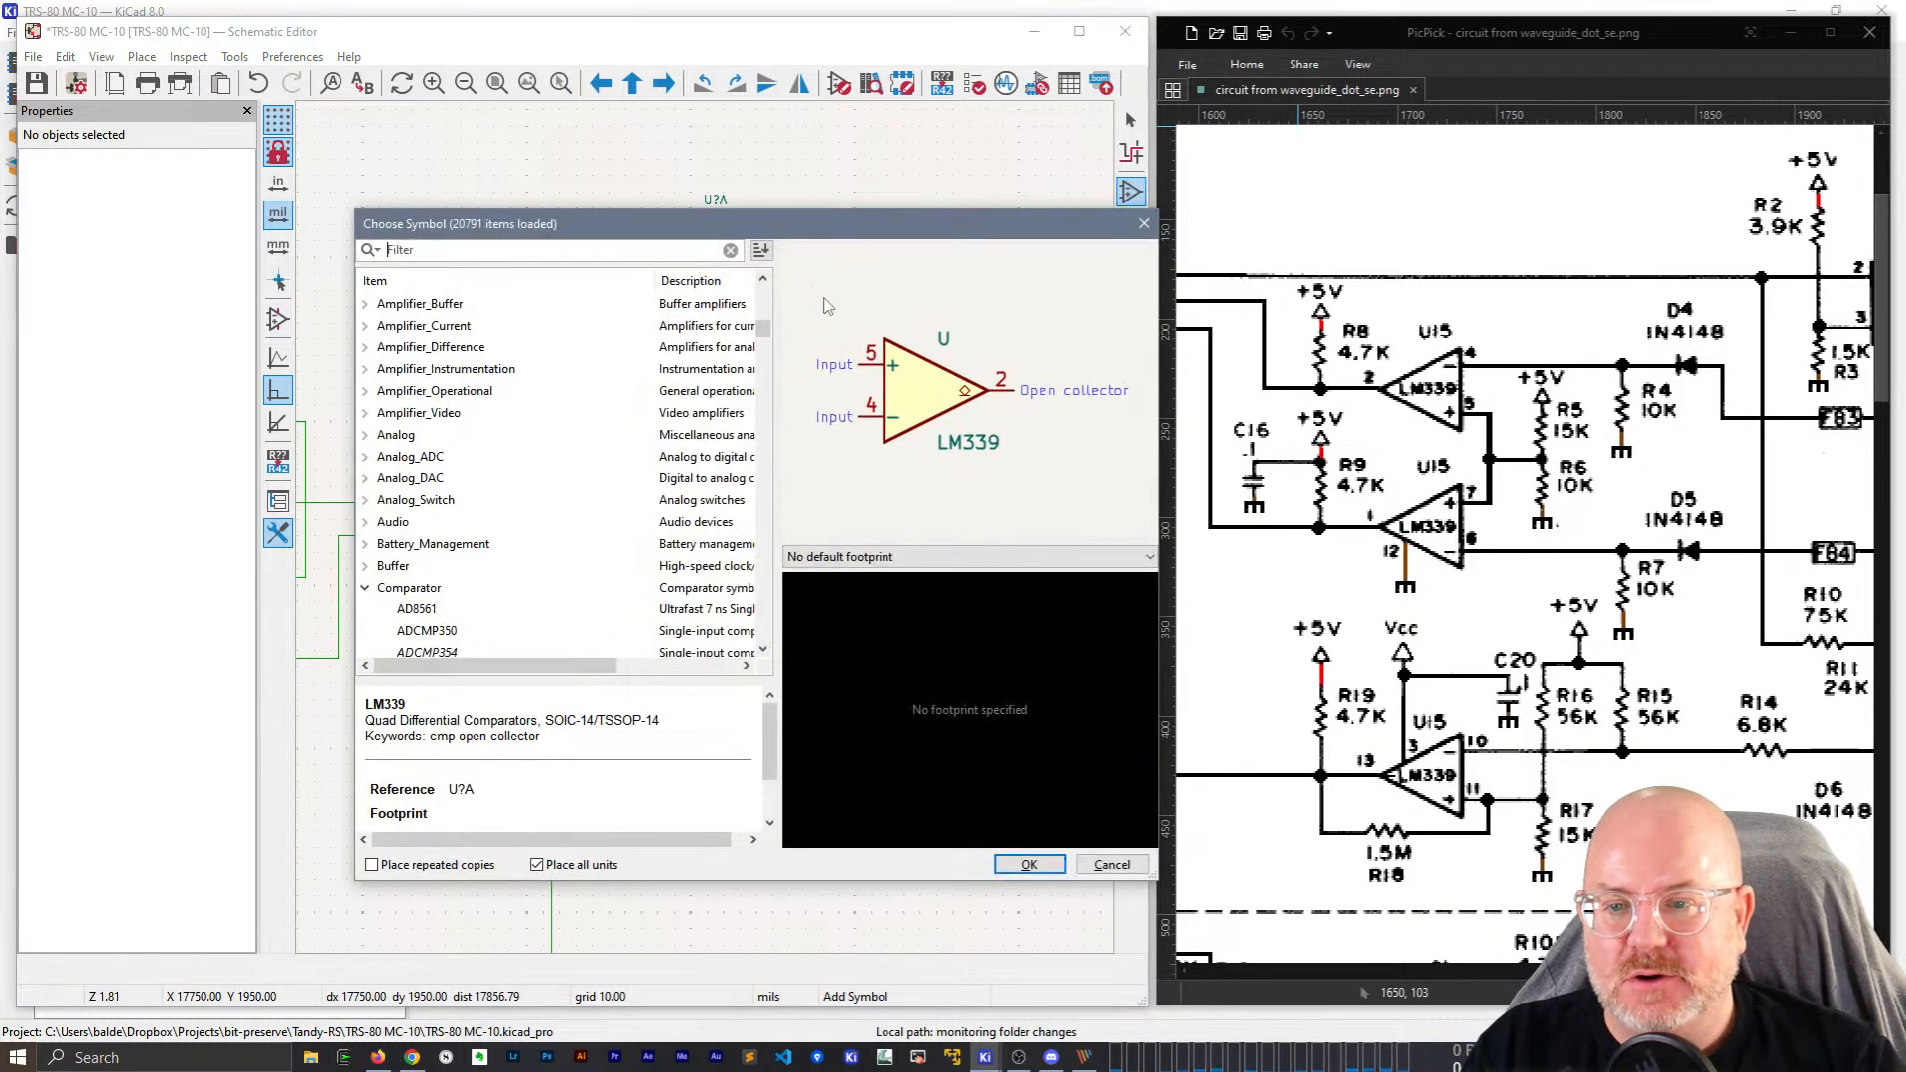
Search the symbol library for R_Small and pick that resistor.
type("R")
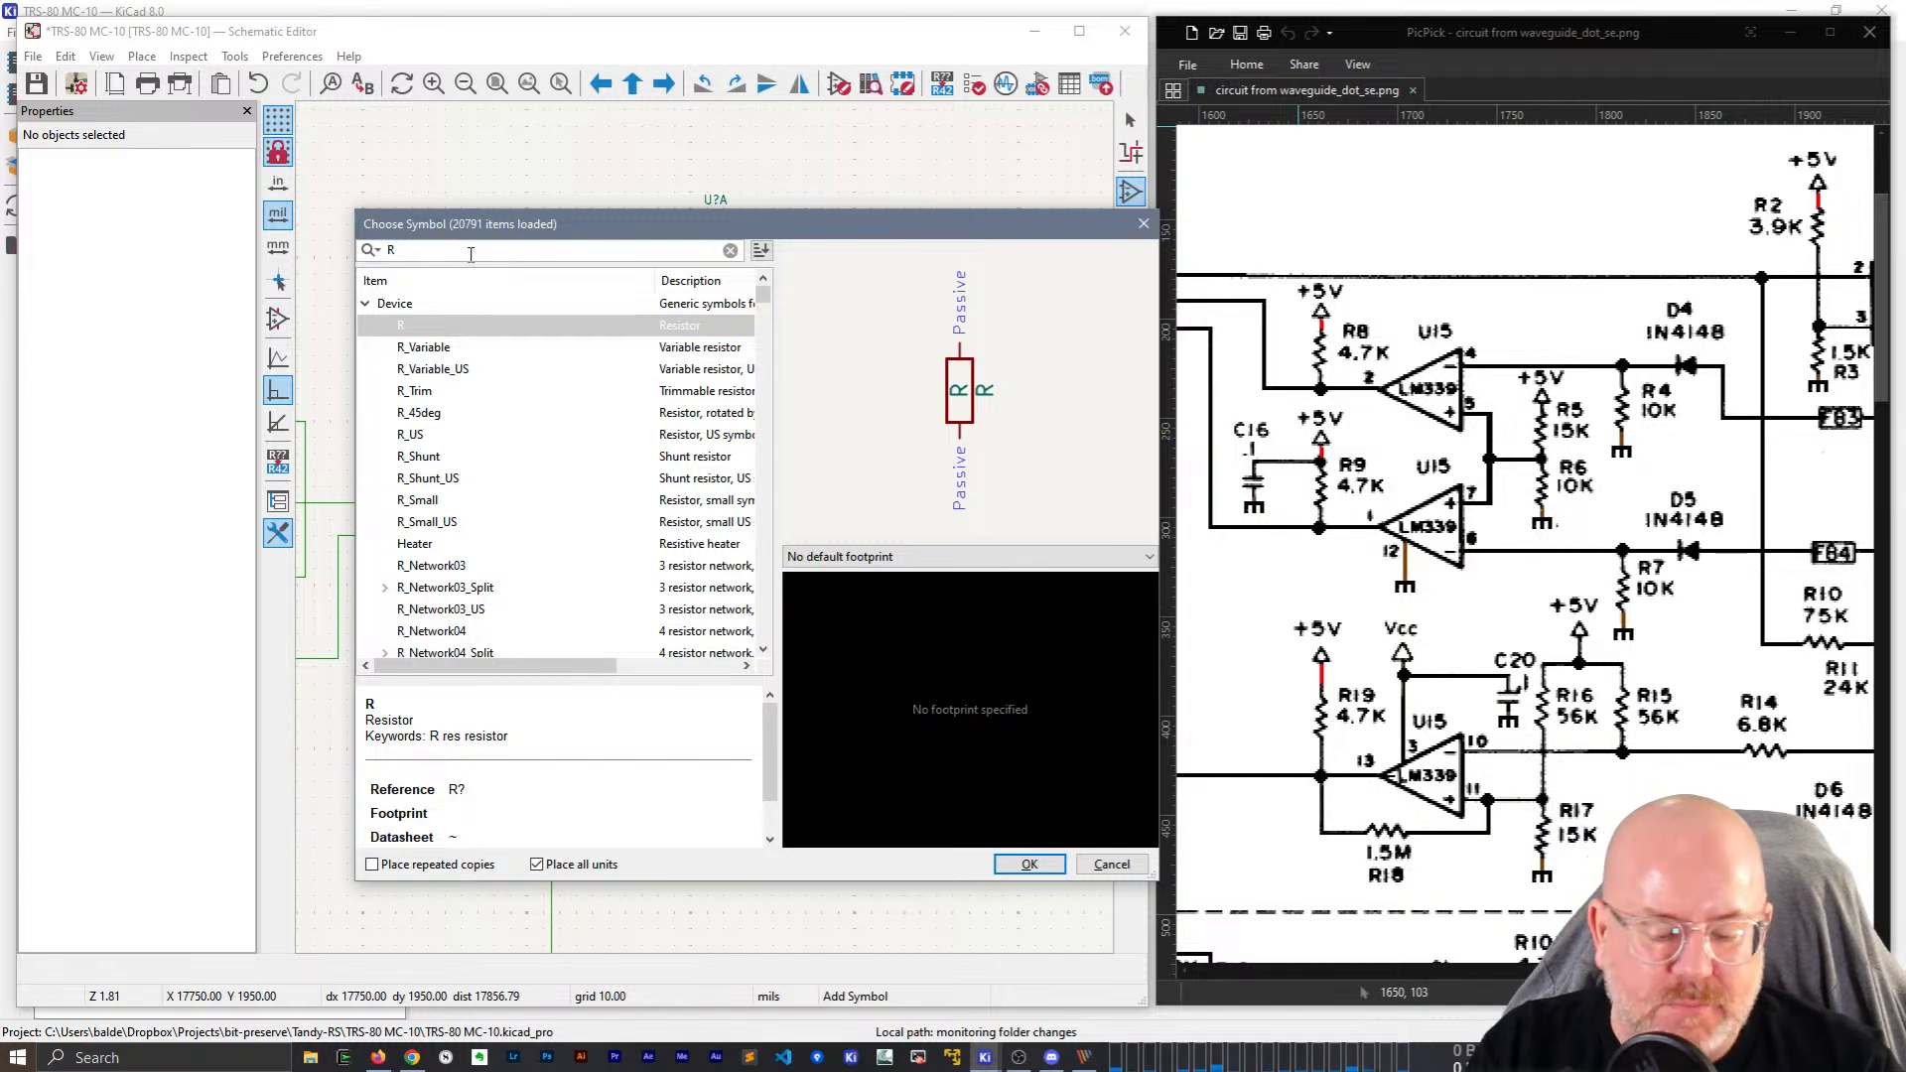
type("_Small")
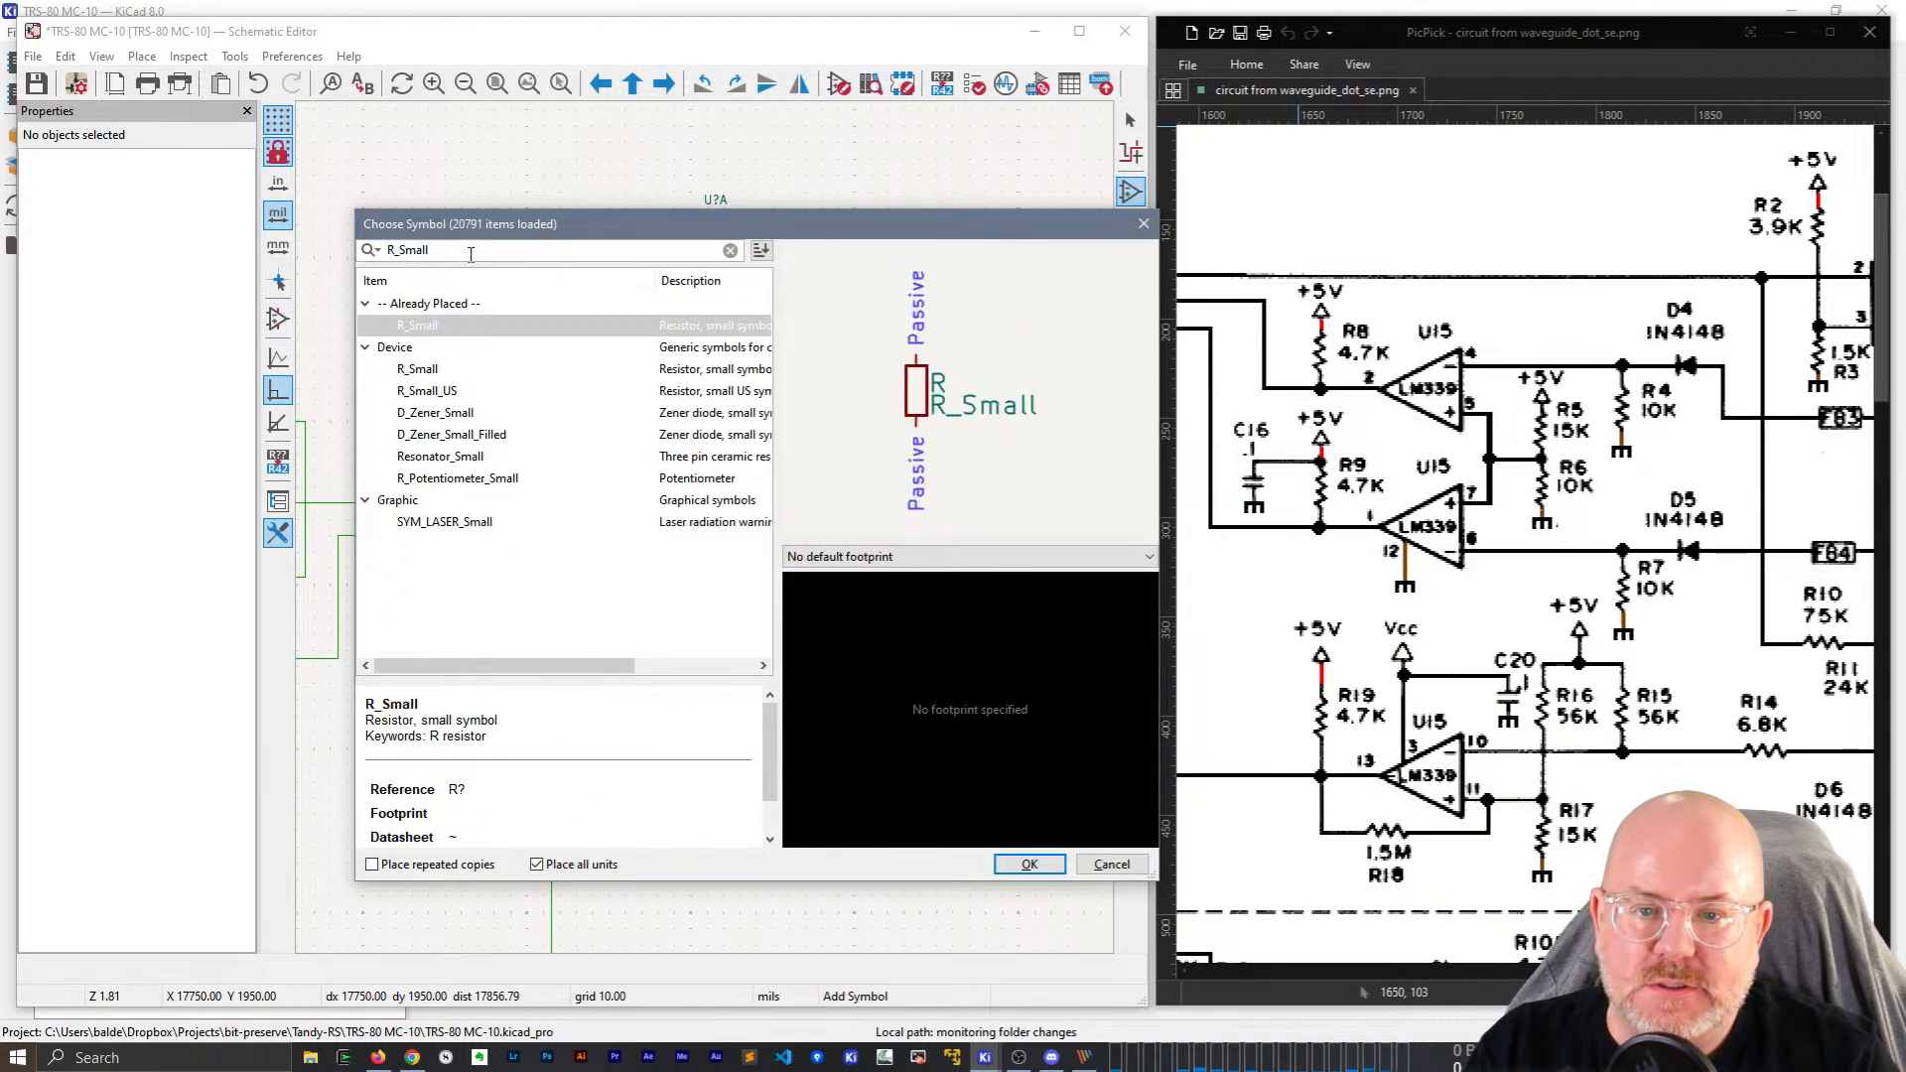
key("Return")
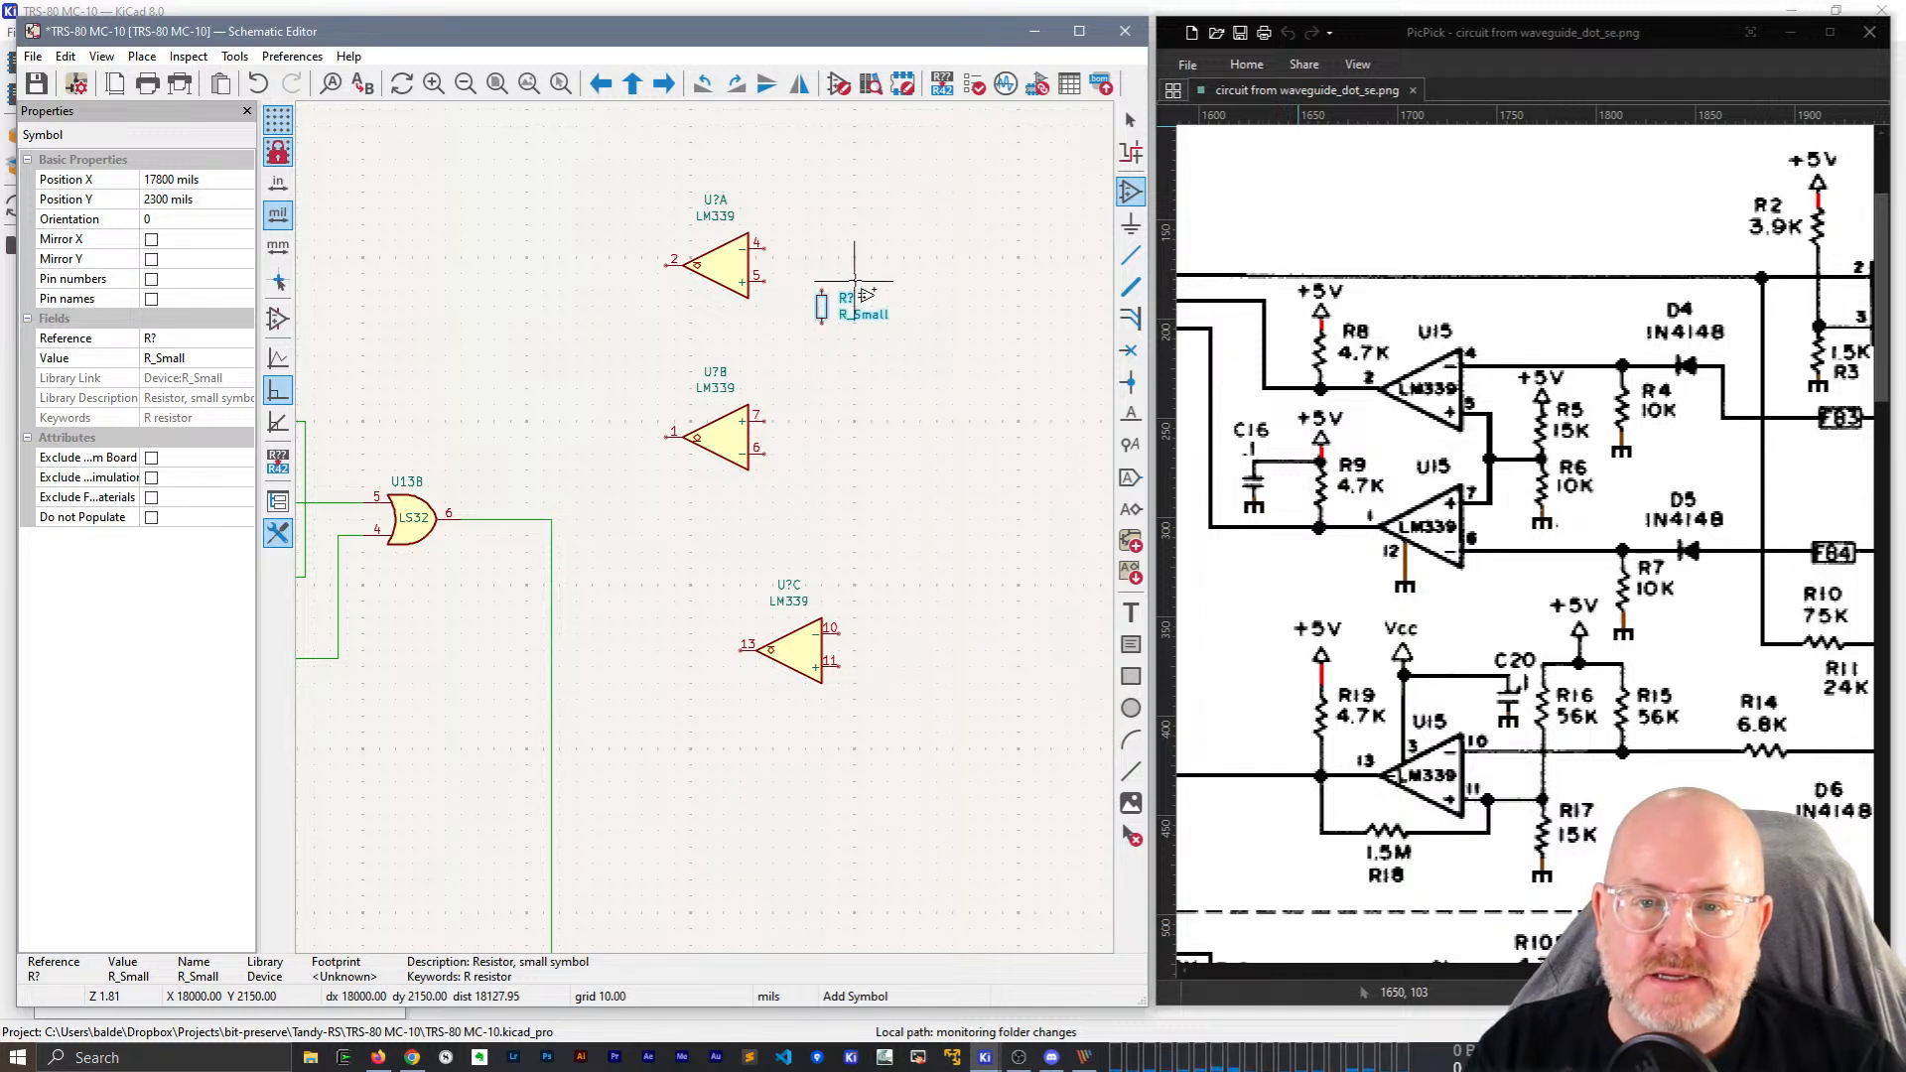
Place the resistor right of U?A and set its reference to R5 and value to 15K.
left_click(822, 308)
key("Escape")
left_click(824, 307)
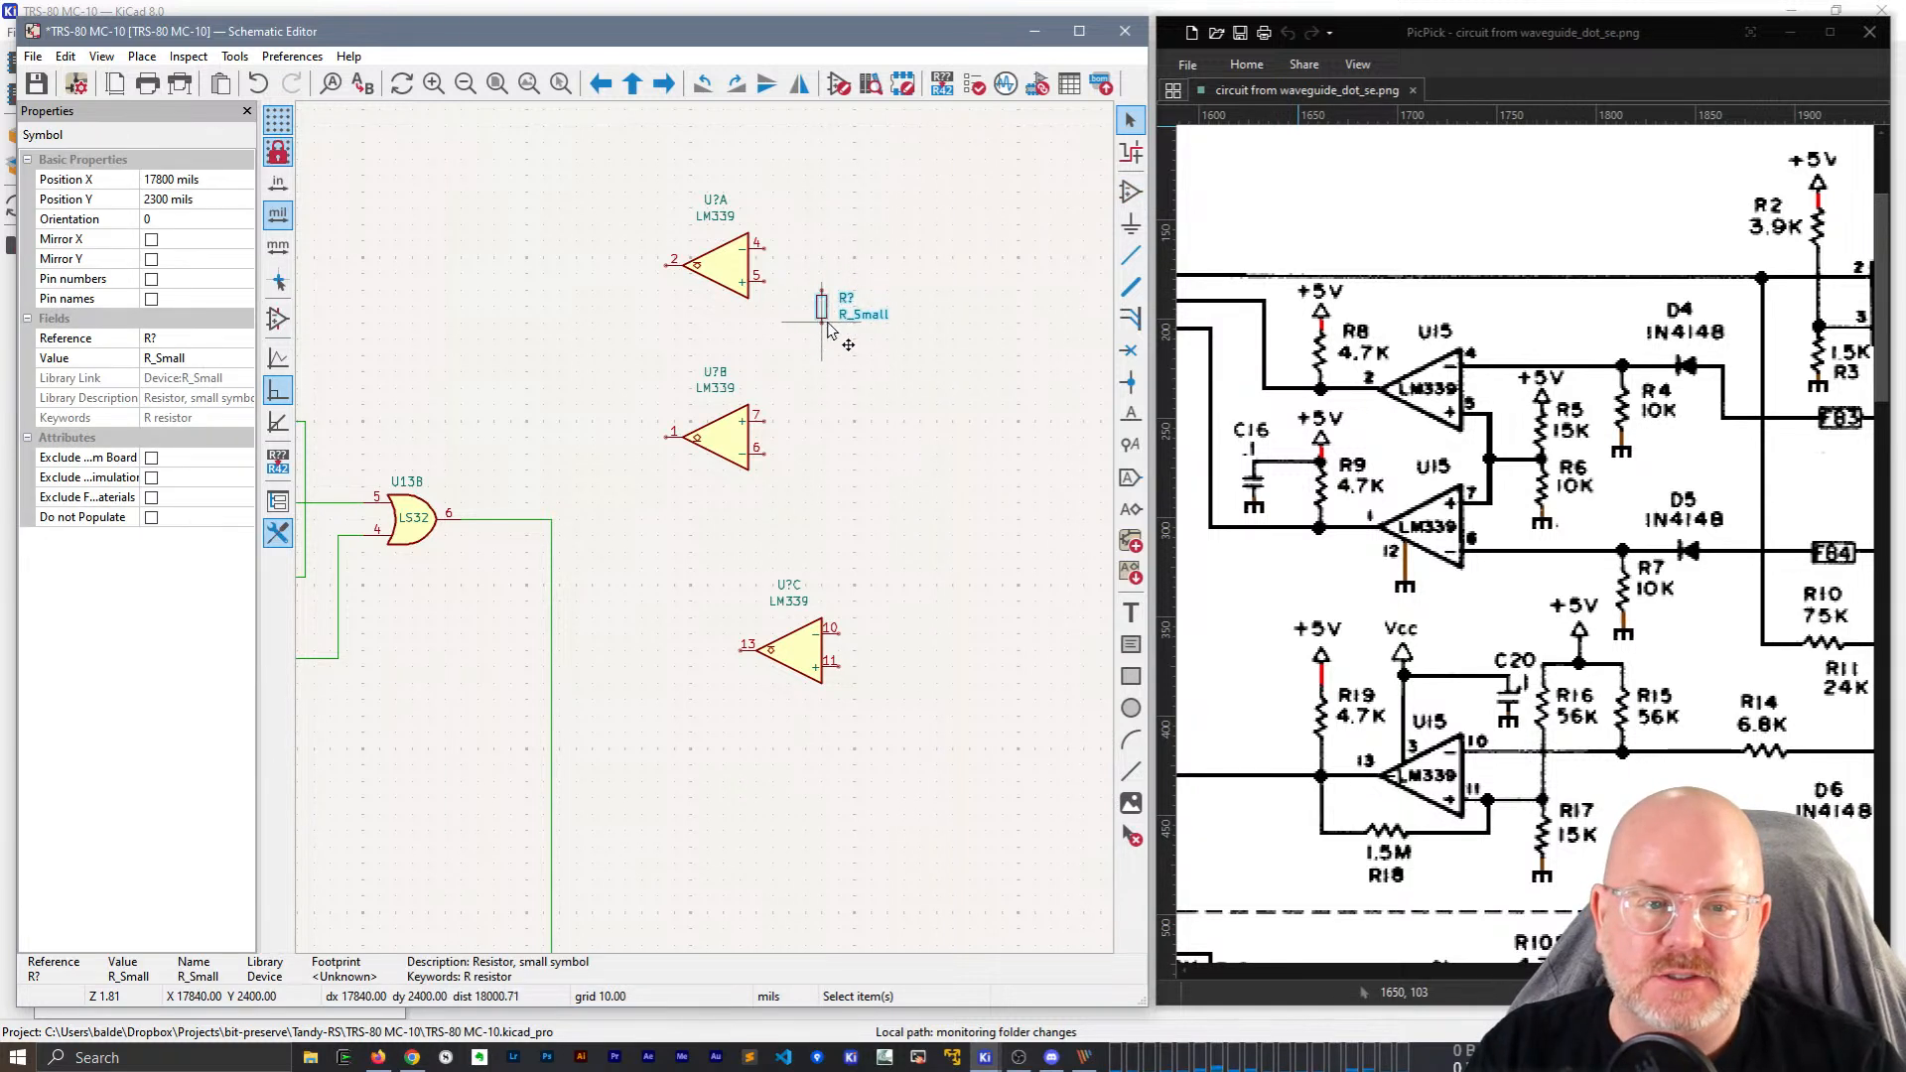
left_click(196, 338)
type("R")
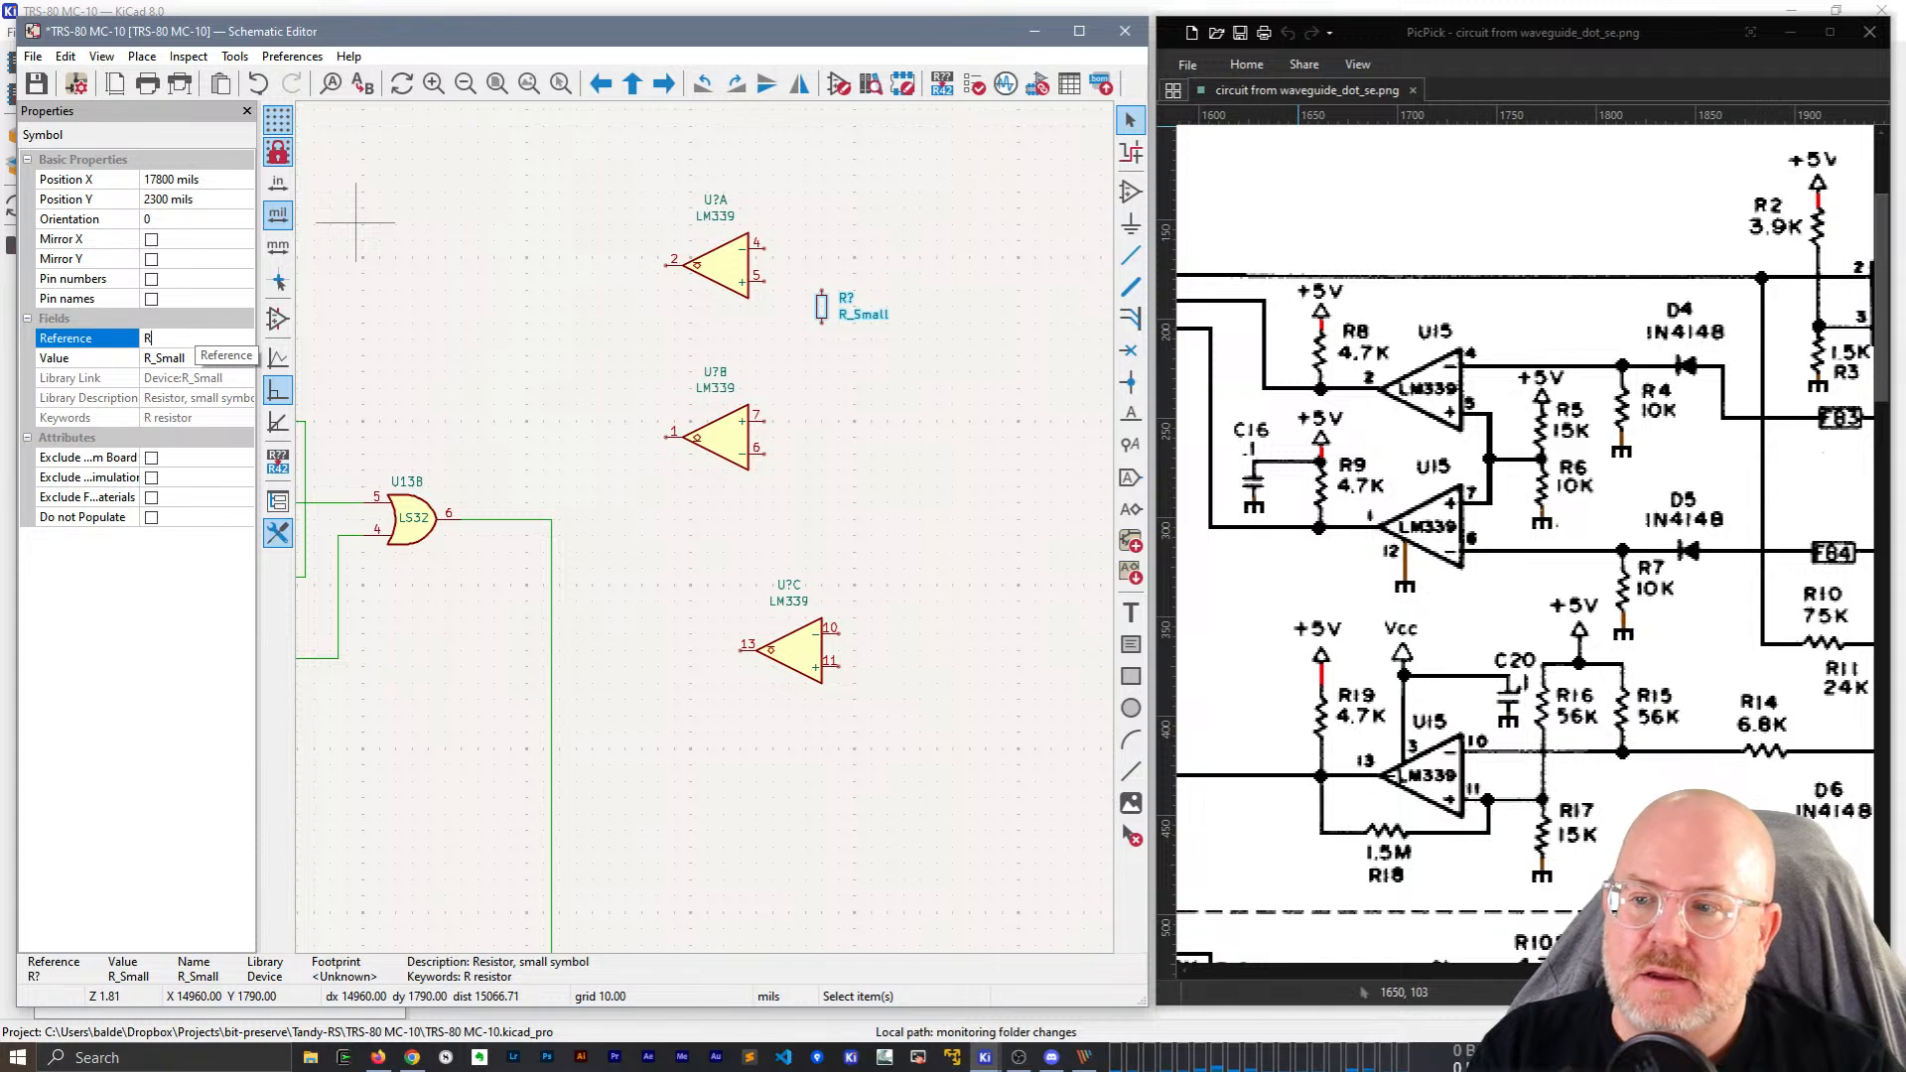
type("5")
key("Return")
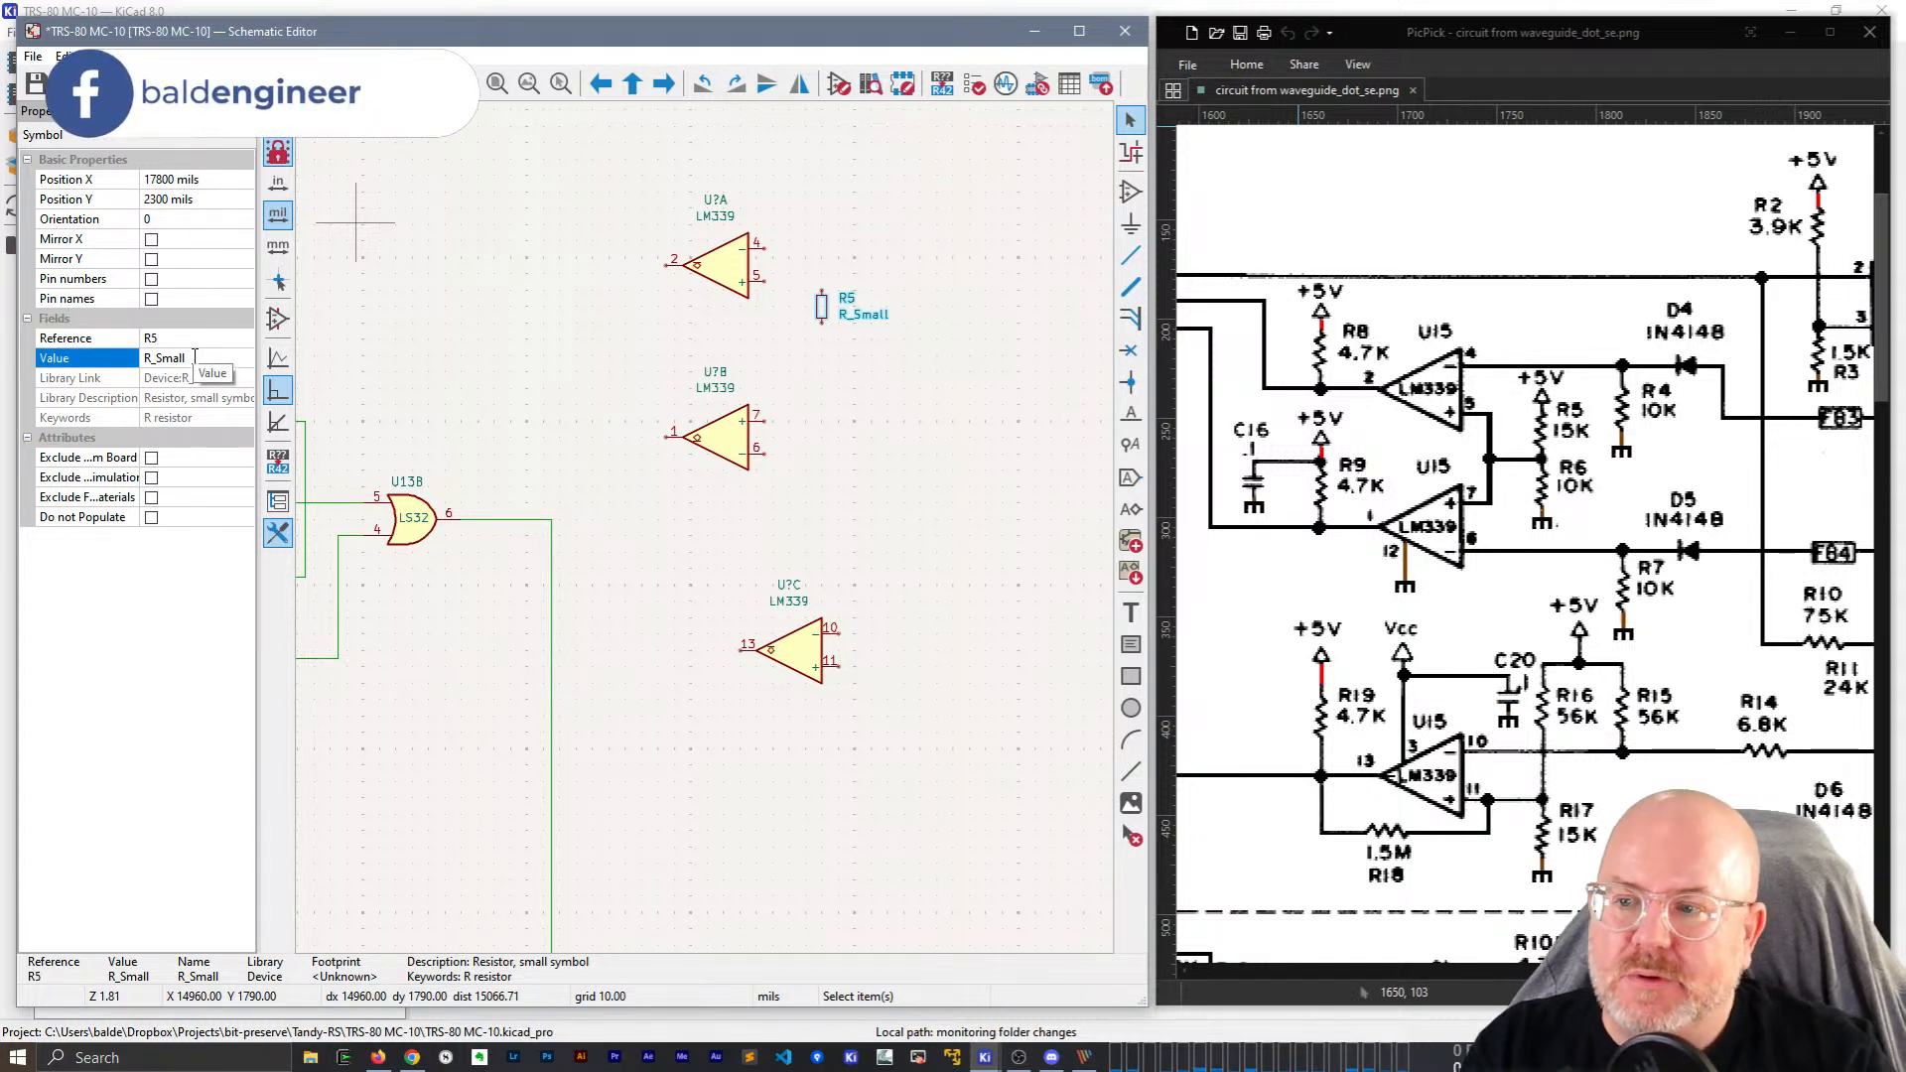
type("15K")
key("Return")
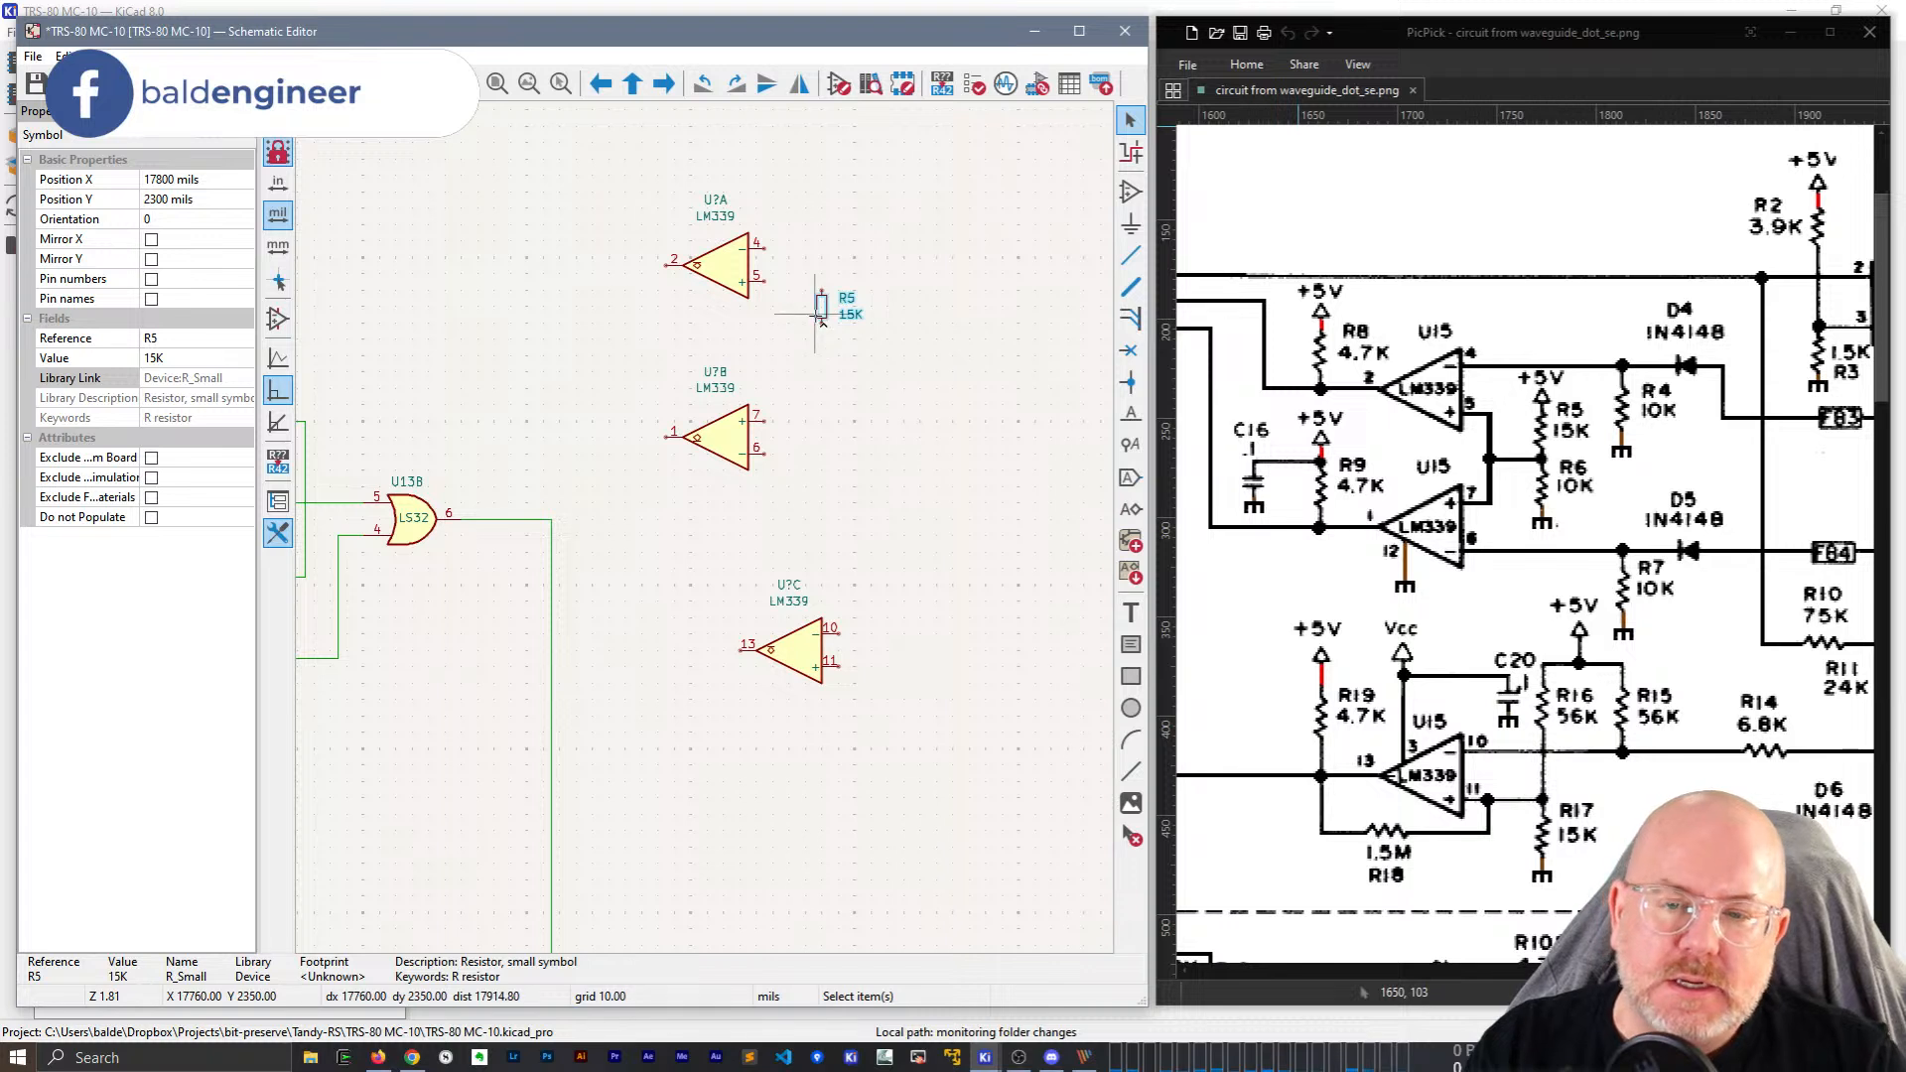
Duplicate R5 just below it as R6 with value 10K.
key("ctrl+d")
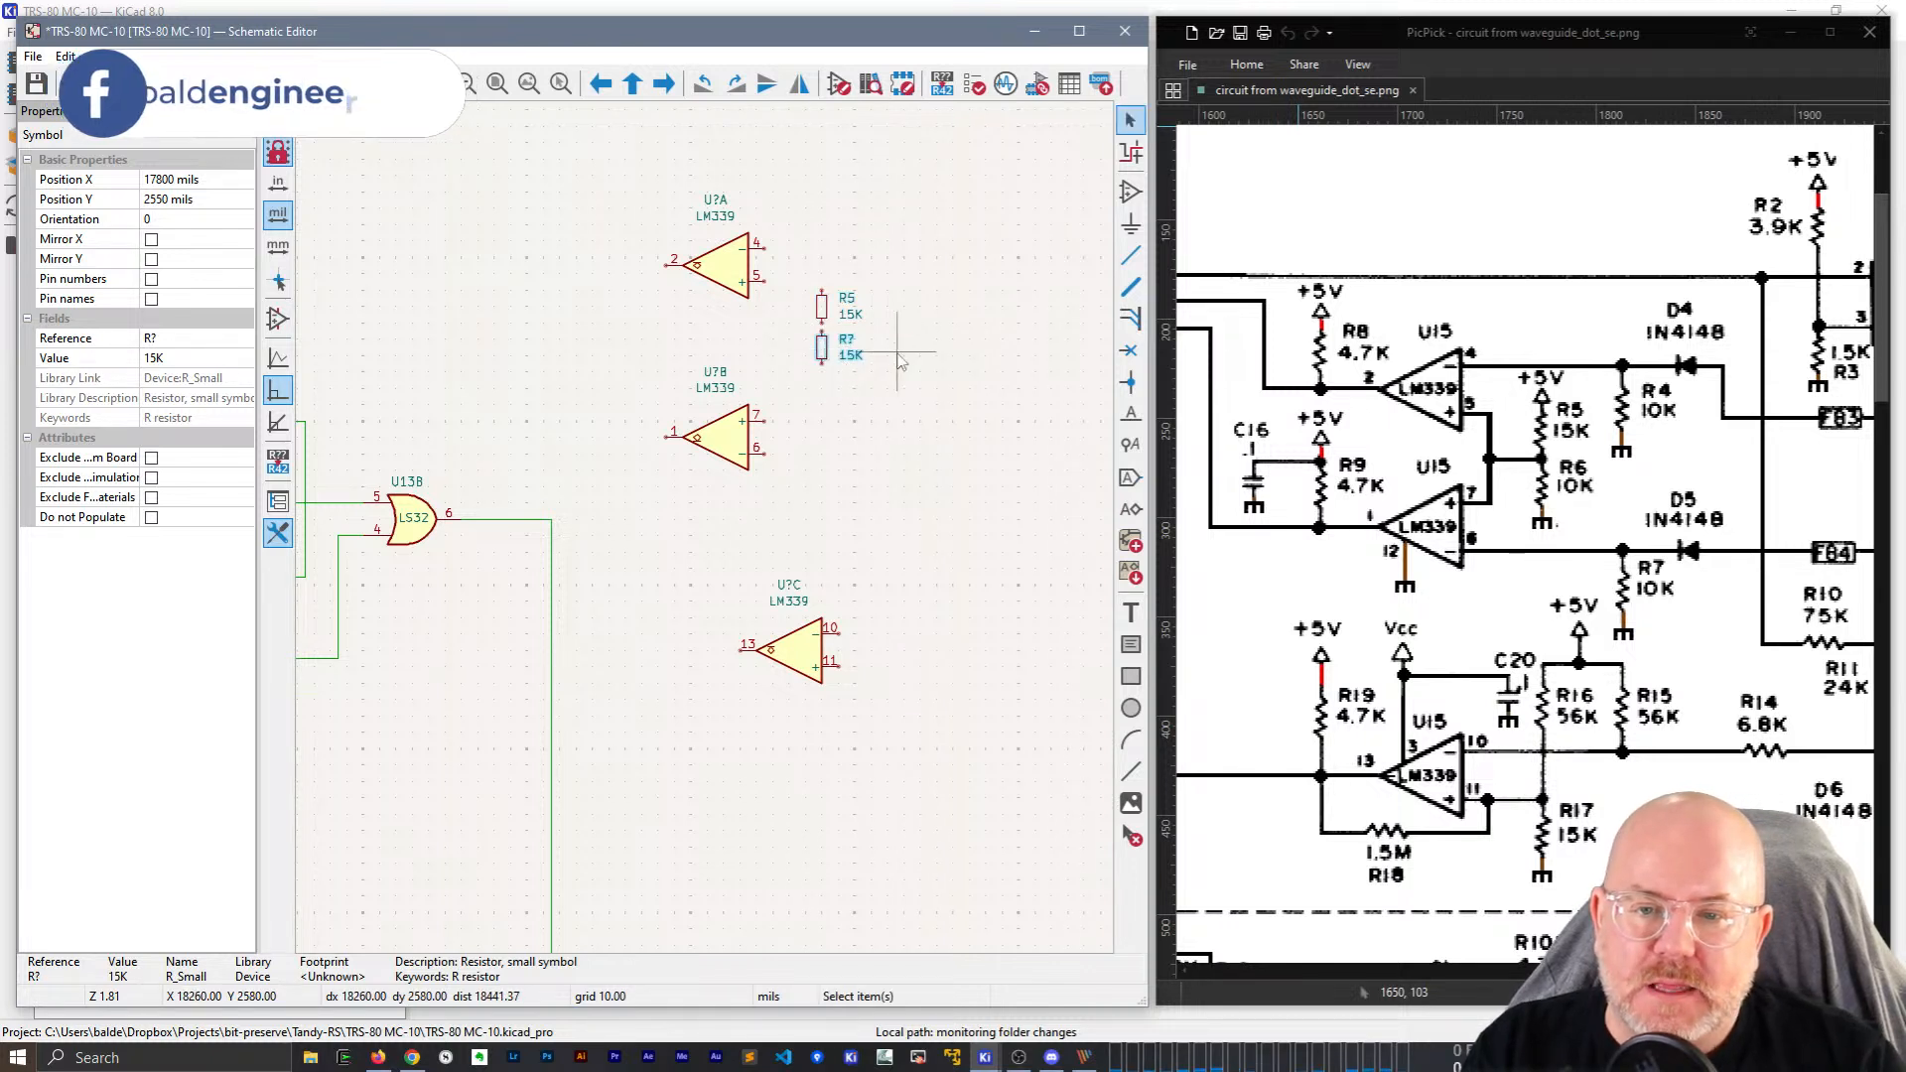
left_click(898, 360)
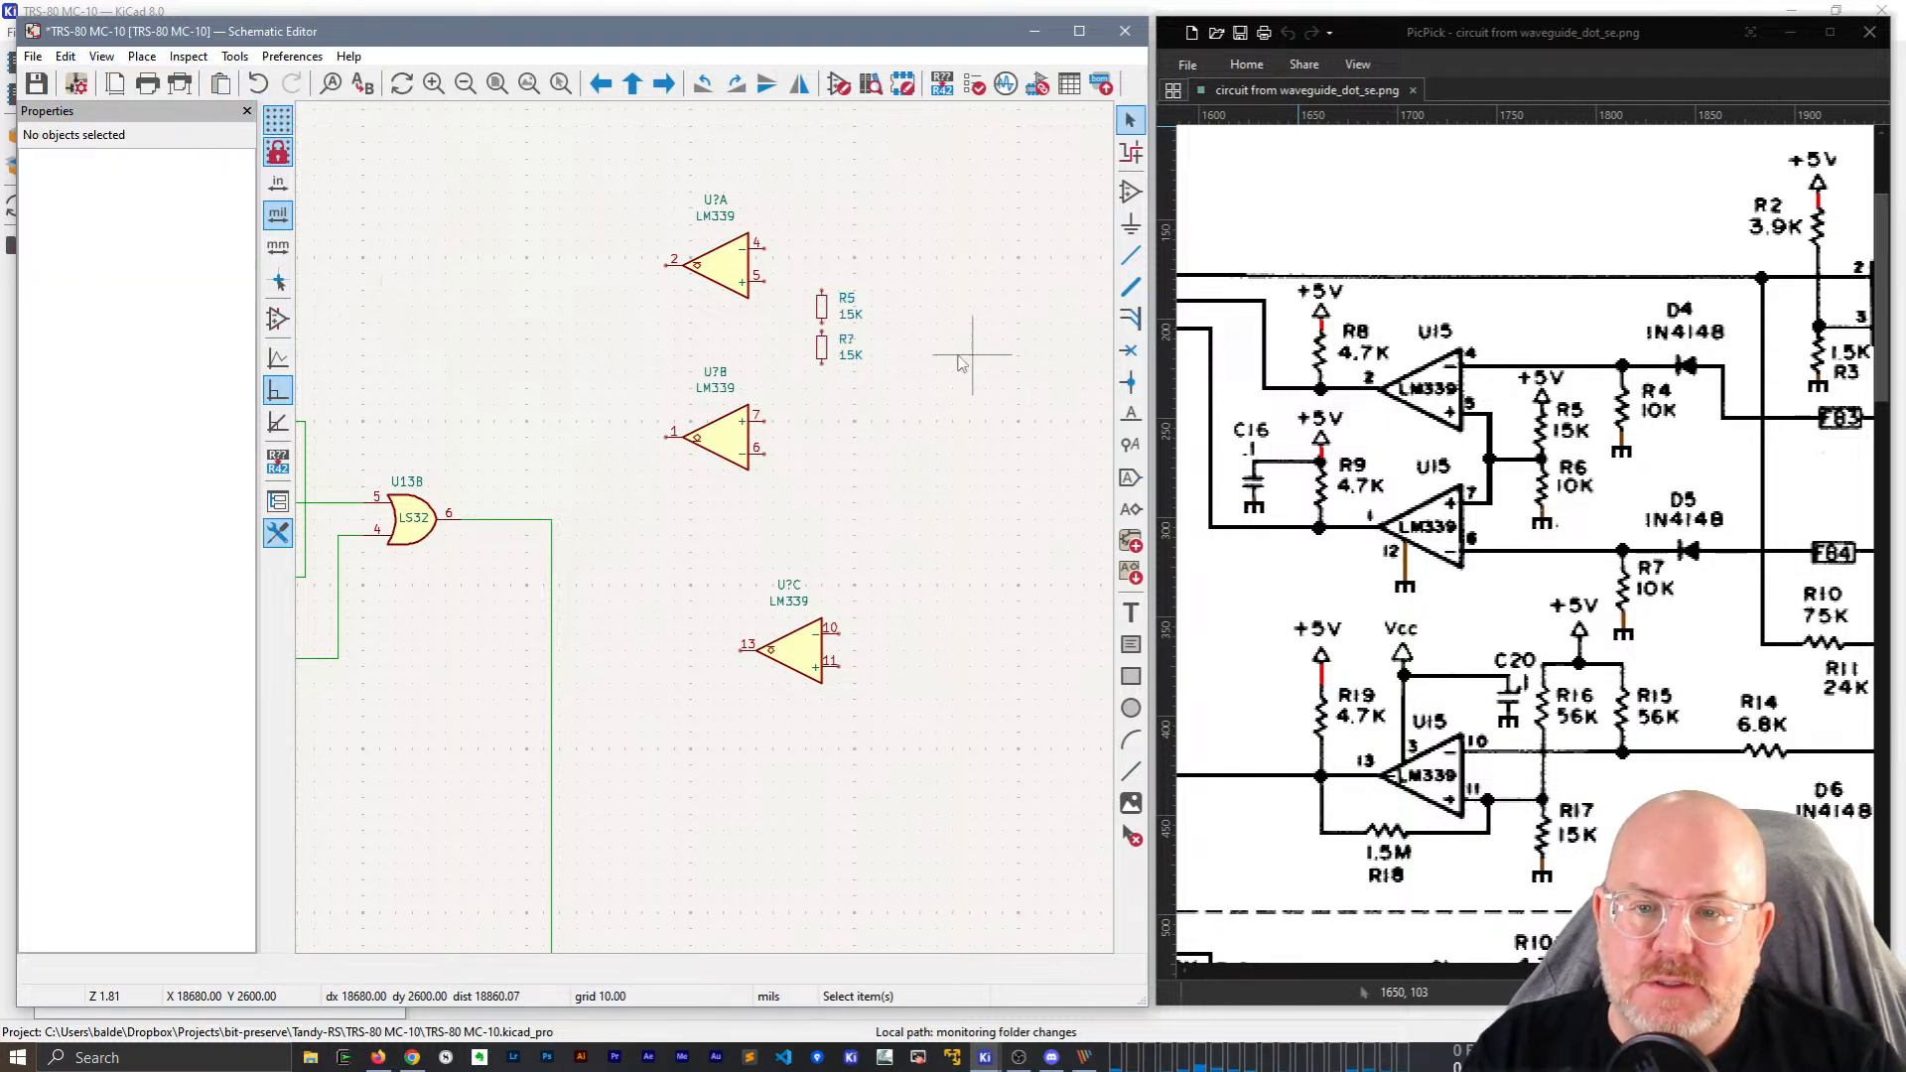
left_click(828, 353)
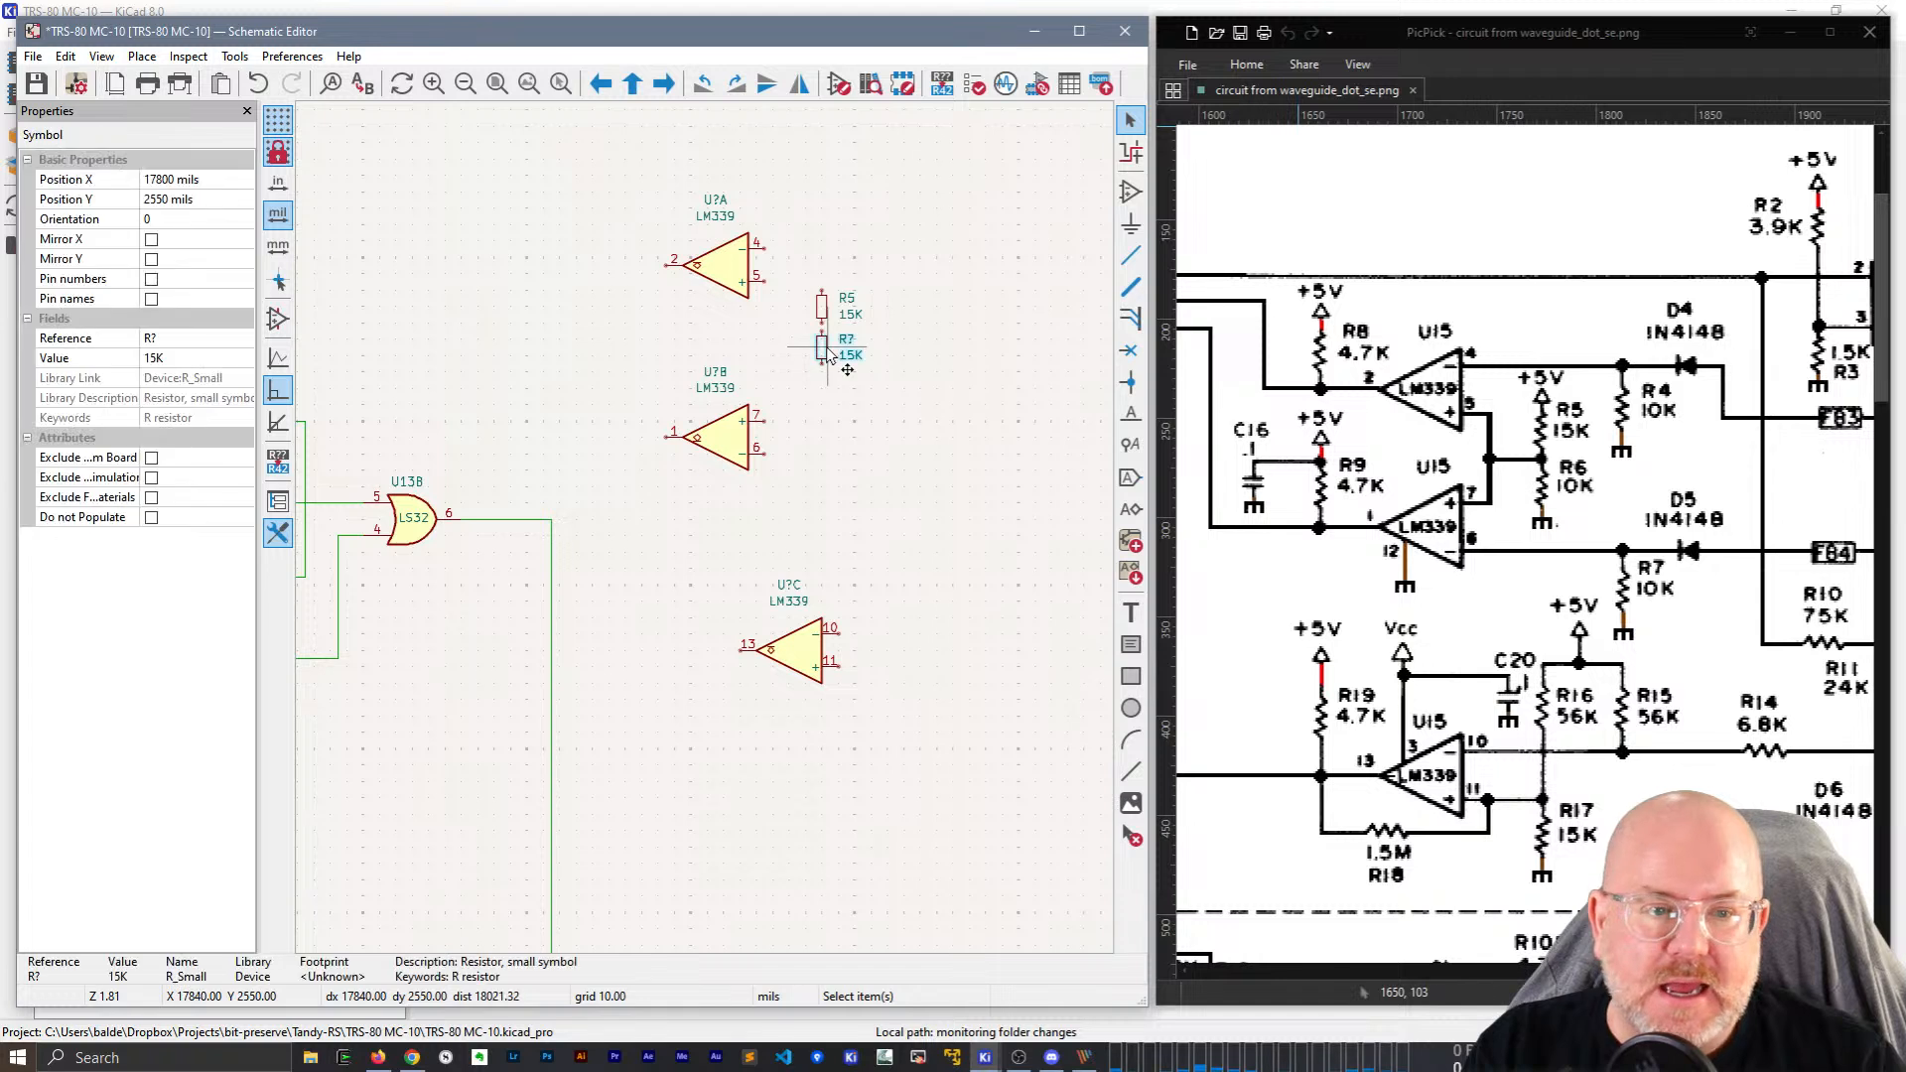
left_click(191, 338)
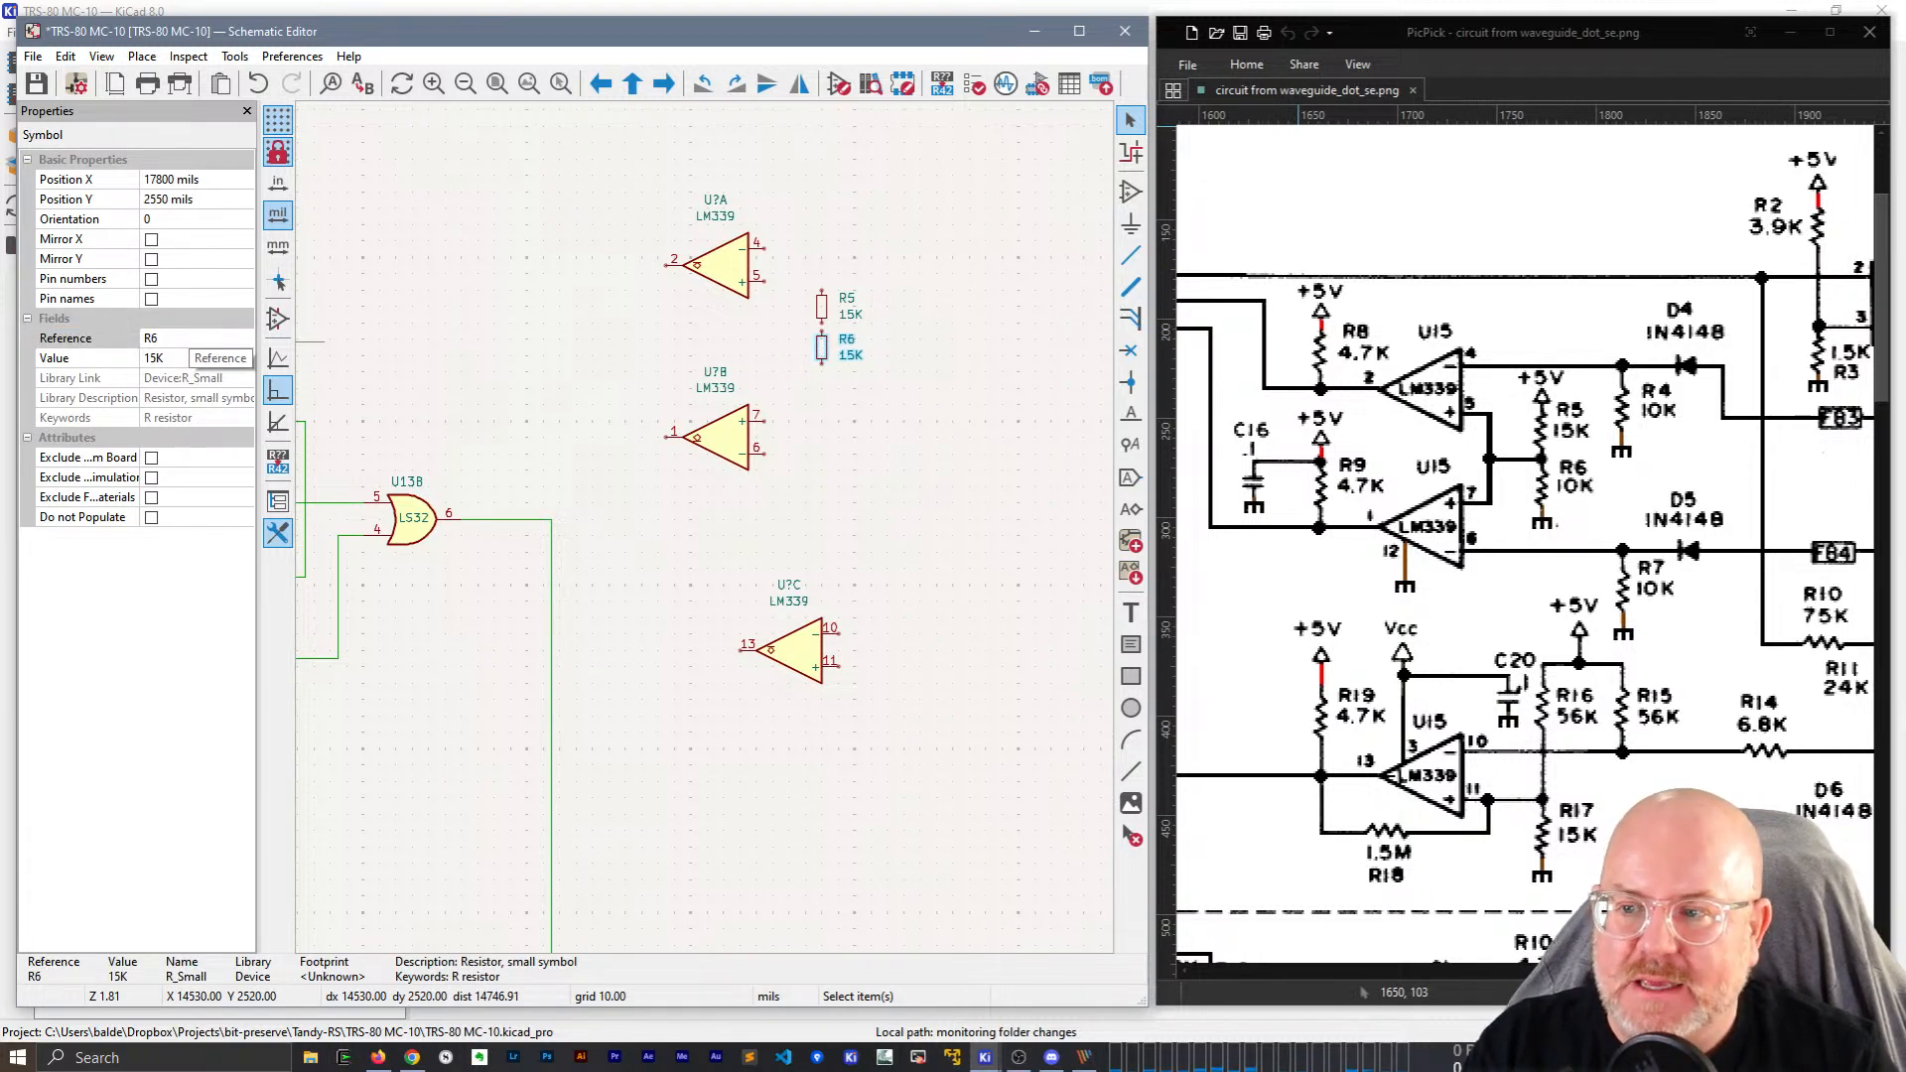
left_click(172, 359)
type("10K")
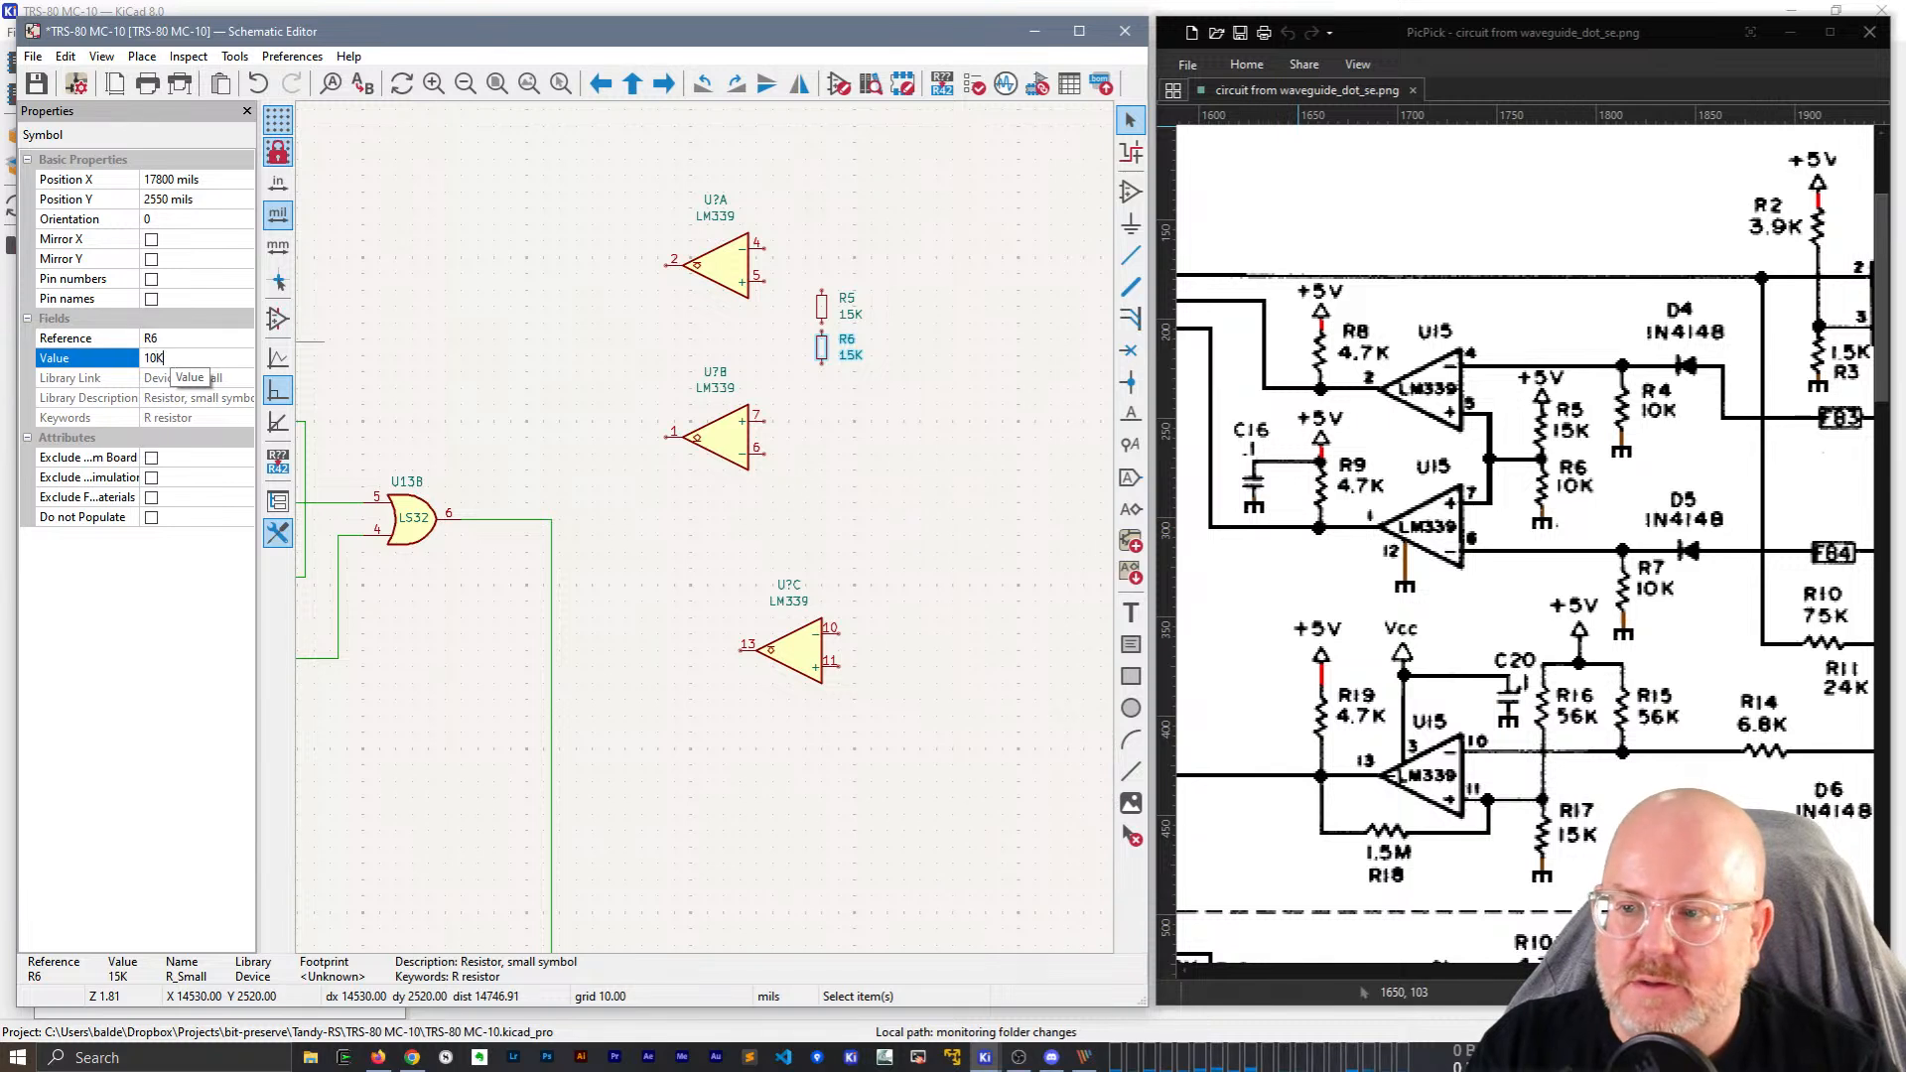
key("Return")
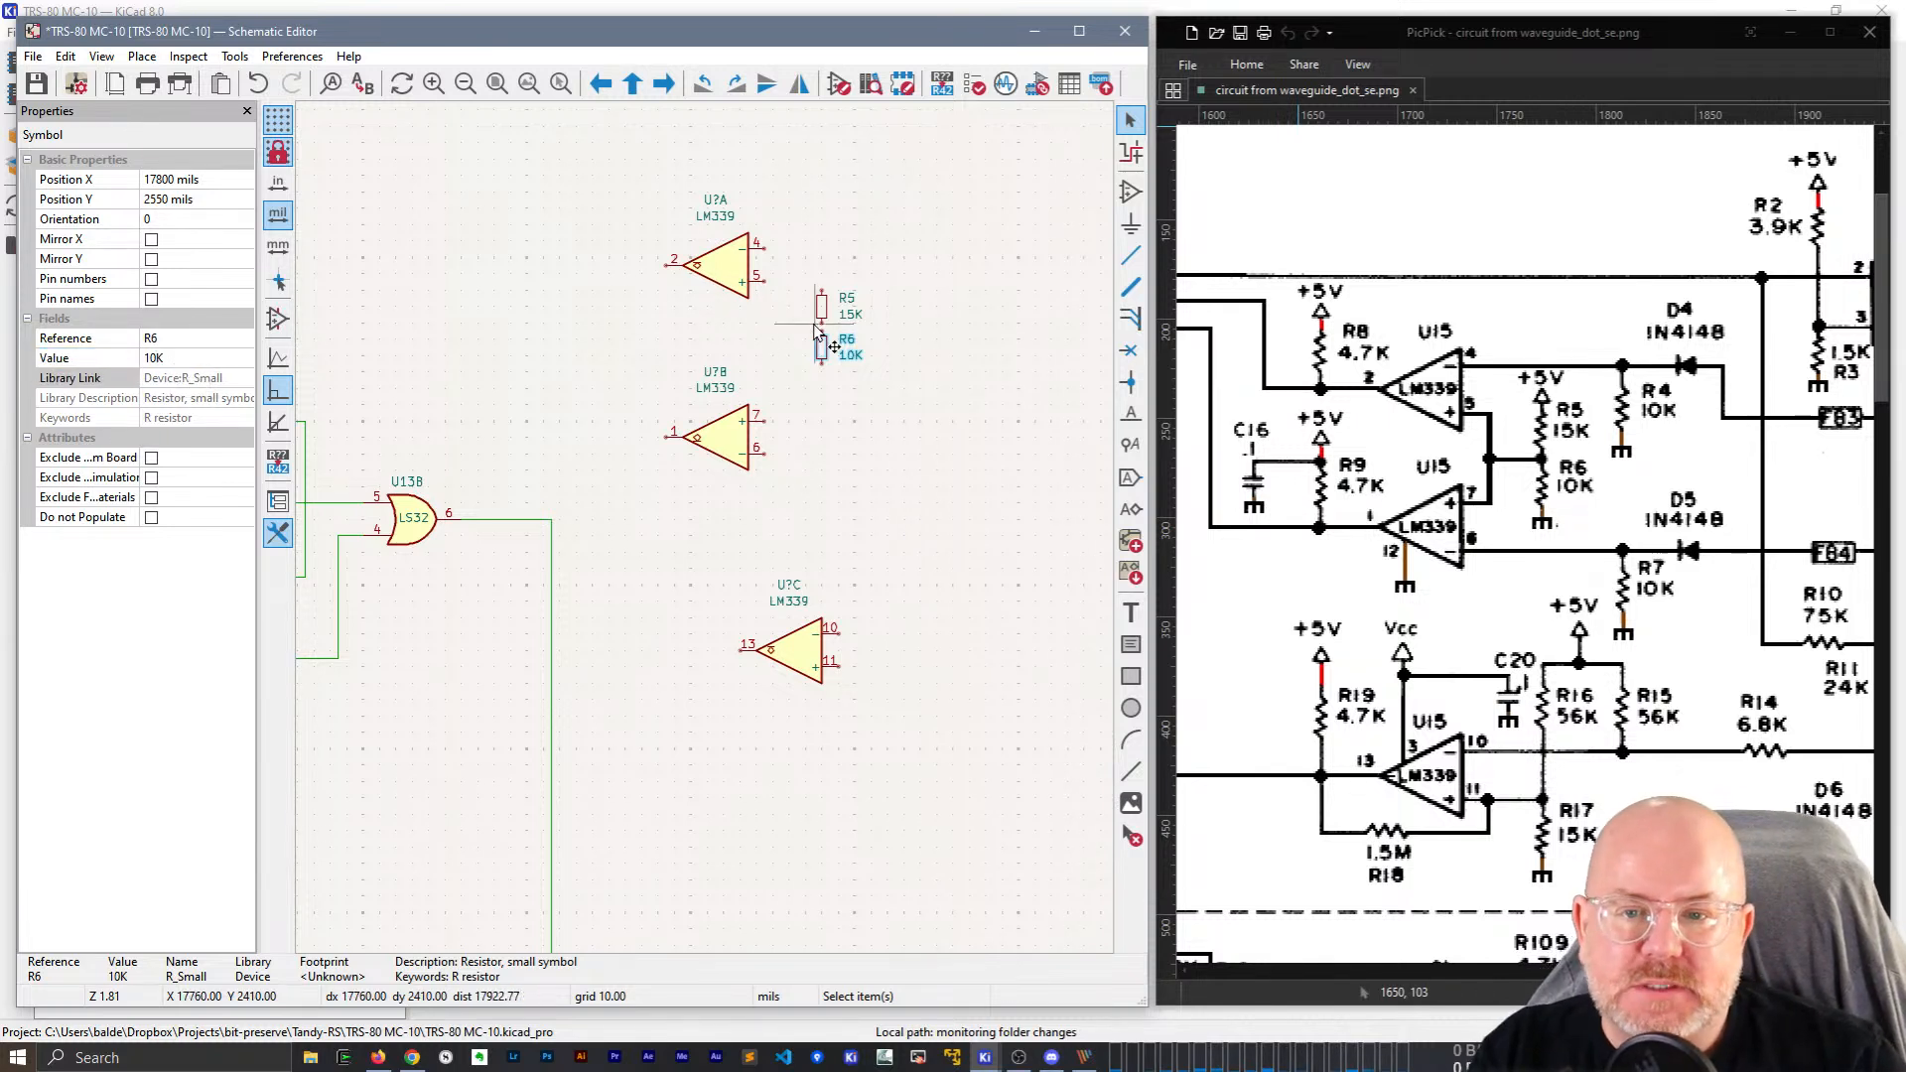
scroll(813, 324, "up", 2)
Wire U?A pin 5 to the top pin of R5.
key("w")
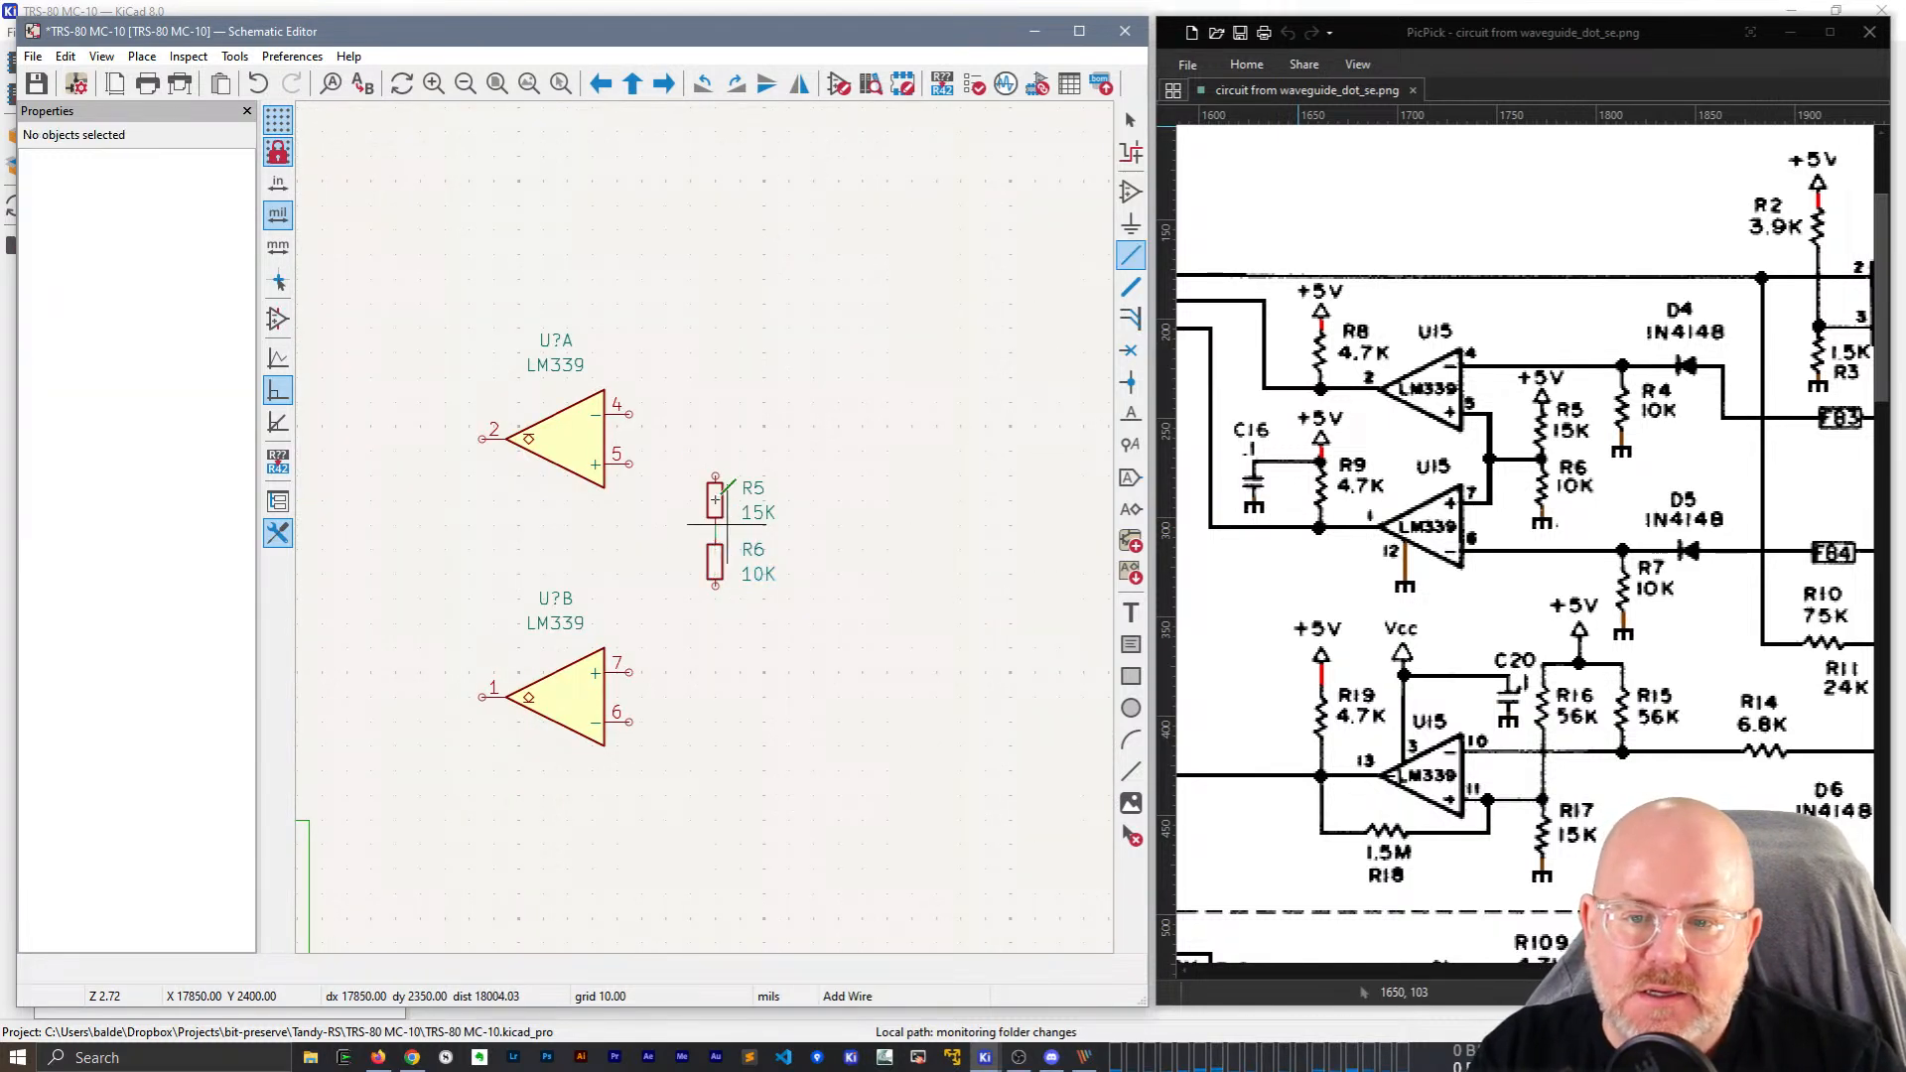
left_click(629, 464)
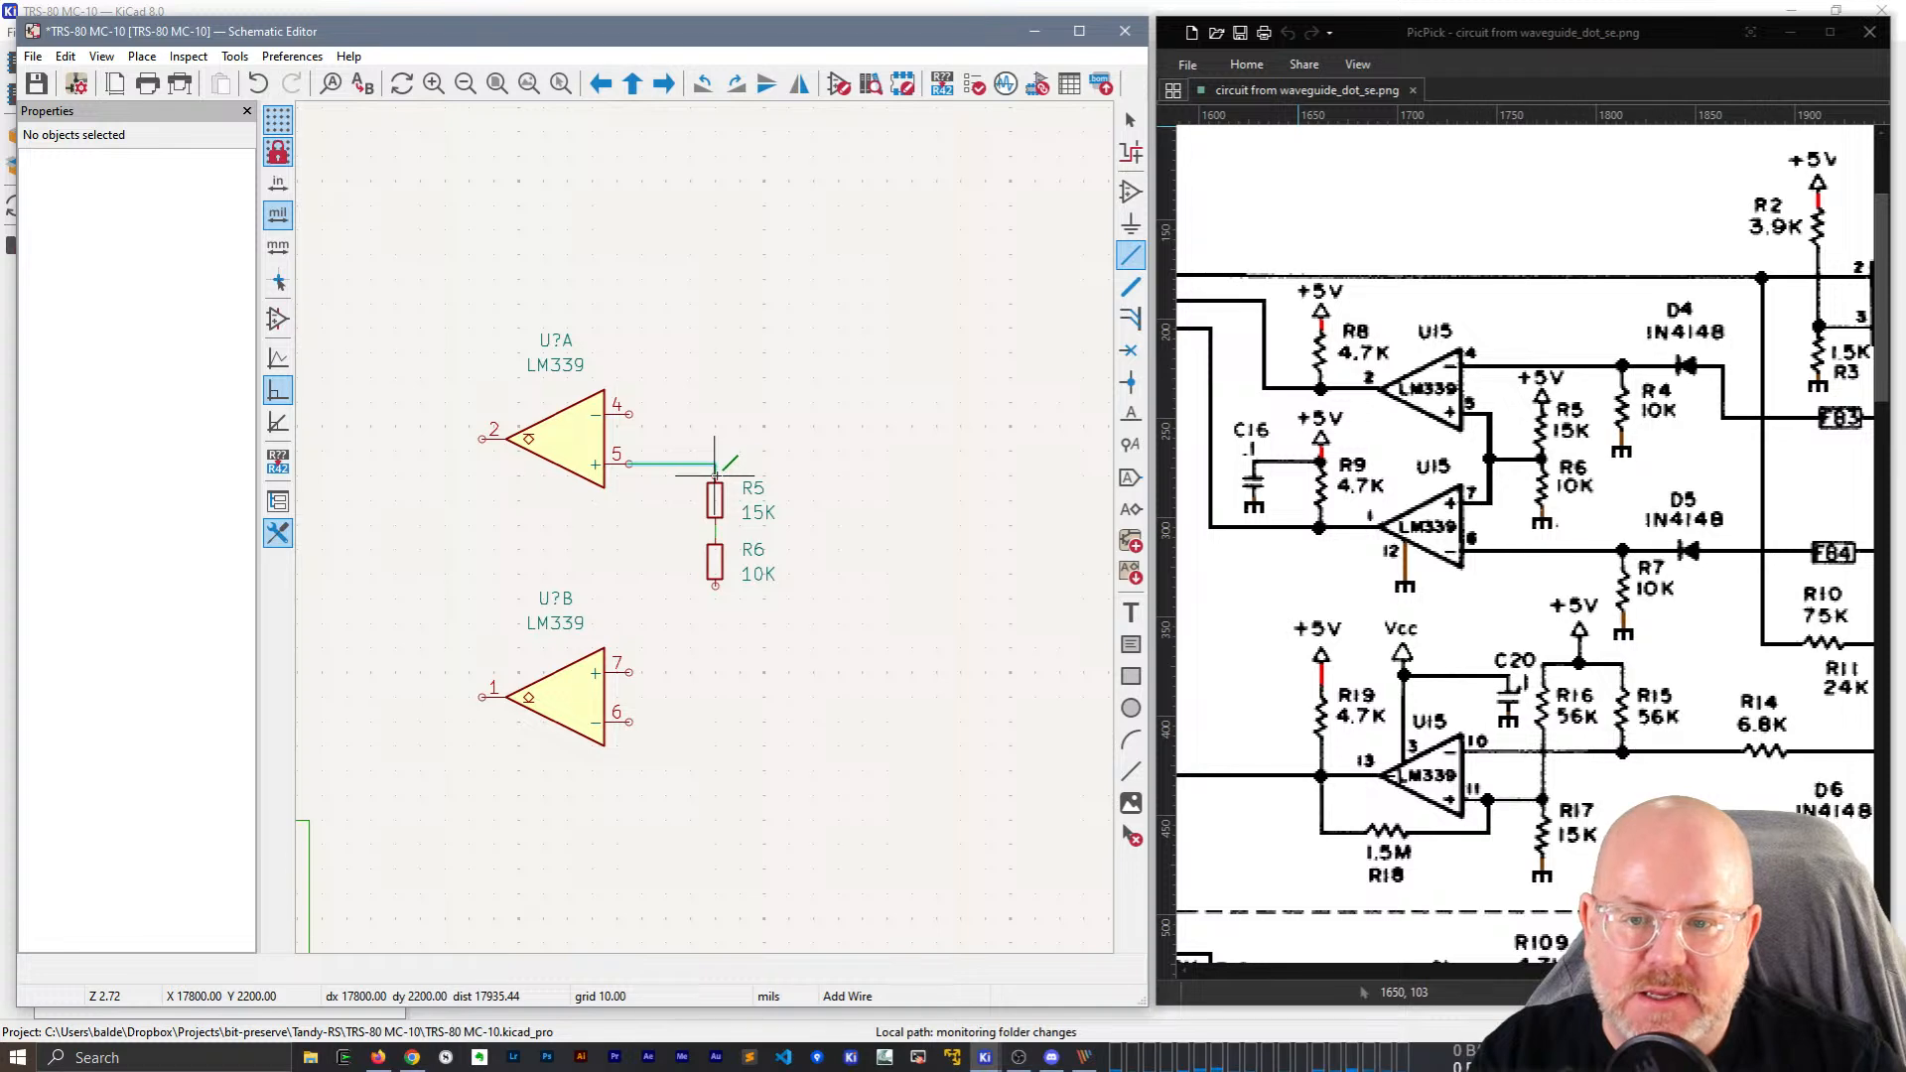
left_click(715, 475)
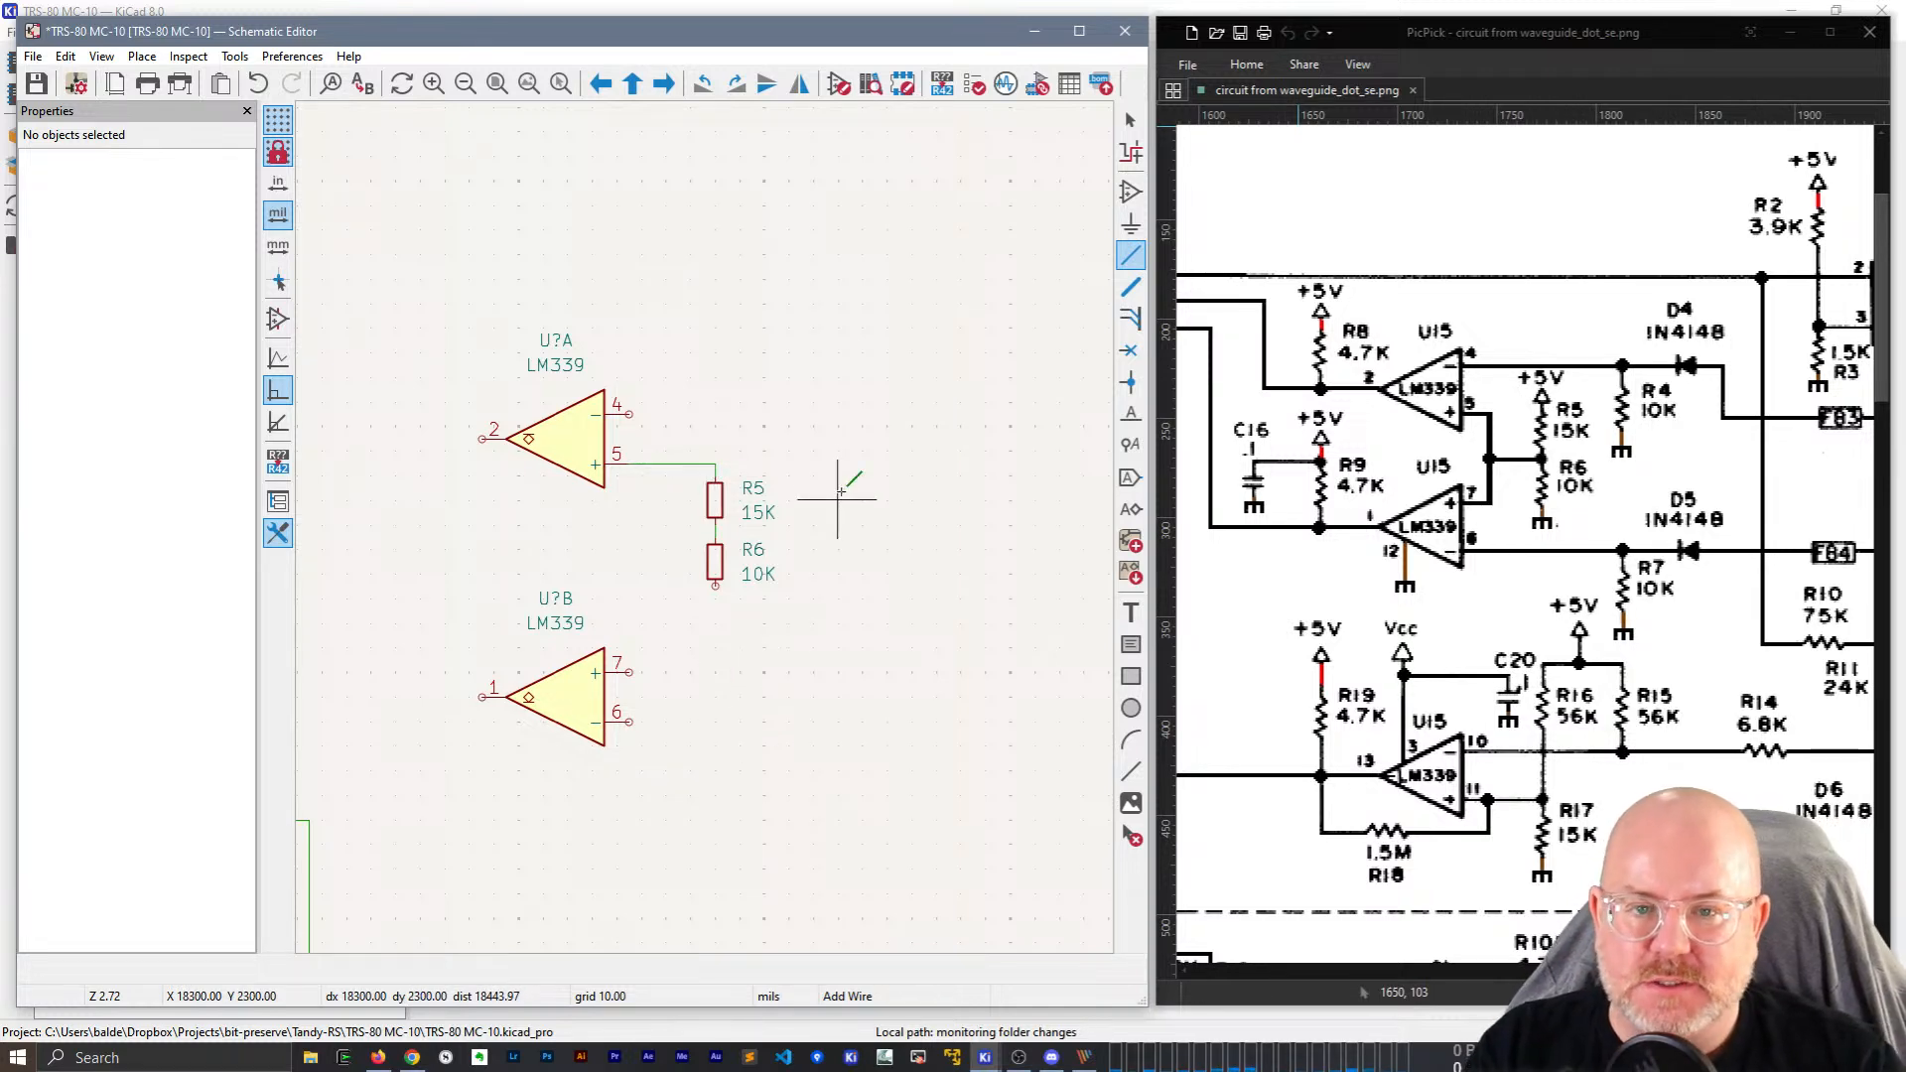
key("Escape")
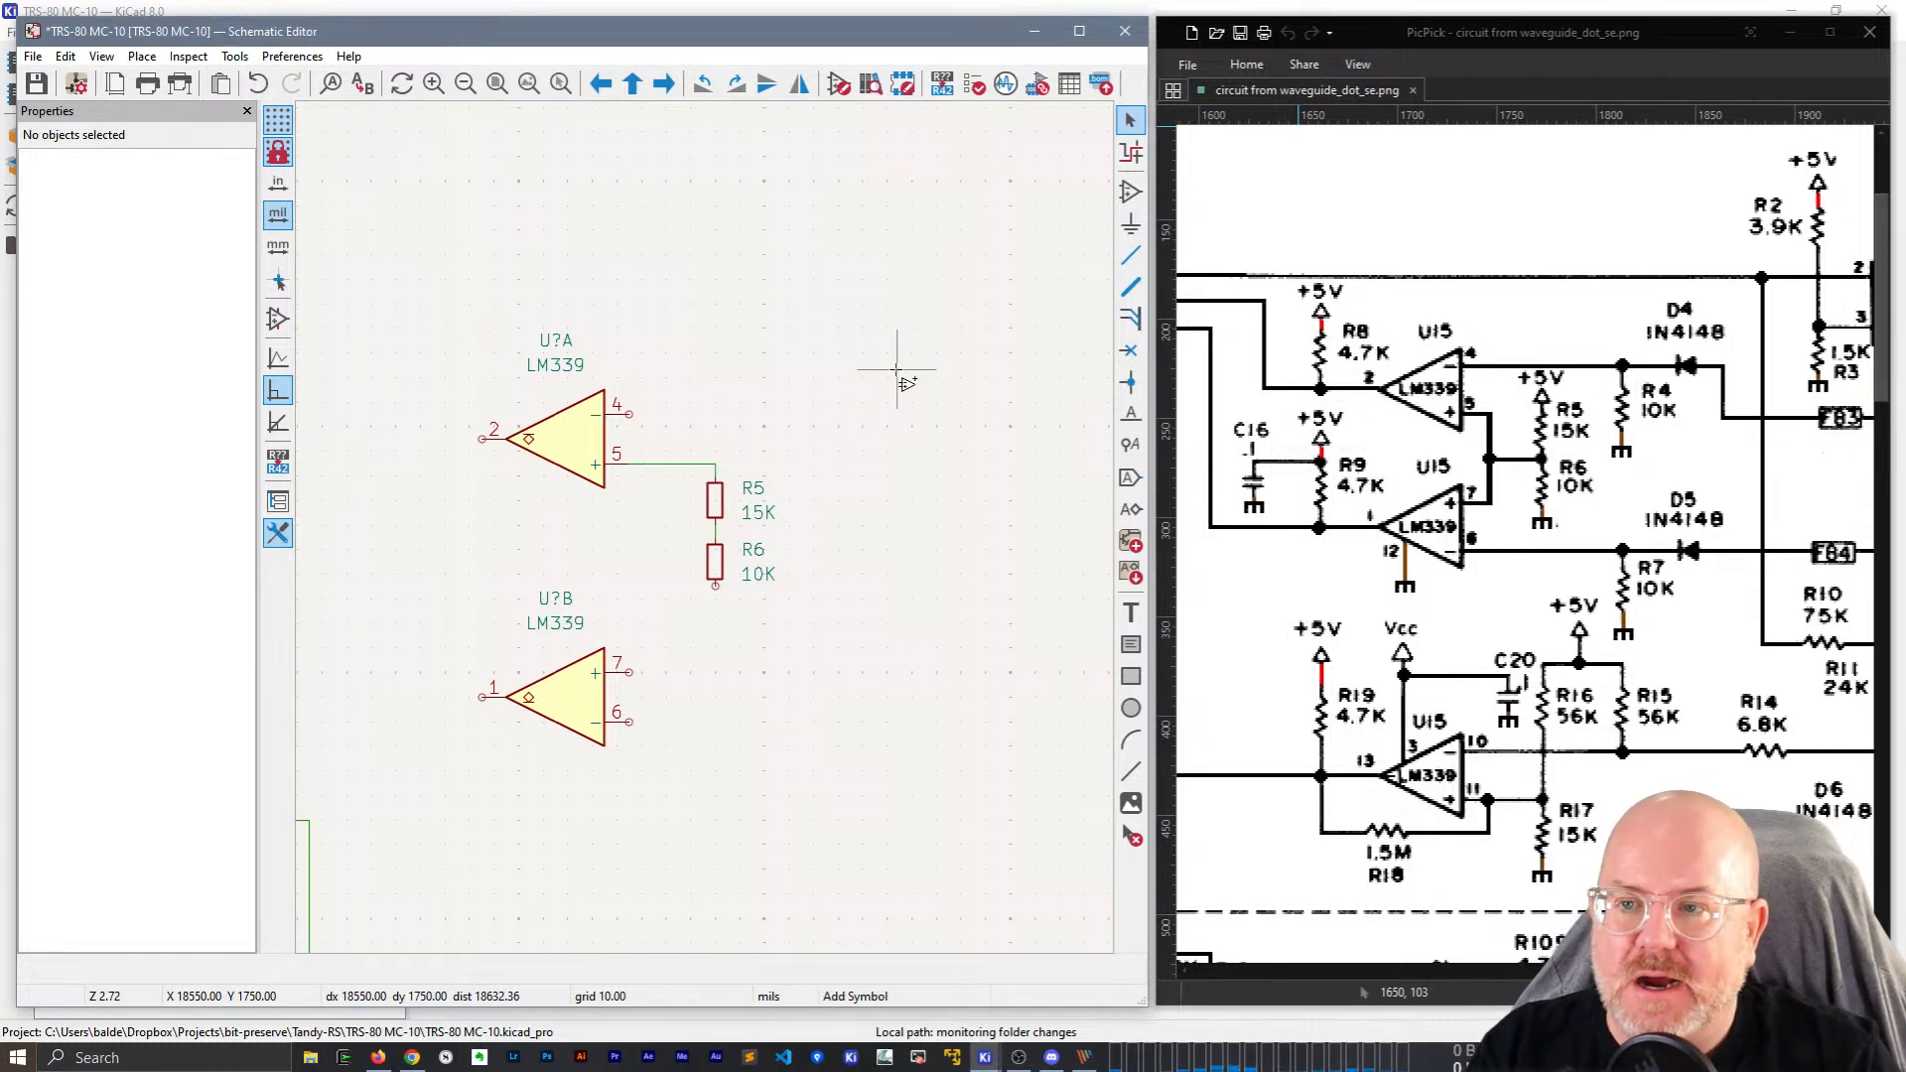
Place a GND power symbol below R6.
type("gnd")
key("Return")
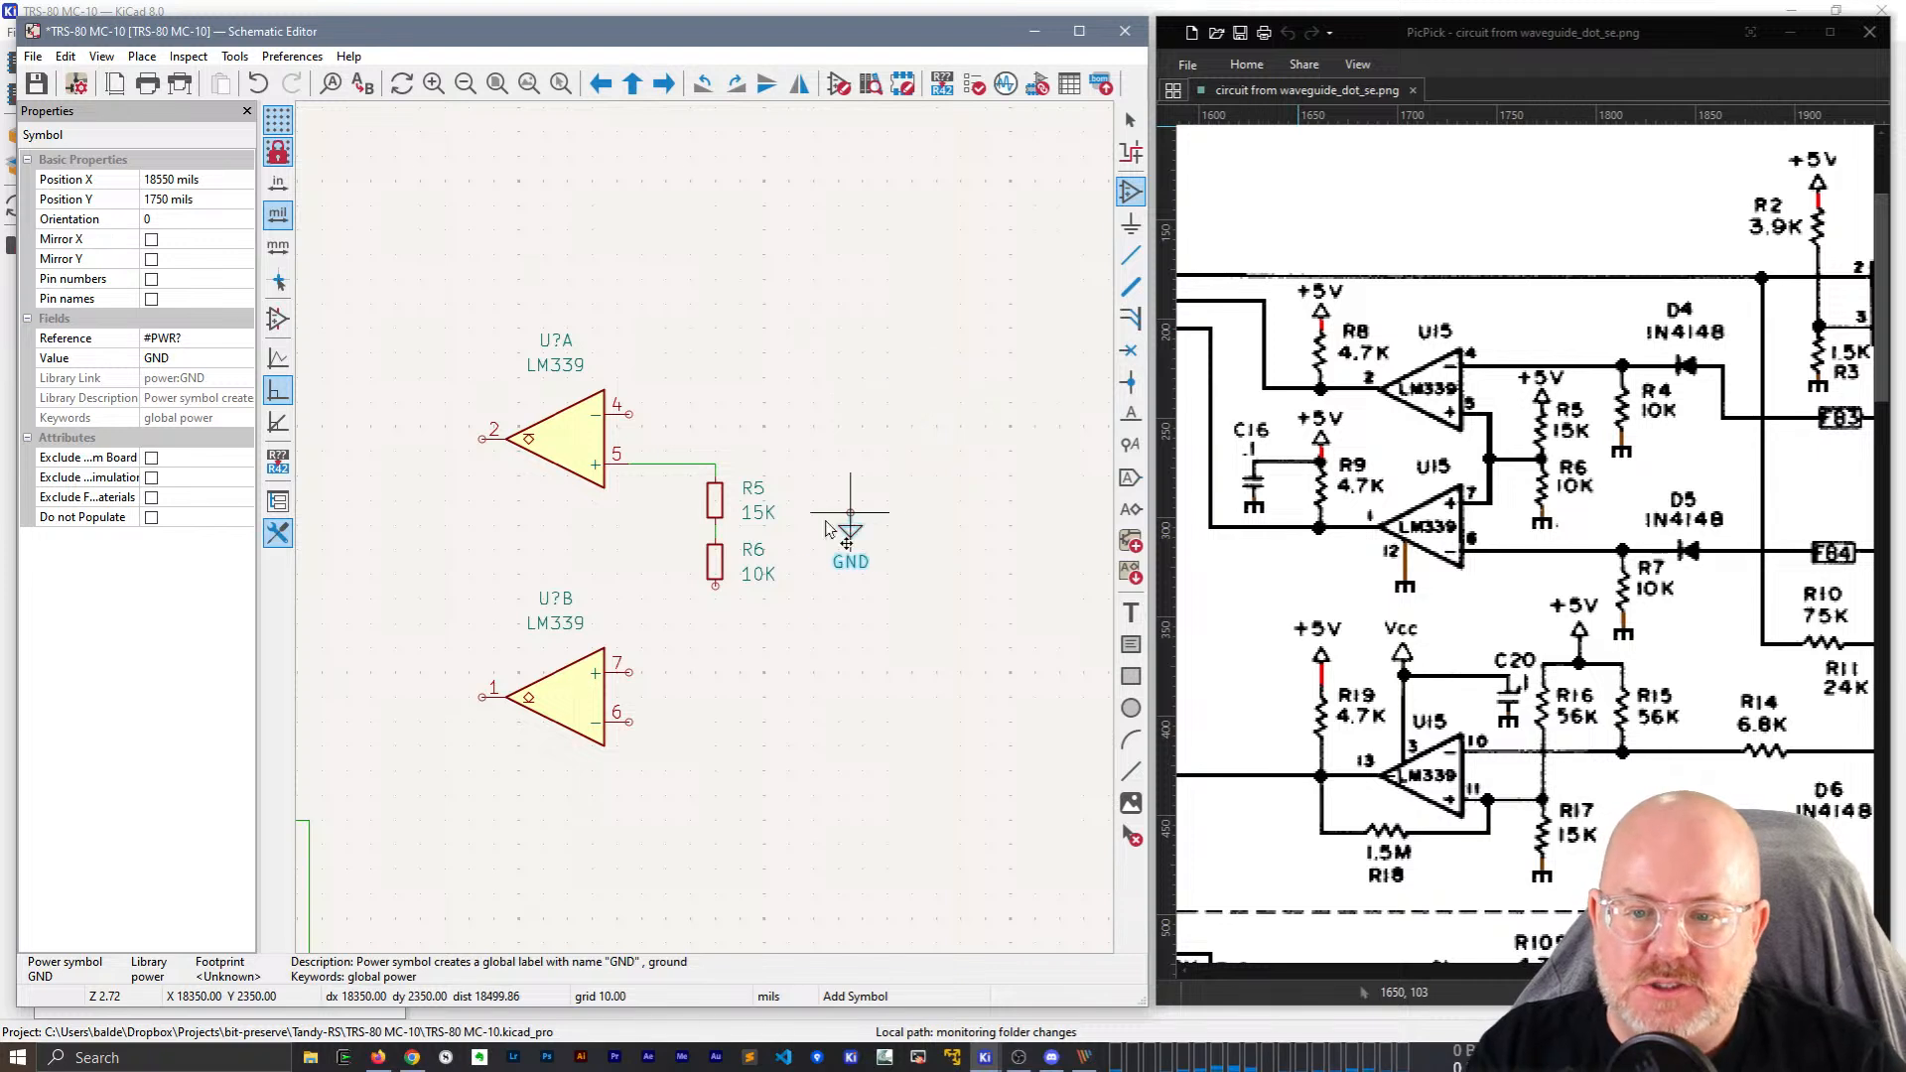
left_click(717, 599)
key("w")
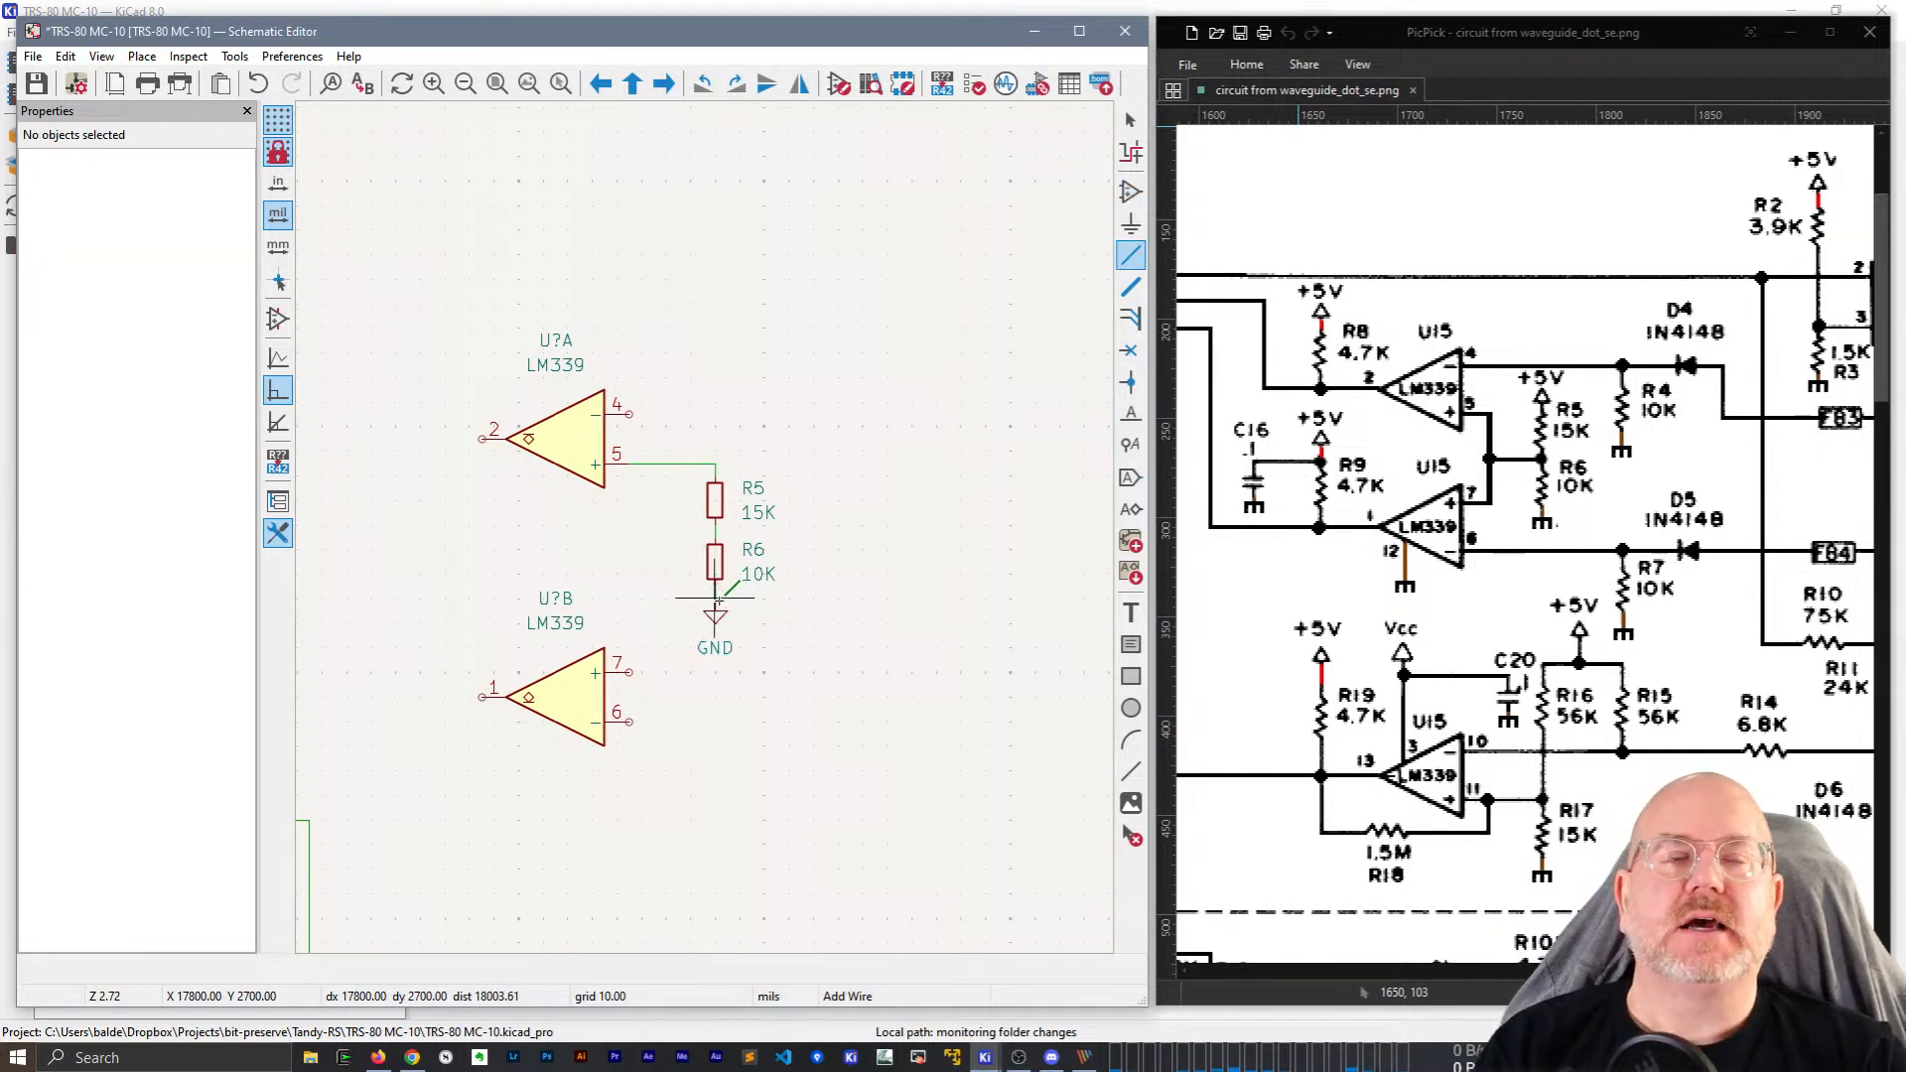
key("Escape")
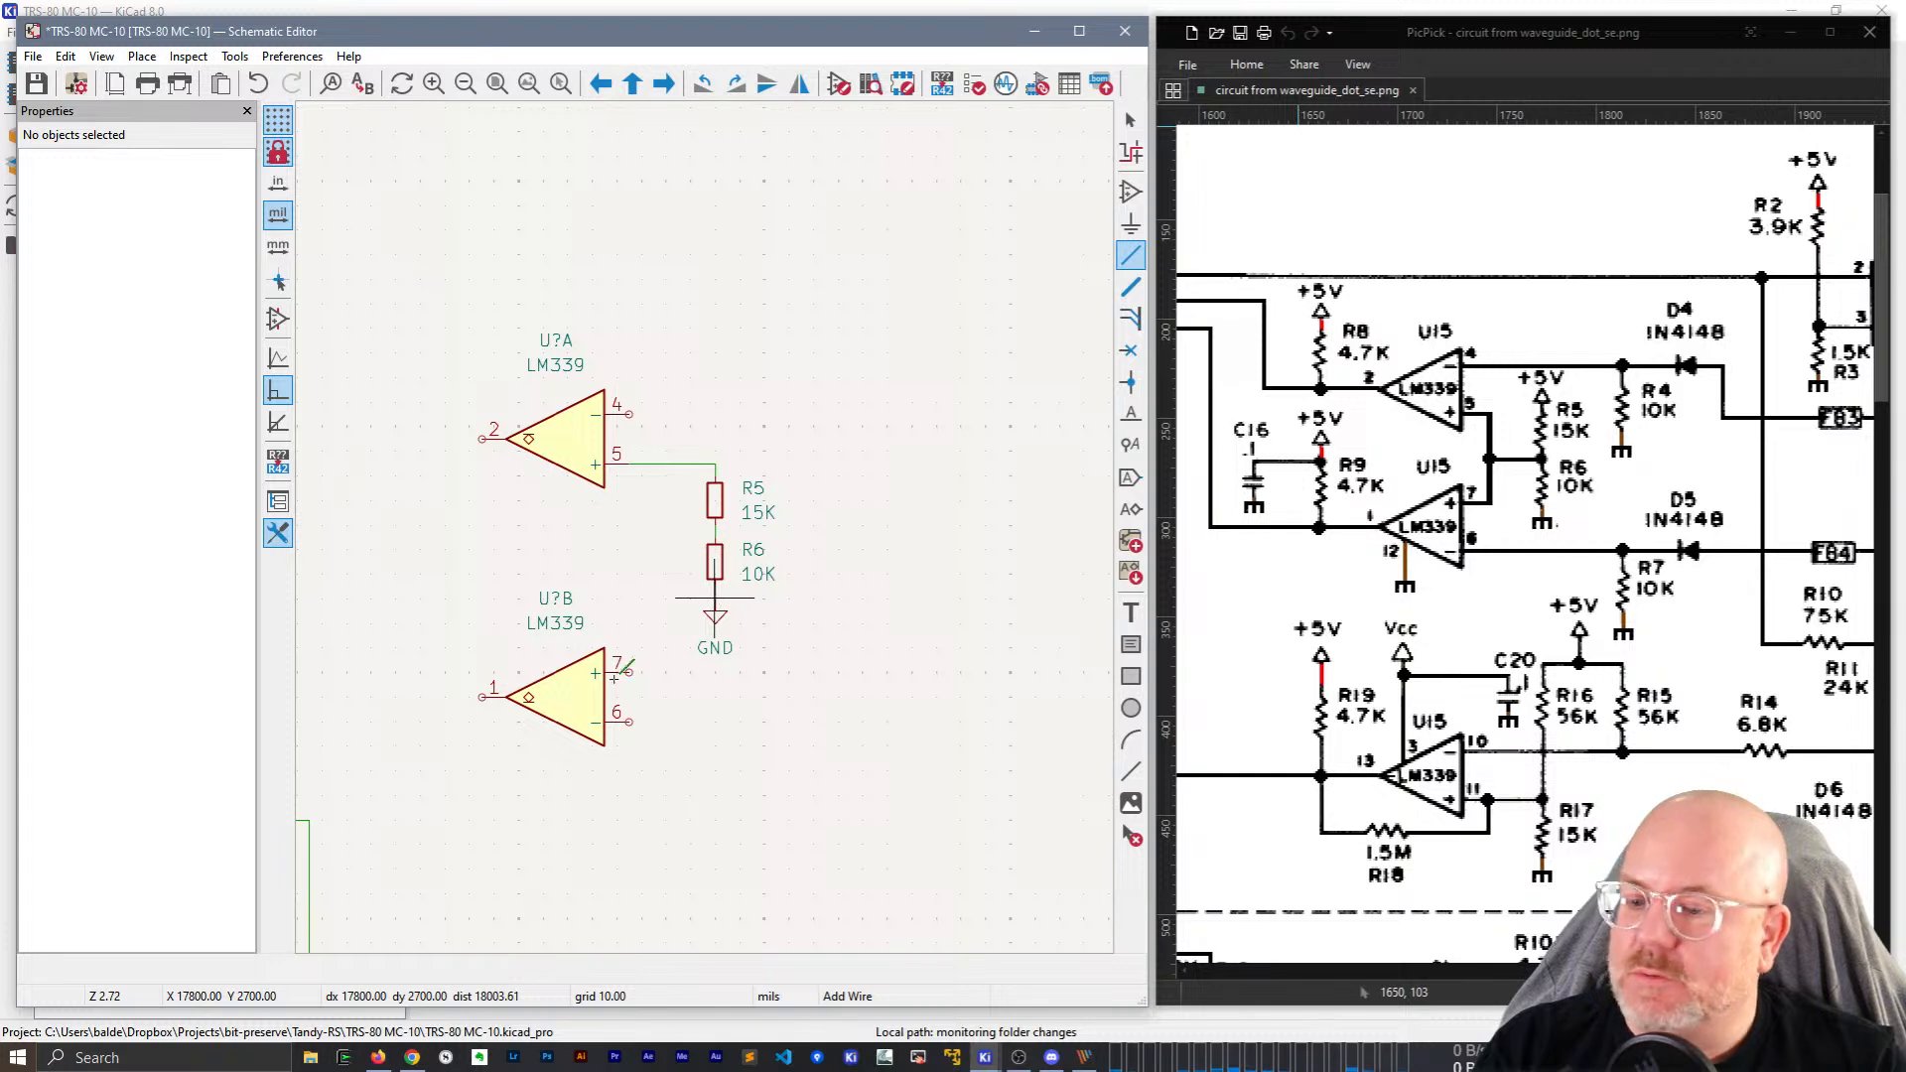
key("Escape")
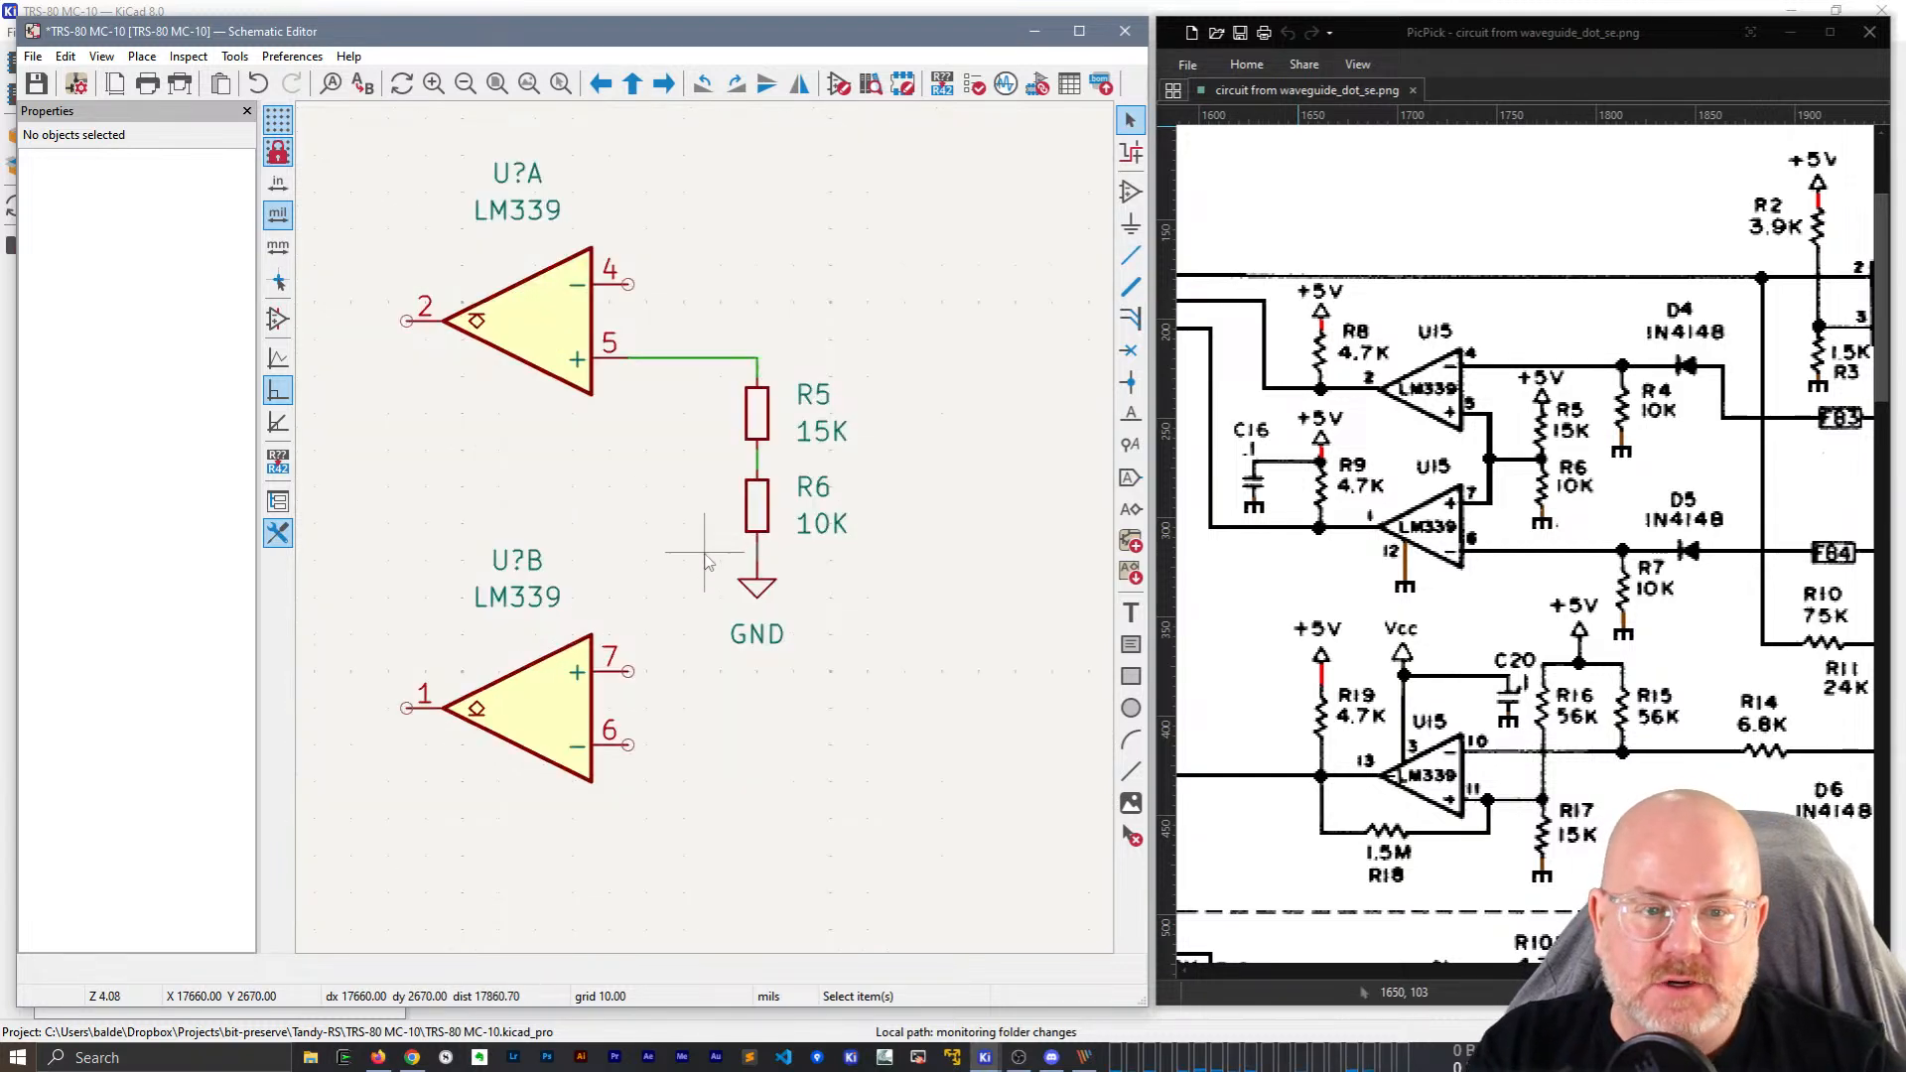
Move comparator U?B slightly to a new position.
scroll(695, 566, "down", 2)
key("m")
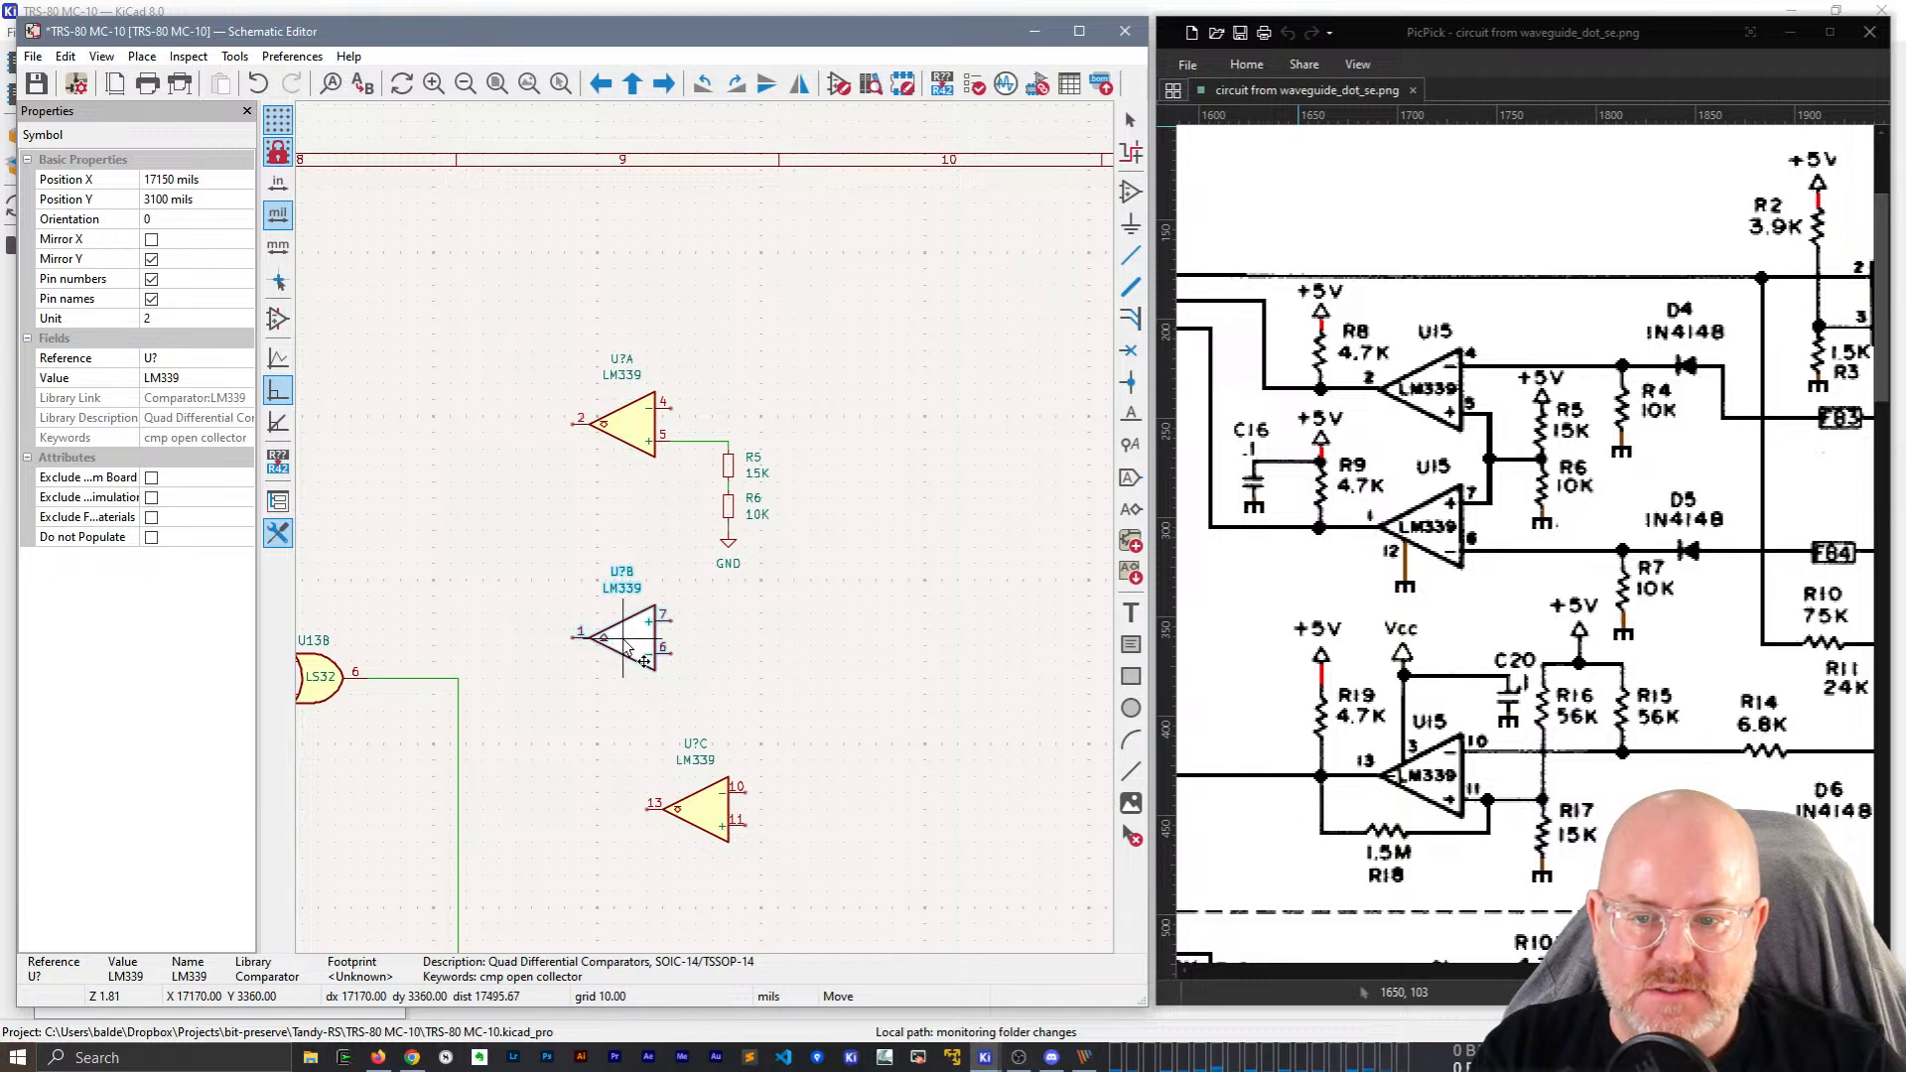
left_click(618, 640)
left_click(758, 626)
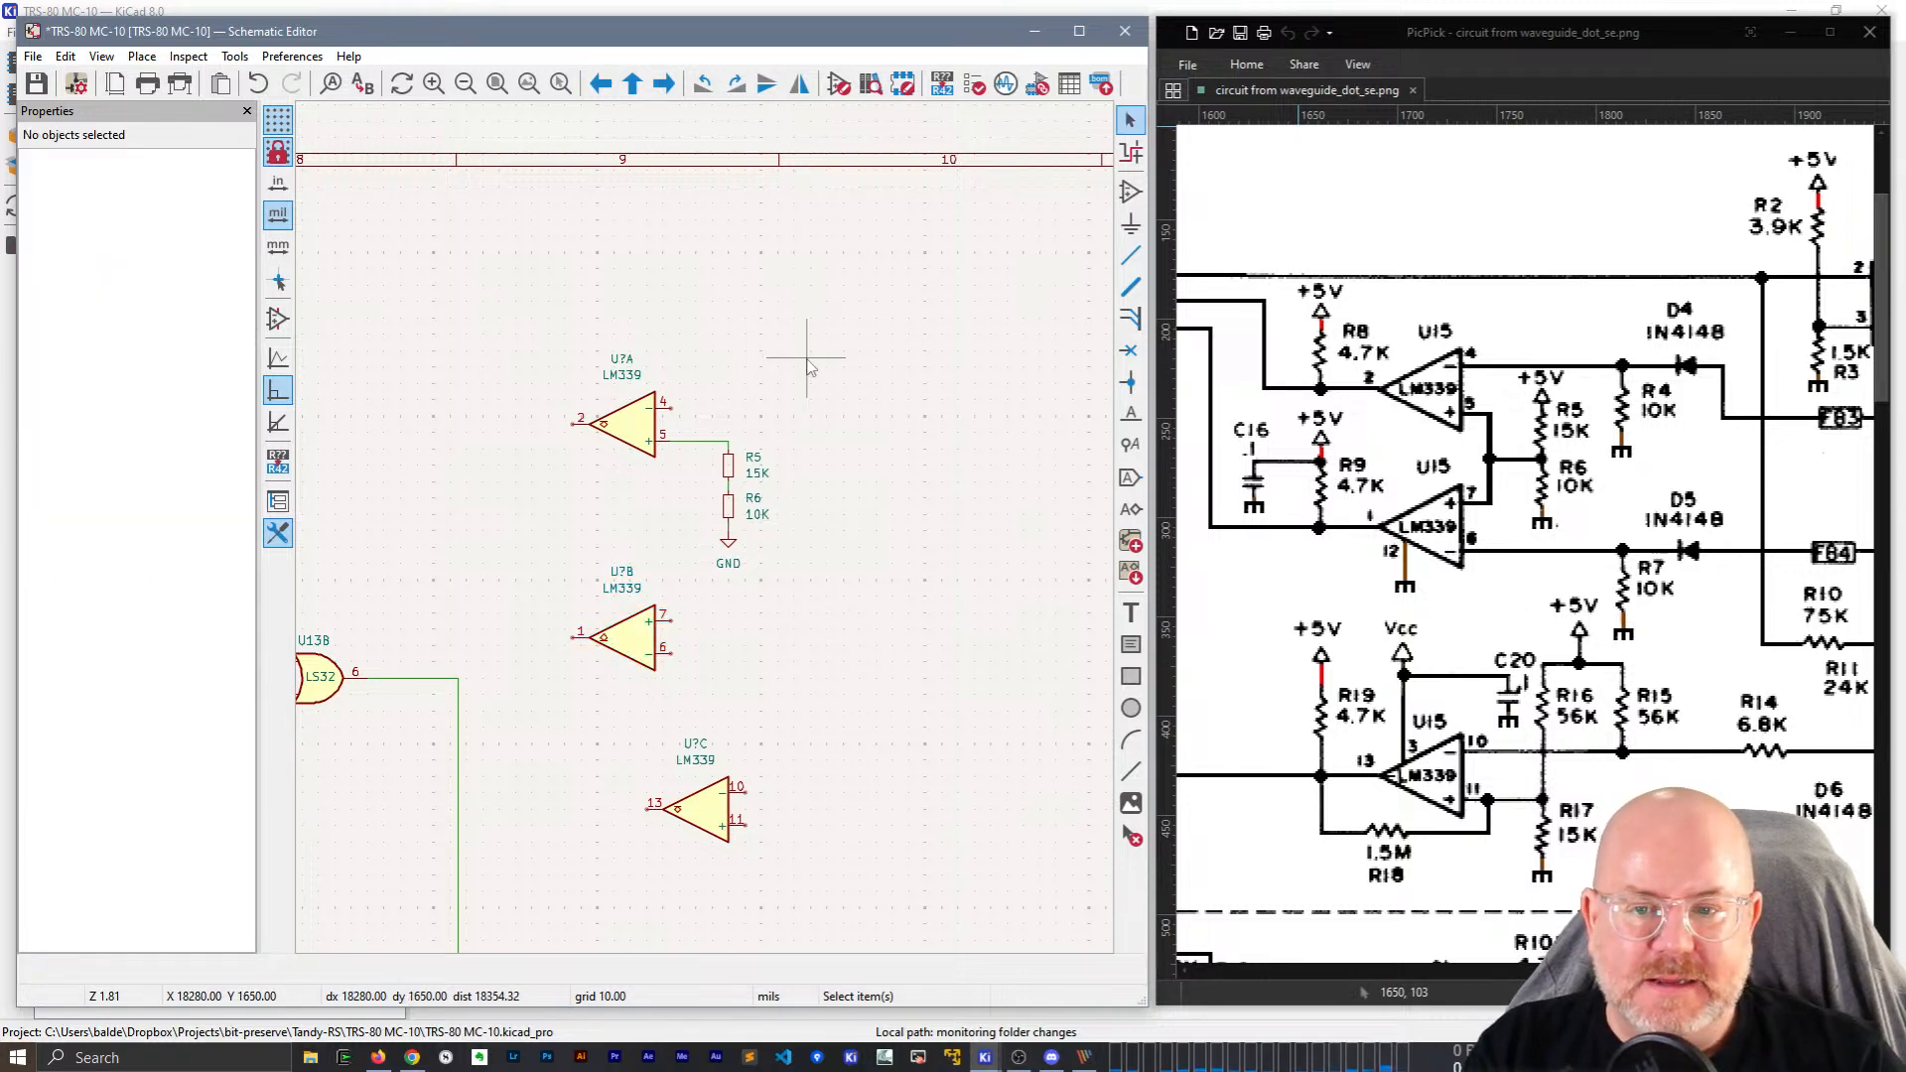
Place a +5V power symbol on the top pin of R5.
left_click(785, 380)
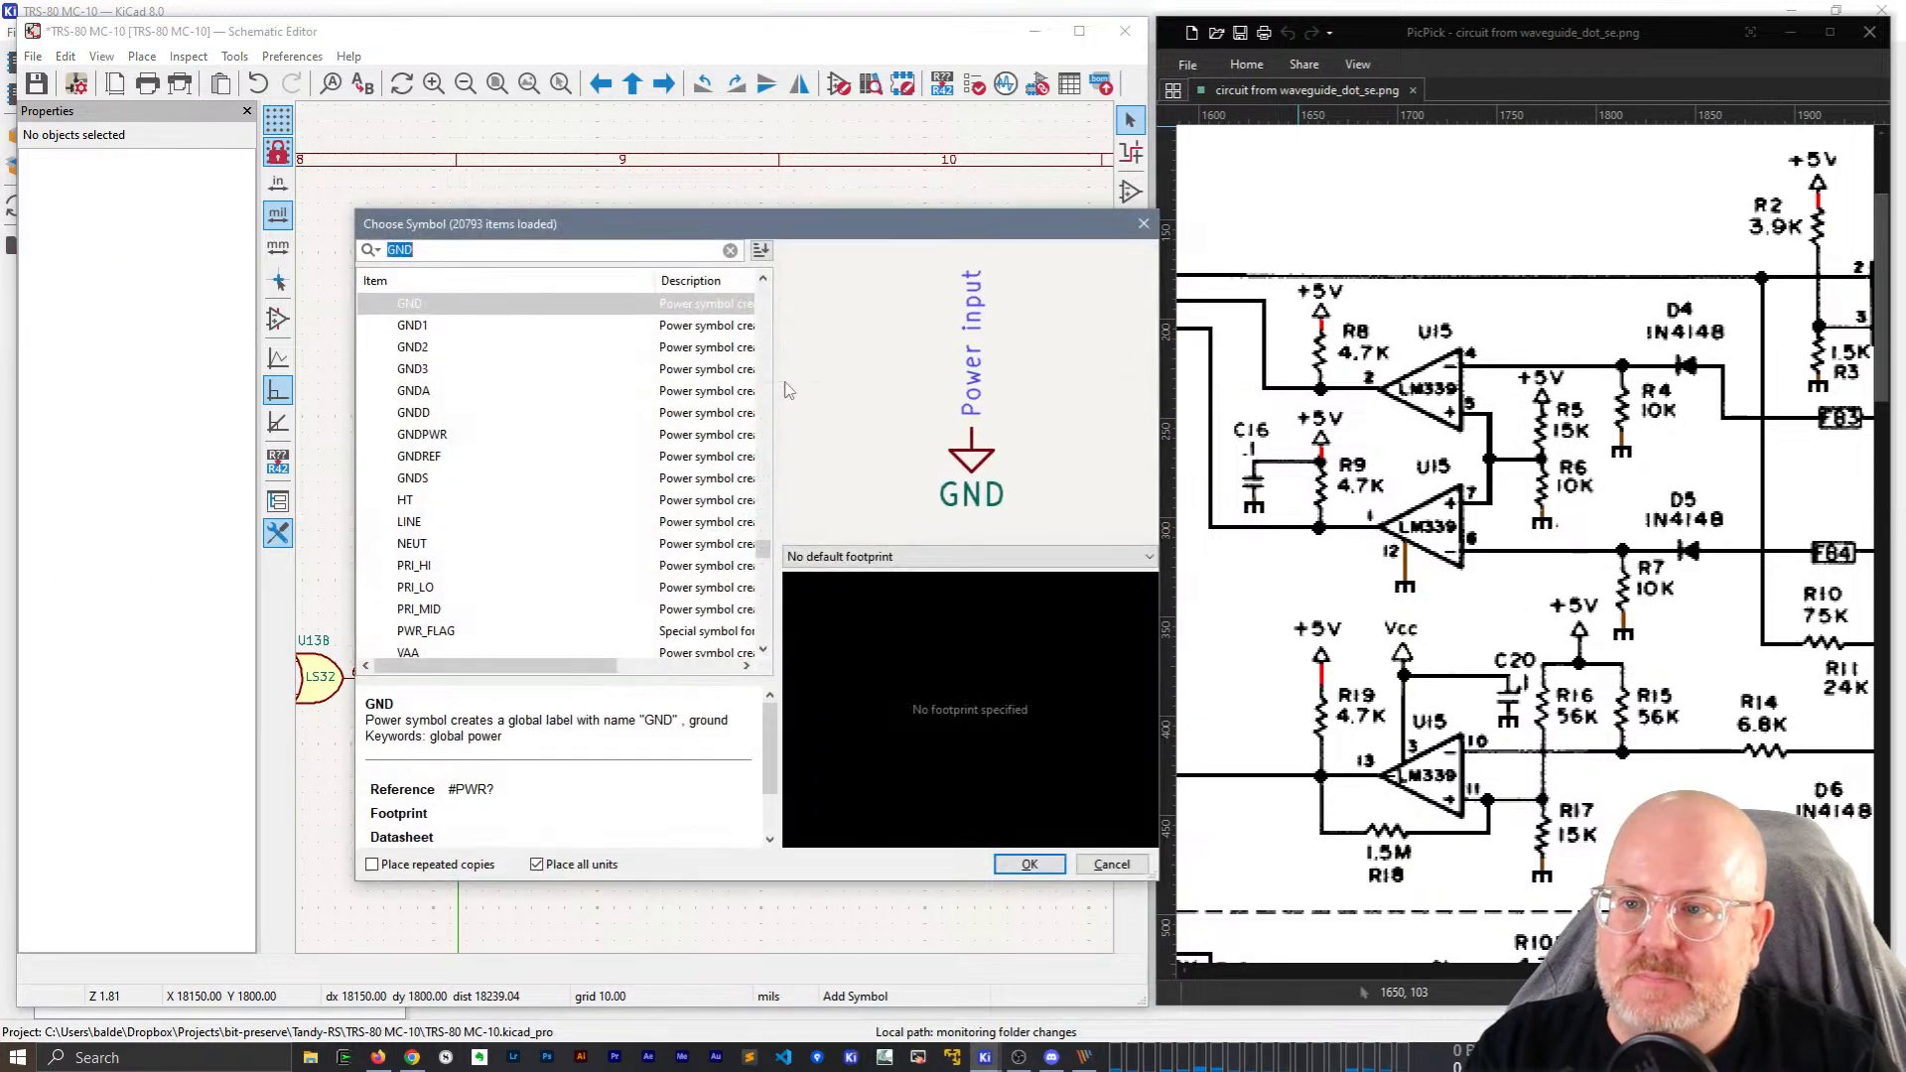
type("_5")
type("V")
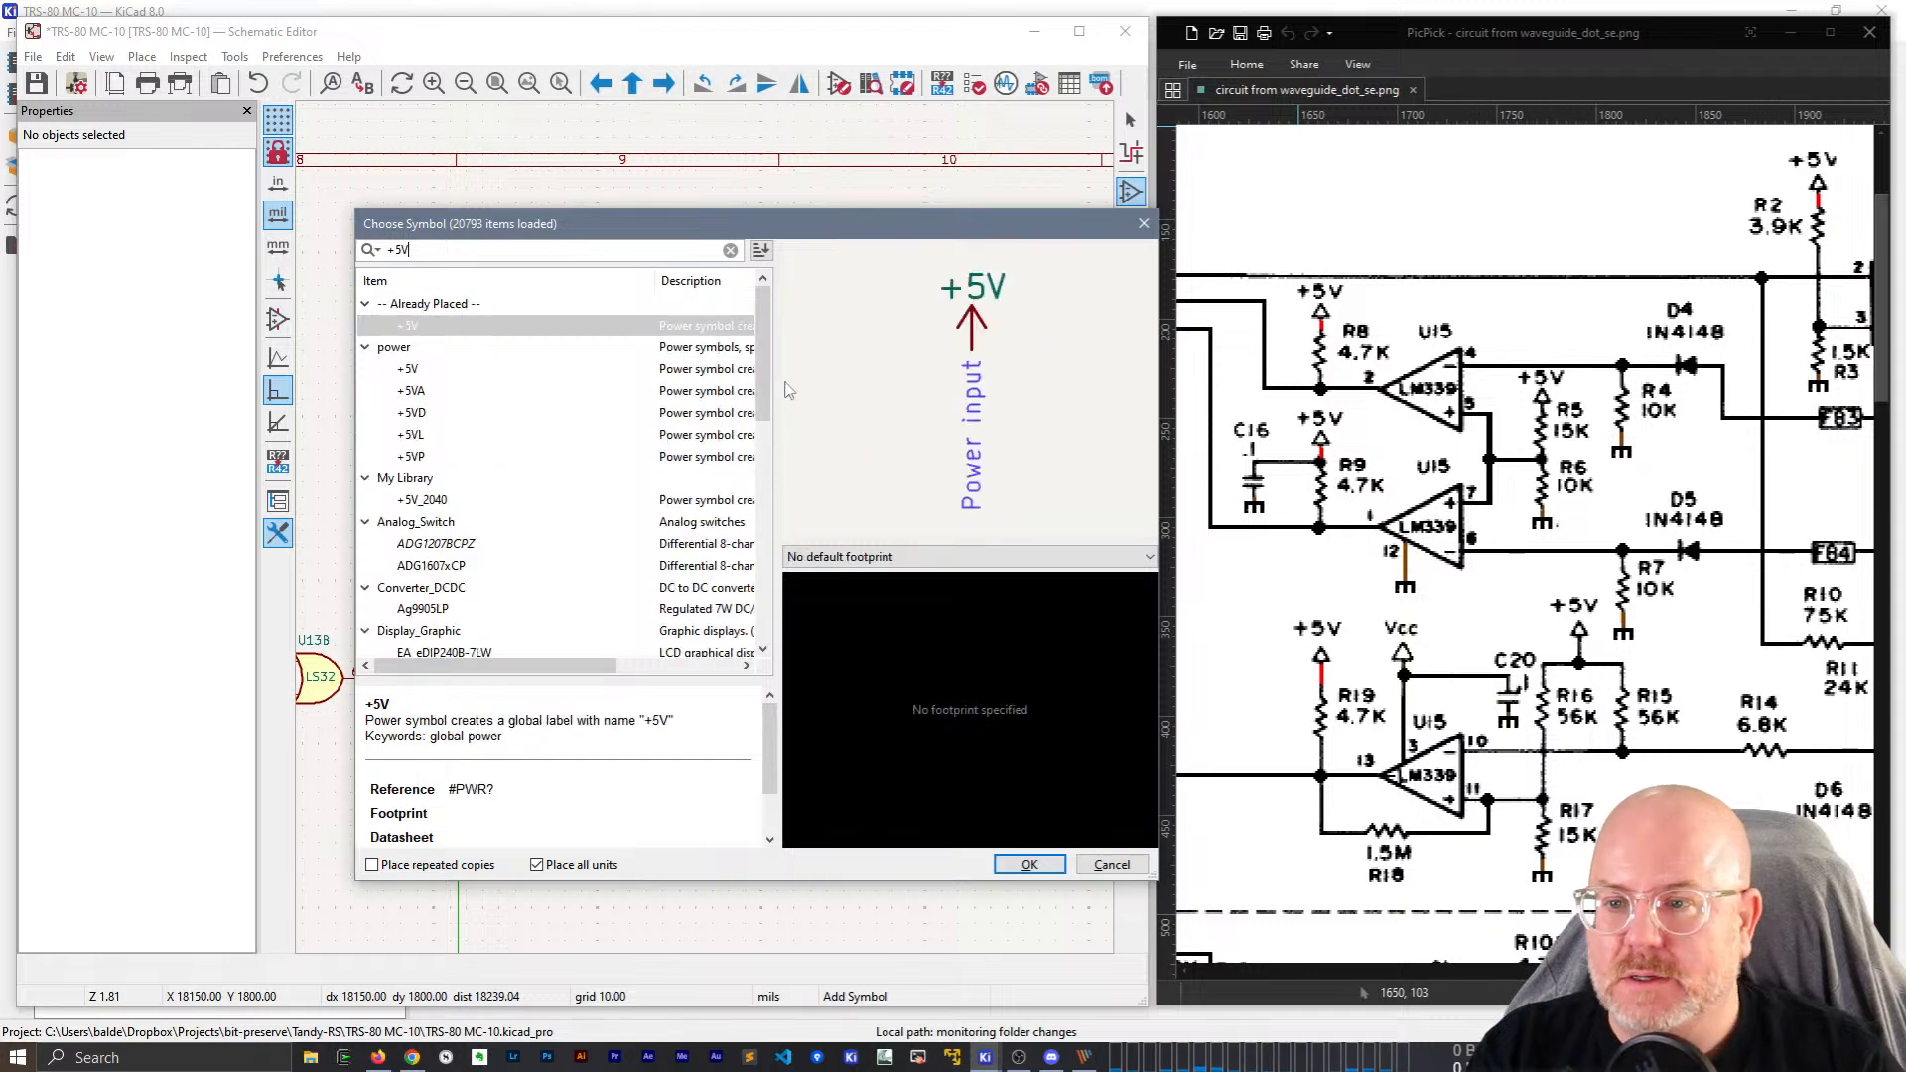
key("Return")
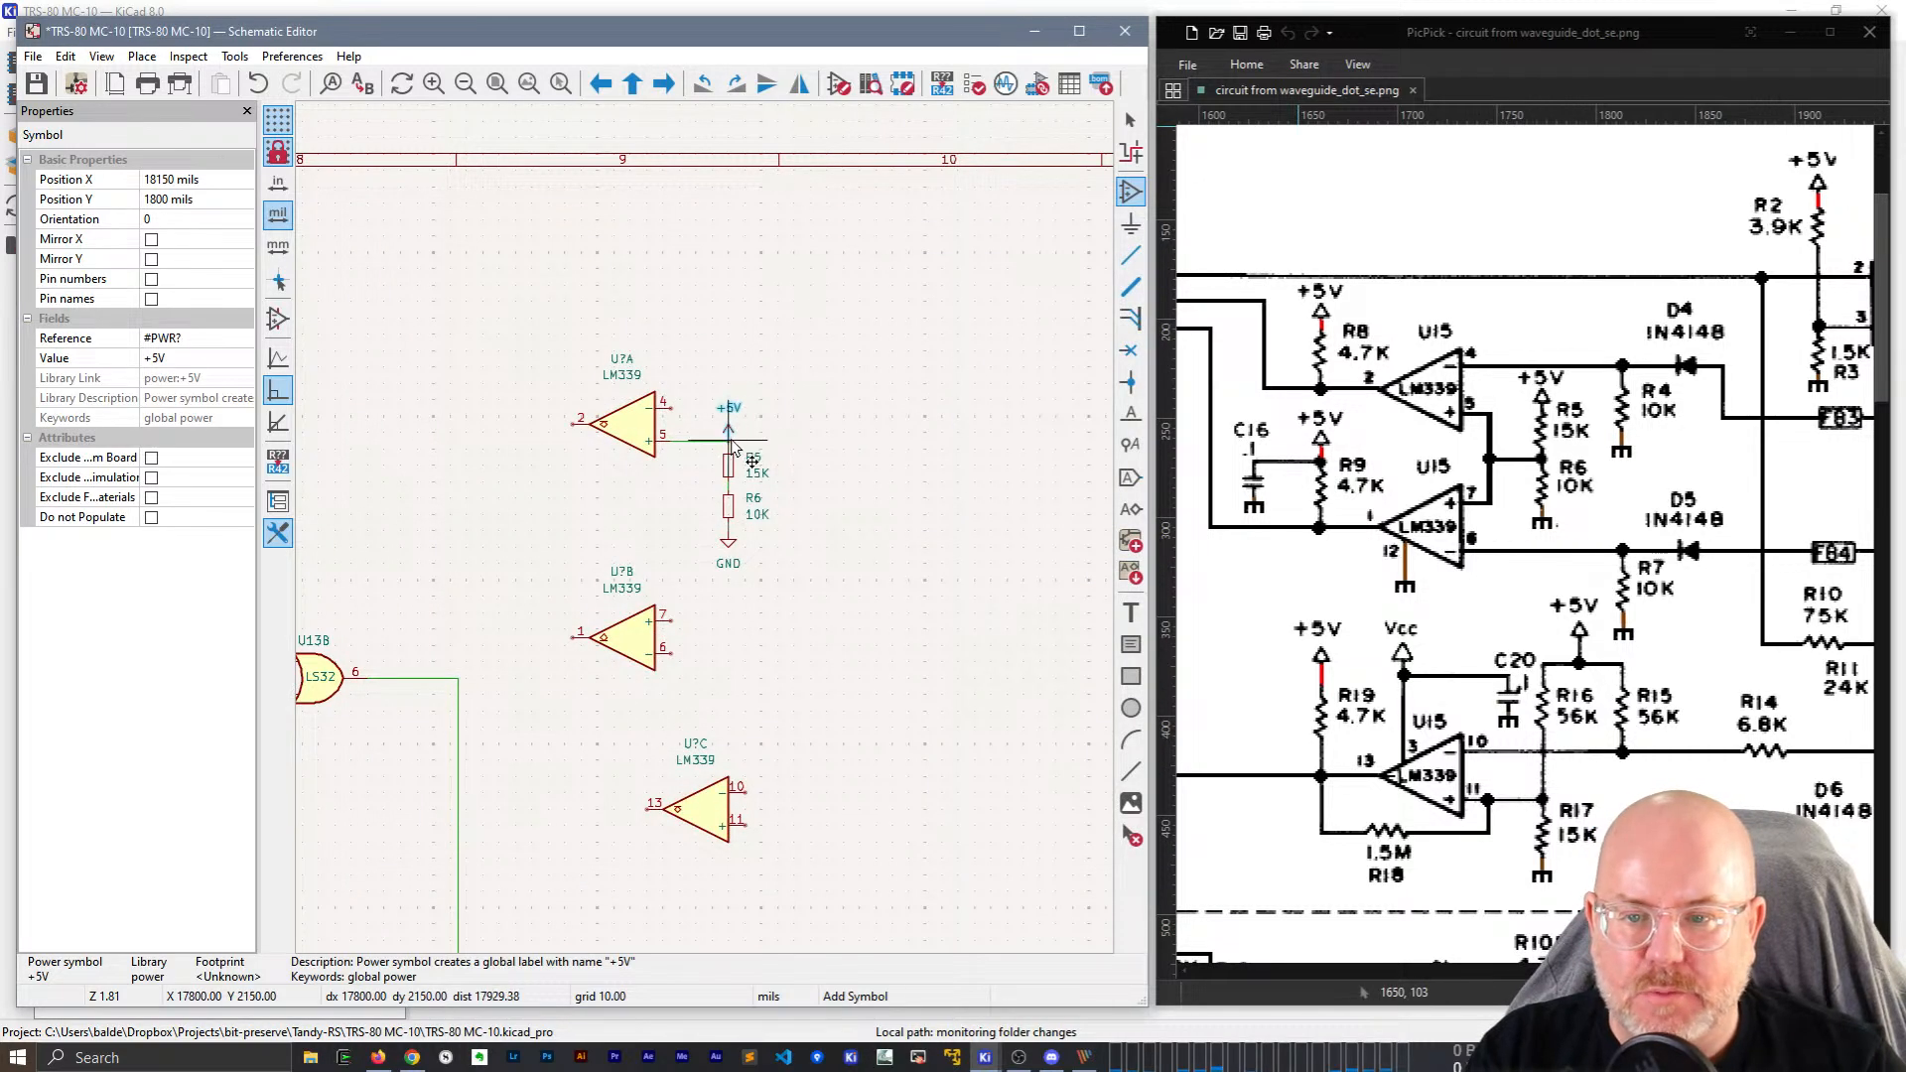
left_click(729, 429)
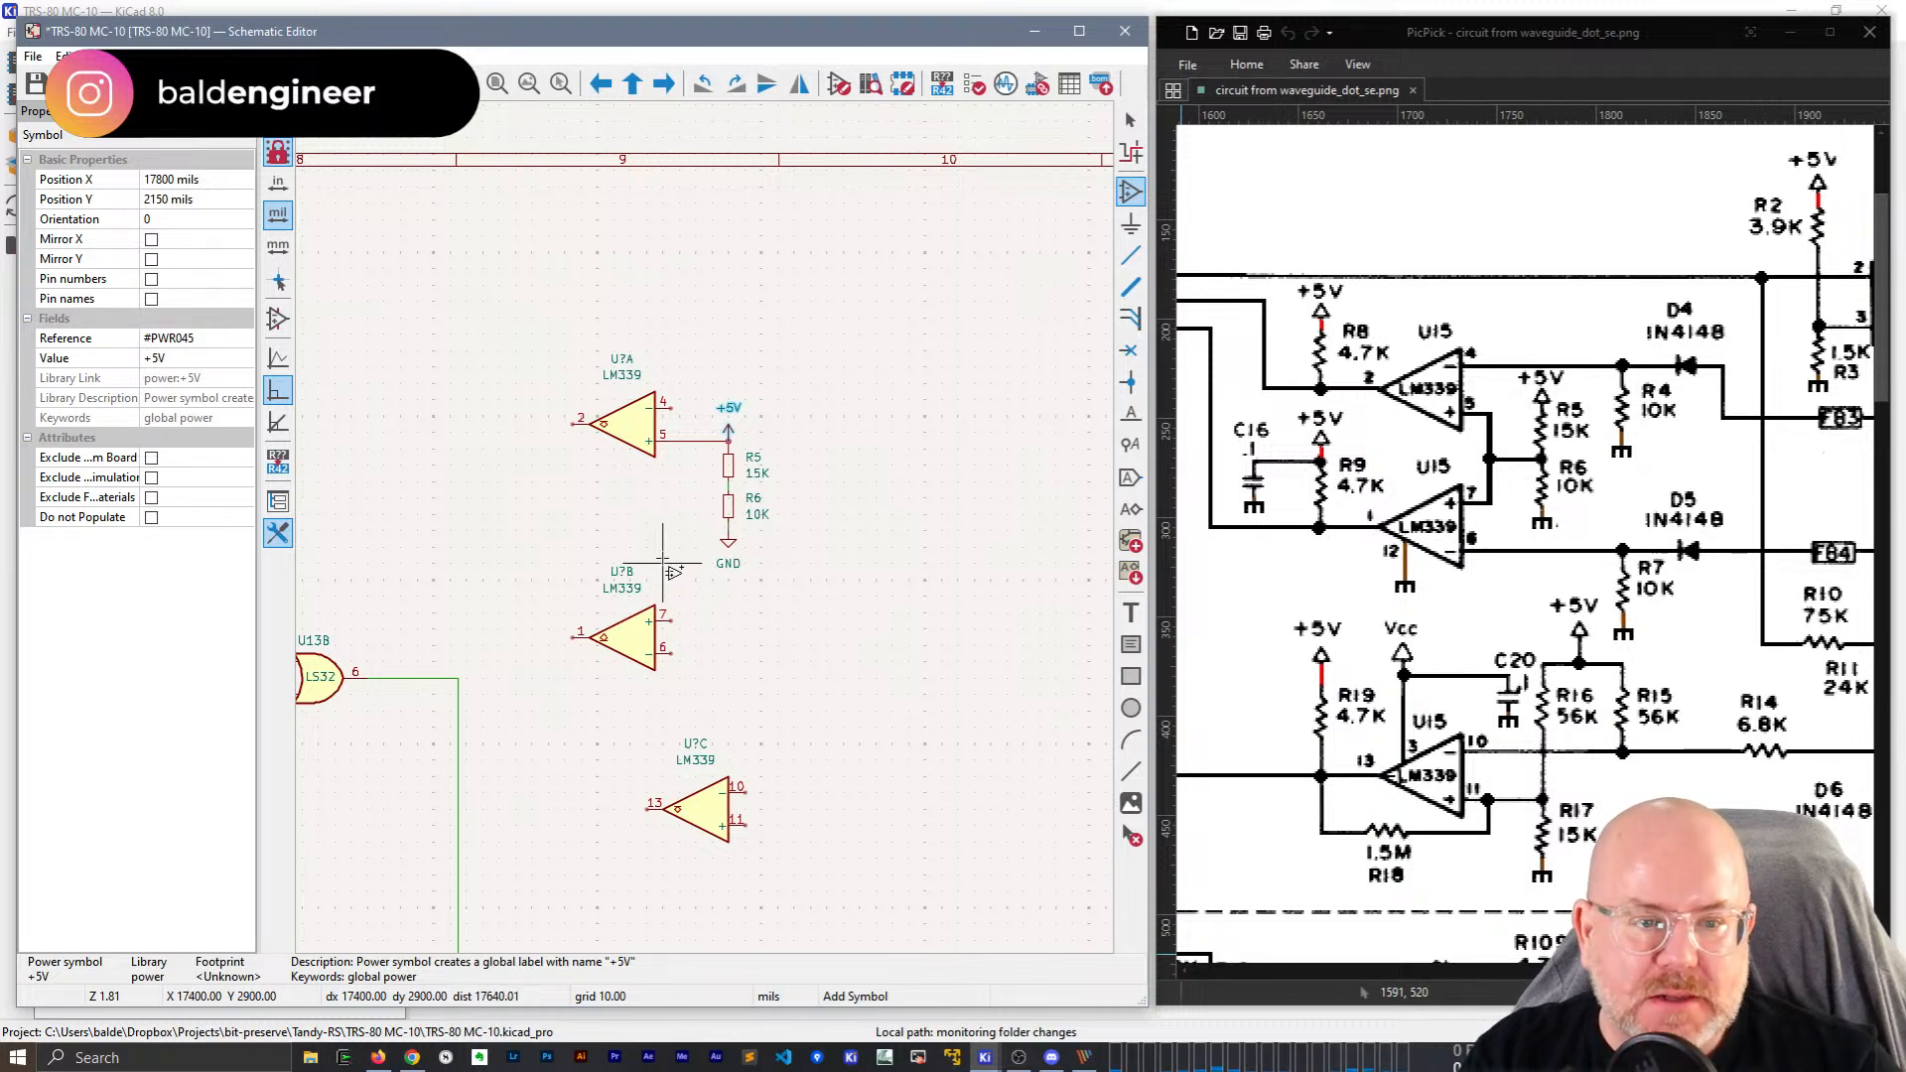
Replace the U?A pin 5 wire with one running down to U?B pin 7.
left_click(697, 440)
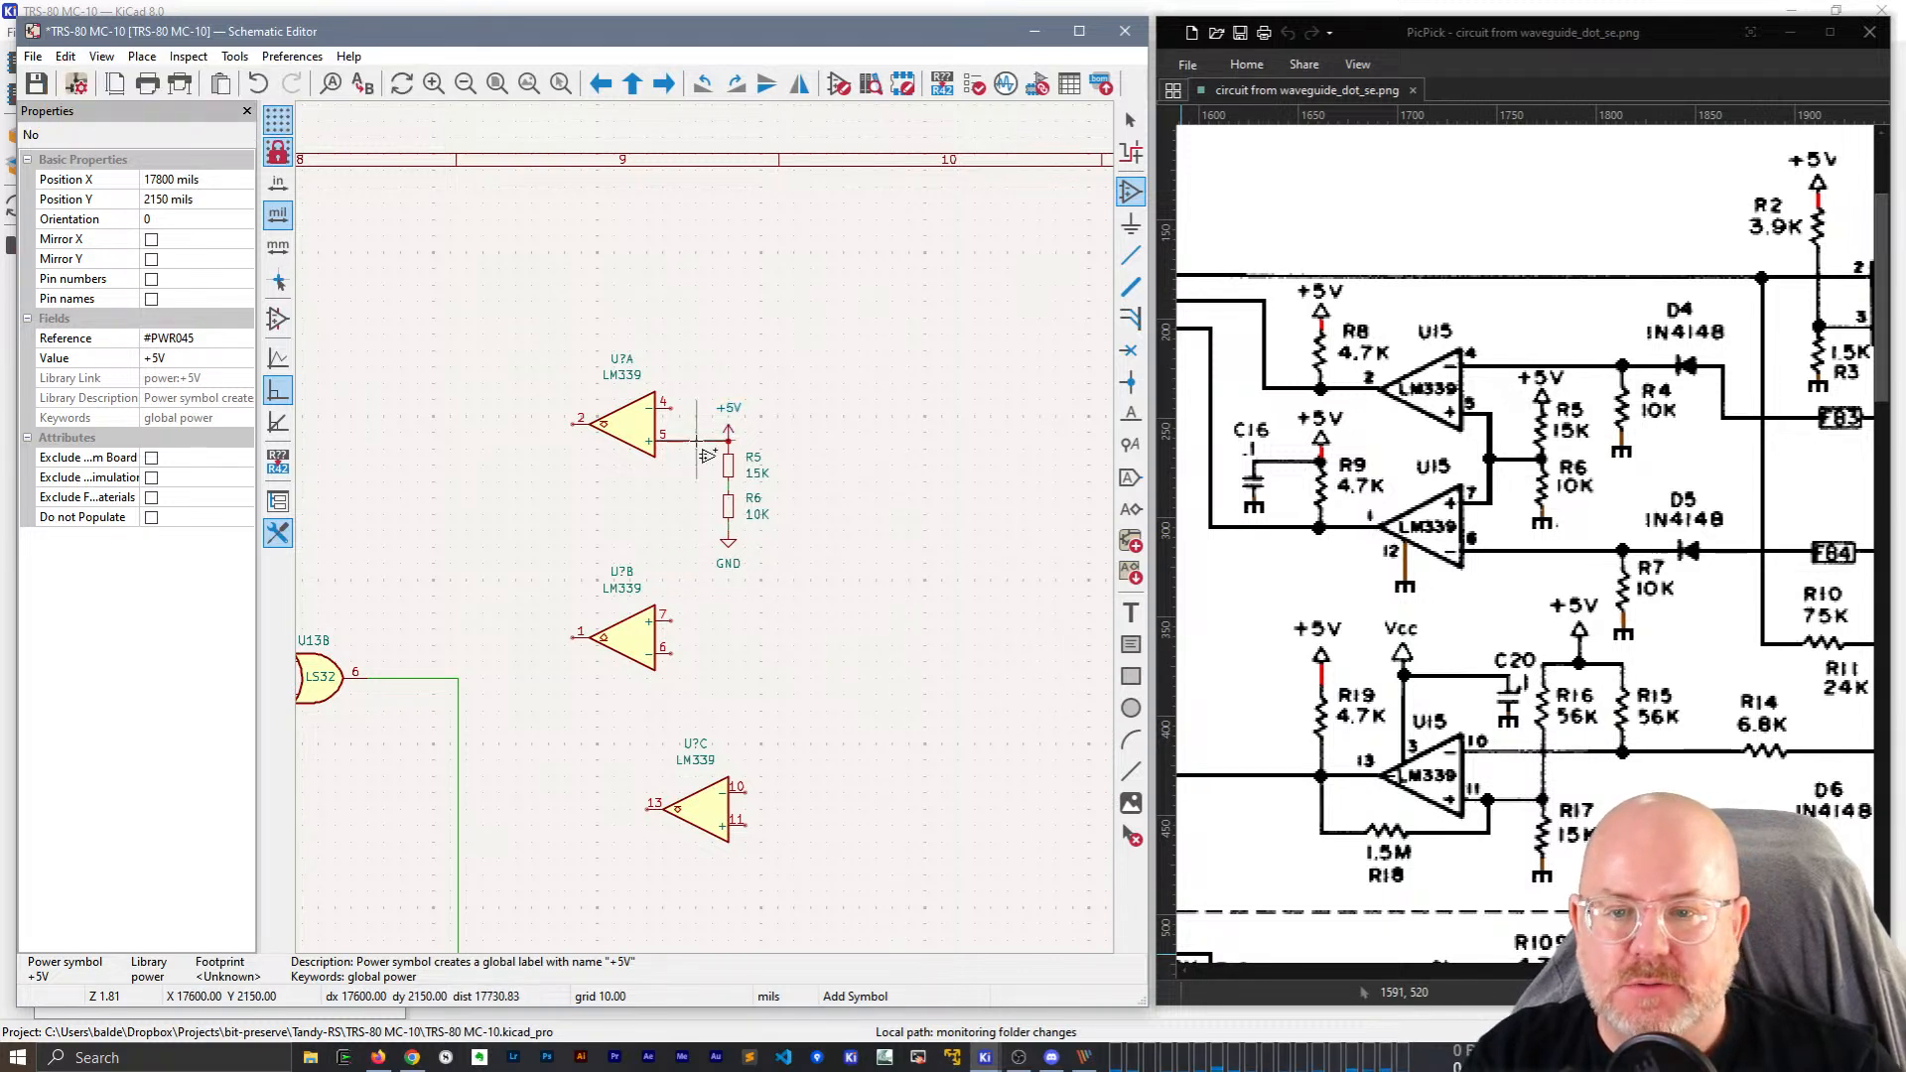
key("Escape")
key("Escape")
left_click(697, 440)
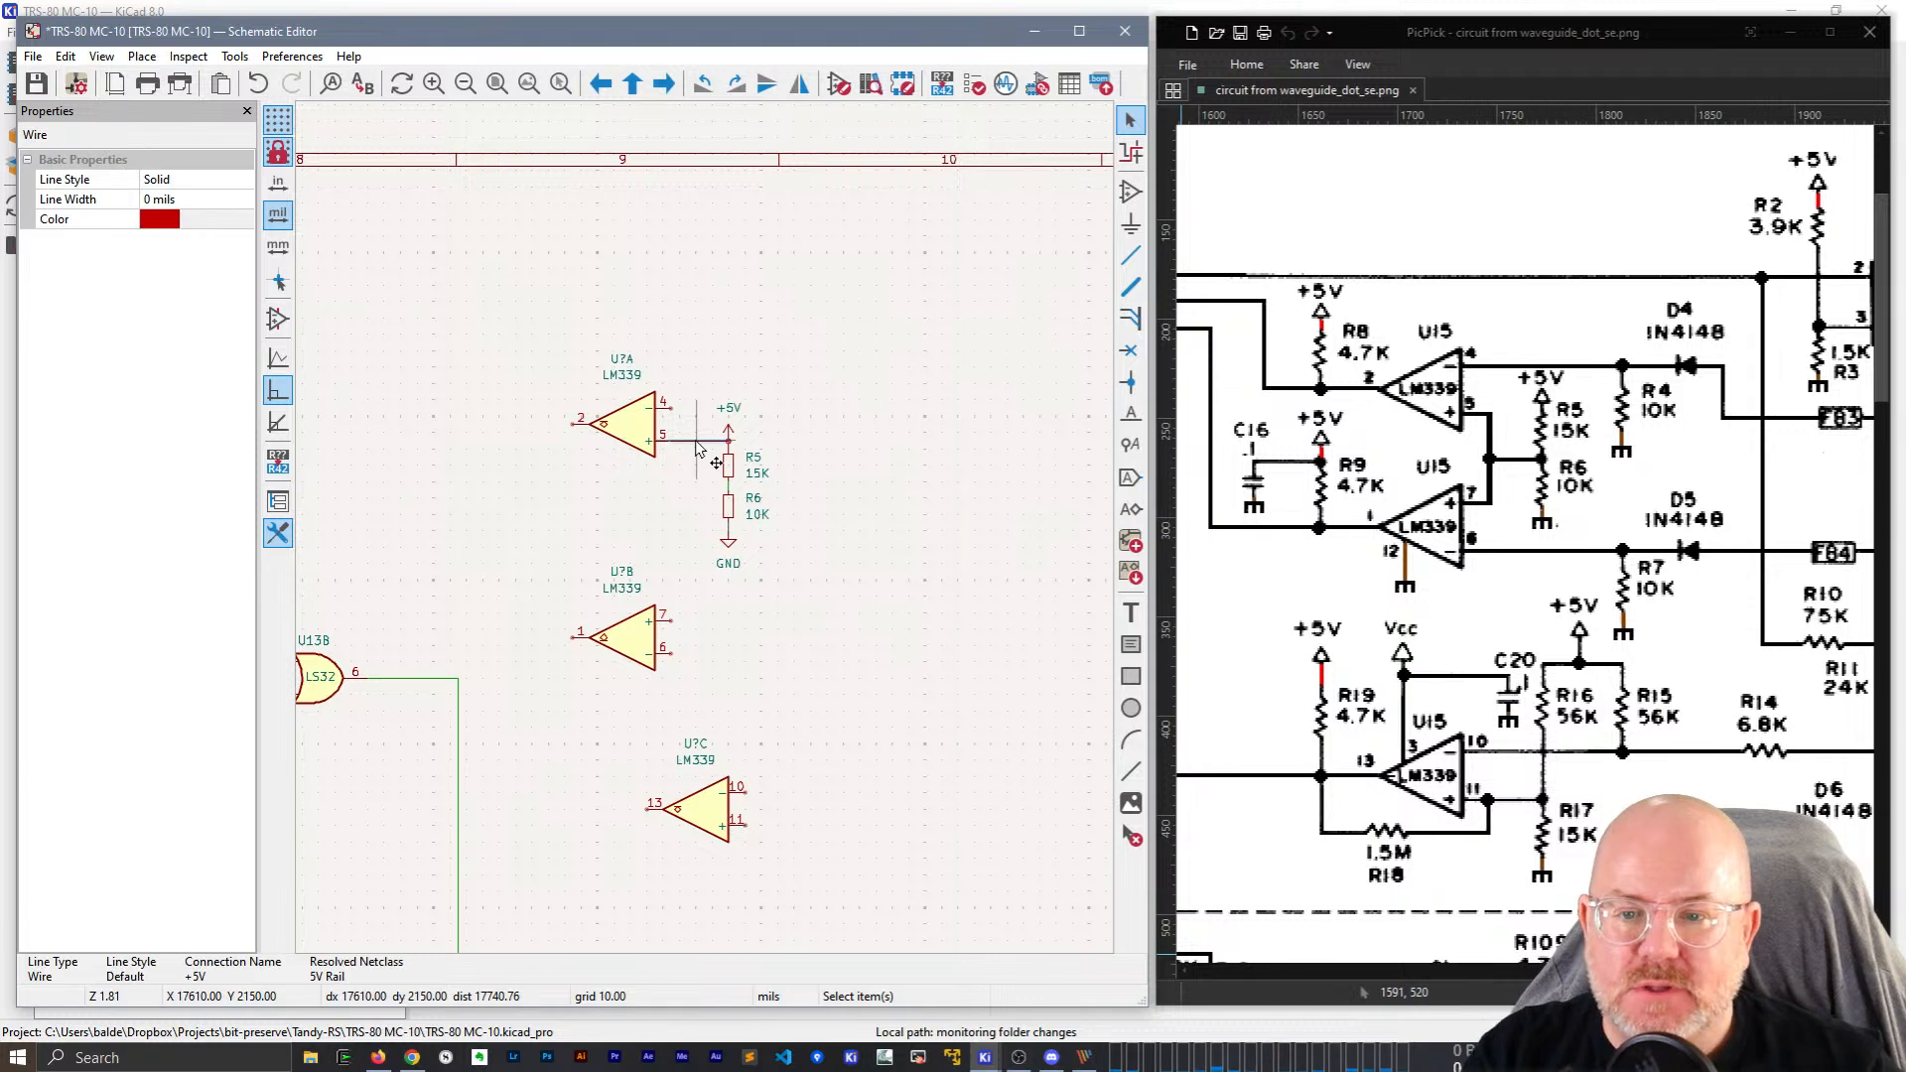
key("Delete")
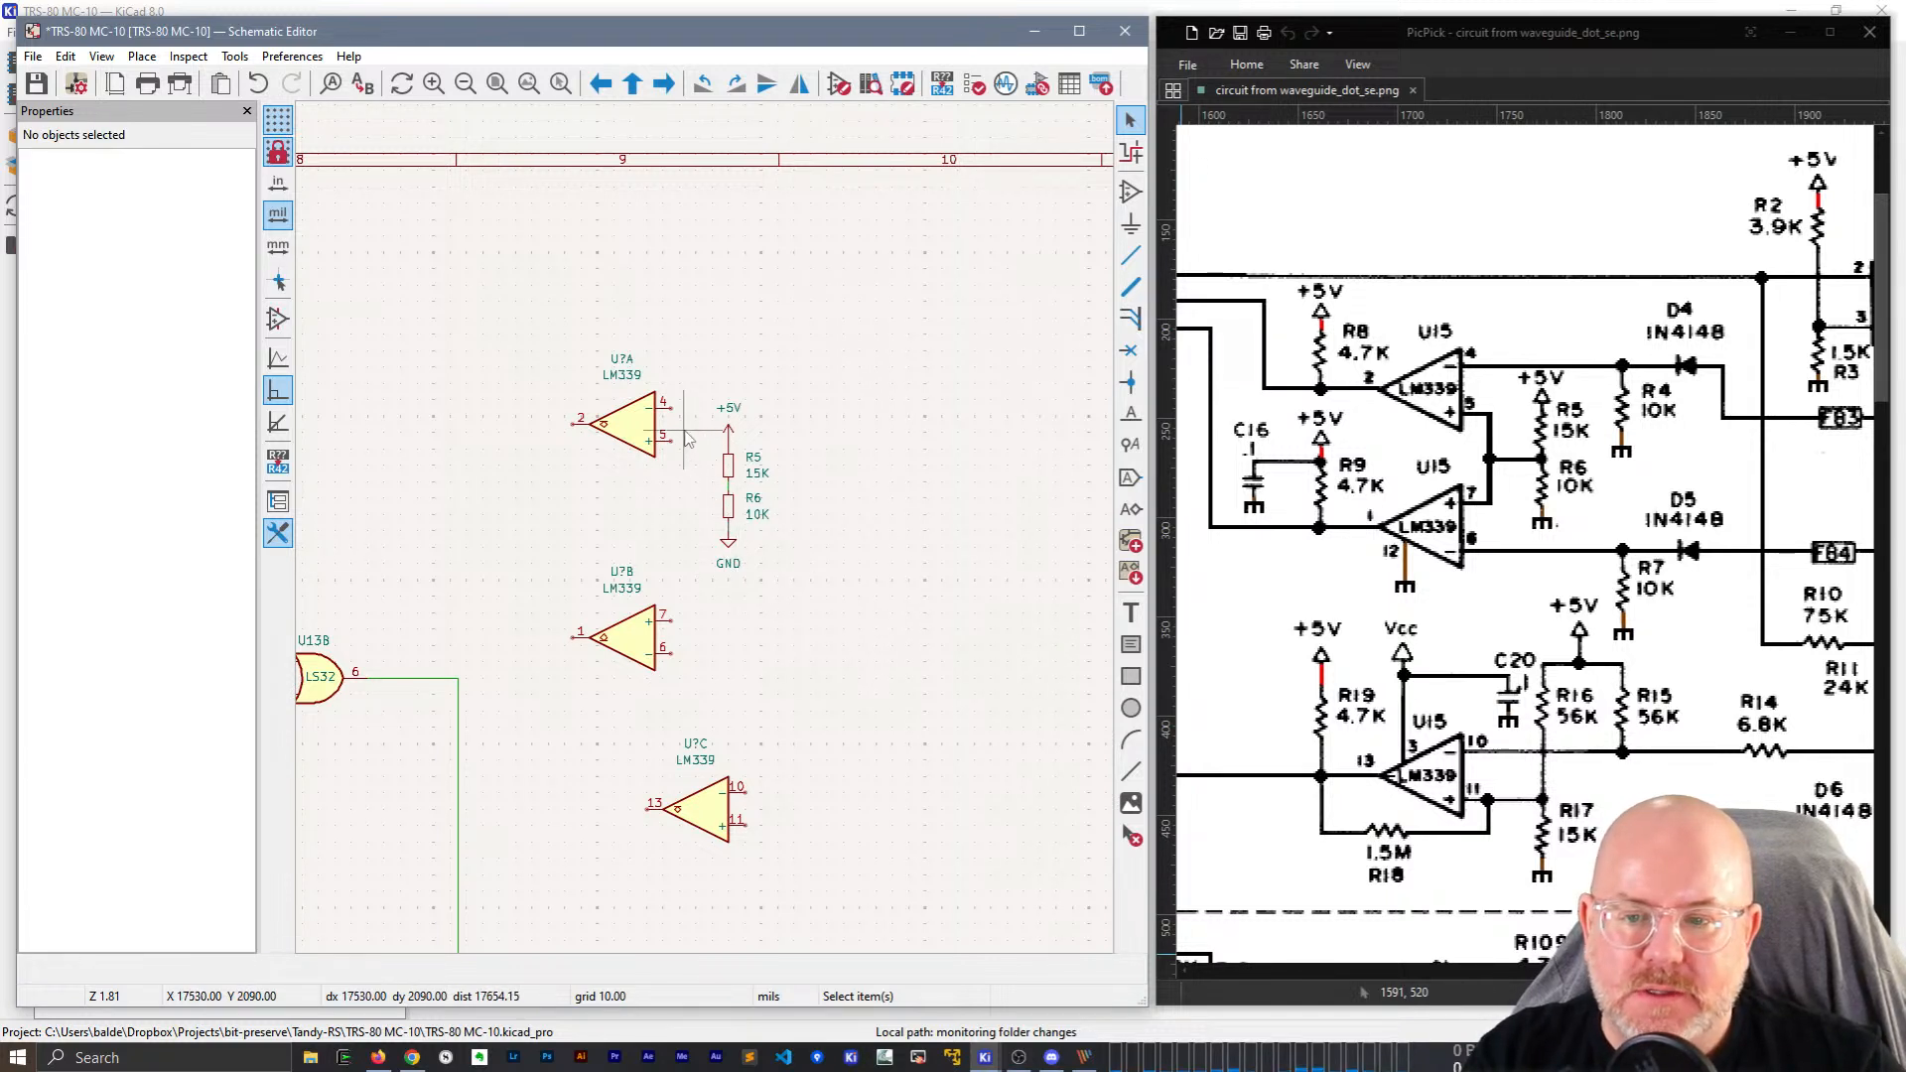
key("w")
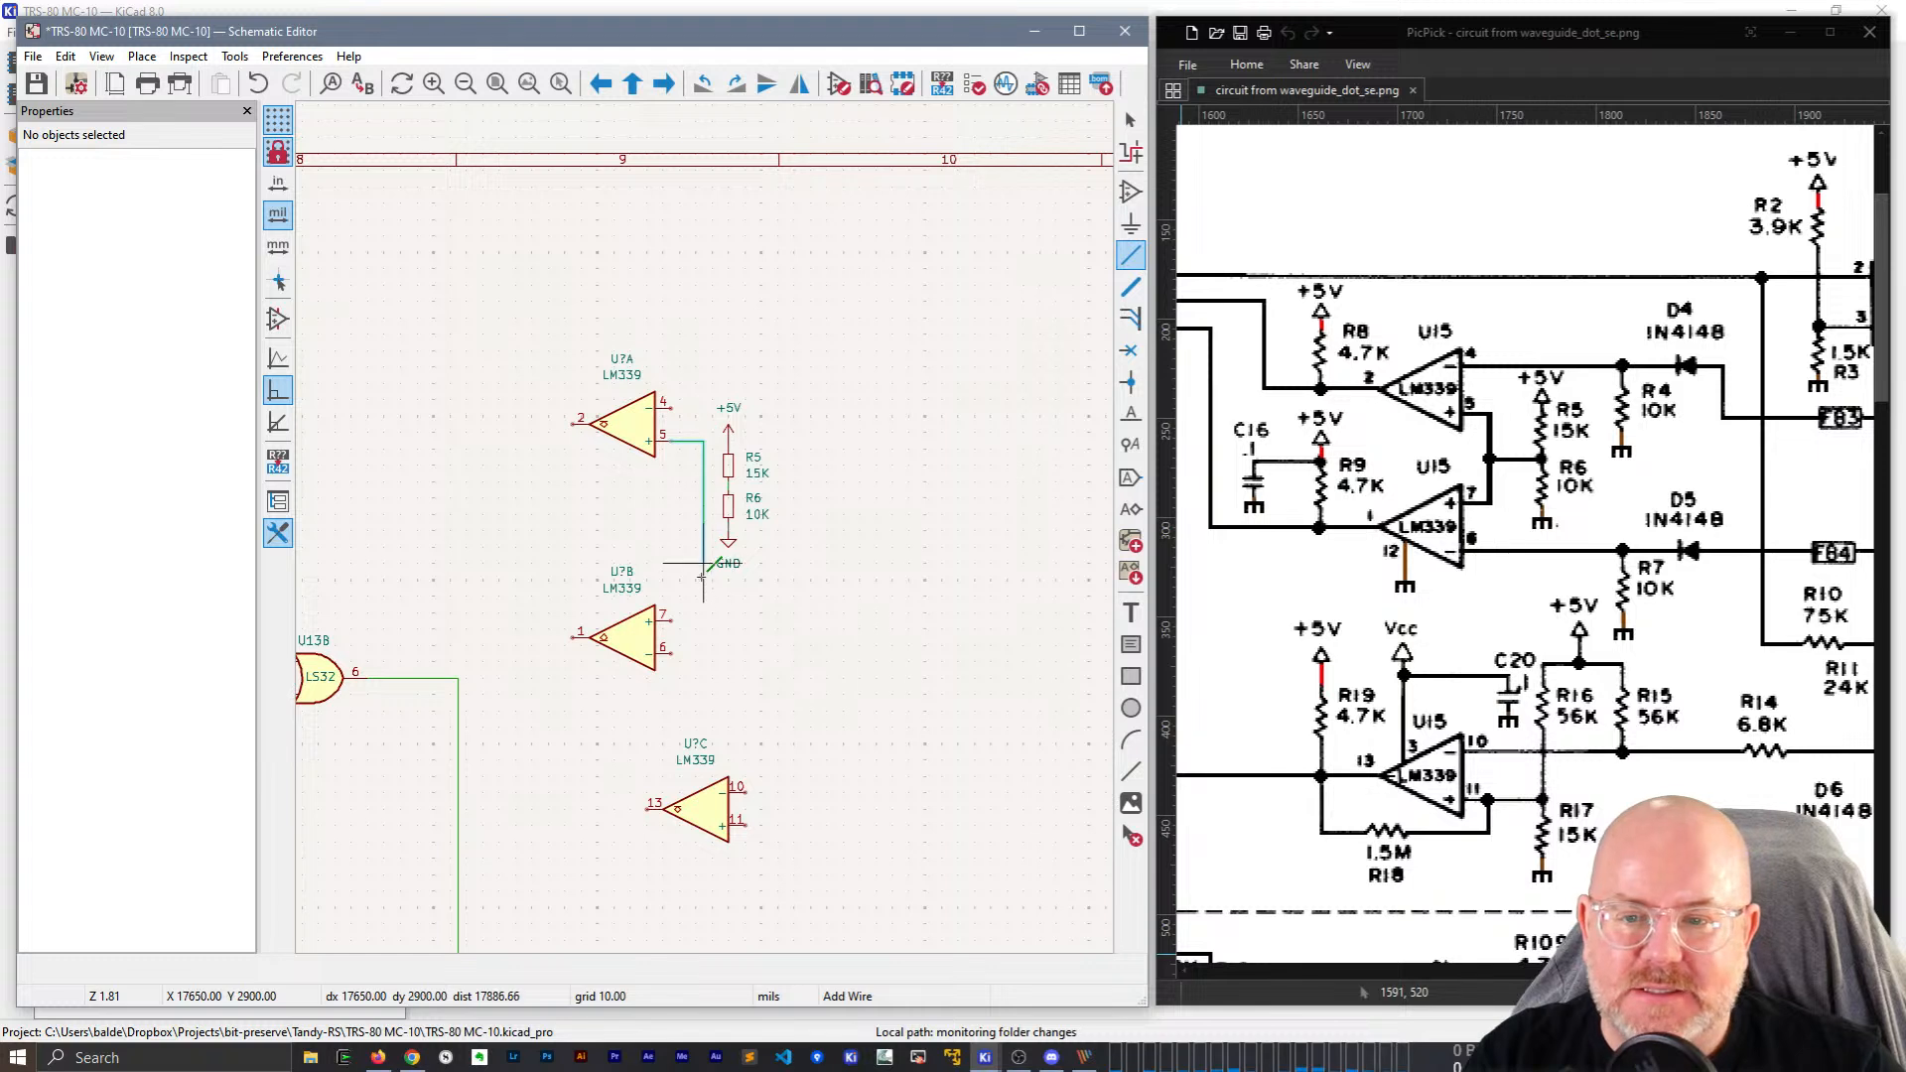
left_click(667, 620)
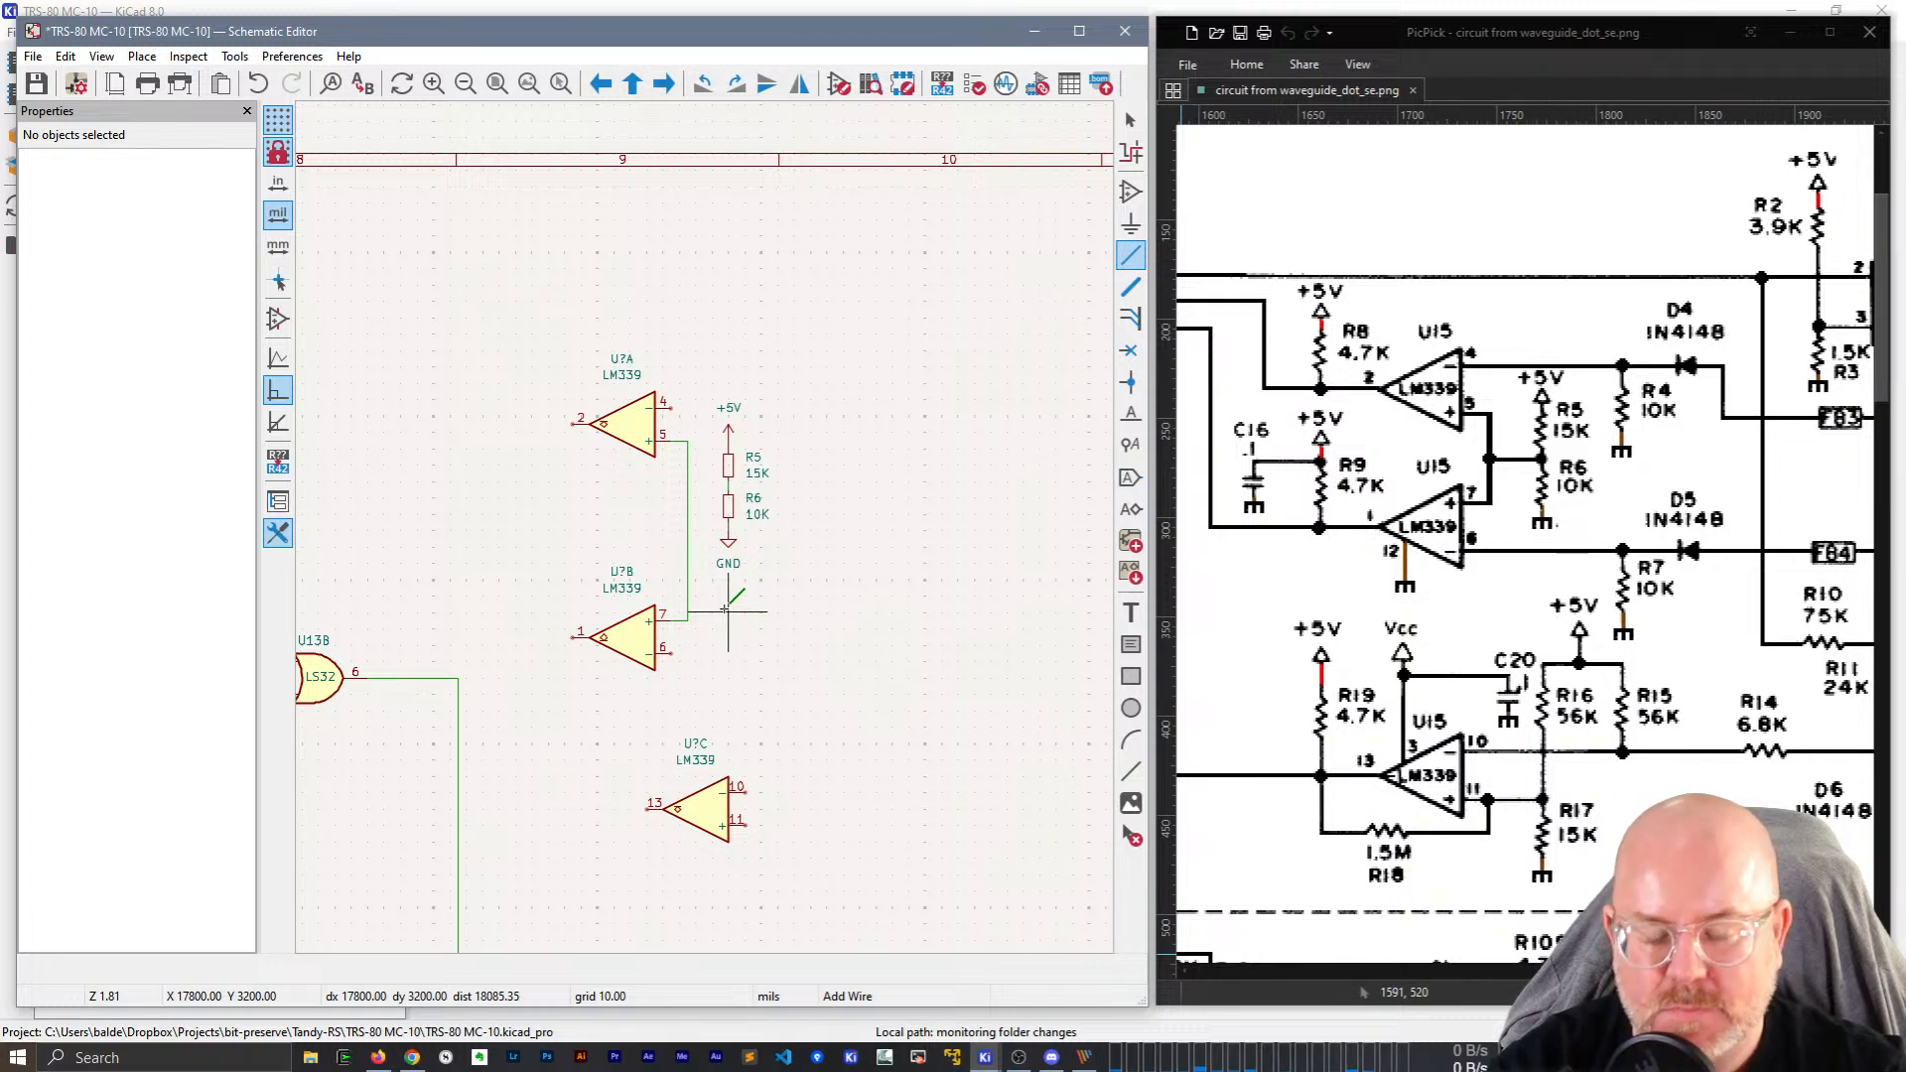
scroll(736, 473, "up", 2)
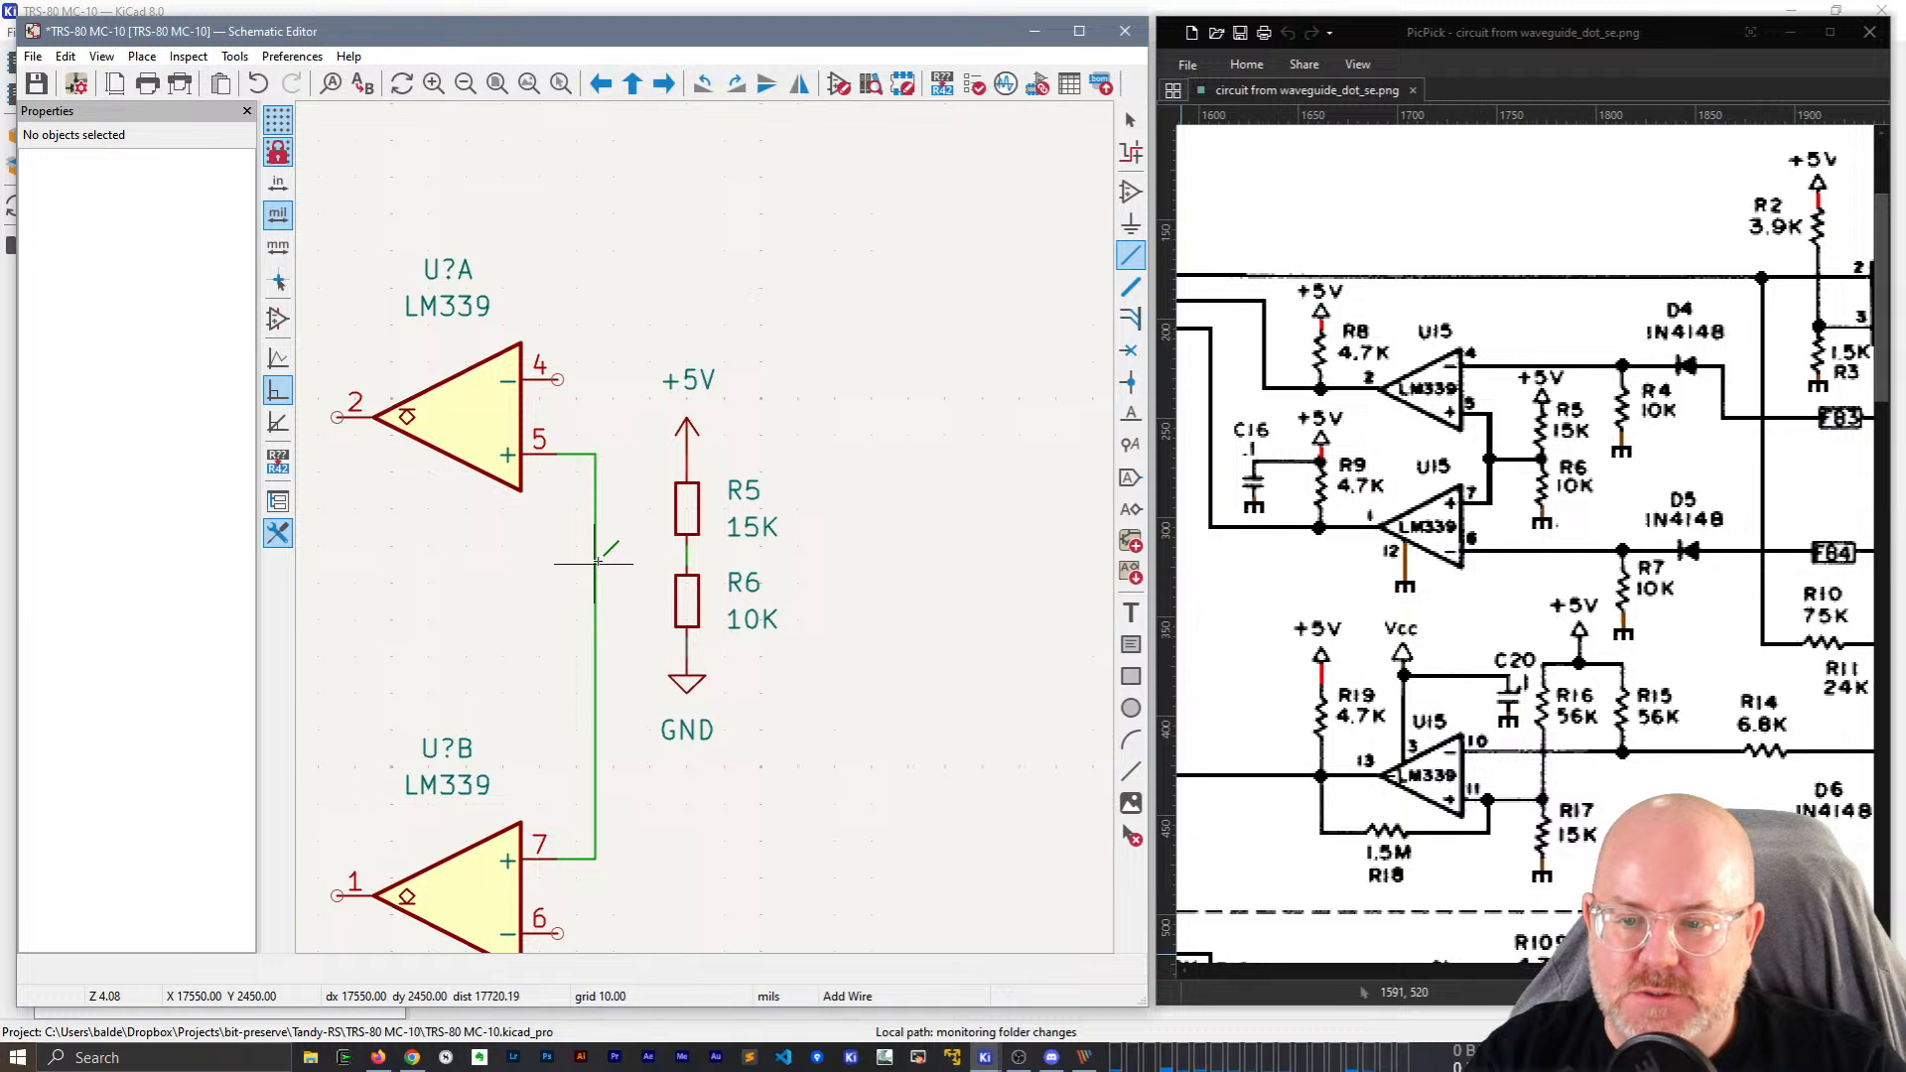
key("Escape")
key("Escape")
Shift R6 and GND down and wire the R5/R6 midpoint to the vertical wire.
left_click_drag(725, 761, 686, 622)
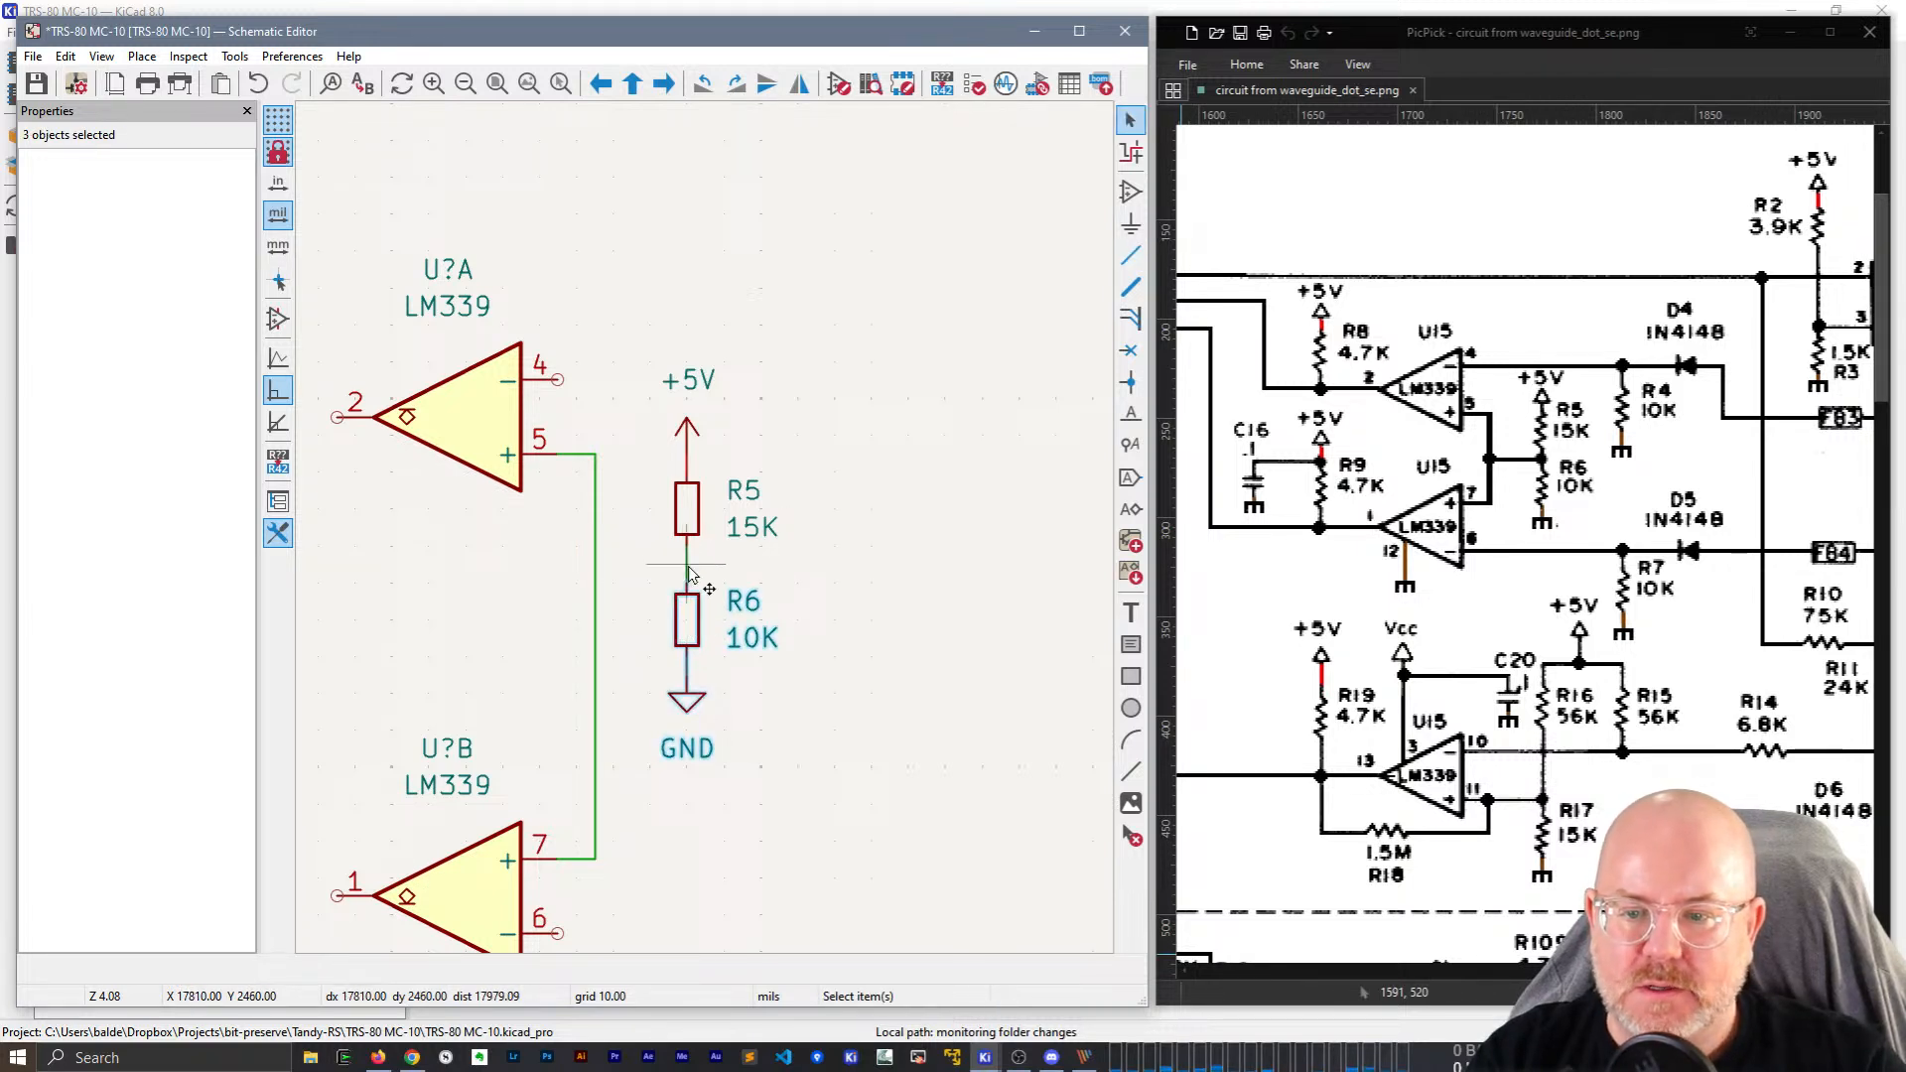
key("w")
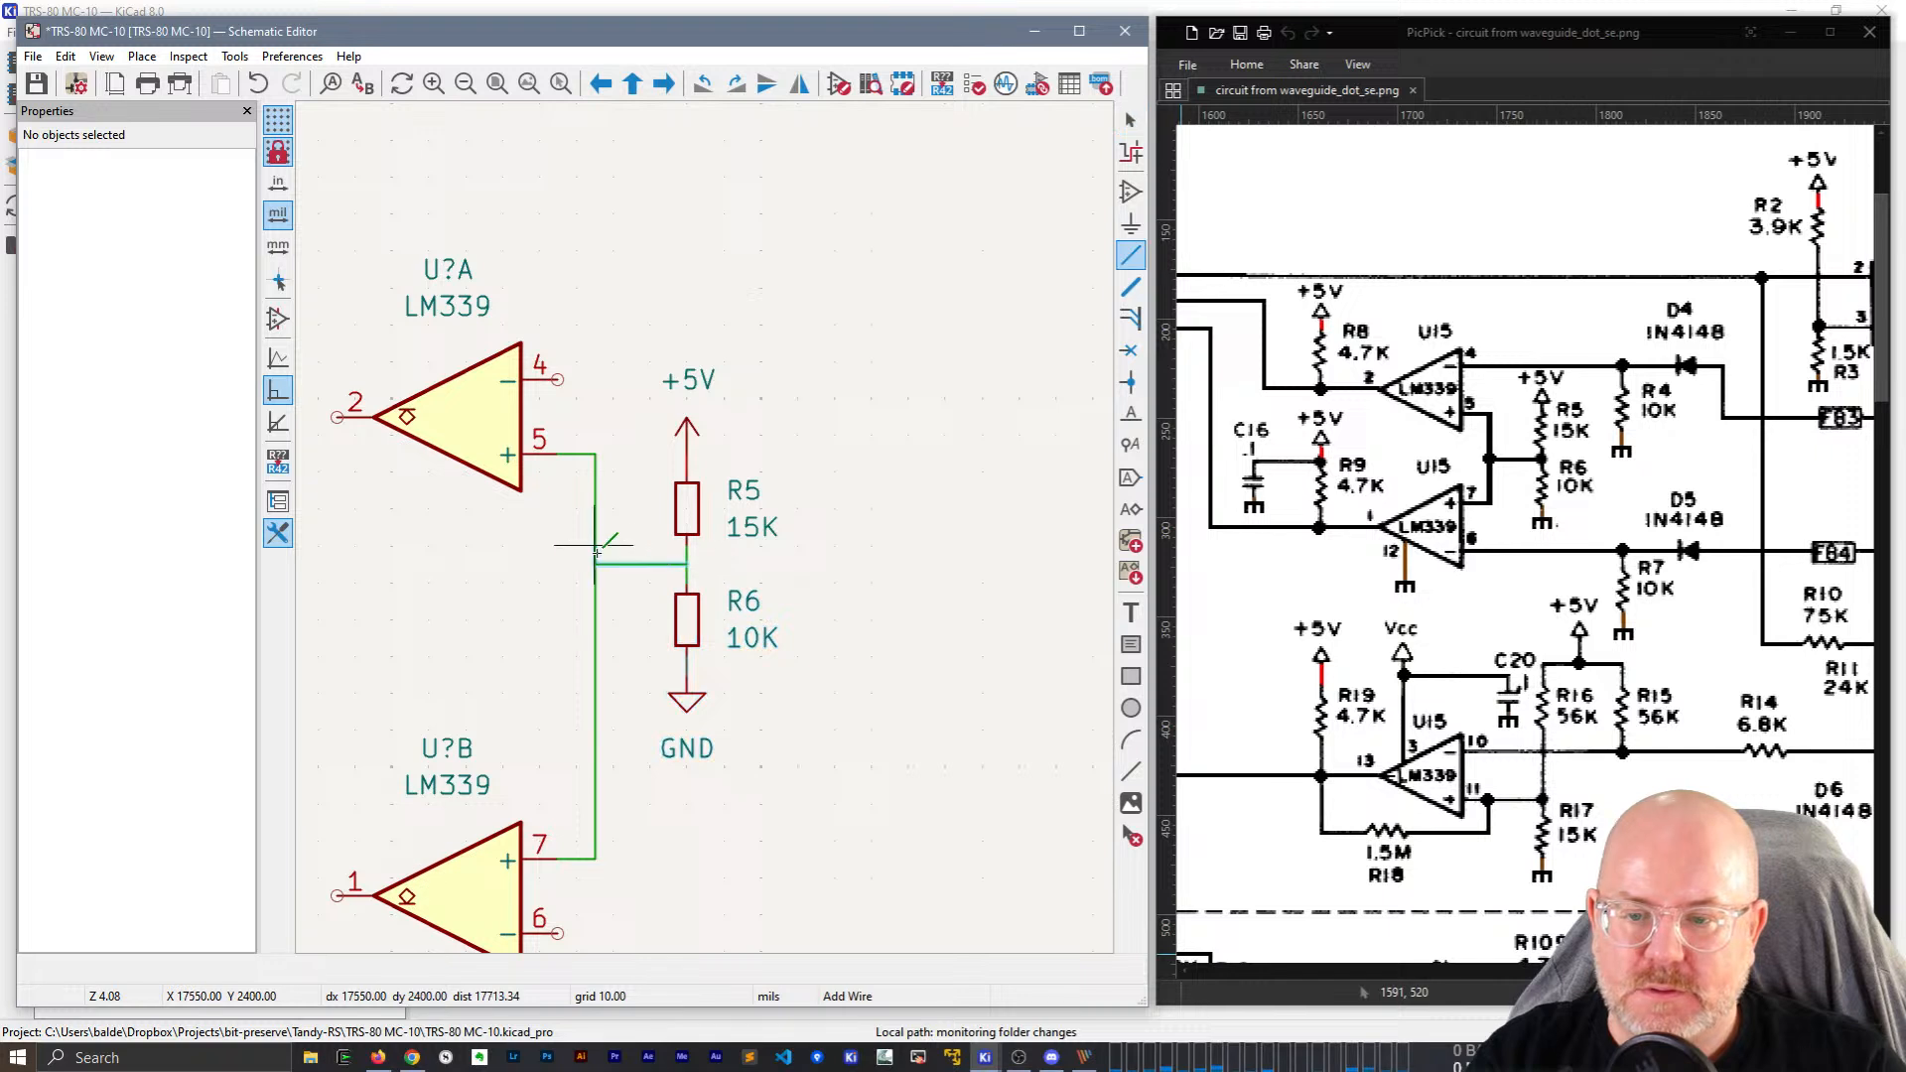
left_click(594, 563)
key("Escape")
scroll(756, 486, "down", 3)
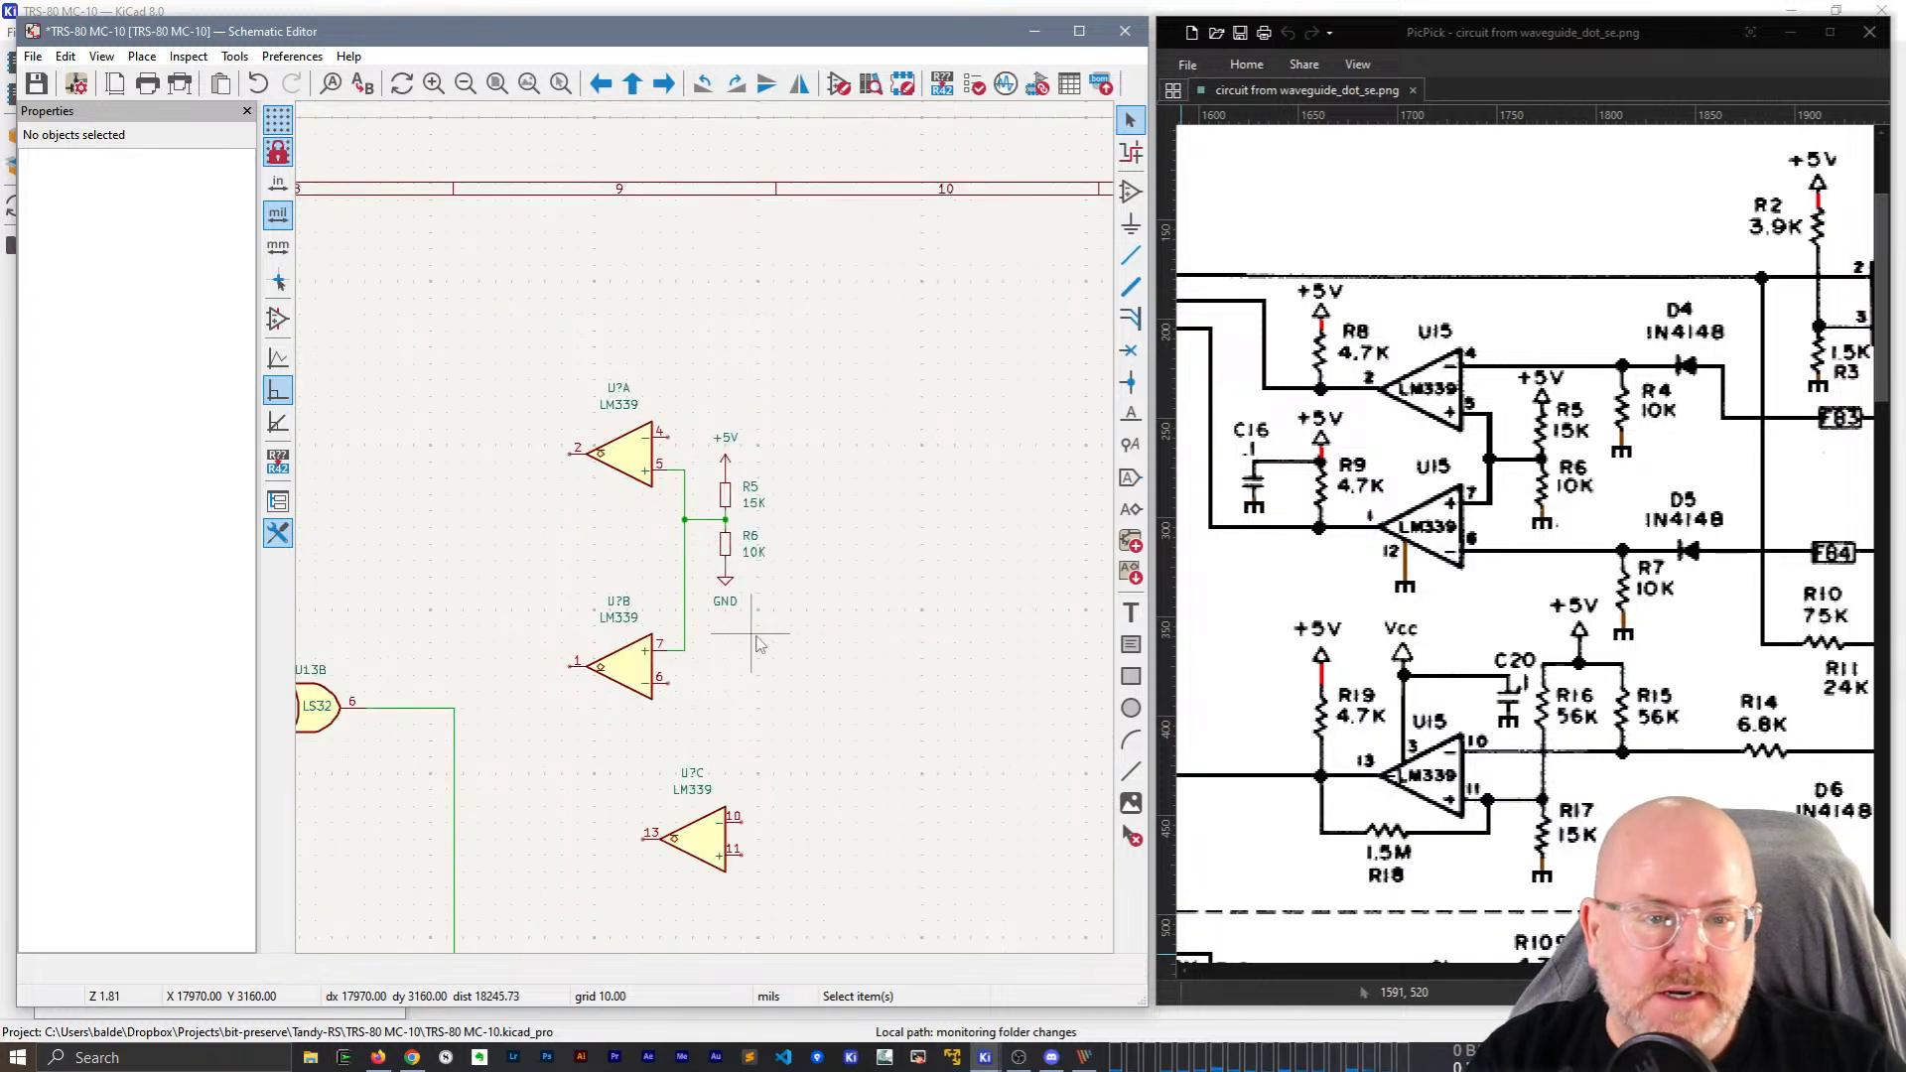
Hide the GND symbol's text and nudge the +5V symbol slightly lower.
left_click(725, 601)
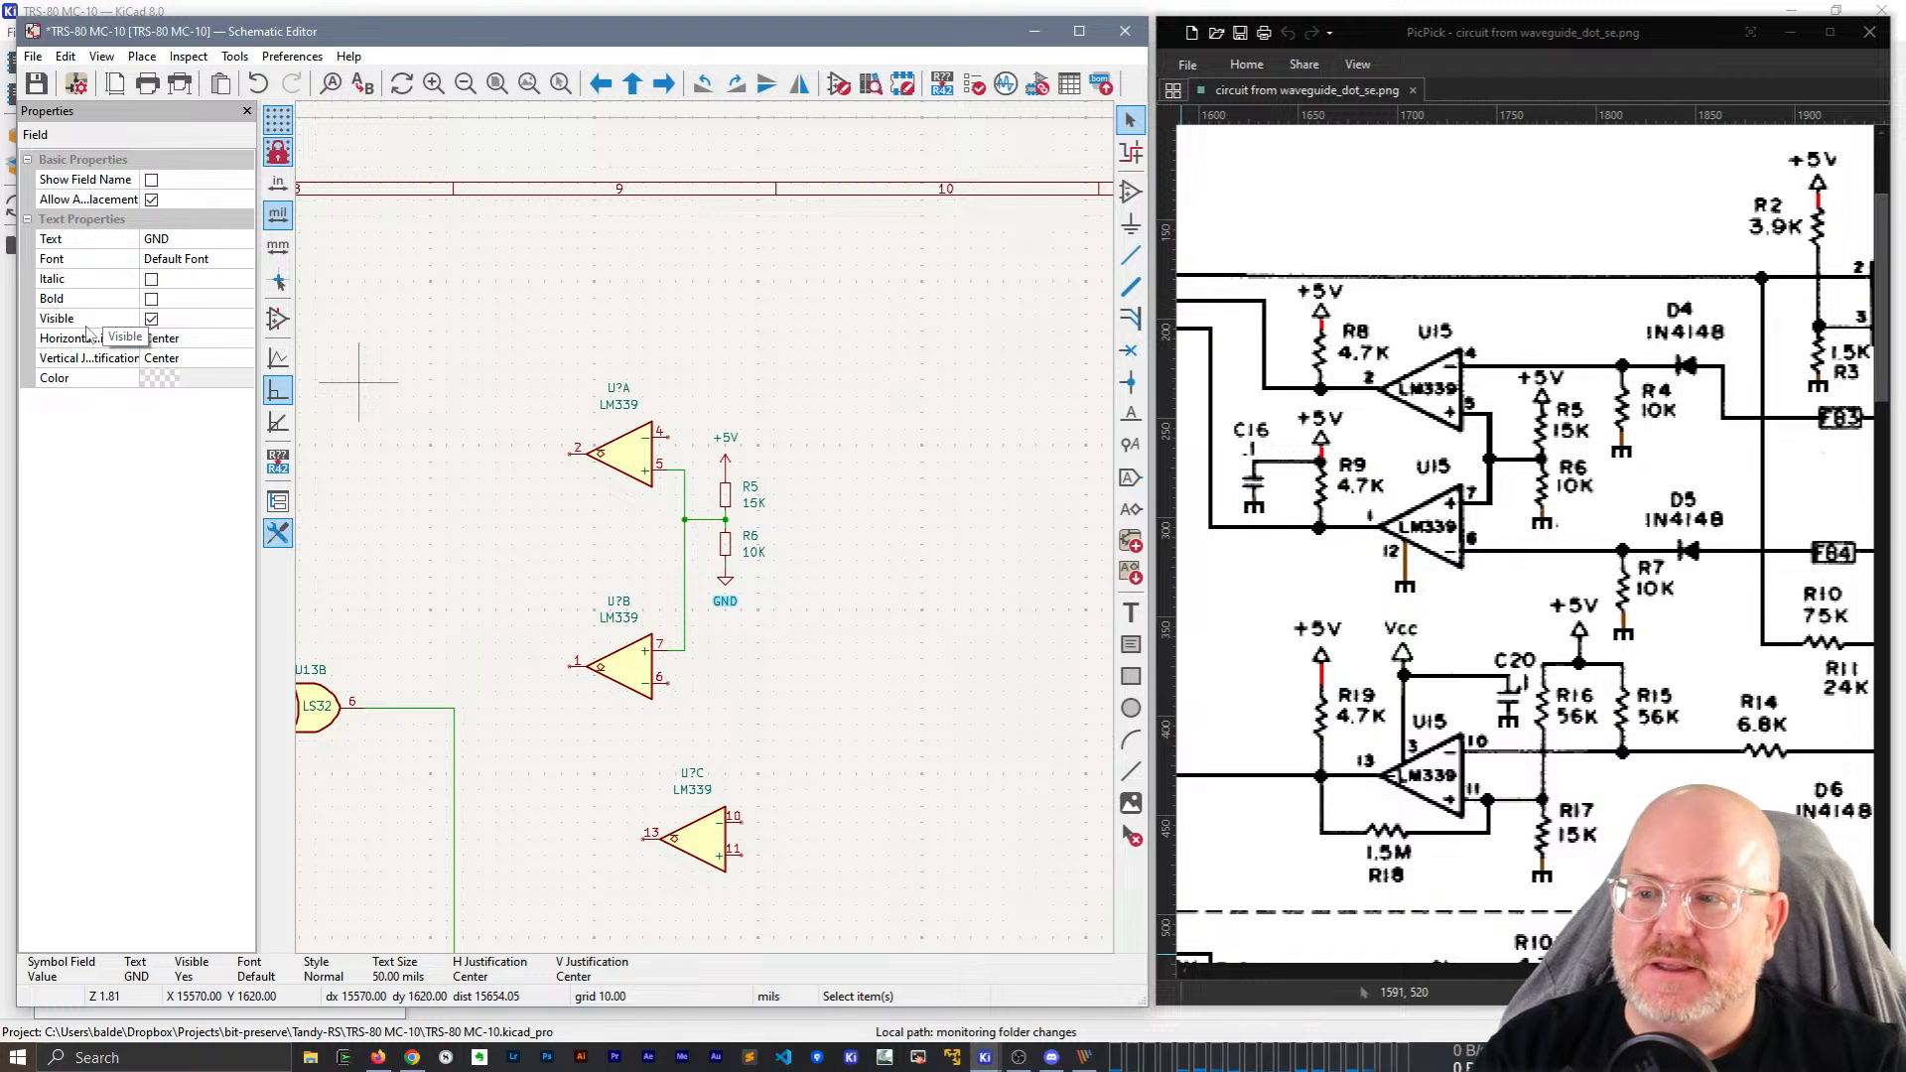
left_click(152, 319)
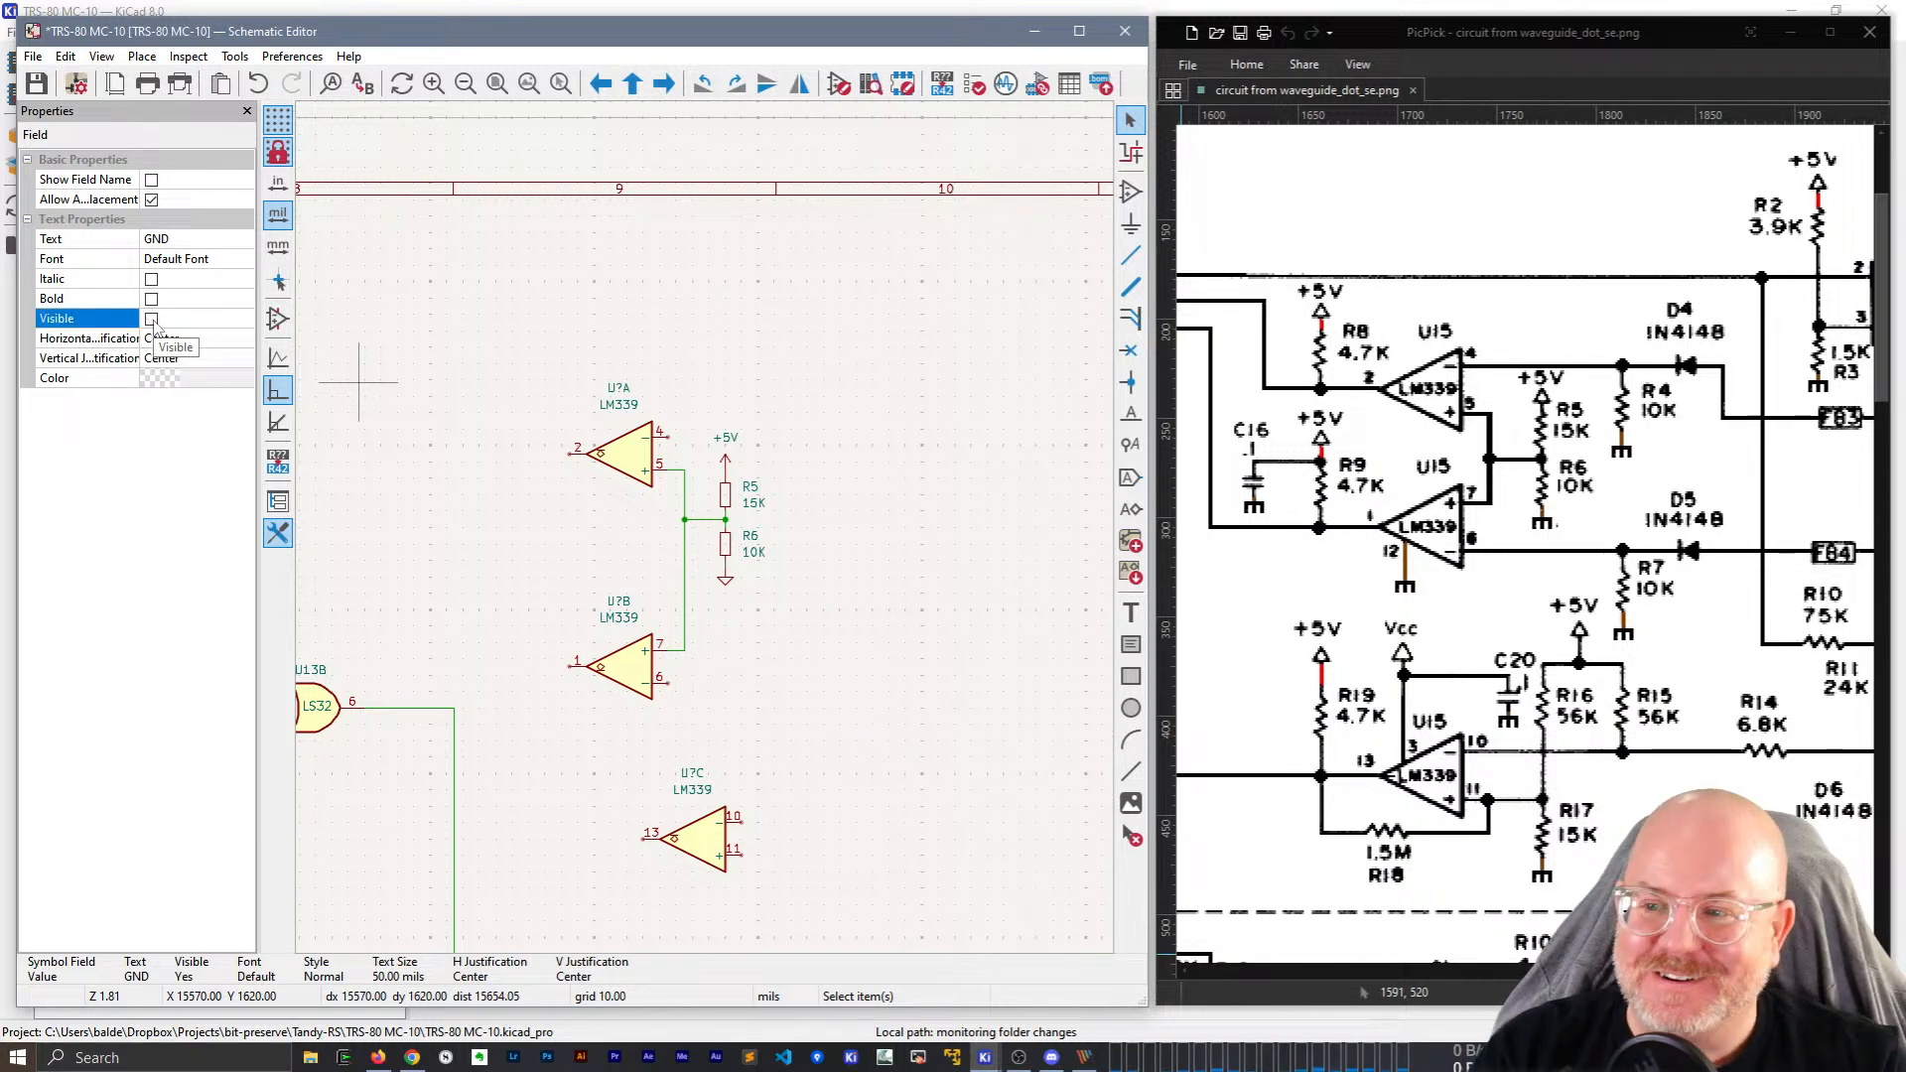
left_click(693, 623)
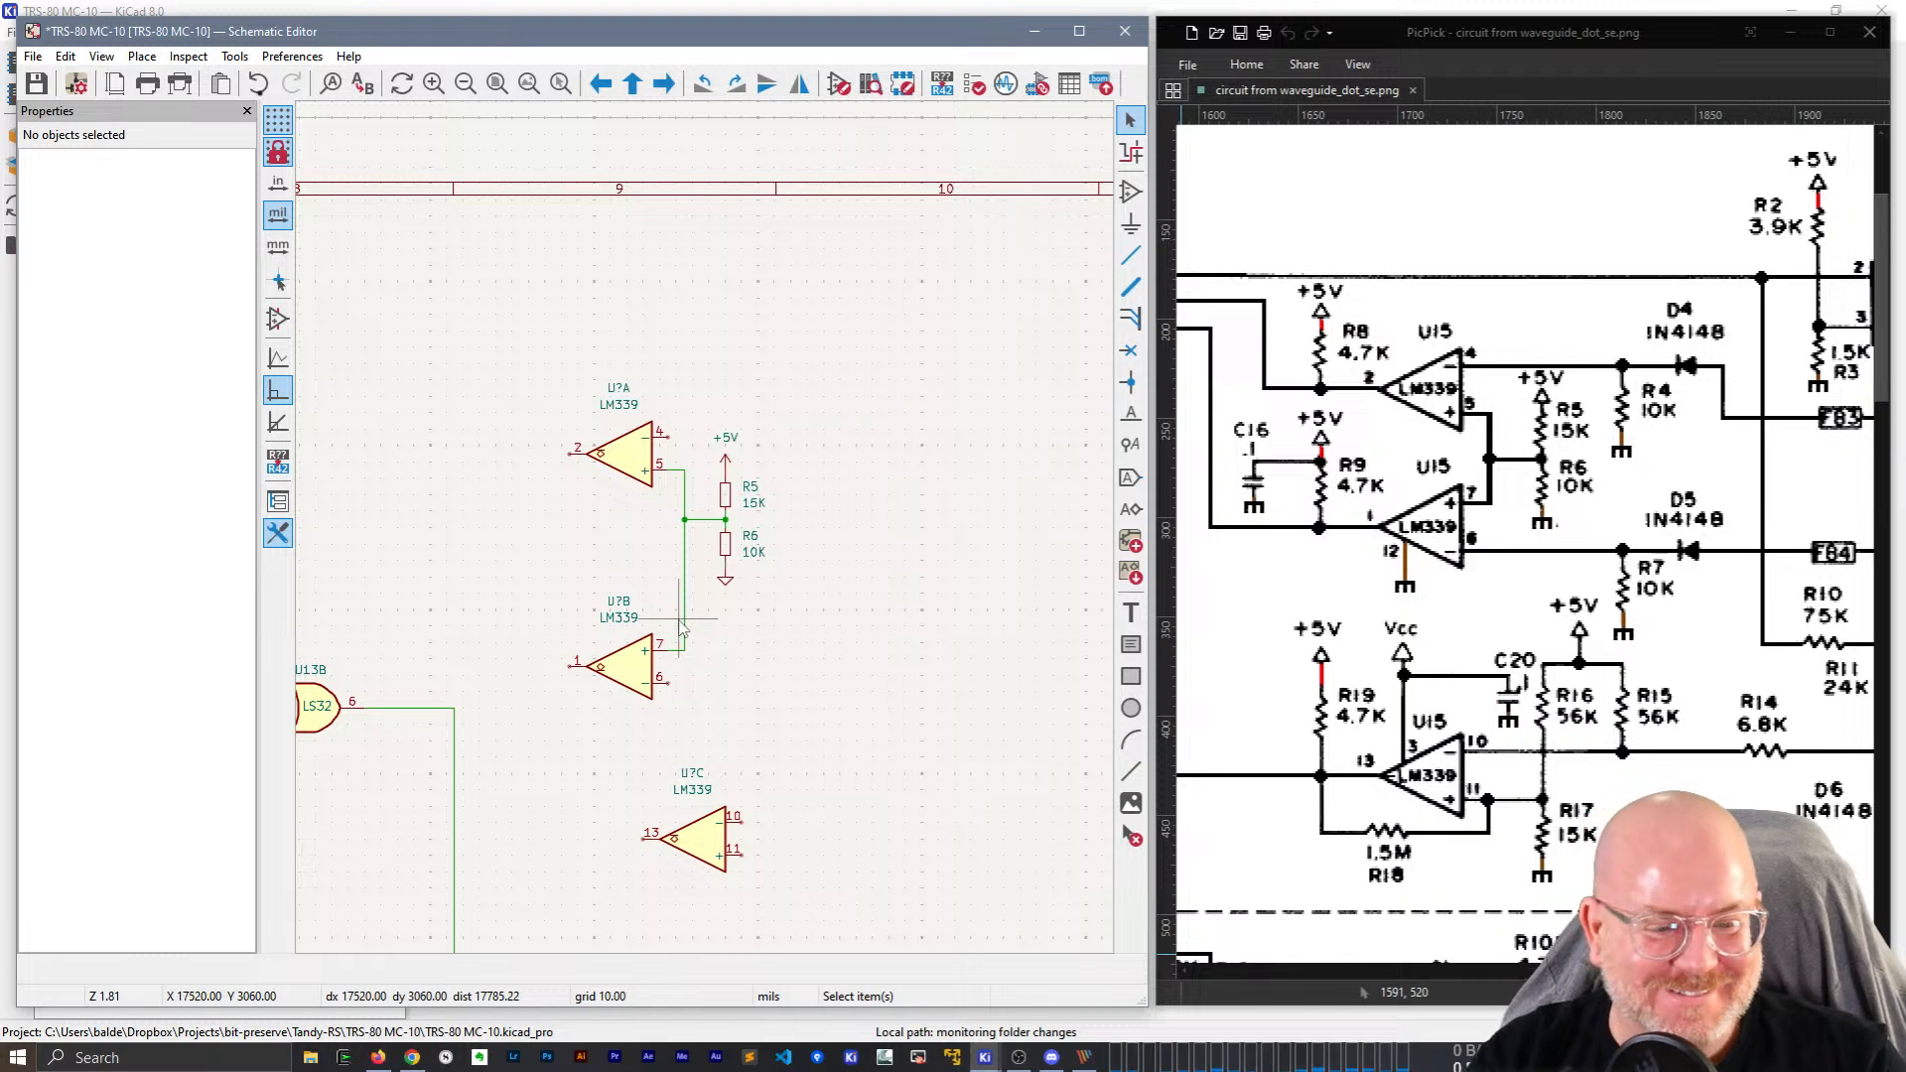
middle_click_drag(852, 564, 703, 586)
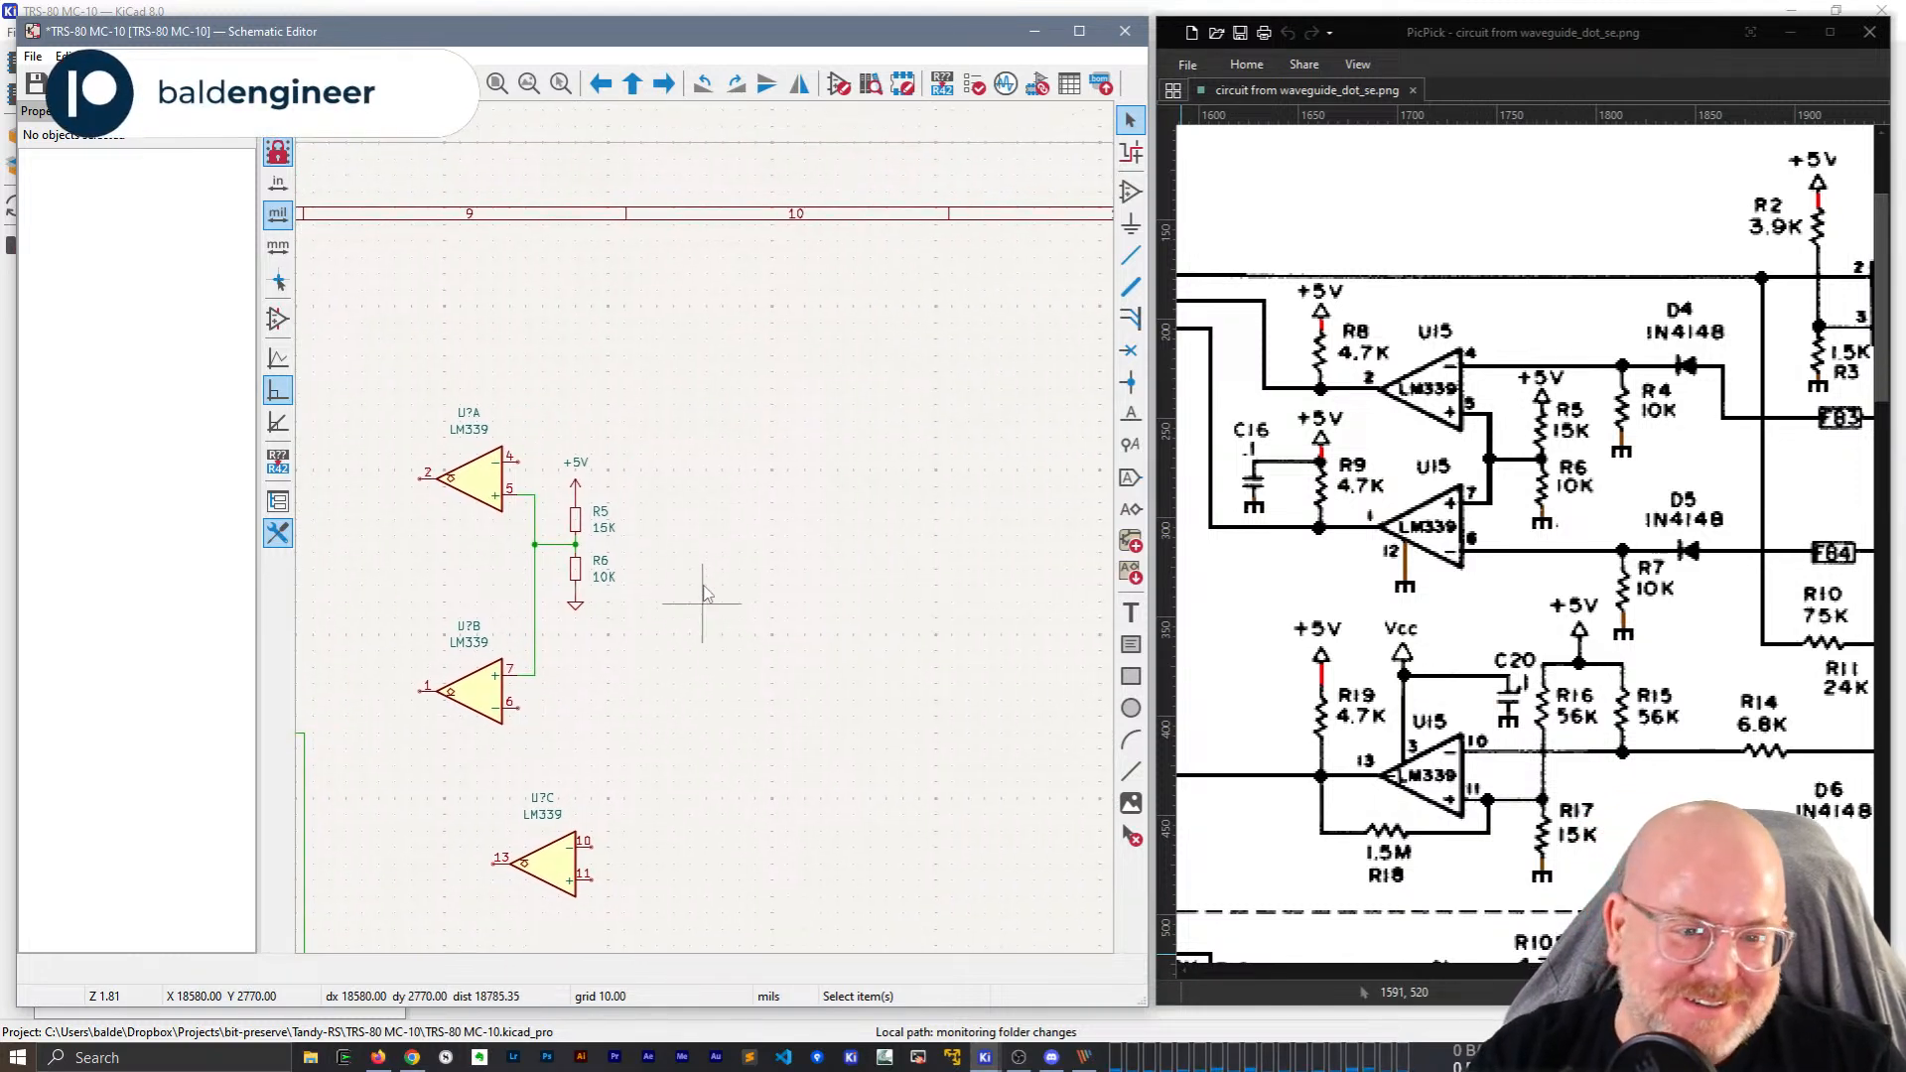
scroll(702, 594, "up", 2)
left_click(536, 463)
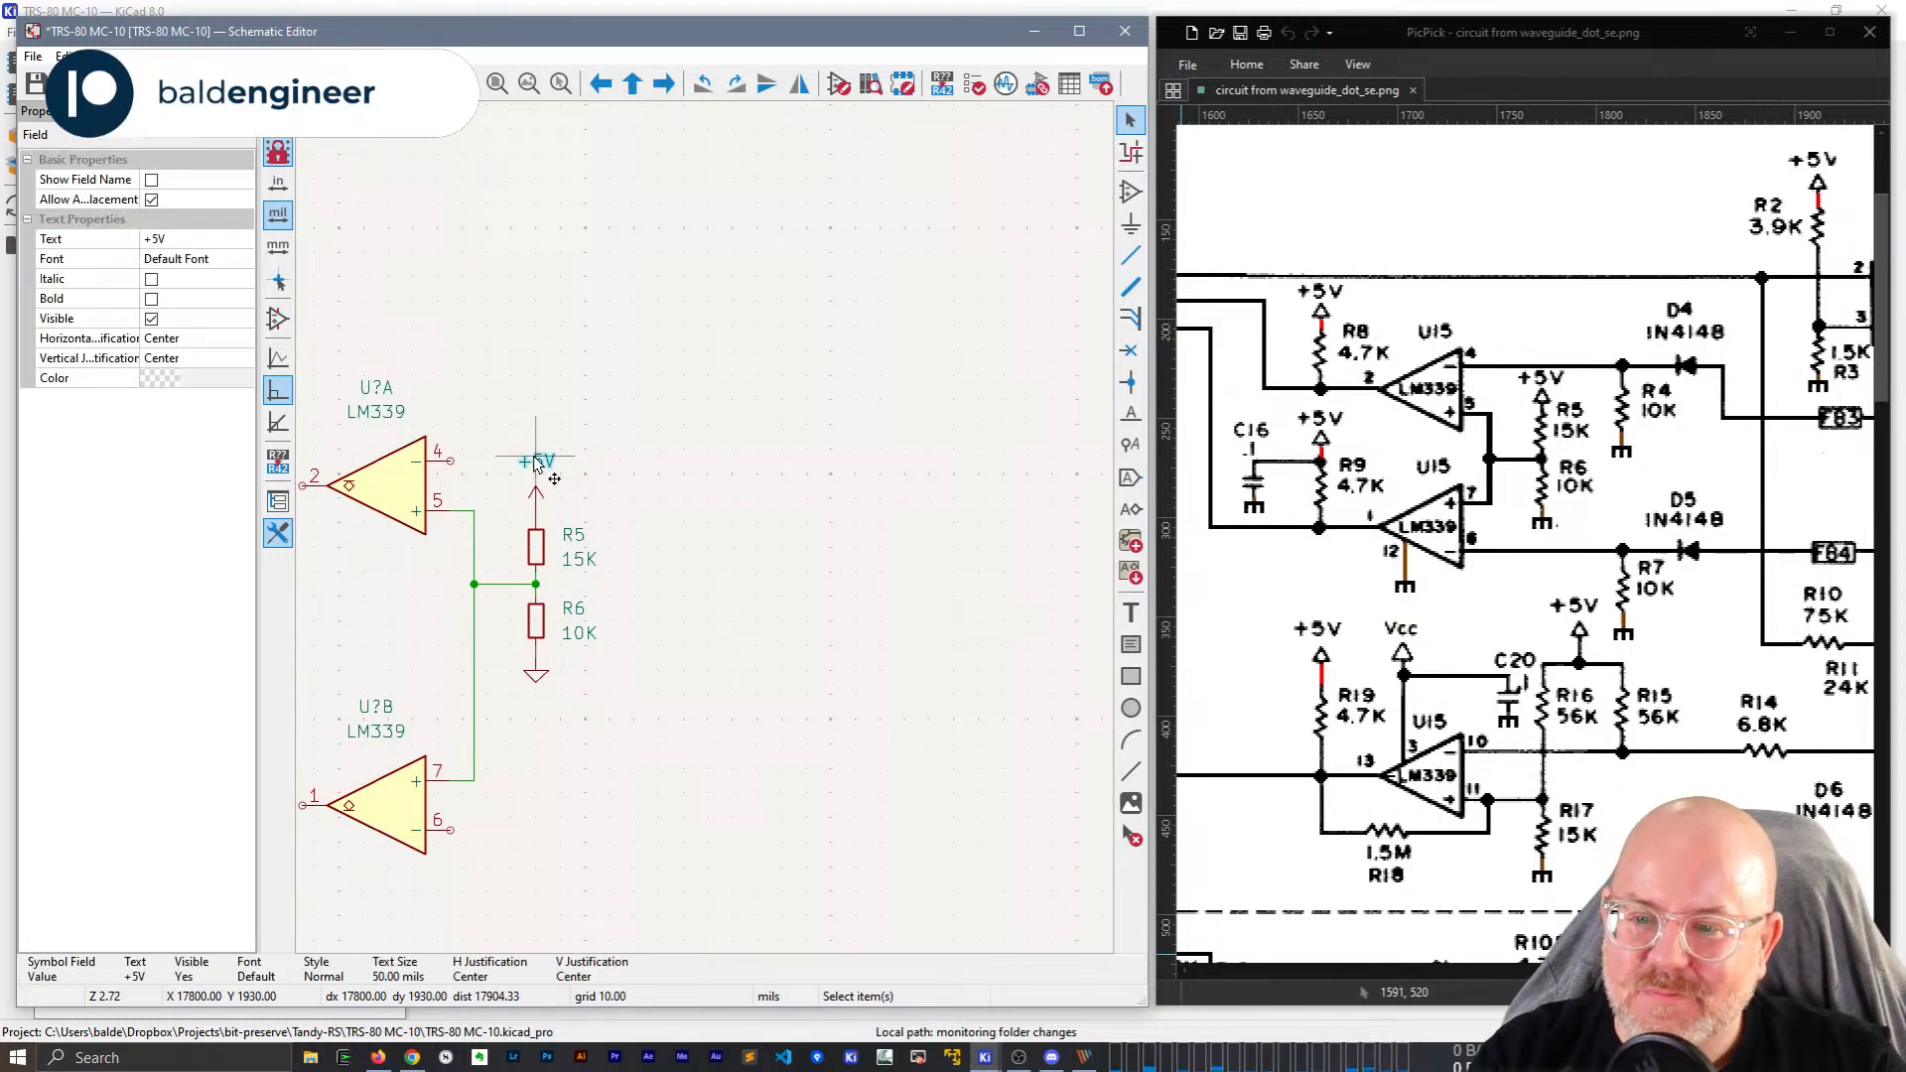
key("m")
left_click(536, 472)
left_click(653, 483)
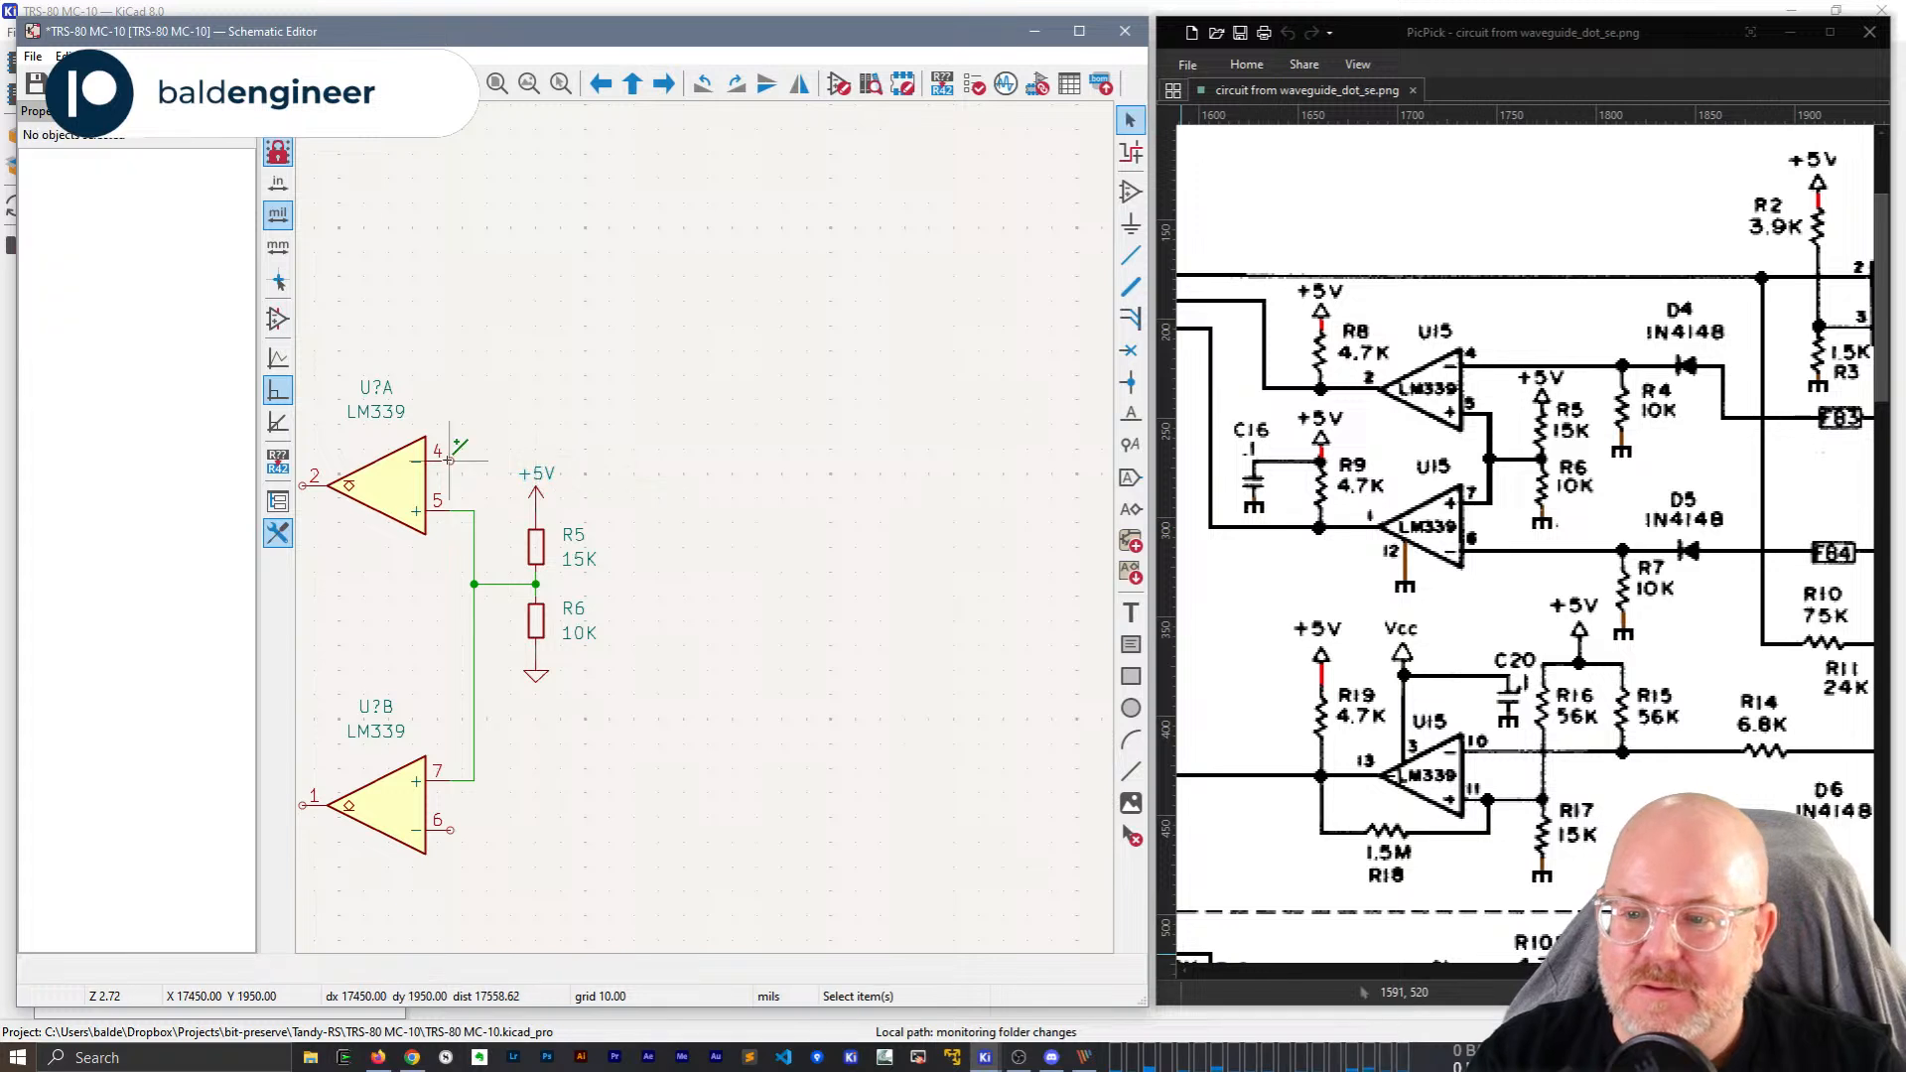
Wire U?A pin 4 rightwards and add a copy of R6 below it as R4.
left_click(450, 459)
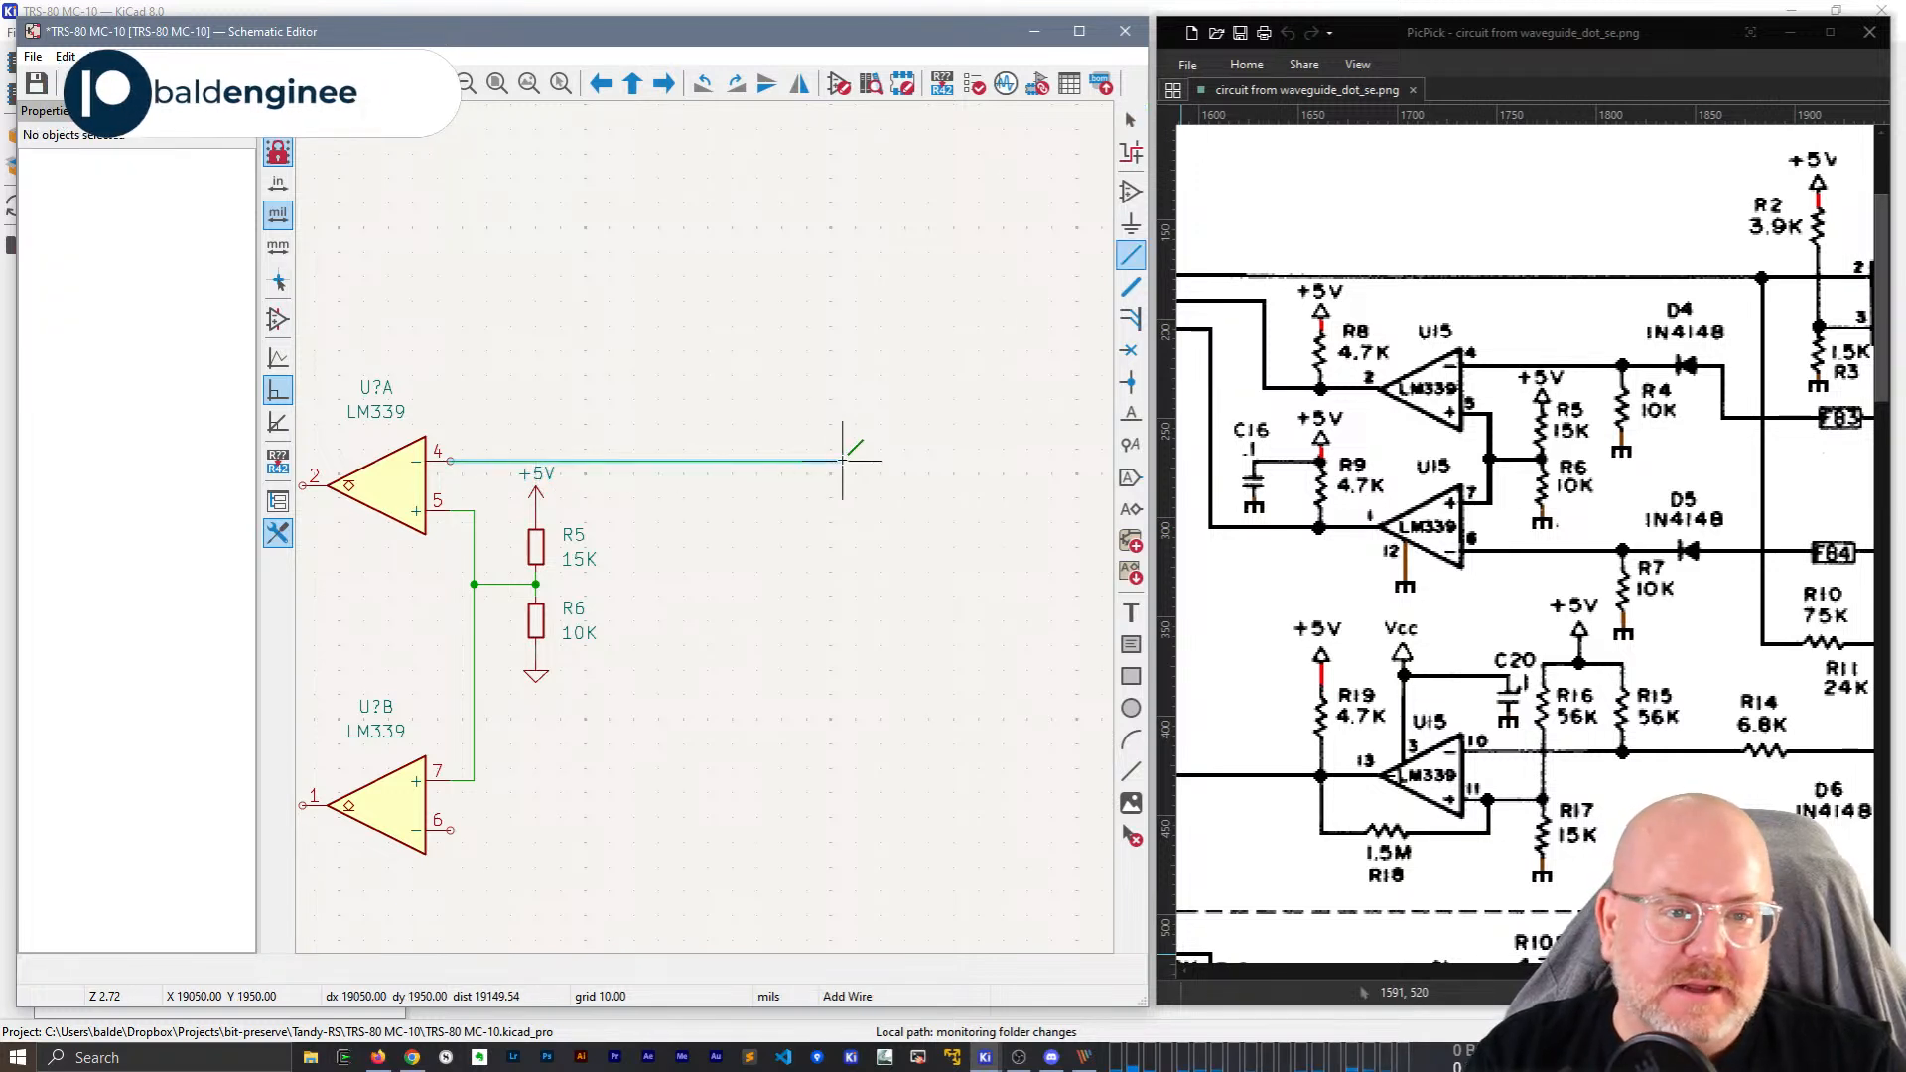
double_click(765, 460)
key("Escape")
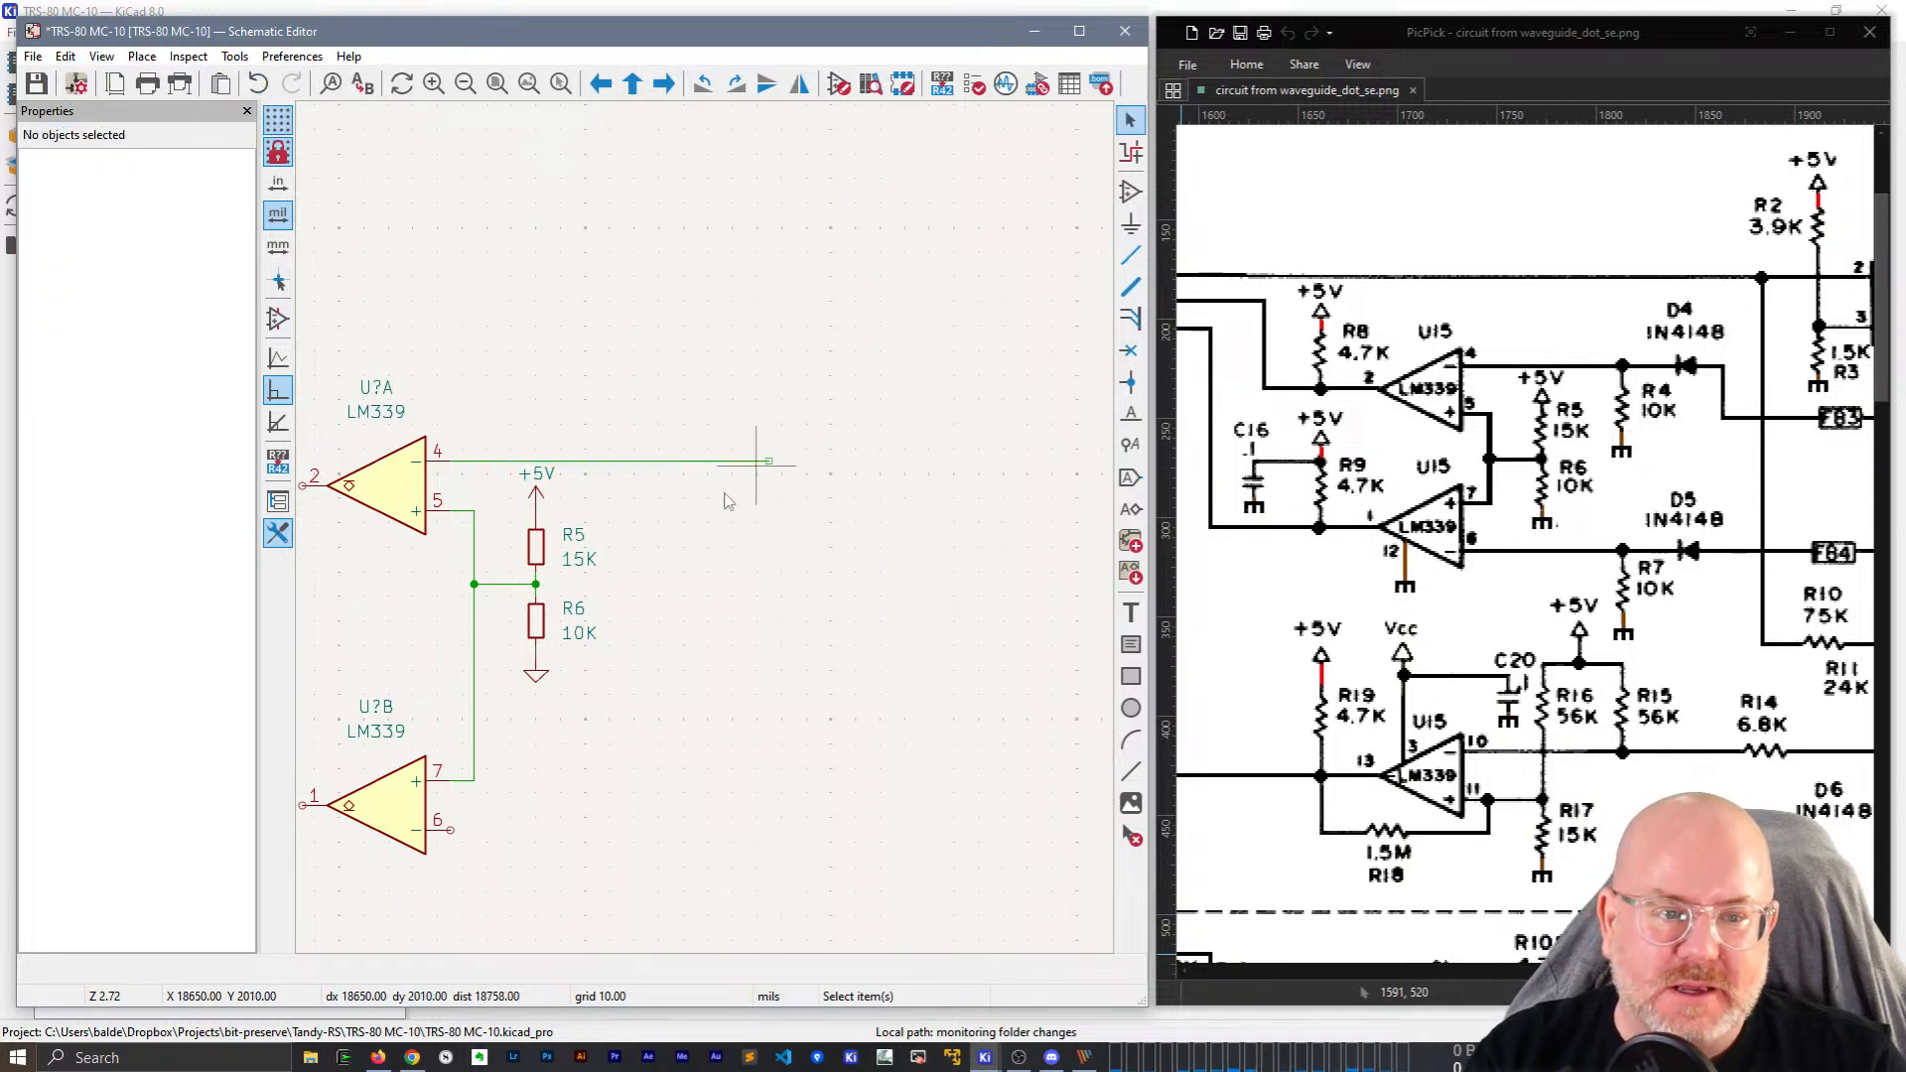
left_click(523, 613)
key("ctrl+d")
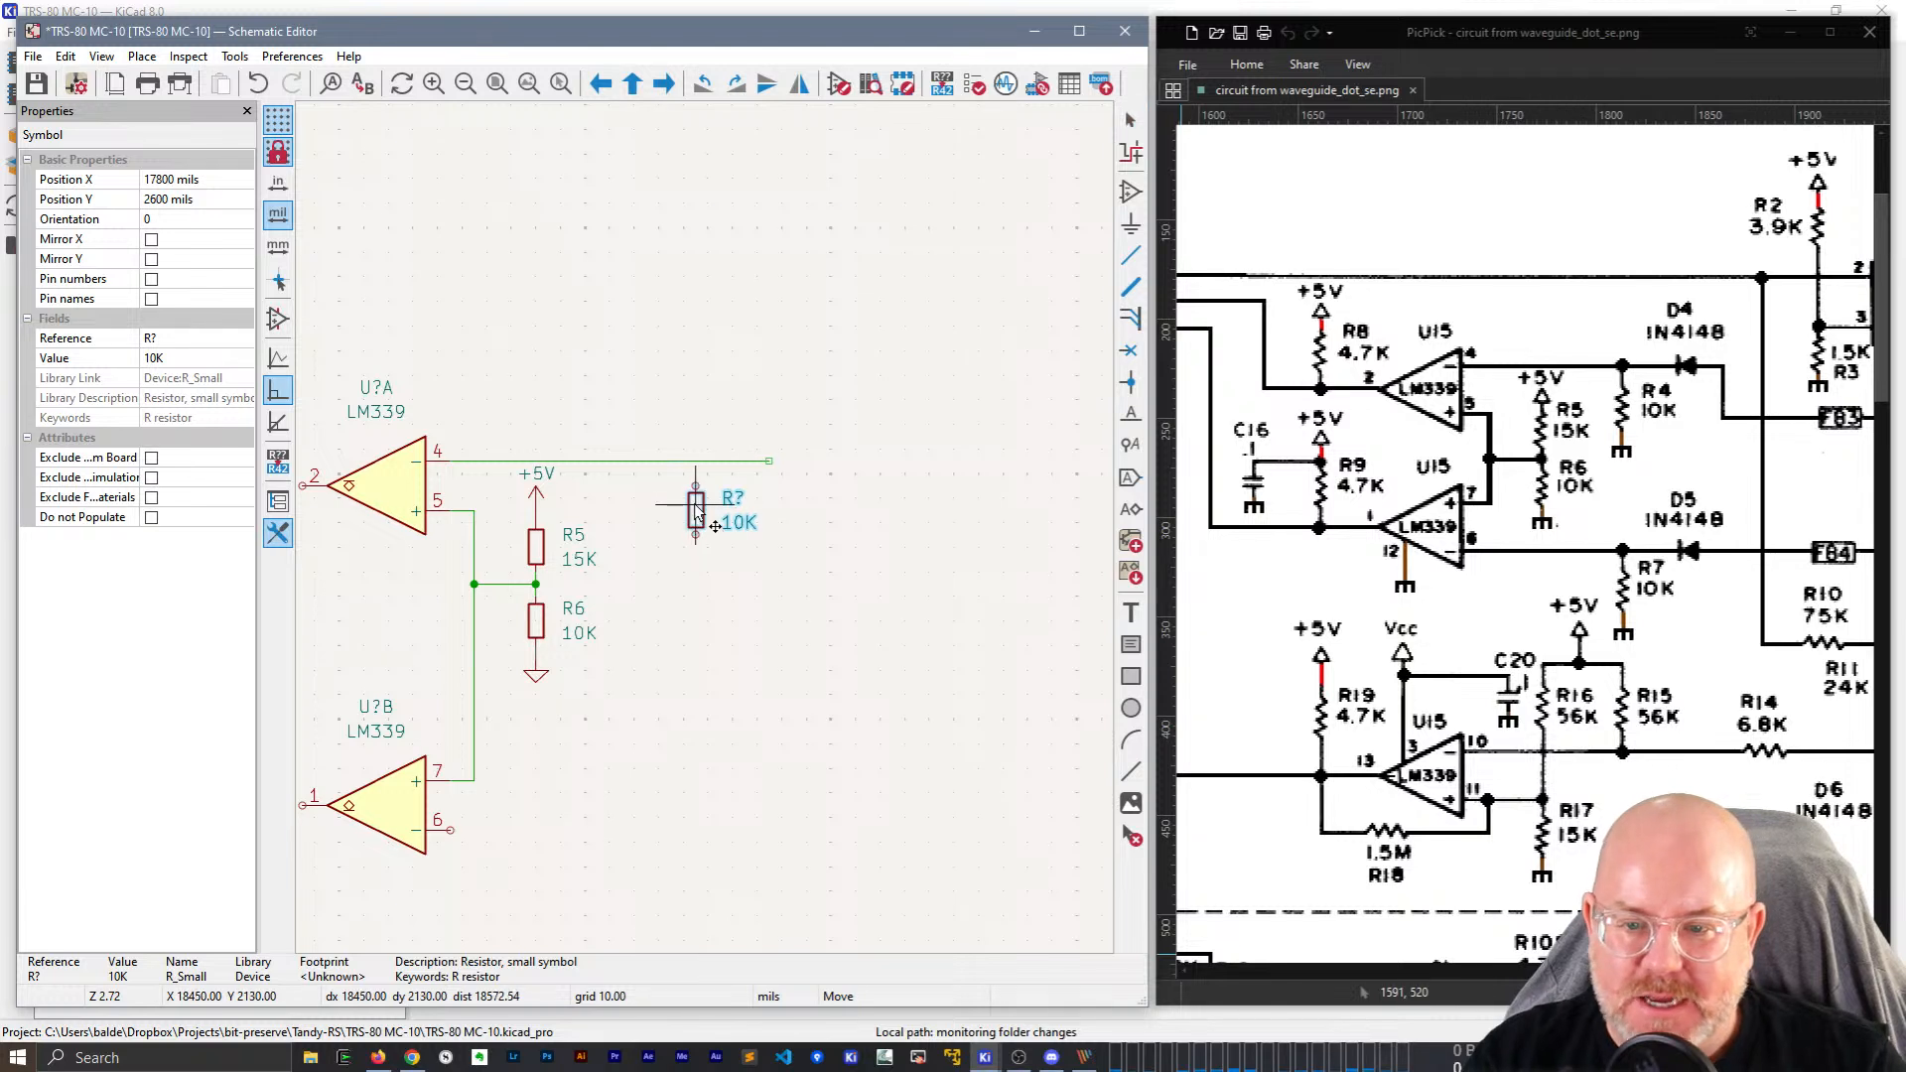
left_click(697, 513)
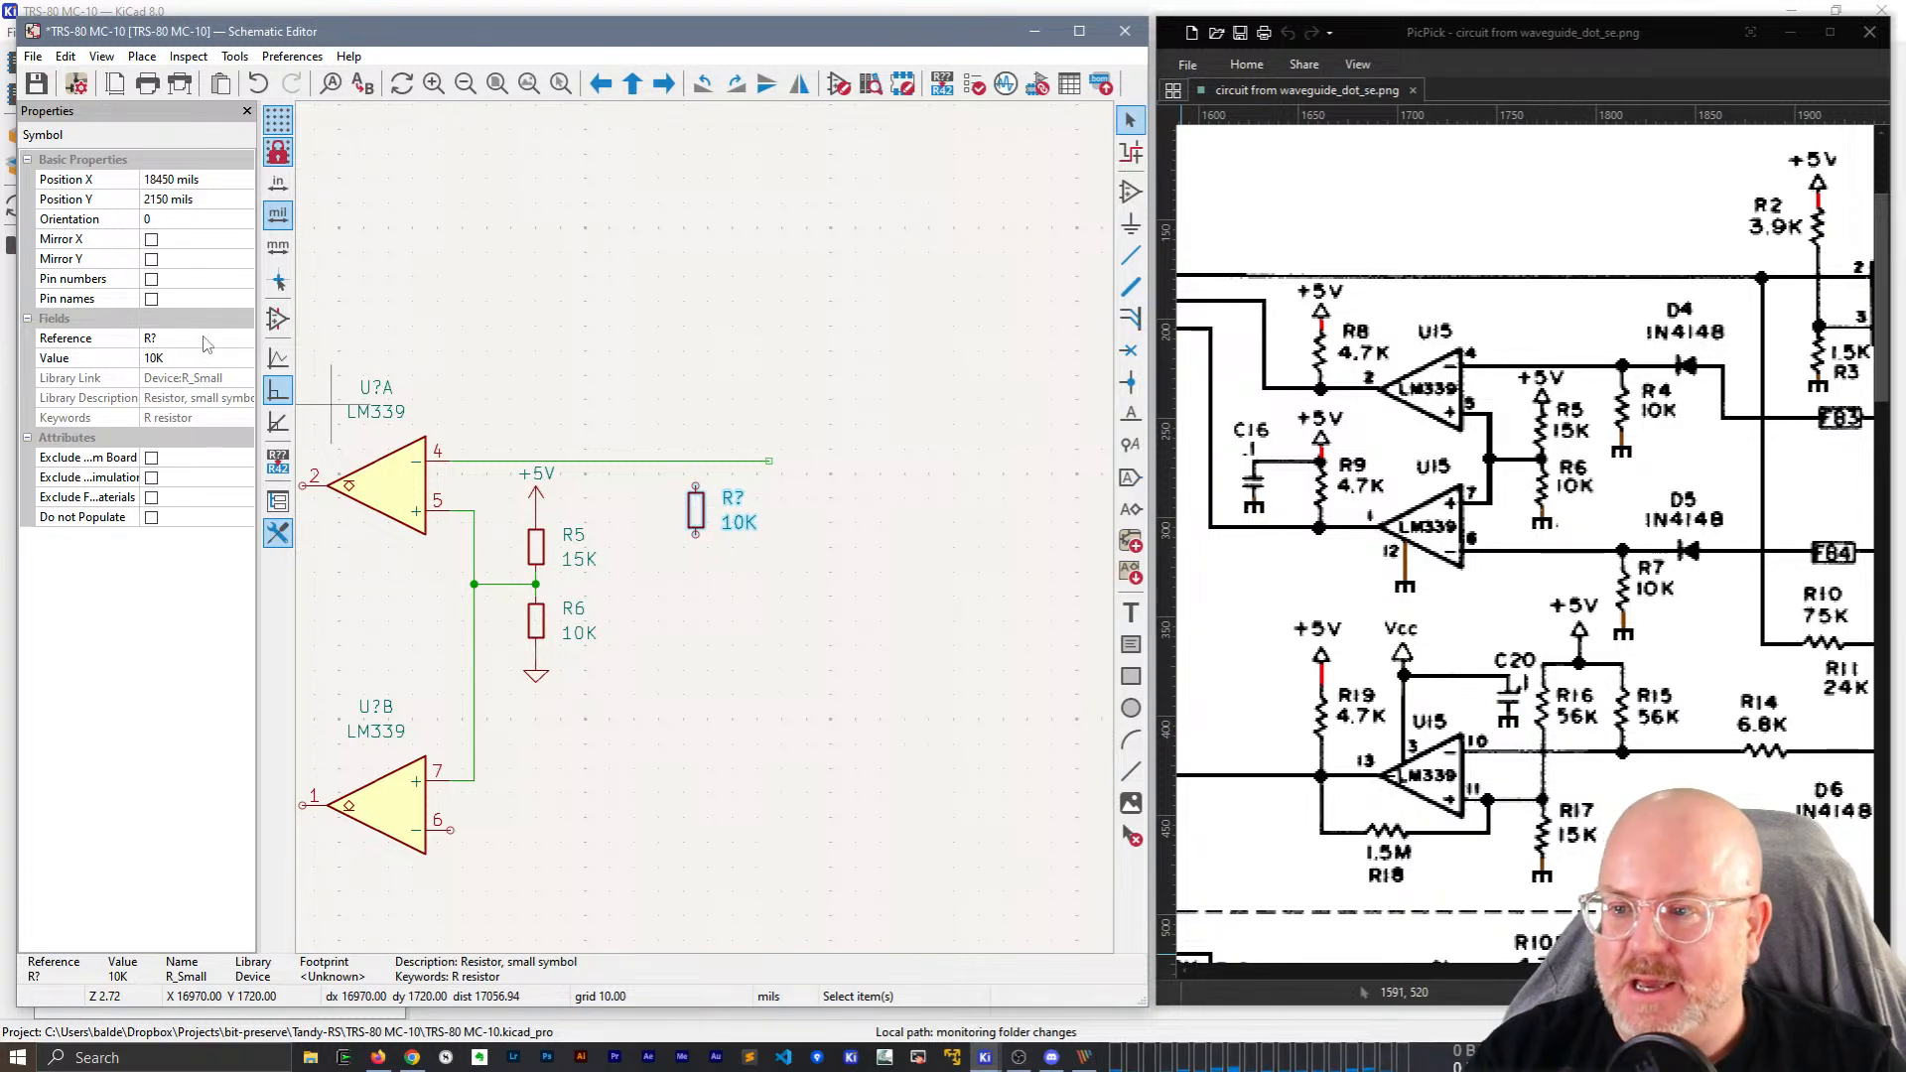
left_click(194, 338)
type("R4")
key("Tab")
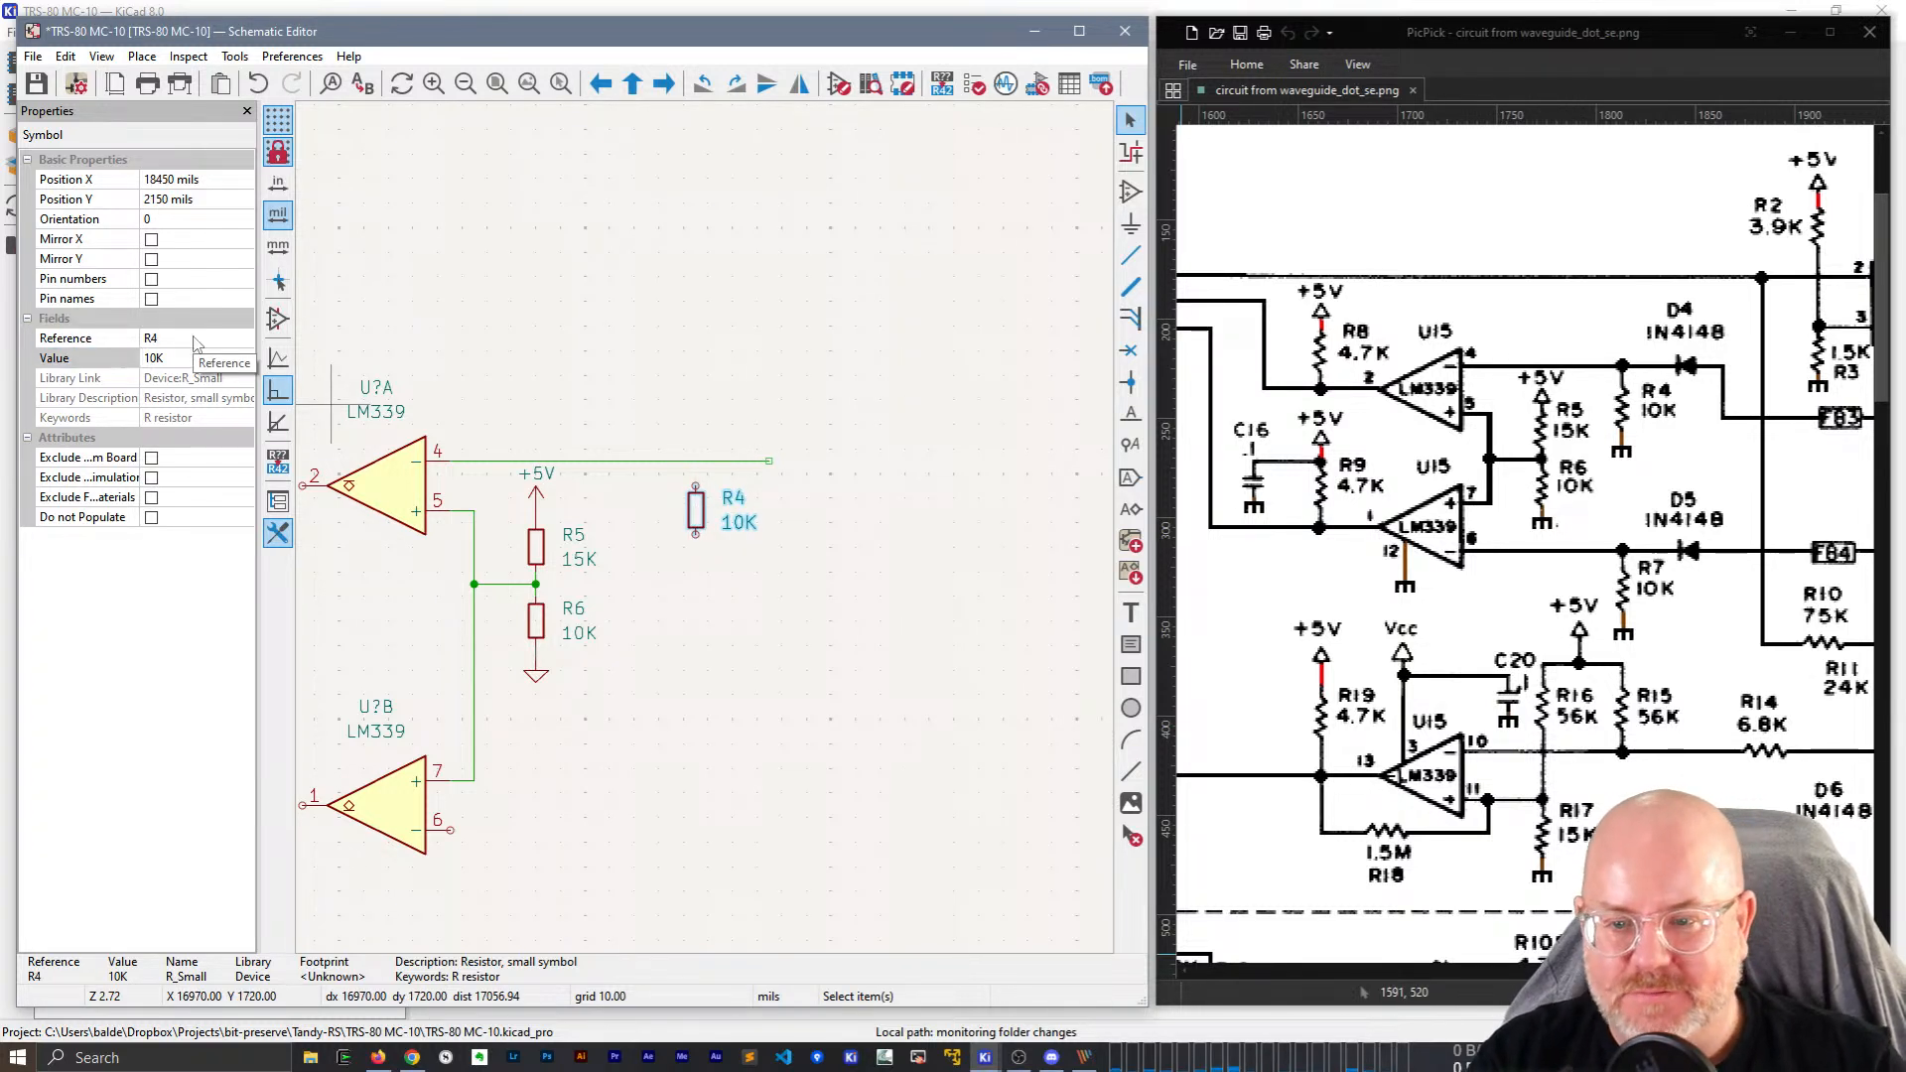
Connect R4 to the pin 4 line and ground its bottom with a copied GND symbol.
key("w")
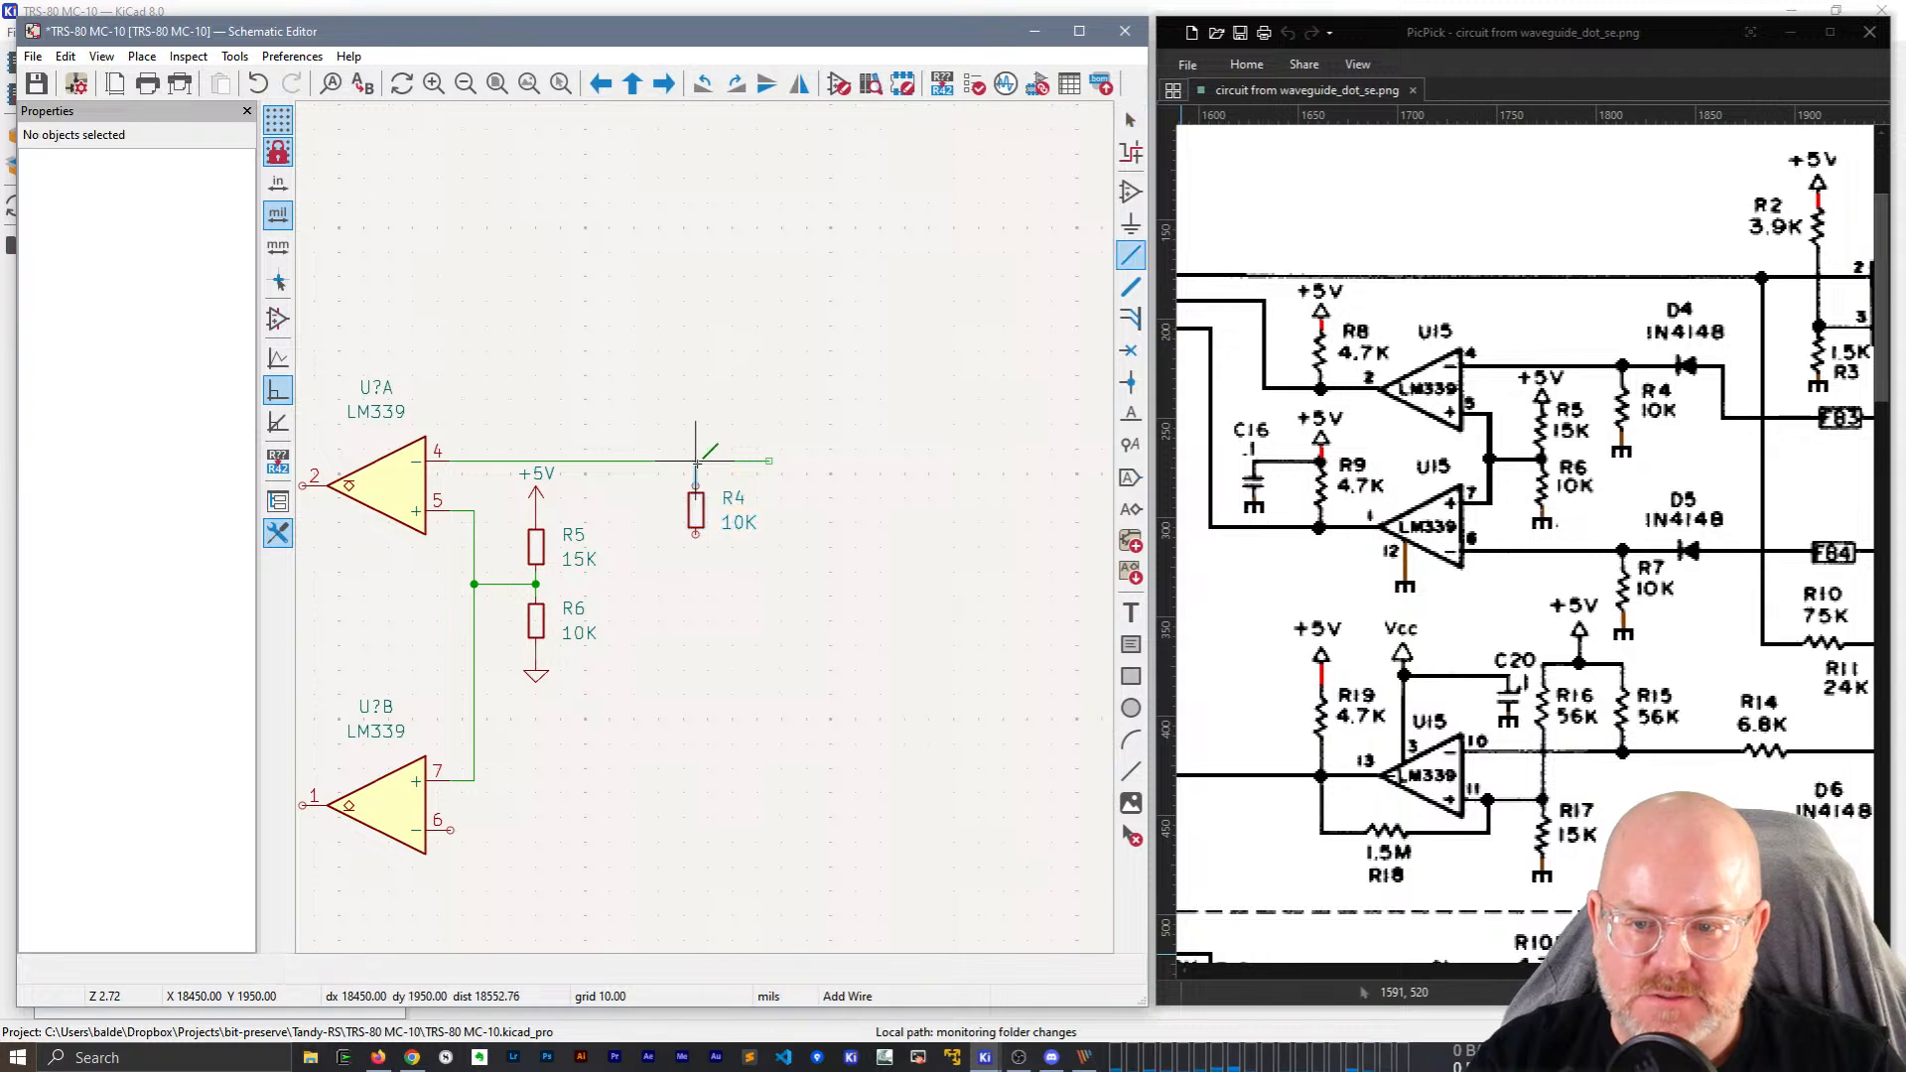
key("Escape")
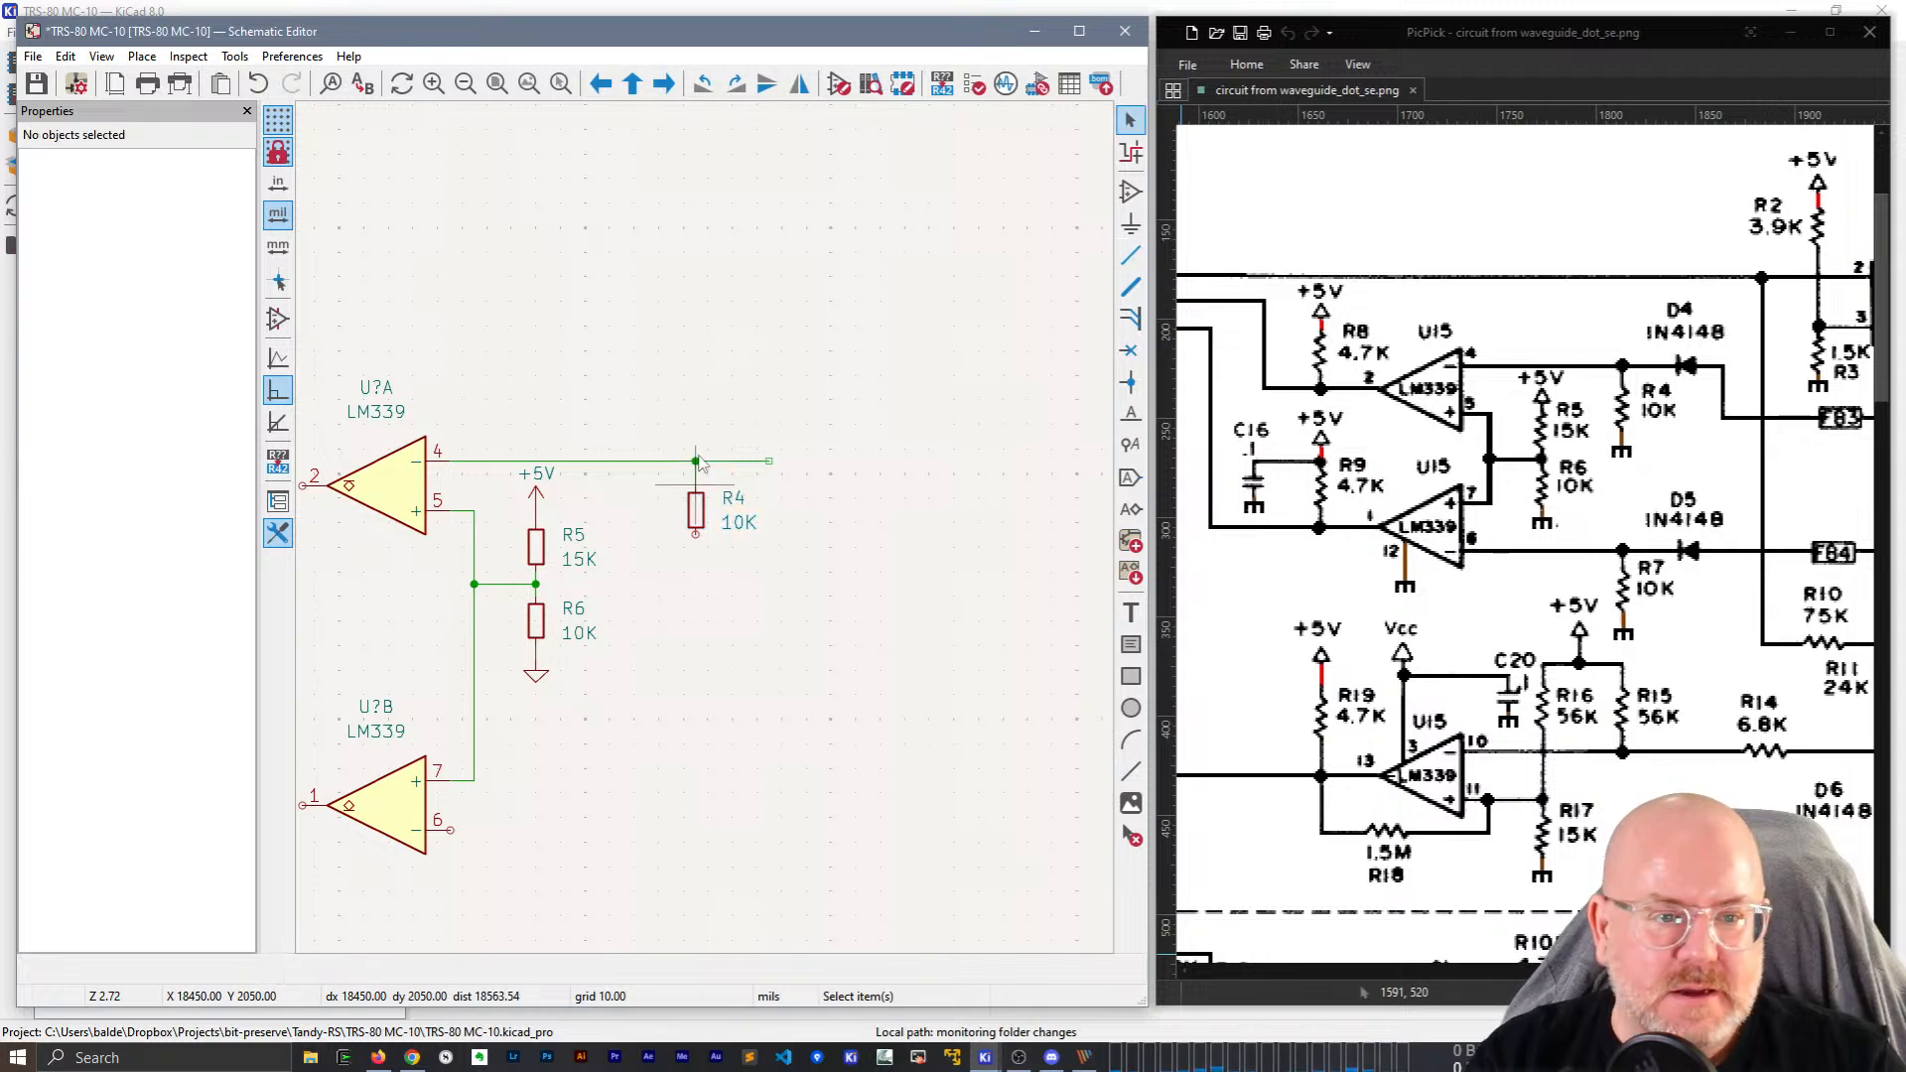
left_click(536, 673)
key("ctrl+d")
left_click(695, 536)
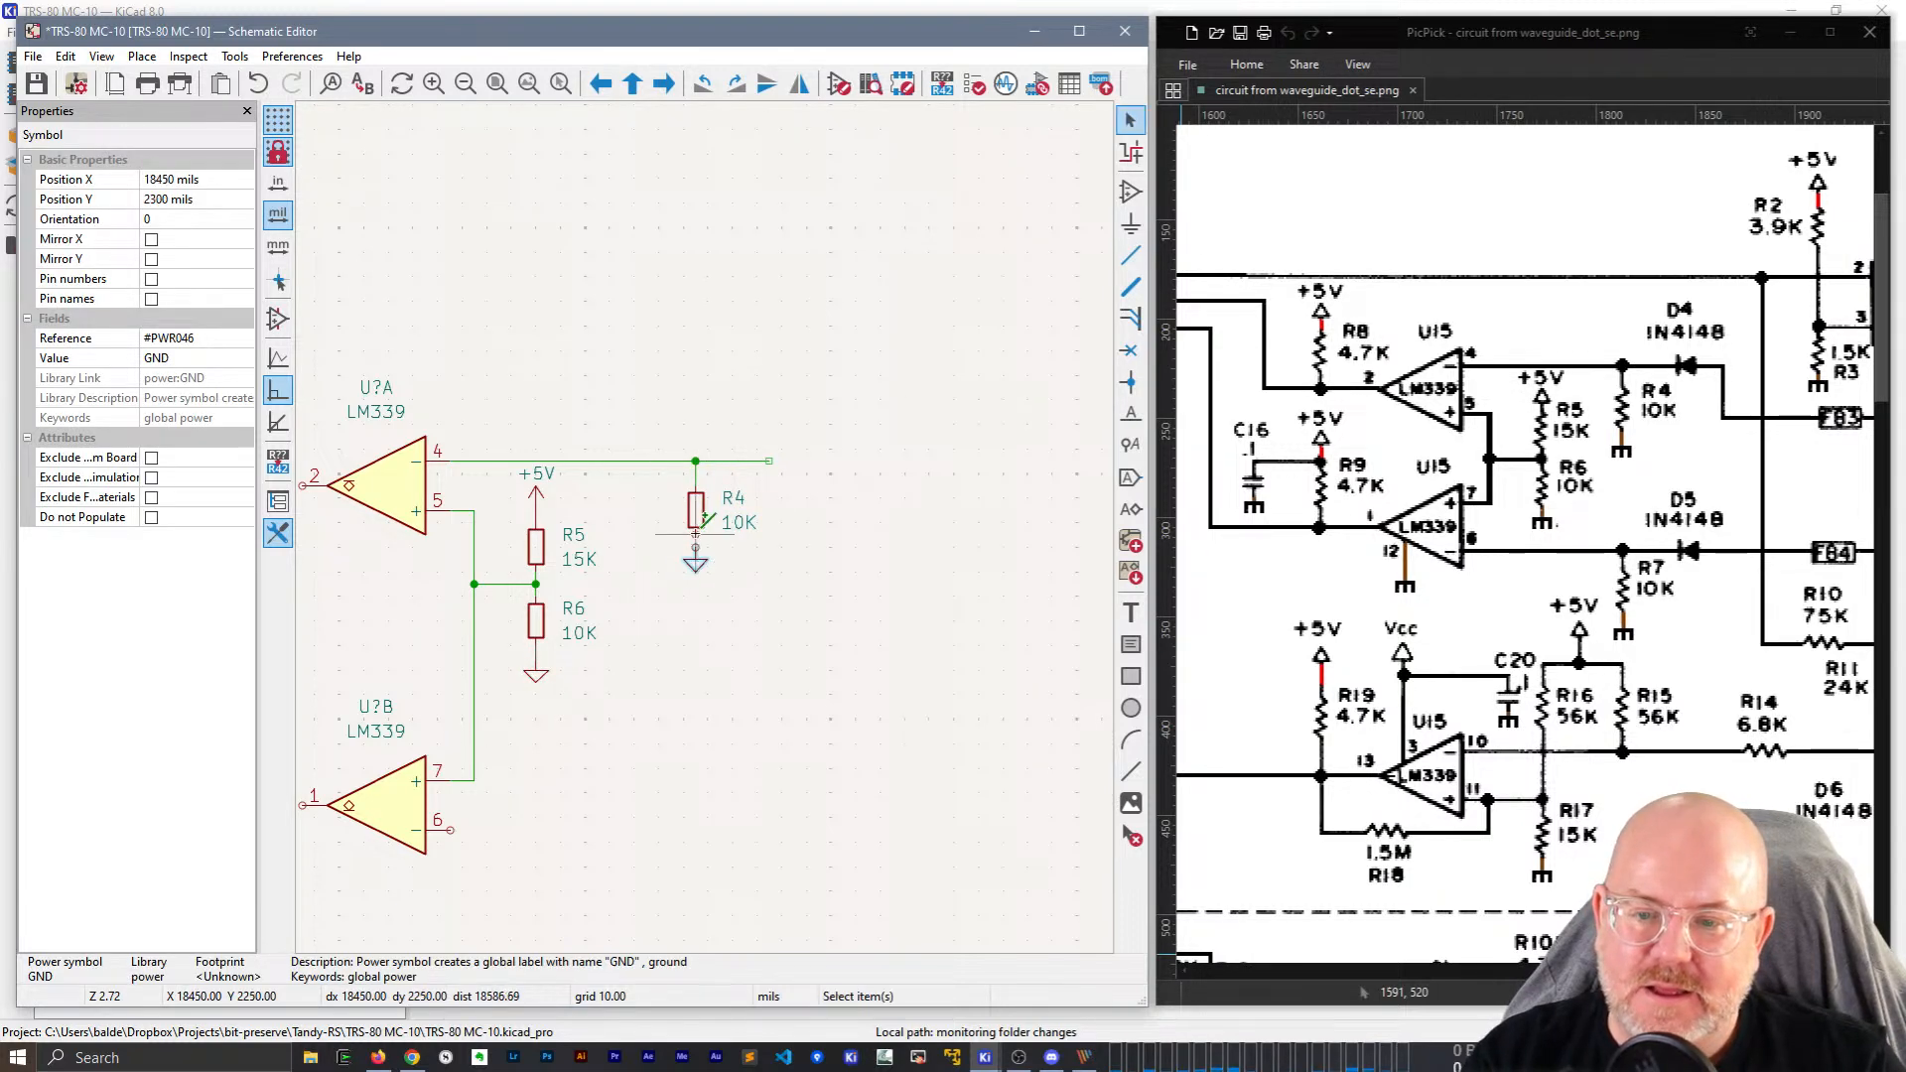
key("w")
key("Escape")
key("g")
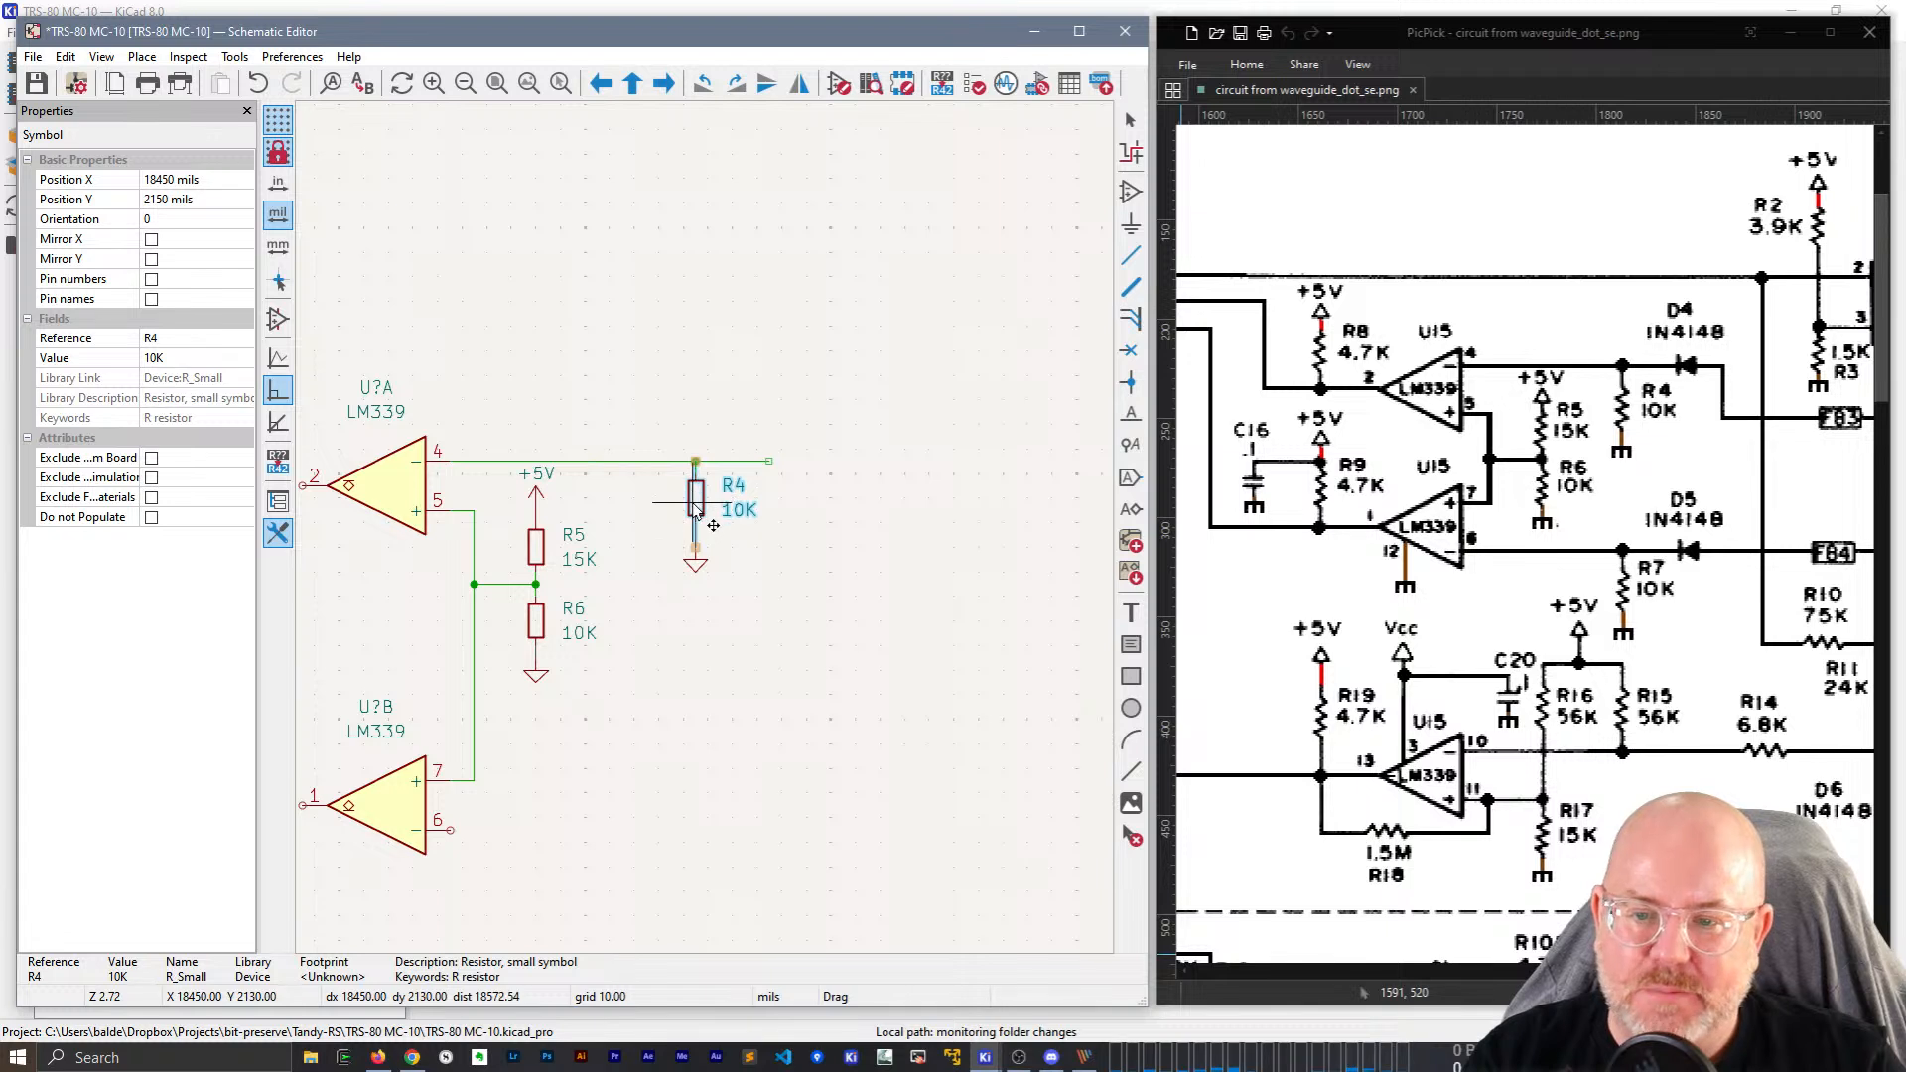
left_click(697, 506)
key("g")
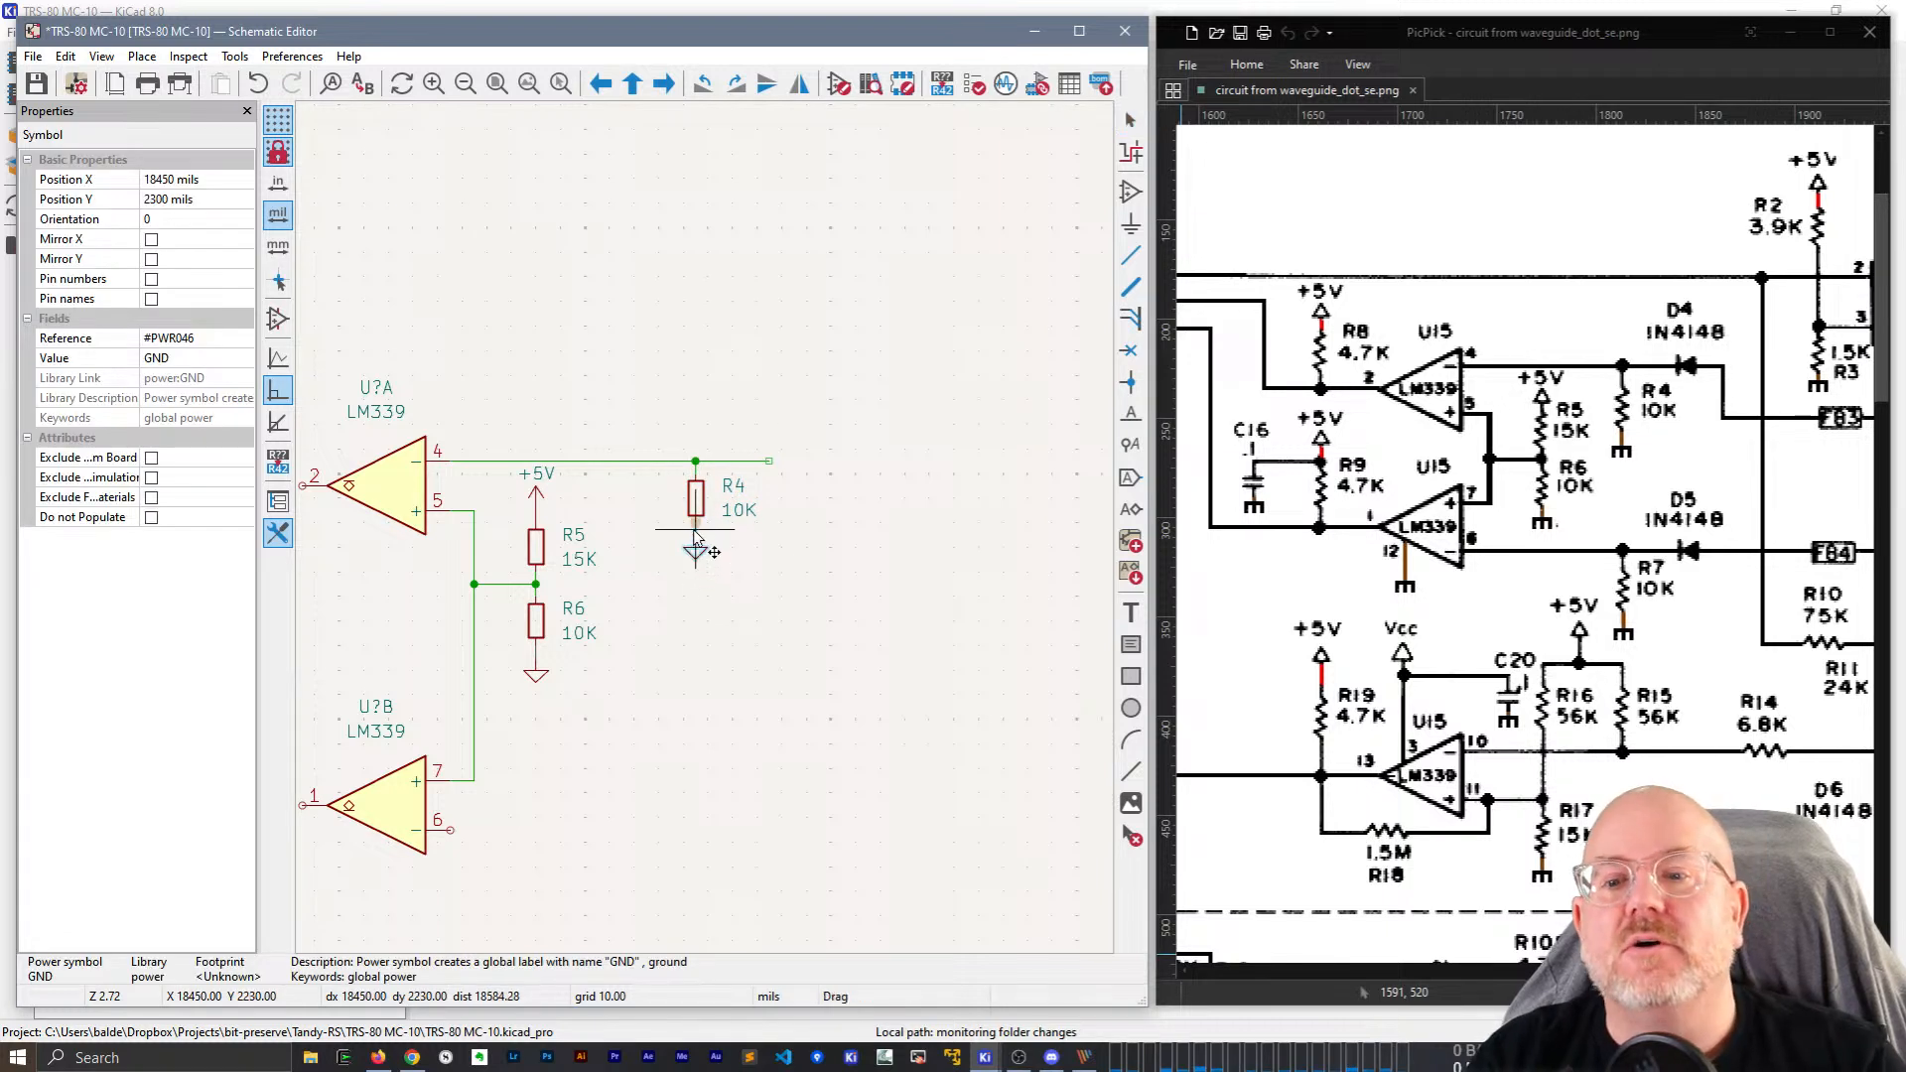
left_click(696, 537)
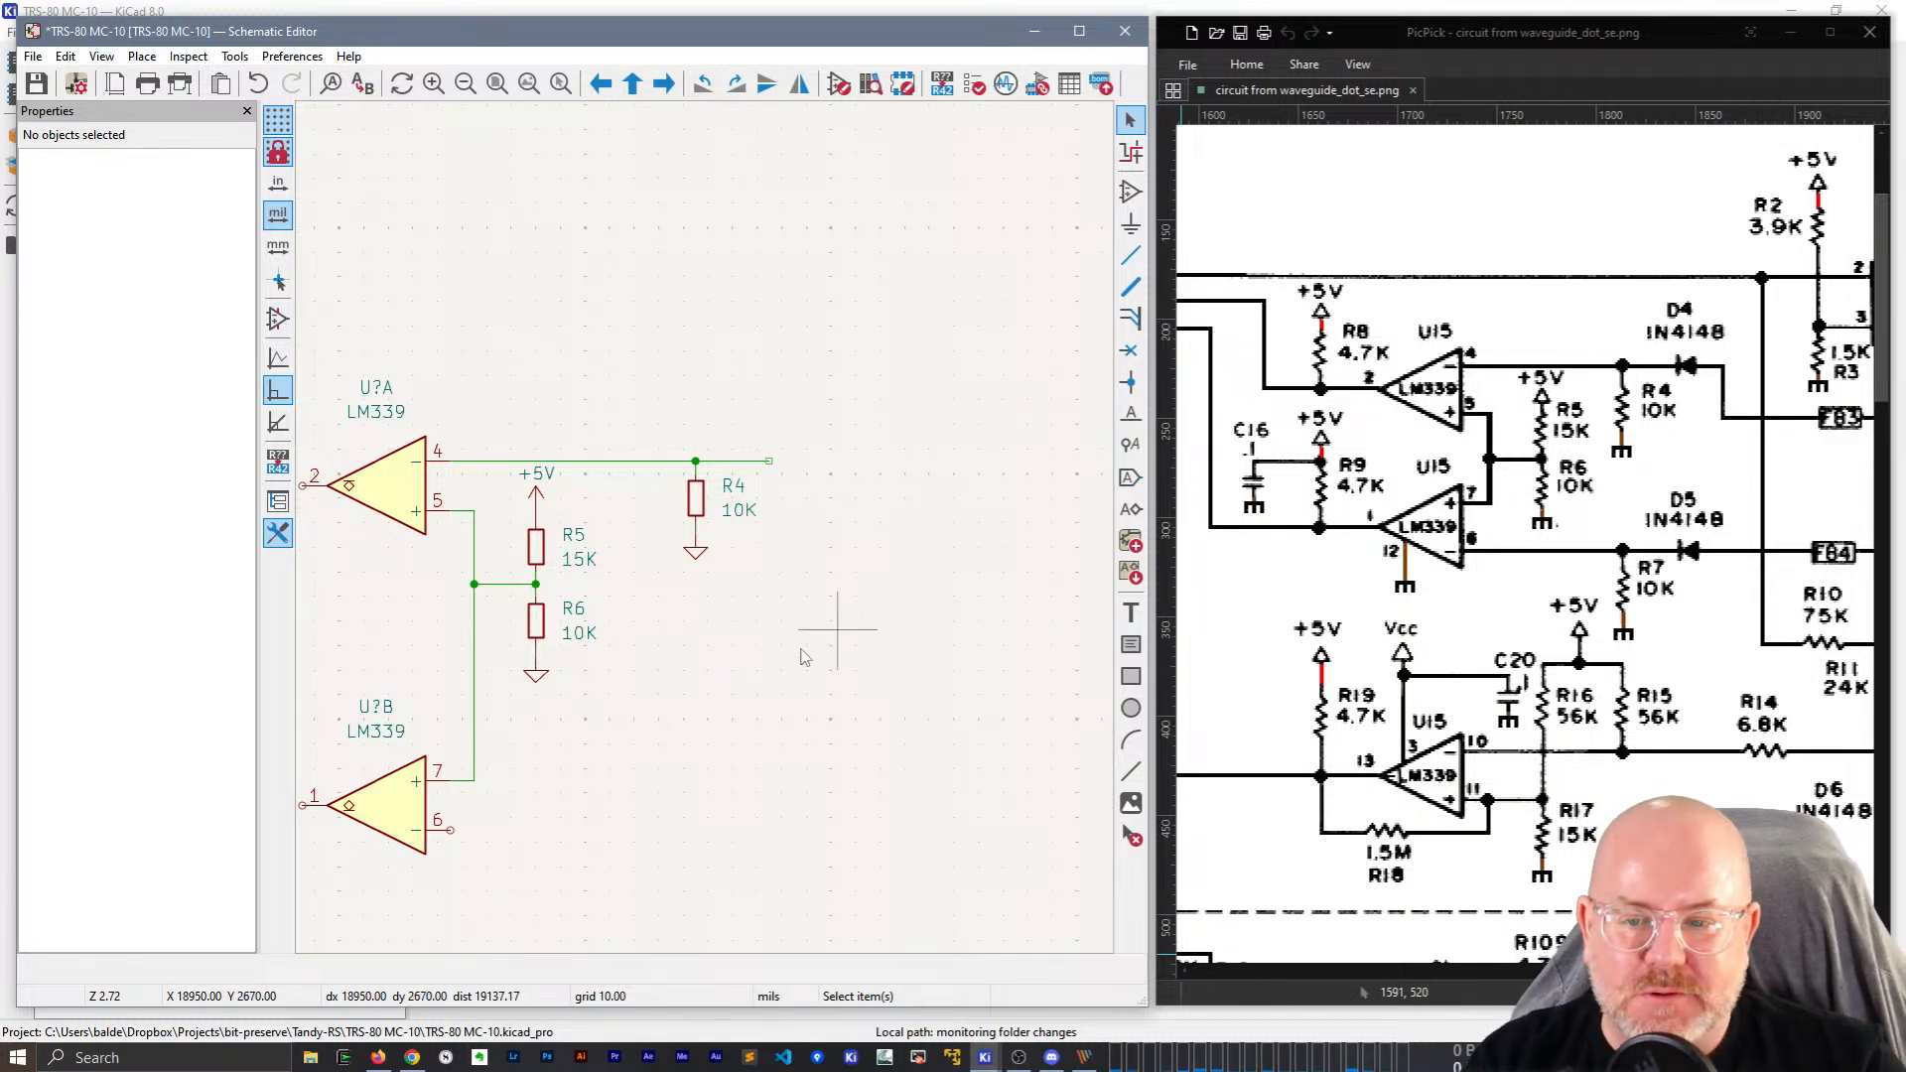
Duplicate R4 with its ground and place the copy level with U?B pin 6.
middle_click_drag(671, 785, 659, 662)
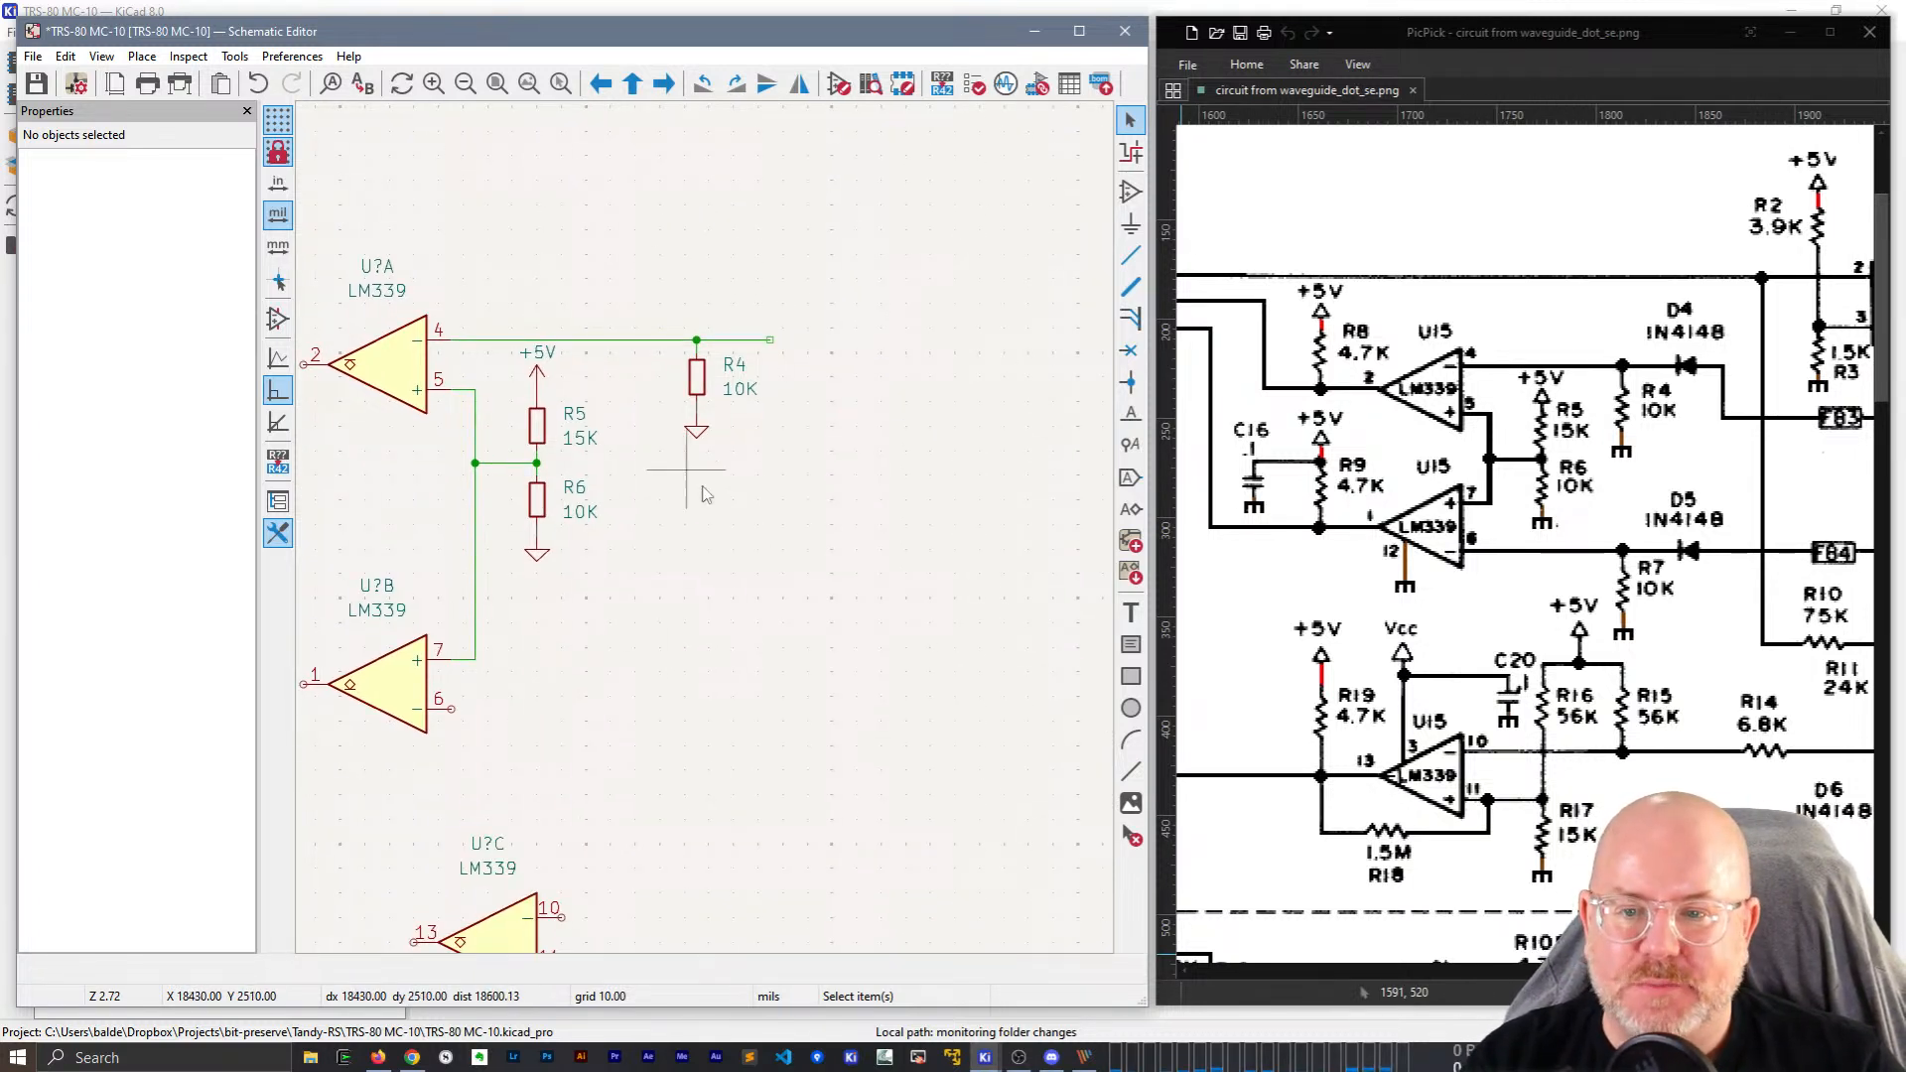
left_click_drag(735, 478, 689, 363)
key("ctrl+d")
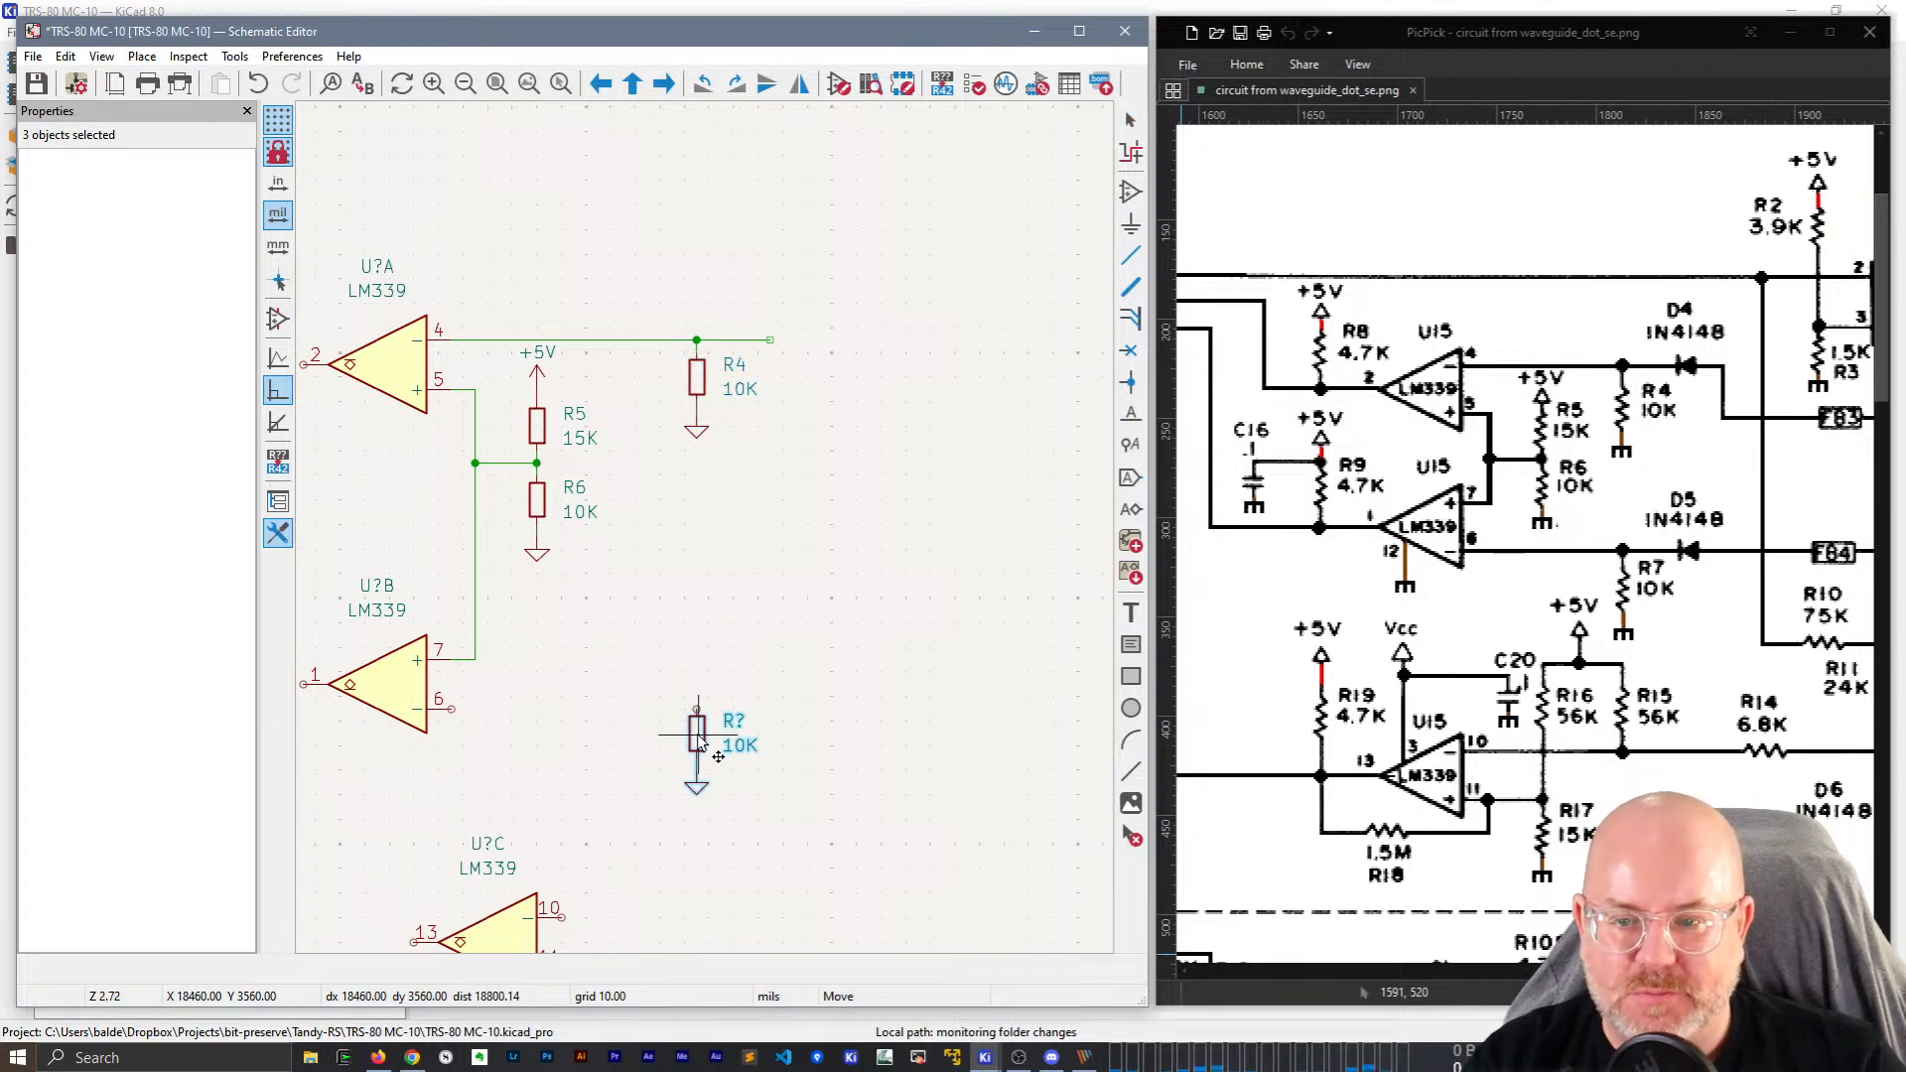
left_click(697, 741)
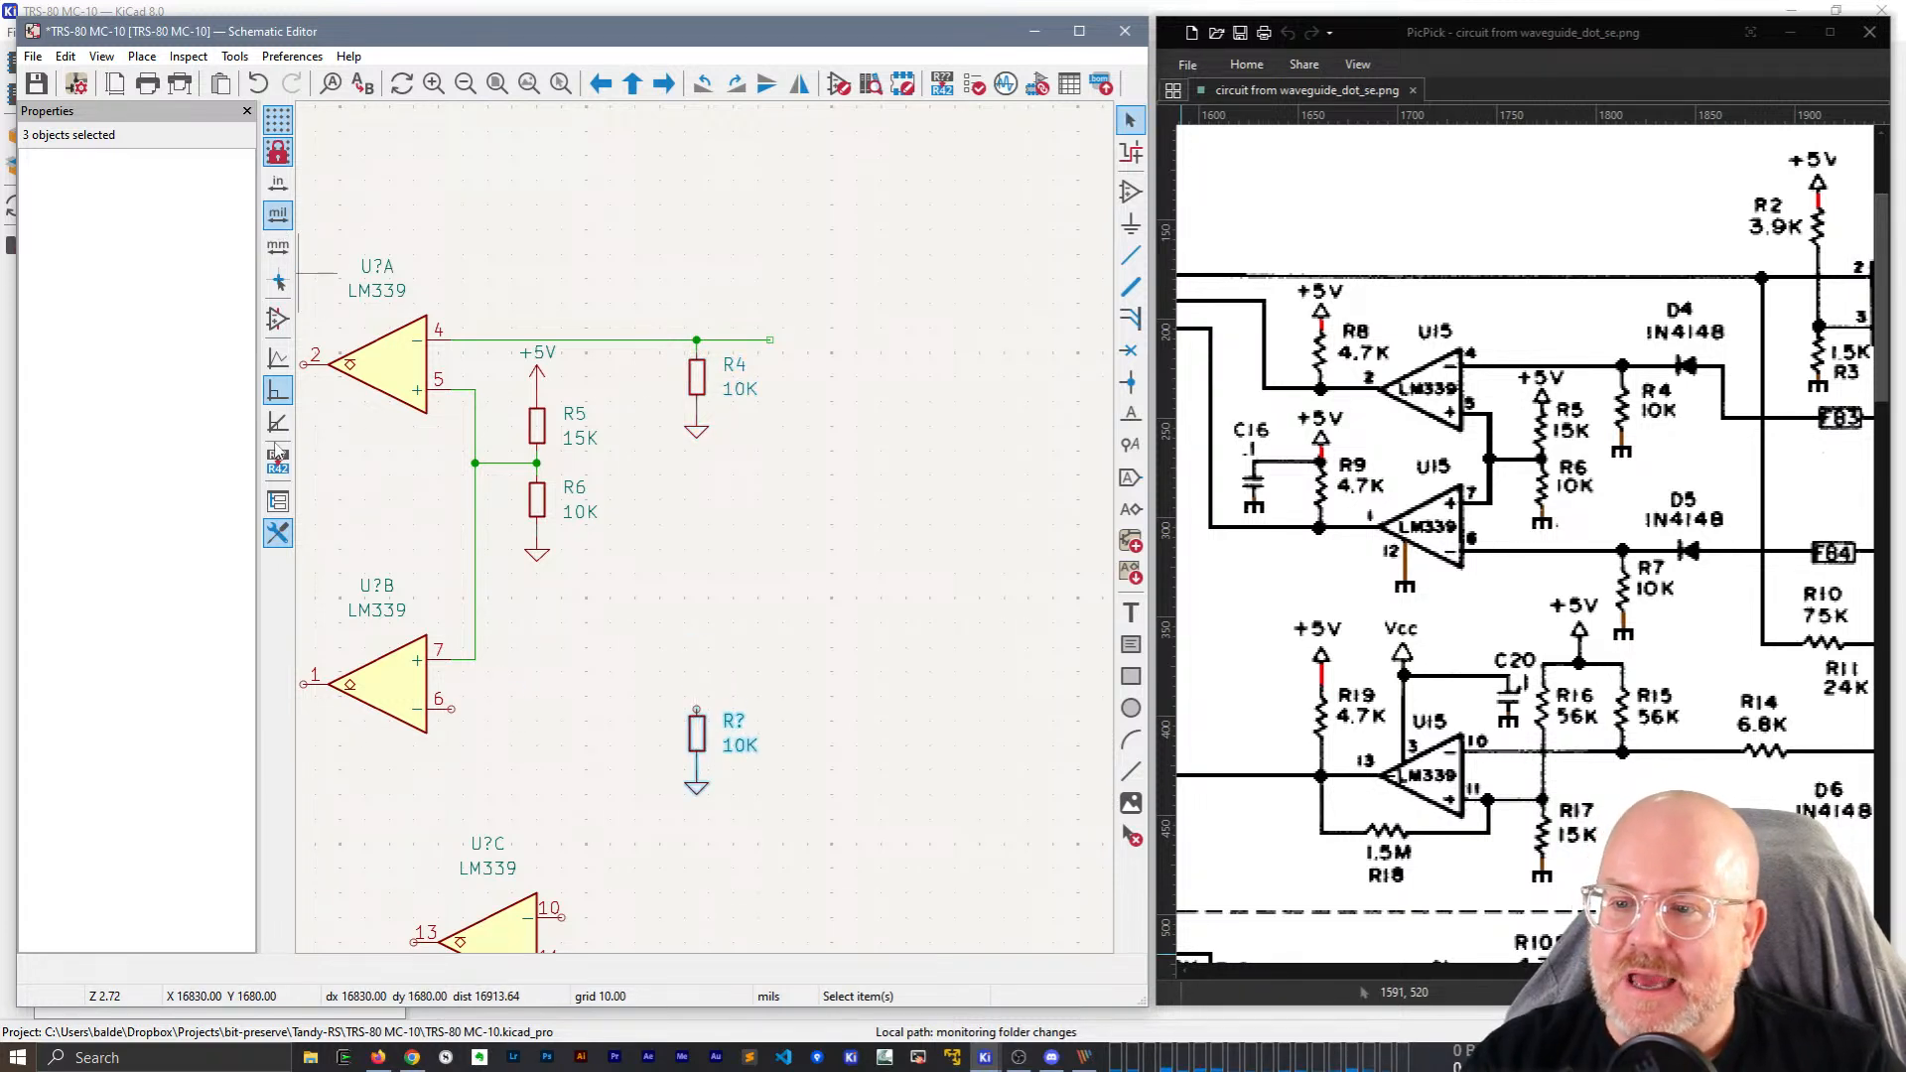
left_click(278, 281)
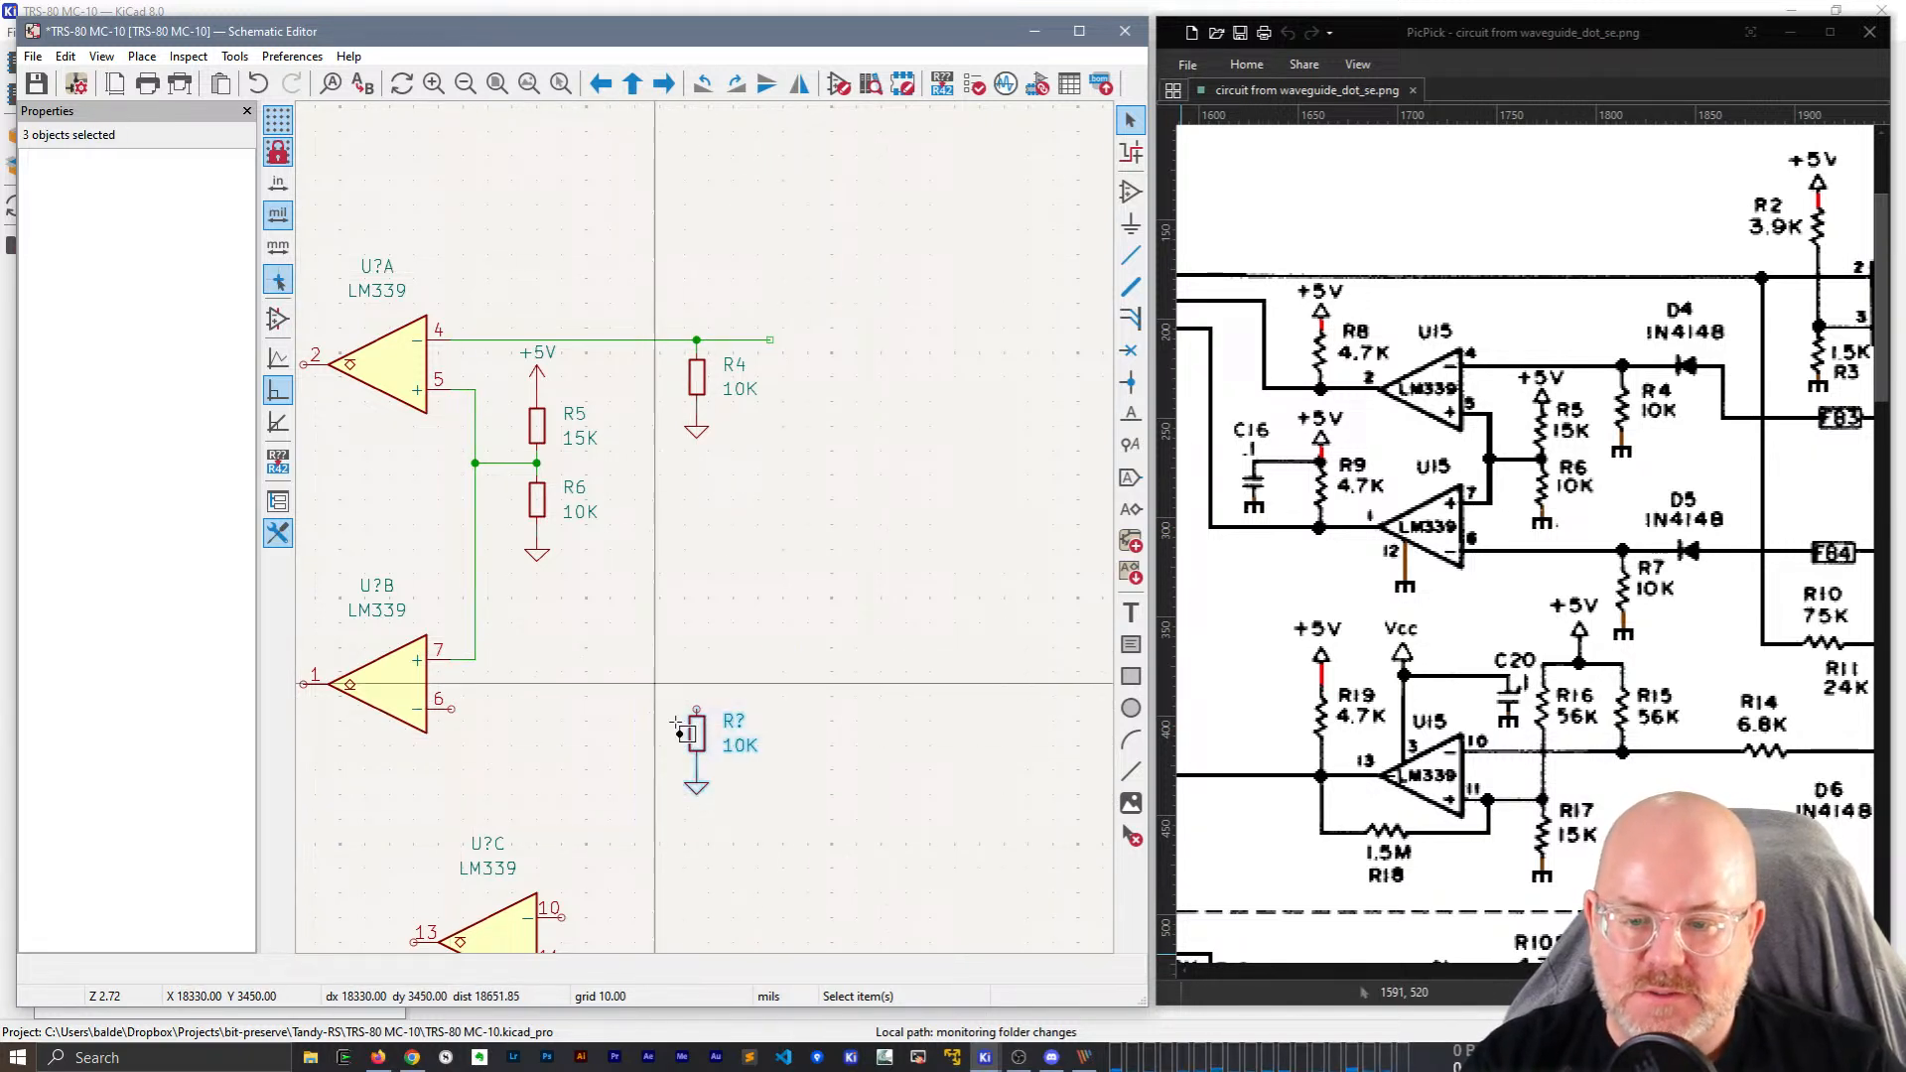
key("m")
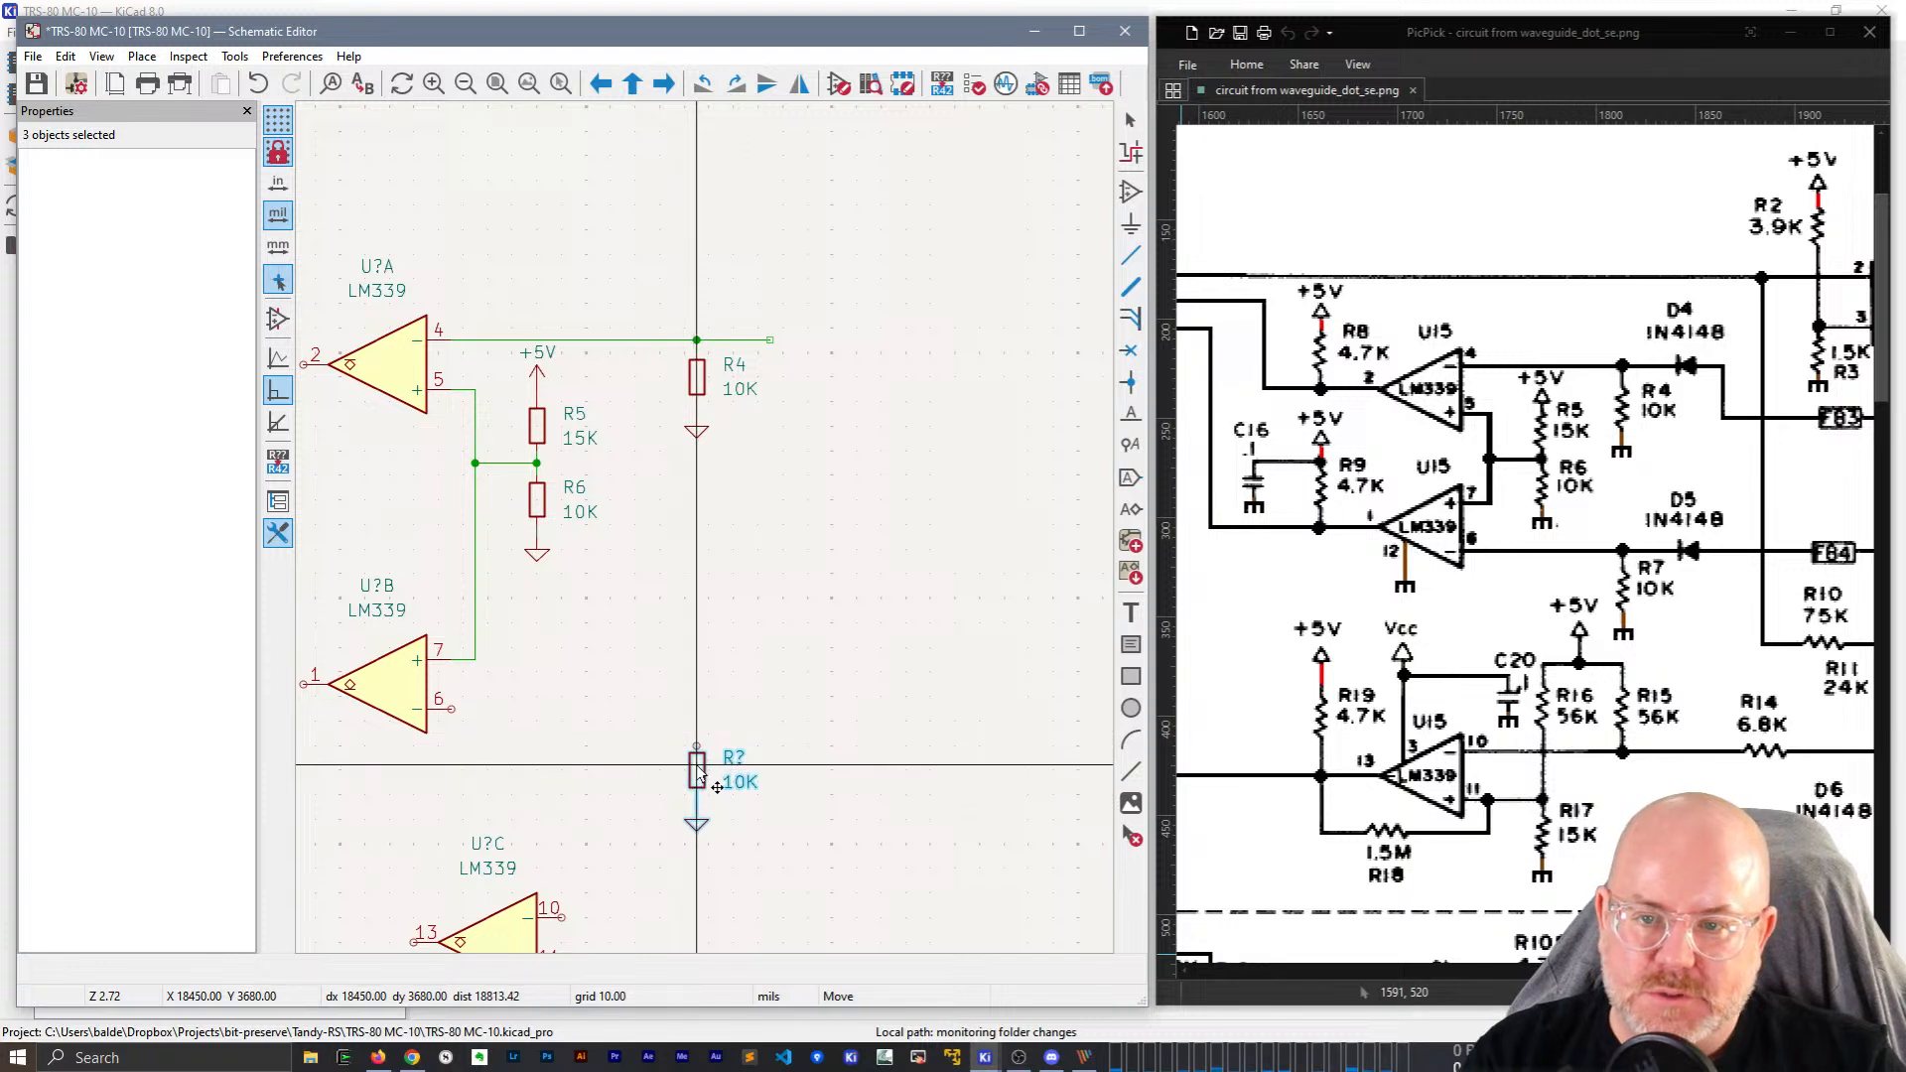
left_click(698, 773)
left_click(710, 695)
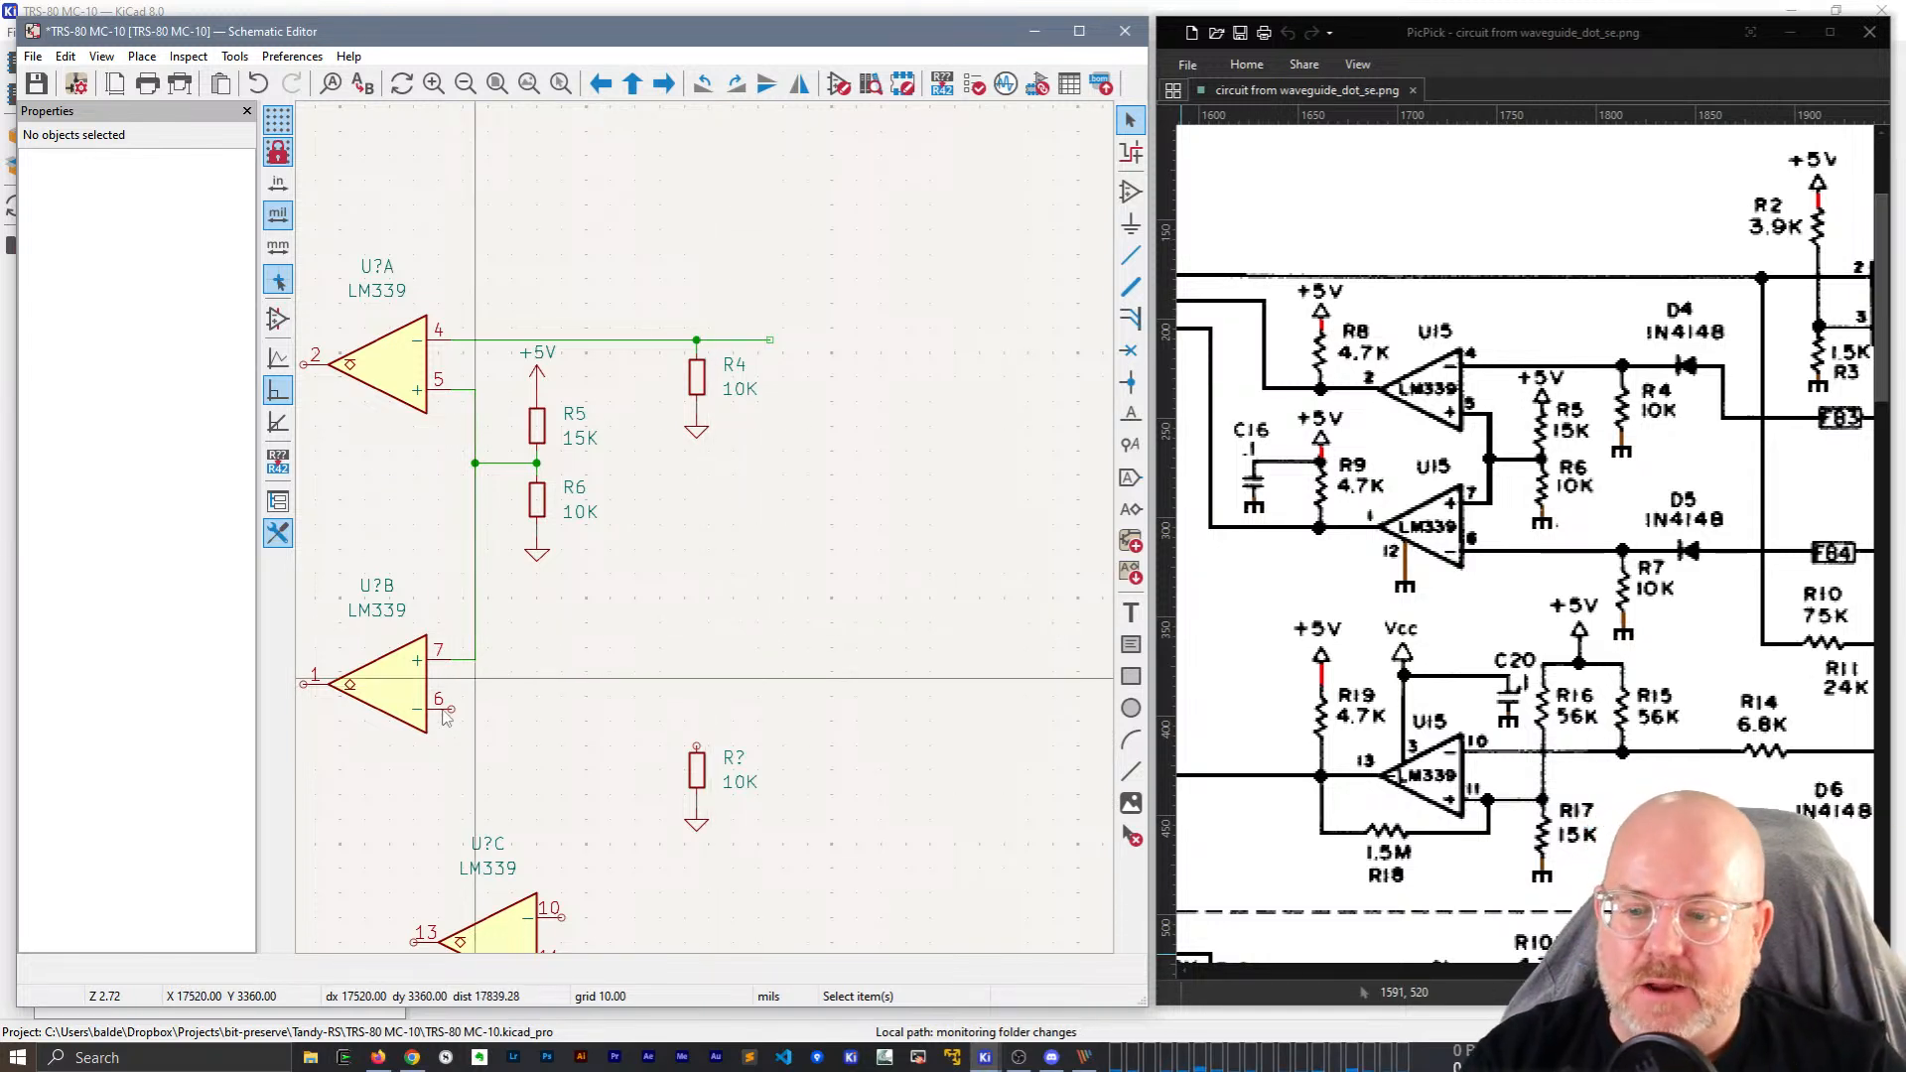
Wire U?B pin 6 to the copied resistor and delete the stray vertical wire.
key("w")
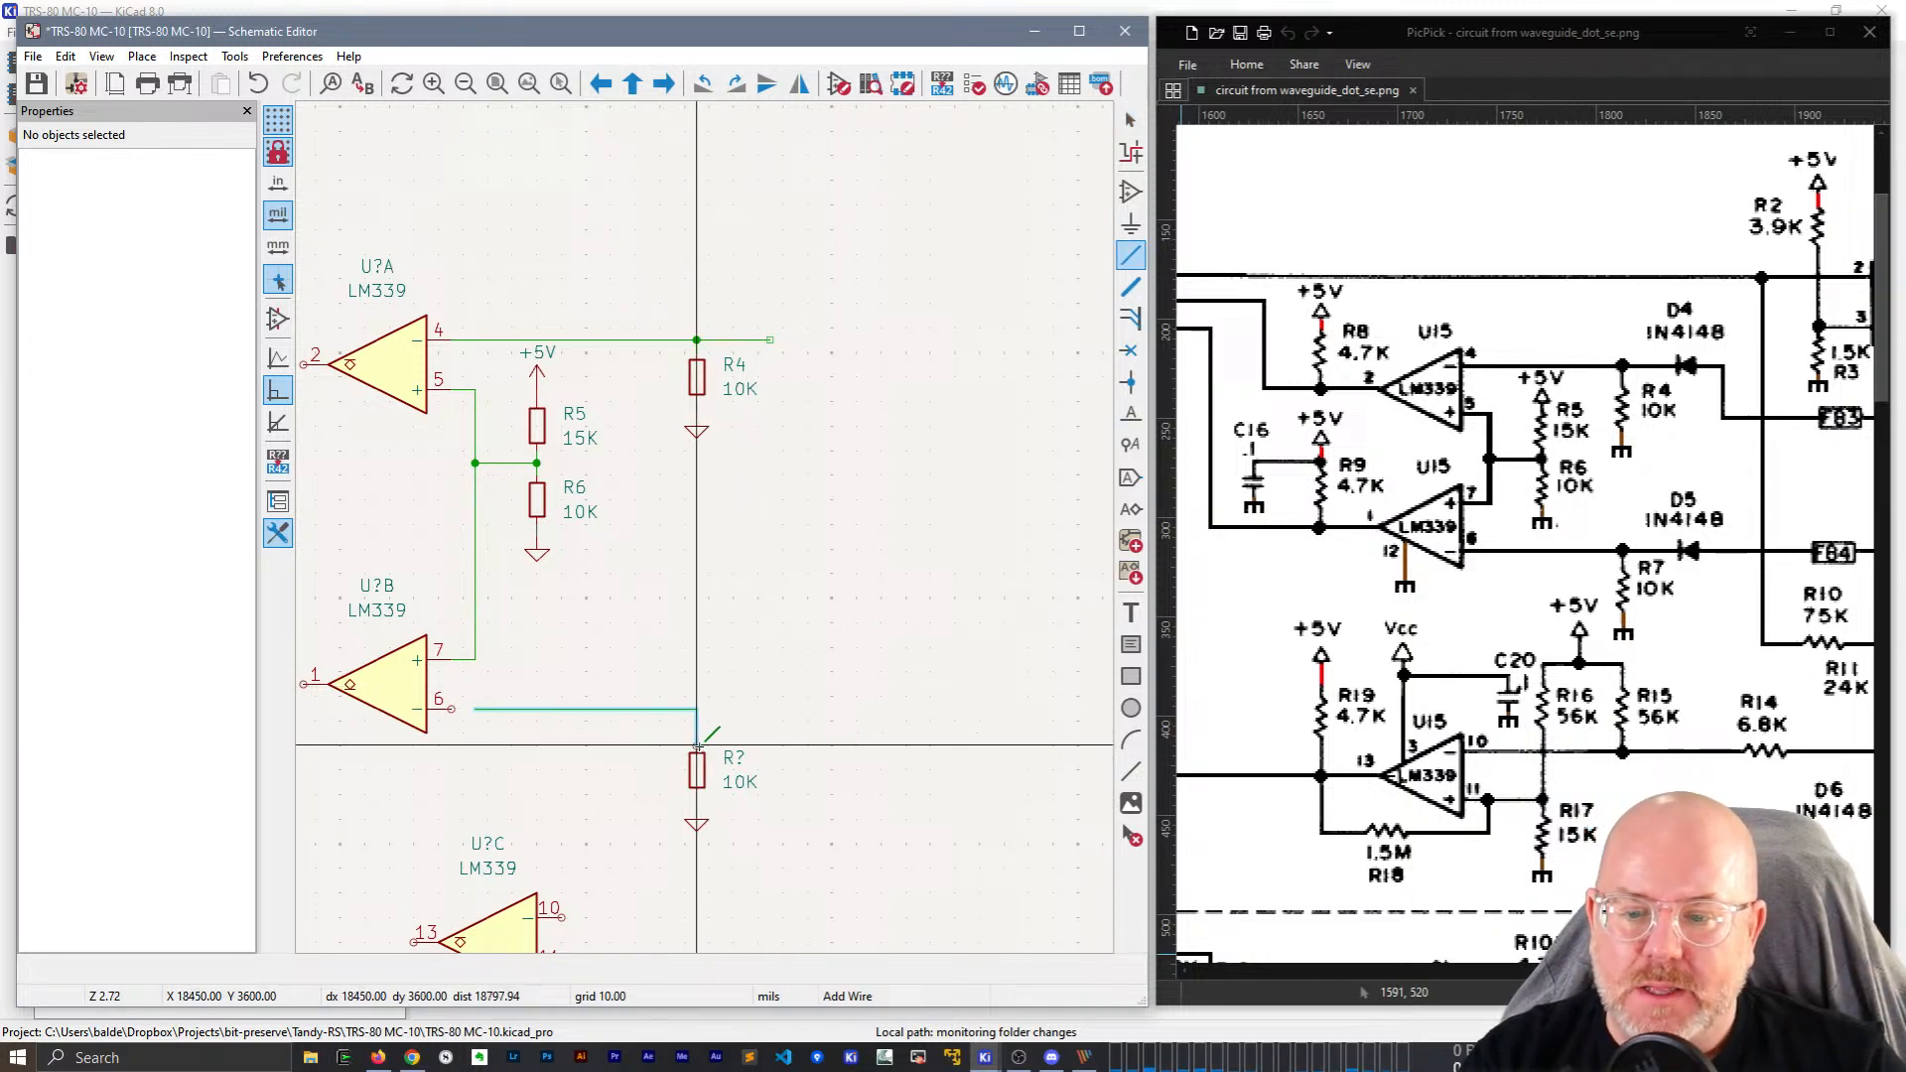
left_click(696, 746)
key("Escape")
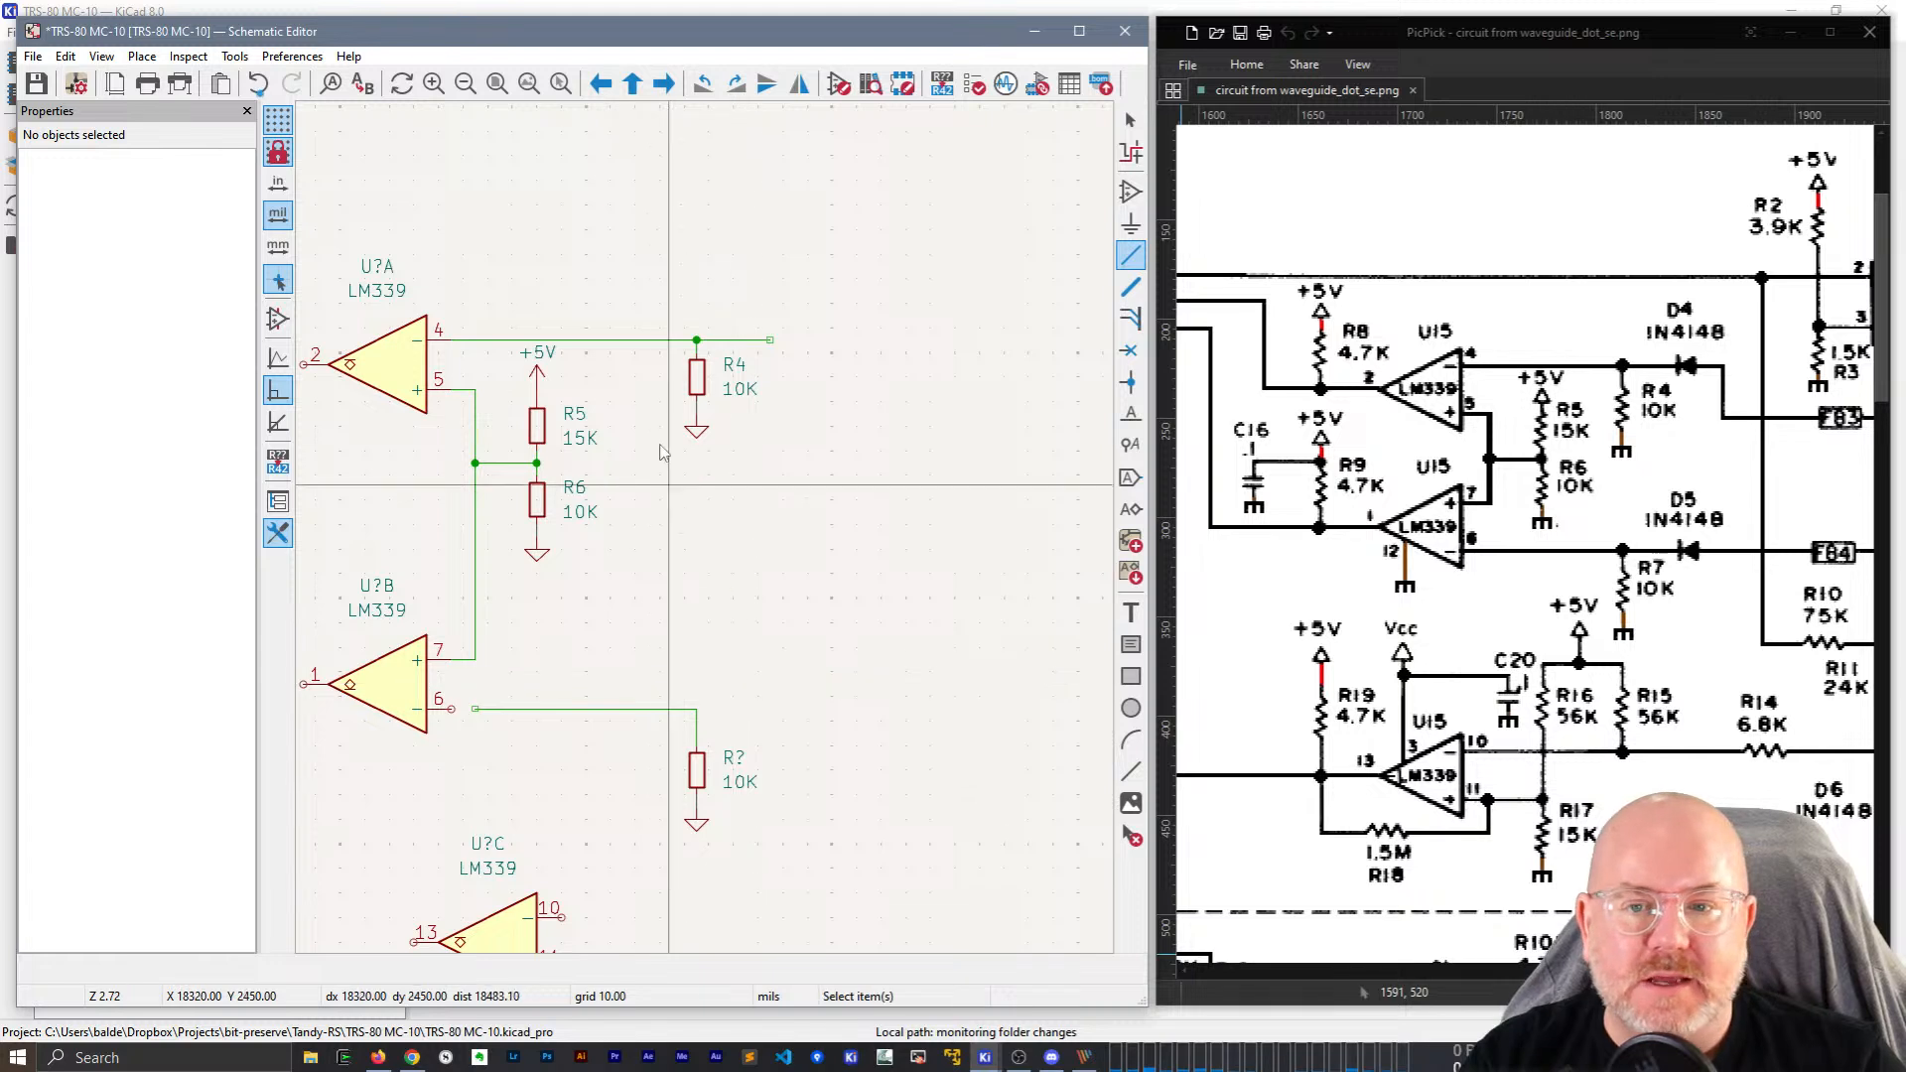
left_click_drag(744, 719, 651, 739)
key("Delete")
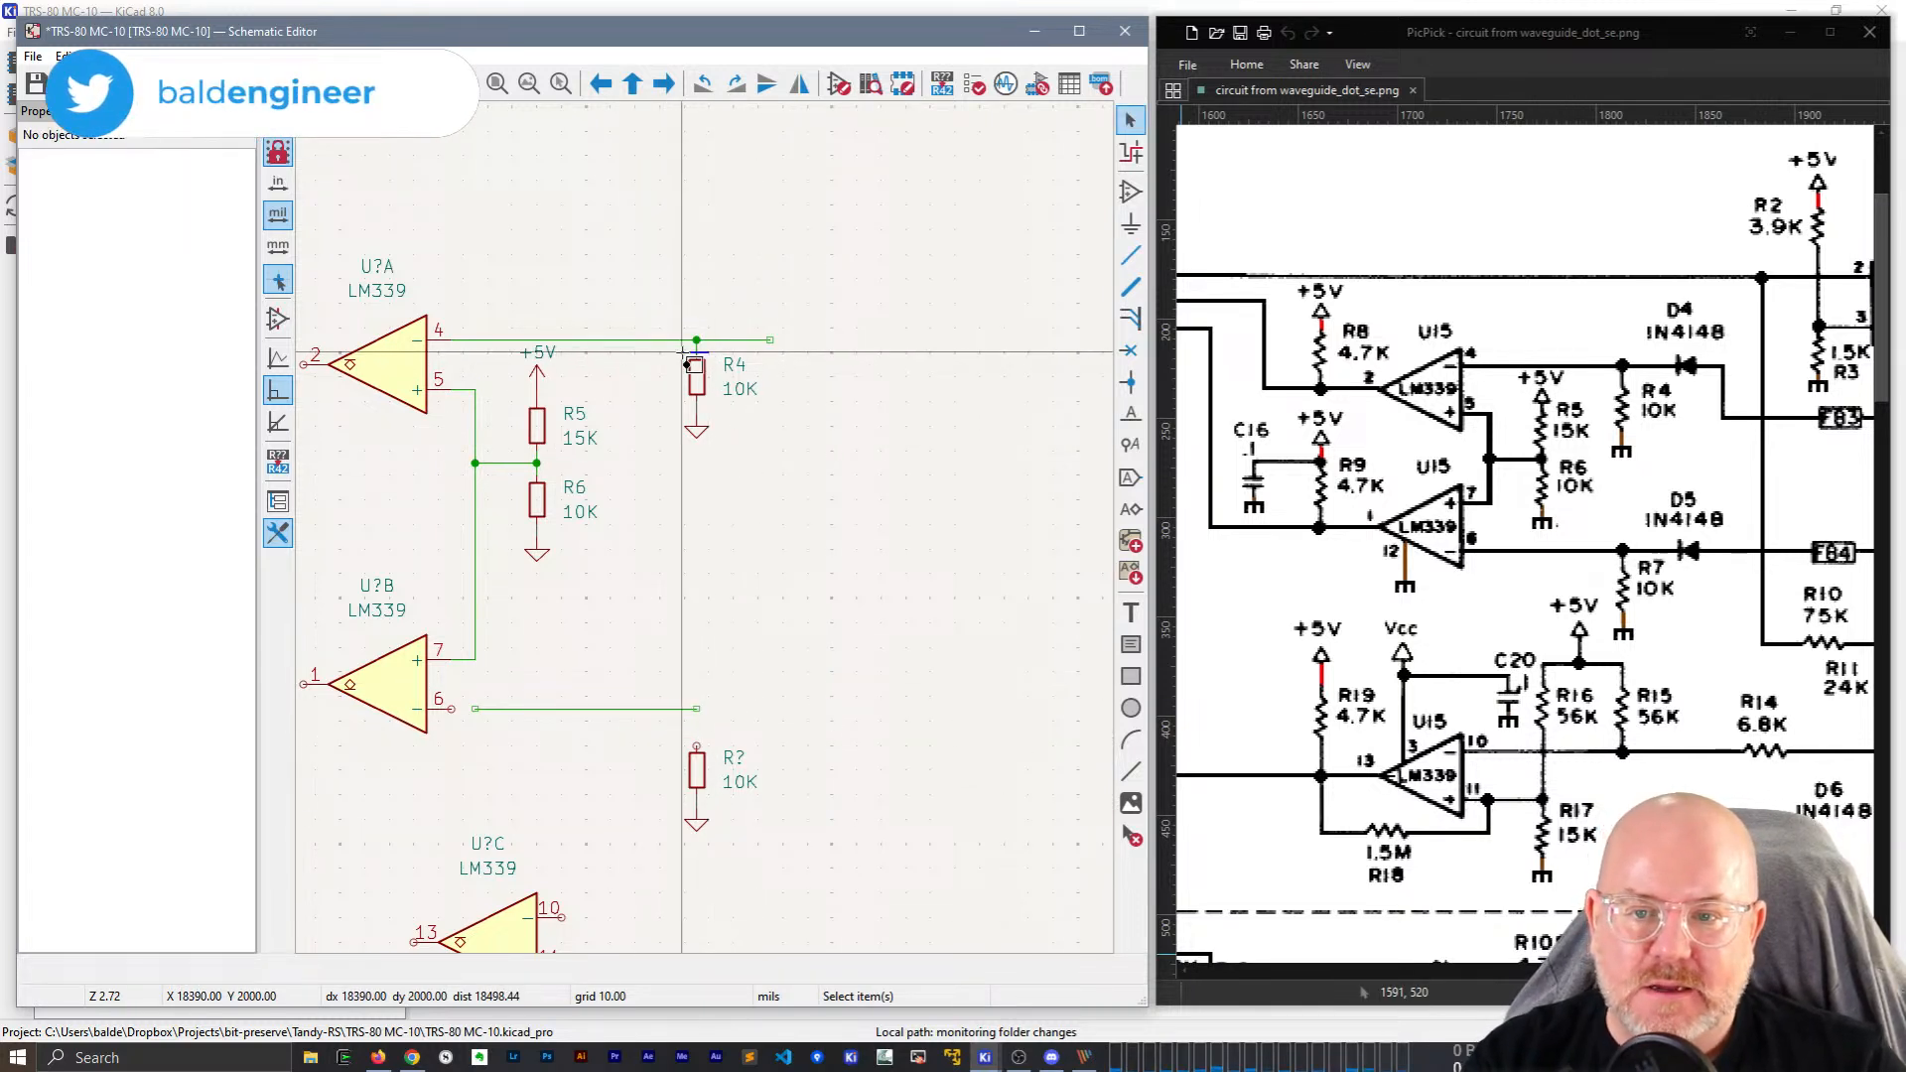
Copy R4's short wire stub to sit above the lower resistor.
left_click_drag(682, 350, 681, 350)
key("ctrl+c")
key("ctrl+v")
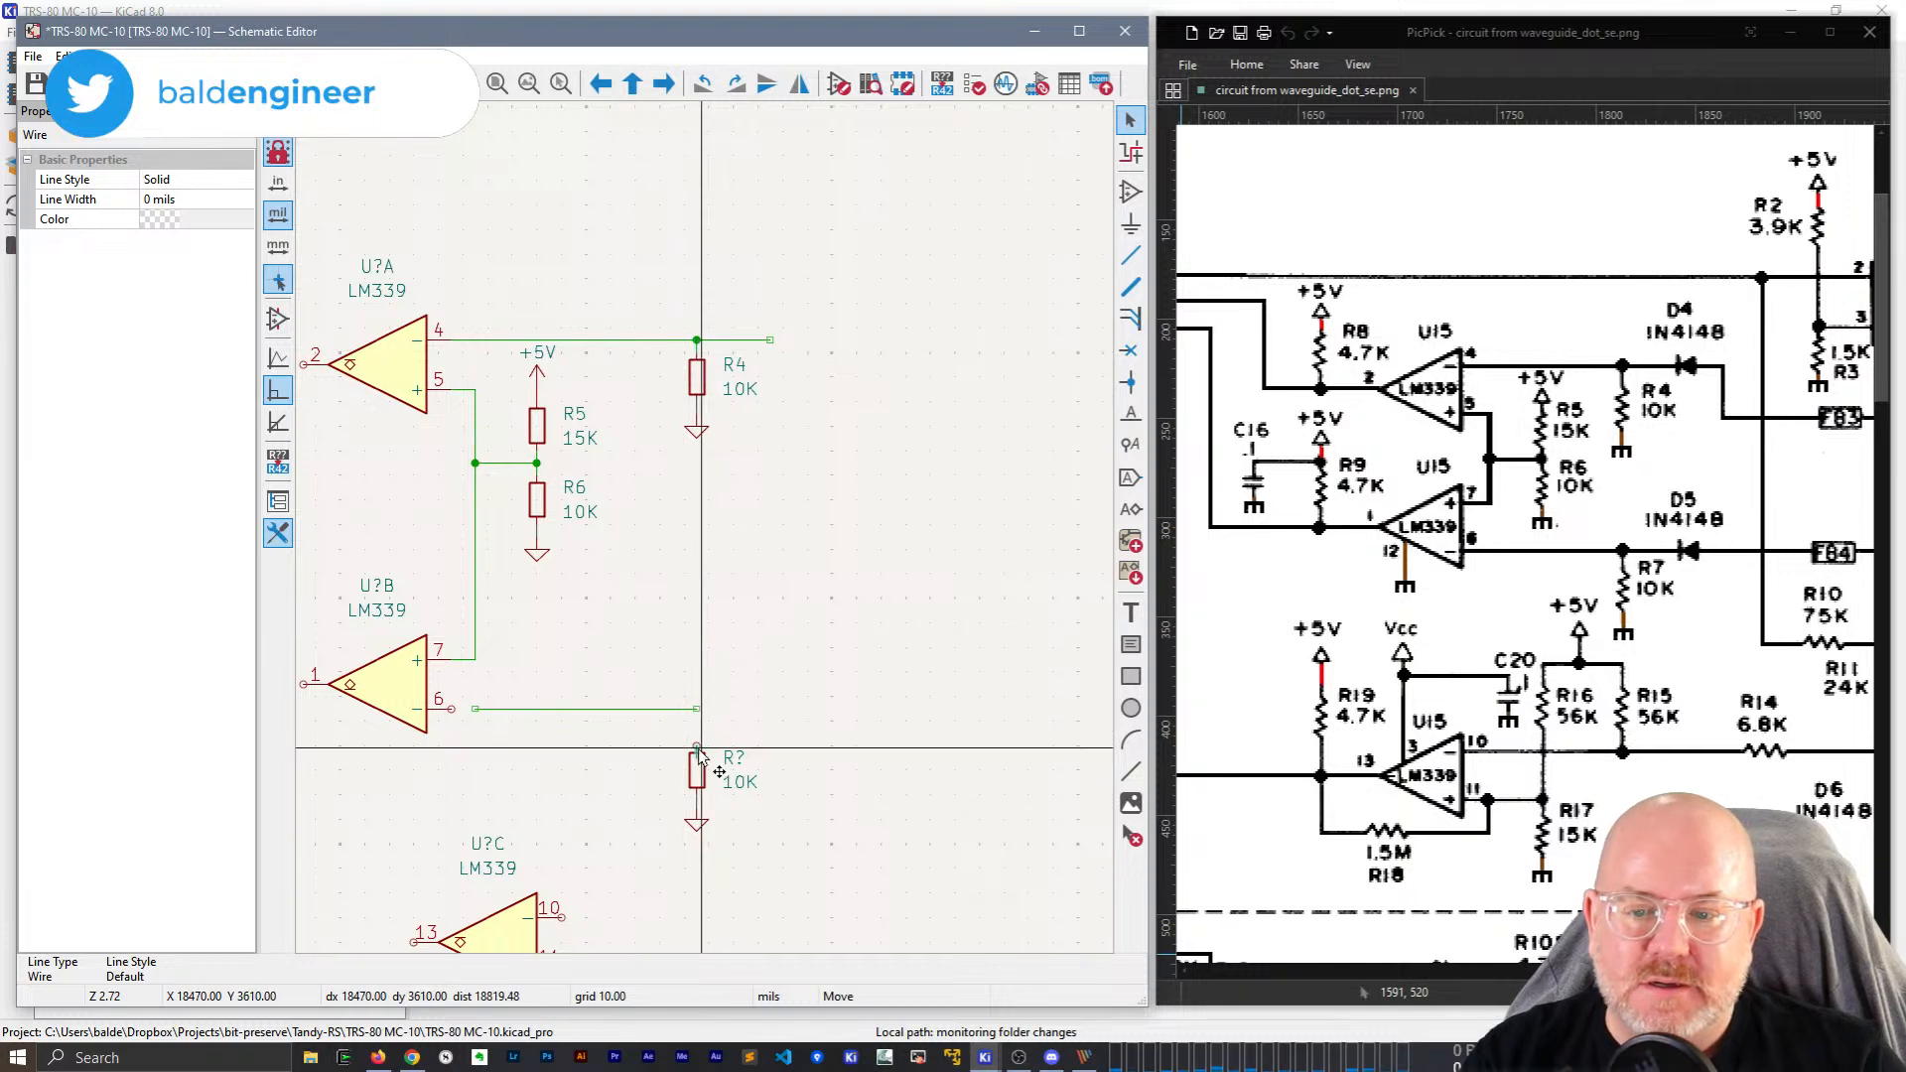
left_click(697, 713)
key("Escape")
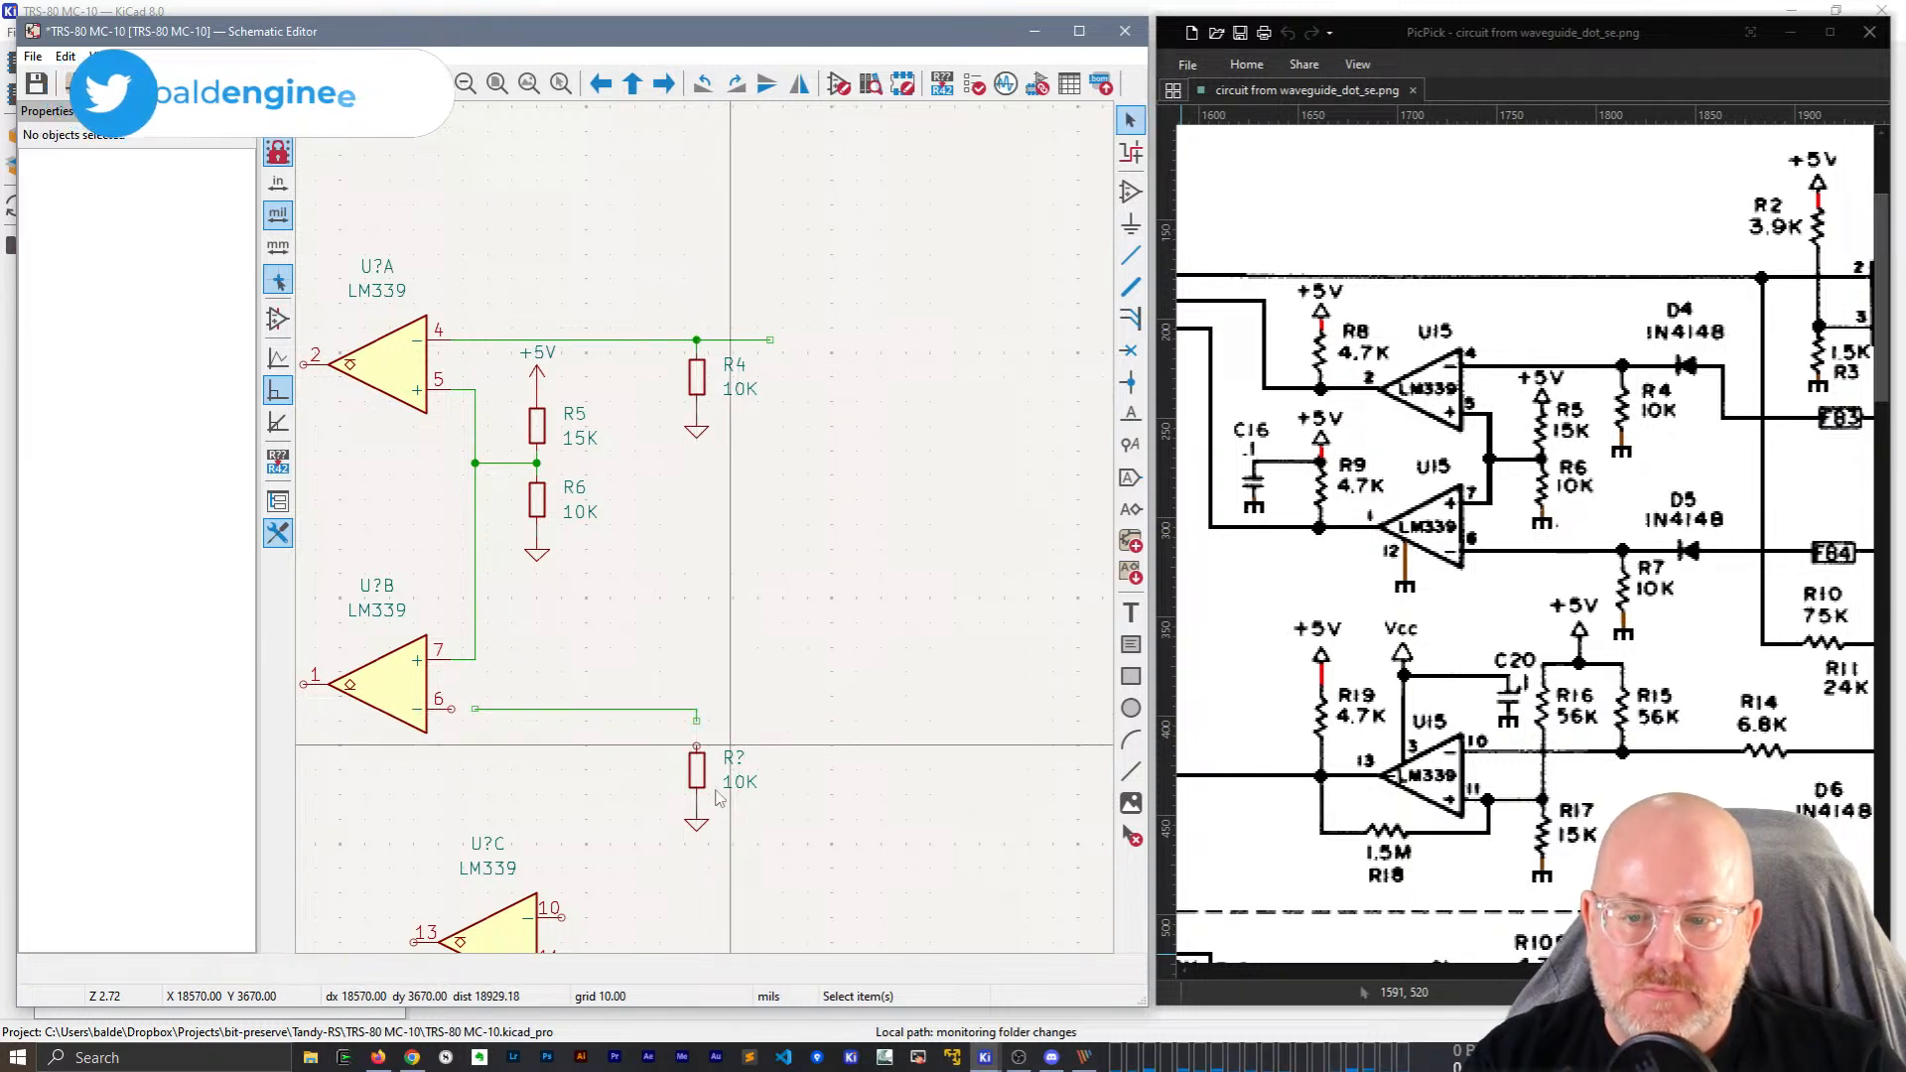
left_click_drag(716, 839, 694, 744)
key("Escape")
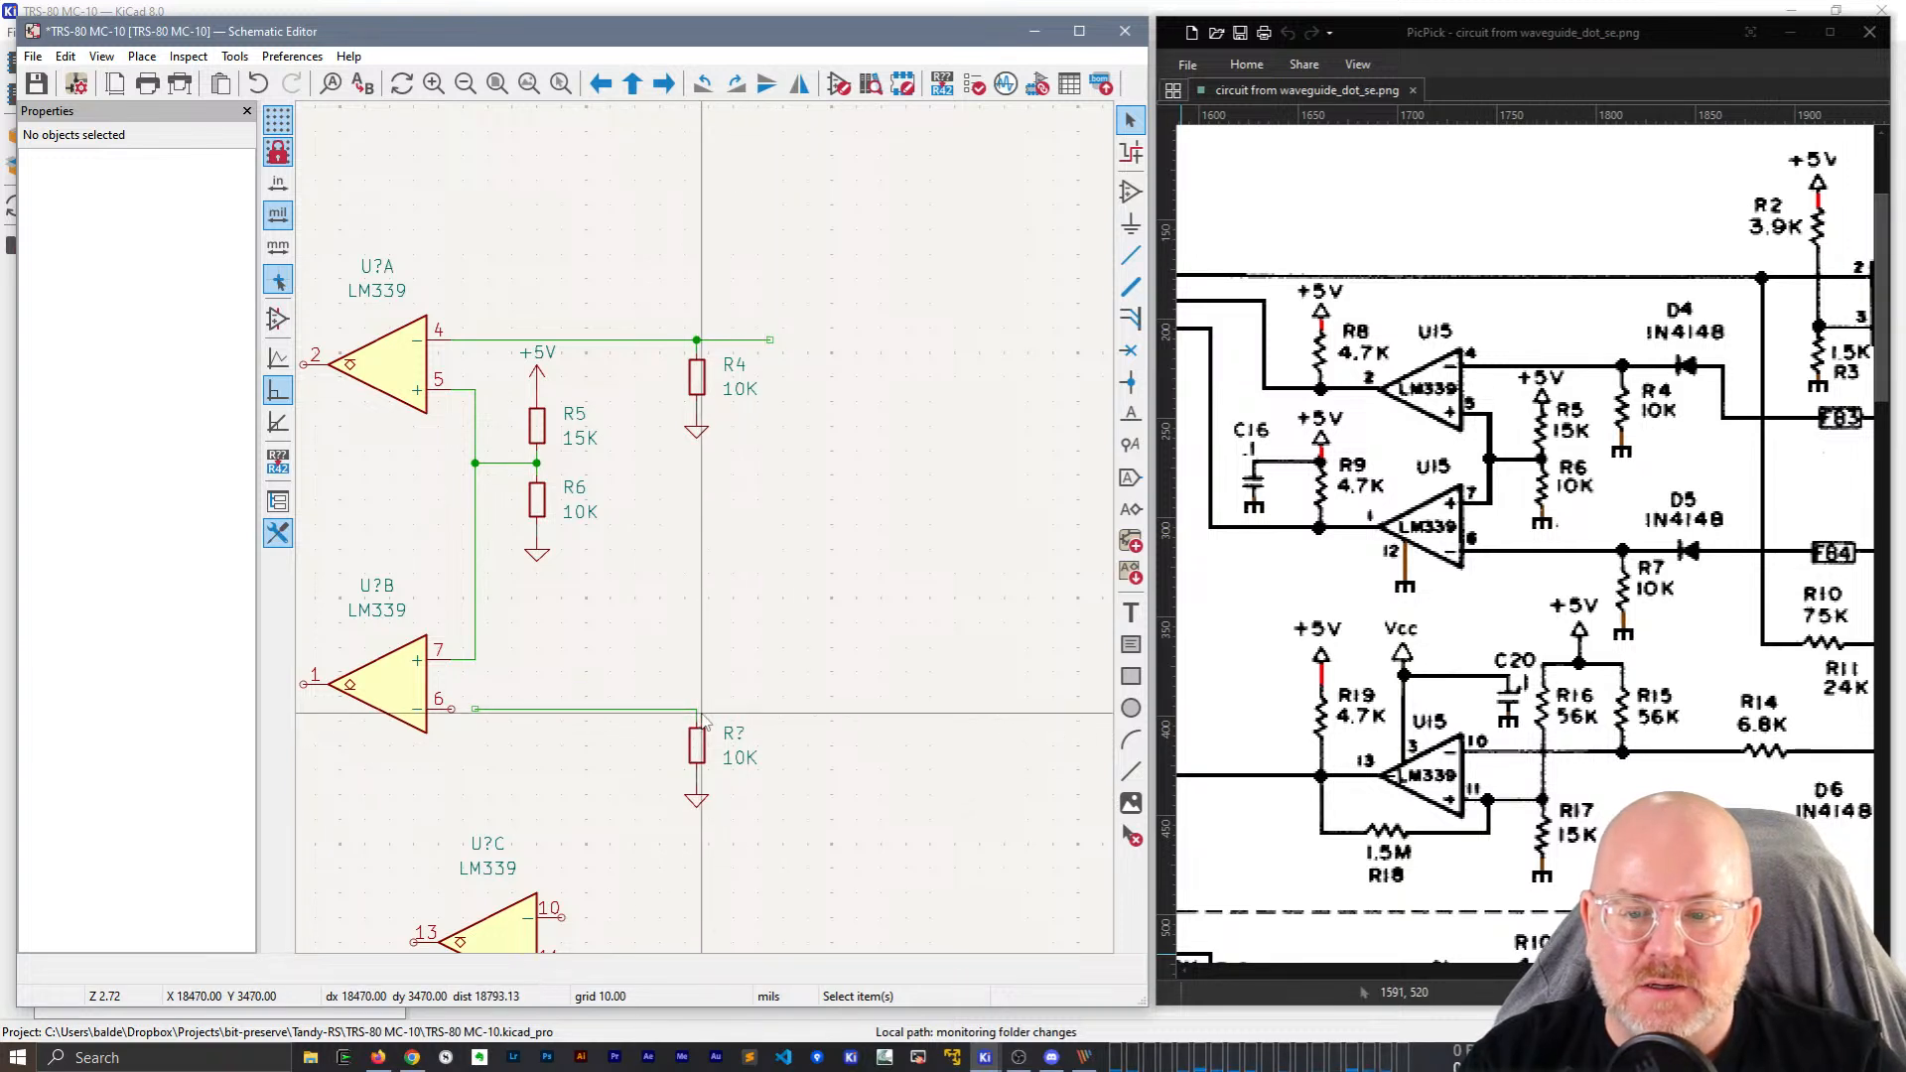
key("w")
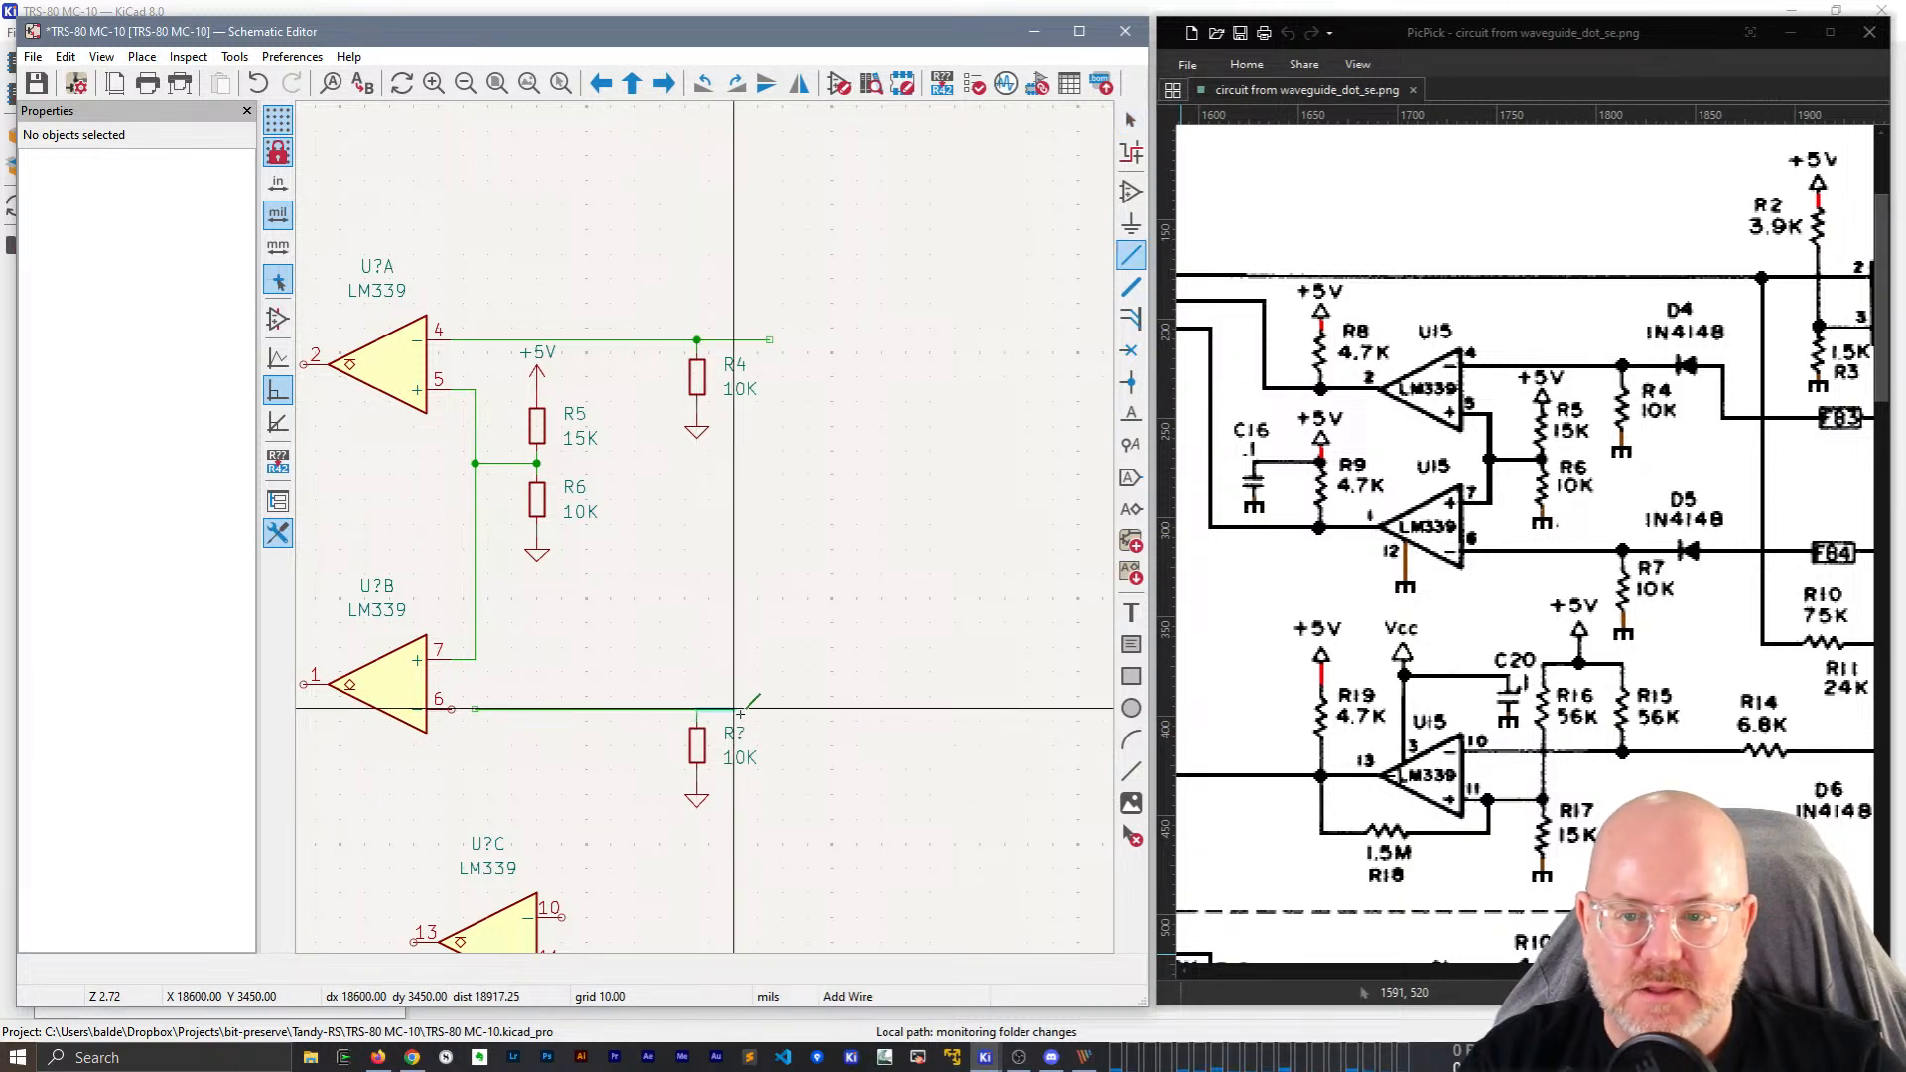
key("Escape")
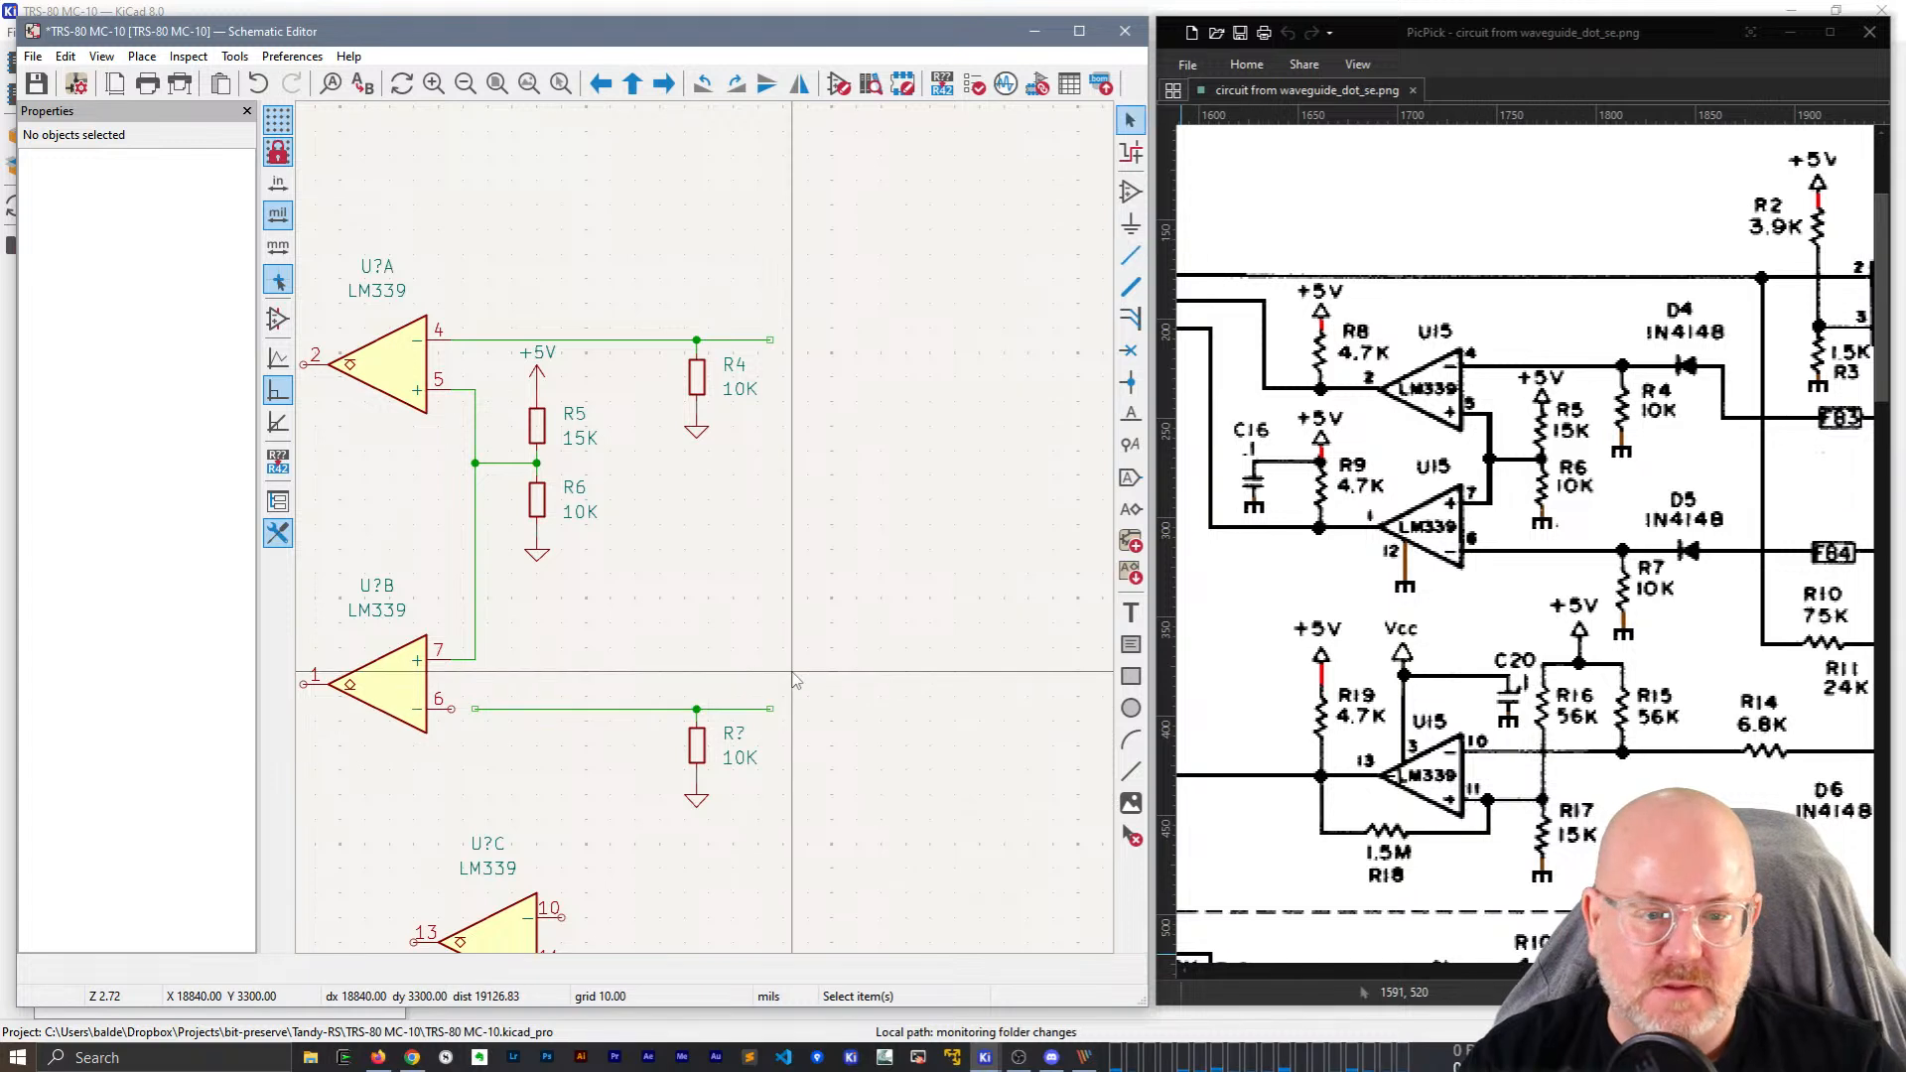
Set the lower resistor's reference to R7 in the Properties panel.
left_click(736, 734)
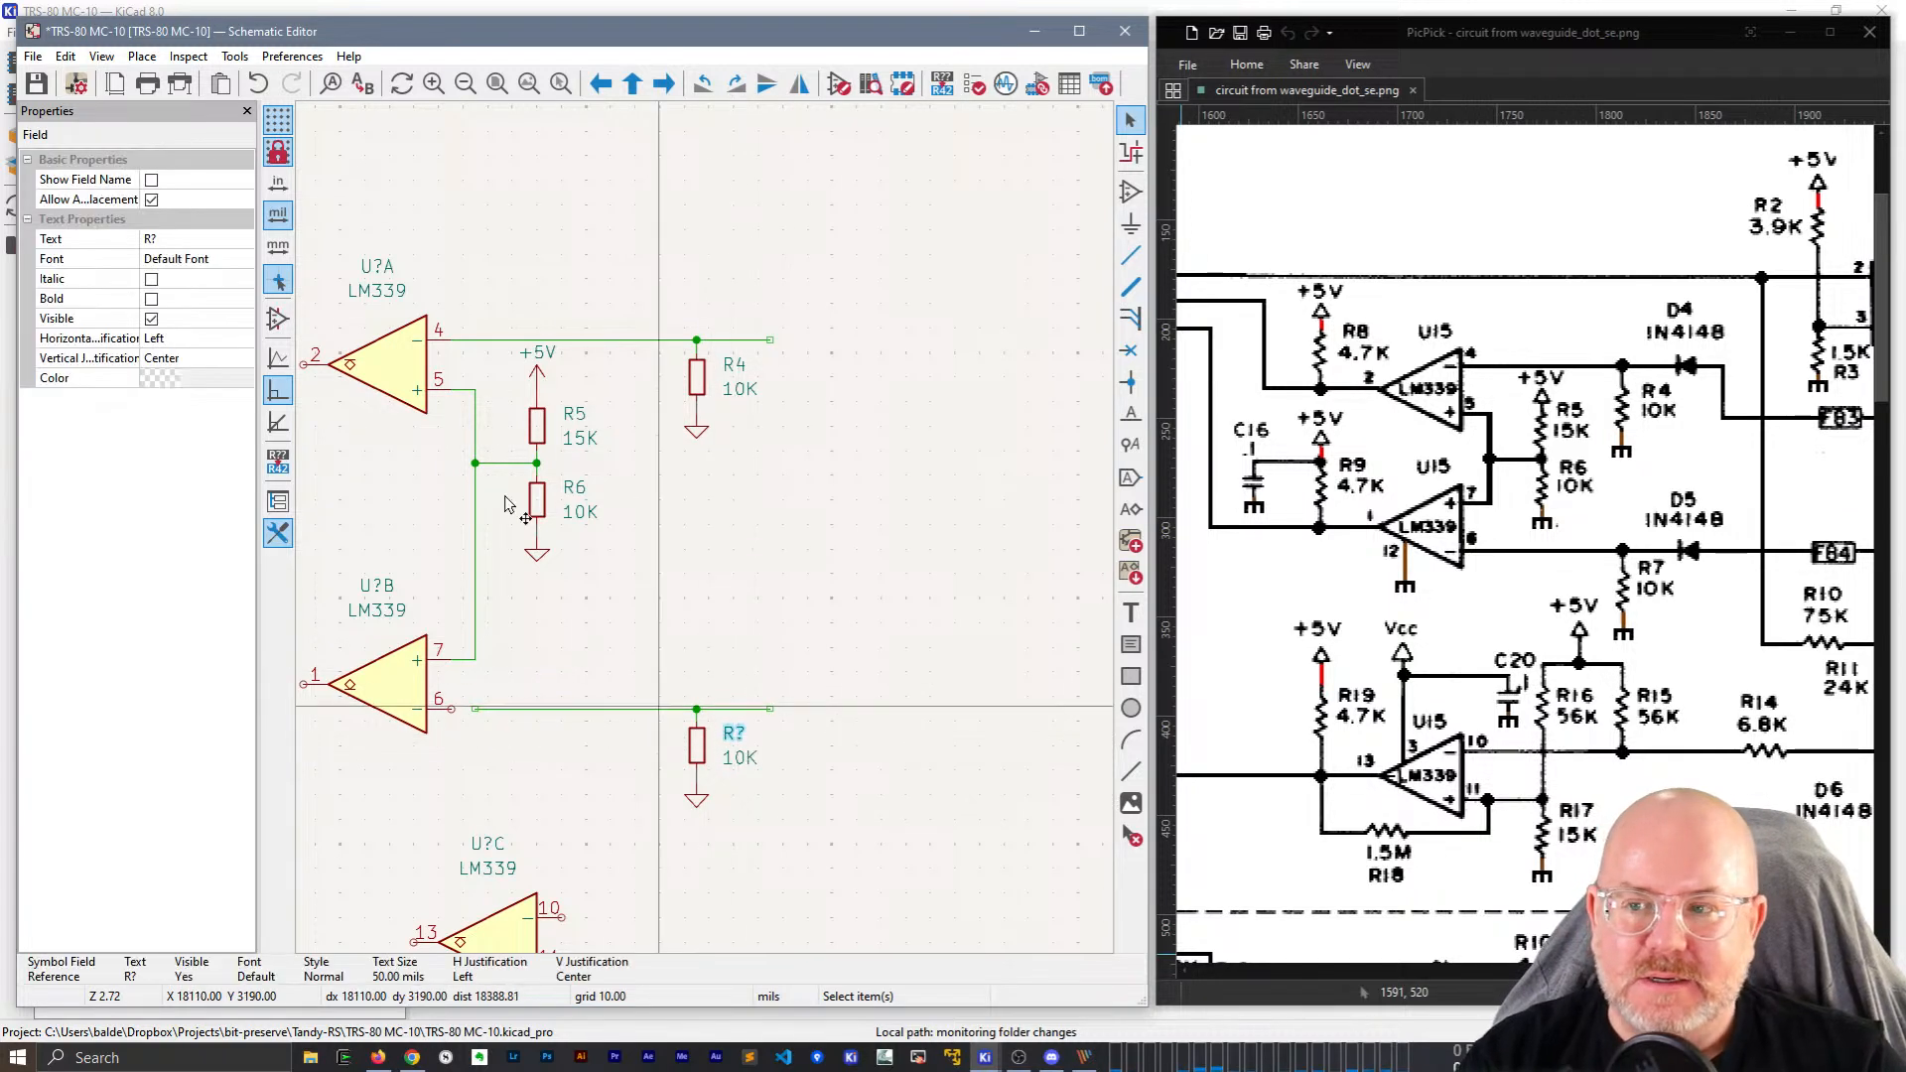
left_click(200, 240)
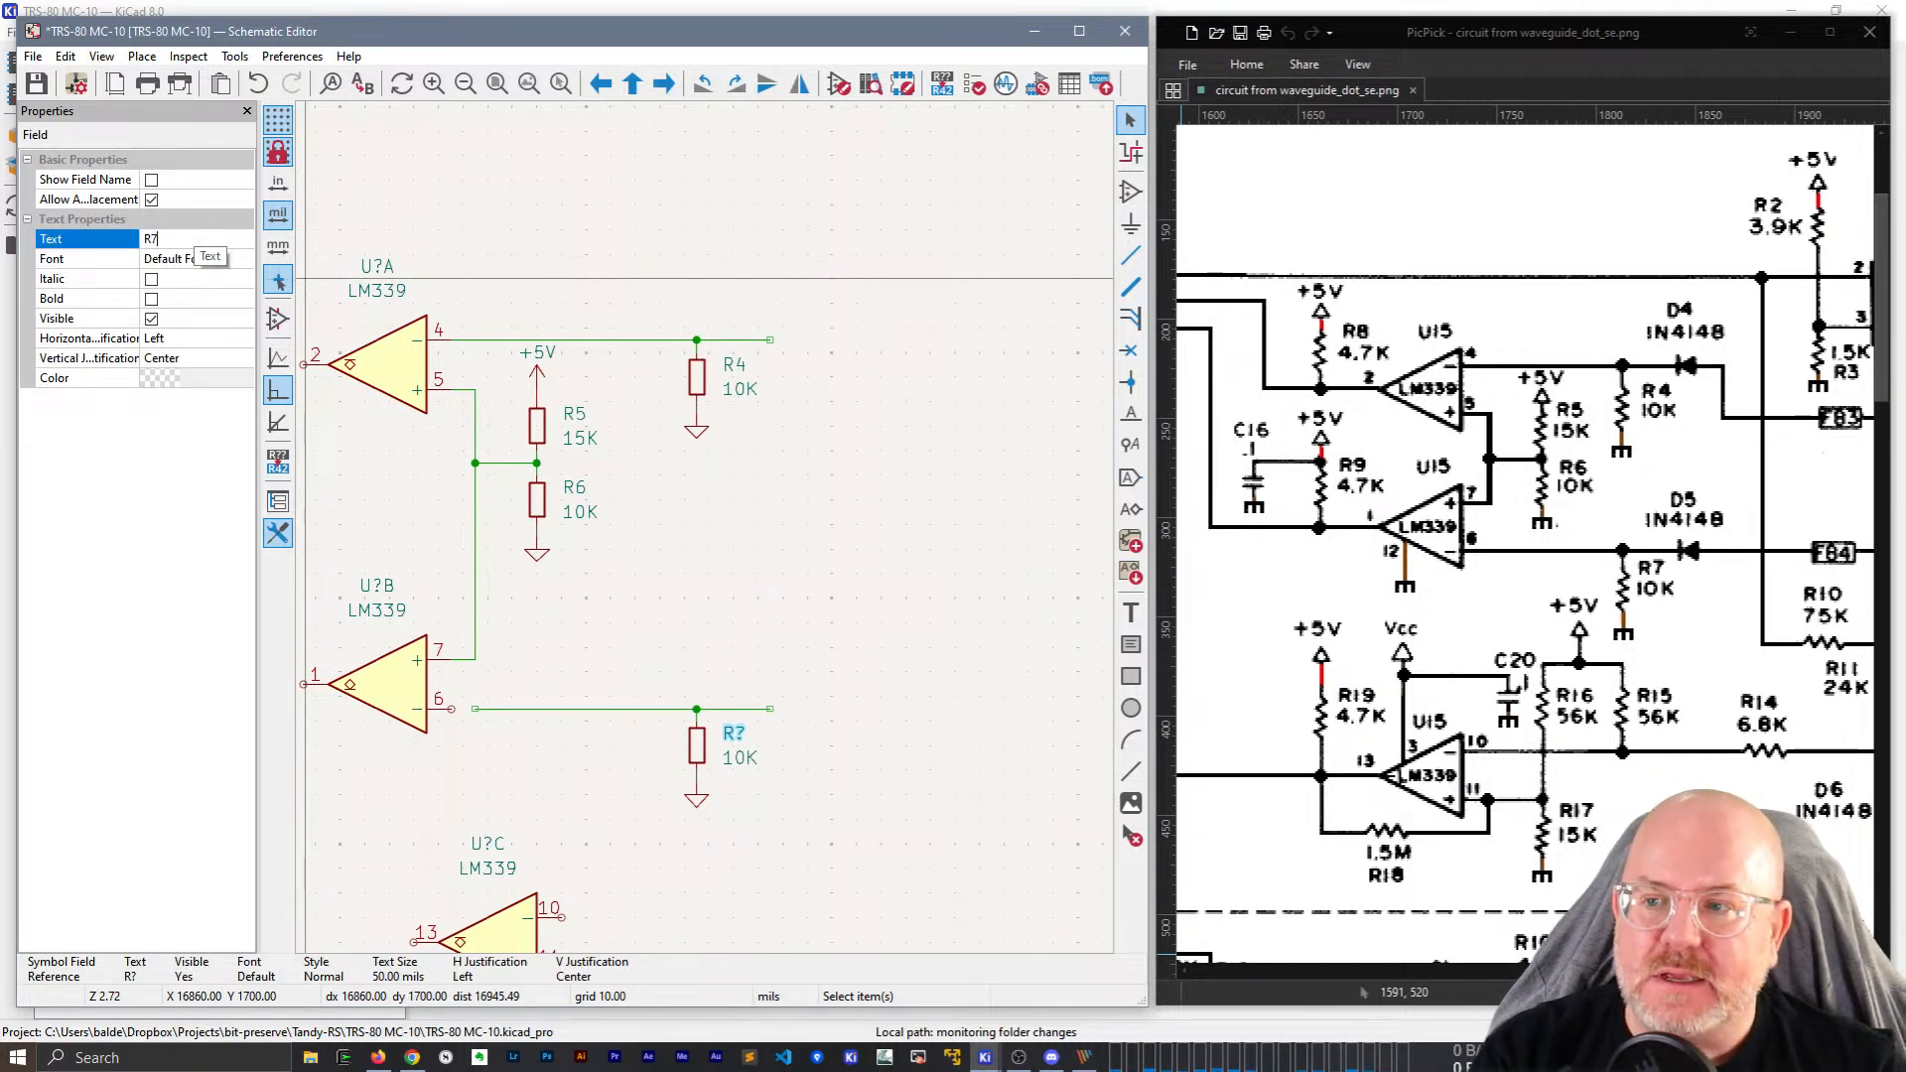
type("R7")
left_click(200, 252)
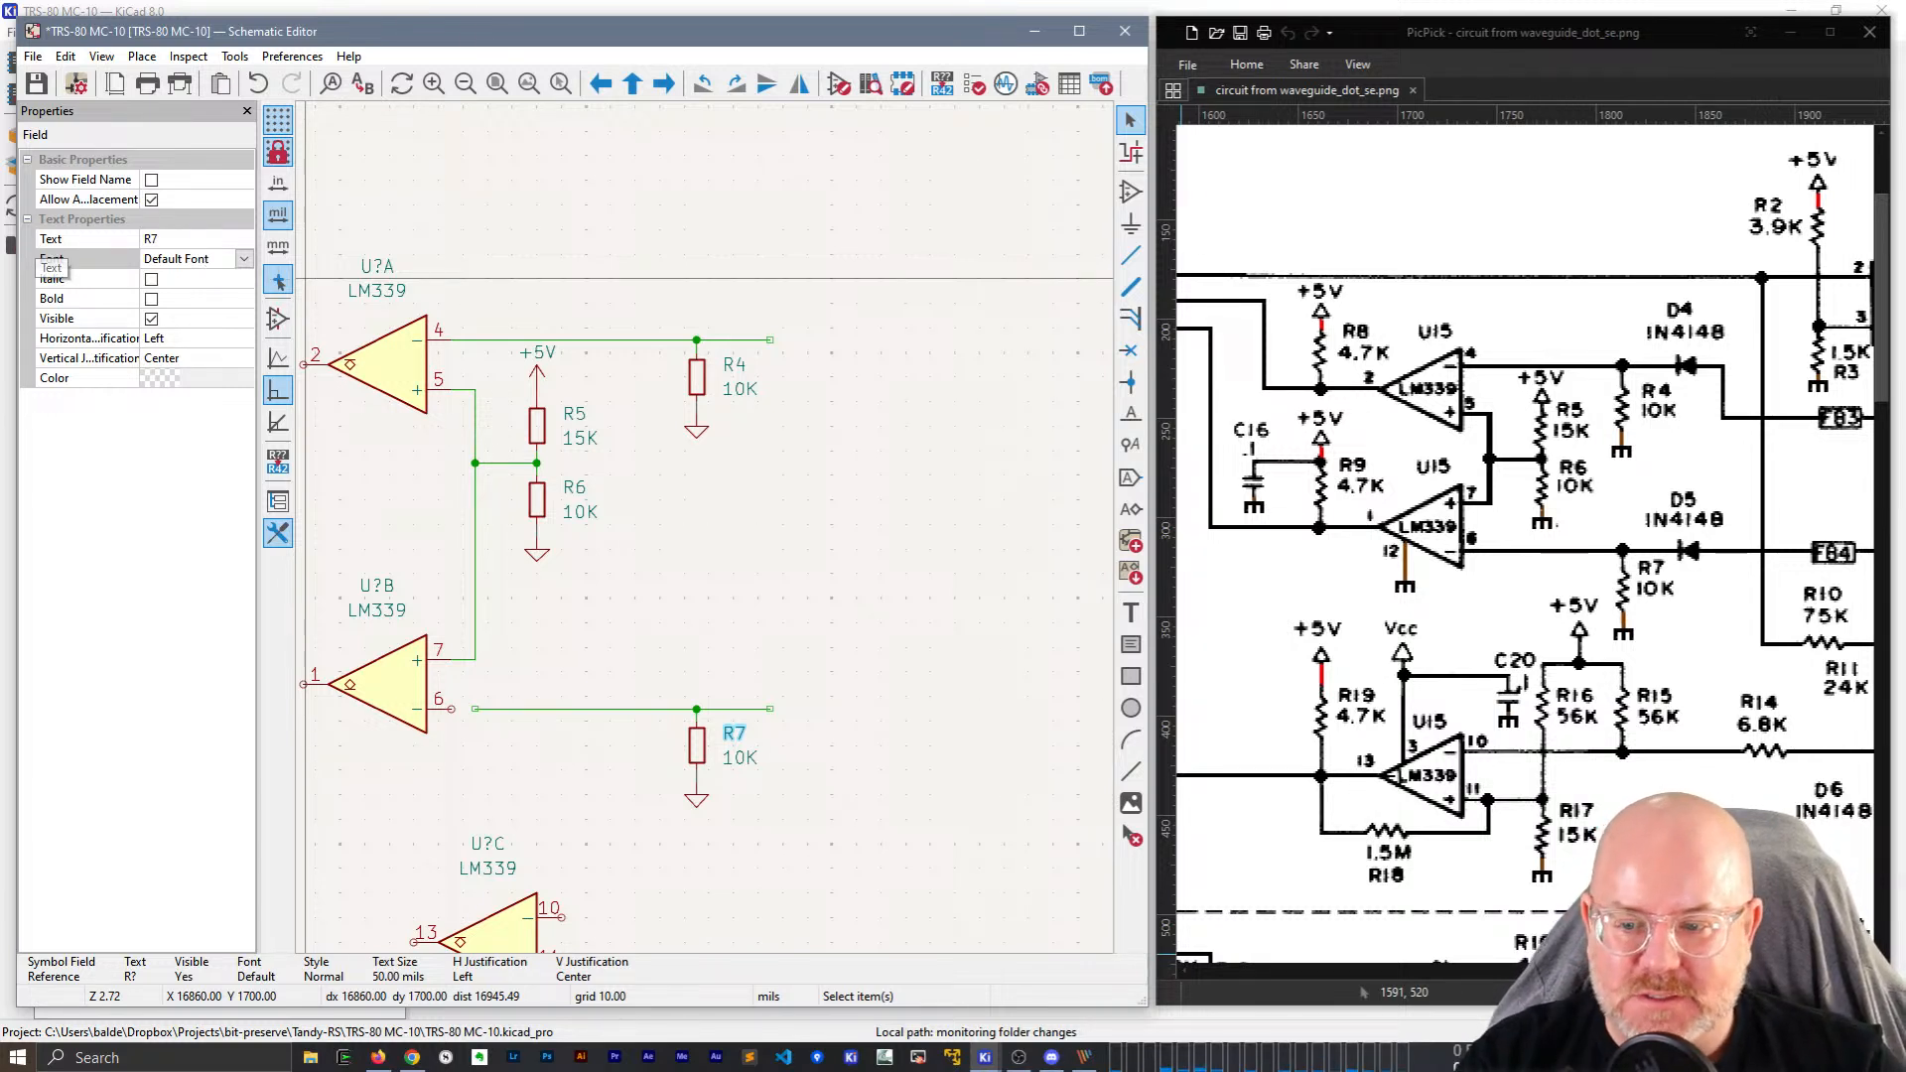
key("w")
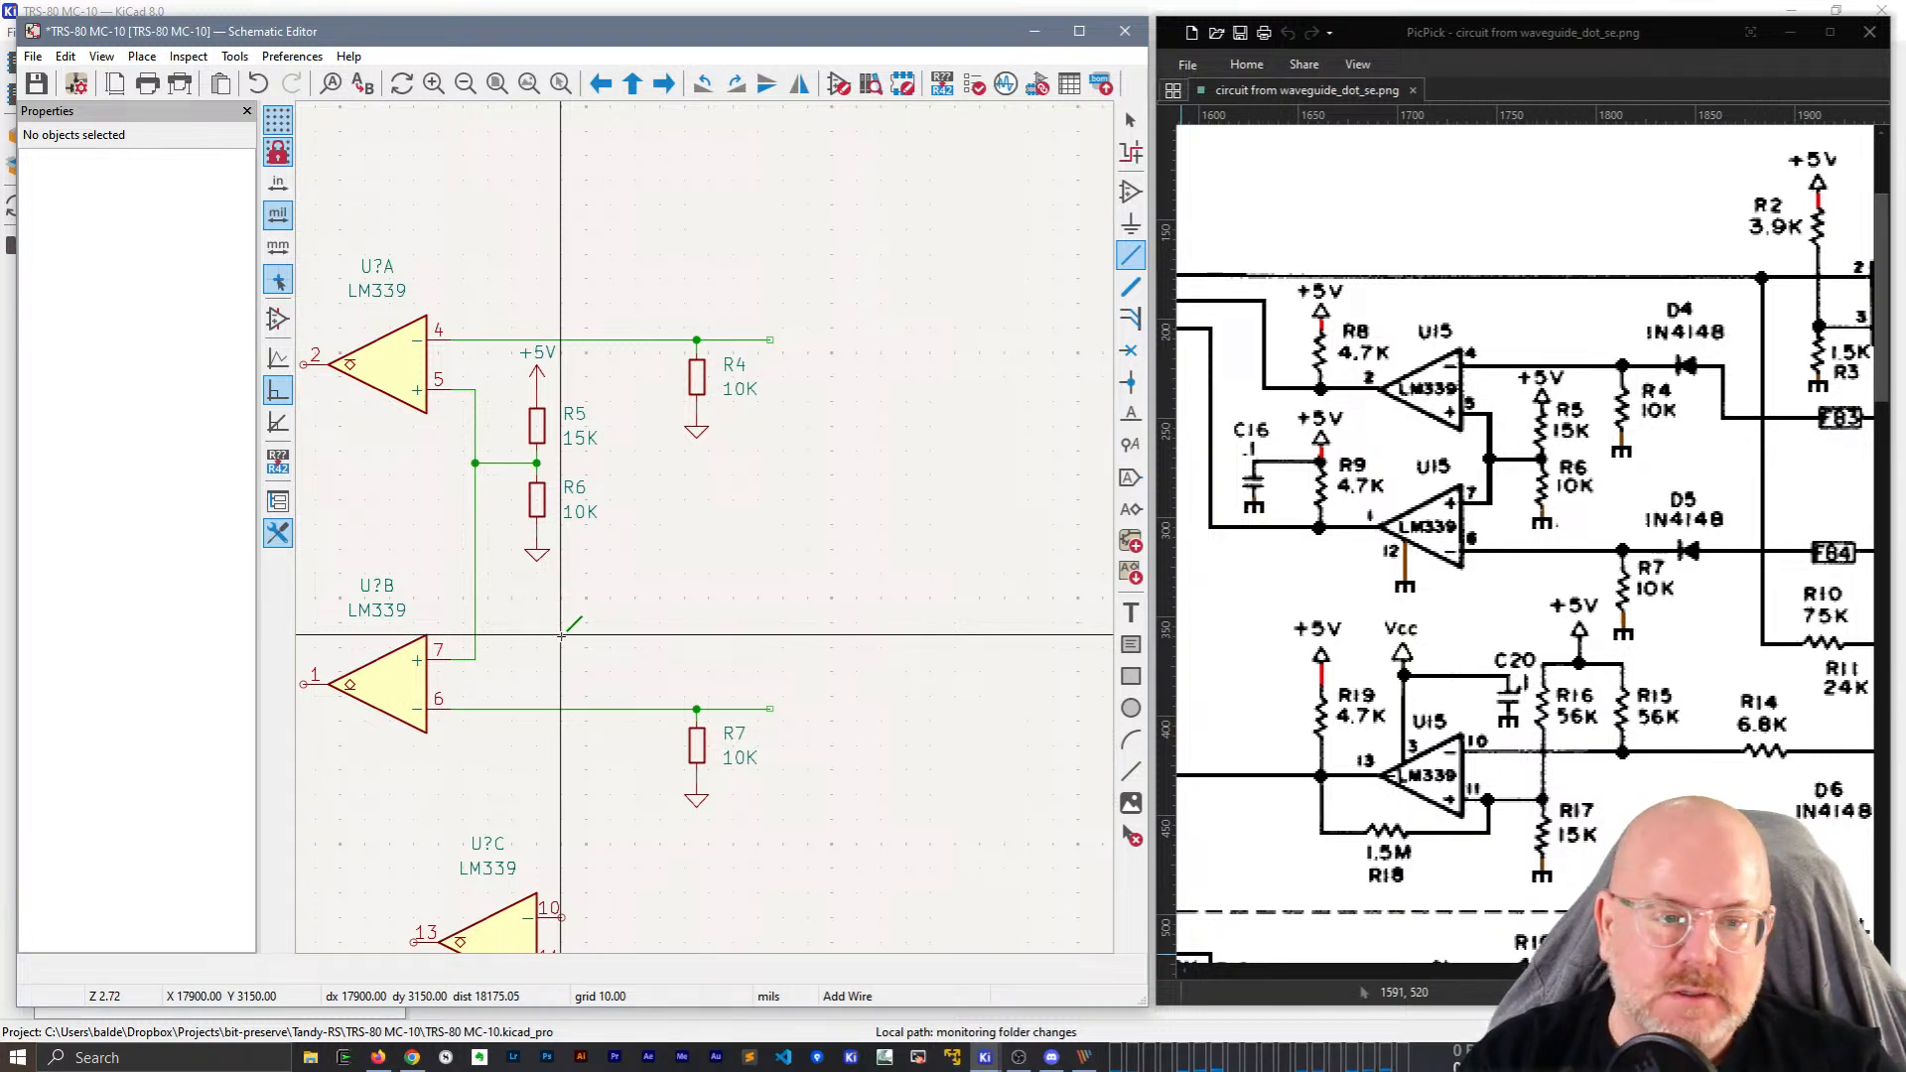
key("Escape")
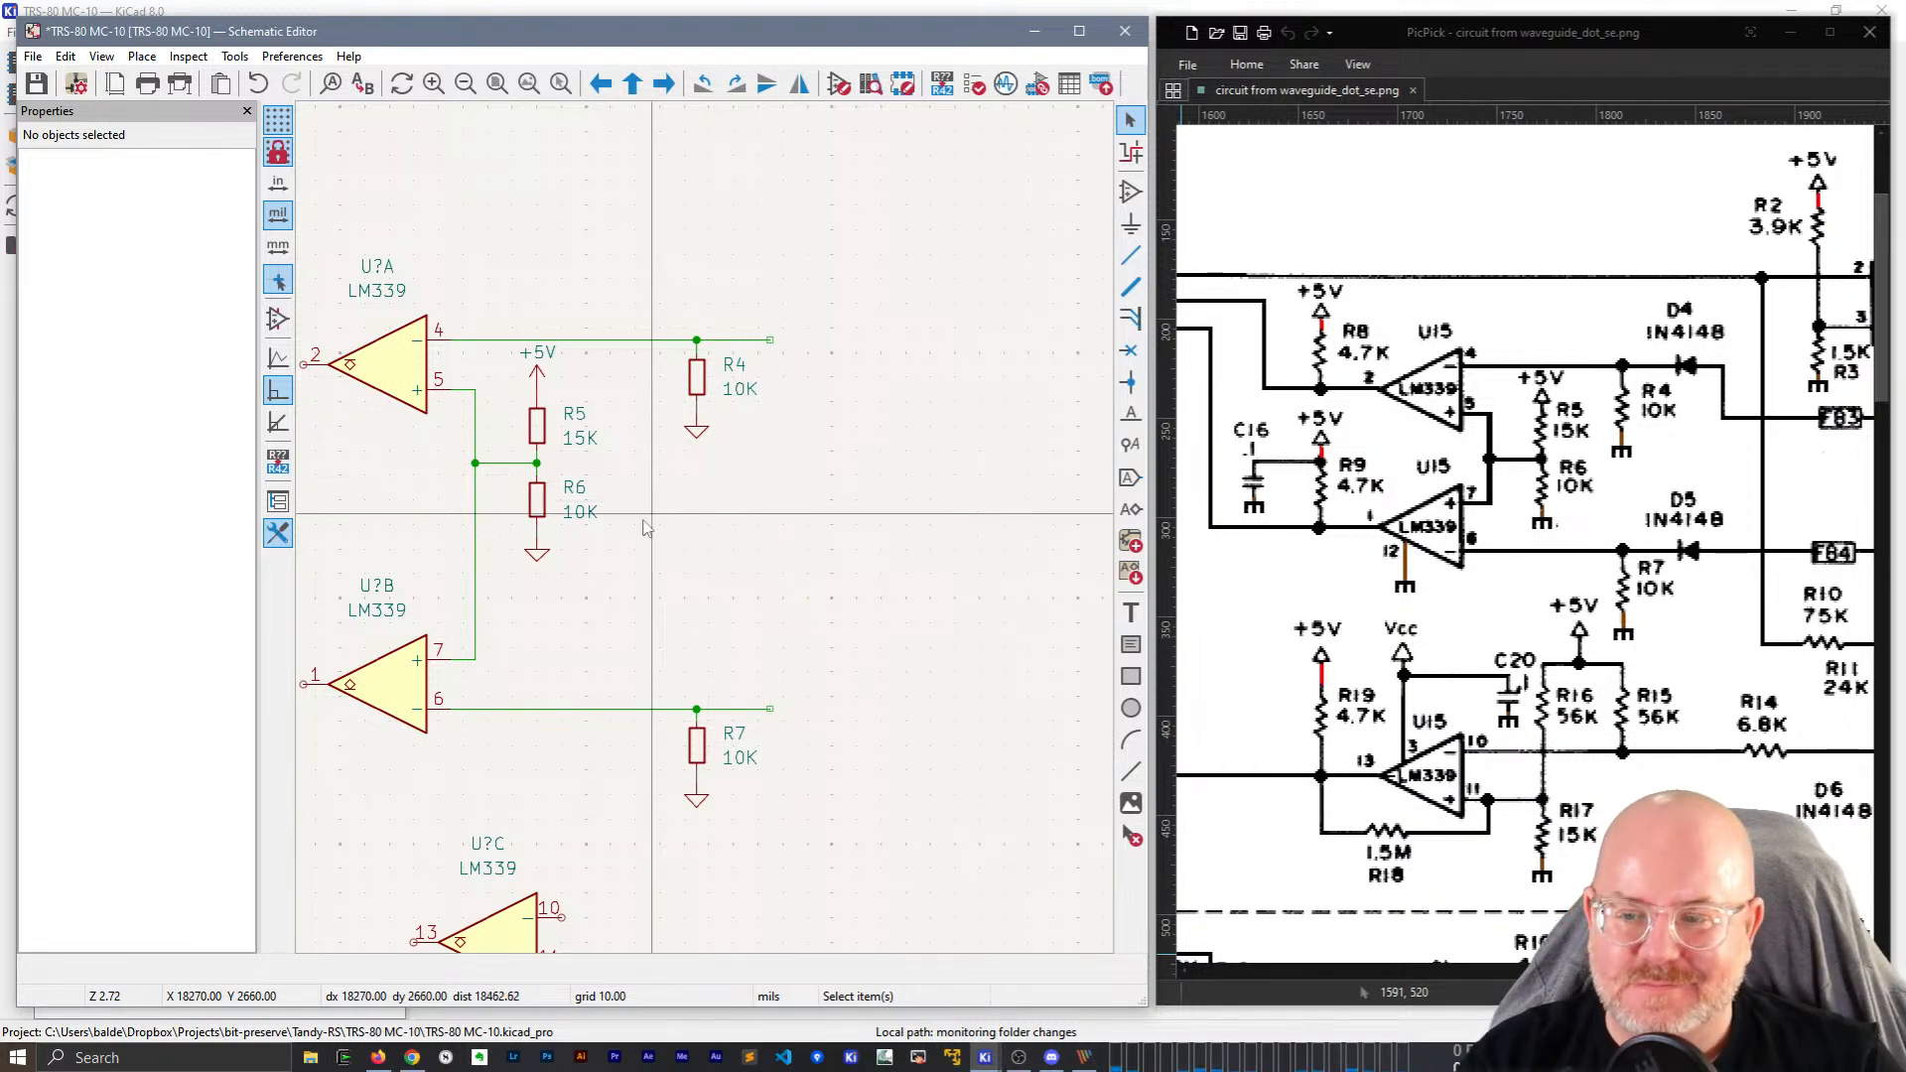
Duplicate the 15K resistor, place it left of U?A and wire it to pin 2.
middle_click_drag(761, 607, 1152, 563)
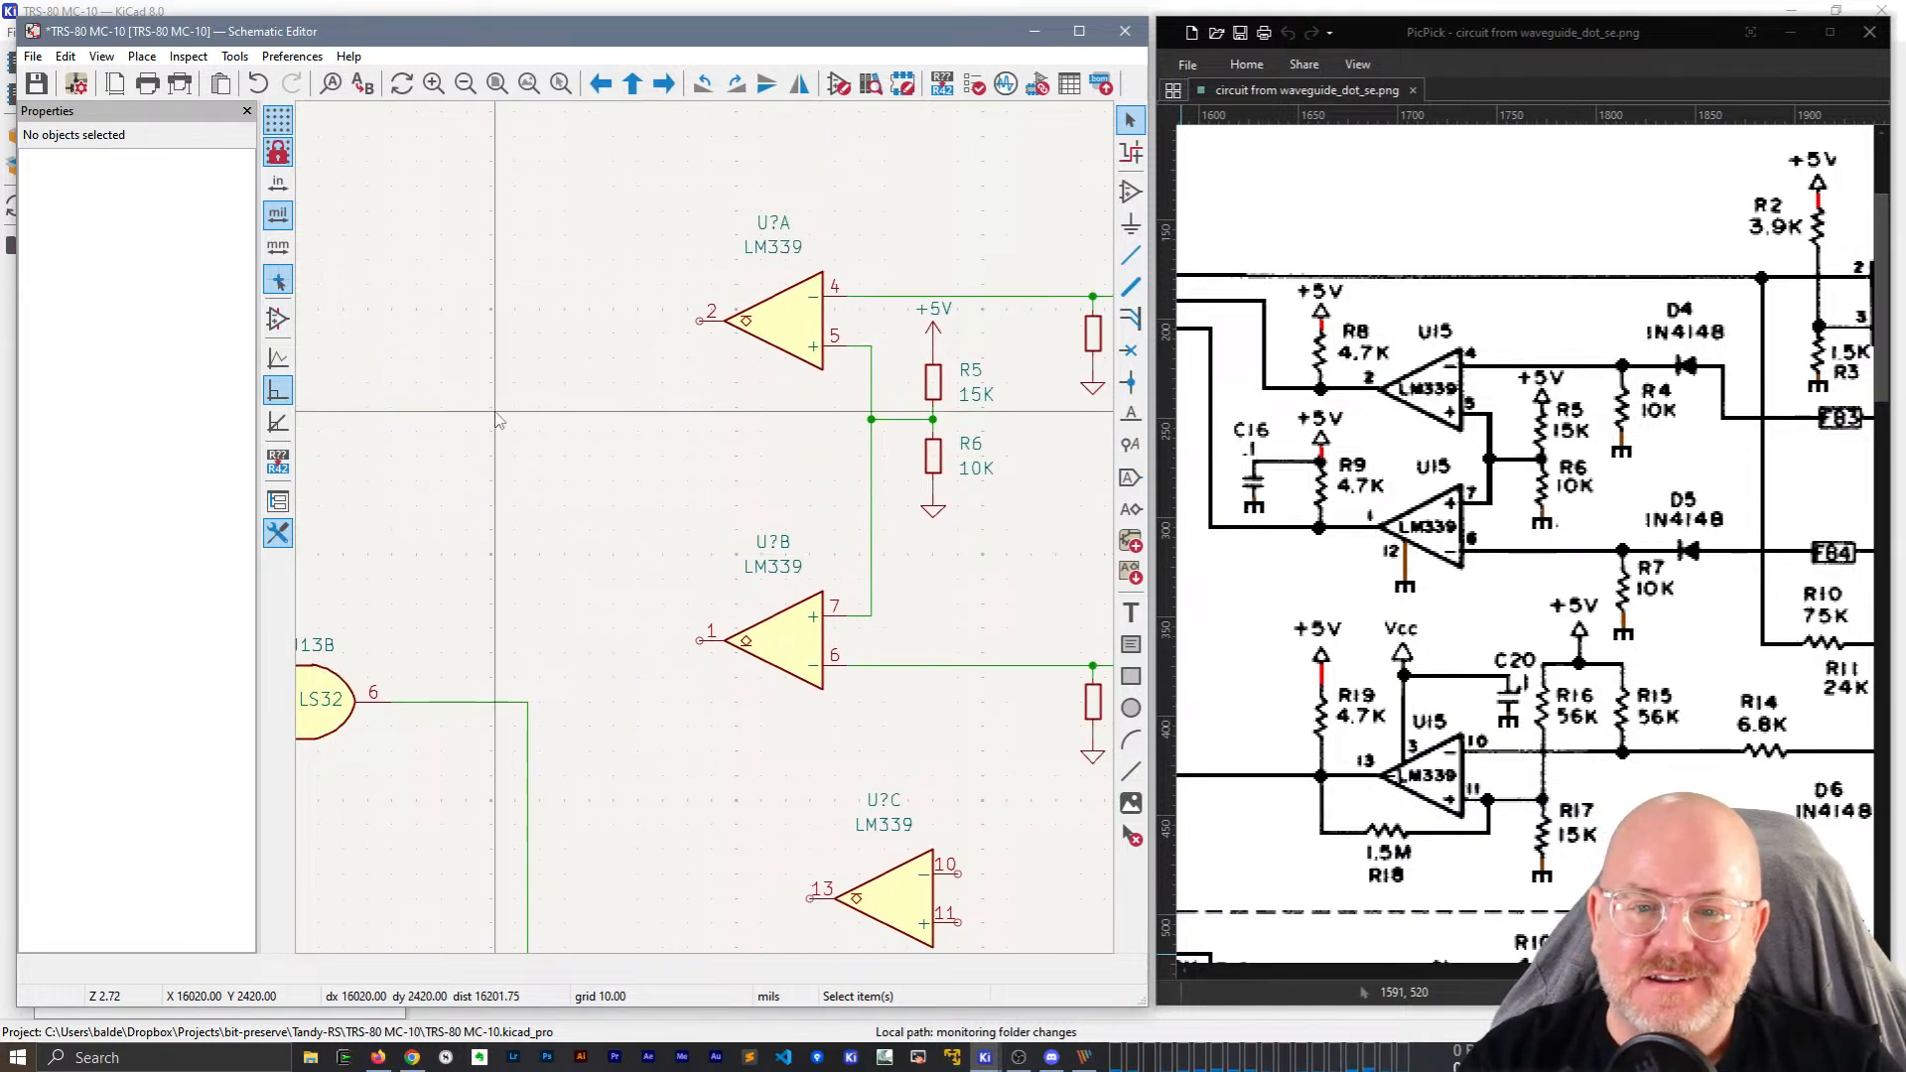
key("ctrl+d")
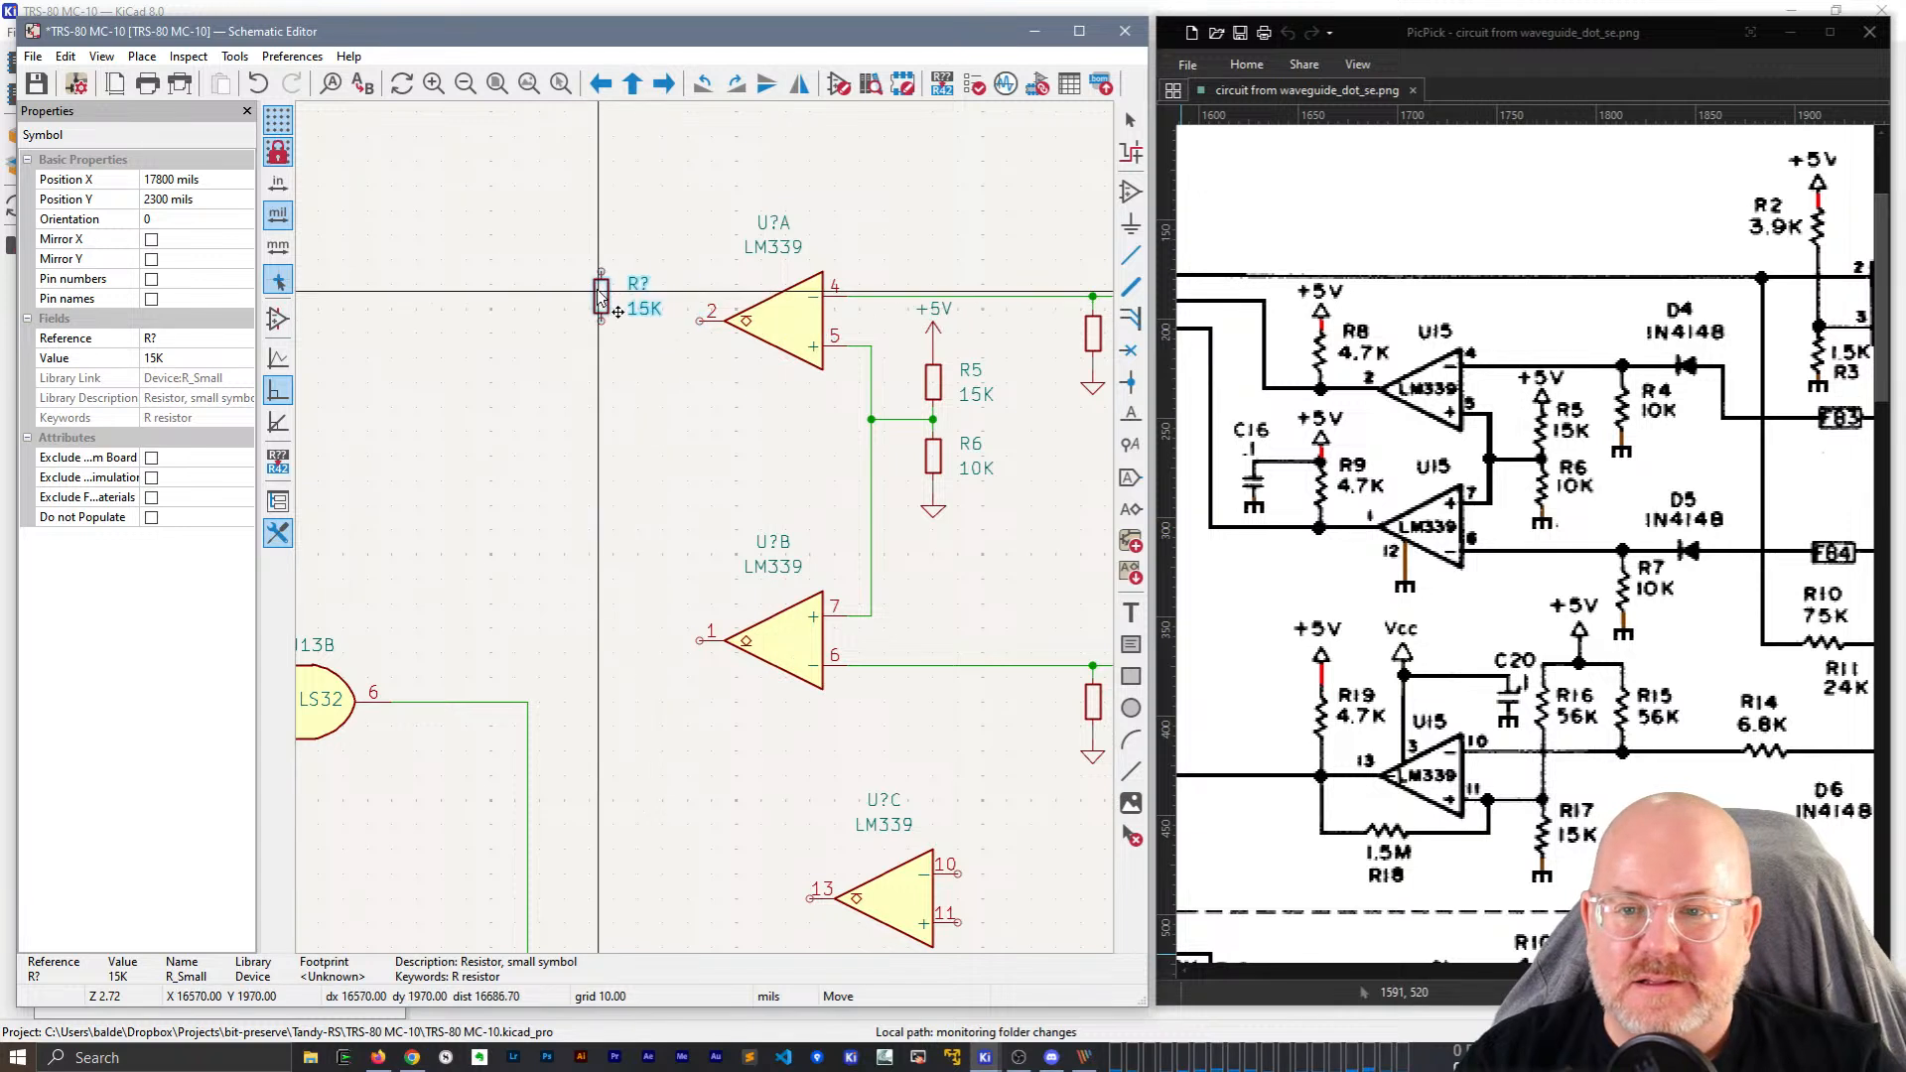
left_click(589, 288)
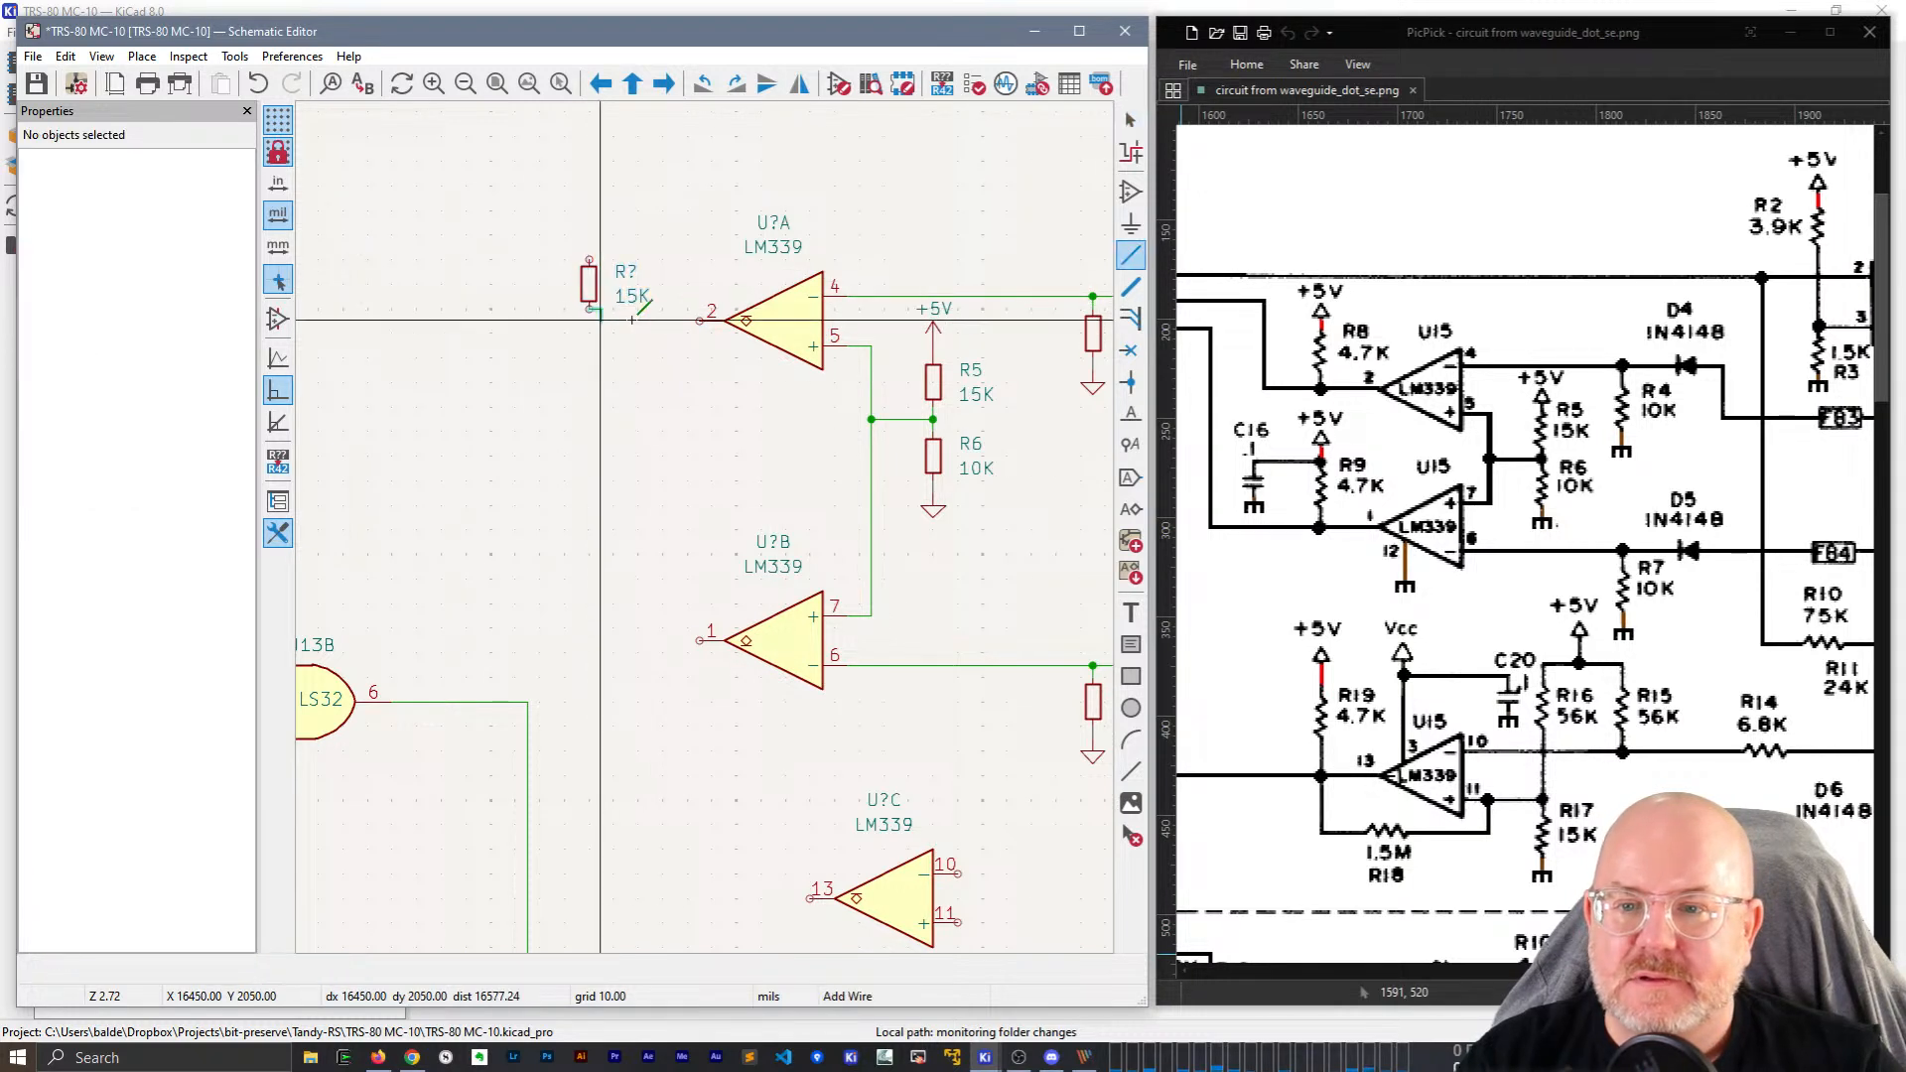
key("w")
key("Escape")
left_click(698, 321)
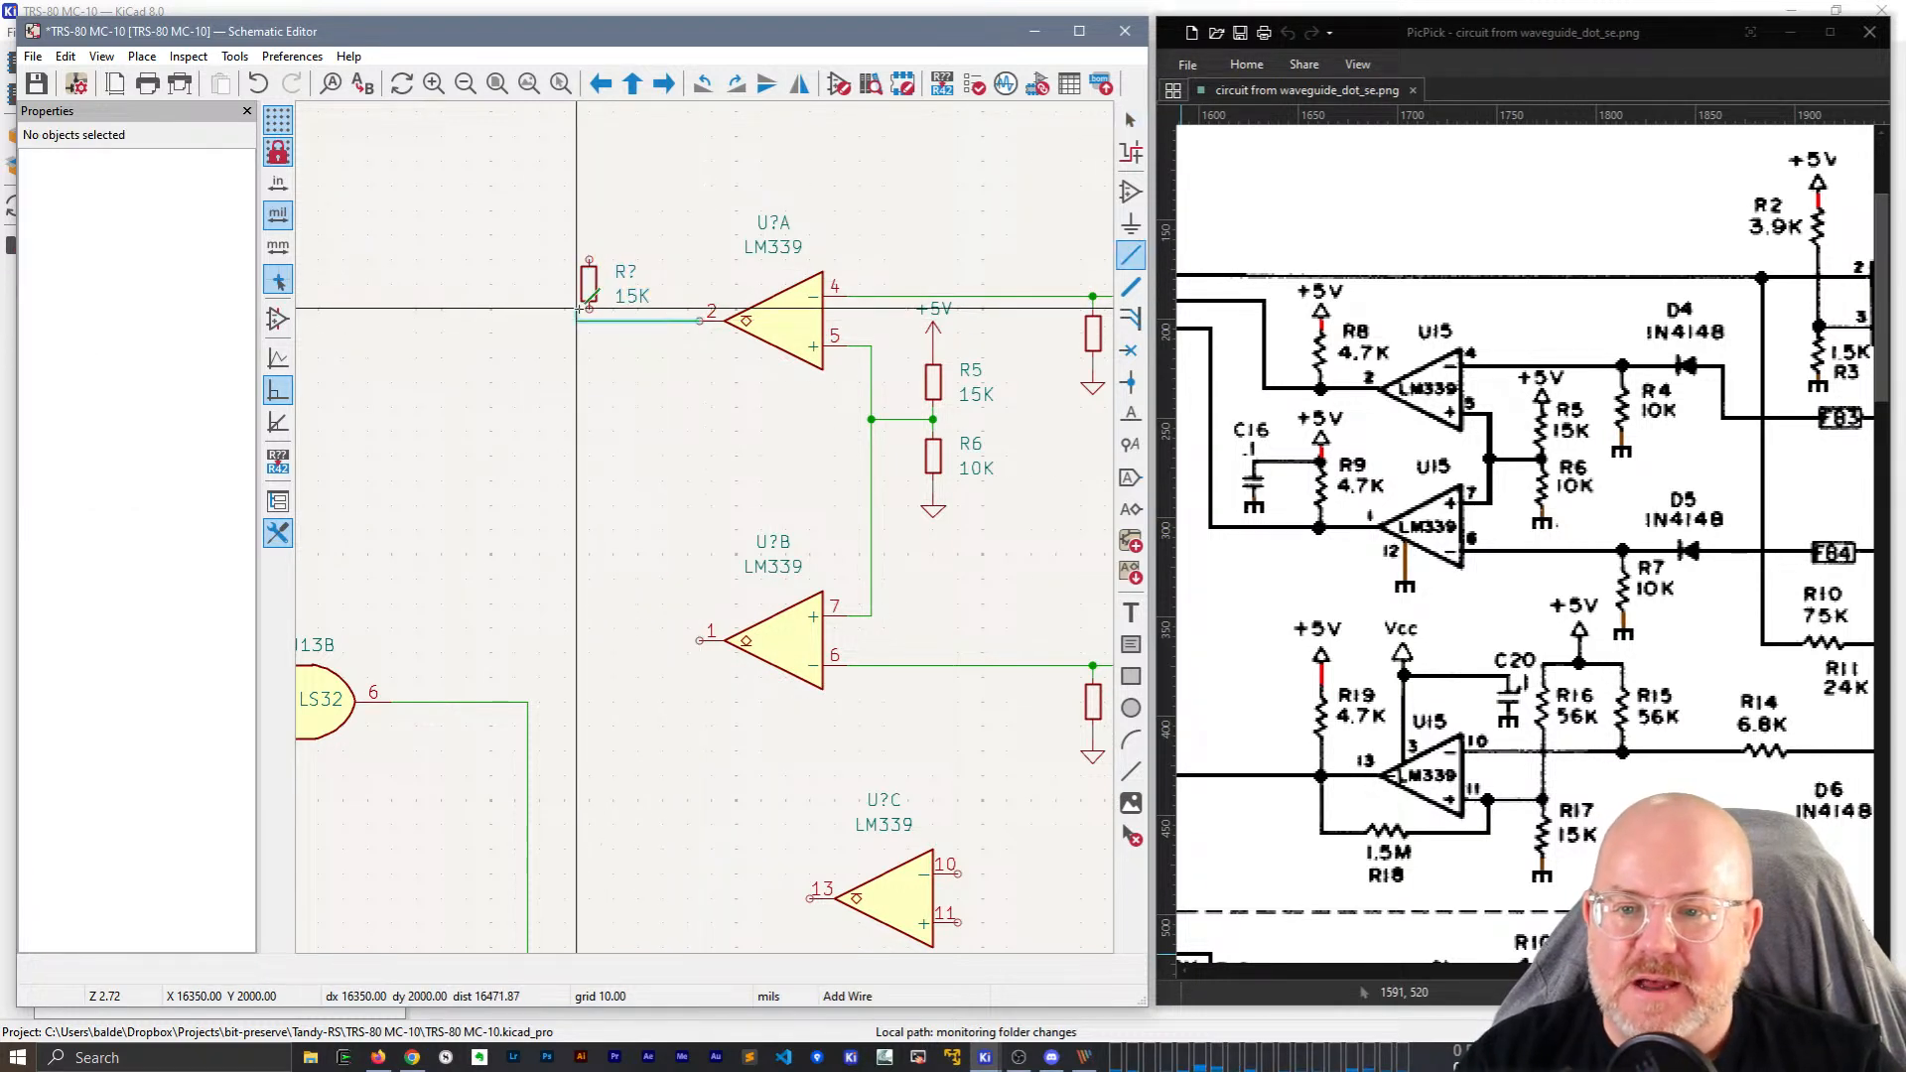
left_click(589, 309)
key("Escape")
Make the new resistor R8 with value 4k7 and give it a copied +5V symbol.
left_click(588, 285)
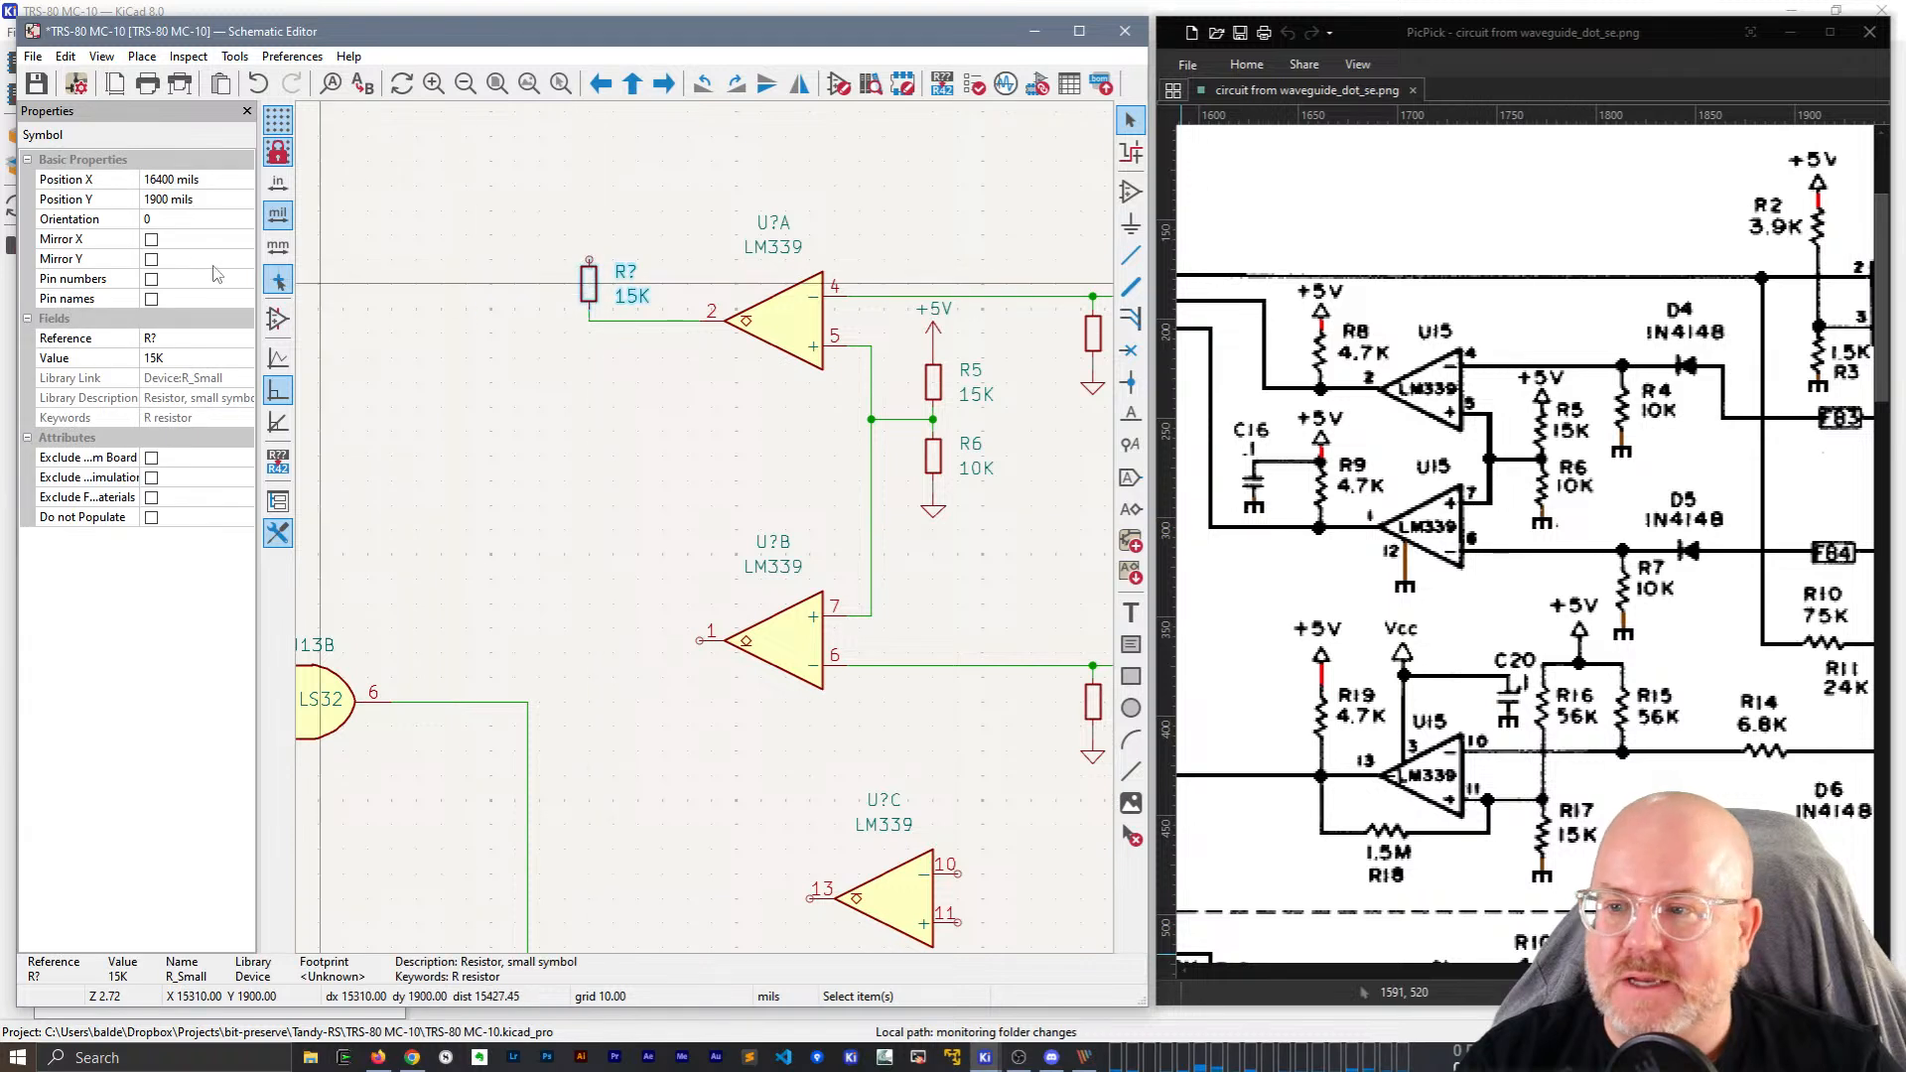
left_click(195, 337)
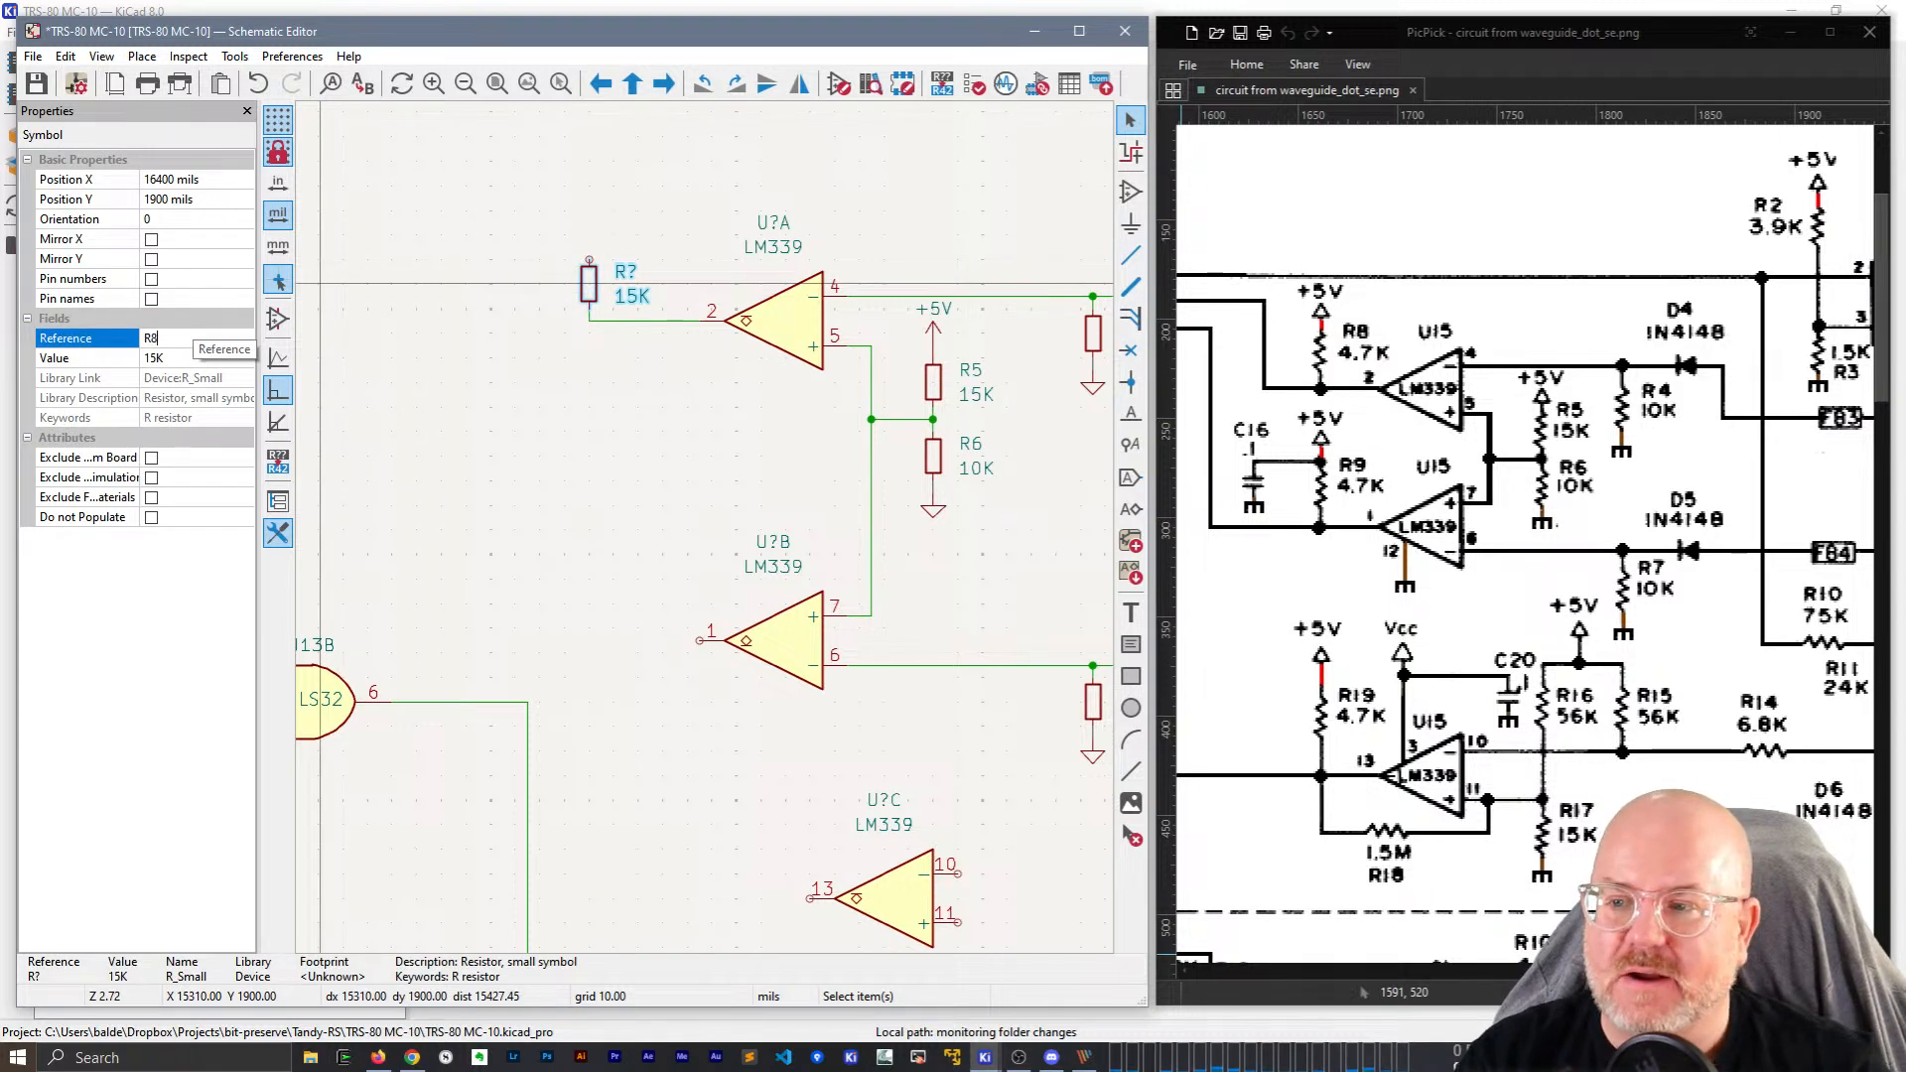
type("R8")
key("Return")
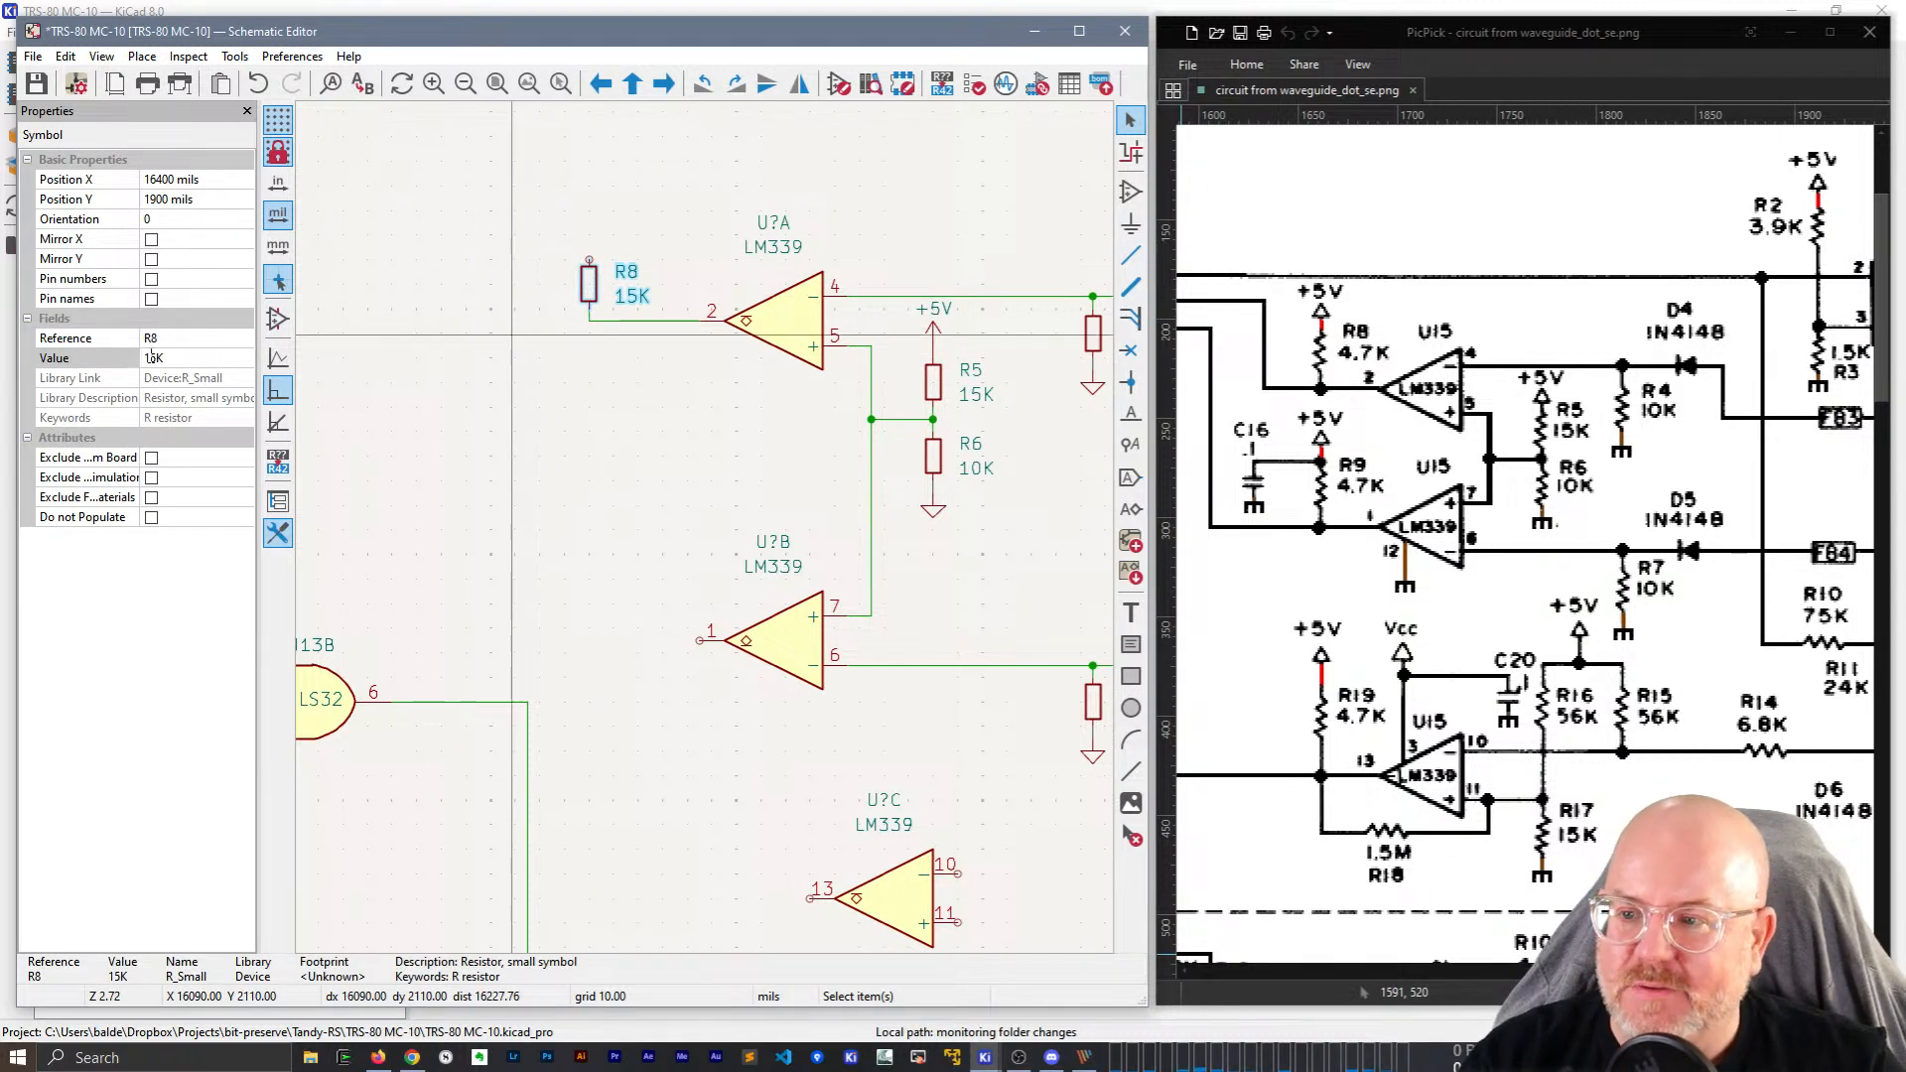
left_click(179, 357)
key("BackSpace")
type("4k7")
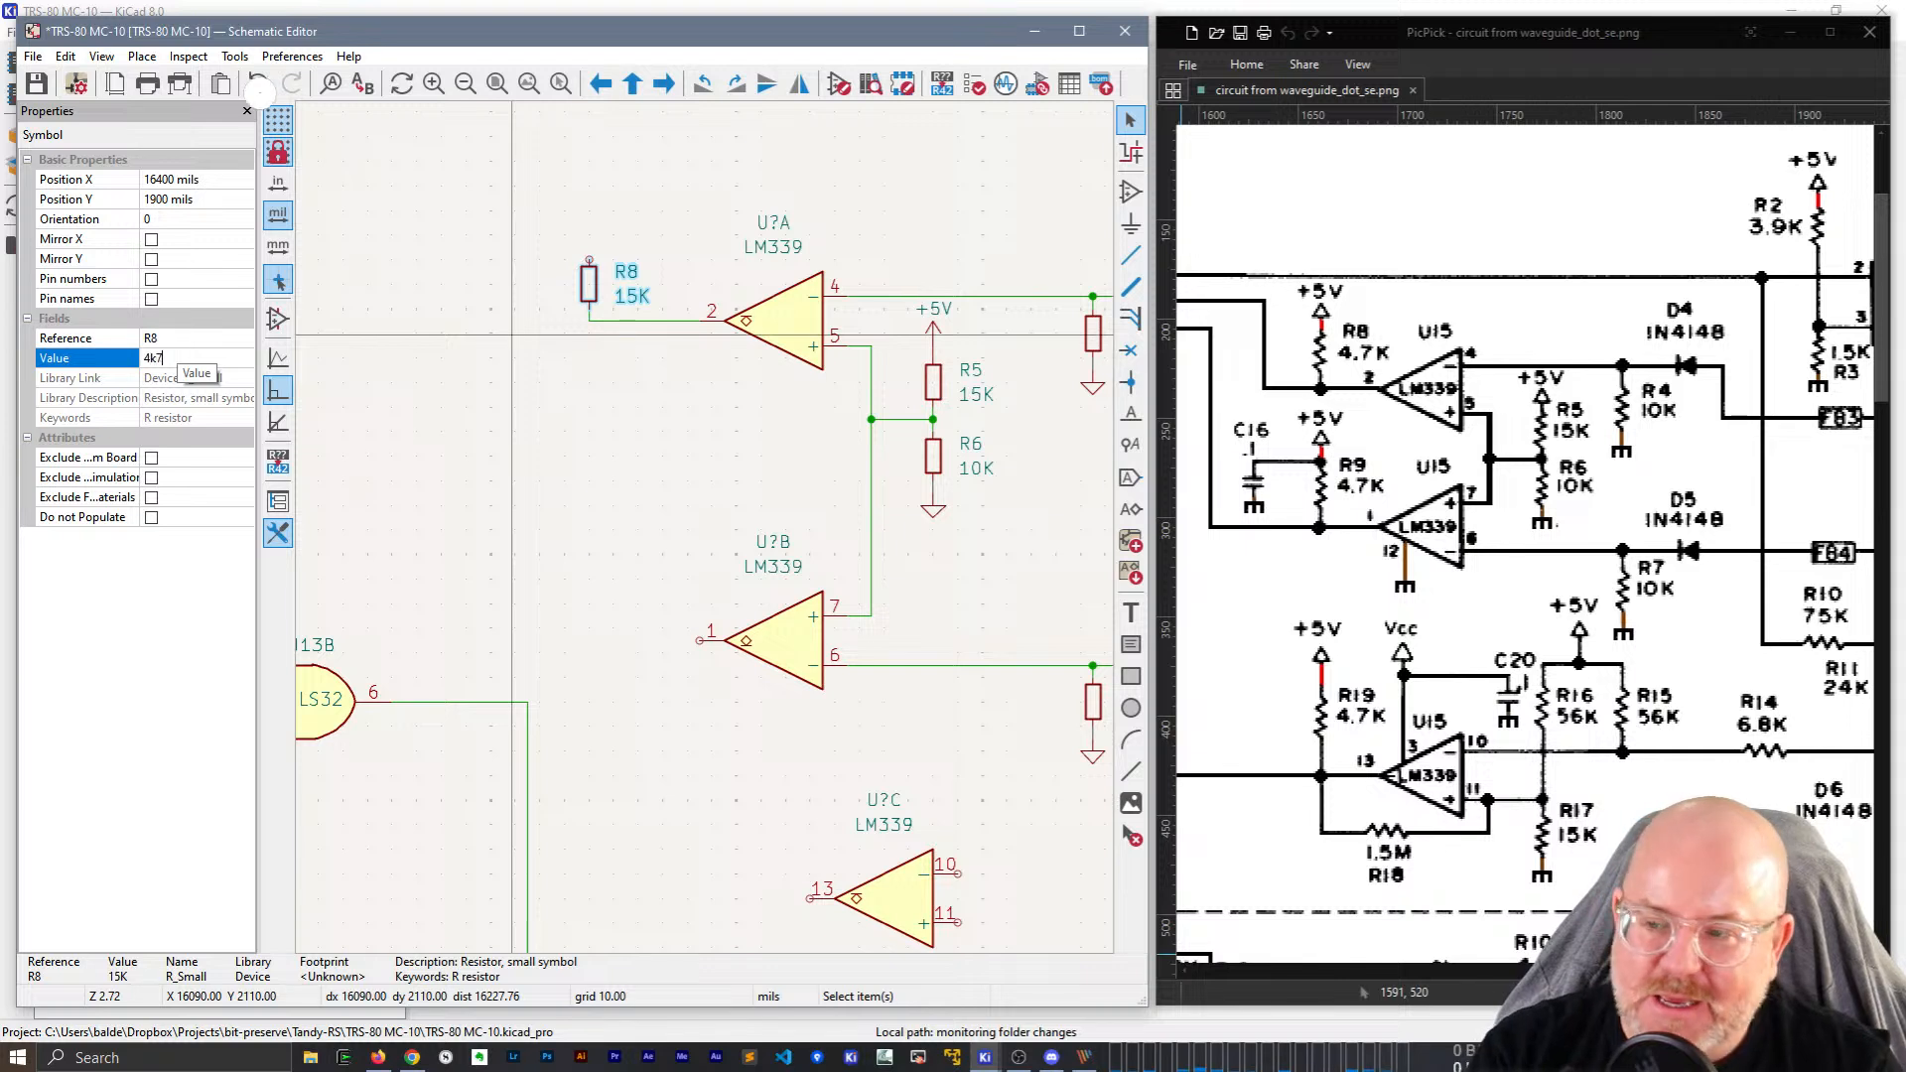
key("Return")
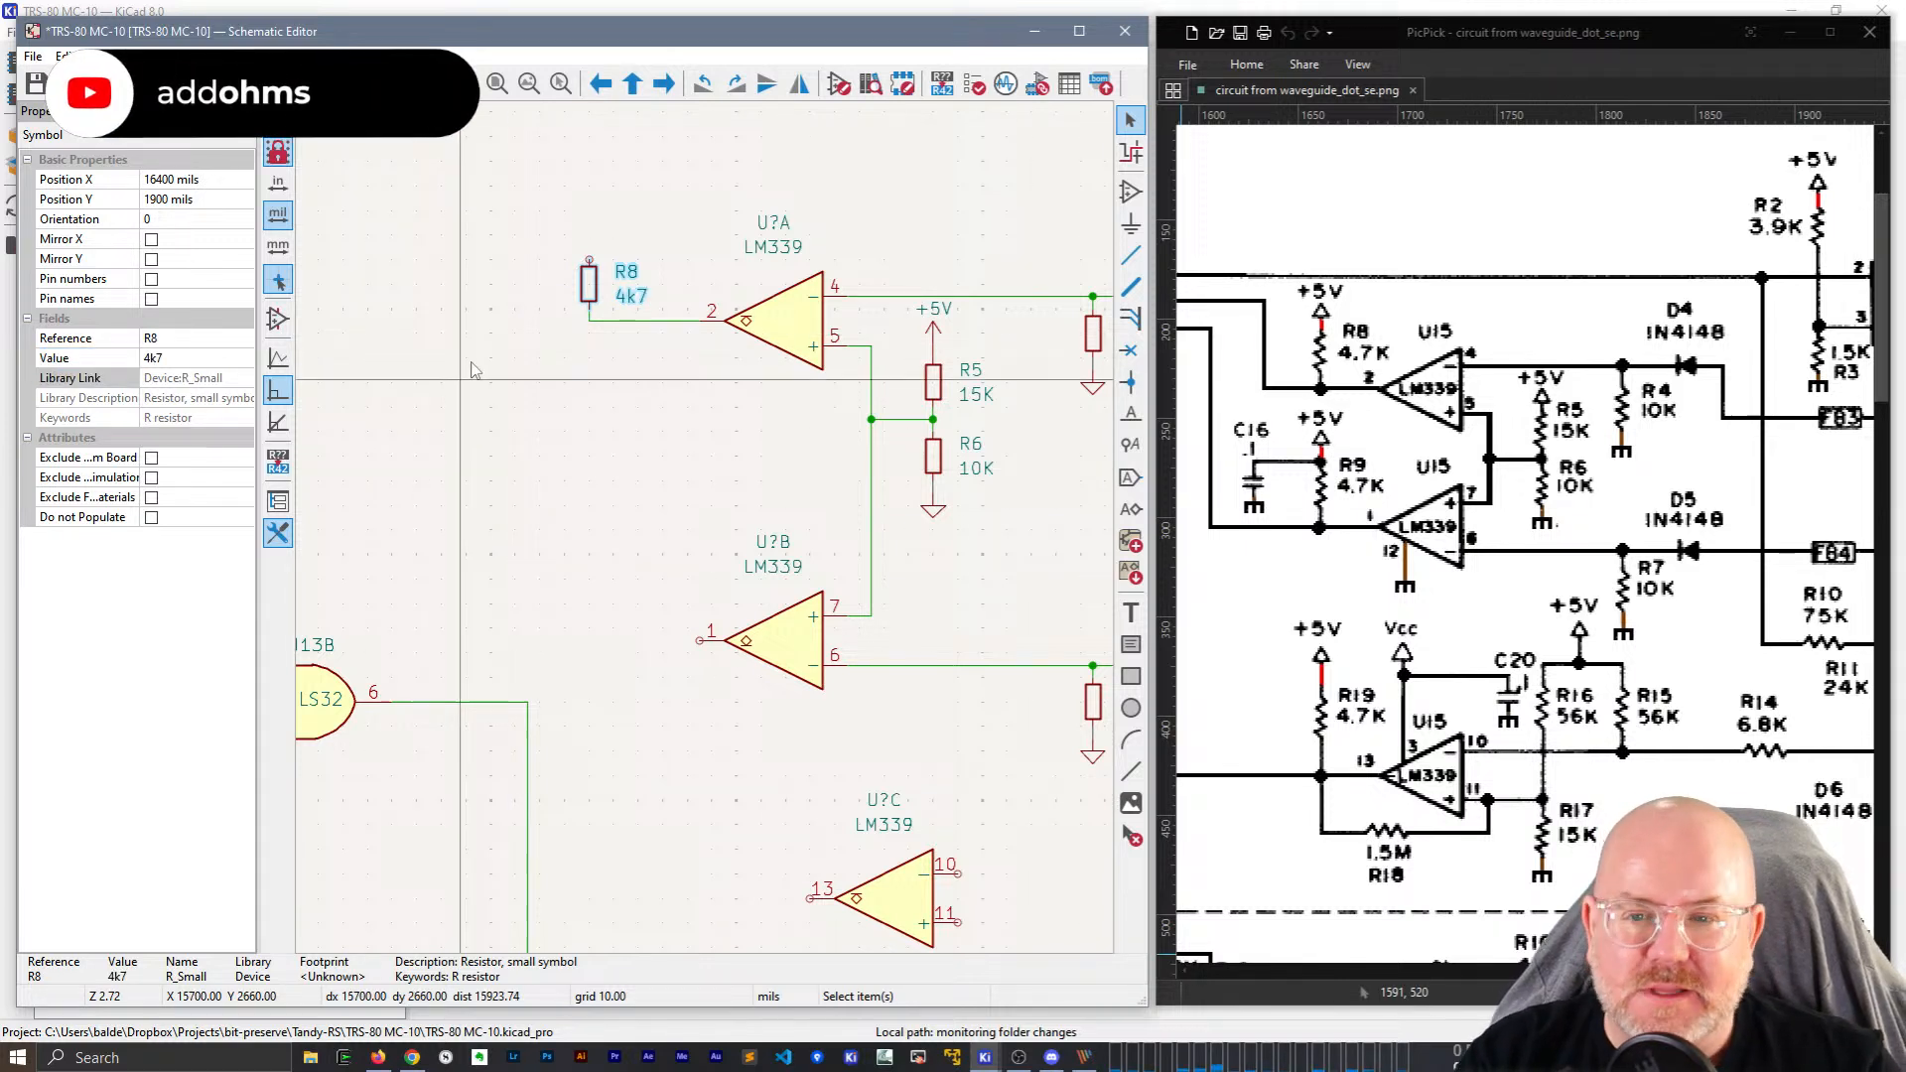
left_click(933, 330)
key("ctrl+d")
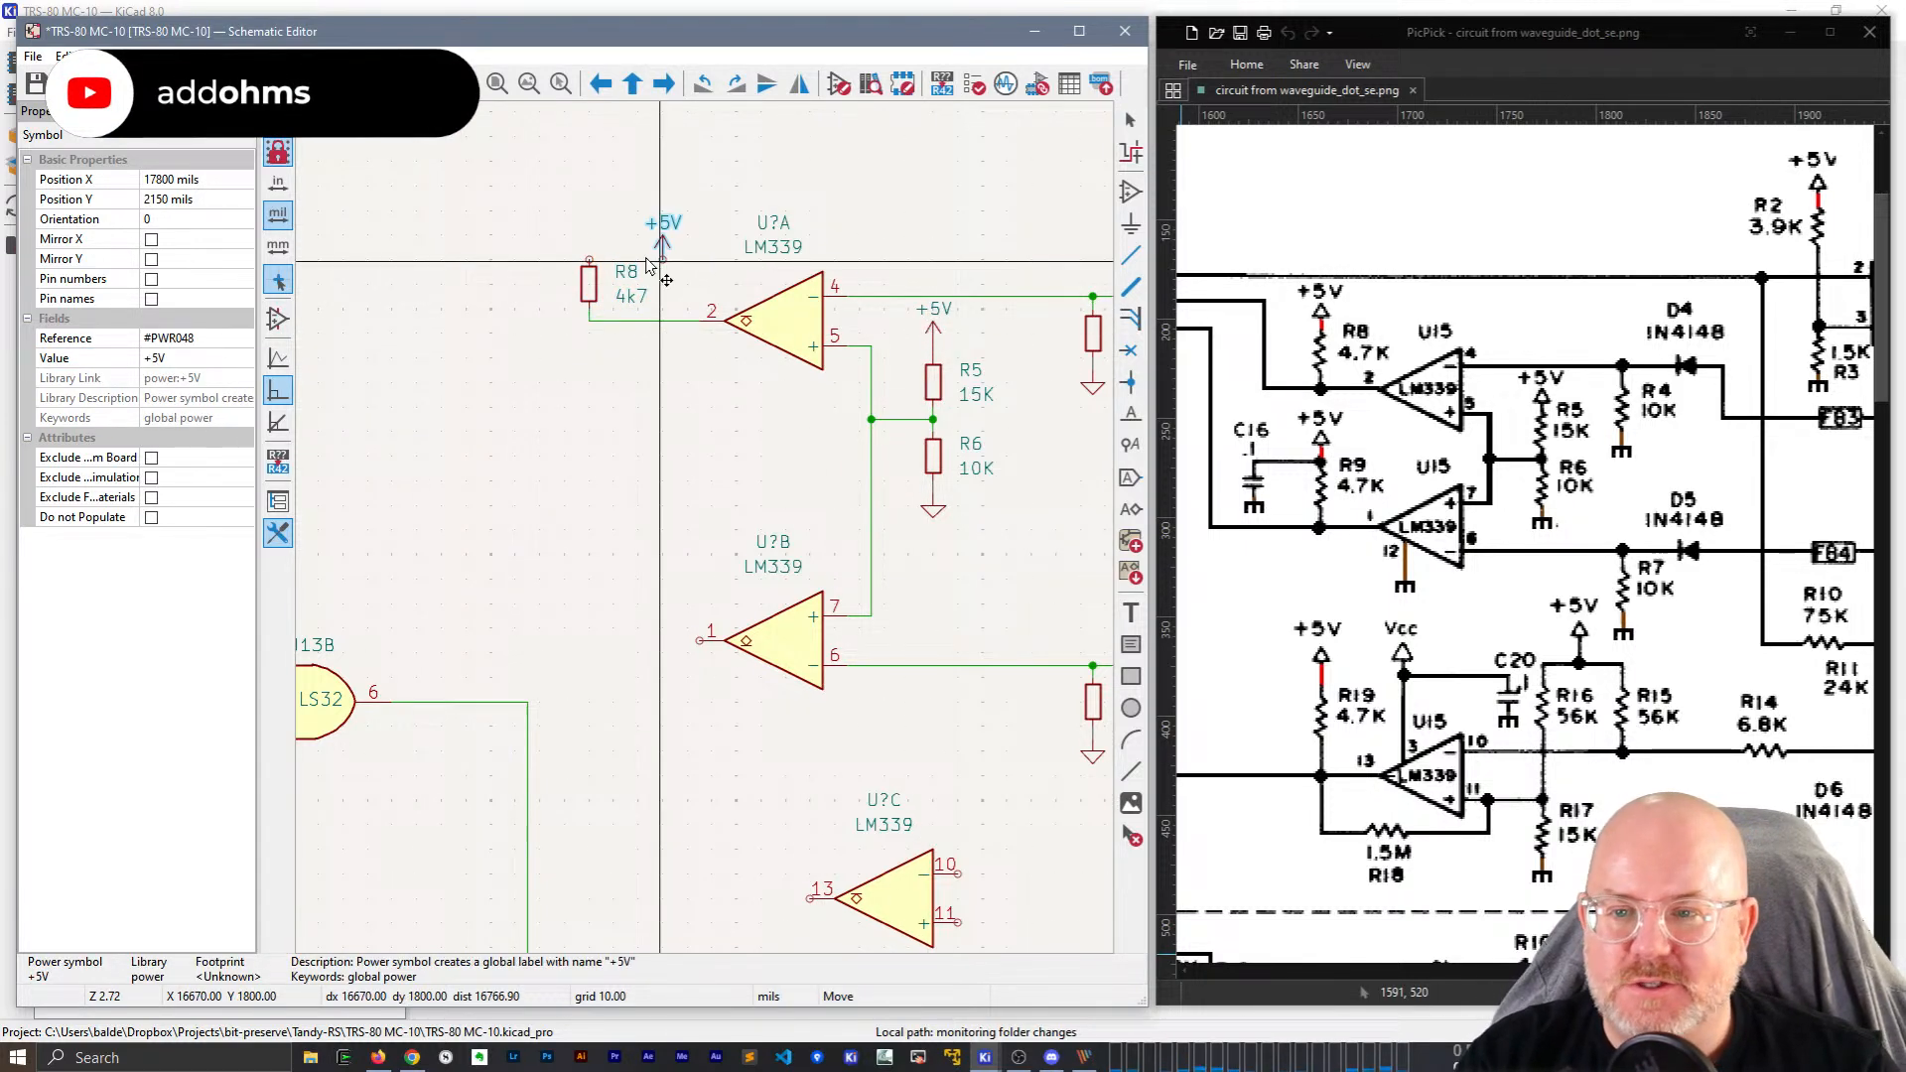
left_click(588, 262)
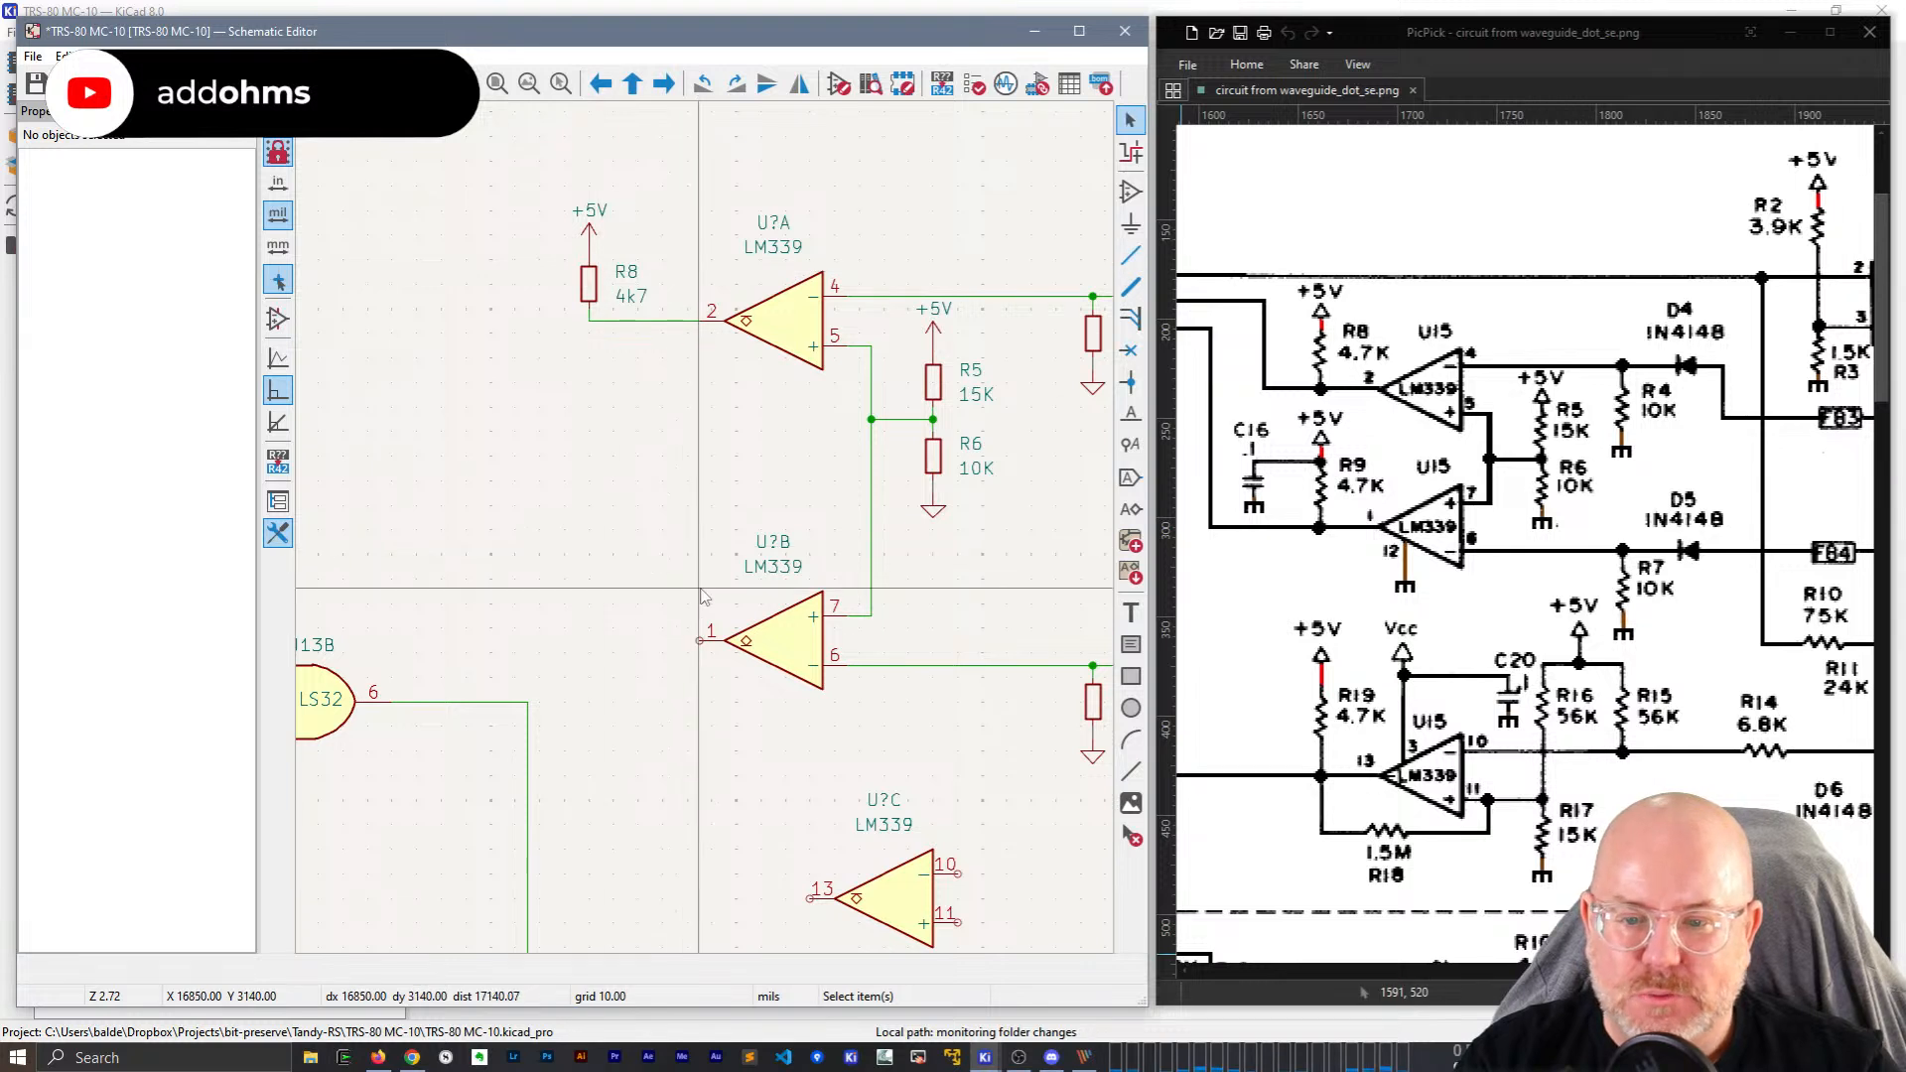
Copy R8 with its +5V and wiring to U?B pin 1 and name it R9.
left_click_drag(672, 383, 495, 134)
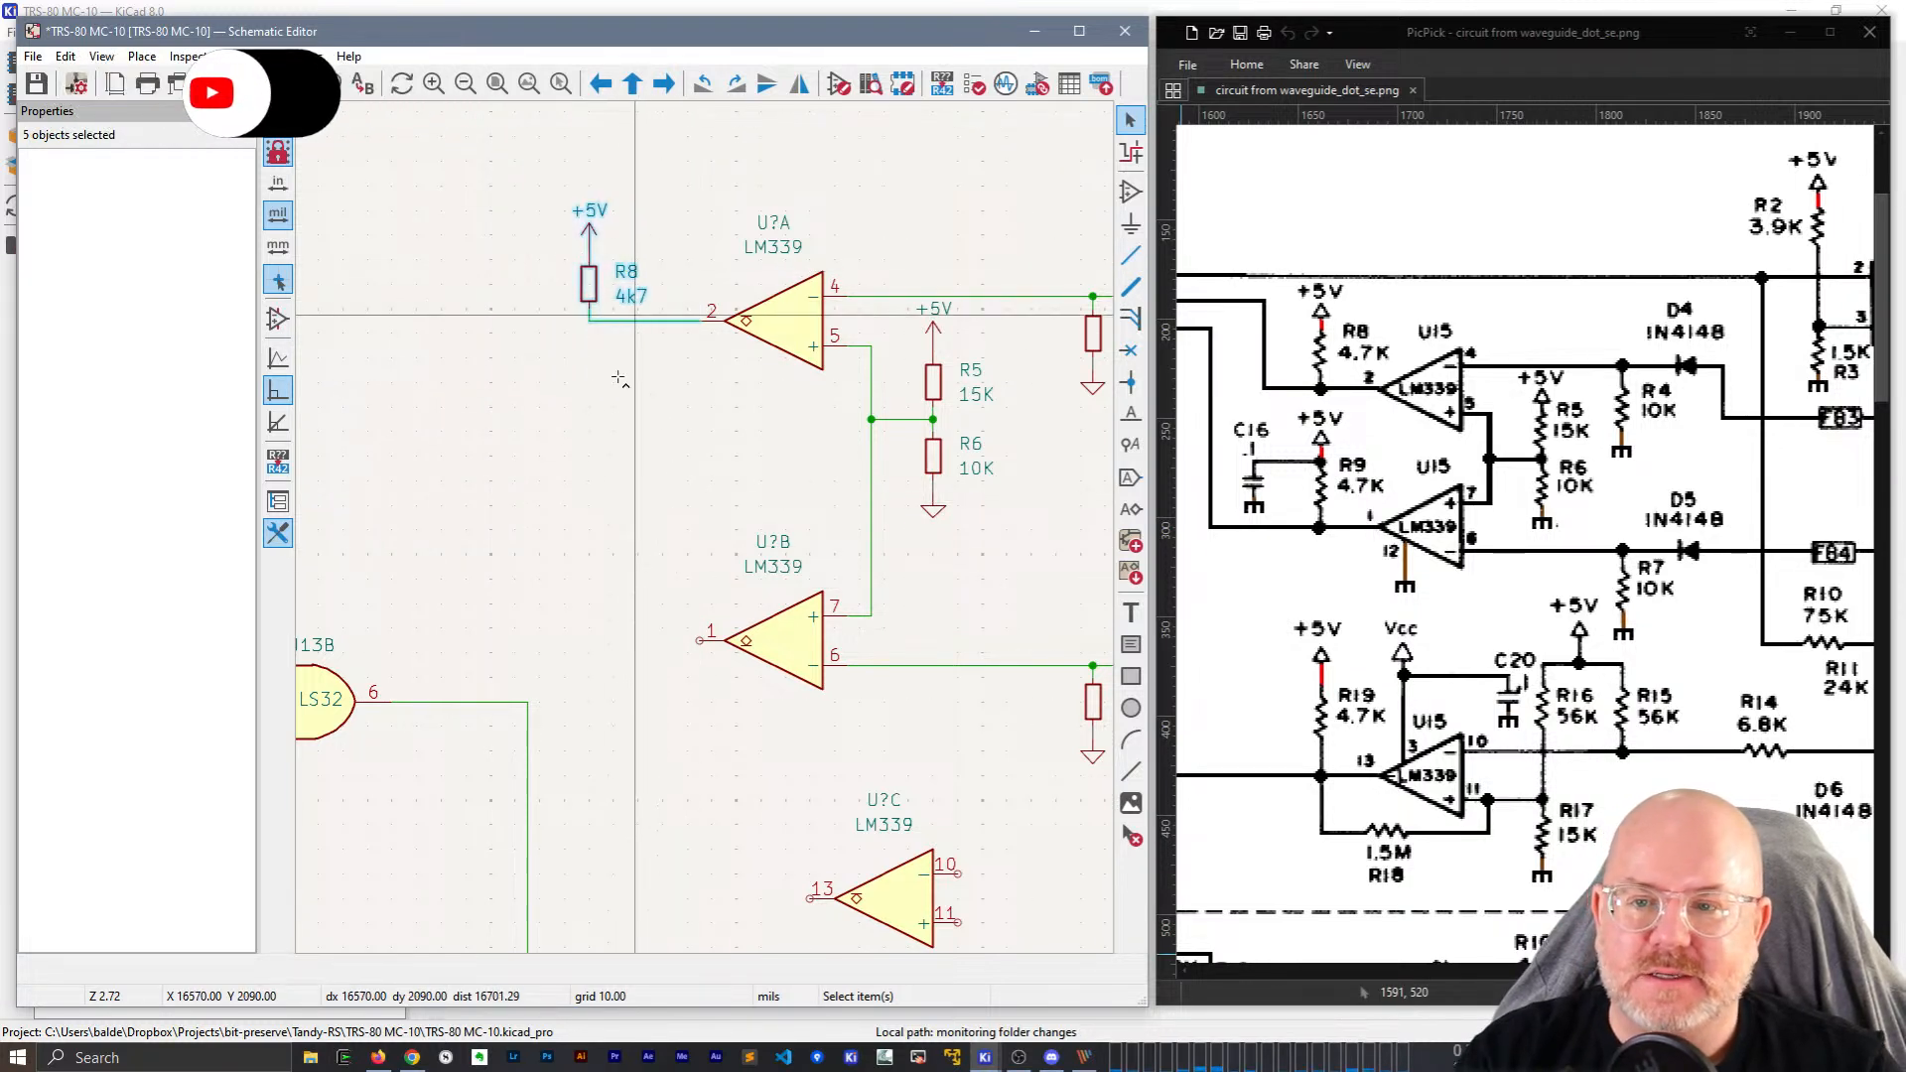
key("ctrl+d")
left_click(589, 574)
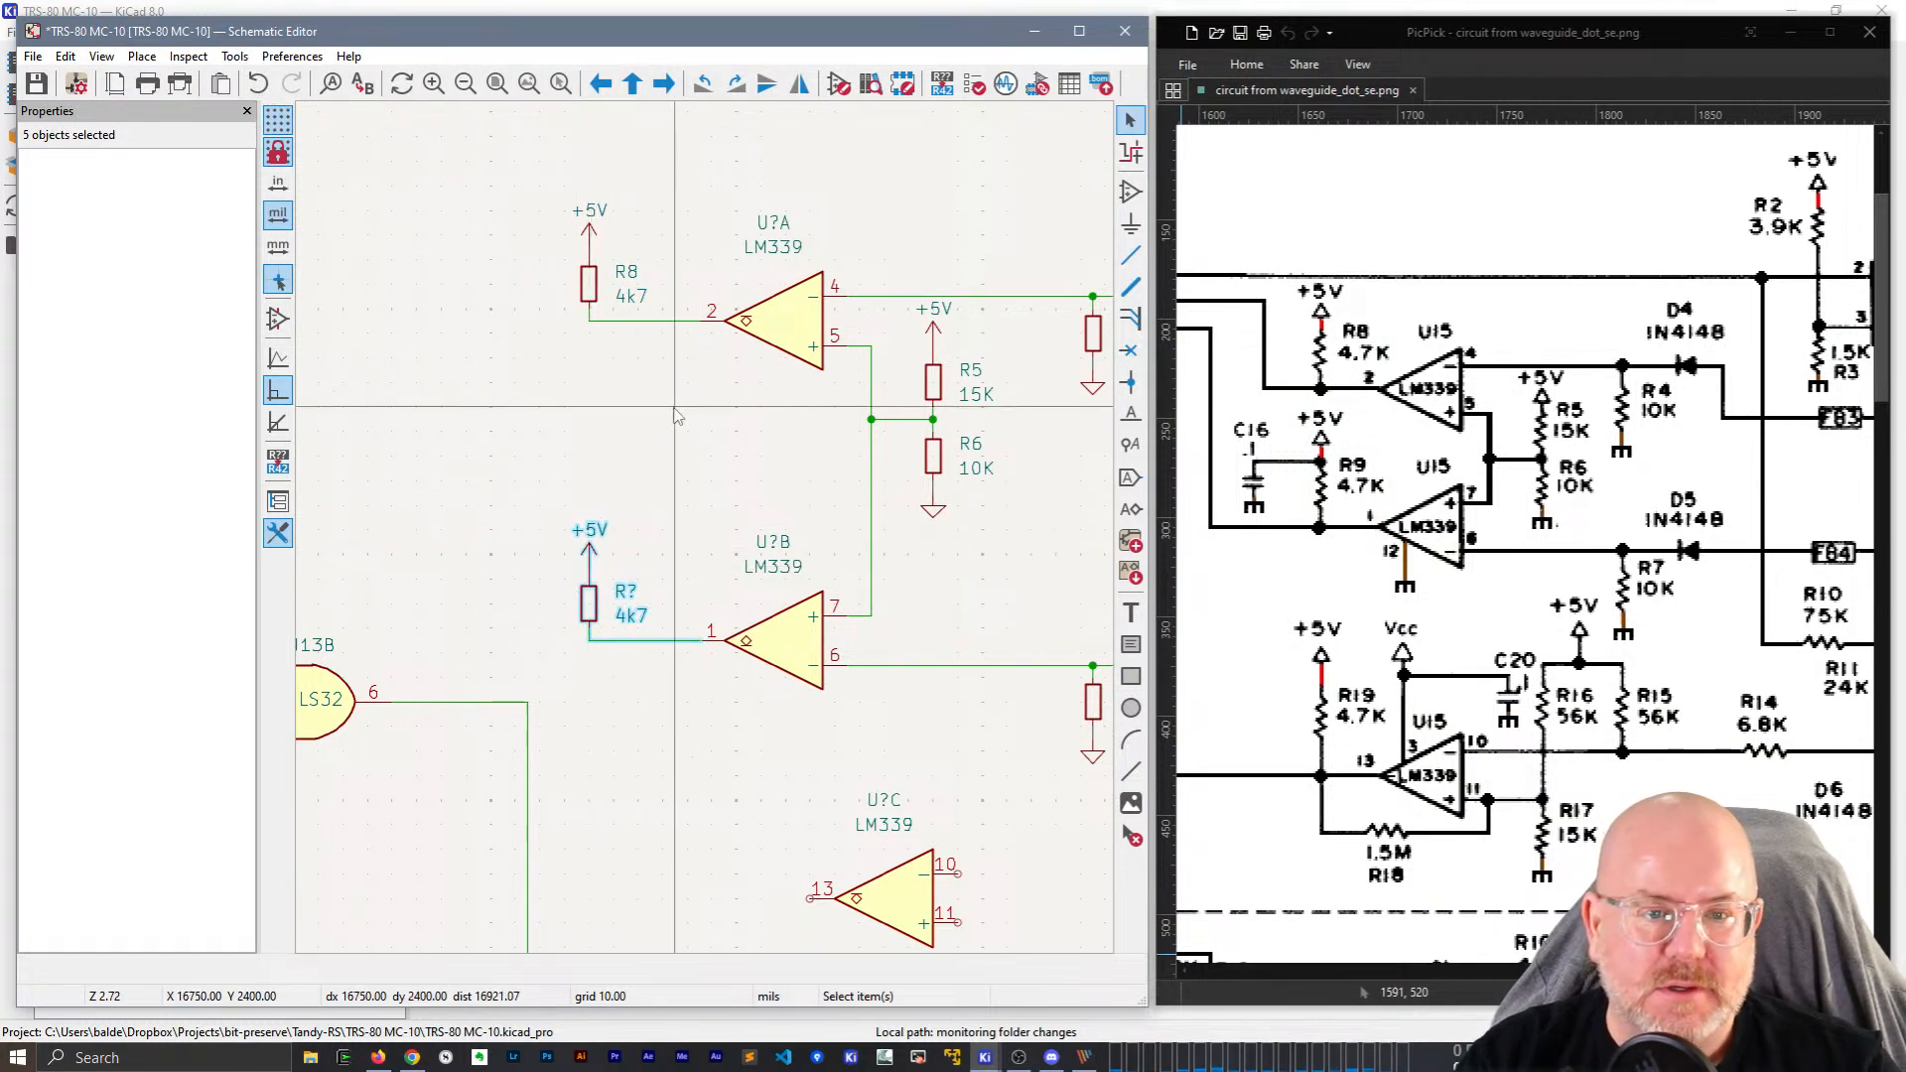
left_click(626, 593)
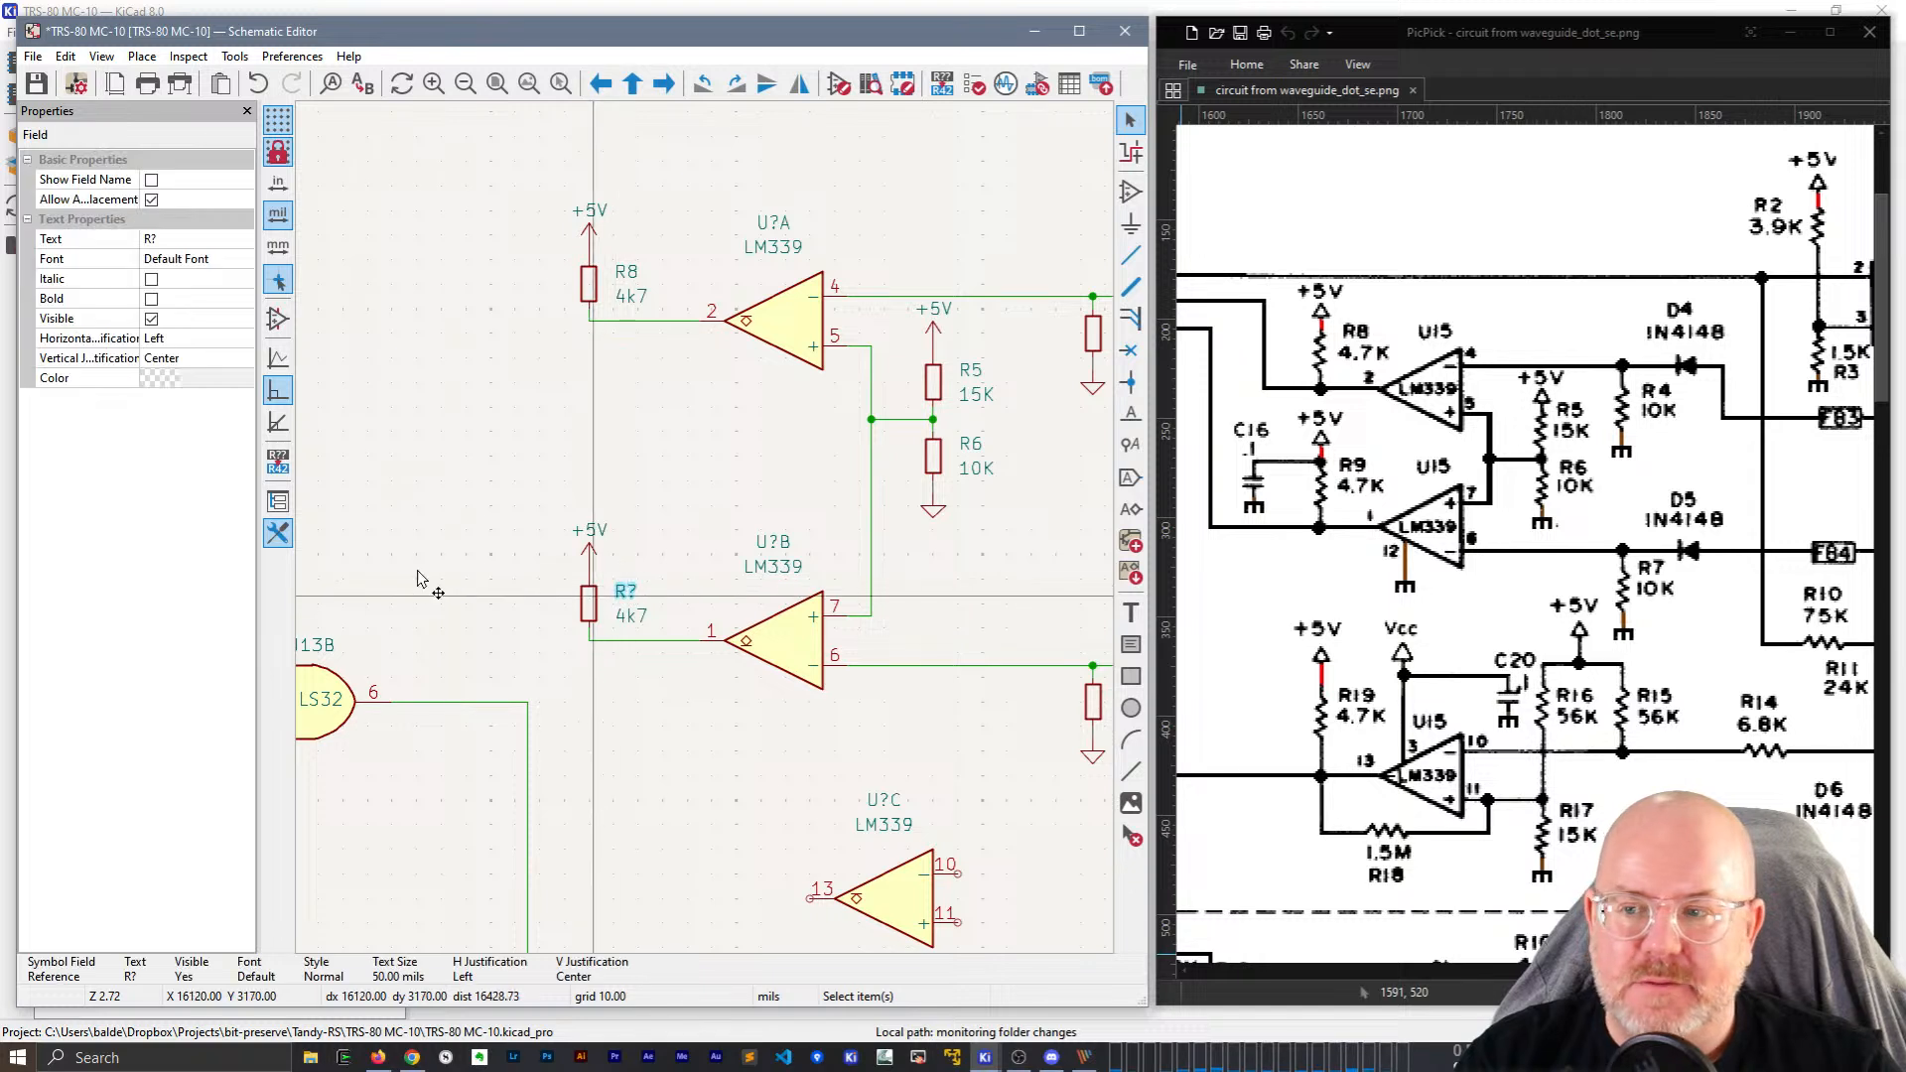
left_click(192, 240)
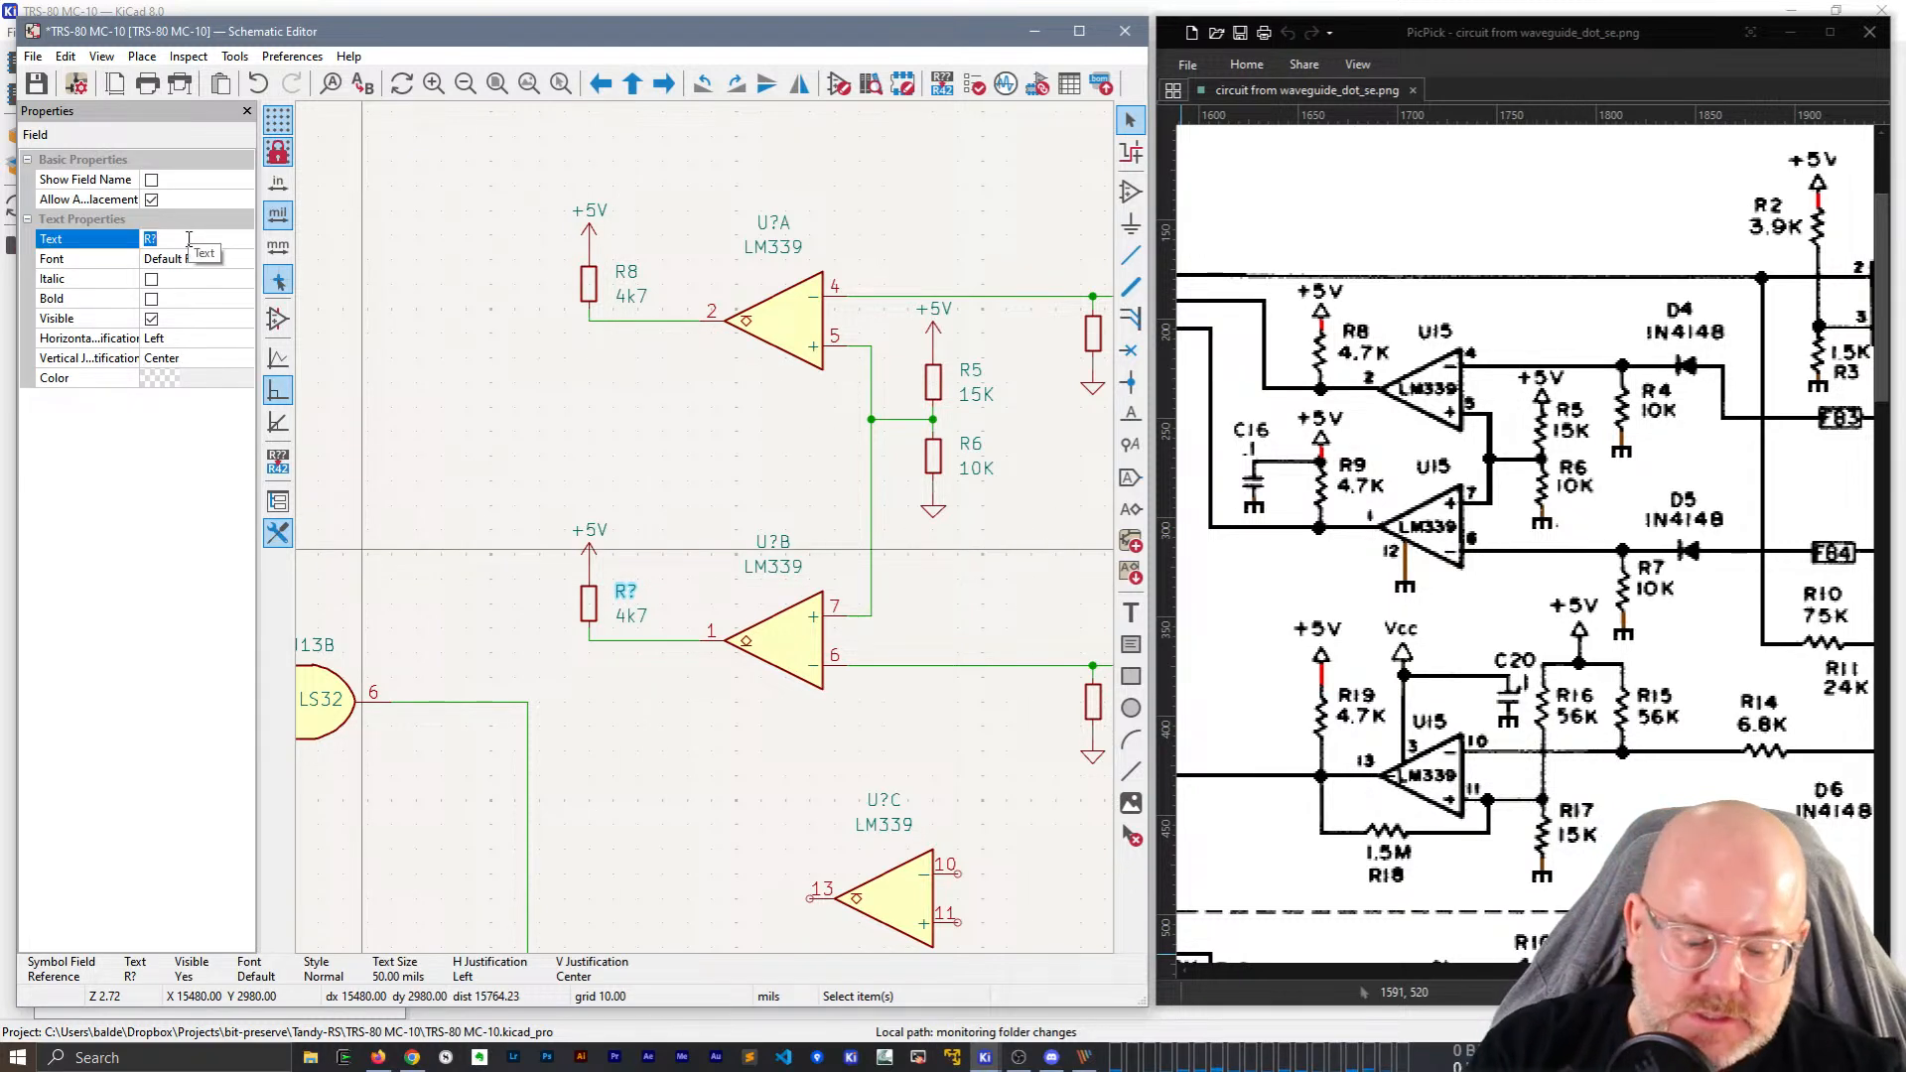
type("R9")
key("Tab")
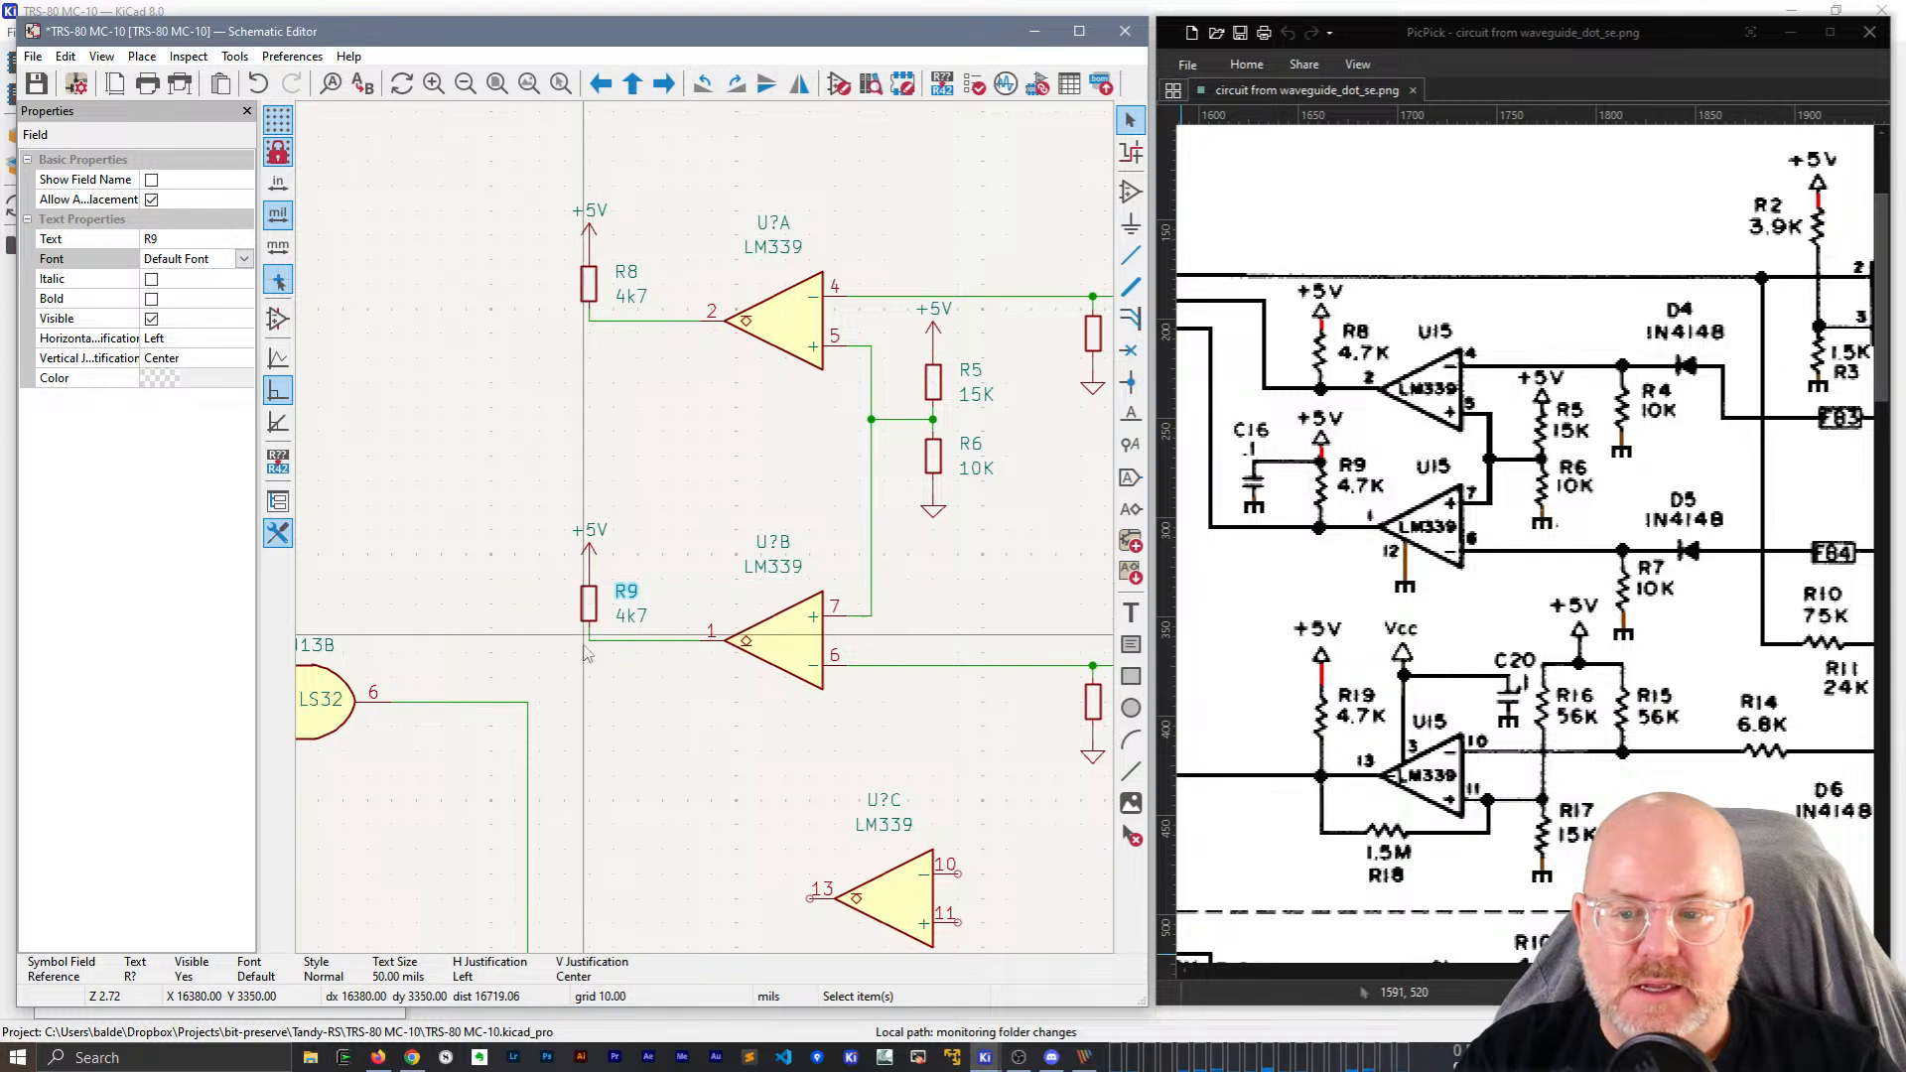
Box-select the LM339 comparator section and drag it to the right.
scroll(556, 650, "down", 2)
scroll(708, 537, "down", 3)
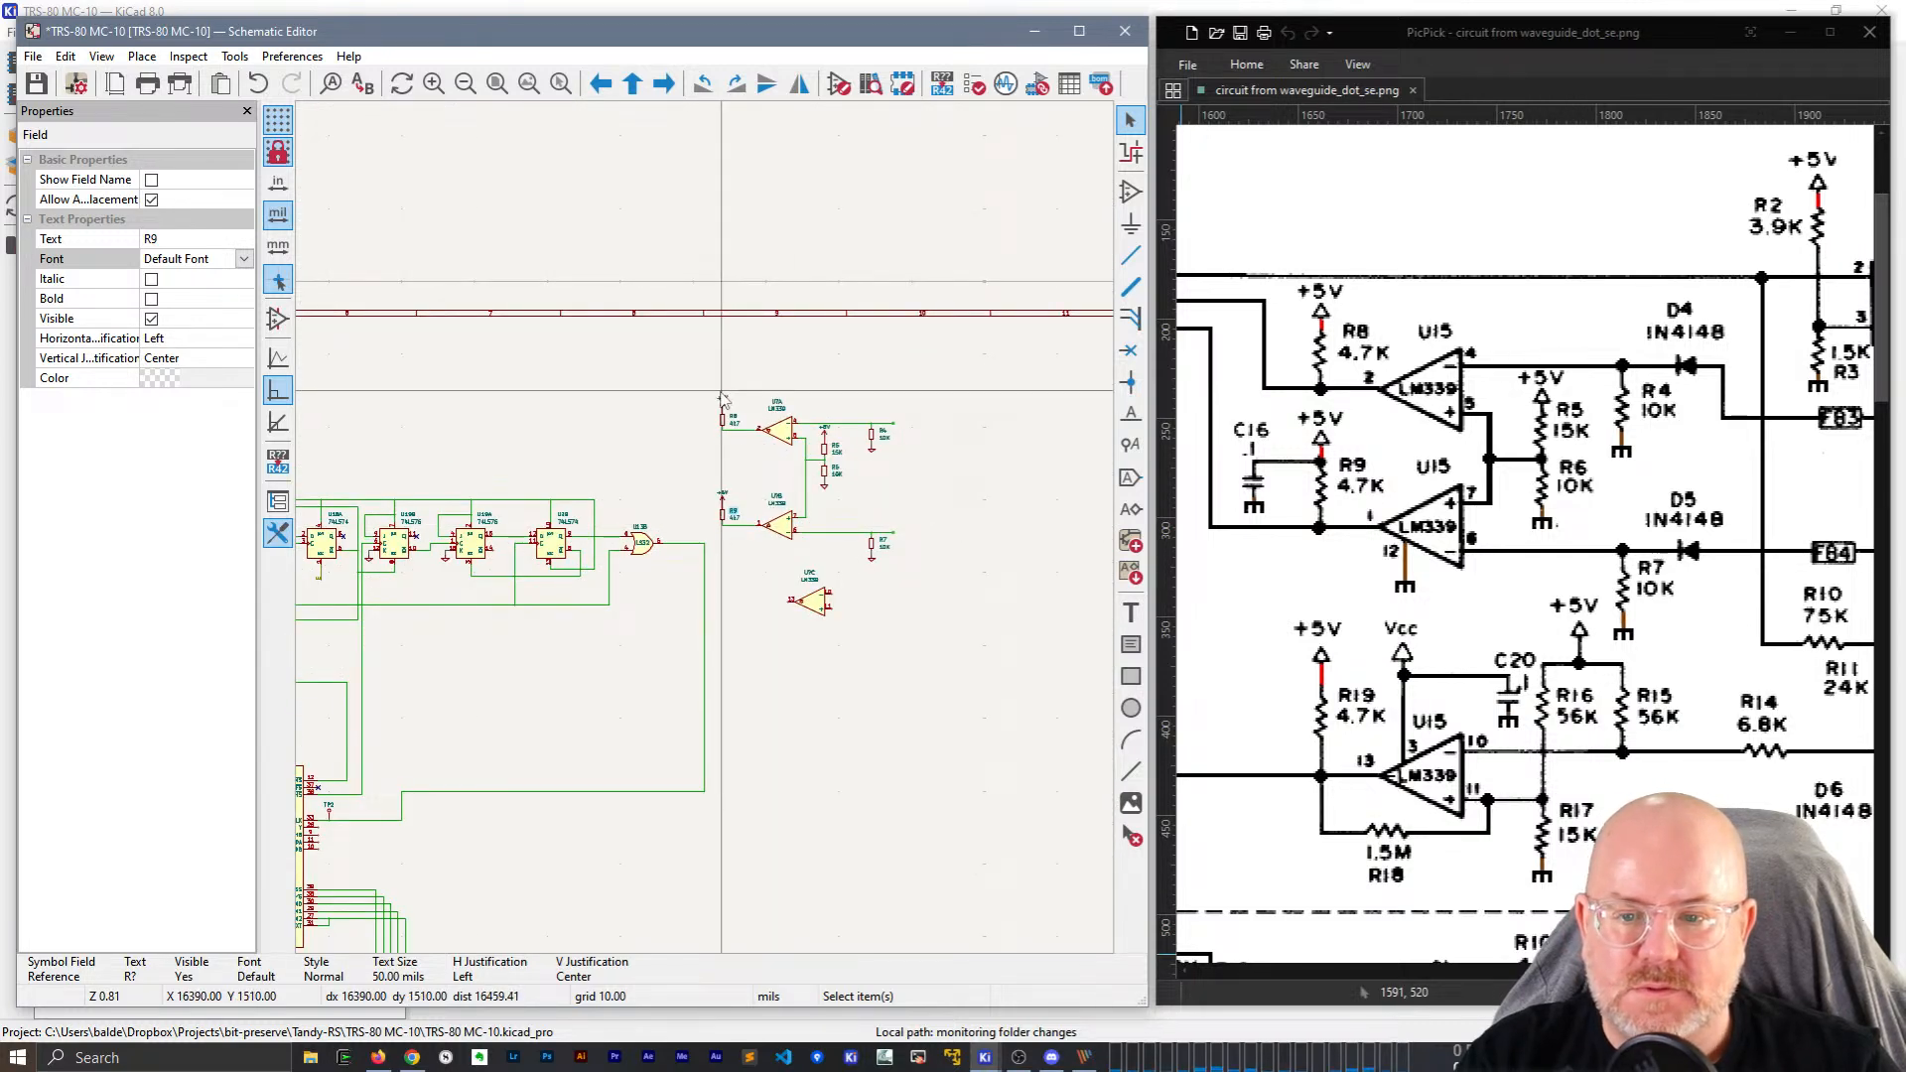
left_click_drag(713, 390, 903, 565)
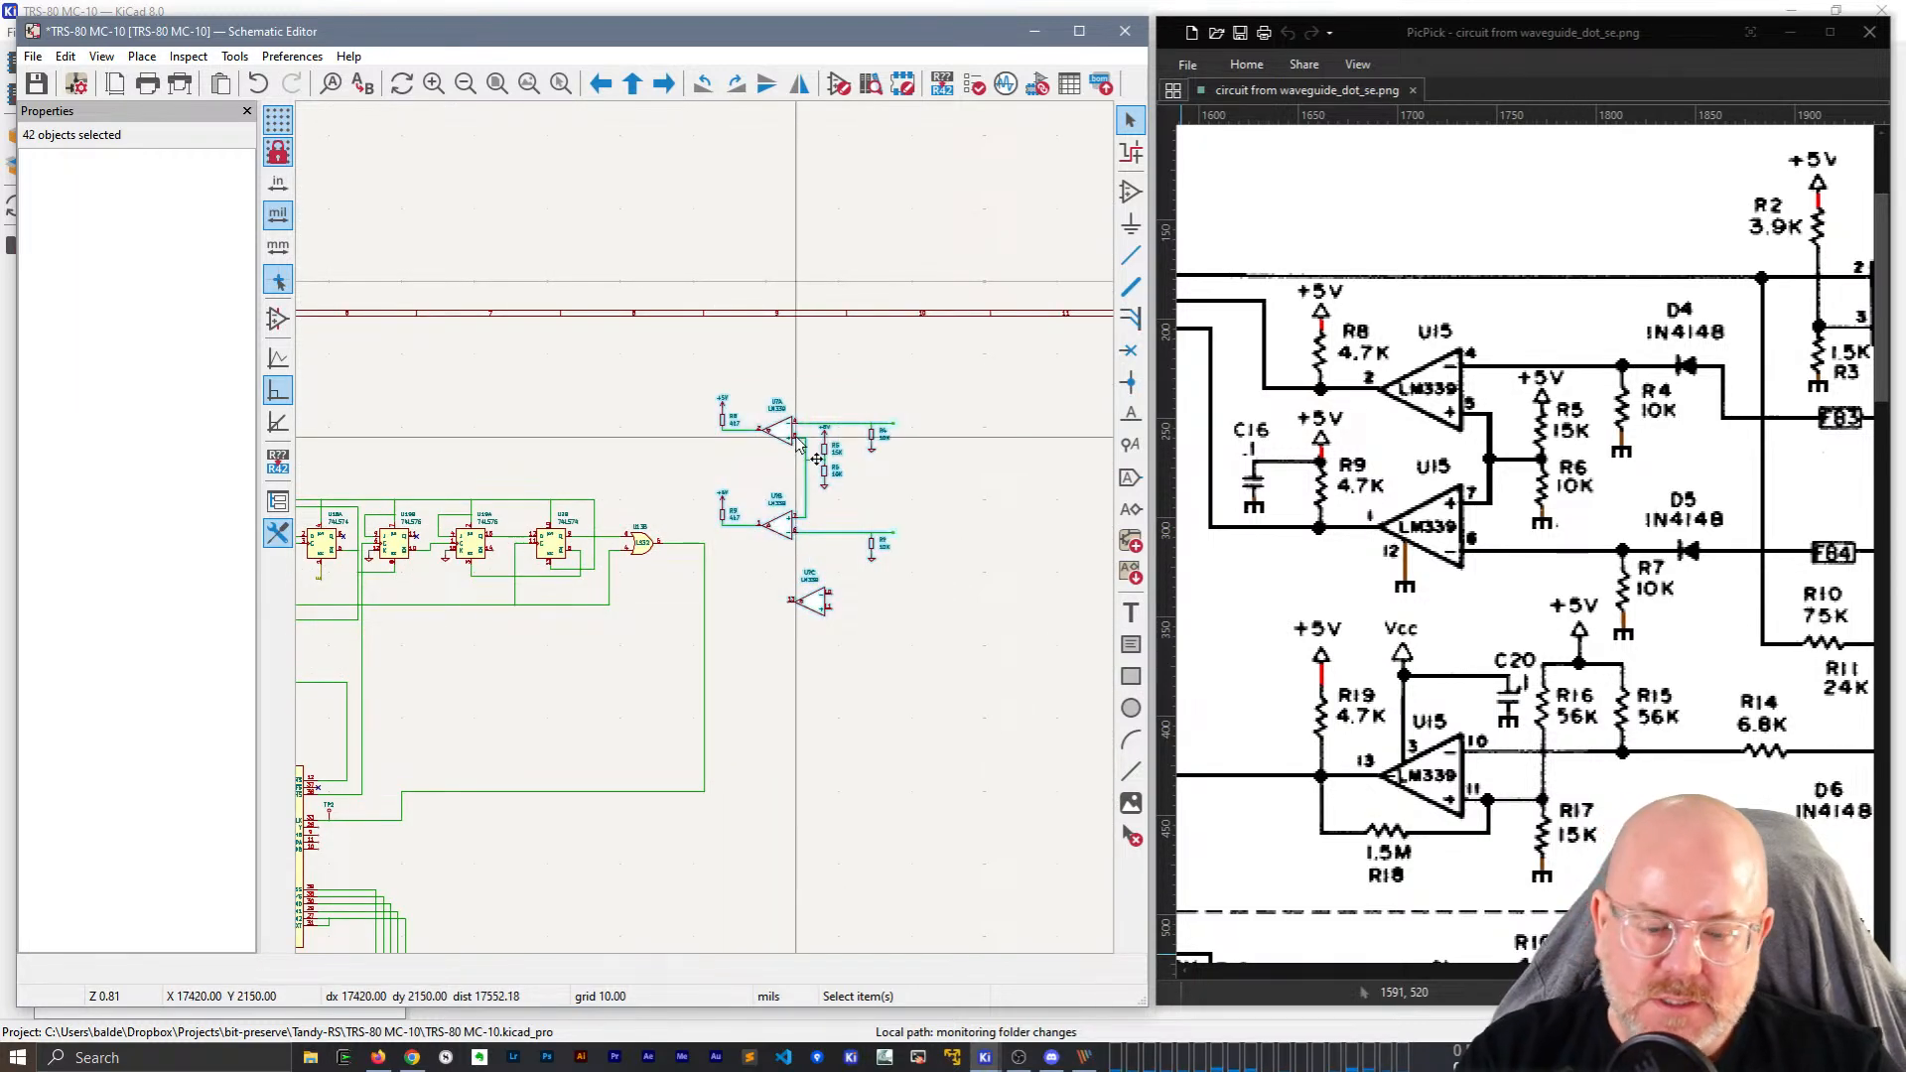
left_click_drag(795, 434, 853, 431)
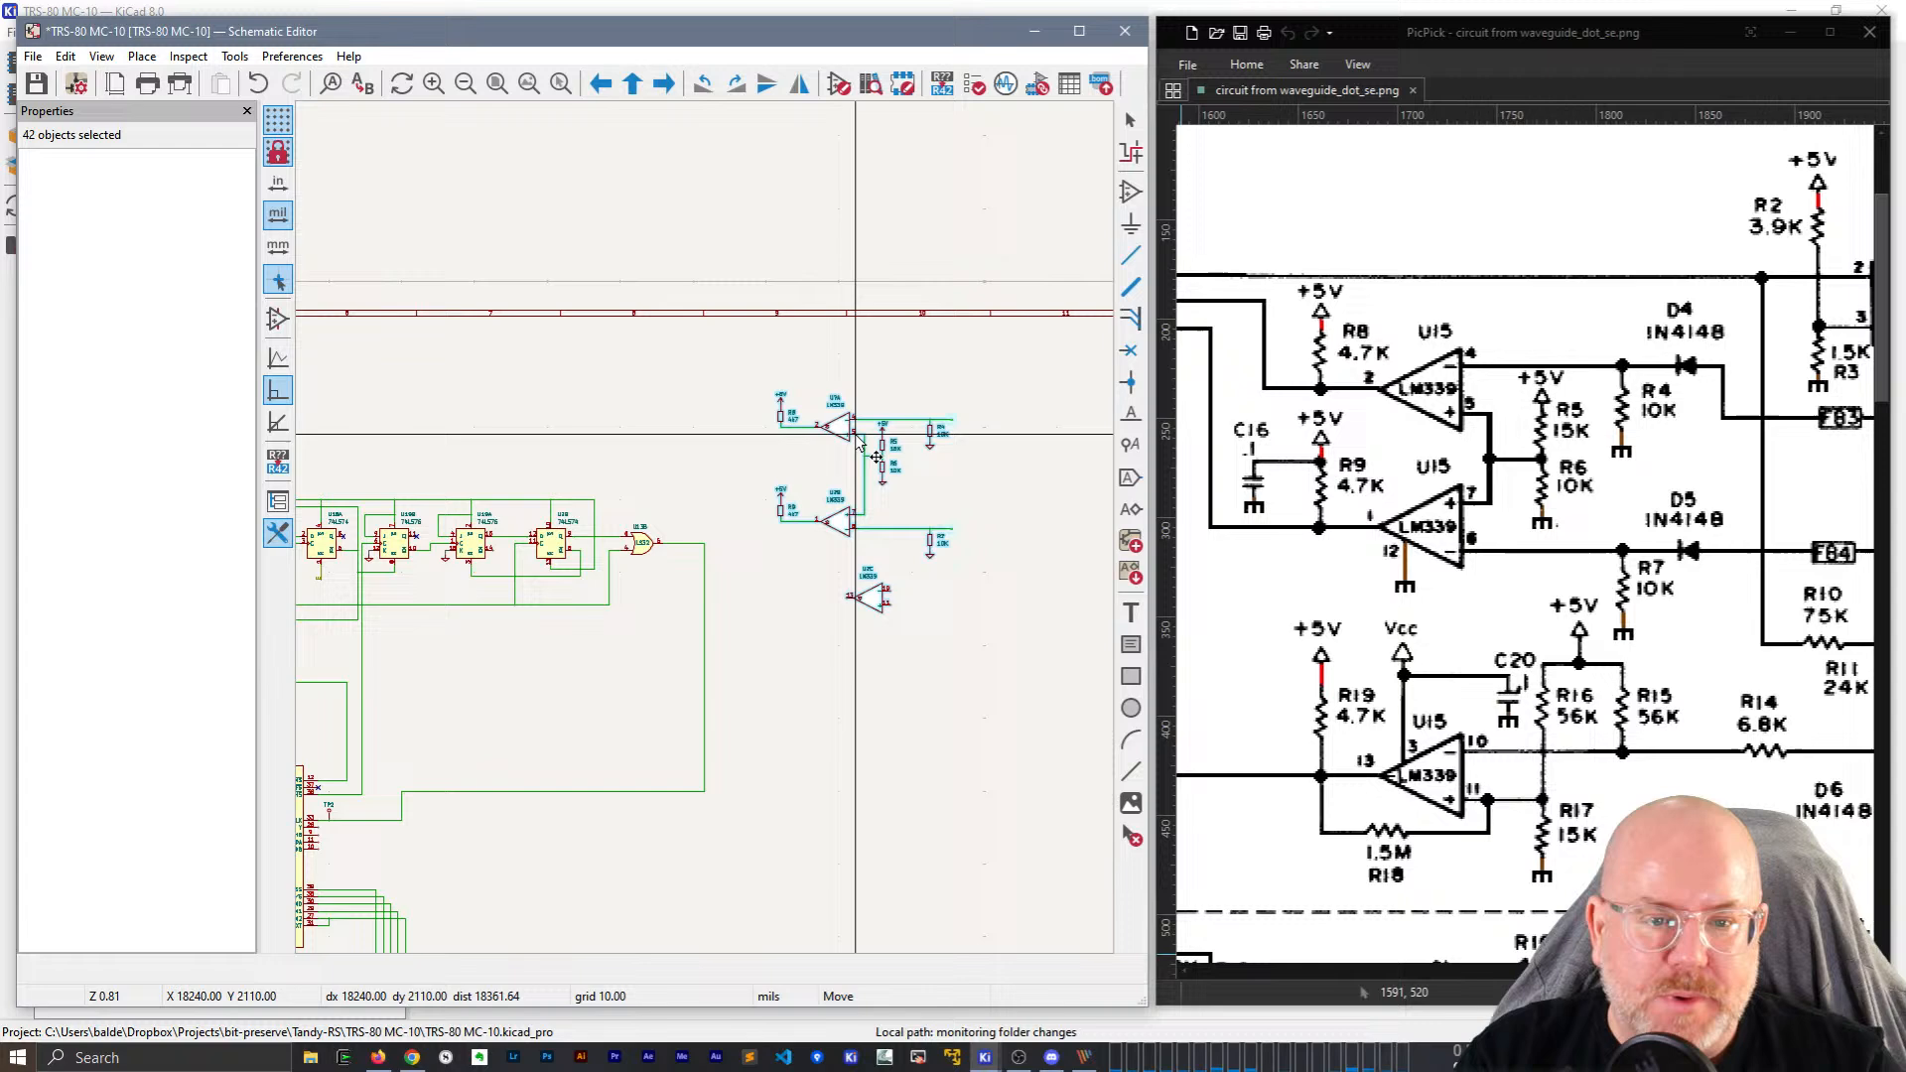
Duplicate the 22n capacitor C23 and place it just left of R9.
left_click(746, 469)
scroll(785, 477, "up", 1)
middle_click_drag(444, 492, 778, 330)
middle_click_drag(554, 687, 840, 668)
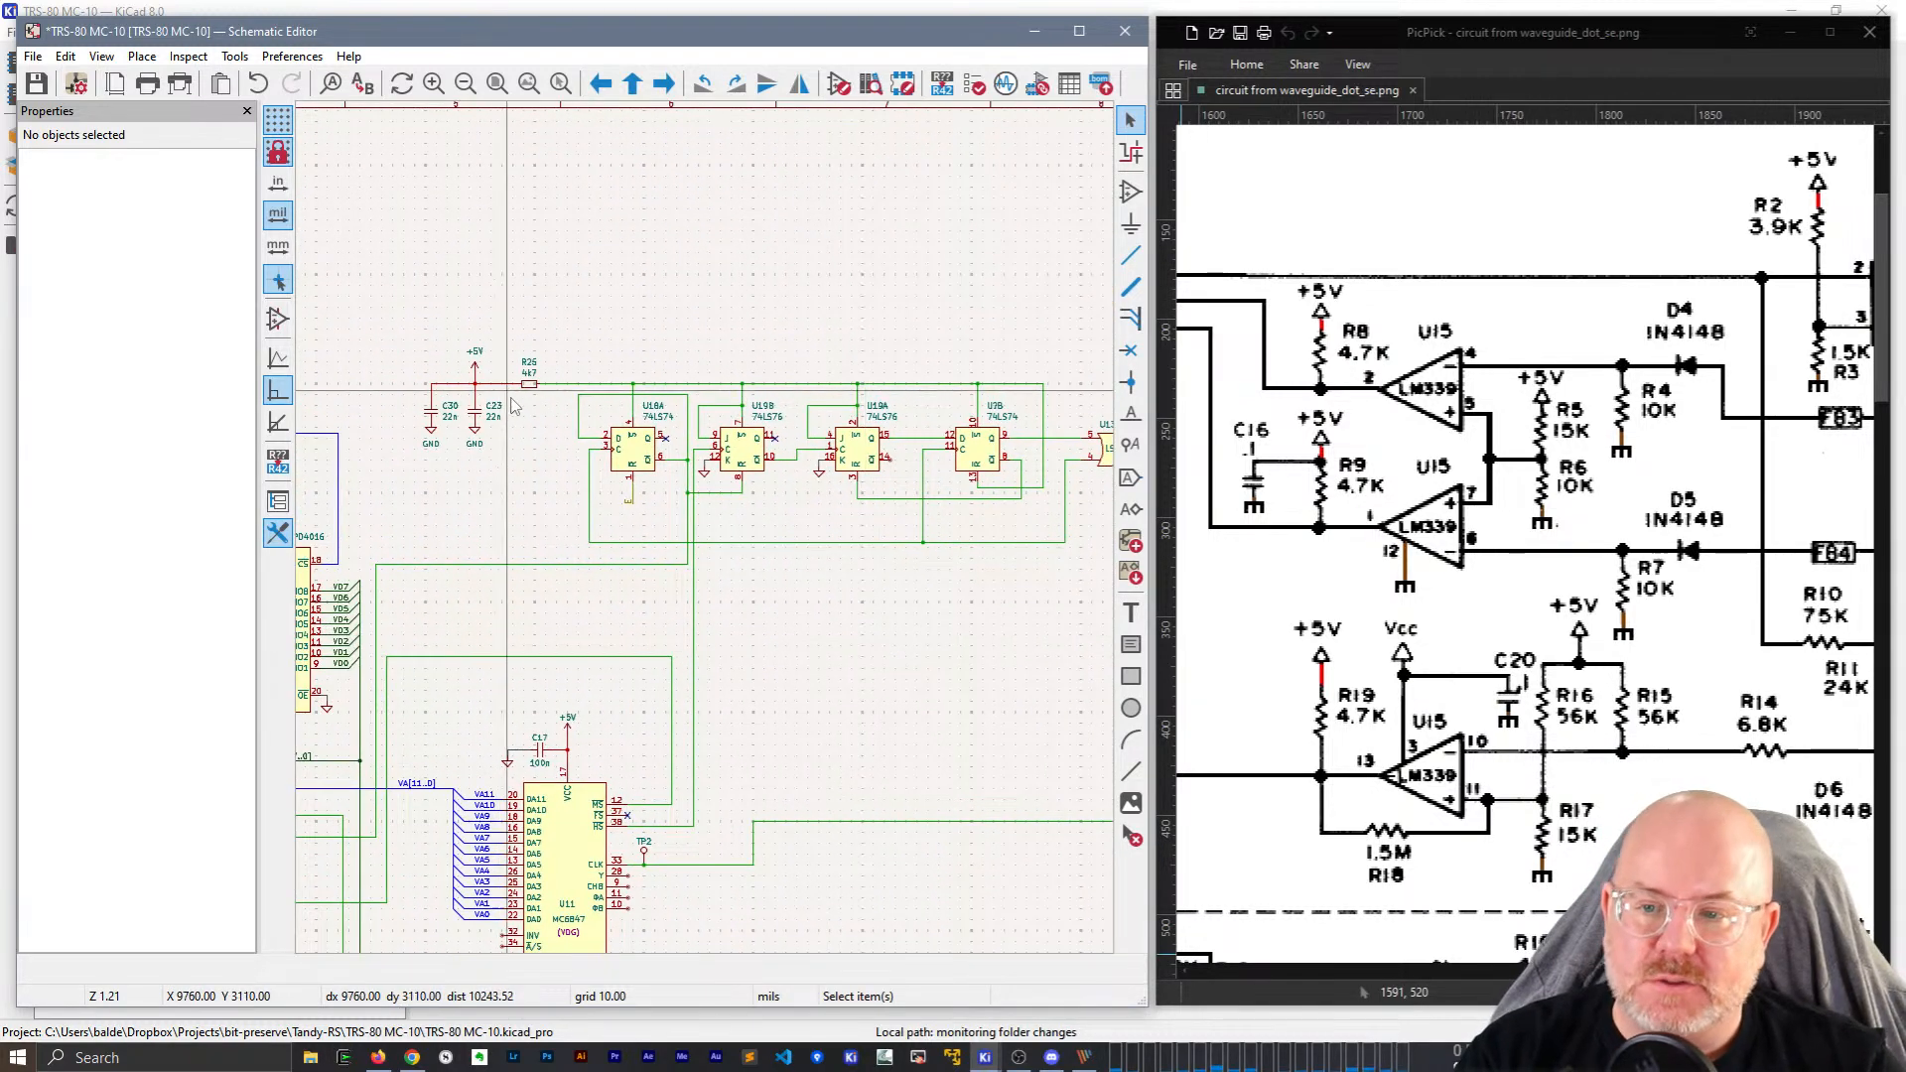
left_click(471, 411)
key("ctrl+d")
middle_click_drag(884, 302, 329, 312)
middle_click_drag(722, 306, 624, 335)
scroll(586, 474, "up", 3)
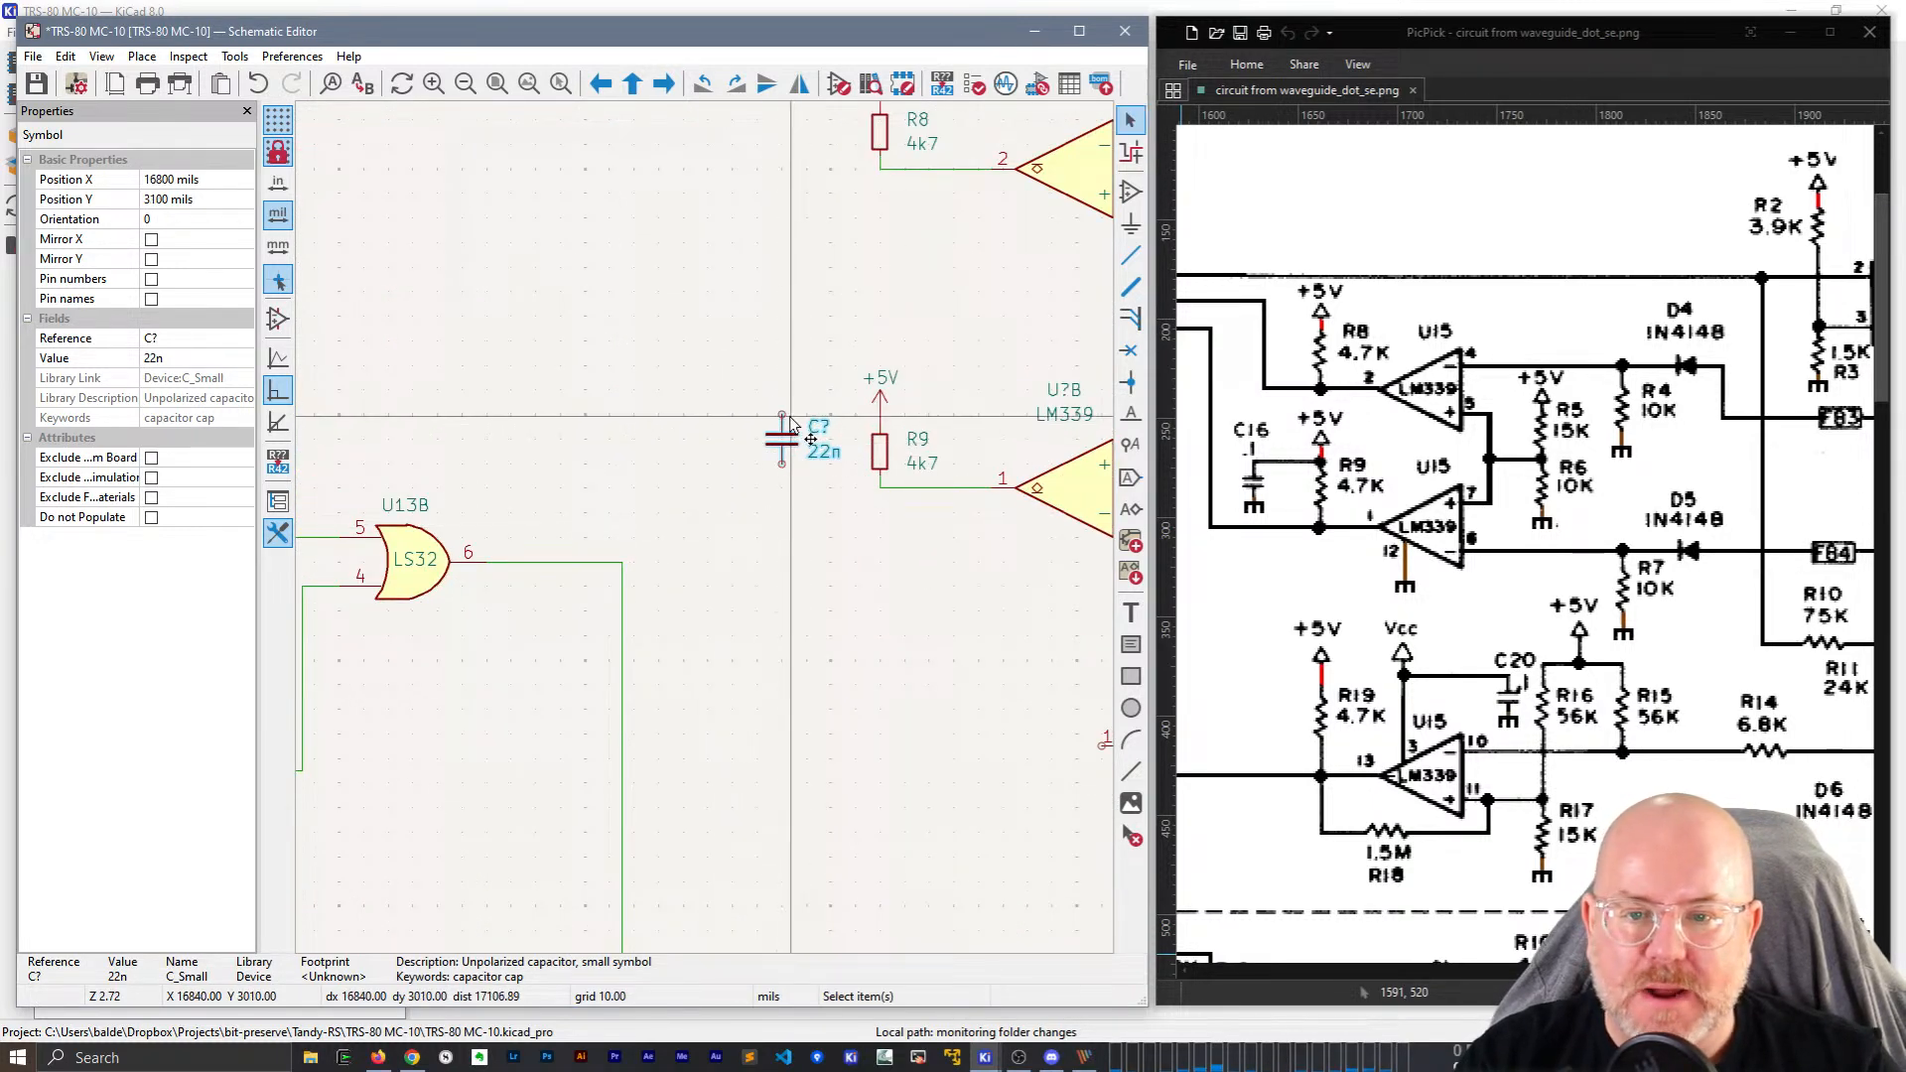
left_click(783, 446)
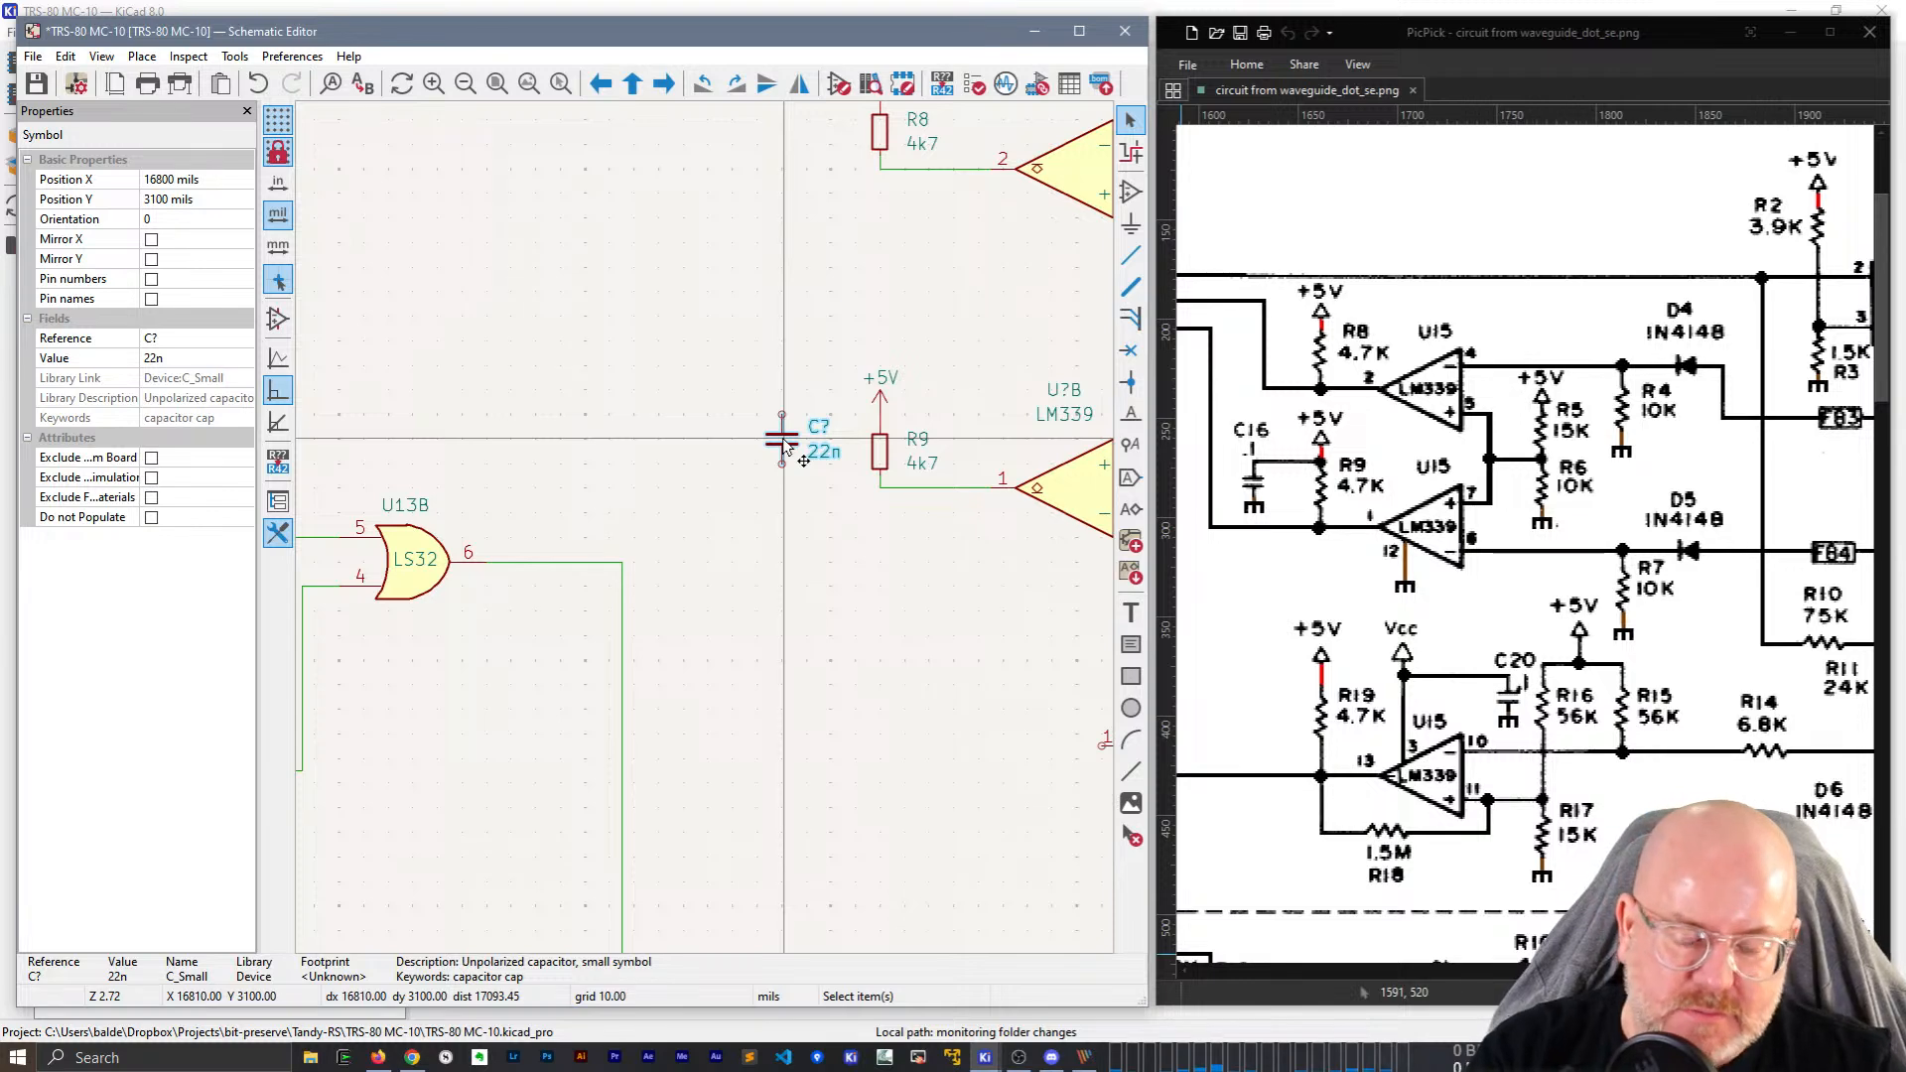
left_click_drag(784, 439, 776, 451)
Wire the new capacitor's top pin to R9's +5V connection.
left_click(782, 425)
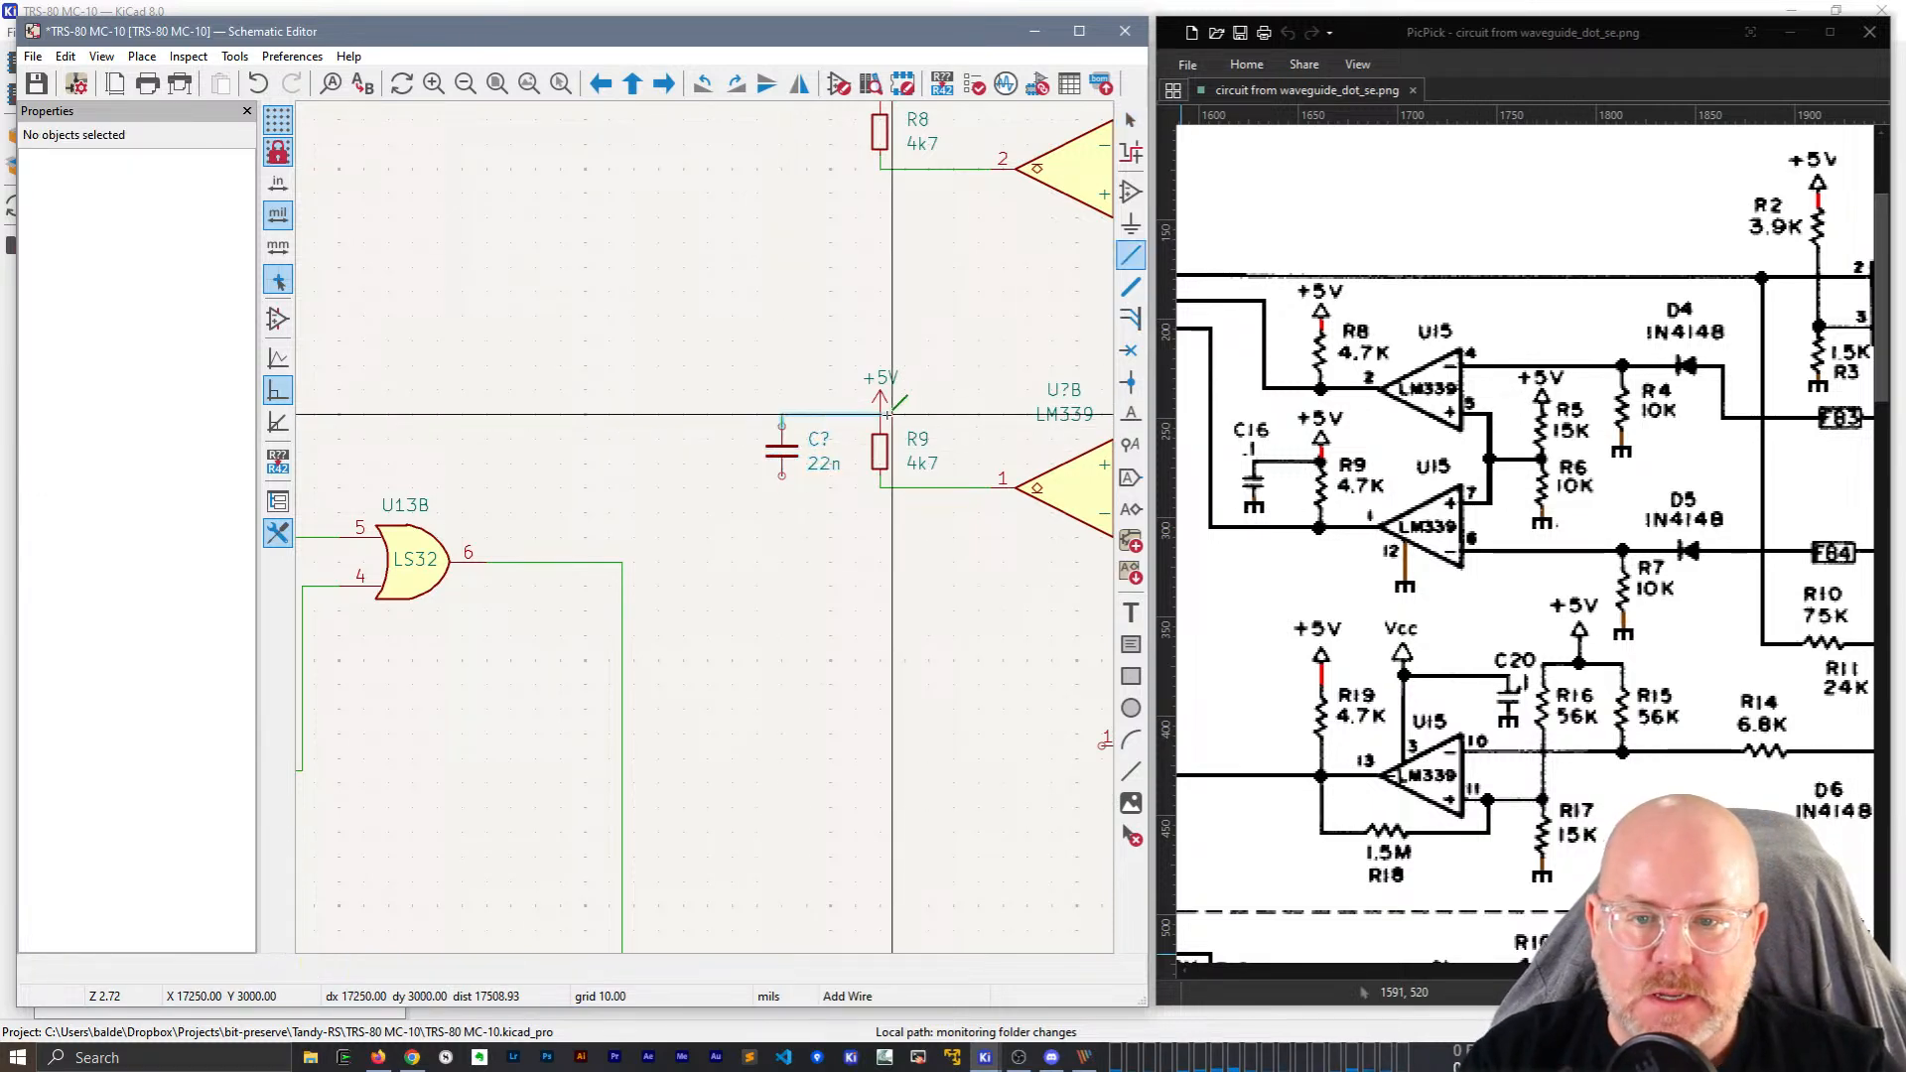
left_click(881, 415)
left_click(866, 404)
left_click(754, 390)
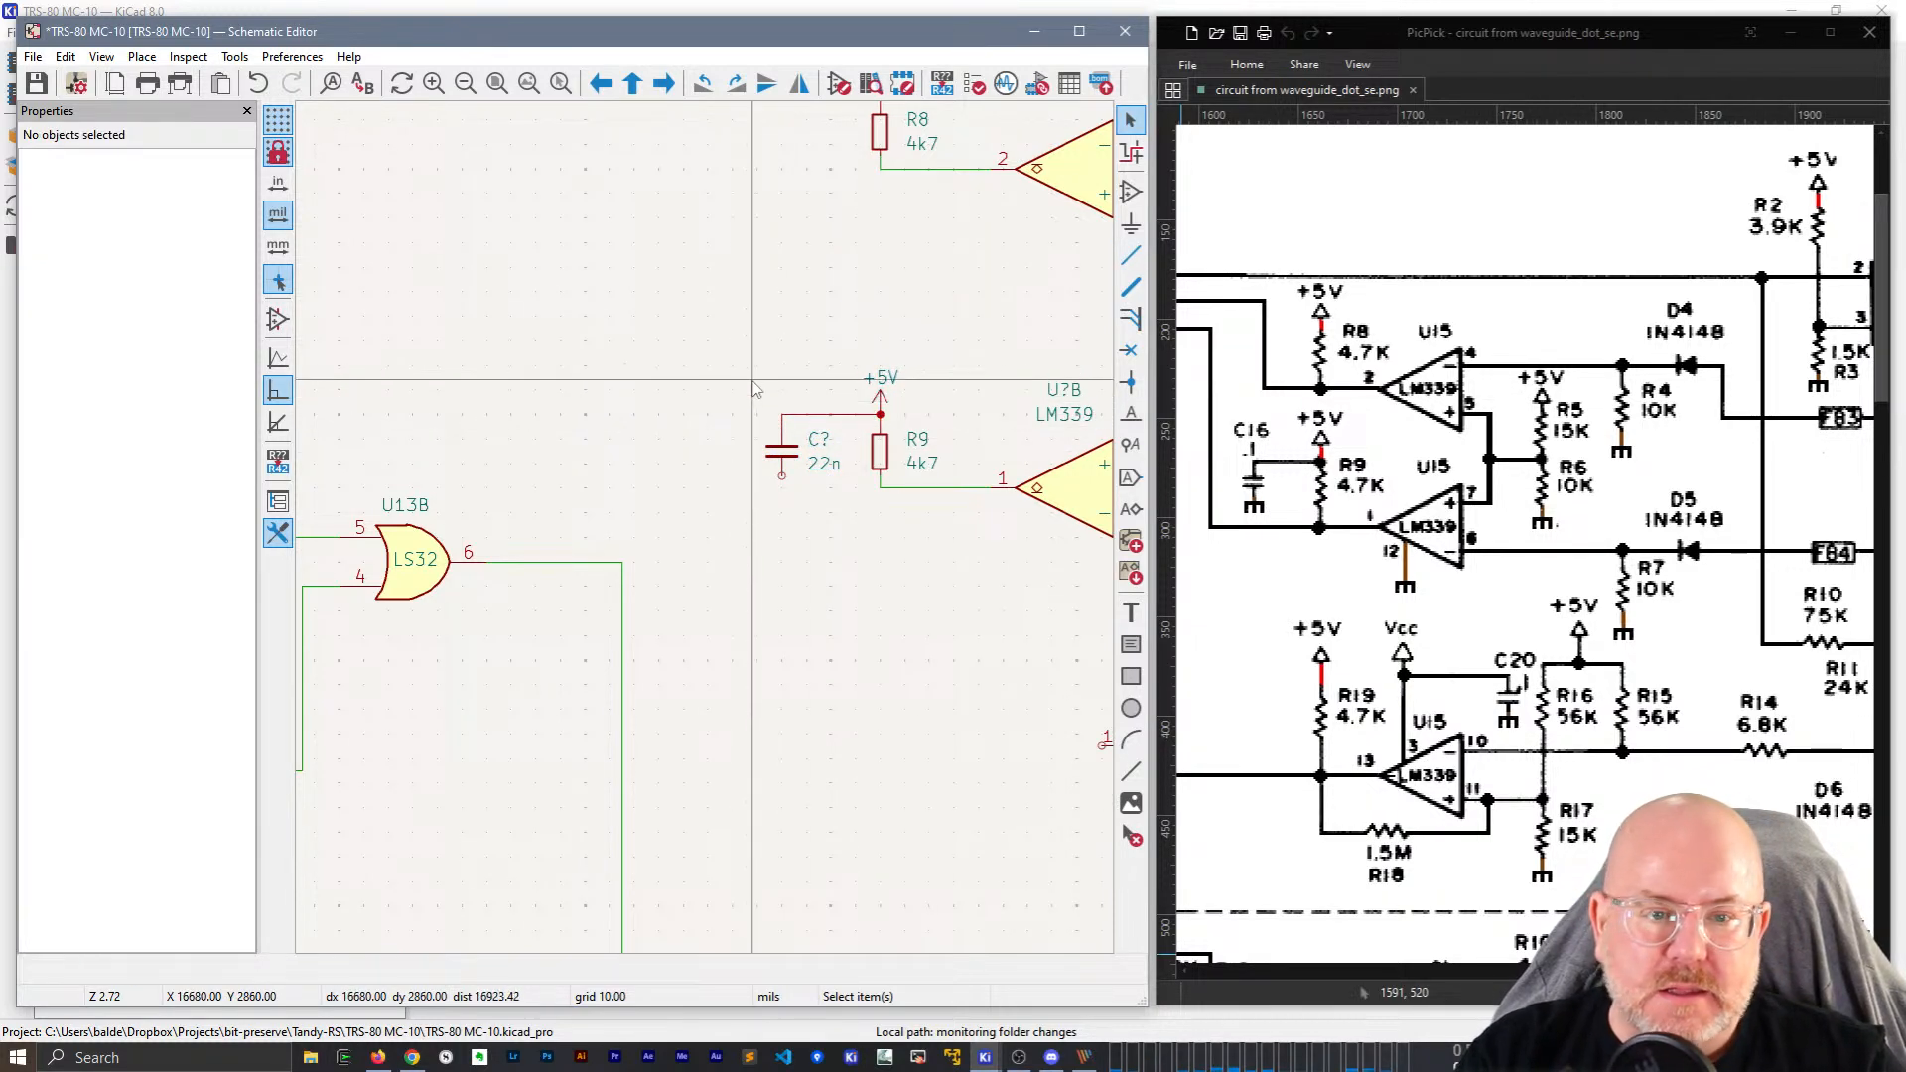
Copy the ground symbol from below R6 and place it under the capacitor.
middle_click_drag(871, 306, 723, 363)
middle_click_drag(840, 353, 760, 384)
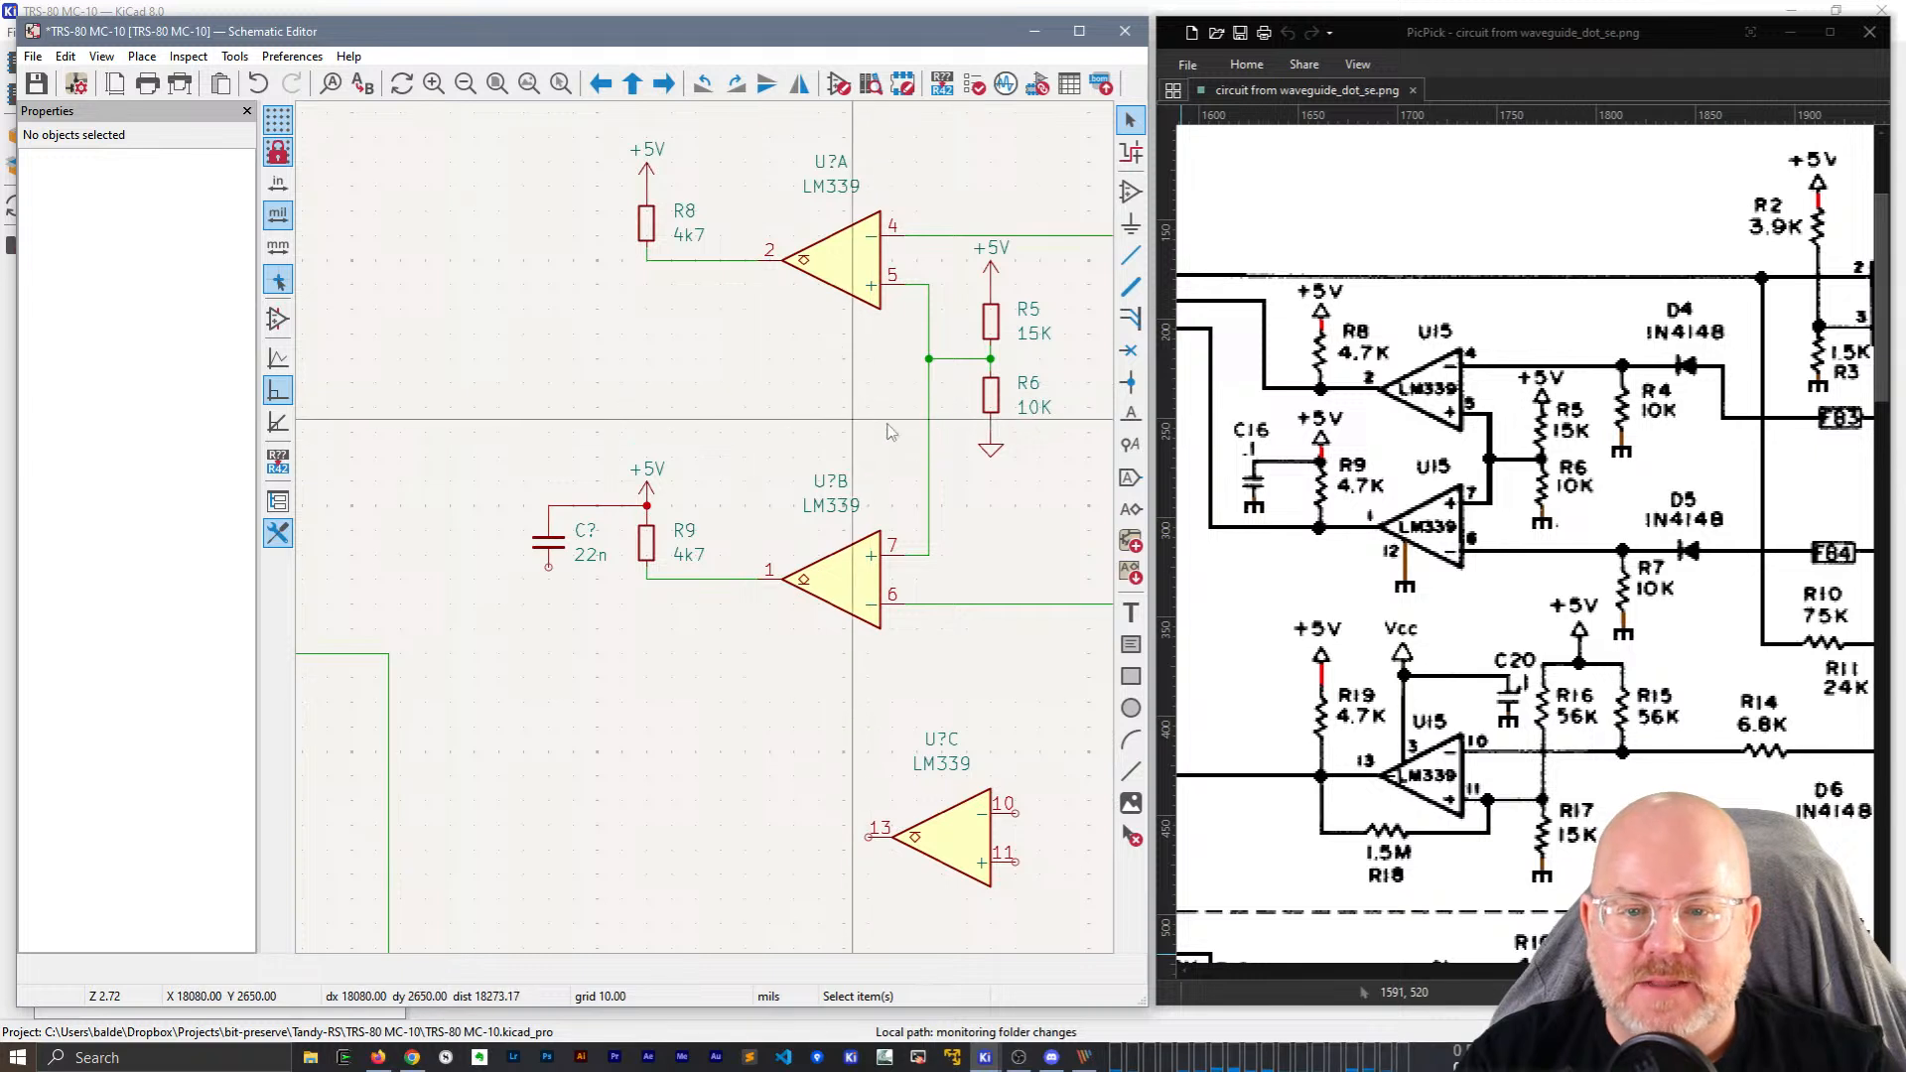
left_click(990, 449)
key("ctrl+d")
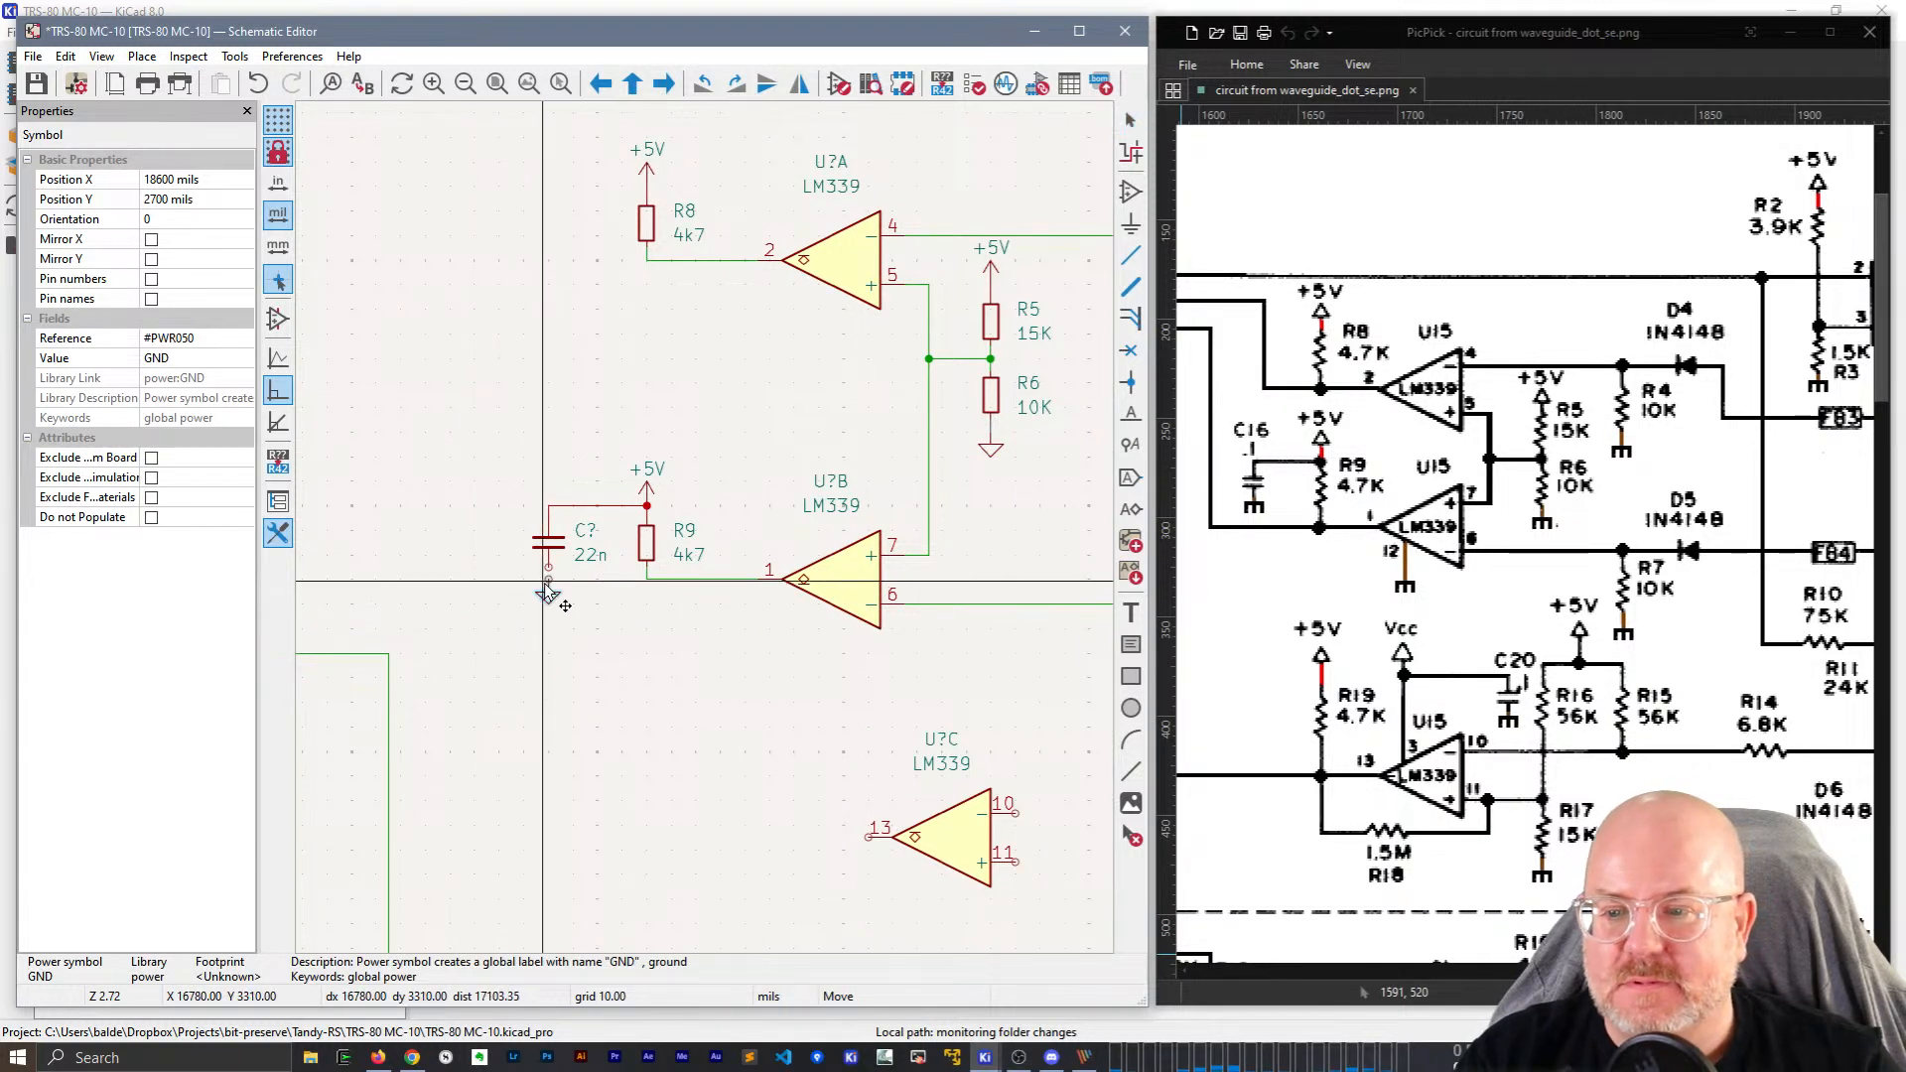
left_click(548, 592)
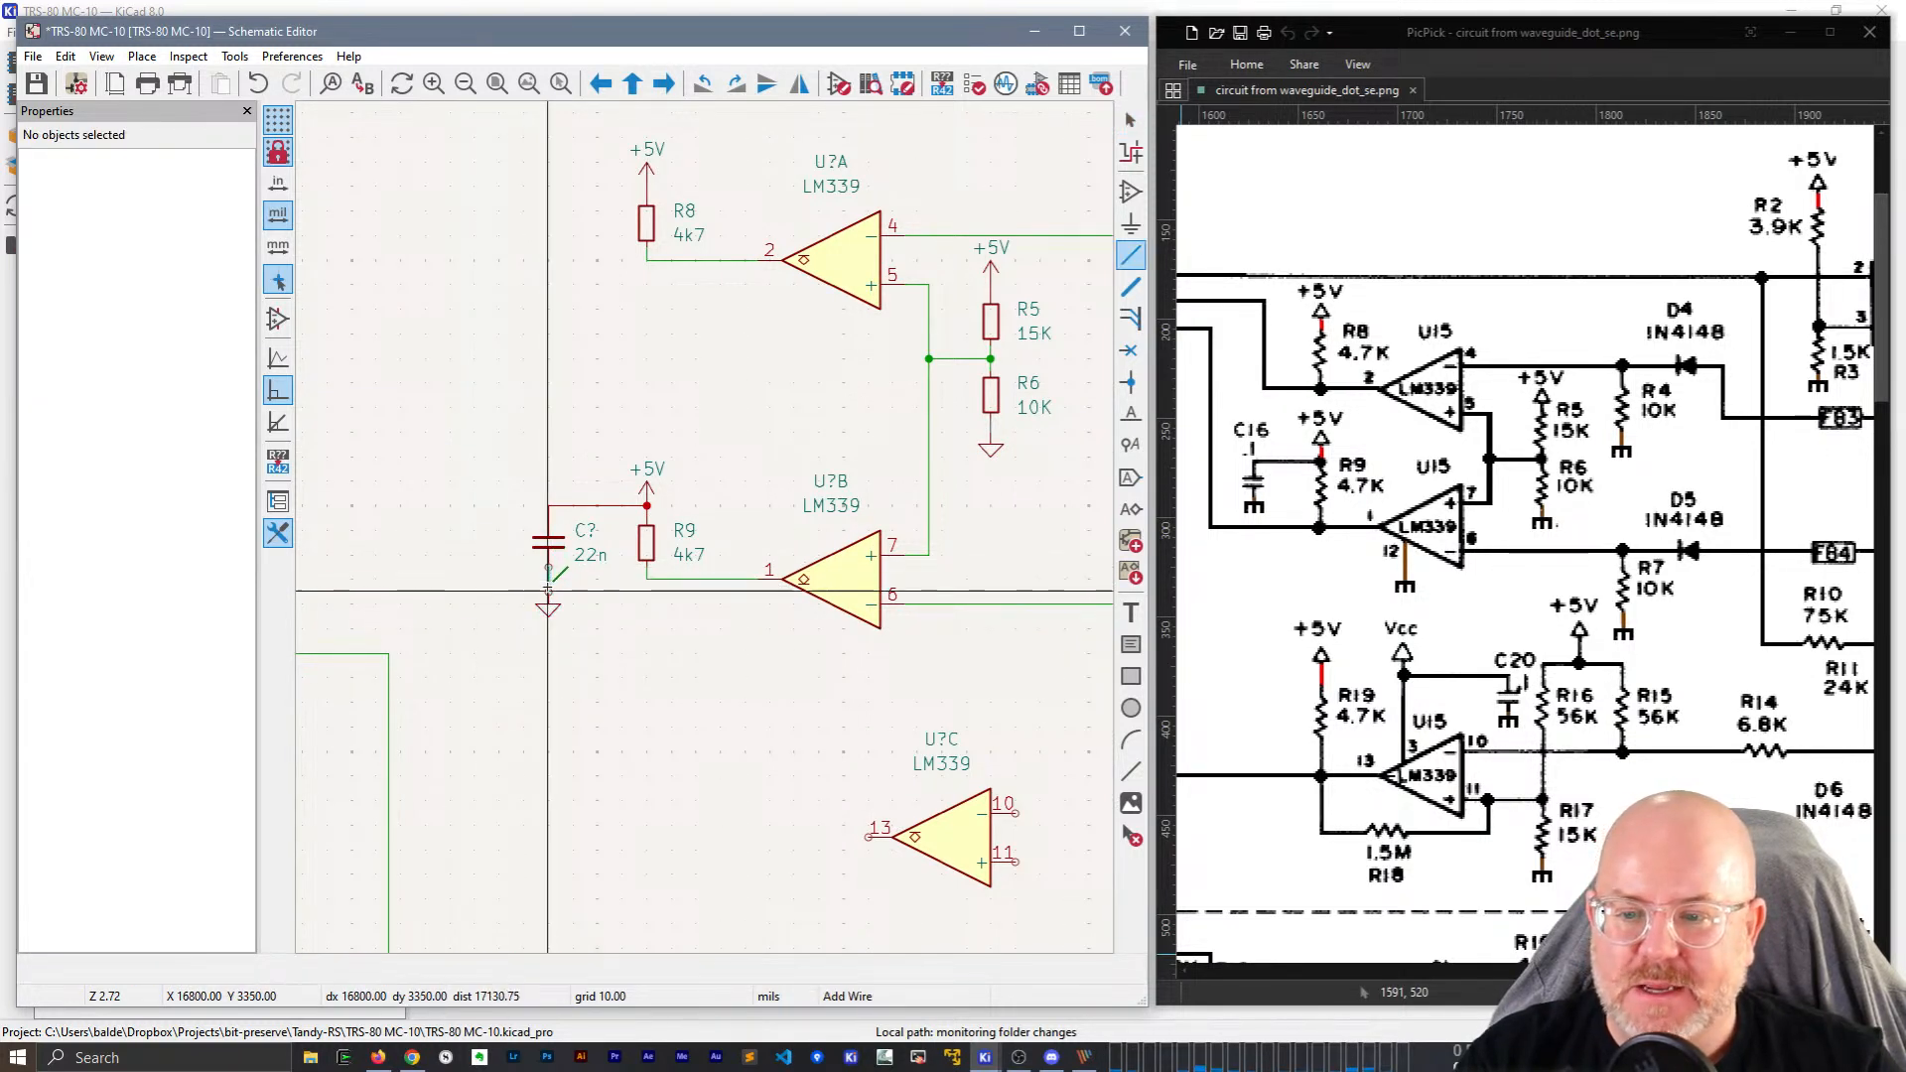
Change the new capacitor's reference from C? to C16.
left_click(588, 532)
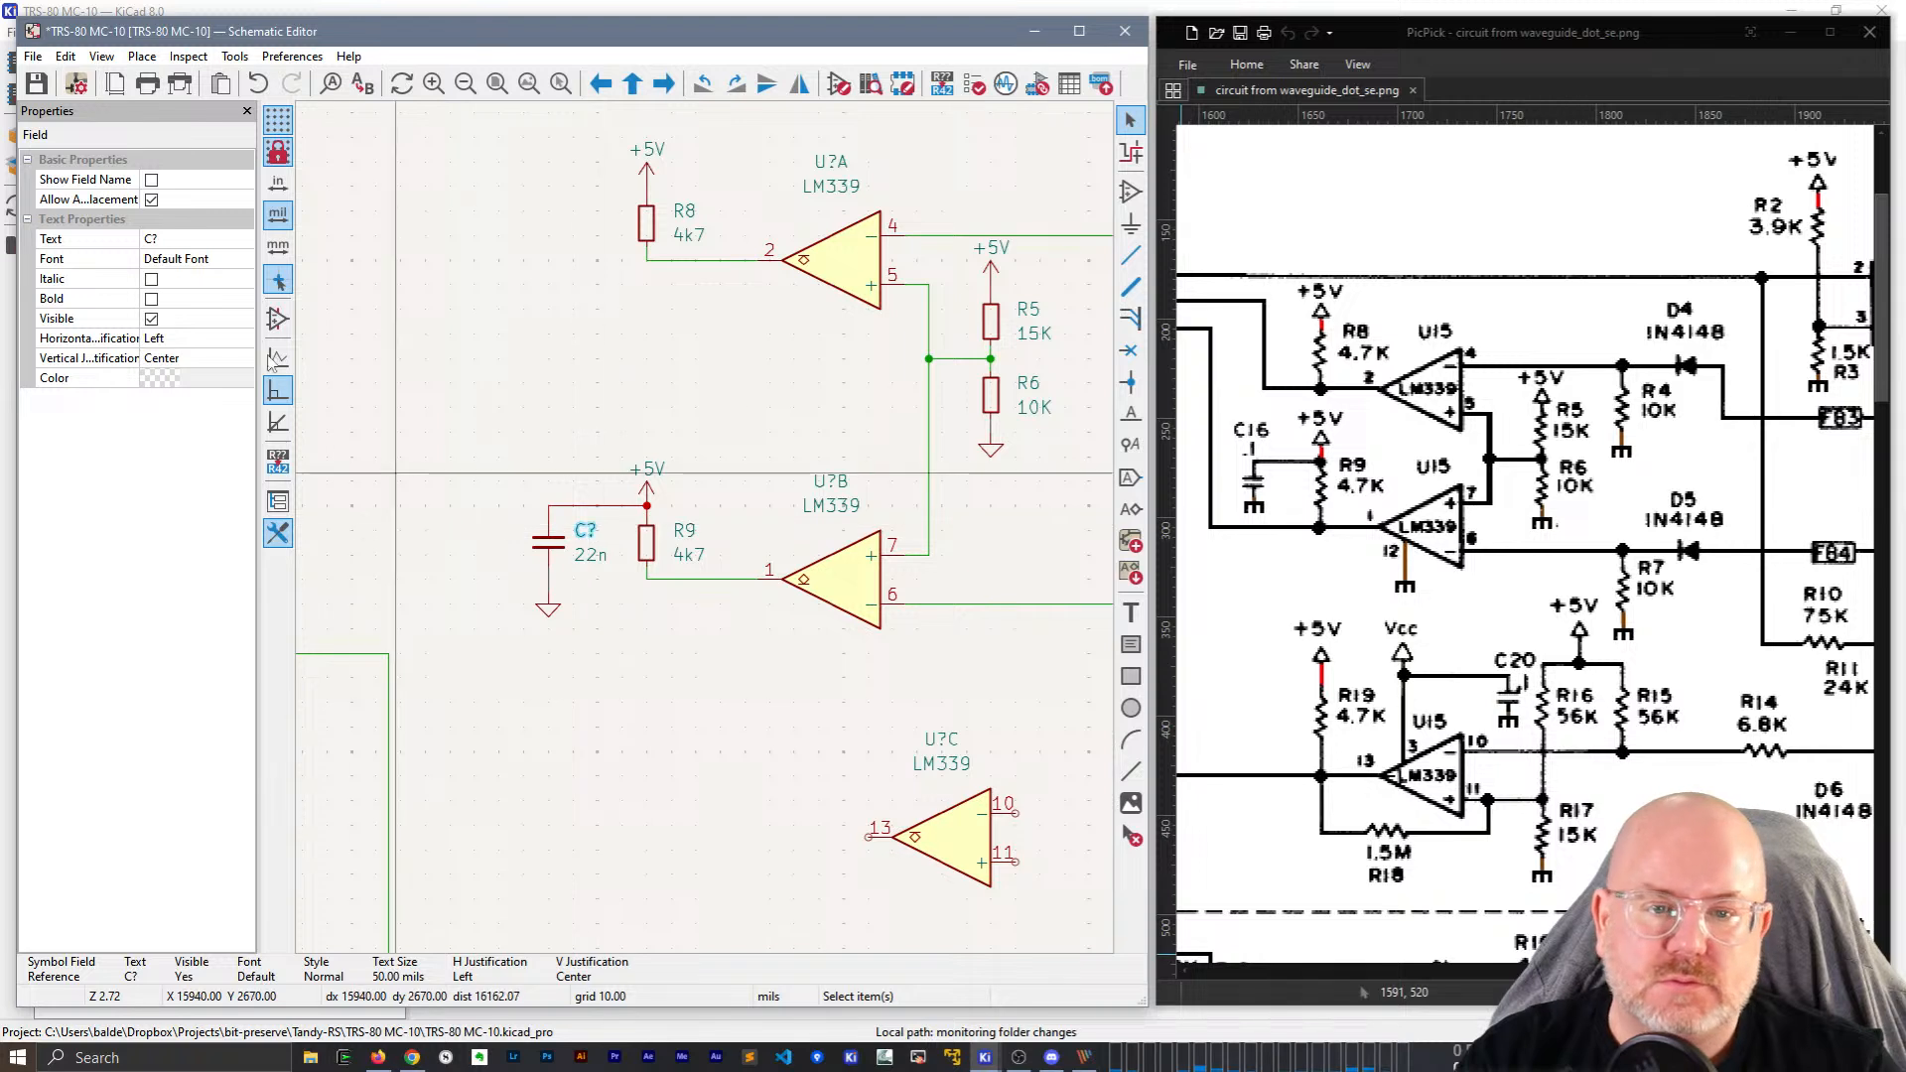
left_click(185, 241)
key("BackSpace")
type("16")
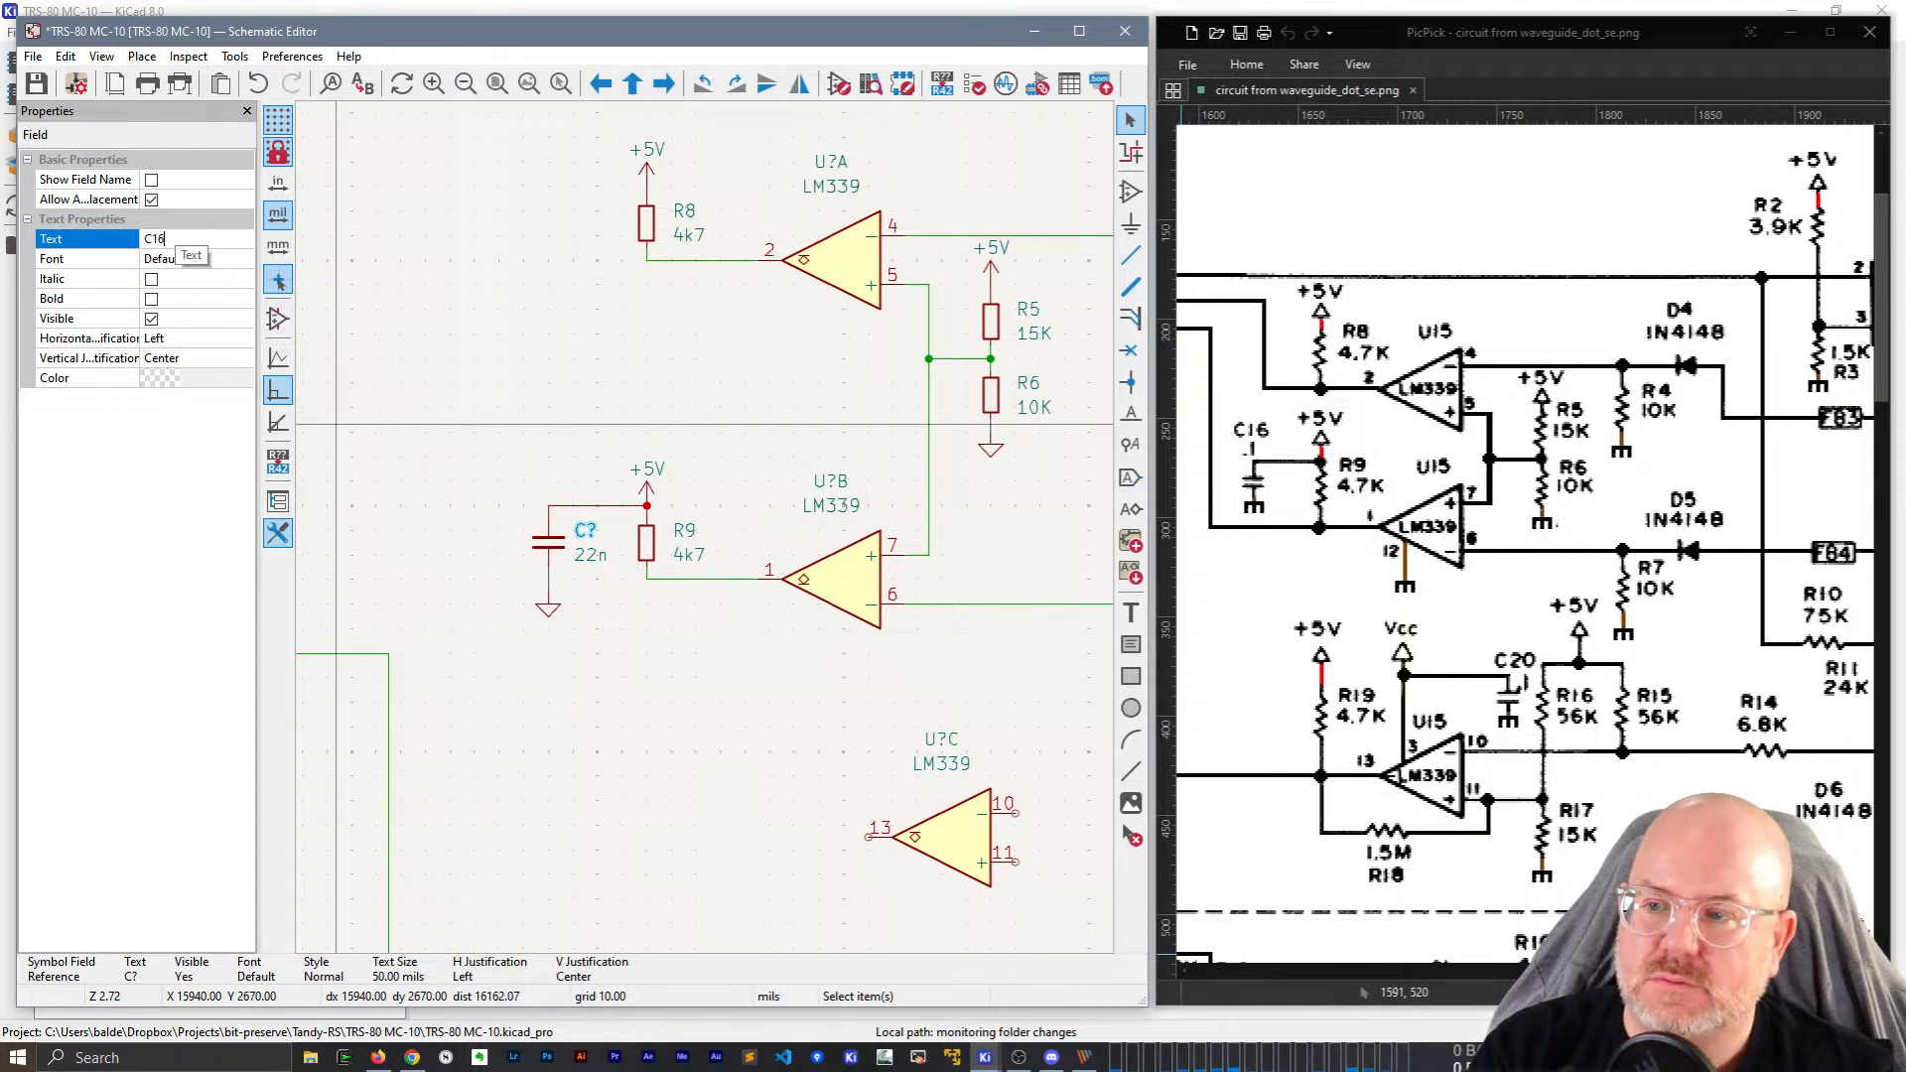
key("Tab")
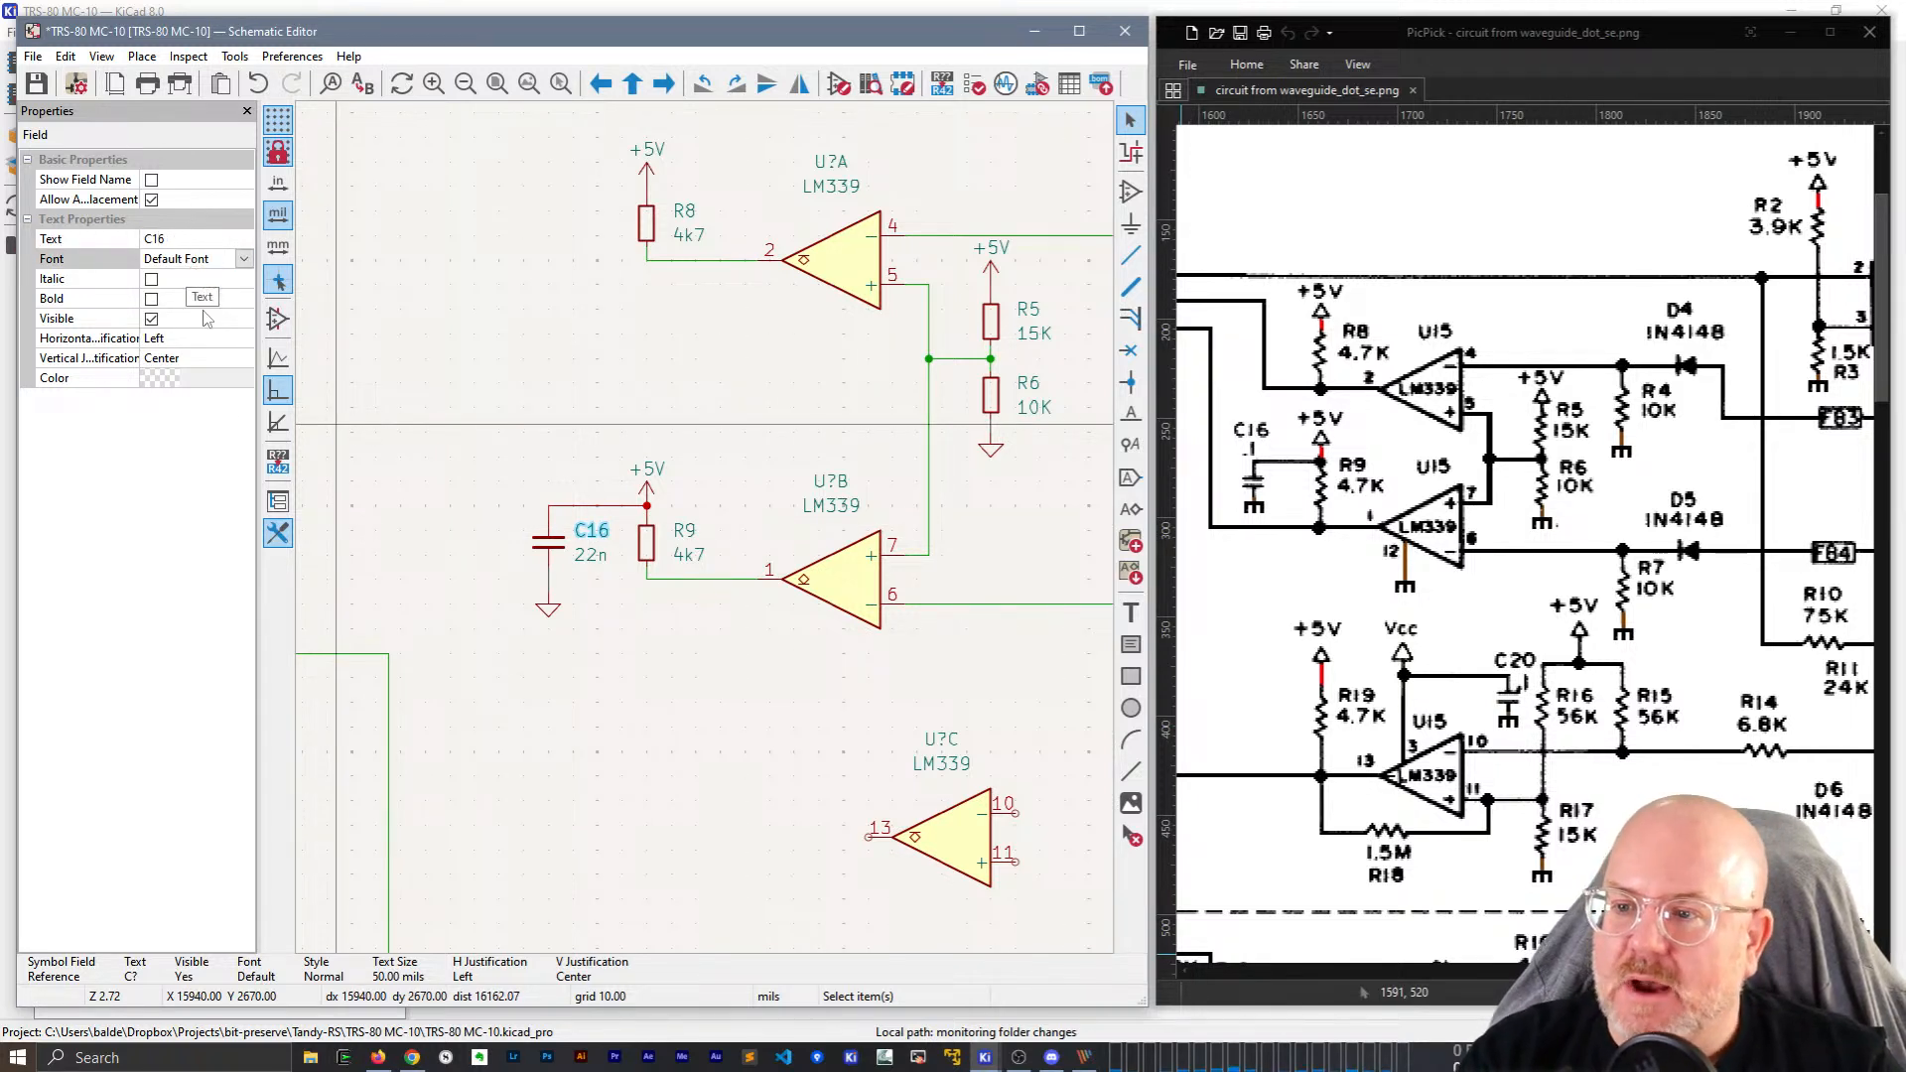
Set the capacitor's value to 100n, replacing the first attempt of 0.1u.
left_click(591, 554)
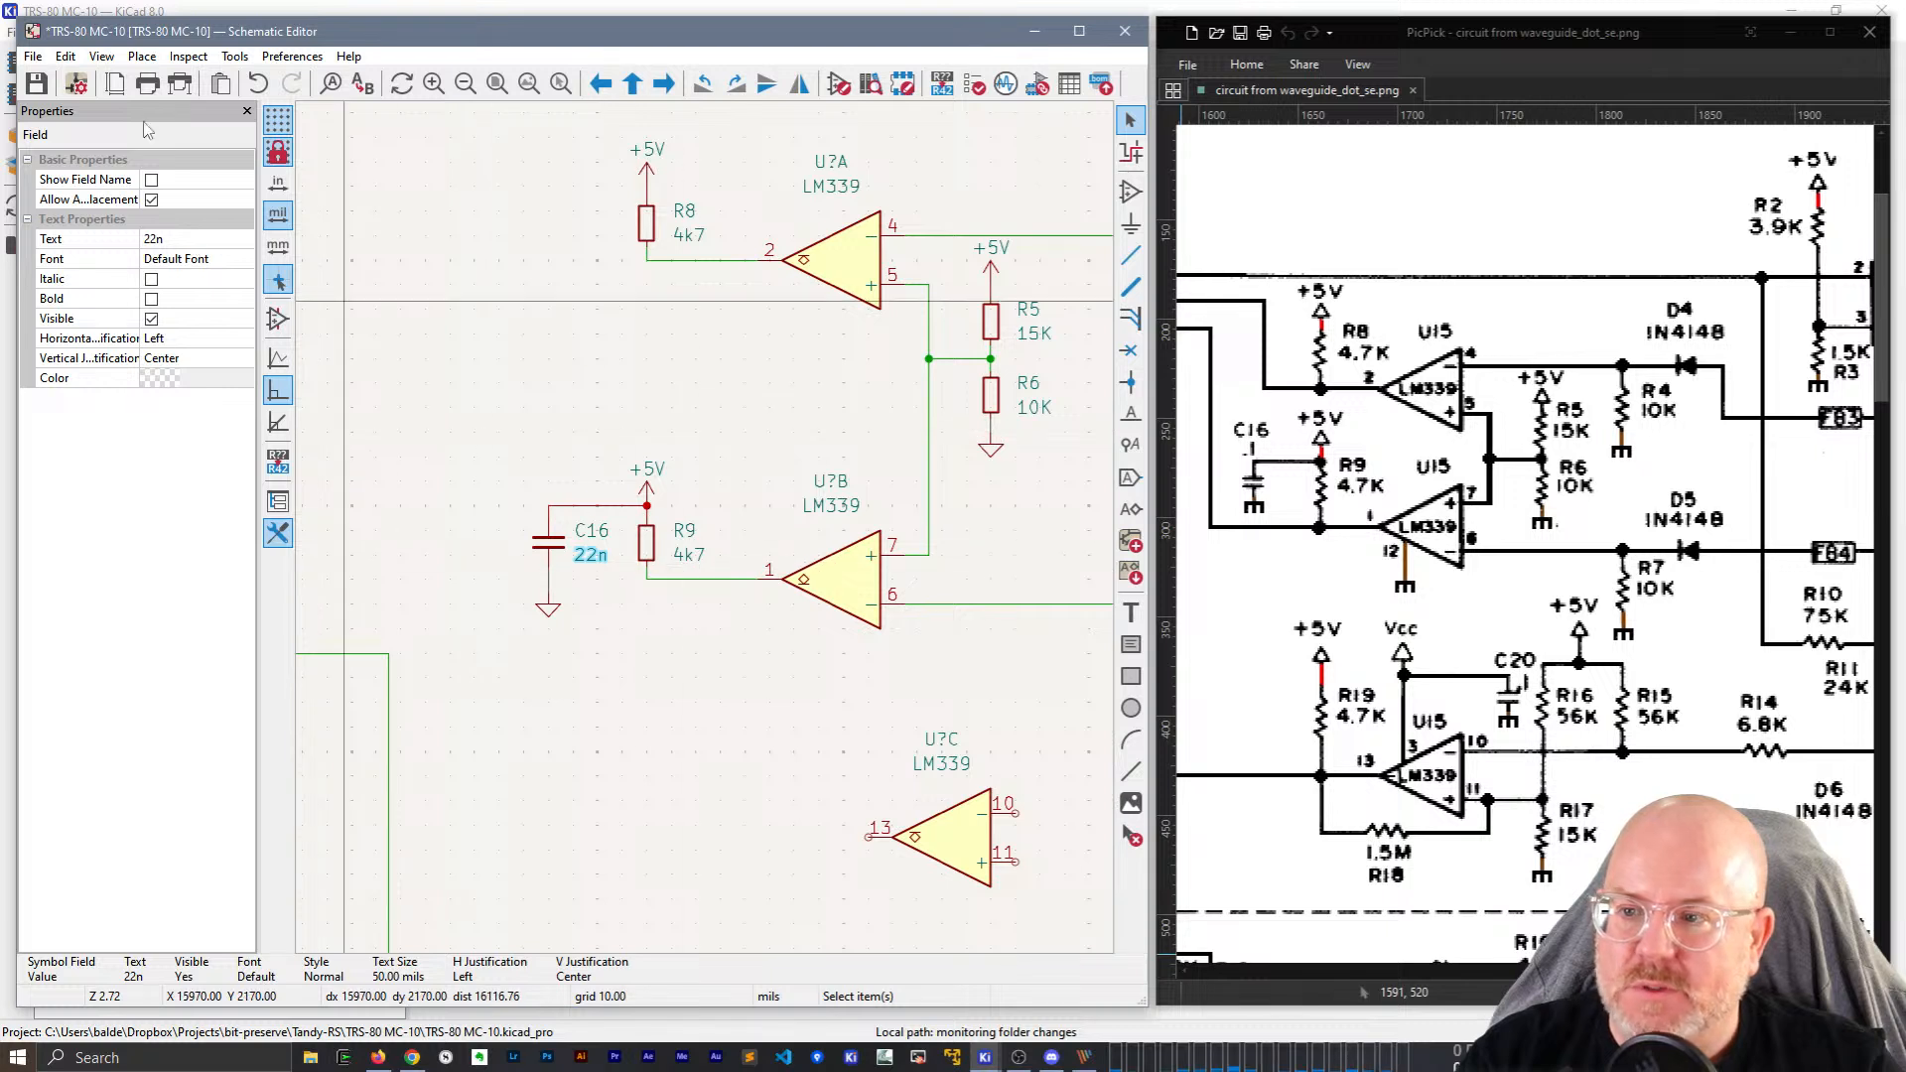
left_click(183, 236)
type("0.1")
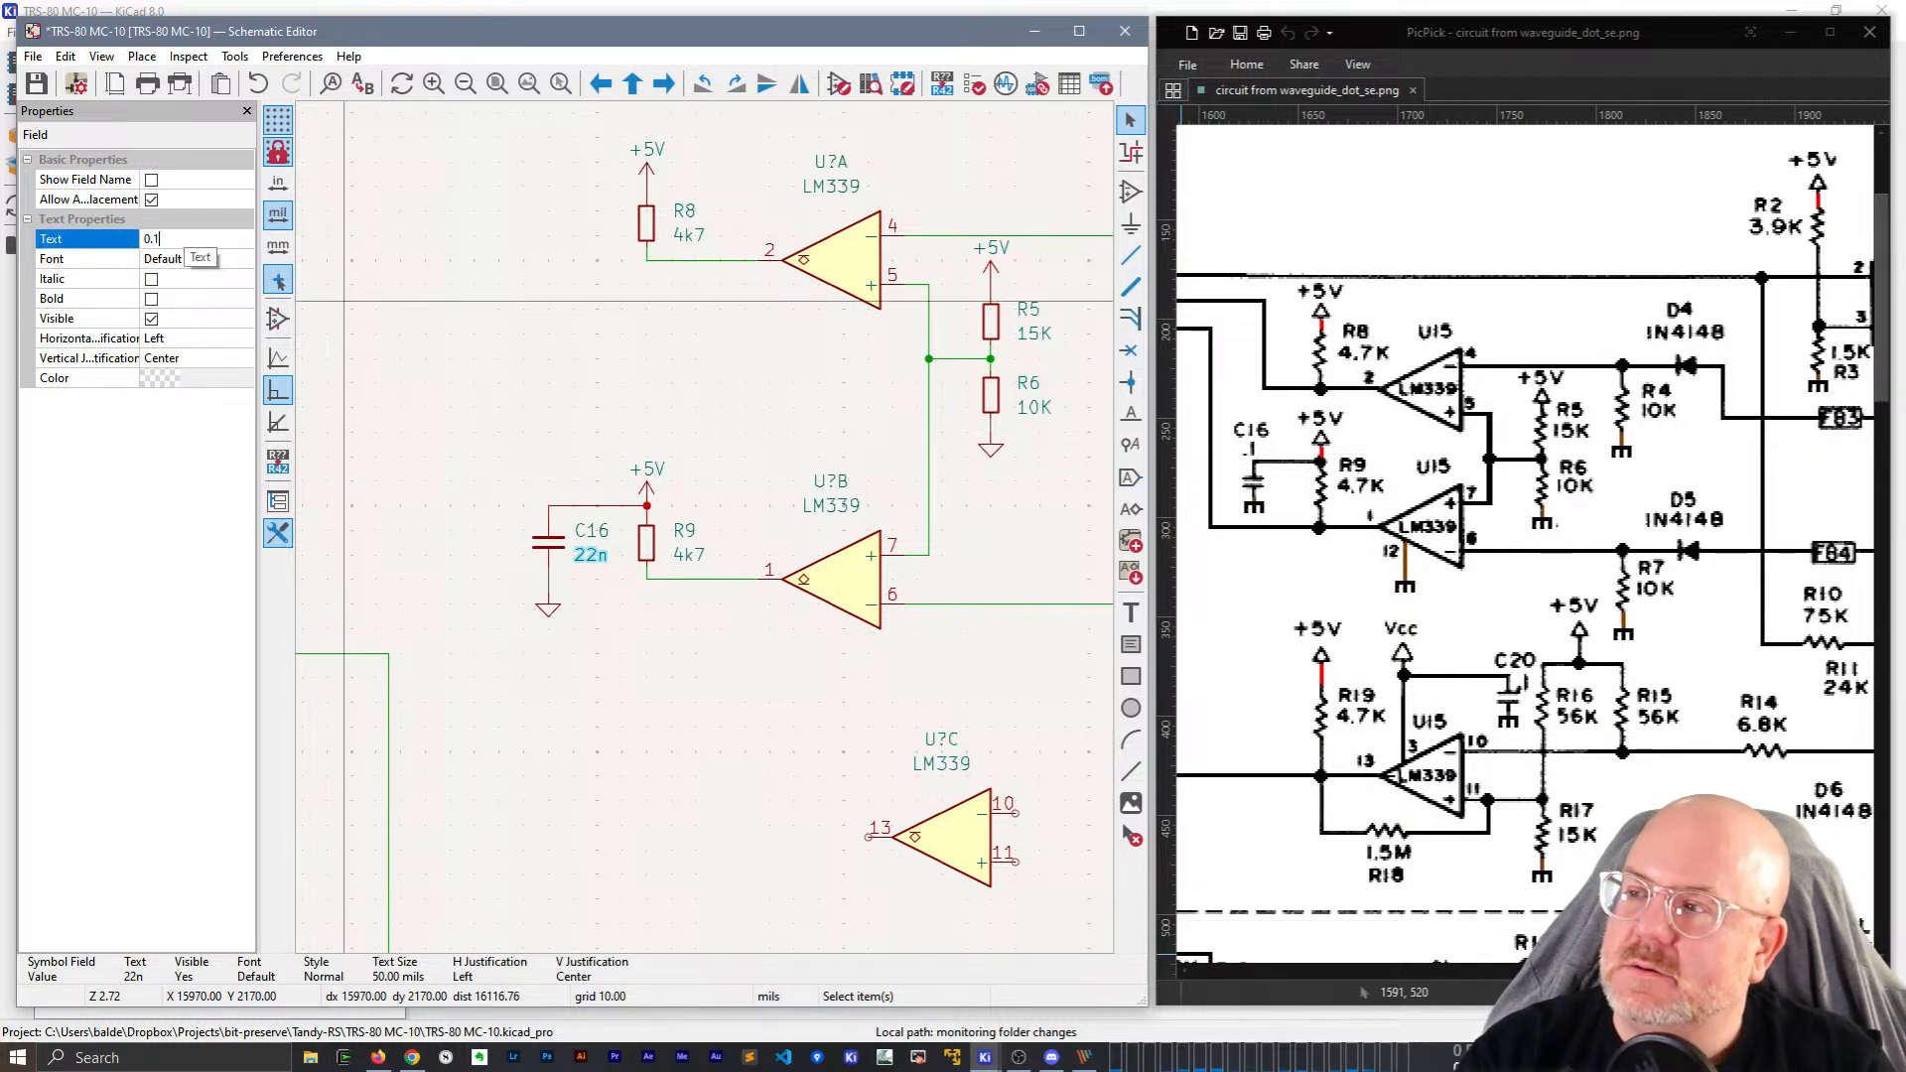
type("u")
left_click(166, 259)
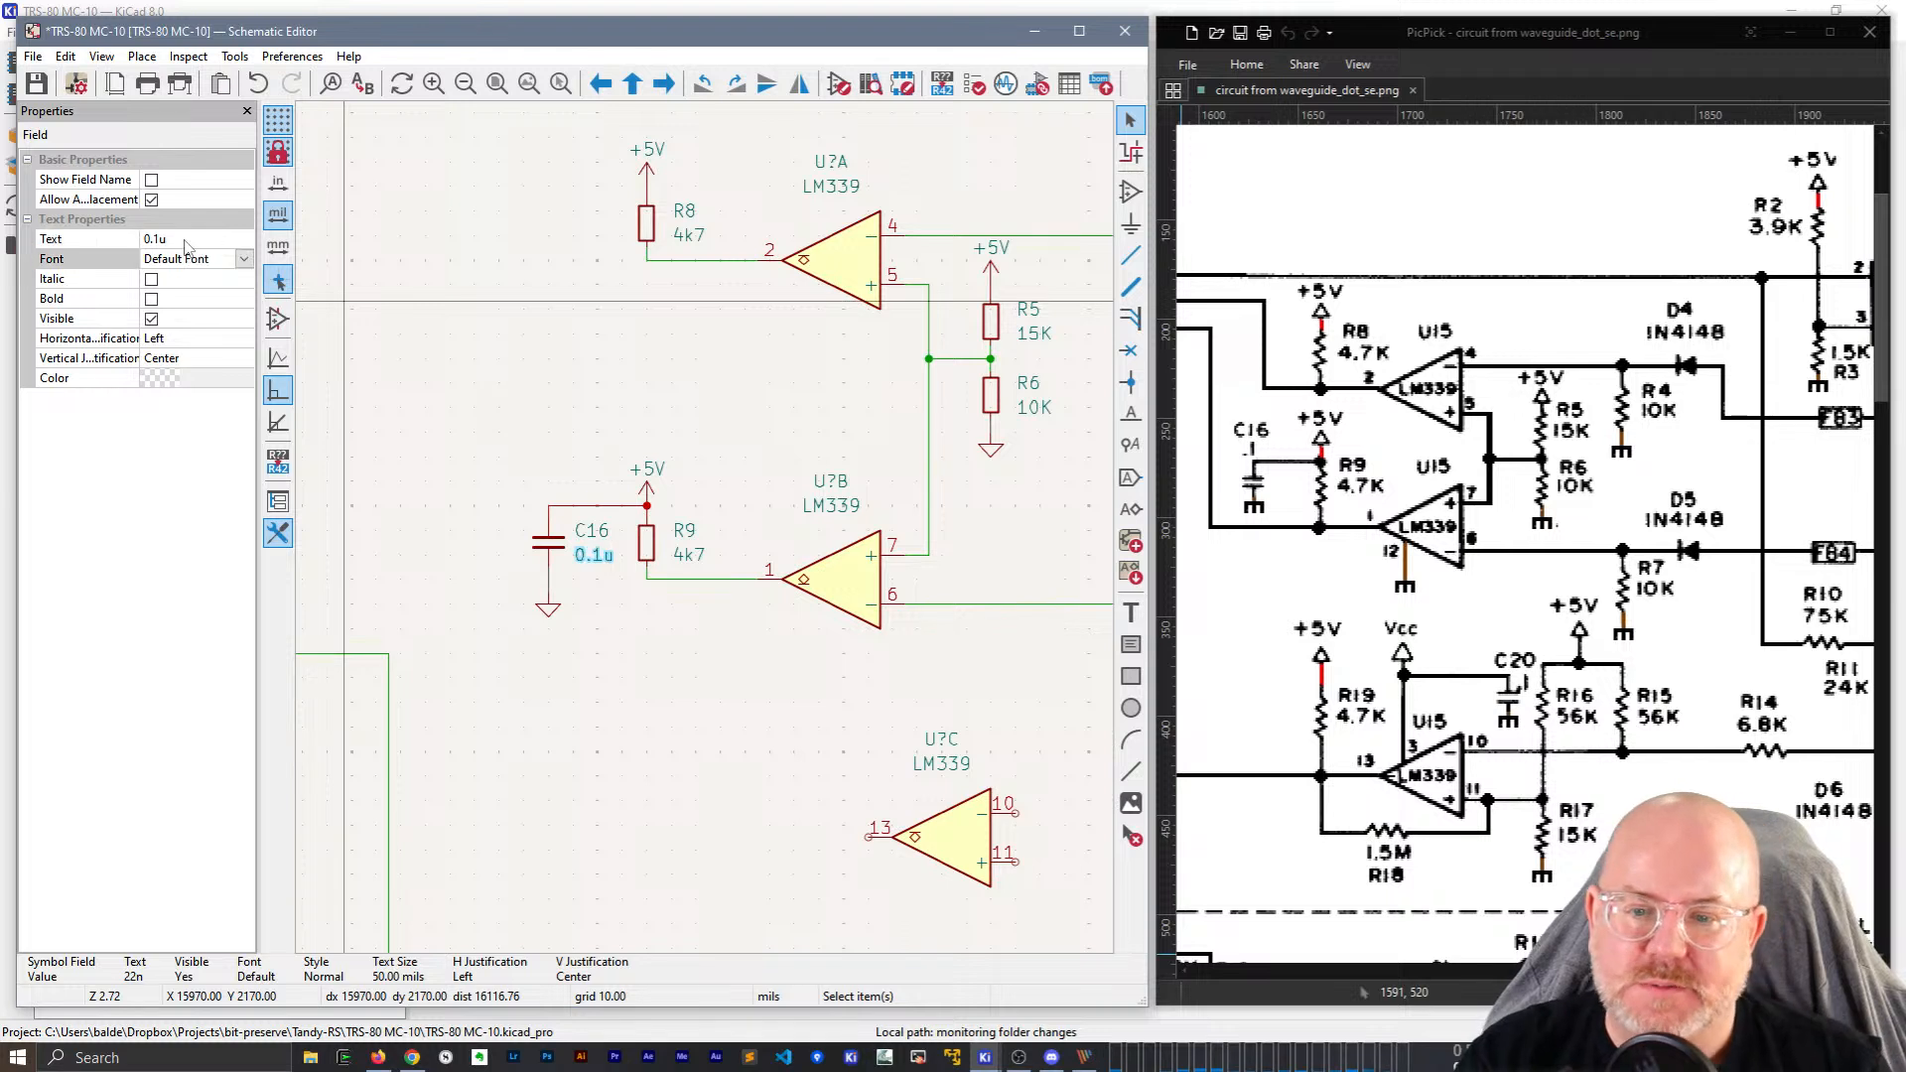
left_click(183, 237)
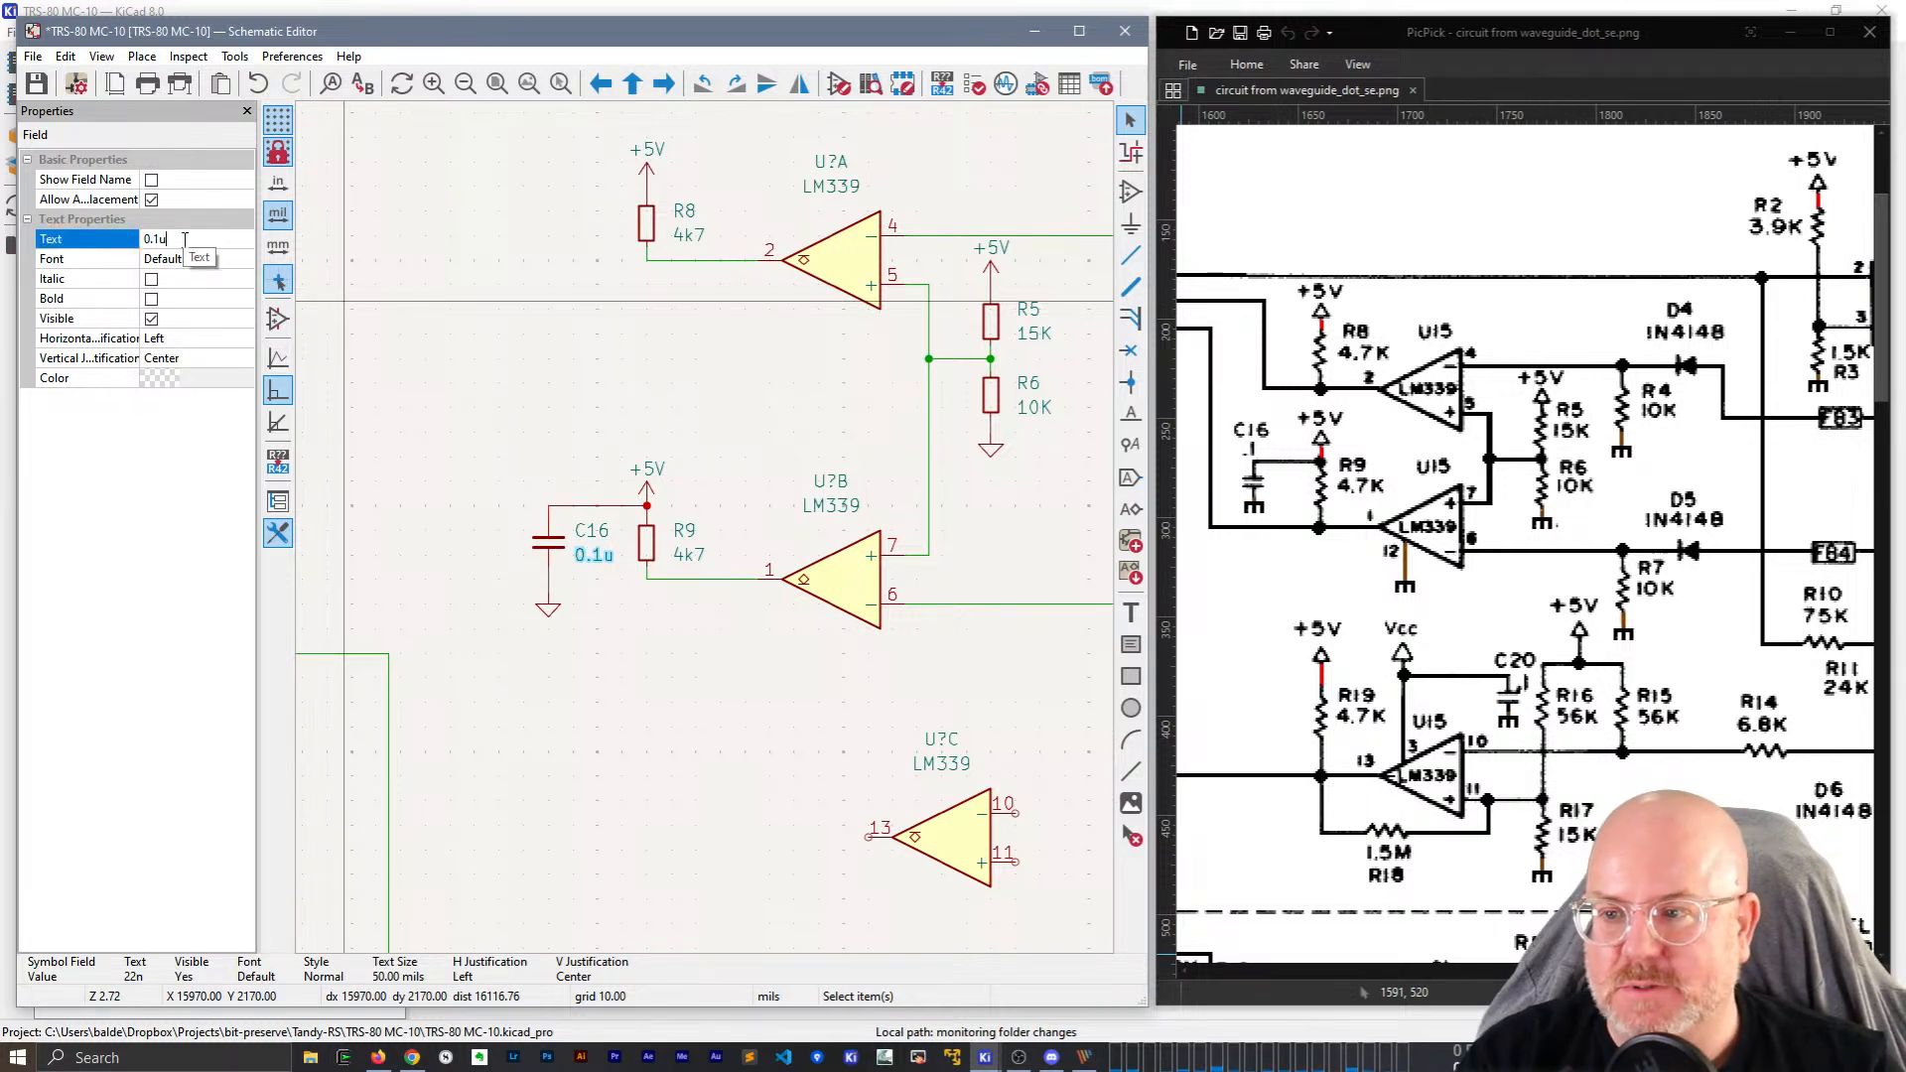
type("100n")
left_click(244, 258)
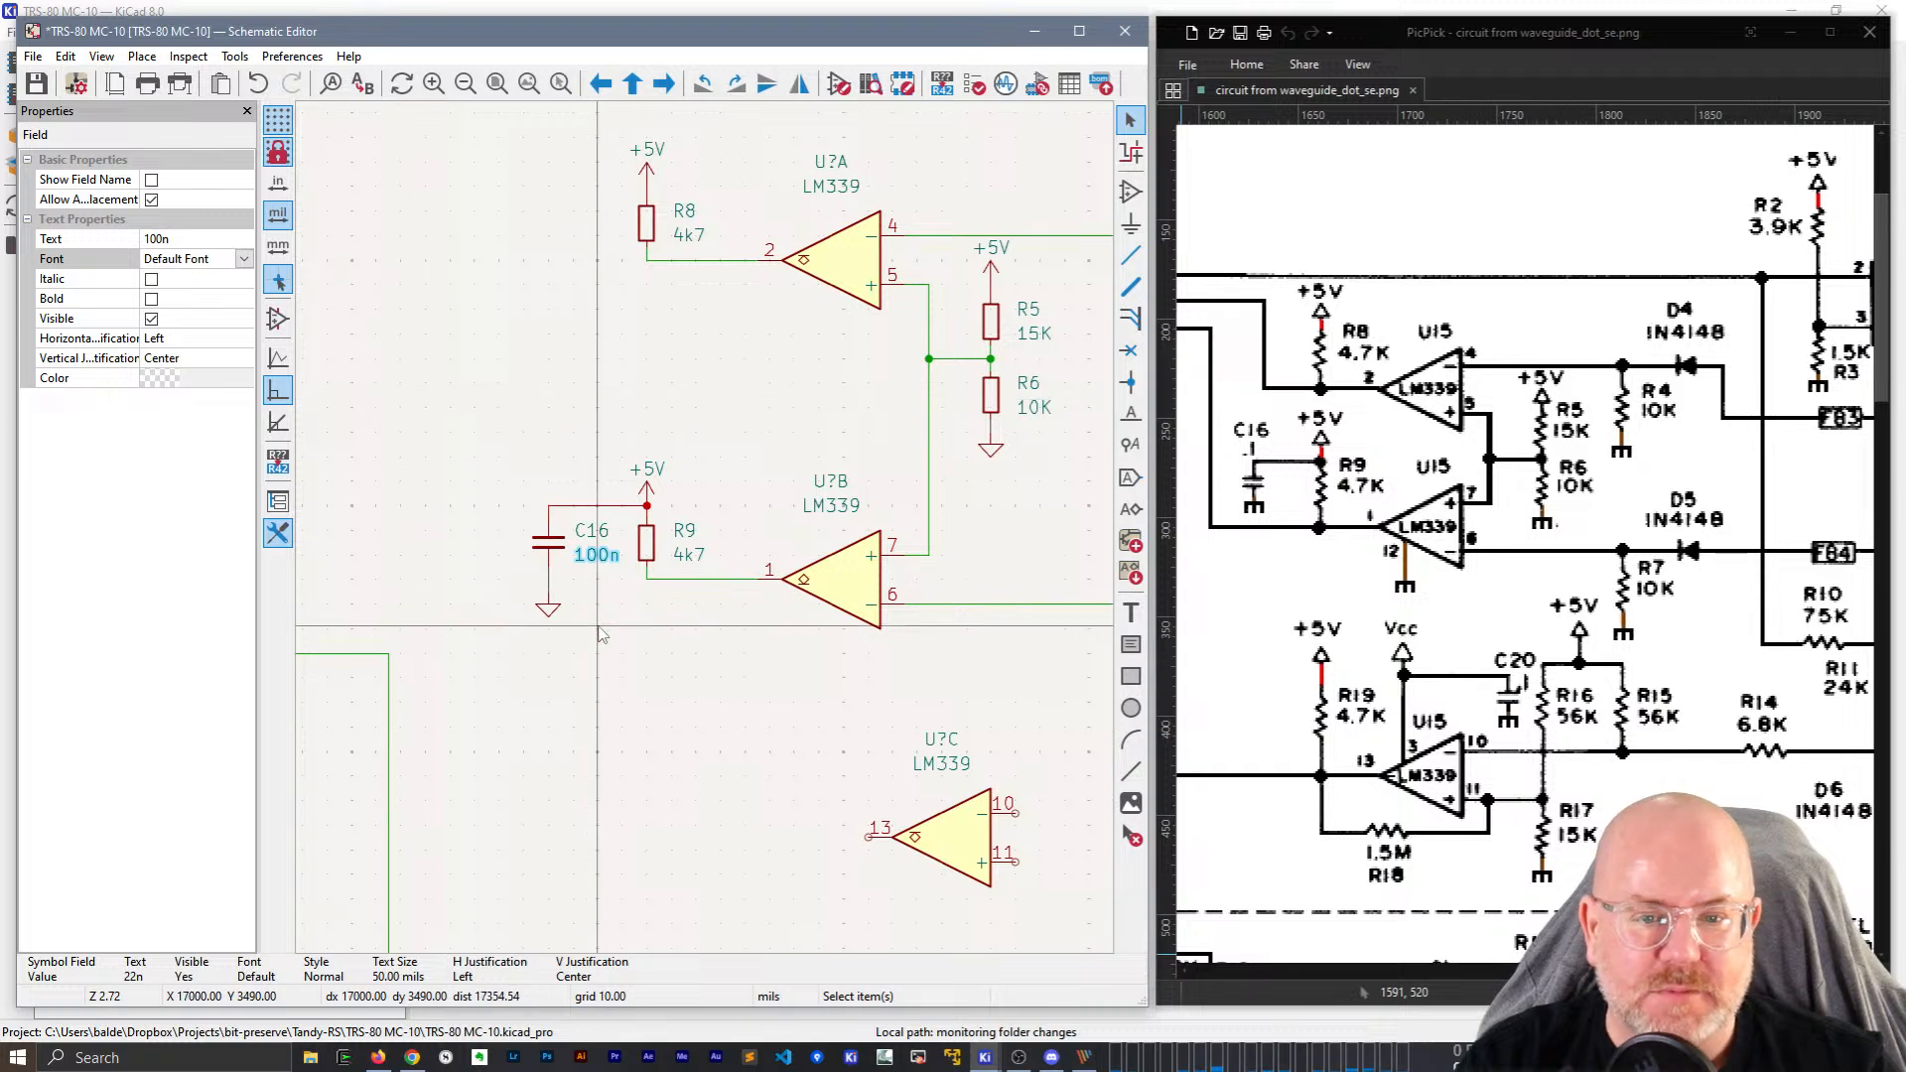
Move the ground symbol up onto C16's lower pin.
left_click(551, 611)
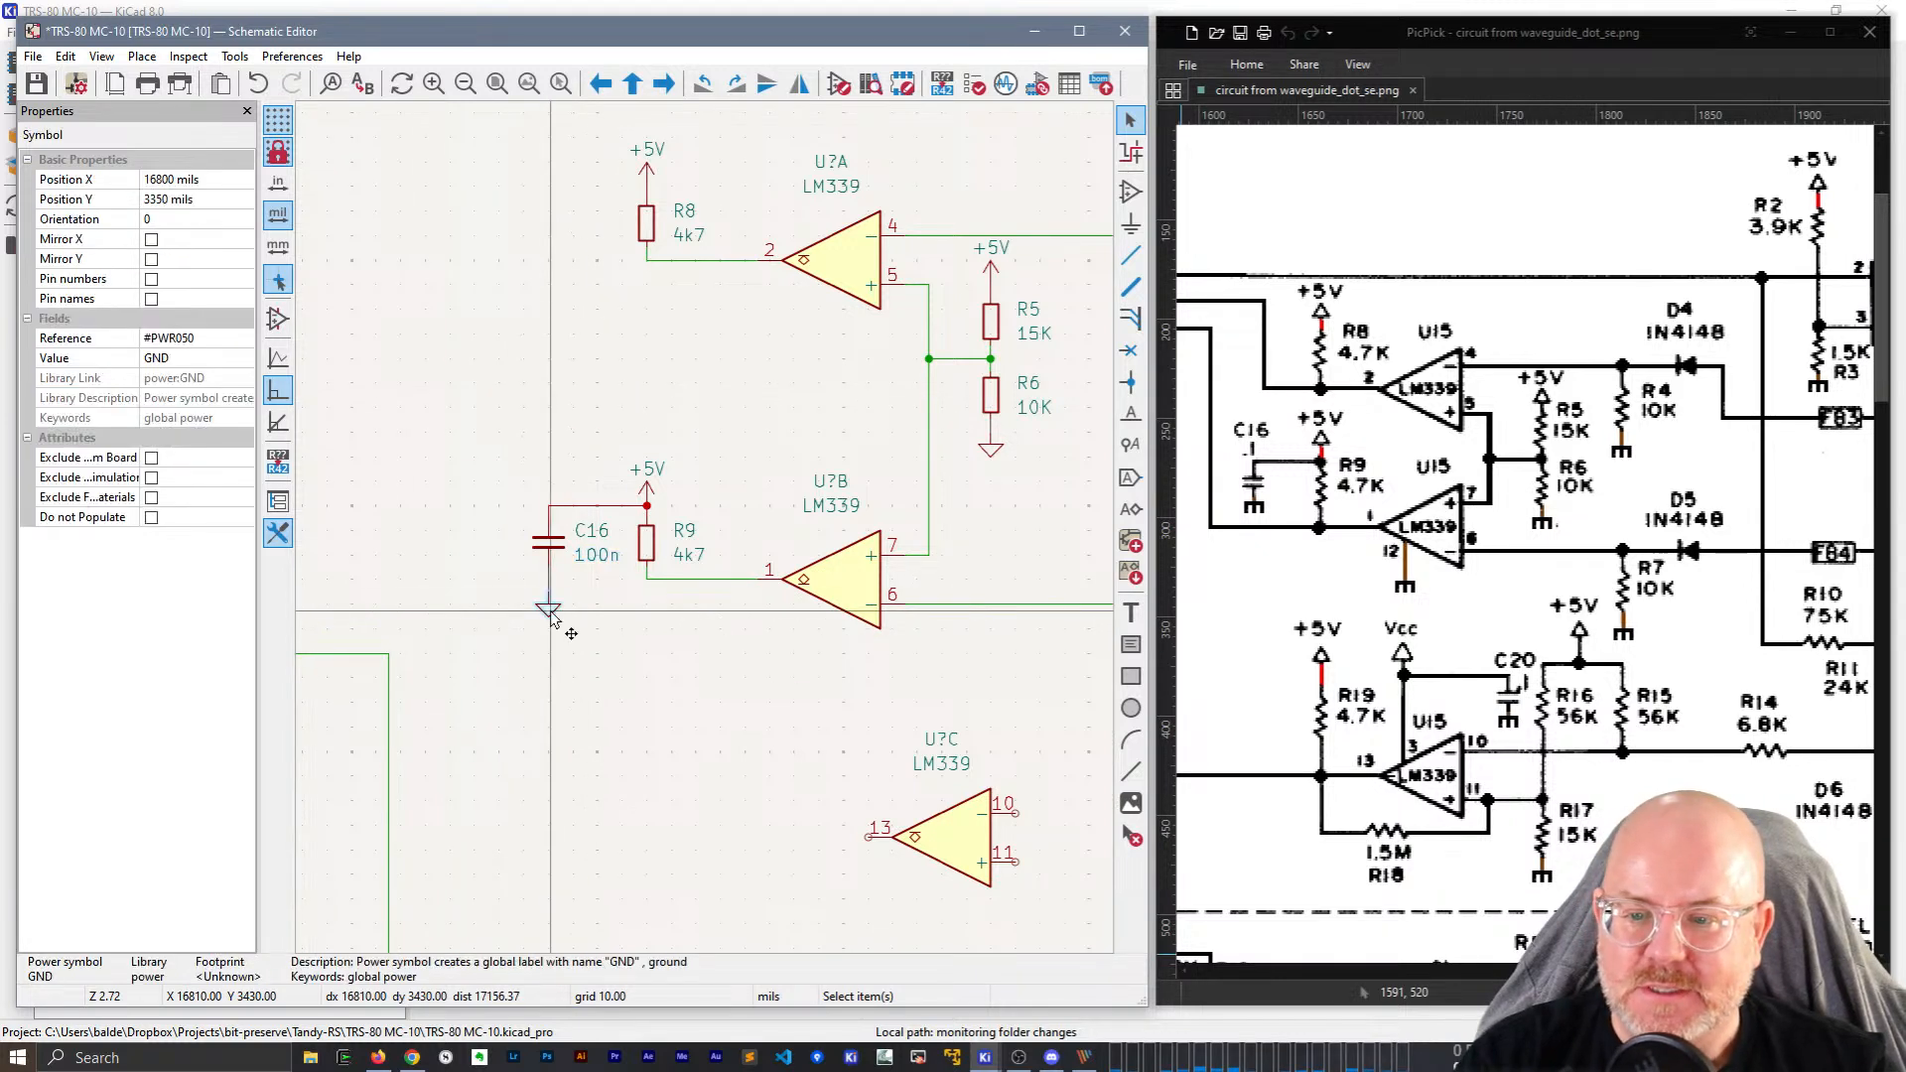
left_click_drag(551, 611, 553, 580)
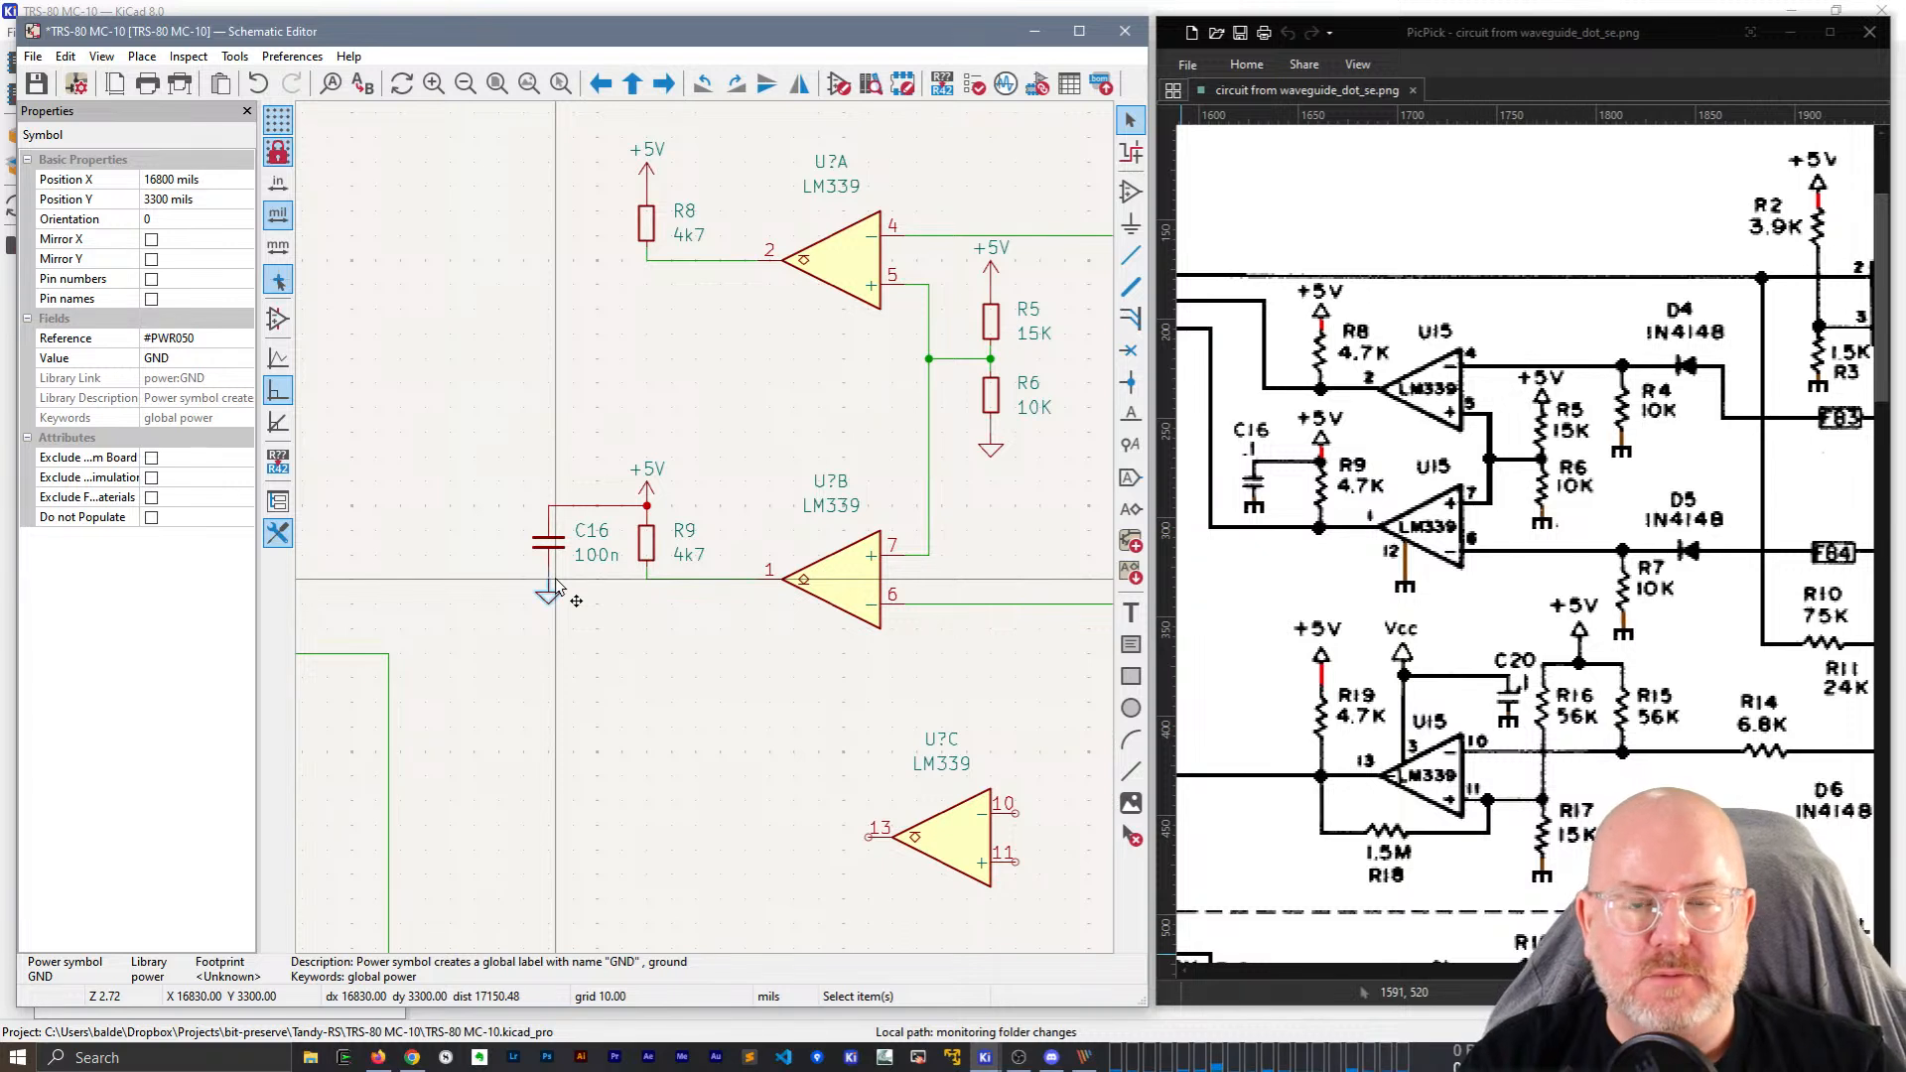
left_click(760, 696)
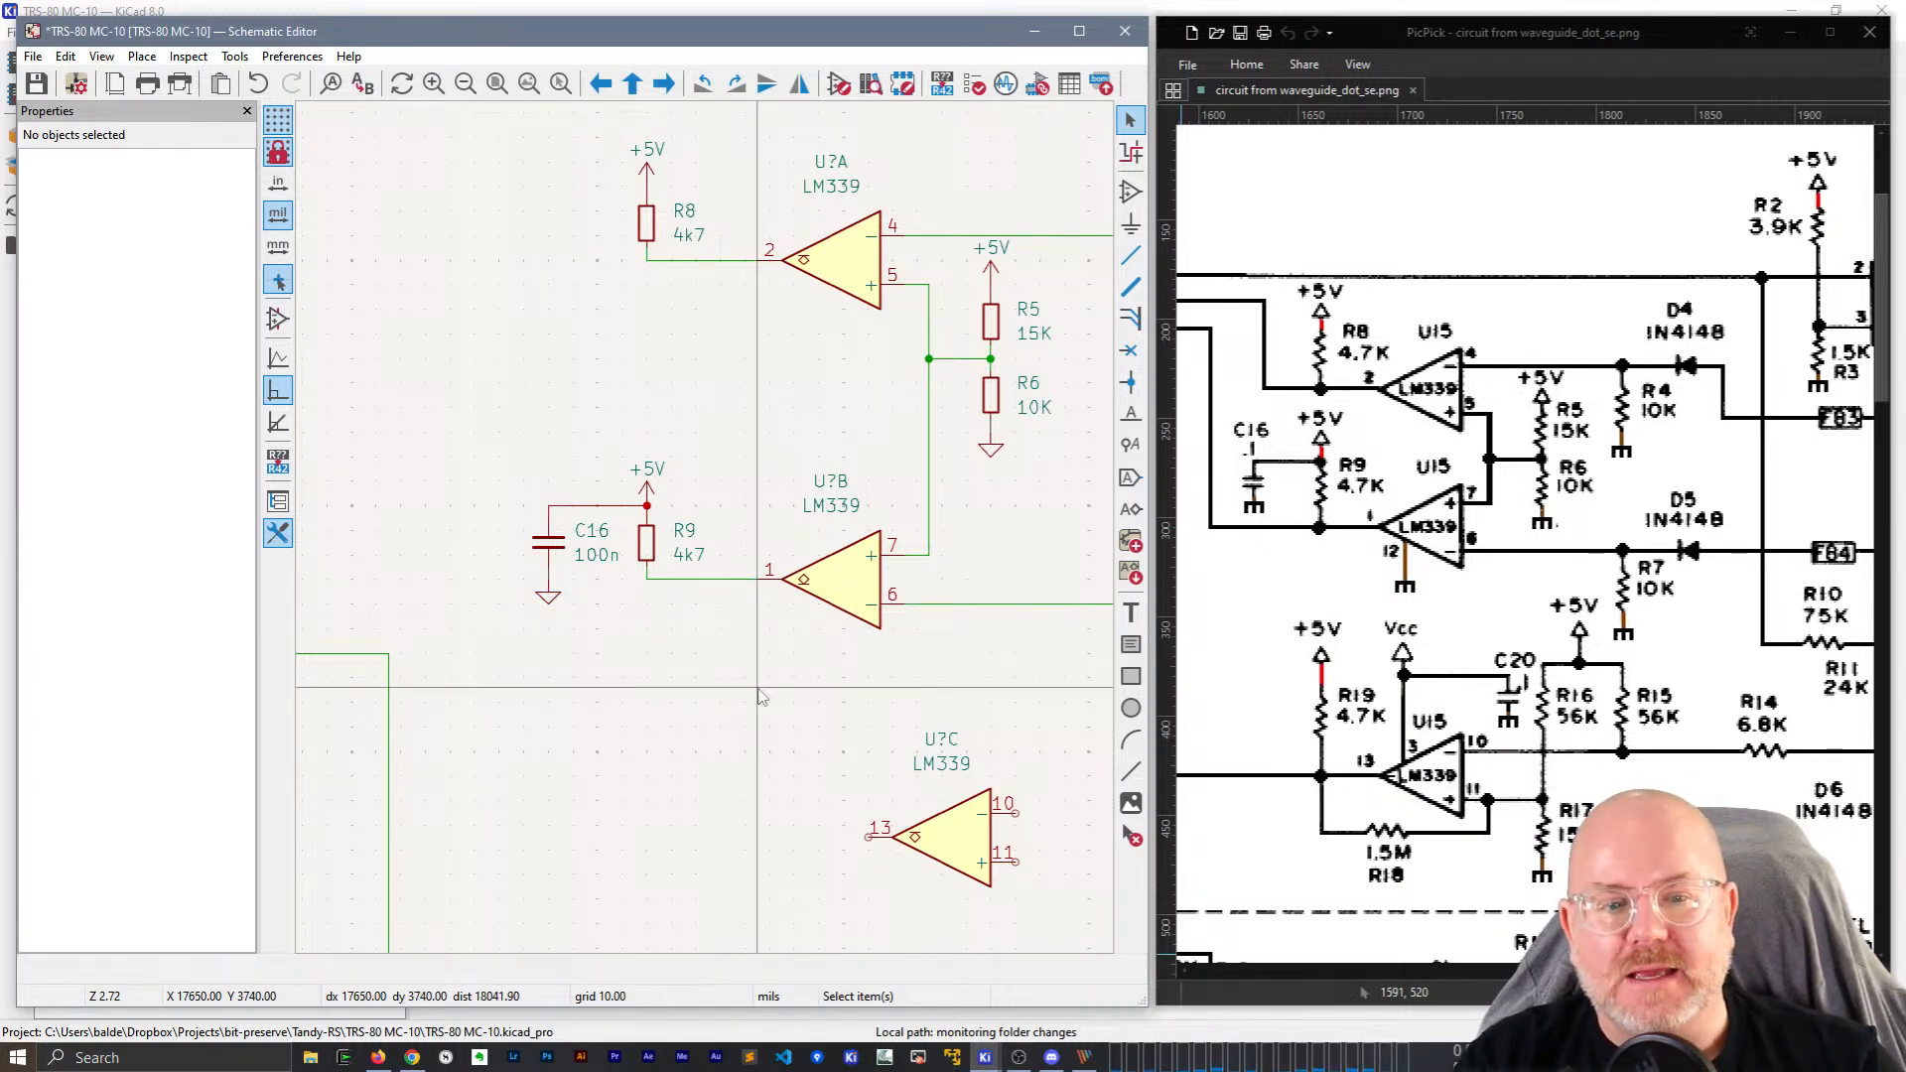
Place a D_Small diode right of R4, then delete the unwanted diode.
middle_click_drag(893, 709, 549, 670)
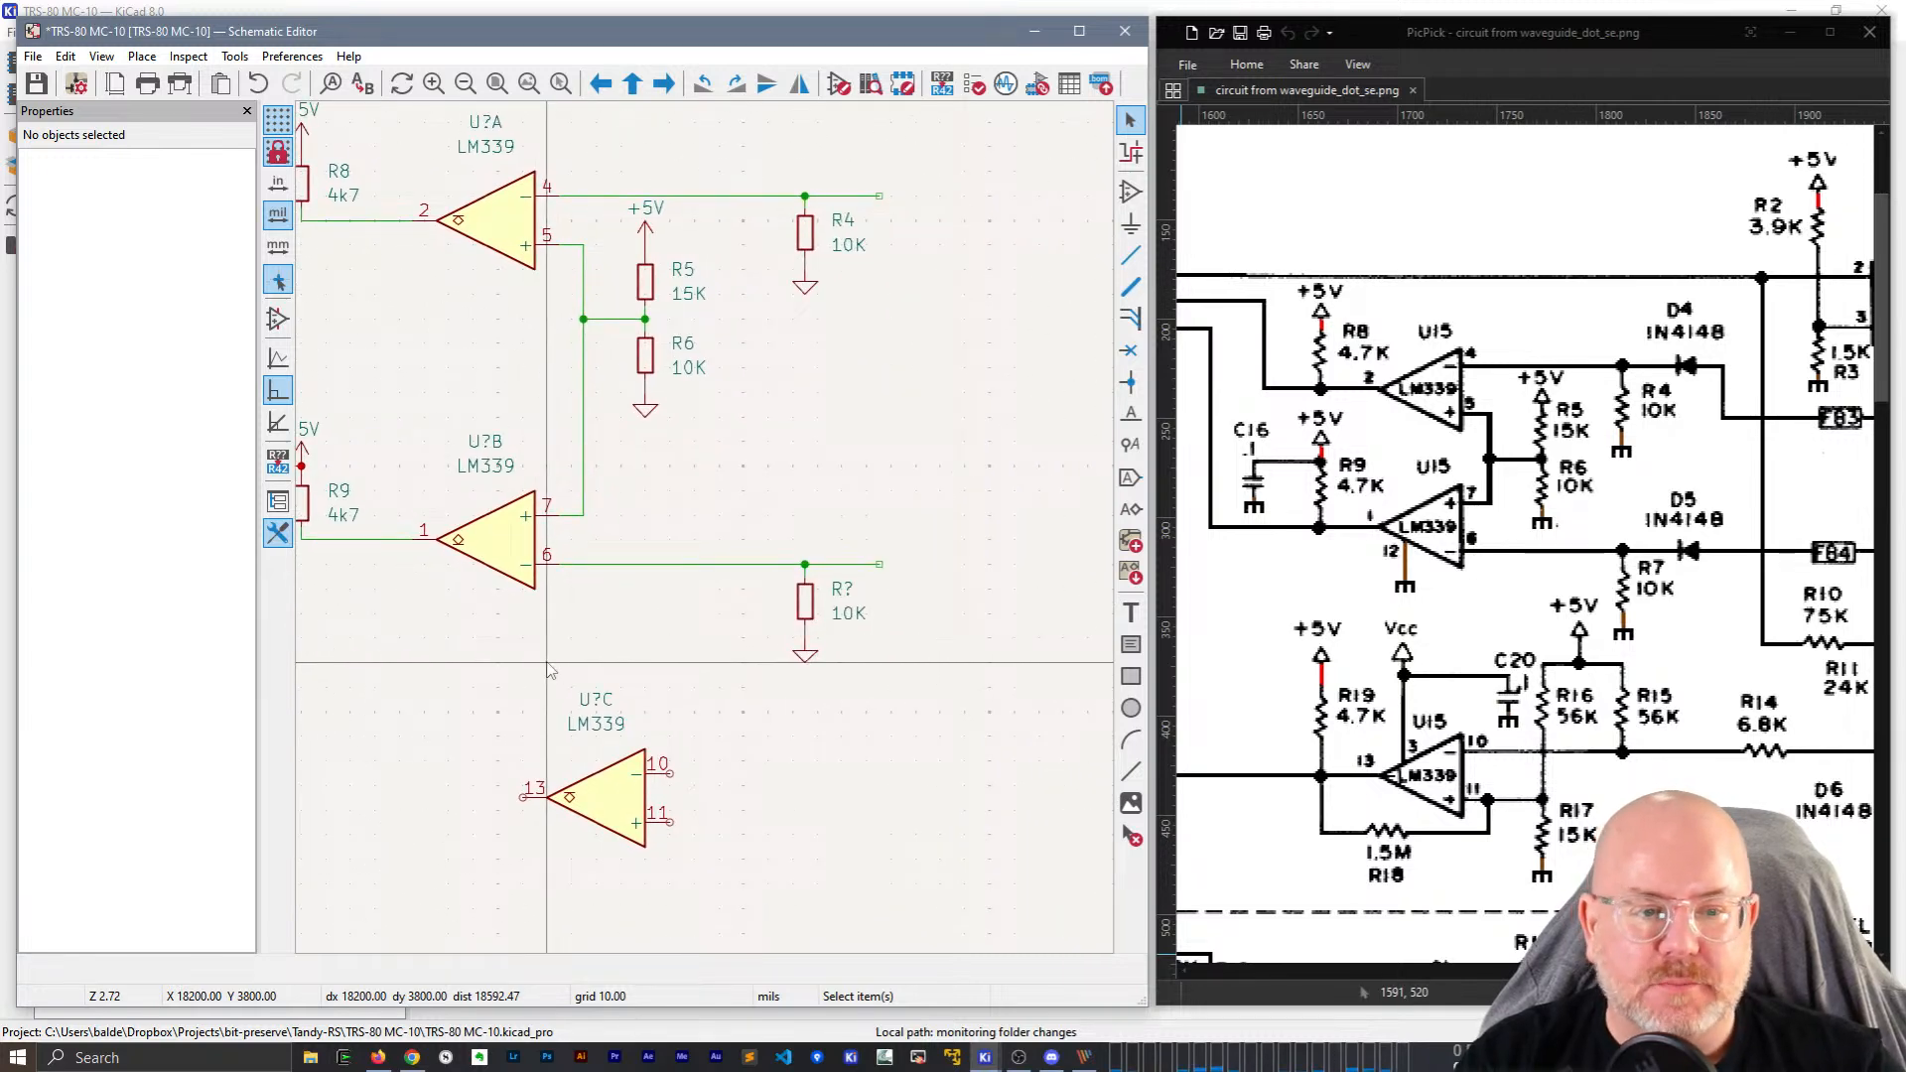
middle_click_drag(966, 312, 869, 377)
key("a")
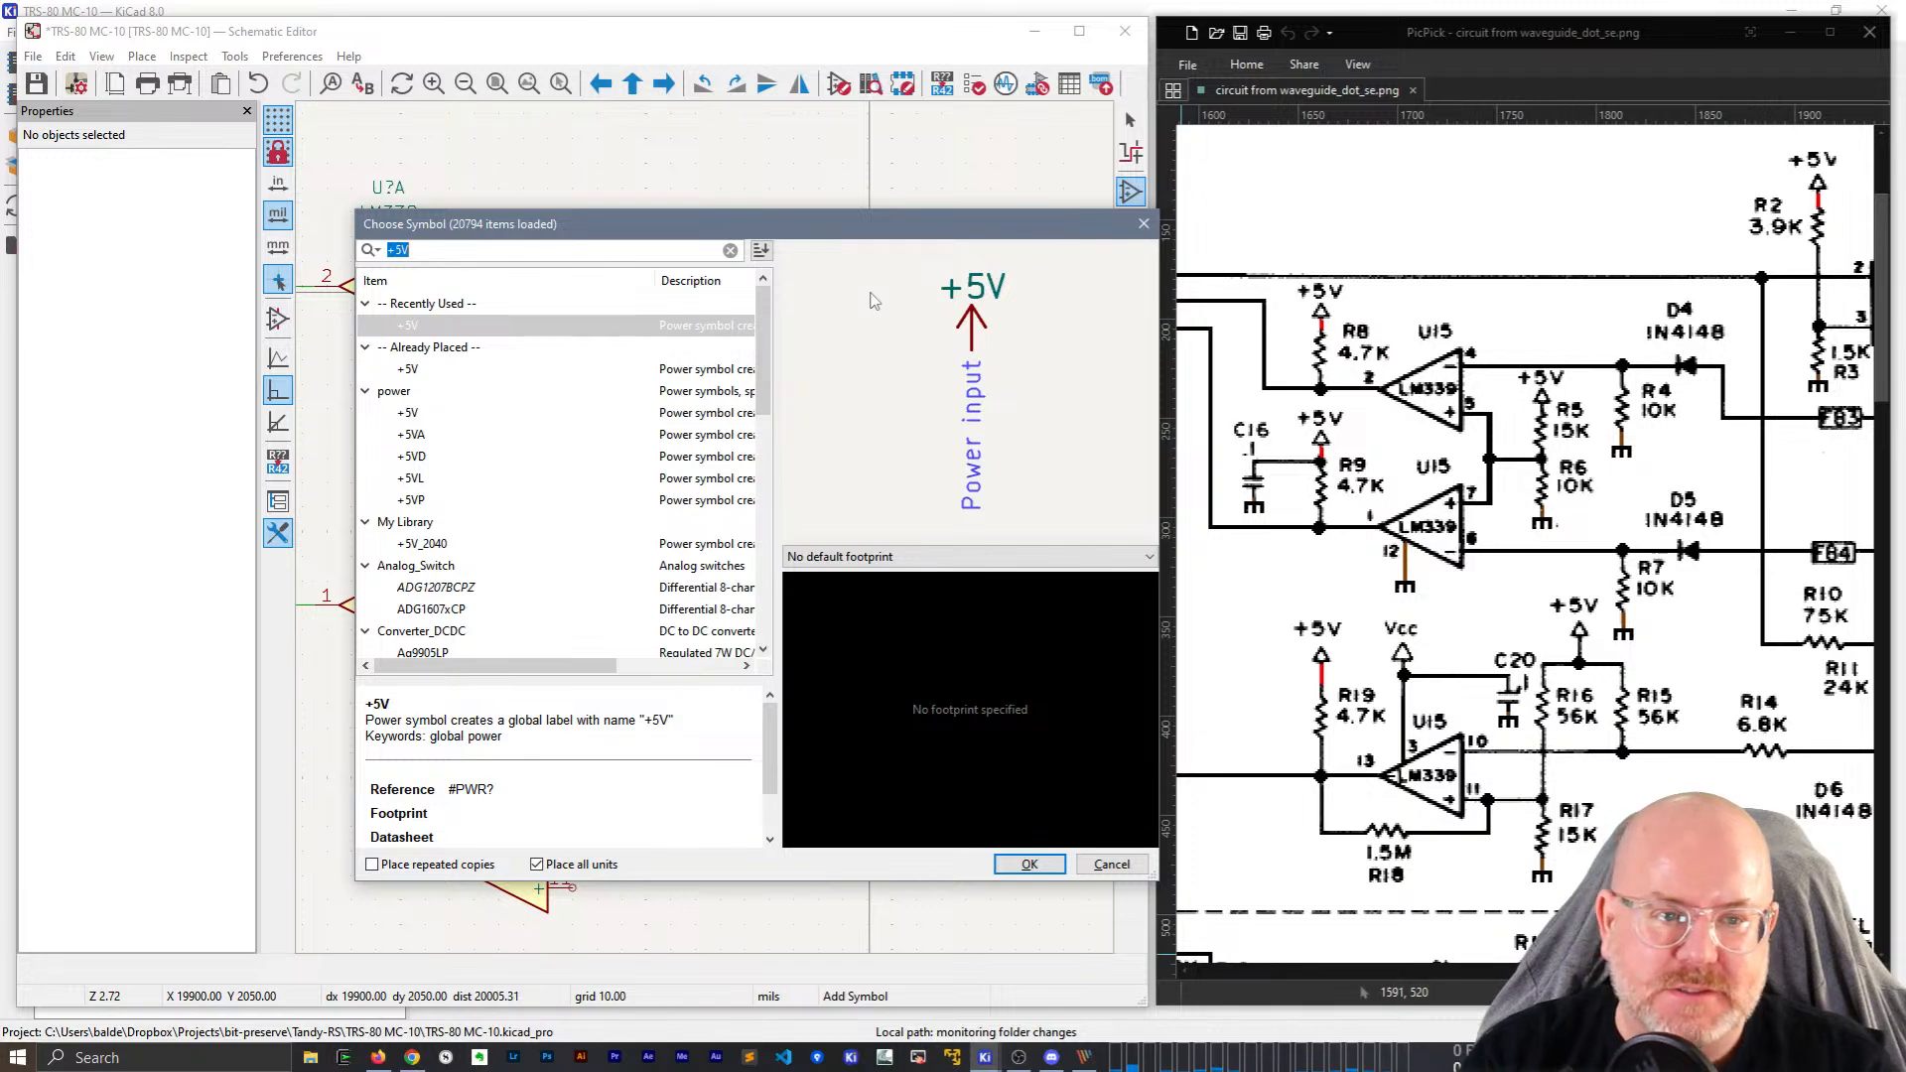
type("IN418")
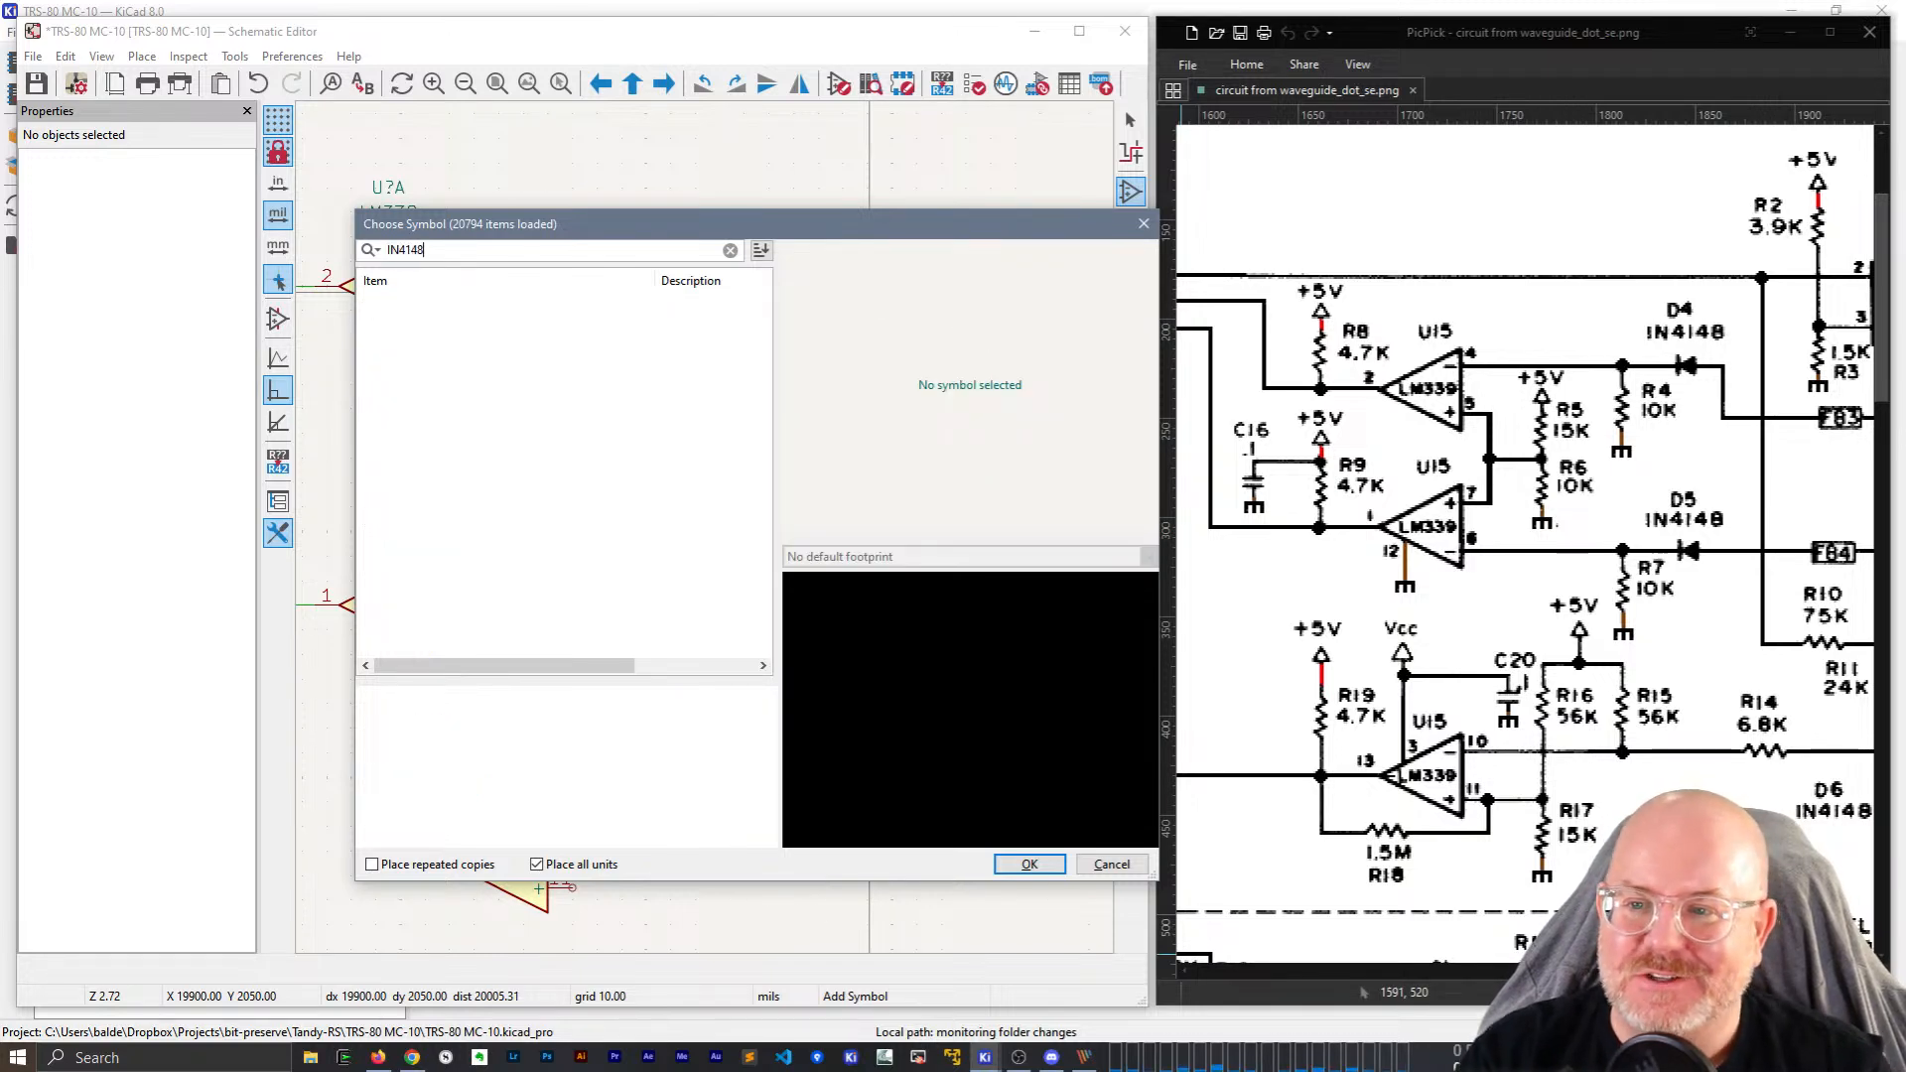
left_click(730, 250)
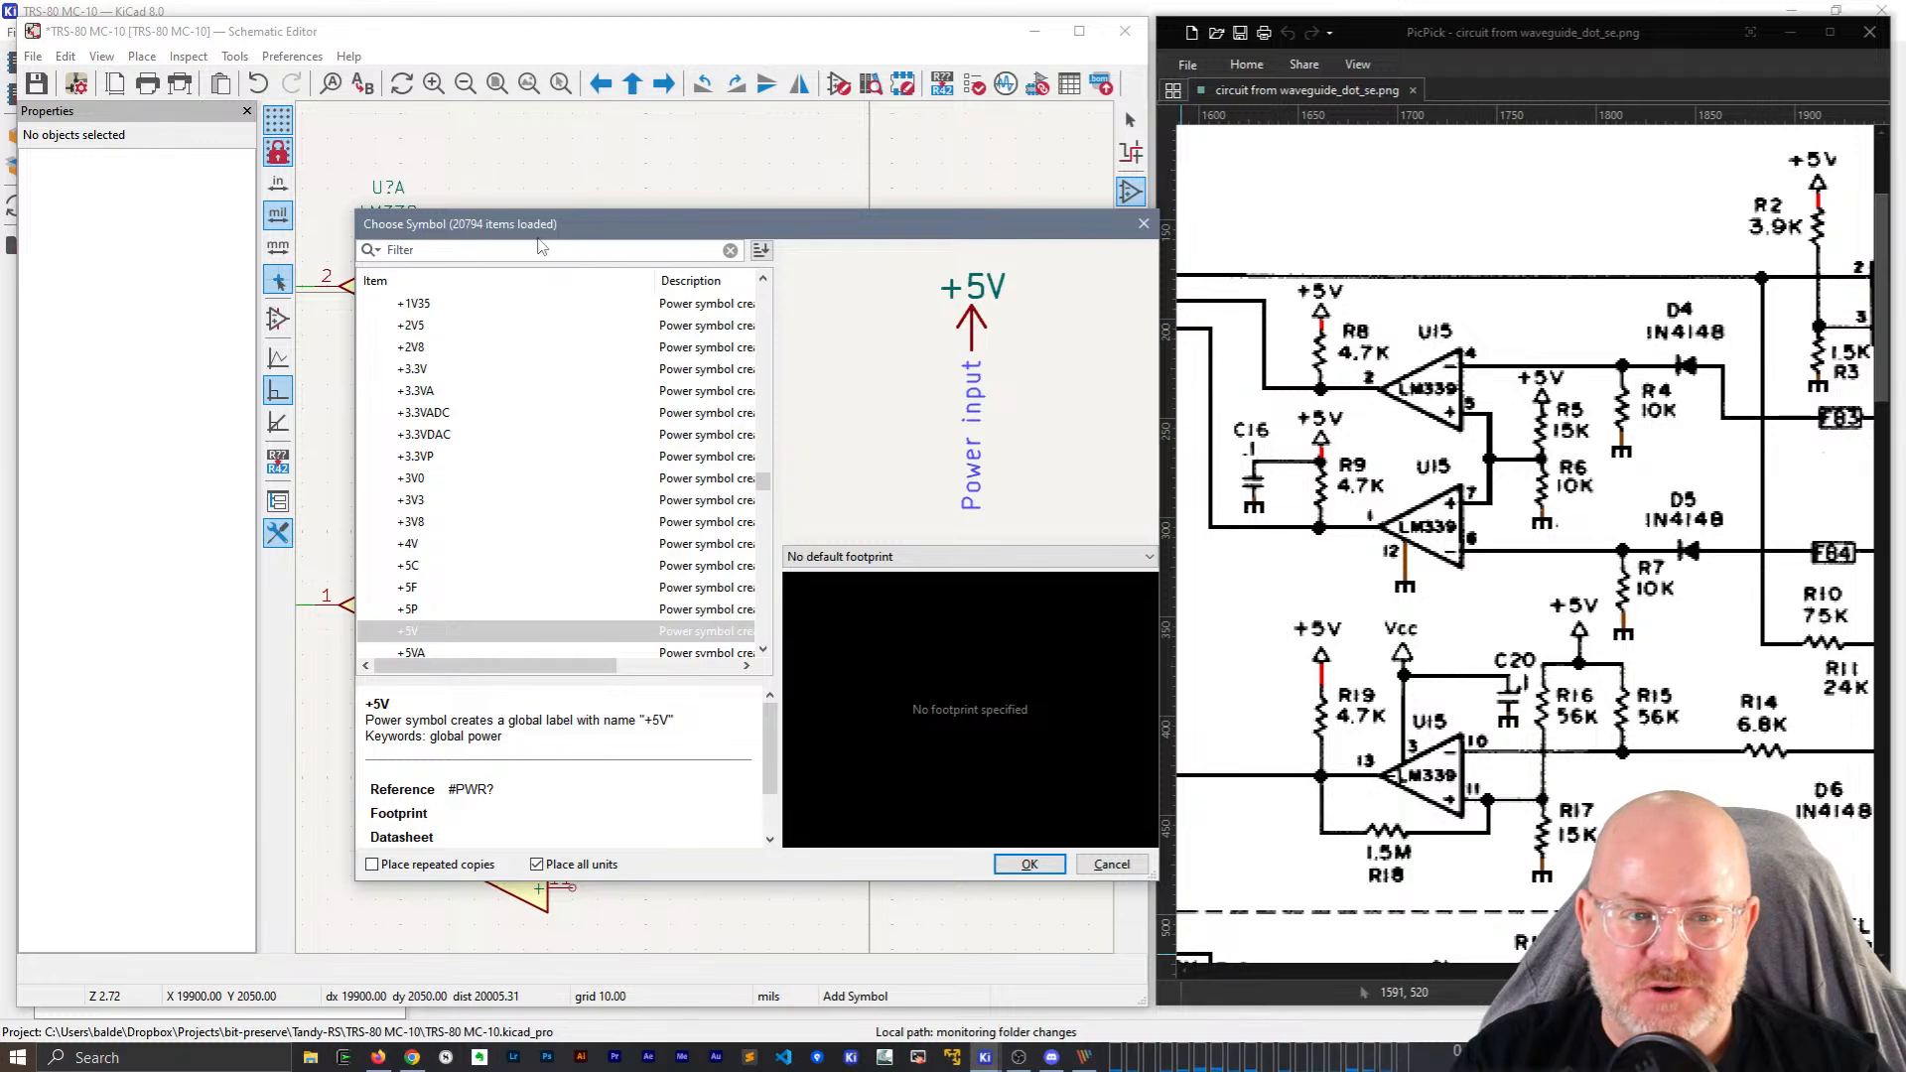
type("D_Small")
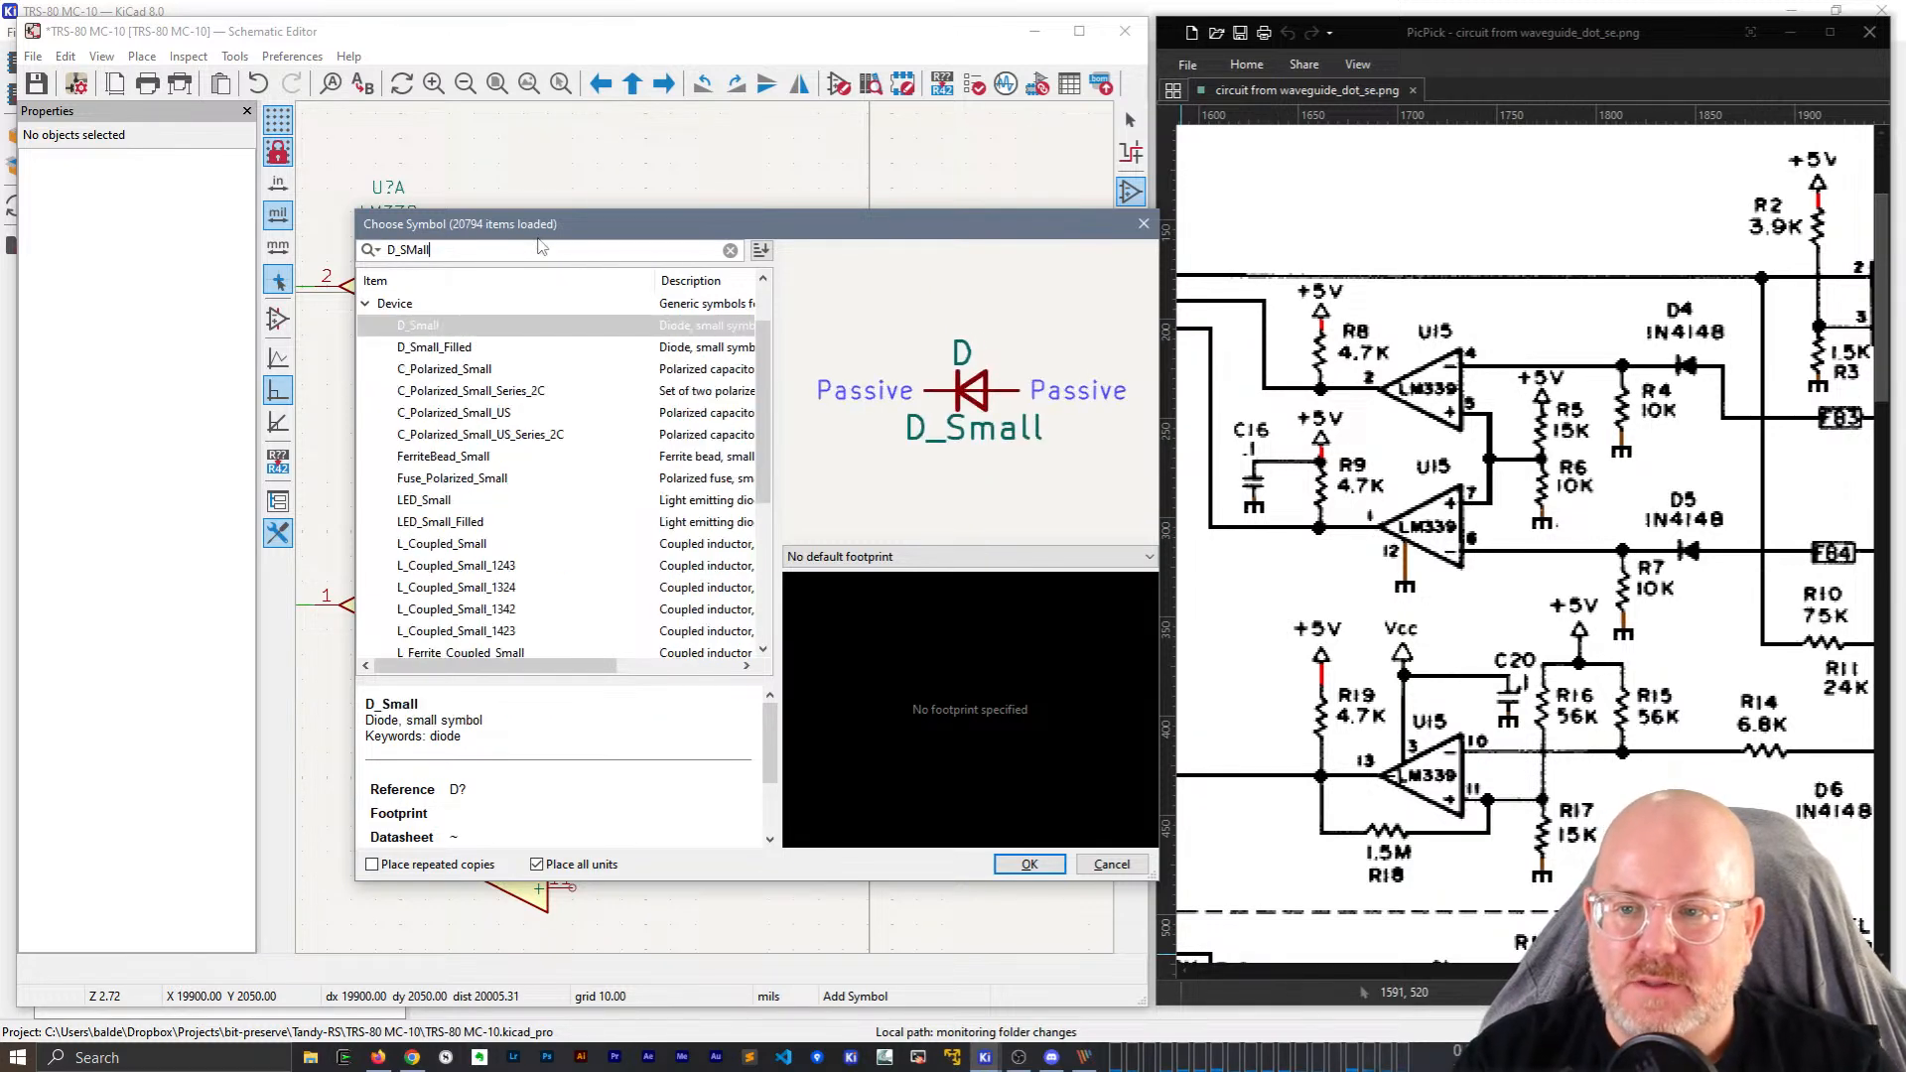
key("Return")
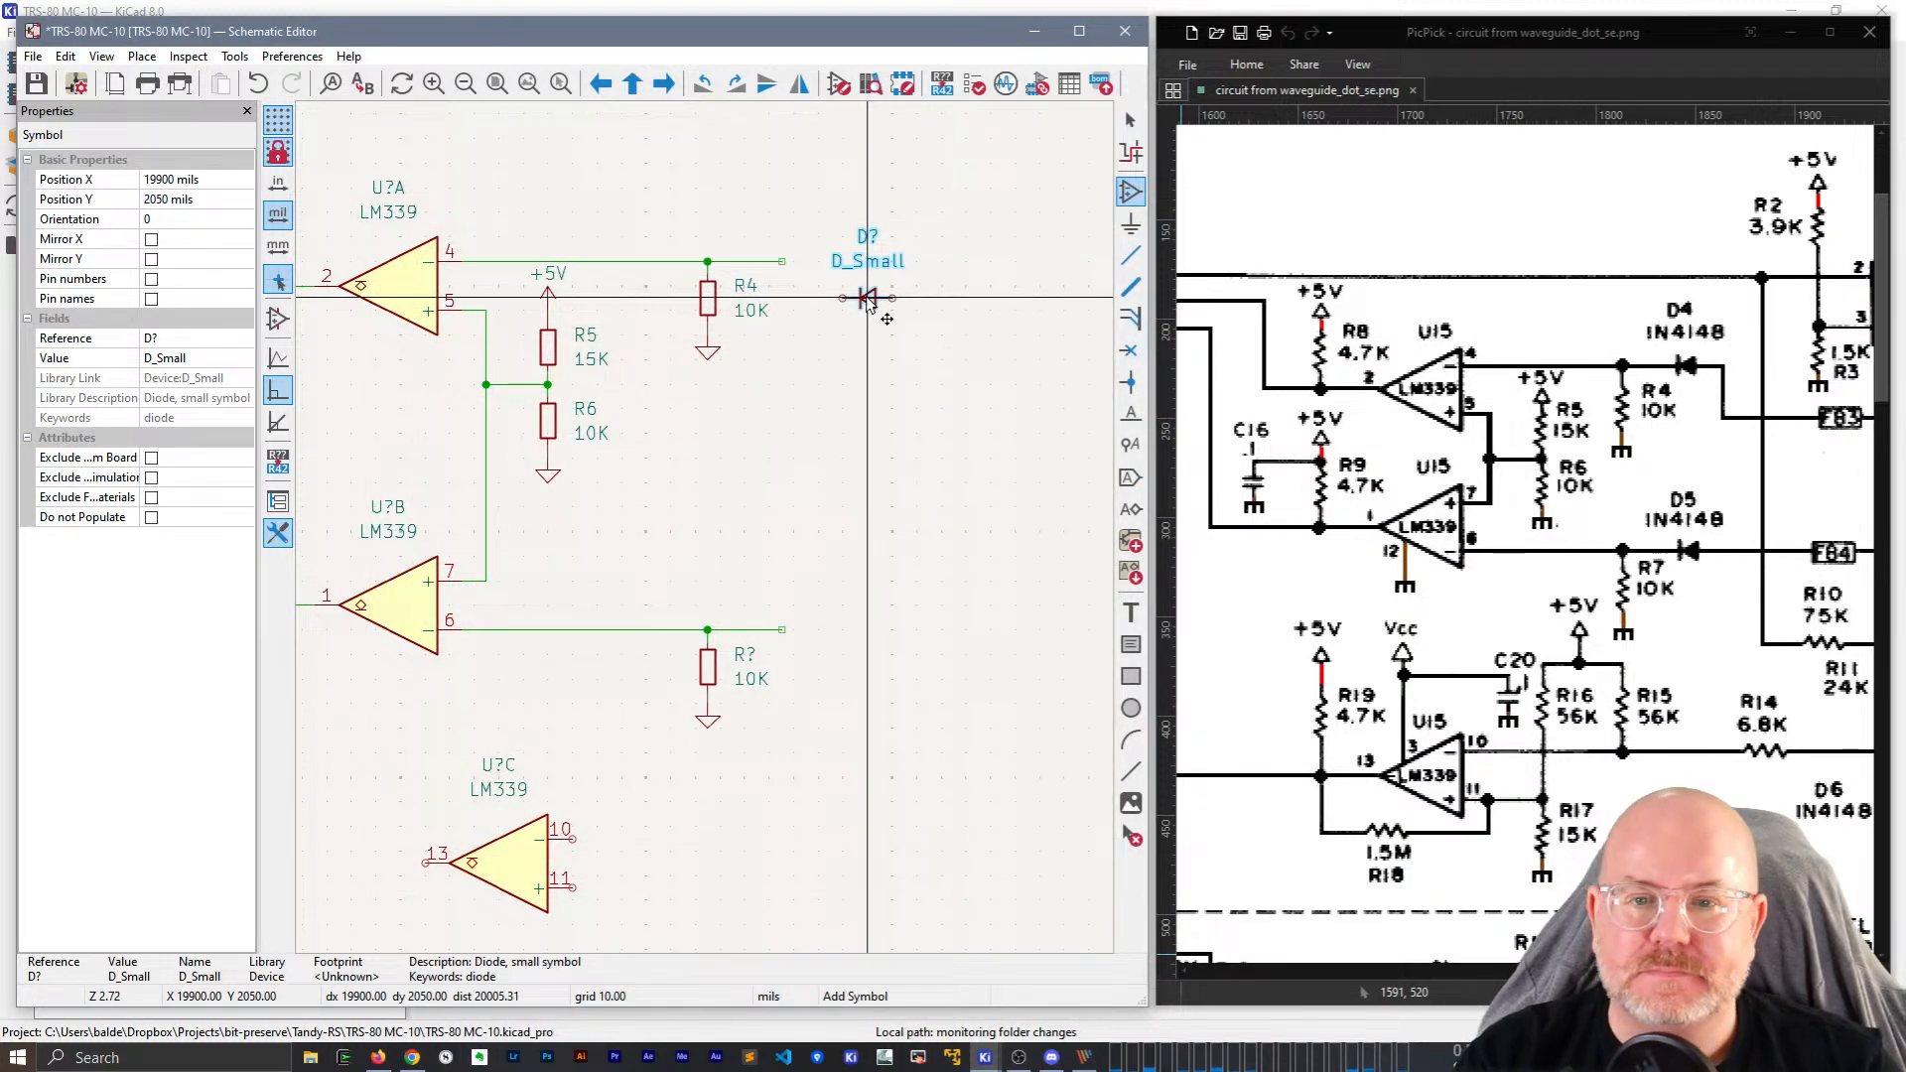
left_click(867, 301)
key("e")
key("Escape")
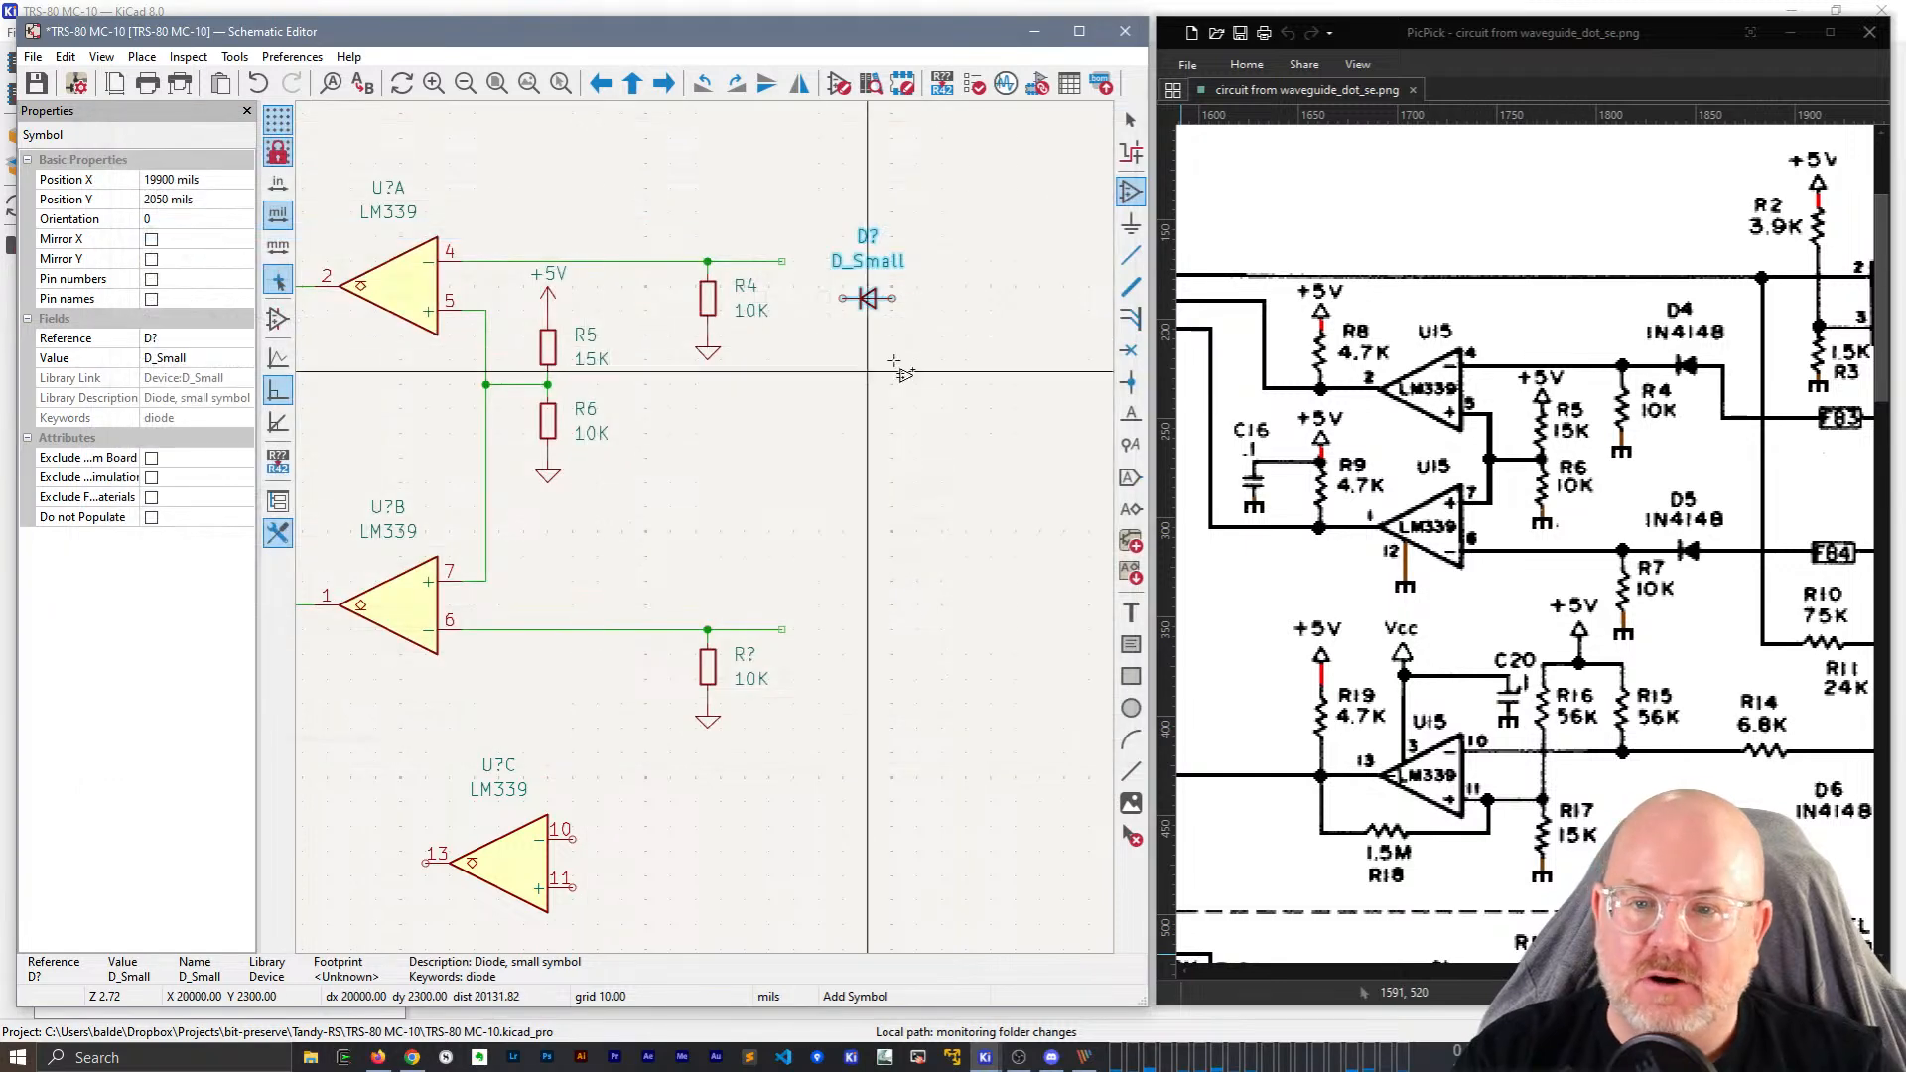
key("Escape")
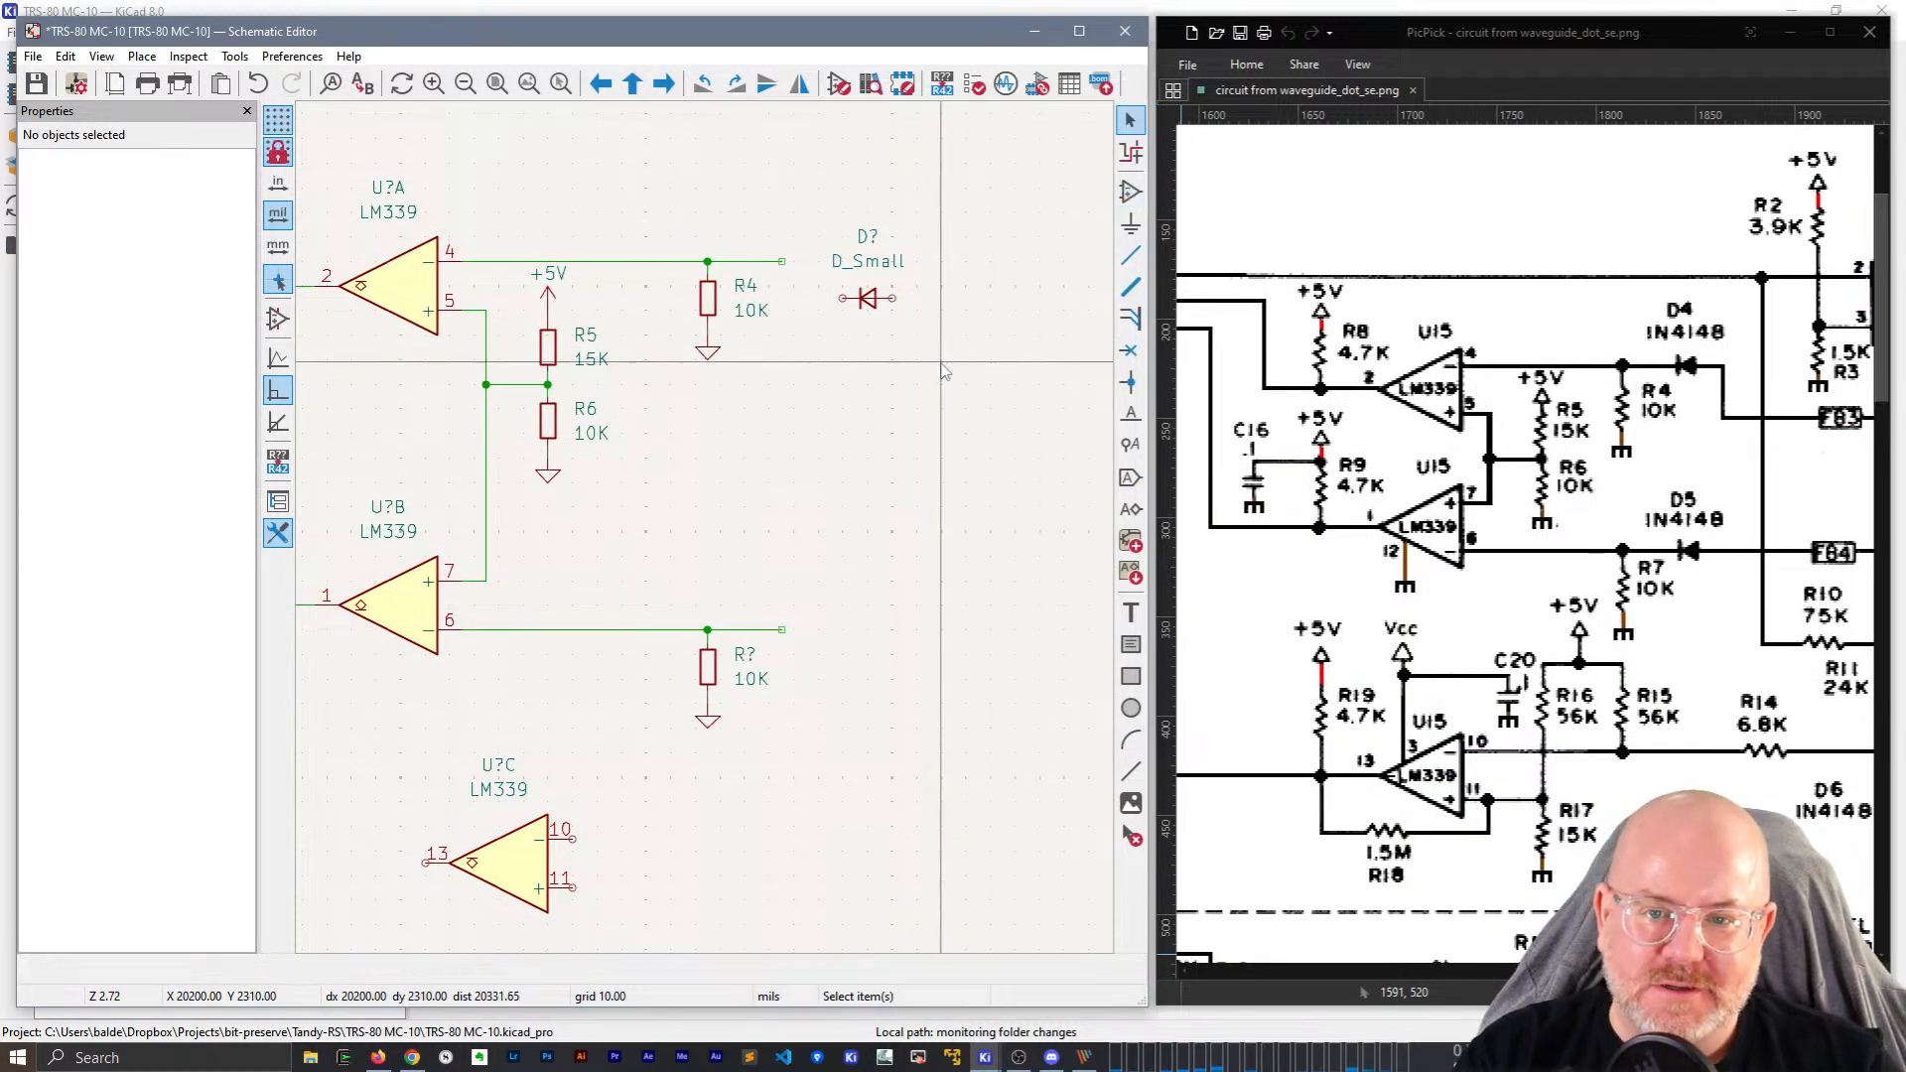
left_click(867, 298)
key("Delete")
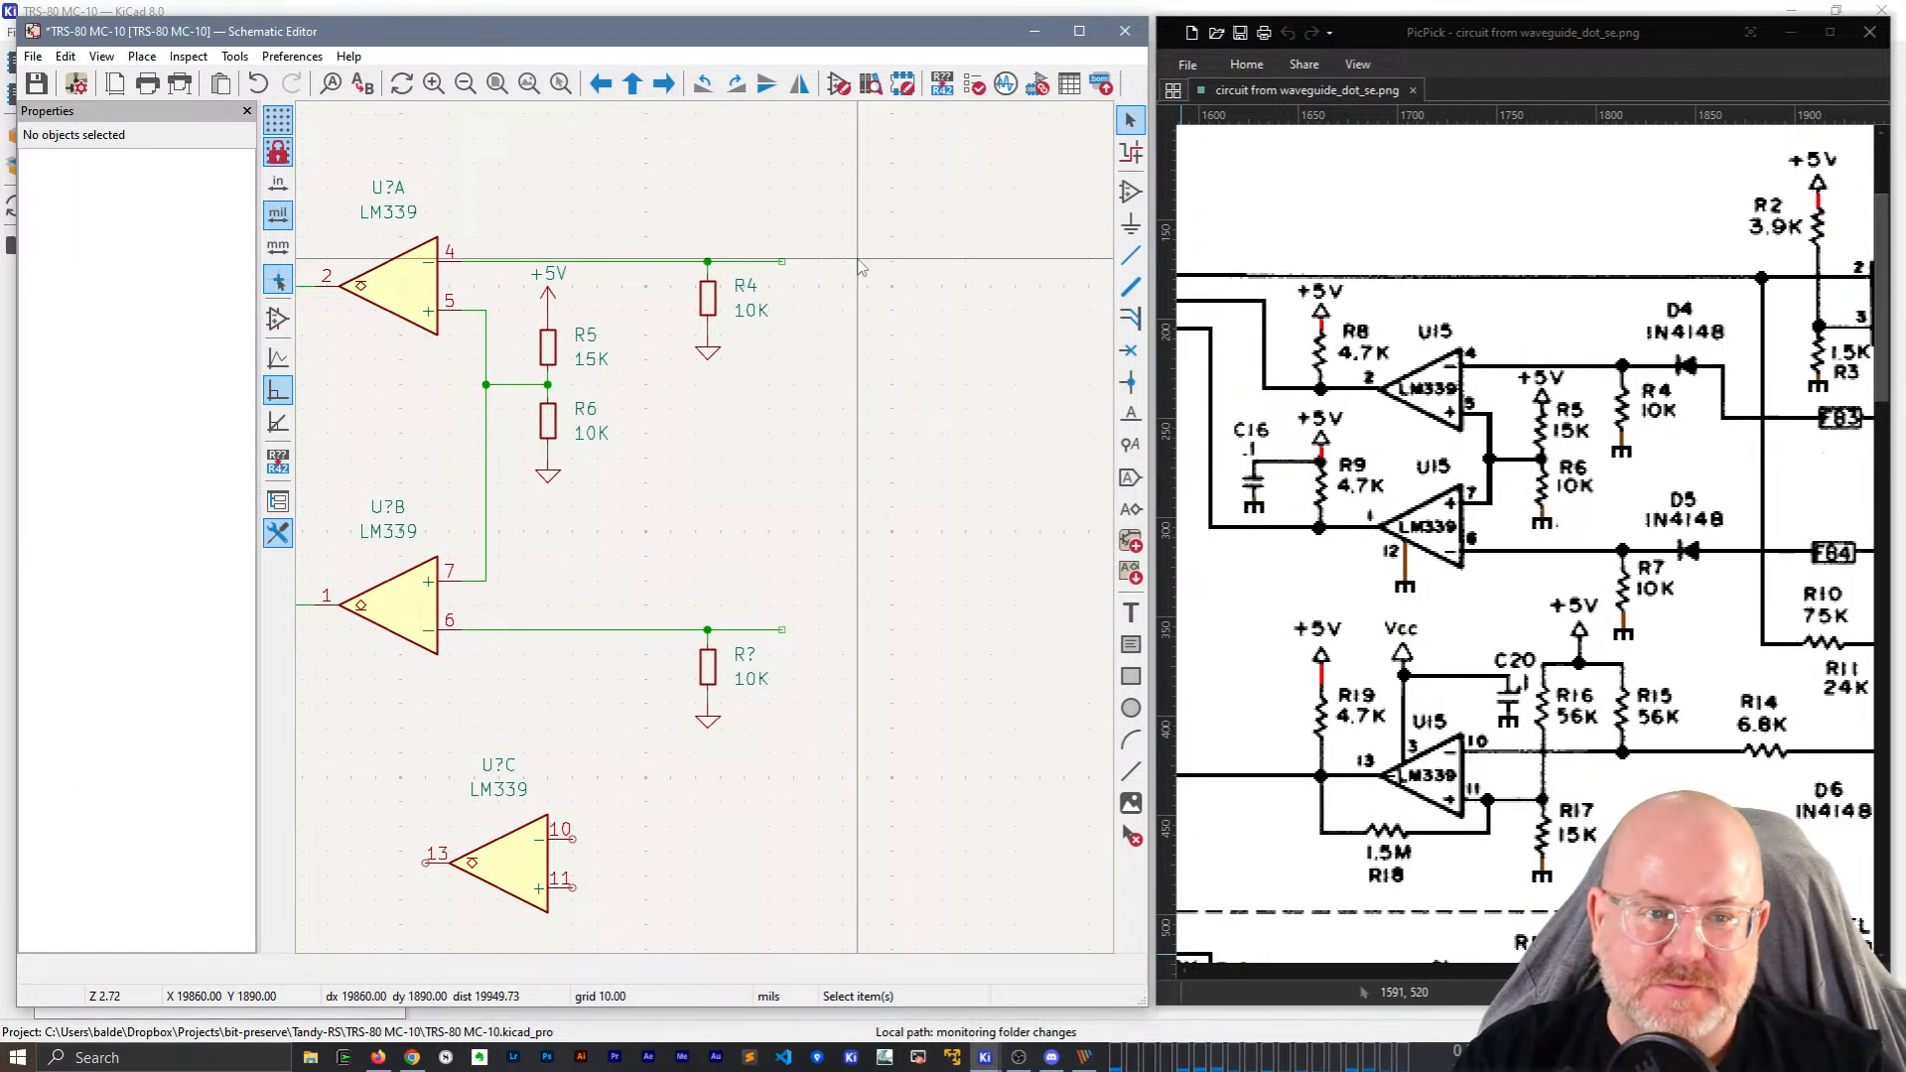
Add a D_Small_Filled diode on the U?A output wire after R4.
key("a")
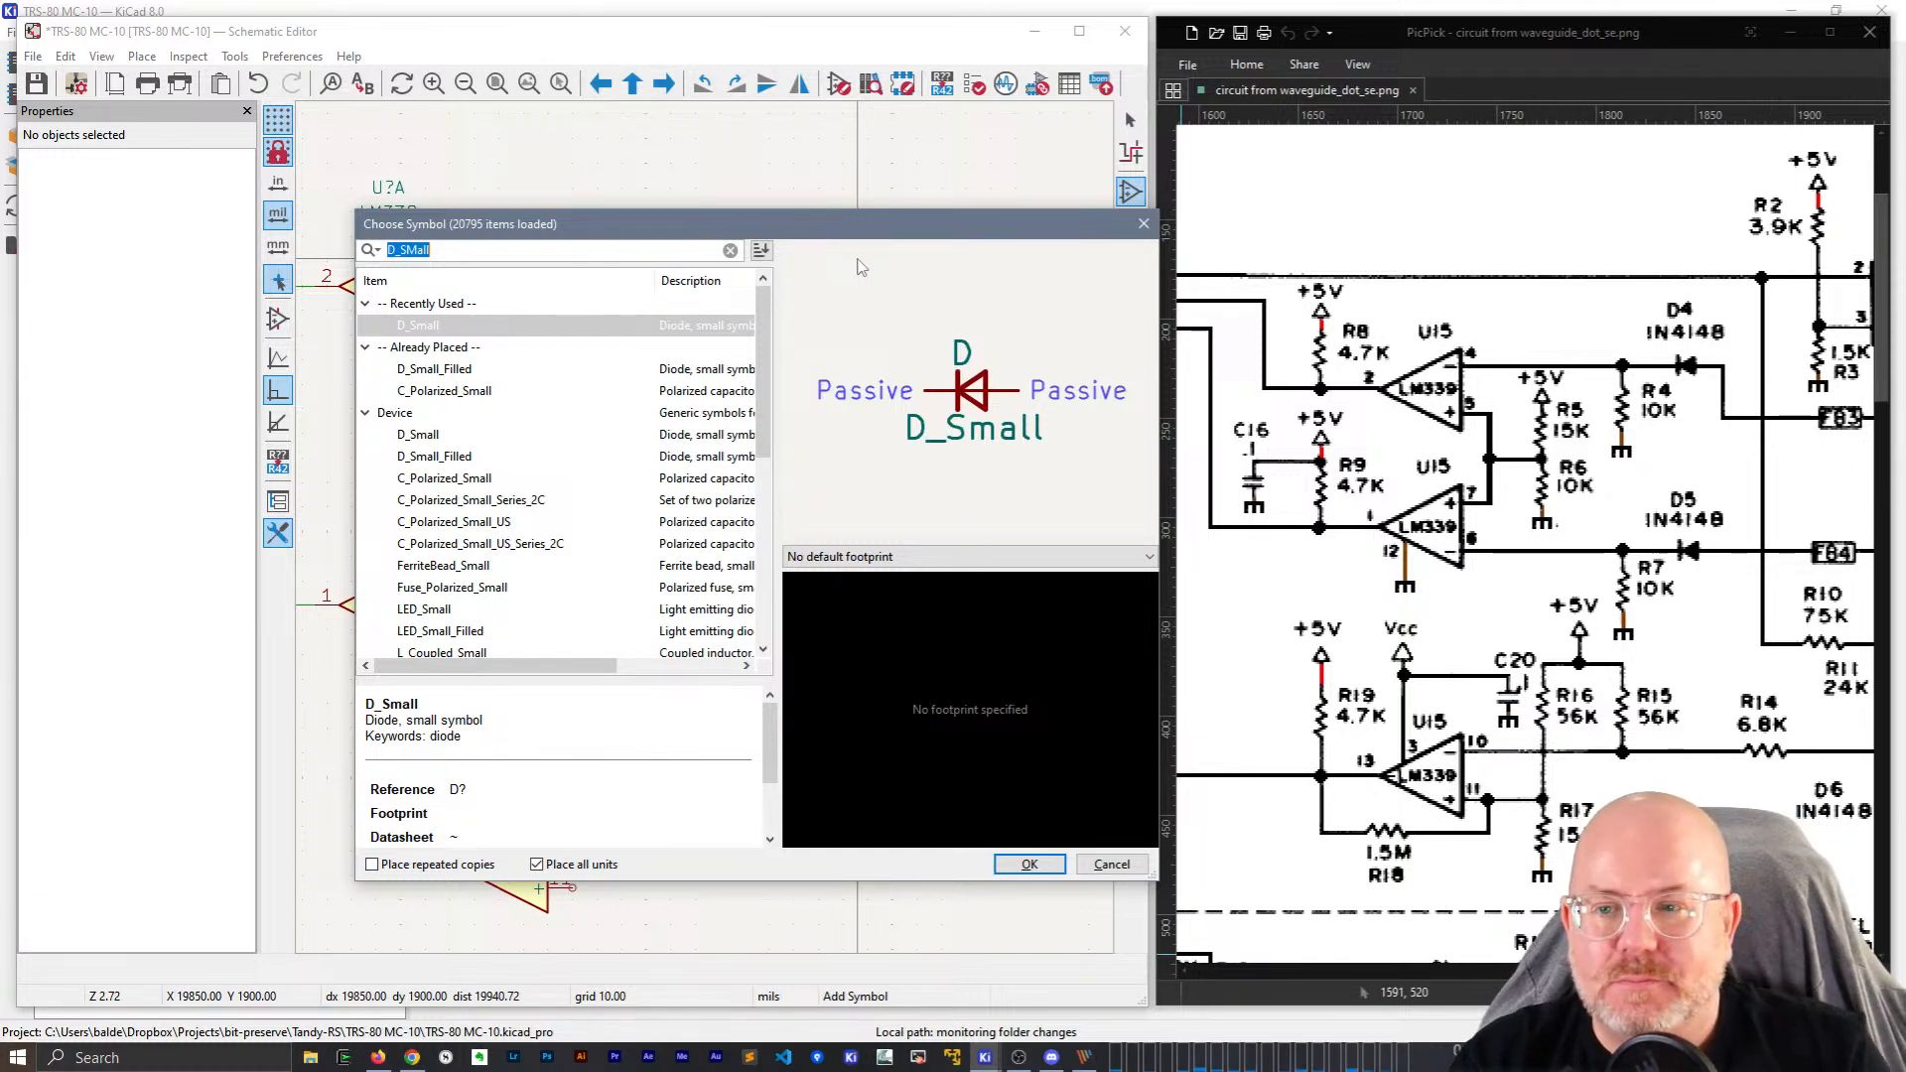
type("D_SMall_")
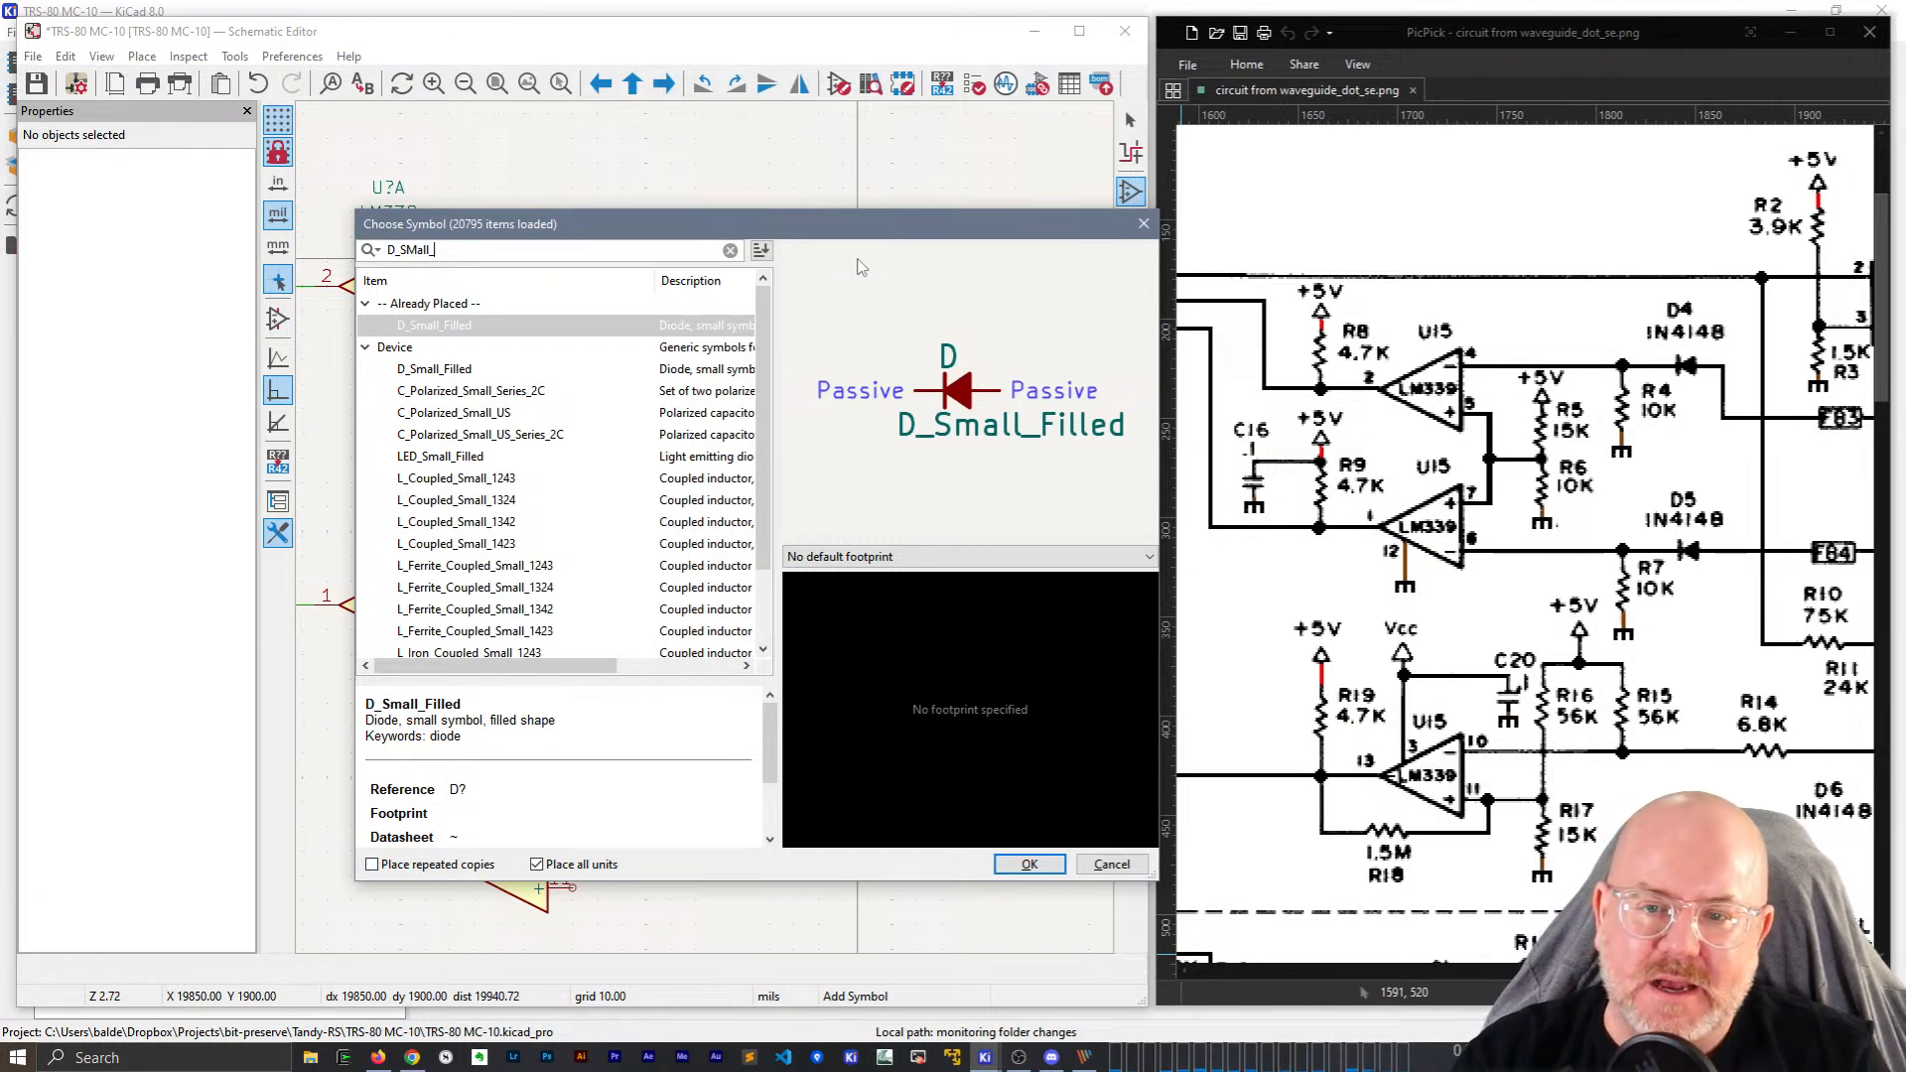
key("Return")
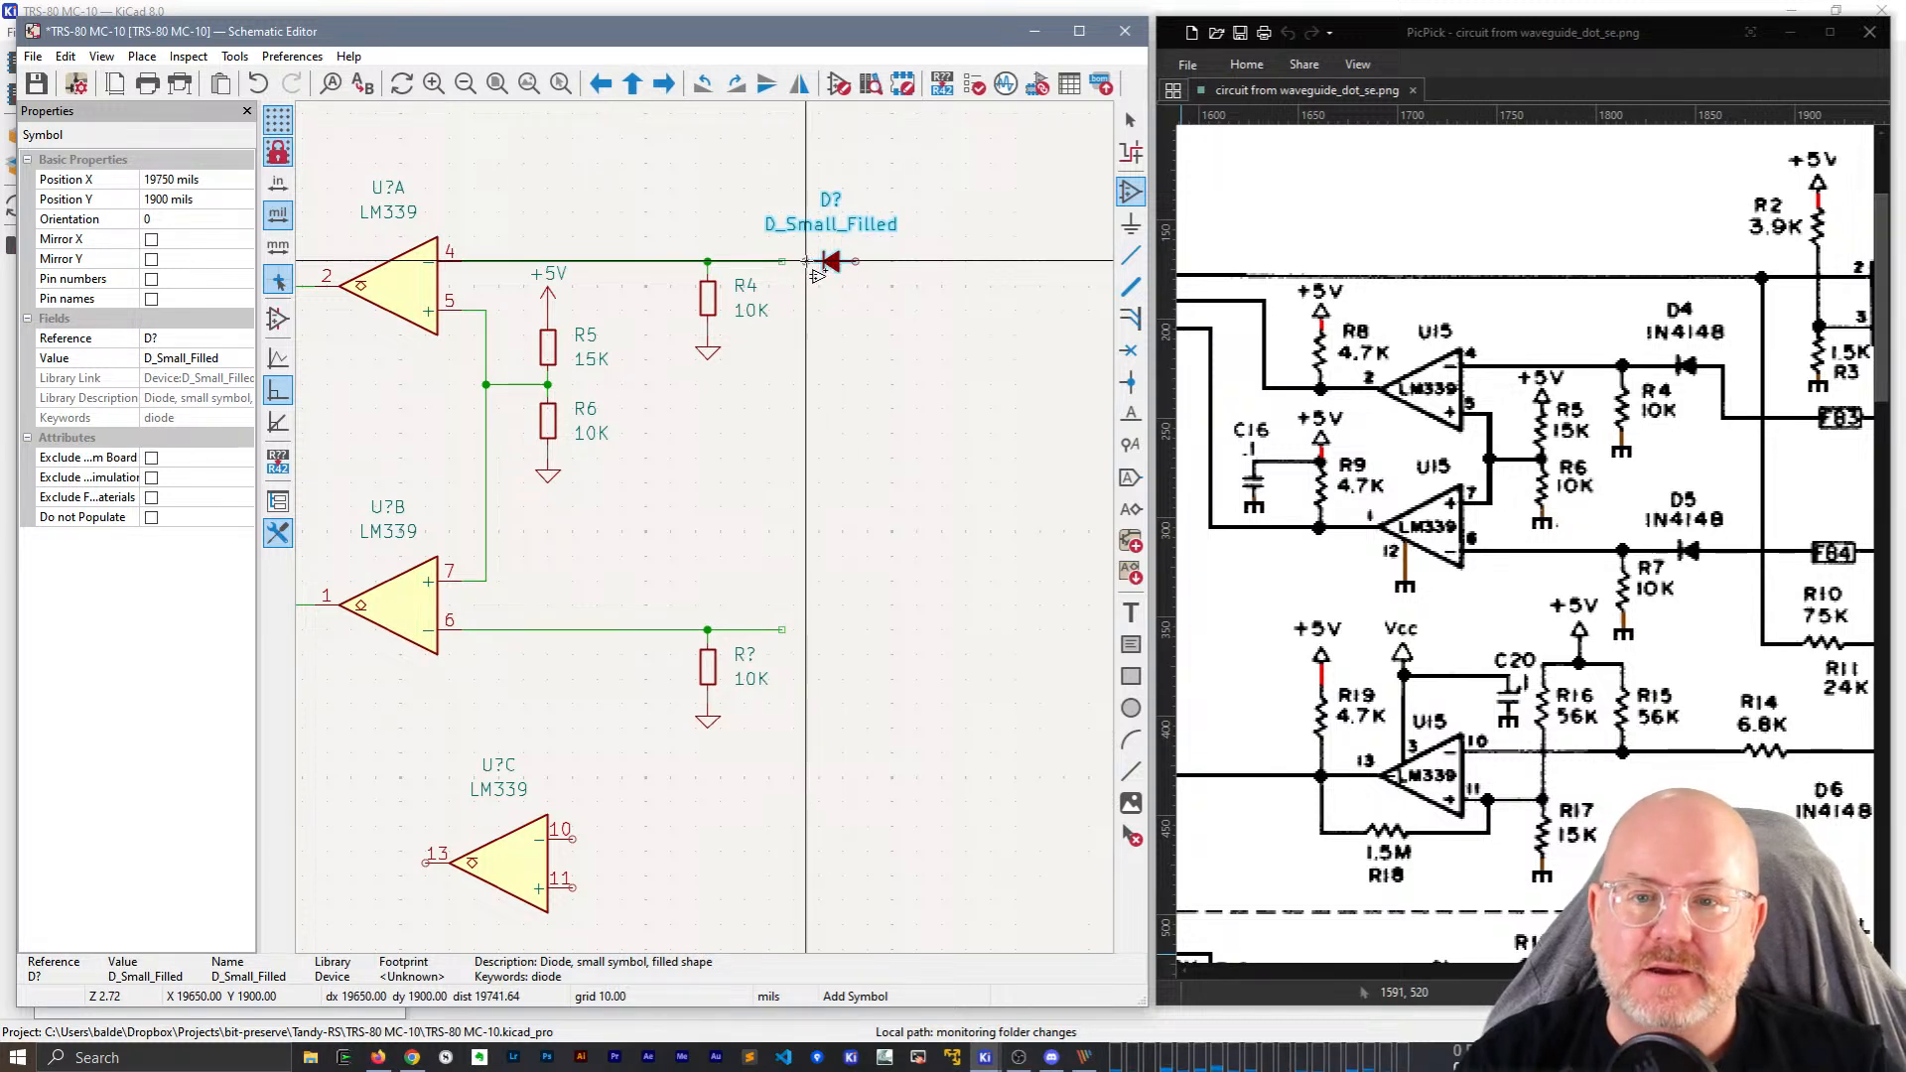
left_click(831, 261)
key("w")
key("Escape")
key("Escape")
Set the diode's value to 1N4148 and its reference to D4.
left_click(812, 229)
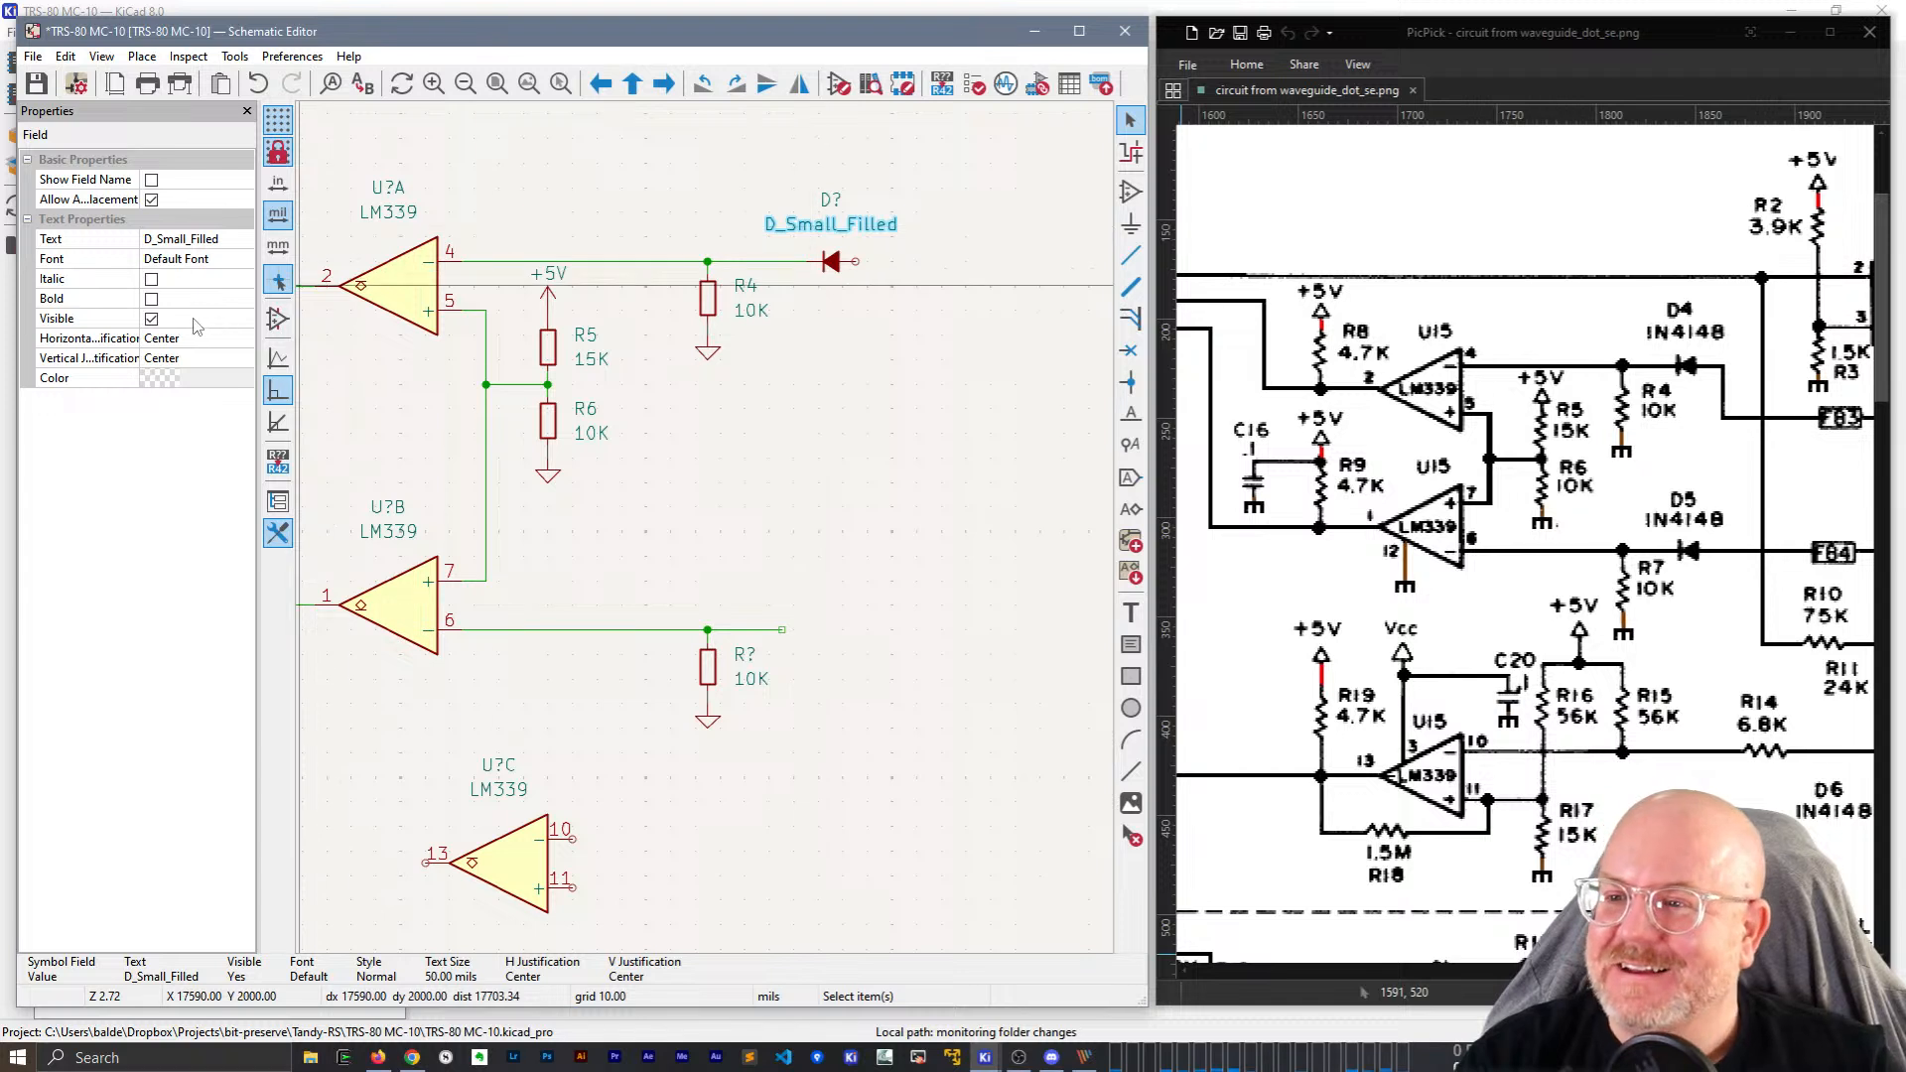
left_click(203, 239)
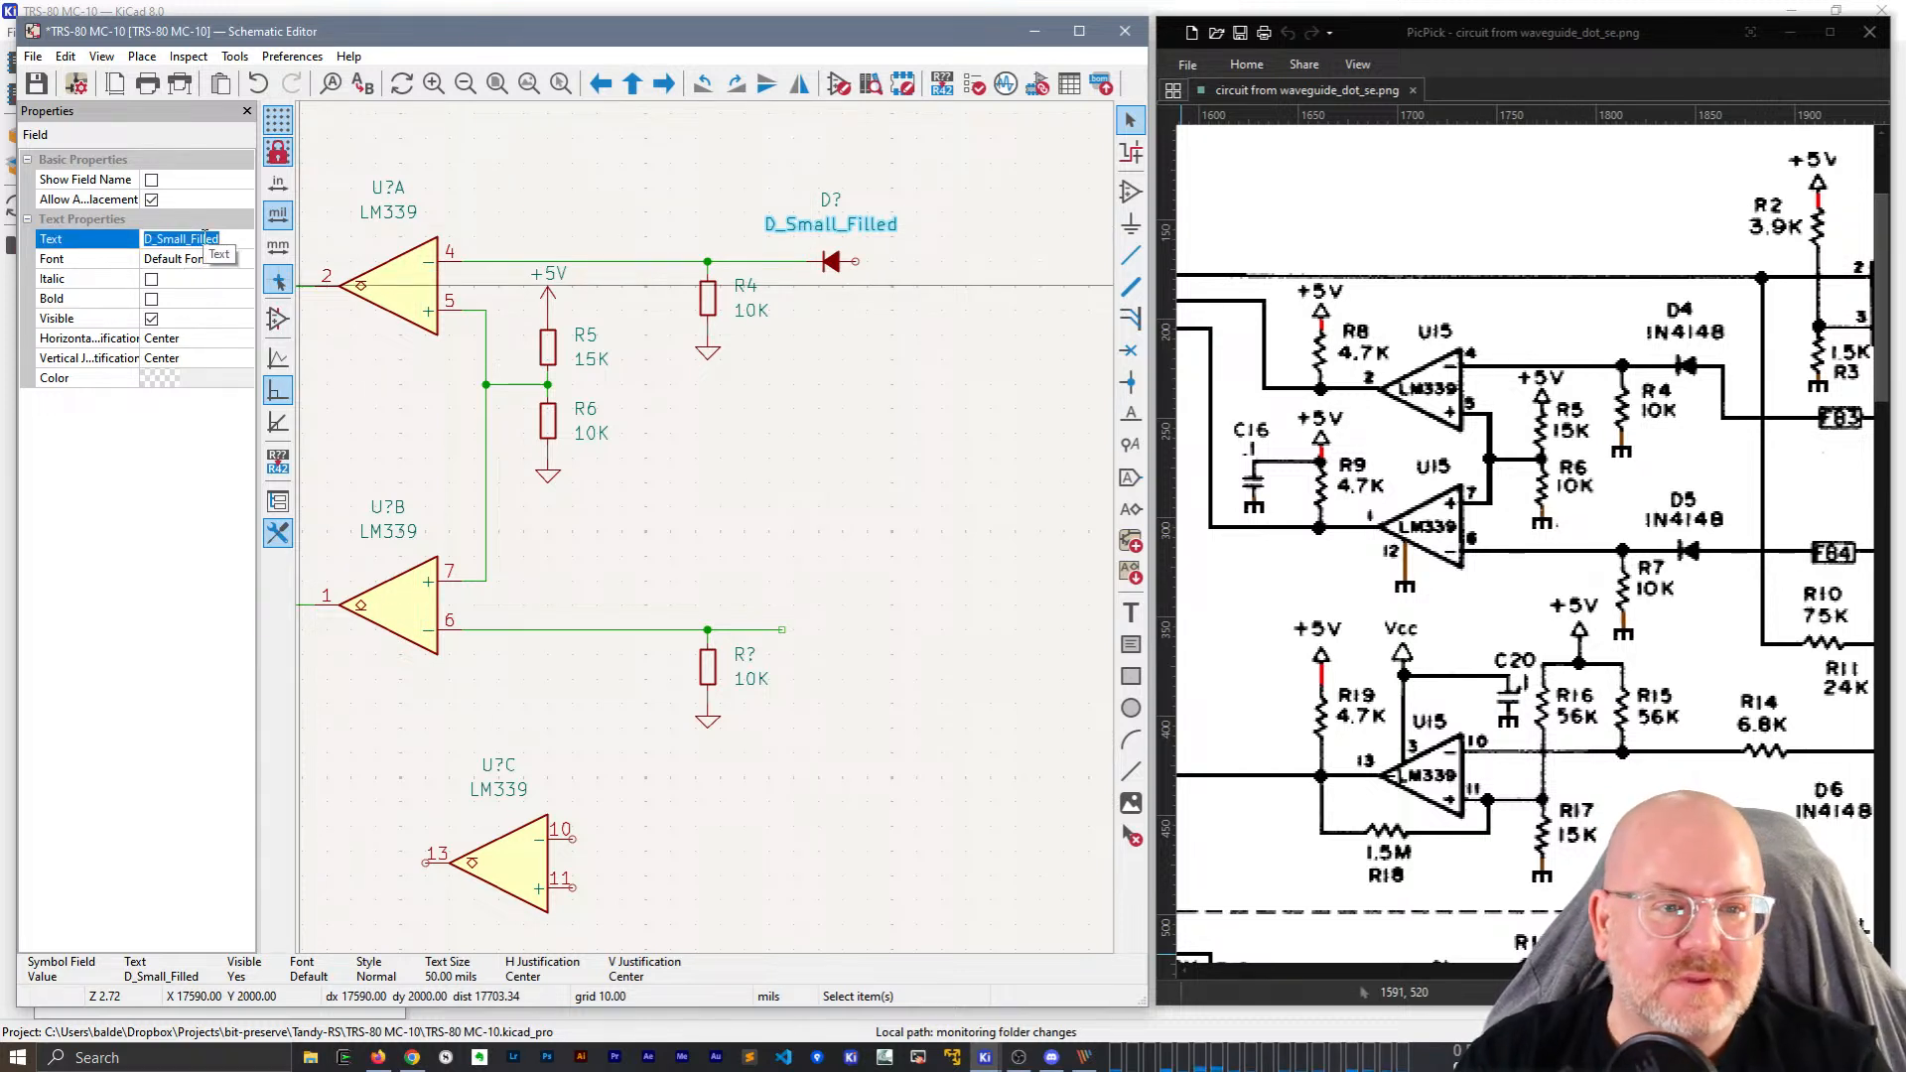
type("1N4148")
key("Return")
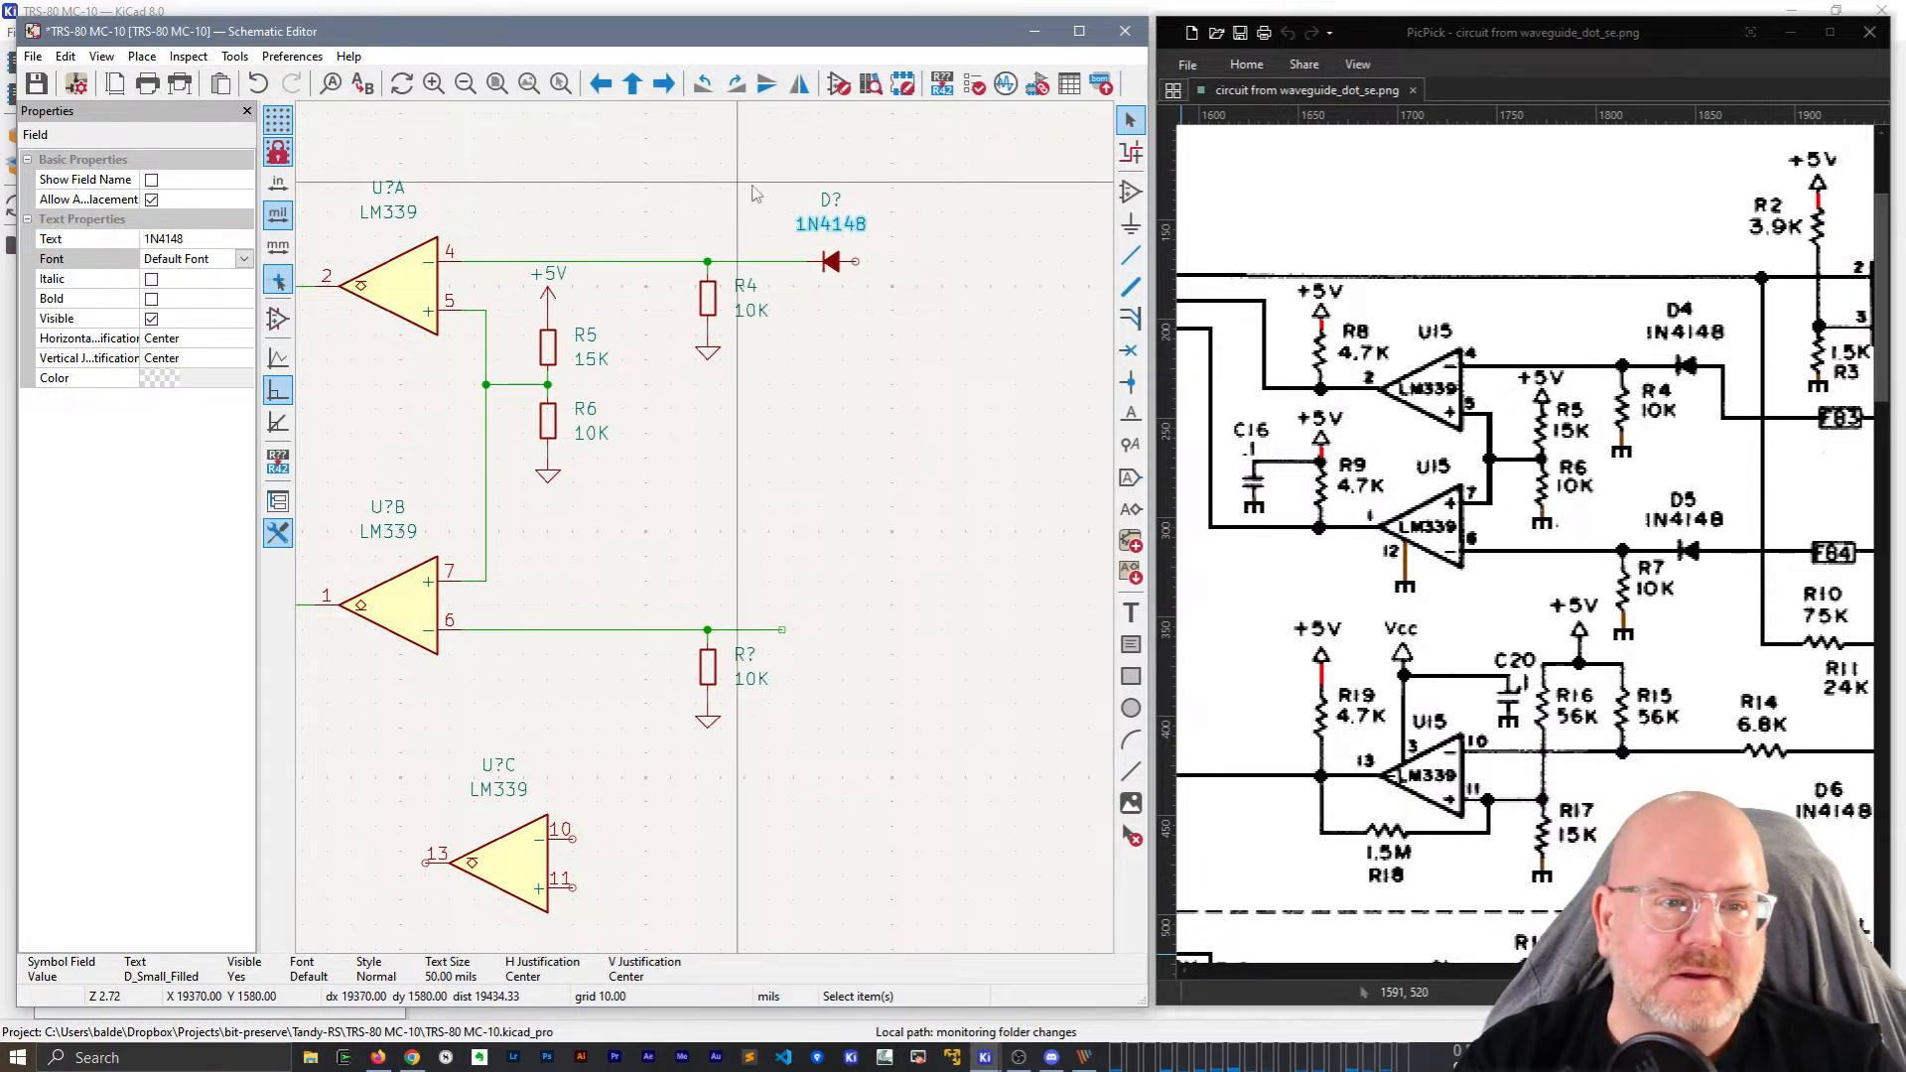
left_click(830, 199)
left_click(189, 238)
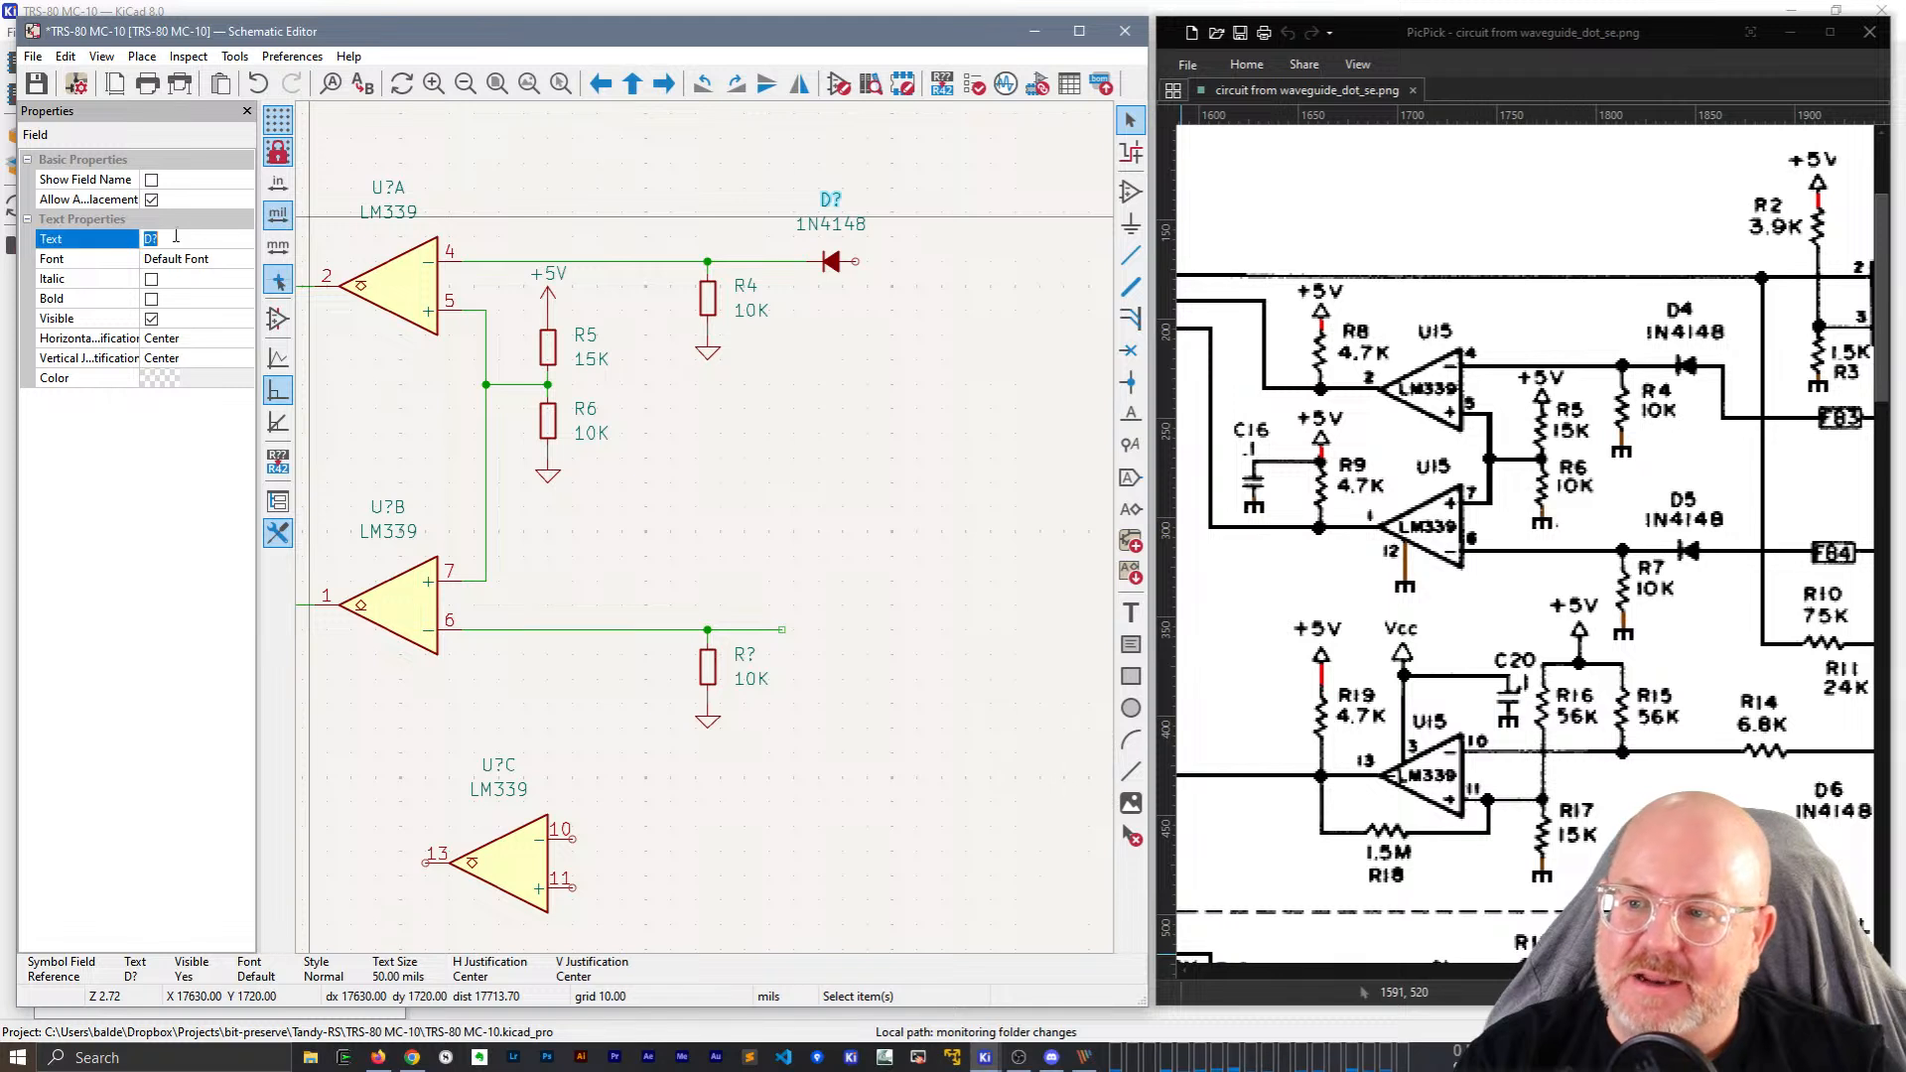
type("D4")
key("Return")
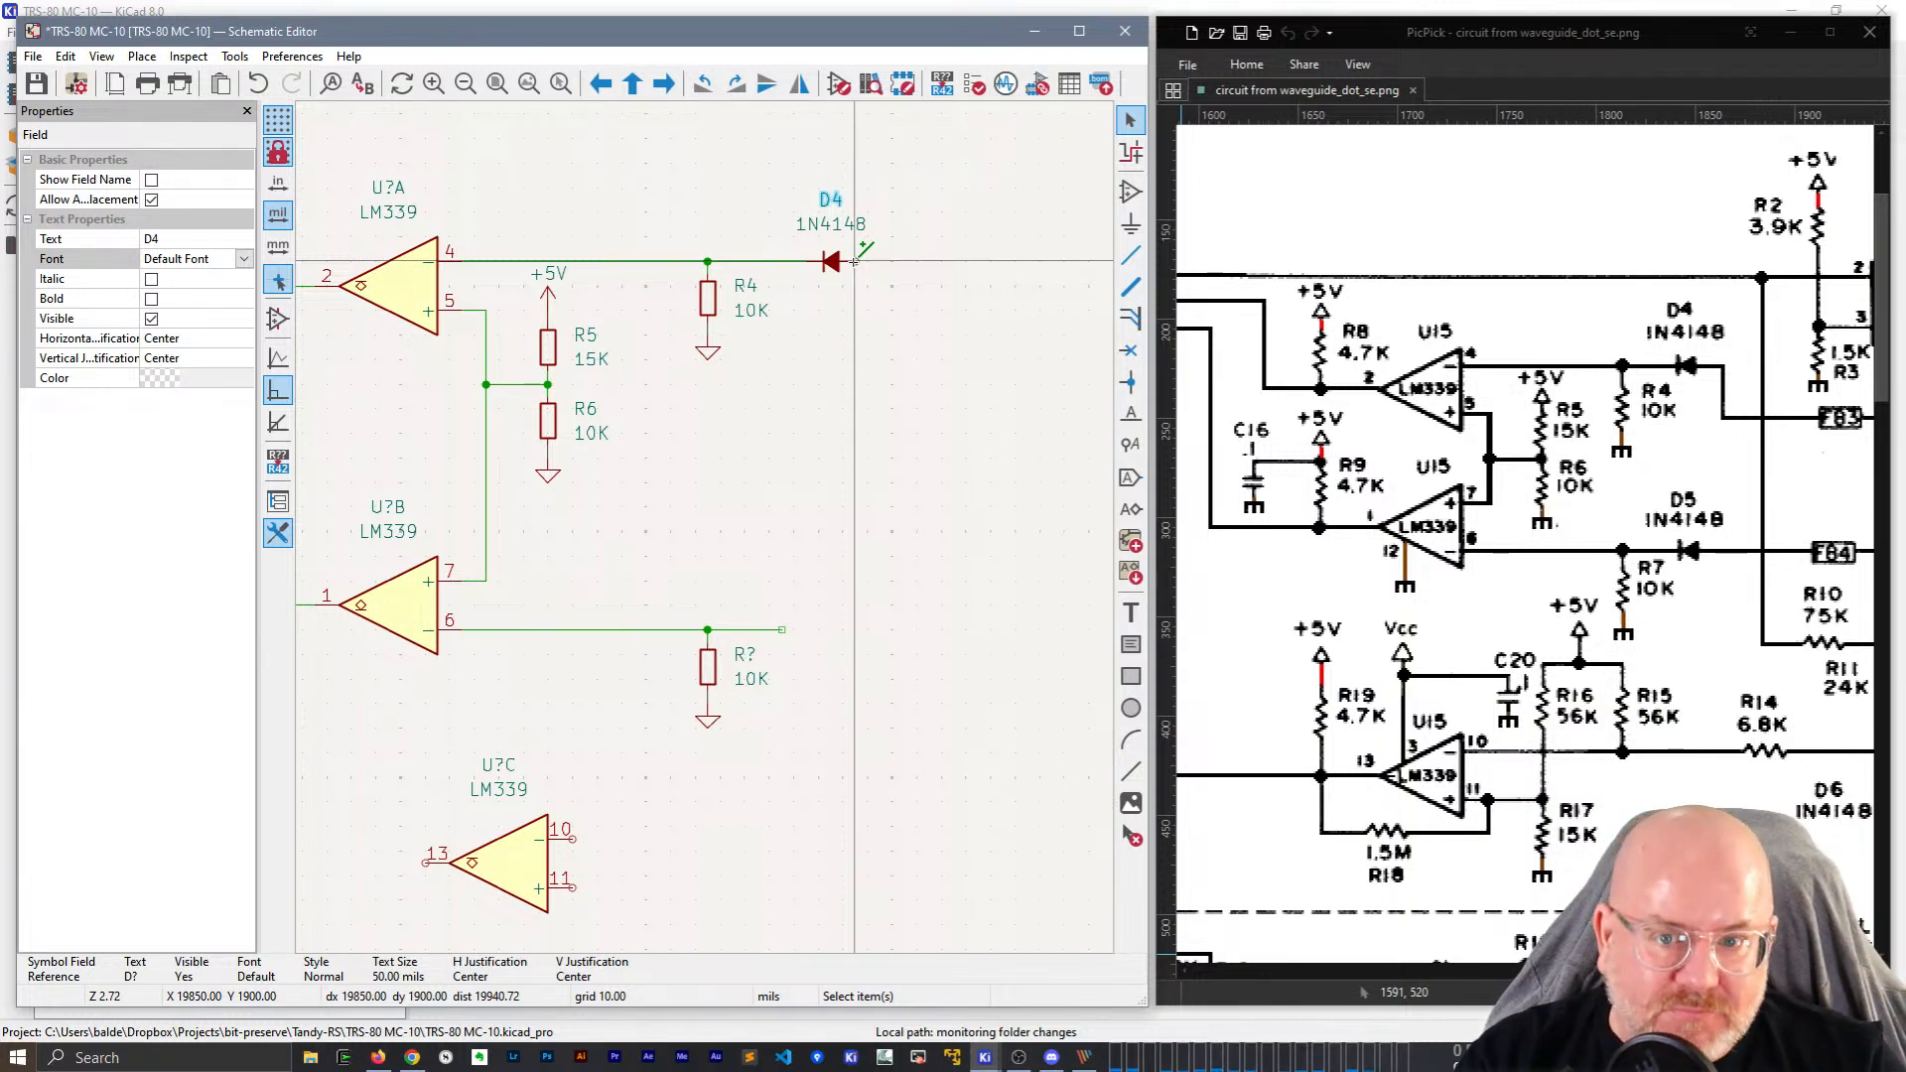
Draw a wire leading right from D4's output pin.
left_click(854, 262)
left_click(905, 309)
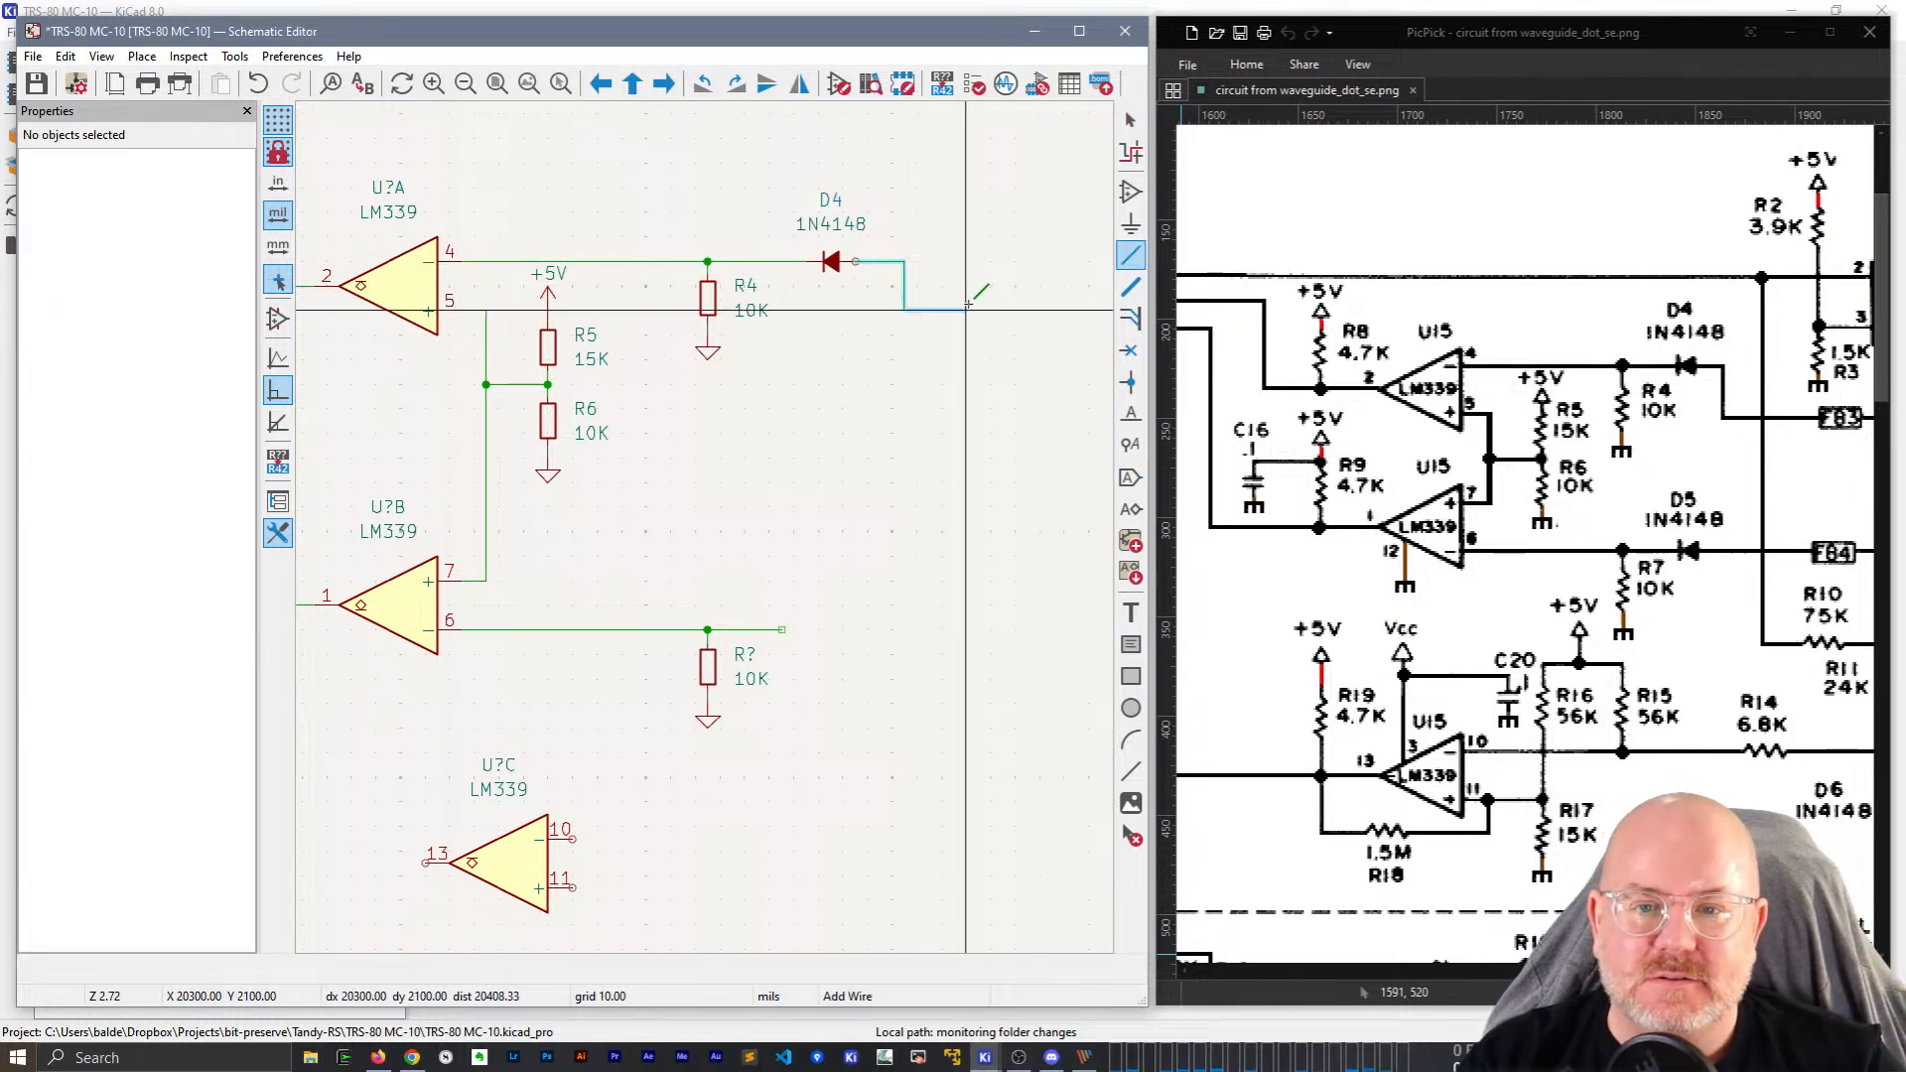
double_click(968, 298)
key("Escape")
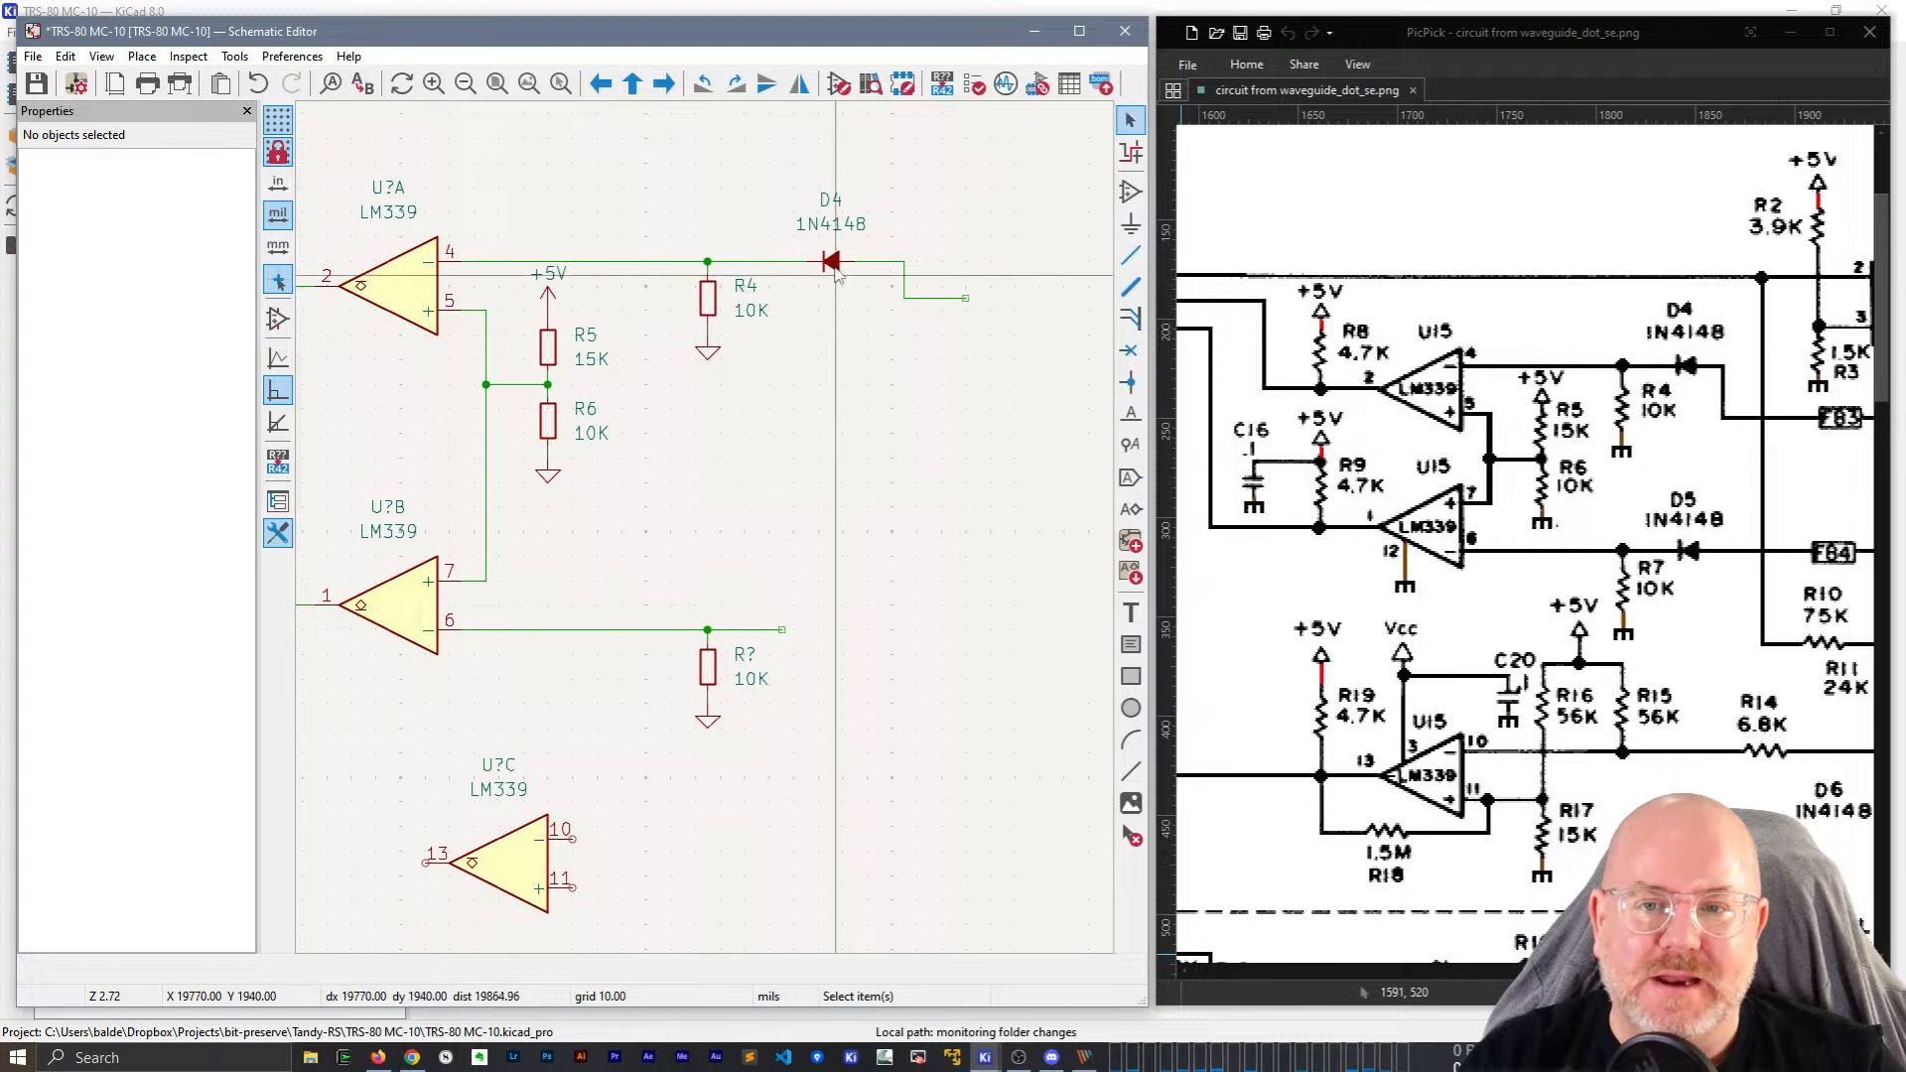
Duplicate D4 onto U?B's output wire and rename the copy D5.
left_click(830, 262)
key("ctrl+d")
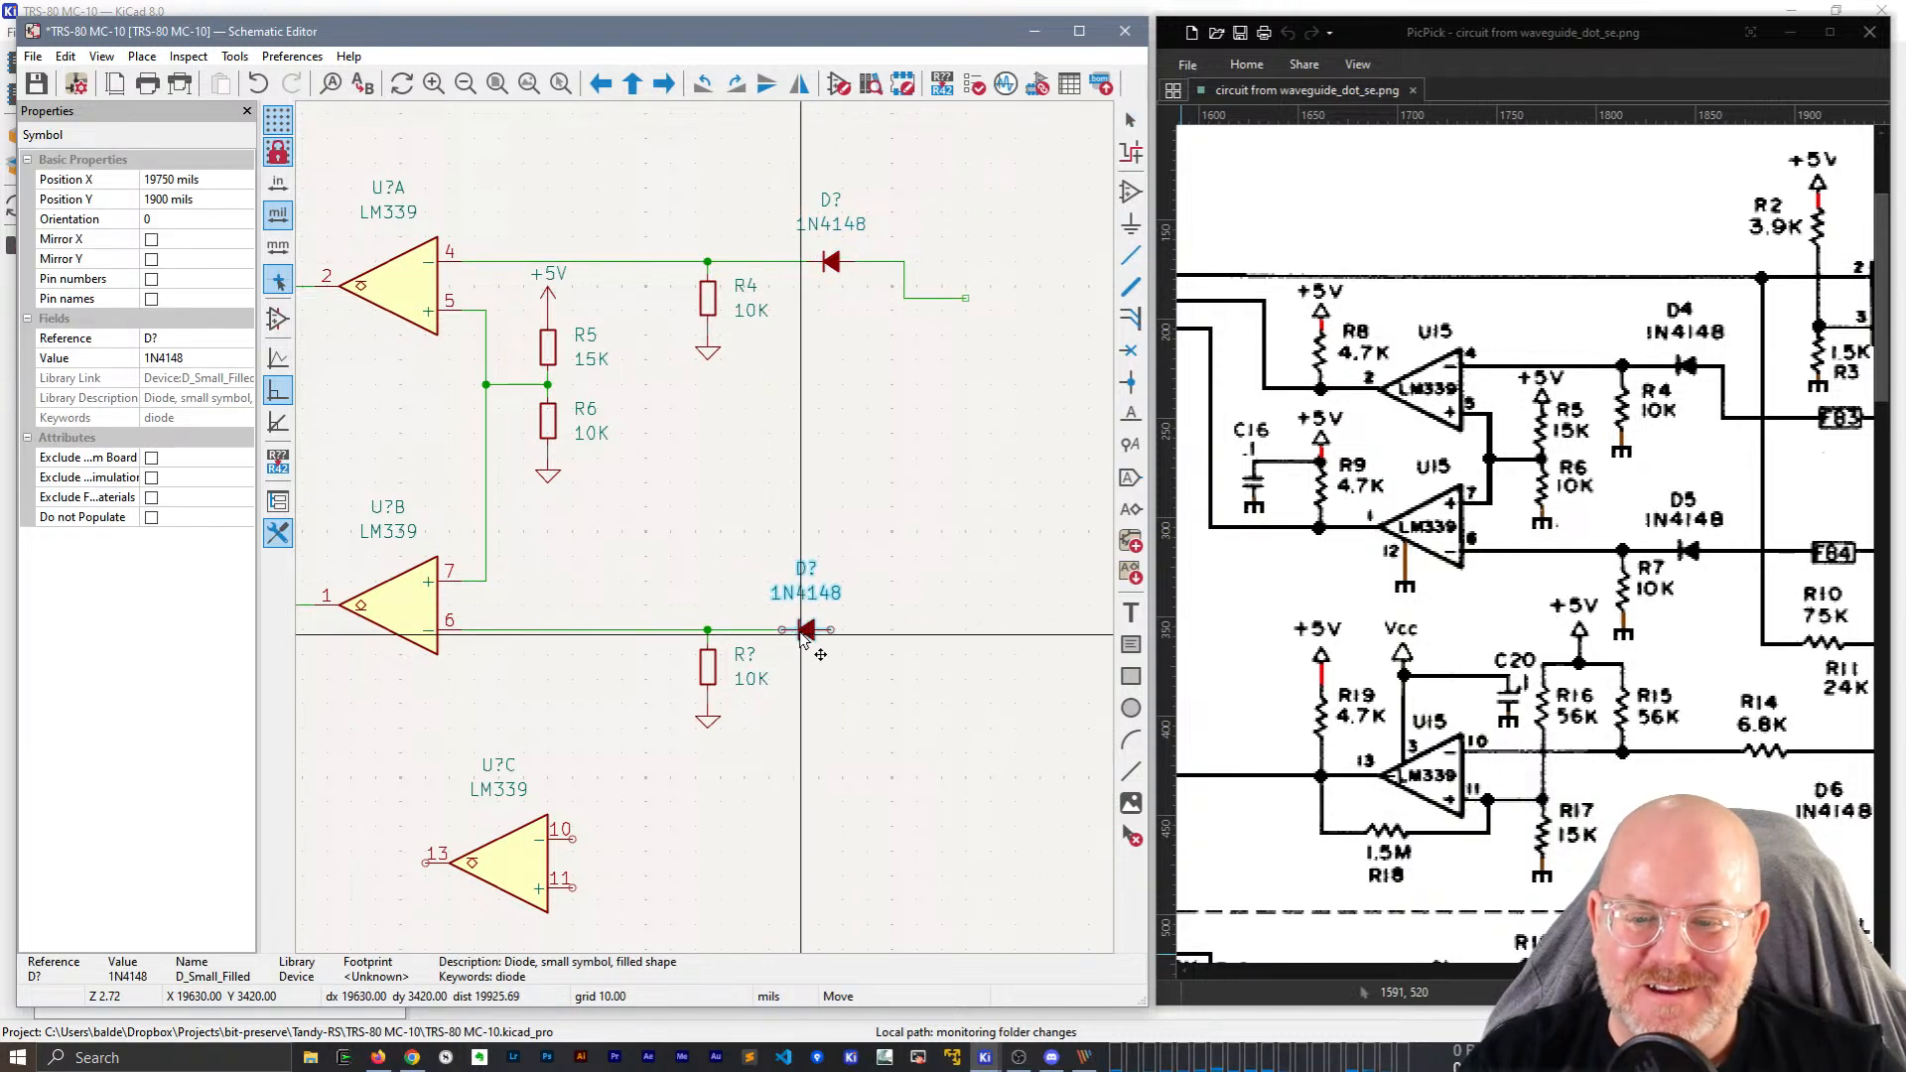
left_click(817, 631)
left_click(820, 617)
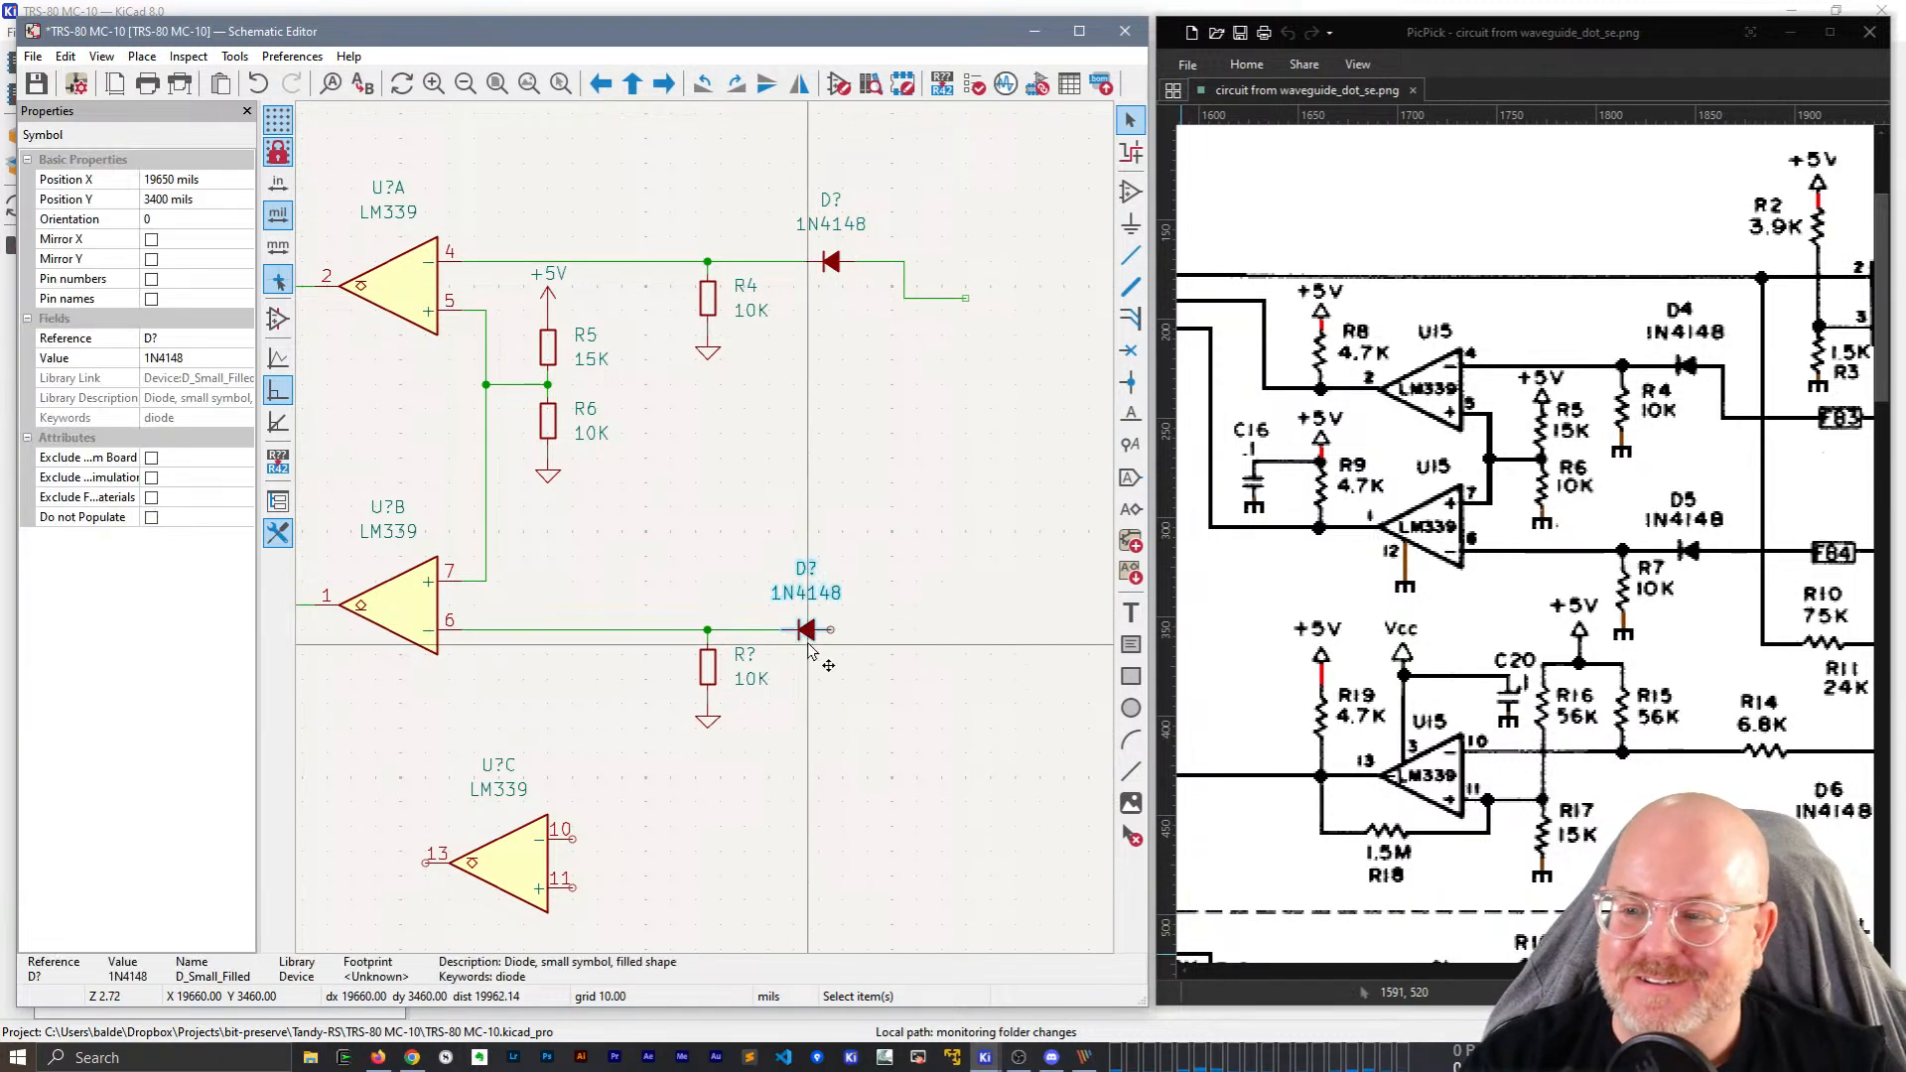
left_click(198, 339)
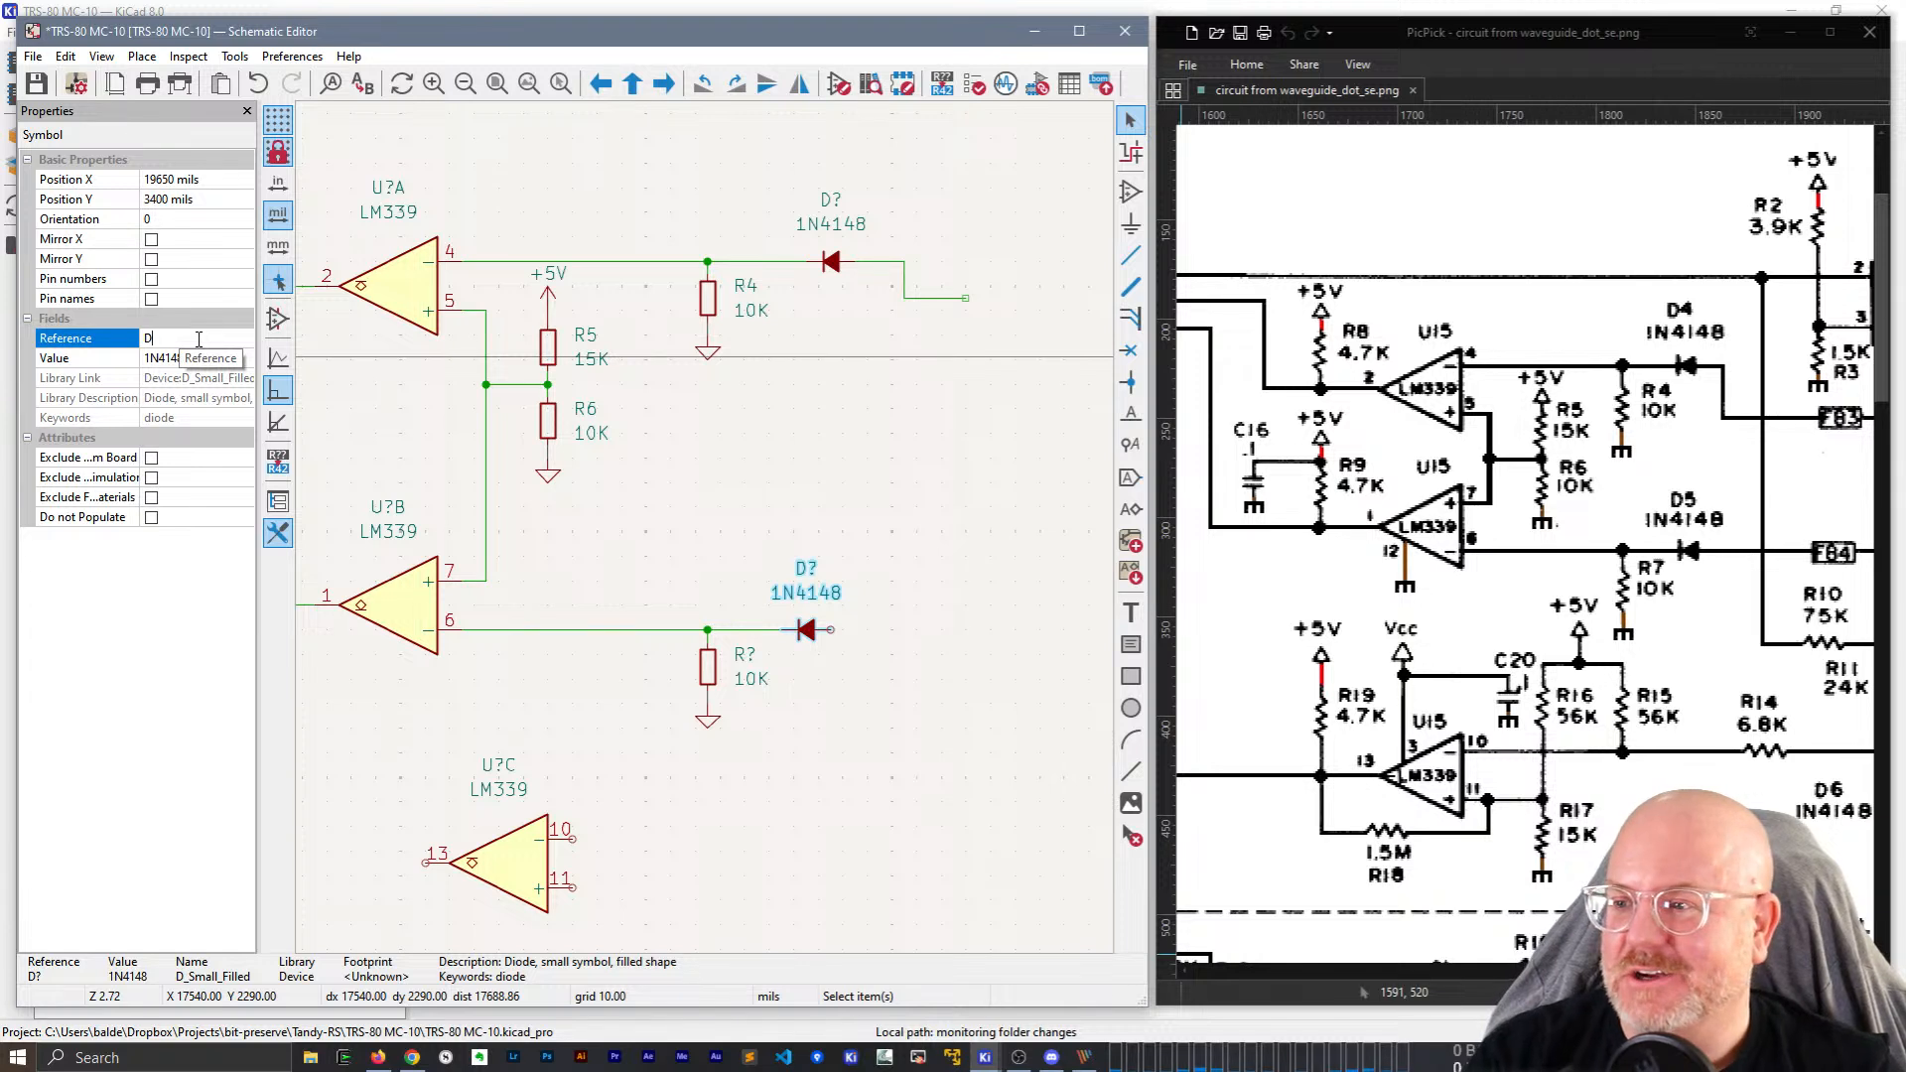
key("BackSpace")
type("5")
key("Return")
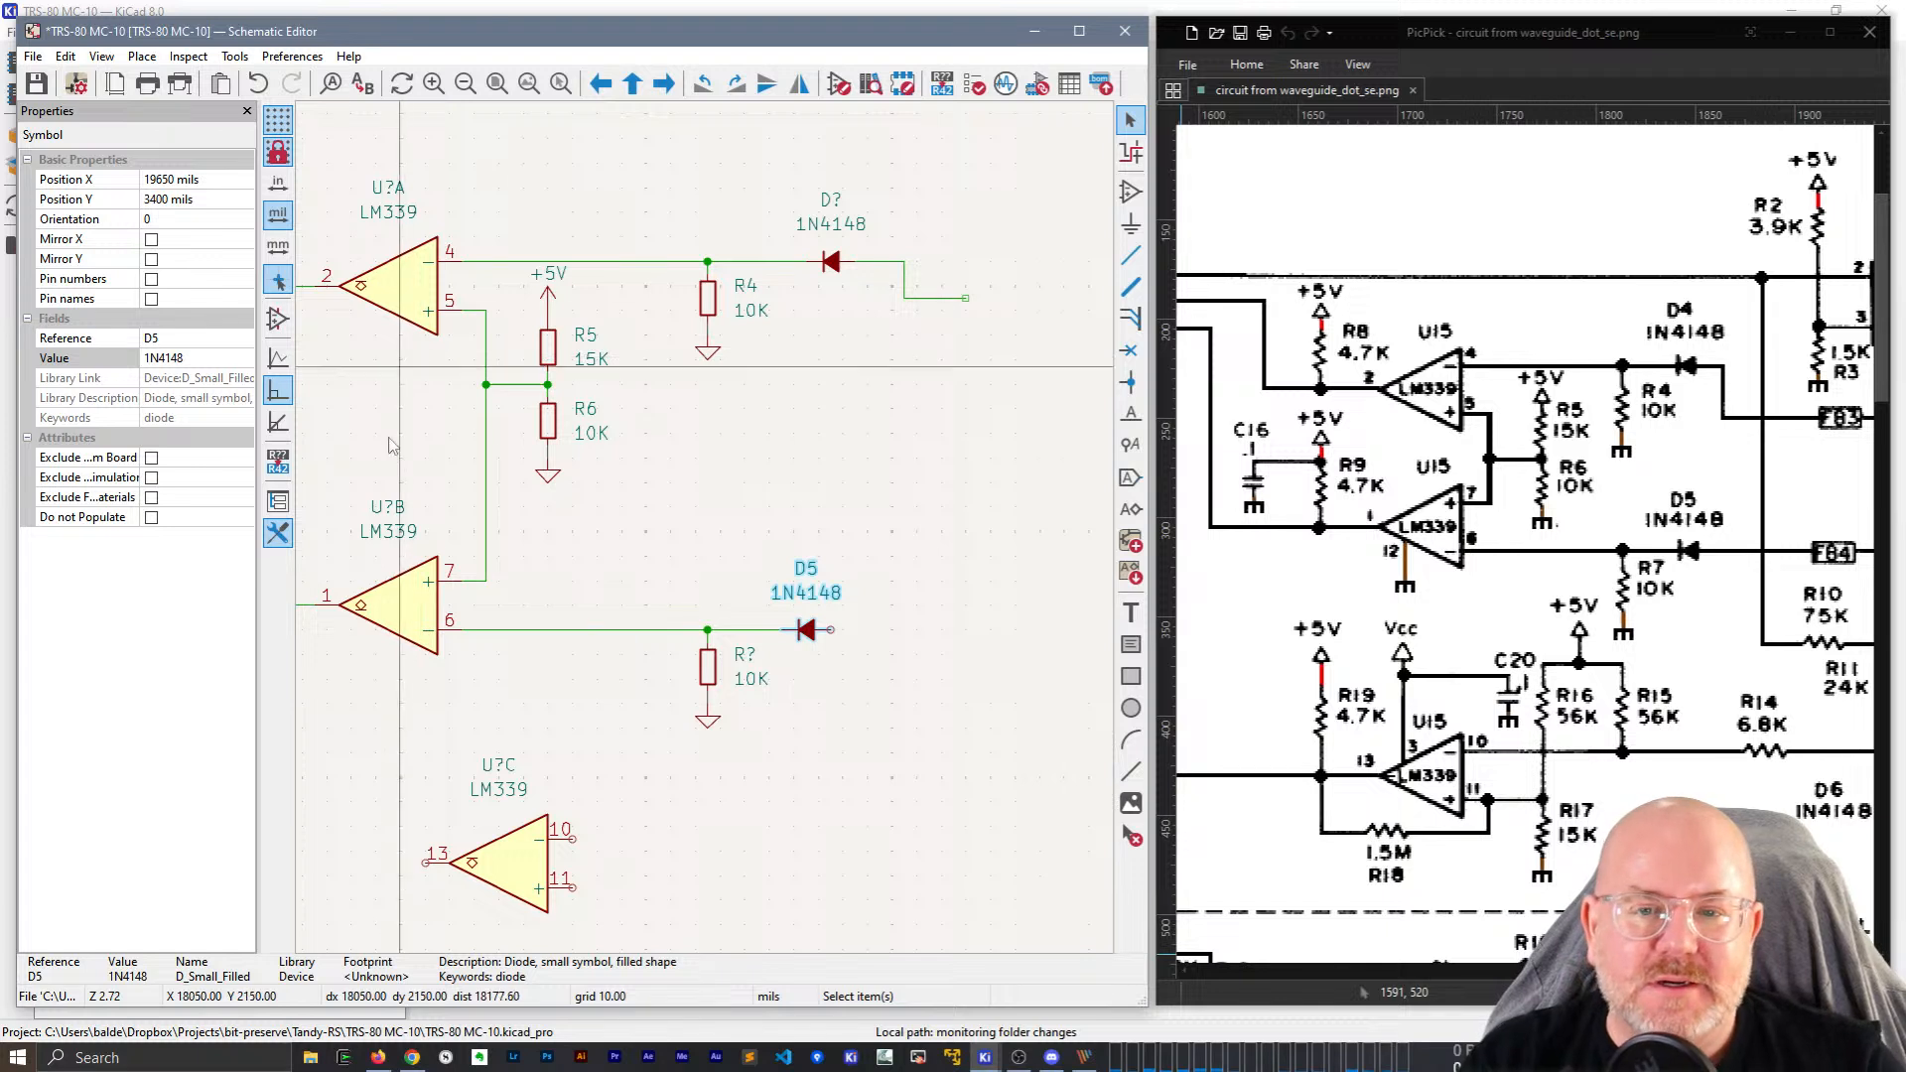
Run a wire to the right from D5's output pin.
left_click(830, 629)
double_click(965, 629)
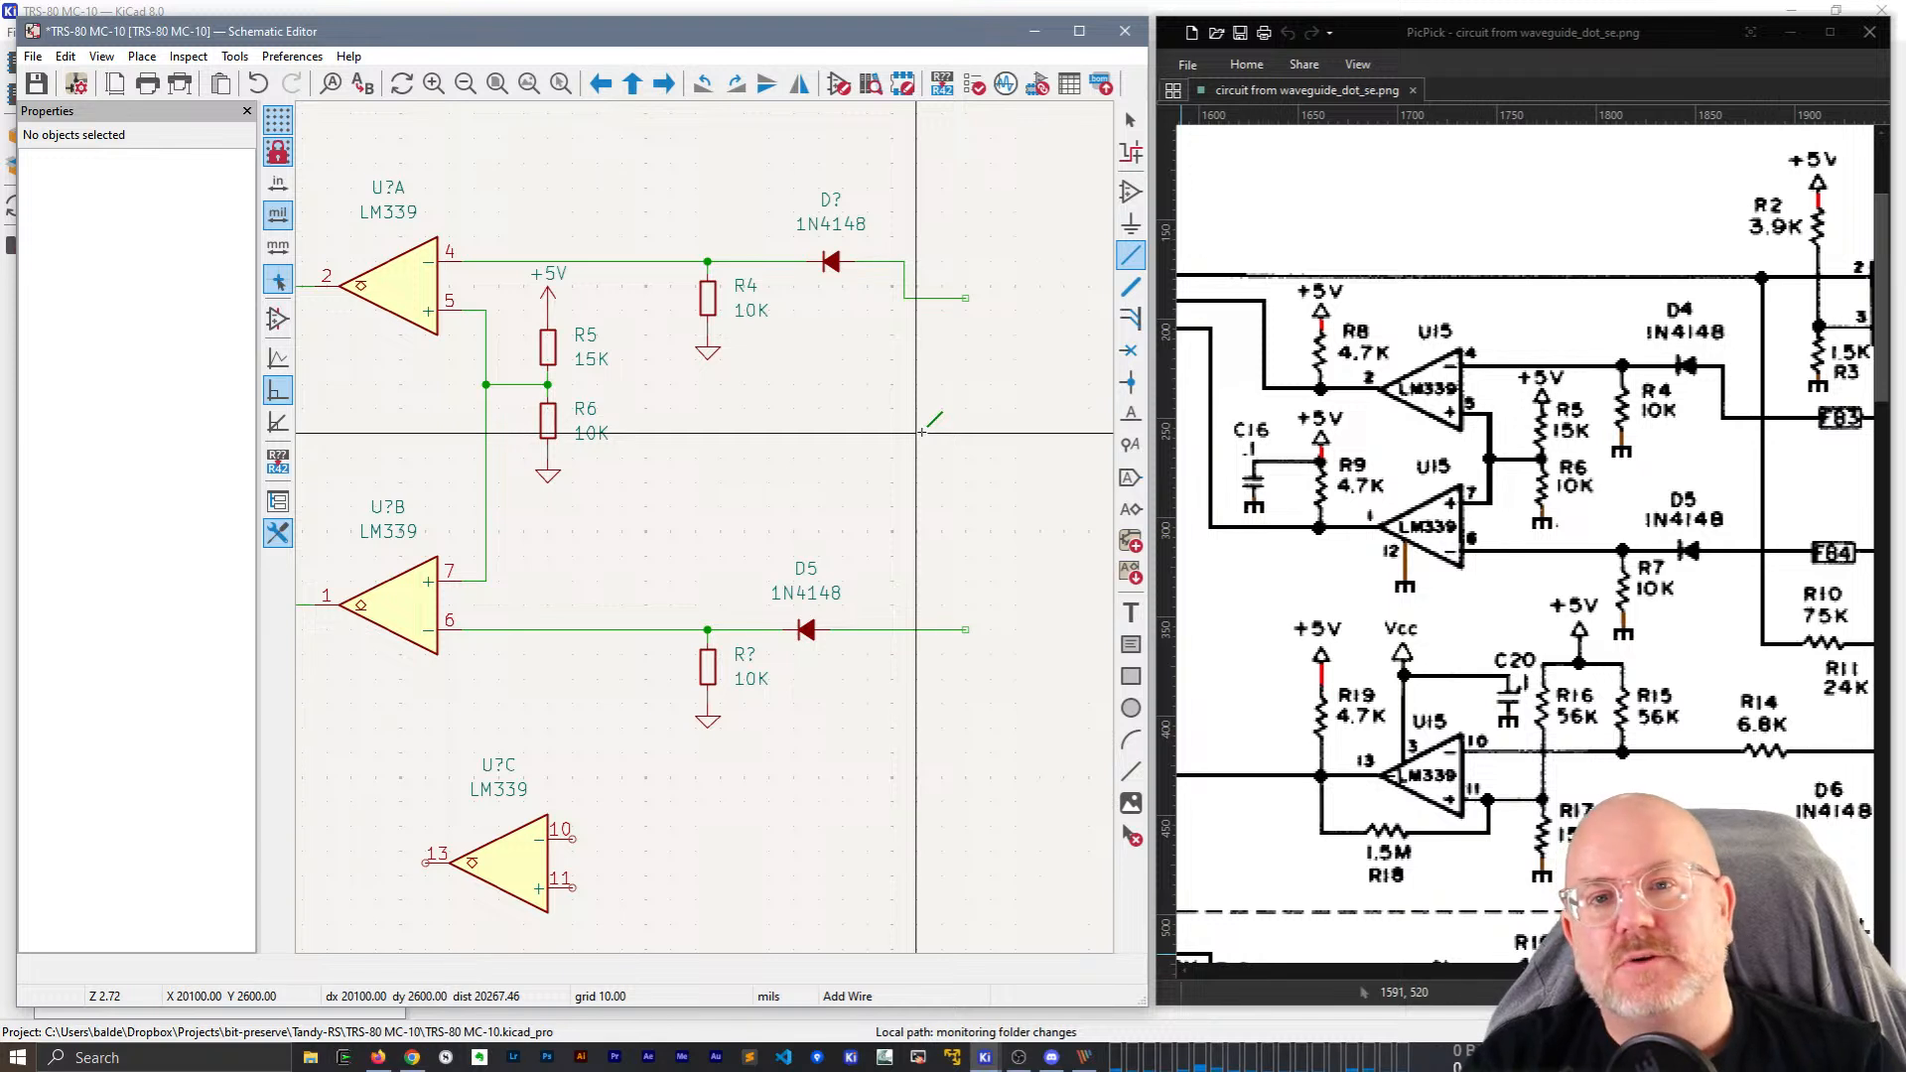
key("Escape")
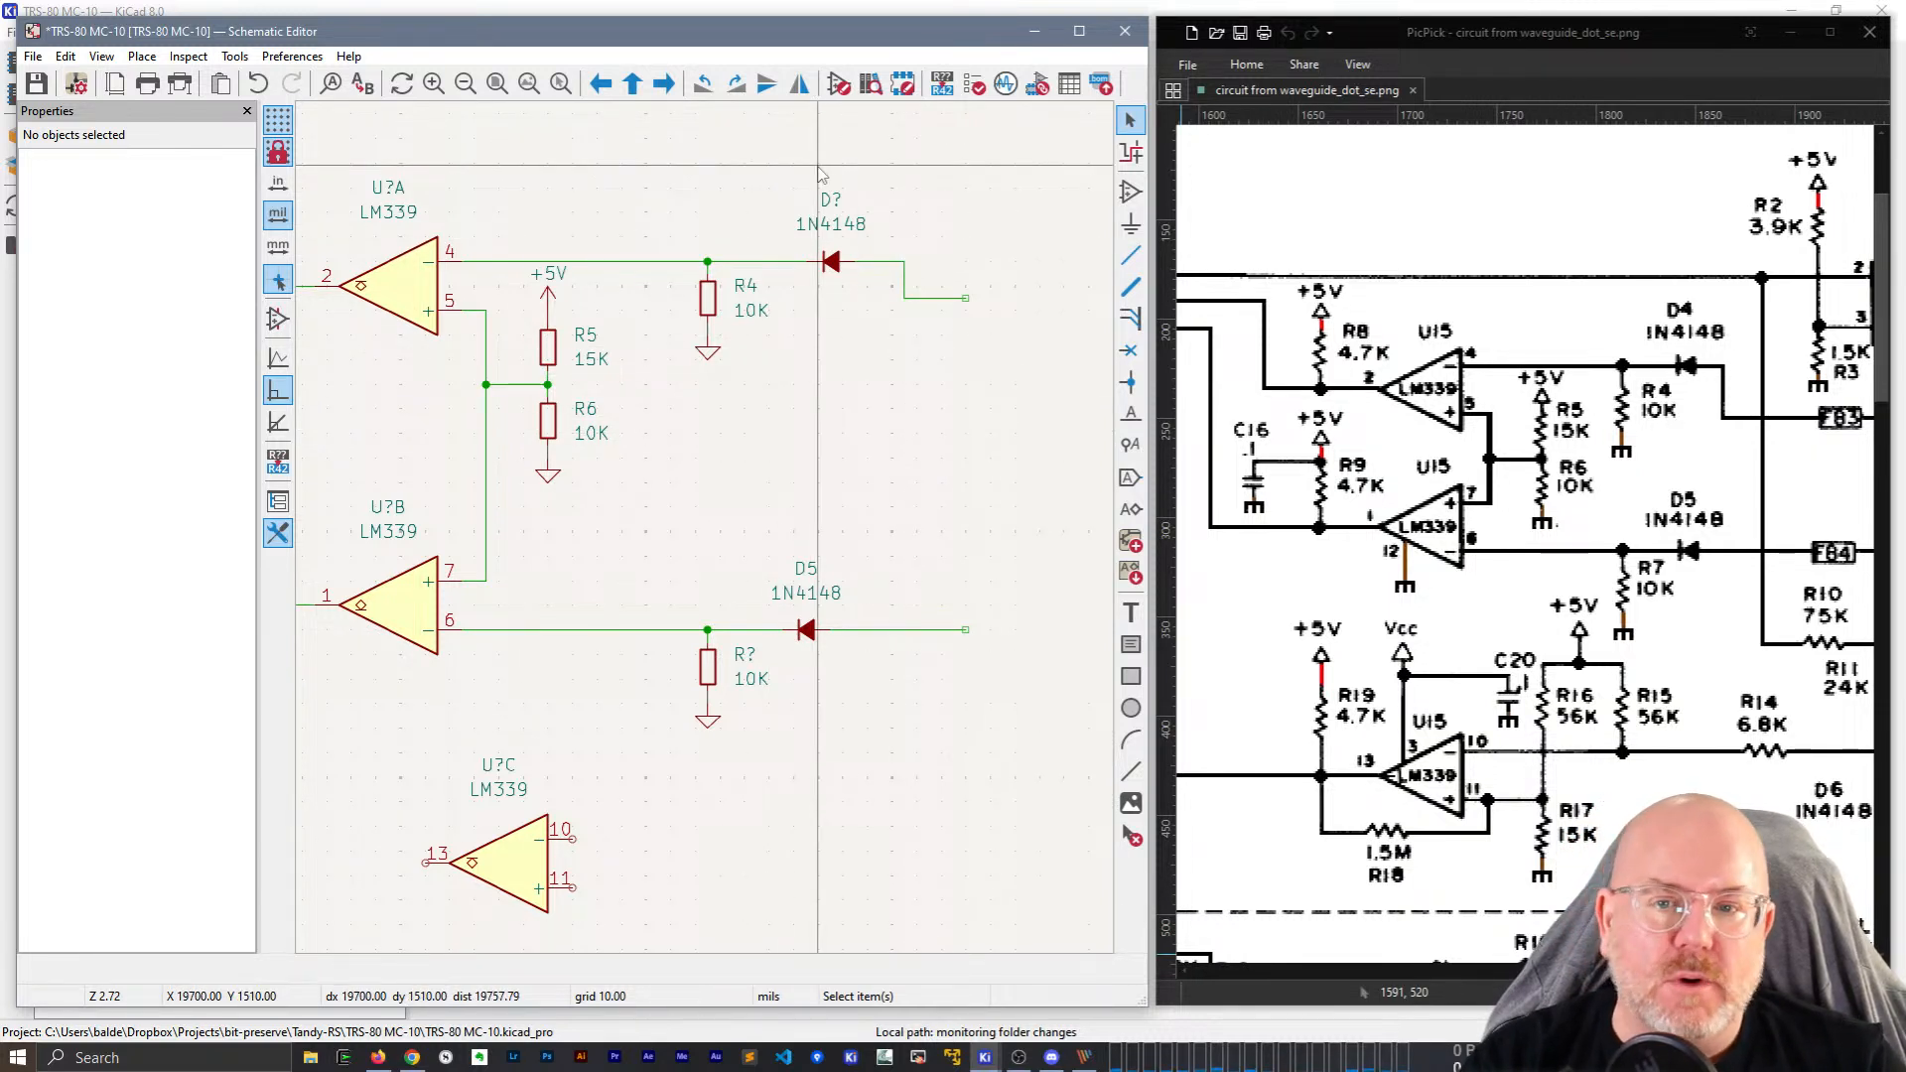
left_click_drag(818, 166, 1070, 385)
key("Escape")
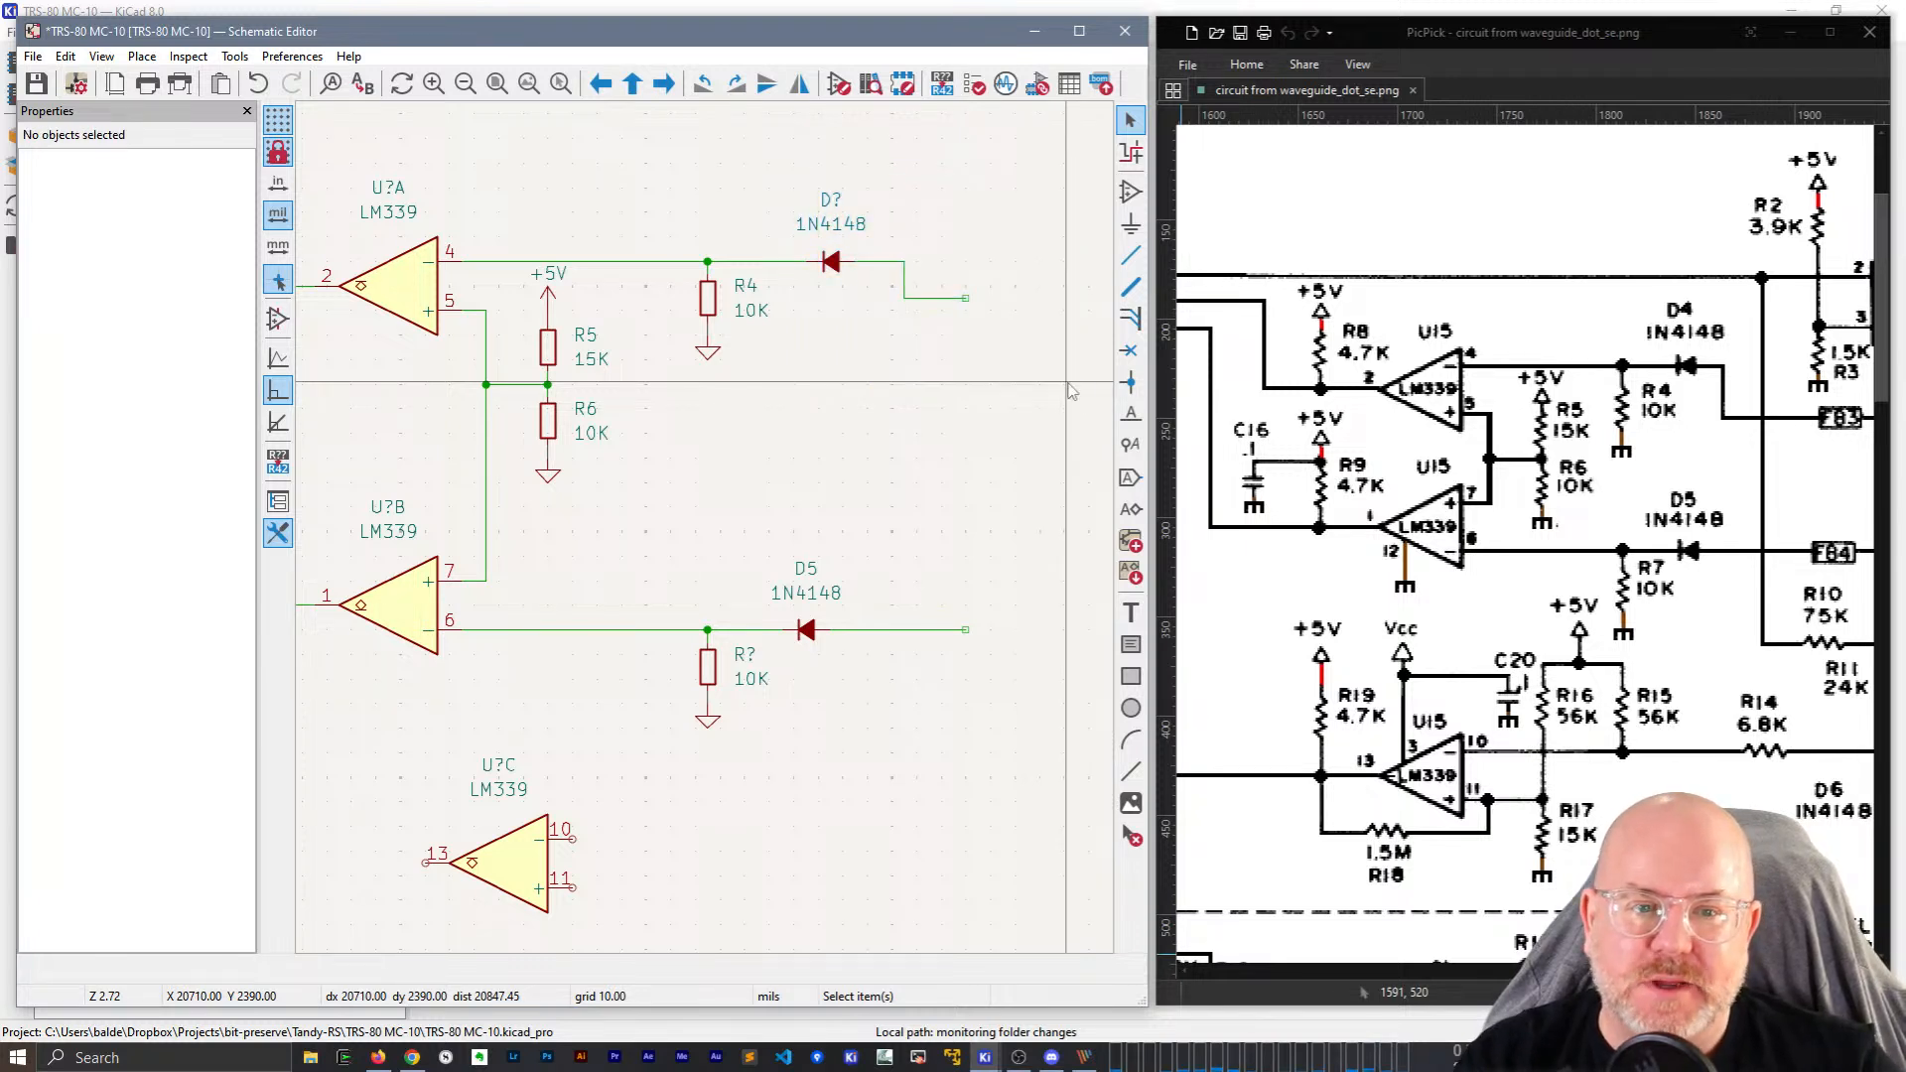
left_click_drag(1067, 381, 827, 161)
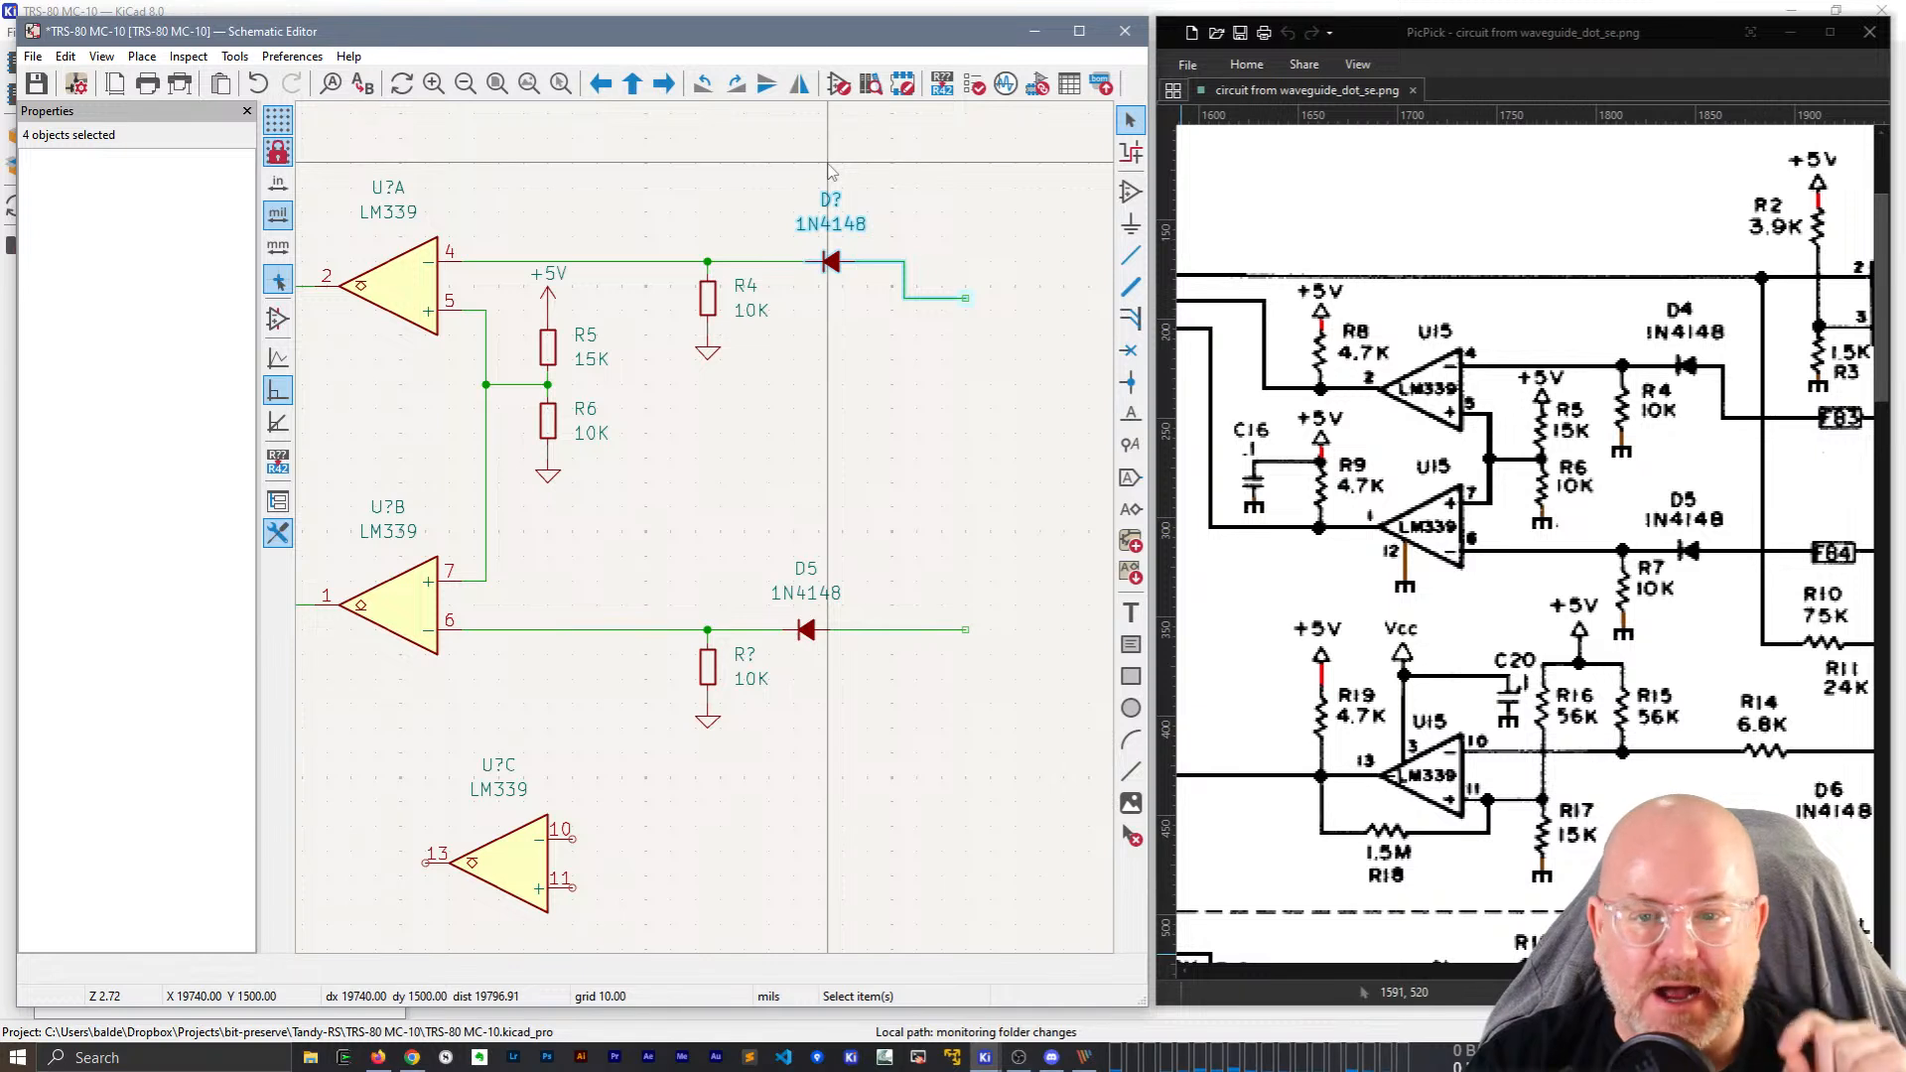
key("Escape")
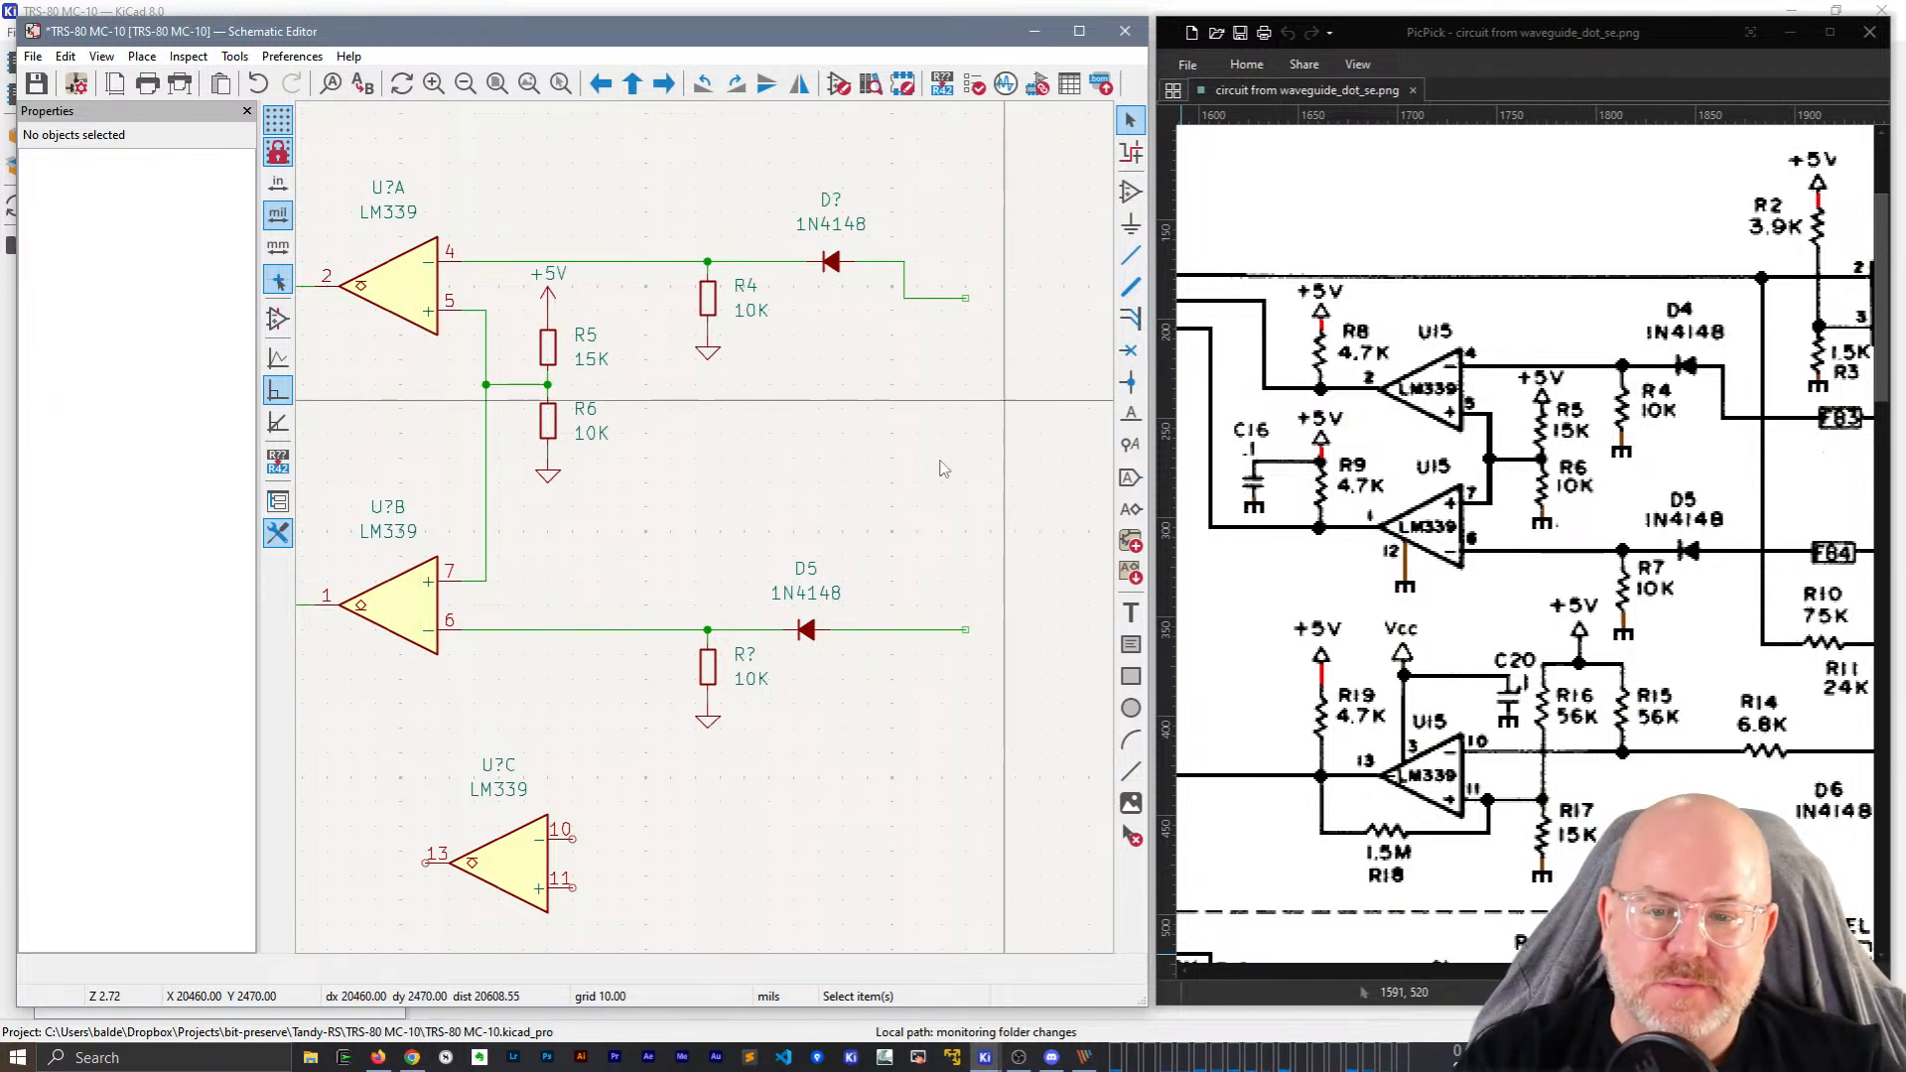
middle_click_drag(948, 512, 834, 507)
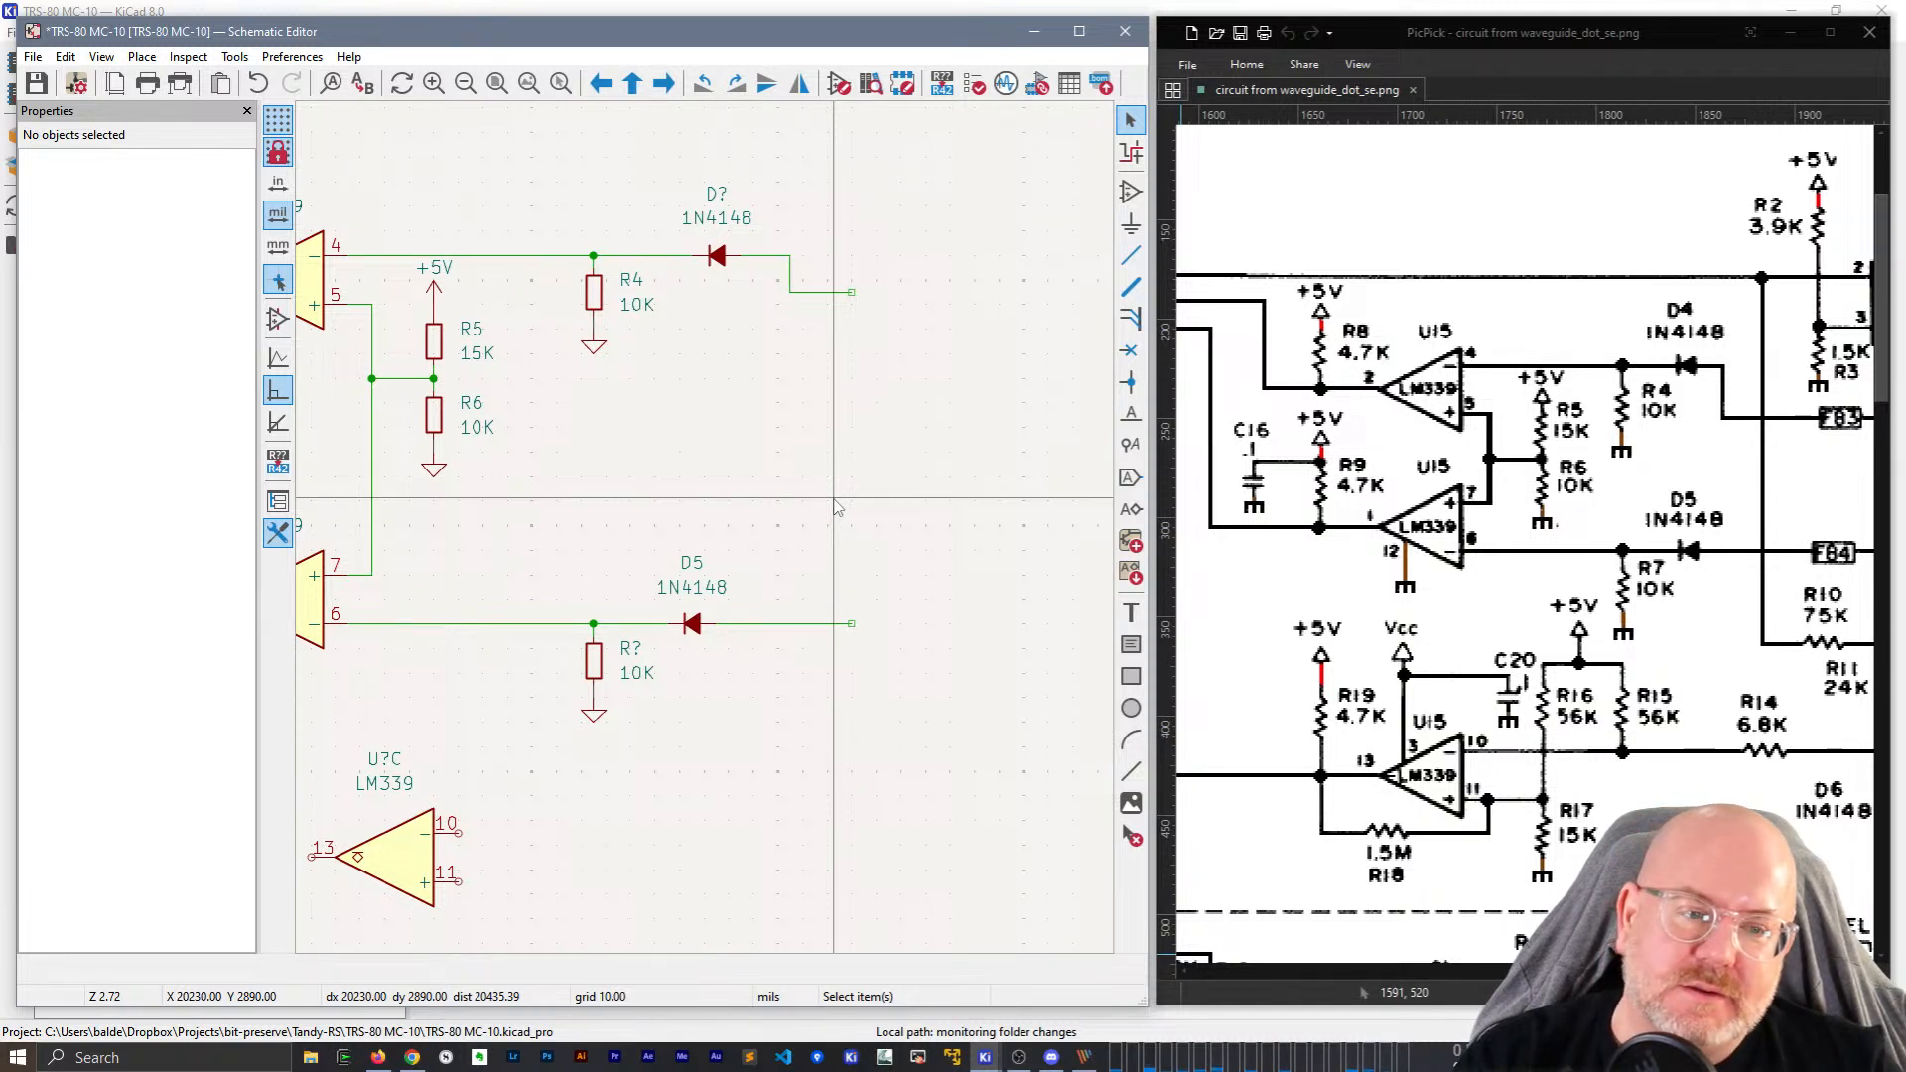
middle_click_drag(898, 496, 857, 506)
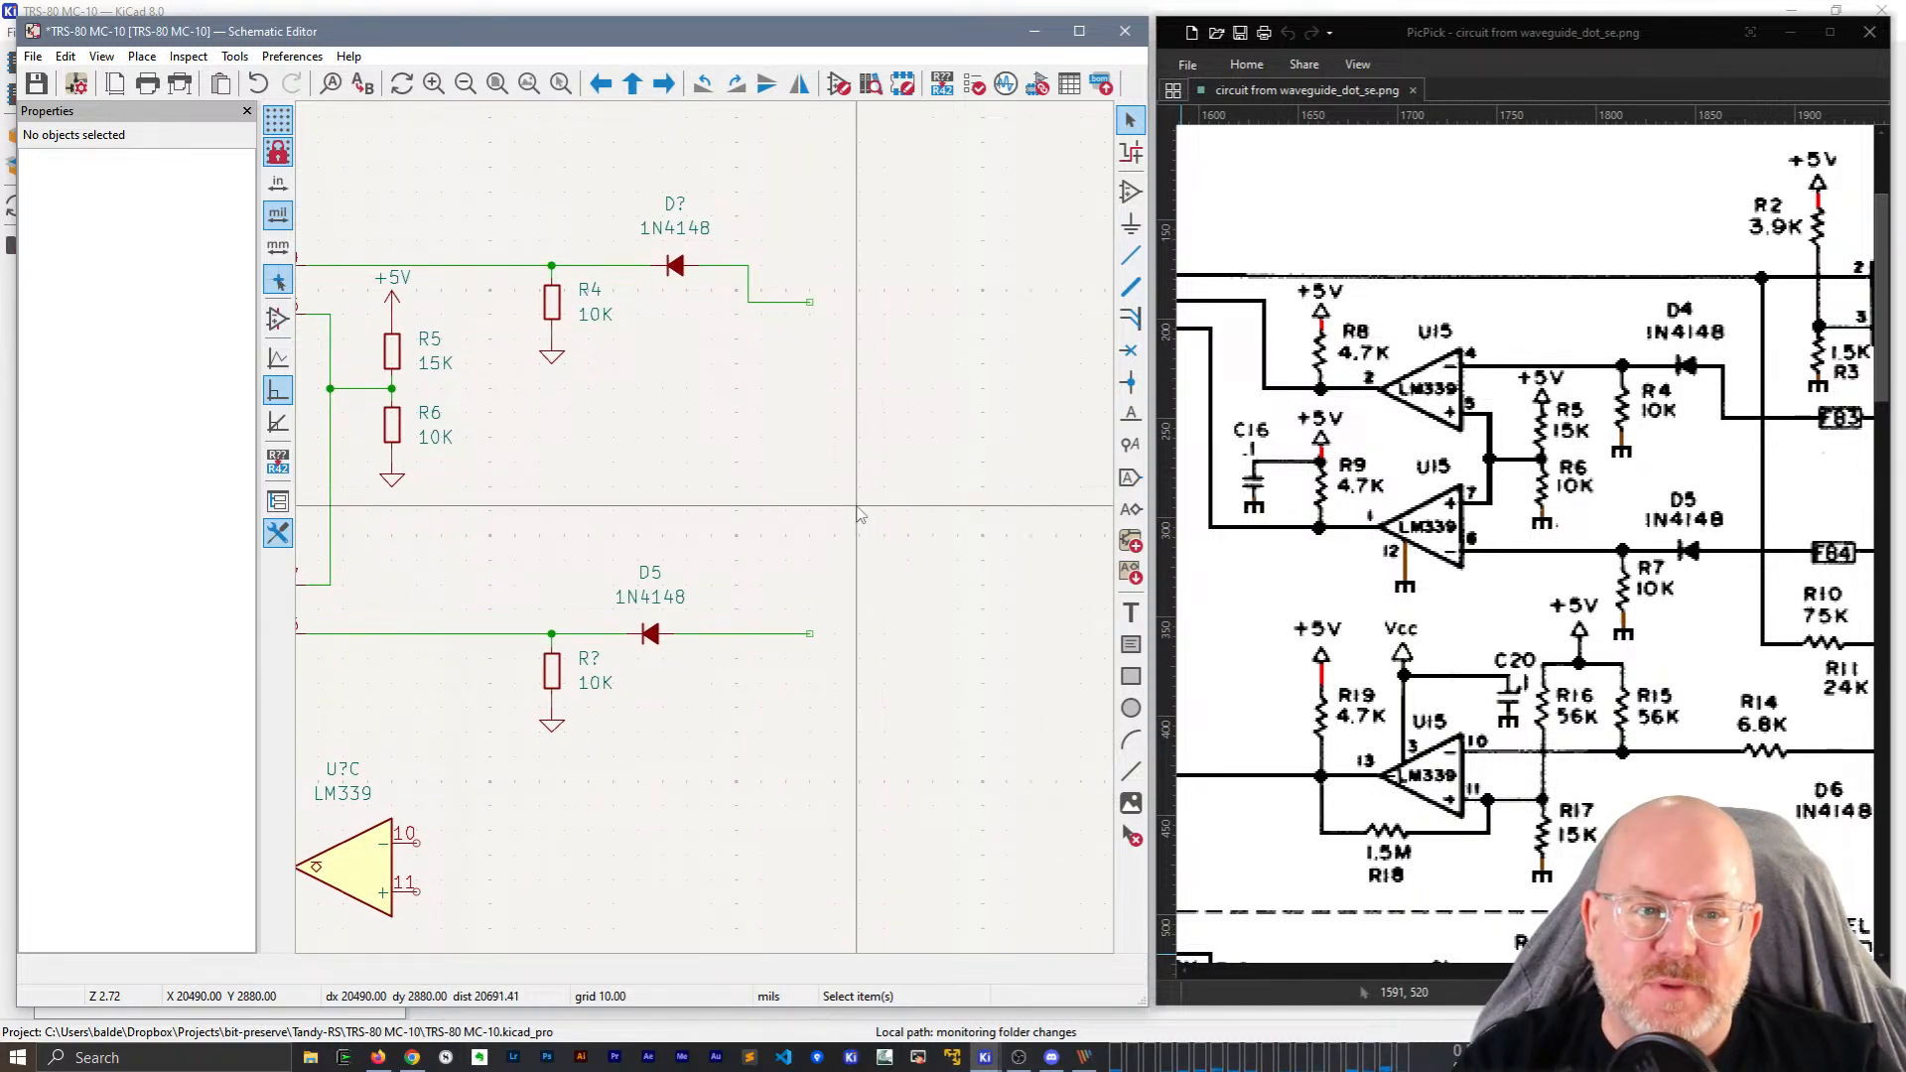
mouse_move(1694, 970)
left_mouse_down()
mouse_move(1643, 970)
mouse_move(1703, 970)
left_mouse_up()
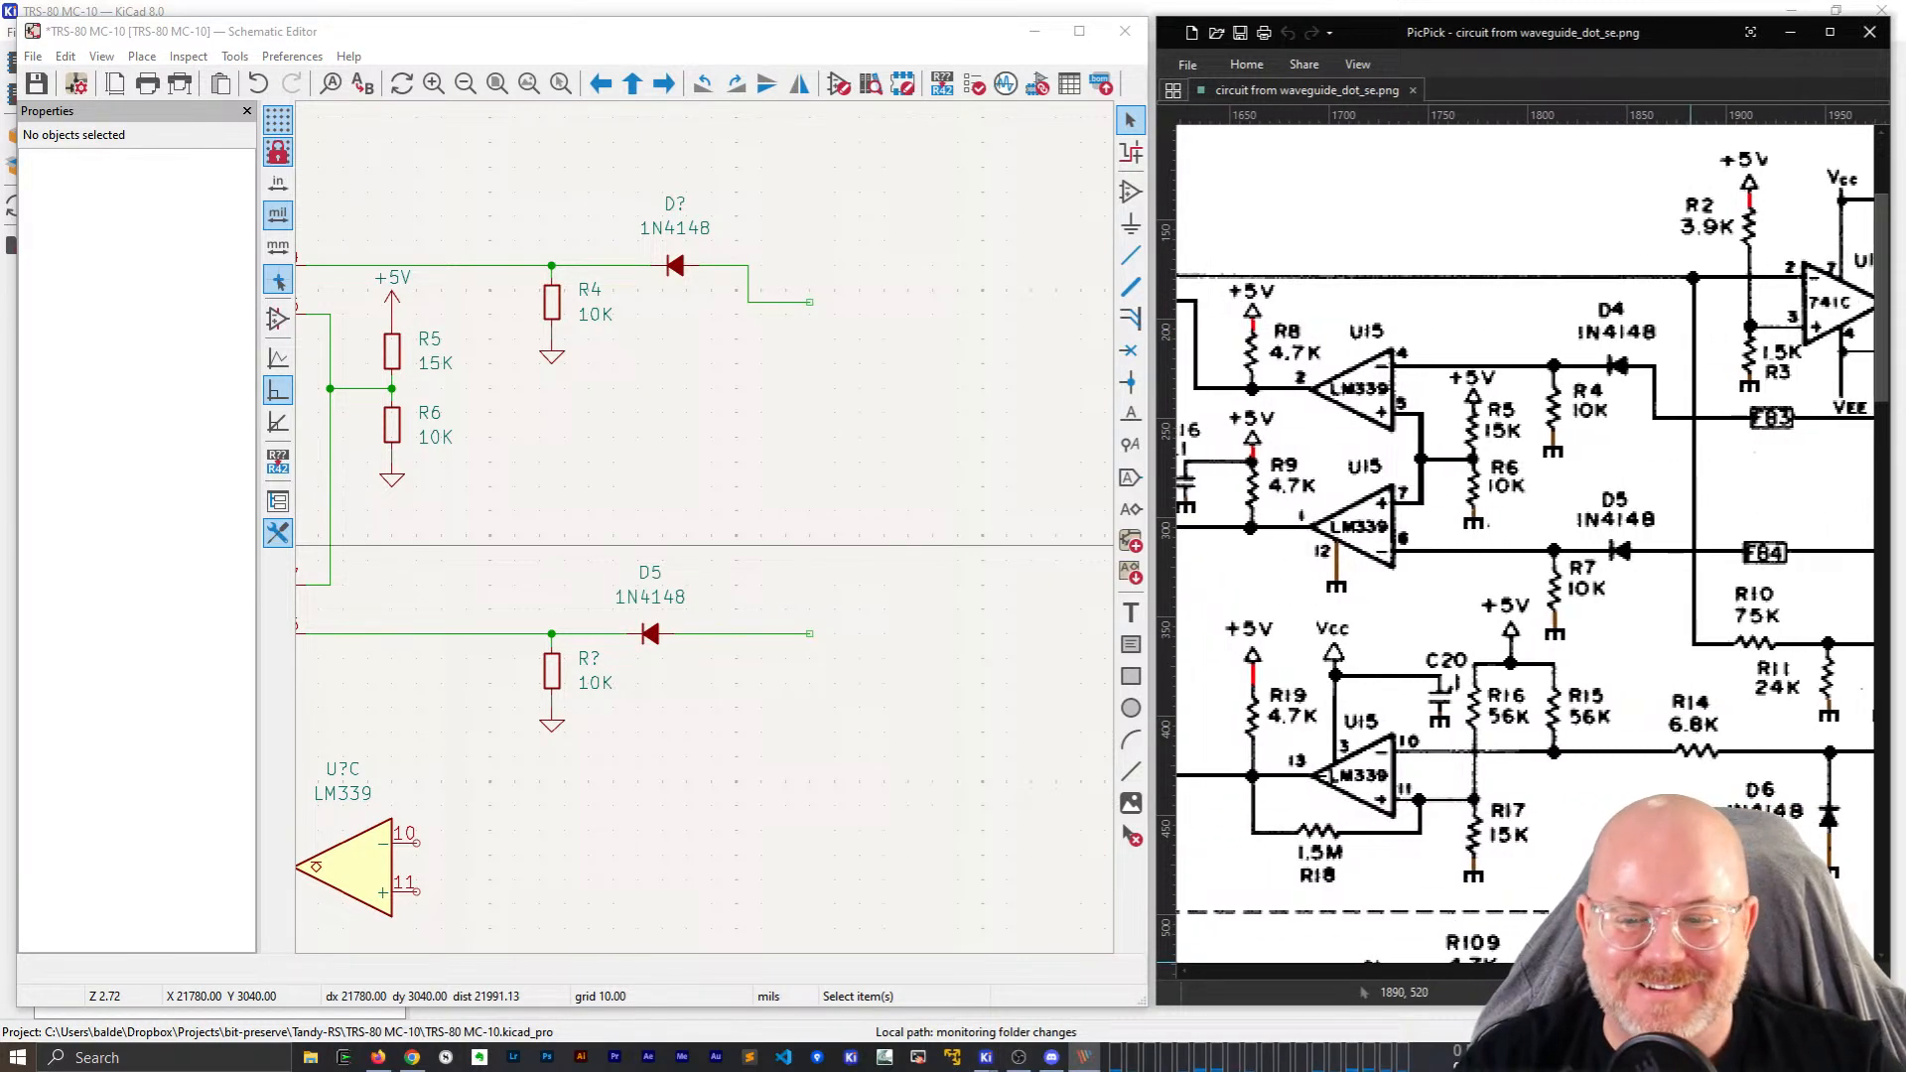
Set the upper diode's reference to D4.
left_click(695, 322)
left_click(674, 204)
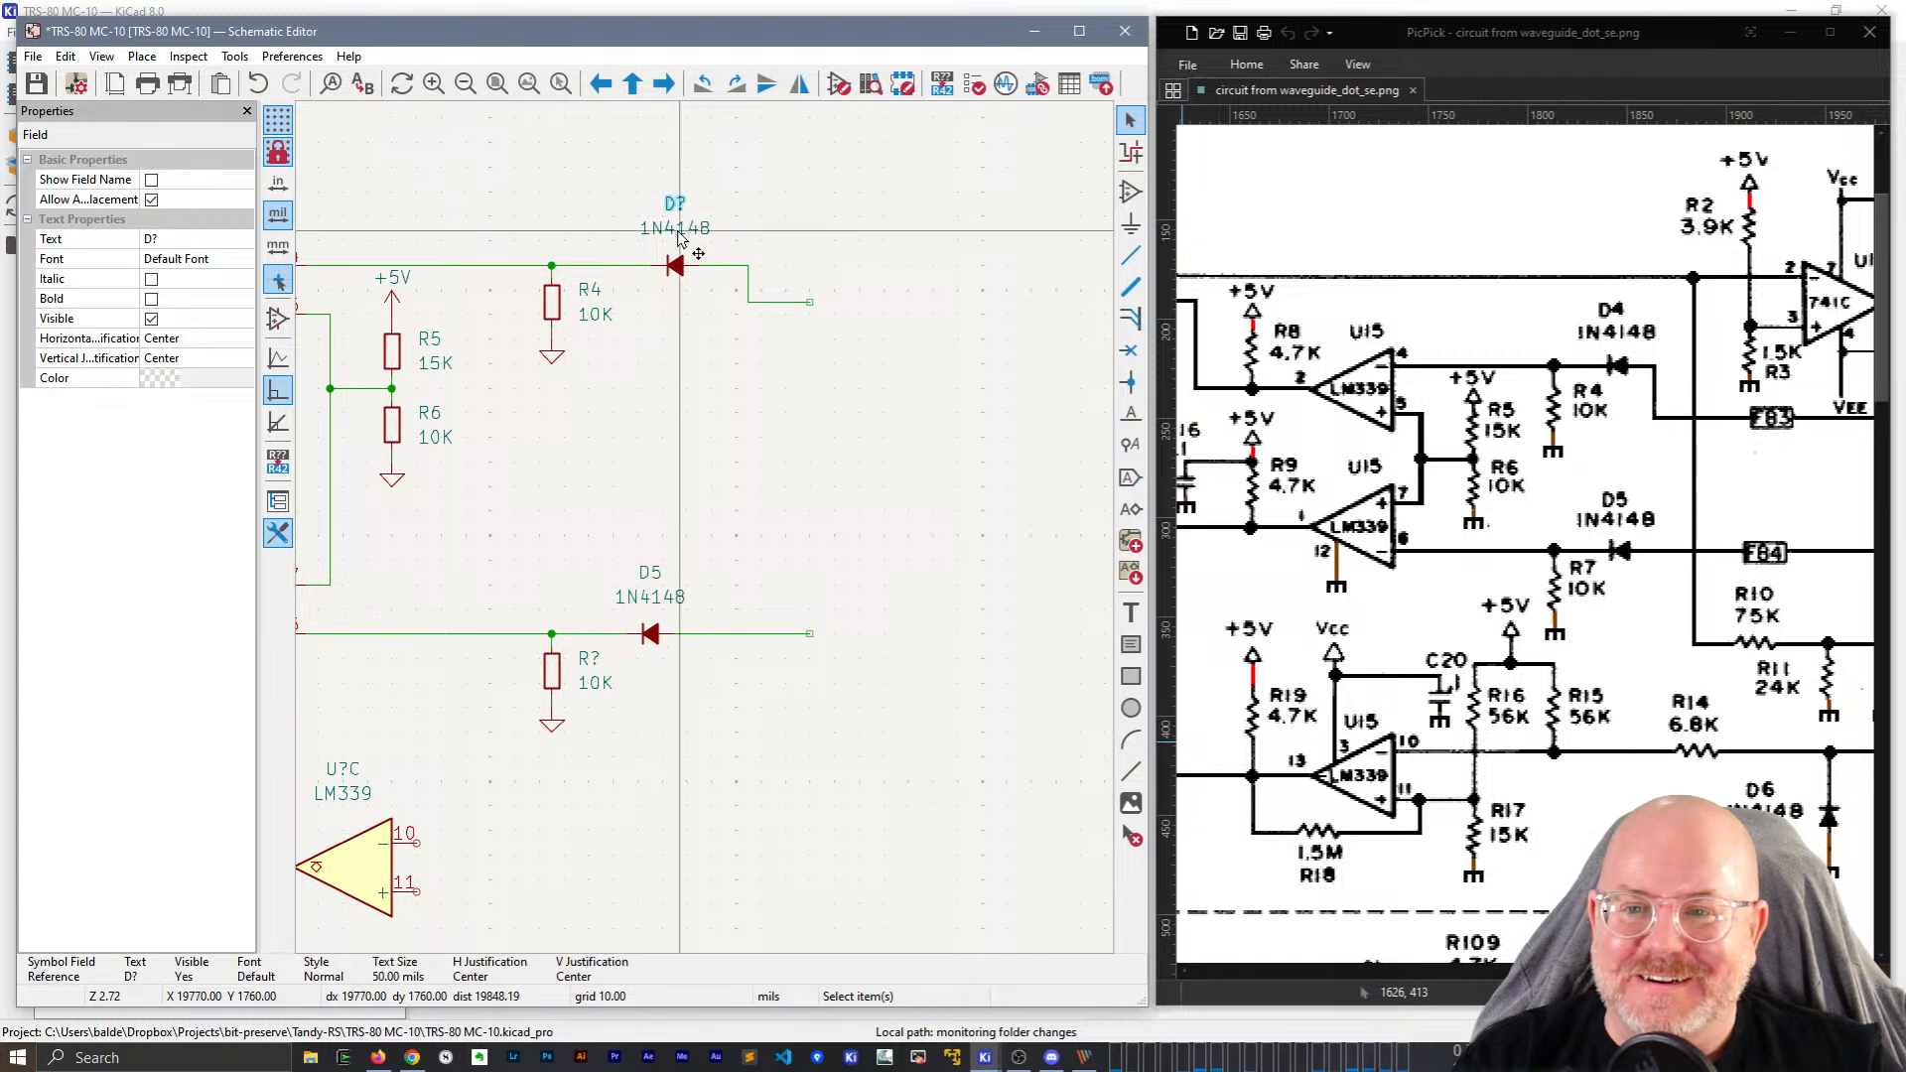
left_click(157, 239)
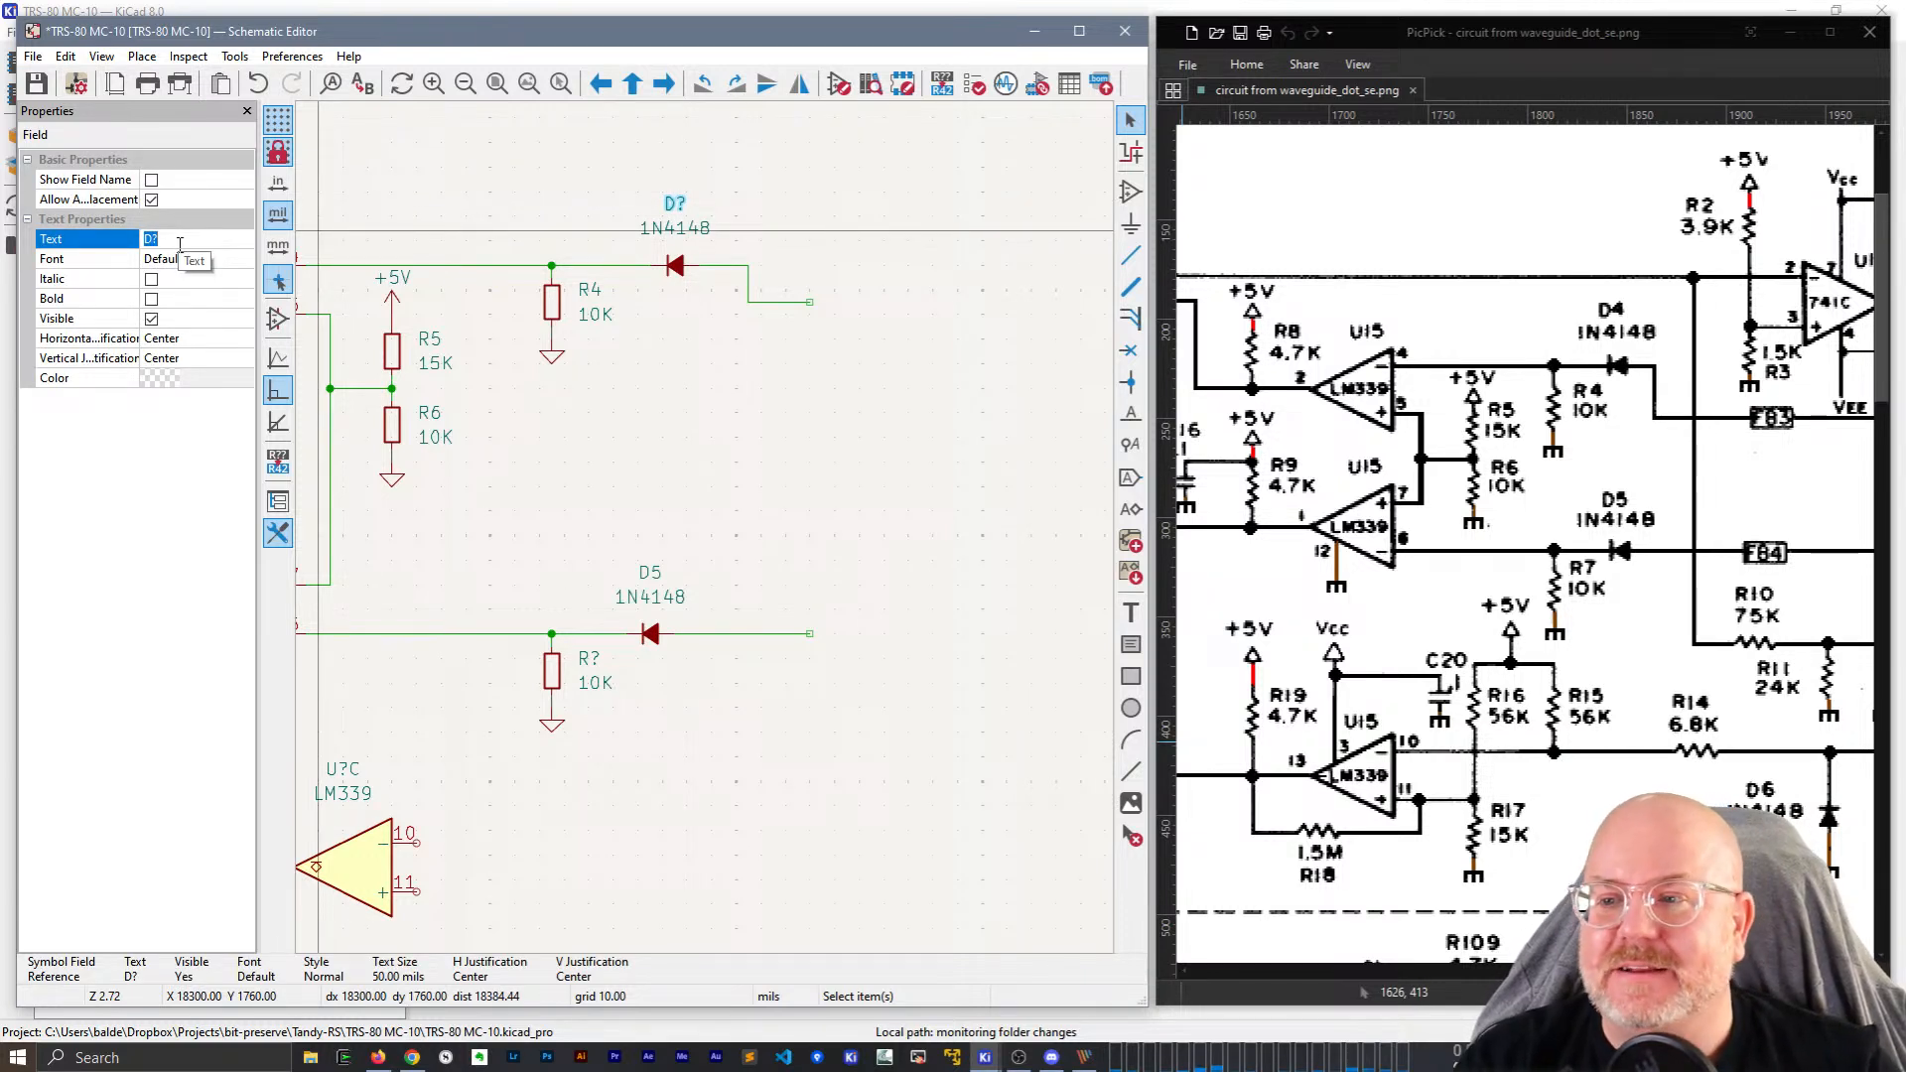
type("D4")
key("Tab")
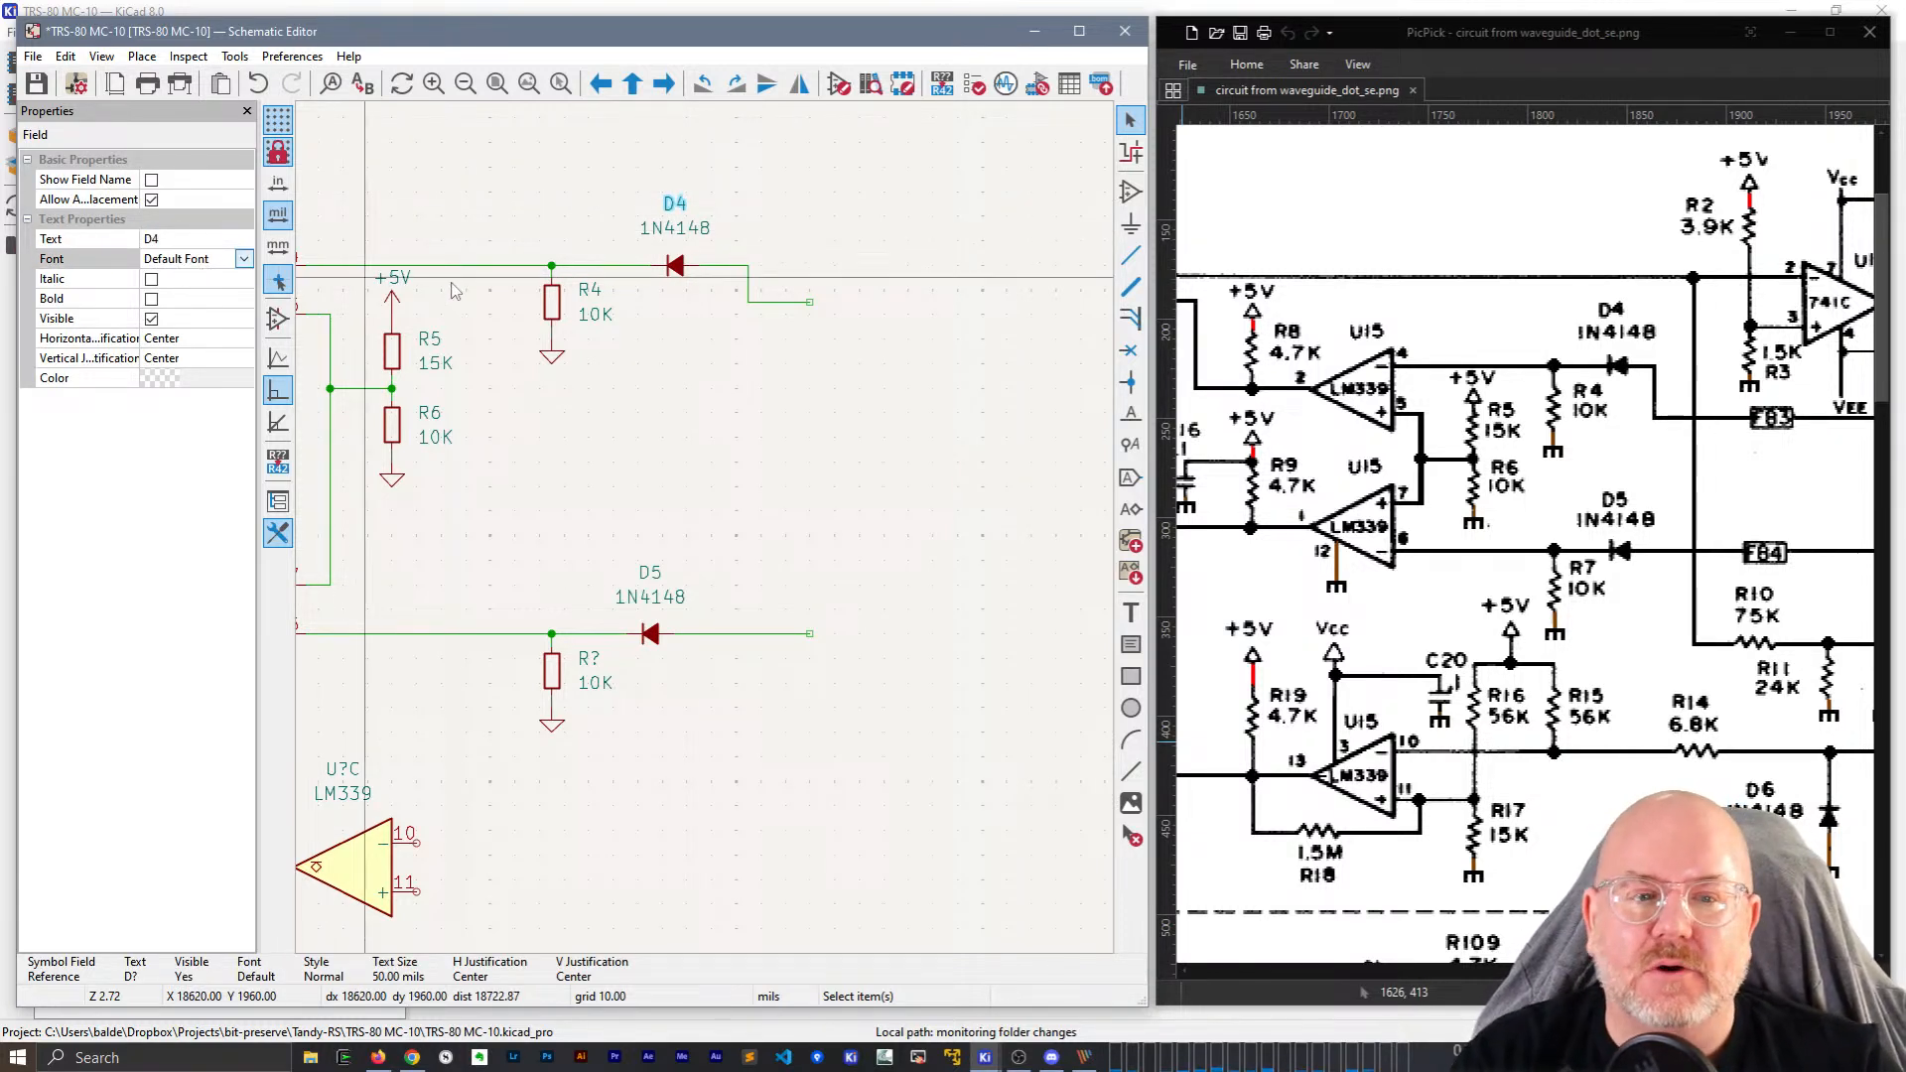
Tidy the D4 and D5 labels next to their 1N4148 values.
left_click(670, 231)
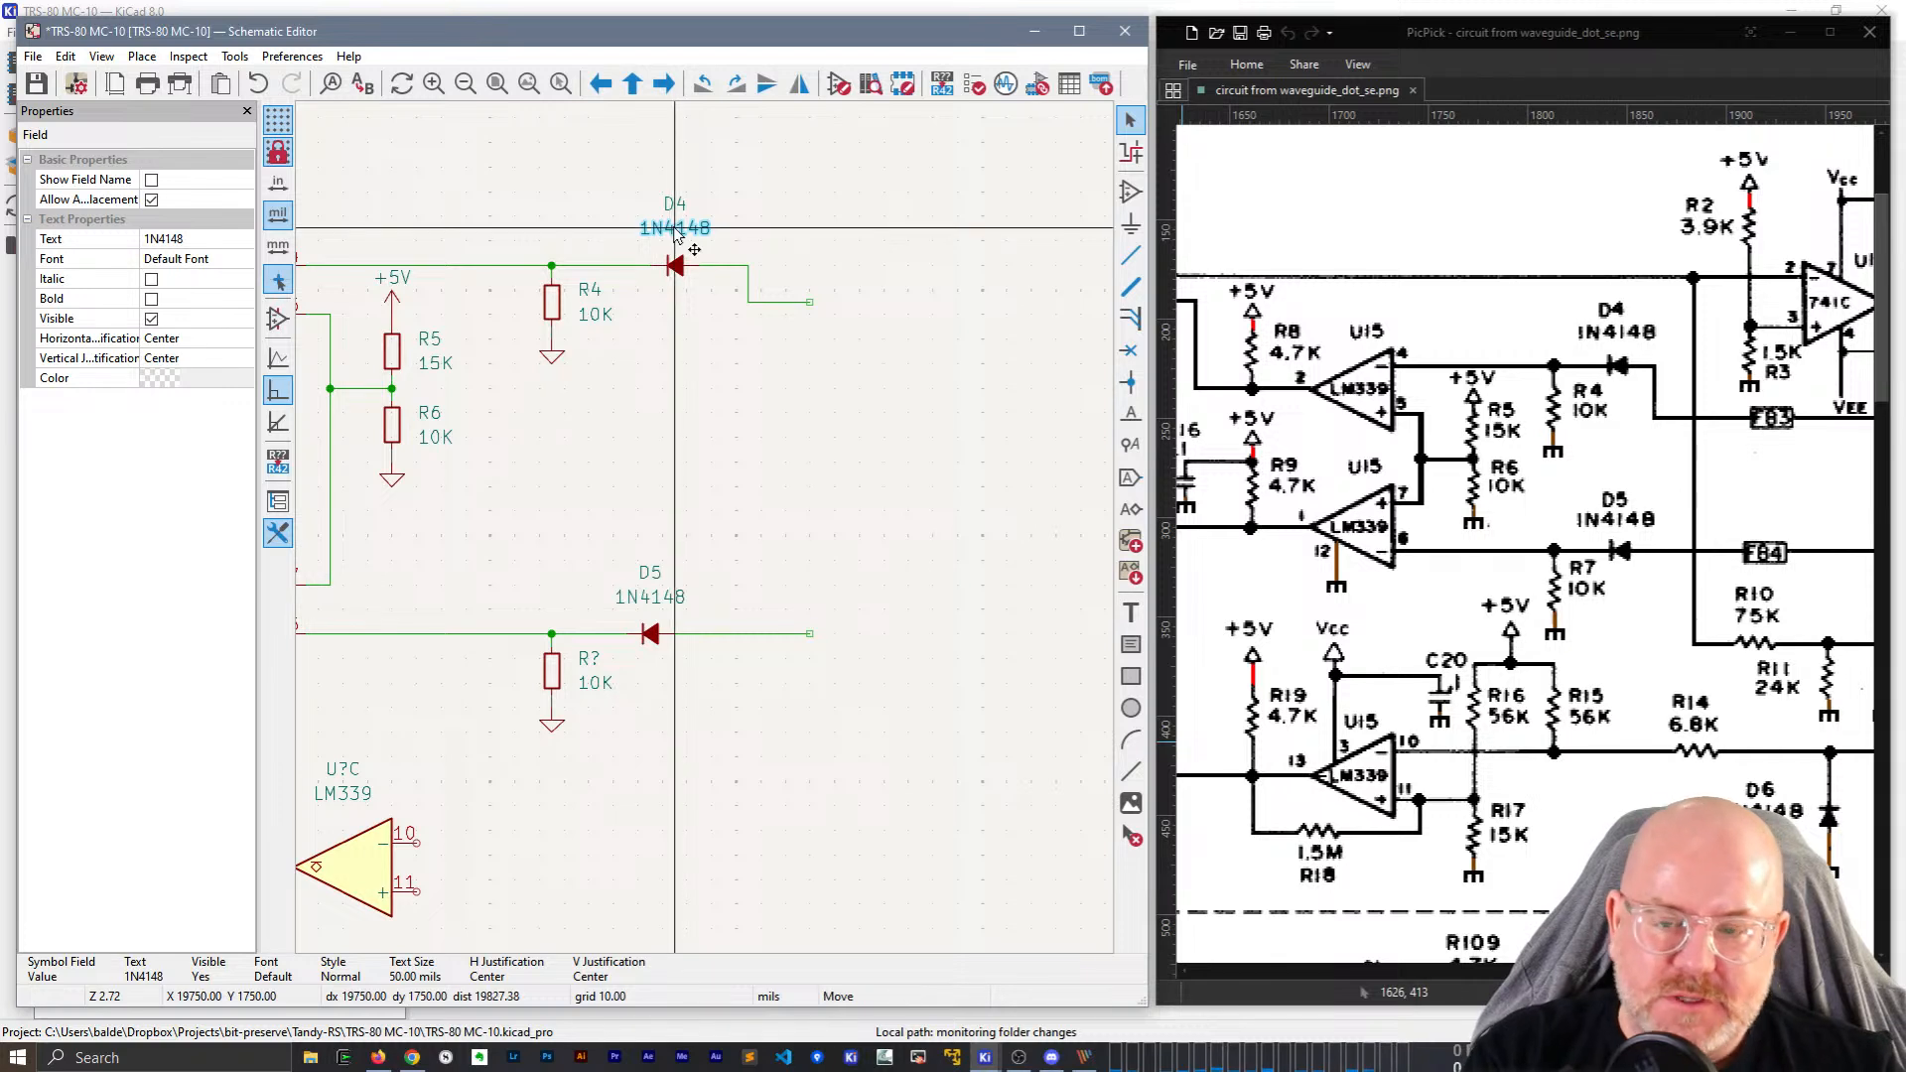
left_click_drag(670, 230, 676, 221)
left_click(692, 298)
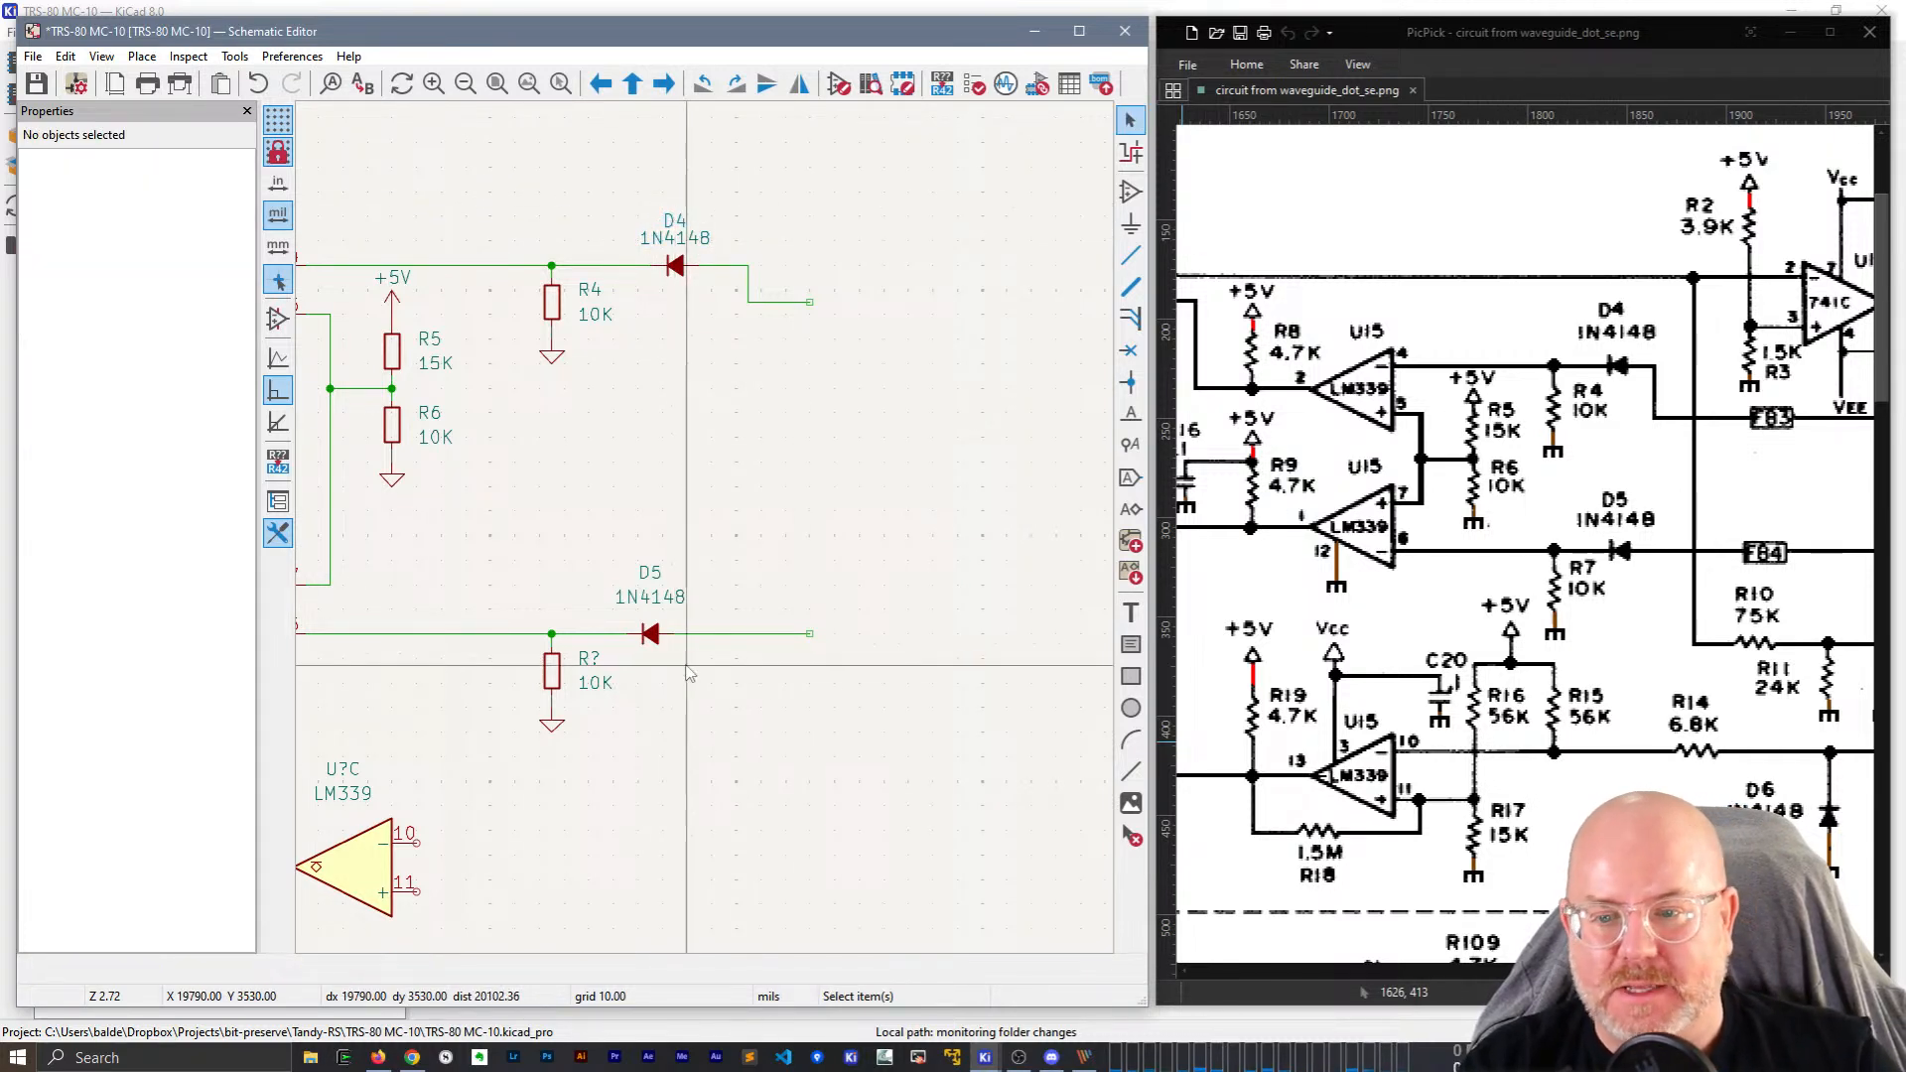
left_click(653, 600)
left_click_drag(655, 579, 653, 587)
left_click(683, 549)
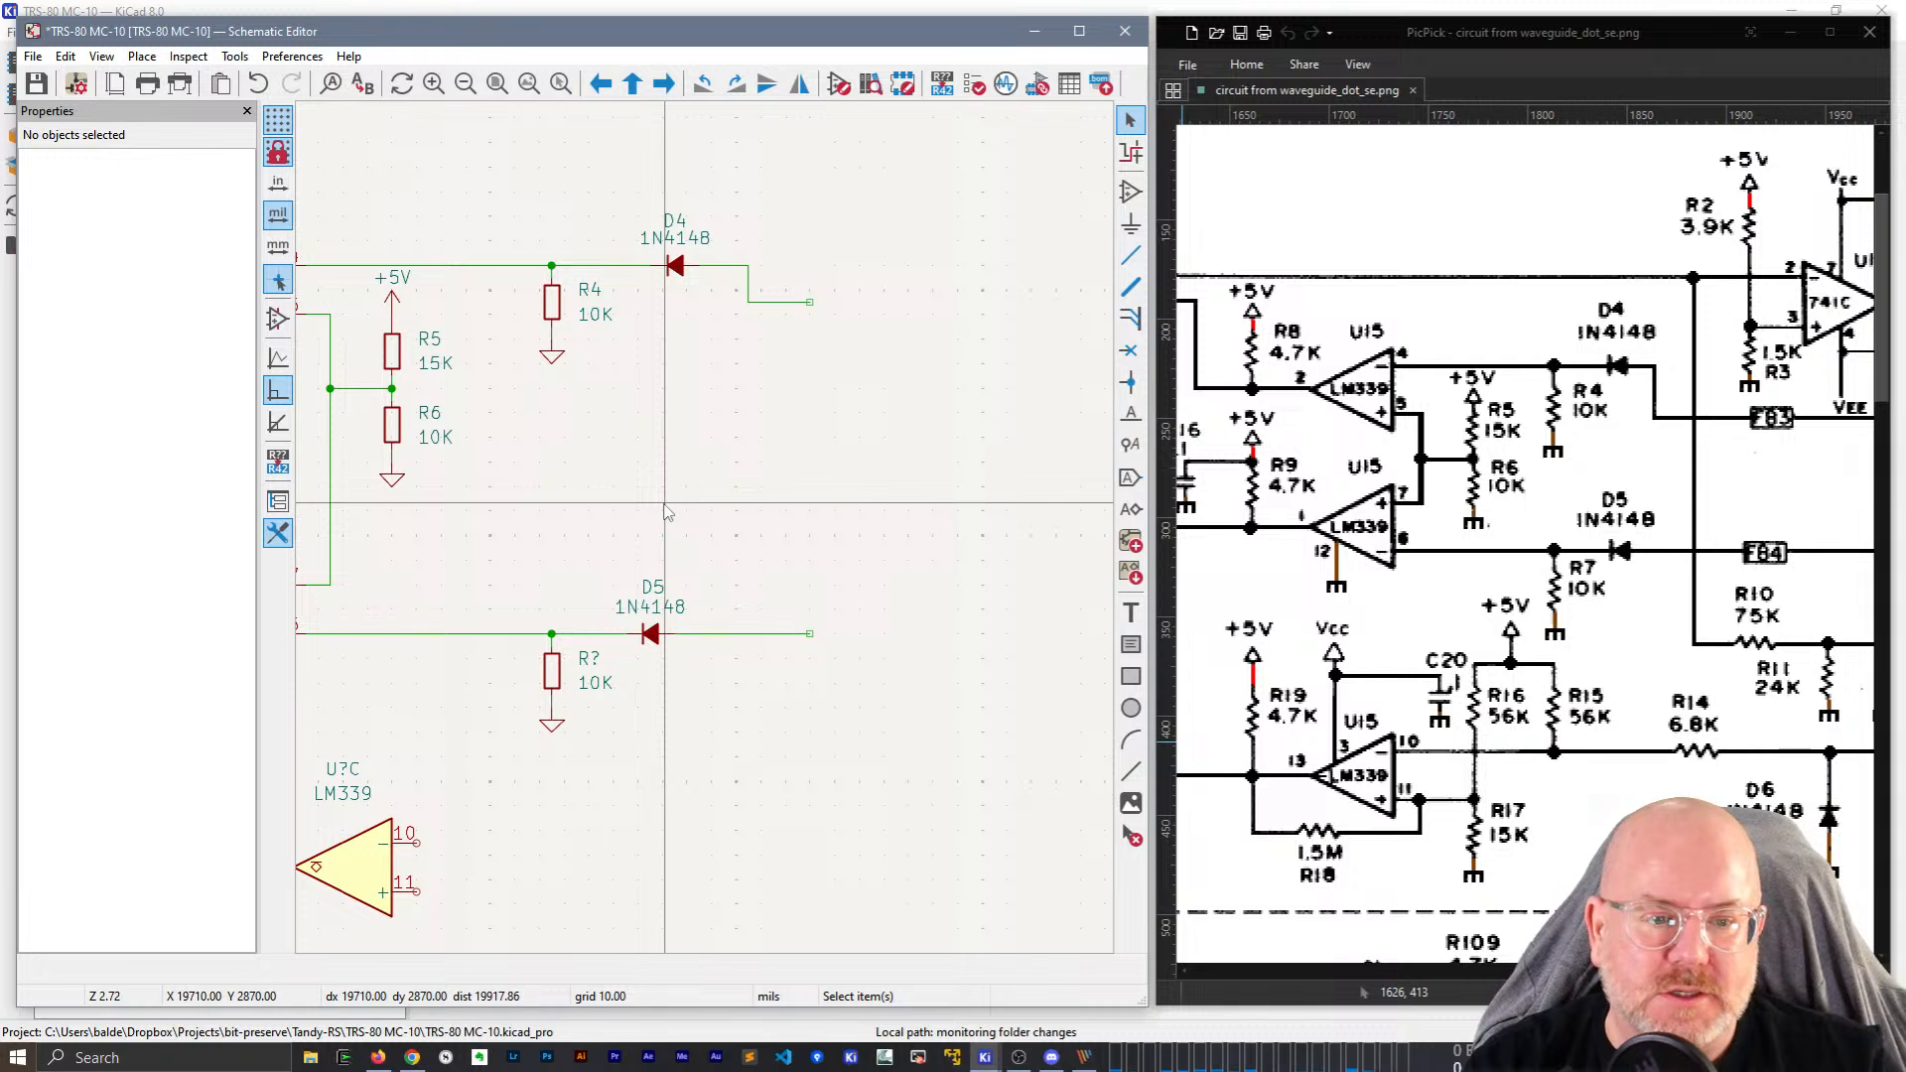
scroll(667, 513, "down", 2)
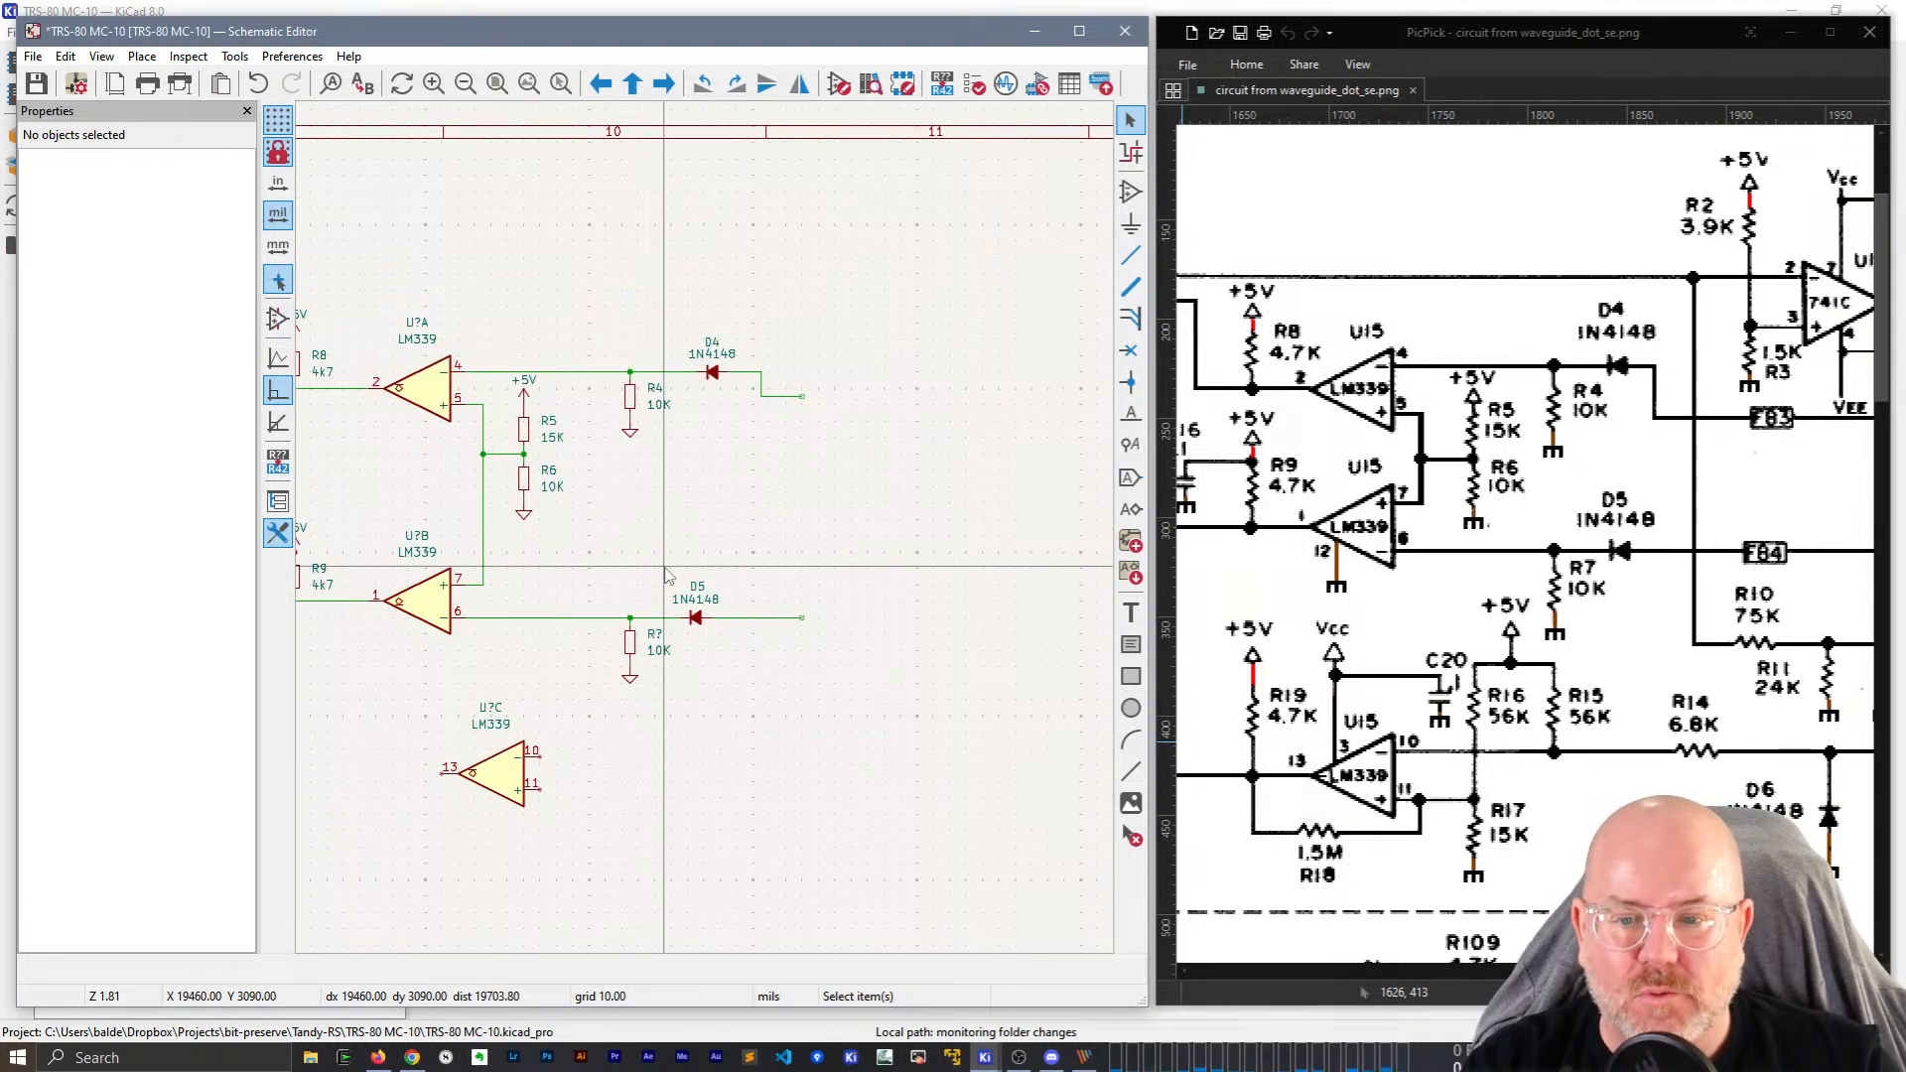
Rename the D5 branch resistor from R? to R7.
left_click(655, 633)
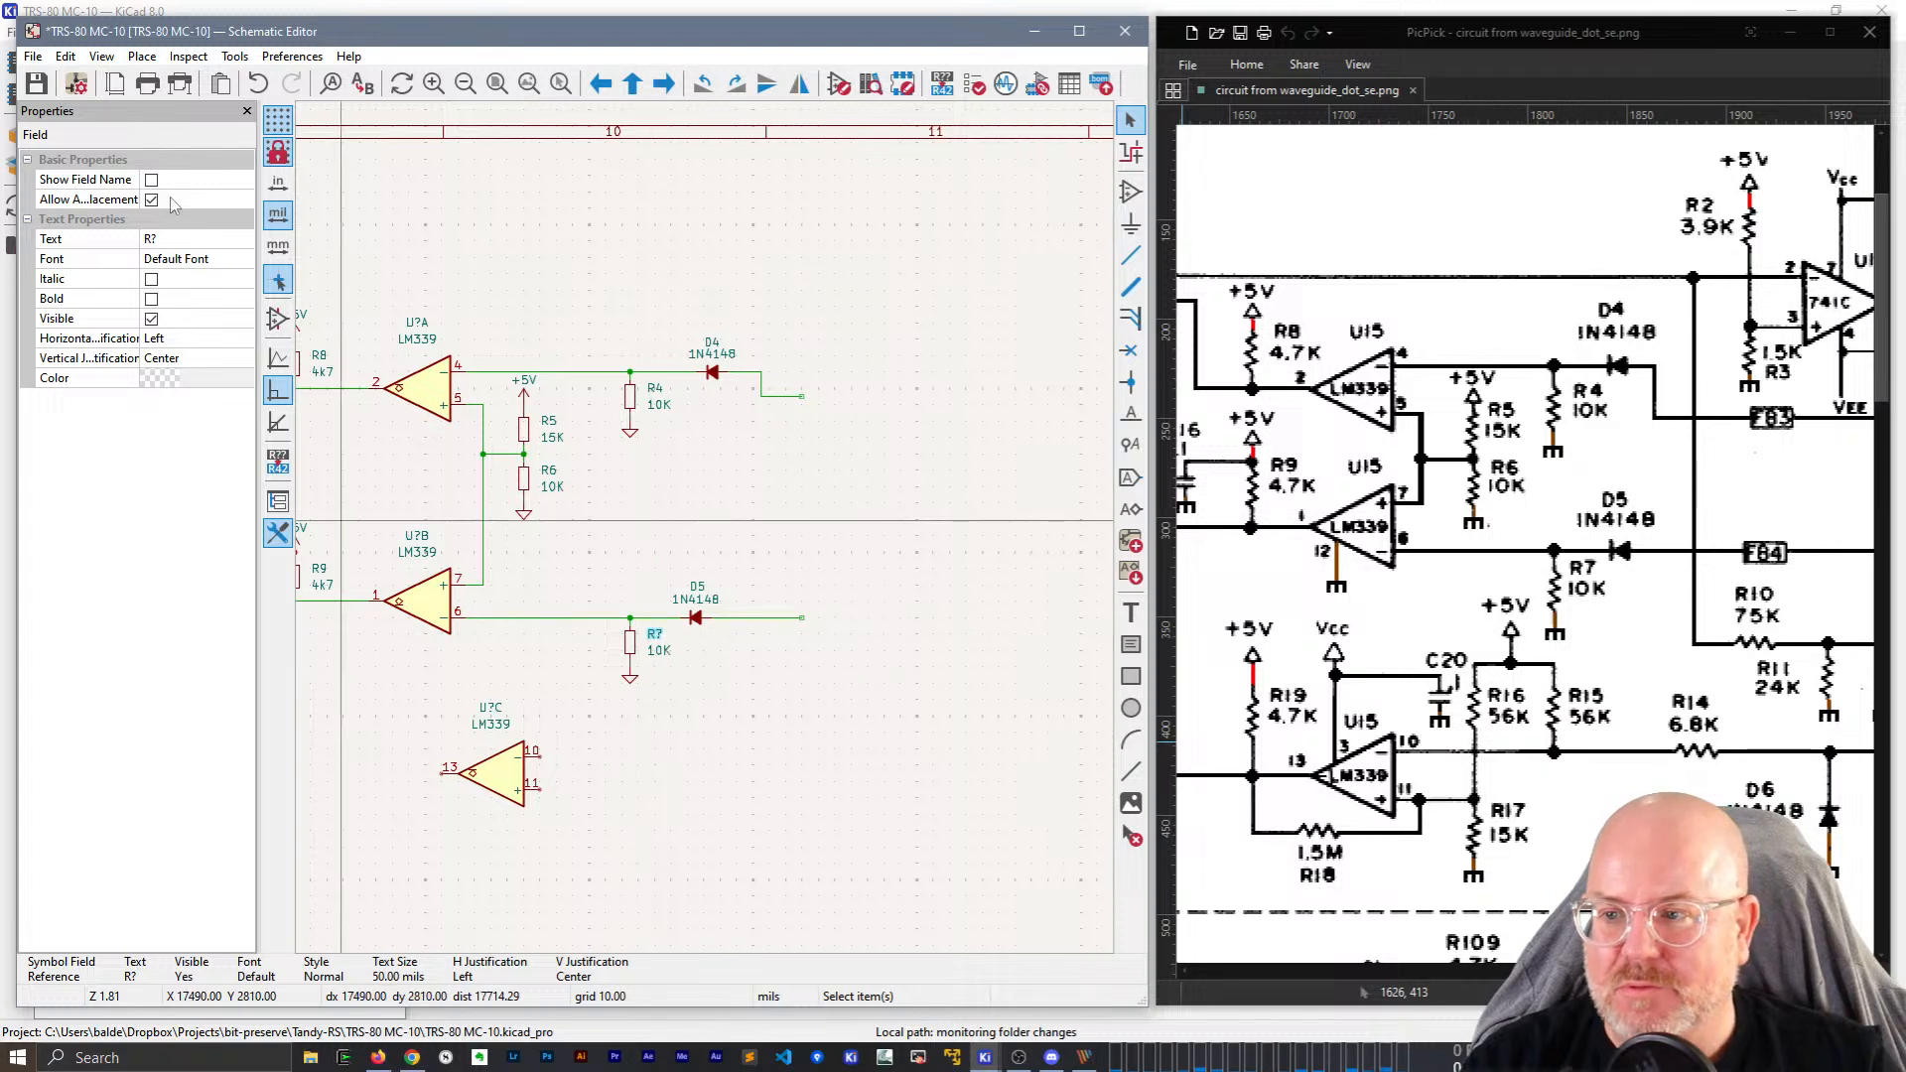
left_click(182, 238)
type("R7")
key("Tab")
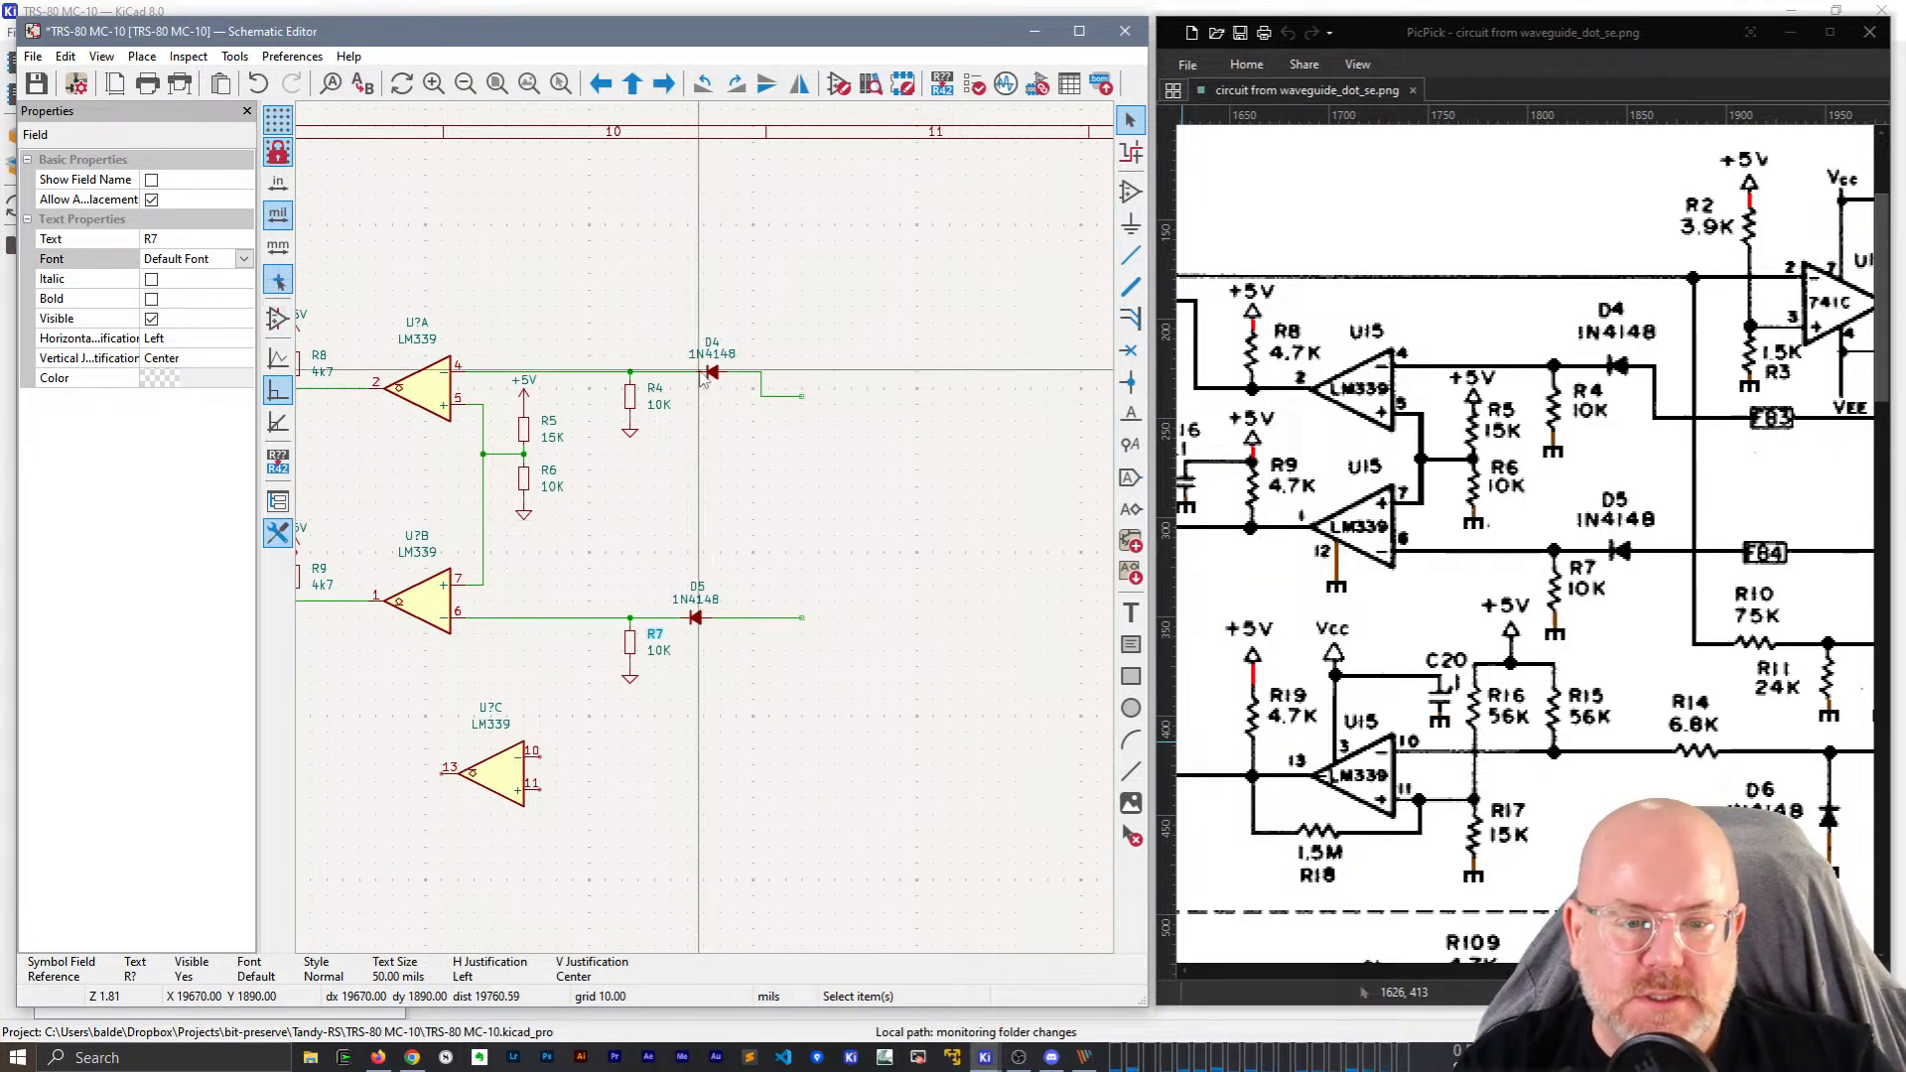
Move the third LM339 comparator U?C lower on the sheet.
scroll(1666, 775, "down", 1)
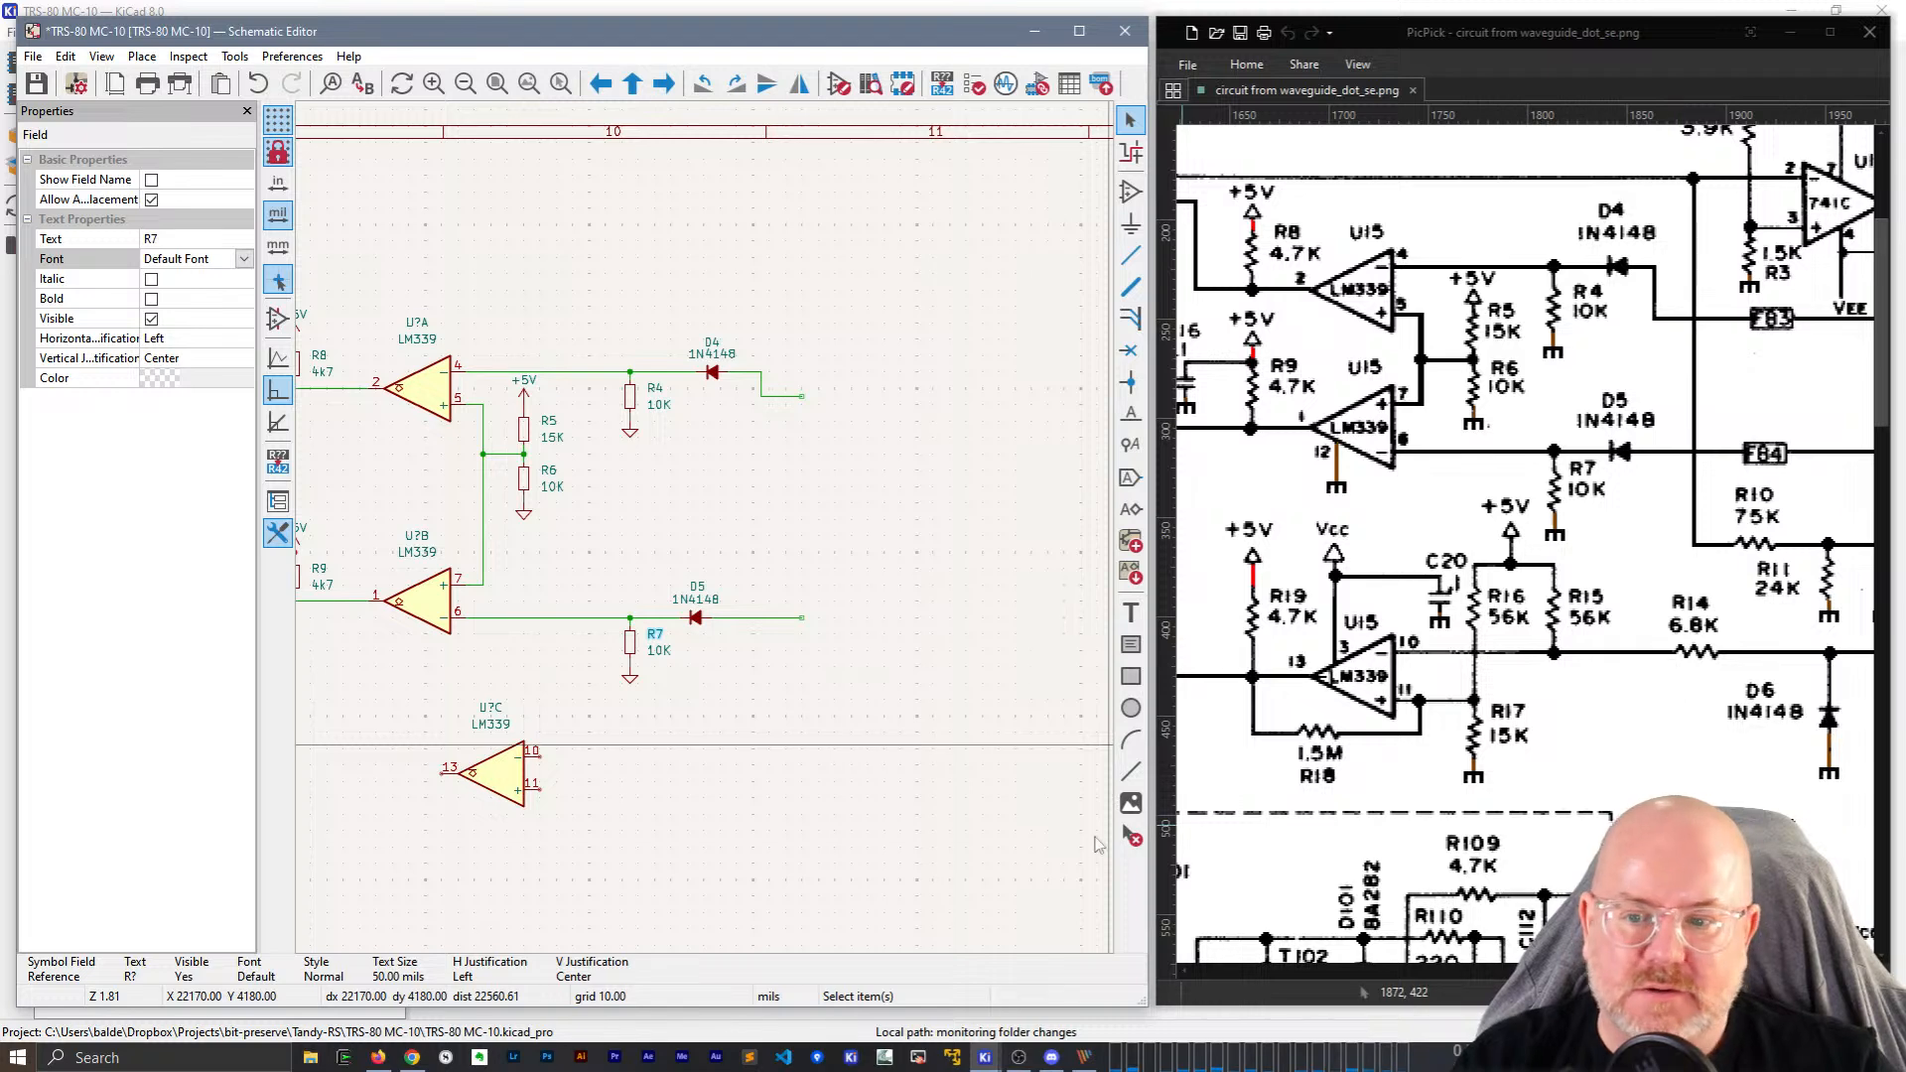
scroll(686, 744, "down", 2)
left_click(578, 549)
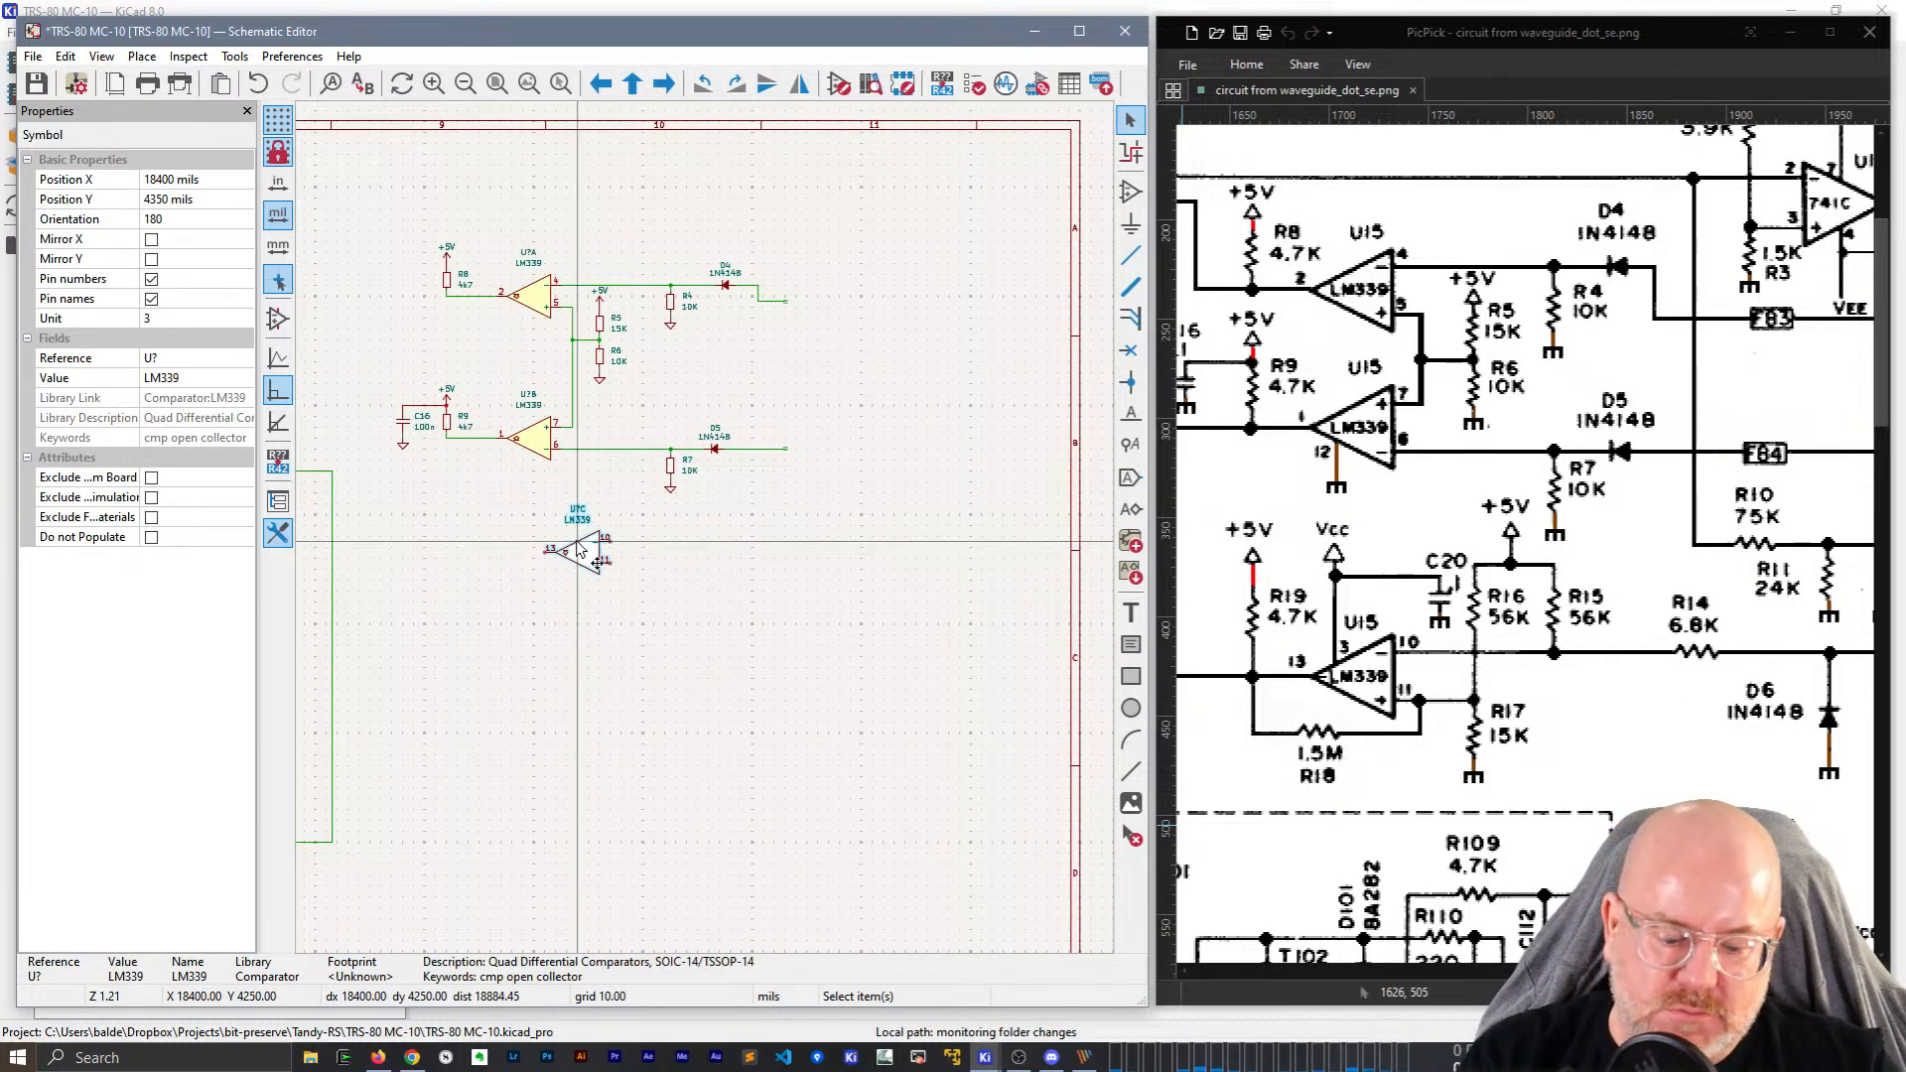
key("m")
left_click(590, 612)
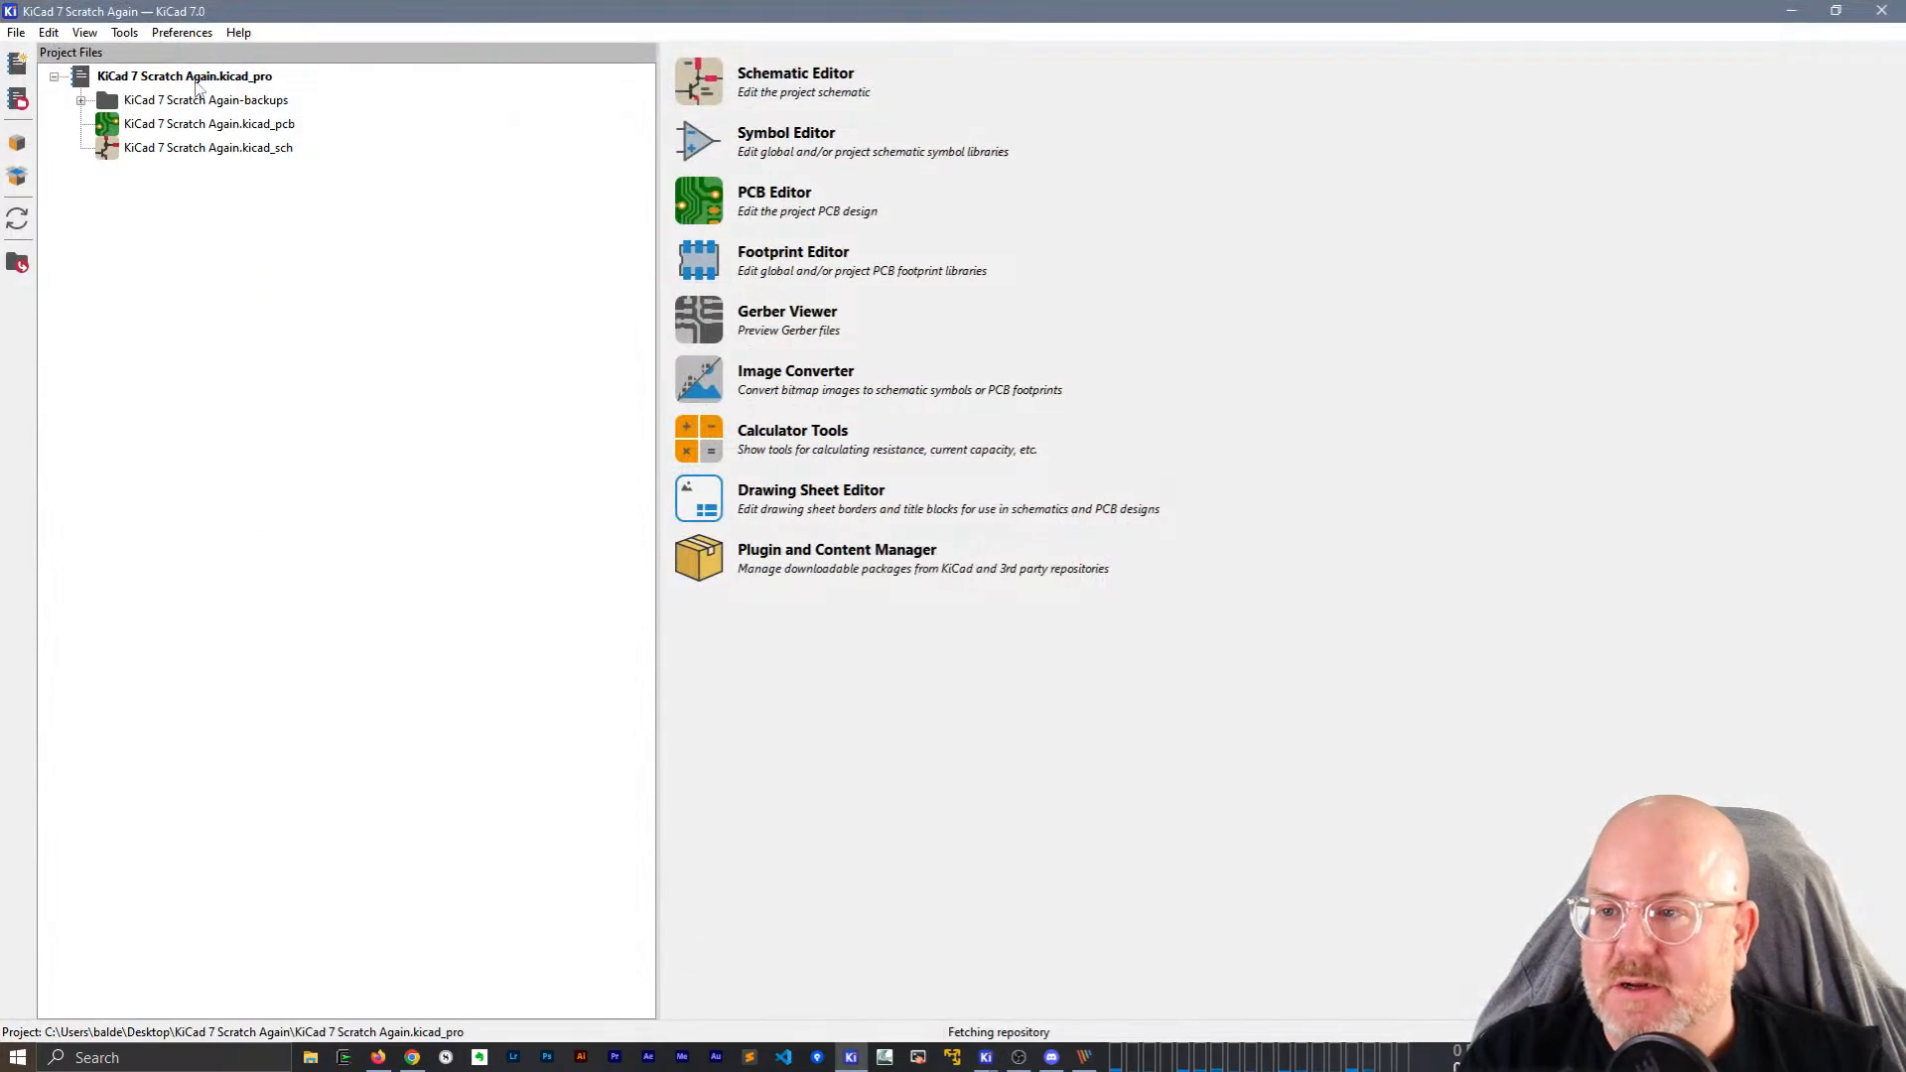
left_click(184, 126)
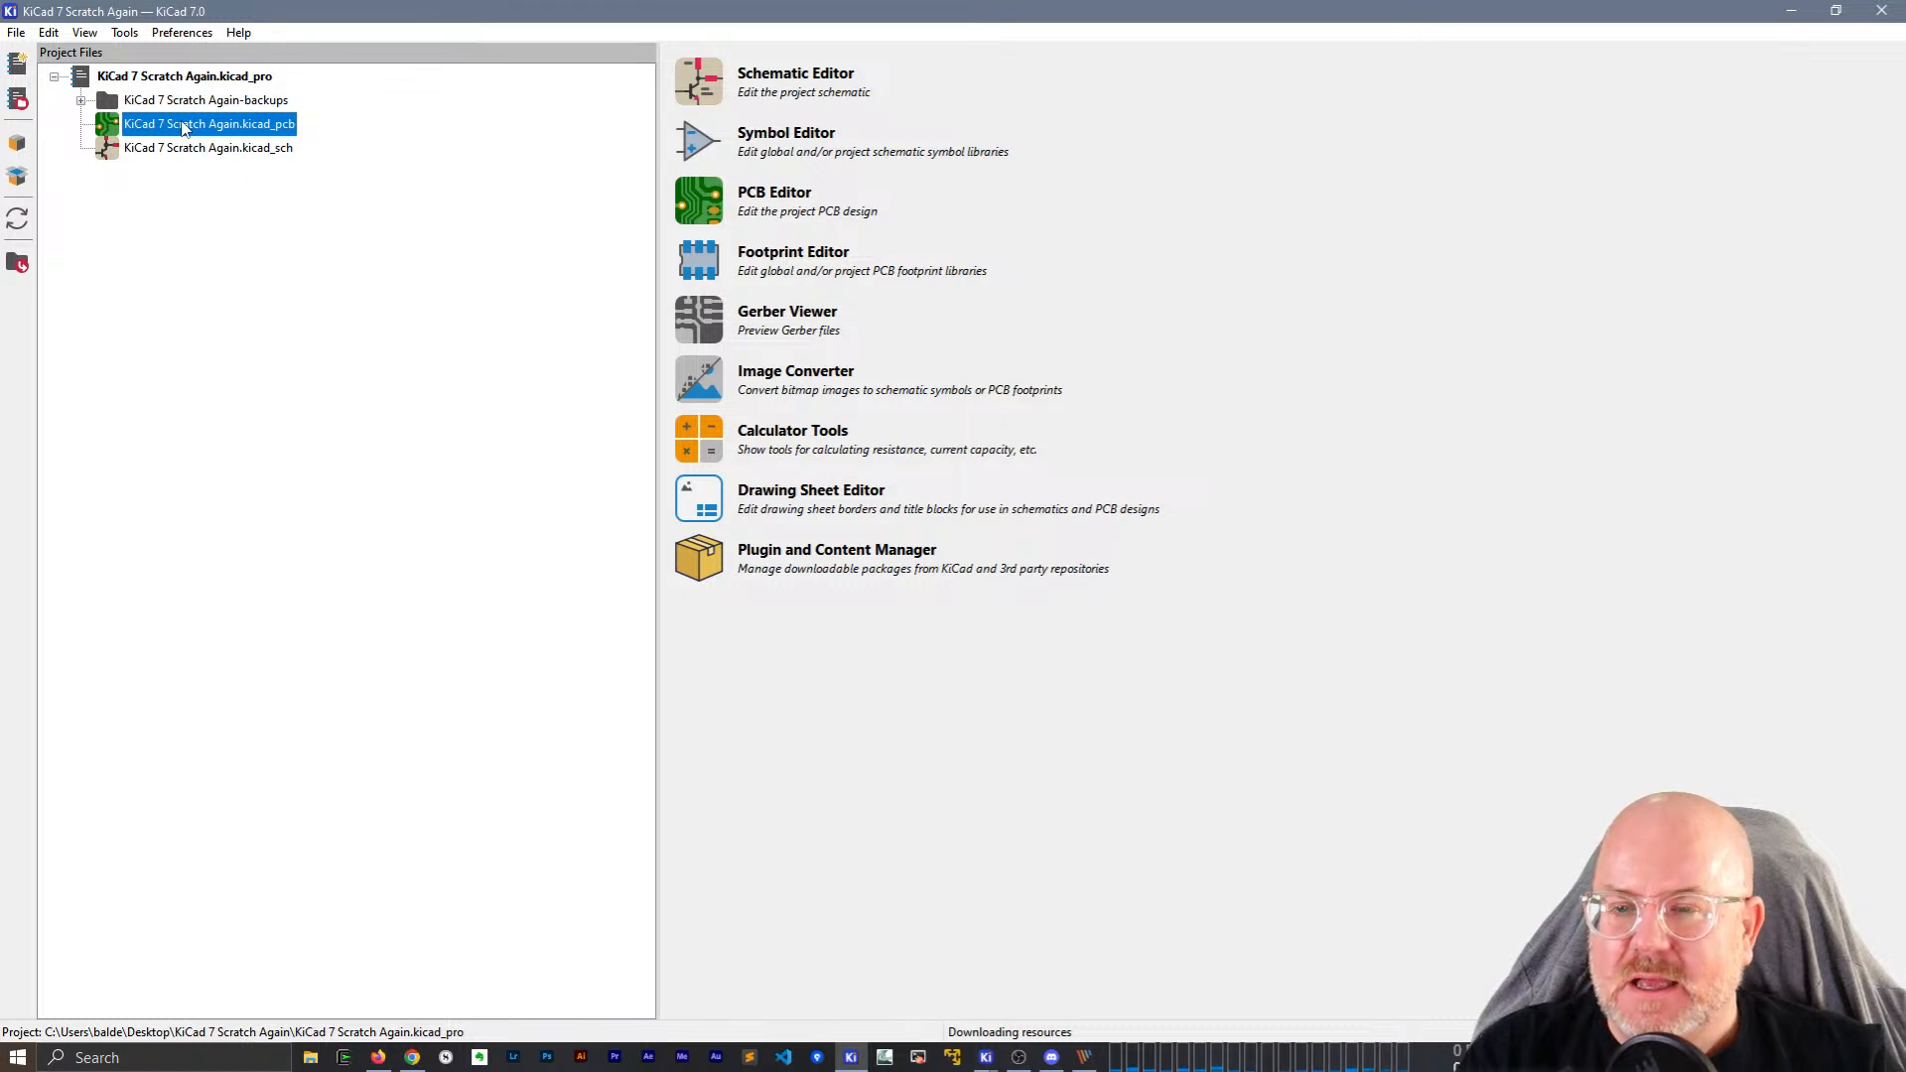
double_click(183, 126)
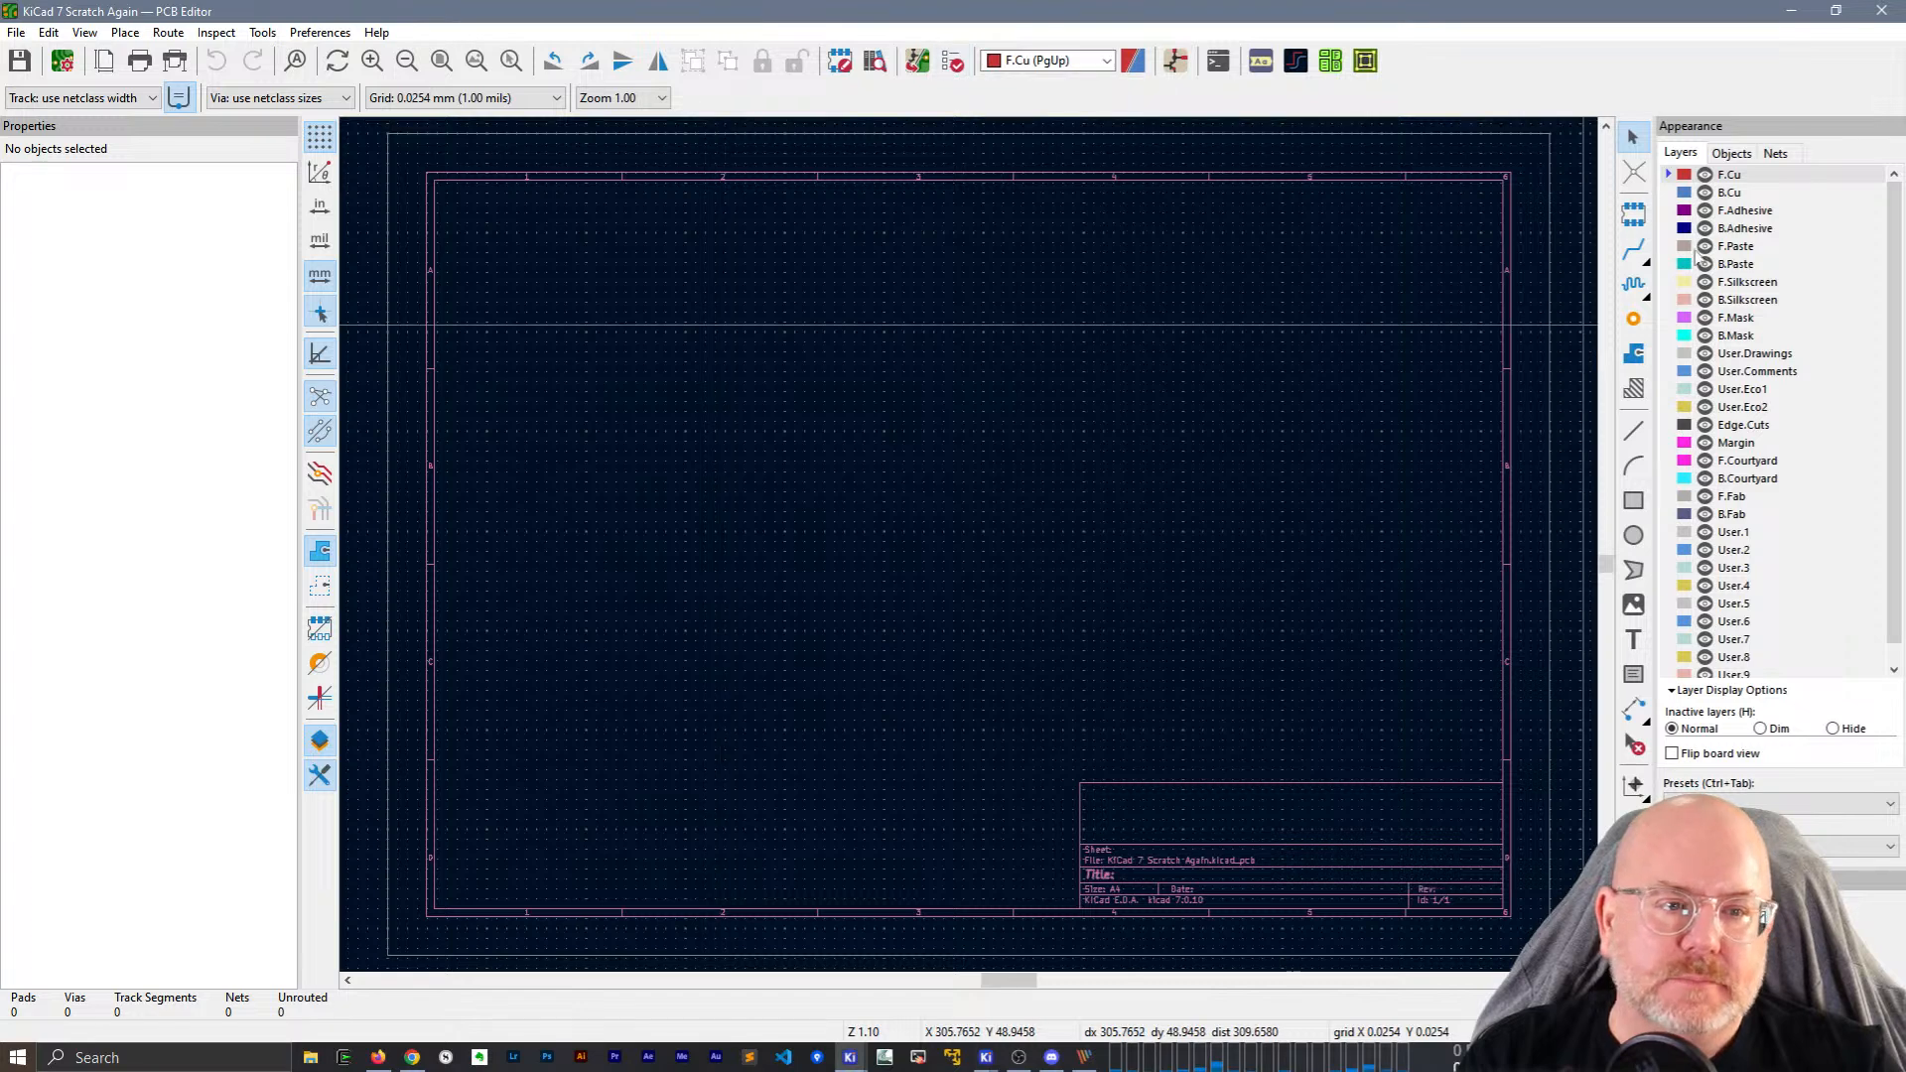
left_click(953, 61)
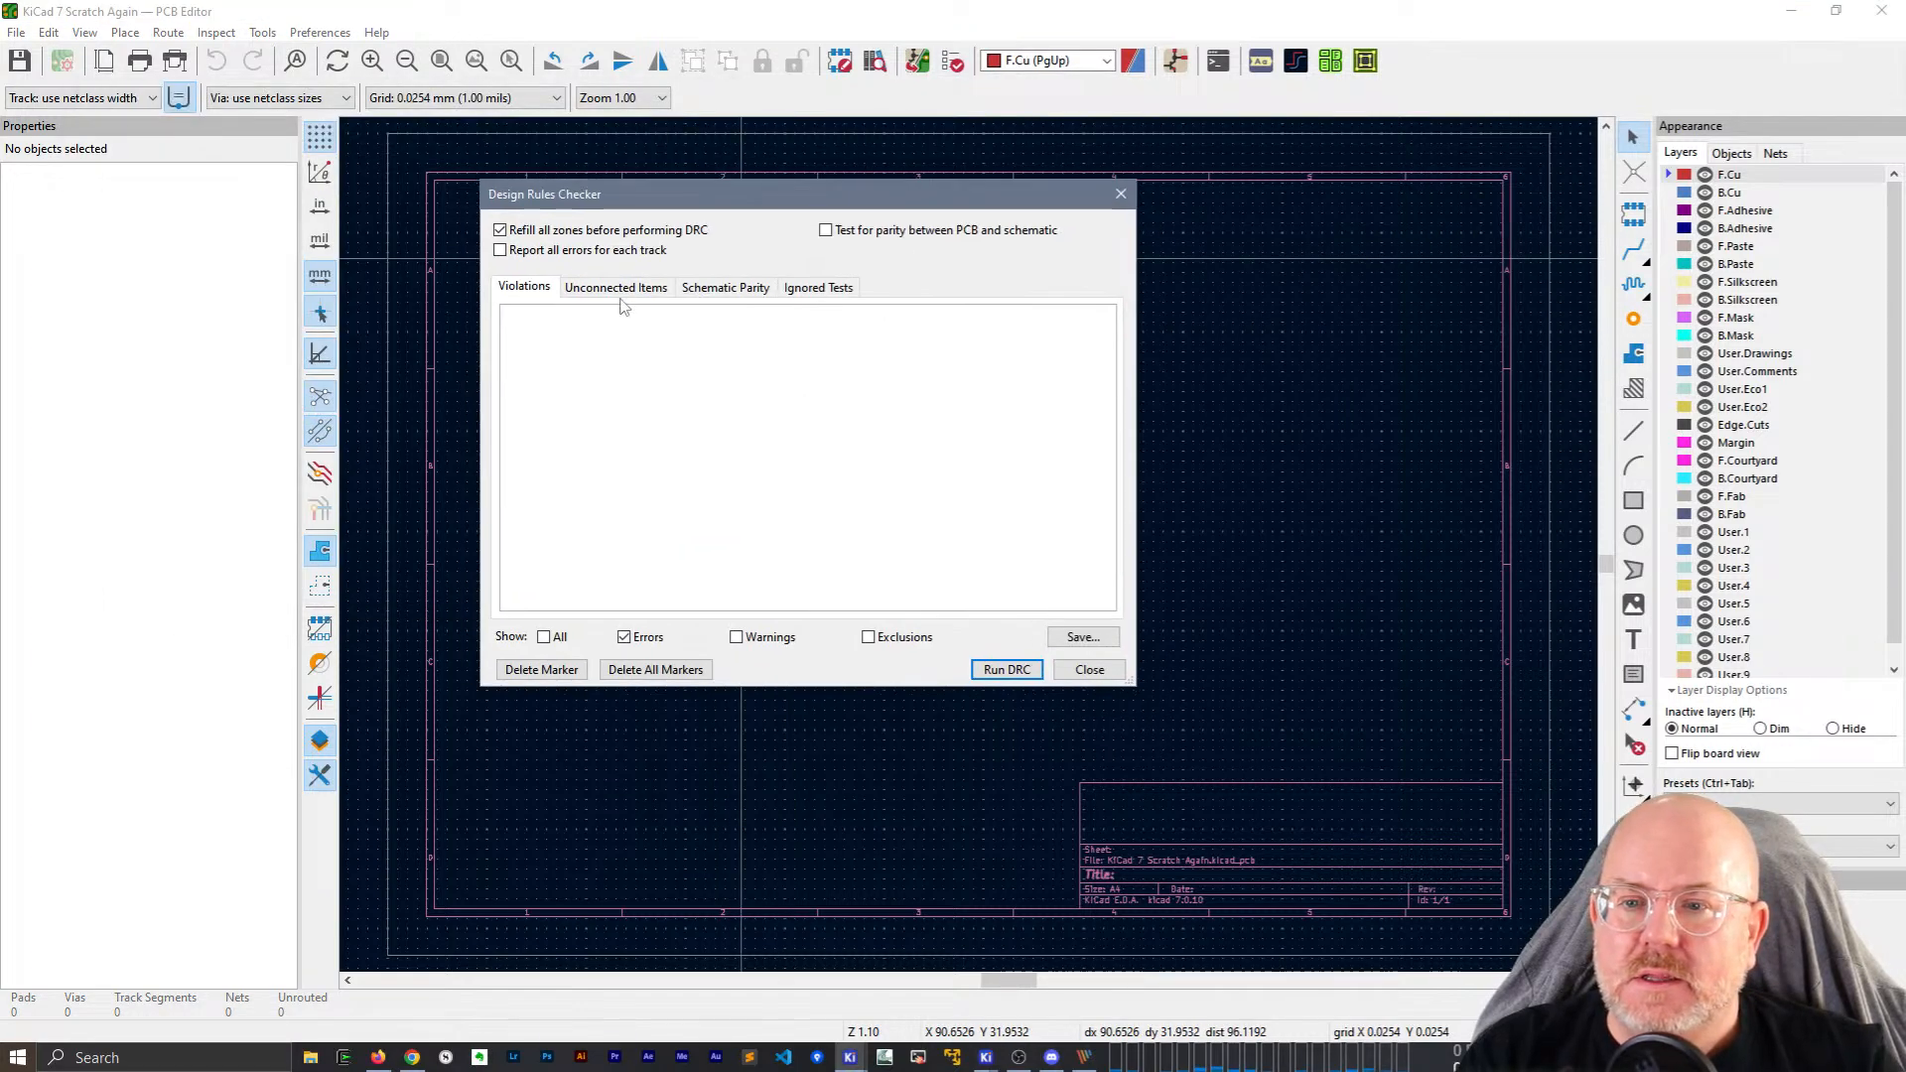
left_click(1089, 669)
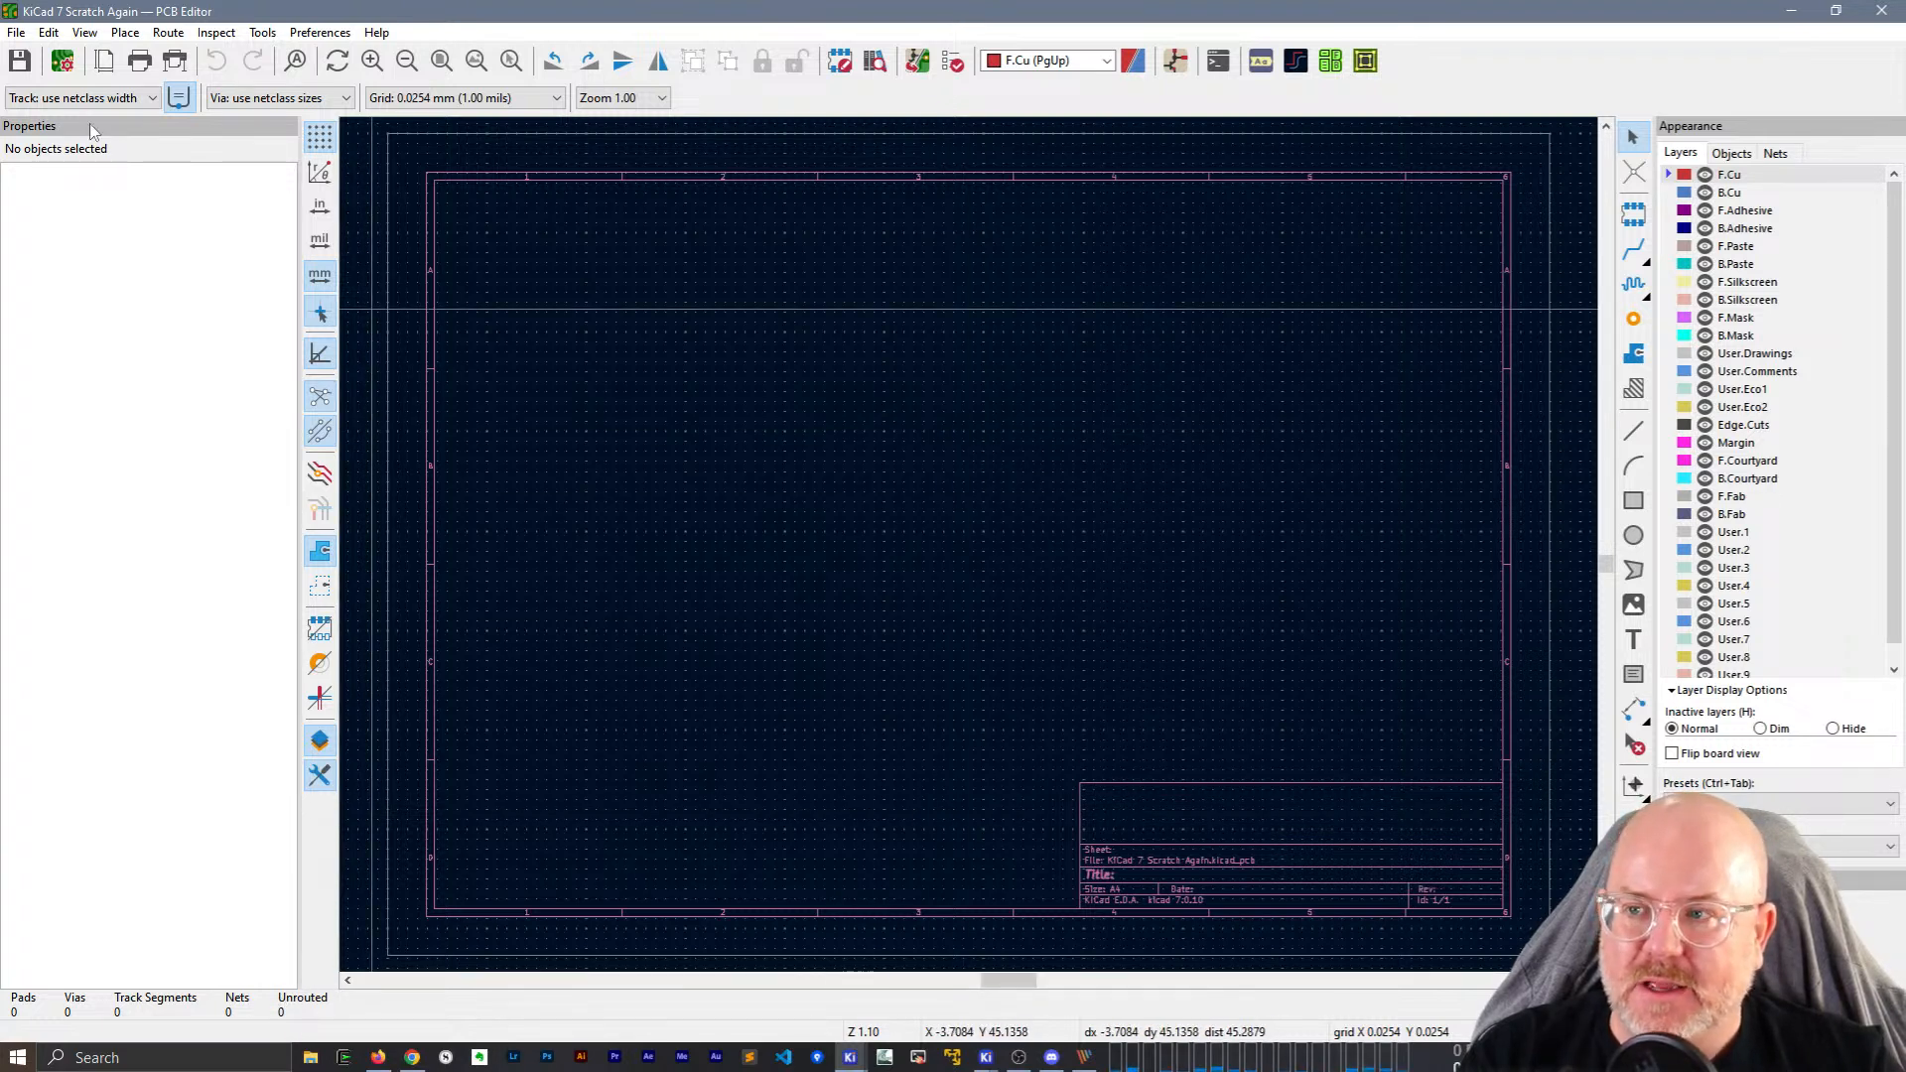
left_click(16, 32)
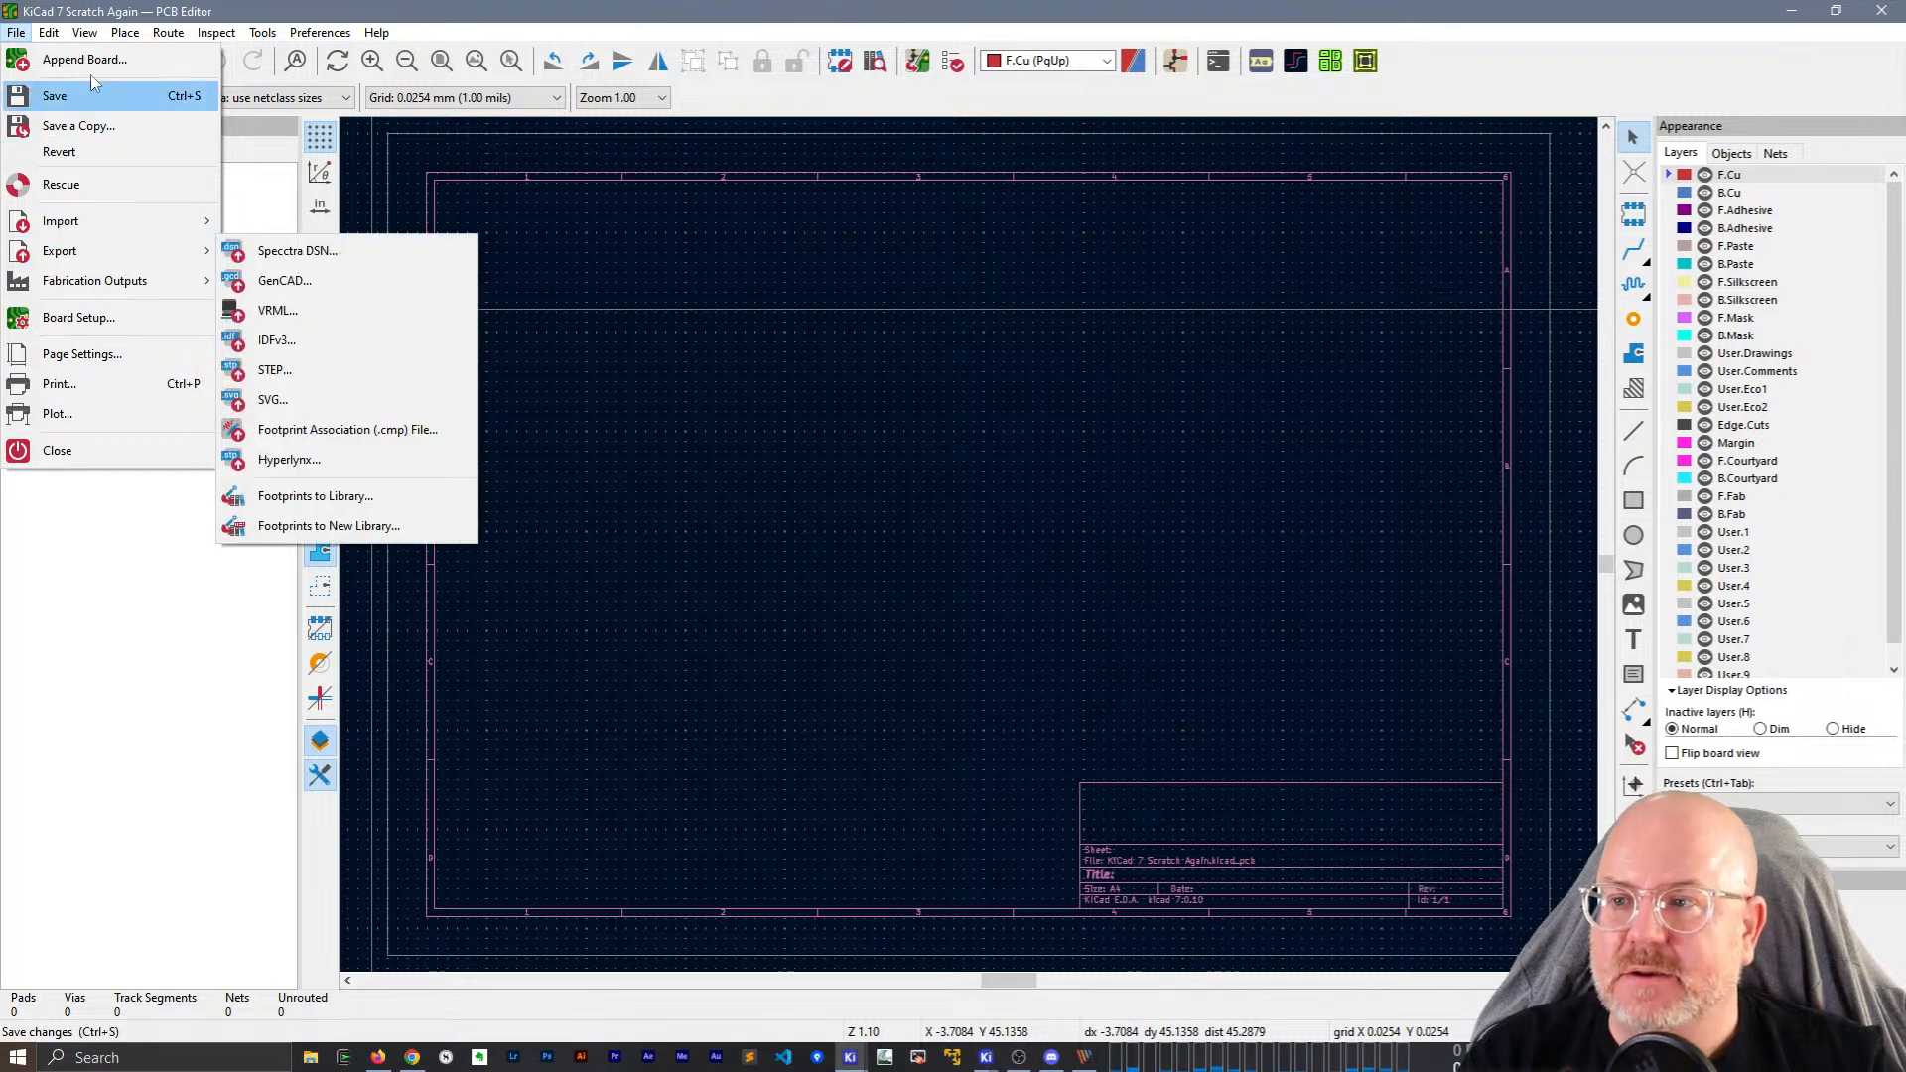
left_click(76, 7)
left_click(1881, 10)
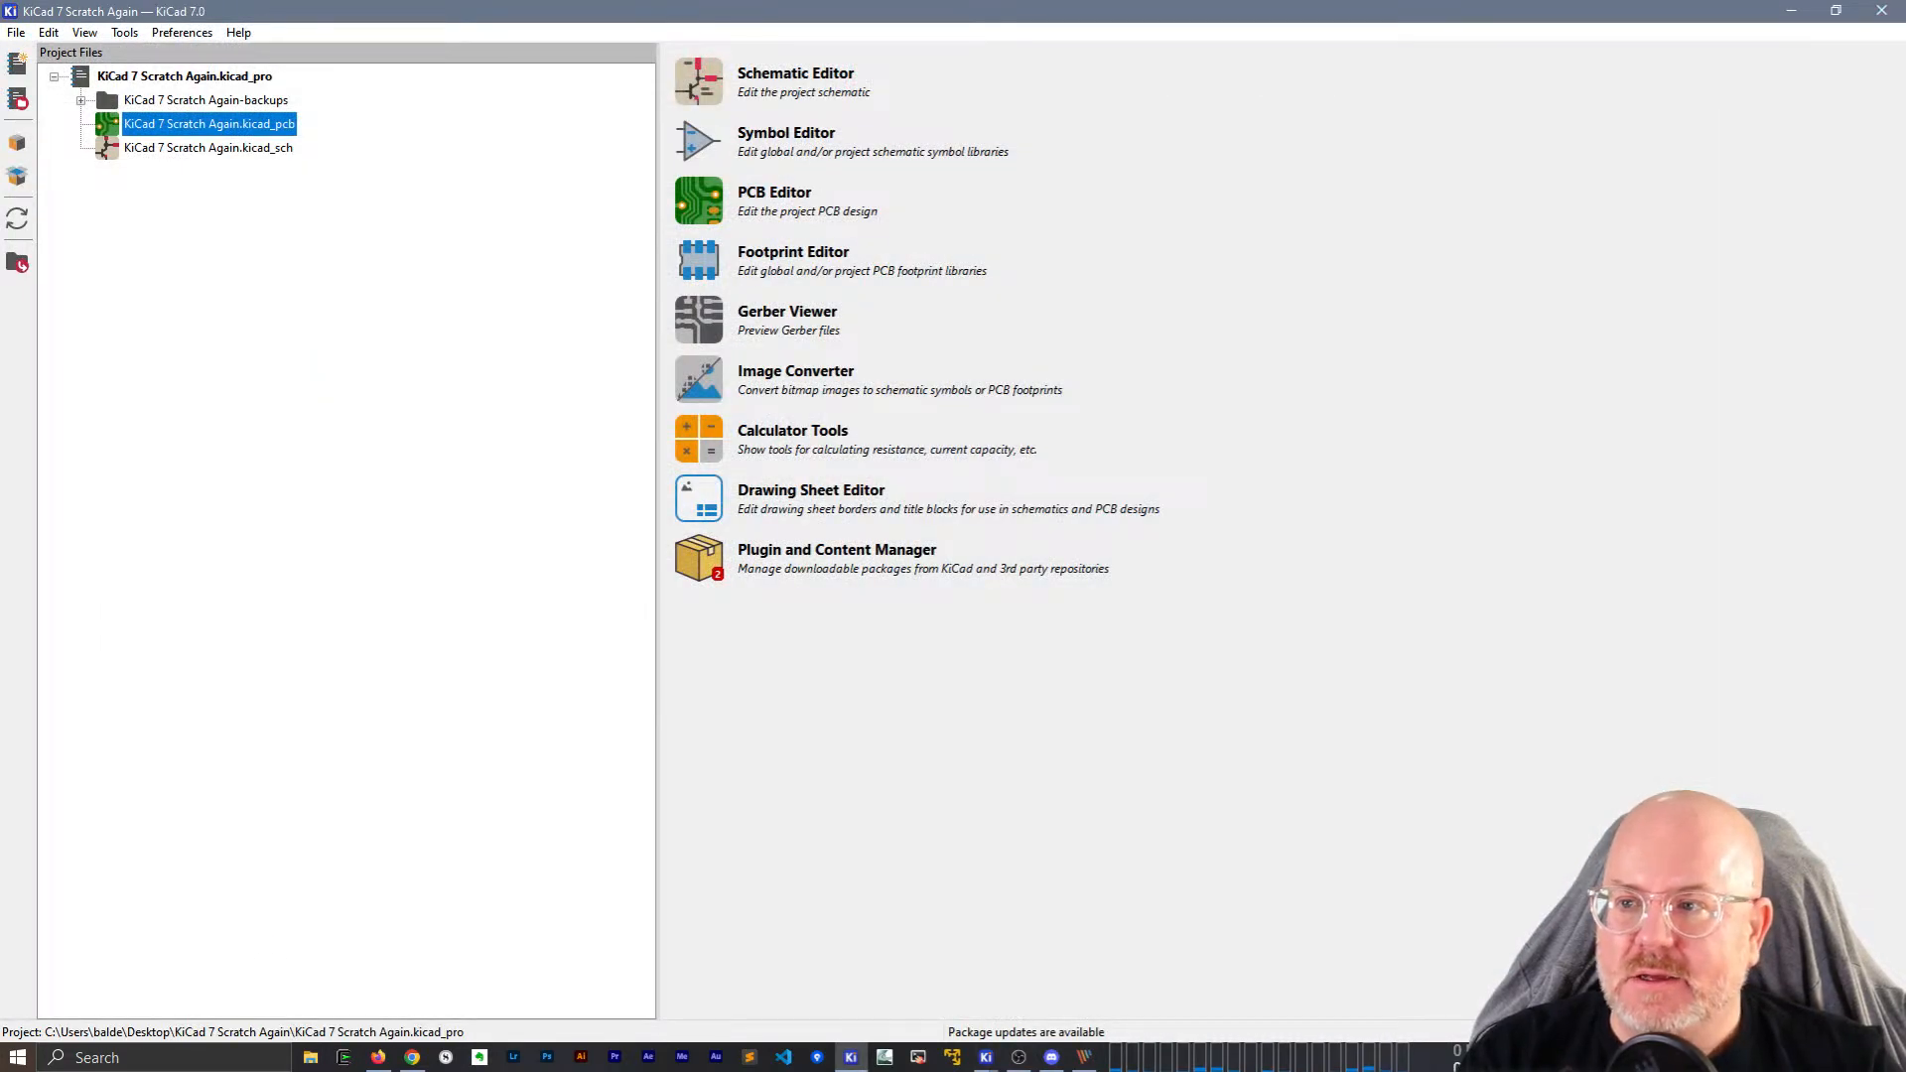
Open the KiCad 7 Scratch project from the recent projects list.
left_click(15, 32)
mouse_move(198, 178)
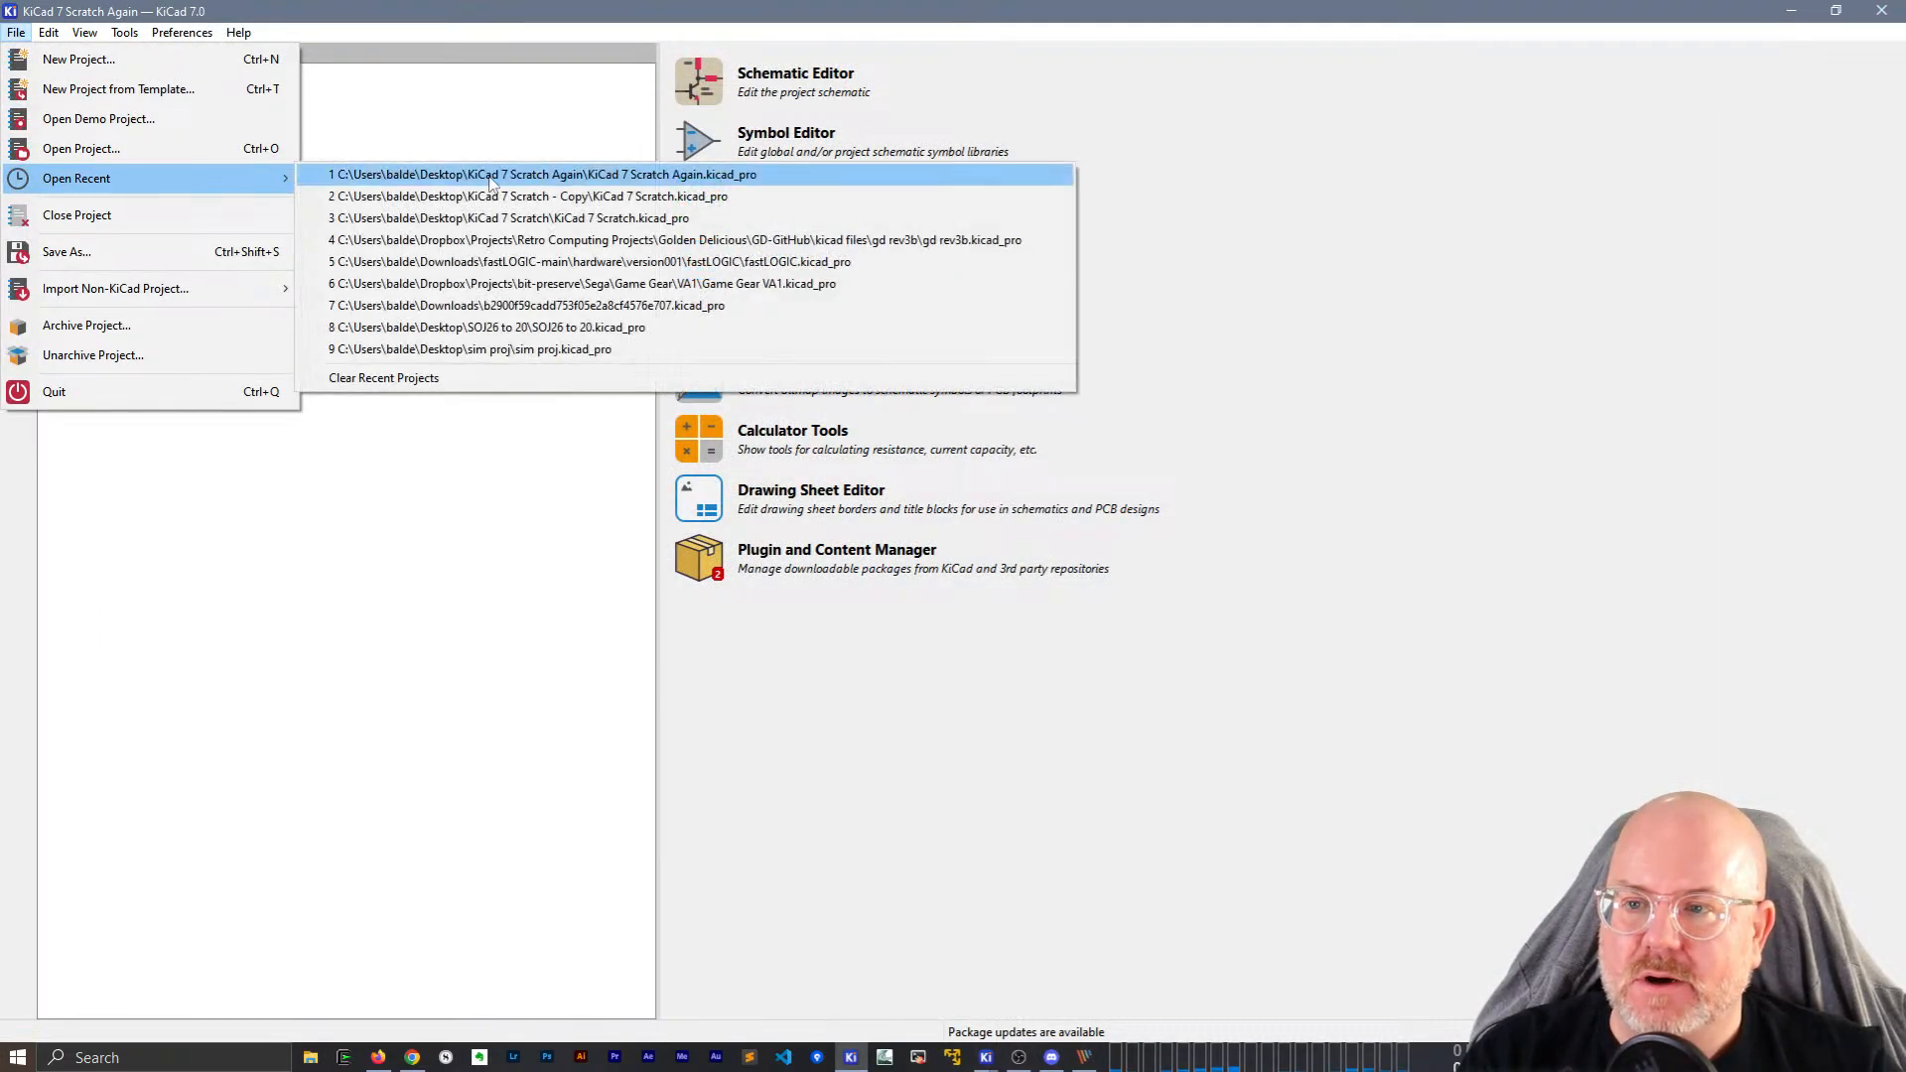
left_click(496, 217)
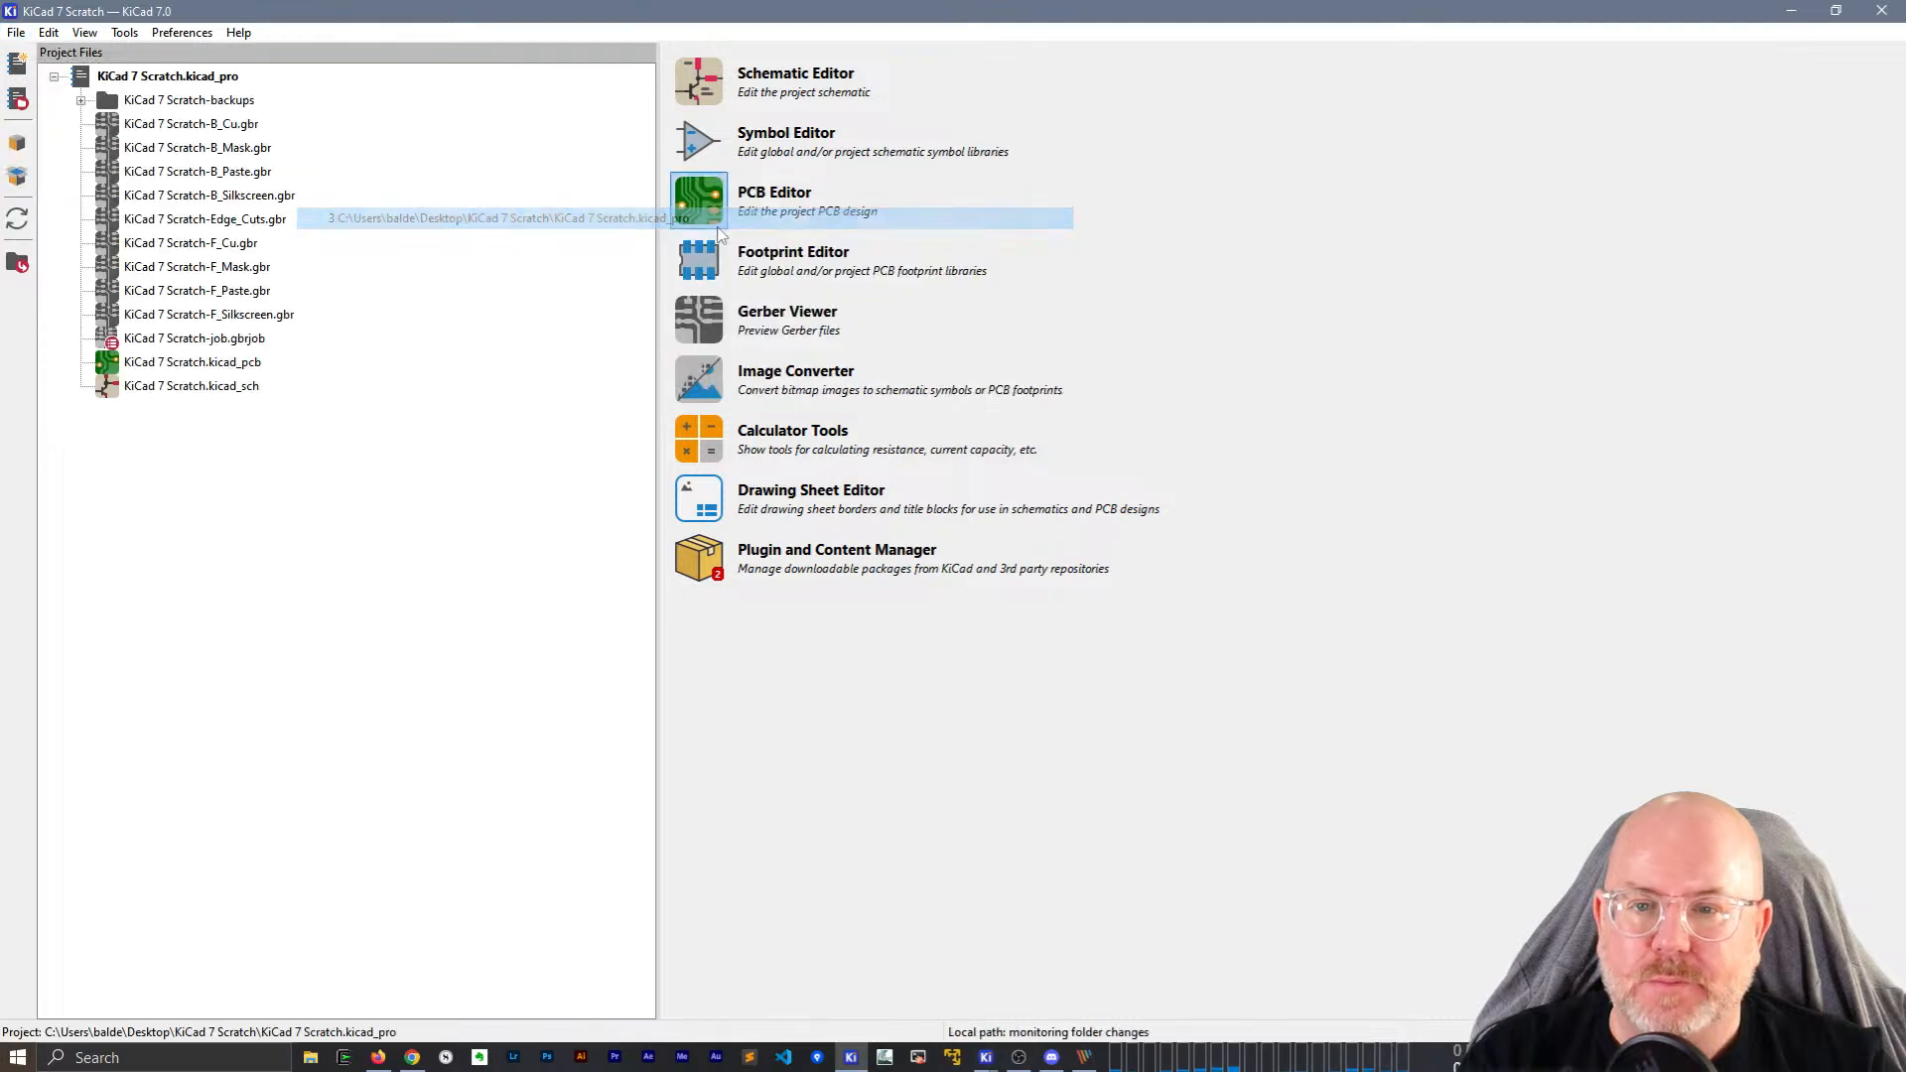
Open the gd rev3b project from the recent projects list.
left_click(16, 31)
mouse_move(89, 174)
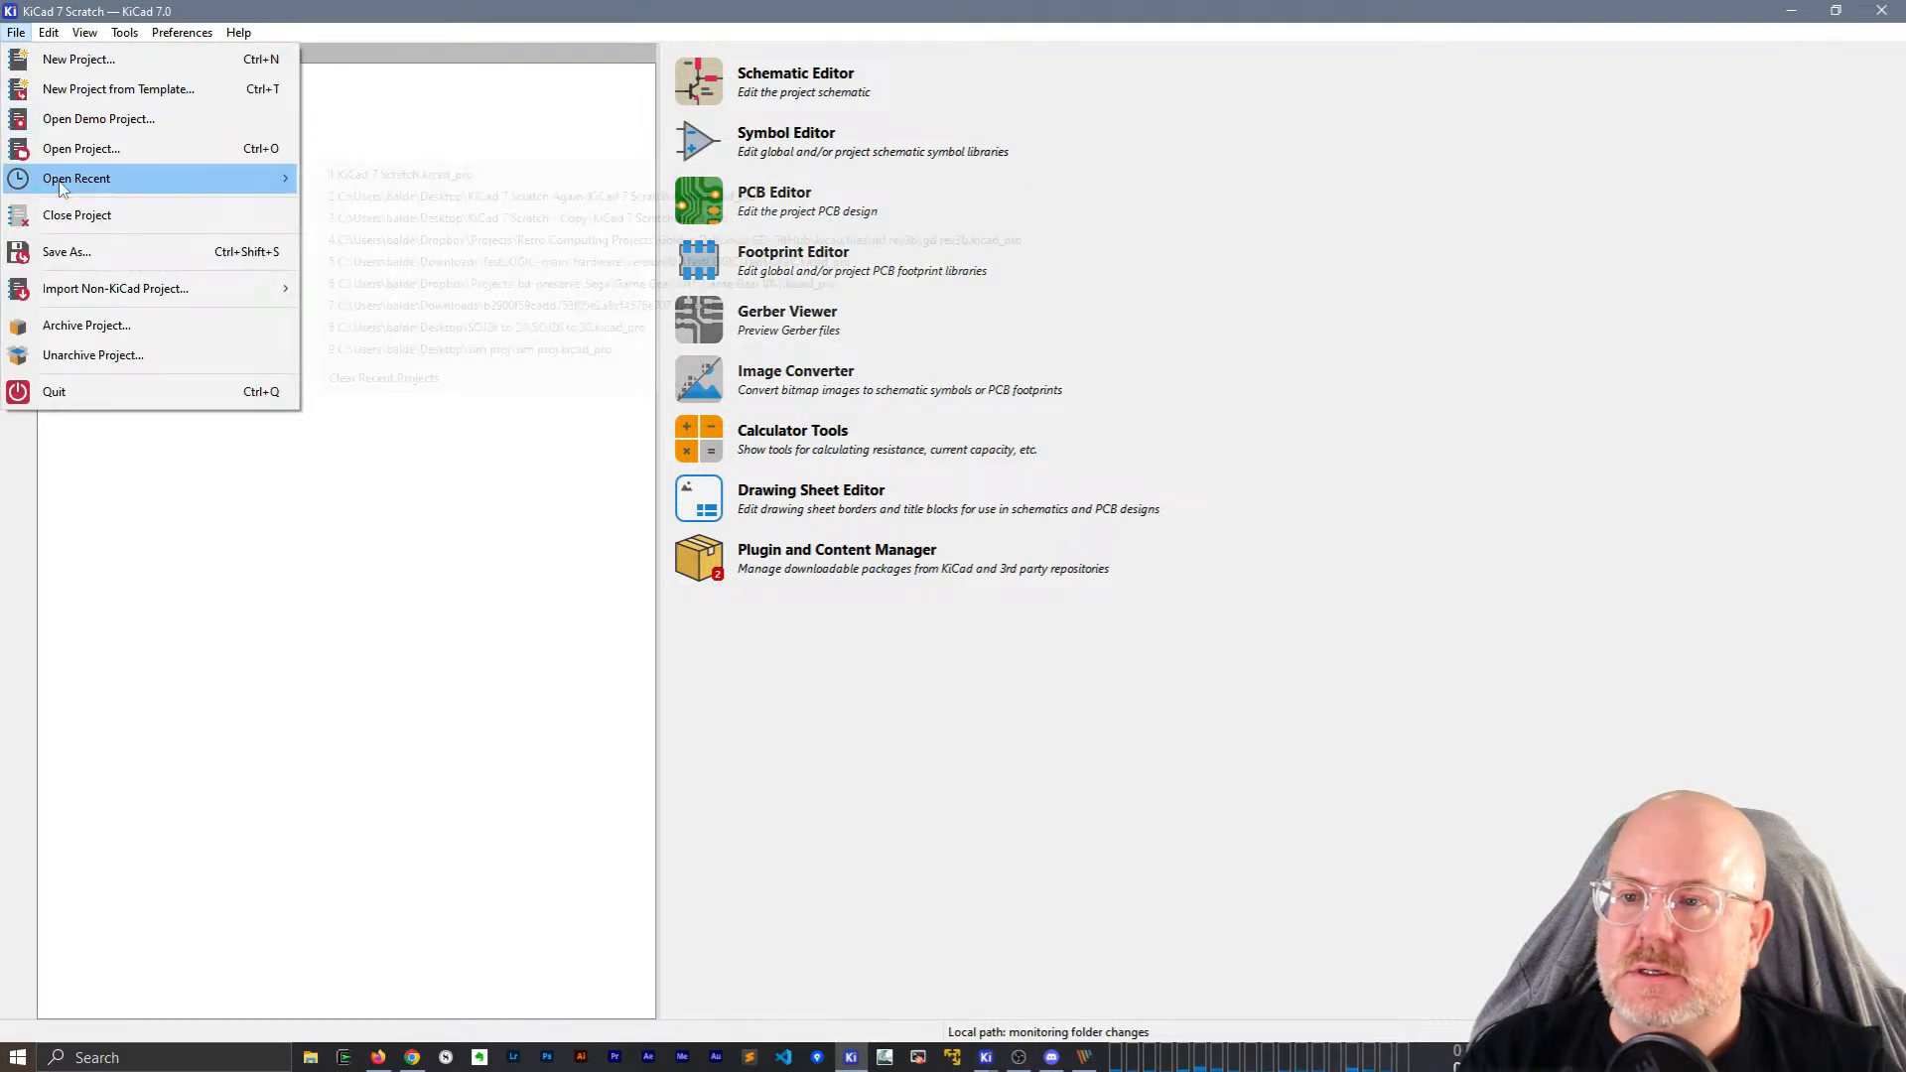
left_click(641, 240)
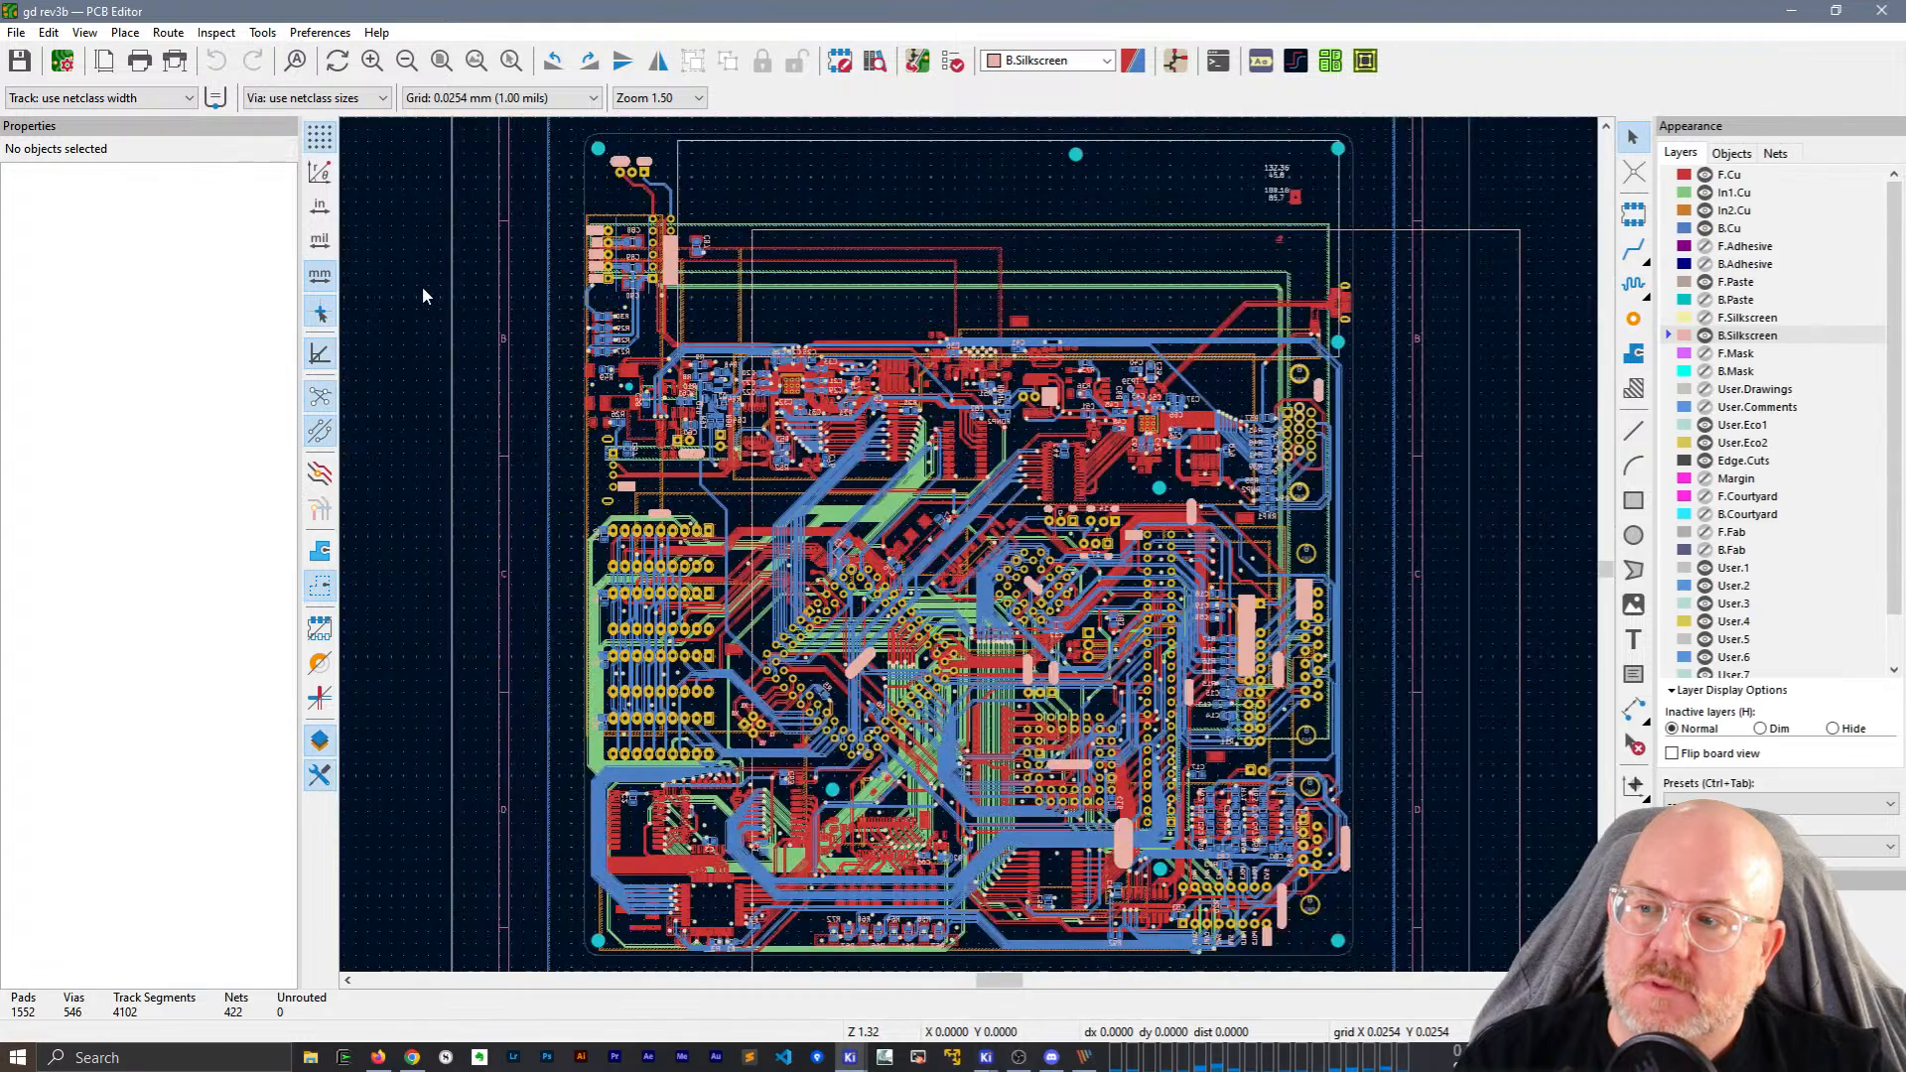
Zoom around the board and delete a red front-copper track.
scroll(971, 553, "up", 7)
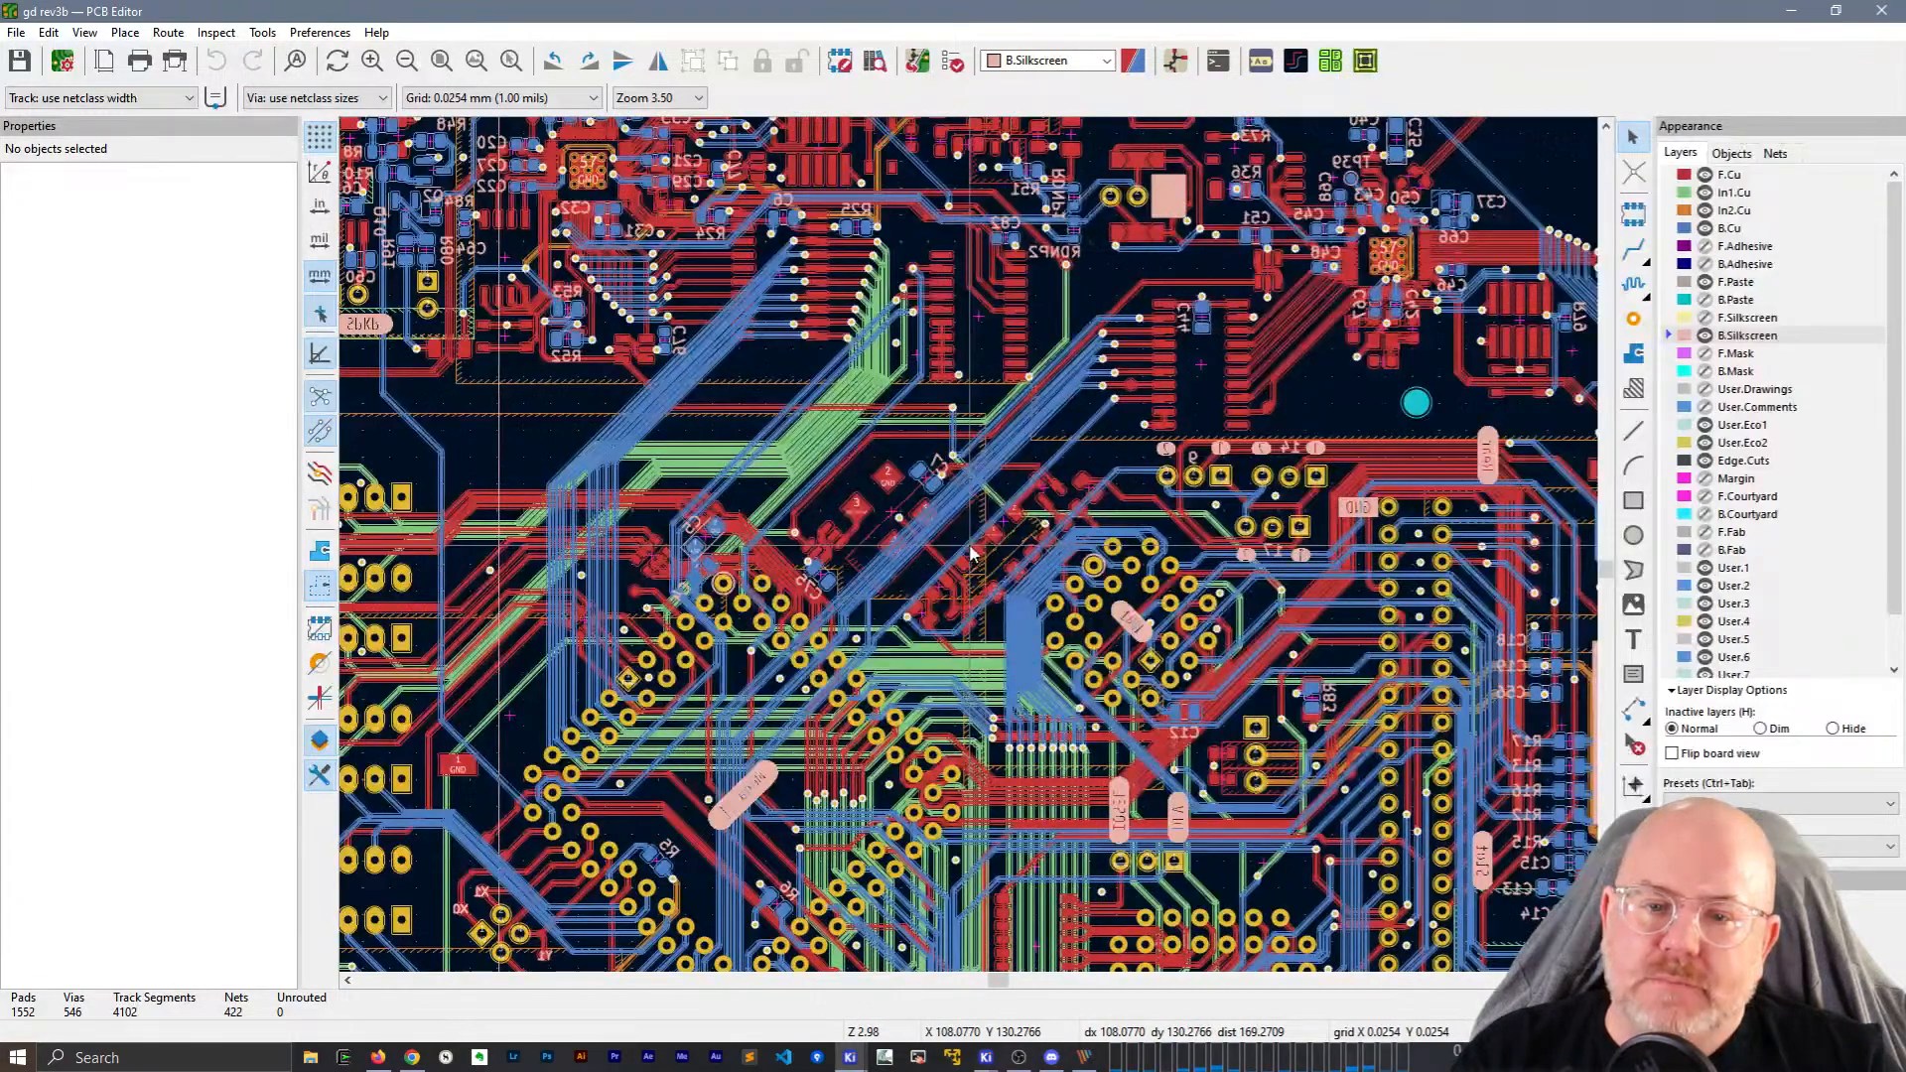
scroll(971, 553, "up", 3)
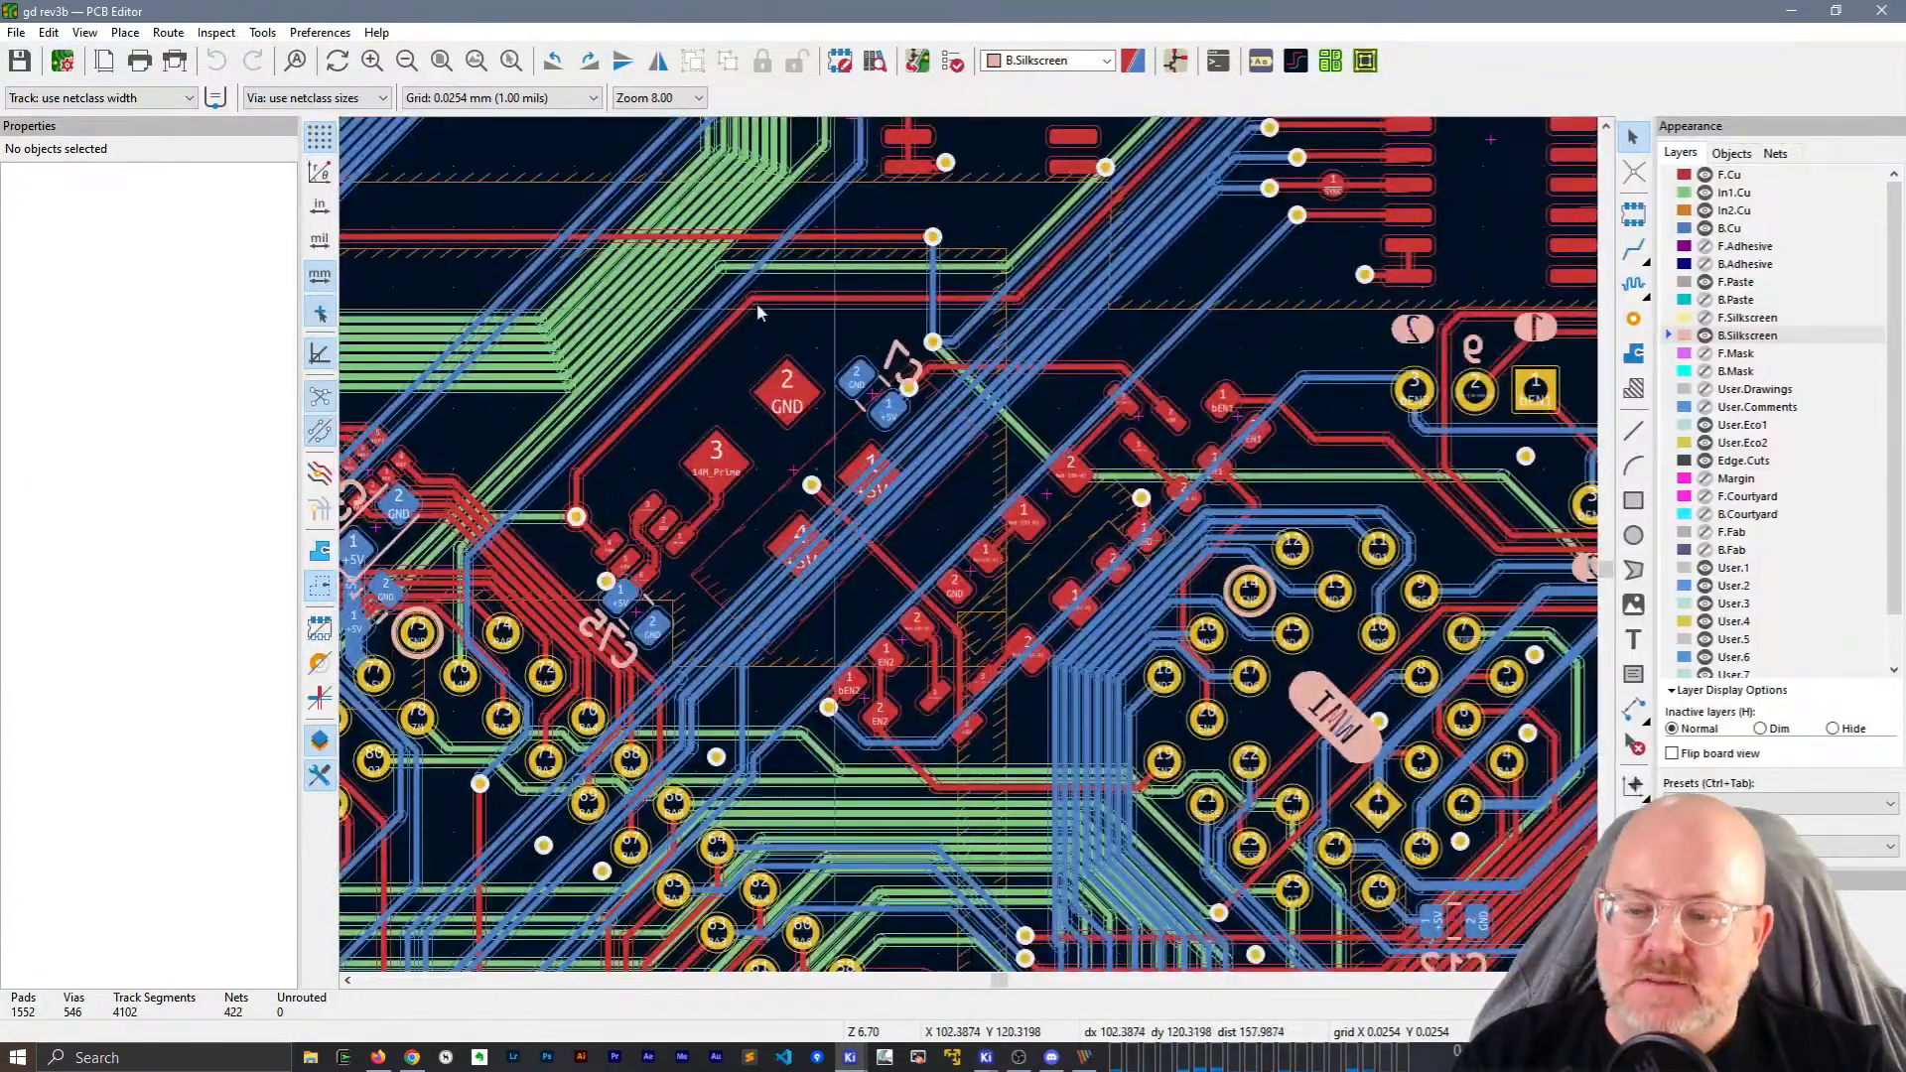
scroll(920, 580, "down", 3)
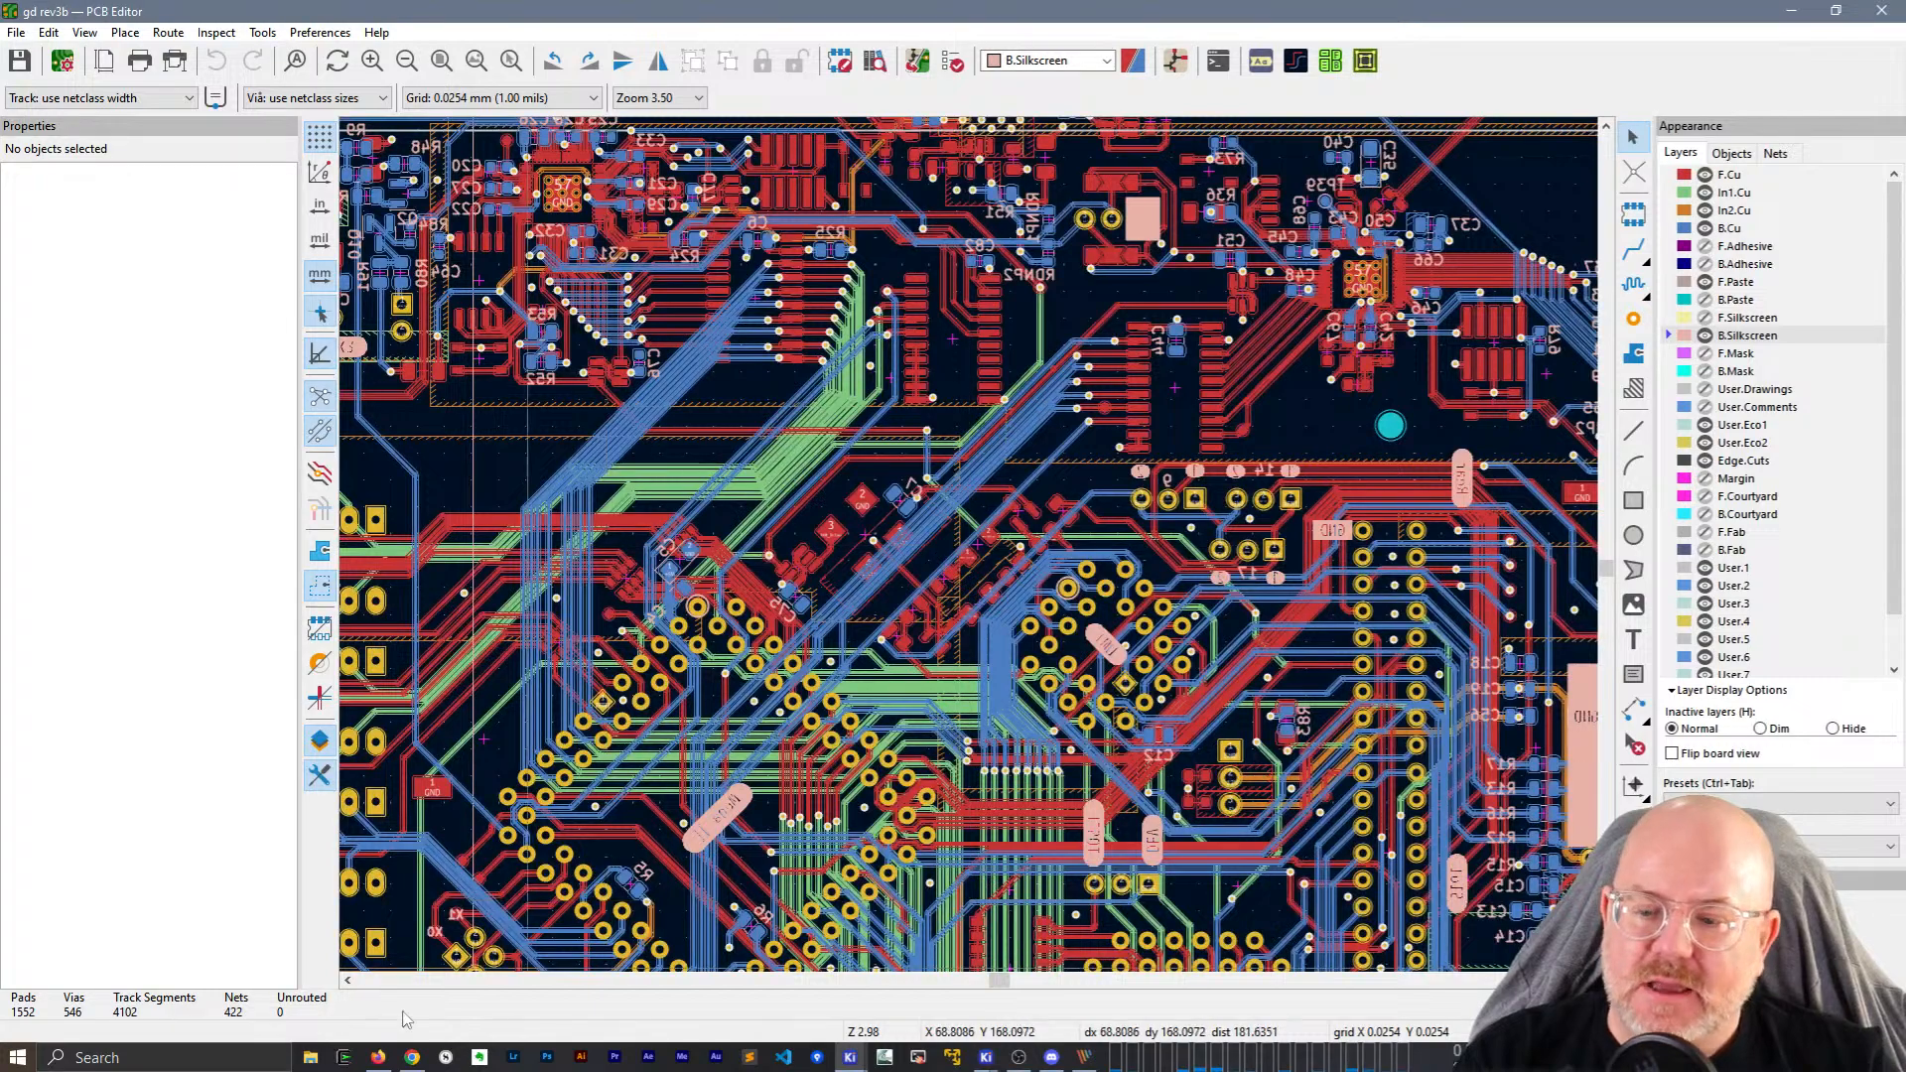
scroll(857, 577, "up", 3)
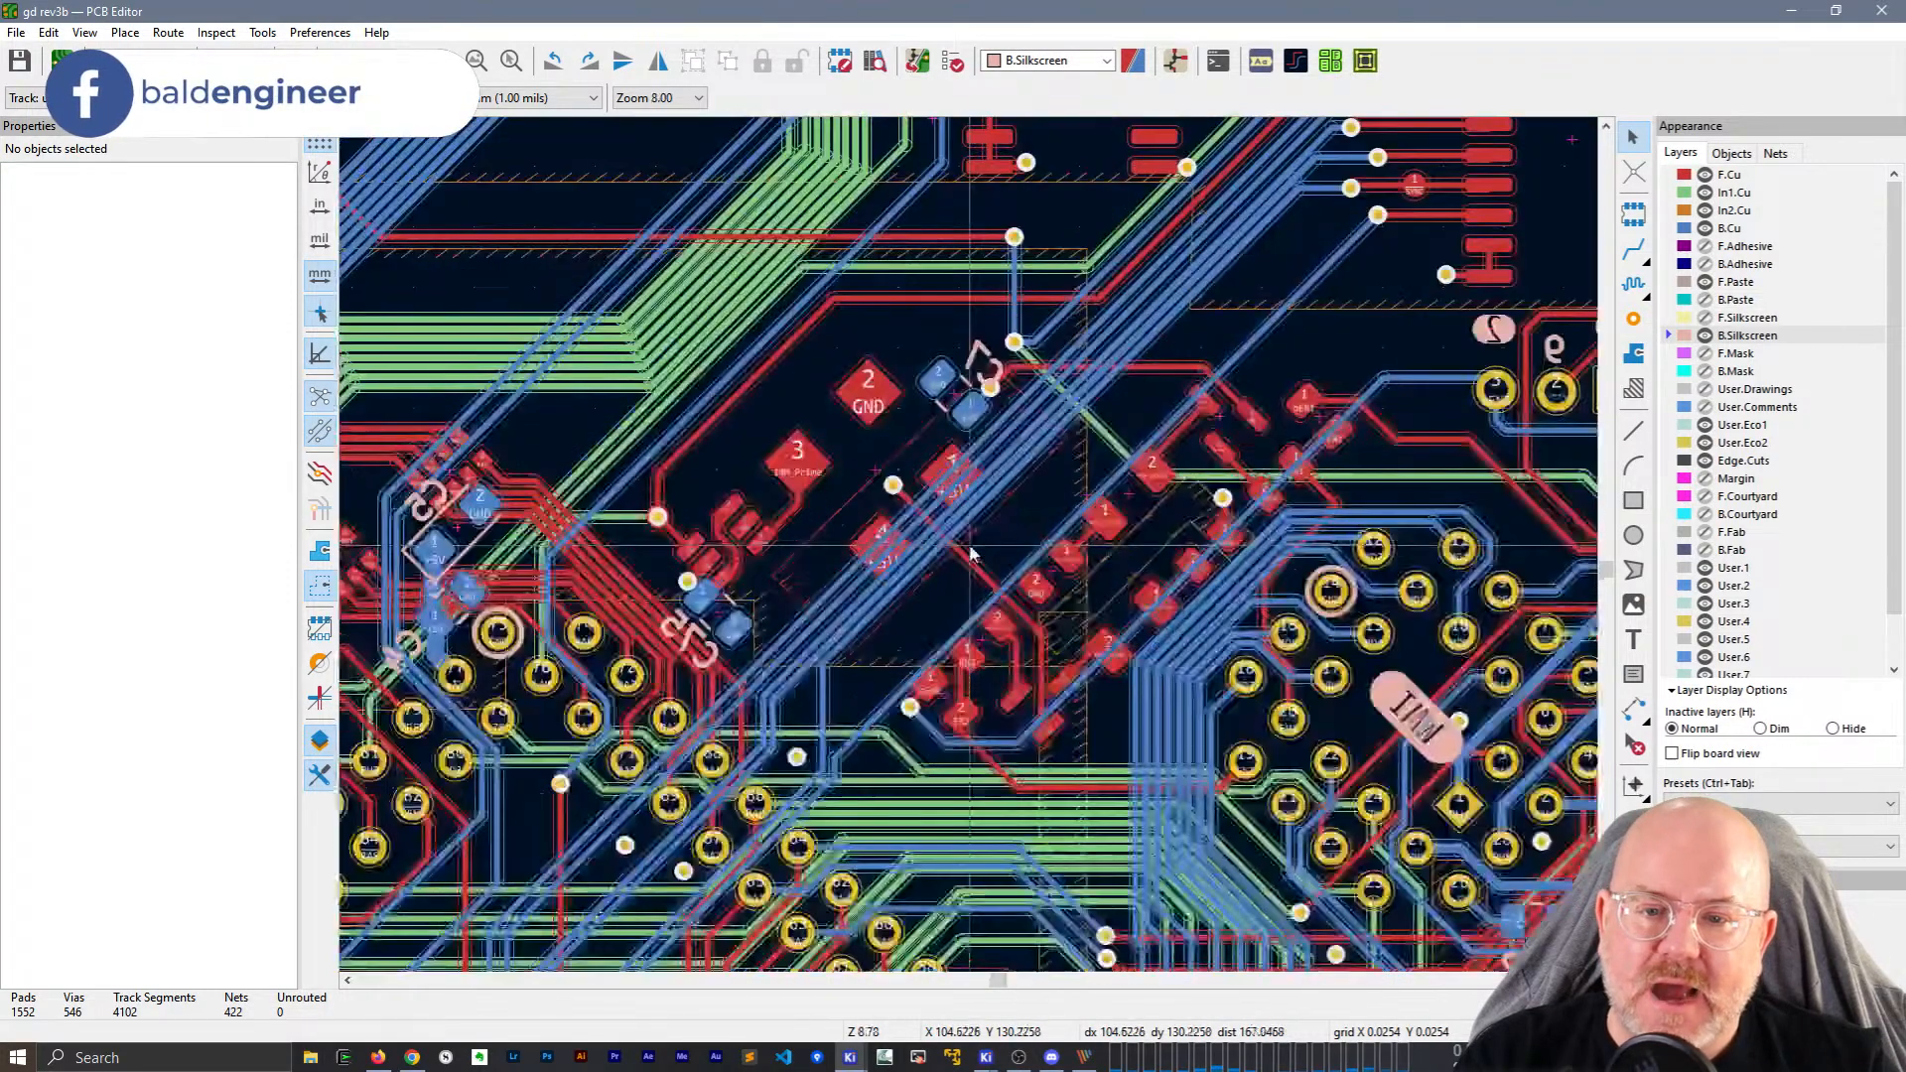
left_click(897, 295)
key("Delete")
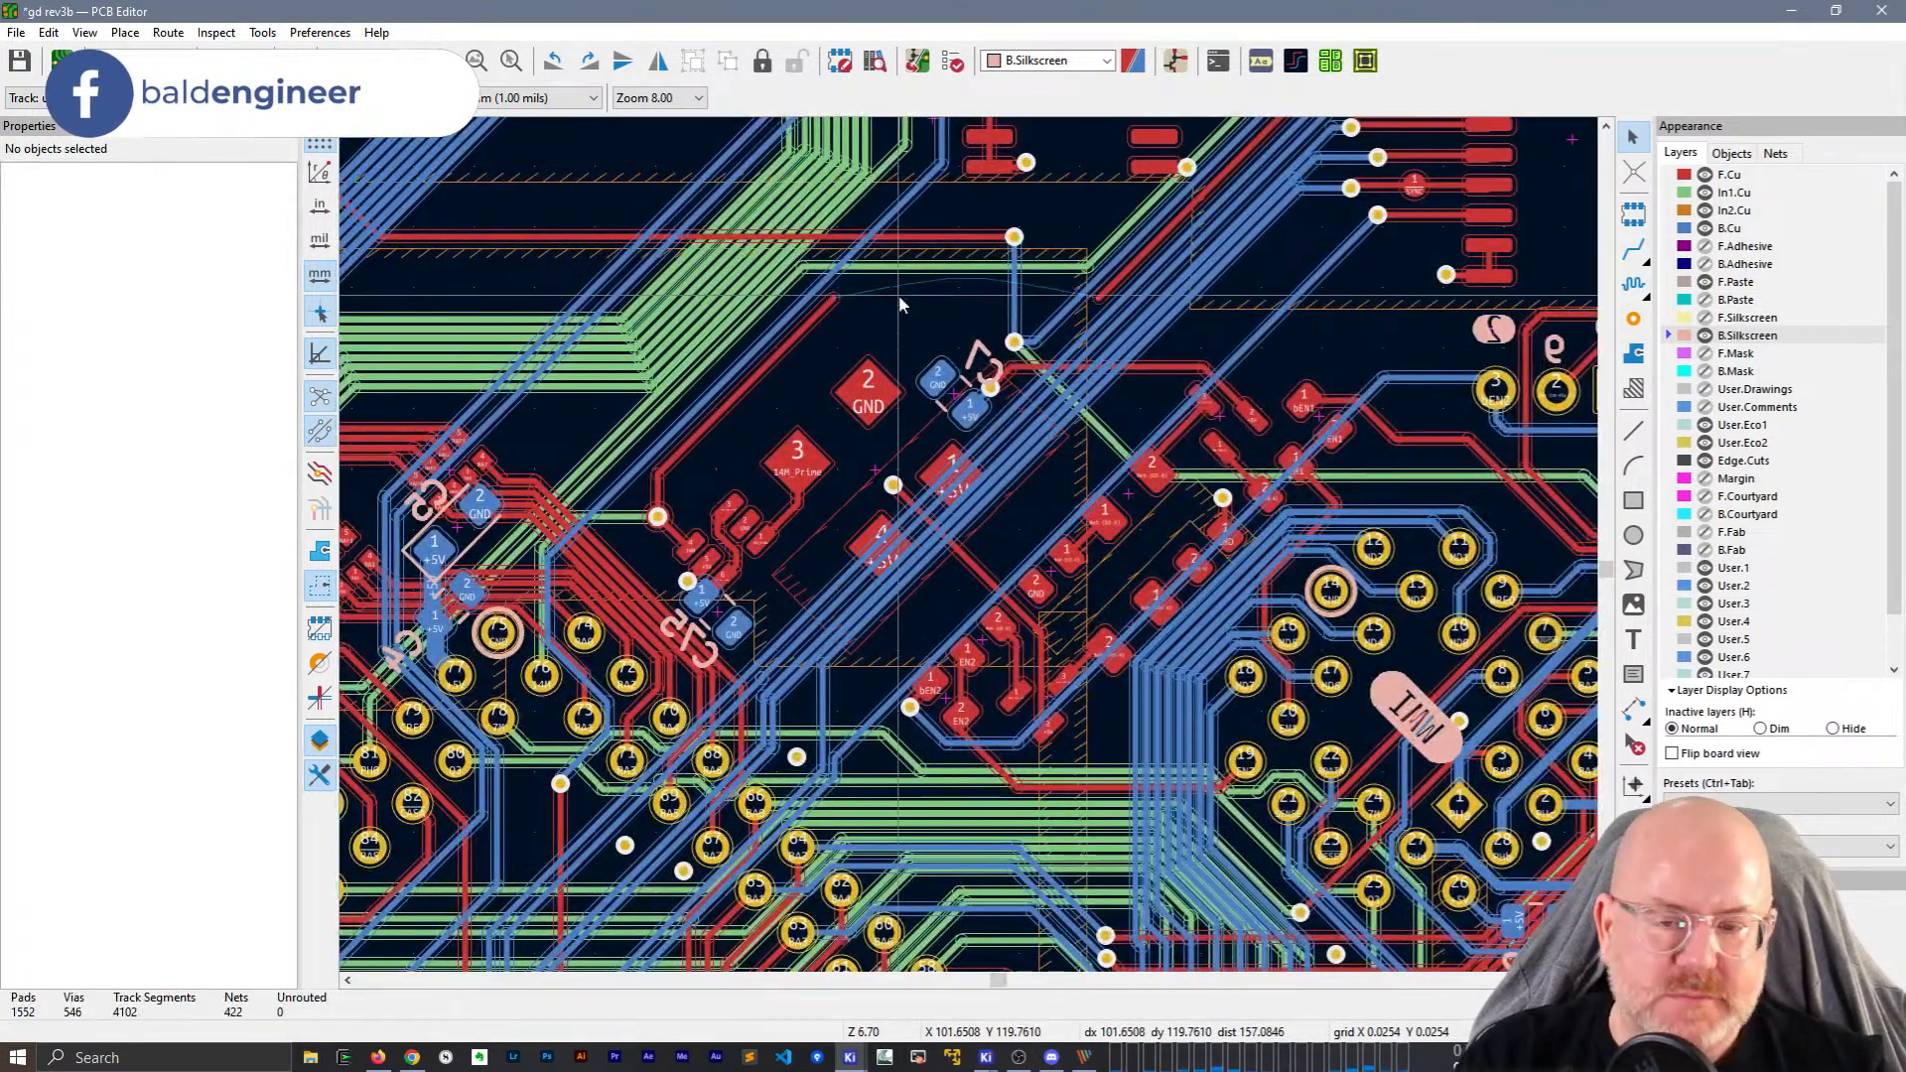
scroll(898, 295, "down", 5)
scroll(971, 554, "down", 2)
scroll(1033, 516, "up", 5)
scroll(1078, 467, "down", 2)
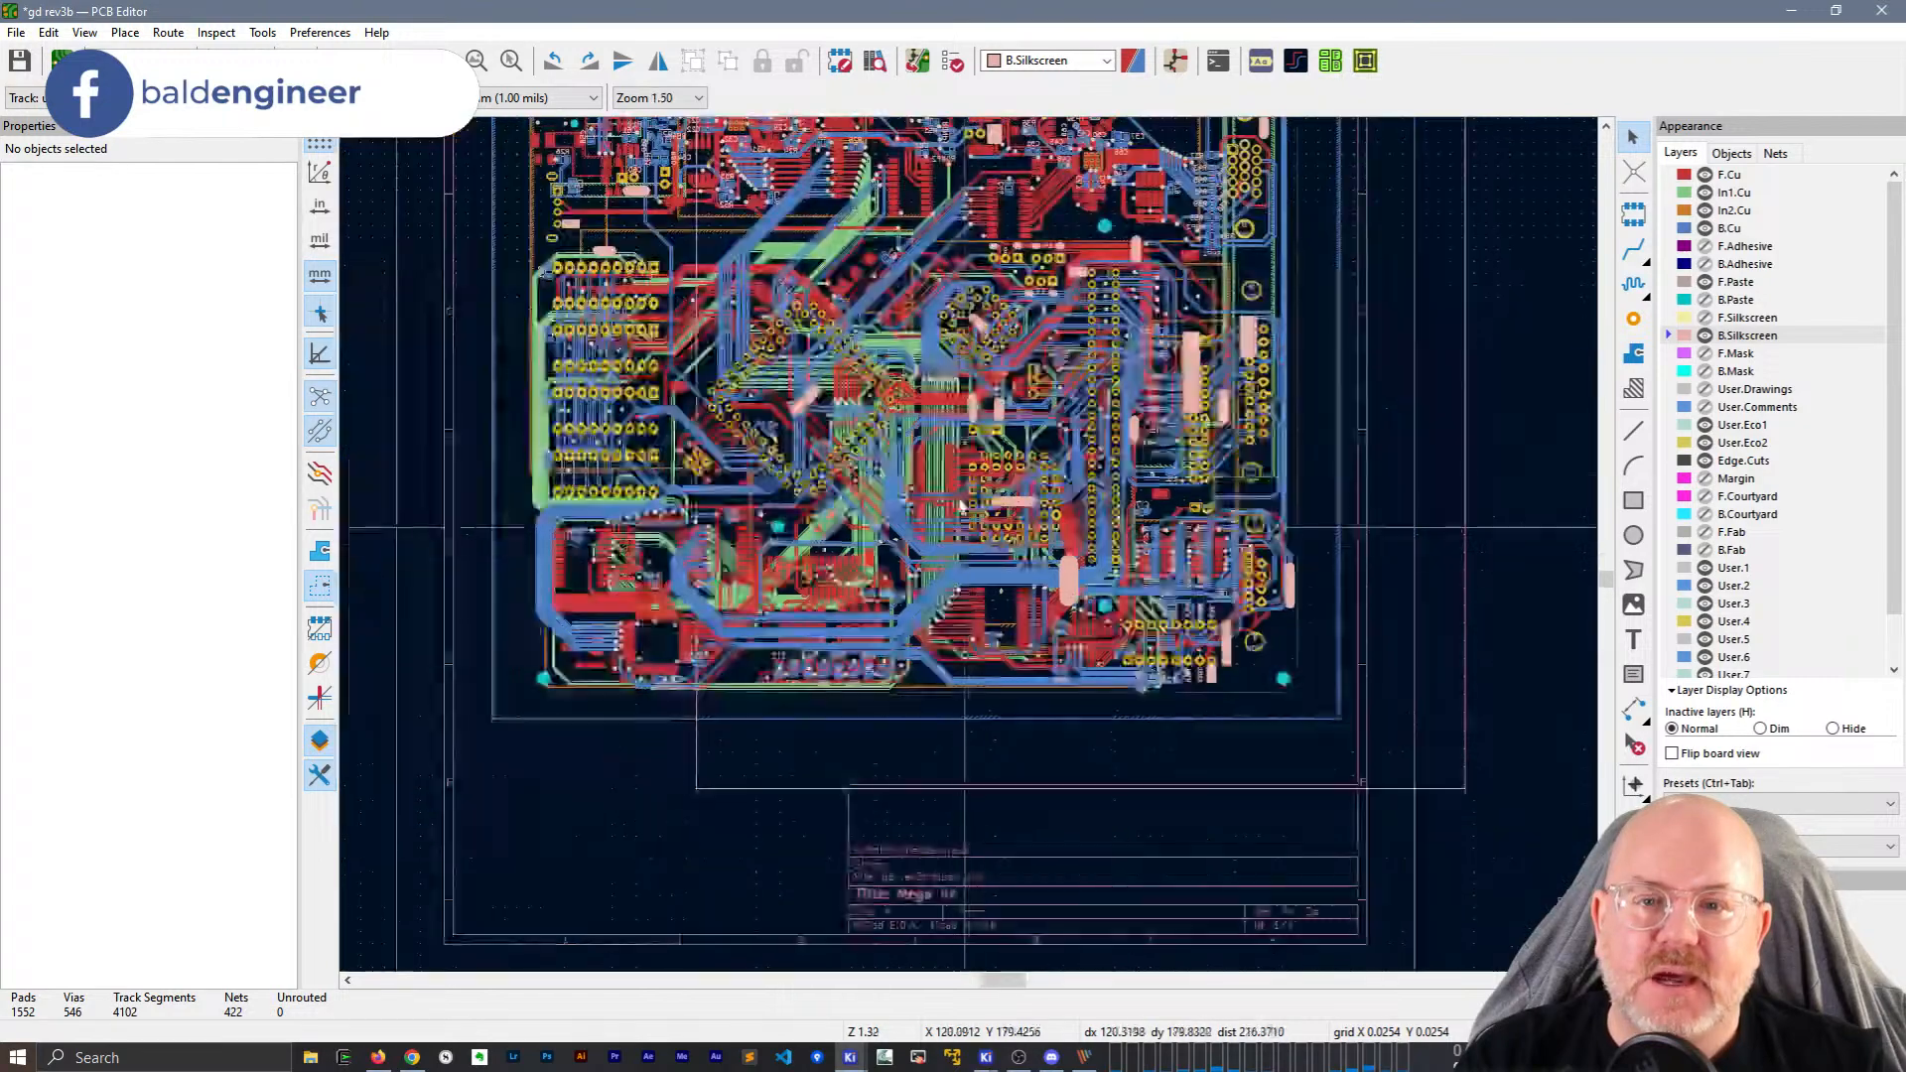
middle_click_drag(1078, 467, 1071, 399)
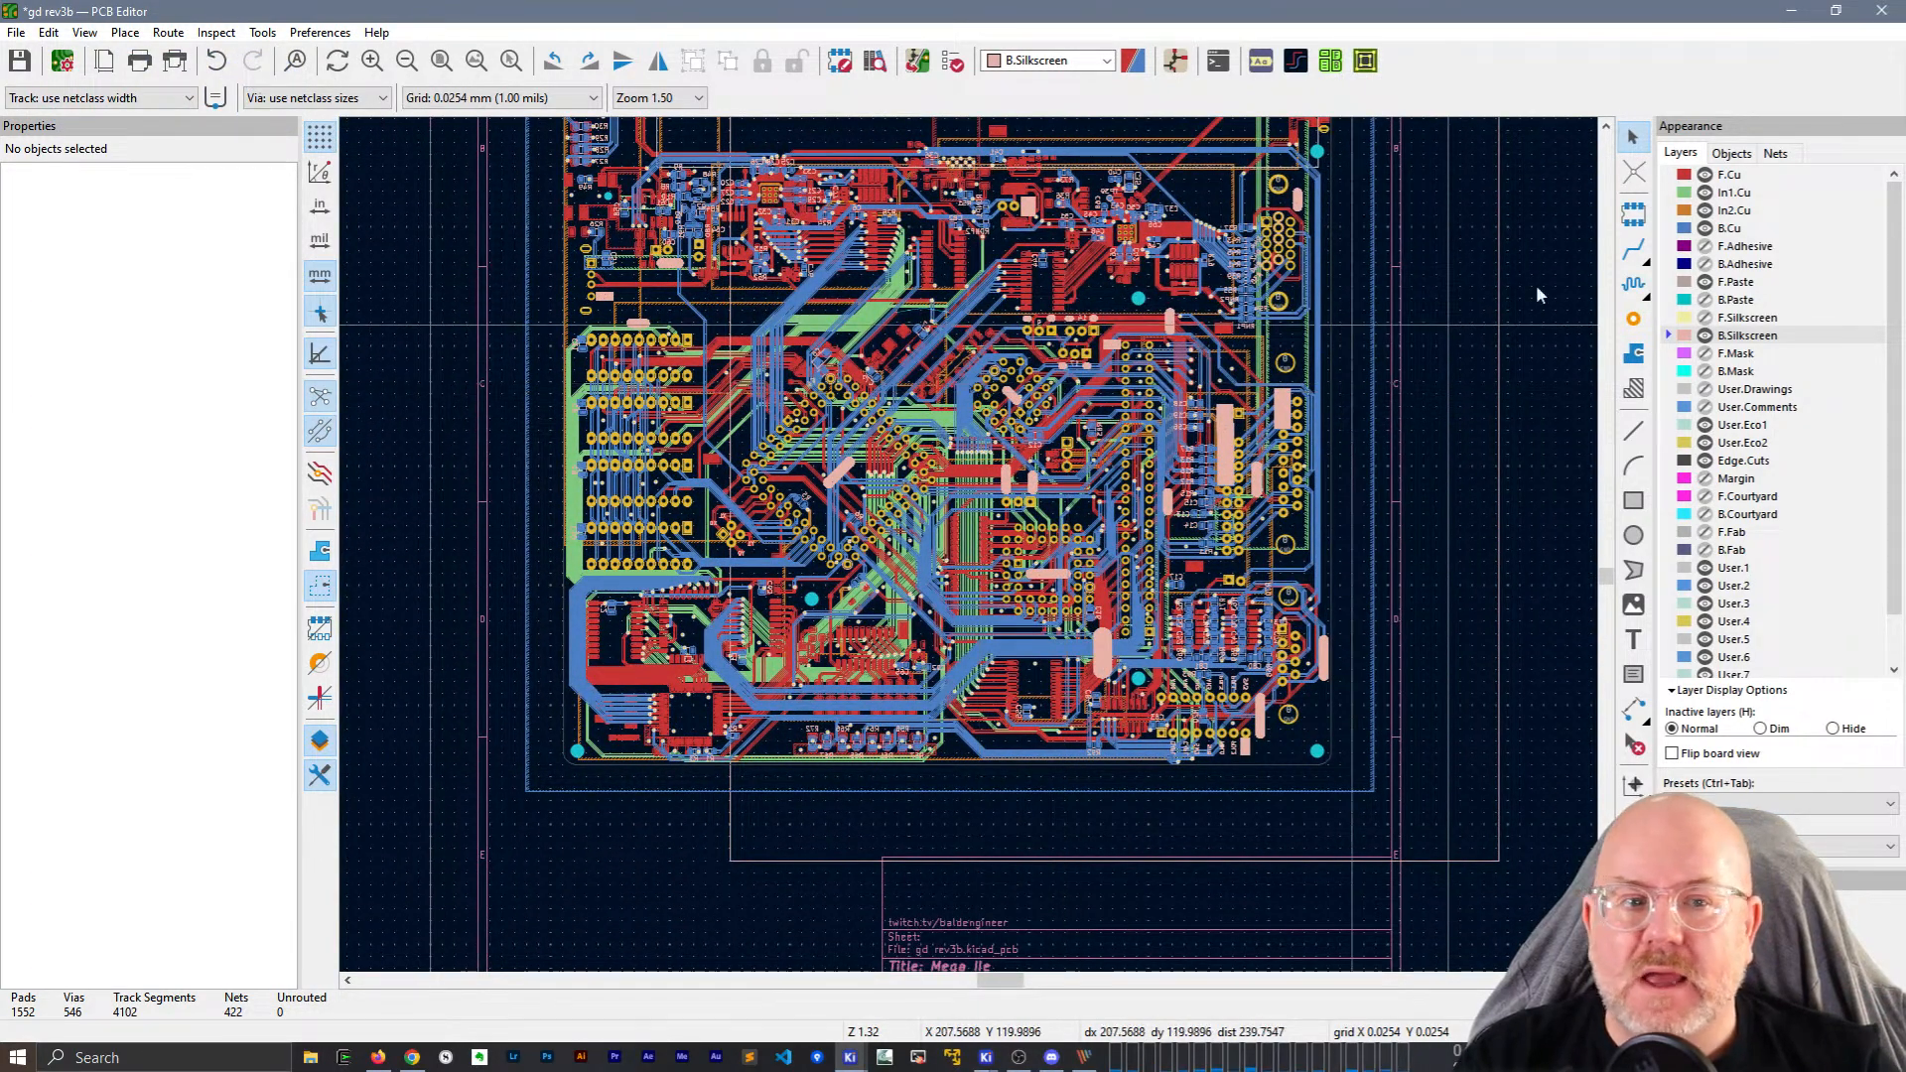
Hide the F.Cu, In1.Cu, B.Cu and In2.Cu copper layers, then show them again.
left_click(1705, 175)
left_click(1705, 192)
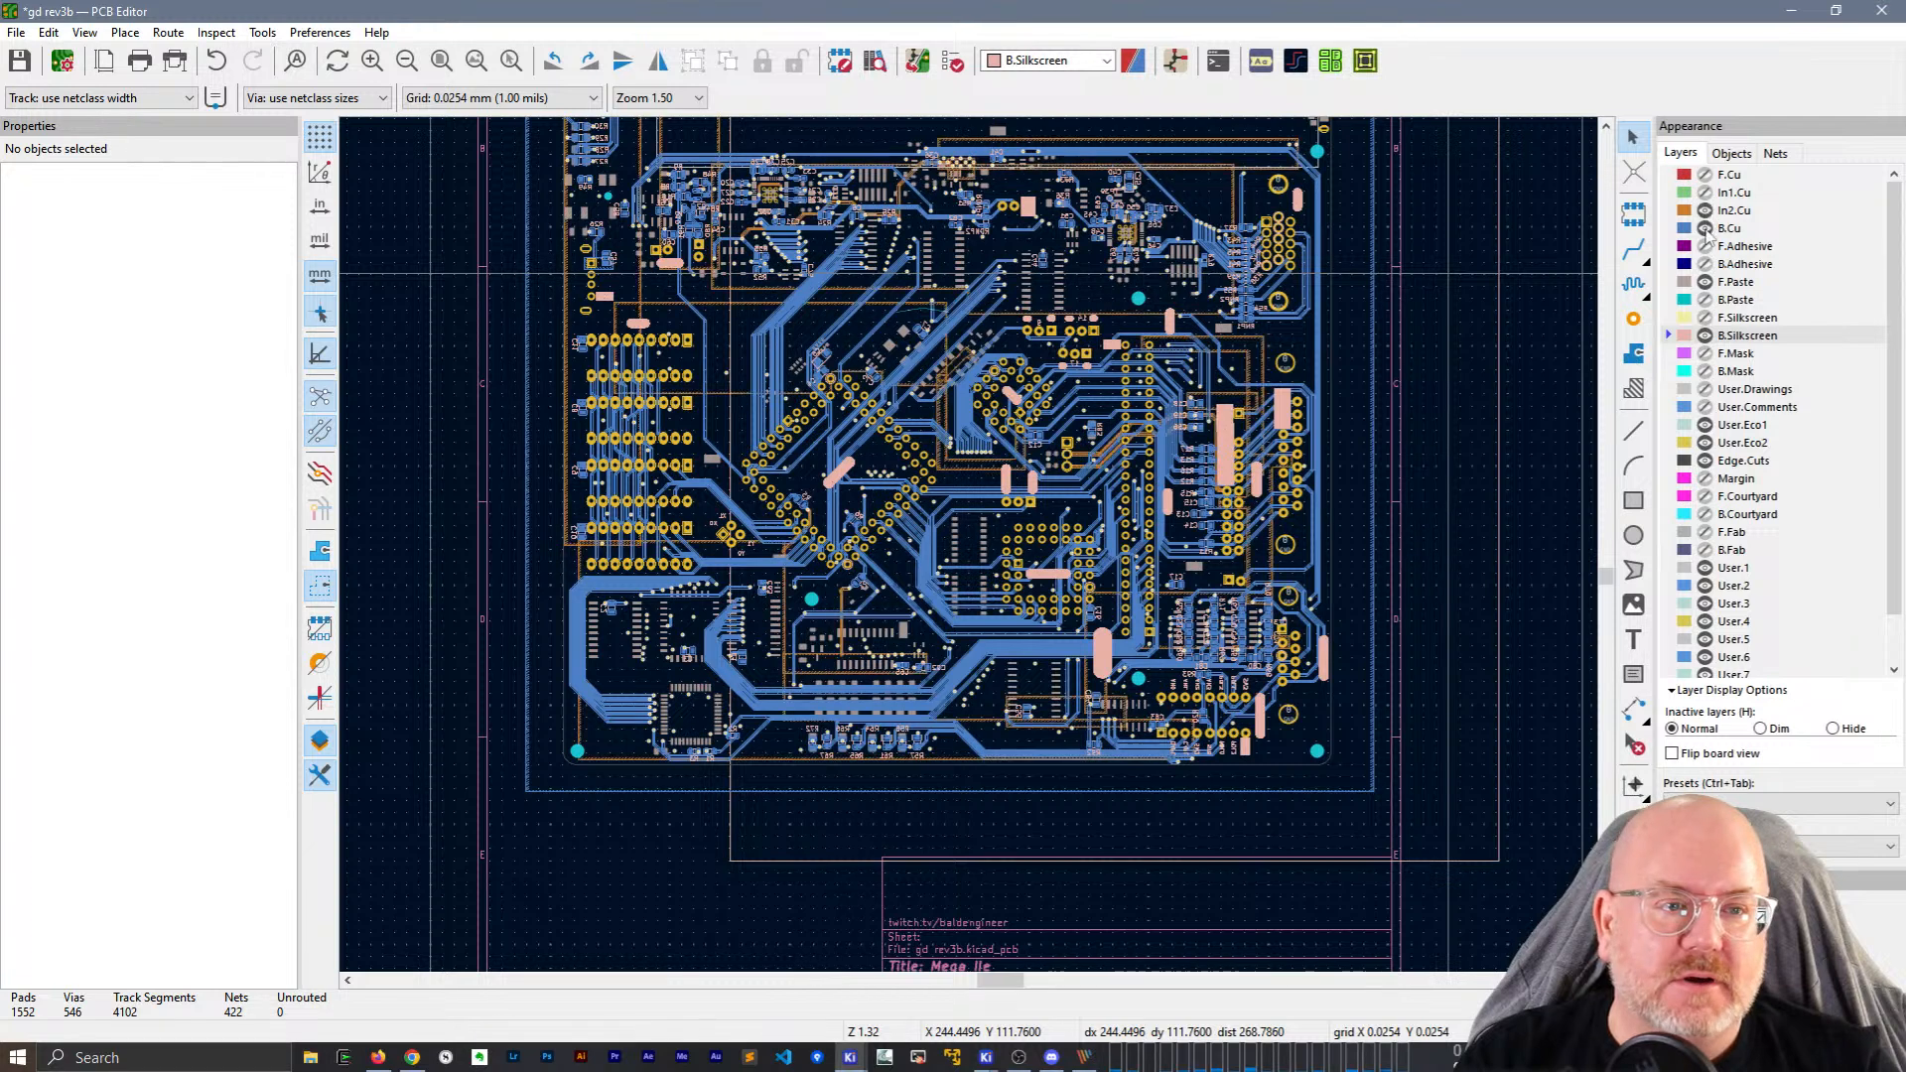
left_click(1704, 229)
left_click(1705, 211)
left_click(1705, 175)
left_click(1705, 193)
left_click(1704, 211)
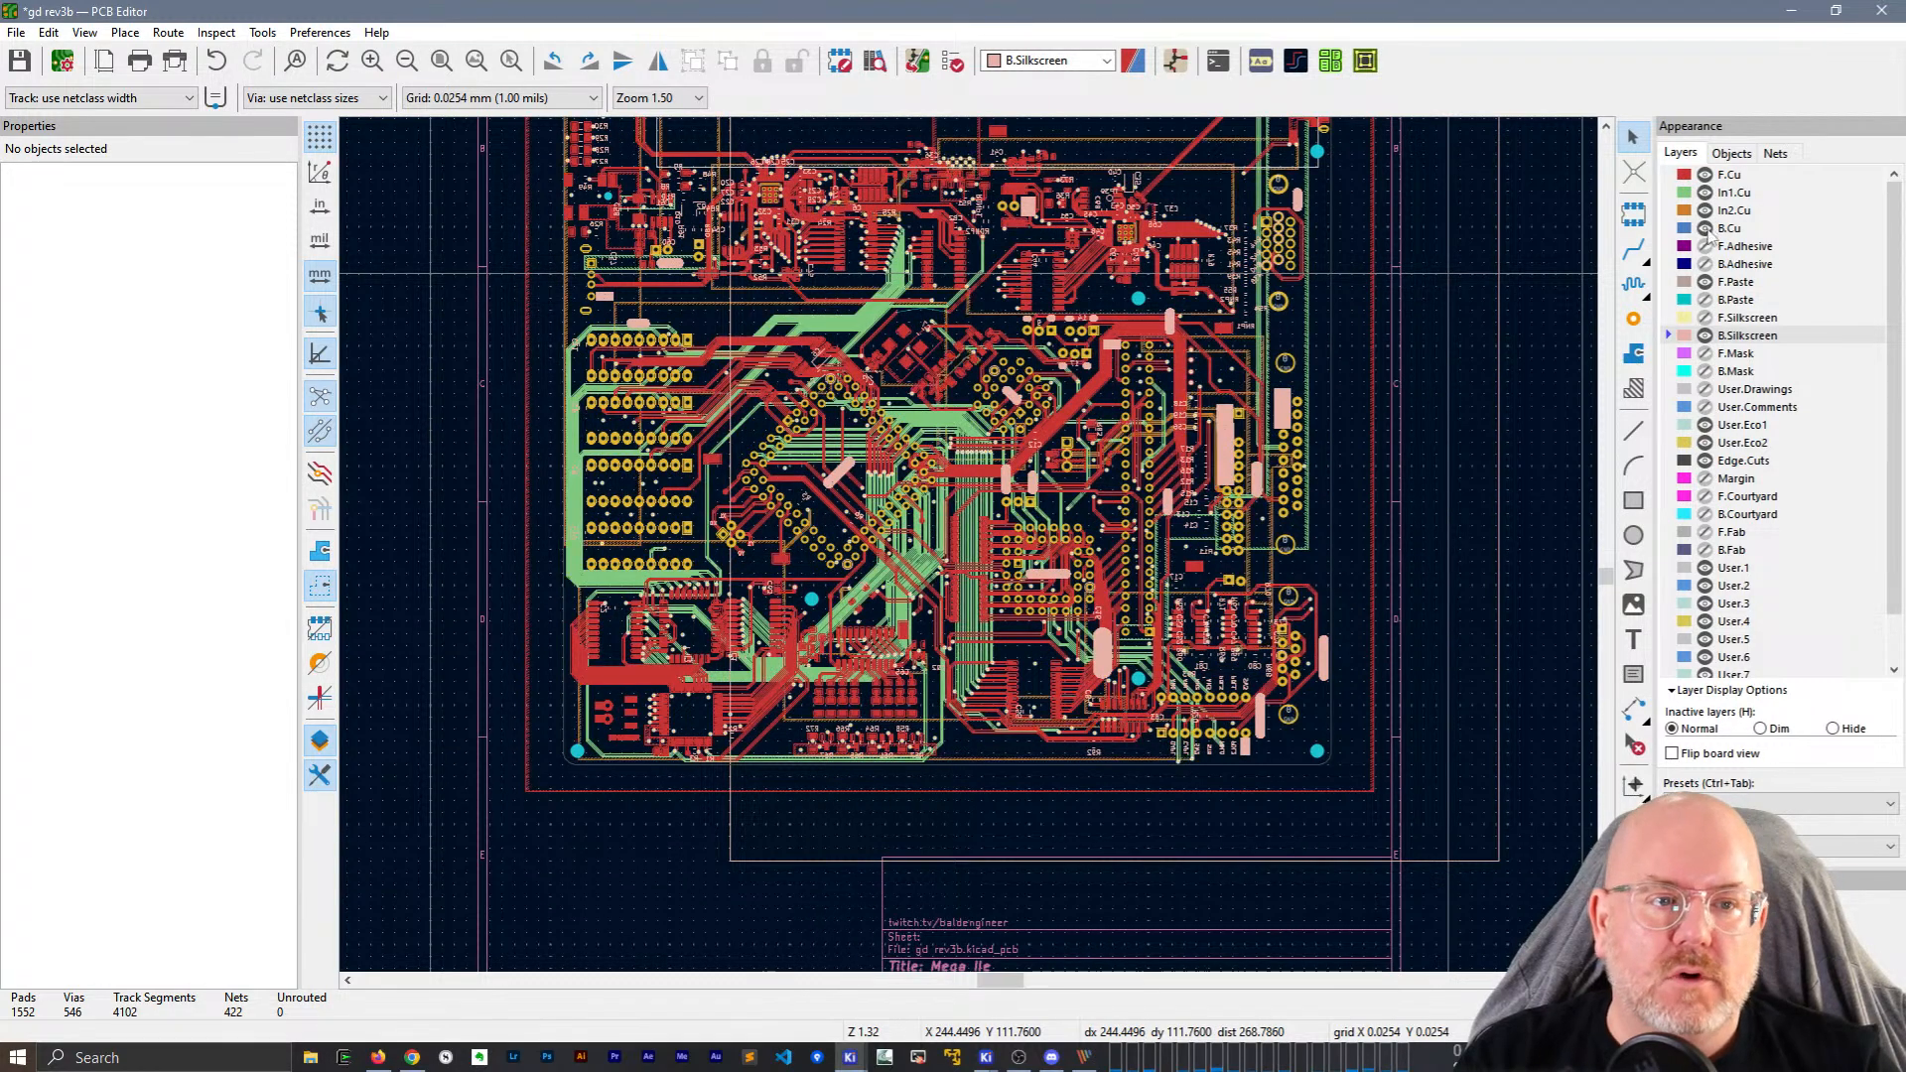
left_click(1705, 228)
Browse the Objects and Nets panels, then run the Design Rules Checker.
left_click(1733, 154)
left_click(1775, 154)
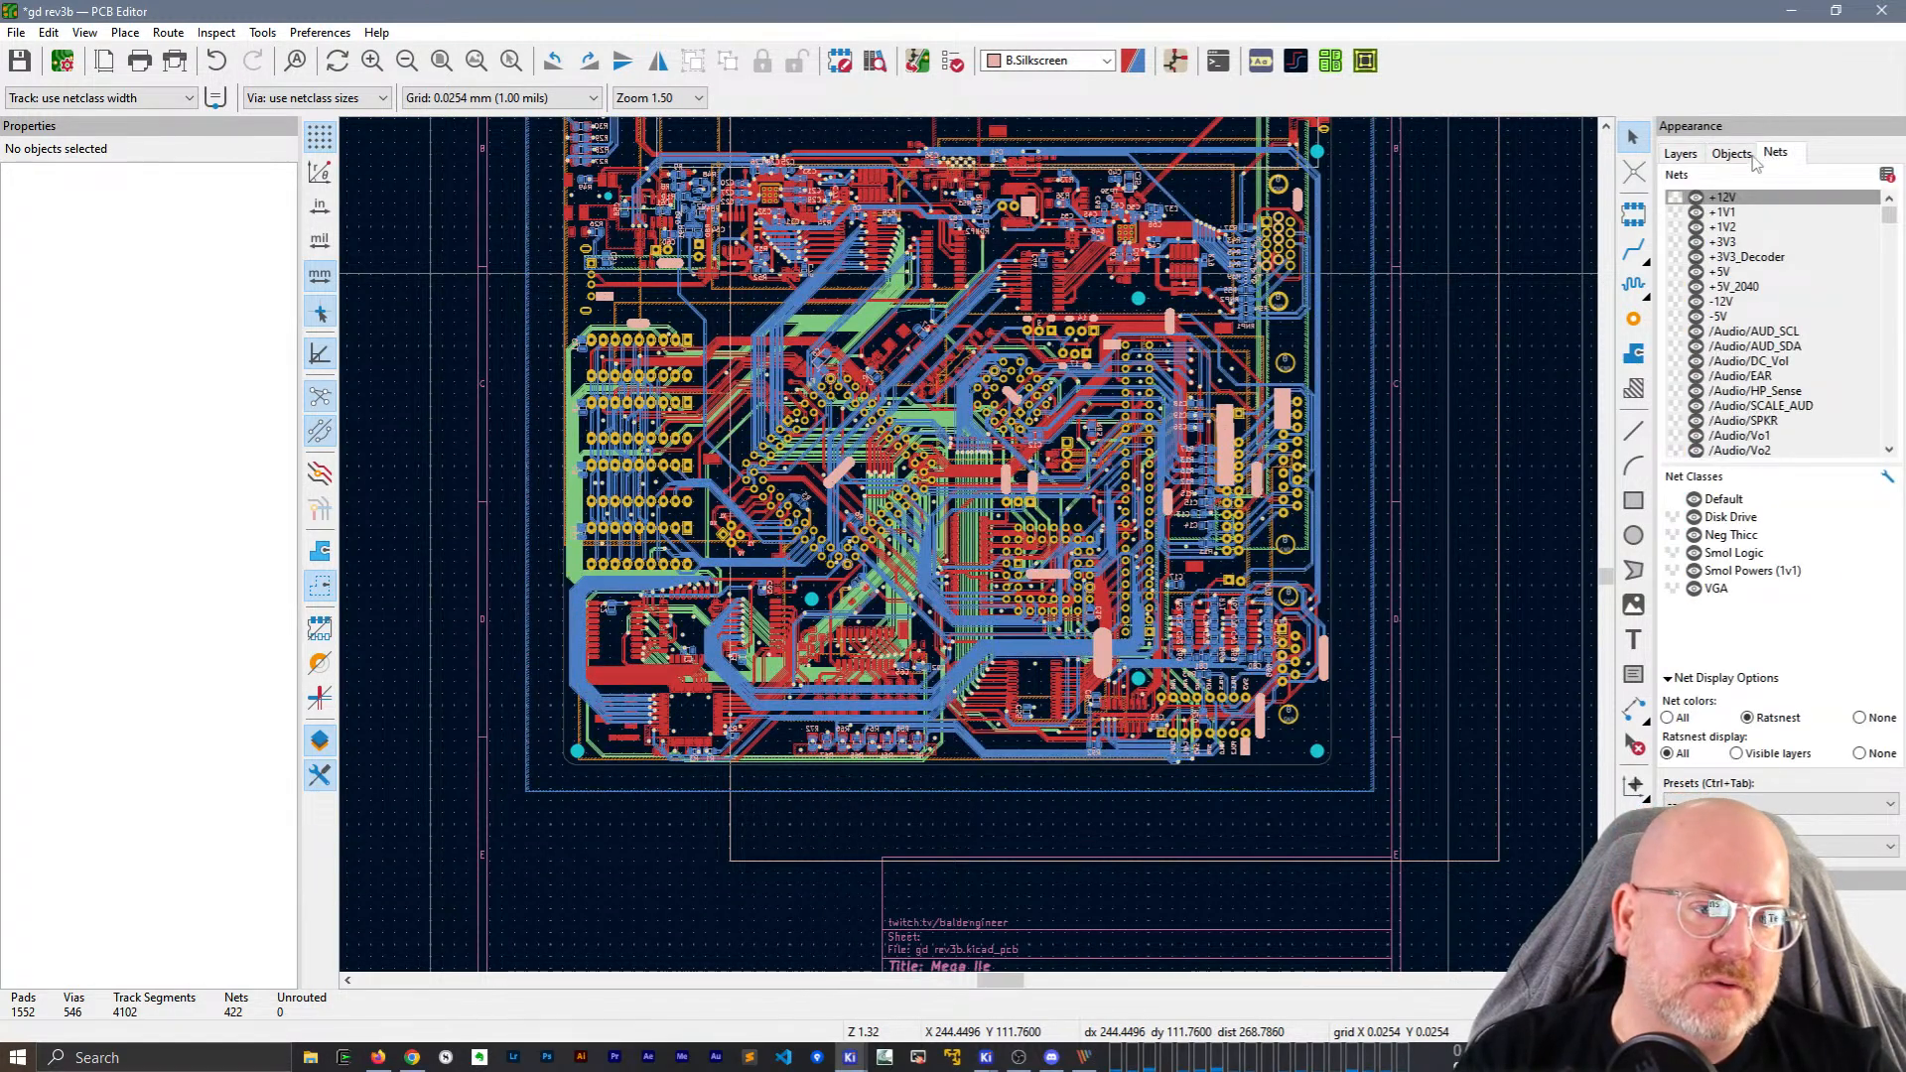
left_click(1681, 154)
left_click(953, 62)
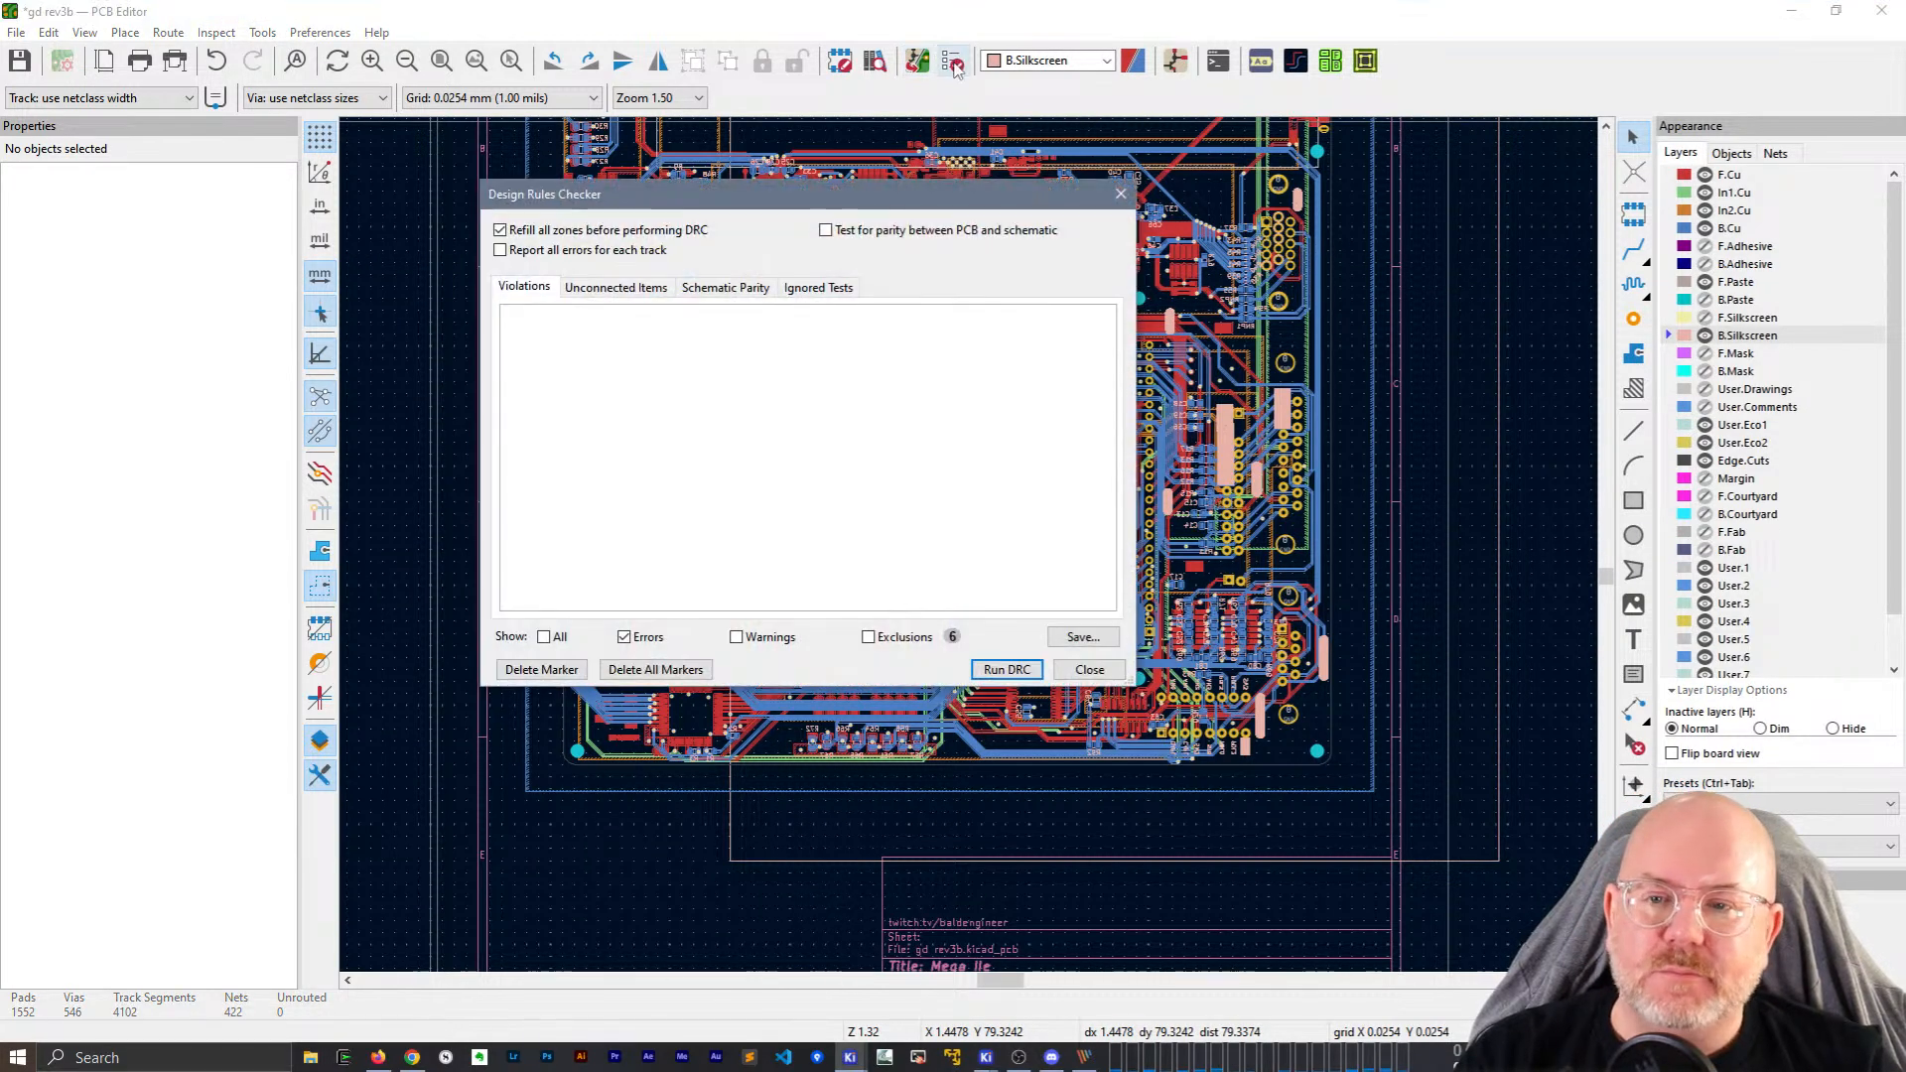
left_click(1007, 669)
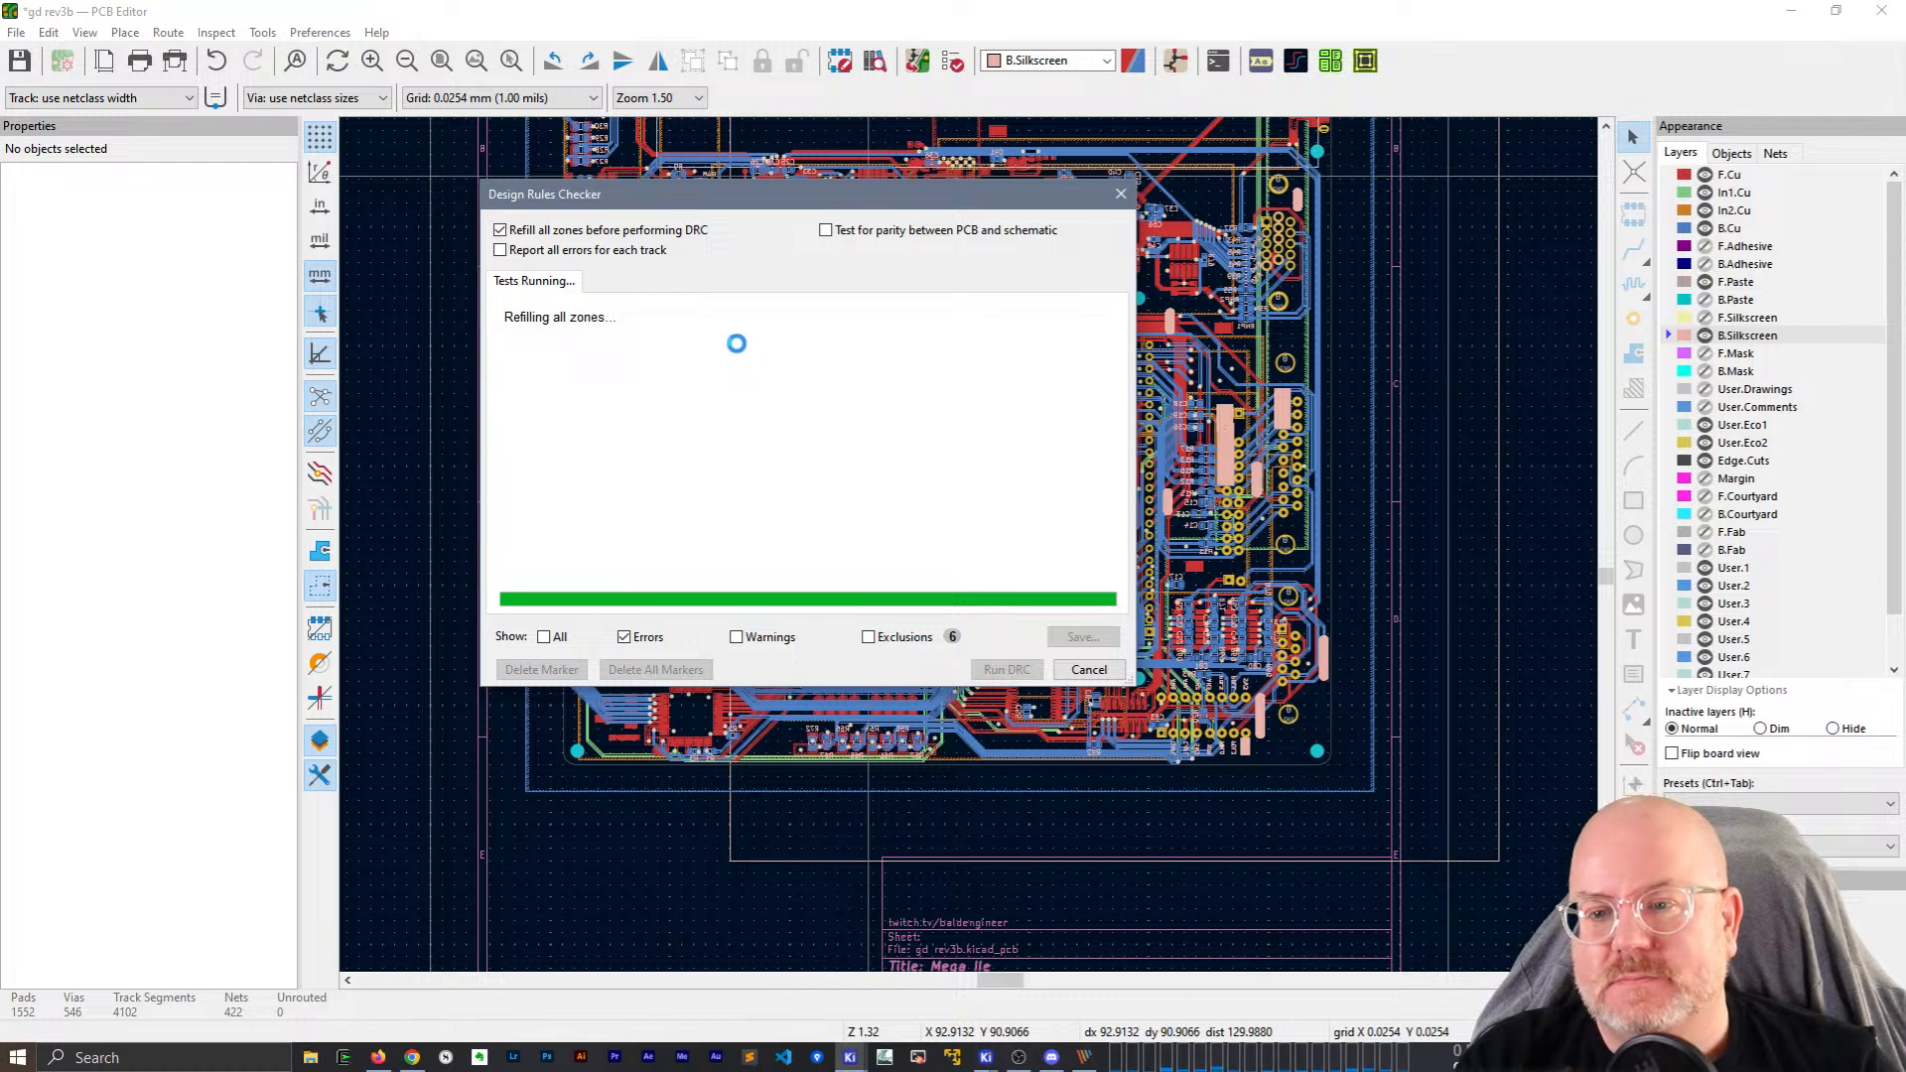
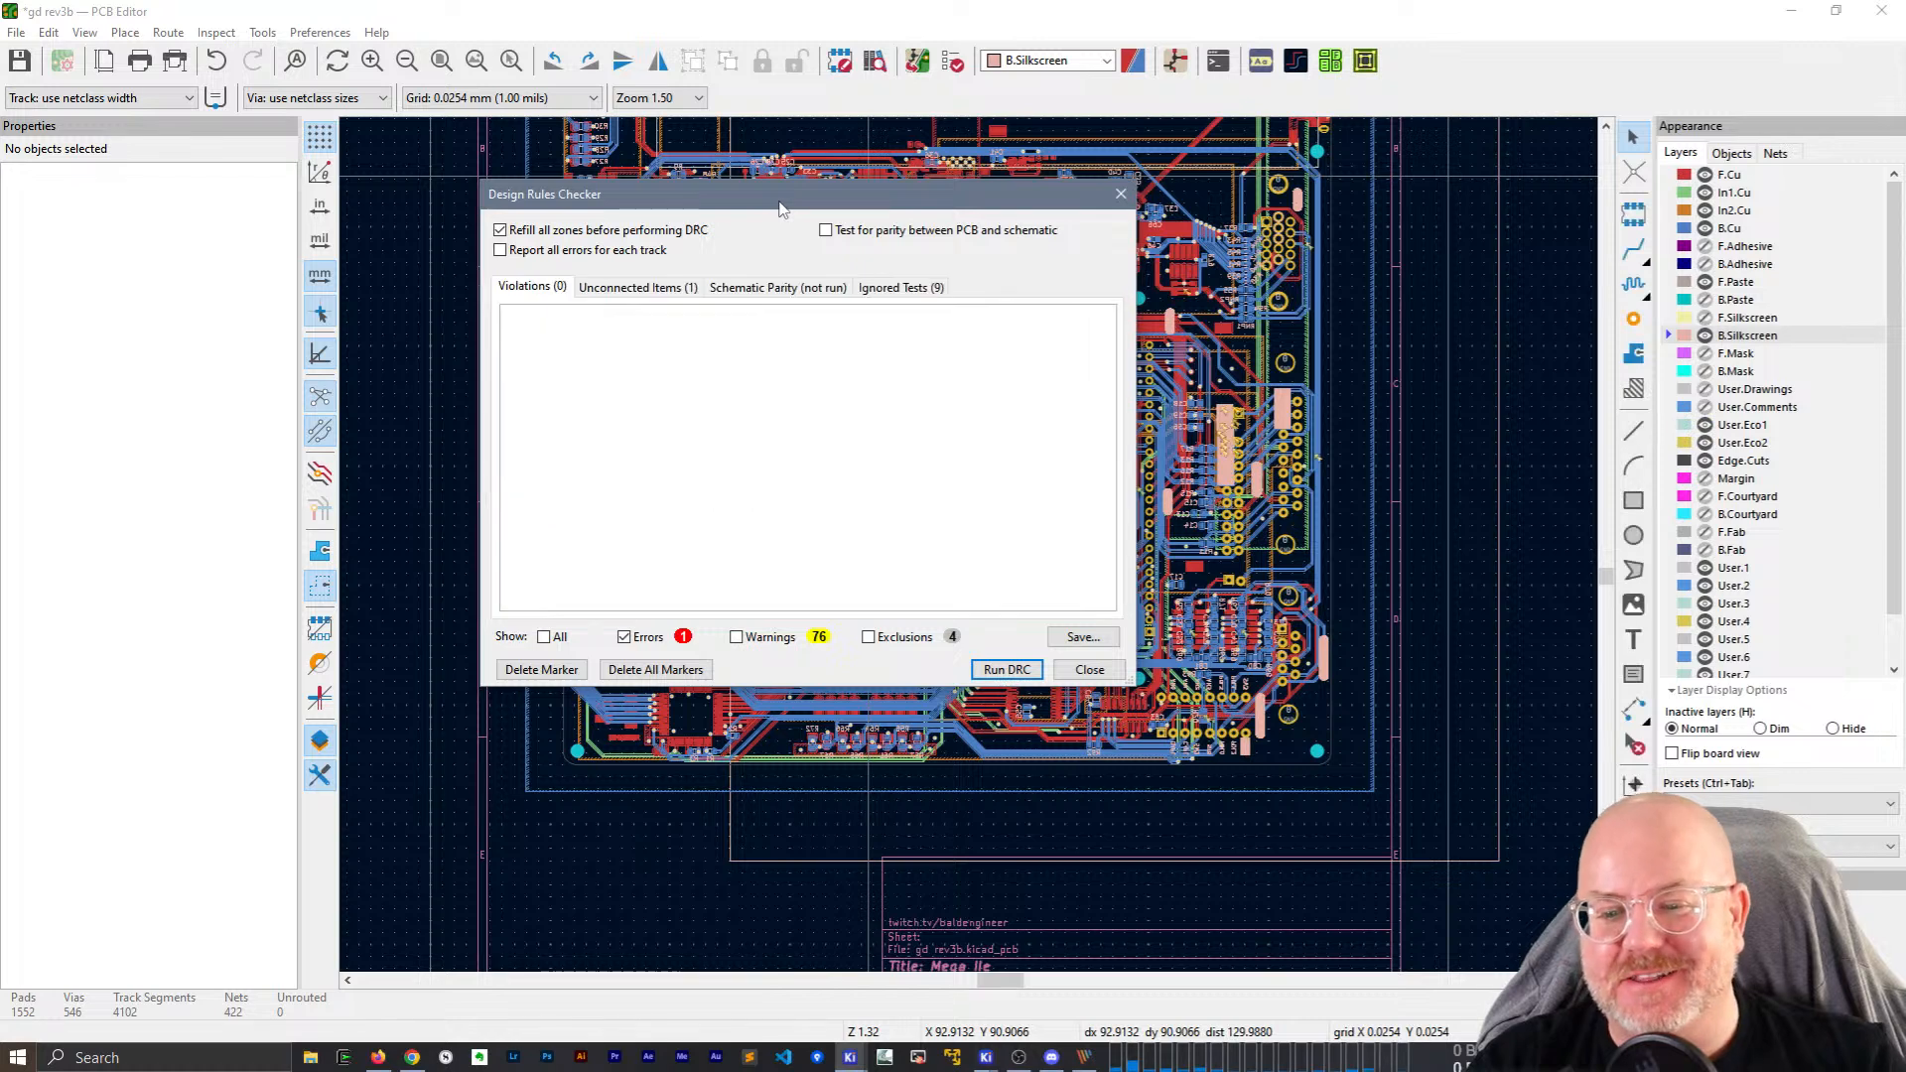
List the unconnected items and trace the first unconnected 14M track across the board.
left_click(643, 290)
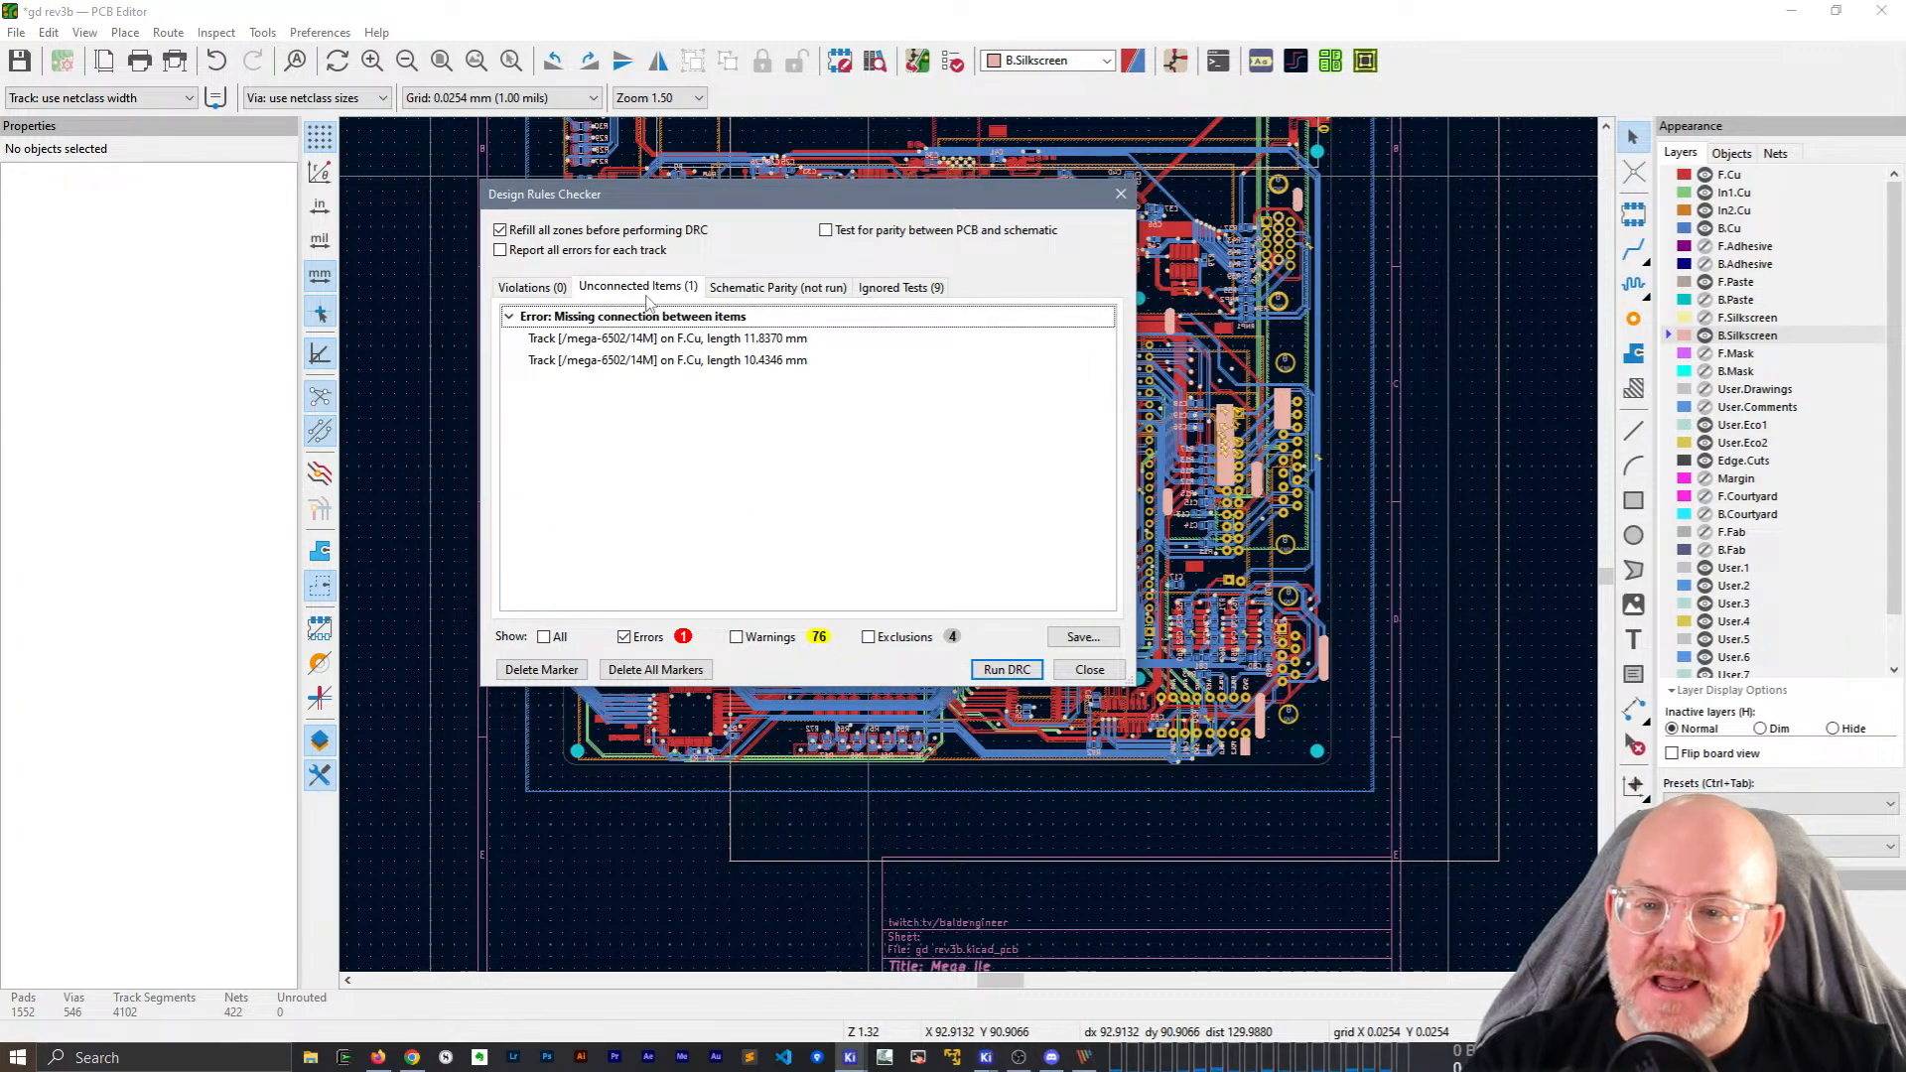
left_click_drag(710, 201, 1440, 214)
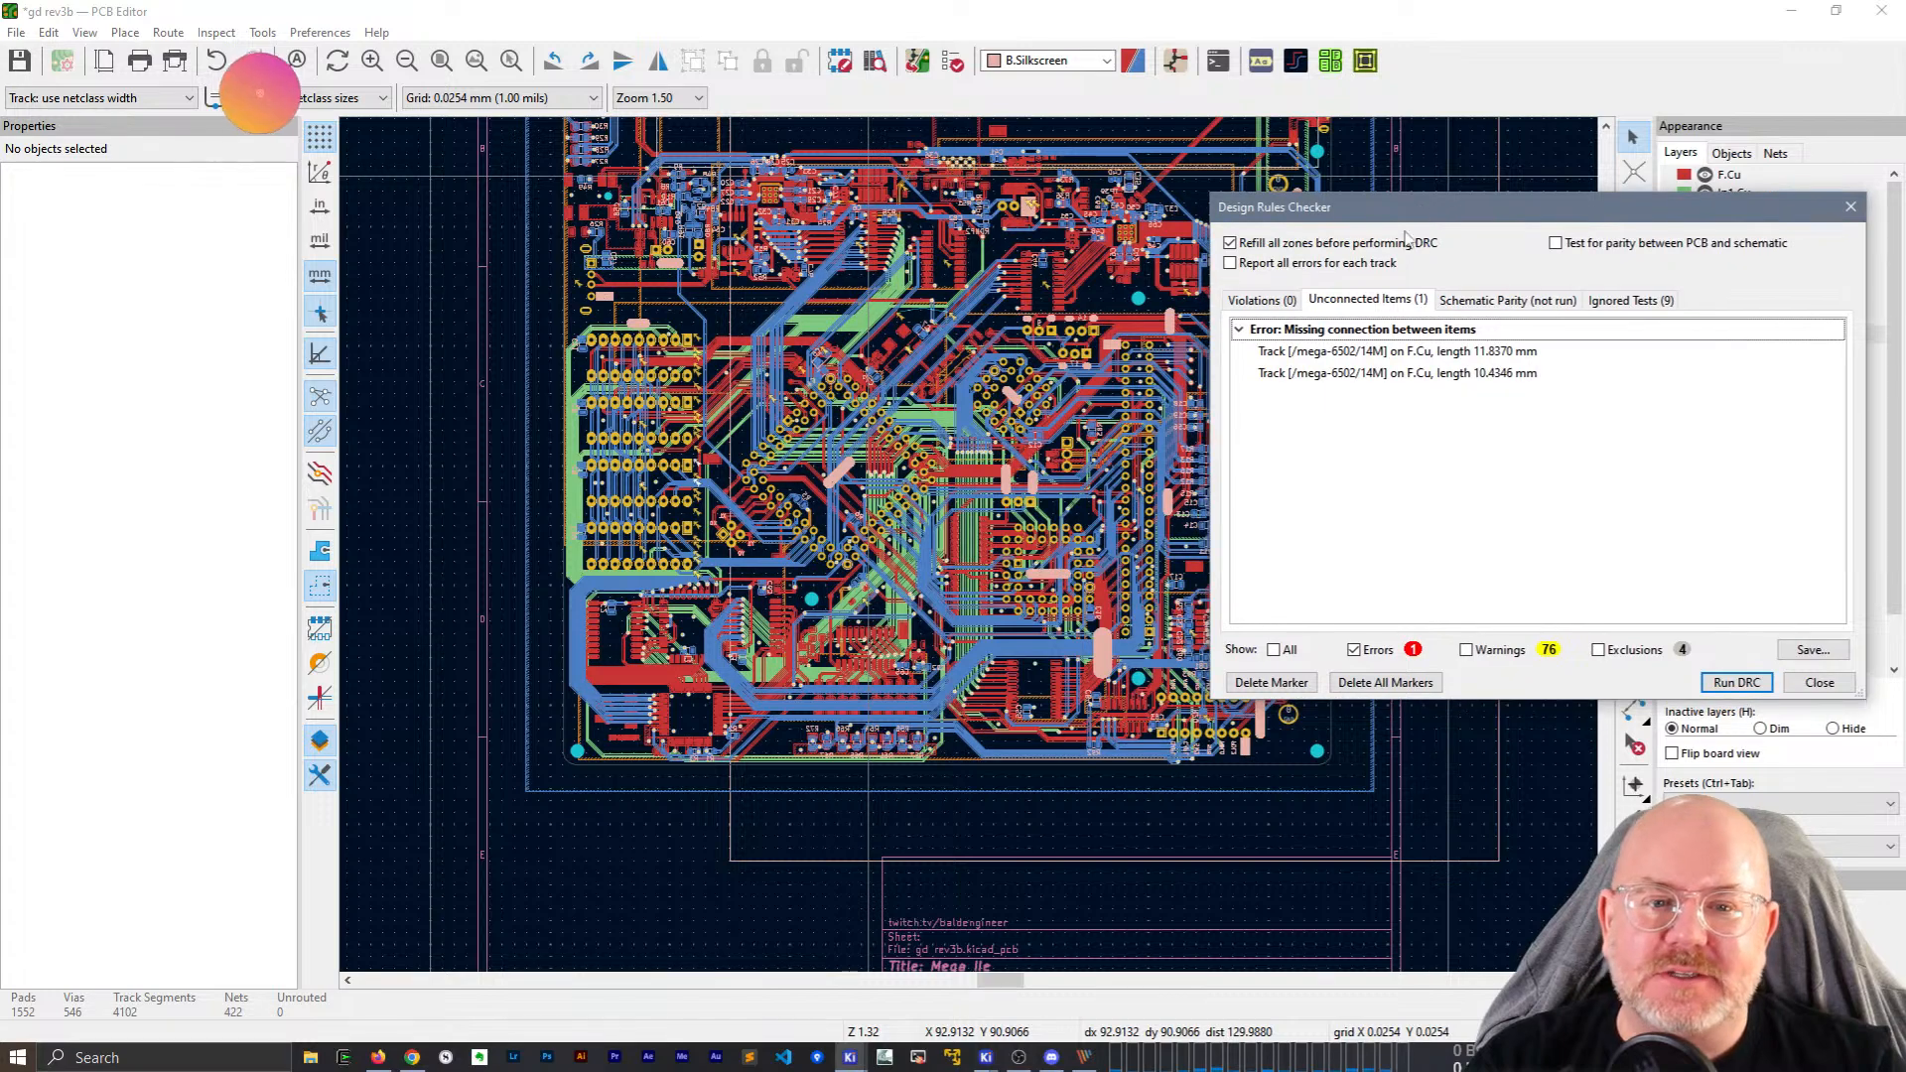
scroll(709, 590, "up", 8)
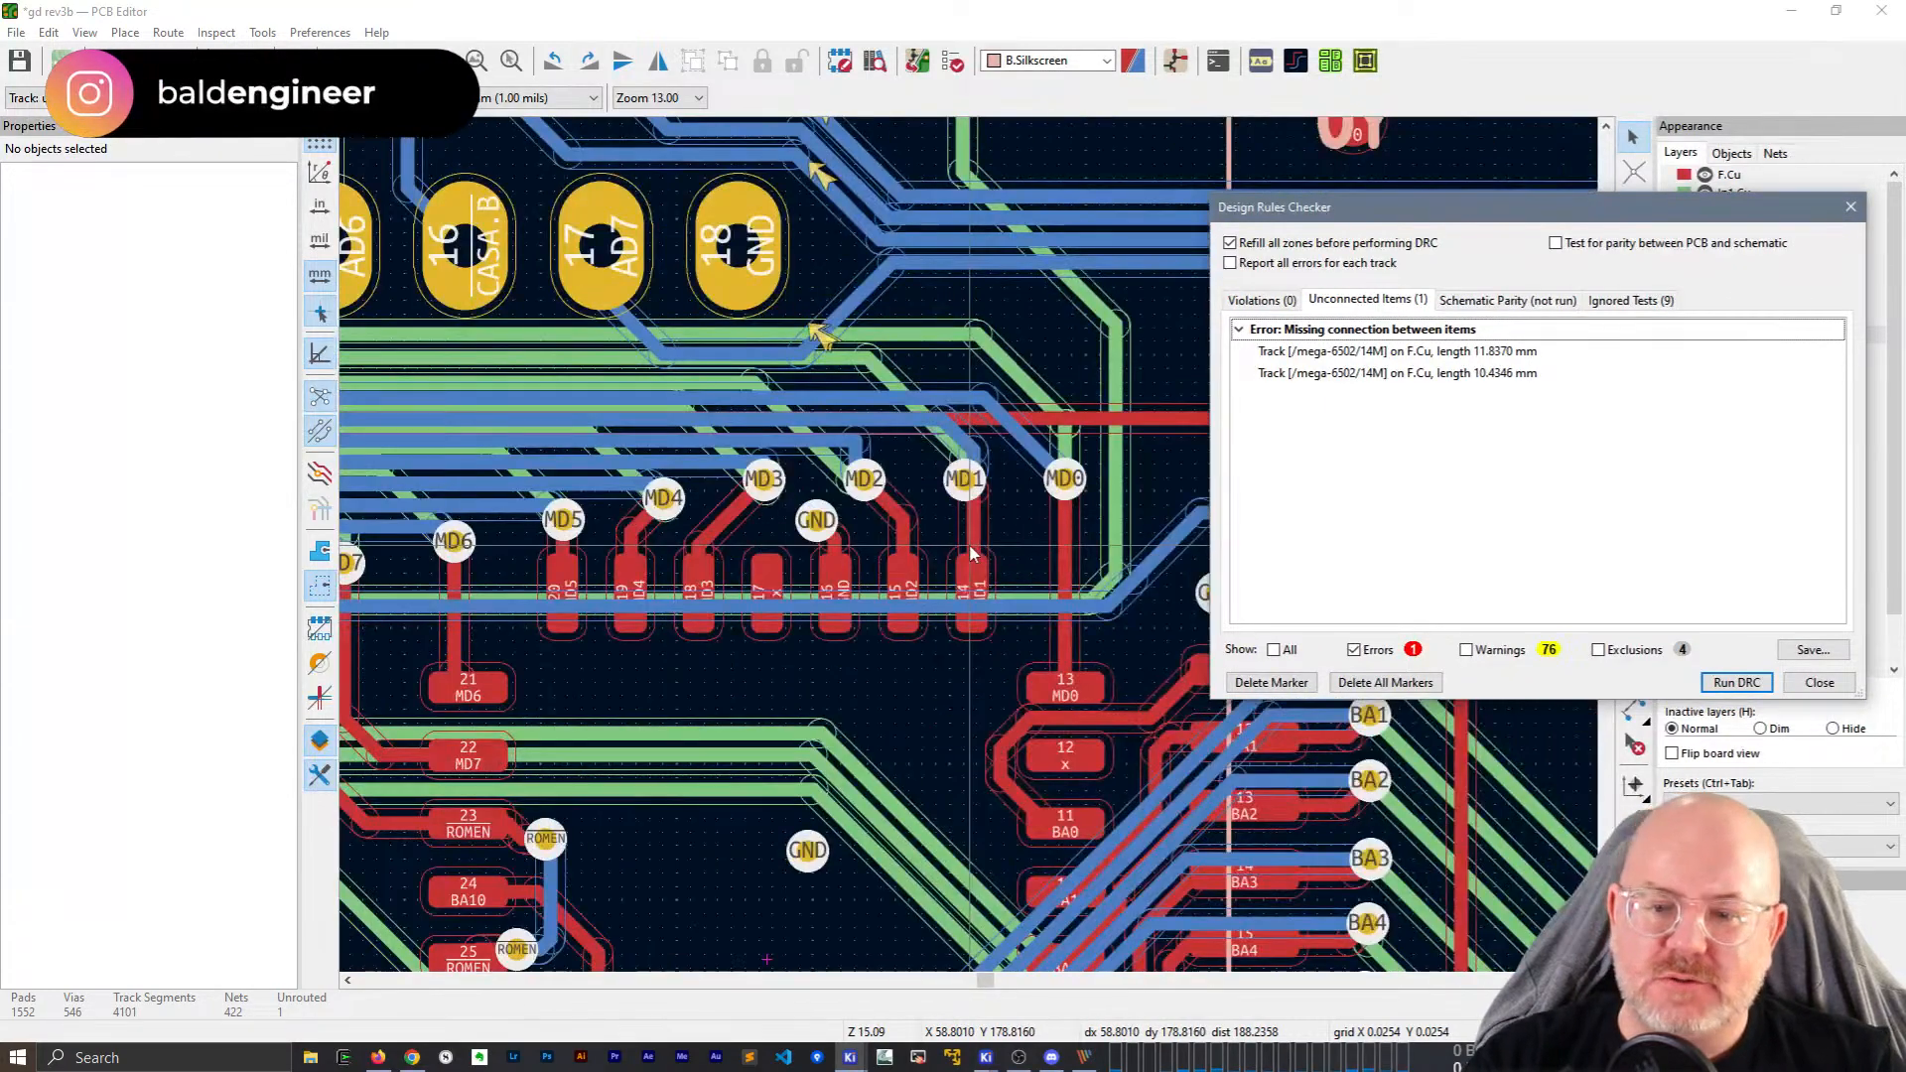
left_click(1410, 352)
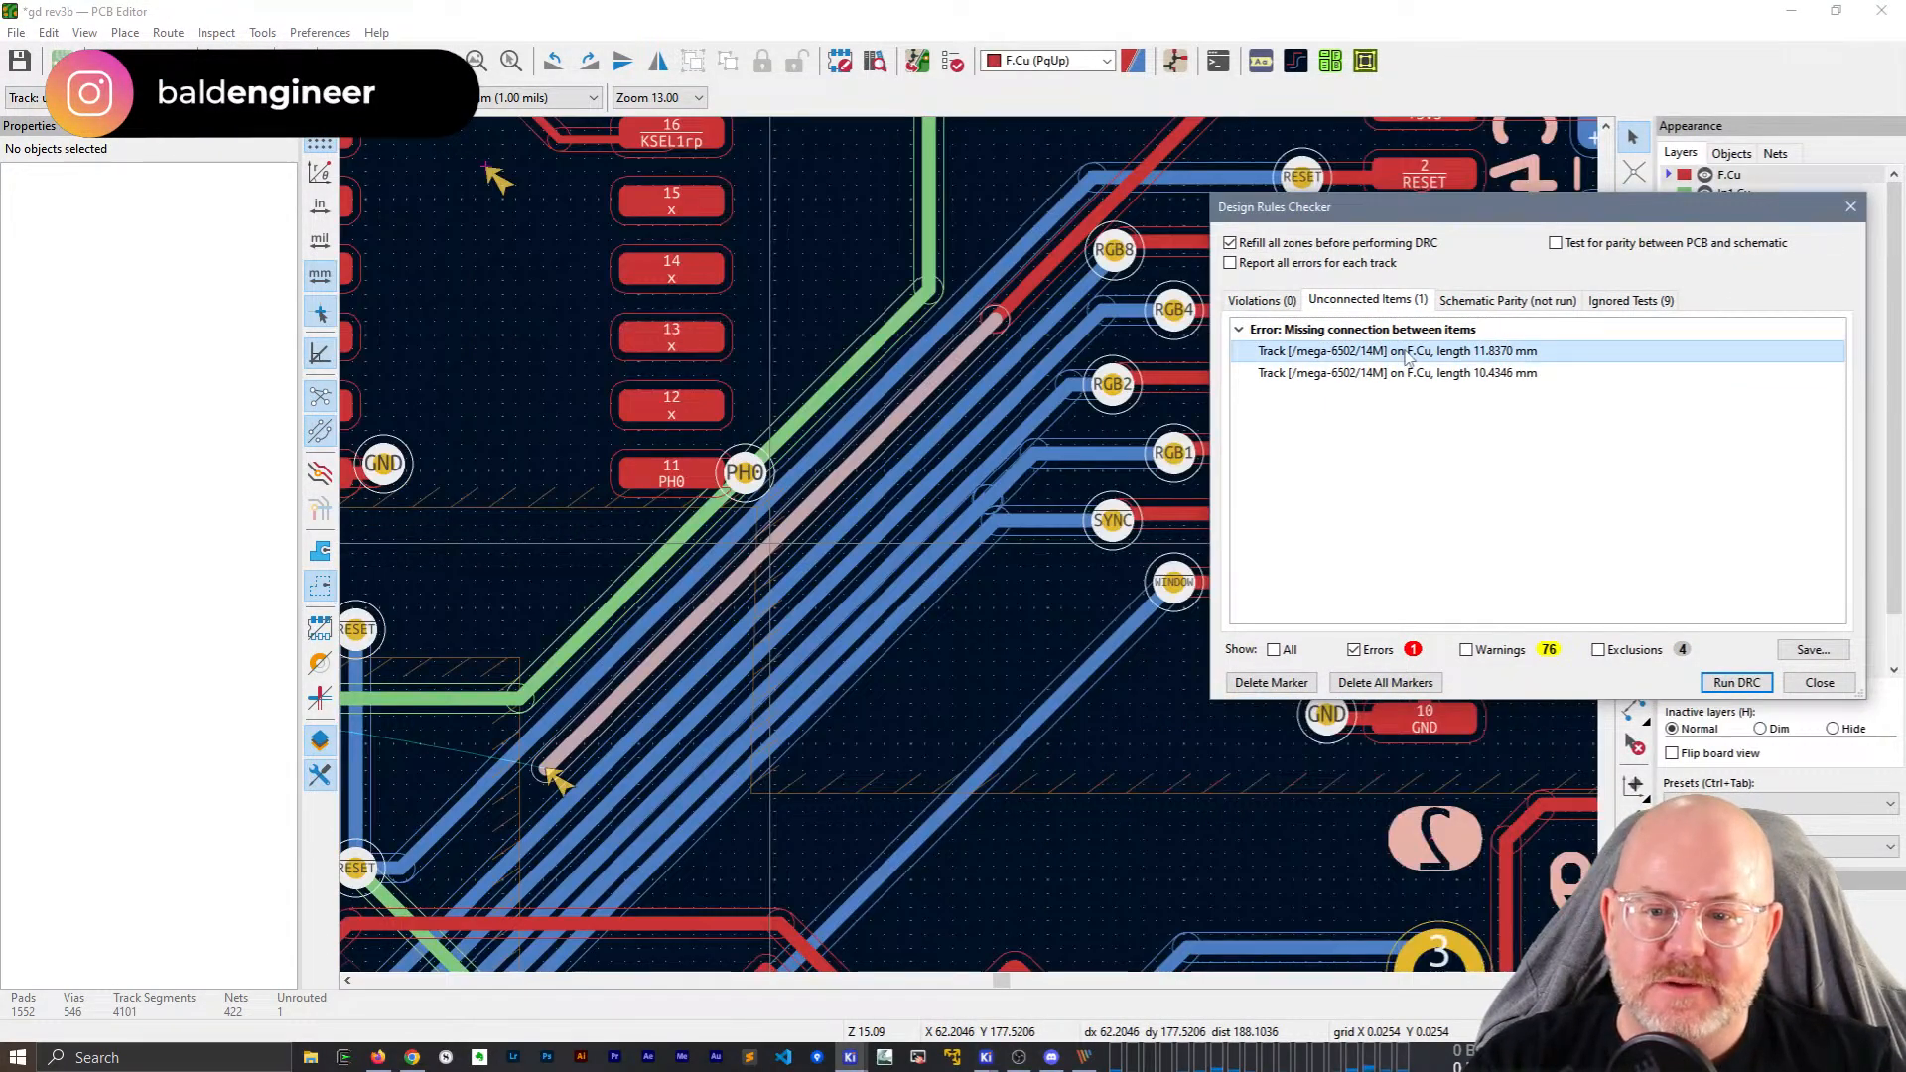
middle_click_drag(540, 789, 948, 338)
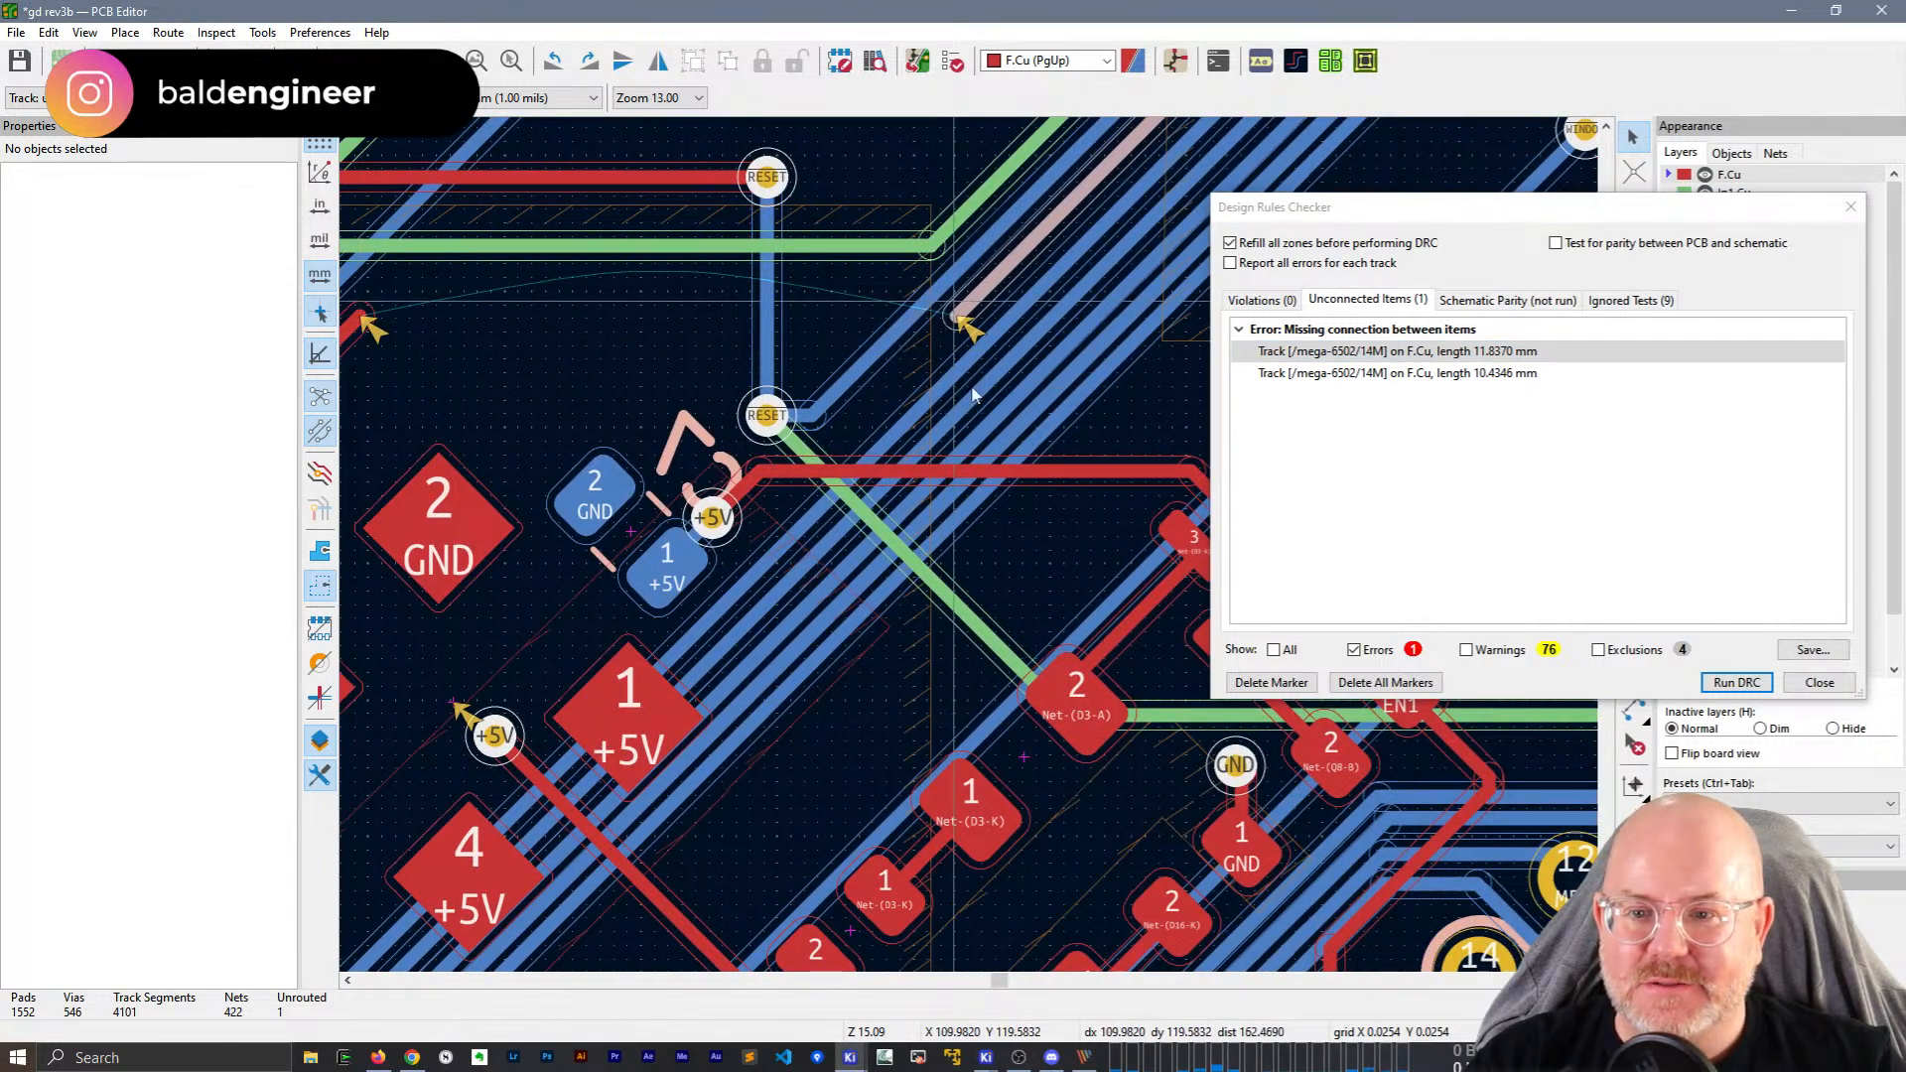
middle_click_drag(746, 375, 887, 405)
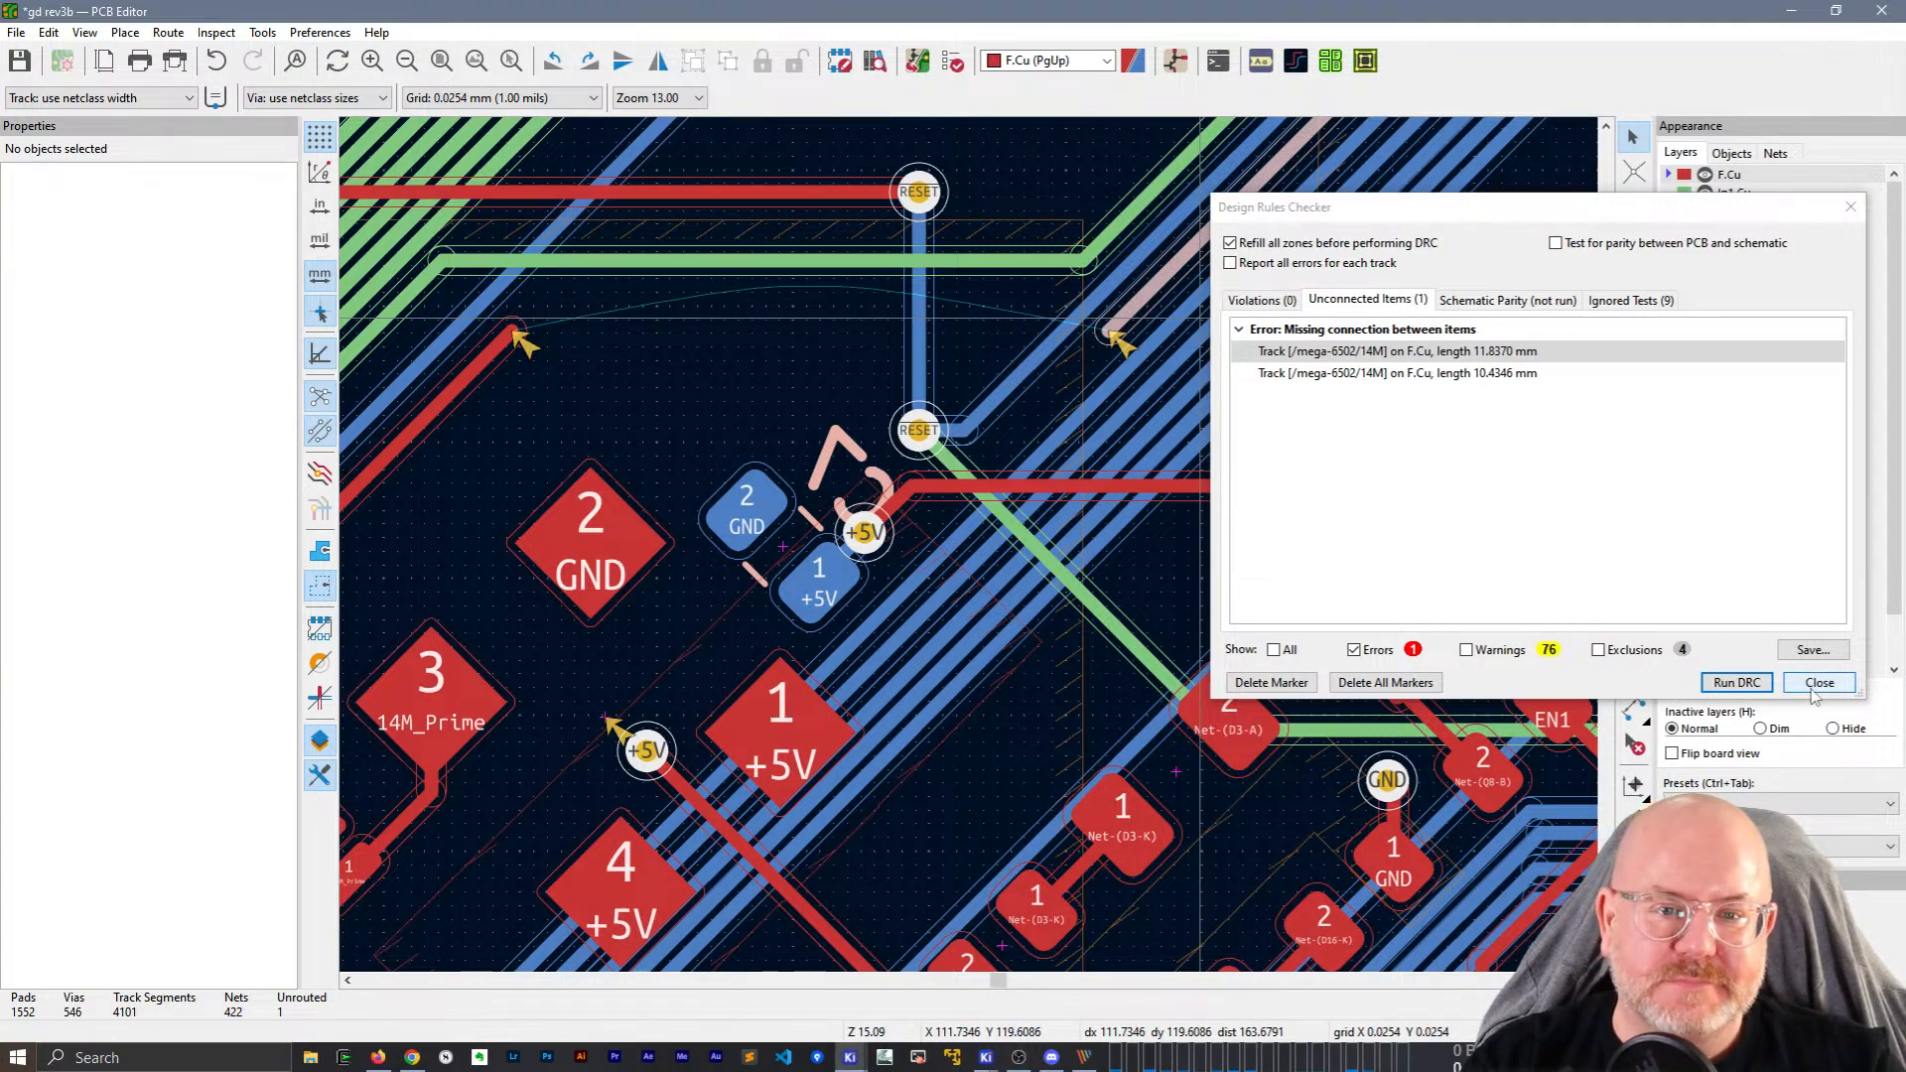
Compare both unconnected 14M track entries on the board, then close the rules report.
left_click(1437, 374)
left_click(1433, 351)
left_click(1429, 376)
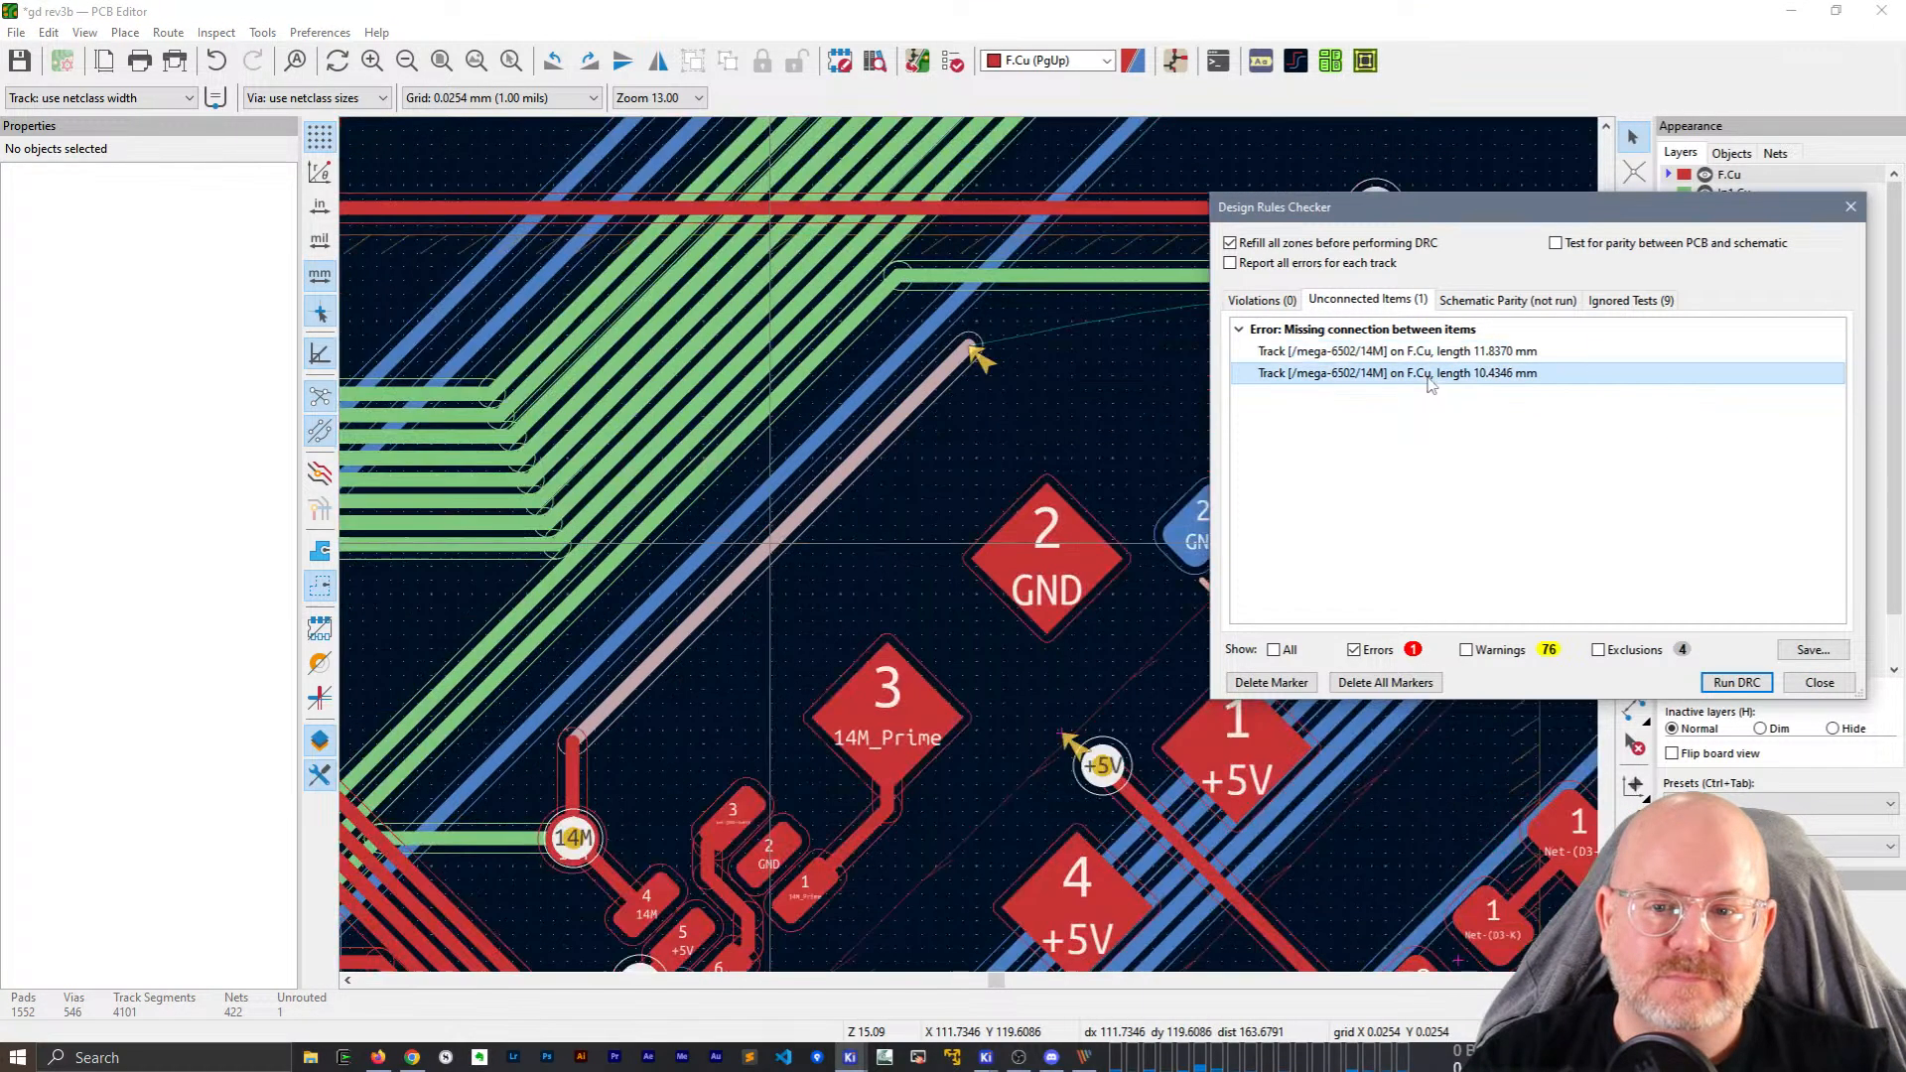
scroll(1070, 433, "down", 10)
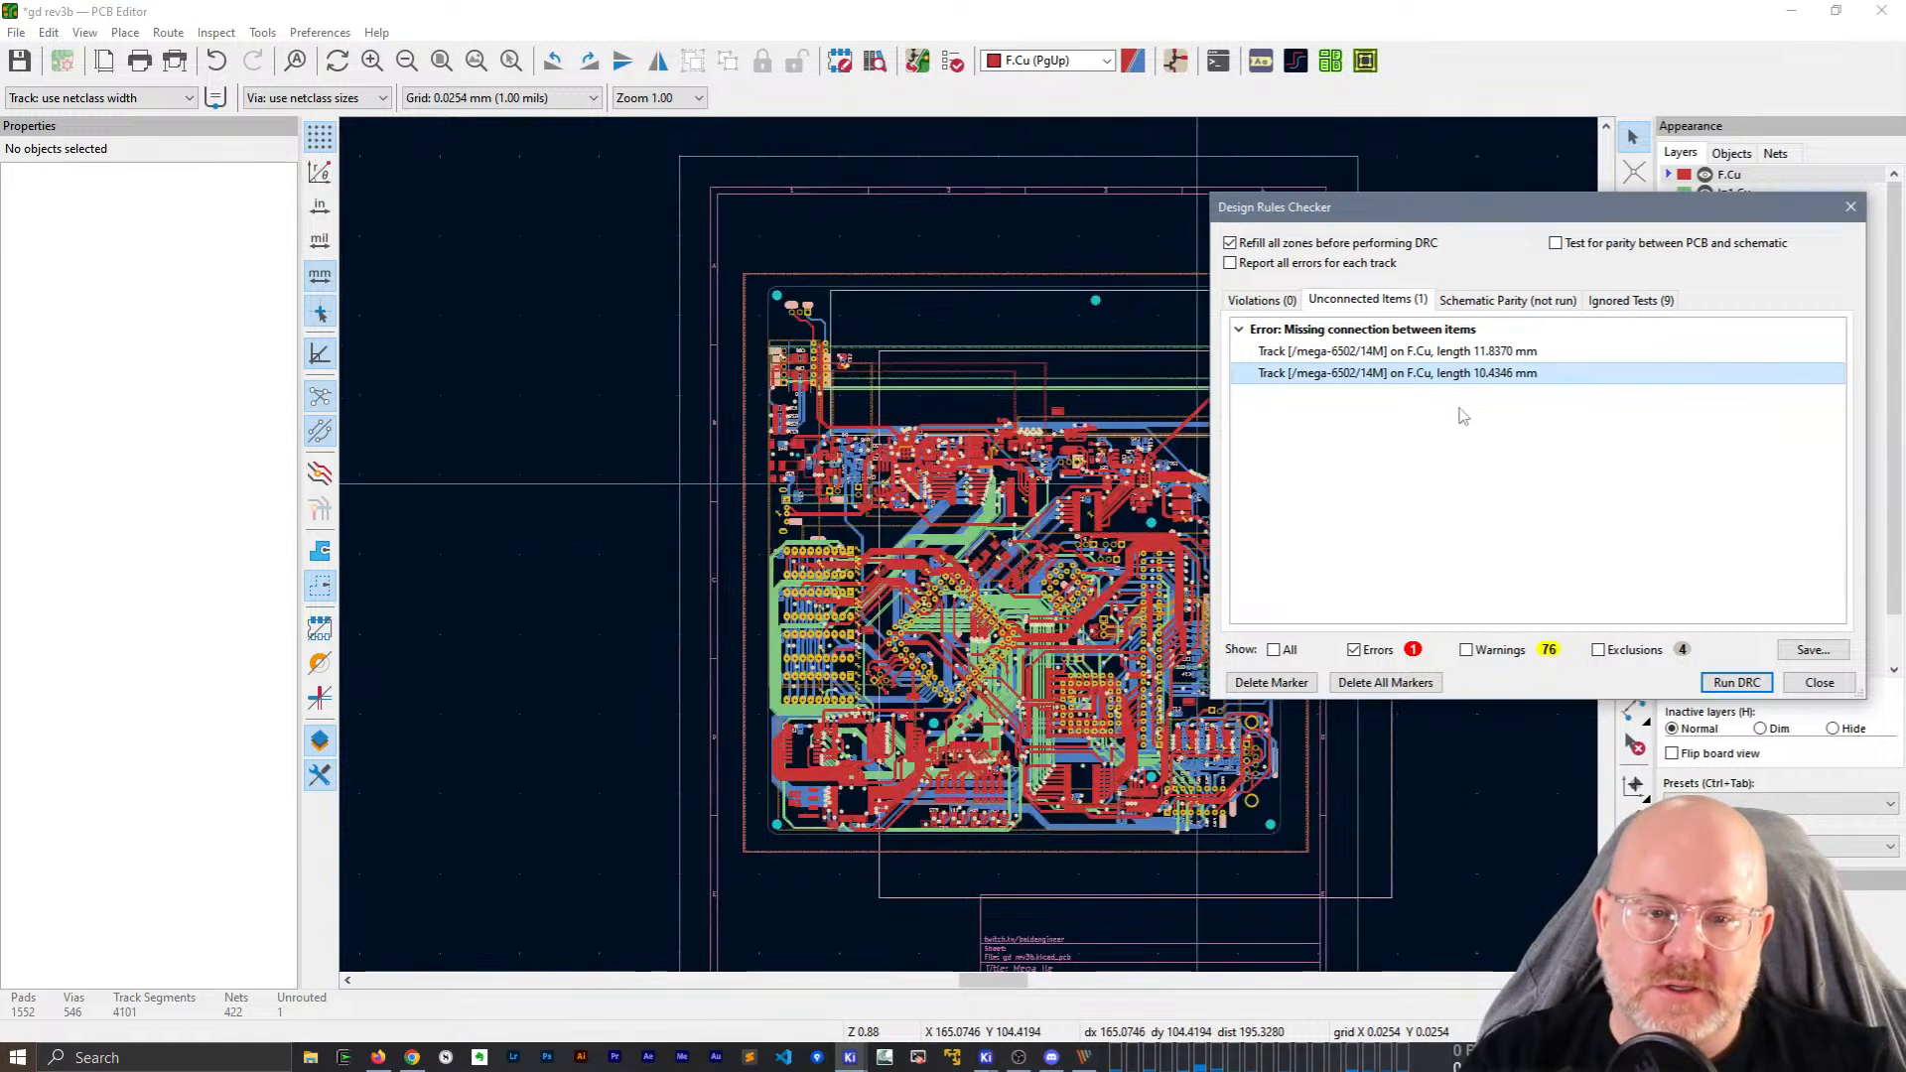
left_click(1419, 357)
left_click(1418, 373)
left_click(1418, 356)
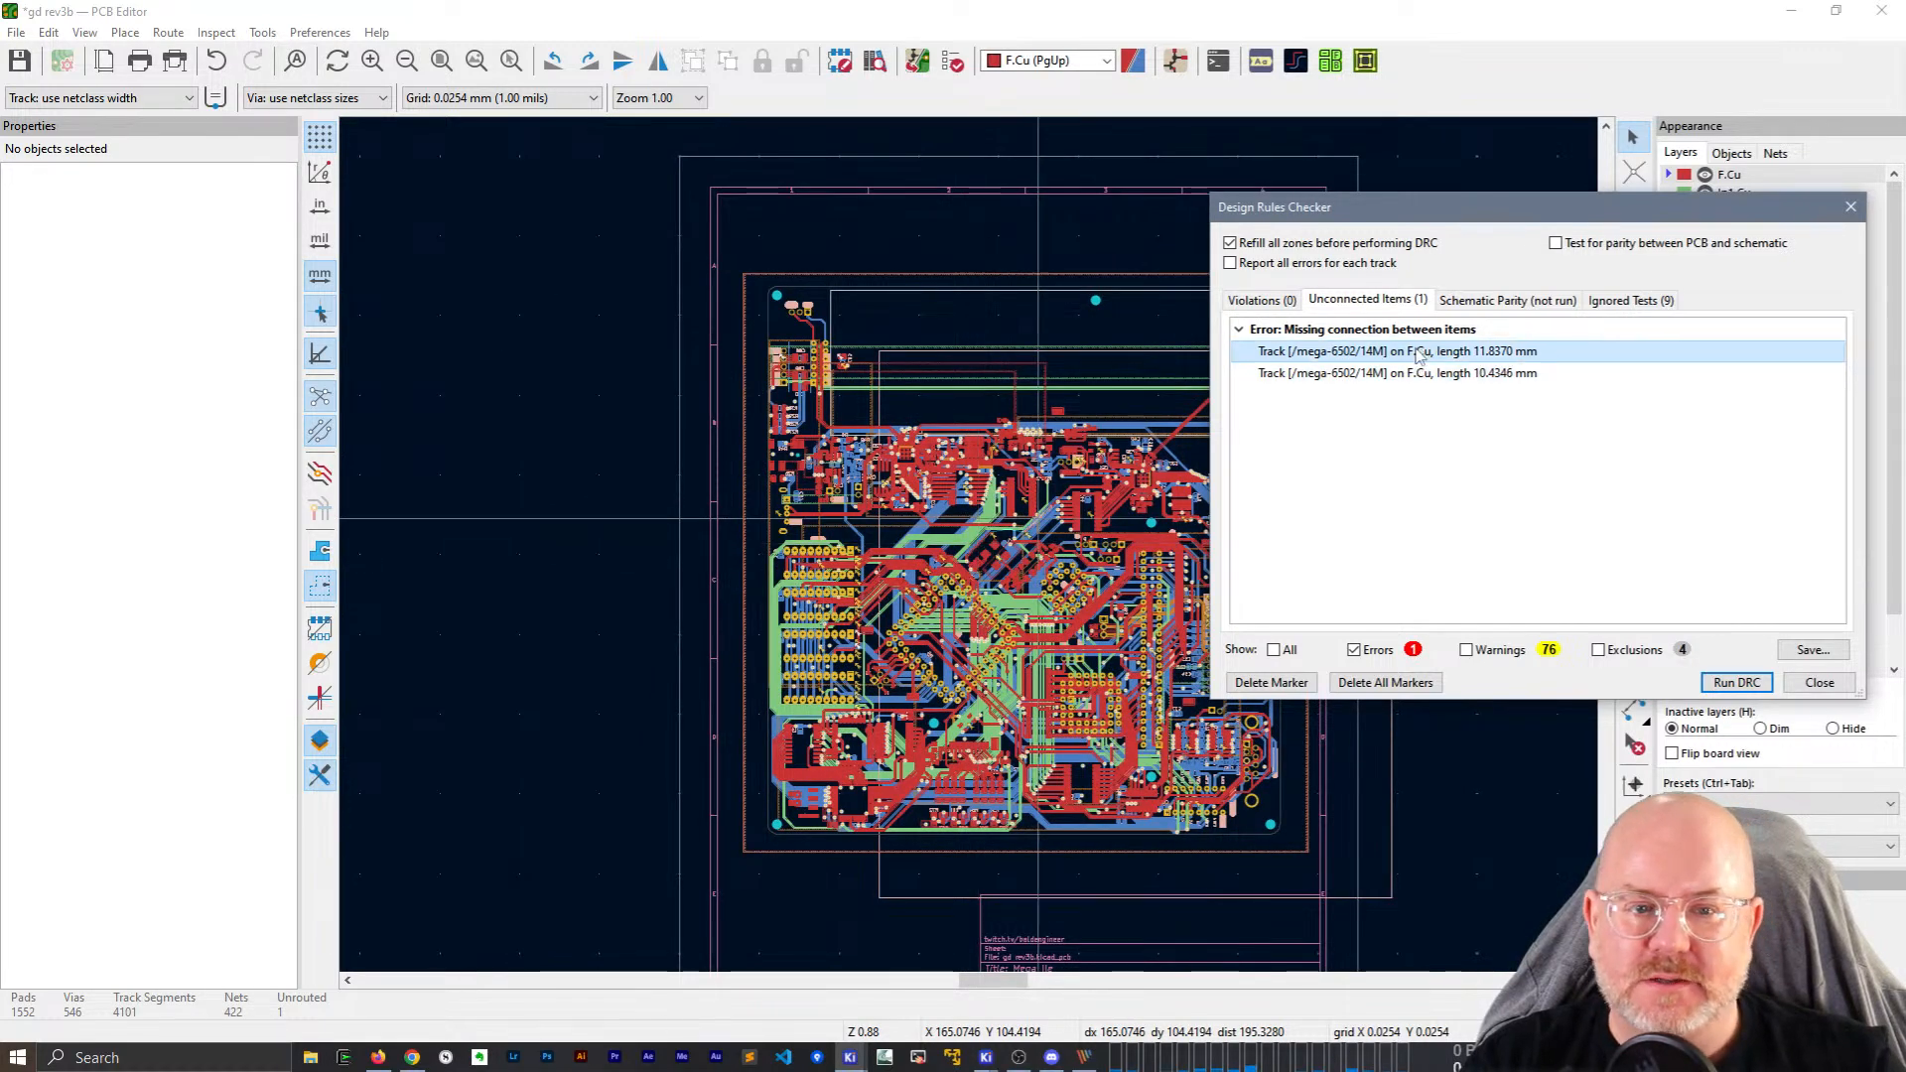
left_click(1418, 373)
scroll(1044, 517, "up", 12)
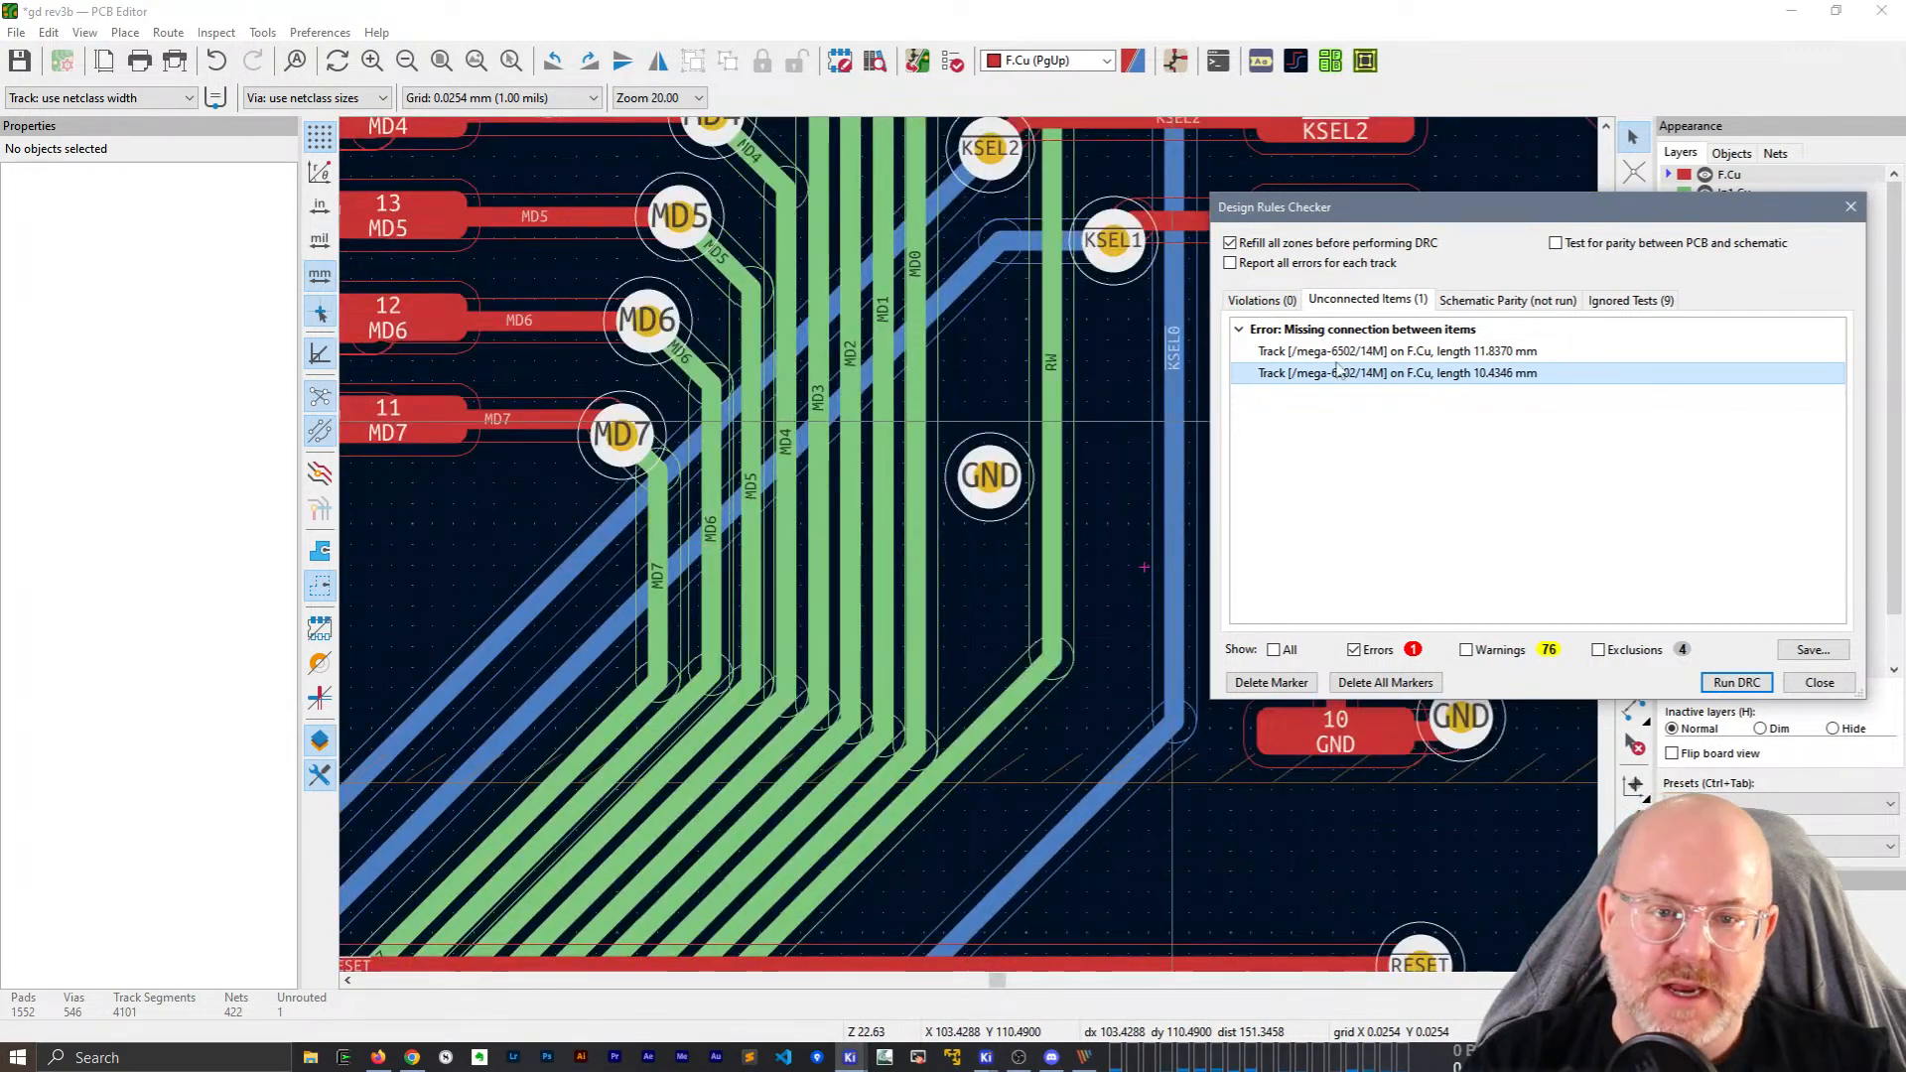
left_click(1348, 356)
scroll(974, 553, "down", 5)
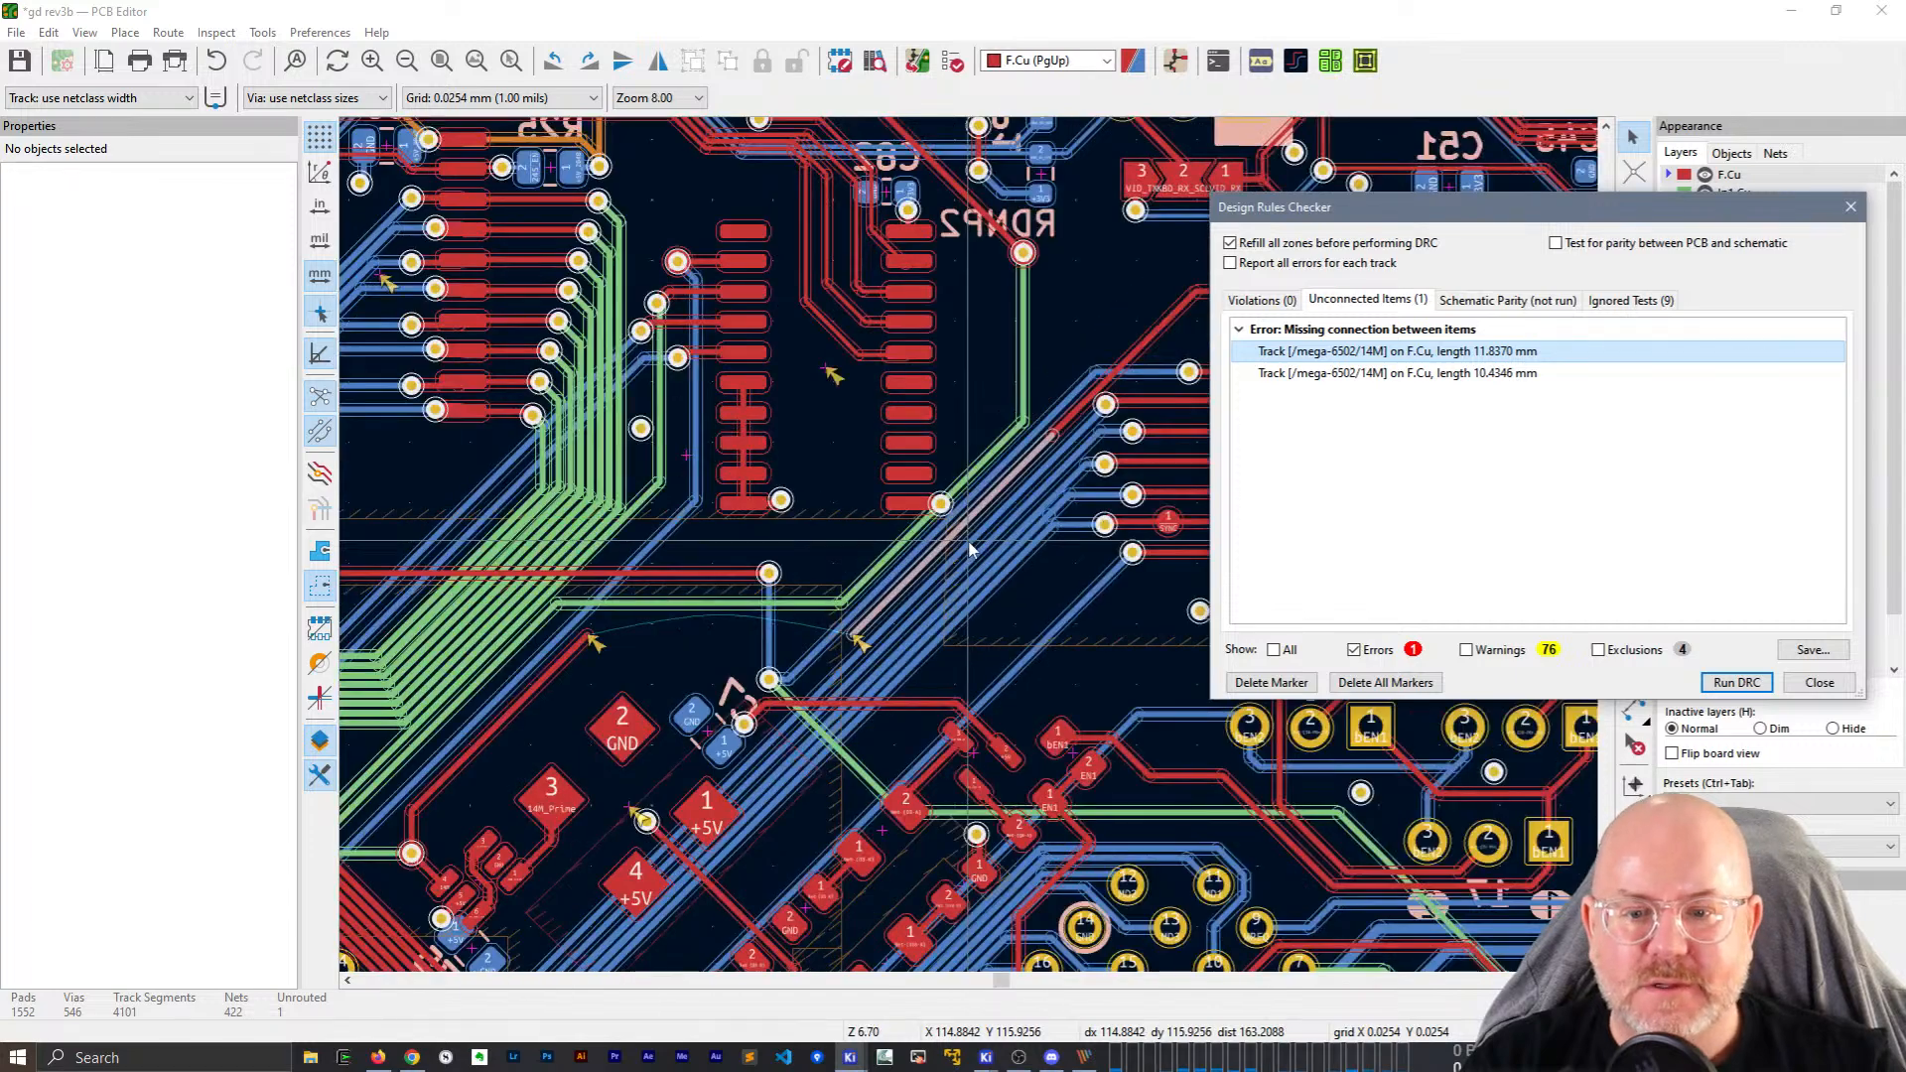
middle_click_drag(1114, 339, 1136, 299)
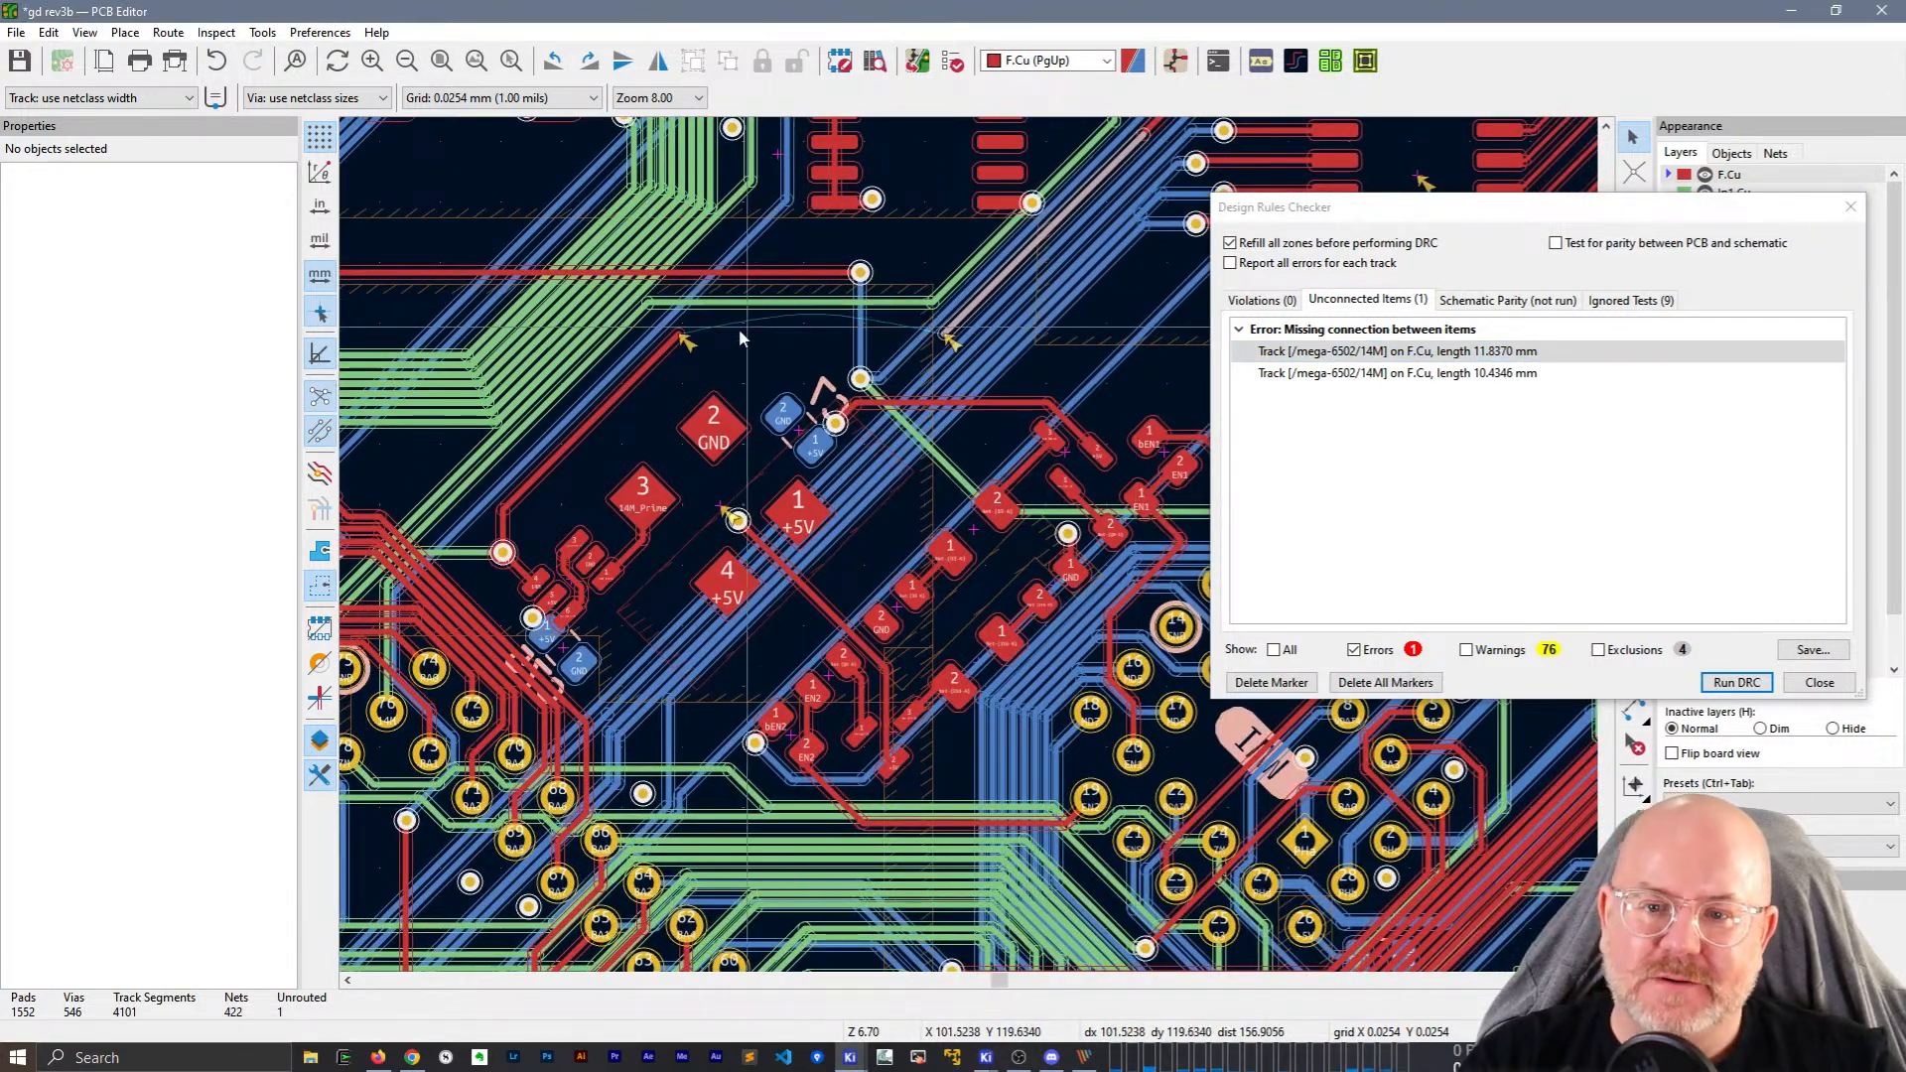
left_click(1820, 682)
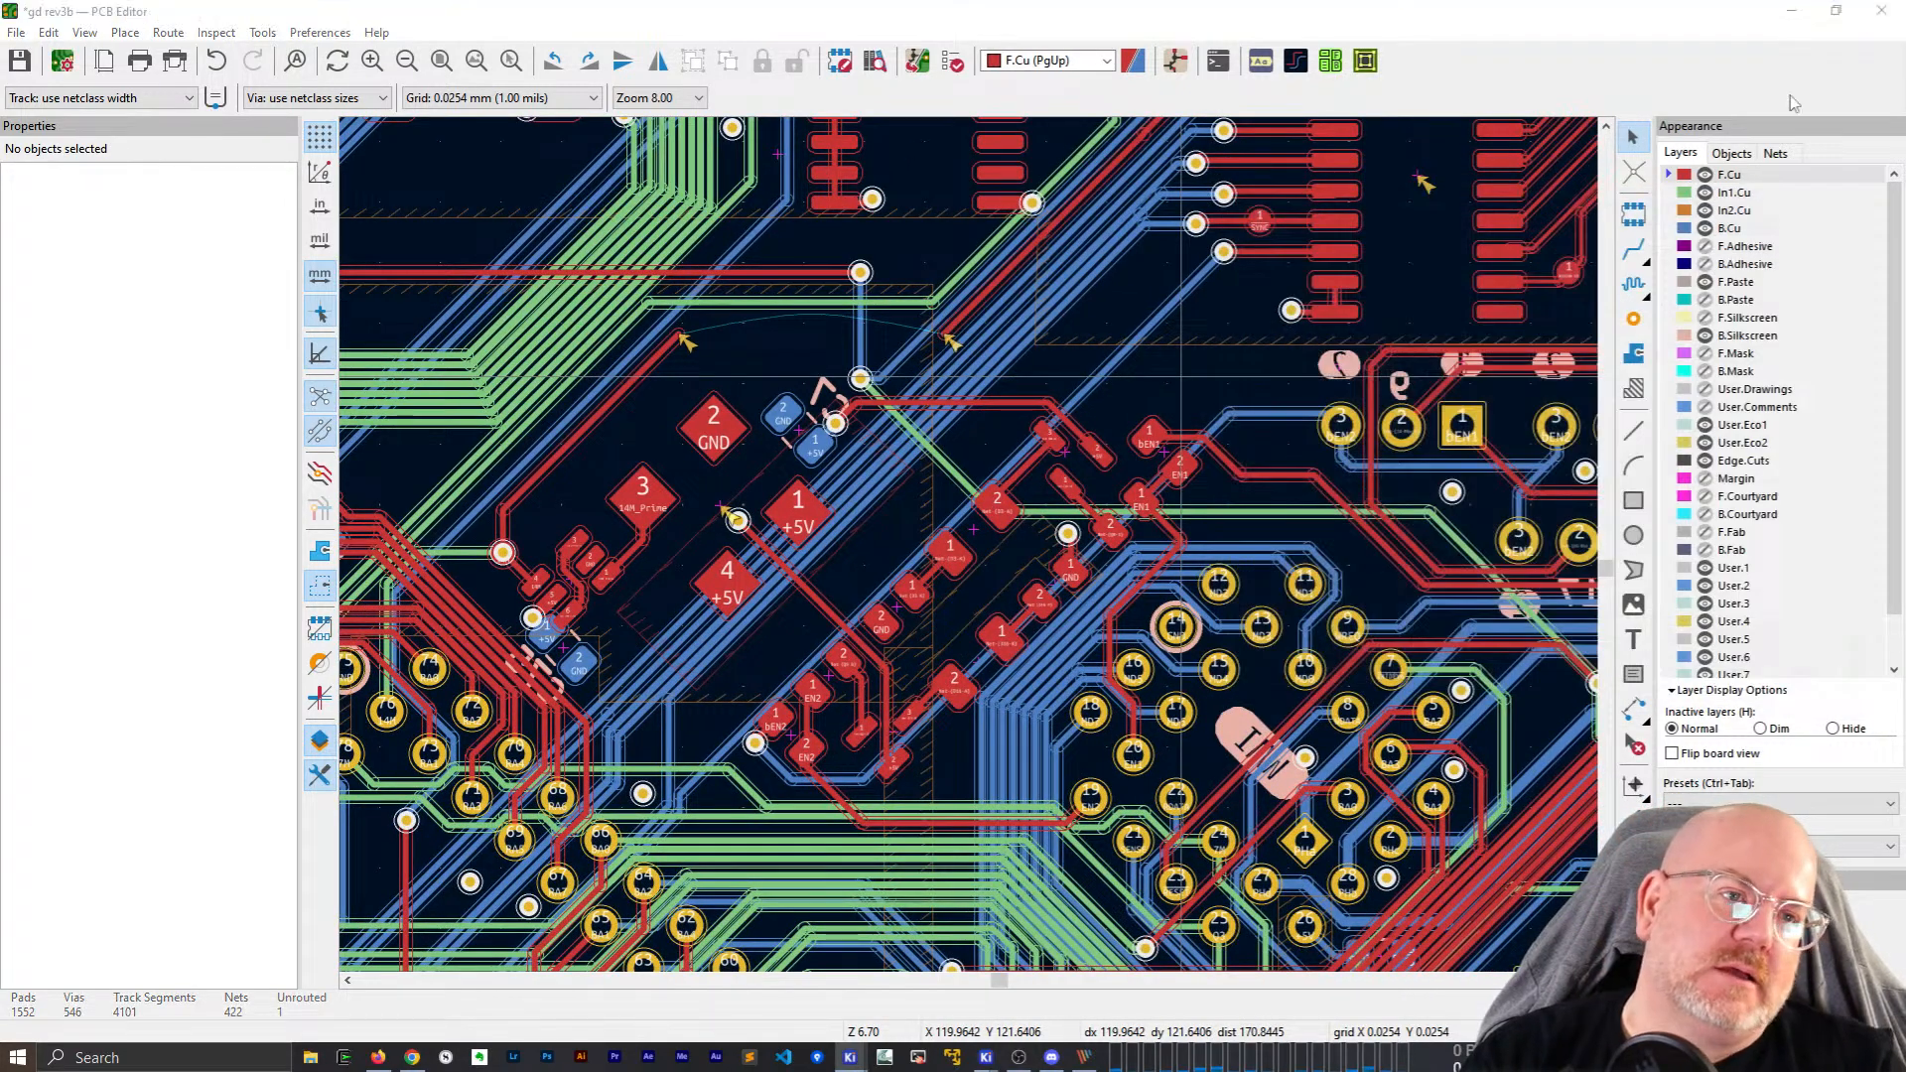
Quit the PCB Editor with Ctrl+Q, discarding the unsaved board changes.
key("ctrl+q")
left_click(985, 546)
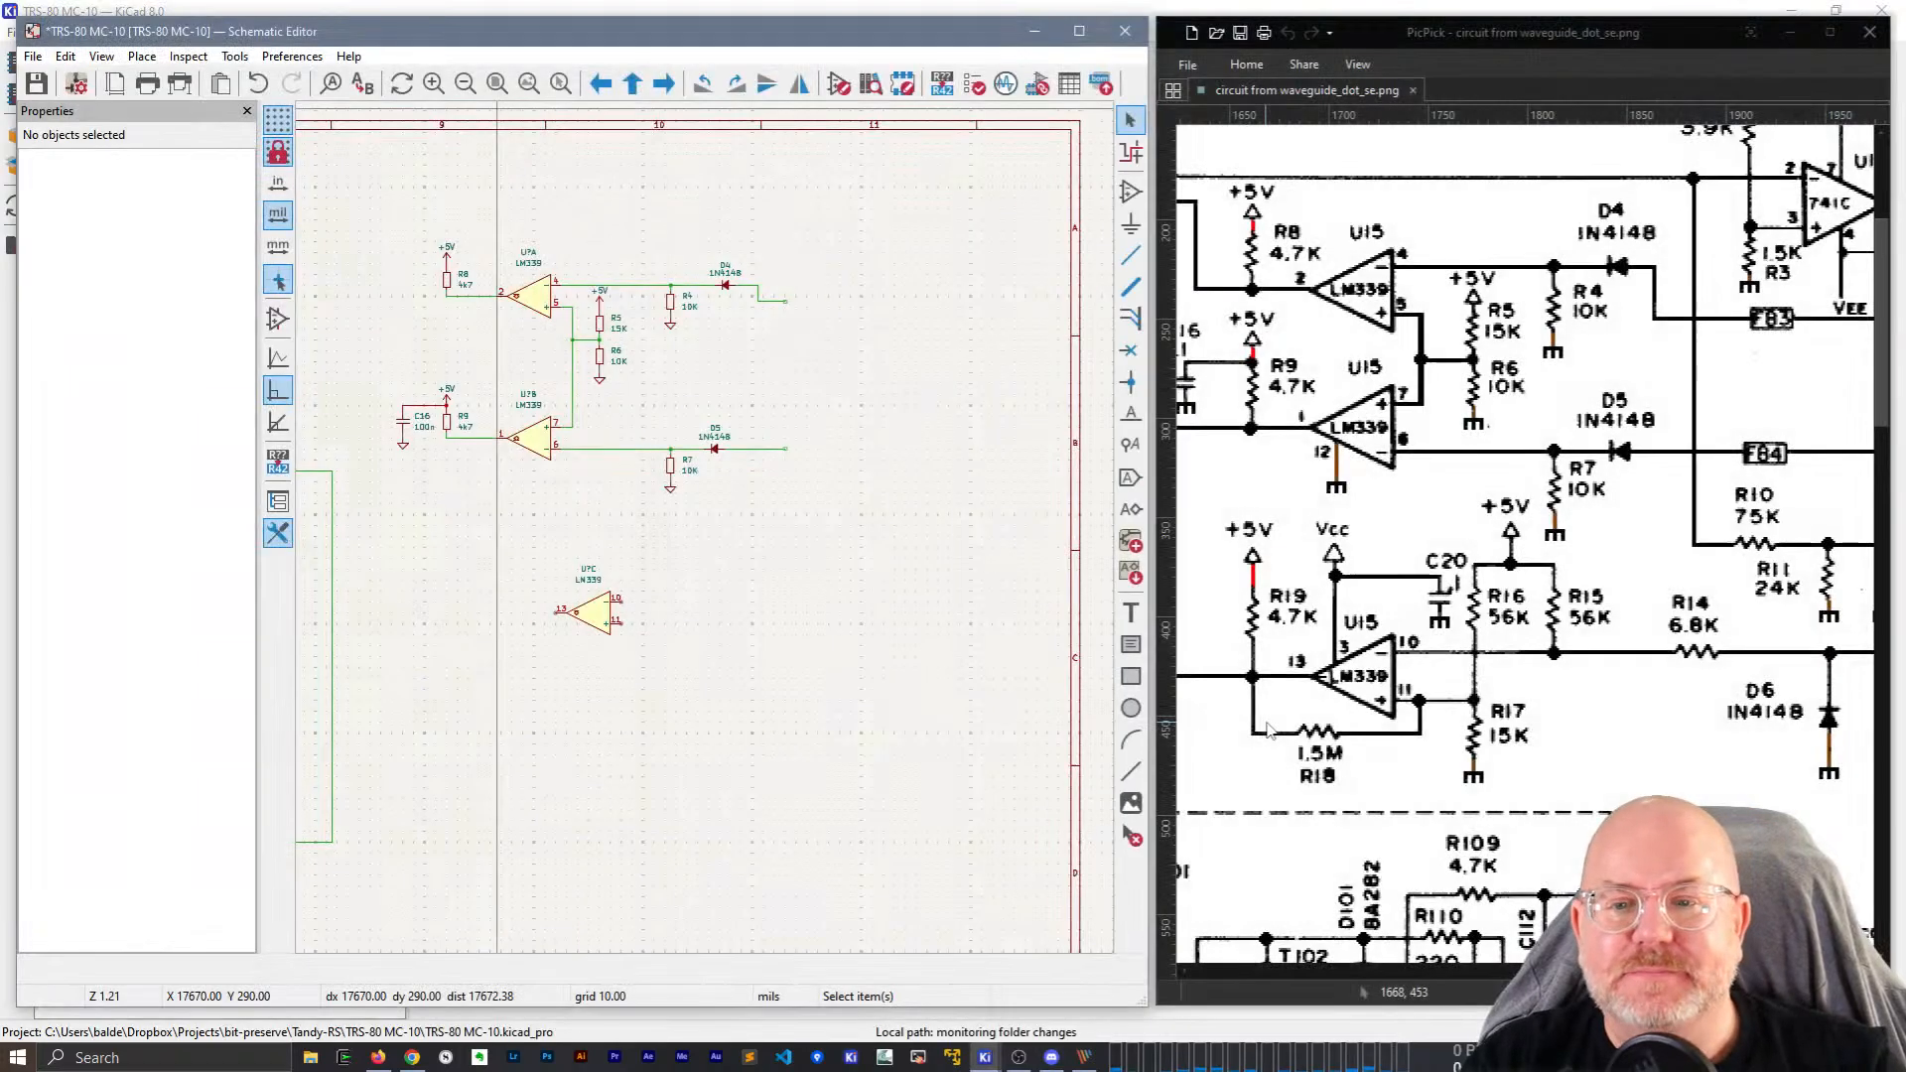
scroll(770, 338, "up", 5)
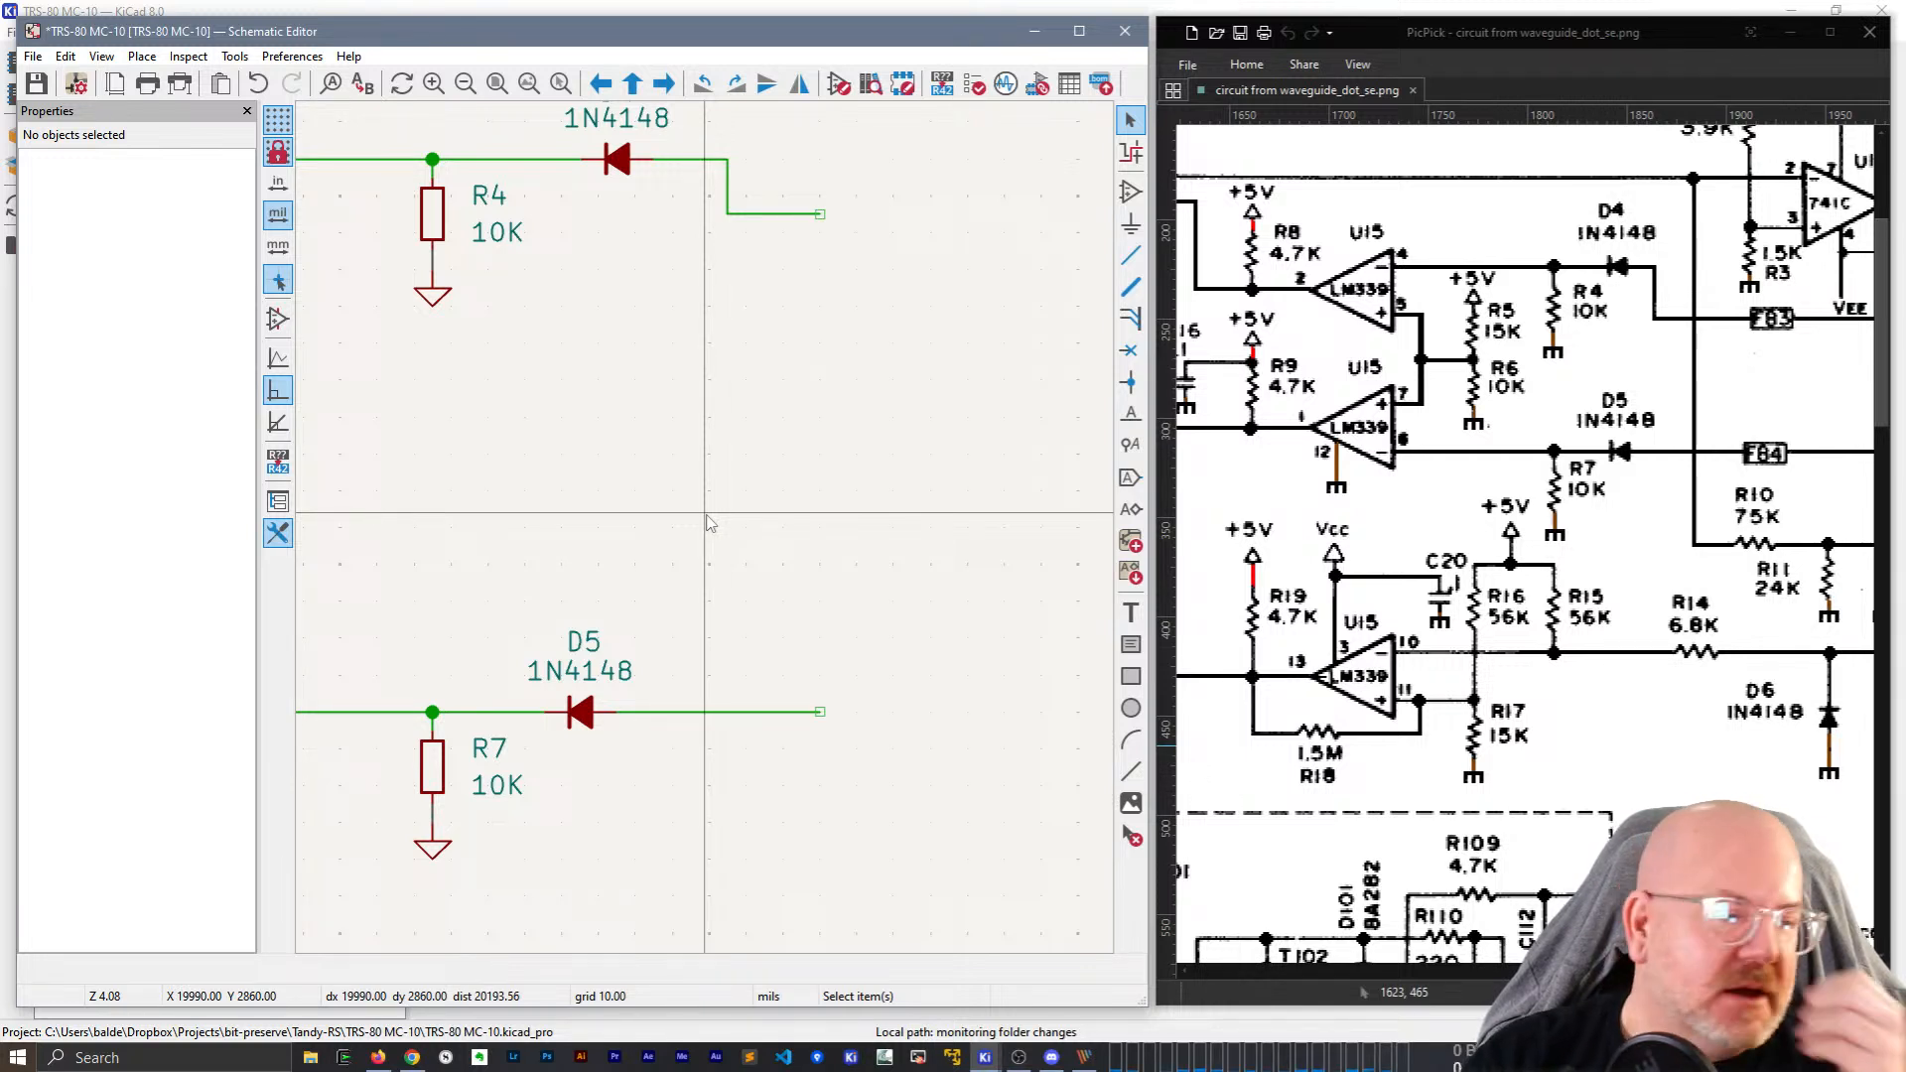
Duplicate resistor R7 and place the copy beside comparator U?C.
scroll(710, 523, "down", 3)
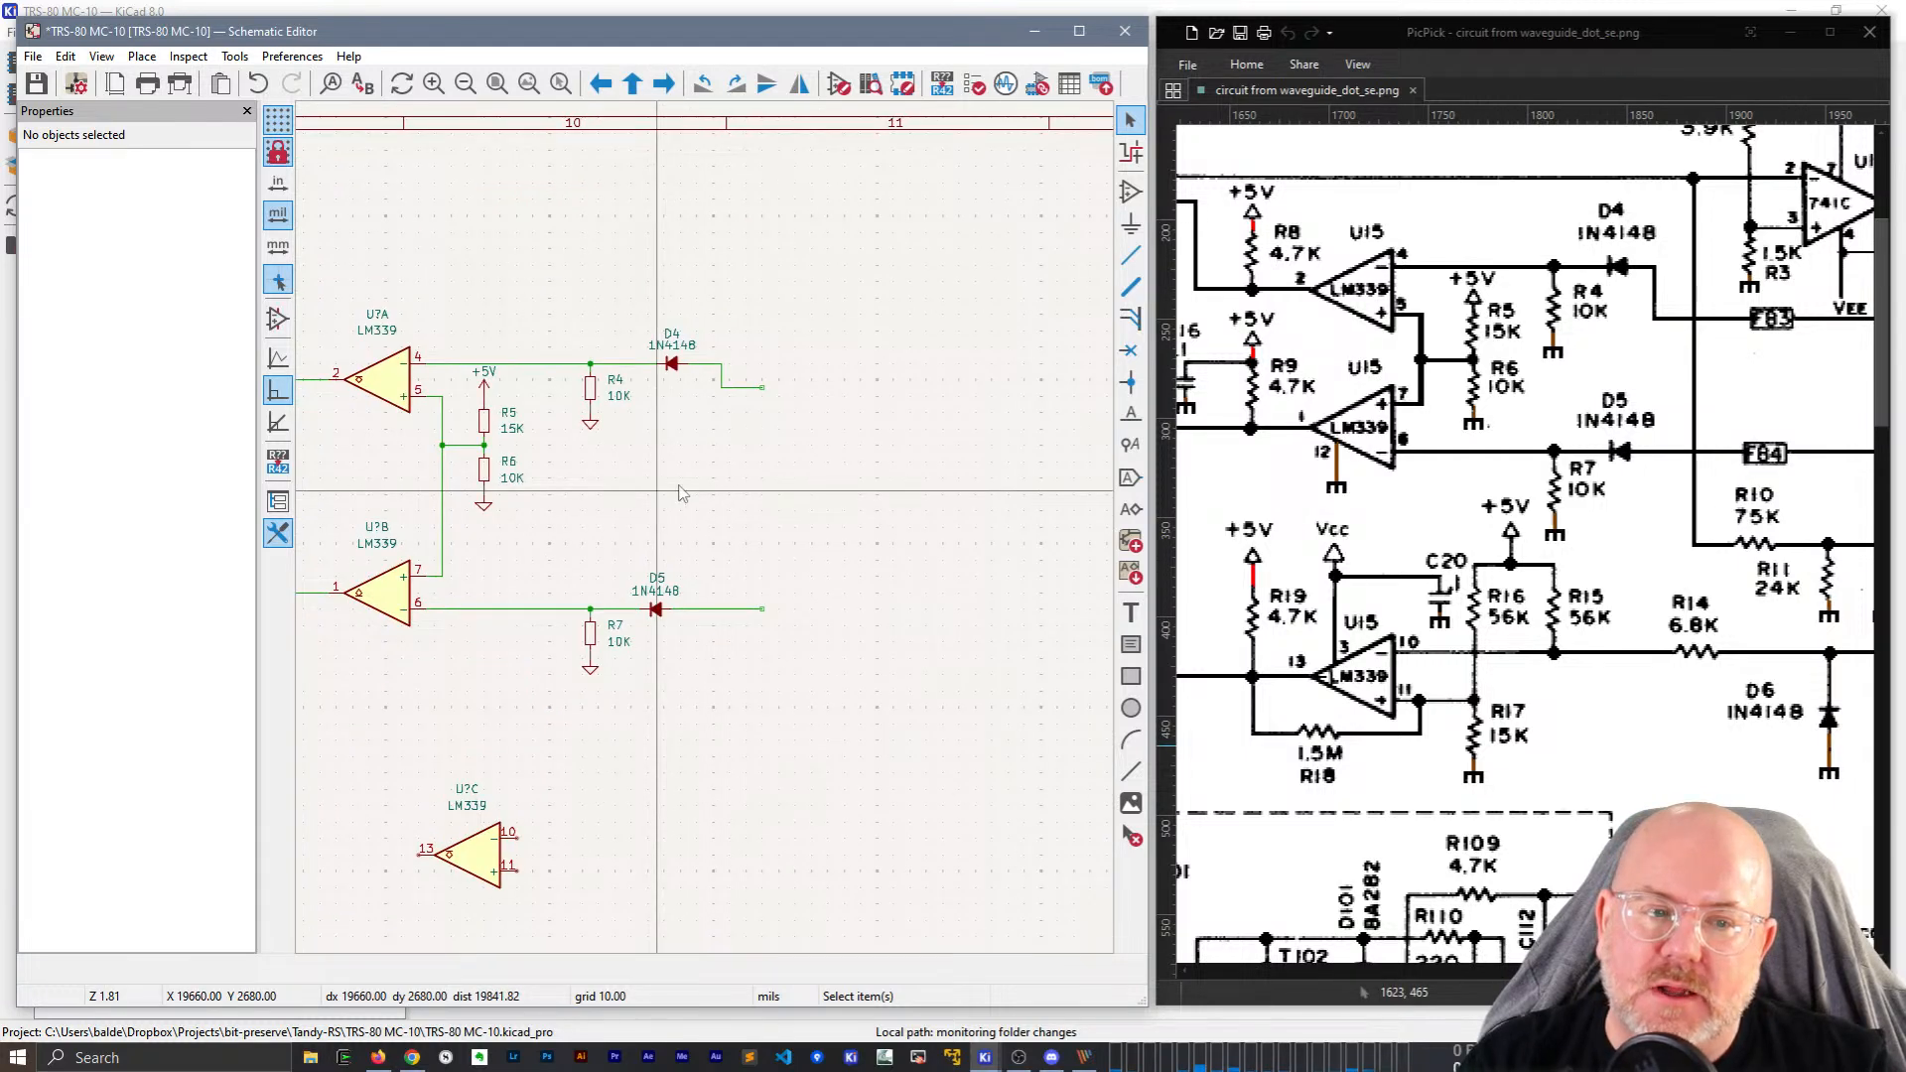
middle_click_drag(754, 469, 888, 239)
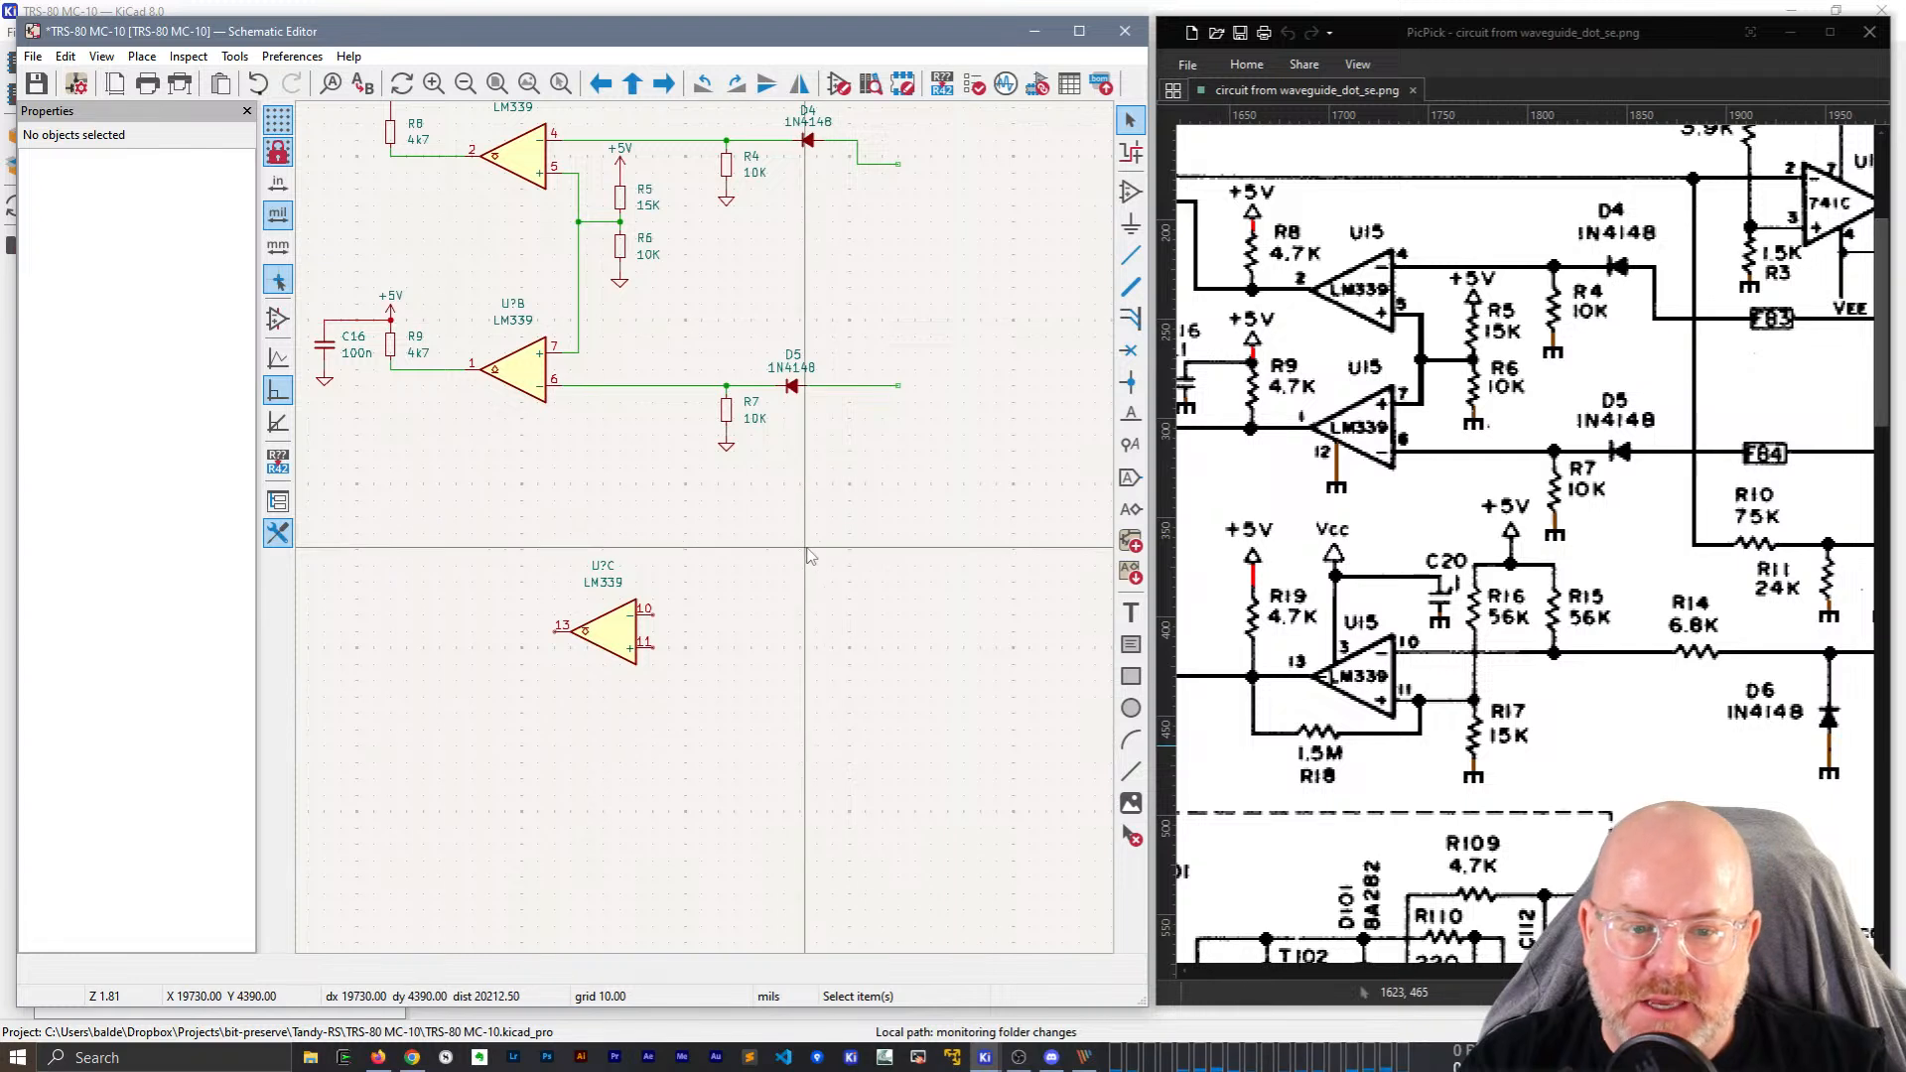
middle_click_drag(805, 558, 794, 491)
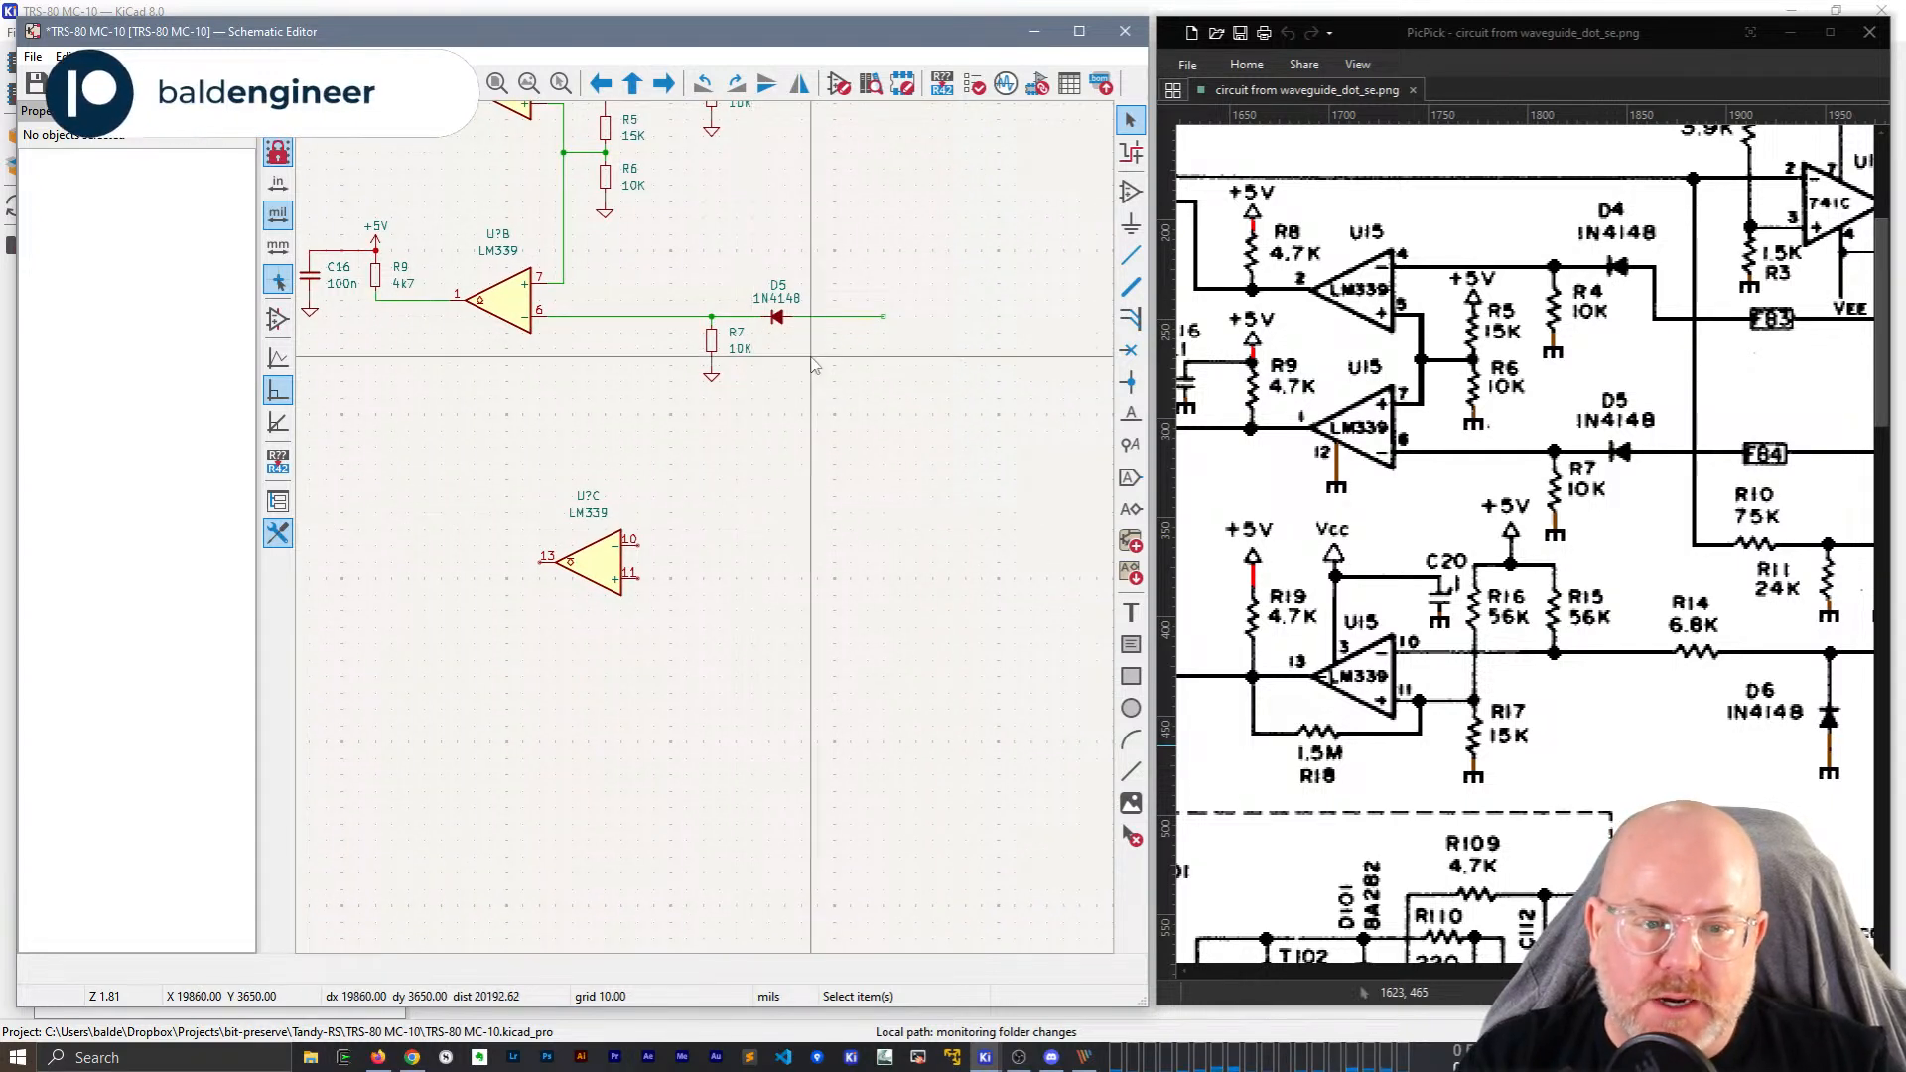
left_click(712, 347)
key("ctrl+d")
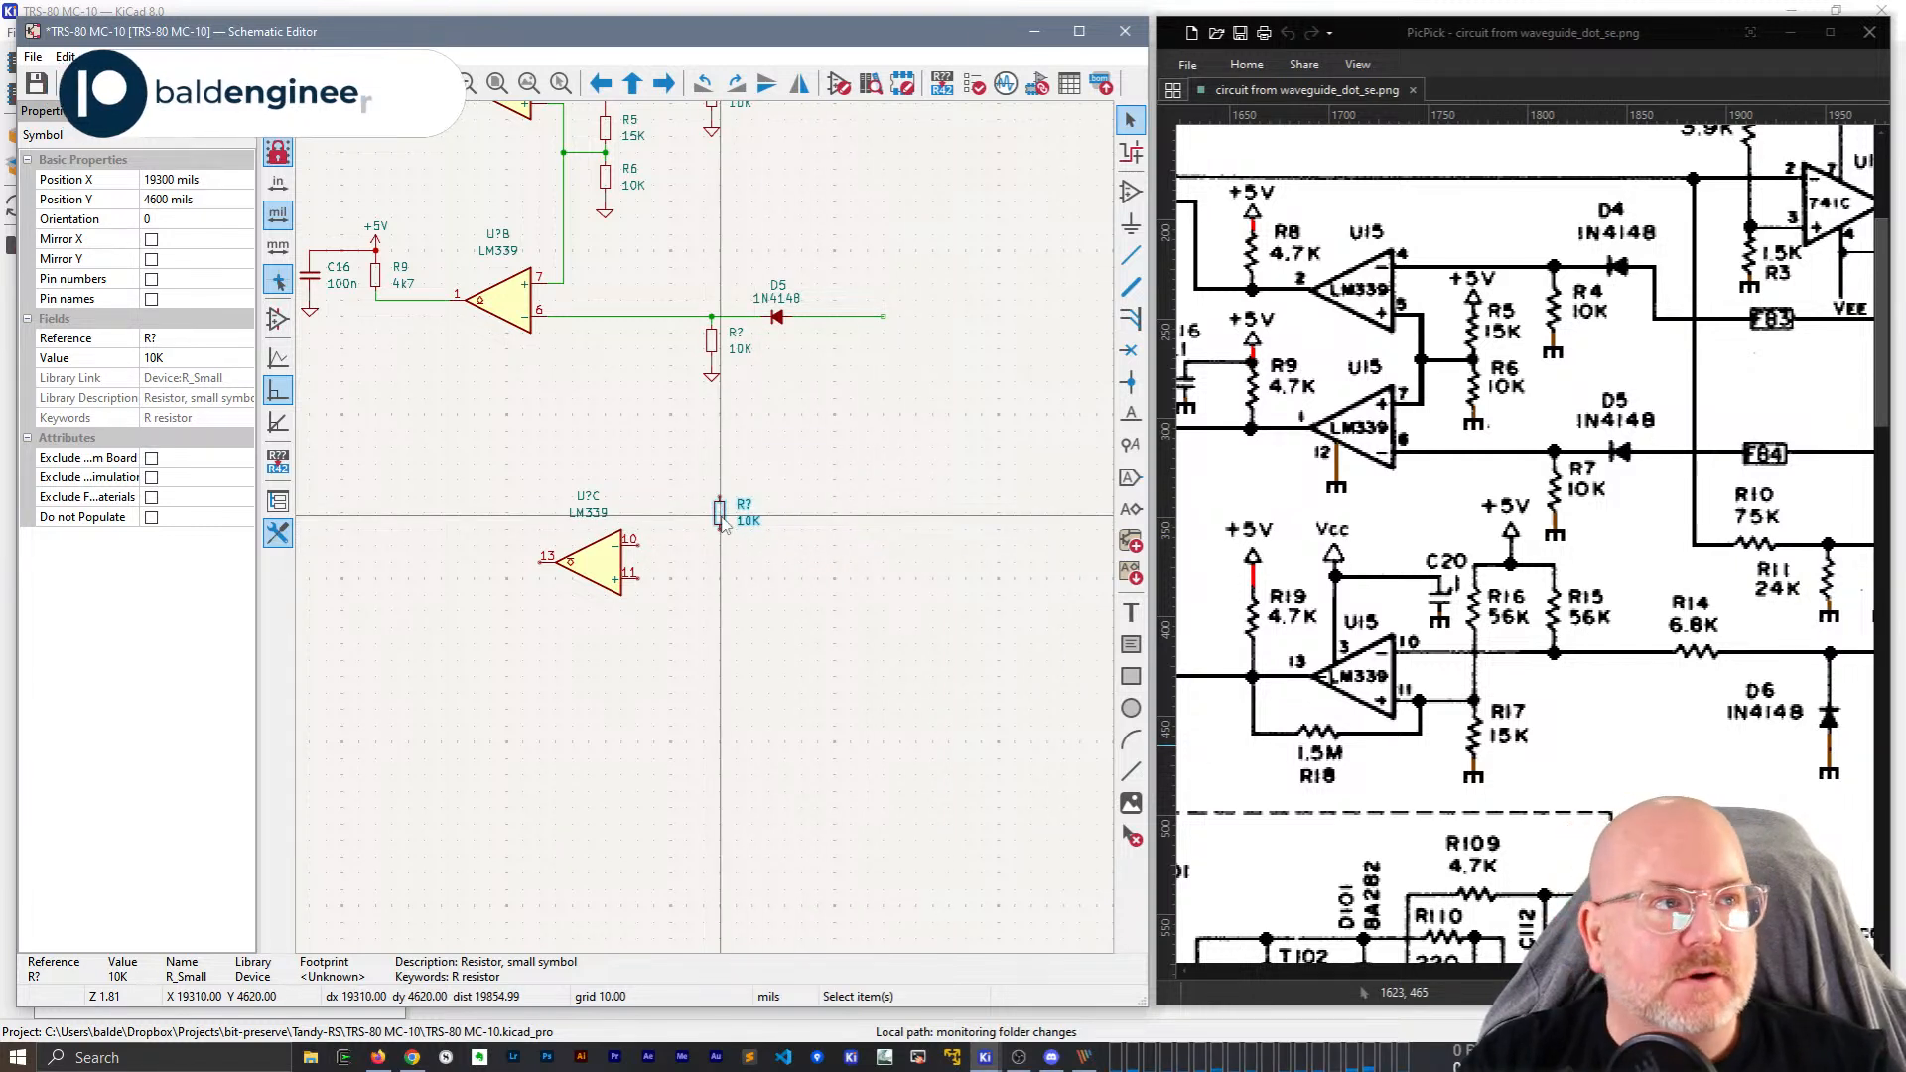
left_click(722, 524)
Change the new resistor's value from 10K to 56K.
scroll(721, 525, "up", 2)
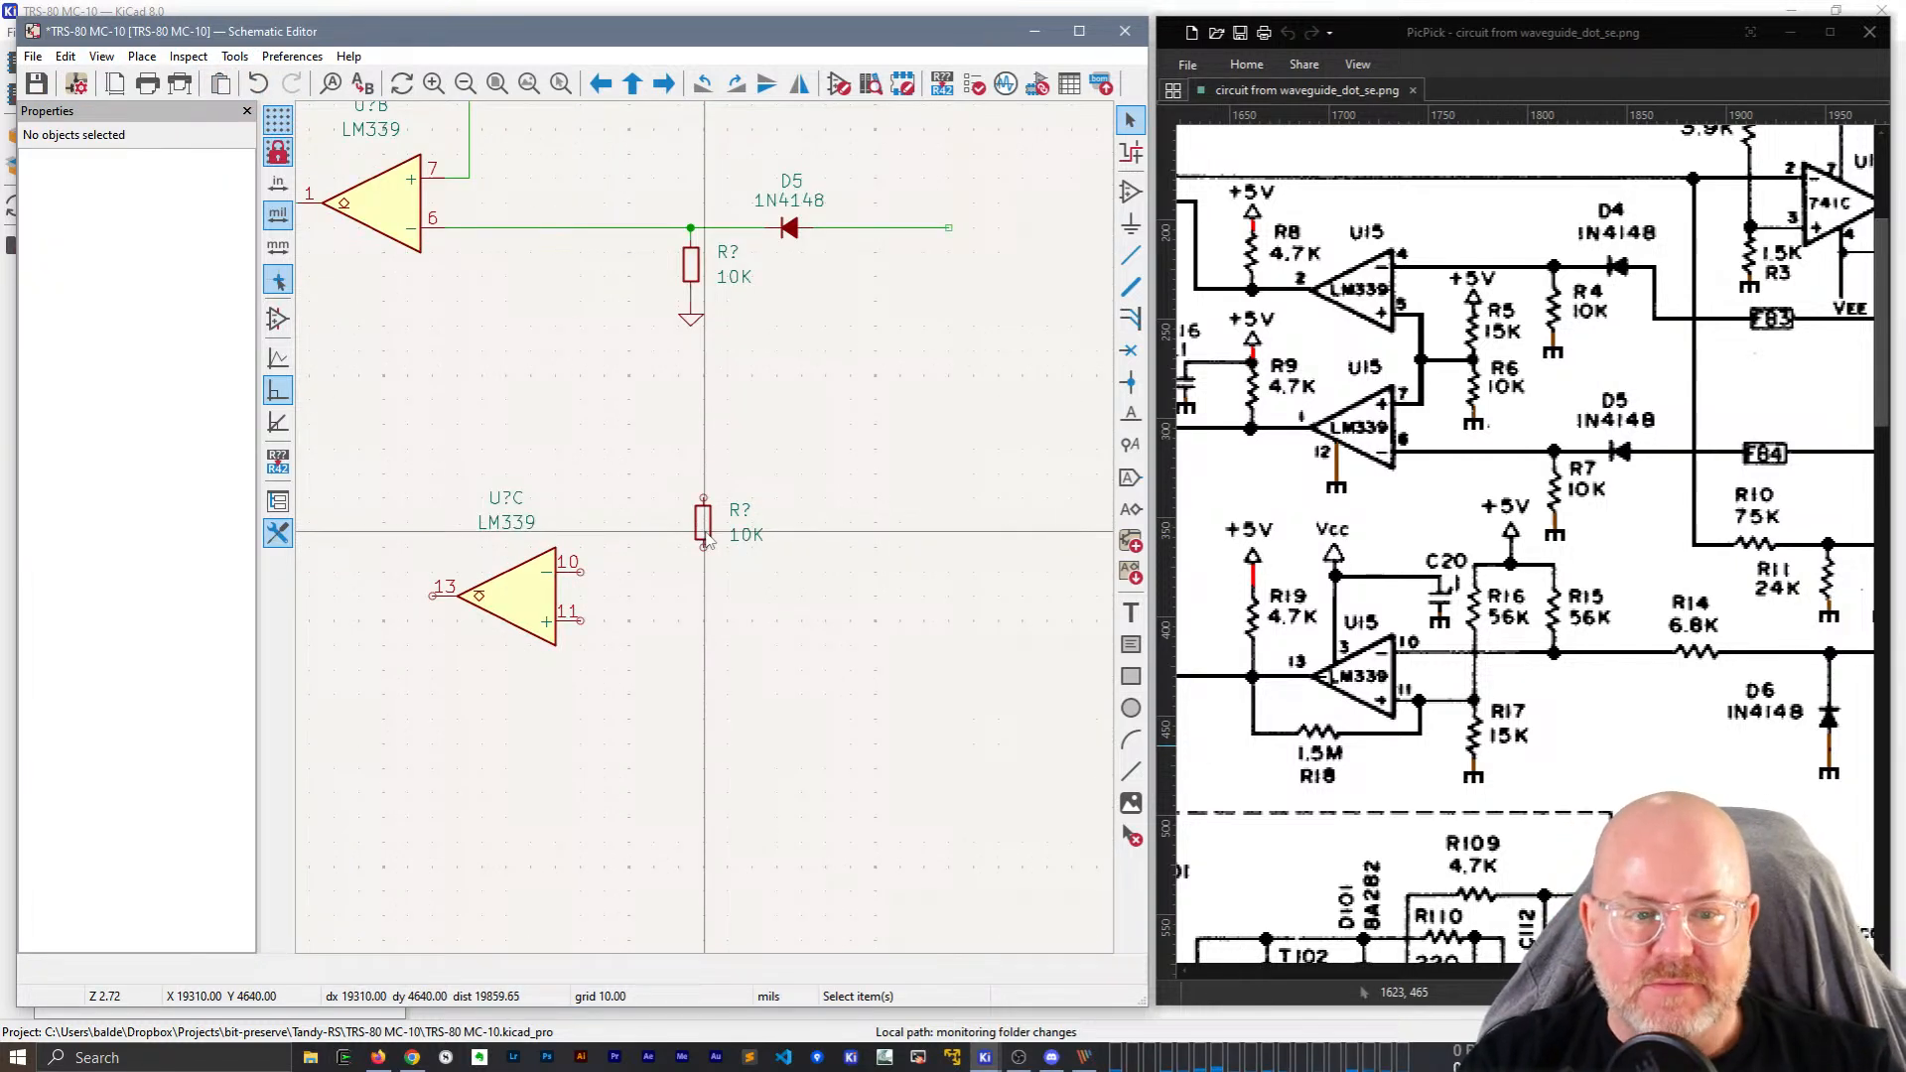
left_click(748, 536)
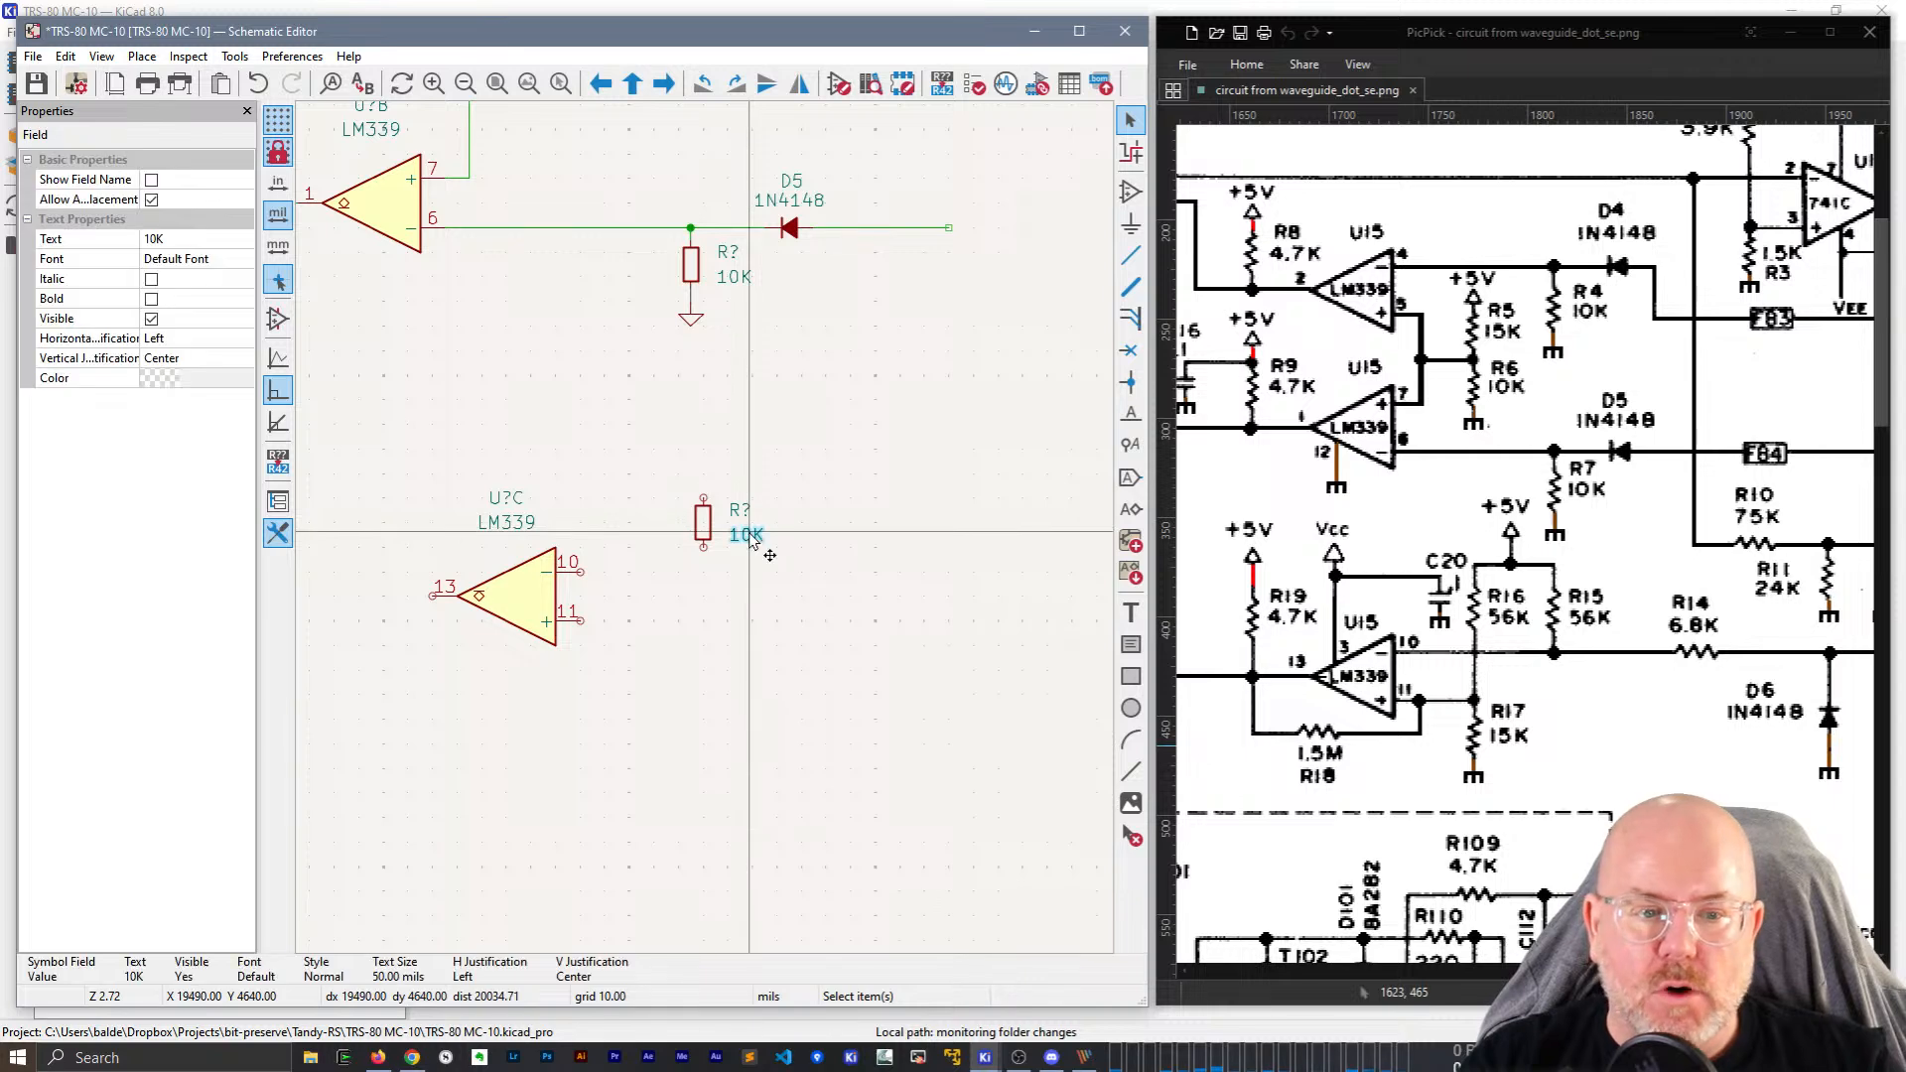
double_click(747, 536)
key("Escape")
left_click(194, 238)
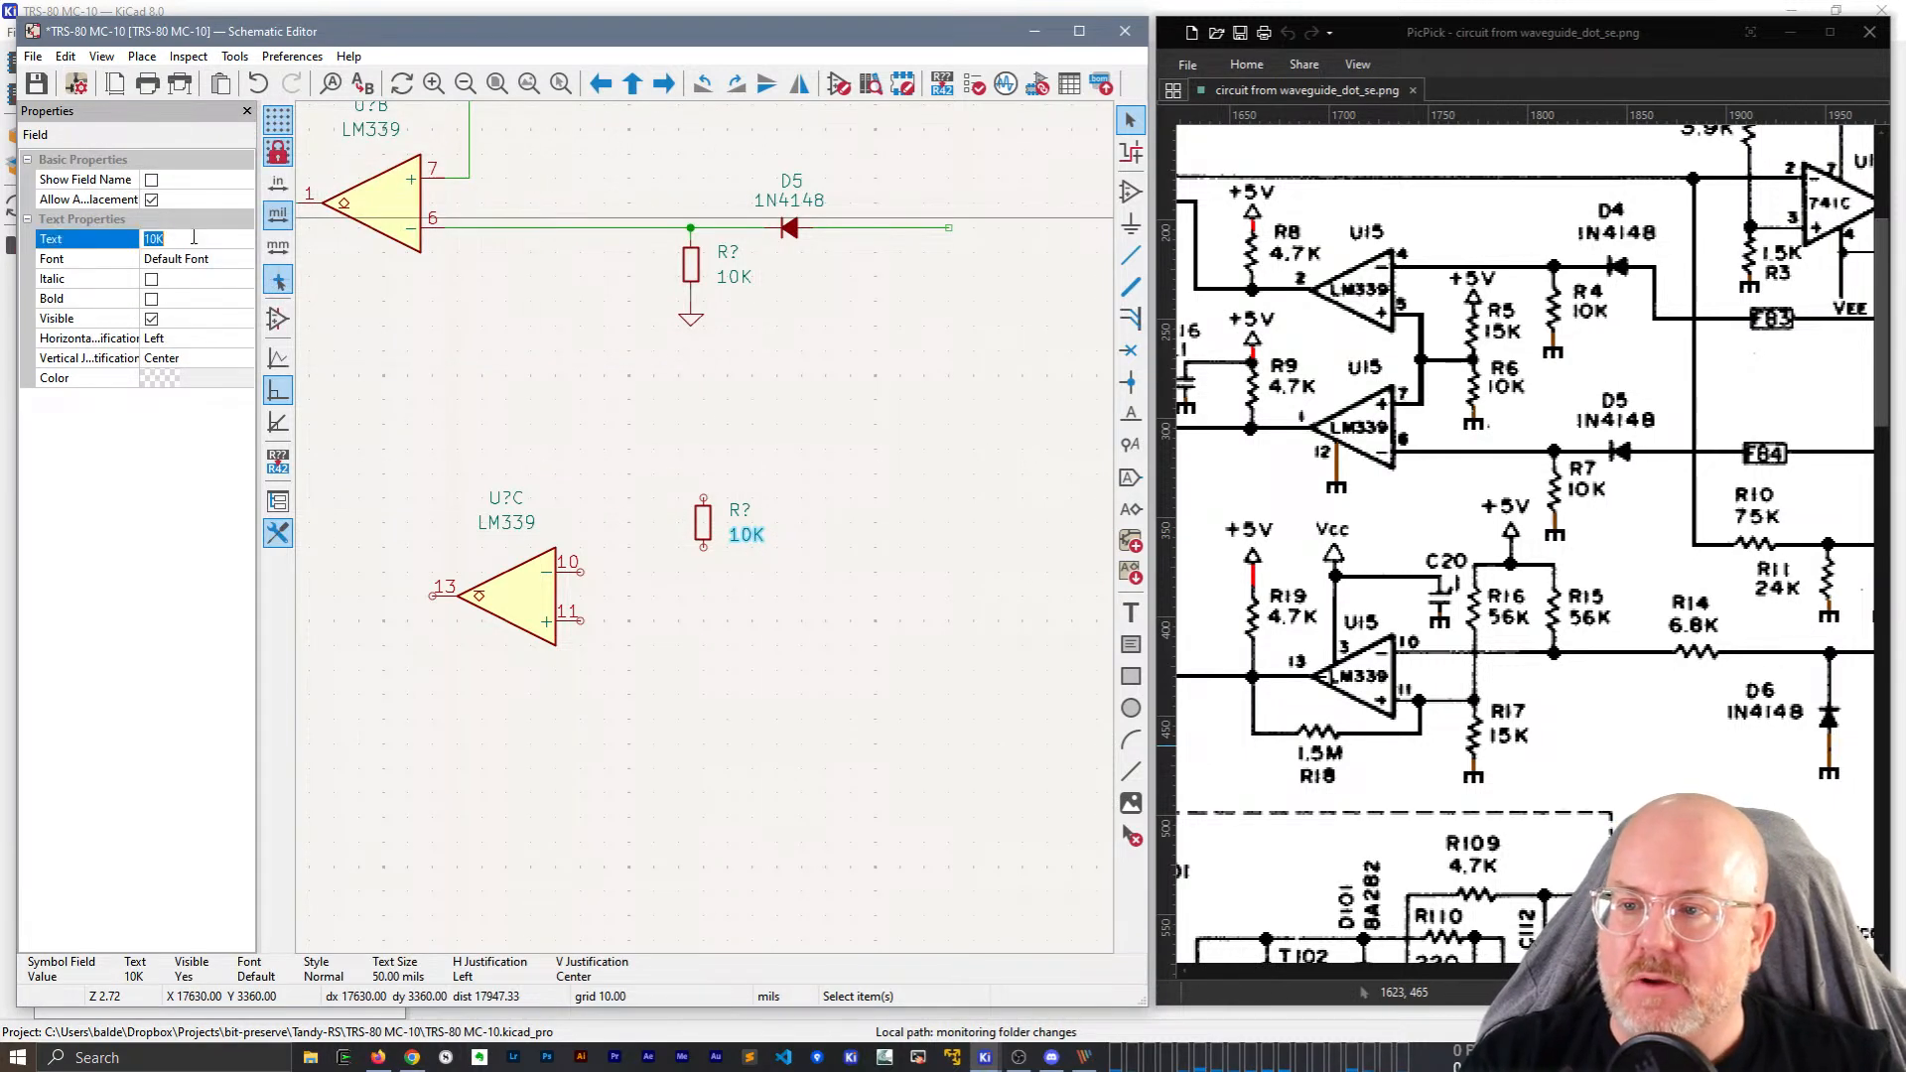
type("56K")
key("Return")
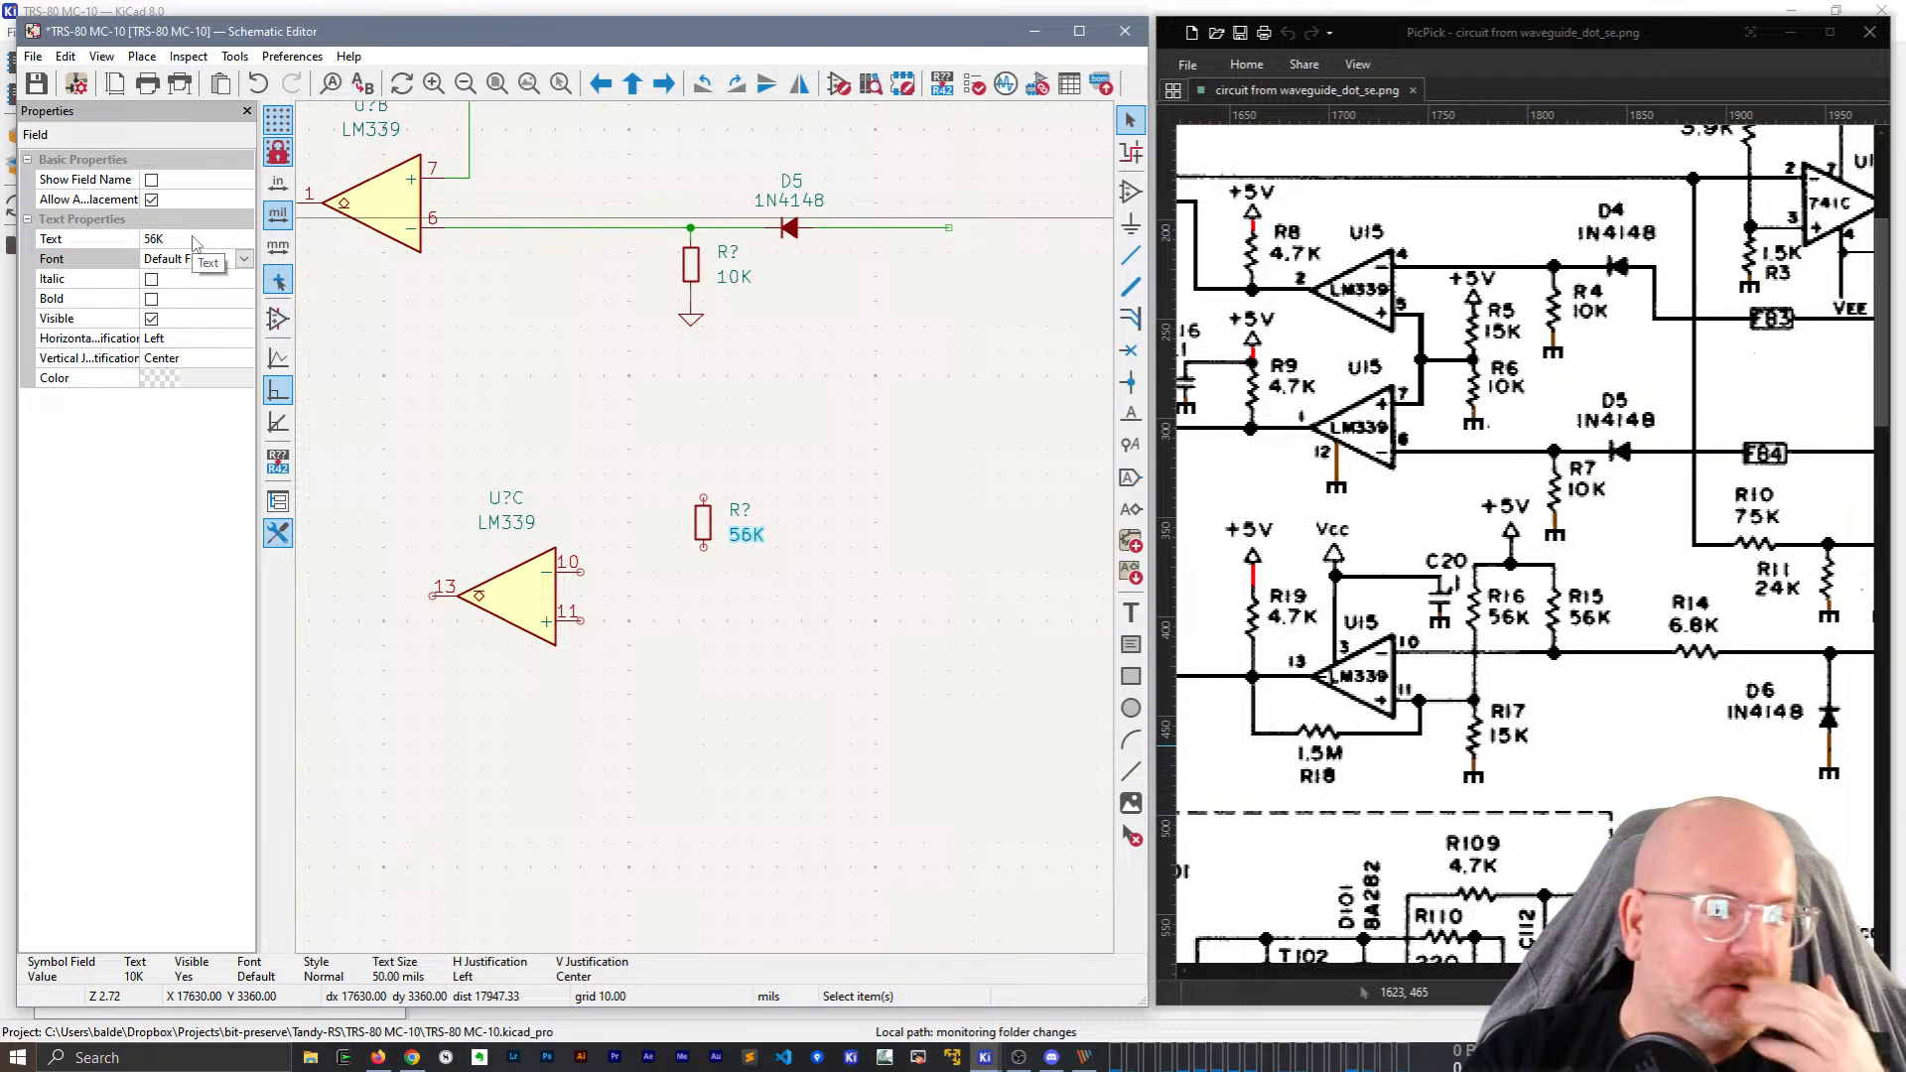
Rename the new resistor to R16 and make a duplicate of it.
left_click(739, 510)
left_click(178, 240)
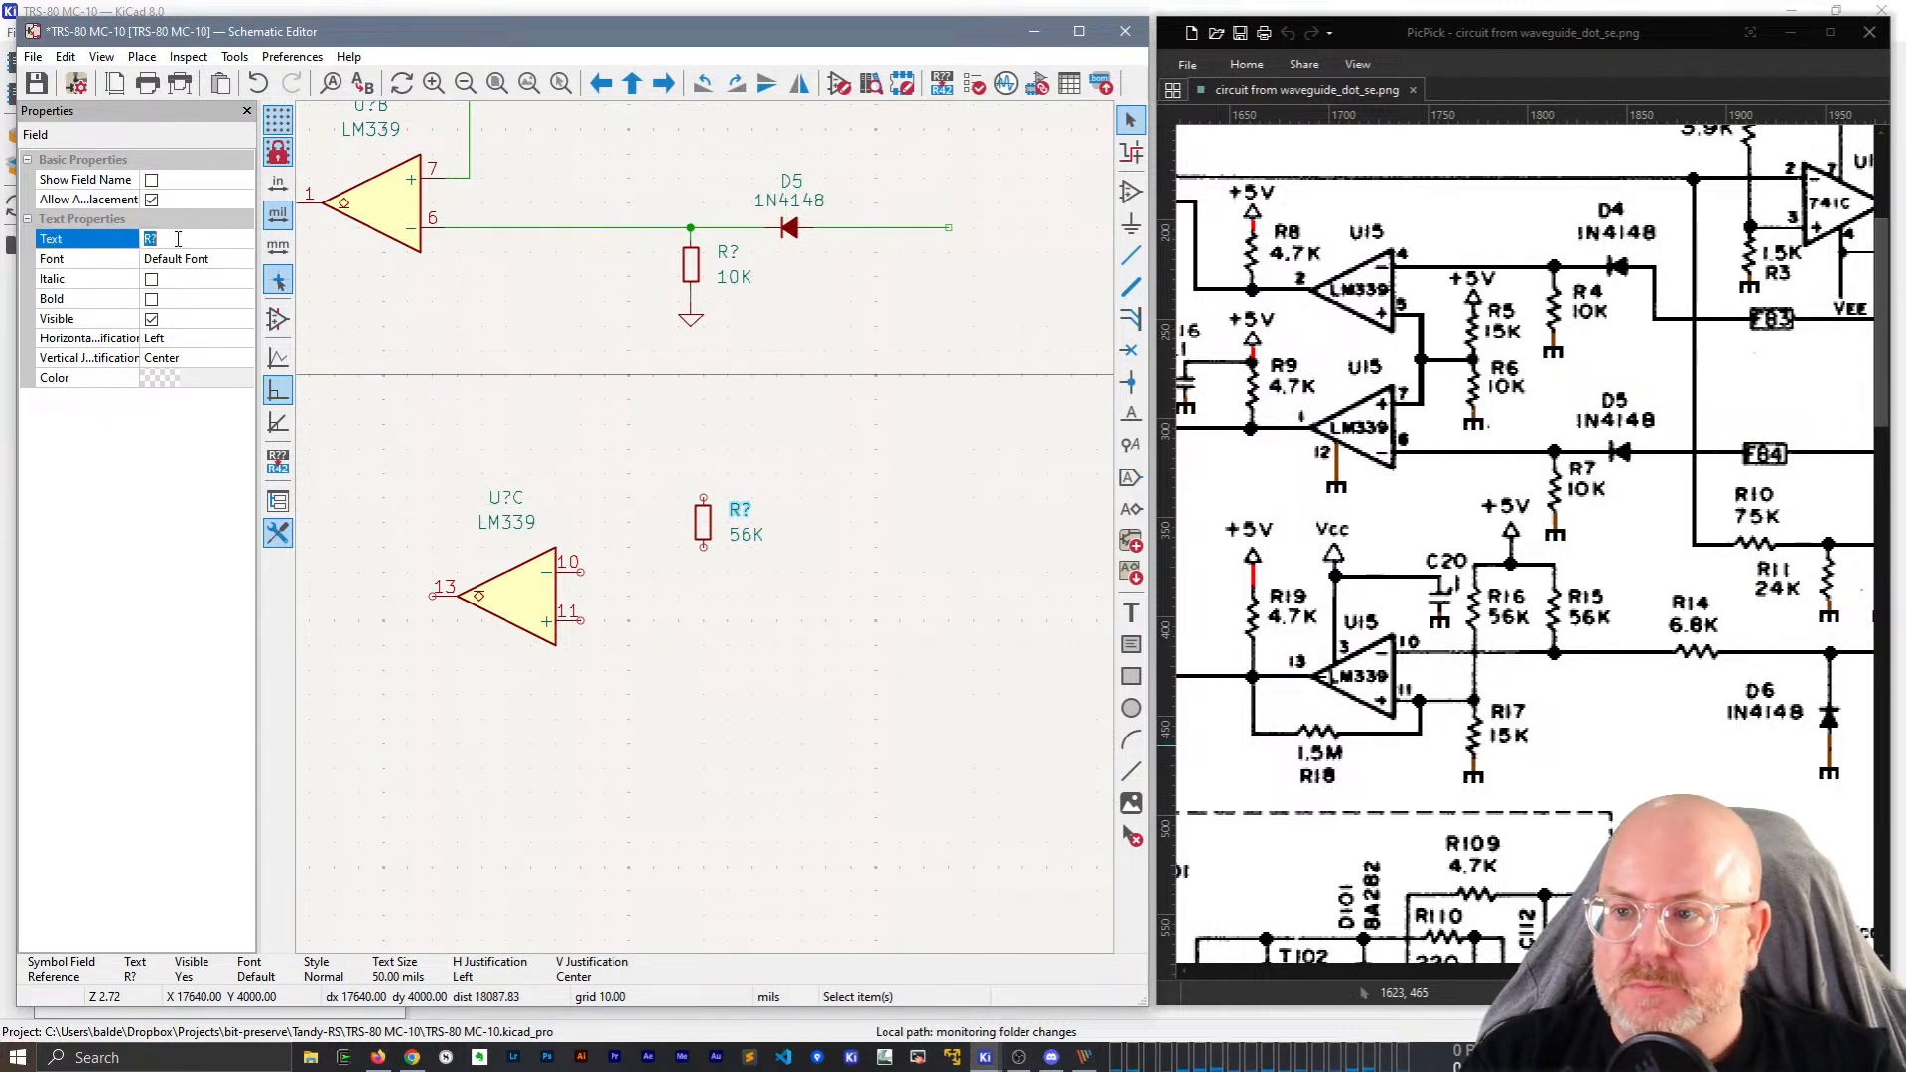
type("R165")
key("Return")
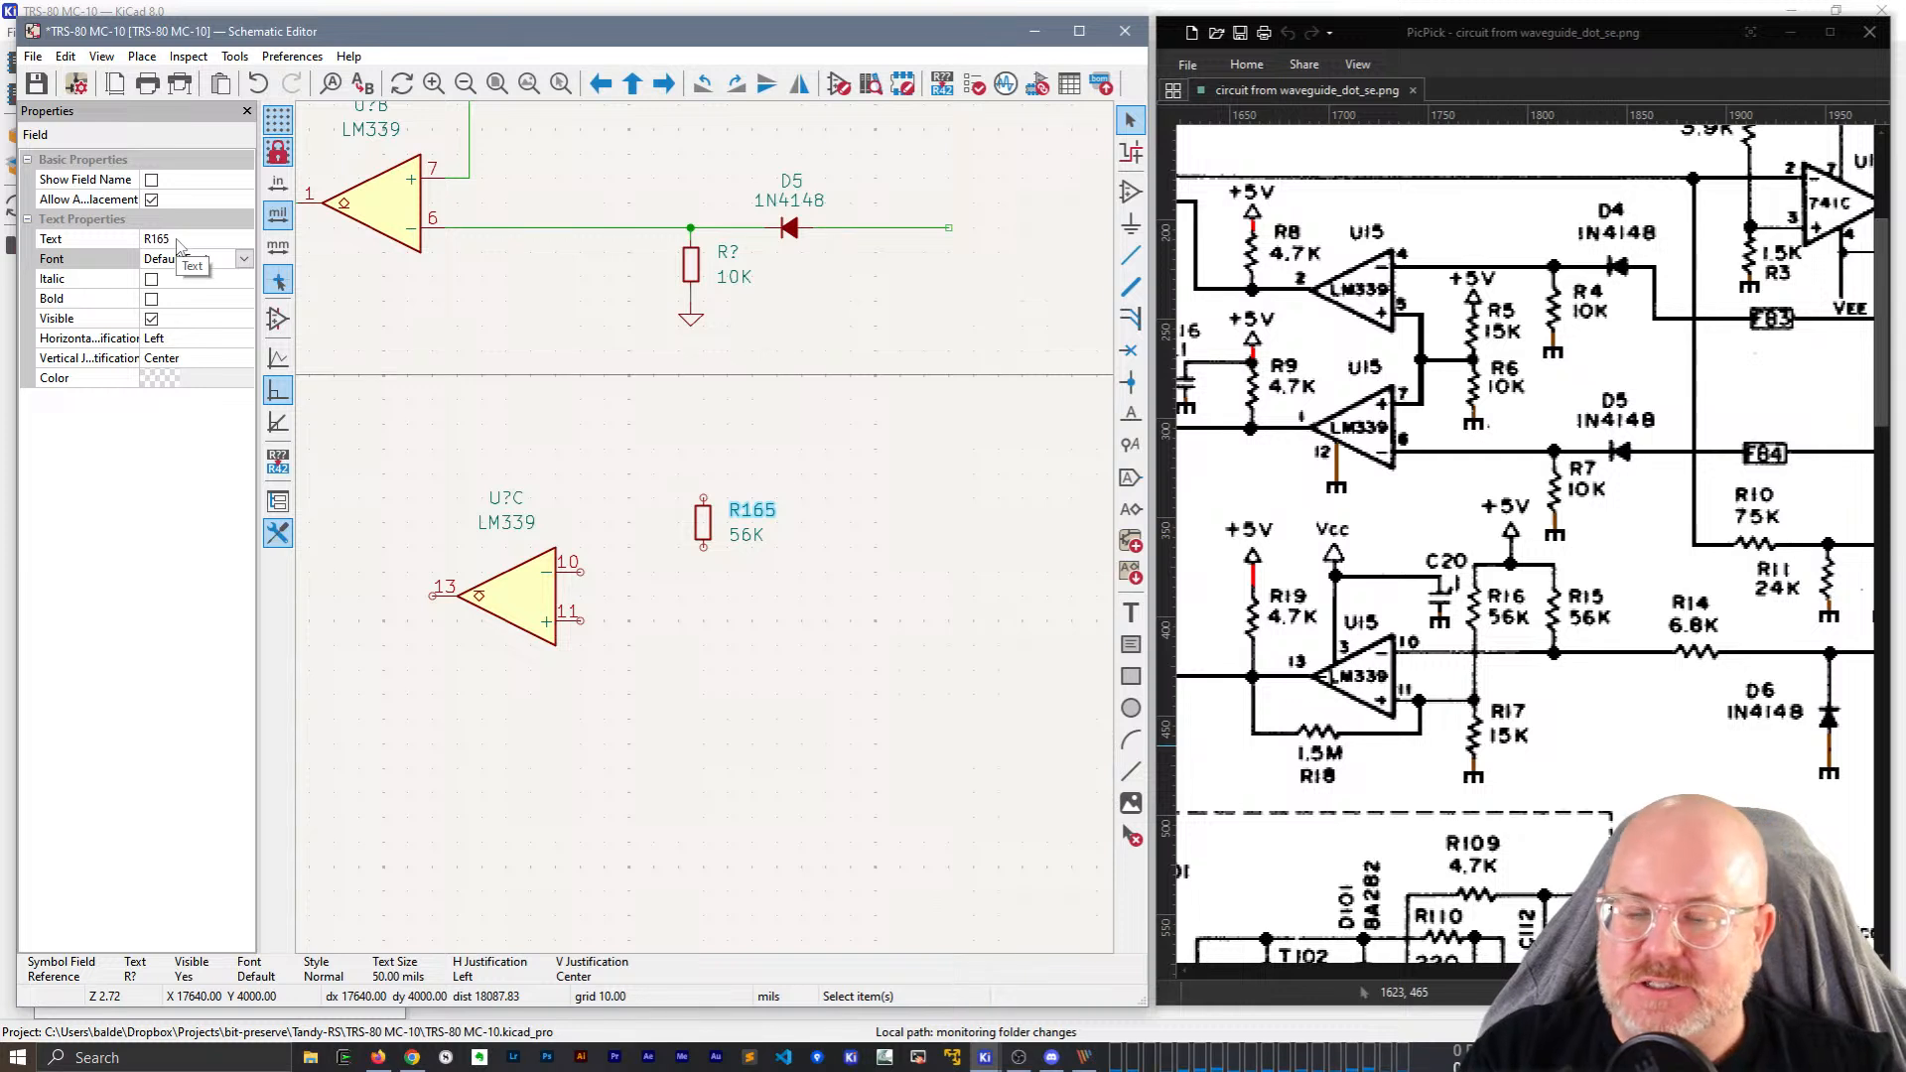
left_click(199, 239)
key("Return")
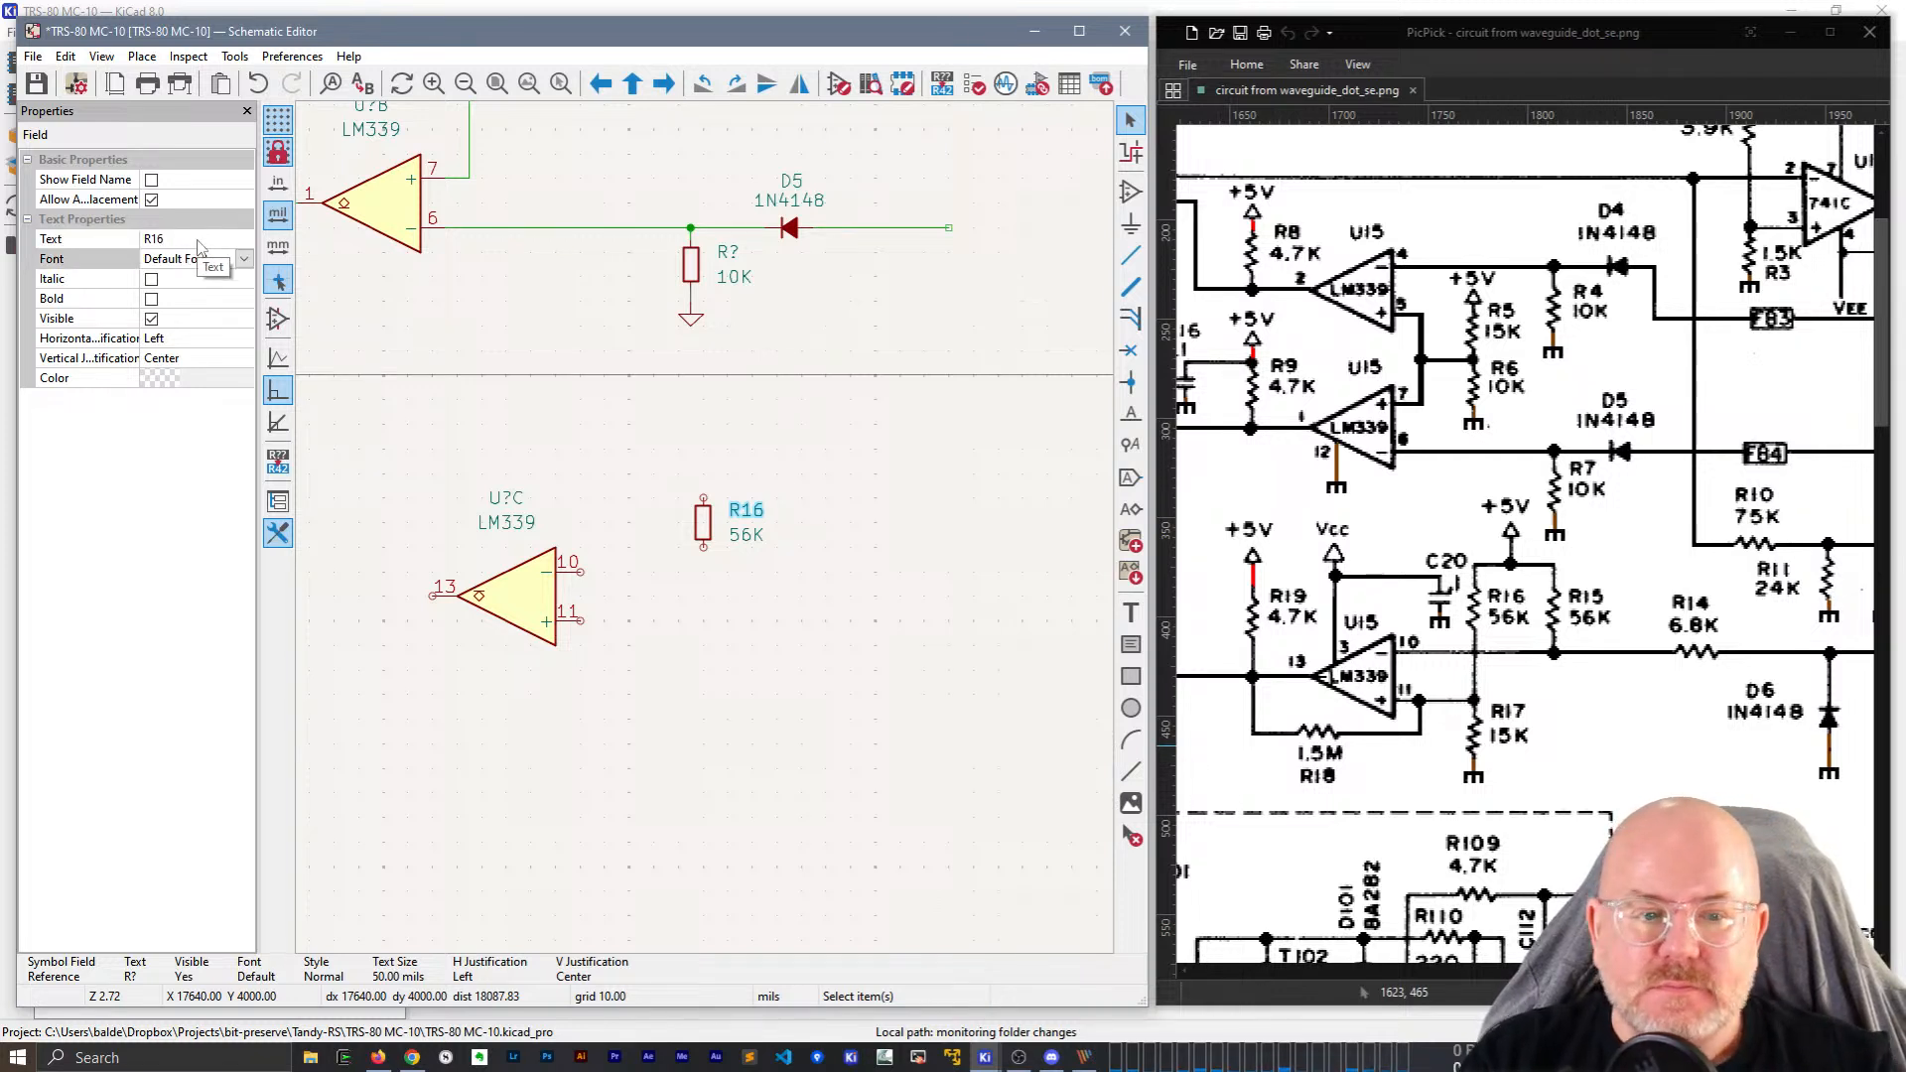
left_click(780, 553)
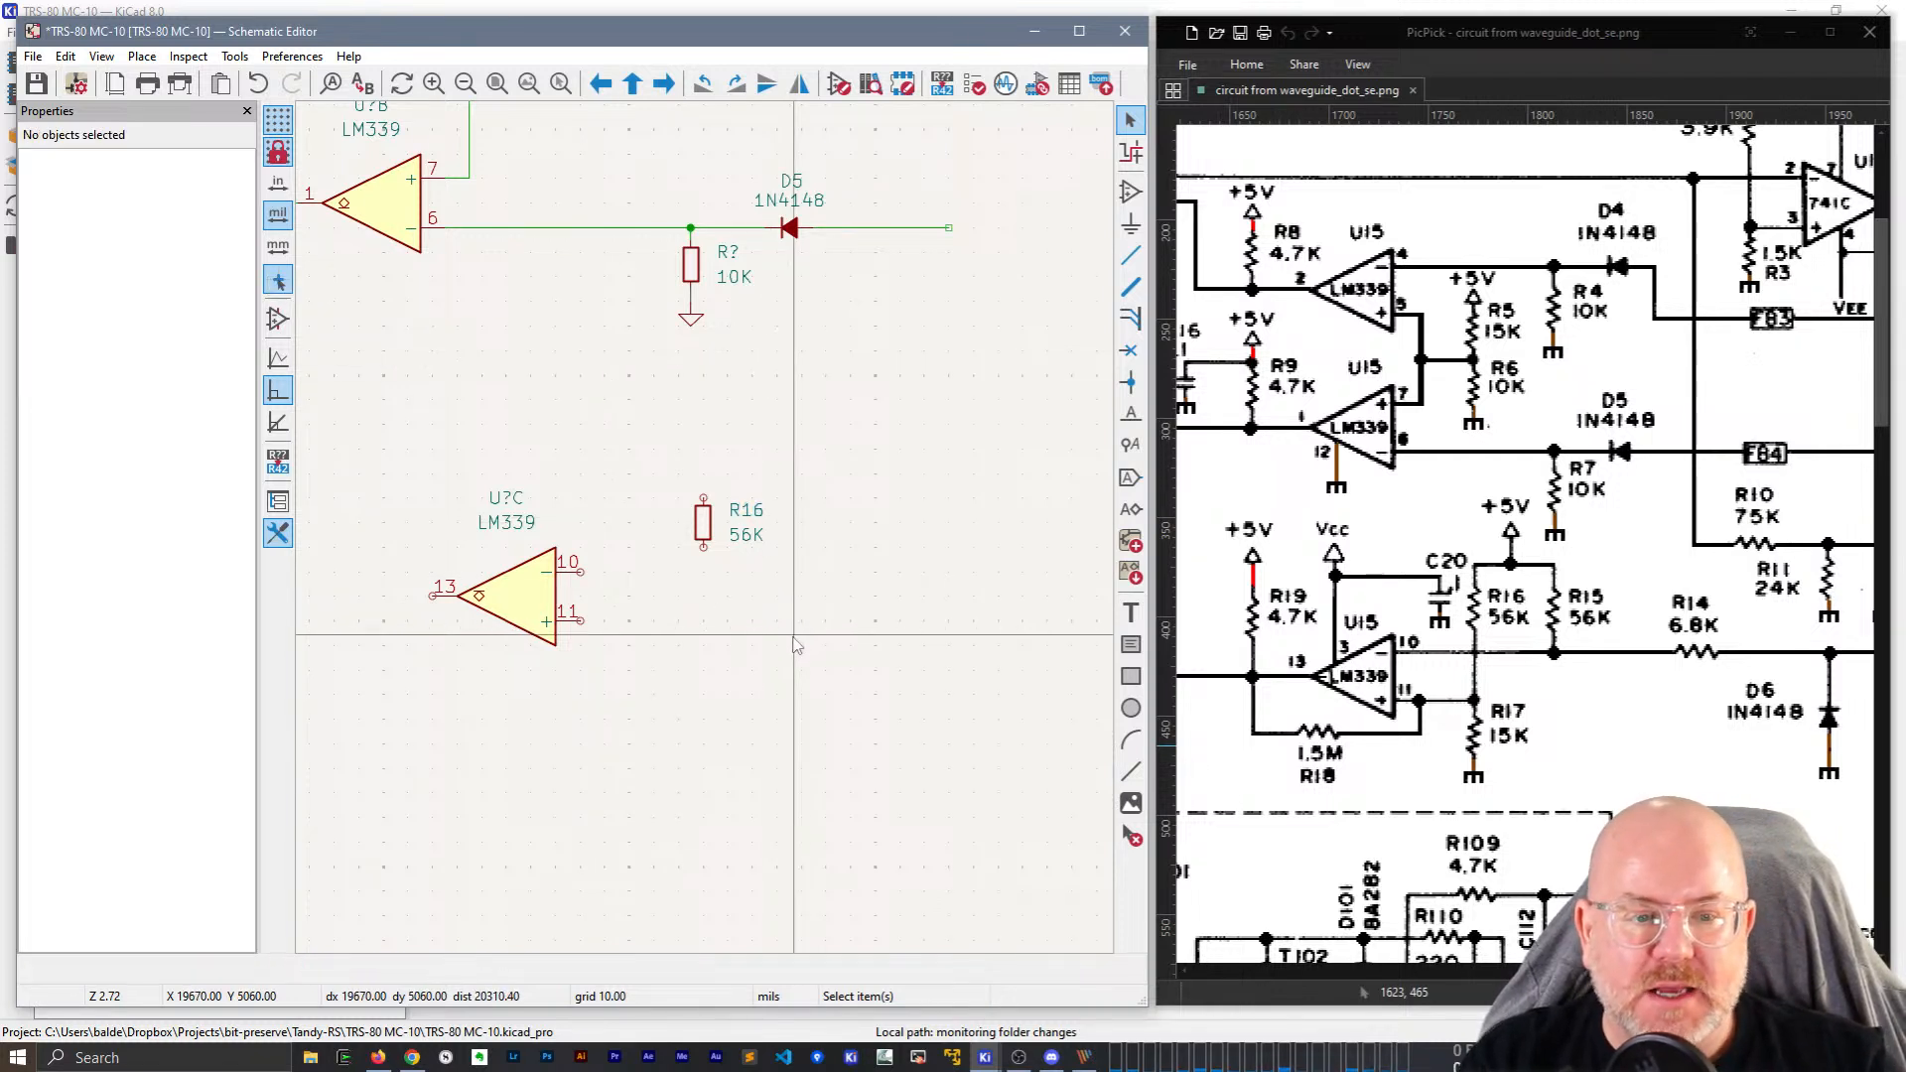
left_click(703, 521)
key("ctrl+d")
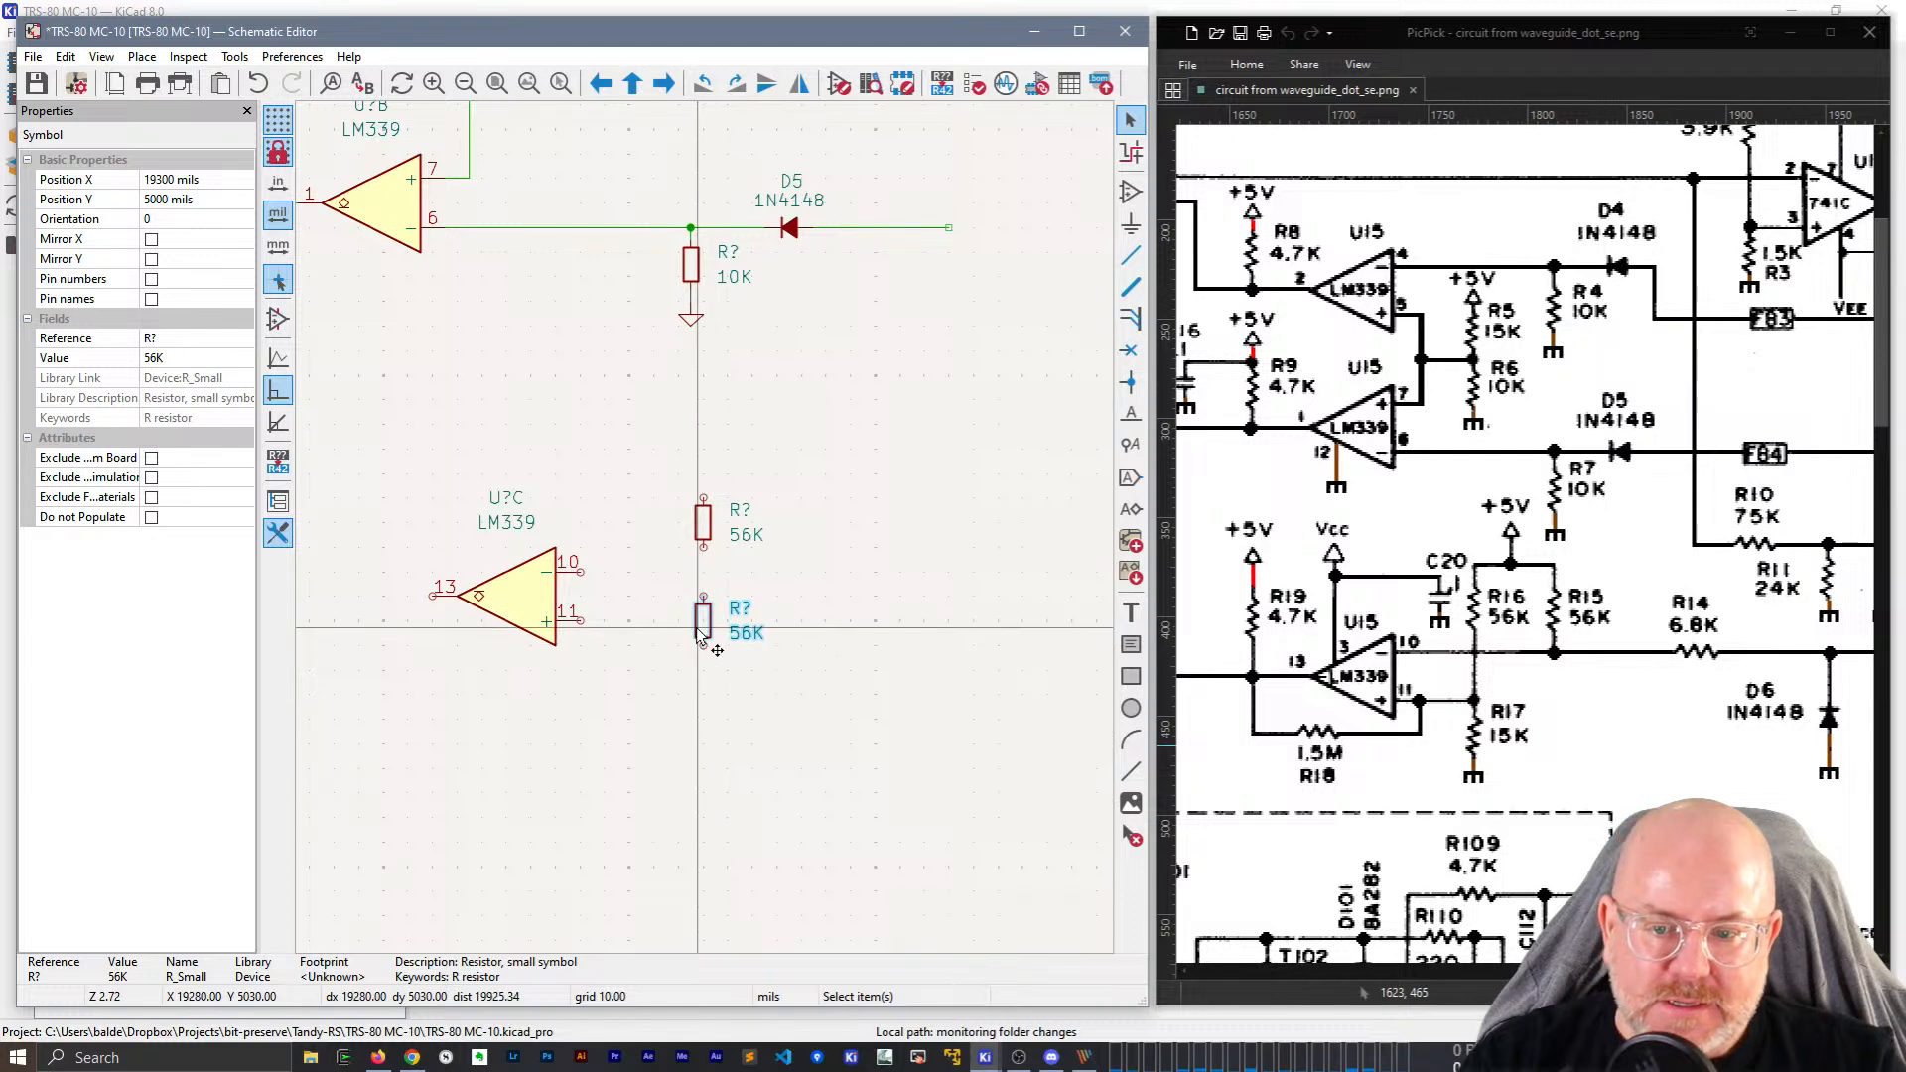
Place the 56K copy below R16, align it, and wire pin 11 and the resistor tops.
left_click(702, 630)
left_click_drag(702, 629, 653, 673)
left_click_drag(703, 497, 654, 497)
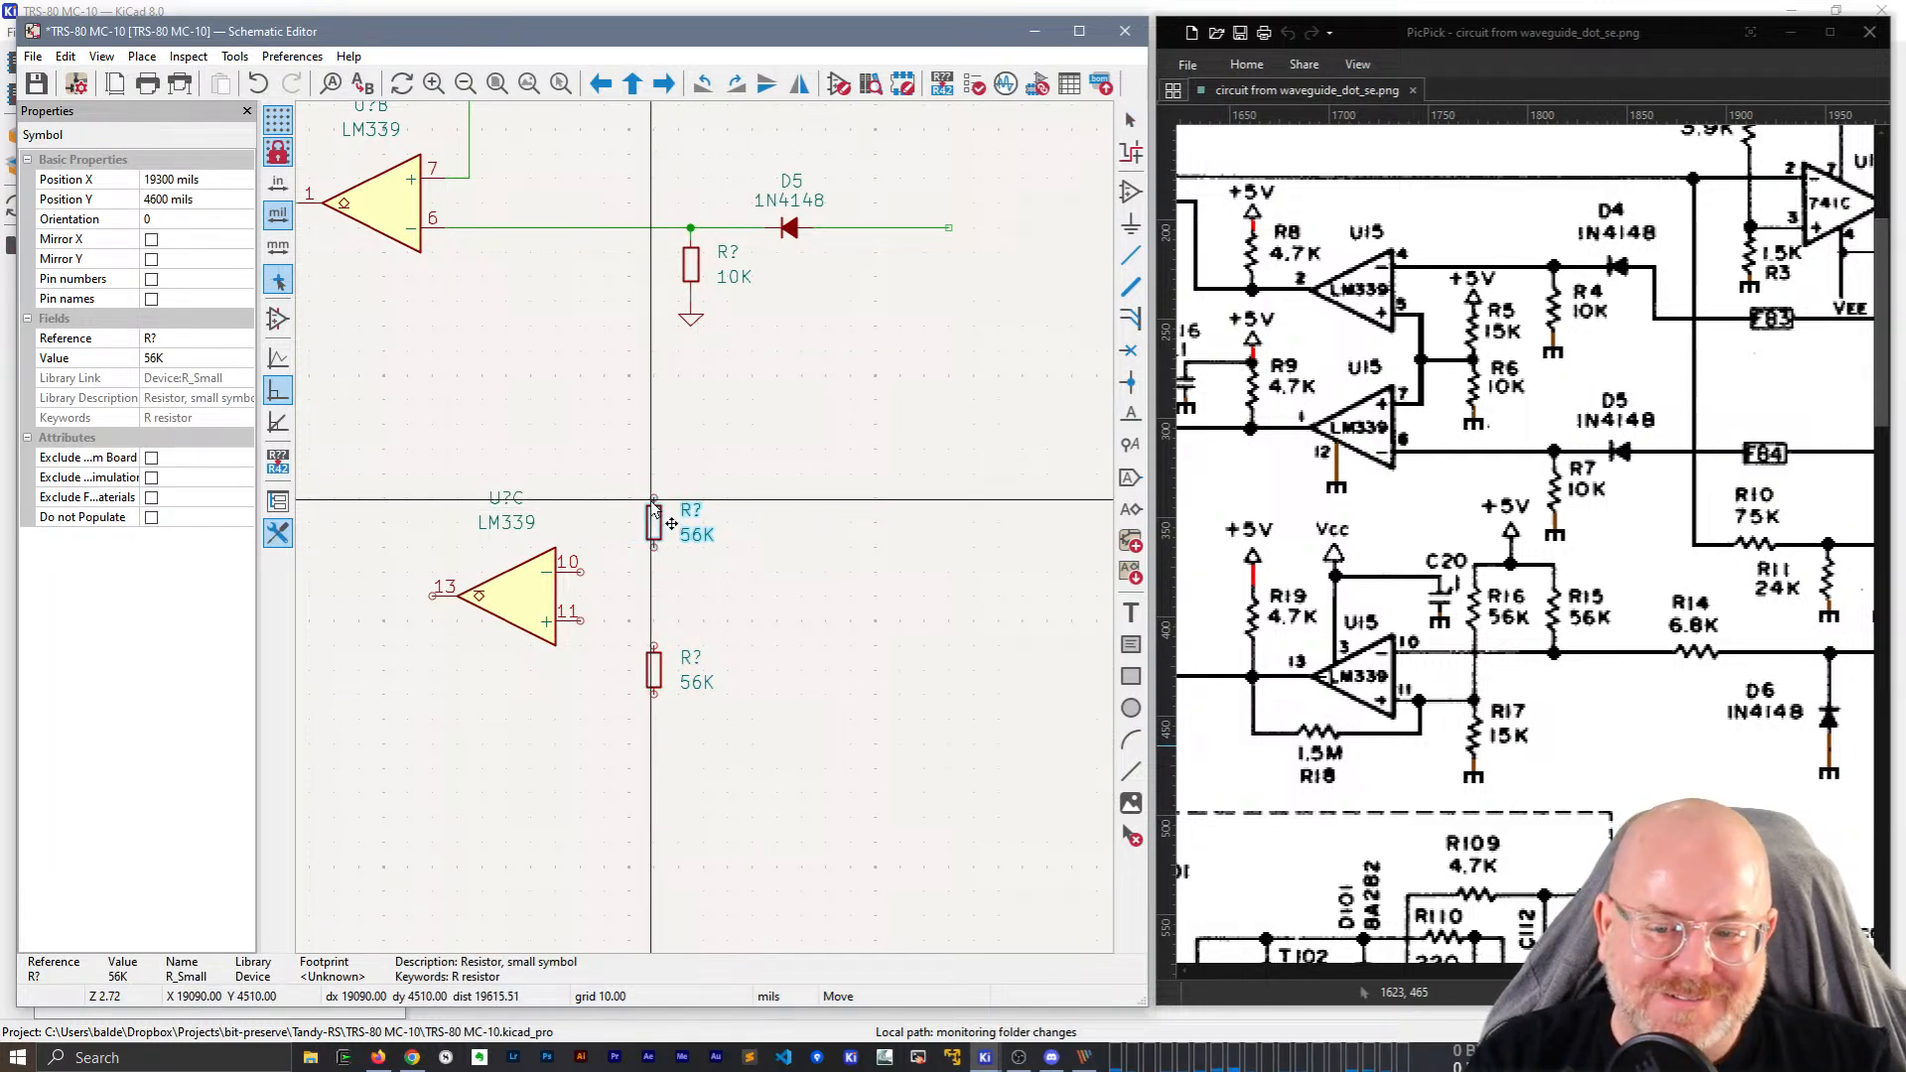
left_click(581, 622)
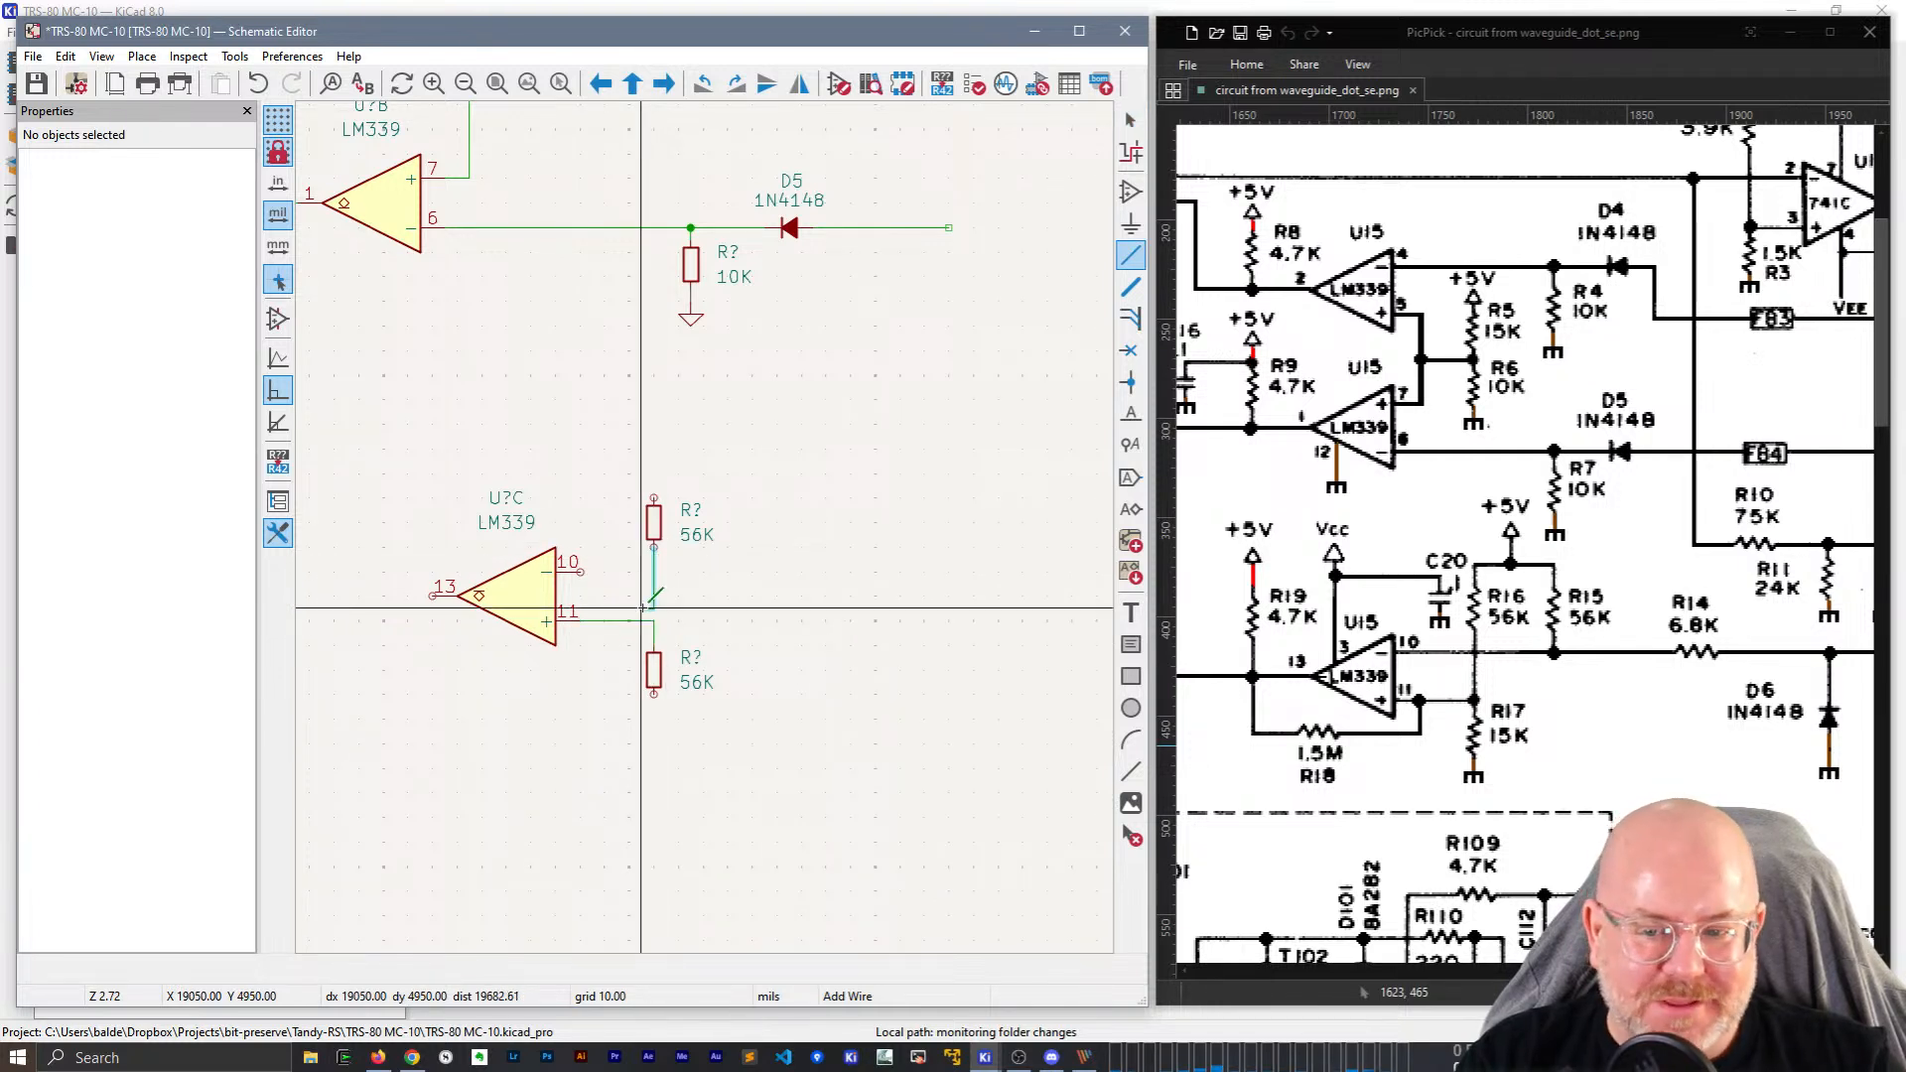
left_click(653, 621)
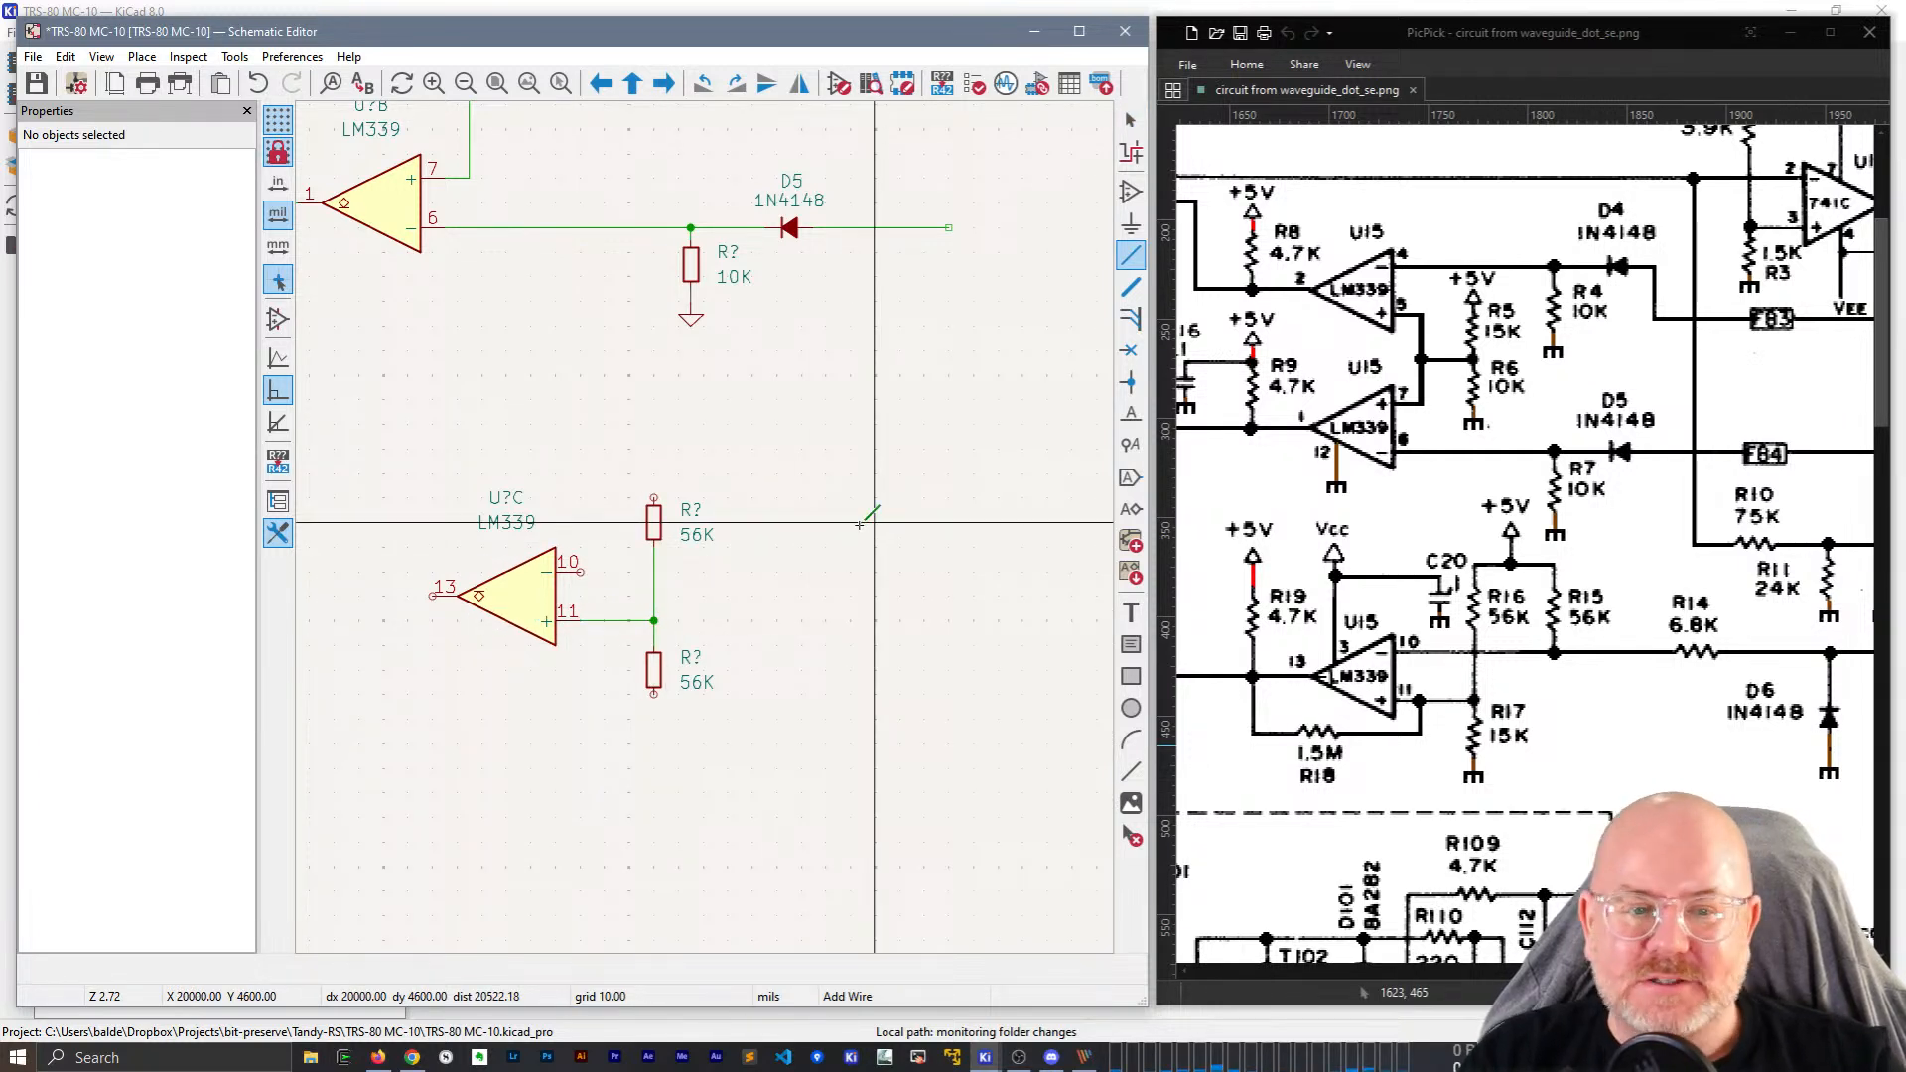
left_click(653, 496)
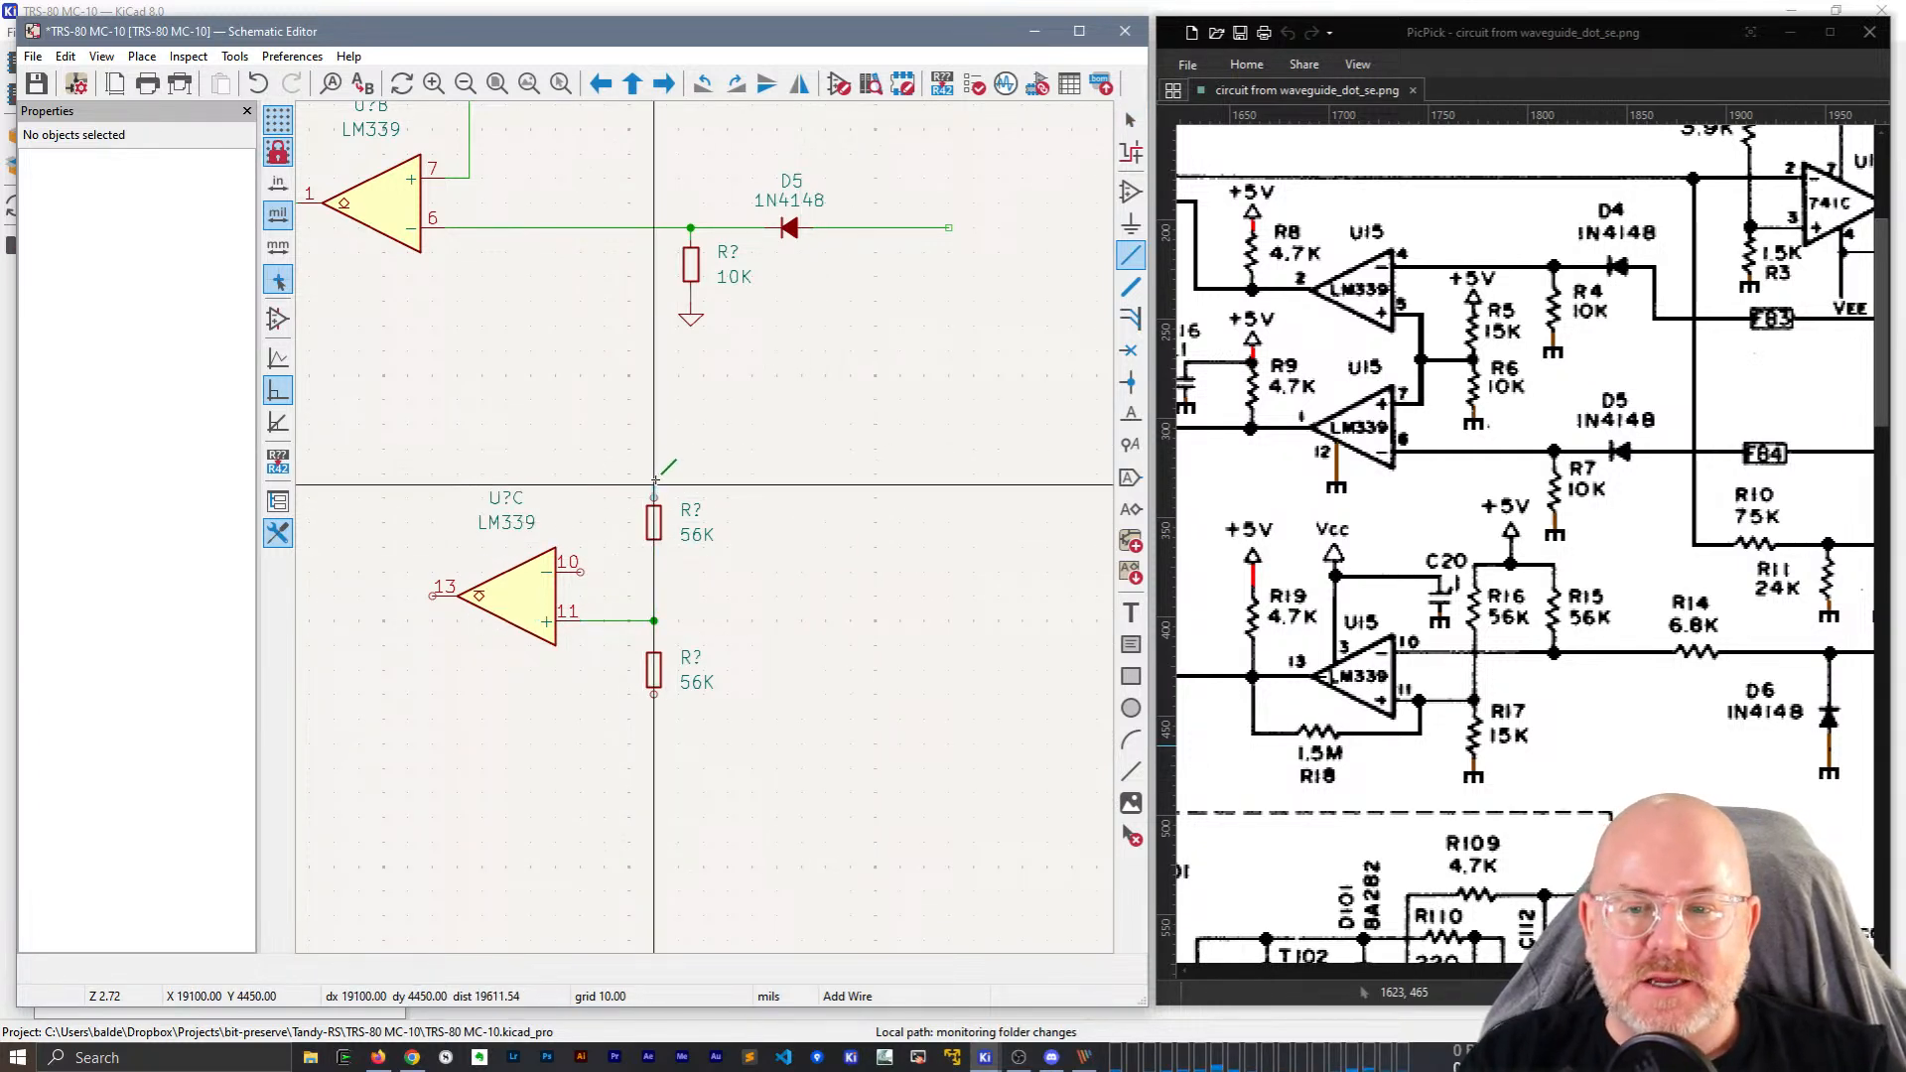
double_click(779, 502)
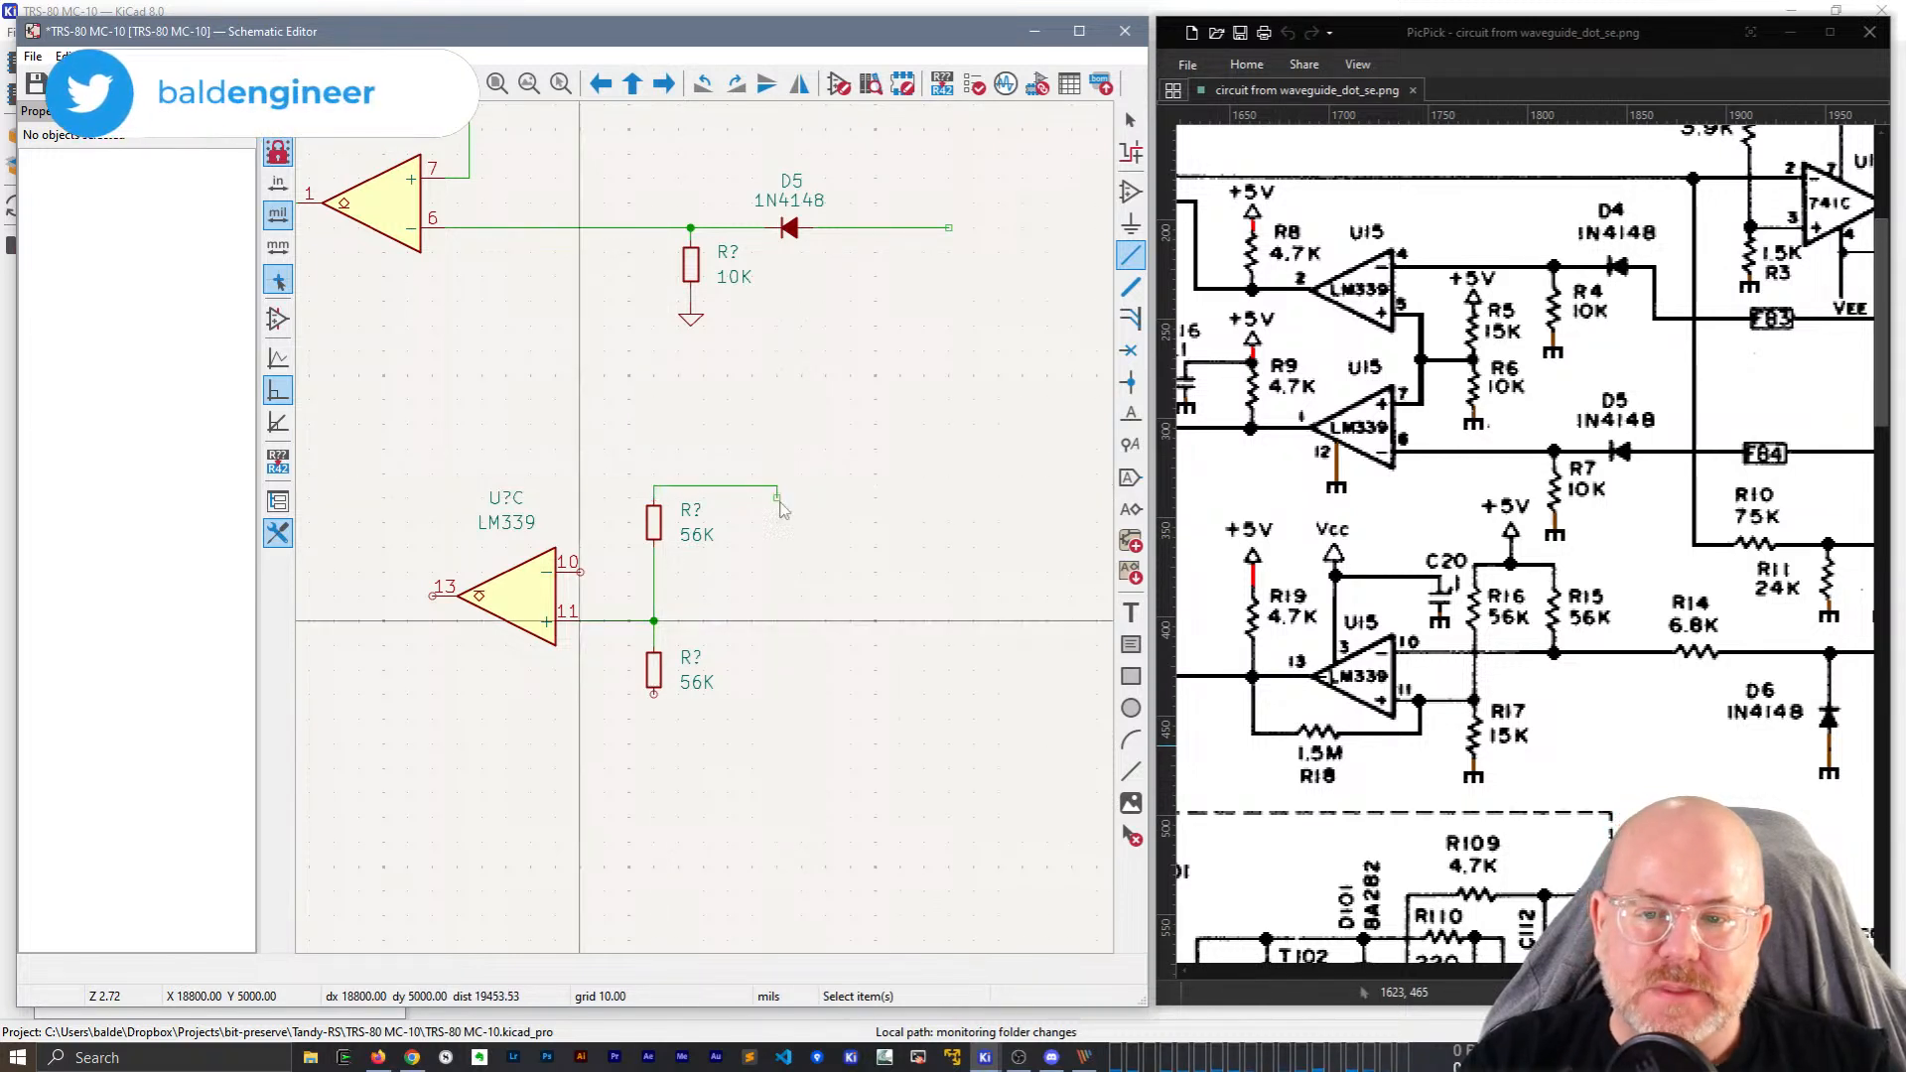
key("Escape")
Place another 56K copy at the wire end, wire U?C pin 10 to its bottom, and save.
key("ctrl+d")
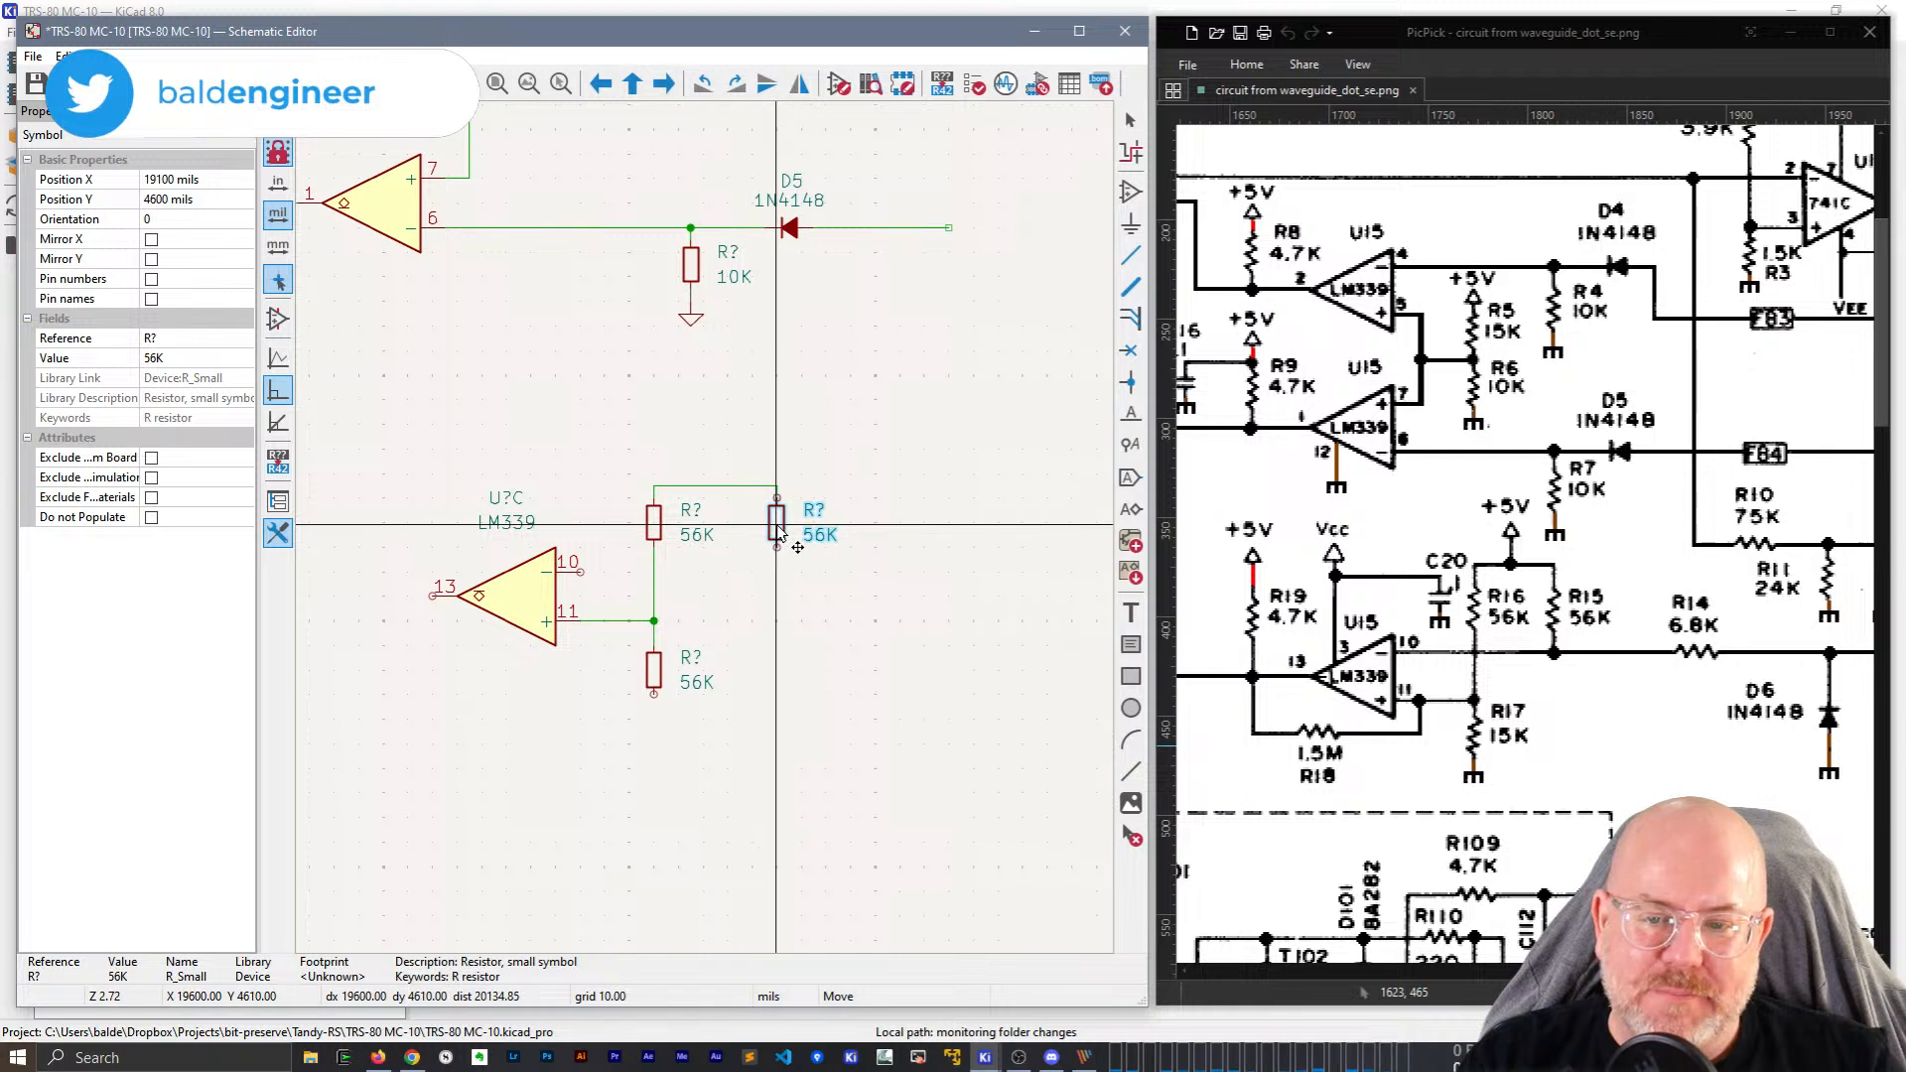
left_click(776, 526)
key("w")
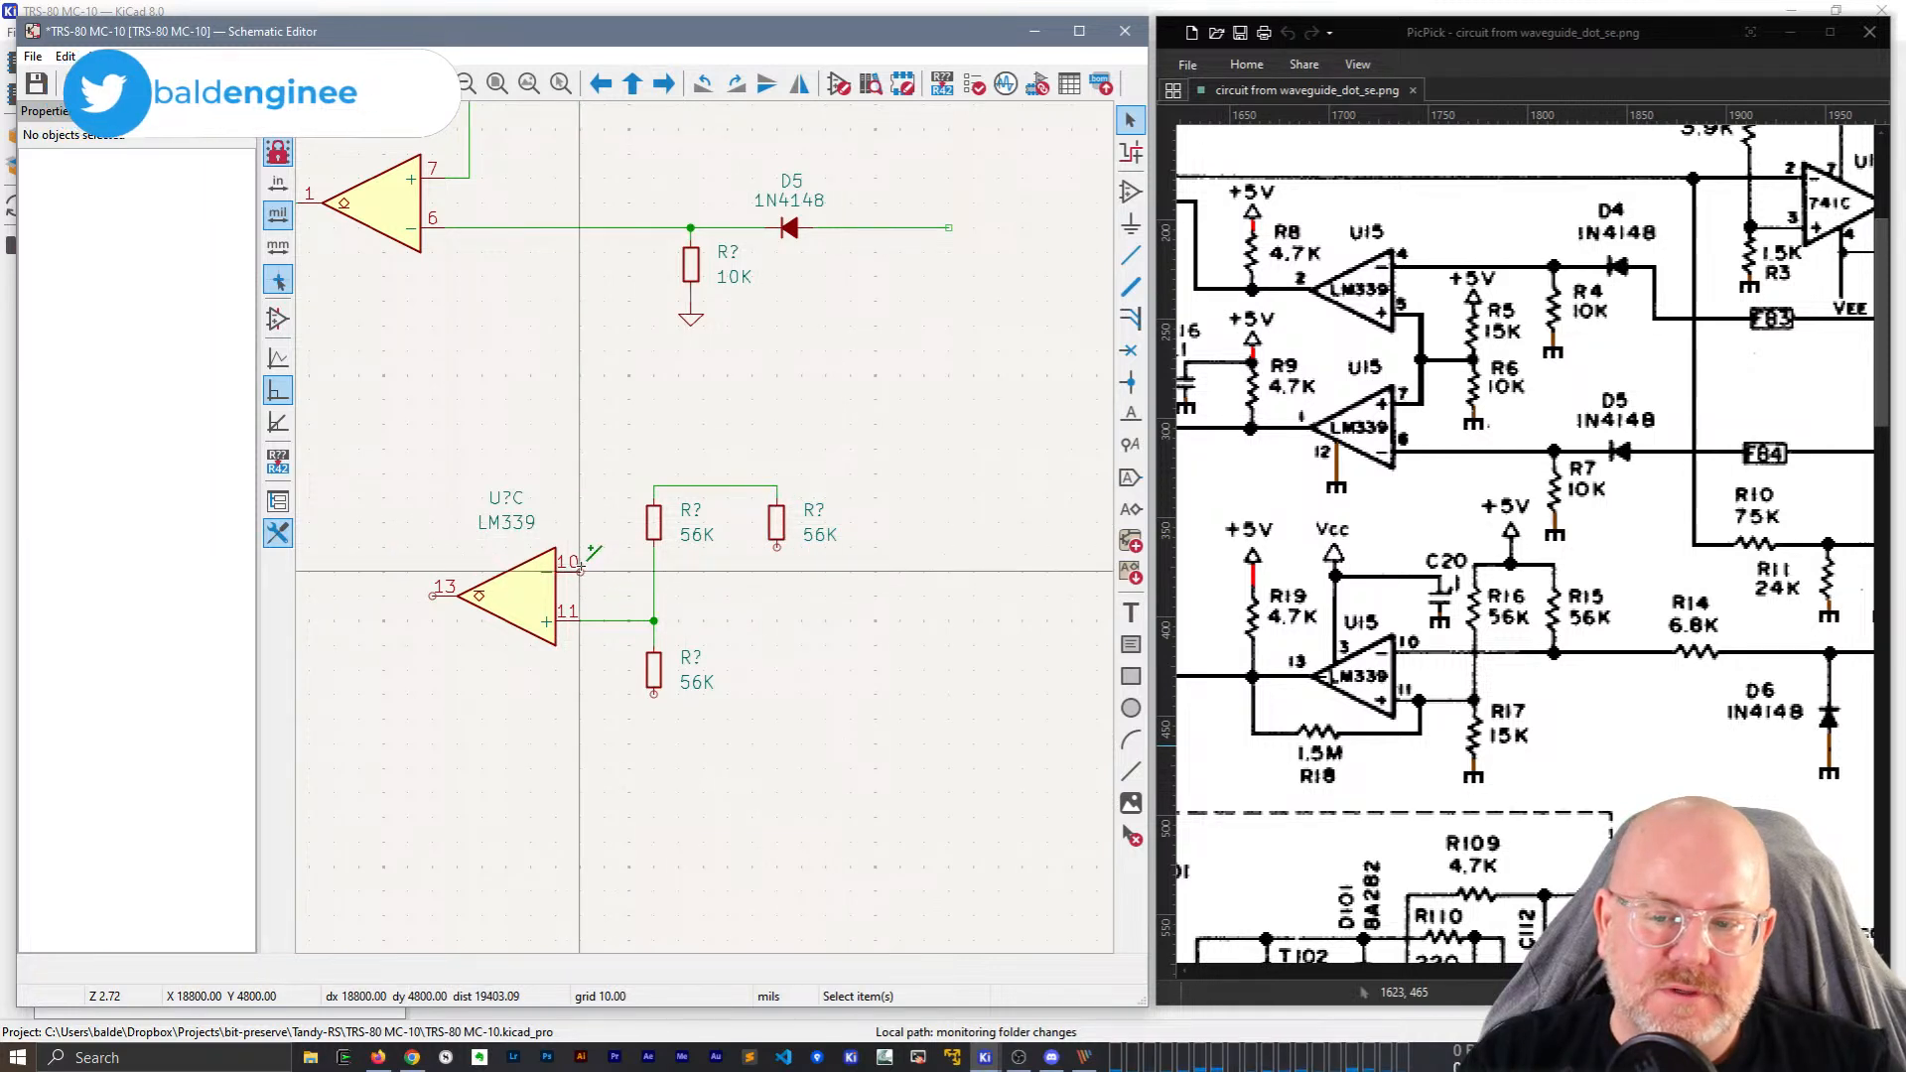
left_click(778, 546)
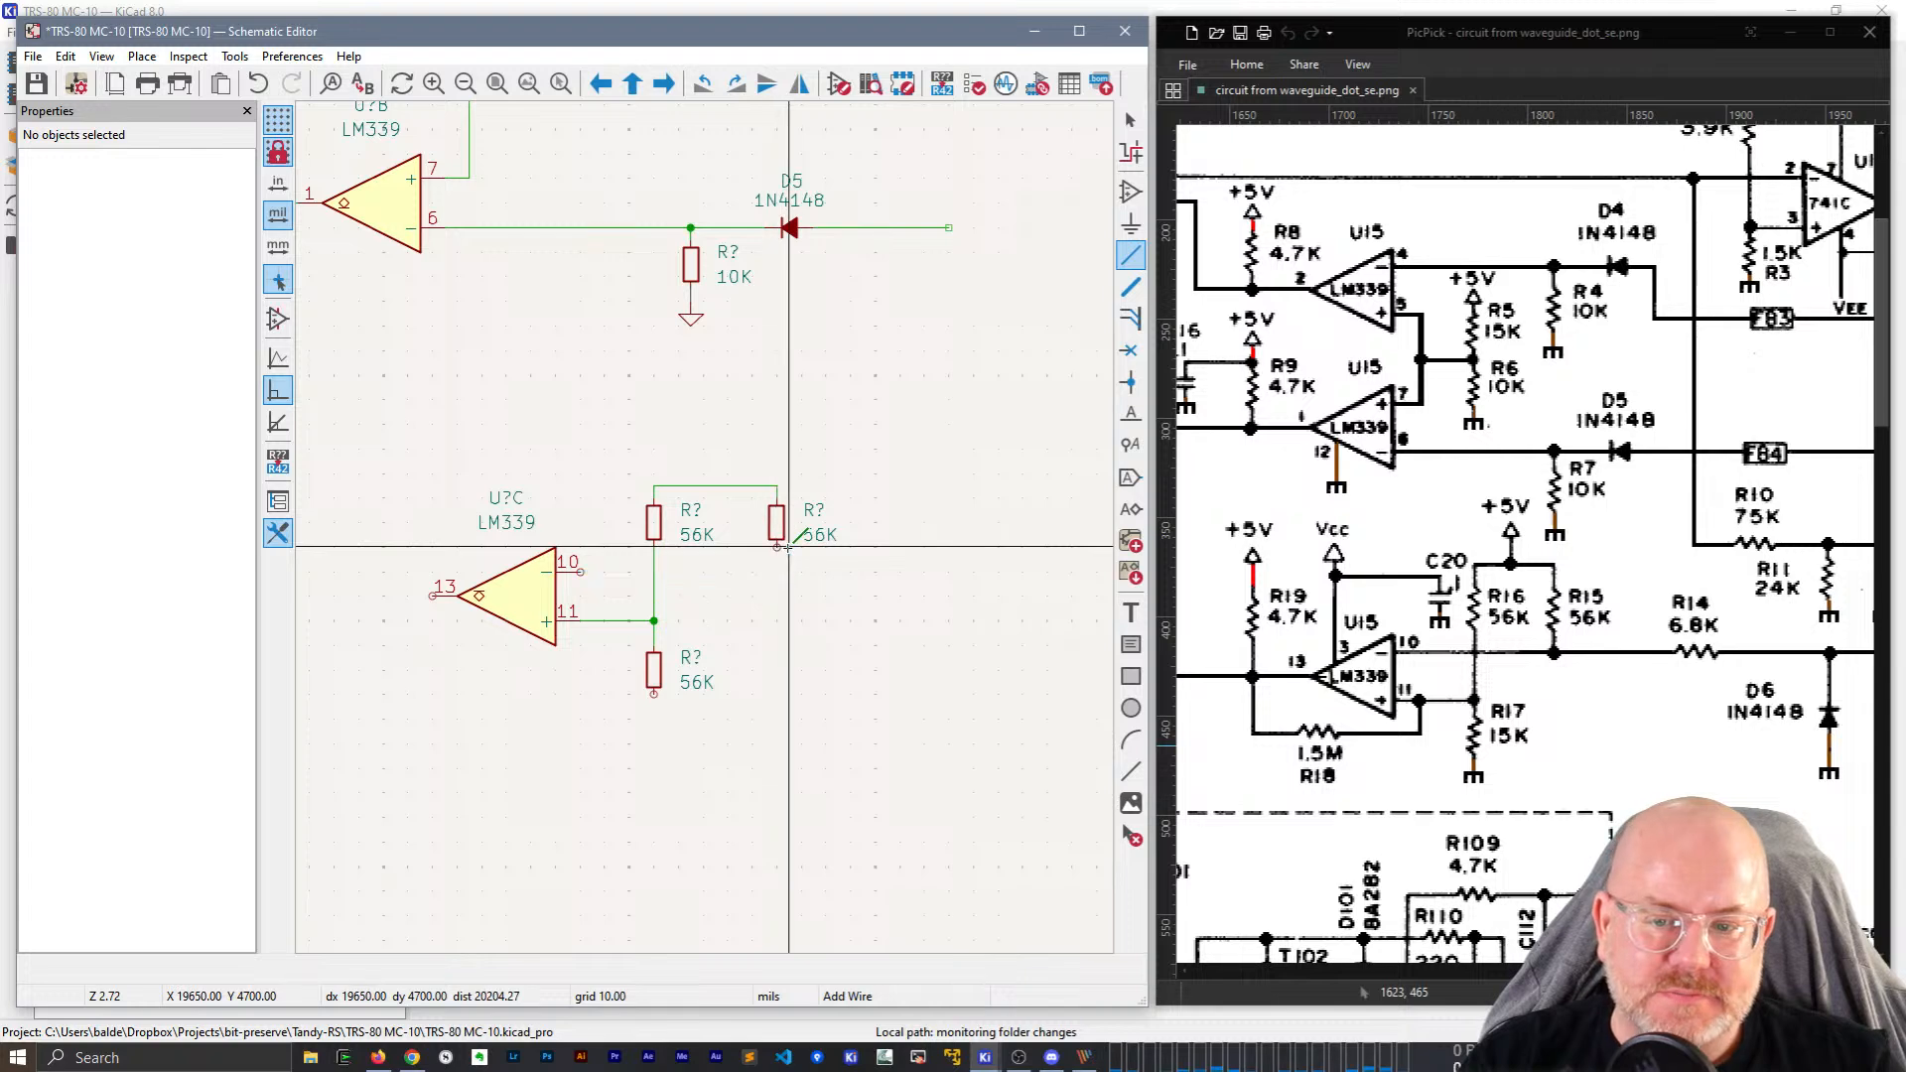
key("Escape")
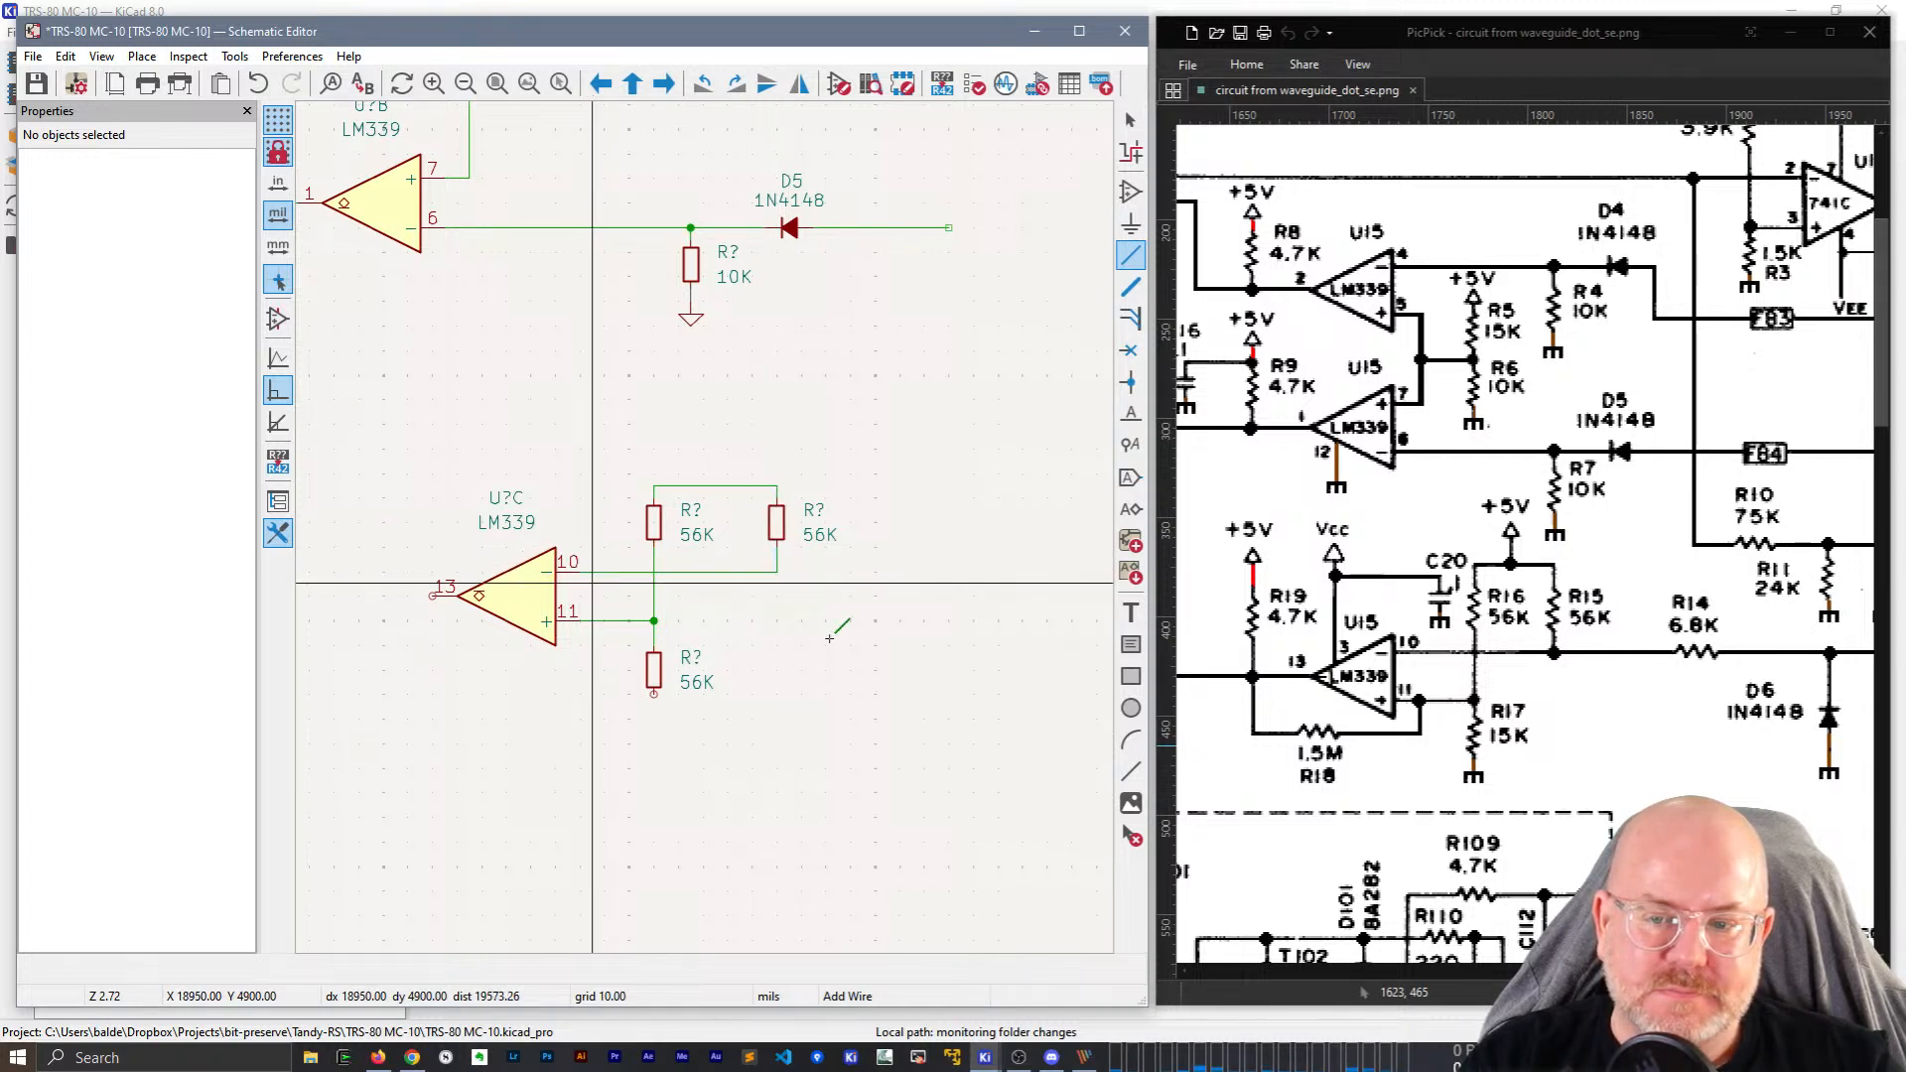
key("ctrl+s")
Copy the +5V symbol from above R9 onto the 56K pair's top junction.
scroll(859, 355, "up", 6)
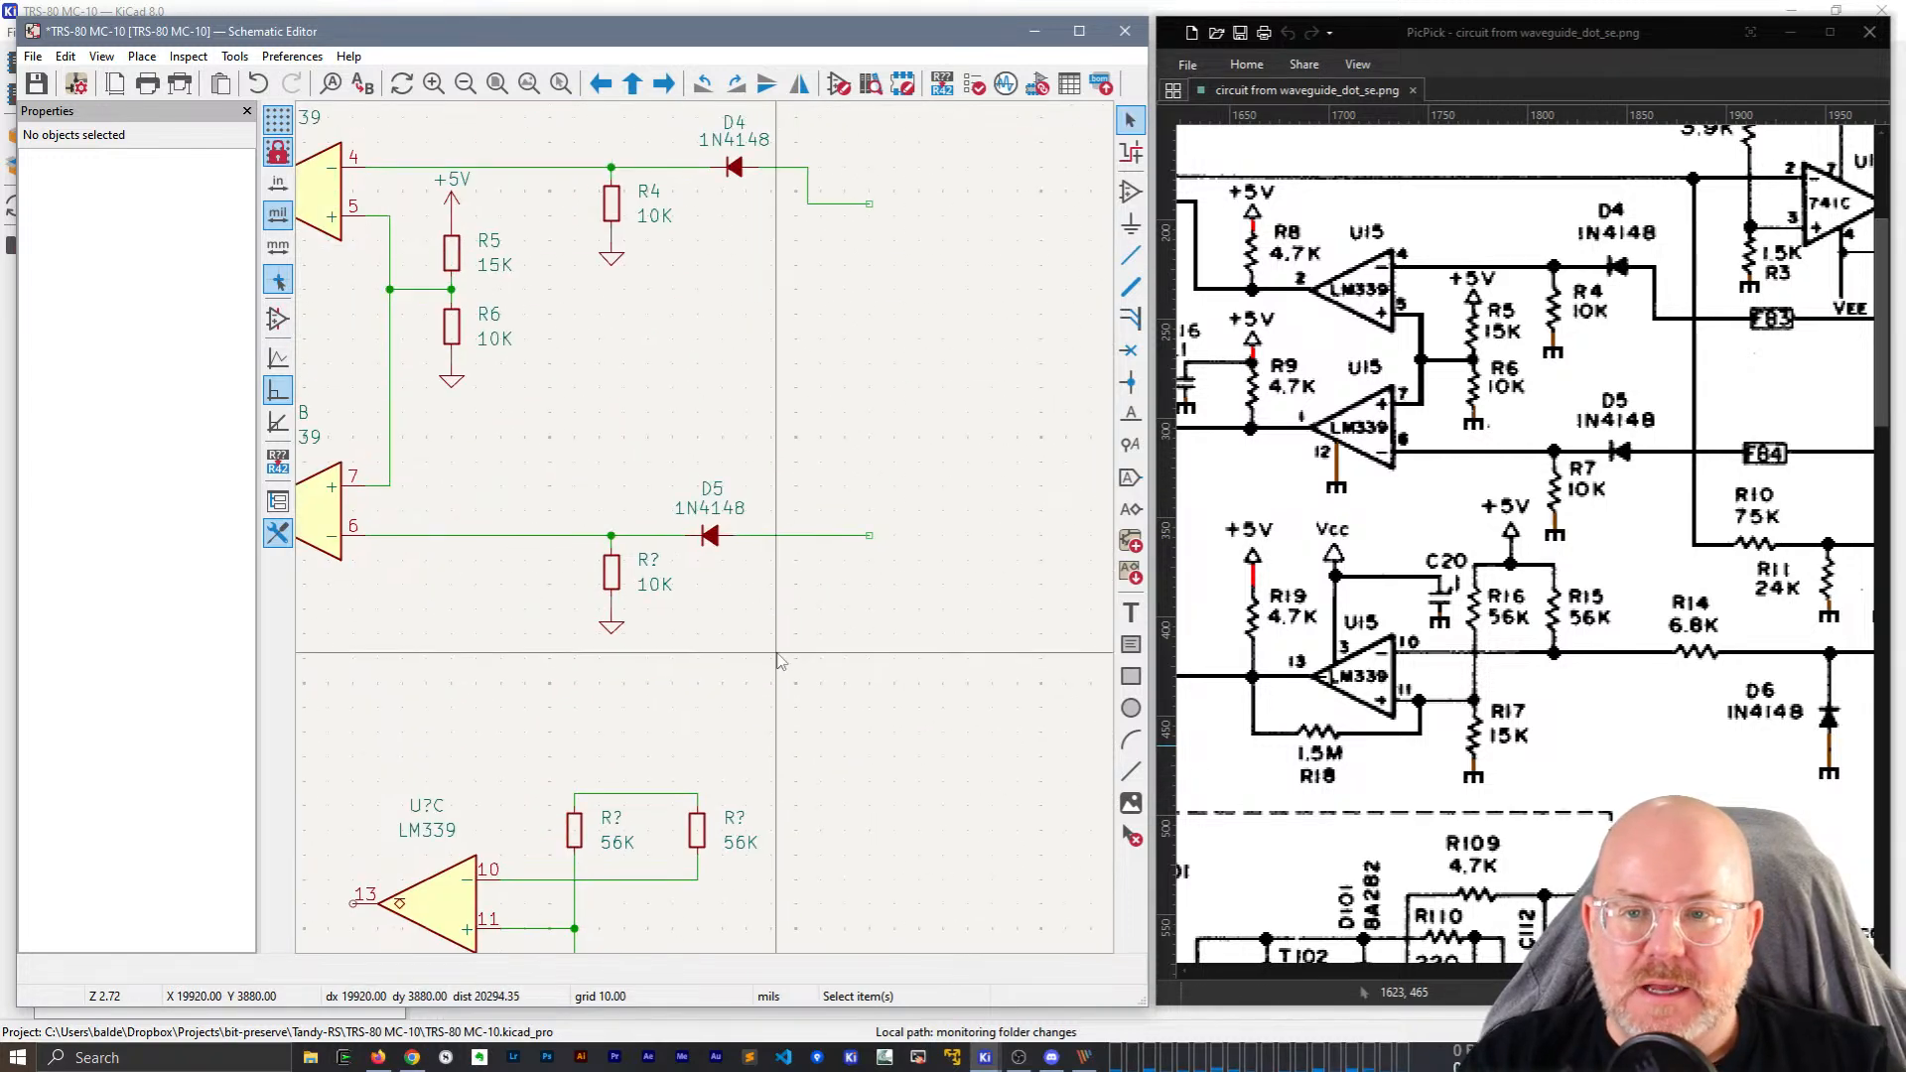
middle_click_drag(558, 653, 759, 188)
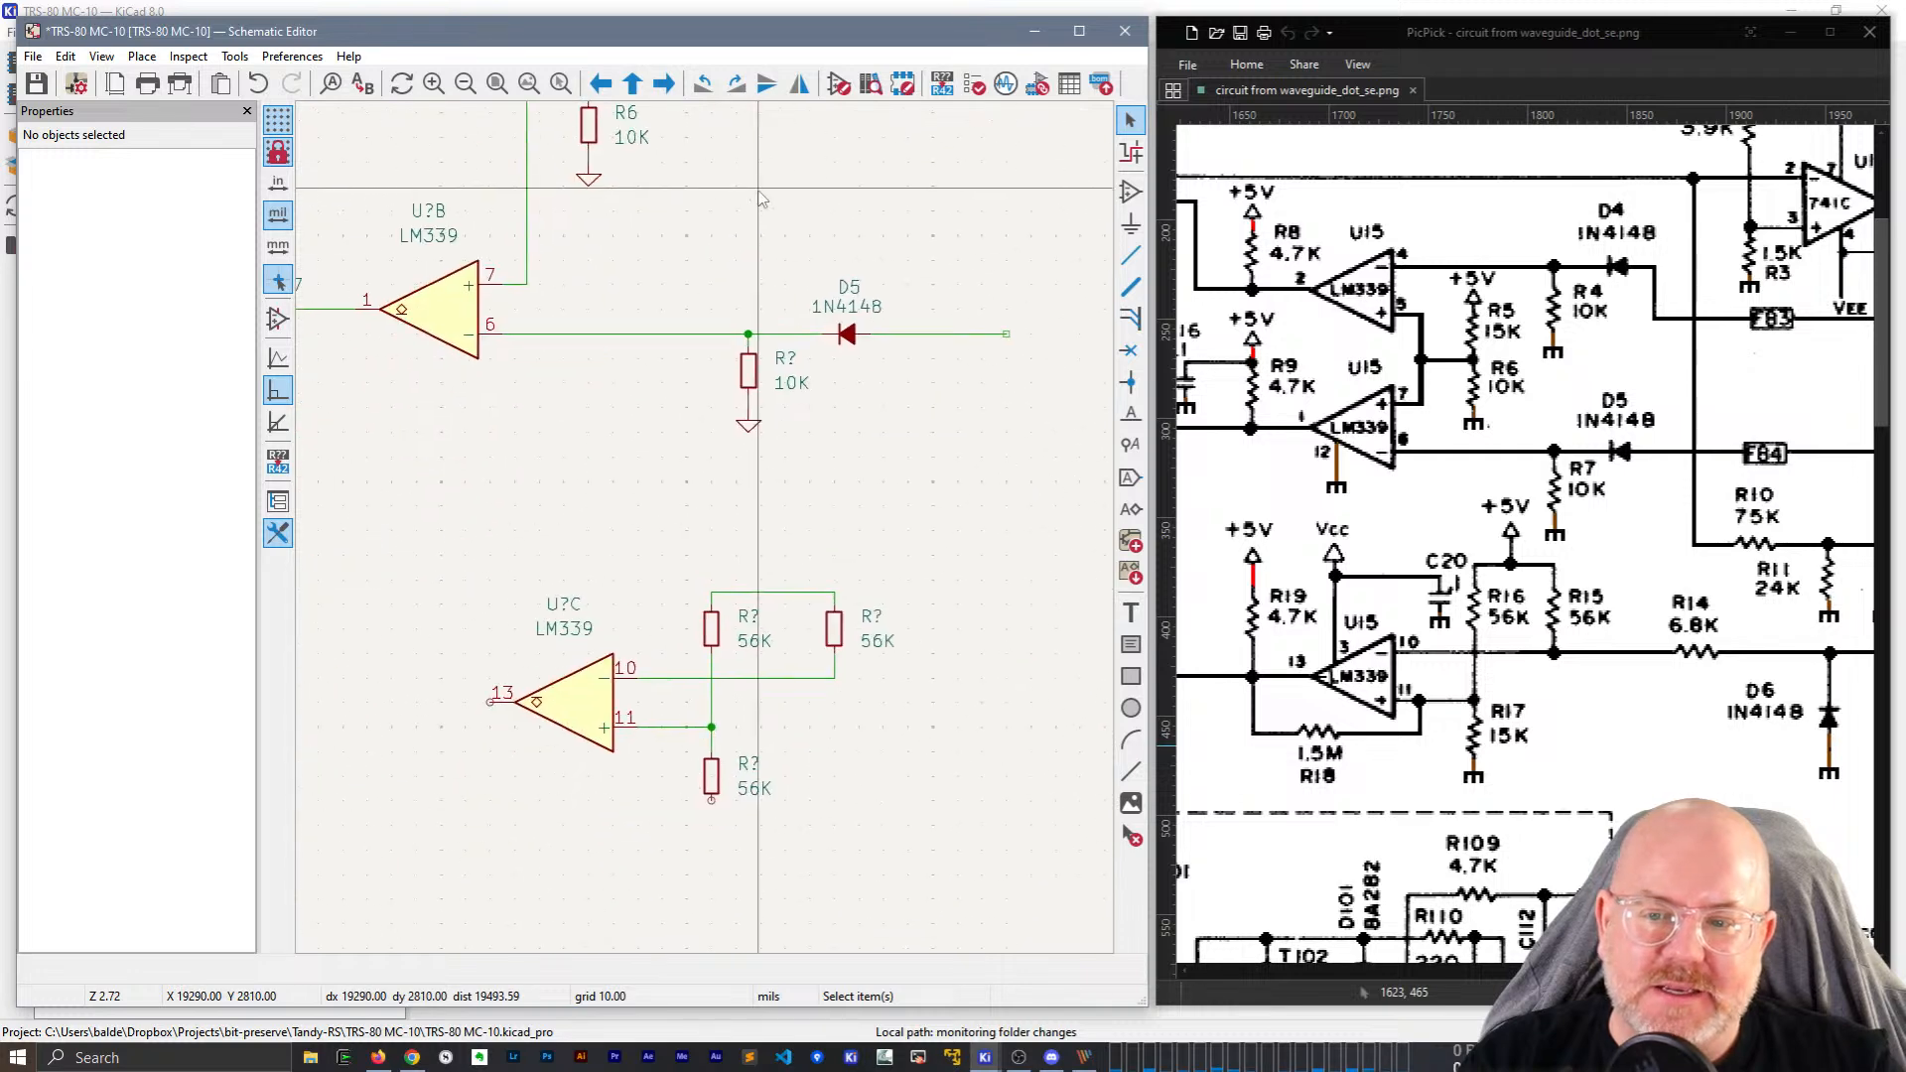
scroll(707, 529, "down", 2)
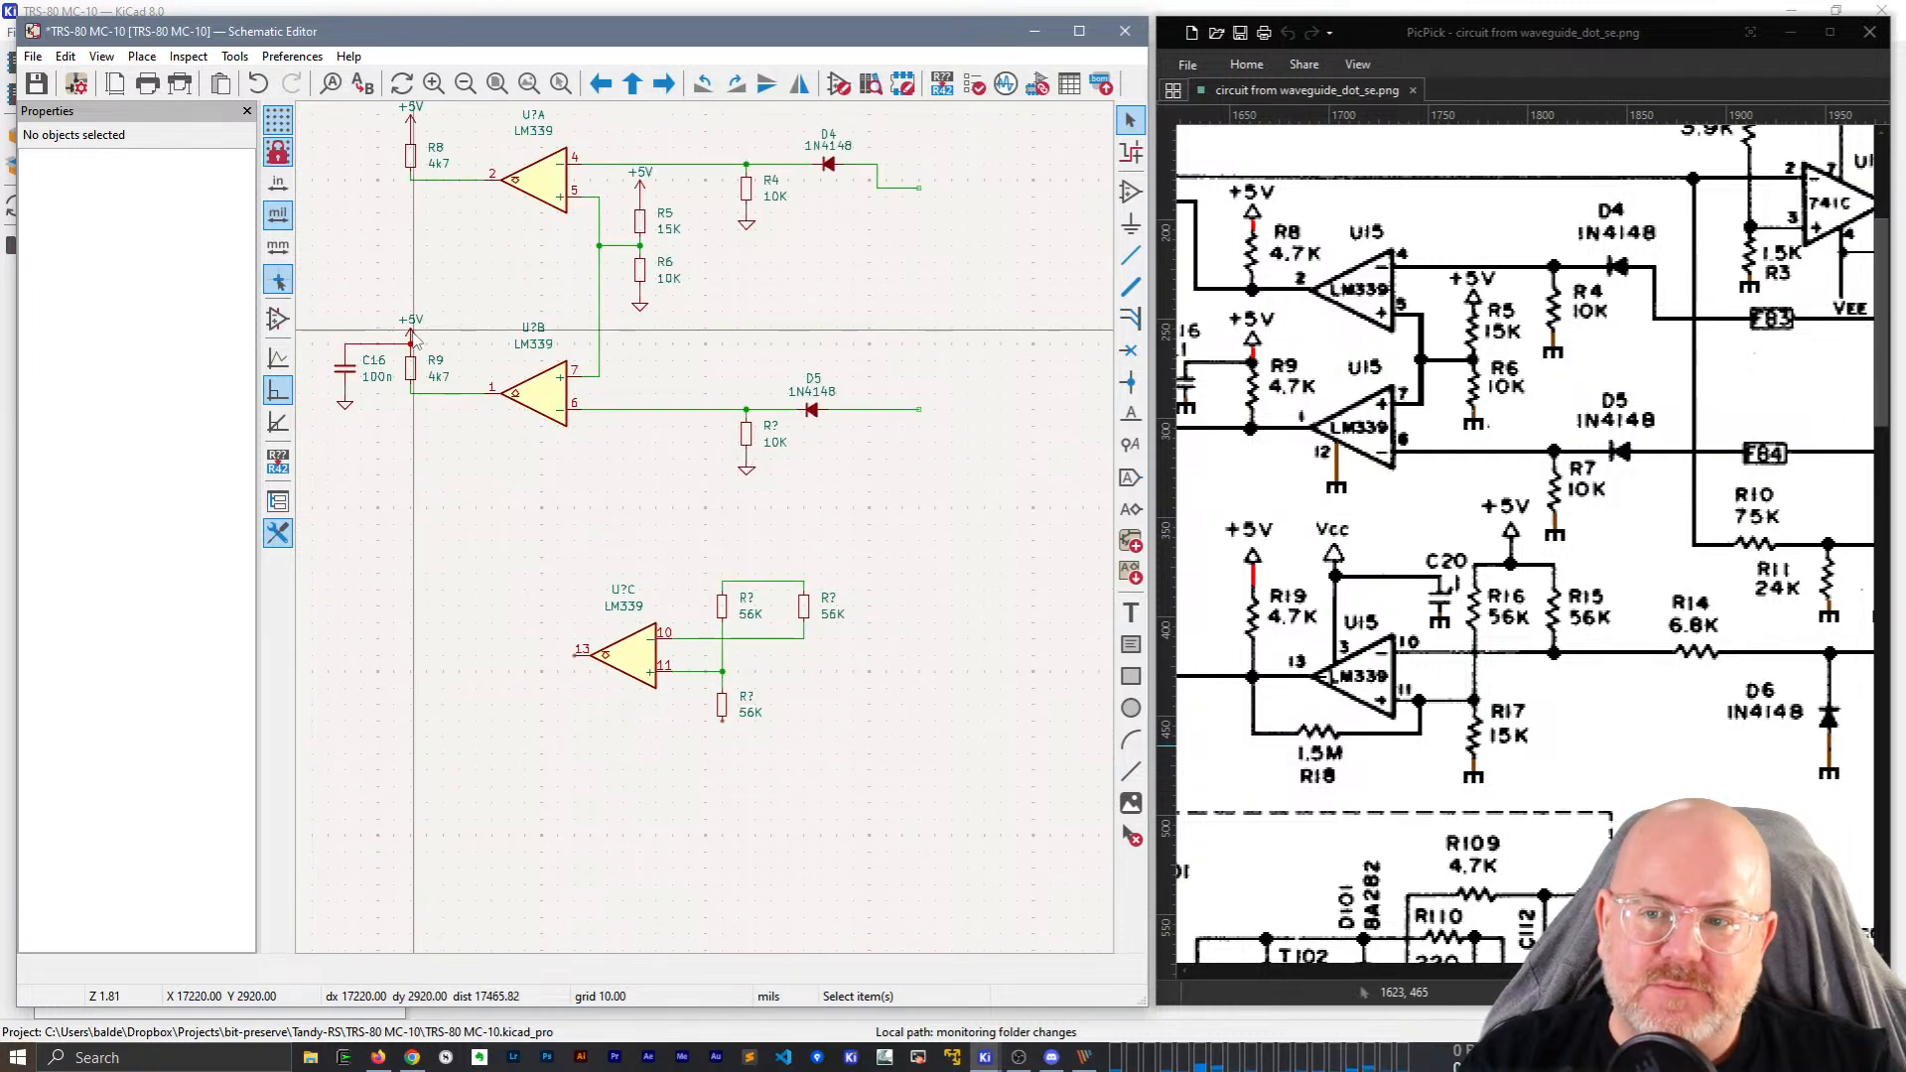
key("ctrl+d")
scroll(659, 526, "up", 1)
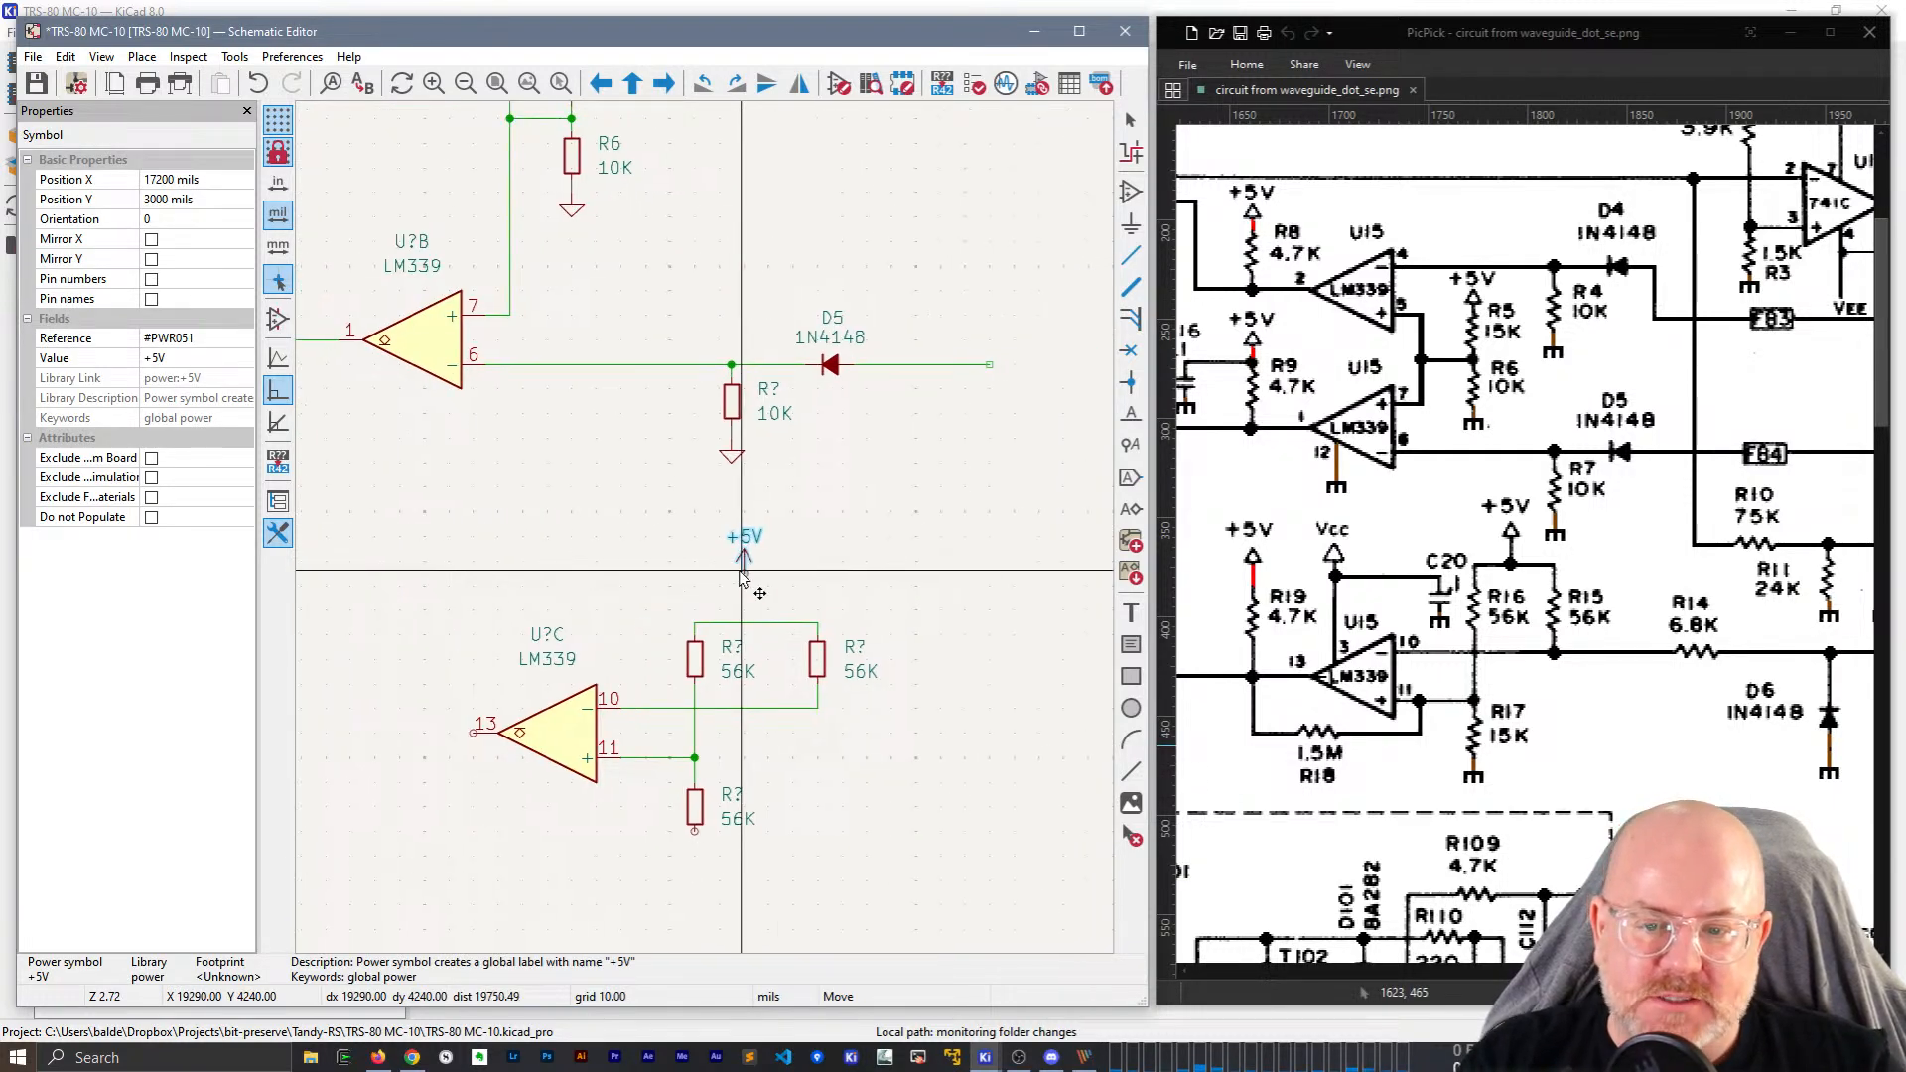
scroll(784, 566, "up", 1)
left_click(753, 576)
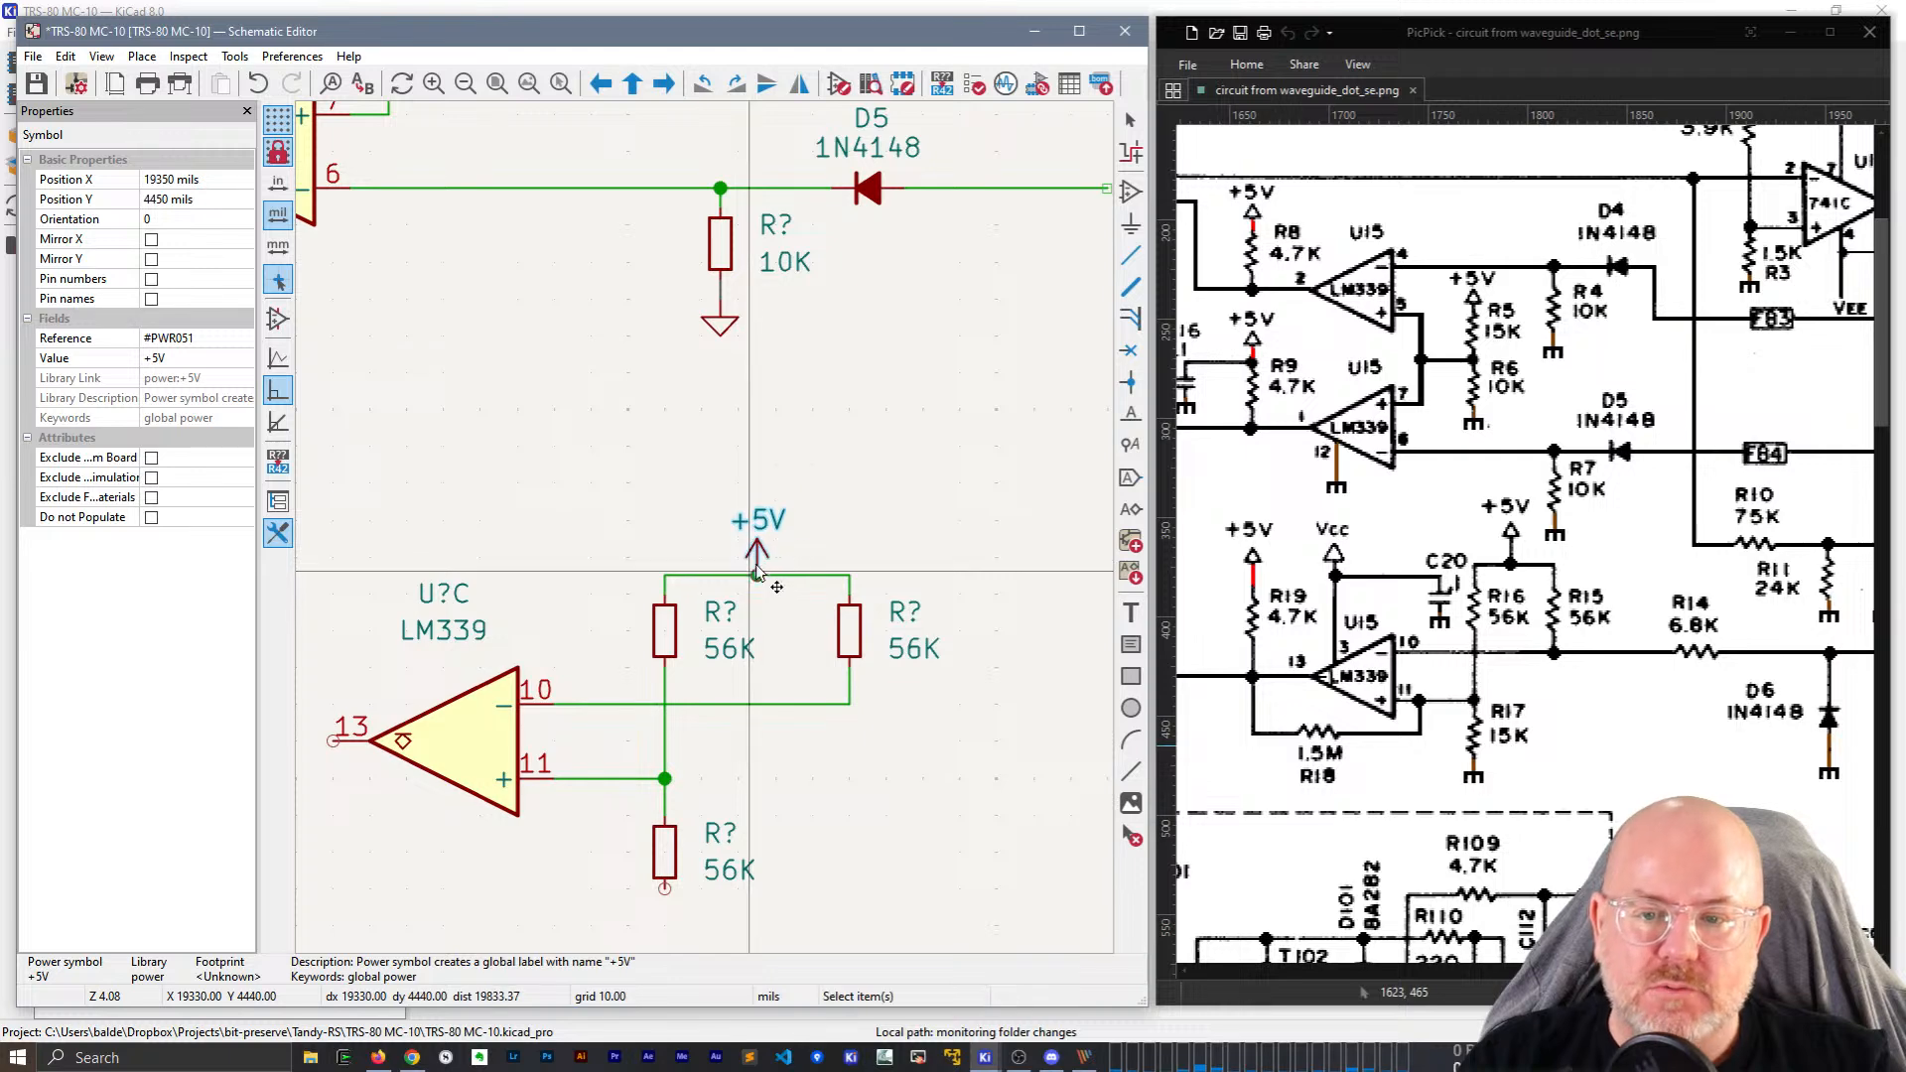
key("Escape")
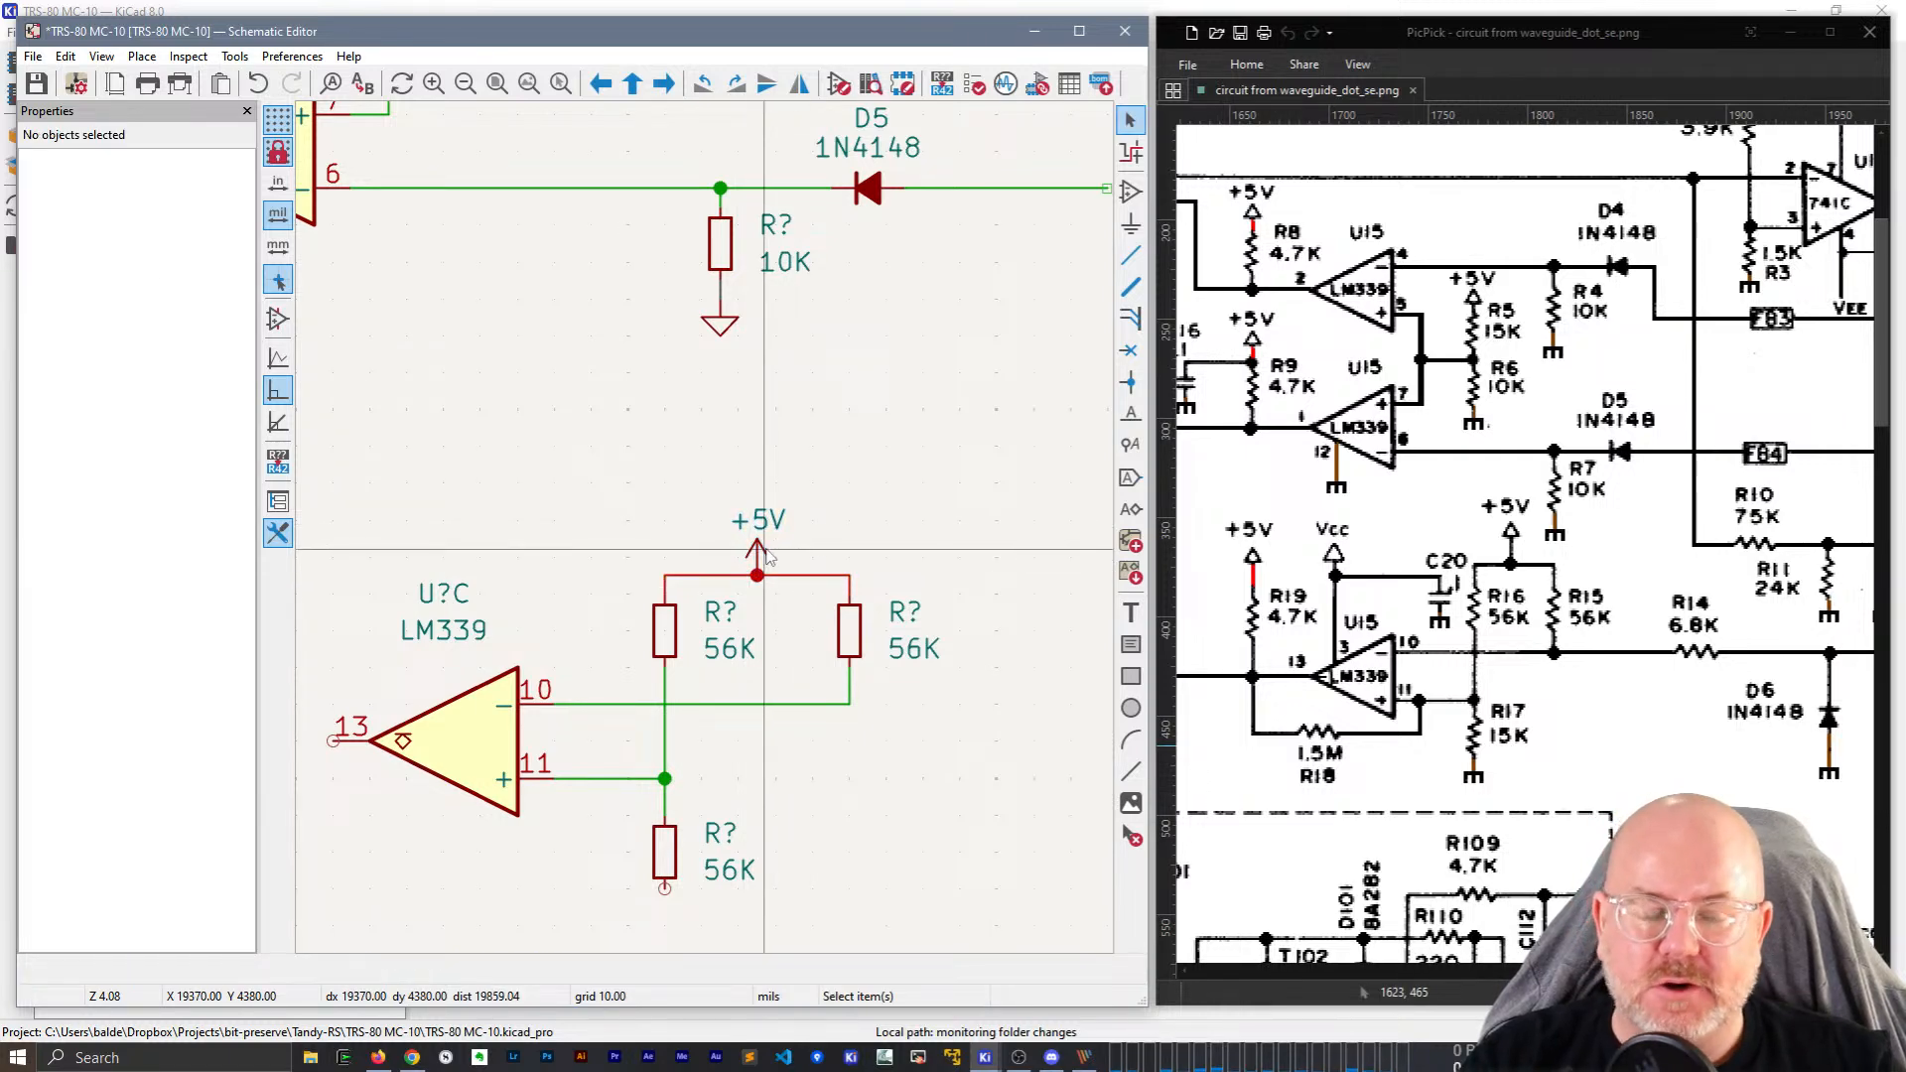
Label the left 56K resistor R16 and the right one R15, moving it closer.
scroll(734, 526, "down", 2)
scroll(685, 524, "up", 1)
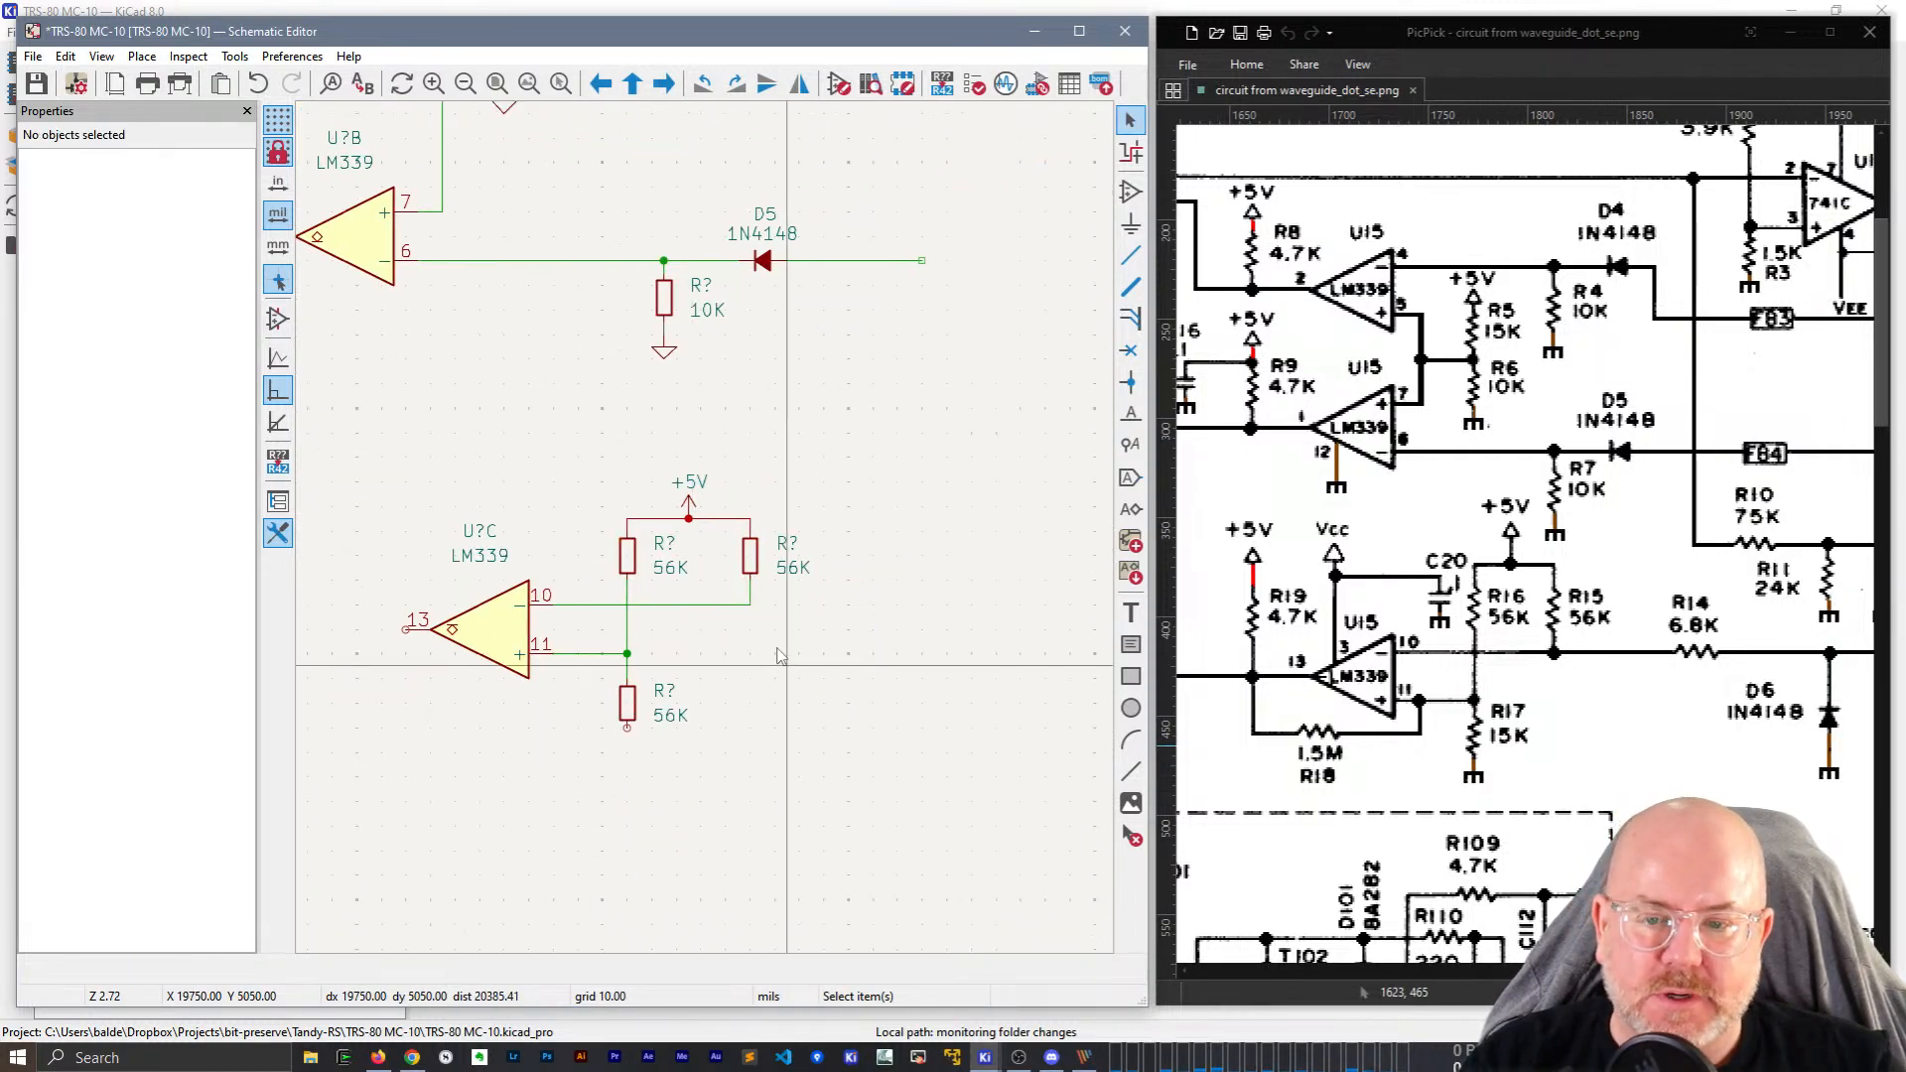
left_click(616, 528)
left_click(188, 339)
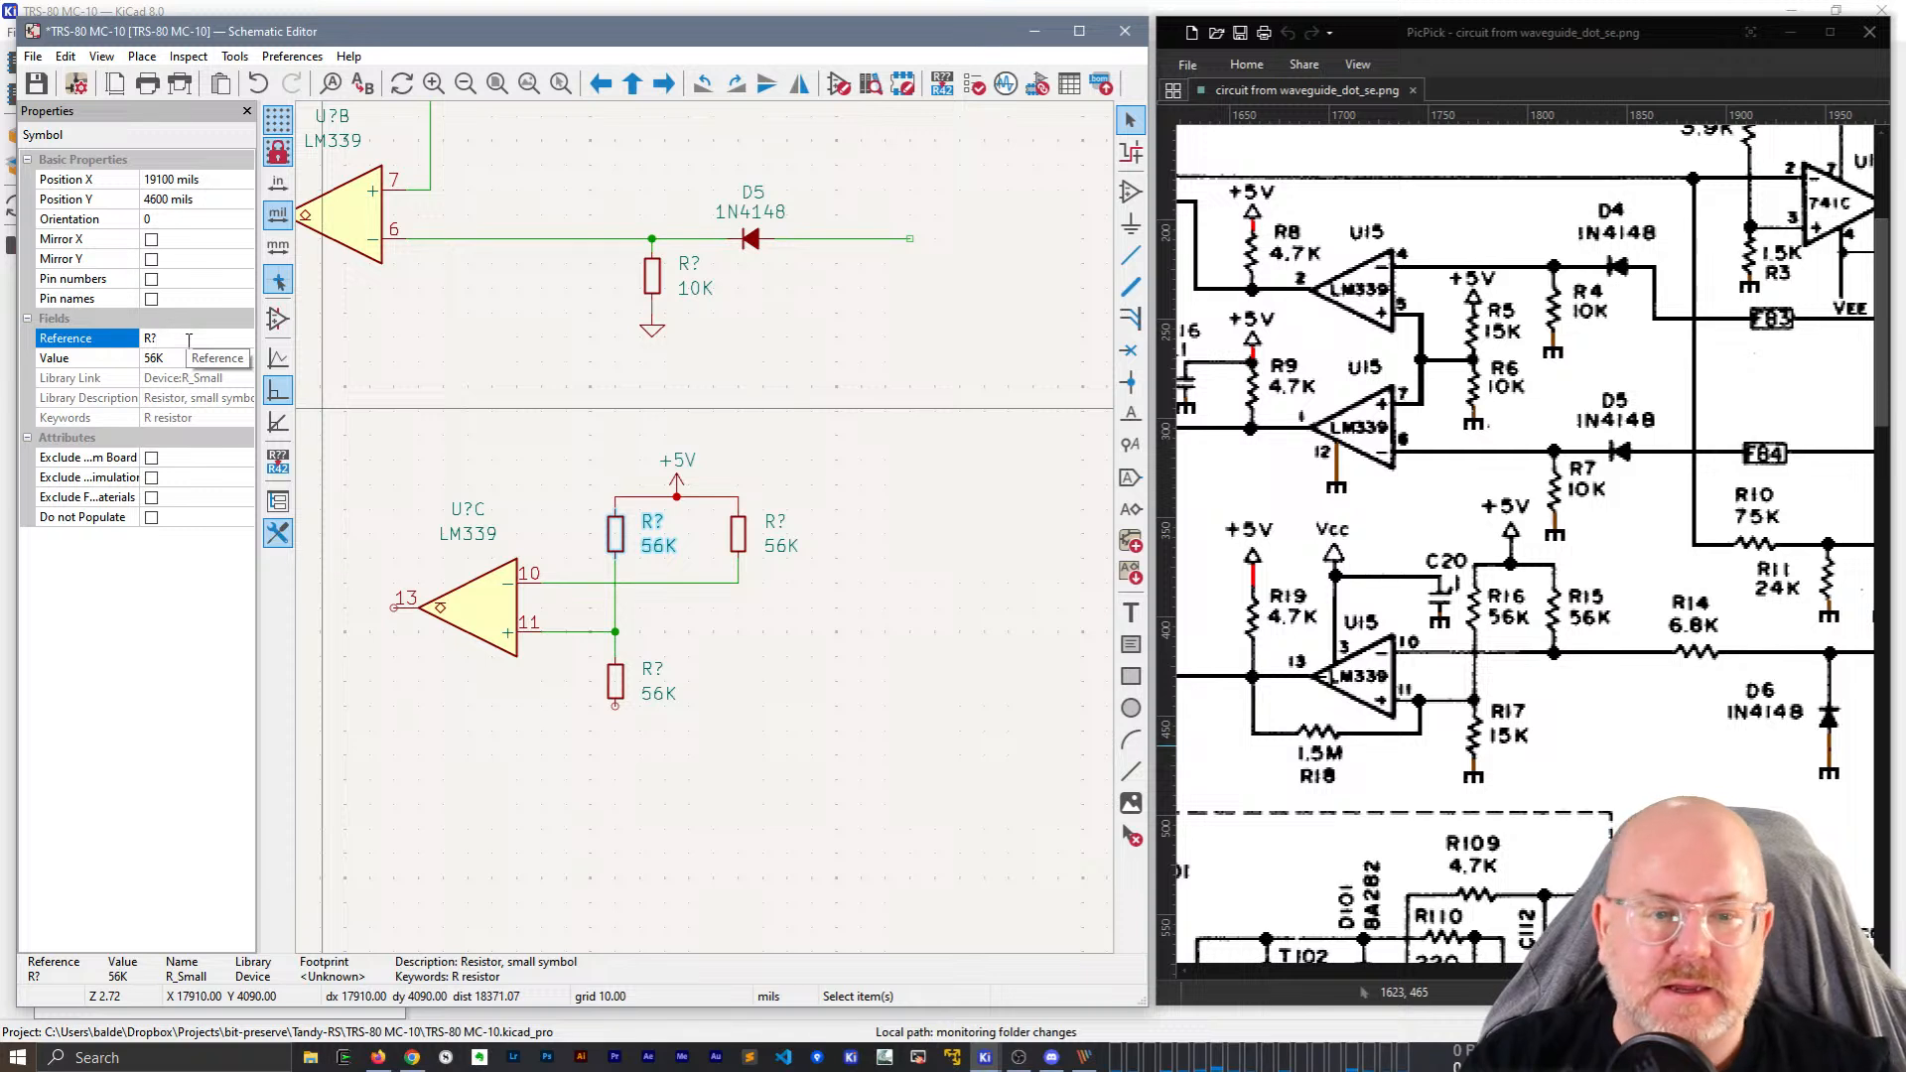
type("16")
key("Return")
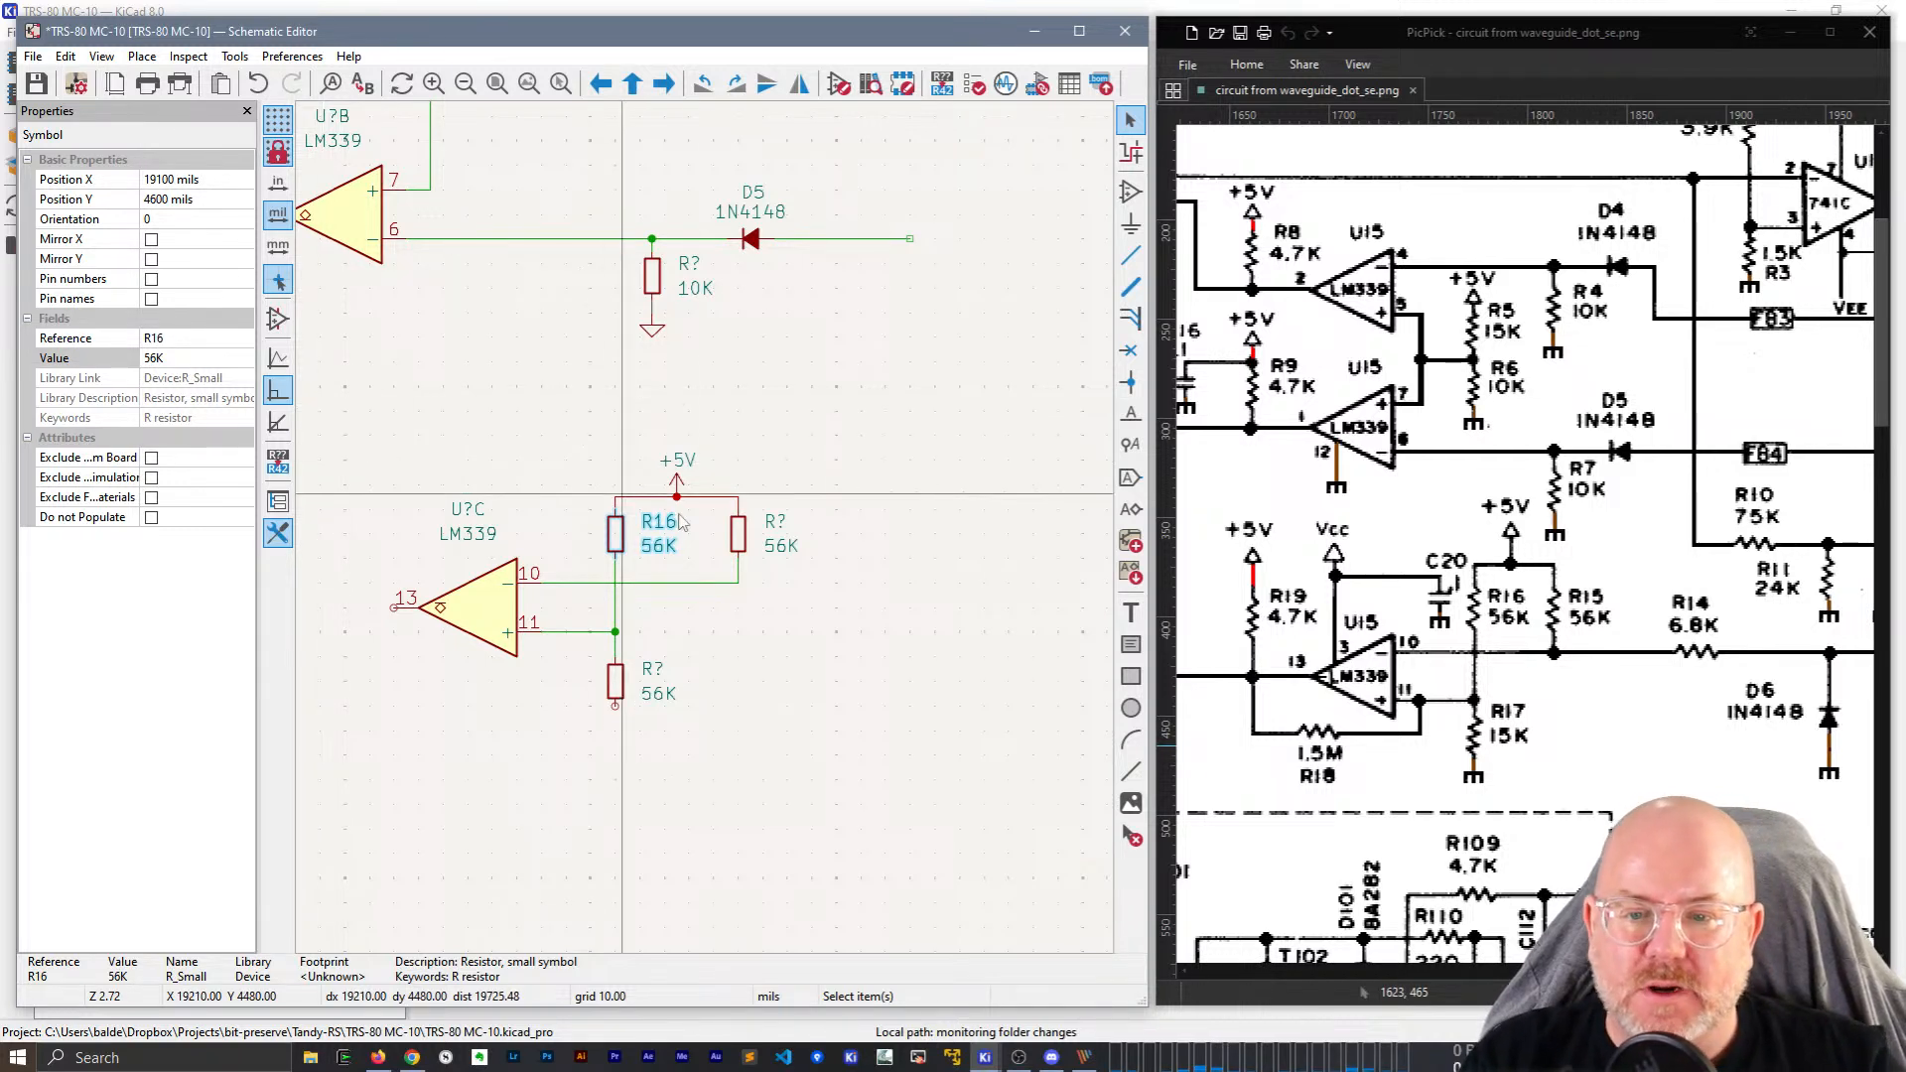
left_click_drag(740, 536, 715, 537)
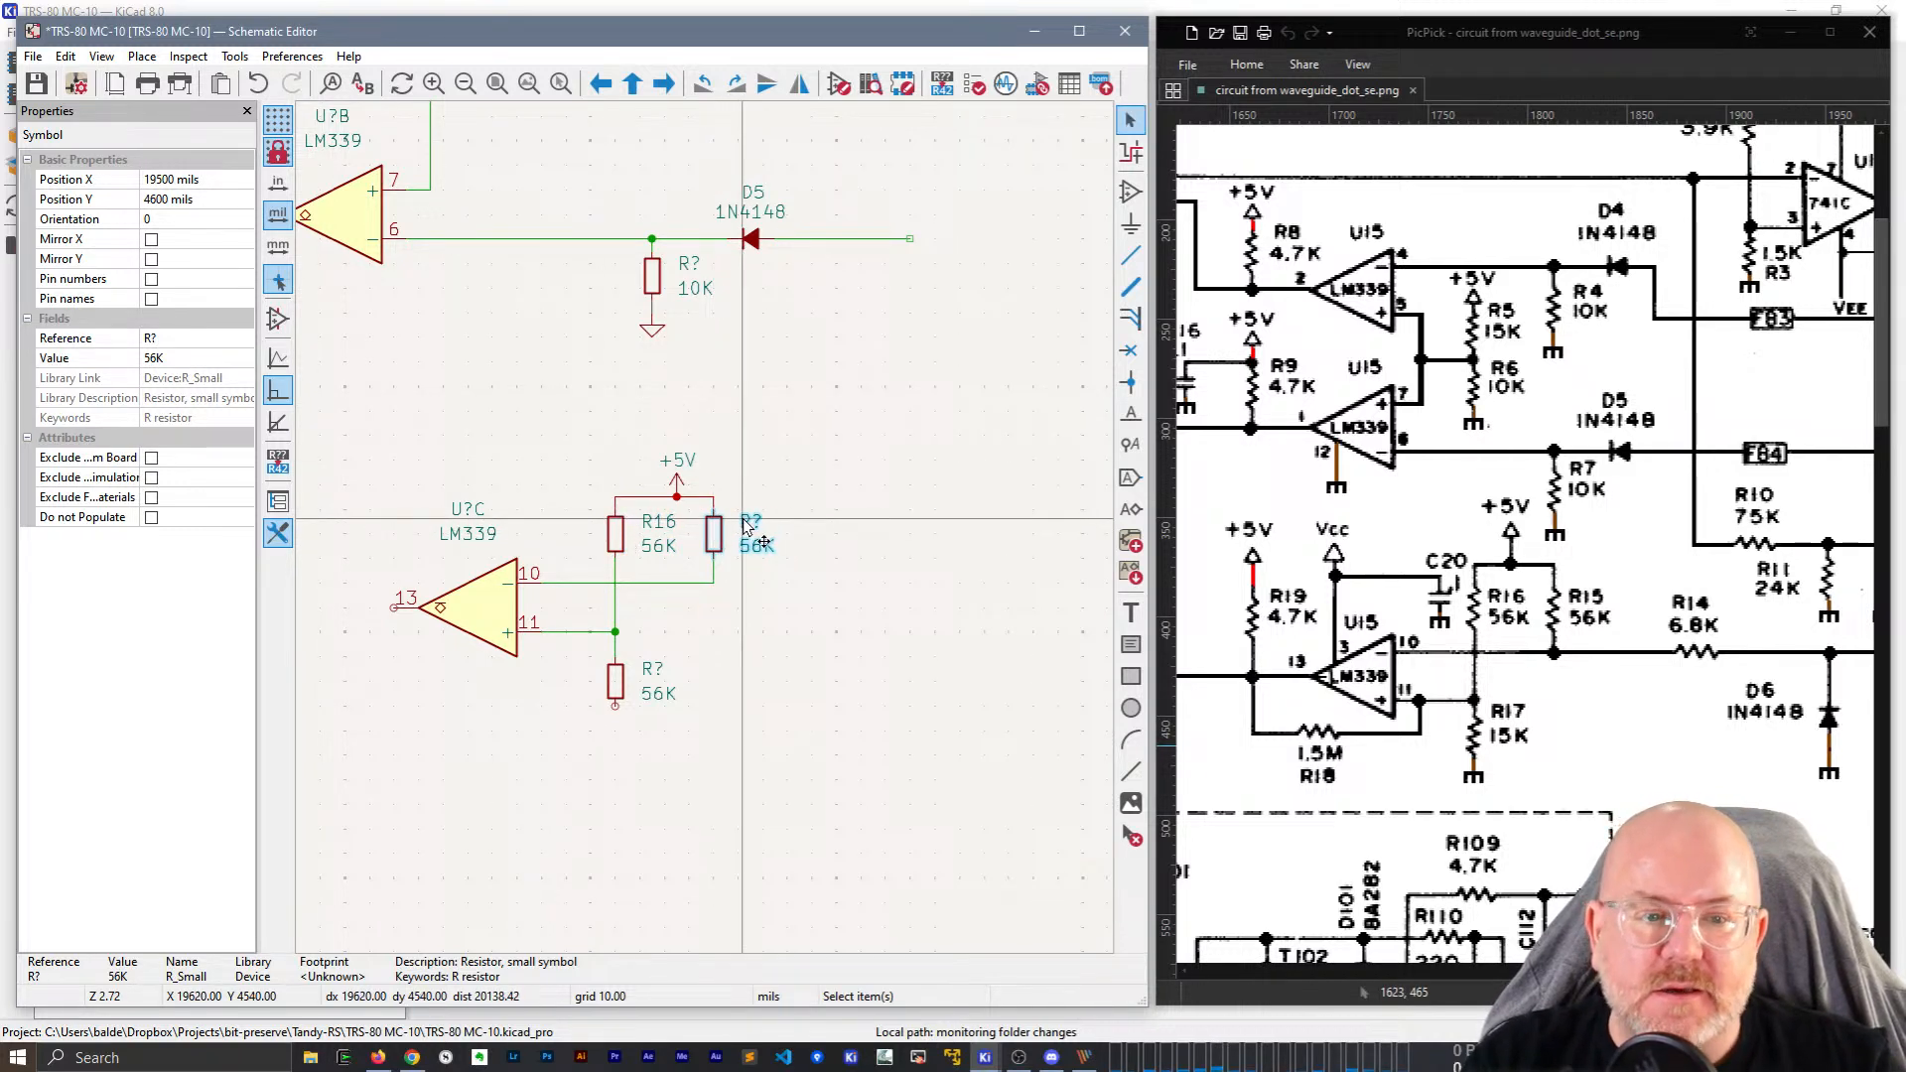
left_click(744, 518)
left_click(193, 240)
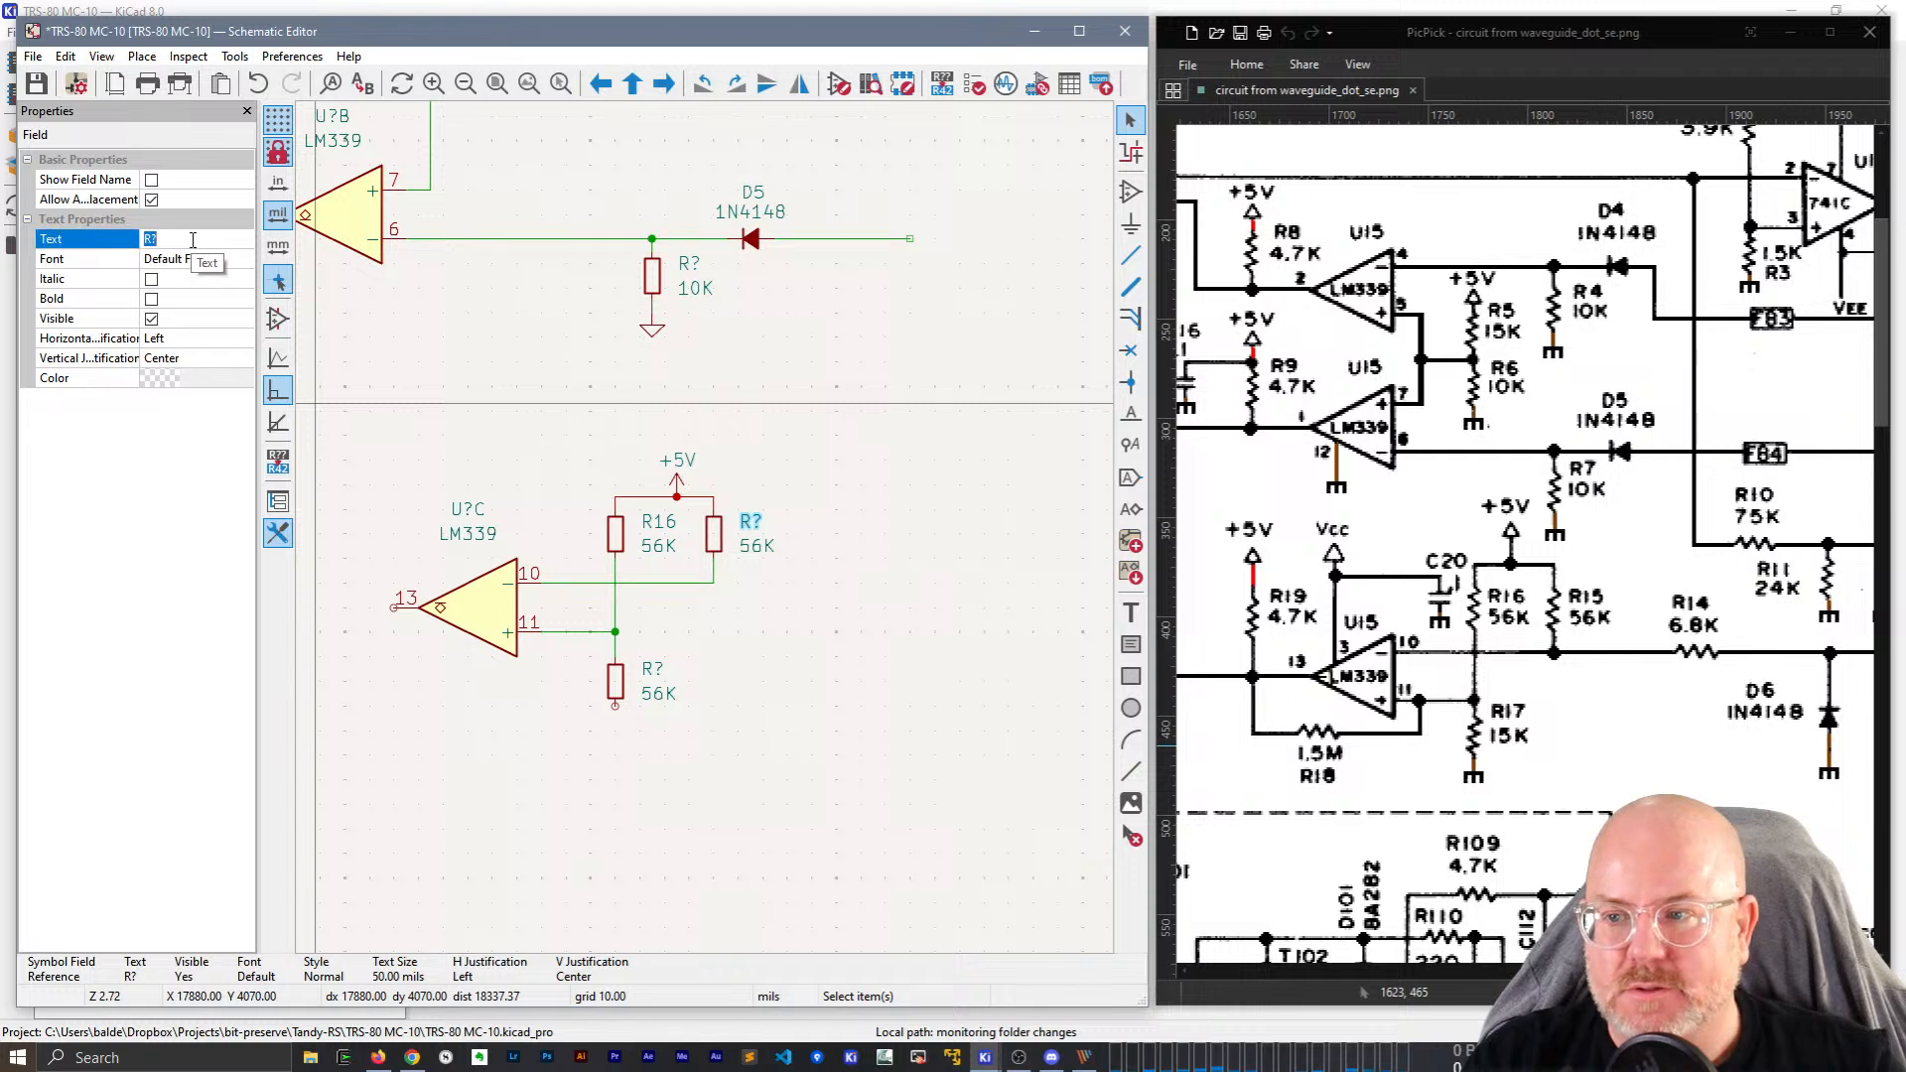
type("R15")
key("Return")
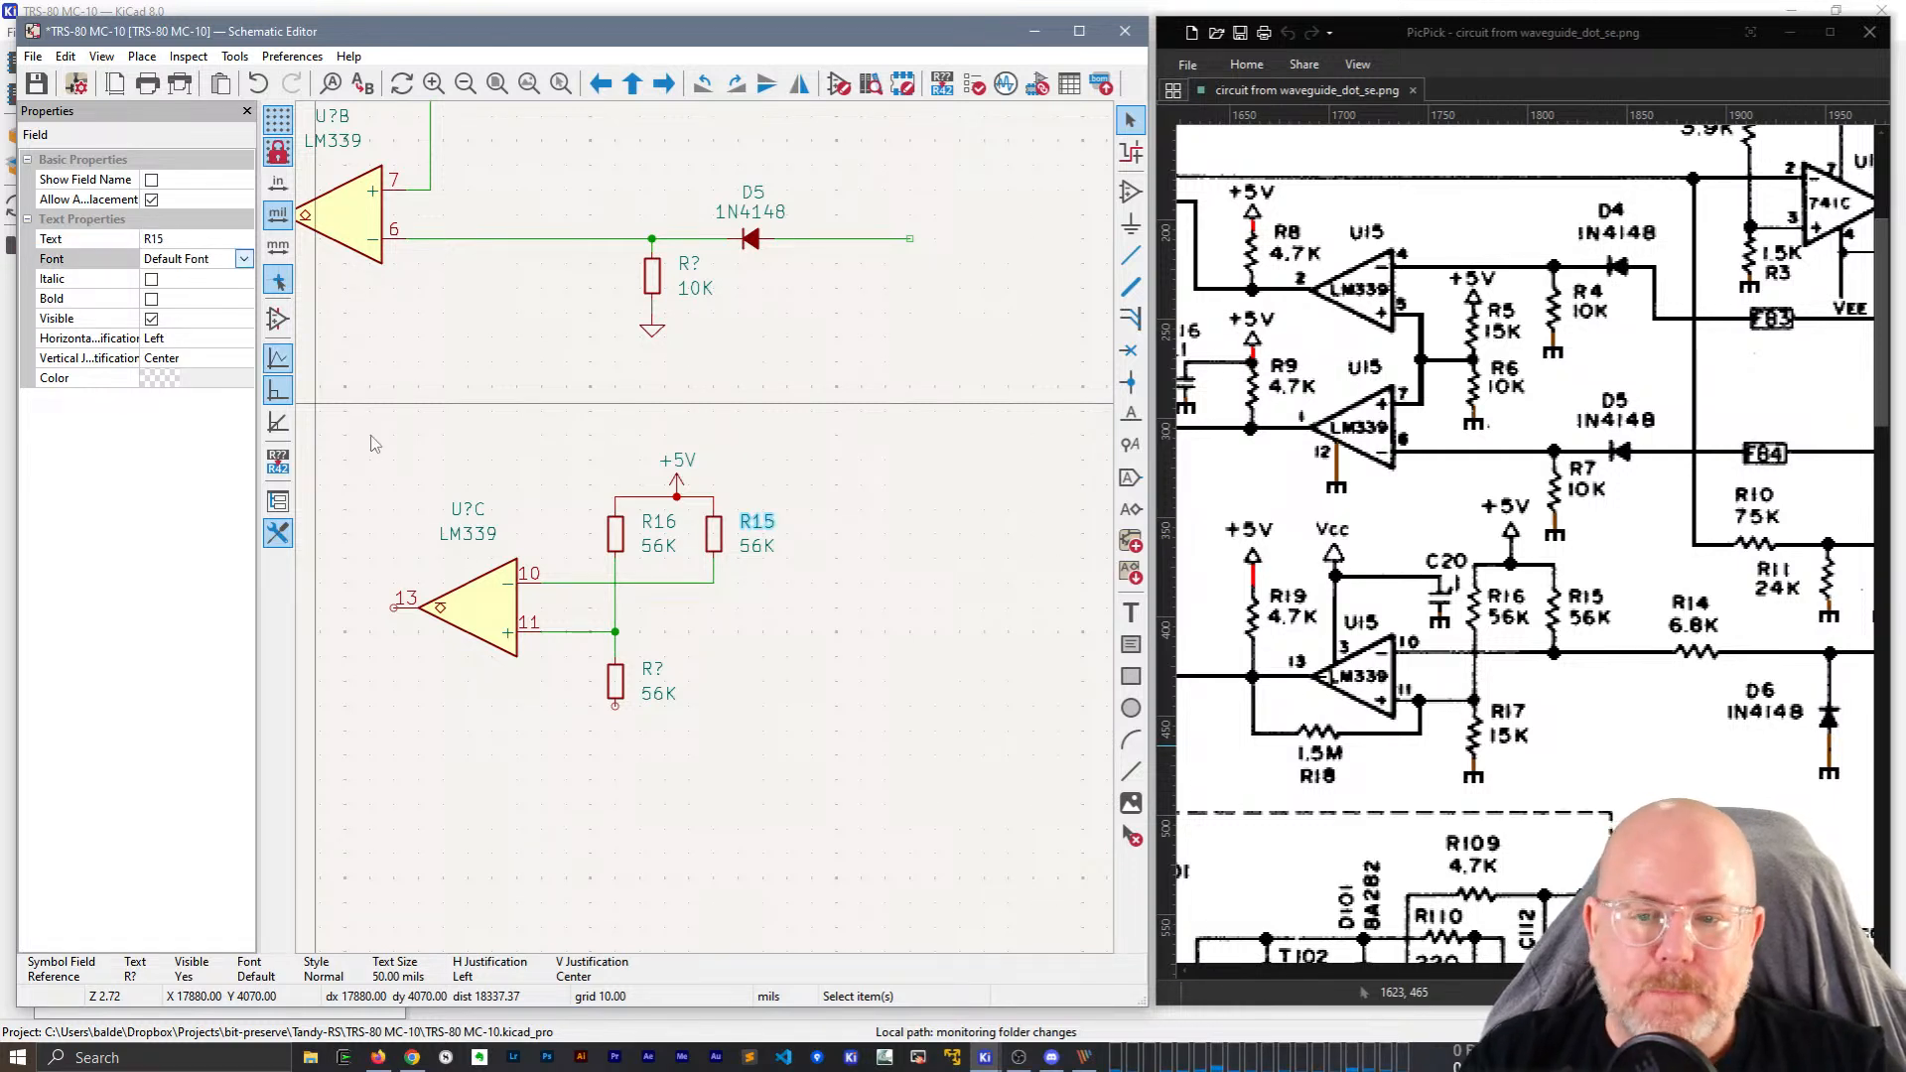
left_click(695, 417)
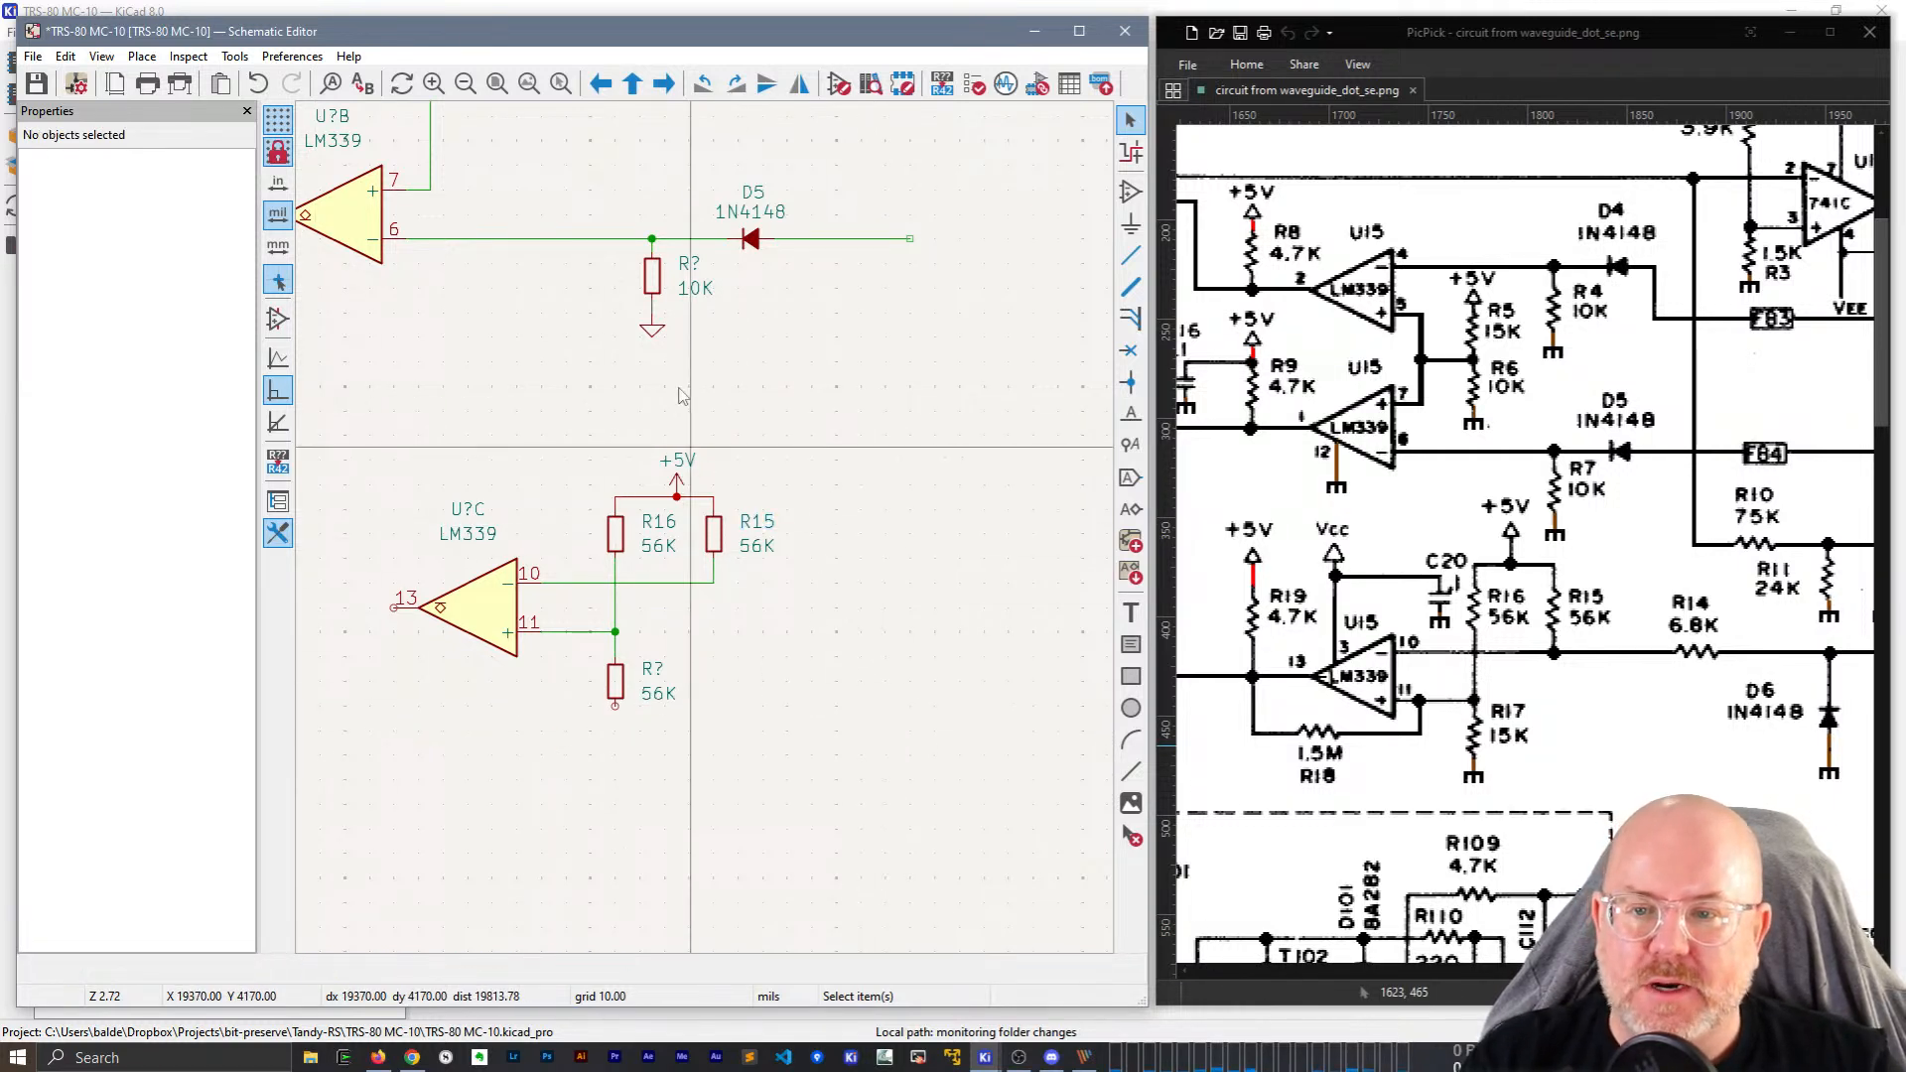
Copy a ground symbol under the lower 56K resistor.
left_click(647, 334)
key("ctrl+d")
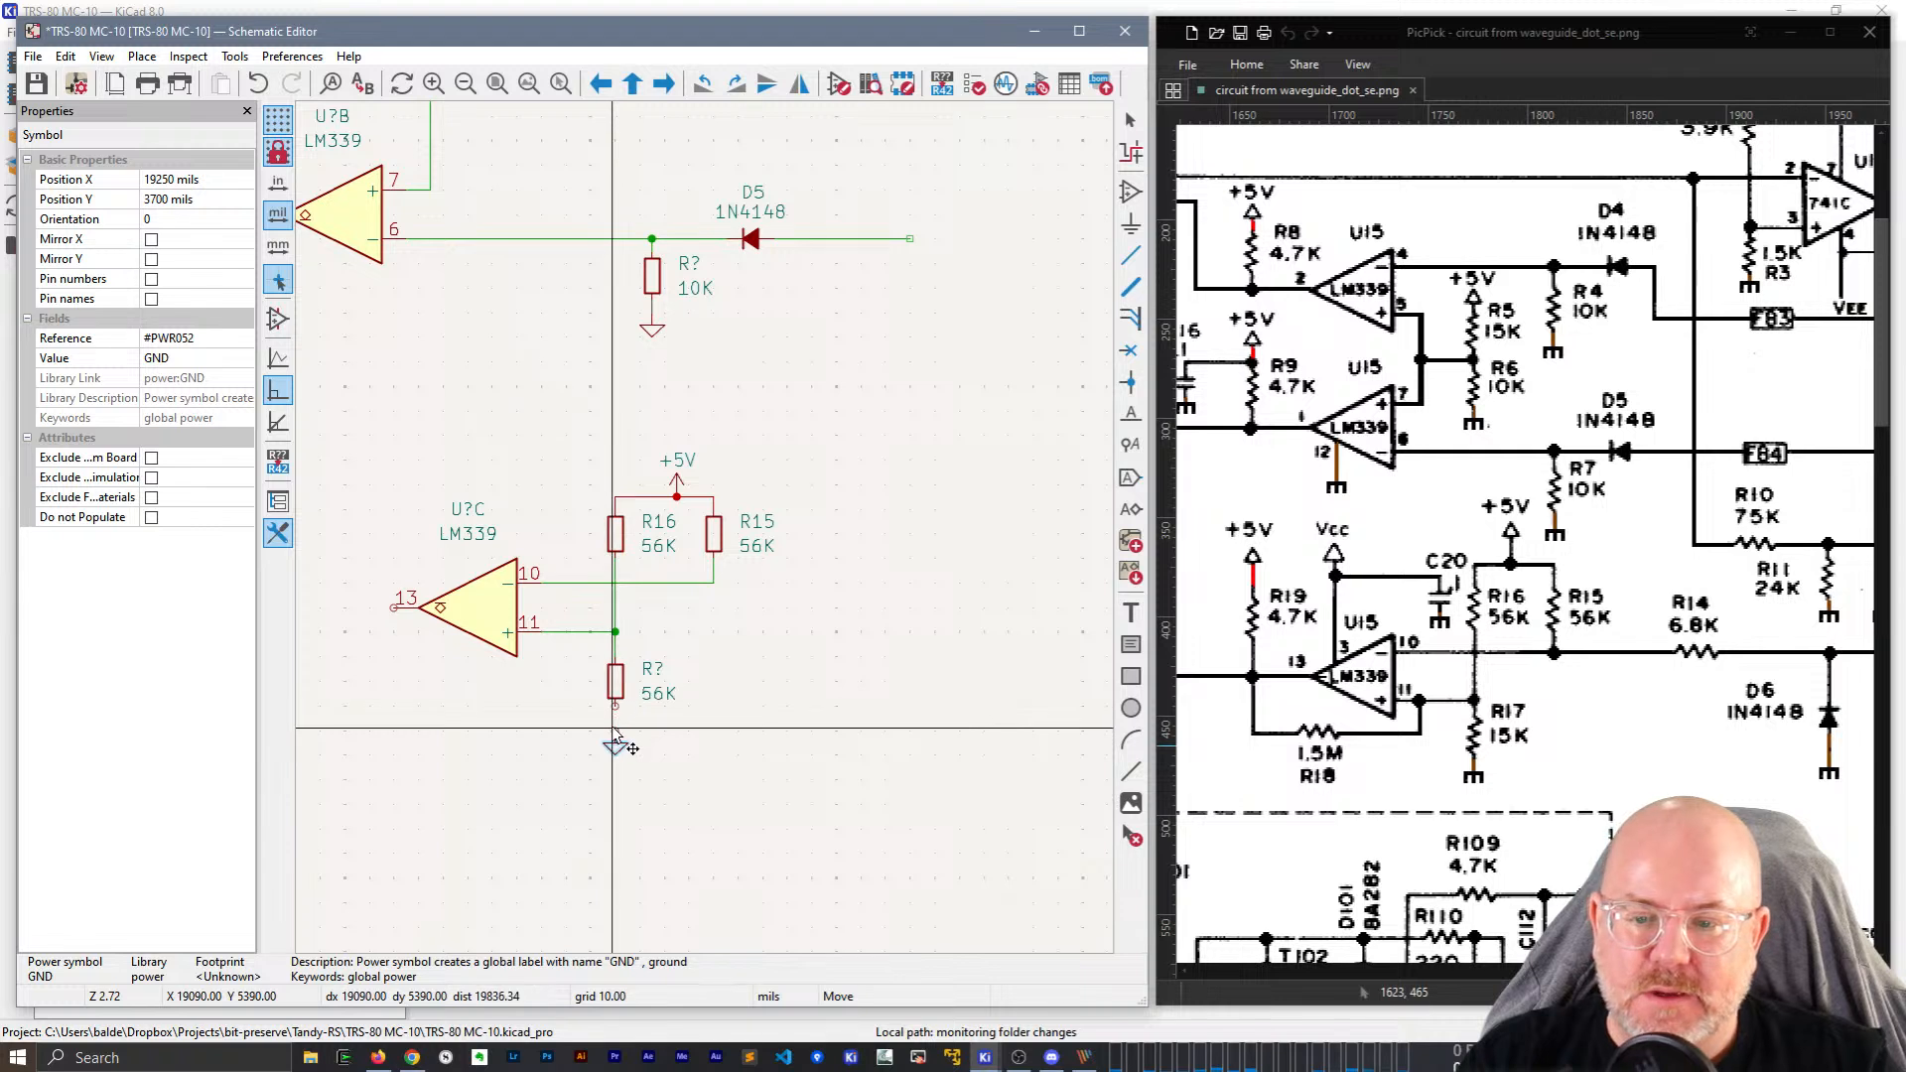
left_click(615, 723)
key("w")
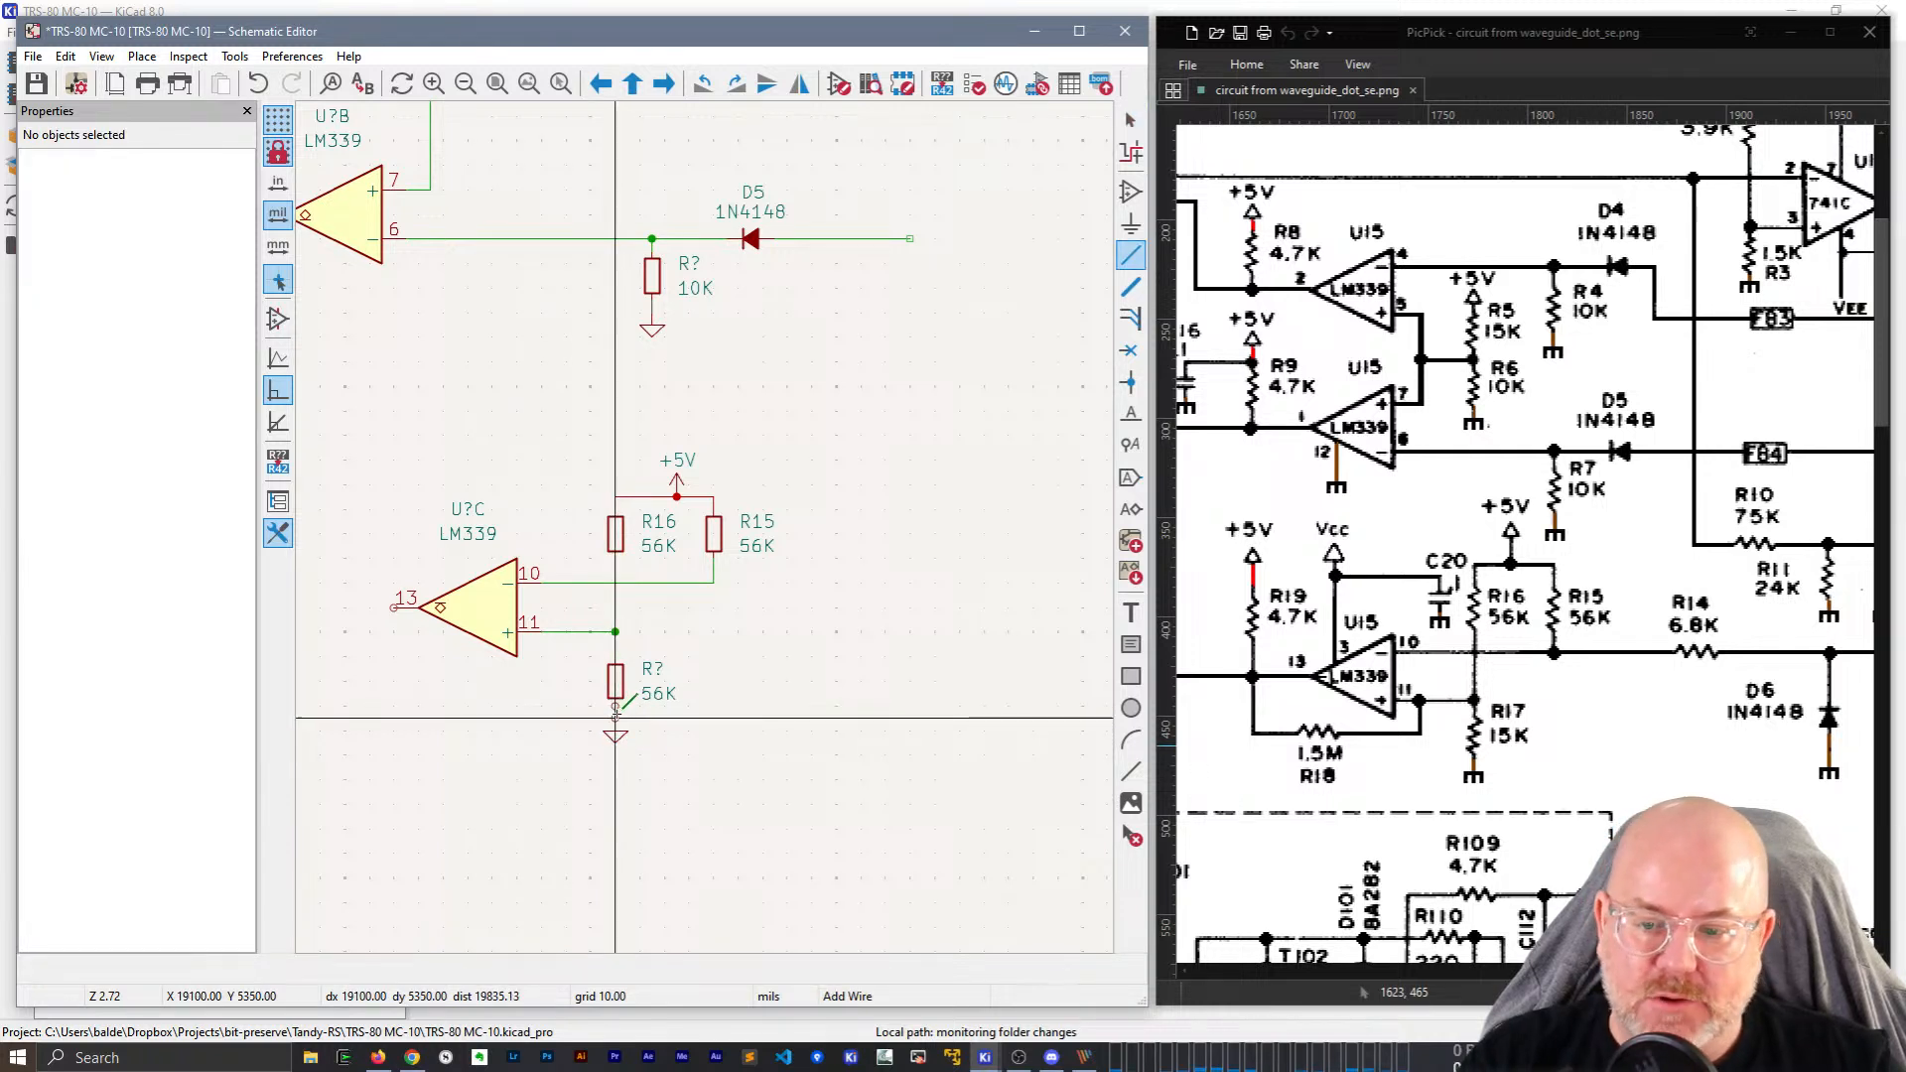
key("Escape")
key("Escape")
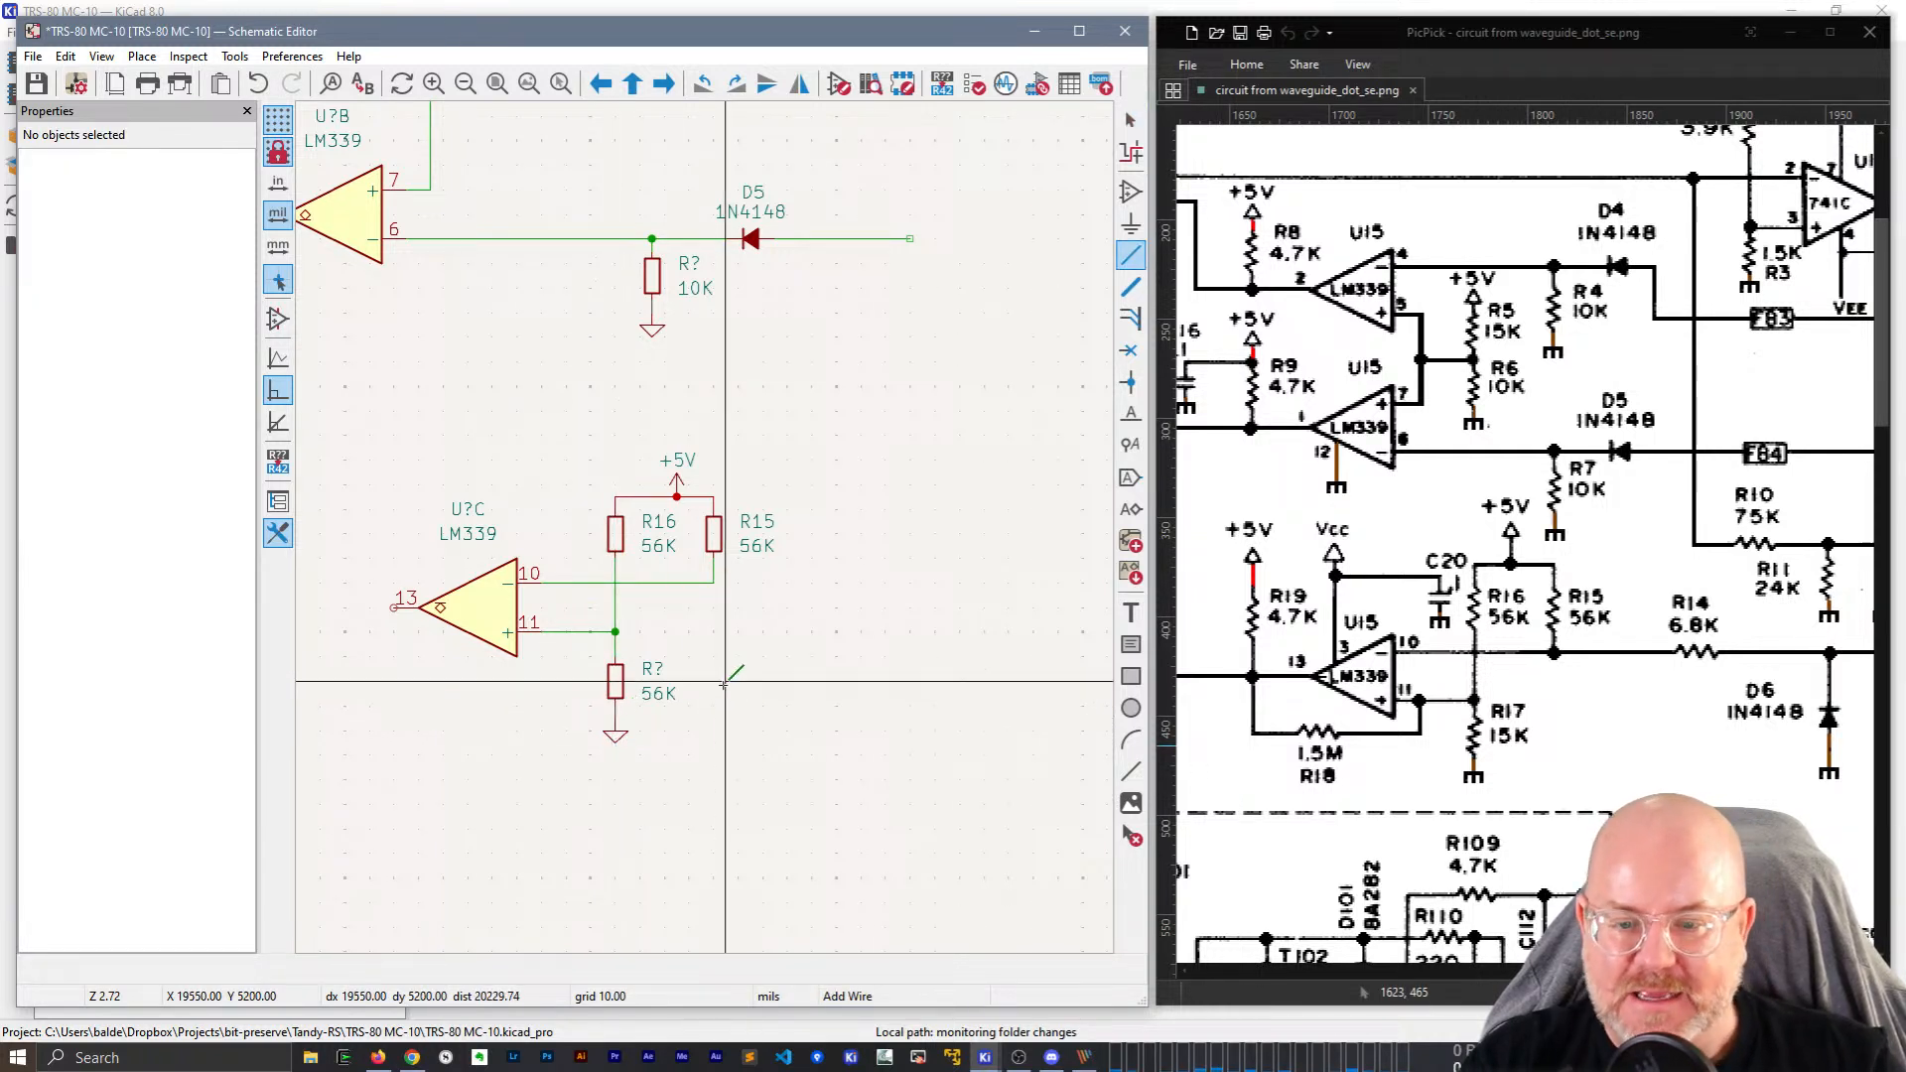
Label the lower resistor R17 with value 15K and nudge the +5V symbol left.
left_click(652, 669)
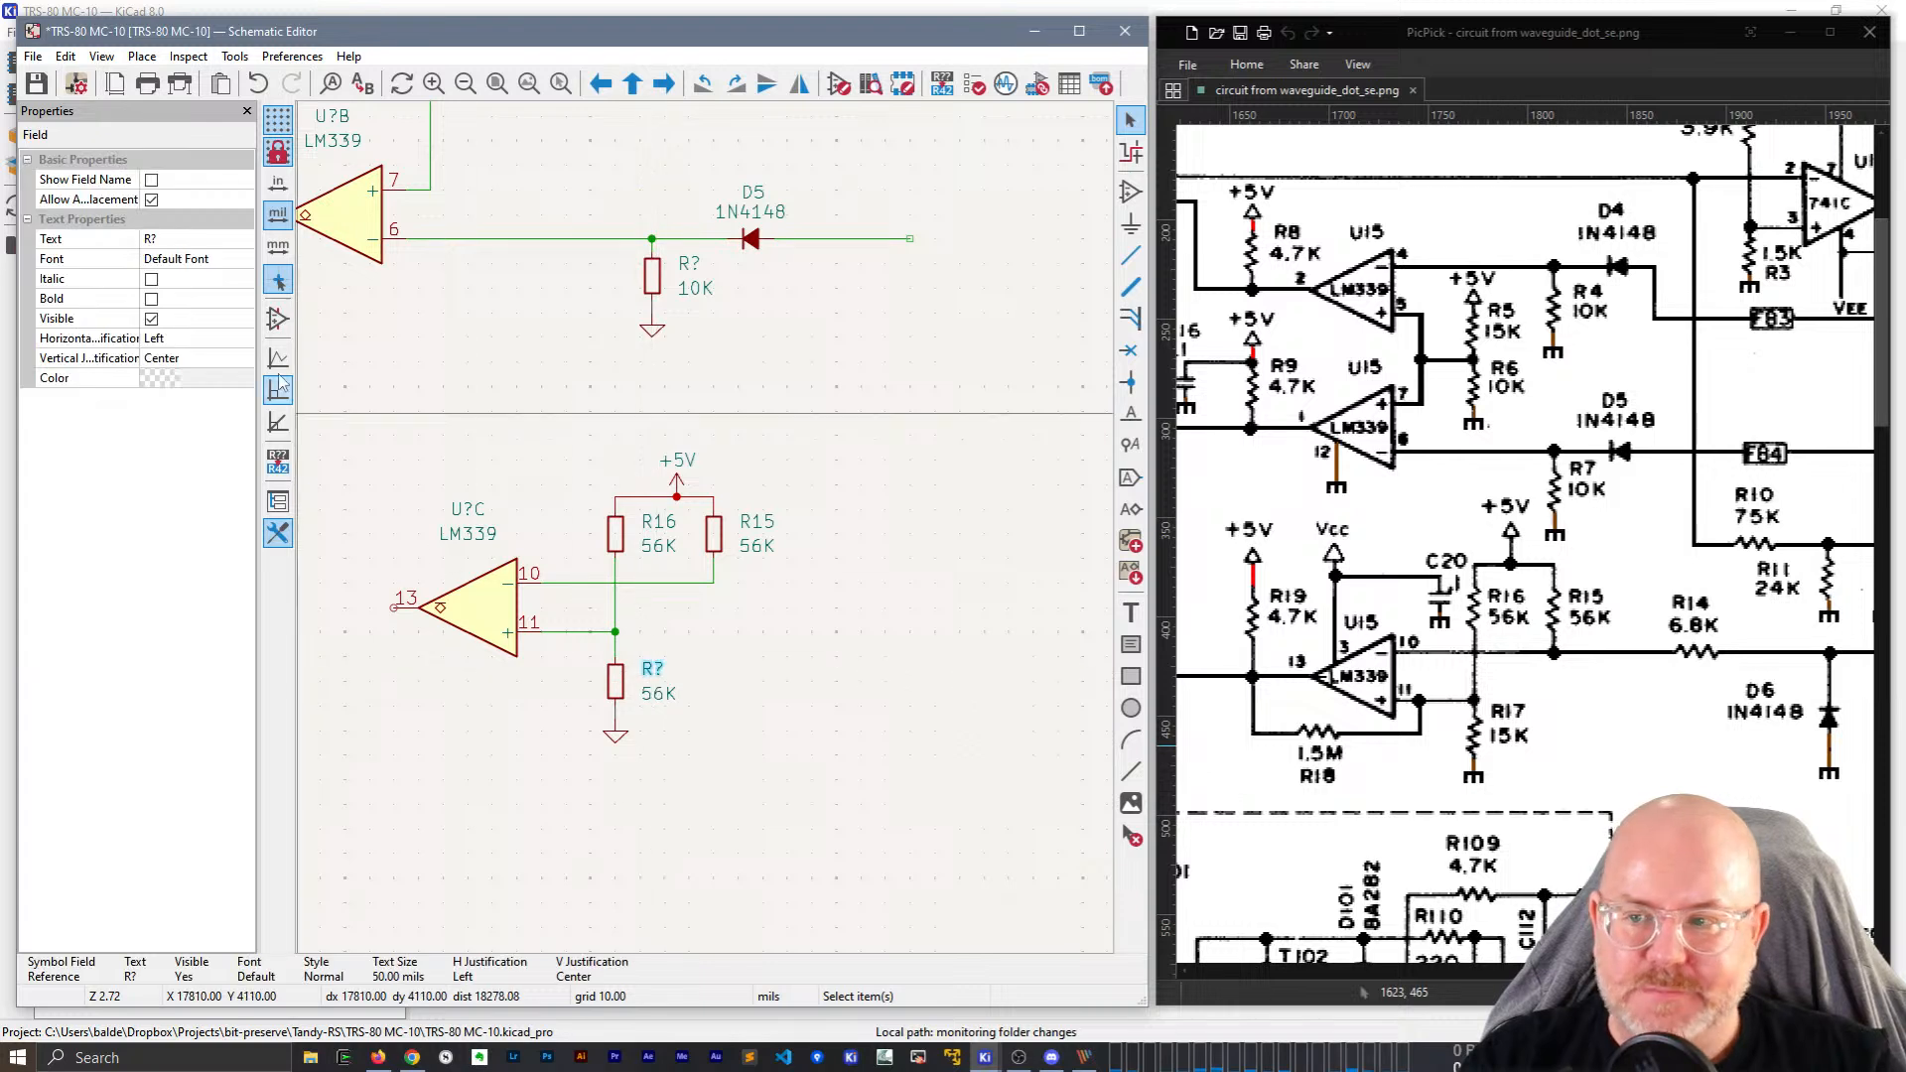
left_click(220, 239)
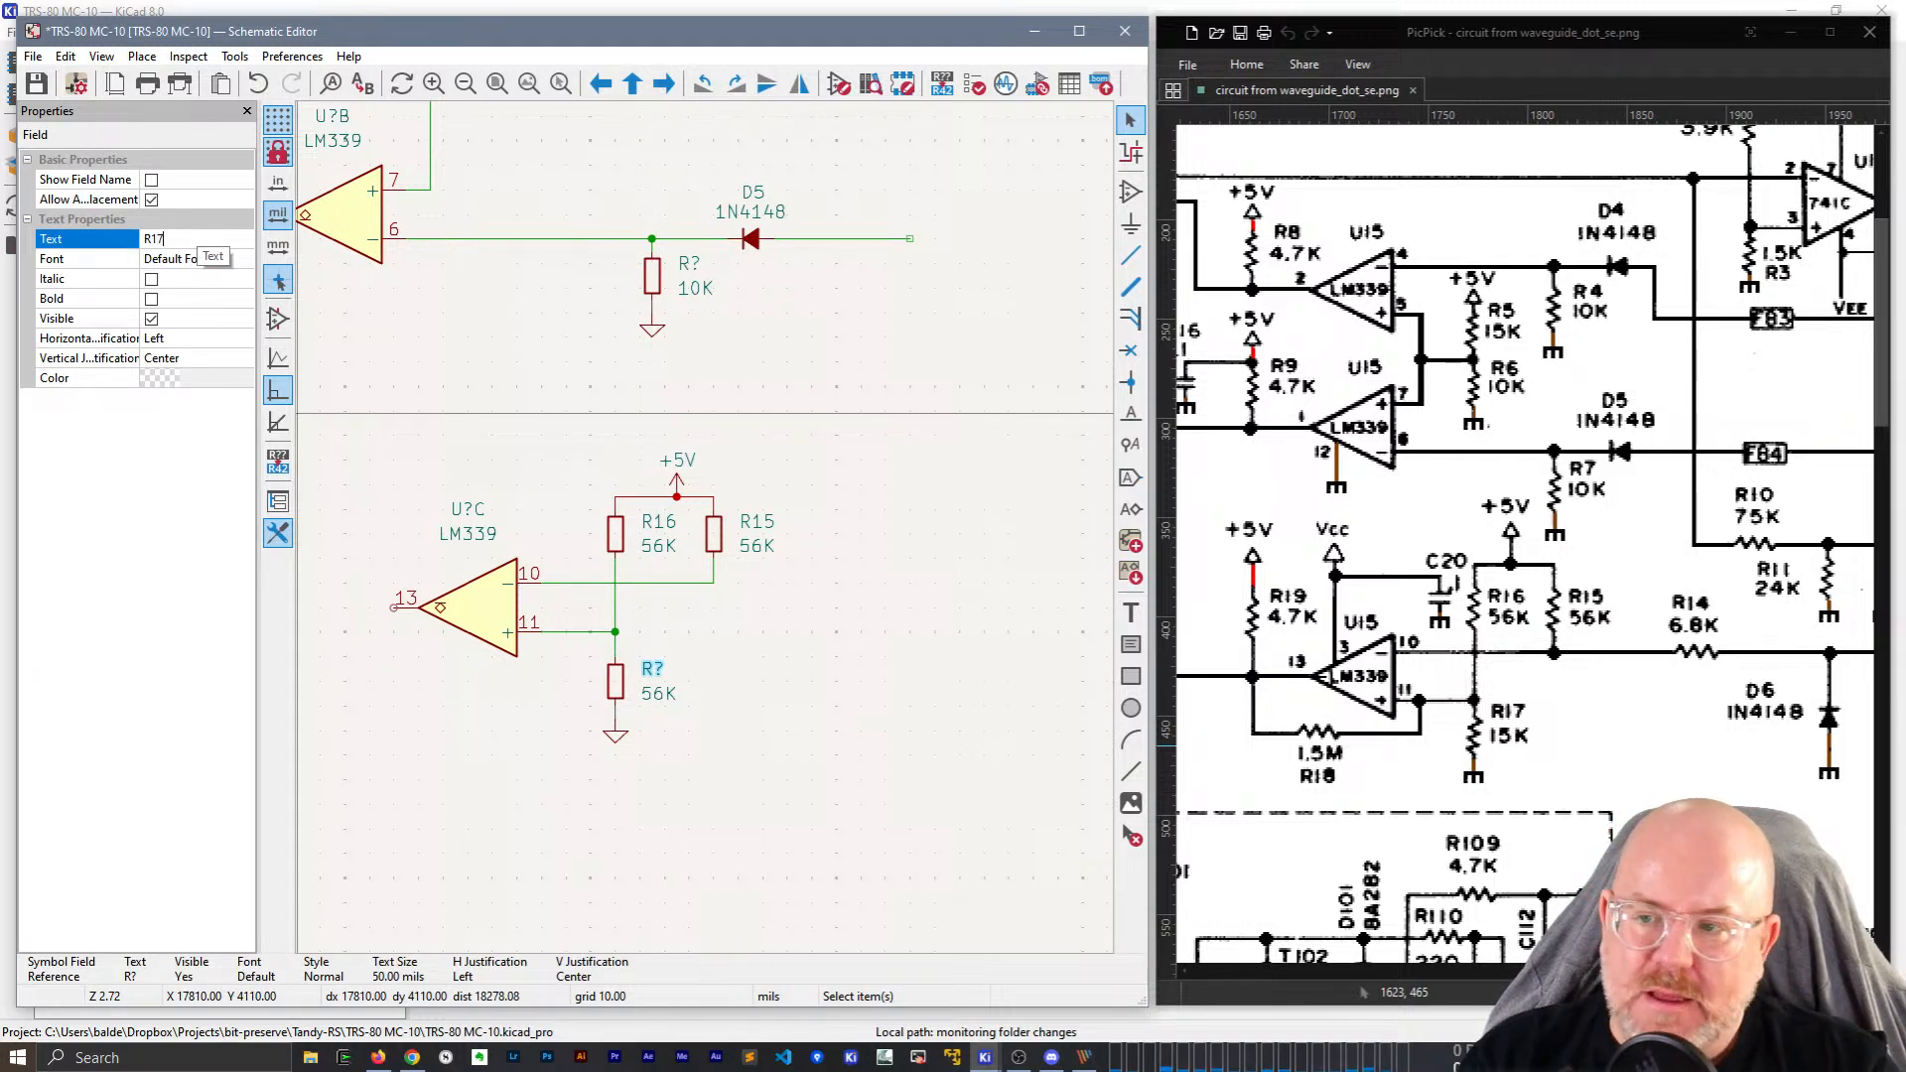
key("Return")
left_click(659, 693)
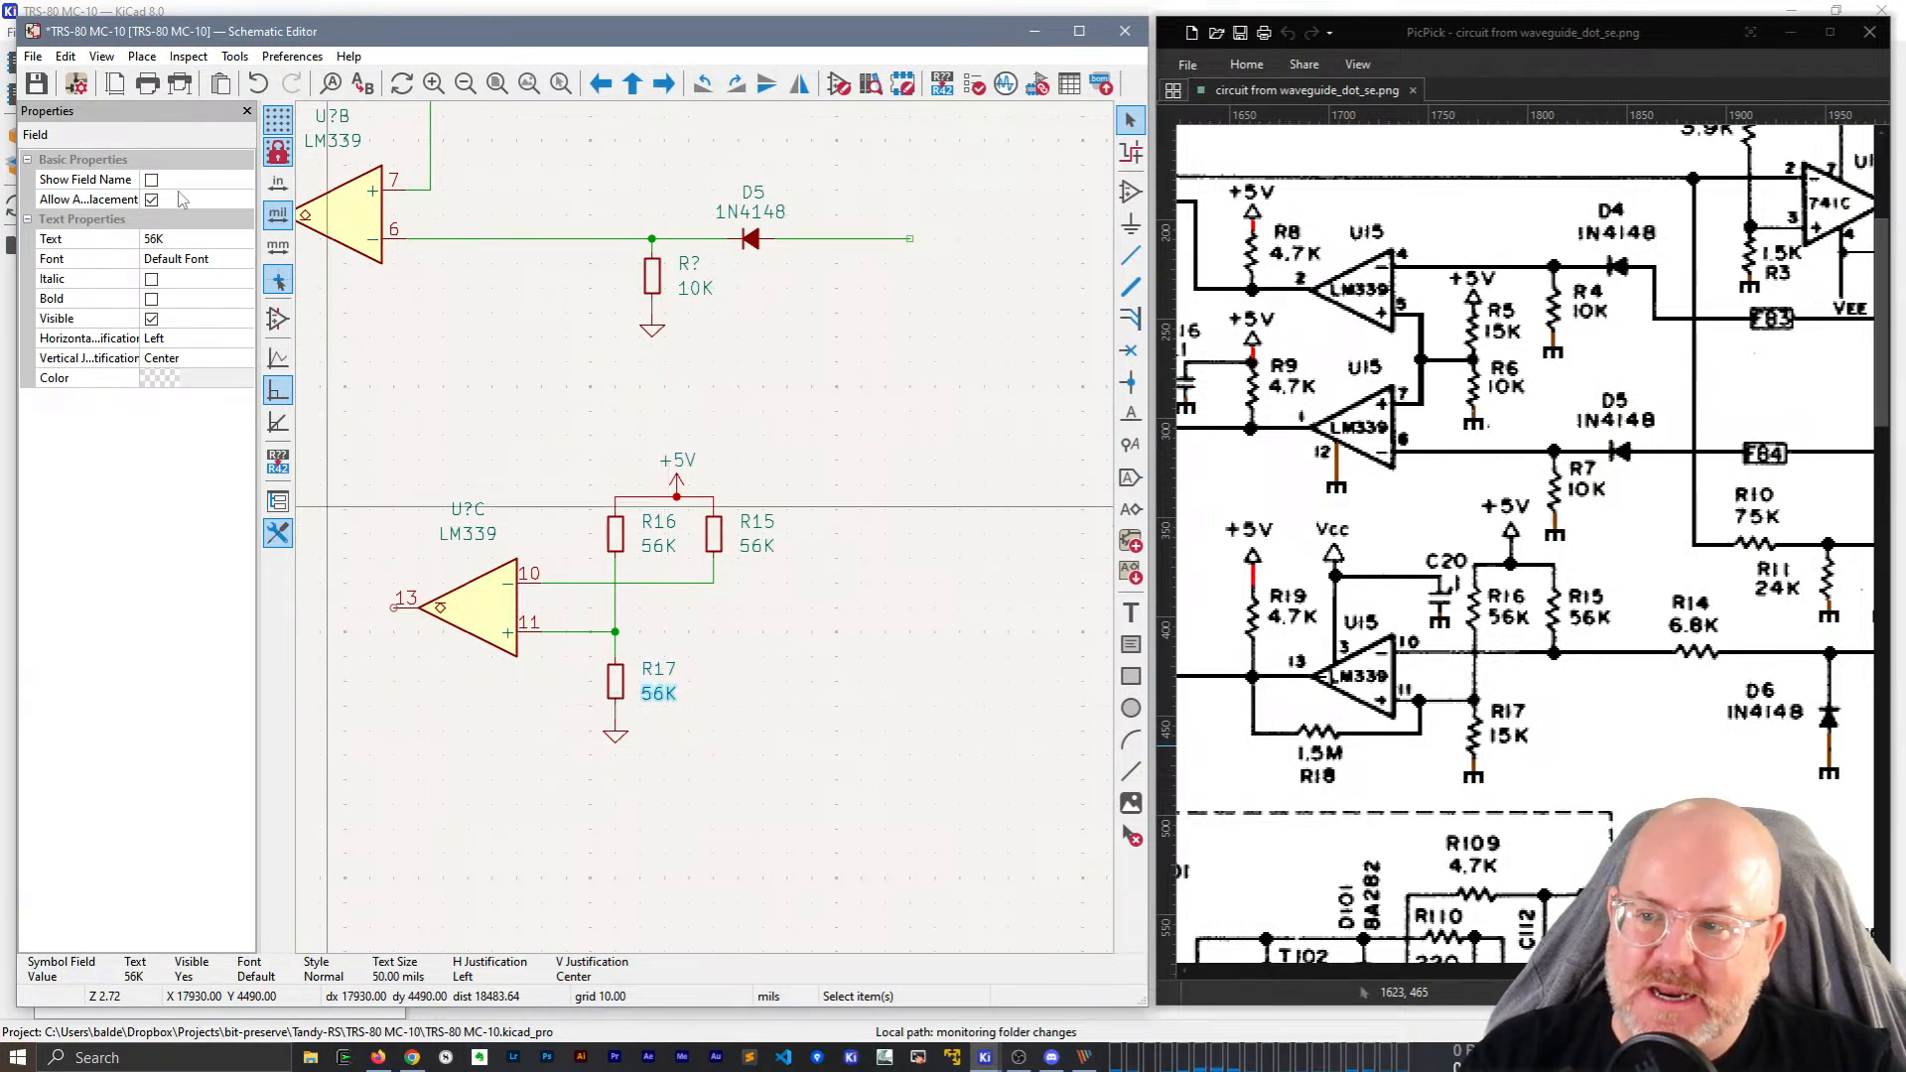
left_click(182, 244)
type("15K")
key("Return")
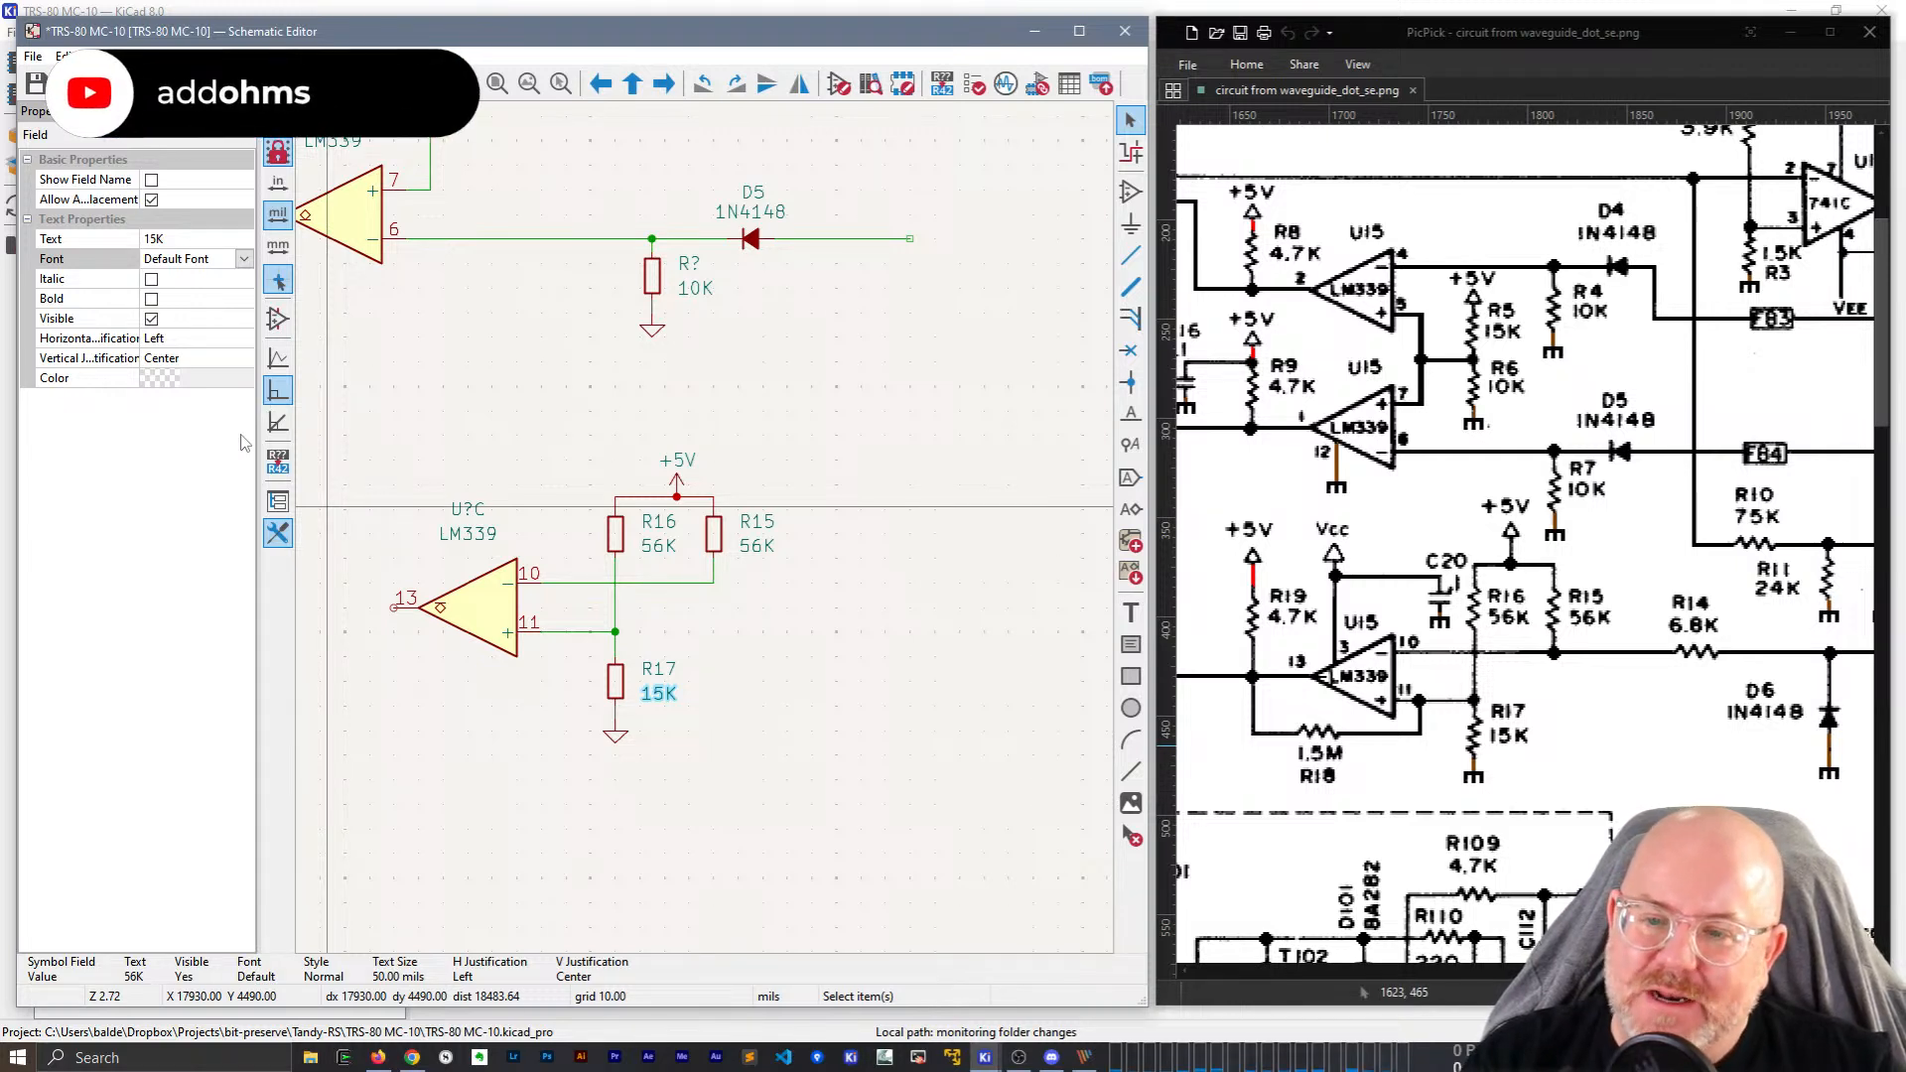
left_click_drag(676, 488, 665, 496)
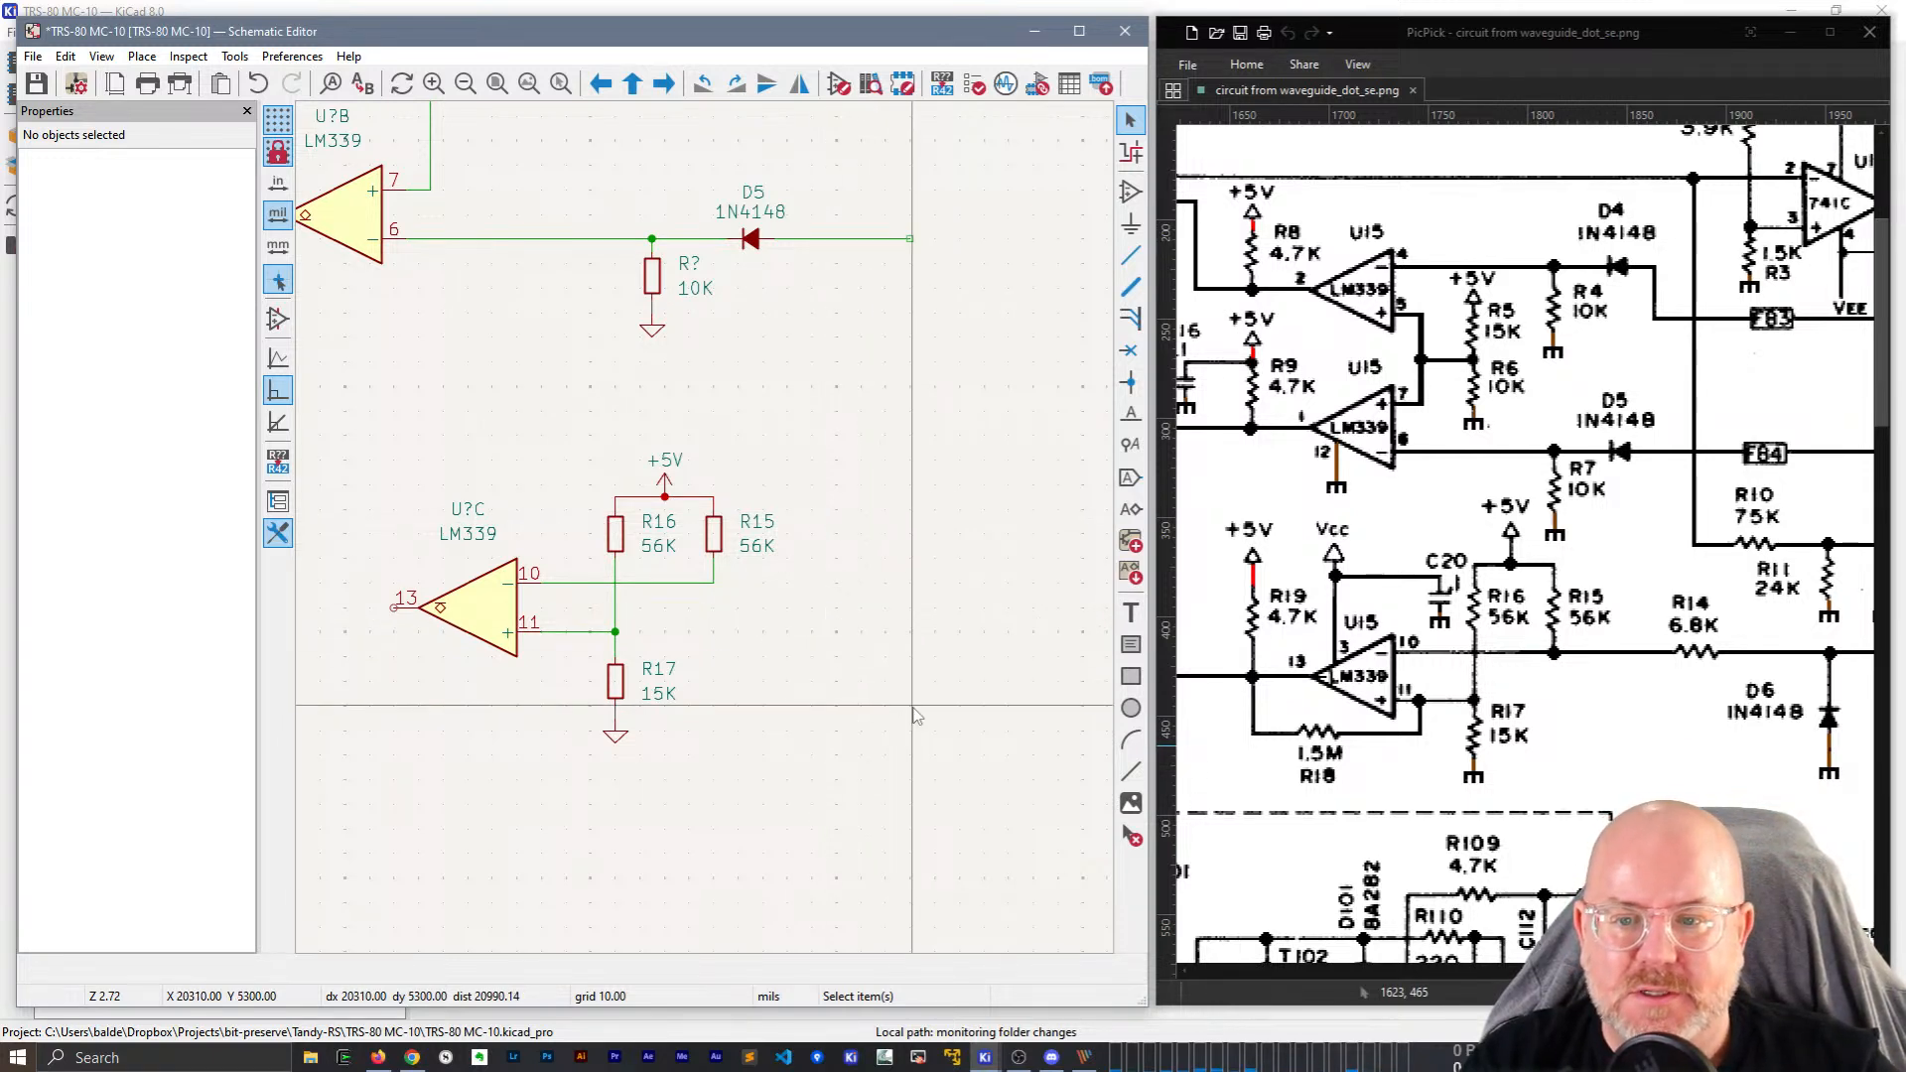
Copy R9 with its +5V symbol as a pull-up at U?C pin 13.
middle_click_drag(446, 782, 581, 782)
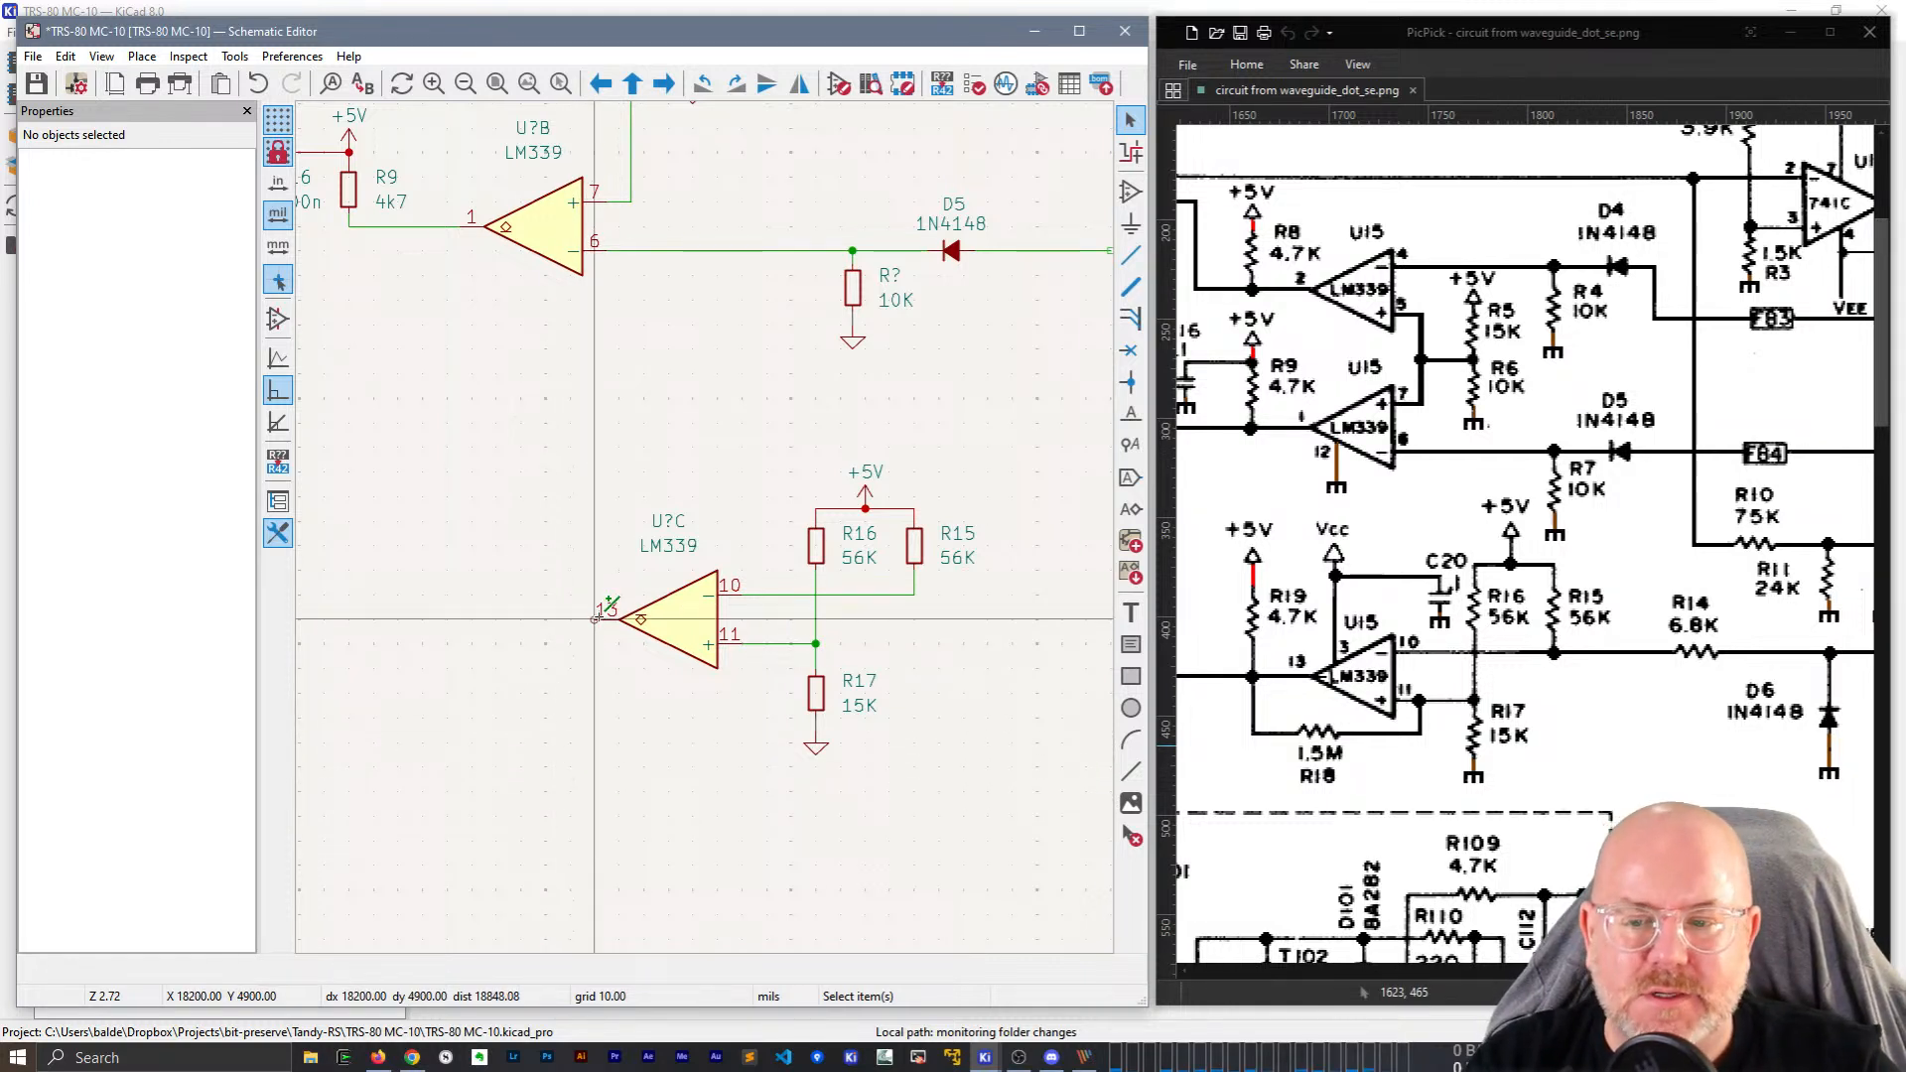
key("w")
key("Escape")
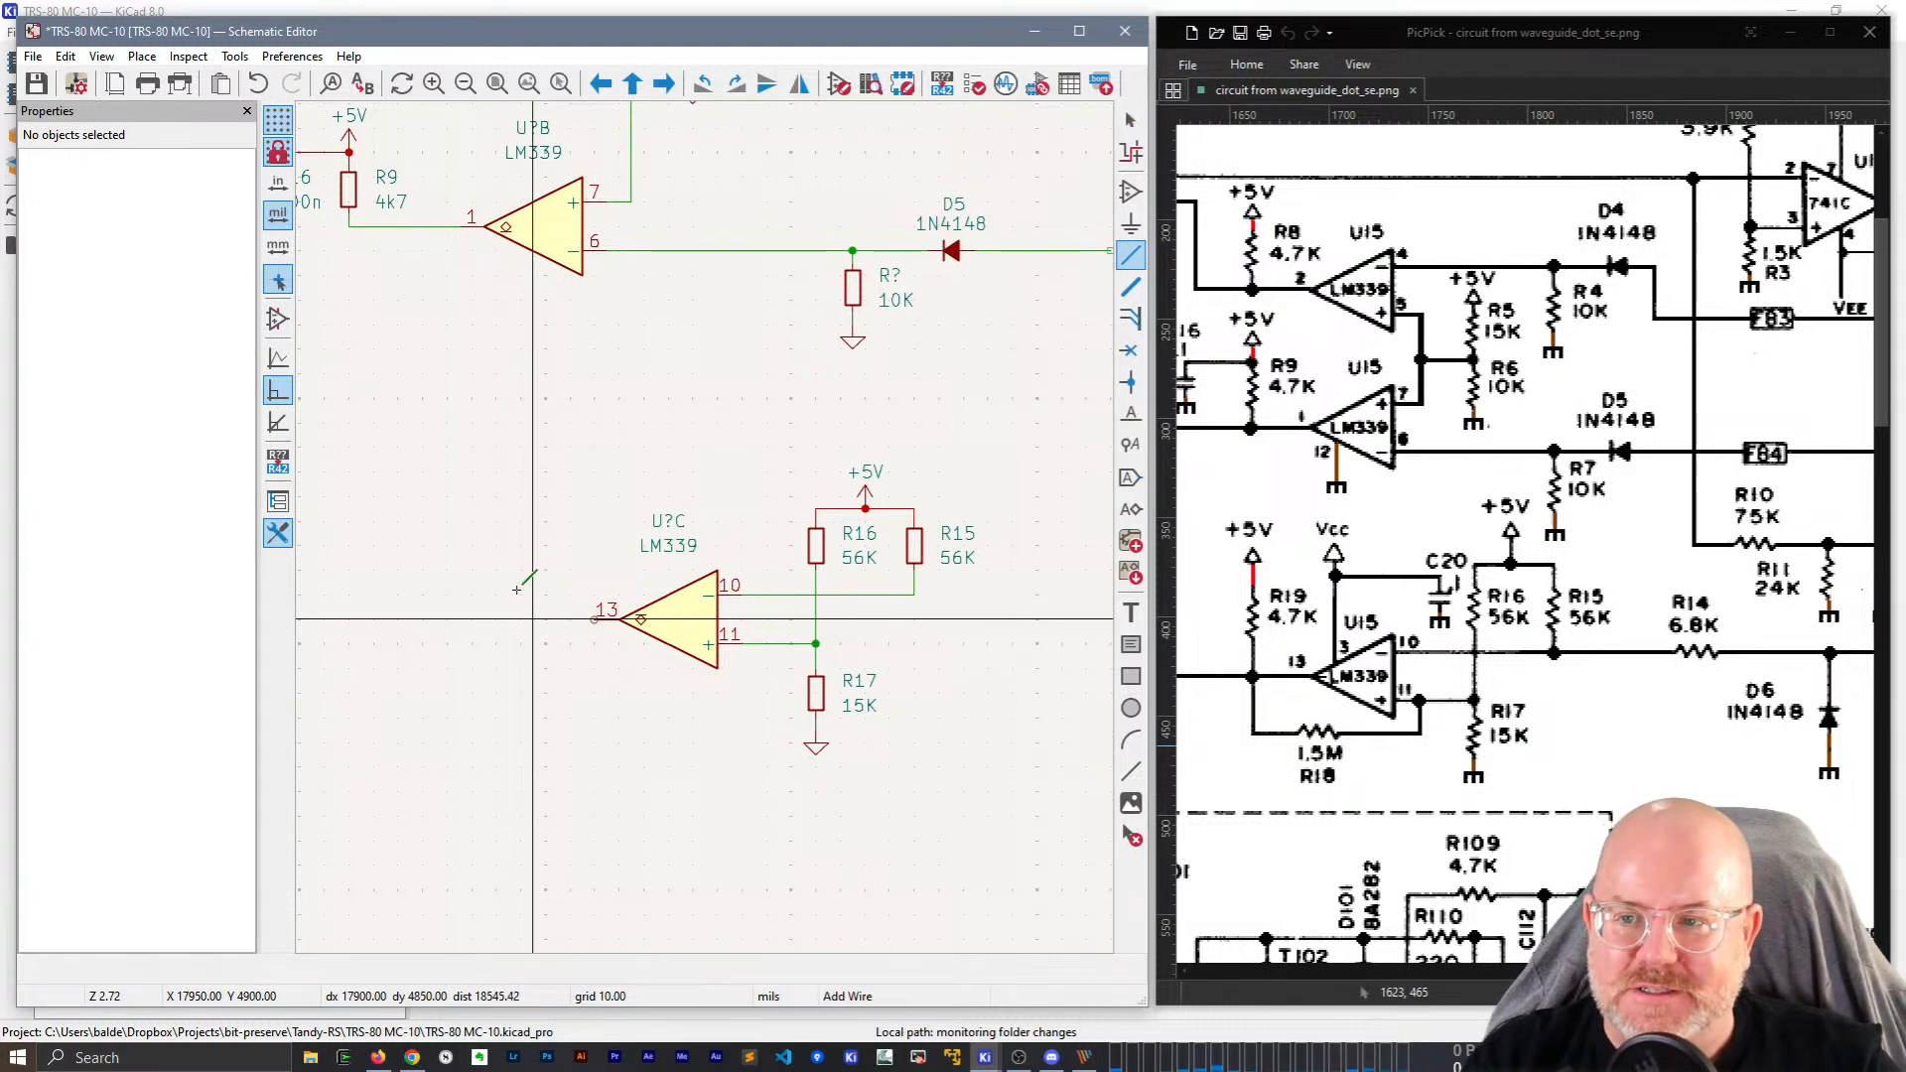
key("Escape")
middle_click_drag(467, 498, 599, 770)
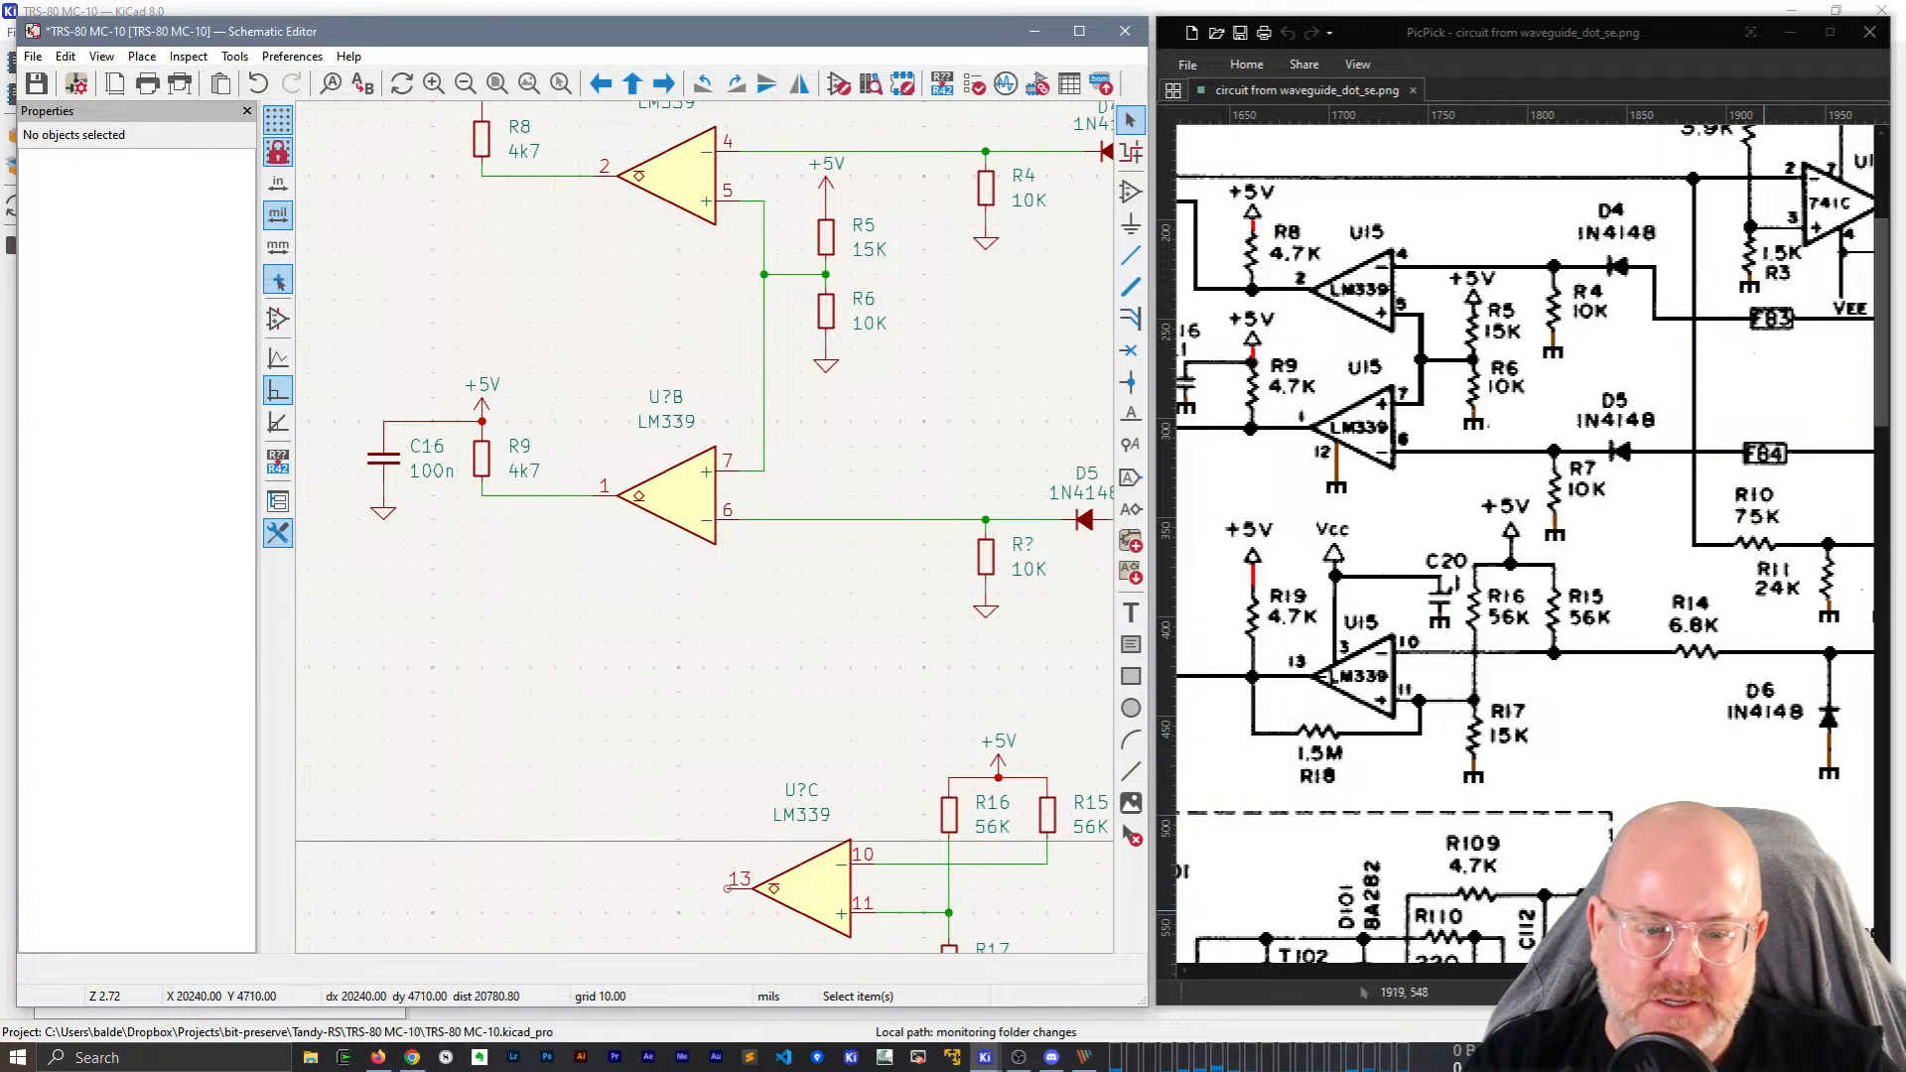
left_click_drag(1699, 970, 1671, 970)
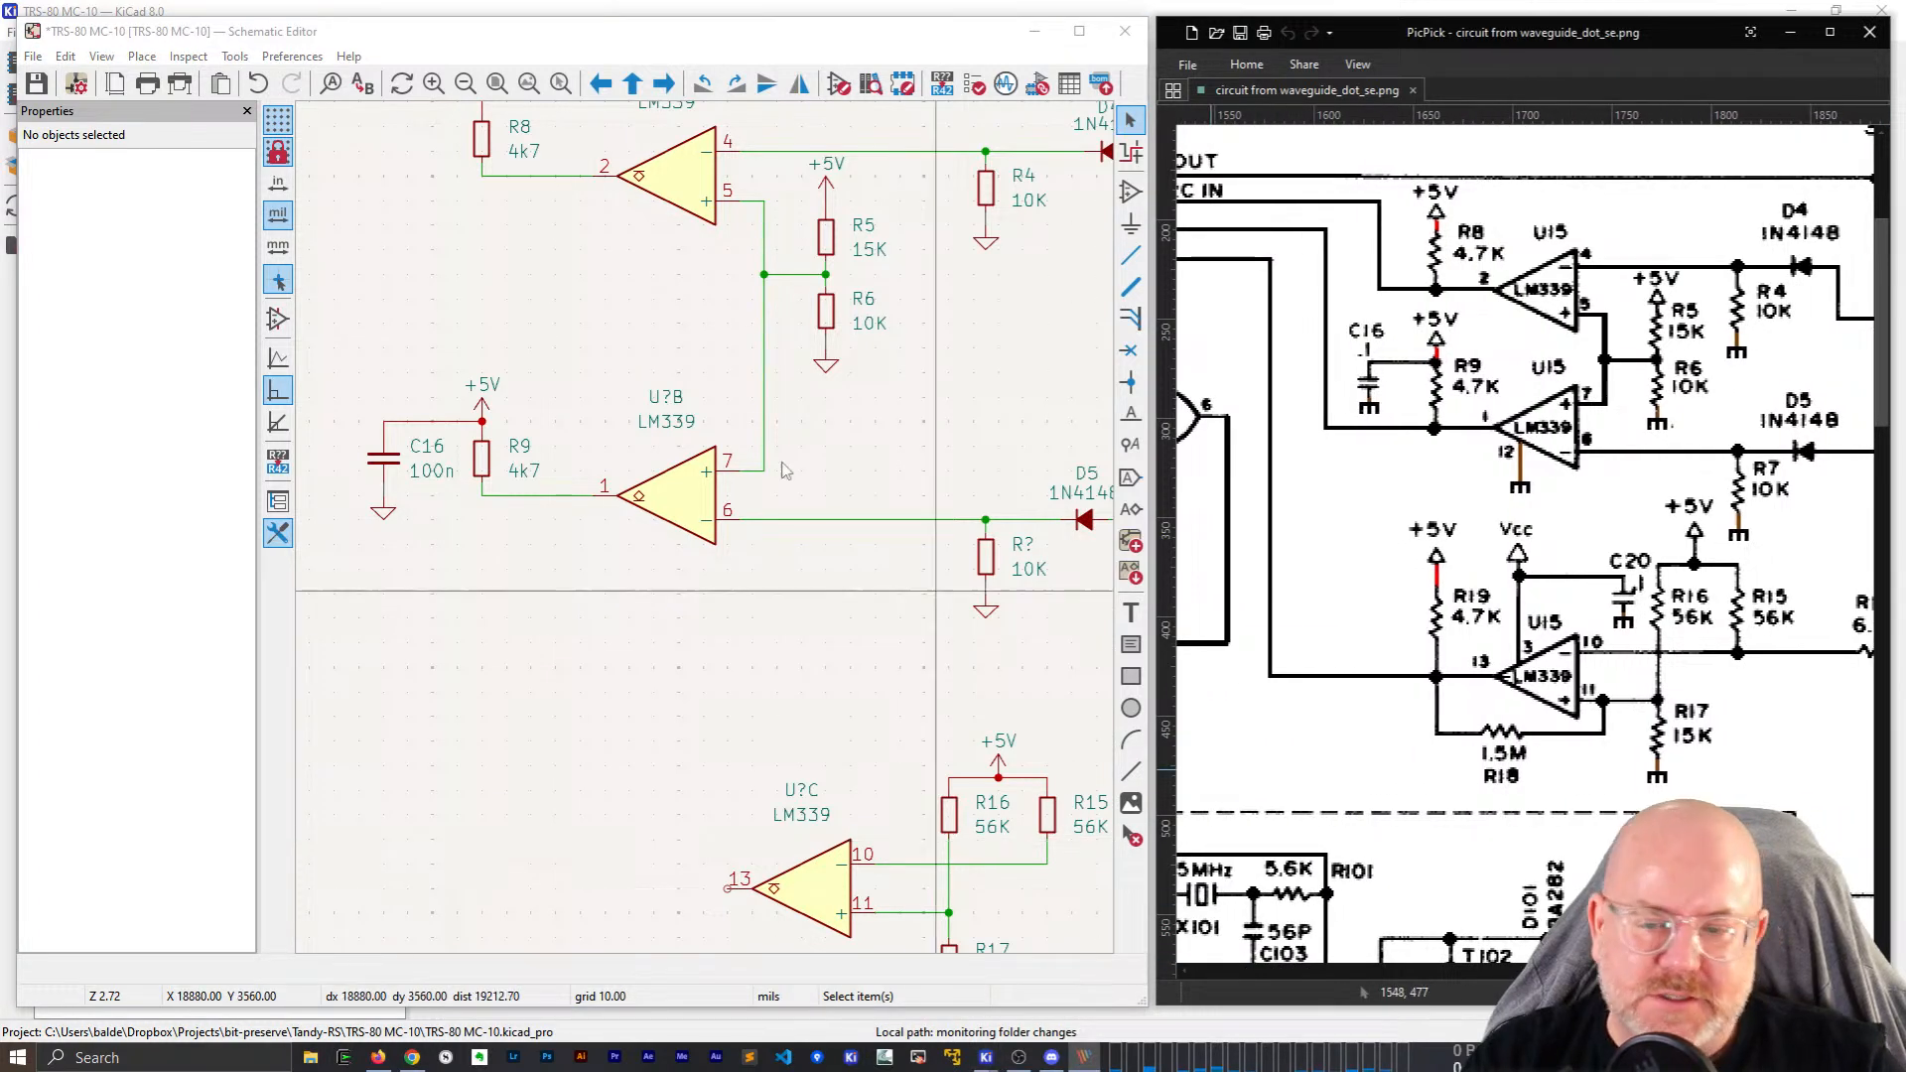
left_click_drag(567, 538, 469, 367)
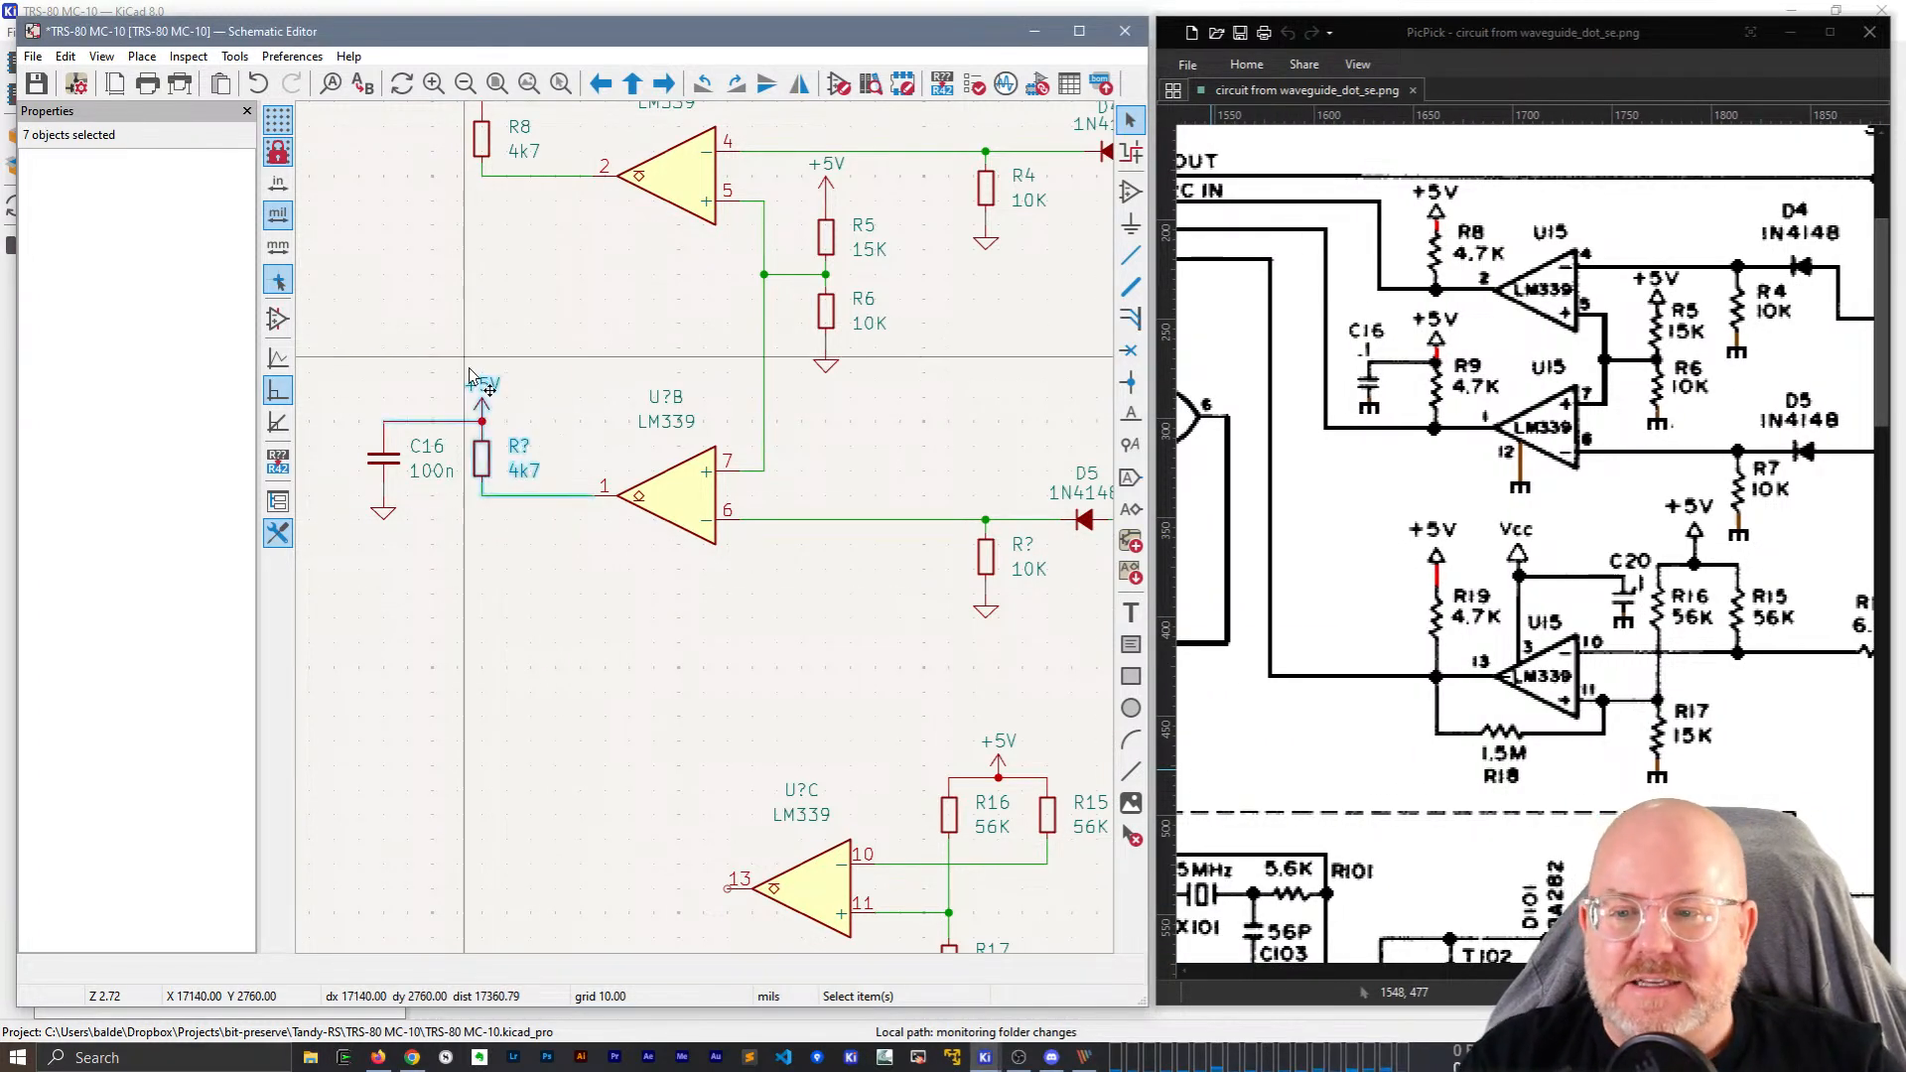
key("ctrl+d")
left_click(612, 769)
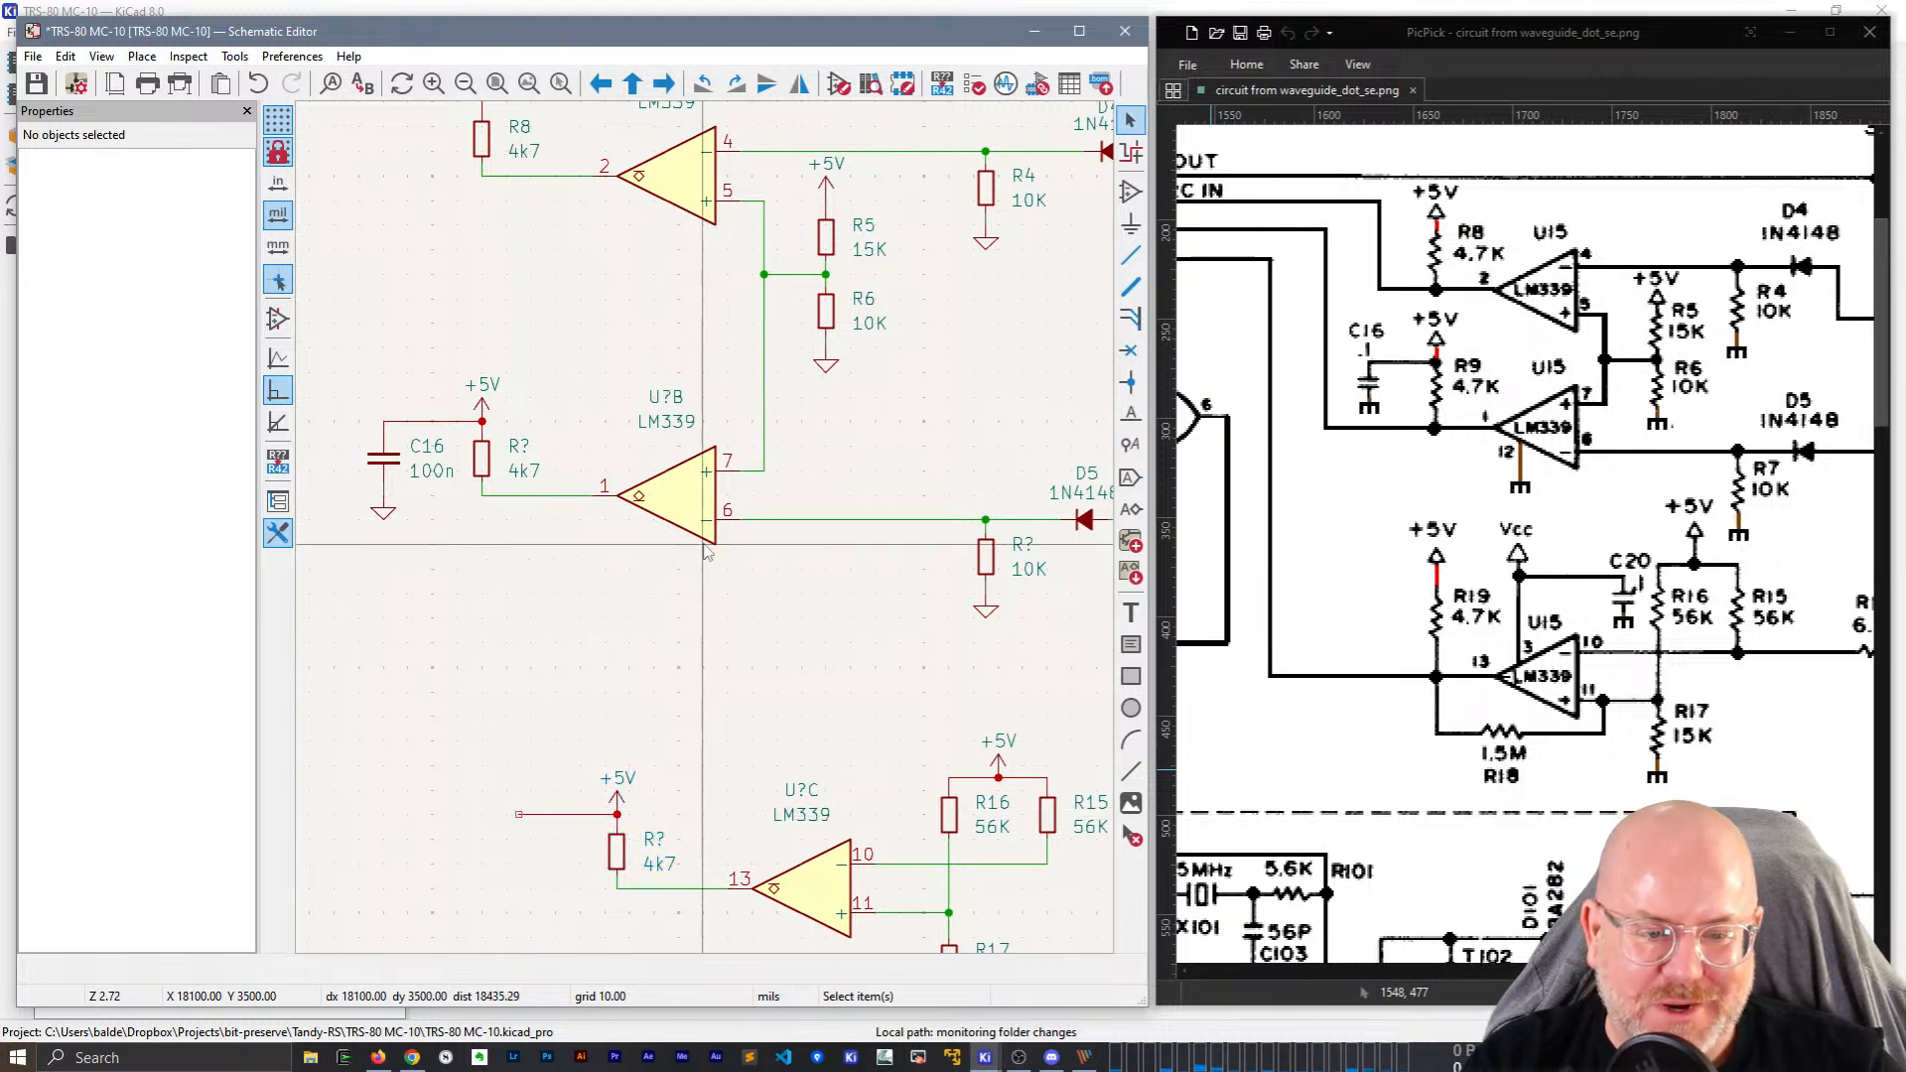
Move the short input wire down to the pull-up resistor's lower end at pin 13.
left_click(567, 814)
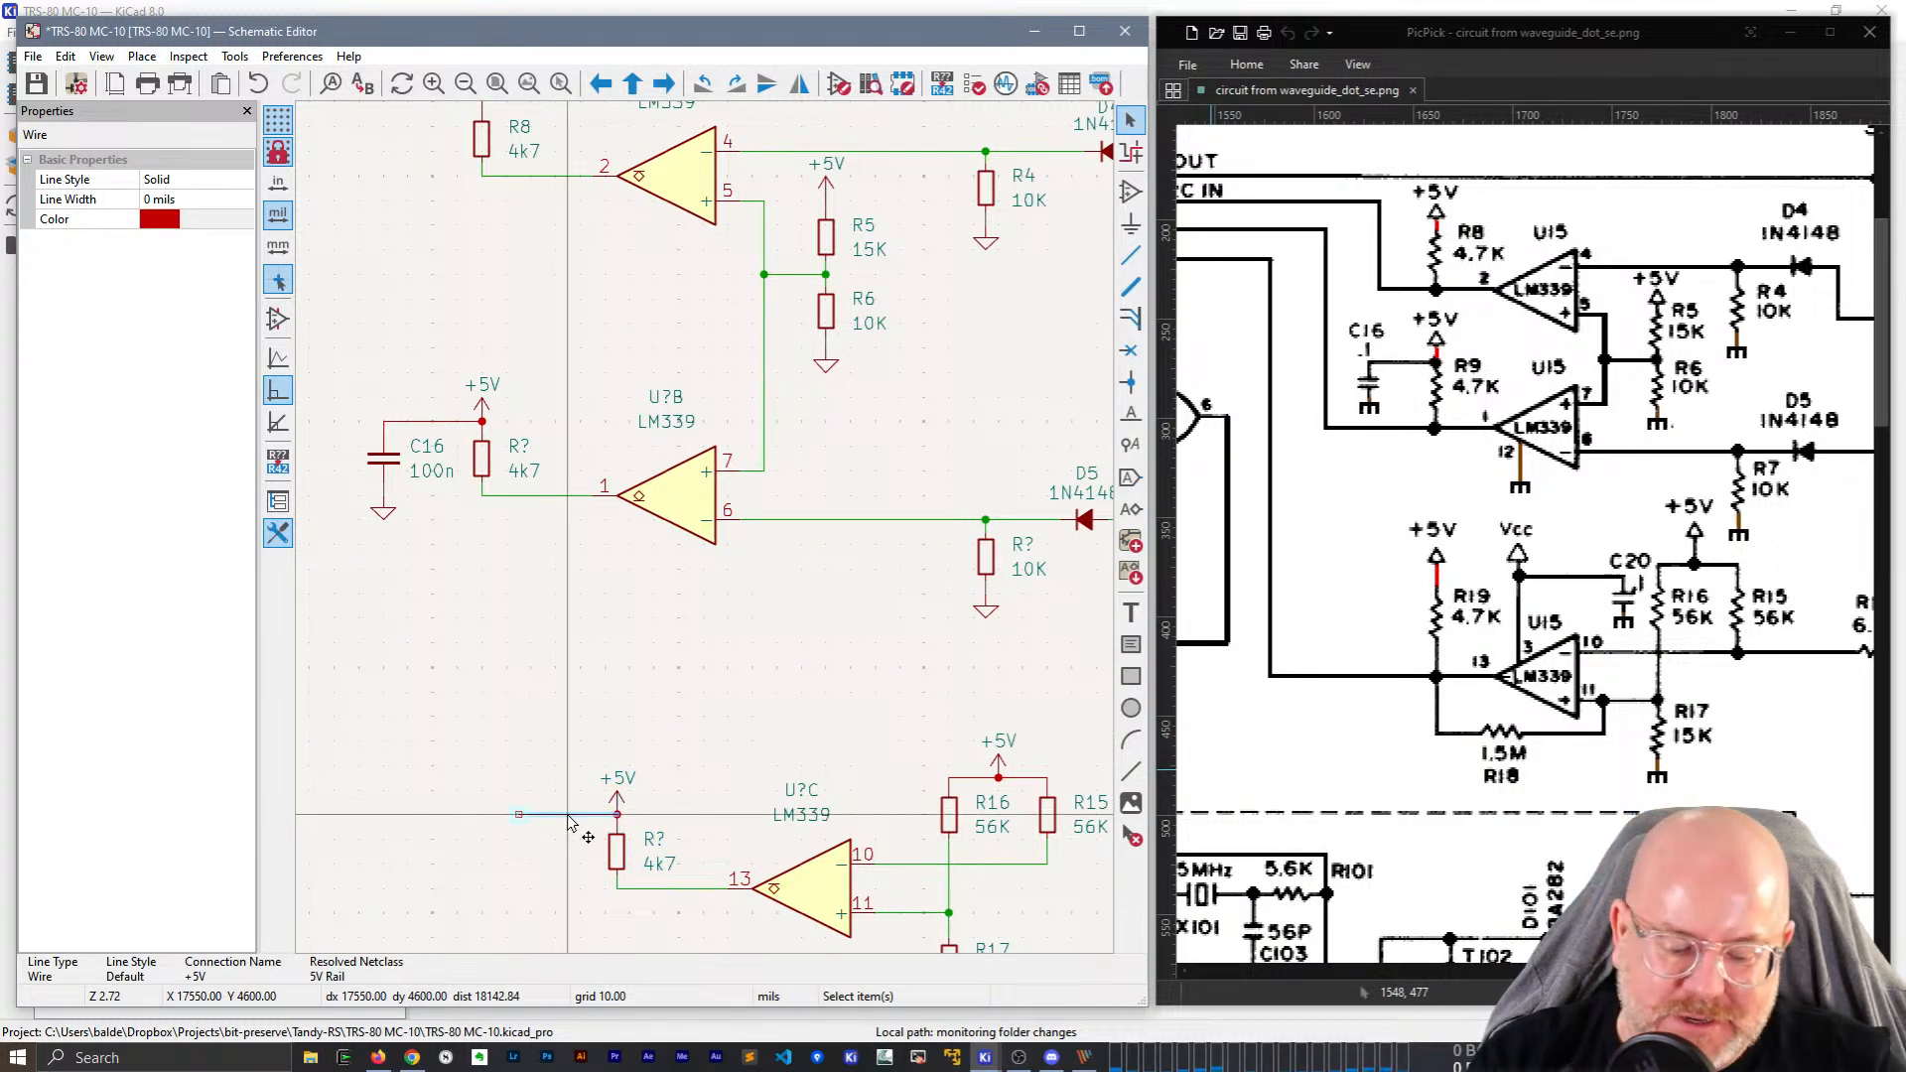
key("m")
left_click(518, 889)
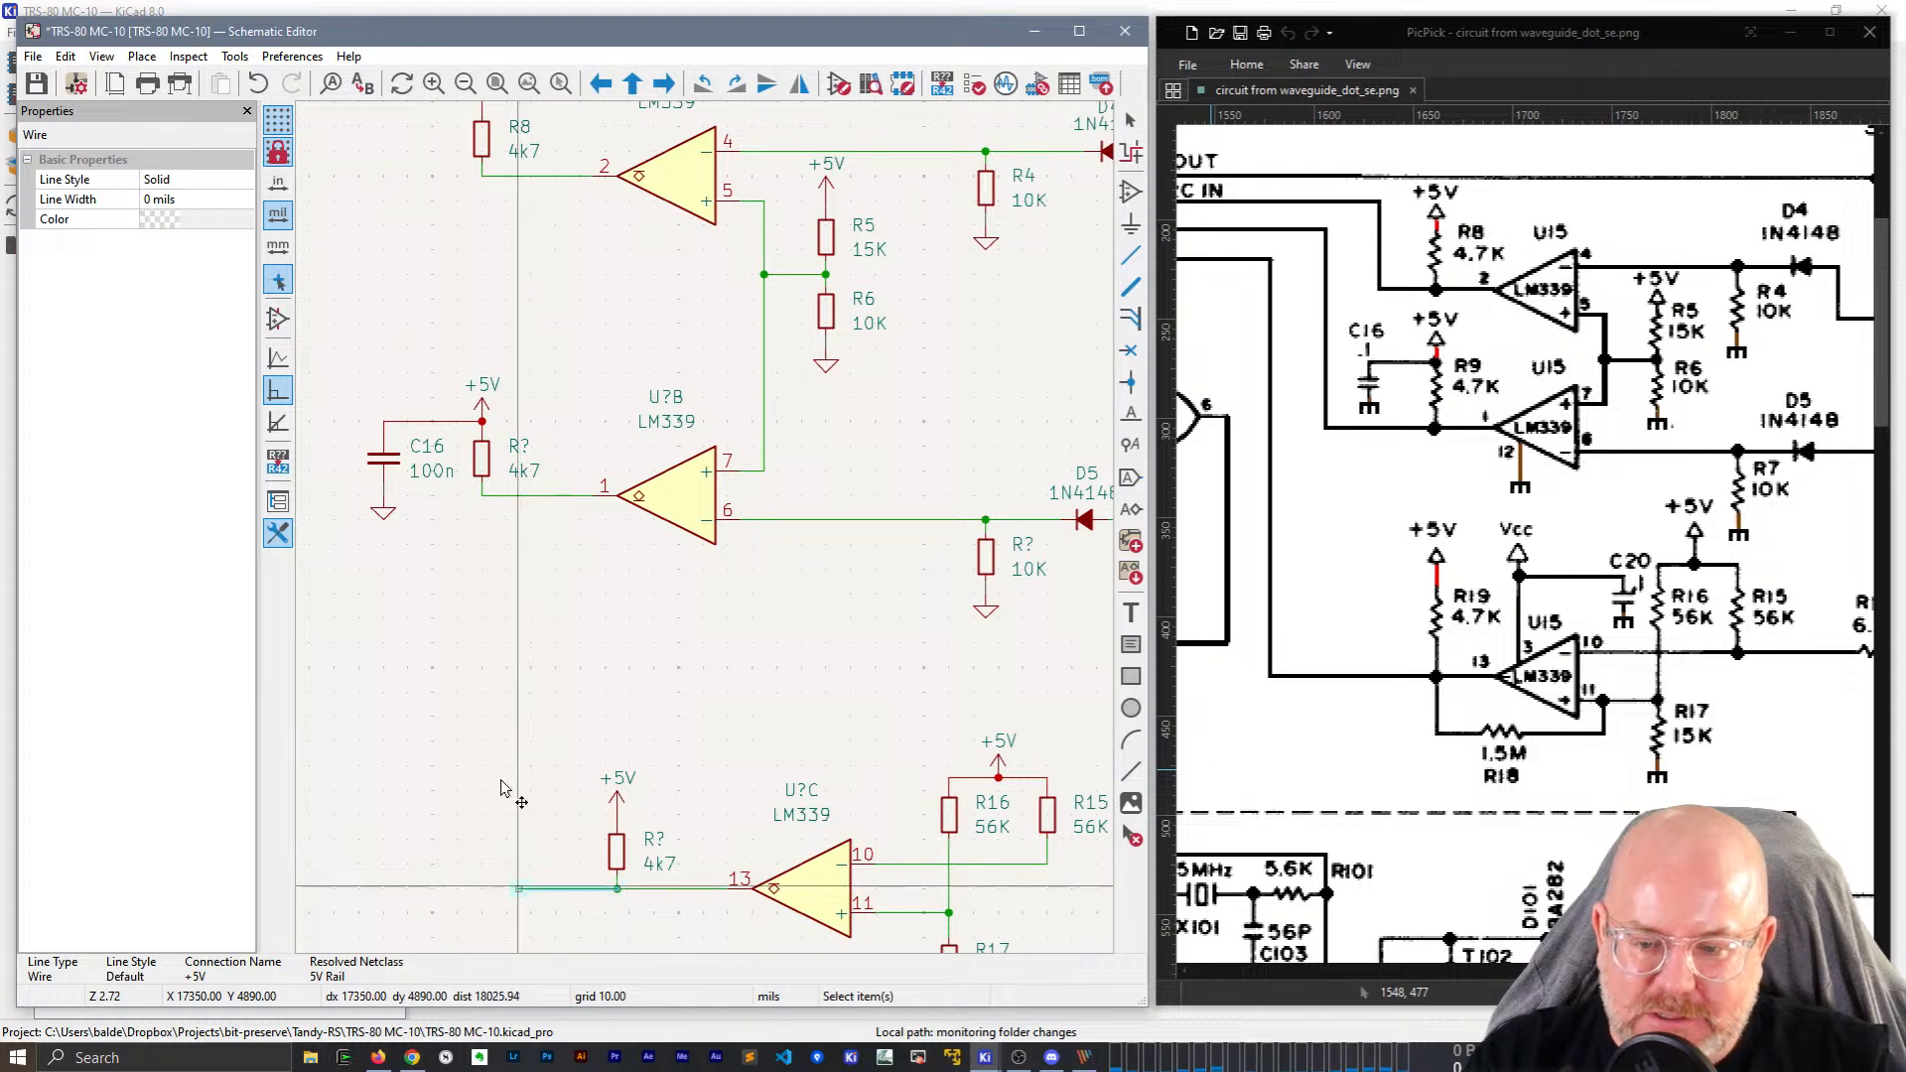
left_click(503, 779)
middle_click_drag(672, 732, 595, 571)
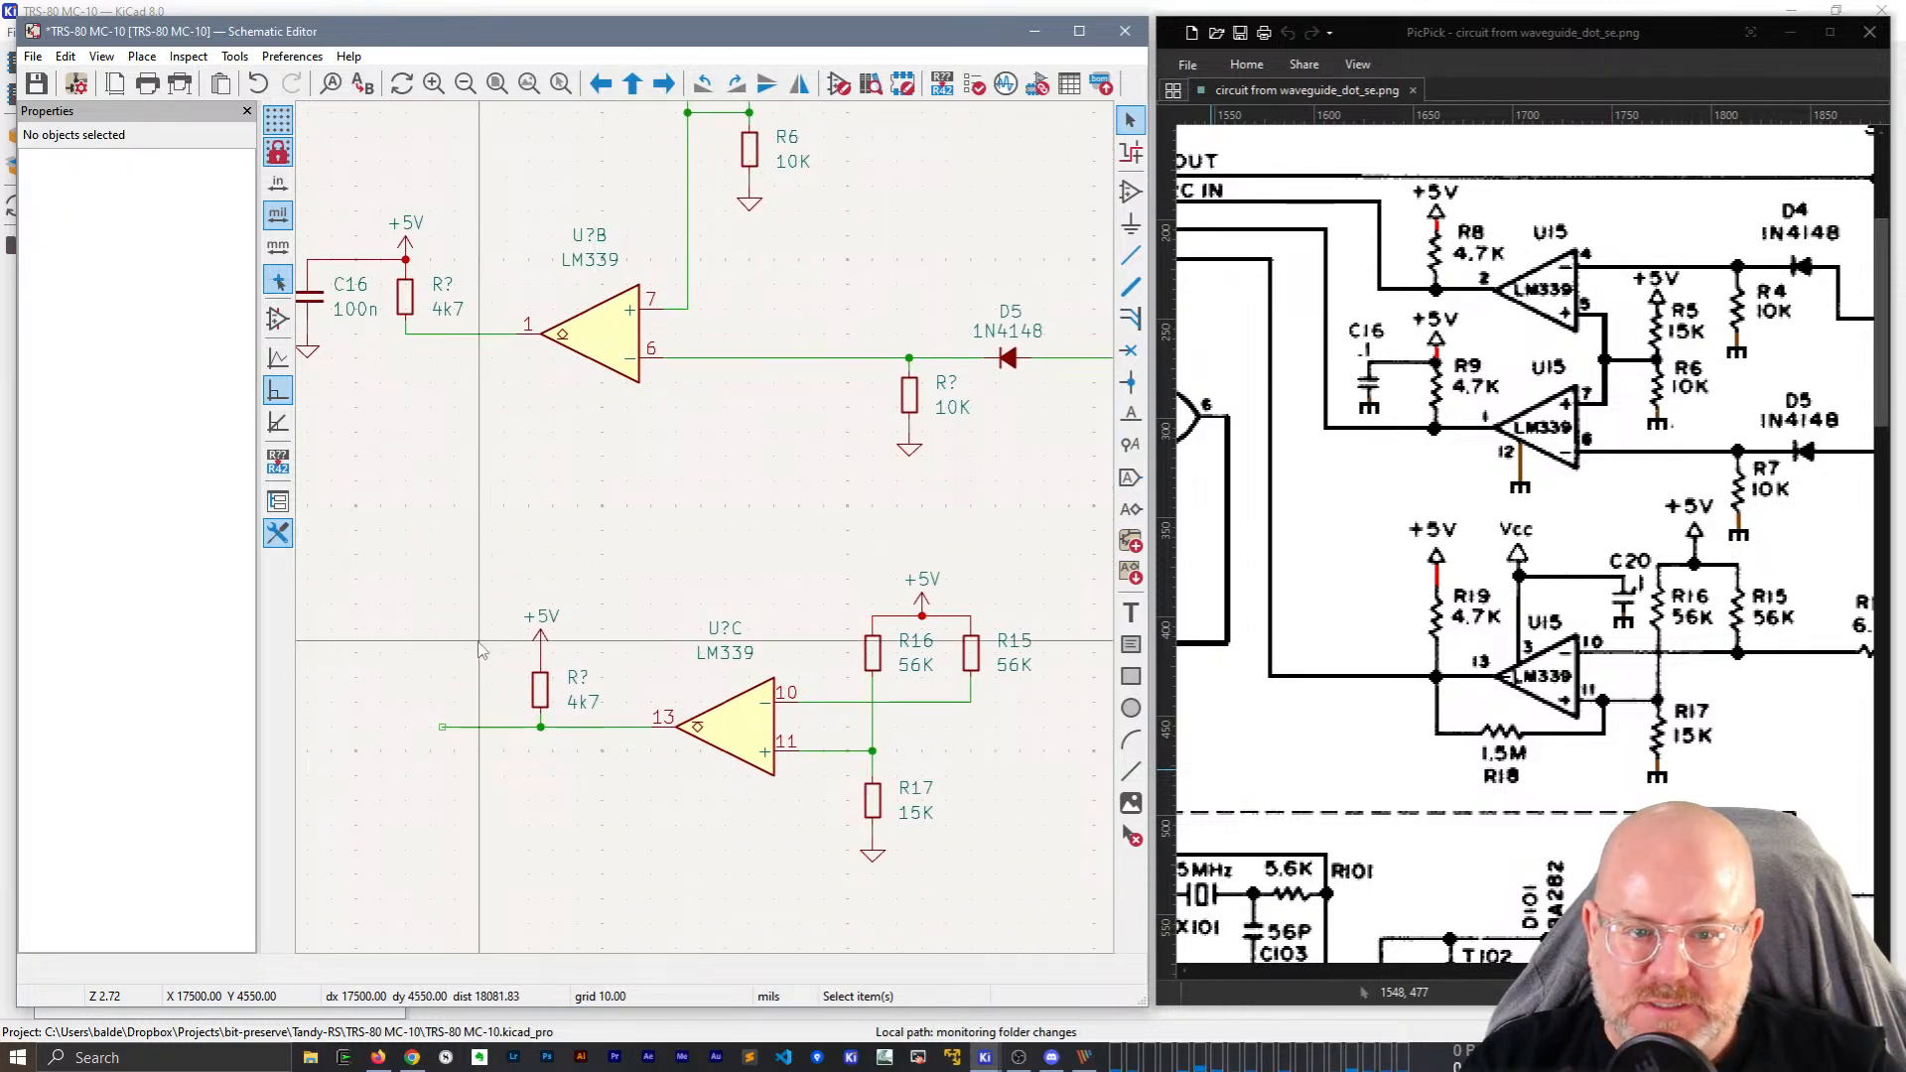
middle_click_drag(467, 474, 664, 686)
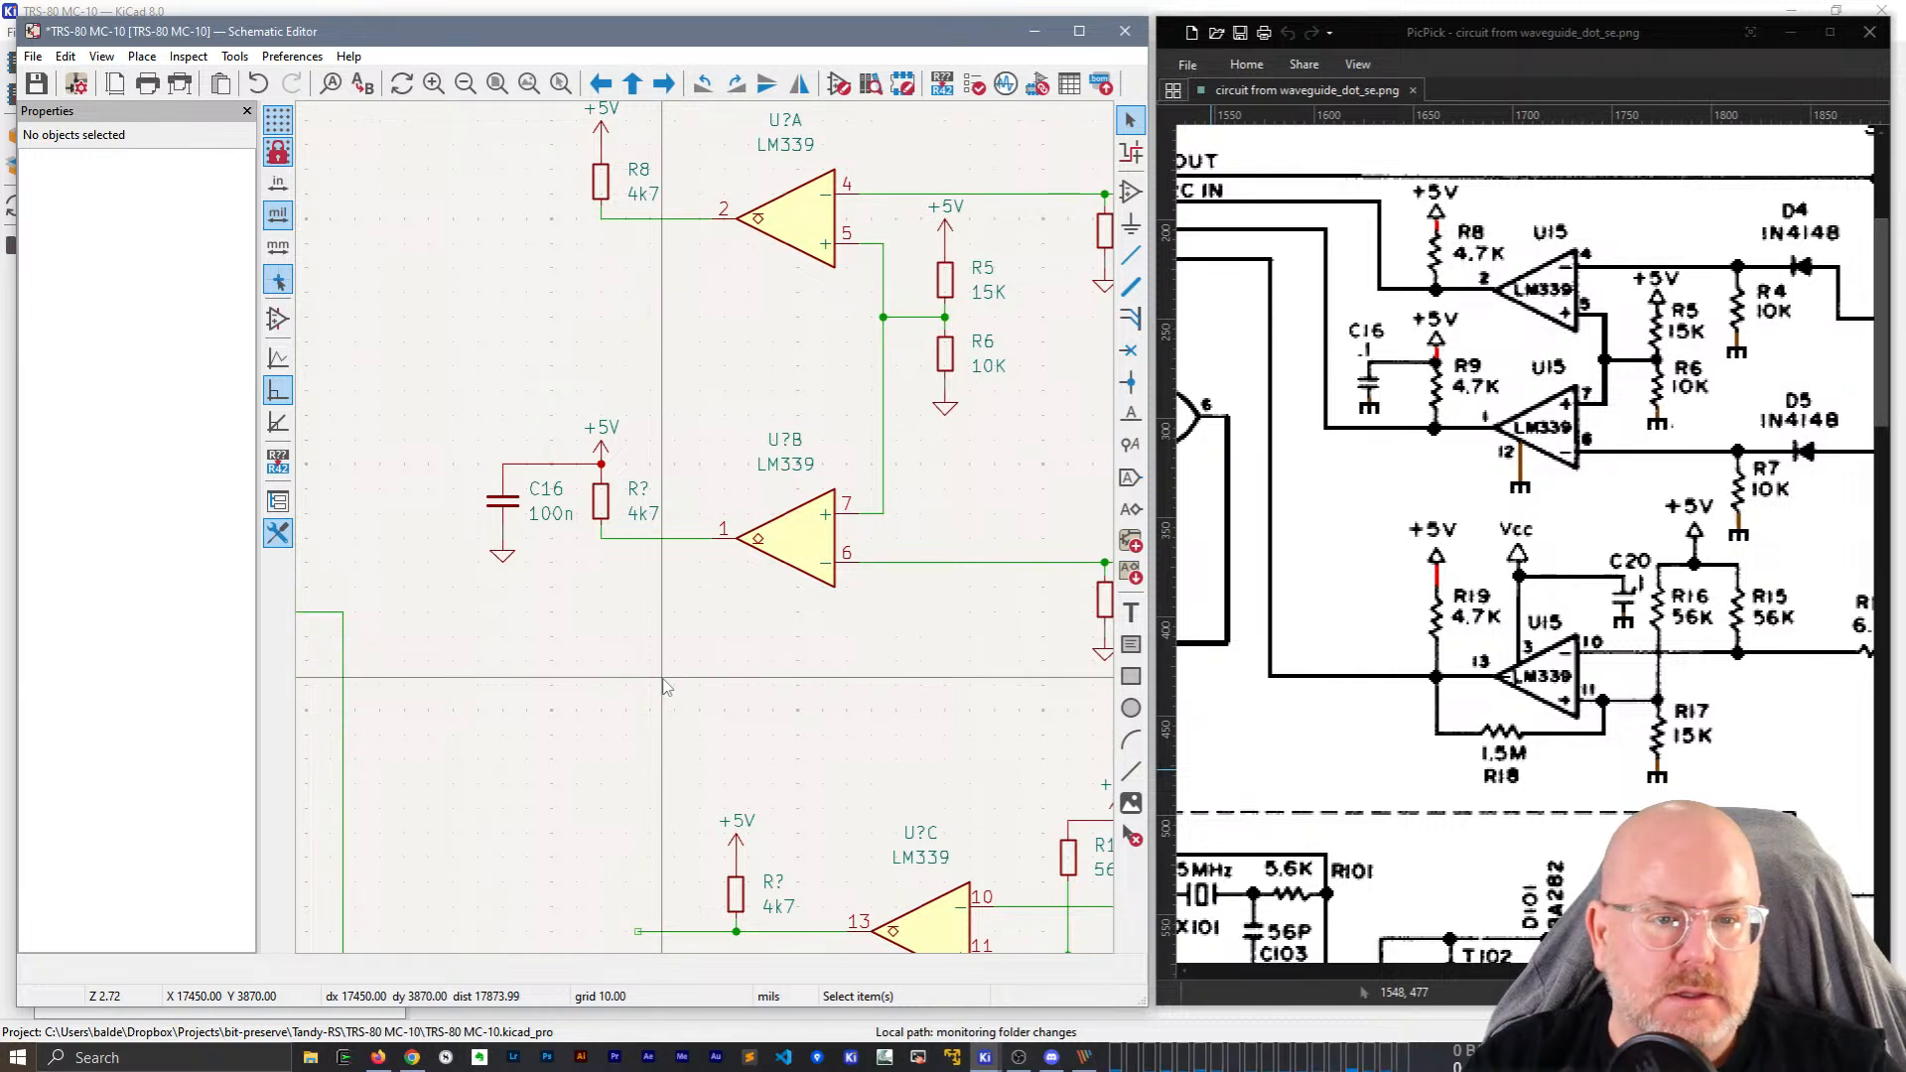
Raise the capacitor, resistor and +5V group and reattach ground to the capacitor.
left_click_drag(682, 502, 485, 422)
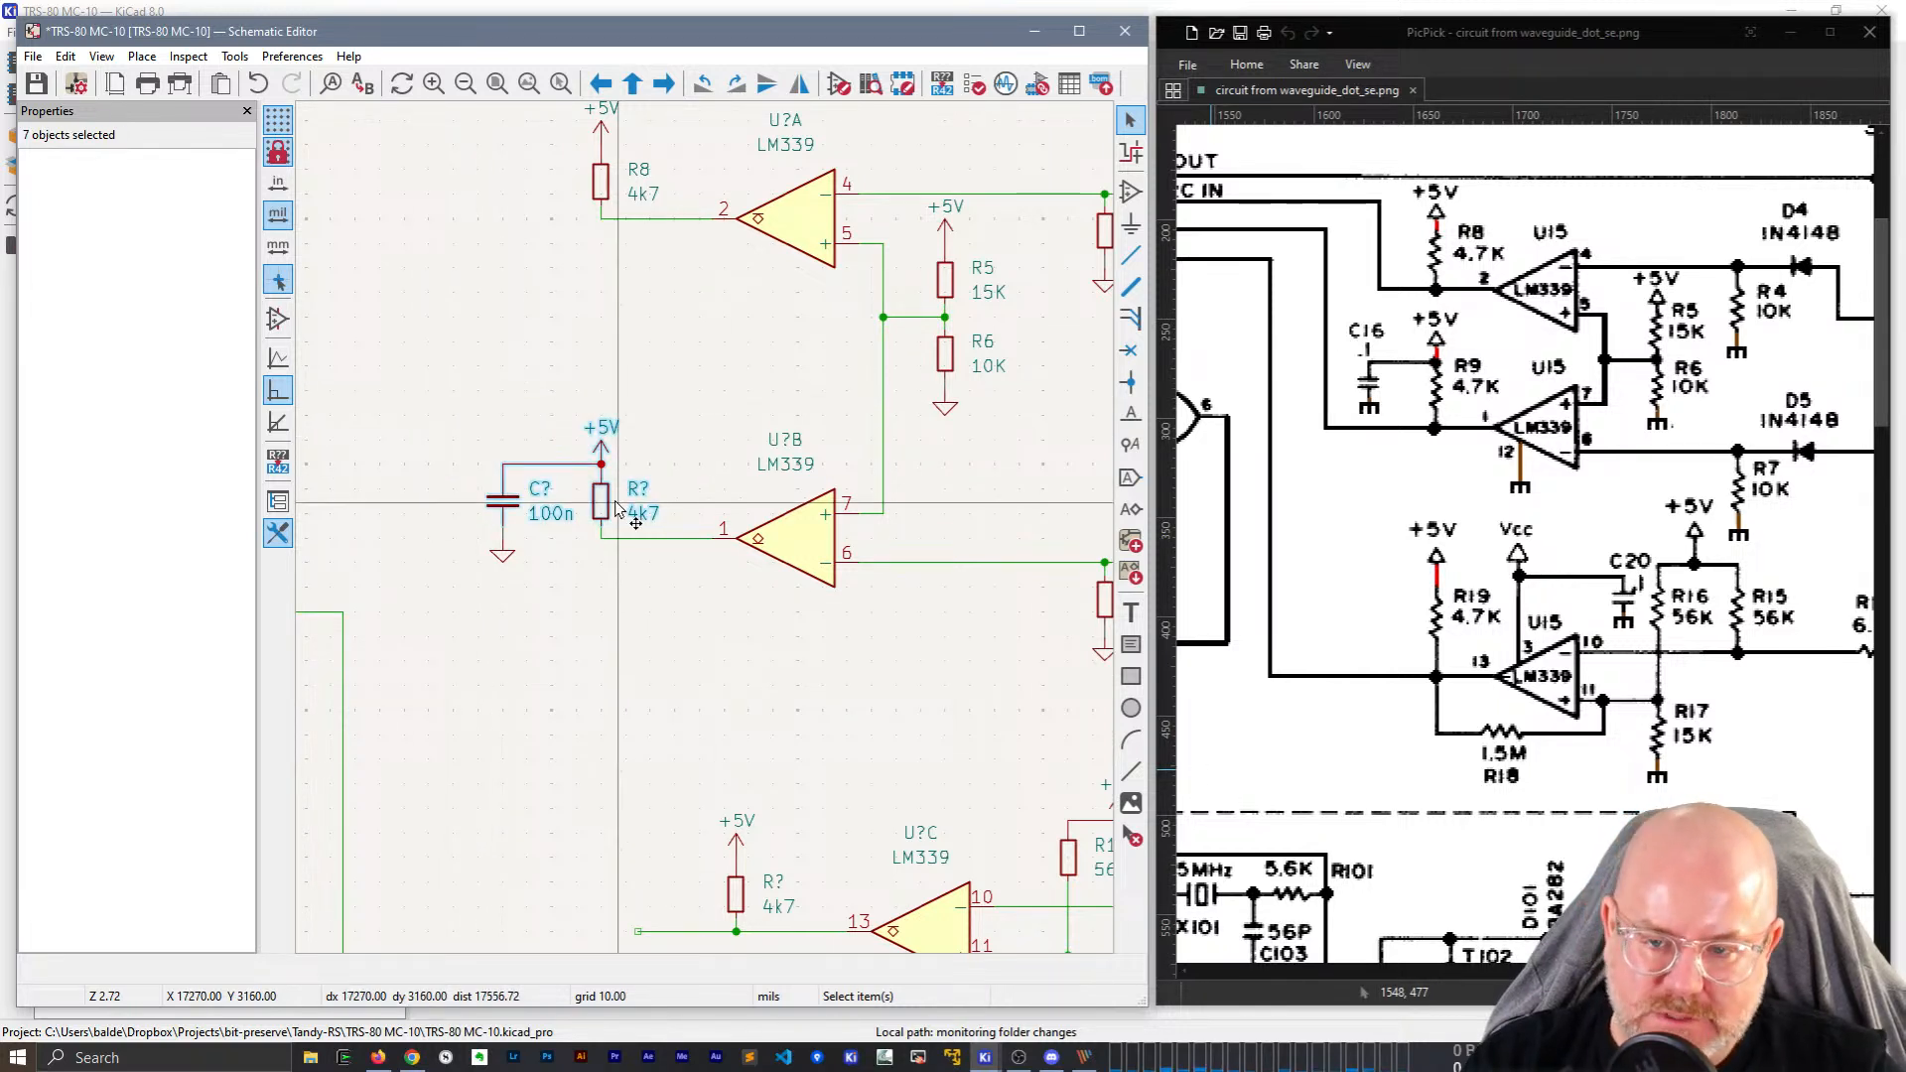
left_click_drag(601, 506, 601, 470)
left_click(541, 542)
left_click_drag(503, 552, 504, 503)
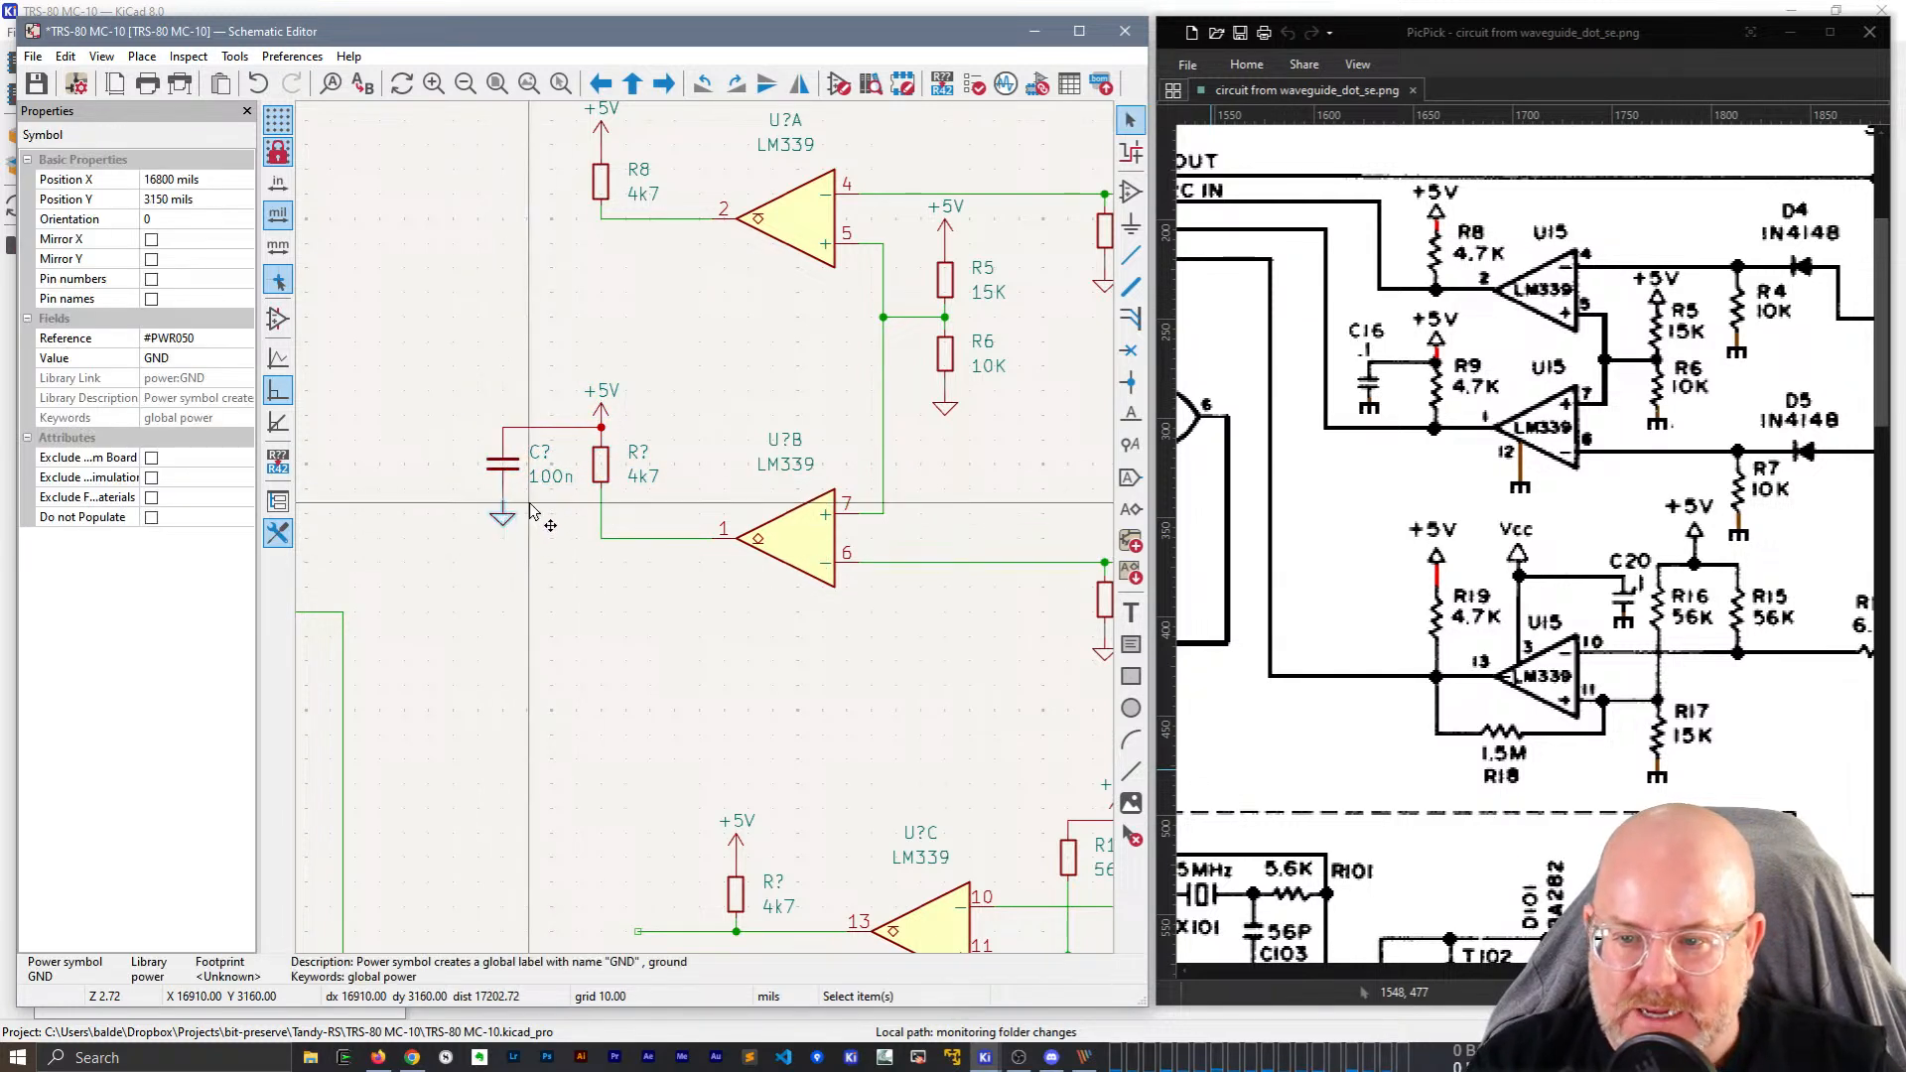
Set the second stage's resistor reference to R9 and capacitor reference to C16.
left_click(636, 455)
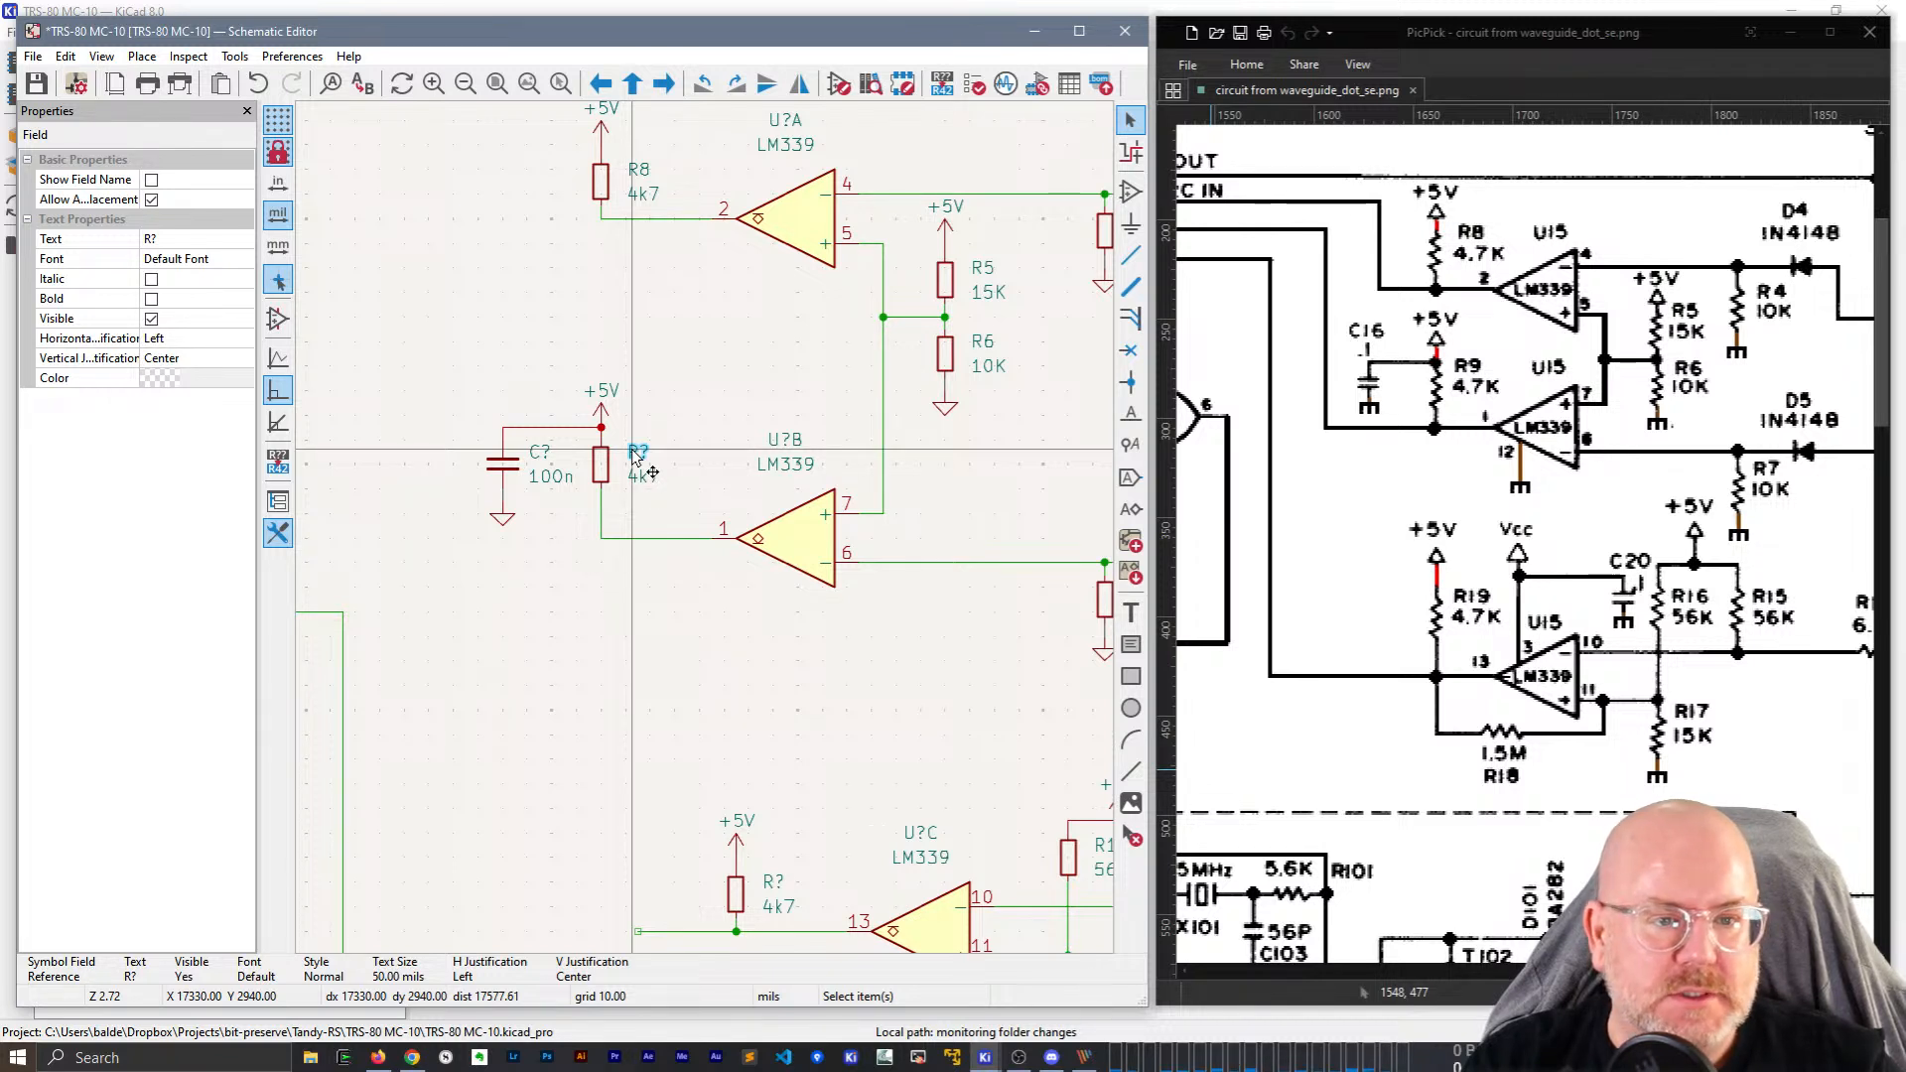
left_click(196, 238)
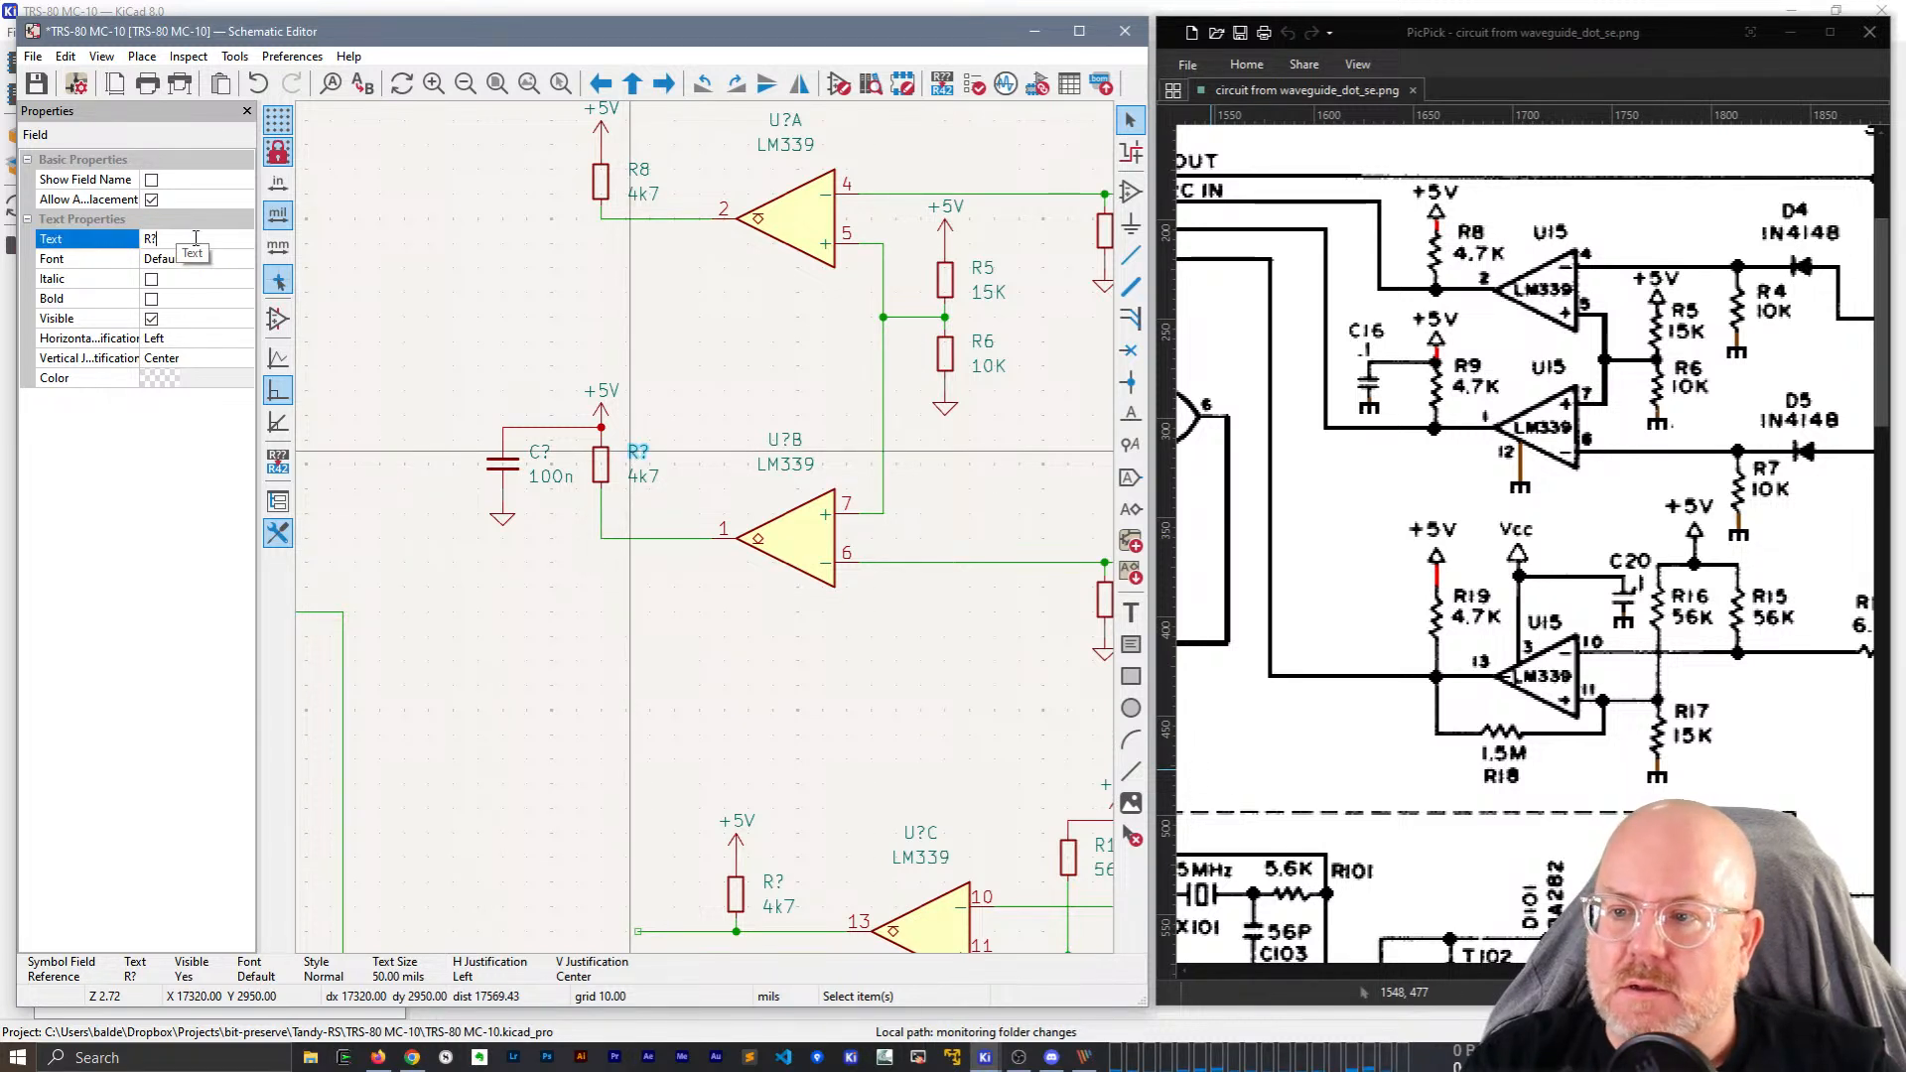
type("9")
key("Return")
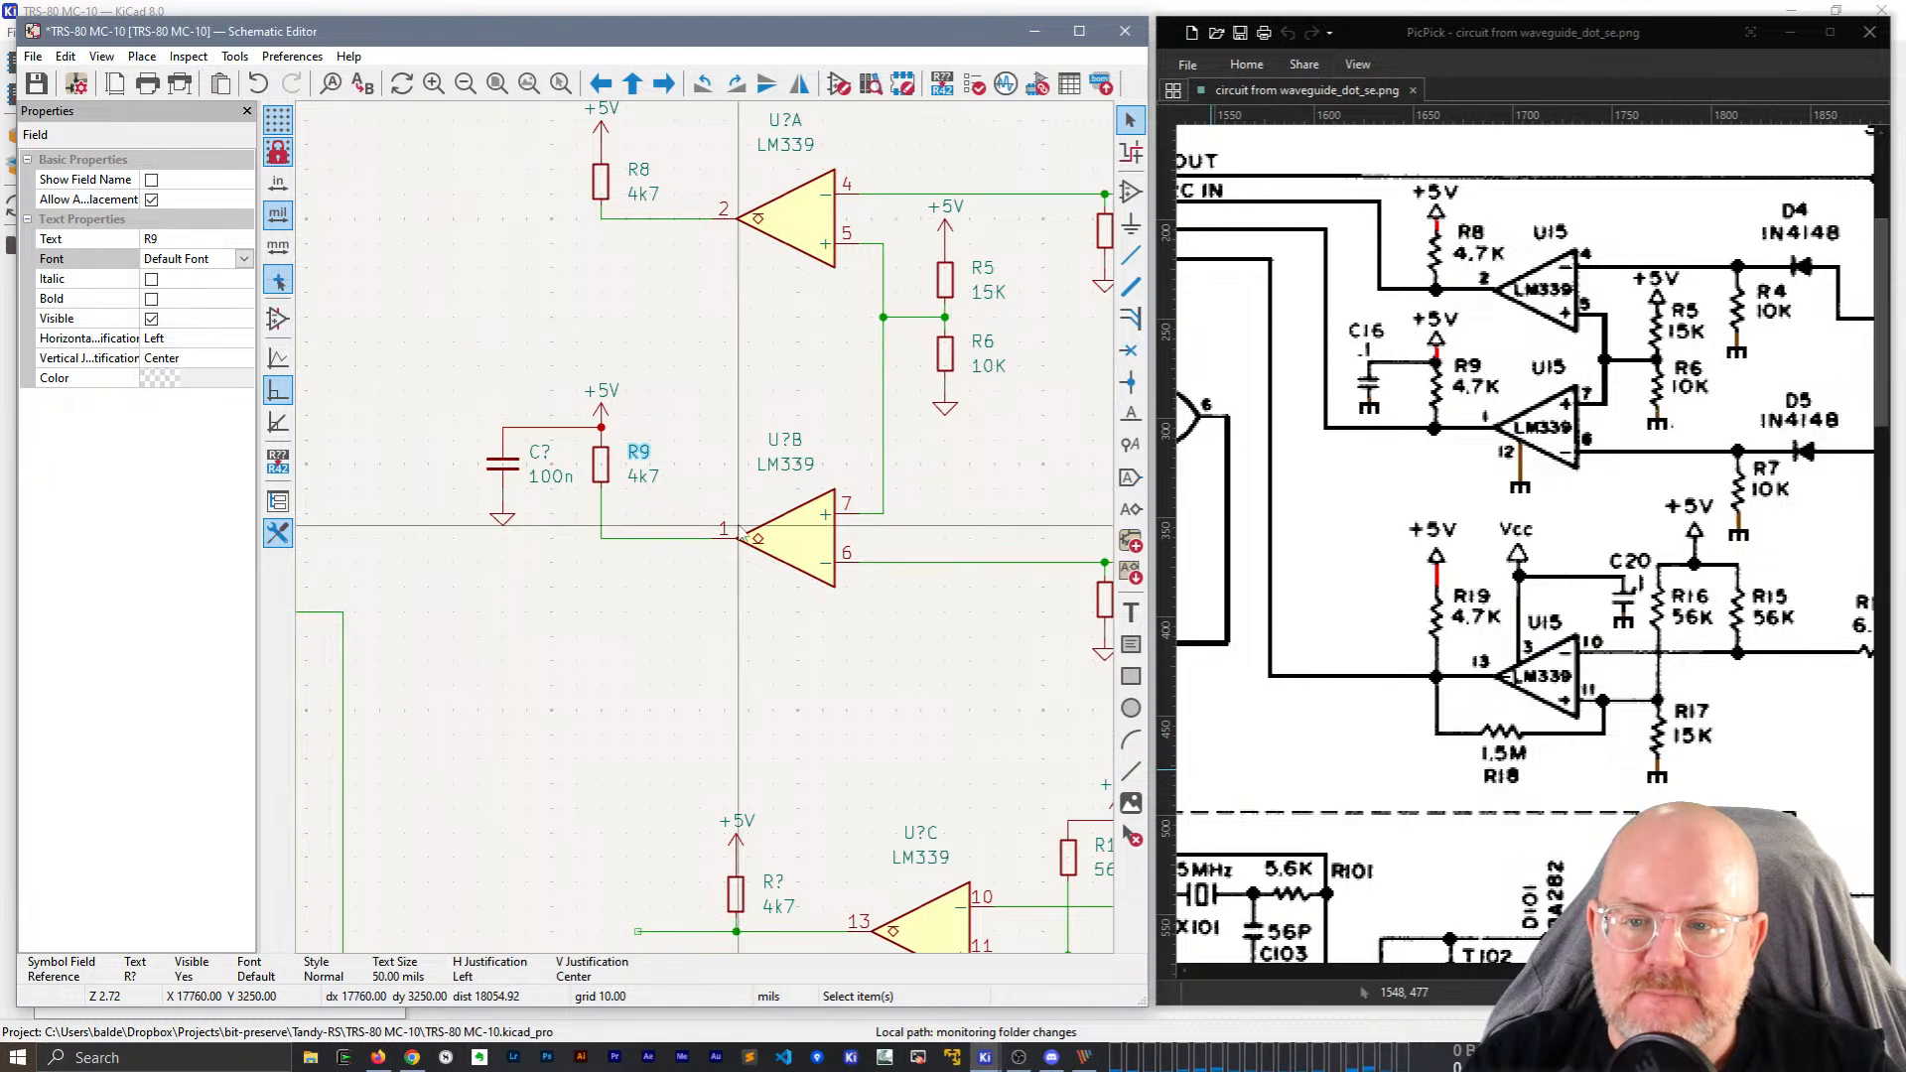
left_click(539, 452)
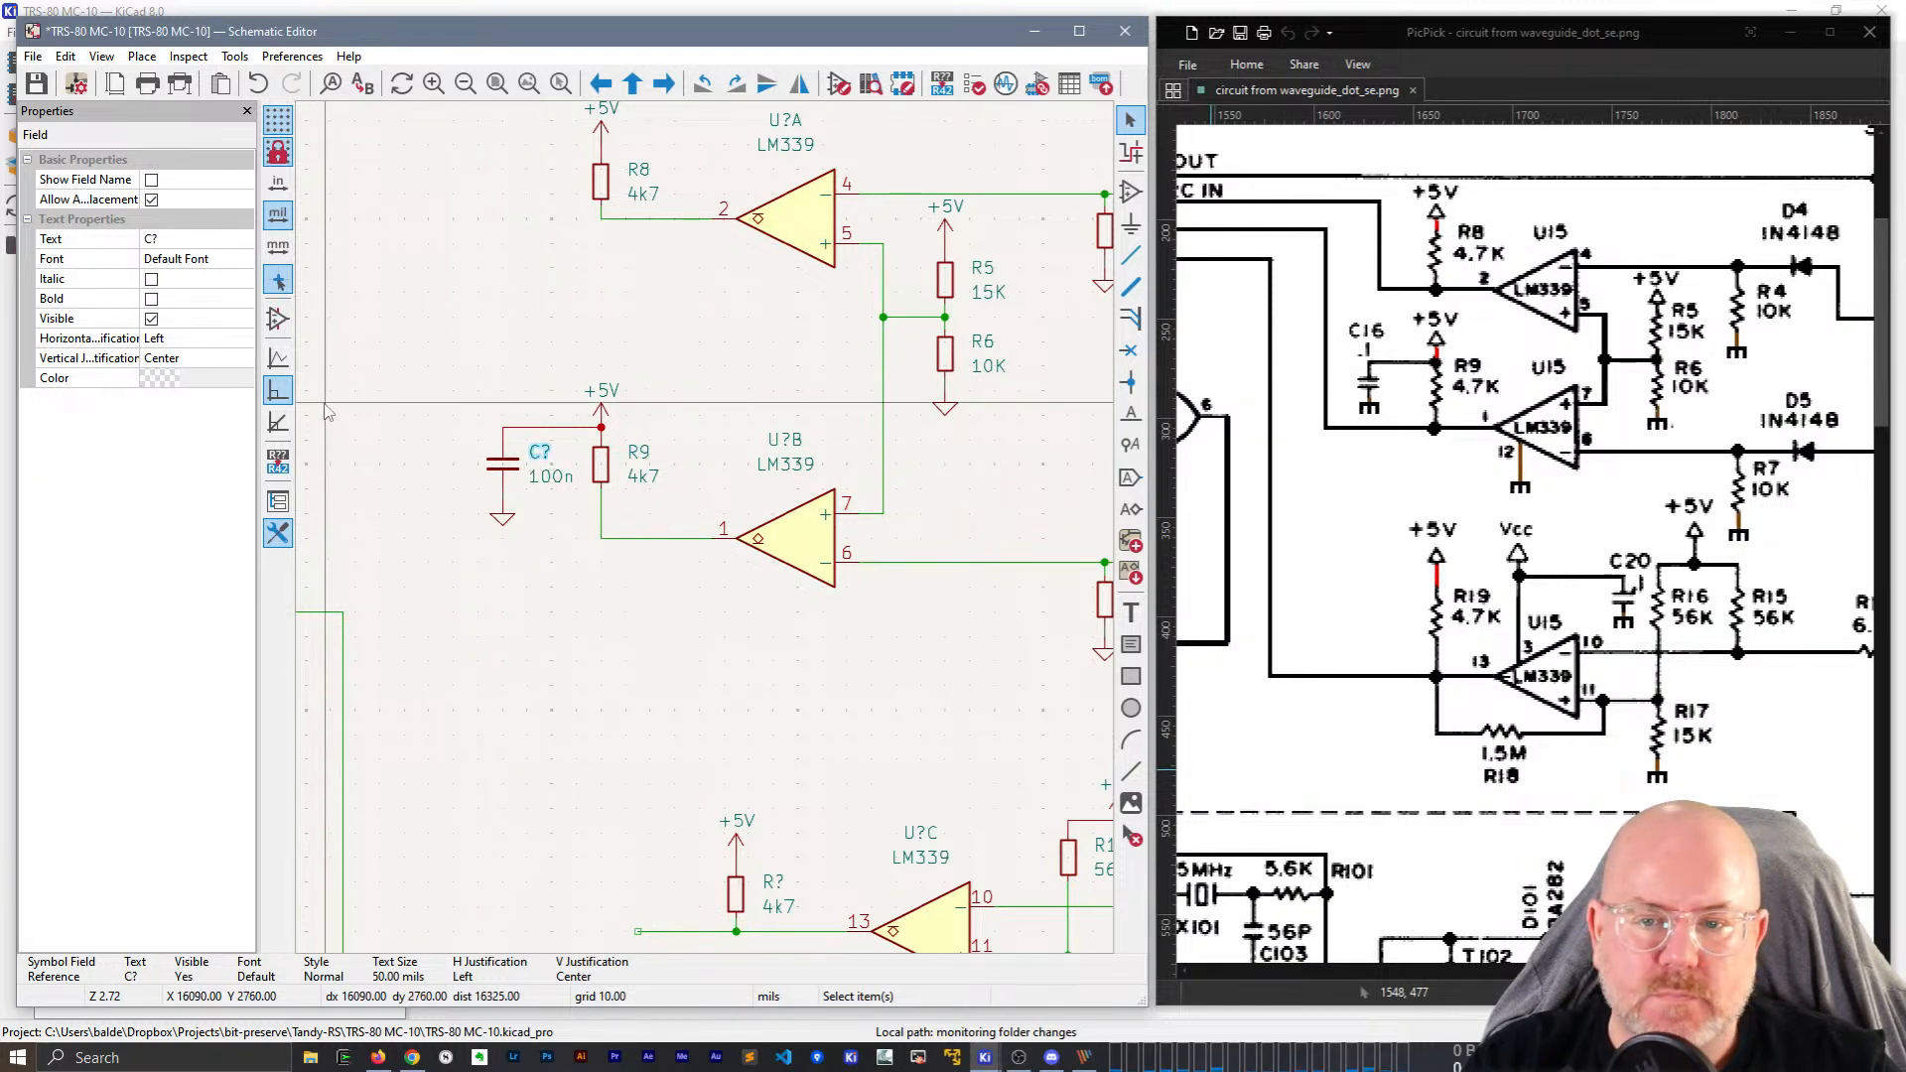
left_click(217, 238)
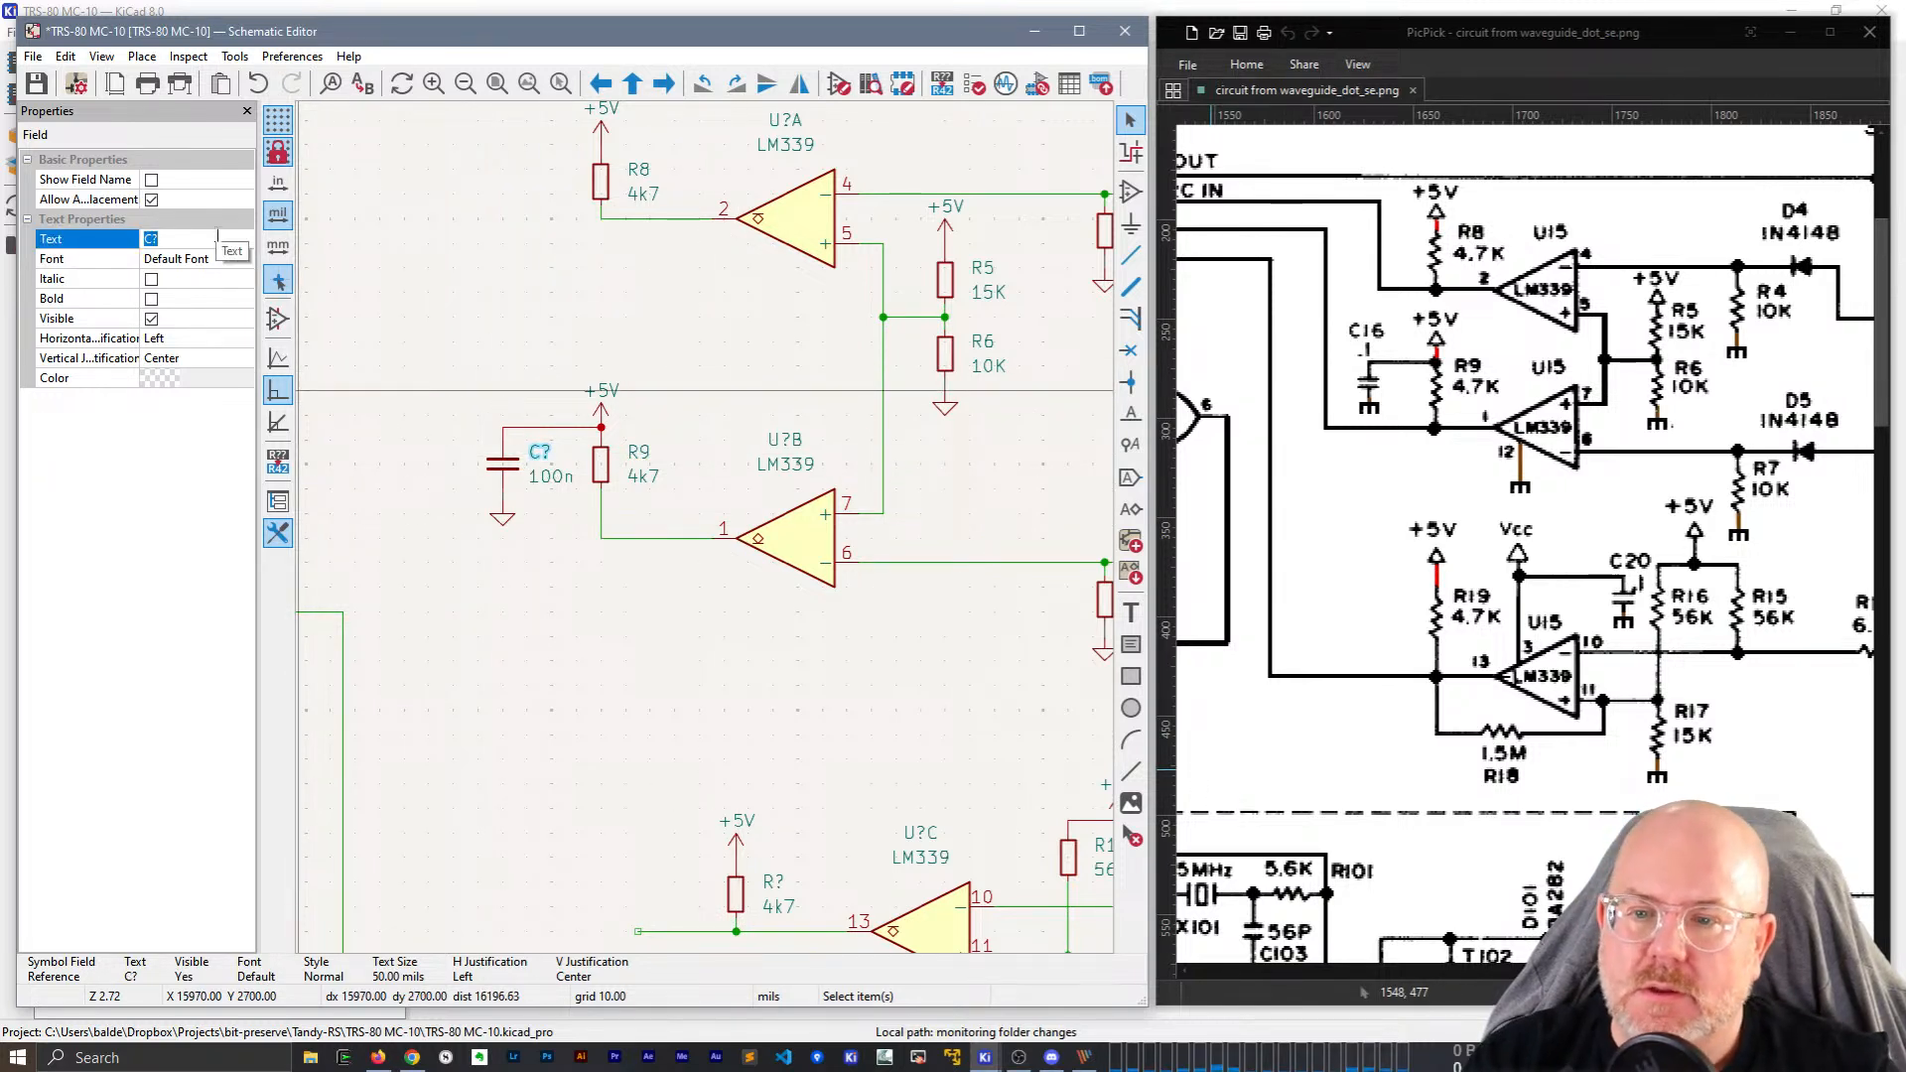
type("C16")
key("Return")
left_click(618, 641)
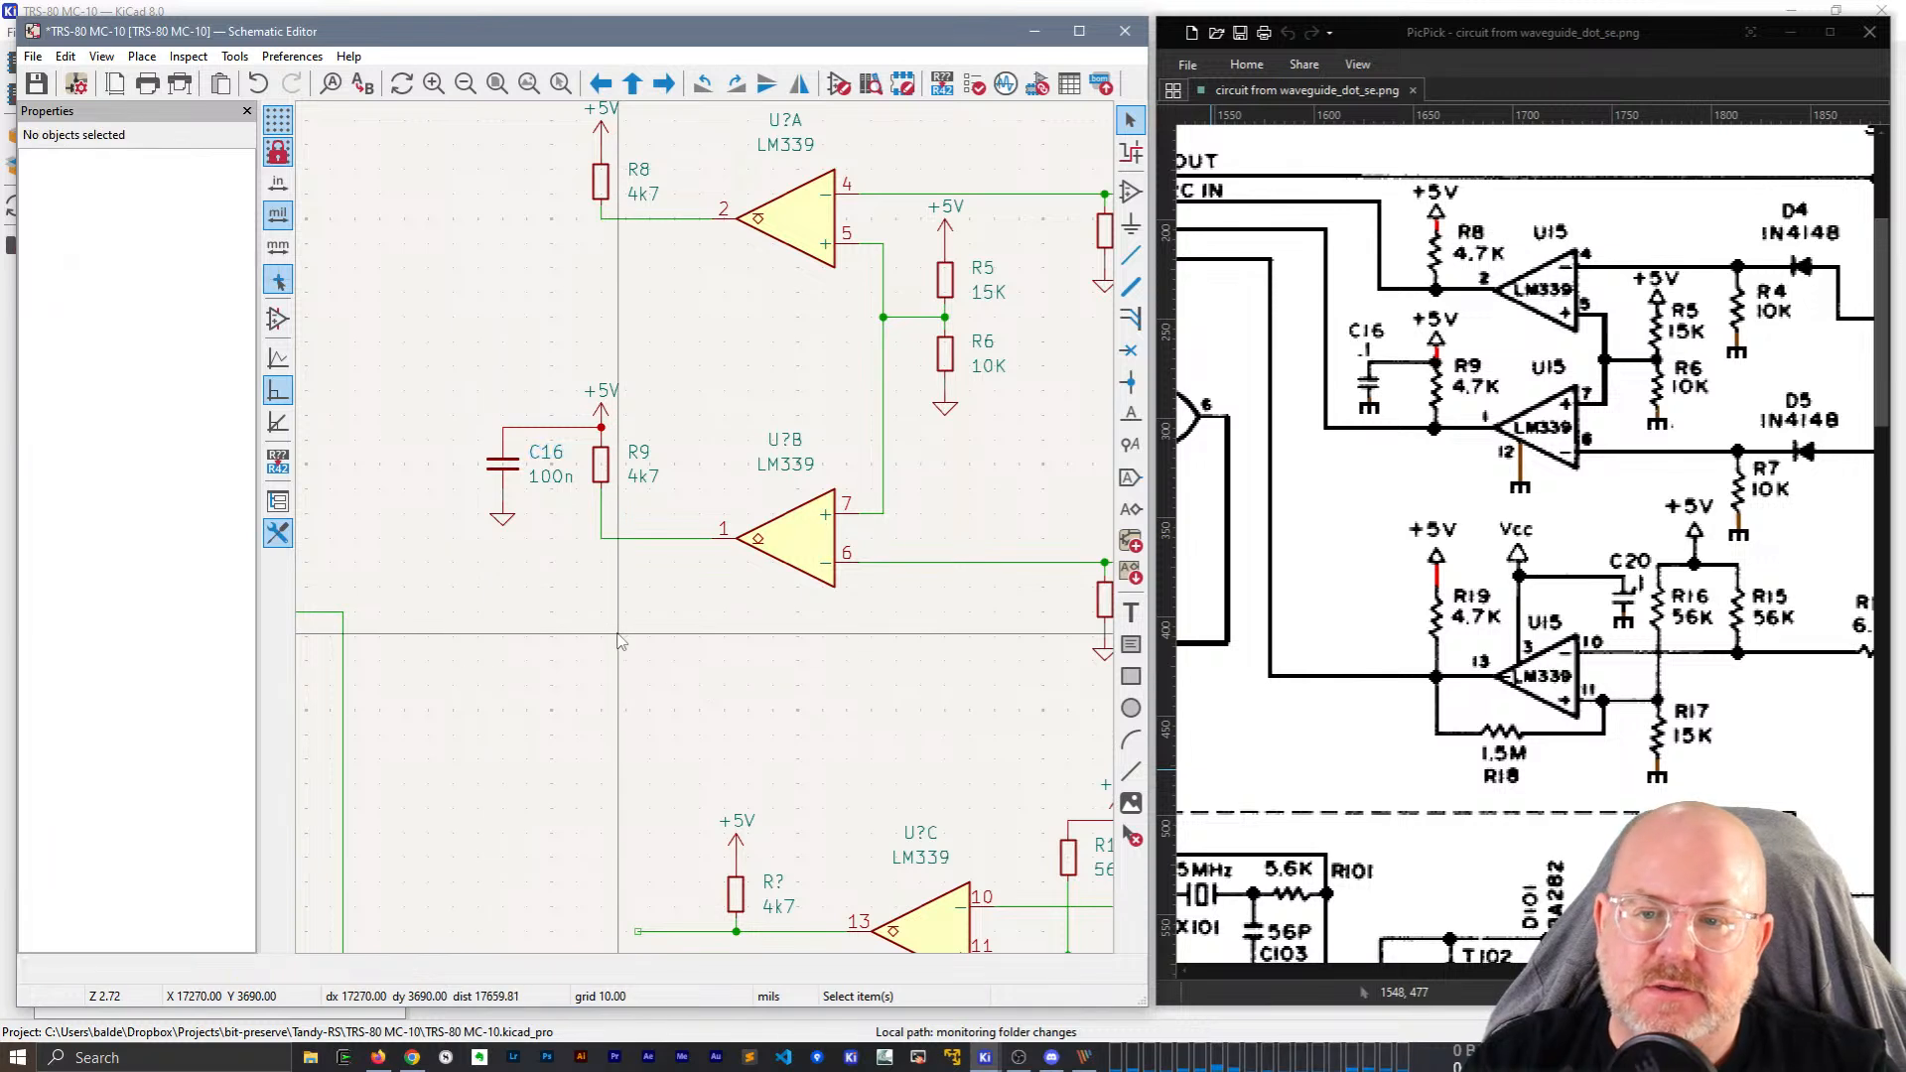
middle_click_drag(820, 798, 730, 562)
left_click(684, 641)
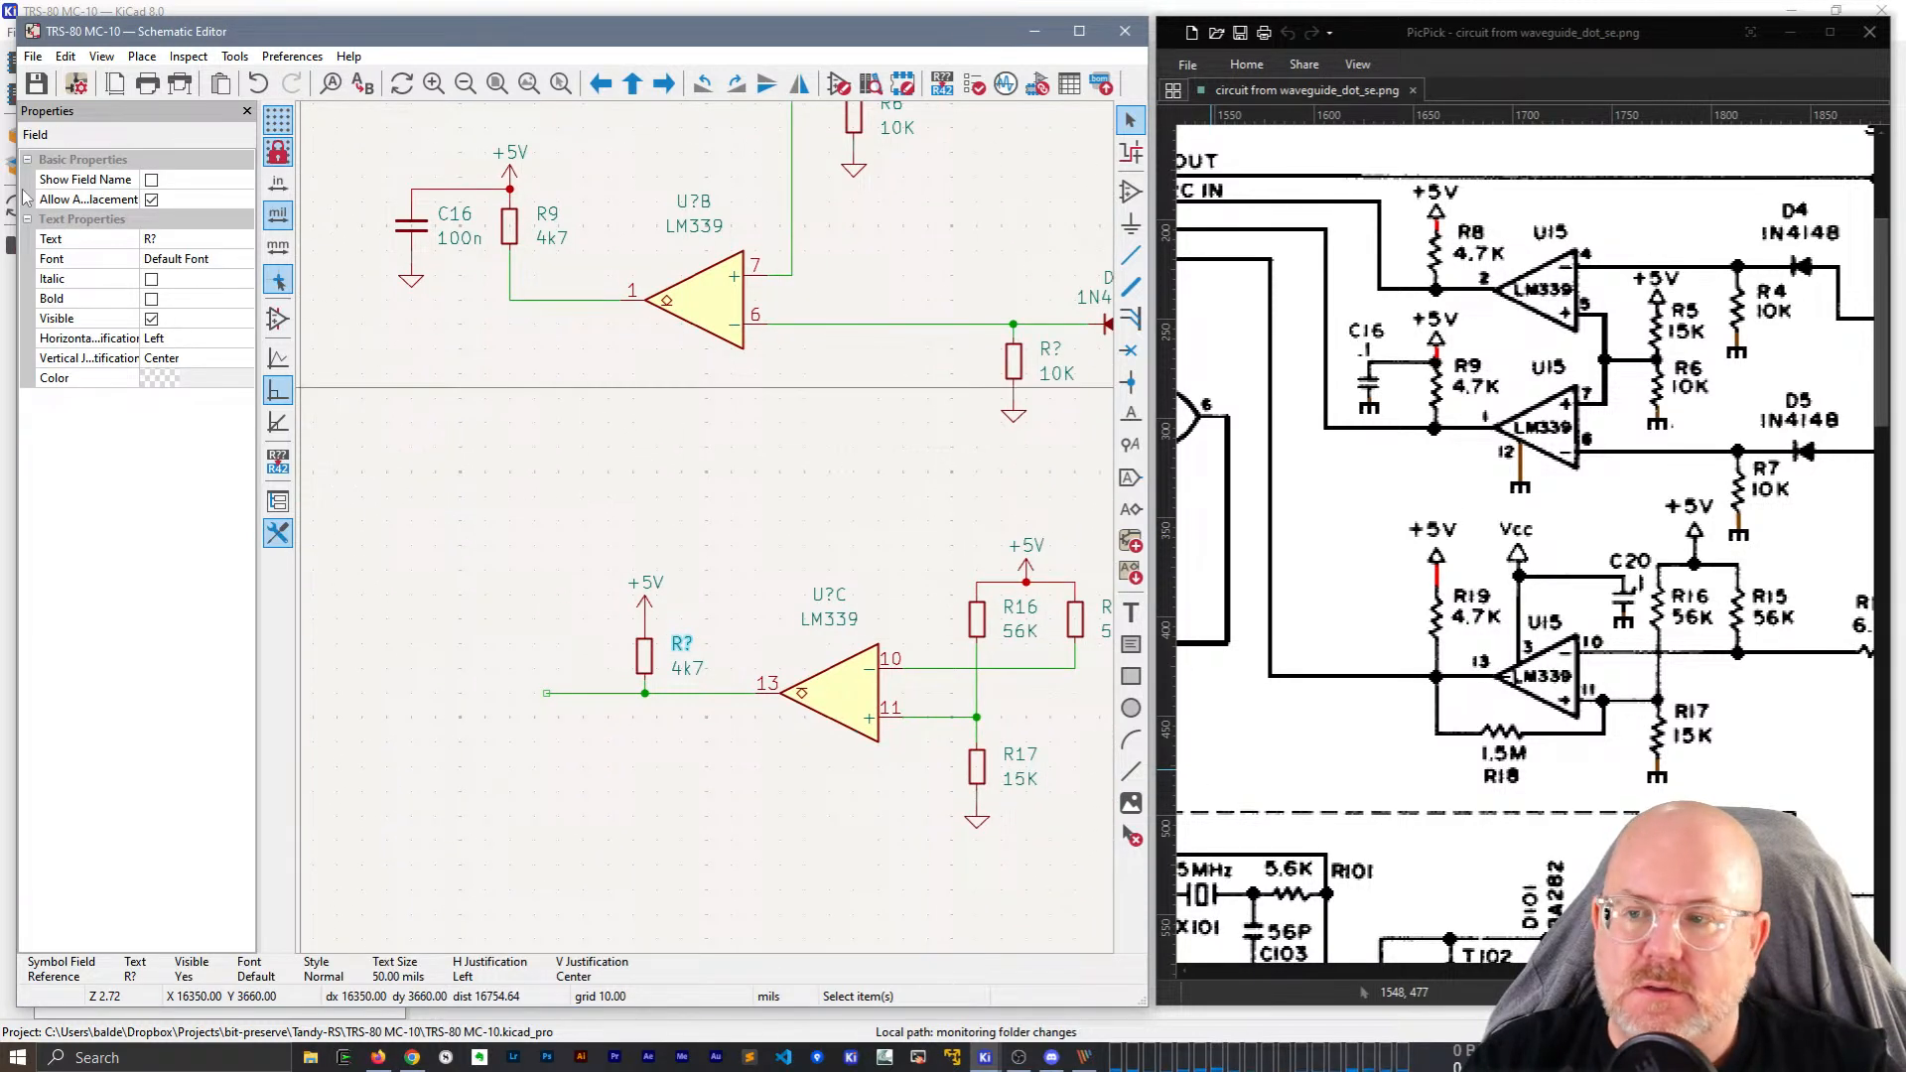
Set the pin 13 pull-up's reference to R19 and save the schematic.
type("R19")
key("Return")
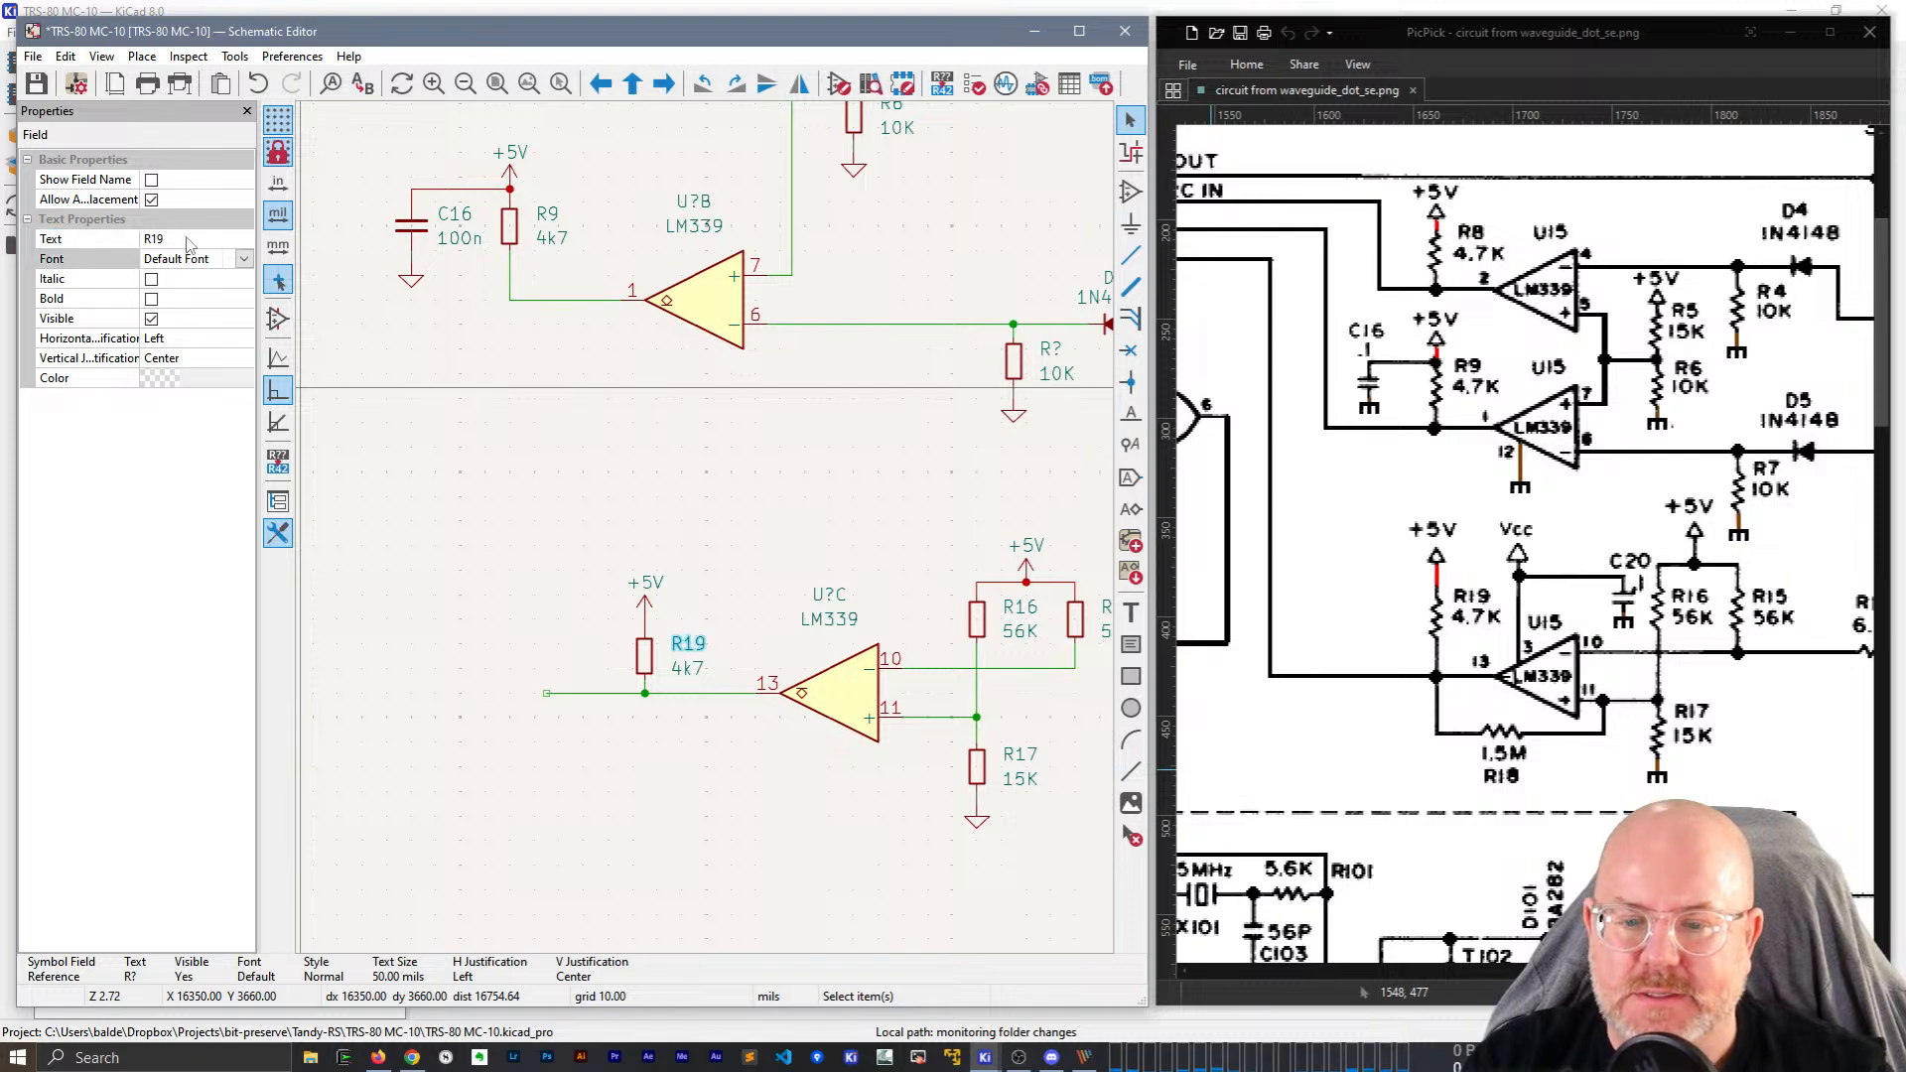
scroll(709, 537, "down", 2)
scroll(707, 534, "down", 2)
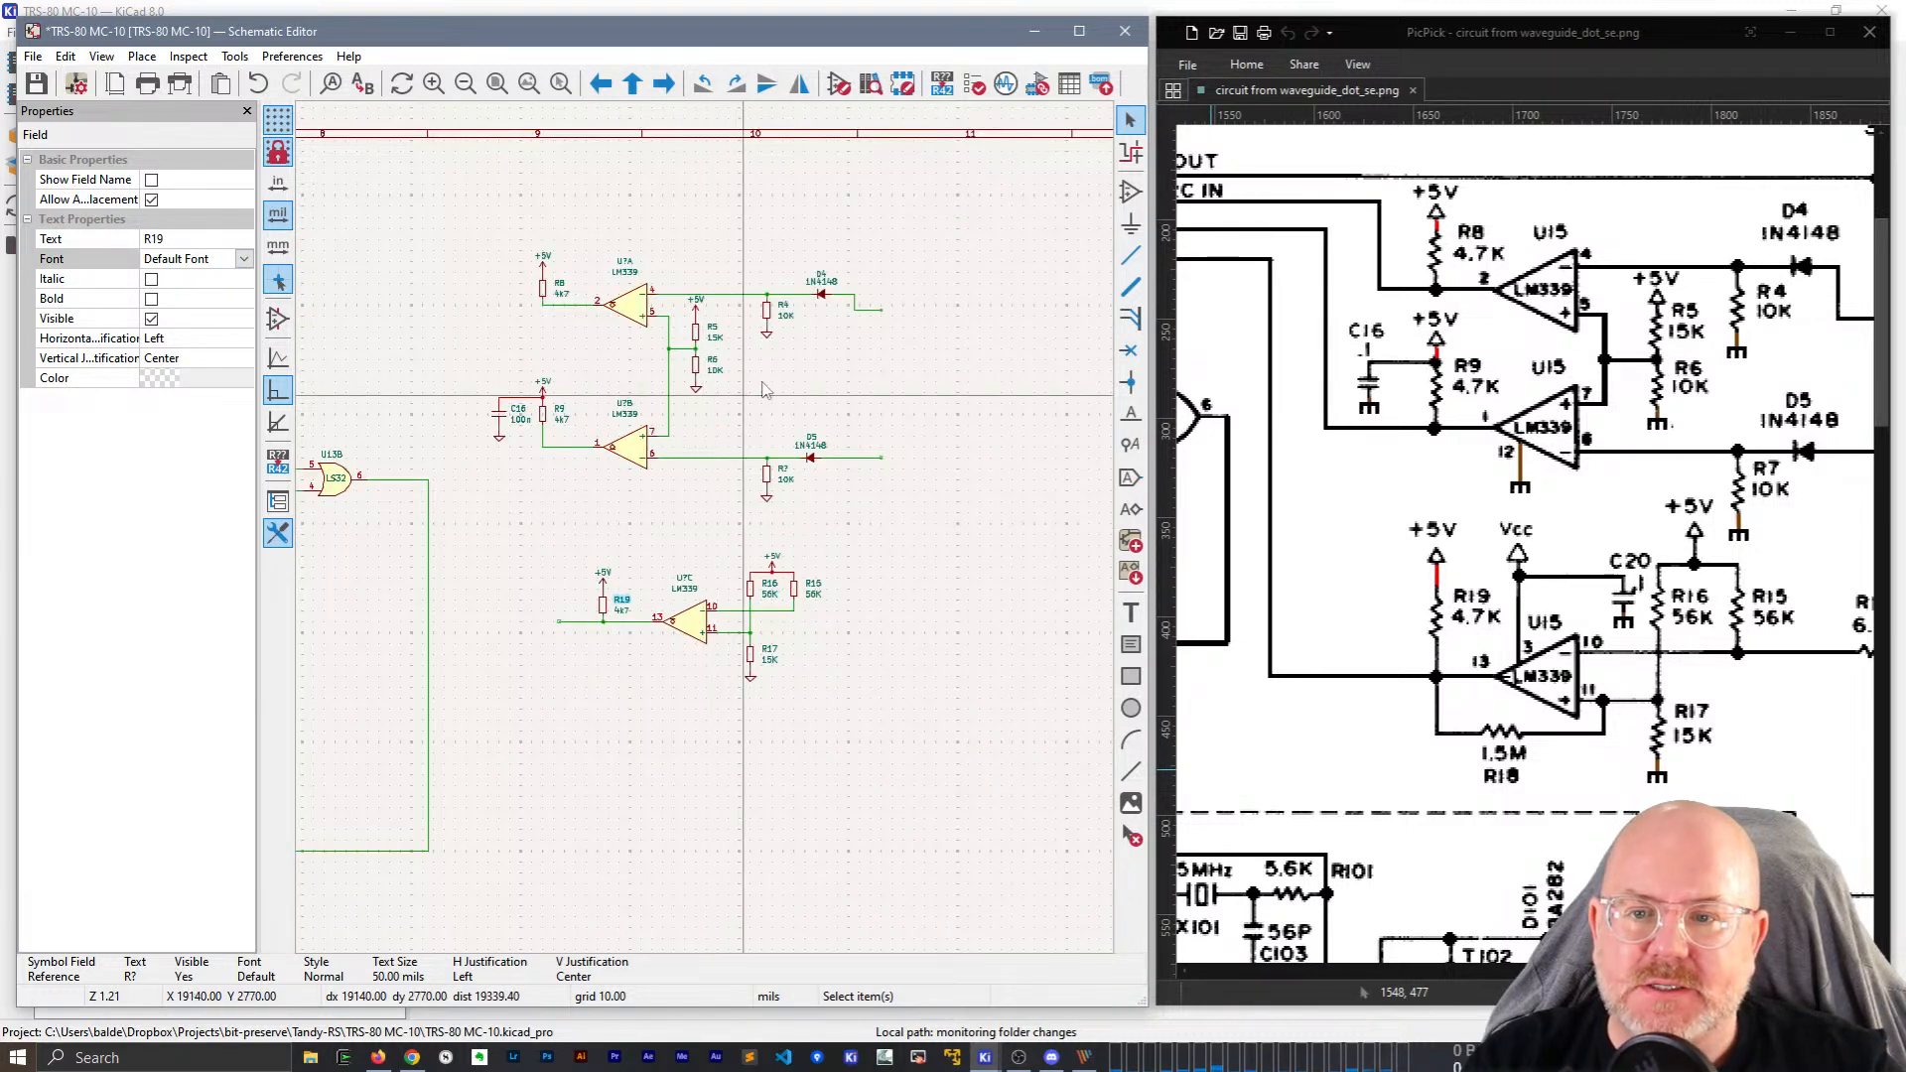
middle_click_drag(752, 398, 800, 377)
key("ctrl+s")
Select comparators U?A, U?B and U?C and set their reference to U15.
left_click(703, 273)
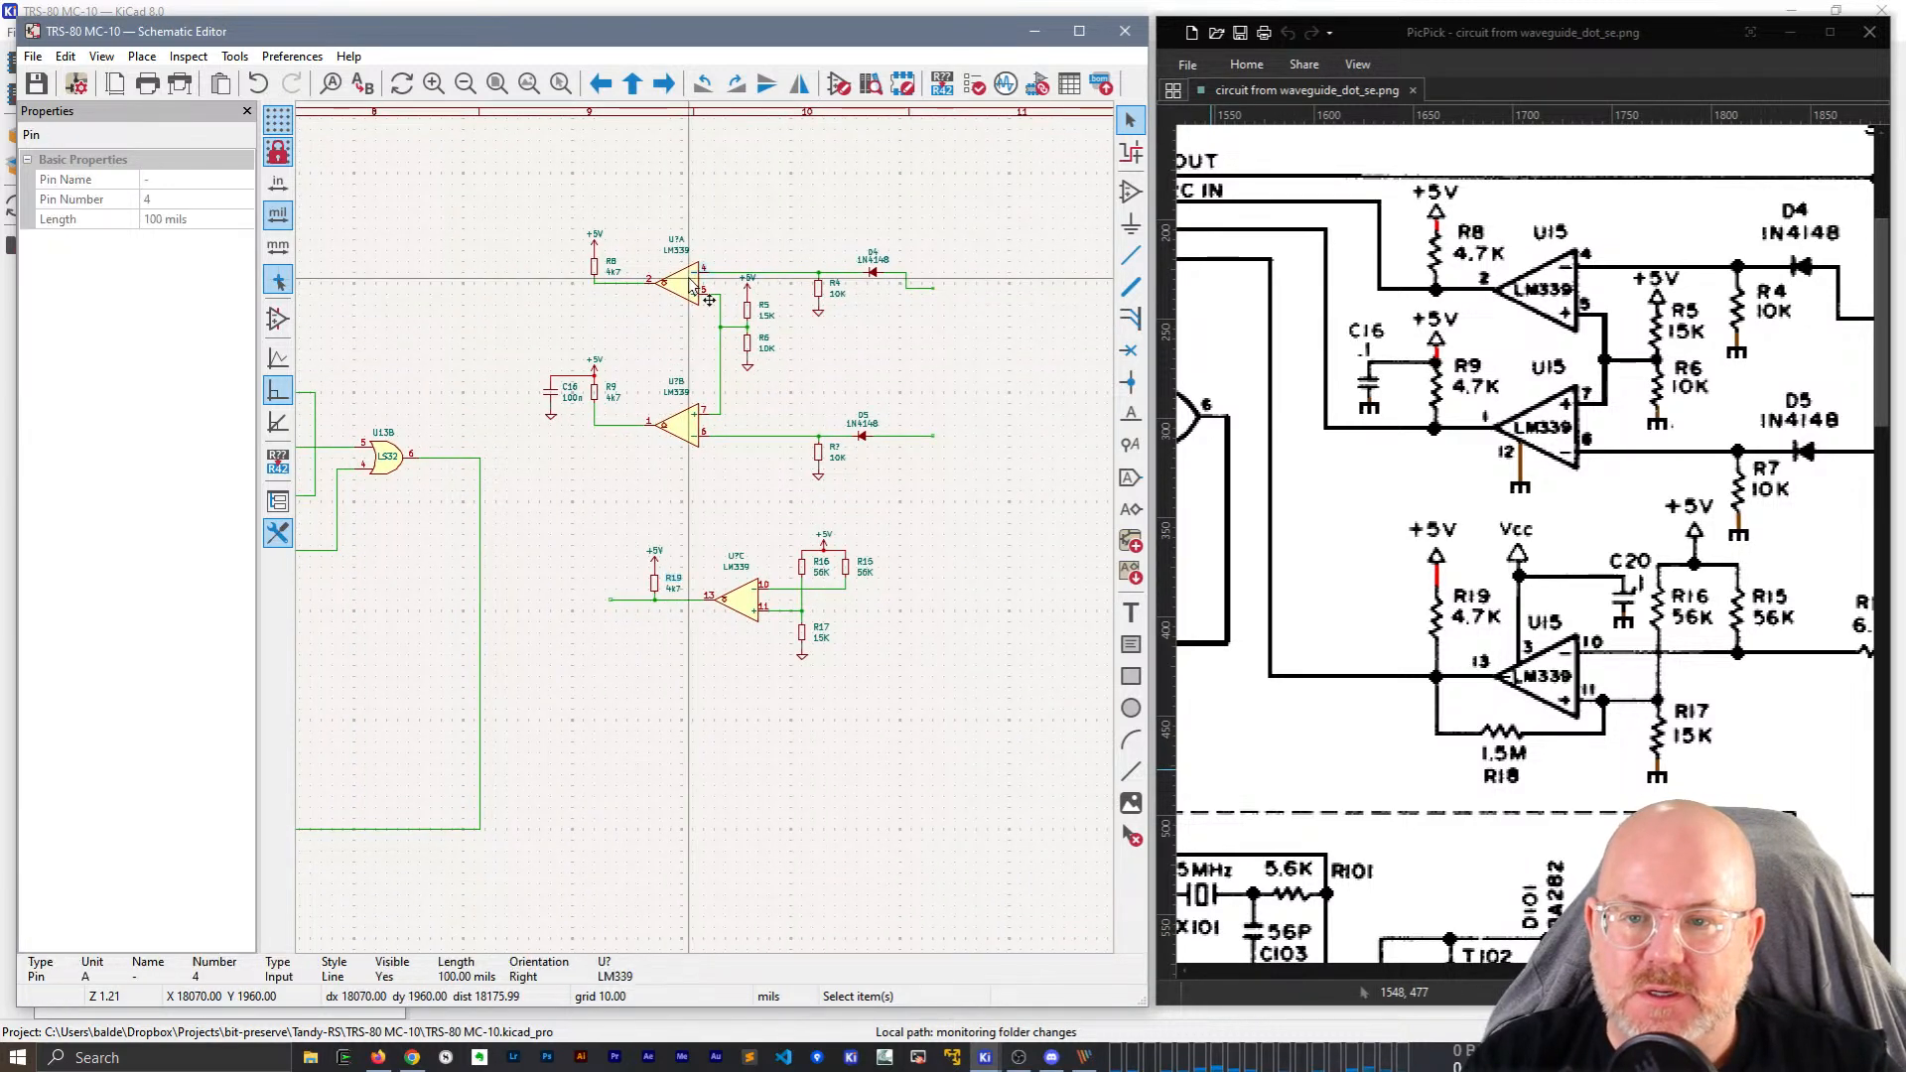
left_click(680, 312)
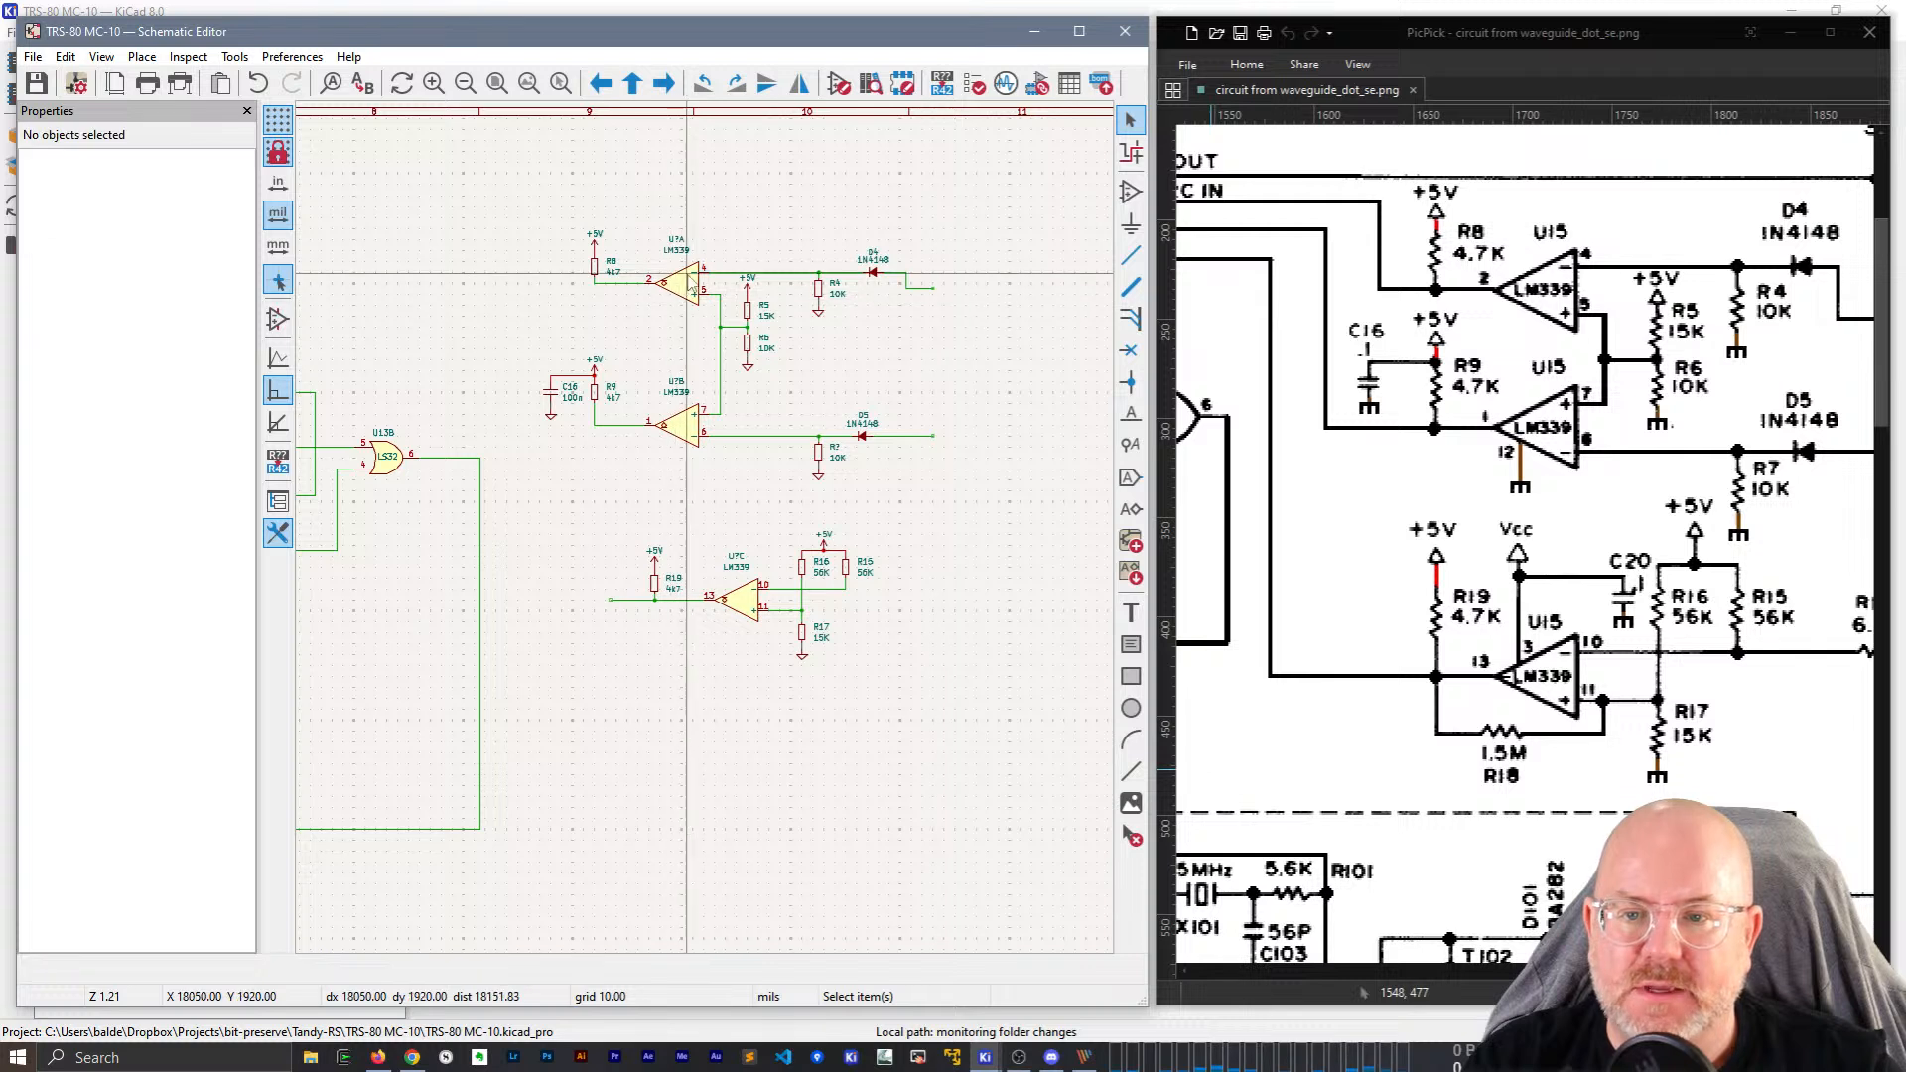
left_click(682, 281)
left_click(683, 425, "shift")
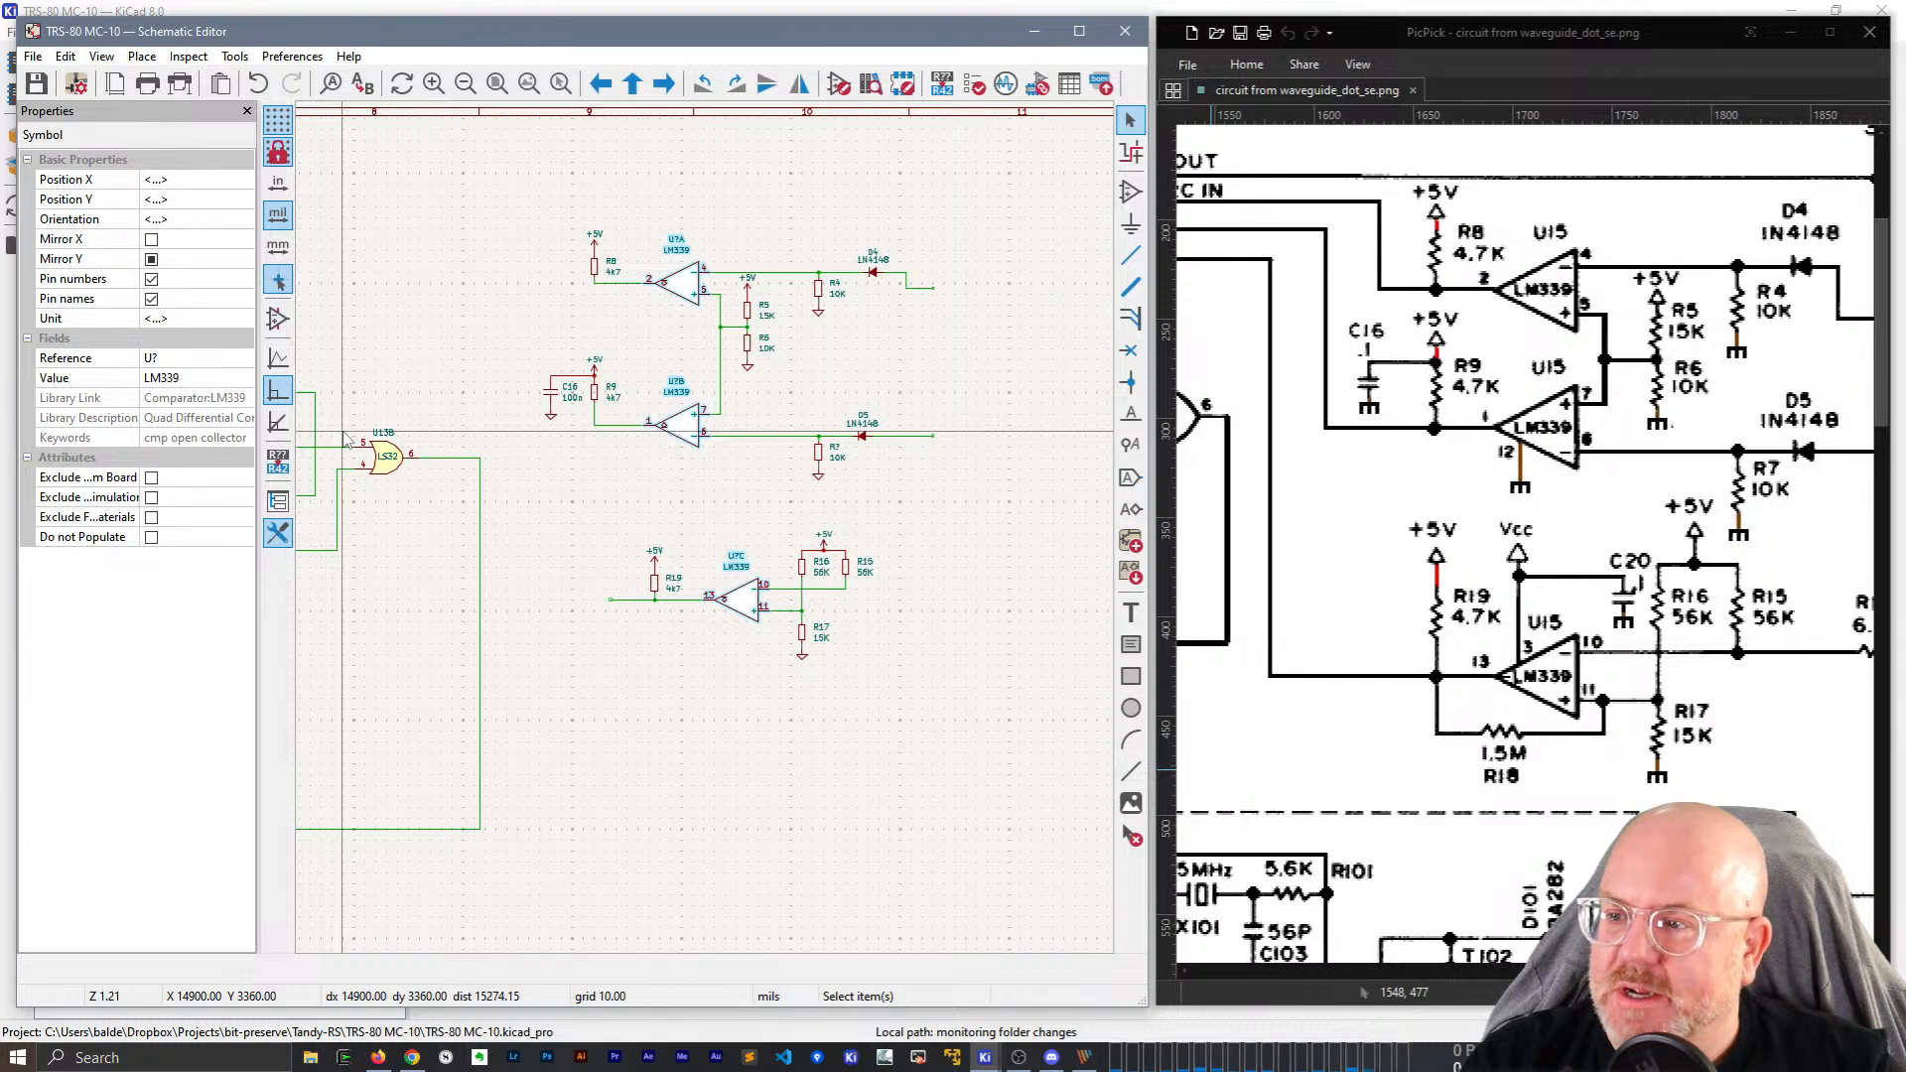
left_click(187, 359)
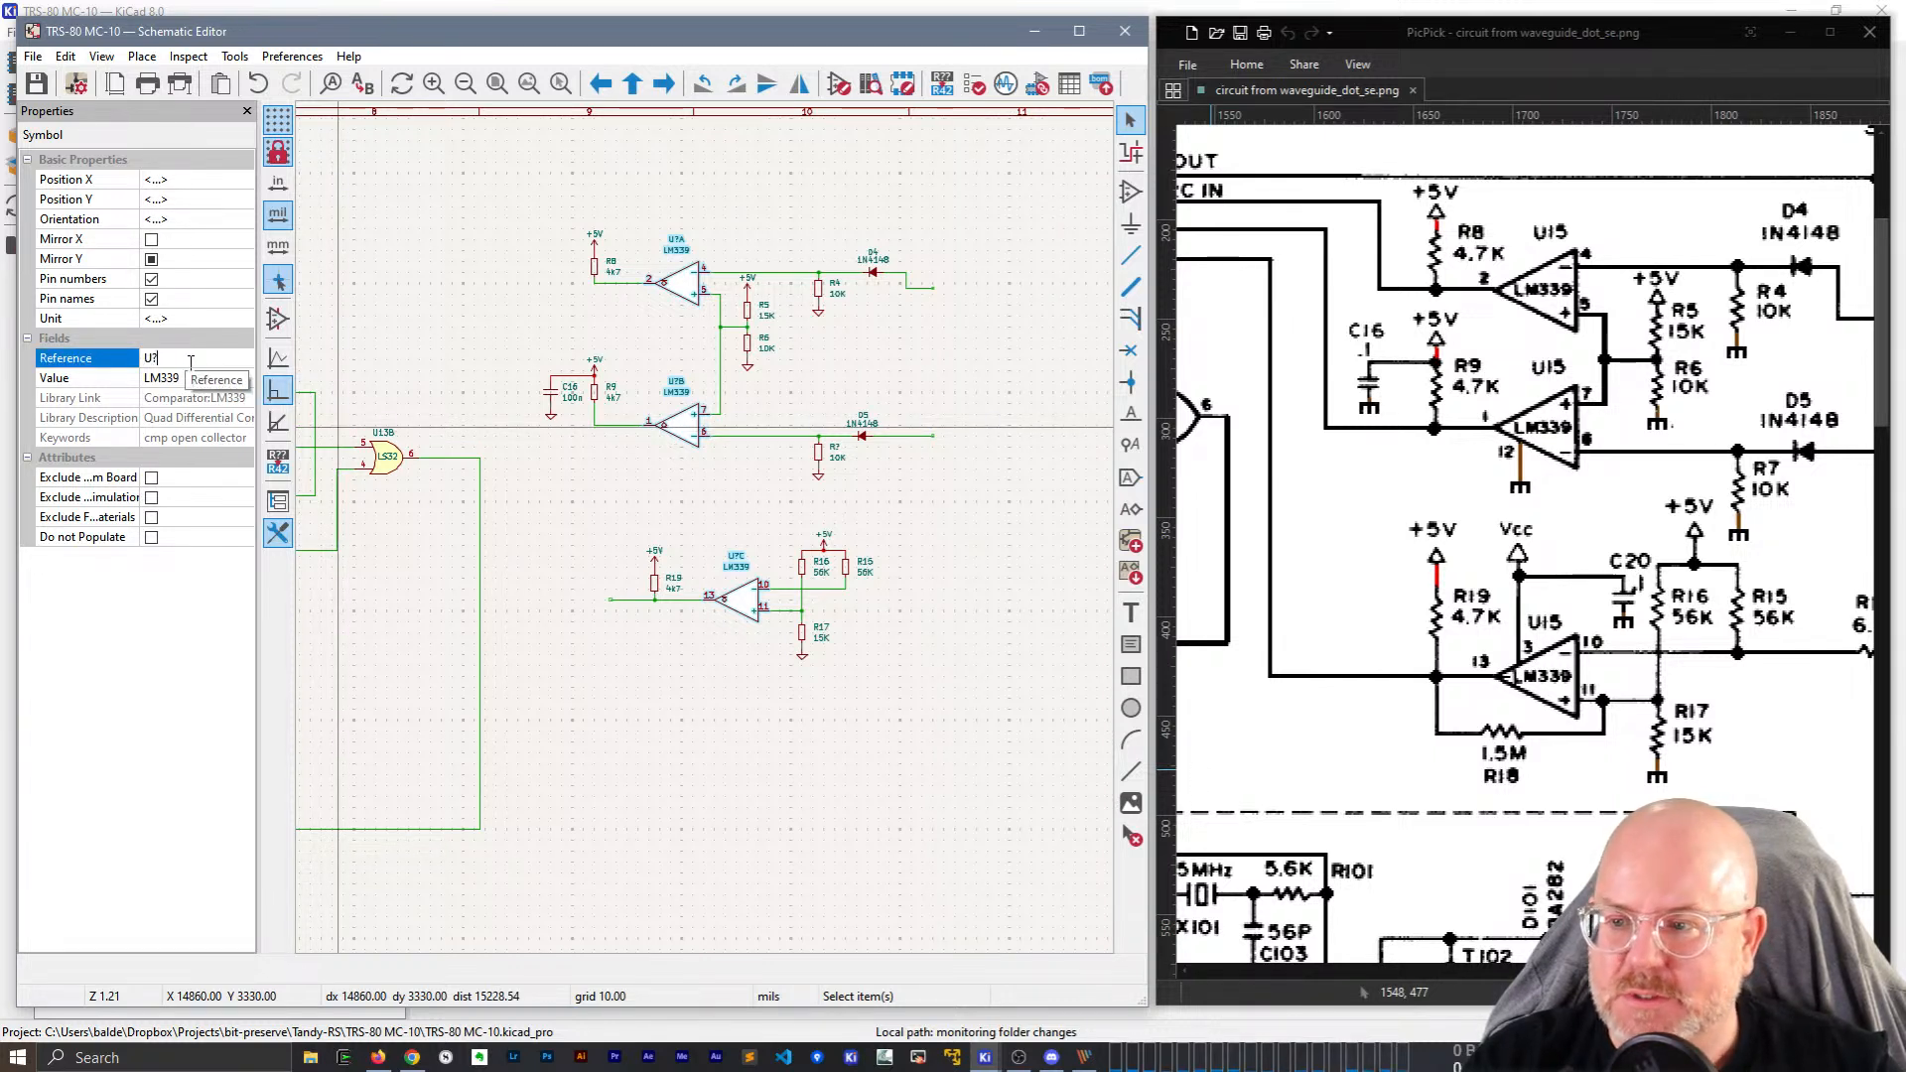
type("U15")
key("Return")
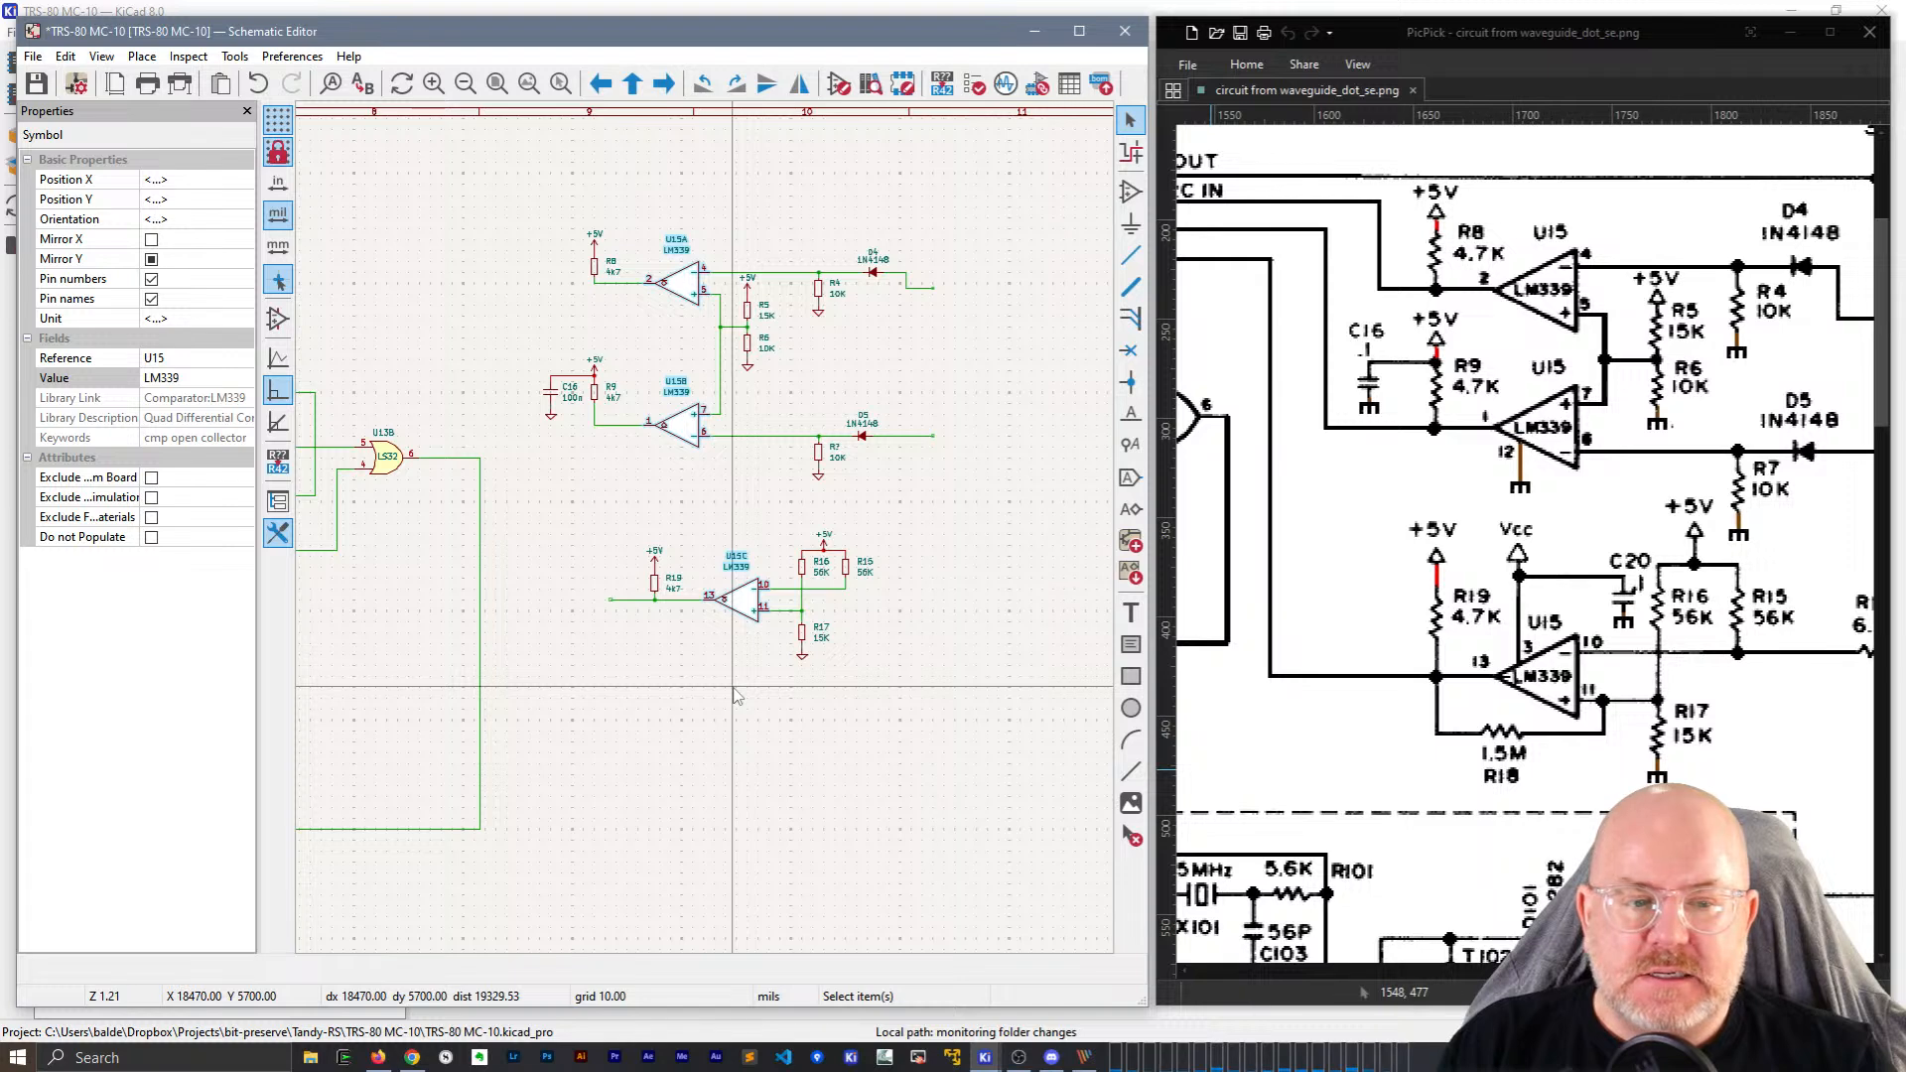
Duplicate the 15K resistor R17, rotate it horizontal and place it below comparator U15C.
scroll(735, 695, "up", 2)
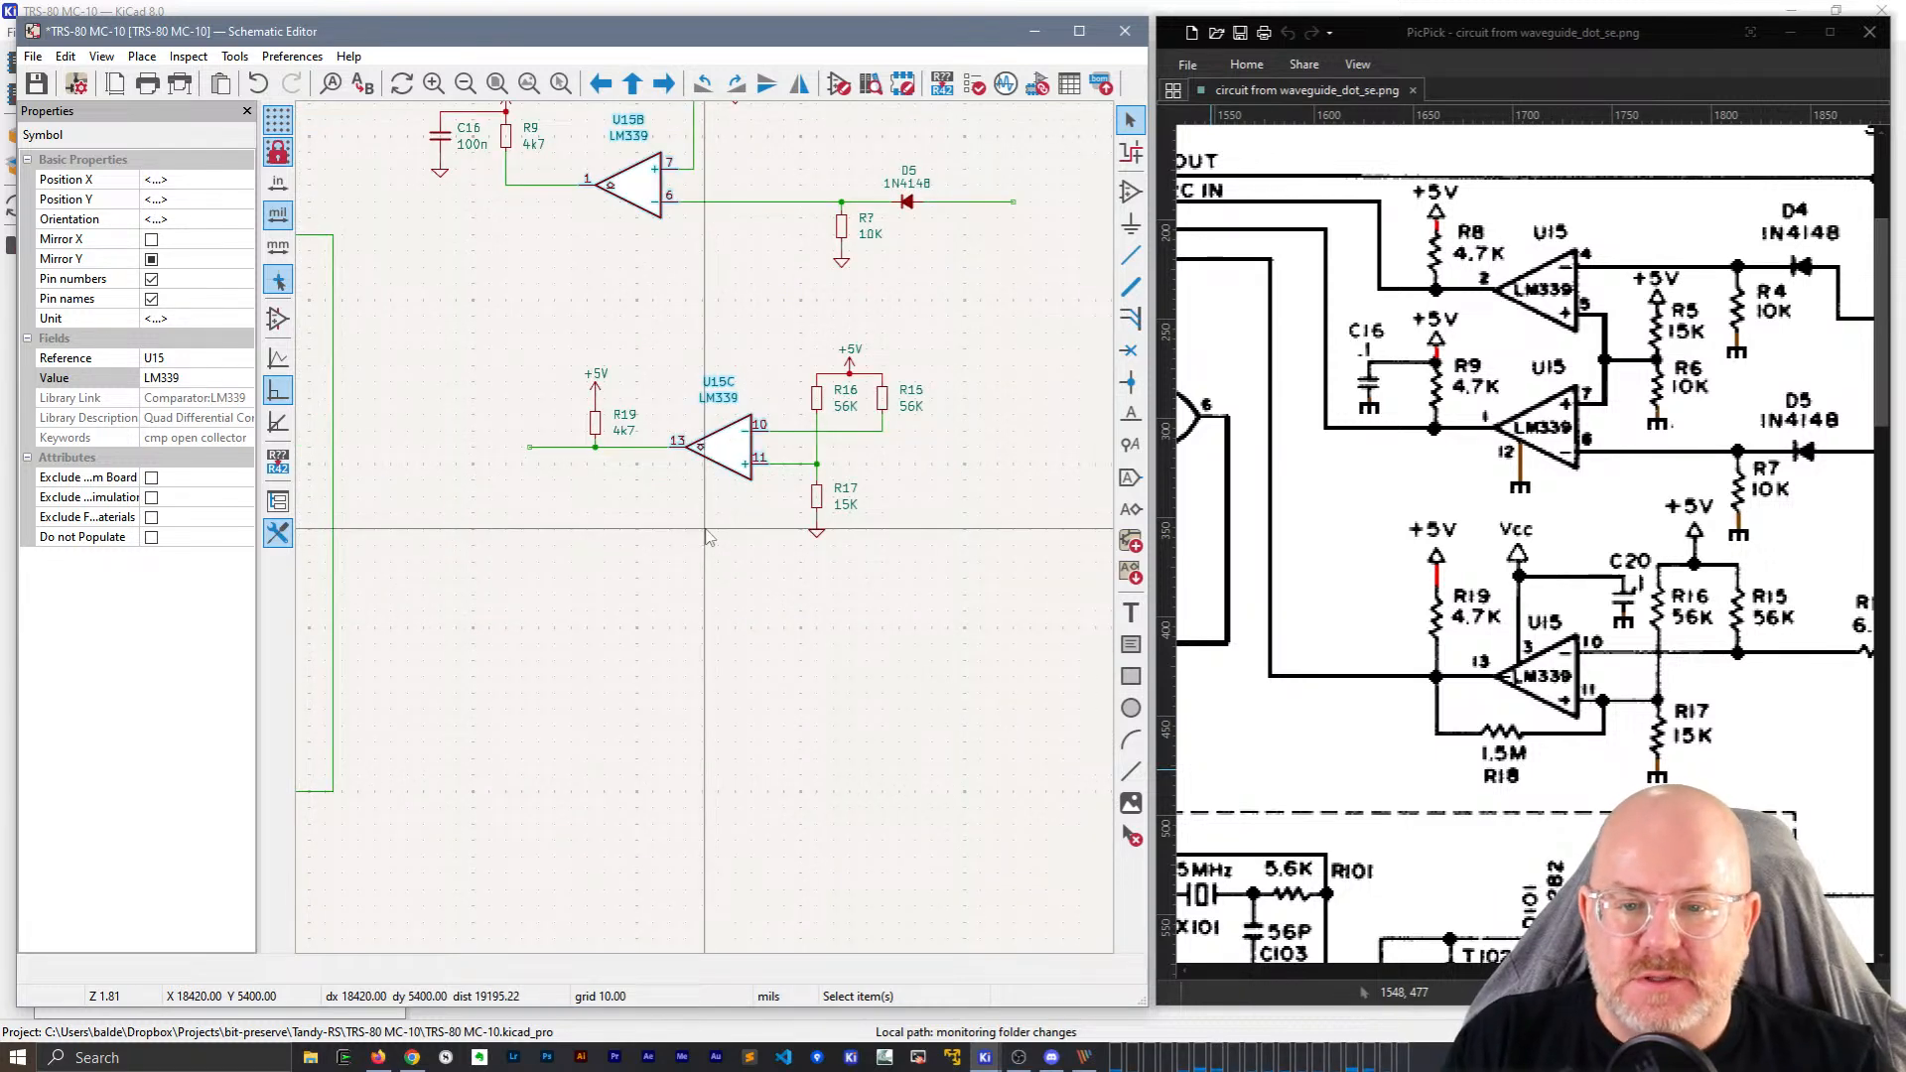
left_click(819, 506)
key("ctrl+d")
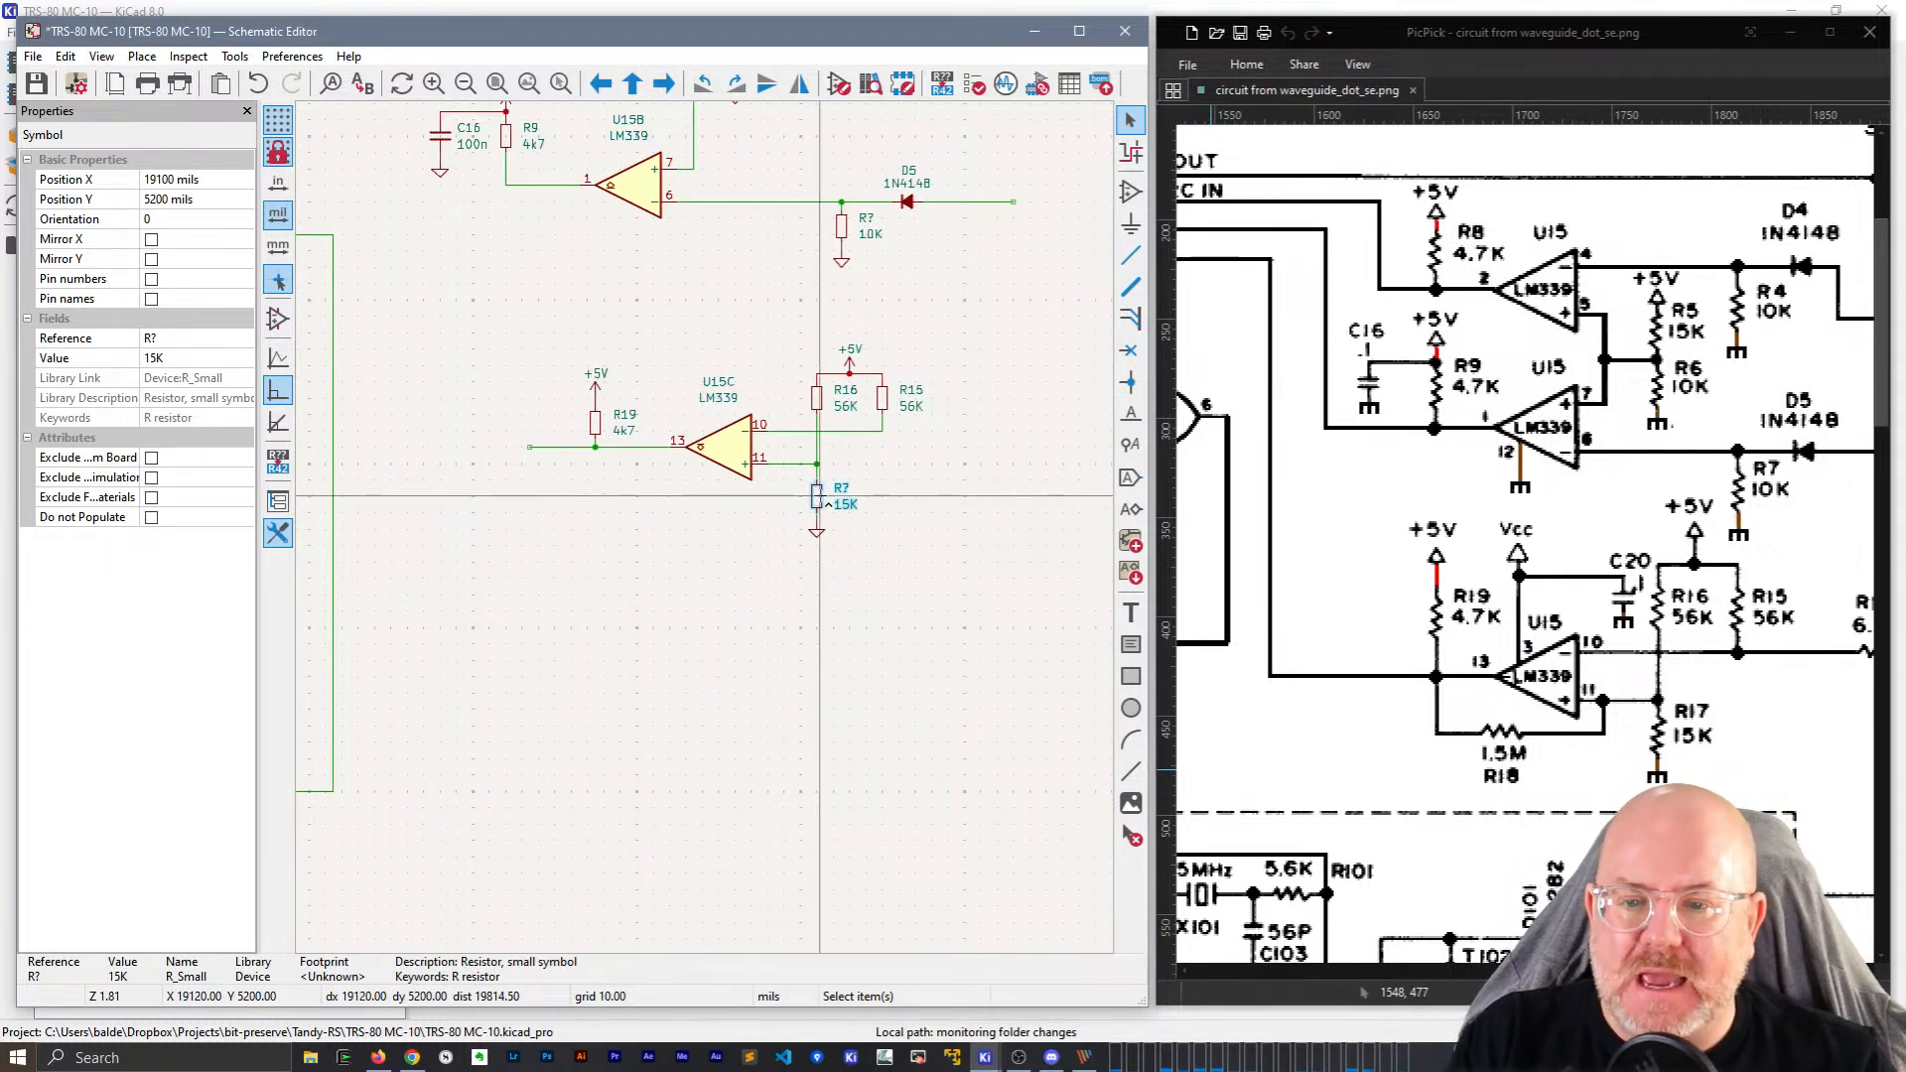
key("r")
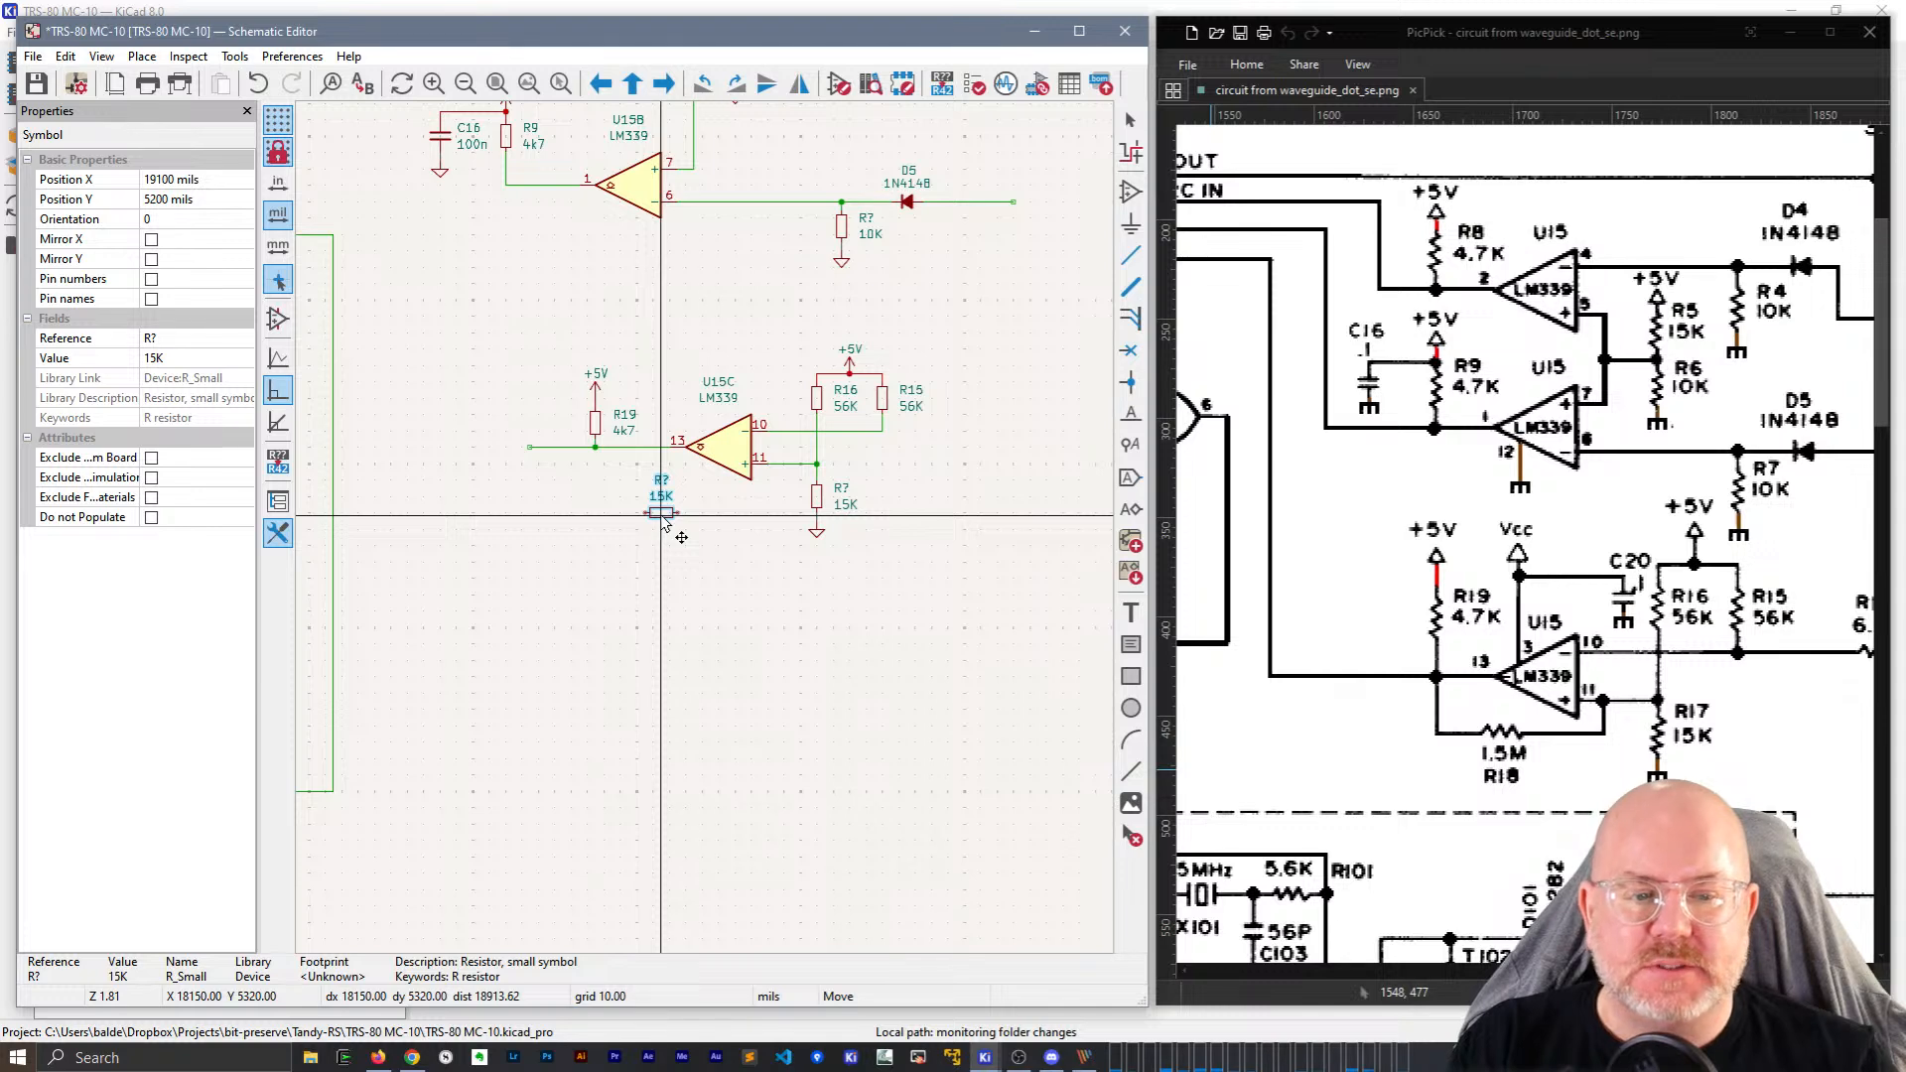
left_click(662, 516)
scroll(661, 516, "up", 3)
scroll(743, 527, "down", 1)
middle_click_drag(707, 489, 642, 536)
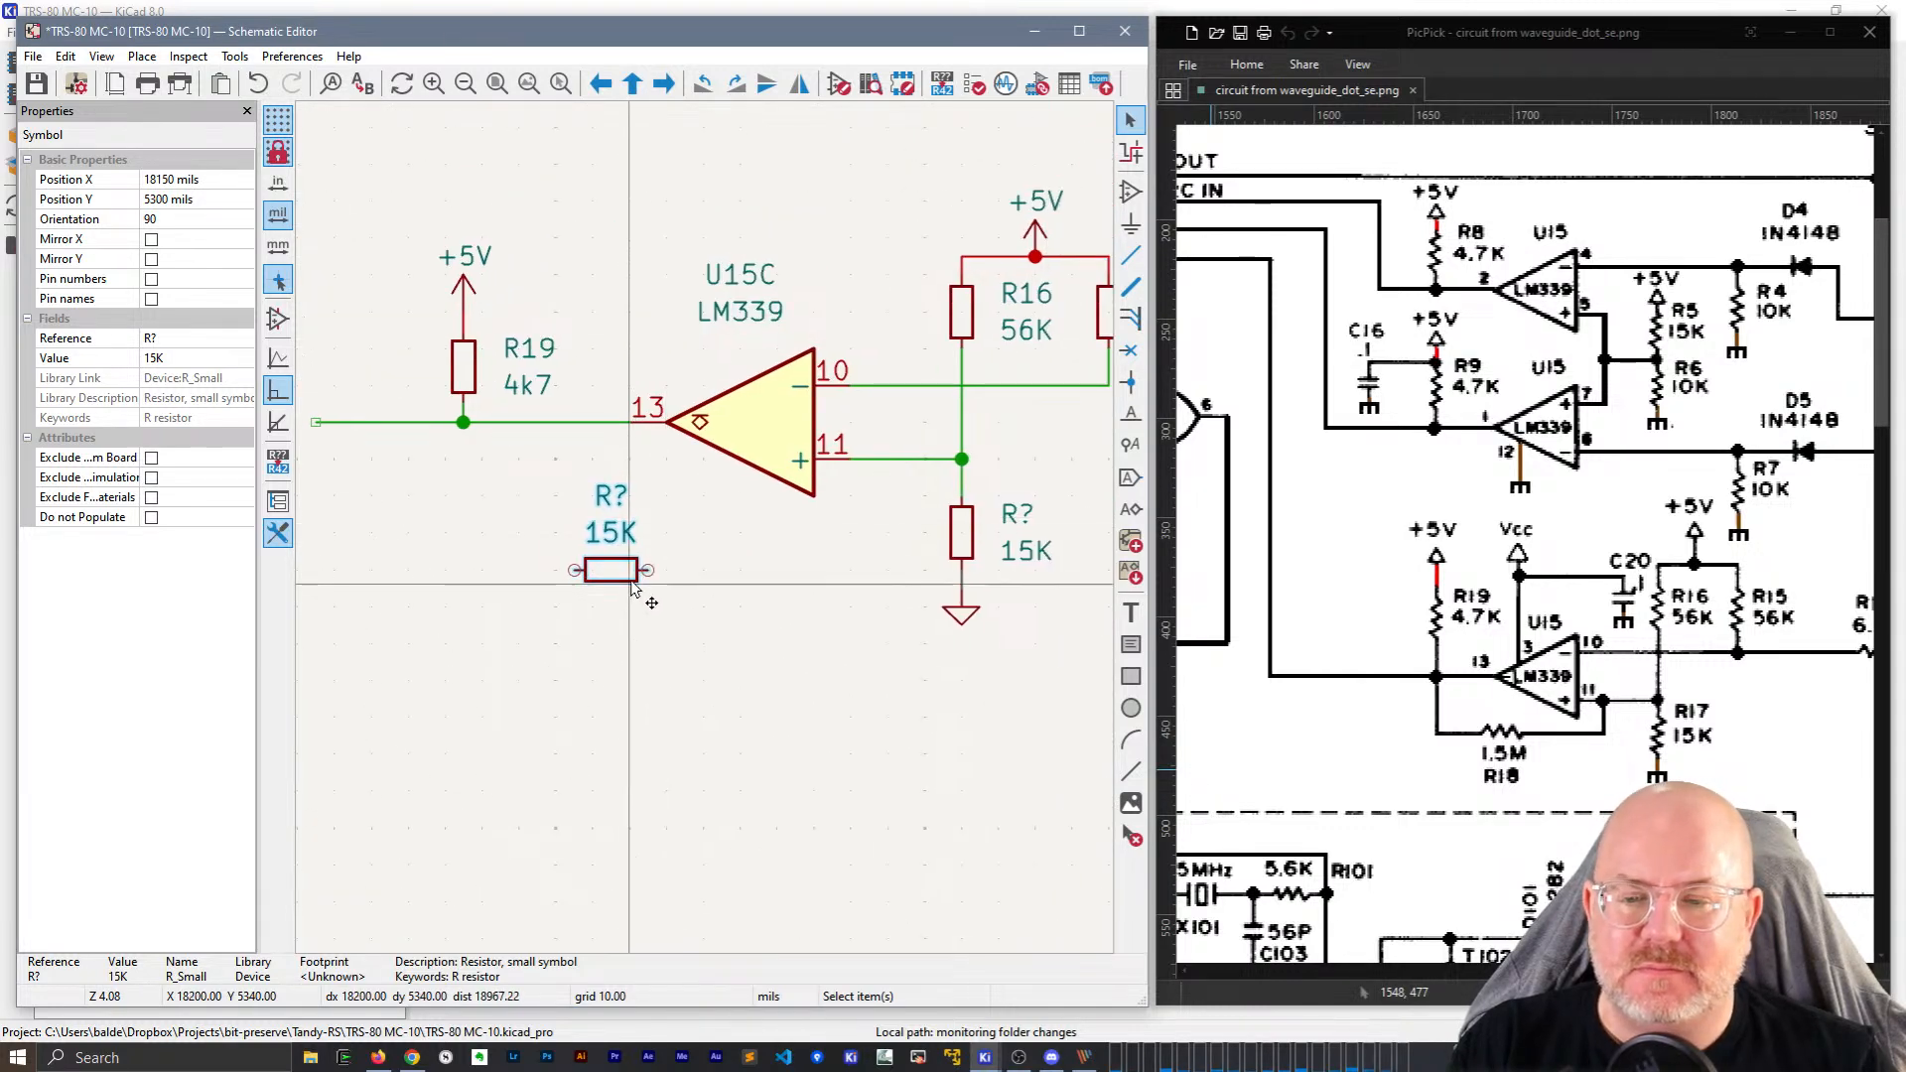
Wire the resistor's right pin to the pin 11 net and add a stub from R19's junction.
key("w")
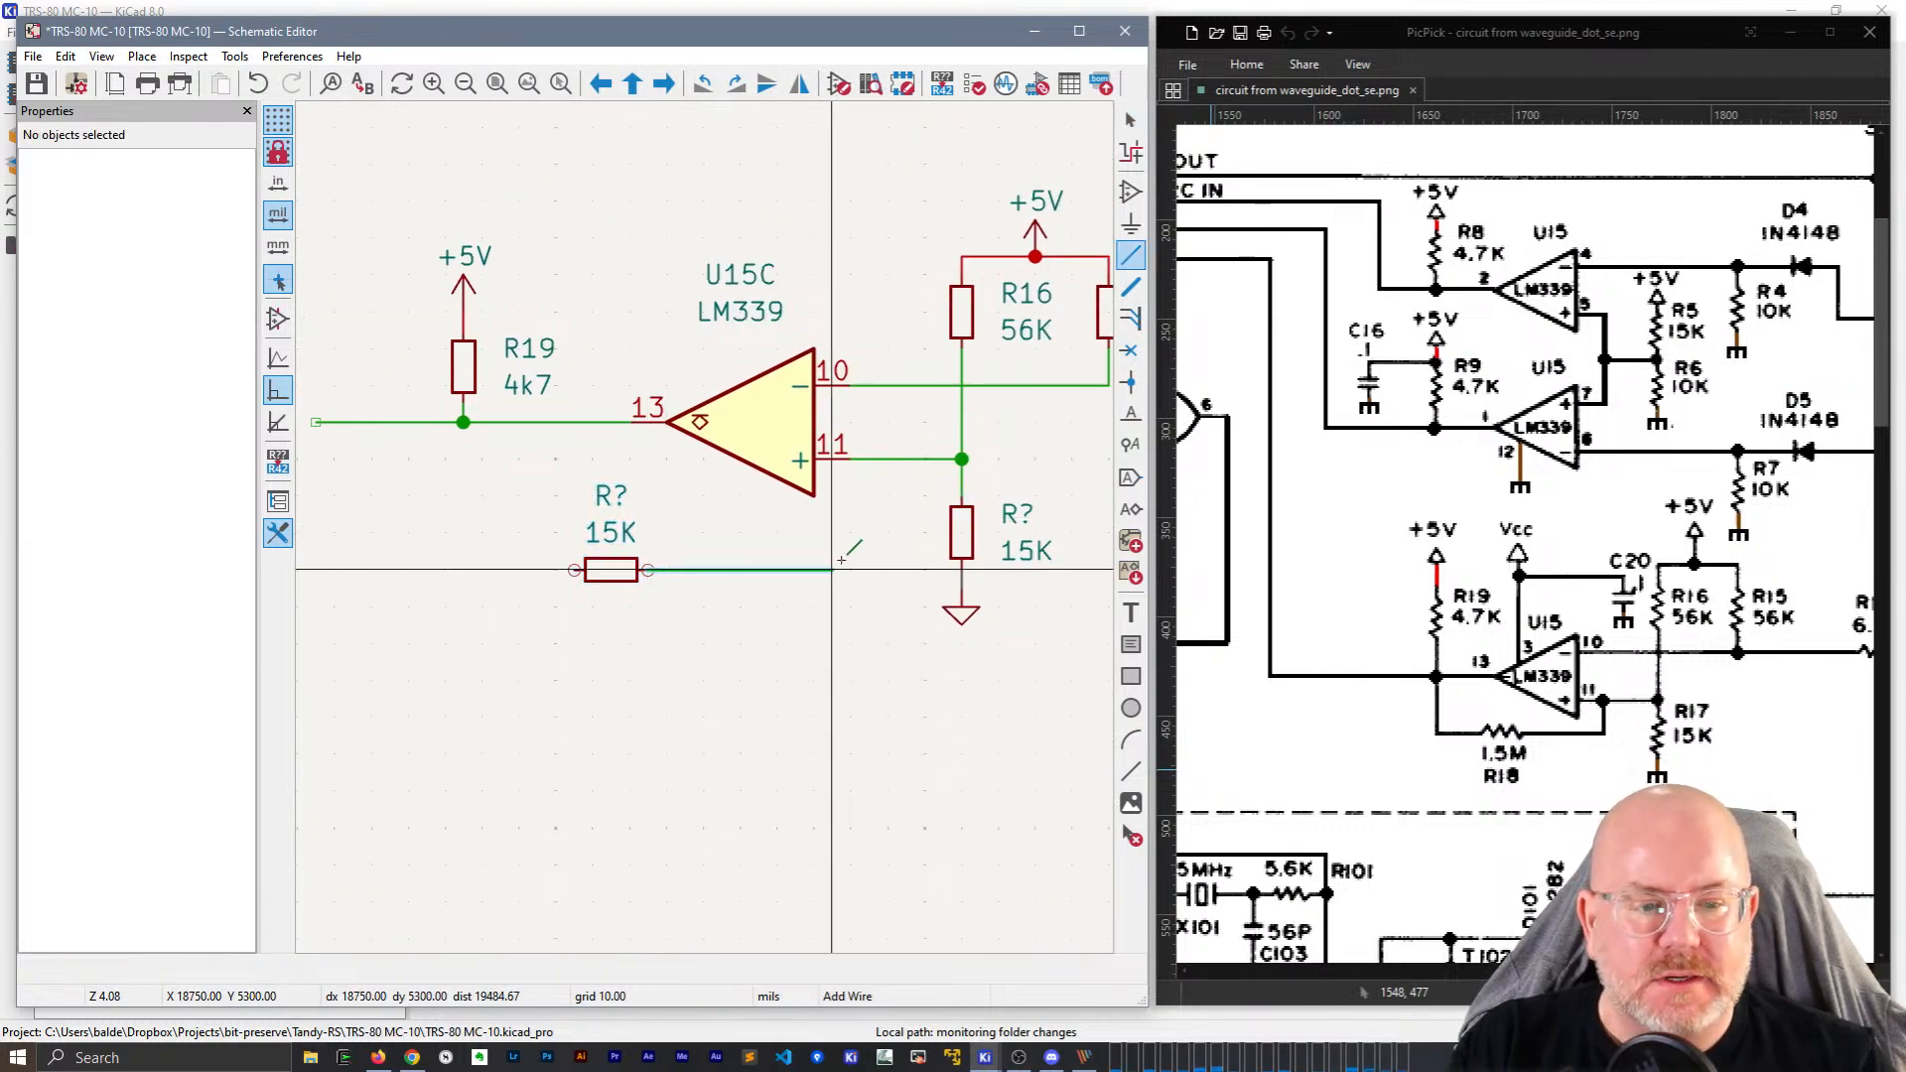
left_click(870, 459)
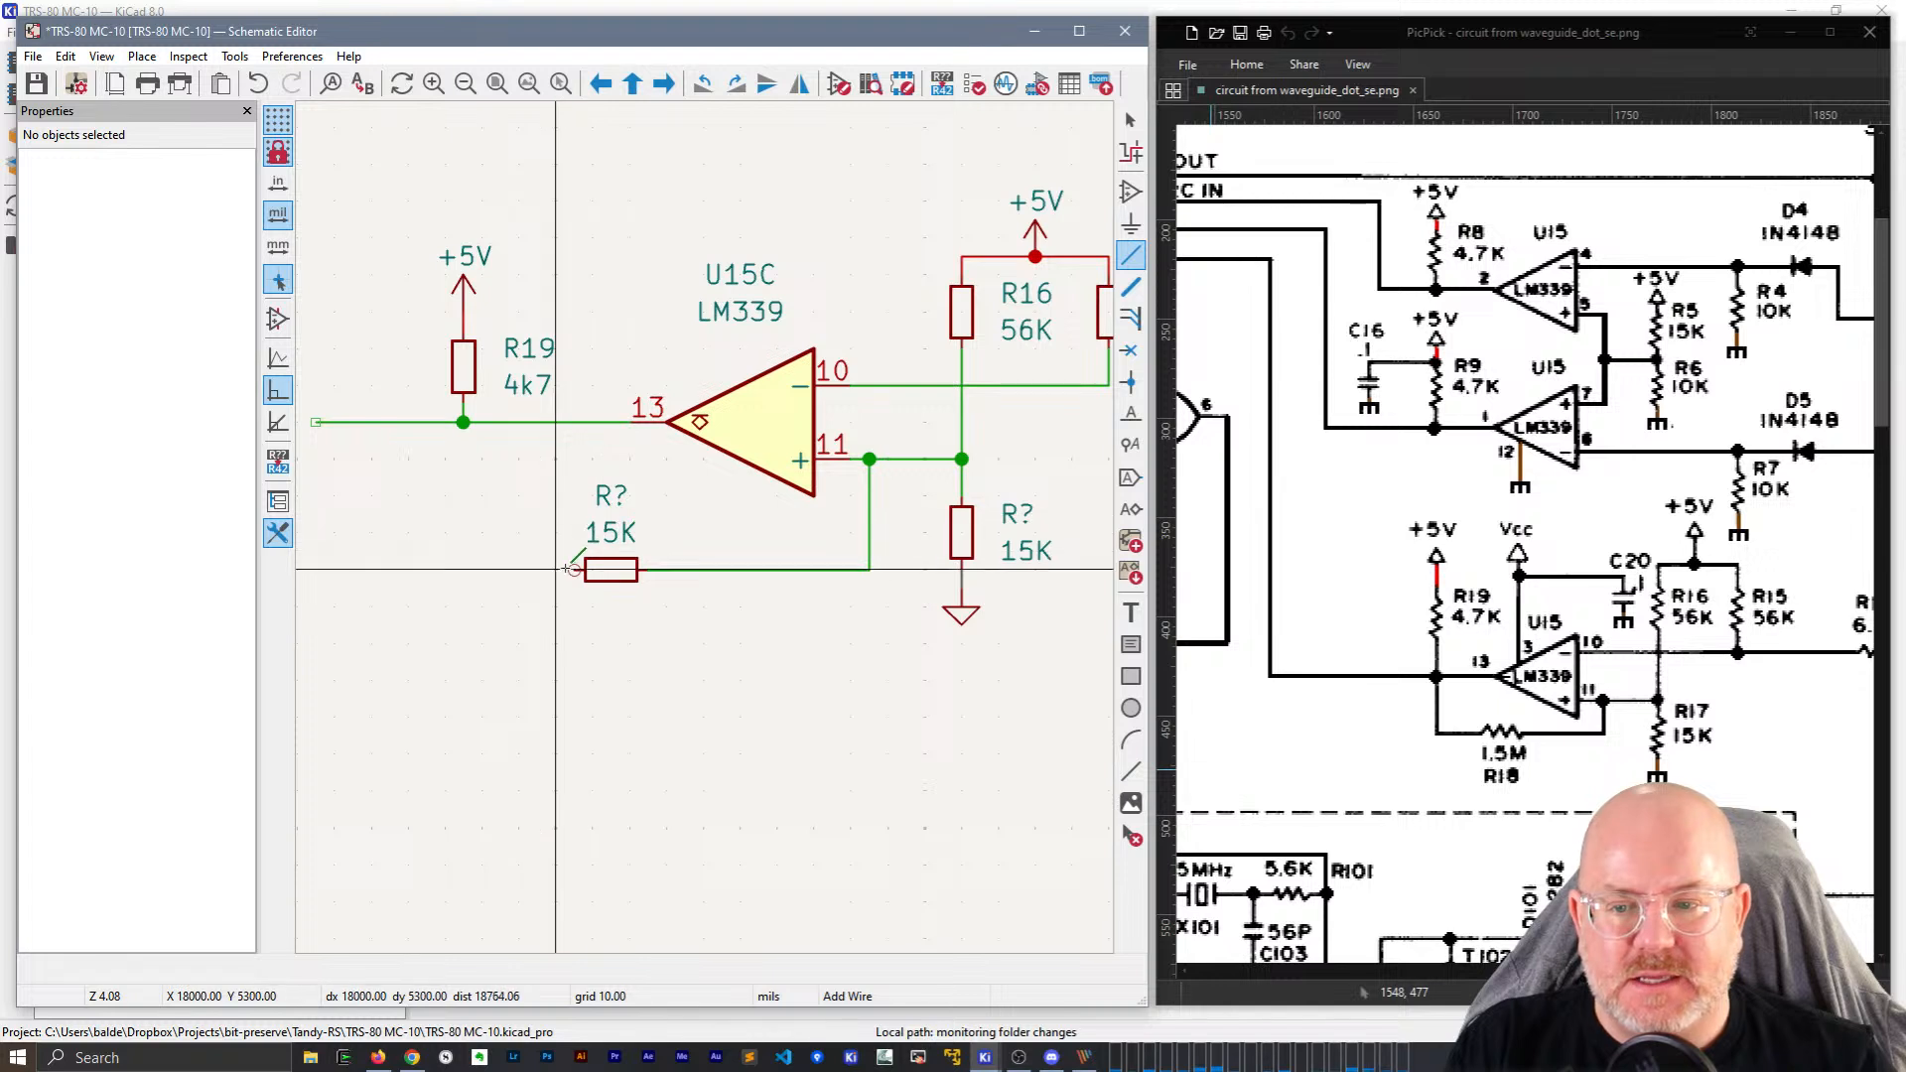
left_click(518, 551)
left_click(463, 422)
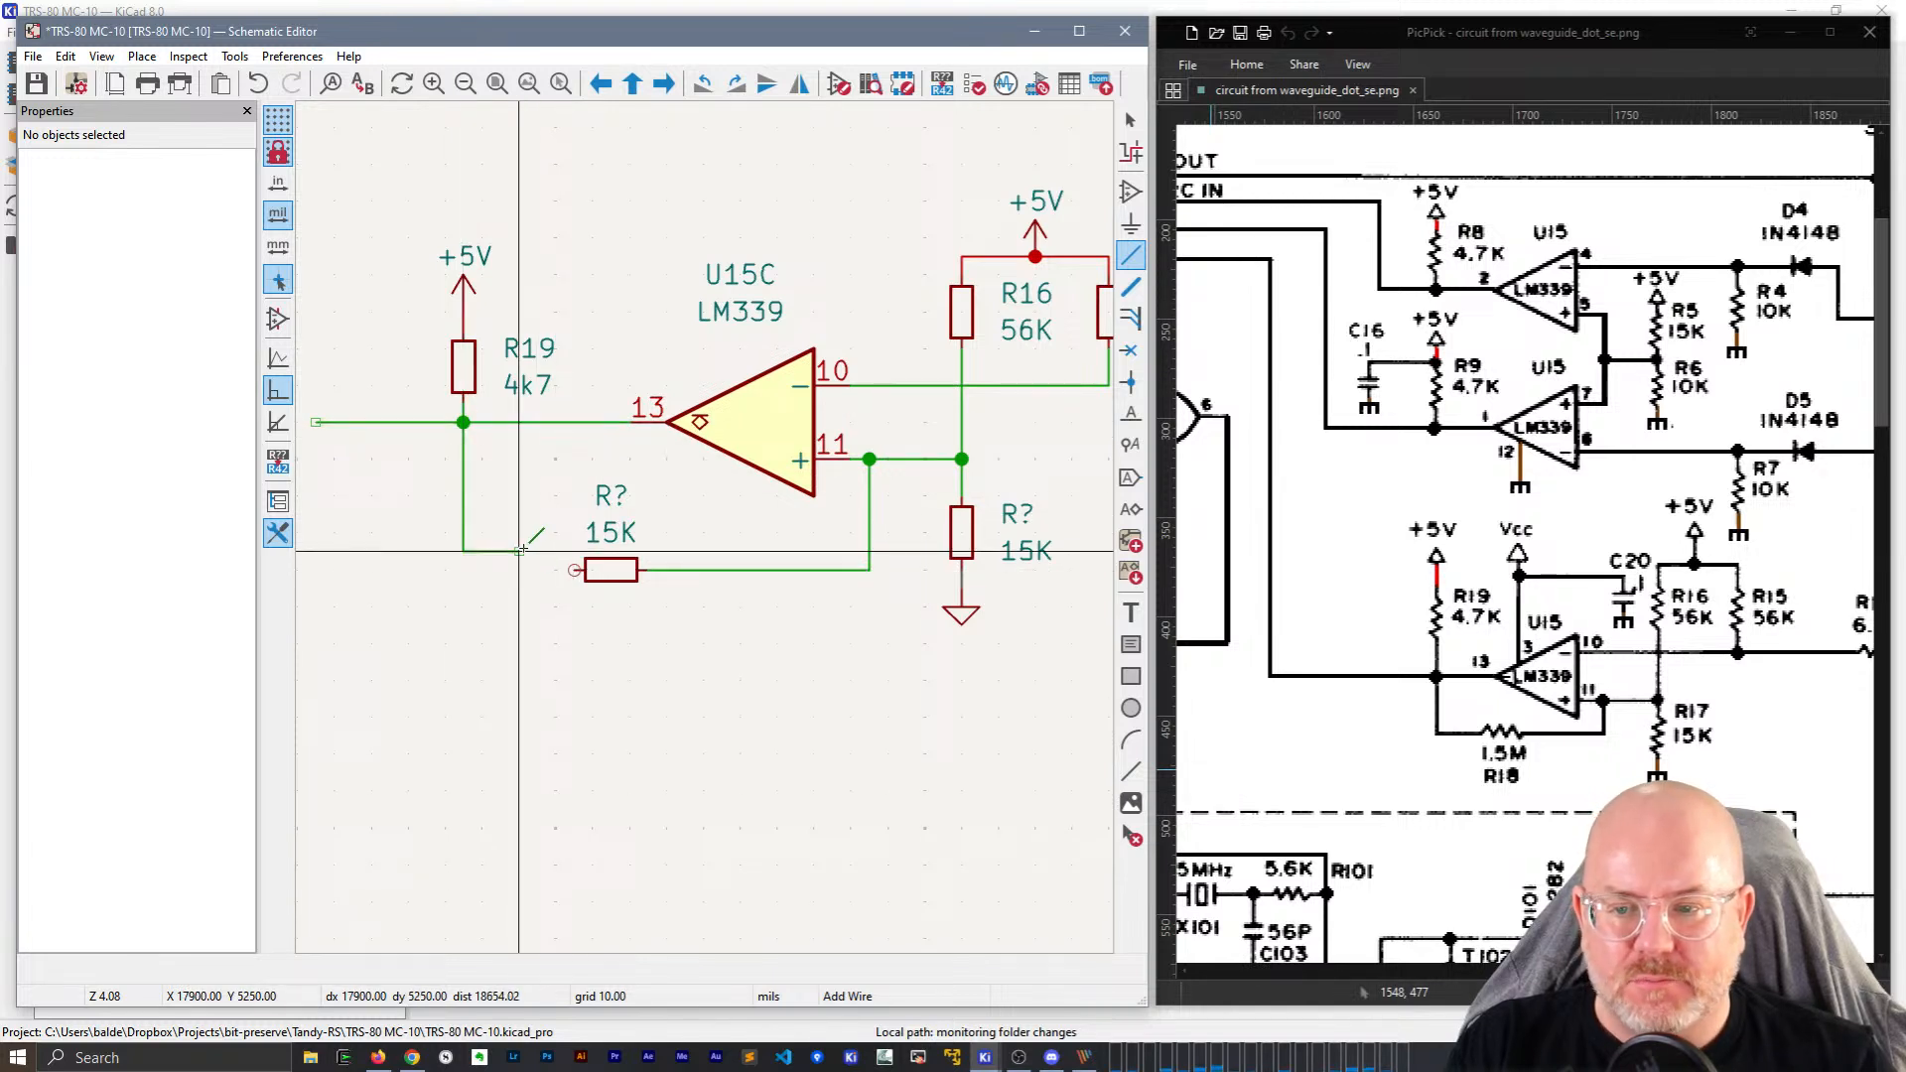
key("Escape")
left_click_drag(516, 551, 575, 570)
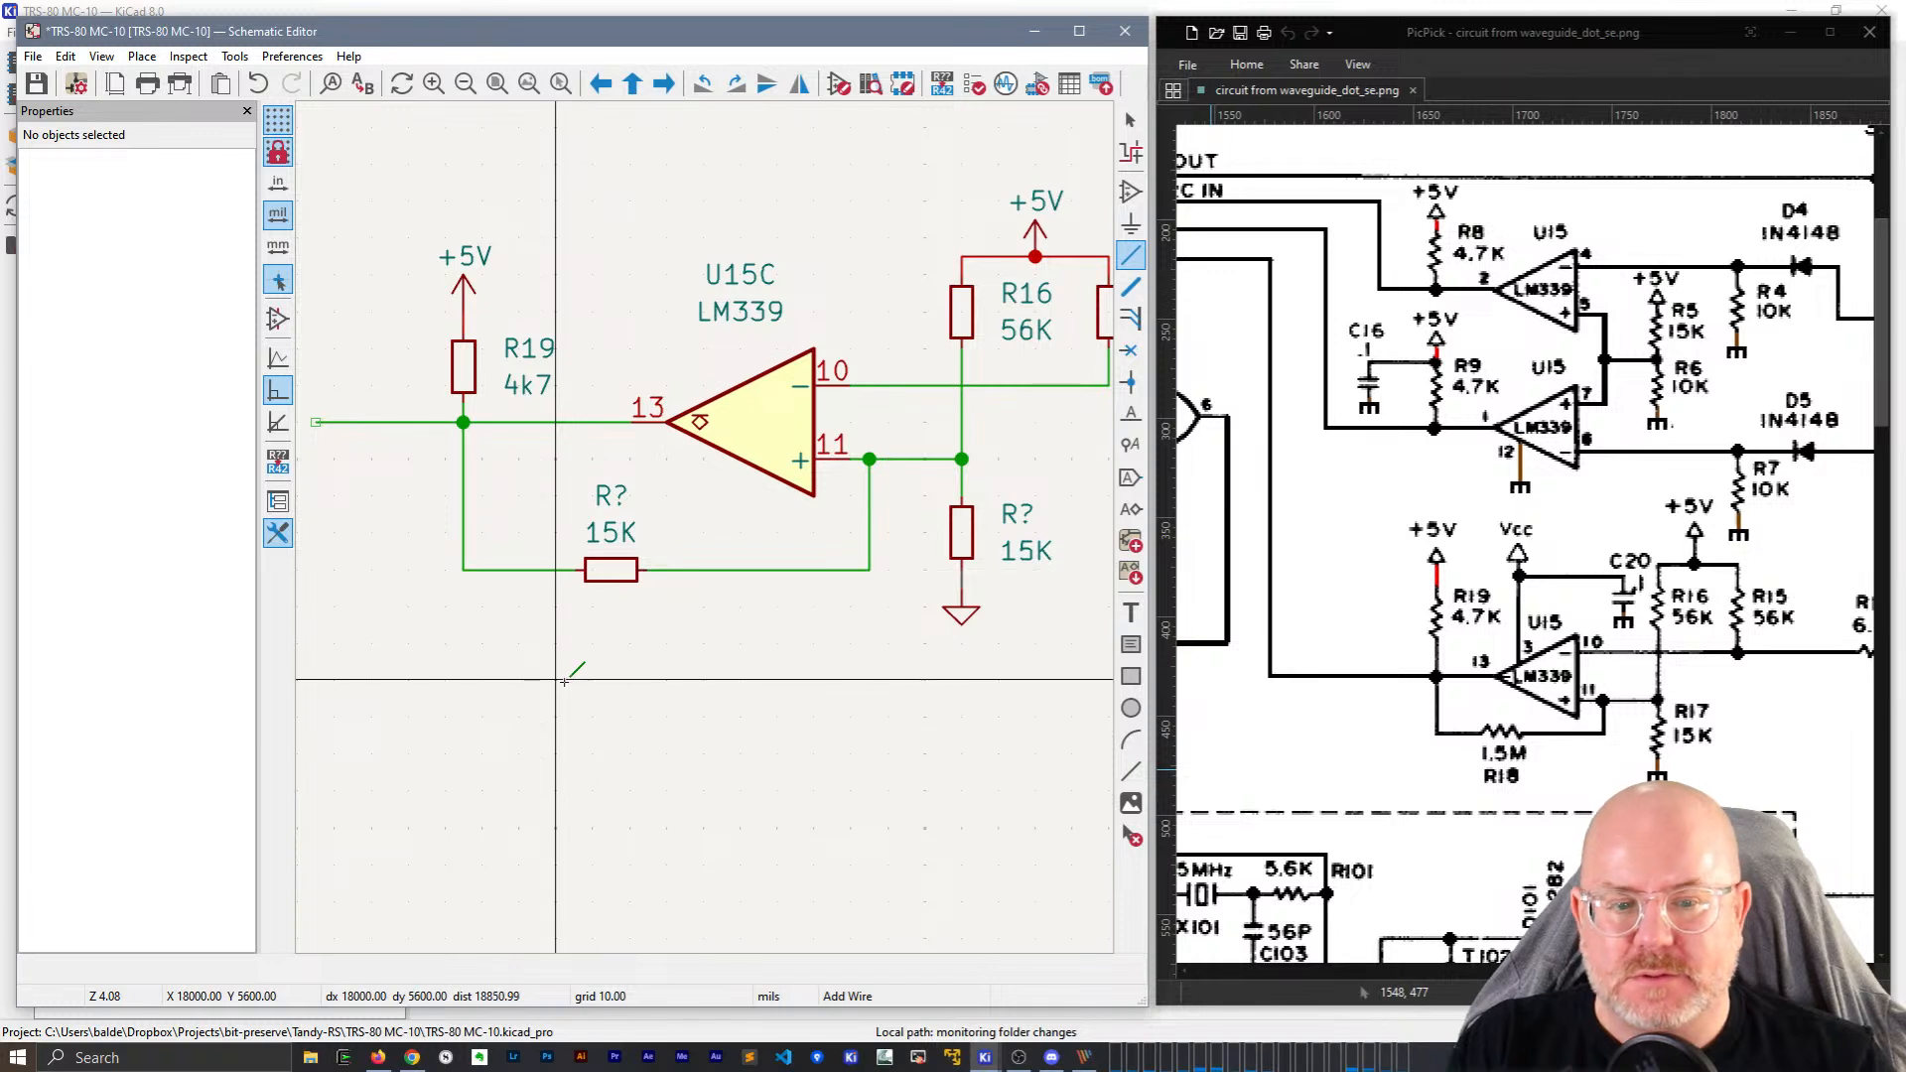
Connect the new resistor's left pin to the wire stub from the pin 13 node.
key("w")
key("Escape")
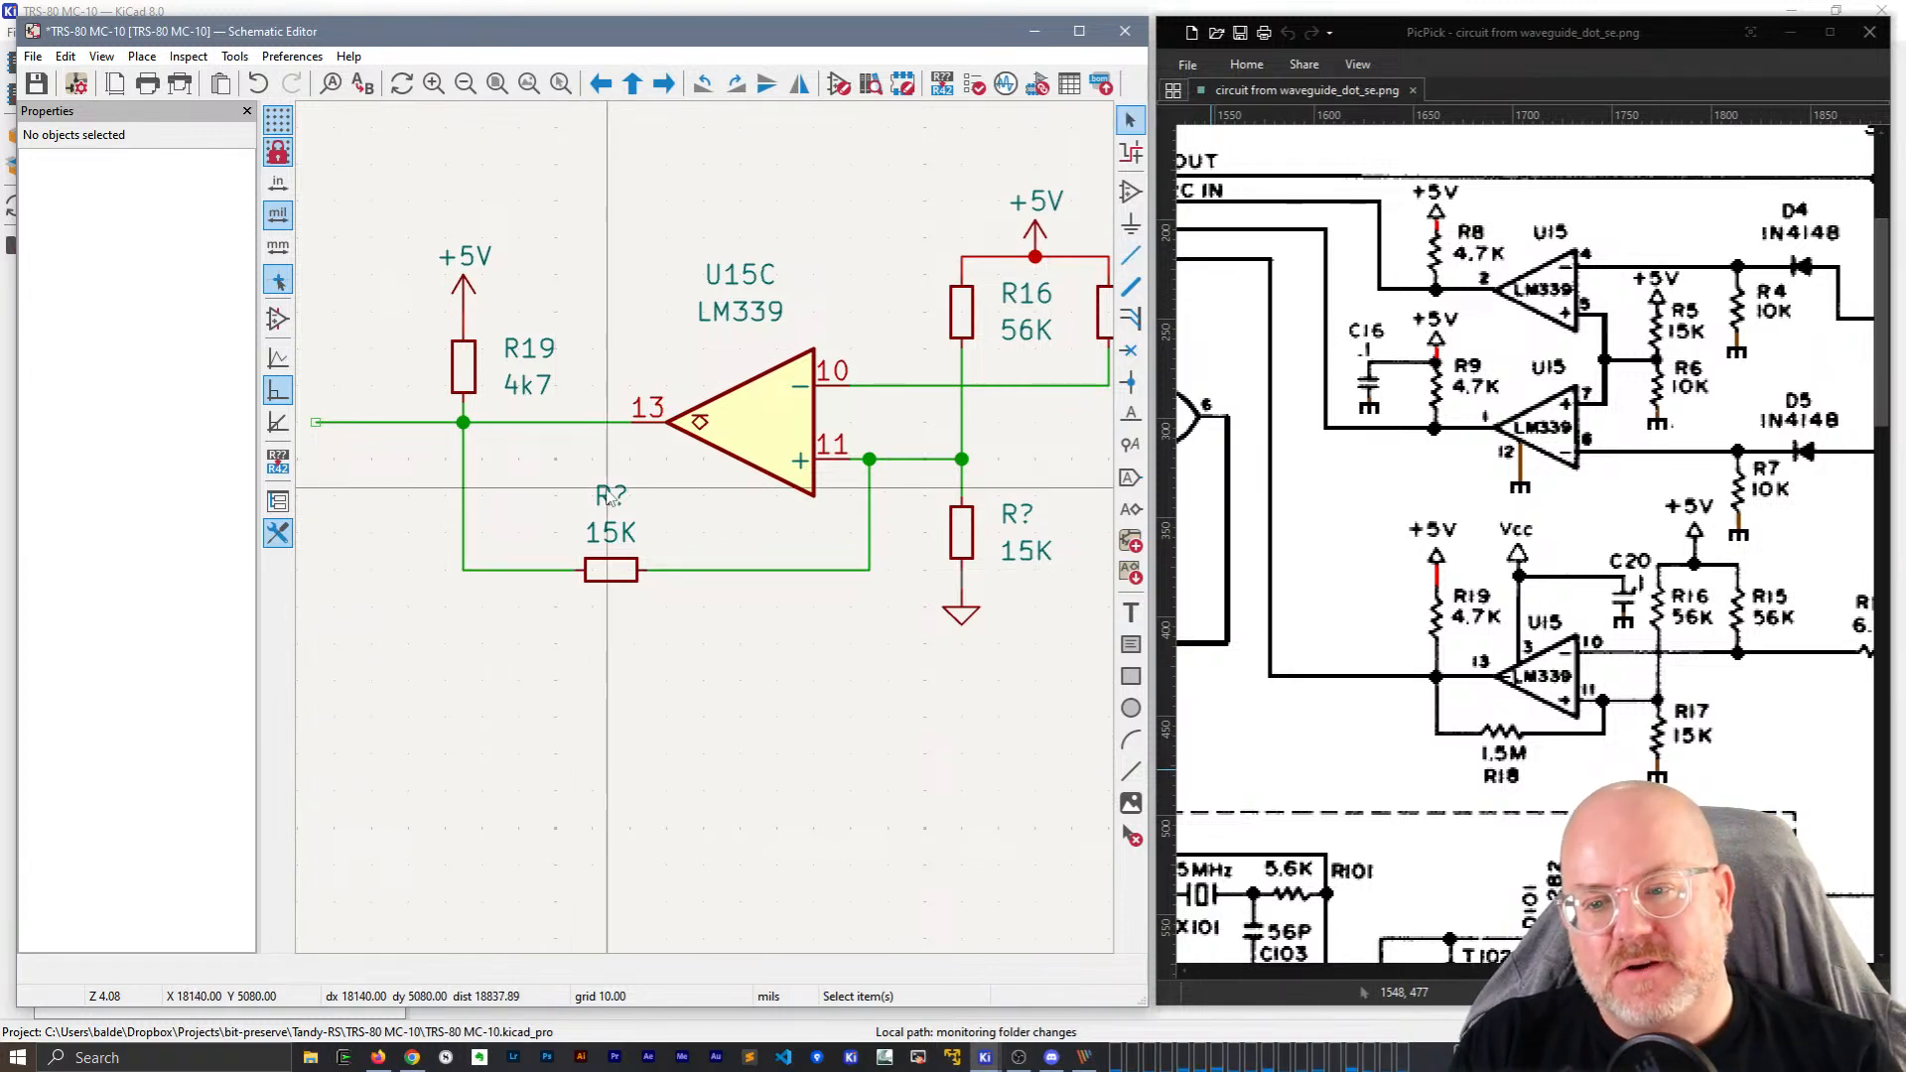
left_click(611, 496)
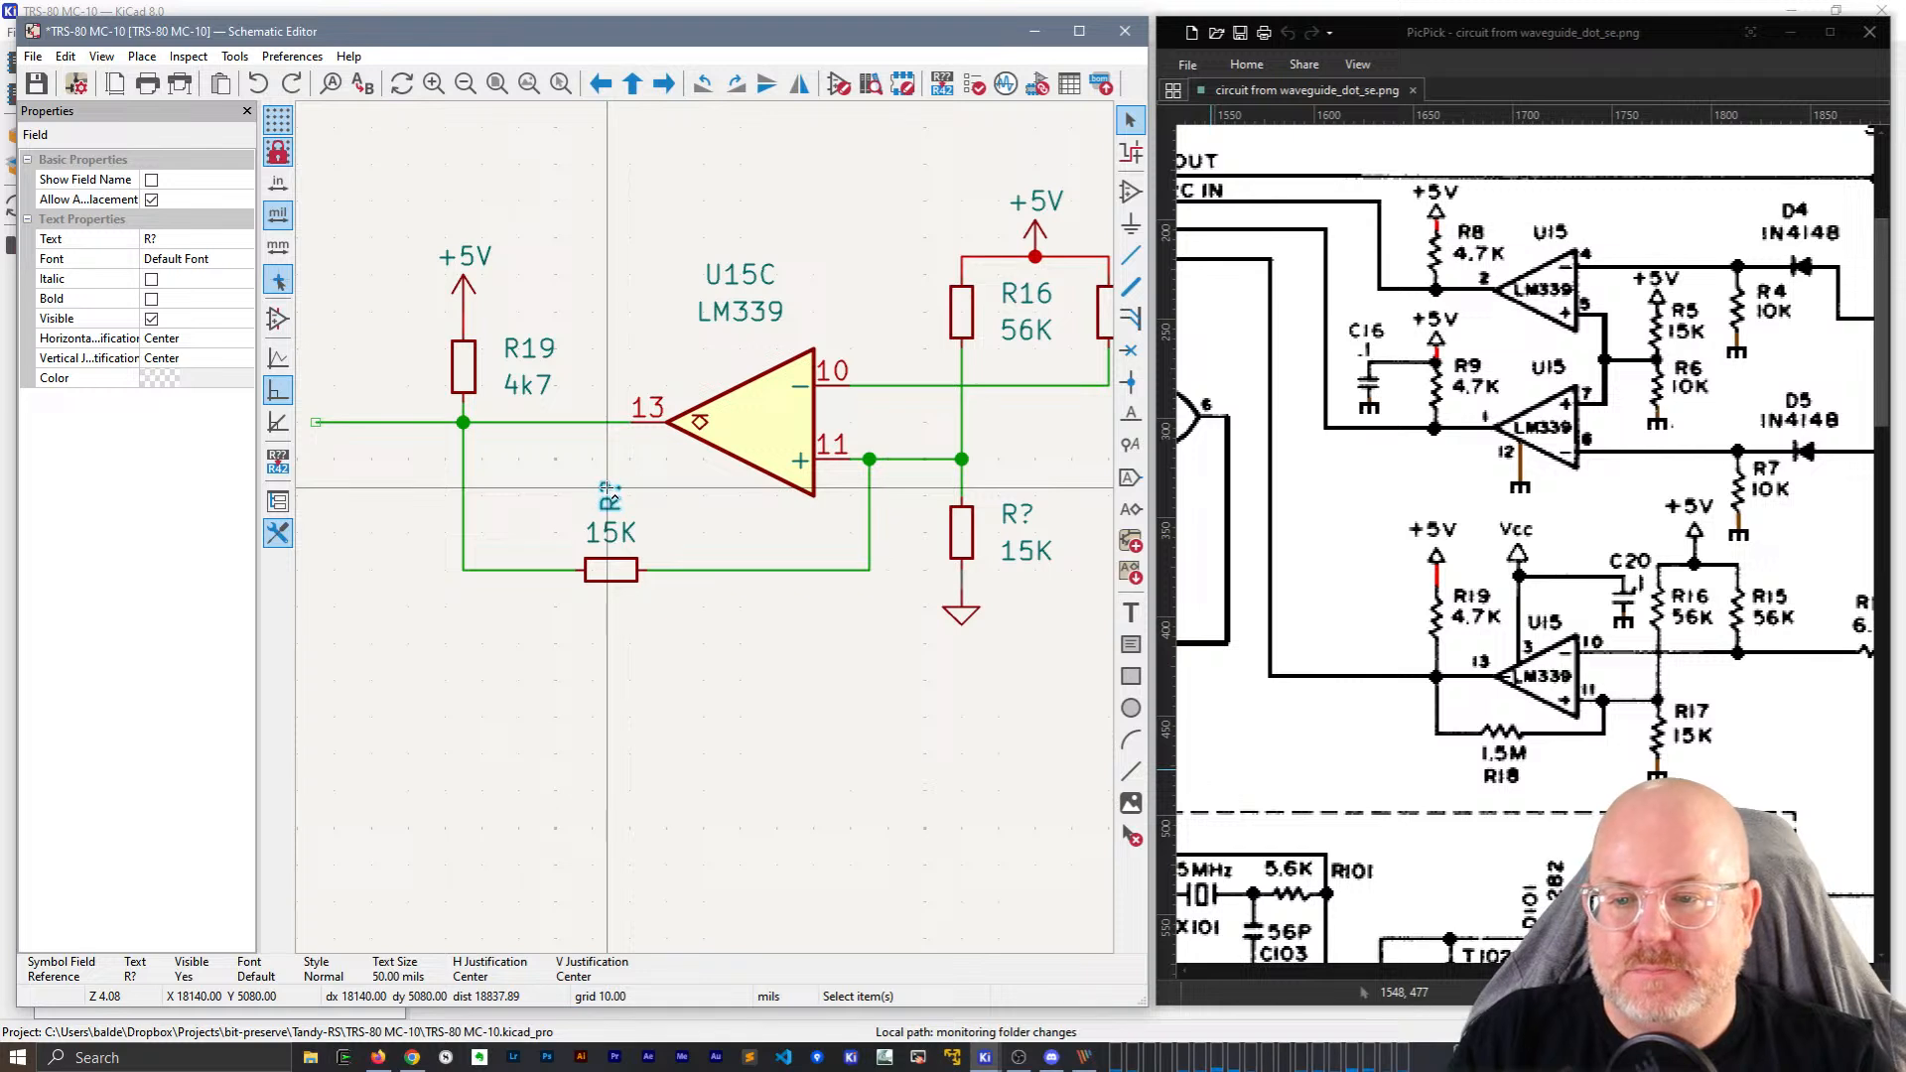
key("w")
left_click(520, 570)
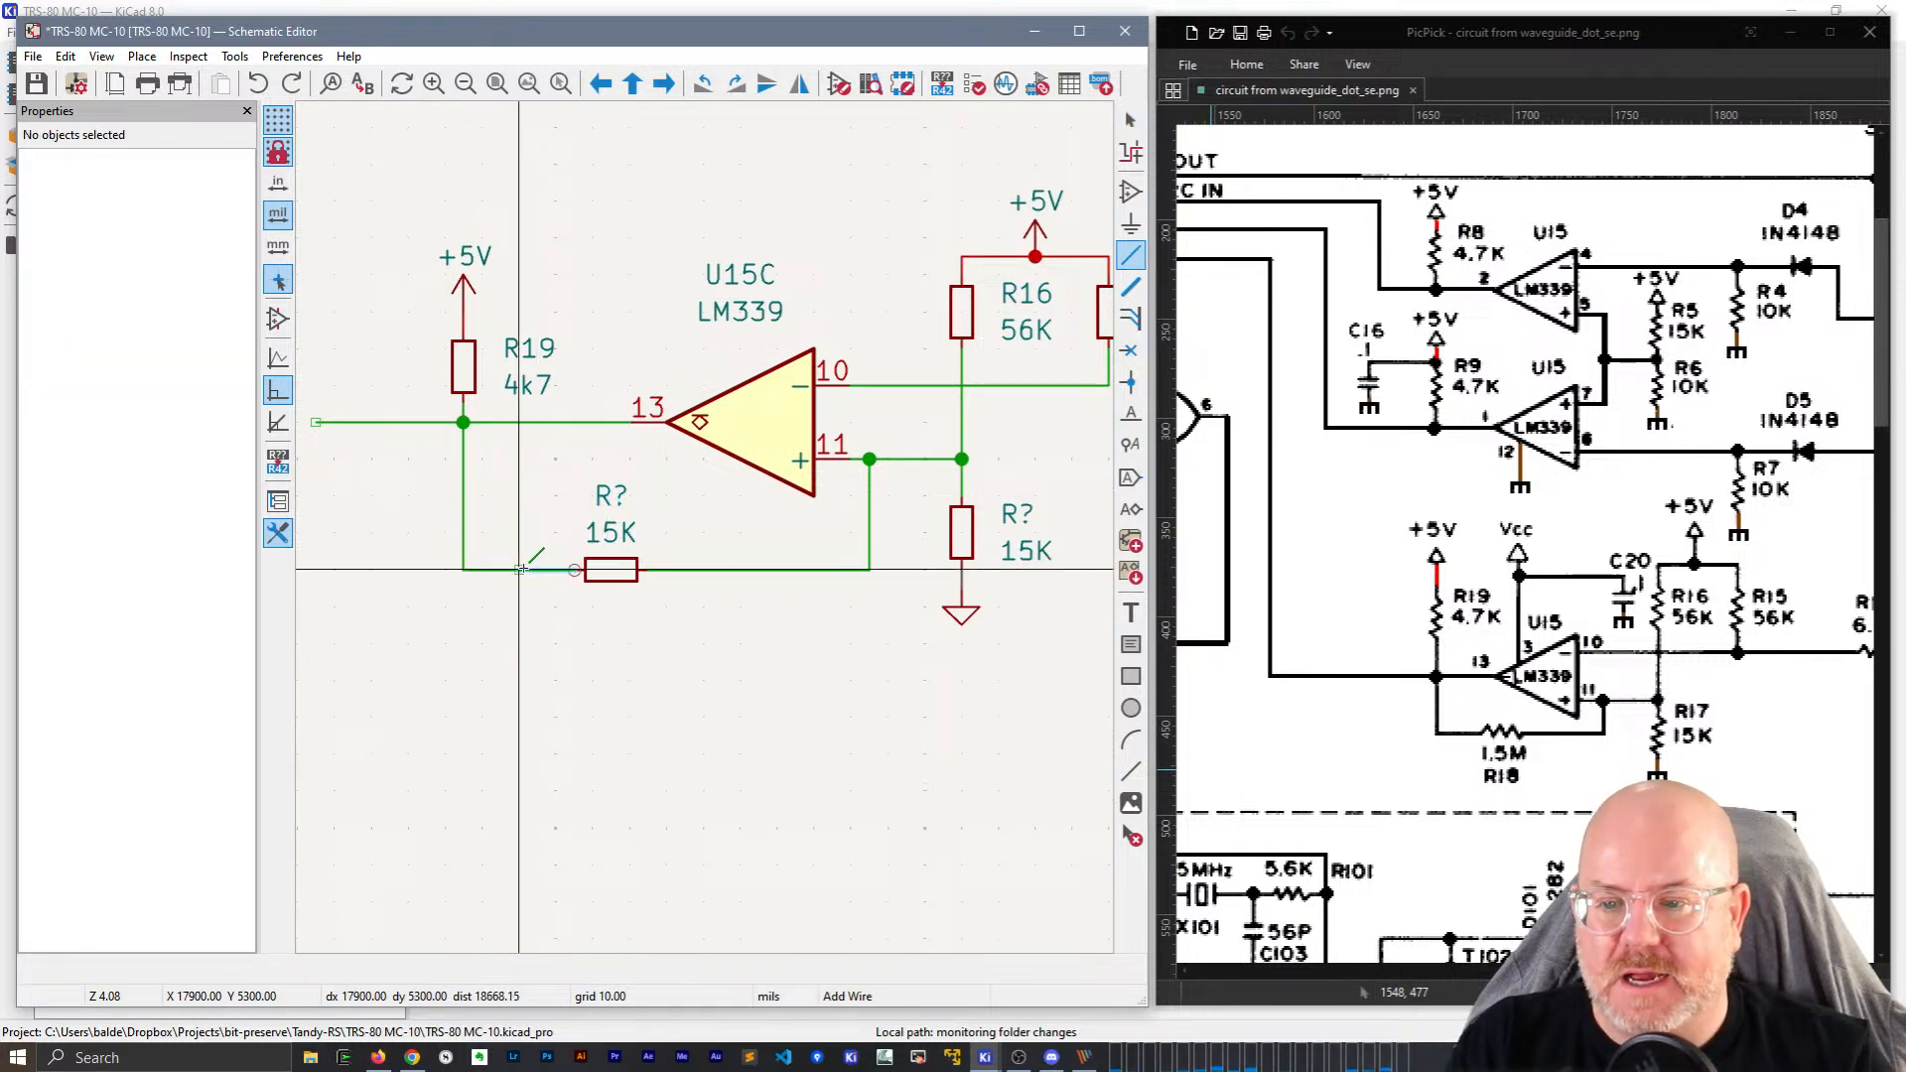
key("Escape")
Box-select the new feedback resistor, its wires and the ground symbol below it.
mouse_move(377, 474)
left_mouse_down()
mouse_move(697, 749)
mouse_move(419, 403)
mouse_move(407, 461)
left_mouse_up()
mouse_move(854, 728)
left_mouse_down()
mouse_move(481, 427)
mouse_move(440, 417)
mouse_move(885, 737)
left_mouse_up()
mouse_move(451, 467)
left_mouse_down()
mouse_move(797, 712)
mouse_move(452, 461)
left_mouse_up()
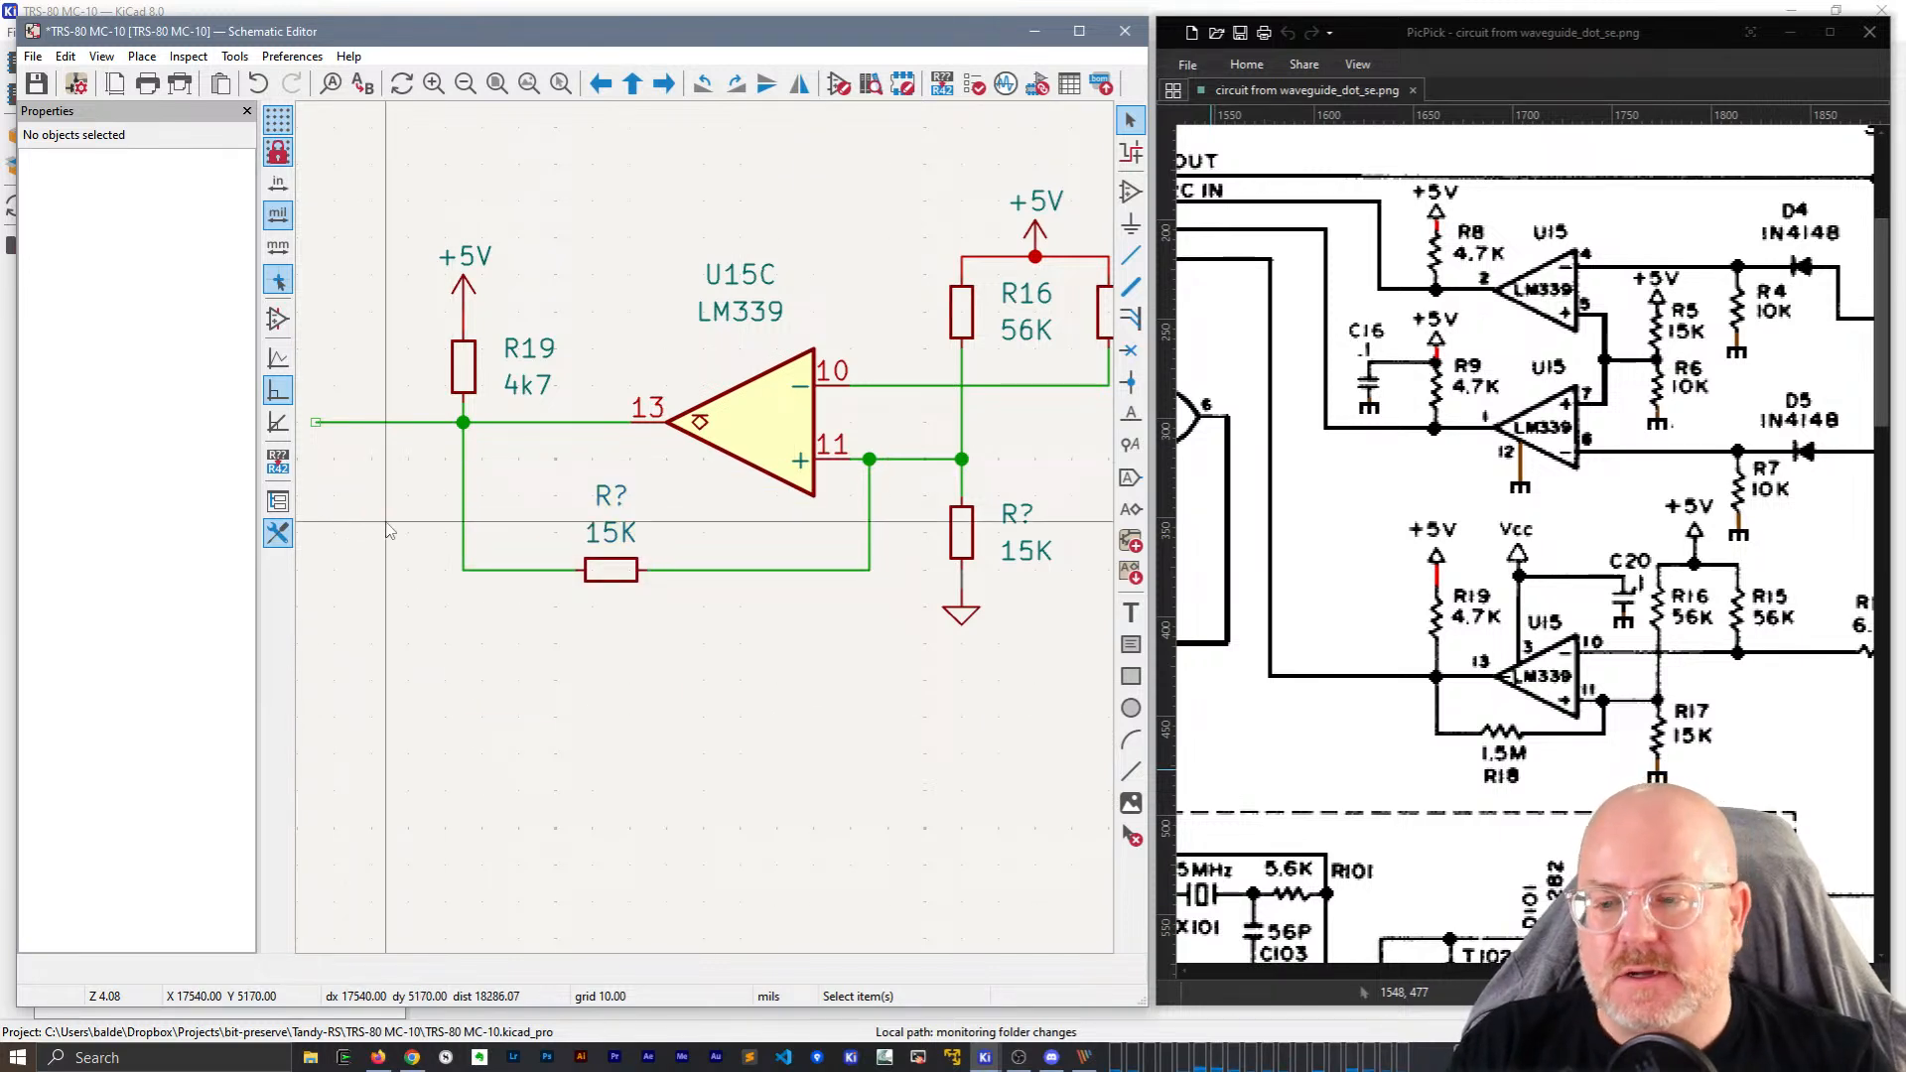
left_click_drag(386, 521, 758, 750)
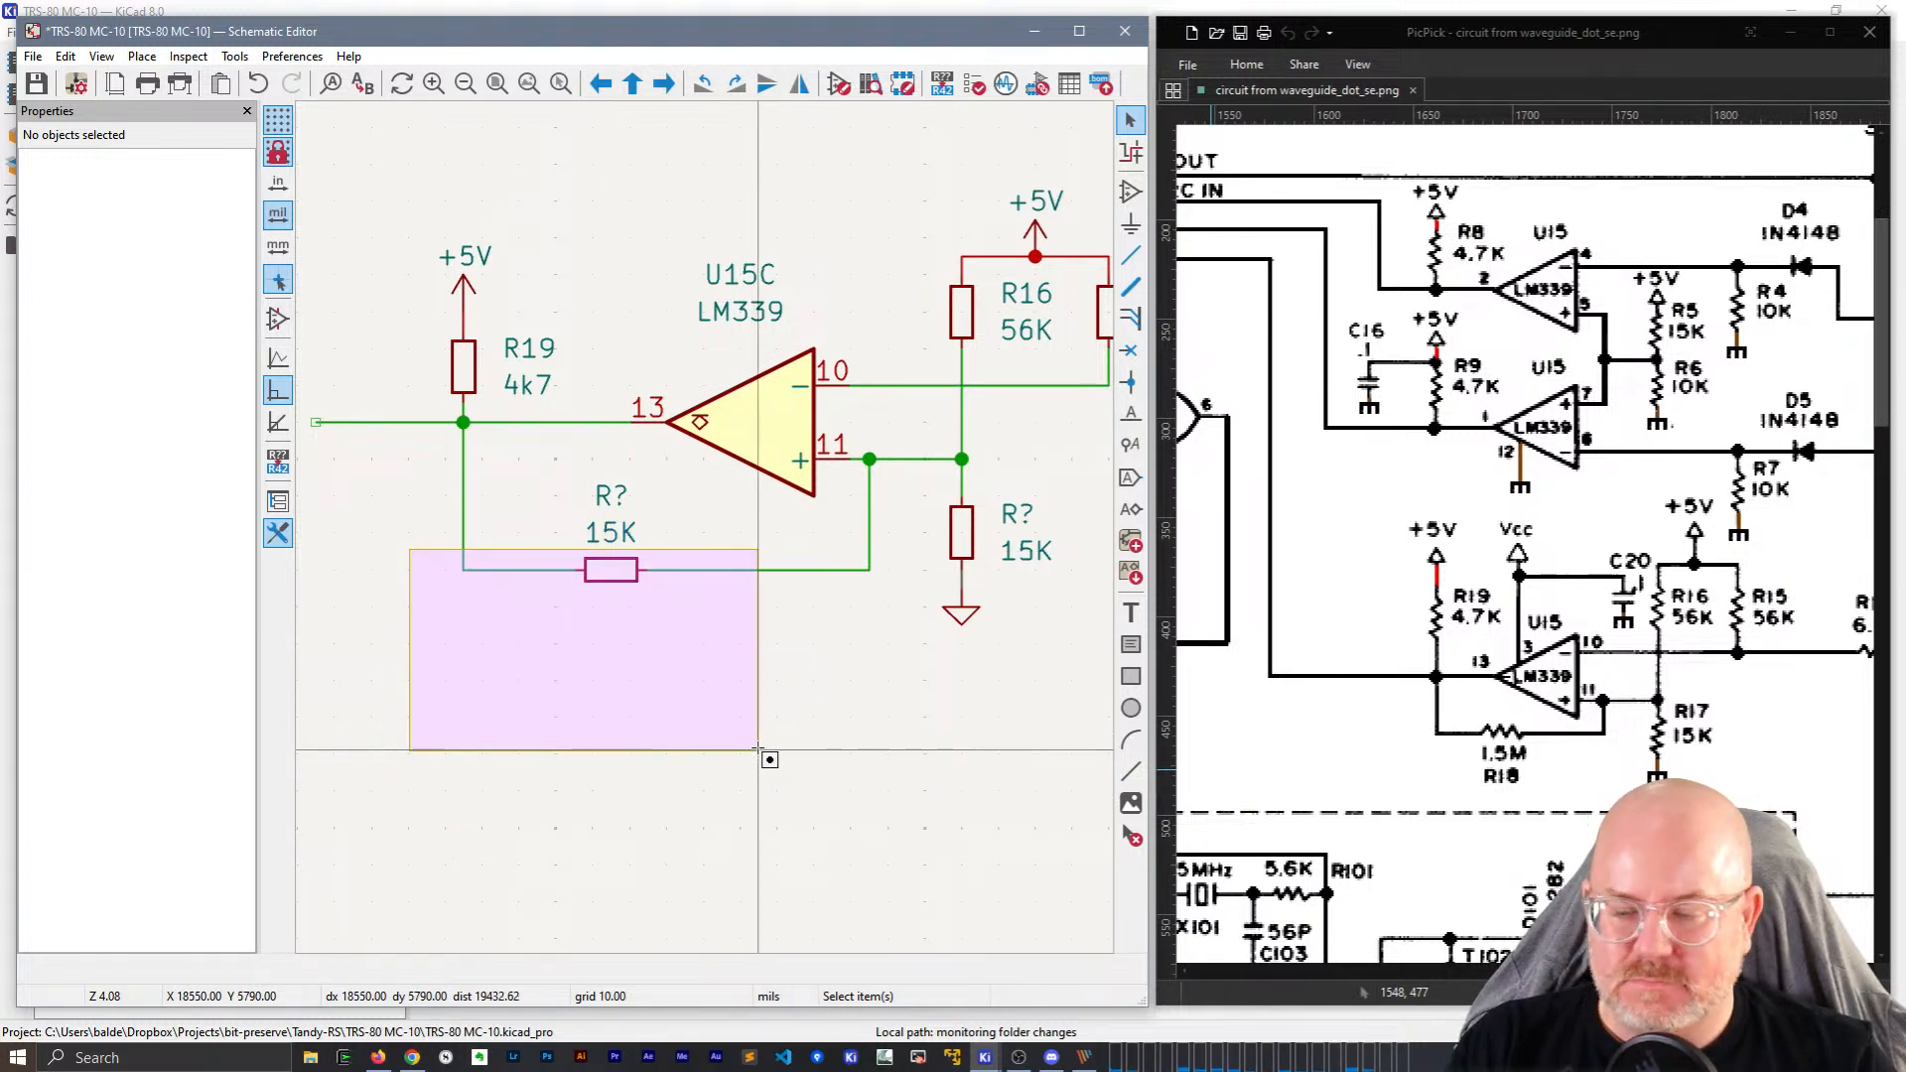
left_click_drag(758, 750, 758, 749)
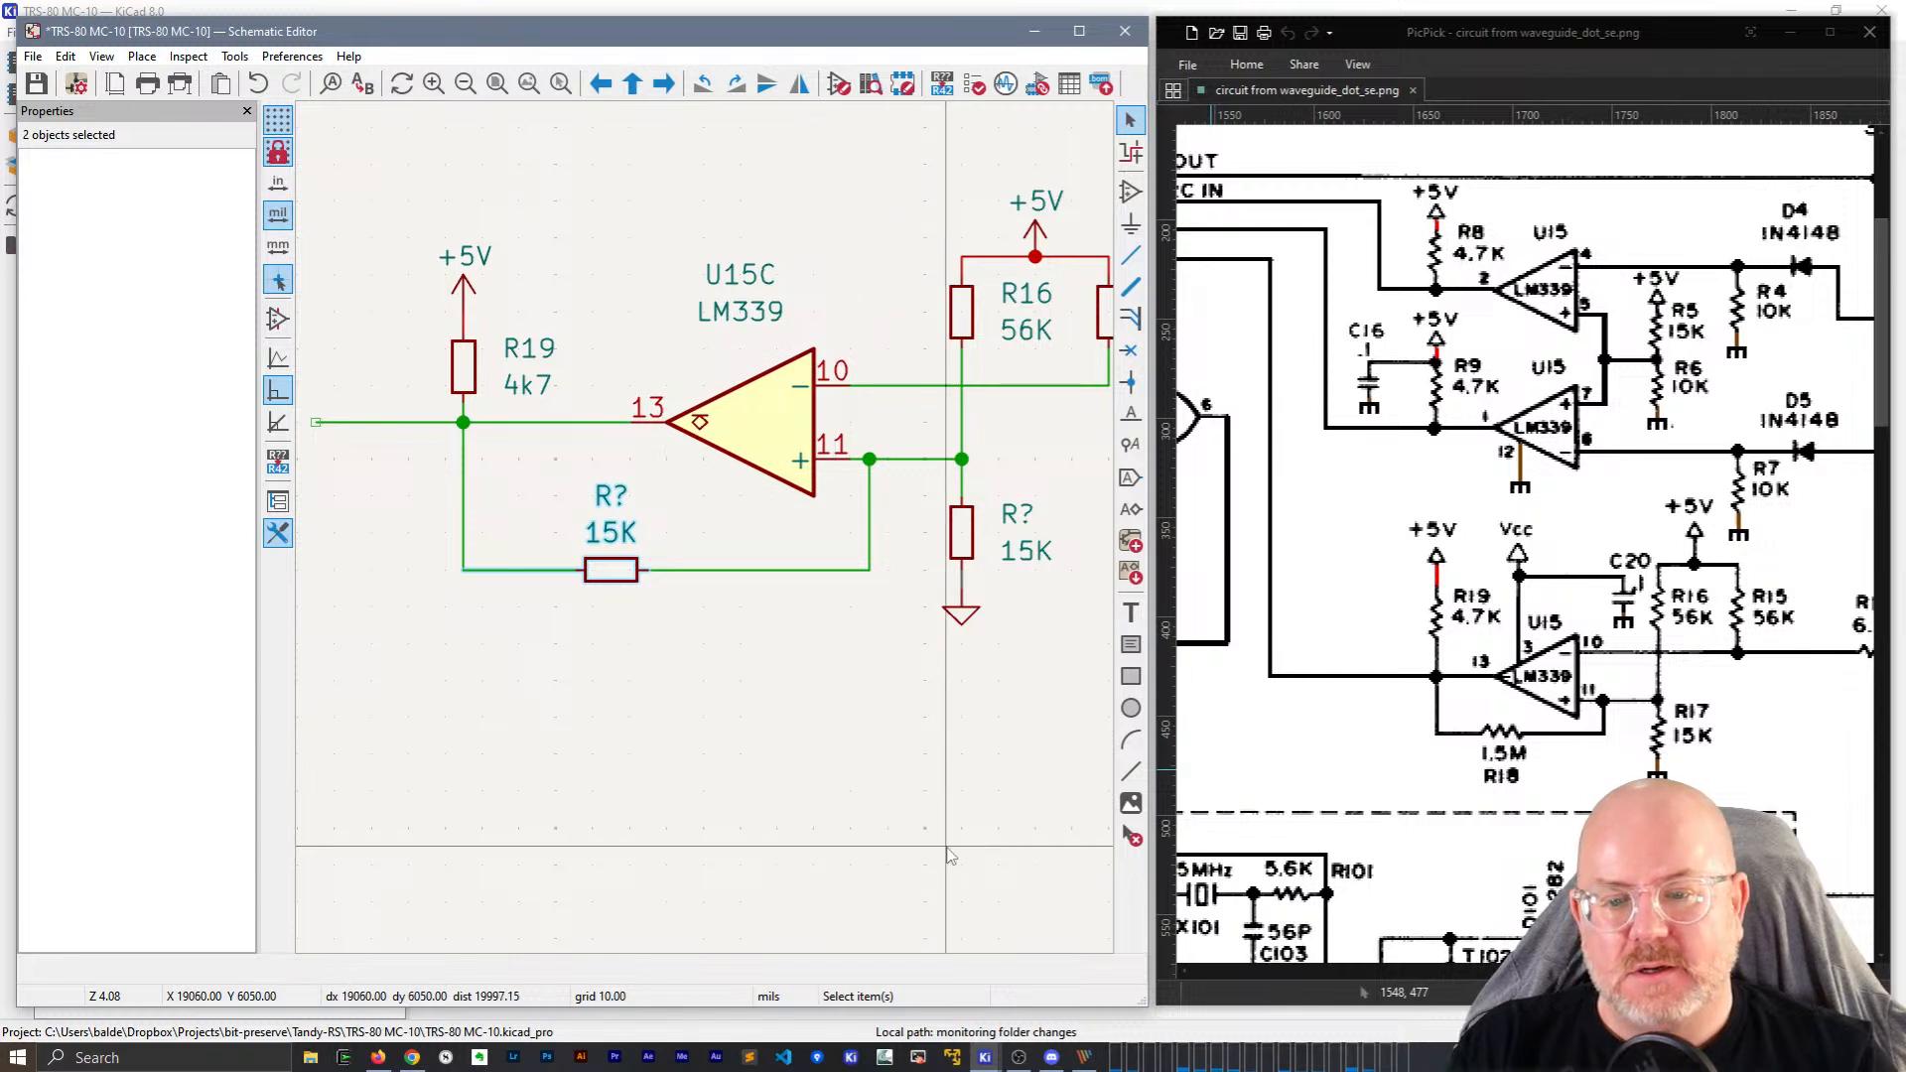
left_click_drag(947, 847, 593, 601)
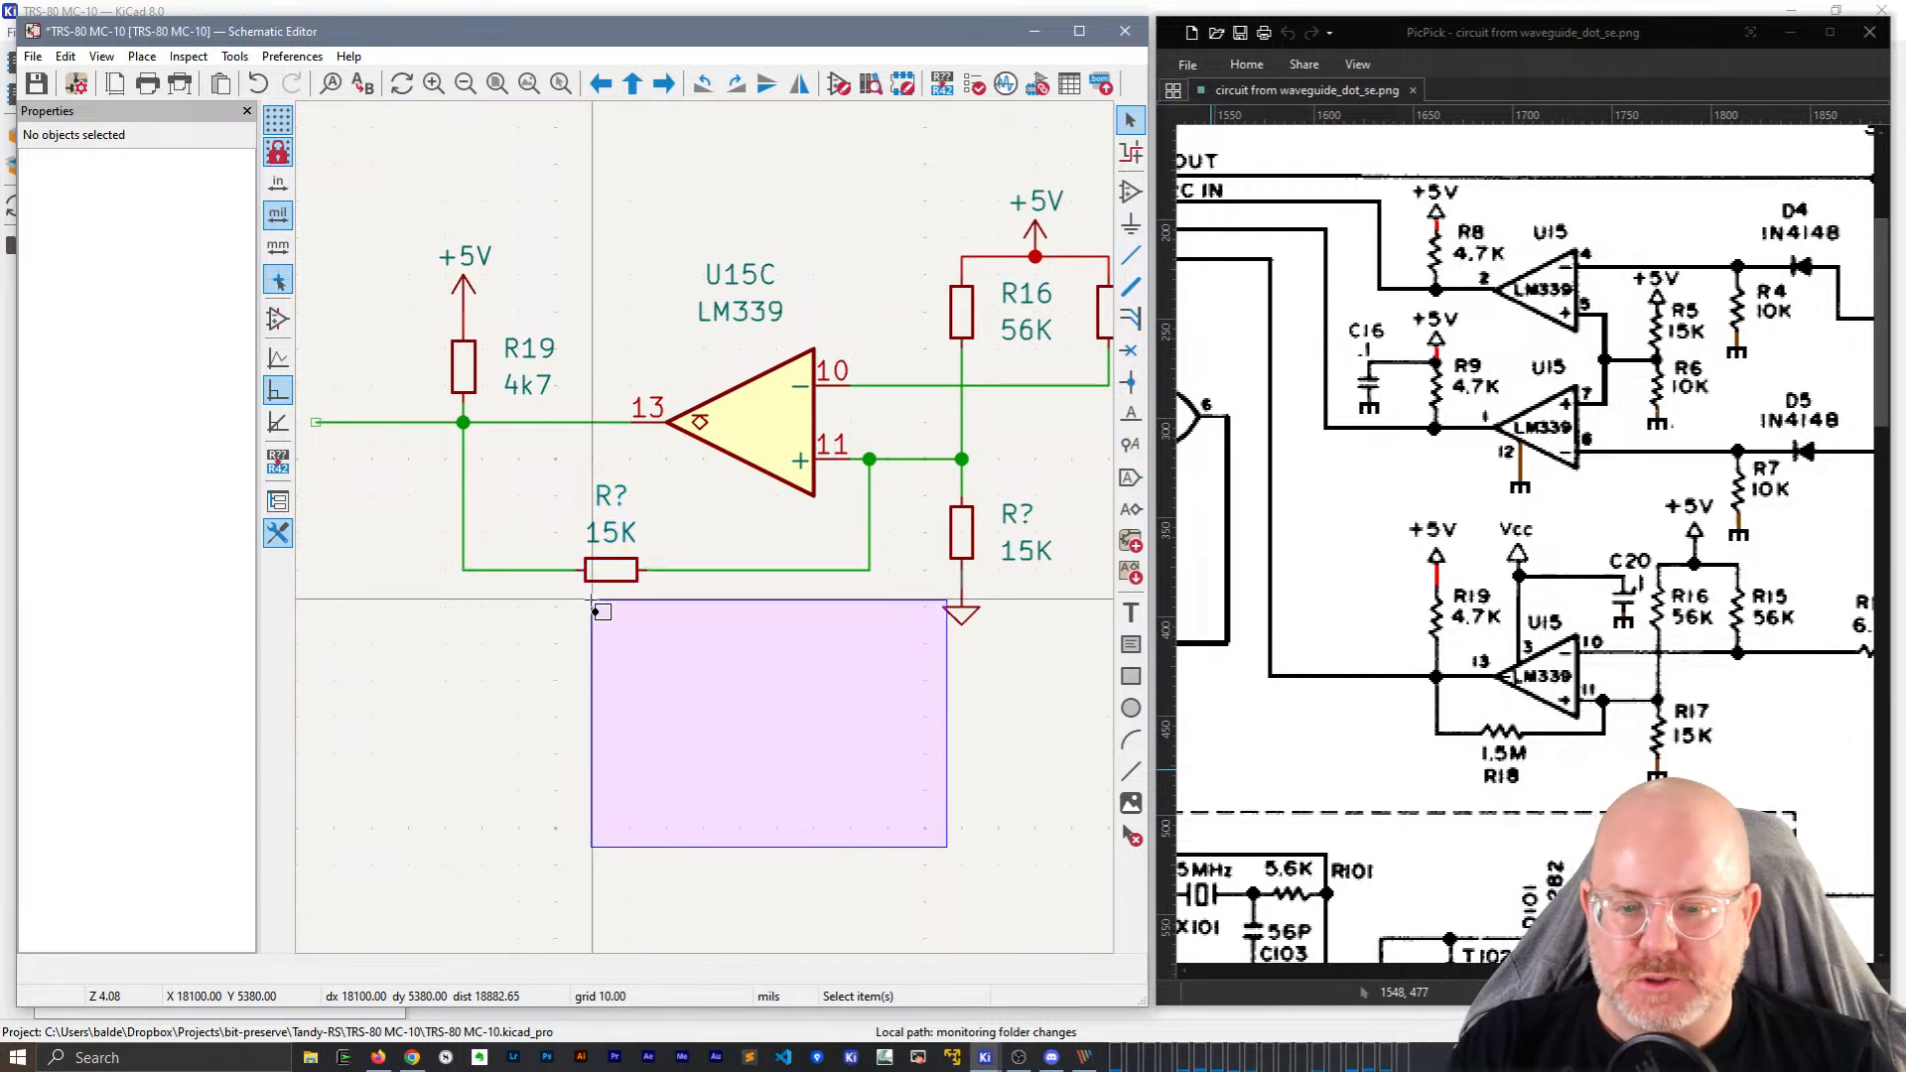
left_click_drag(594, 605, 593, 608)
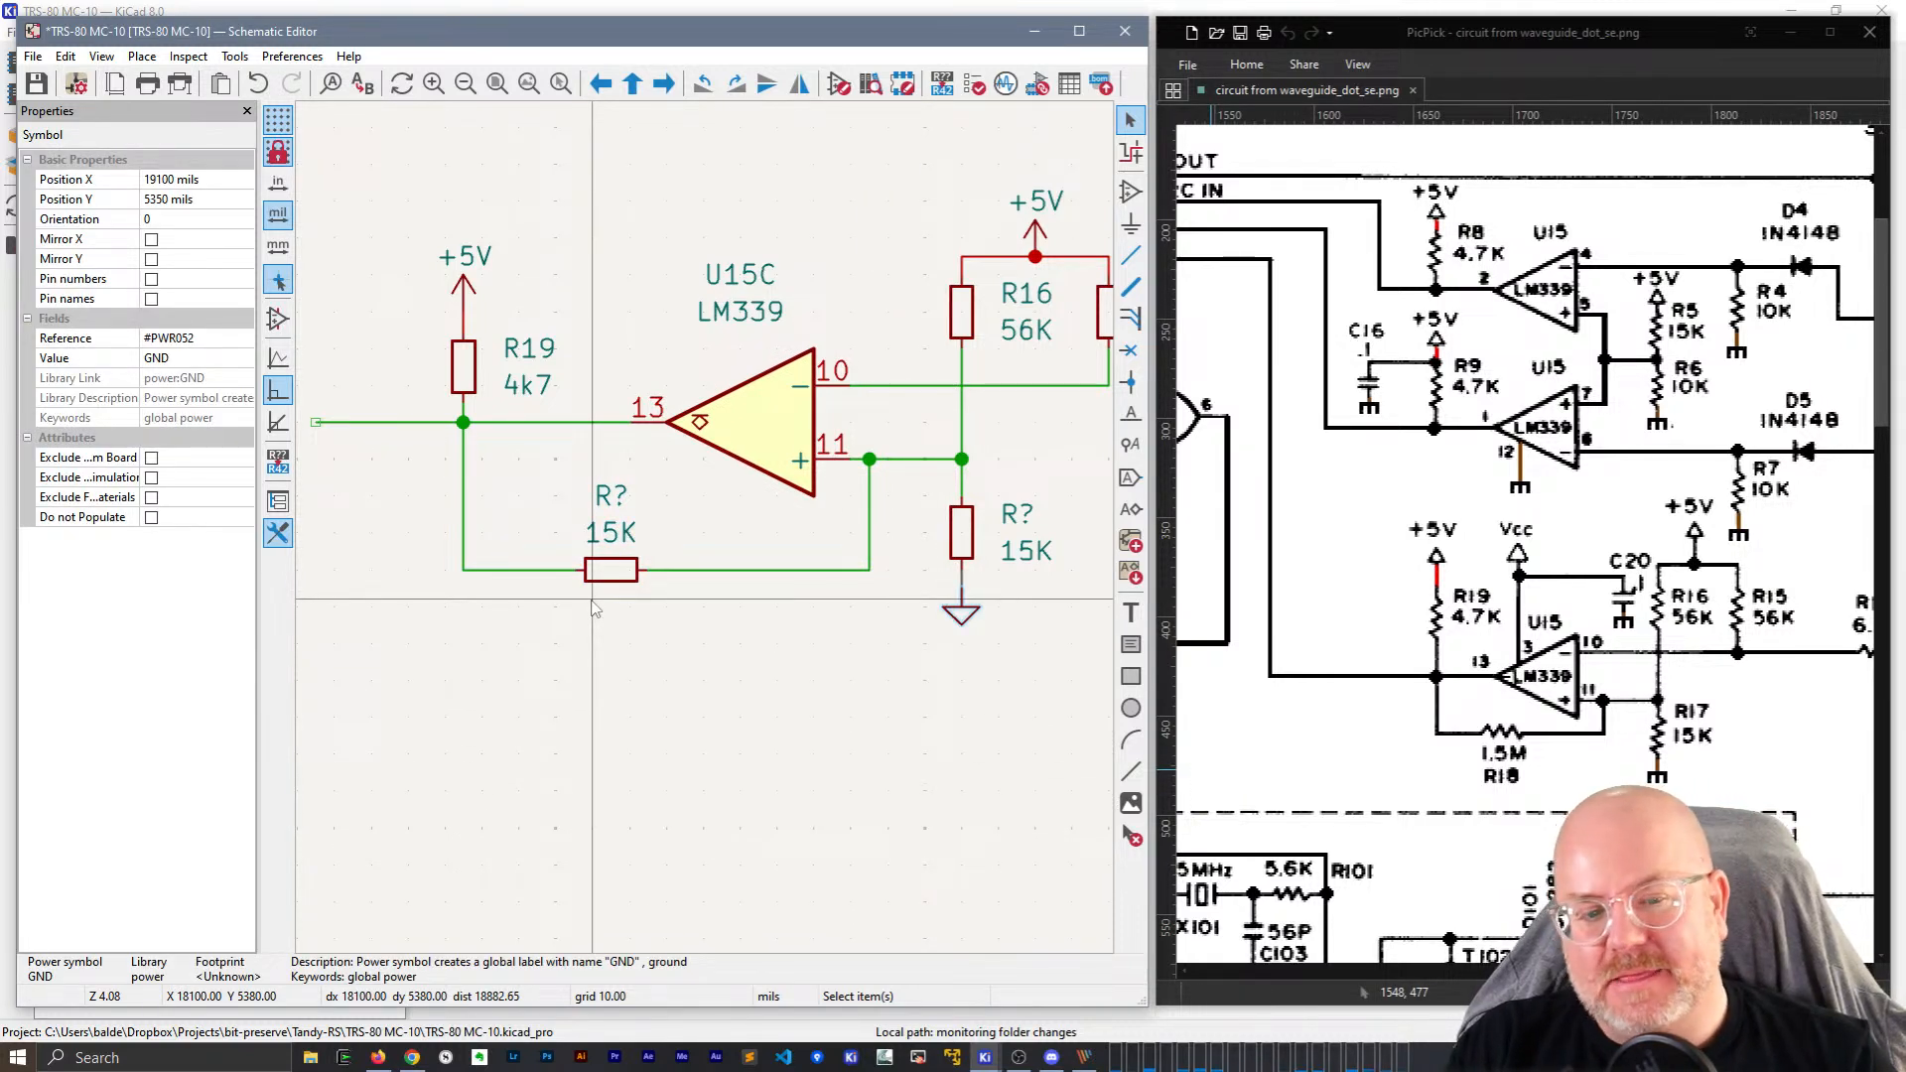
Change the feedback resistor's value from 15K to 1M5 and move the value label below it.
left_click(606, 537)
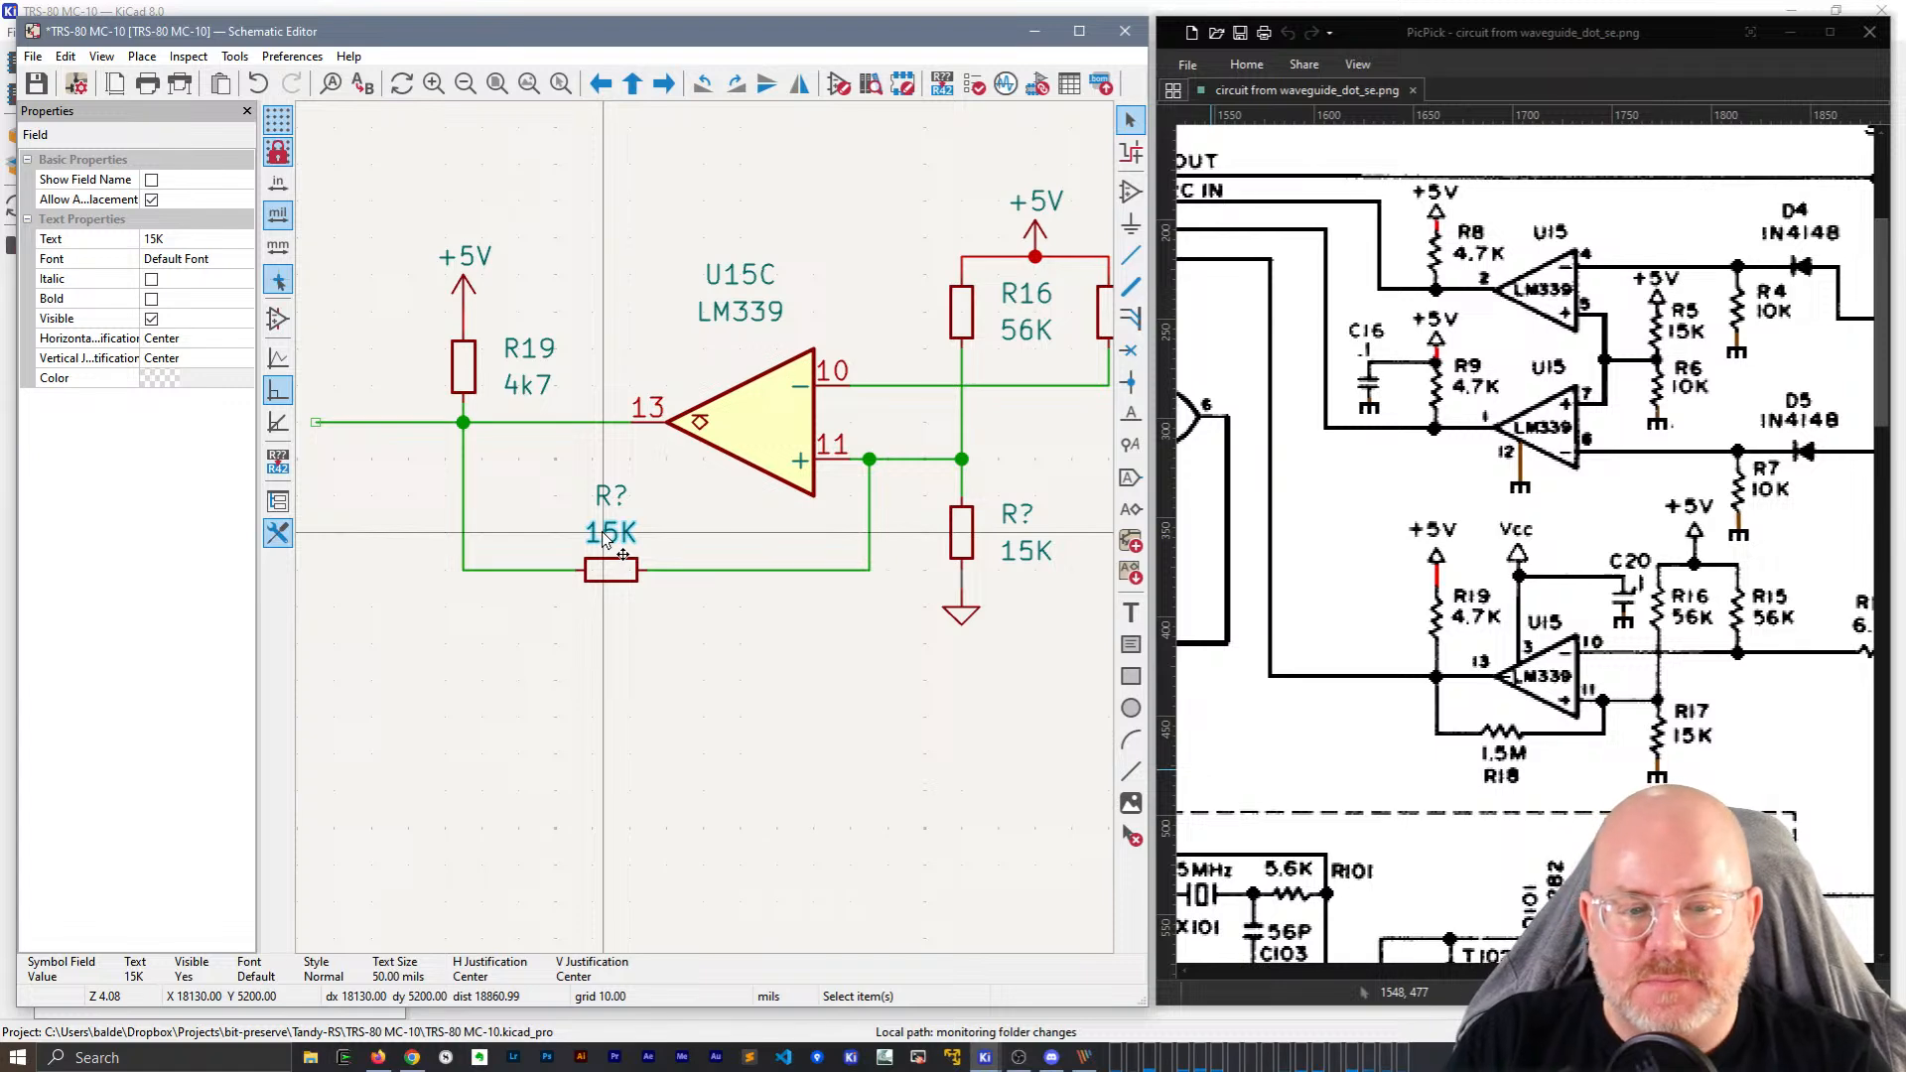
double_click(605, 537)
type("1M5")
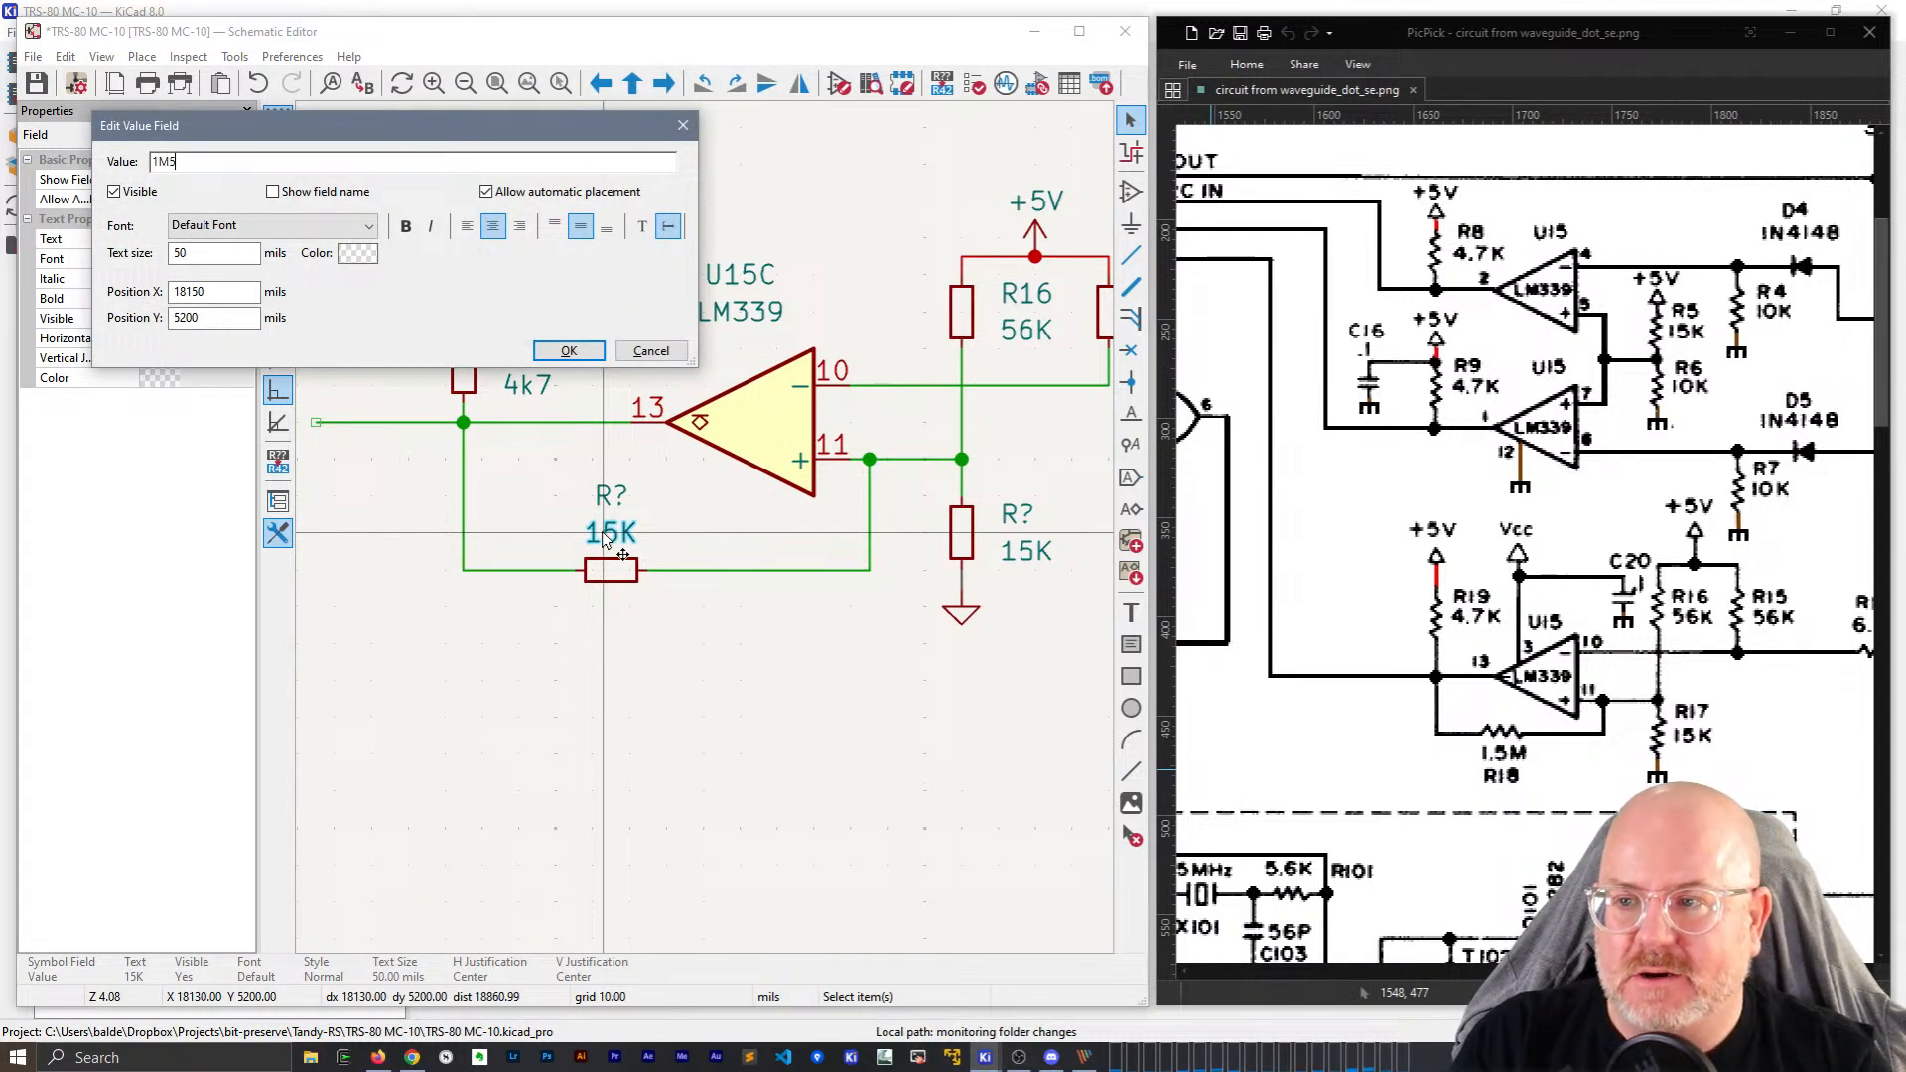
key("Return")
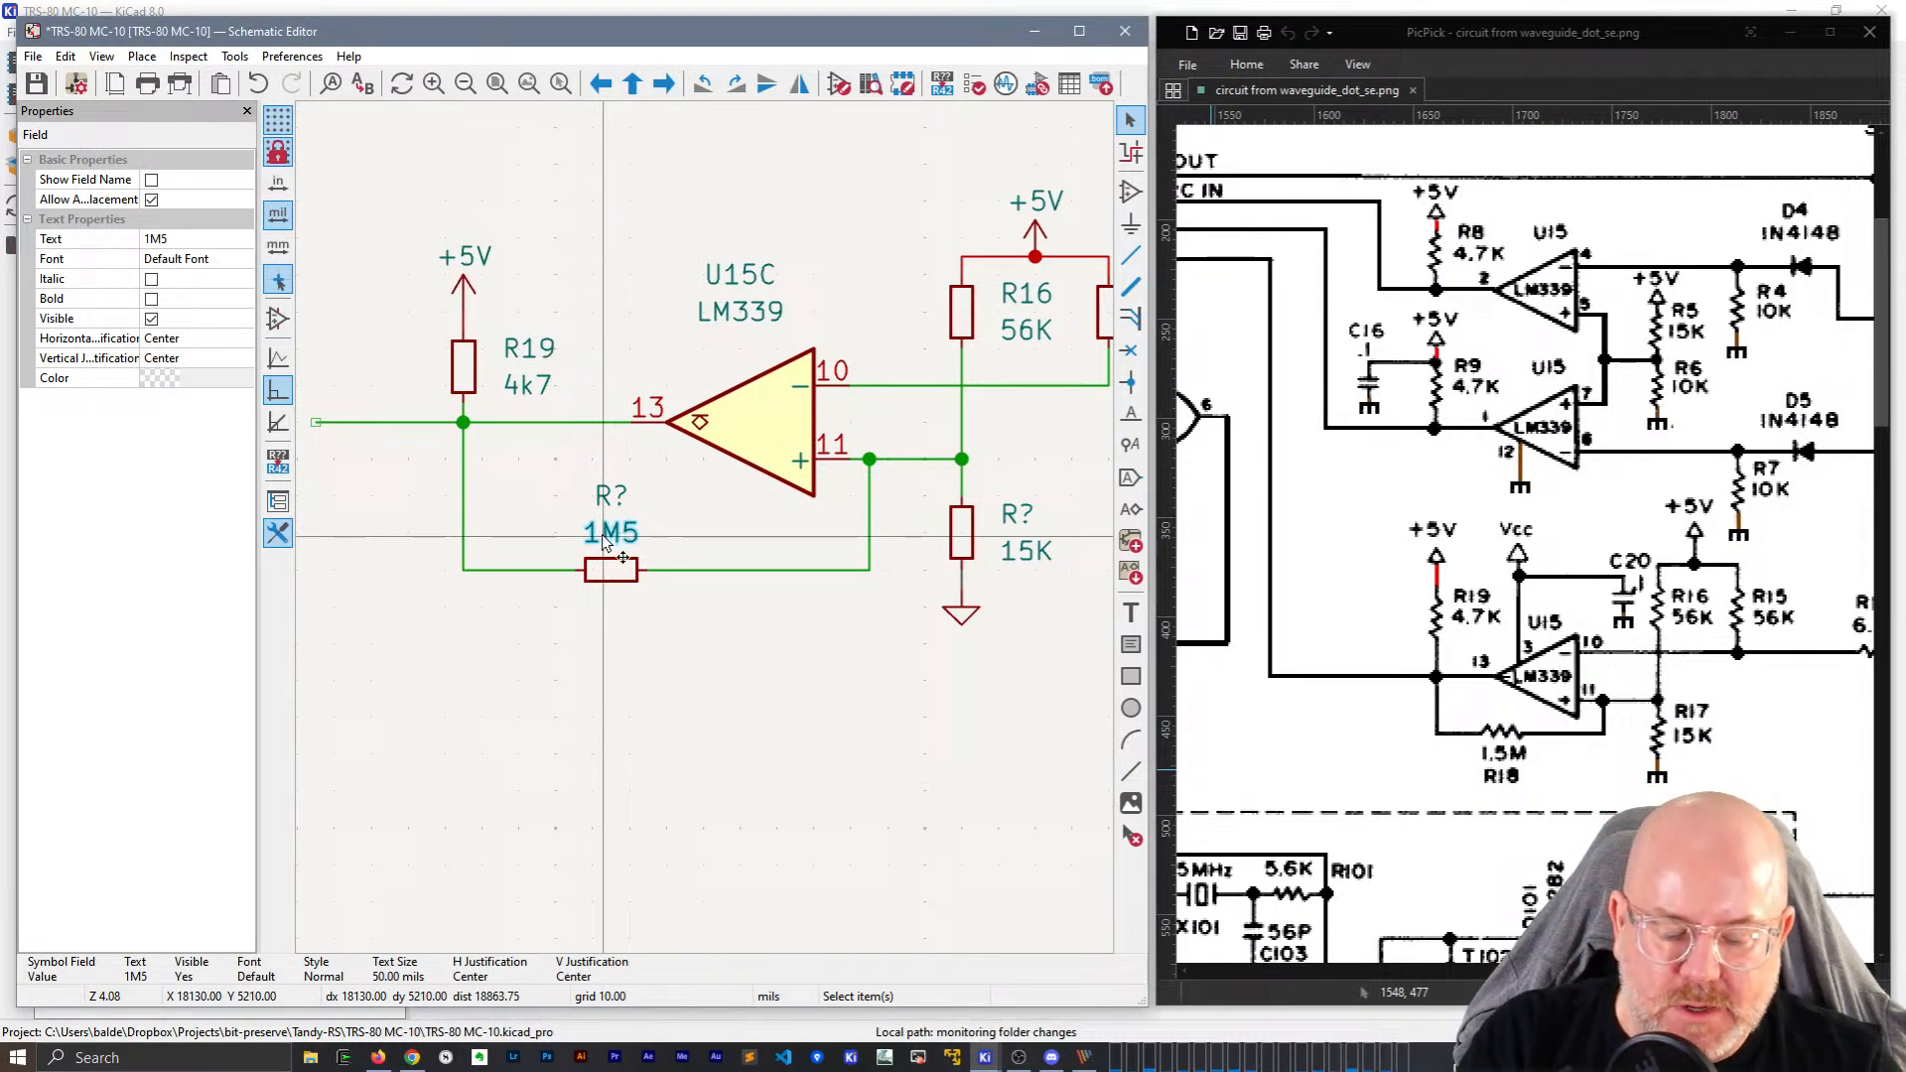
left_click_drag(602, 536, 611, 616)
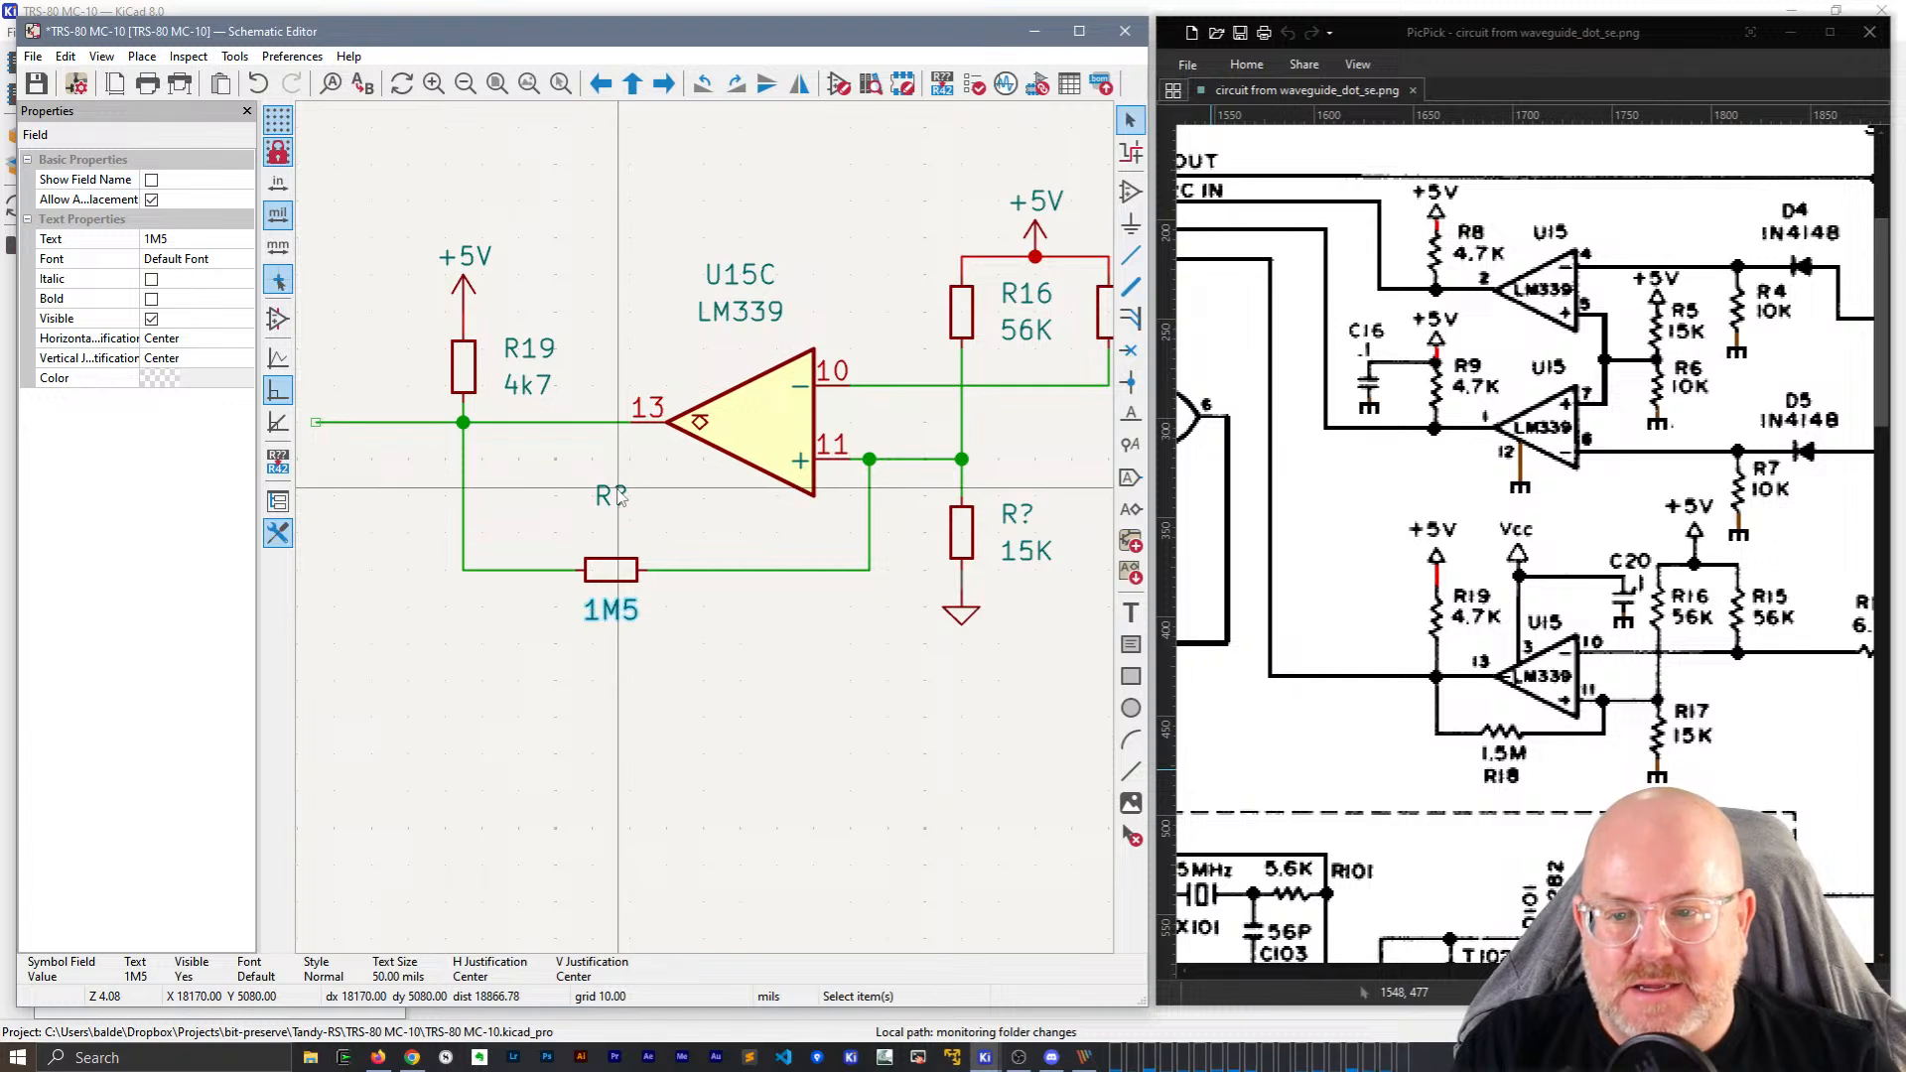
Move the reference label down to the resistor and set its reference to R18.
left_click_drag(610, 495, 610, 544)
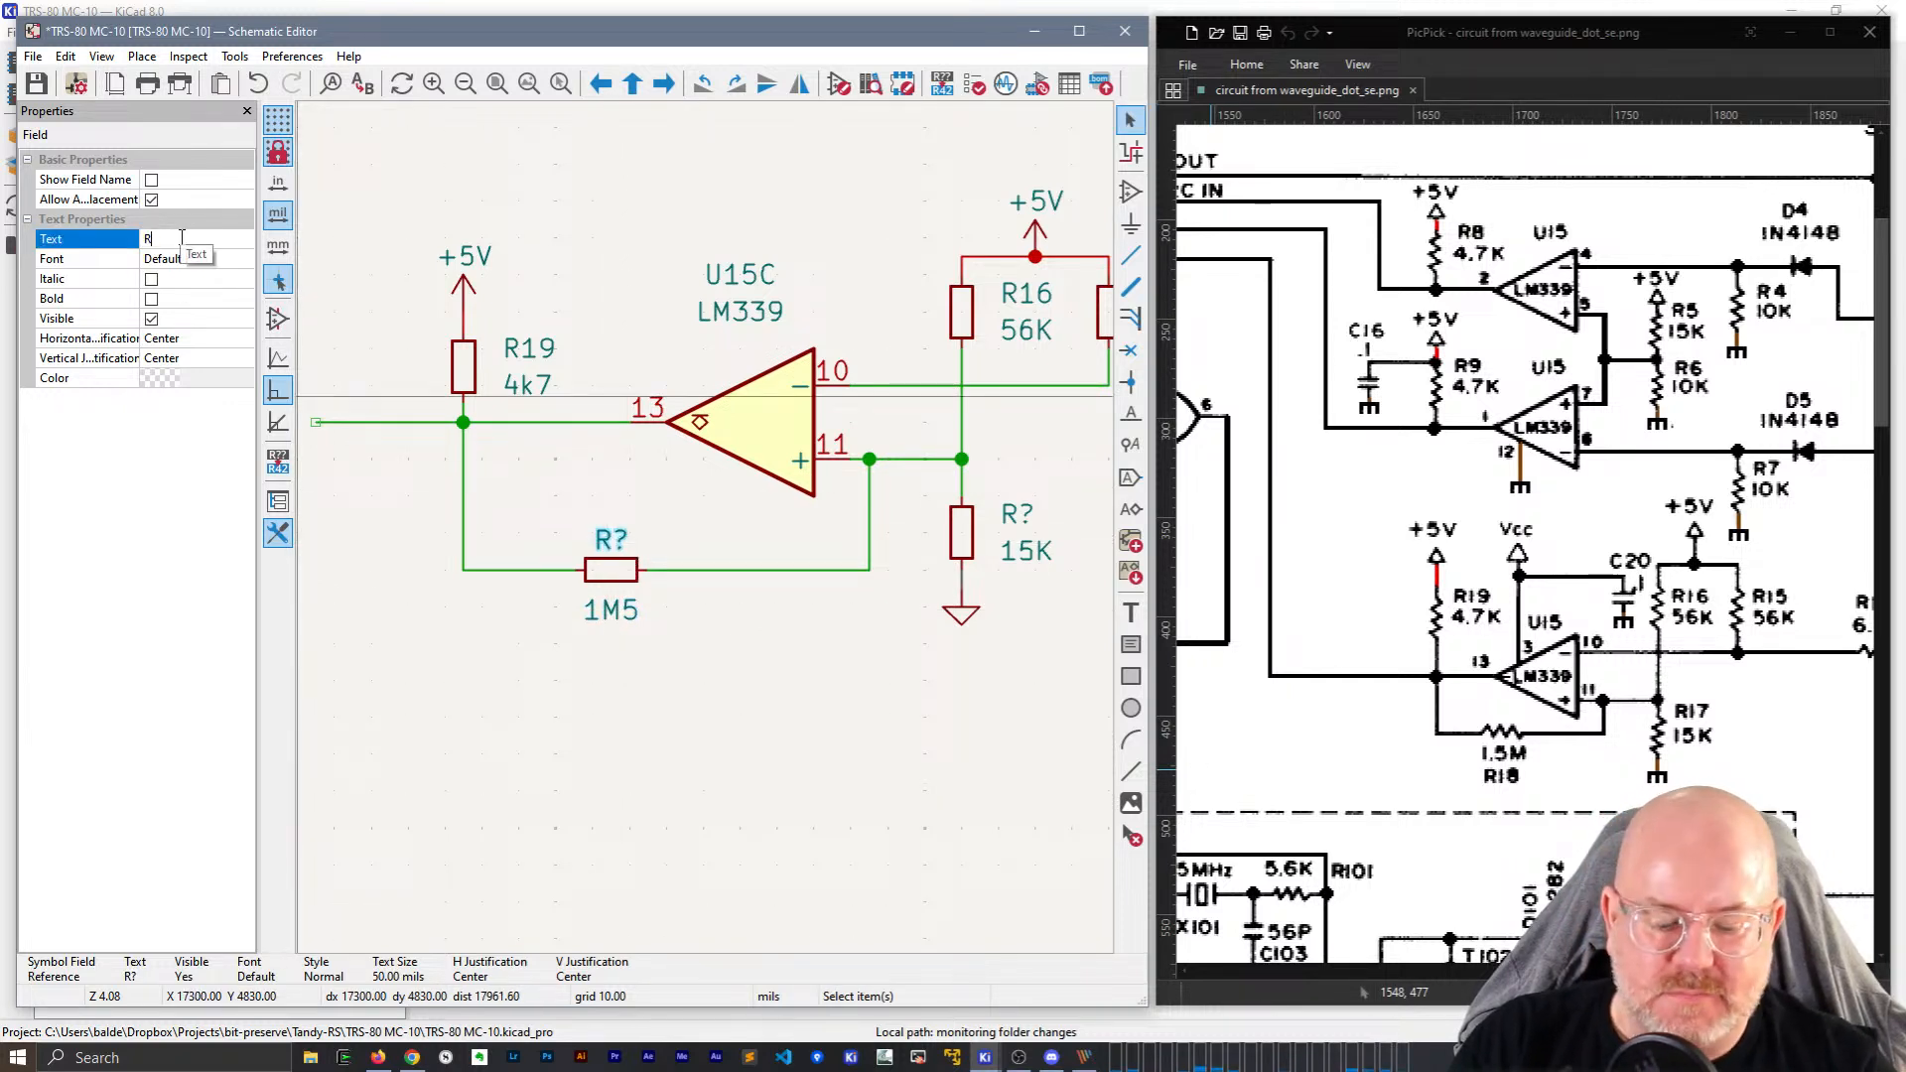
type("18")
key("Return")
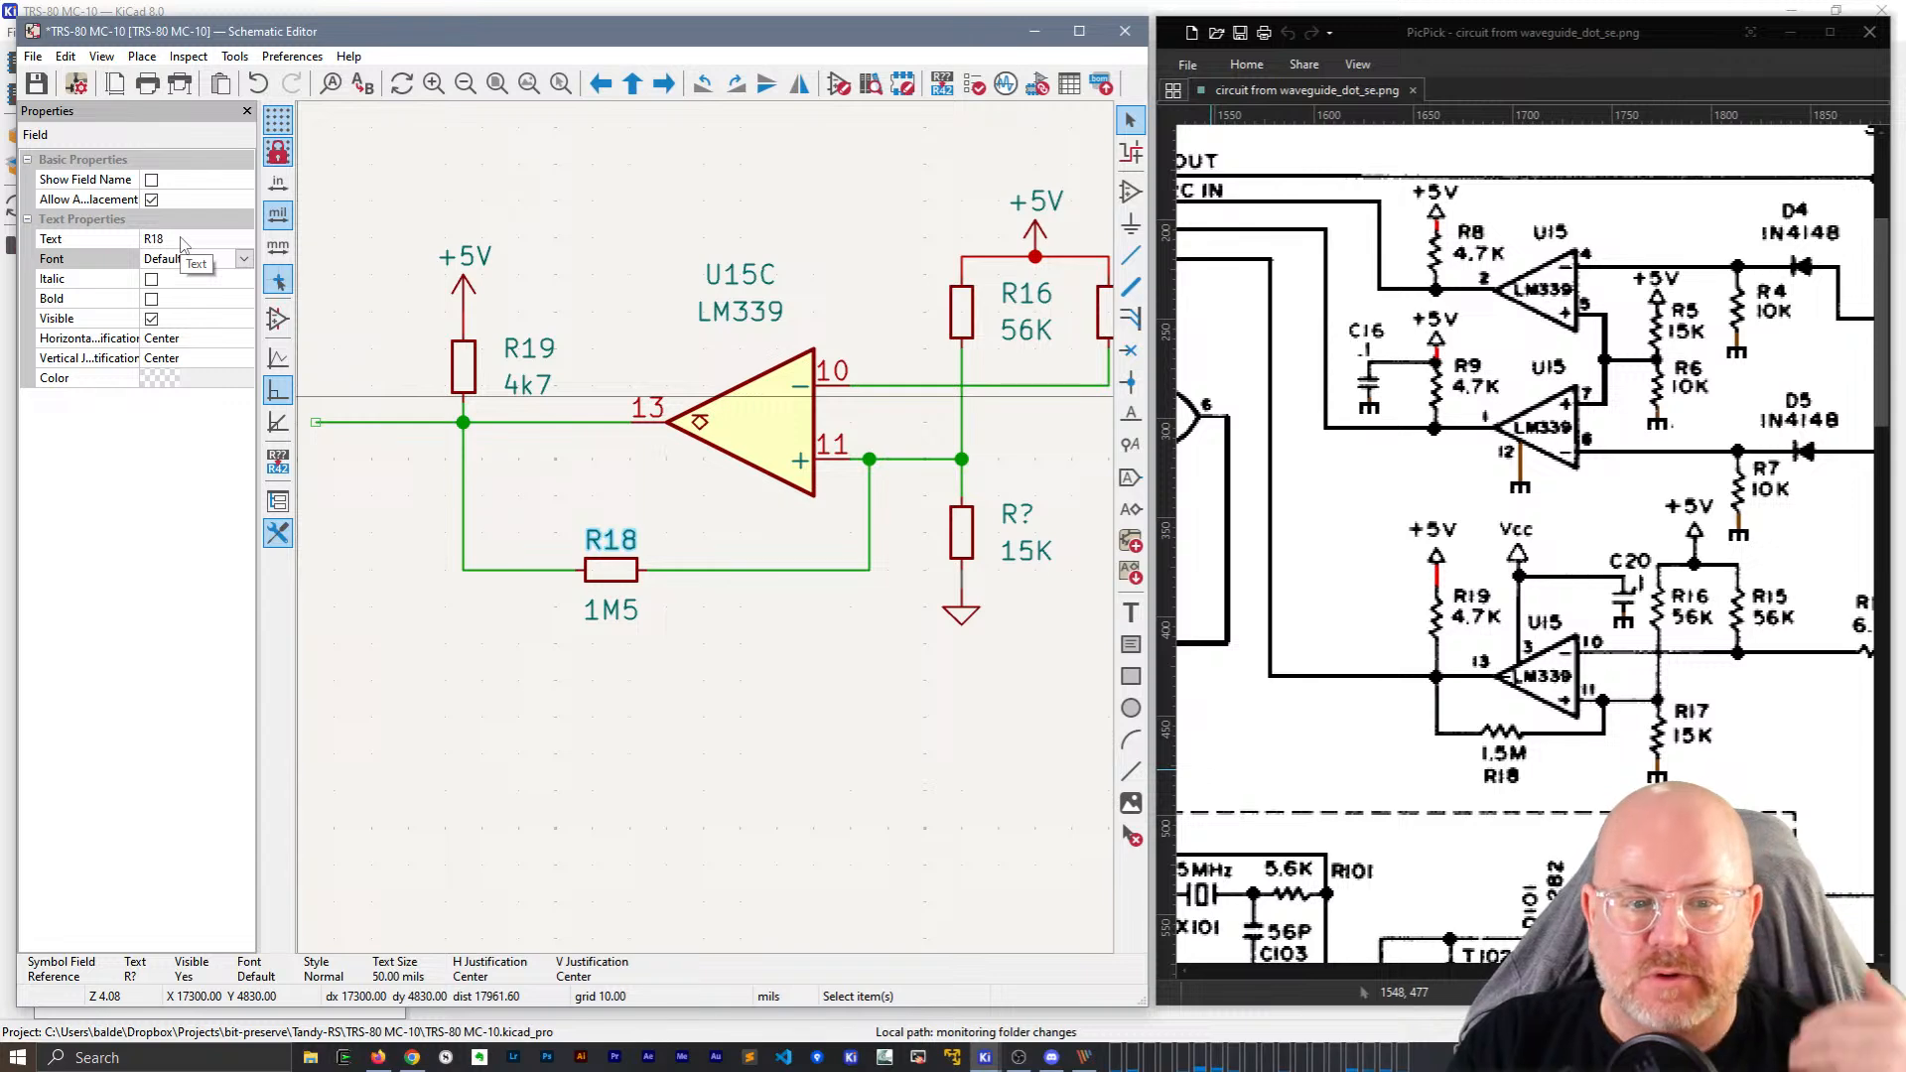
scroll(736, 566, "down", 2)
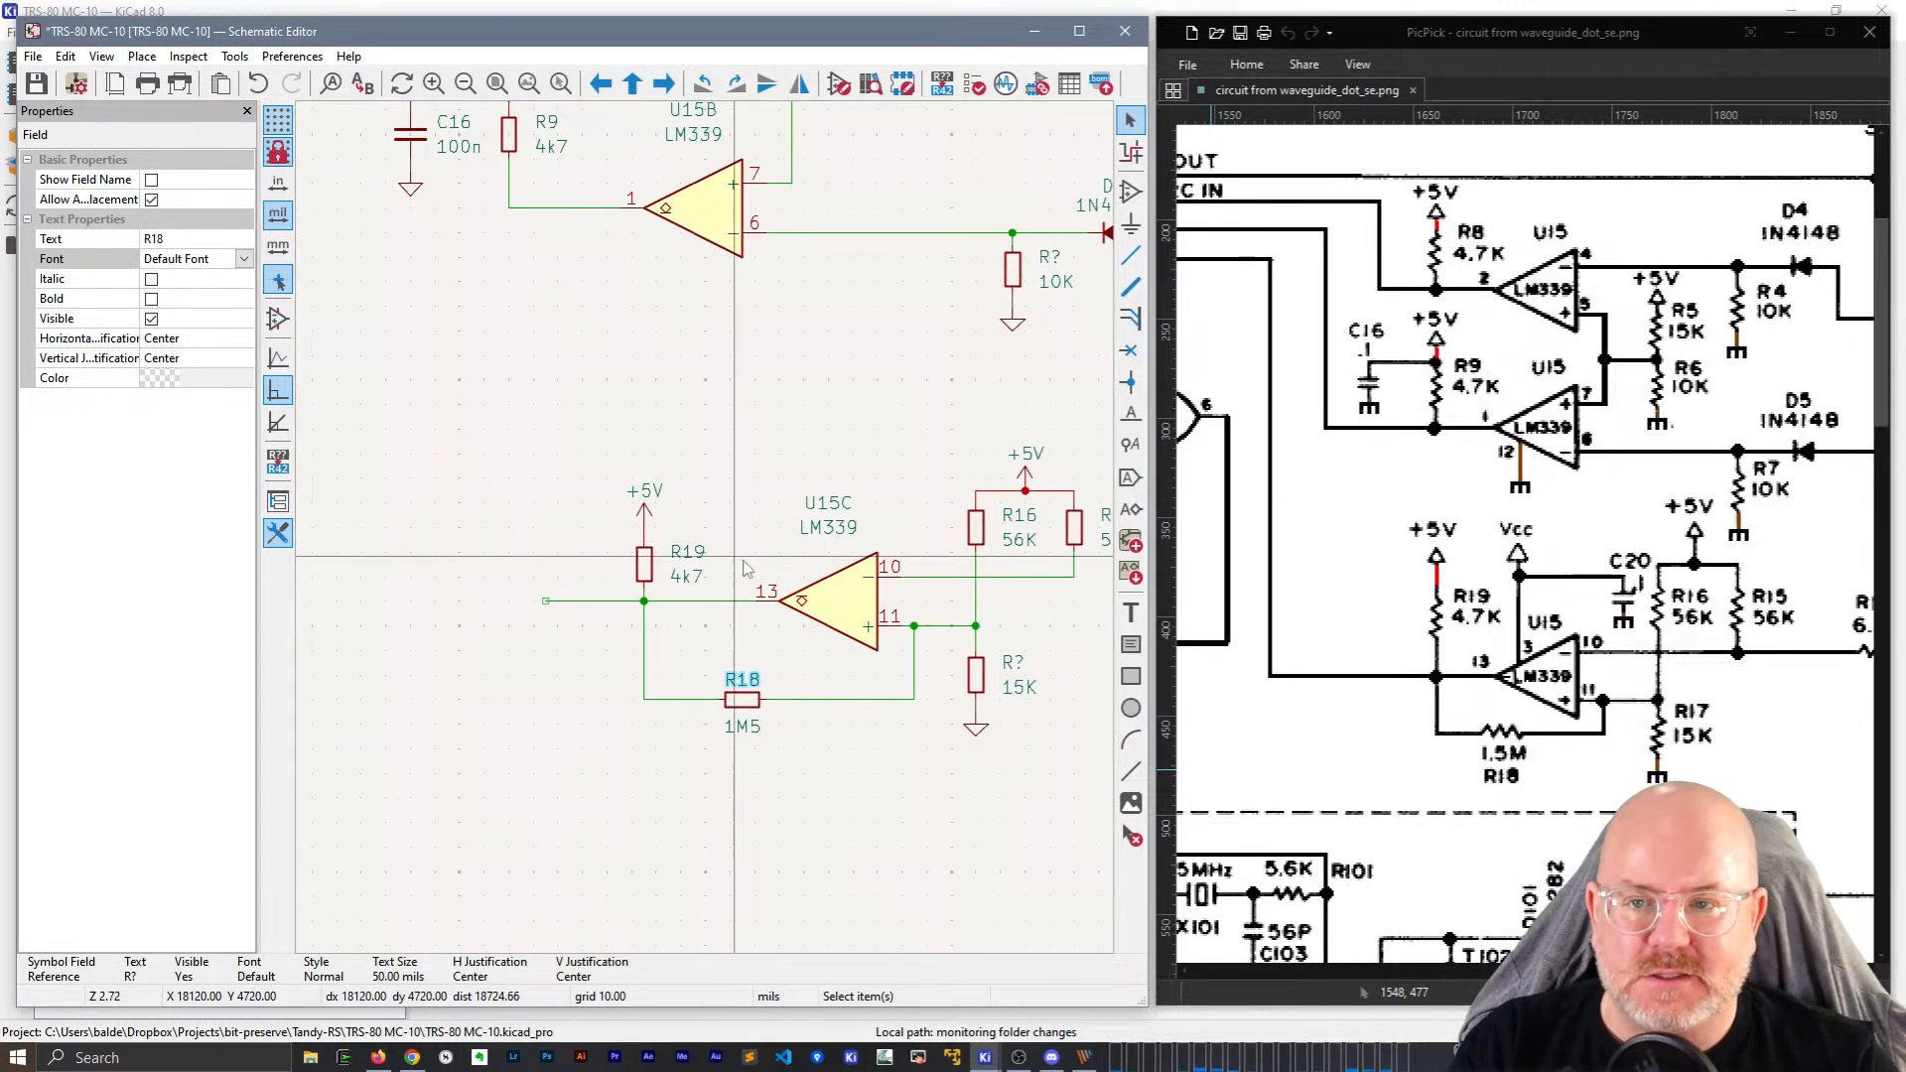
Shift R8 together with its +5V supply and wire slightly to the right.
scroll(746, 566, "down", 2)
scroll(707, 536, "up", 4)
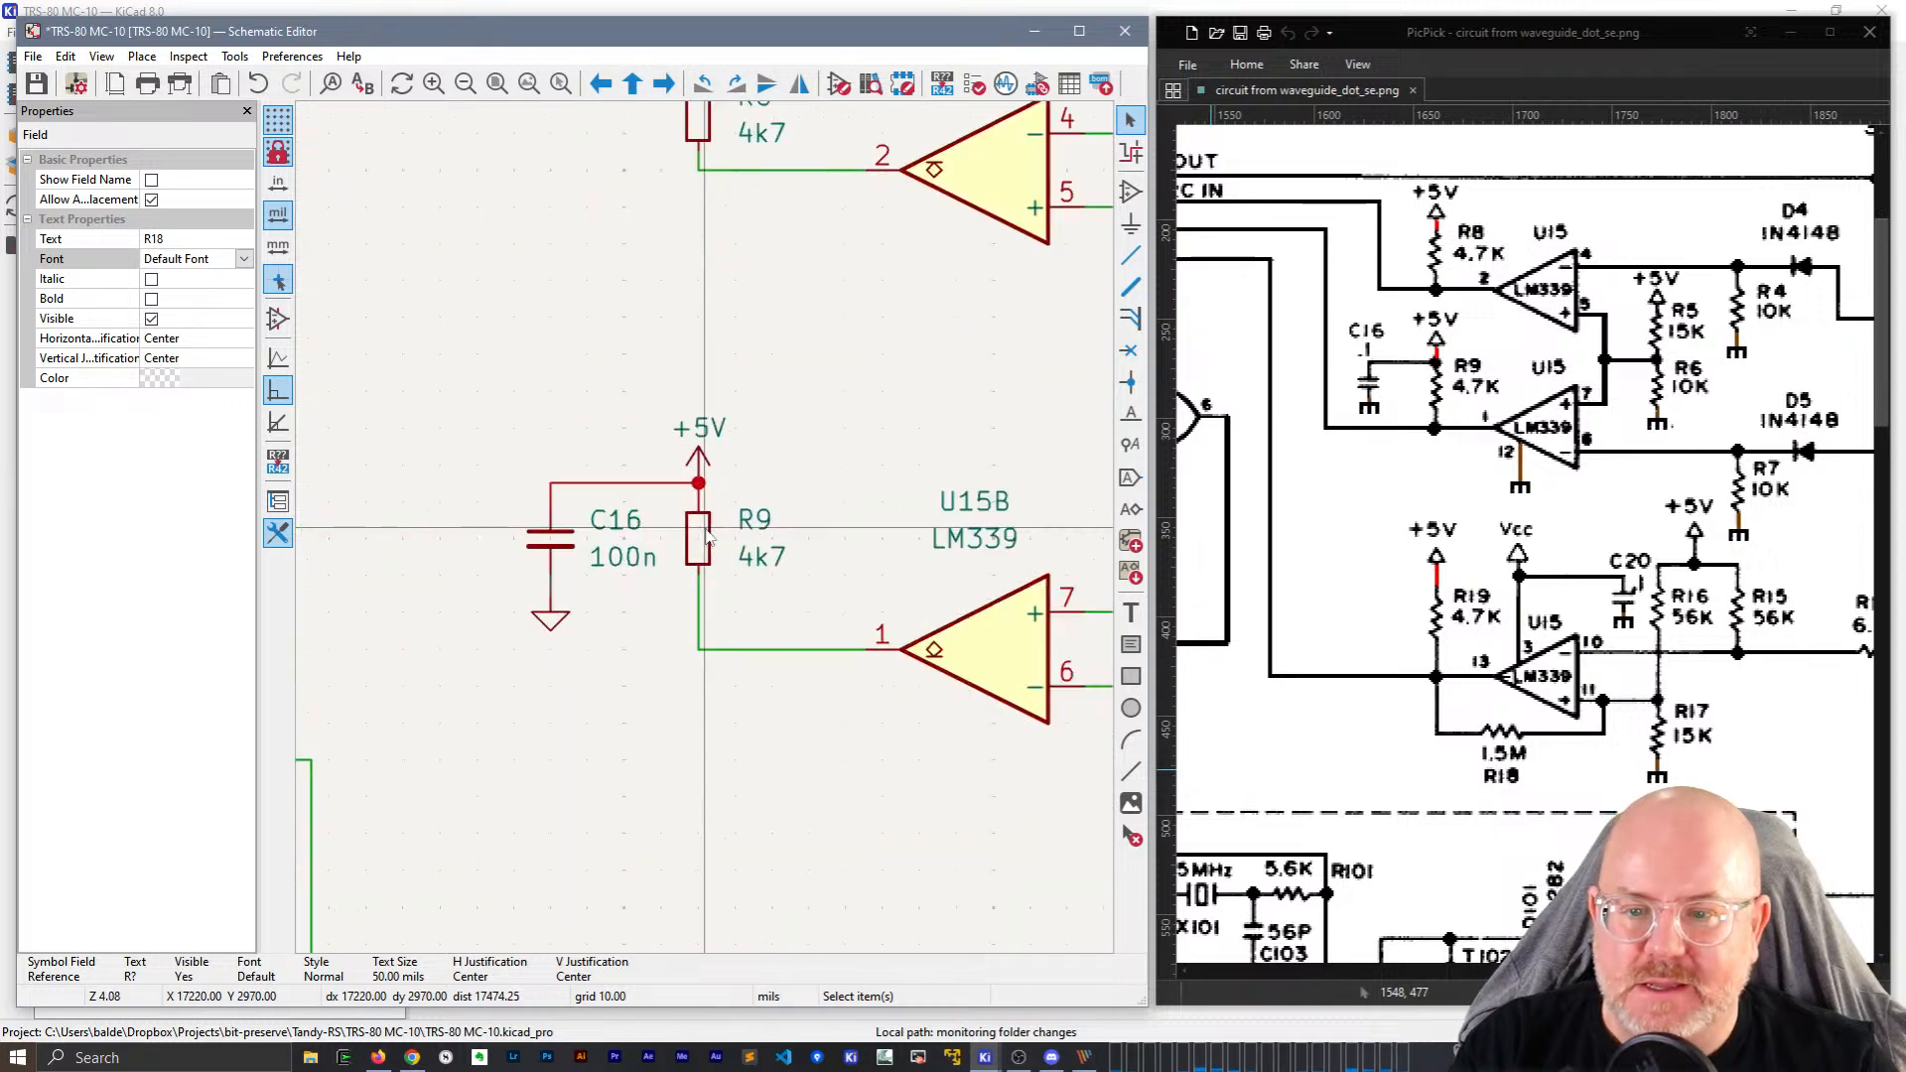
scroll(708, 537, "down", 4)
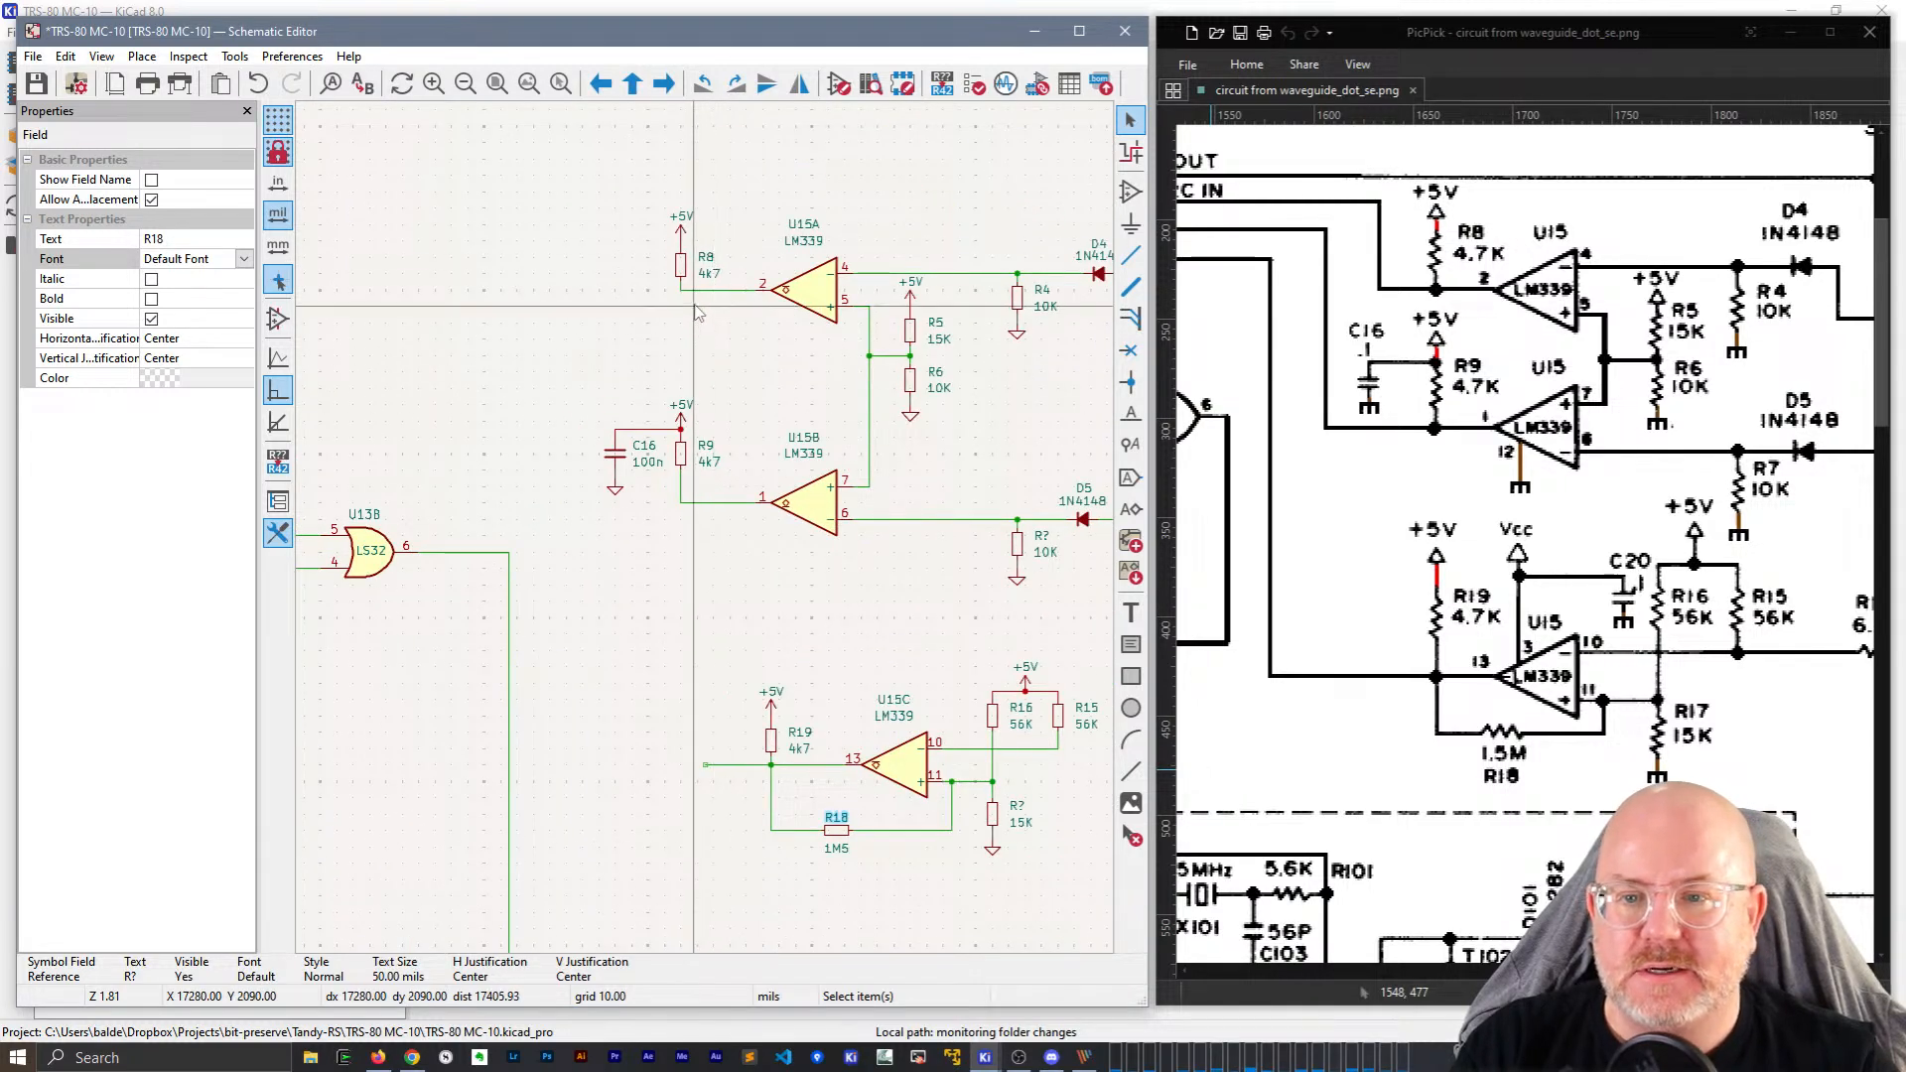
scroll(695, 311, "up", 2)
left_click_drag(788, 452, 640, 415)
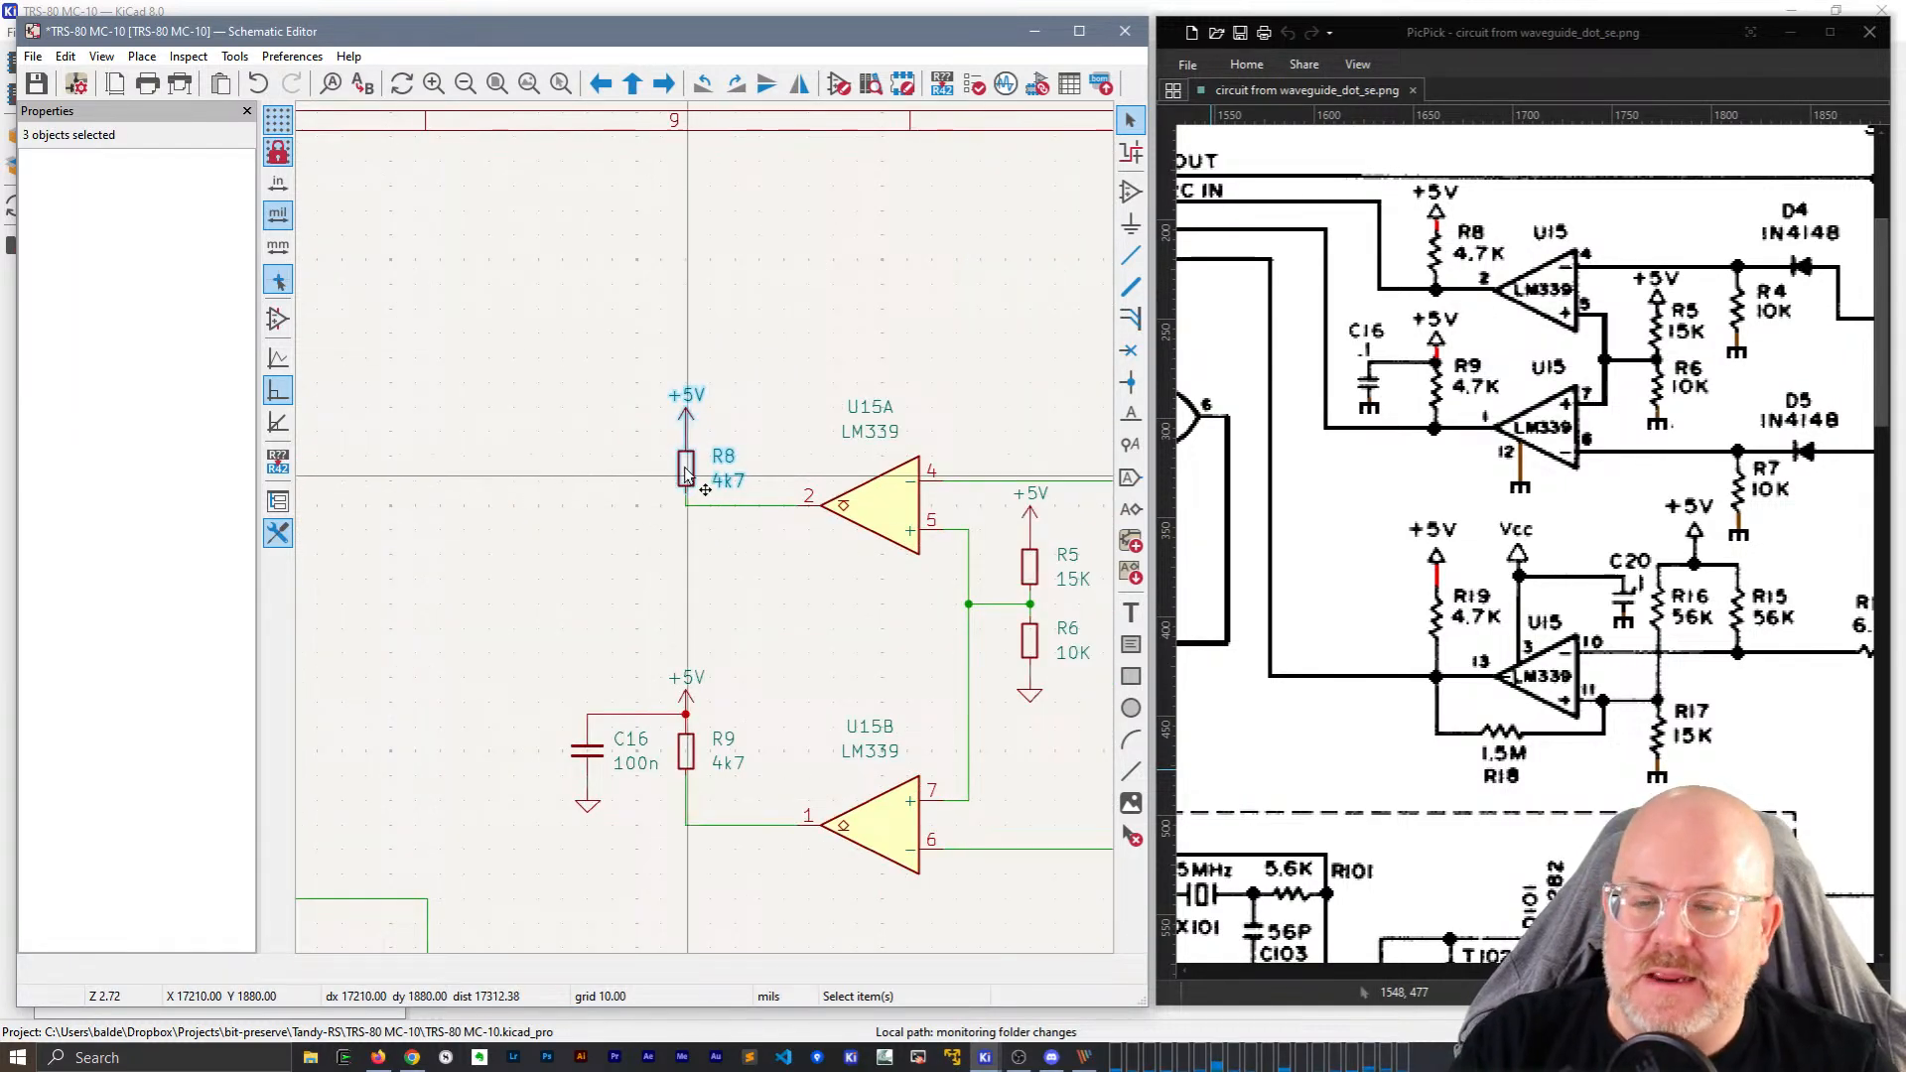
left_click_drag(685, 475, 722, 474)
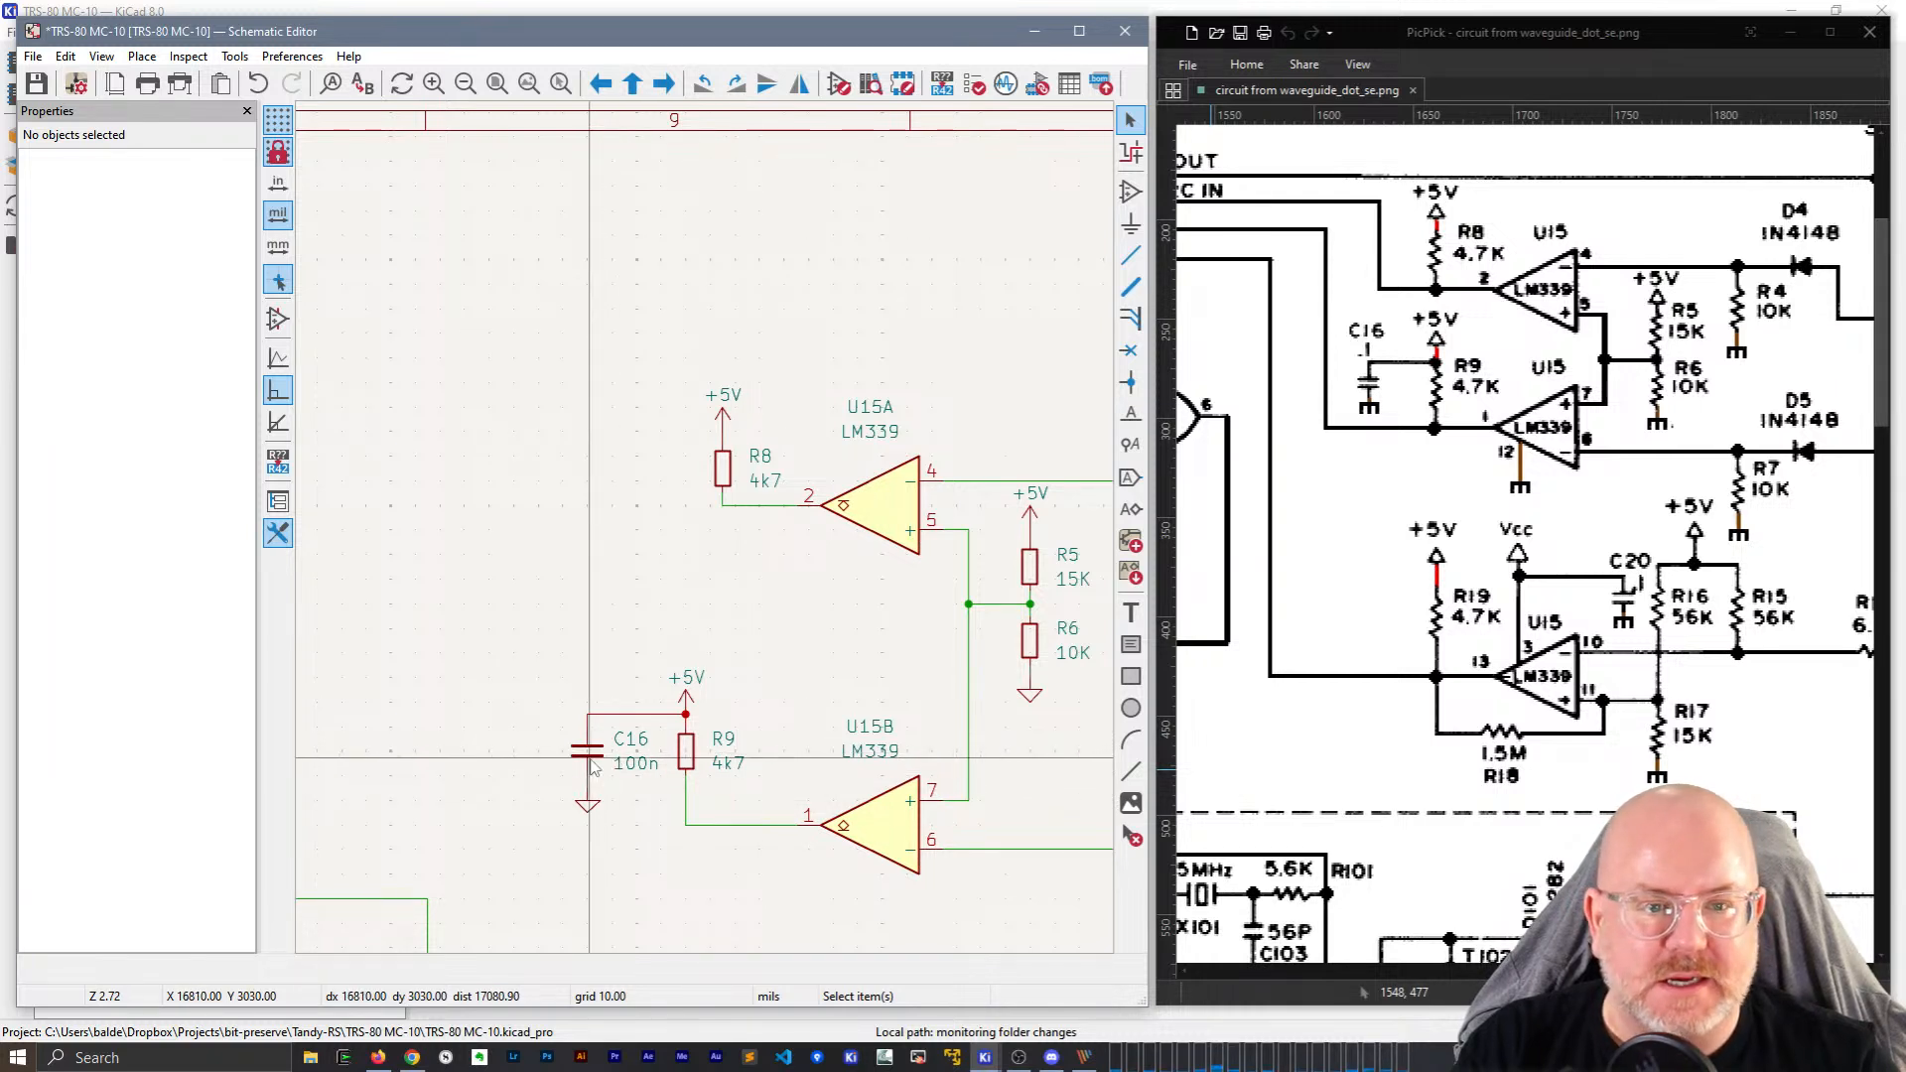
Duplicate the C16 capacitor in place and give the copy reference C16.
key("ctrl+d")
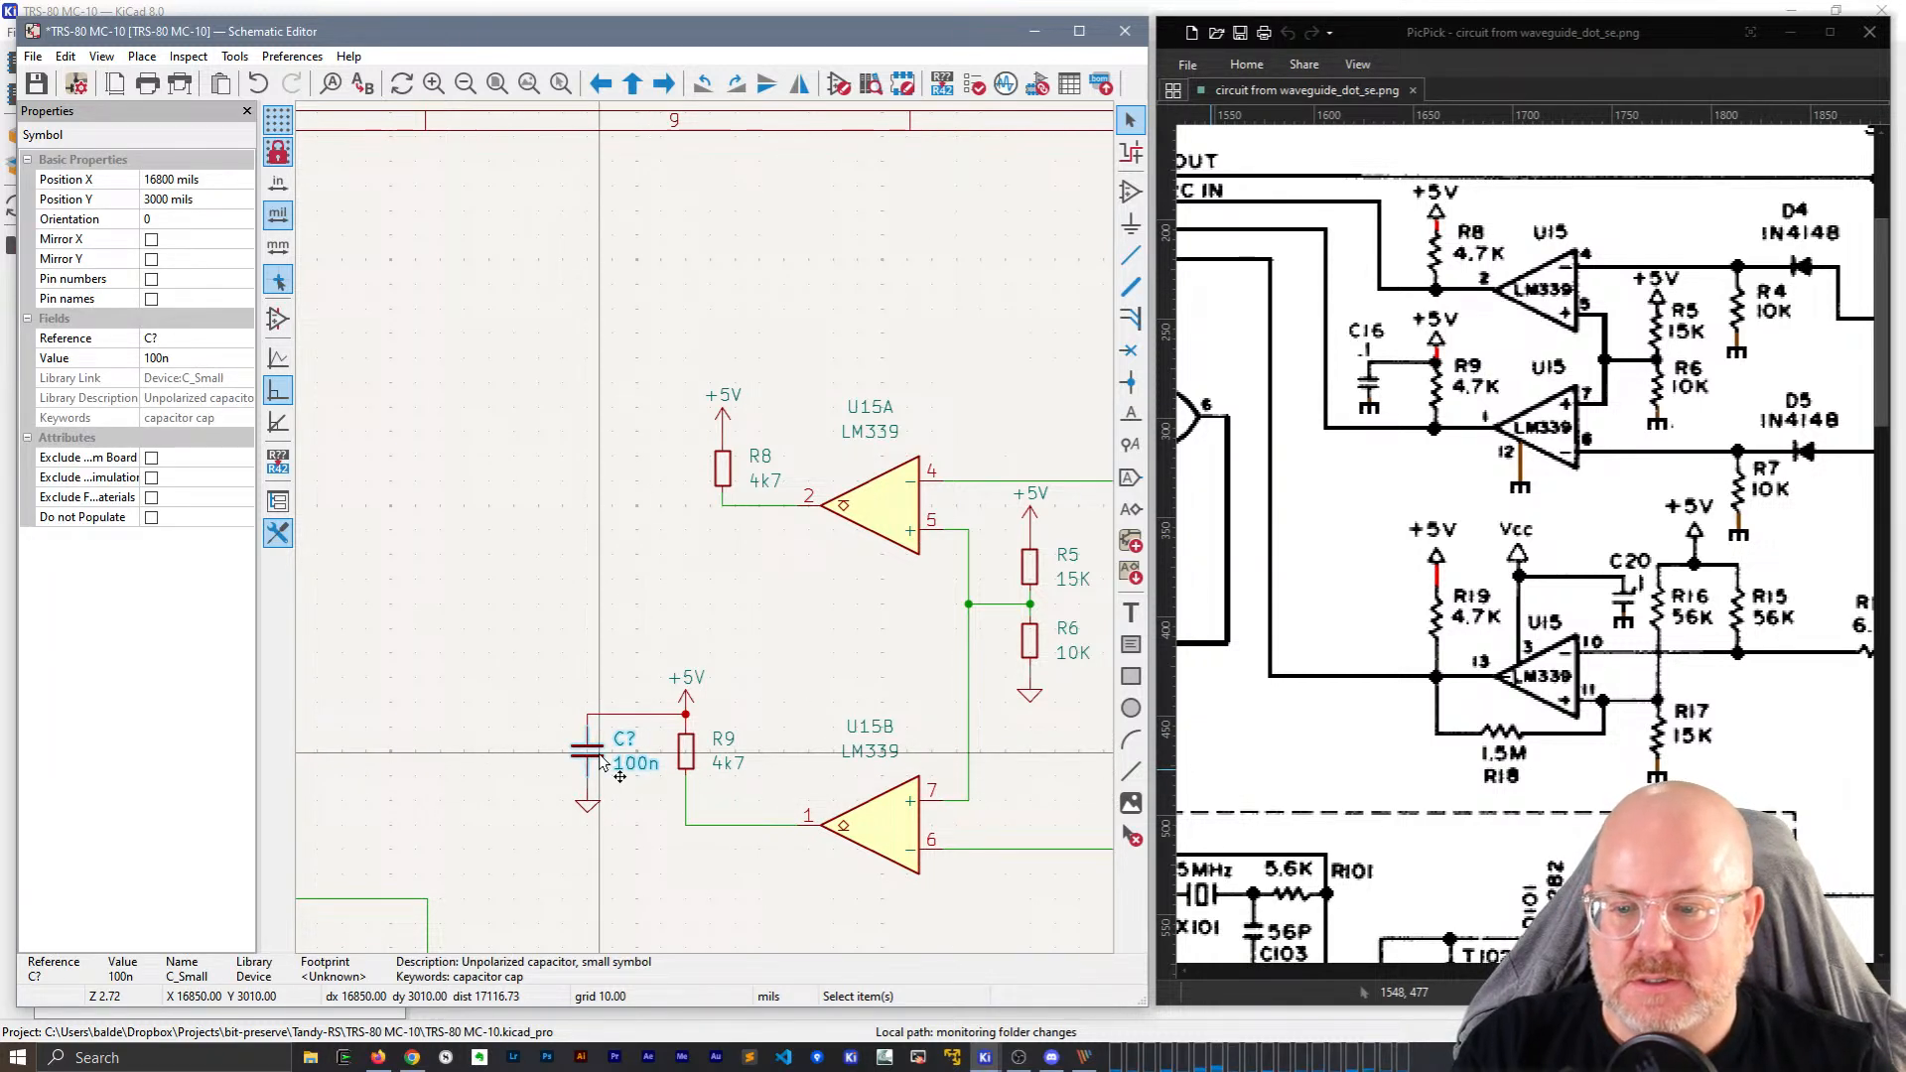
left_click(603, 763)
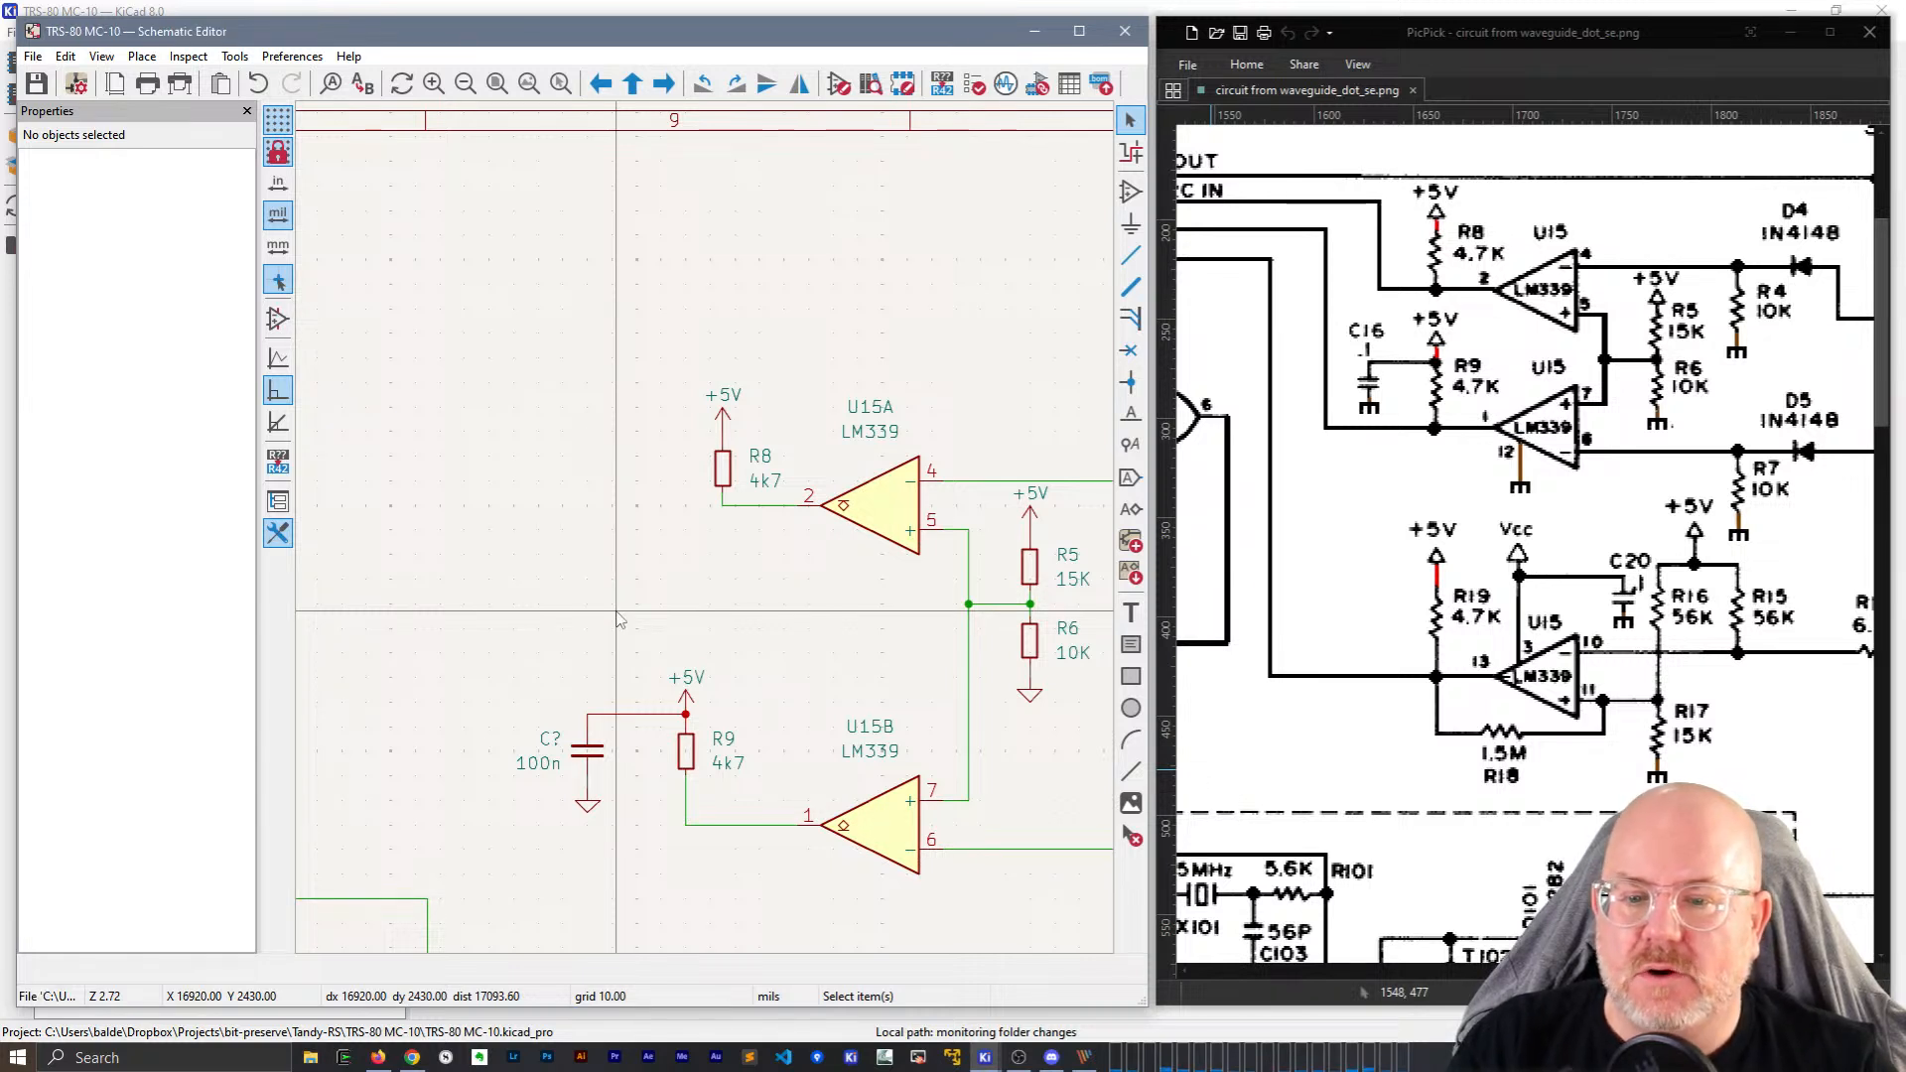
middle_click_drag(616, 633, 670, 306)
scroll(664, 384, "up", 1)
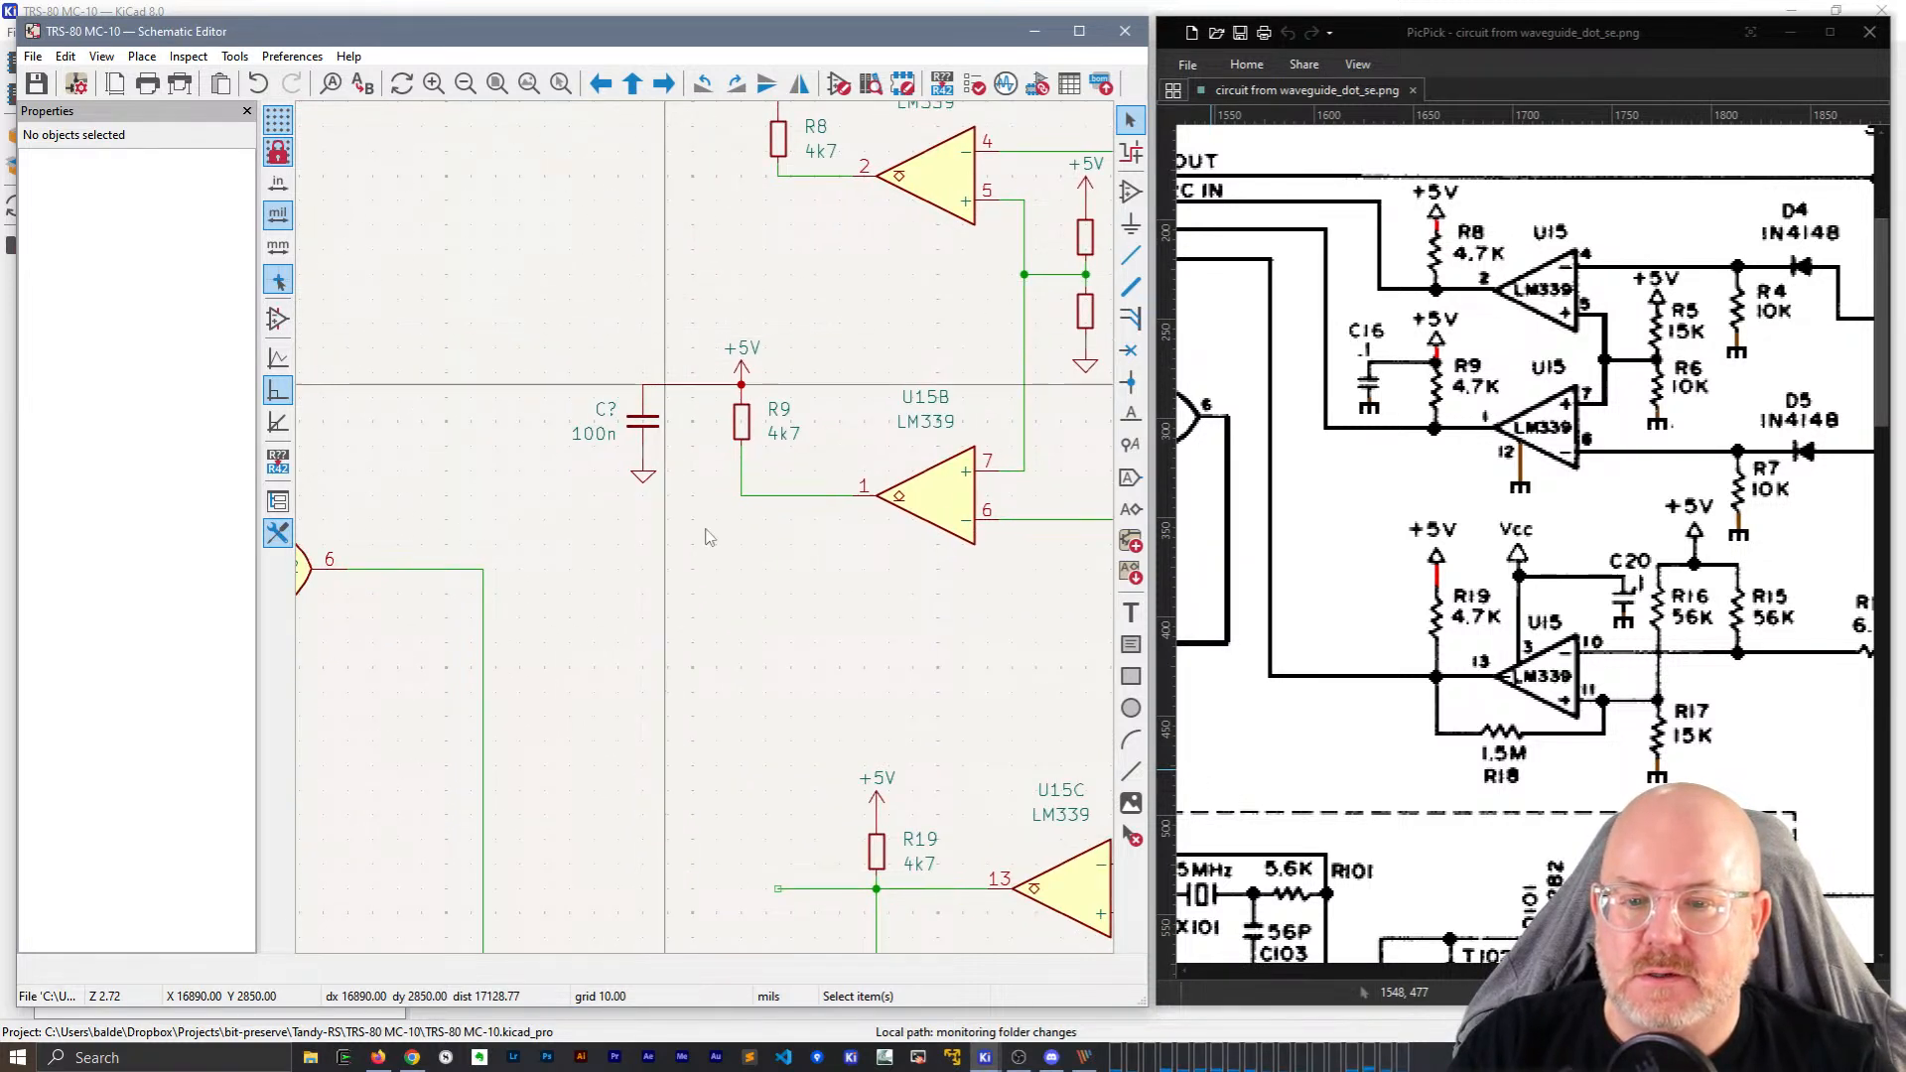
left_click(647, 573)
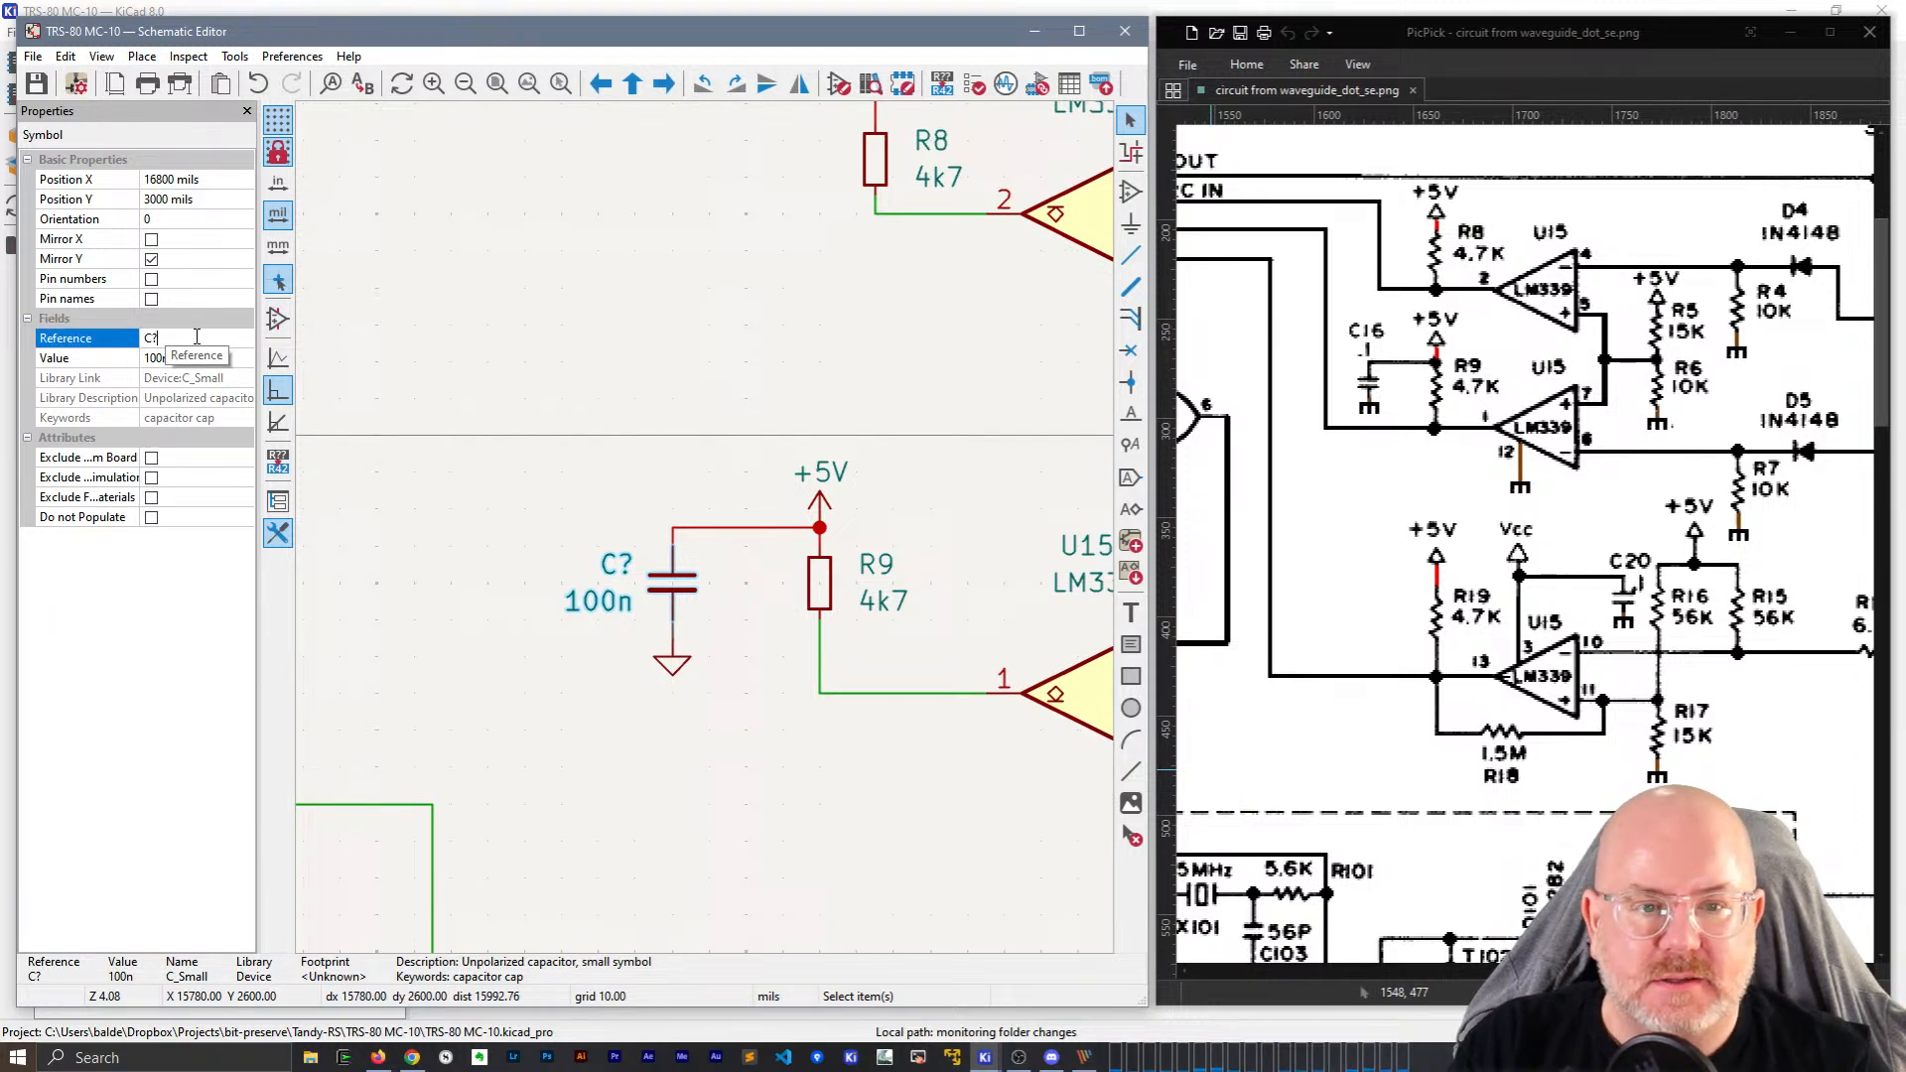
key("Return")
left_click(593, 331)
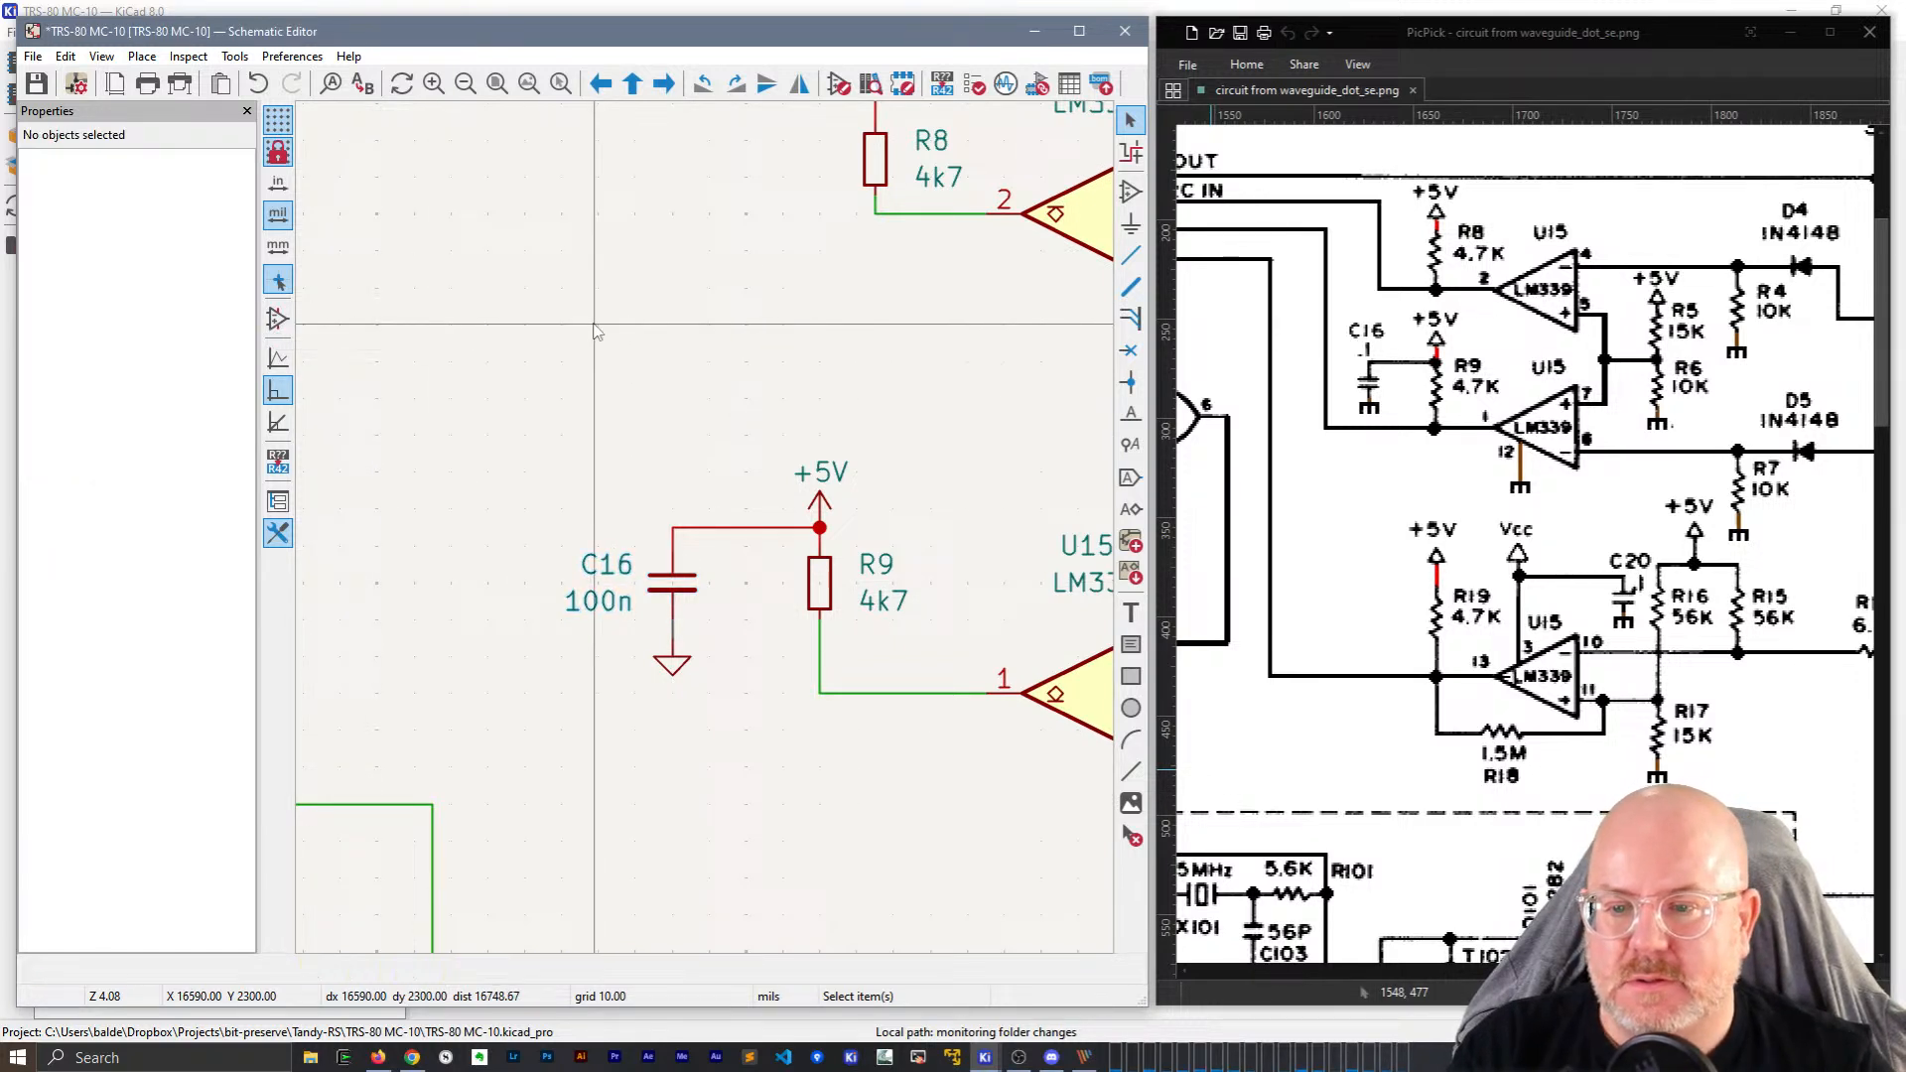
scroll(629, 502, "down", 5)
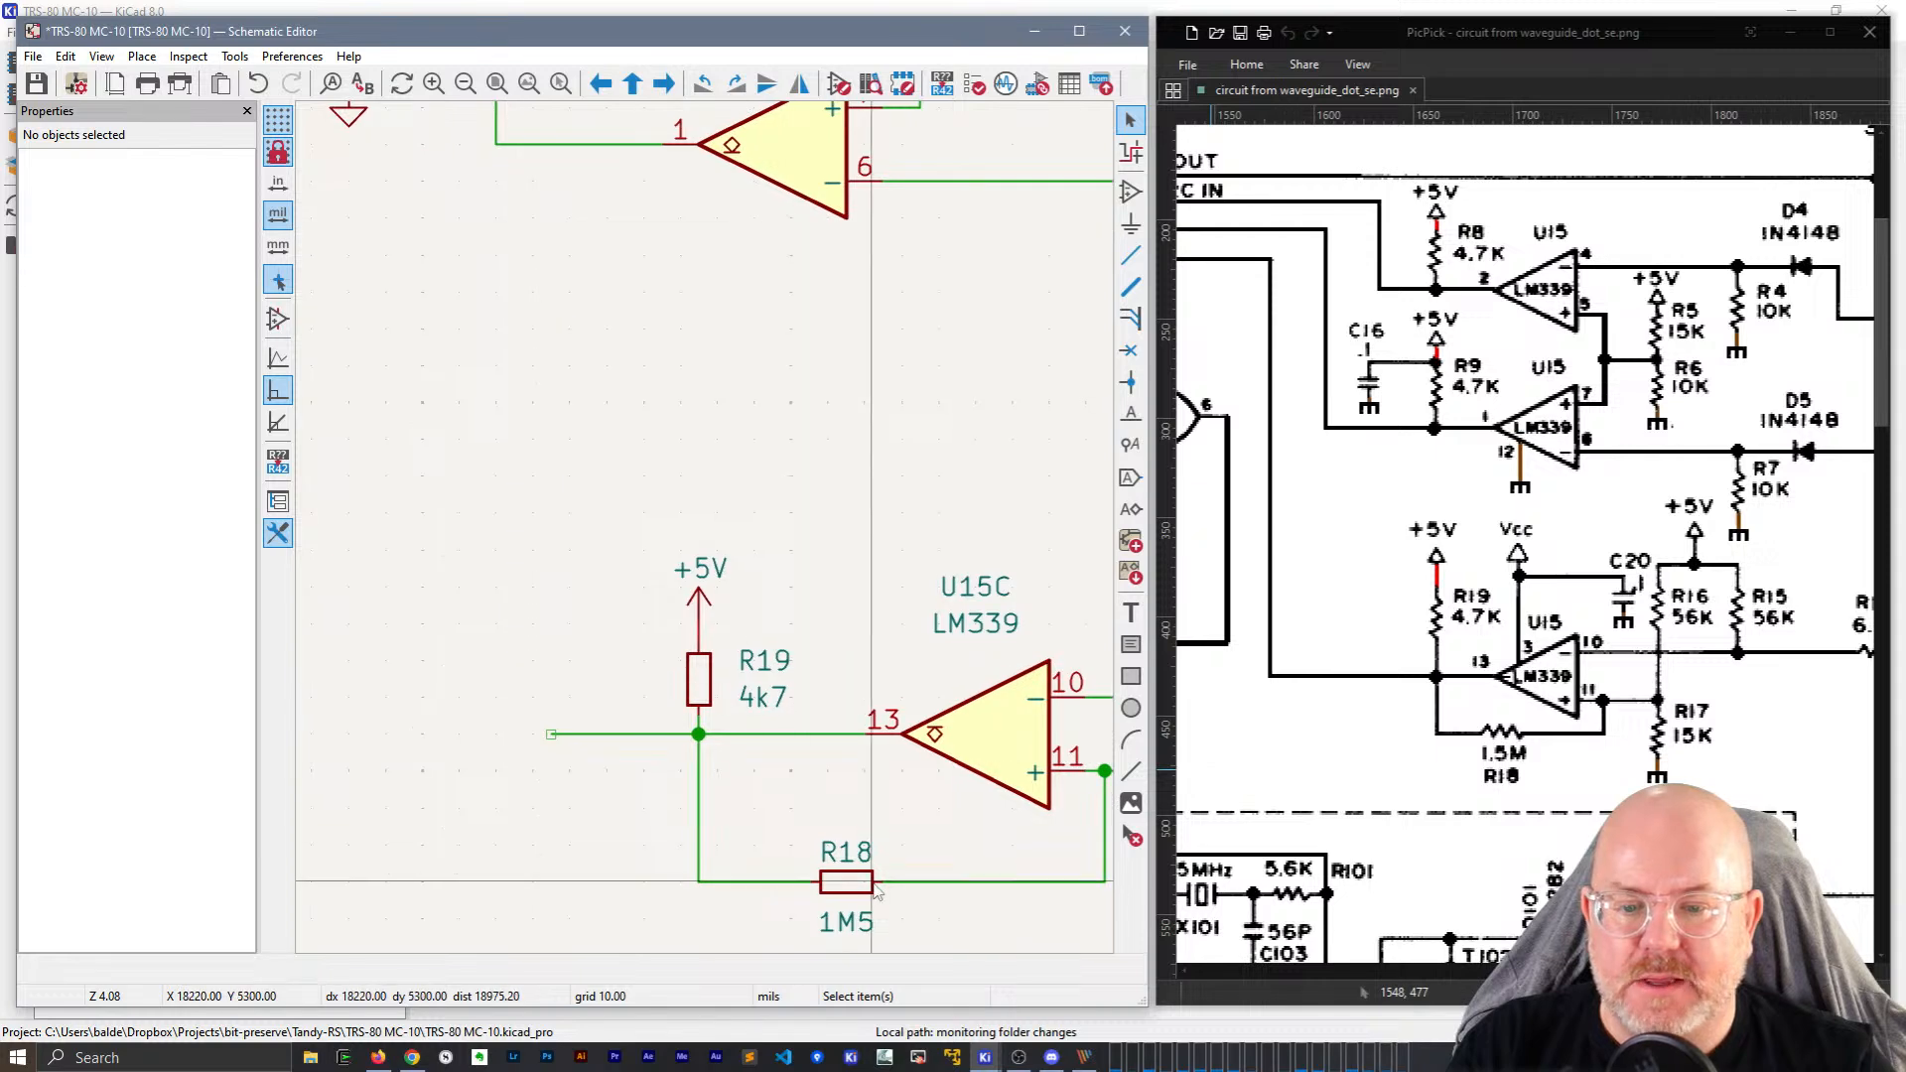
Copy the 1M5 feedback resistor and paste the copy to its left.
left_click(849, 882)
key("ctrl+c")
key("ctrl+v")
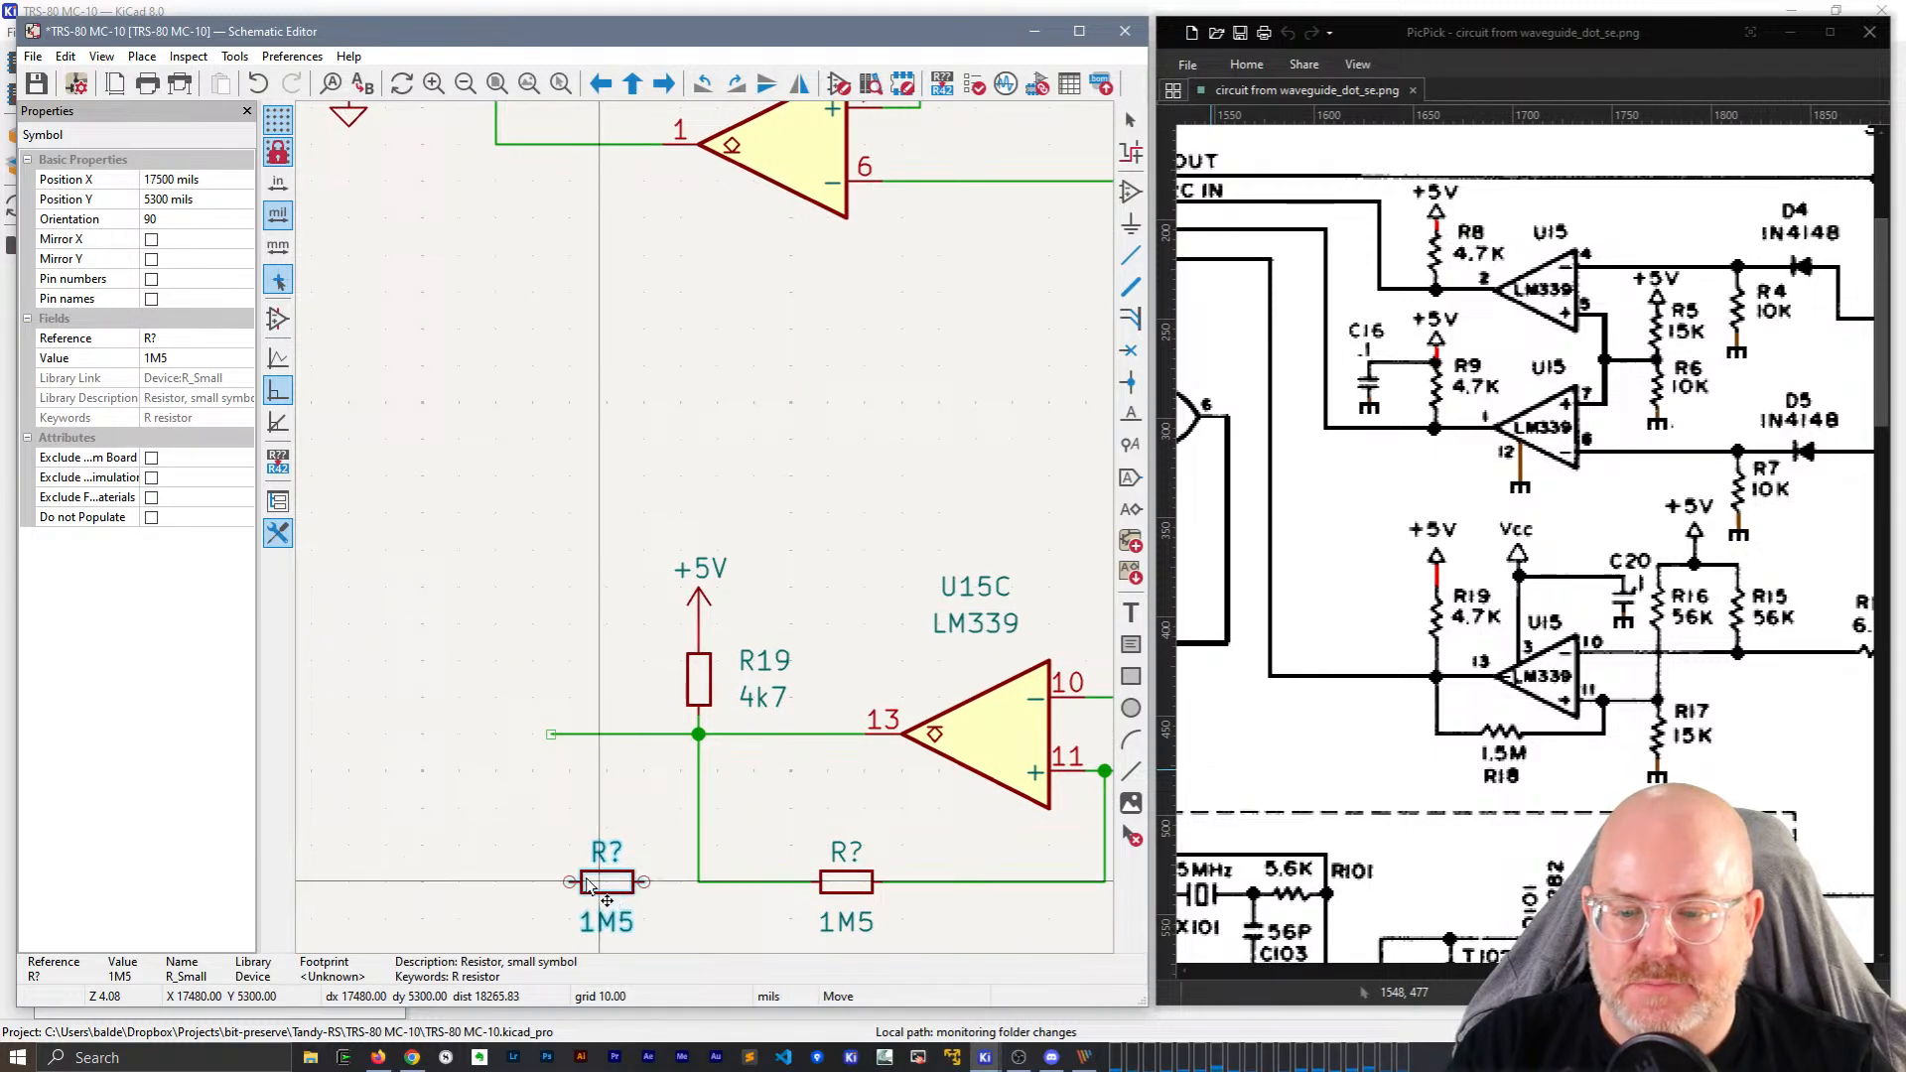
left_click(607, 882)
left_click(541, 812)
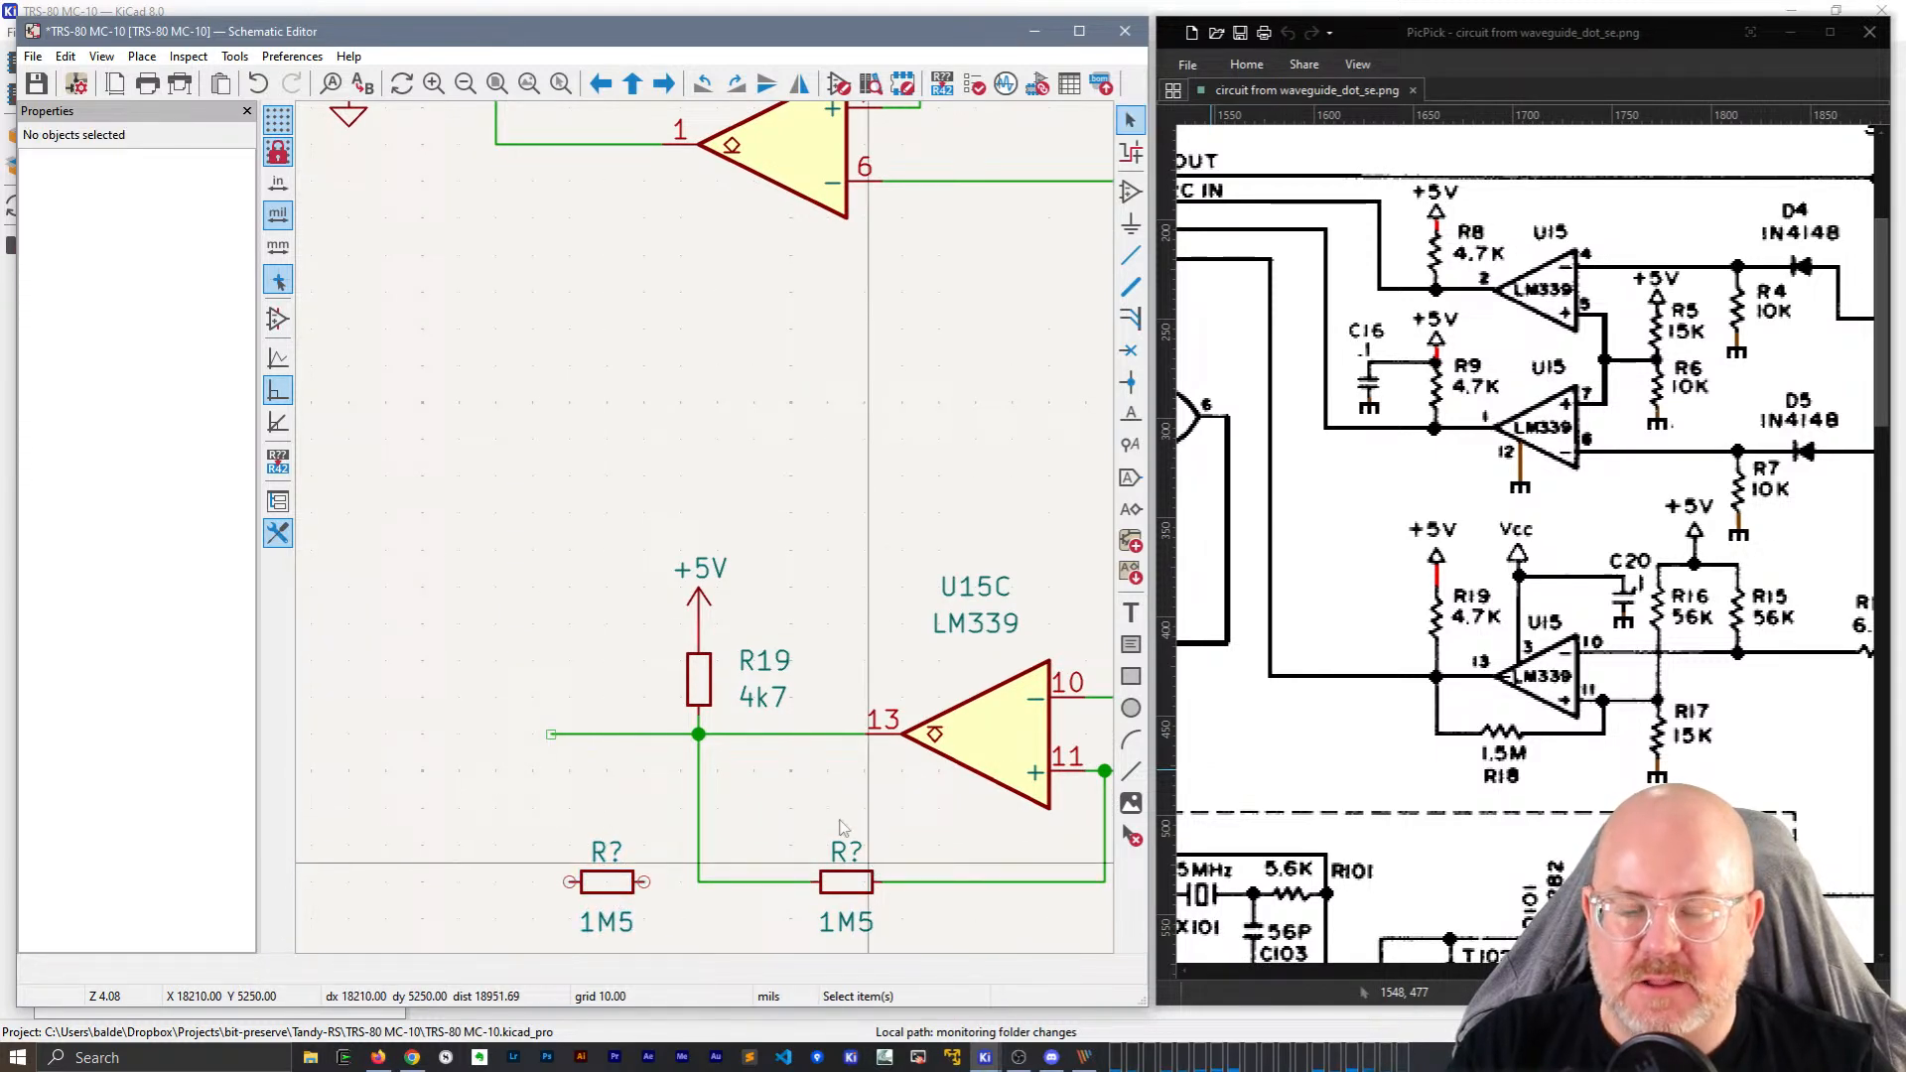
scroll(842, 827, "up", 5)
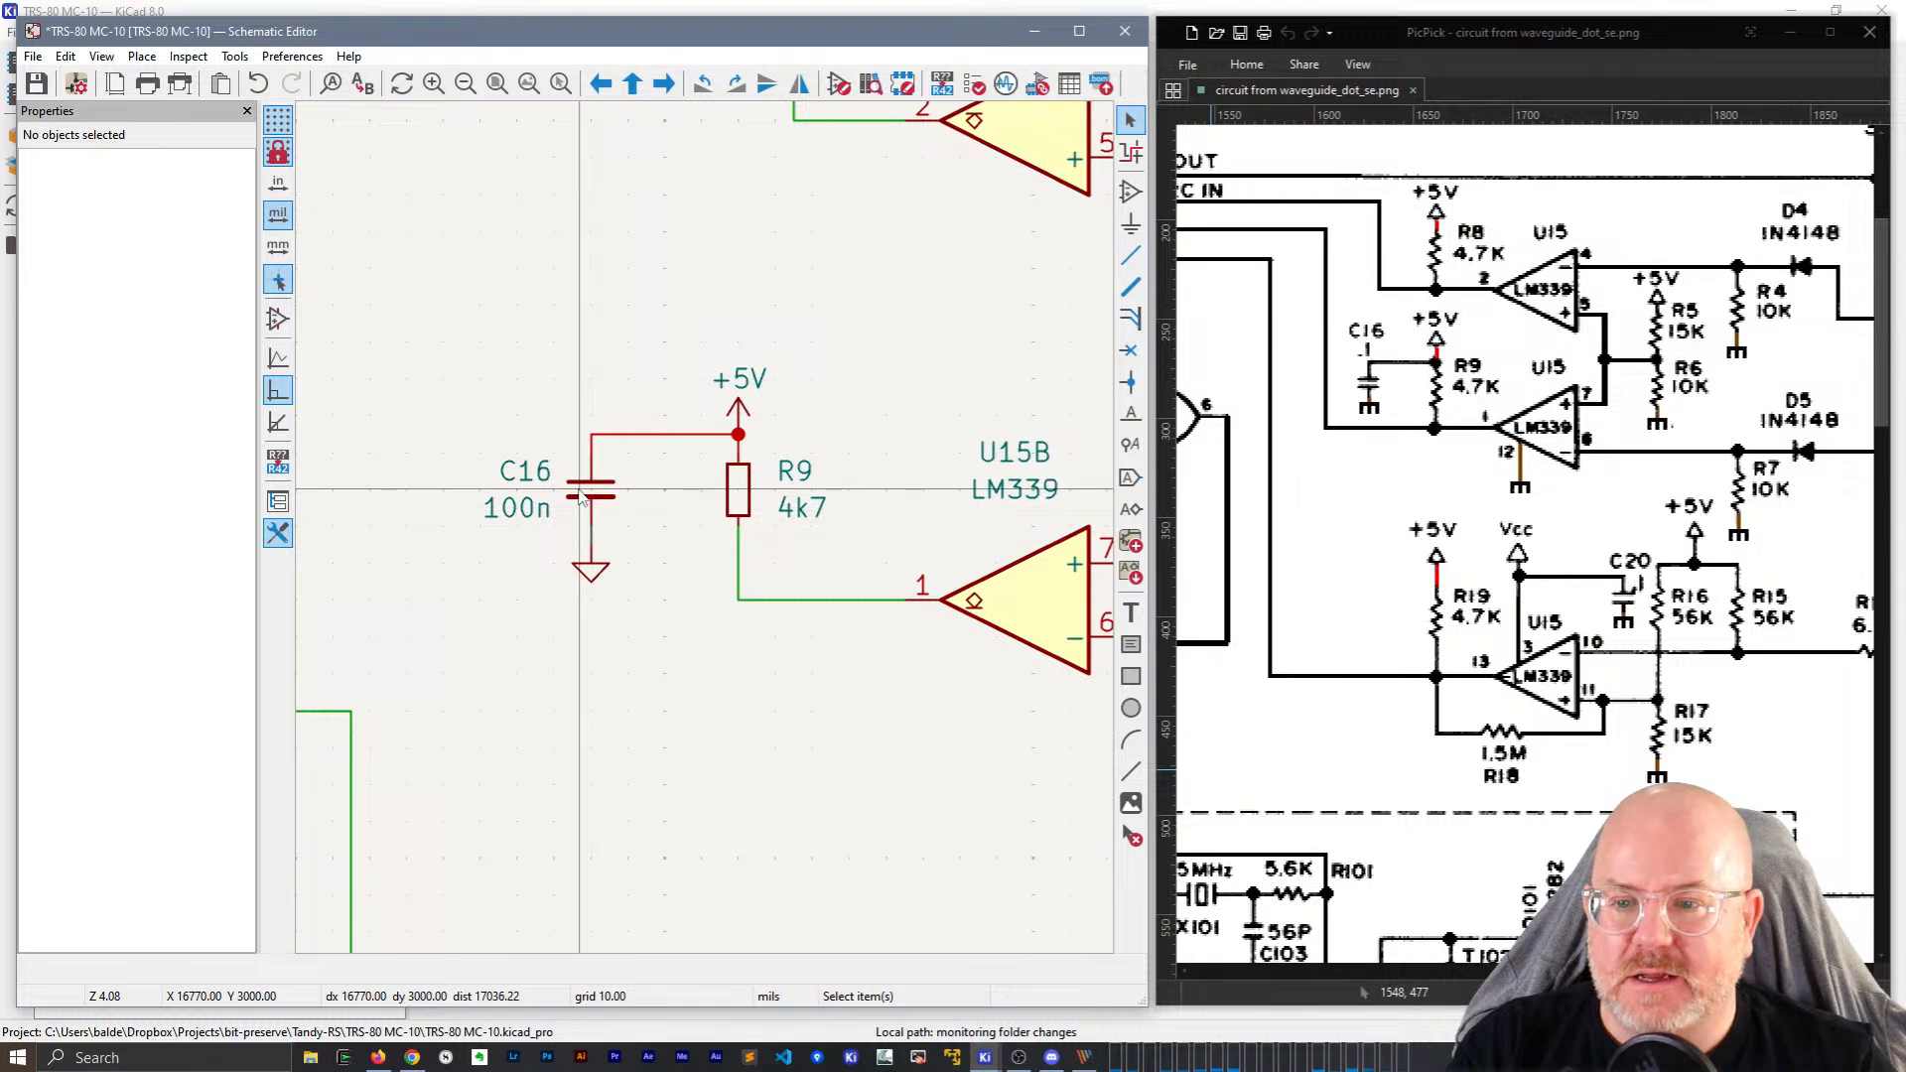
Move capacitor C16 to a new spot, then undo the move and deselect it.
left_click(582, 499)
key("m")
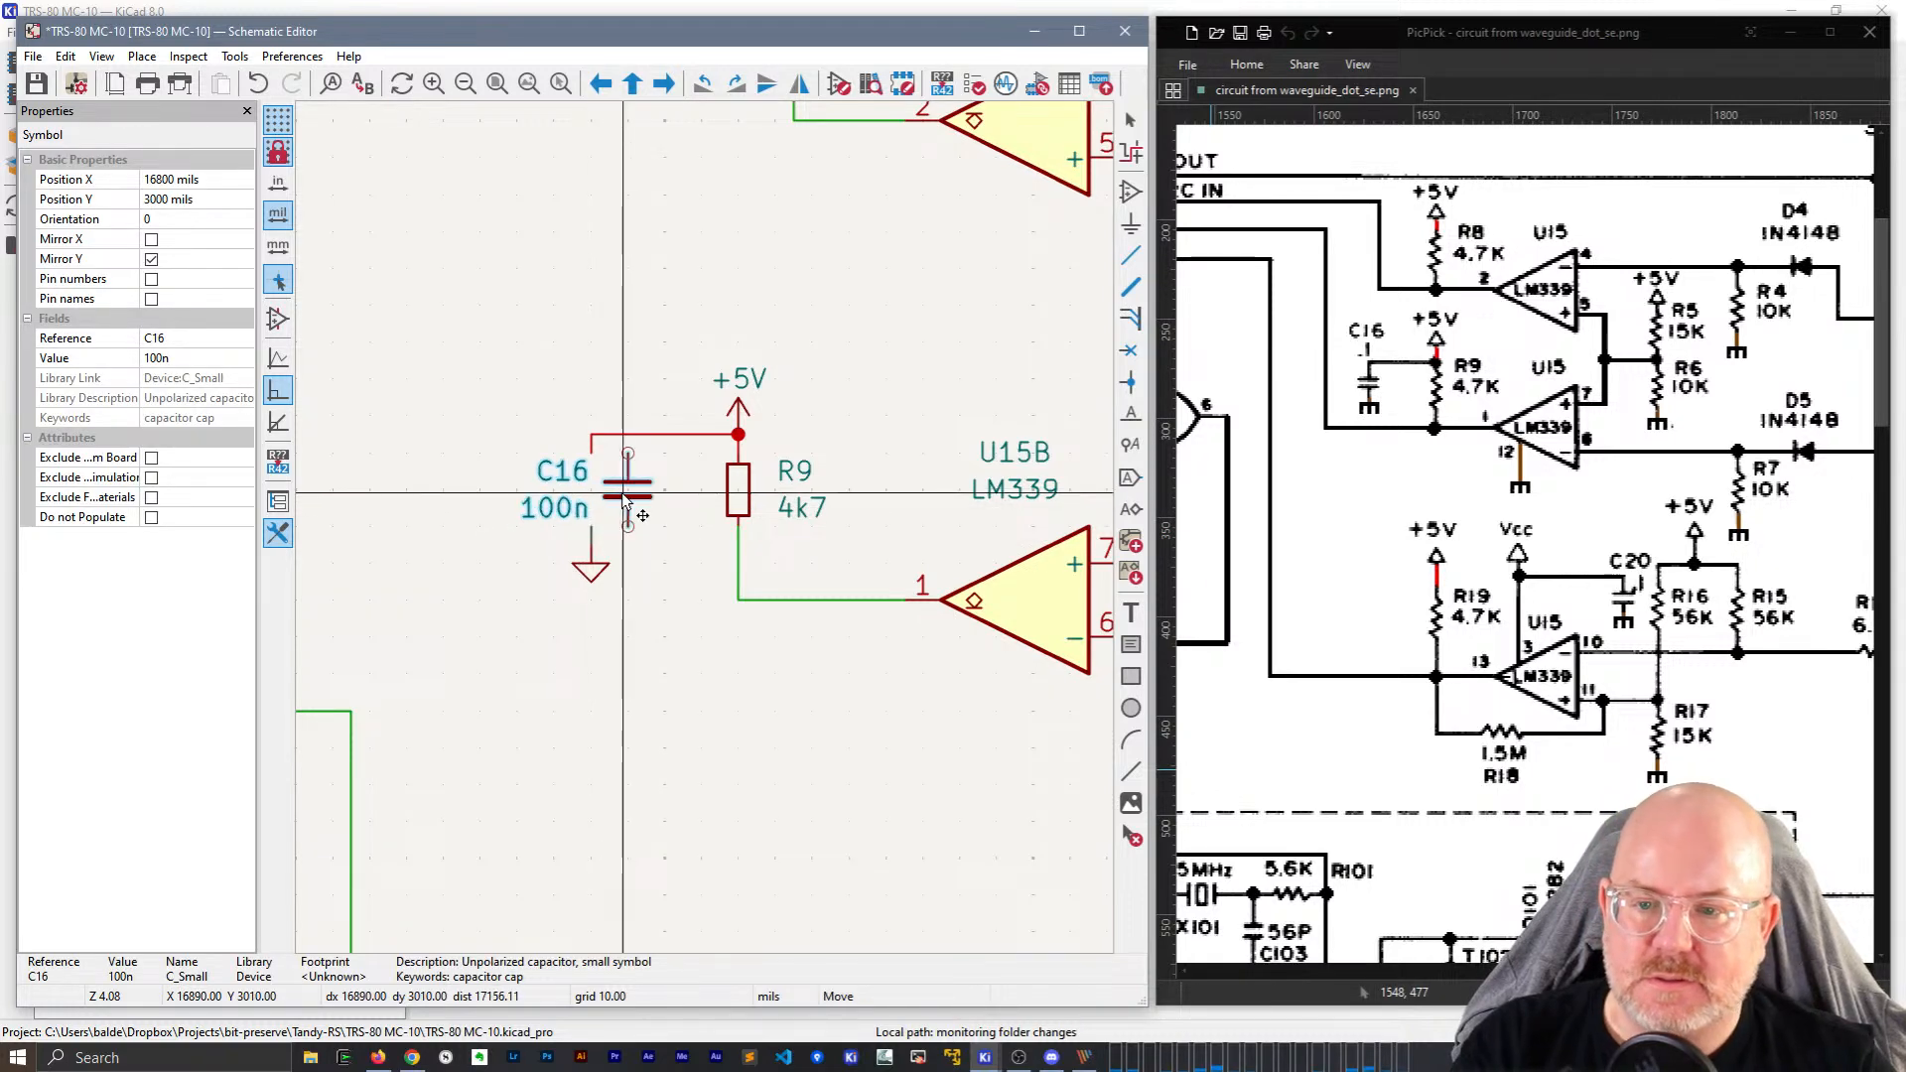
left_click(623, 494)
key("ctrl+z")
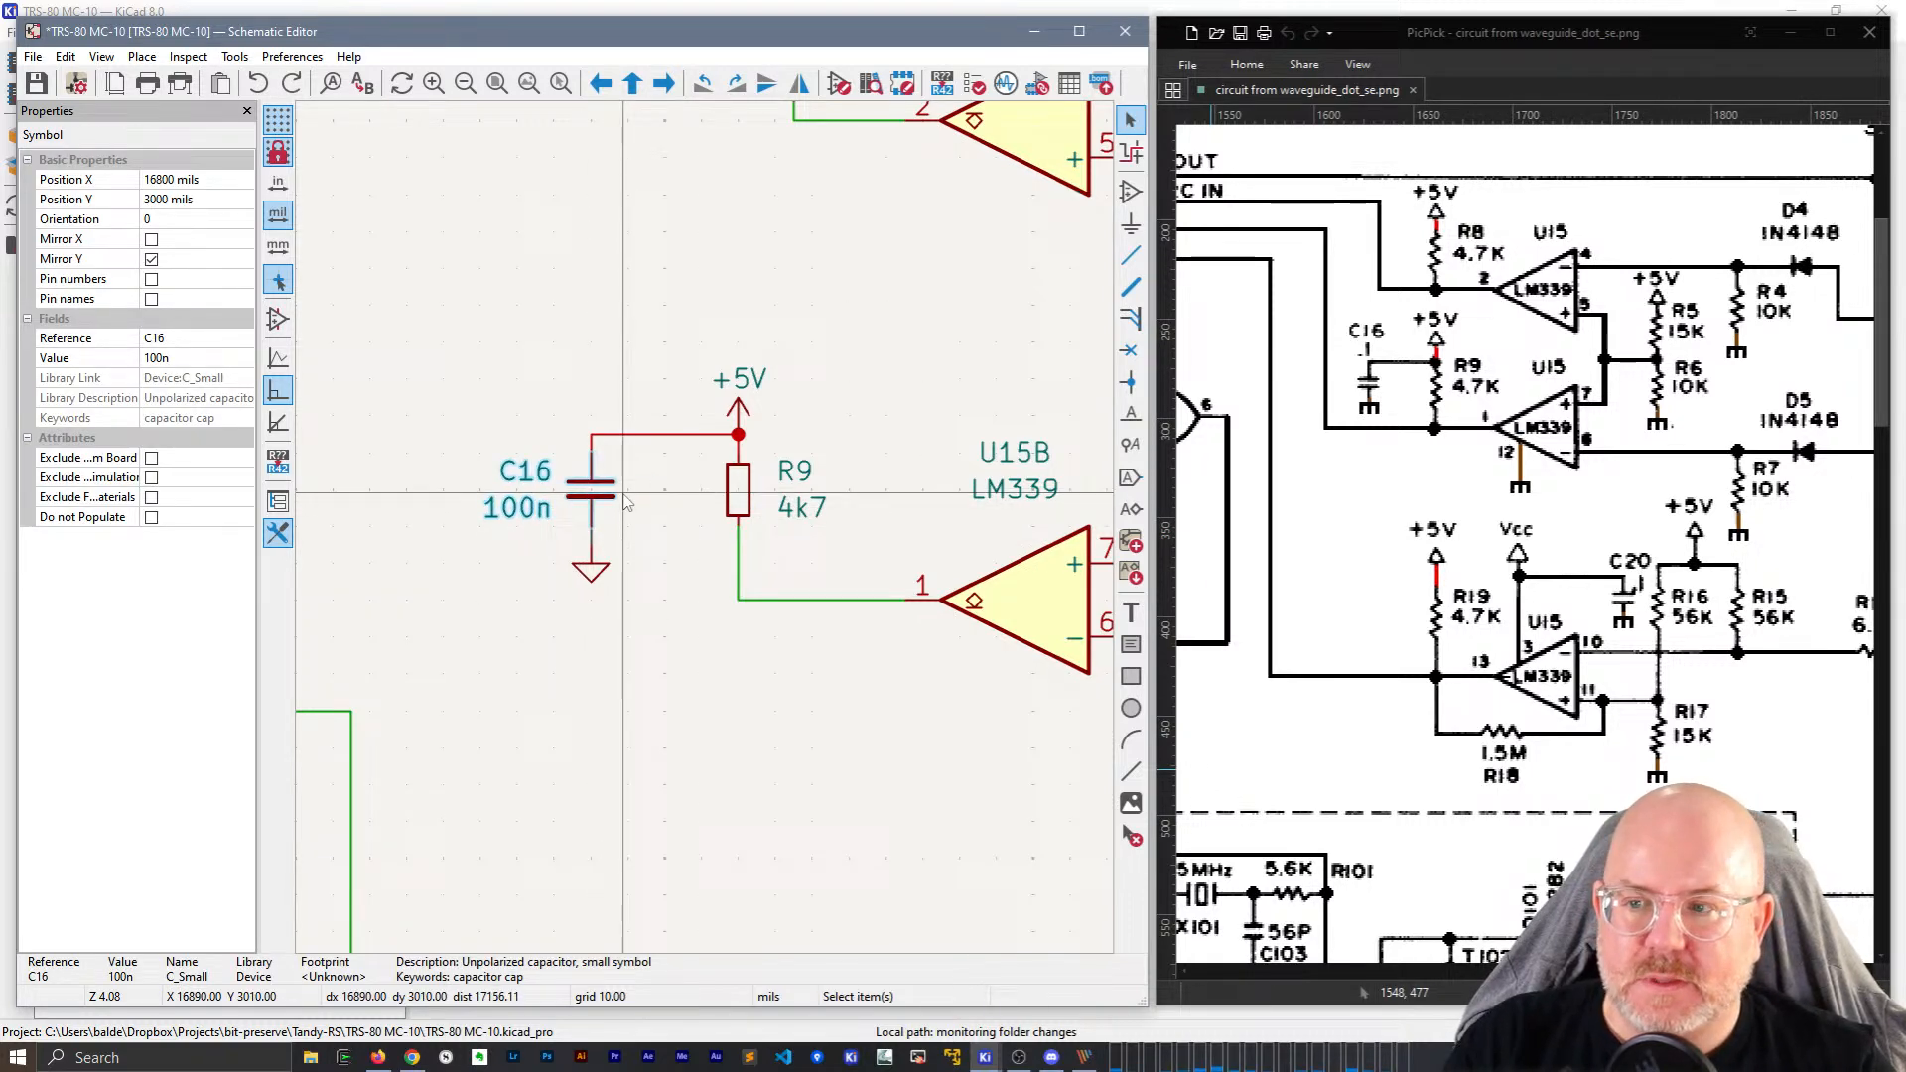
scroll(623, 501, "down", 4)
key("Escape")
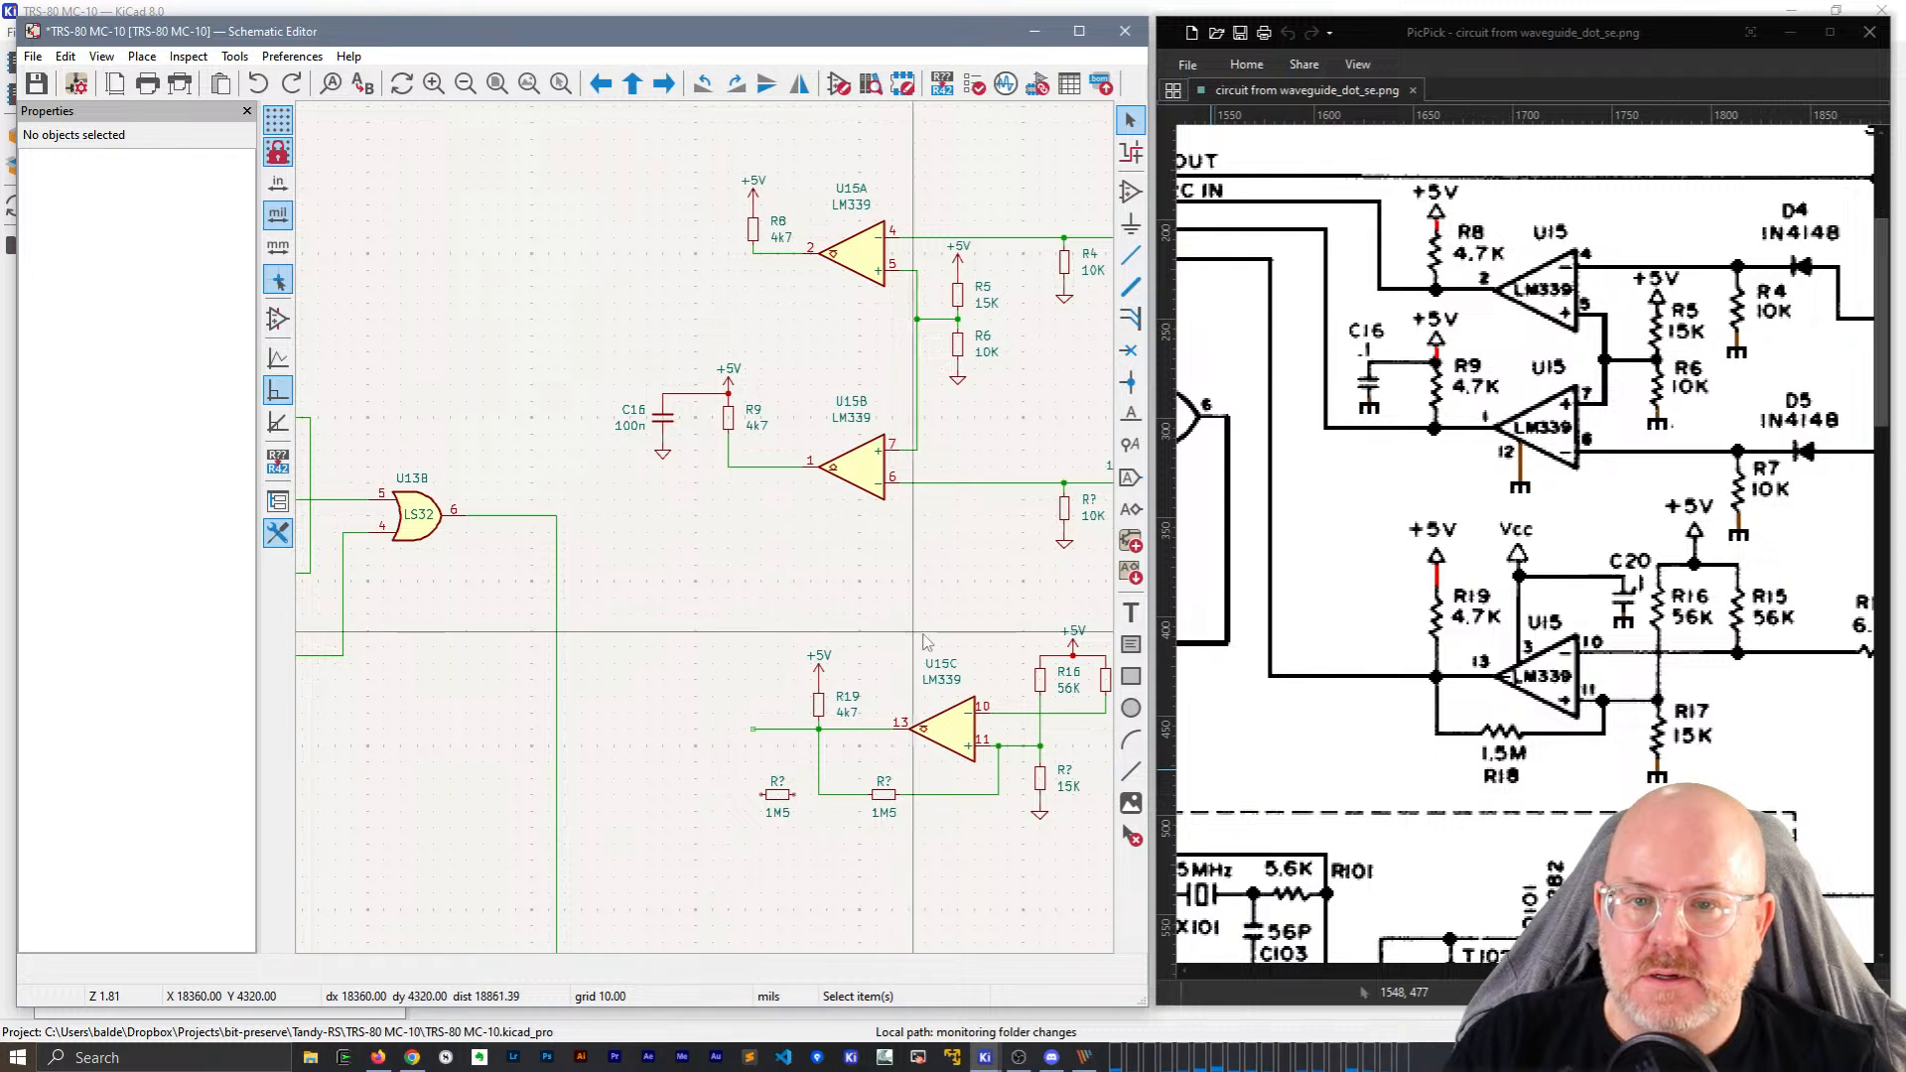
Delete the spare 1M5 resistor copy and rename the 1M5 feedback resistor to R15.
scroll(922, 642, "up", 4)
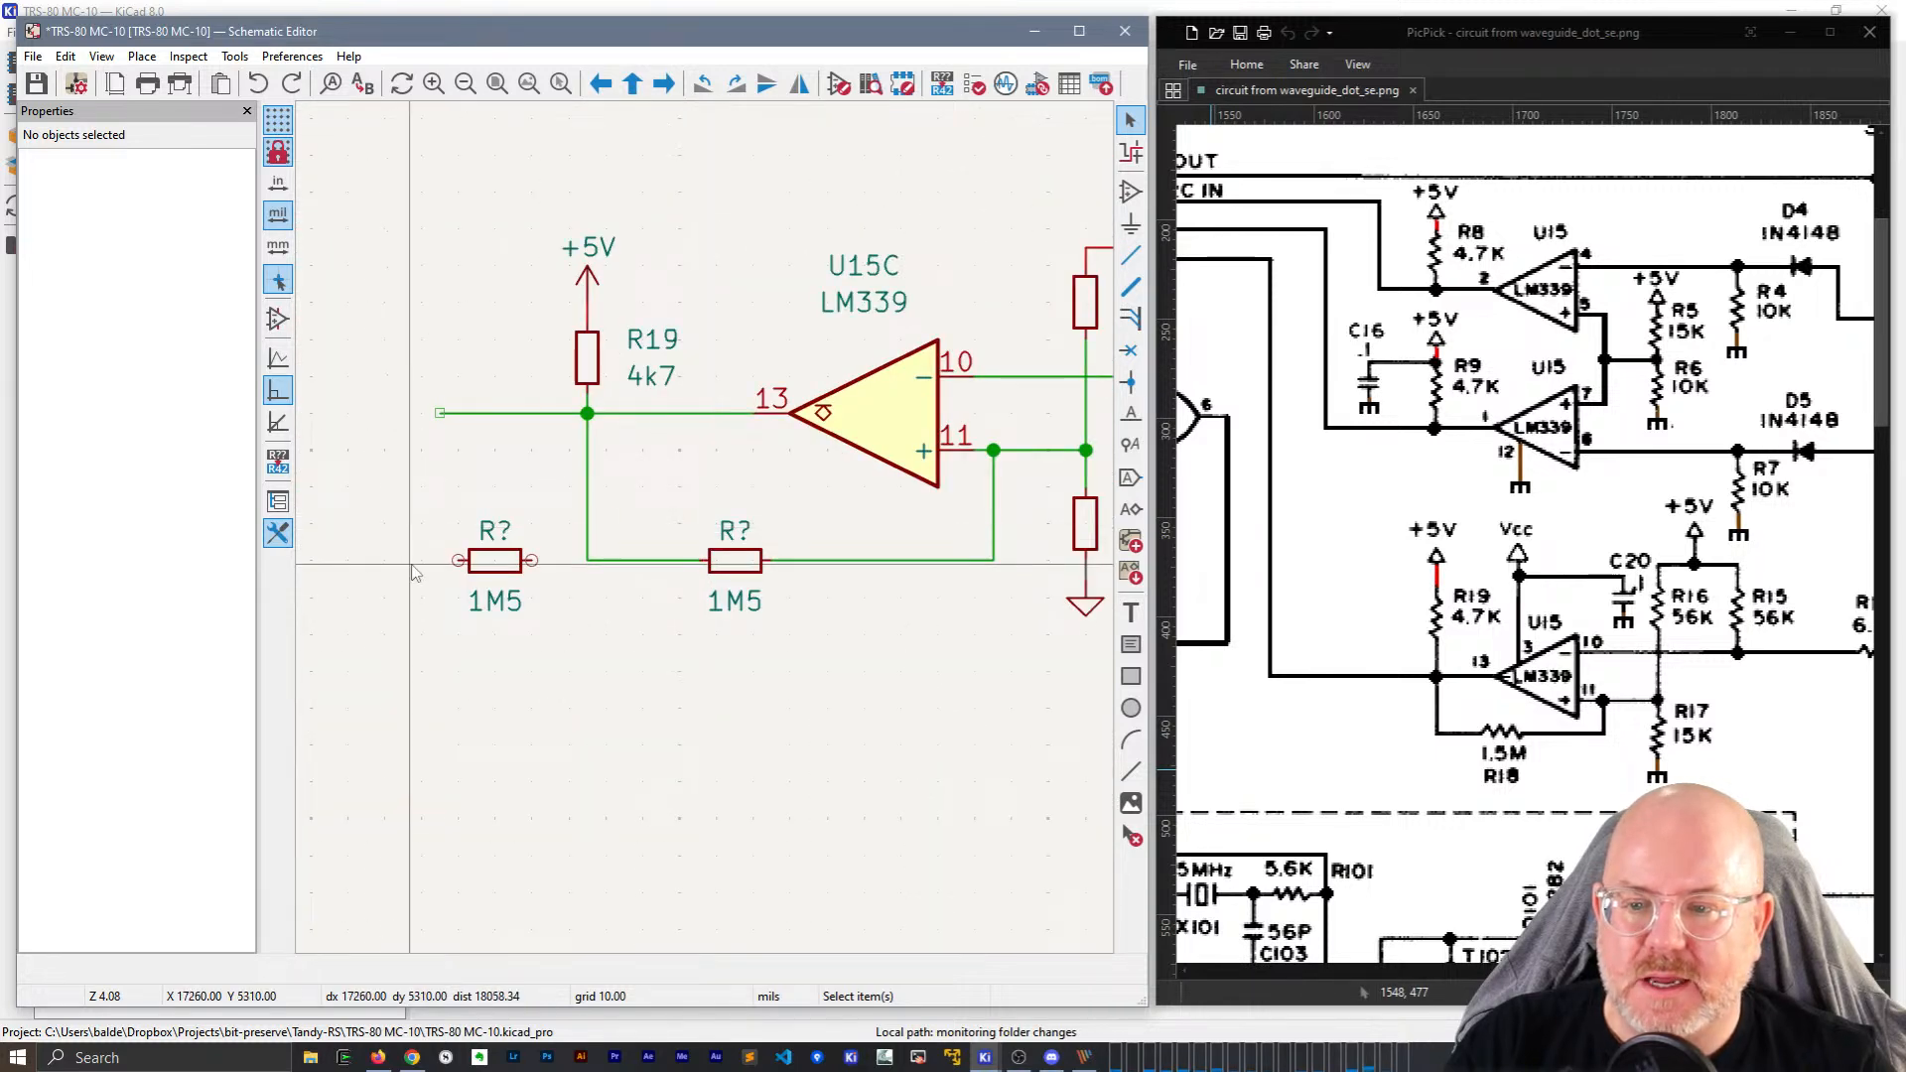
left_click(491, 561)
key("Delete")
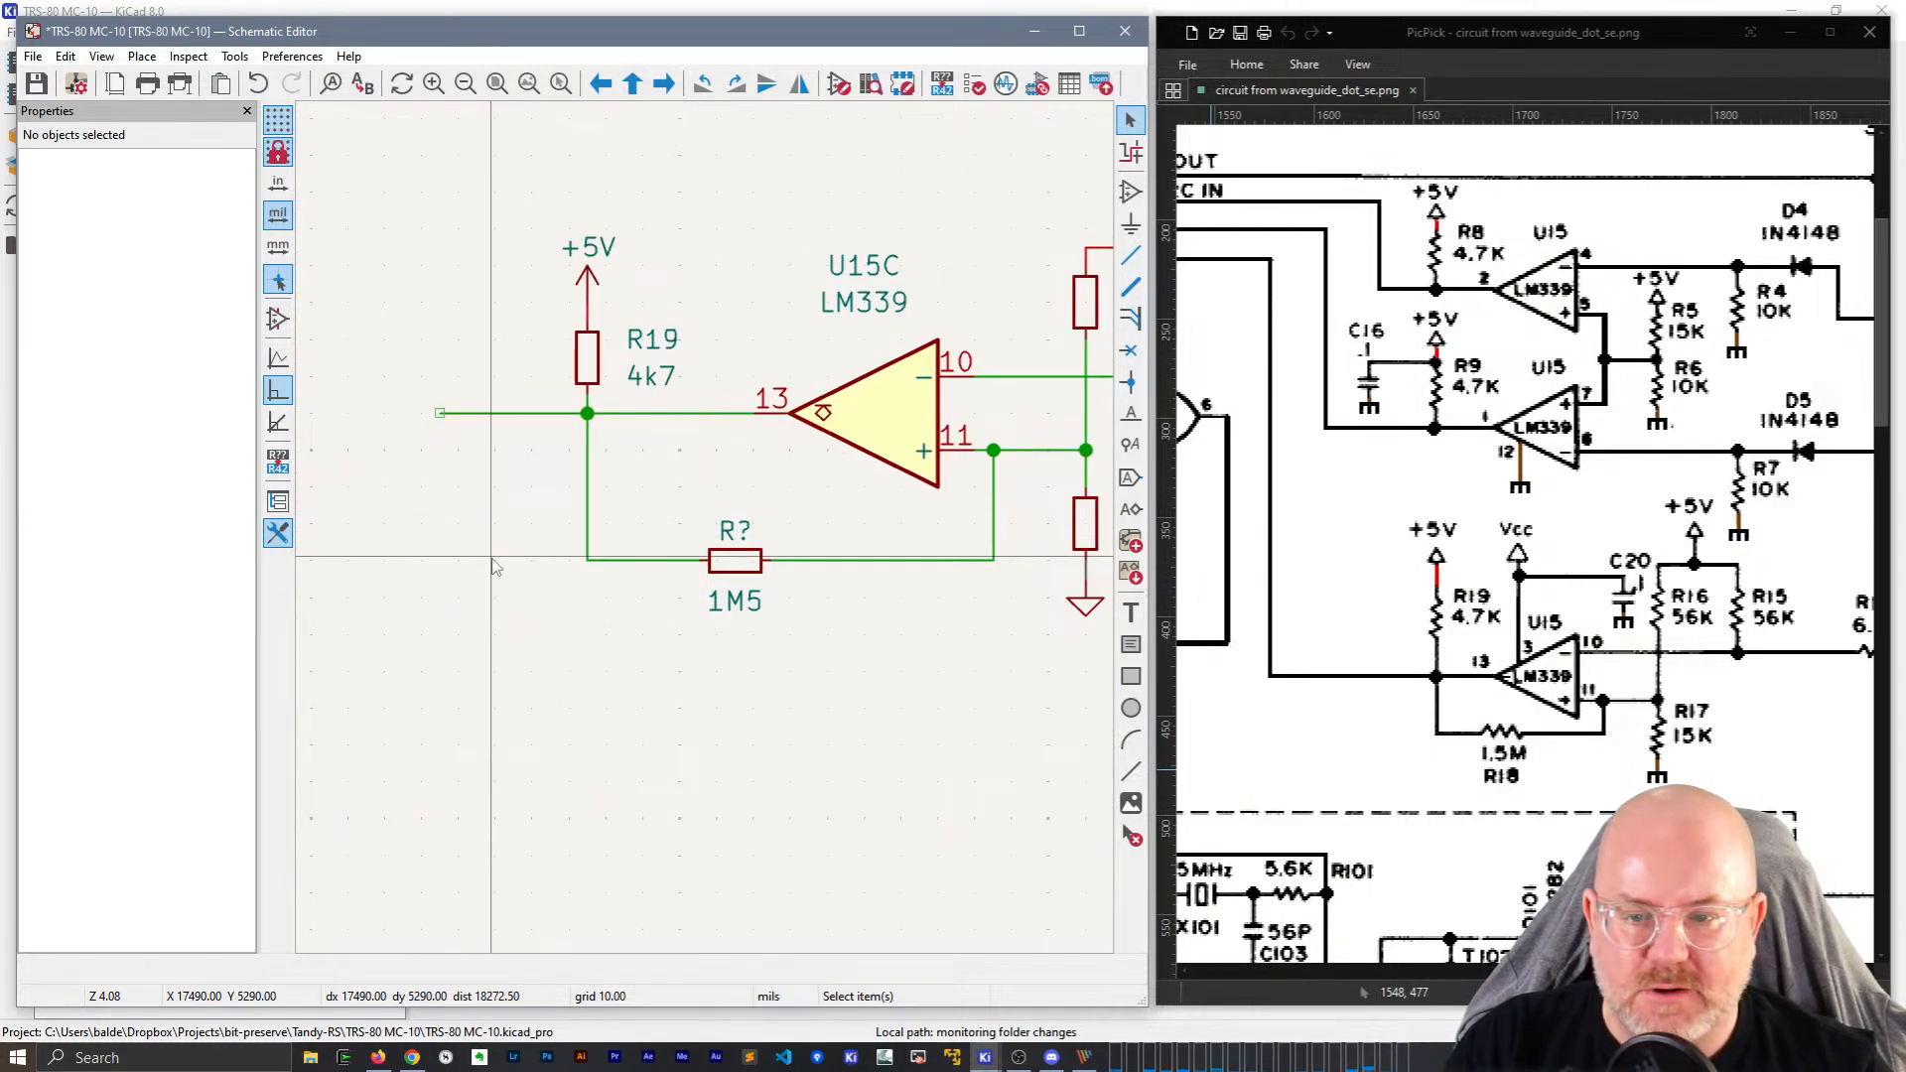
left_click(730, 562)
left_click(168, 340)
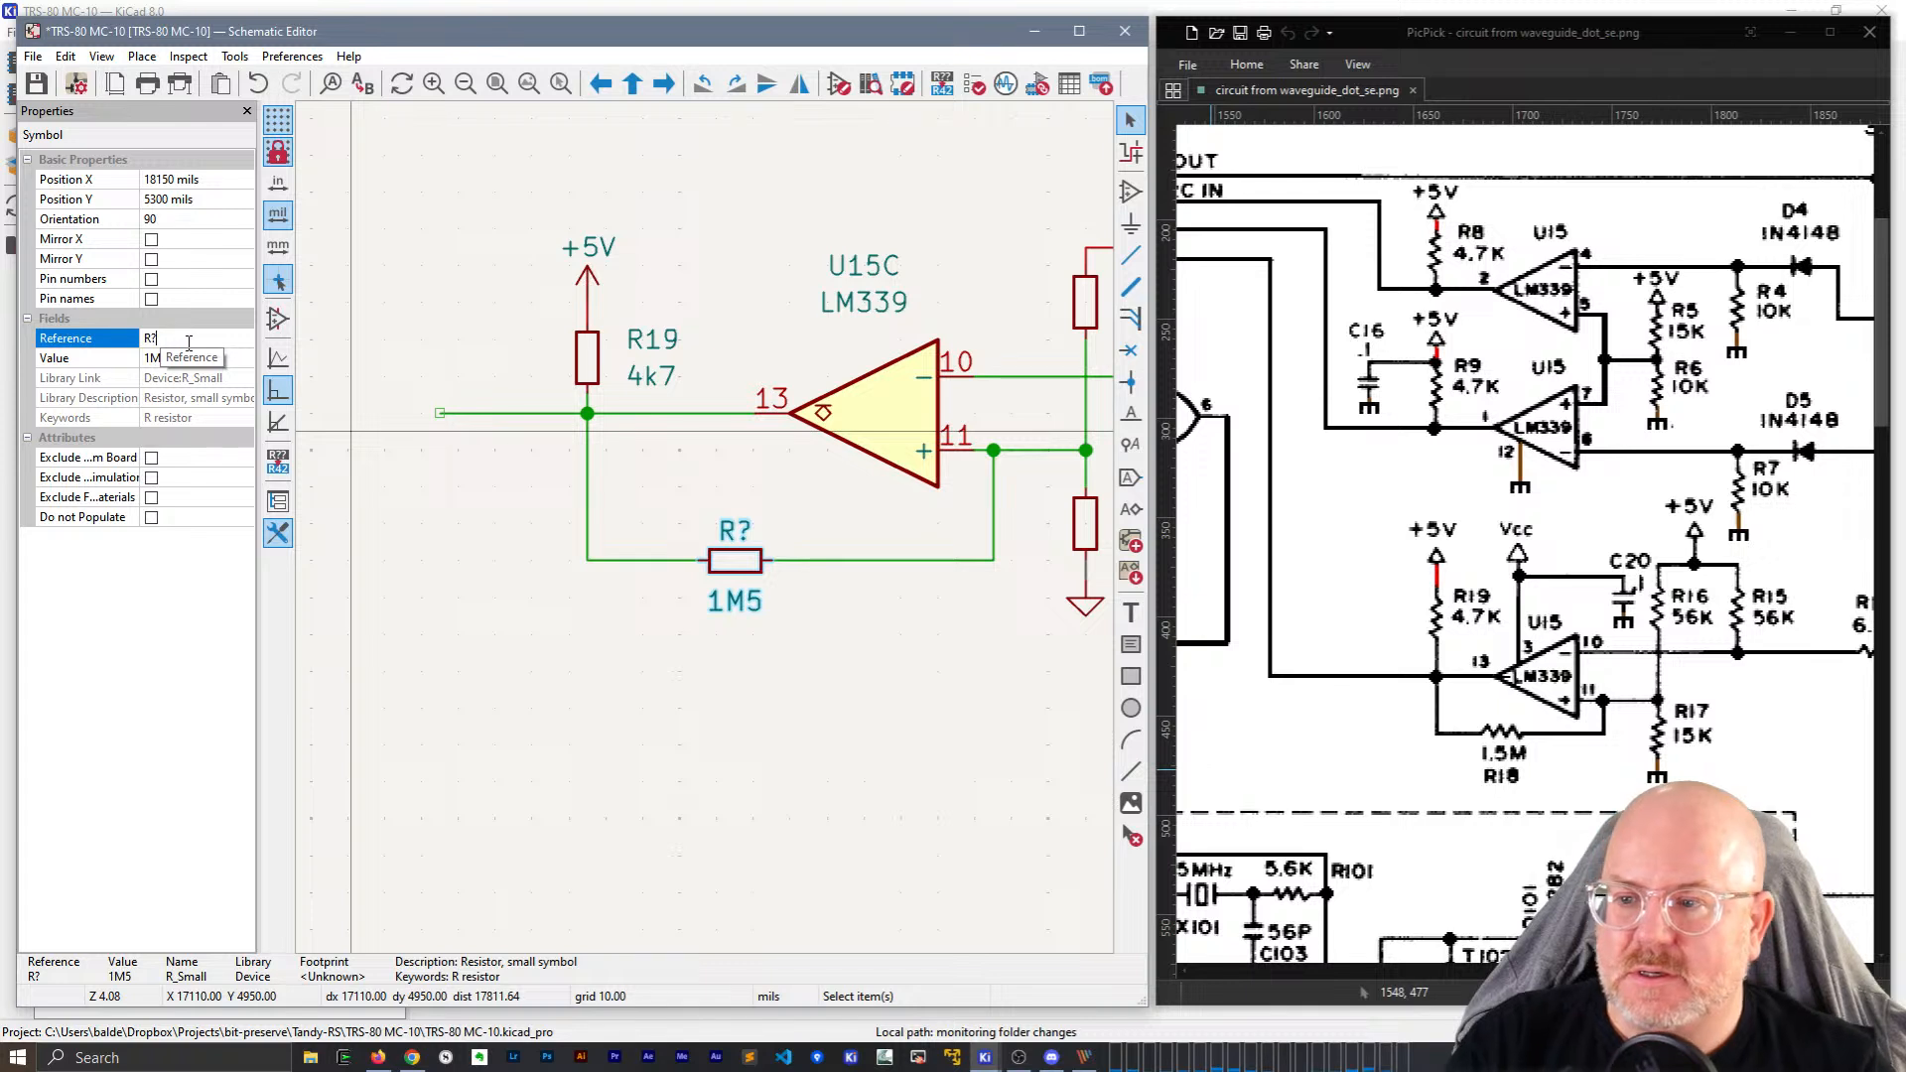
type("R15")
key("Return")
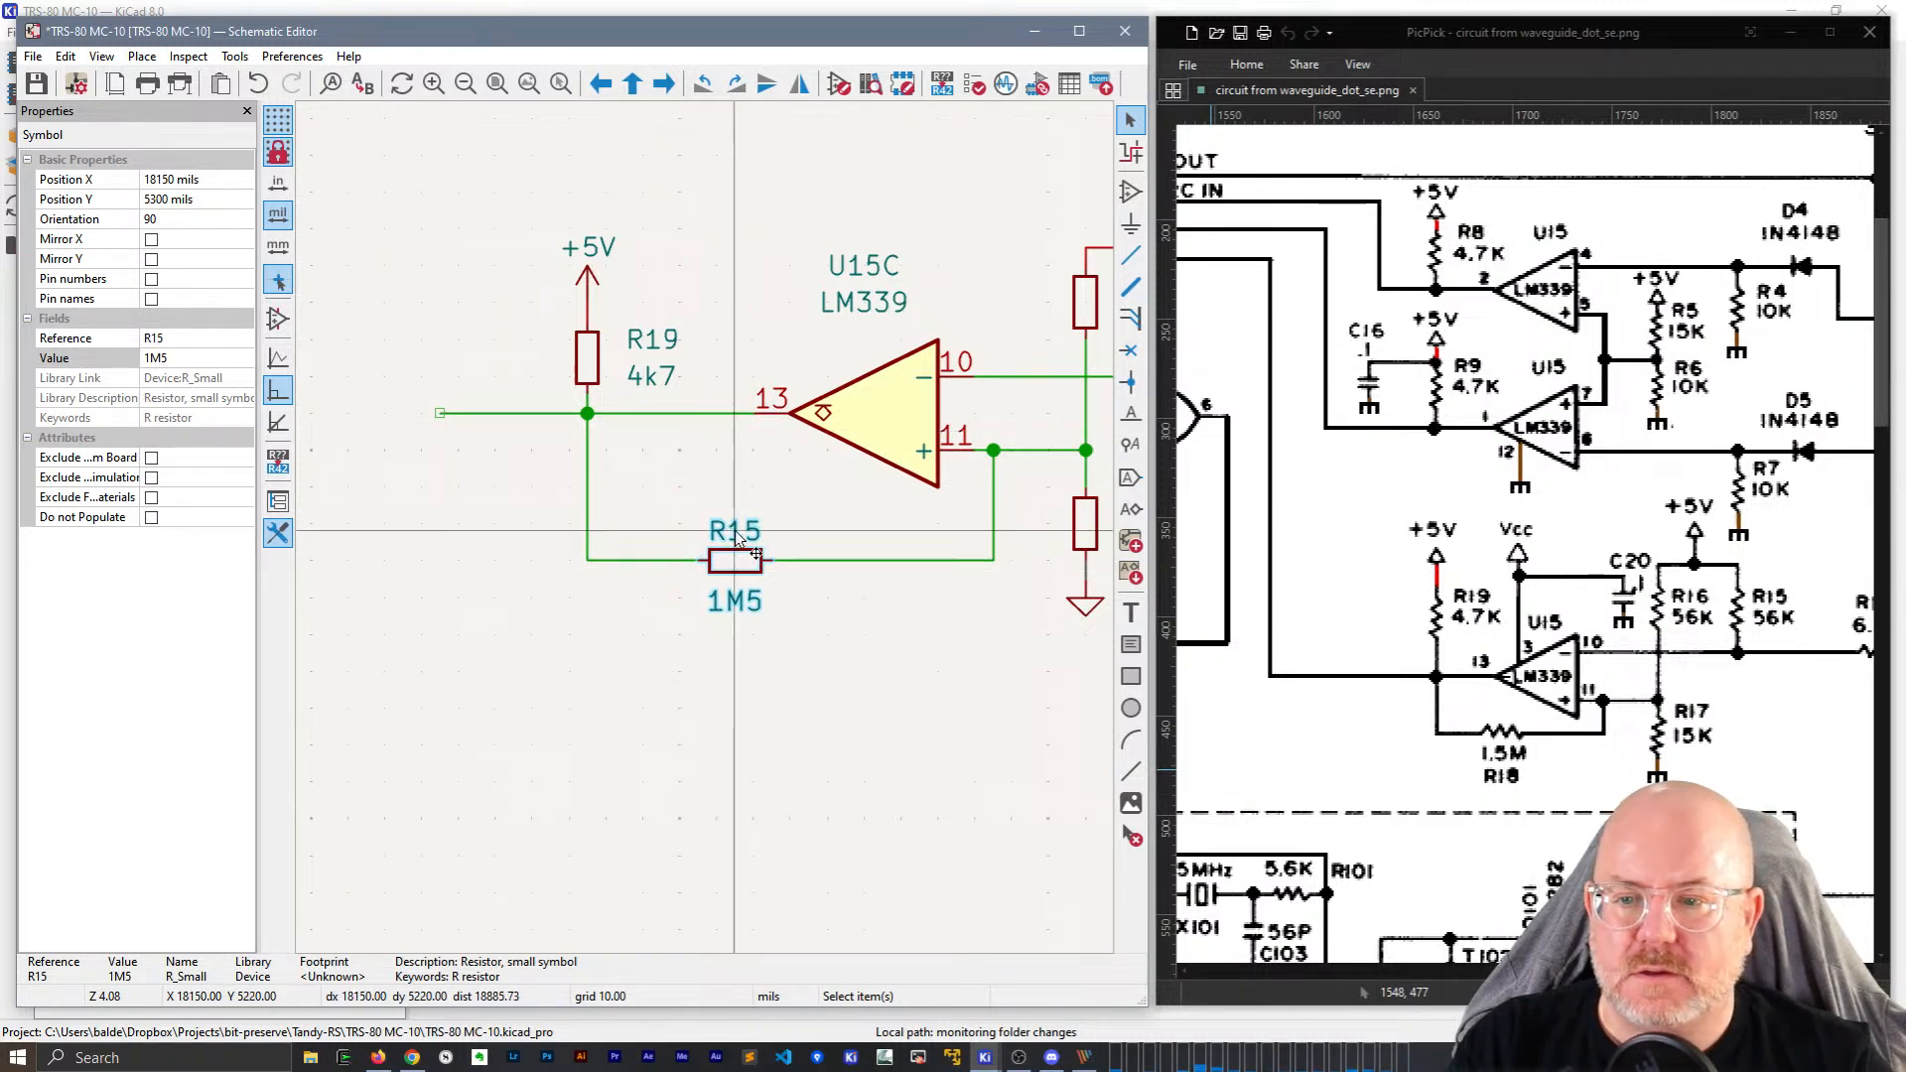
Change the feedback resistor's reference to R18 and duplicate it left of the stage.
left_click(181, 336)
type("8")
key("Return")
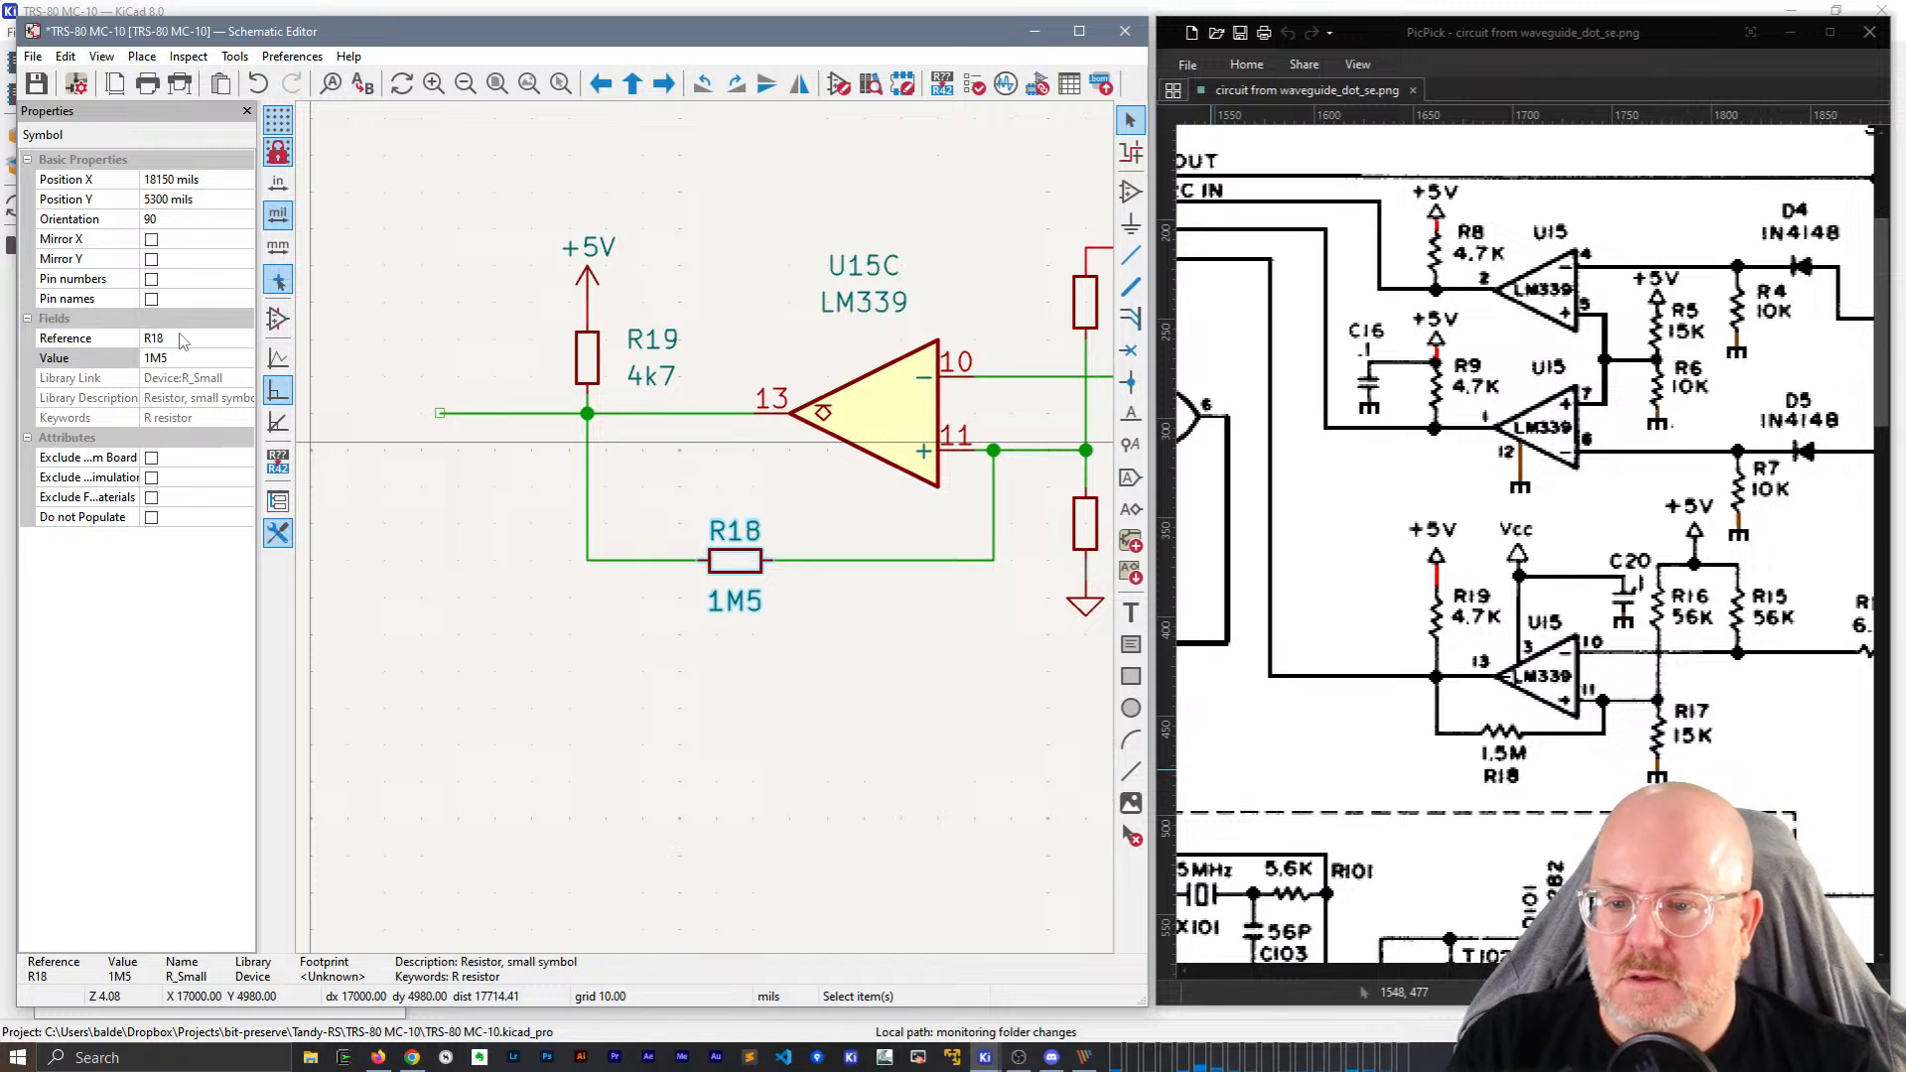
key("Escape")
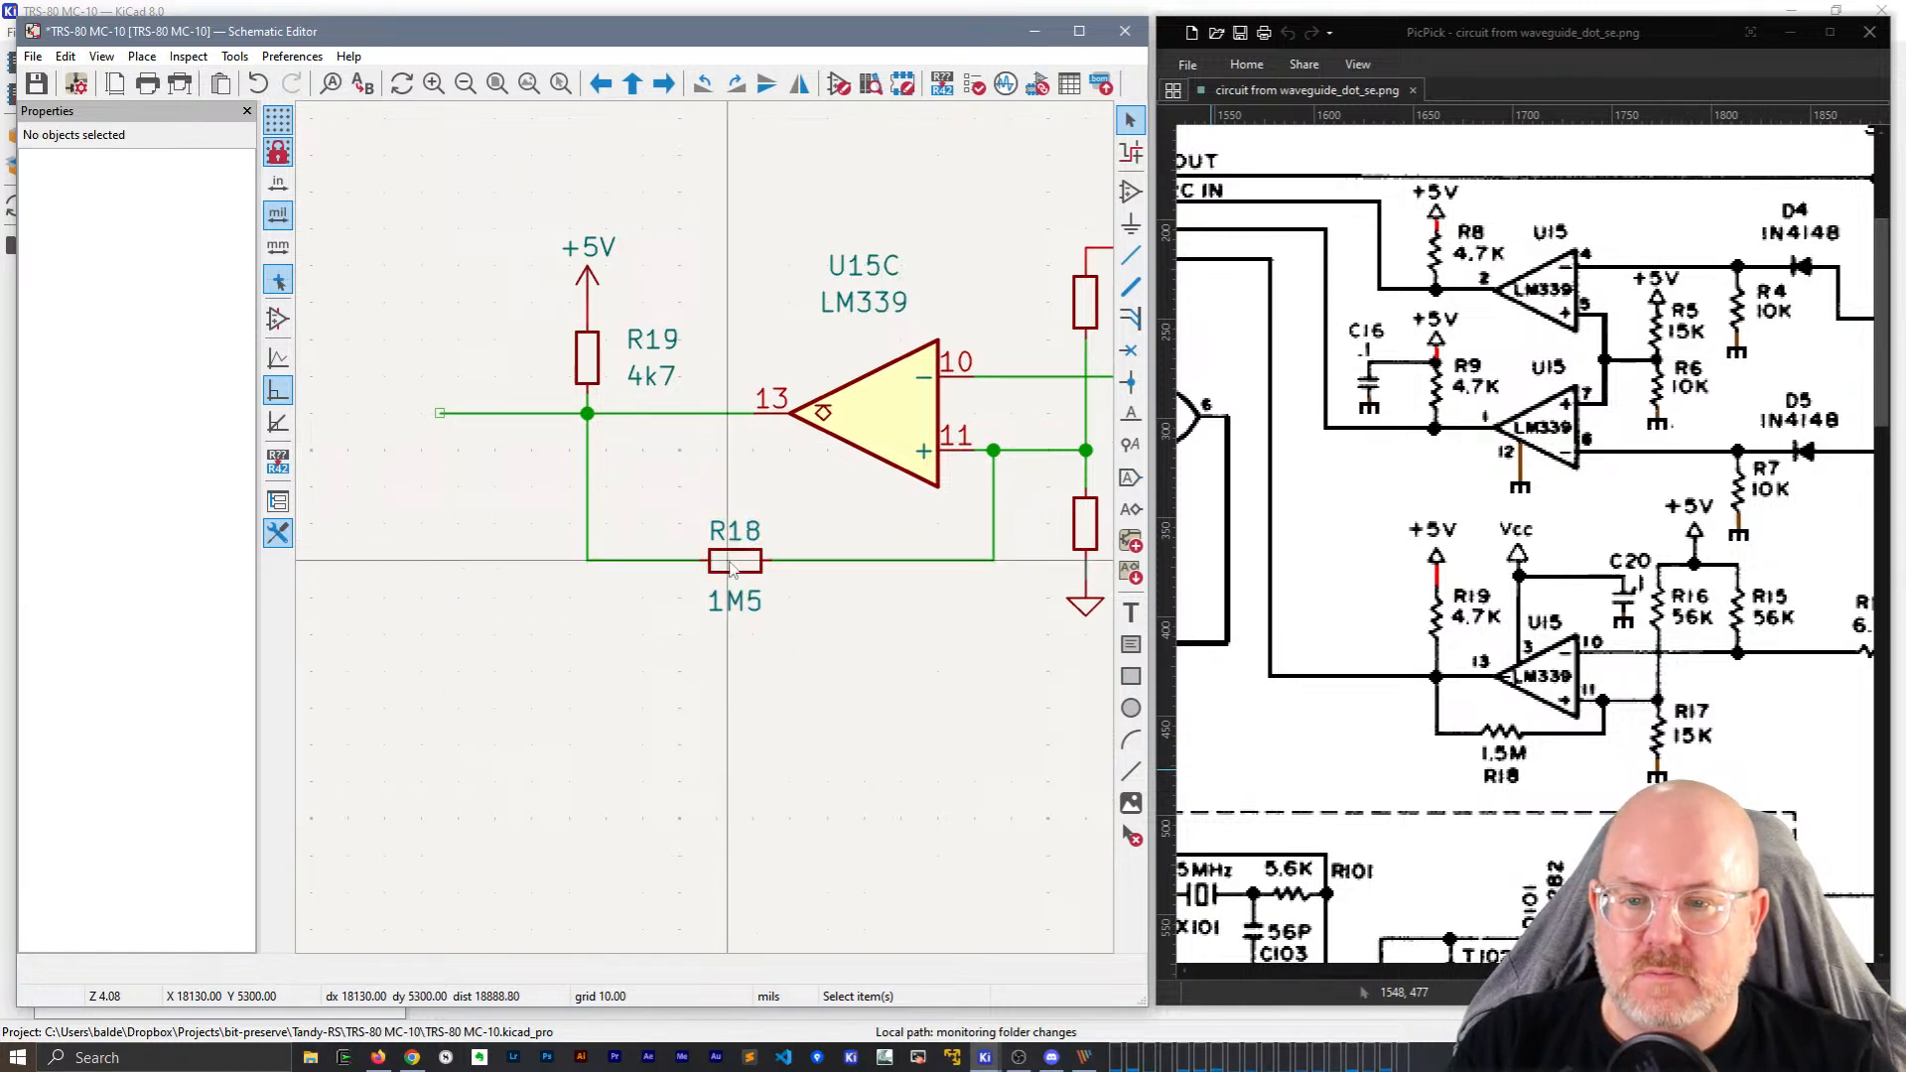
left_click(731, 561)
key("ctrl+d")
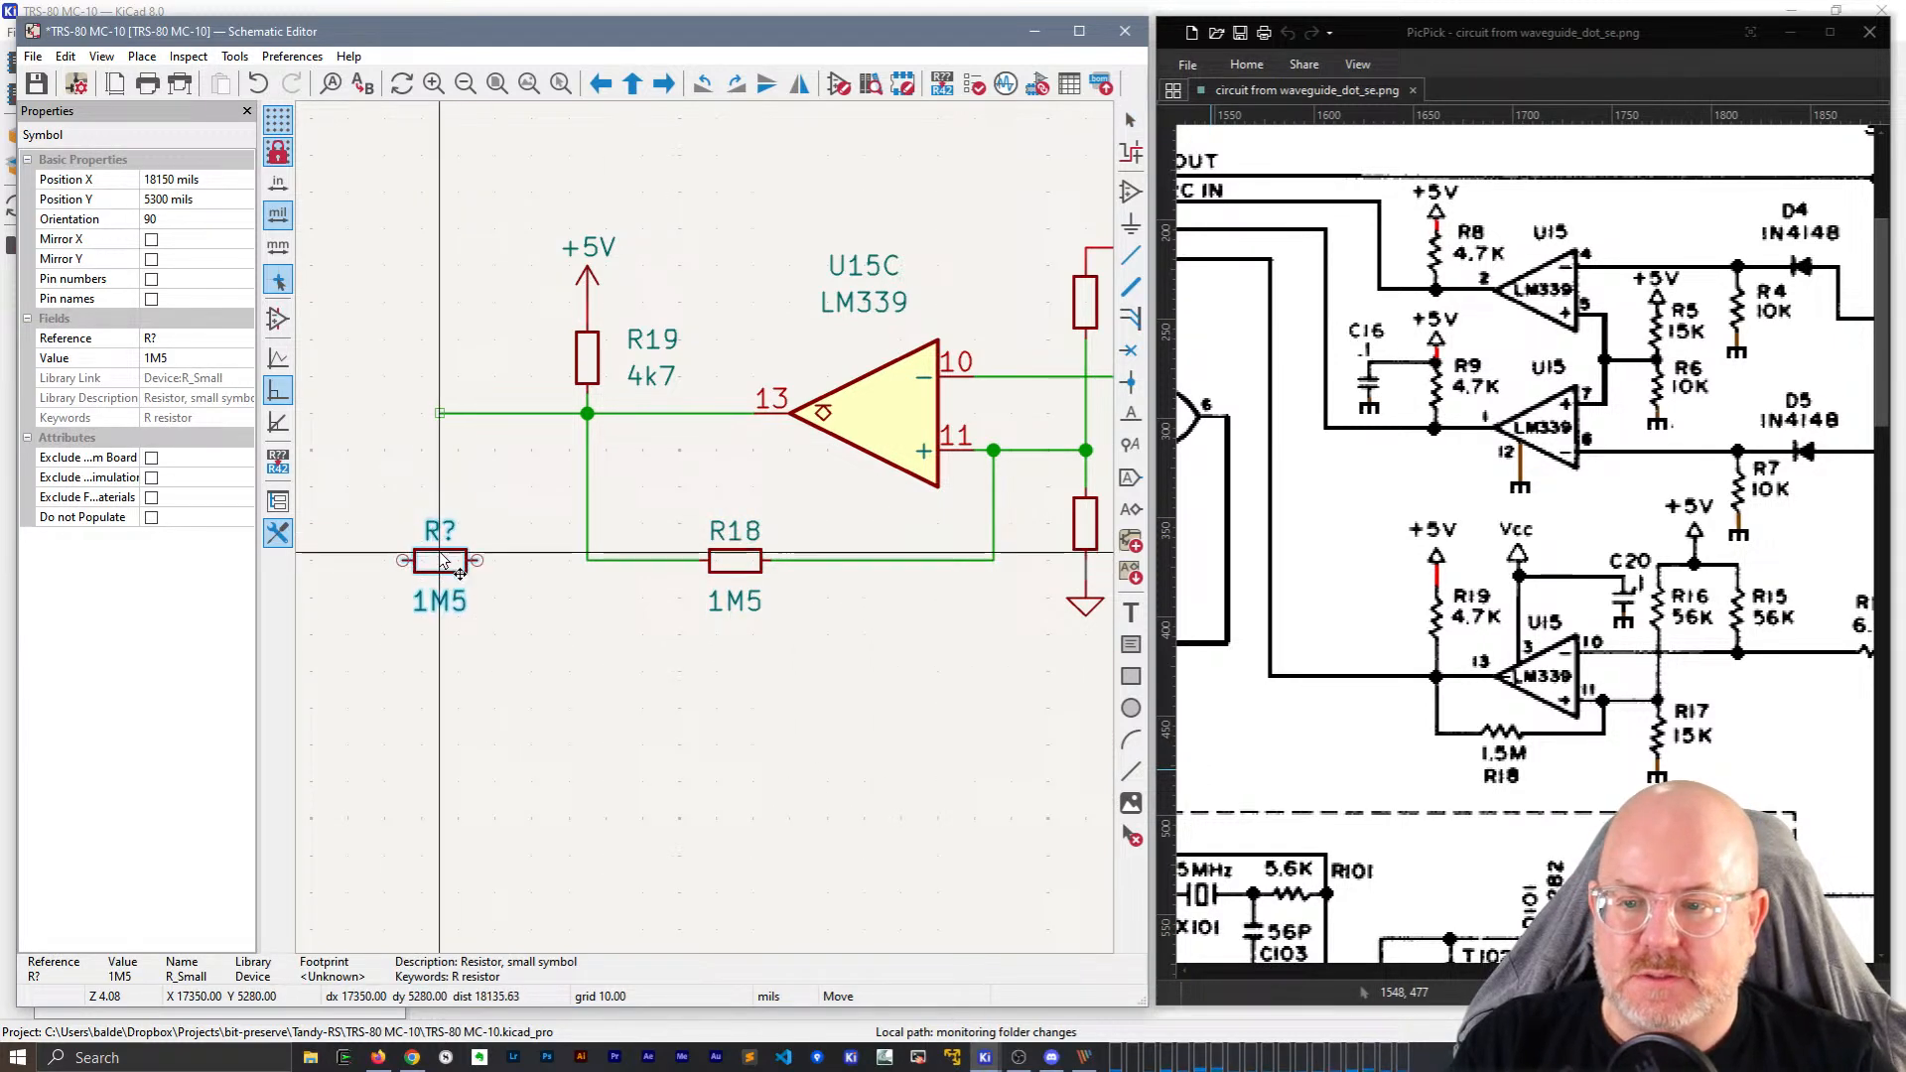
left_click(440, 561)
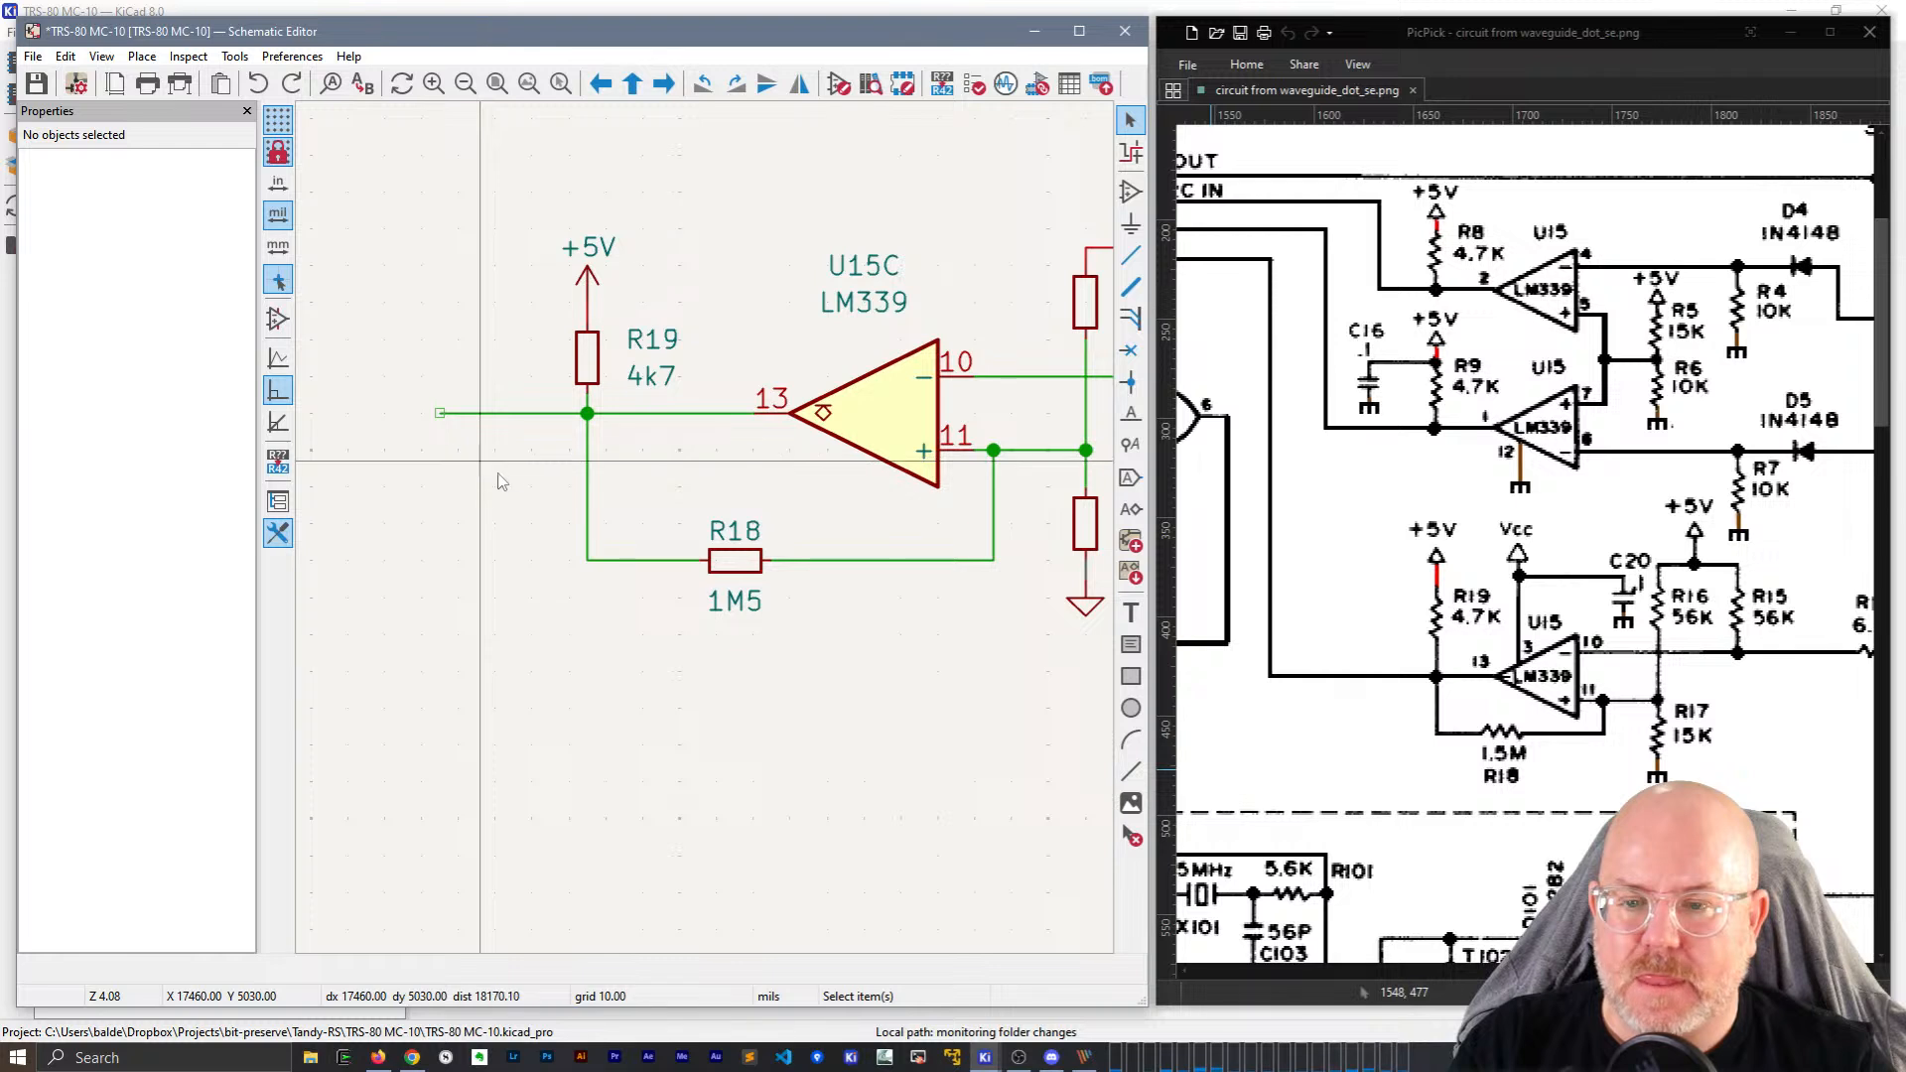
Revert the feedback resistor to R15 and place a 1M5 copy below the circuit.
left_click(653, 359)
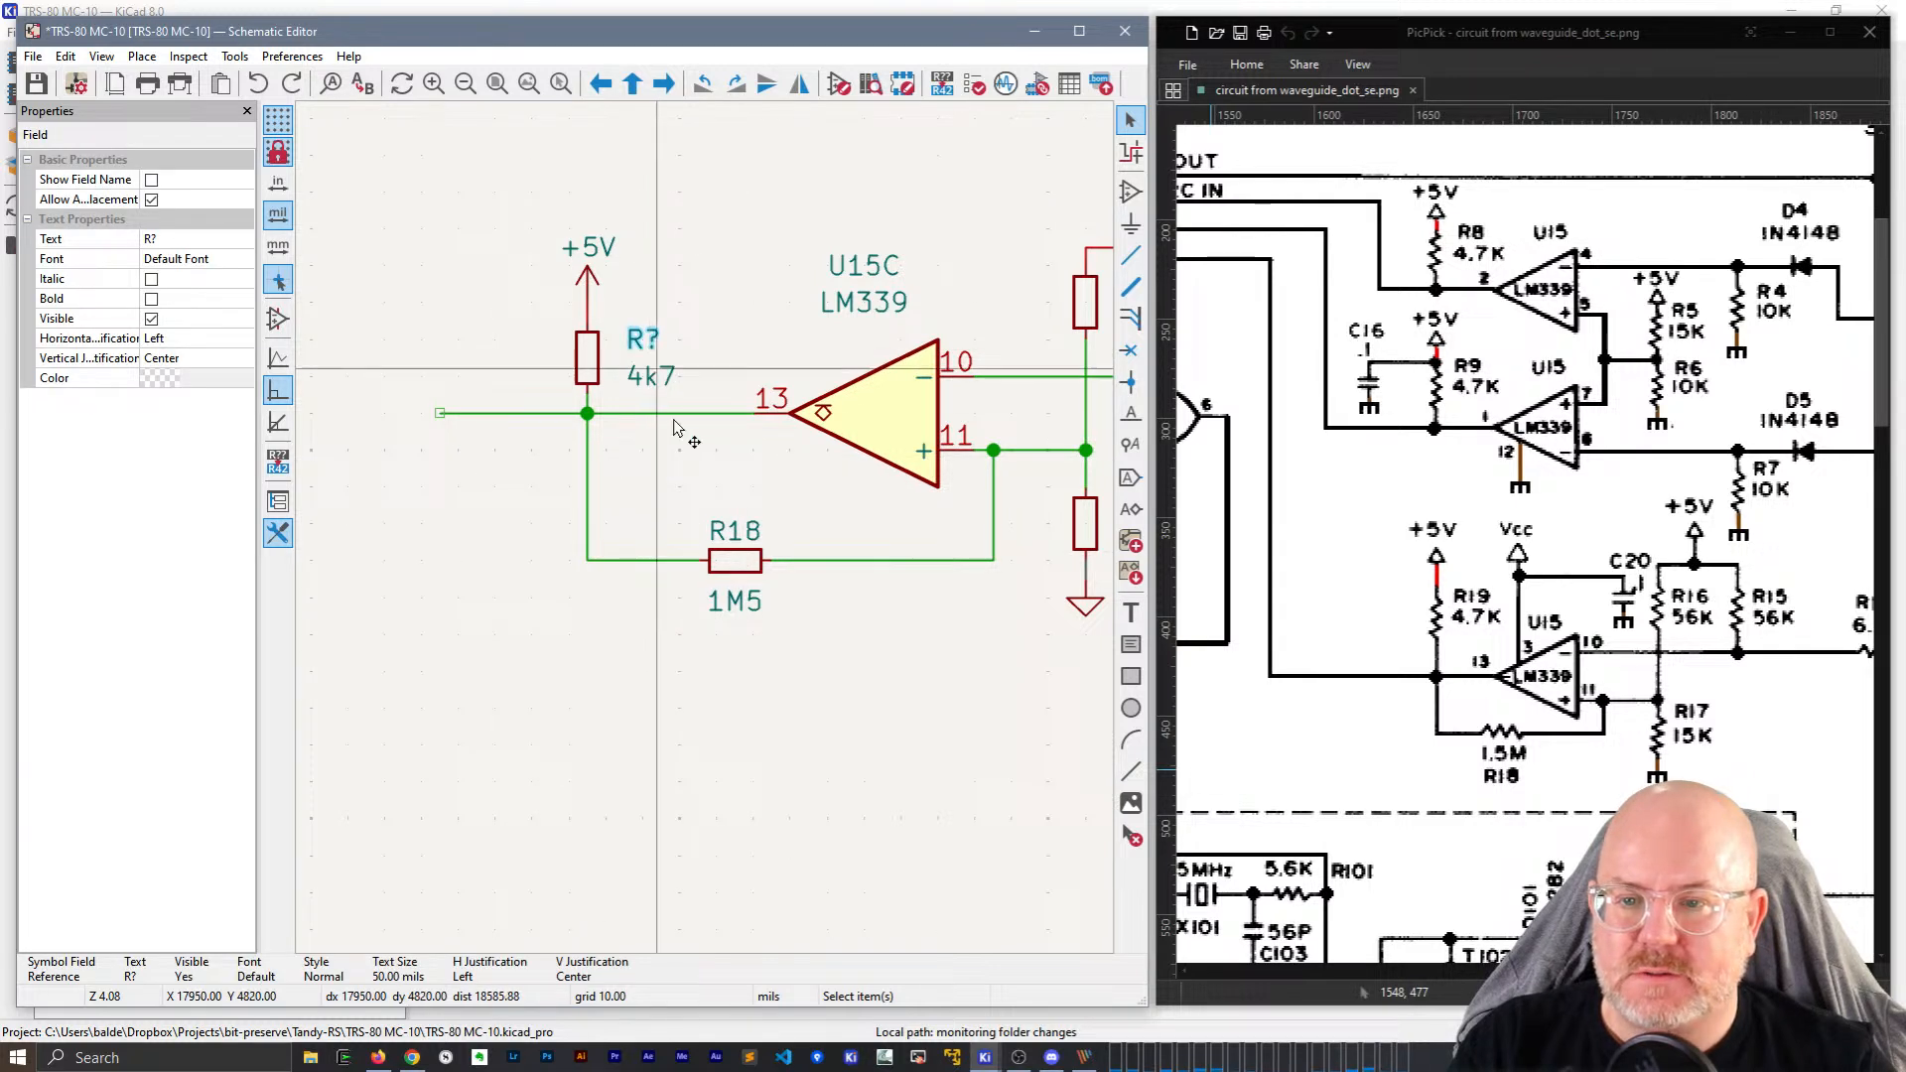
left_click(703, 504)
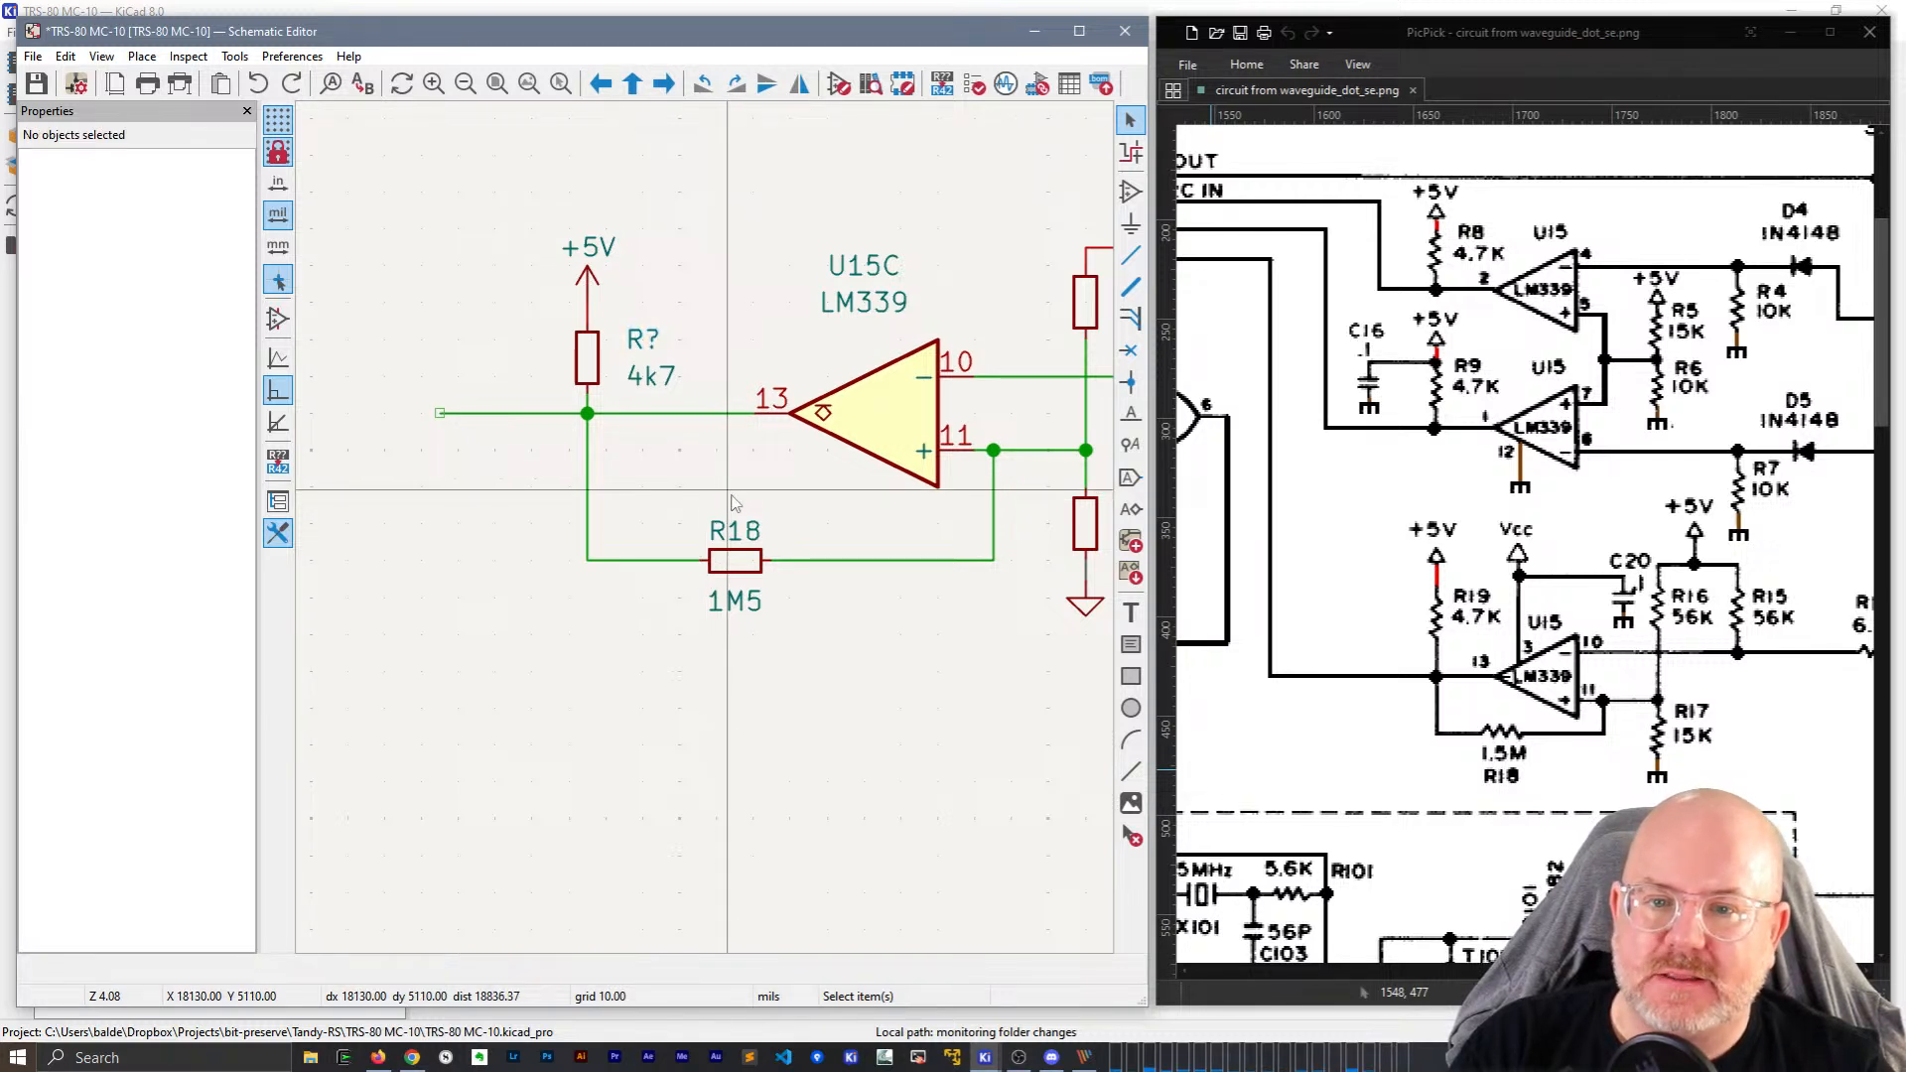
middle_click_drag(707, 506, 545, 514)
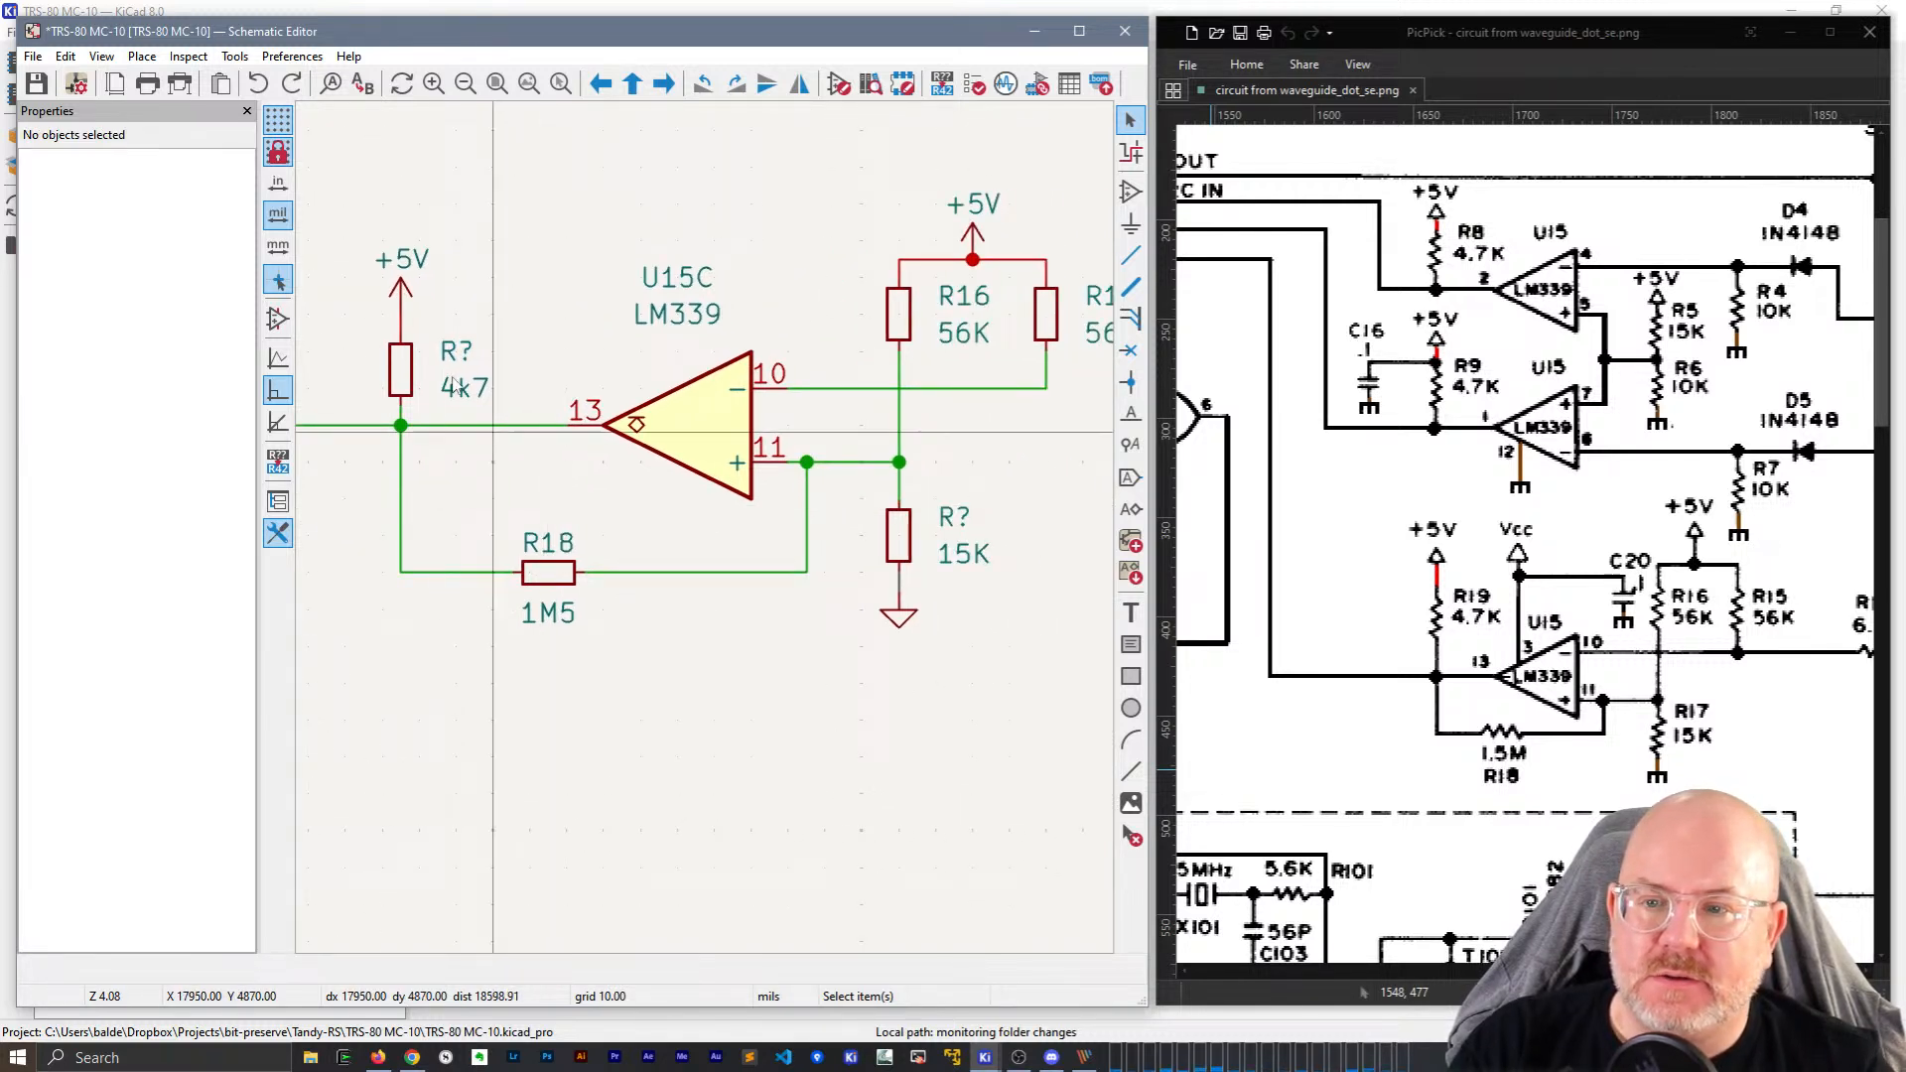
key("ctrl+z")
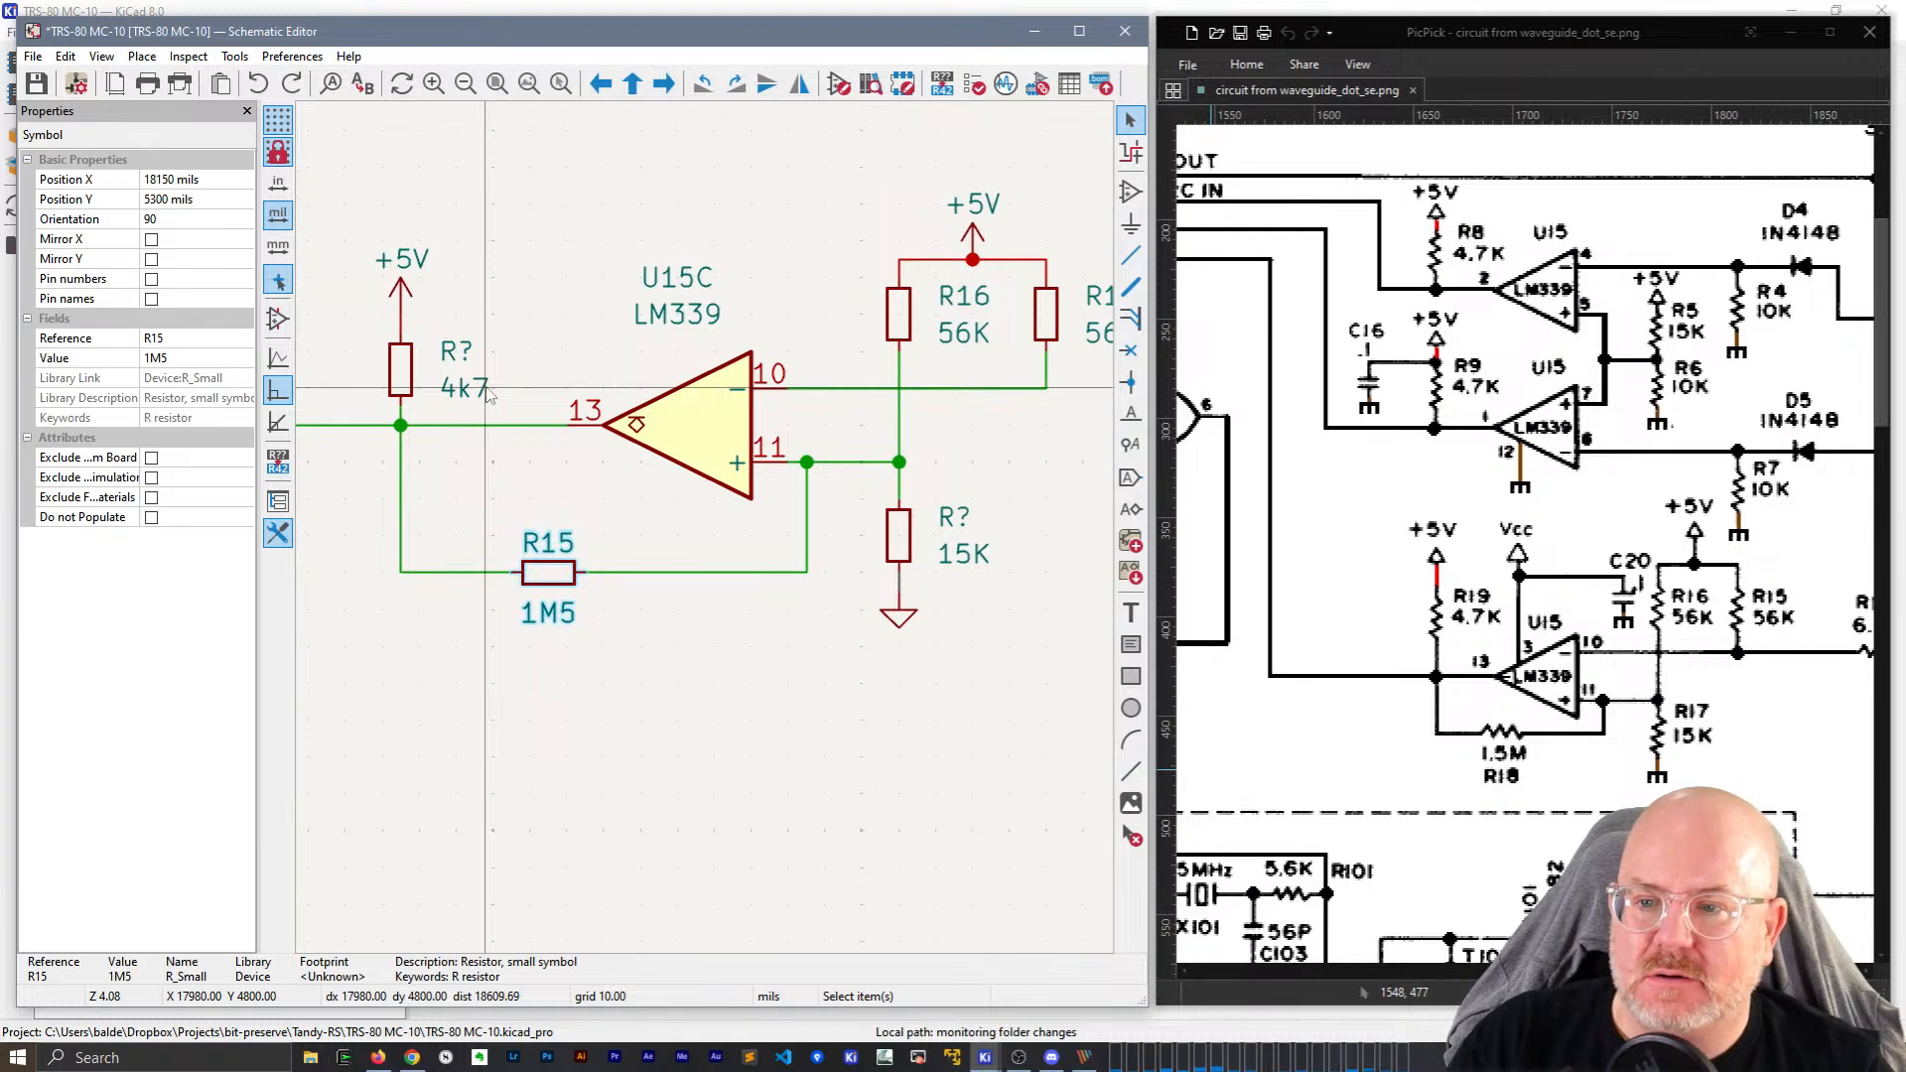
left_click(552, 533)
left_click(552, 579)
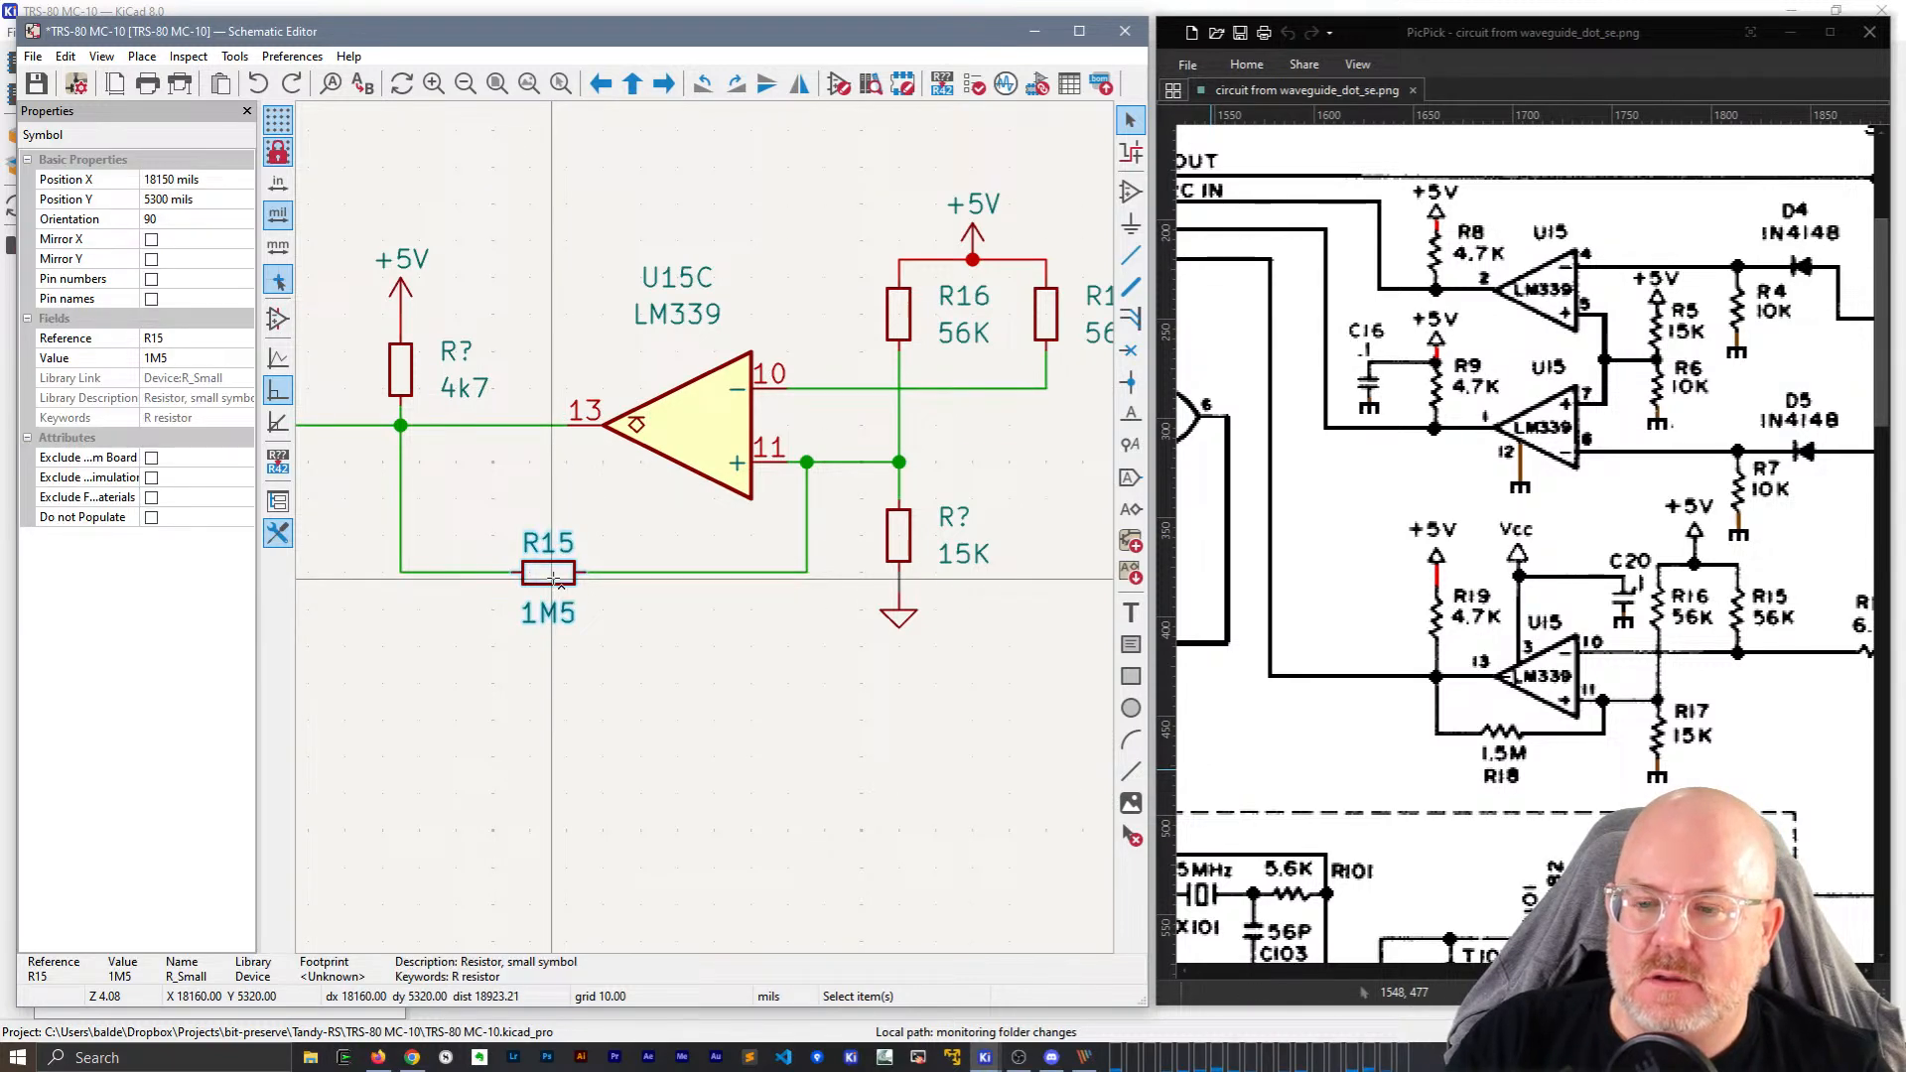
key("ctrl+d")
left_click(755, 745)
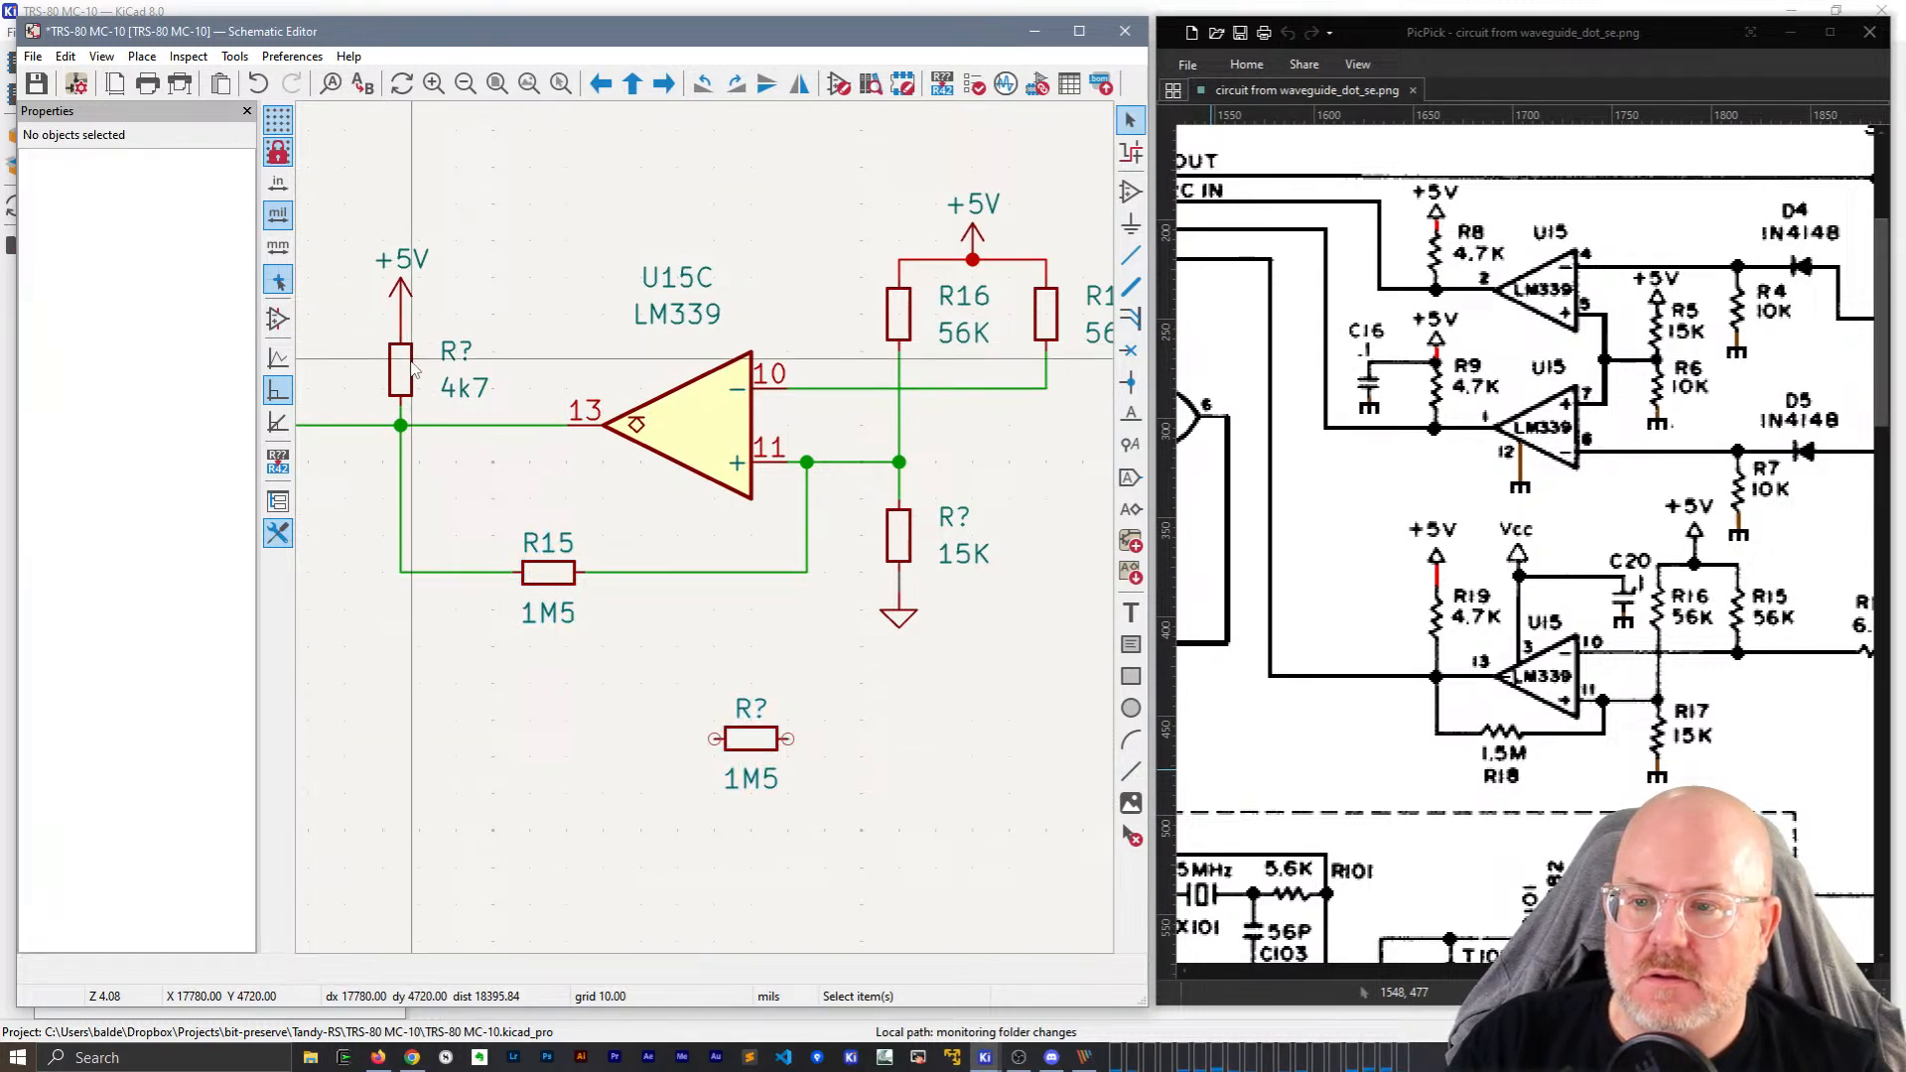
Set the unnumbered 4k7 pull-up resistor's reference to R19 and delete the spare 1M5 copy.
left_click(897, 315)
left_click(832, 323)
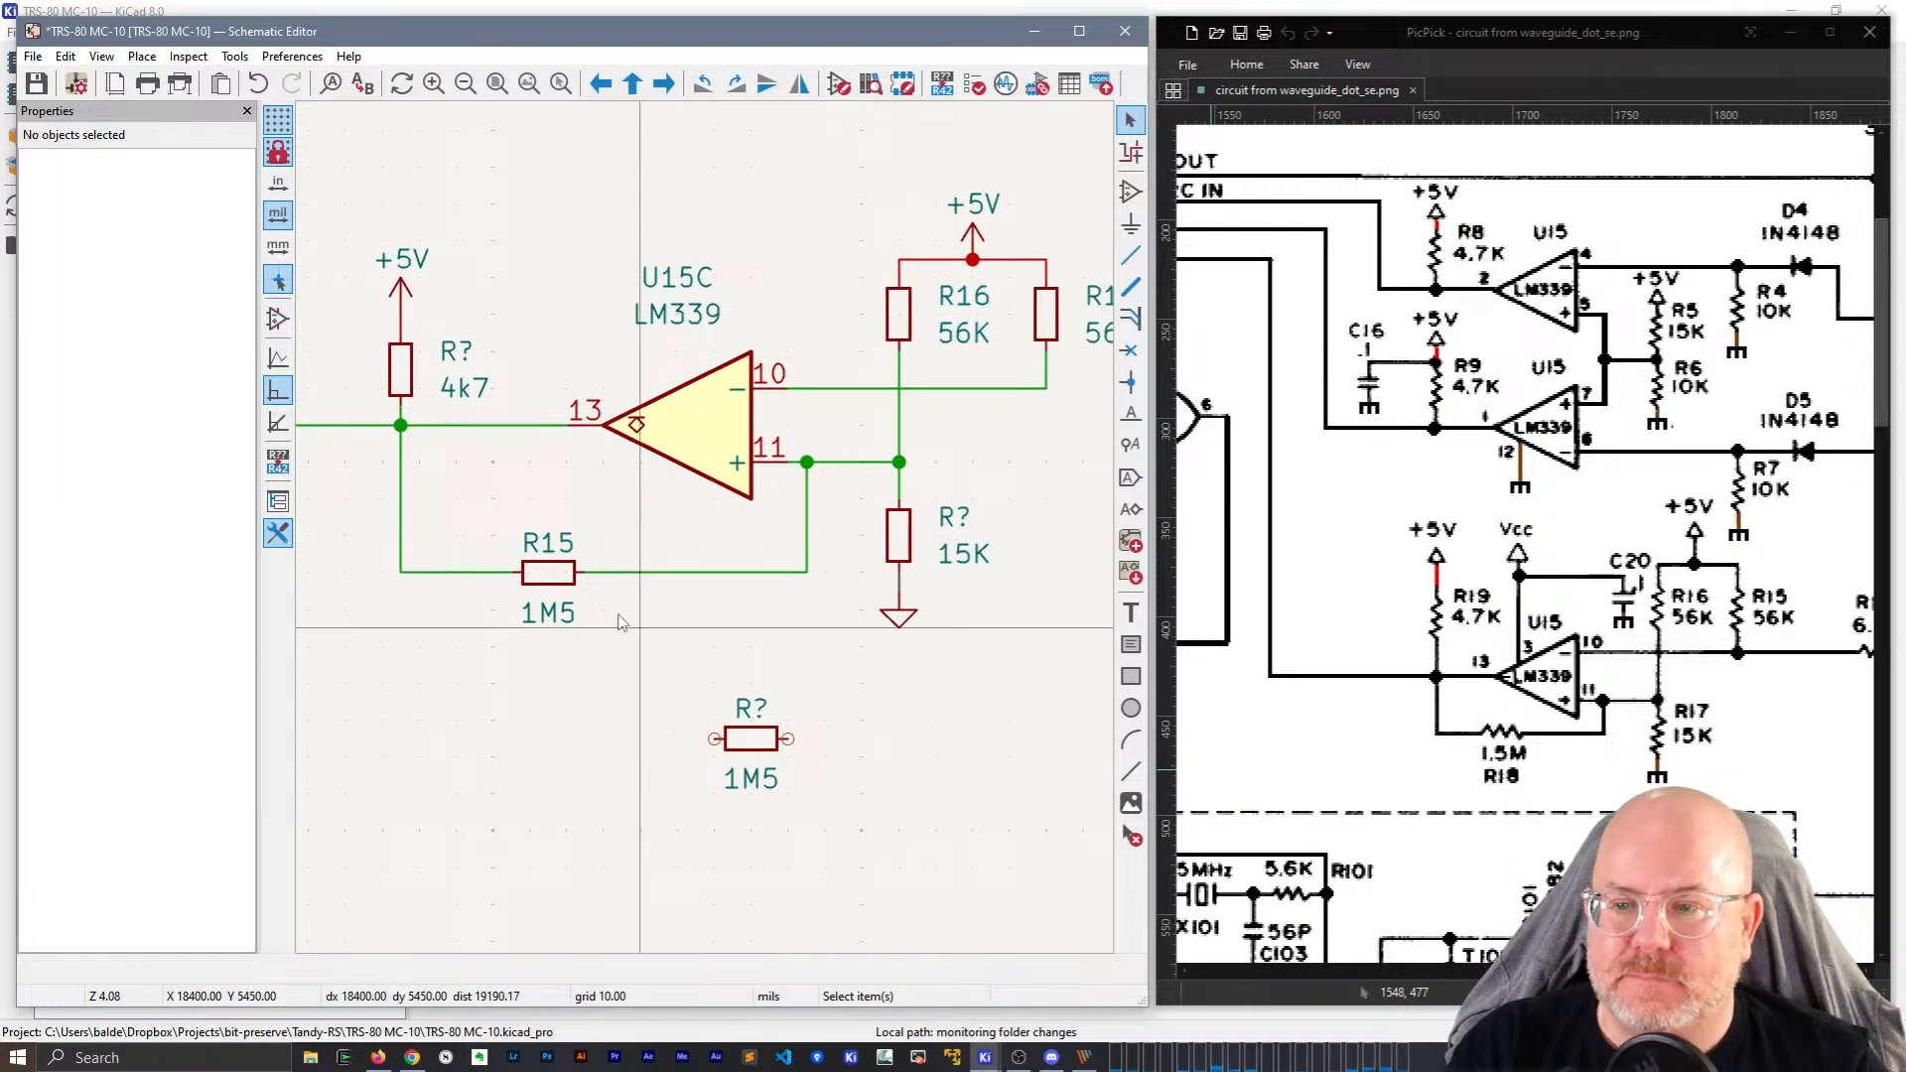
left_click(400, 377)
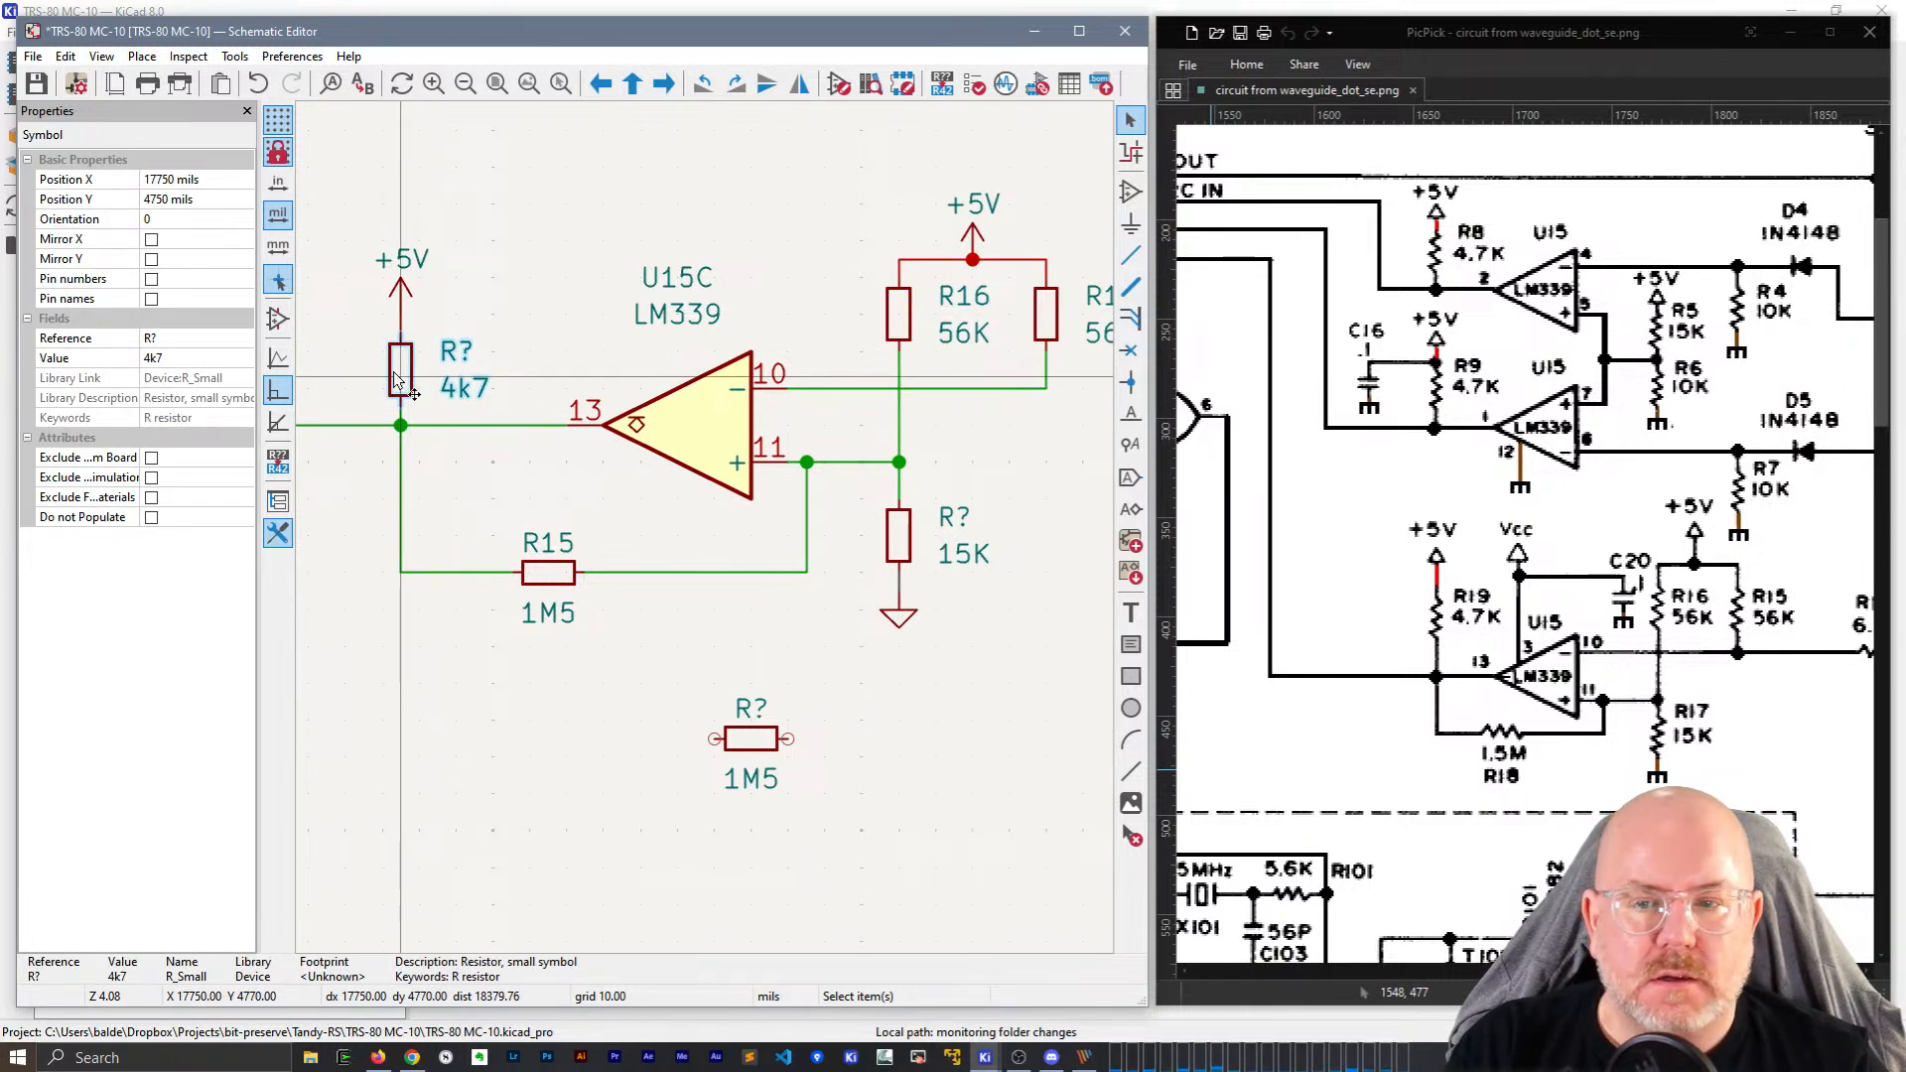
left_click(165, 338)
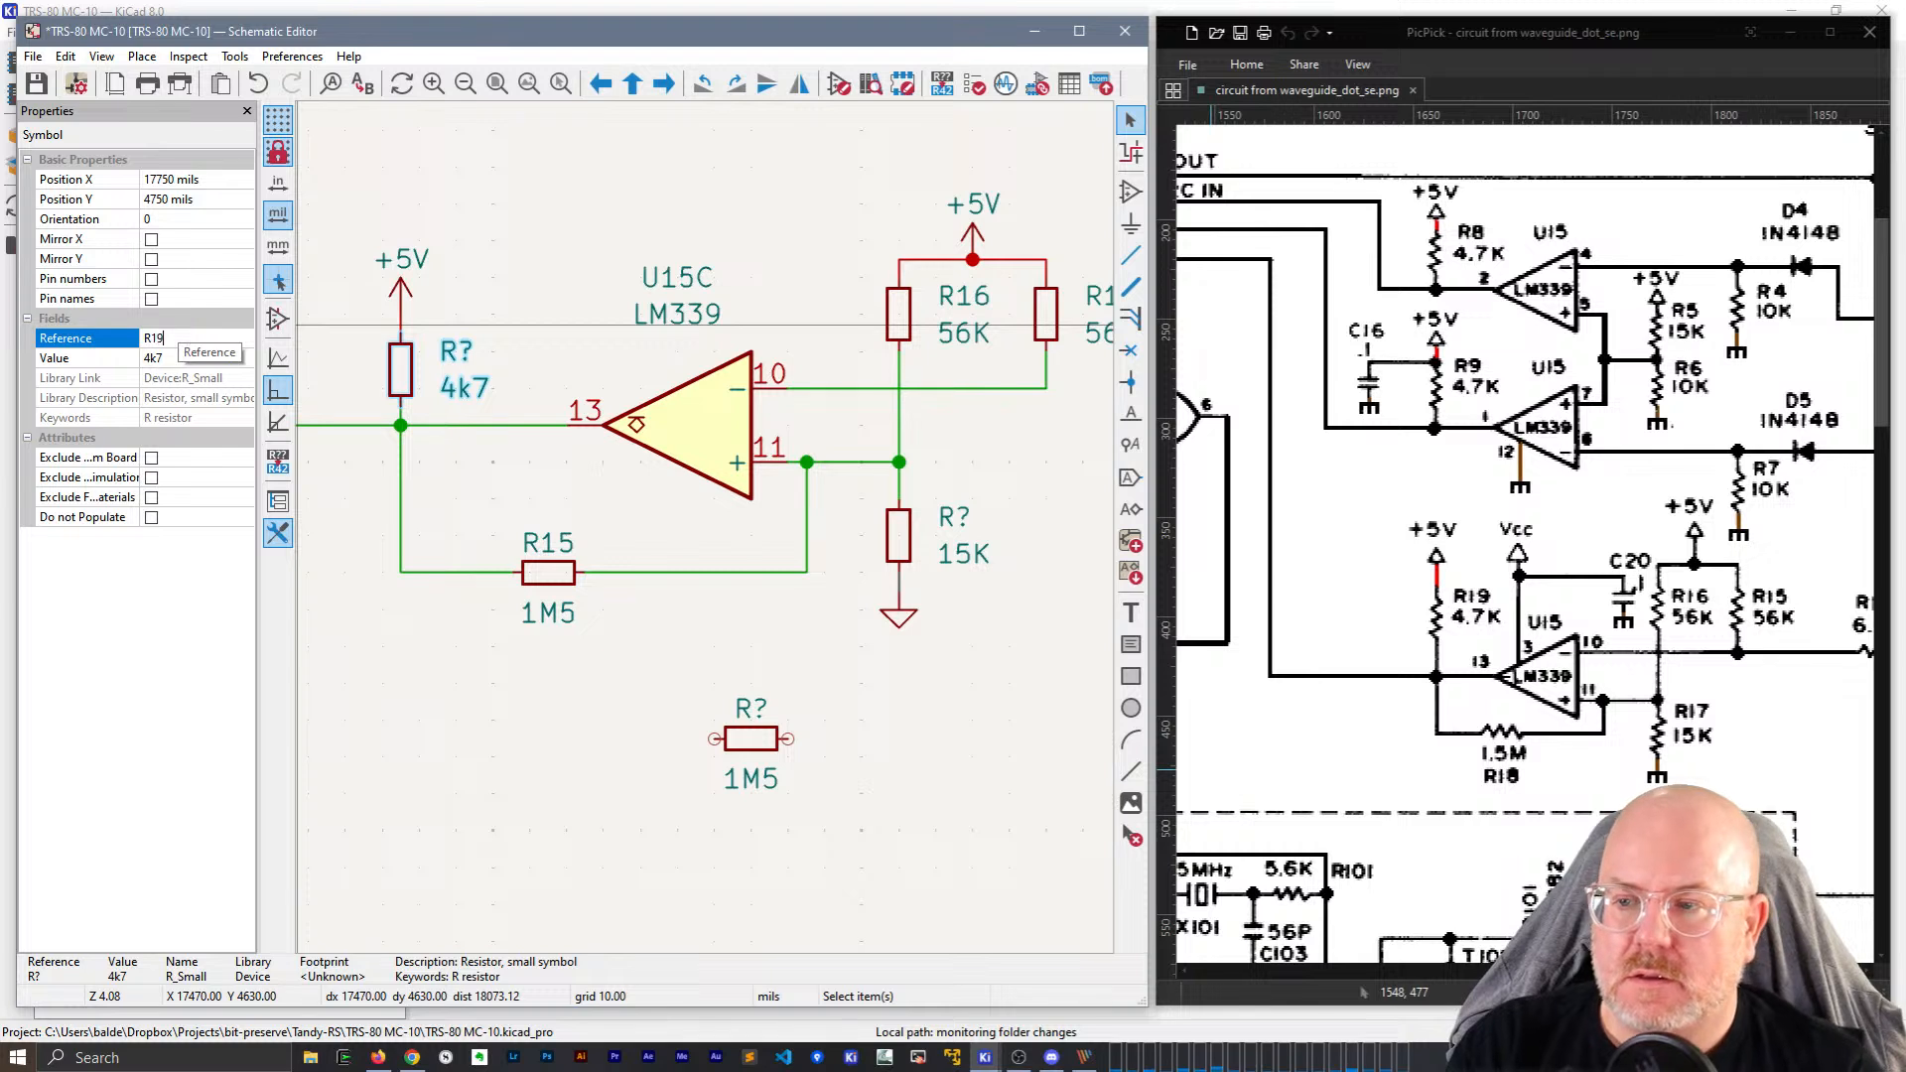
key("Return")
left_click(774, 732)
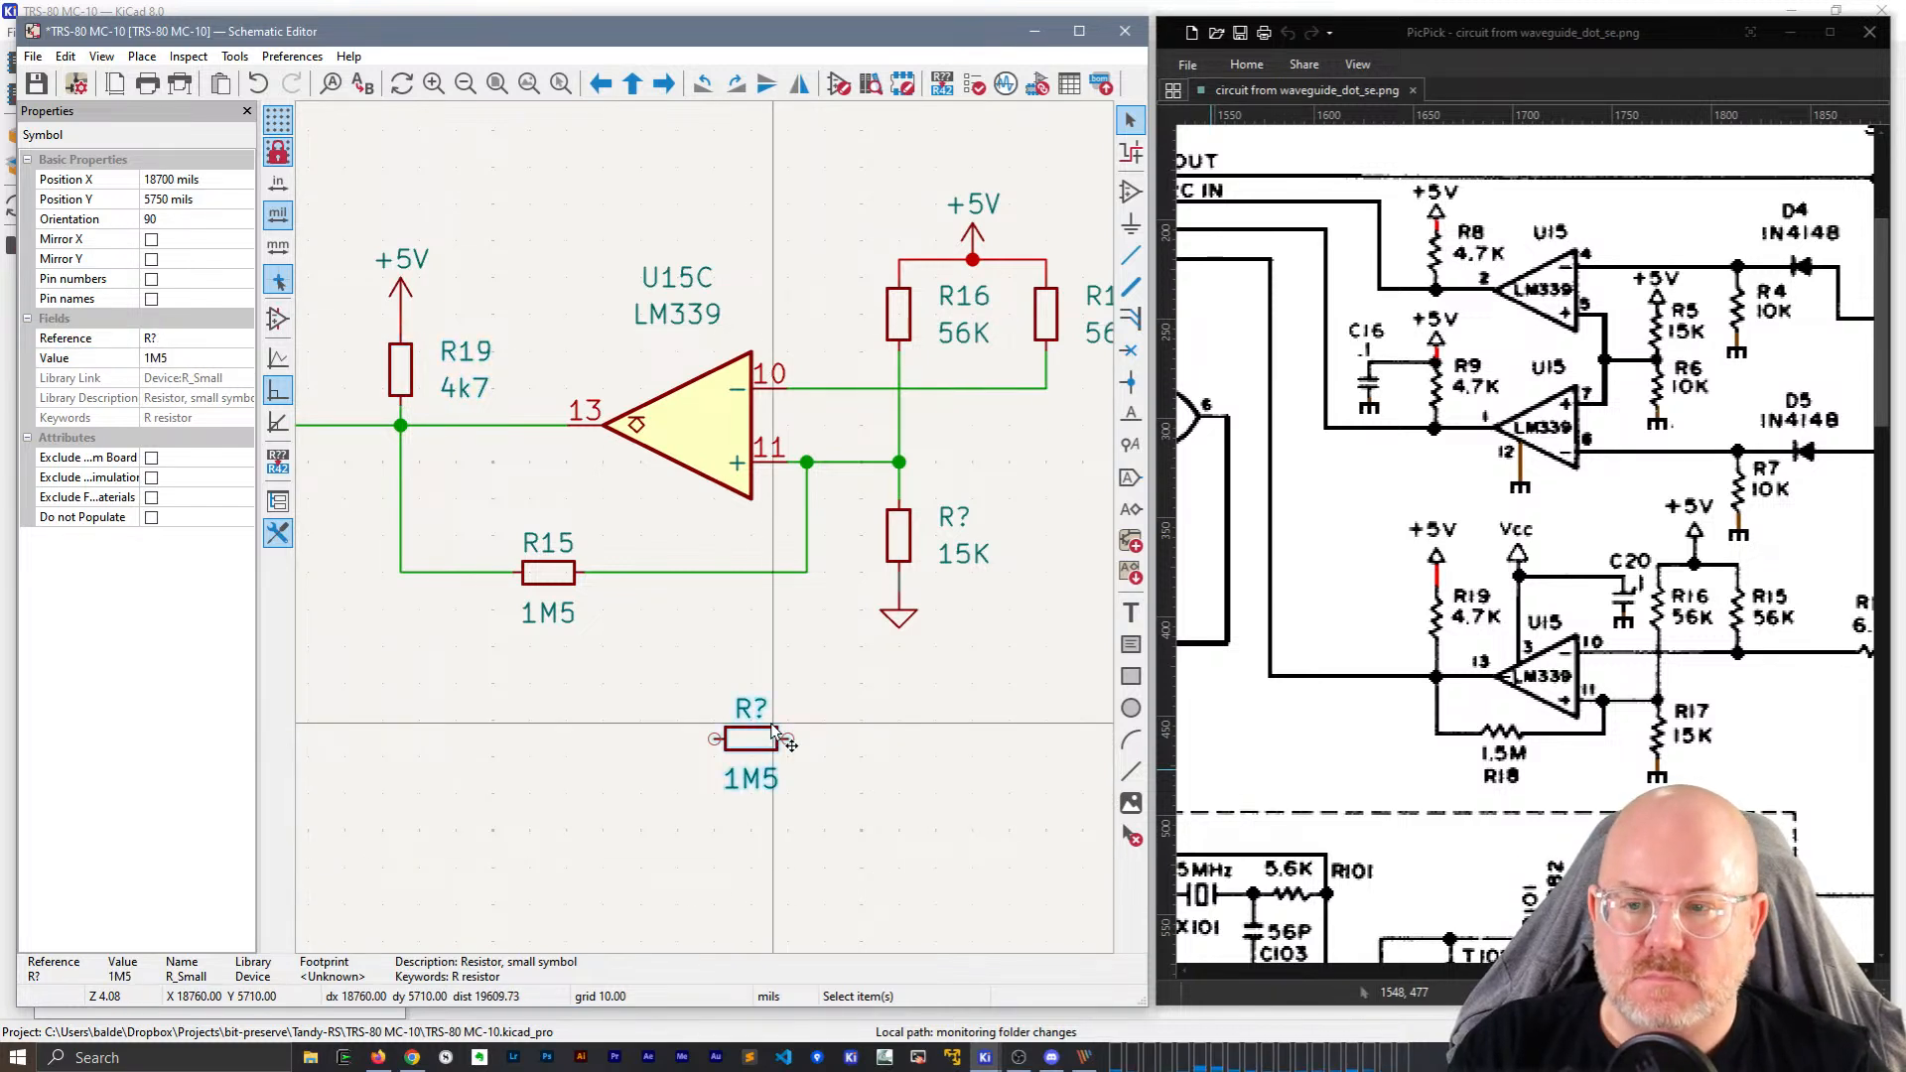
key("Delete")
Duplicate R19 below the circuit and give the test copy reference R99.
left_click(400, 375)
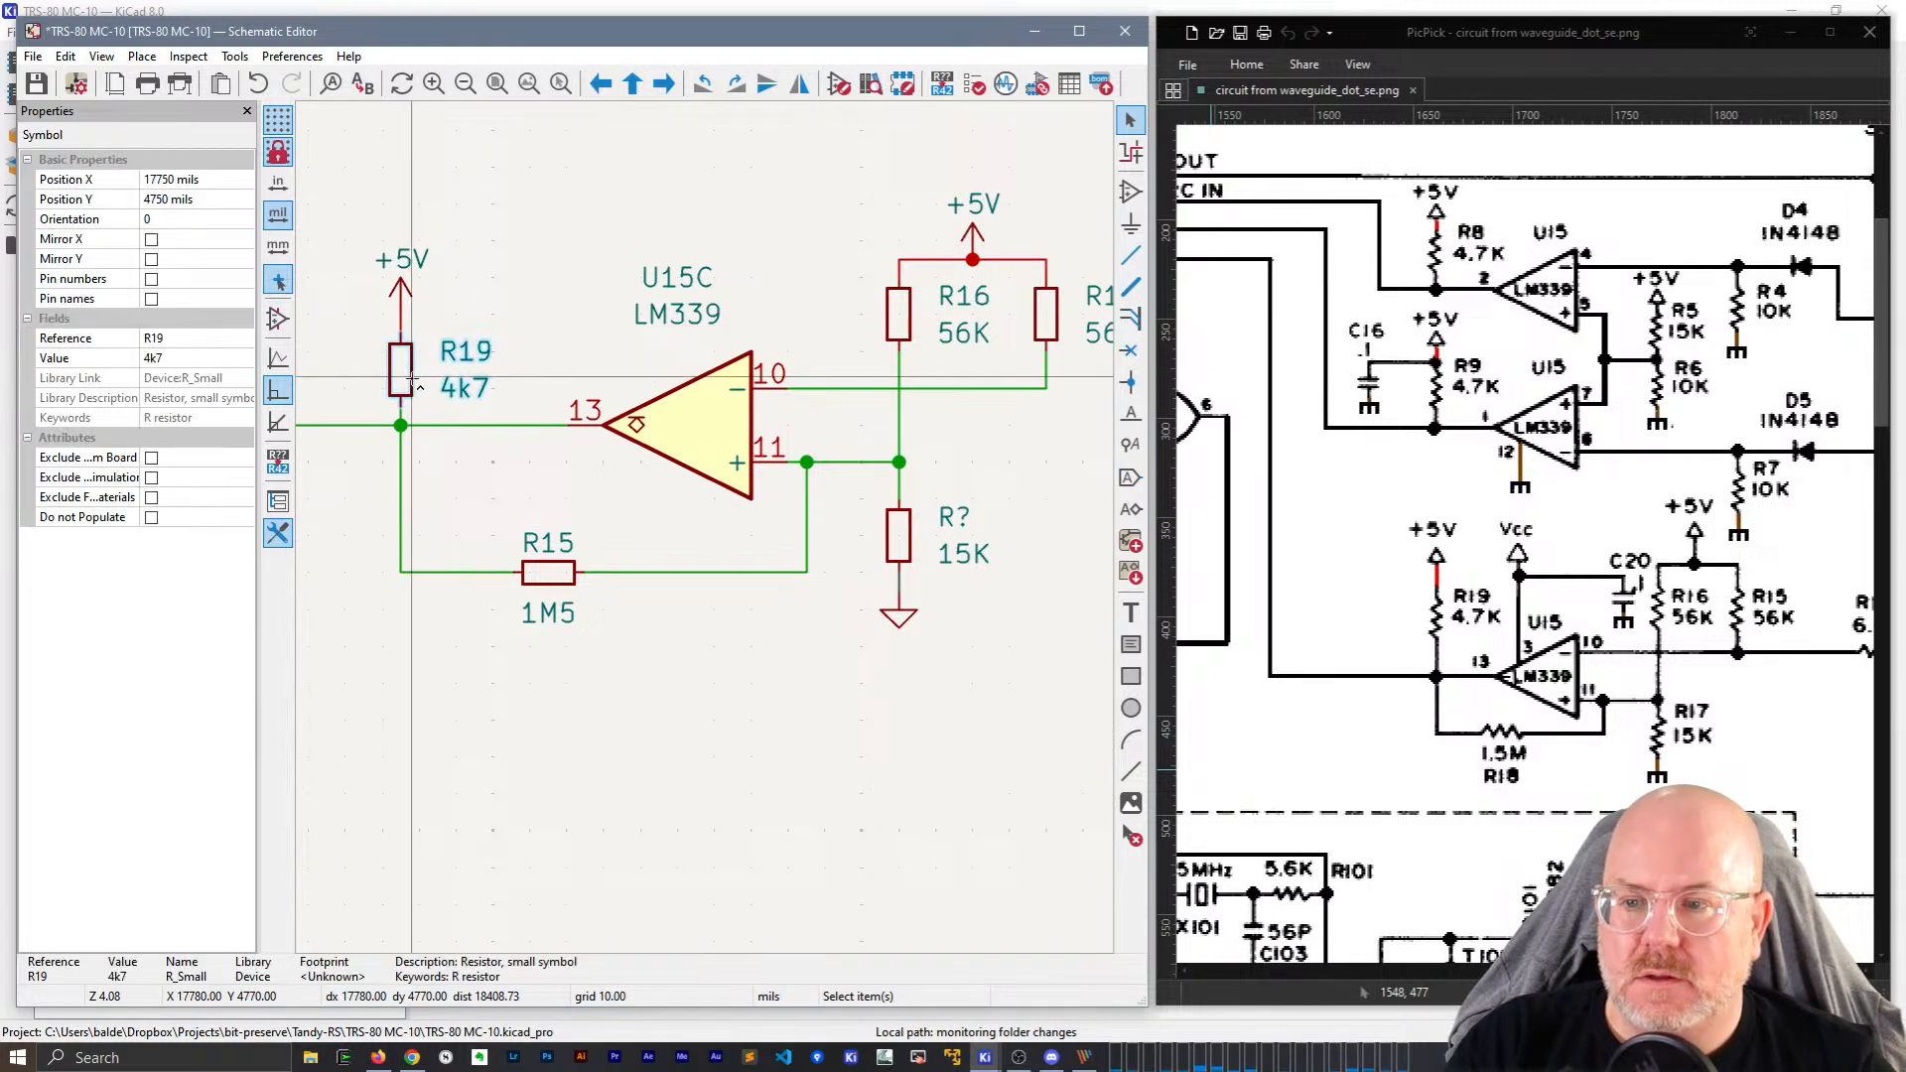
key("ctrl+d")
left_click(678, 701)
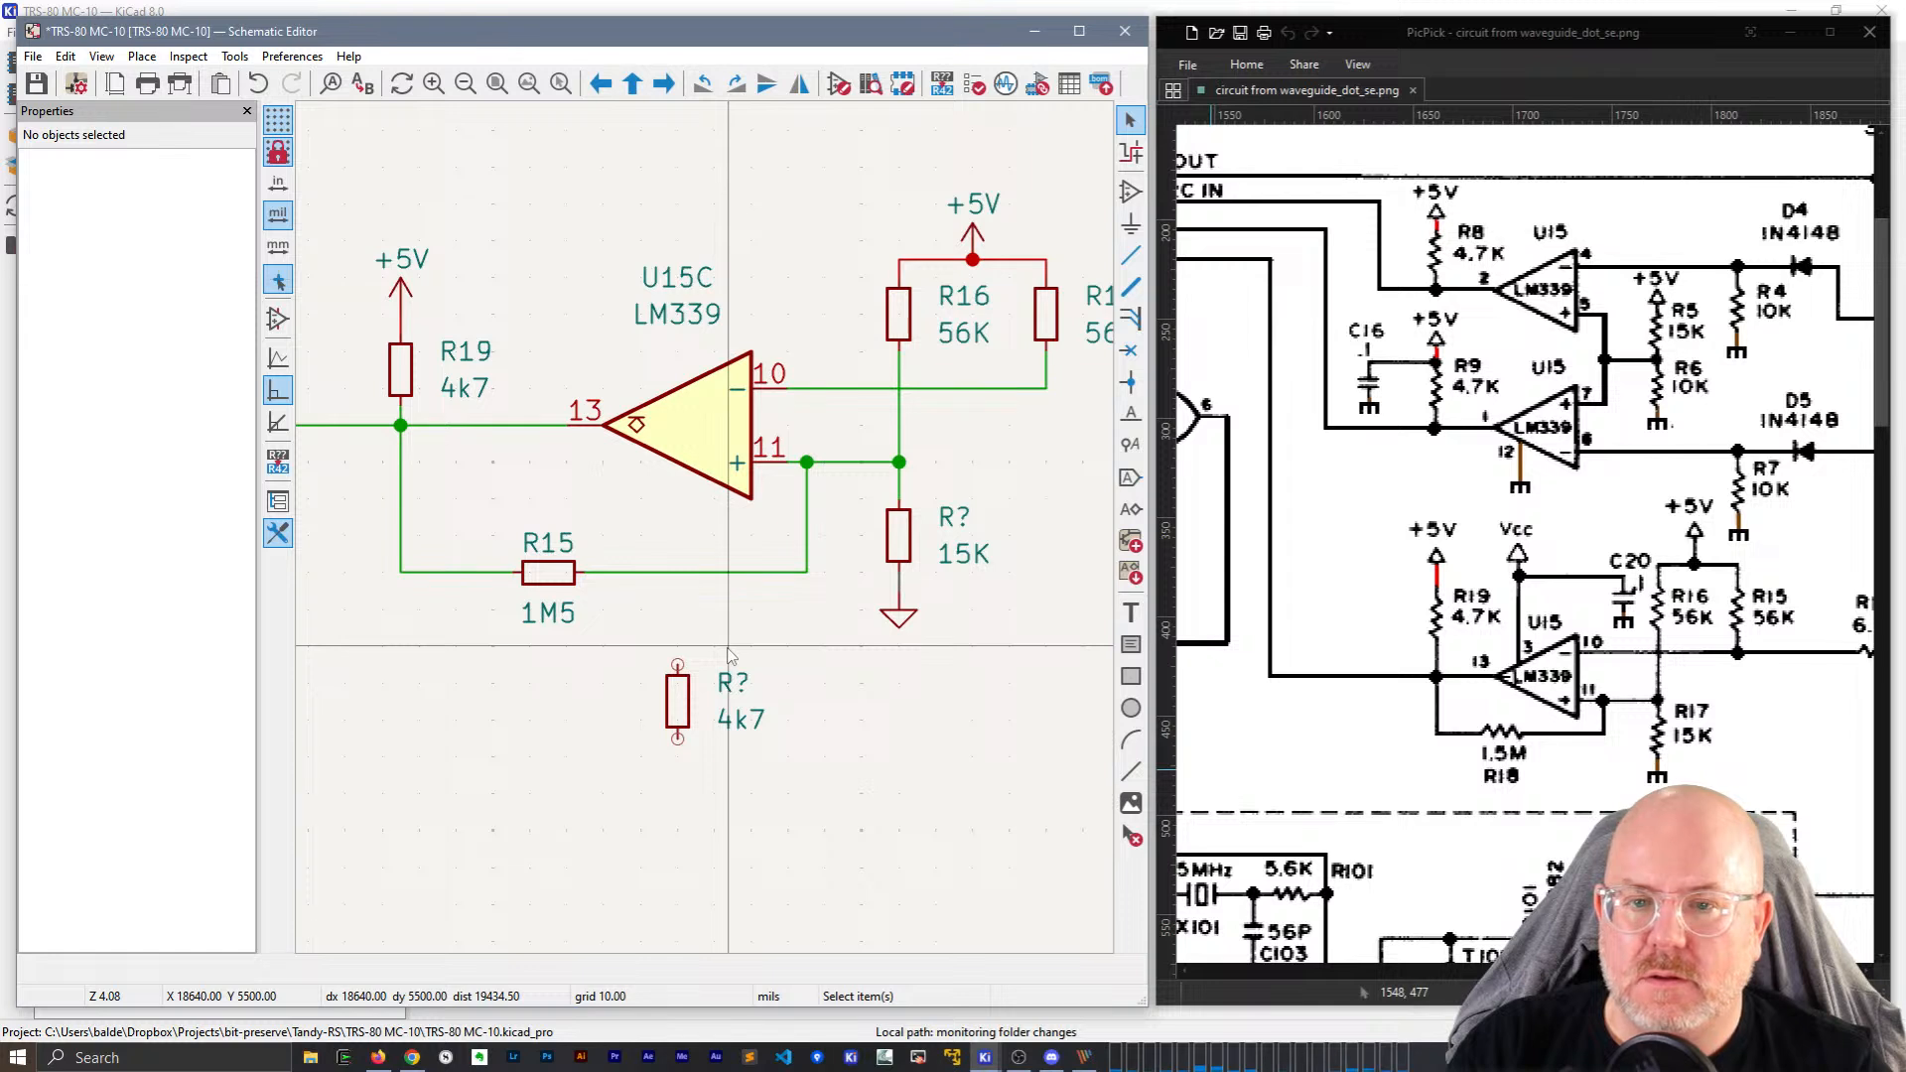
left_click(733, 683)
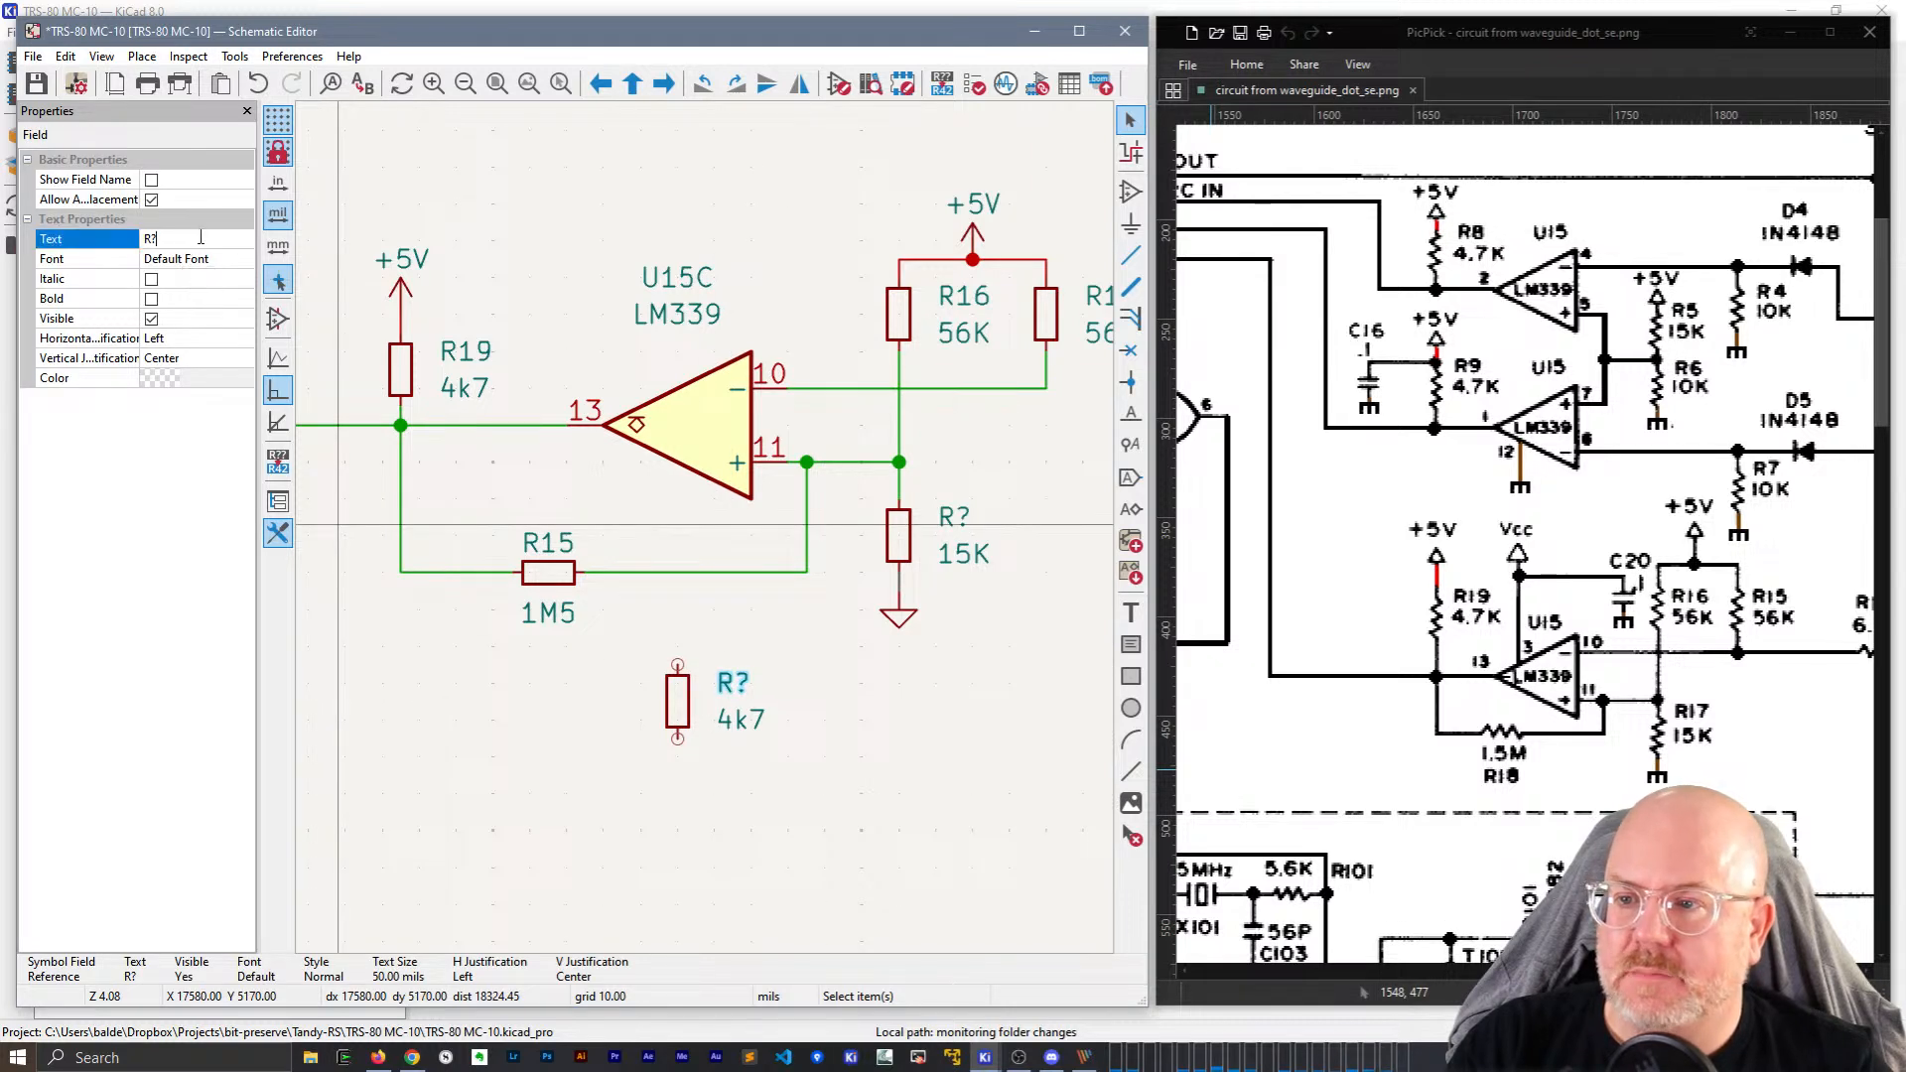
key("Return")
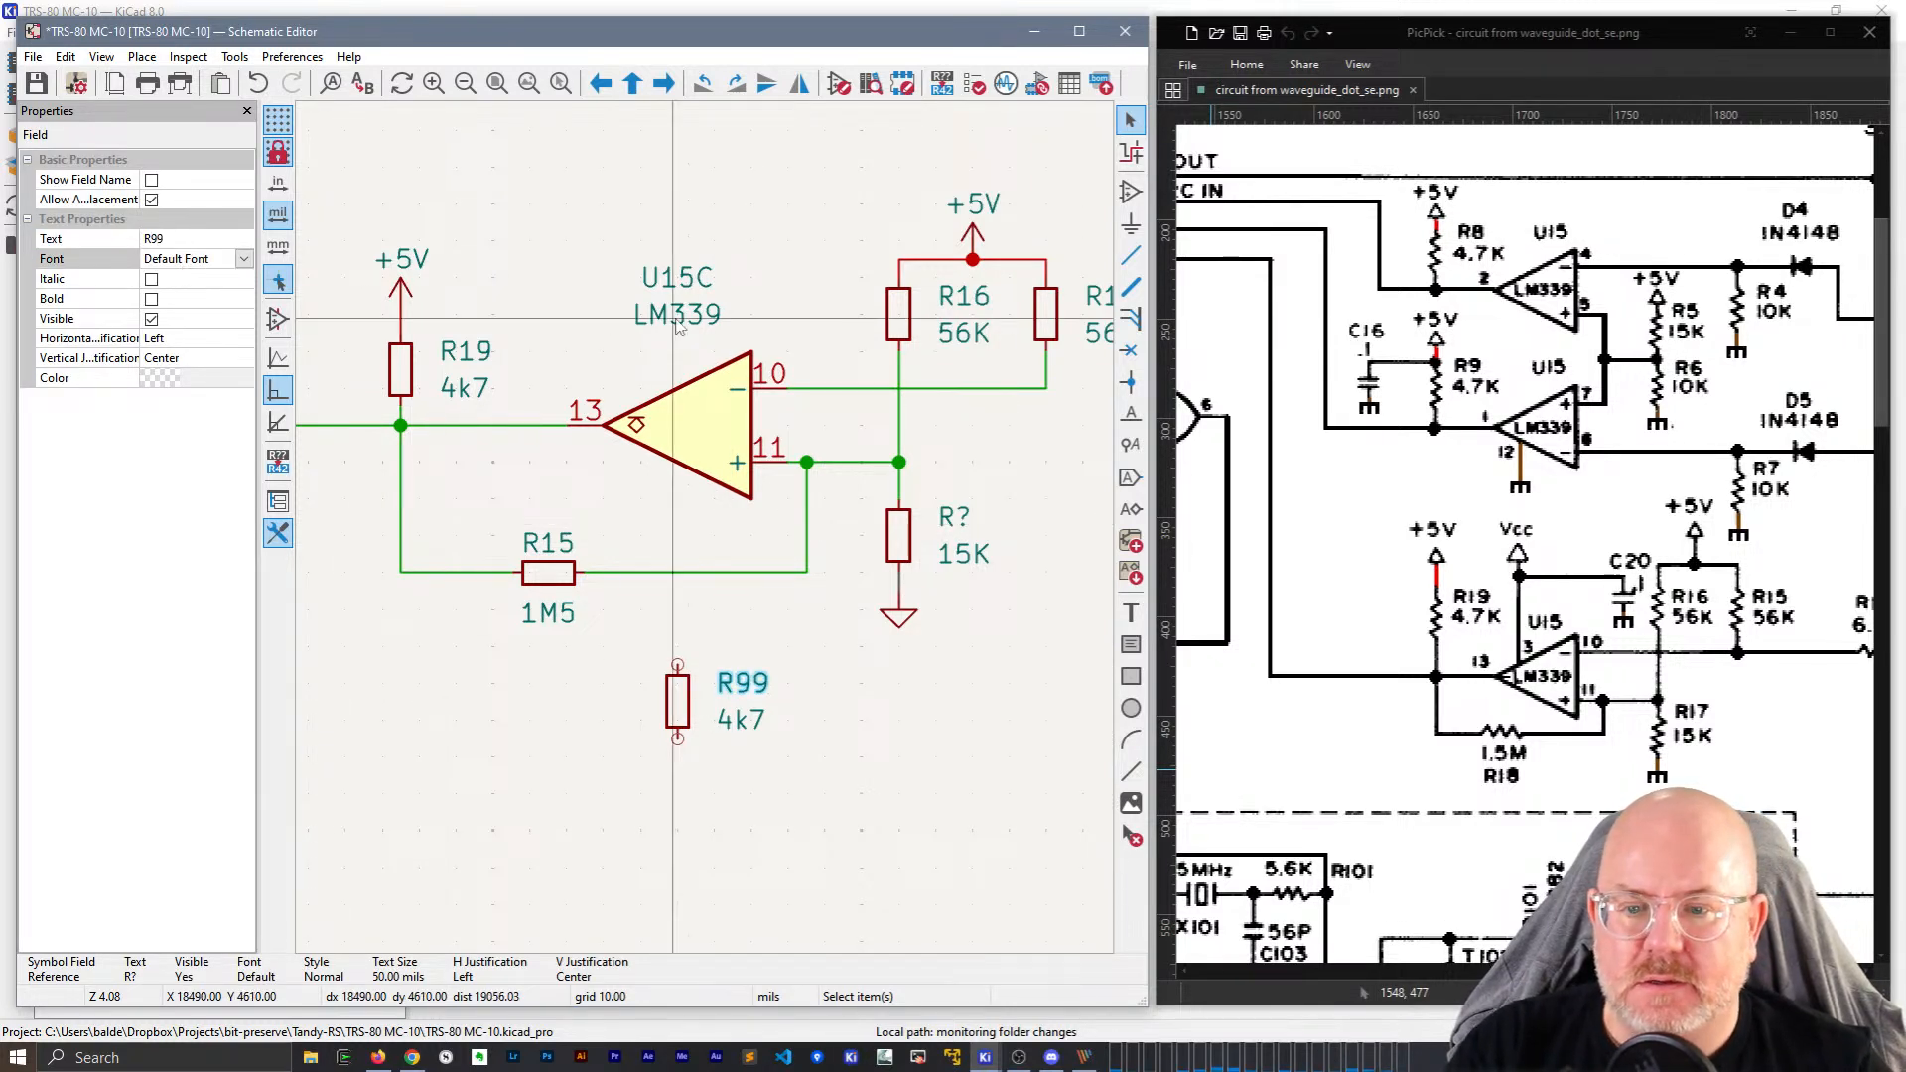
Relabel the right-hand 56K resistor as R15 and delete the R99 test resistor.
left_click(904, 313)
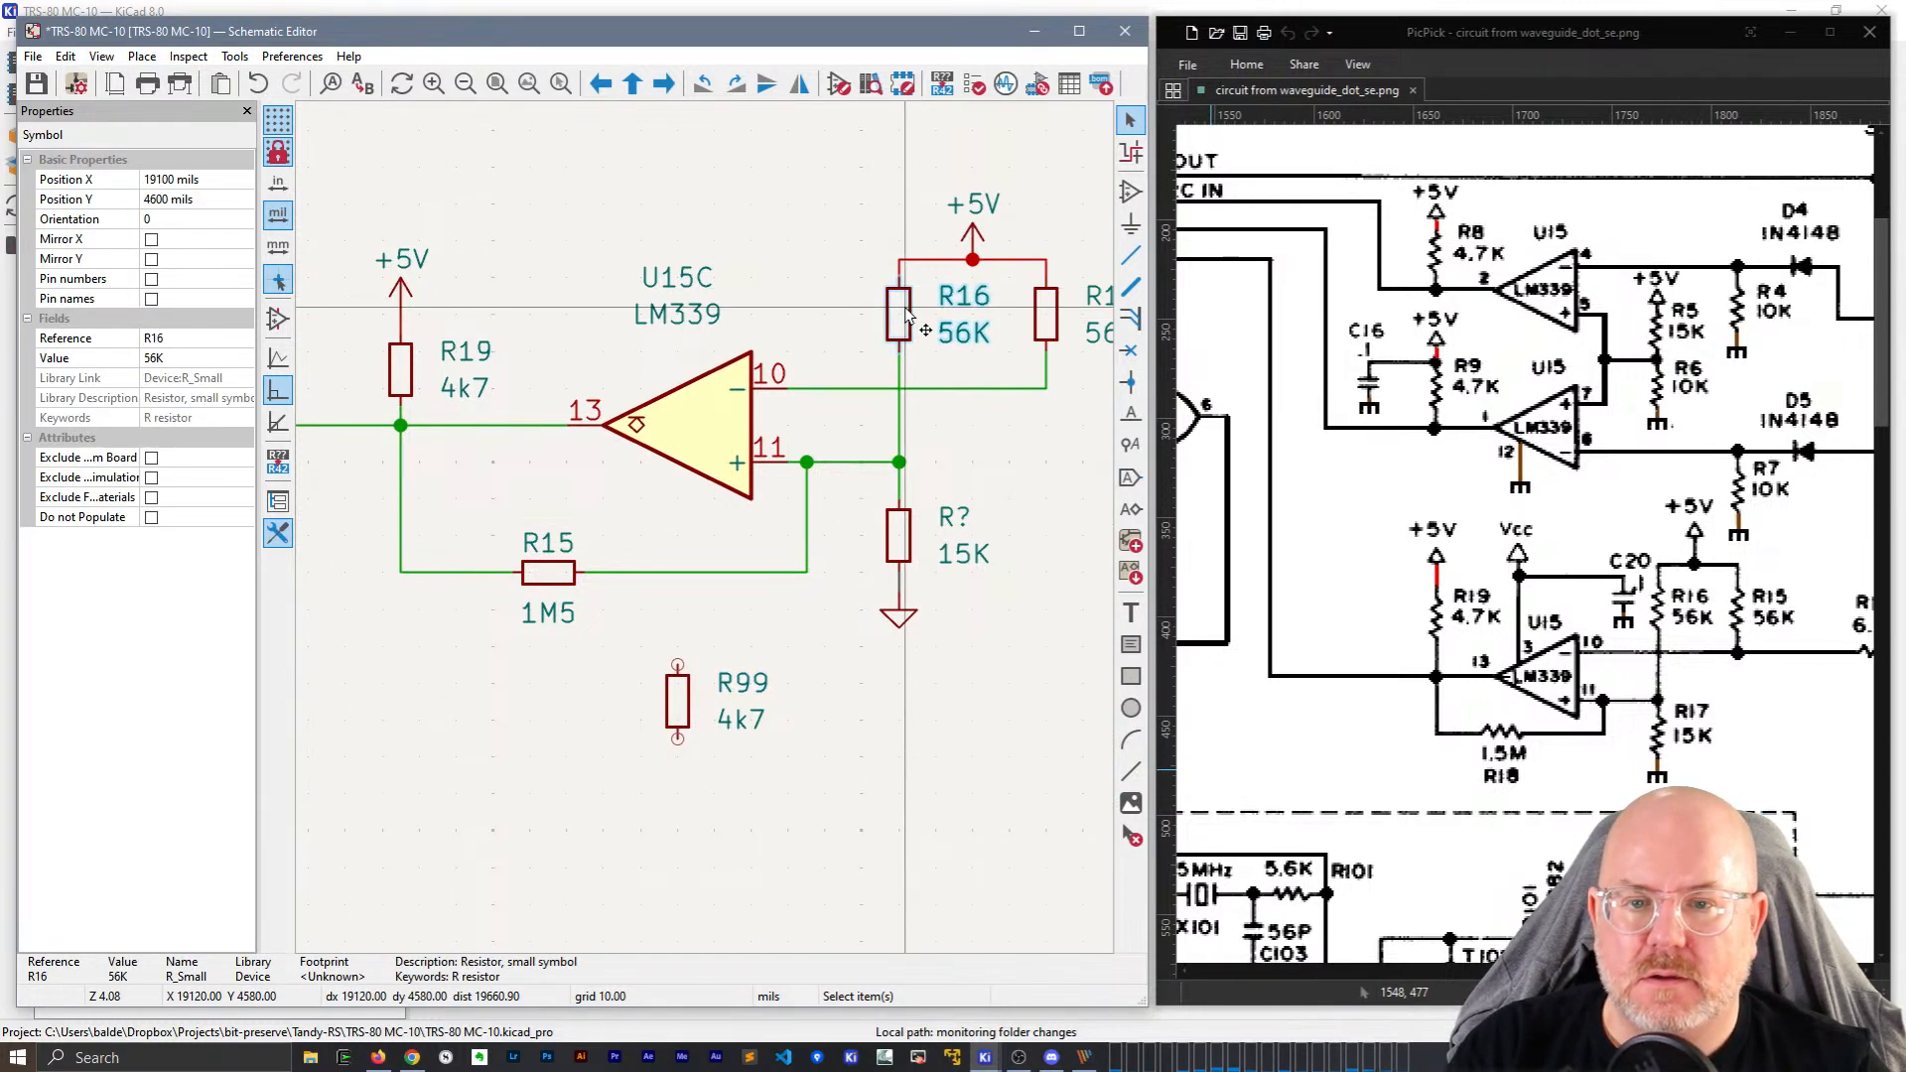
left_click(897, 531)
left_click(1042, 323)
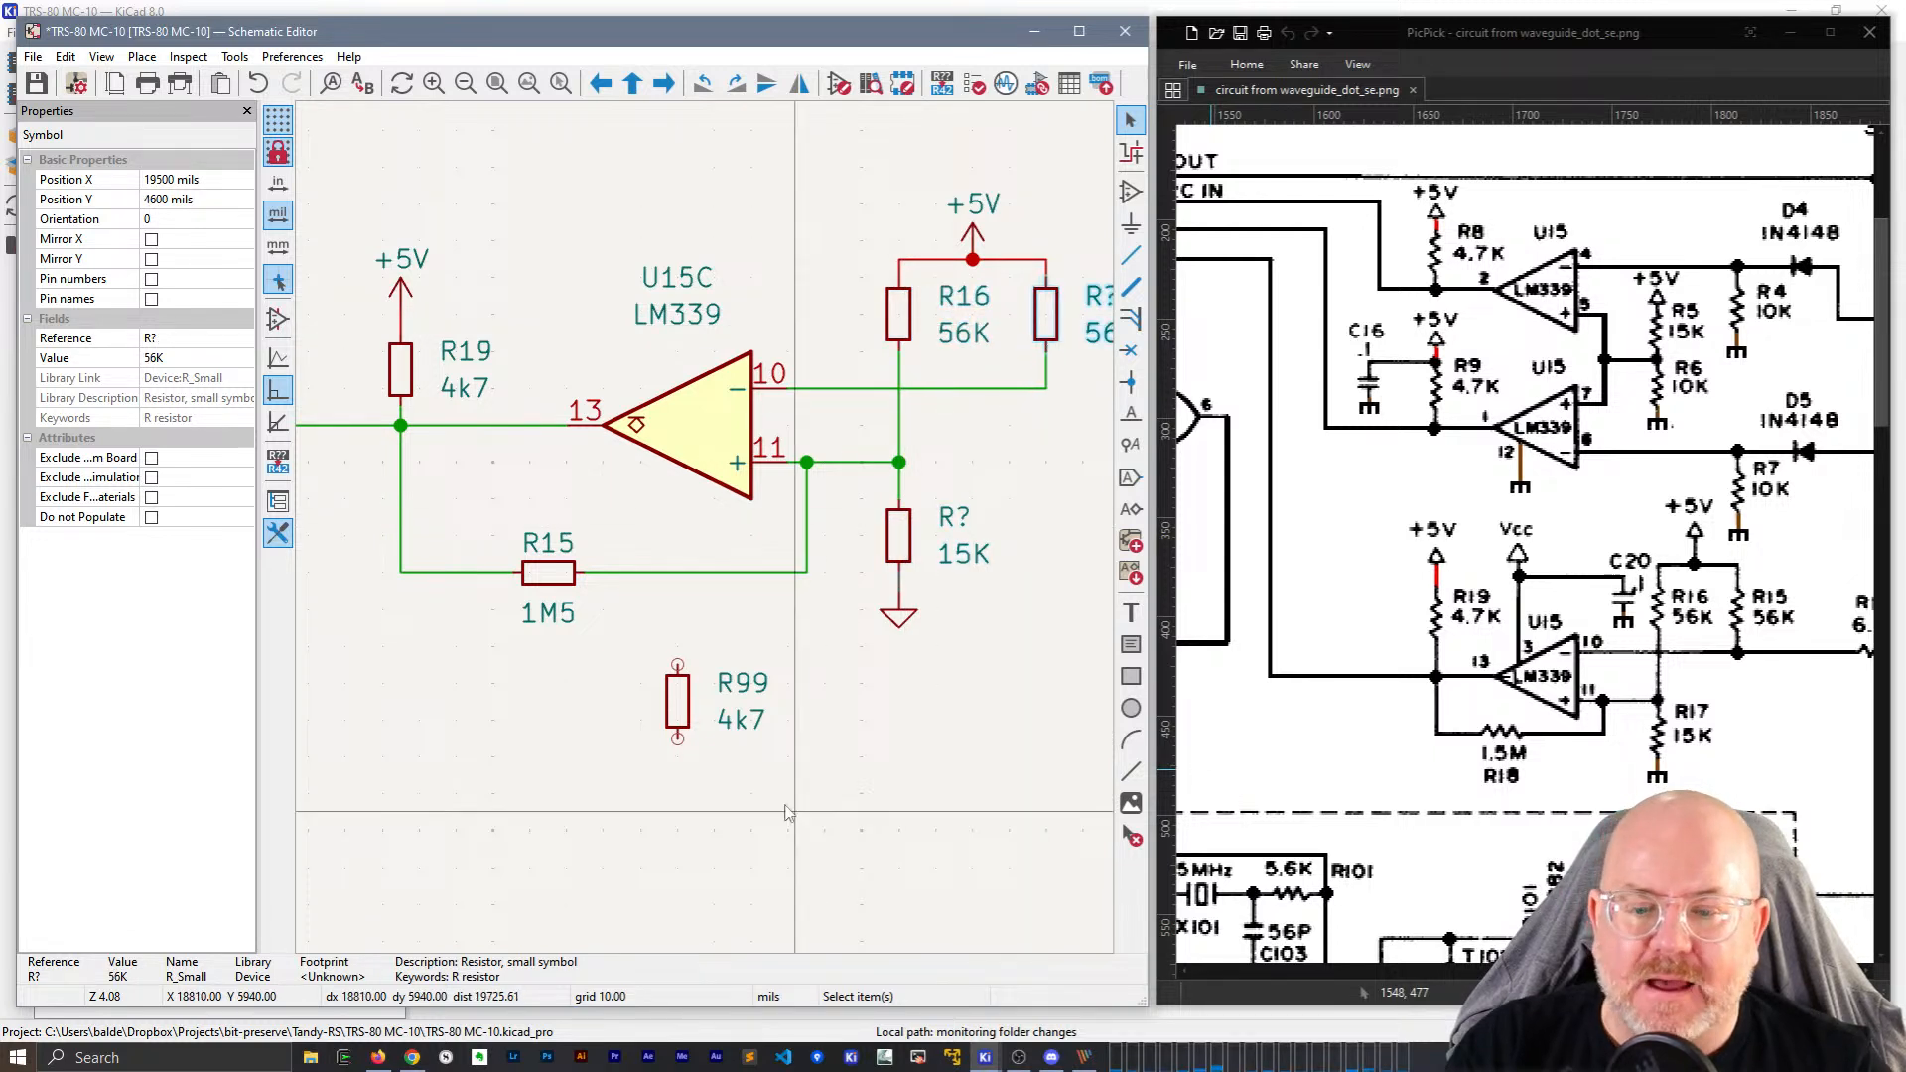
middle_click_drag(804, 613, 760, 616)
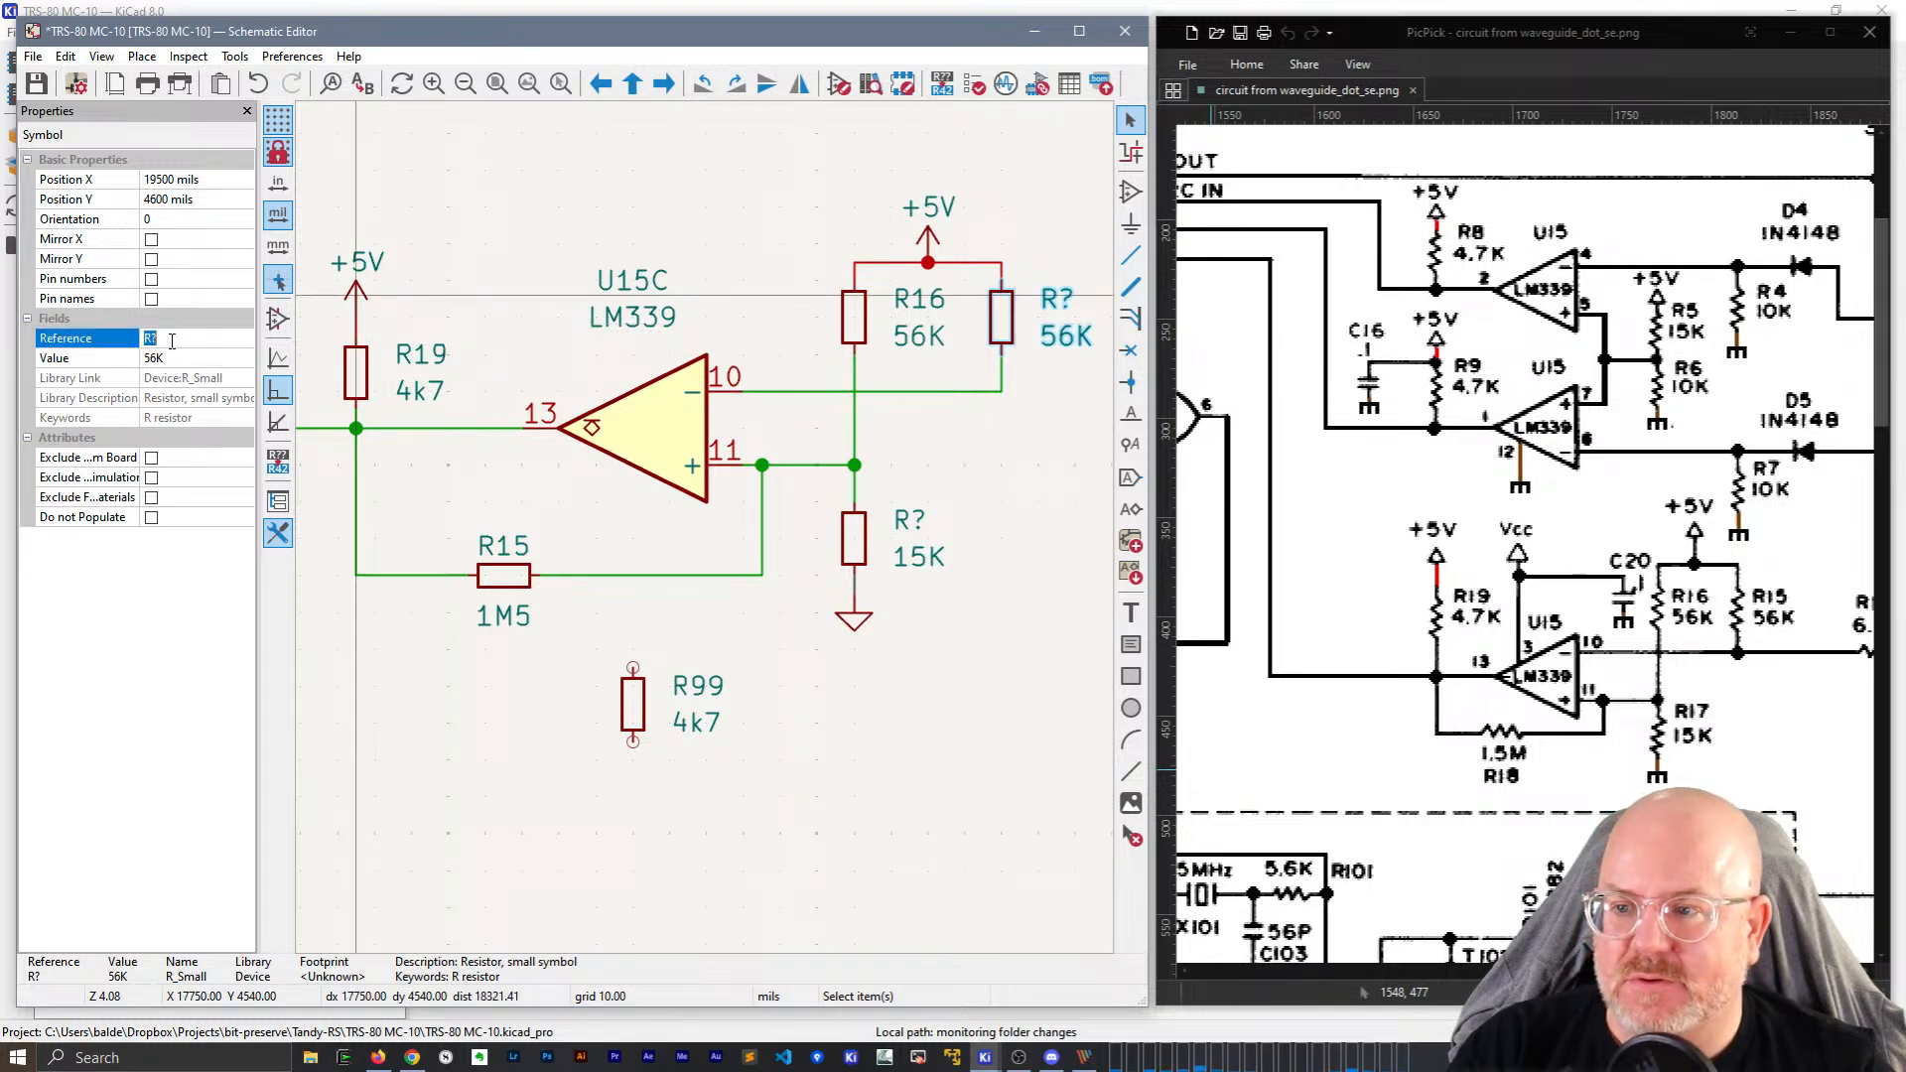
type("5")
key("Return")
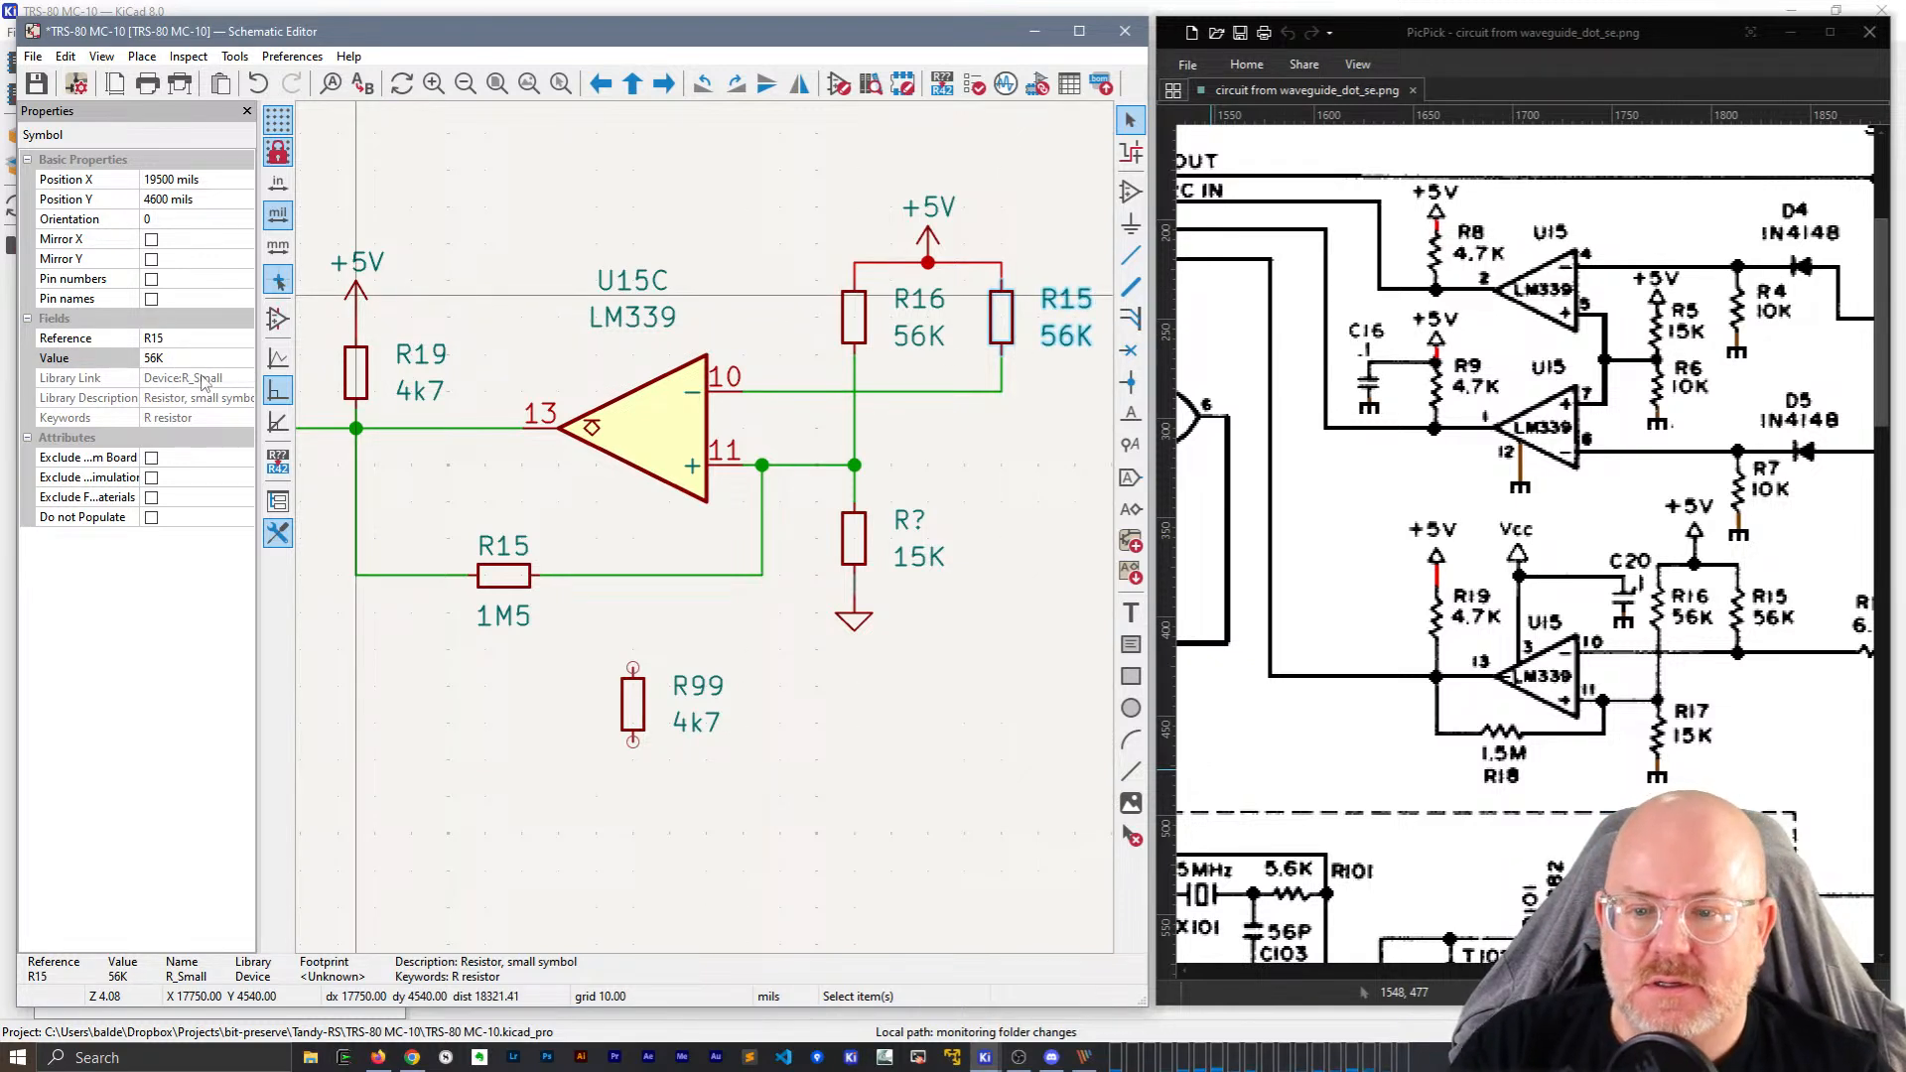
left_click(640, 700)
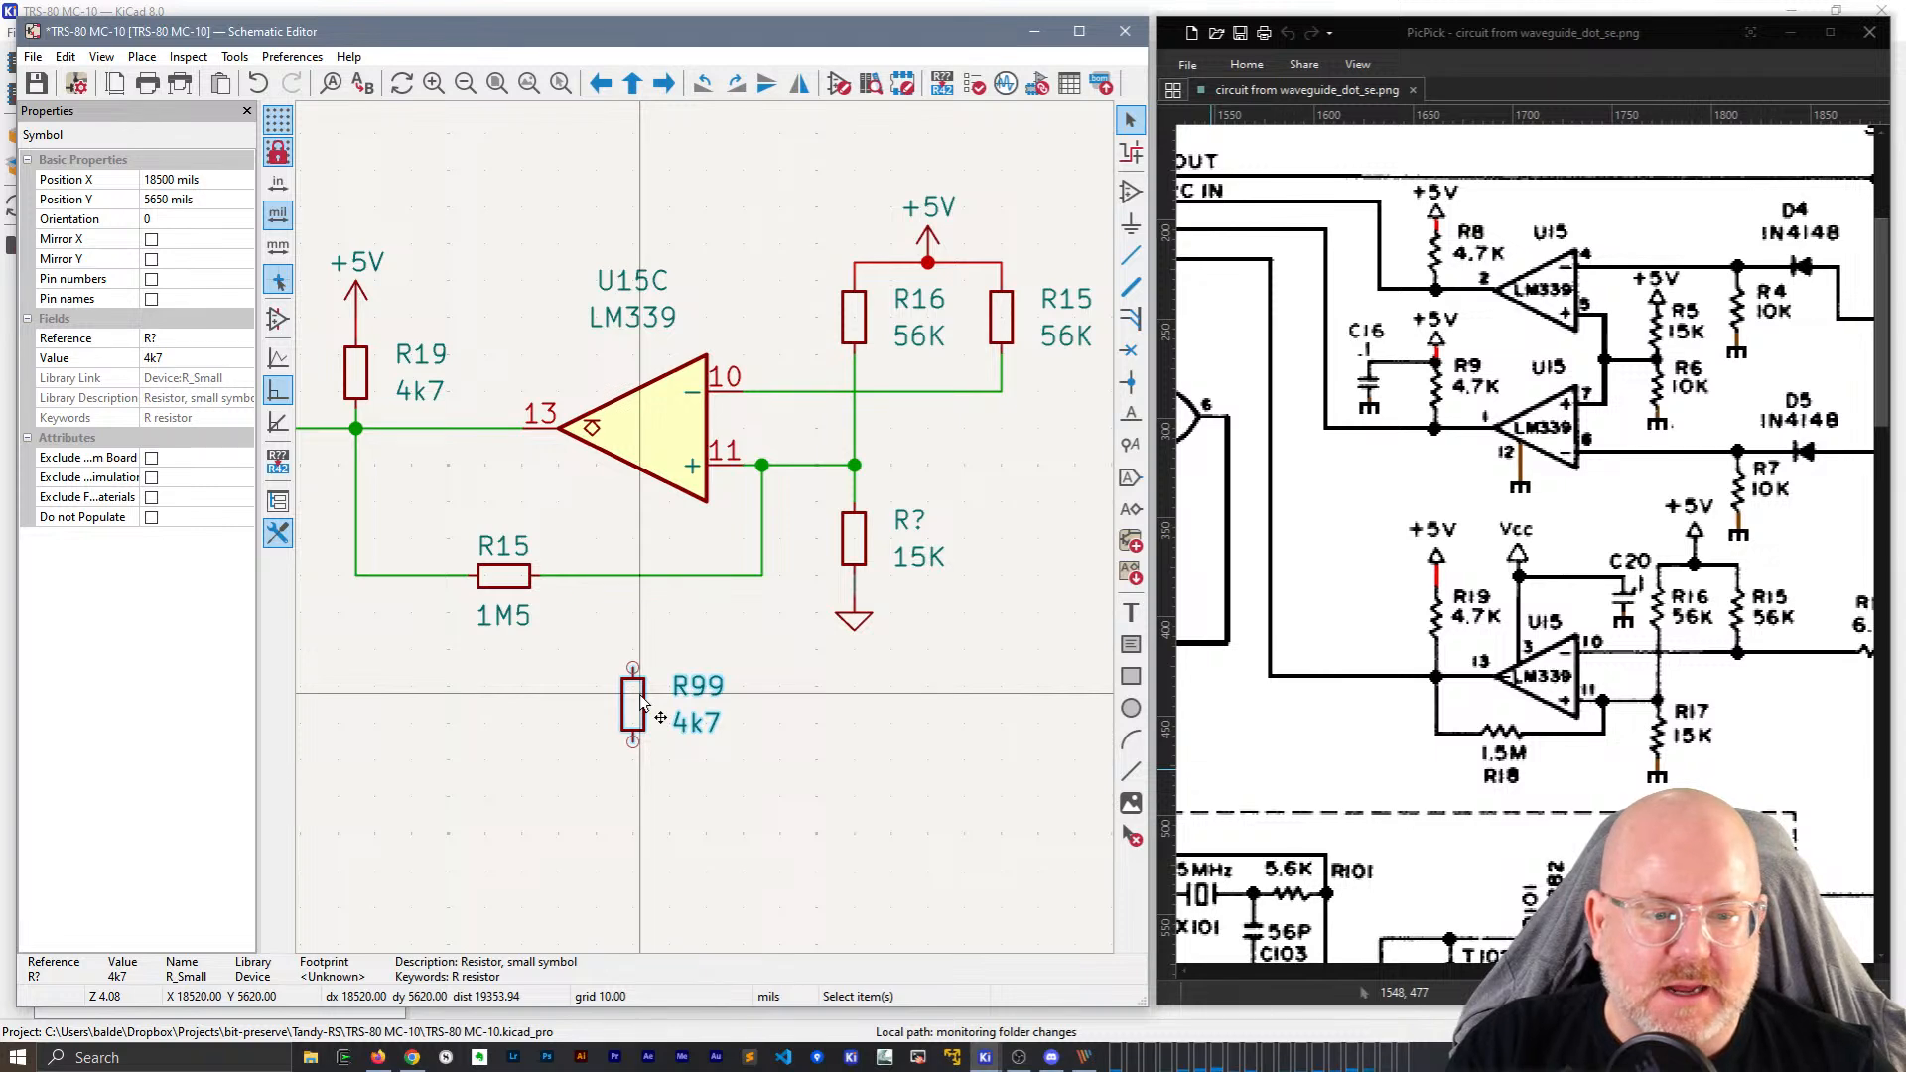
key("Delete")
scroll(641, 700, "down", 4)
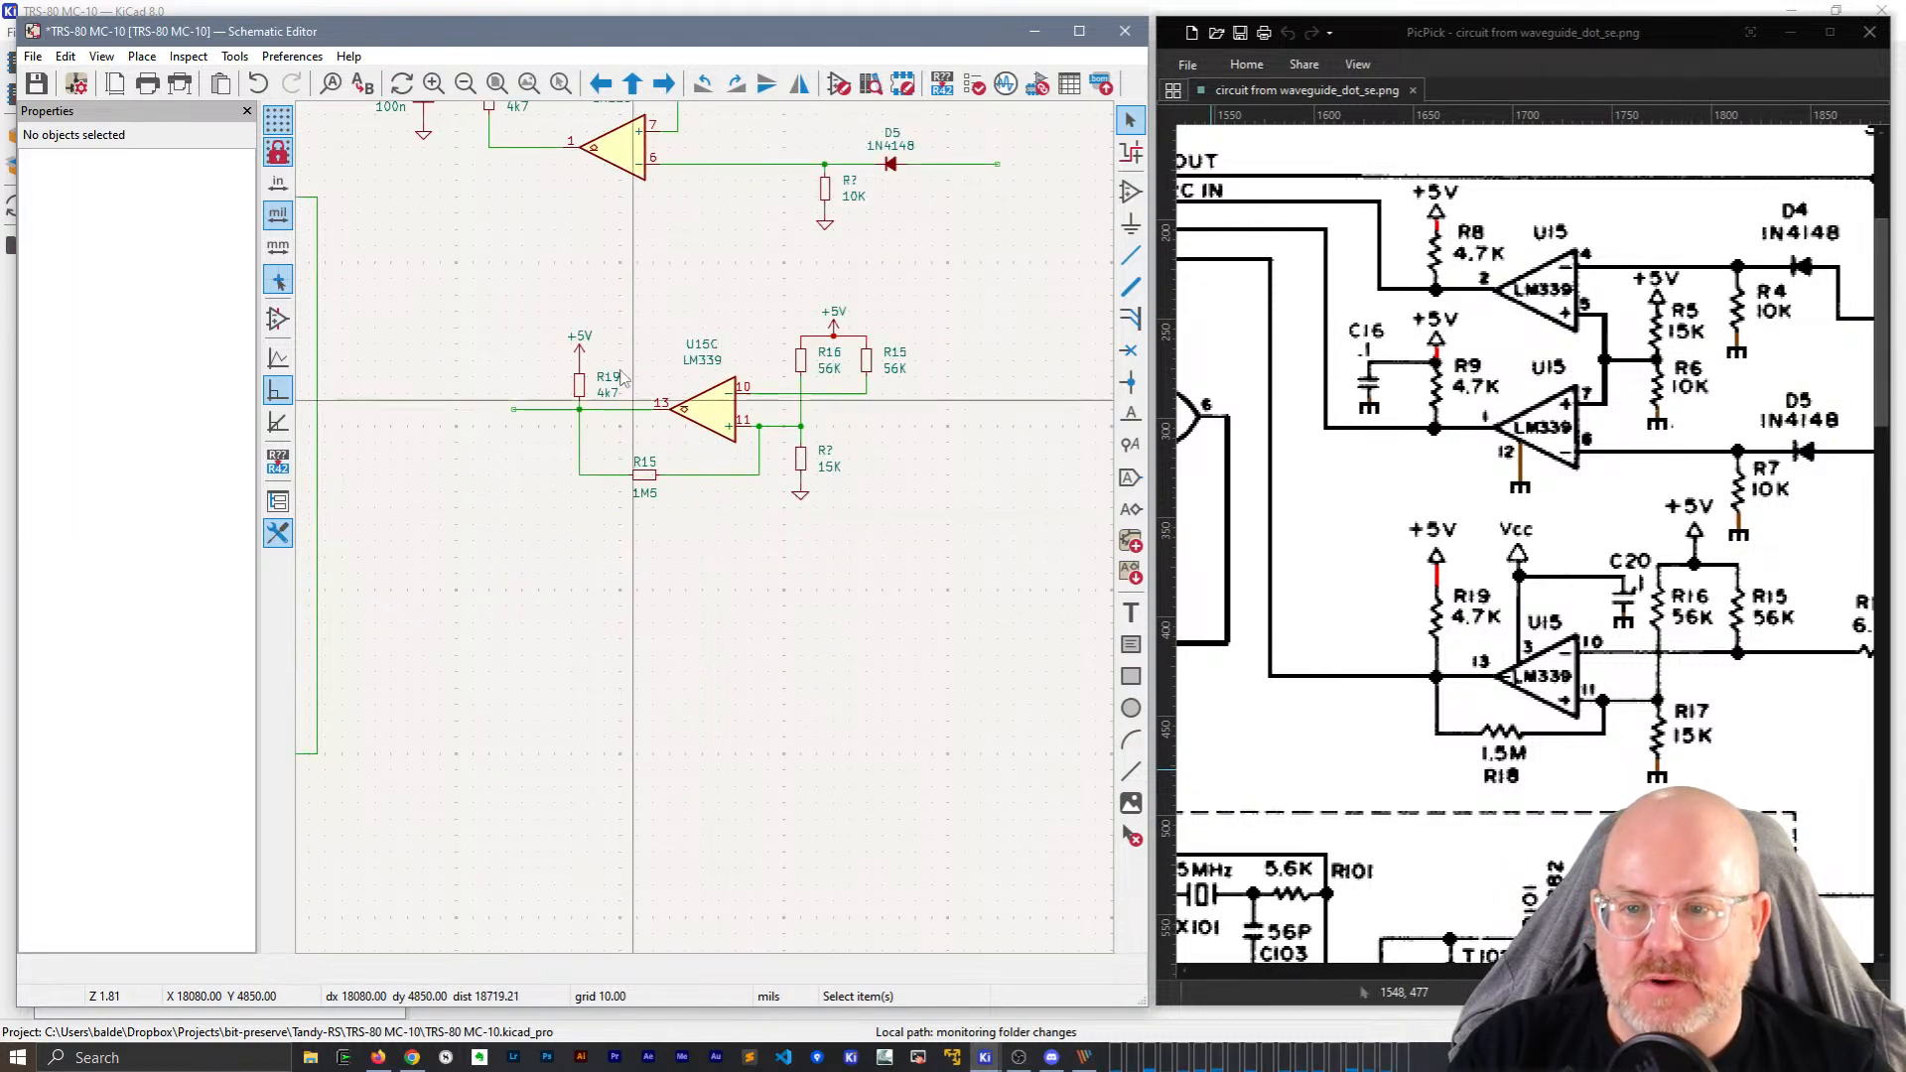
Save the schematic, close the Schematic Editor and bring back the KiCad project manager.
key("ctrl+s")
left_click(1125, 31)
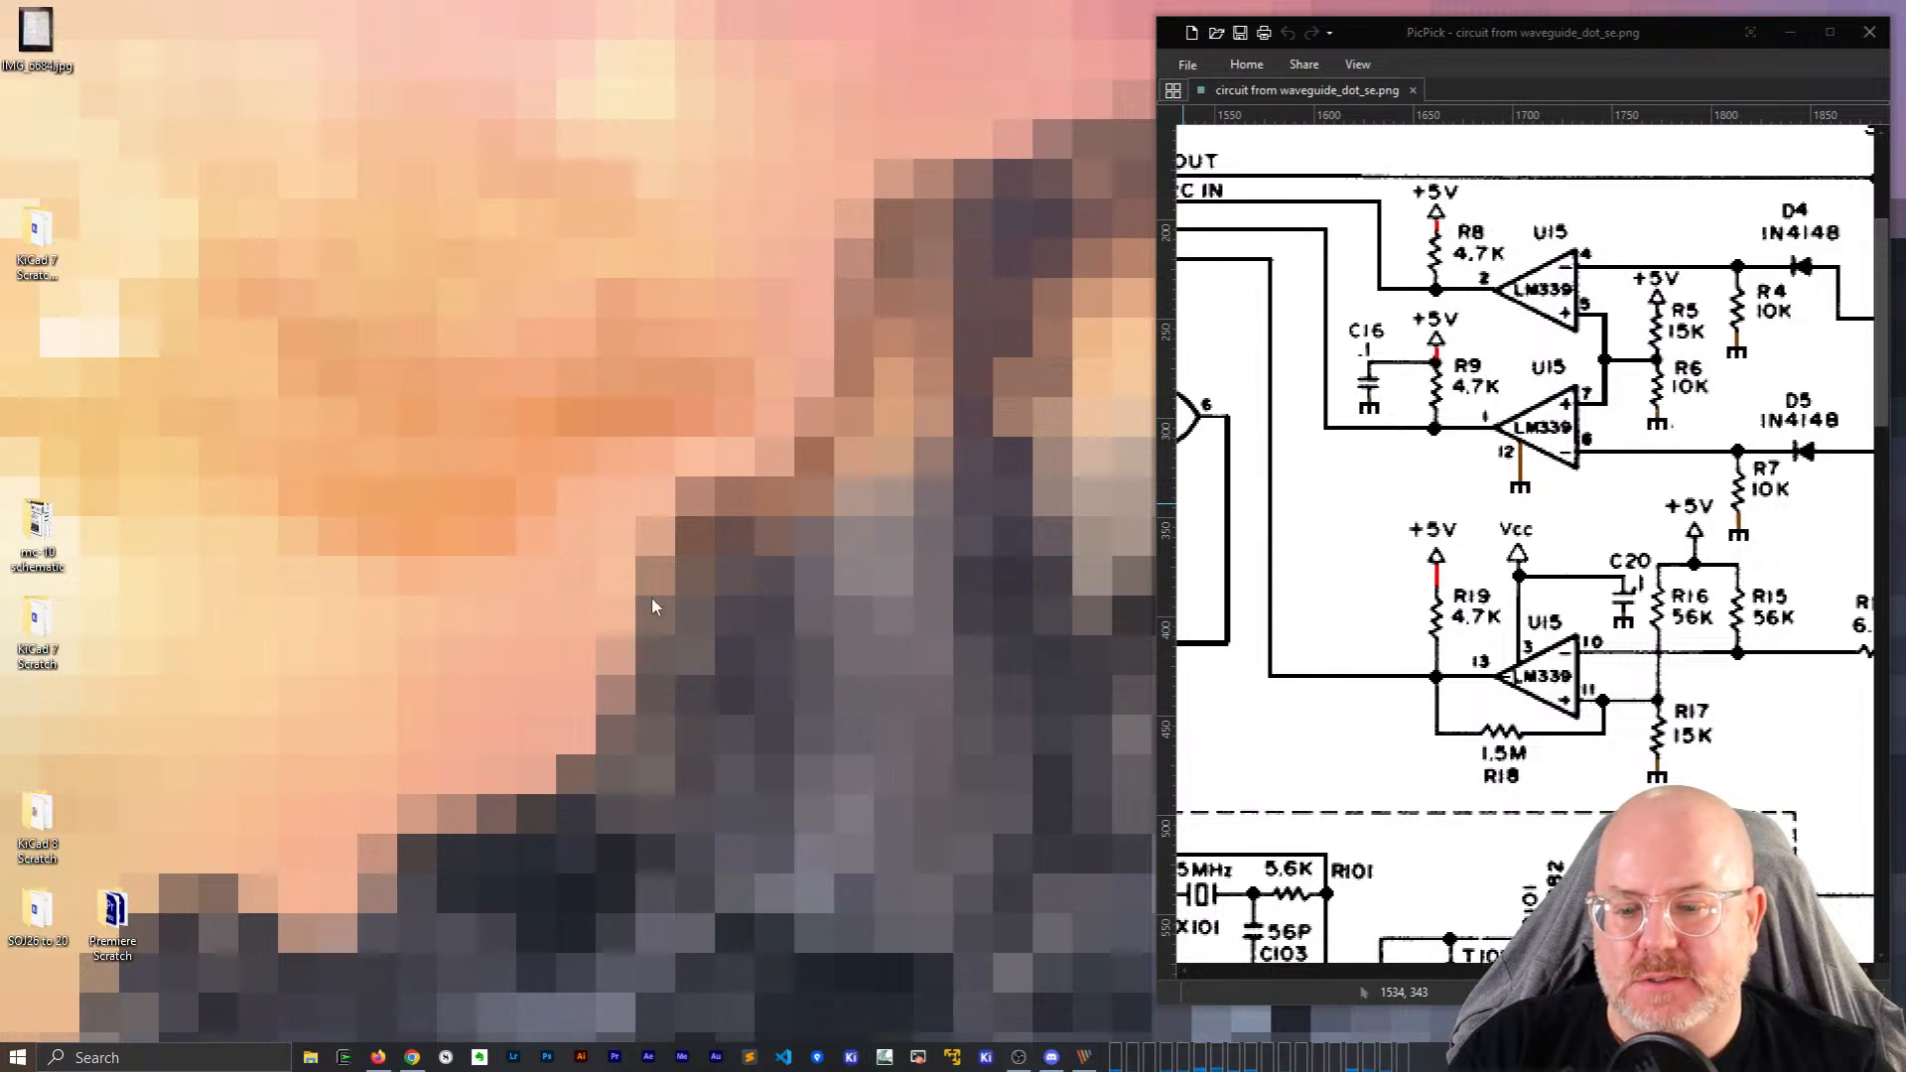
left_click(985, 1058)
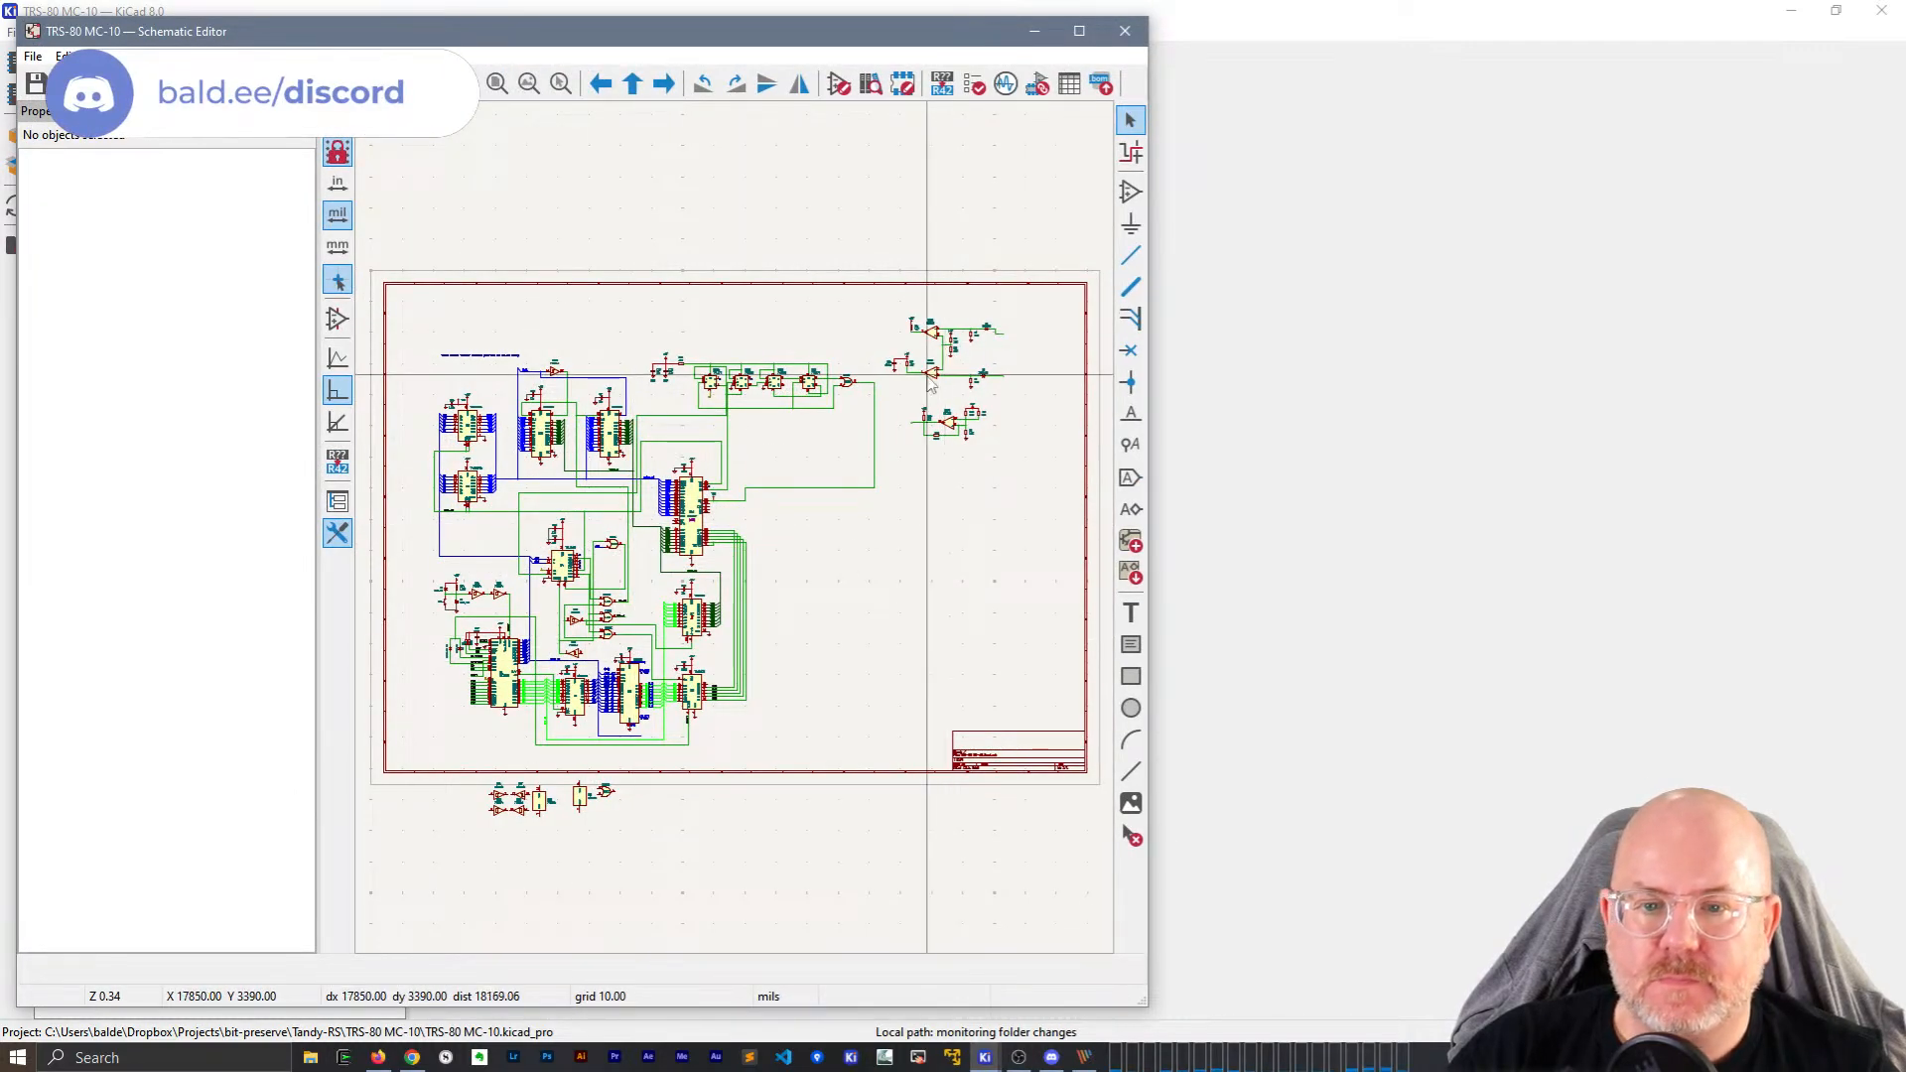
Pan over the comparator stages and box-select areas beside the U15C stage.
scroll(931, 386, "up", 5)
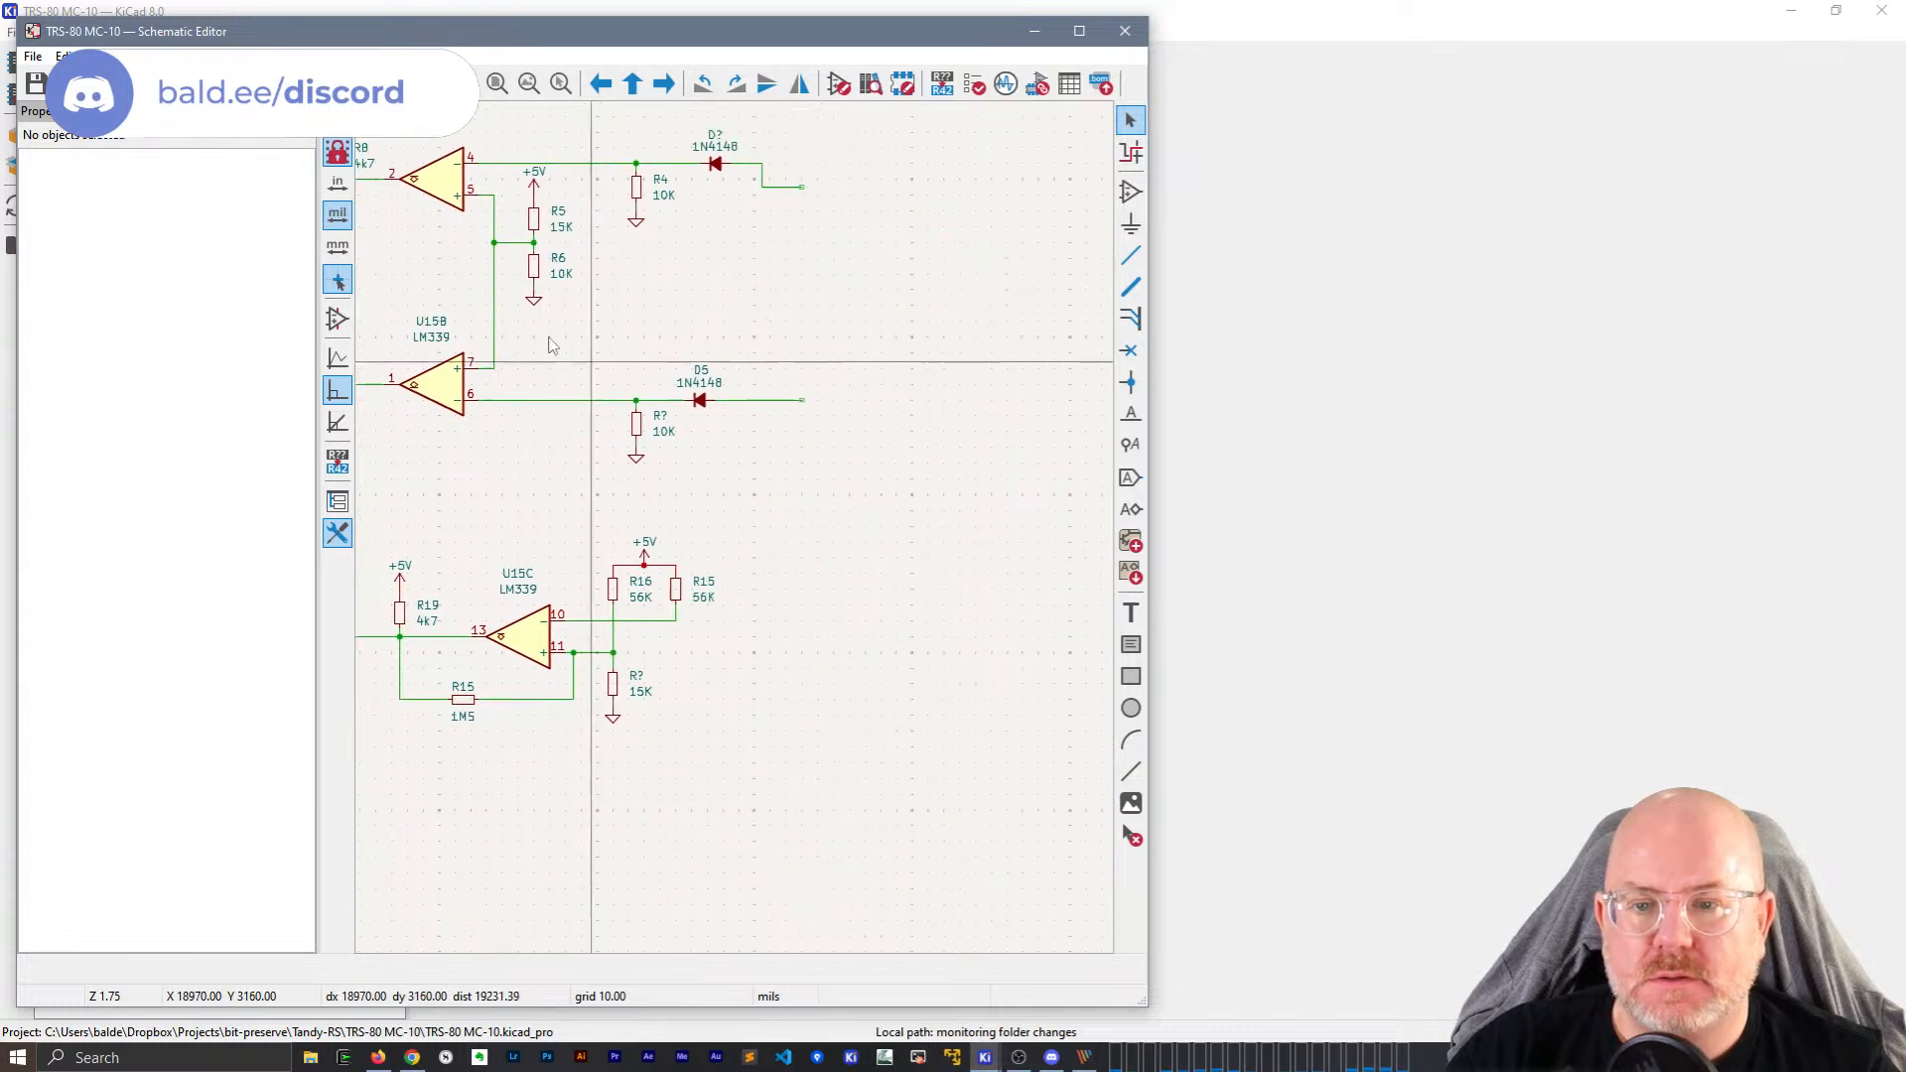
middle_click_drag(549, 337, 471, 263)
left_click_drag(725, 557, 942, 734)
left_click_drag(1047, 804, 729, 576)
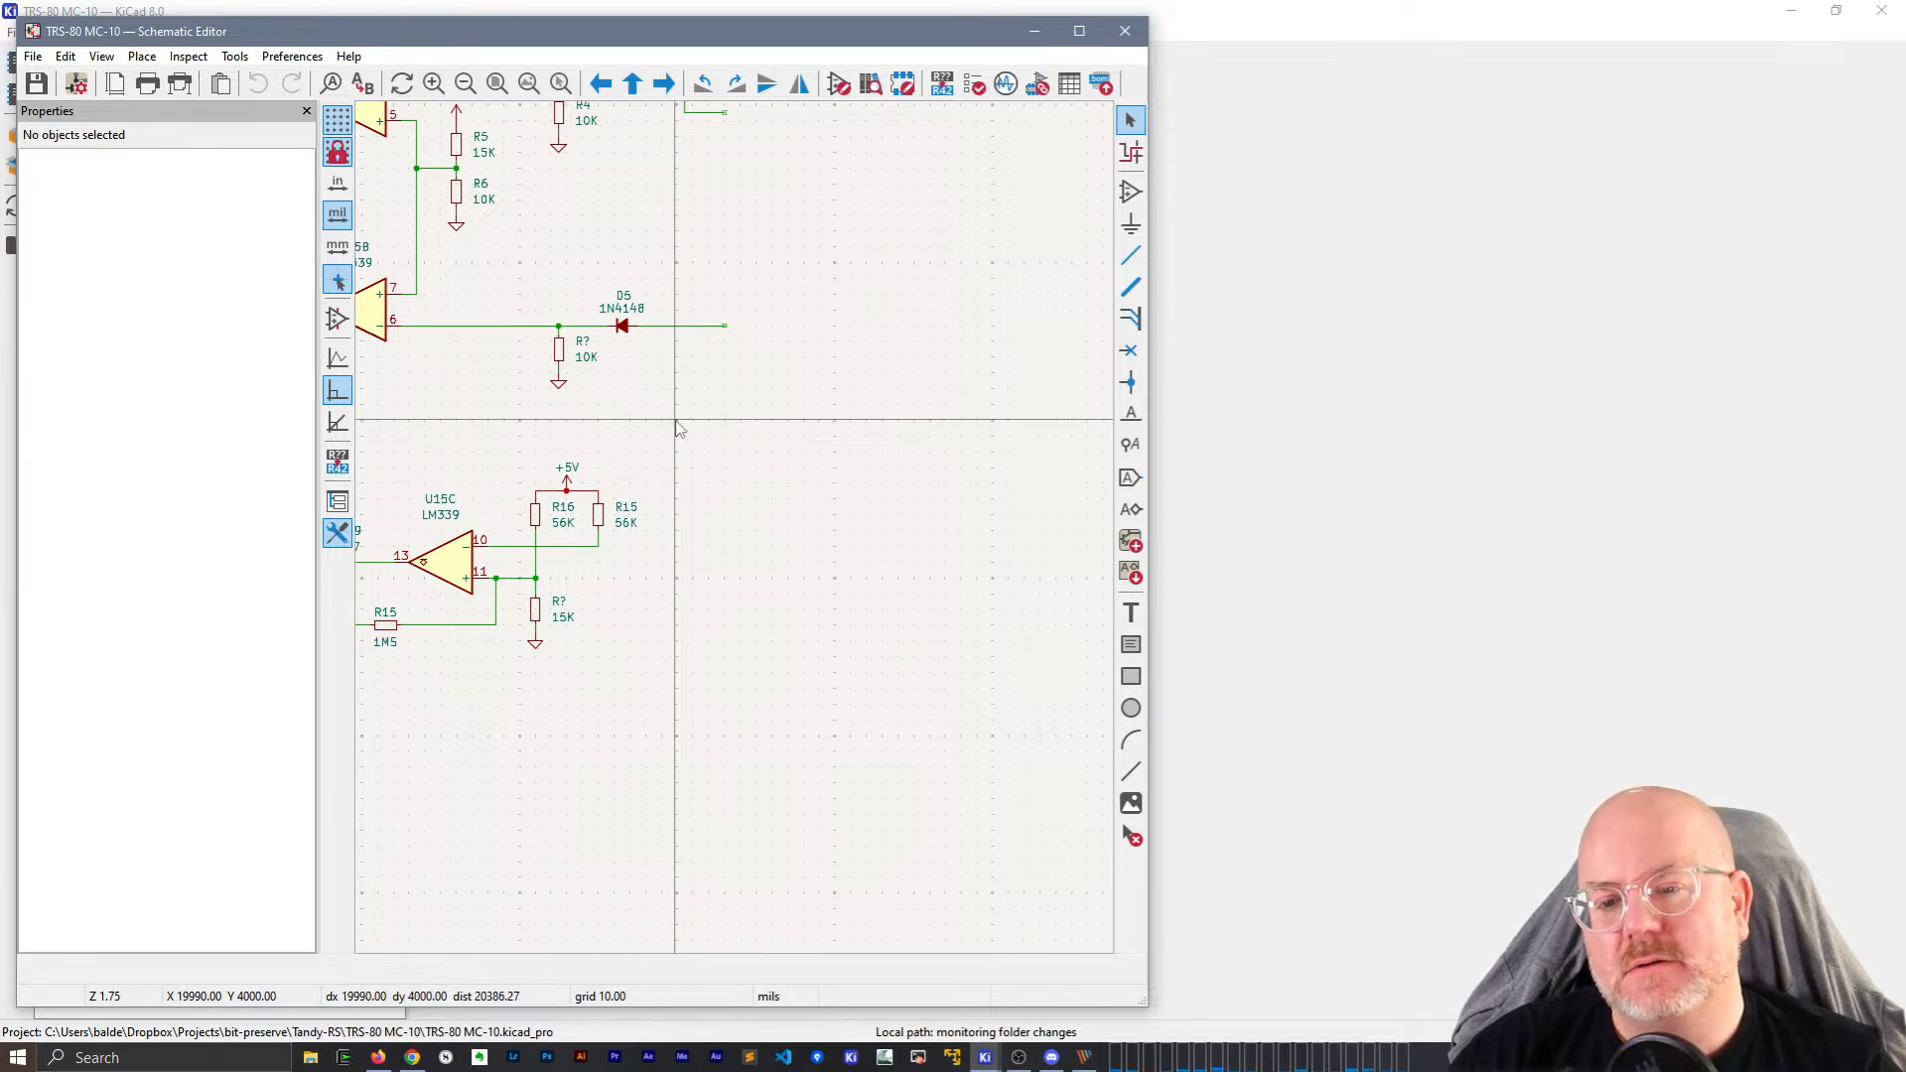
left_click_drag(677, 421, 863, 602)
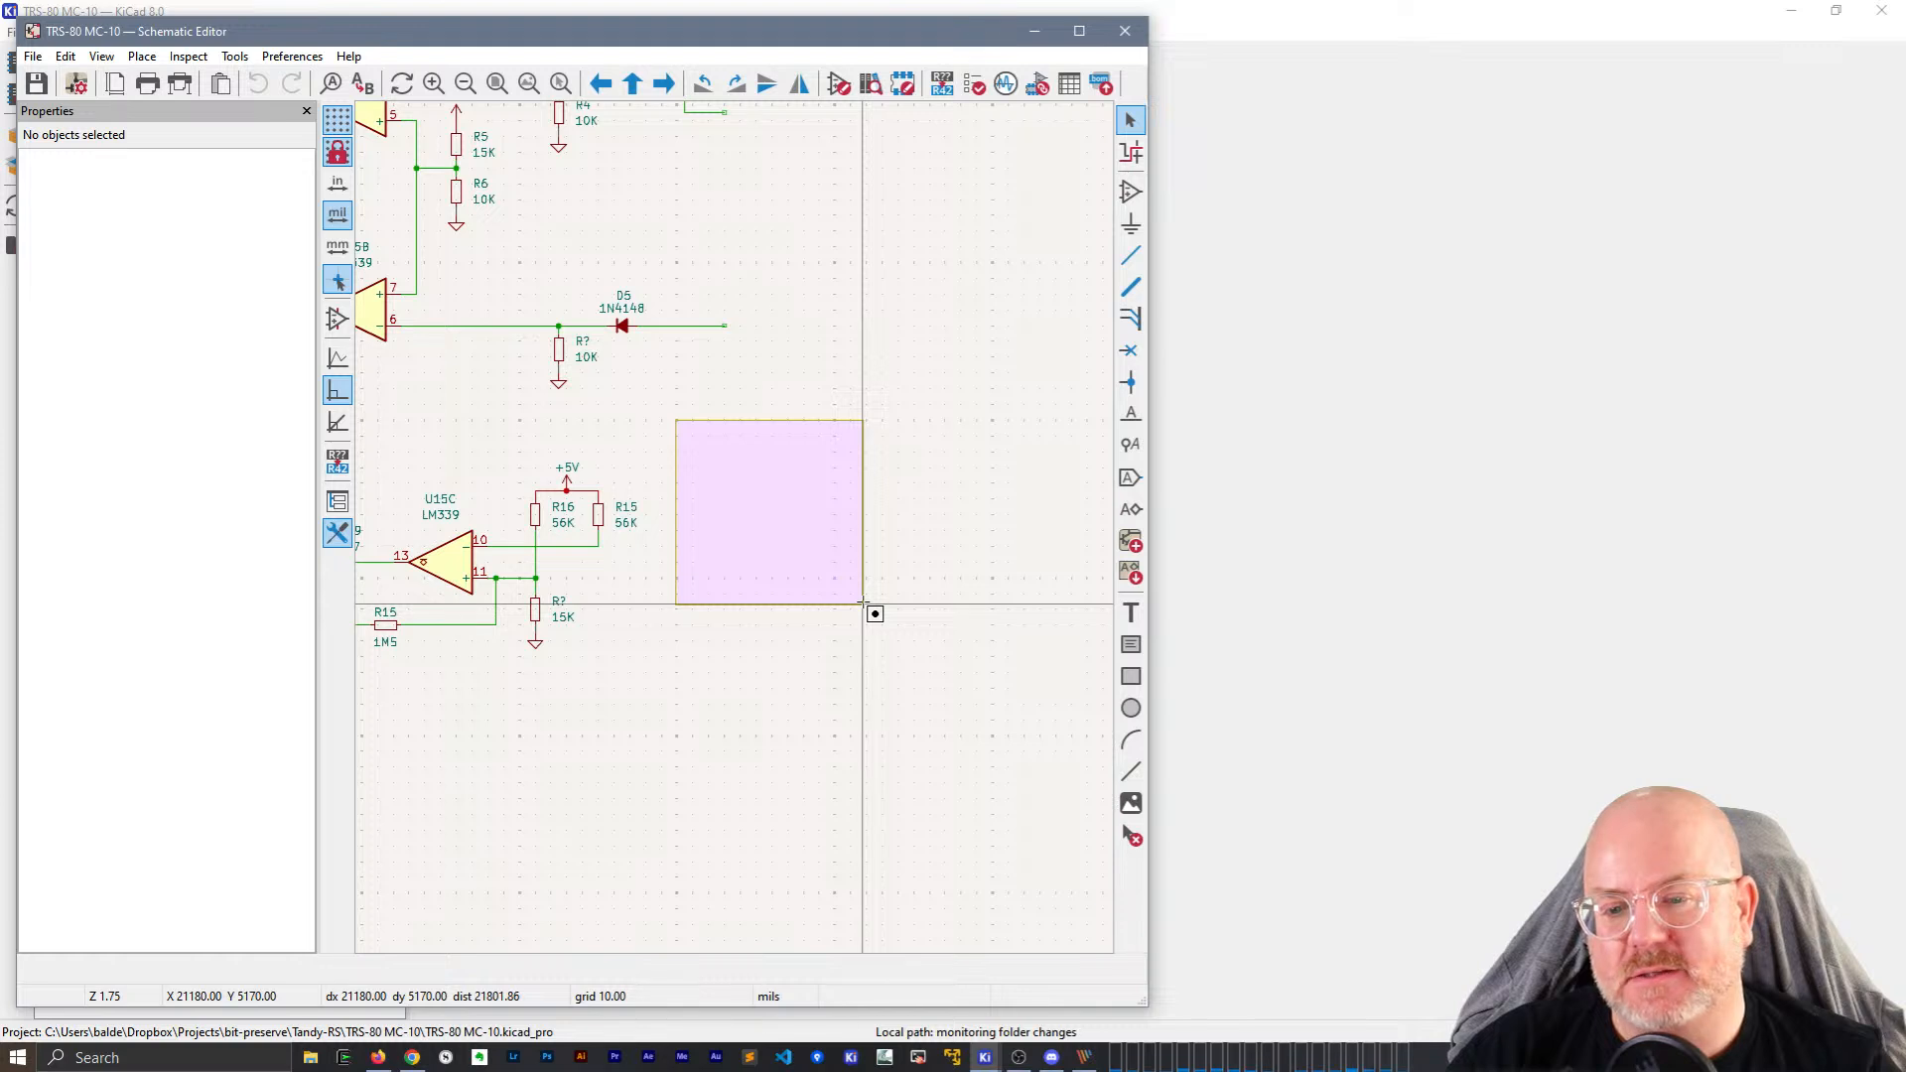
left_click_drag(863, 602, 864, 605)
left_click_drag(979, 724, 725, 470)
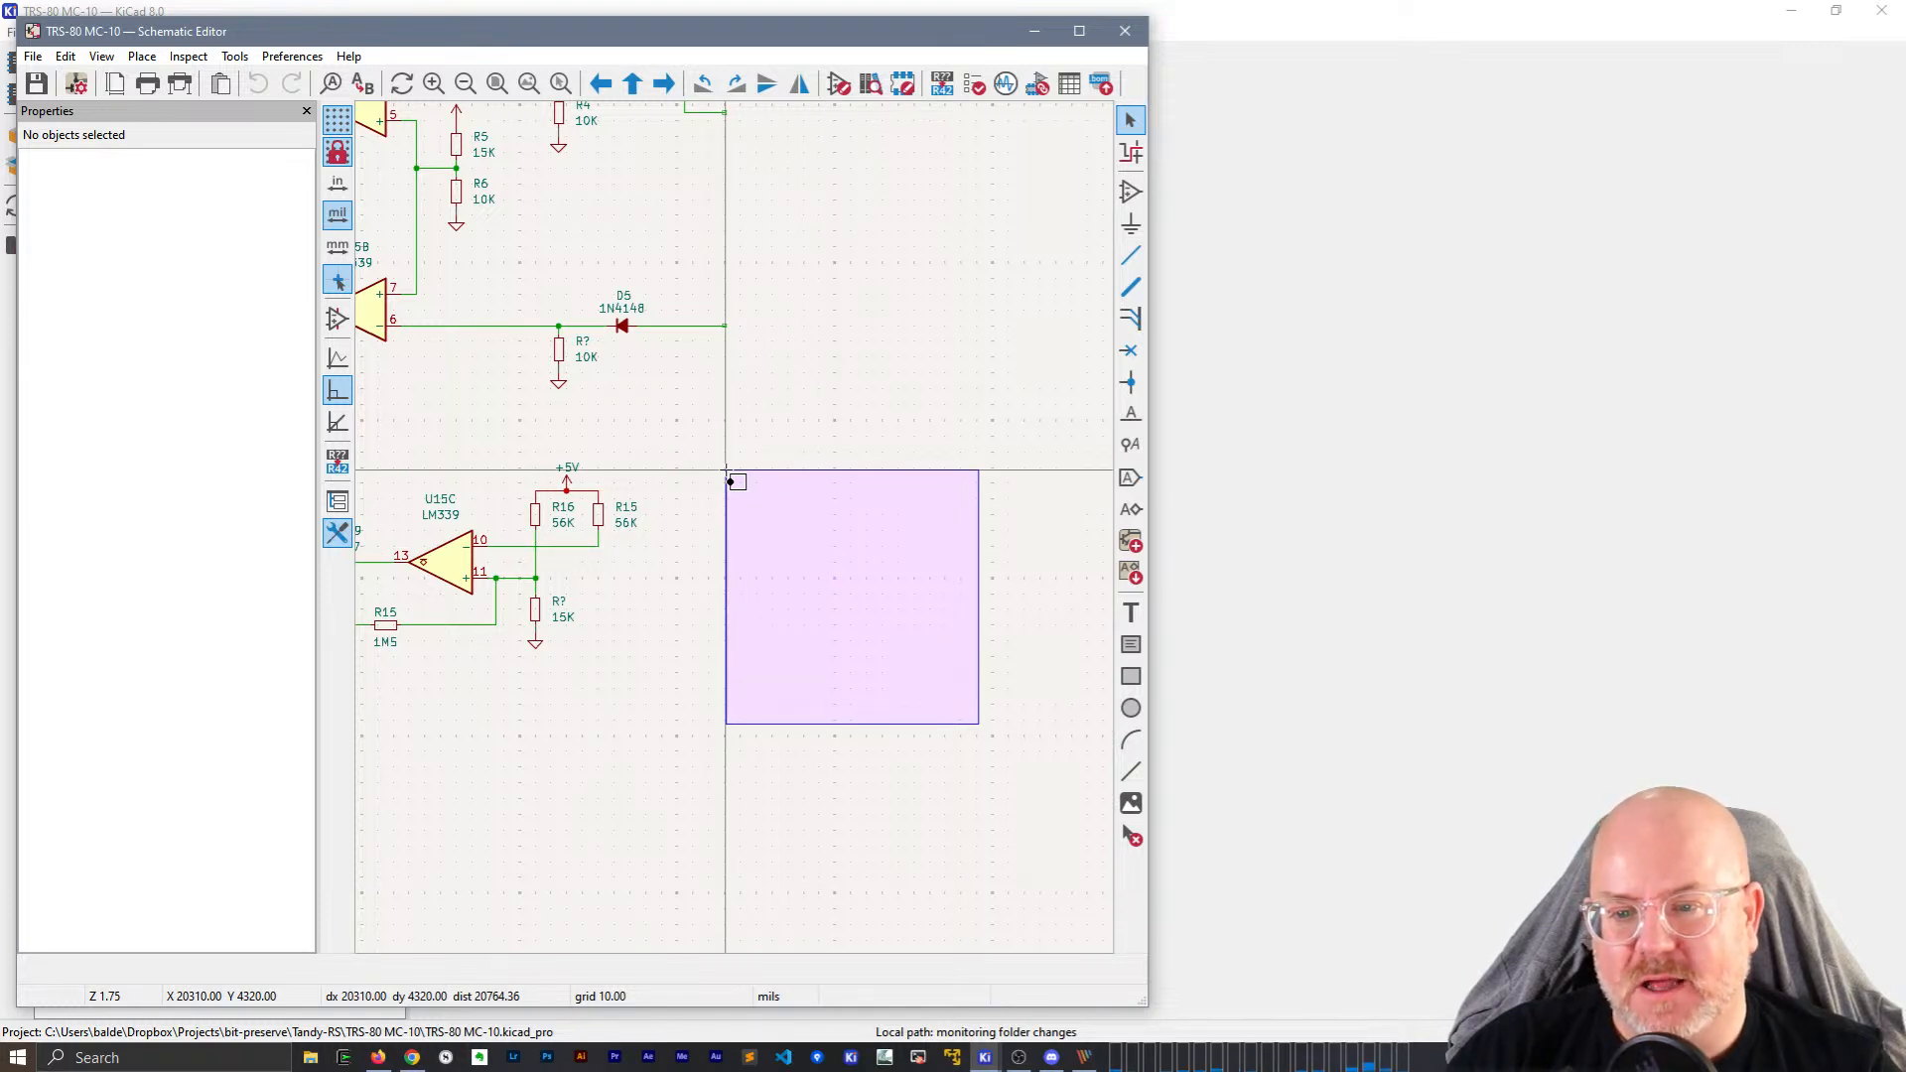
Box-select the 56K resistor R15 with its wires, then pan to frame U15B and U15C.
left_click_drag(725, 471, 726, 470)
left_click_drag(723, 585, 589, 466)
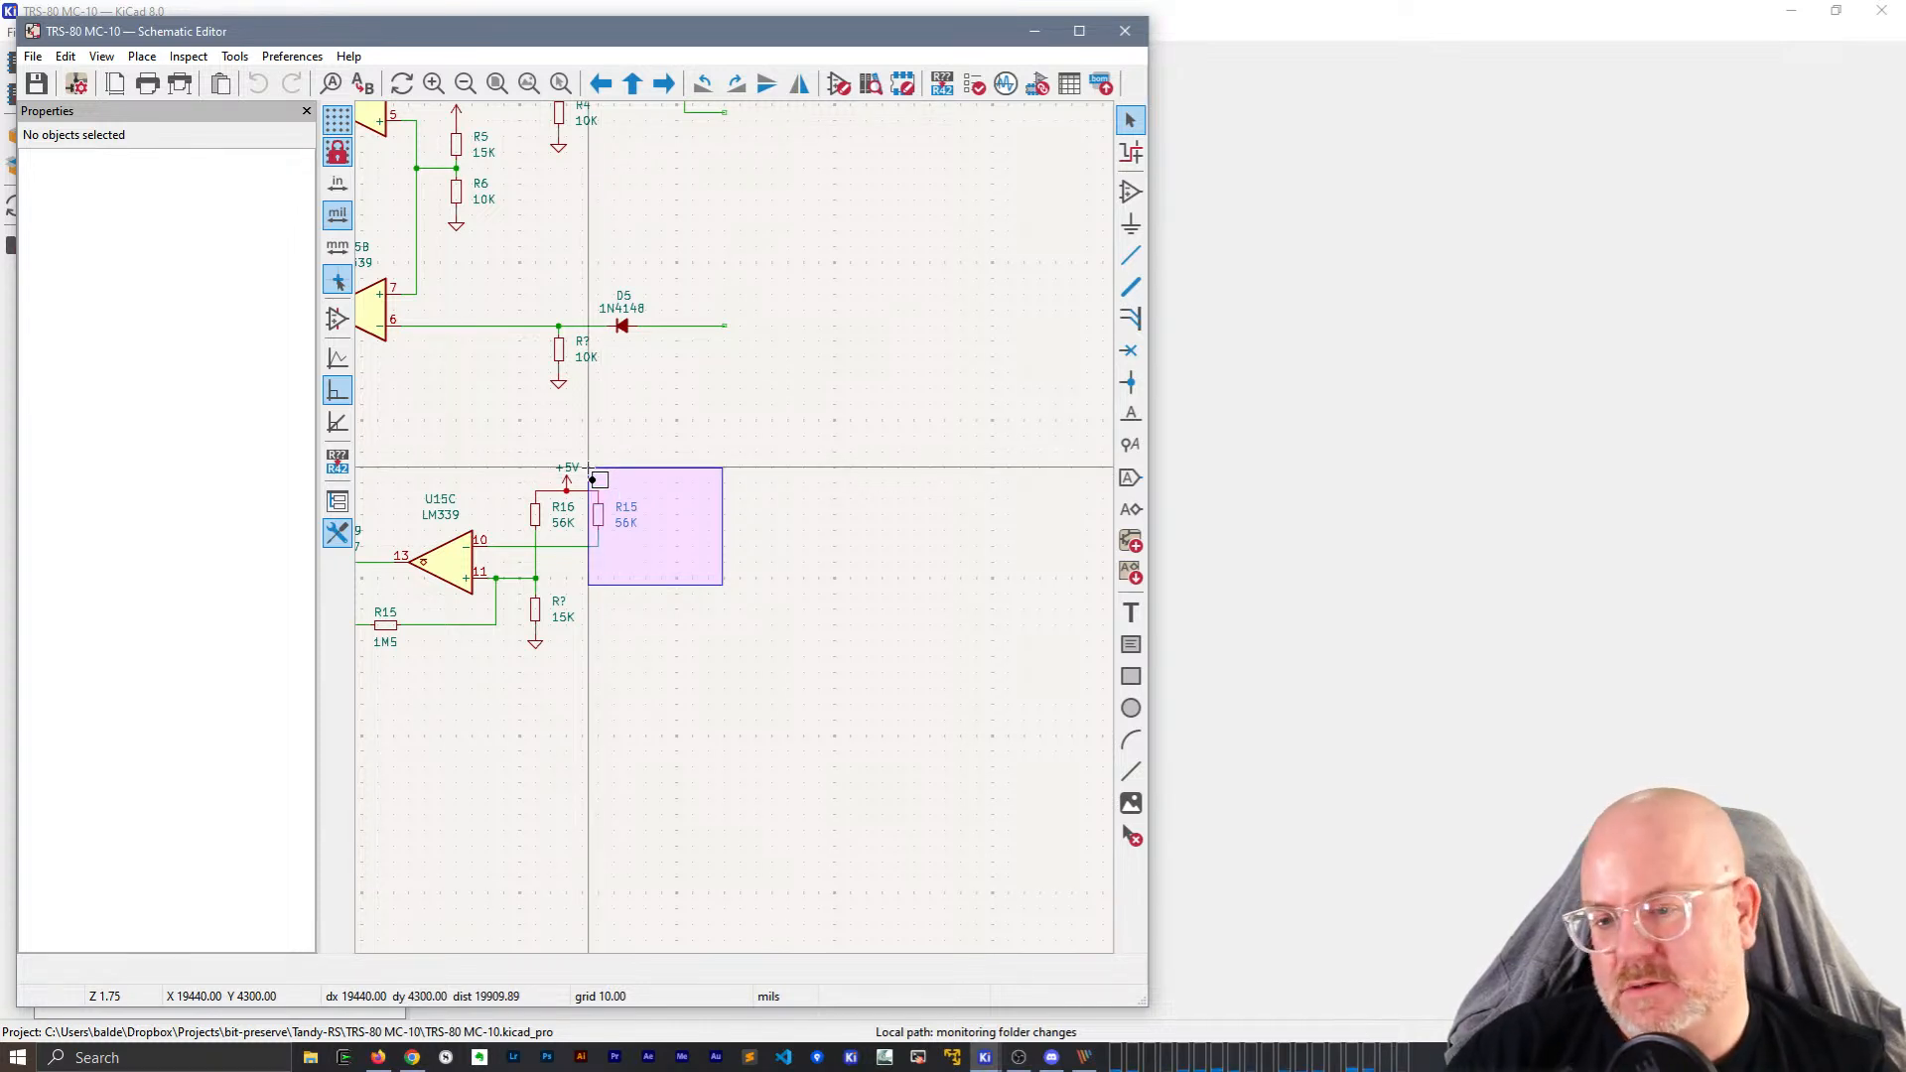
left_click_drag(589, 467, 709, 603)
left_click(697, 450)
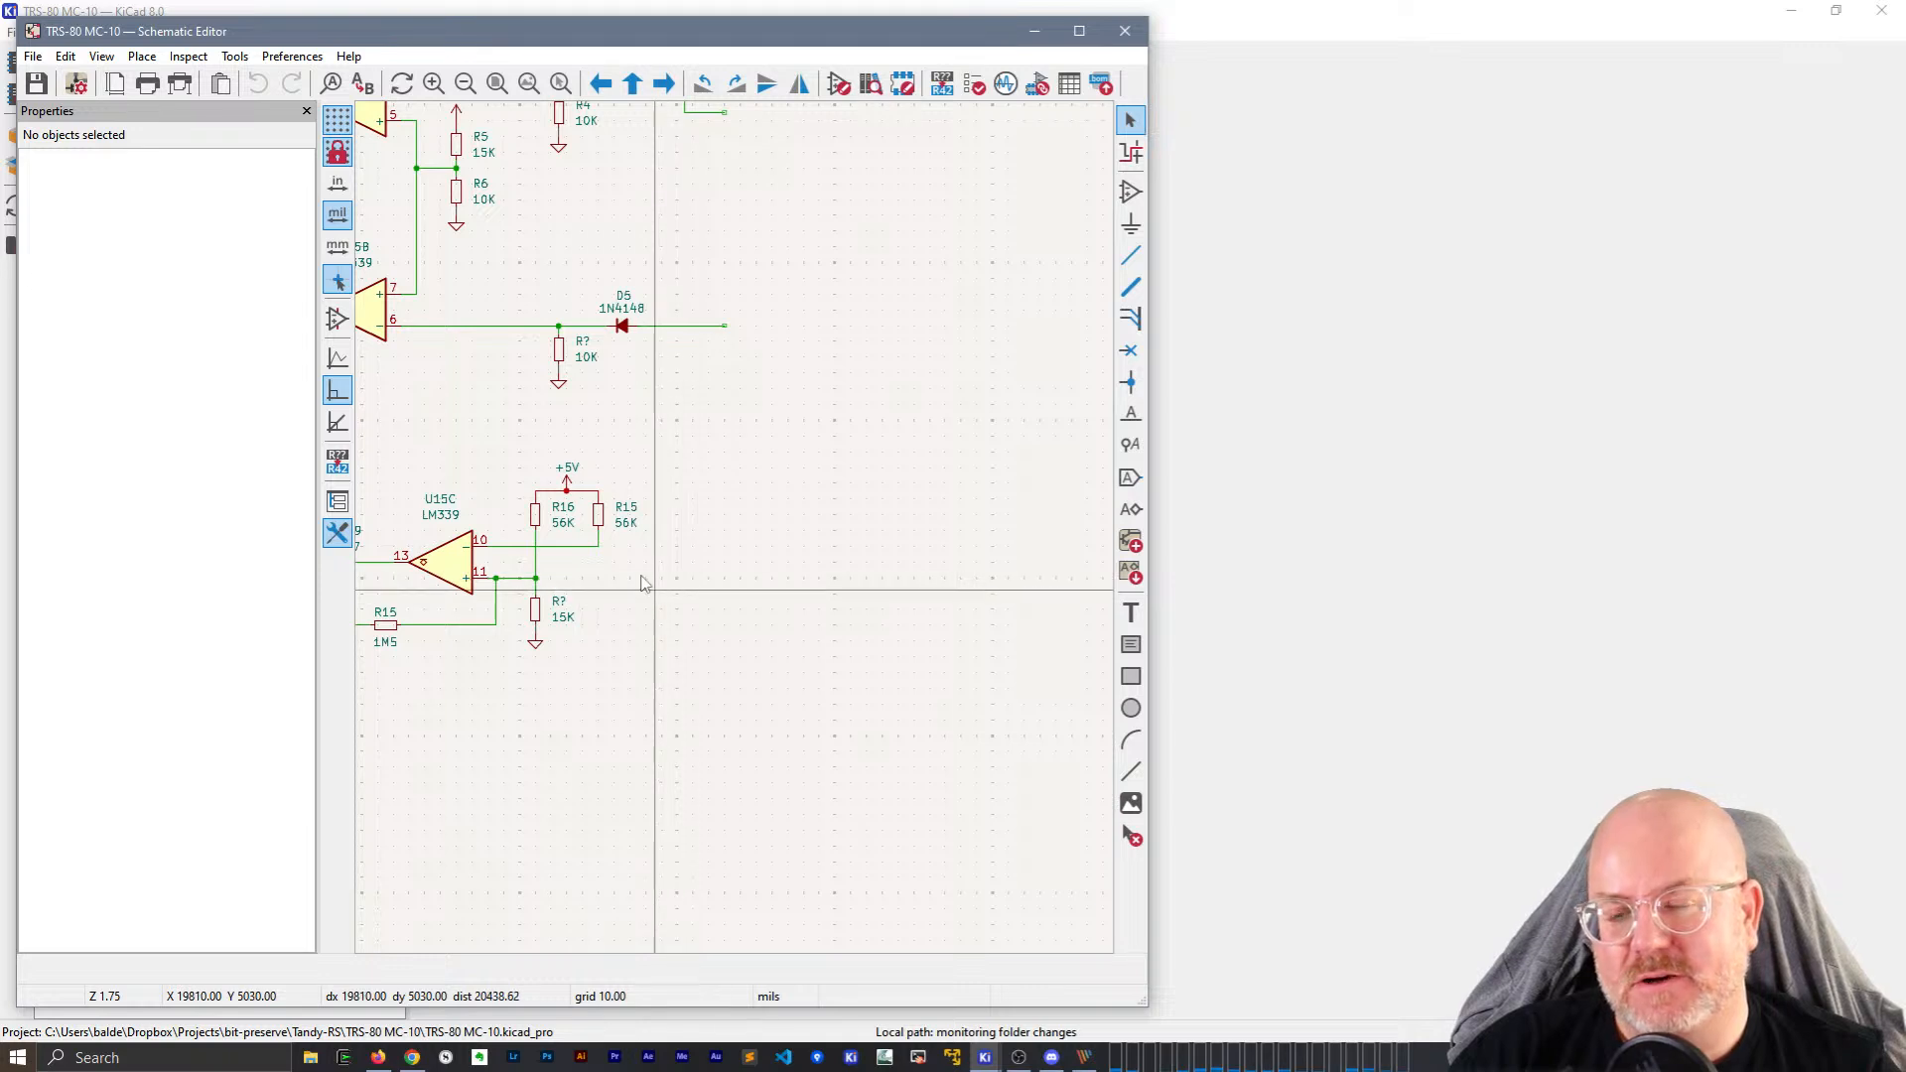
middle_click_drag(685, 586, 893, 570)
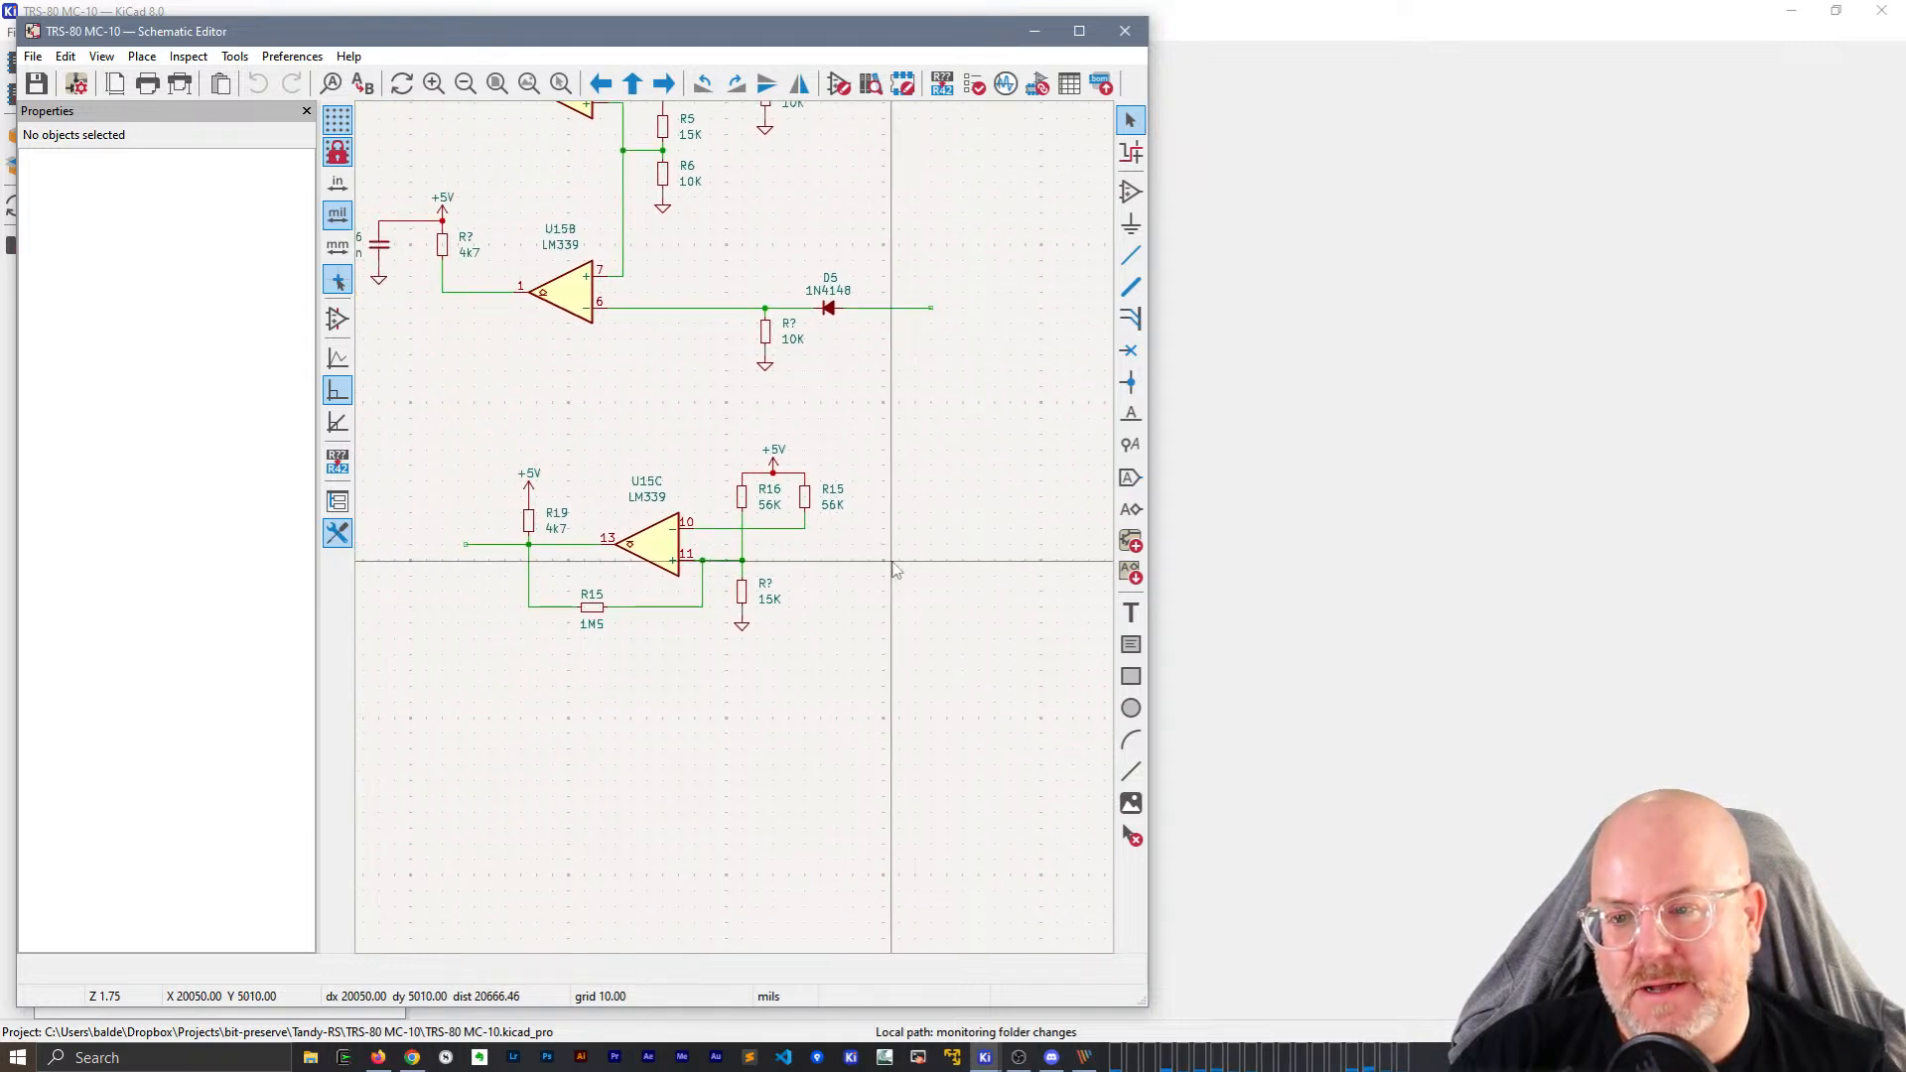
mouse_move(554, 383)
middle_mouse_down()
mouse_move(629, 399)
mouse_move(569, 376)
middle_mouse_up()
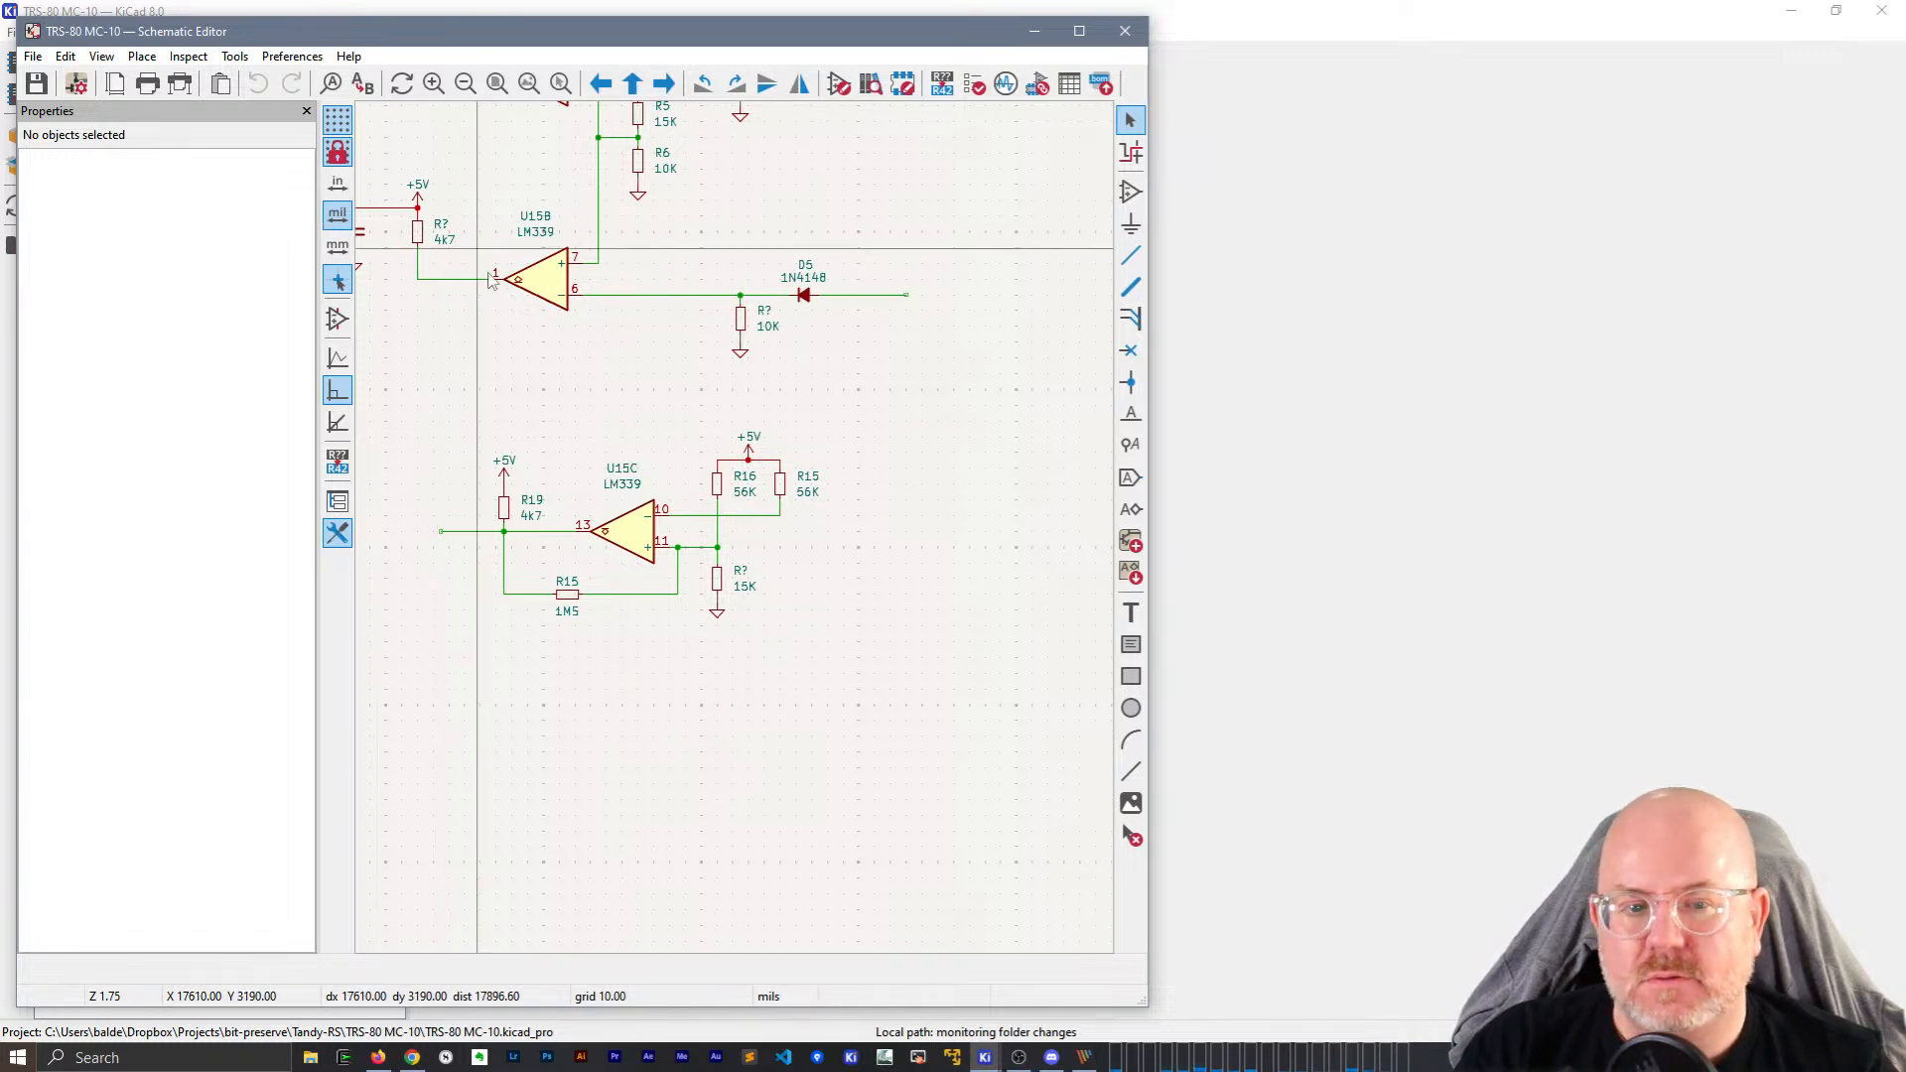
Change the 4k7 resistor's reference at U15B to R9 in Properties.
left_click(1211, 543)
left_click(1795, 10)
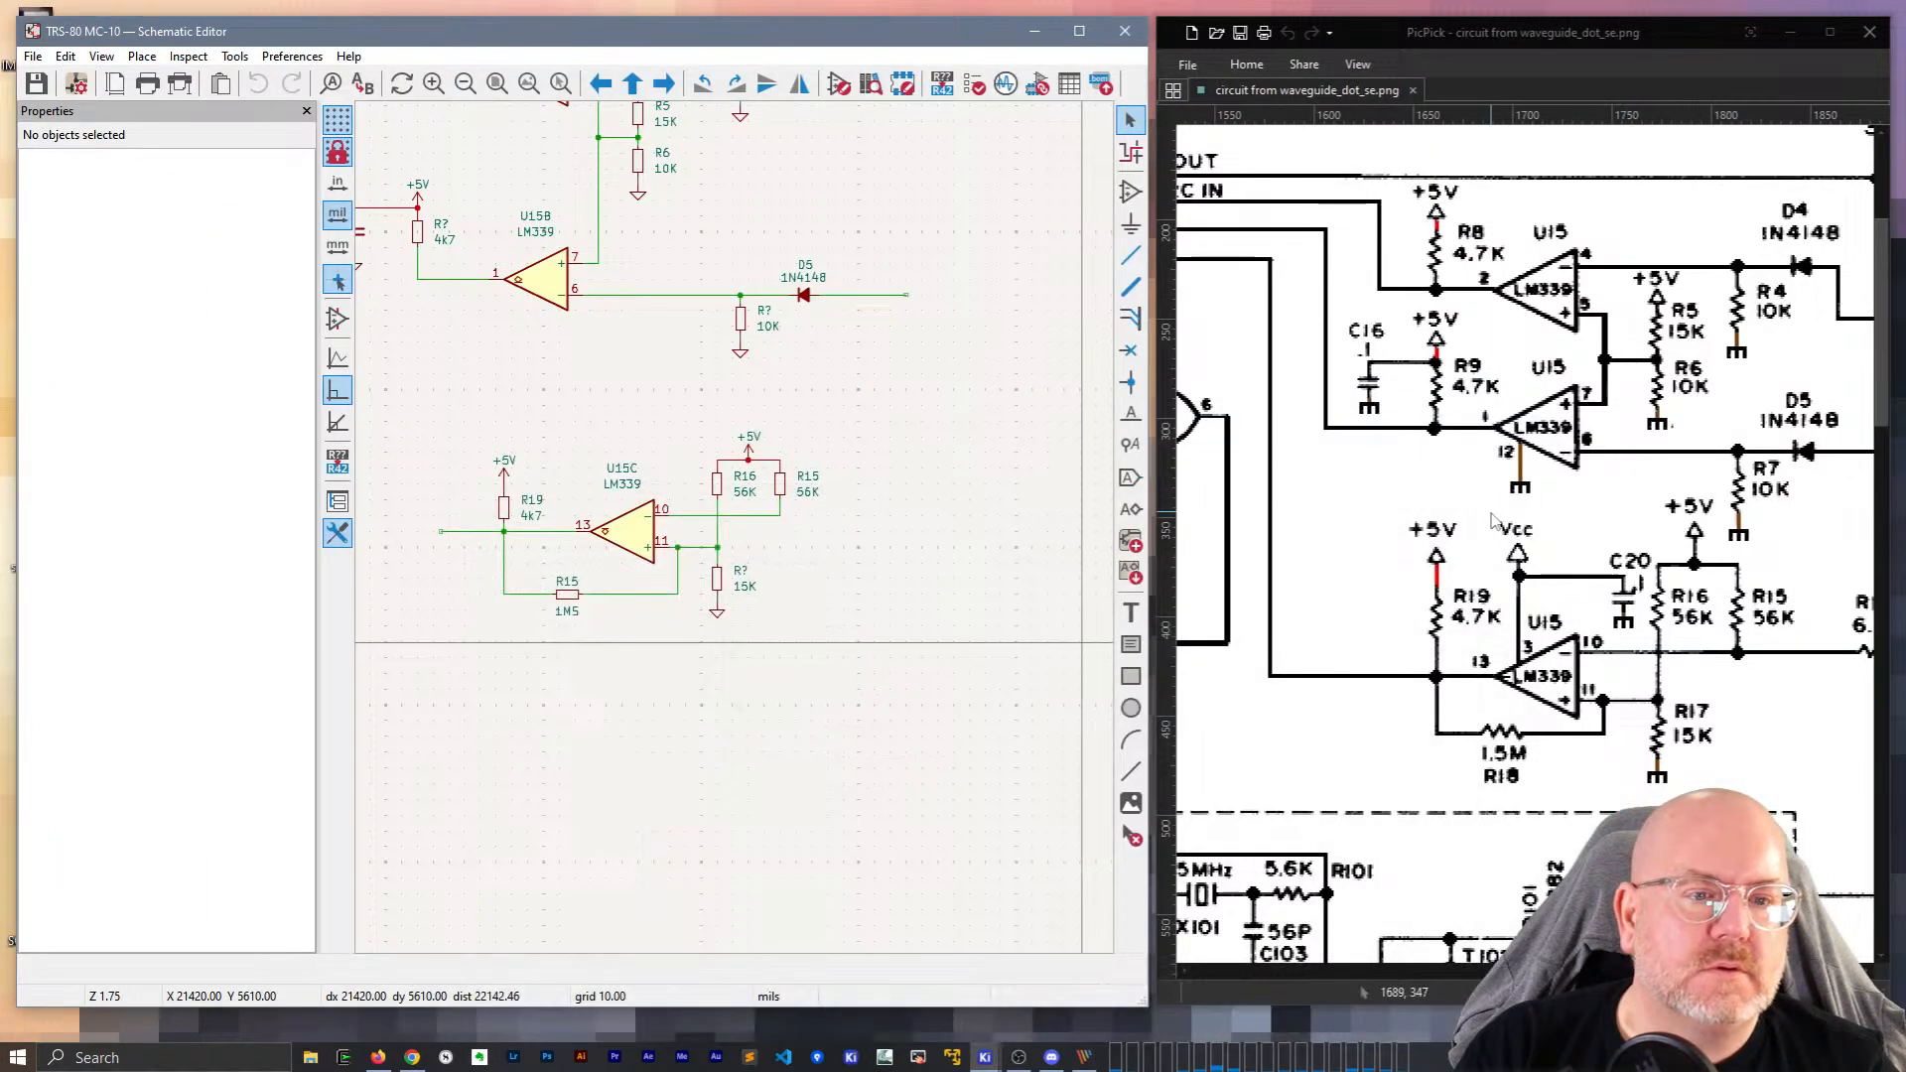
left_click(440, 224)
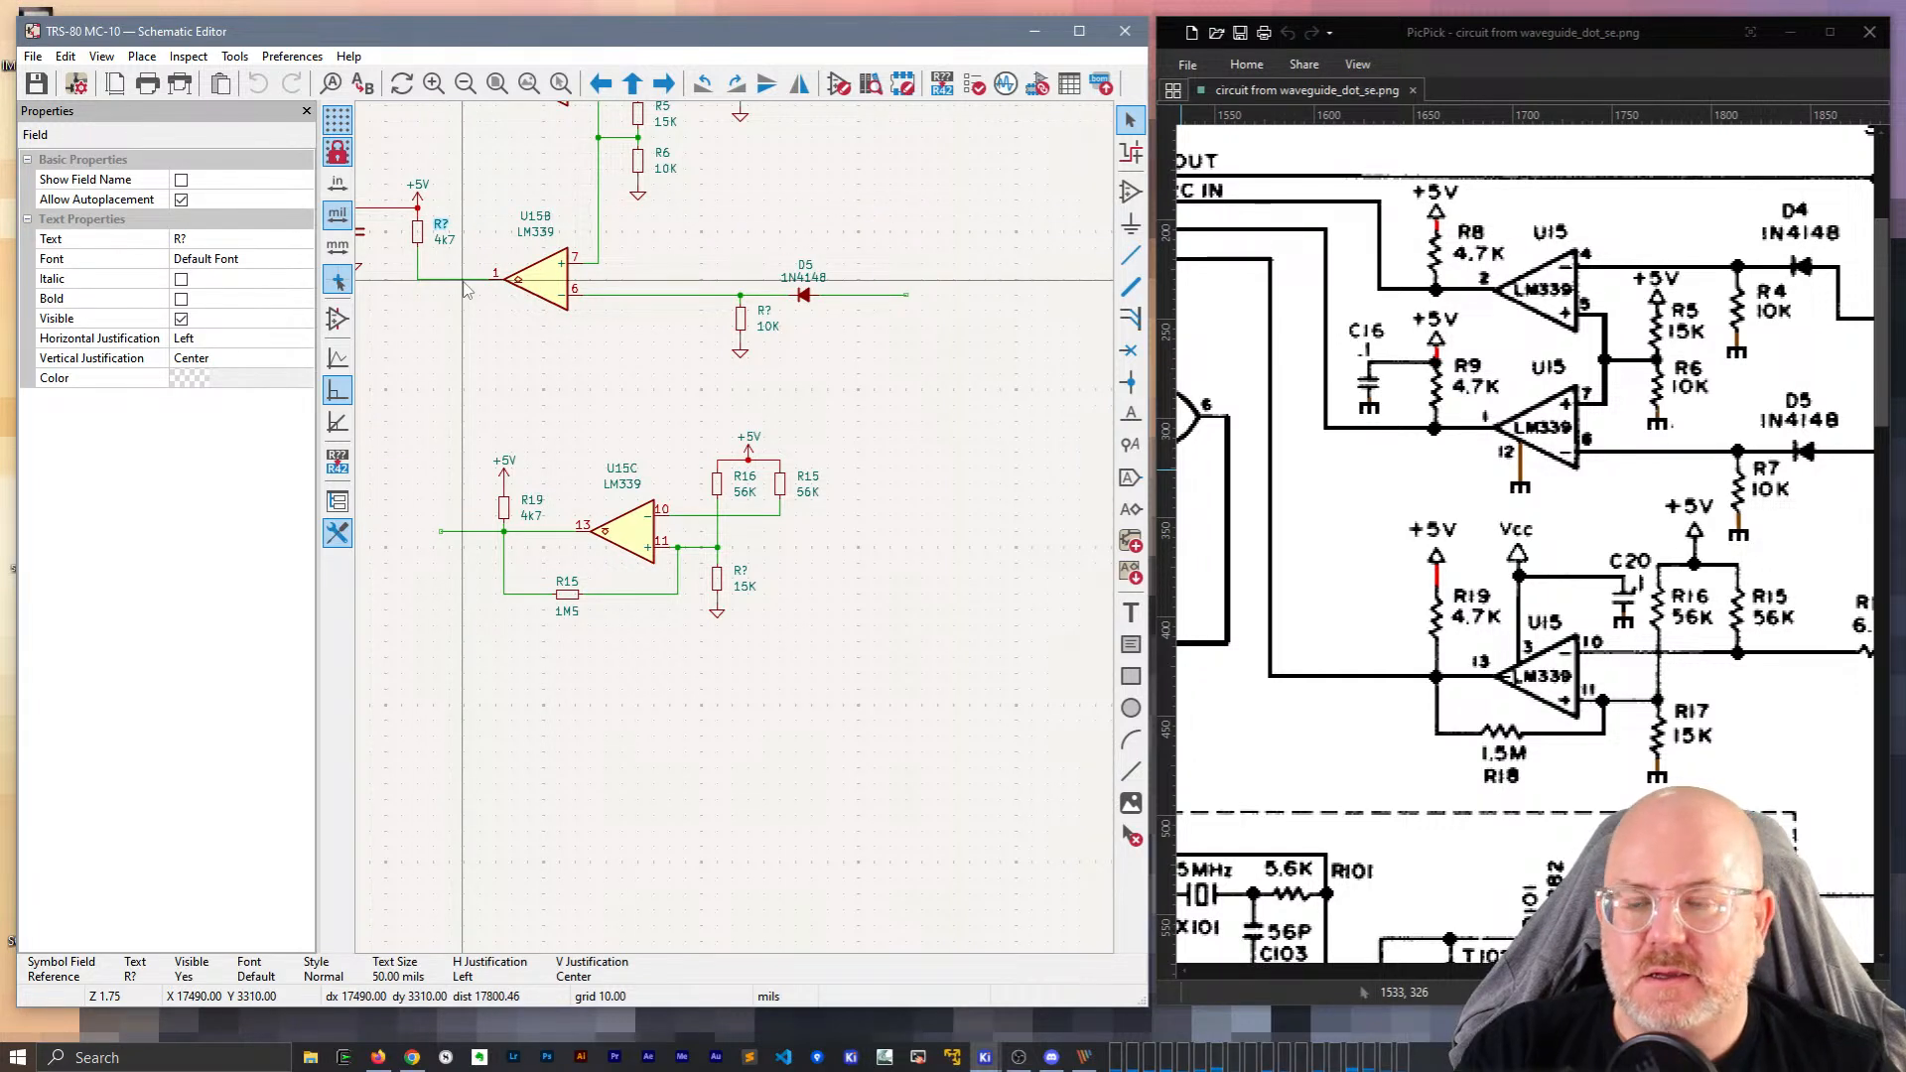
left_click(196, 240)
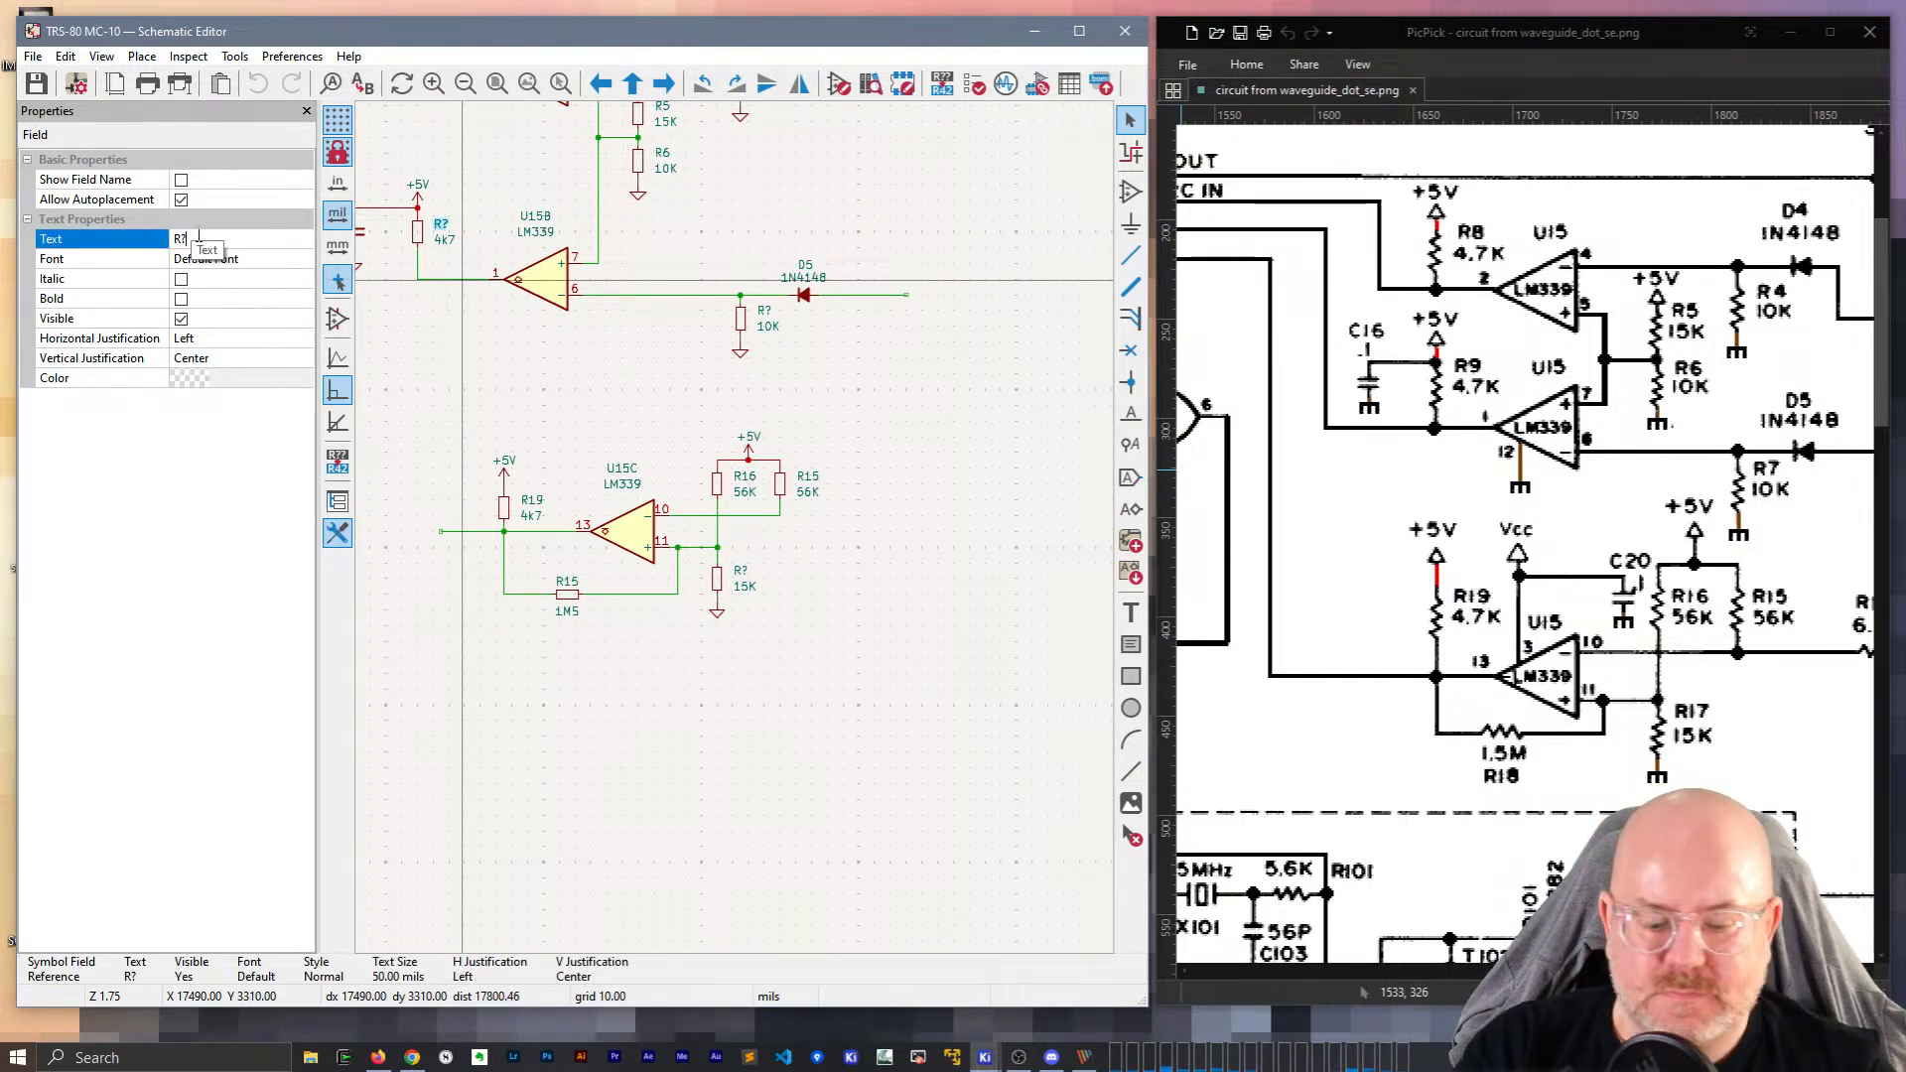
type("R9")
key("Return")
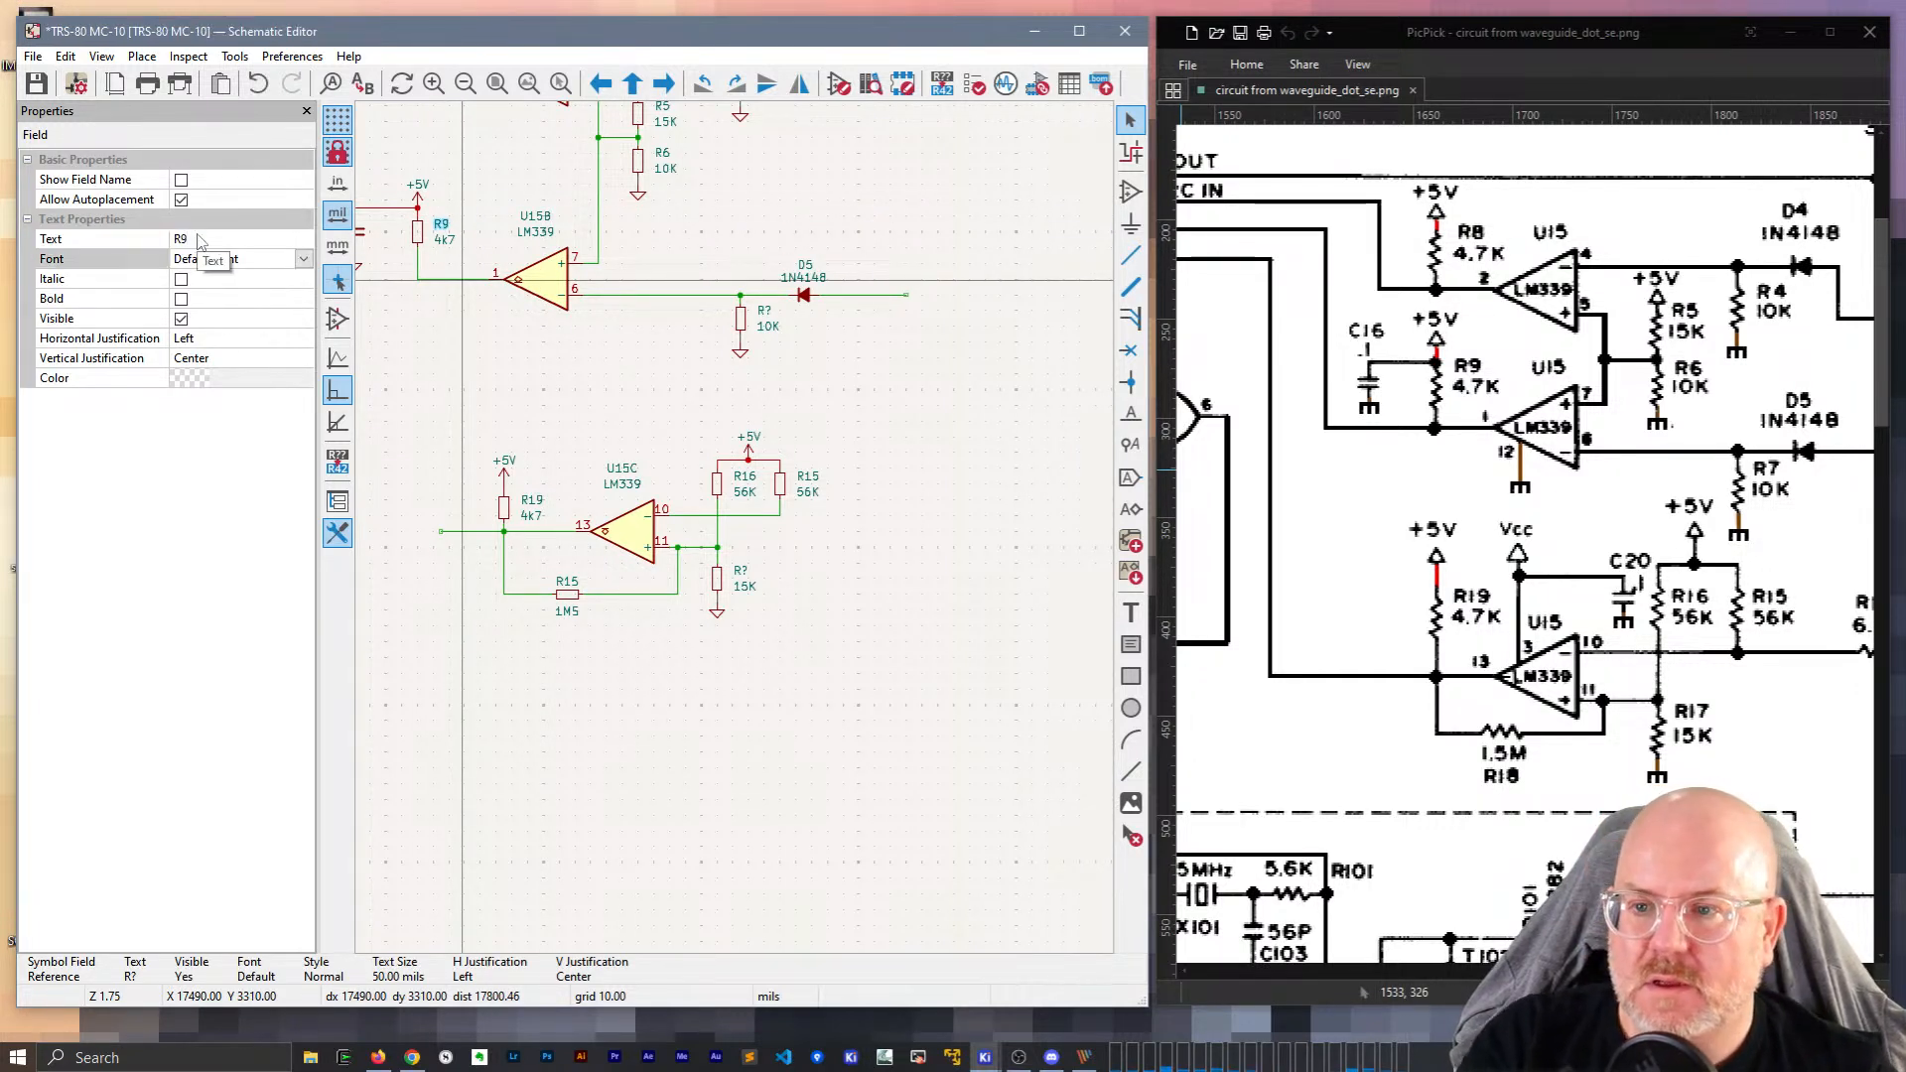
left_click(583, 372)
Inspect the references of the 56K resistors R15 and R16, the 1M5 resistor, and R19.
left_click(807, 477)
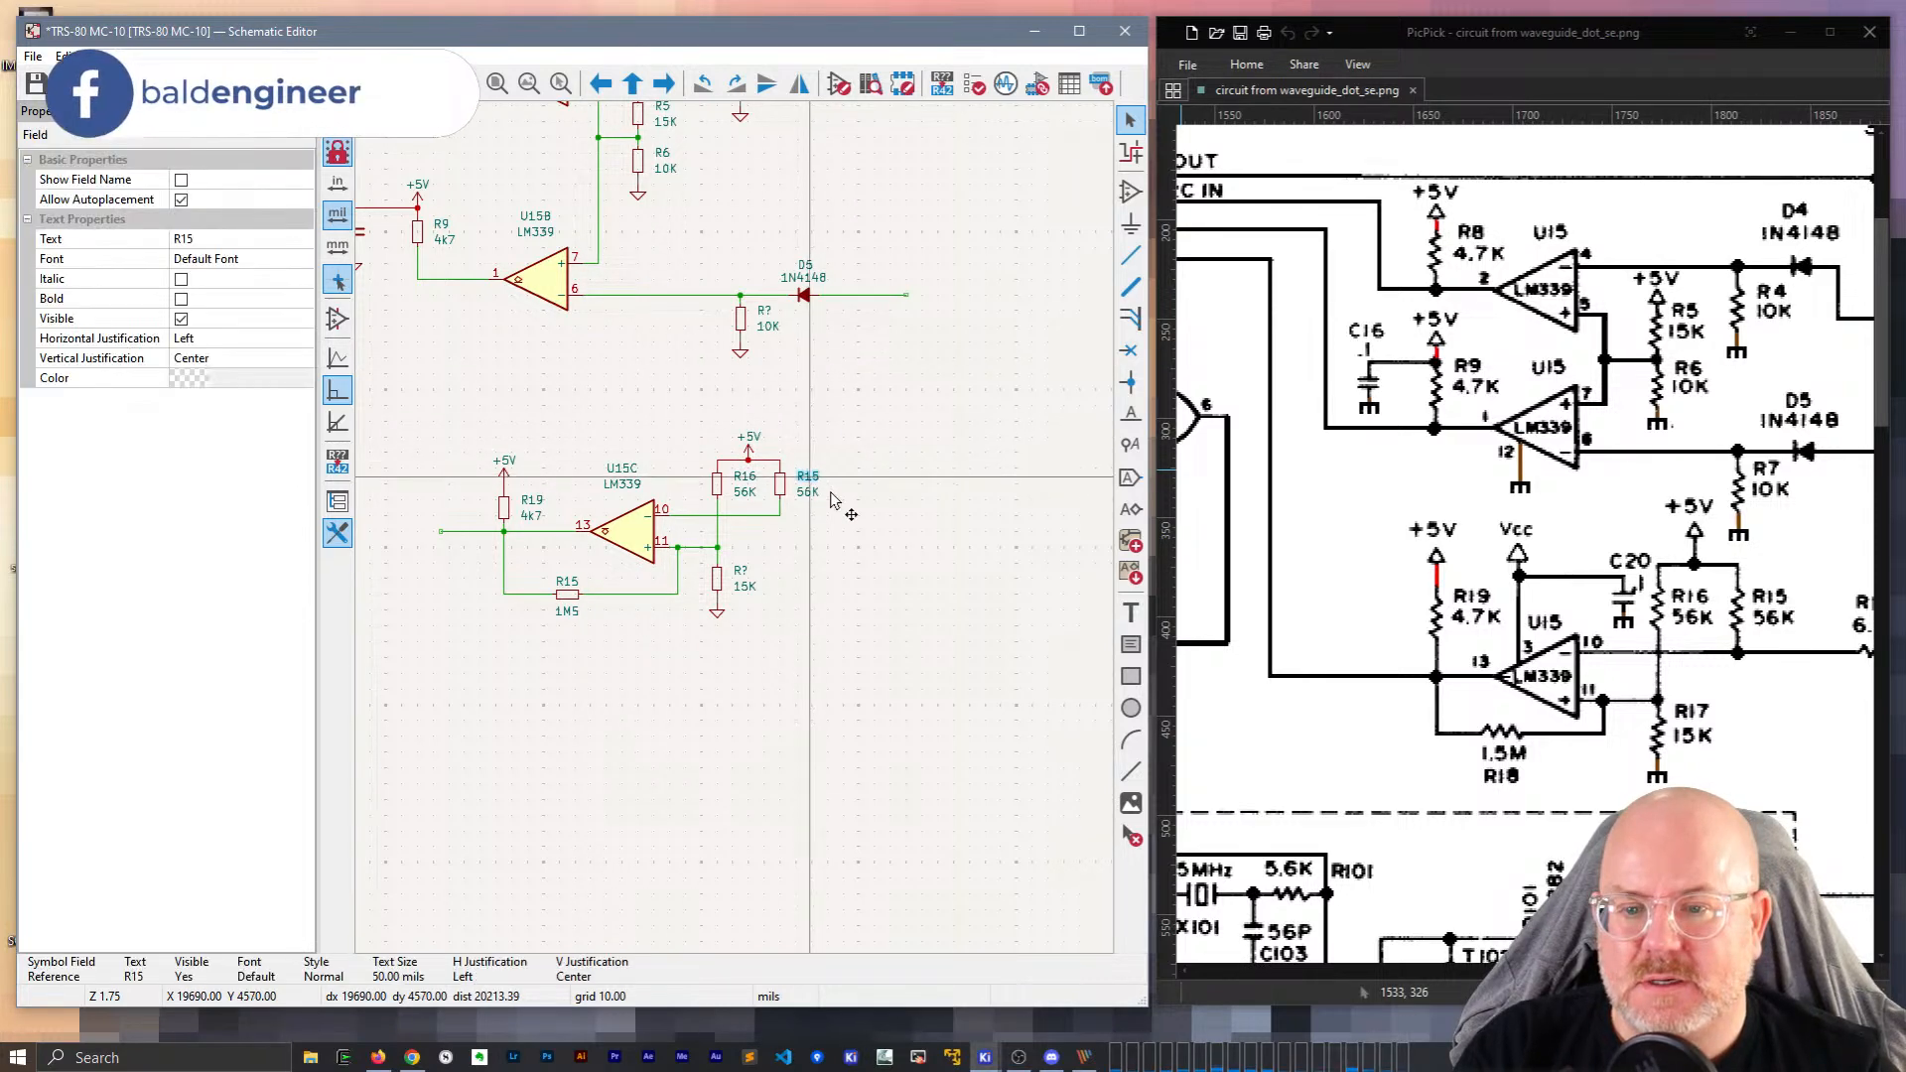
left_click(842, 515)
left_click(779, 485)
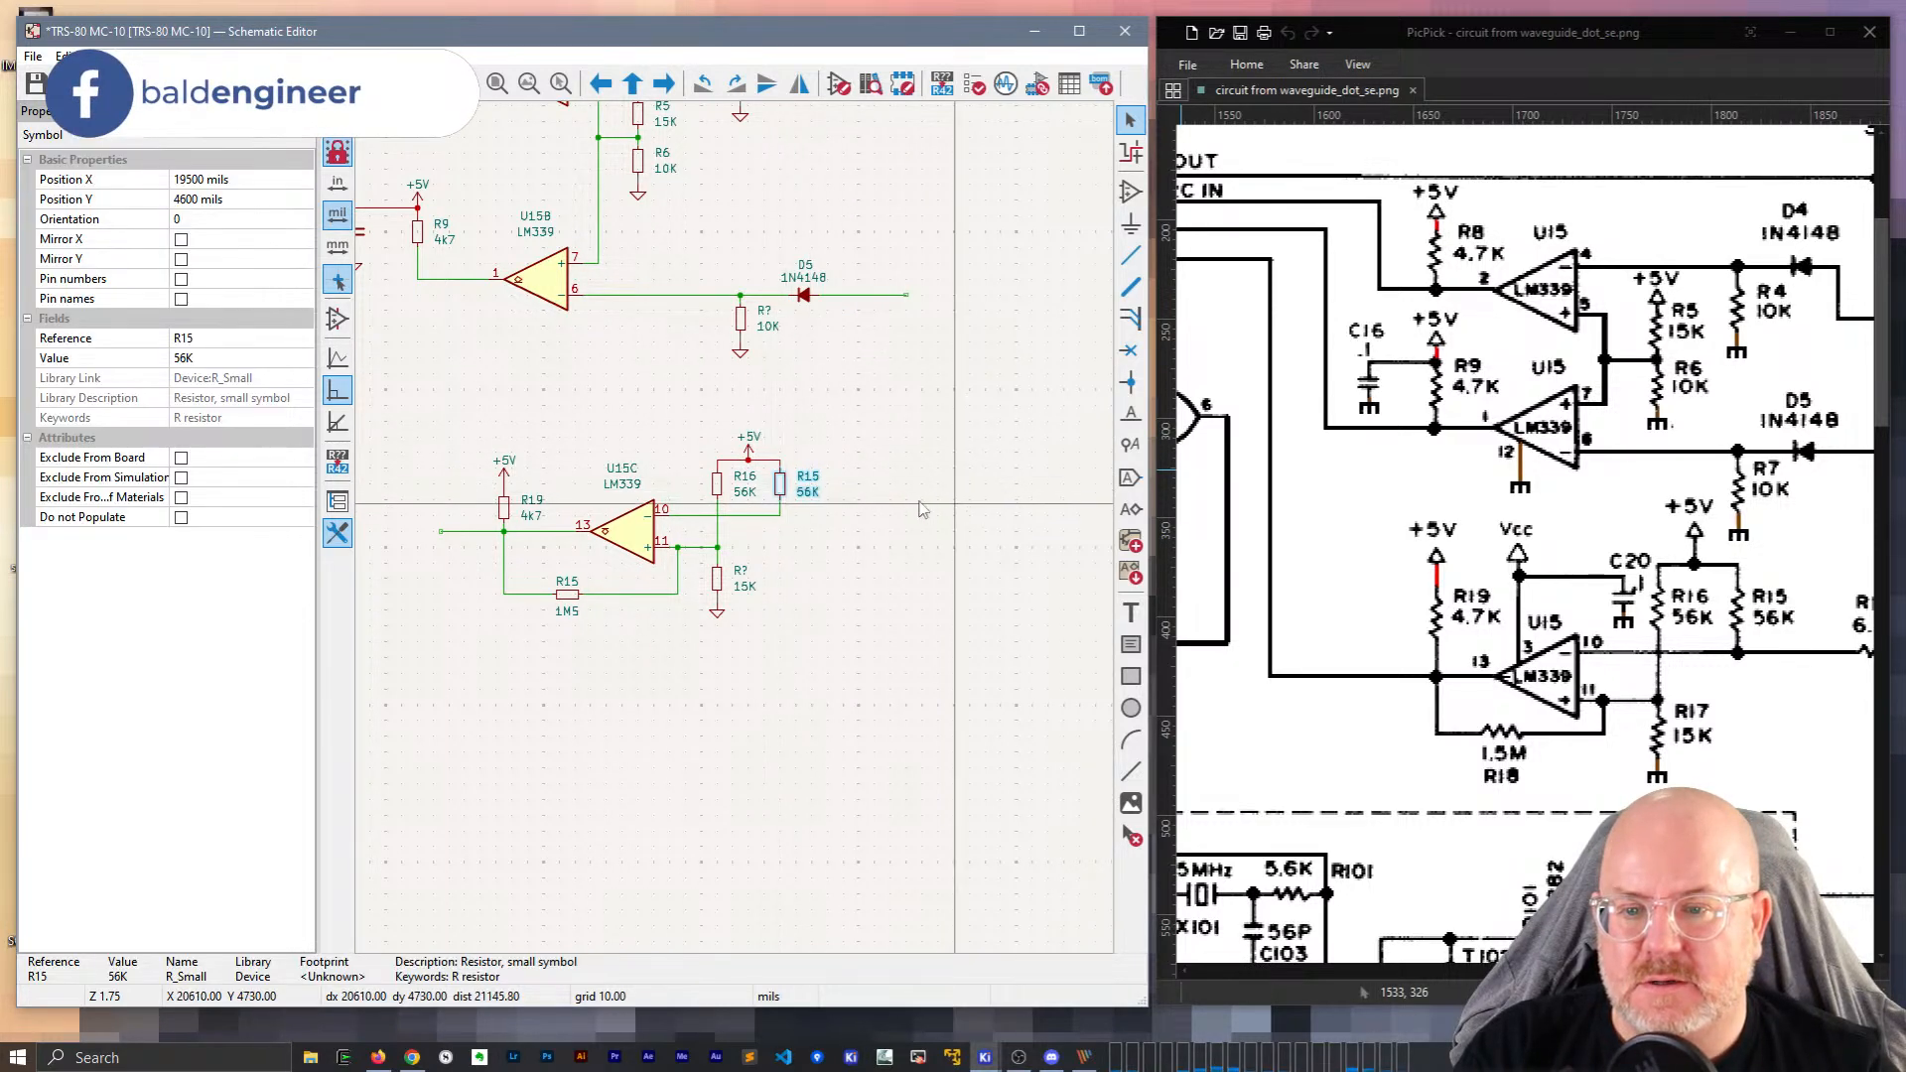
left_click(956, 504)
left_click(718, 485)
left_click(858, 539)
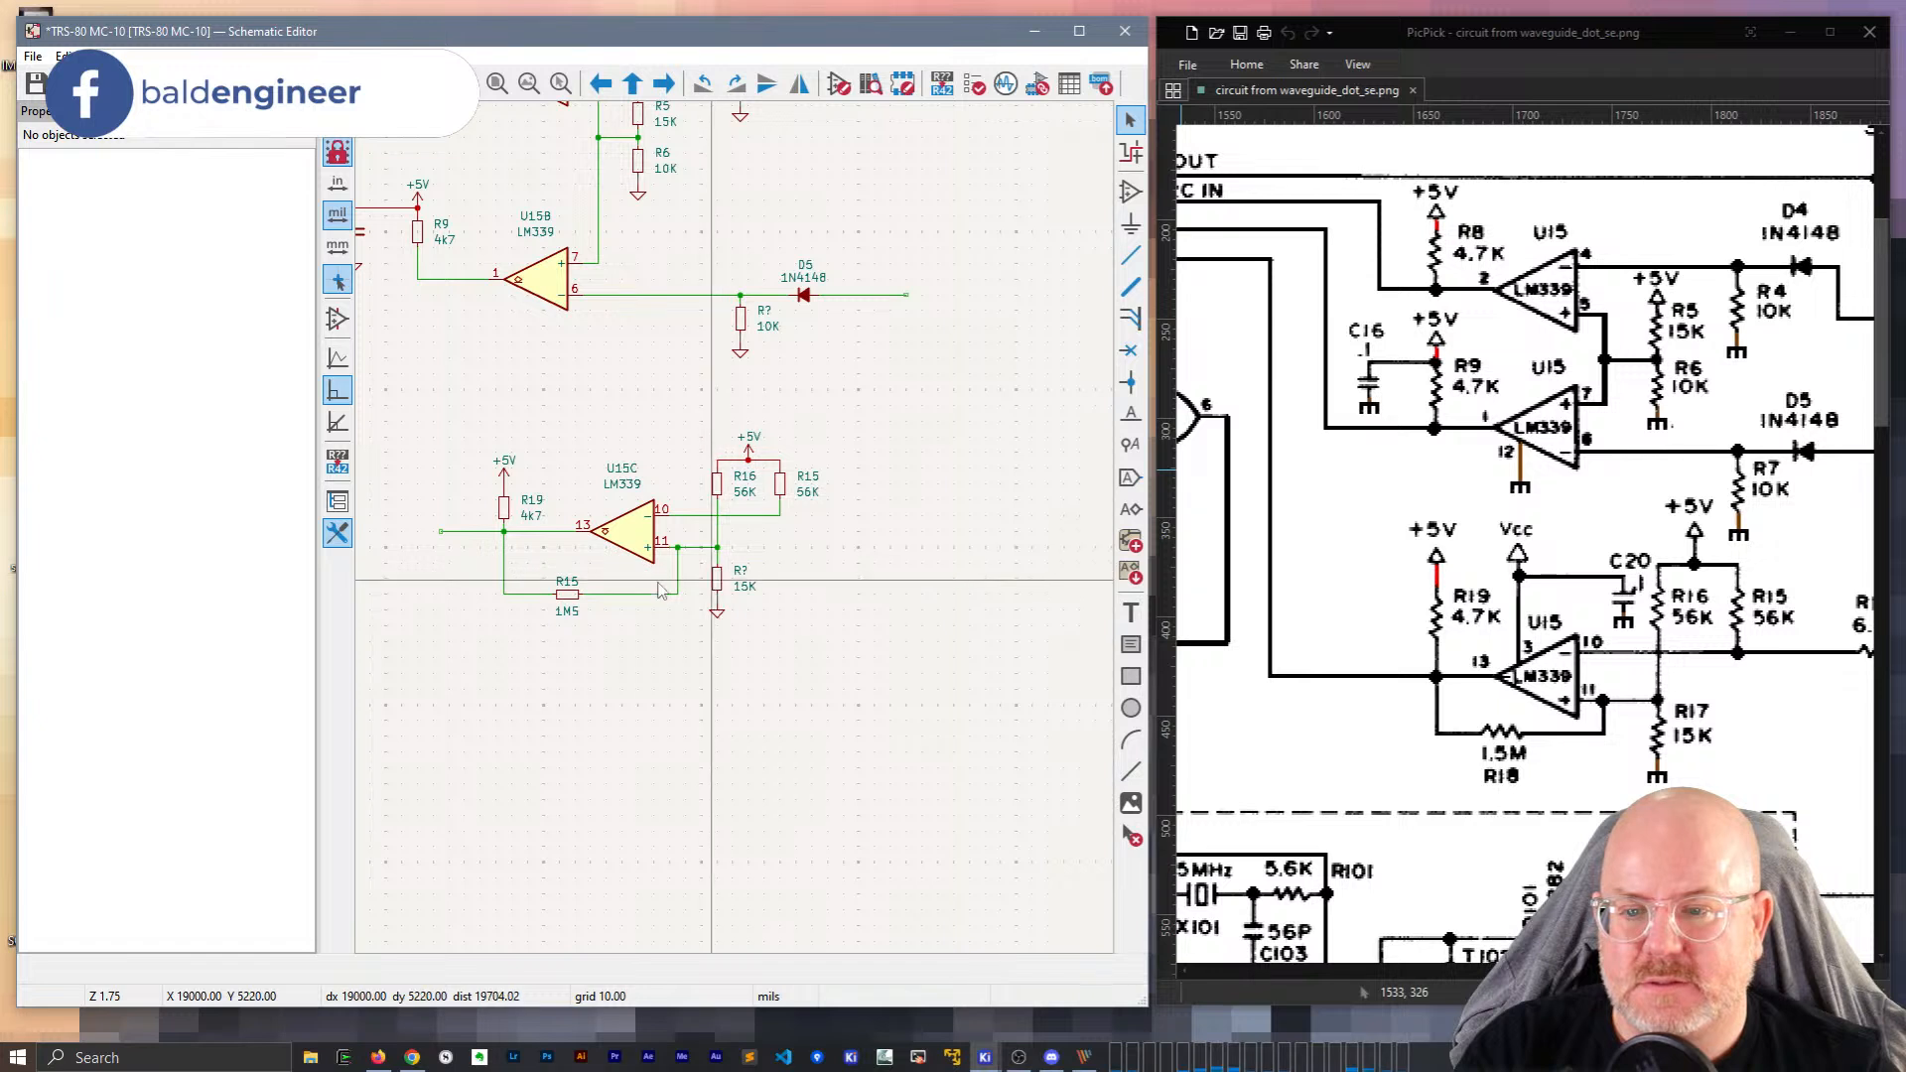
left_click(567, 586)
left_click(736, 634)
left_click(567, 594)
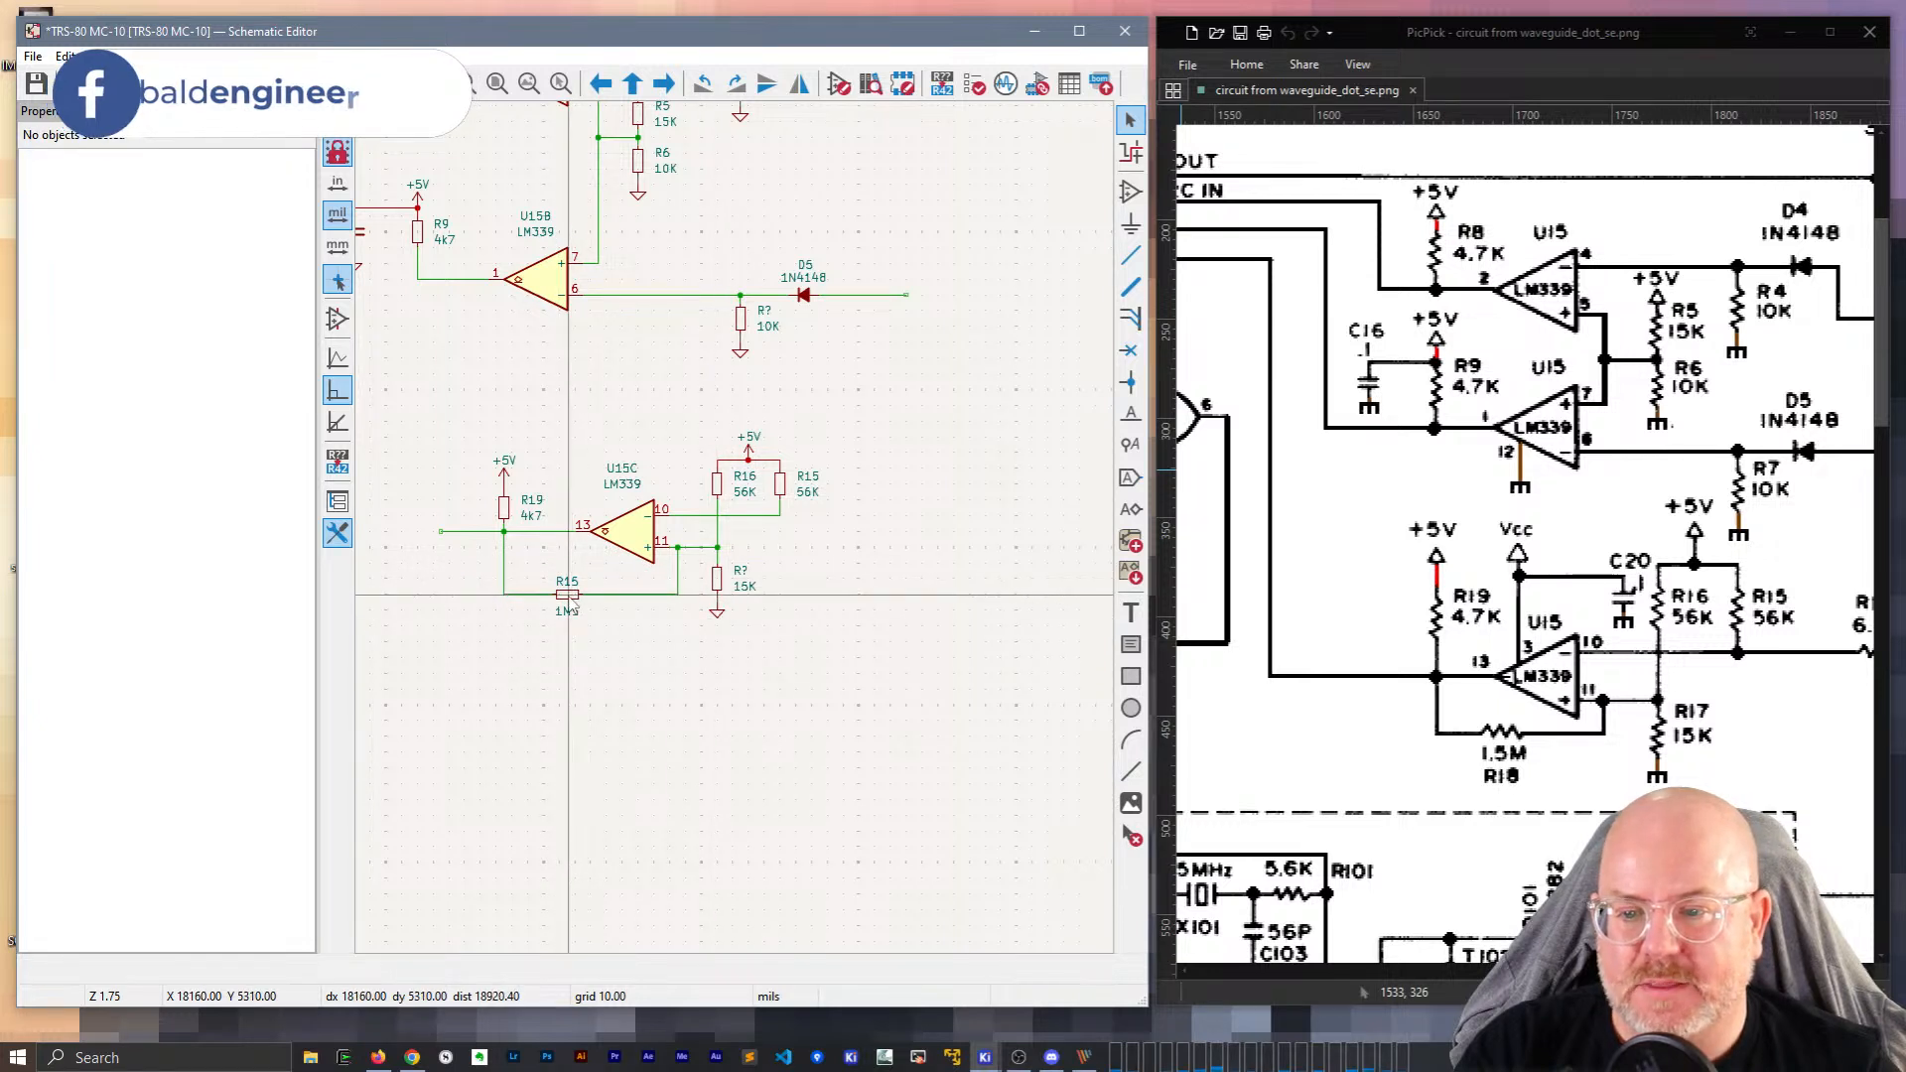
left_click(460, 644)
left_click(504, 508)
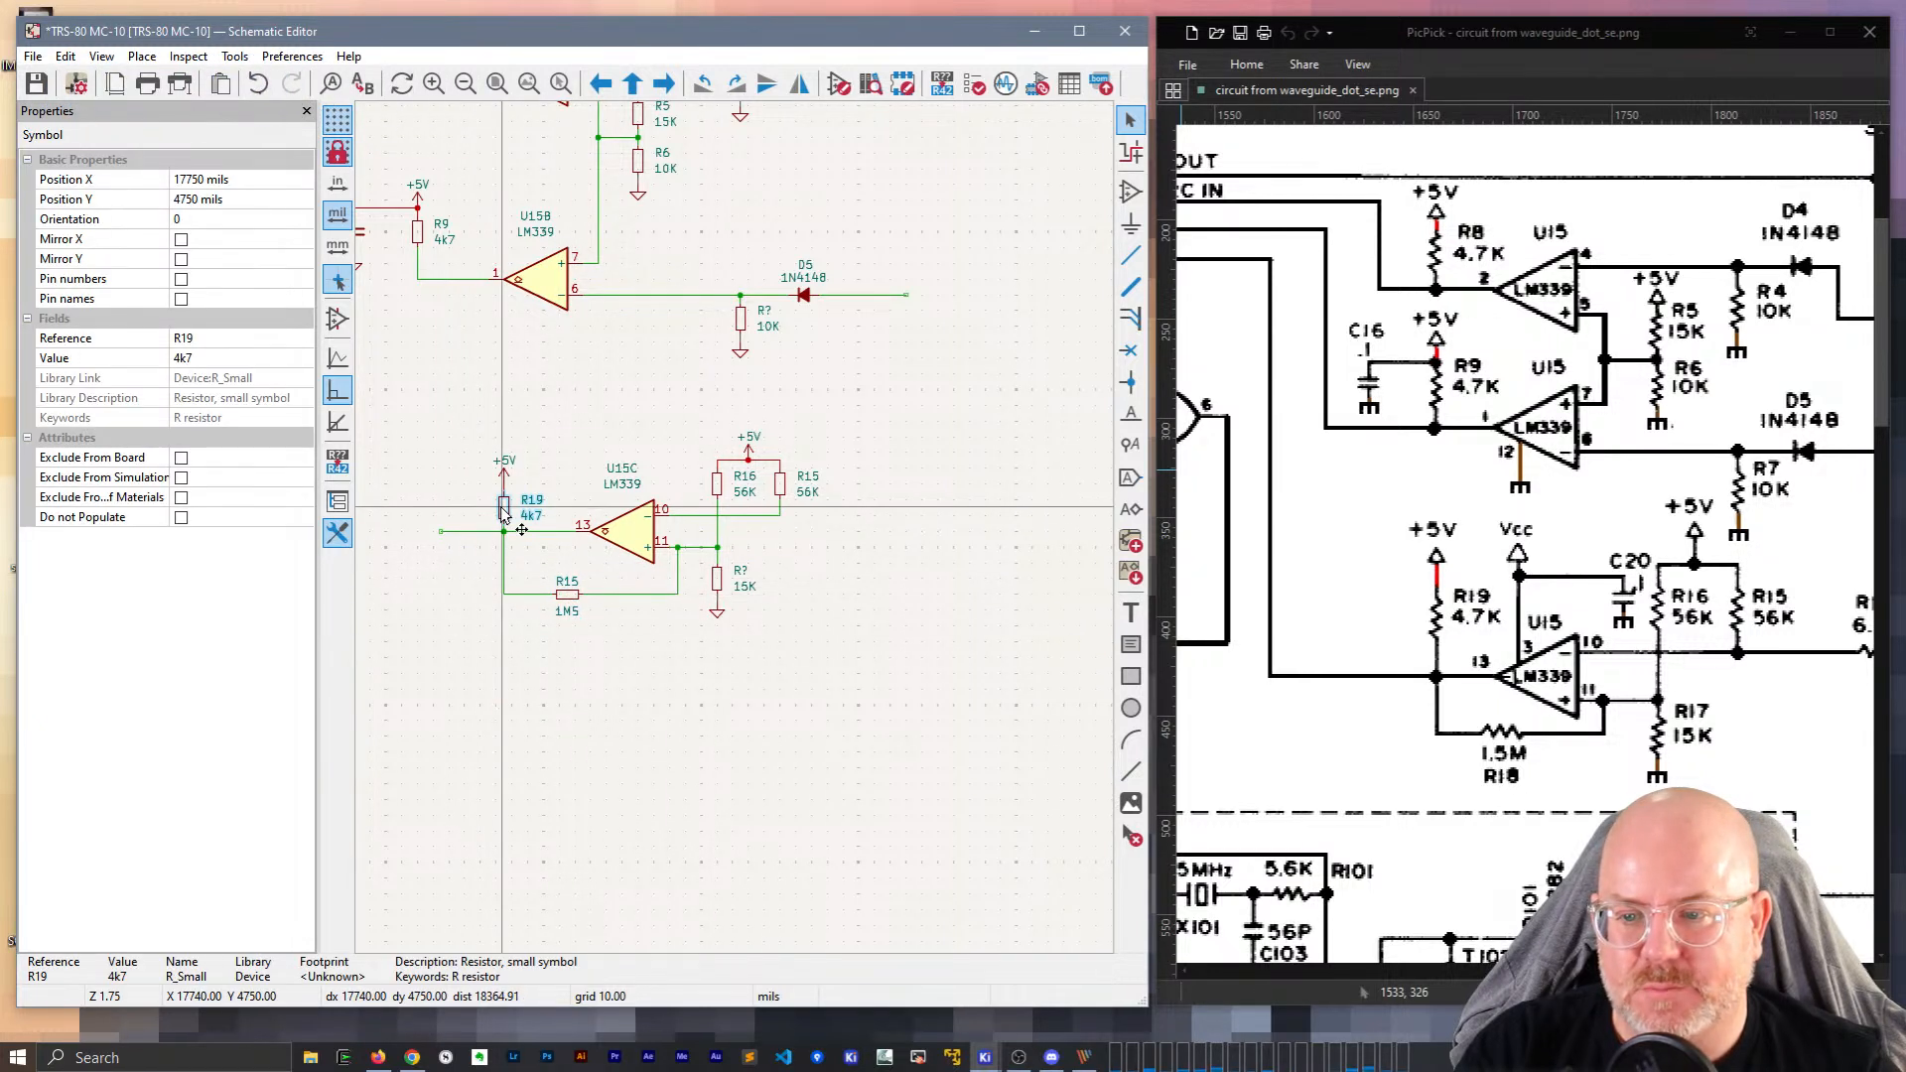
left_click(564, 354)
Rename the 15K resistor to R17 and place a duplicate below the comparator circuit.
left_click(740, 571)
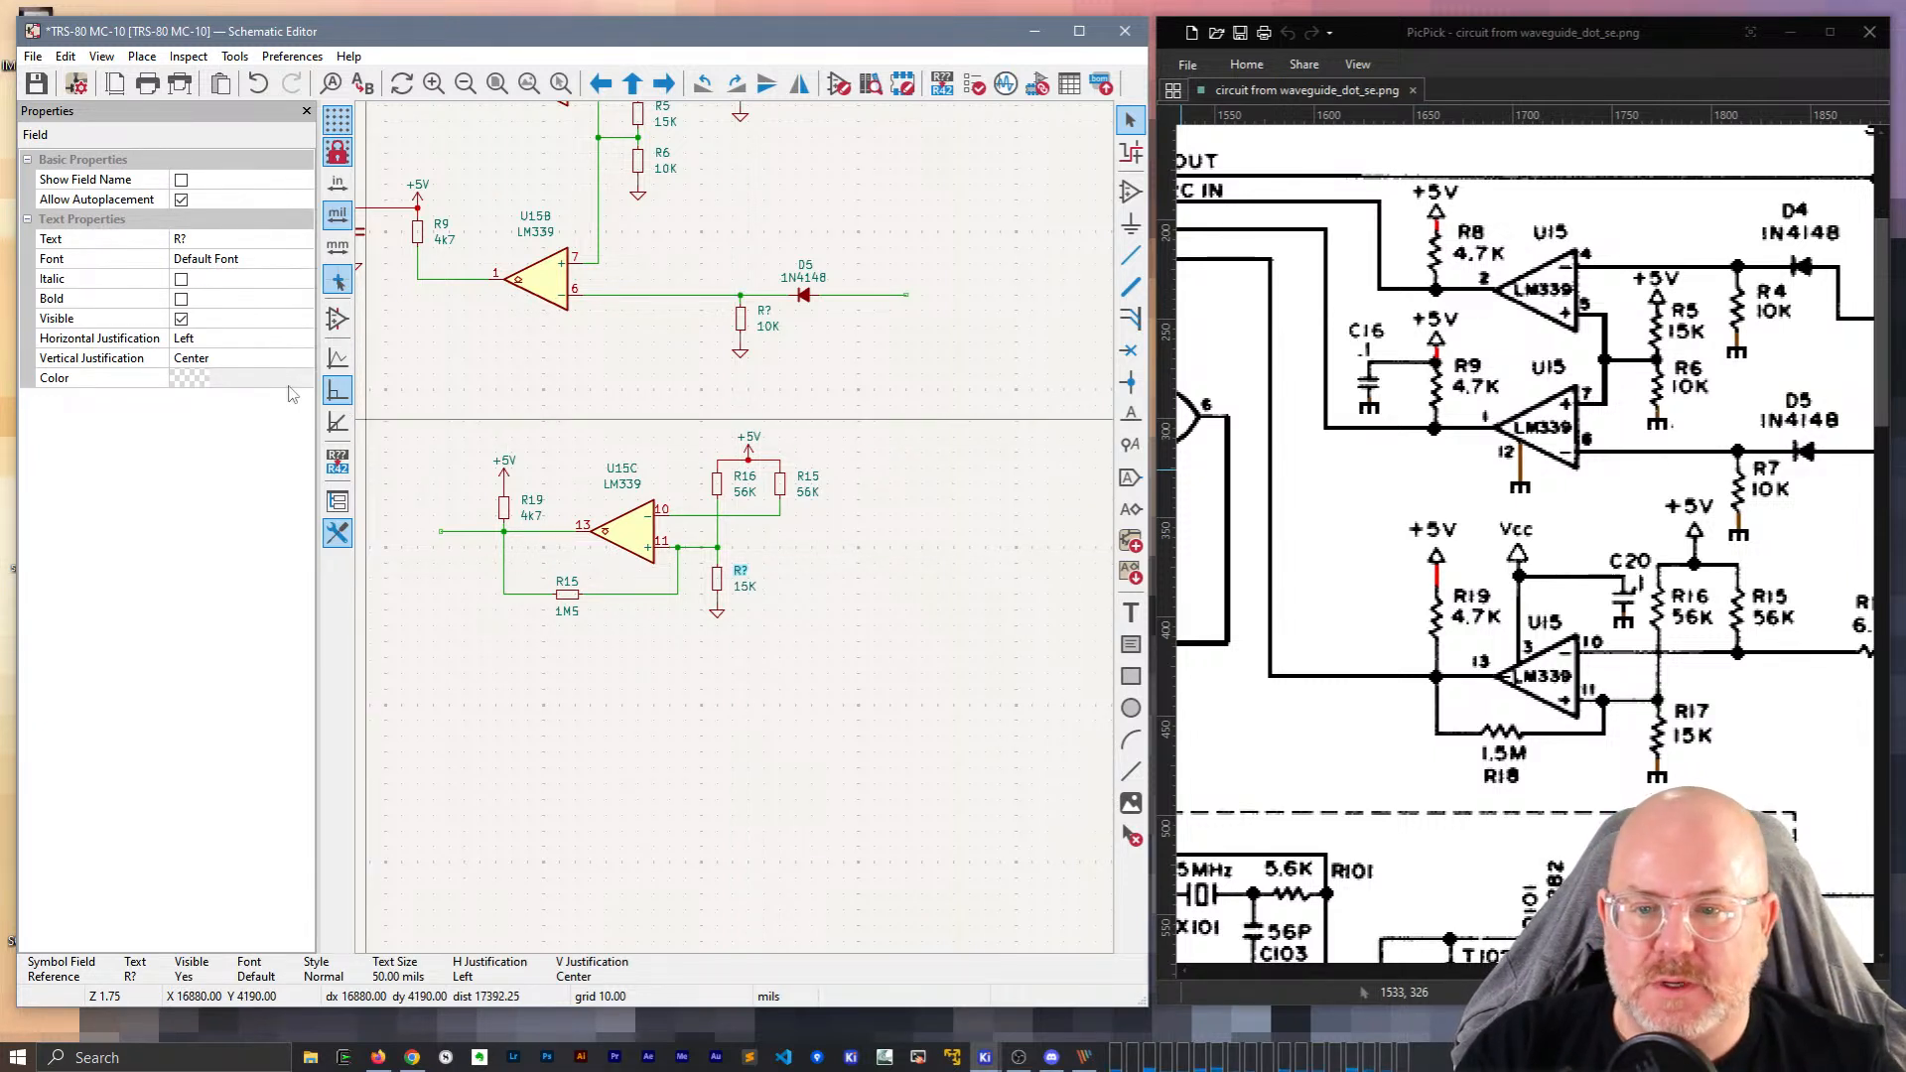
left_click(226, 238)
type("R1")
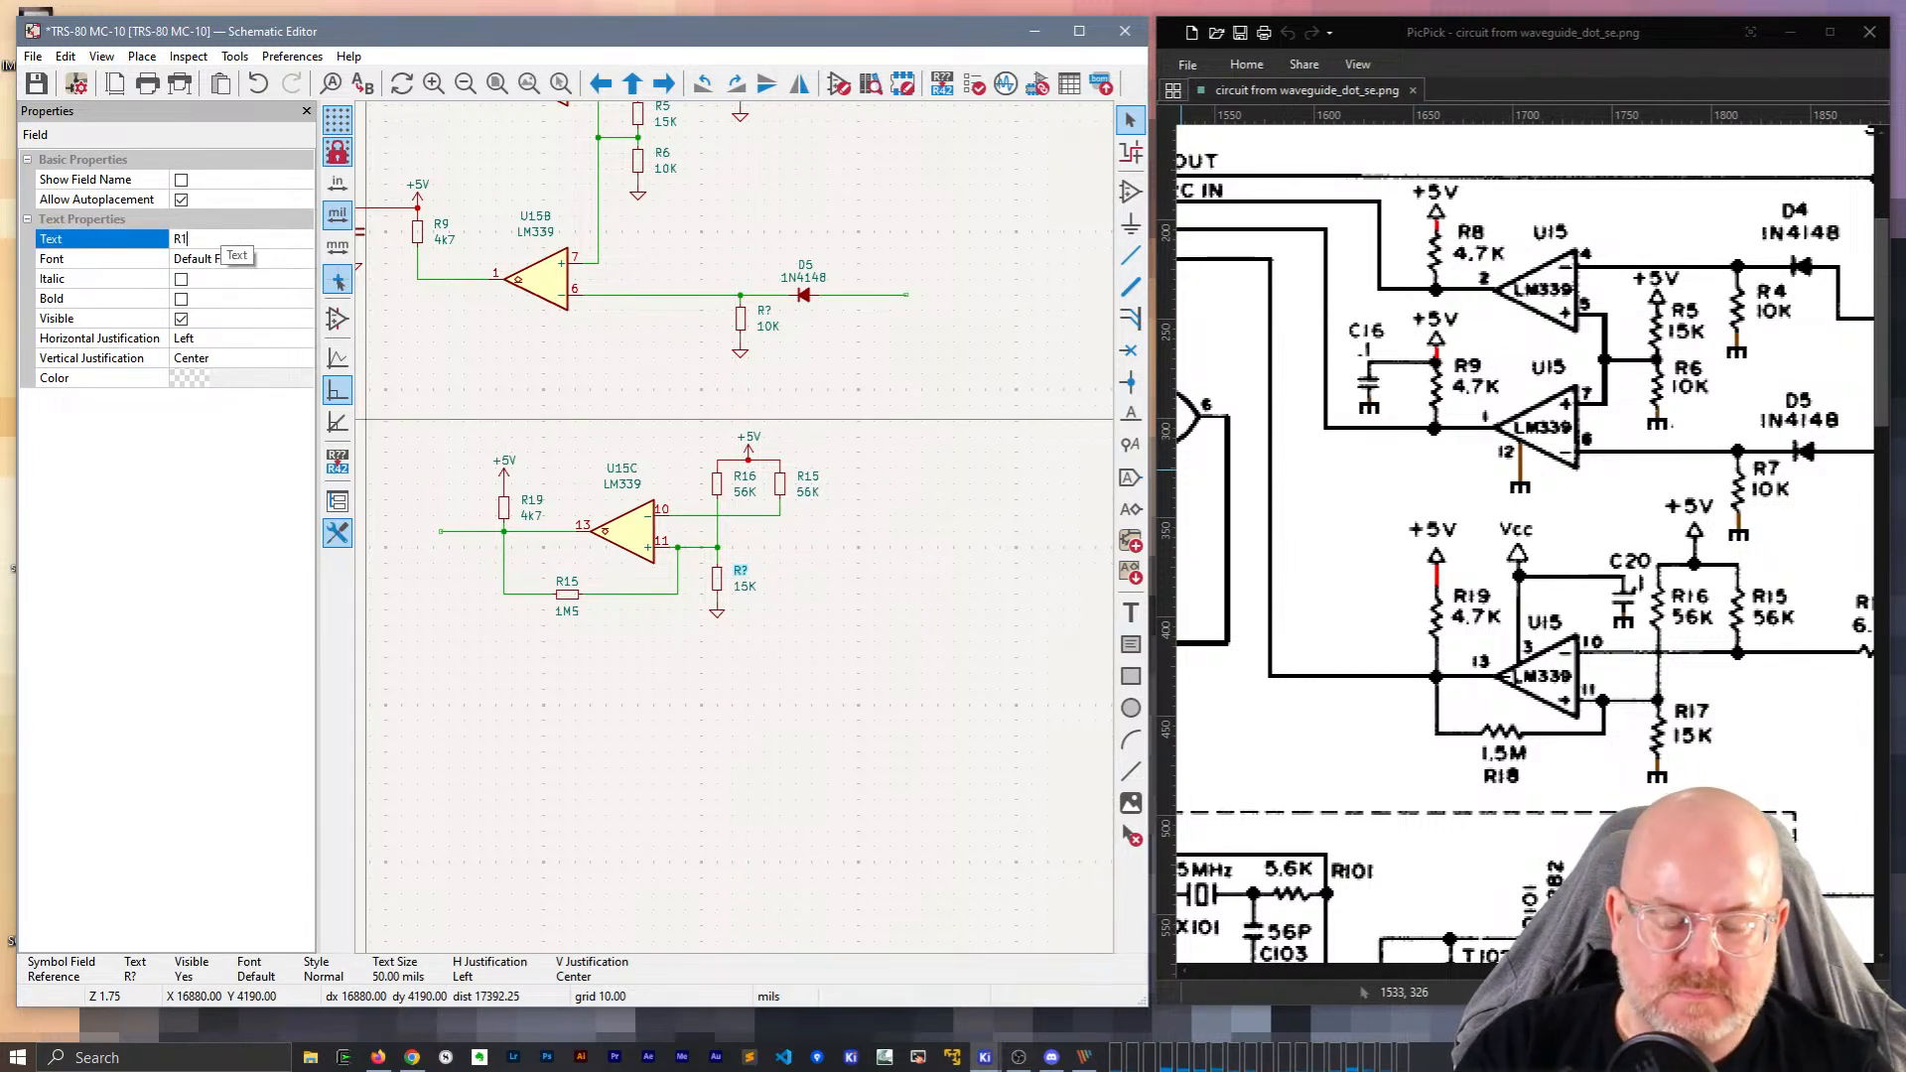
type("7")
key("Return")
key("Escape")
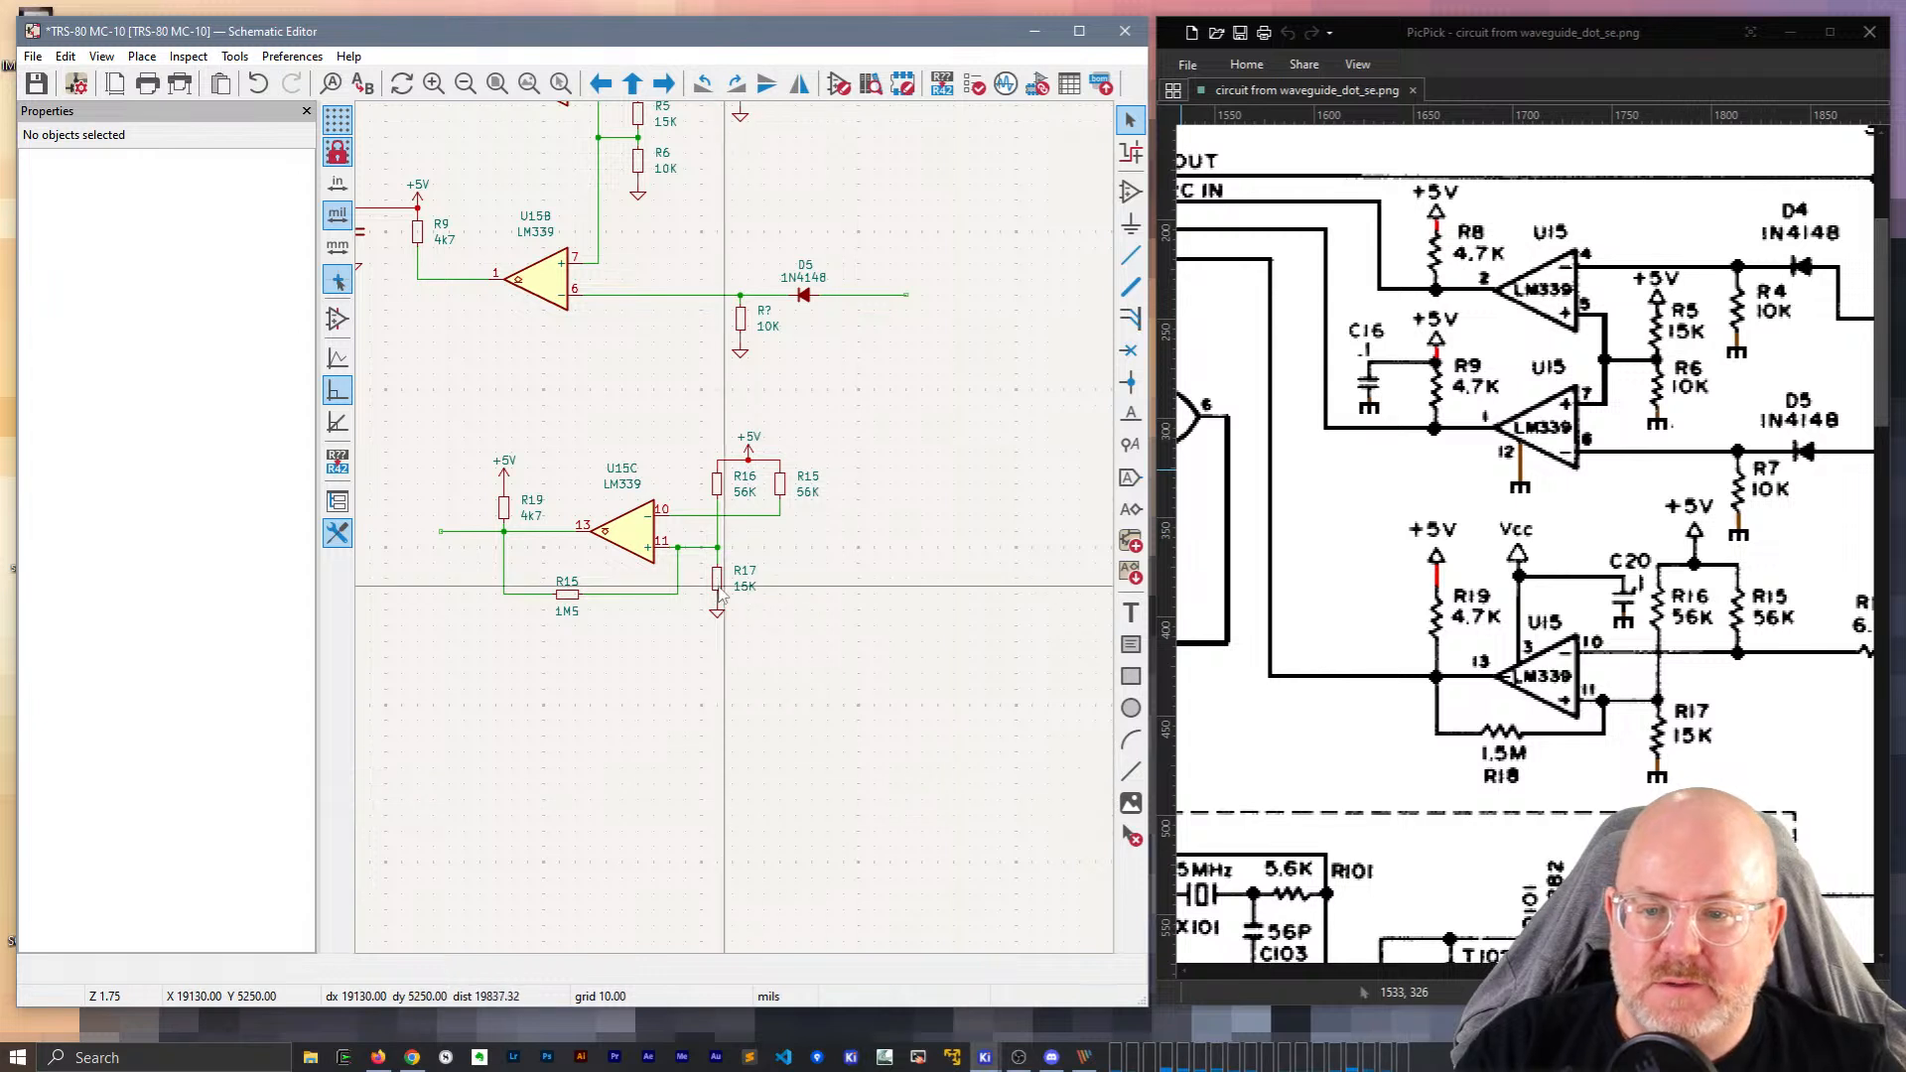
key("ctrl+d")
left_click(458, 729)
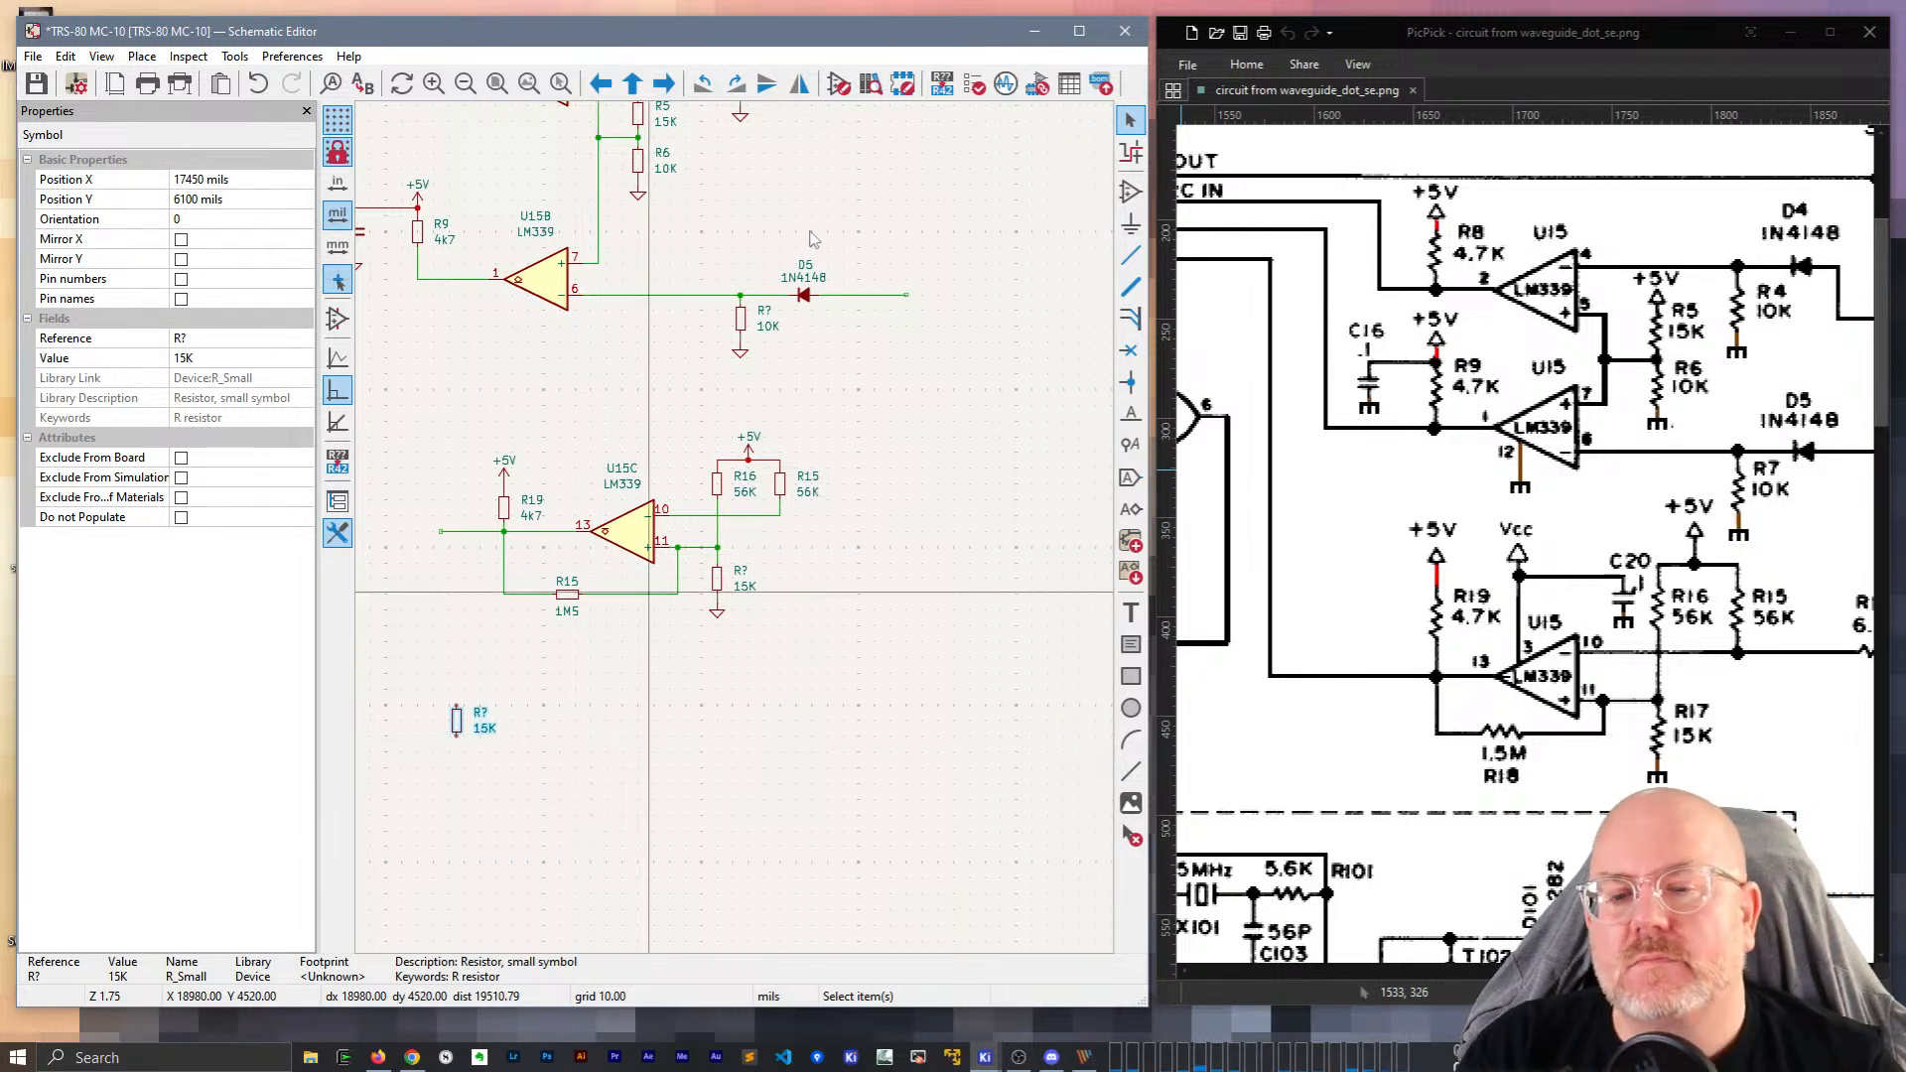
Close the schematic discarding unsaved changes, then reopen it from the KiCad project manager.
left_click(1125, 34)
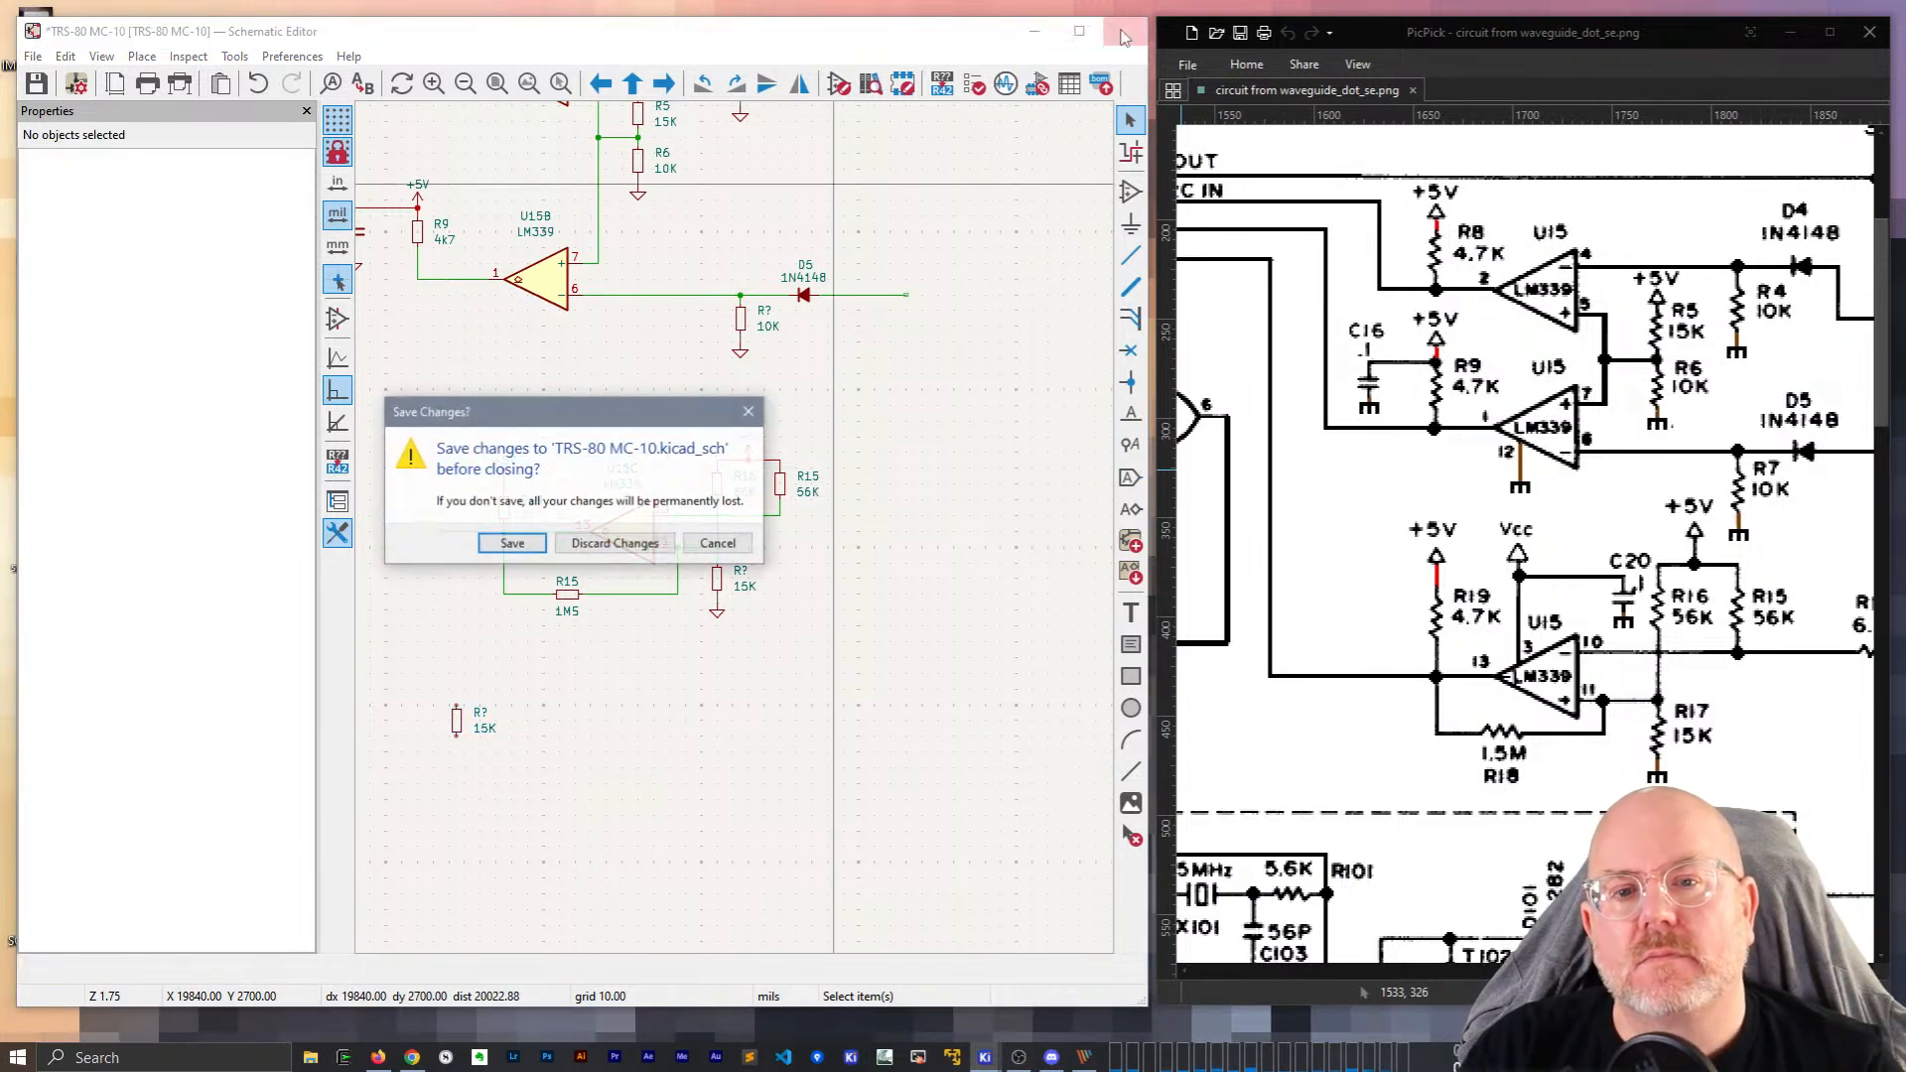
left_click(595, 537)
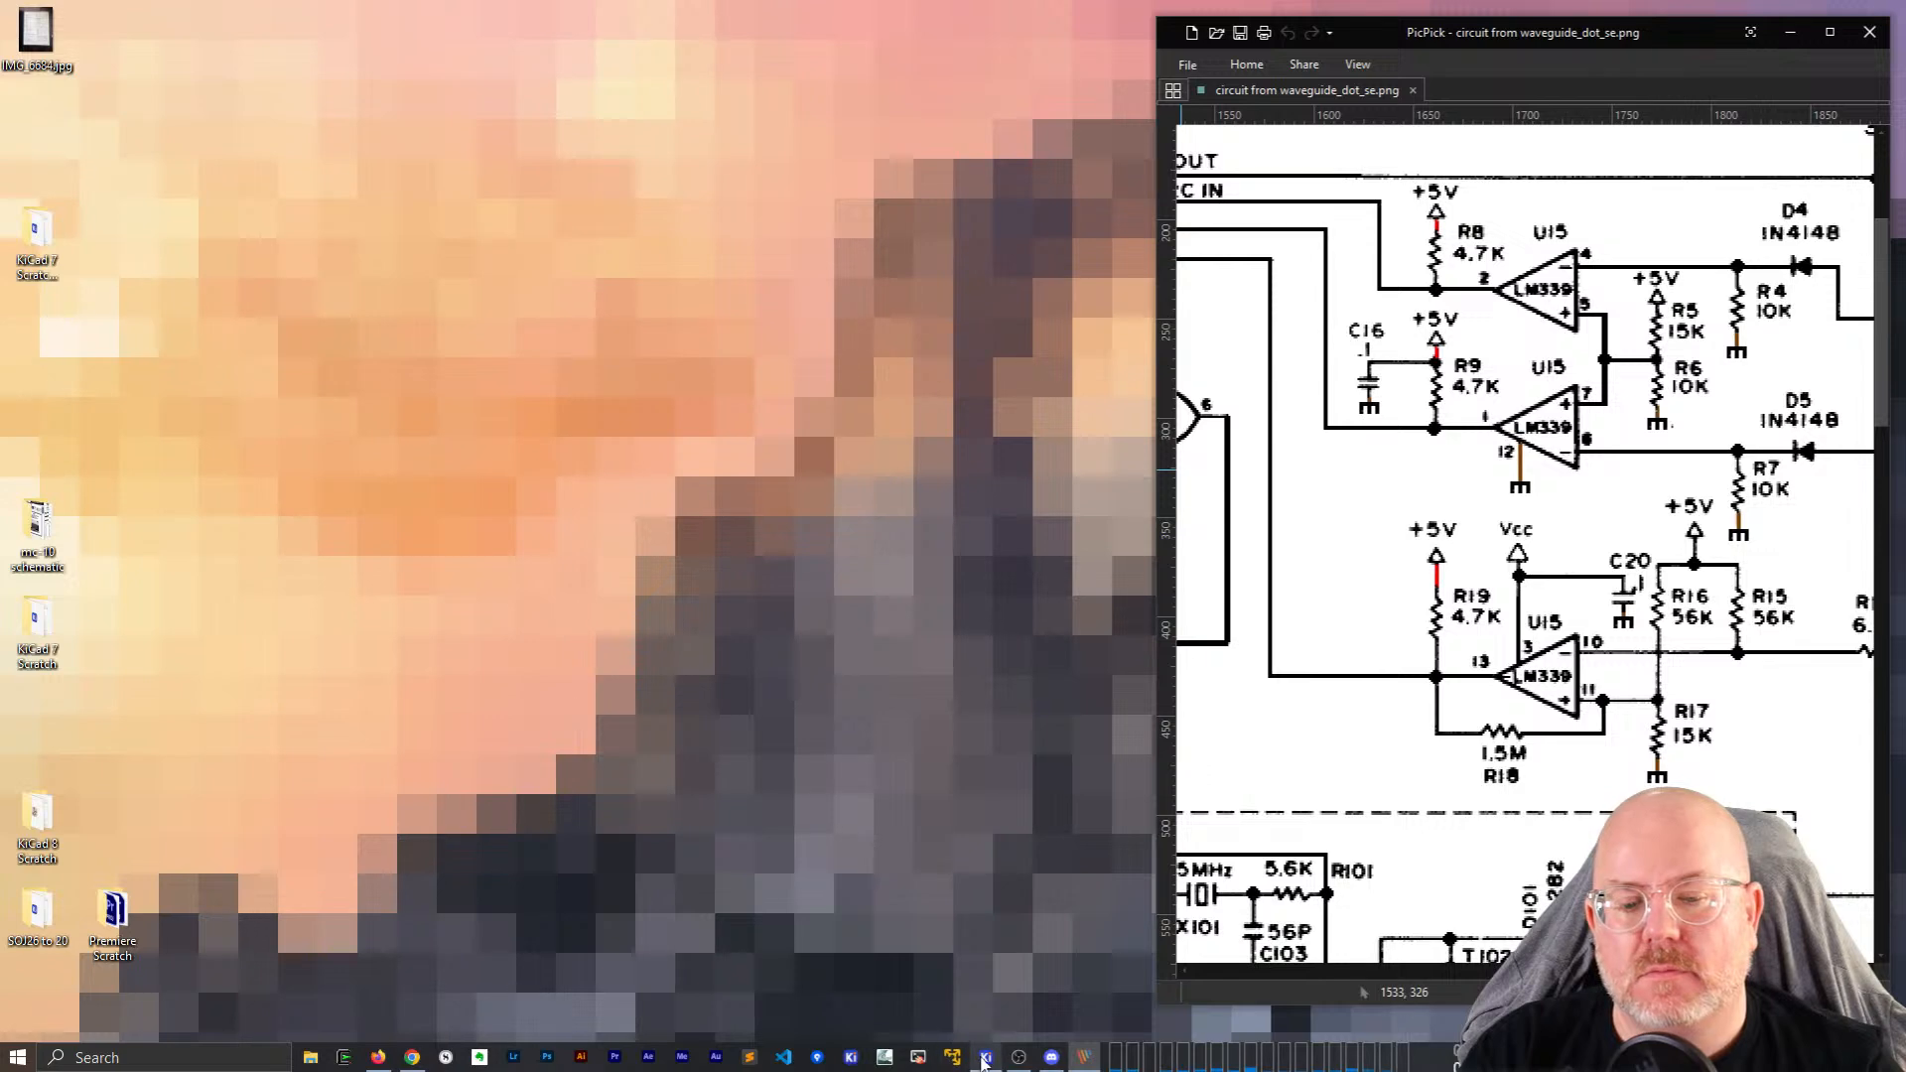
left_click(985, 1058)
left_click(985, 1058)
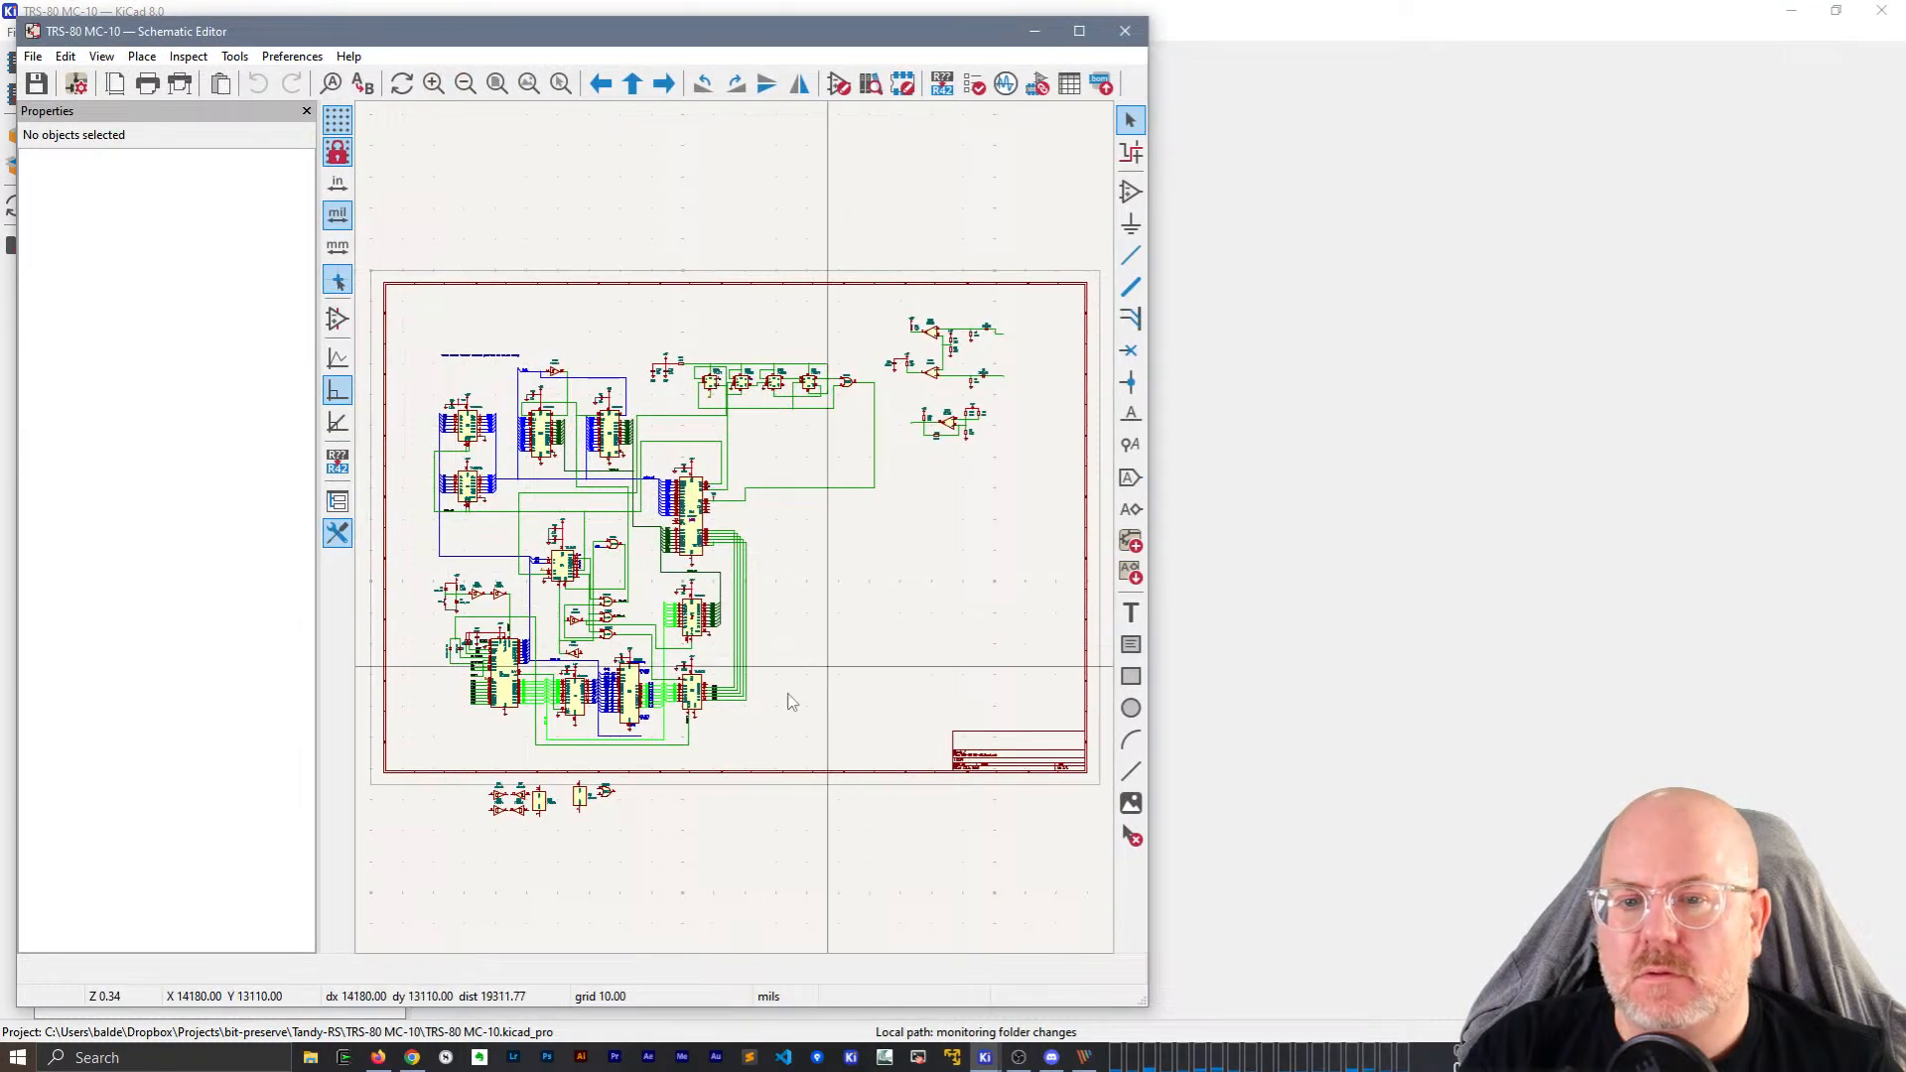
Zoom to the U15C stage and edit the 56K resistor's reference R15 to R150.
left_click(1081, 32)
double_click(1166, 8)
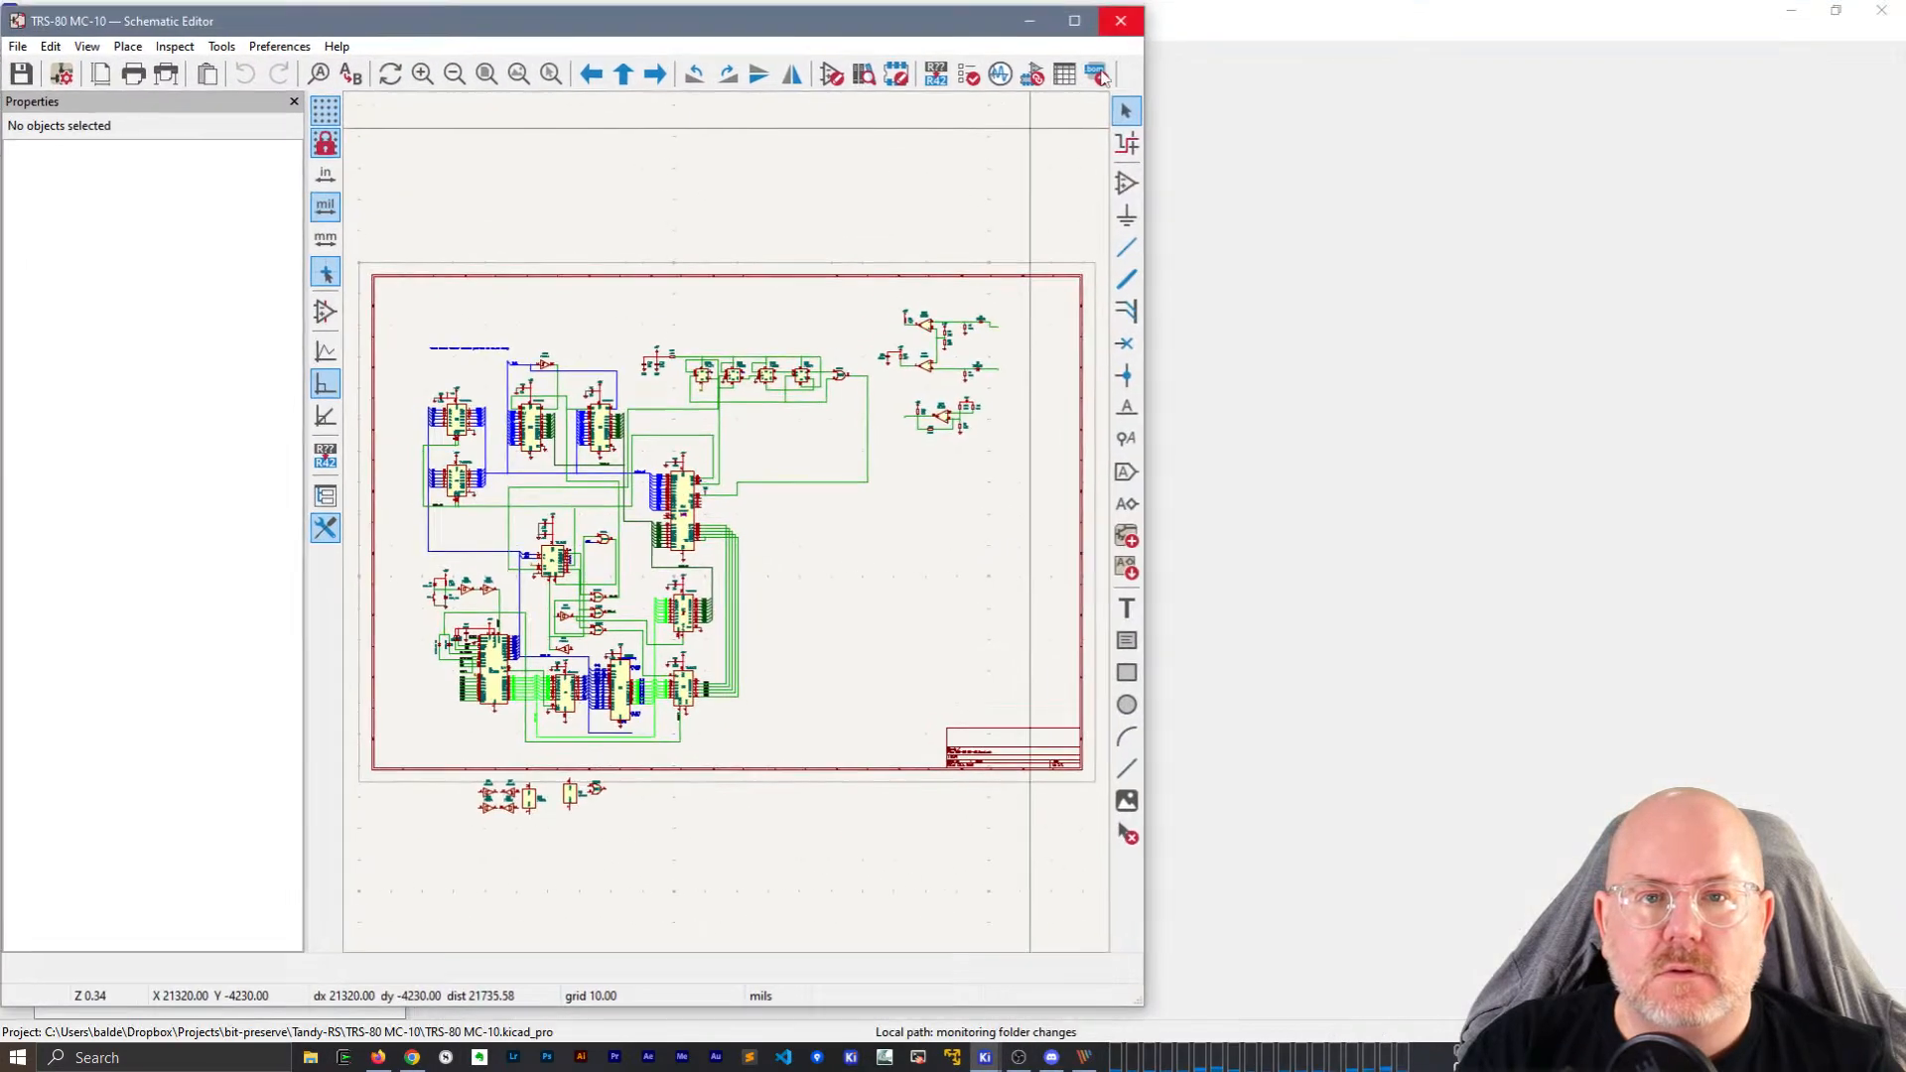
scroll(731, 566, "up", 5)
scroll(731, 588, "down", 1)
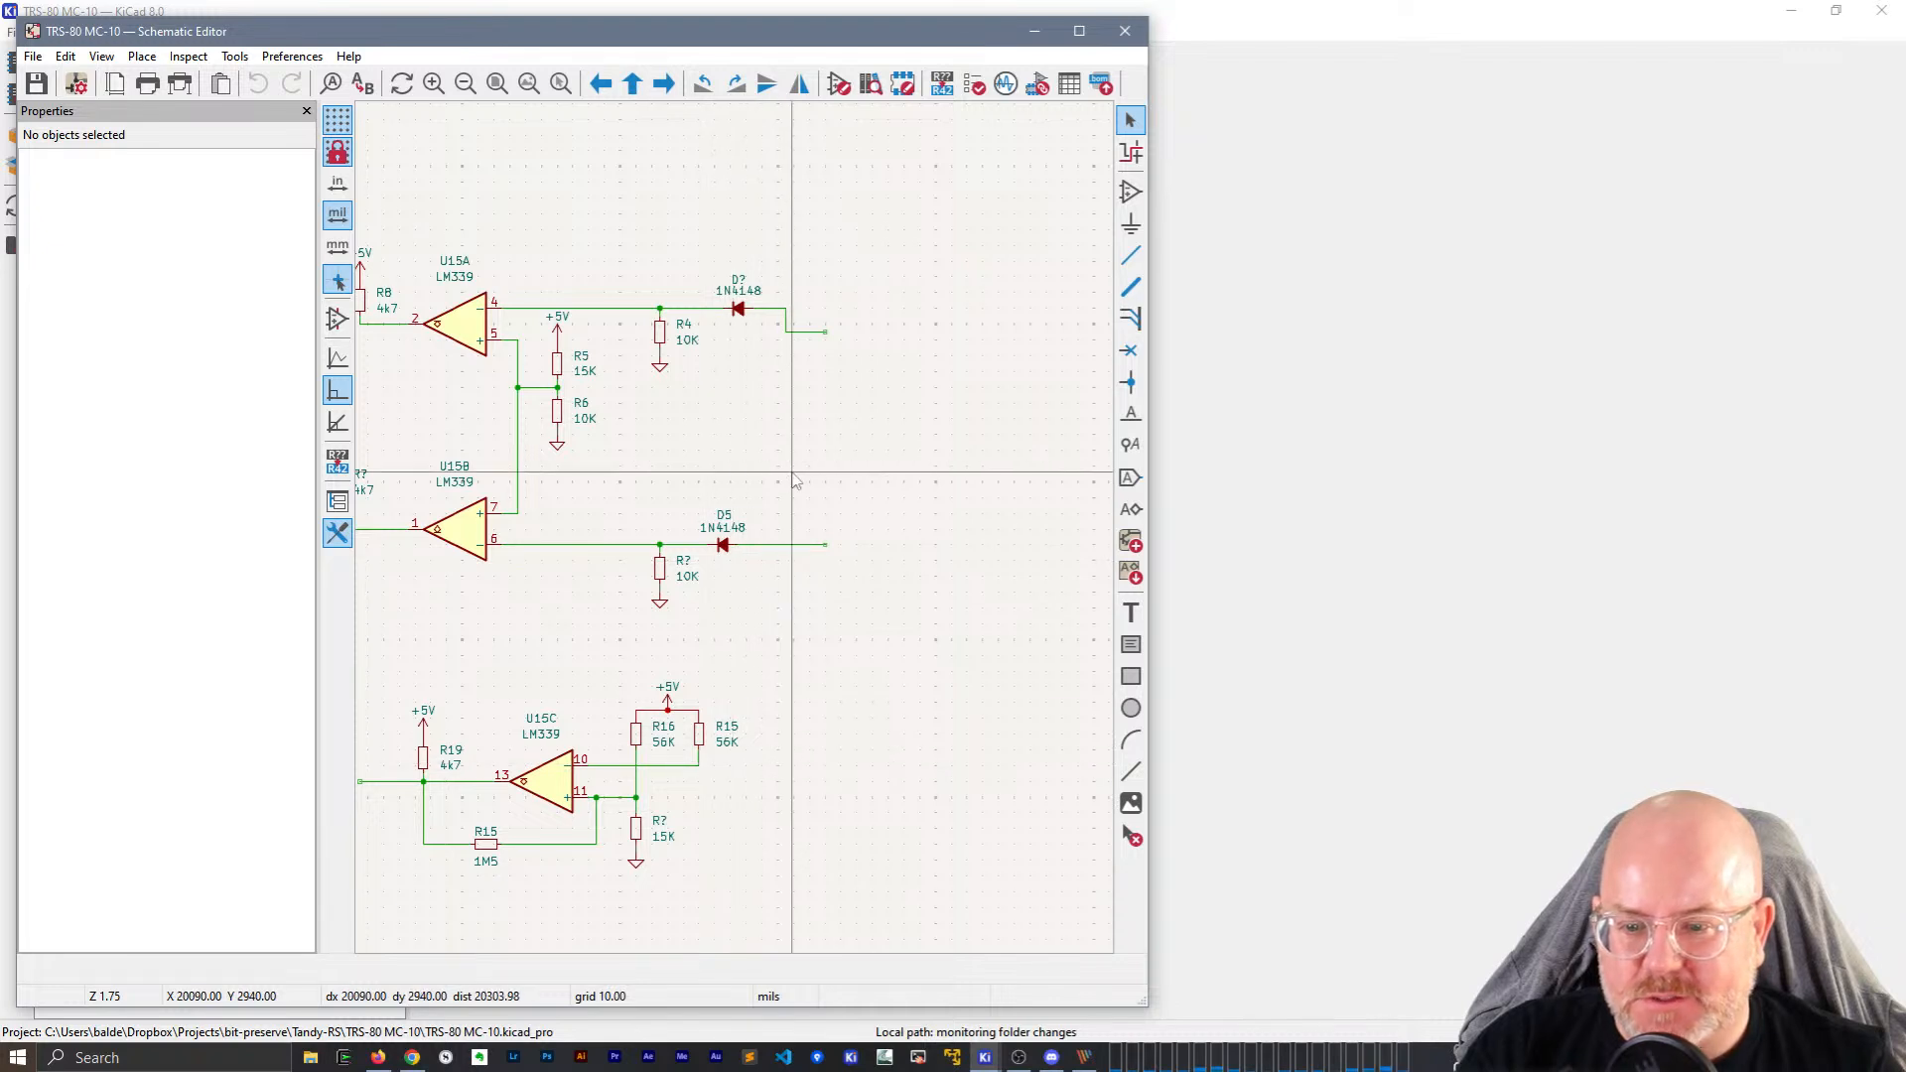
middle_click_drag(717, 732, 808, 369)
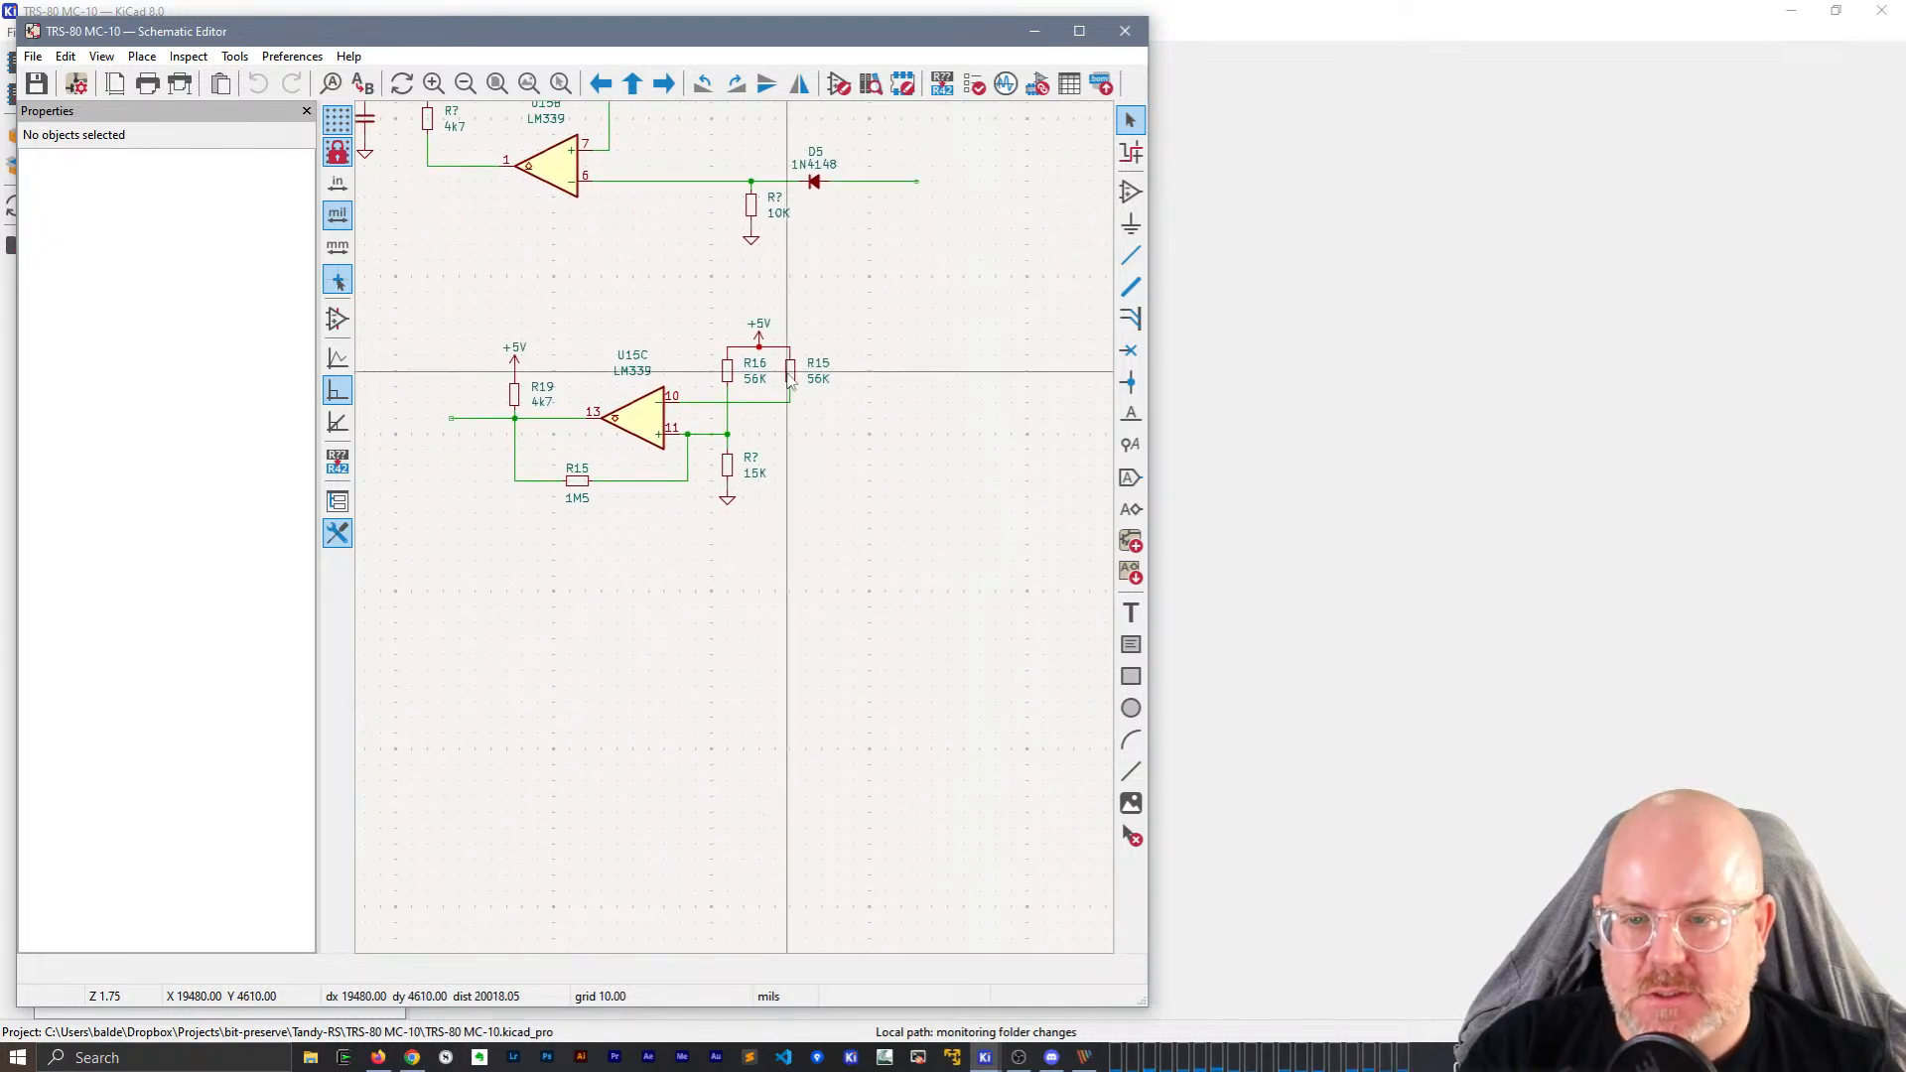
scroll(800, 413, "up", 2)
middle_click_drag(751, 613, 856, 600)
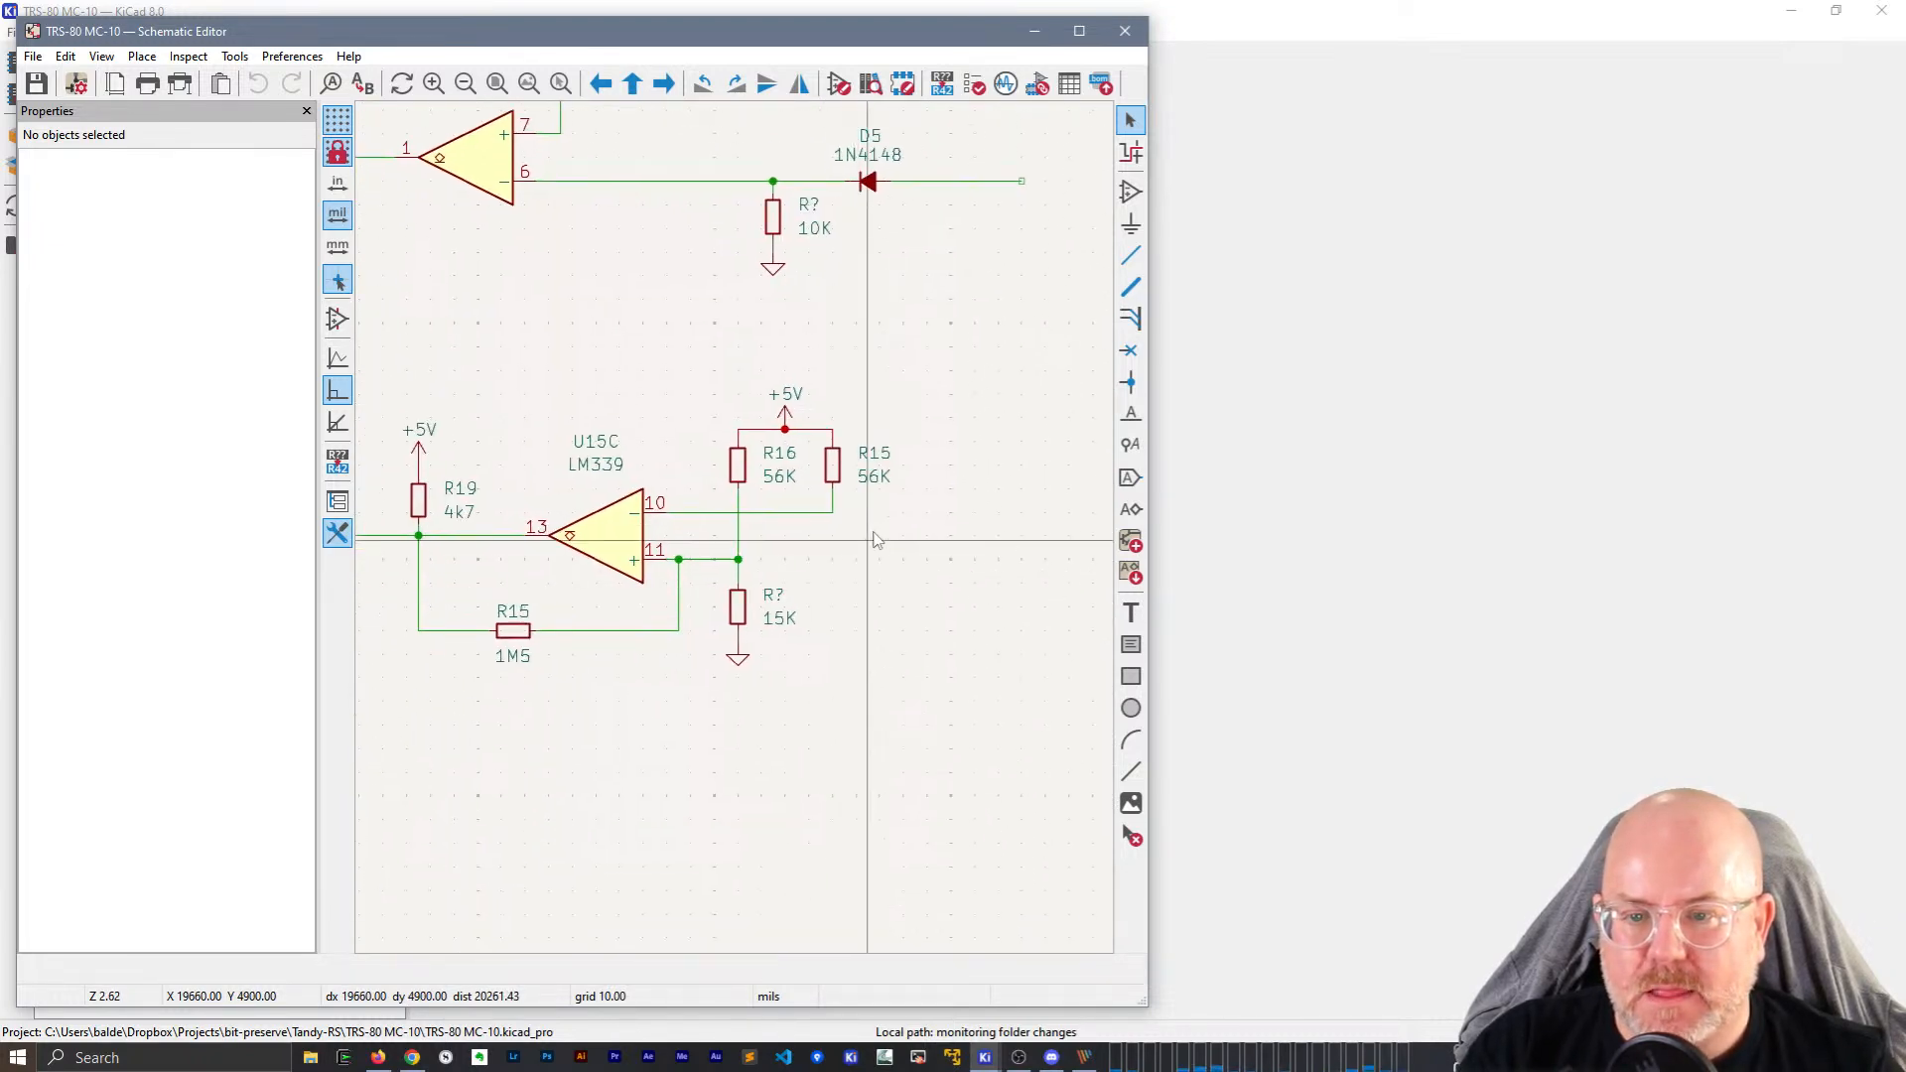
left_click(874, 452)
left_click(243, 239)
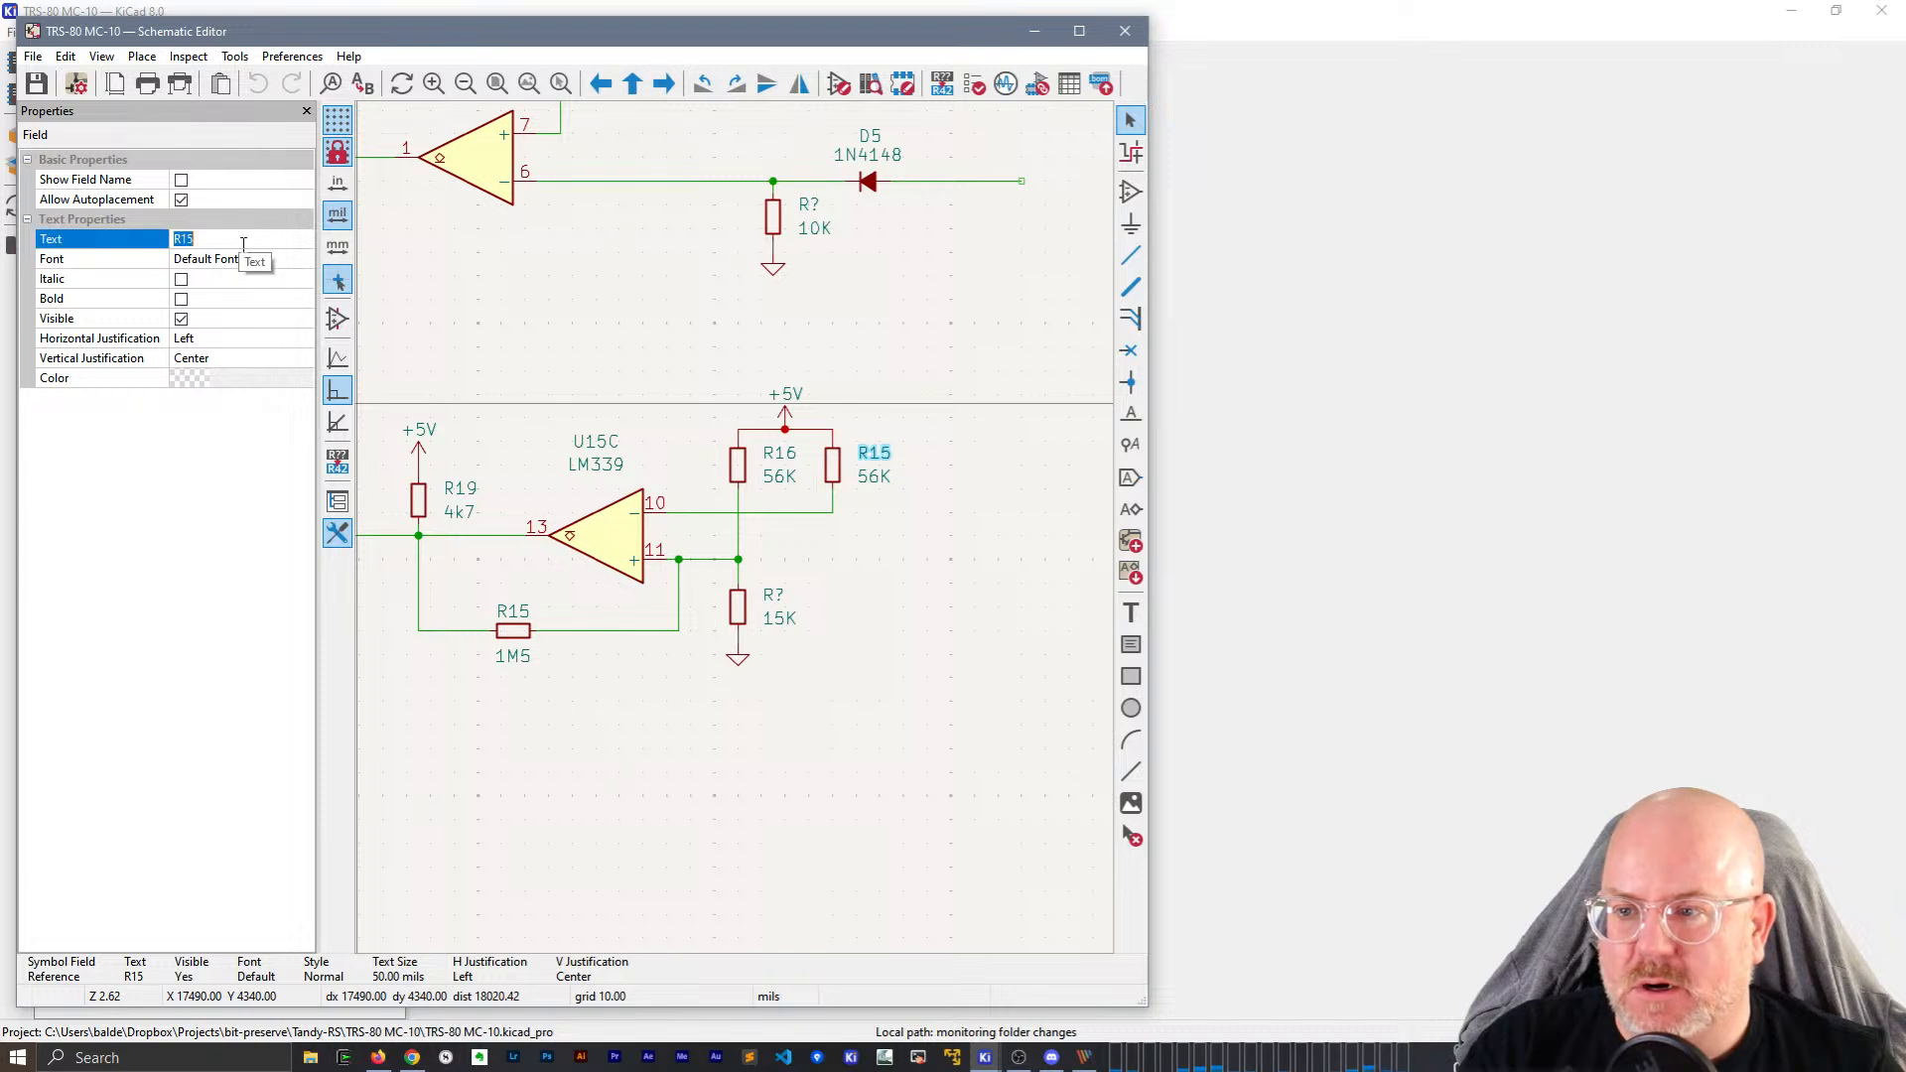
key("Return")
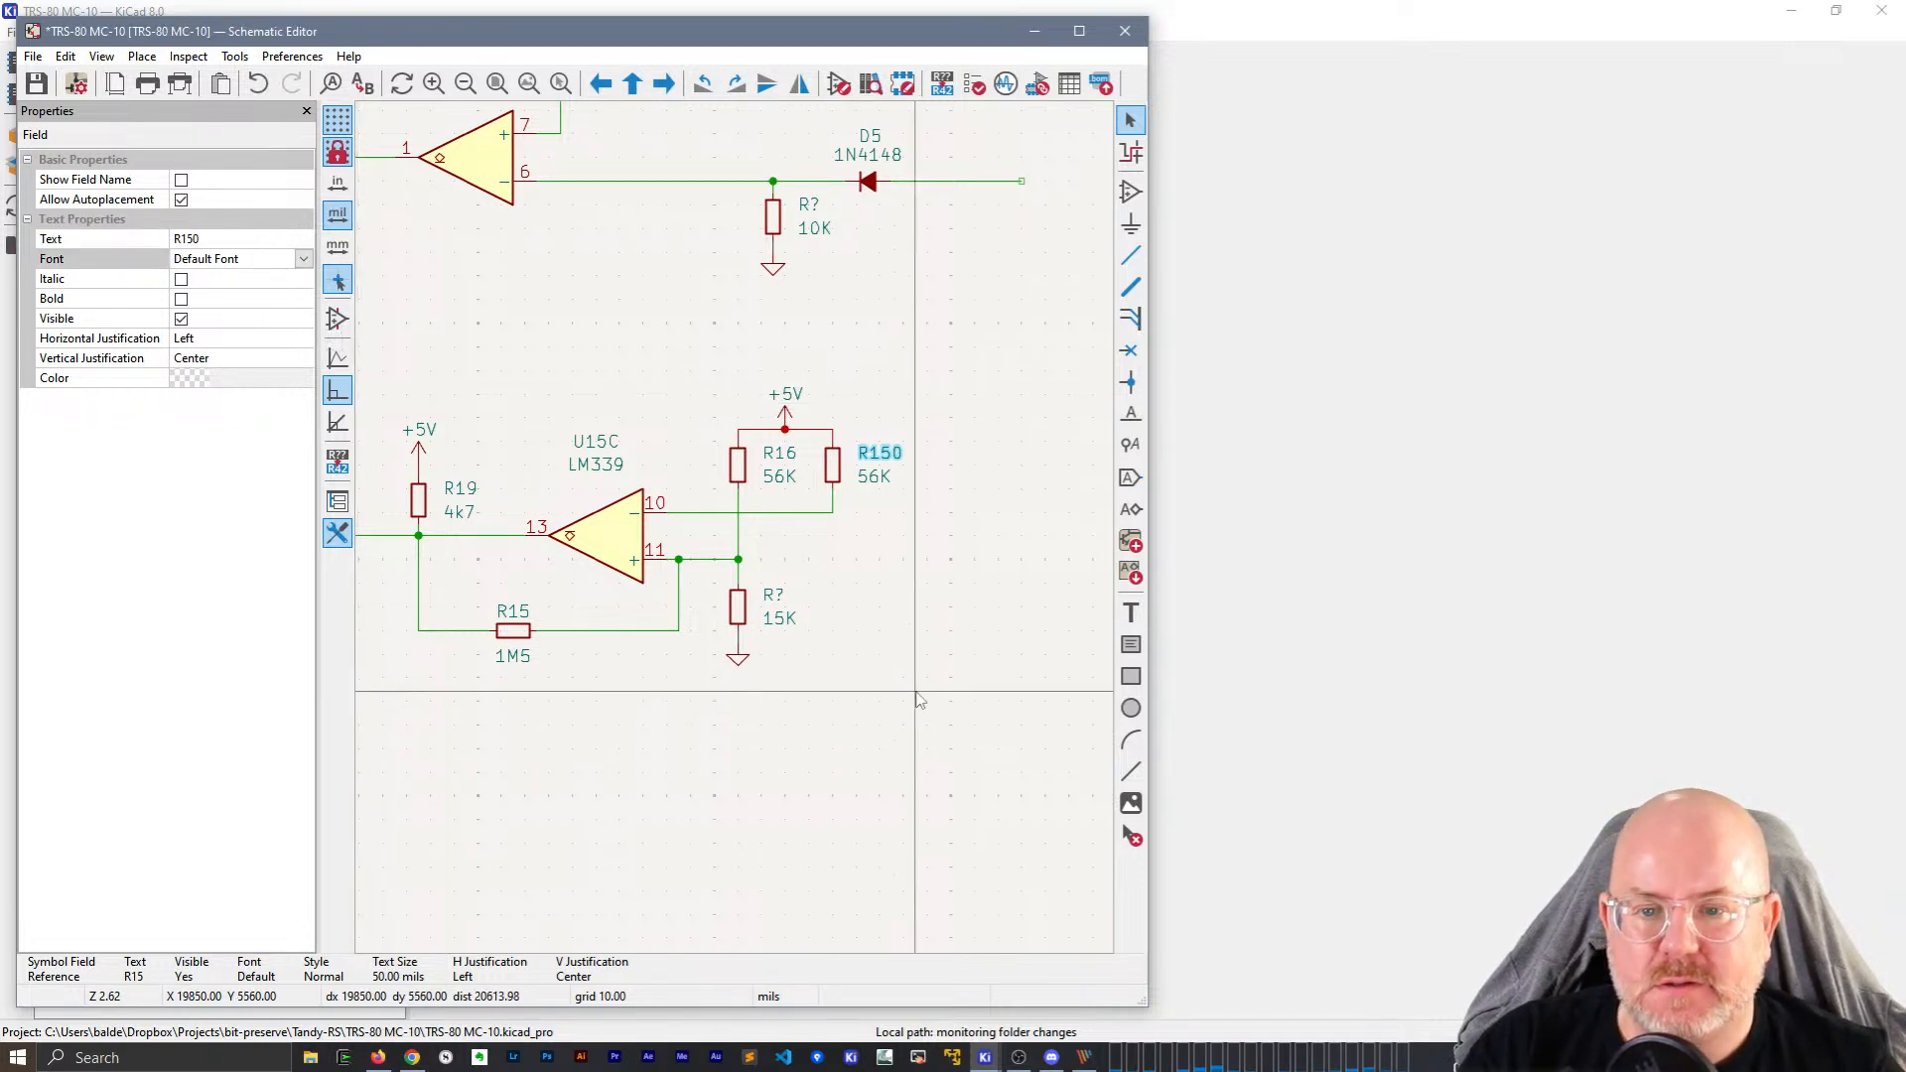
left_click(919, 681)
Duplicate the 56K resistor below U15C, then reselect the original to check its reference.
left_click(832, 465)
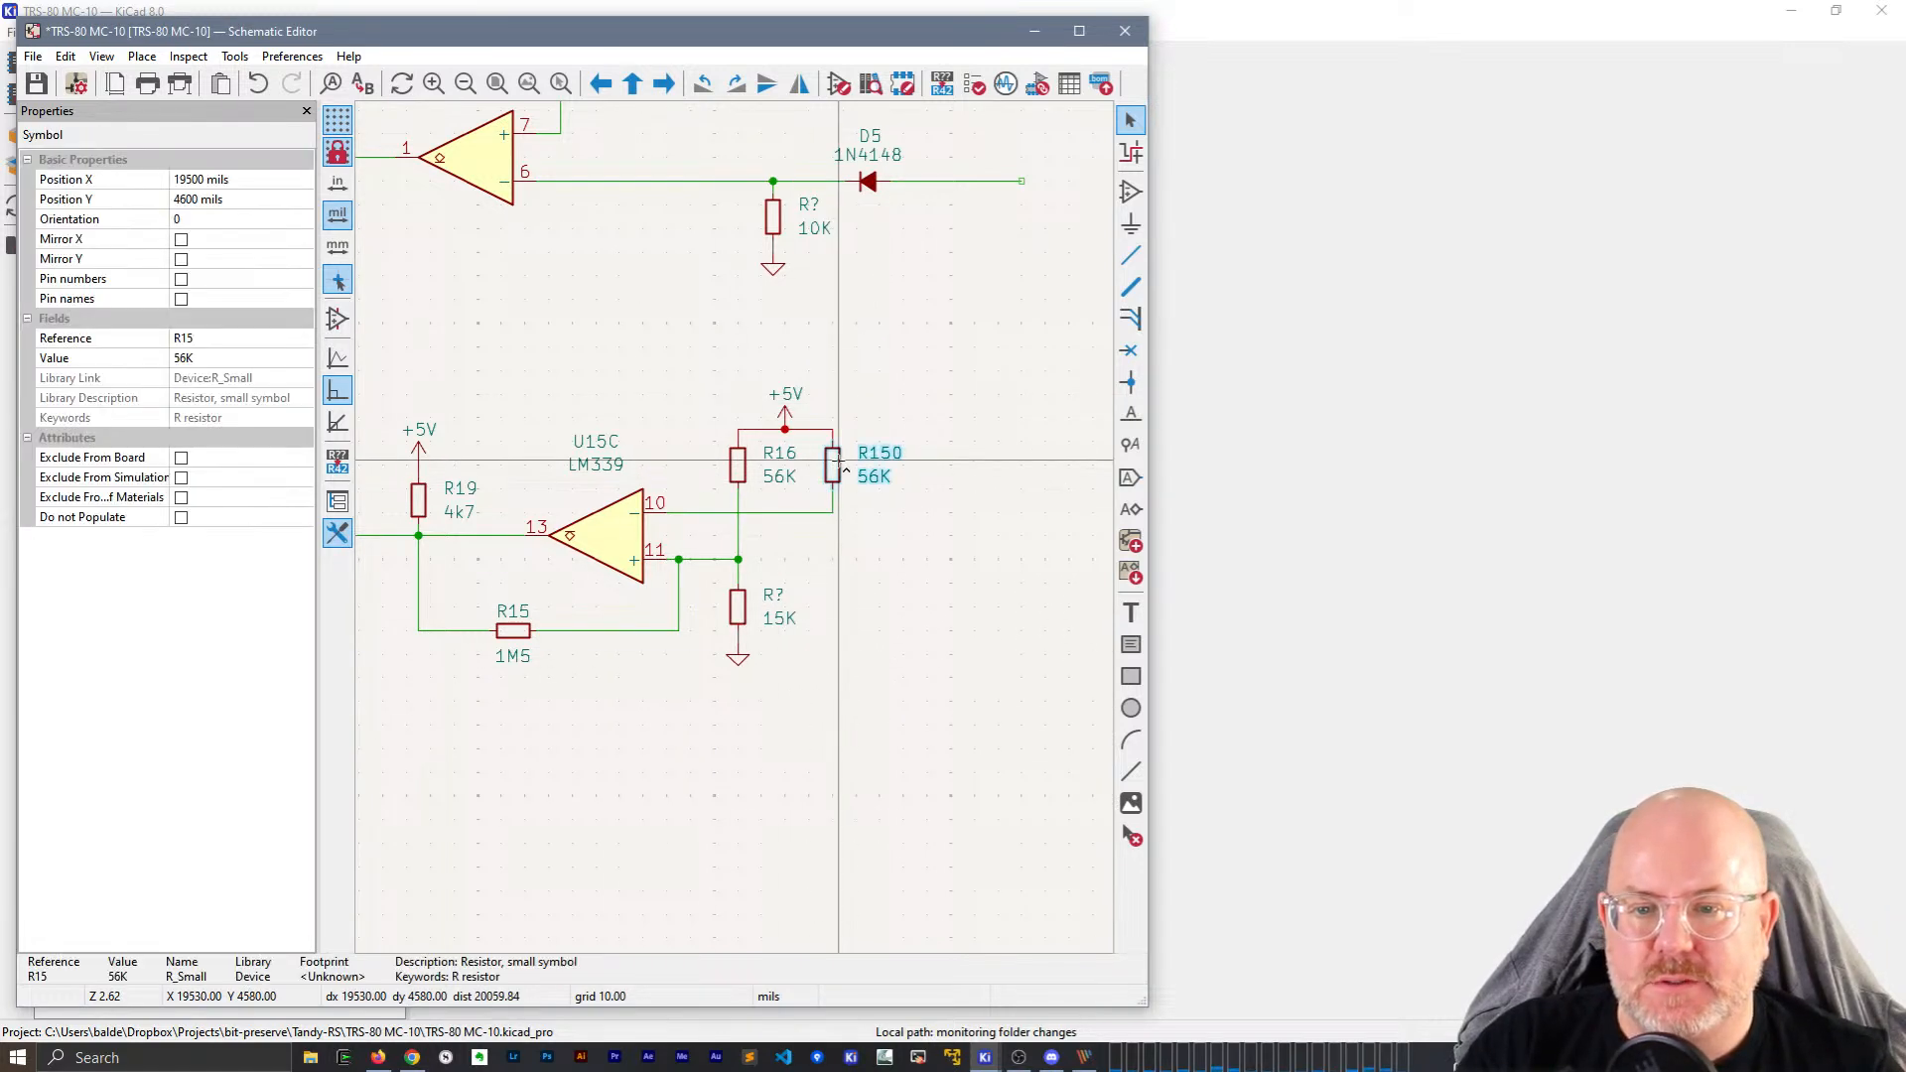
key("ctrl+d")
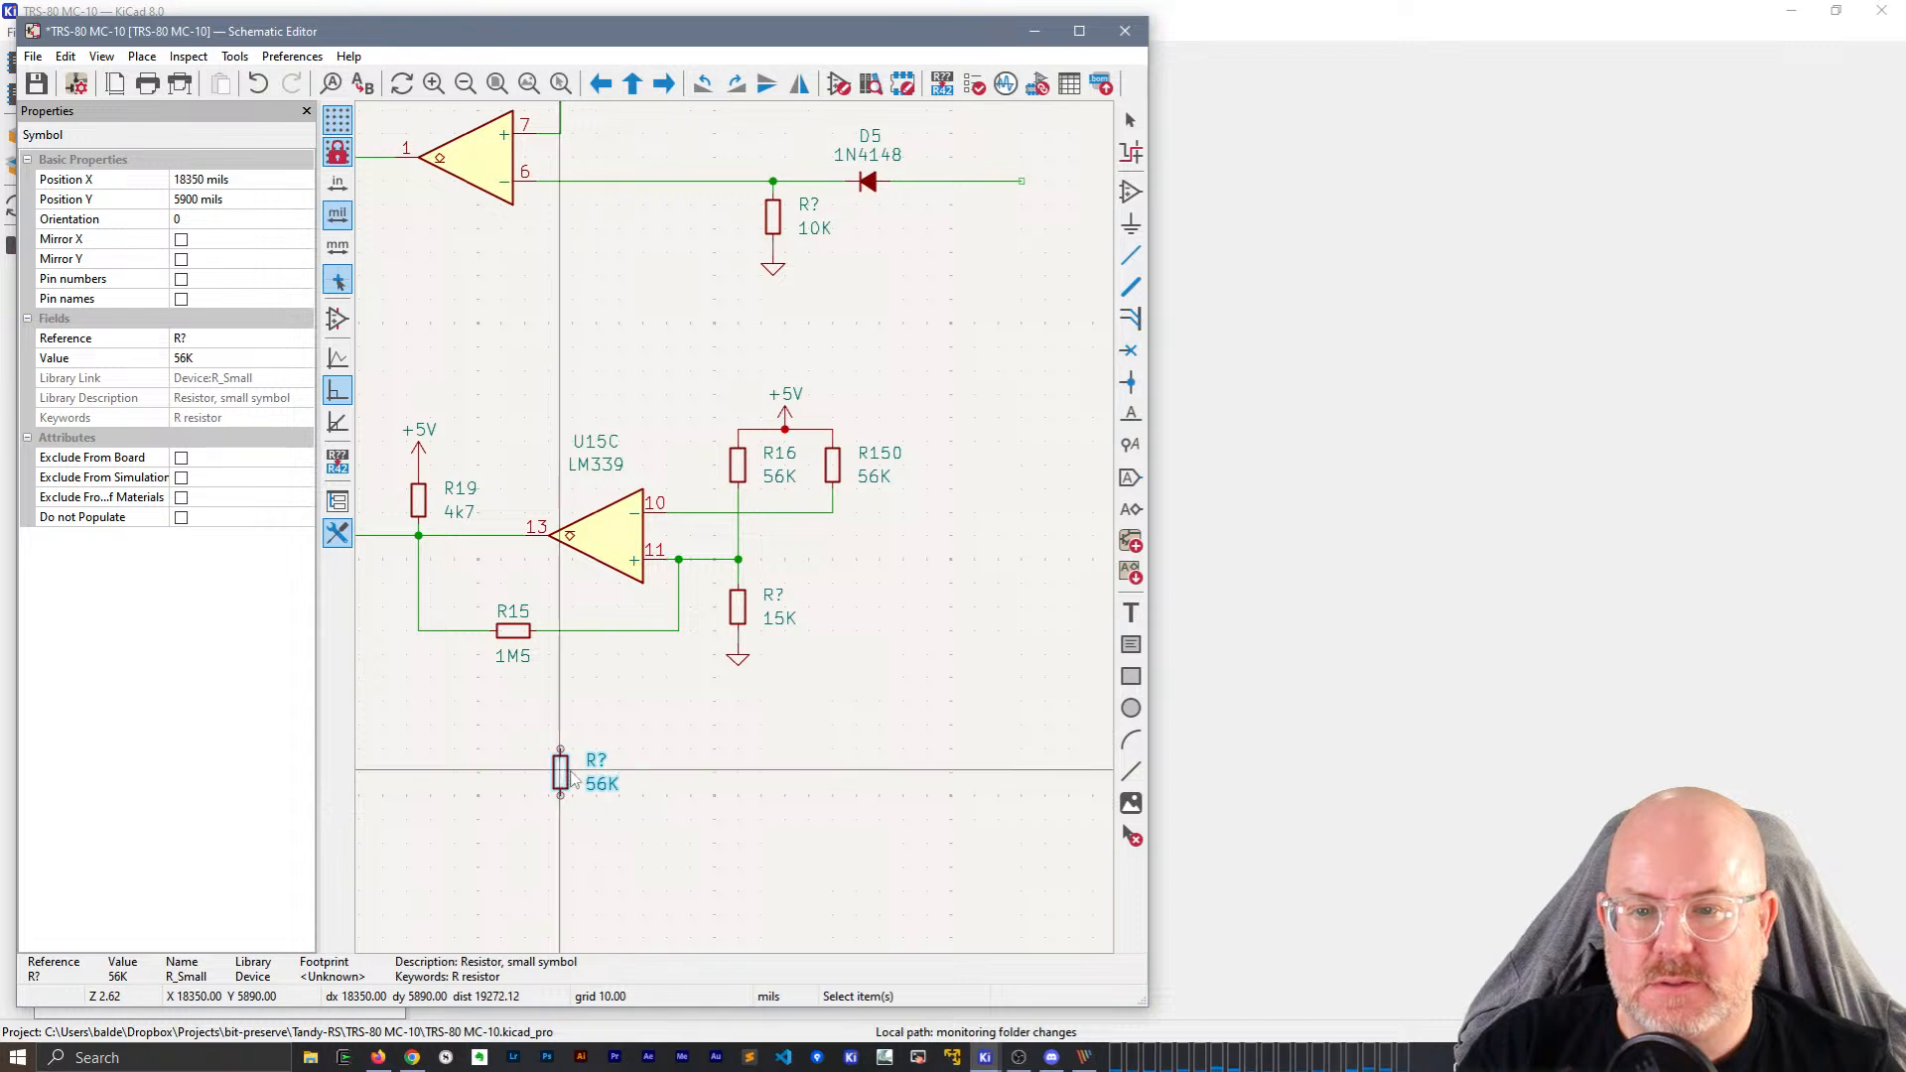
left_click(561, 771)
left_click(831, 467)
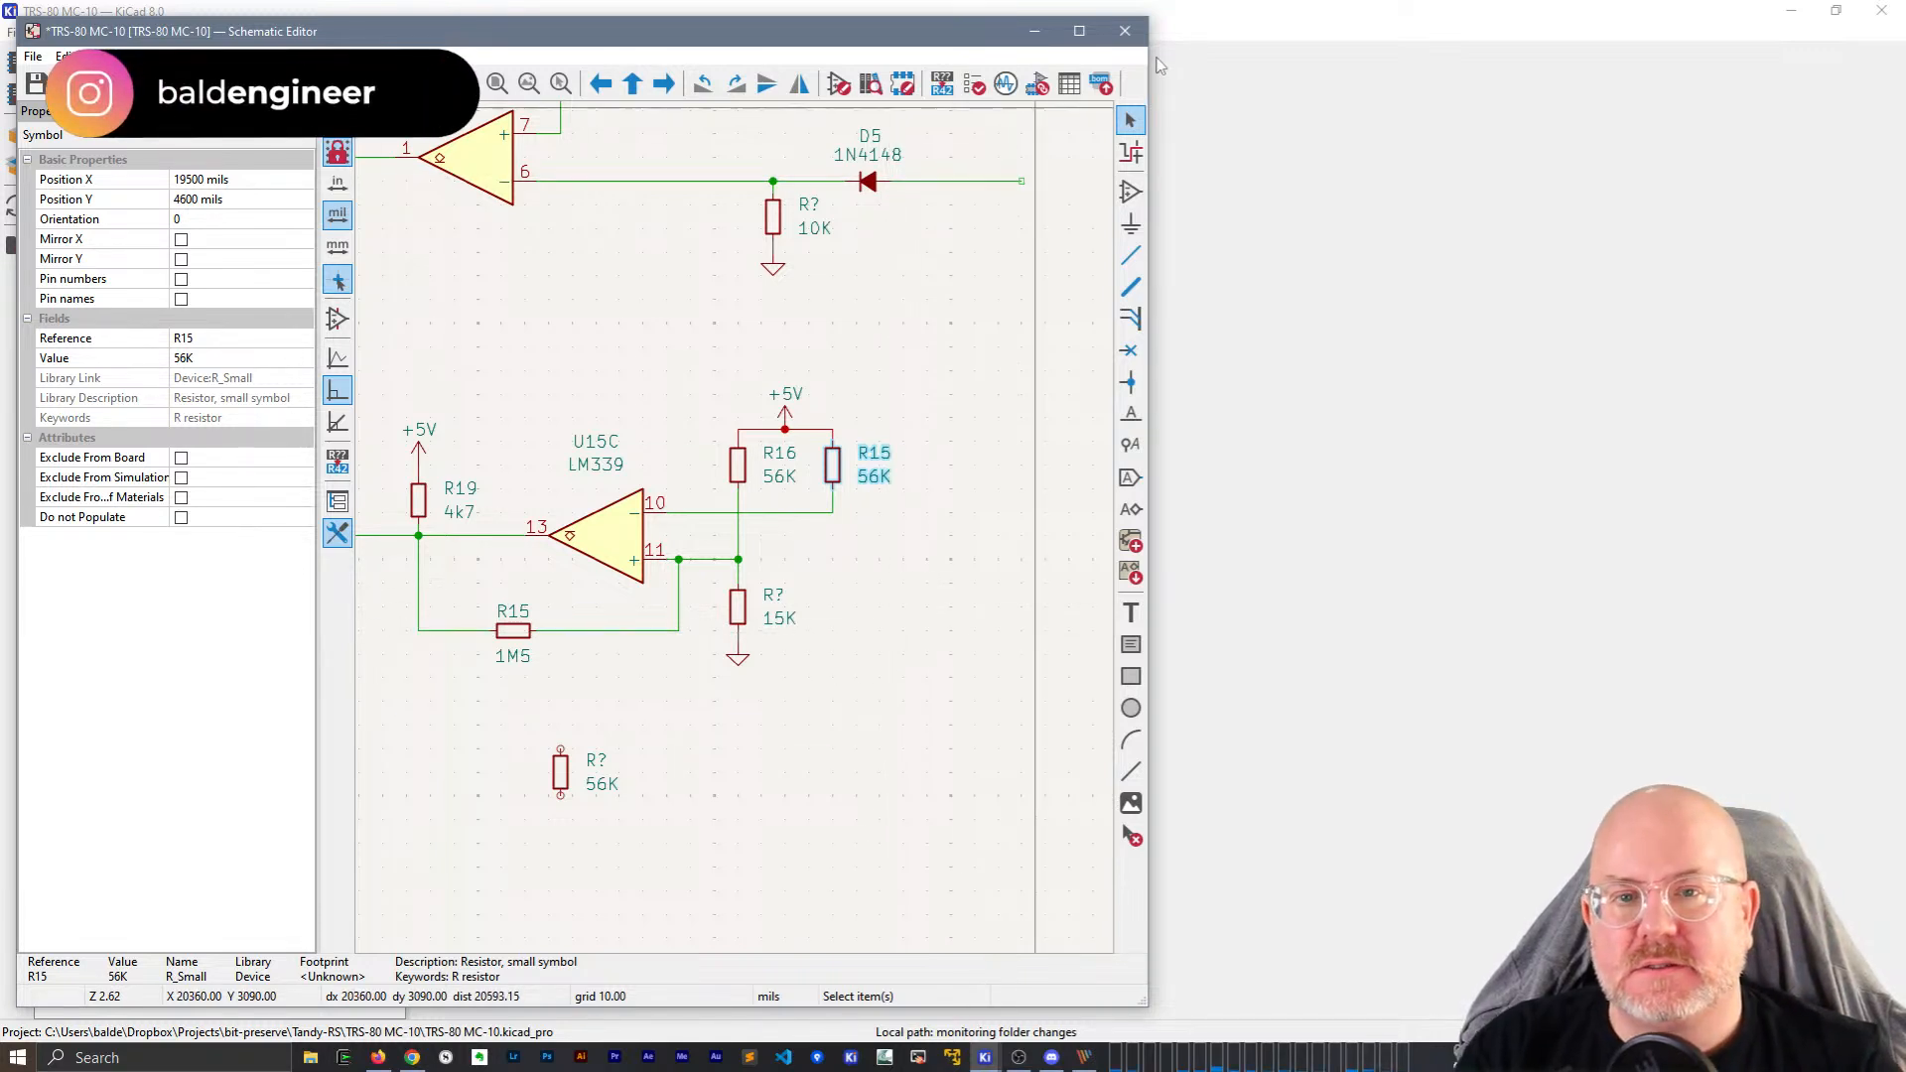
Close the schematic discarding its changes, and open File Explorer at Quick access.
left_click(1130, 33)
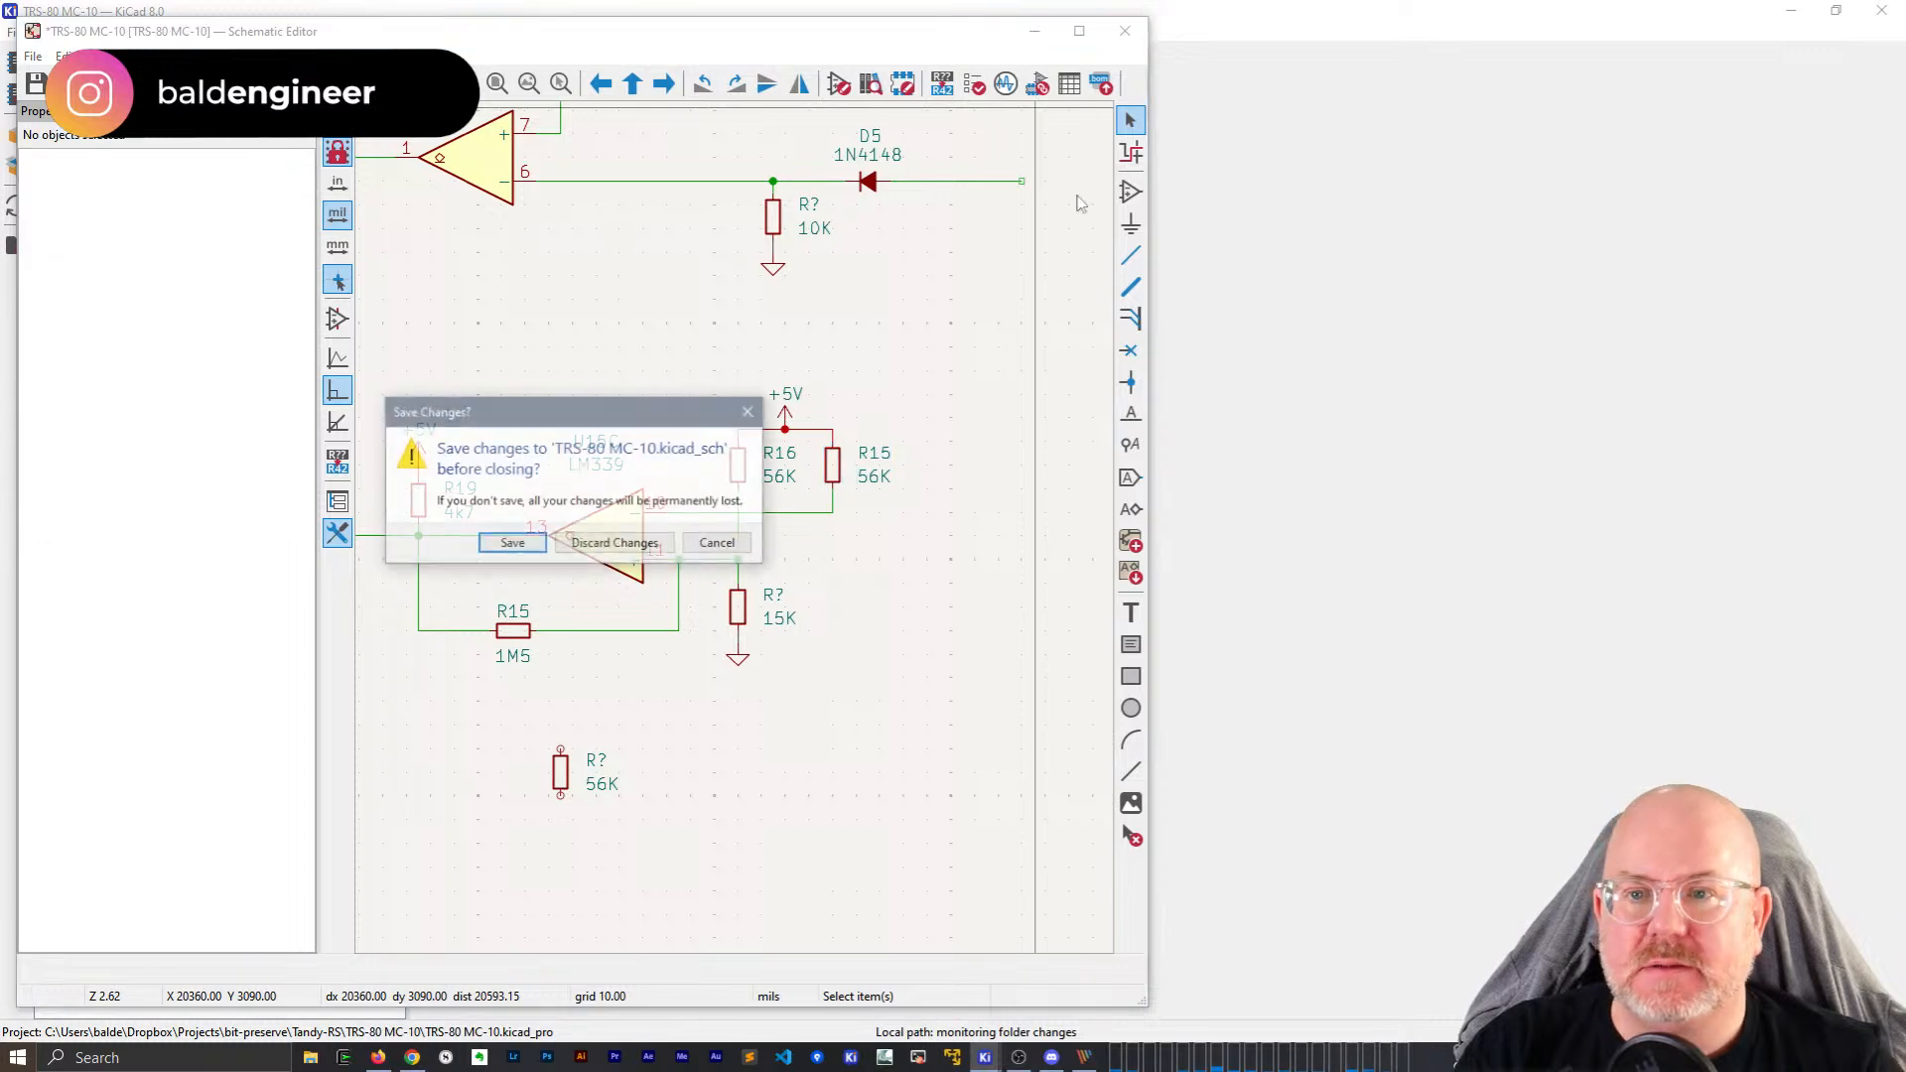
left_click(617, 542)
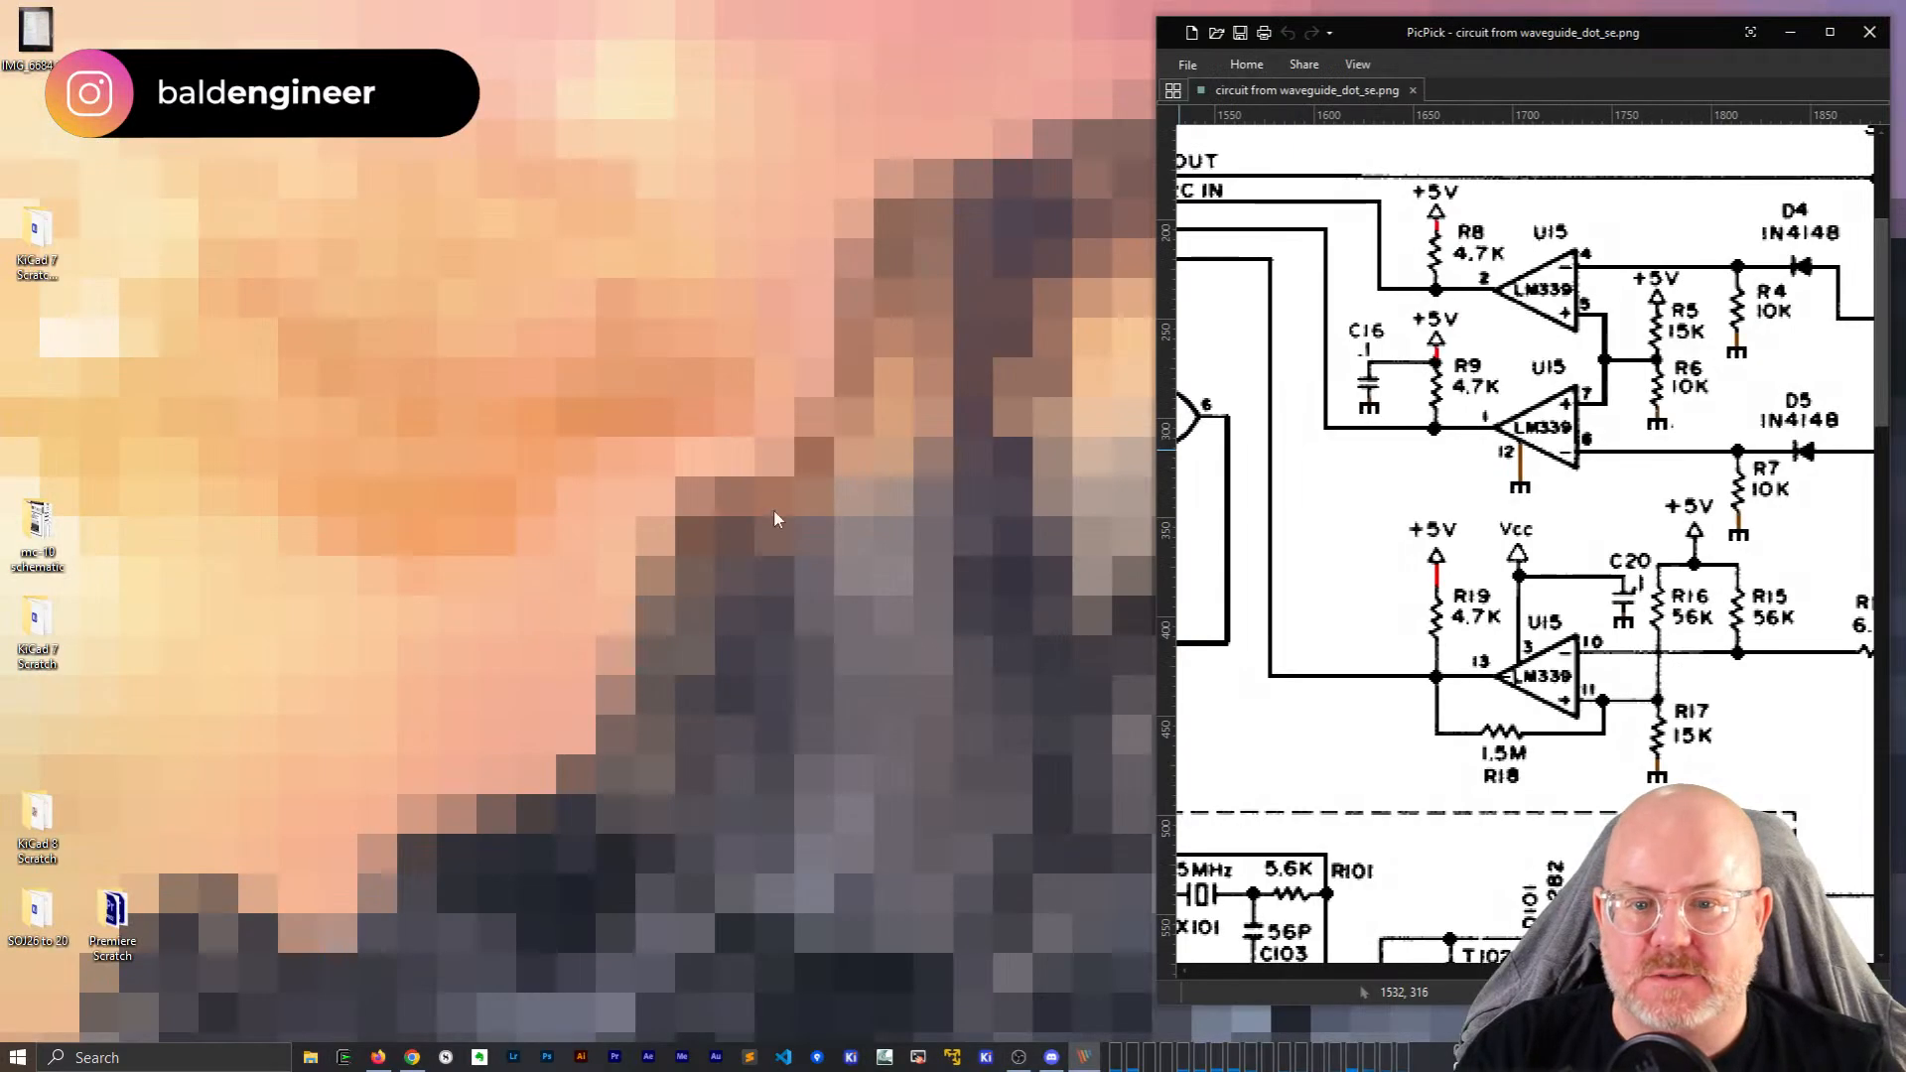
left_click(310, 1058)
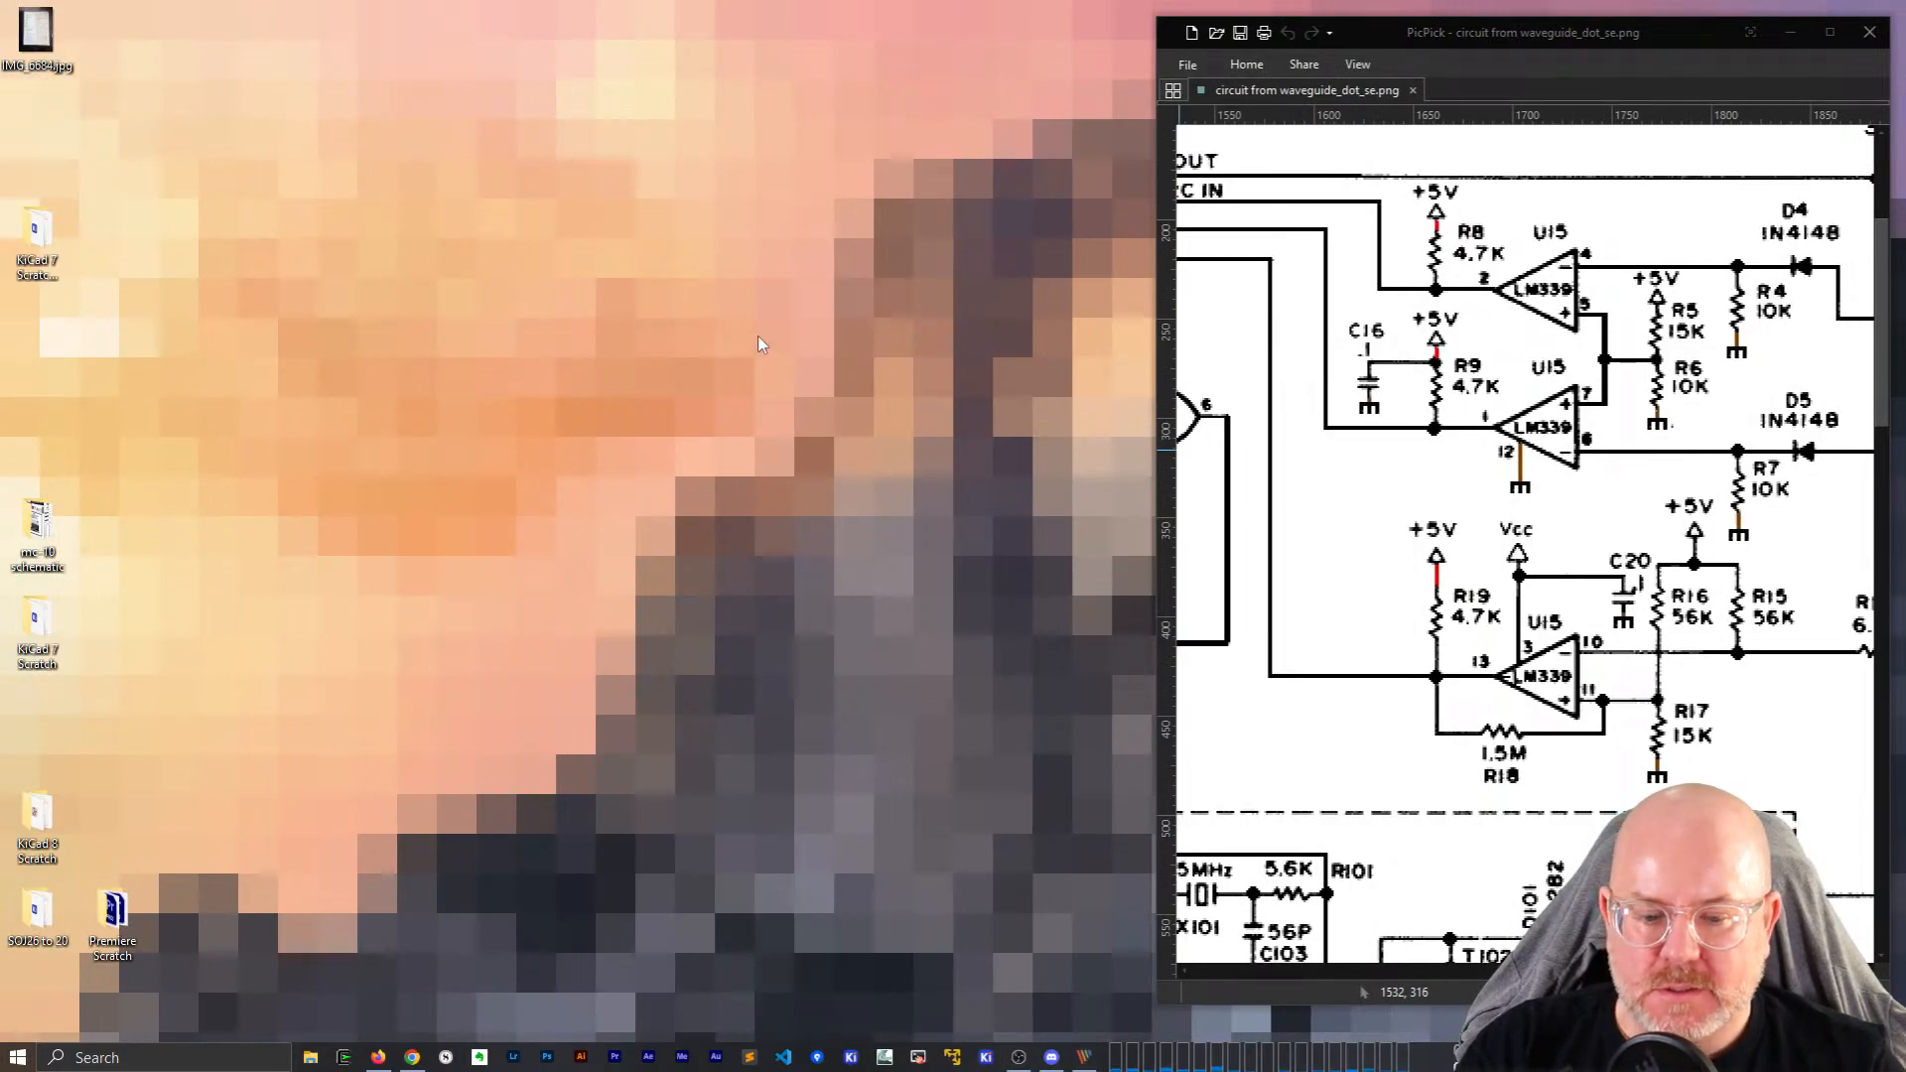
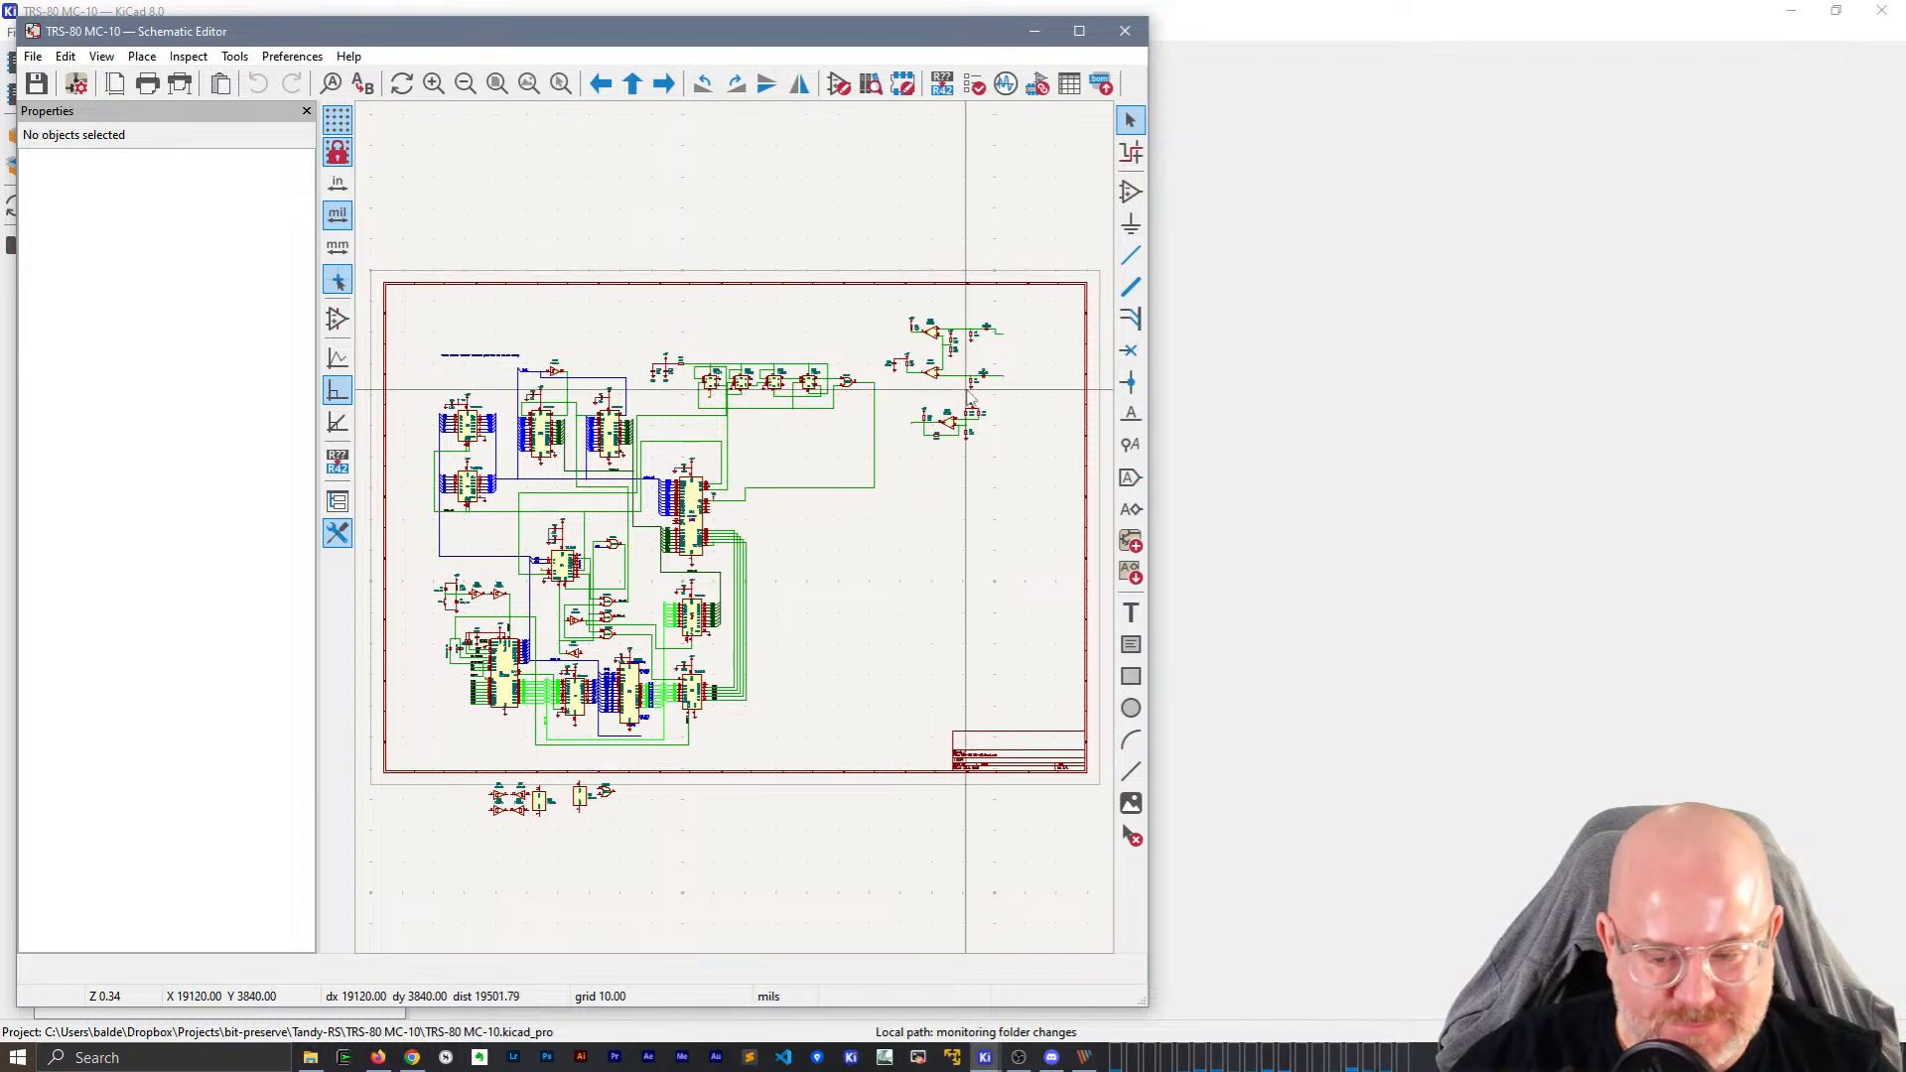
Check the reference schematic and annotate the upper 1N4148 diode on U15A as D4.
left_click(1794, 16)
left_click(1625, 32)
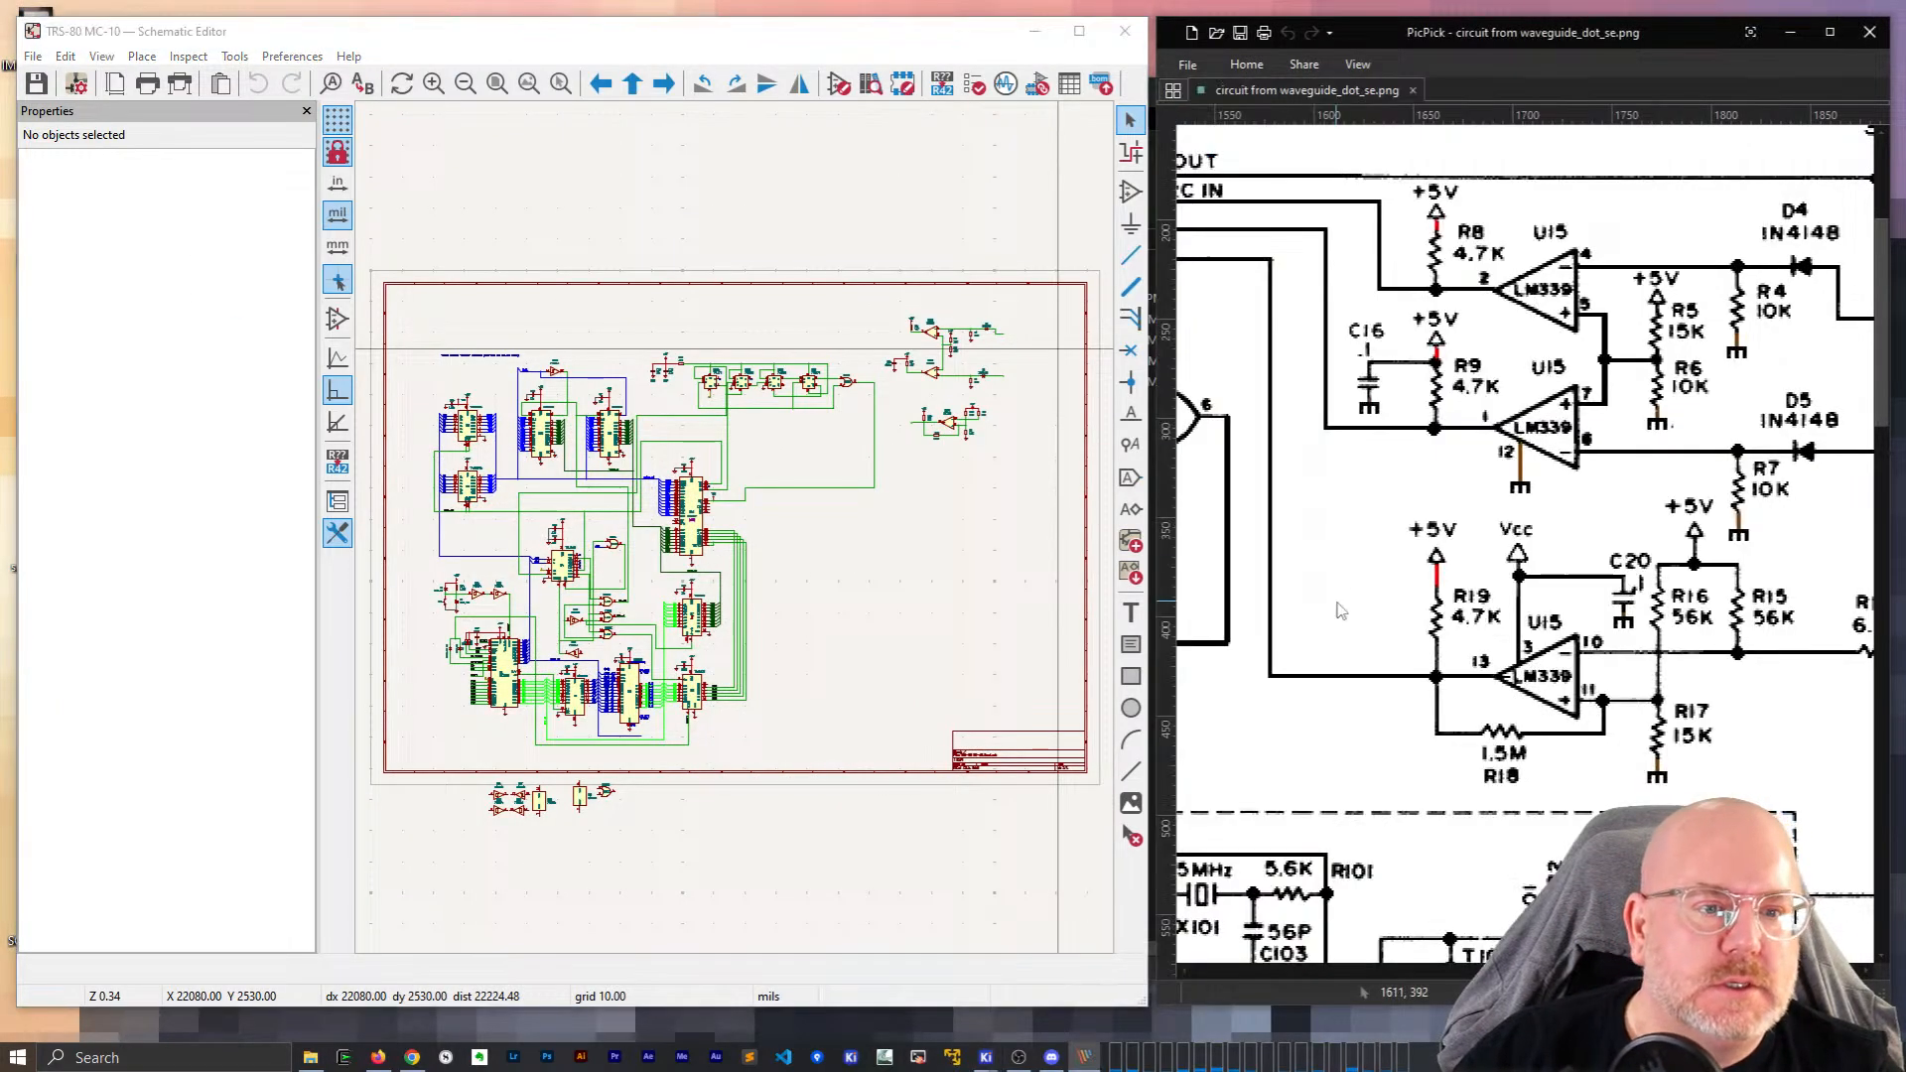
scroll(919, 333, "up", 8)
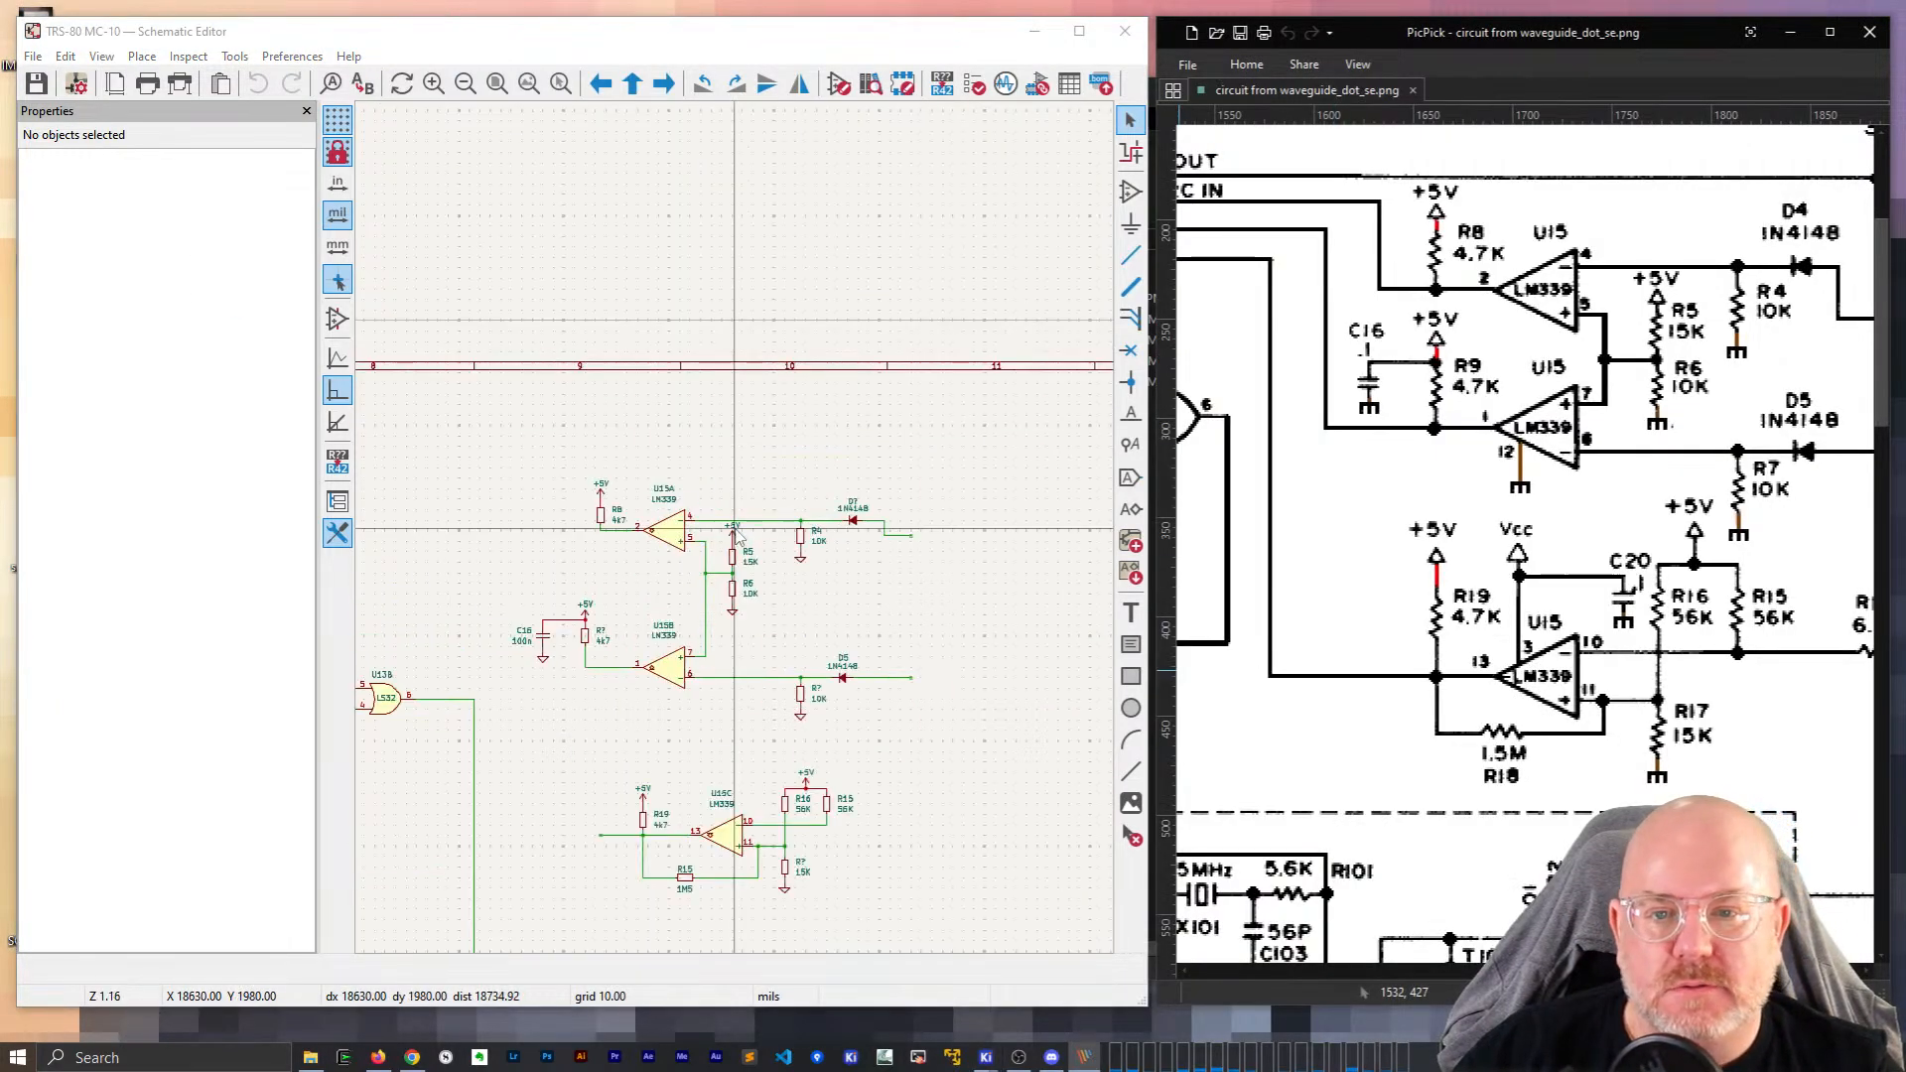
left_click(579, 272)
middle_click_drag(988, 663, 800, 642)
left_click(816, 494)
left_click(812, 449)
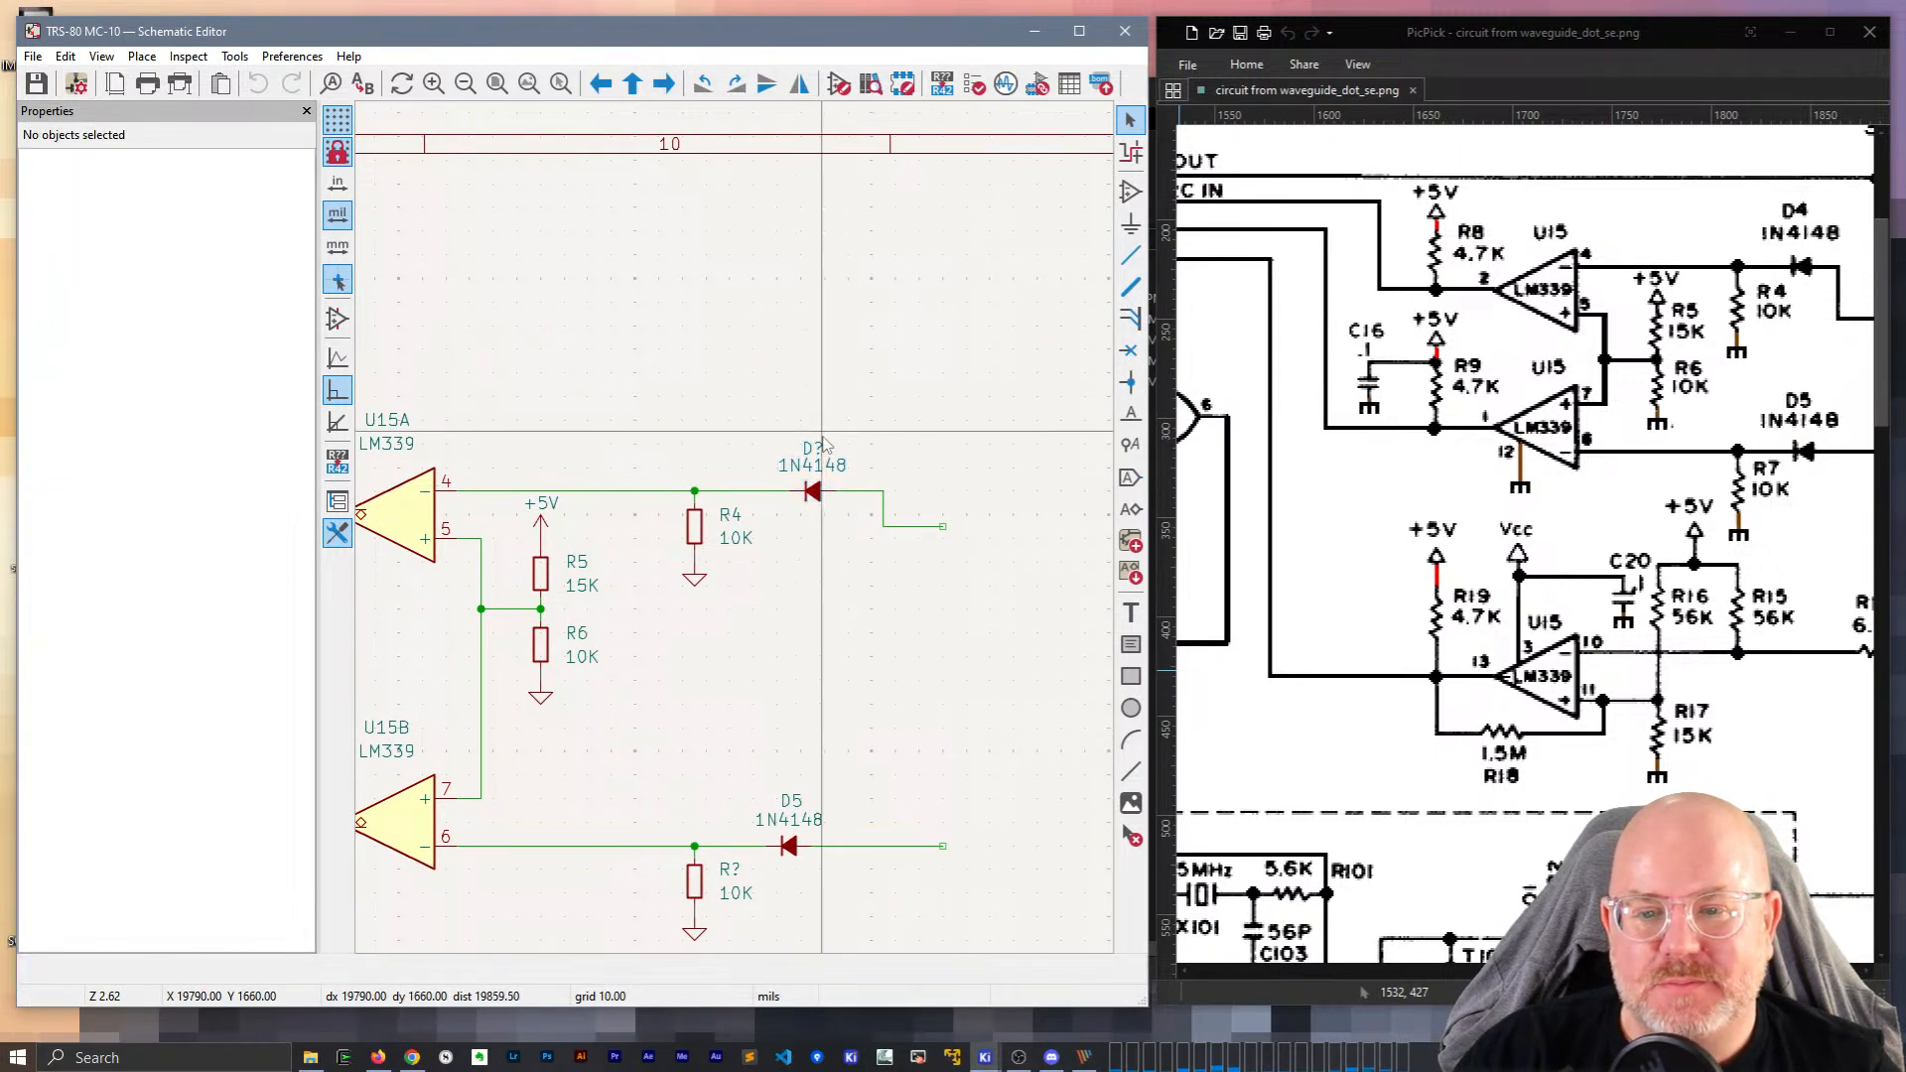
key("e")
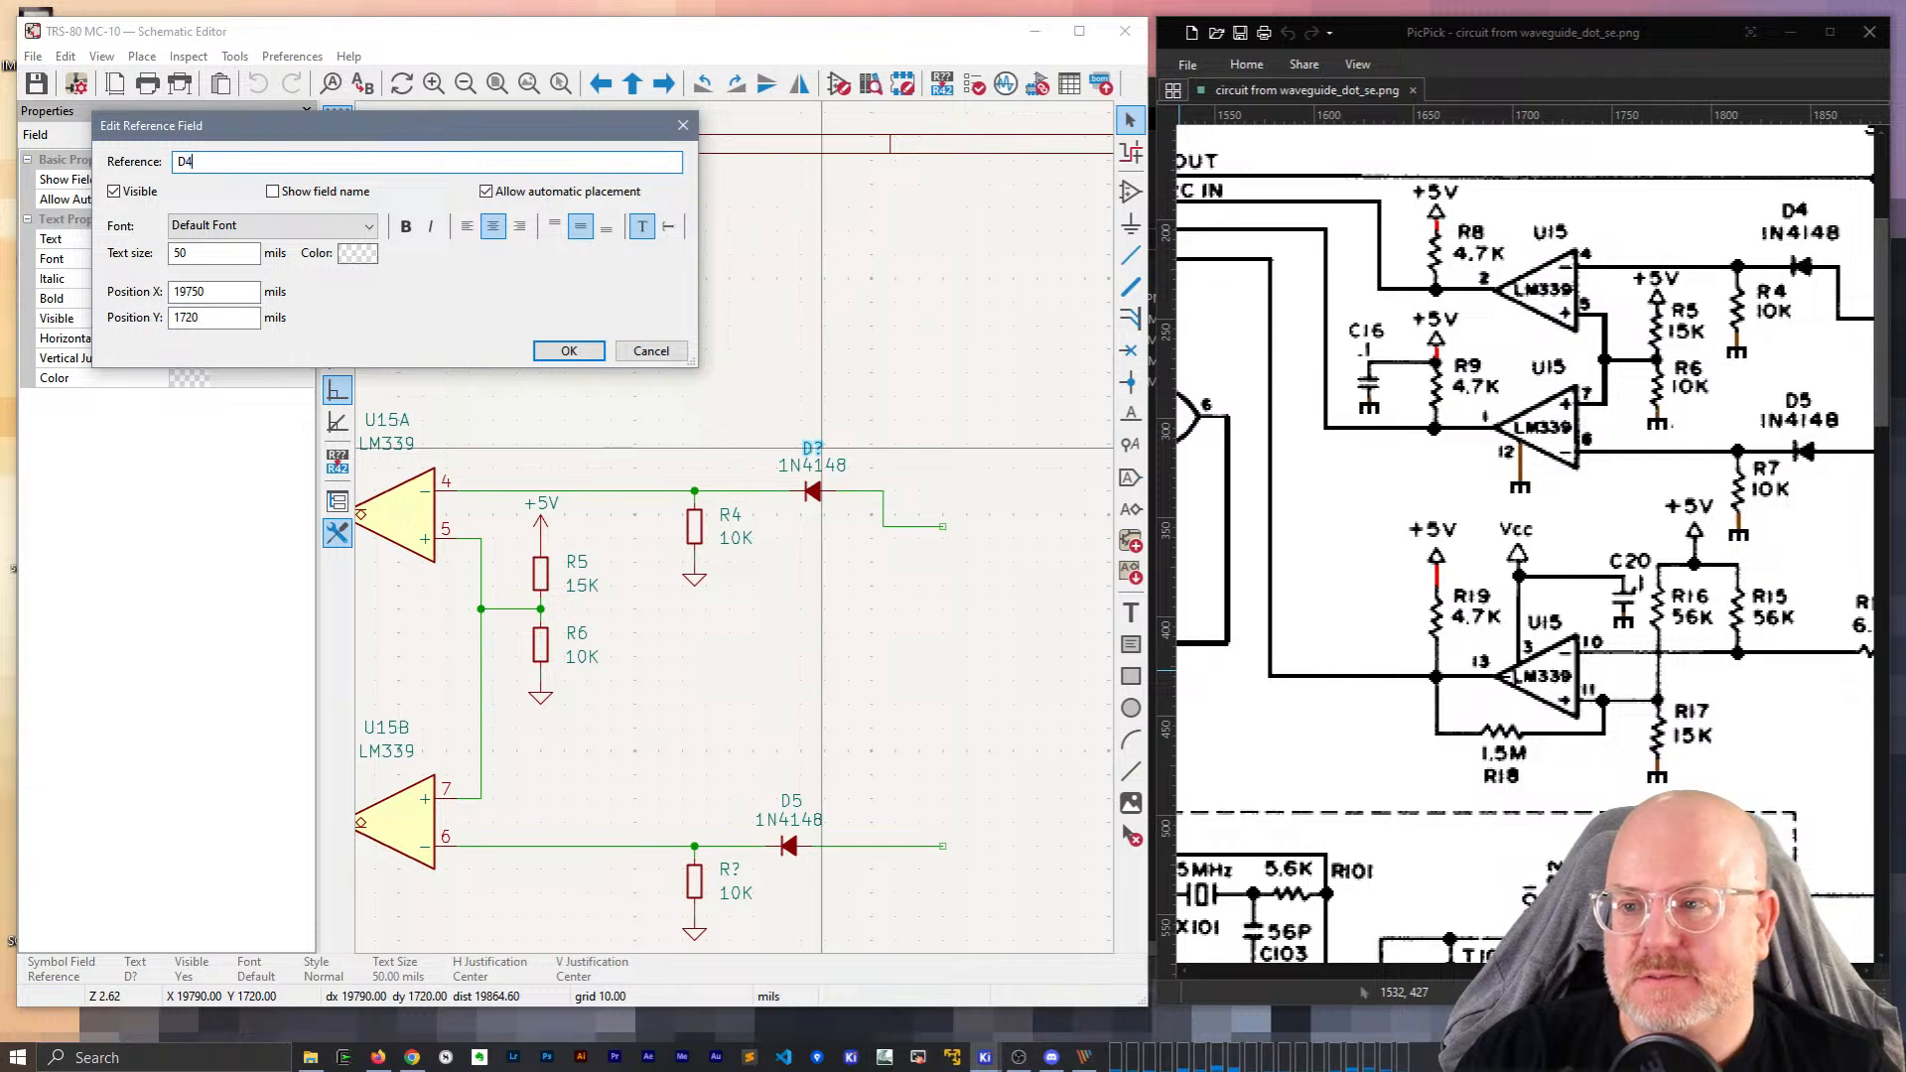
key("Return")
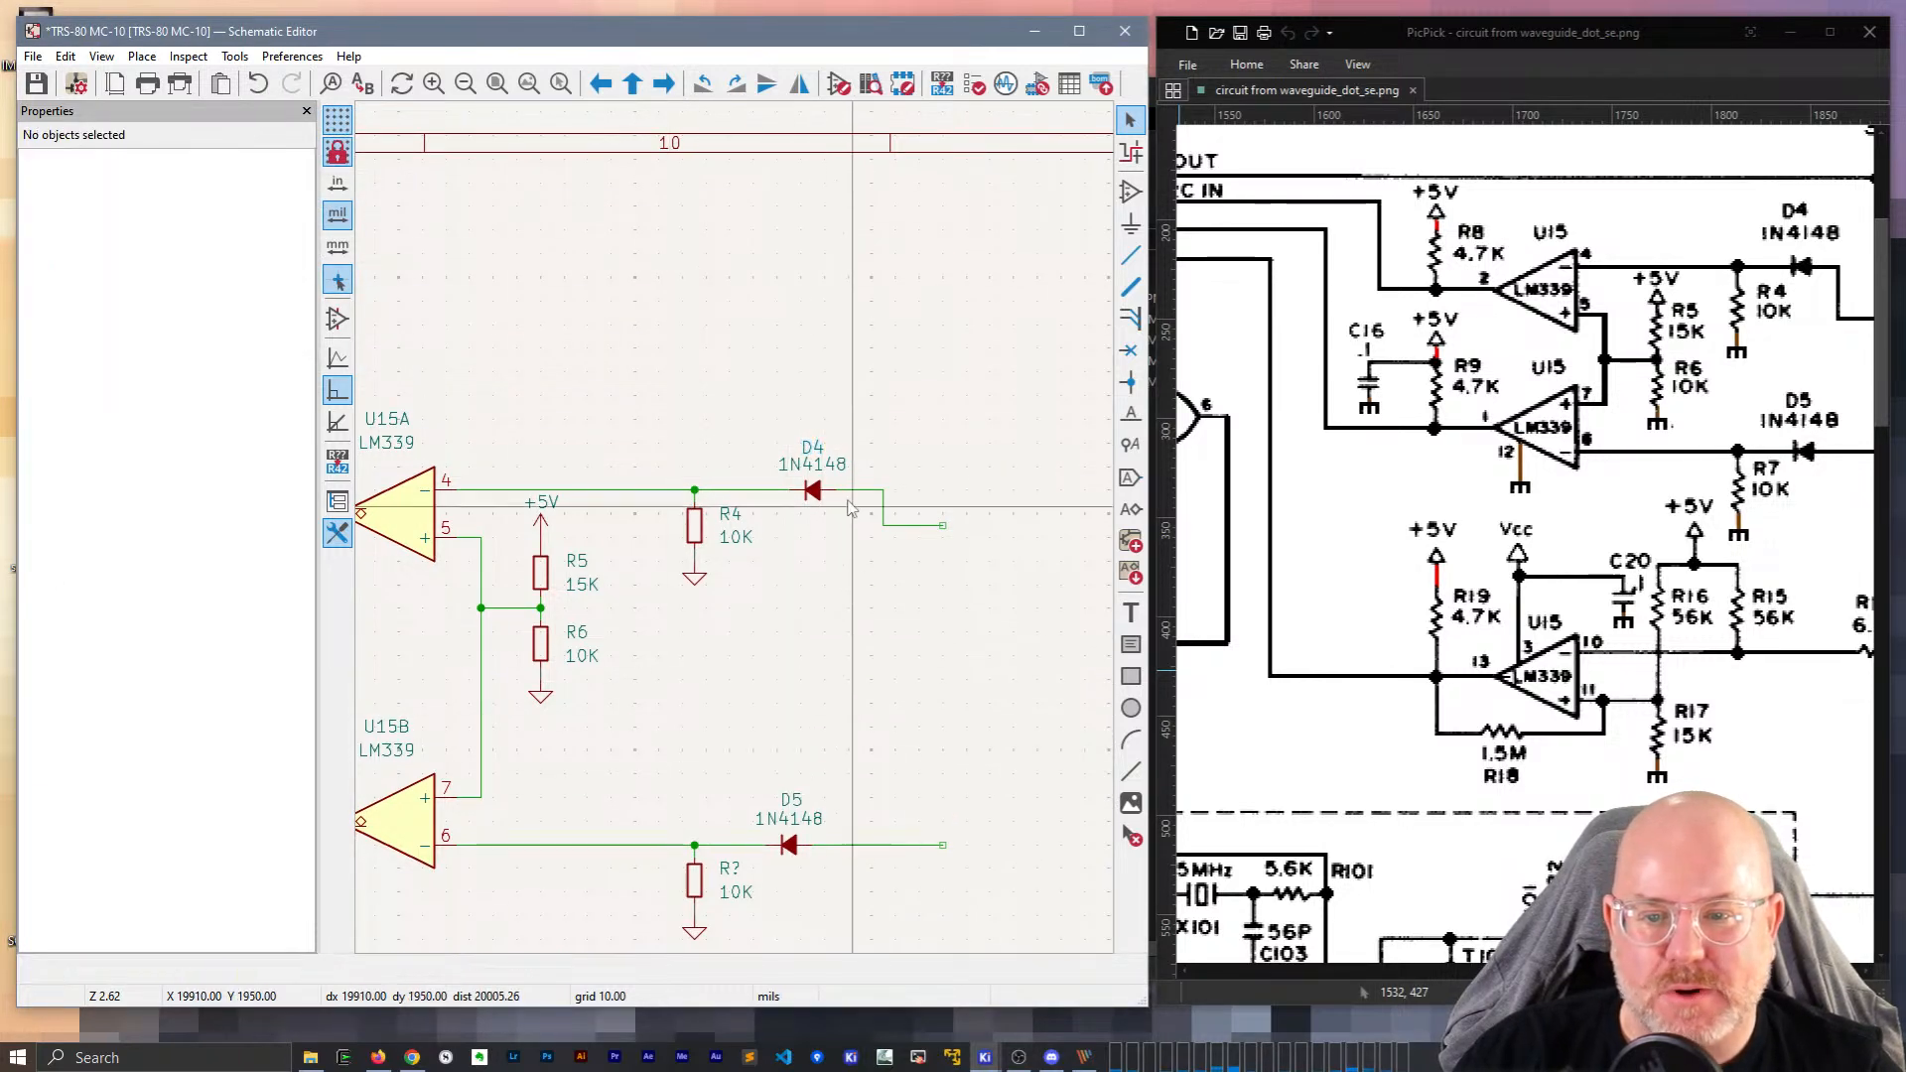
Duplicate diode D4 below it, then delete the stray diode copy.
left_click(814, 489)
key("ctrl+d")
left_click(920, 679)
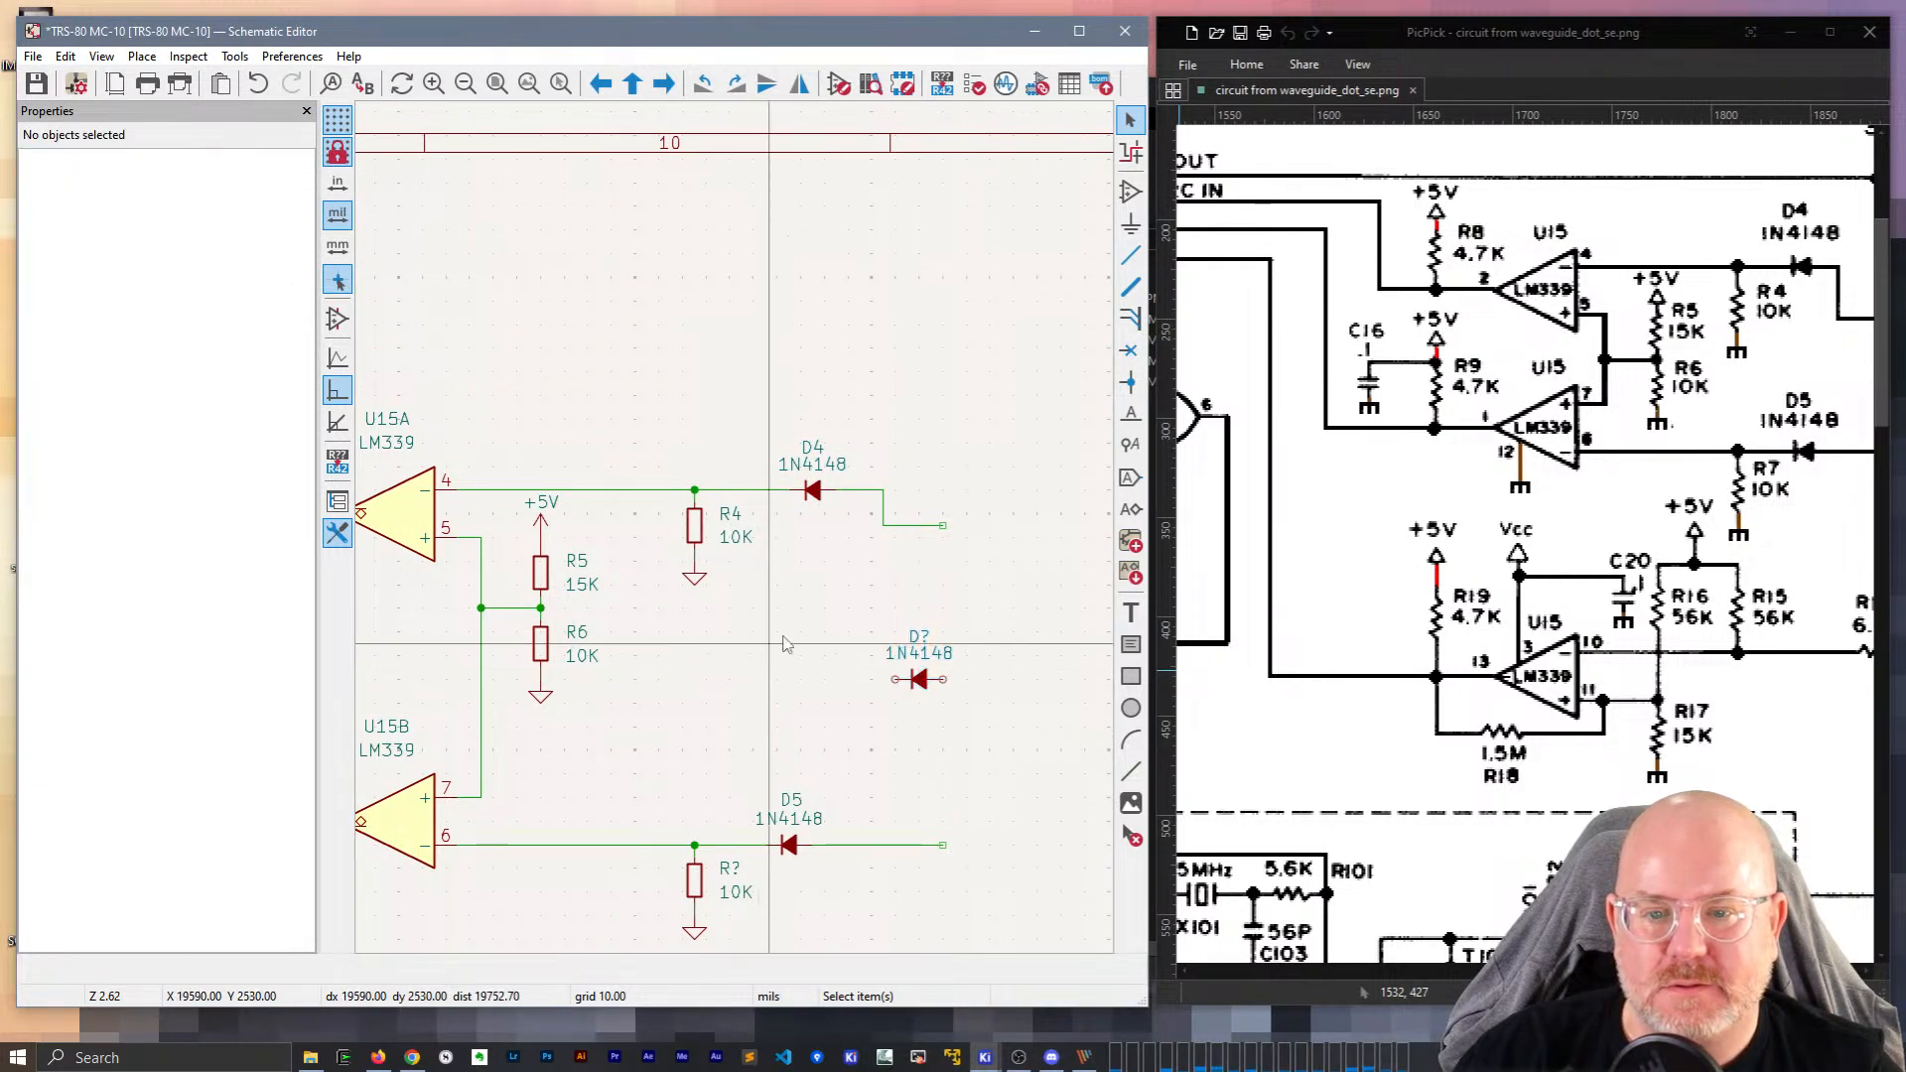
left_click(816, 449)
left_click(816, 495)
left_click(945, 438)
left_click(817, 448)
left_click(966, 440)
left_click(918, 683)
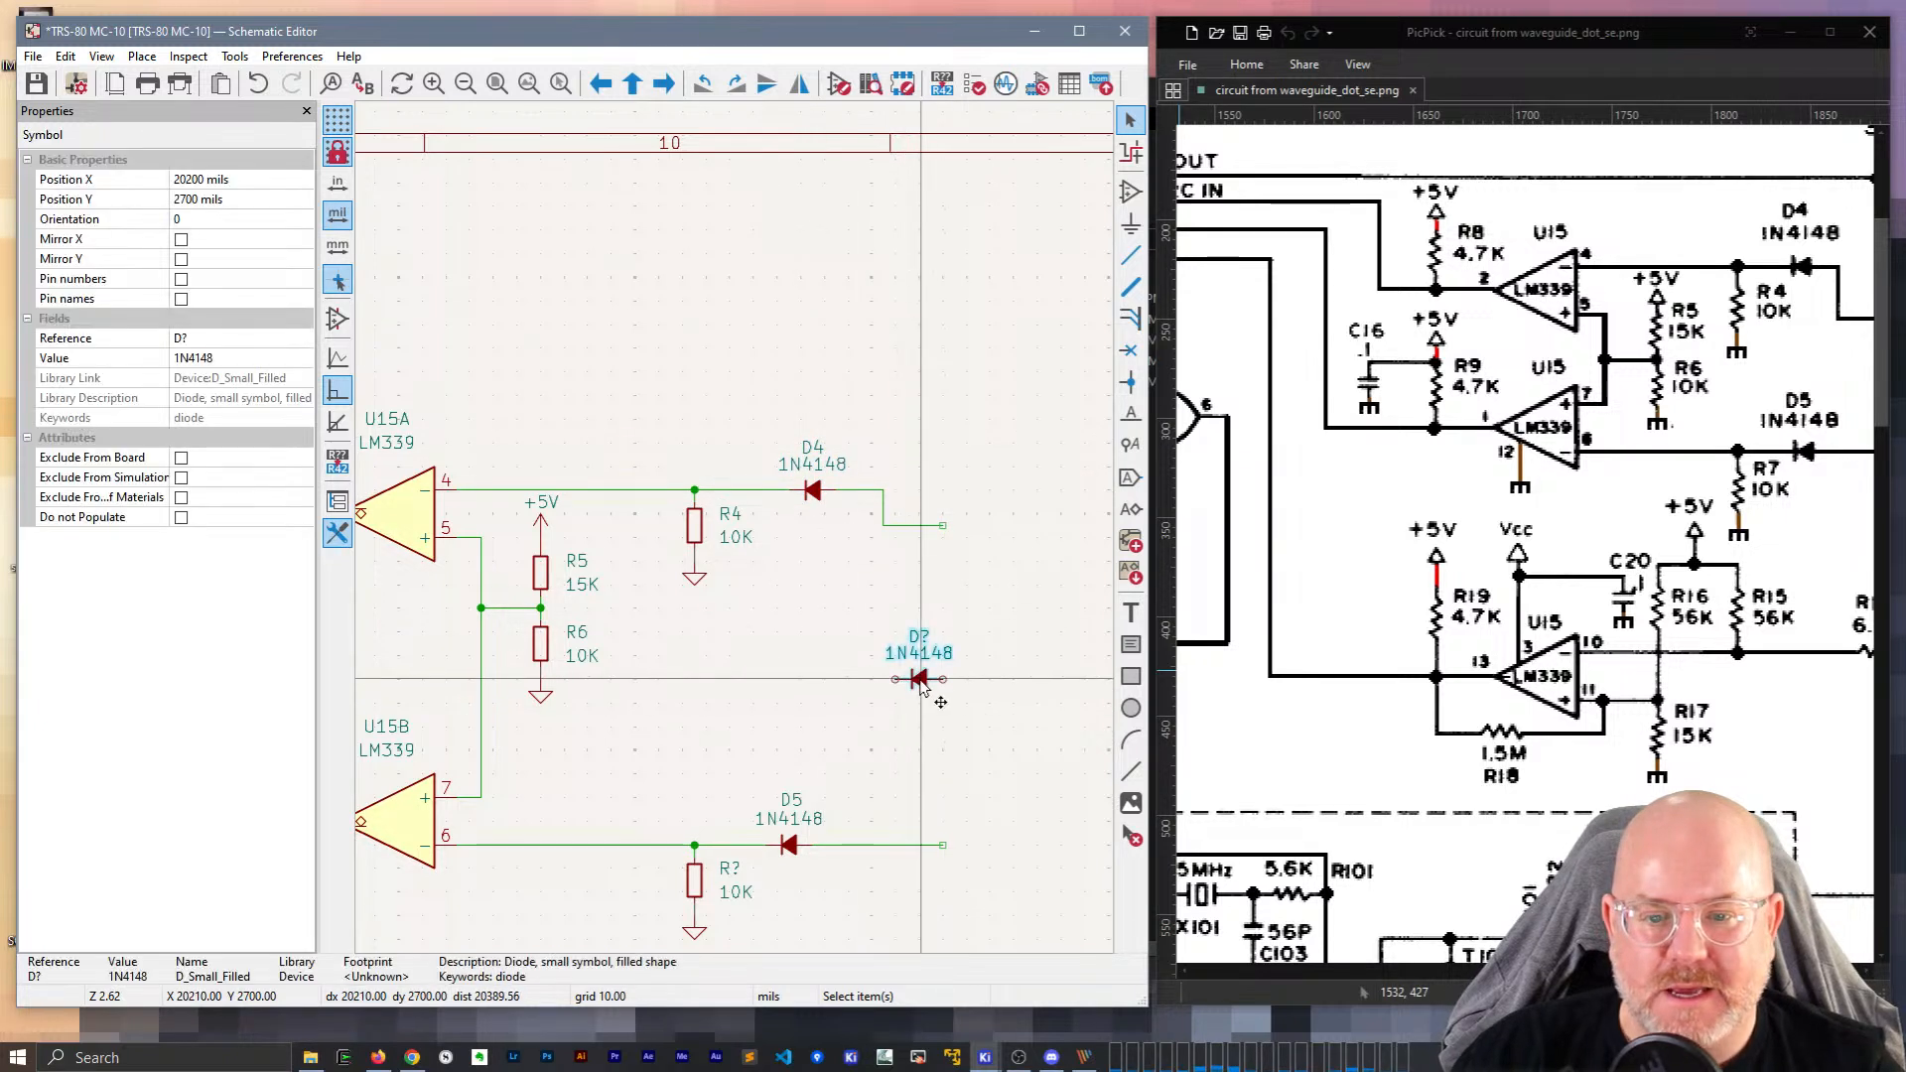
key("Delete")
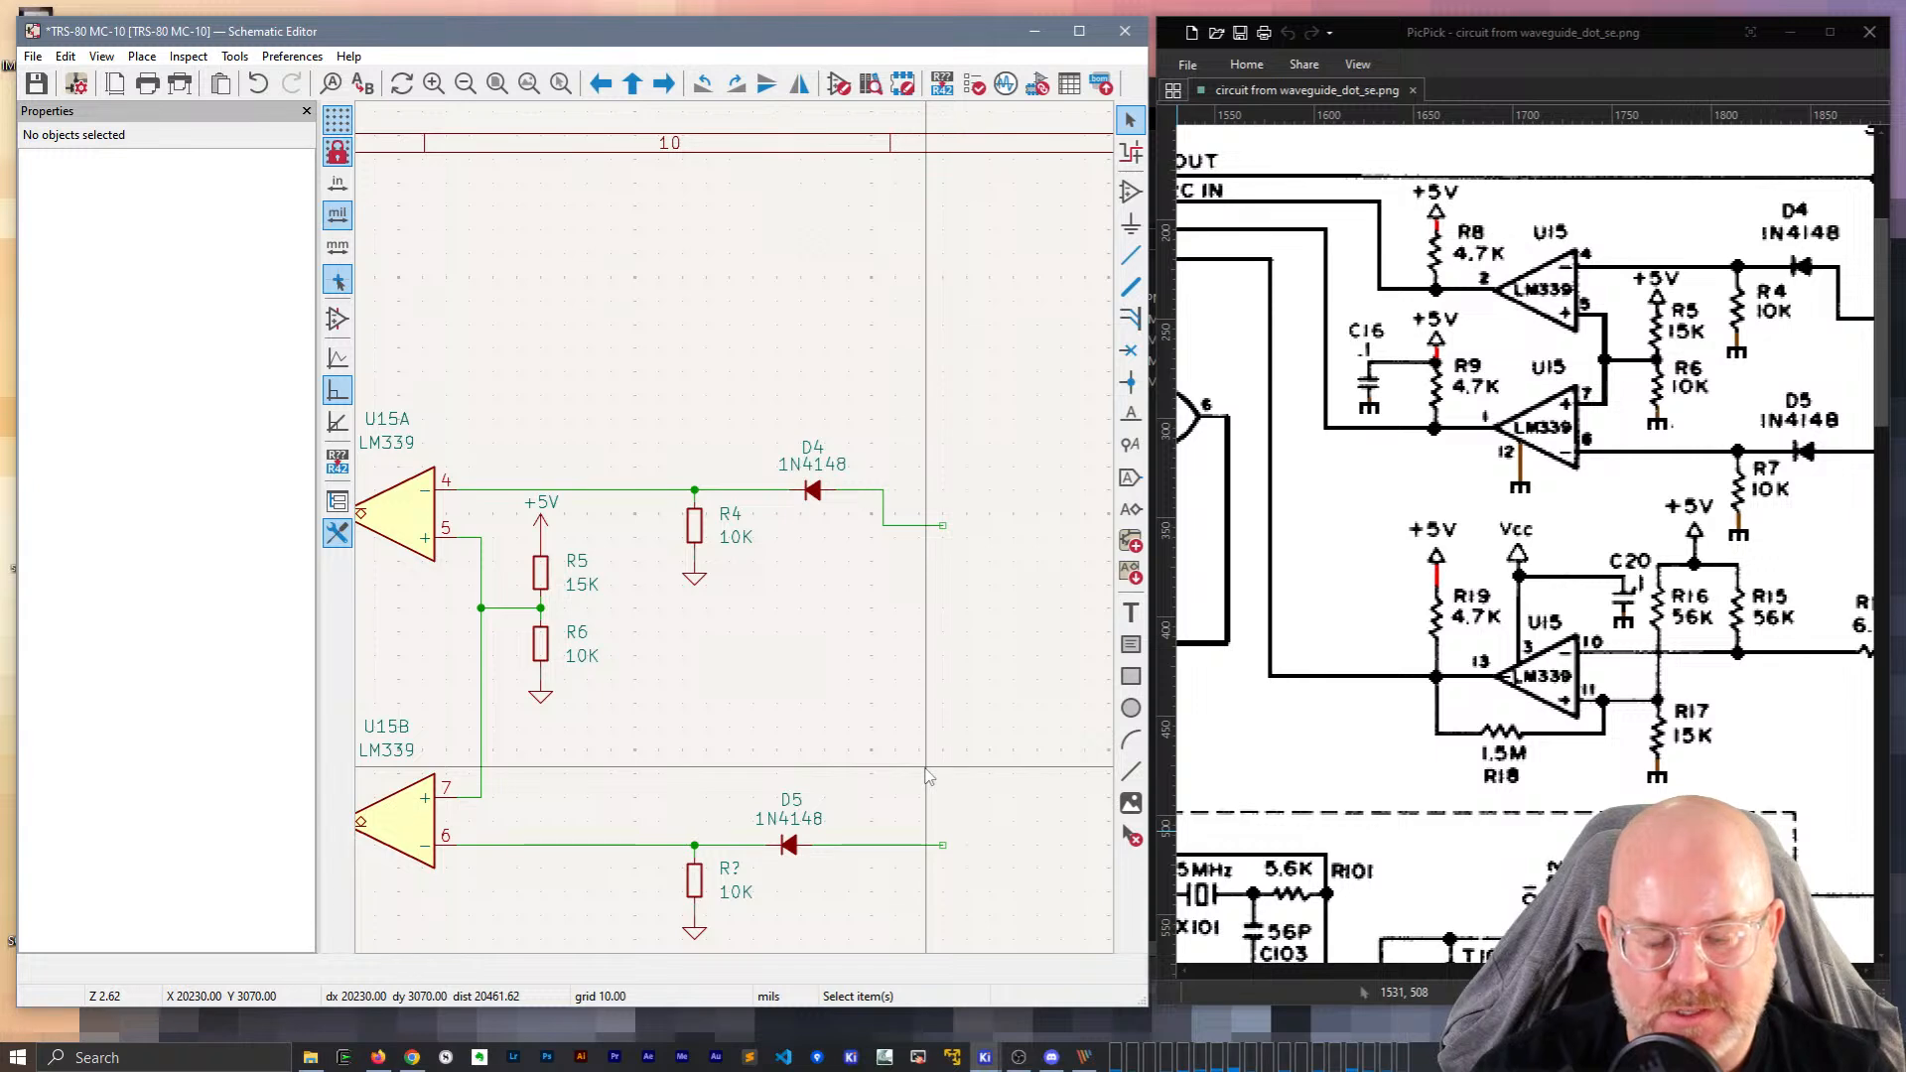
scroll(928, 777, "down", 5)
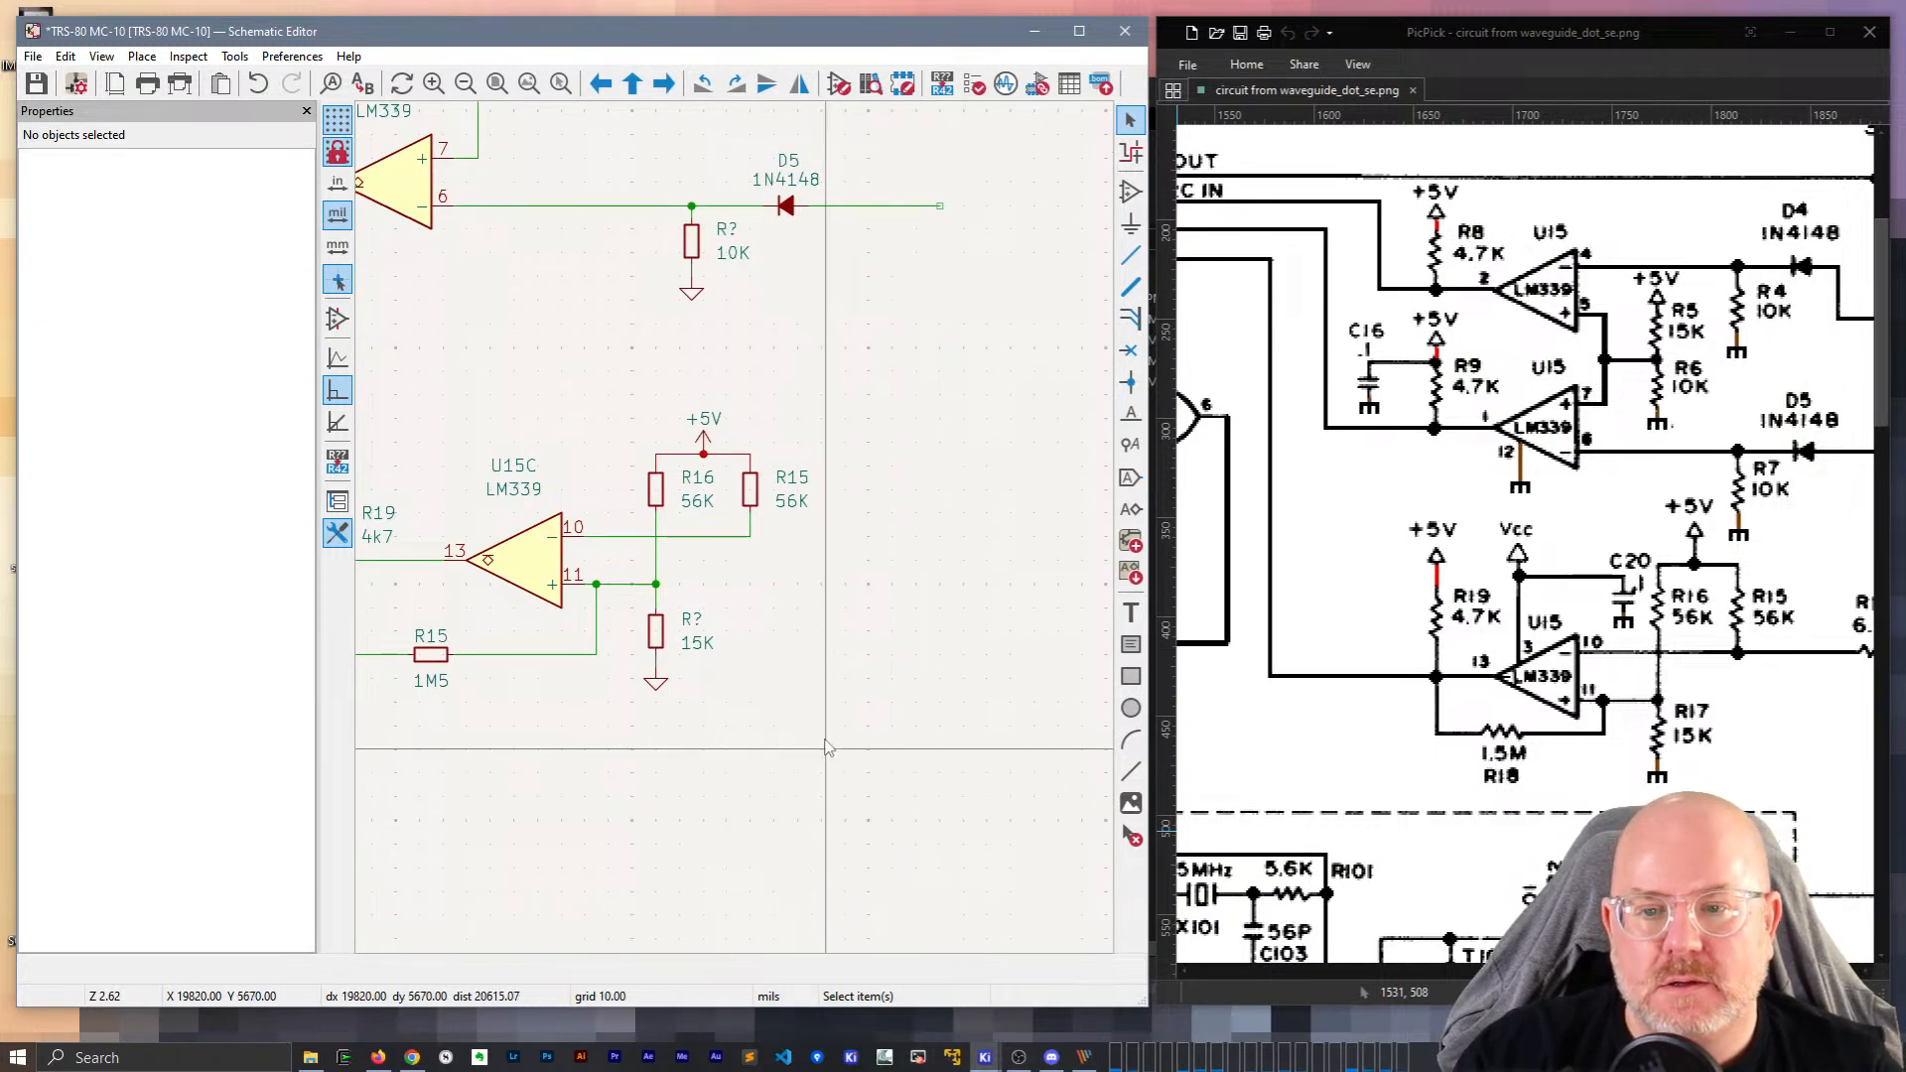
Change the U15C circuit's 15K resistor reference from R? to R17.
middle_click_drag(758, 675, 822, 627)
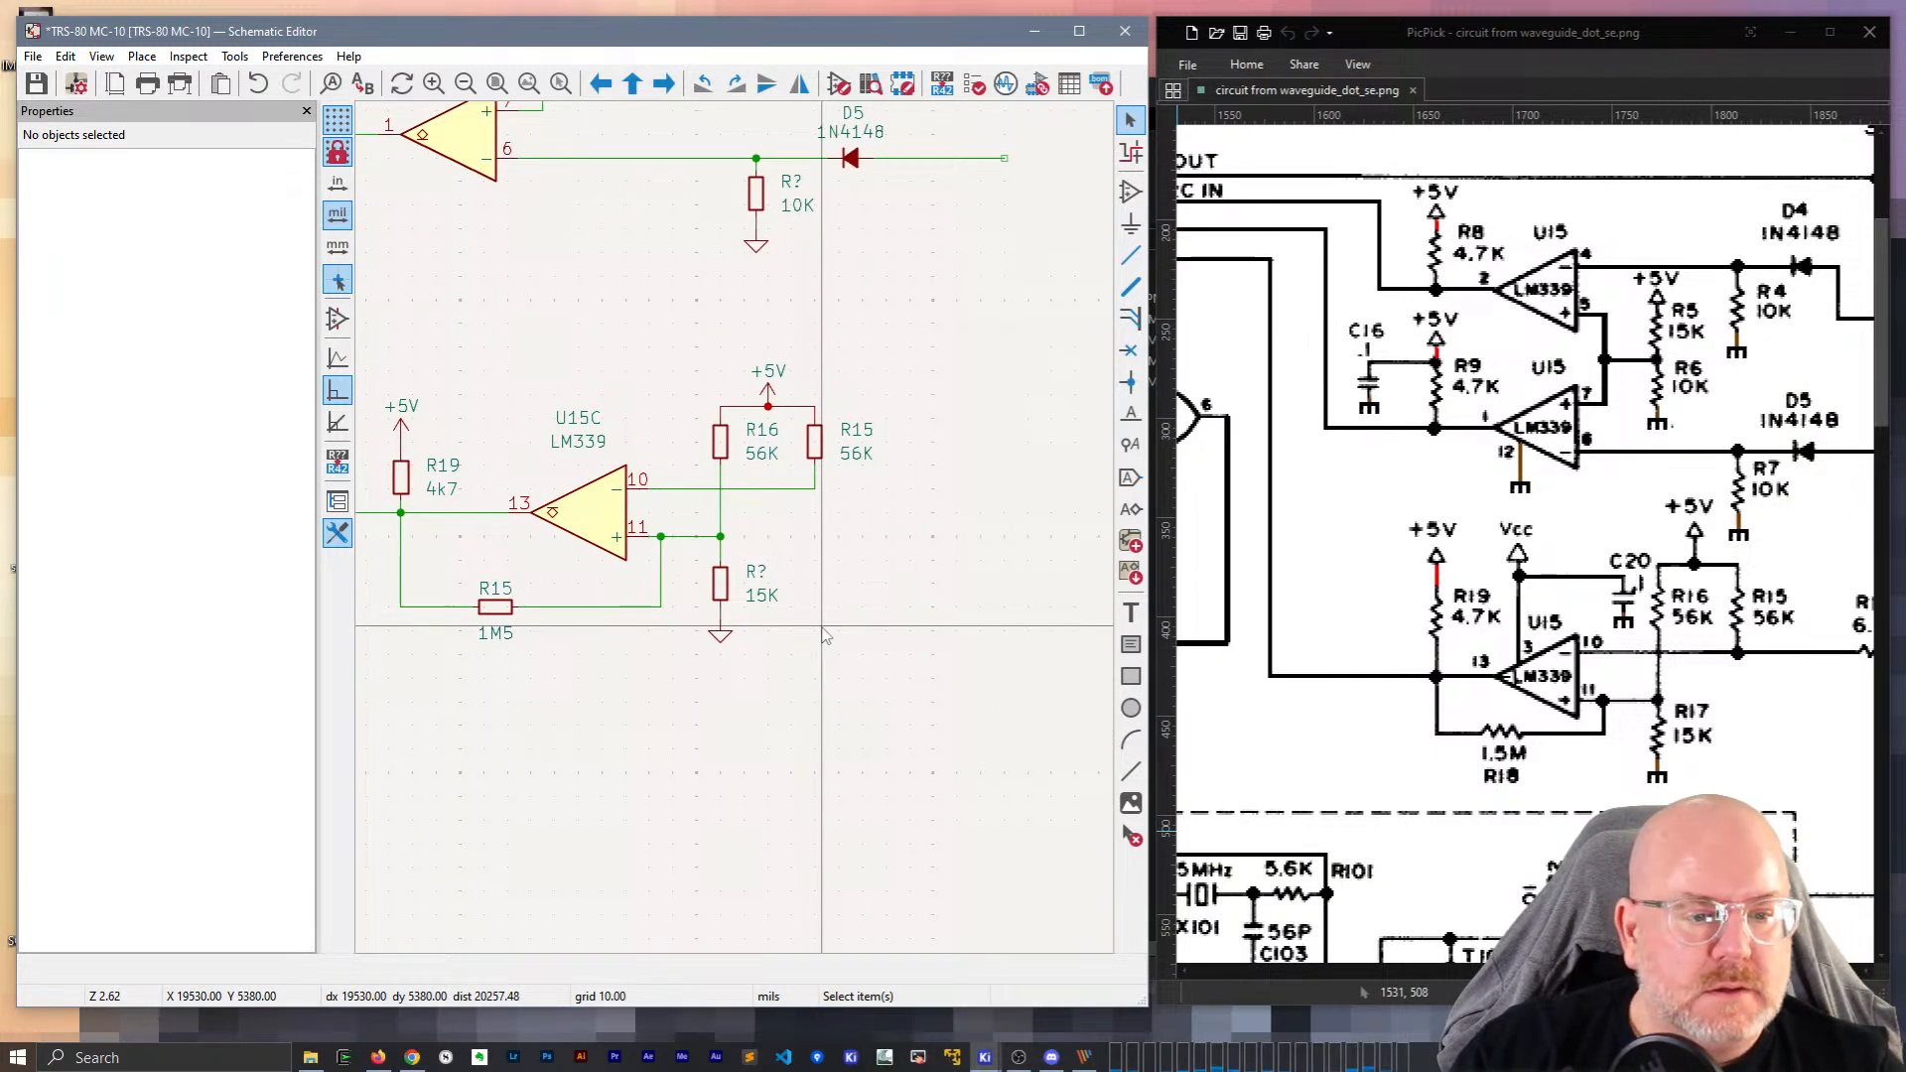
left_click(756, 567)
double_click(756, 568)
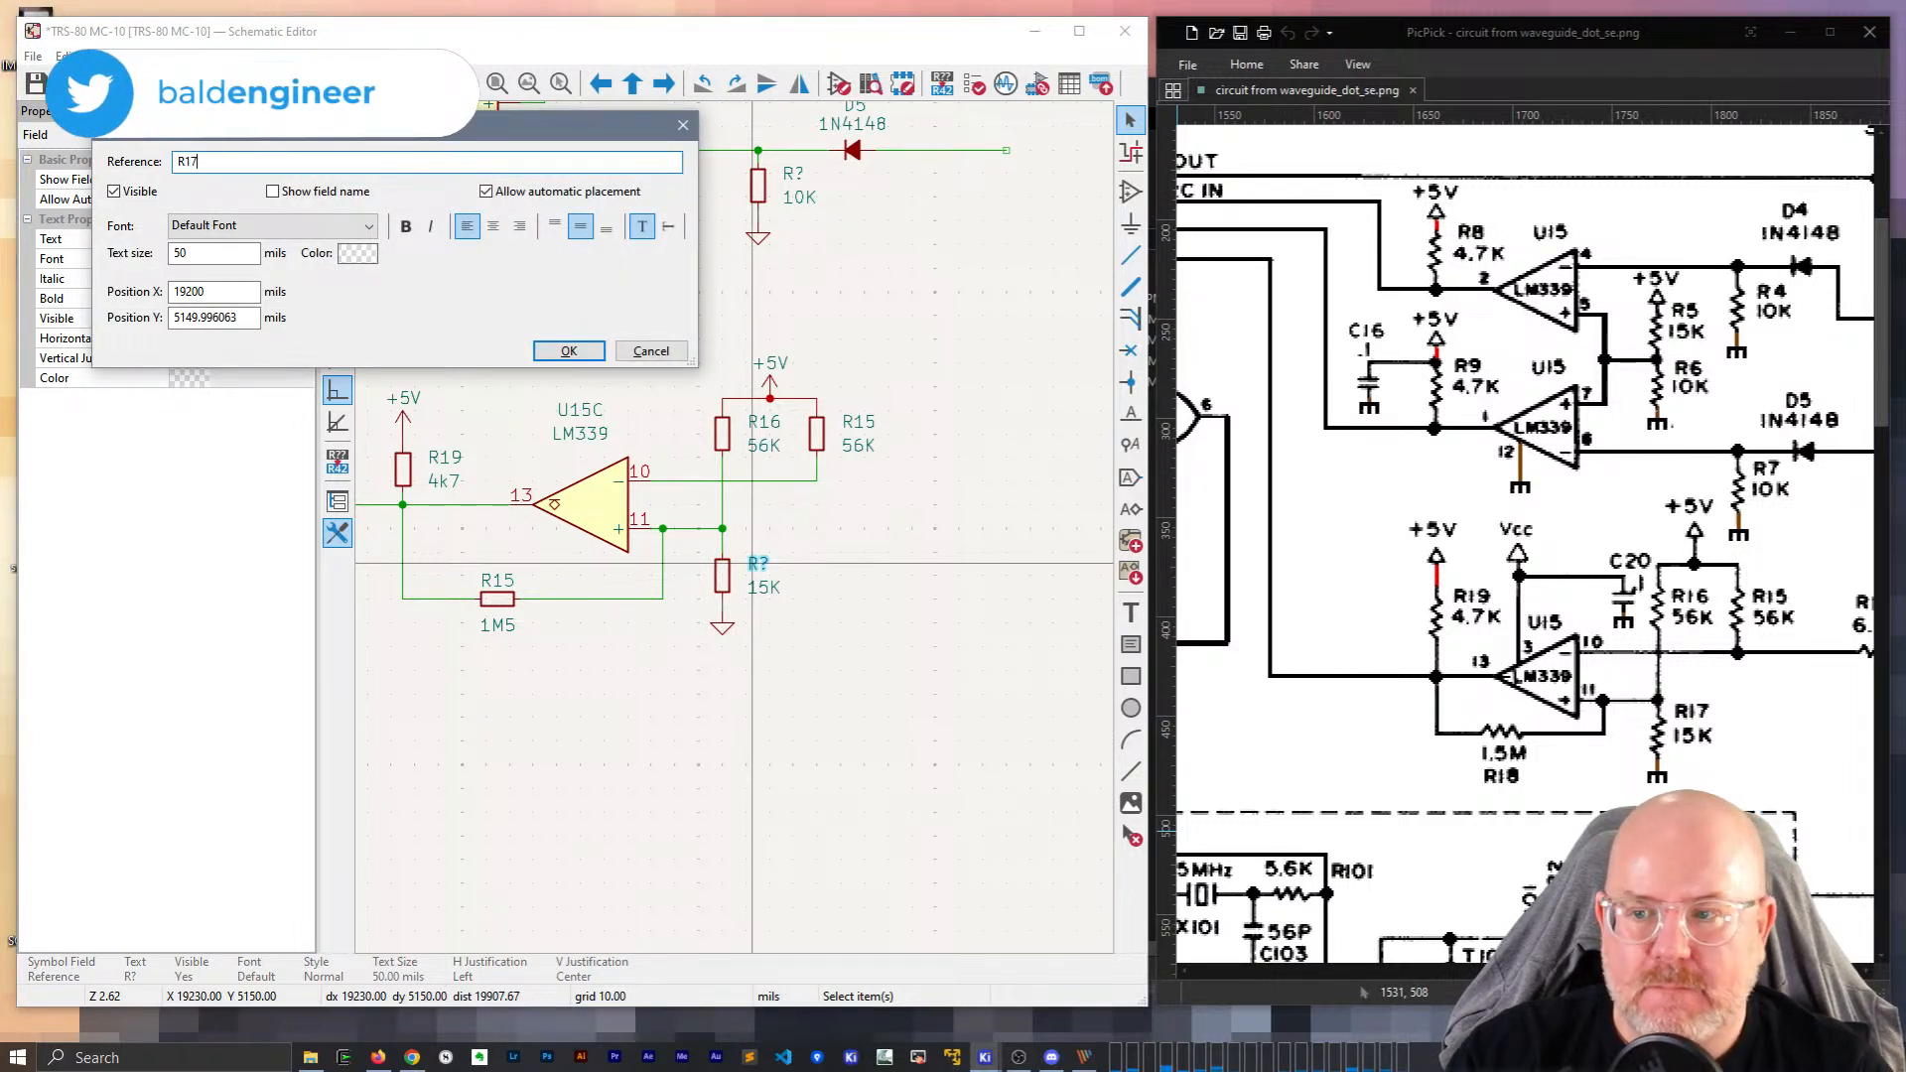
type("R17")
key("Return")
left_click(638, 758)
Annotate U15B's 4k7 pull-up resistor as R9.
middle_click_drag(638, 758, 951, 986)
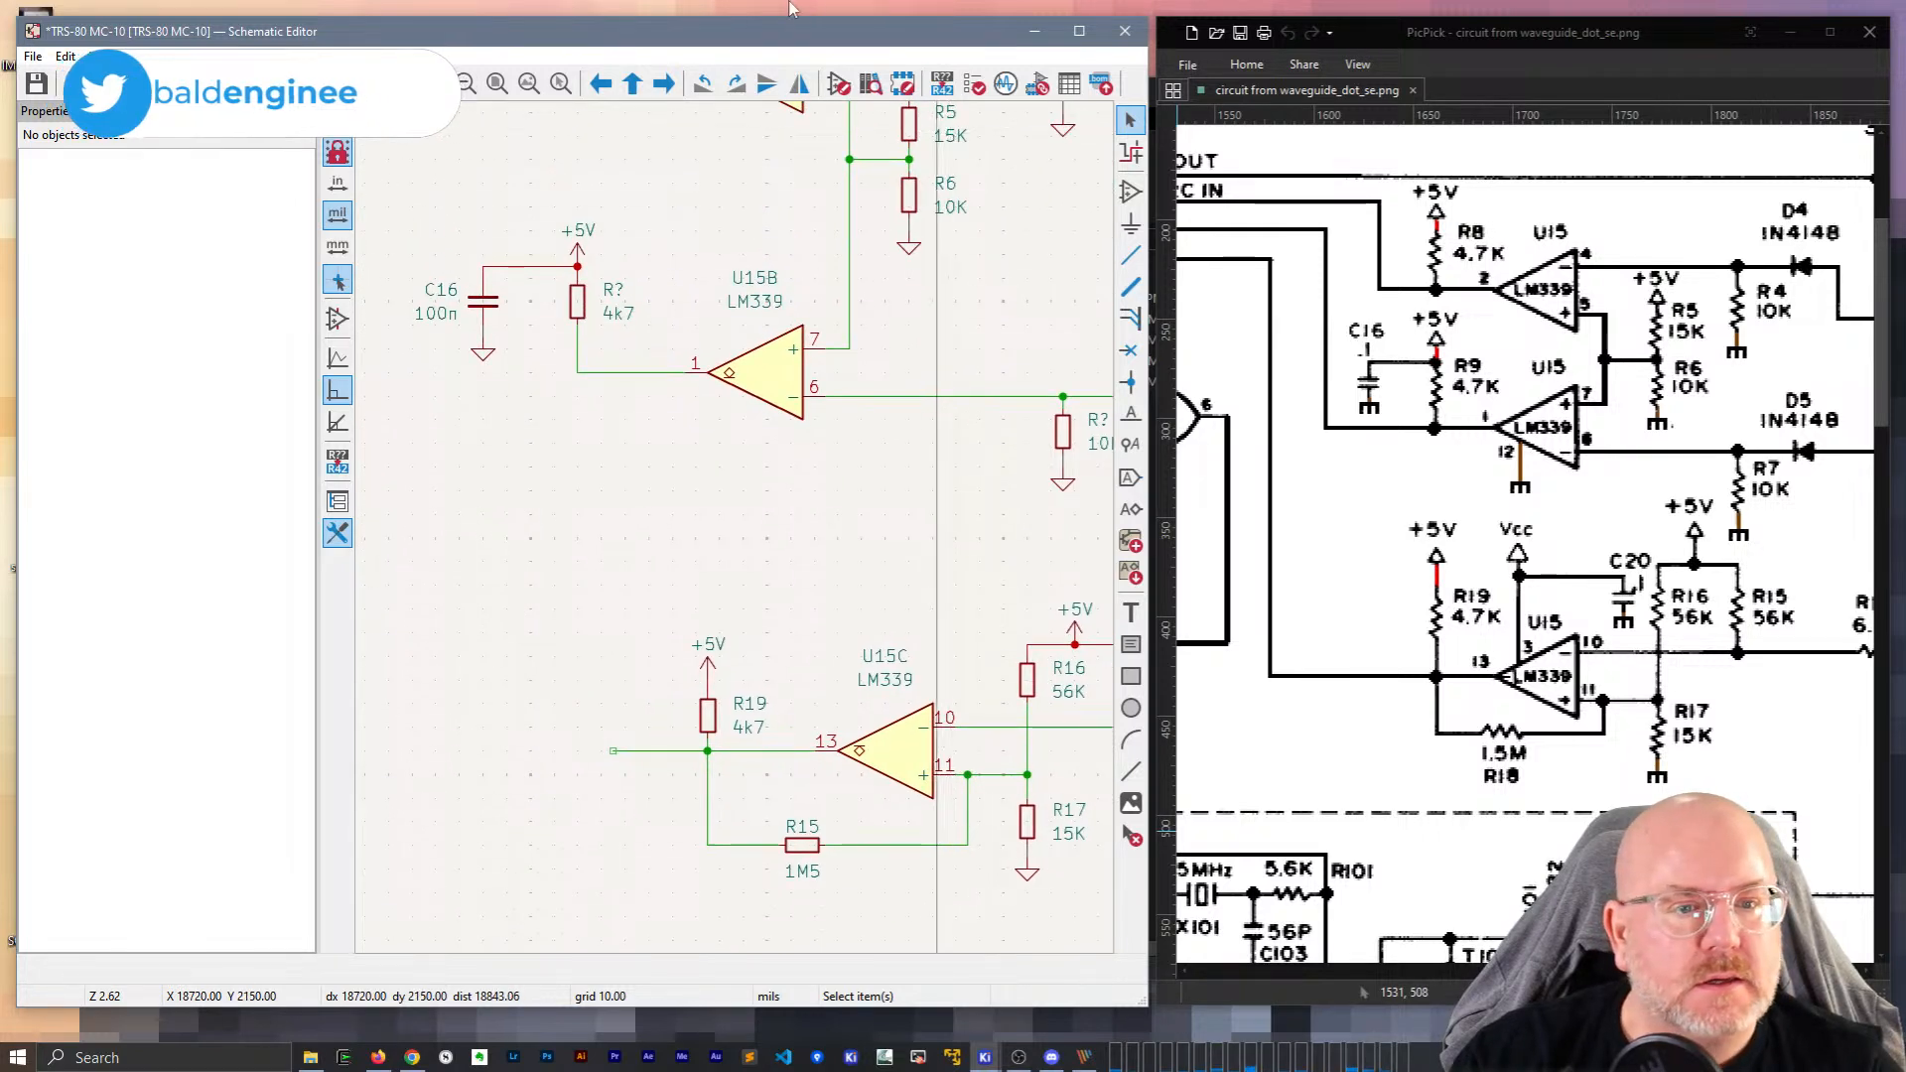
double_click(611, 285)
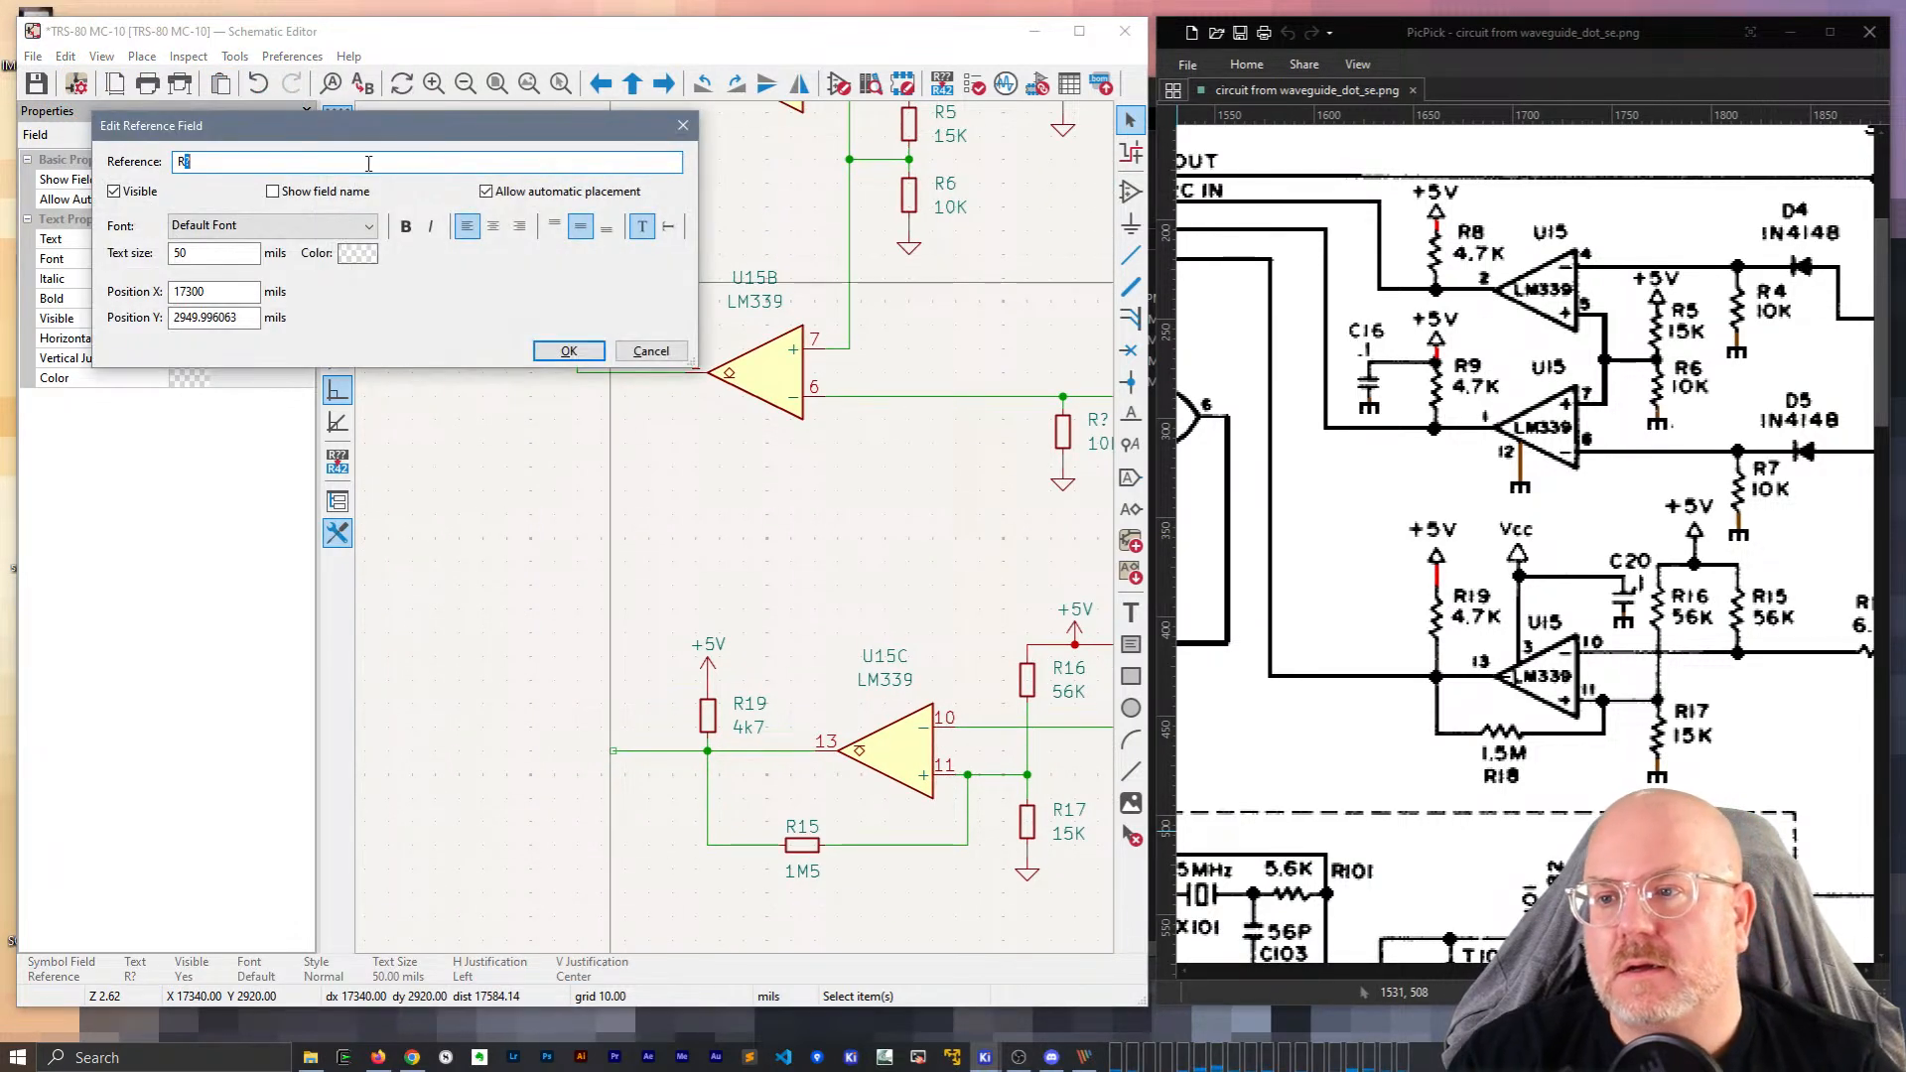
key("Return")
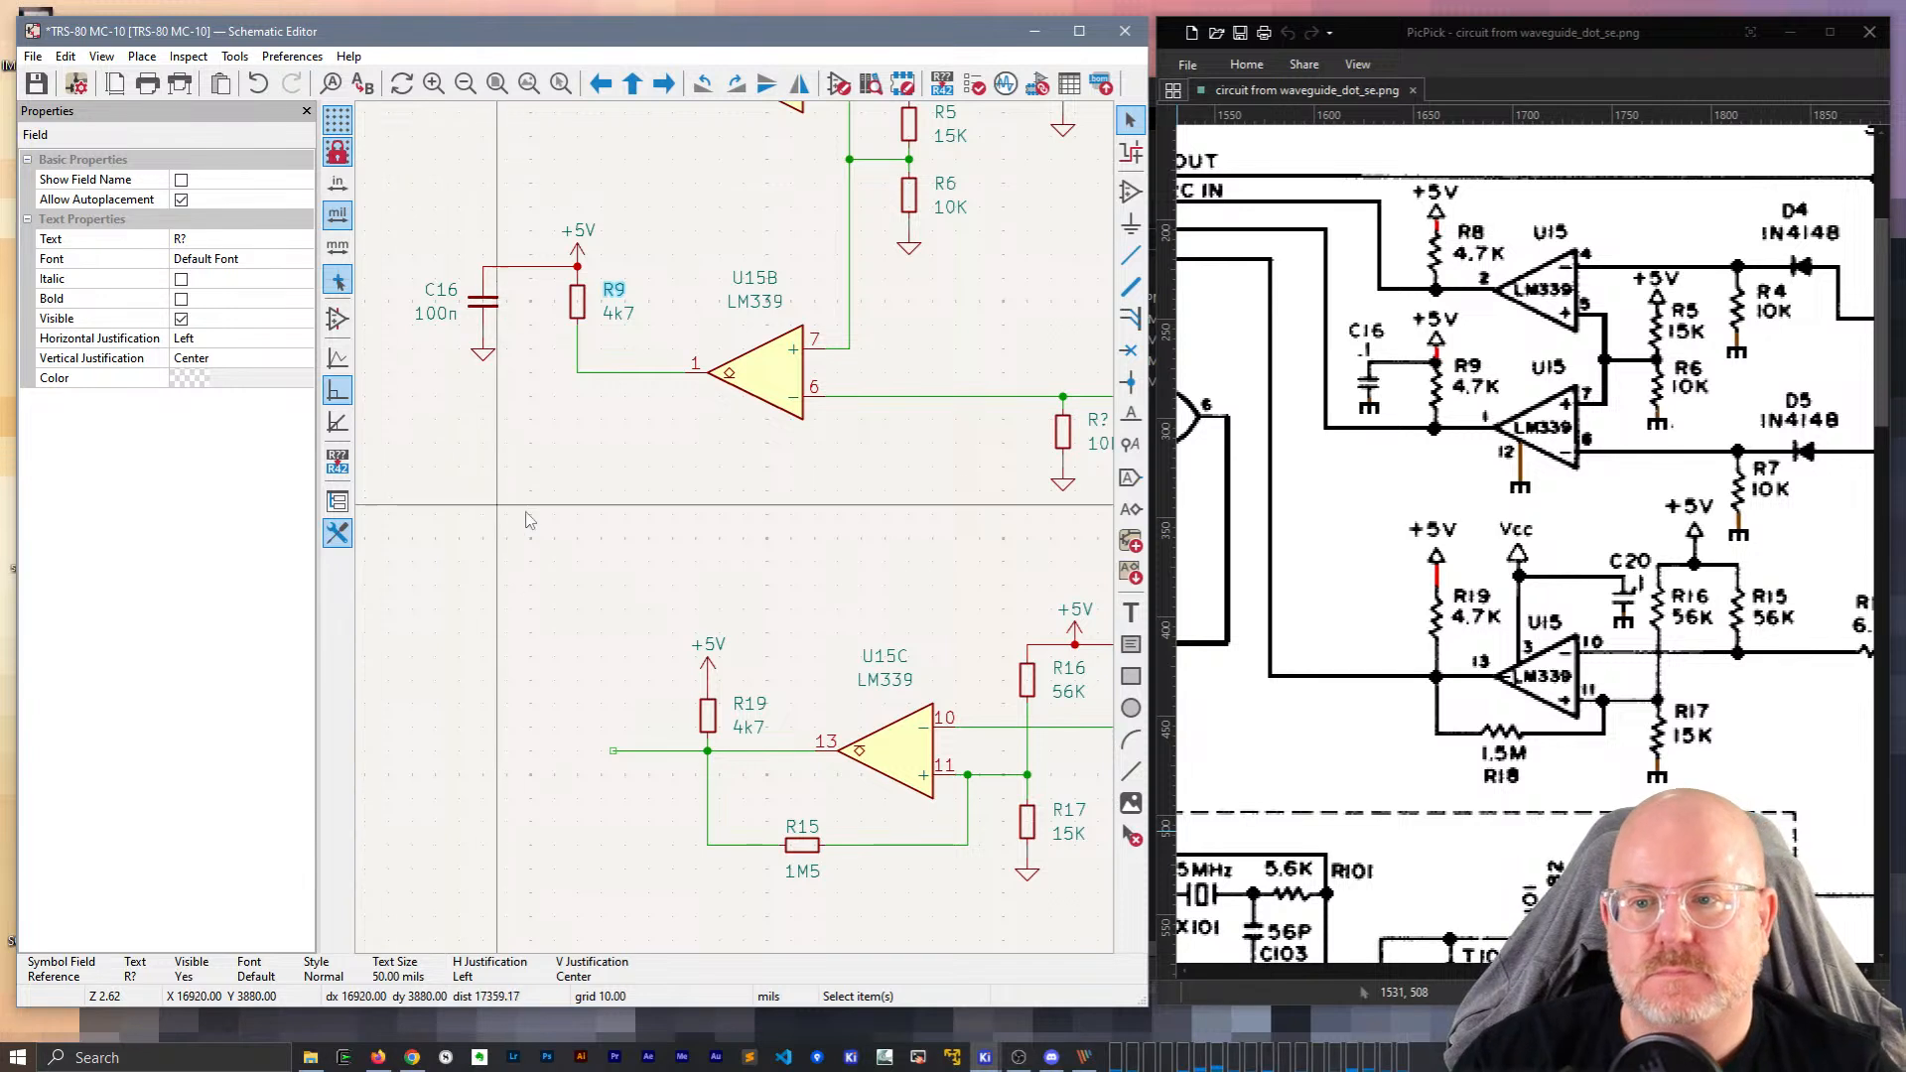
key("Escape")
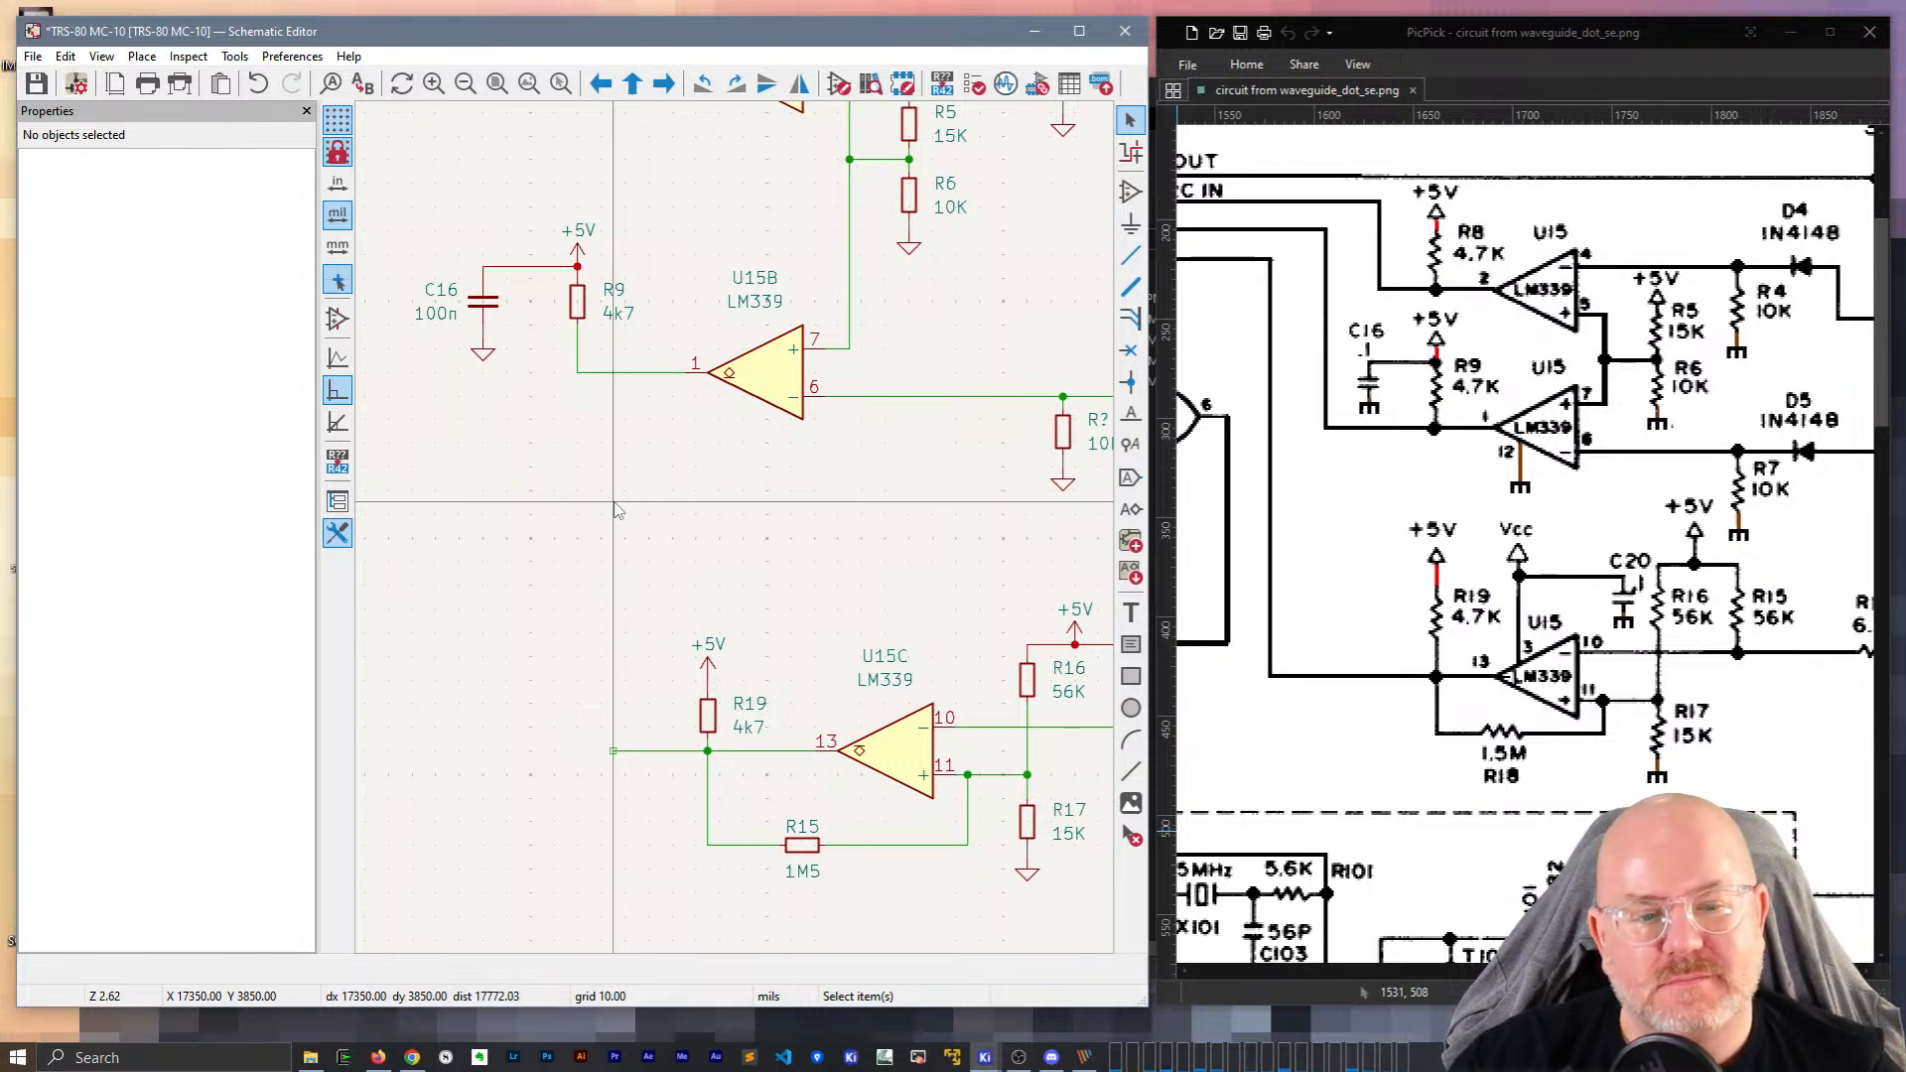
Shift the vertical U11 clock wire further left.
scroll(615, 510, "down", 4)
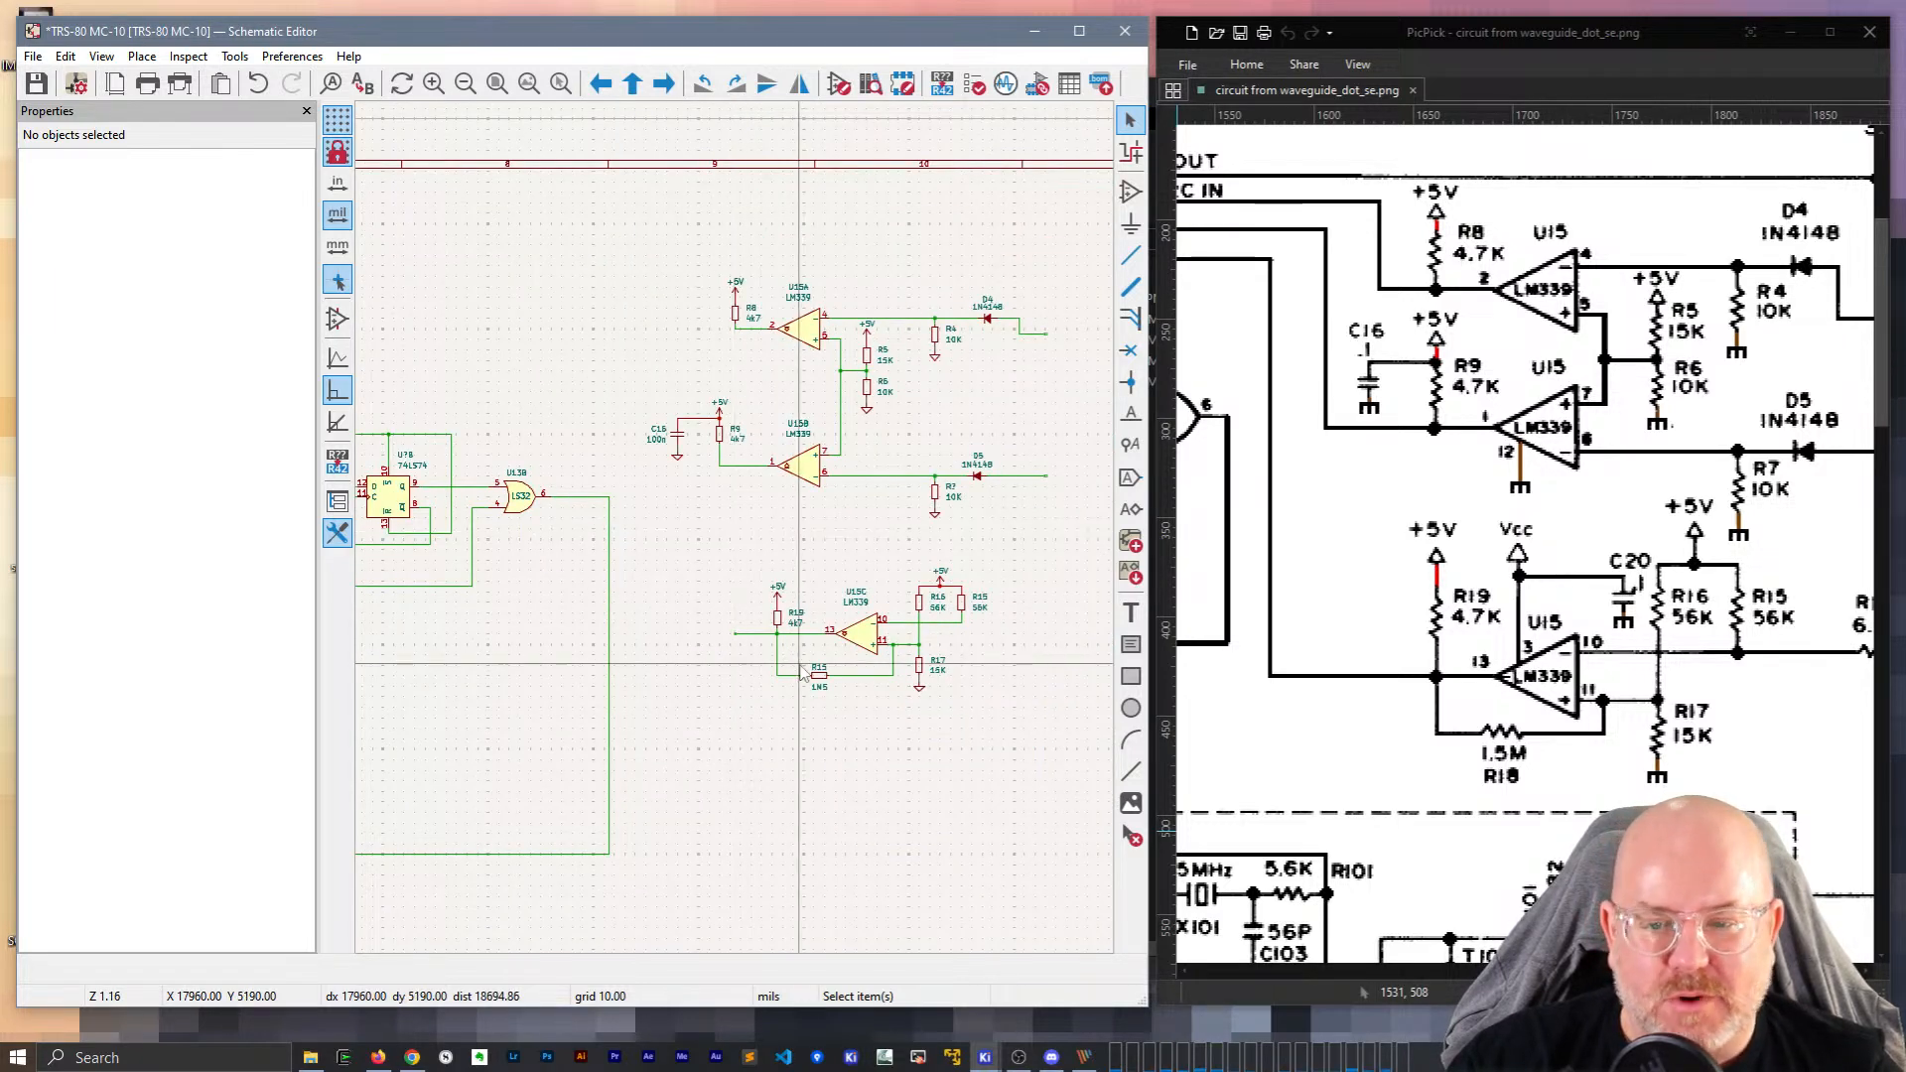
scroll(798, 675, "down", 2)
middle_click_drag(659, 541, 908, 520)
left_click(889, 545)
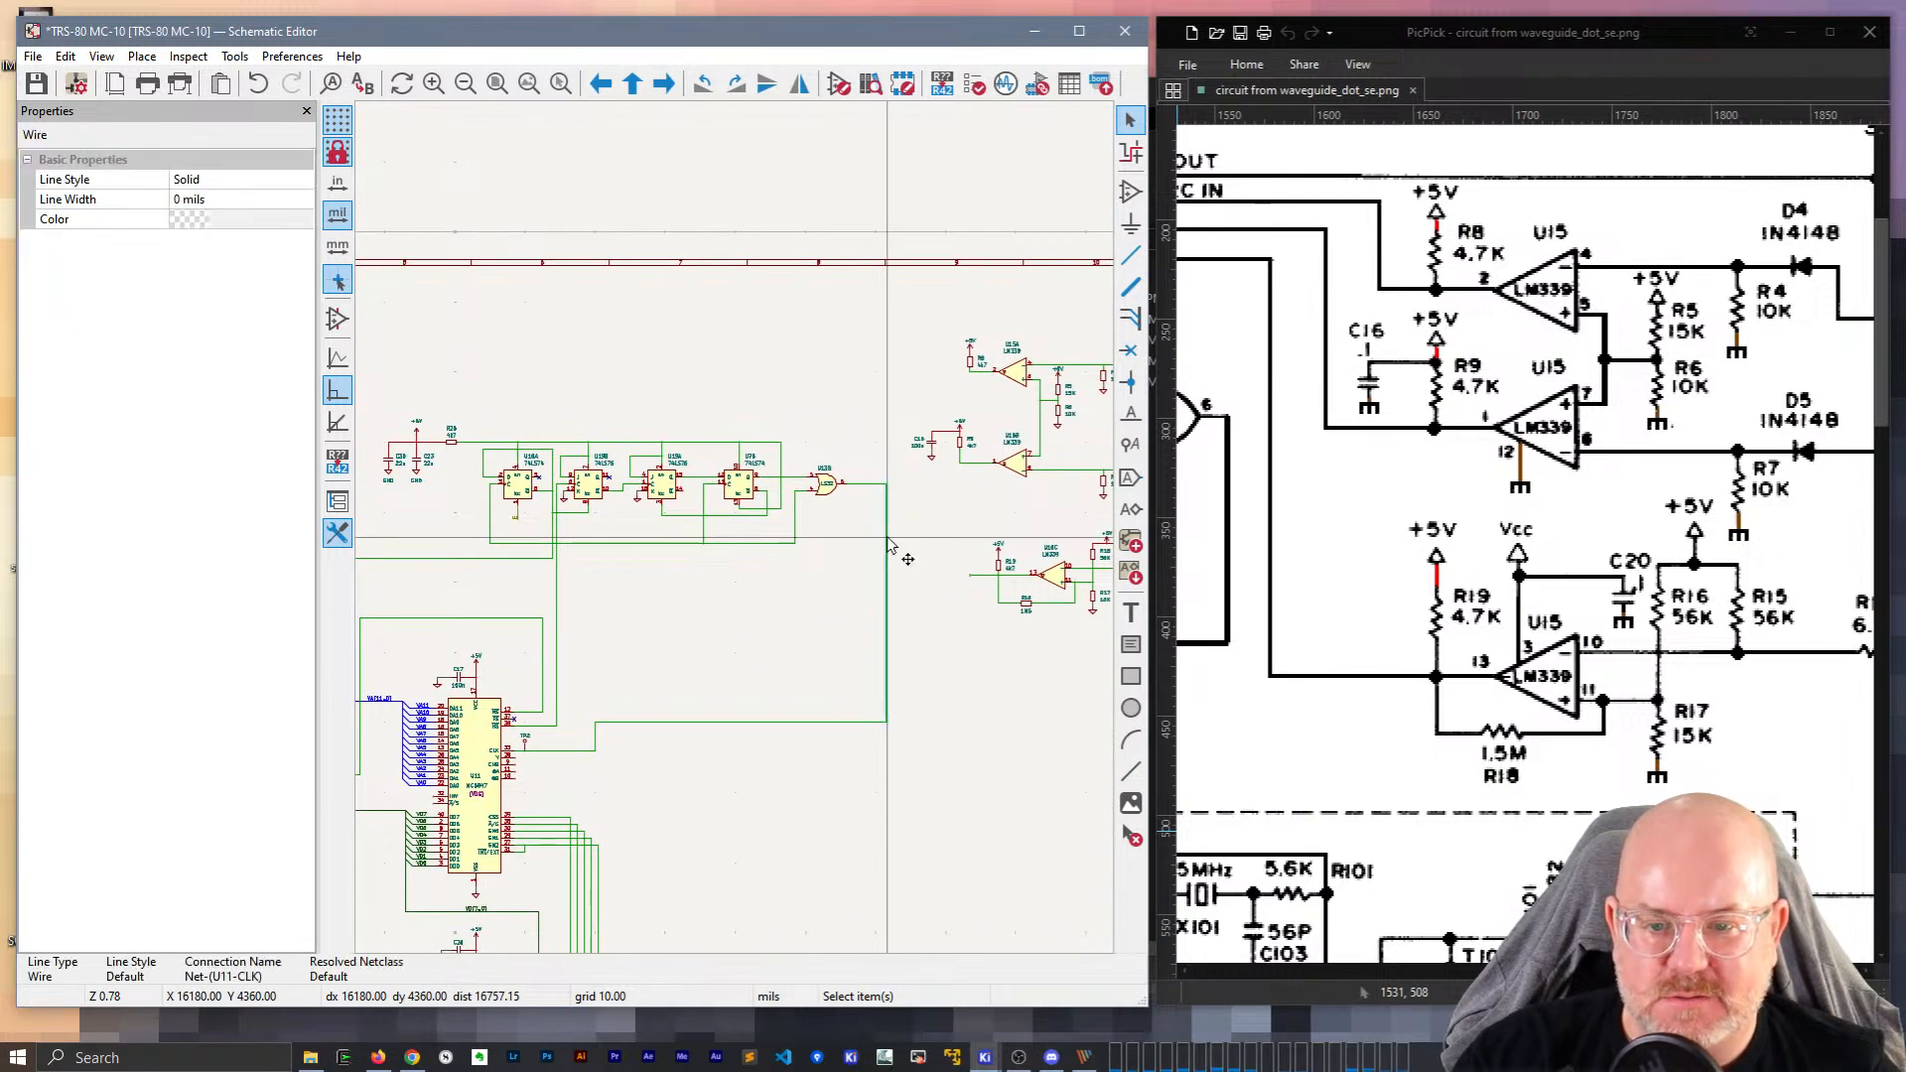
key("g")
left_click(859, 486)
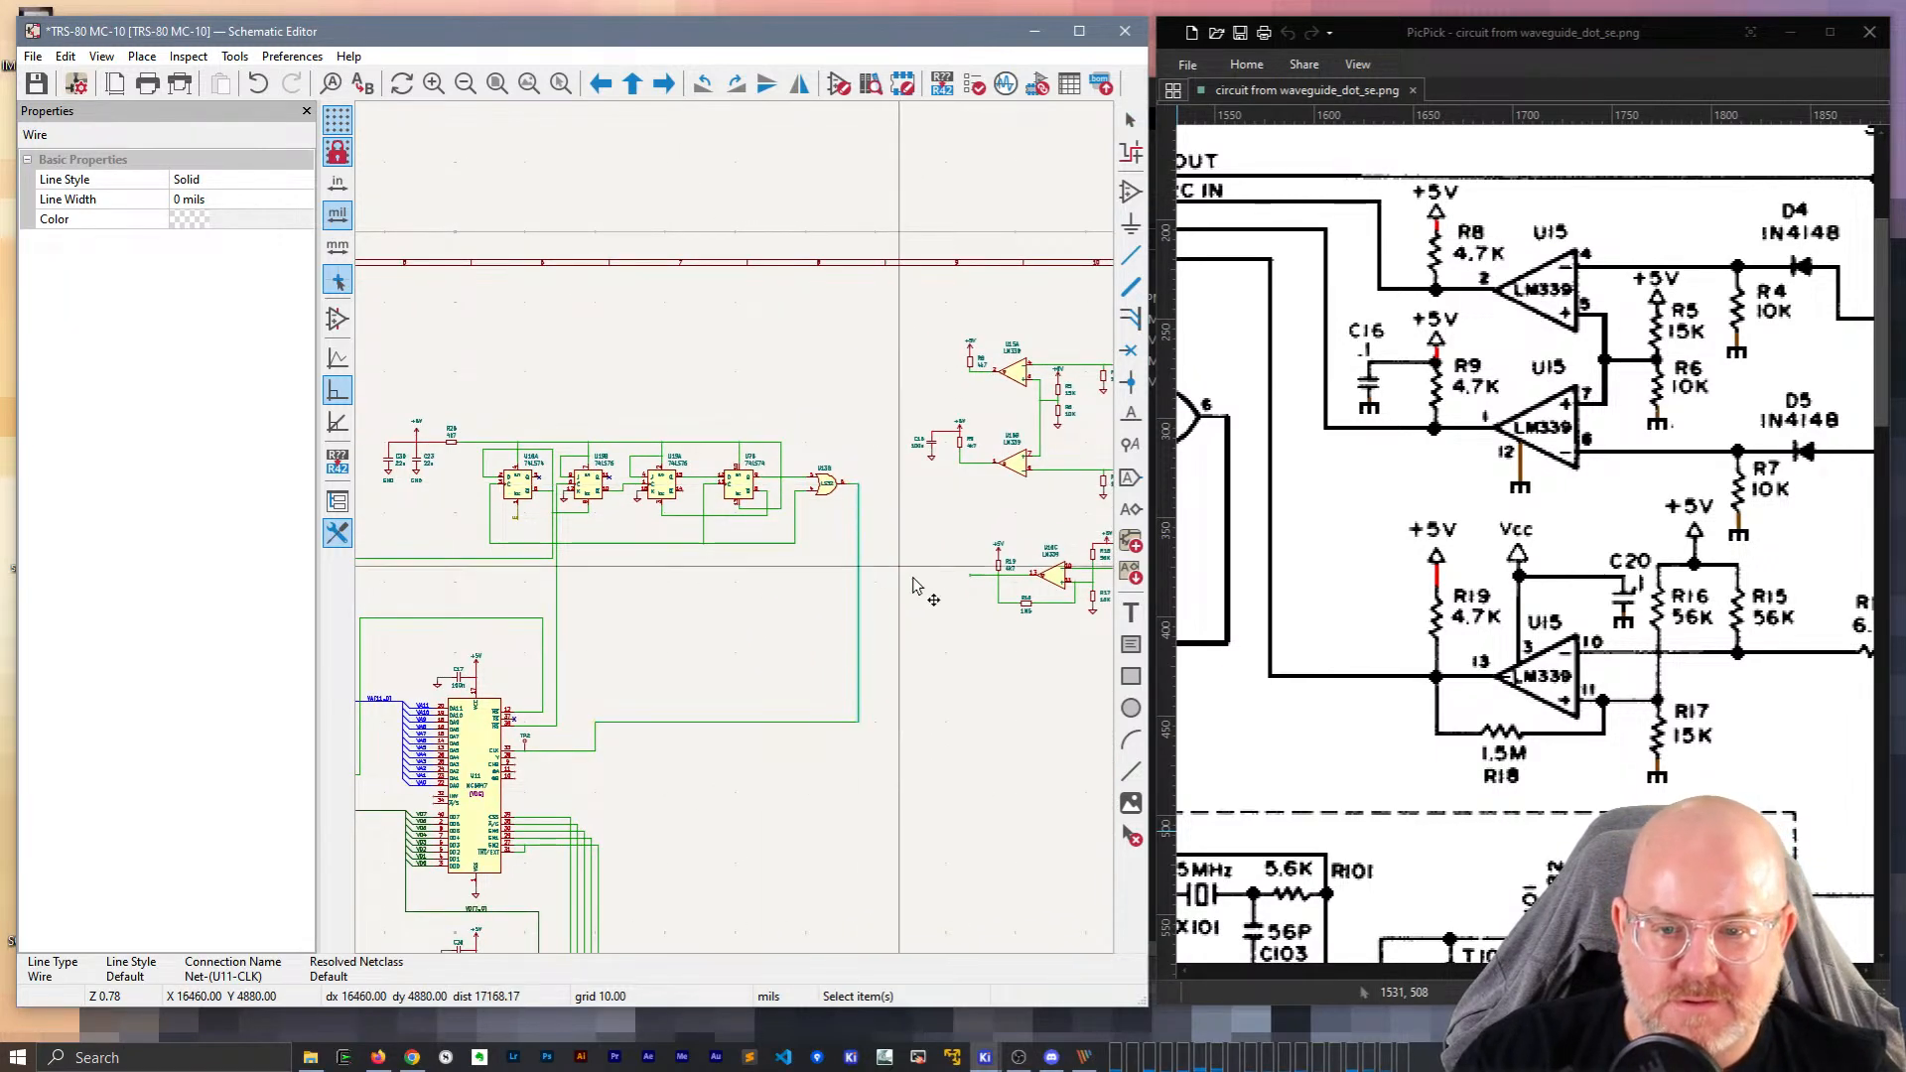
left_click(897, 571)
Move U15B with C16 and R9 up toward U15A and raise the connecting wire.
middle_click_drag(925, 439, 559, 486)
scroll(615, 471, "up", 3)
middle_click_drag(870, 519, 793, 567)
left_click_drag(758, 725, 503, 545)
key("g")
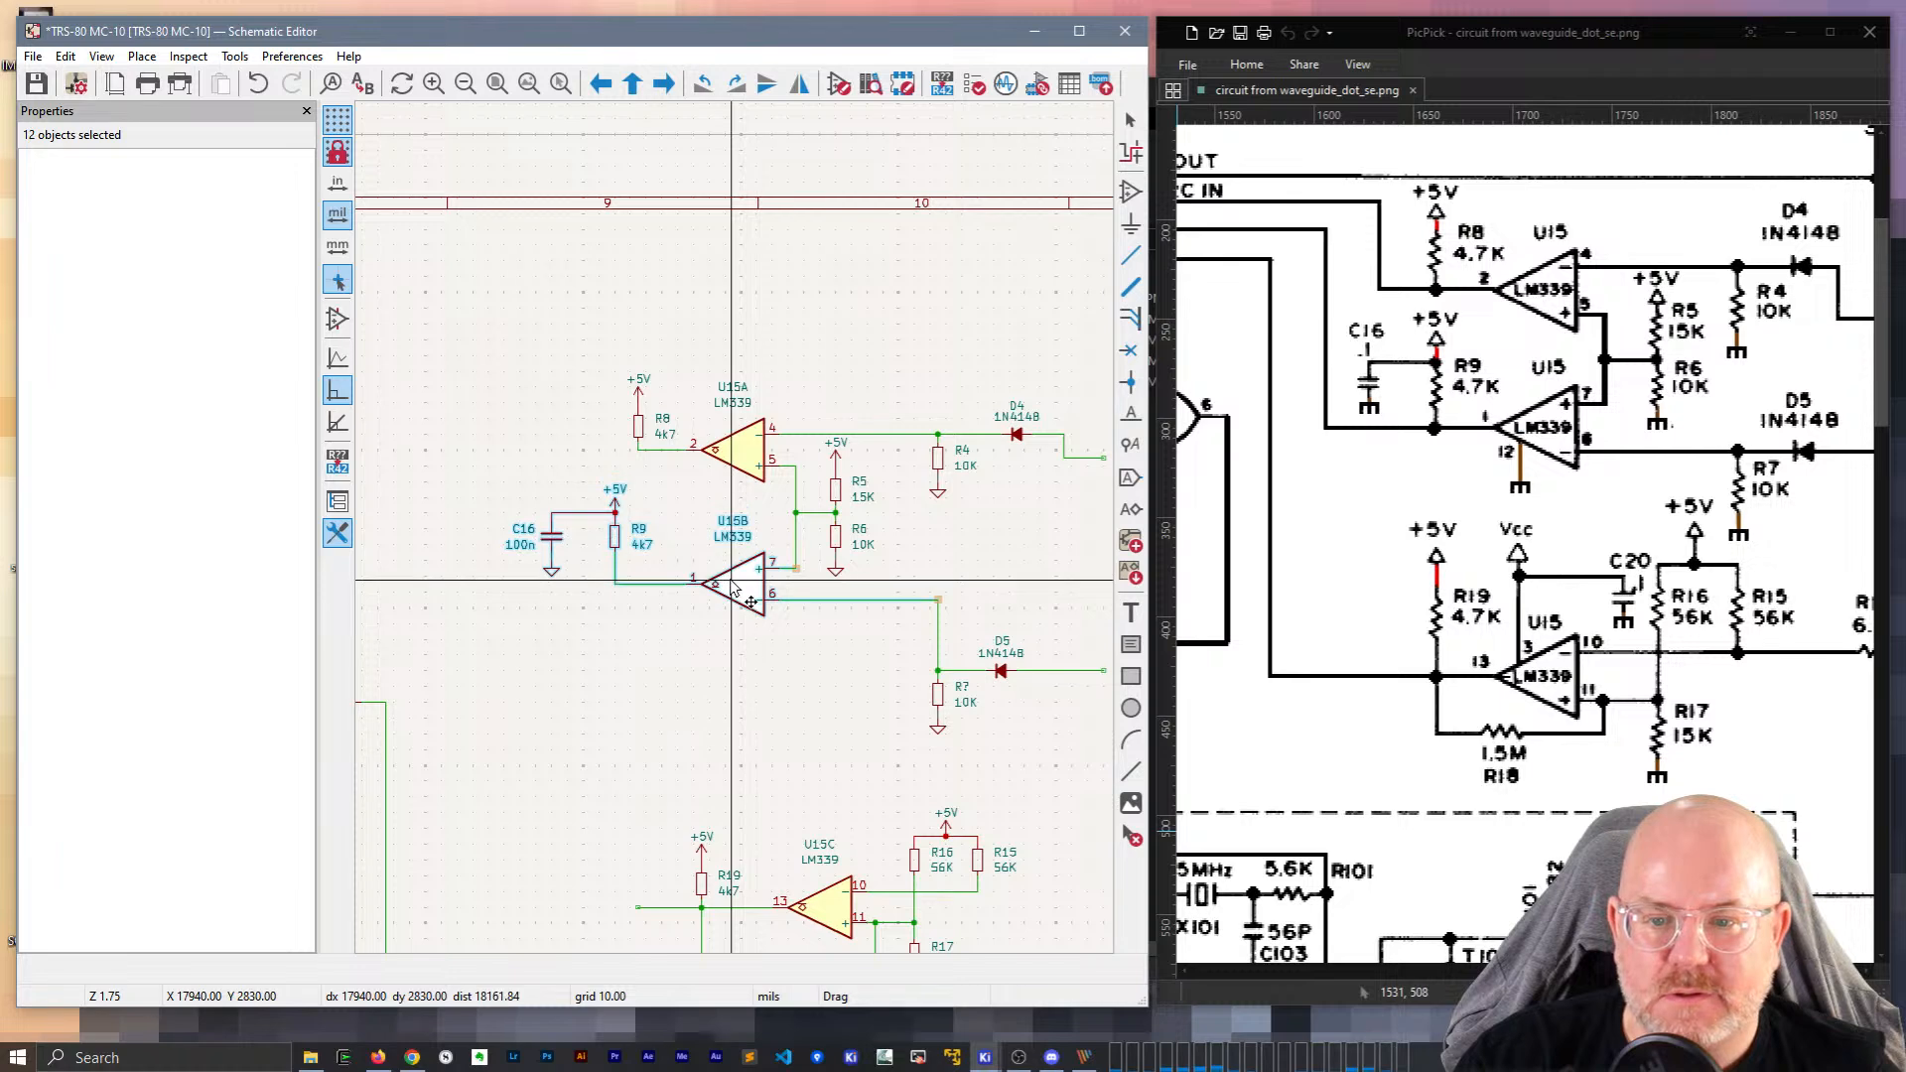
scroll(837, 586, "up", 3)
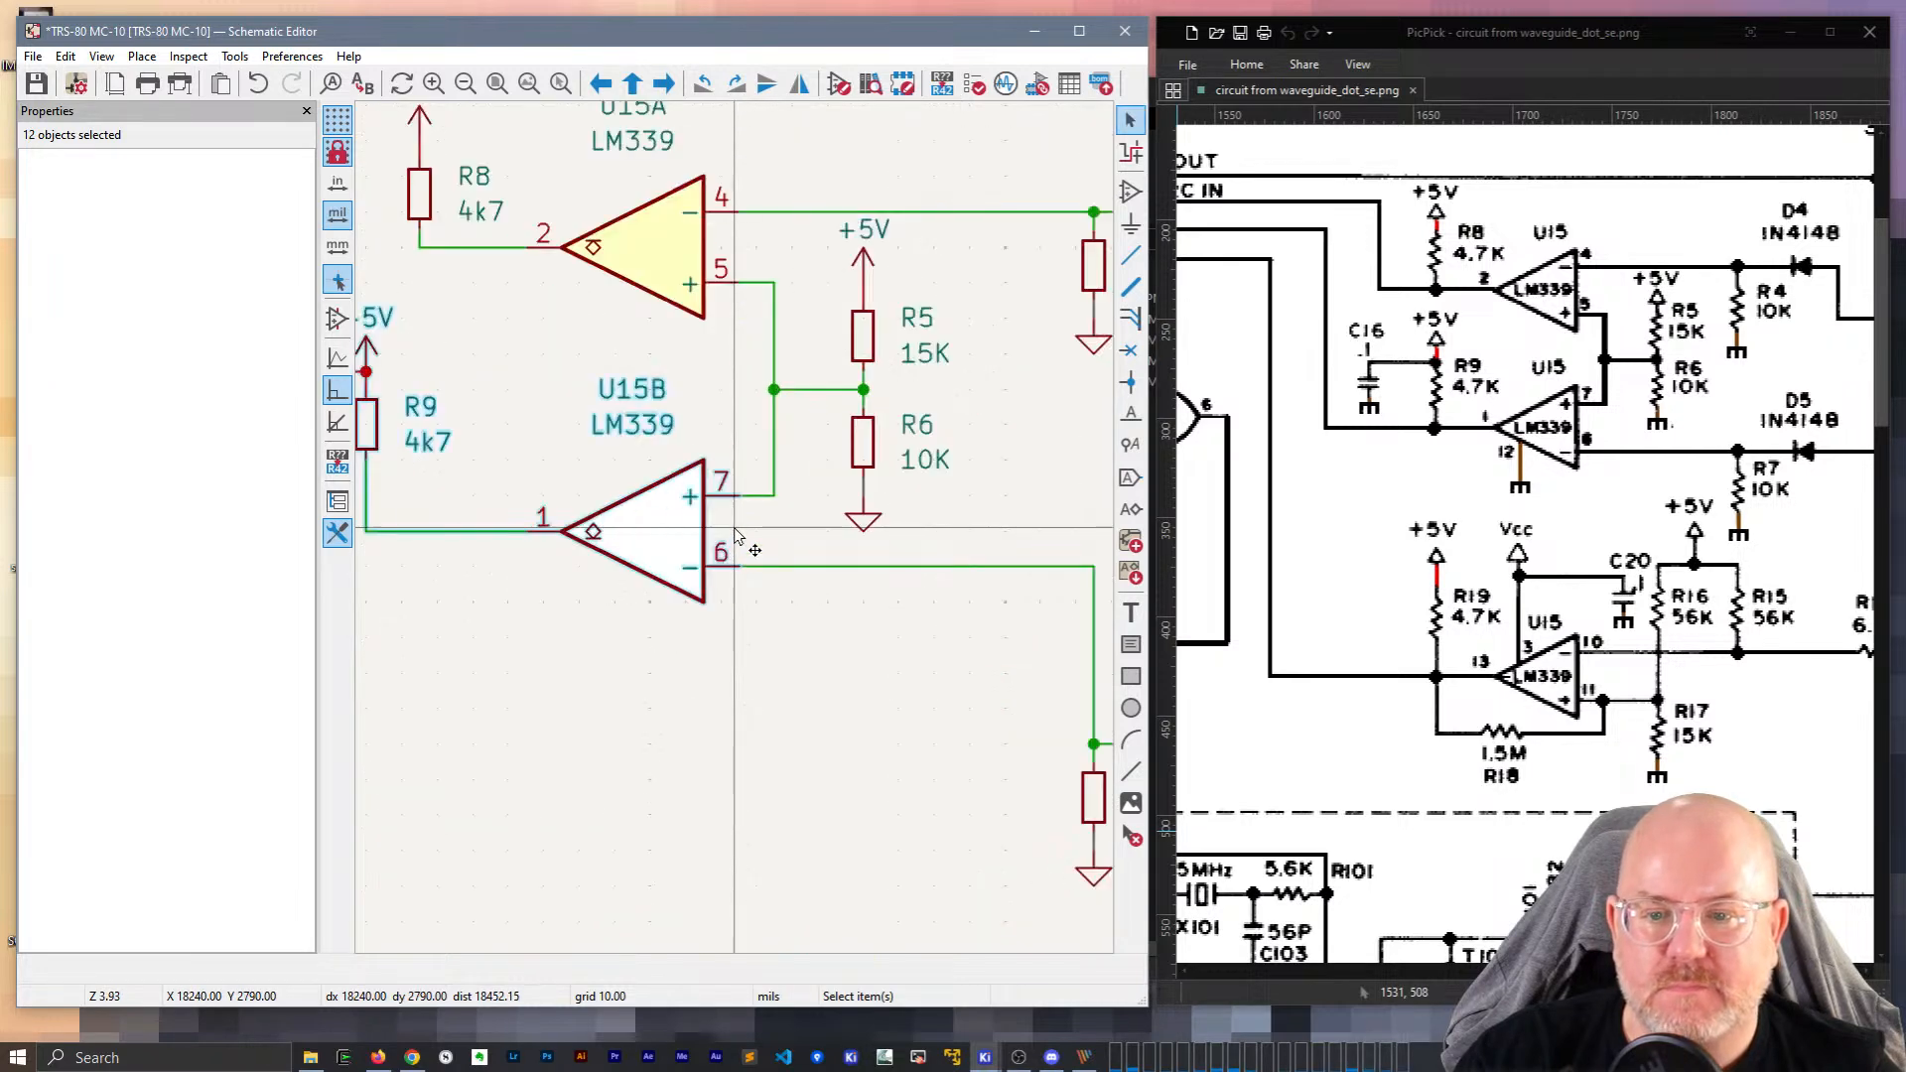
left_click(772, 438)
left_click_drag(789, 386, 794, 301)
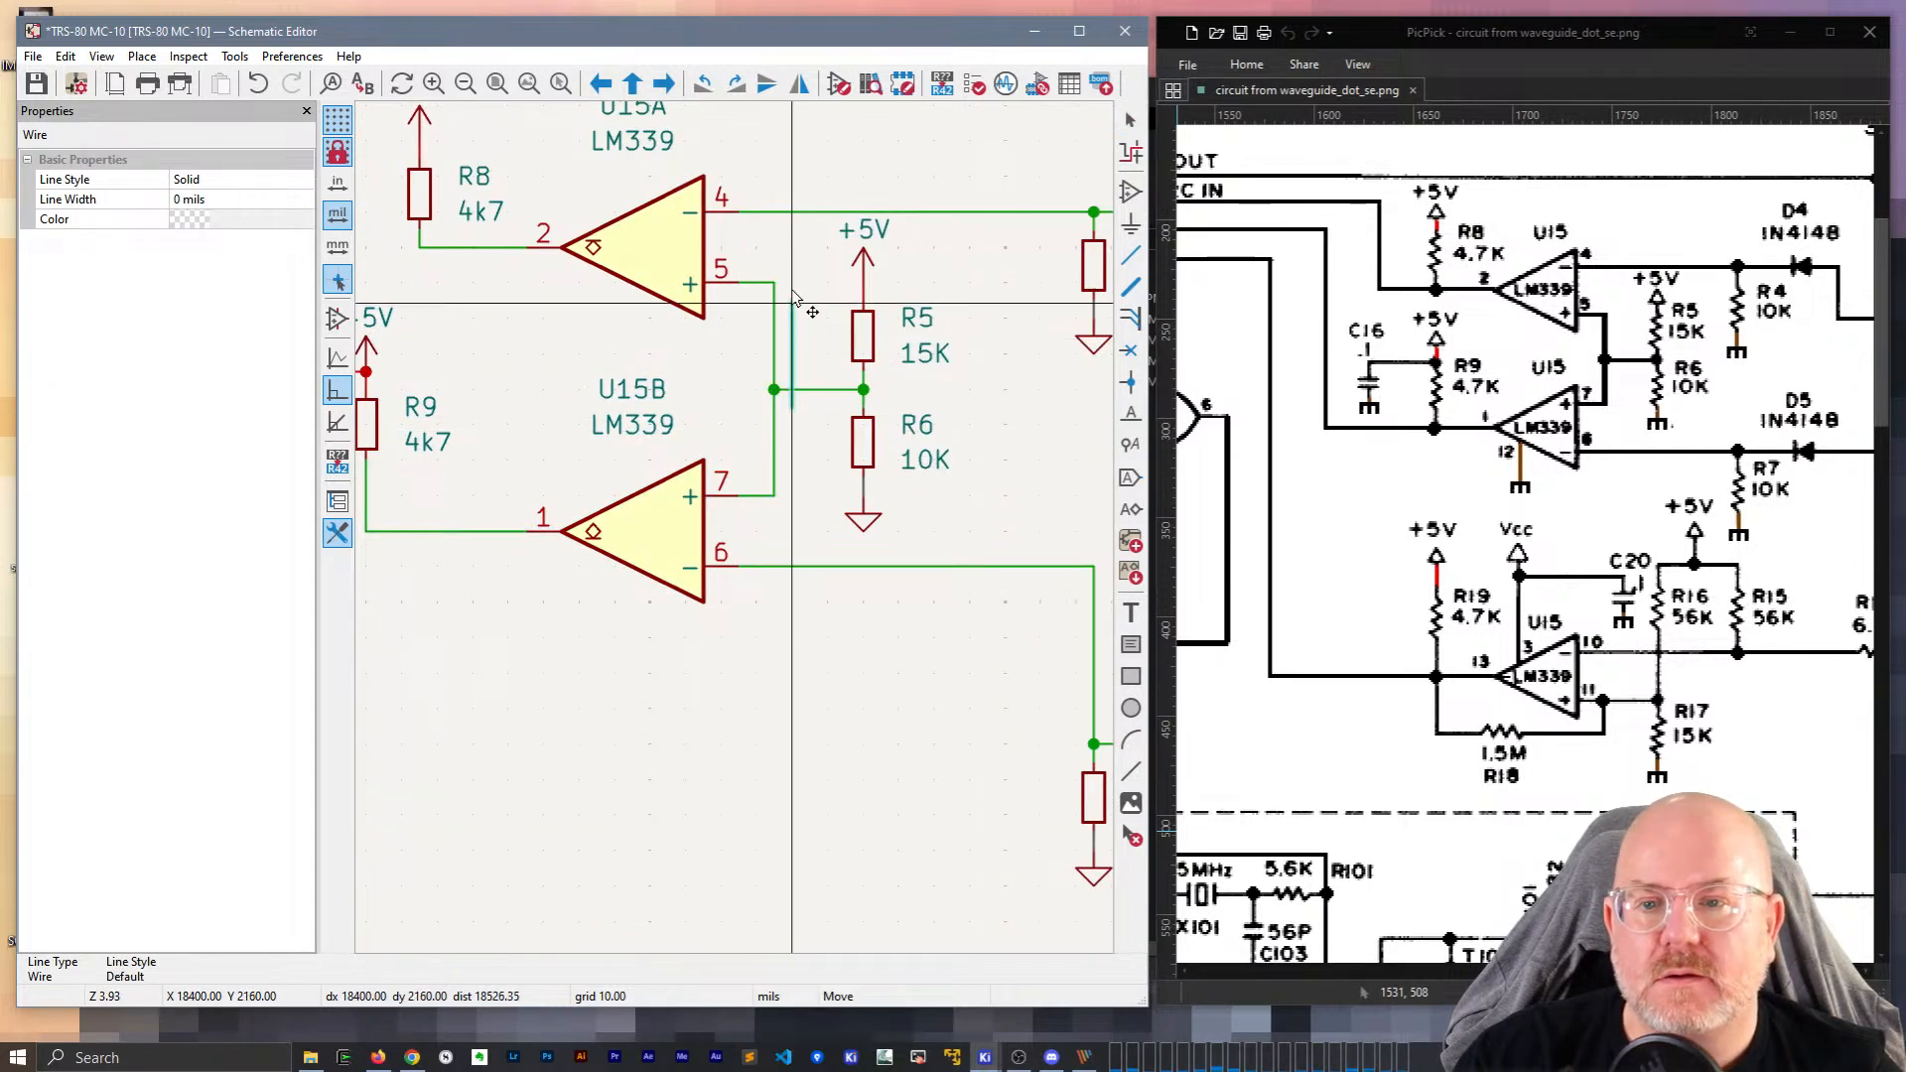
key("Escape")
scroll(789, 489, "down", 5)
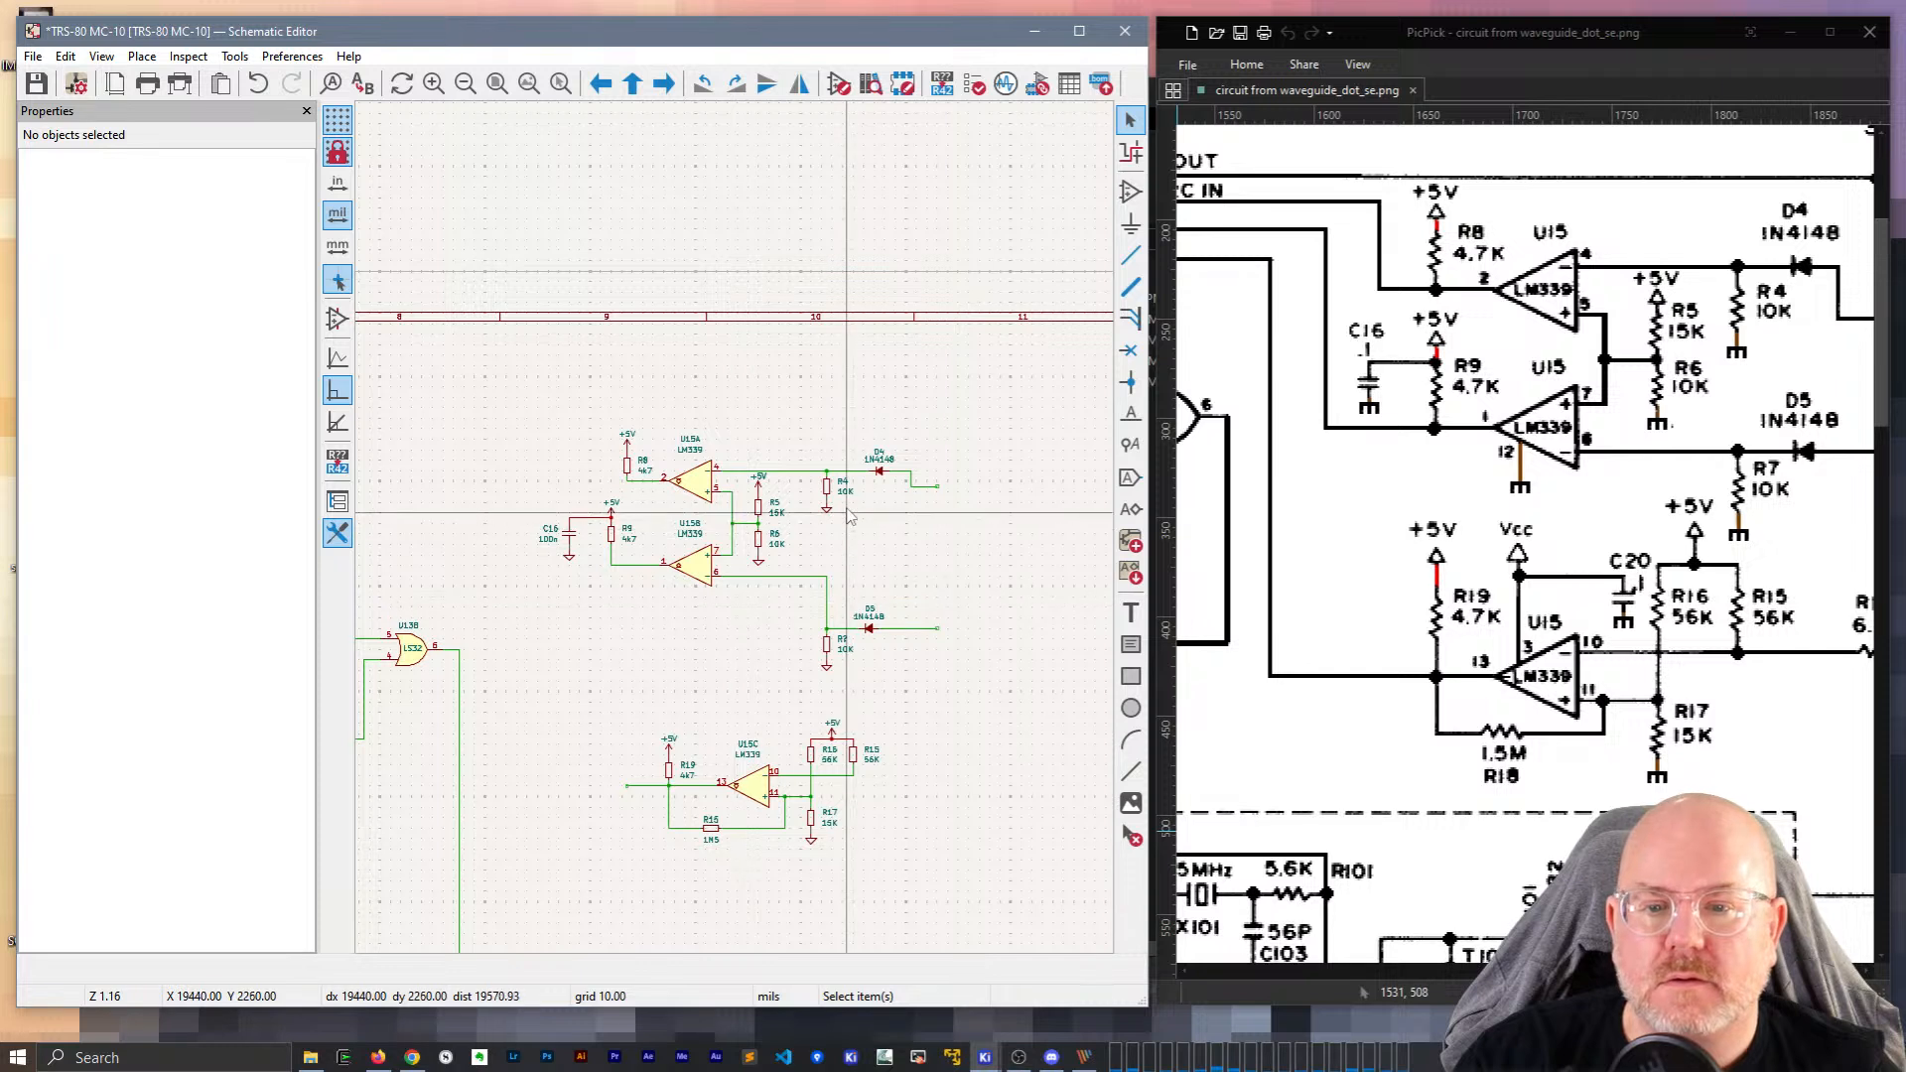
Move D5 with its wires, R7, and the whole U15C circuit up beneath U15B.
middle_click_drag(786, 482, 864, 410)
left_click_drag(911, 545, 884, 477)
left_click_drag(888, 588, 843, 493)
left_click_drag(974, 805, 549, 579)
left_click_drag(766, 692, 731, 589)
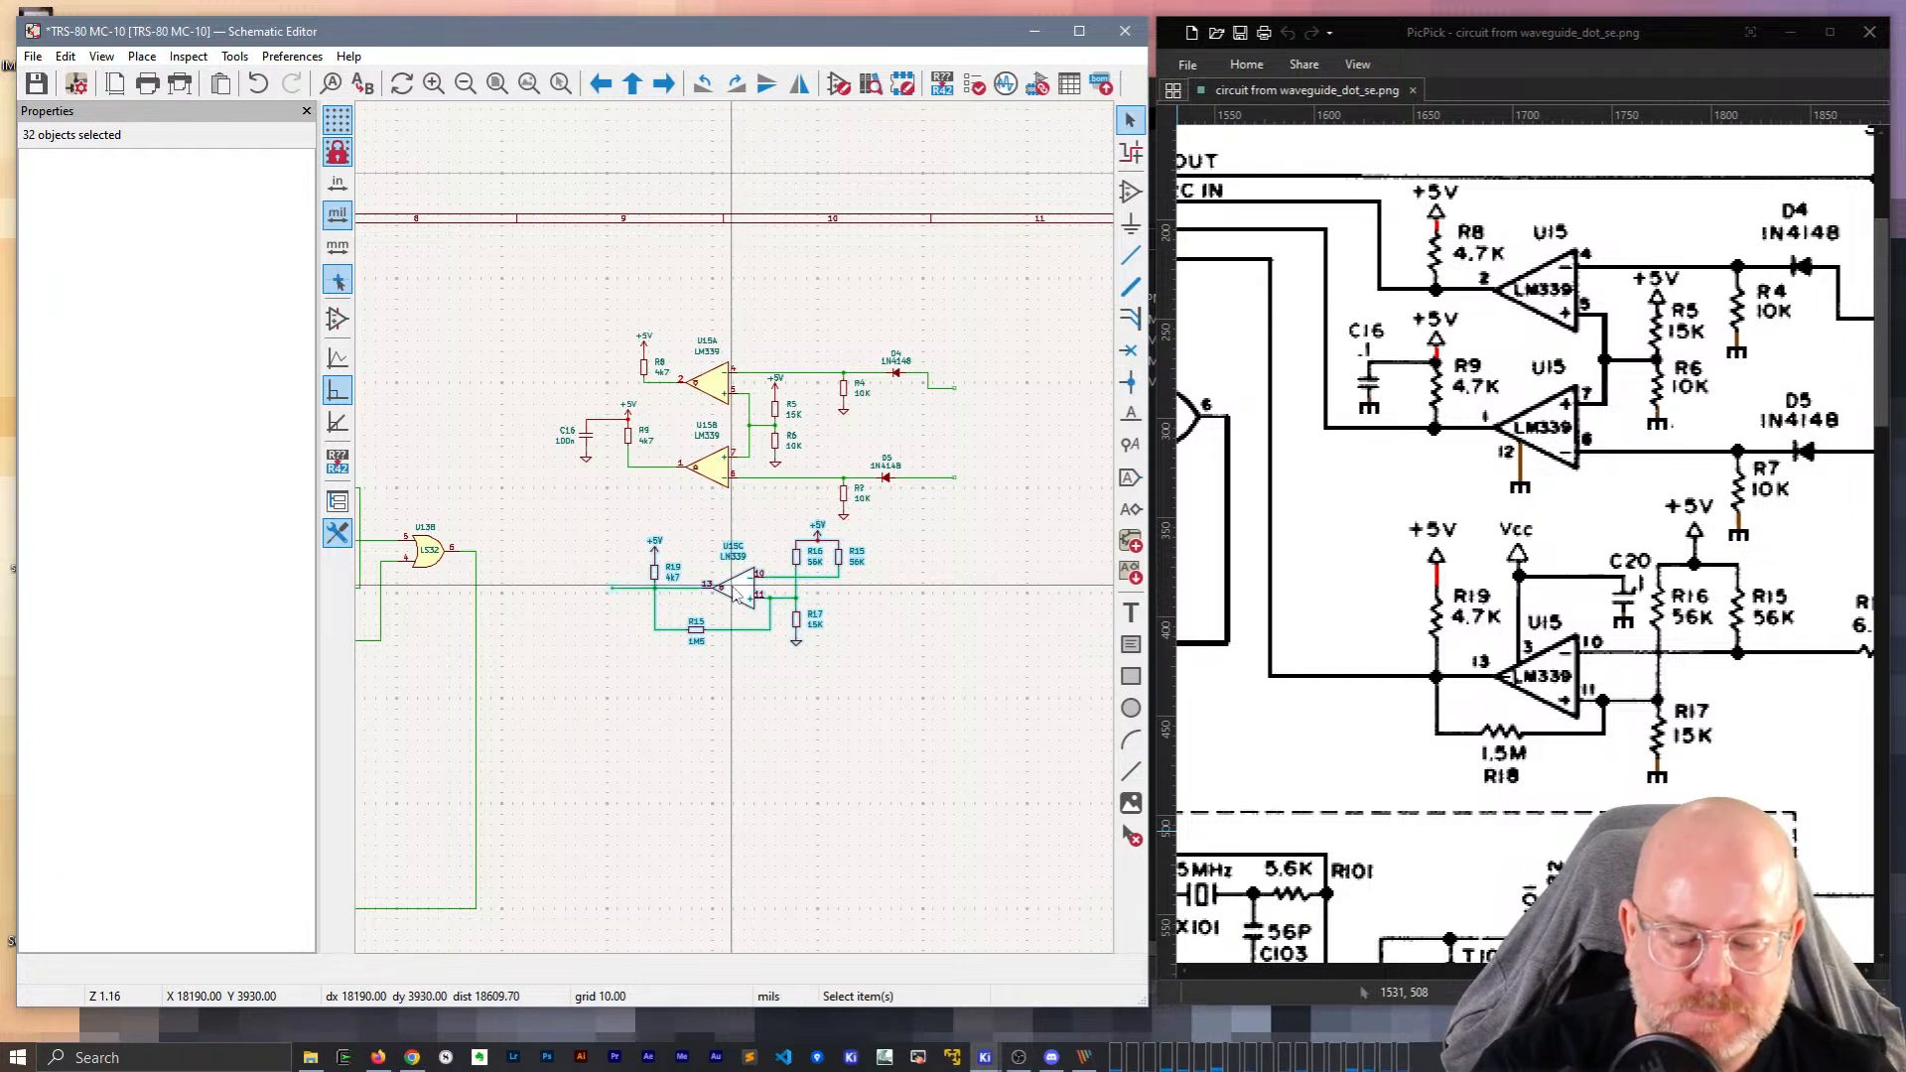
left_click_drag(1633, 971, 1239, 903)
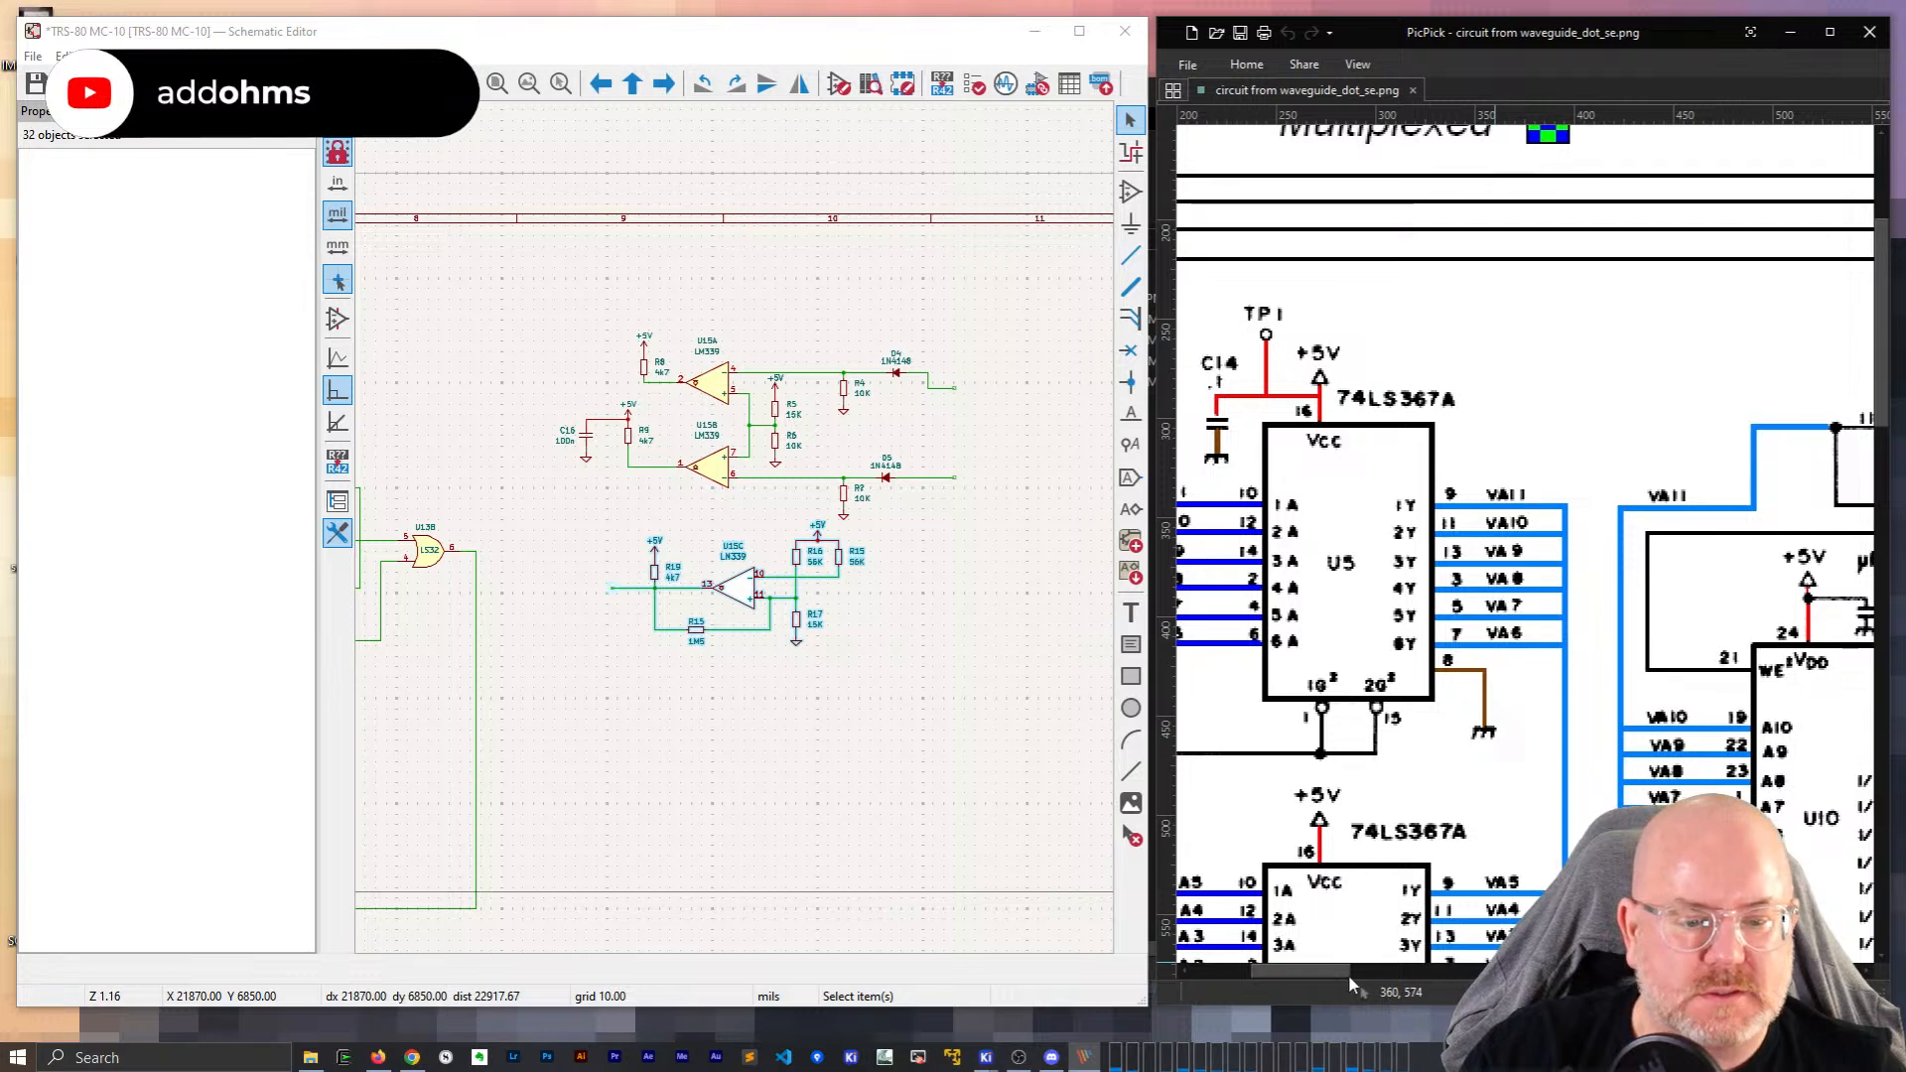
Locate and select the RS/C_OUT and RS232CIN net labels.
scroll(1354, 971, "right", 10)
scroll(1525, 541, "right", 9)
scroll(1525, 541, "left", 1)
scroll(740, 536, "down", 5)
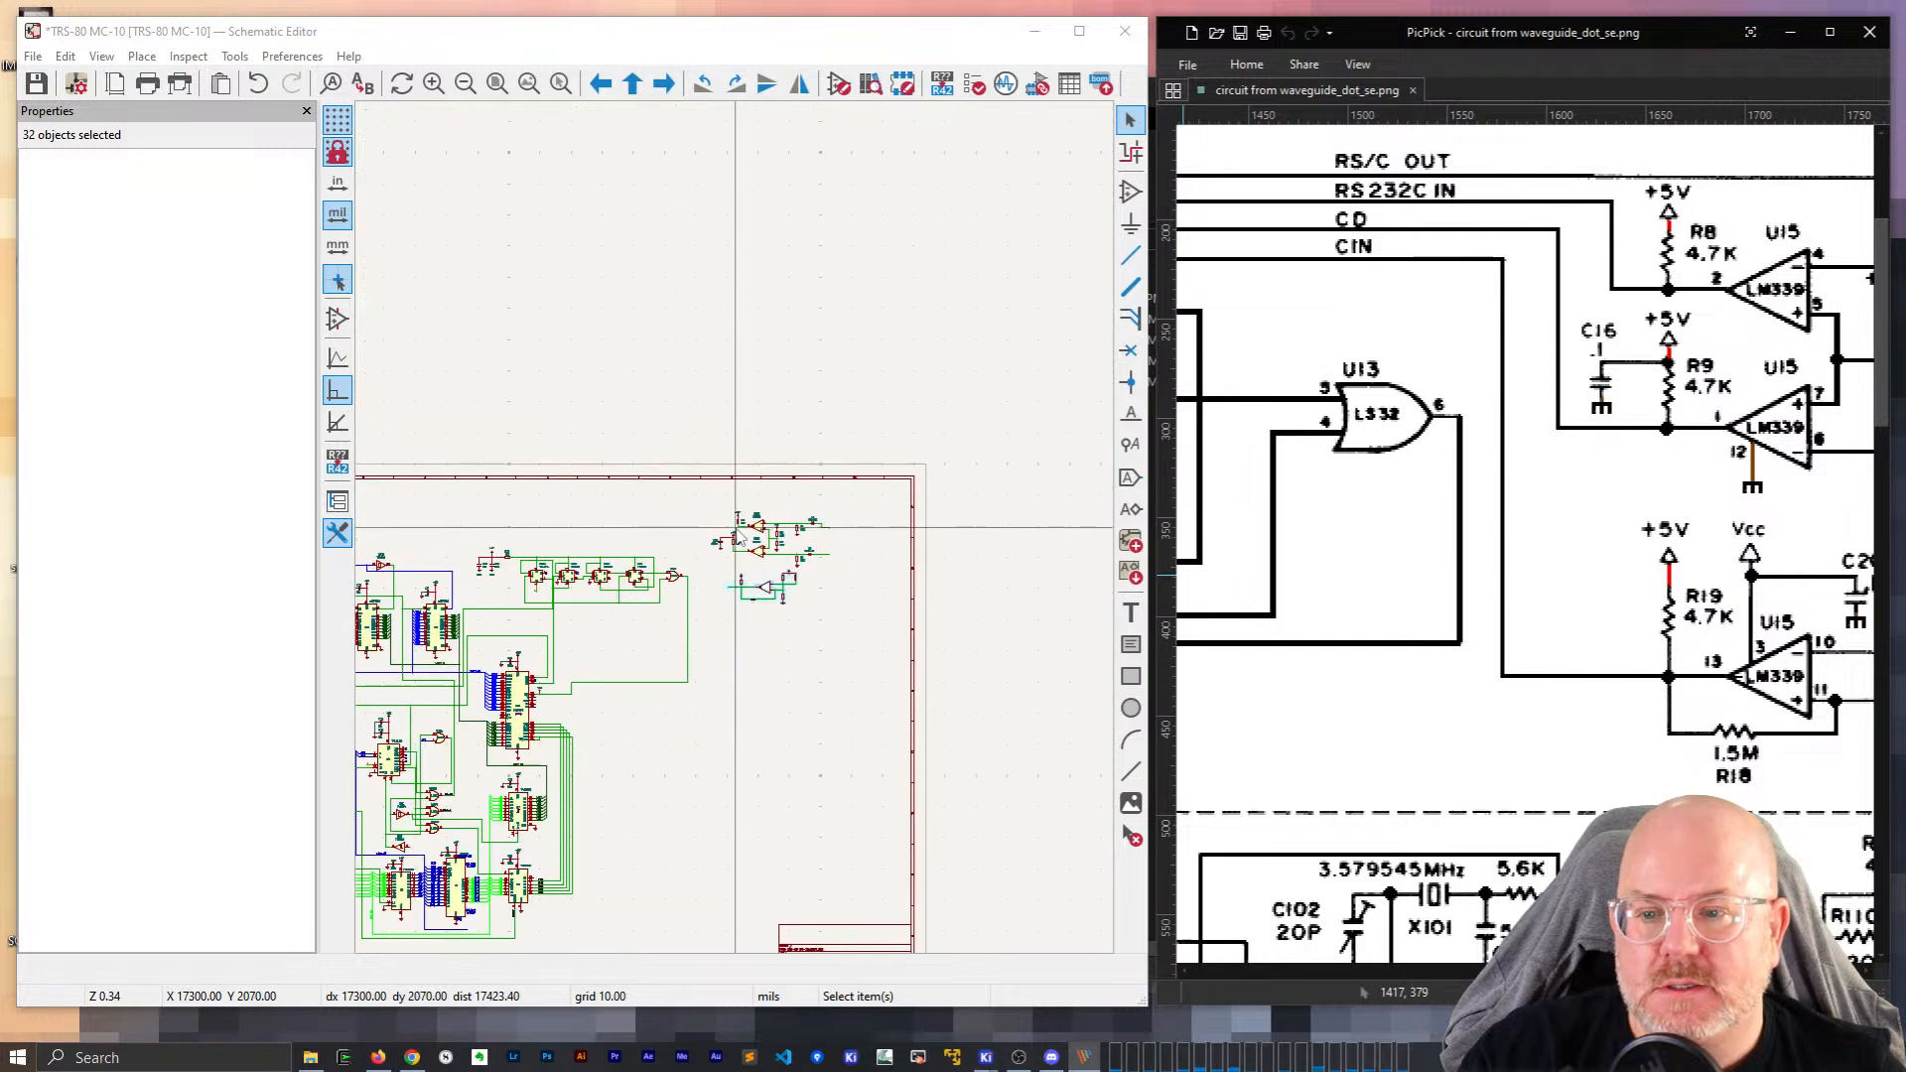
scroll(631, 606, "down", 2)
scroll(497, 518, "up", 4)
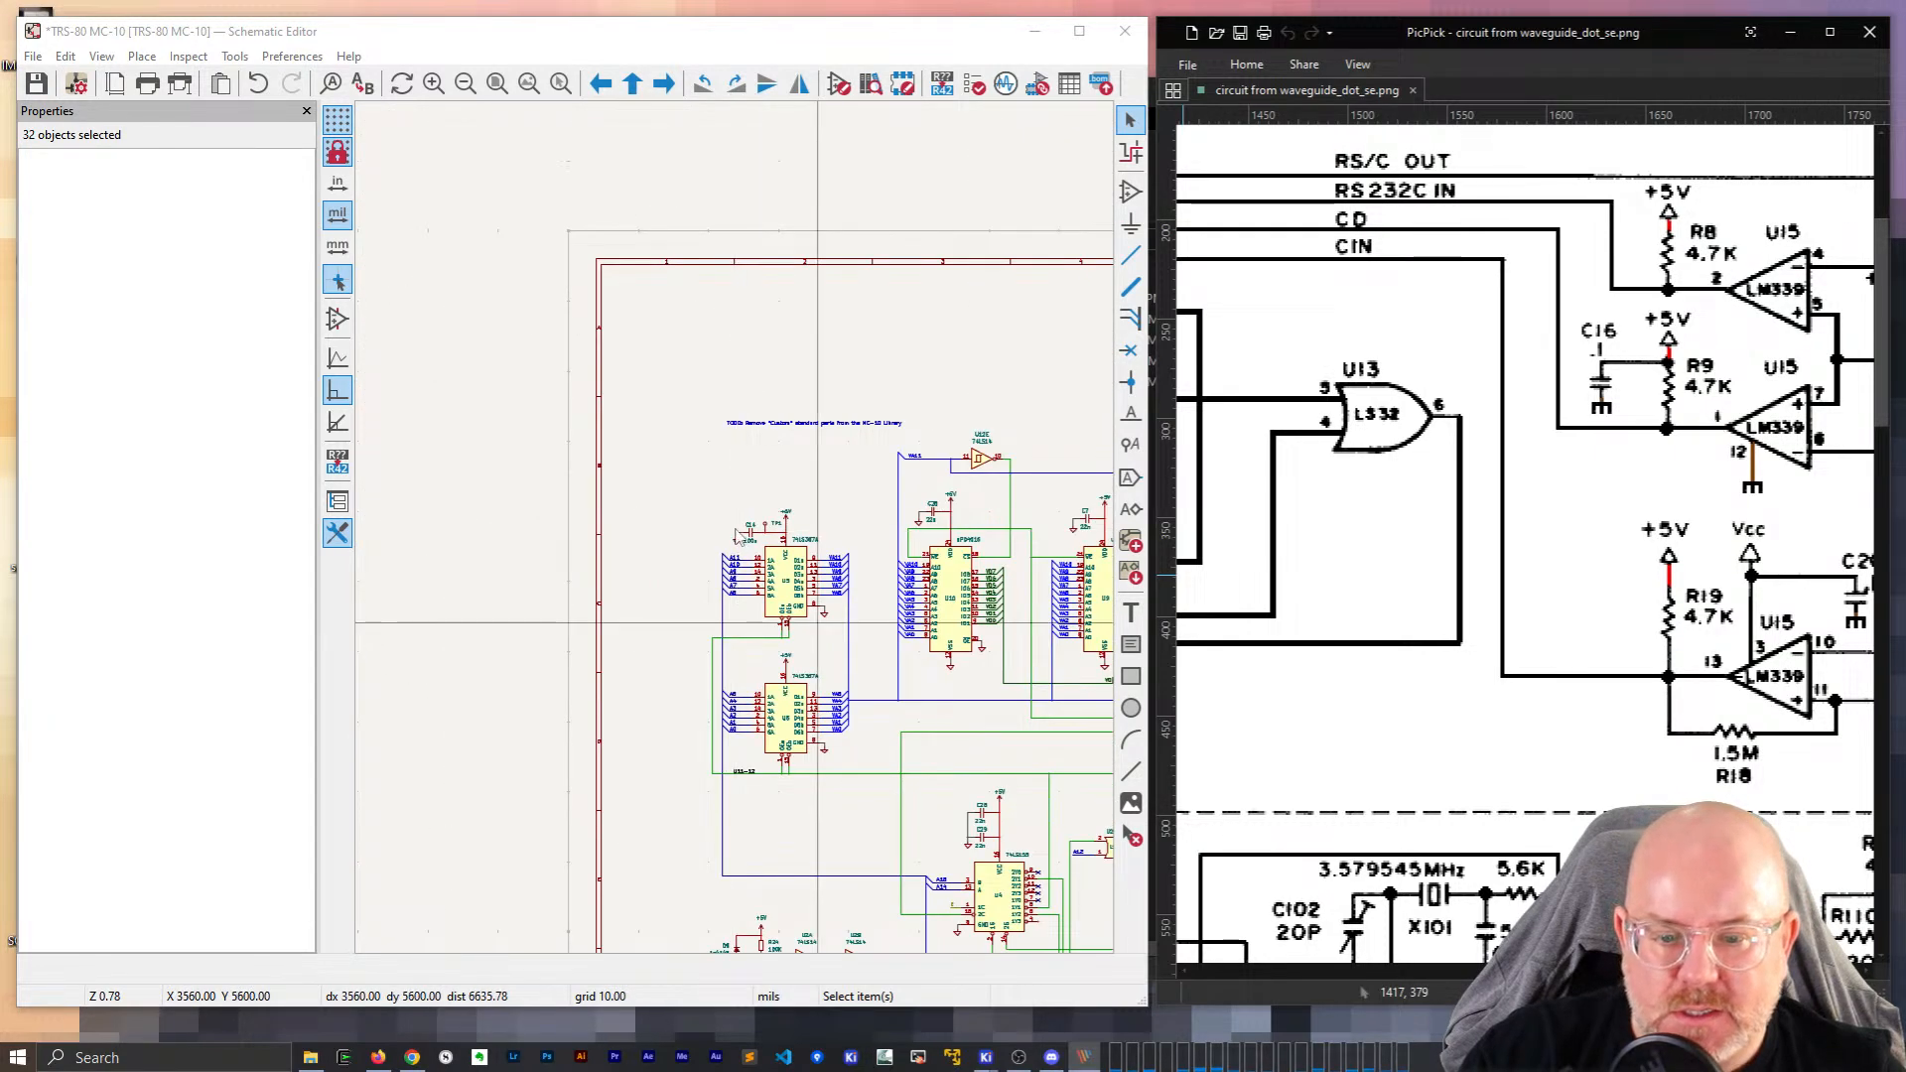
scroll(821, 634, "down", 2)
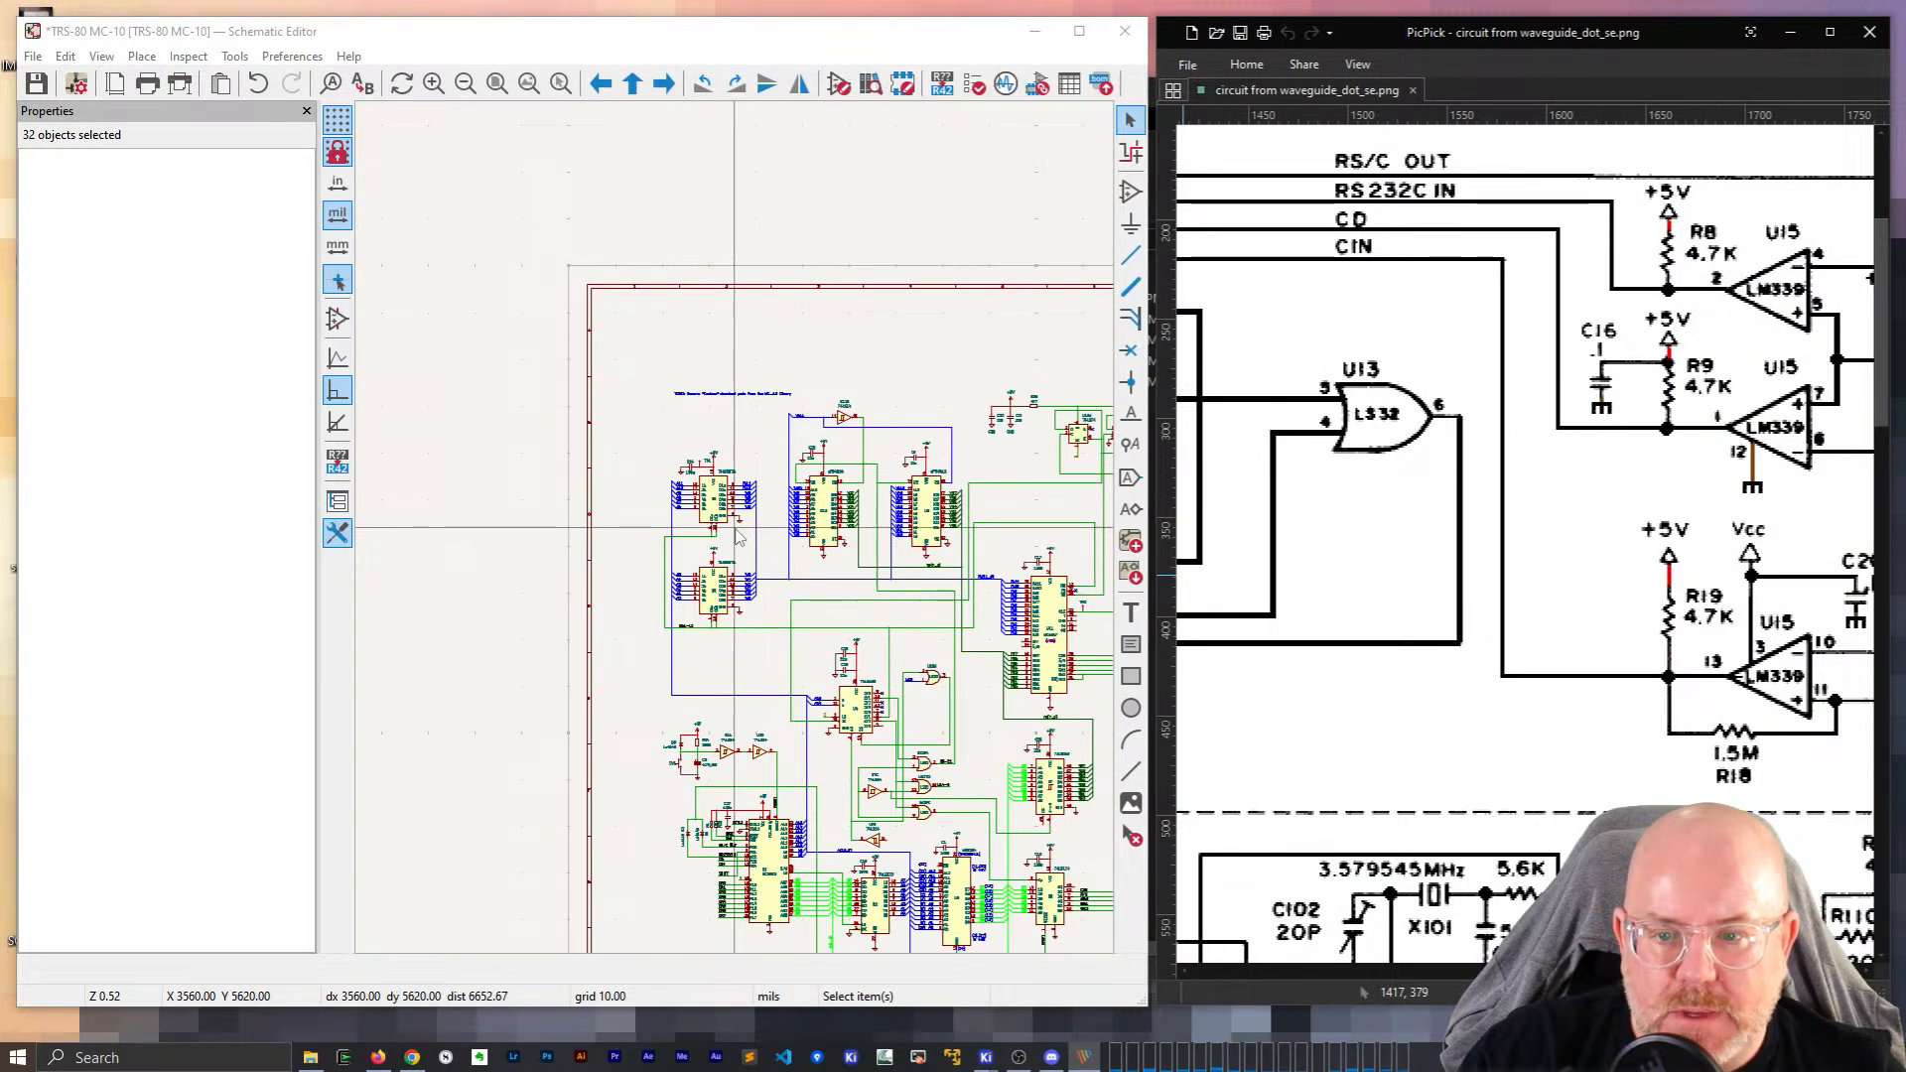
left_click_drag(1652, 971, 1251, 933)
scroll(1276, 611, "down", 10)
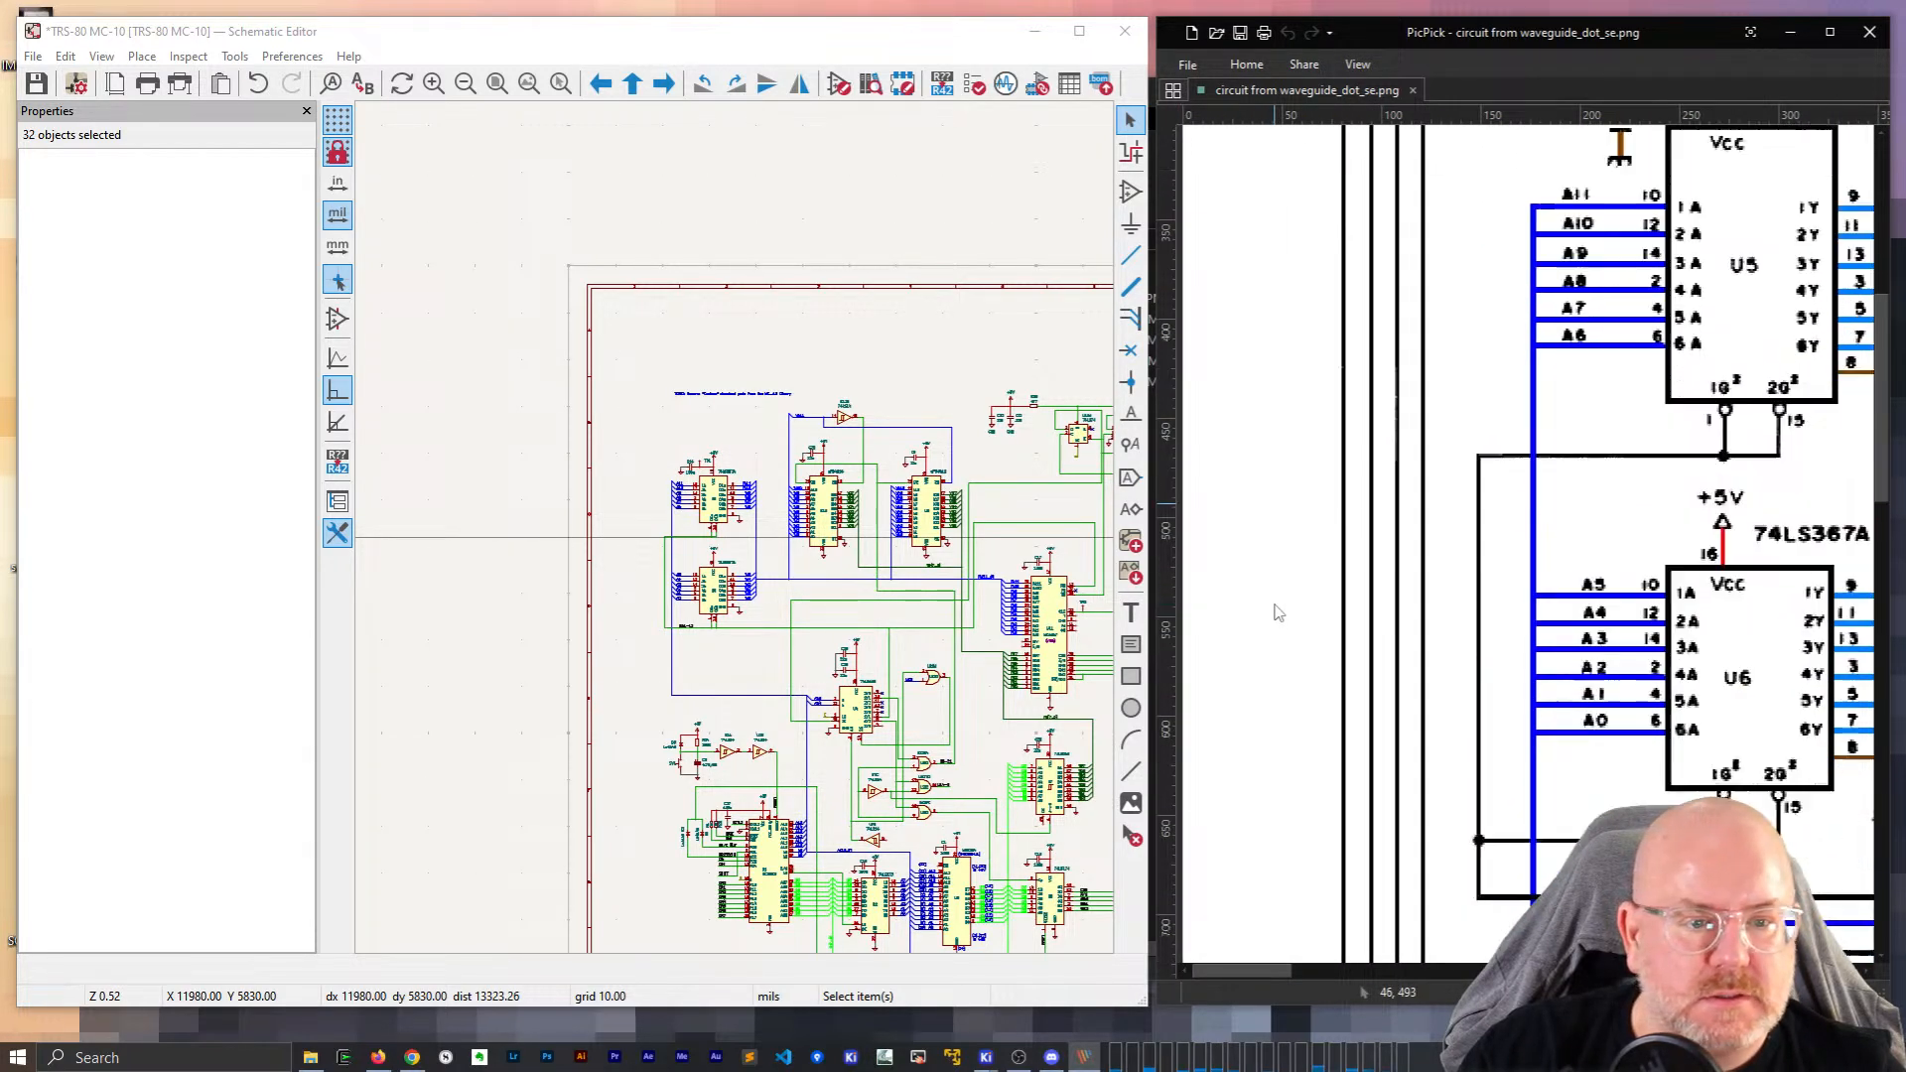
scroll(1278, 609, "down", 5)
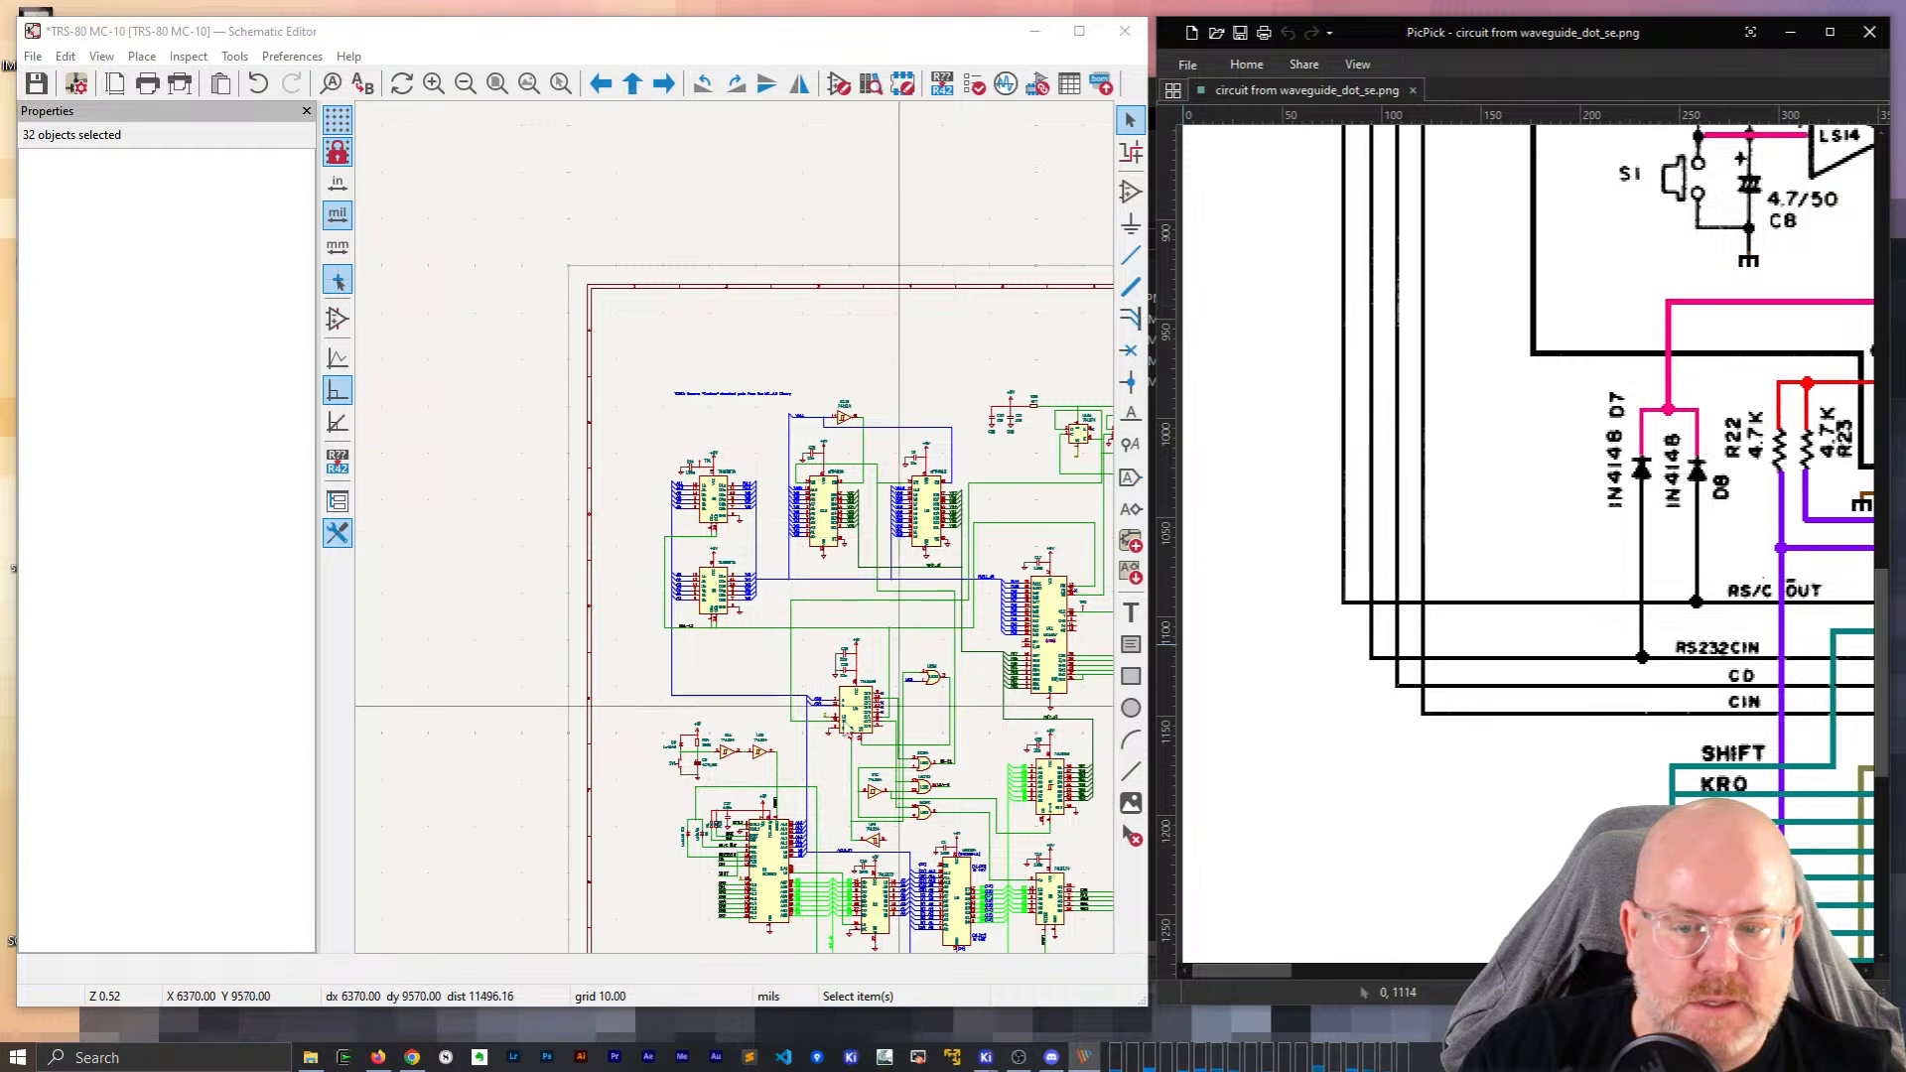
scroll(736, 537, "up", 8)
scroll(736, 537, "up", 2)
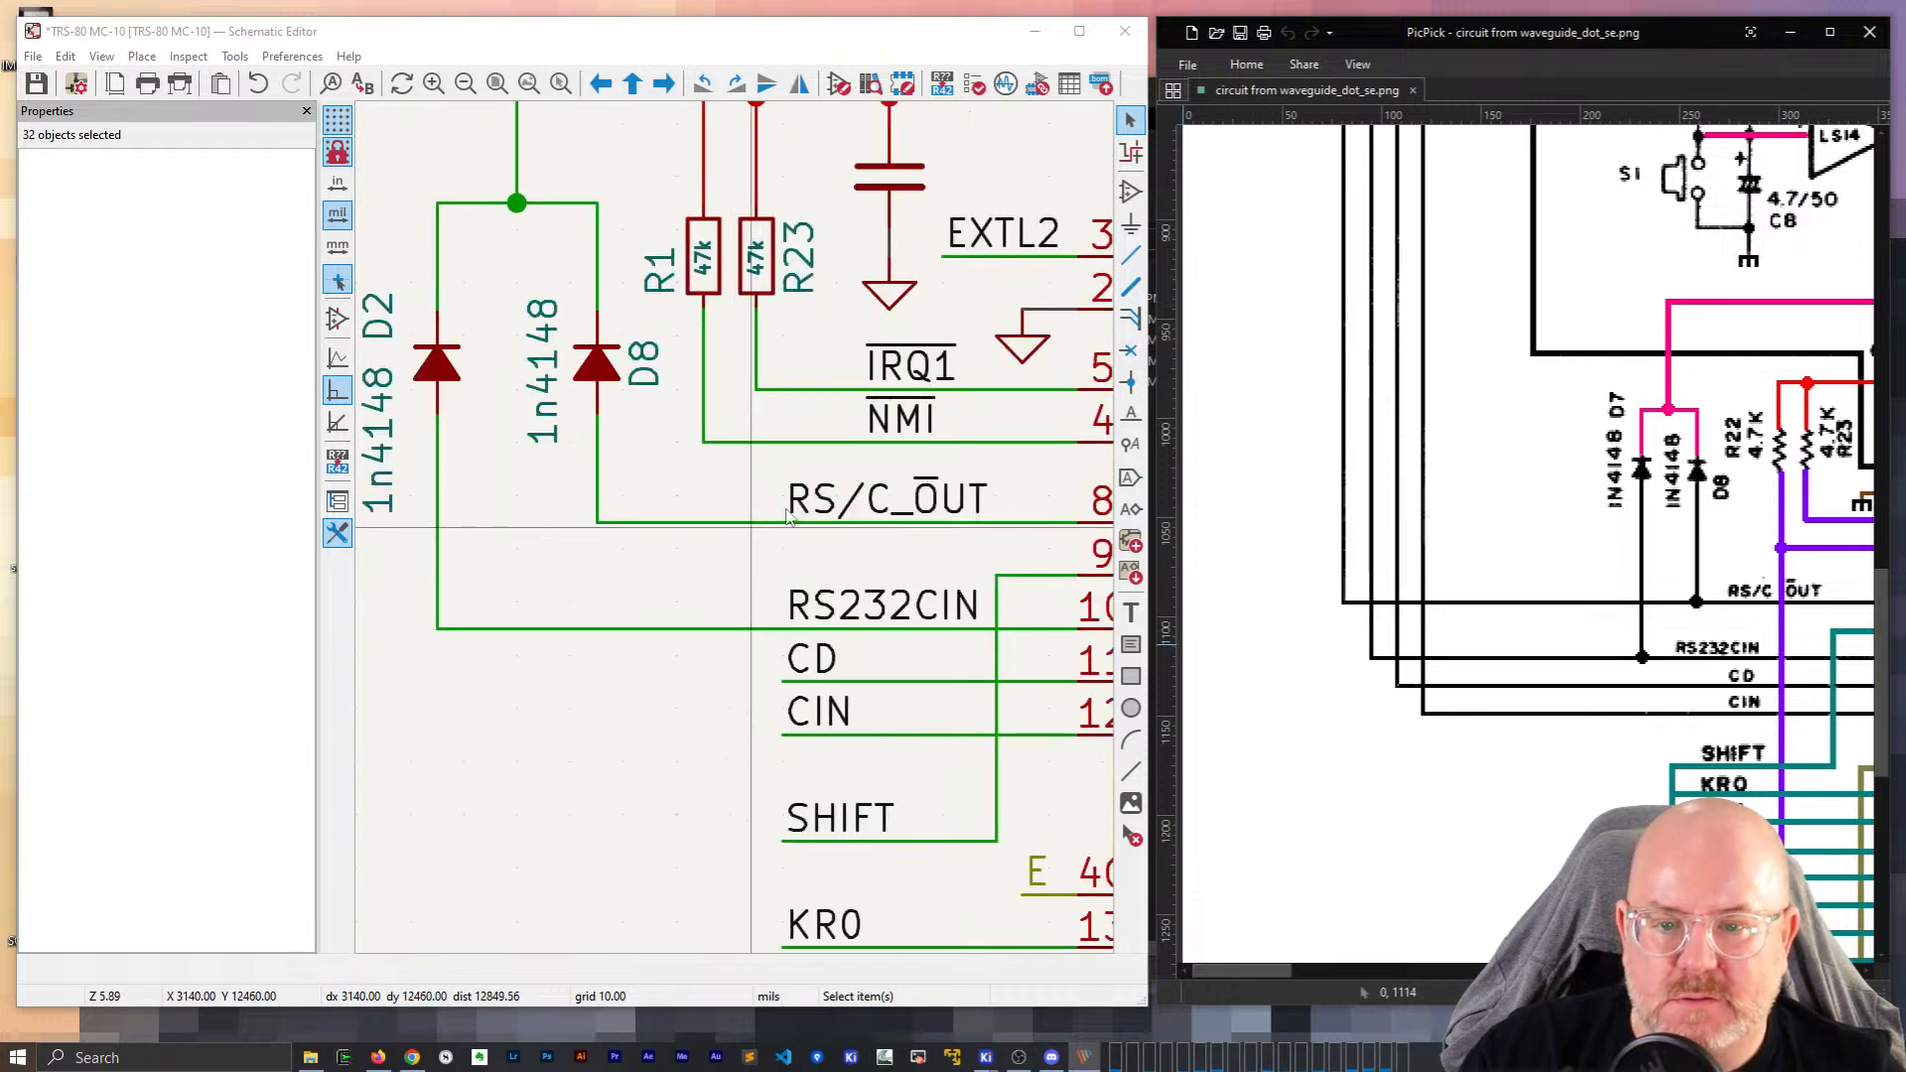
left_click(842, 502)
left_click(851, 608, "shift")
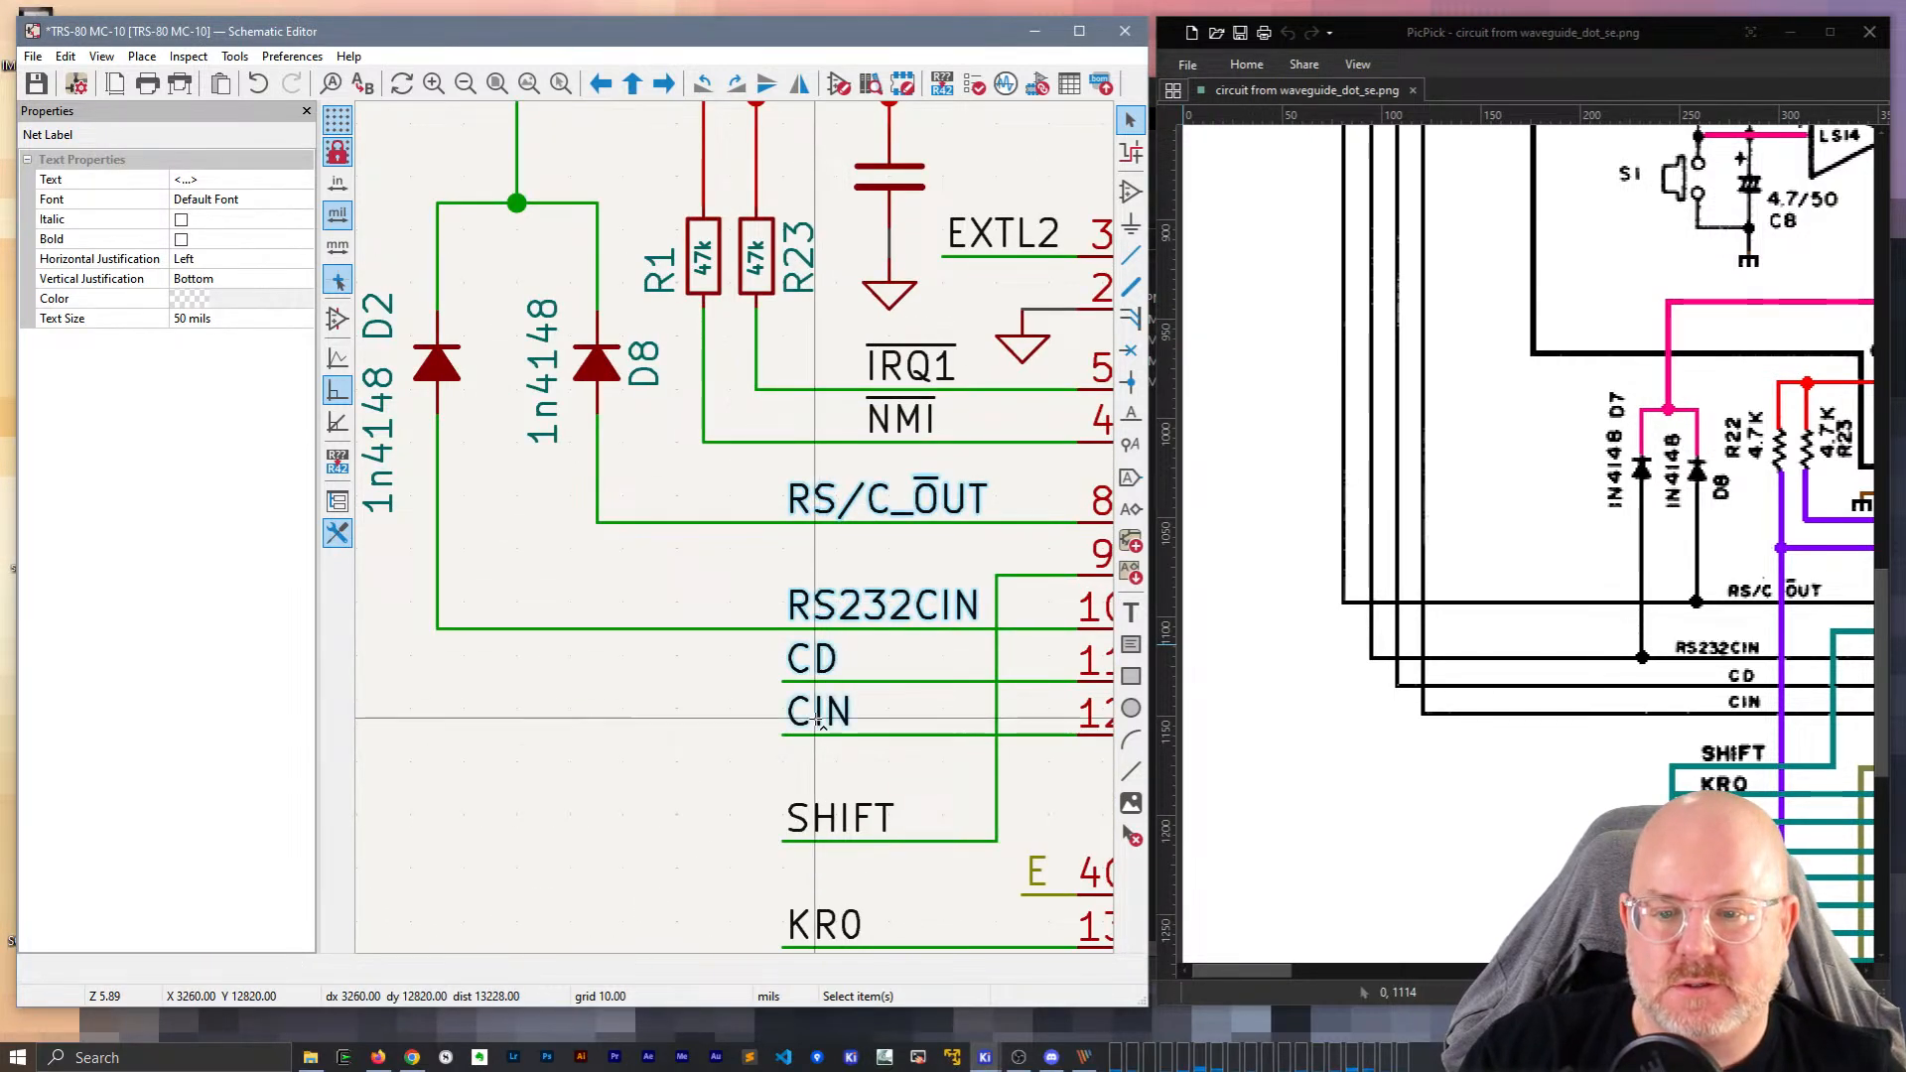
Paste the RS/C_OUT, RS232CIN, CD and CIN labels just above the U15 comparators.
scroll(733, 516, "down", 11)
scroll(759, 423, "down", 1)
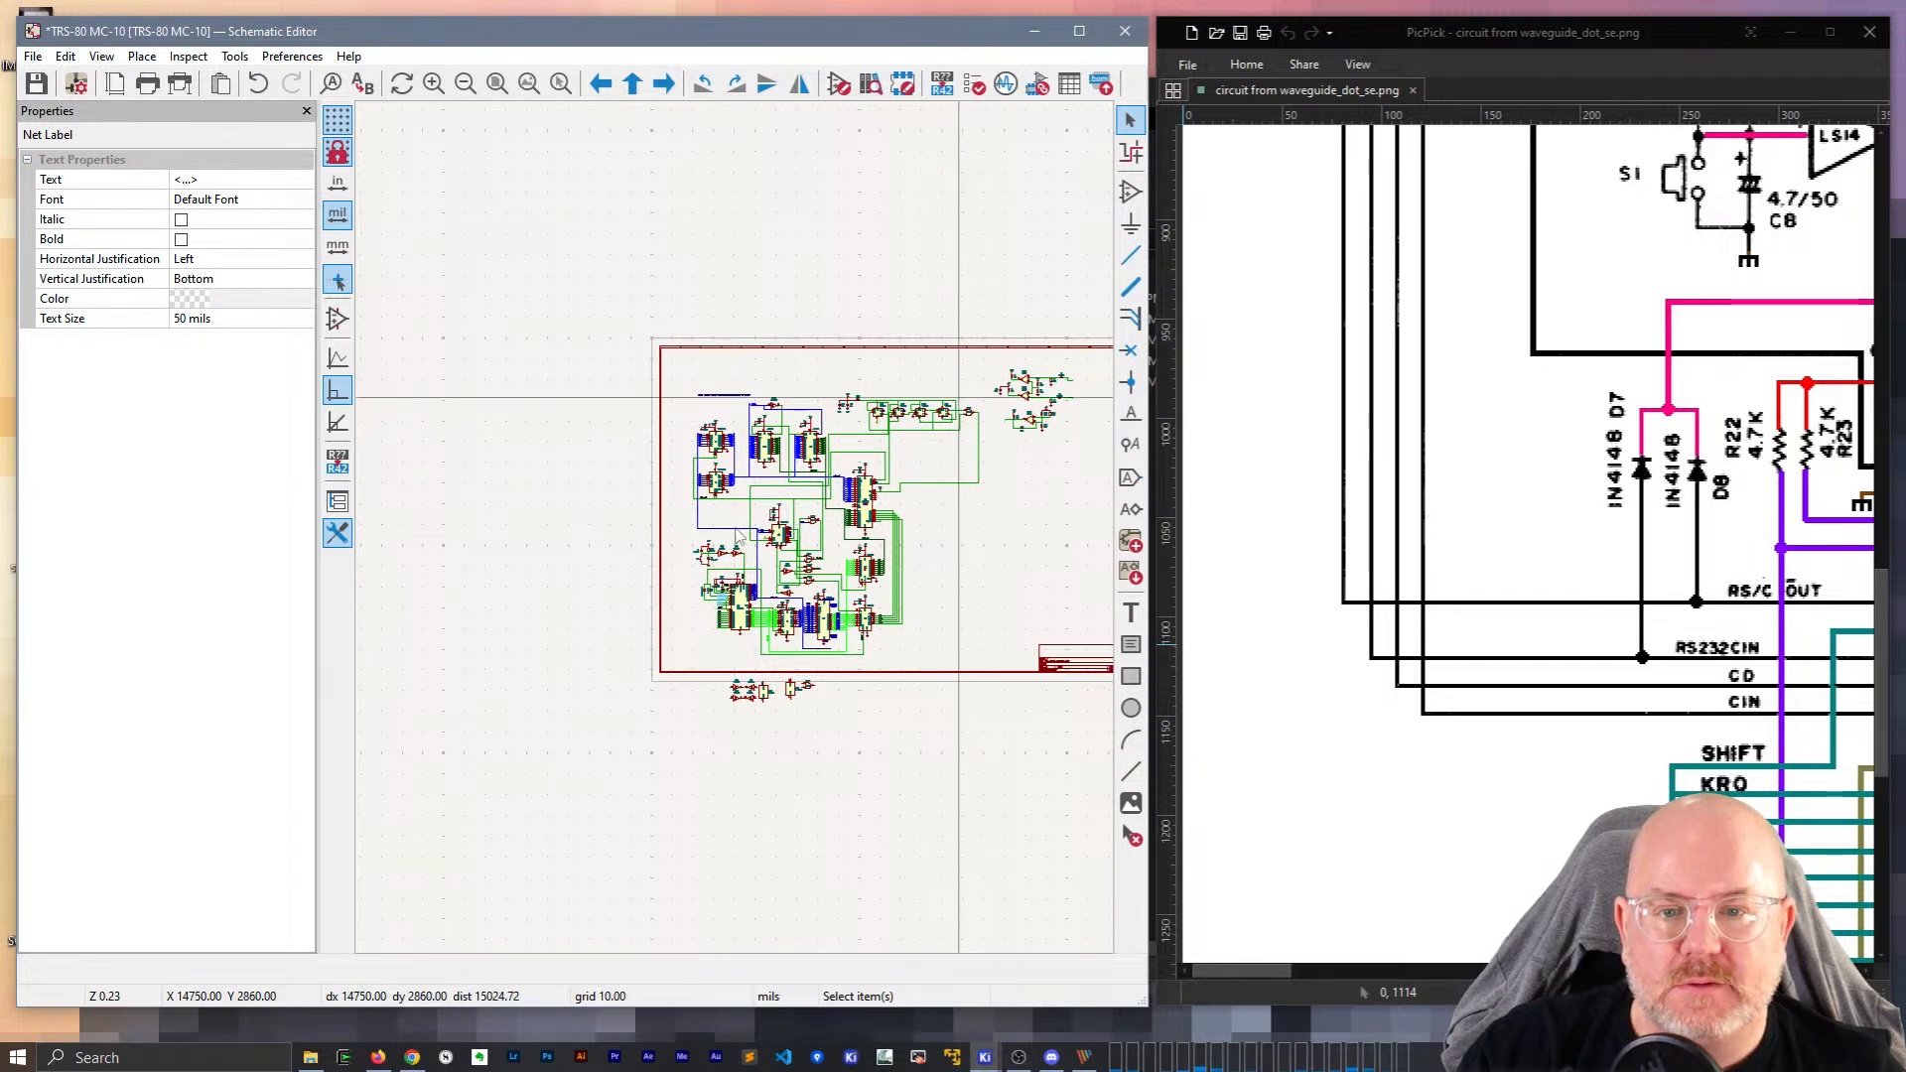
scroll(953, 399, "up", 4)
left_click(697, 397)
middle_click_drag(692, 377, 534, 382)
key("ctrl+v")
left_click(802, 376)
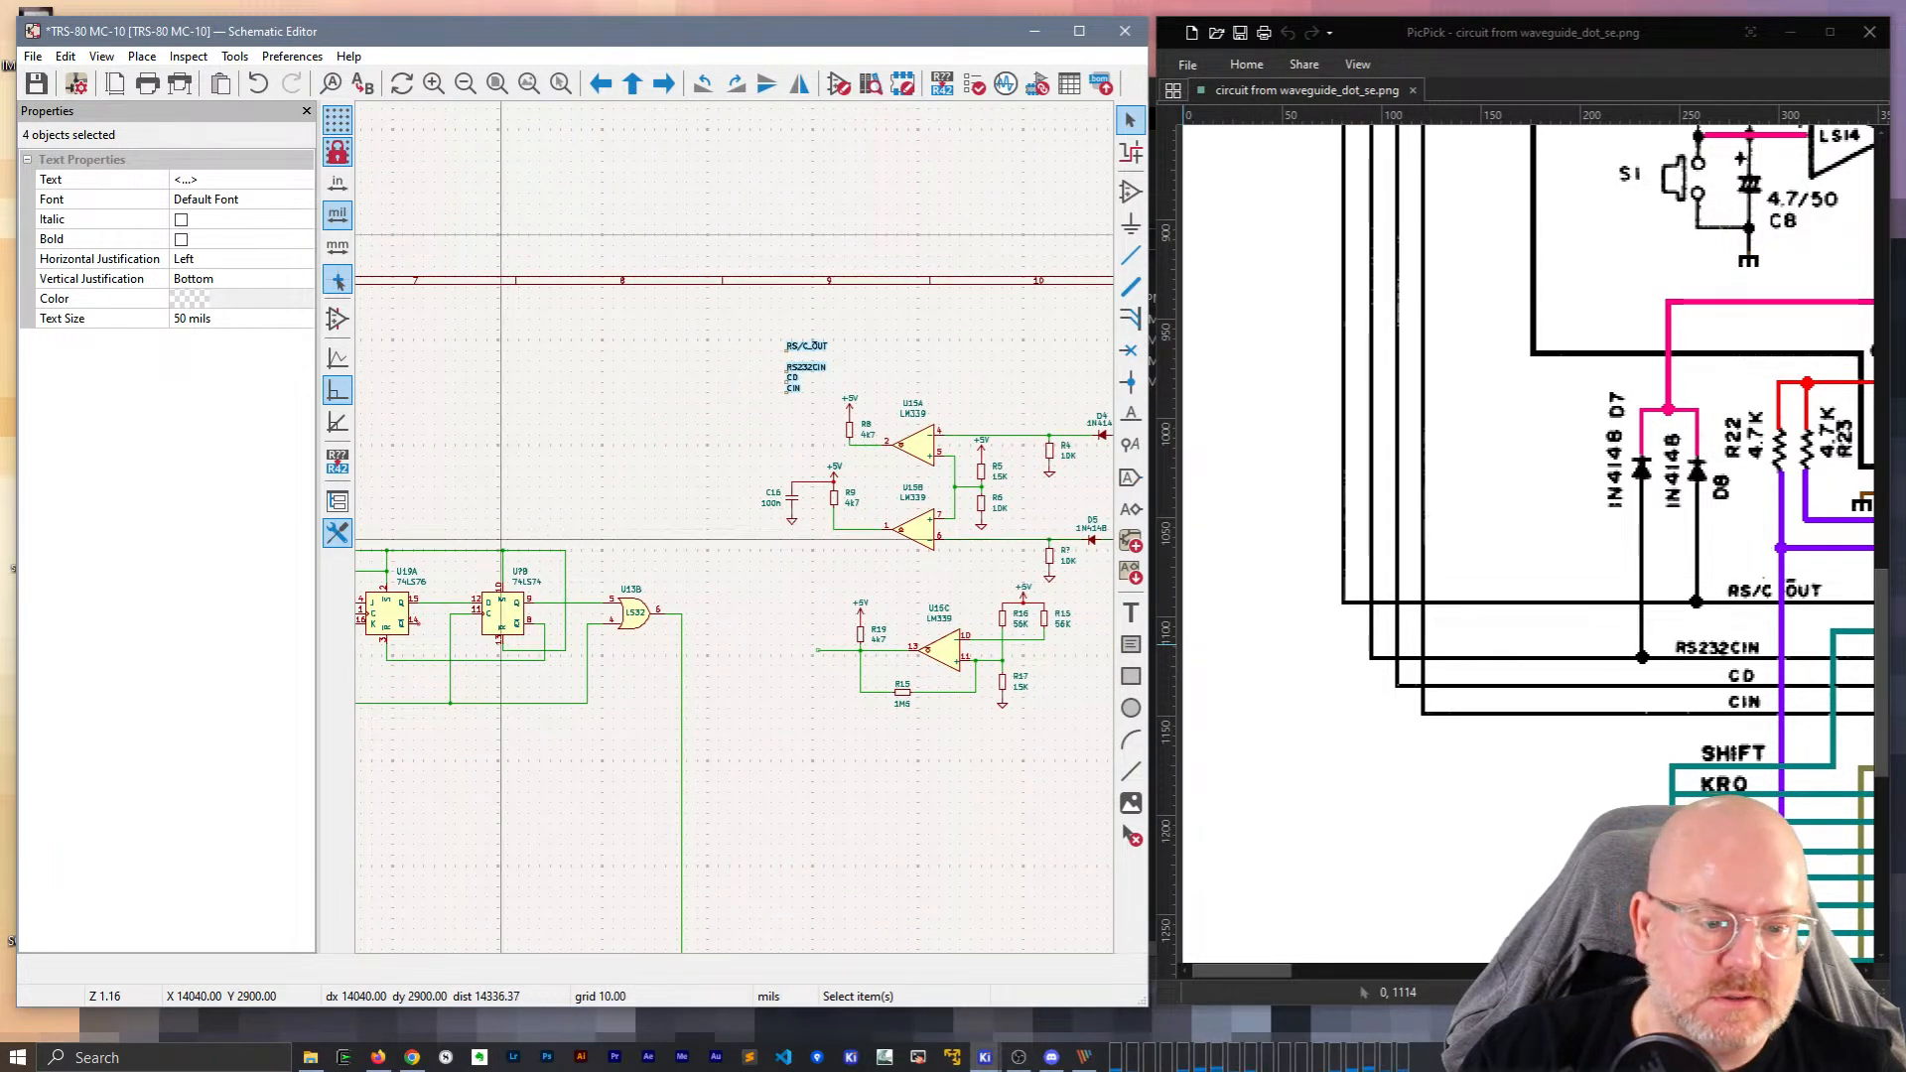
left_click_drag(1278, 969, 1559, 971)
scroll(1616, 655, "up", 10)
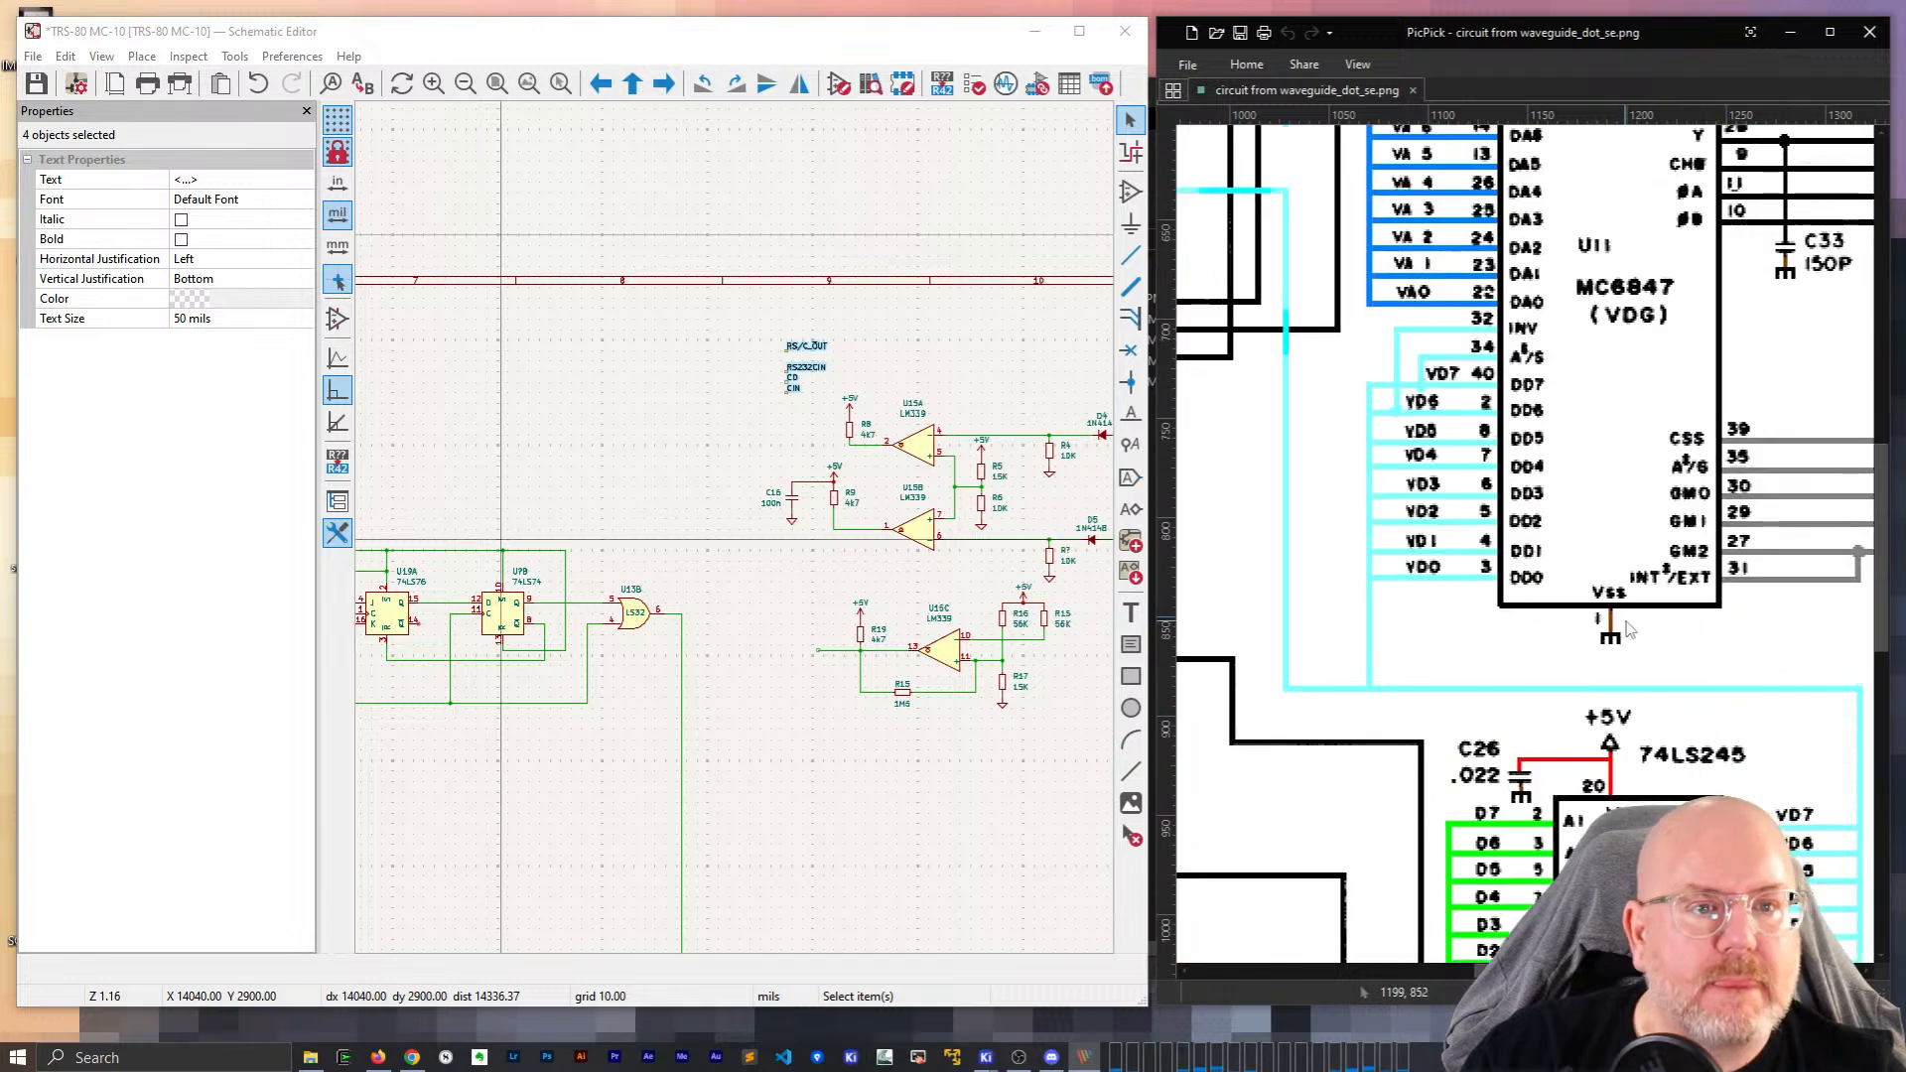
scroll(1629, 626, "up", 8)
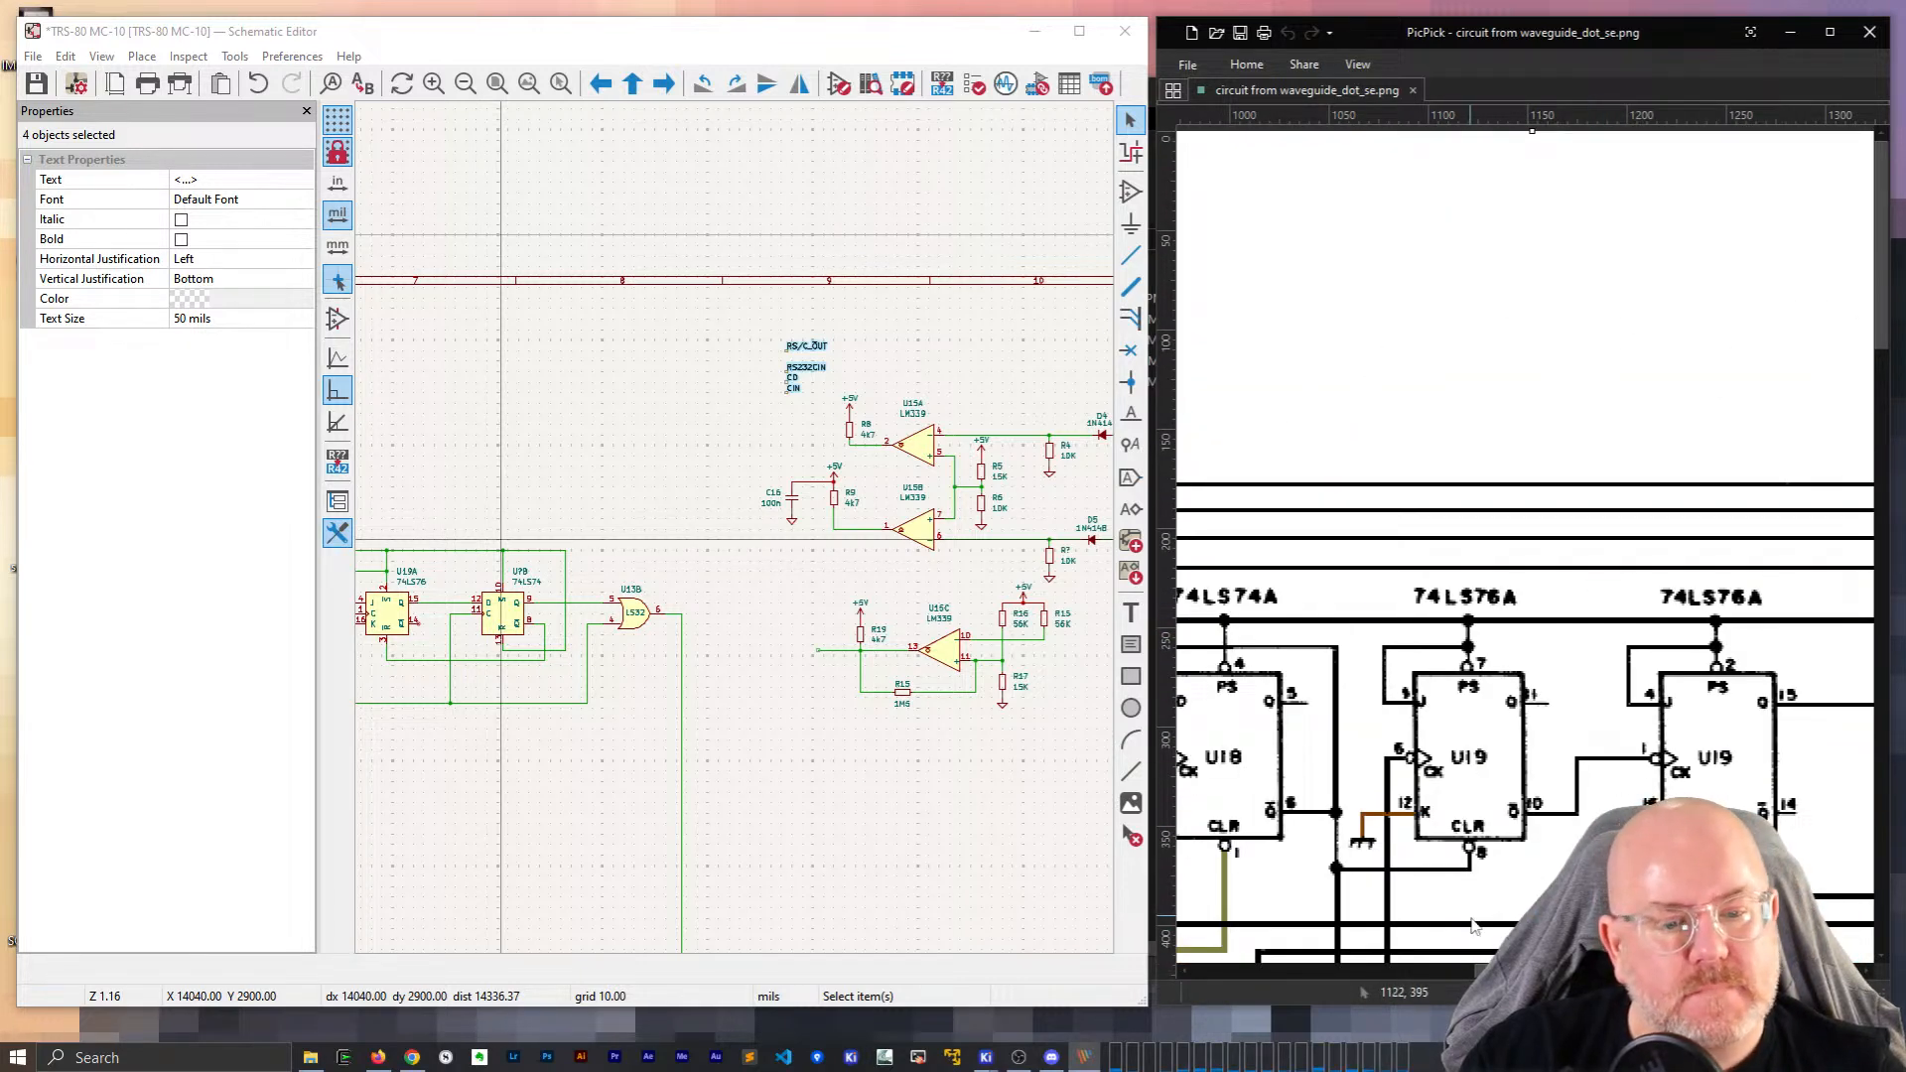
scroll(1482, 923, "right", 5)
scroll(898, 322, "up", 2)
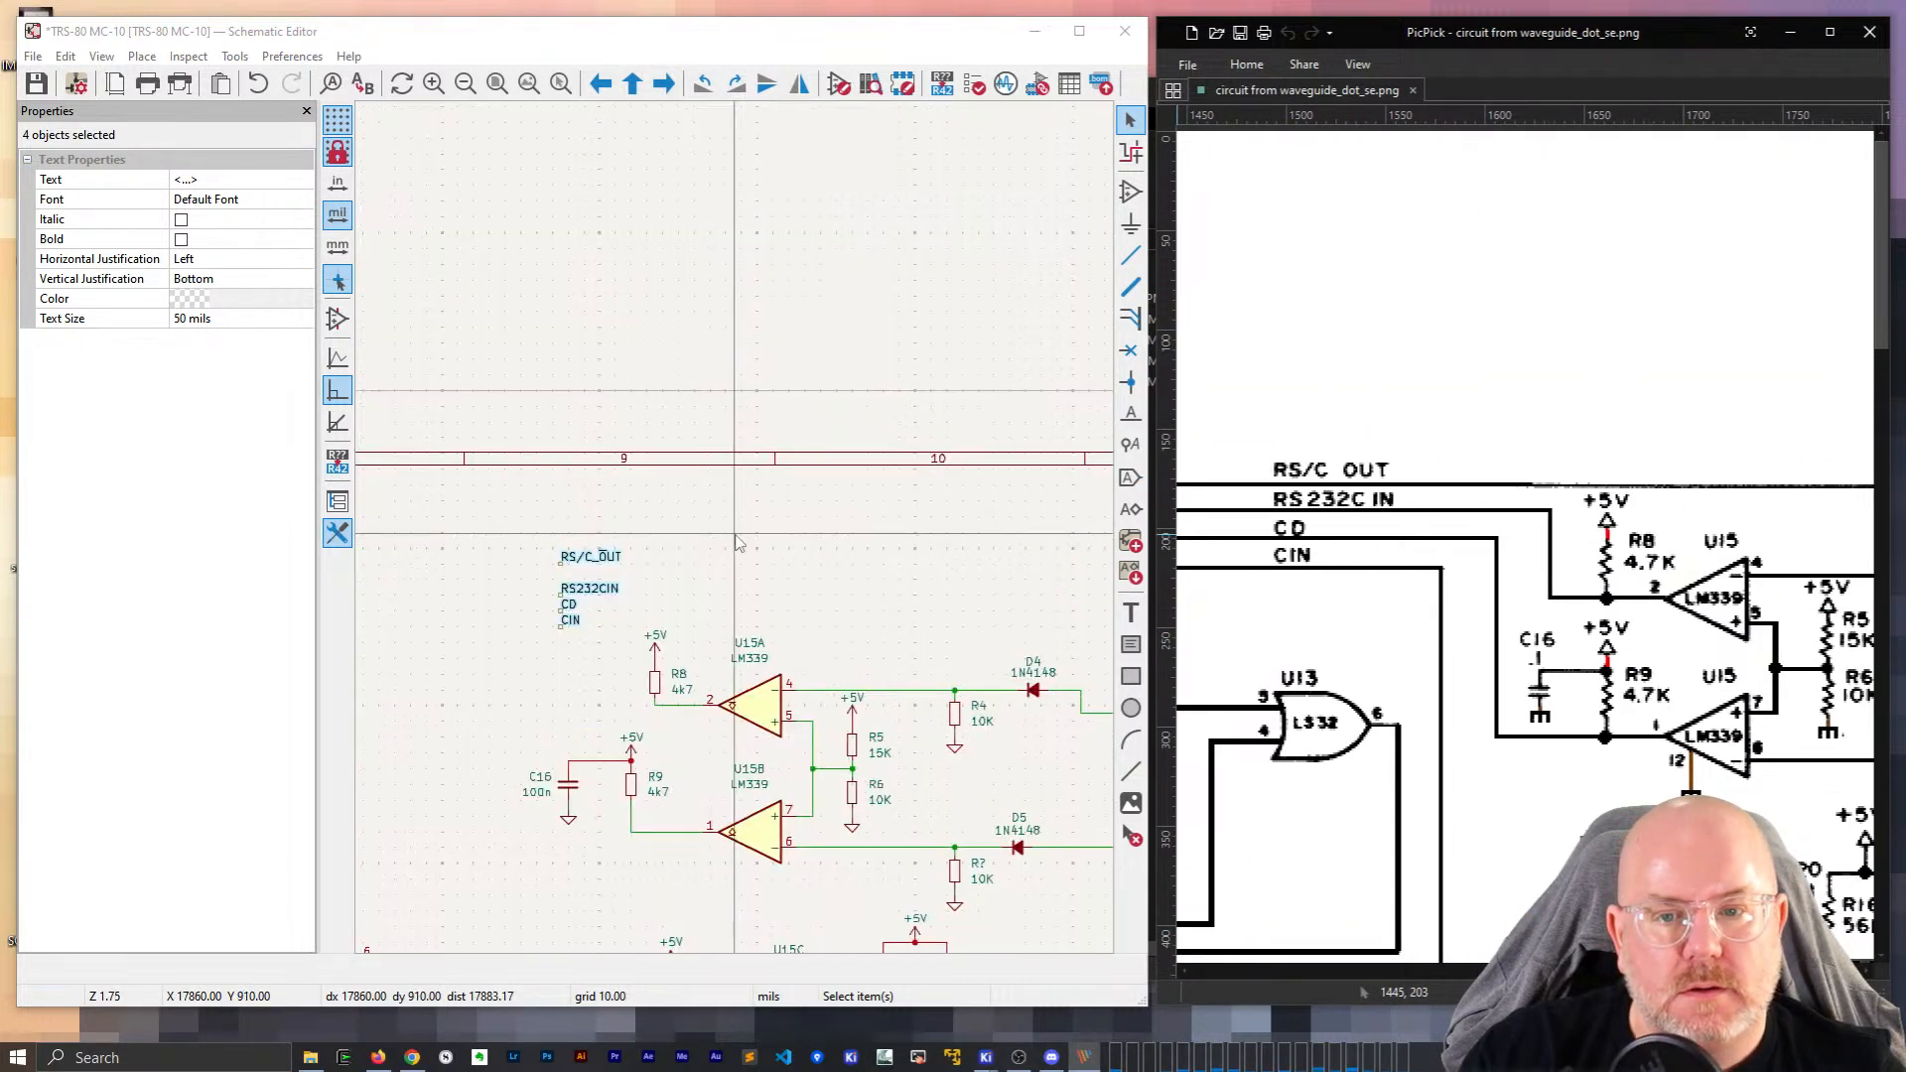
left_click(734, 542)
scroll(742, 496, "up", 2)
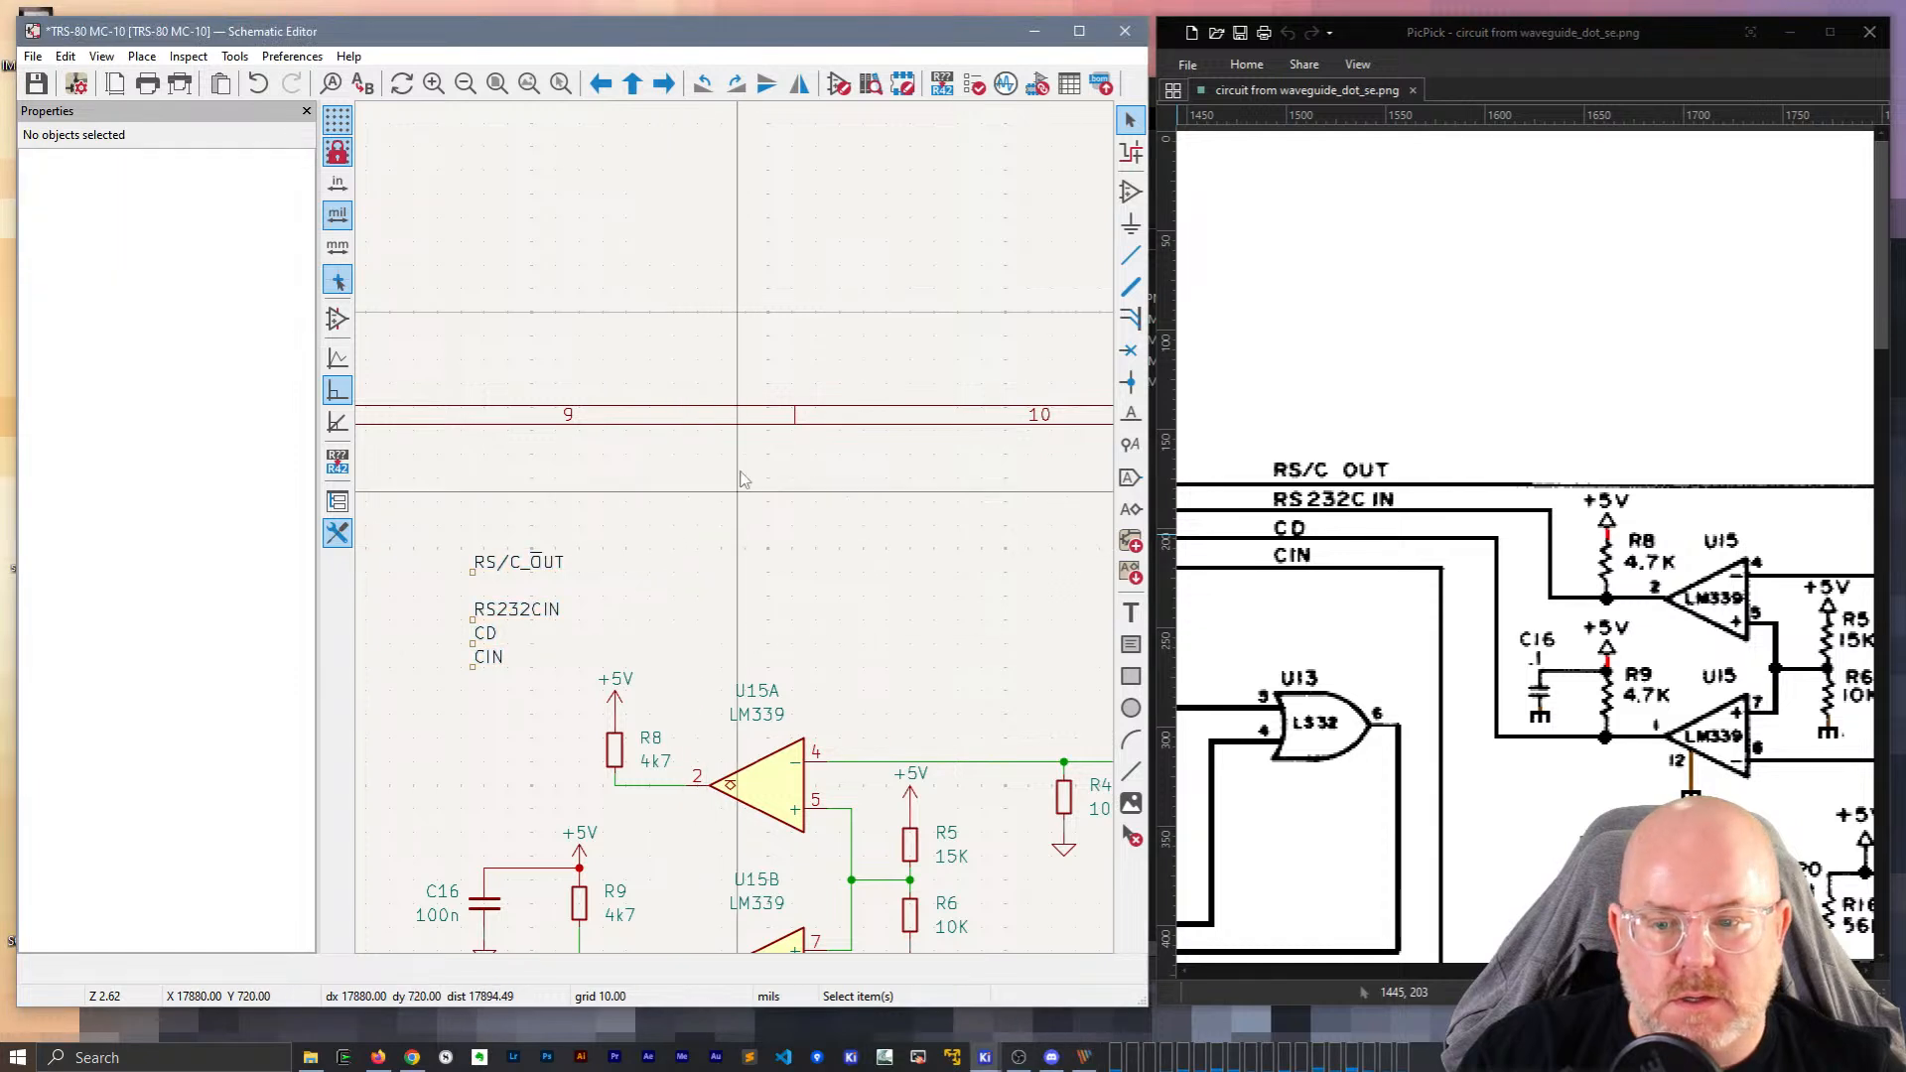
Wire U15A's input at R8's junction and attach the RS232CIN label to it.
middle_click_drag(667, 533, 861, 308)
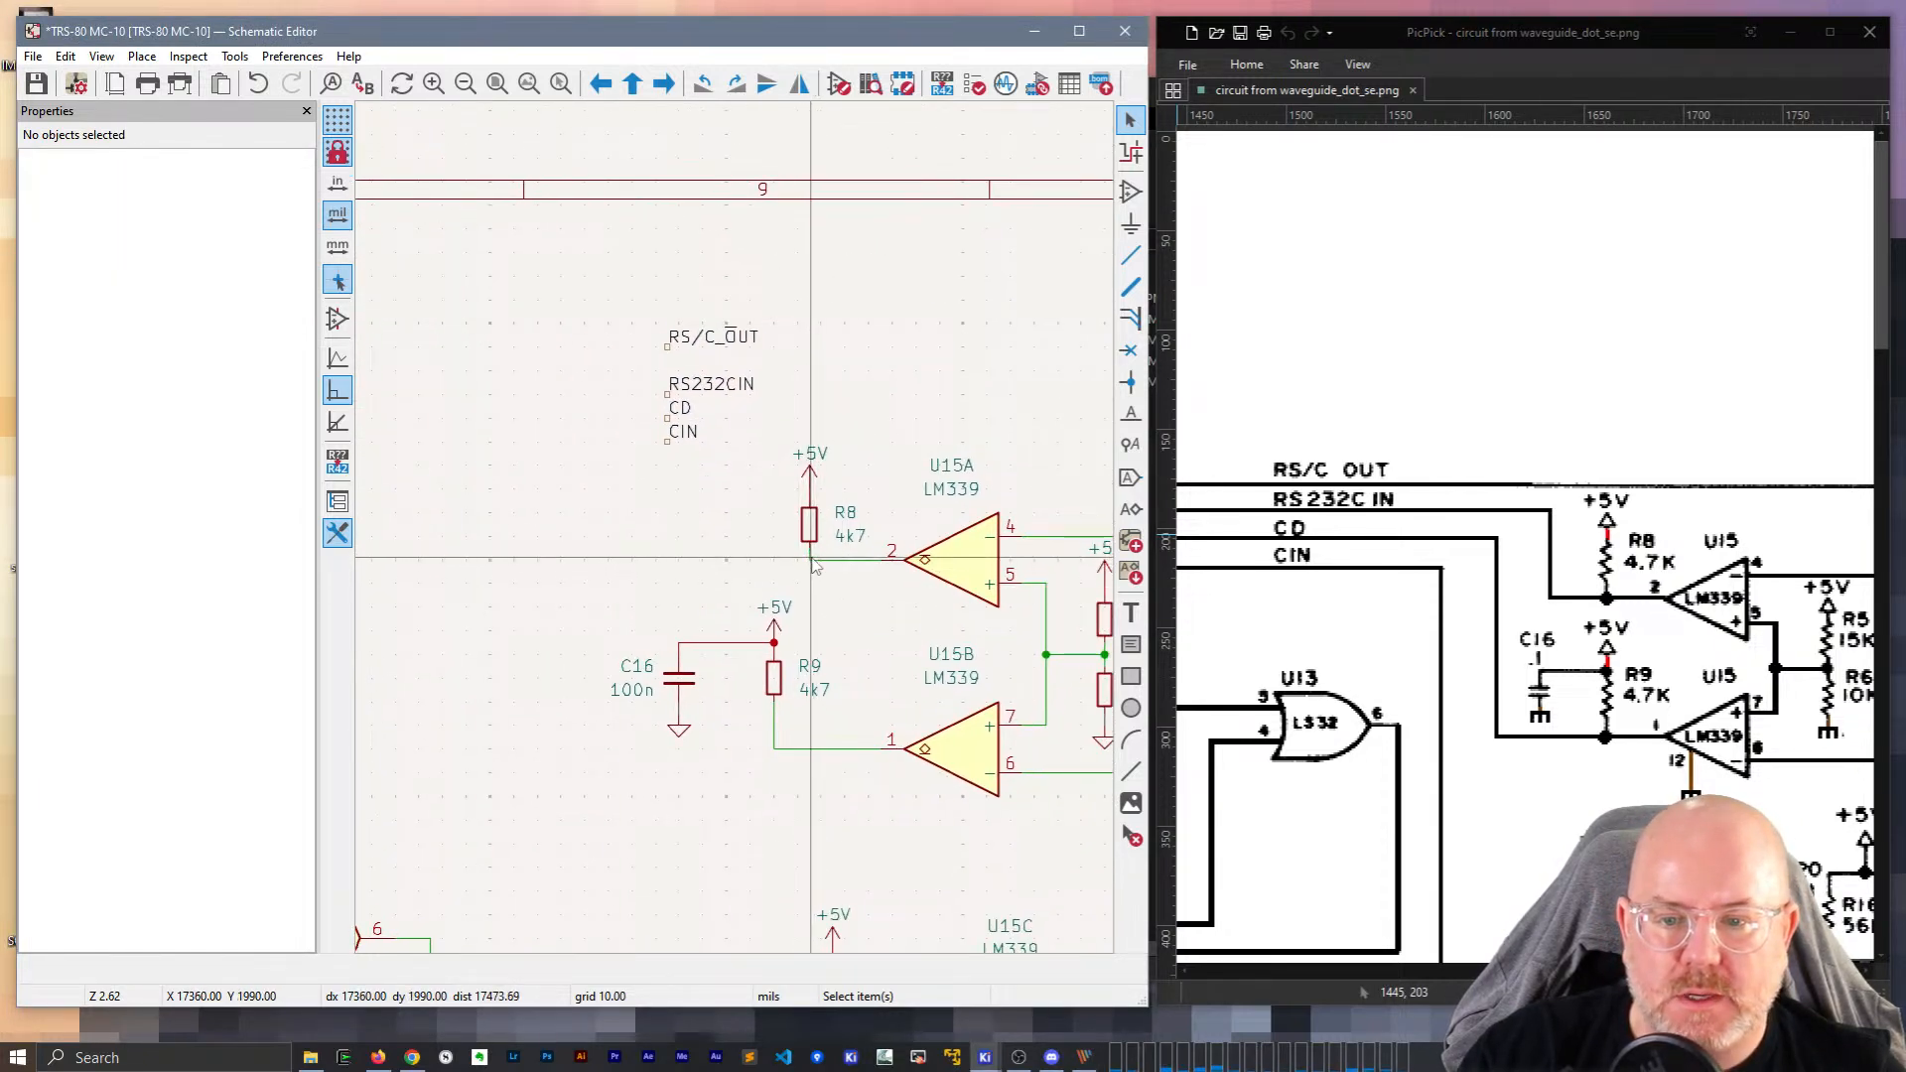
double_click(679, 560)
key("Escape")
left_click(716, 385)
left_click_drag(667, 397, 683, 546)
left_click(683, 562)
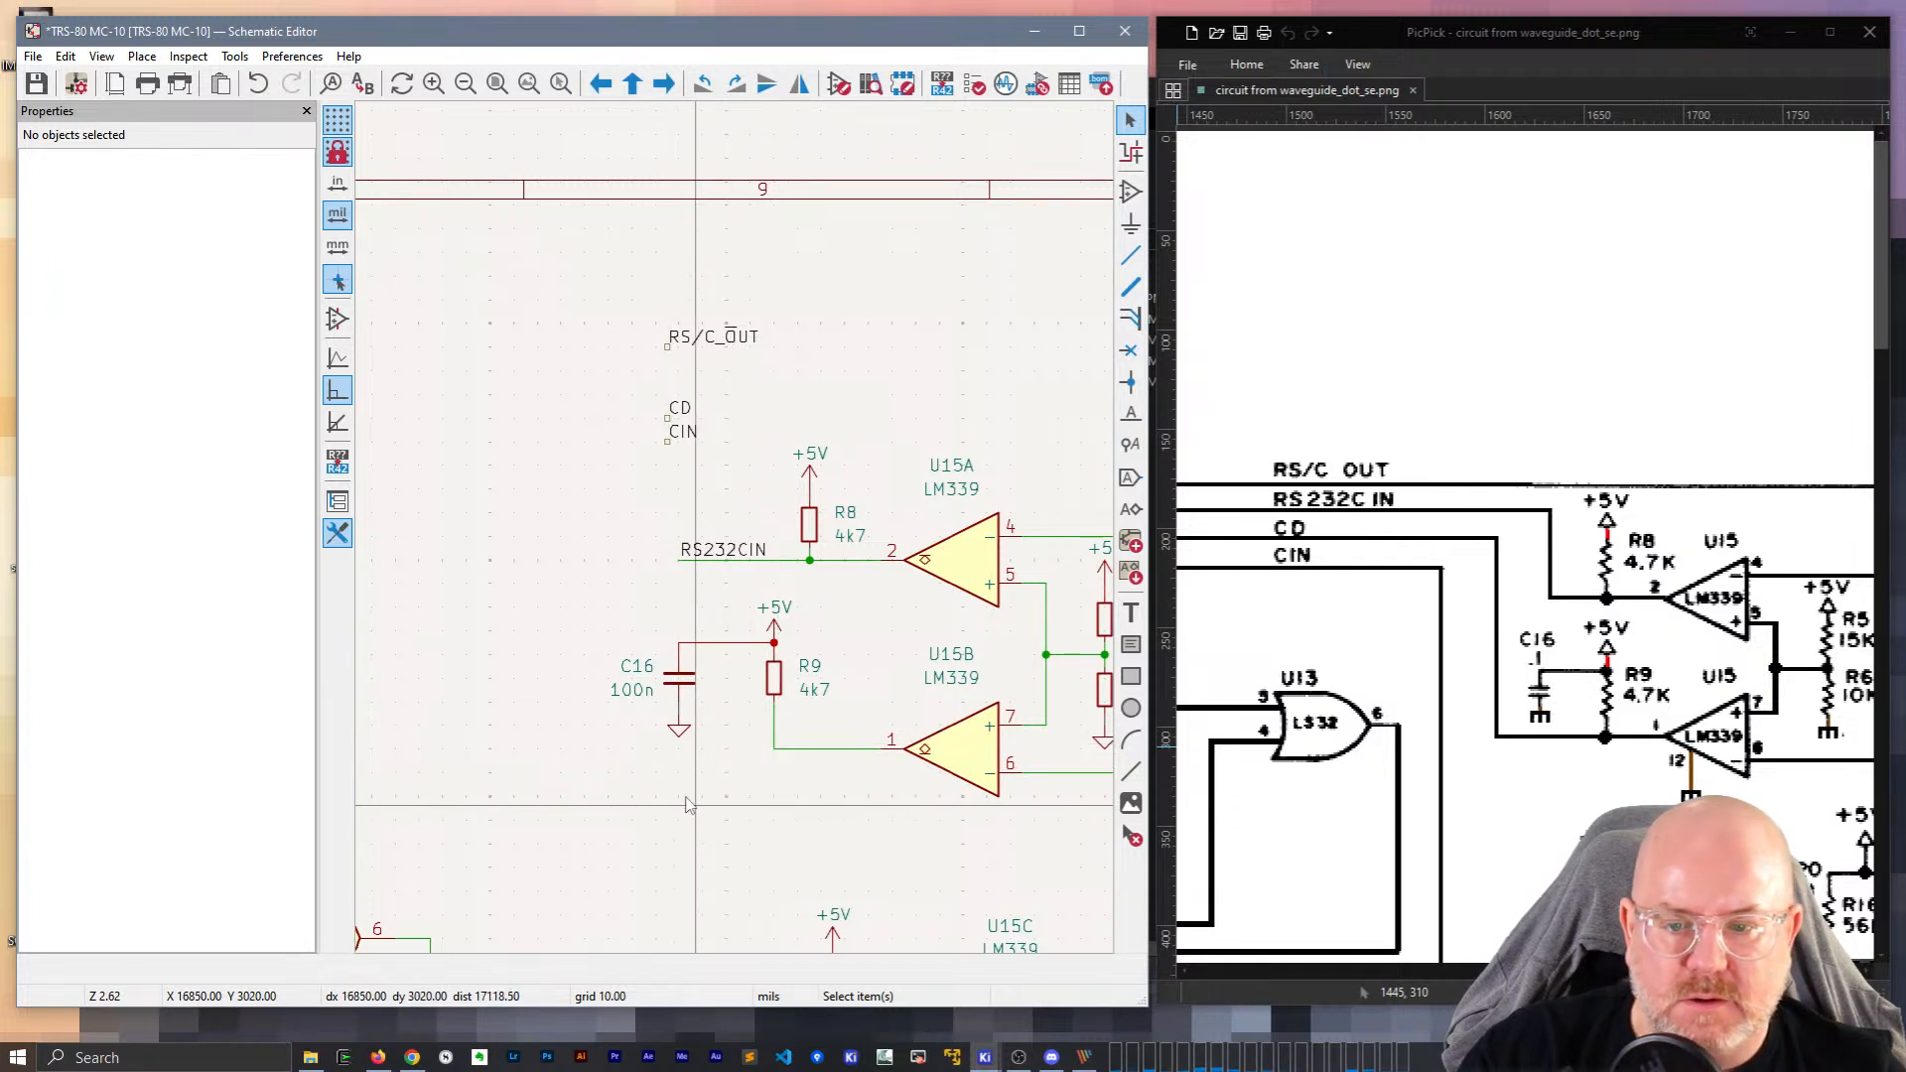
Move C16 beside R9 and delete the two leftover diagonal wires.
left_click(687, 692)
left_click_drag(687, 692, 857, 695)
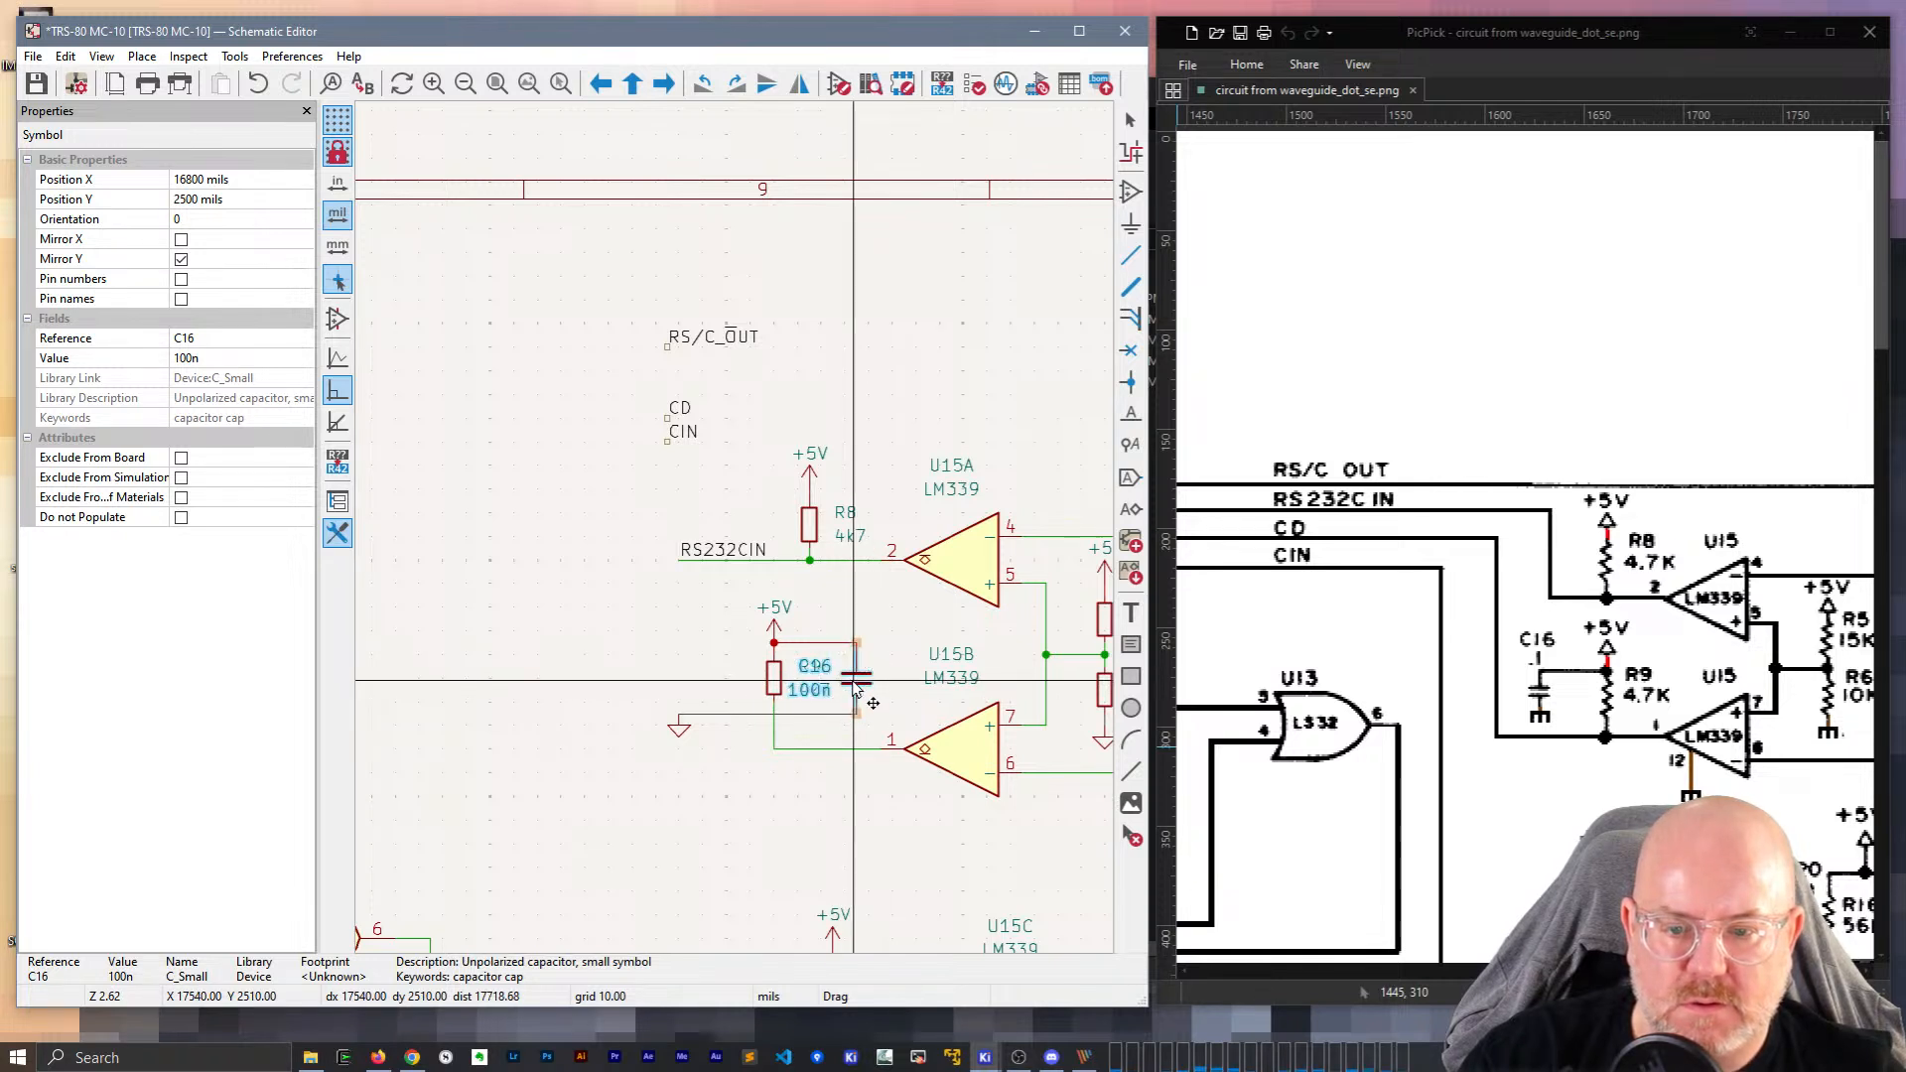
left_click_drag(870, 685, 890, 666)
left_click(886, 649)
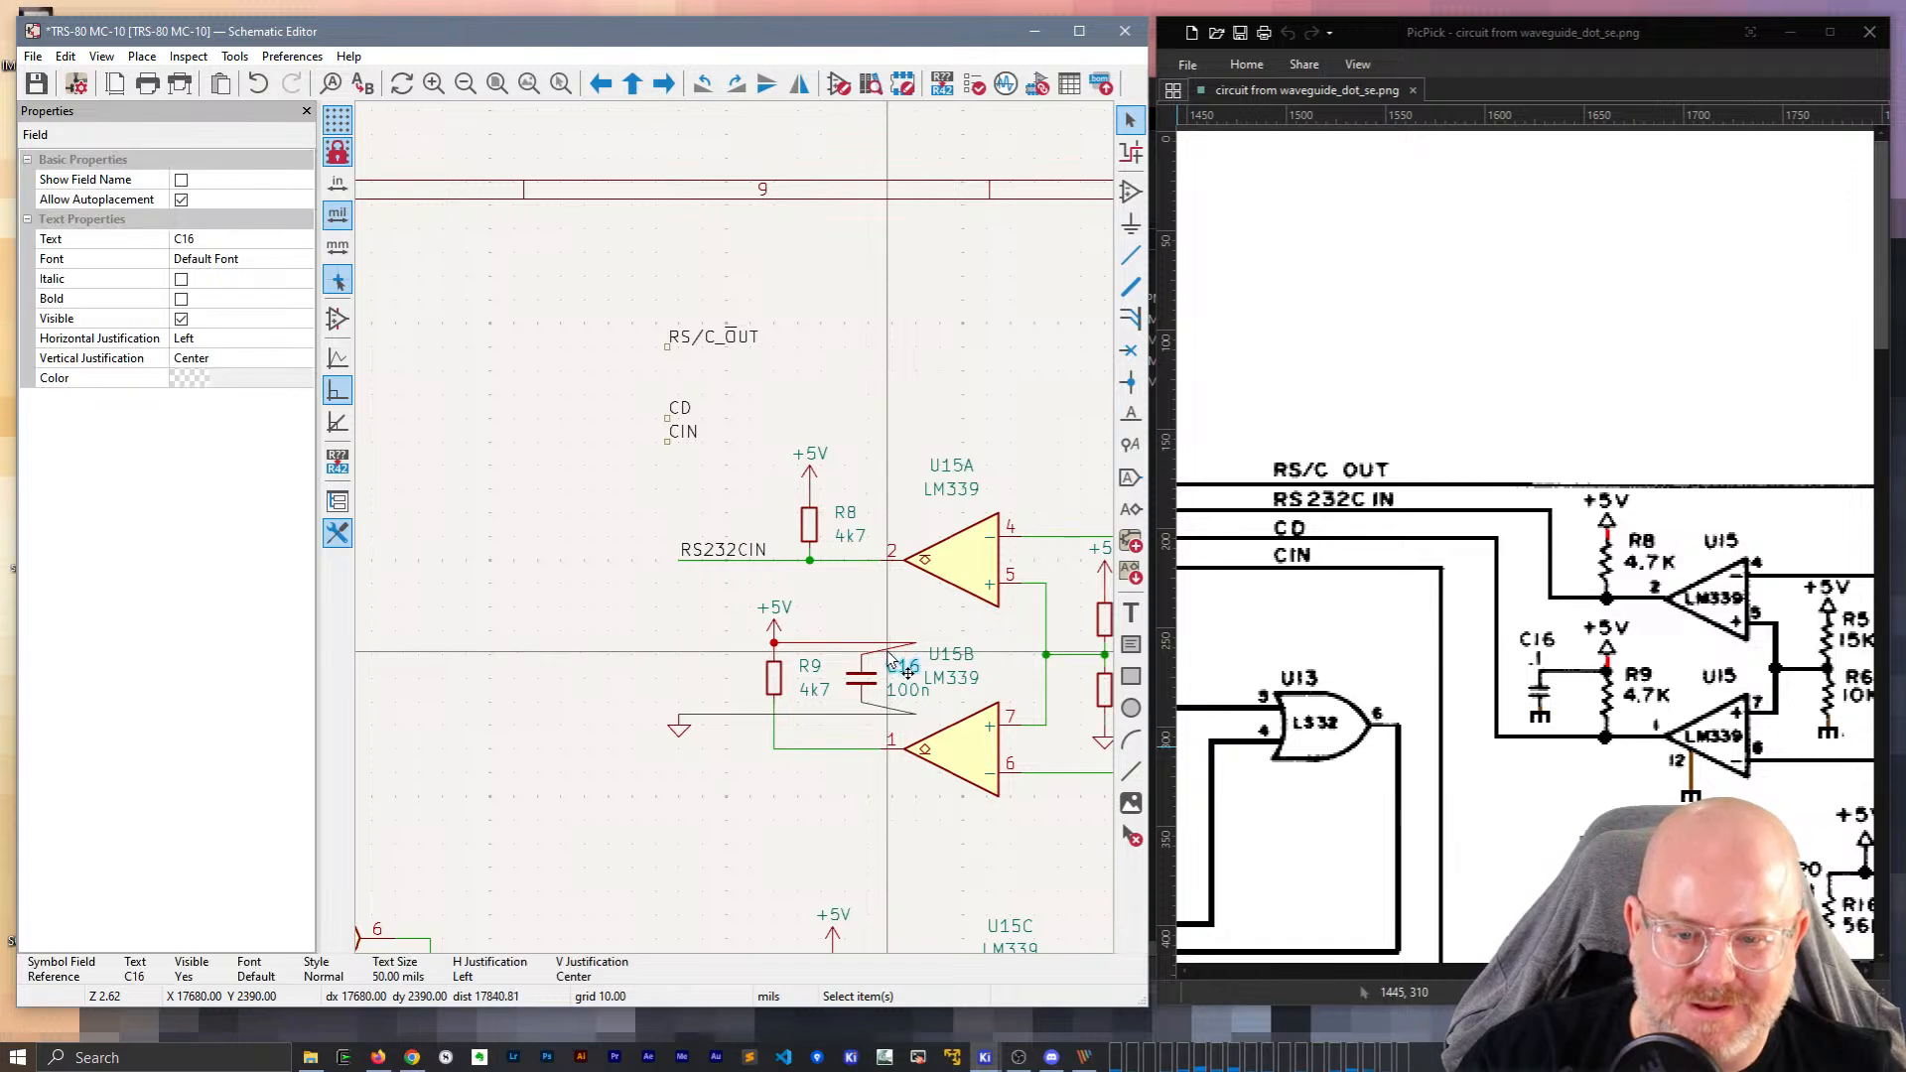
key("Delete")
left_click(876, 706)
key("Delete")
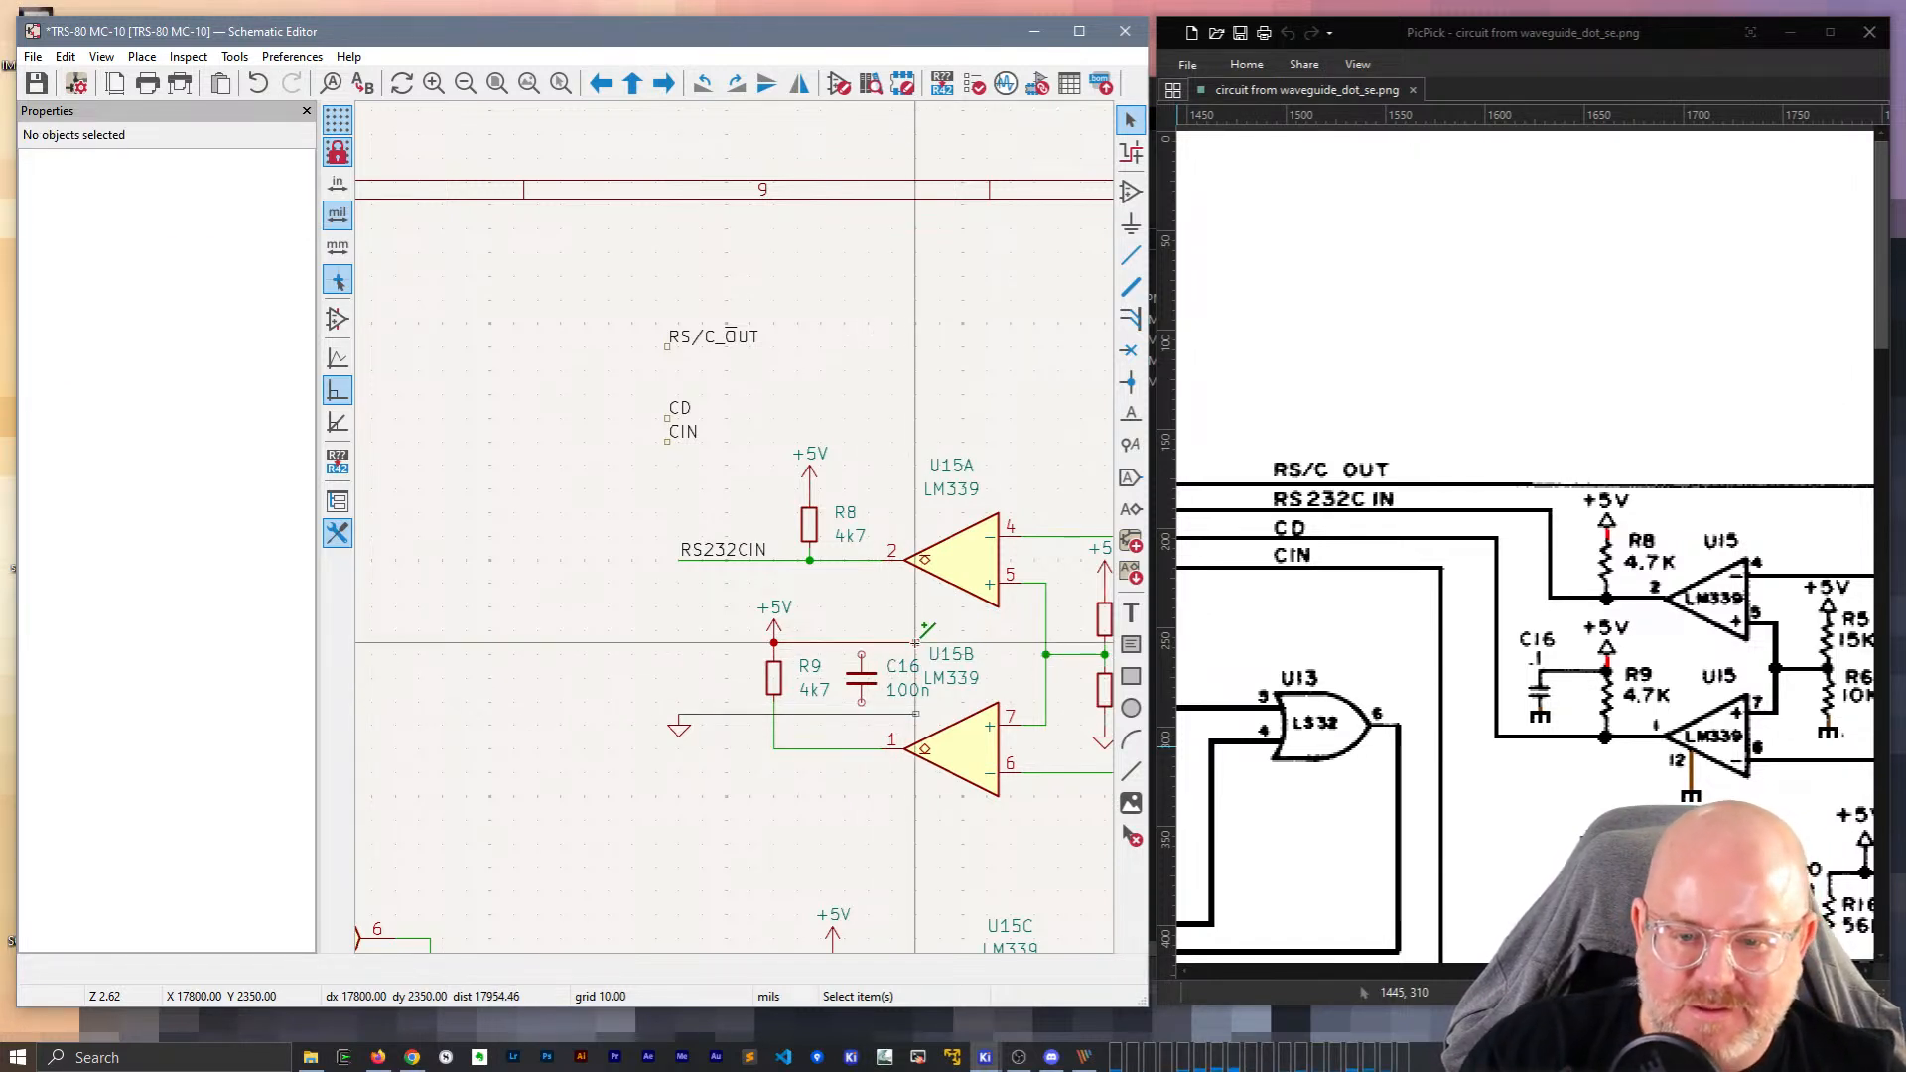
Reconnect R9's wires to C16 and place the ground symbol under C16.
left_click_drag(914, 644, 863, 646)
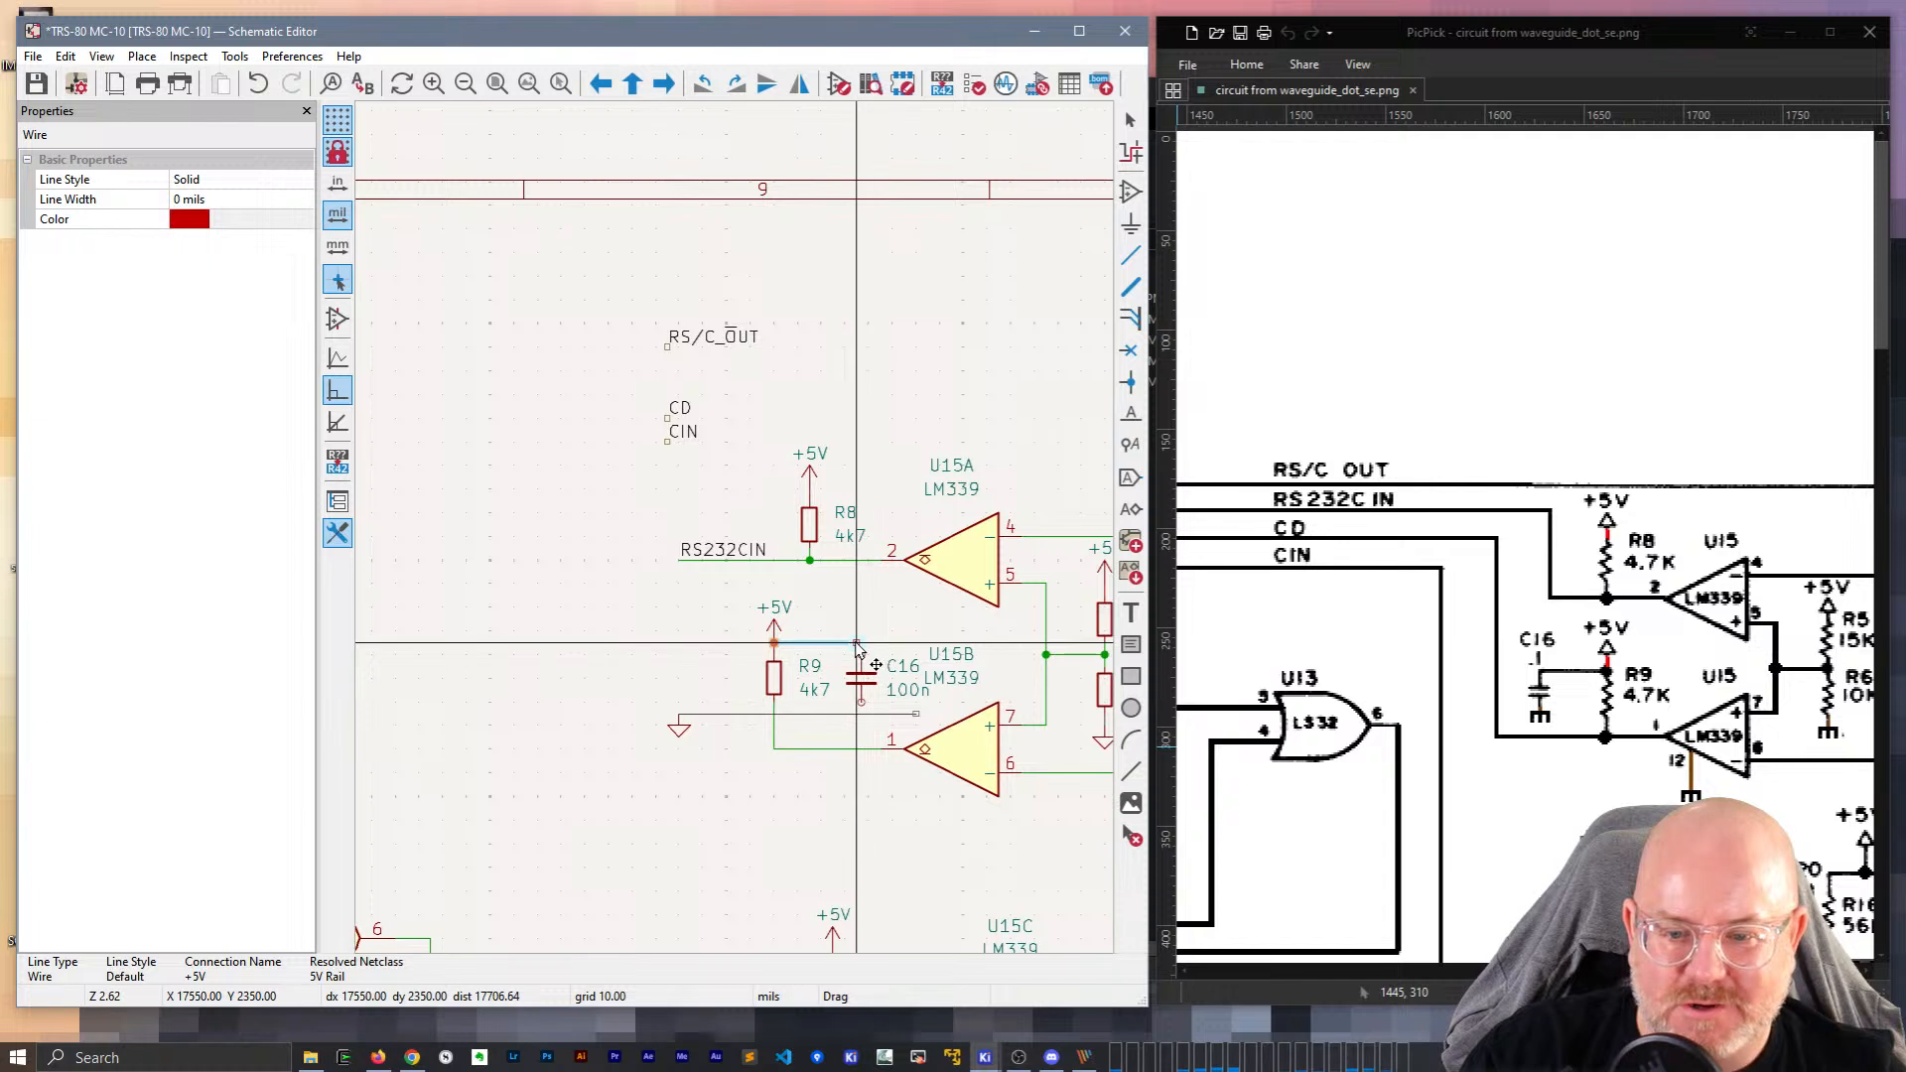
left_click_drag(915, 713, 752, 644)
left_click_drag(865, 679, 856, 682)
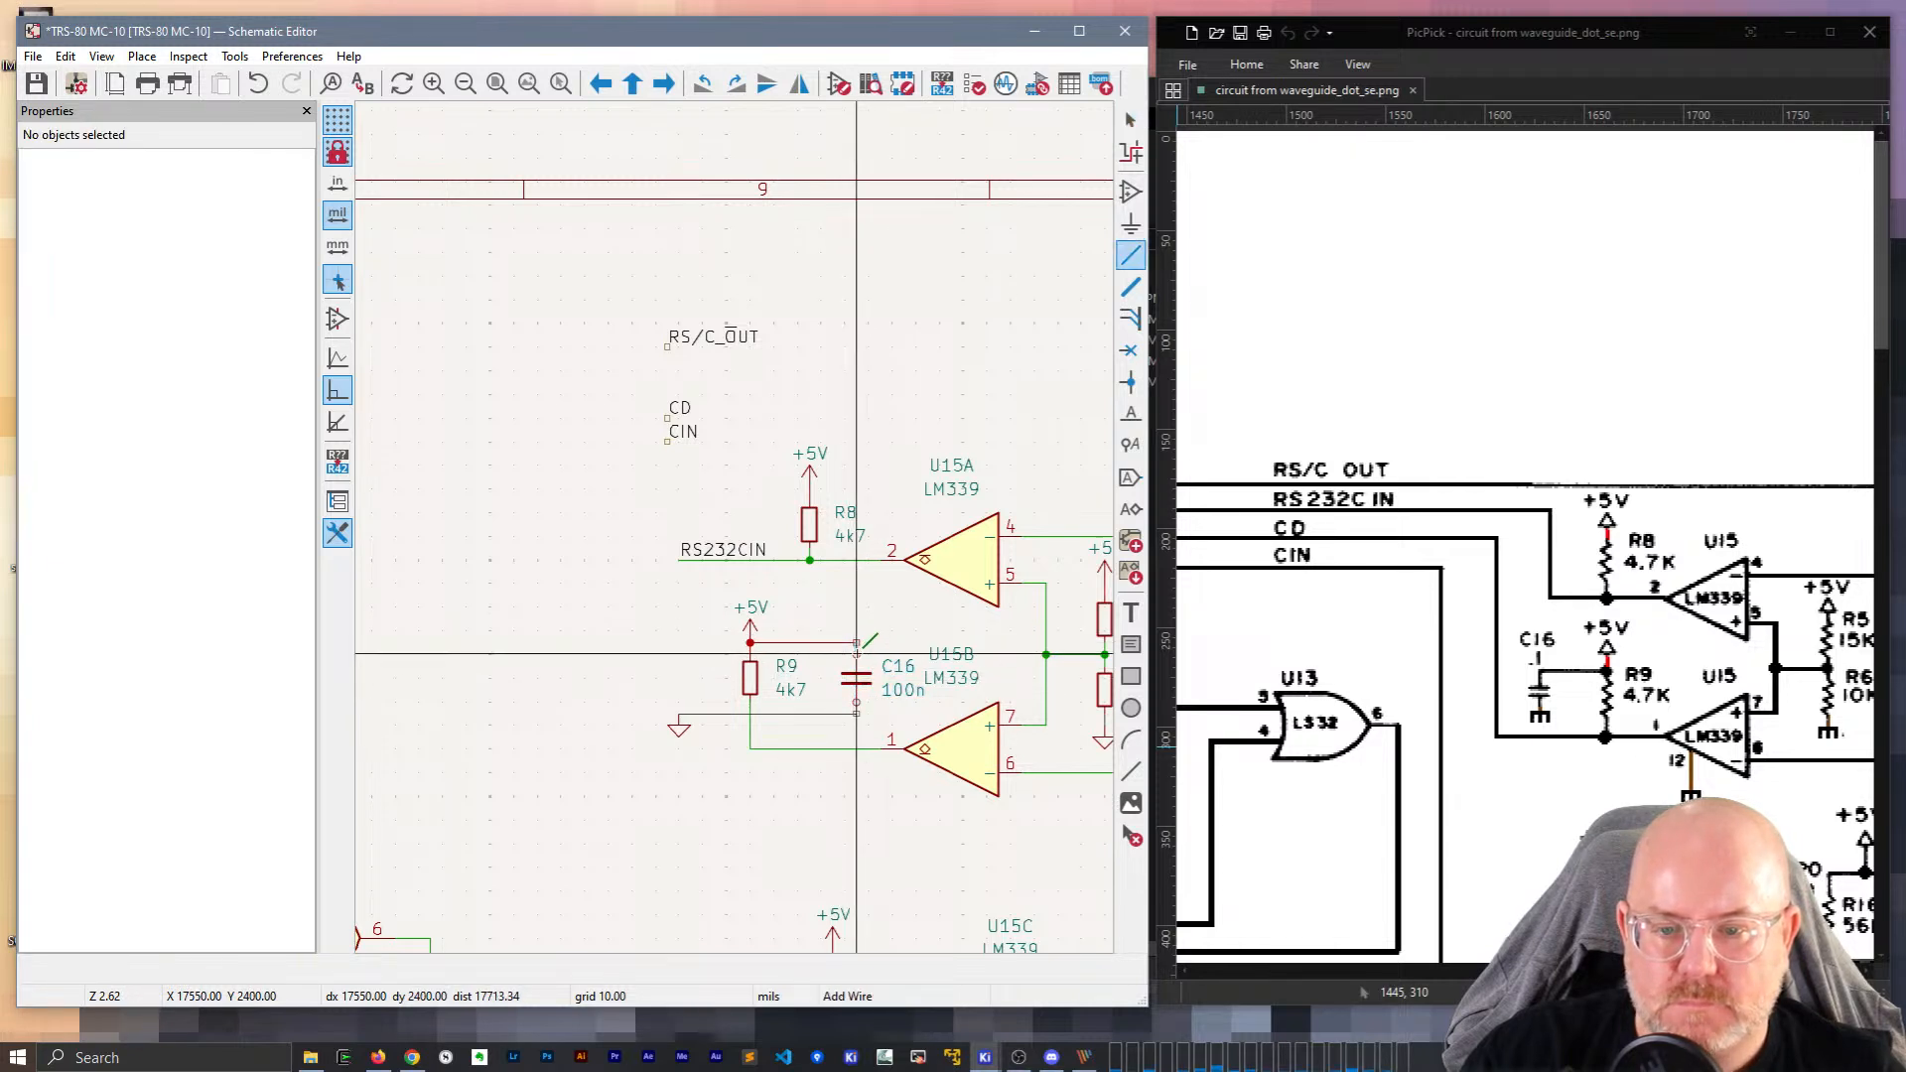
left_click(858, 701)
left_click_drag(857, 681, 835, 682)
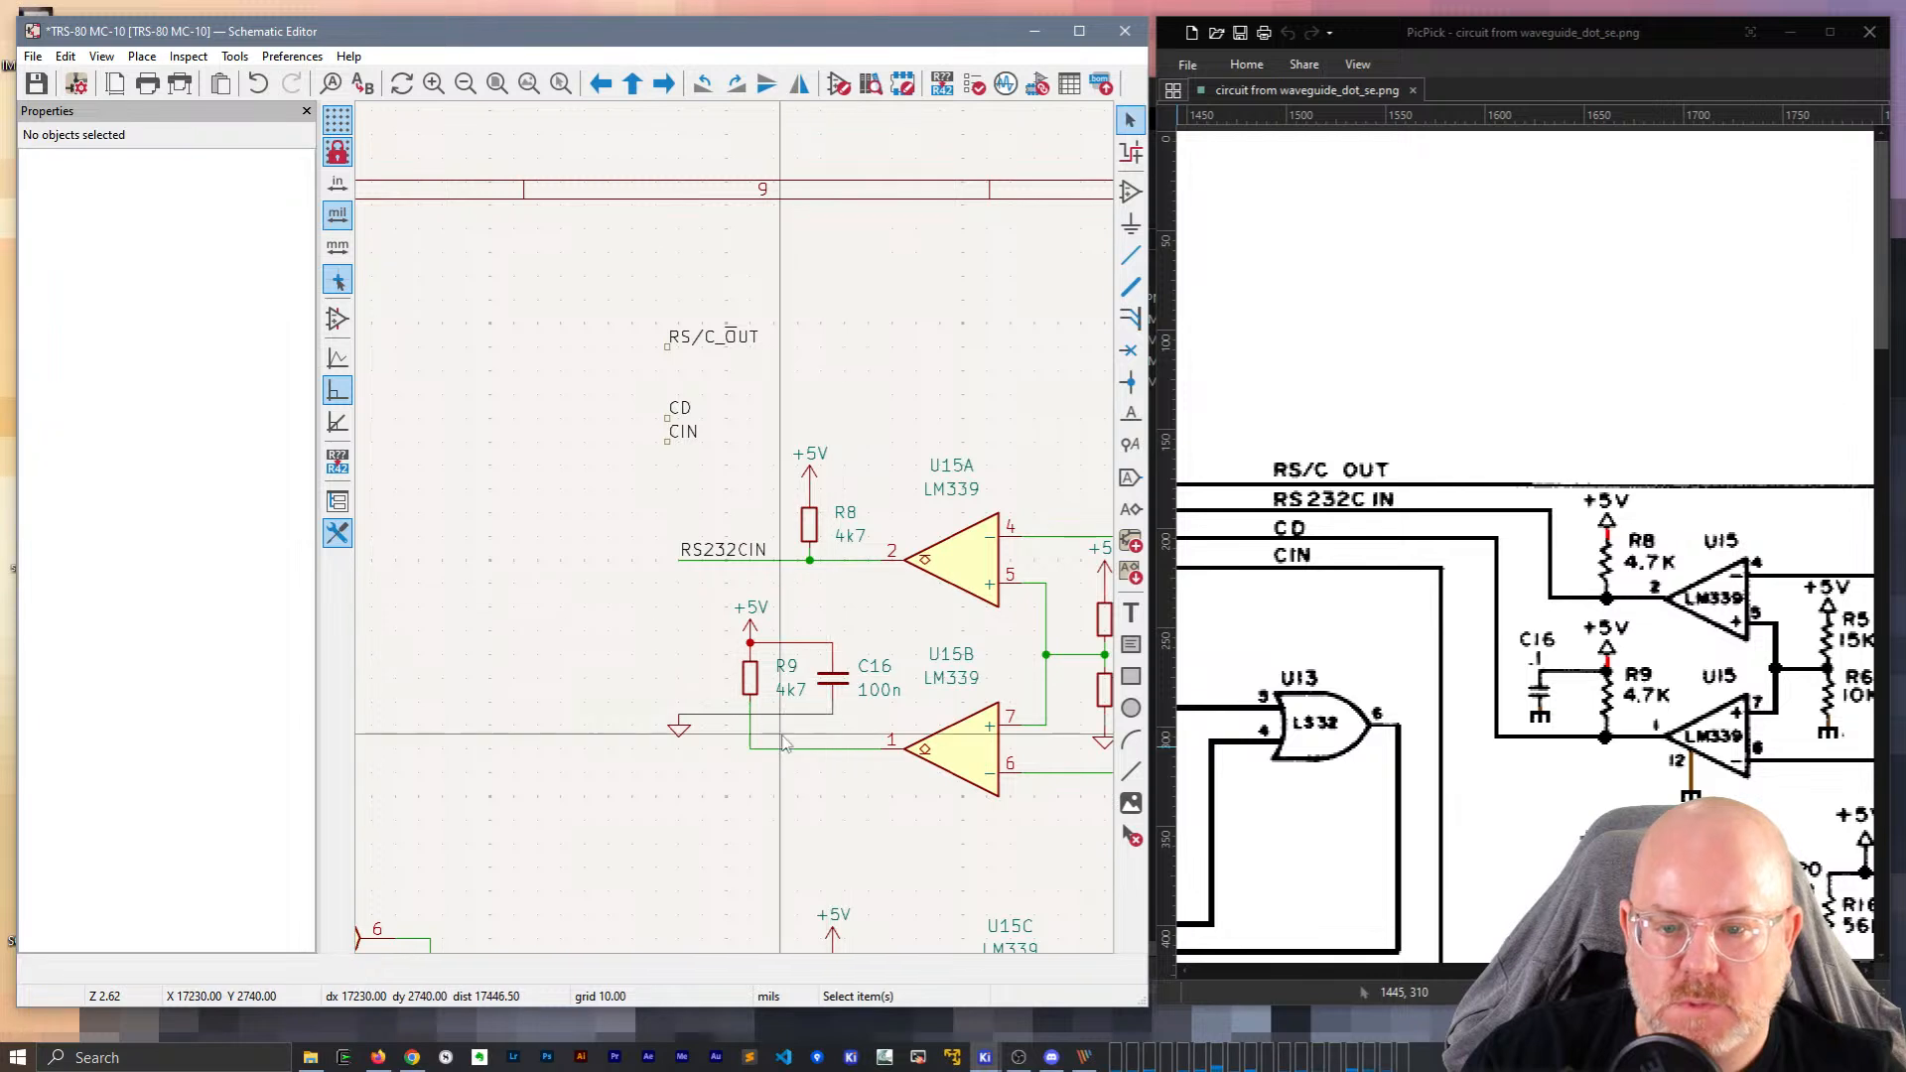
left_click_drag(679, 722, 808, 717)
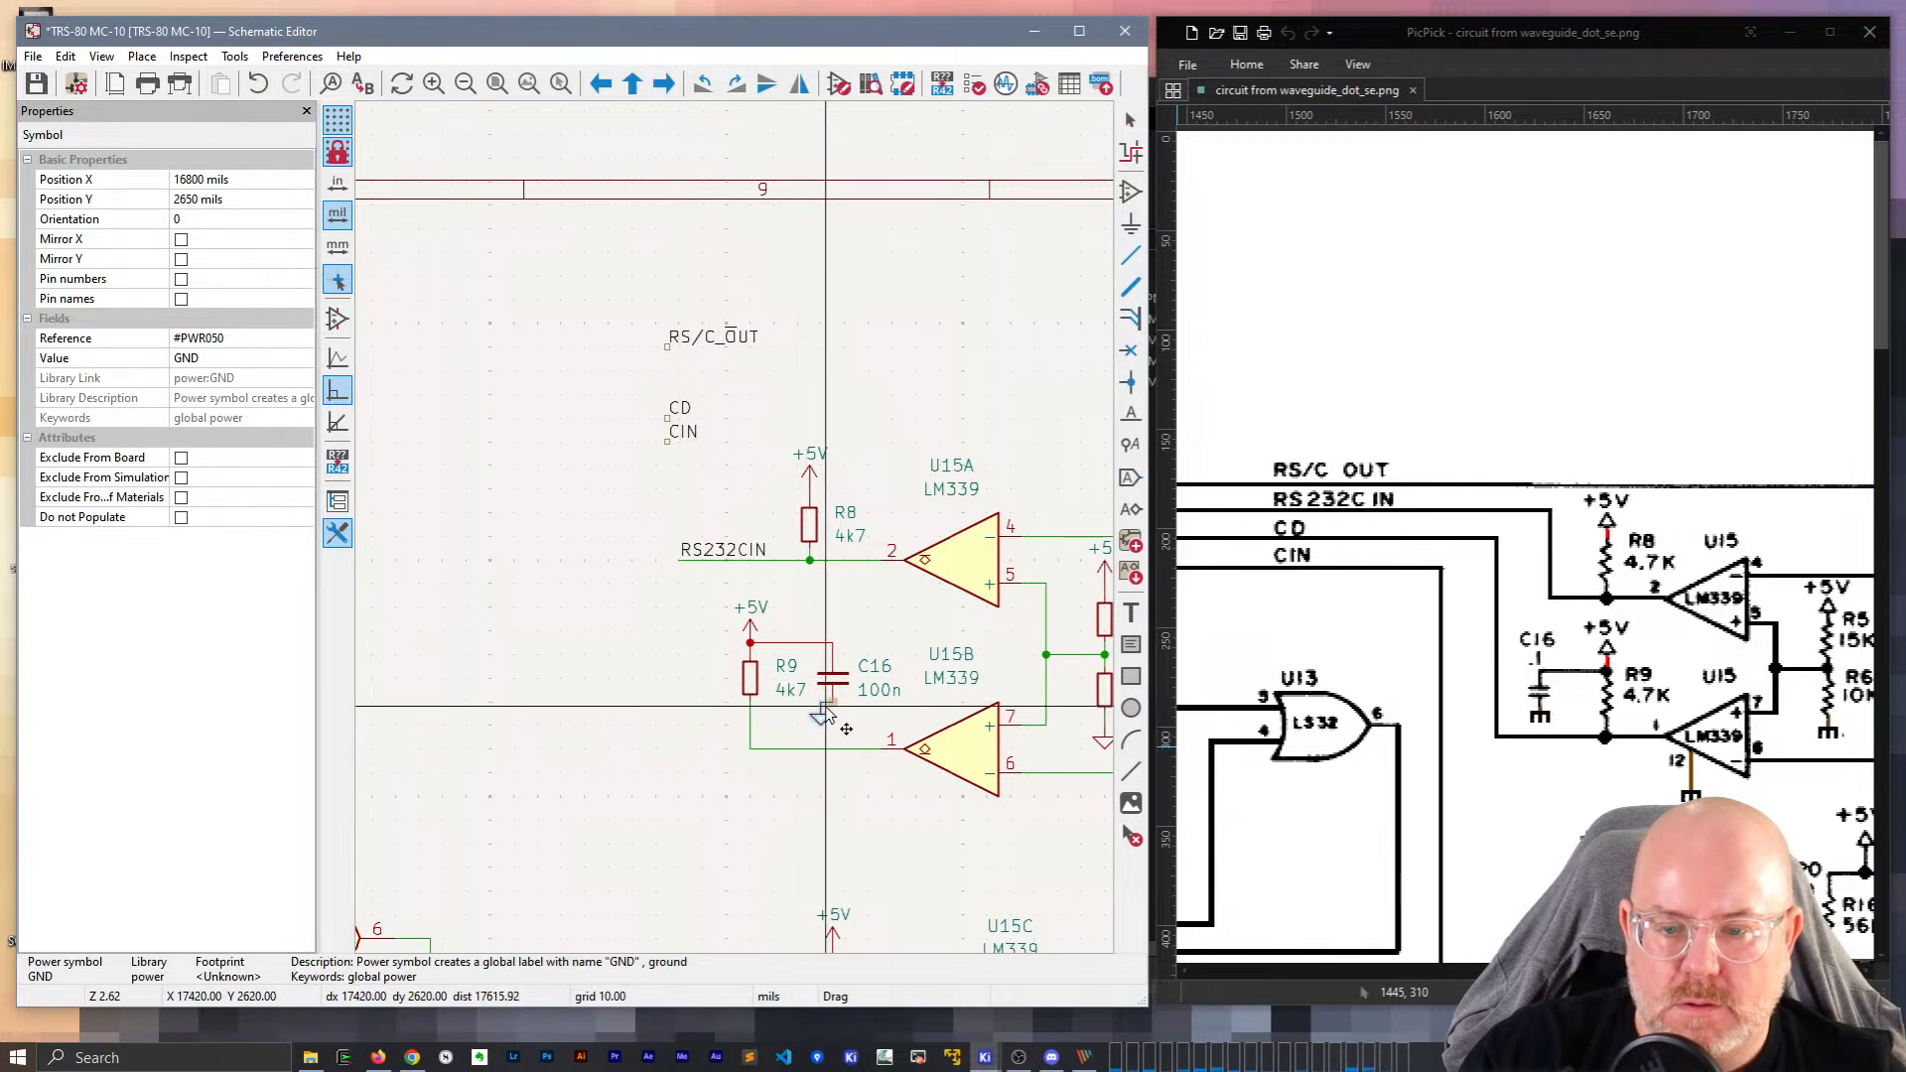
left_click(679, 723)
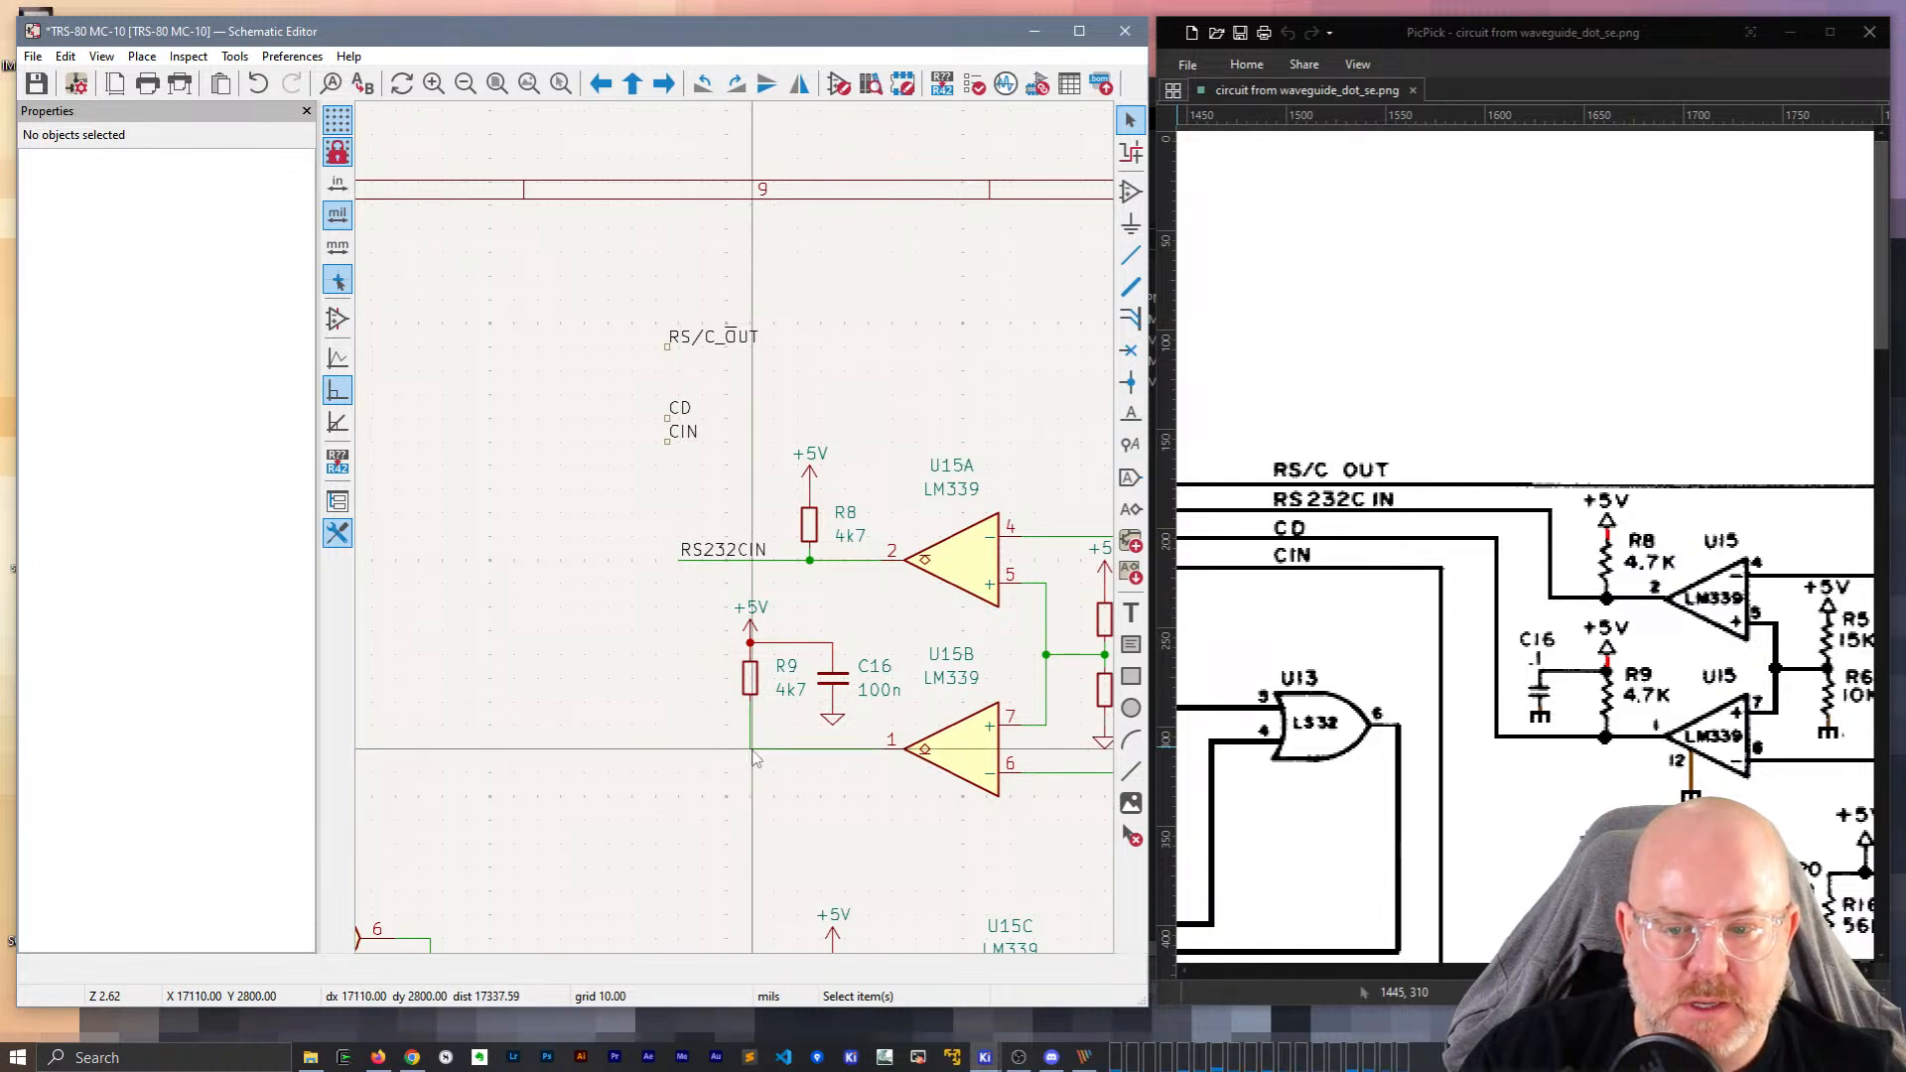
Draw a wire from R9's lower end and place the CD label on it.
key("w")
double_click(680, 749)
key("Escape")
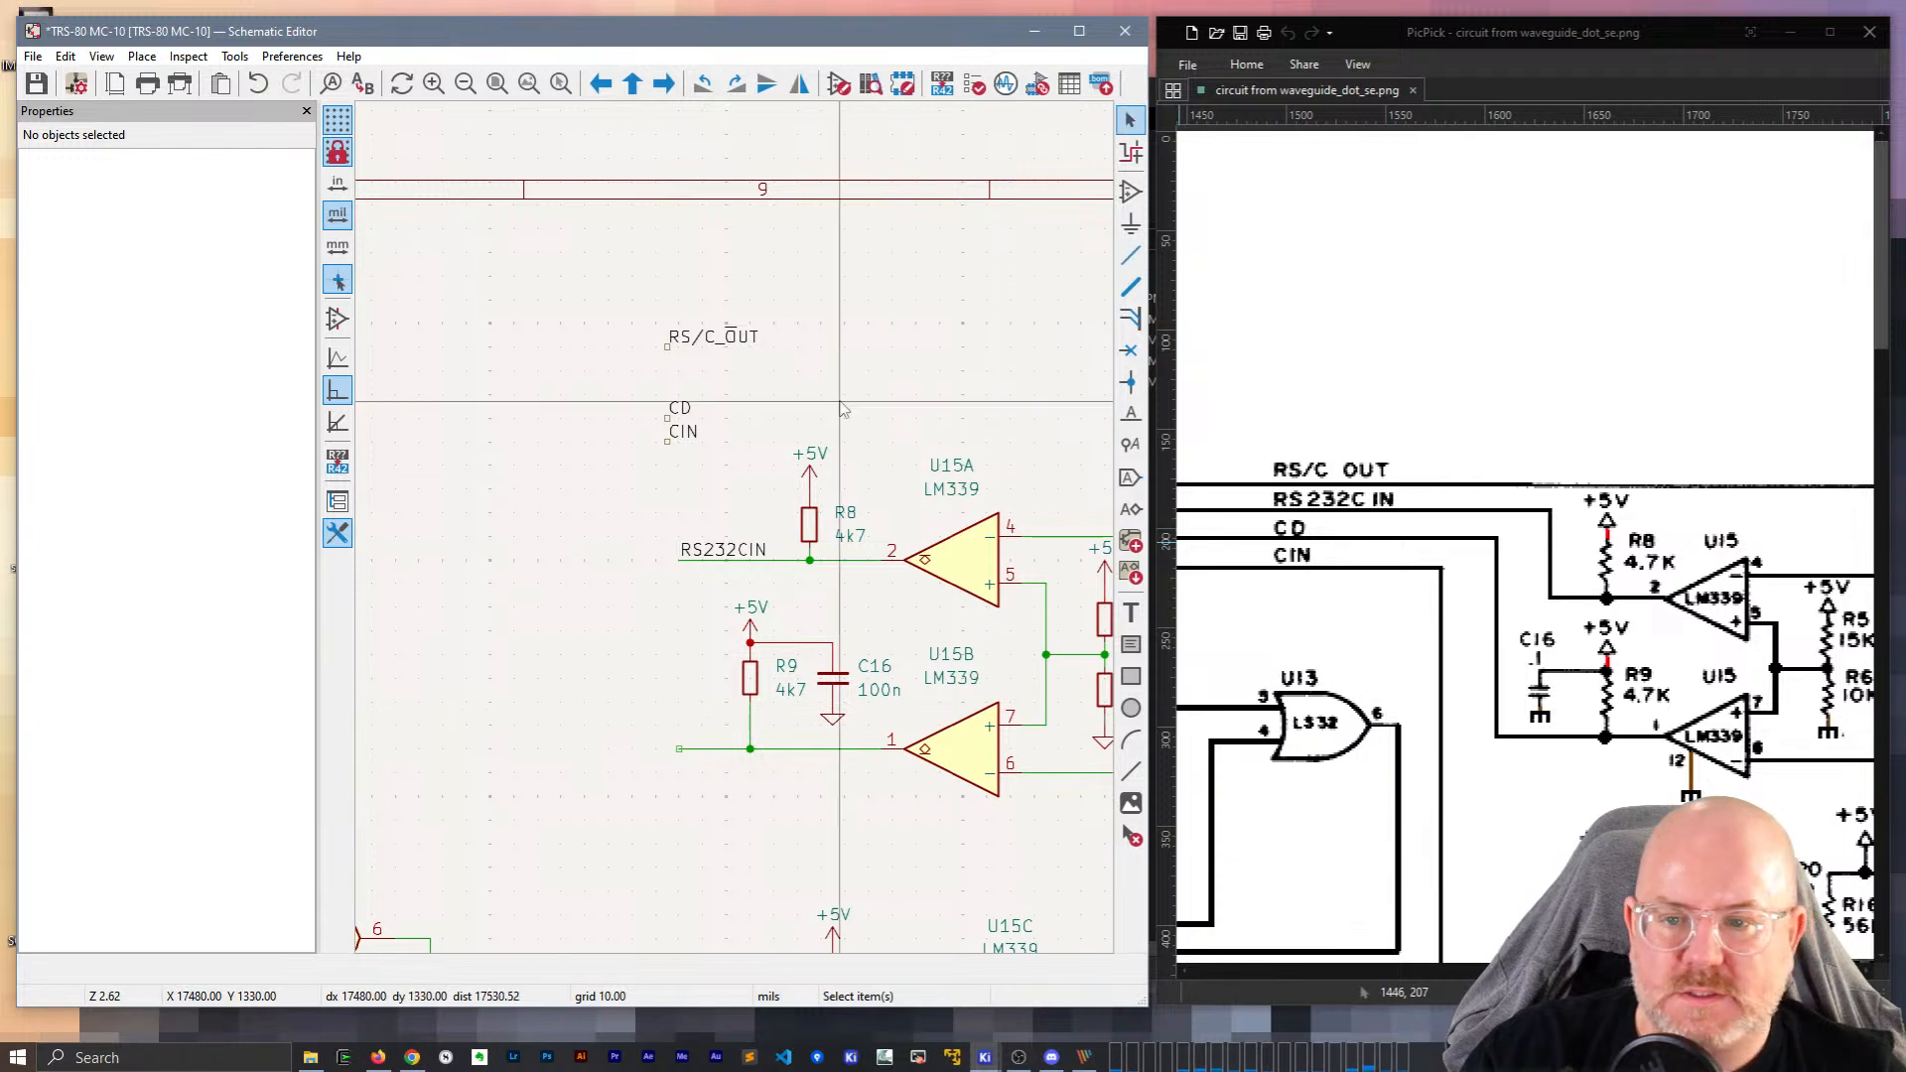
left_click(681, 408)
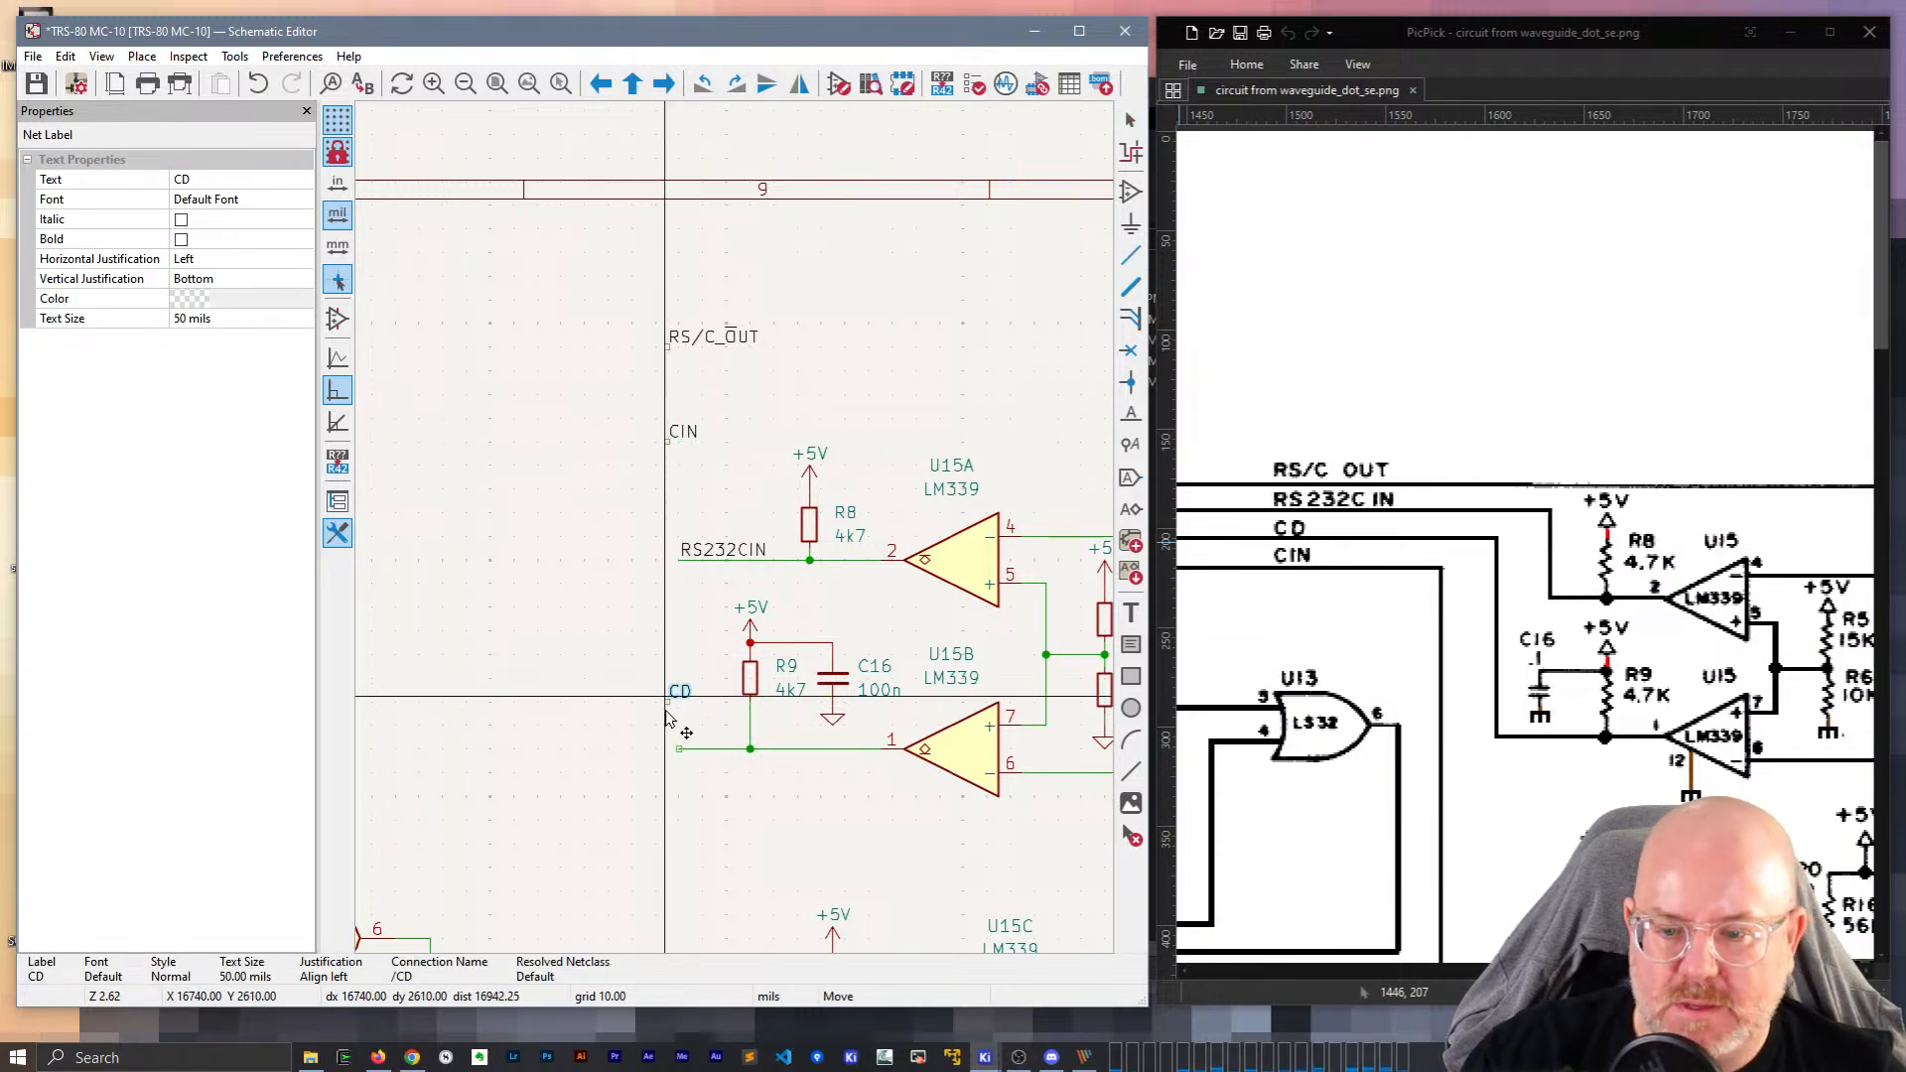
left_click(679, 748)
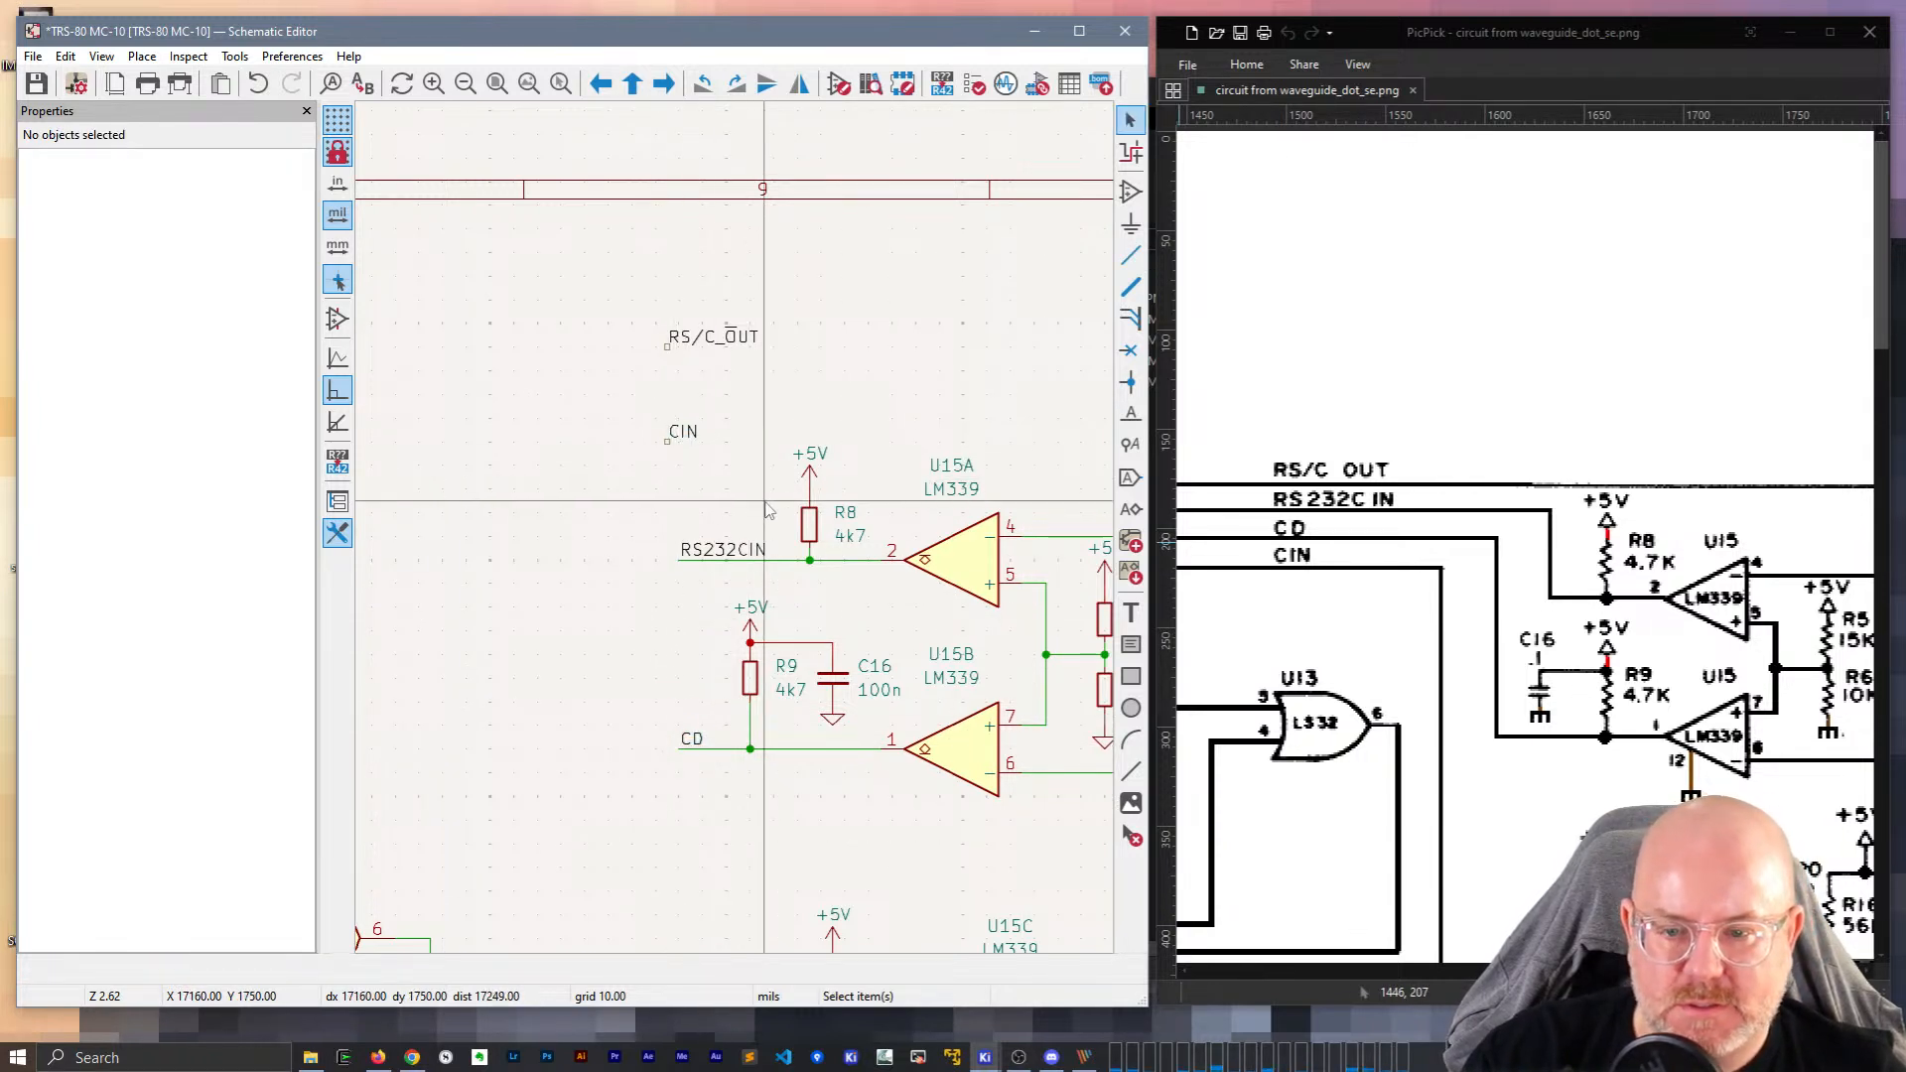
Shift RS232CIN left, and line R8 and its +5V symbol up with R9.
key("g")
left_click(646, 561)
left_click(812, 534)
key("g")
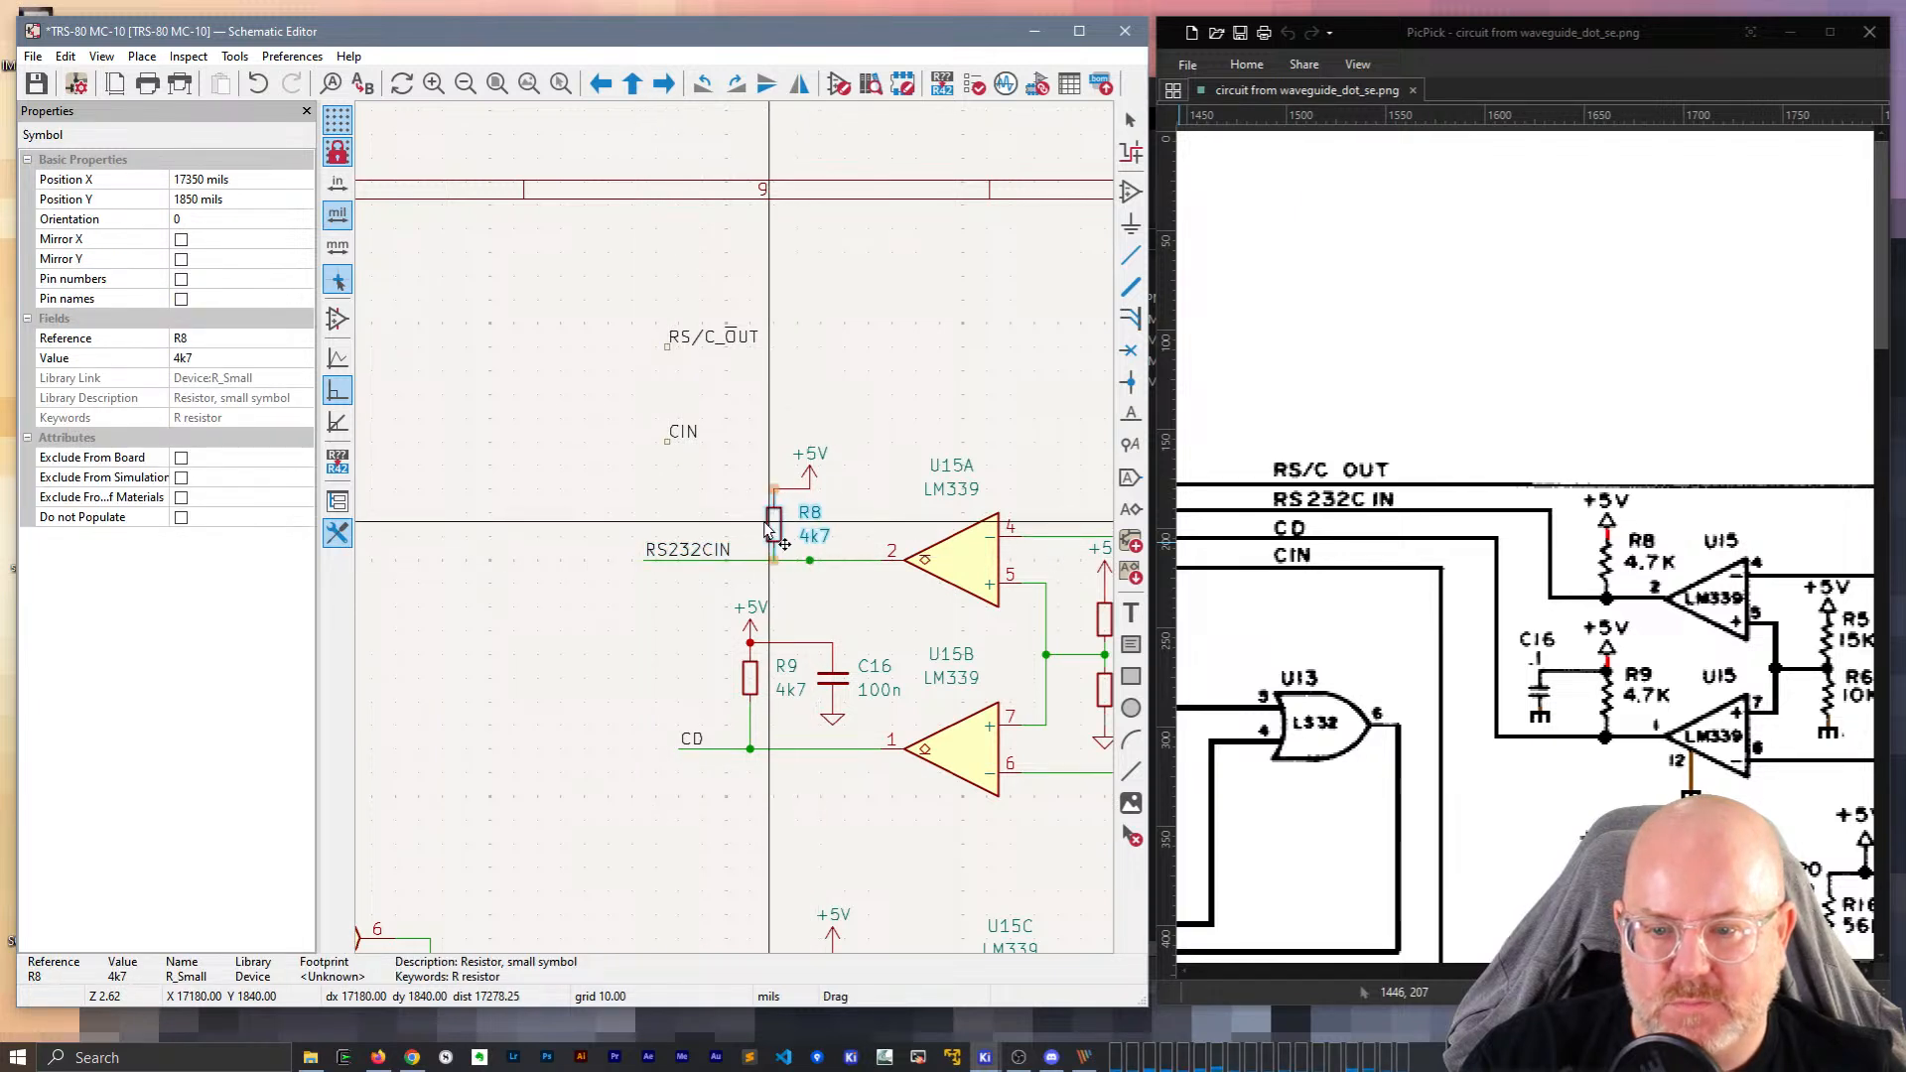
left_click(772, 546)
left_click(810, 466)
key("g")
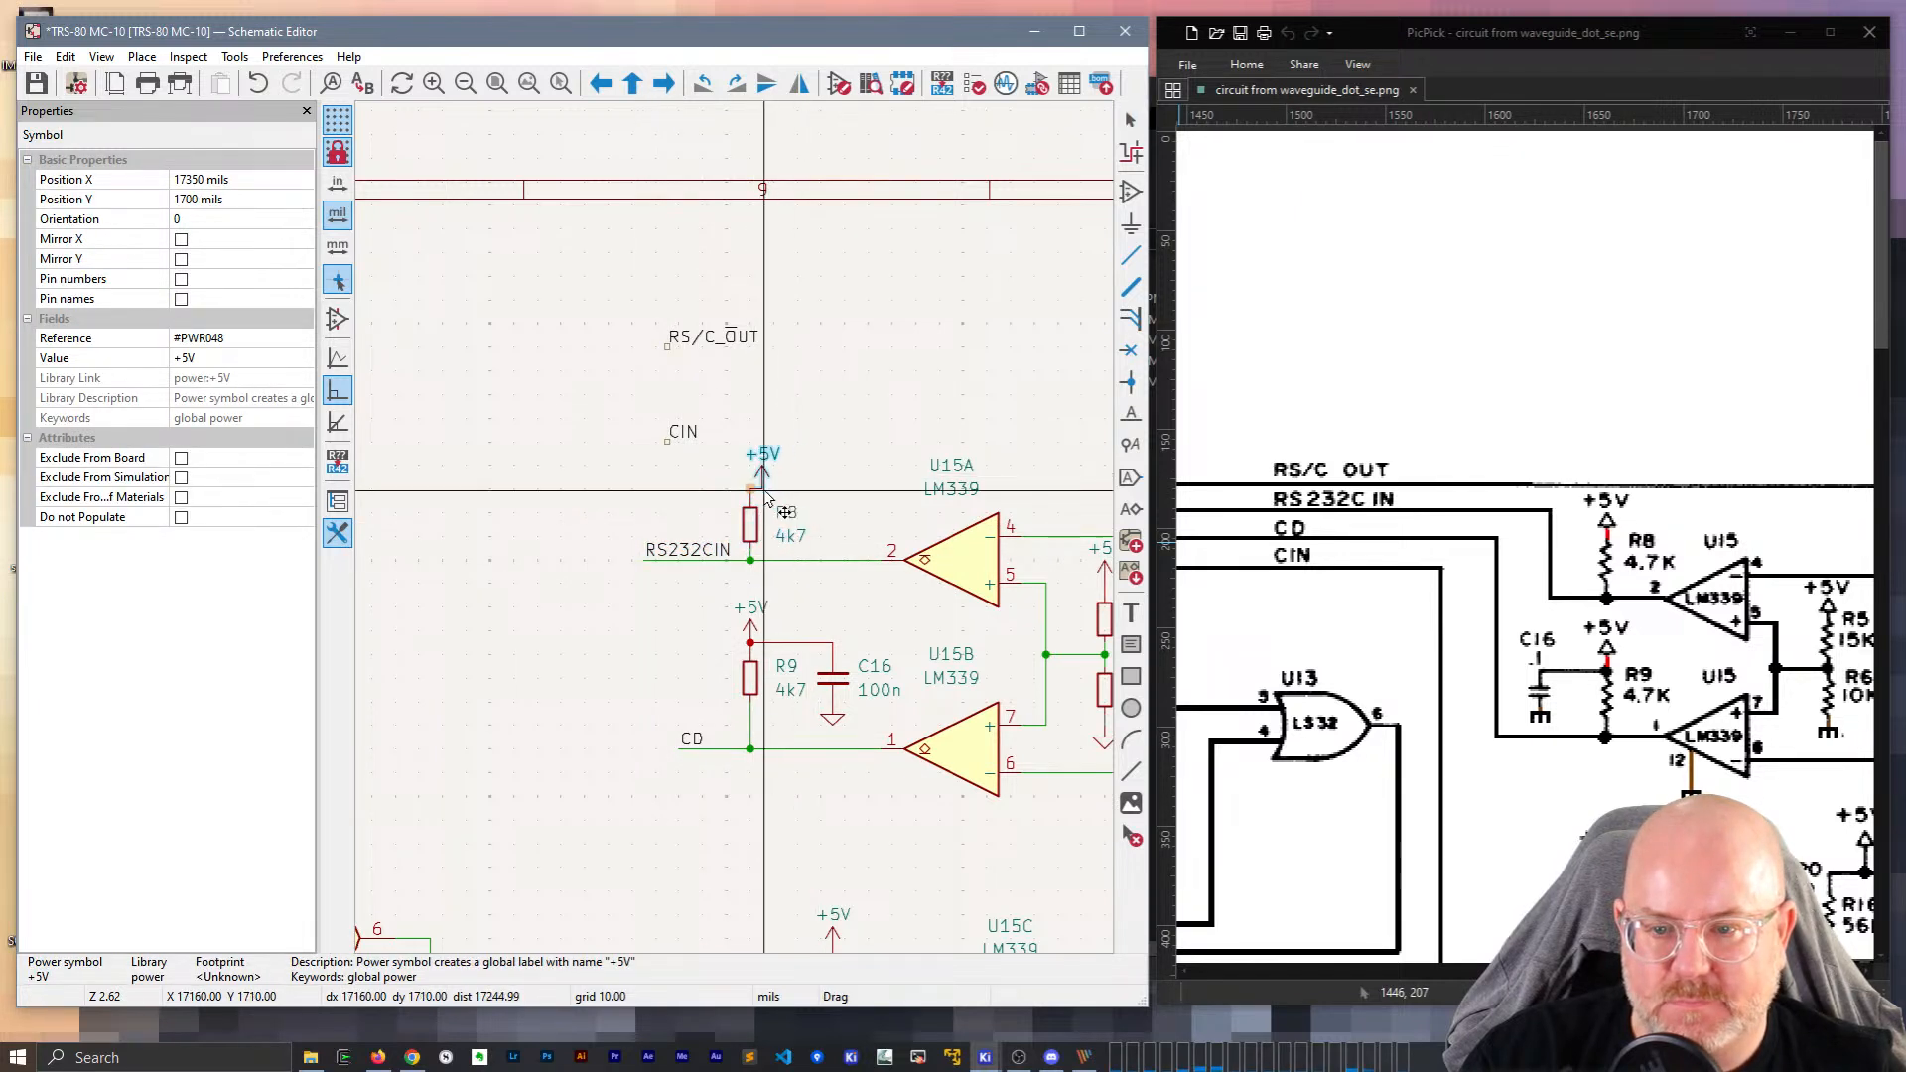
left_click(750, 485)
left_click(817, 481)
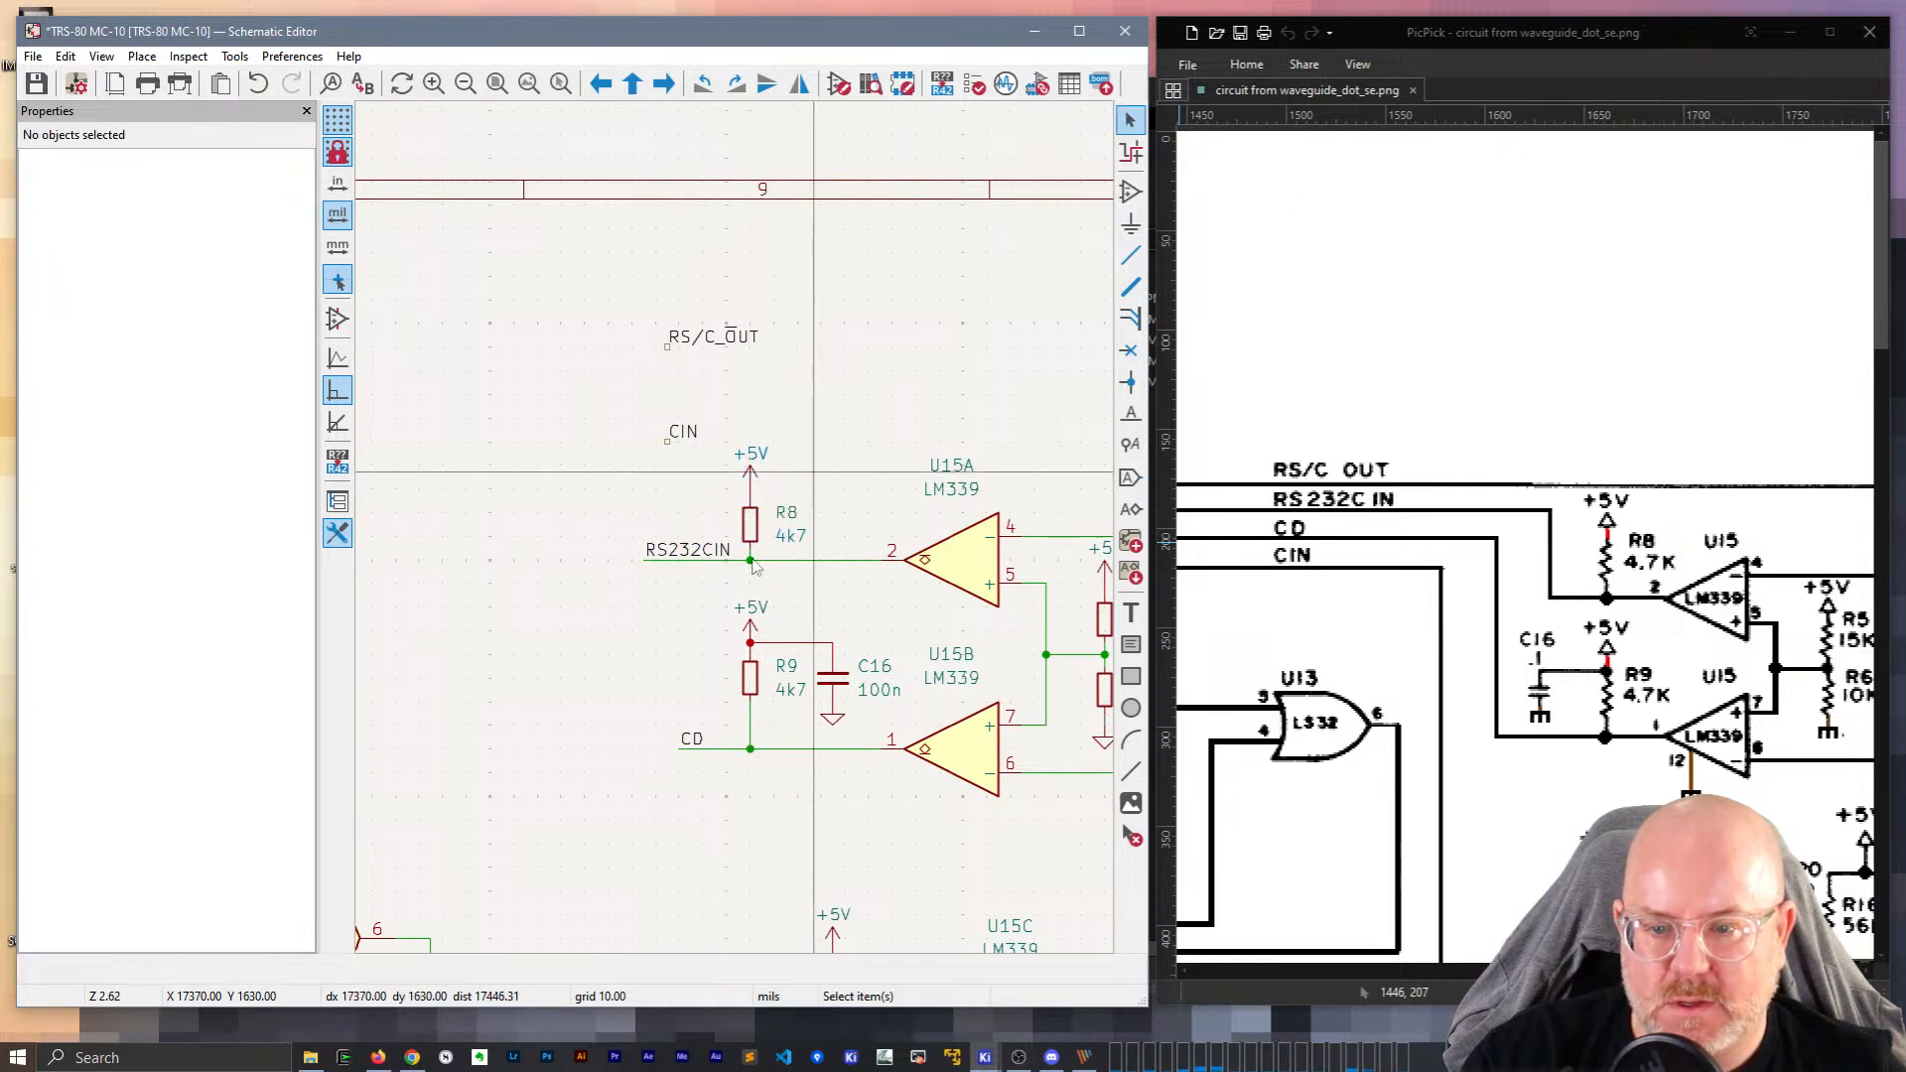
Drag the CD label left to its wire's end.
left_click(687, 741)
key("g")
left_click(646, 747)
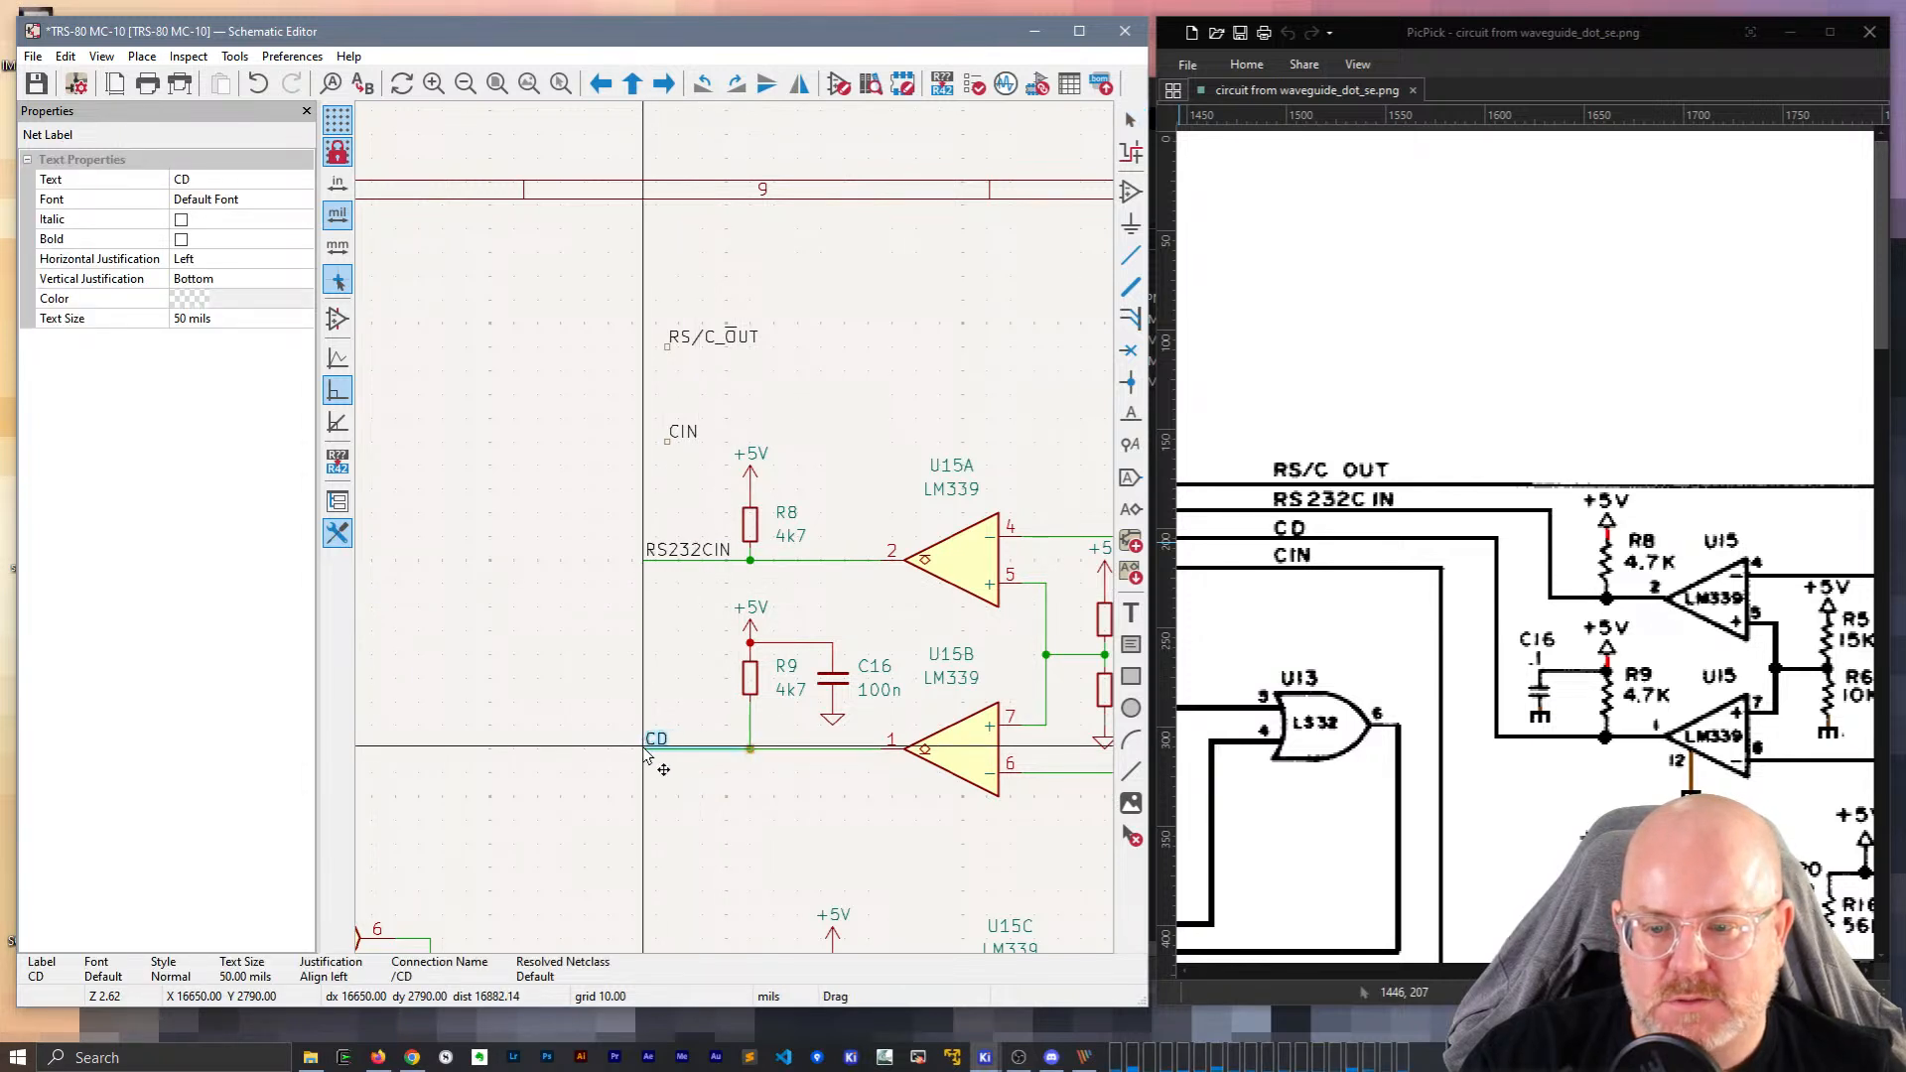
left_click(681, 800)
Place the CIN label on U15C's R19 input wire, aligned with the other labels.
middle_click_drag(739, 797, 675, 582)
scroll(1646, 663, "down", 1)
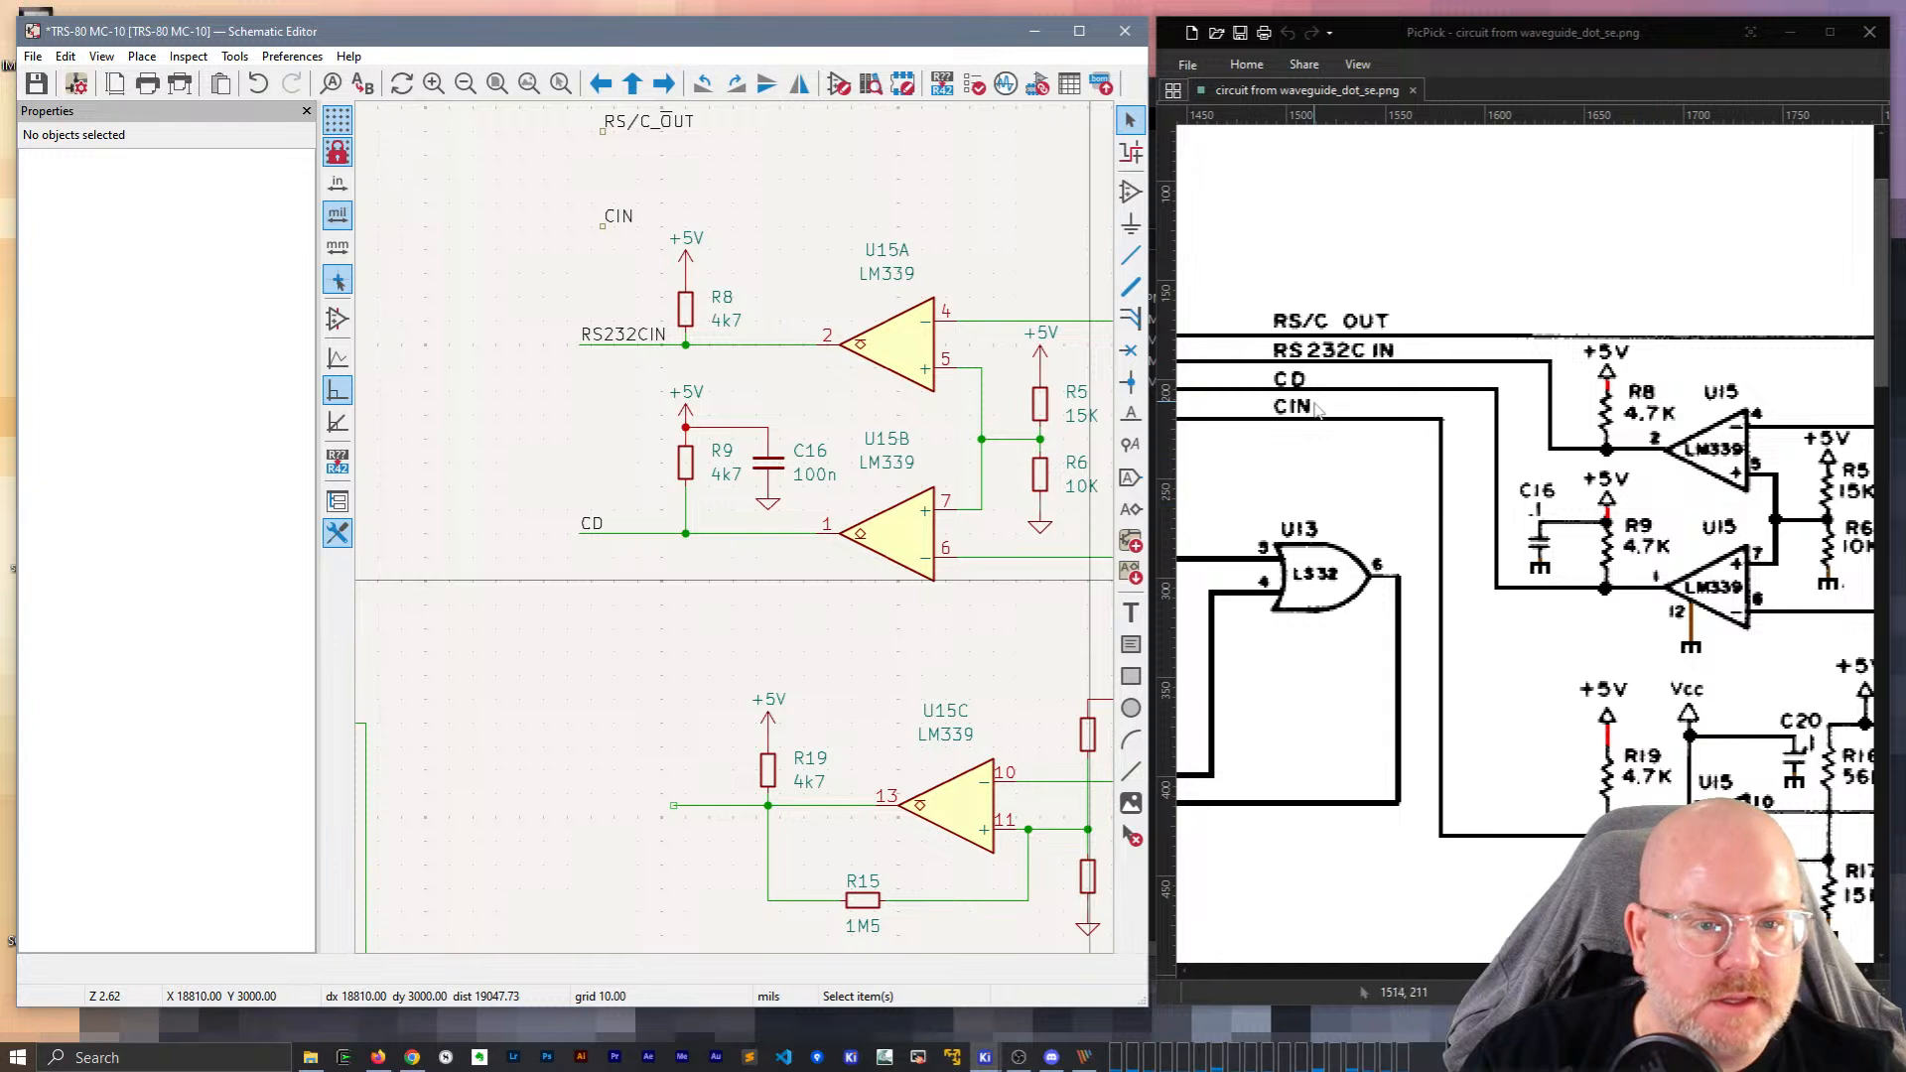
left_click(620, 219)
key("m")
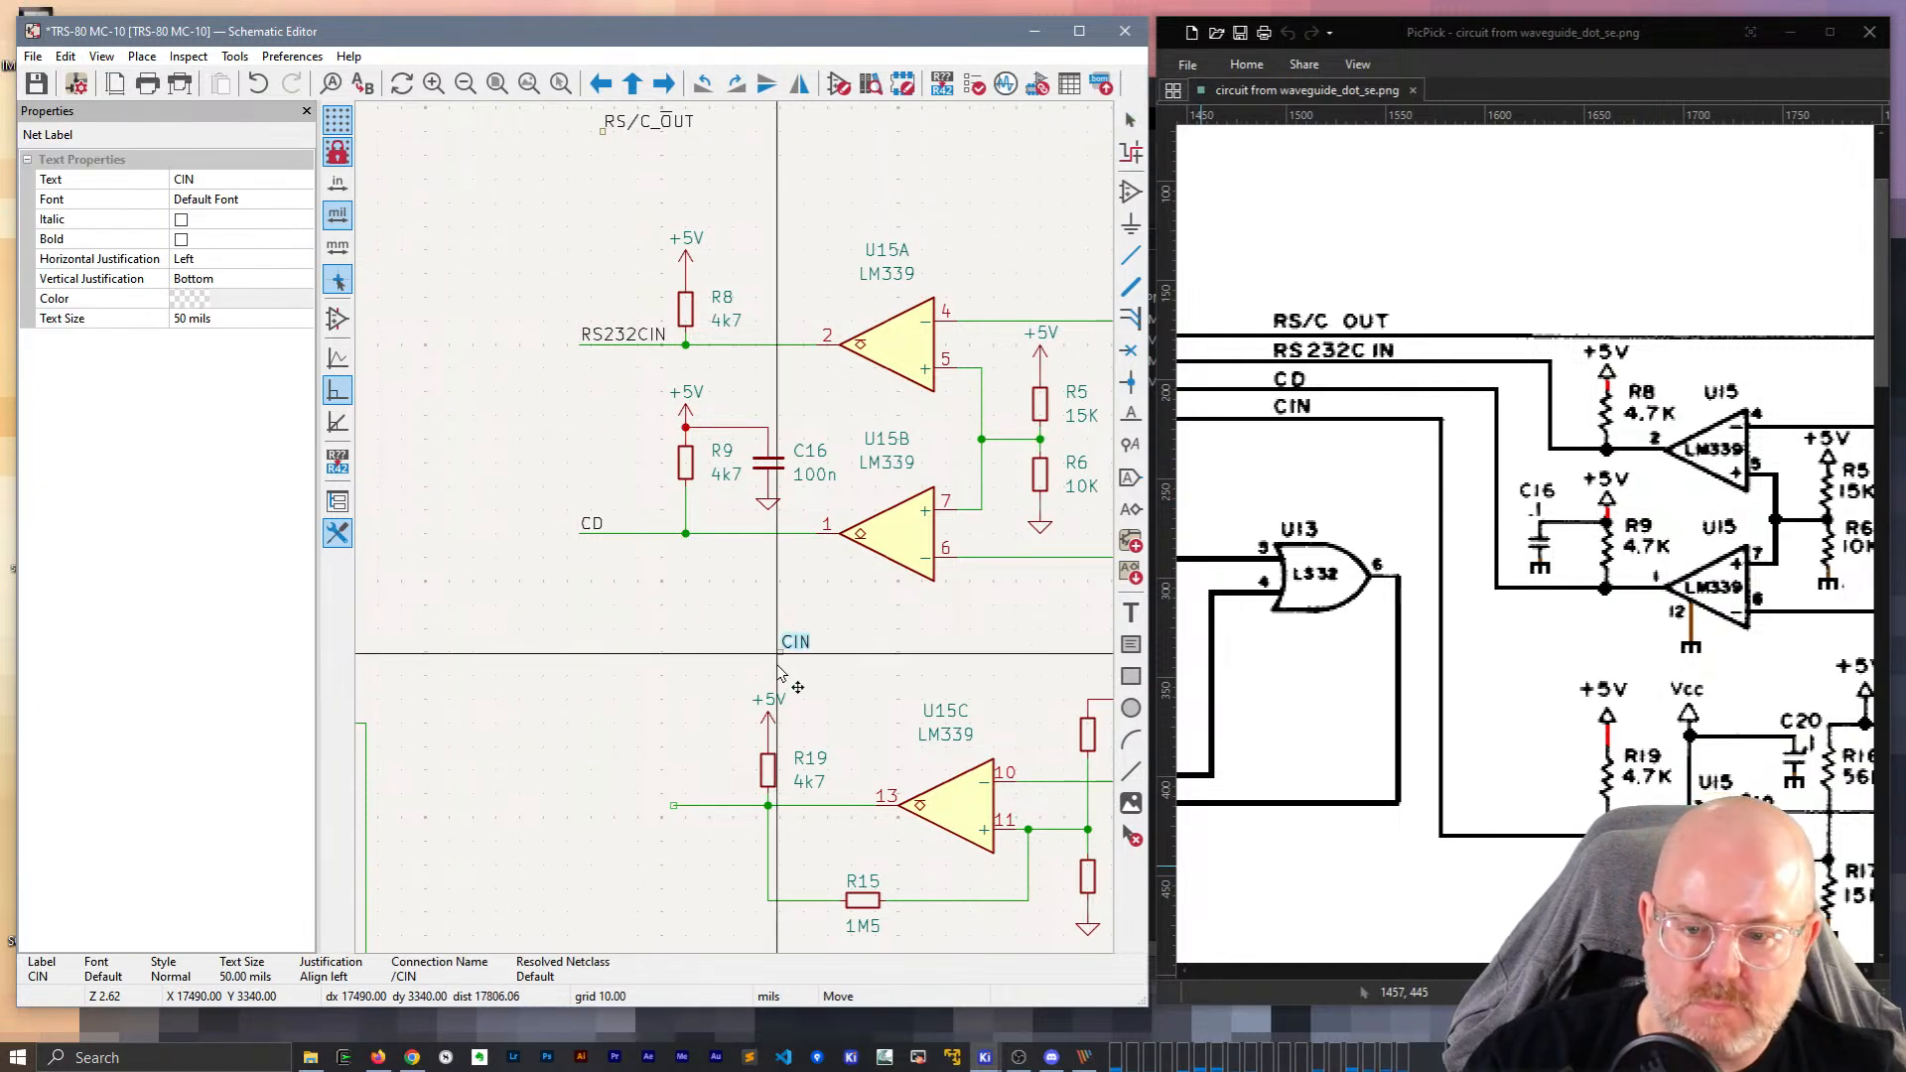
left_click(673, 806)
key("g")
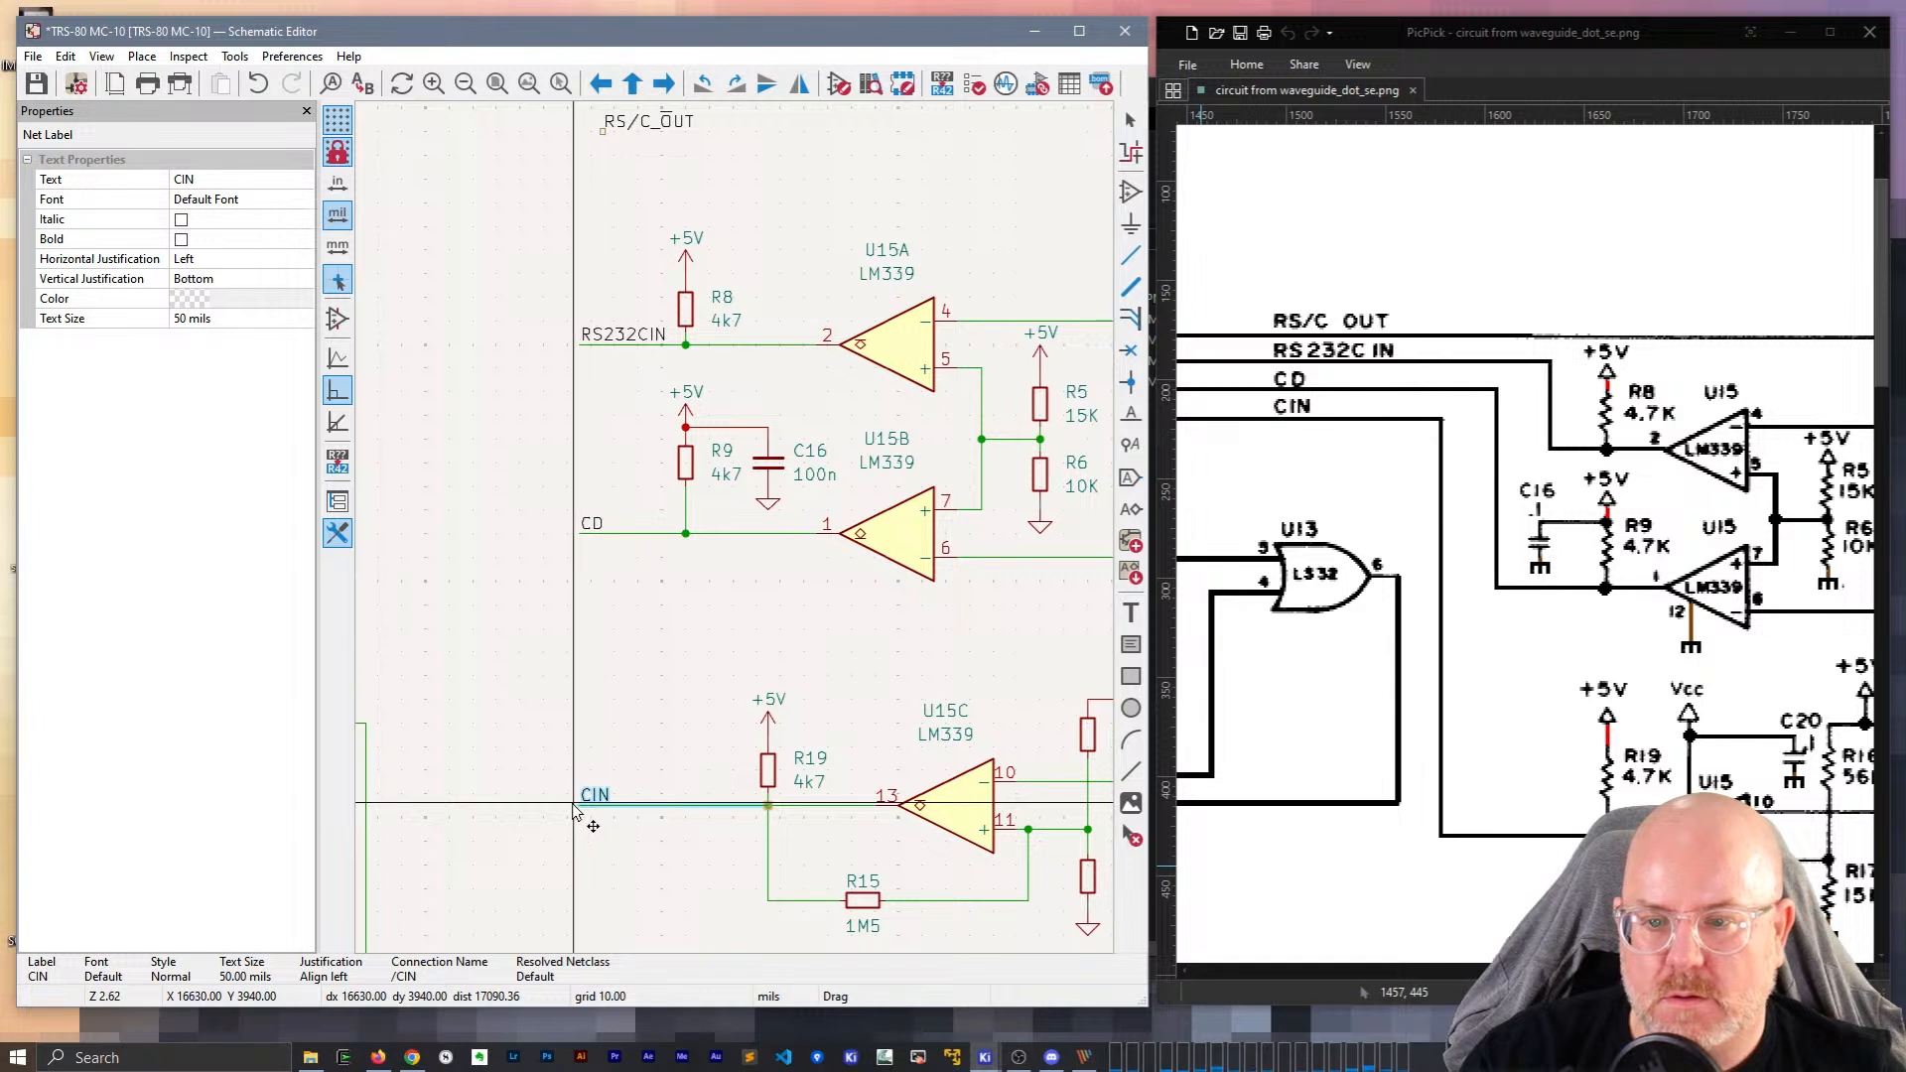
left_click(584, 810)
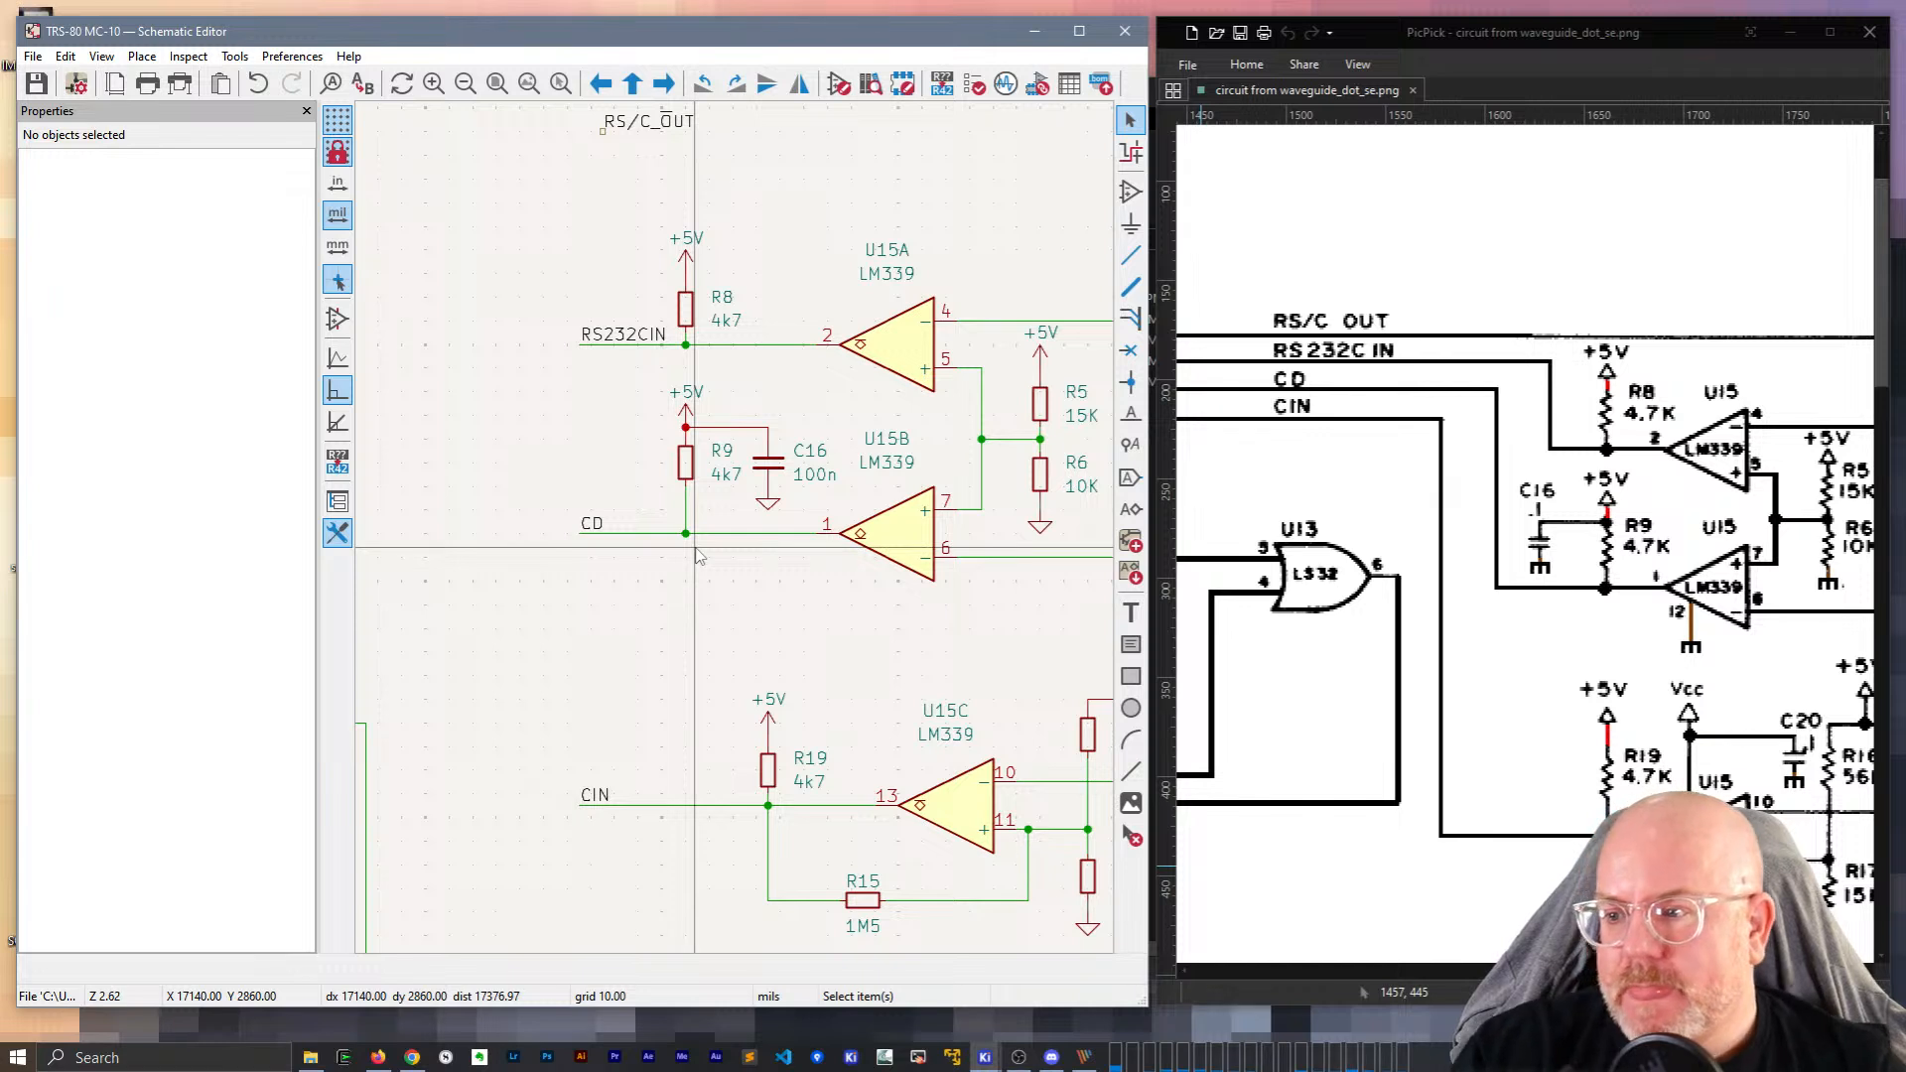
Drag diode D5 upward along its wire to a new position.
scroll(759, 588, "down", 2)
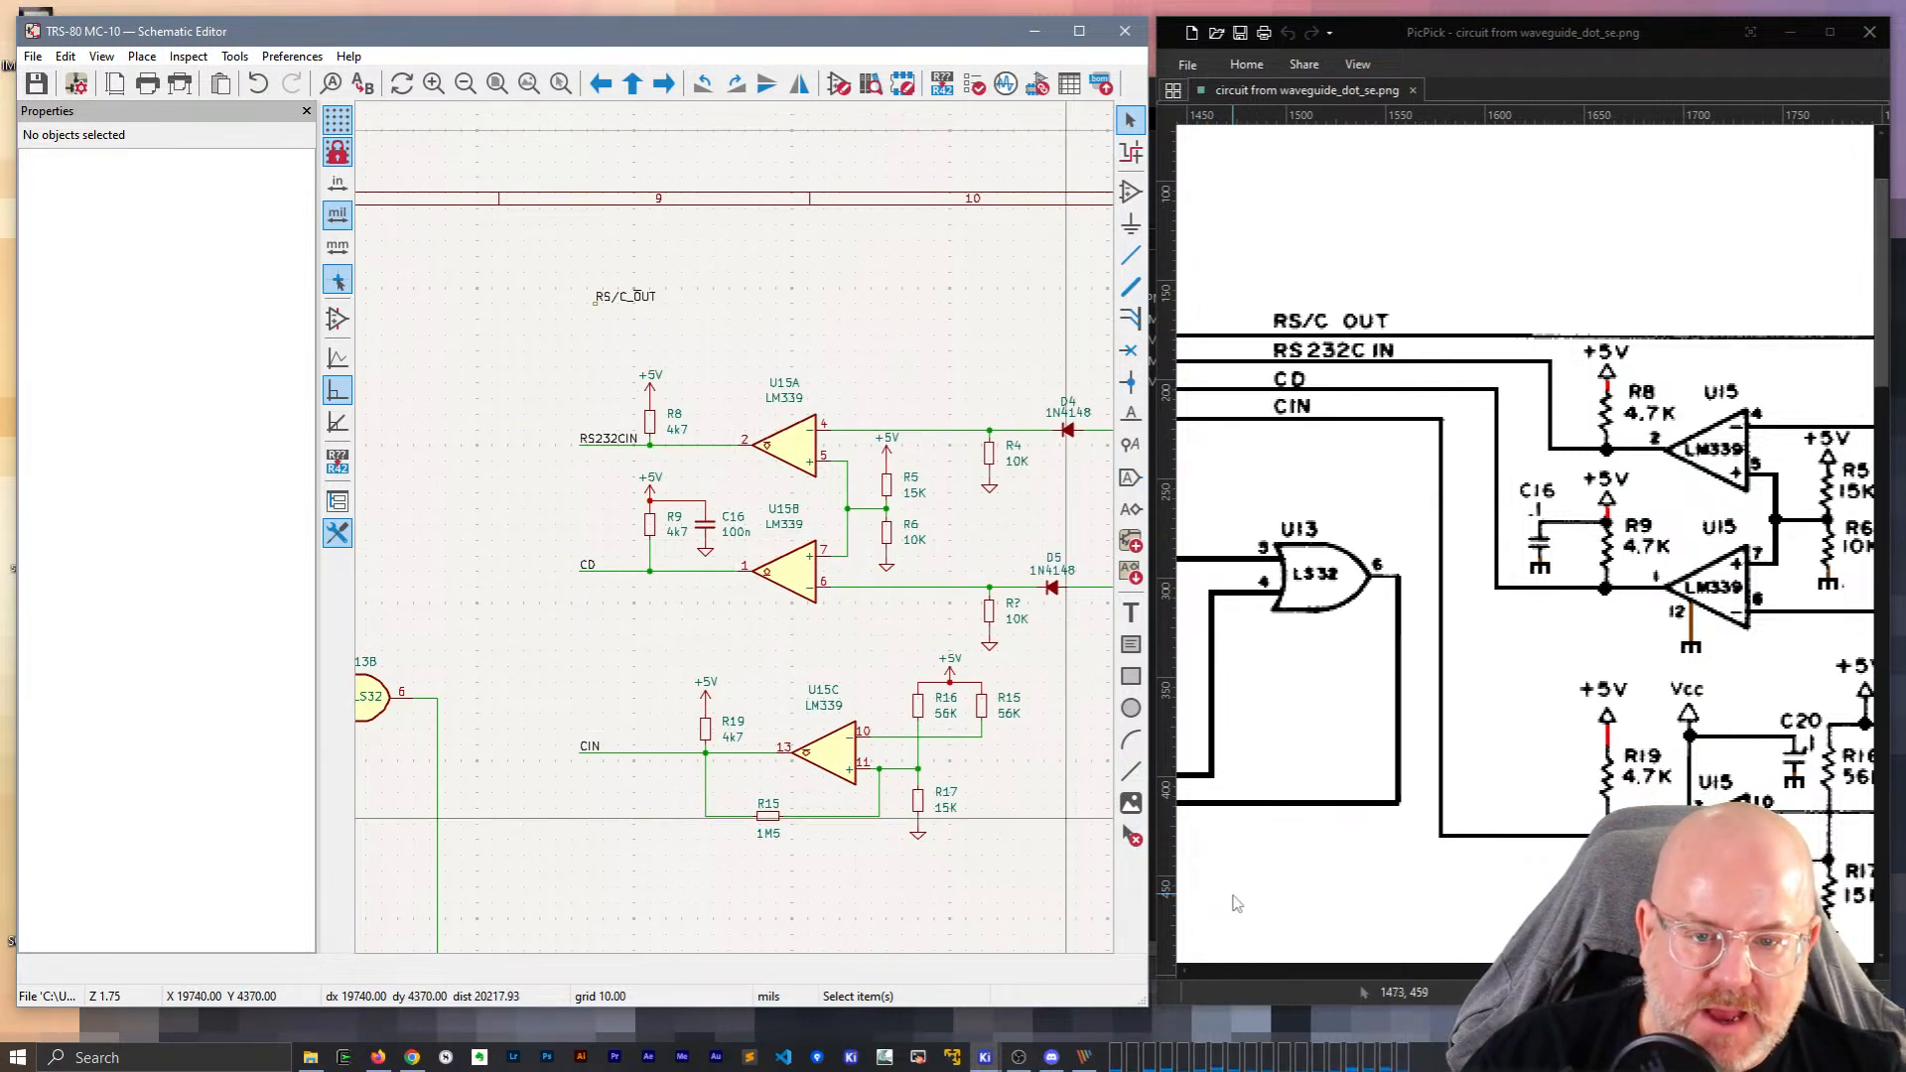
left_click_drag(1633, 971, 1686, 971)
left_click(1055, 527)
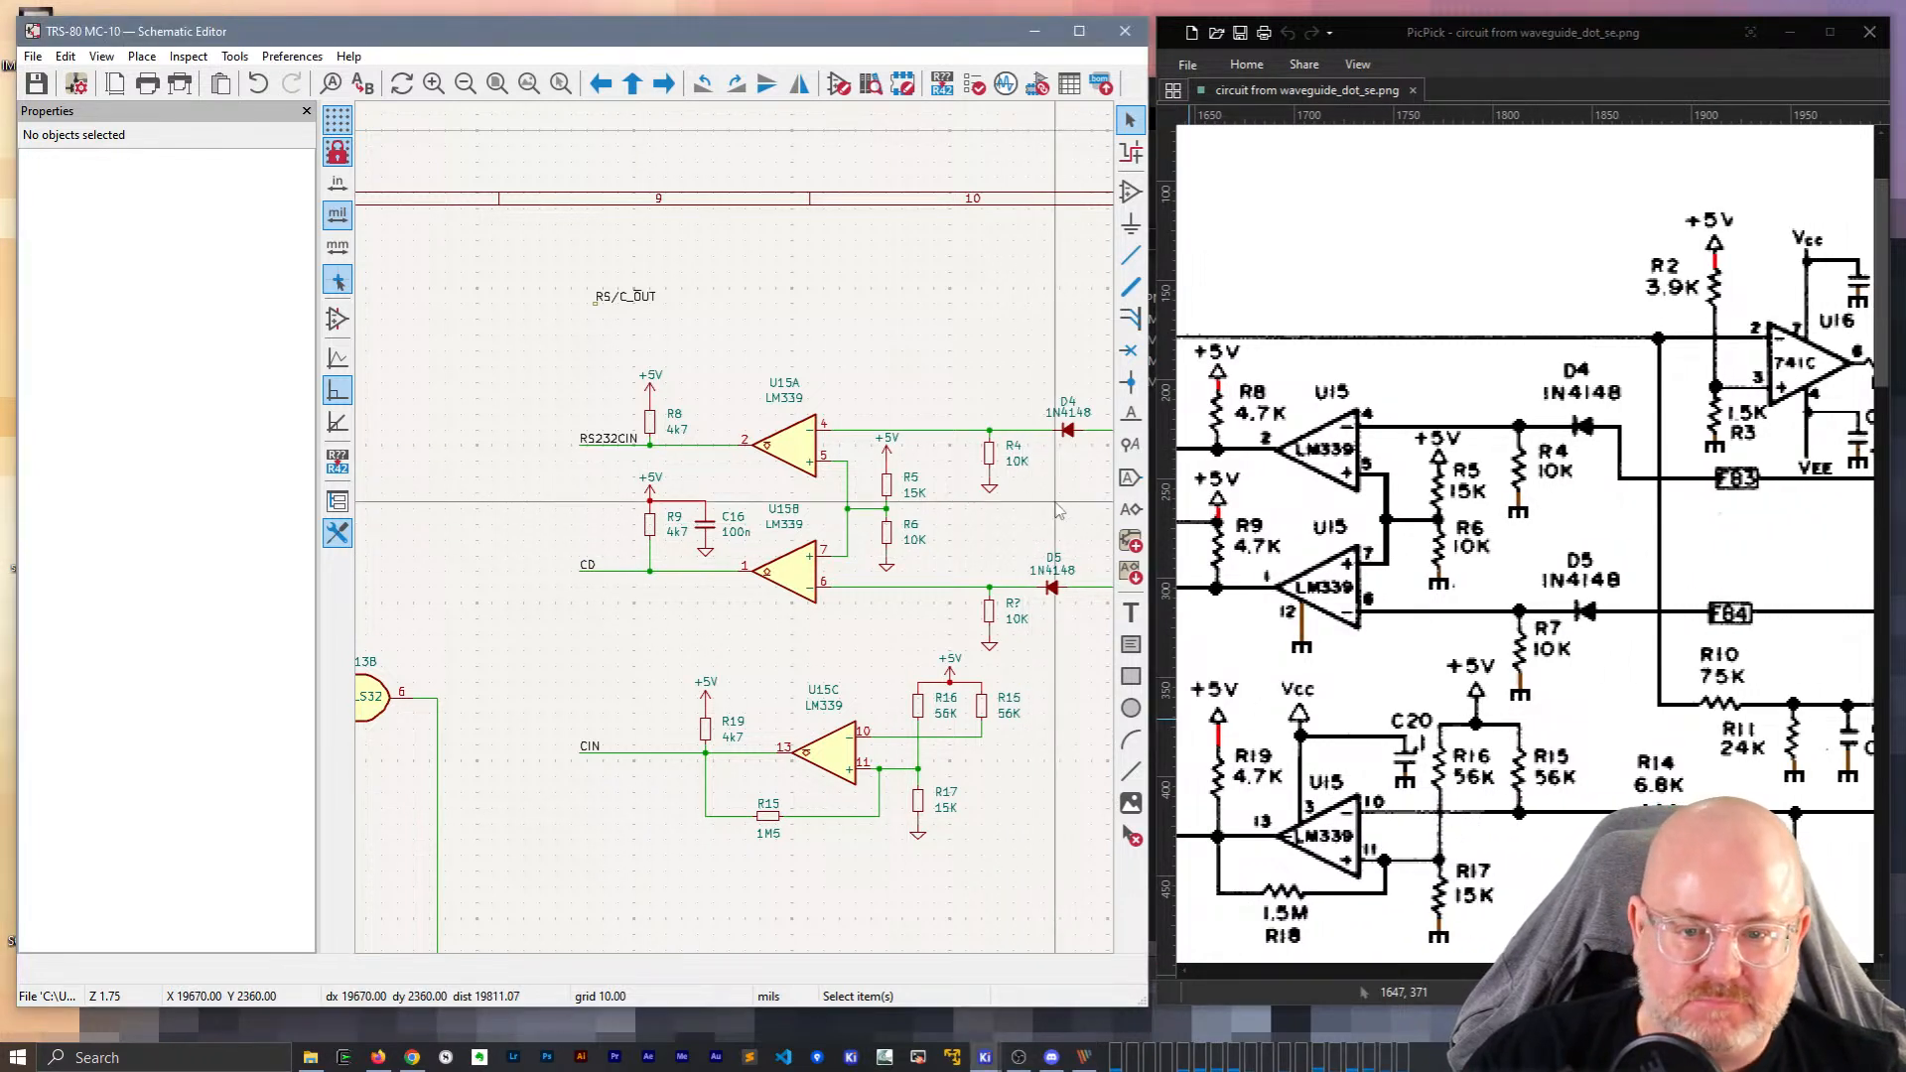
middle_click_drag(1001, 536, 693, 523)
left_click(748, 575)
key("Escape")
scroll(756, 583, "up", 3)
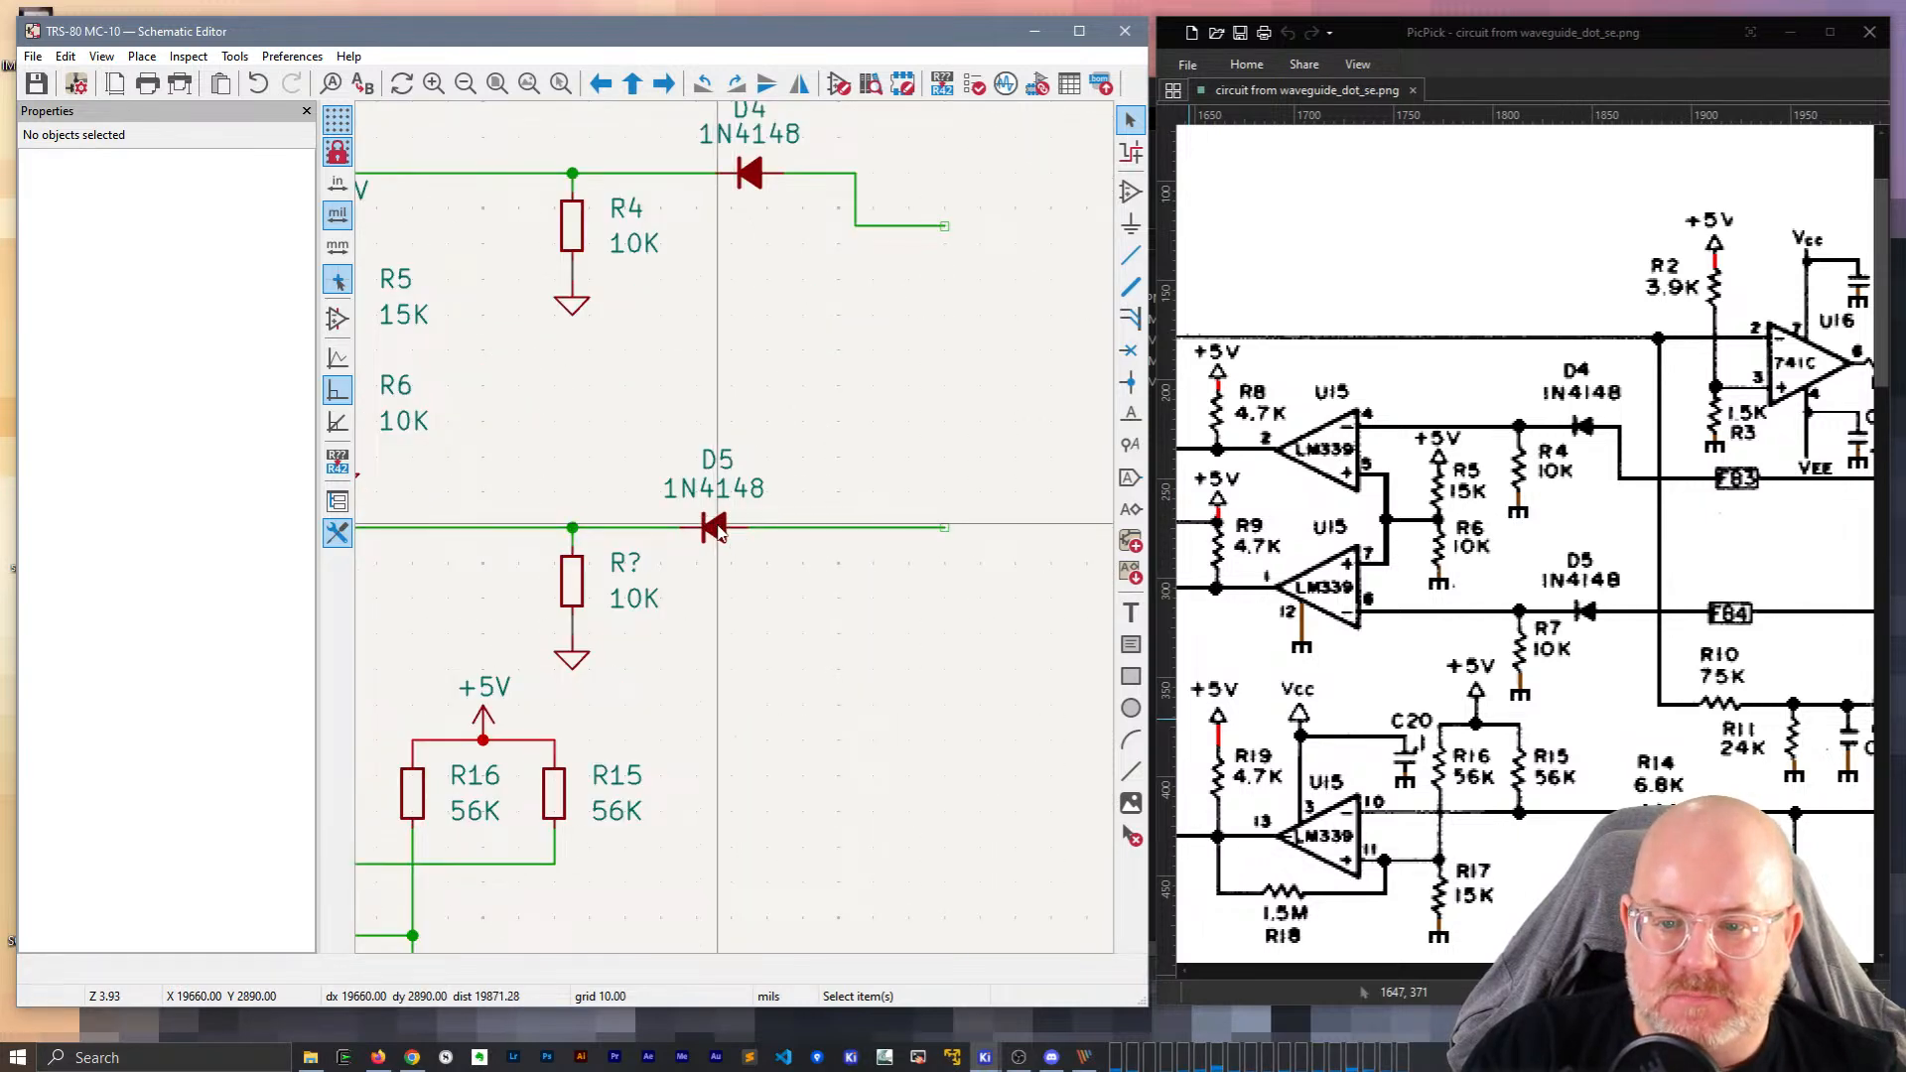
key("g")
left_click(748, 525)
Change the lower 10K resistor's reference from R? to R7.
scroll(735, 546, "down", 3)
middle_click_drag(830, 453, 864, 634)
left_click_drag(1663, 971, 1677, 972)
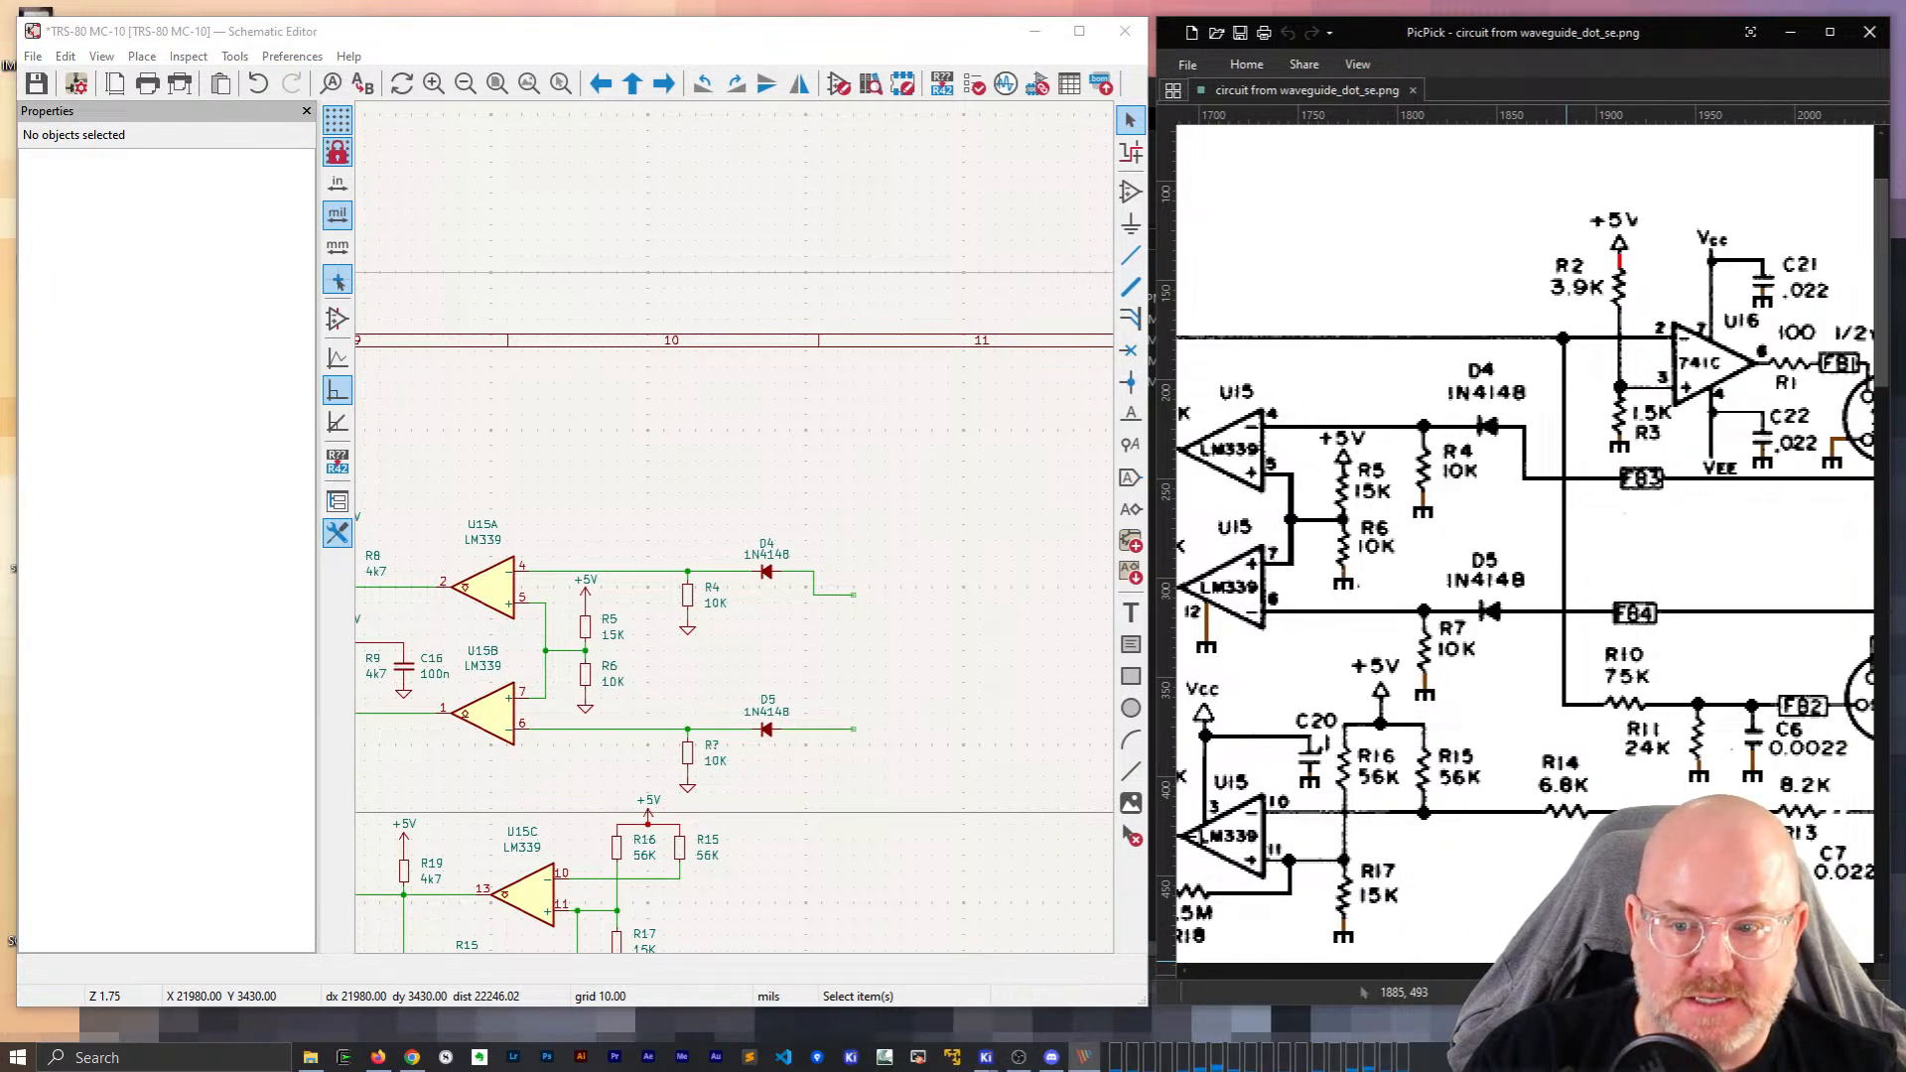
left_click(780, 647)
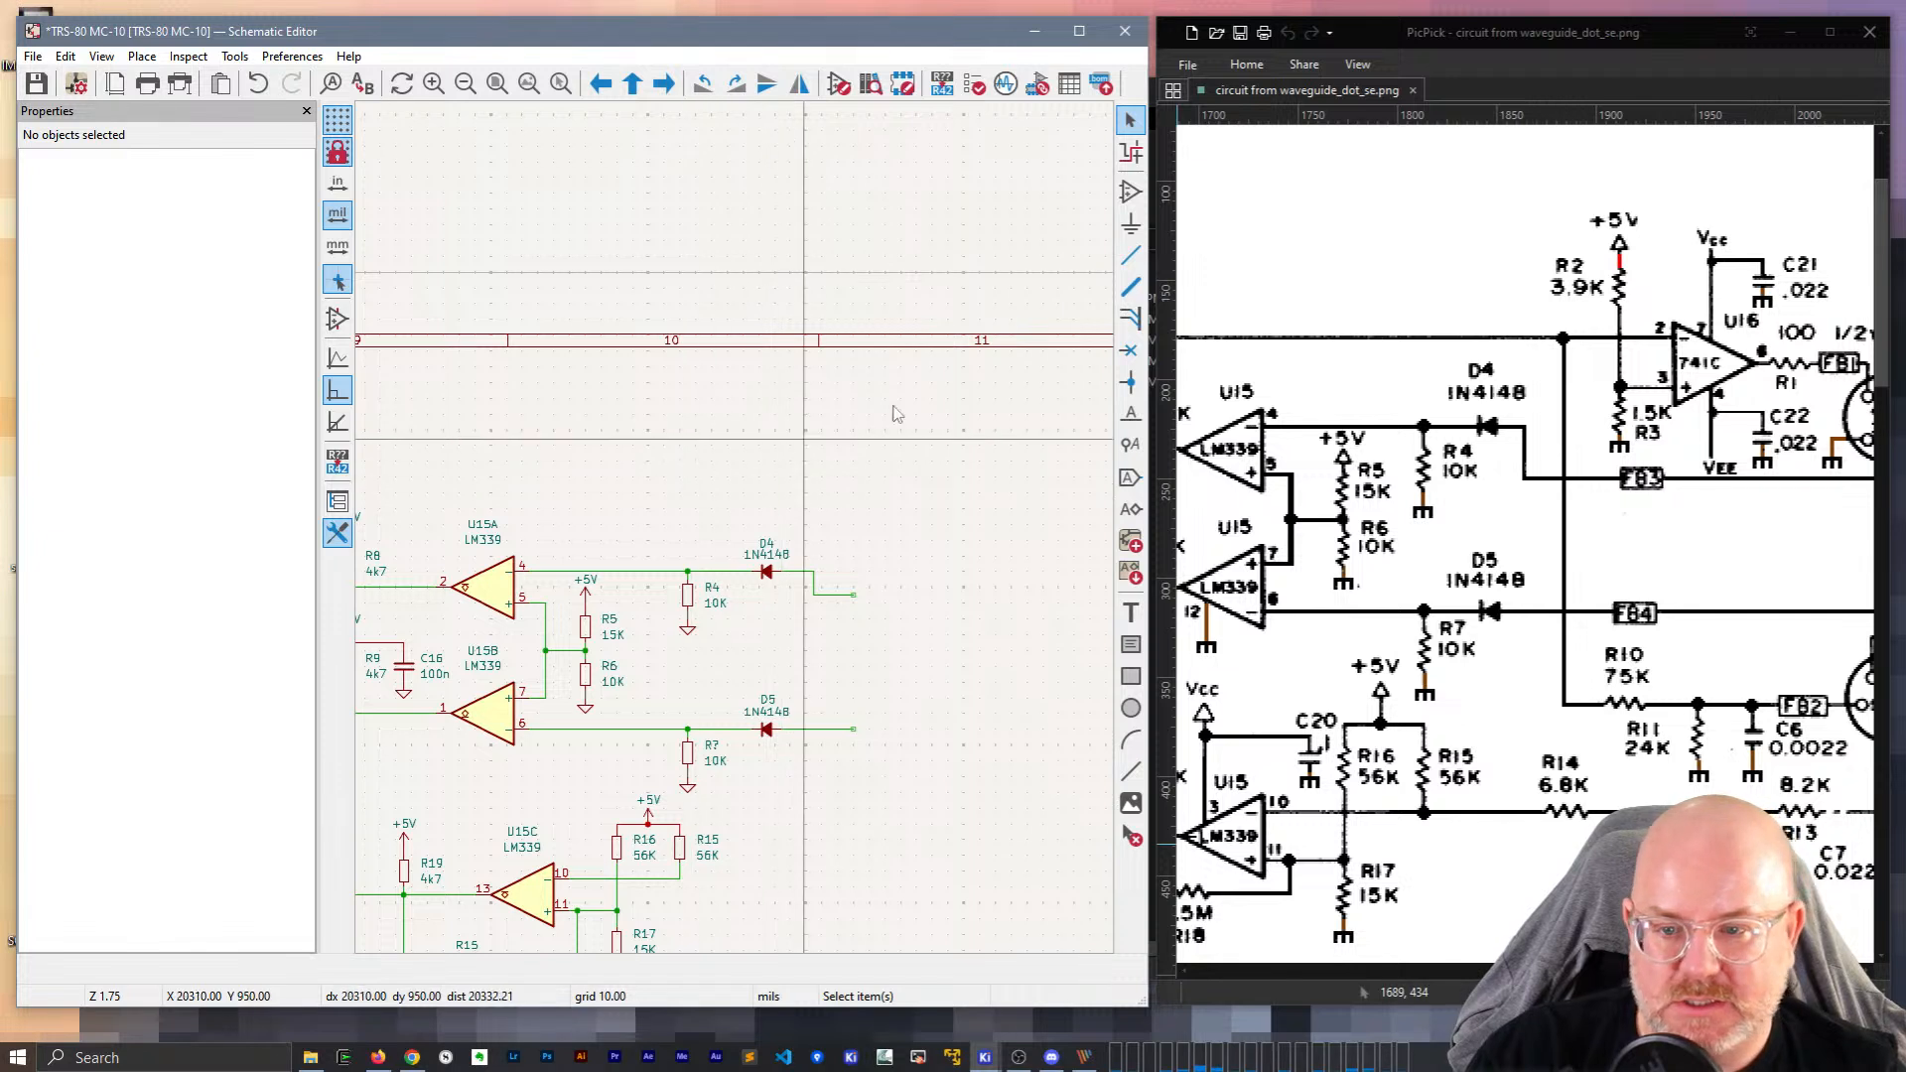
middle_click_drag(664, 676, 876, 466)
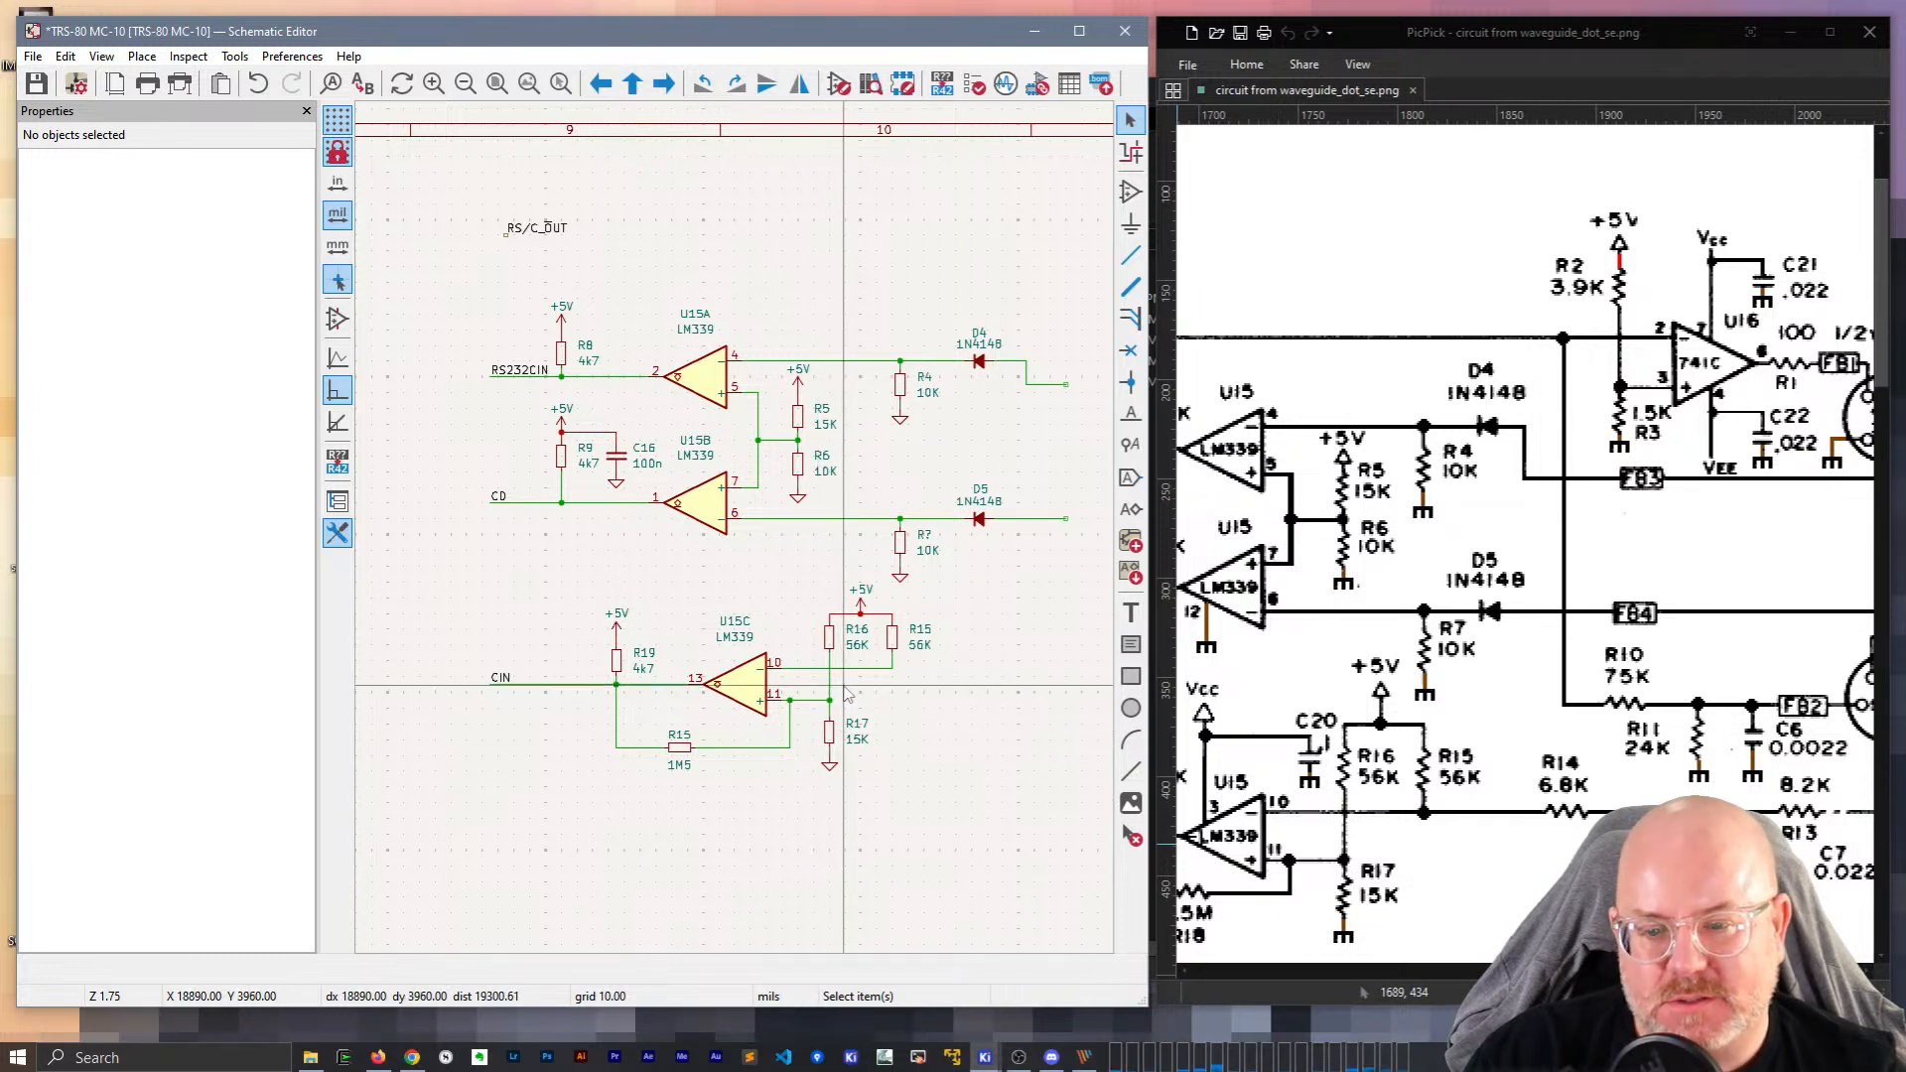
scroll(845, 686, "up", 2)
scroll(736, 538, "down", 2)
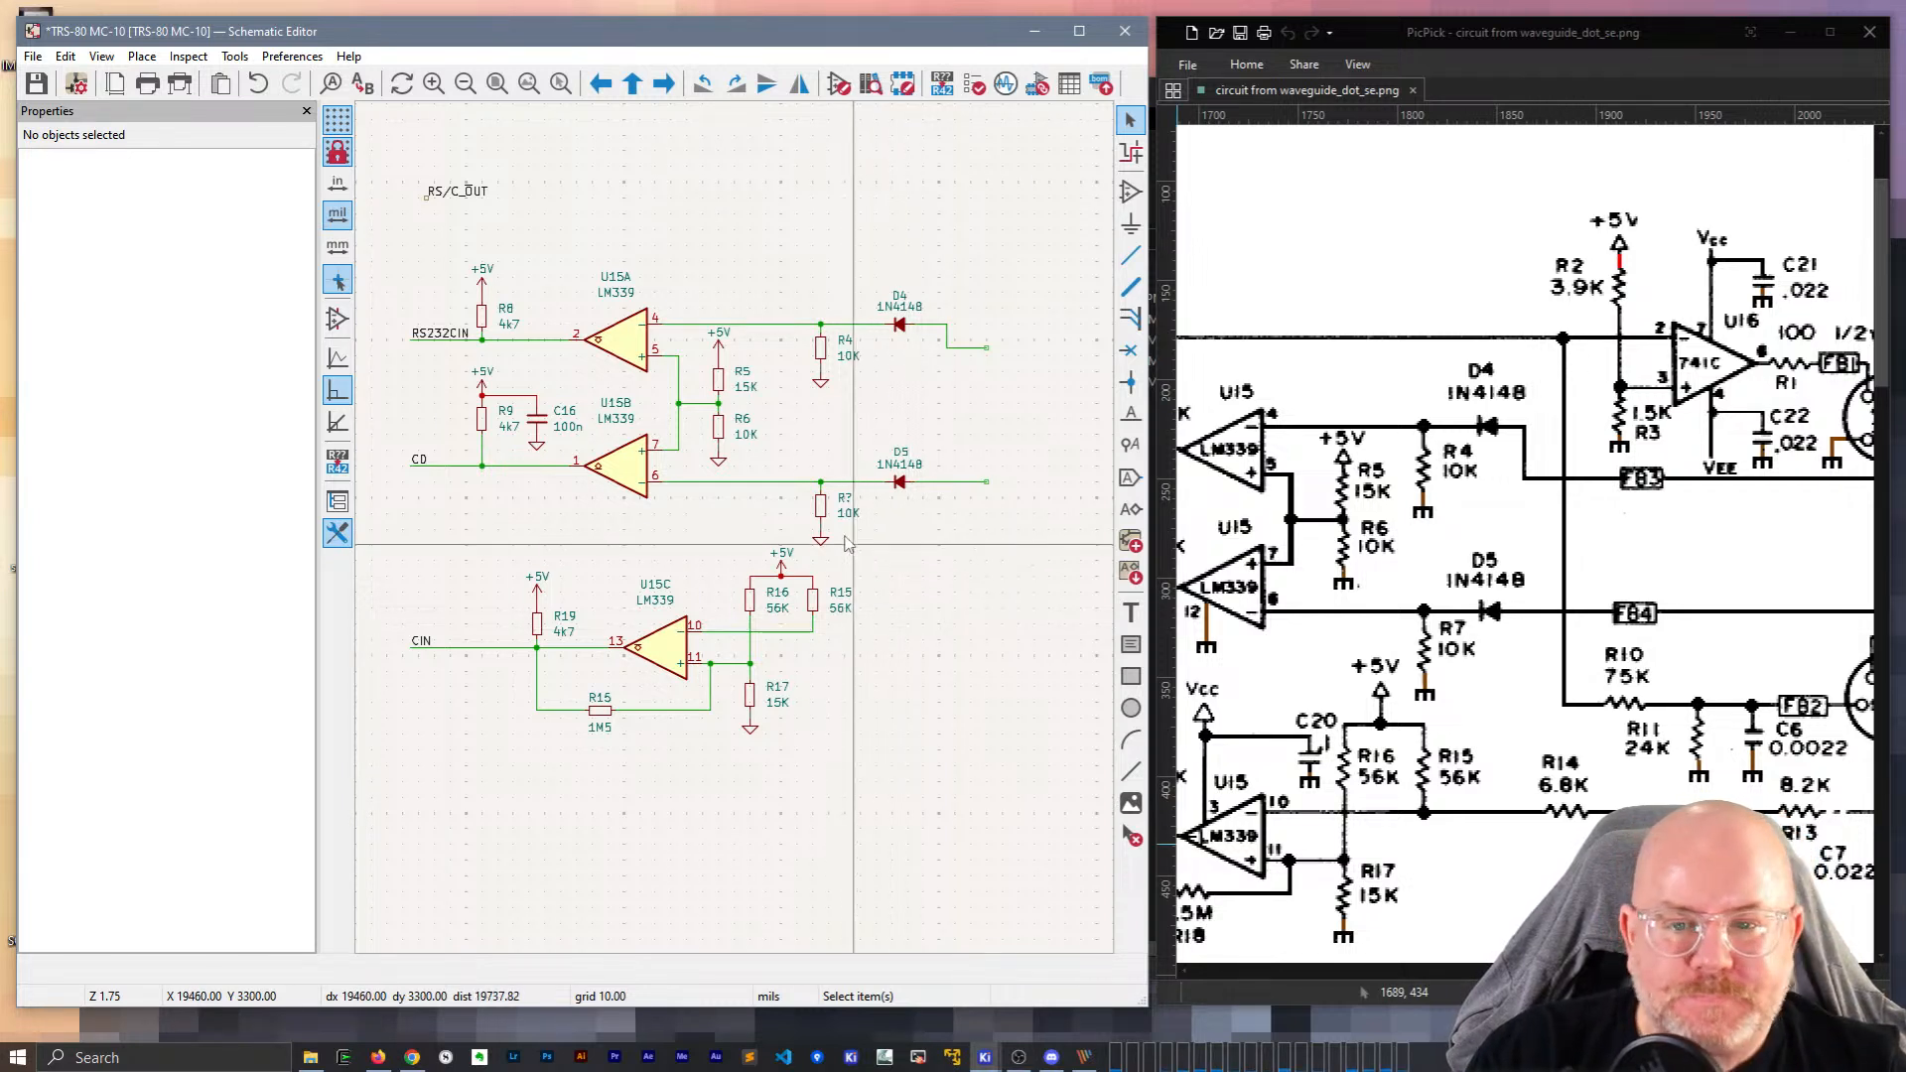
left_click(844, 497)
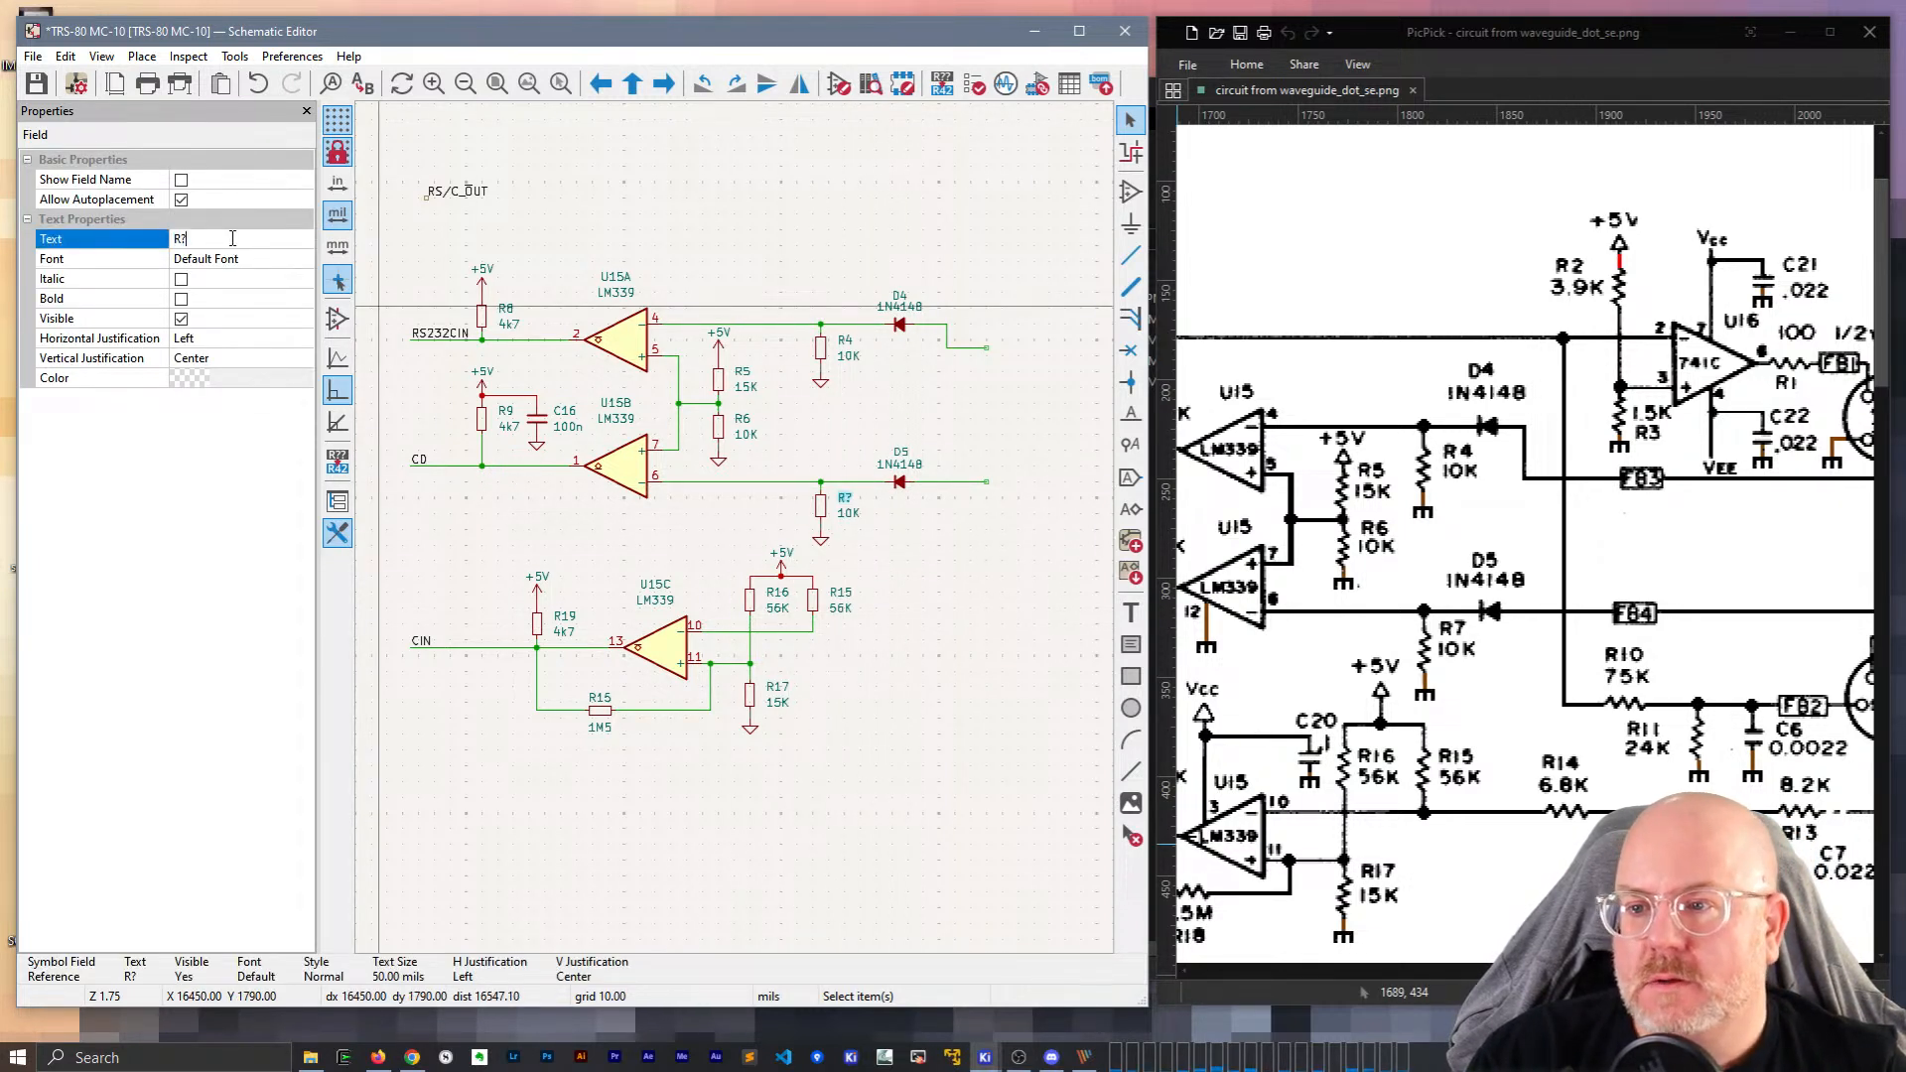
left_click(795, 866)
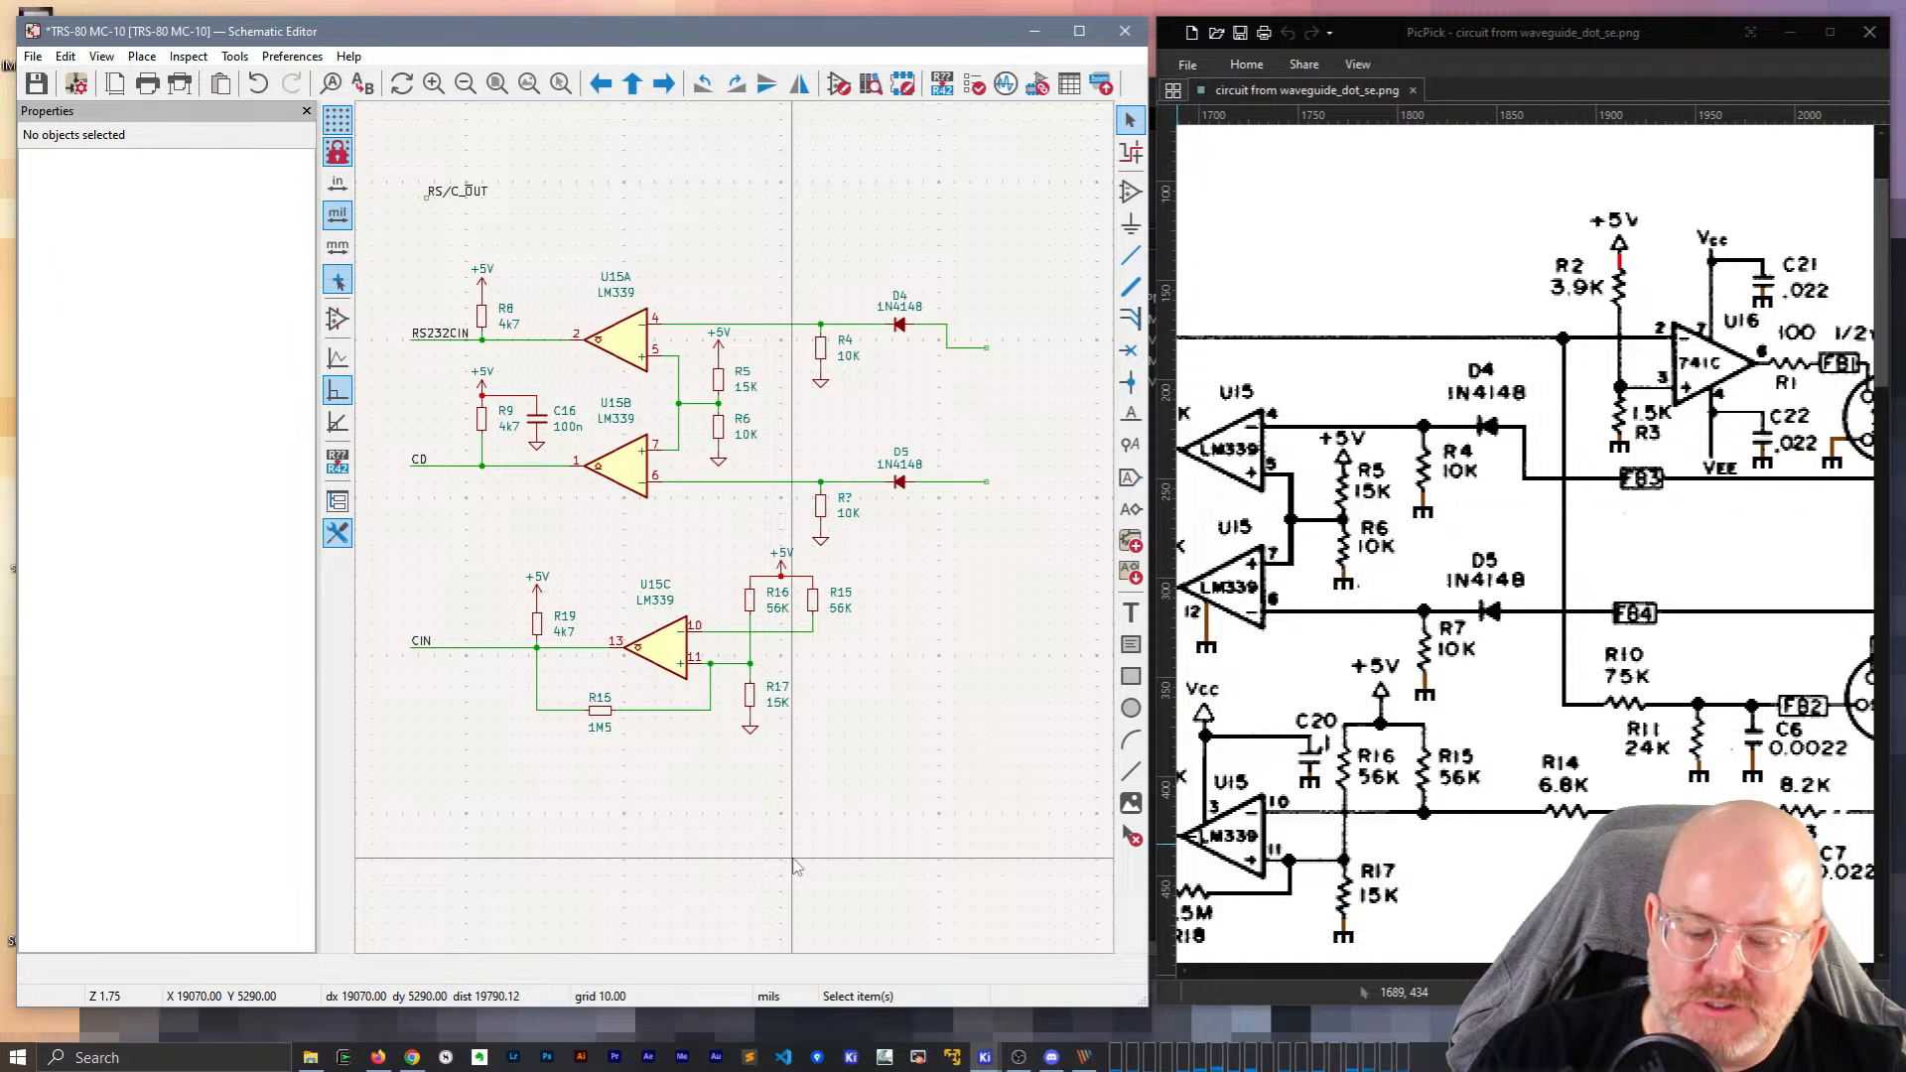
double_click(844, 499)
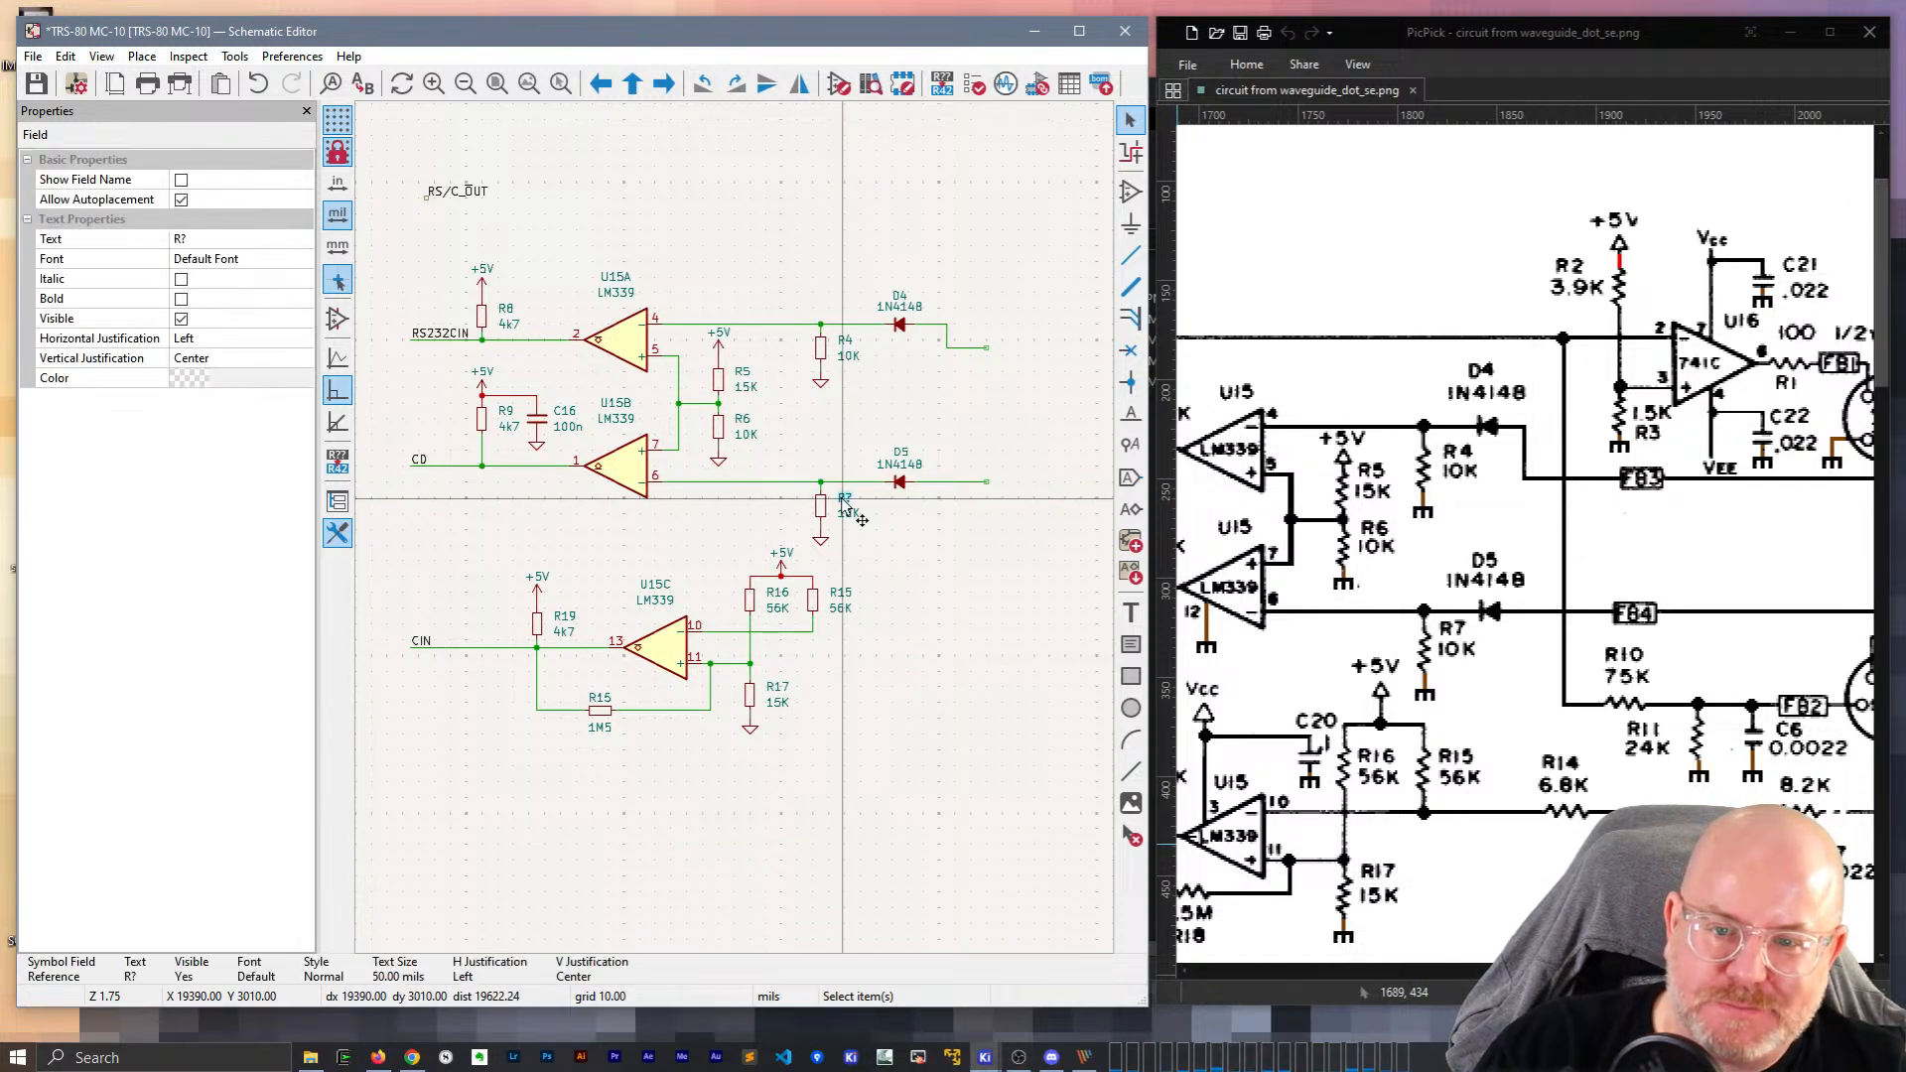
key("BackSpace")
type("7")
key("Return")
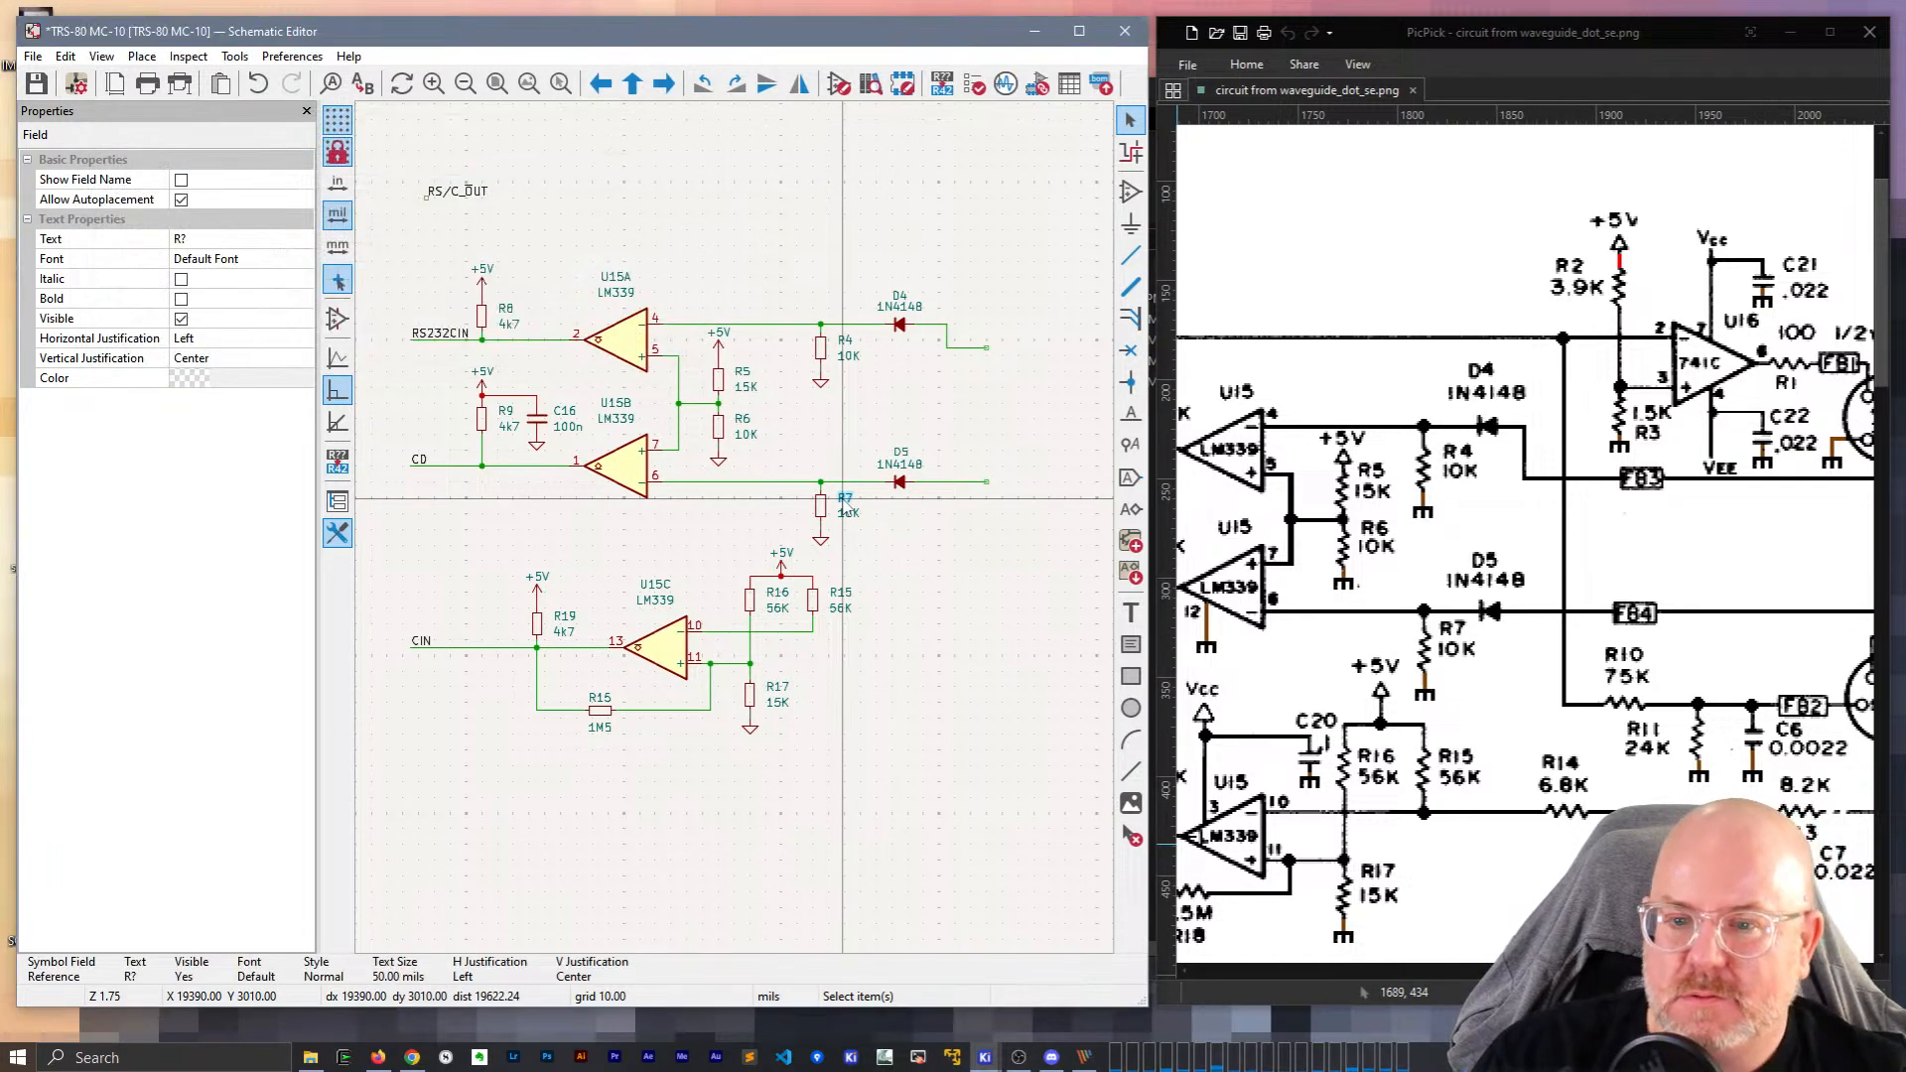
key("Escape")
Copy resistor R7 and place the copy to the right of the circuit.
left_click(826, 507)
key("ctrl+c")
key("ctrl+v")
left_click(946, 568)
key("Escape")
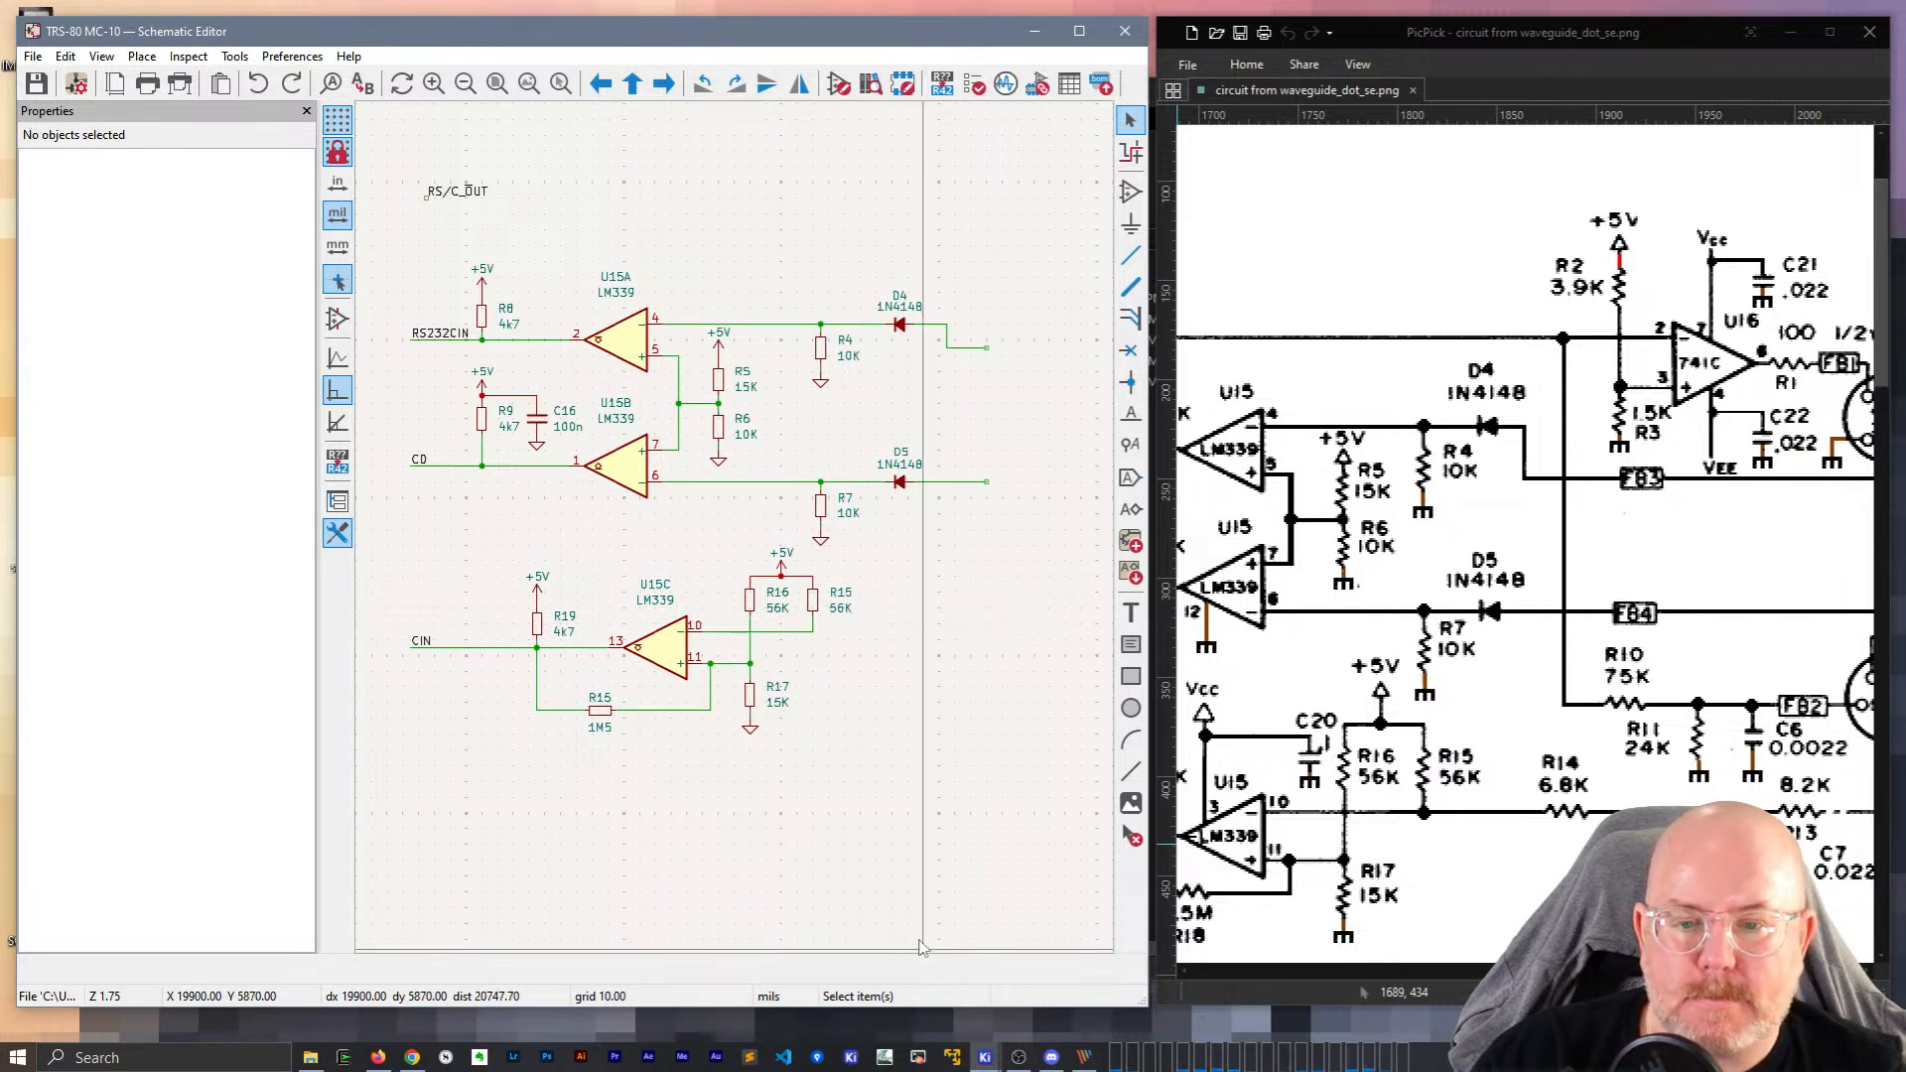
Pan the scan to the 741C op-amp section and the schematic to the empty area right of D4/D5.
mouse_move(1007, 667)
middle_mouse_down()
mouse_move(837, 673)
mouse_move(847, 689)
mouse_move(1006, 683)
middle_mouse_up()
left_click_drag(1734, 971, 1666, 971)
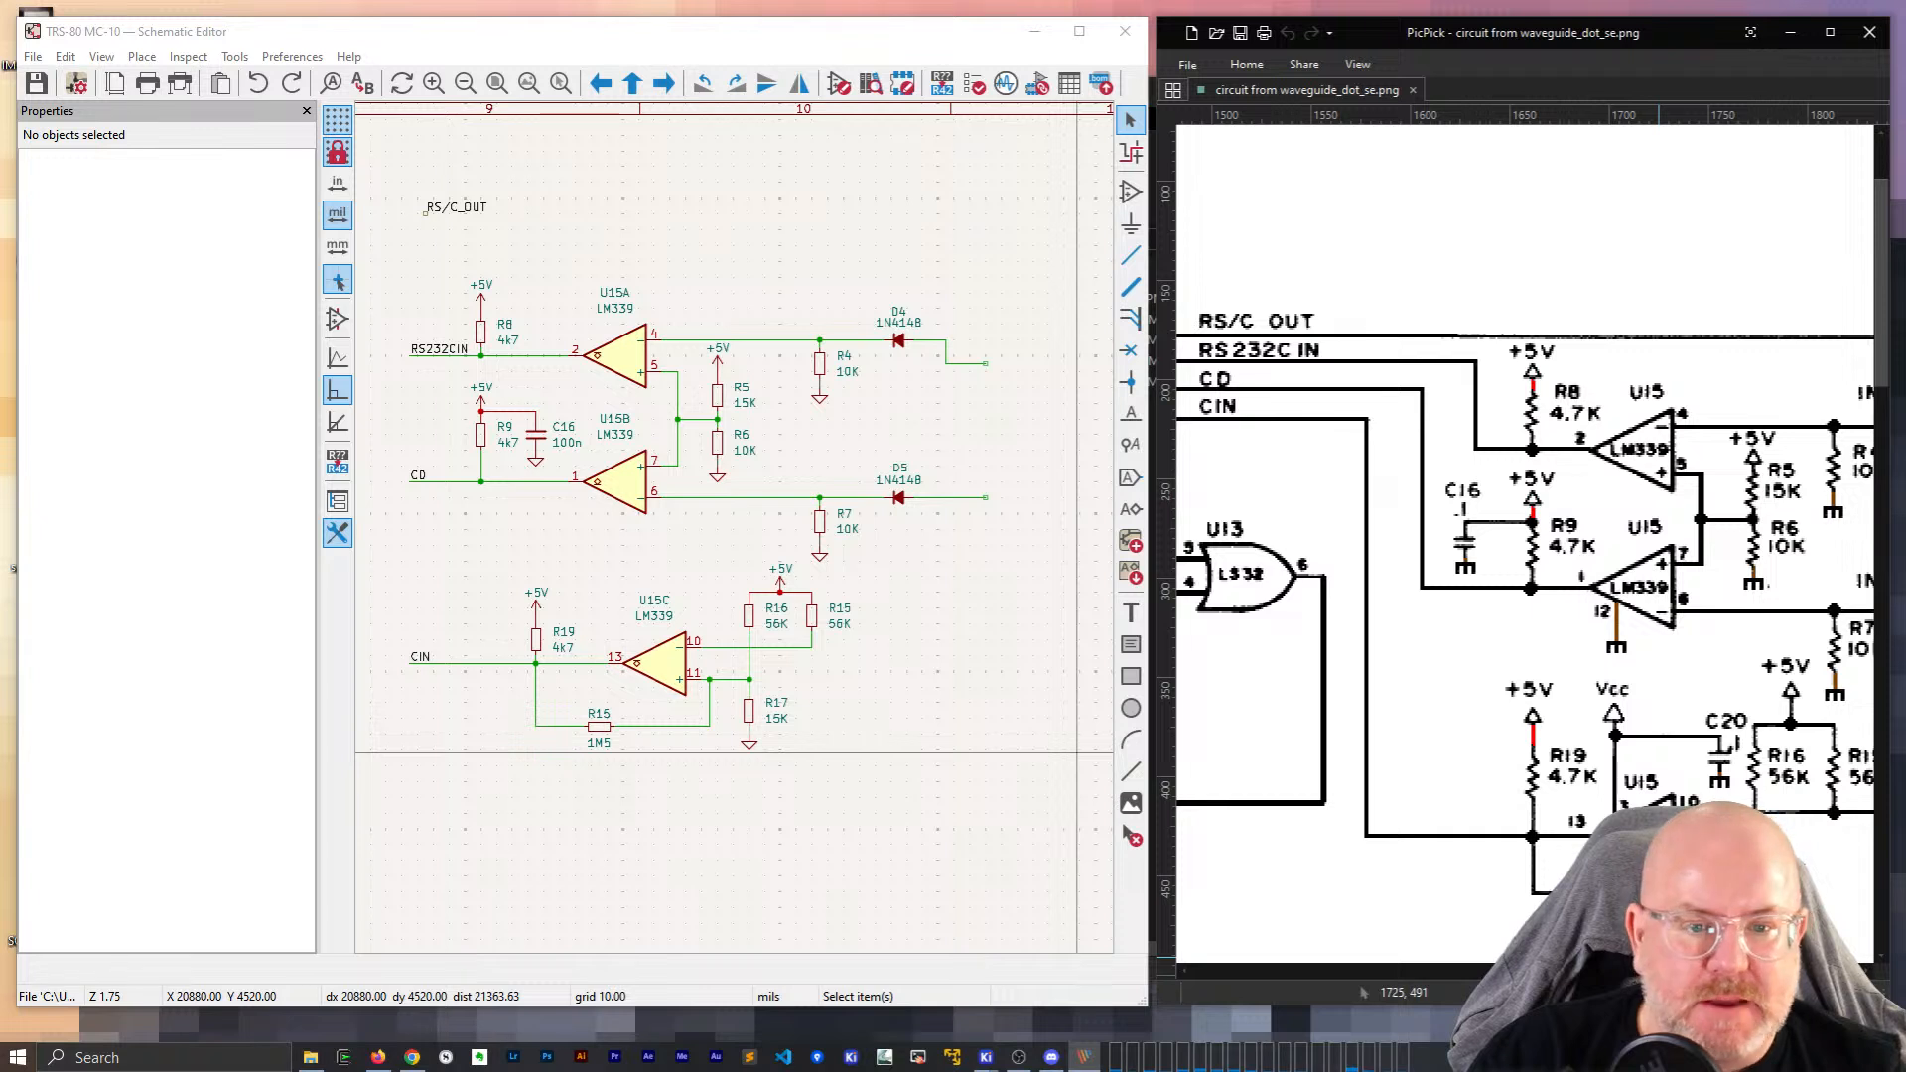
left_click_drag(1674, 943, 1163, 939)
middle_click_drag(1164, 938, 1062, 937)
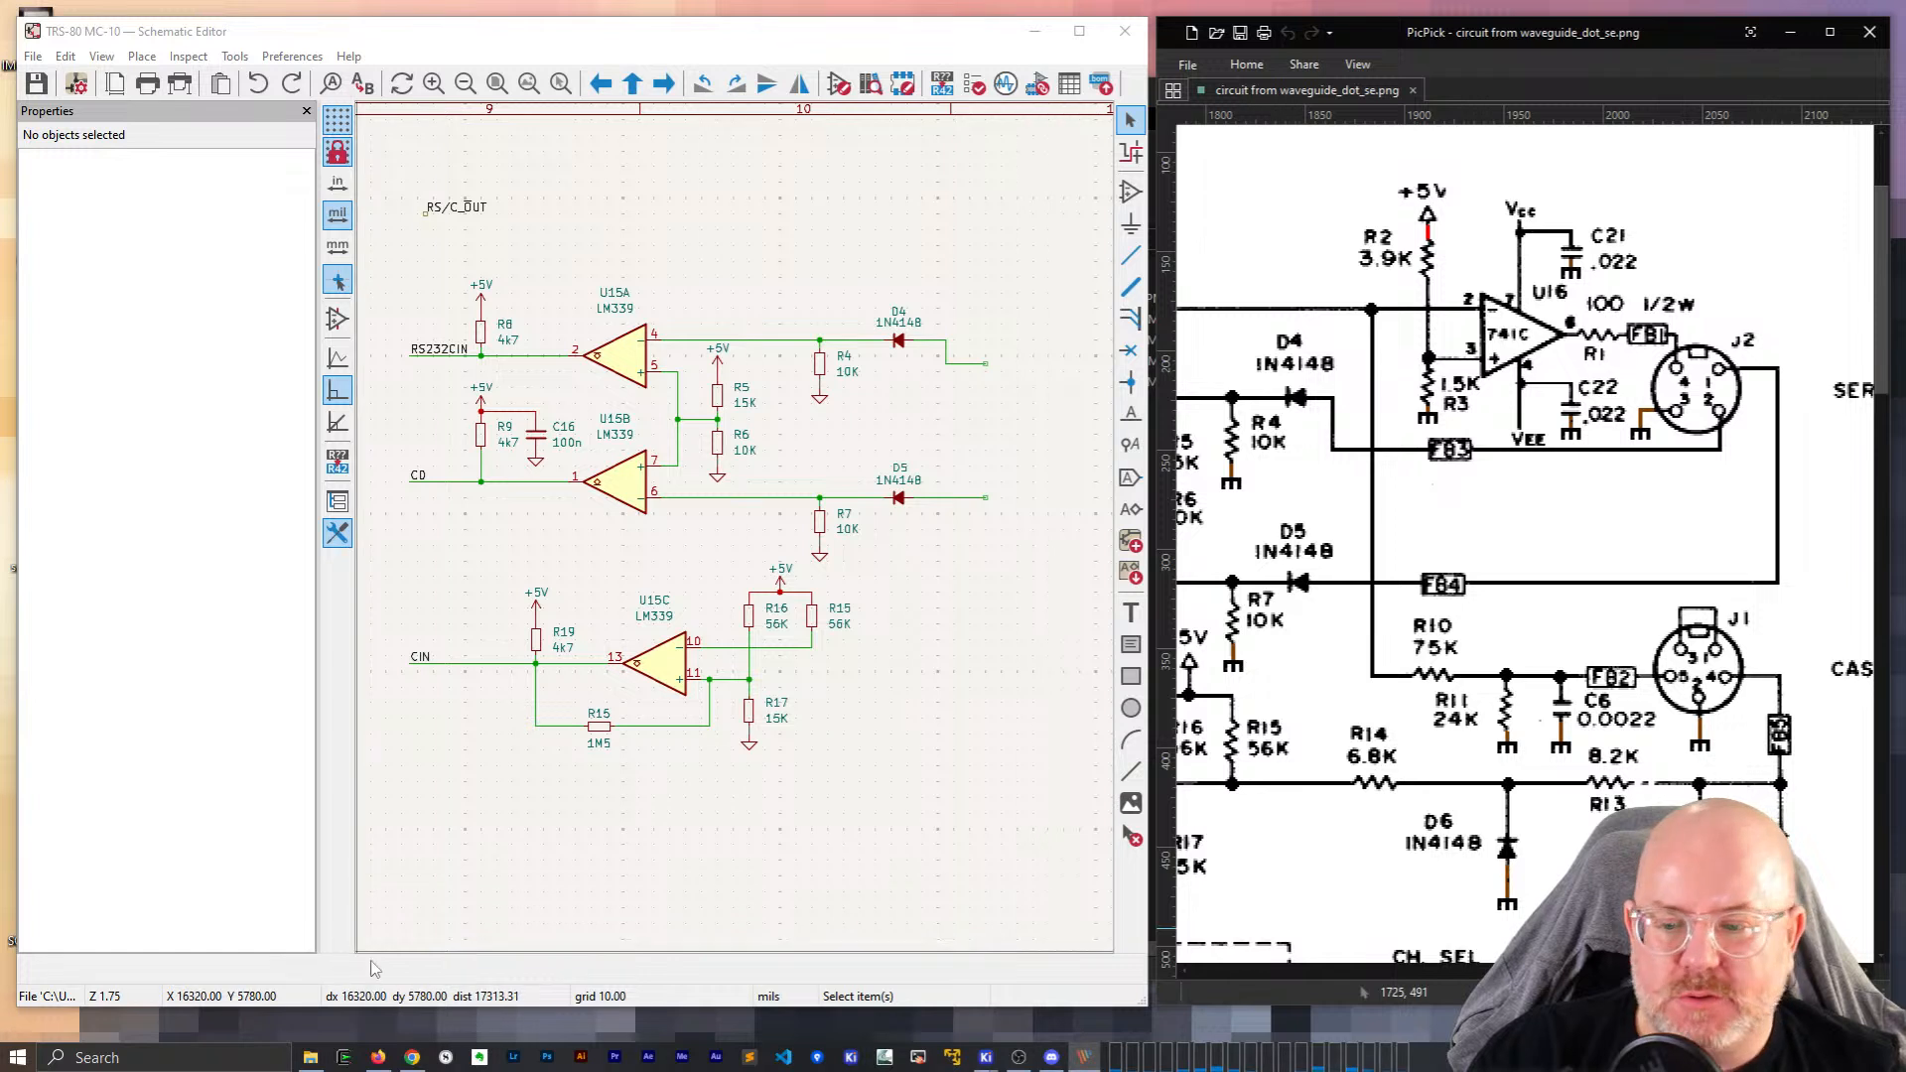
middle_click_drag(950, 552, 949, 559)
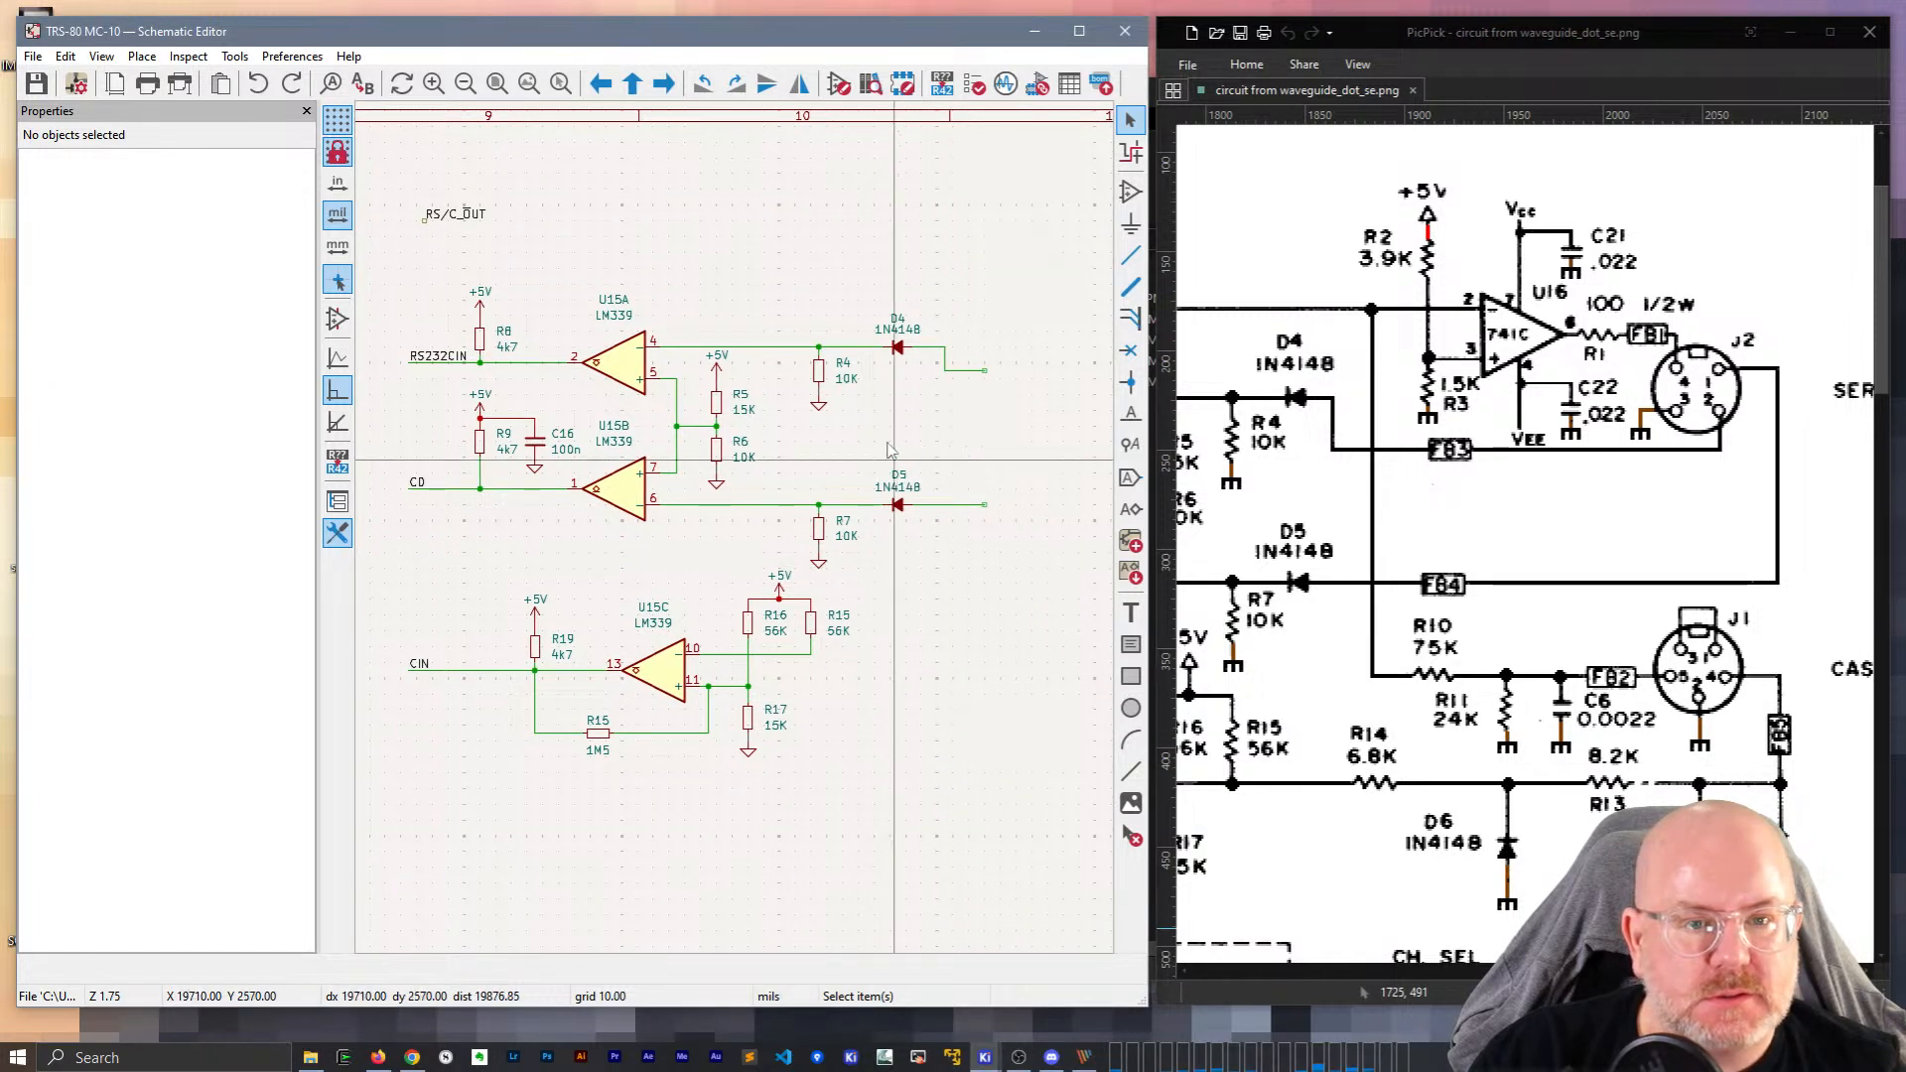
middle_click_drag(751, 444, 627, 449)
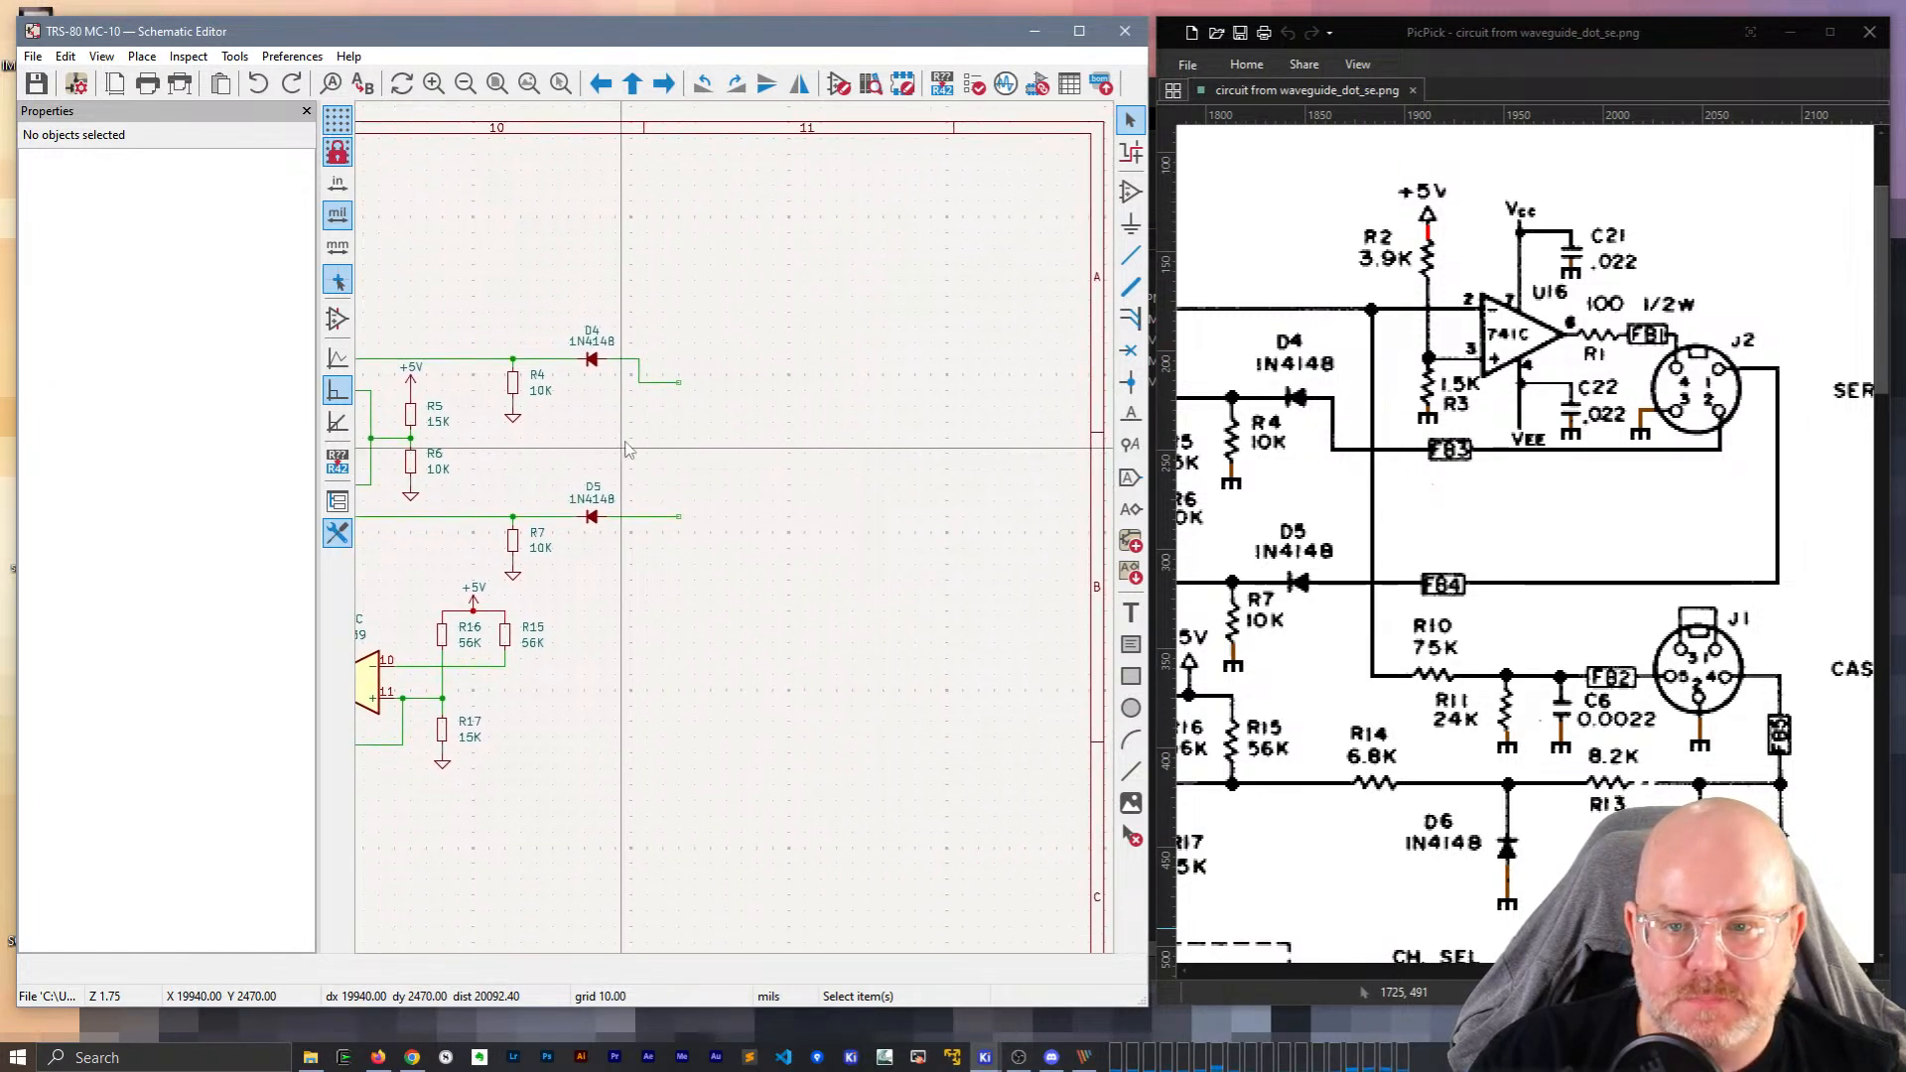
Place an Amplifier_Operational LM741 symbol to the right of diodes D4 and D5.
left_click(756, 321)
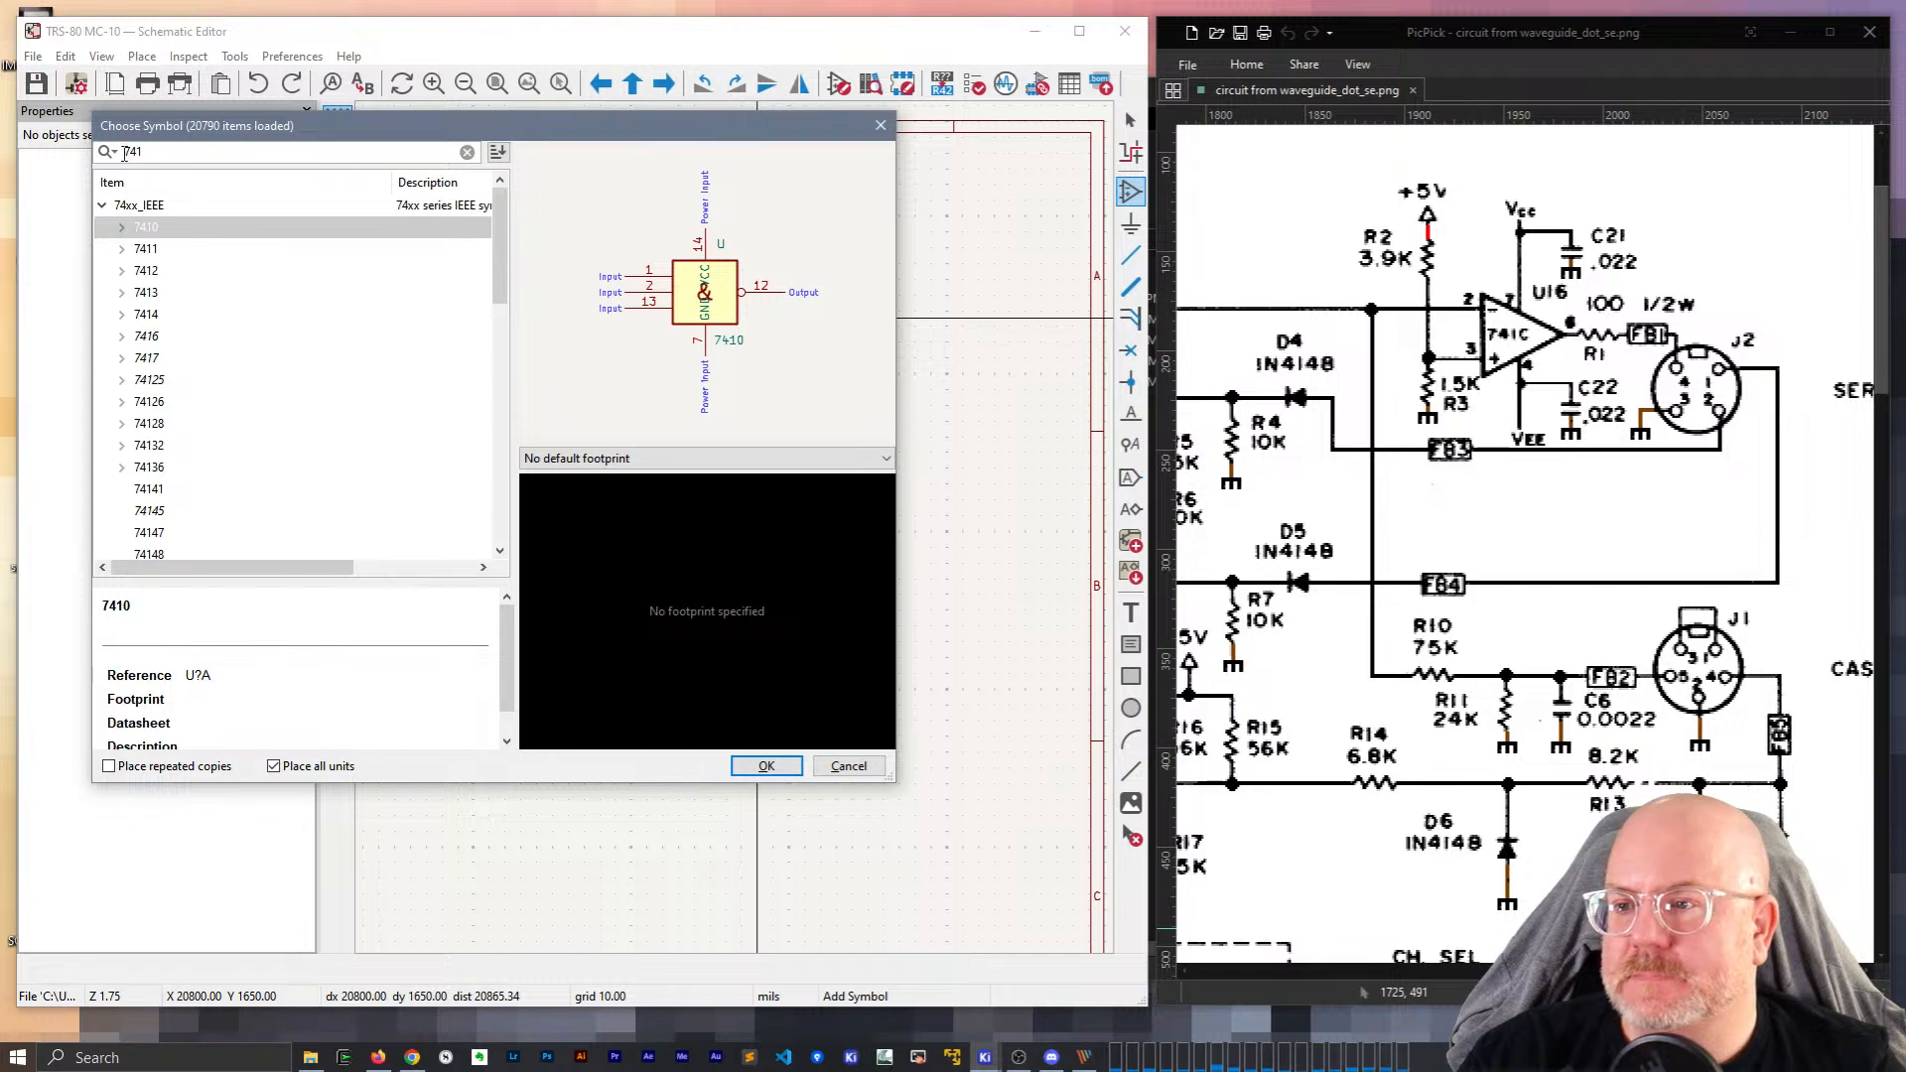
left_click(102, 206)
scroll(157, 464, "down", 1)
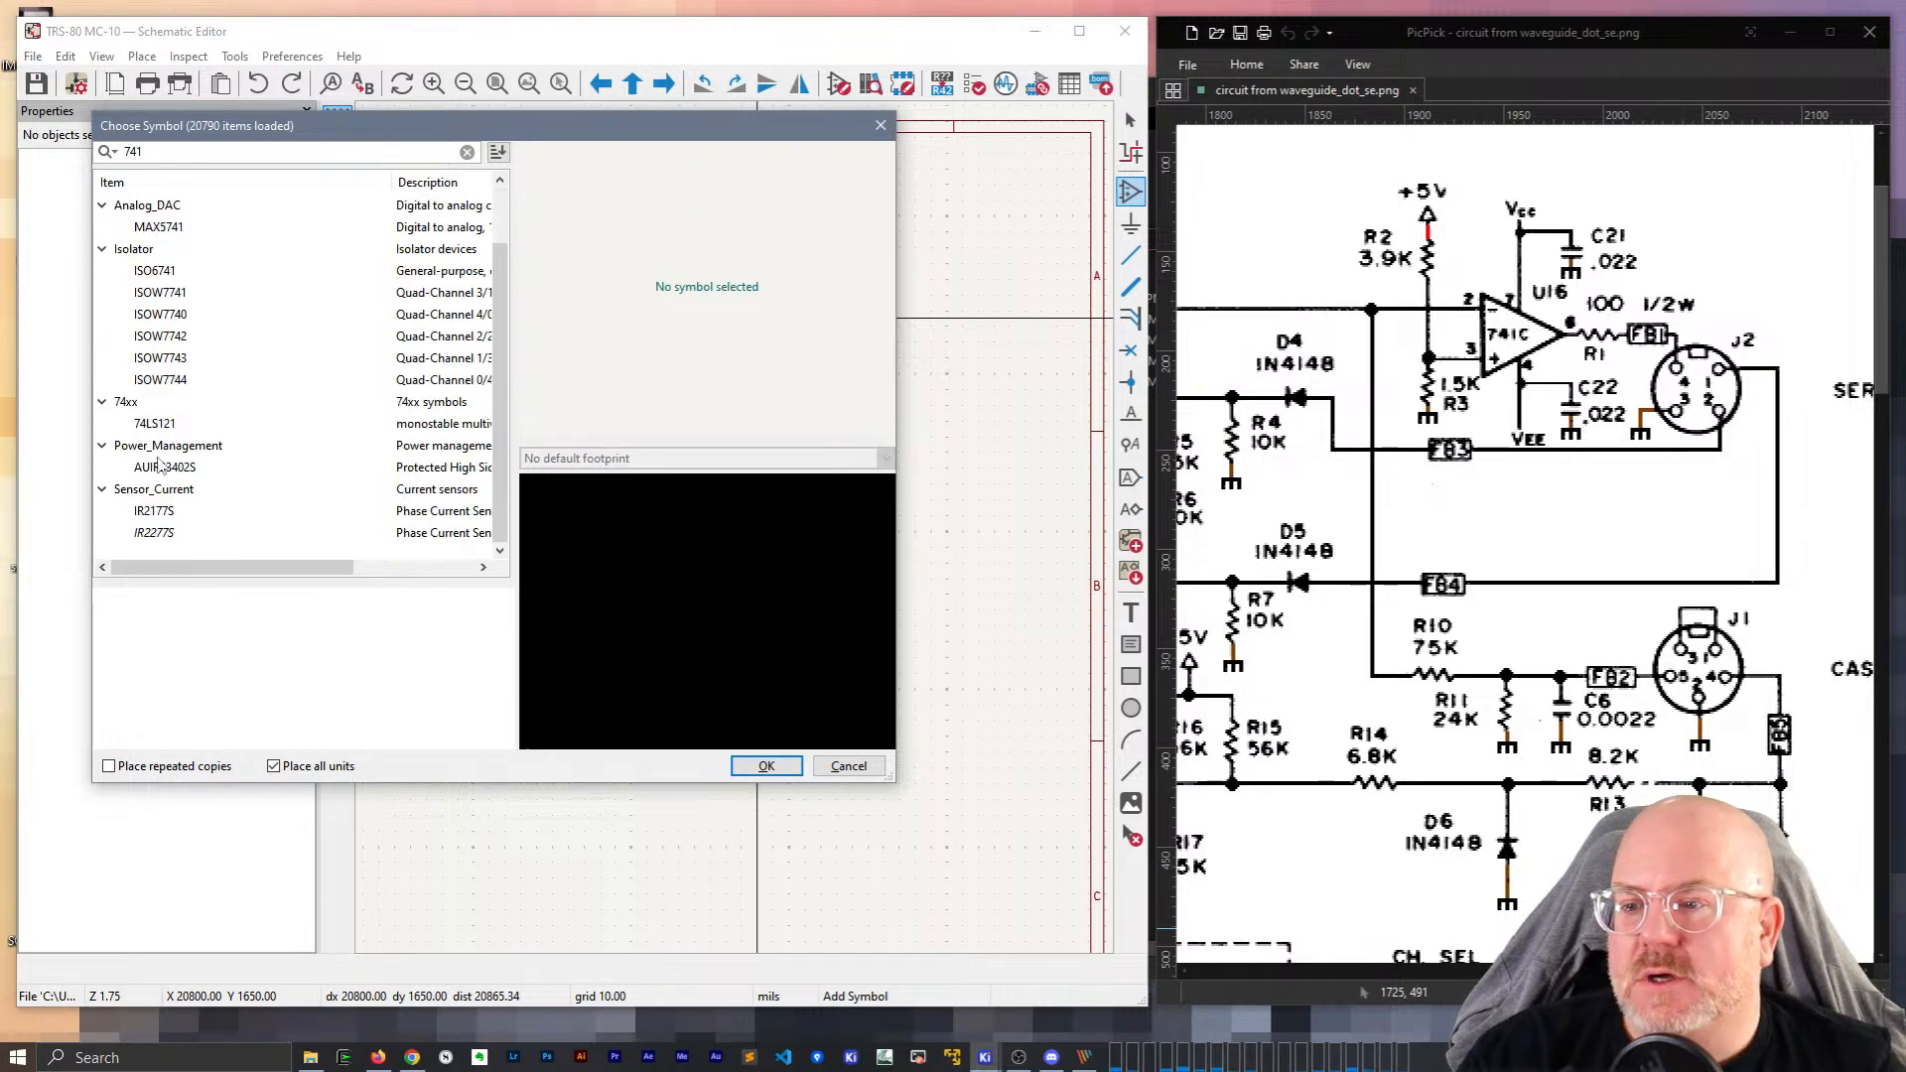
scroll(192, 521, "up", 1)
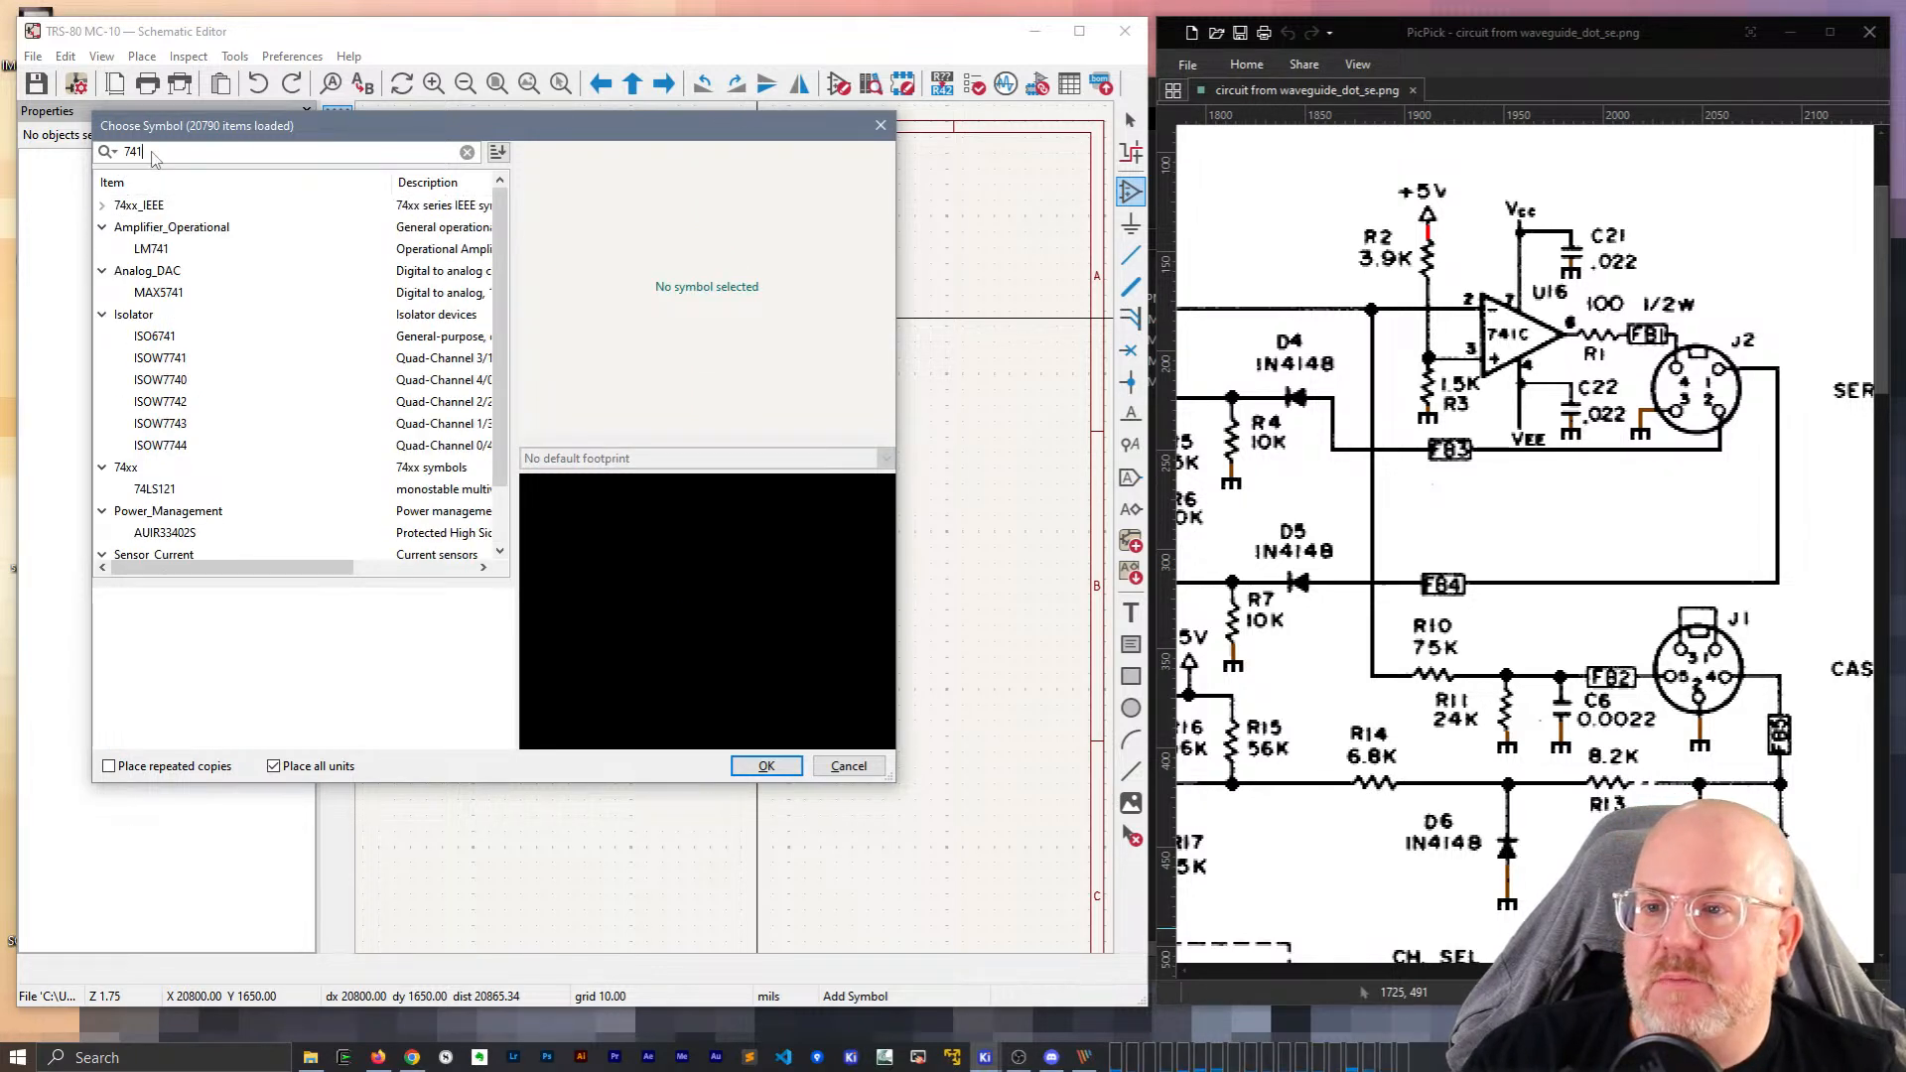
double_click(151, 248)
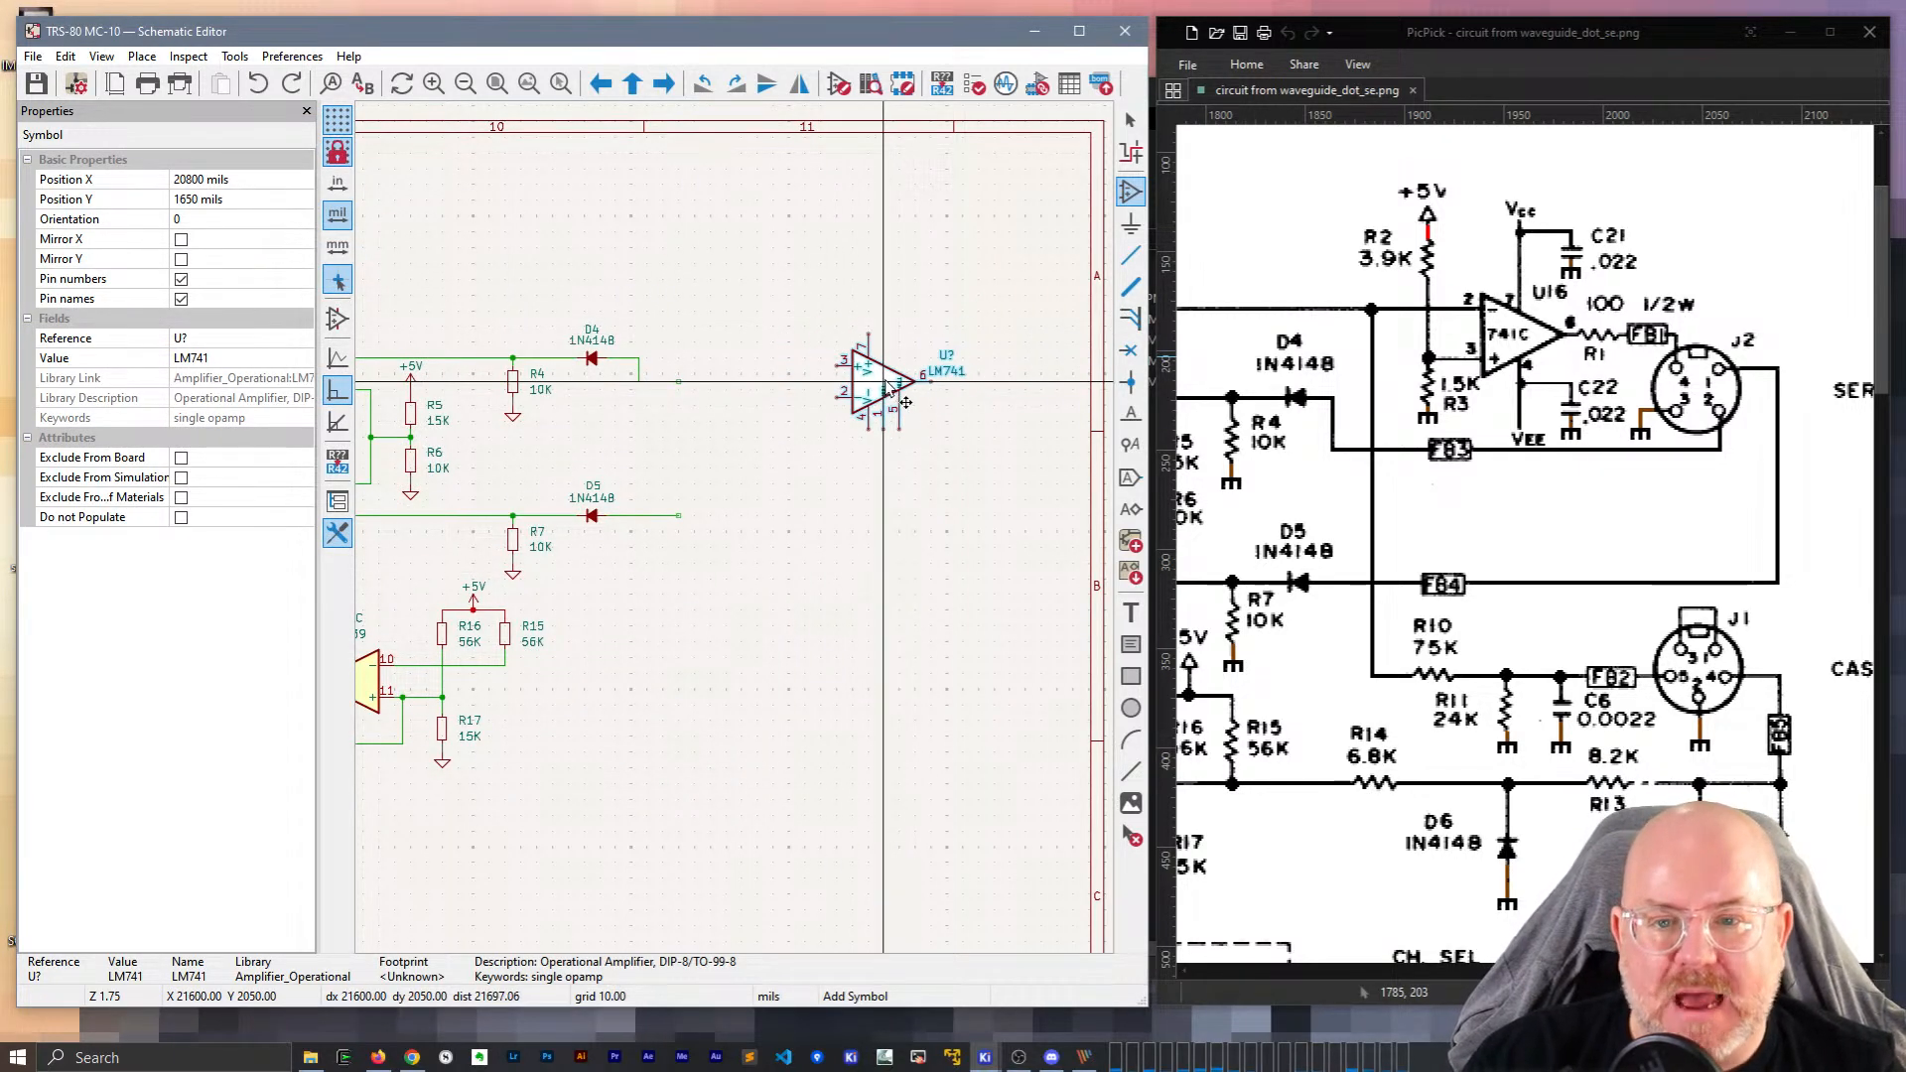
left_click(896, 409)
key("Escape")
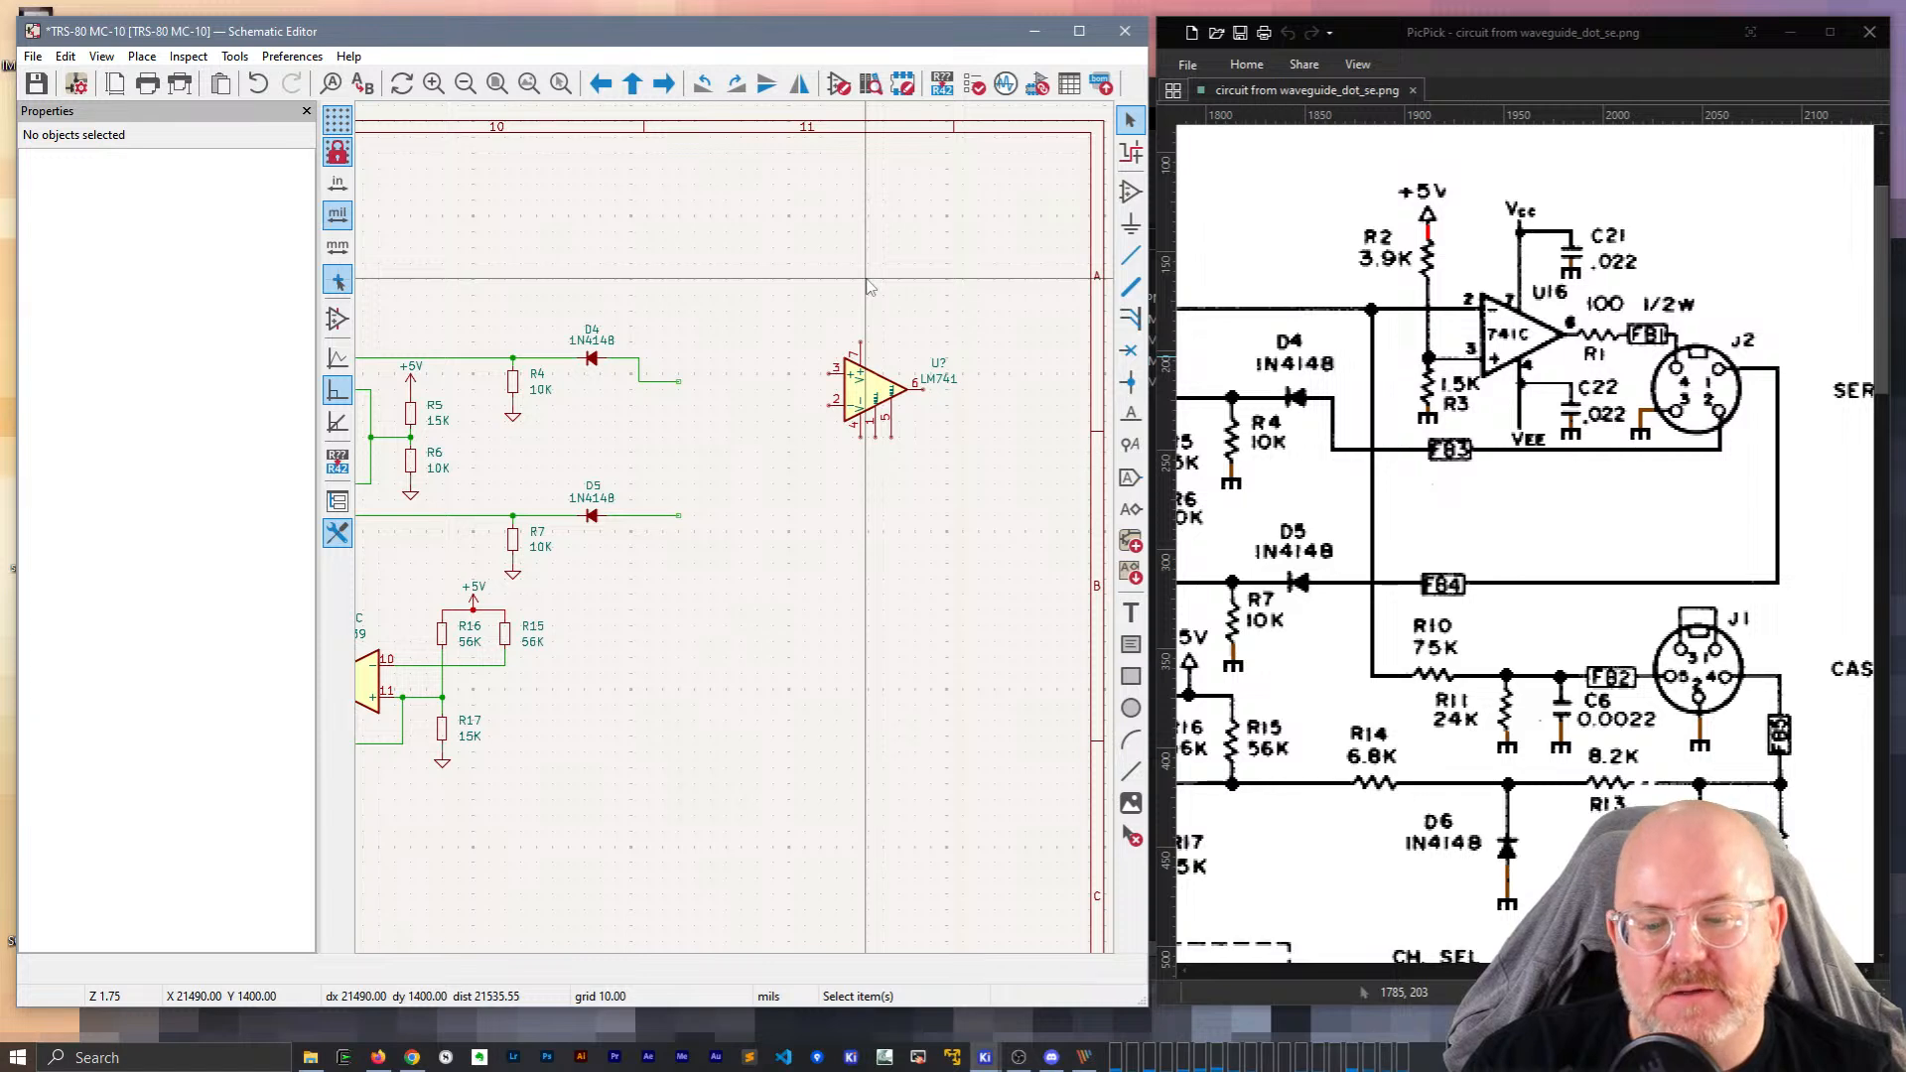
left_click(850, 1057)
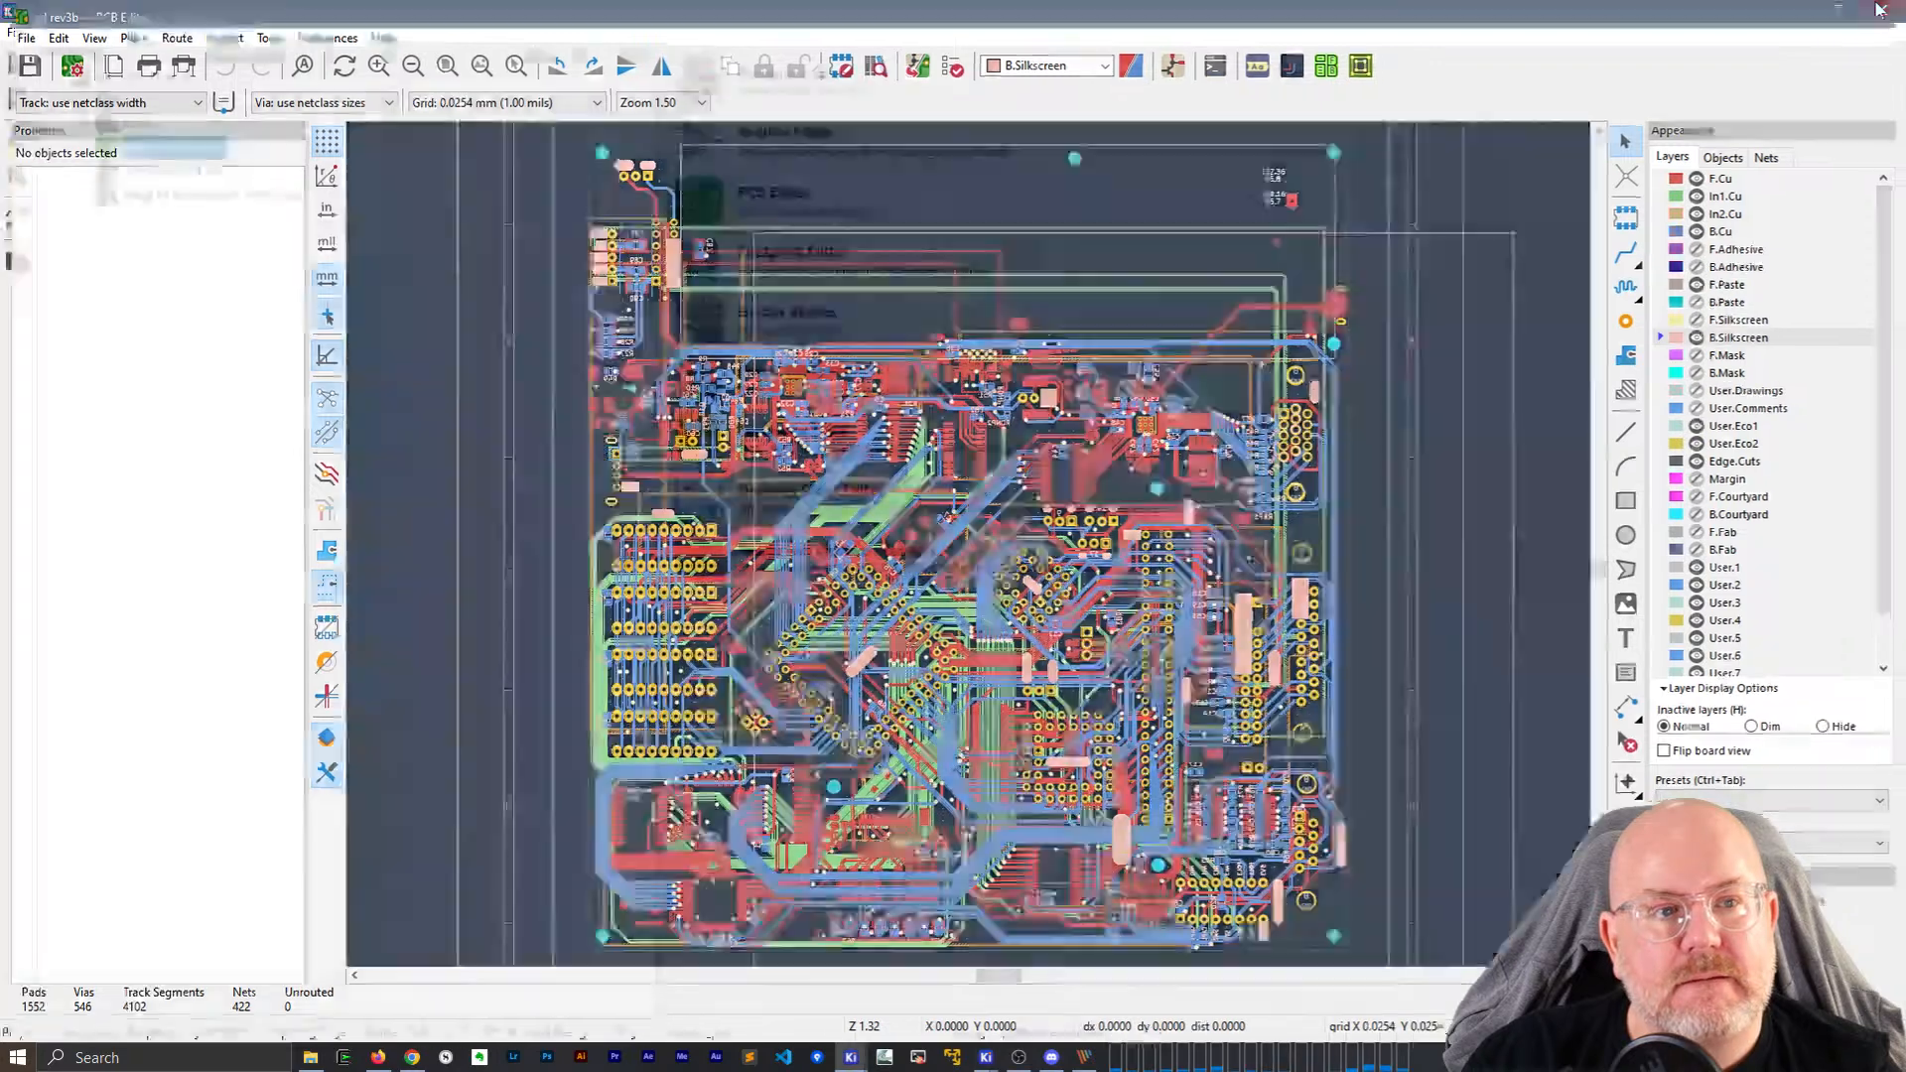
Open gd rev3b.kicad_pcb from the gd rev3b project manager in the PCB Editor.
left_click(1879, 10)
left_click(1879, 10)
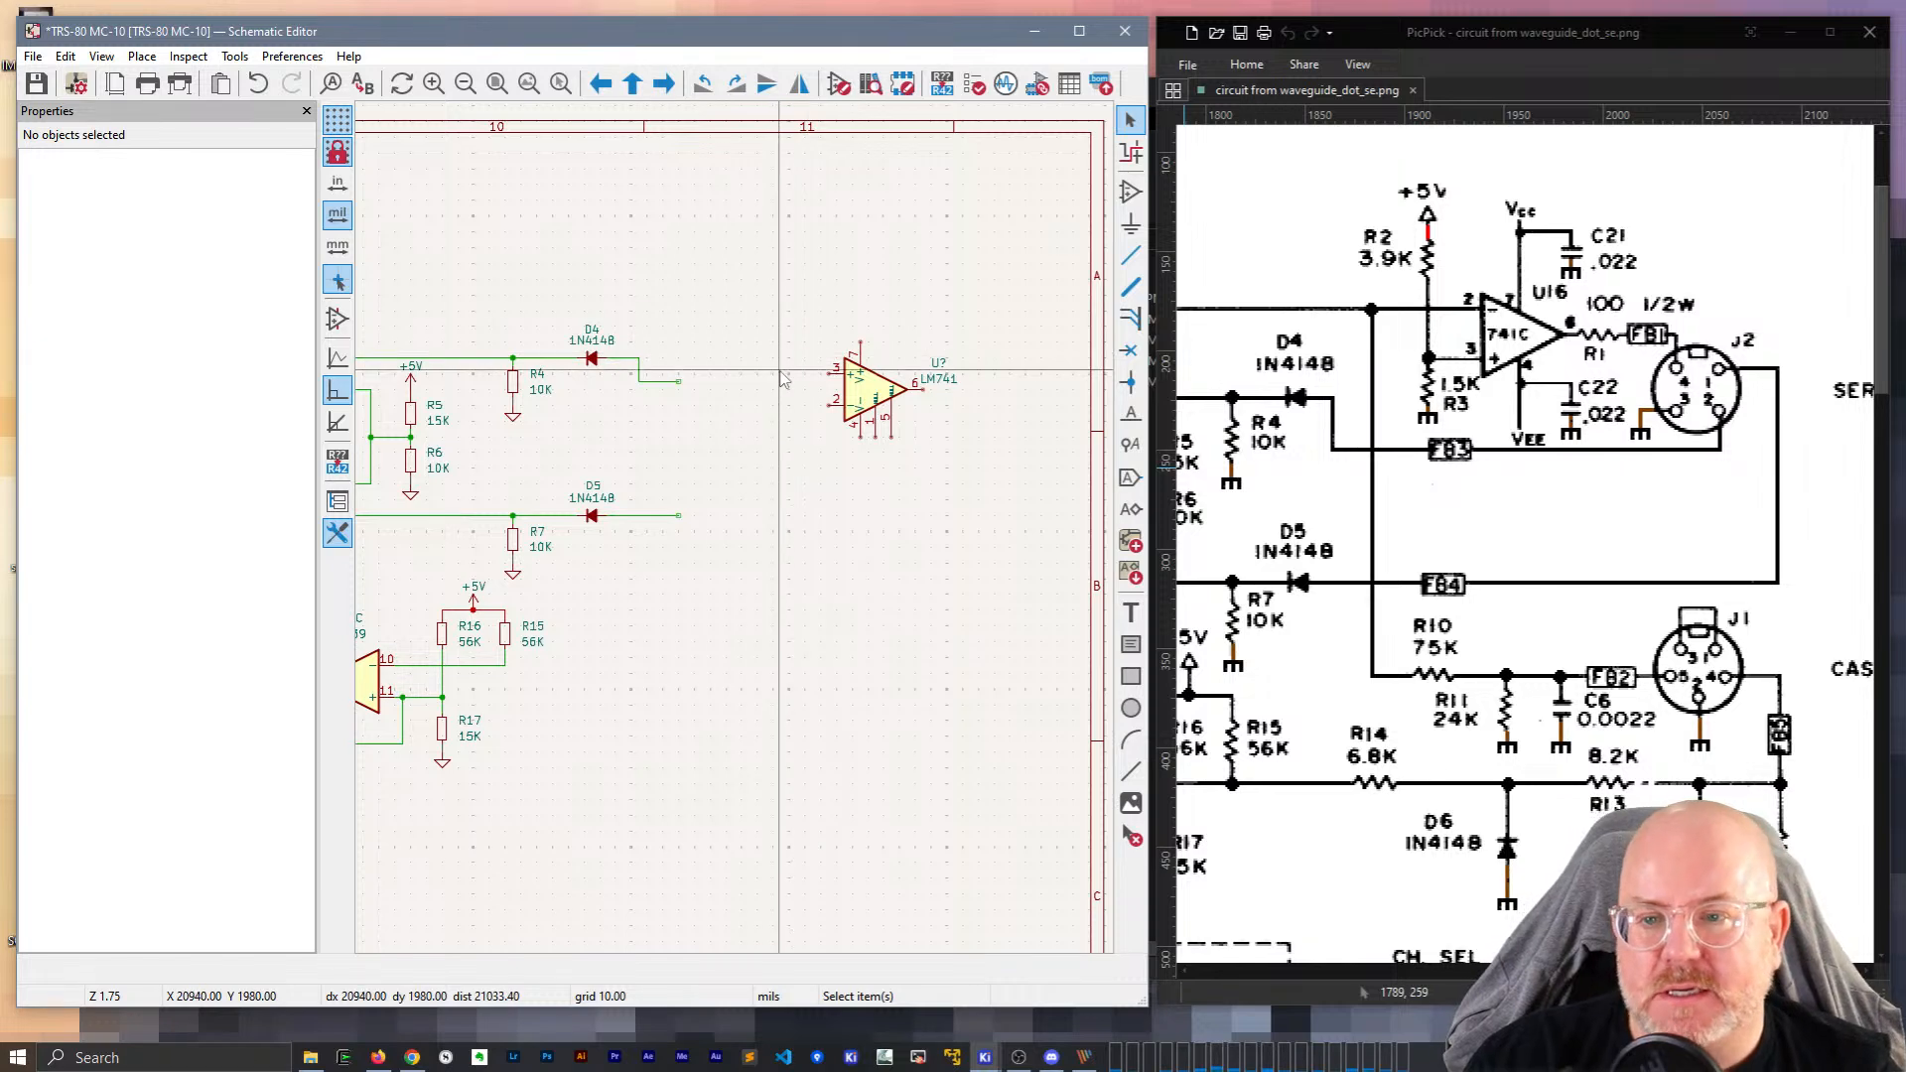
left_click(851, 1060)
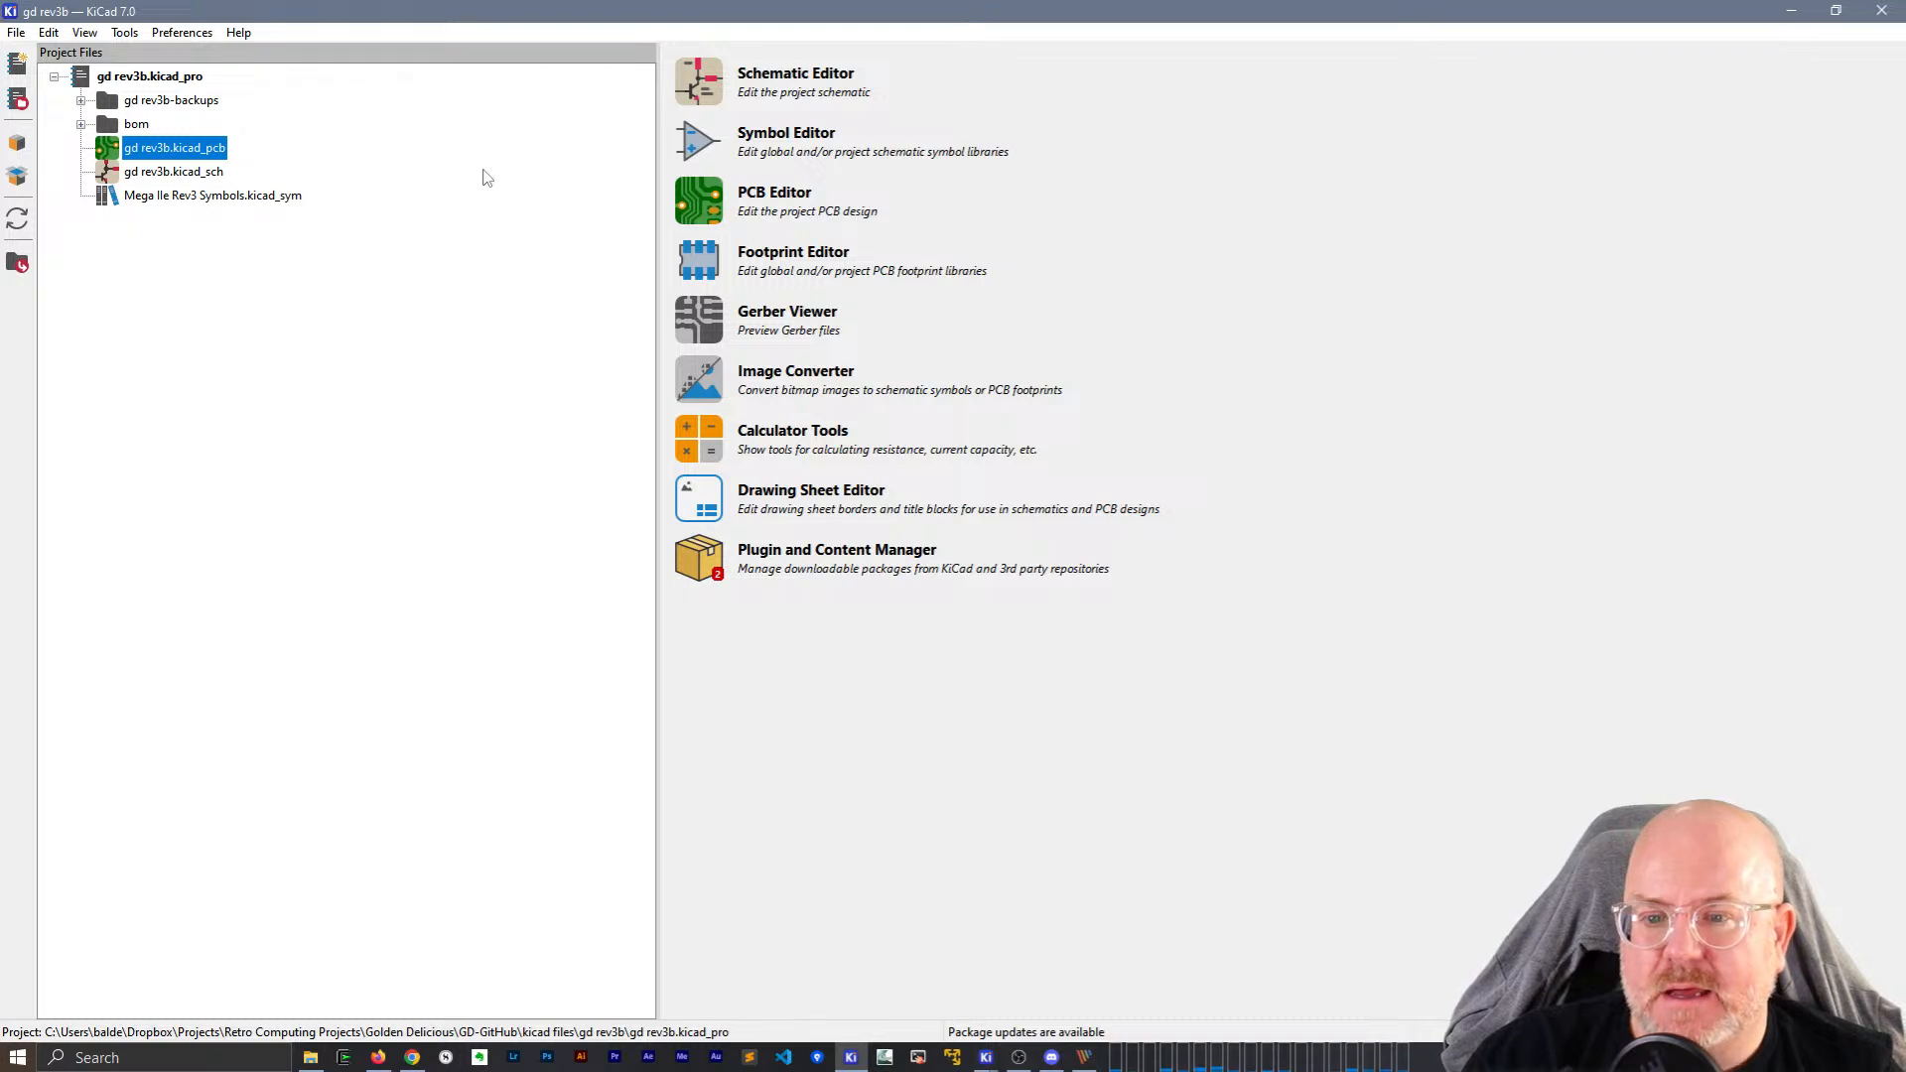
key("Return")
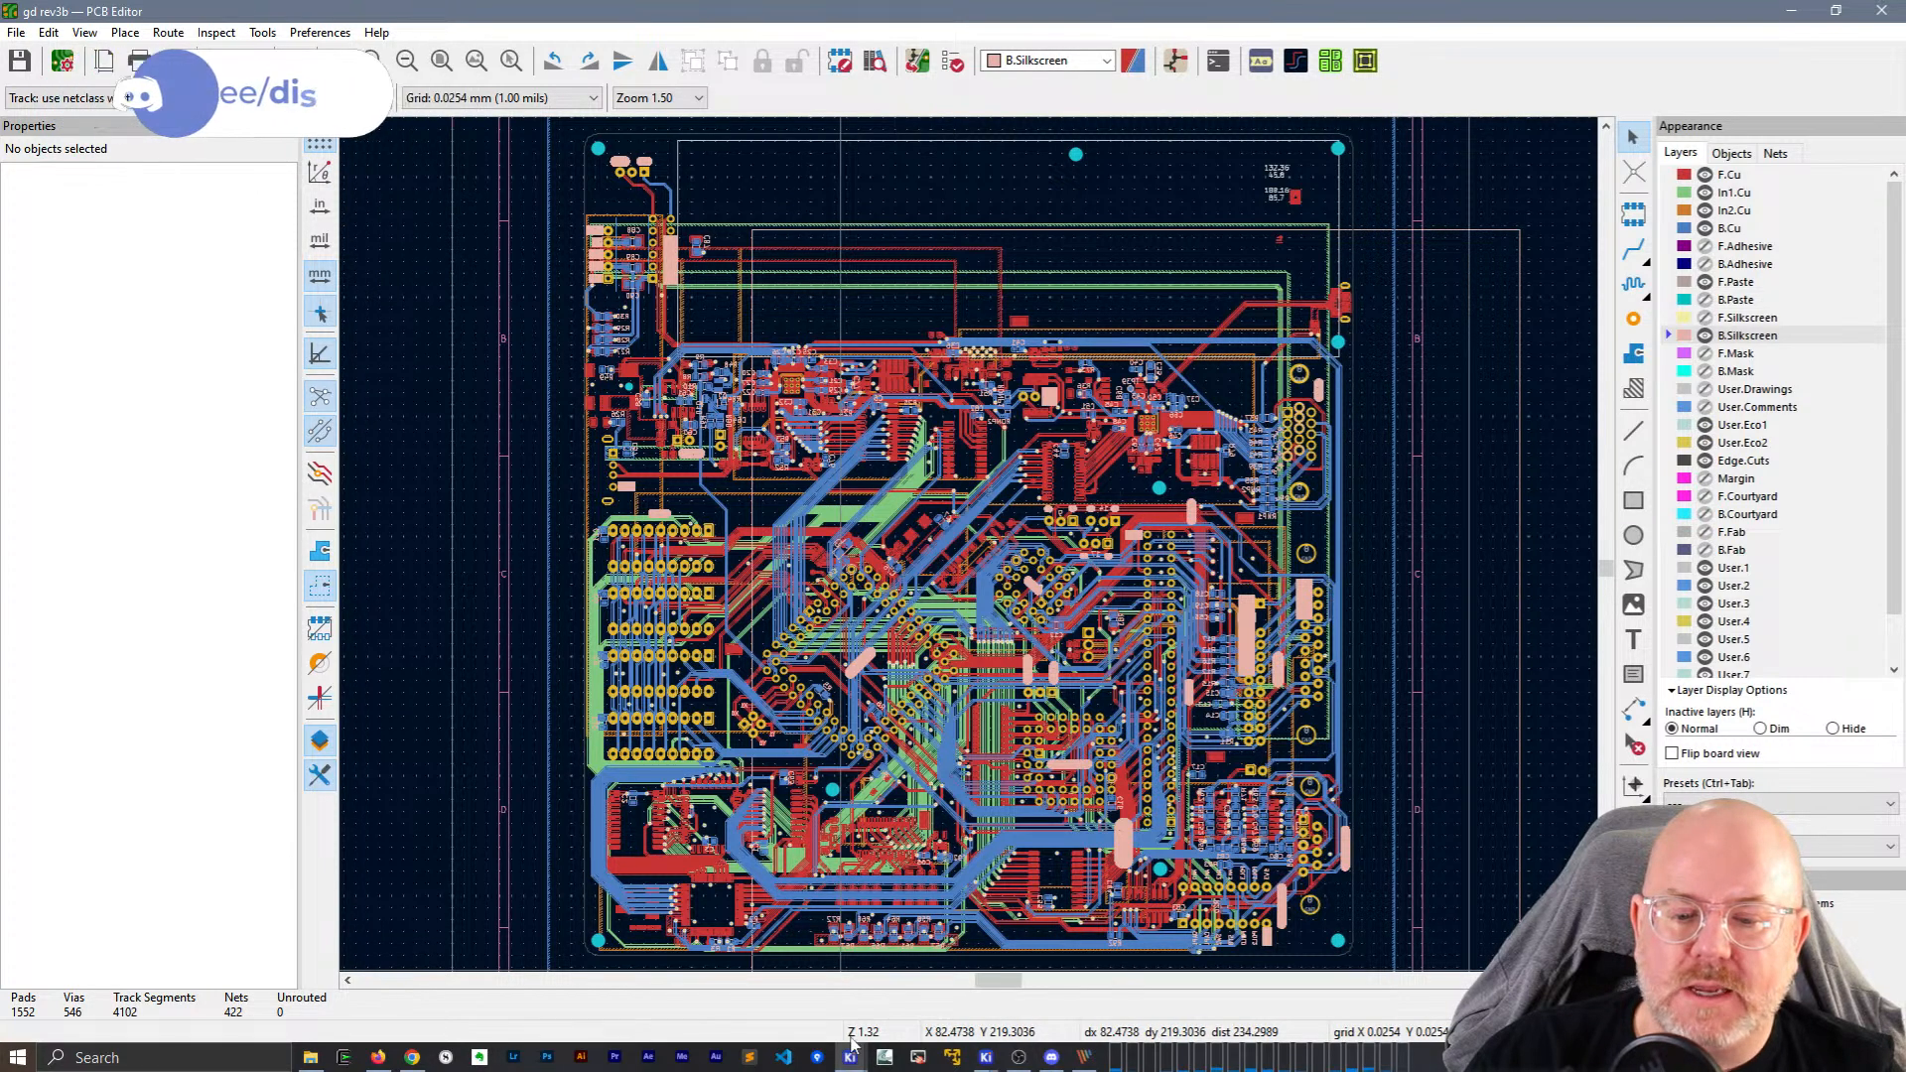
Open the LM741's Symbol Properties and the footprint chooser, resized to fit on screen.
left_click(1092, 978)
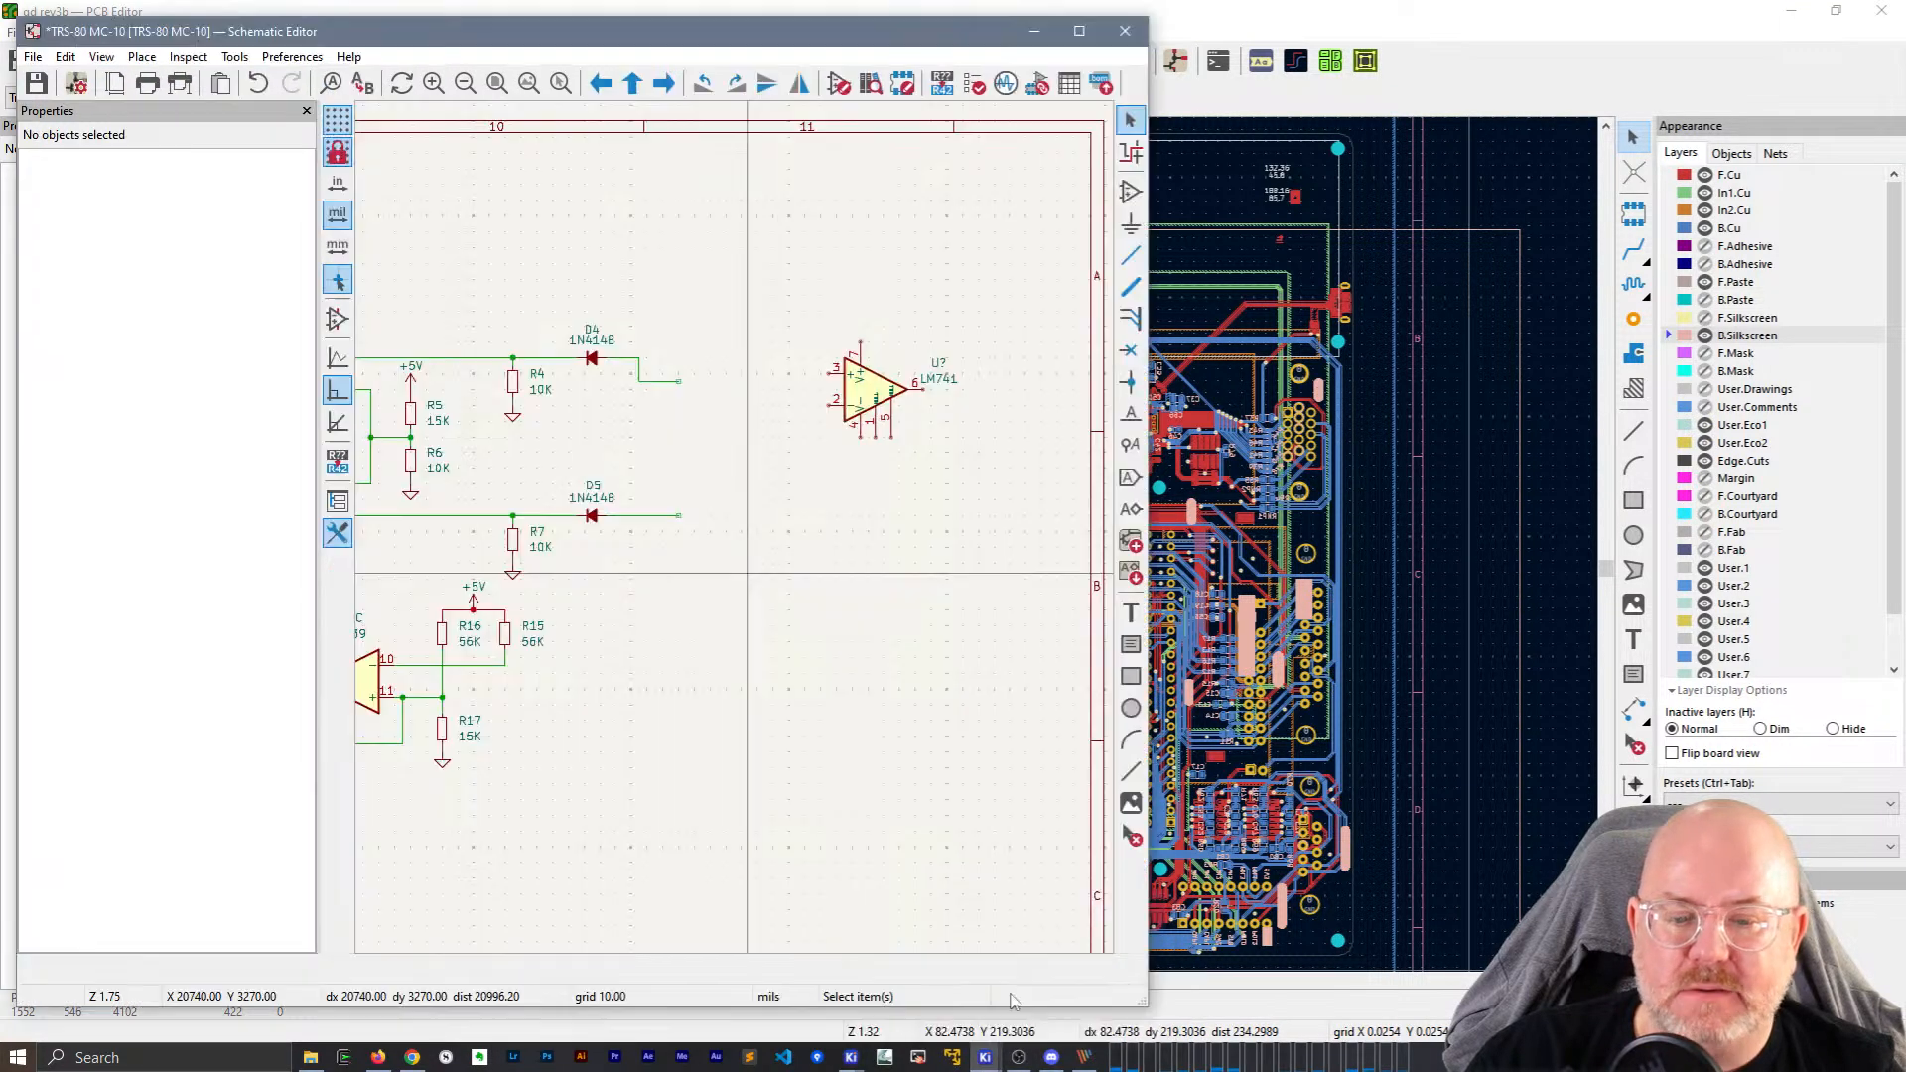
left_click(871, 380)
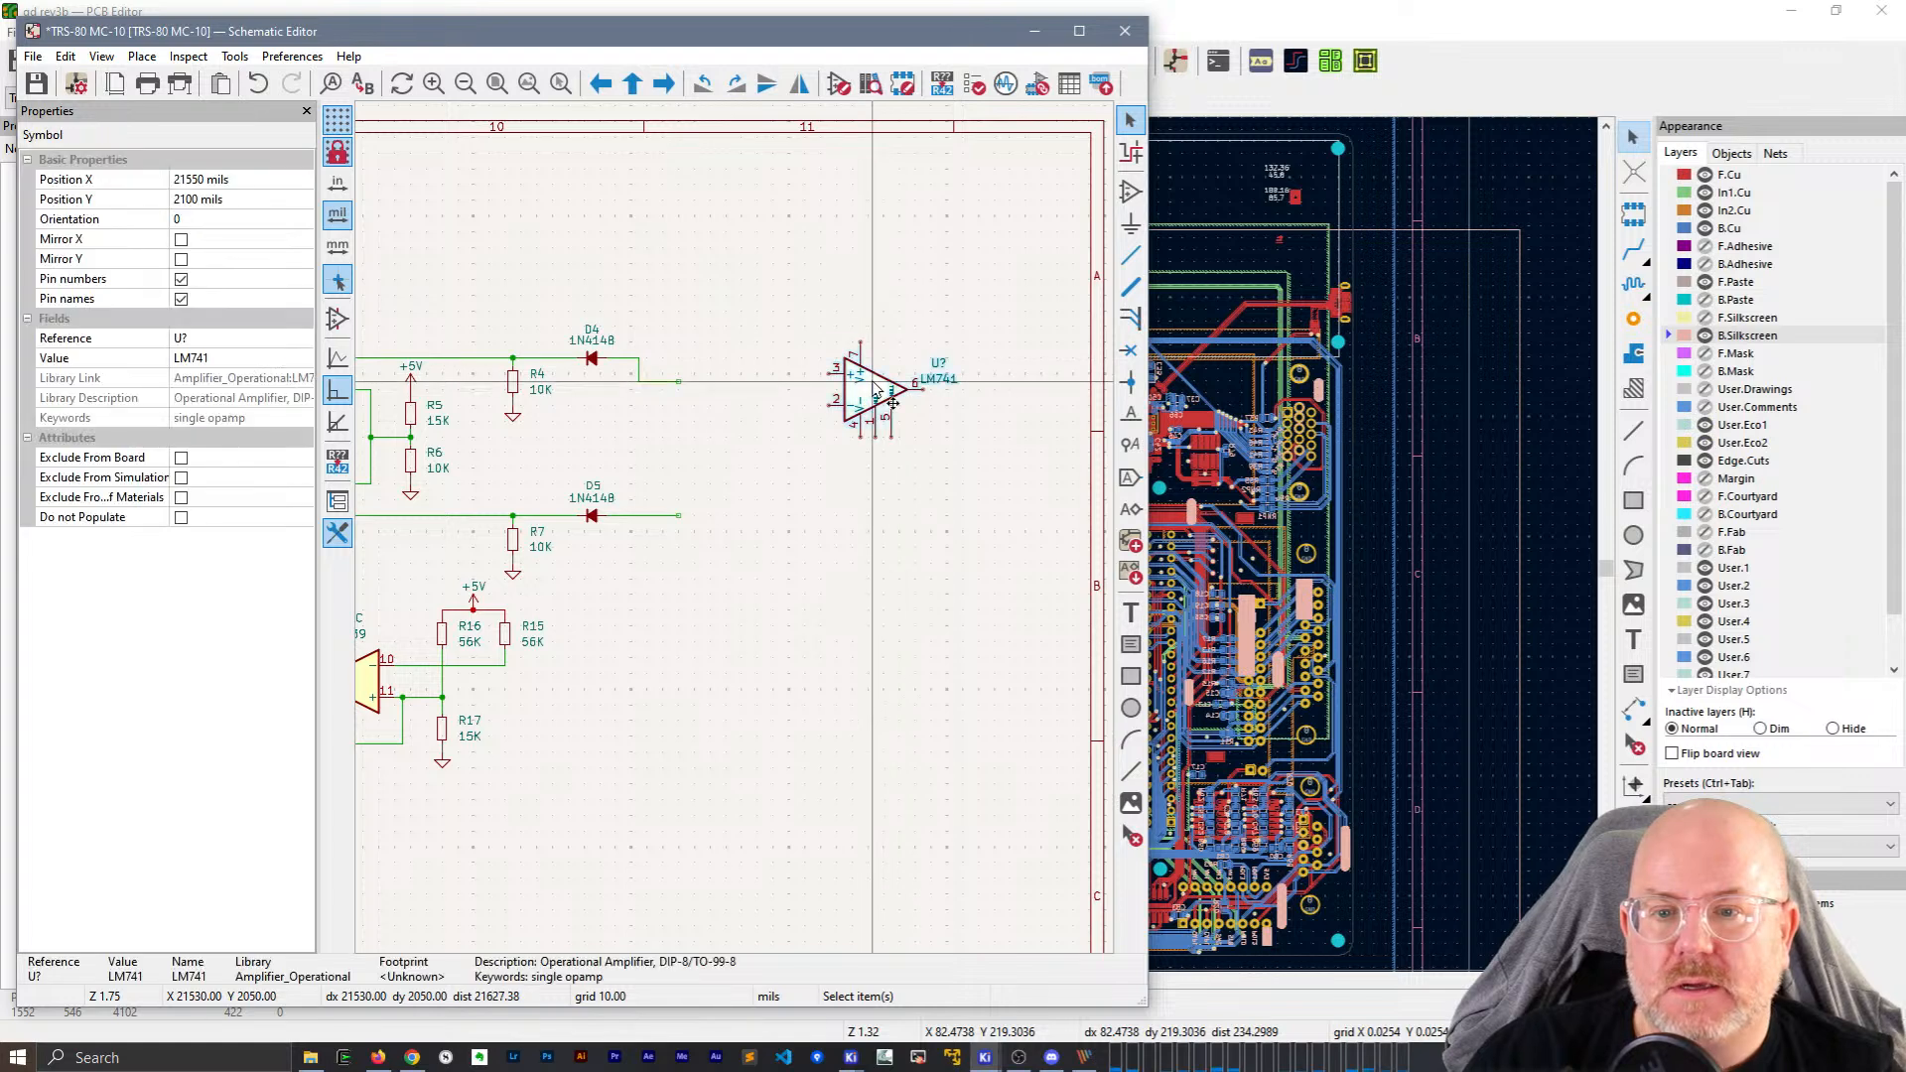
double_click(894, 402)
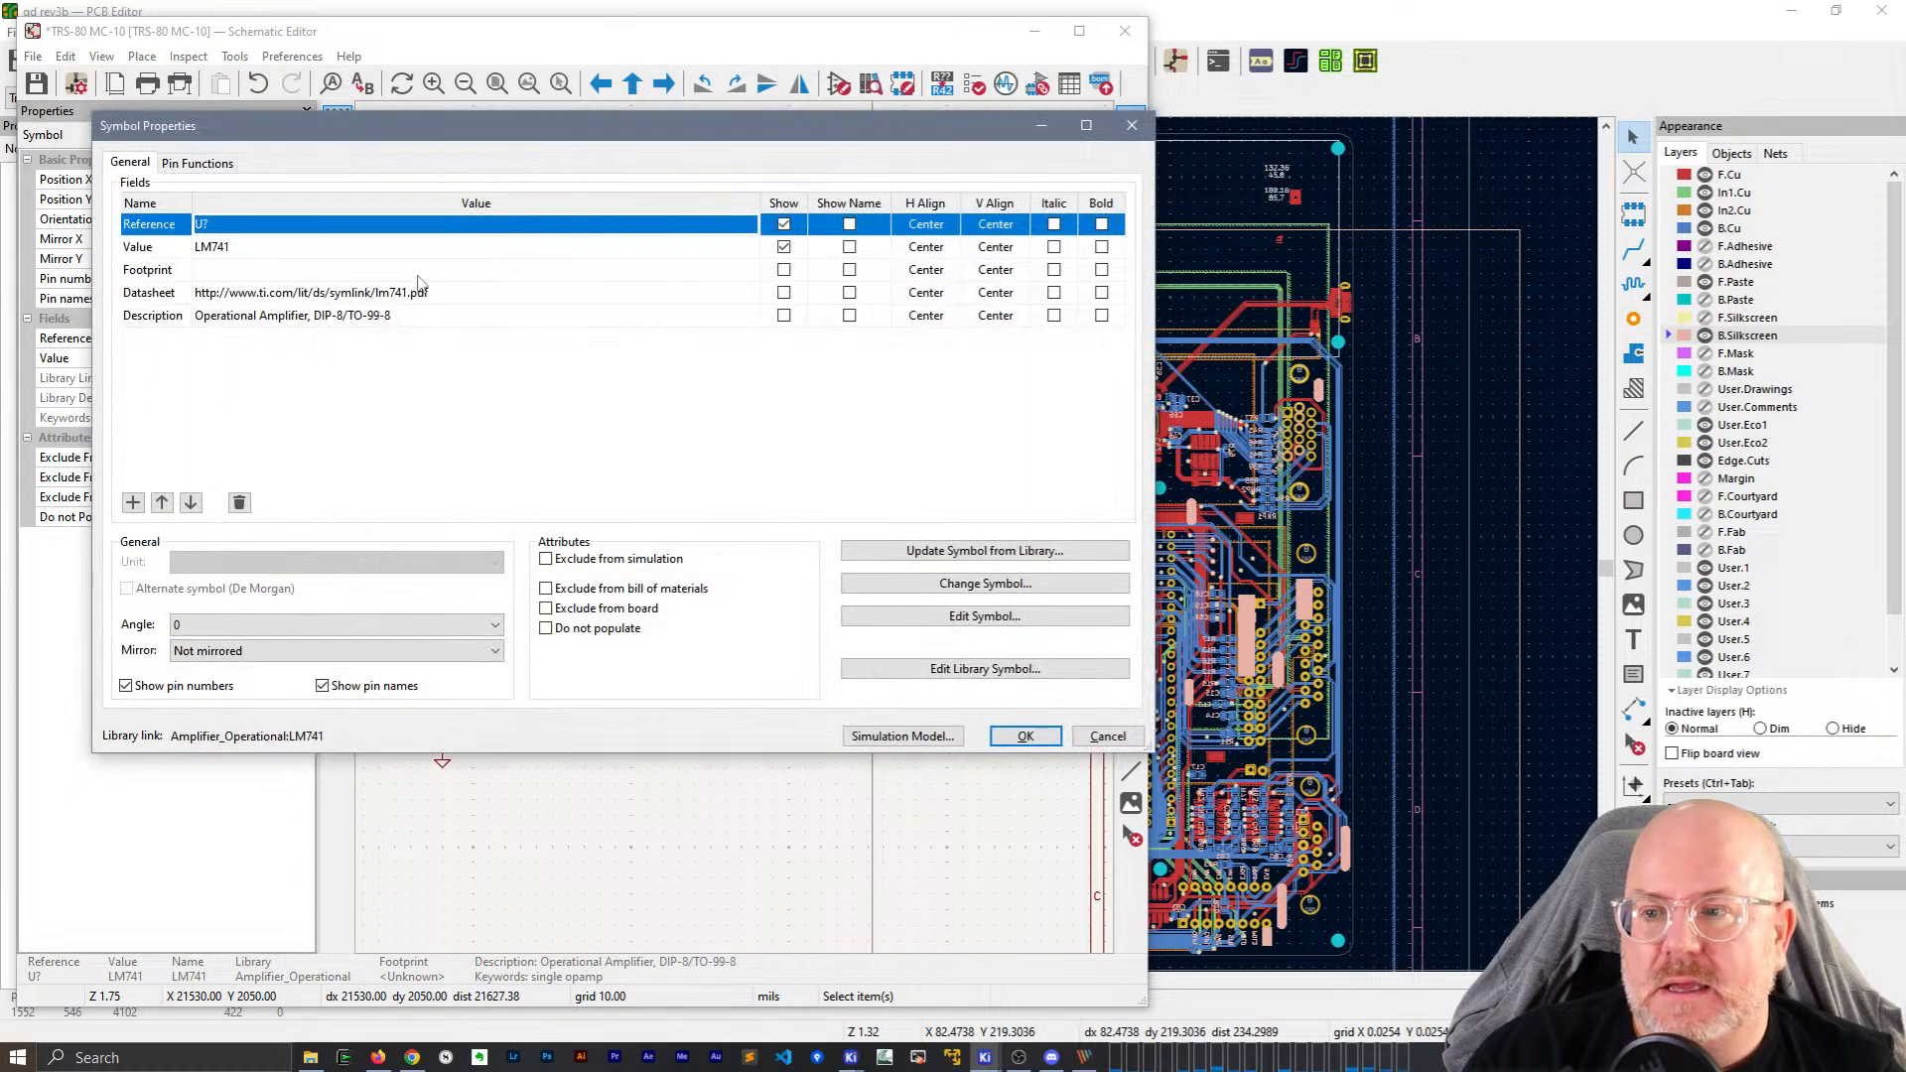
left_click(446, 271)
left_click(748, 272)
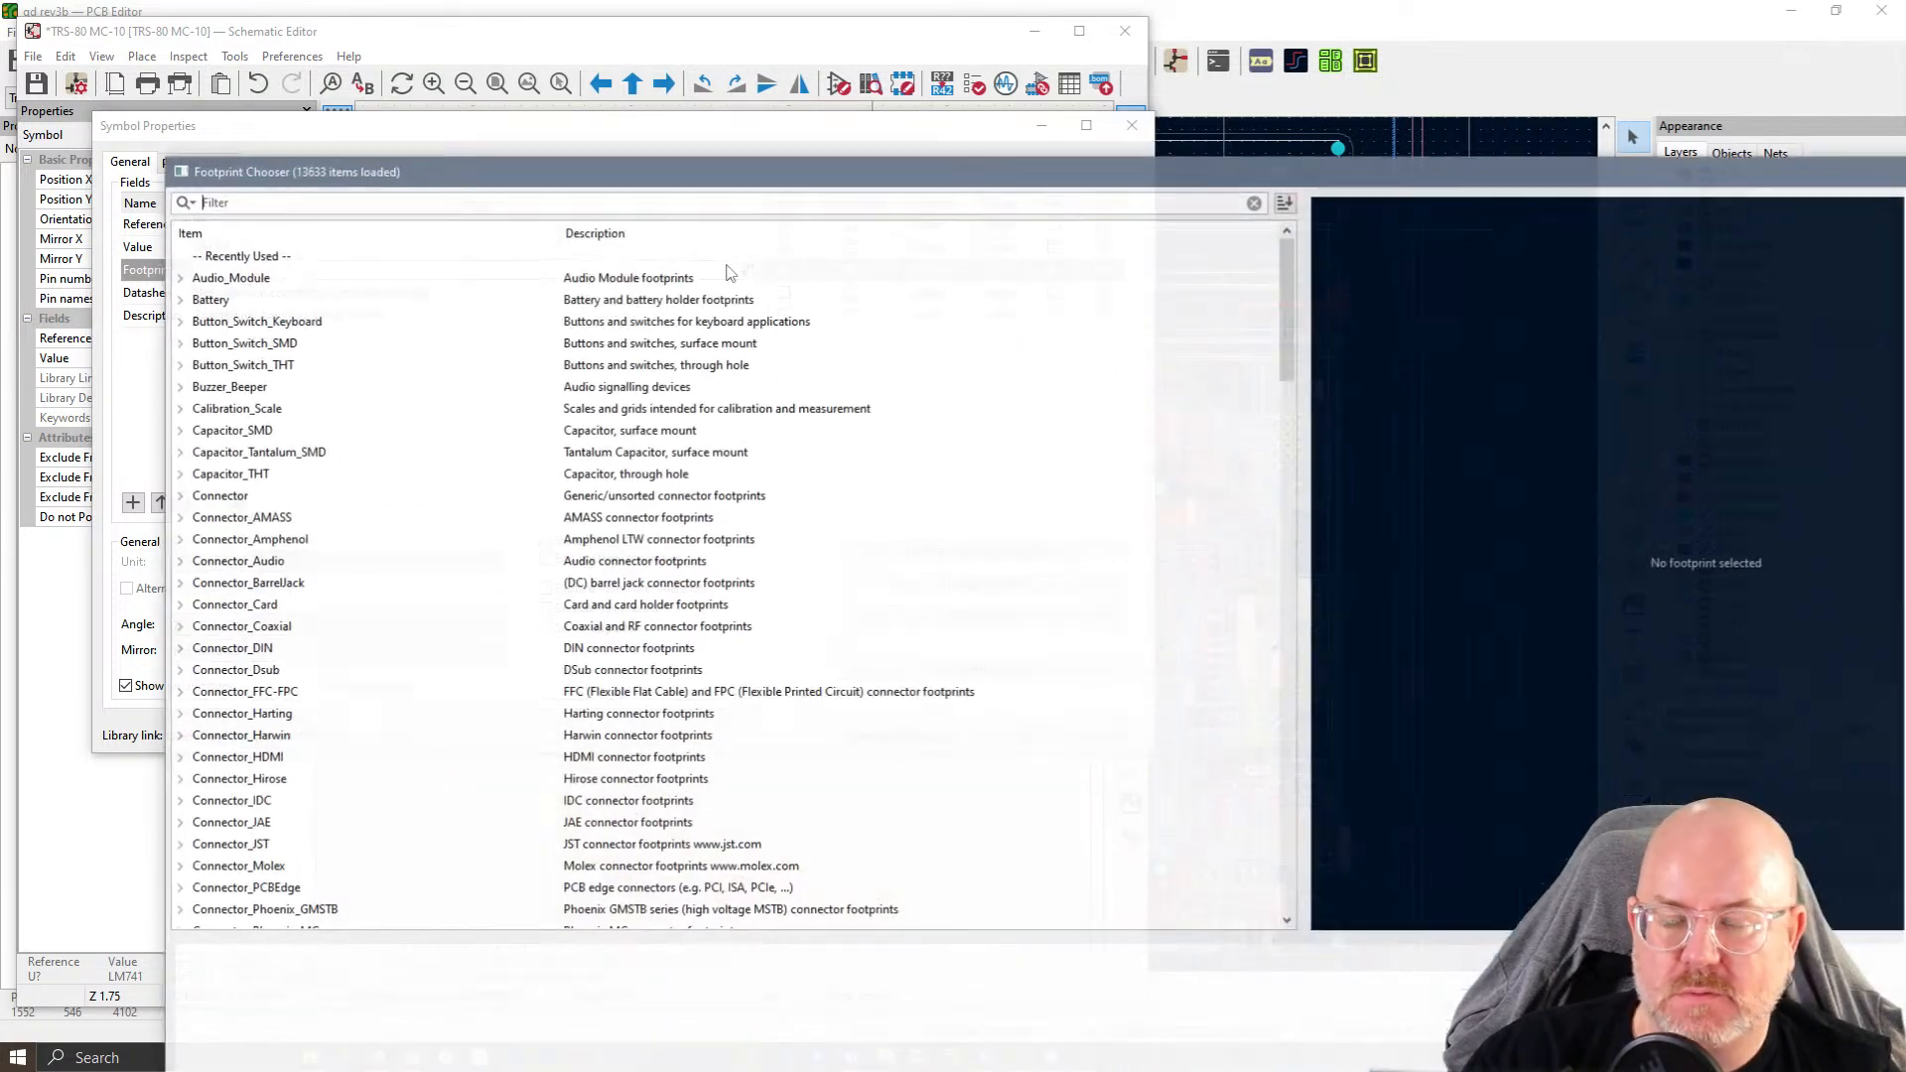
left_click_drag(740, 185, 628, 86)
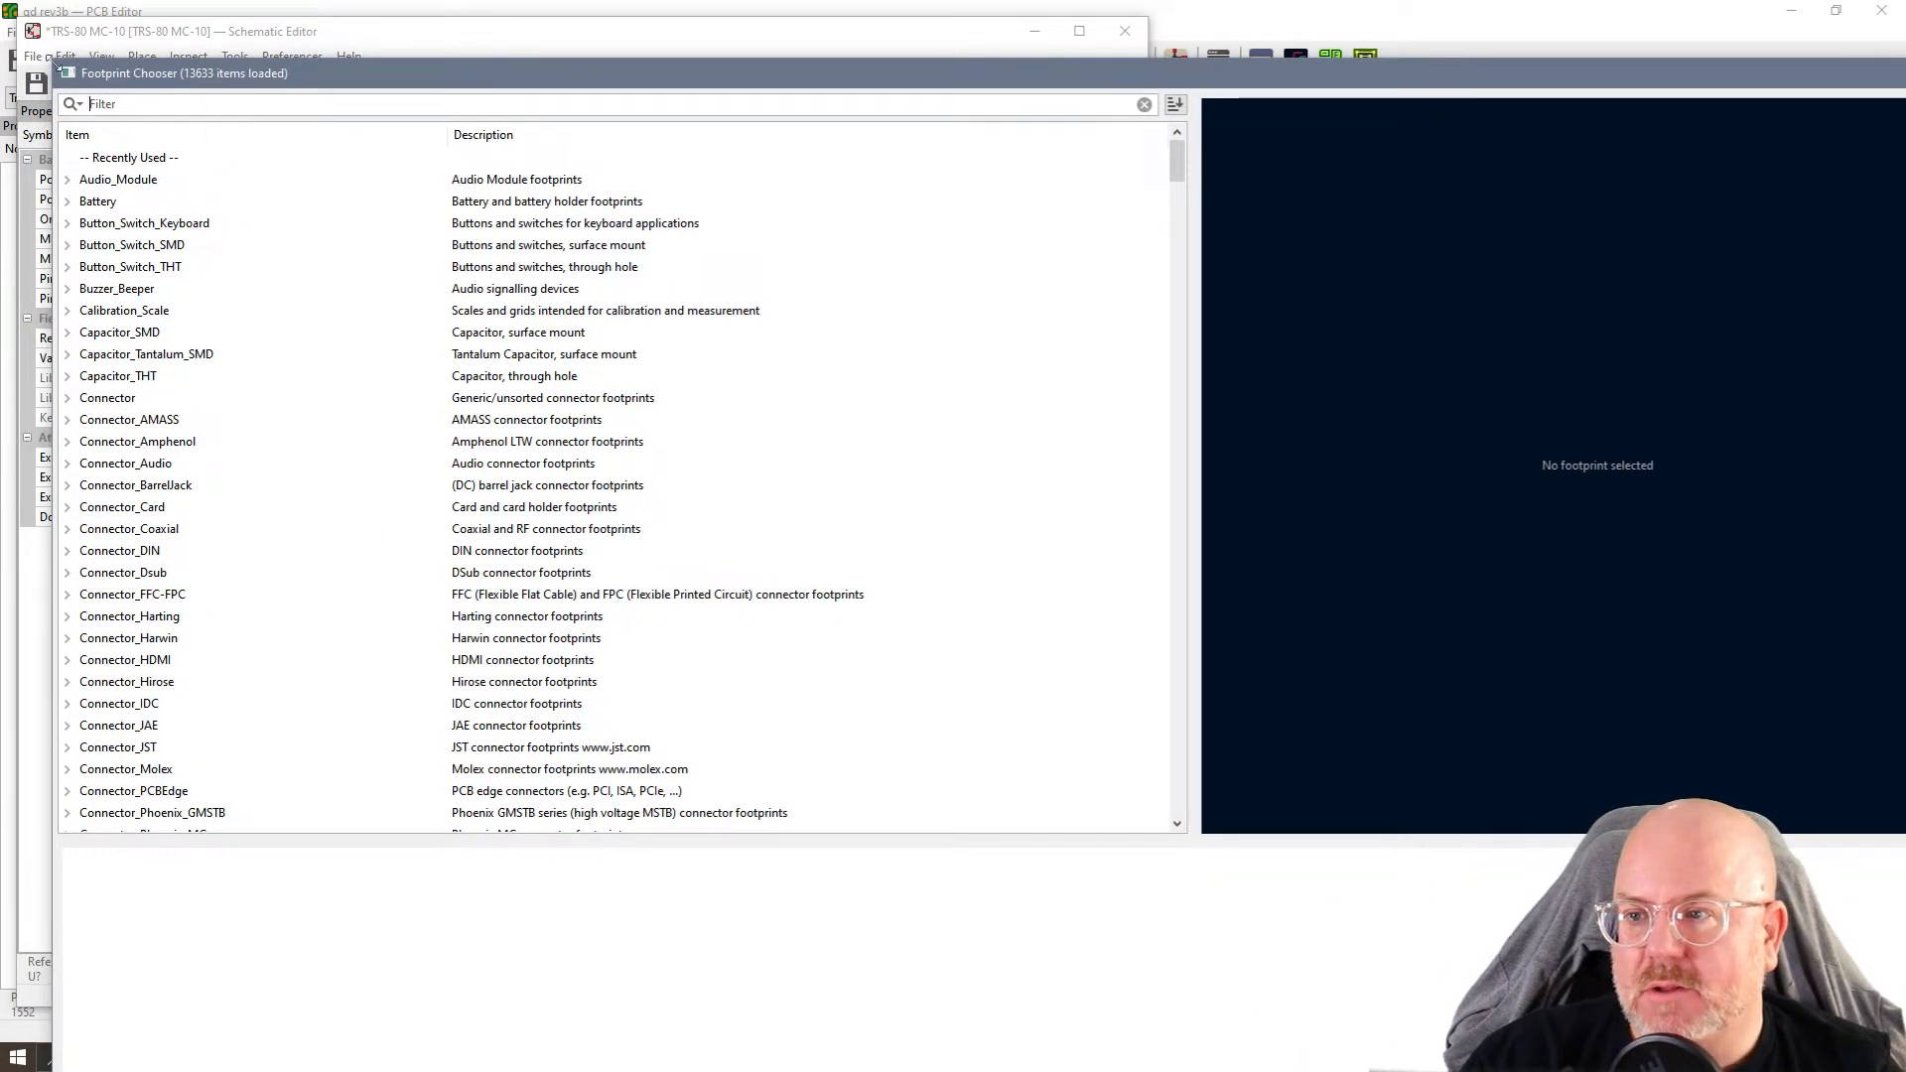
left_click_drag(134, 116, 641, 381)
left_click_drag(1168, 398, 767, 99)
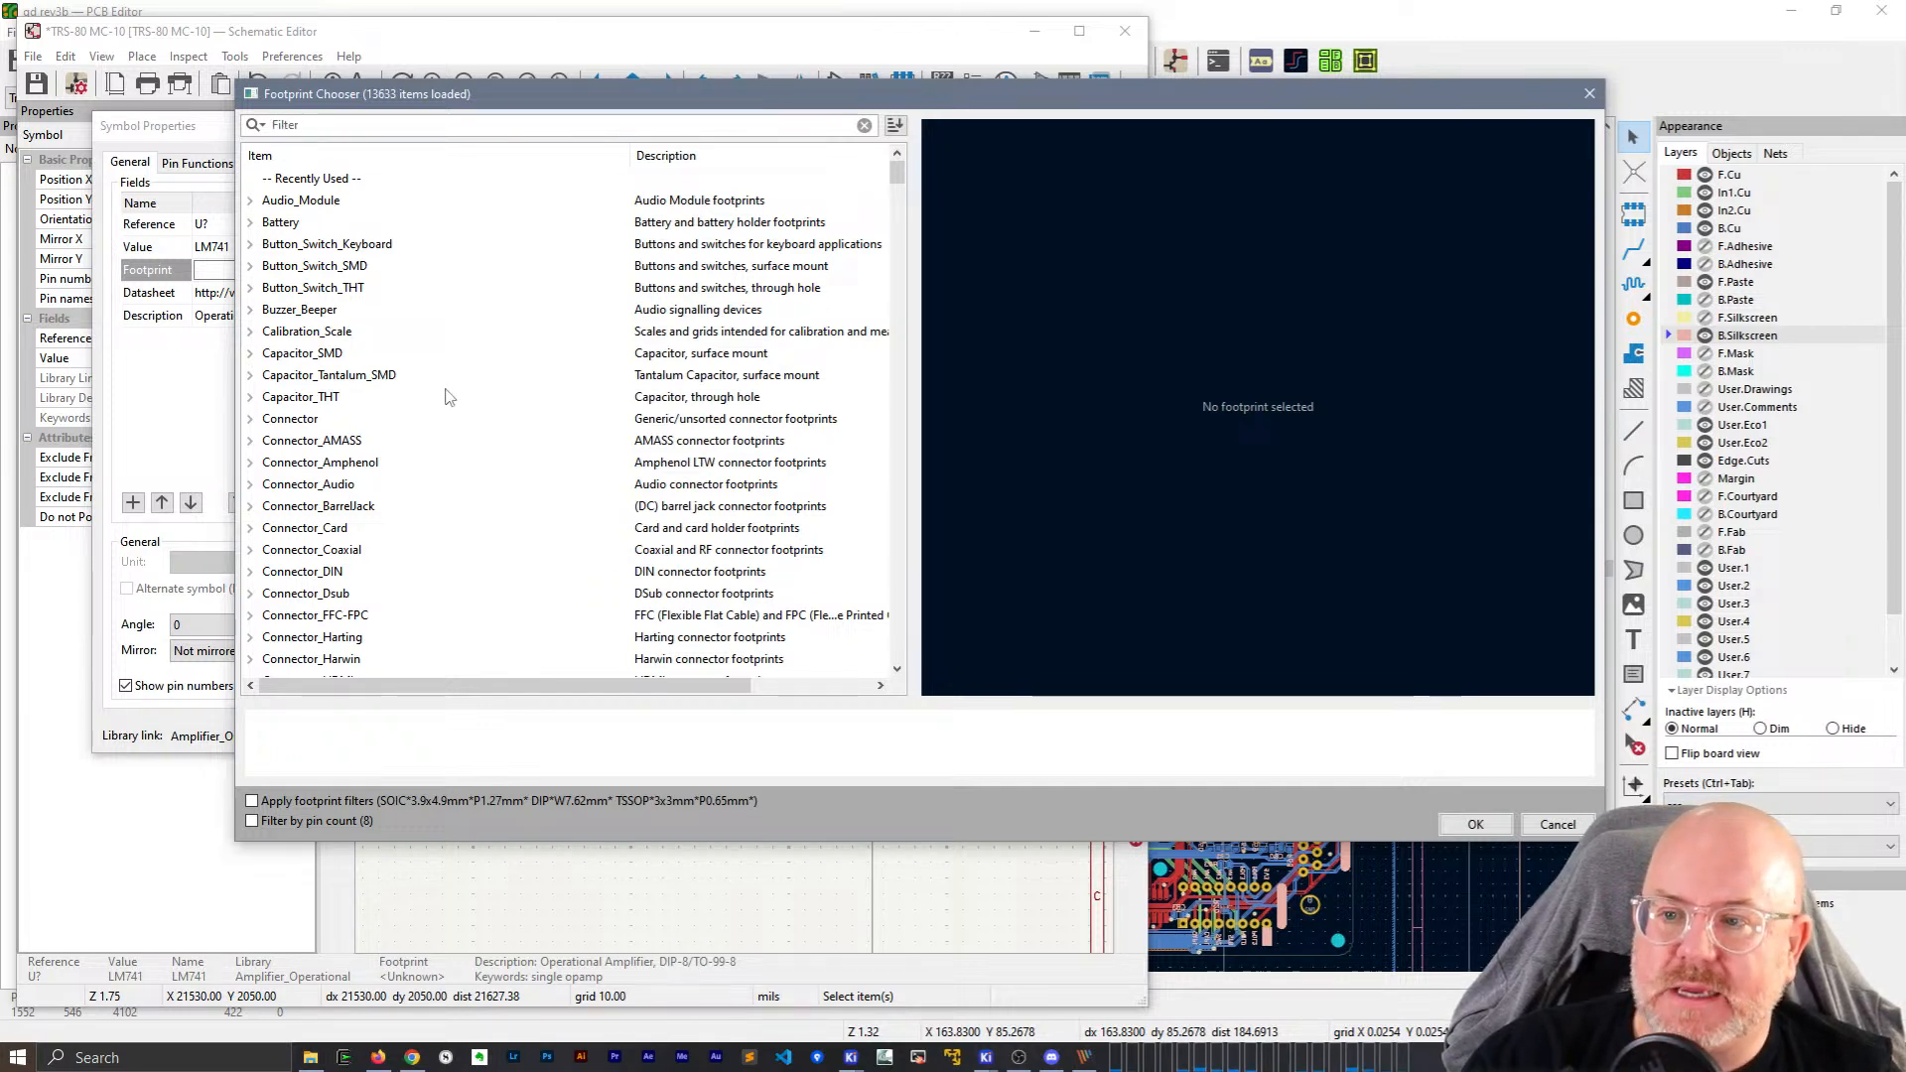
Search footprints for '0402 resistor', then cancel both the chooser and Symbol Properties.
type("es")
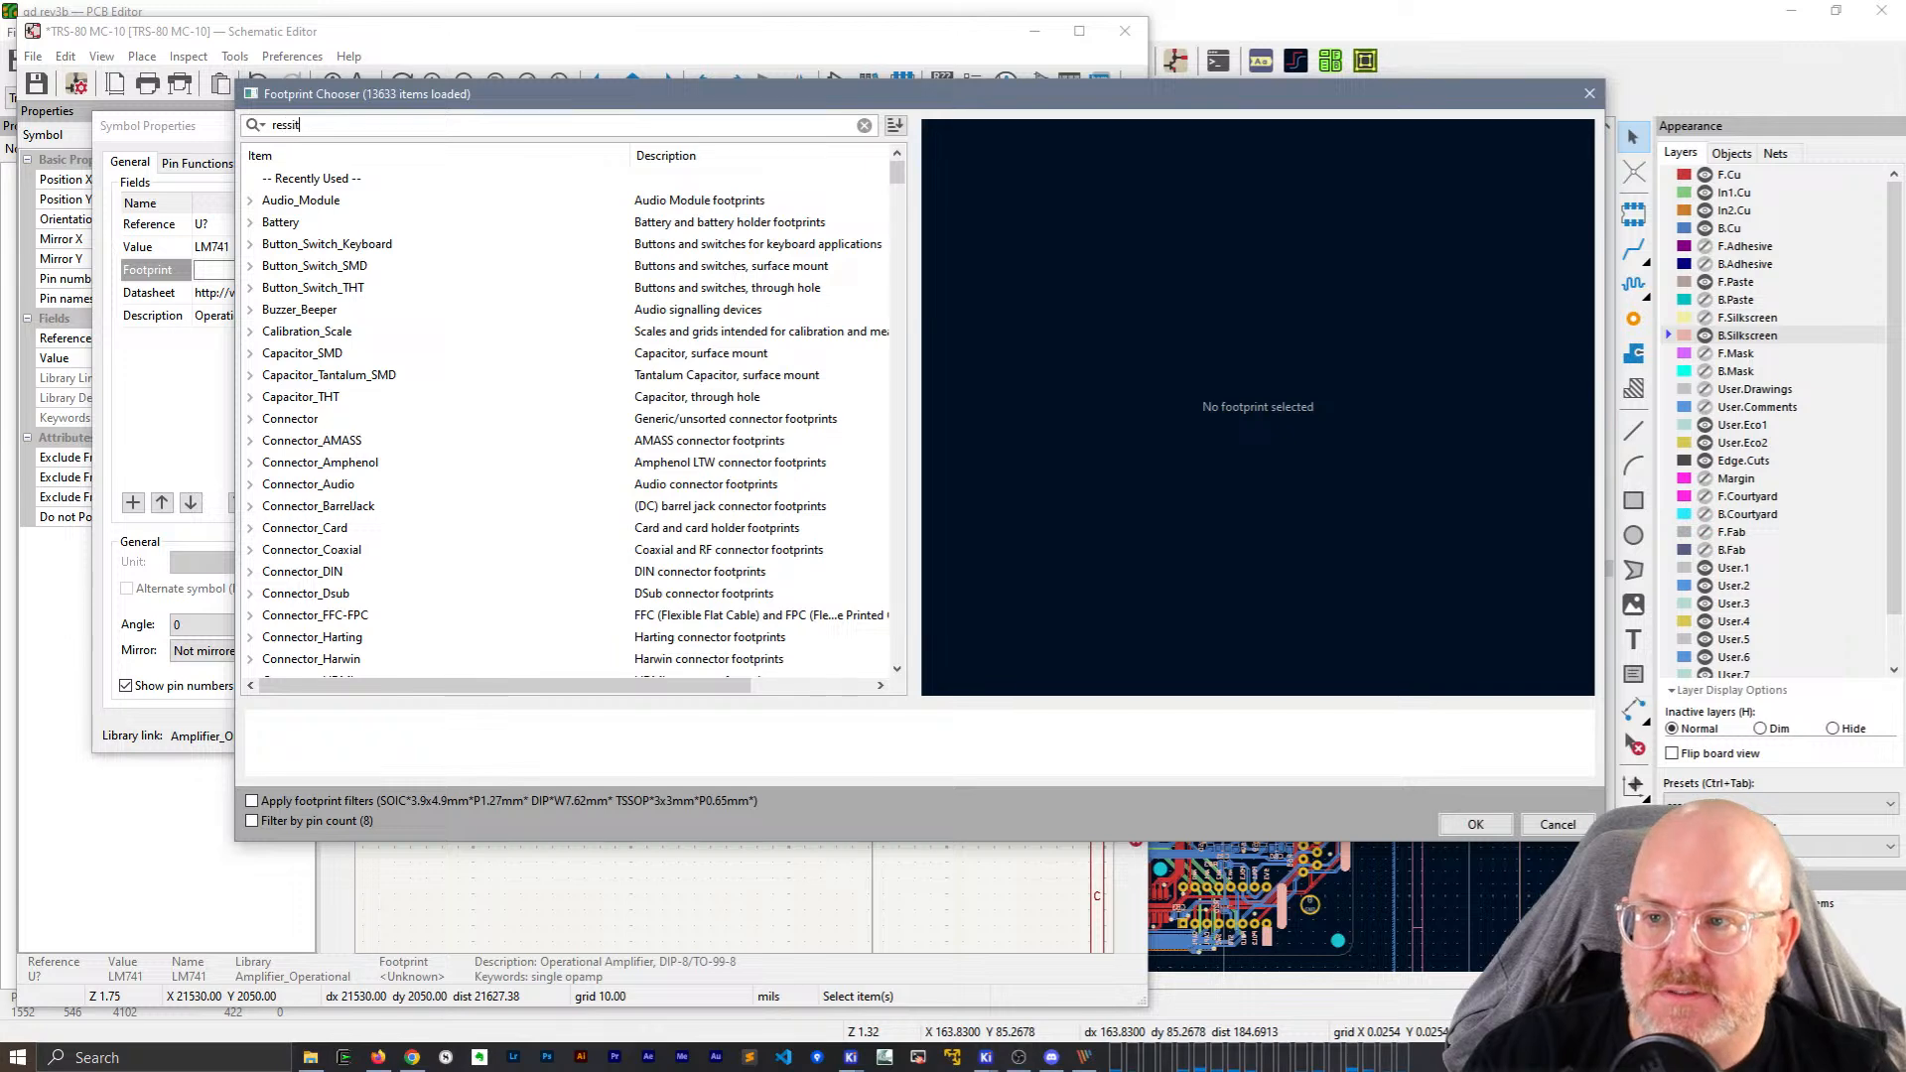
type("istor")
scroll(559, 330, "down", 20)
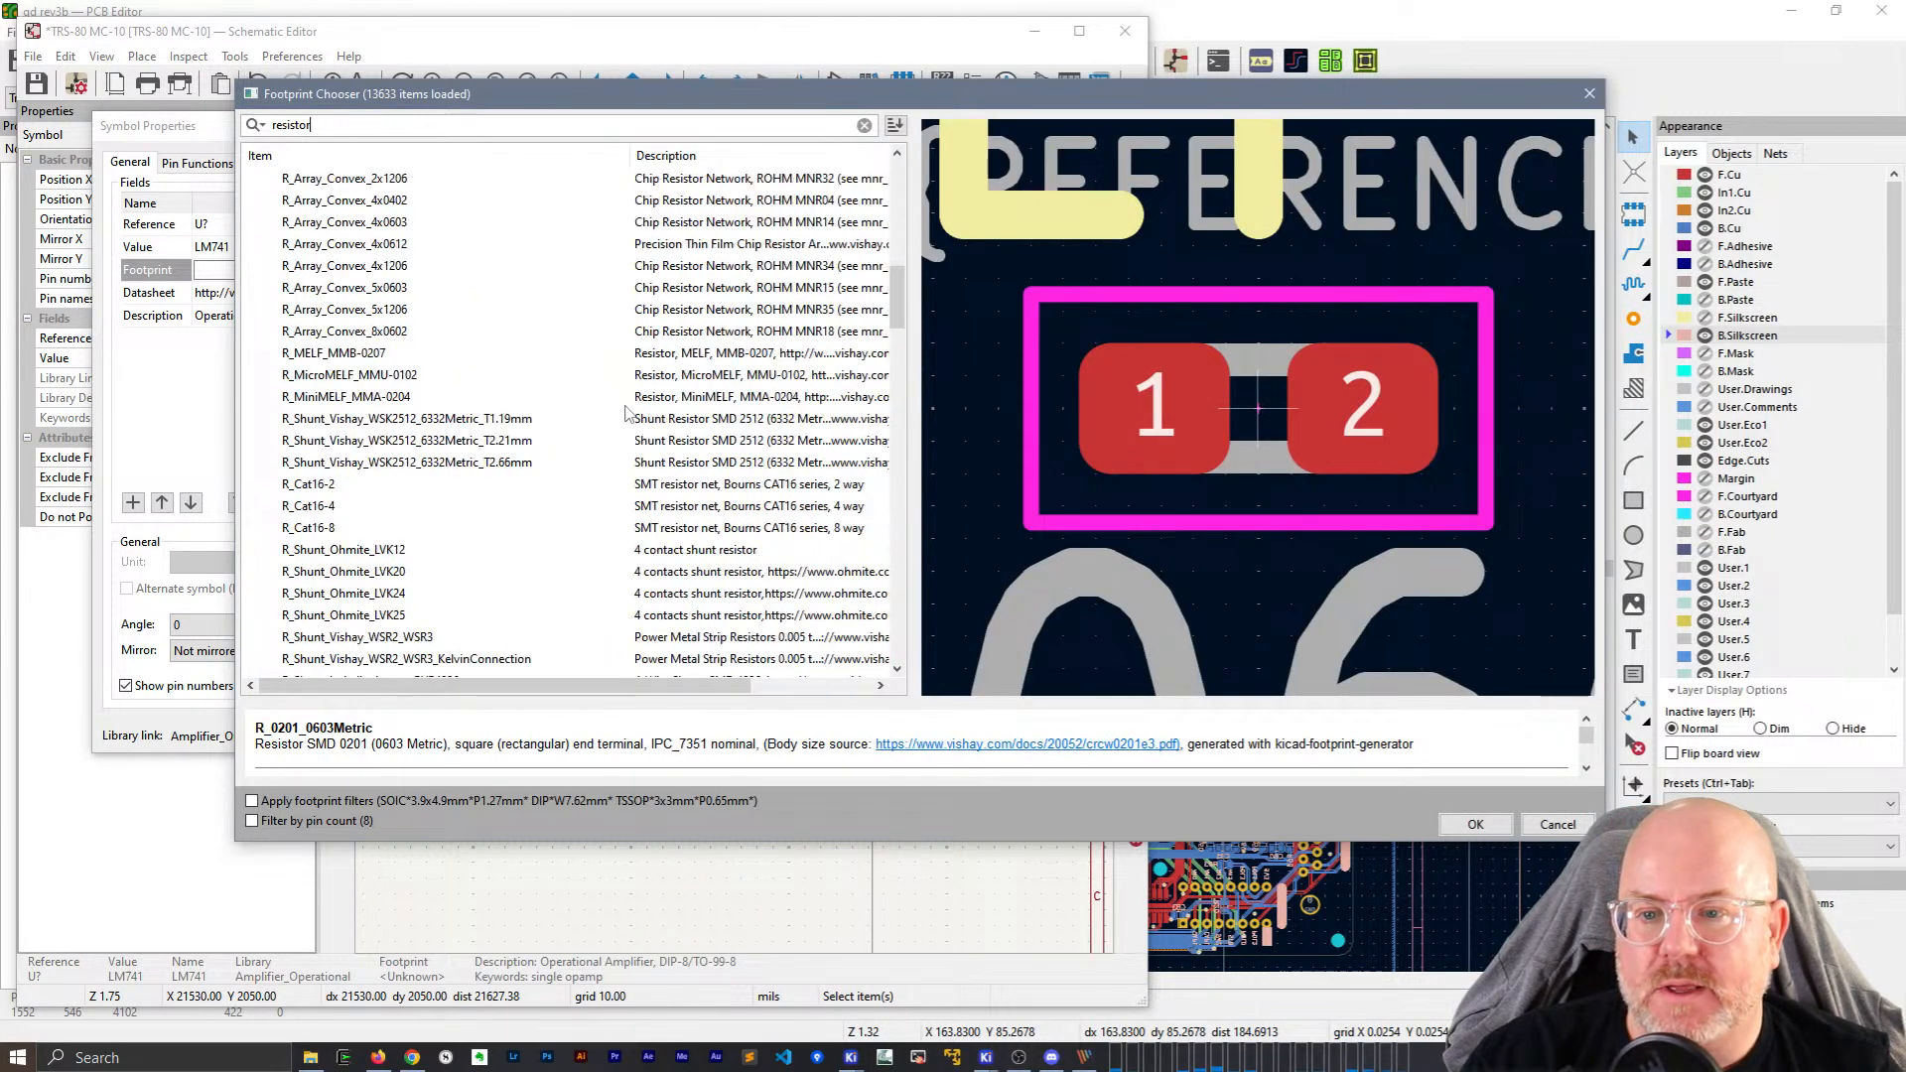
left_click_drag(897, 336, 520, 179)
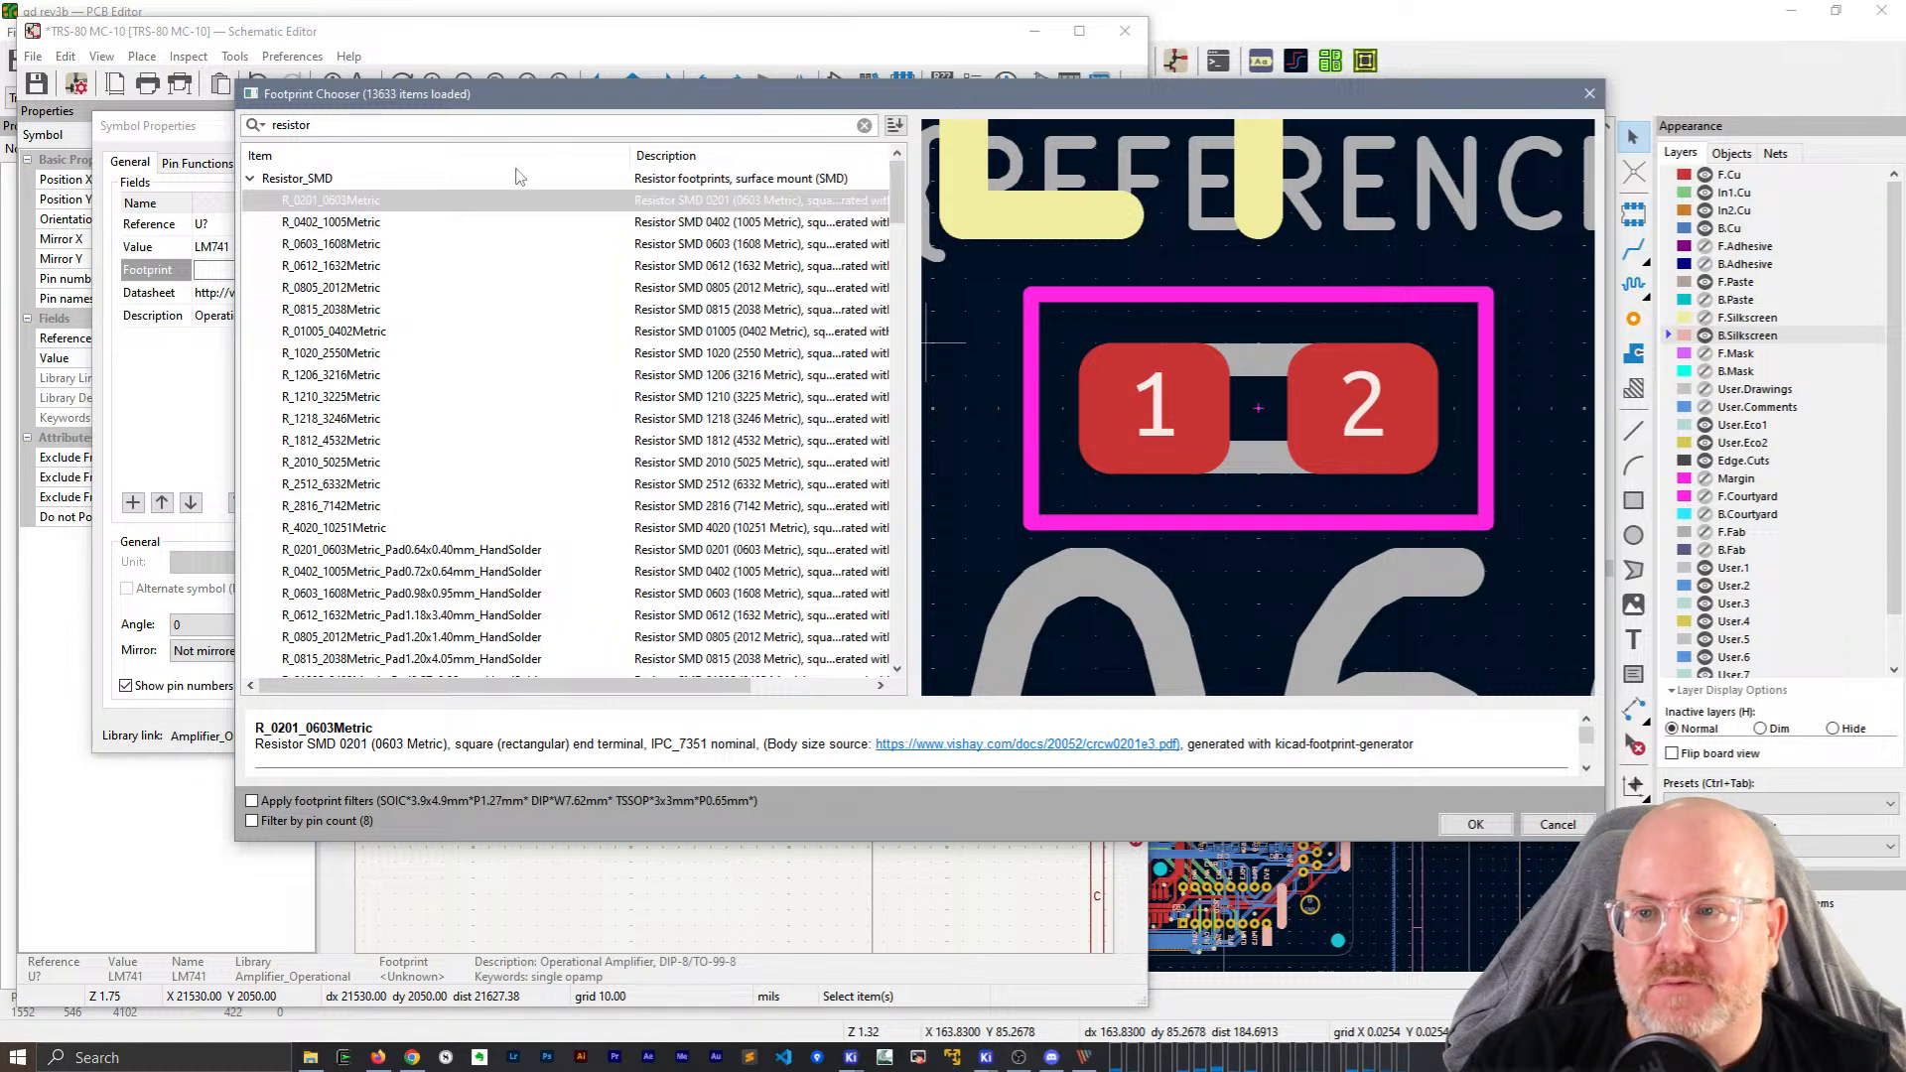
type("0402")
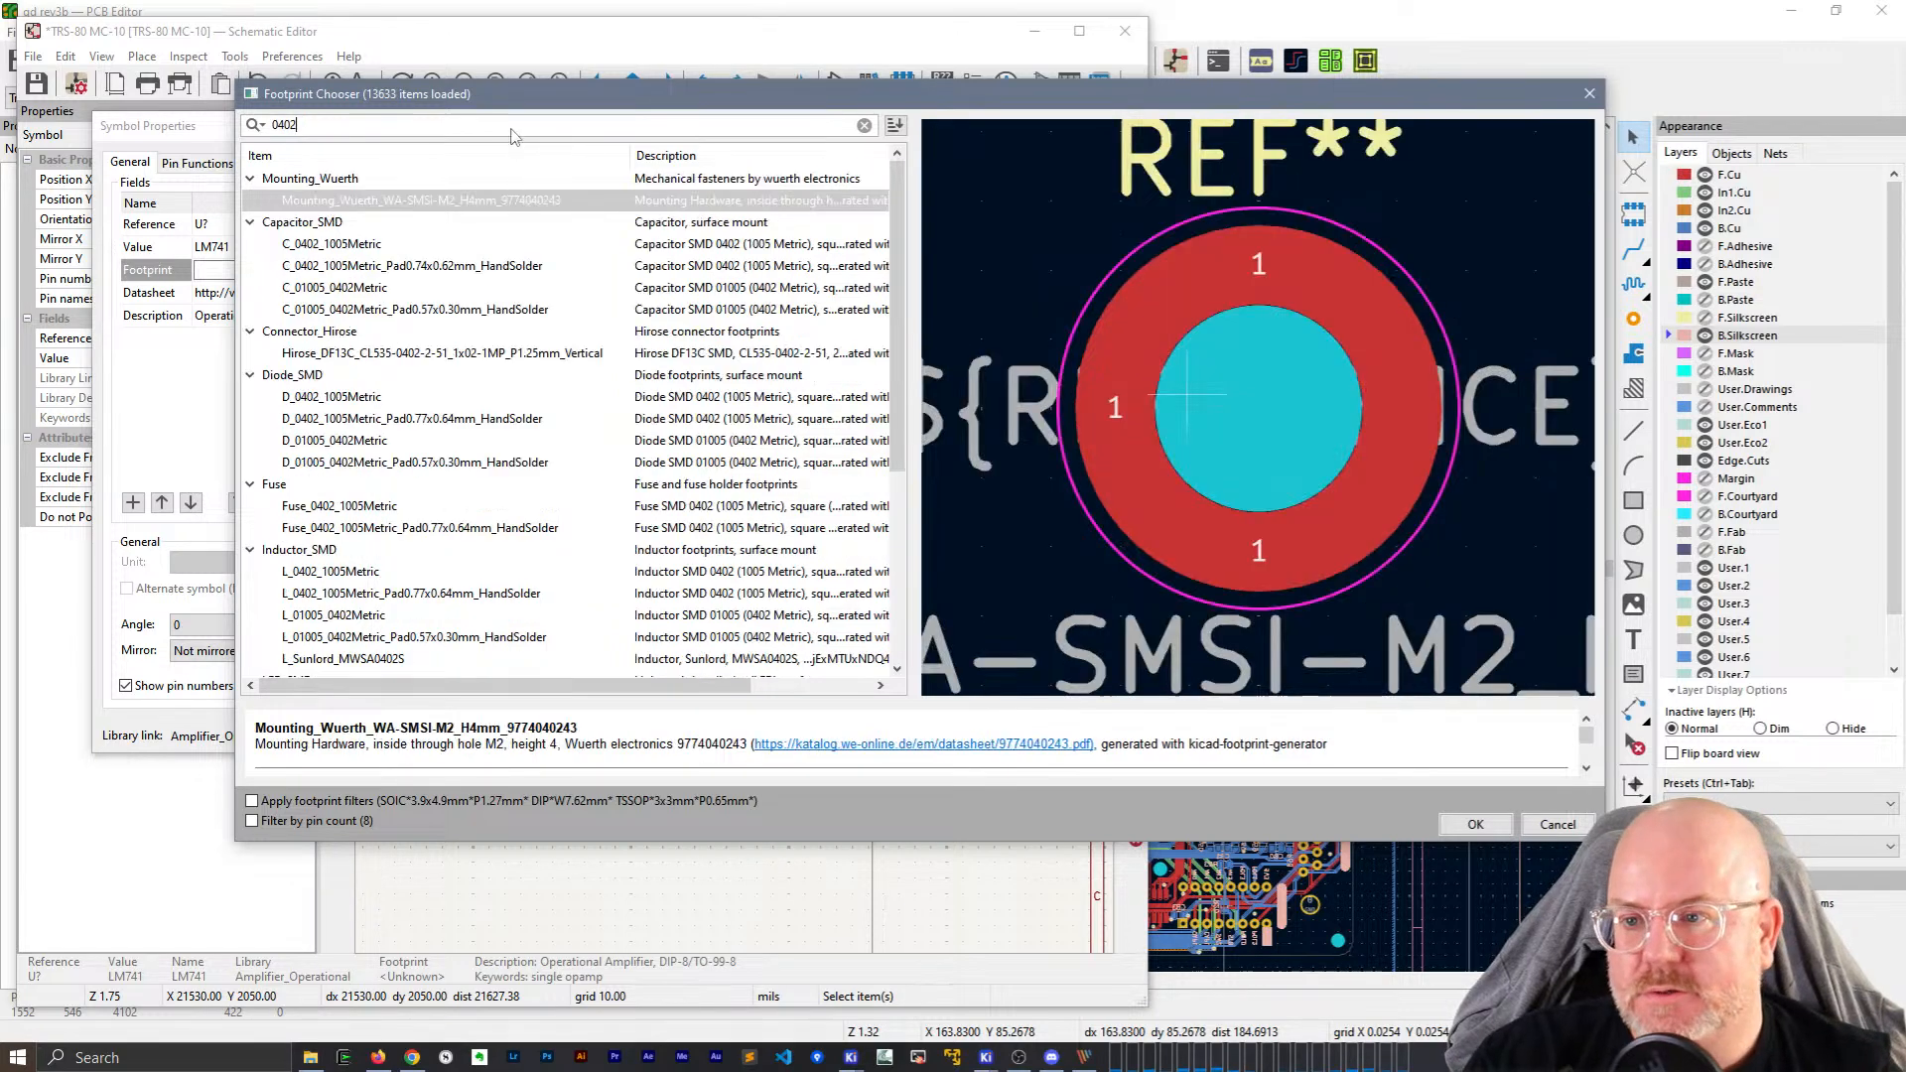
type(" res")
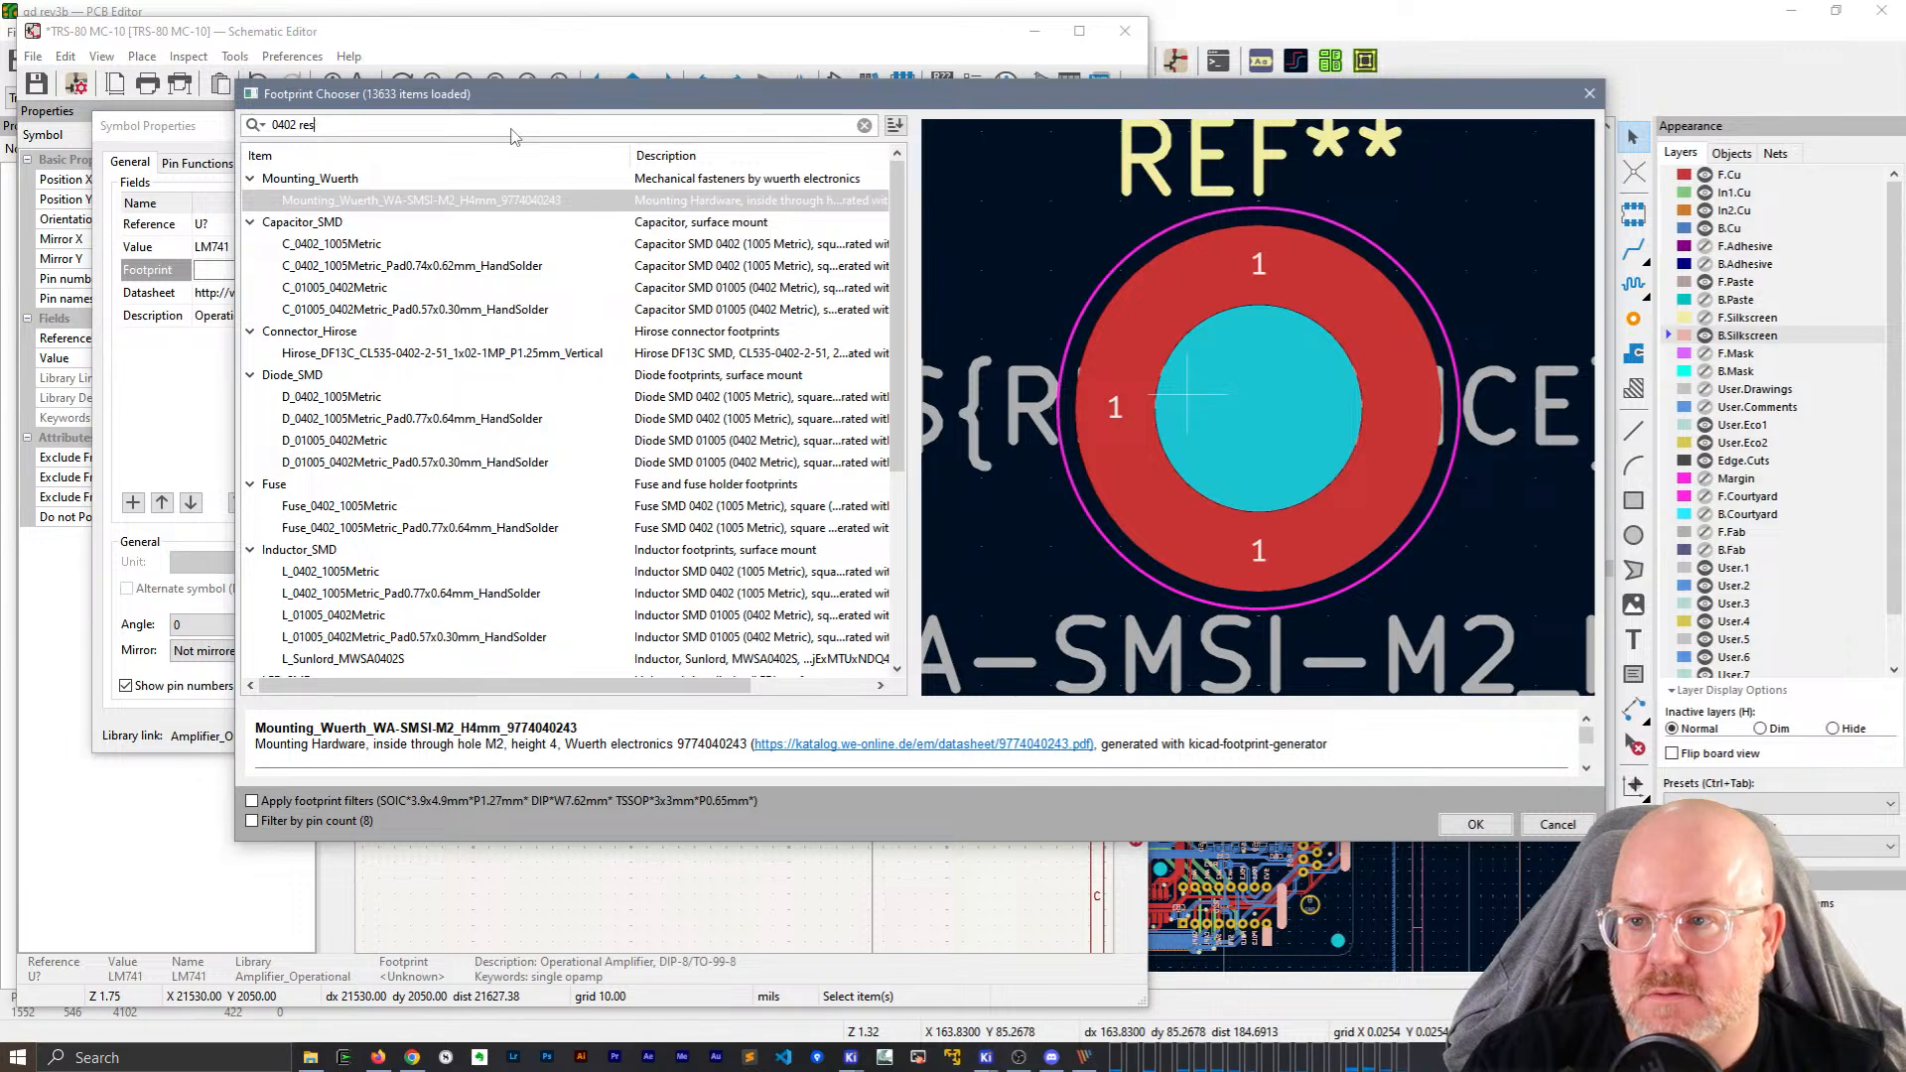
type("istor")
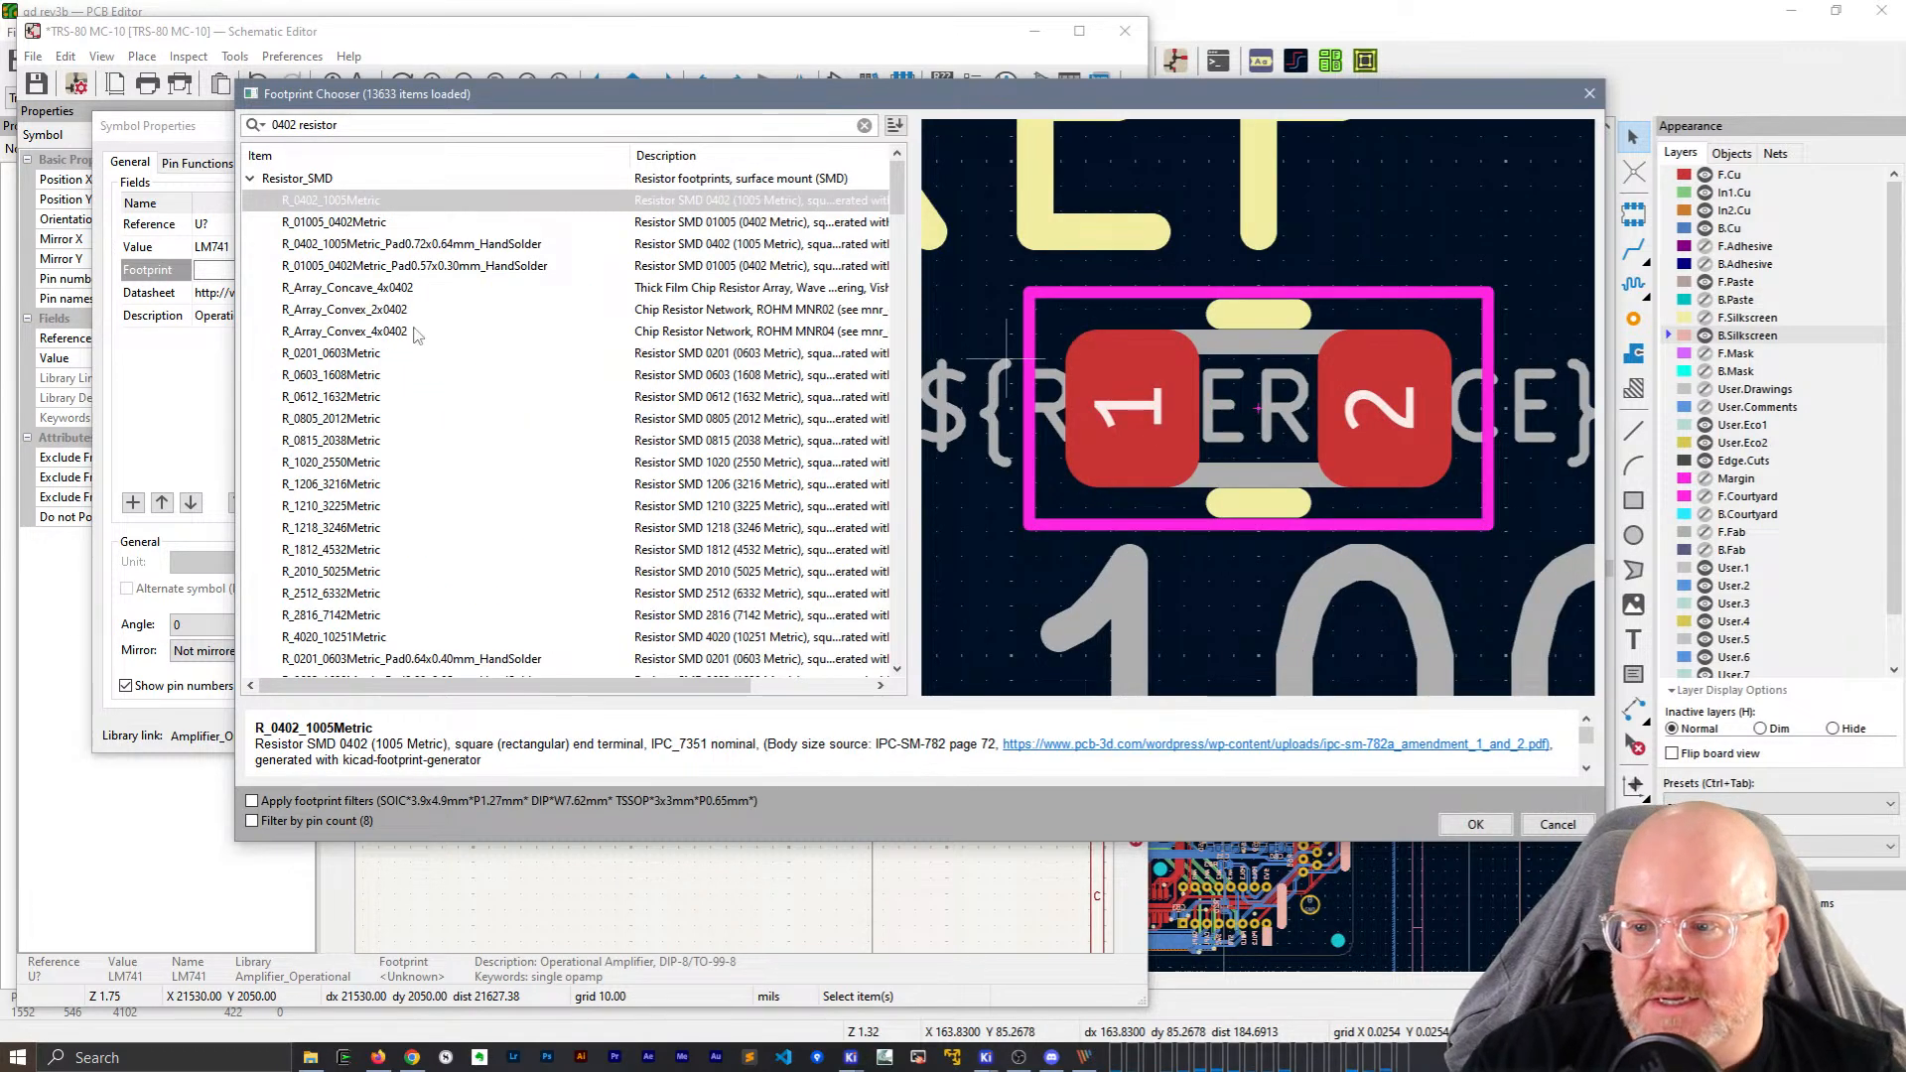
scroll(502, 374, "down", 10)
scroll(673, 482, "up", 9)
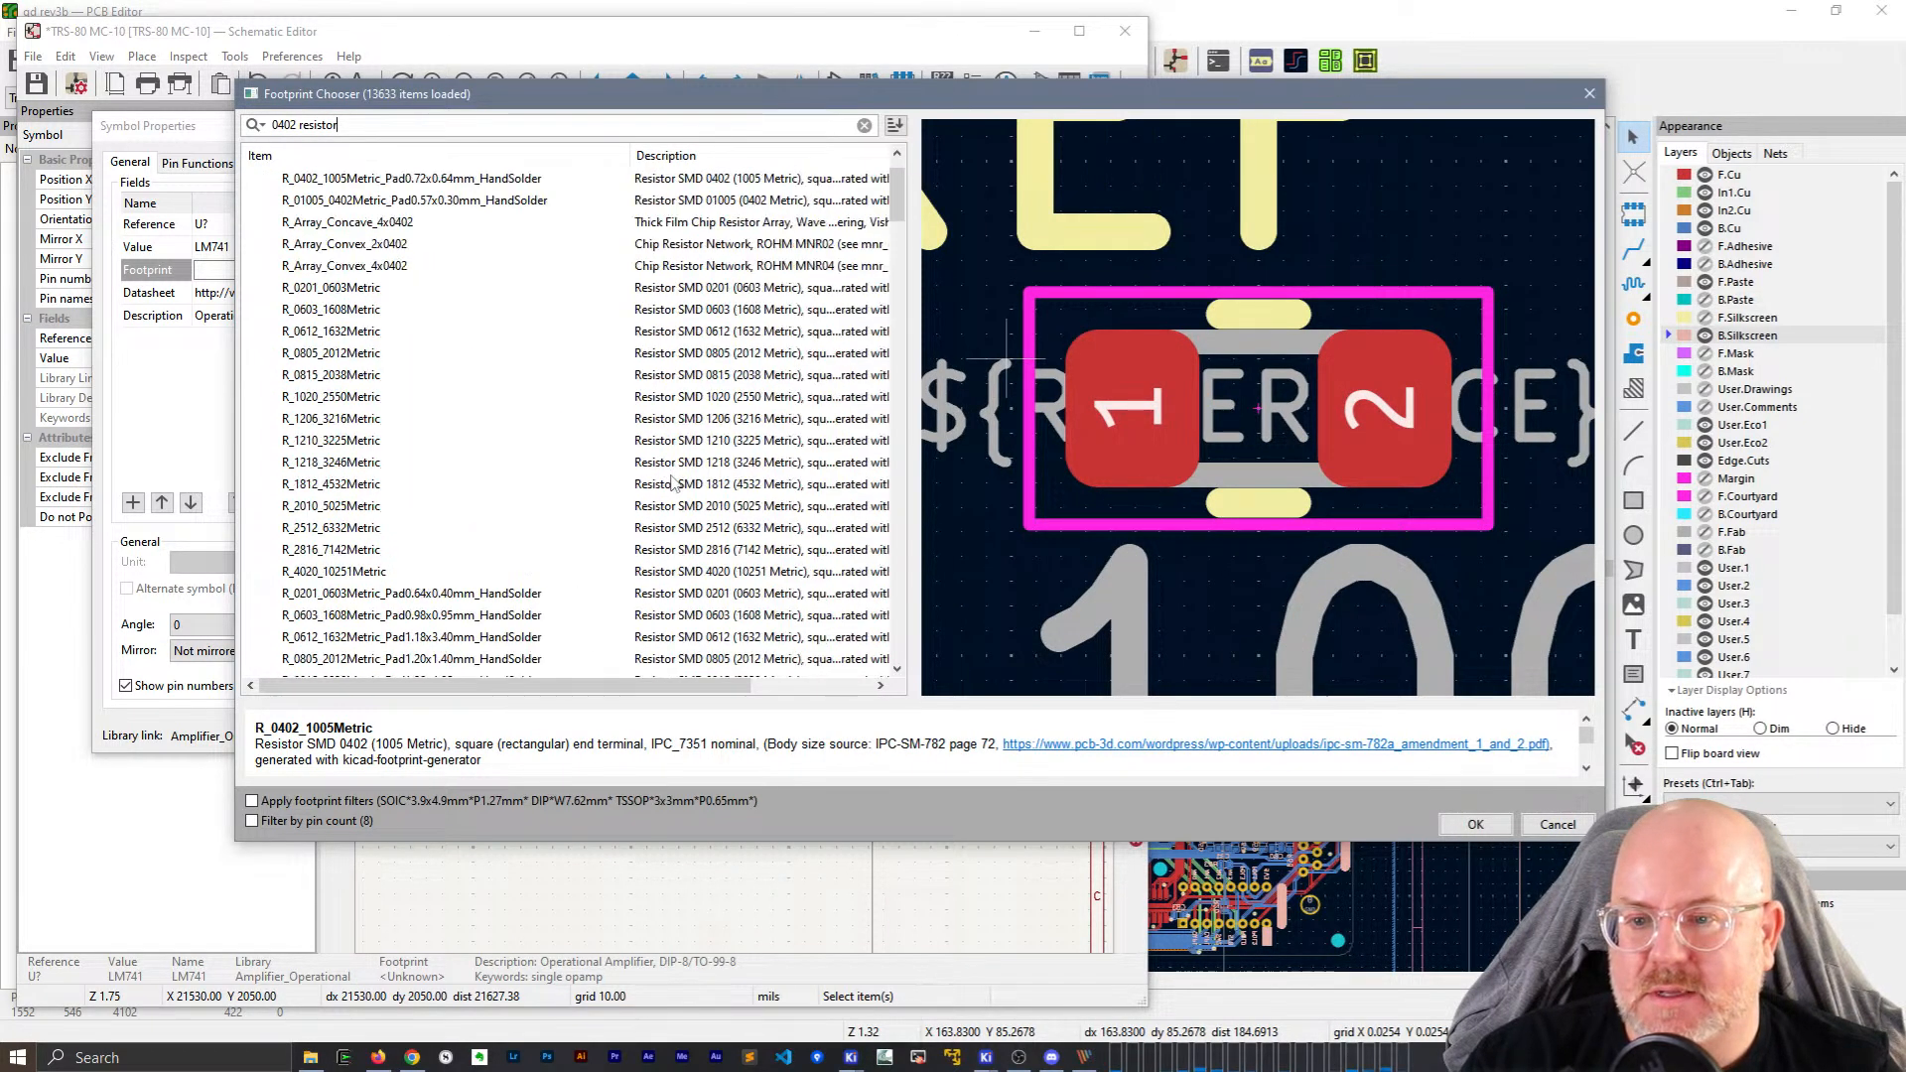
scroll(672, 483, "up", 1)
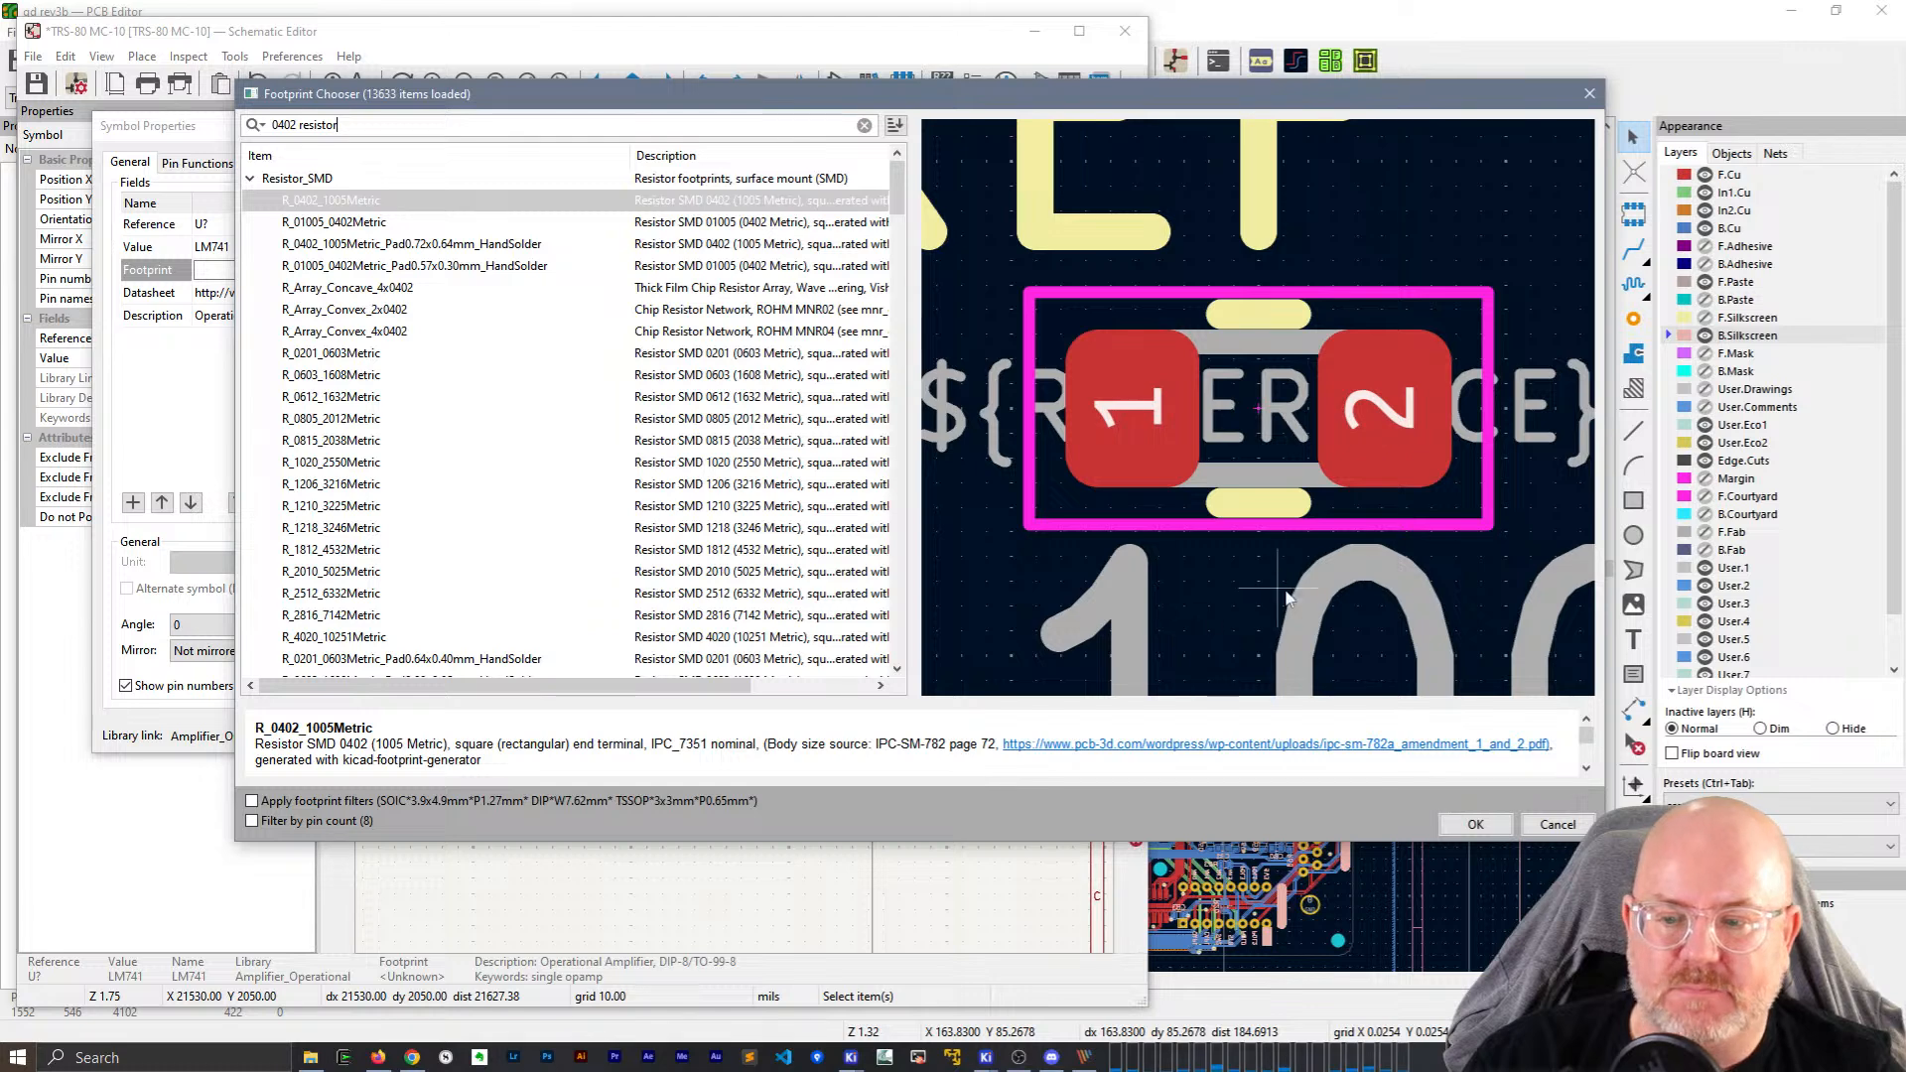
left_click(1557, 824)
left_click(1105, 735)
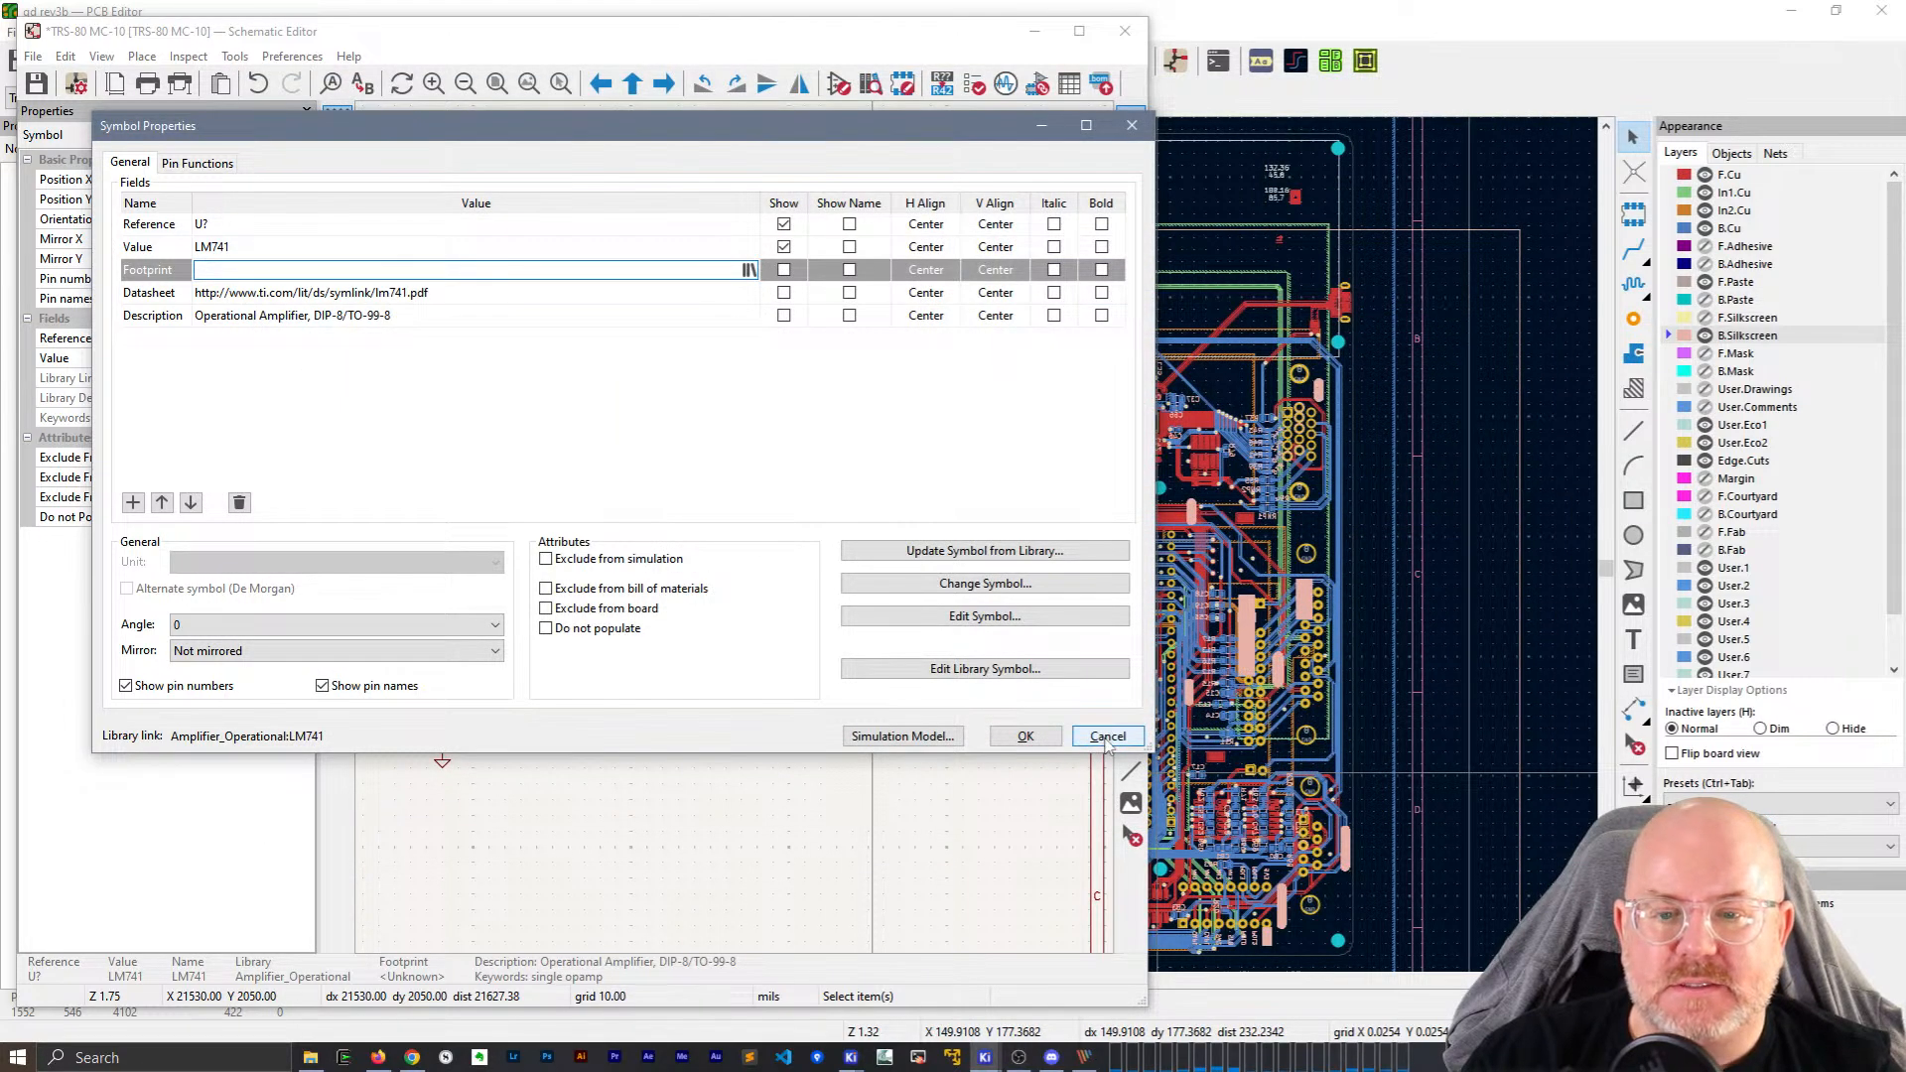
Browse the Button_Switch_THT library in the PCB Editor's footprint chooser, then close it.
left_click(1036, 10)
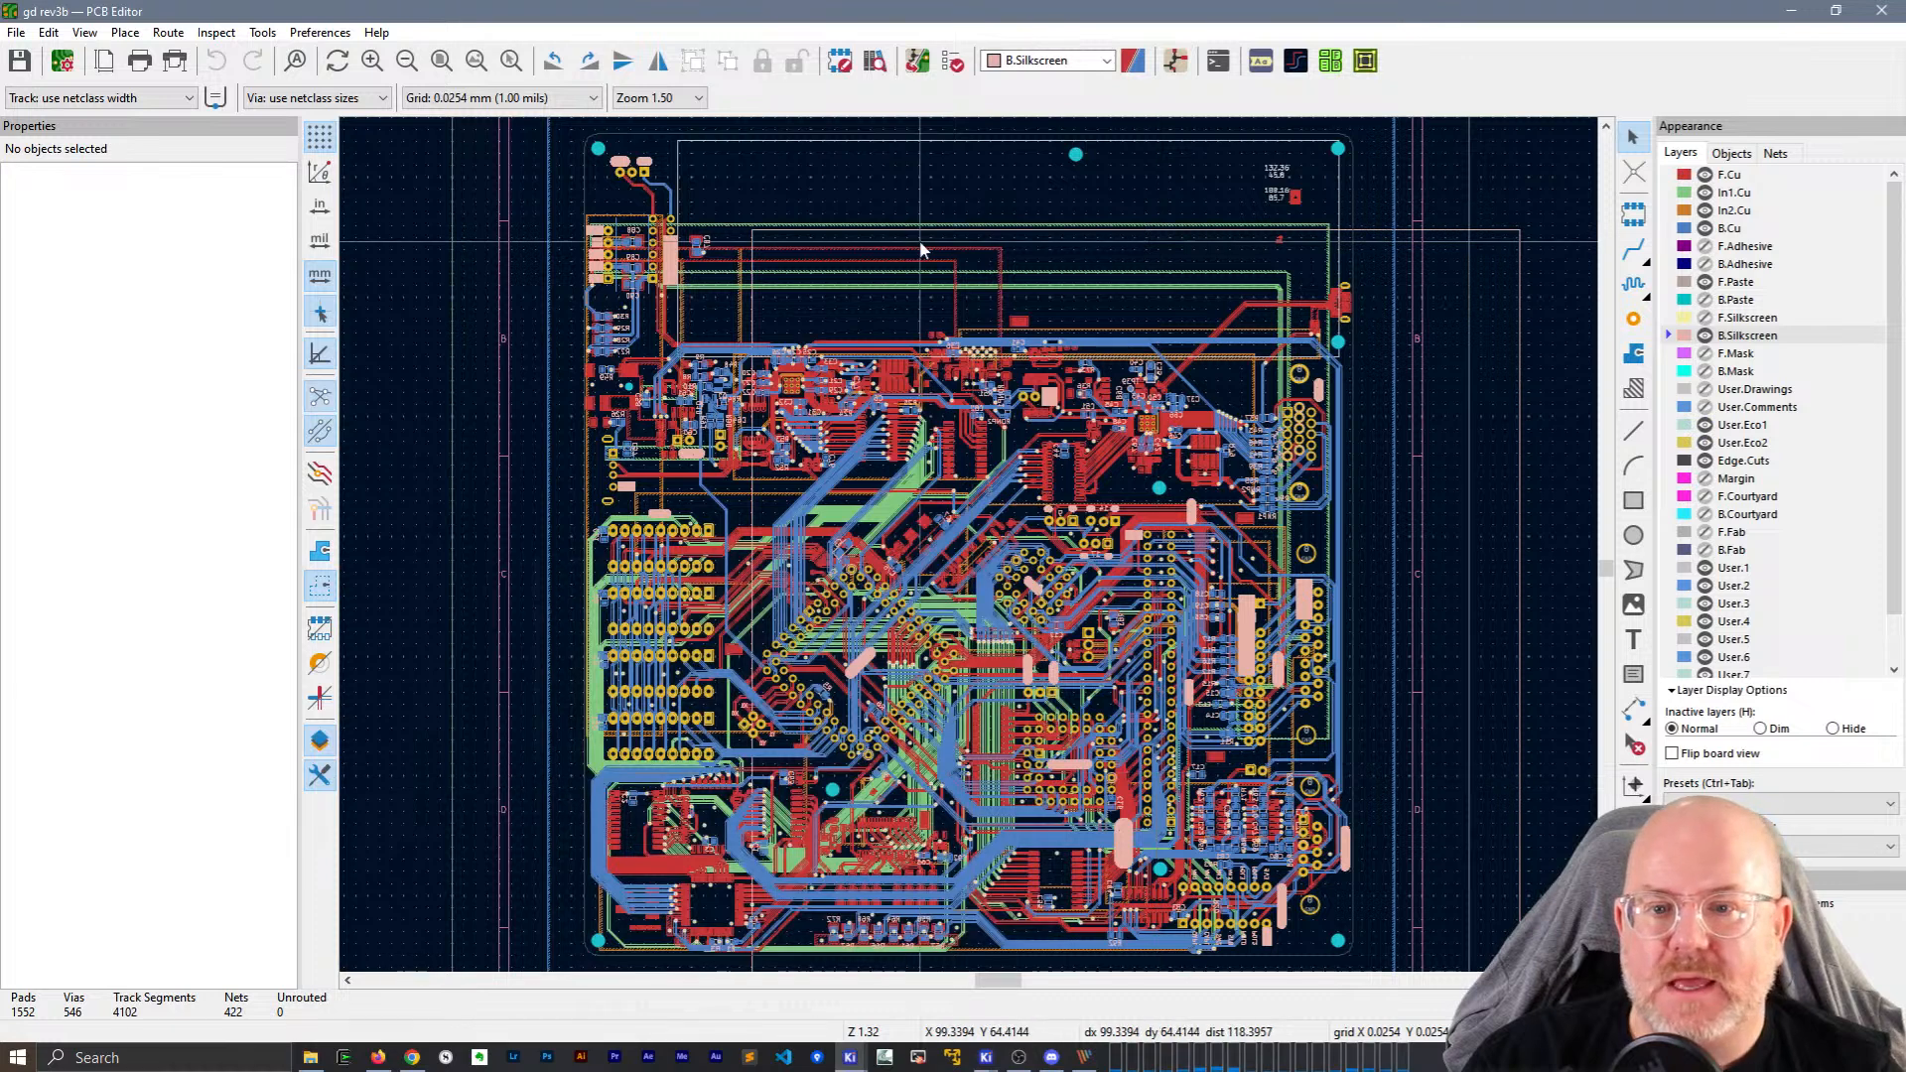
left_click(1633, 213)
left_click(961, 563)
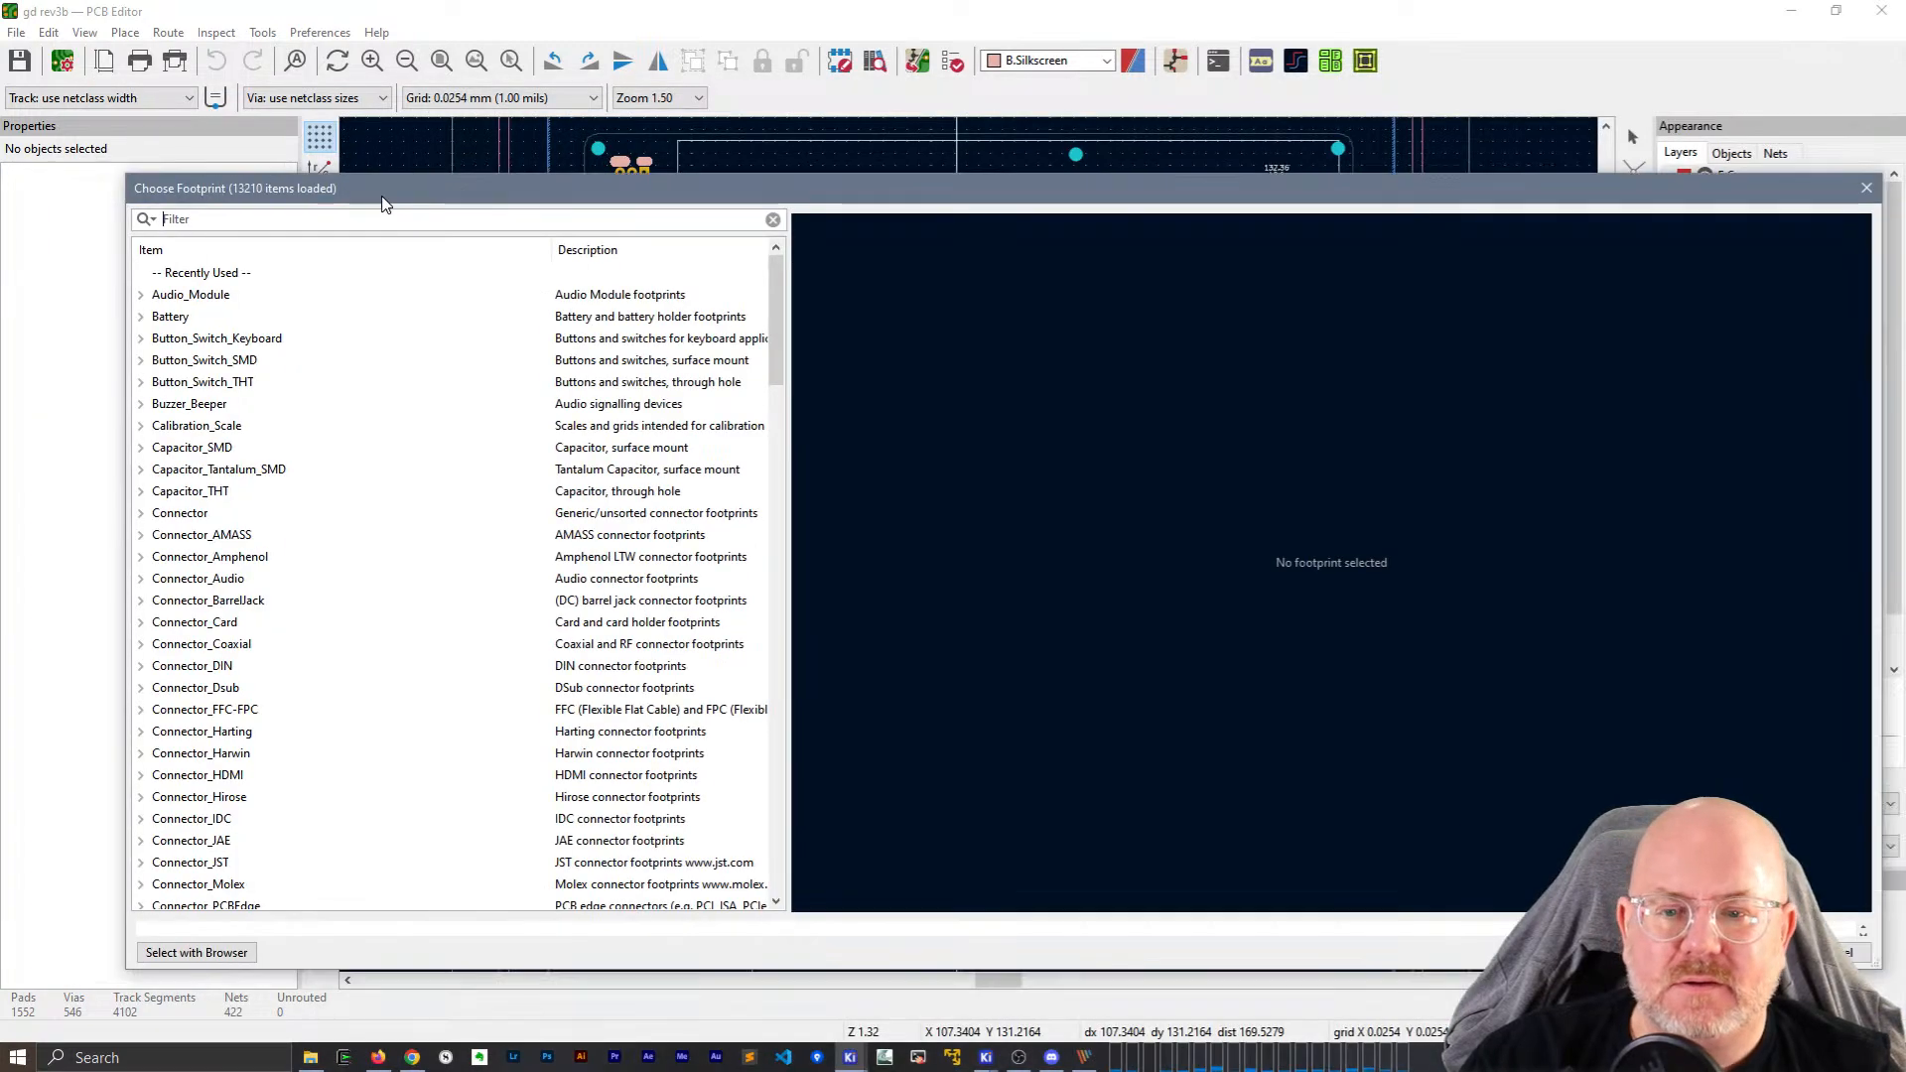
left_click(261, 384)
left_click(141, 383)
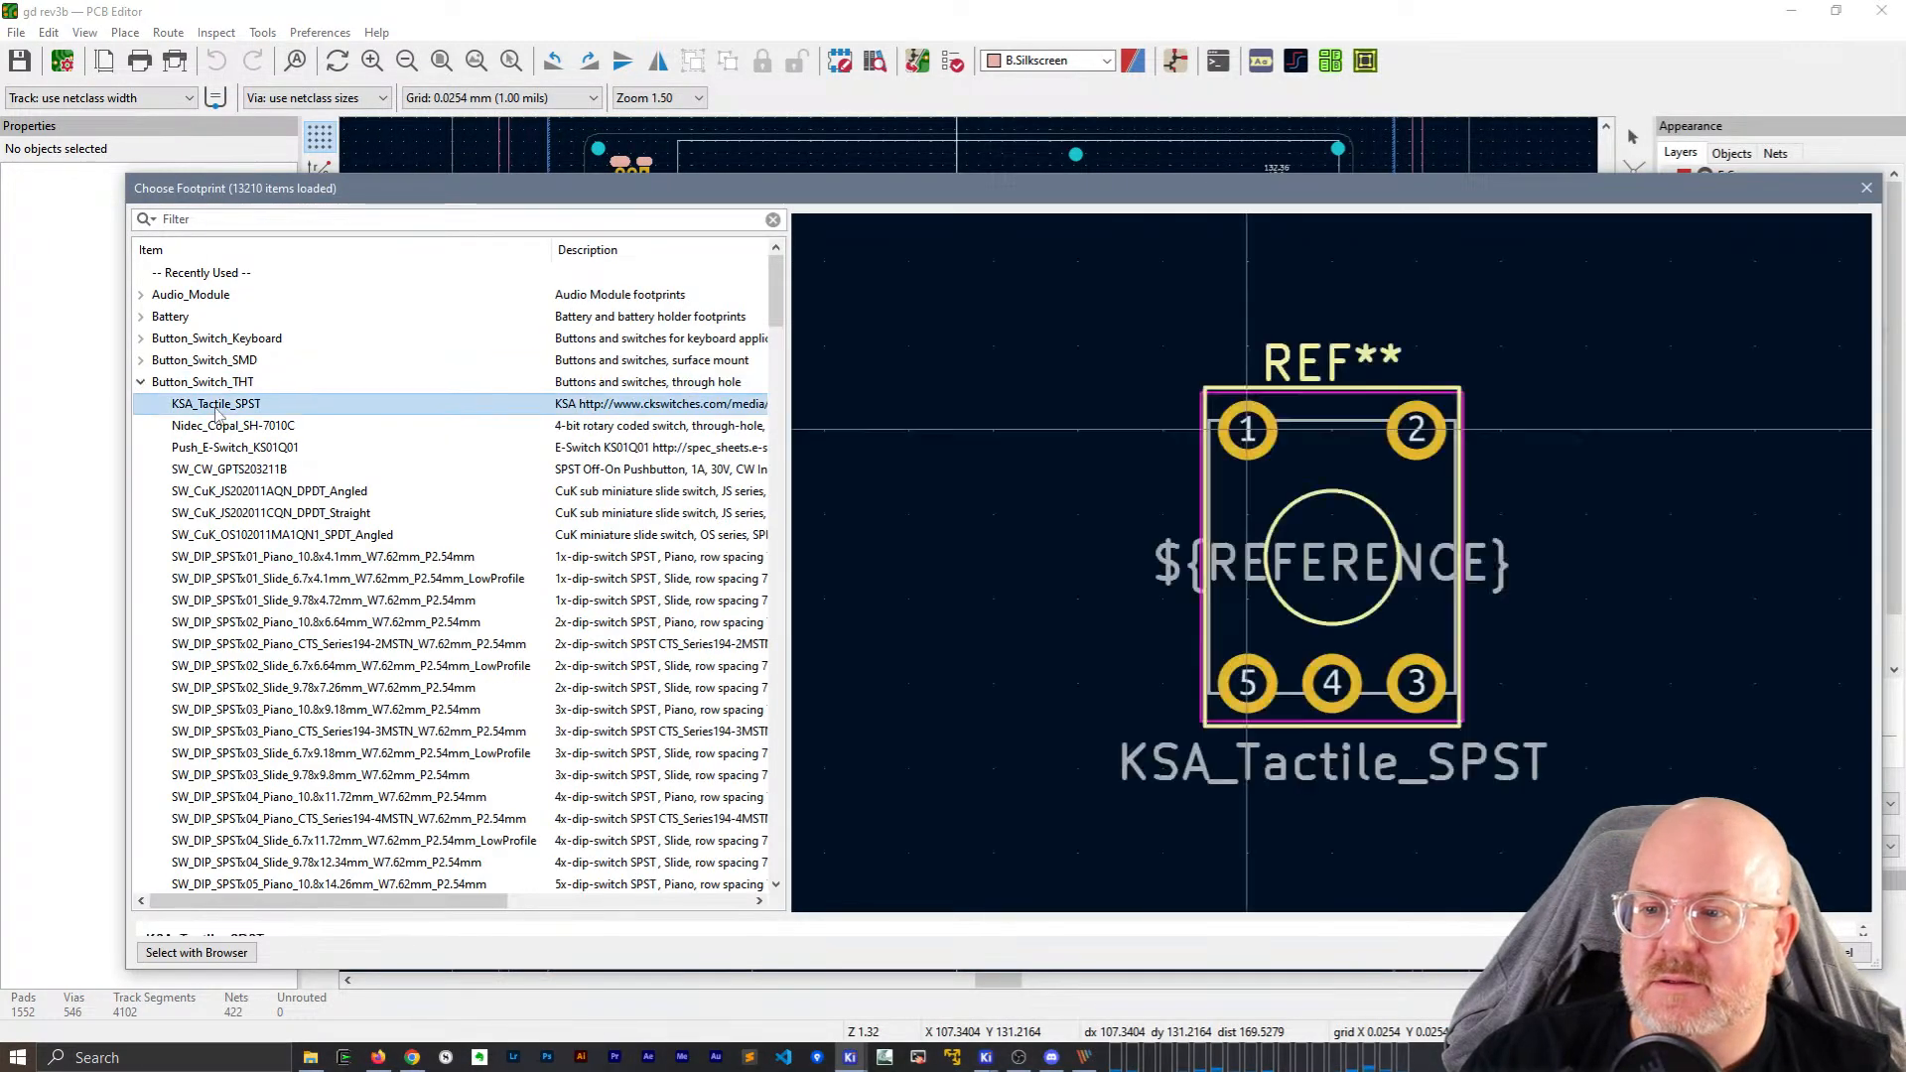
key("Escape")
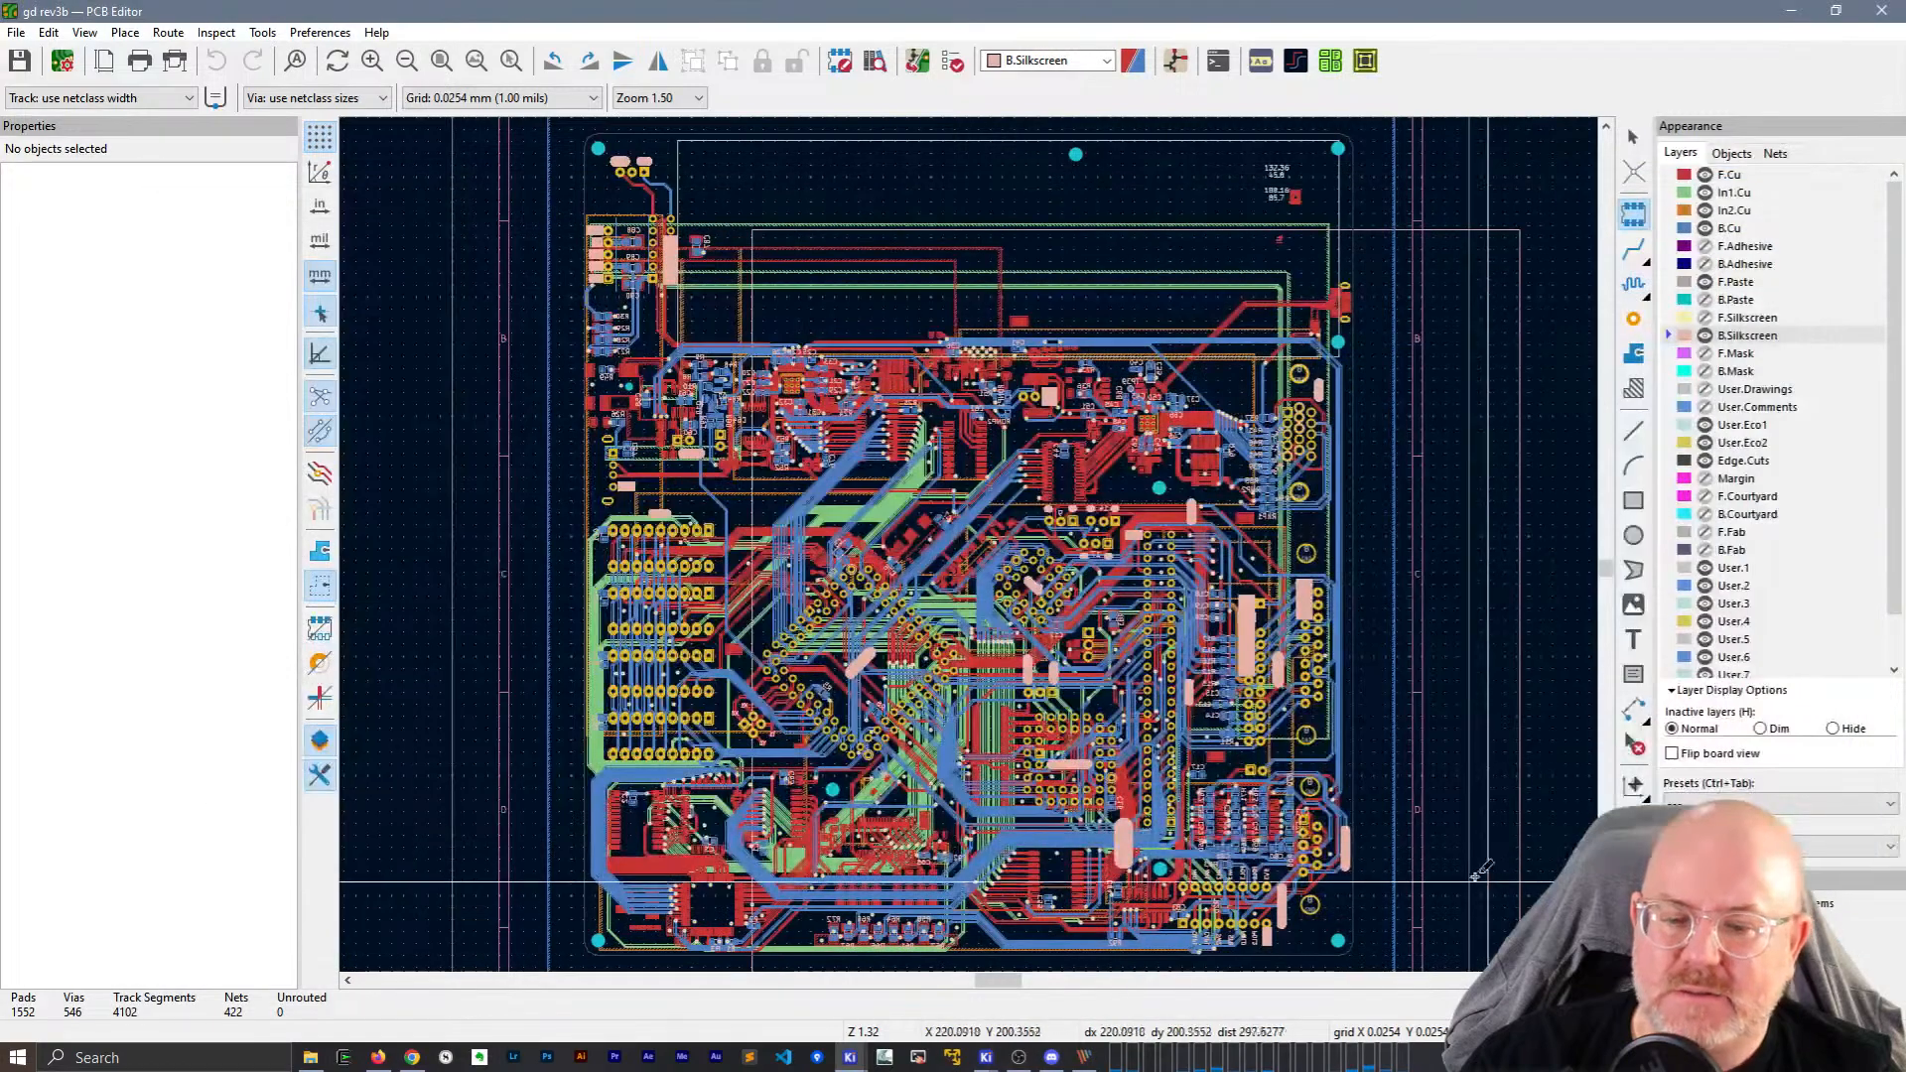
Check the installed KiCad version in Help > About KiCad.
left_click(377, 32)
left_click(436, 238)
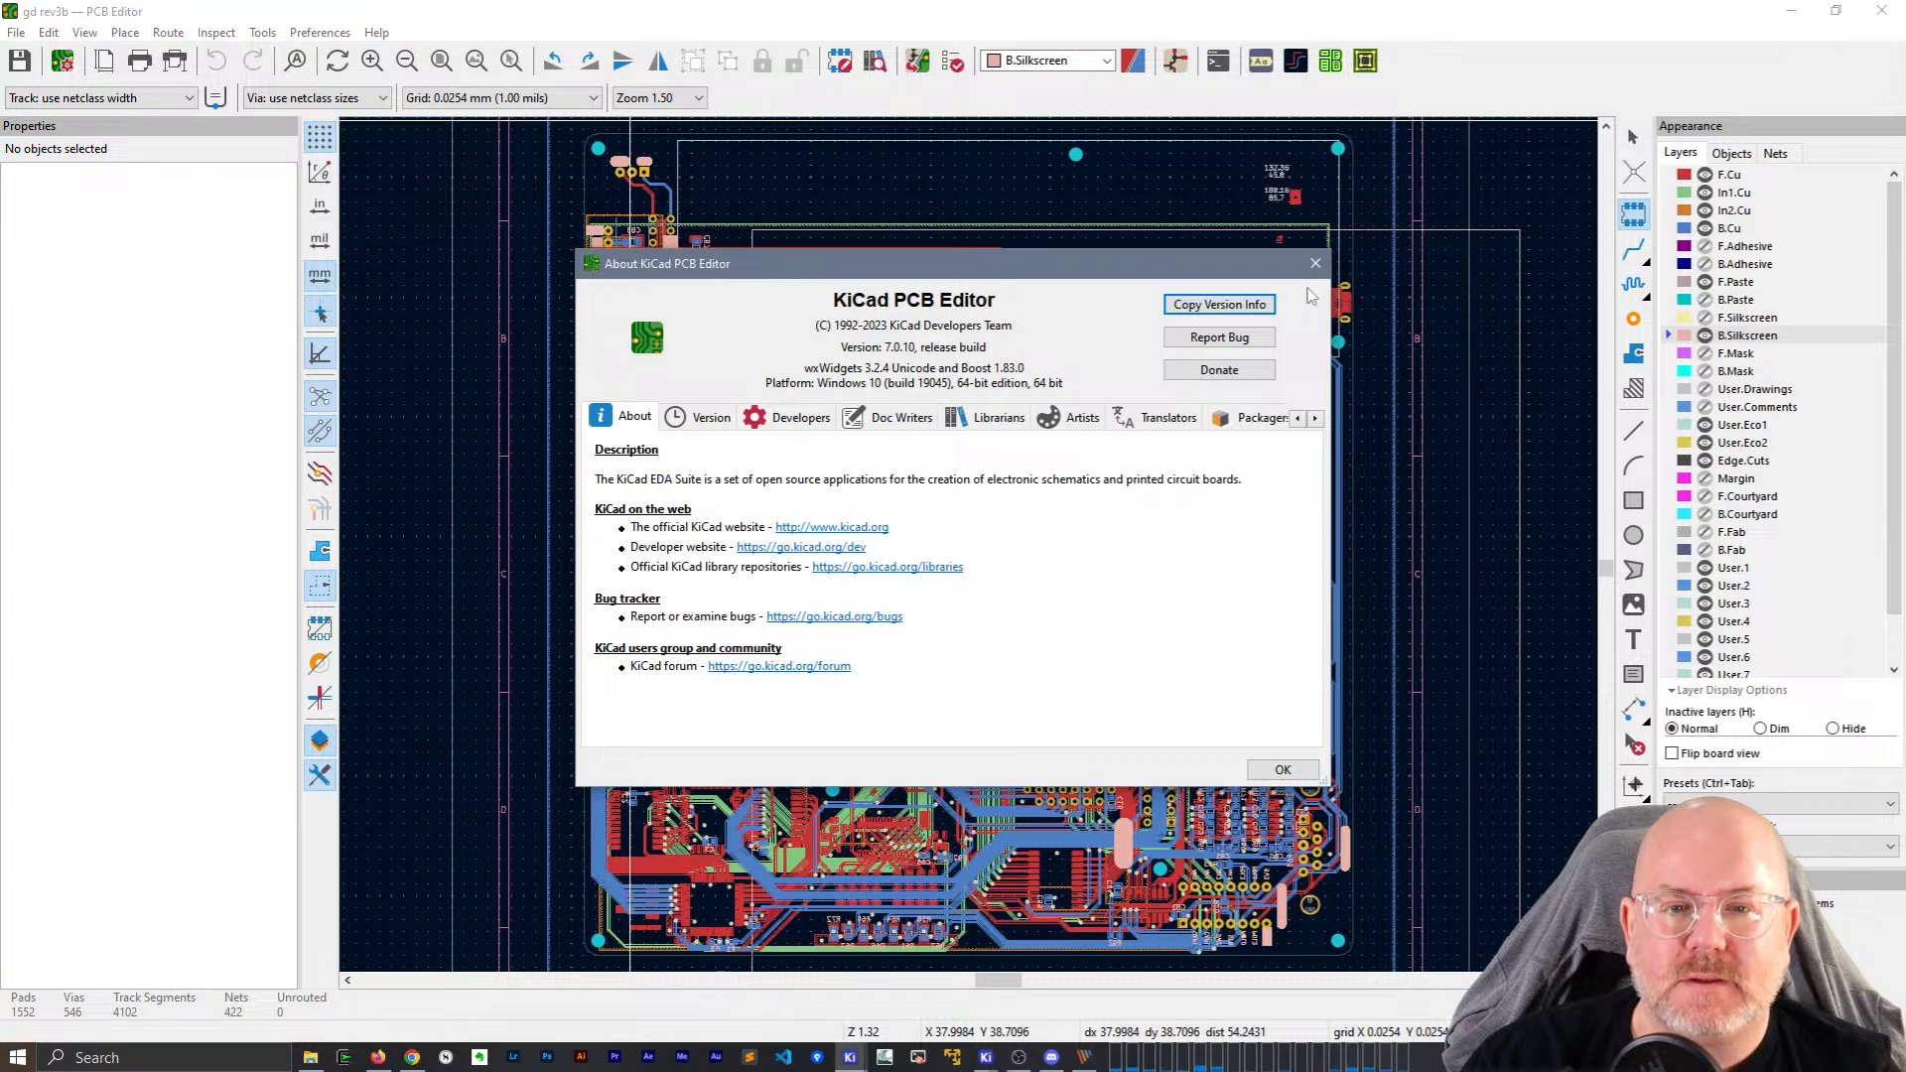
left_click(1315, 263)
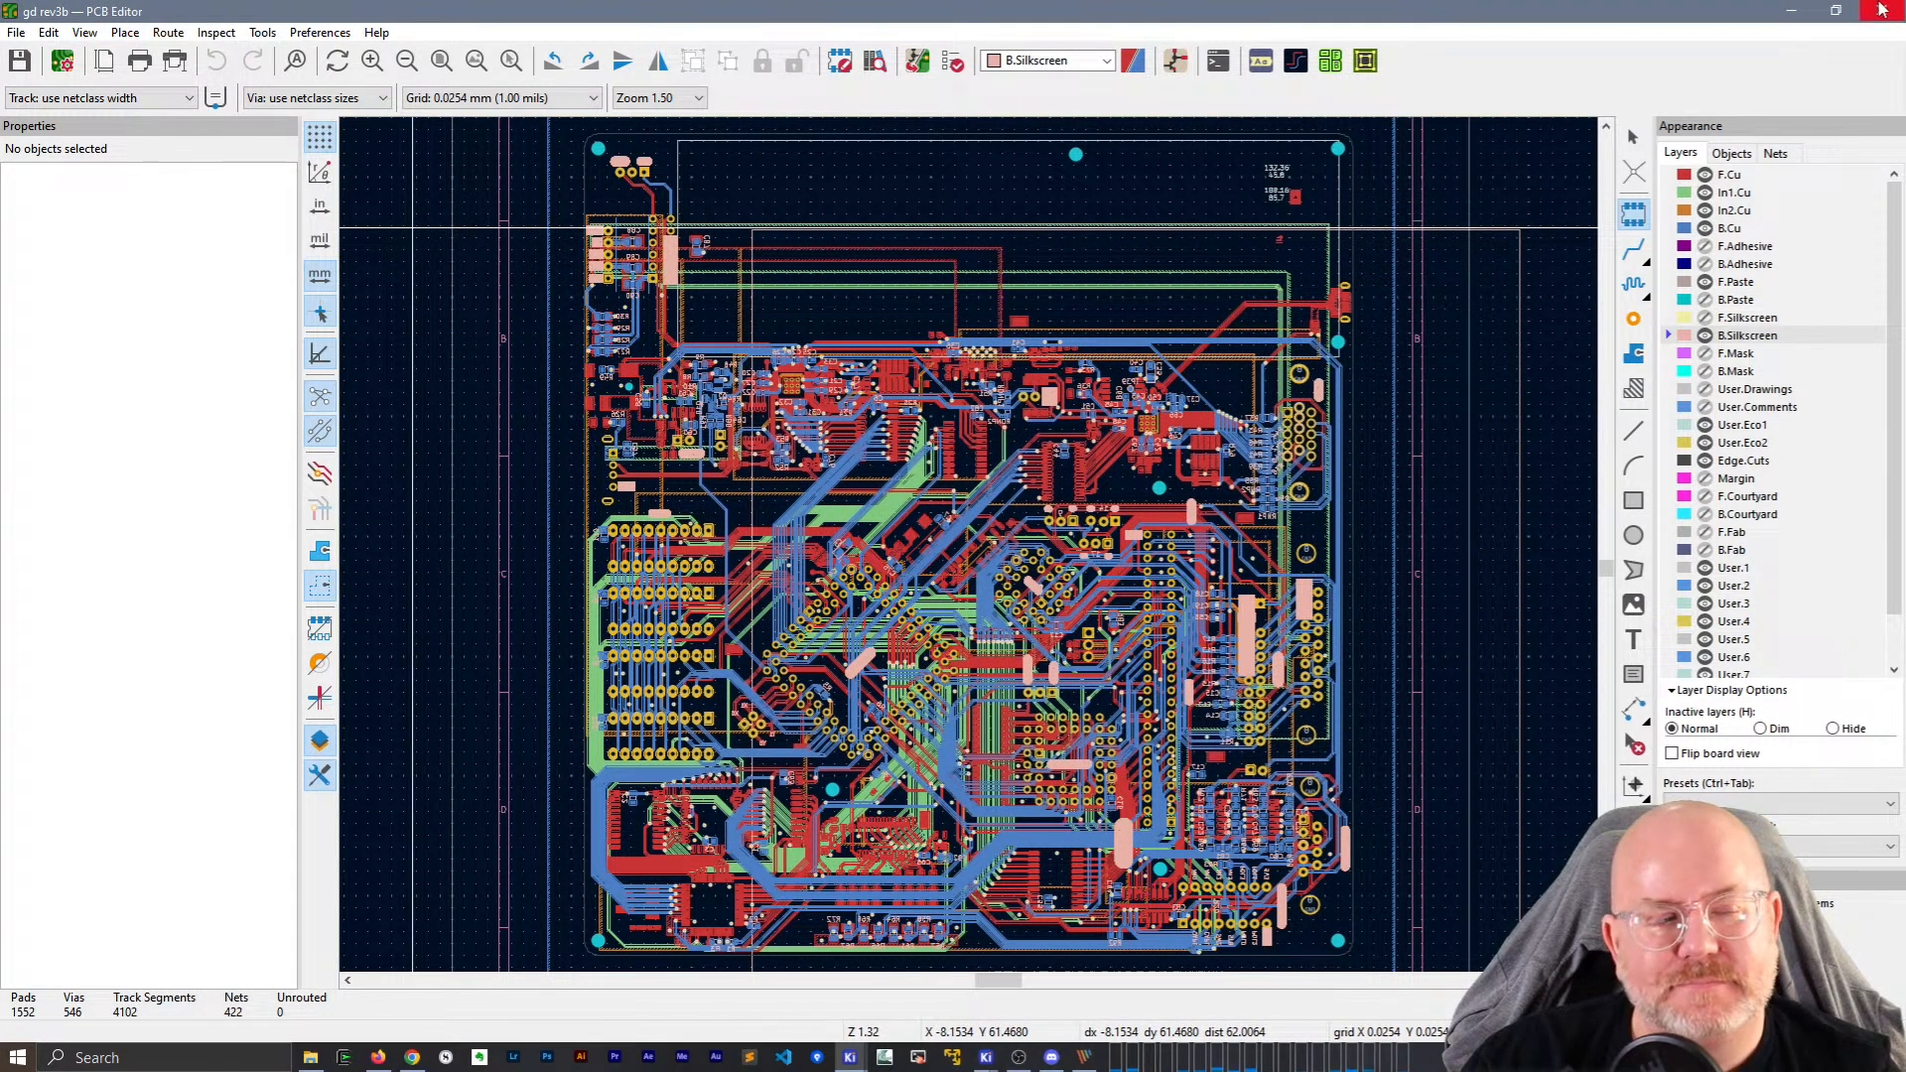
left_click(85, 32)
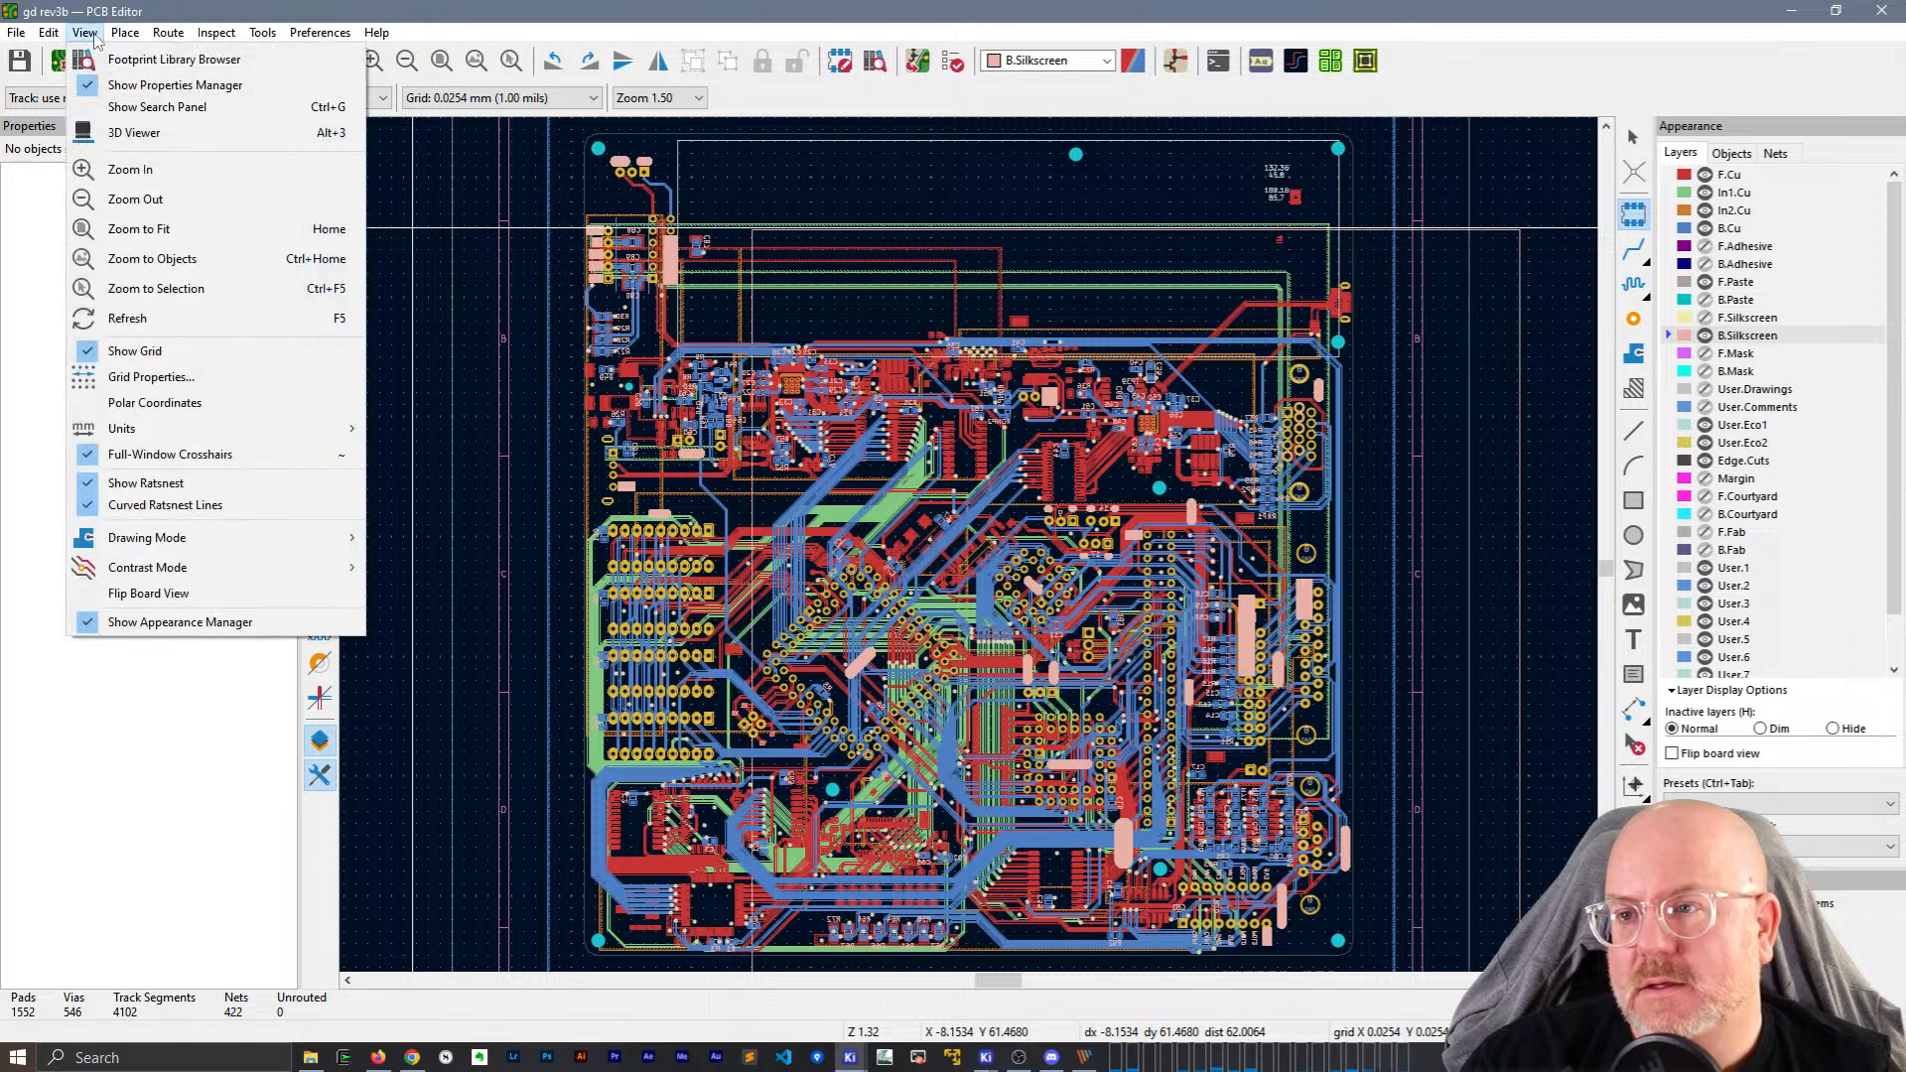
left_click(253, 8)
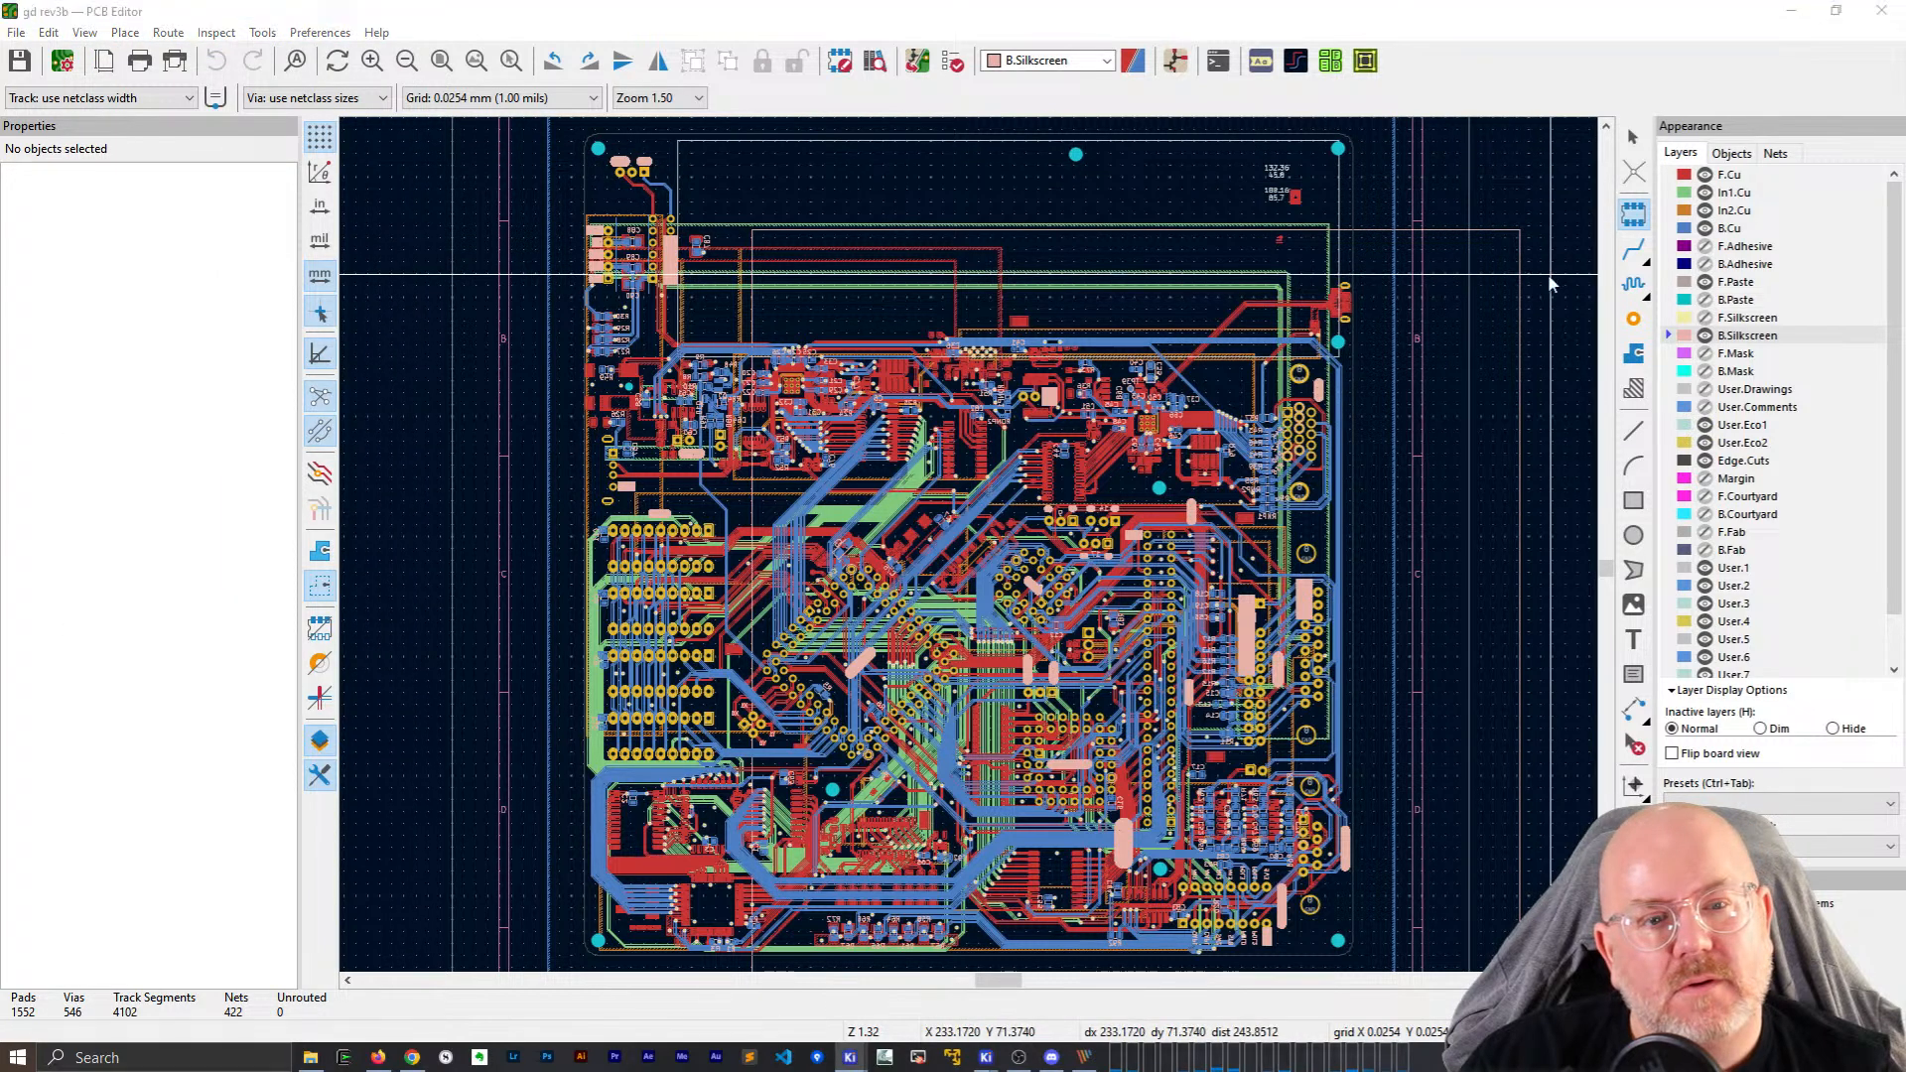
Reopen and dismiss the footprint chooser, then close the PCB Editor.
left_click(1245, 327)
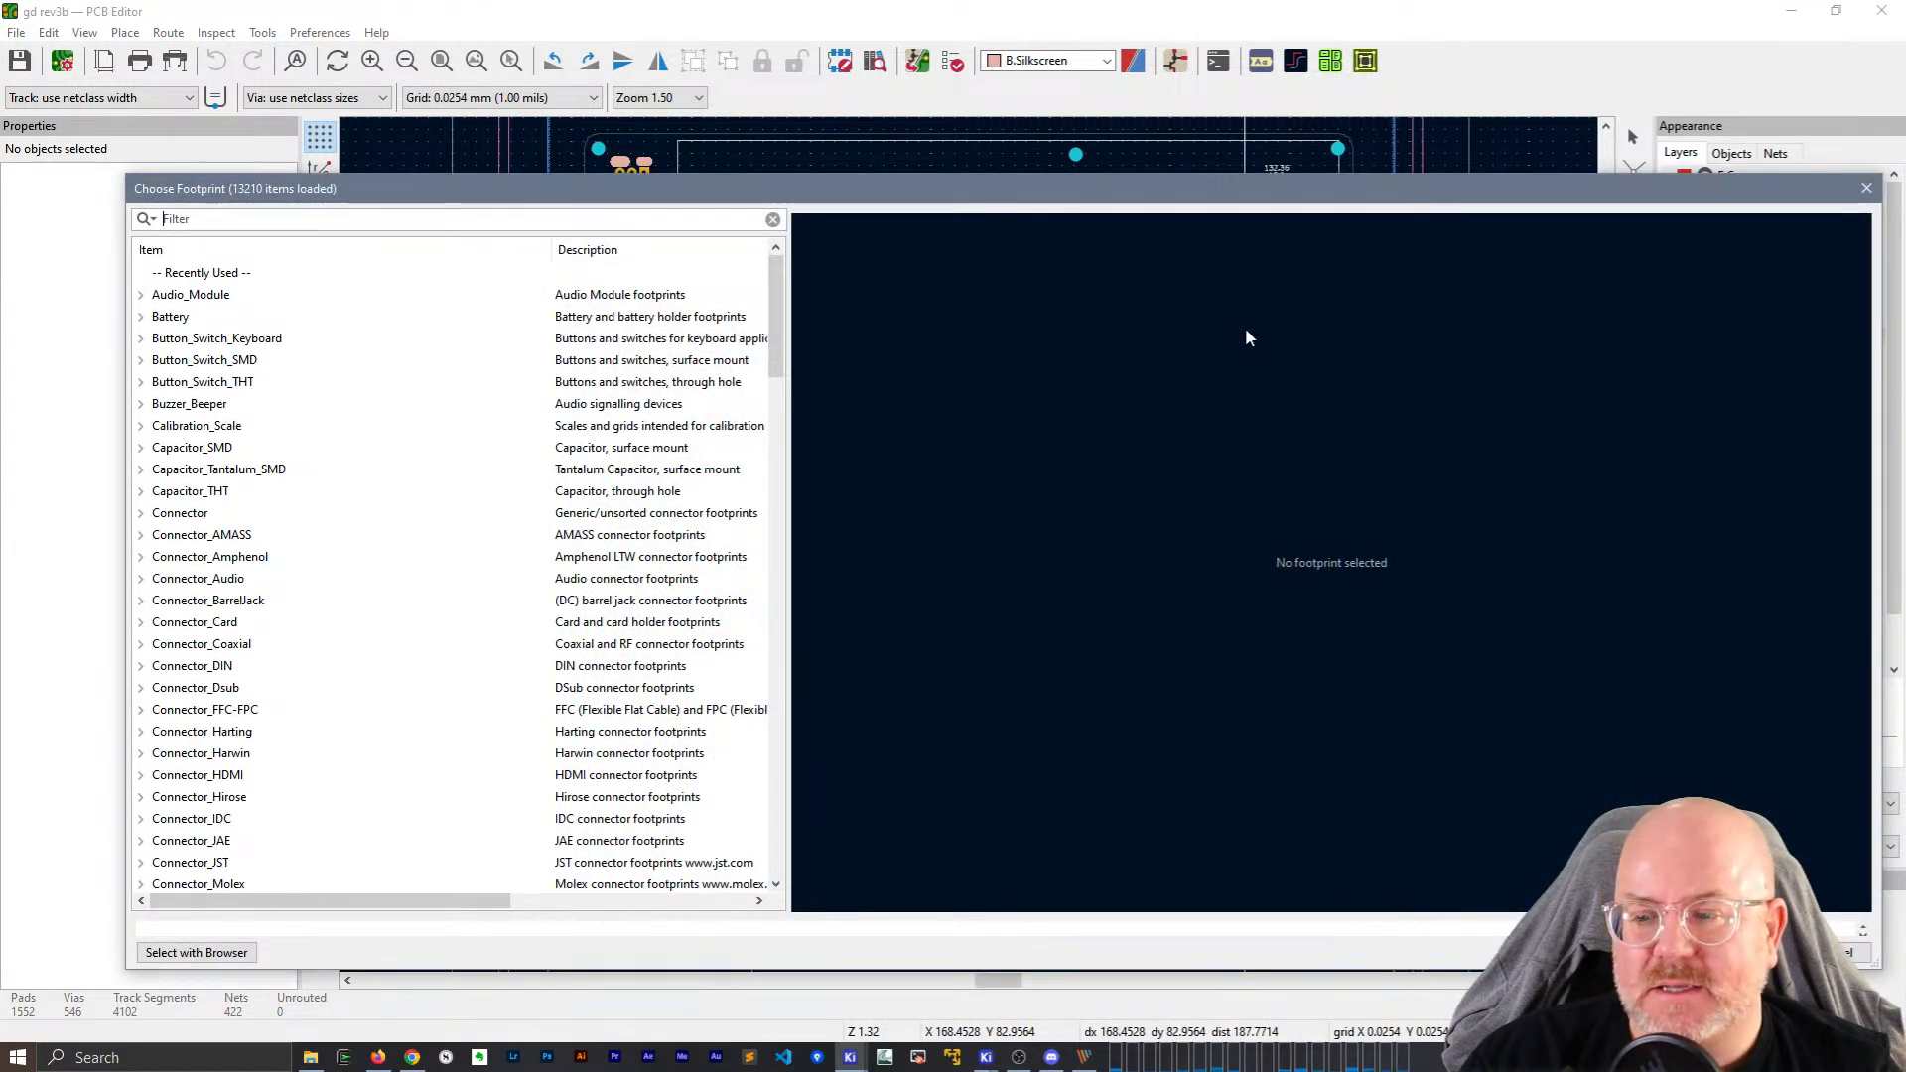
scroll(349, 484, "down", 4)
scroll(350, 485, "up", 4)
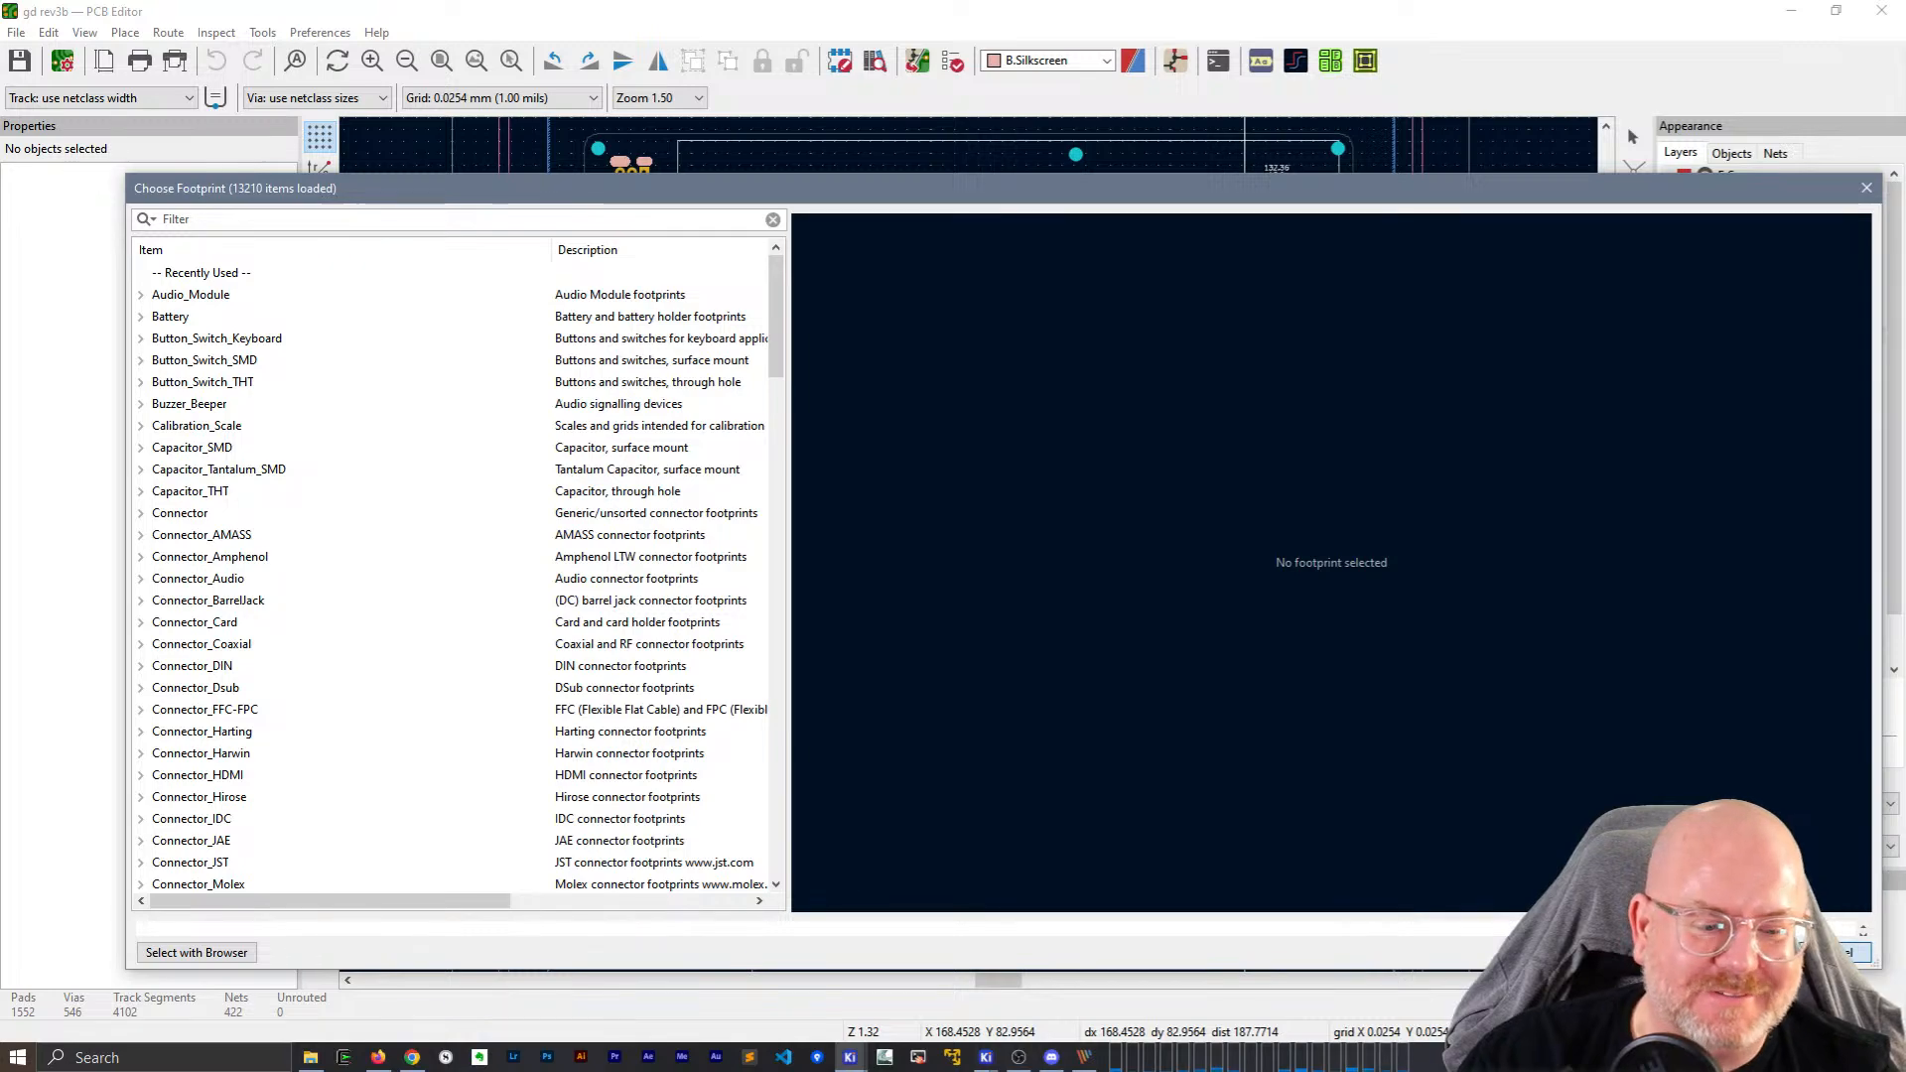
key("Escape")
left_click(1882, 10)
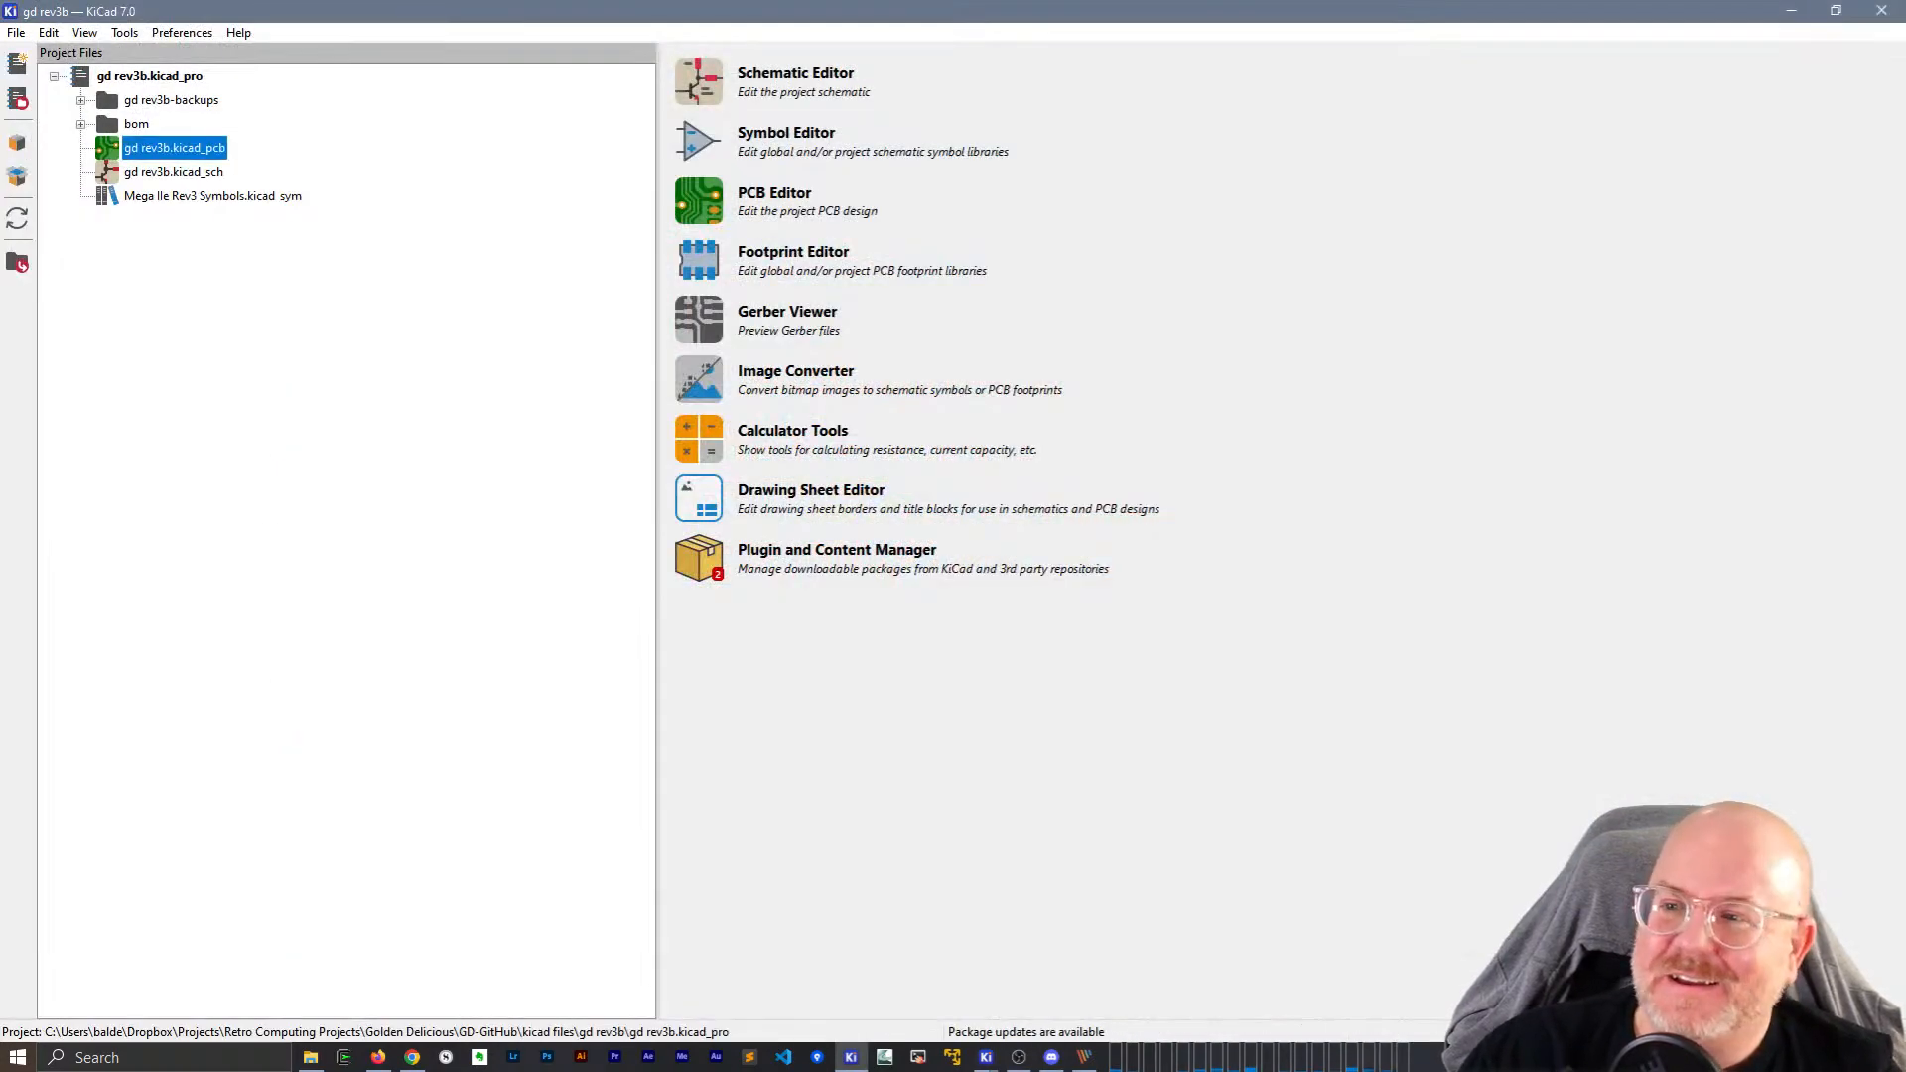
Open the gd rev3b schematic's IWM sheet and R11's Symbol Properties at its Footprint field.
double_click(171, 173)
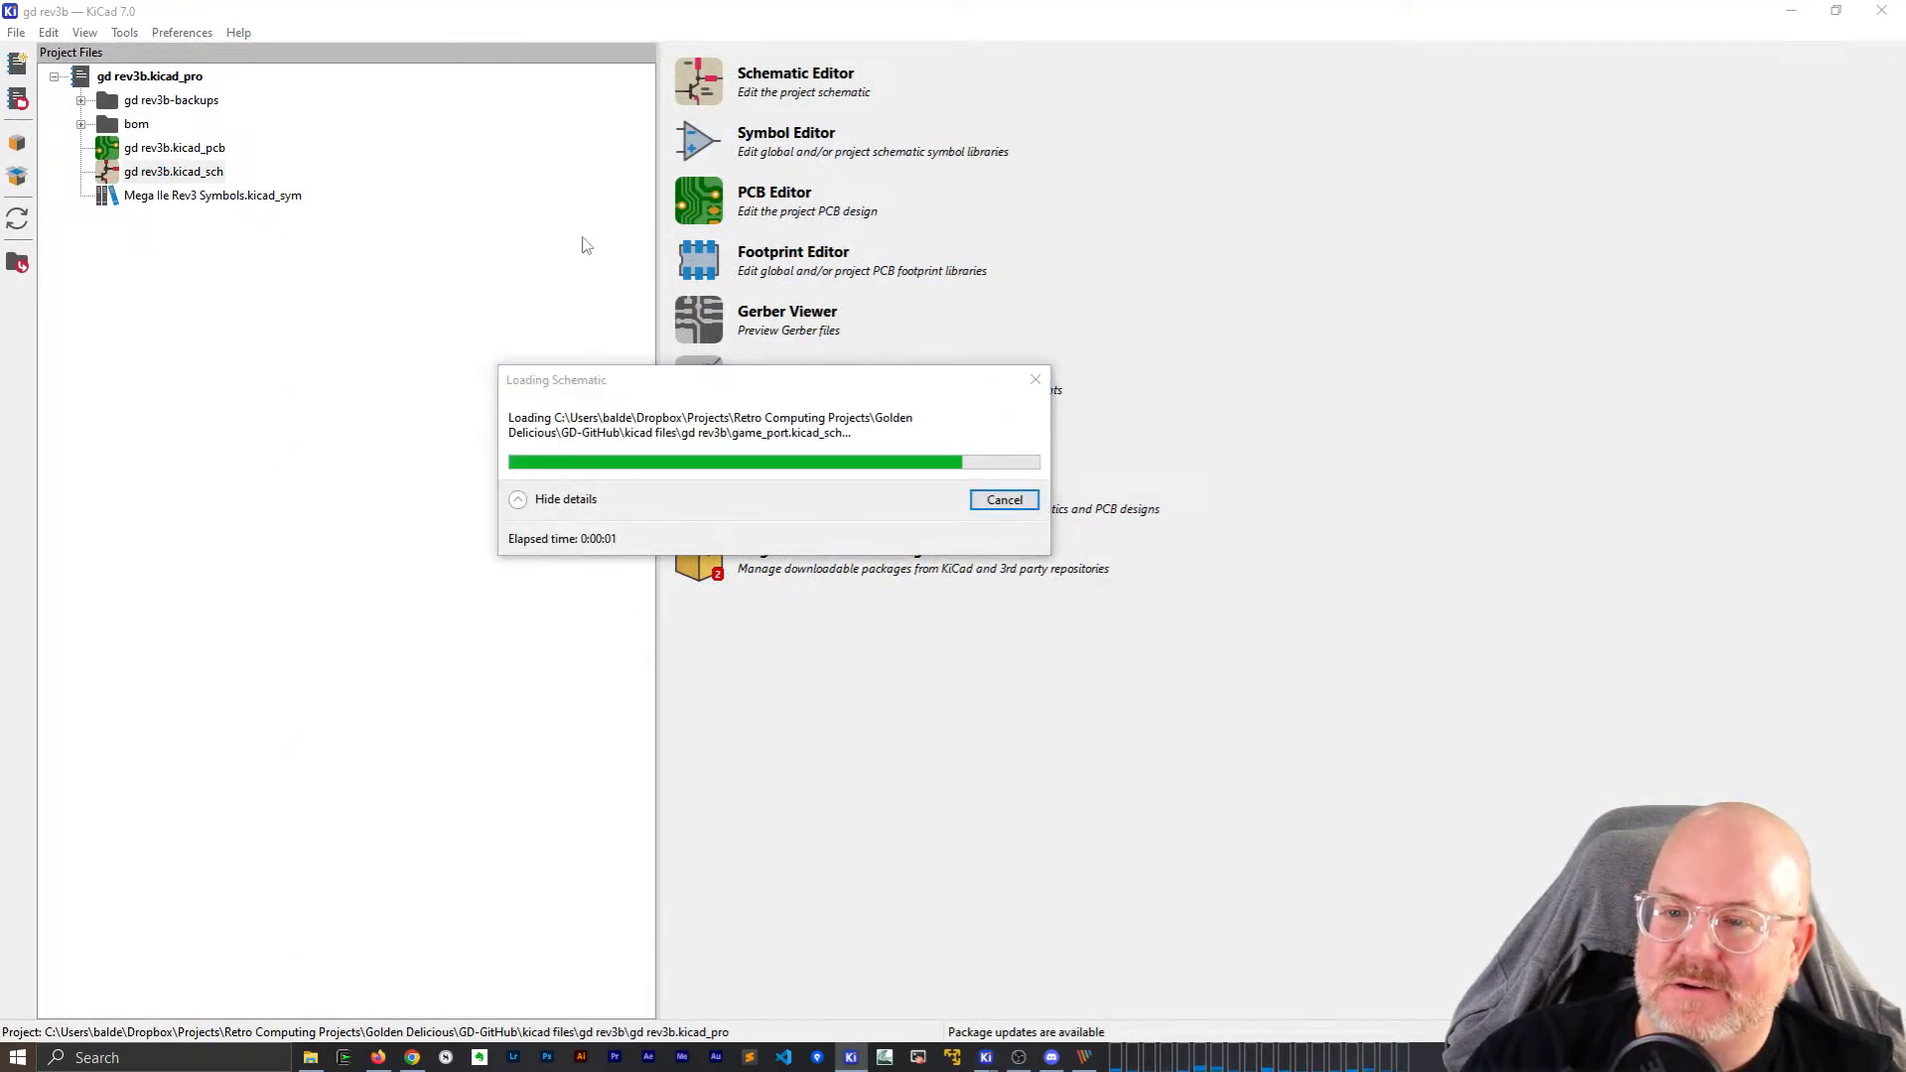
double_click(625, 447)
scroll(612, 483, "up", 4)
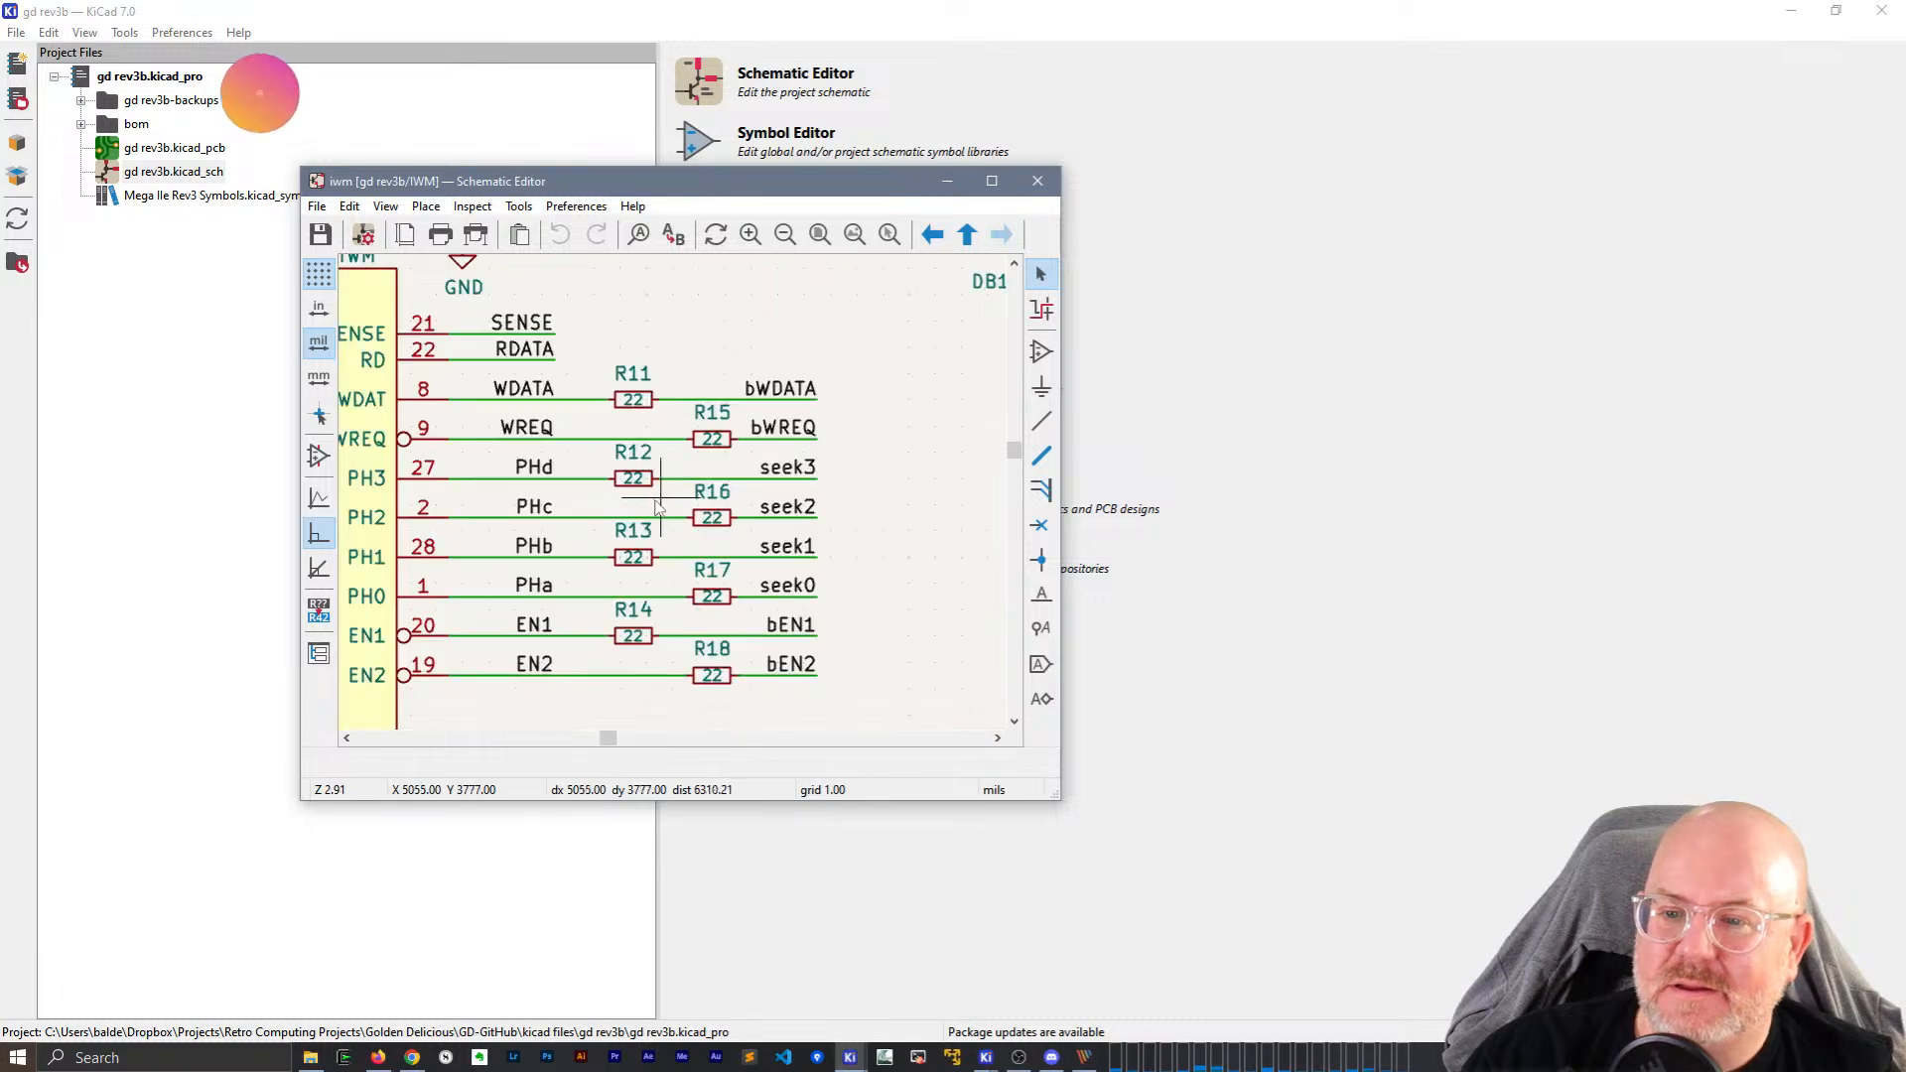
left_click(664, 427)
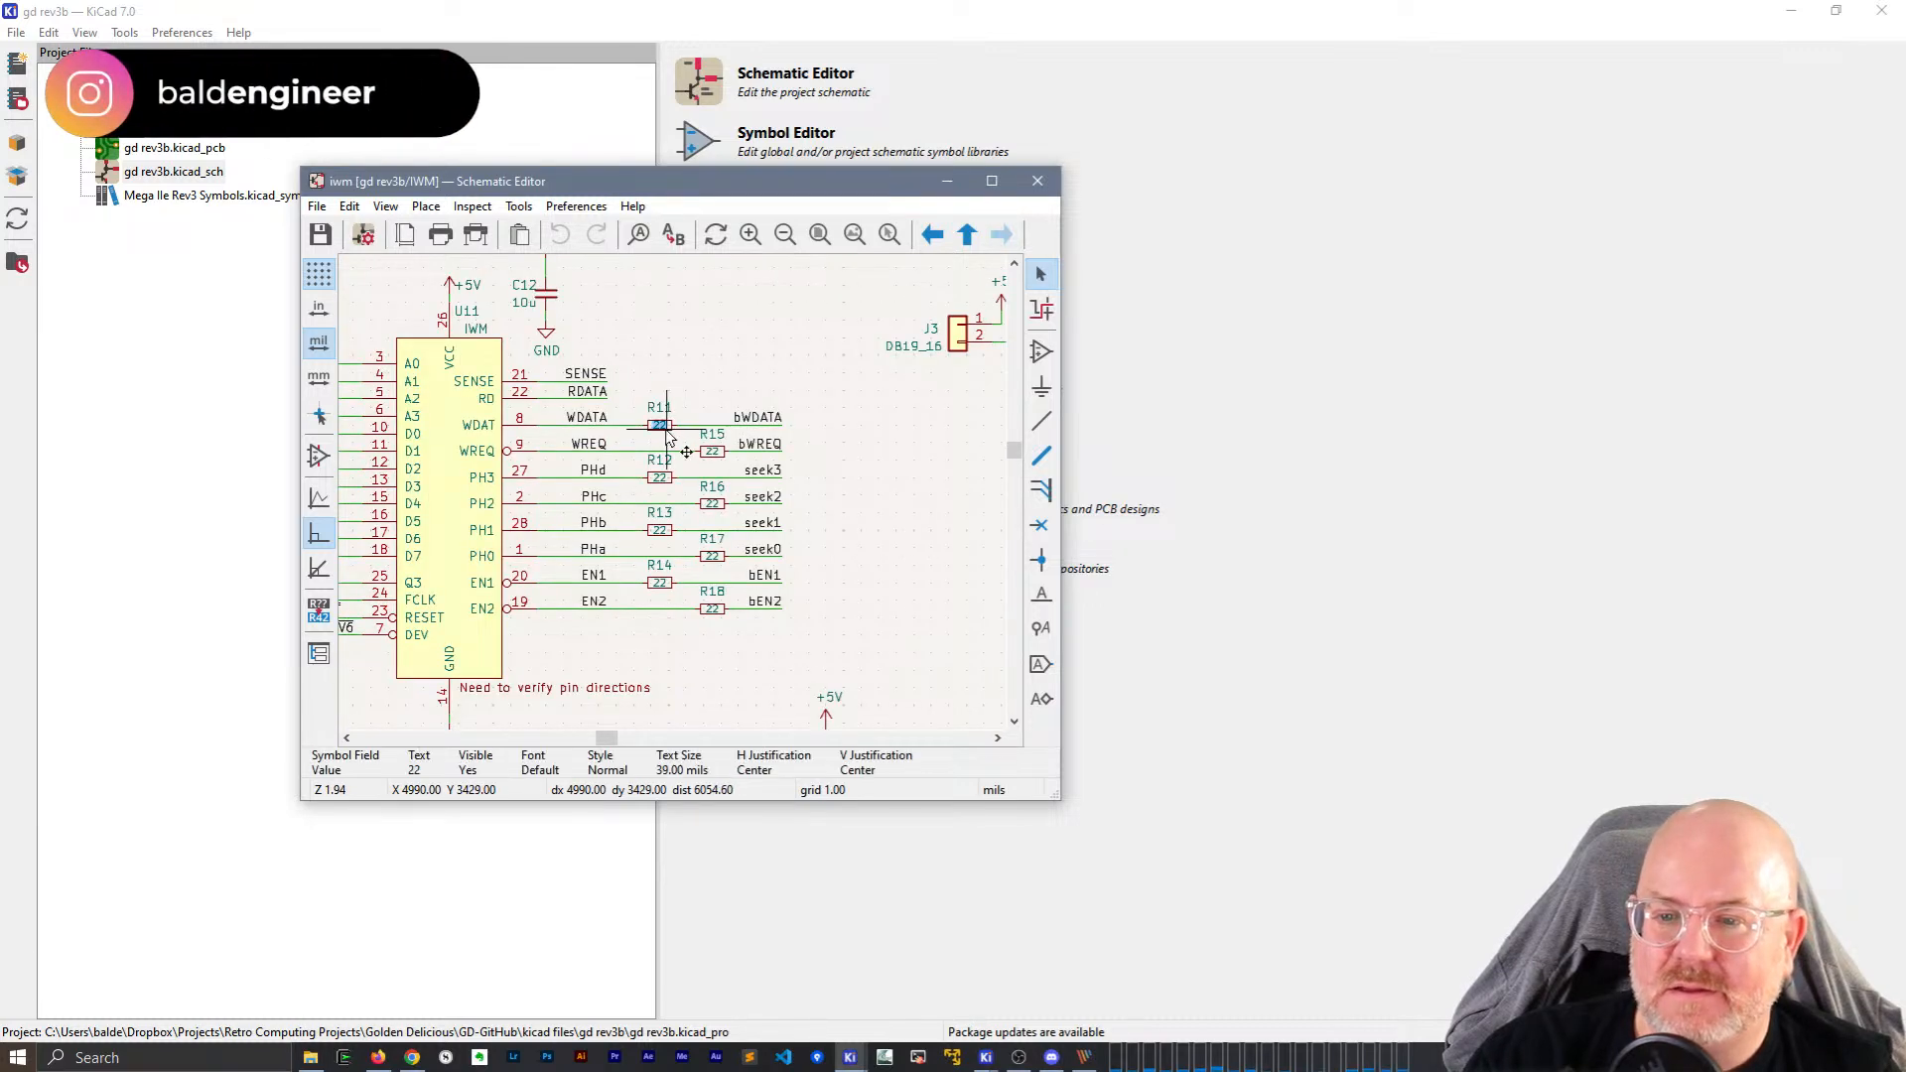
double_click(669, 430)
key("Escape")
double_click(674, 430)
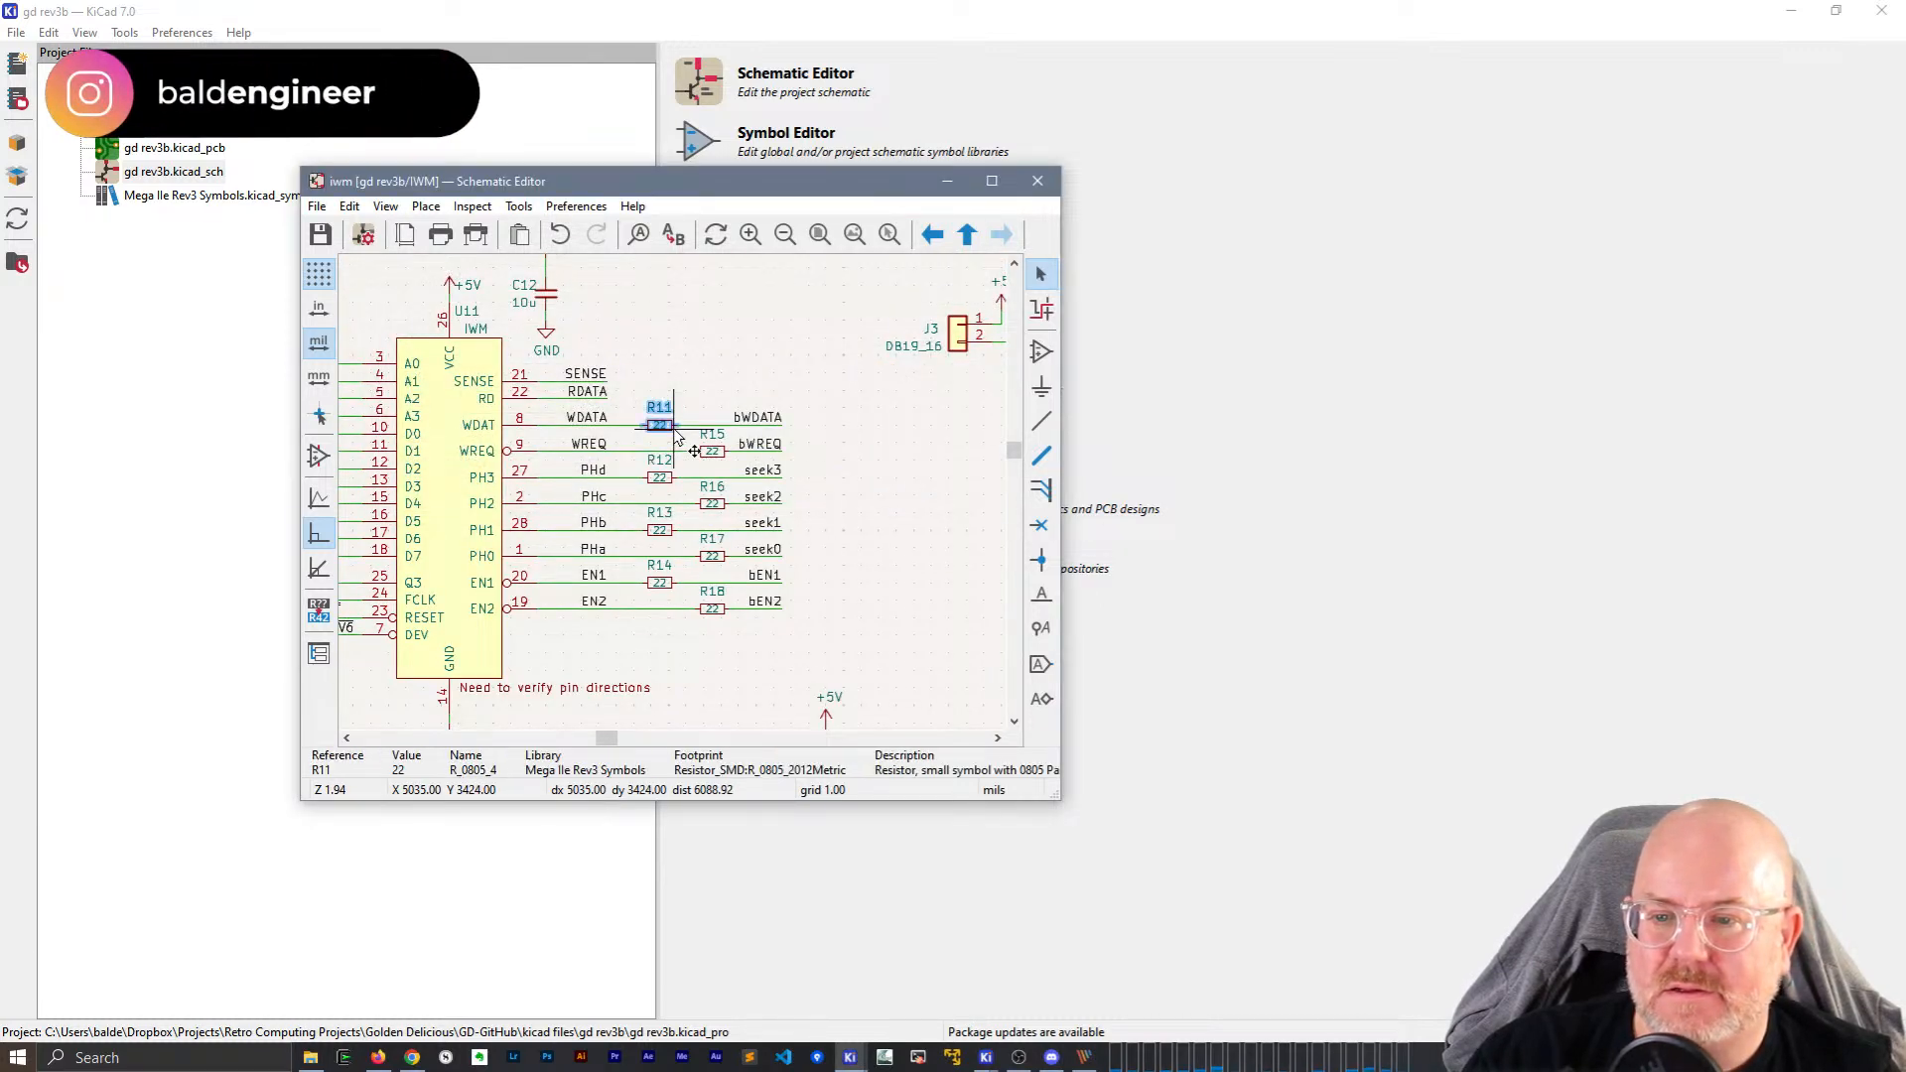
left_click(671, 418)
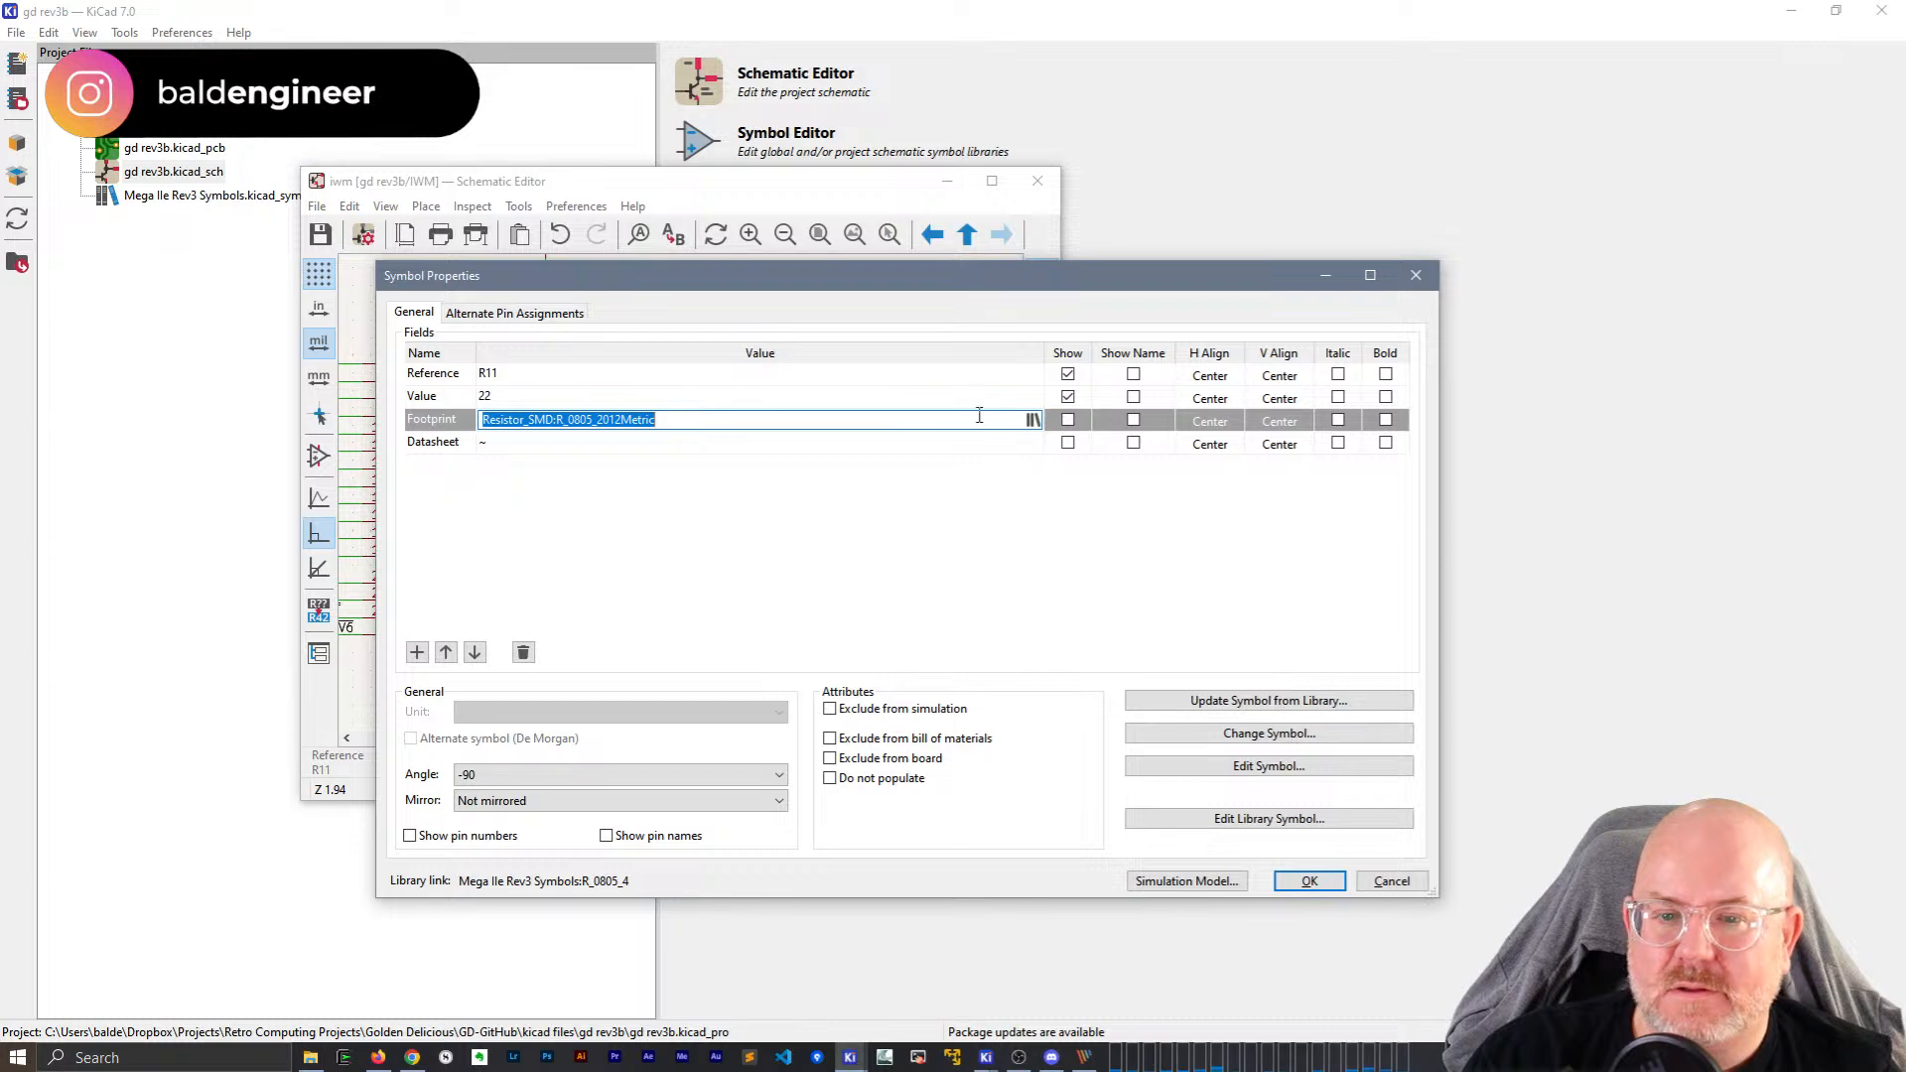
Open the Footprint Library Browser for R11 and enlarge its window and library list.
left_click(1032, 421)
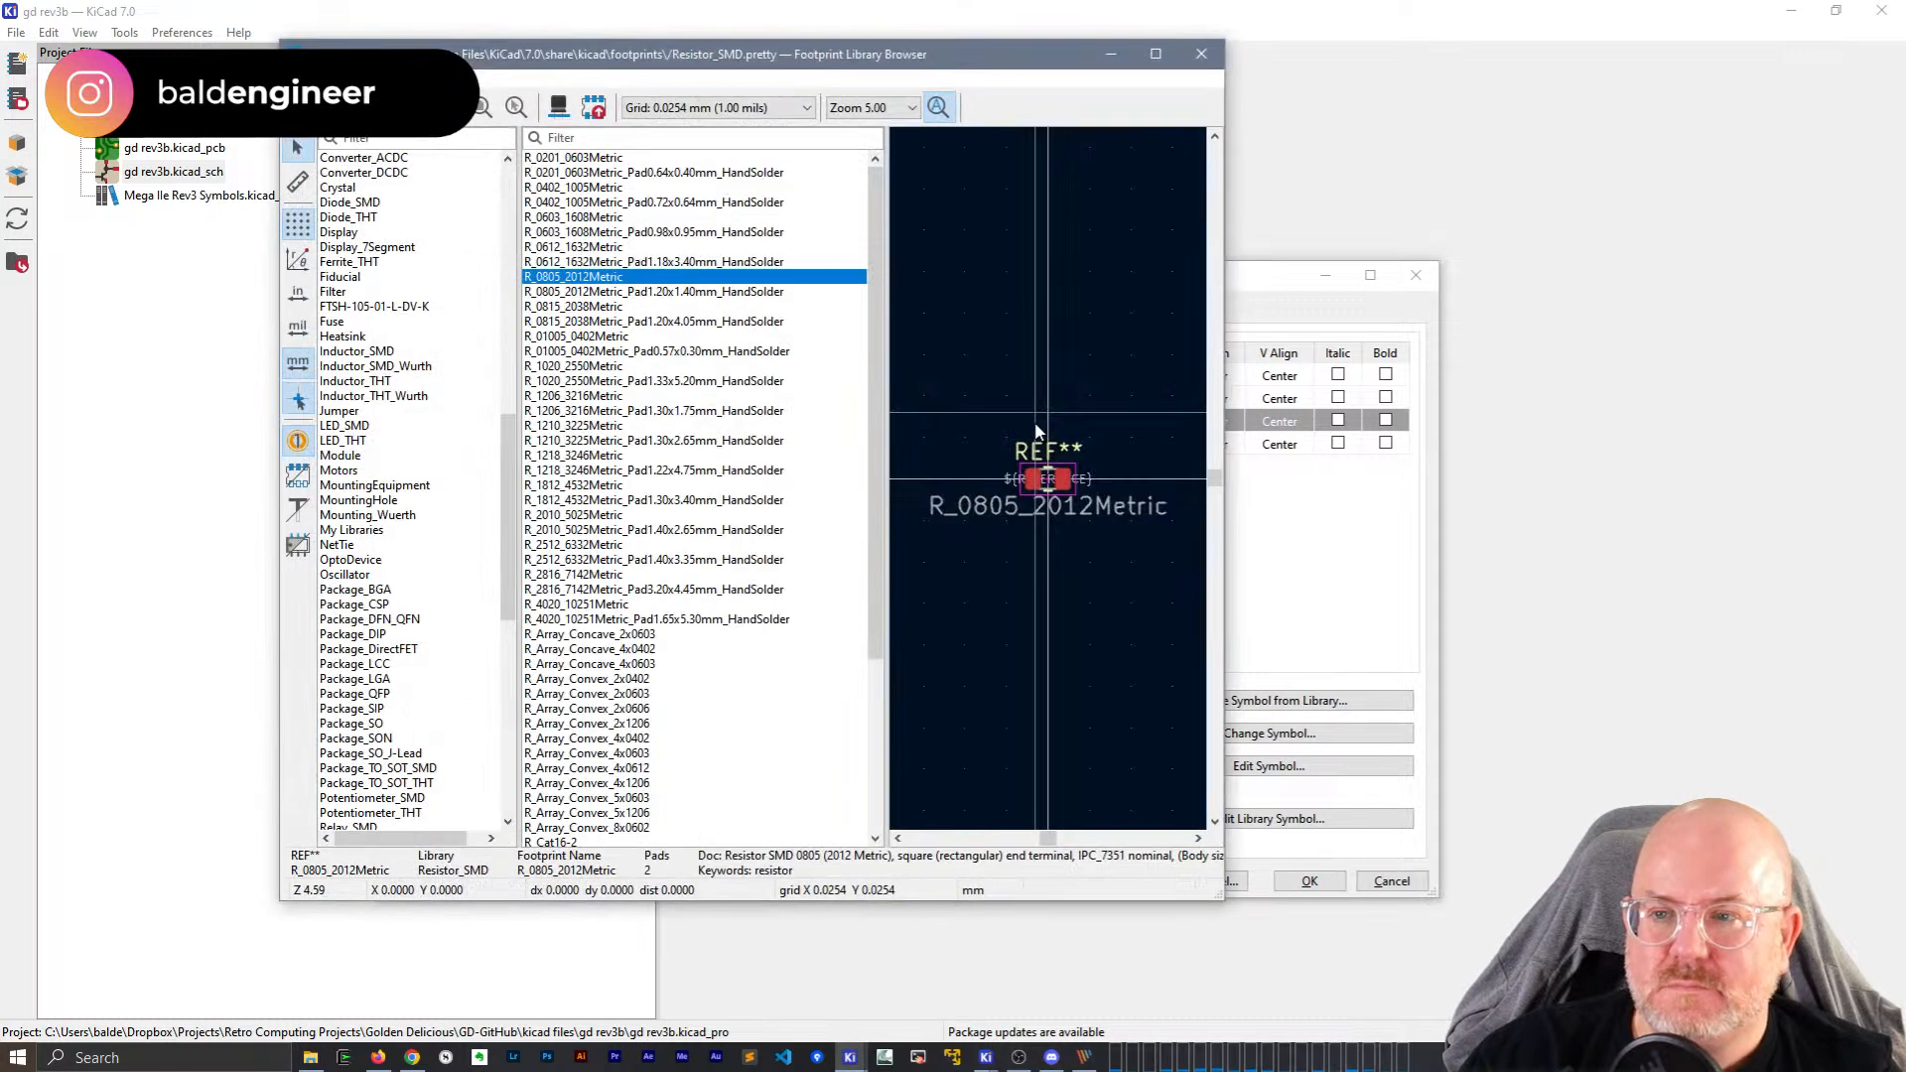
mouse_move(637, 65)
left_mouse_down()
mouse_move(832, 81)
mouse_move(615, 88)
left_mouse_up()
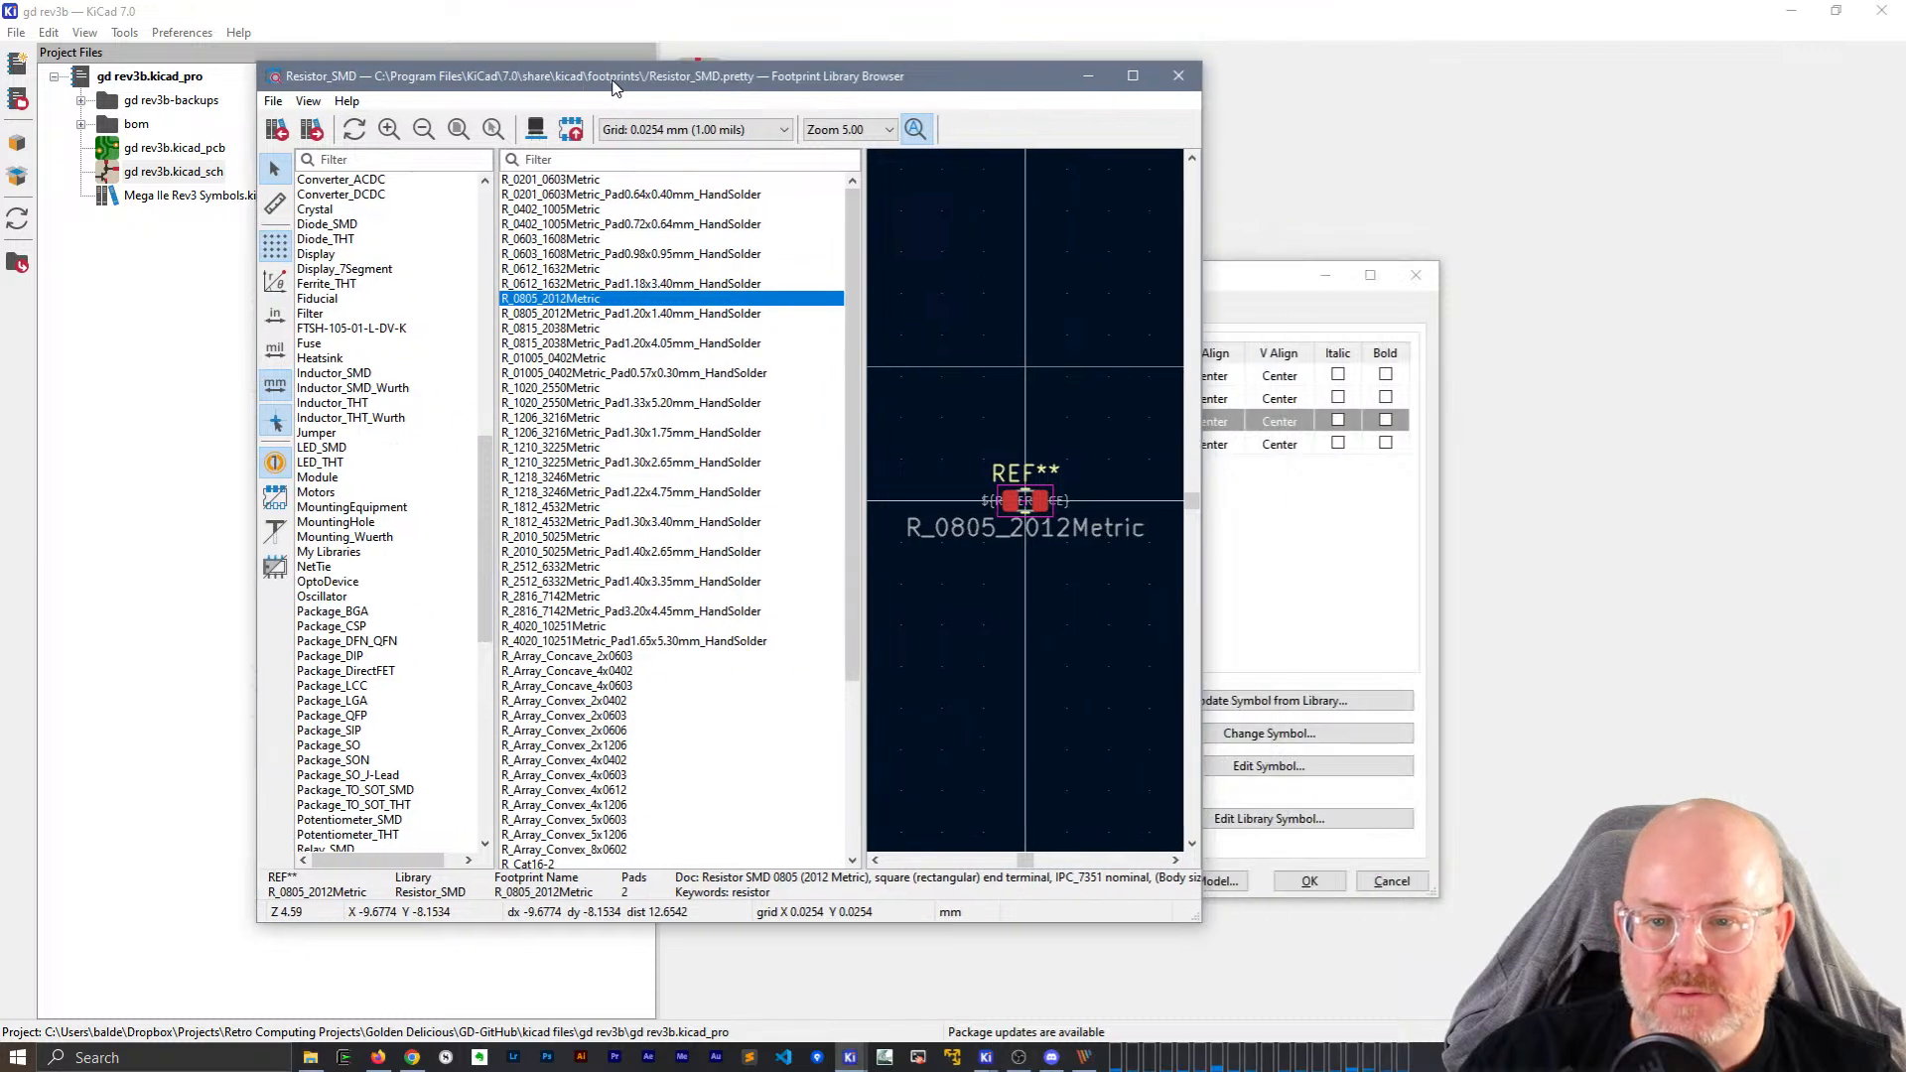
left_click_drag(1371, 940, 1380, 945)
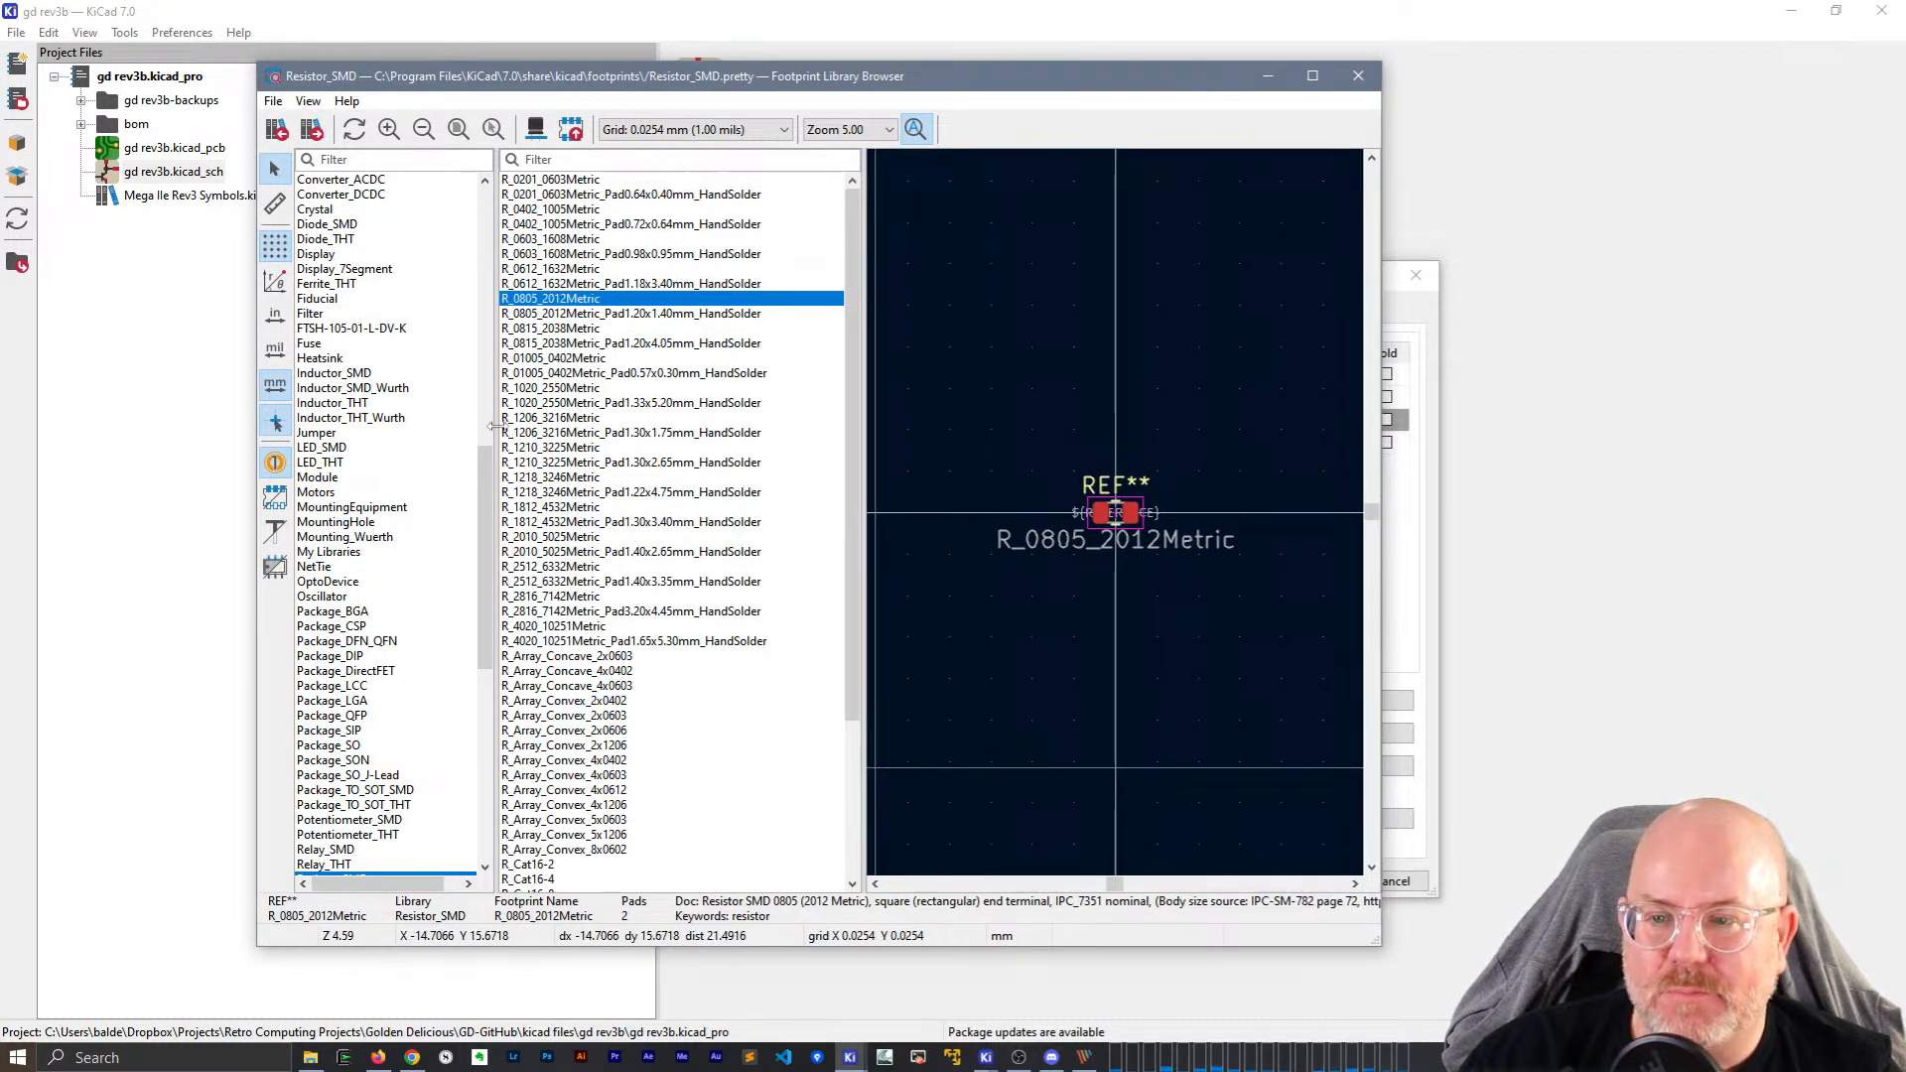
left_click_drag(495, 428, 633, 430)
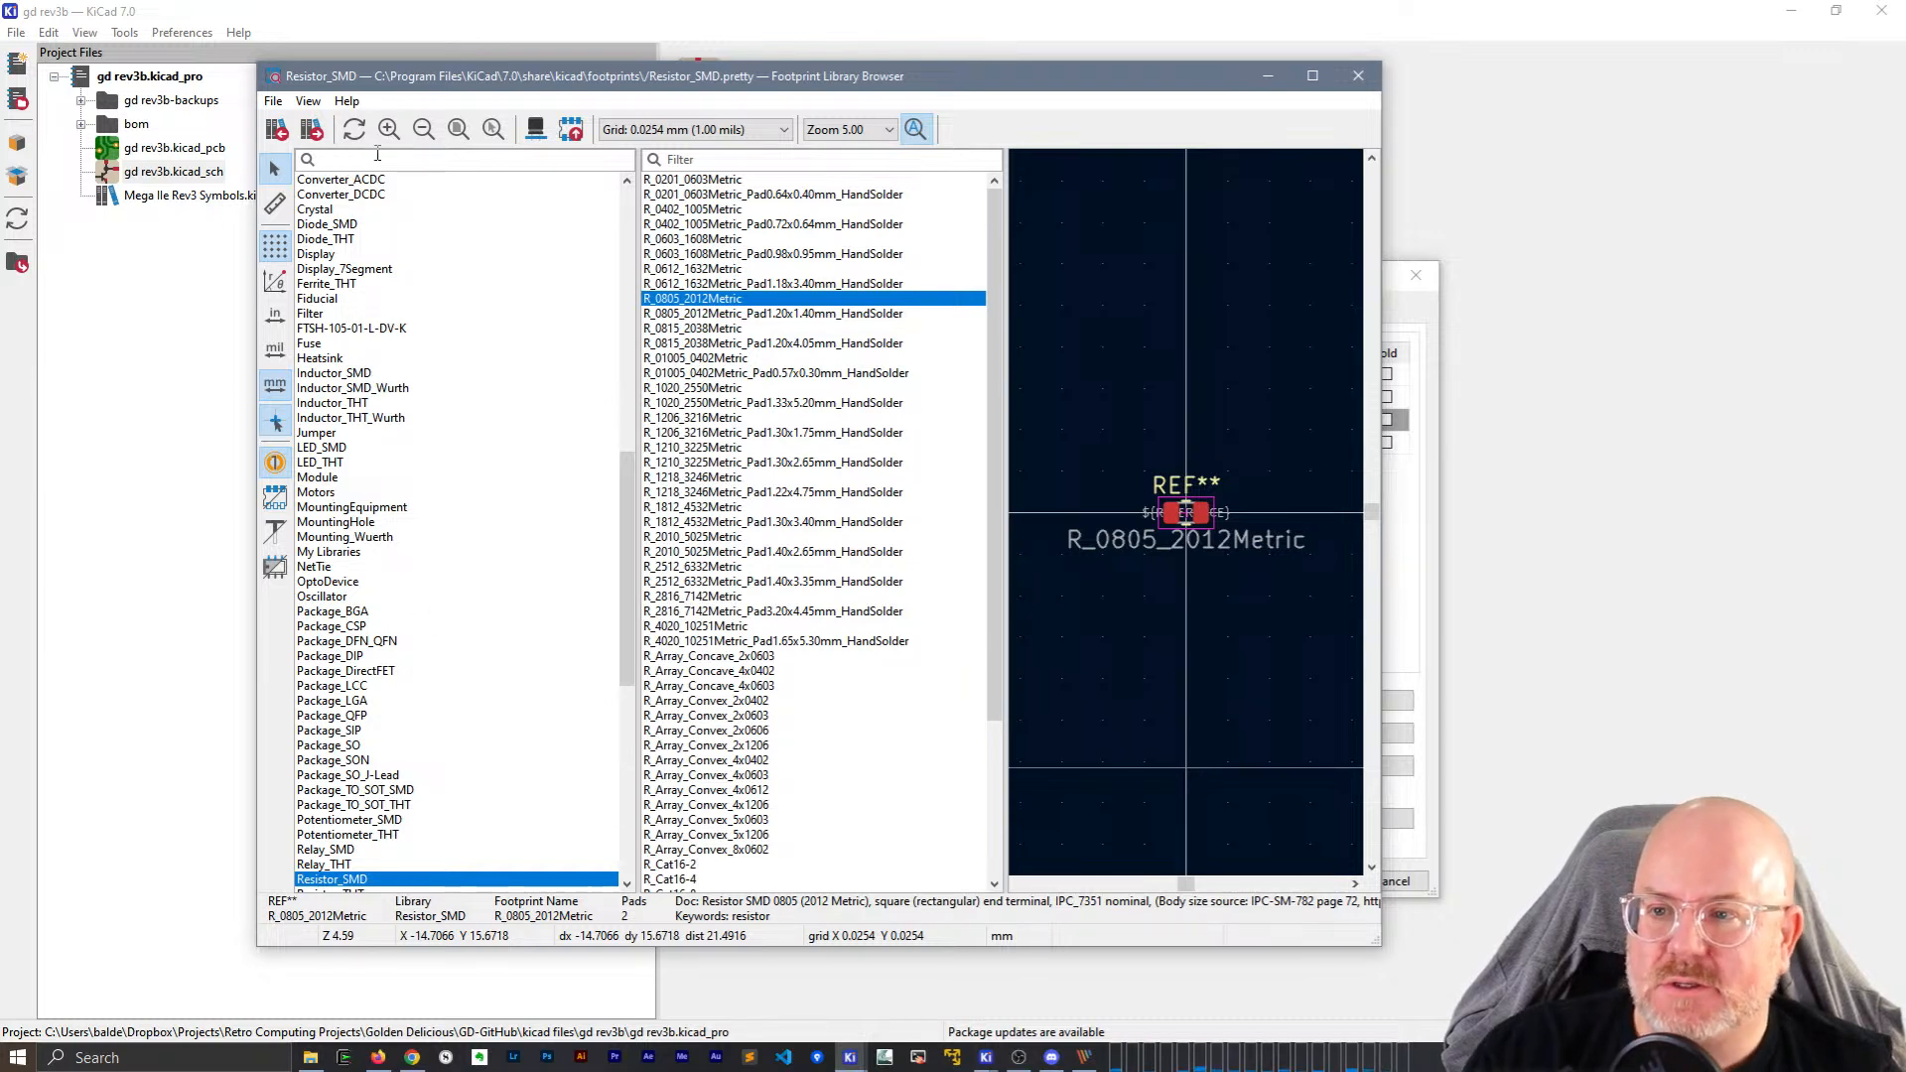
Filter by 'Res' and '0402', preview R_0402_1005Metric enlarged, then filter libraries by 'DIP'.
left_click(378, 159)
type("Res")
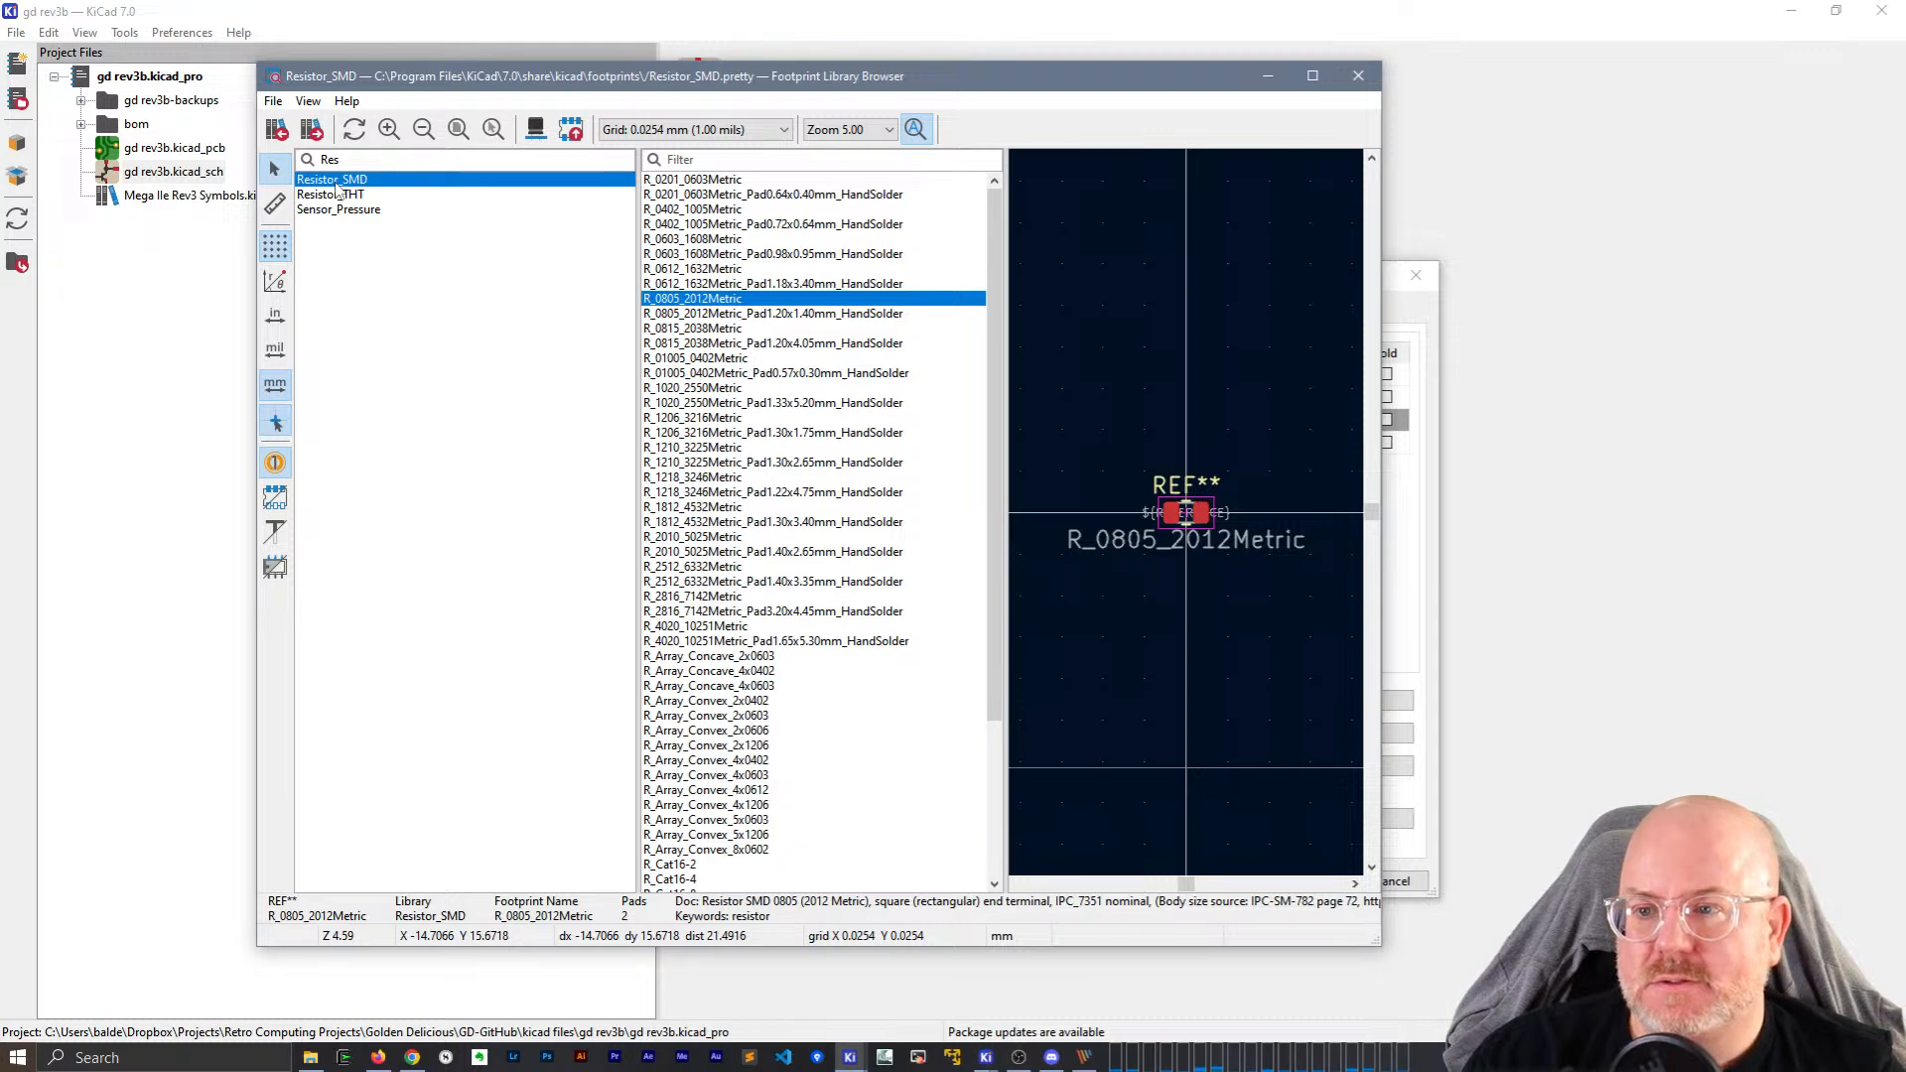
left_click_drag(579, 240, 479, 226)
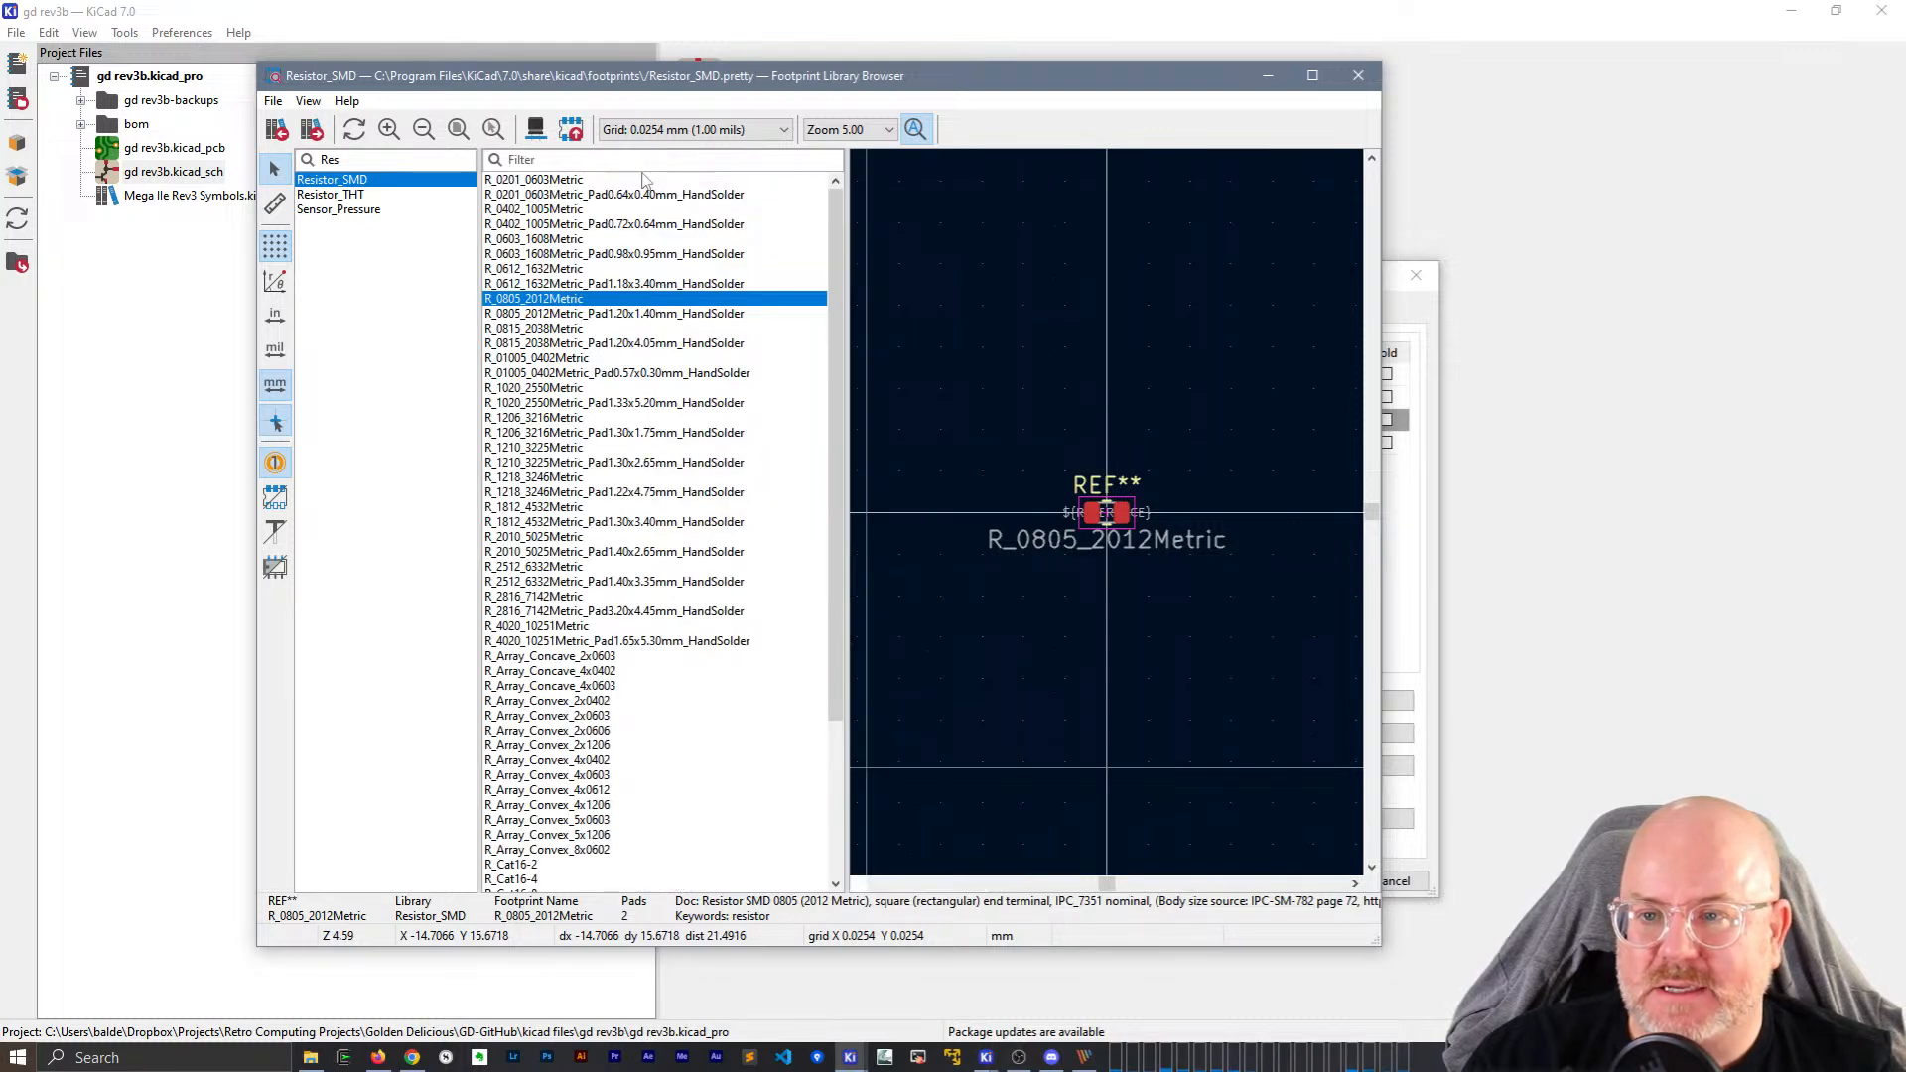
type("0402")
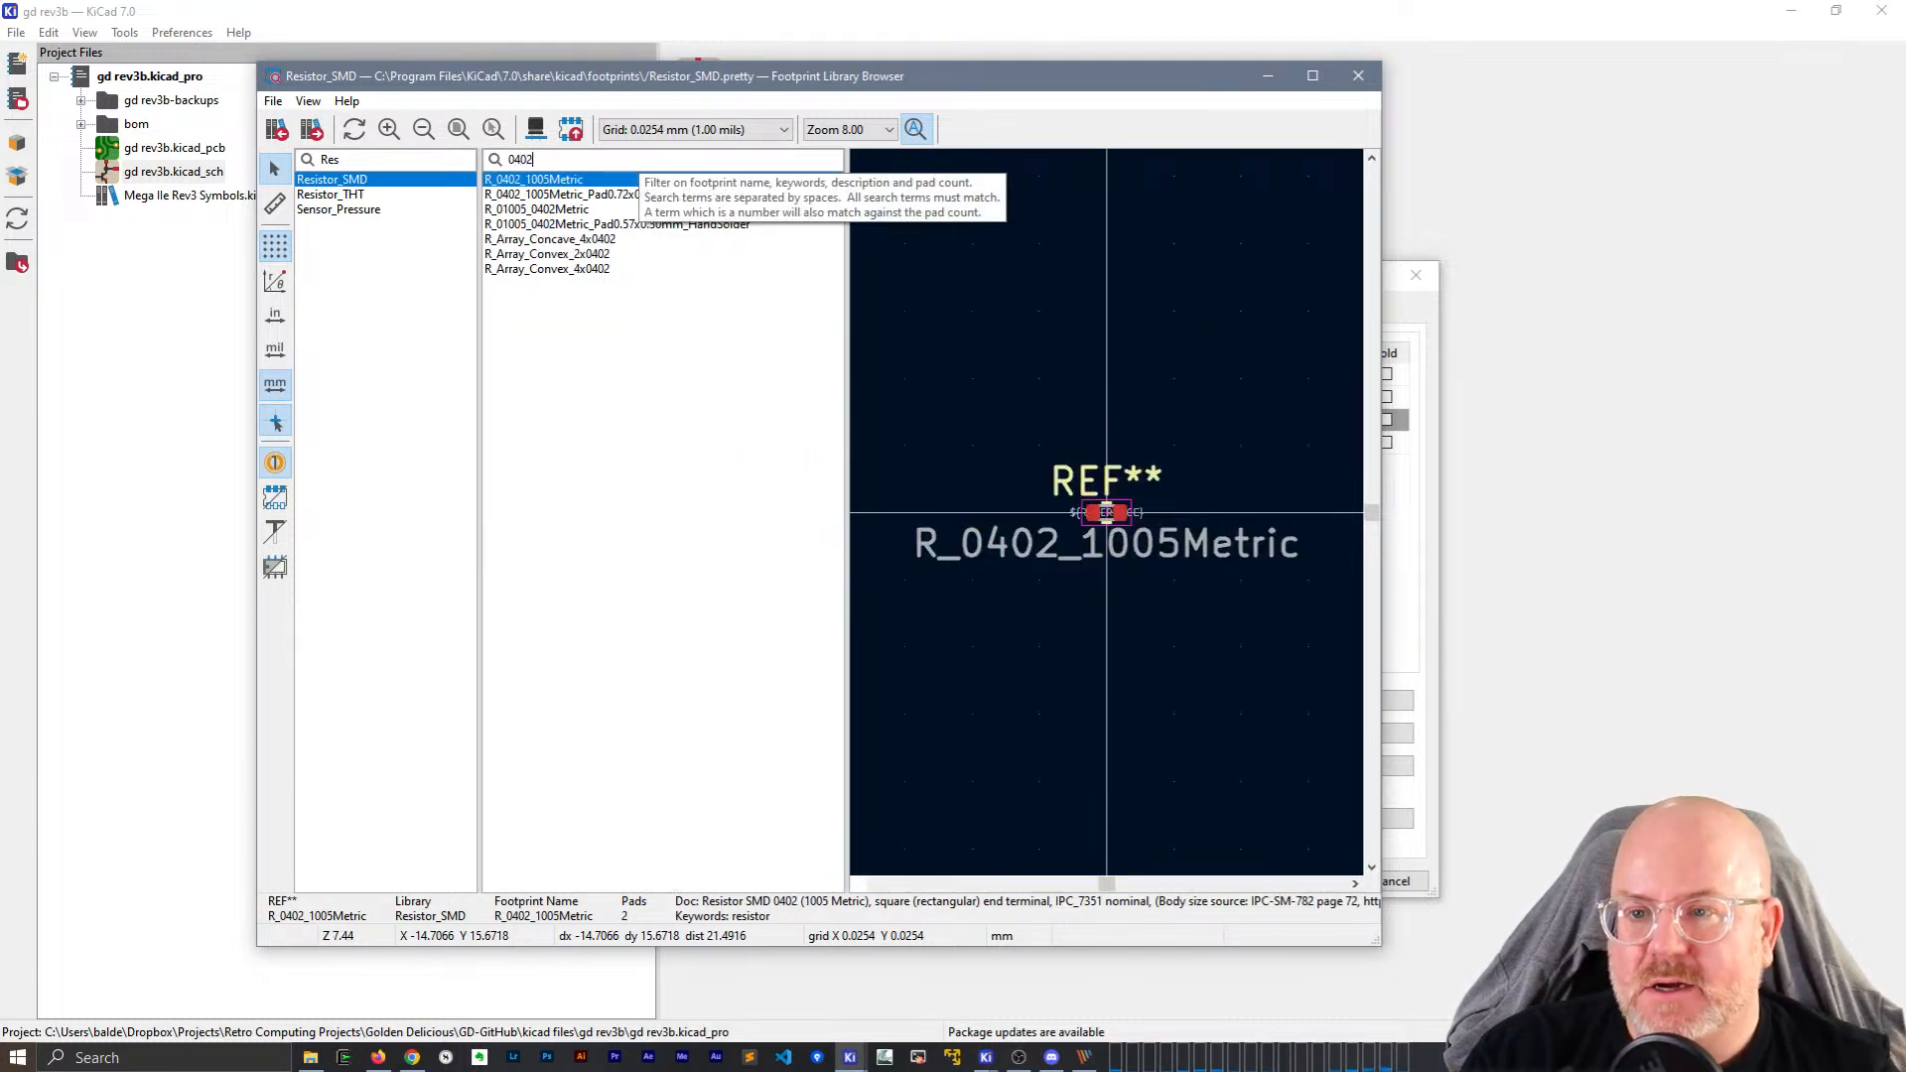
key("Down")
key("Down")
key("Down")
key("Down")
key("Down")
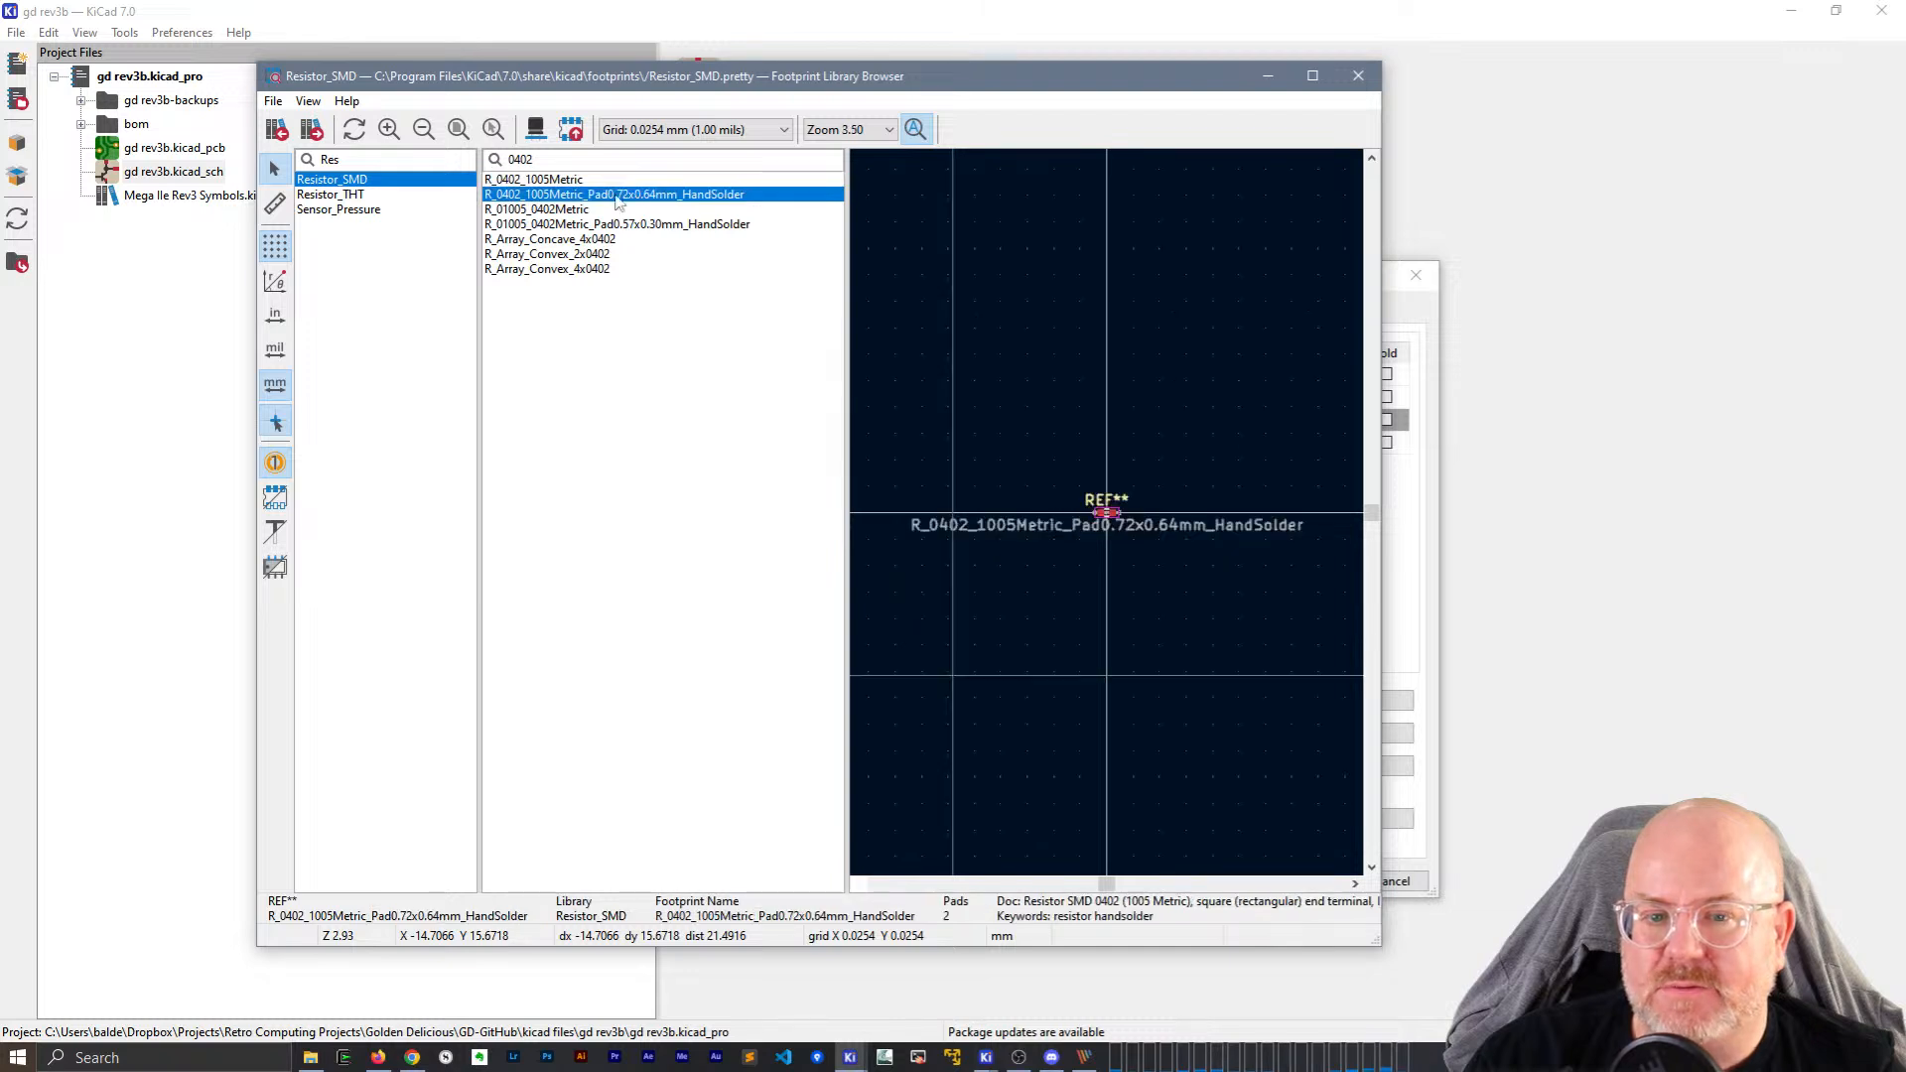
left_click(544, 180)
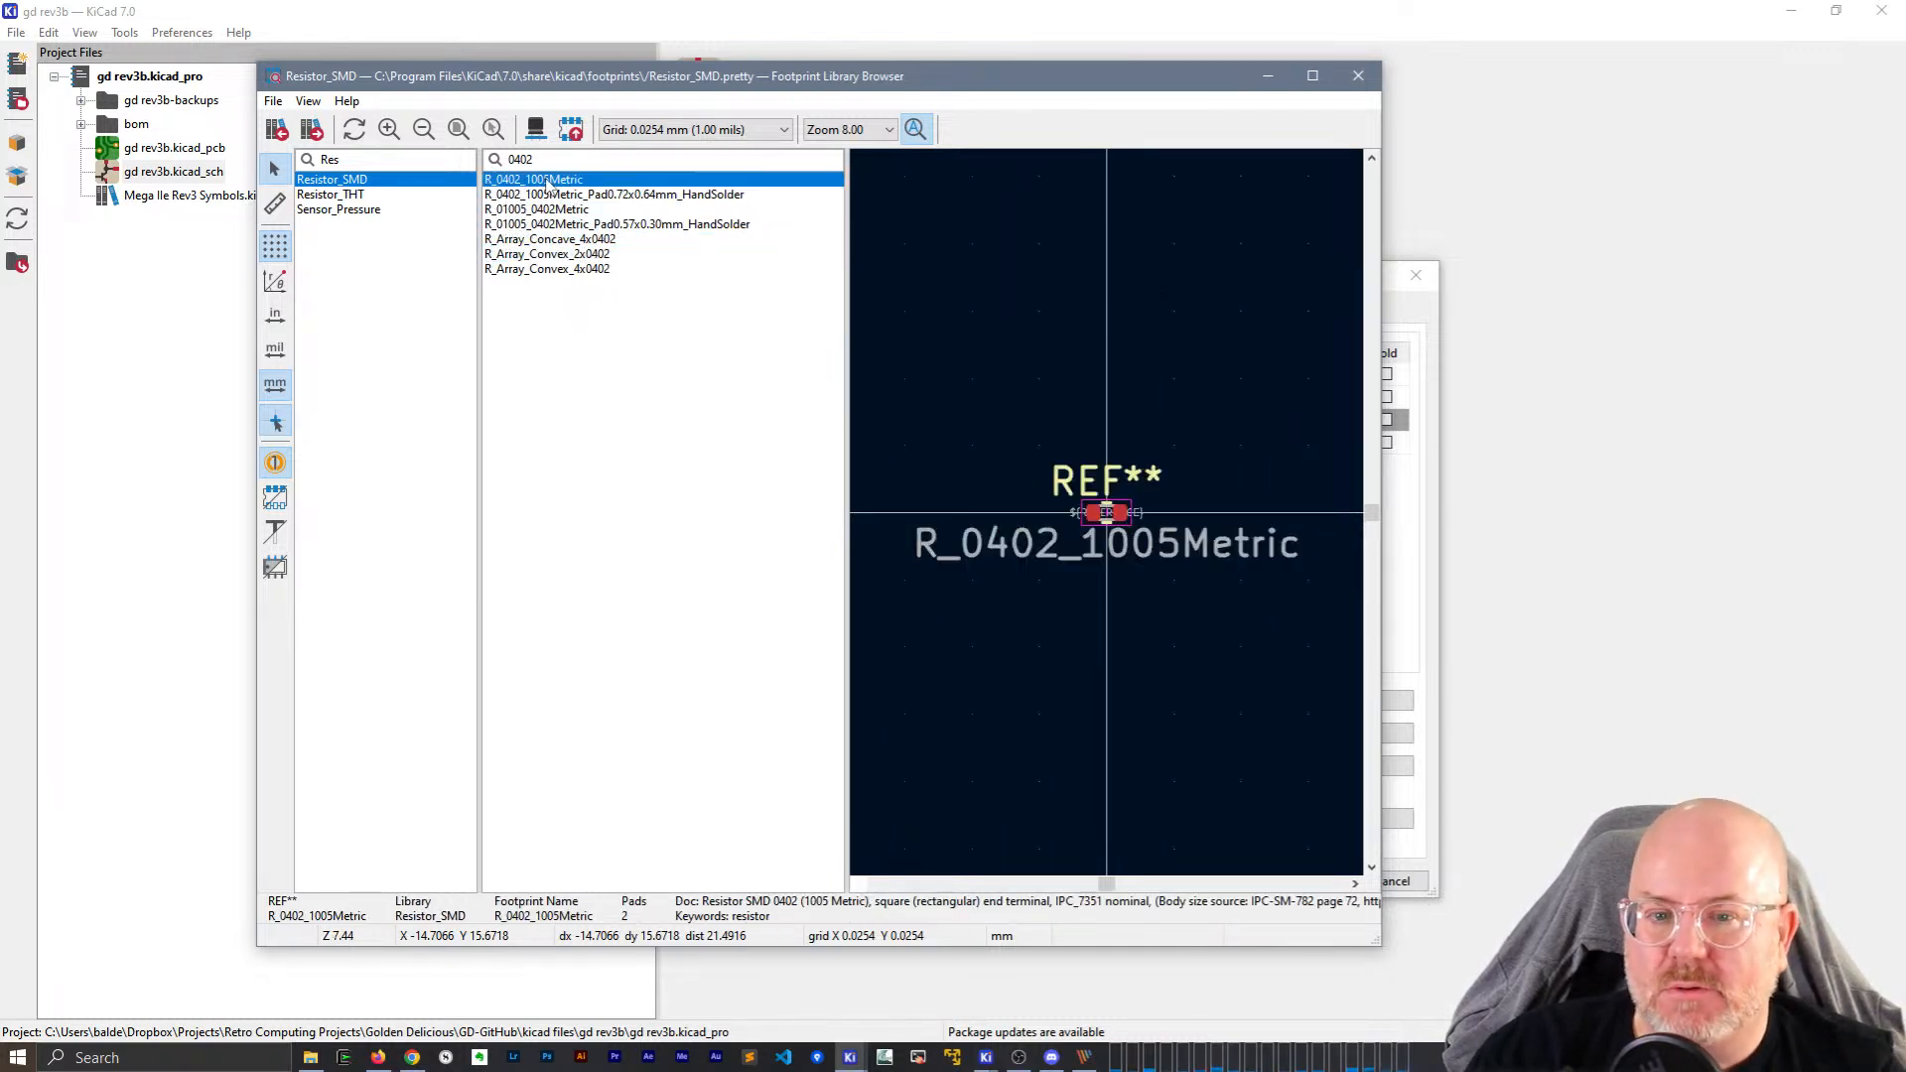
scroll(1198, 633, "up", 5)
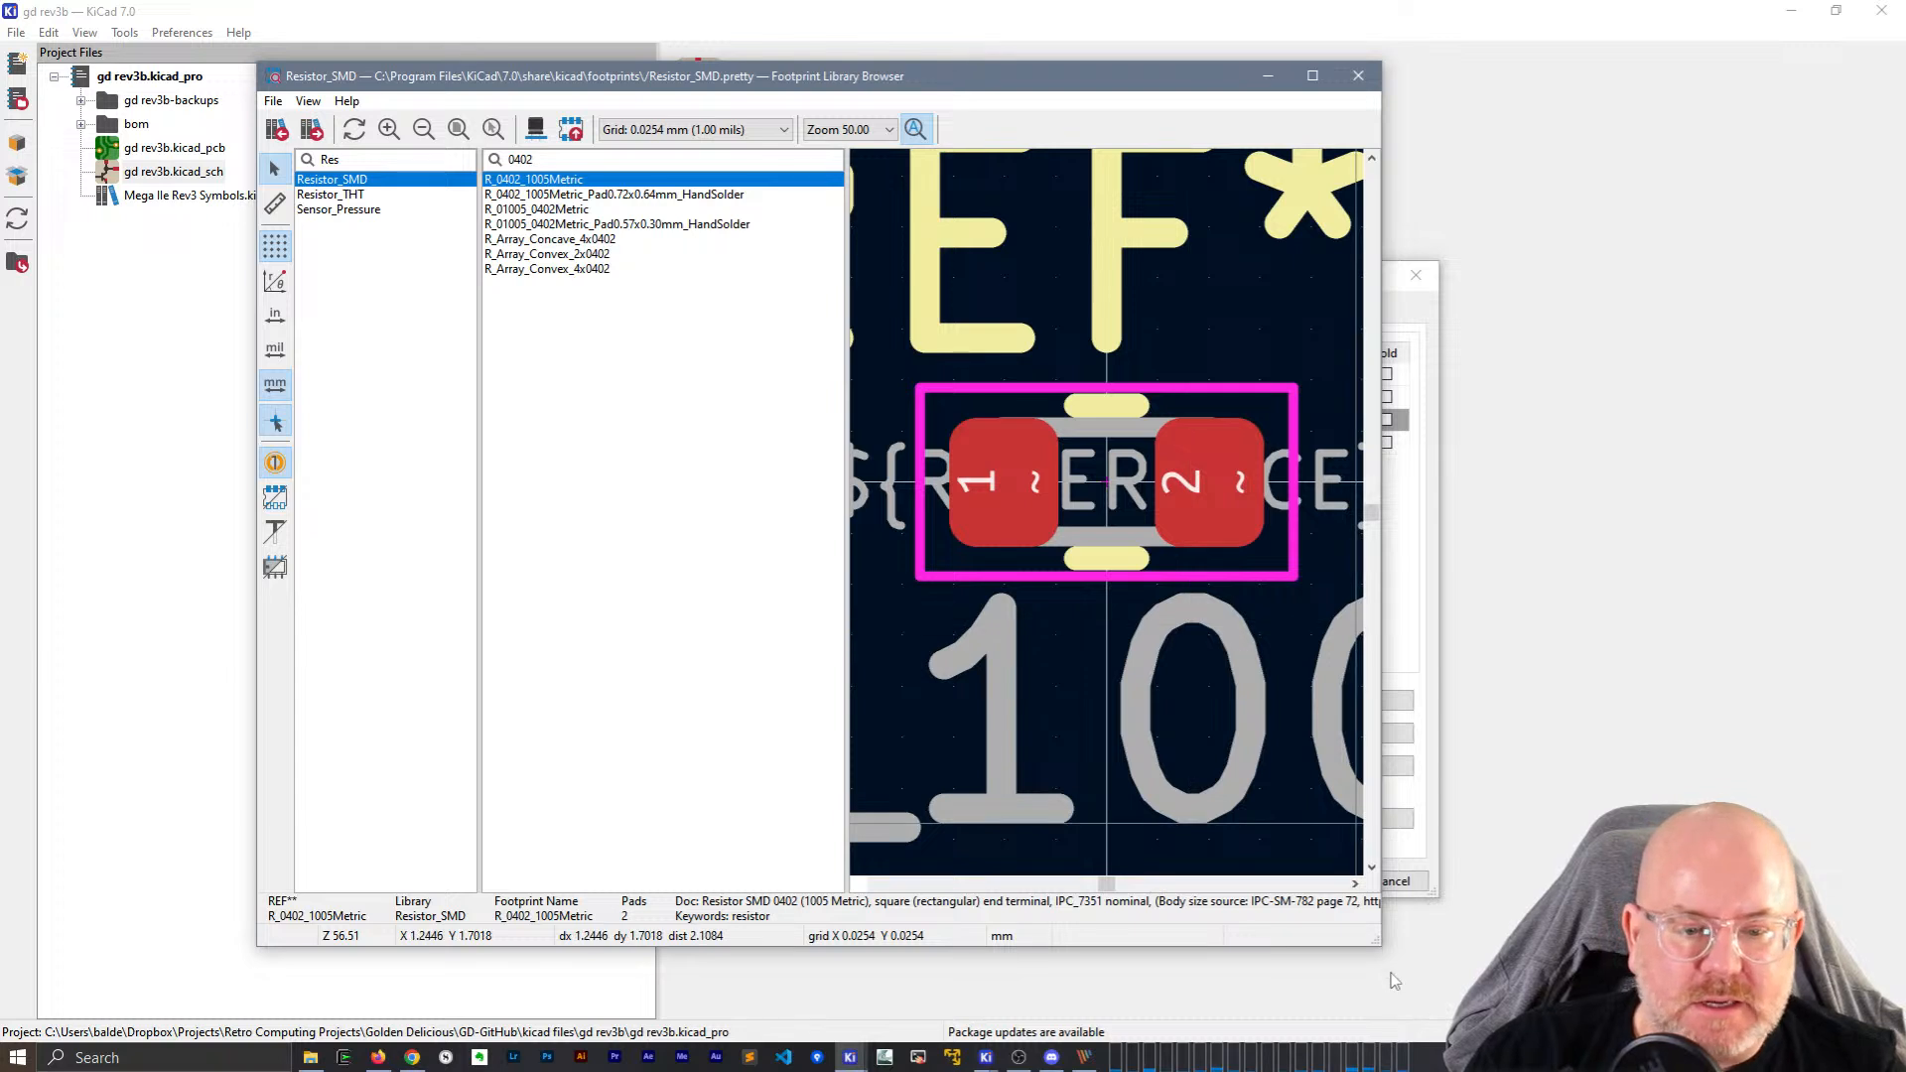
left_click_drag(1387, 944, 1745, 943)
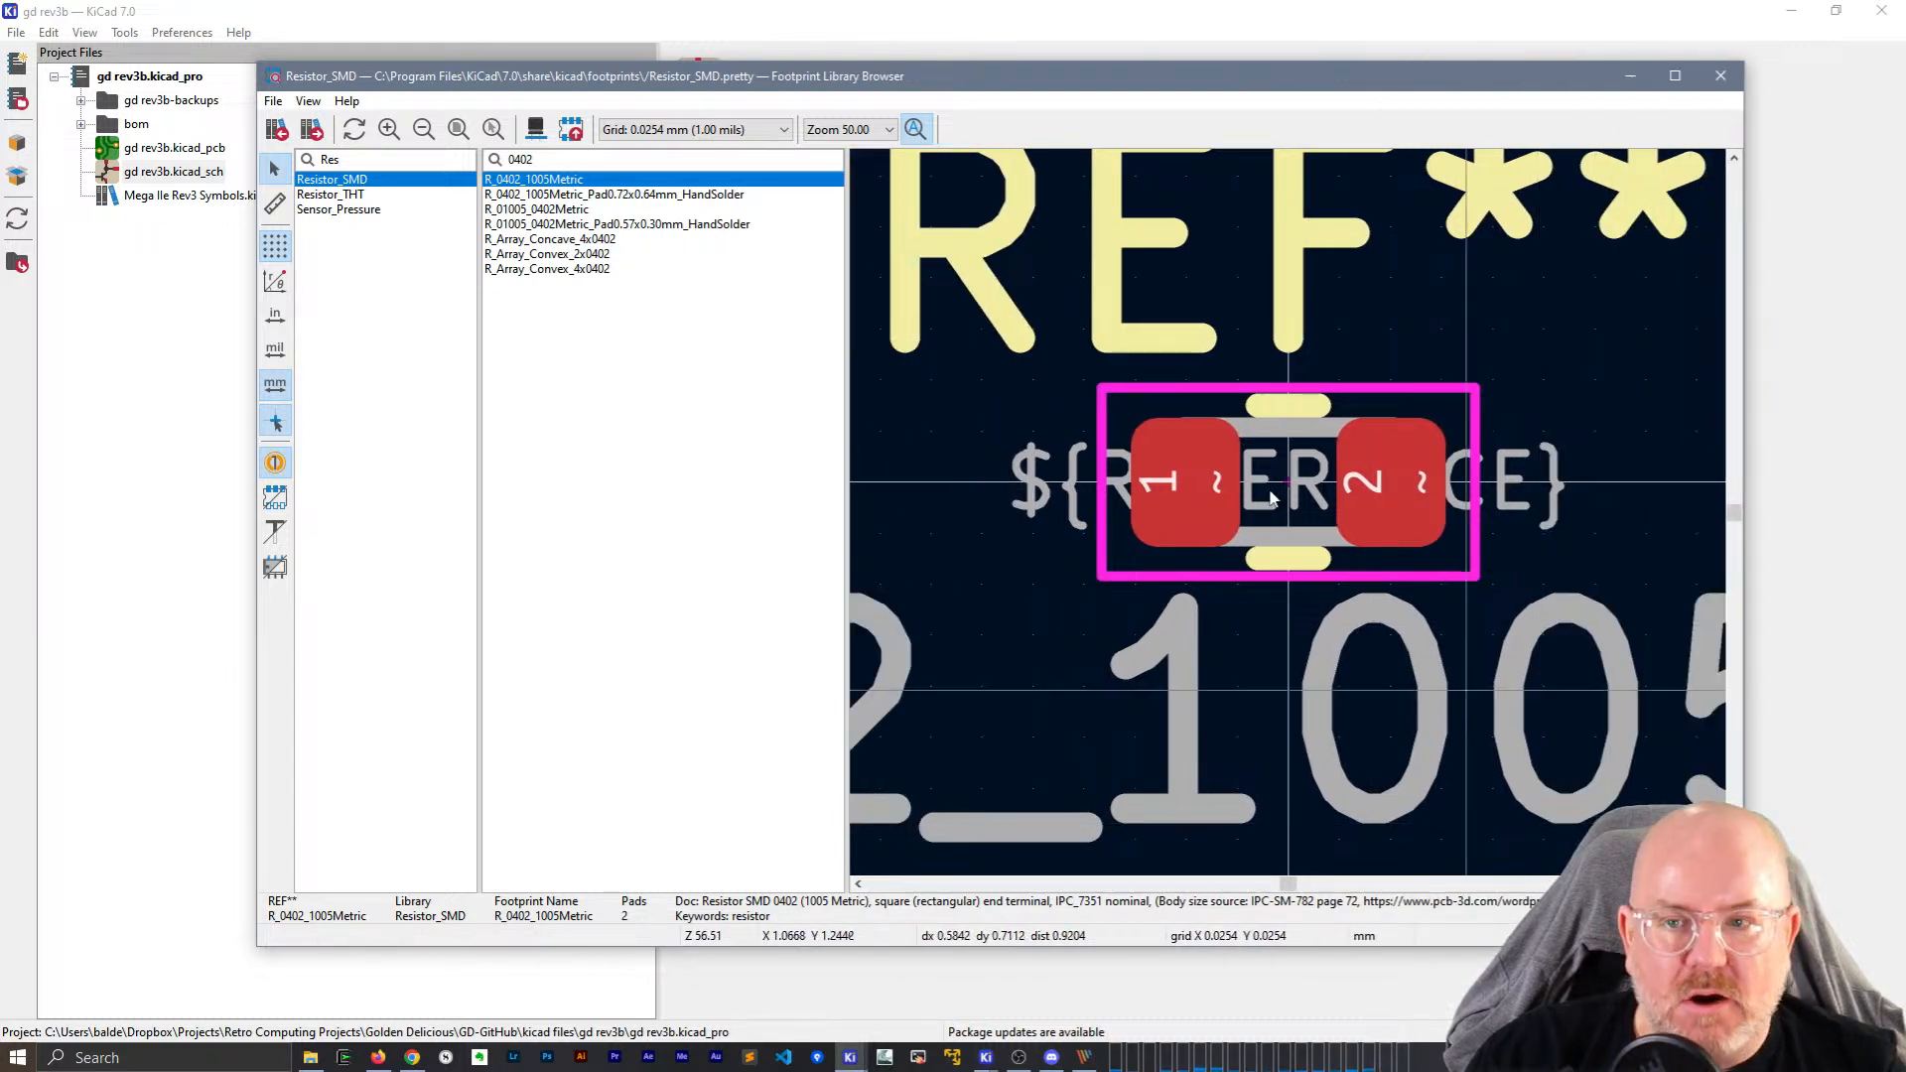
double_click(378, 161)
type("DIP")
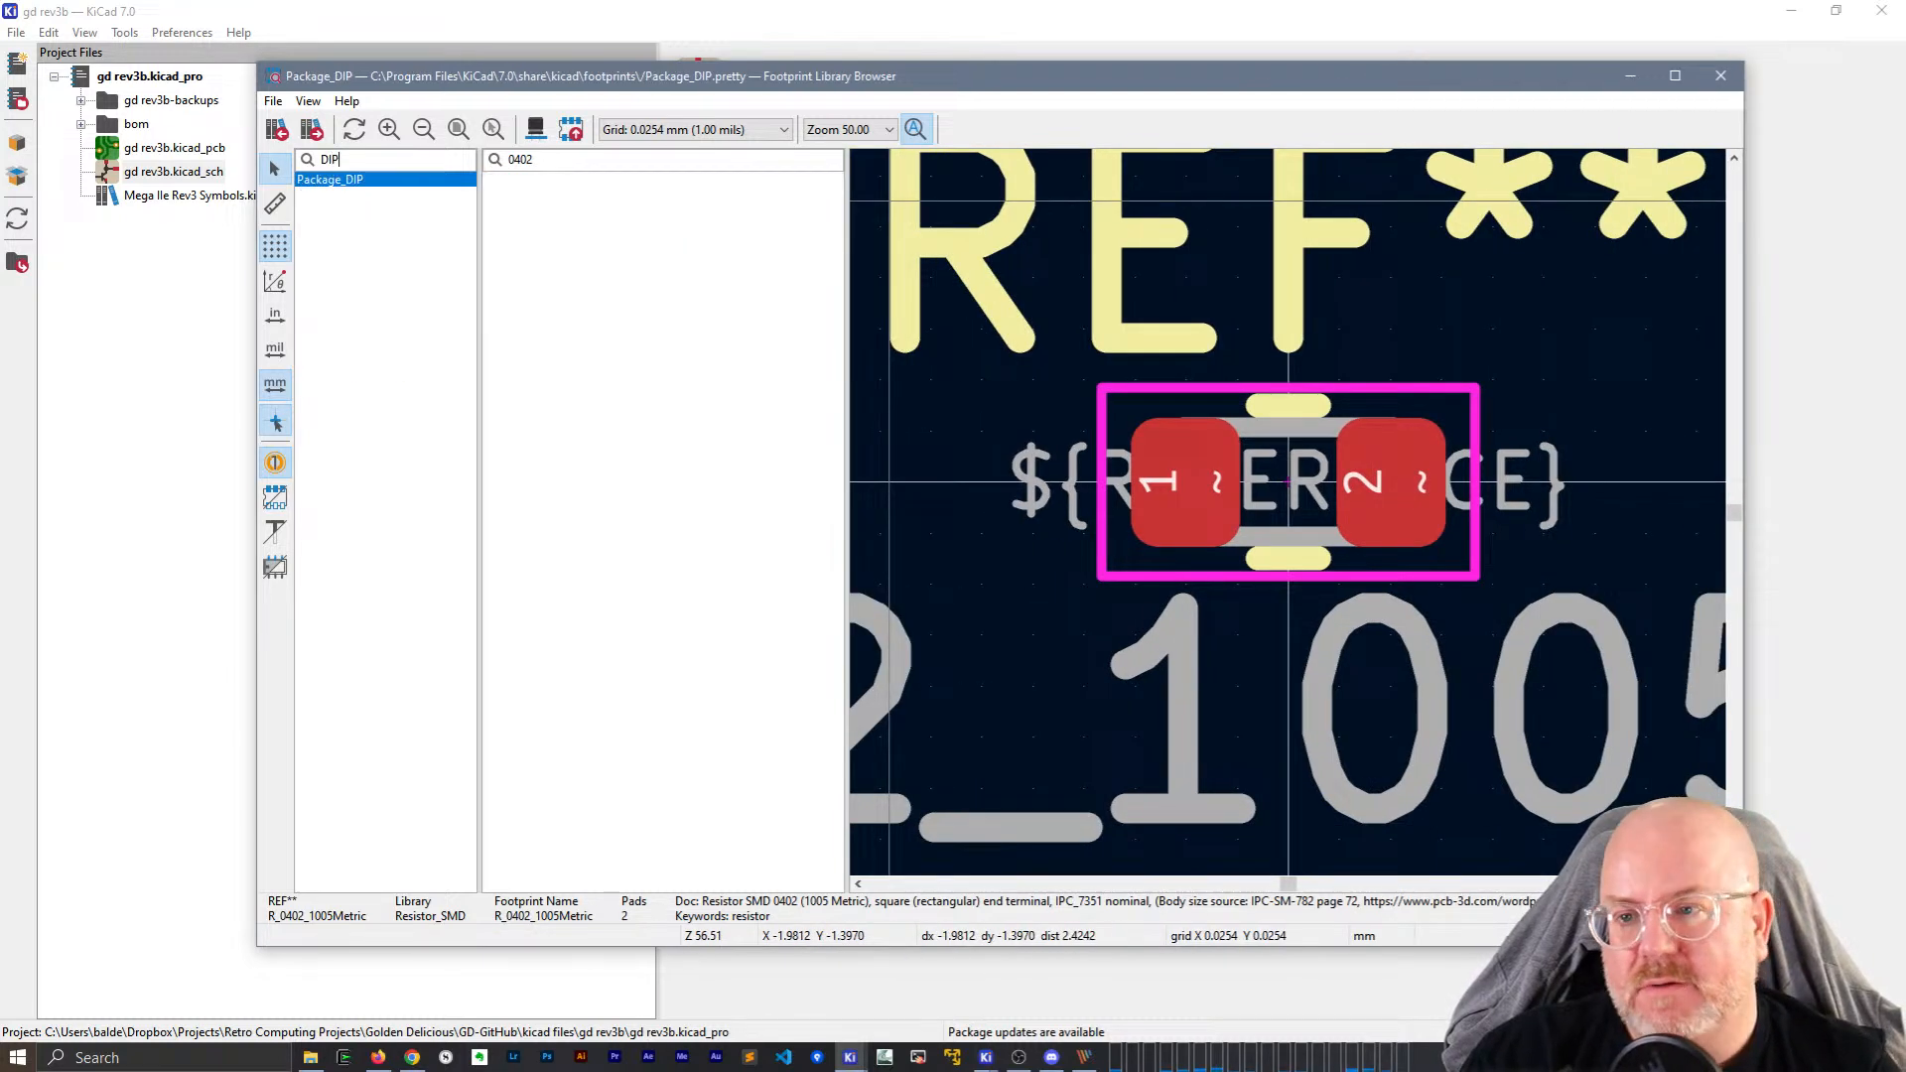
Browse the DIP footprints and assign DIP-16_W7.62mm_SMDSocket_SmallPads.
left_click(831, 159)
scroll(701, 434, "down", 2)
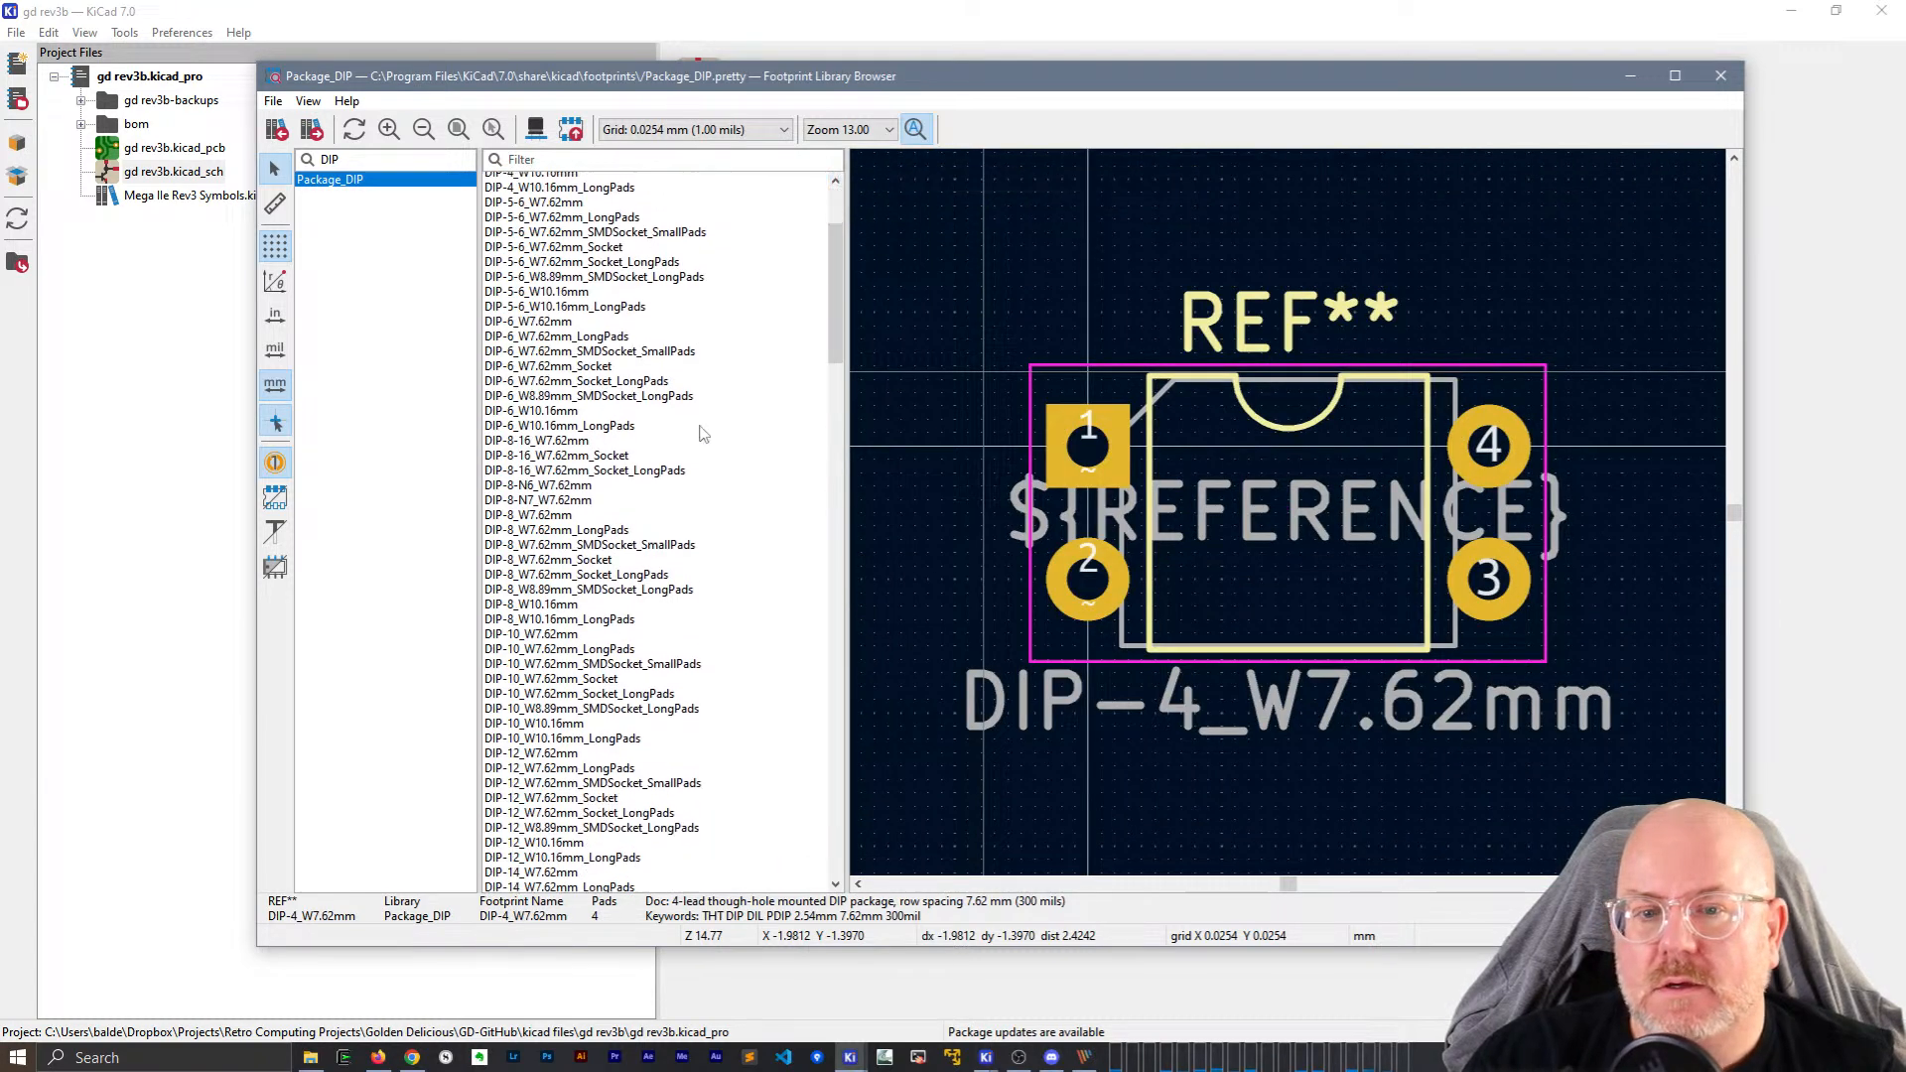
scroll(701, 434, "down", 8)
left_click(549, 626)
left_click(549, 641)
left_click(552, 656)
left_click(554, 671)
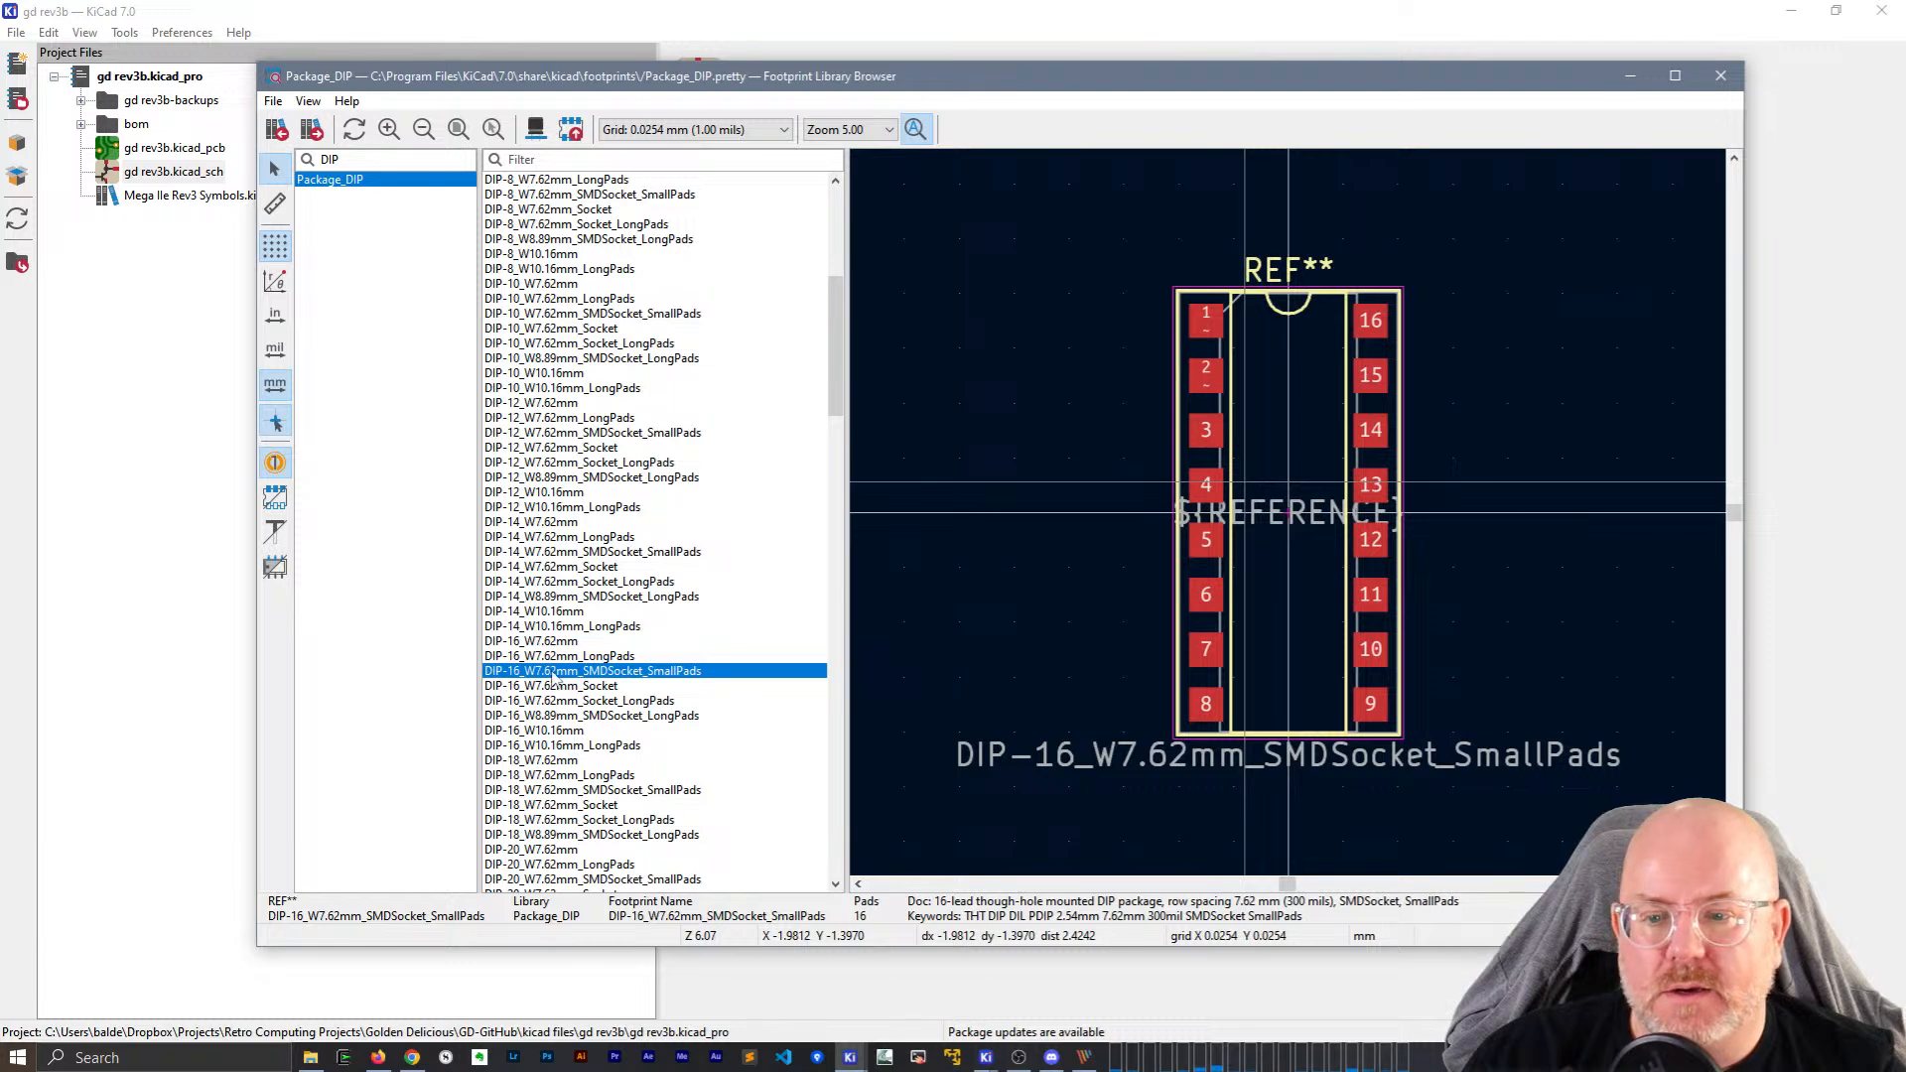
double_click(554, 671)
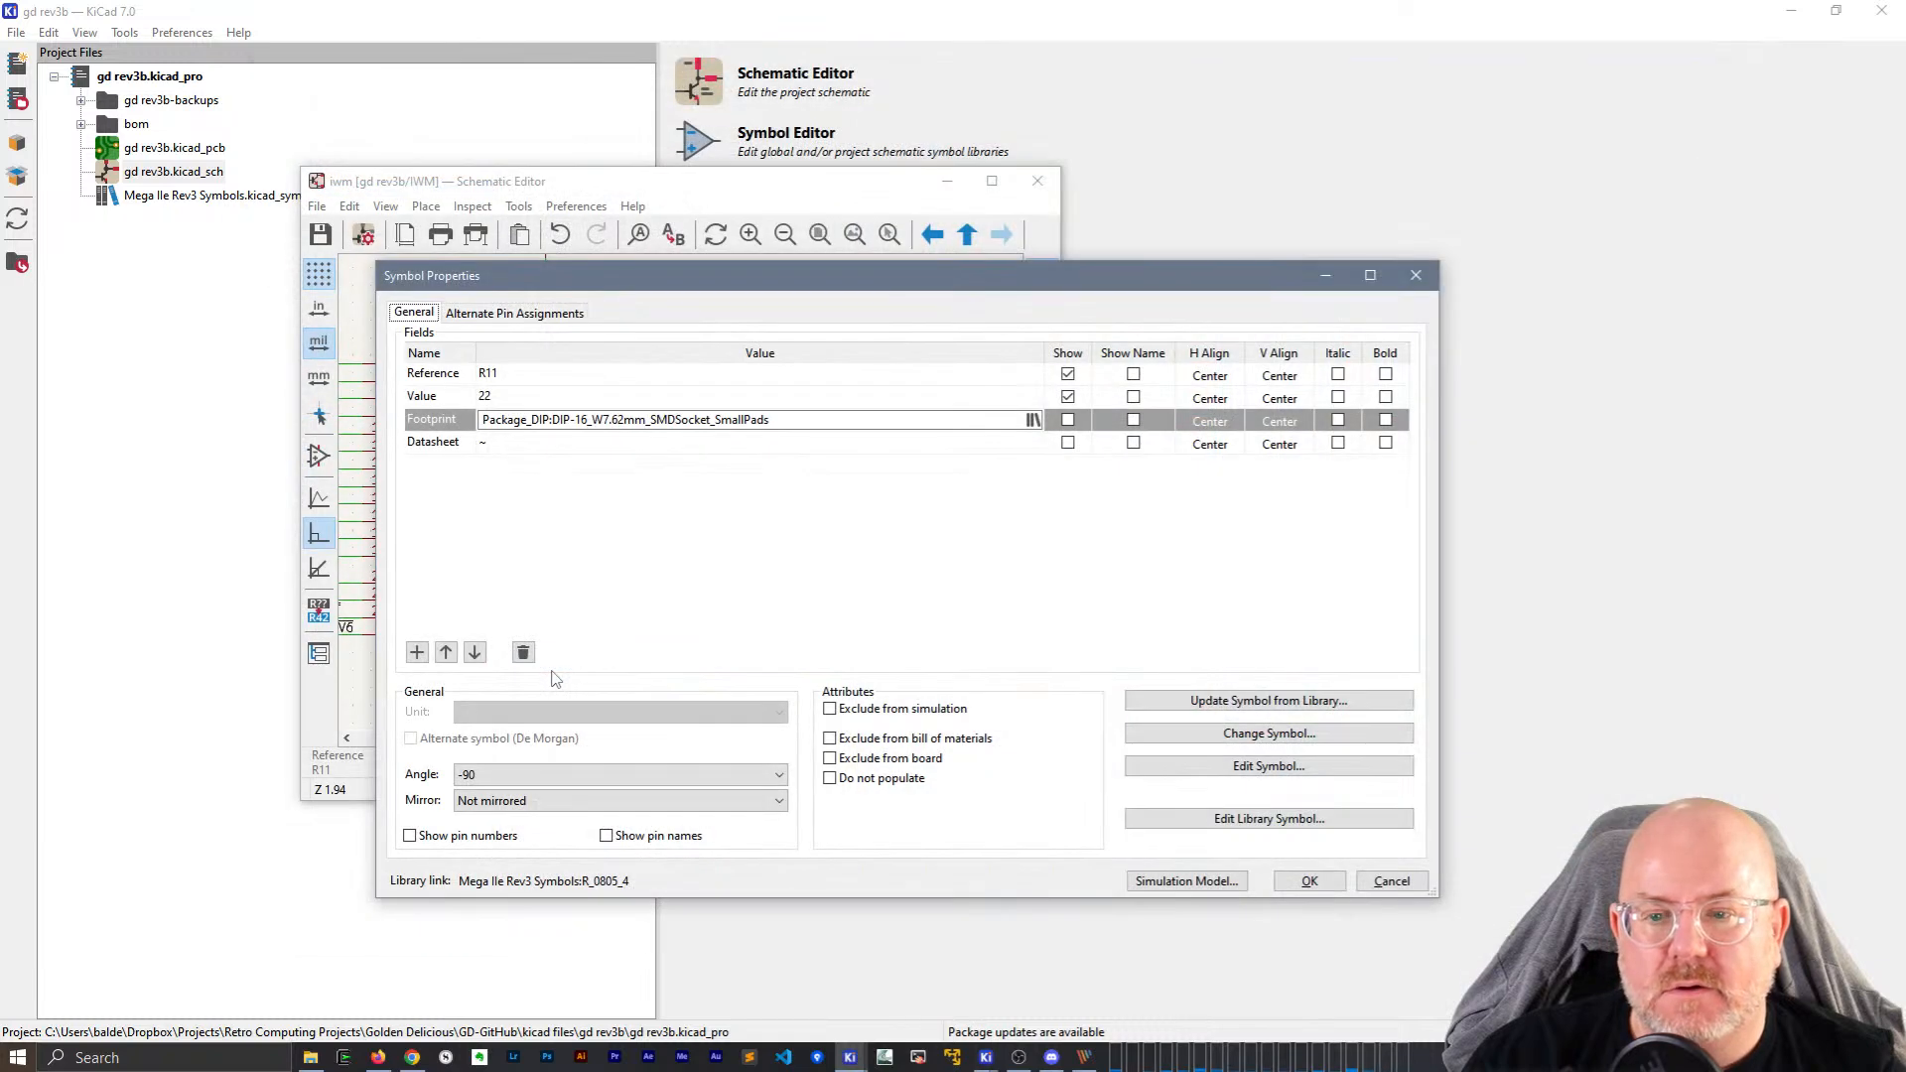
Reopen the browser, enlarge it, and measure the DIP-16 footprint from pad 4.
left_click(1033, 421)
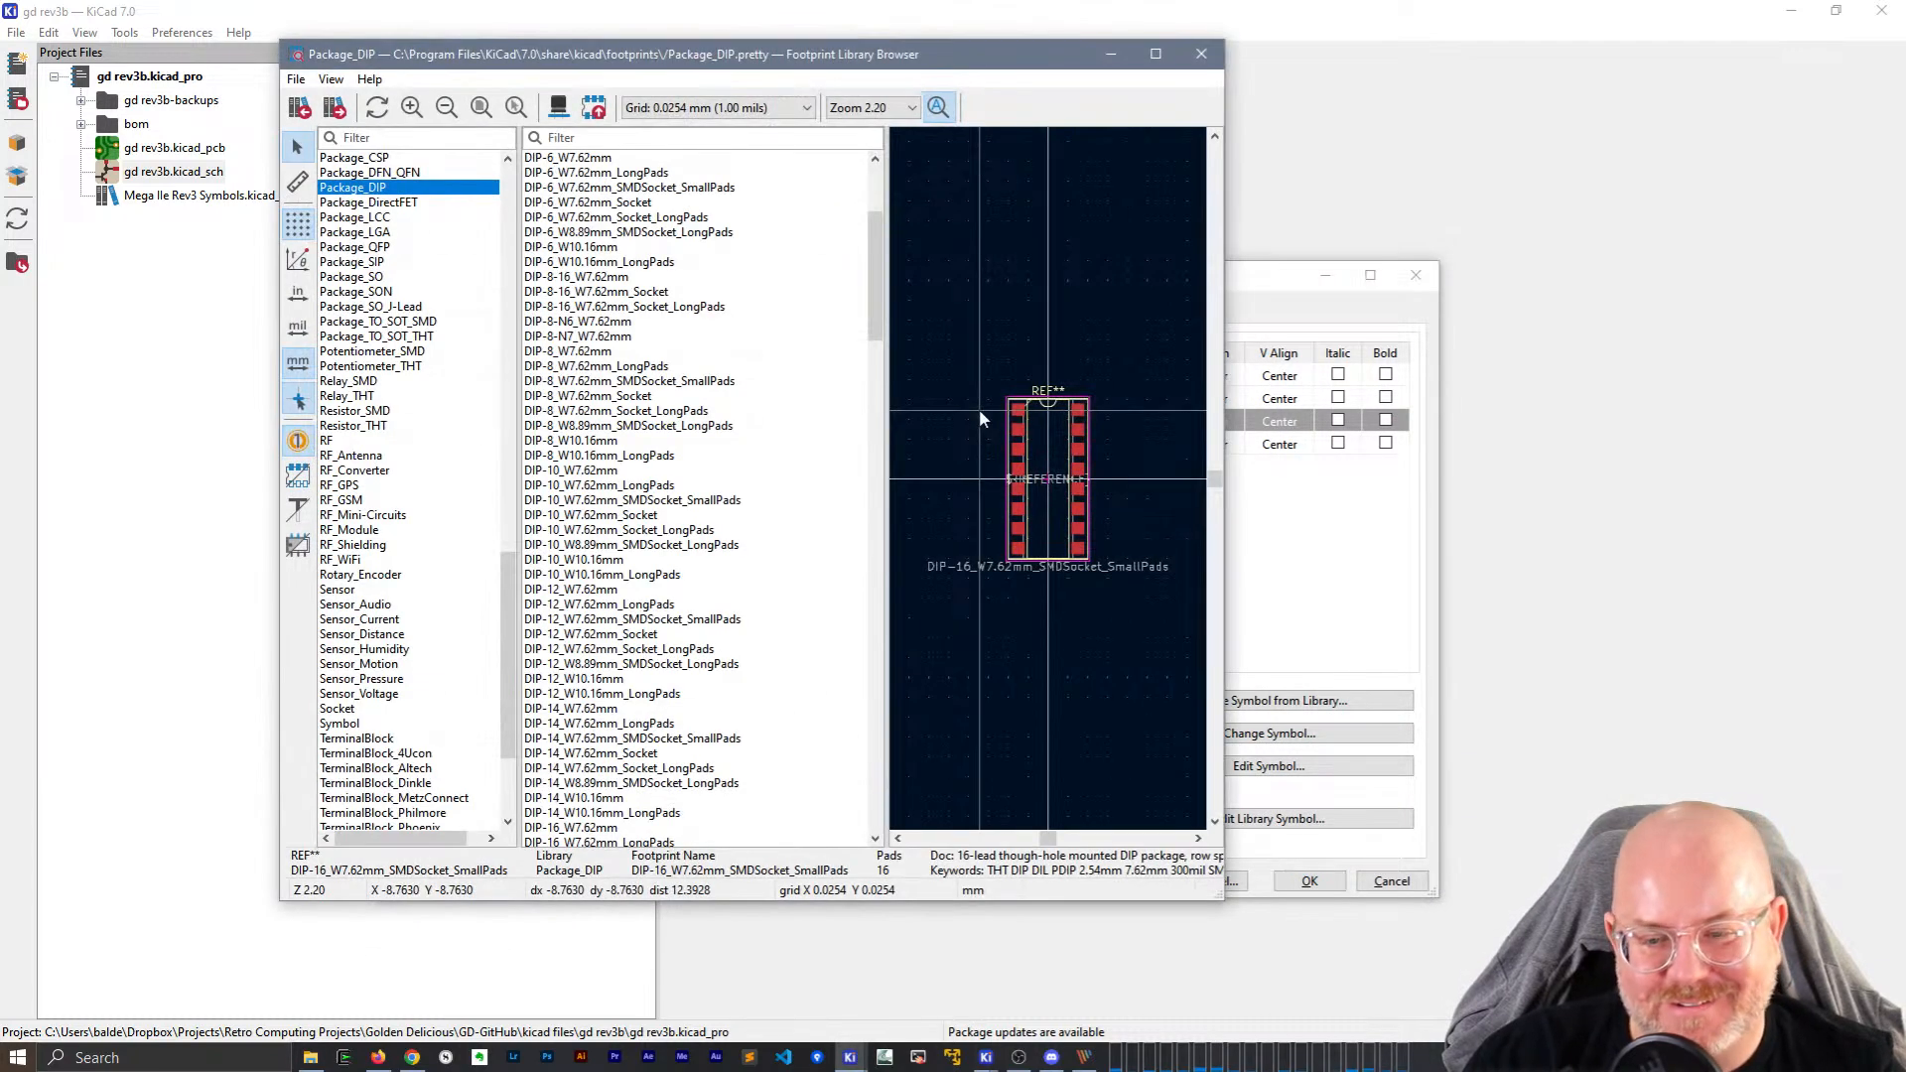
scroll(1102, 472, "up", 5)
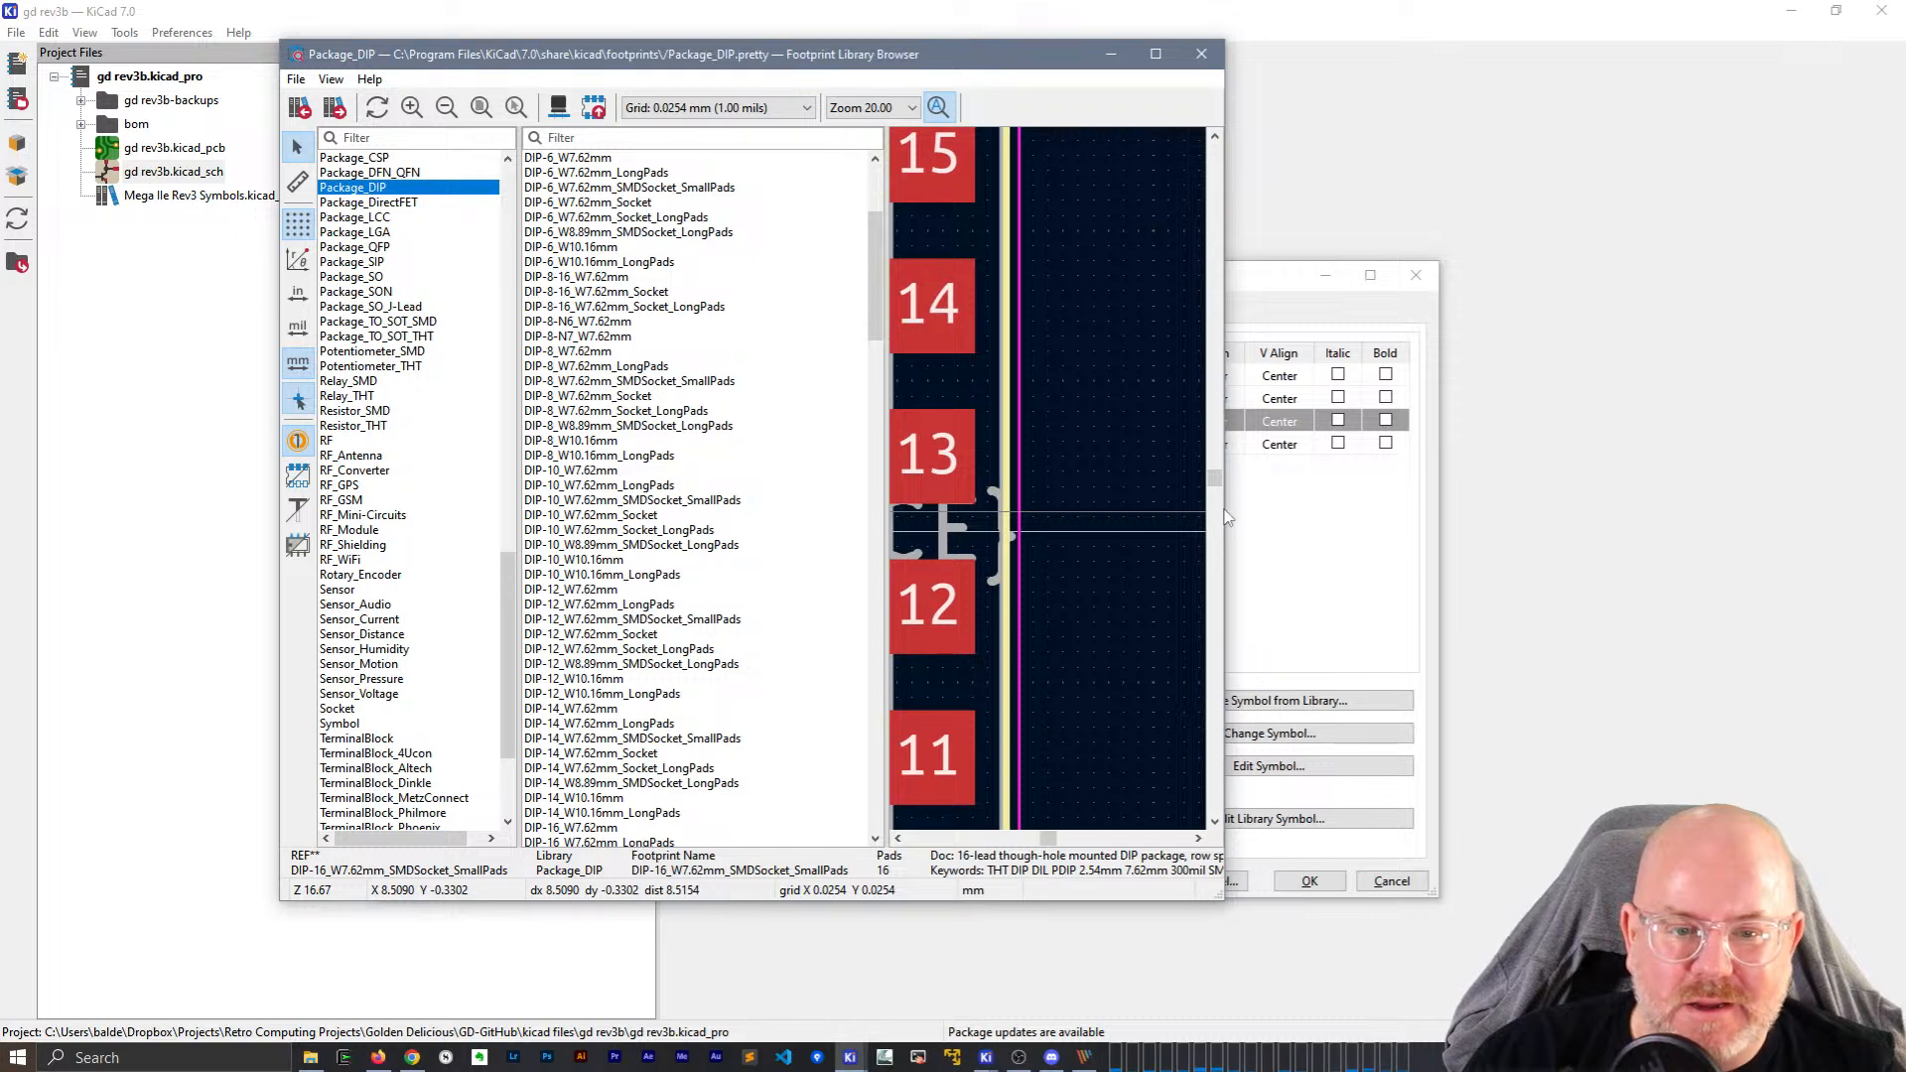
left_click_drag(1224, 516, 1894, 517)
middle_click_drag(983, 437, 1218, 383)
key("space")
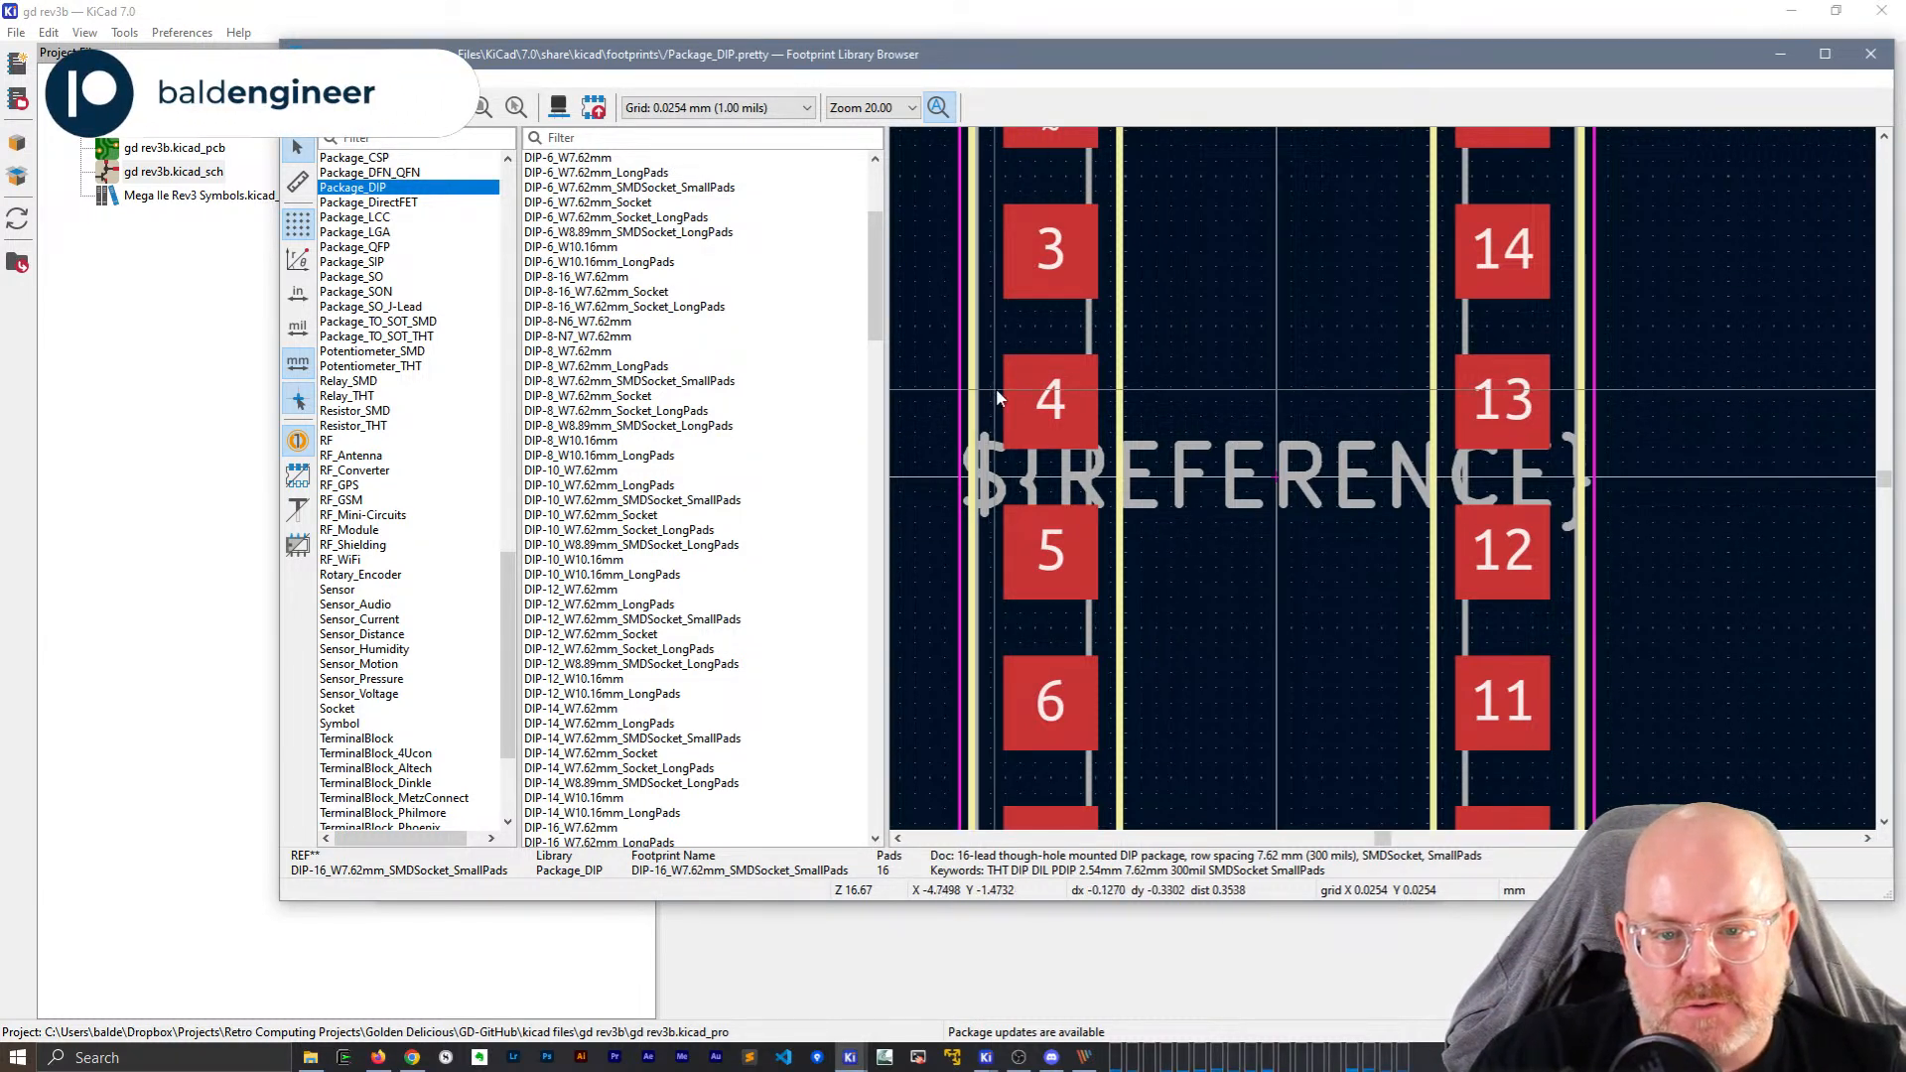
key("space")
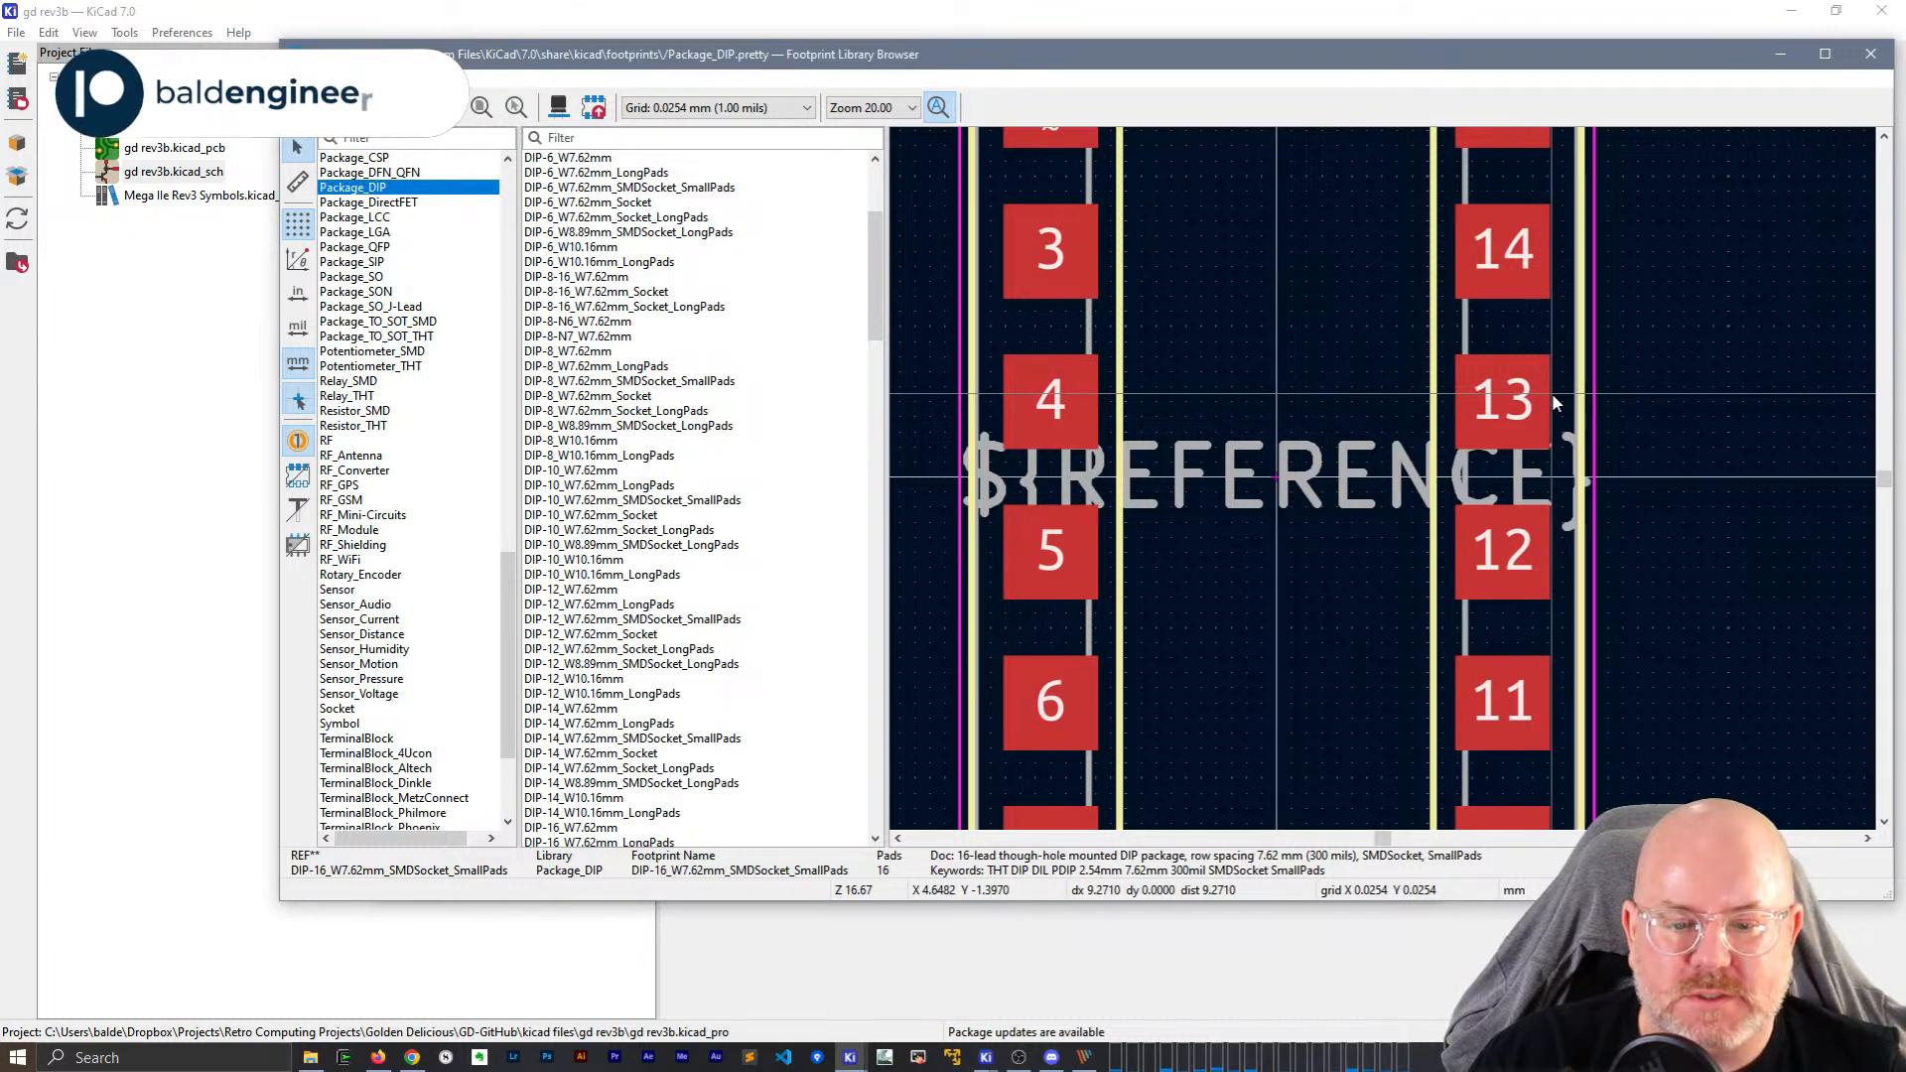
scroll(1555, 401, "down", 3)
middle_click_drag(1164, 557, 1232, 529)
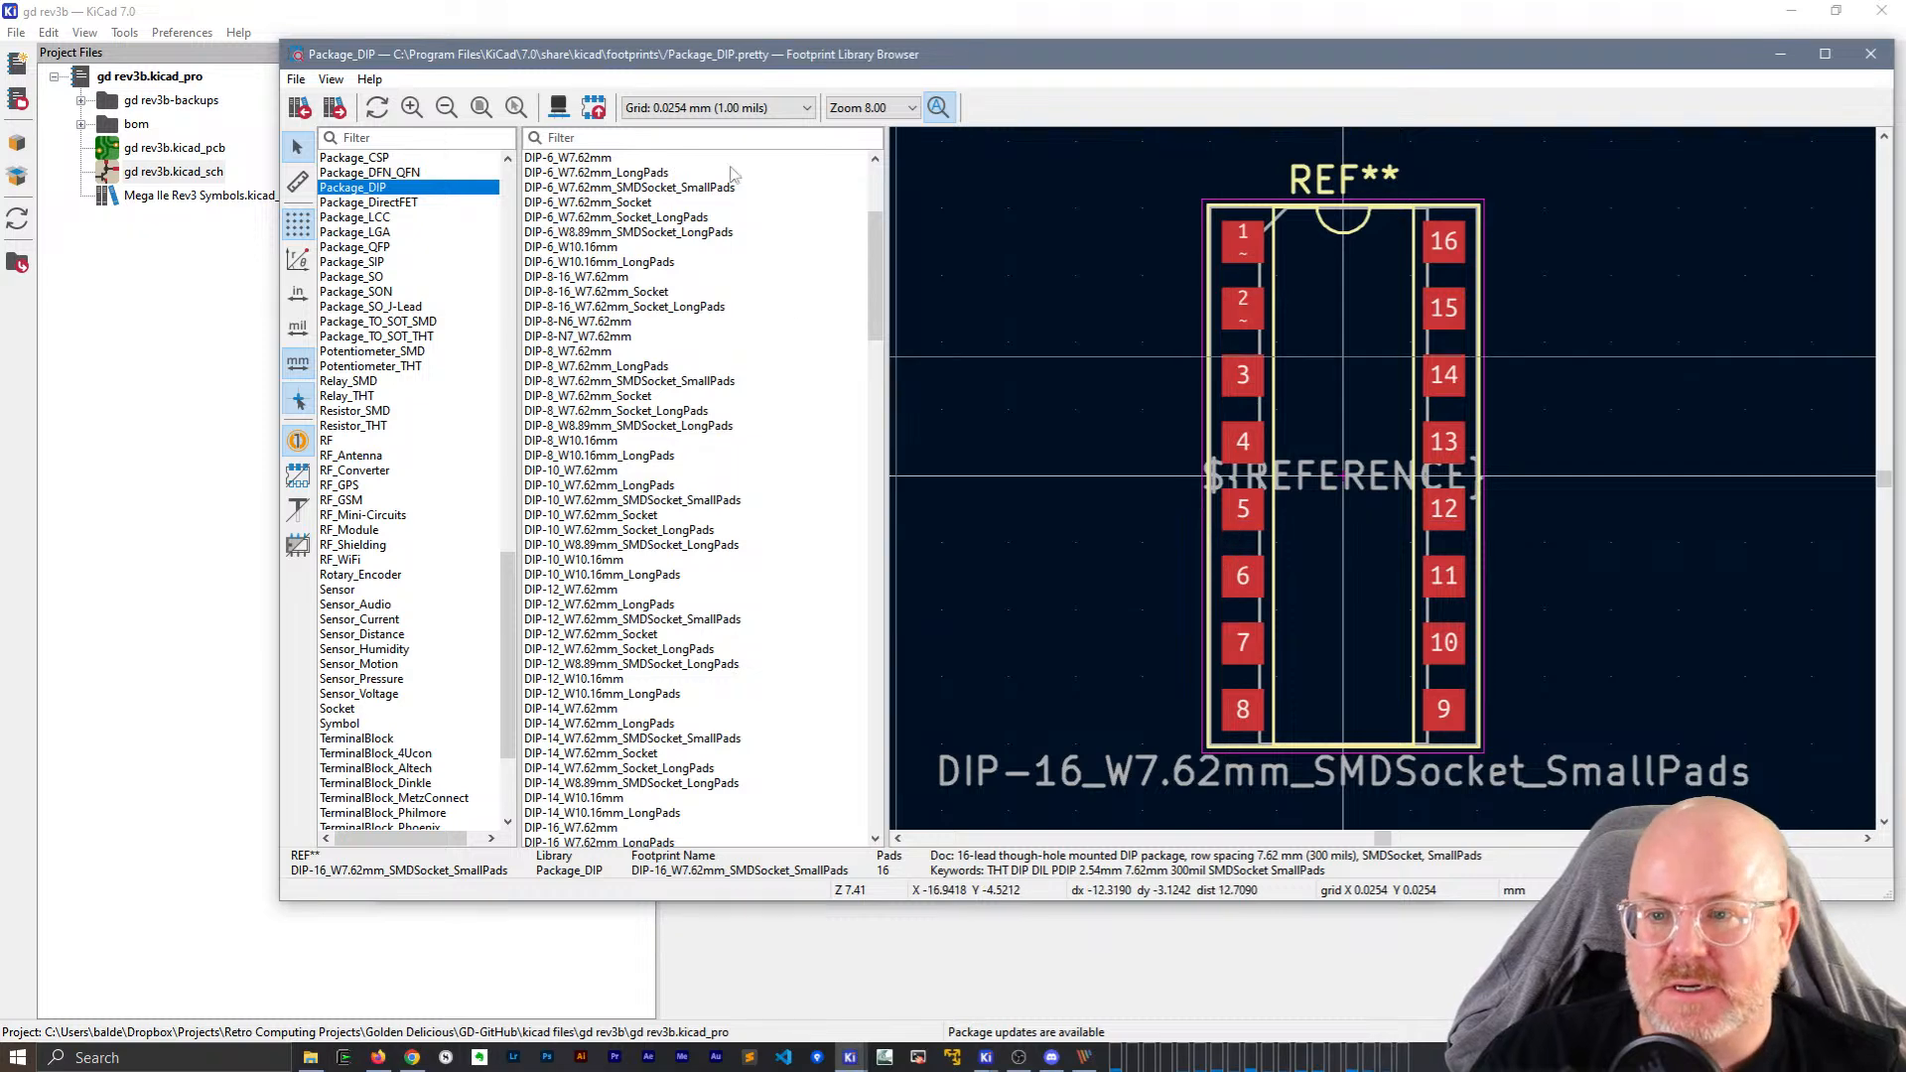
Inspect DIP-12_W10.16mm_LongPads and DIP-8-N7_W7.62mm in the 3D viewer.
left_click(623, 680)
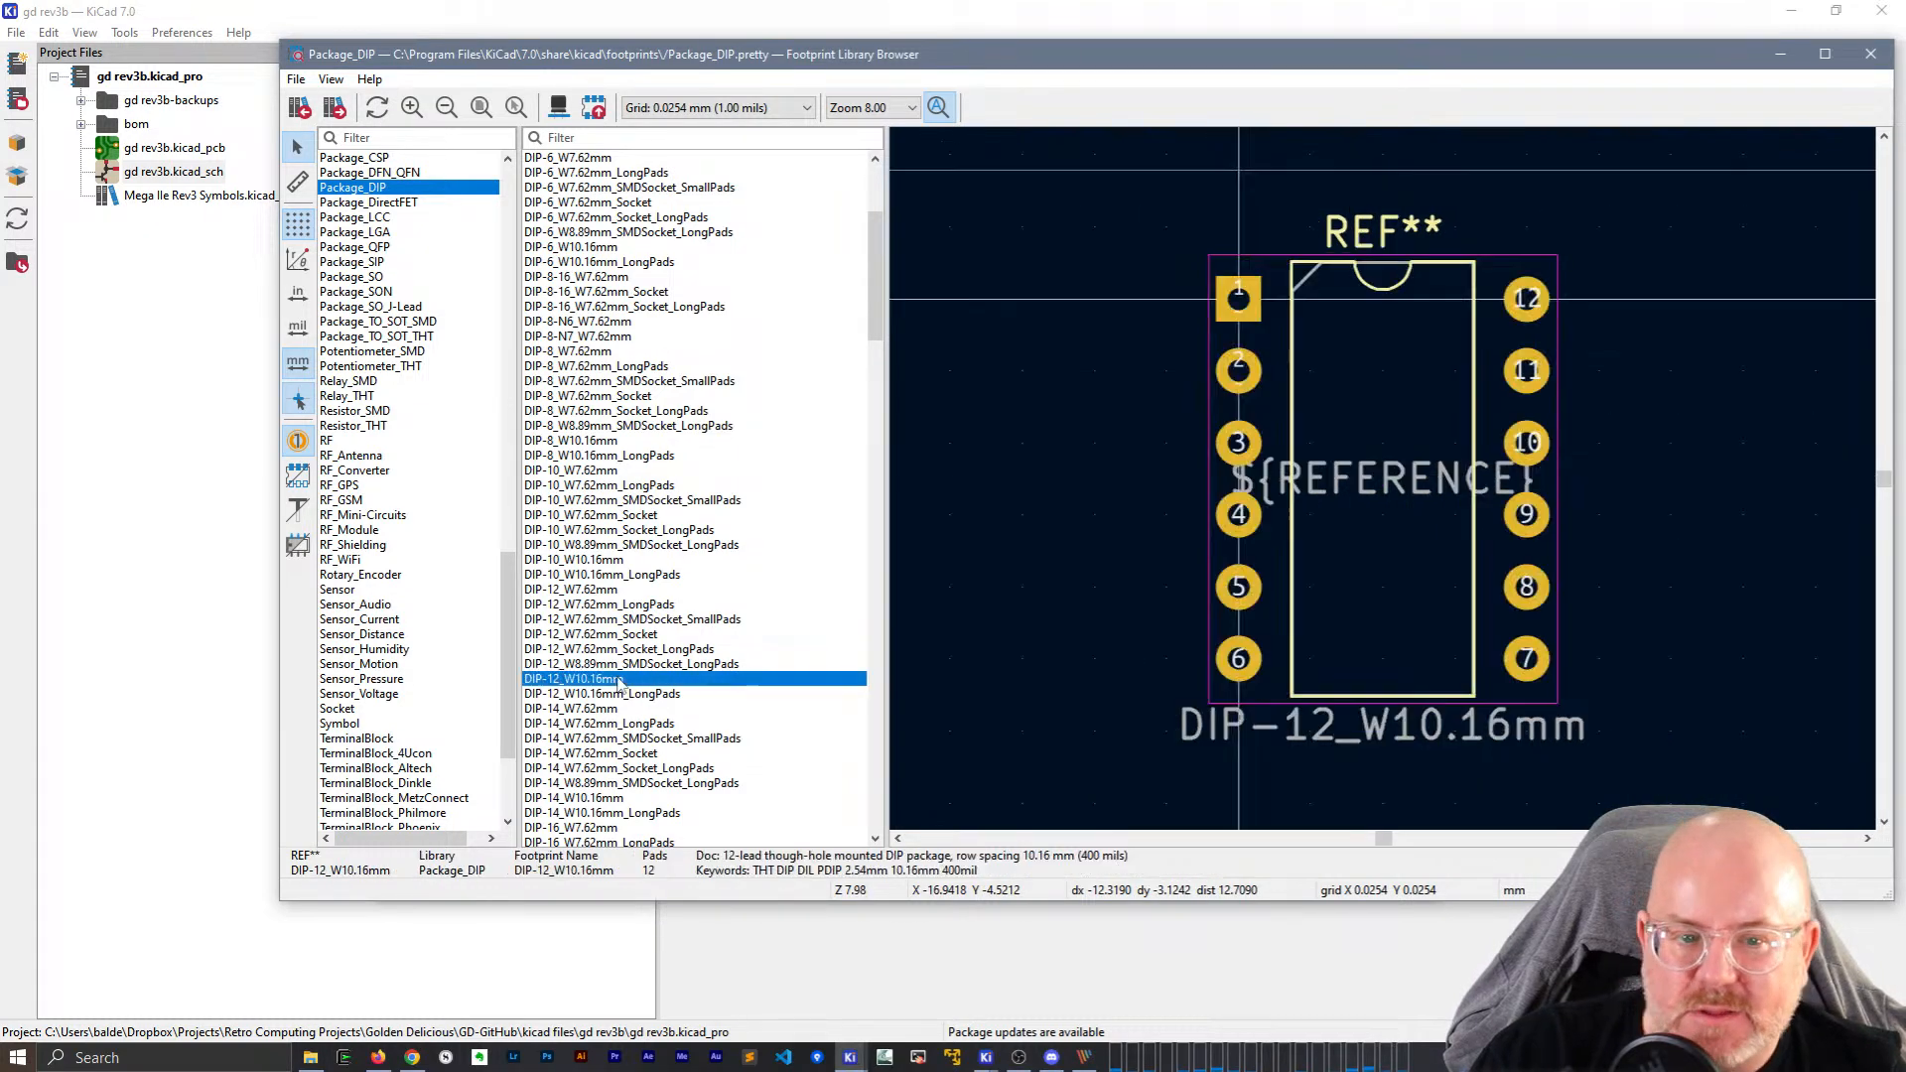
left_click(626, 694)
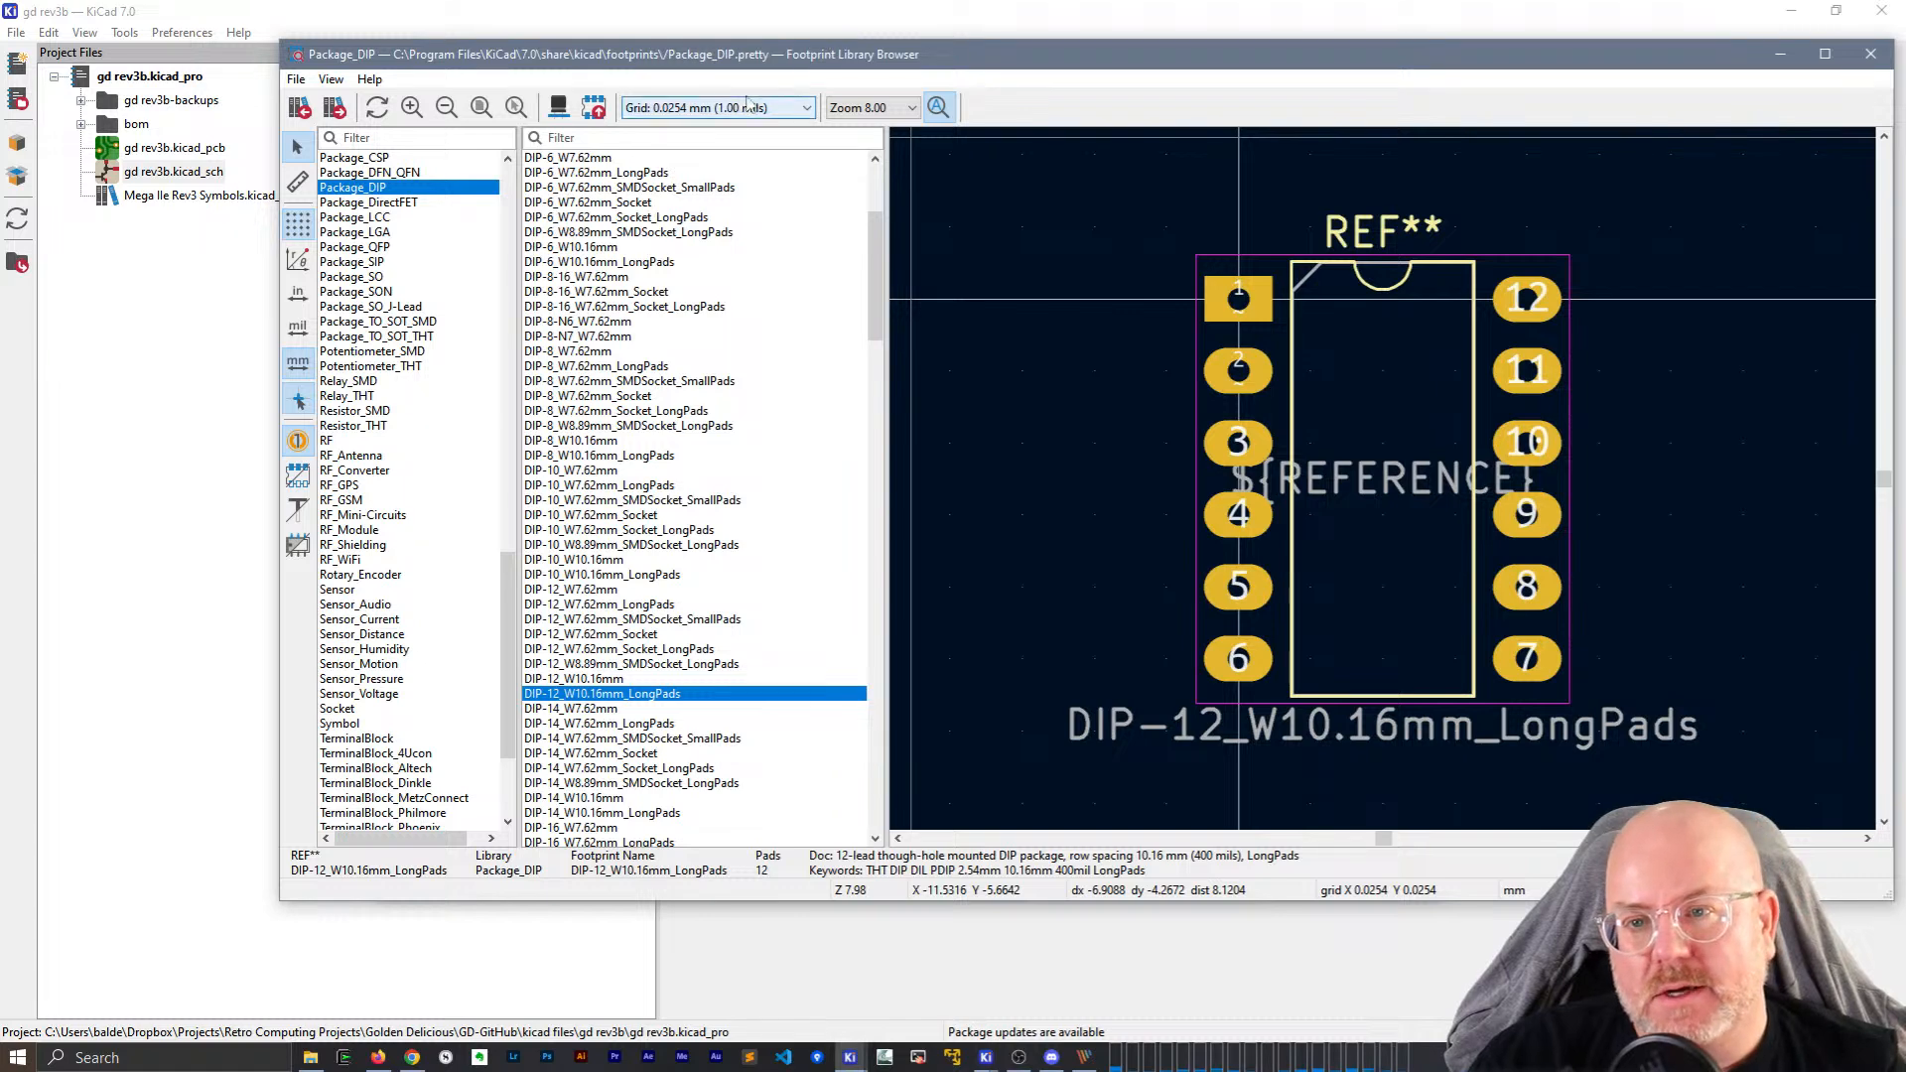
left_click(560, 107)
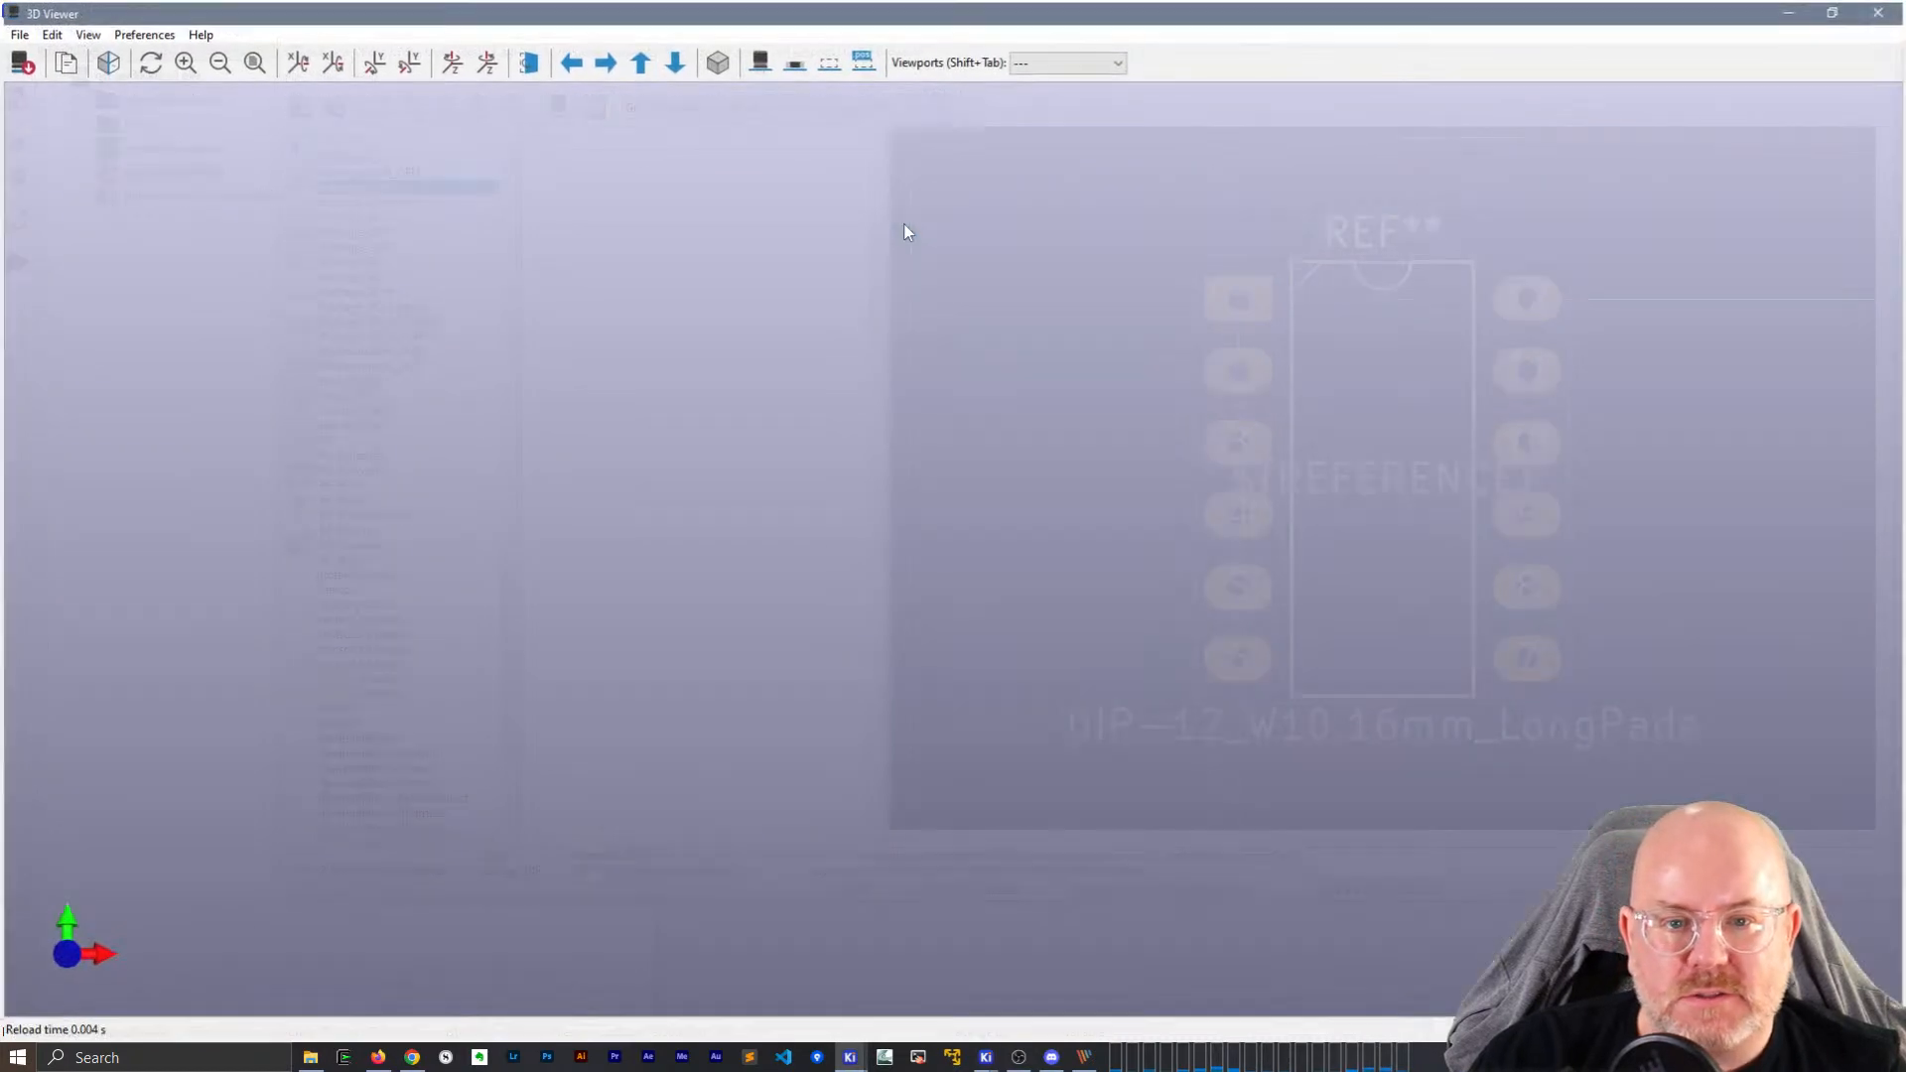
left_click_drag(957, 524, 777, 384)
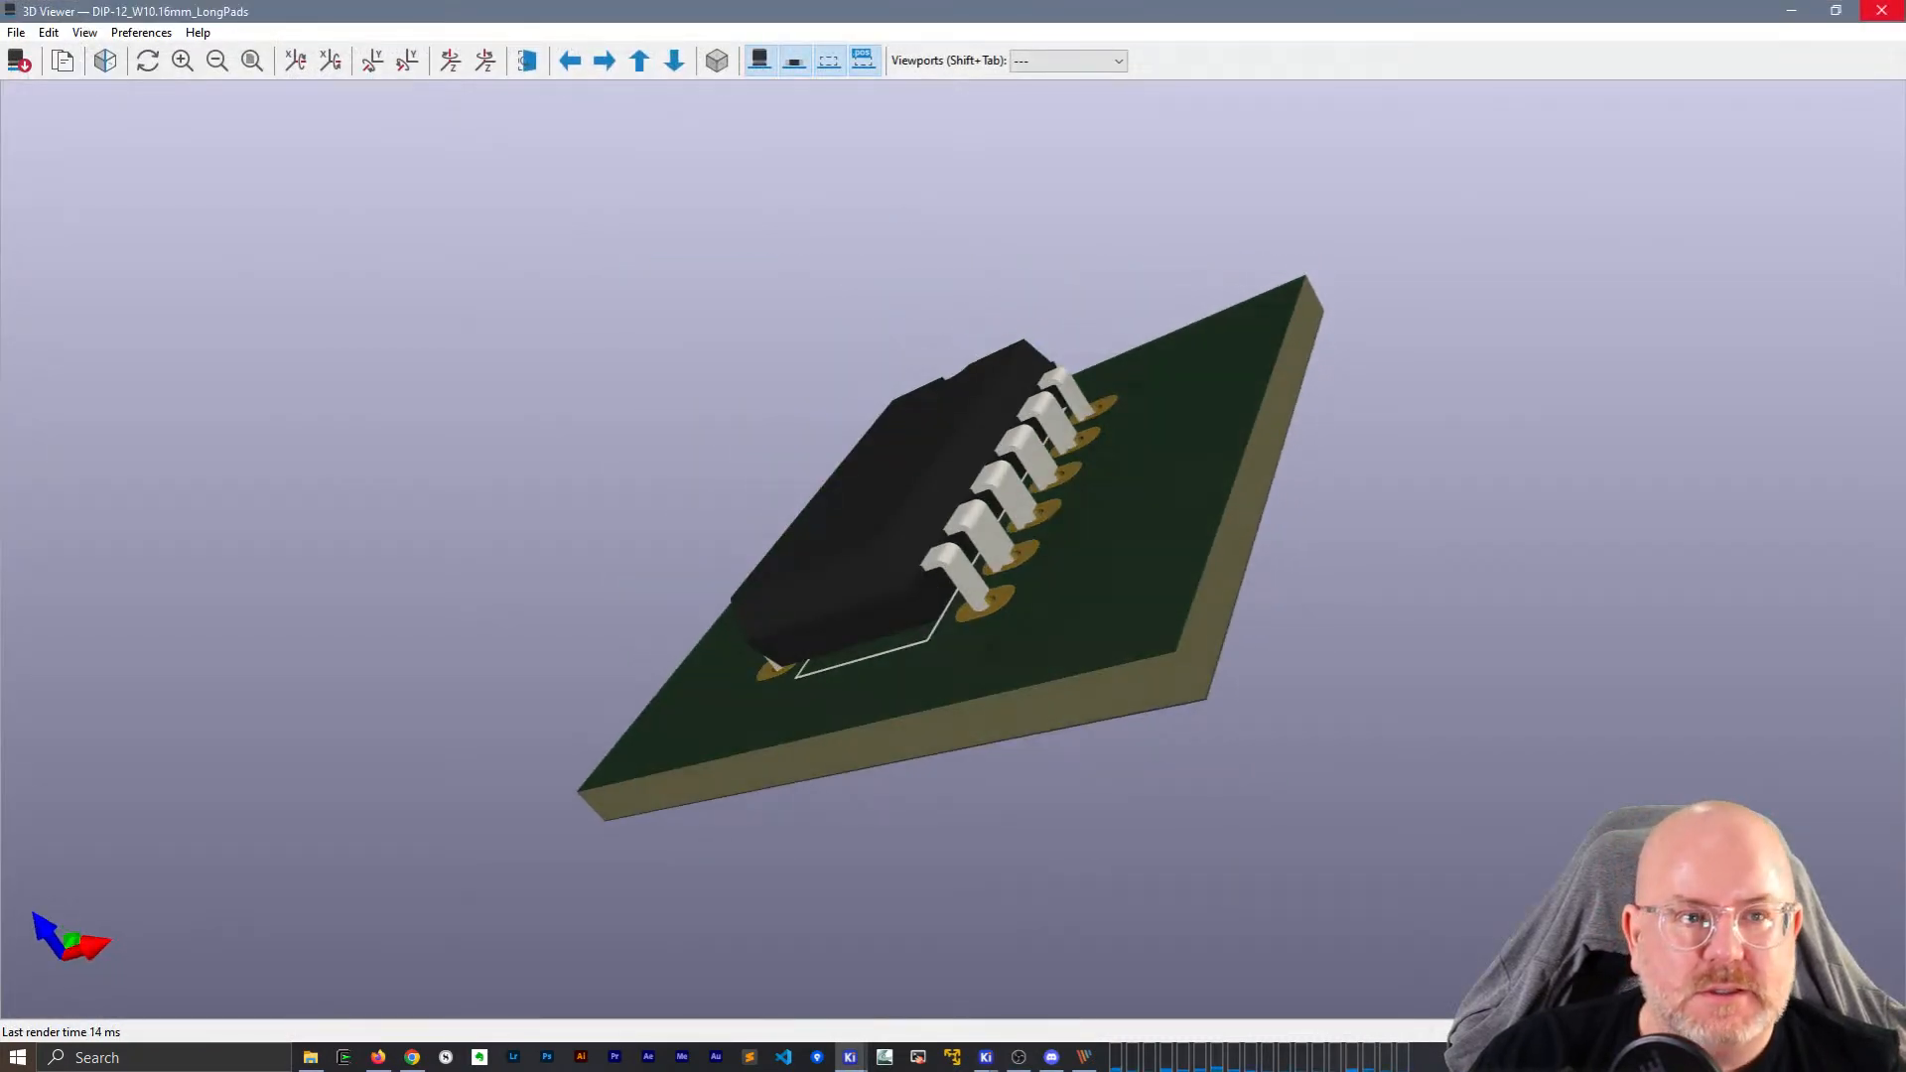
left_click(1881, 10)
left_click(574, 339)
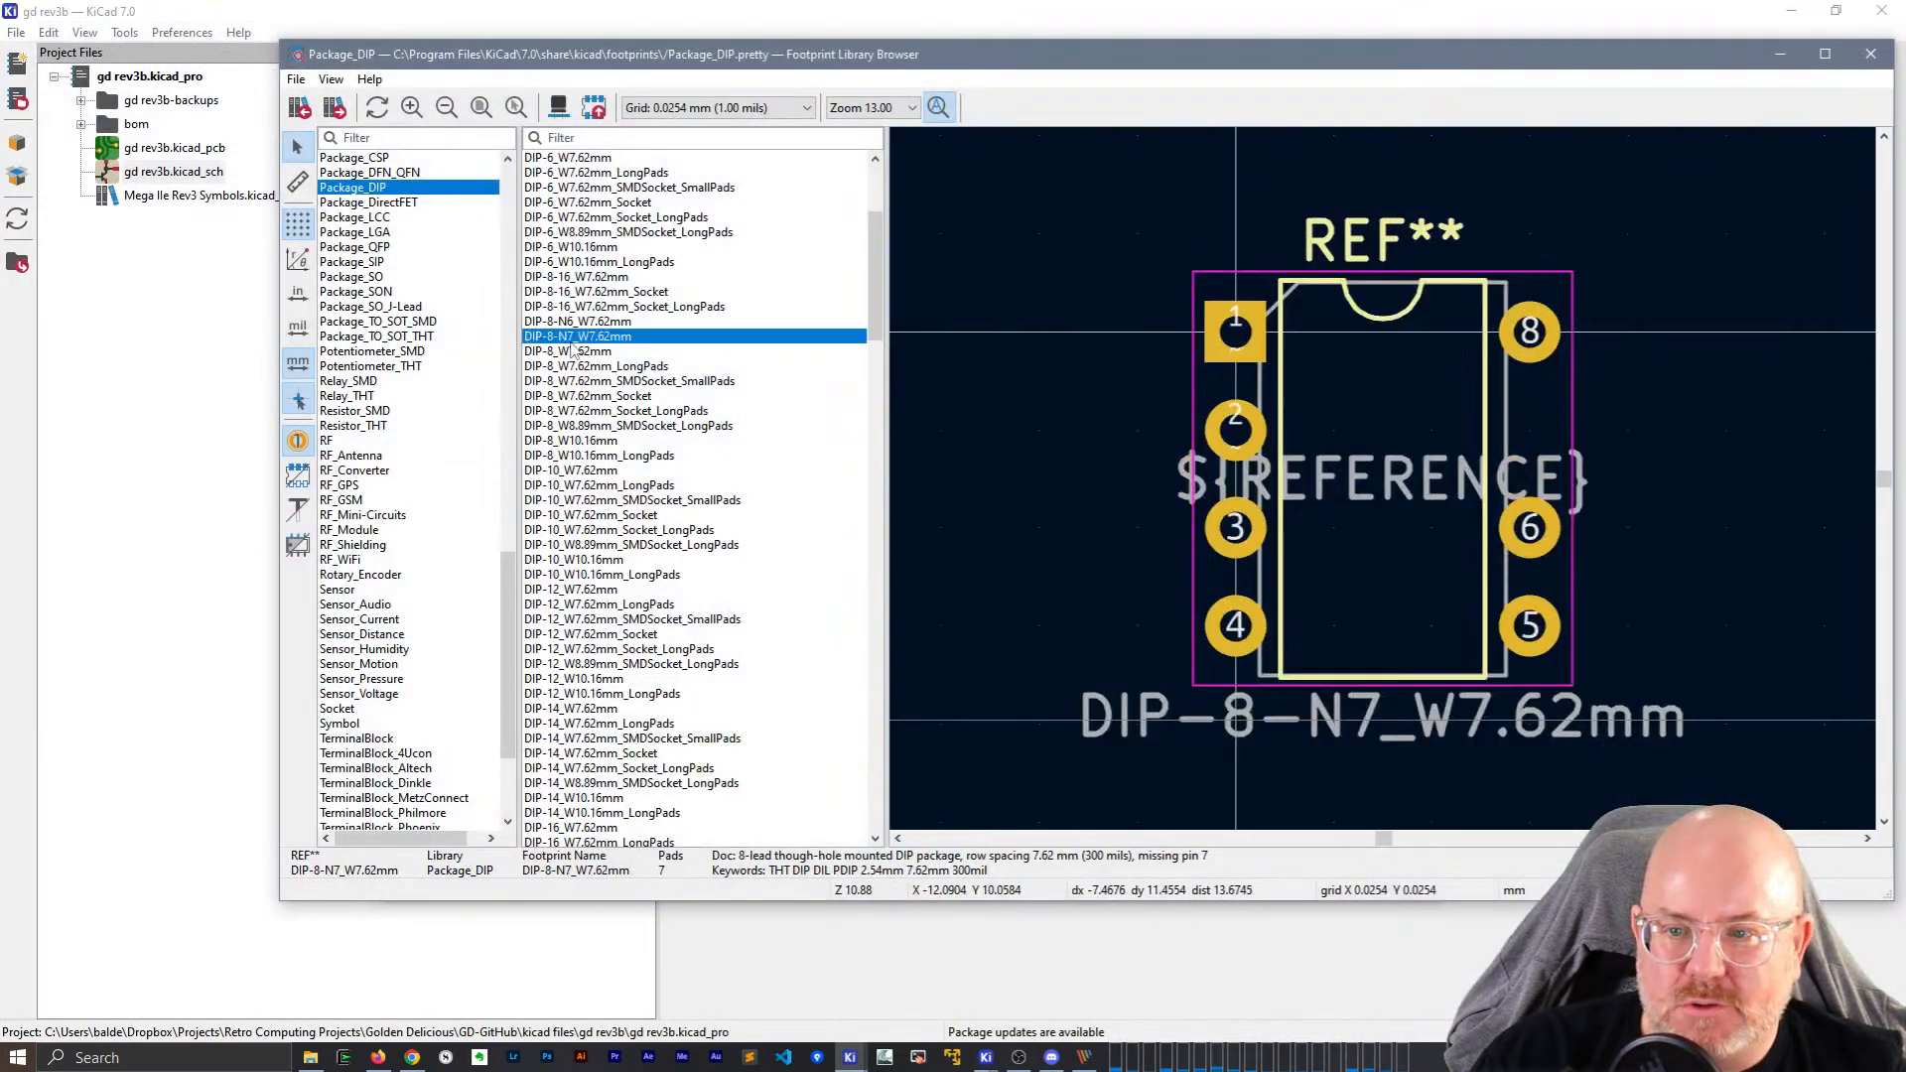
left_click(561, 109)
left_click_drag(908, 533, 1330, 467)
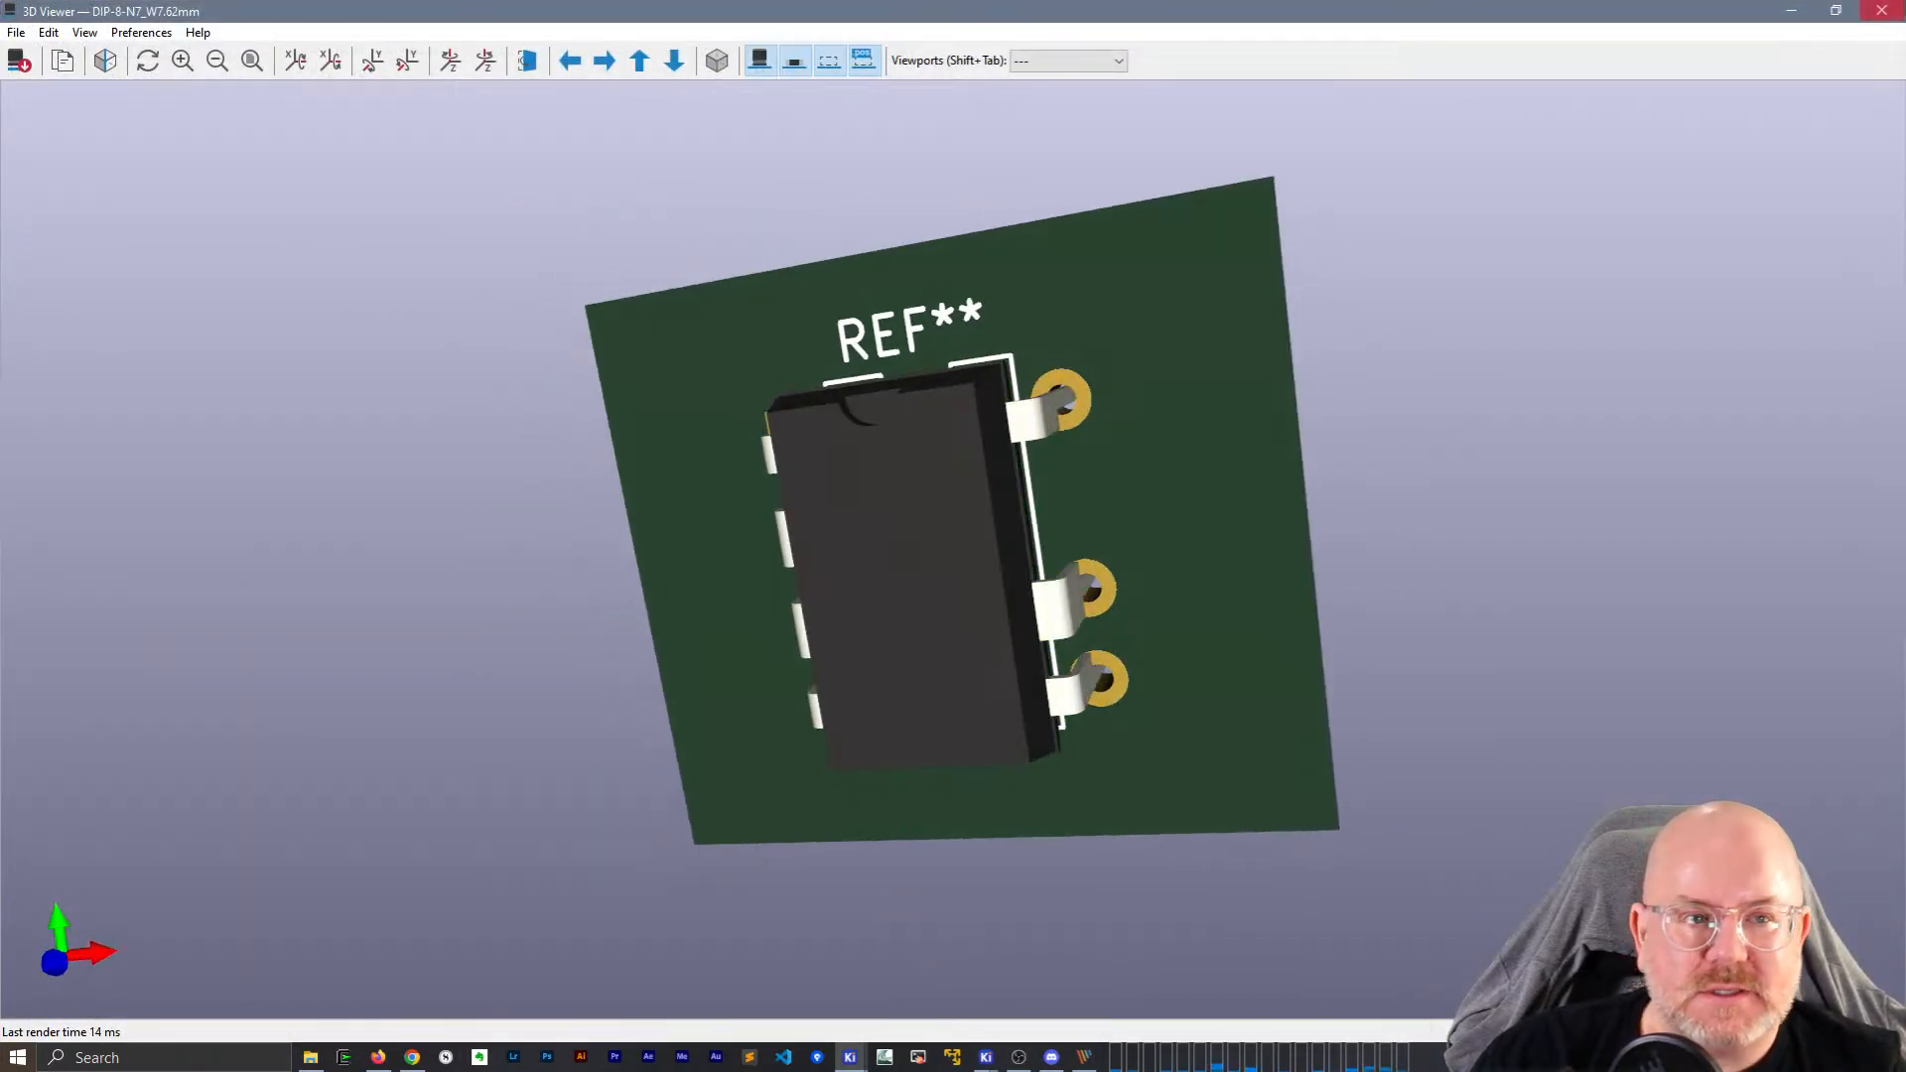
left_click(1880, 11)
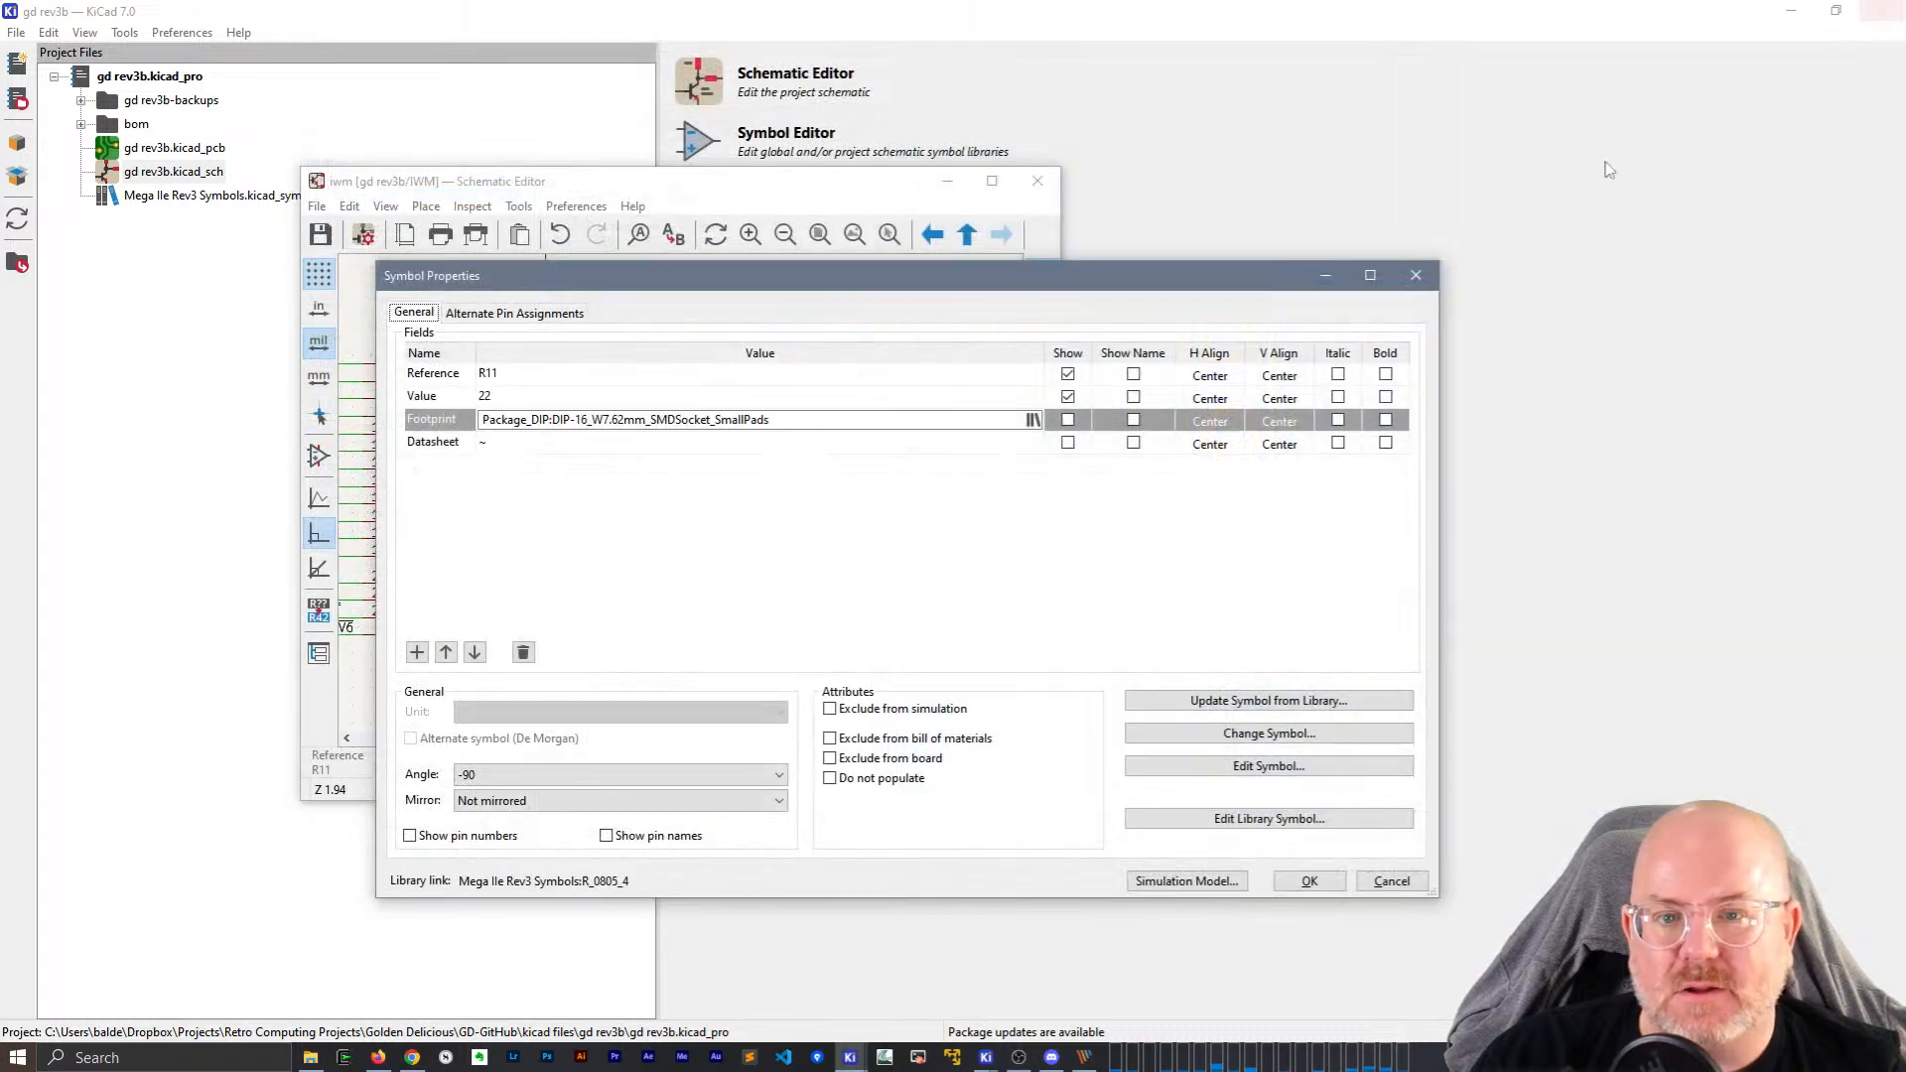
Close the footprint browser, the KiCad 7 Schematic Editor and the project manager.
left_click(1428, 277)
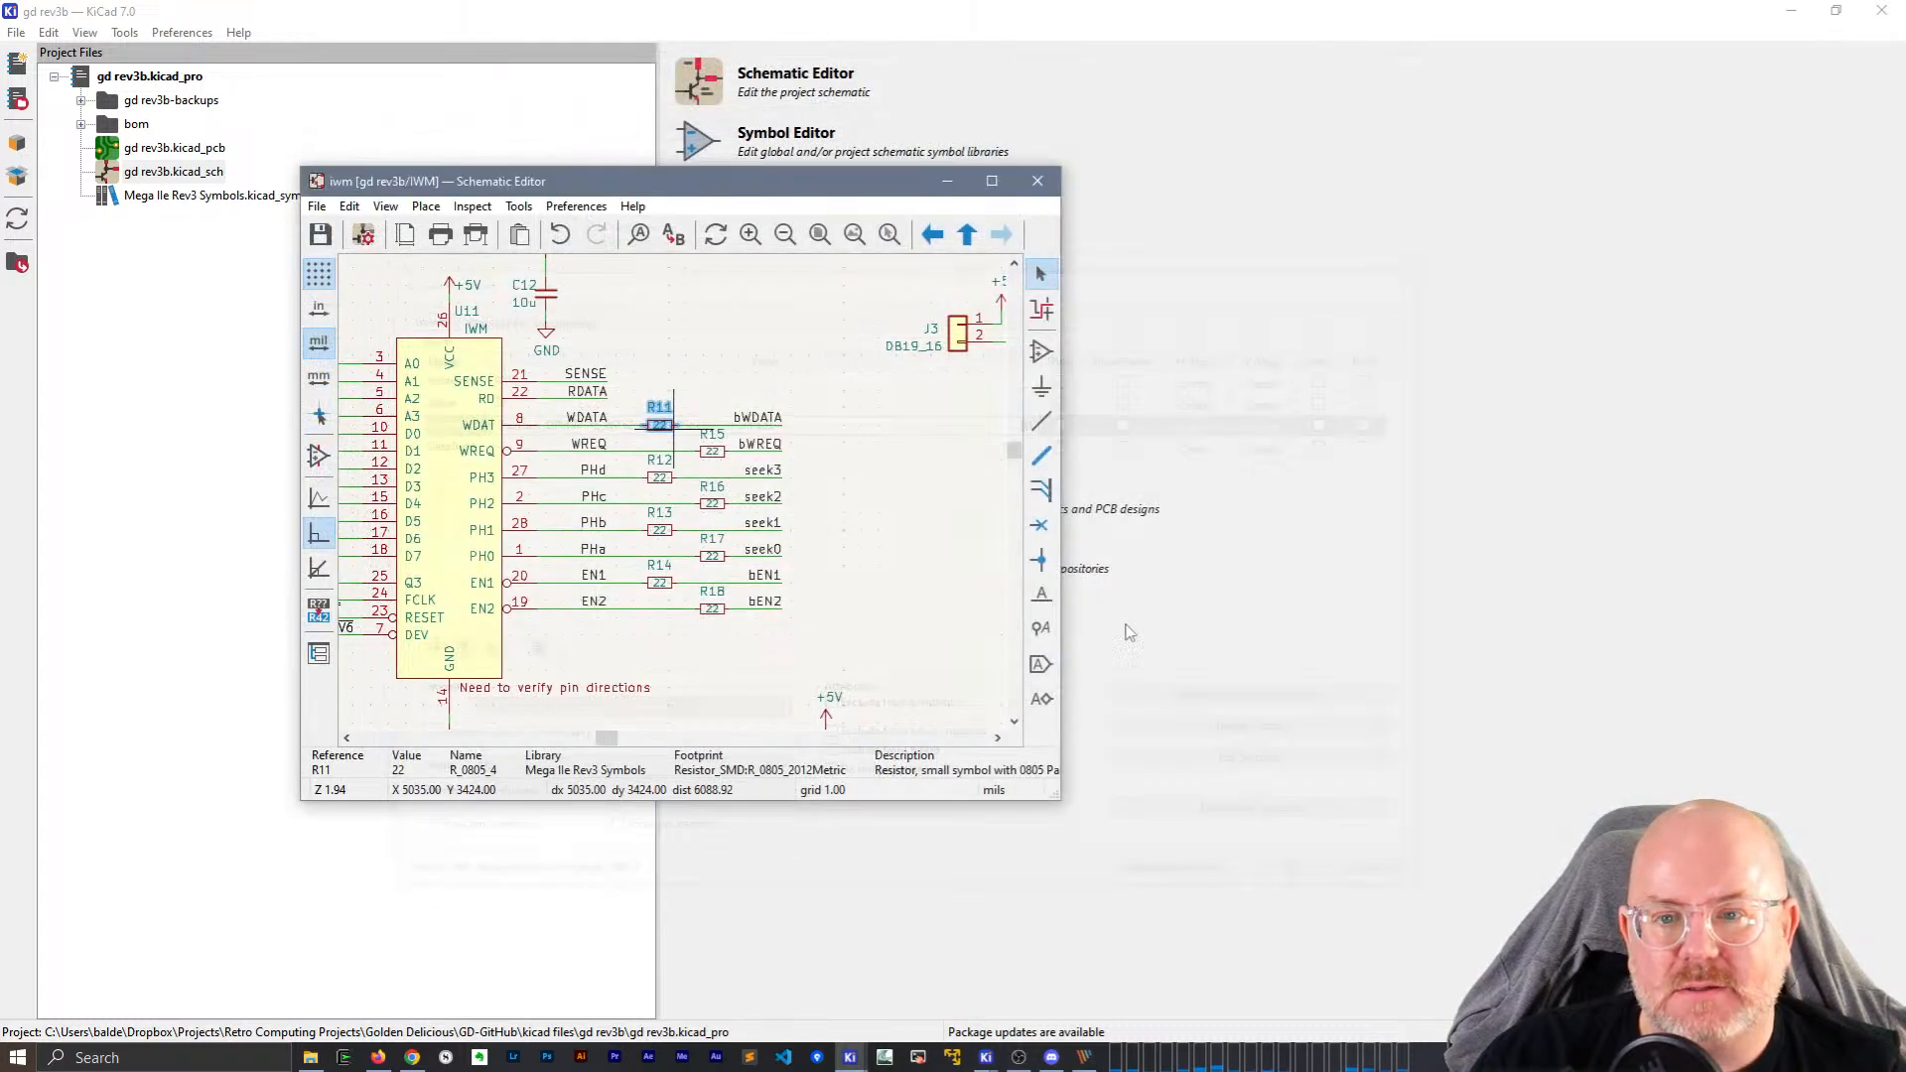
left_click(1038, 180)
left_click(1881, 11)
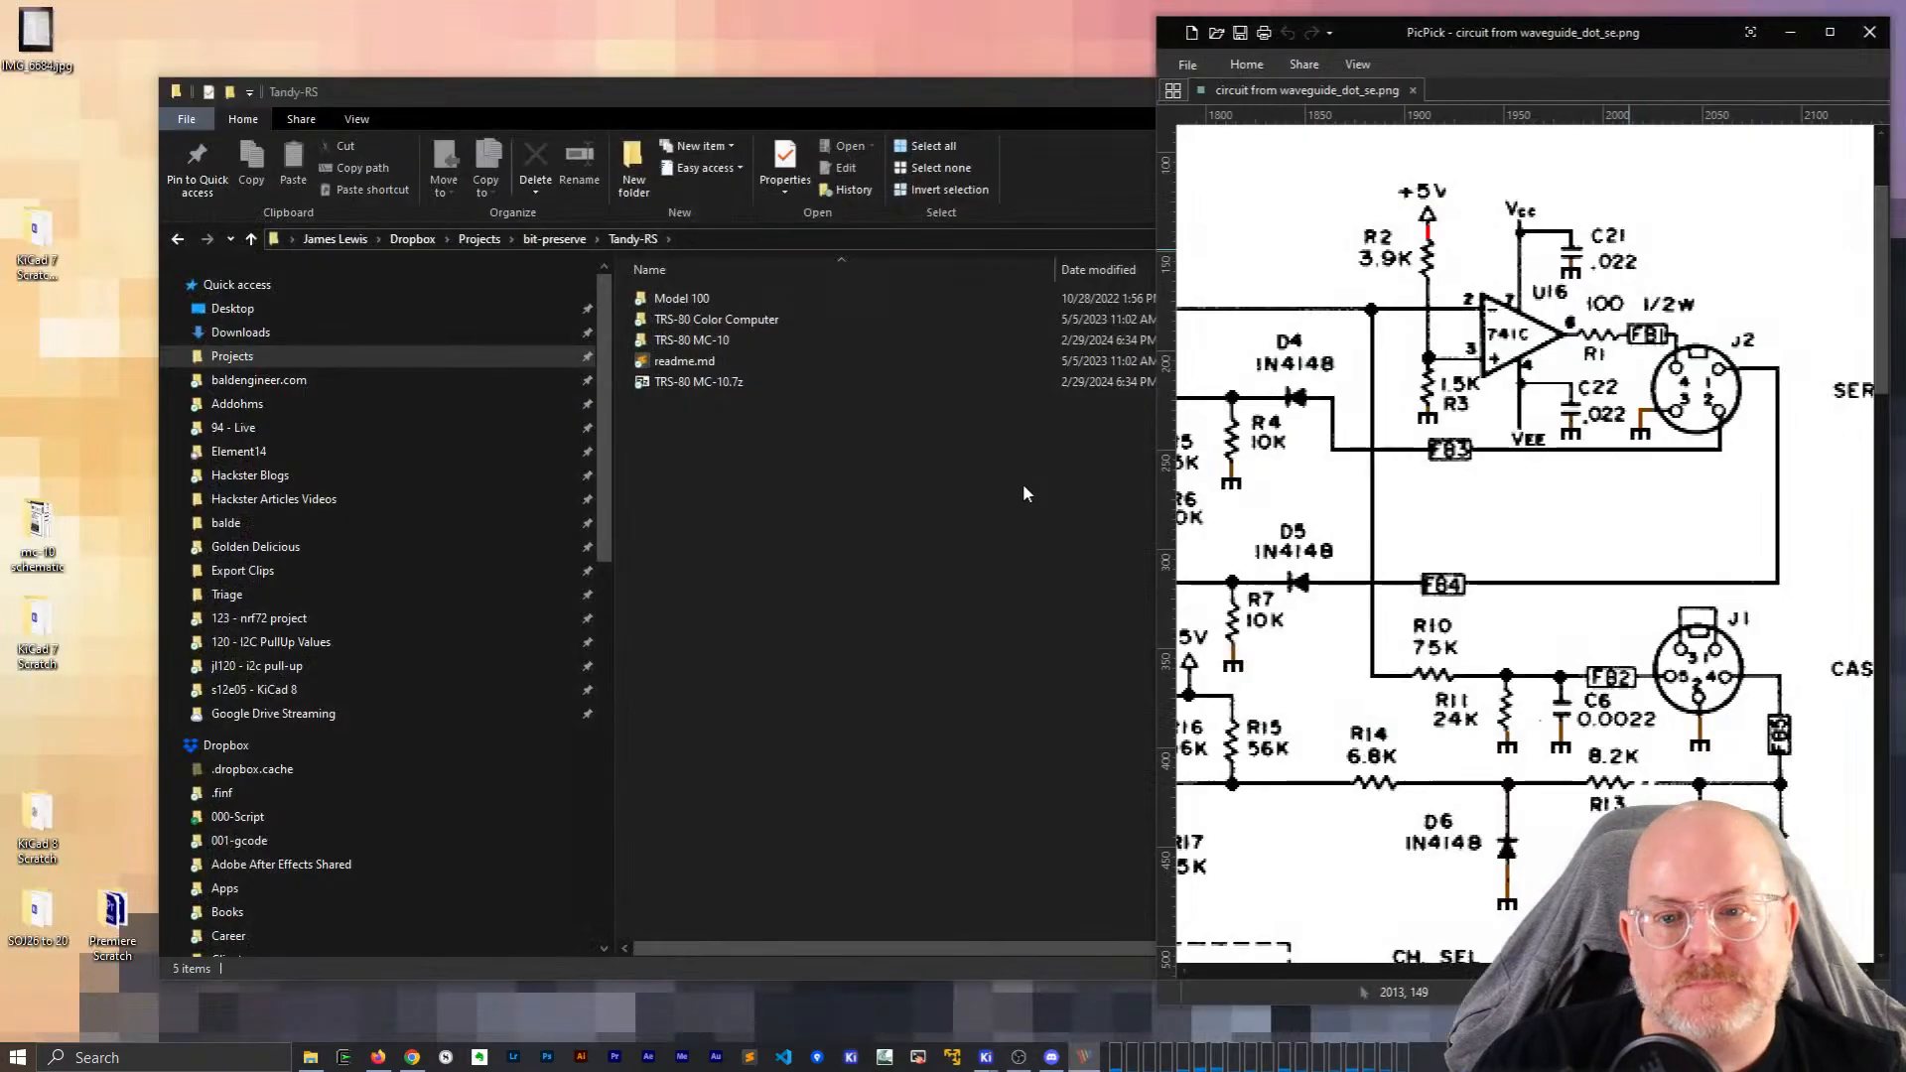
Bring the TRS-80 MC-10 KiCad 8 Schematic Editor forward from the taskbar preview.
mouse_move(1001, 1064)
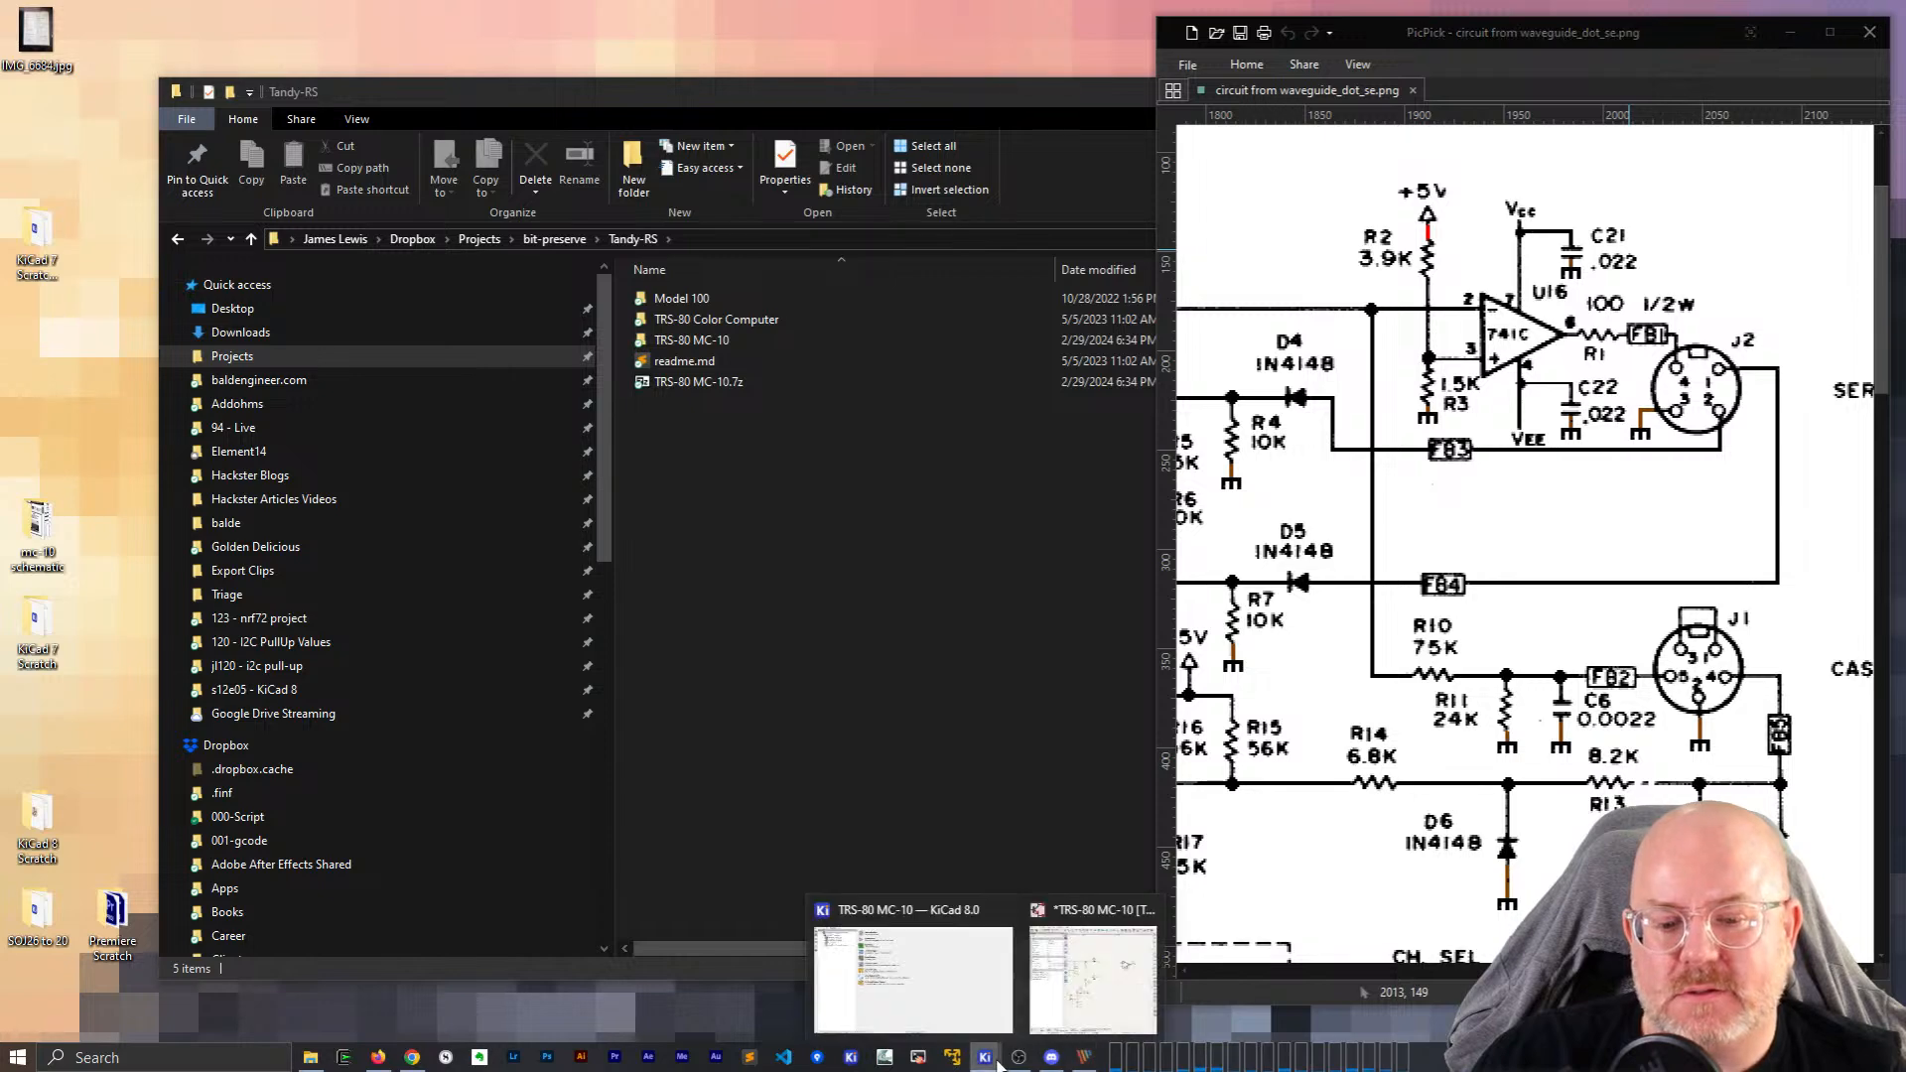
left_click(1061, 1007)
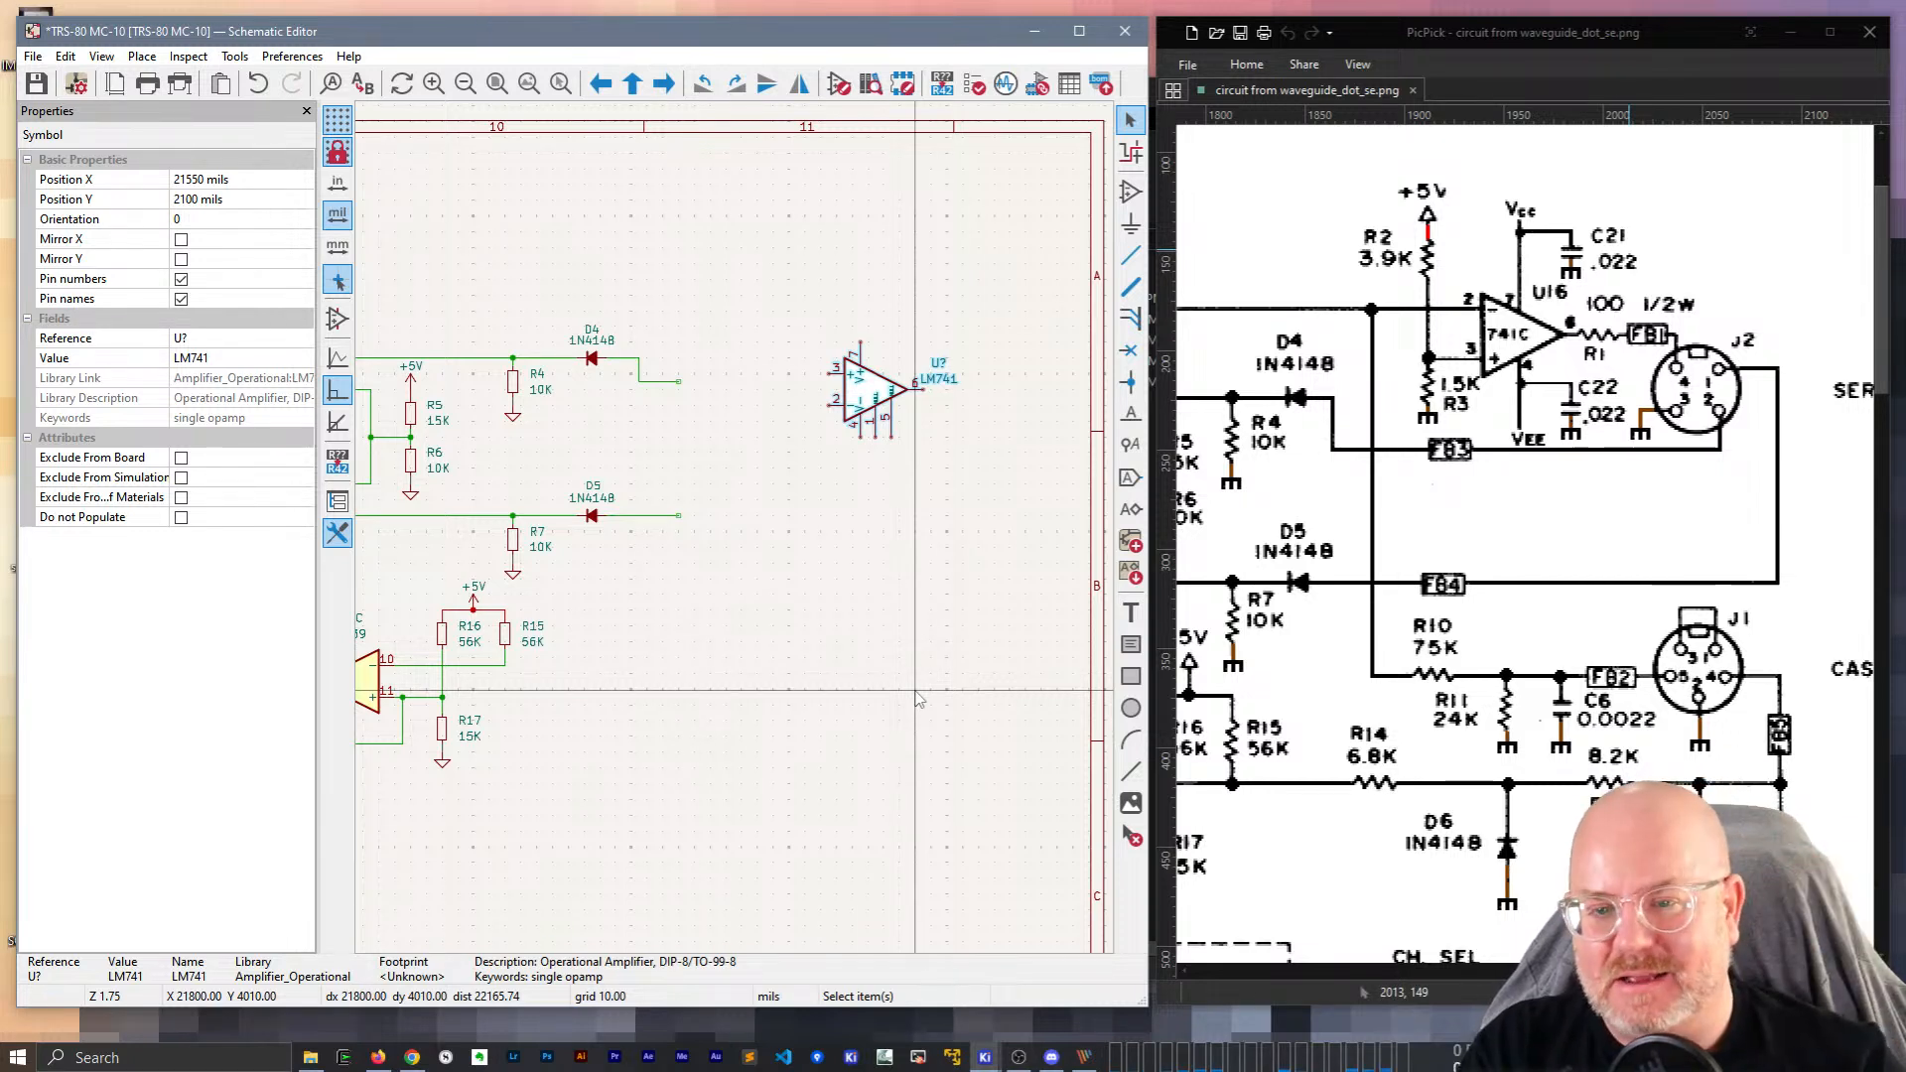
Open the Choose Symbol library browser and move the dialog further right.
left_click(1131, 191)
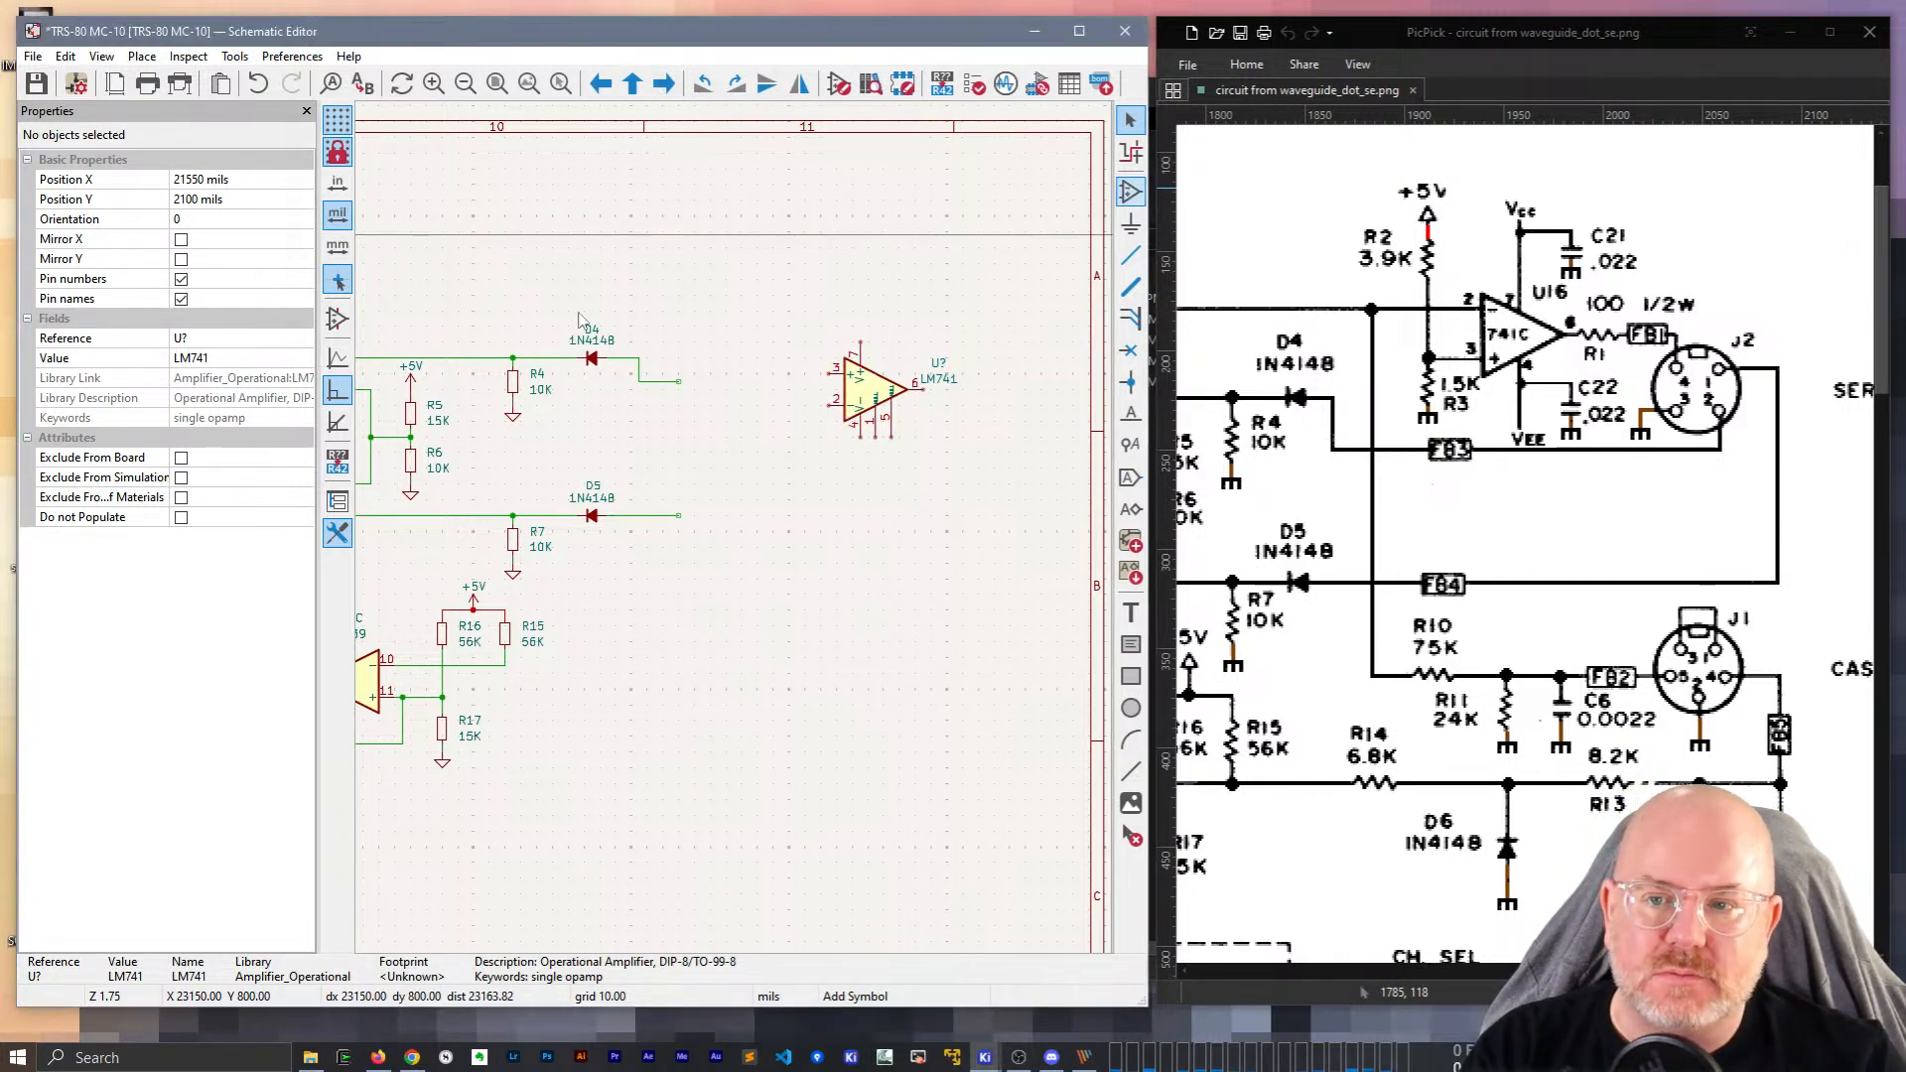
left_click(747, 325)
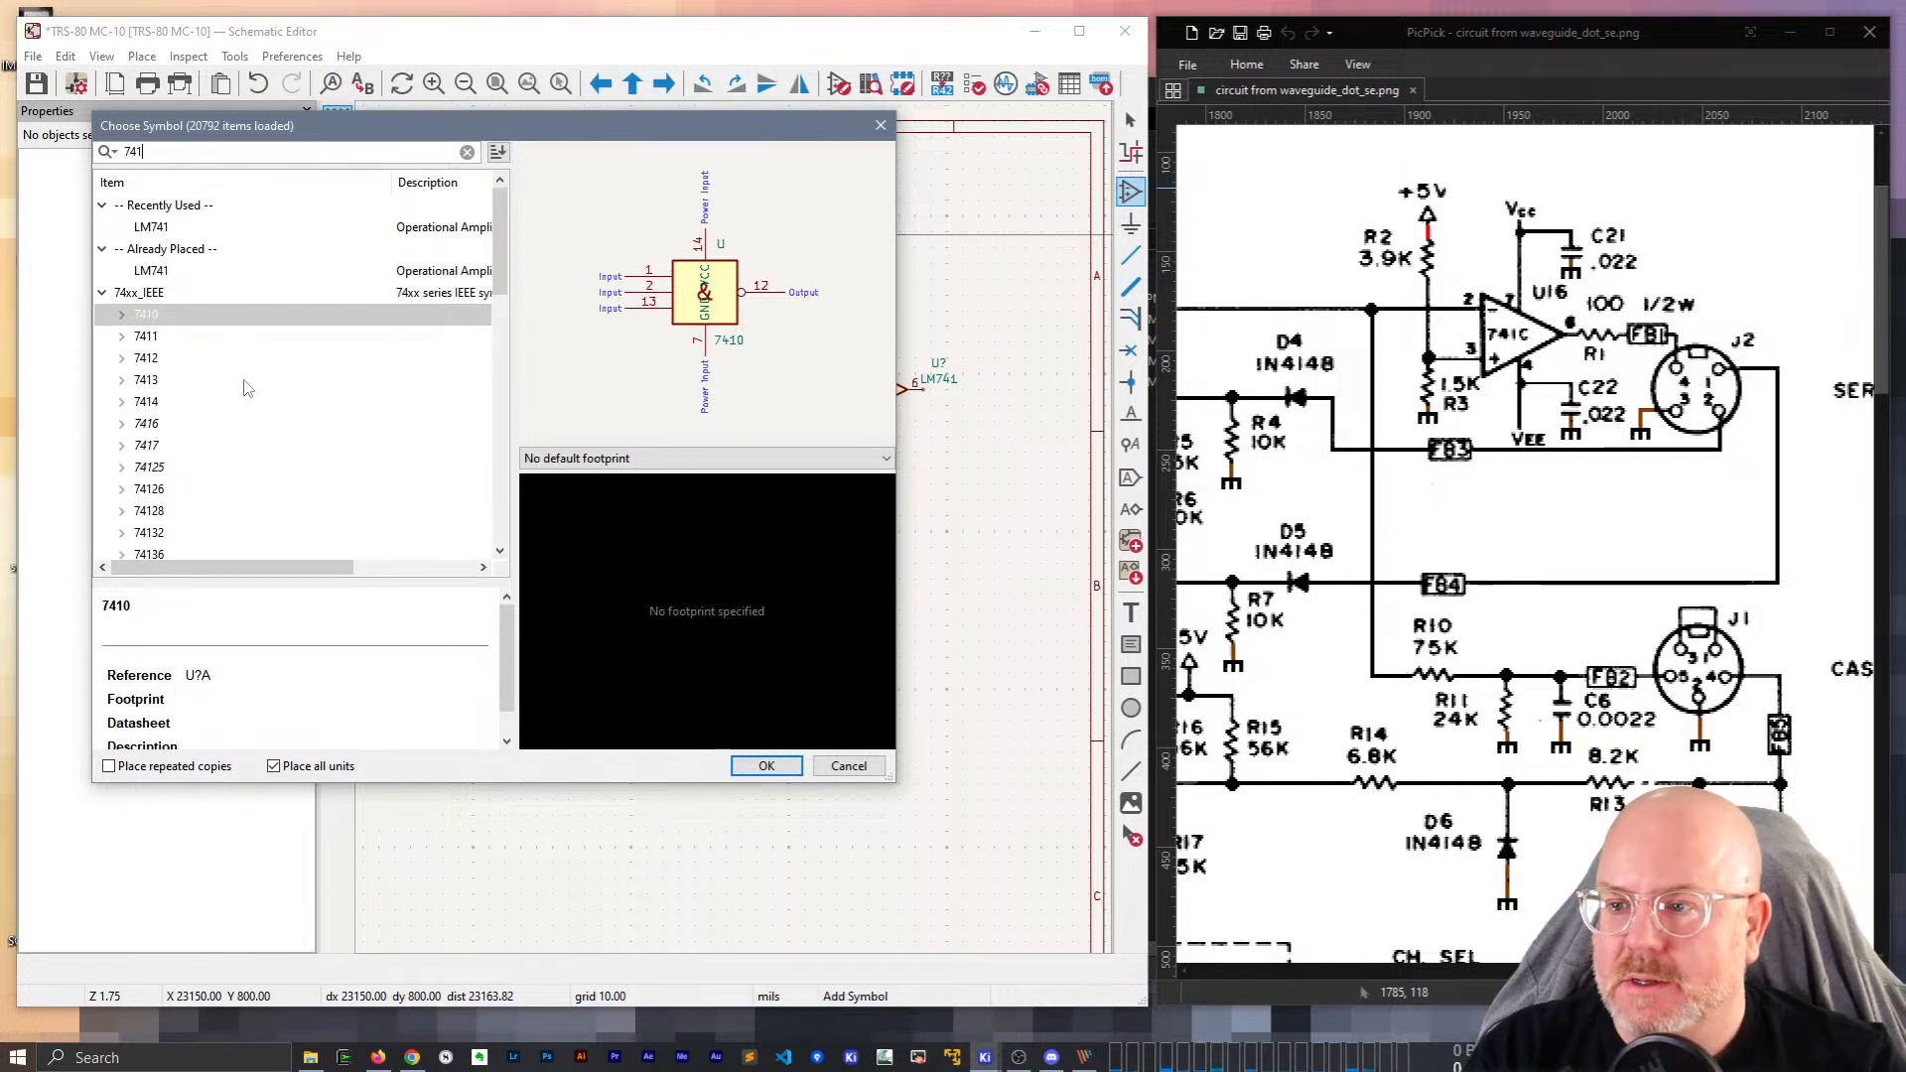
left_click_drag(502, 220, 514, 541)
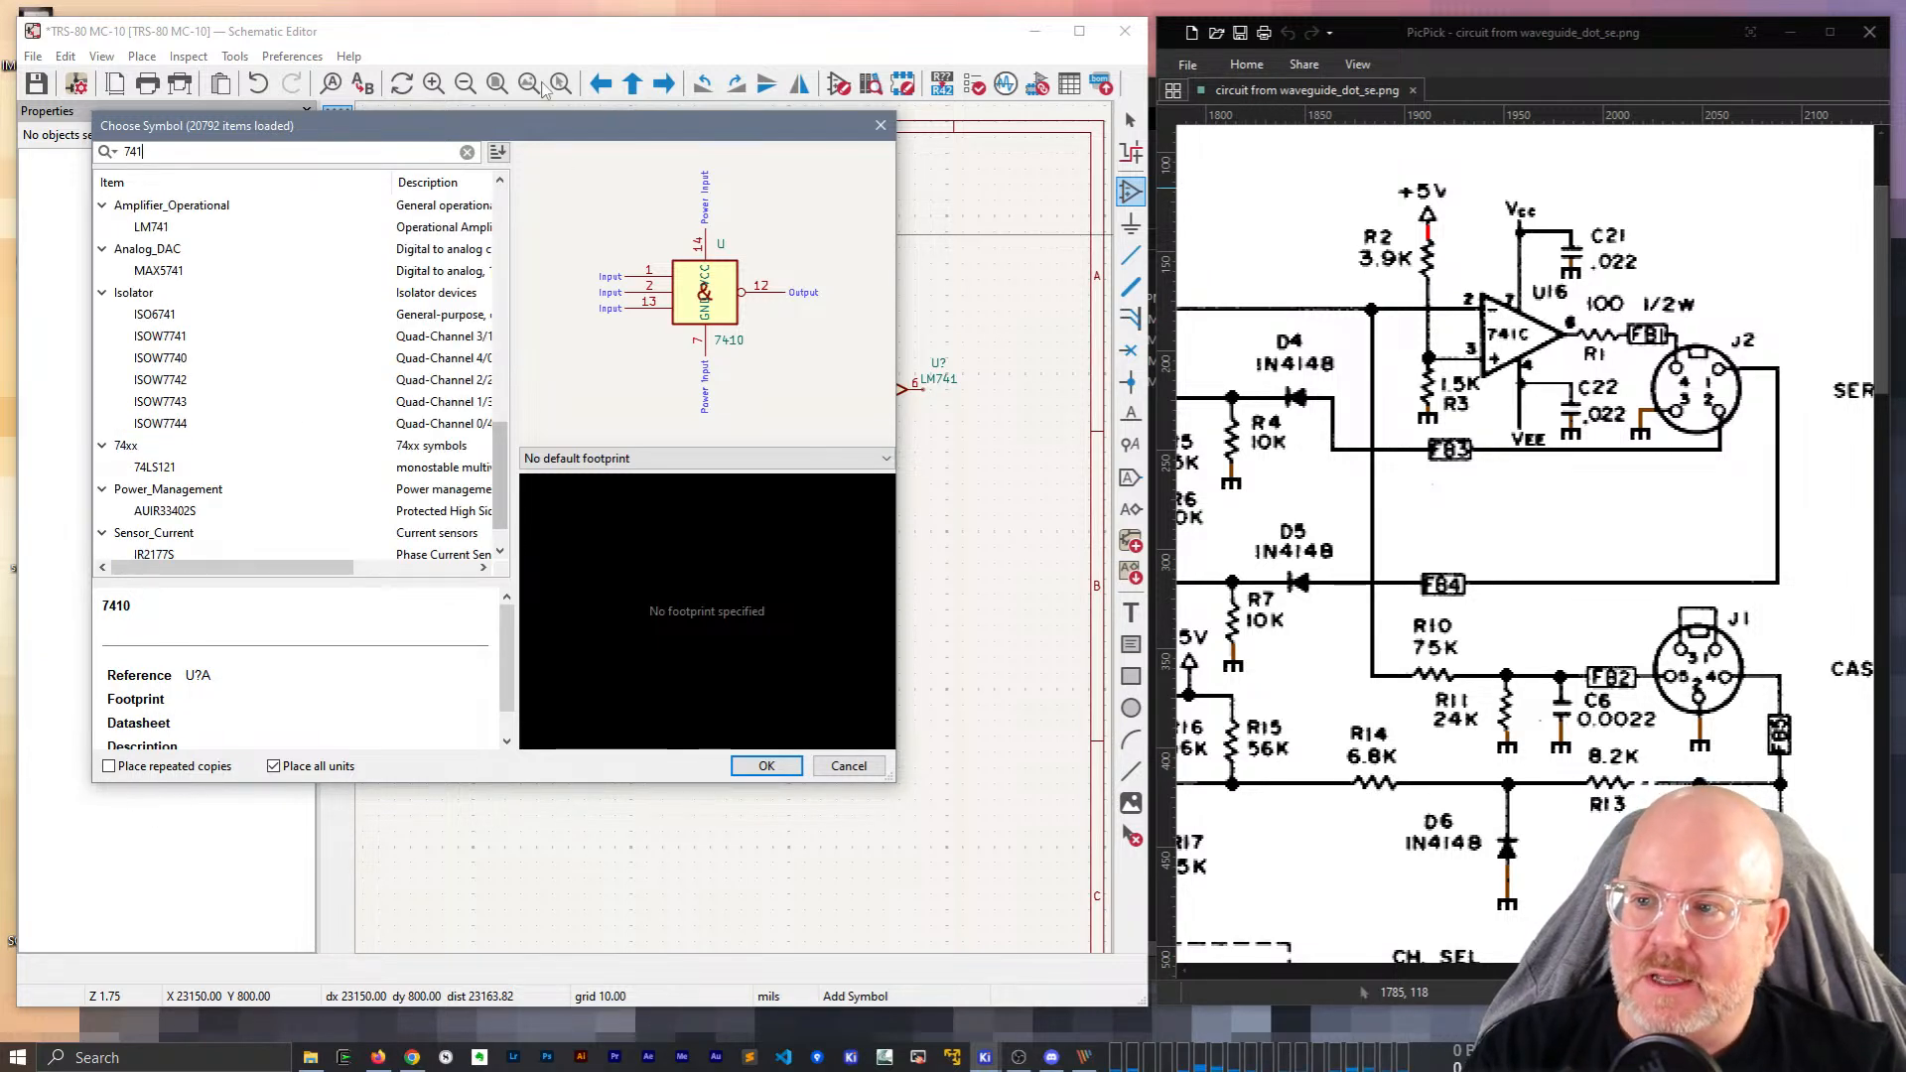
left_click_drag(434, 129, 585, 141)
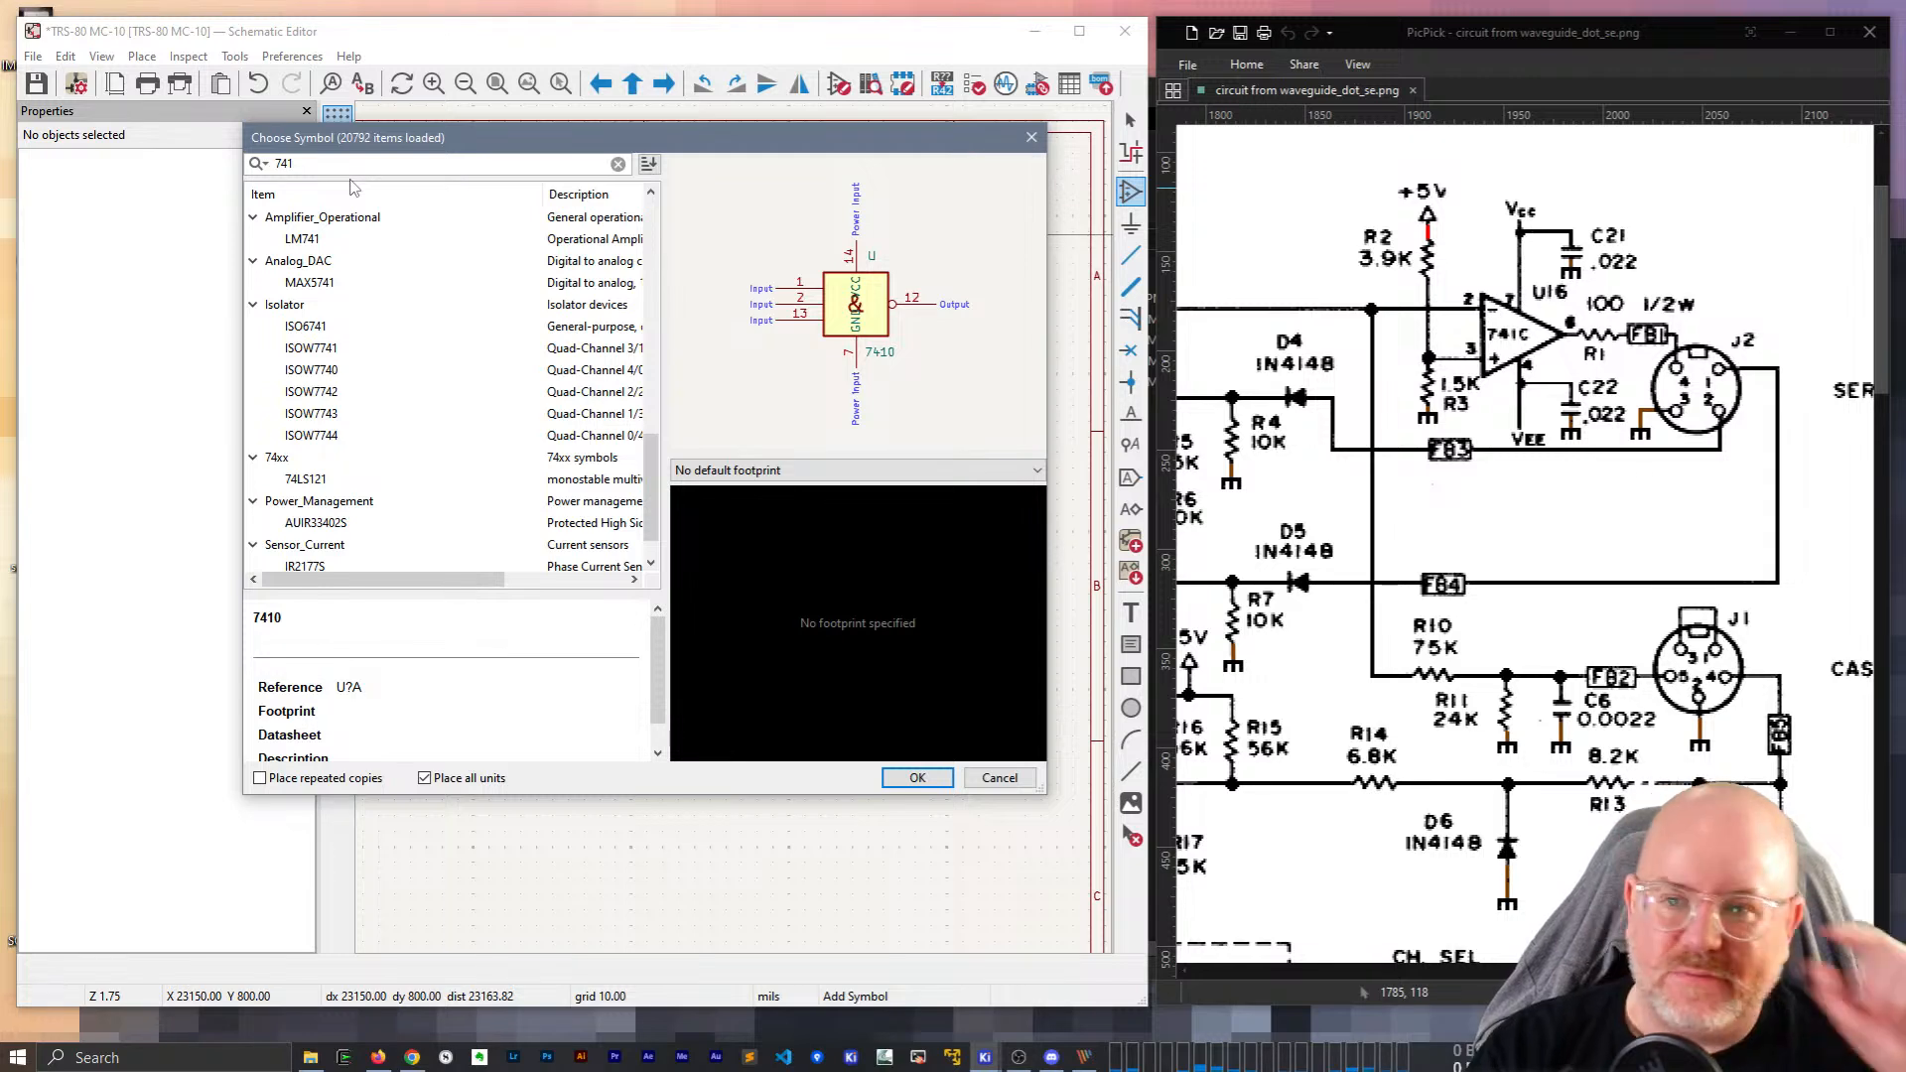
Search the symbol library for 'op amp 741' and take the LM741 for placement.
key("BackSpace")
type("op")
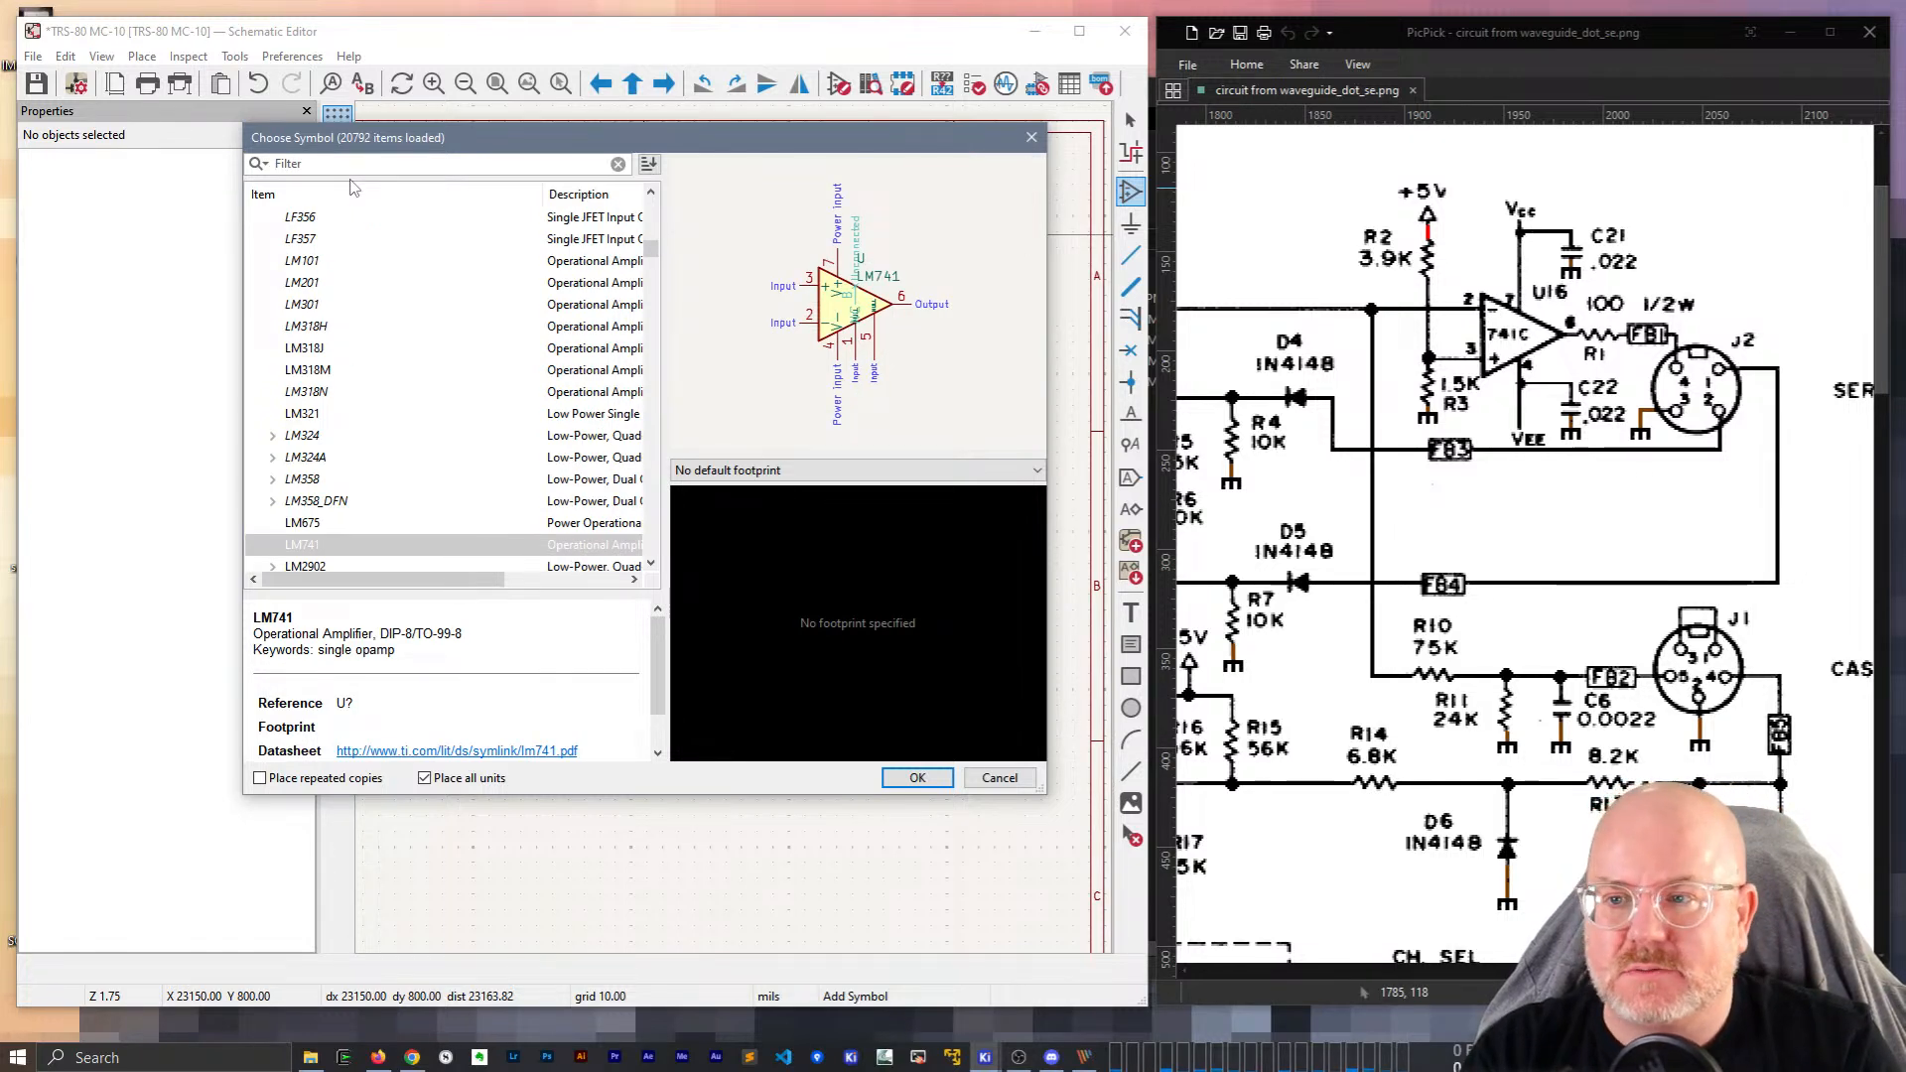
type(" amp 6741")
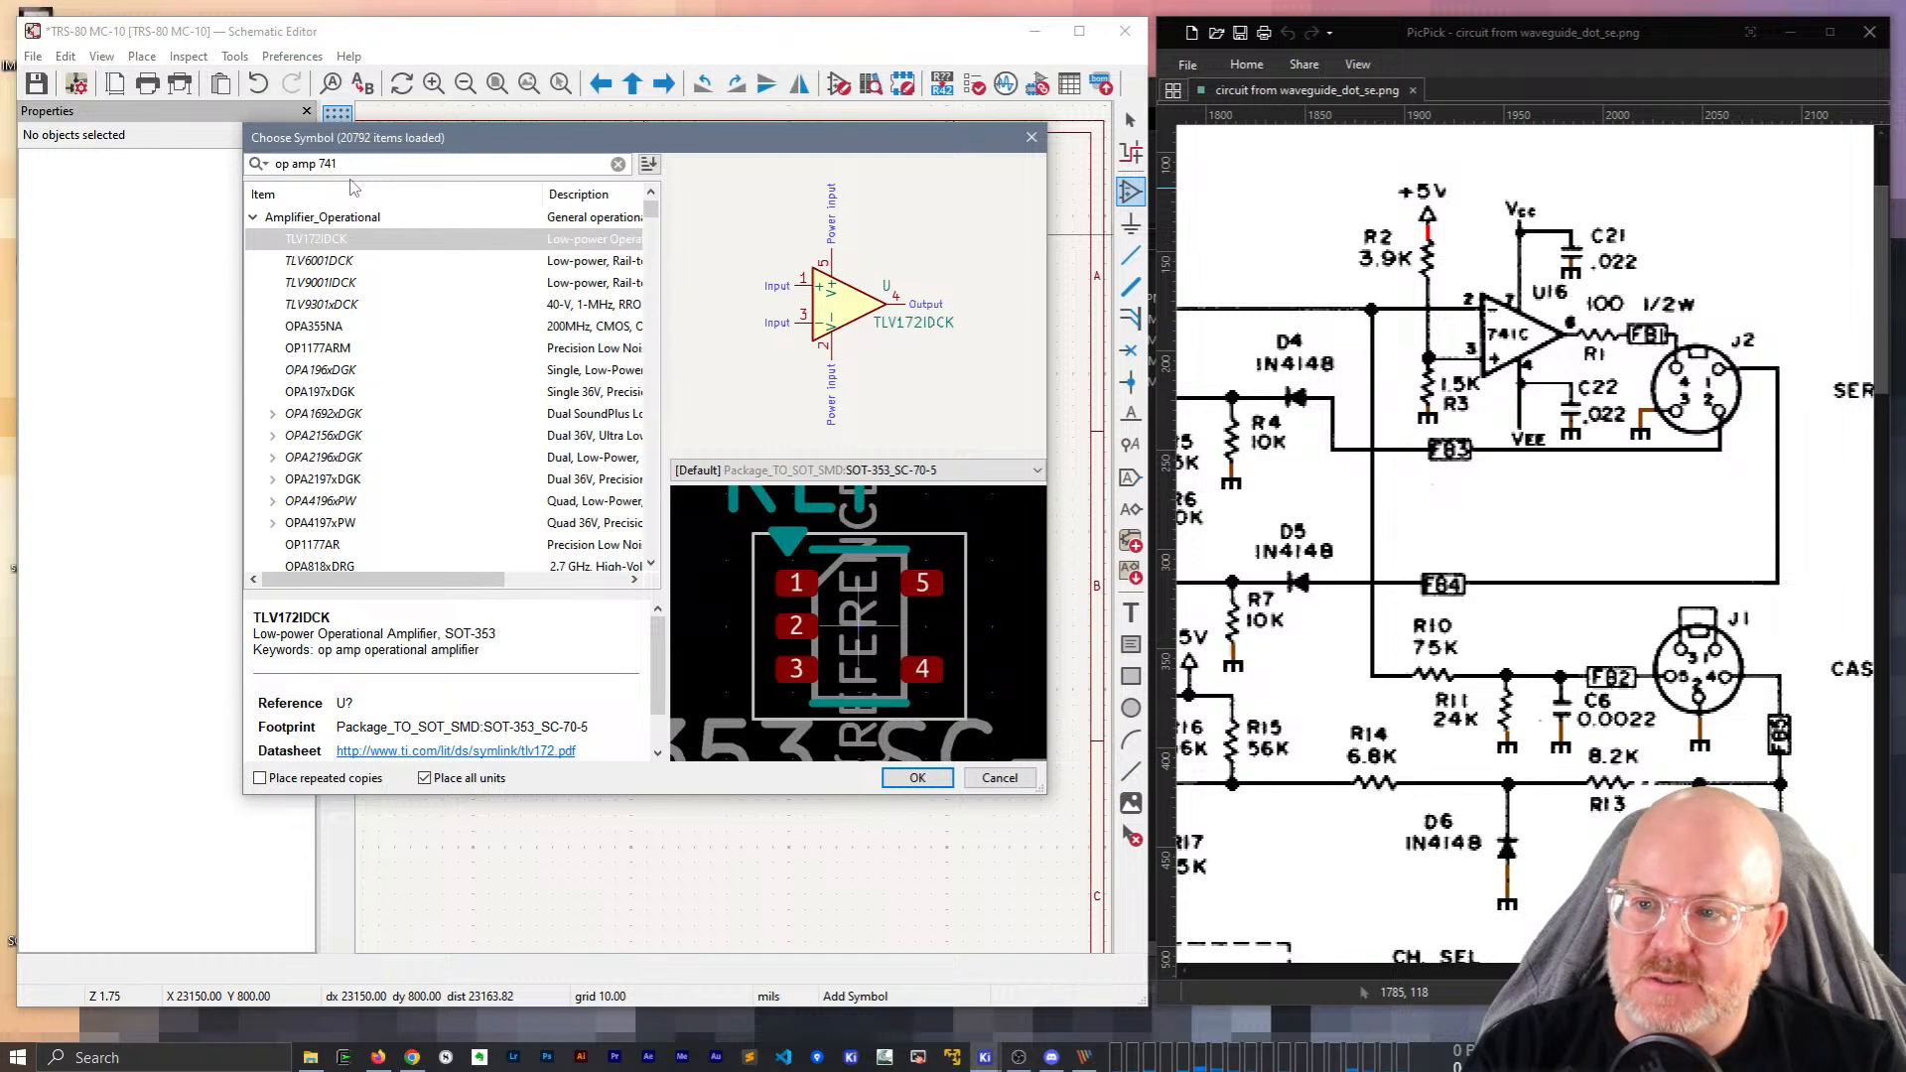
scroll(381, 489, "down", 5)
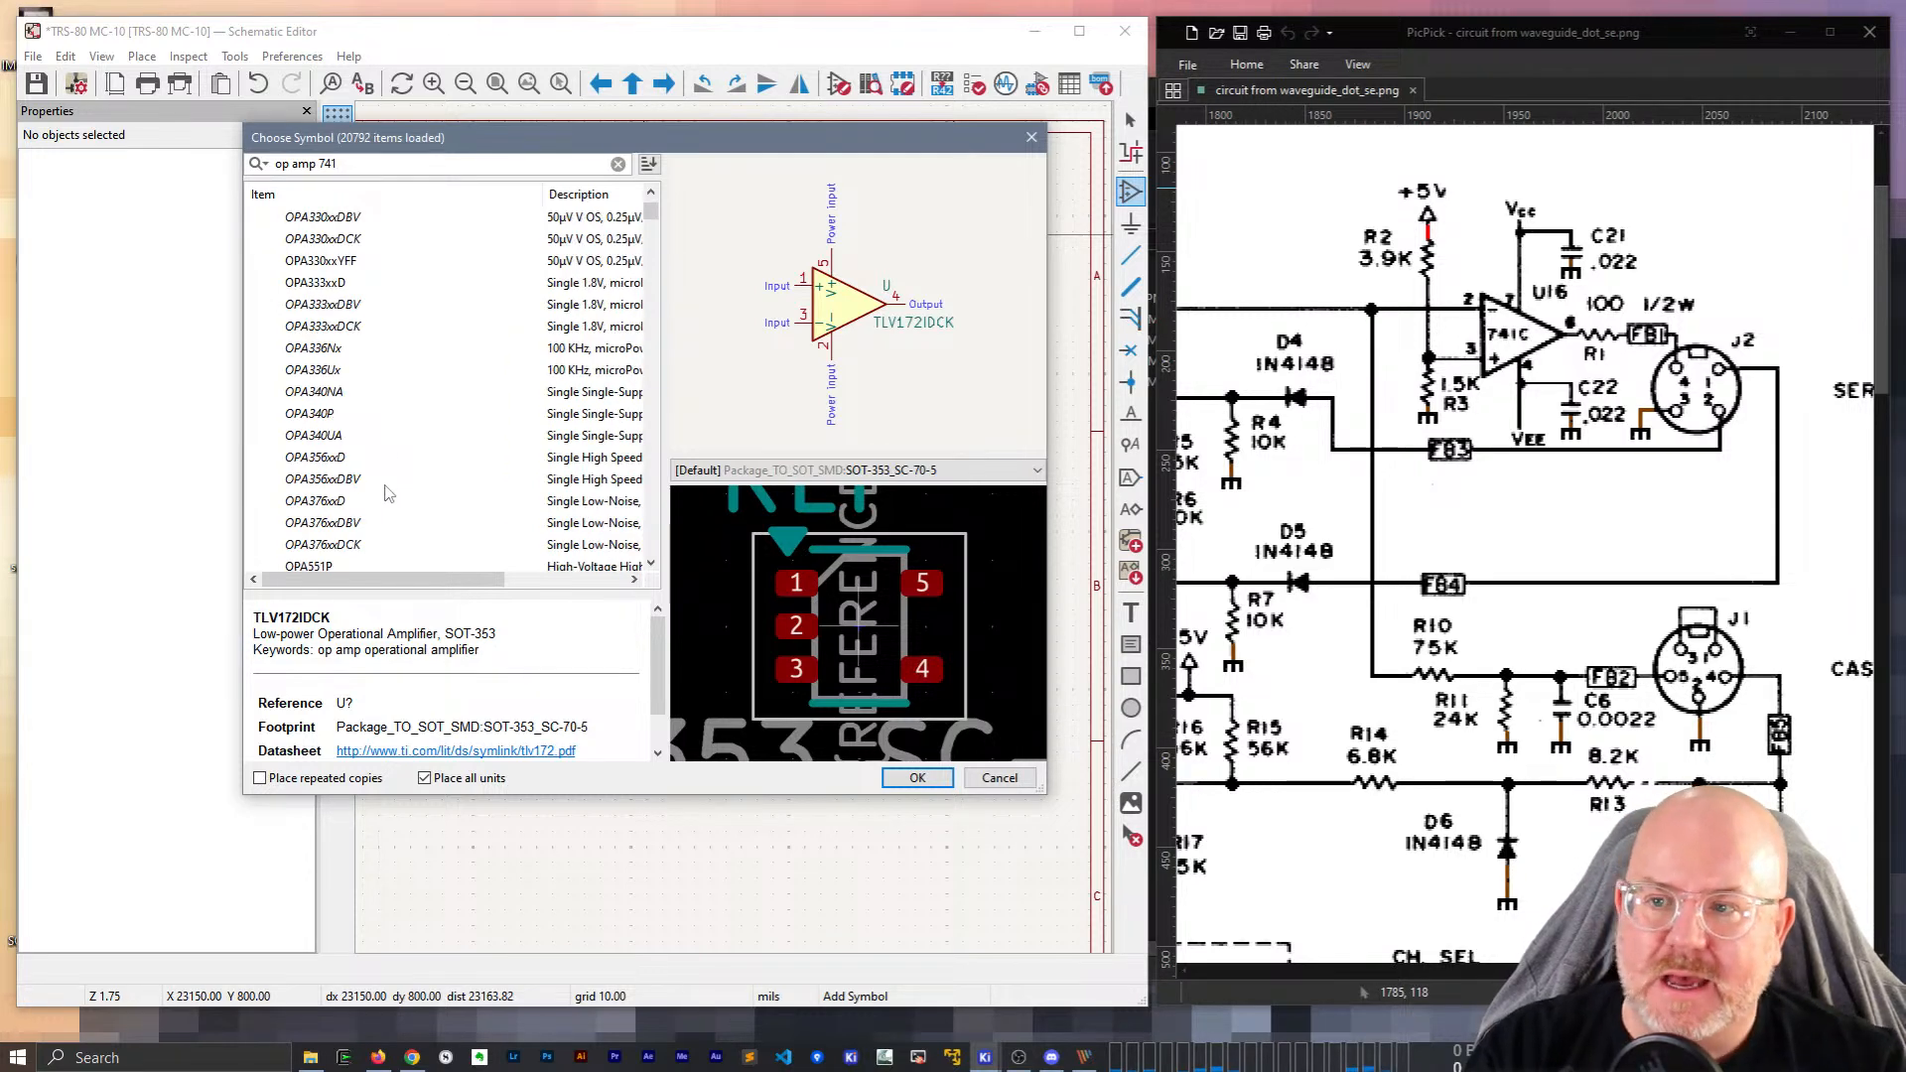
scroll(451, 509, "down", 10)
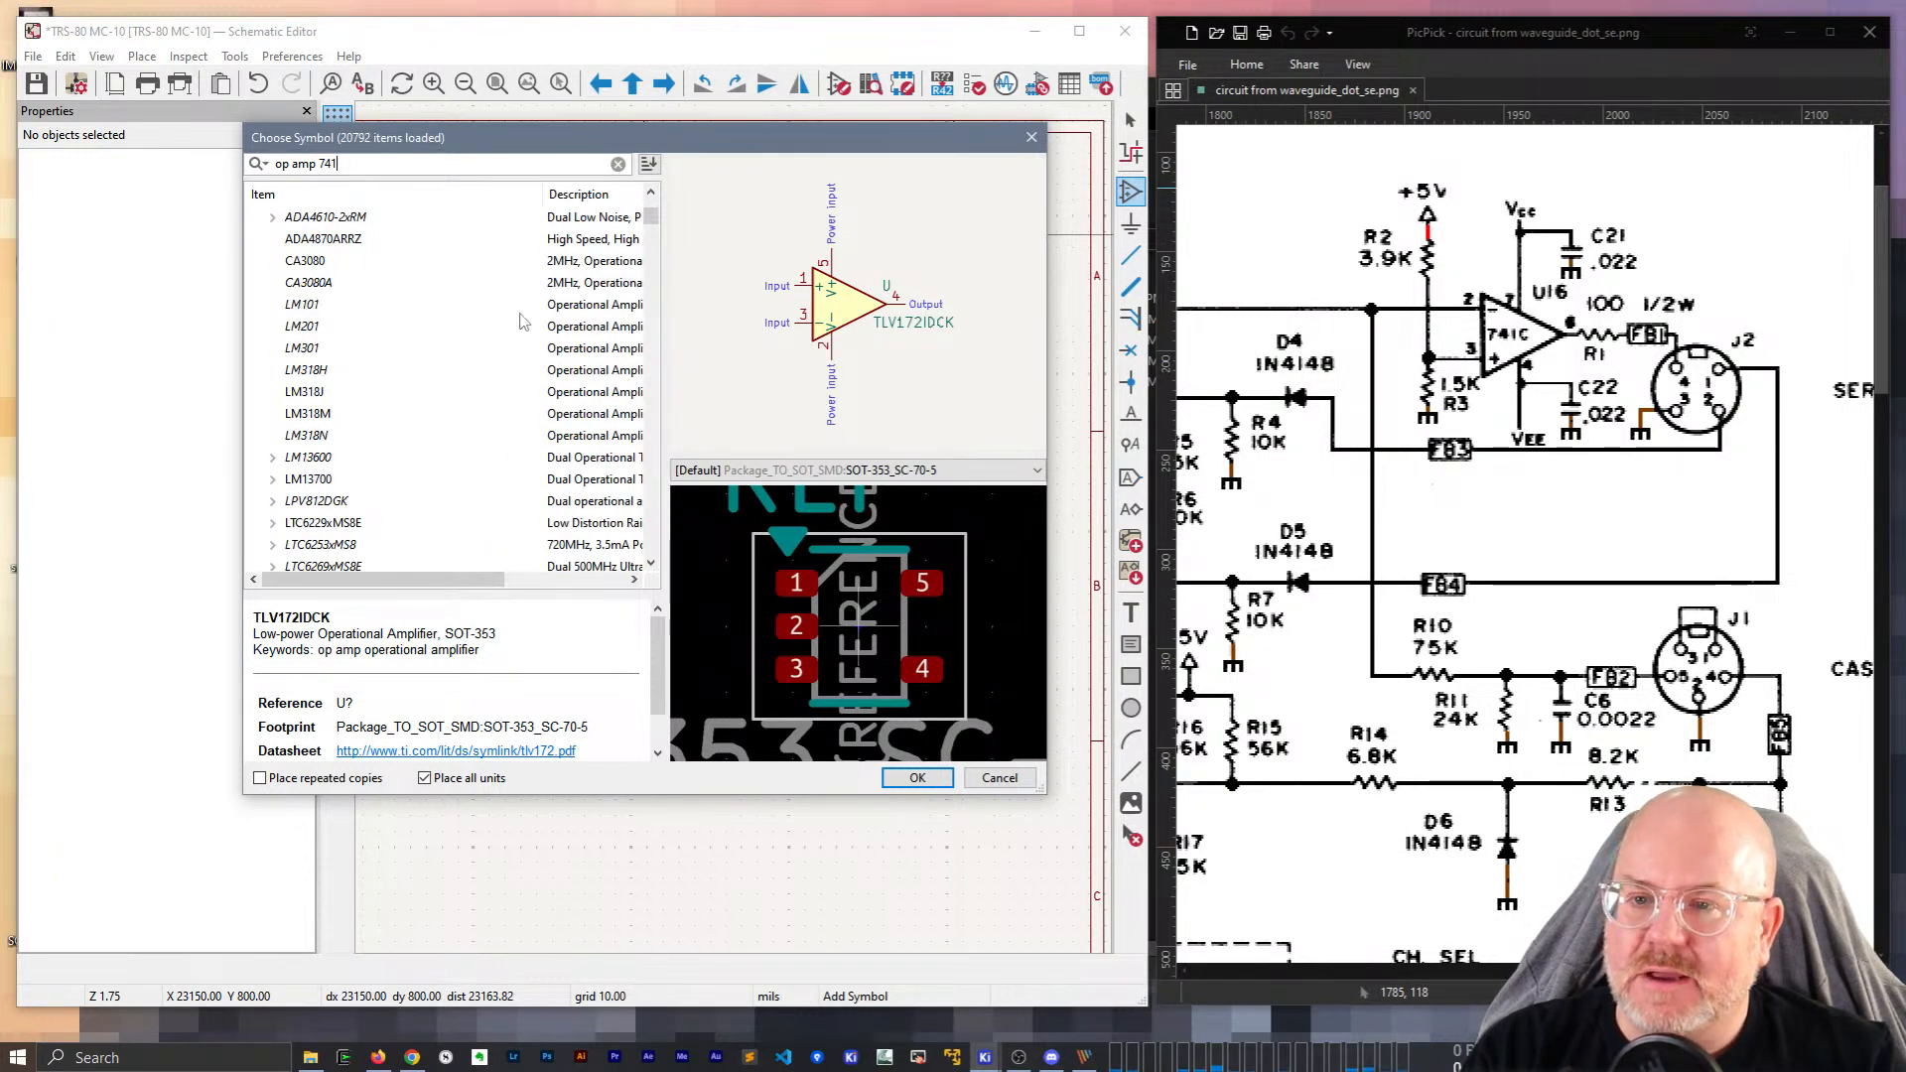
scroll(514, 410, "up", 15)
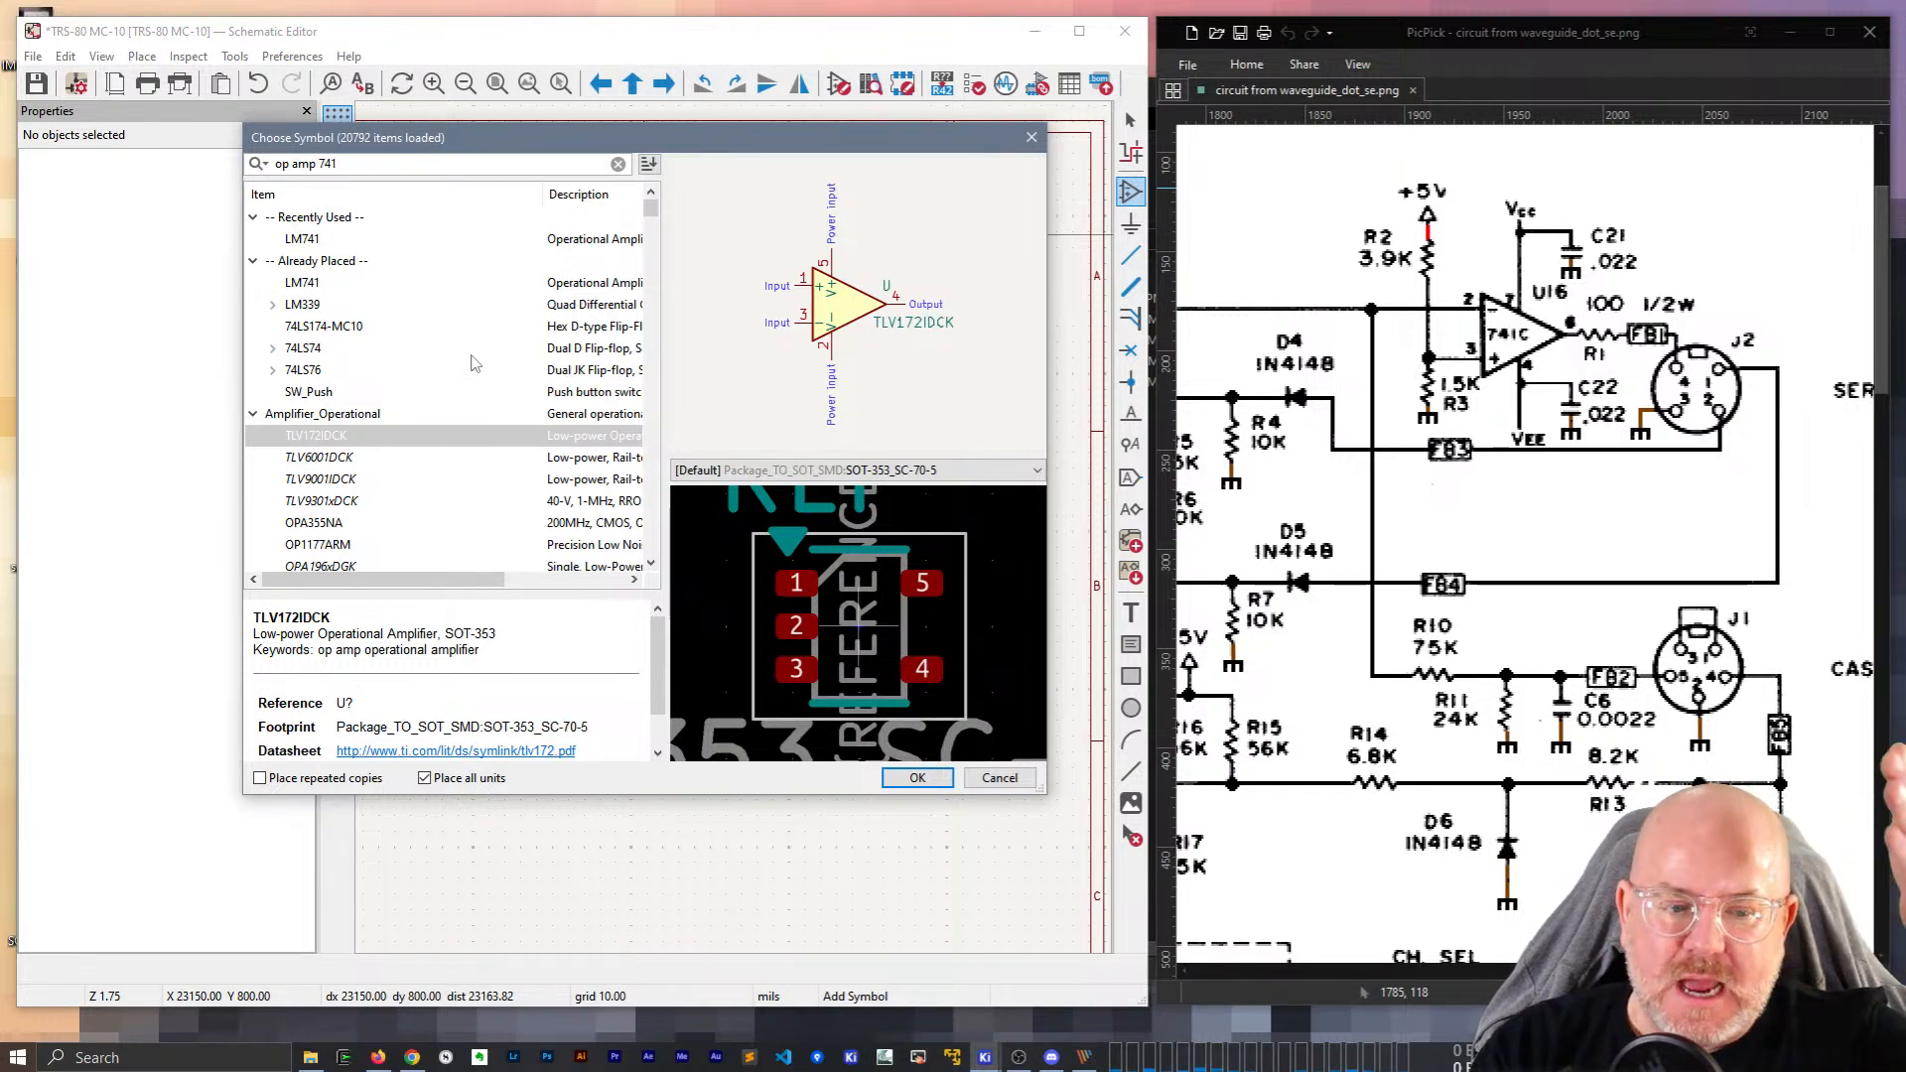
left_click(268, 167)
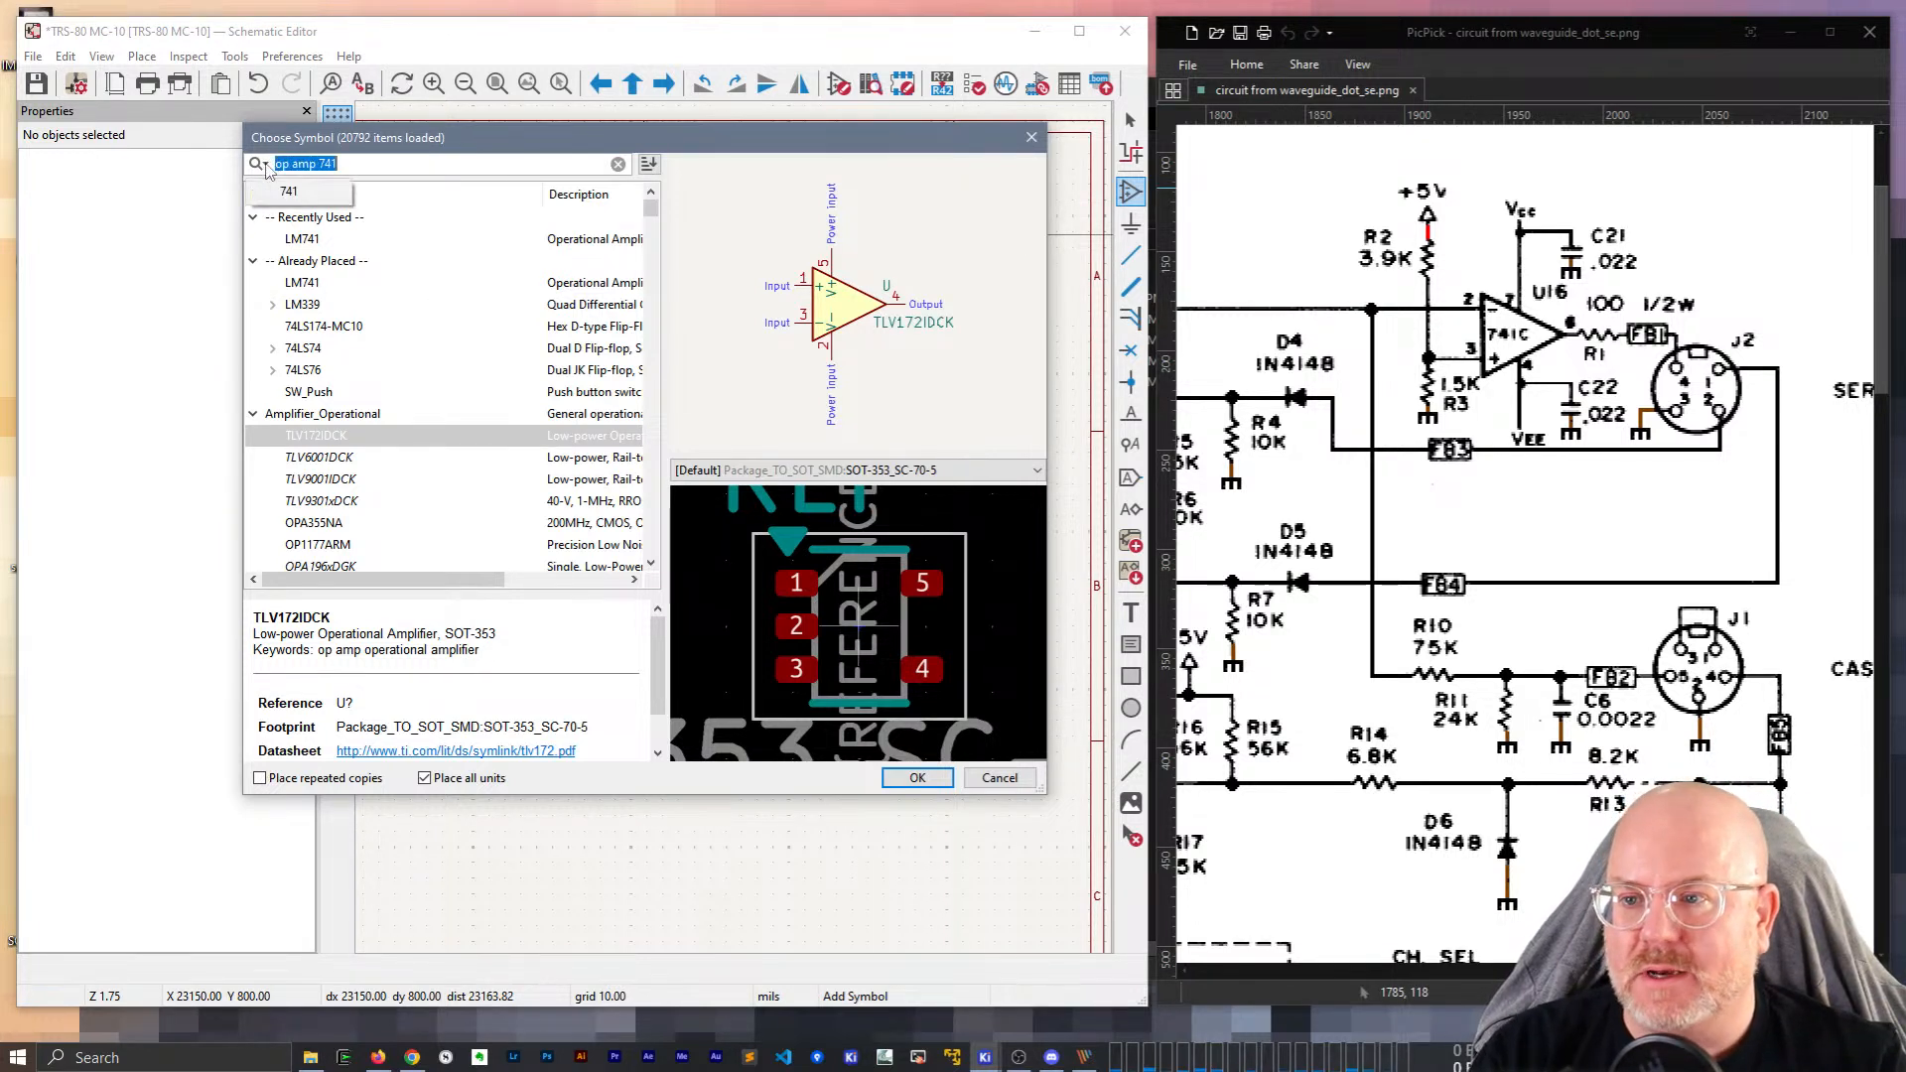
left_click_drag(318, 165, 394, 165)
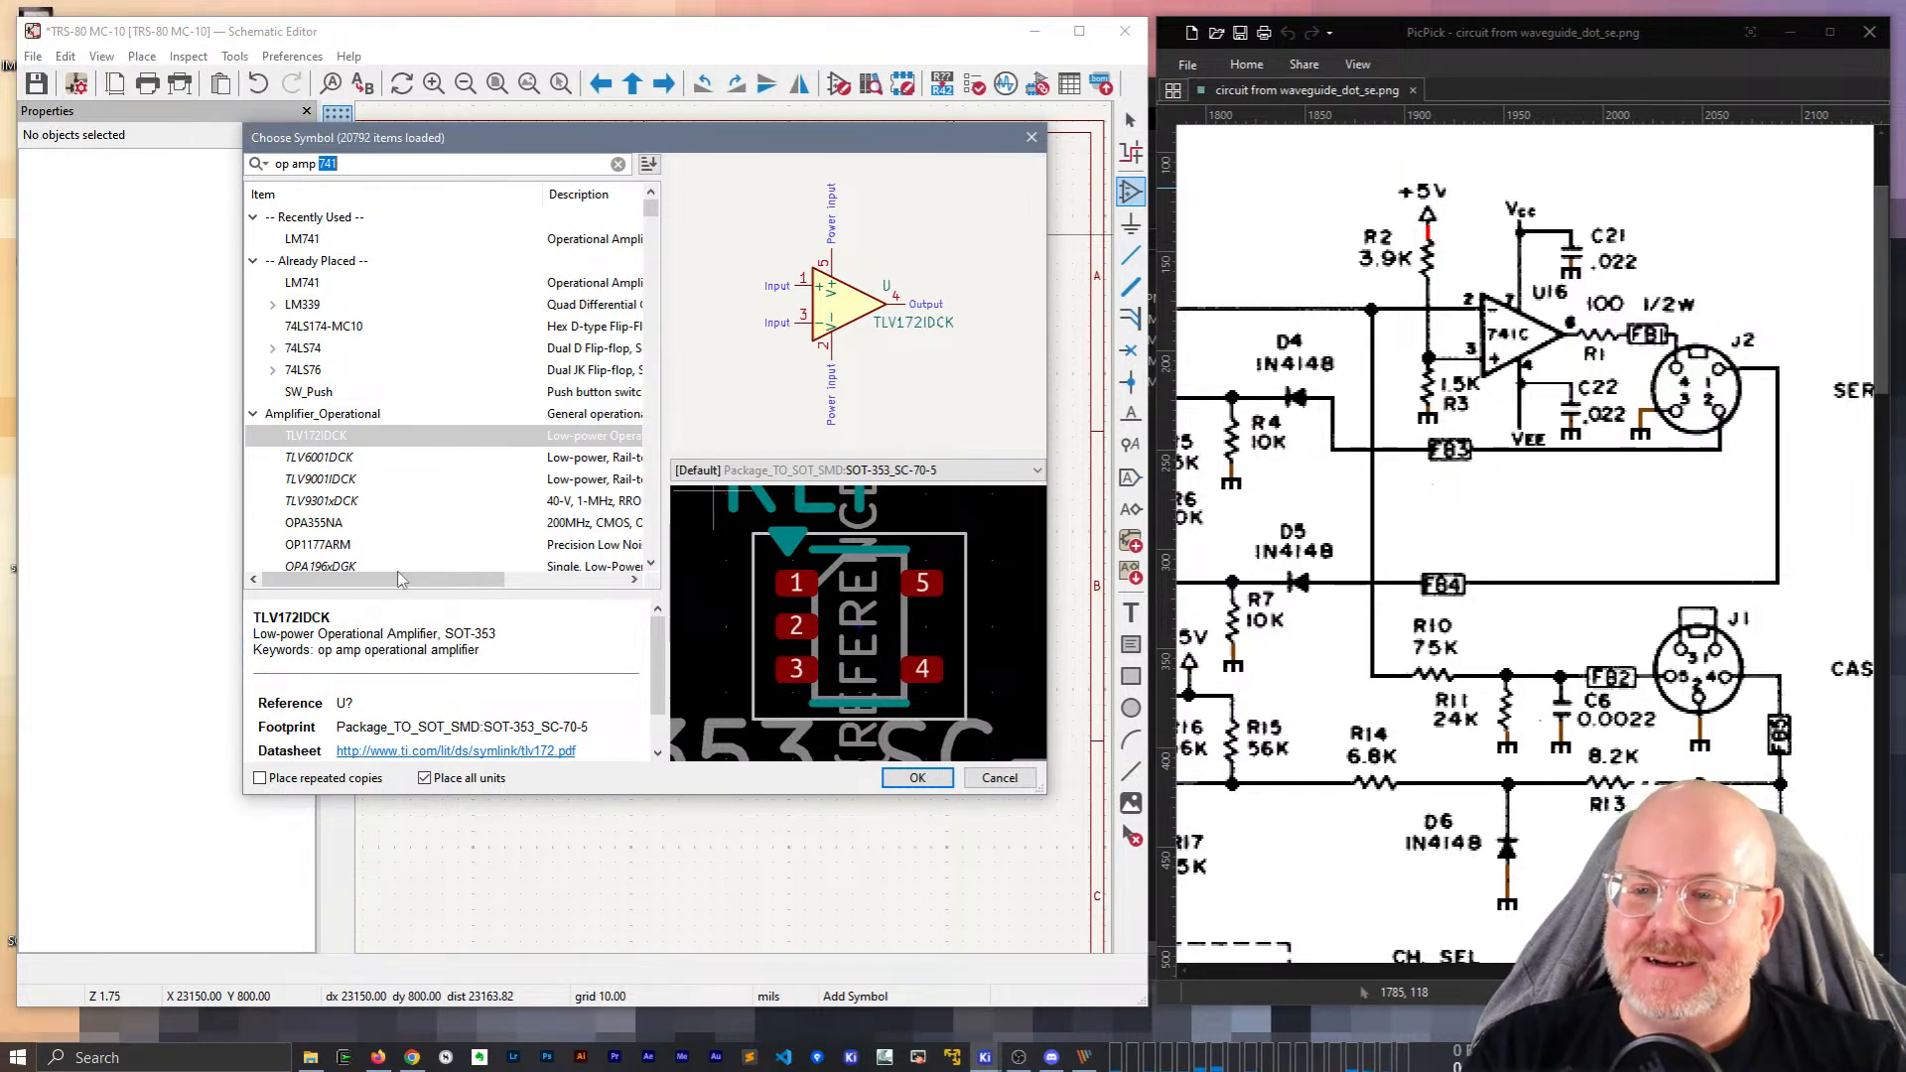
left_click(995, 778)
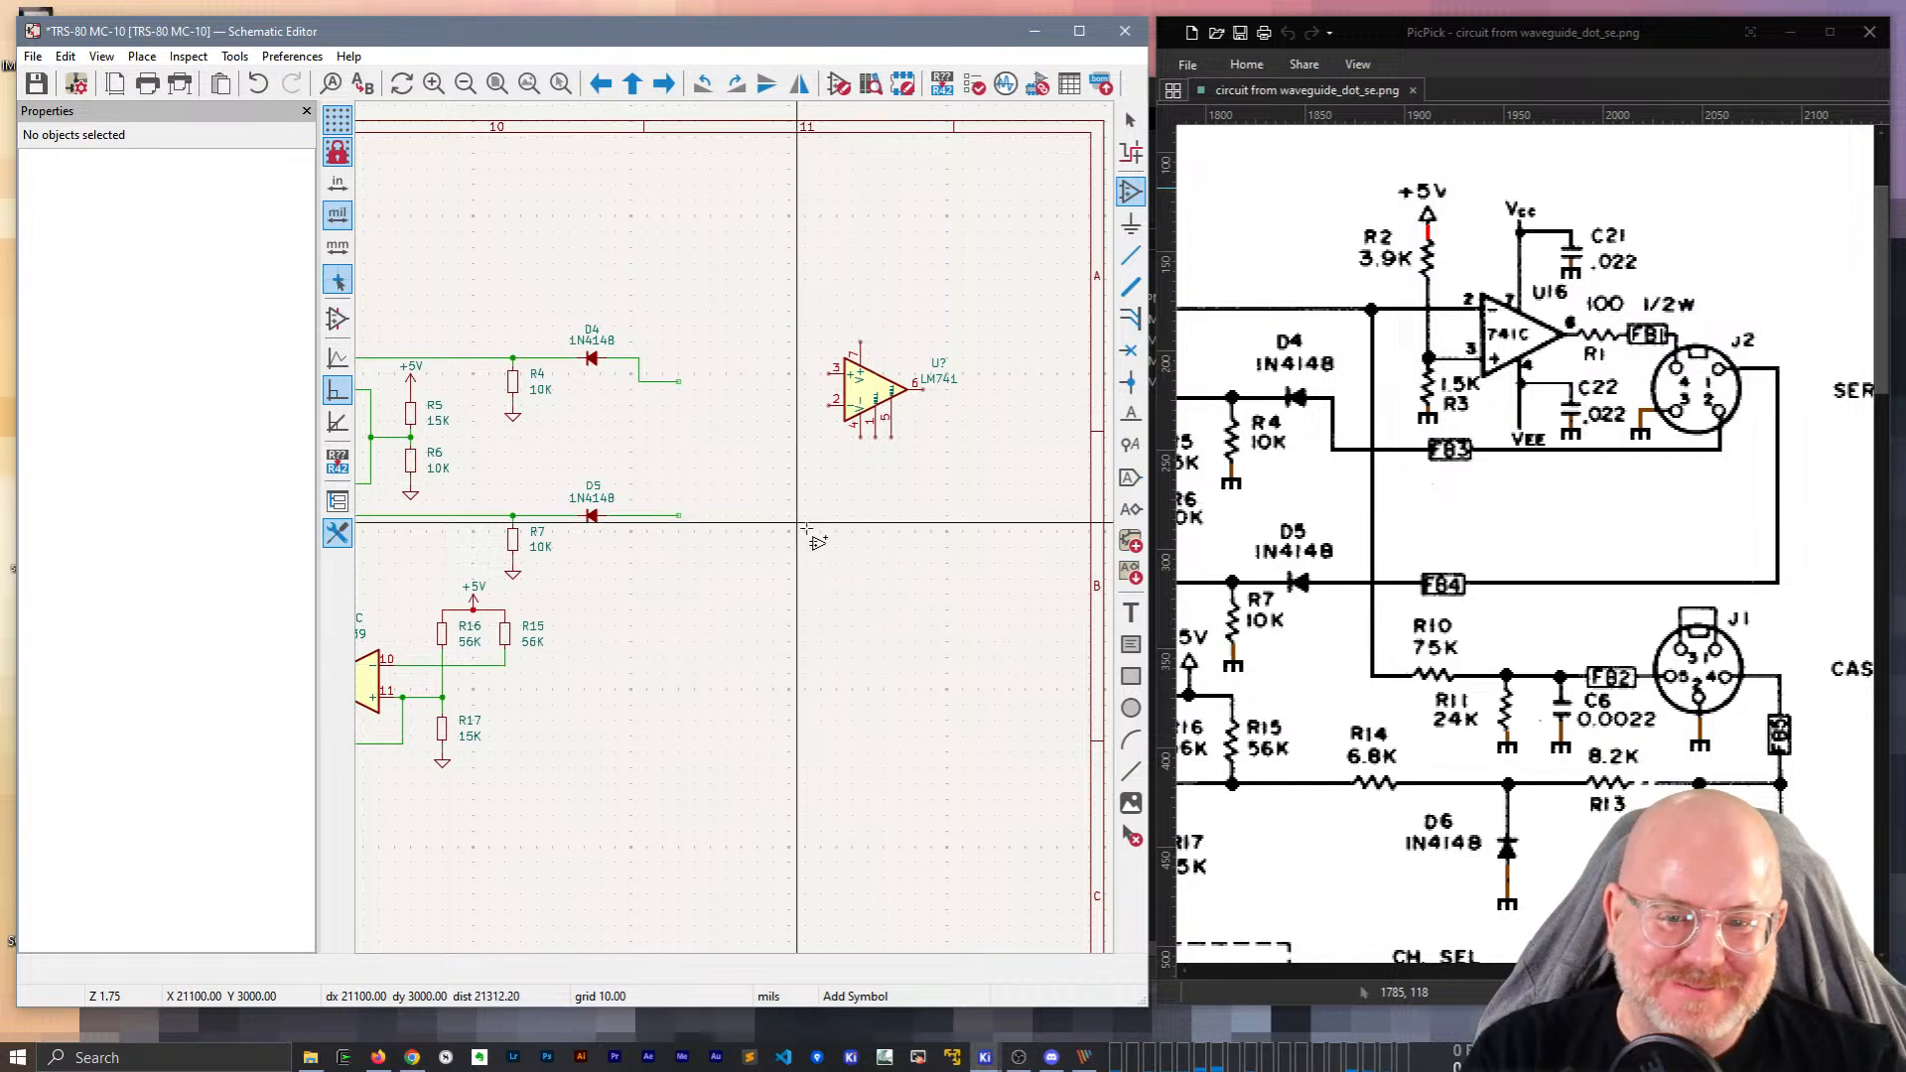
Place a single LM741 op-amp on the sheet.
scroll(910, 449, "up", 3)
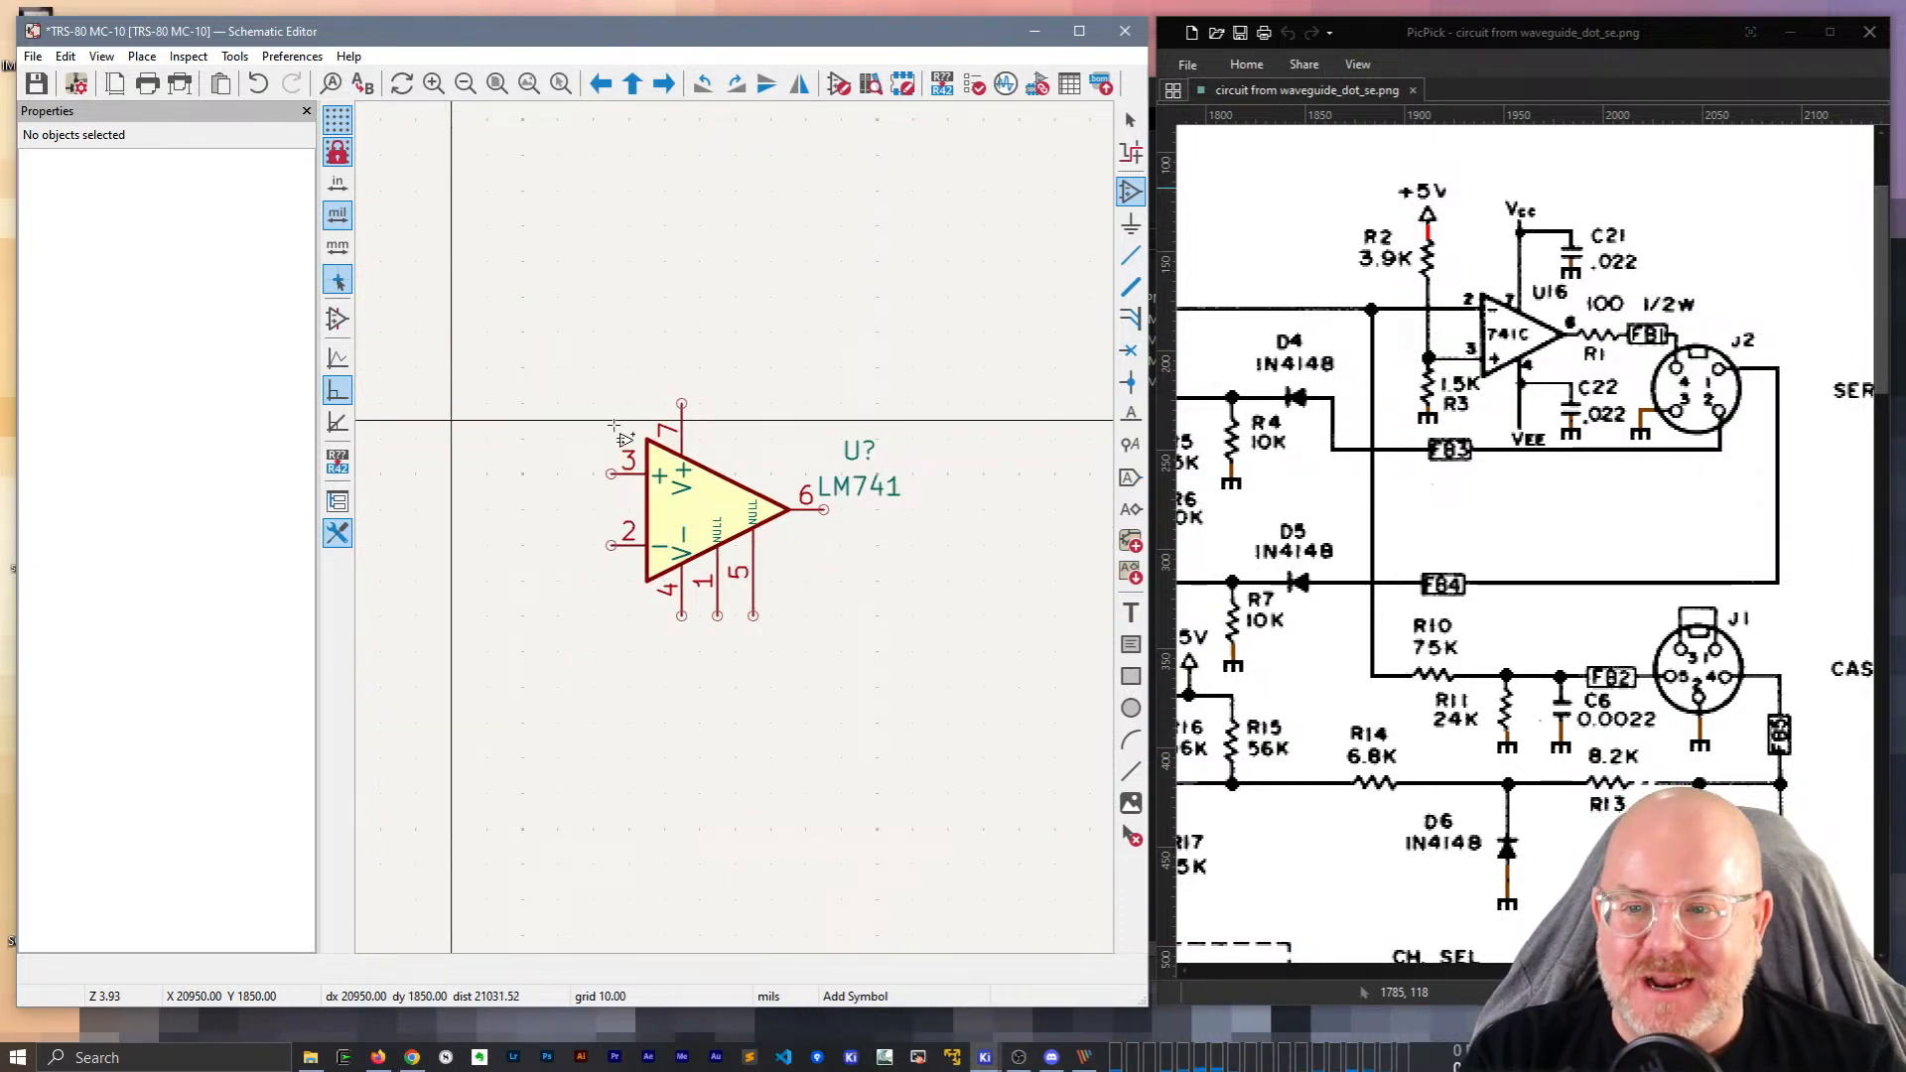
left_click(701, 511)
key("Escape")
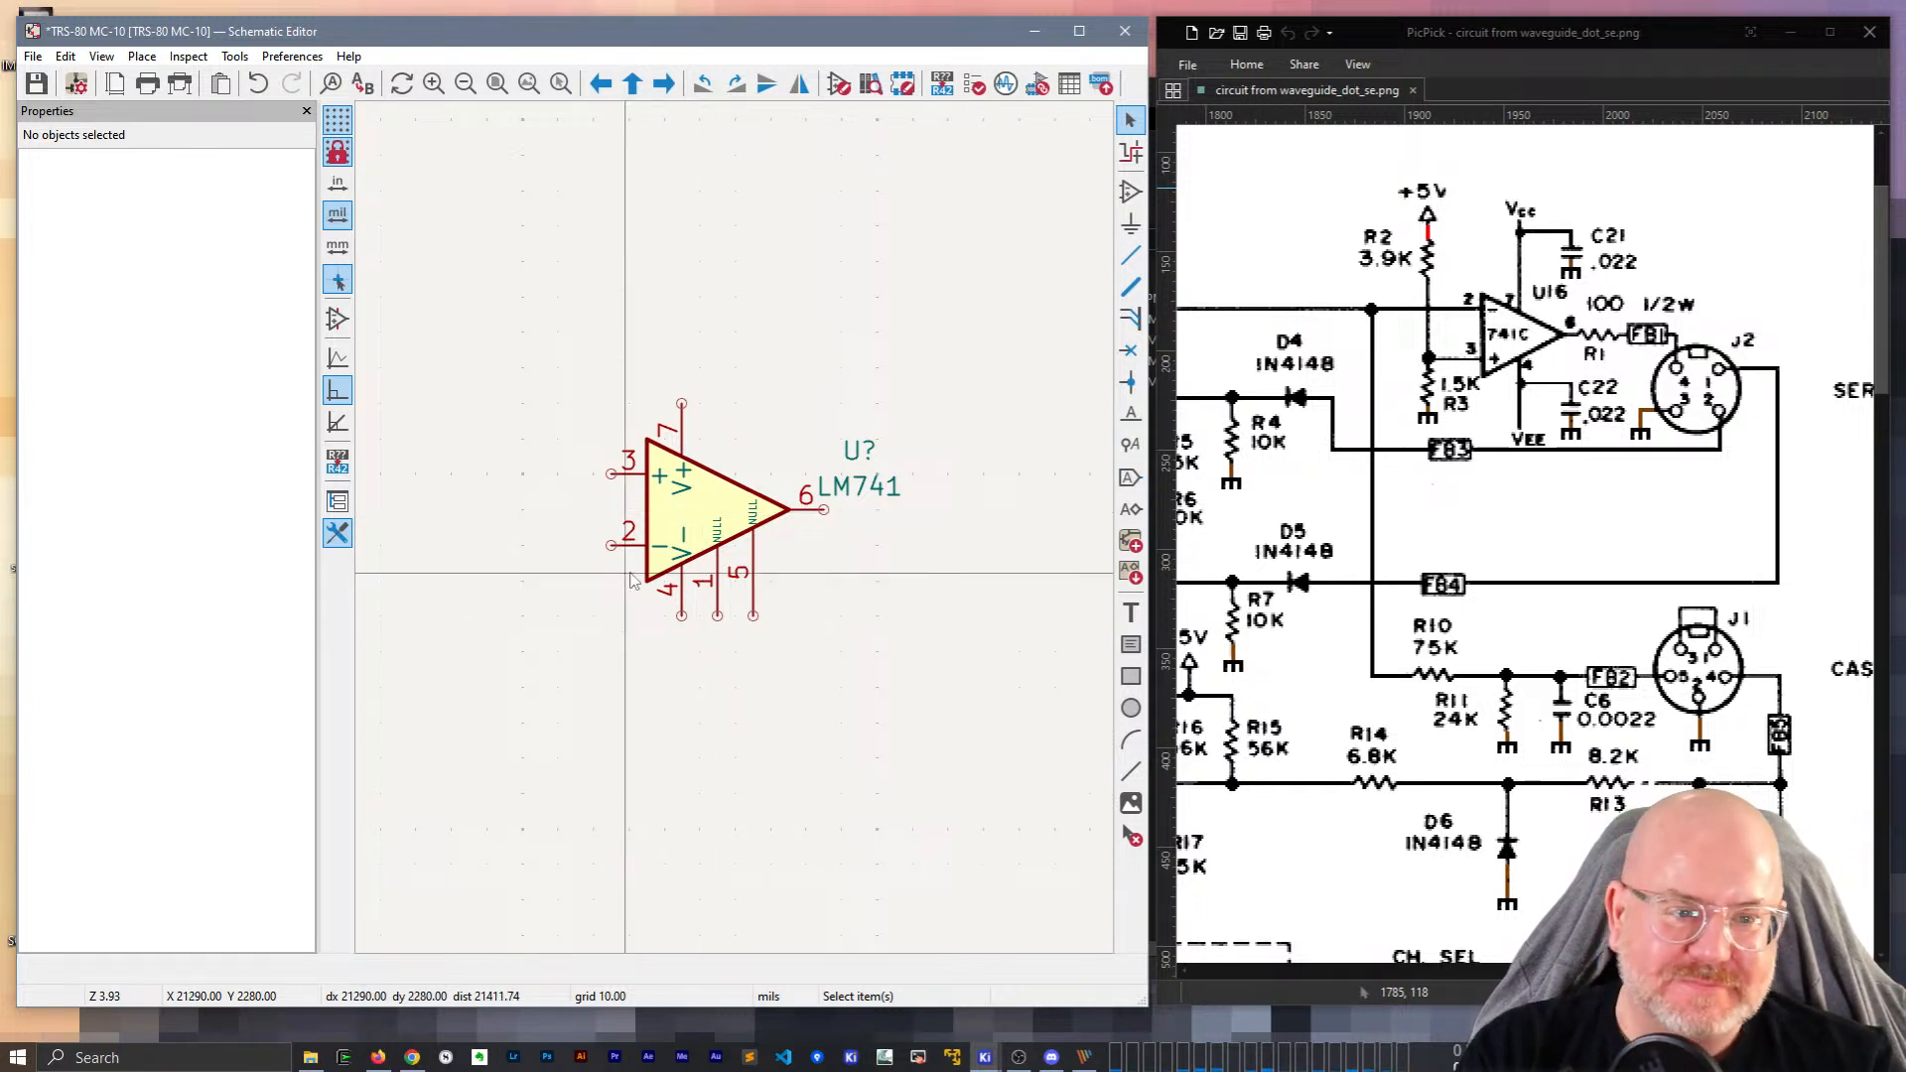
Duplicate the 10K resistor R4, rotate it horizontal, and place it beside the op-amp output.
scroll(655, 536, "down", 3)
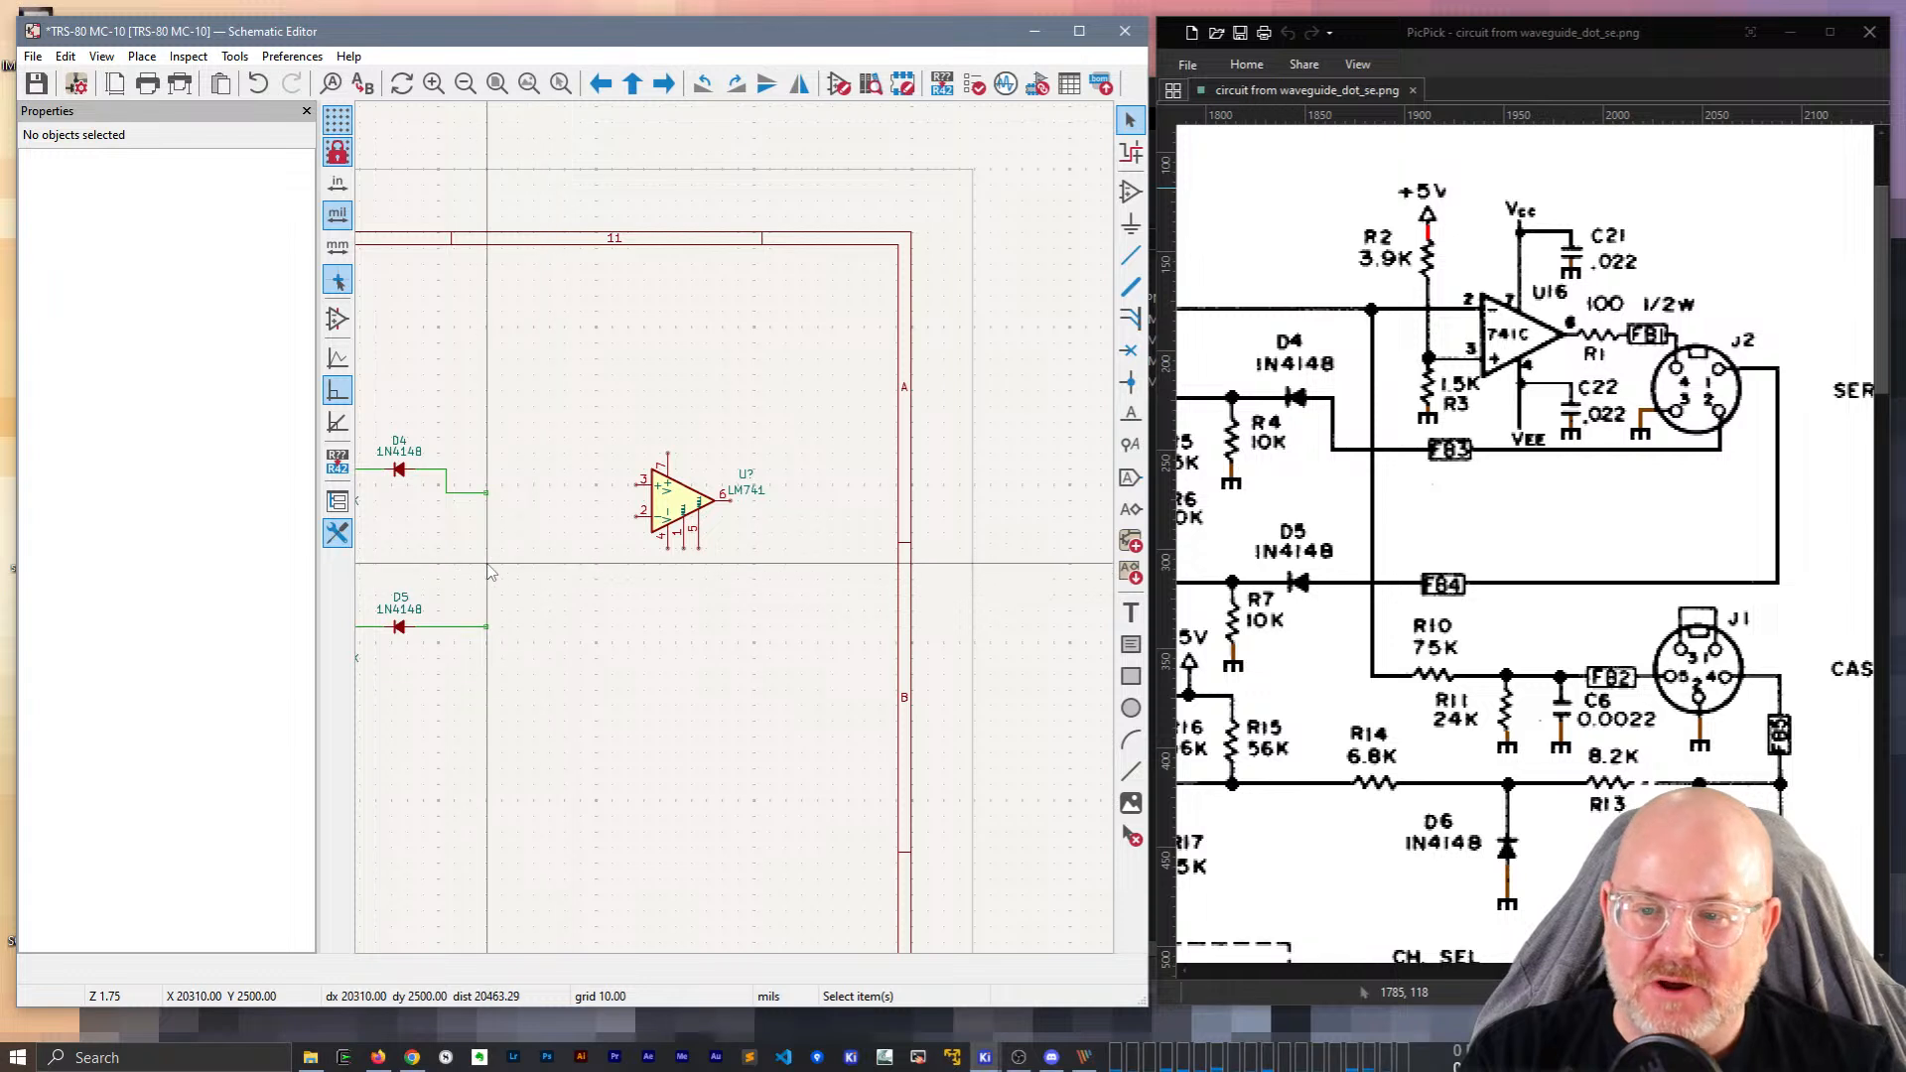
middle_click_drag(490, 565, 732, 559)
key("ctrl+d")
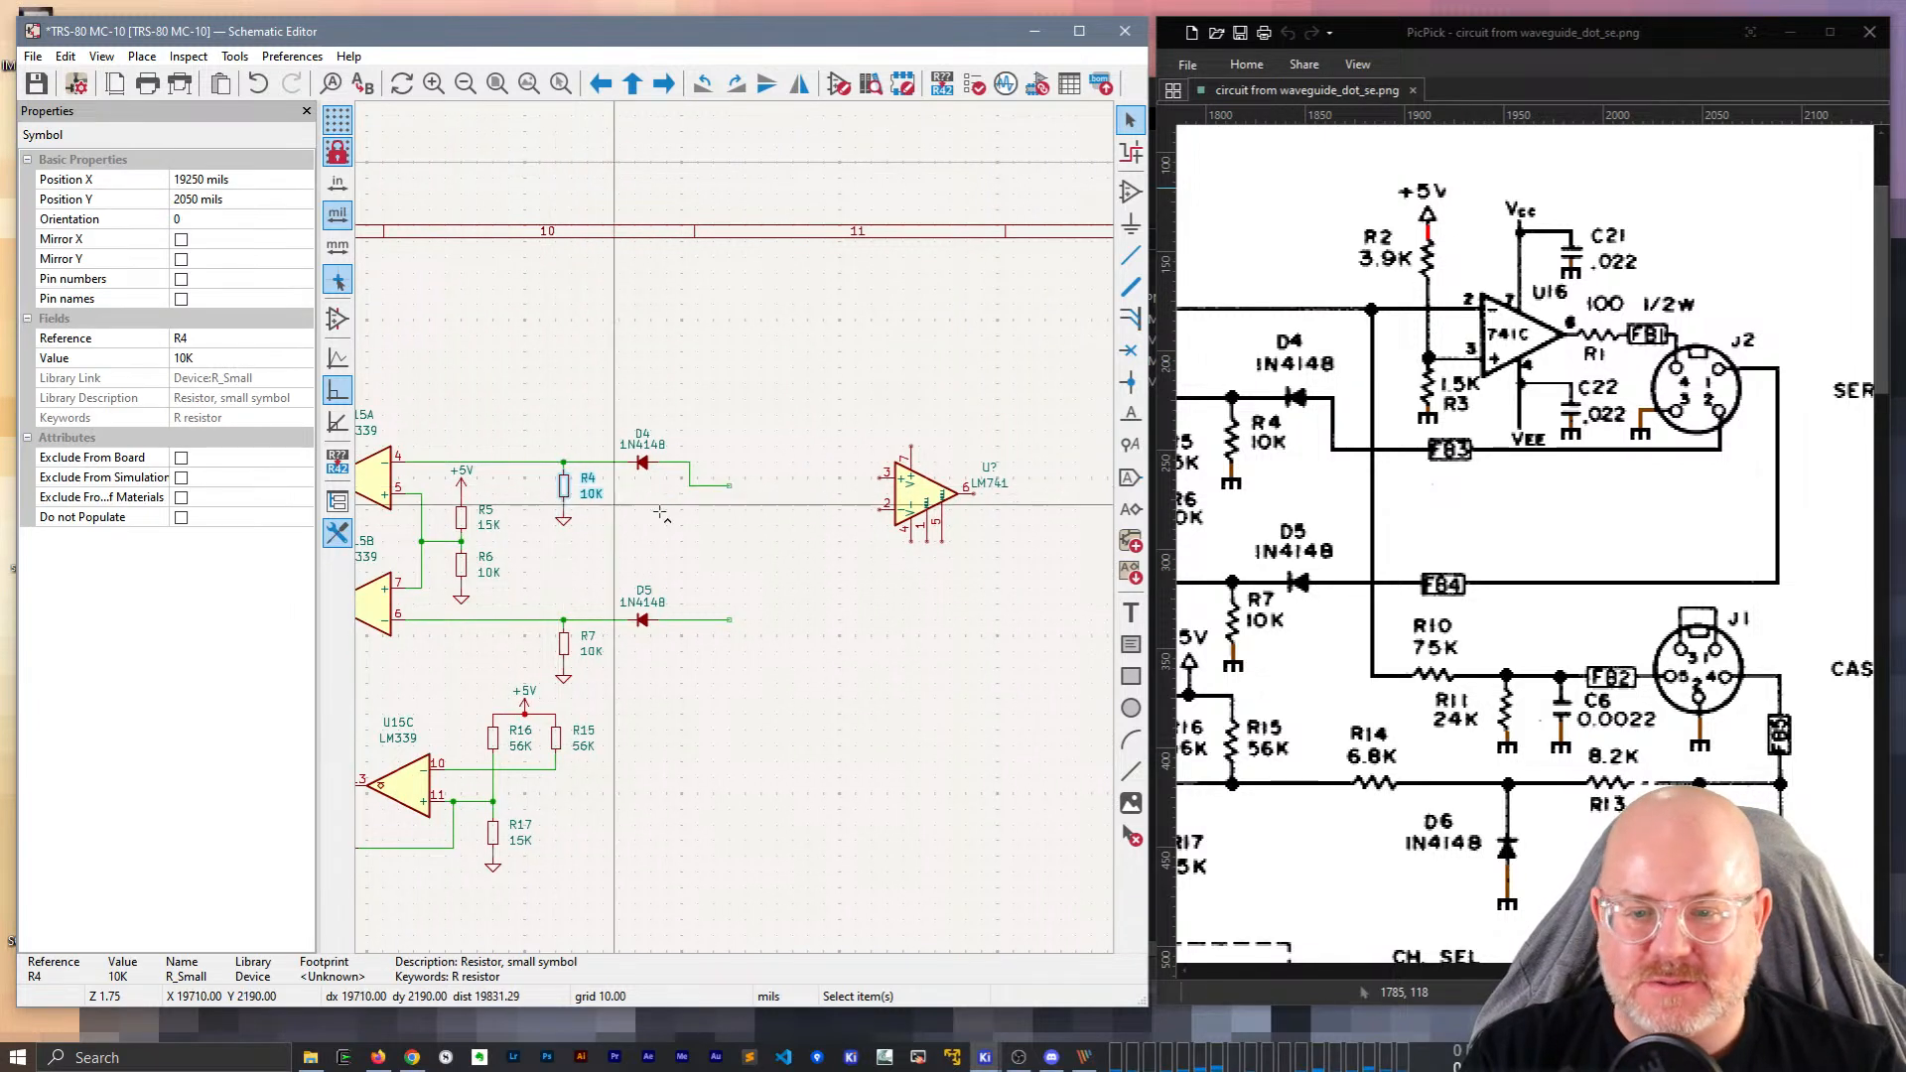
scroll(723, 551, "up", 3)
key("r")
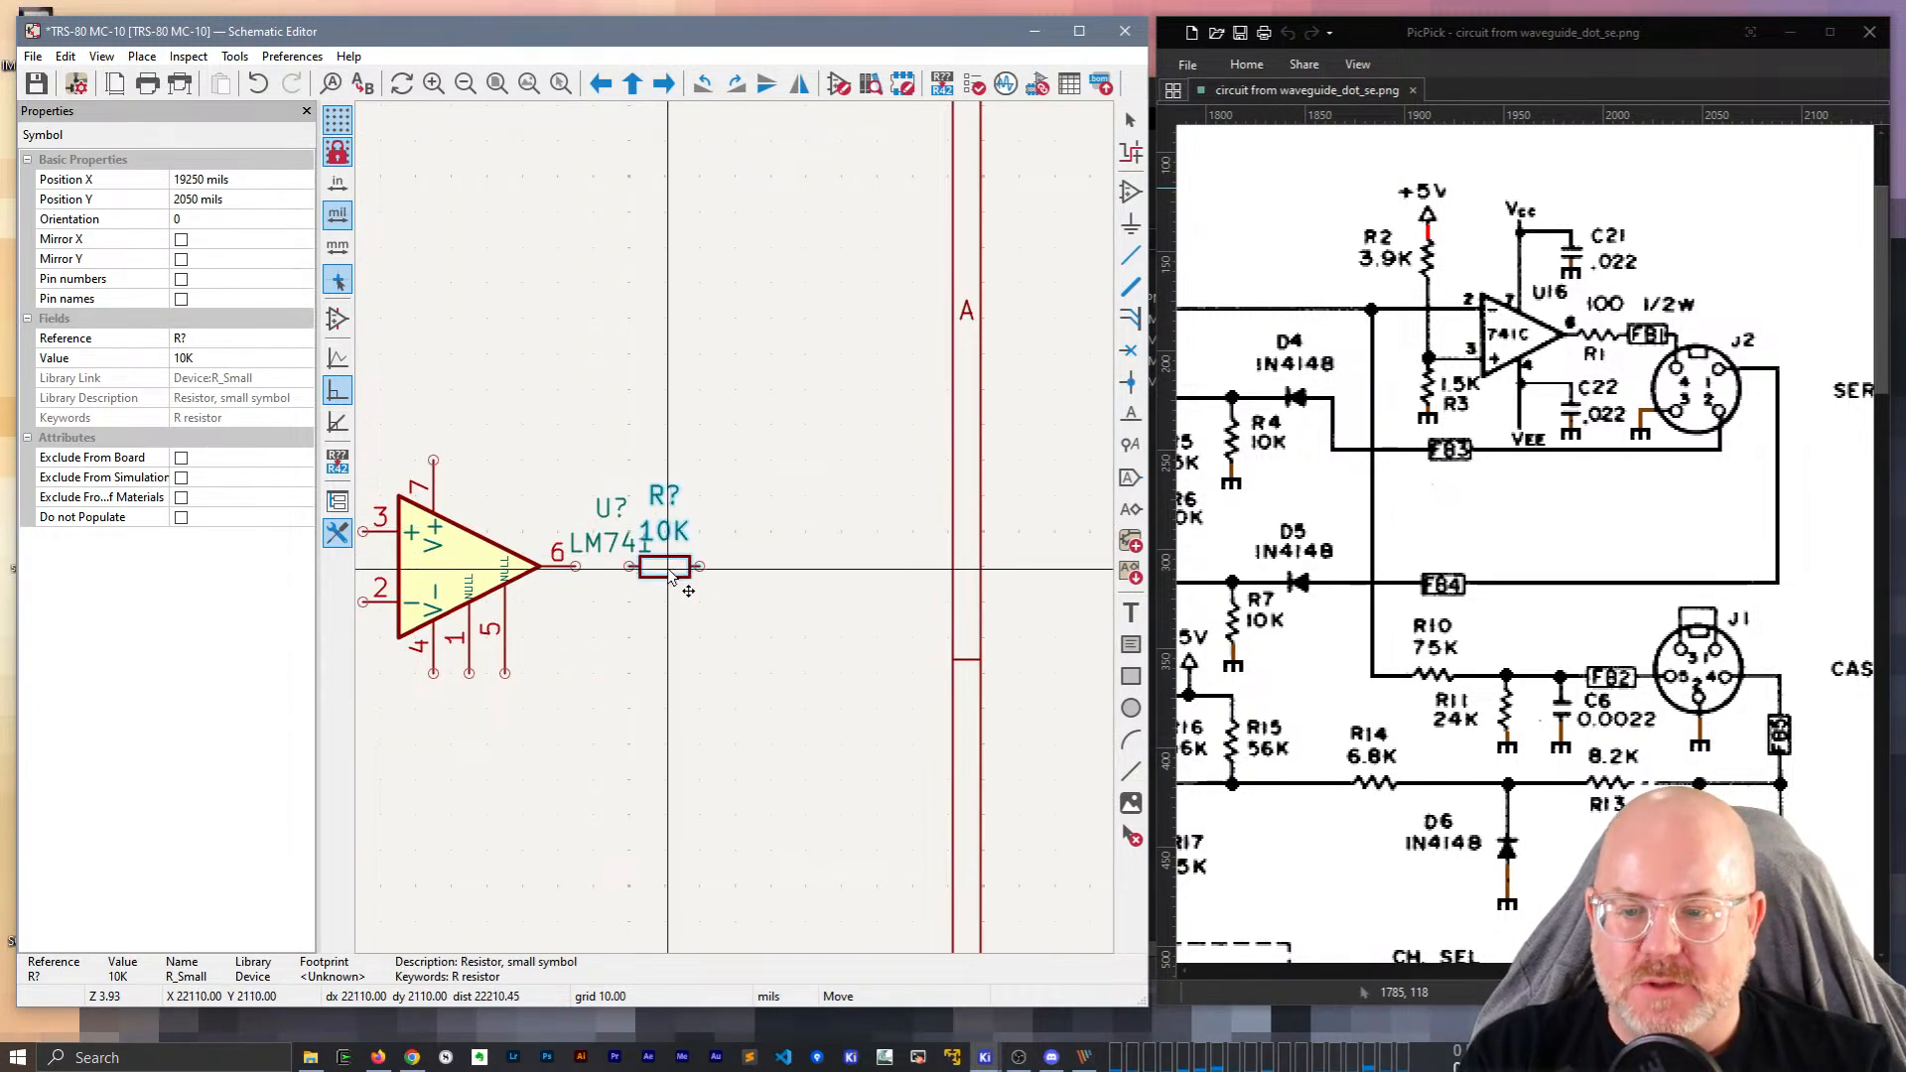
left_click(696, 562)
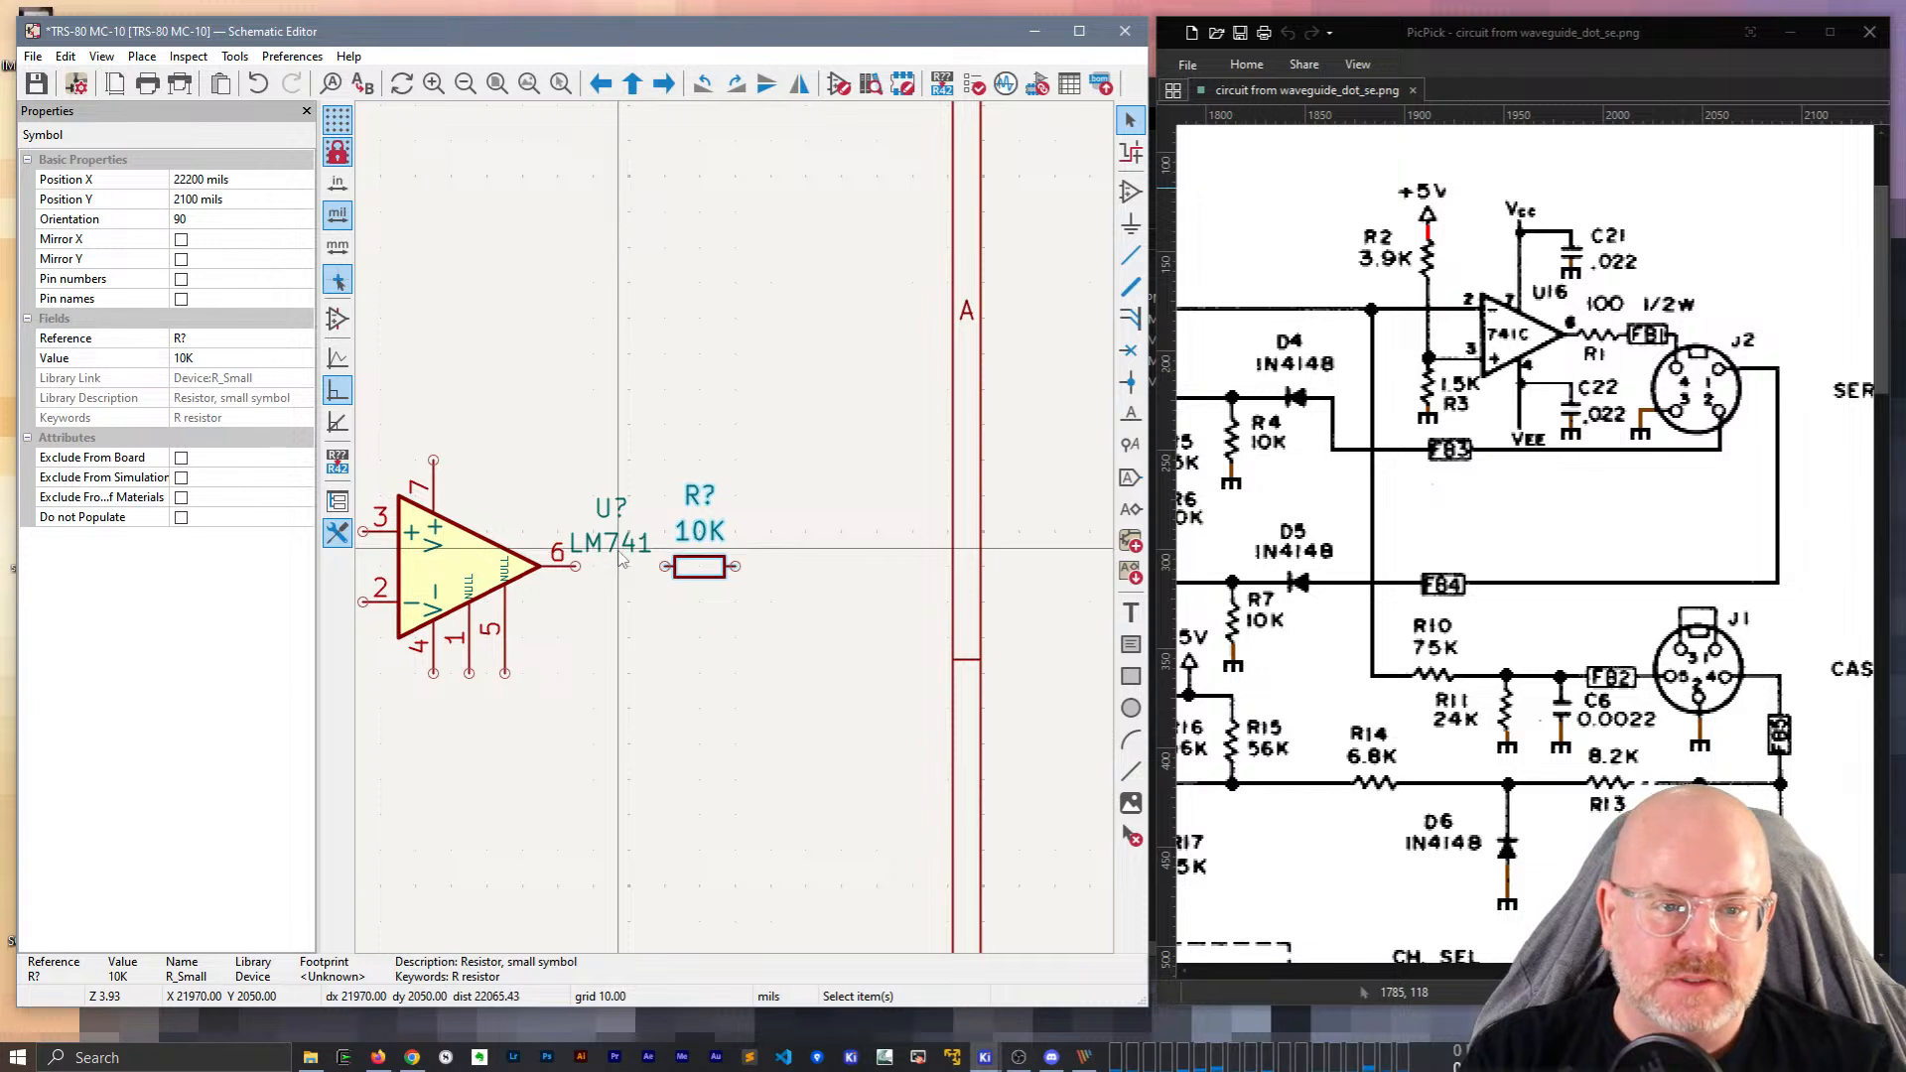
left_click(623, 563)
Move the op-amp's LM741 value and U? reference text above the symbol.
left_click(617, 554)
key("m")
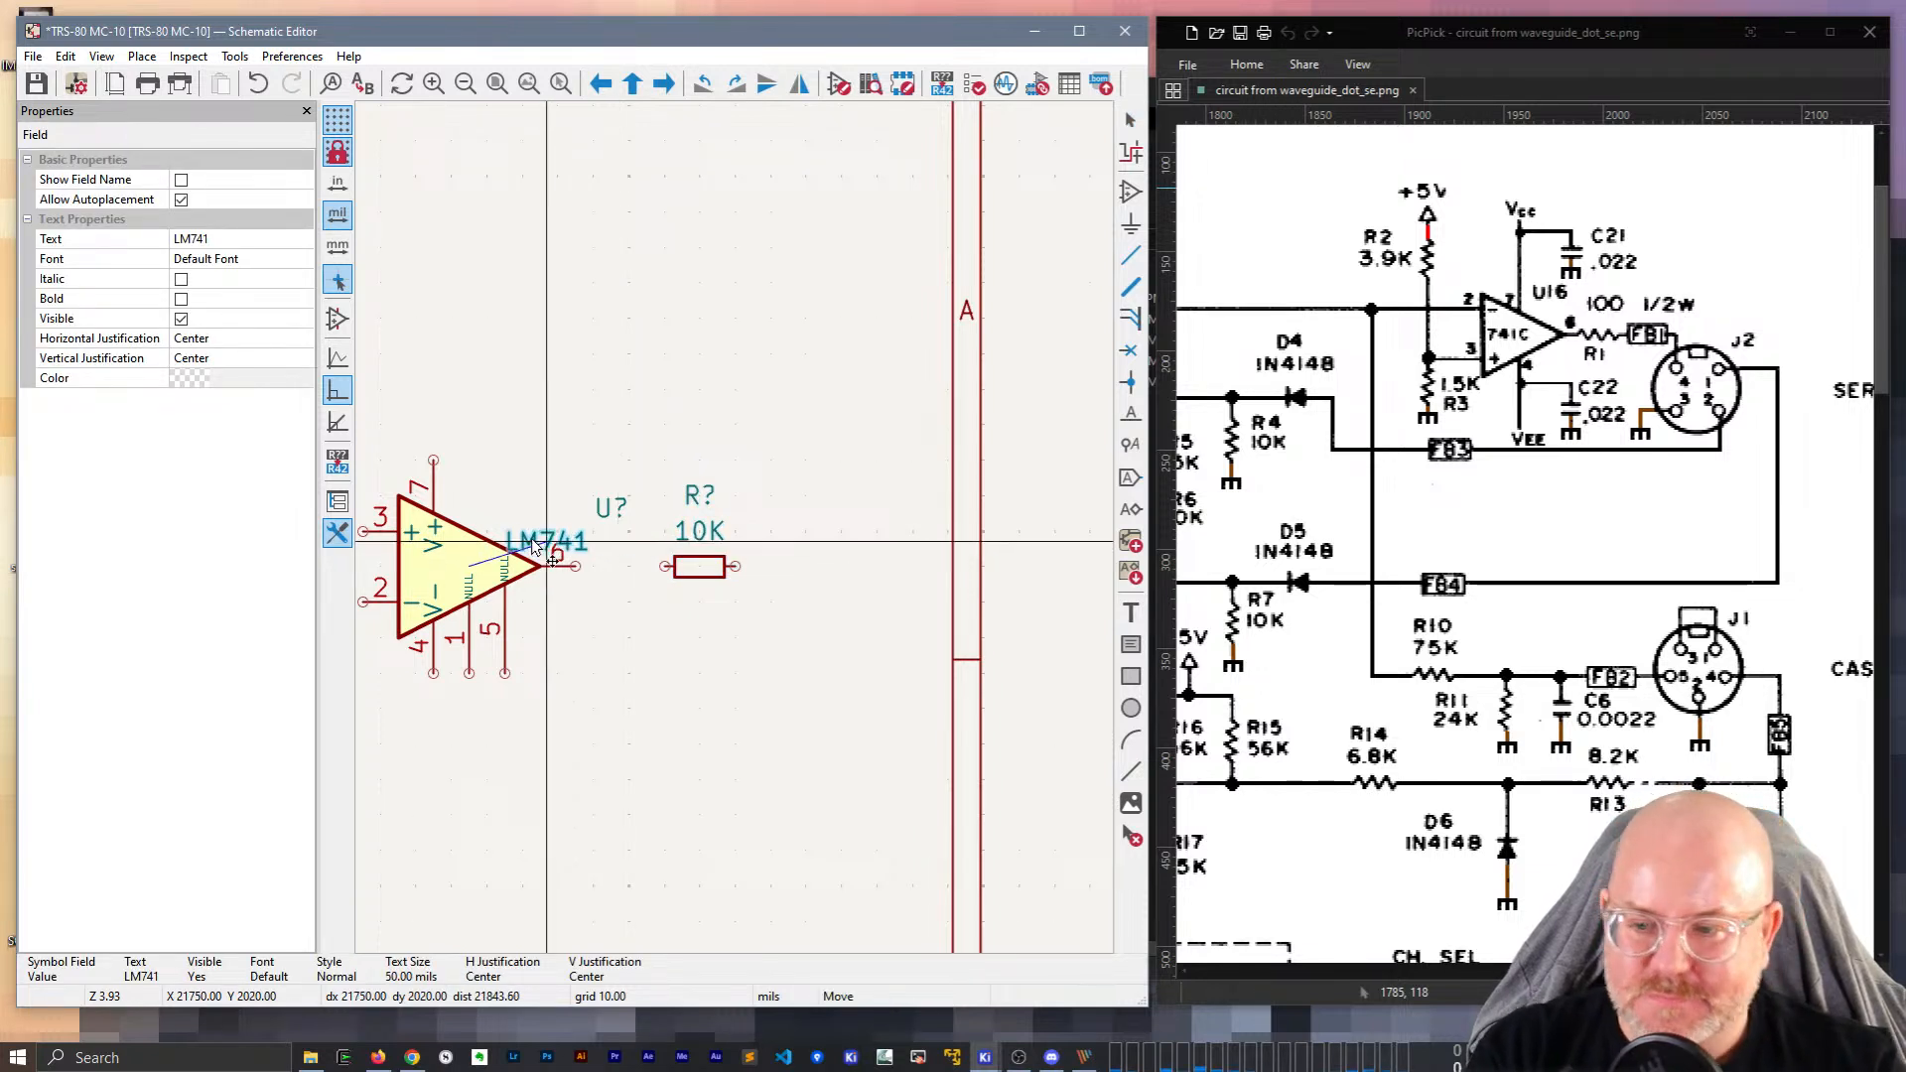
left_click(512, 500)
left_click(611, 507)
key("m")
left_click(482, 471)
Change the op-amp value to LM741C.
left_click(566, 445)
double_click(537, 494)
key("End")
type("C")
key("Return")
Set the op-amp reference to U16 and position the label above LM741C.
left_click(485, 470)
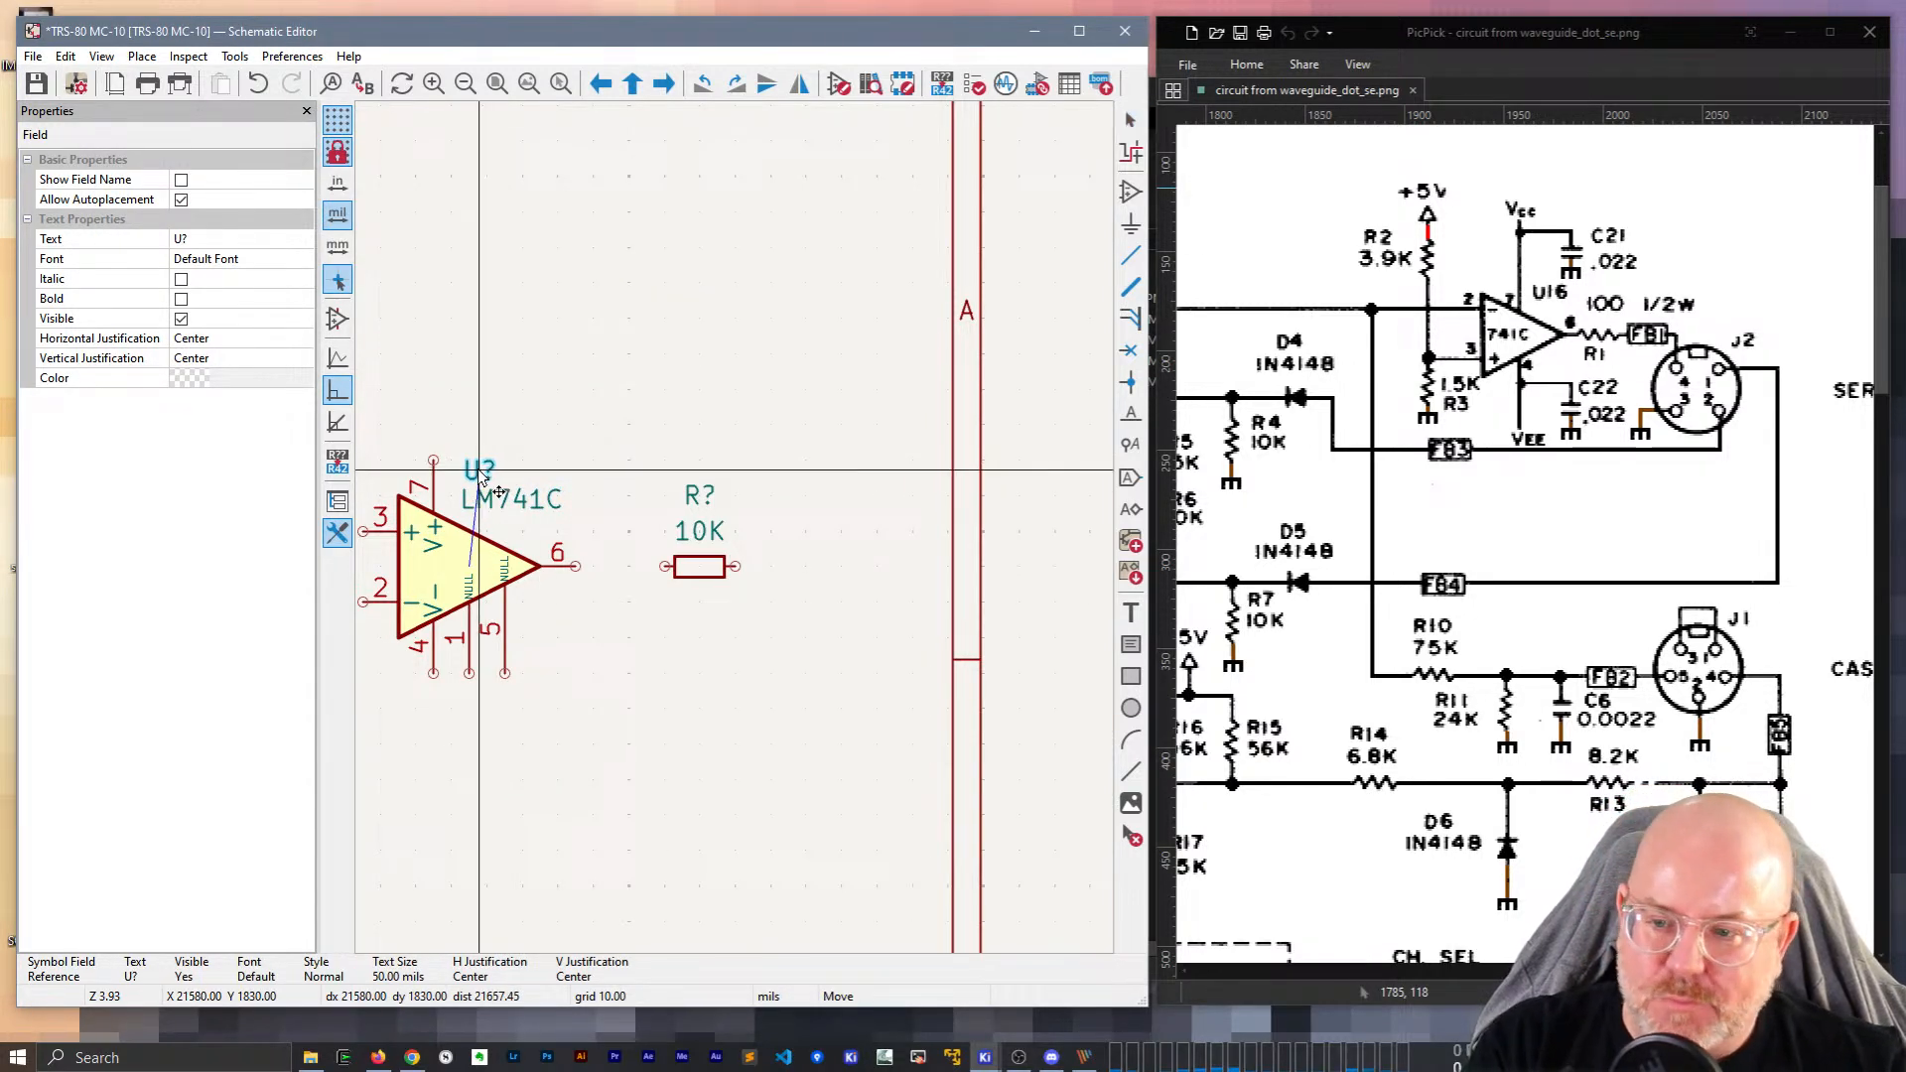
left_click_drag(487, 474, 479, 474)
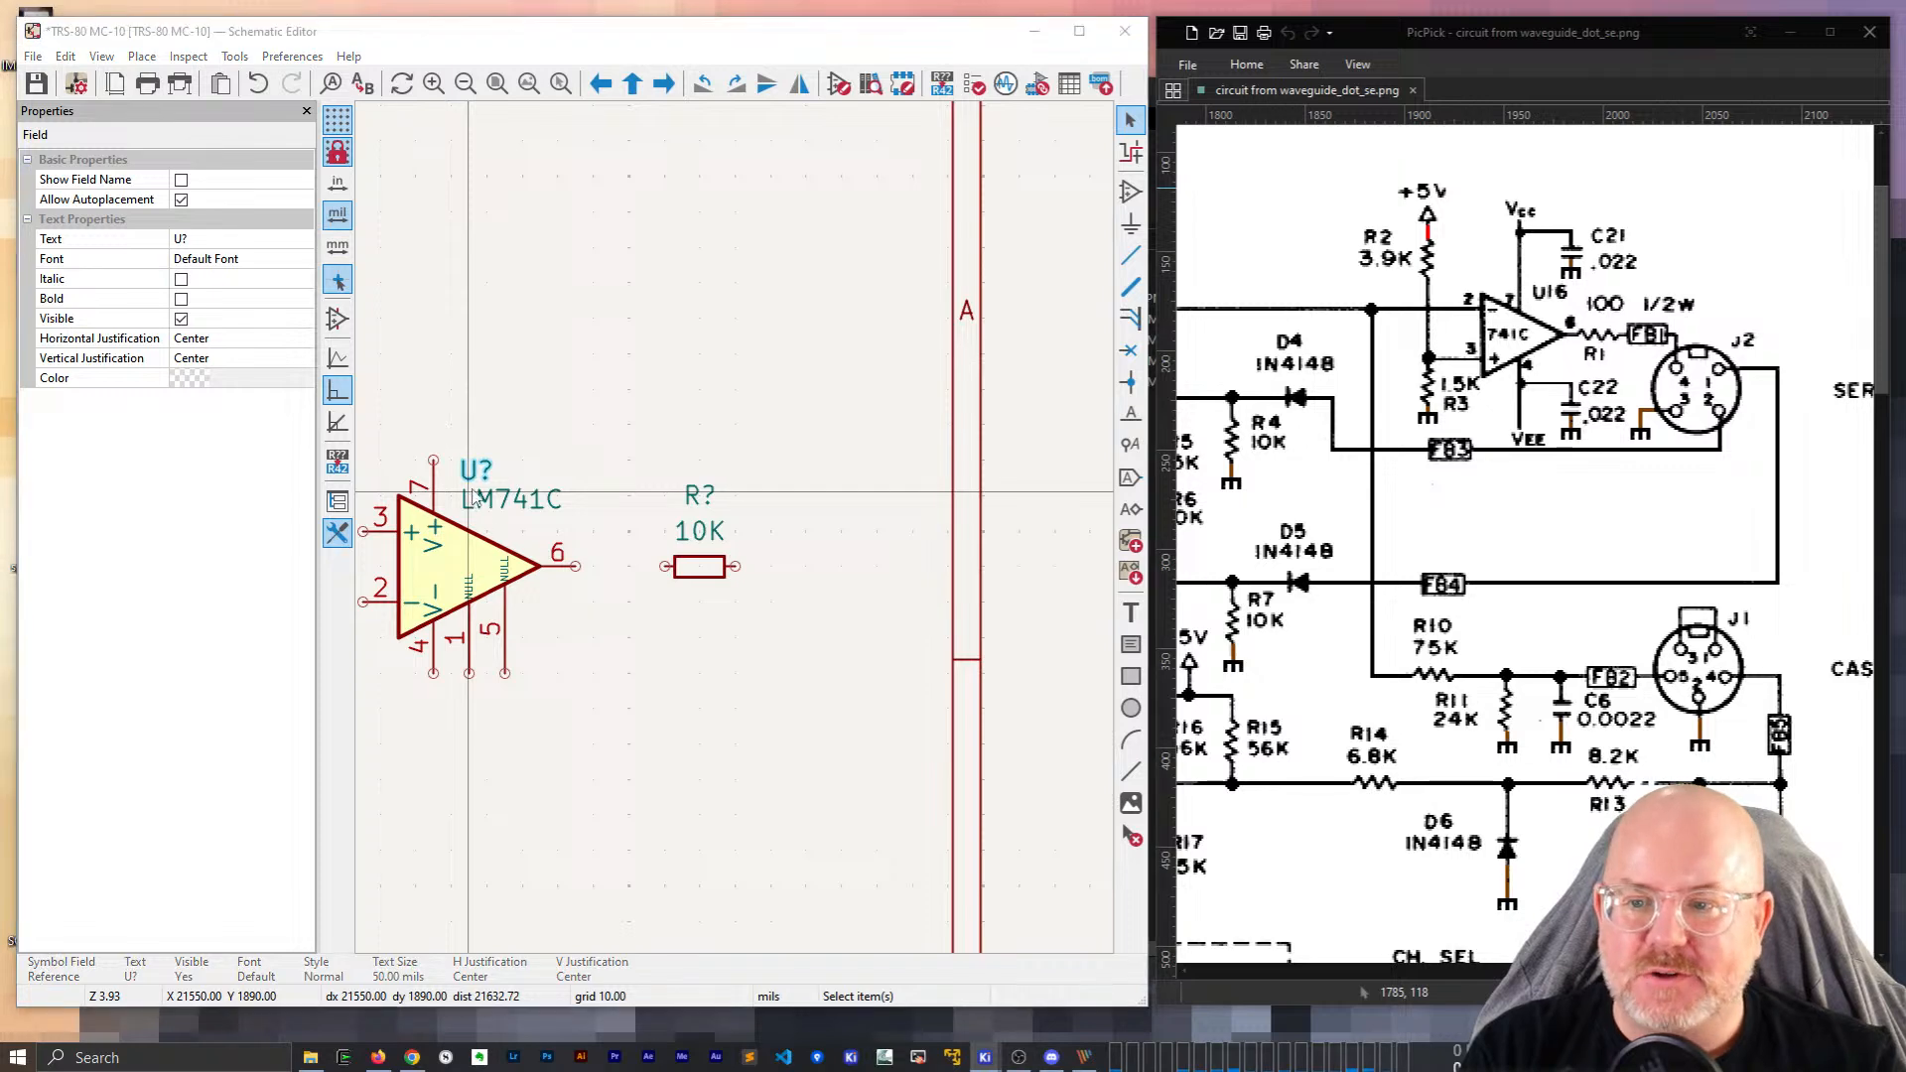
type("e16")
key("Return")
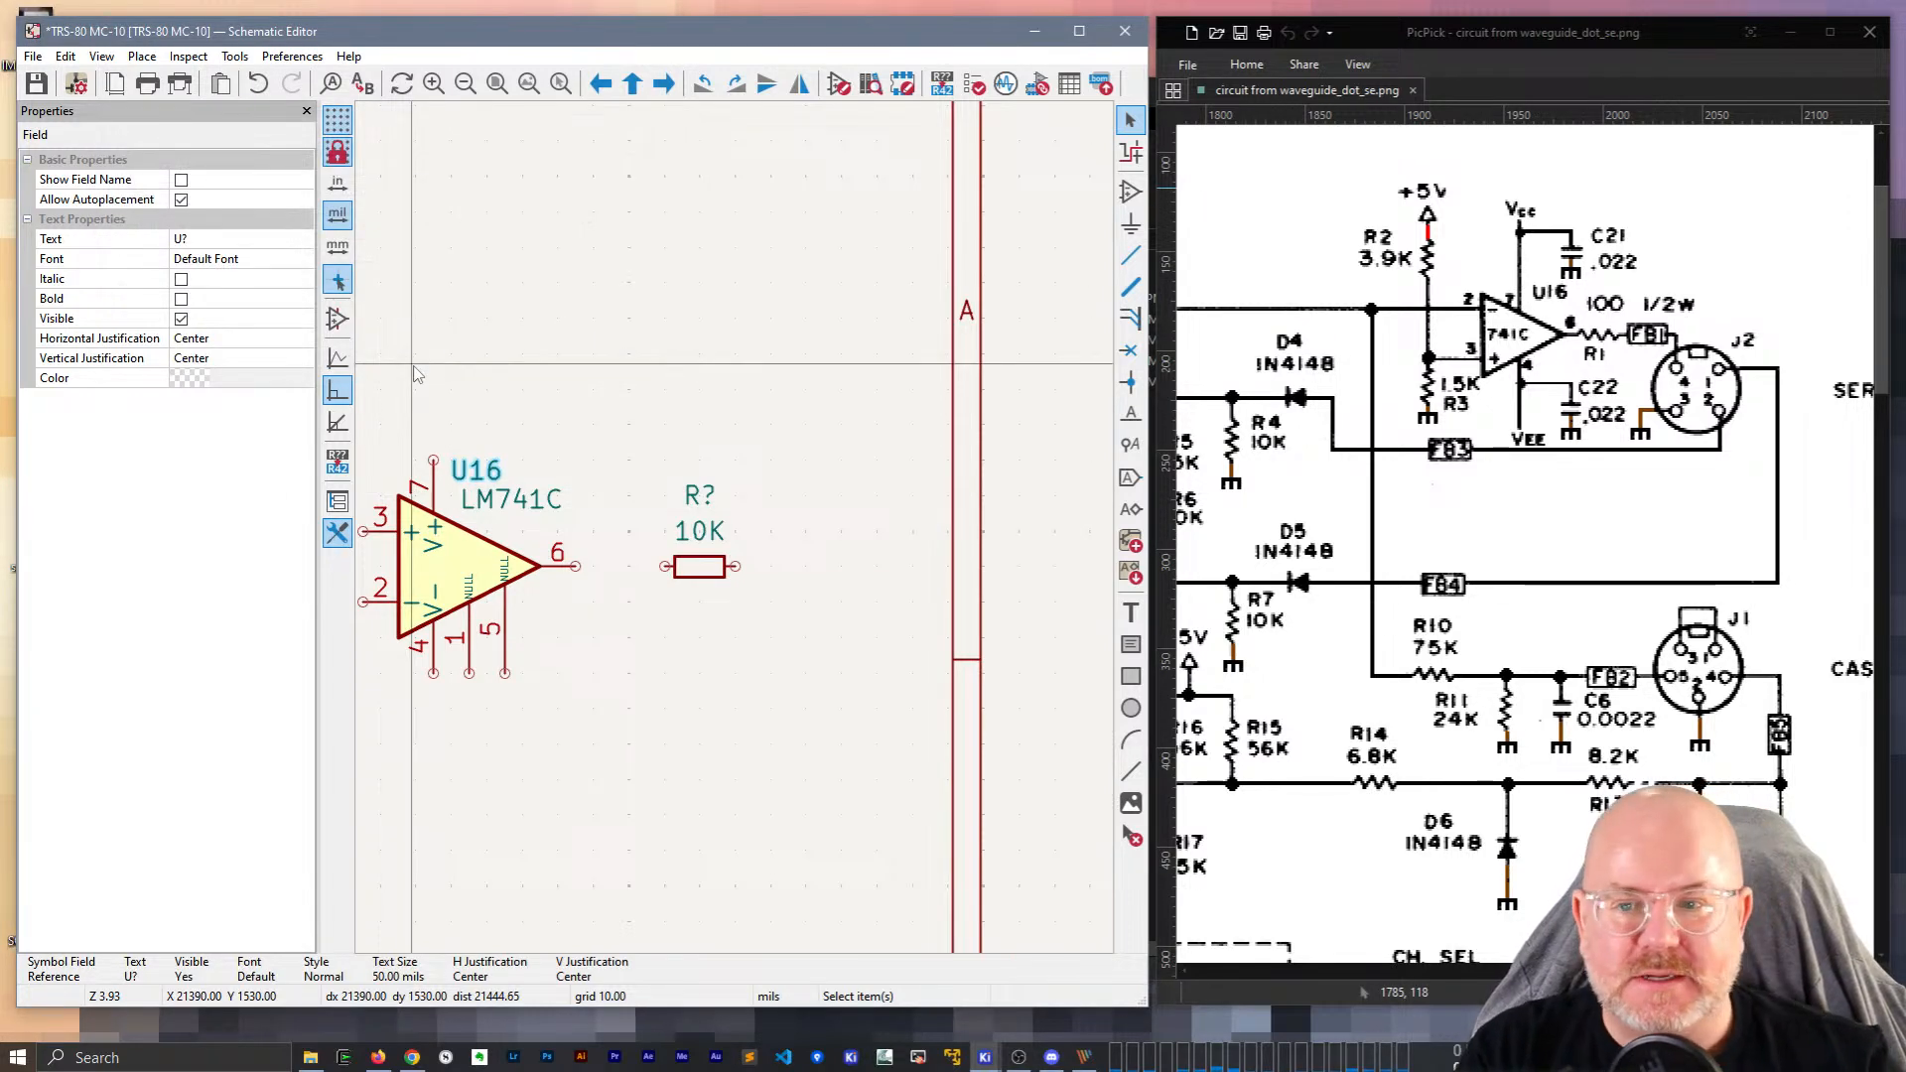
key("m")
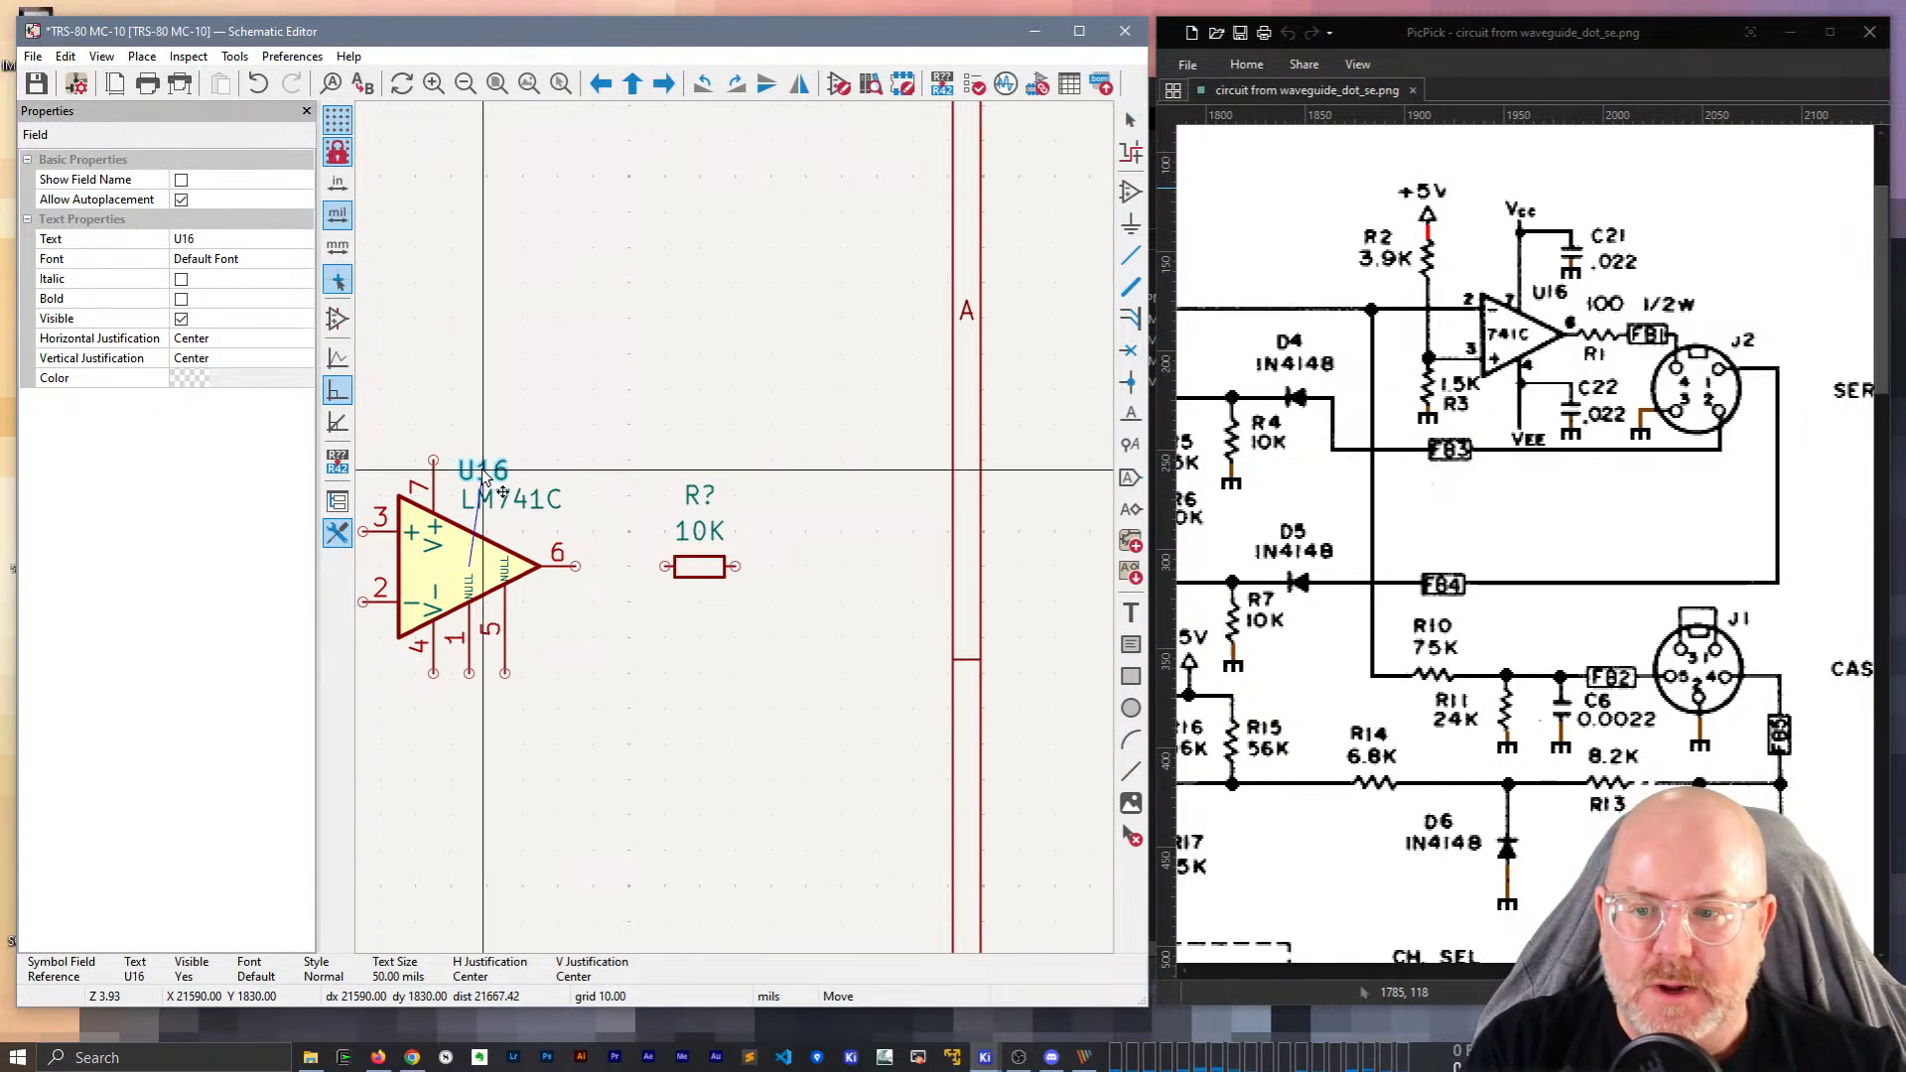
left_click(483, 475)
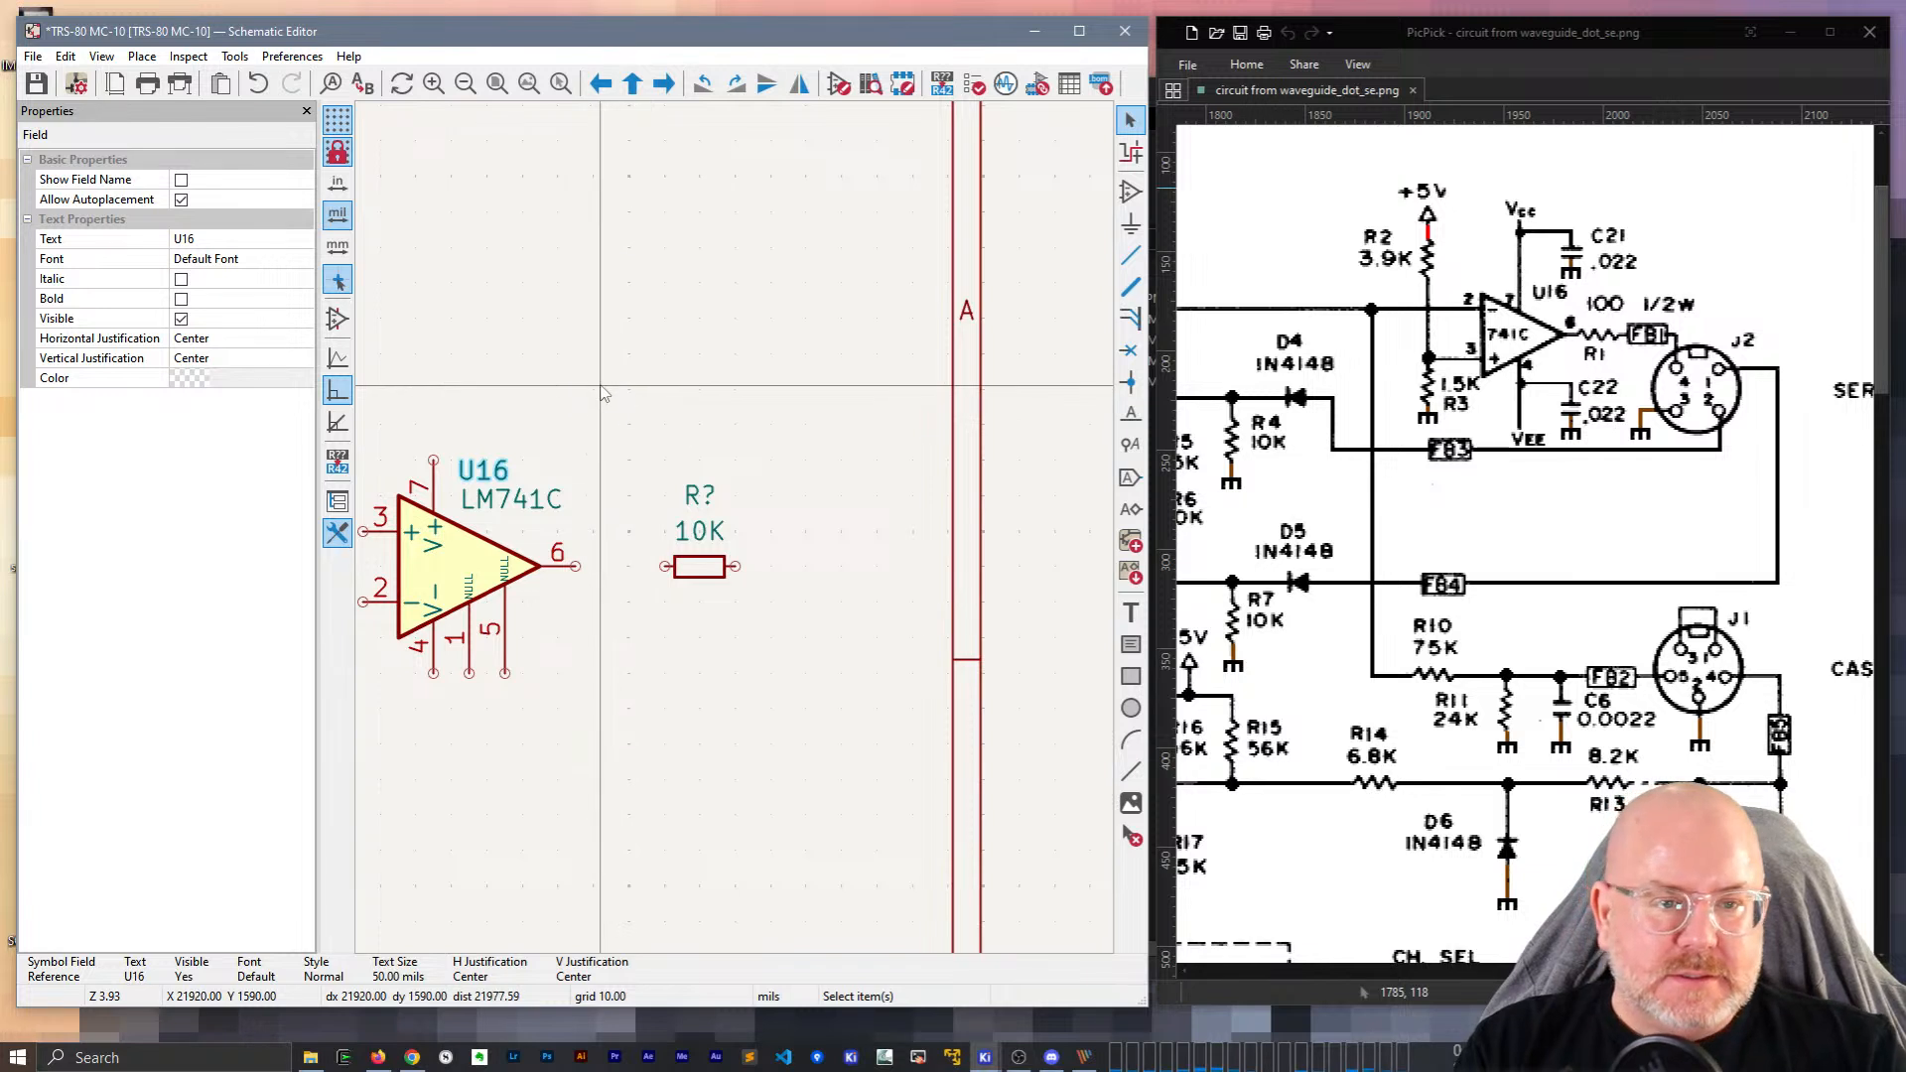
middle_click_drag(653, 332, 794, 286)
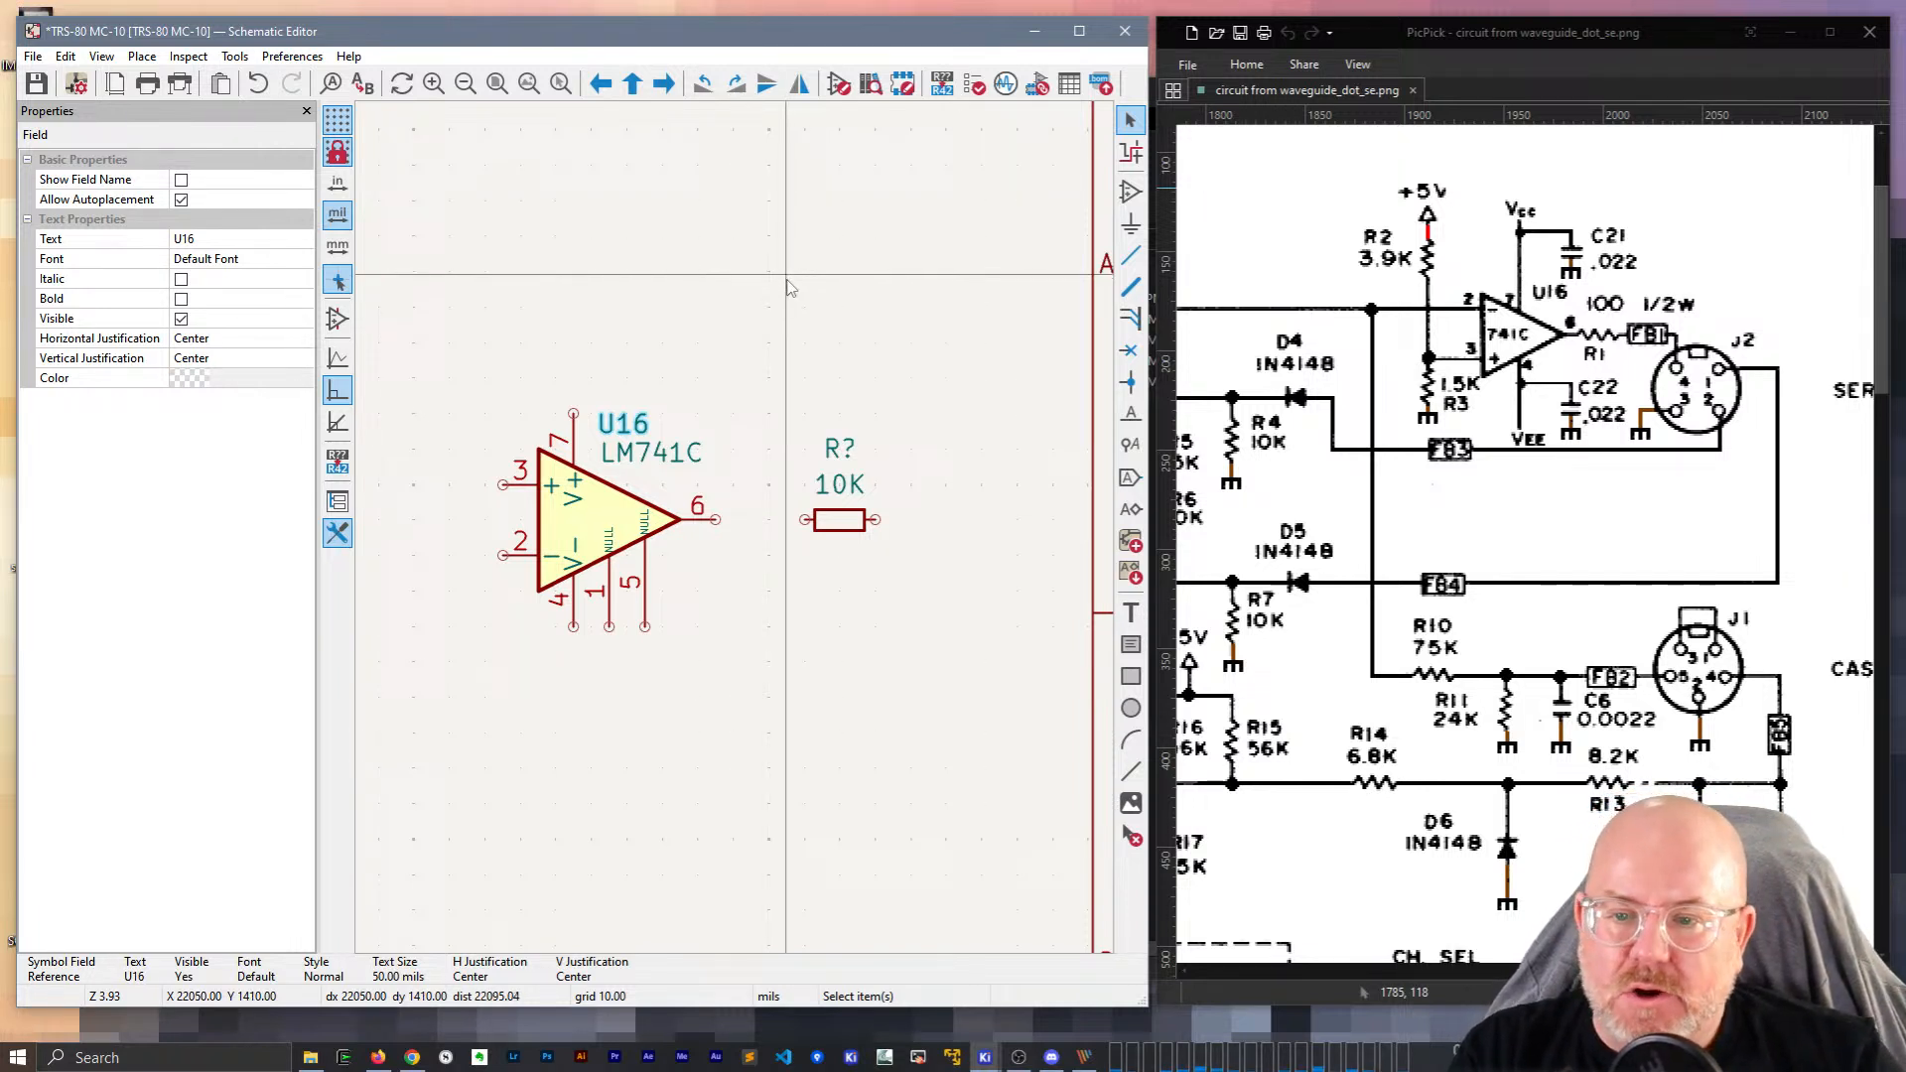
Give the new resistor value 100 and reference R1.
double_click(839, 486)
key("Return")
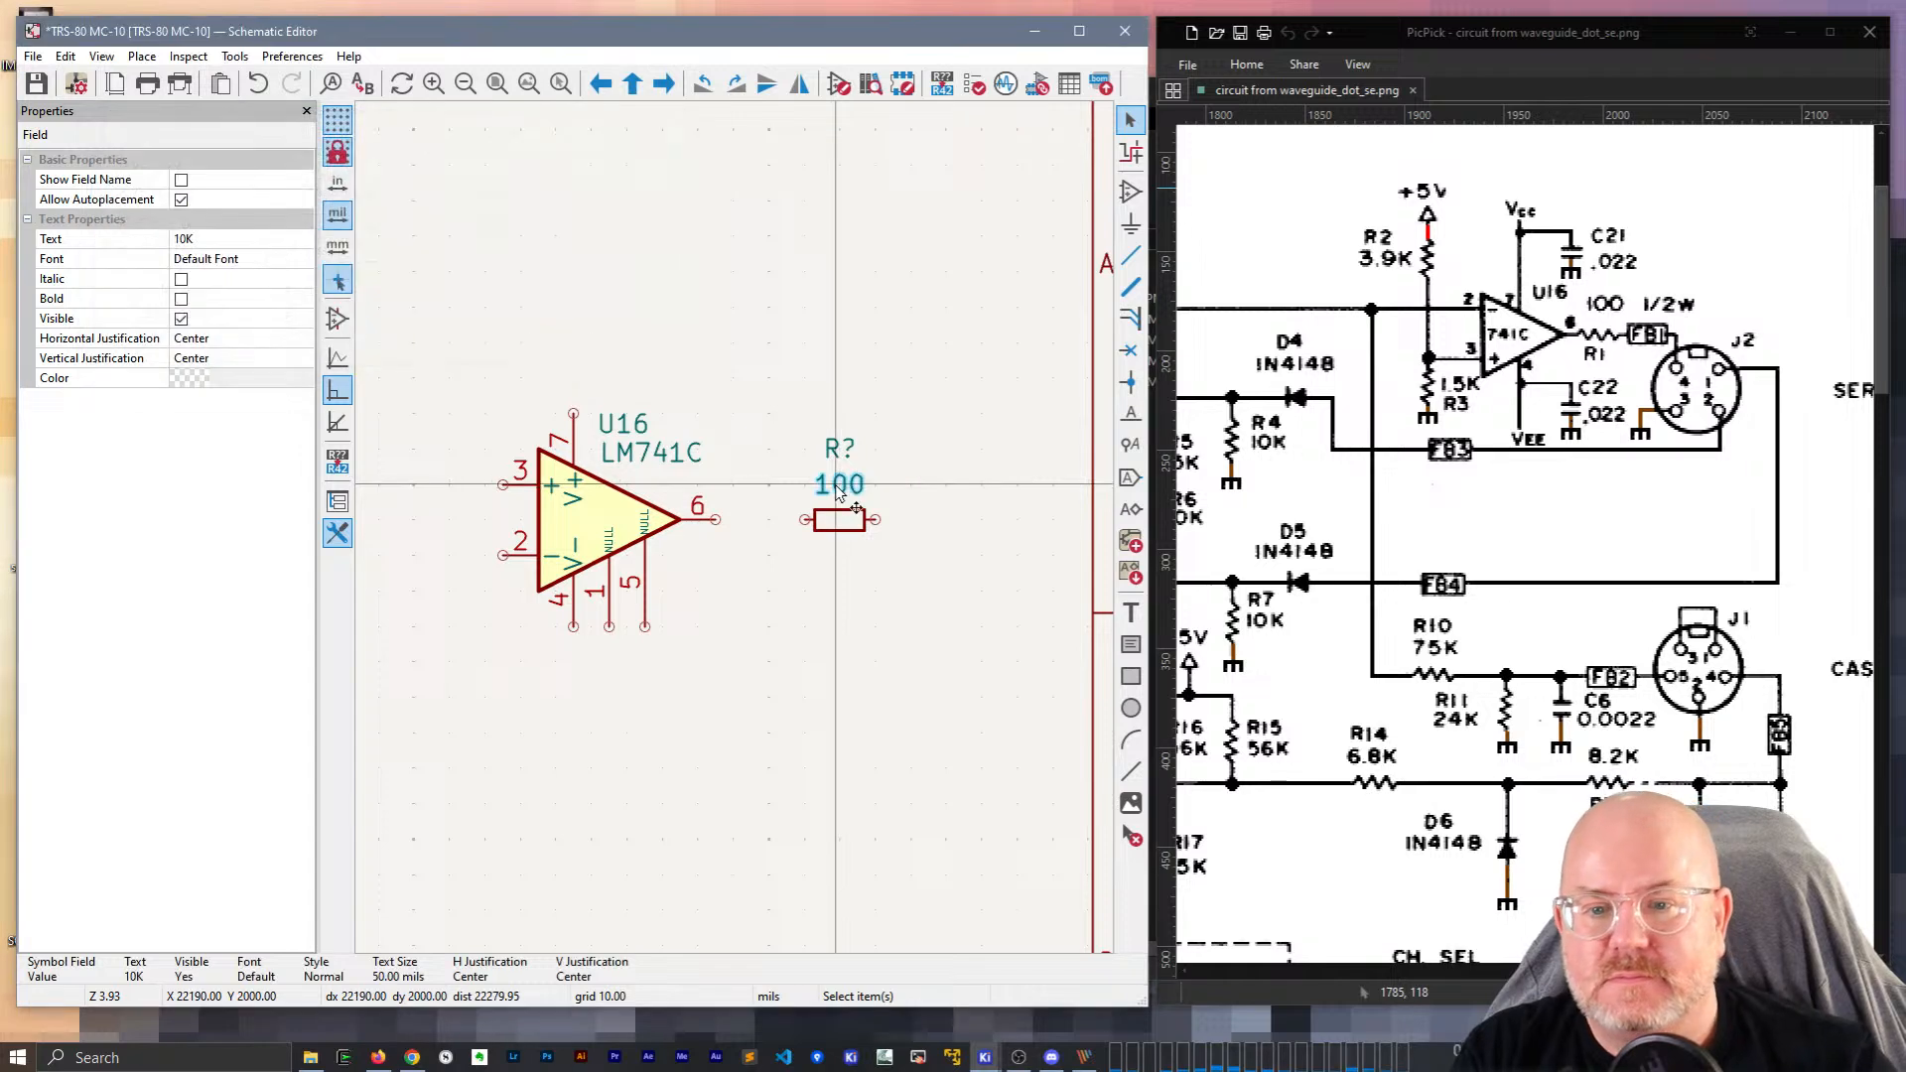
left_click(832, 459)
double_click(832, 457)
type("R1")
key("Return")
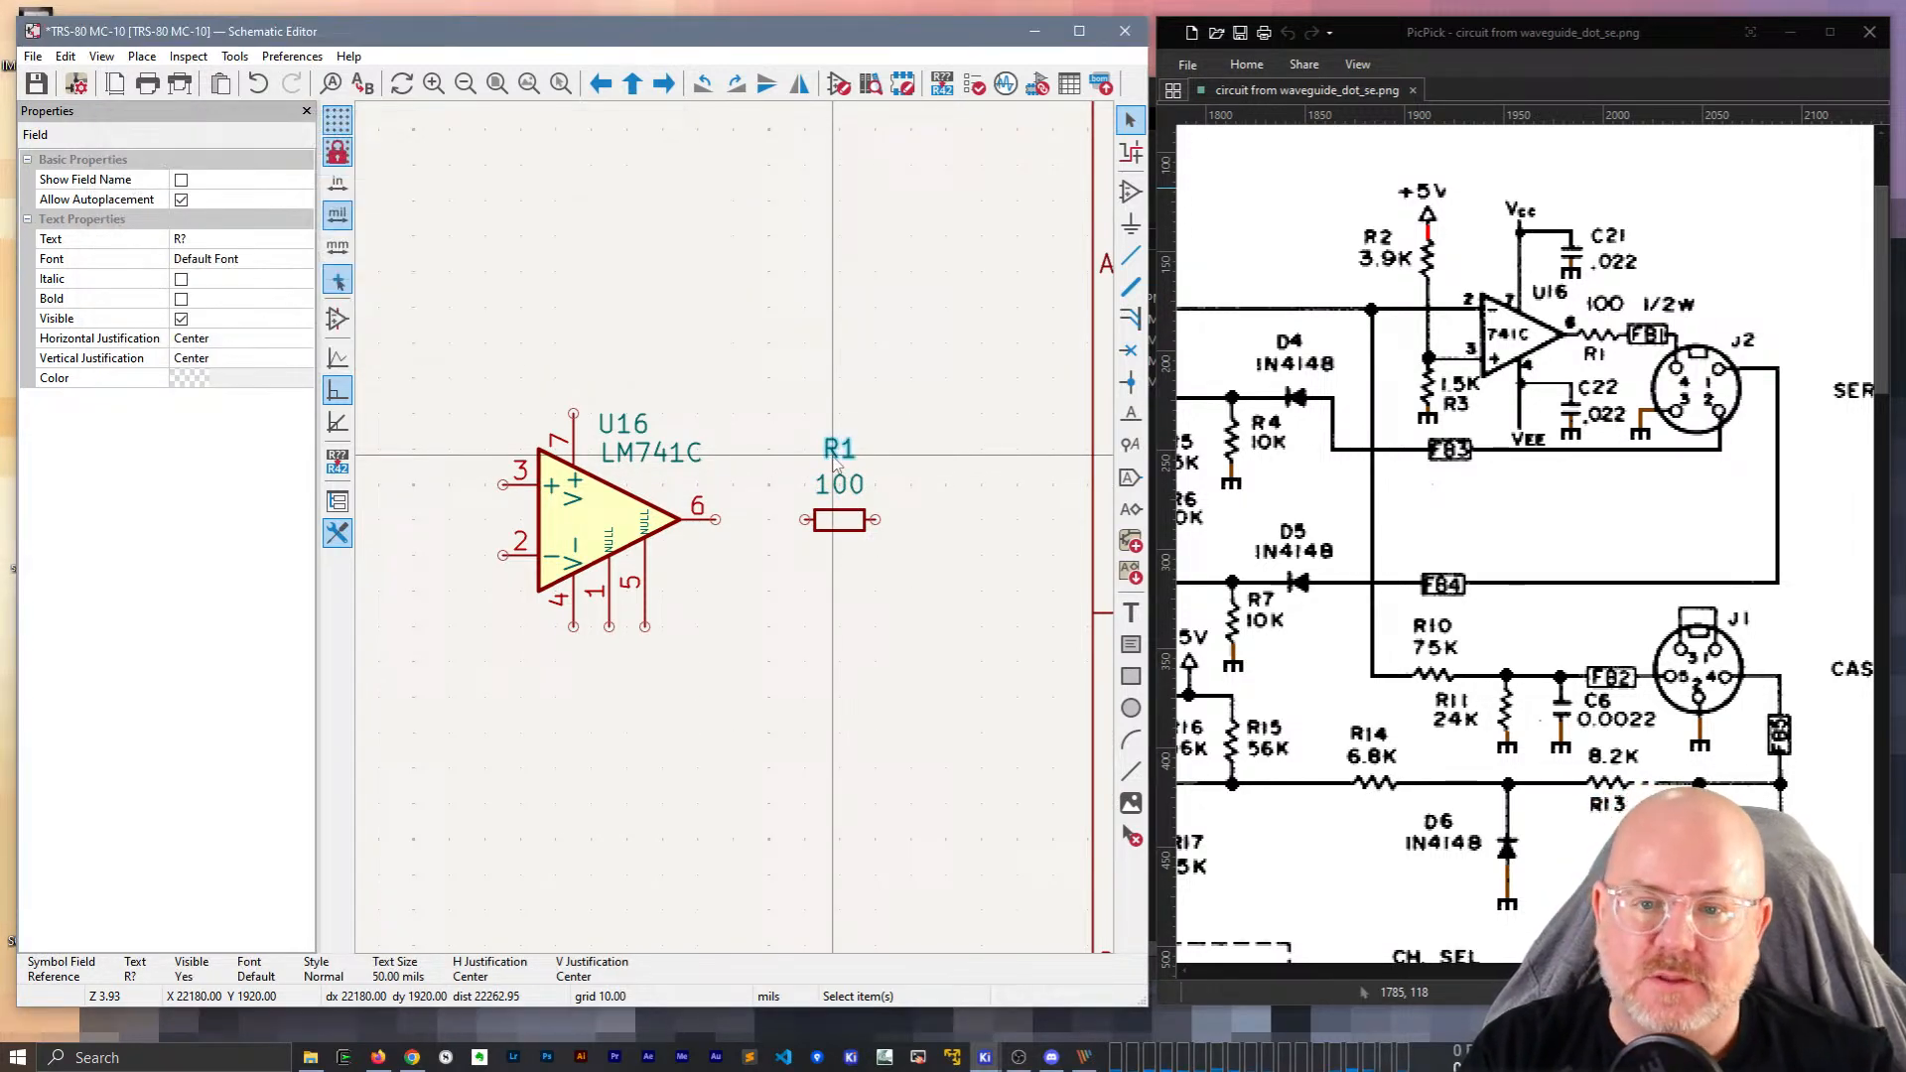
Move the R1 label below the resistor and the 100 value just above it.
key("m")
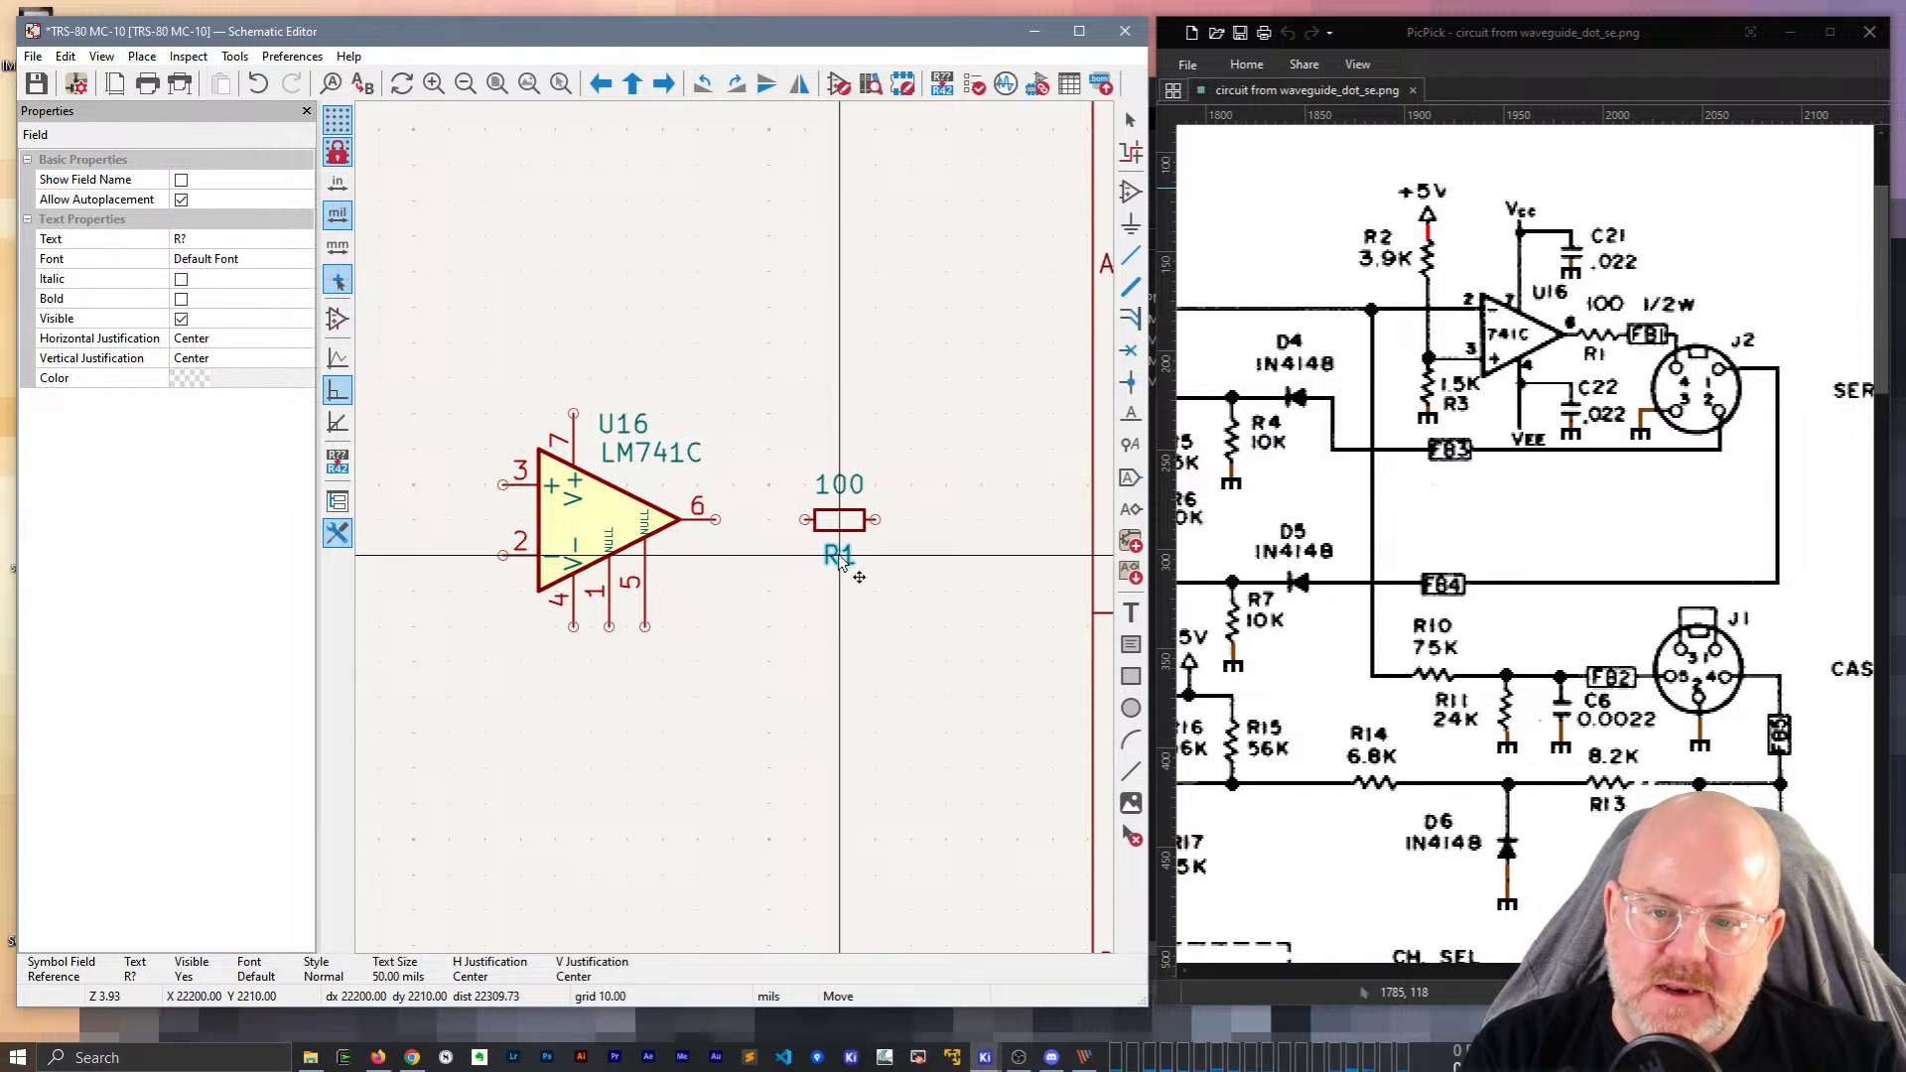
left_click(842, 559)
left_click(840, 496)
key("m")
key("Escape")
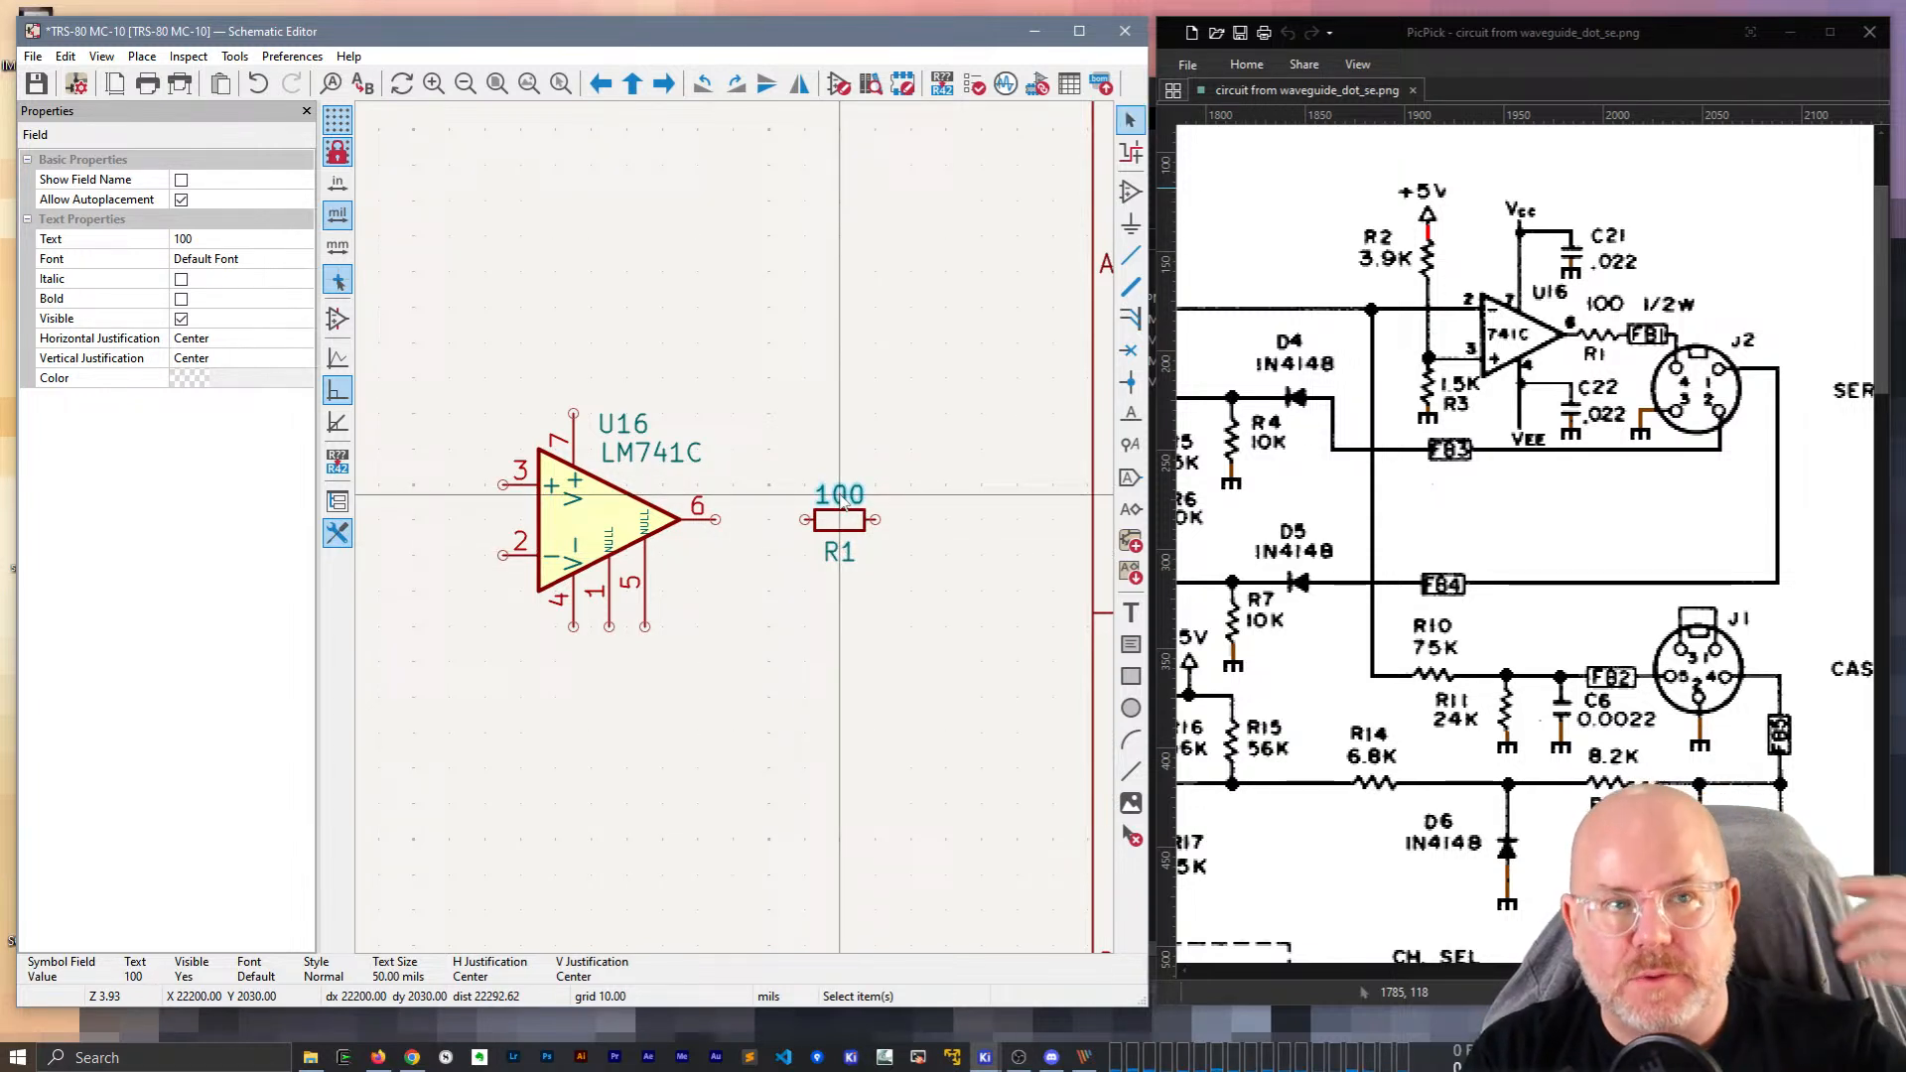
key("m")
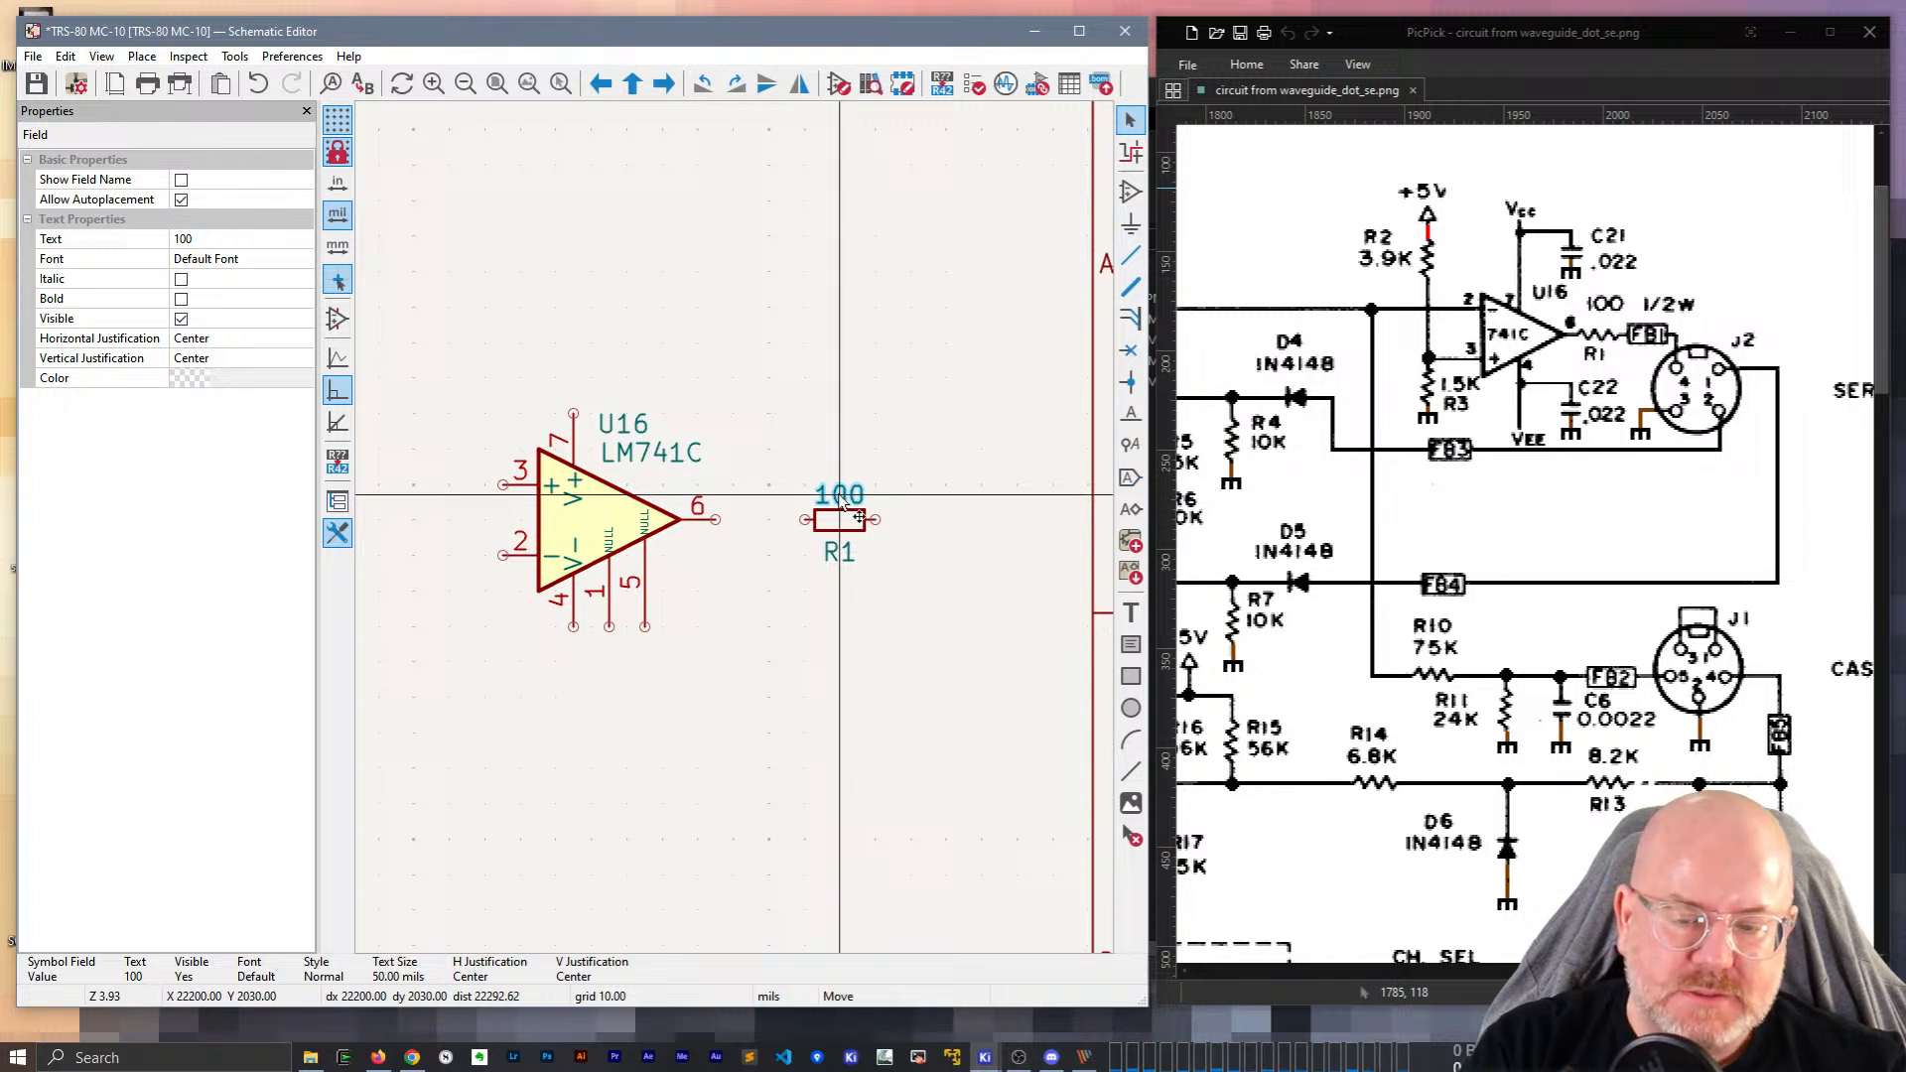
left_click(840, 489)
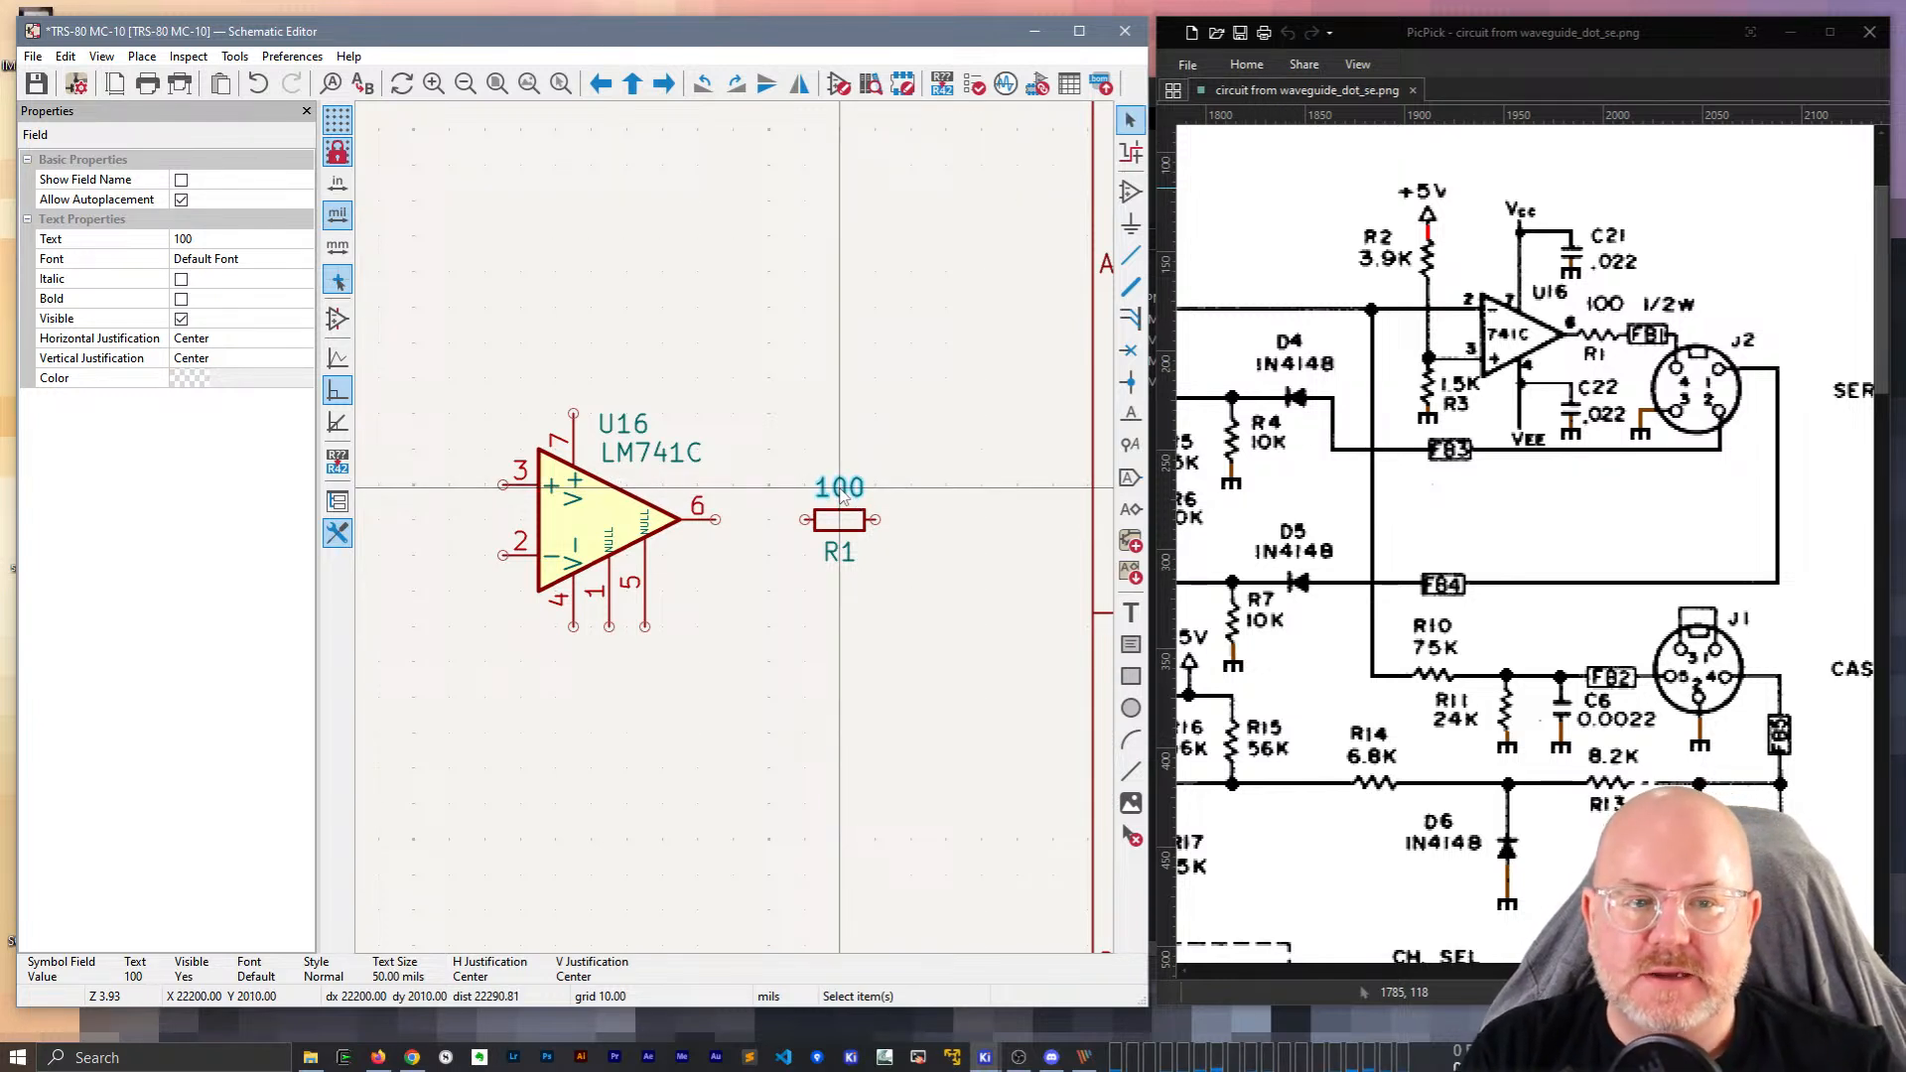
Wire U16's output pin 6 to R1 and pull R1 closer to the op-amp.
key("w")
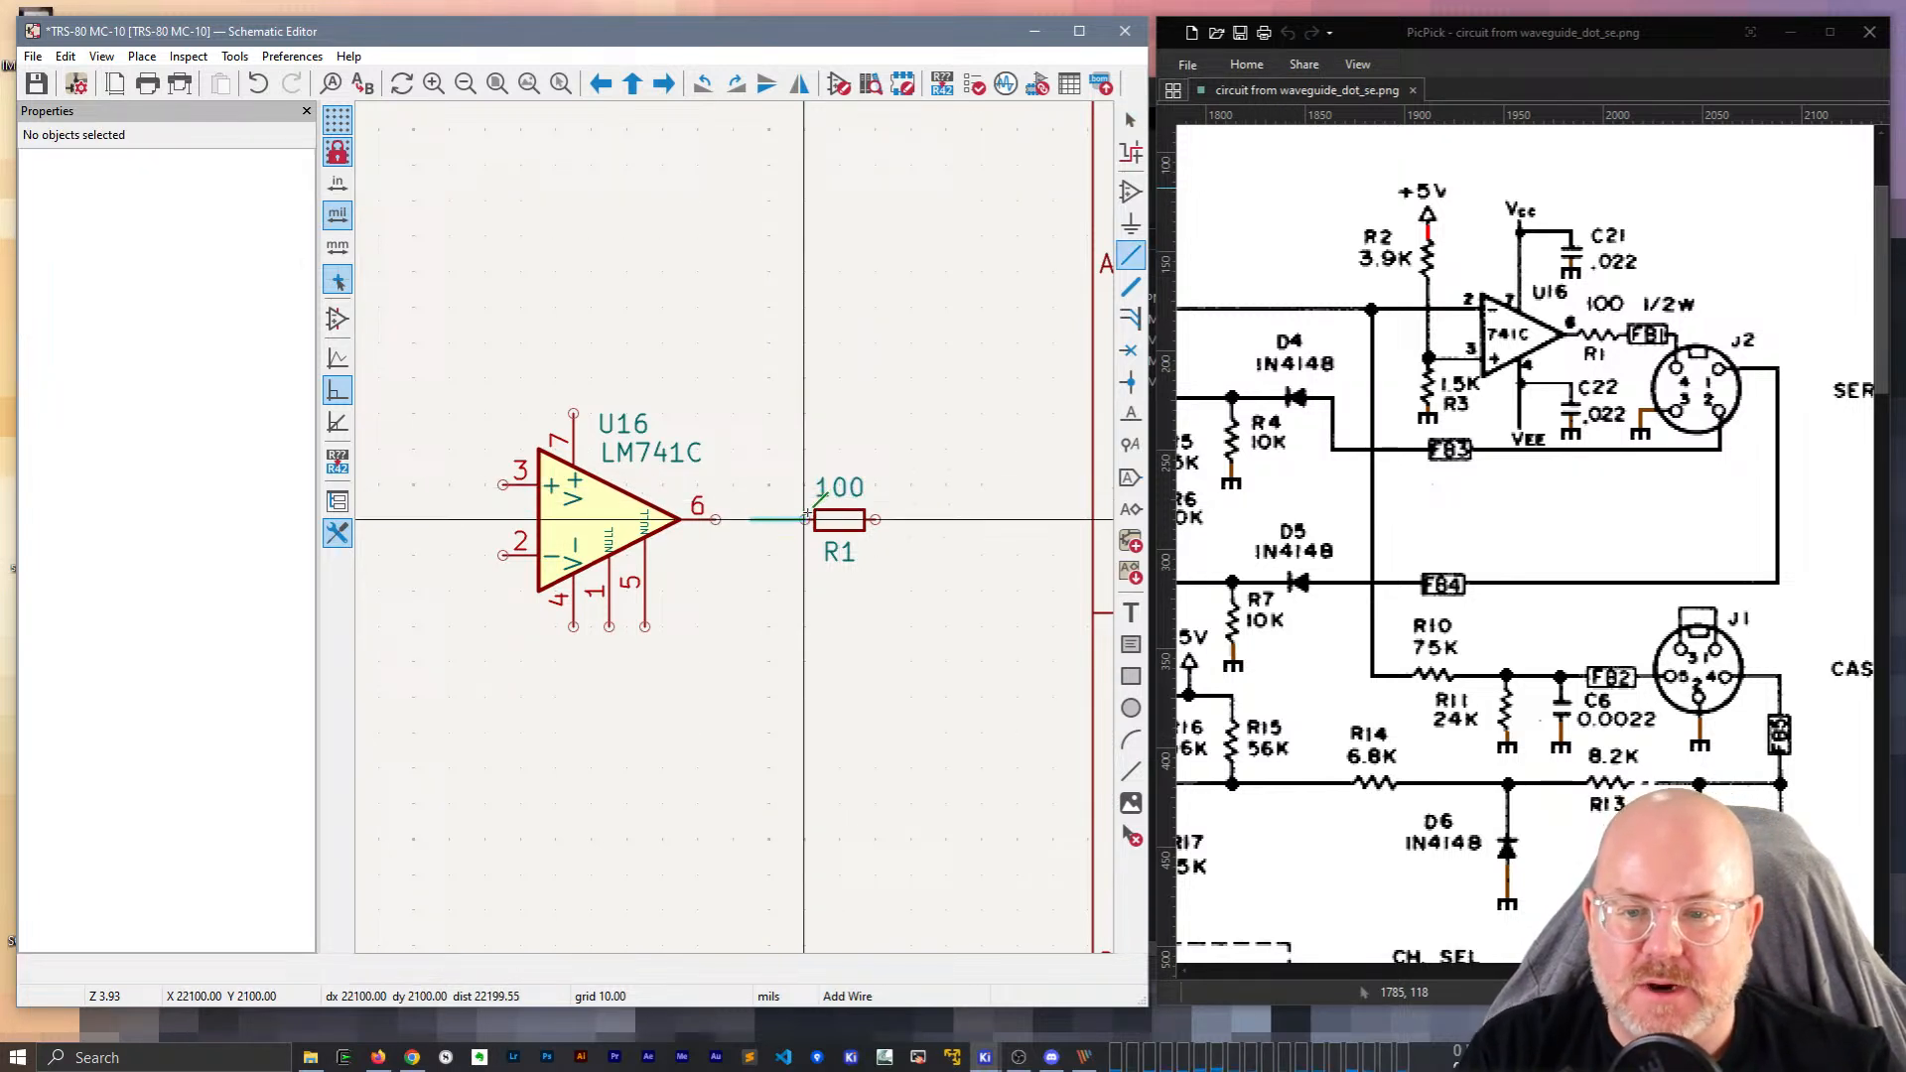
left_click(715, 519)
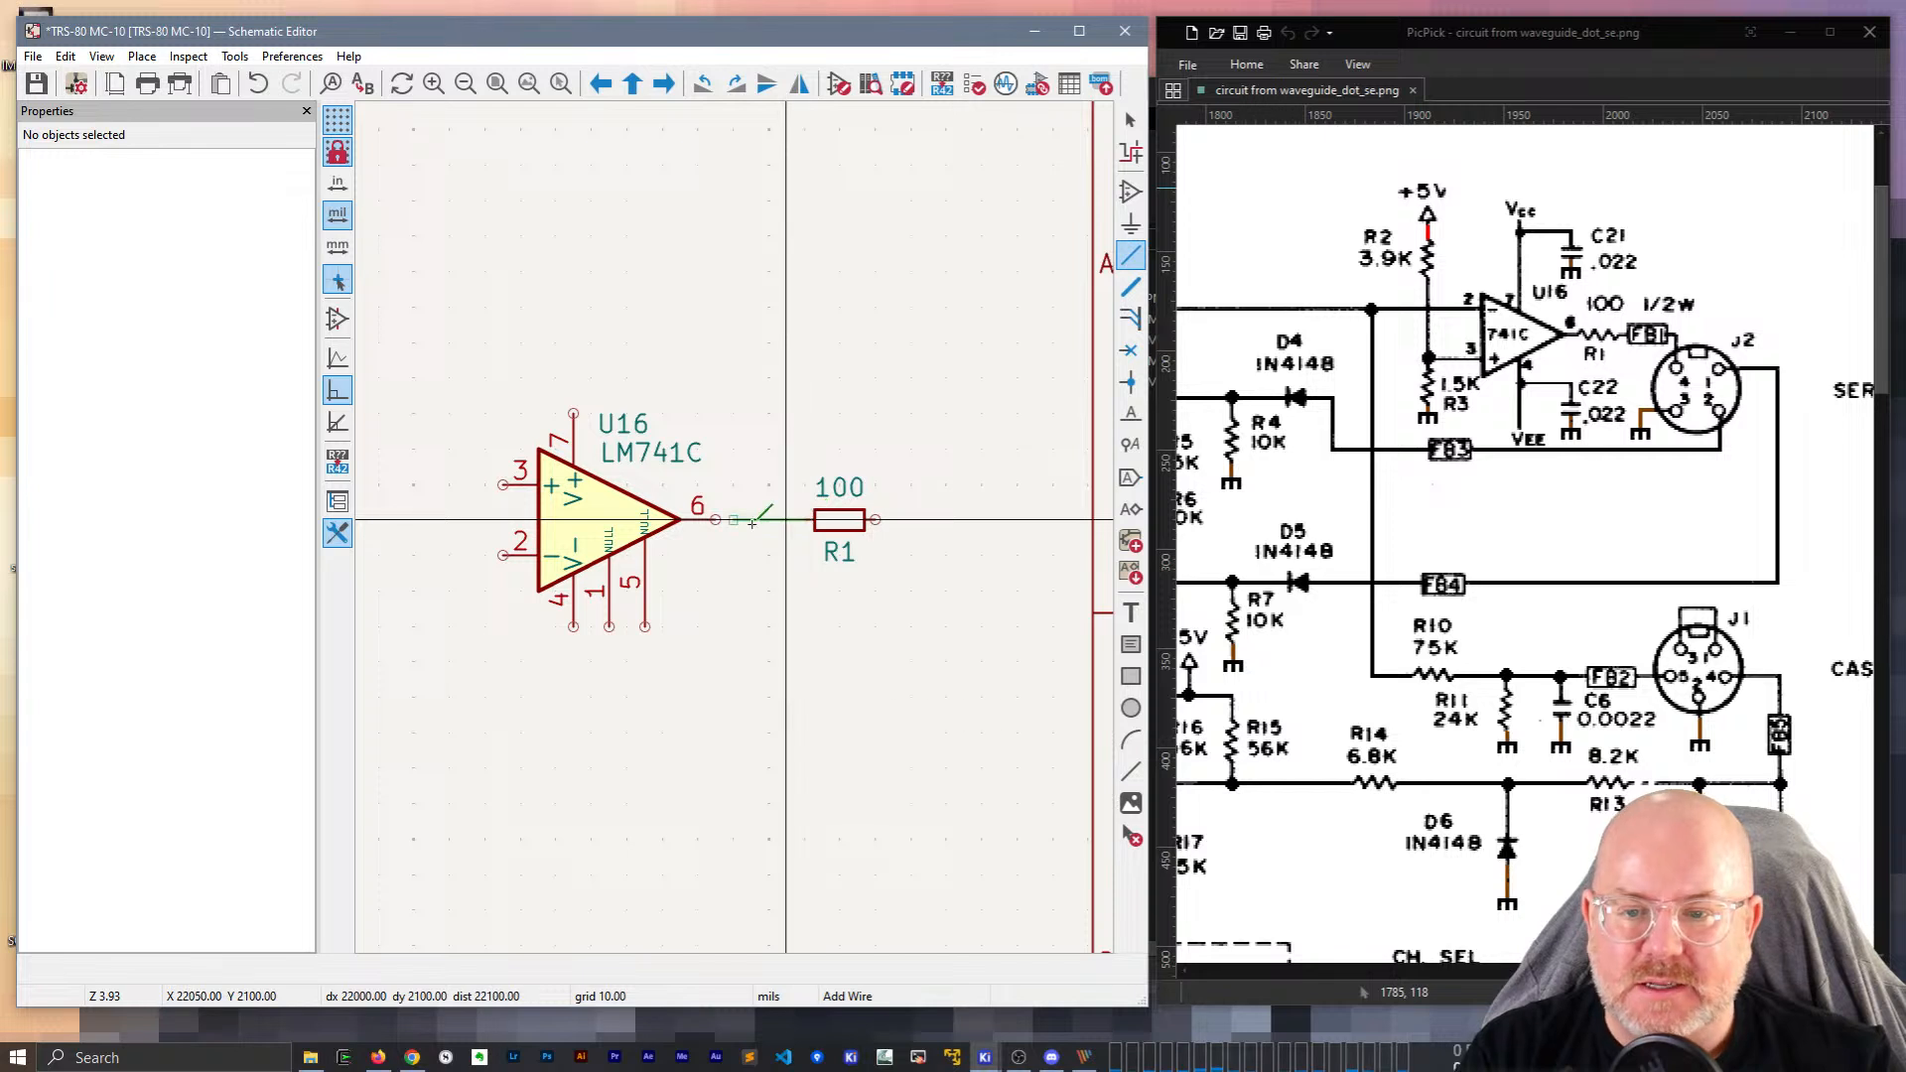
key("Escape")
left_click(834, 524)
left_click_drag(834, 522, 783, 522)
middle_click_drag(843, 409, 808, 389)
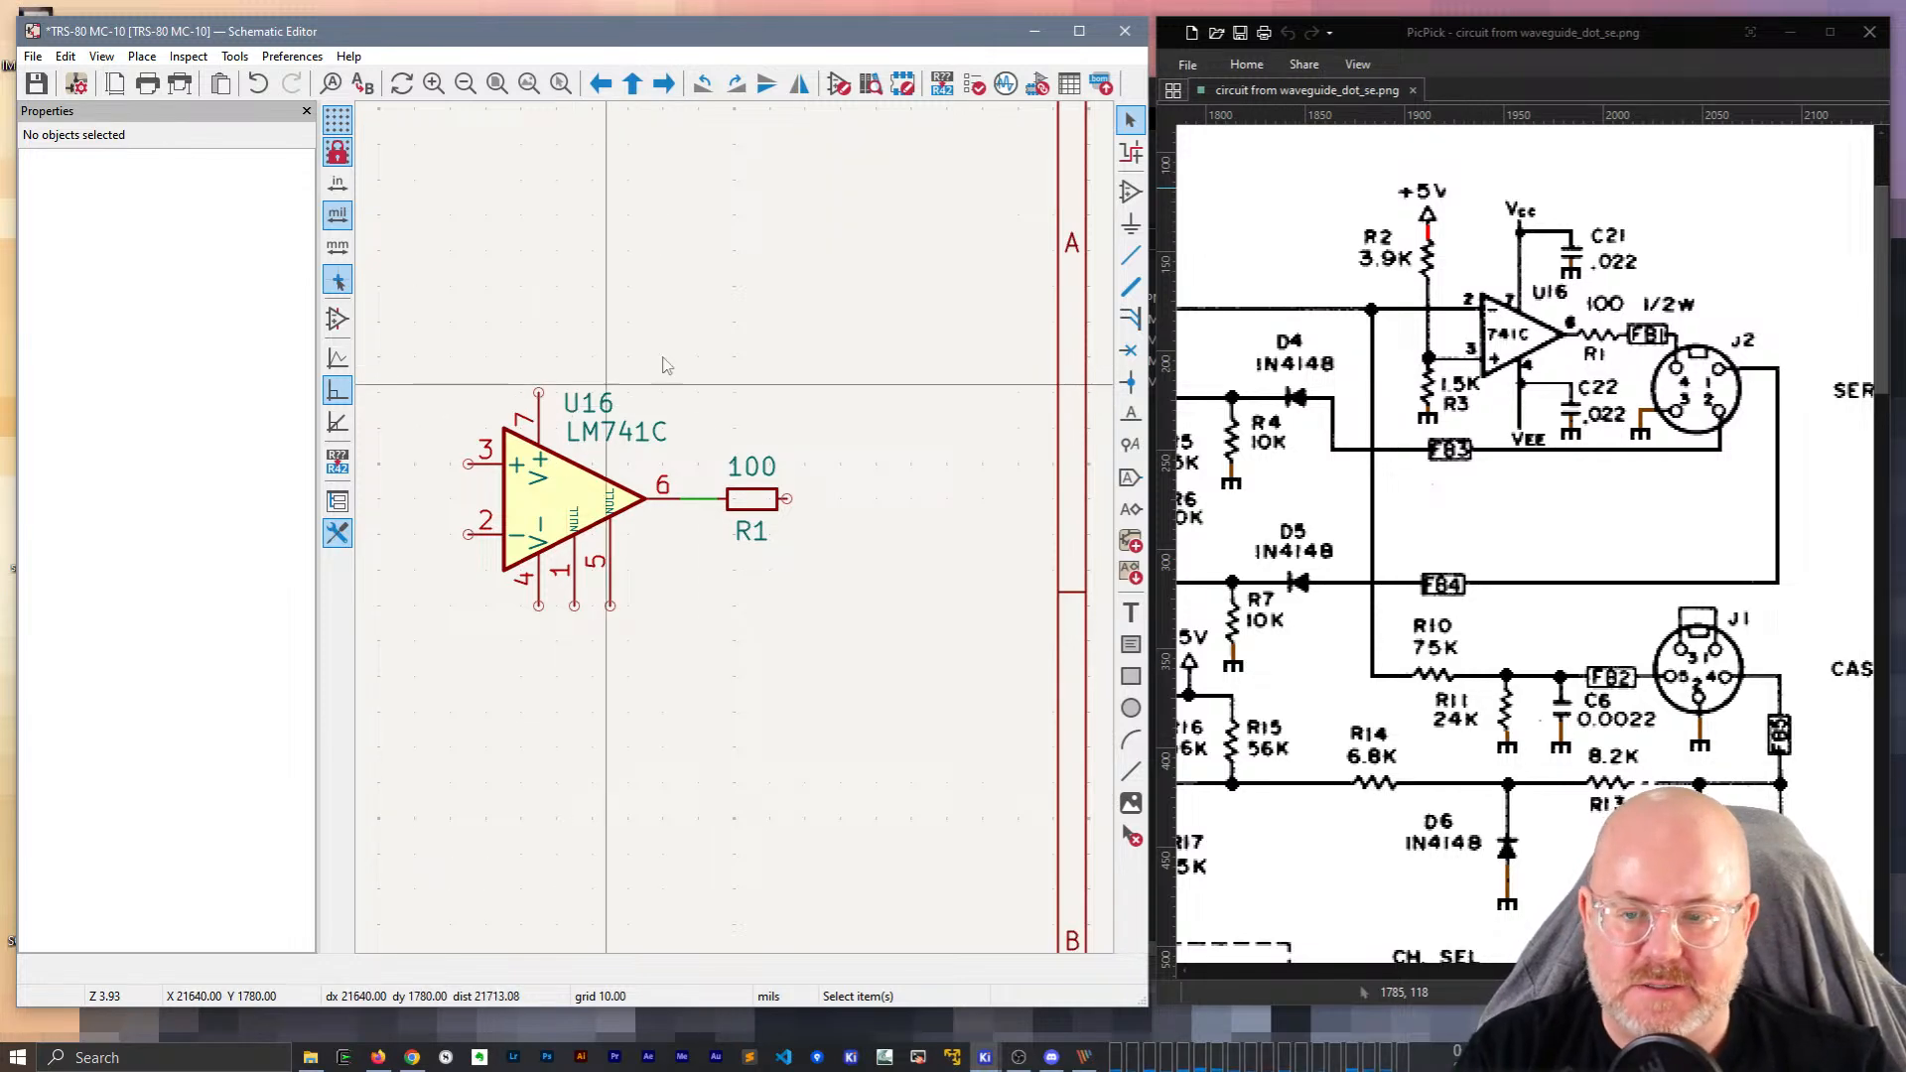
Add a VCC power symbol on U16's pin 7, above the op-amp.
key("a")
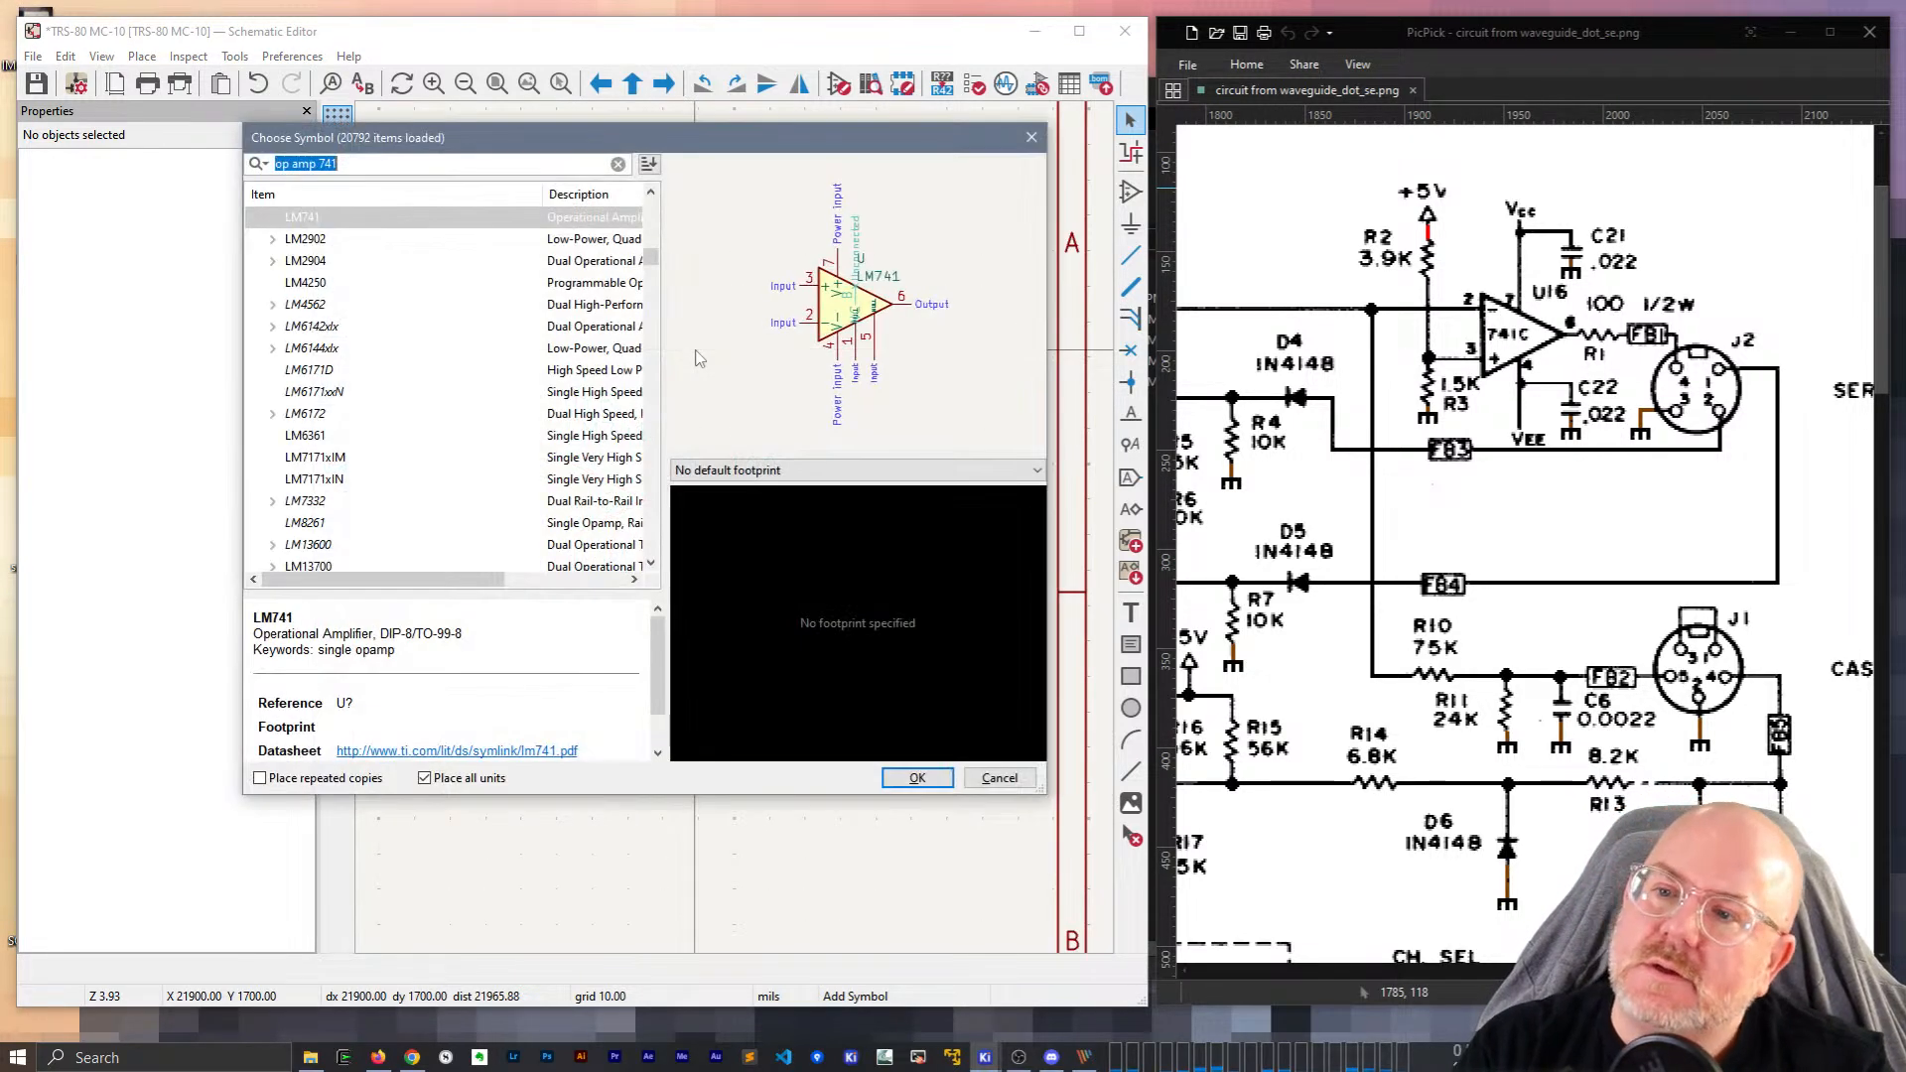
type("Vcc")
key("Return")
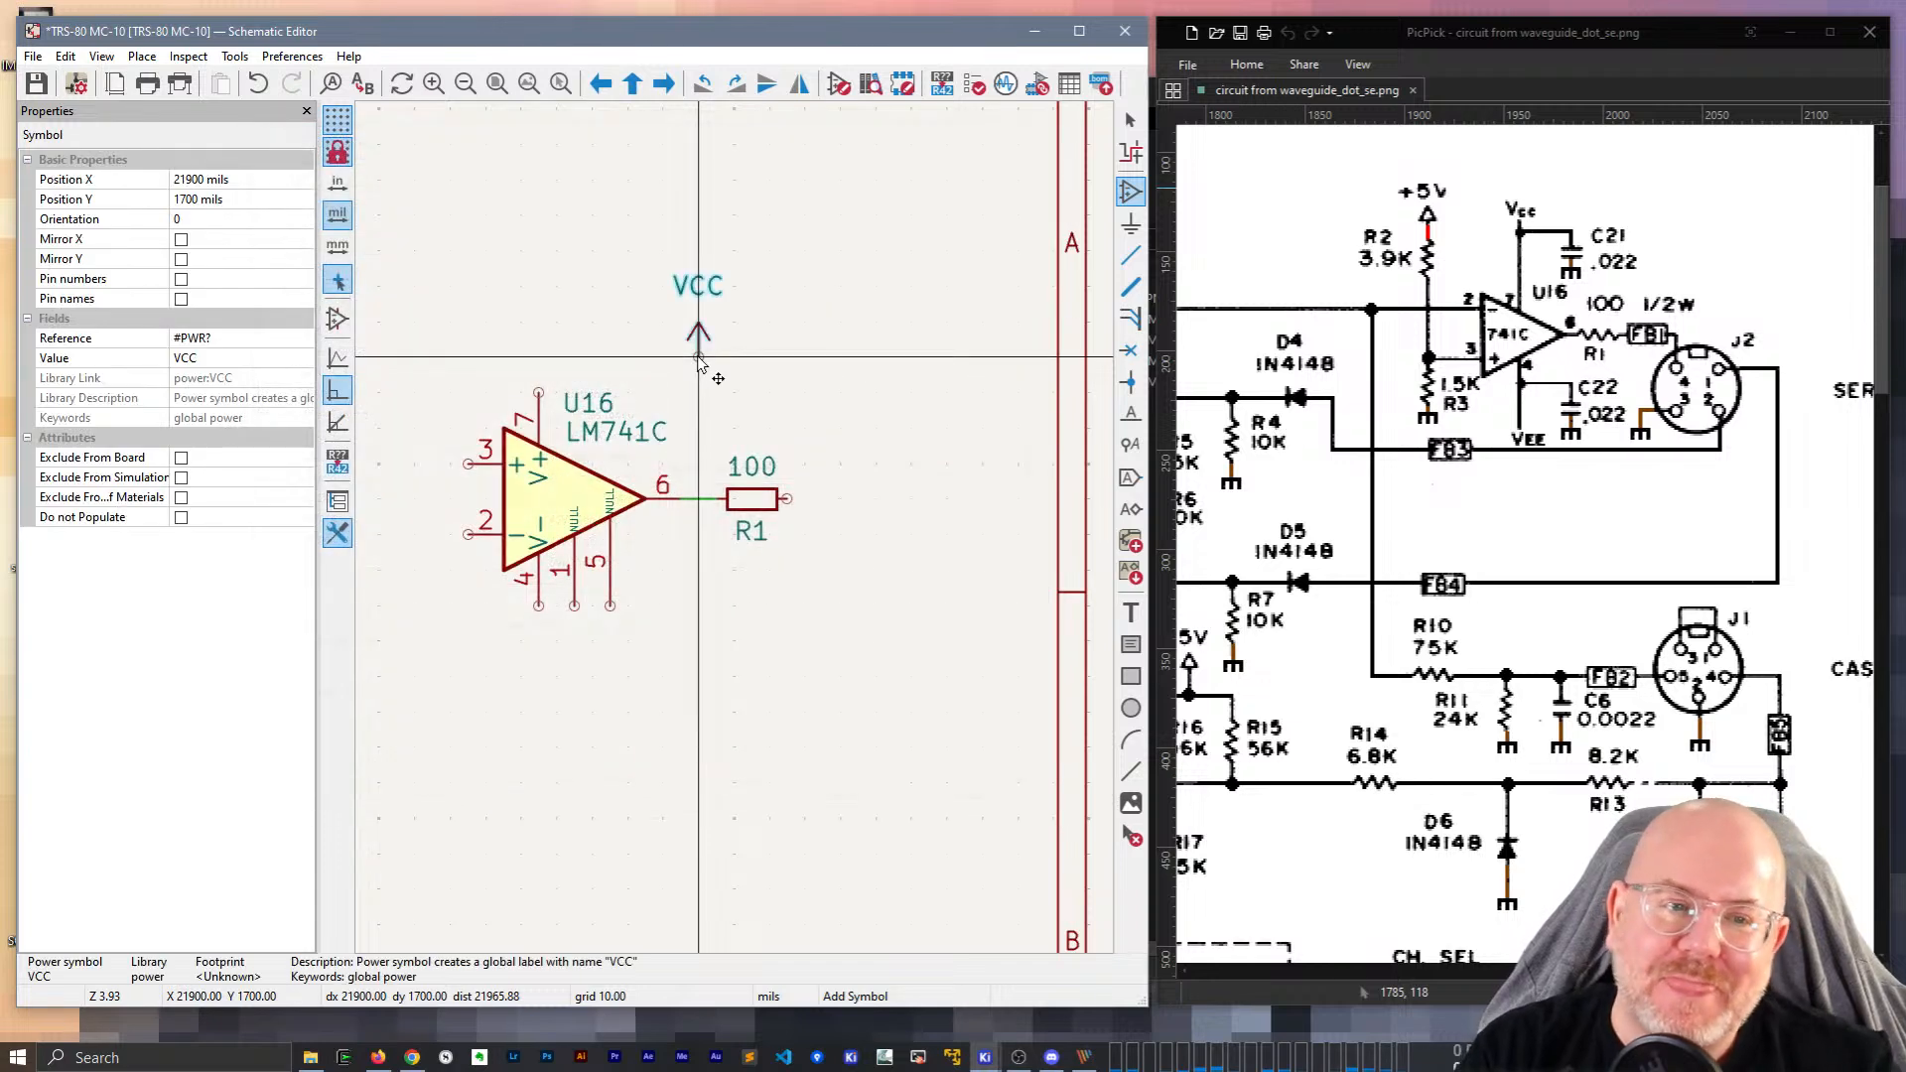
left_click(539, 393)
key("g")
left_click(539, 321)
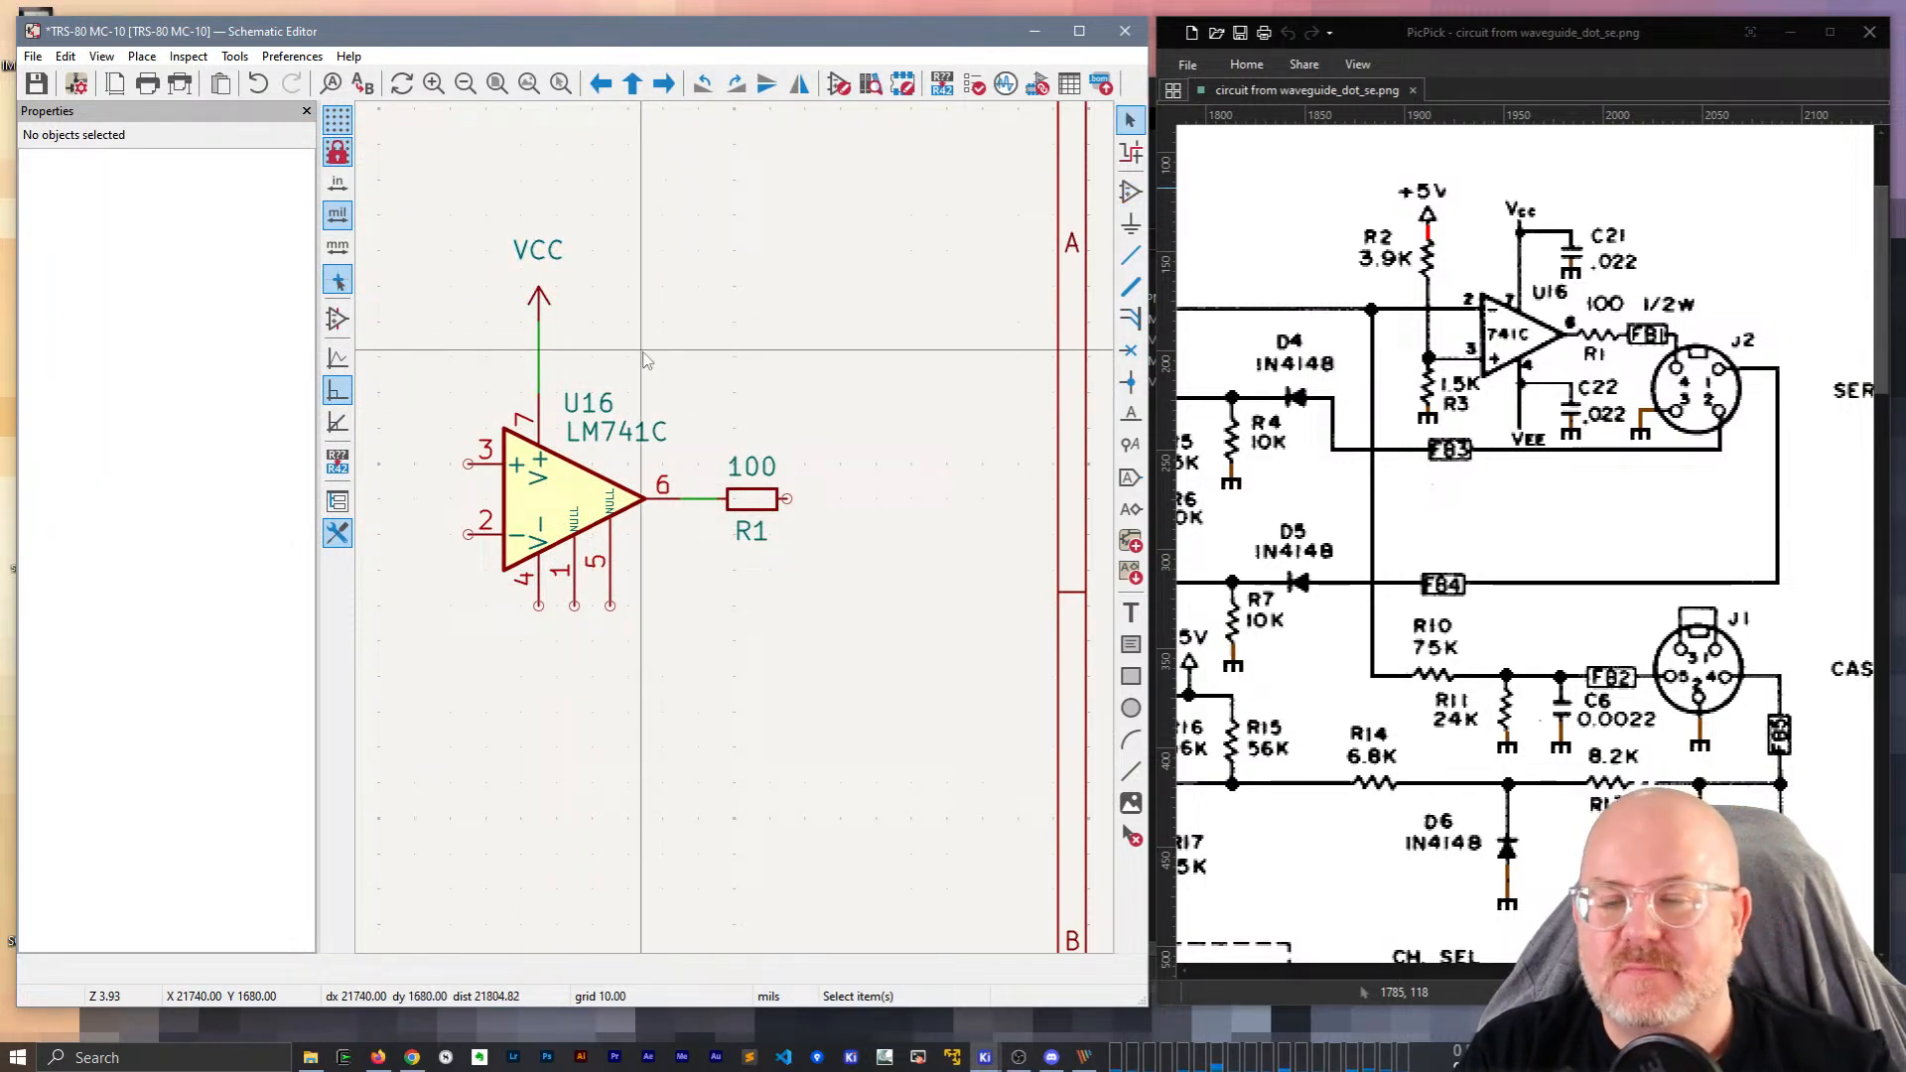
Add a downward VEE power symbol below the op-amp, wired to pin 4.
type("avee")
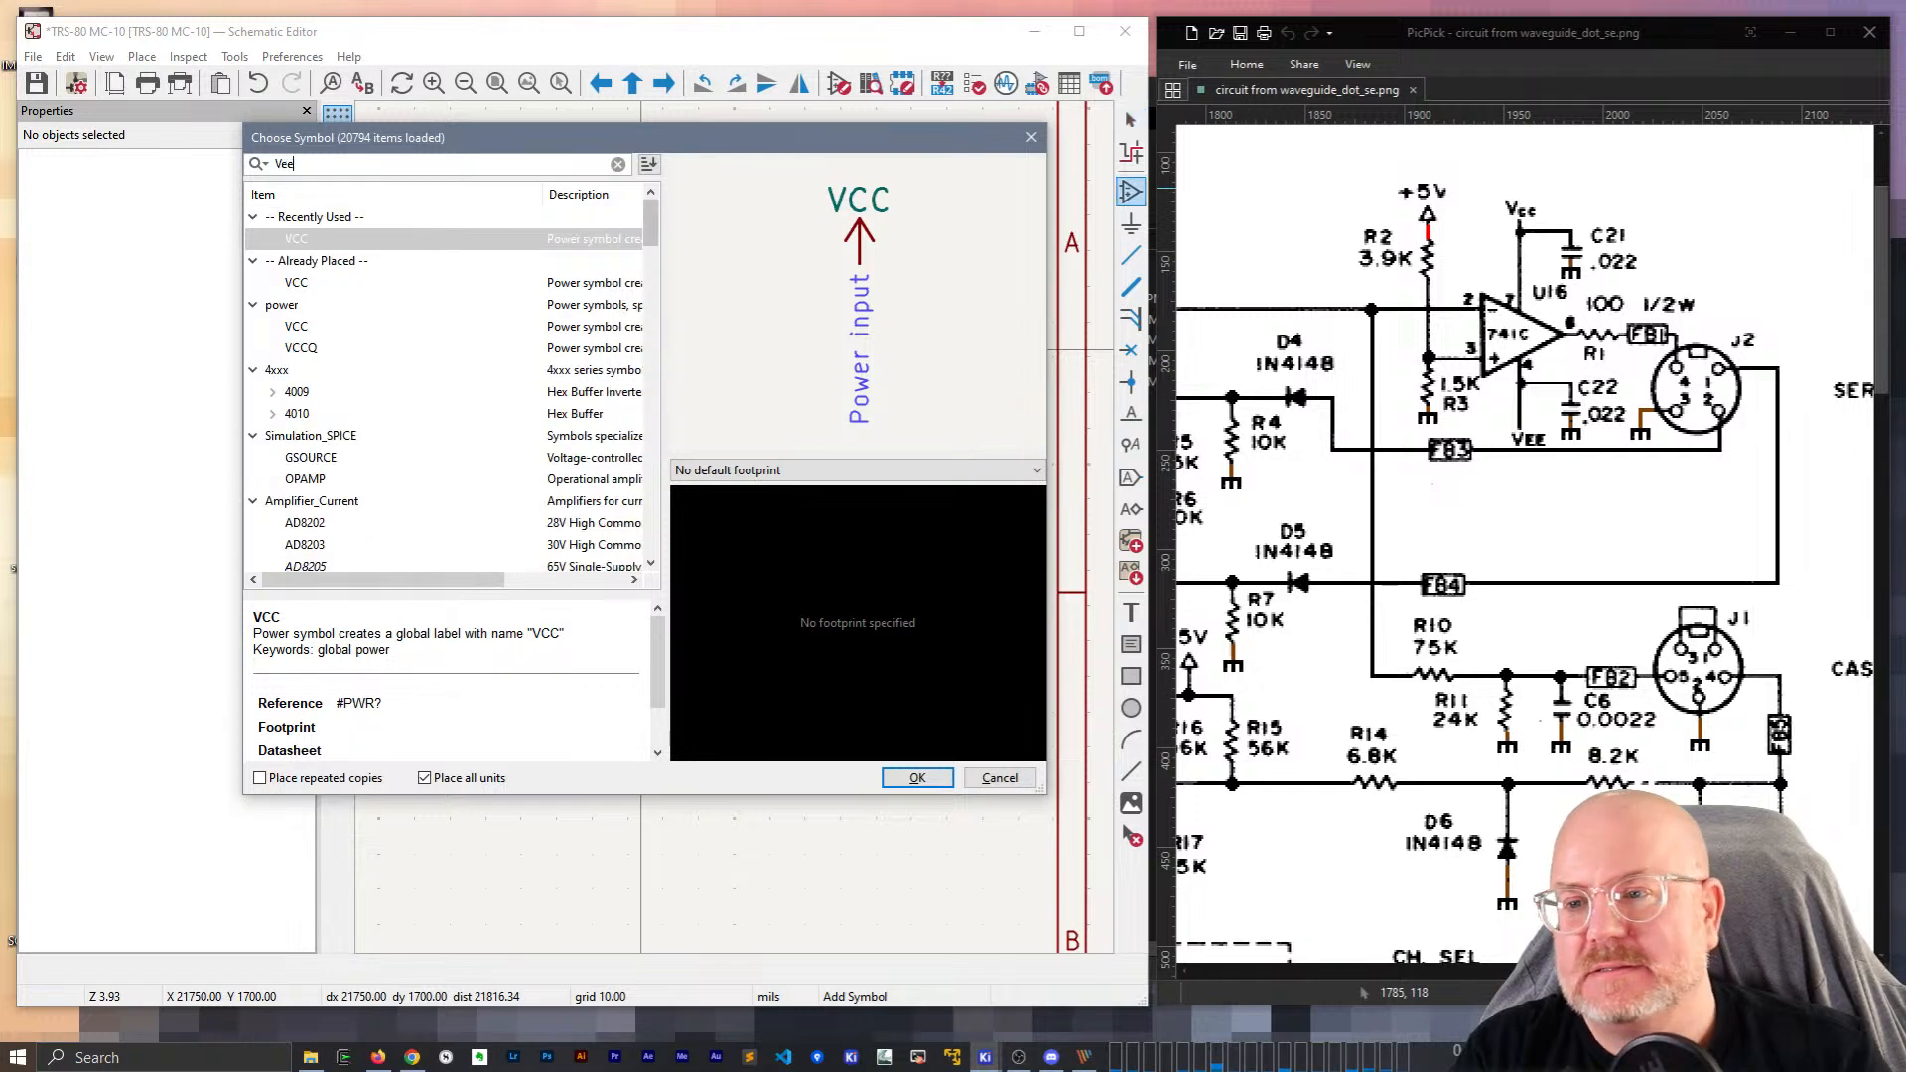
key("Return")
key("r")
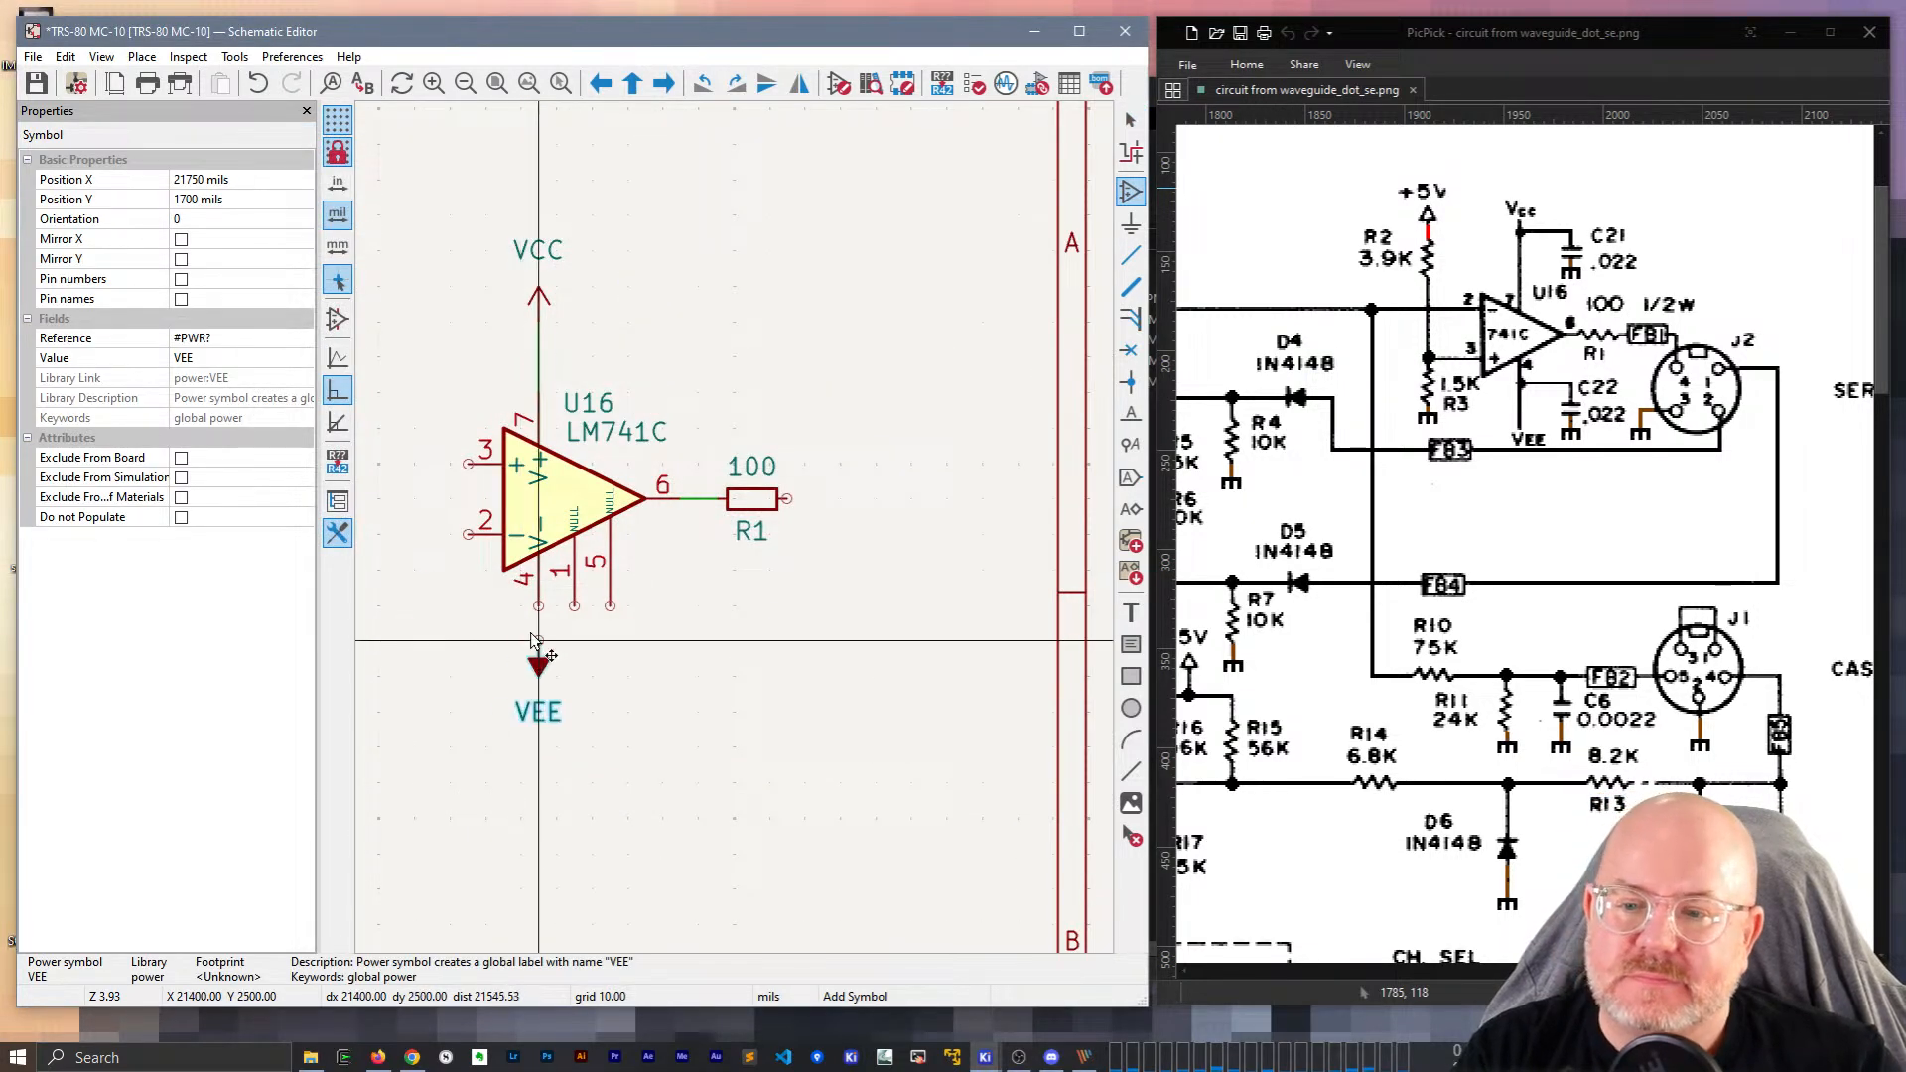
left_click(556, 676)
key("Escape")
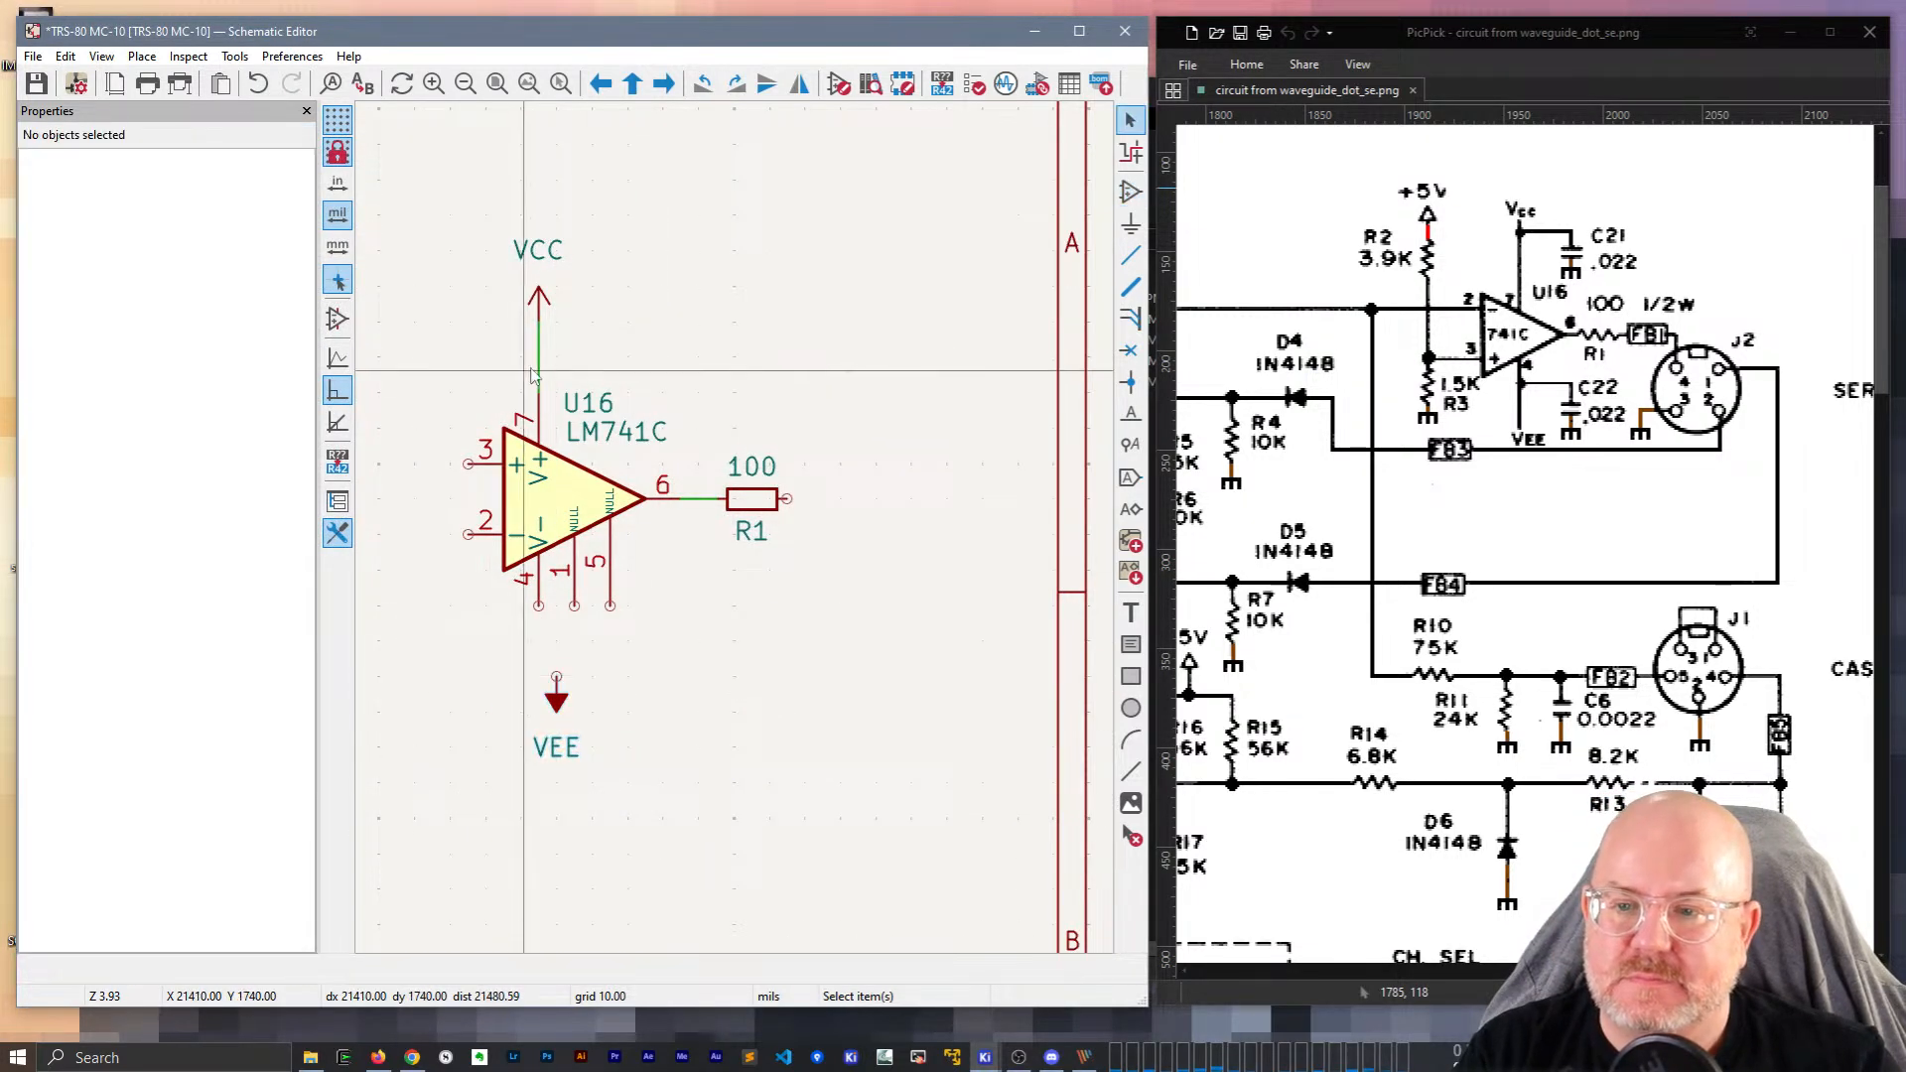
left_click(537, 367)
key("m")
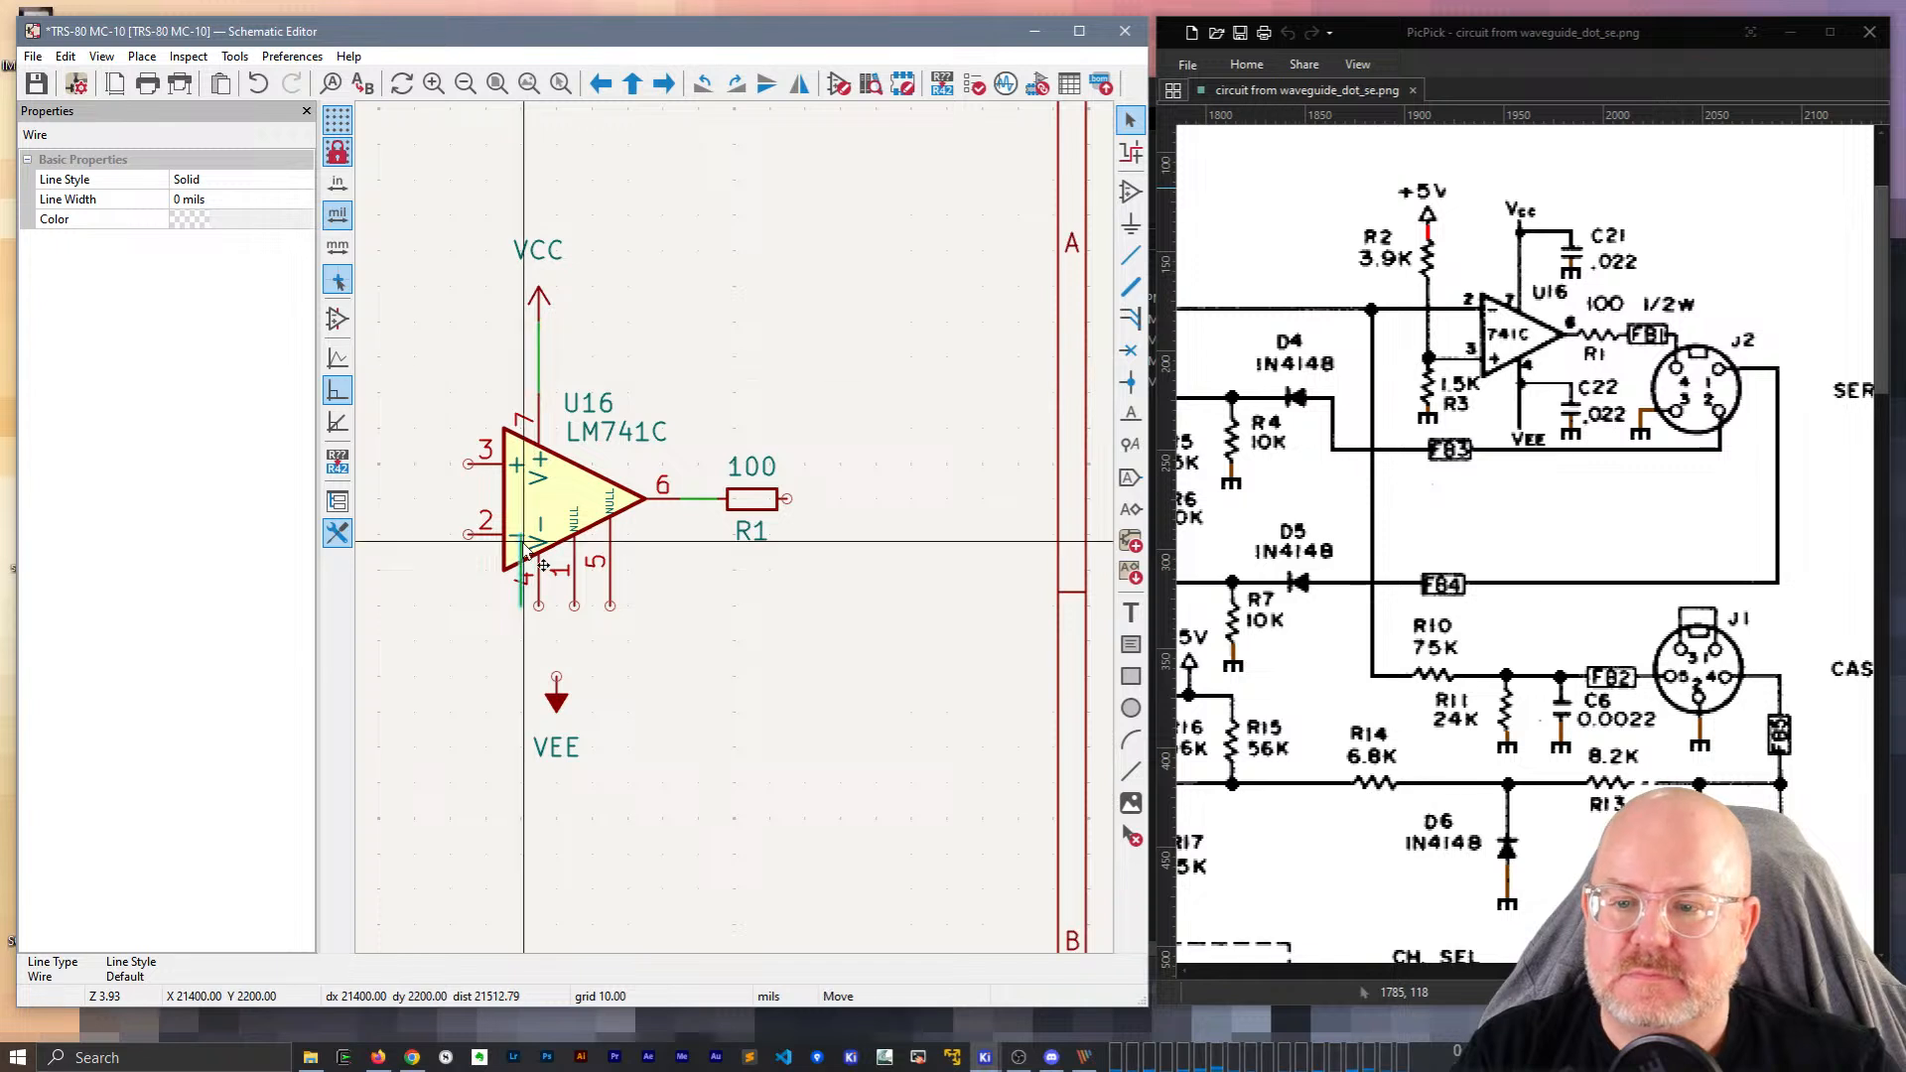
left_click(643, 666)
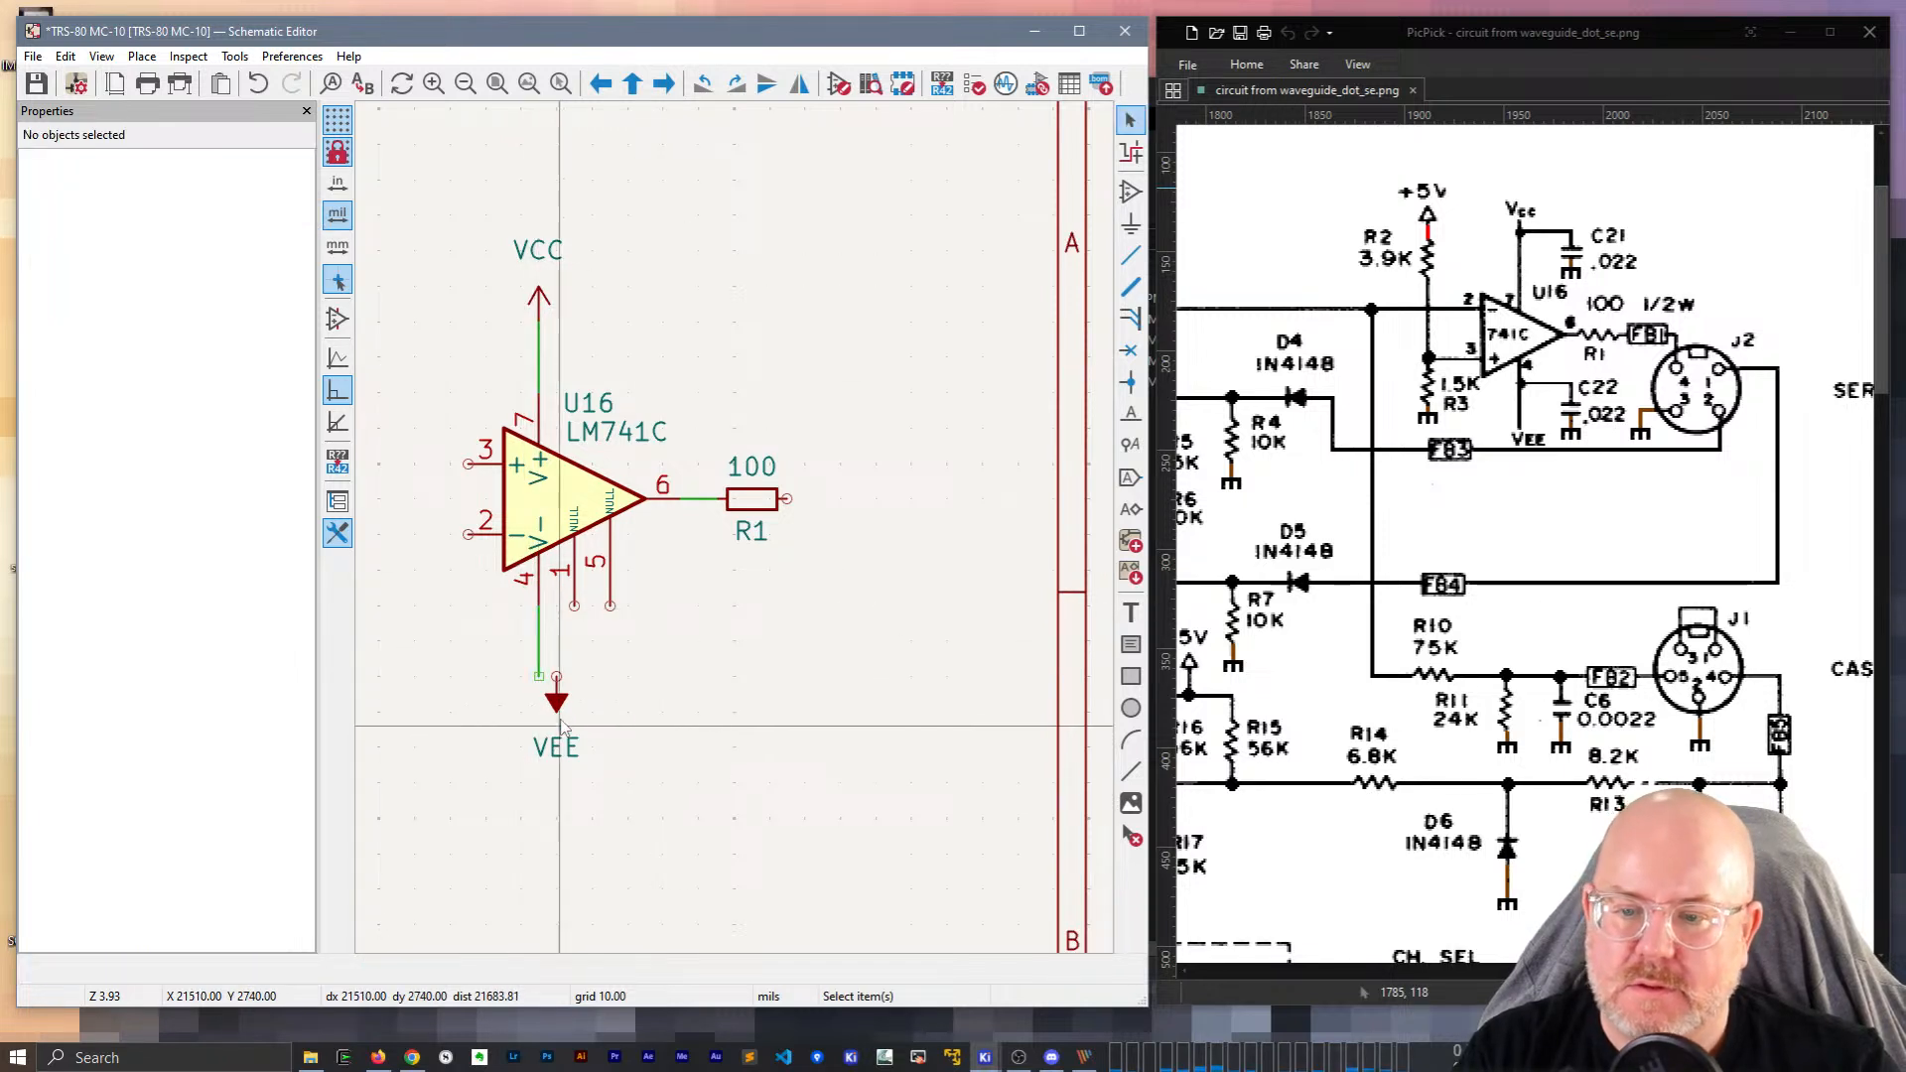
left_click(557, 706)
key("m")
left_click(539, 683)
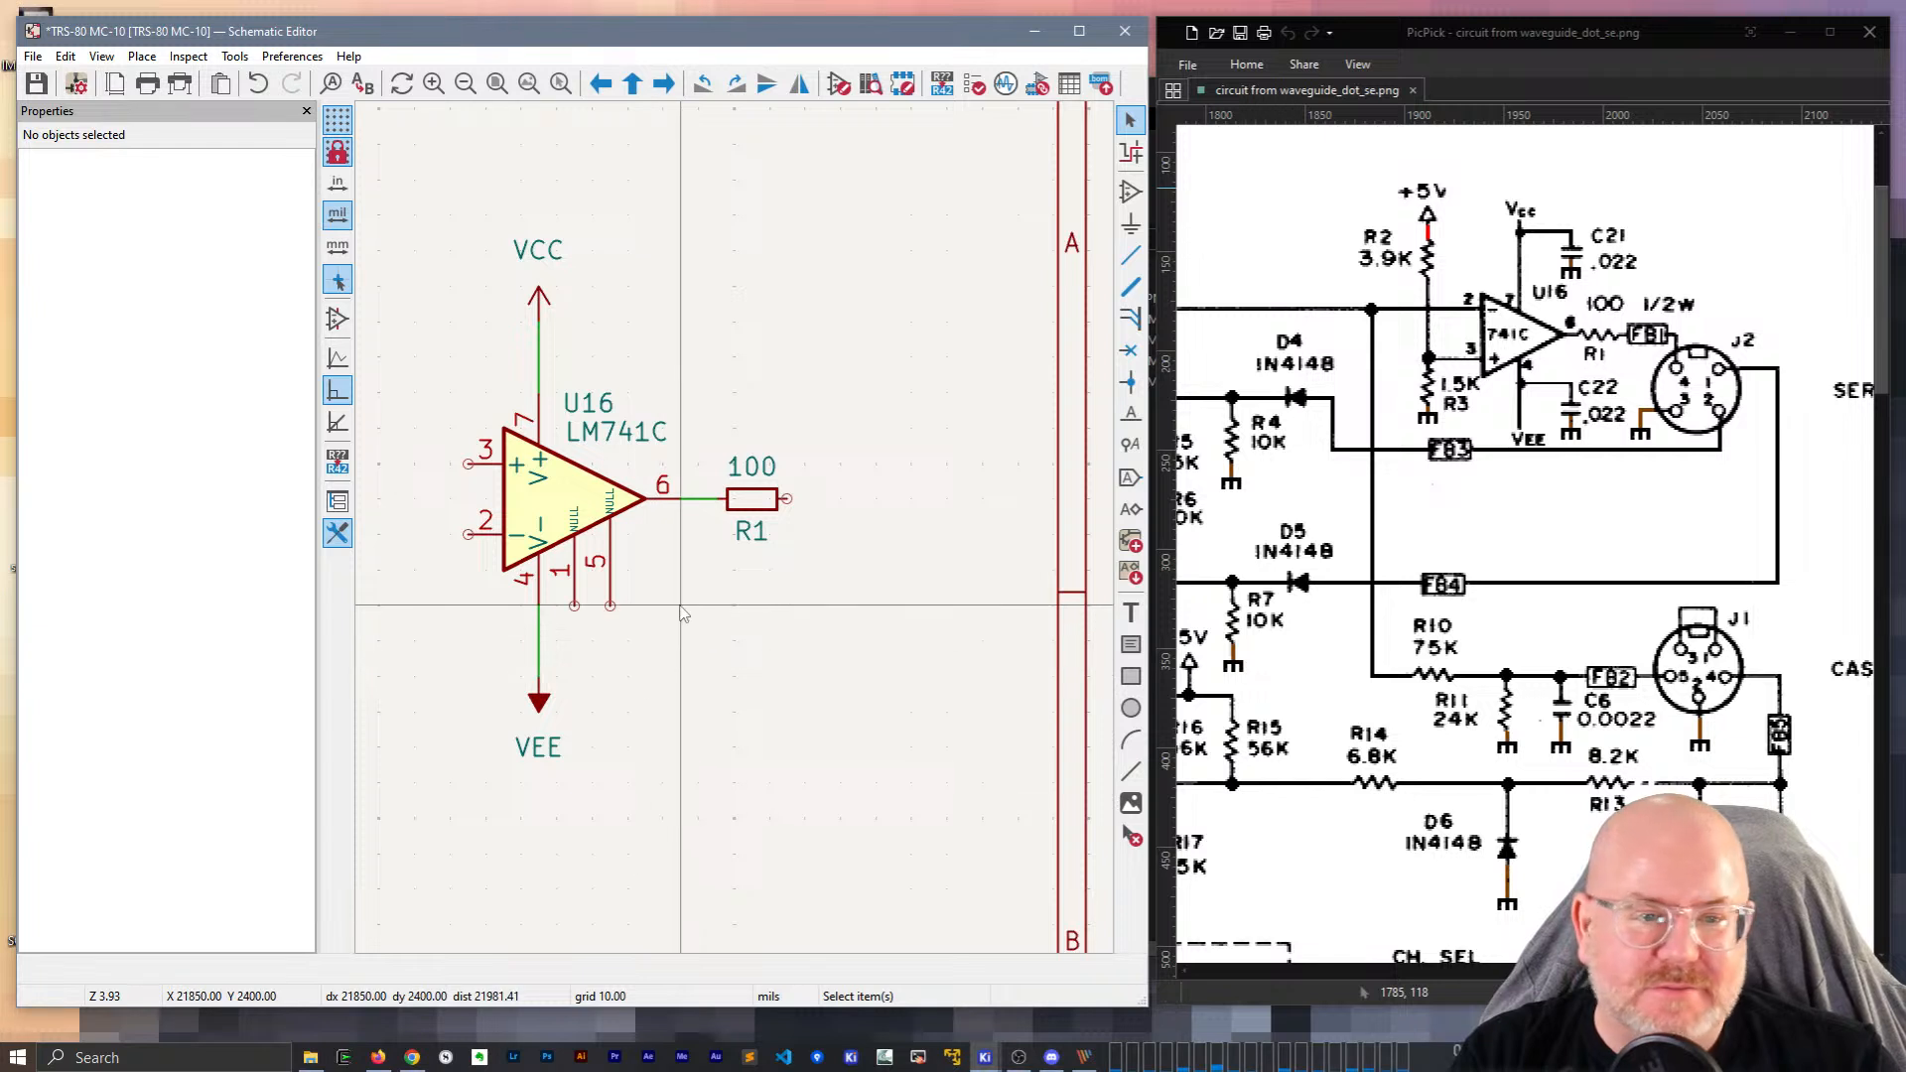
Draw a wire rightward from R1's free pin.
left_click(786, 498)
double_click(858, 499)
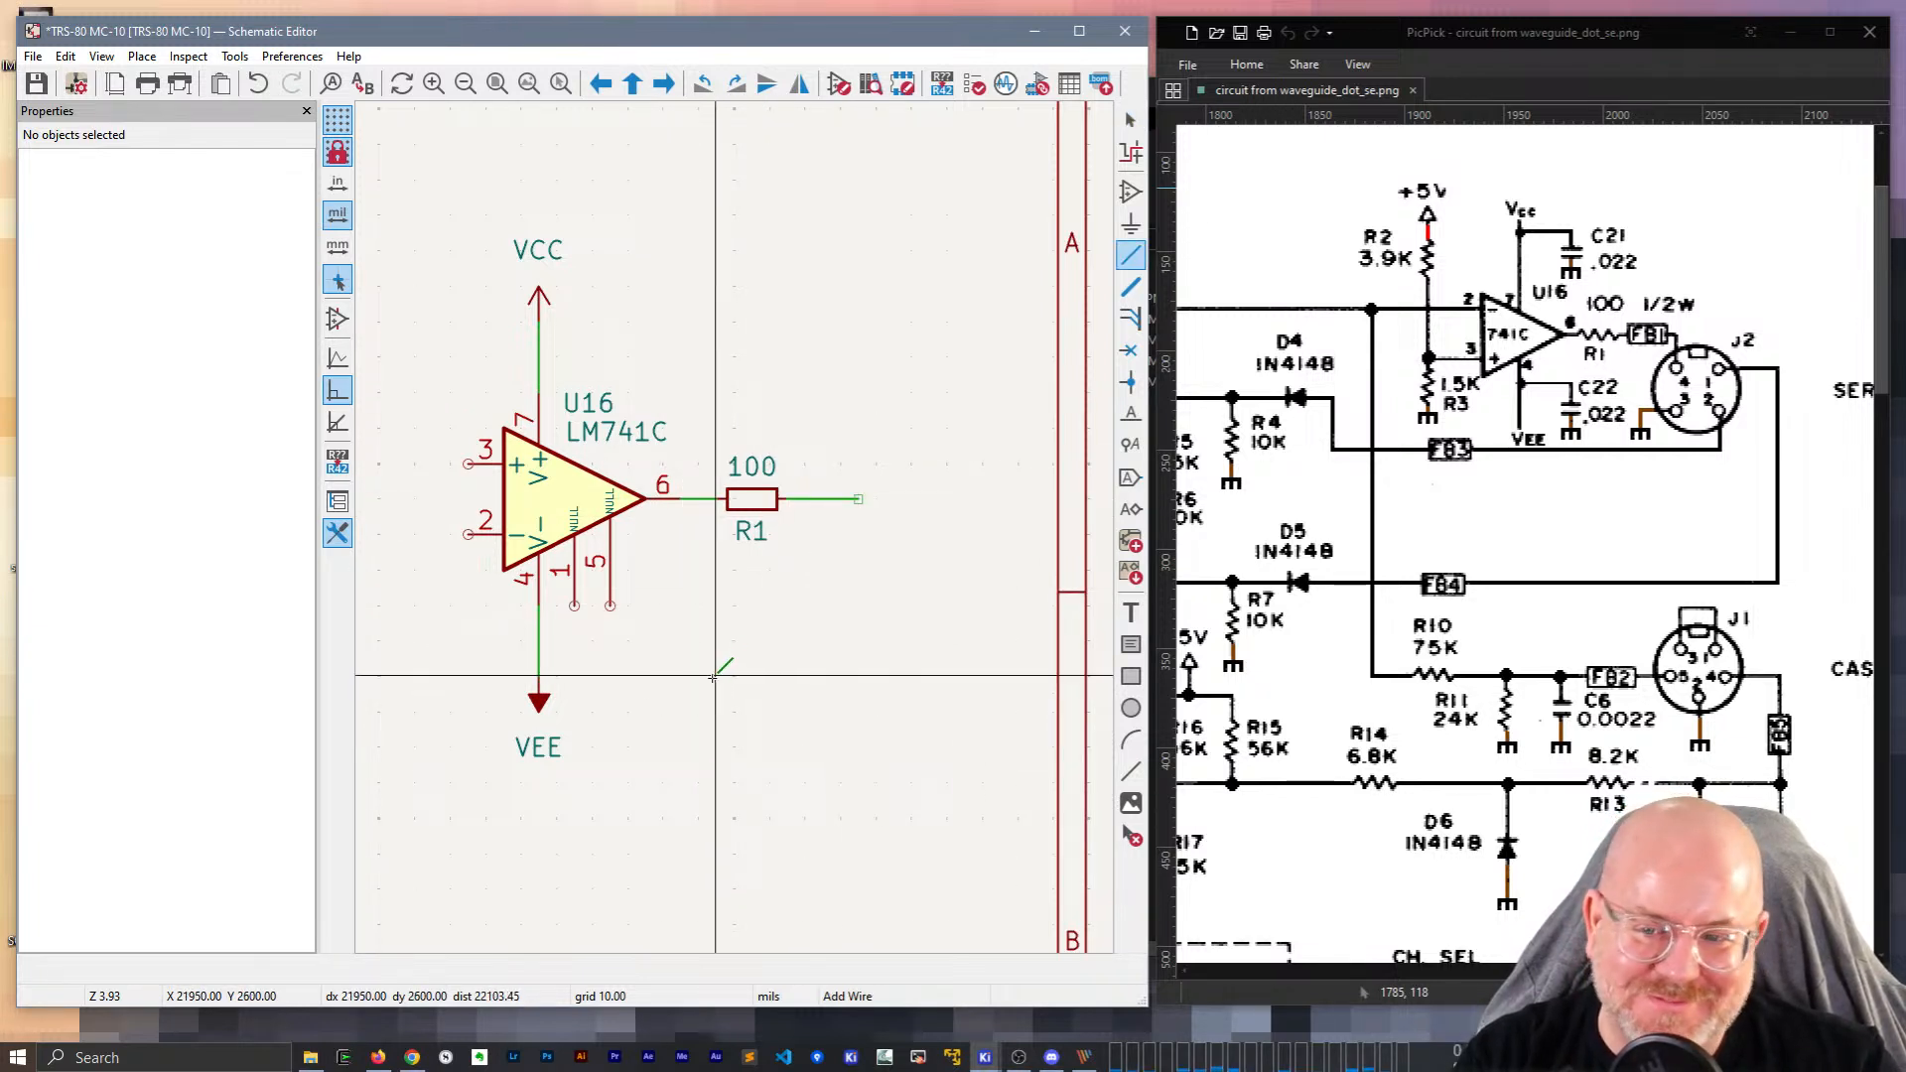
middle_click_drag(719, 668, 970, 686)
key("Escape")
left_click(797, 505)
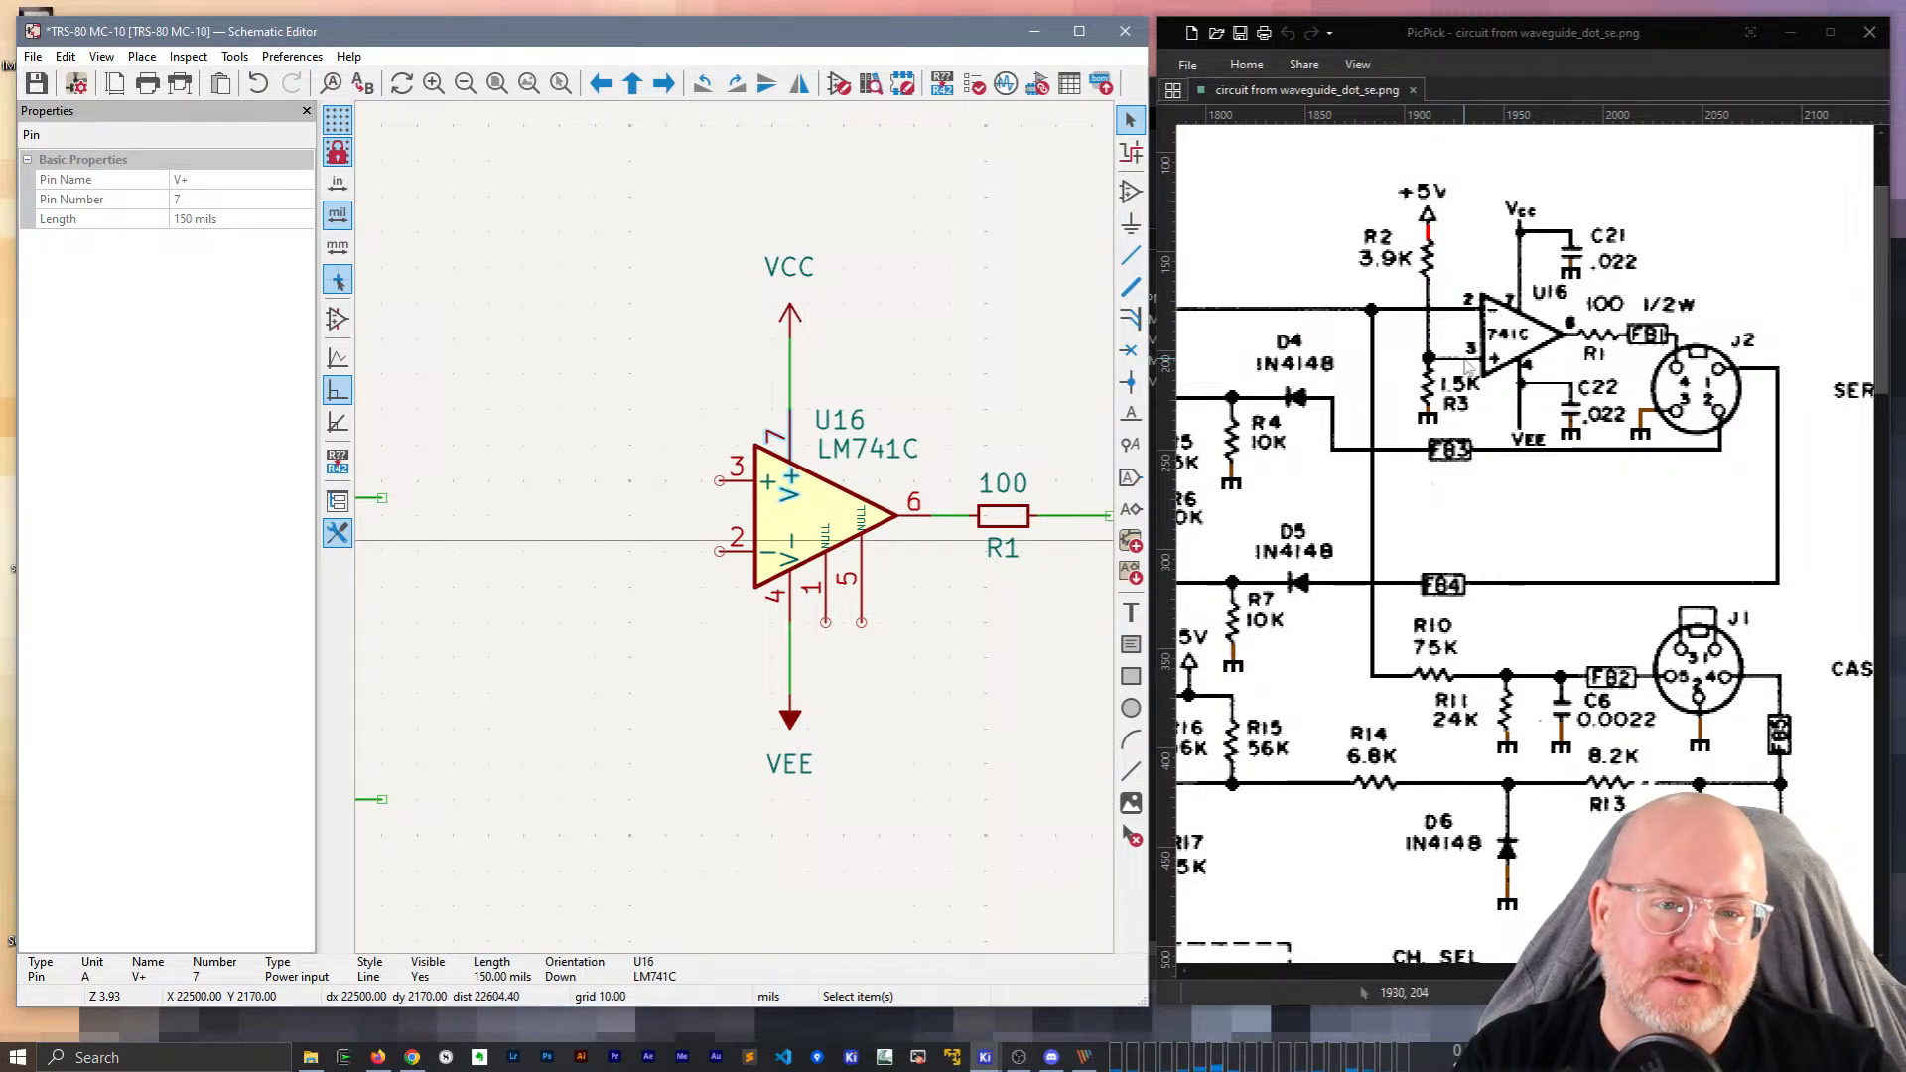
left_click(758, 518)
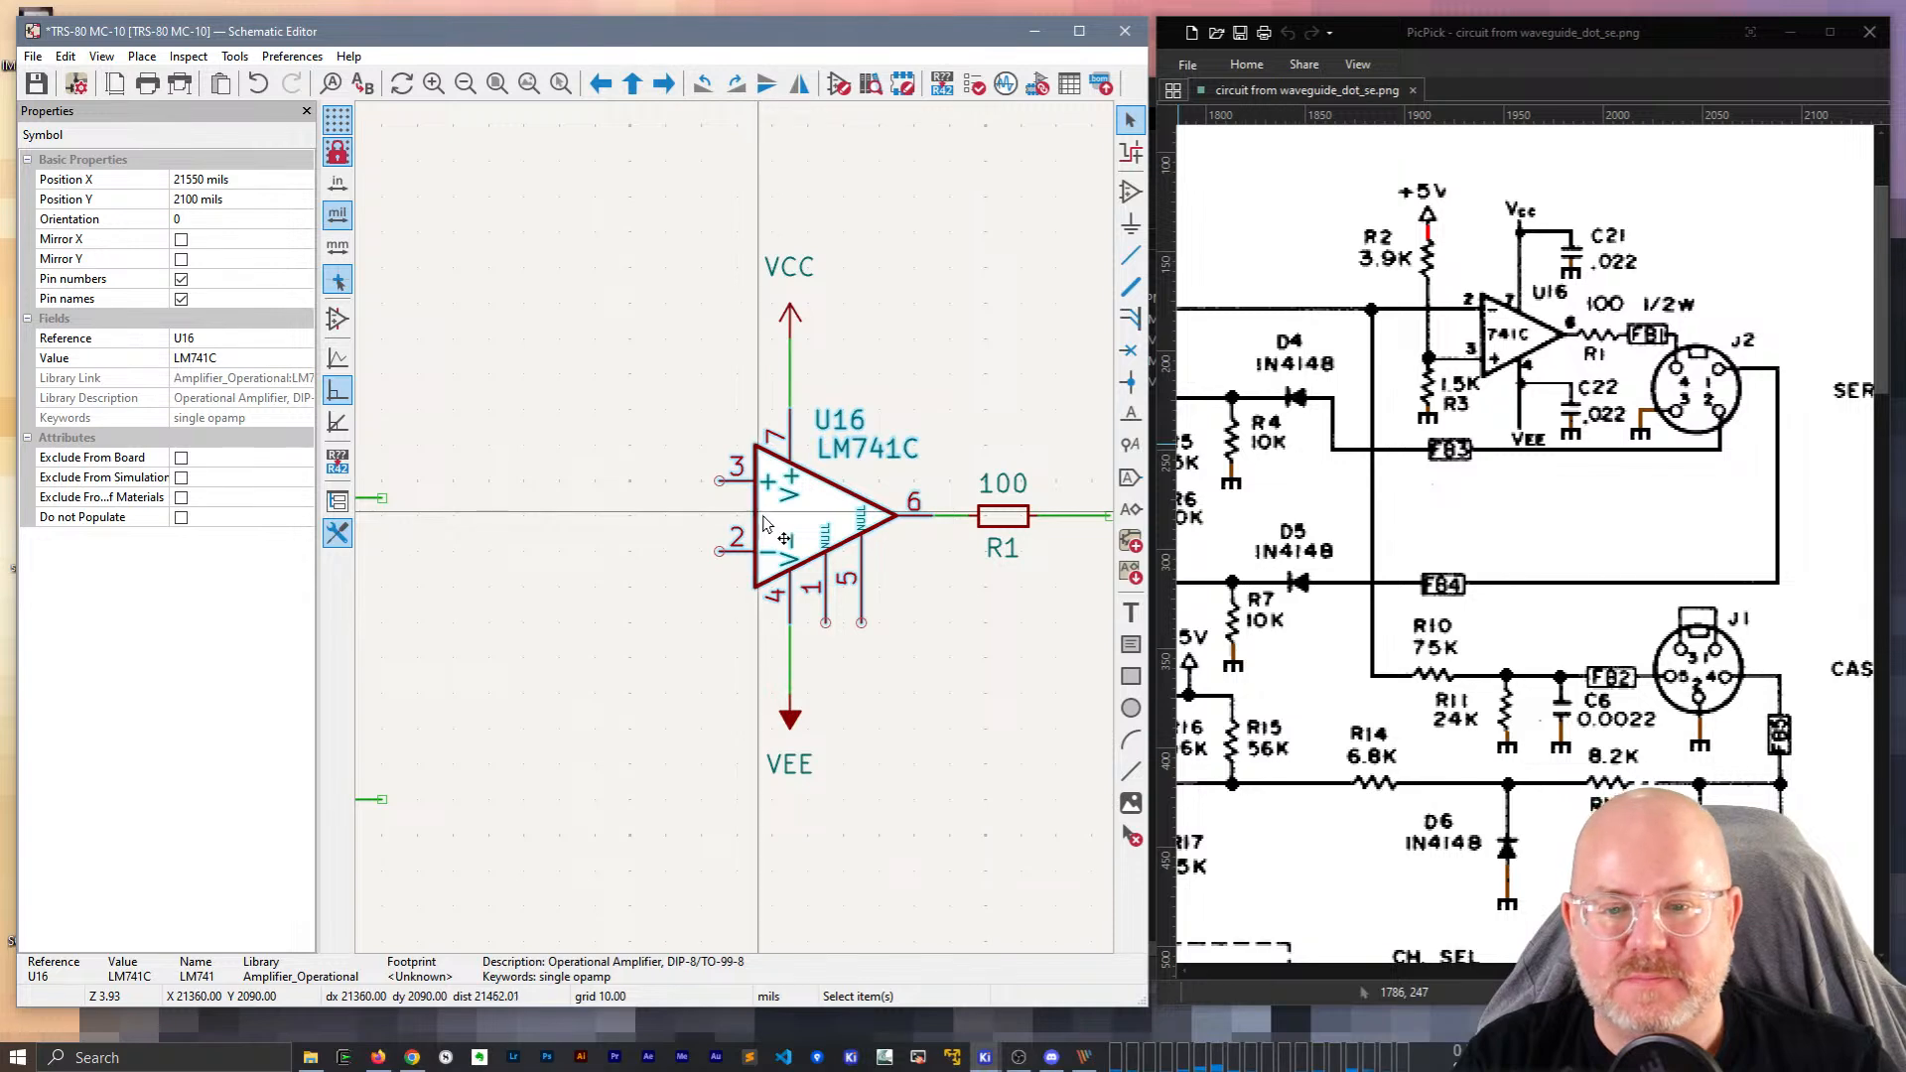
Open U16 in the Symbol Editor and make null pins 1 and 5 invisible.
double_click(760, 520)
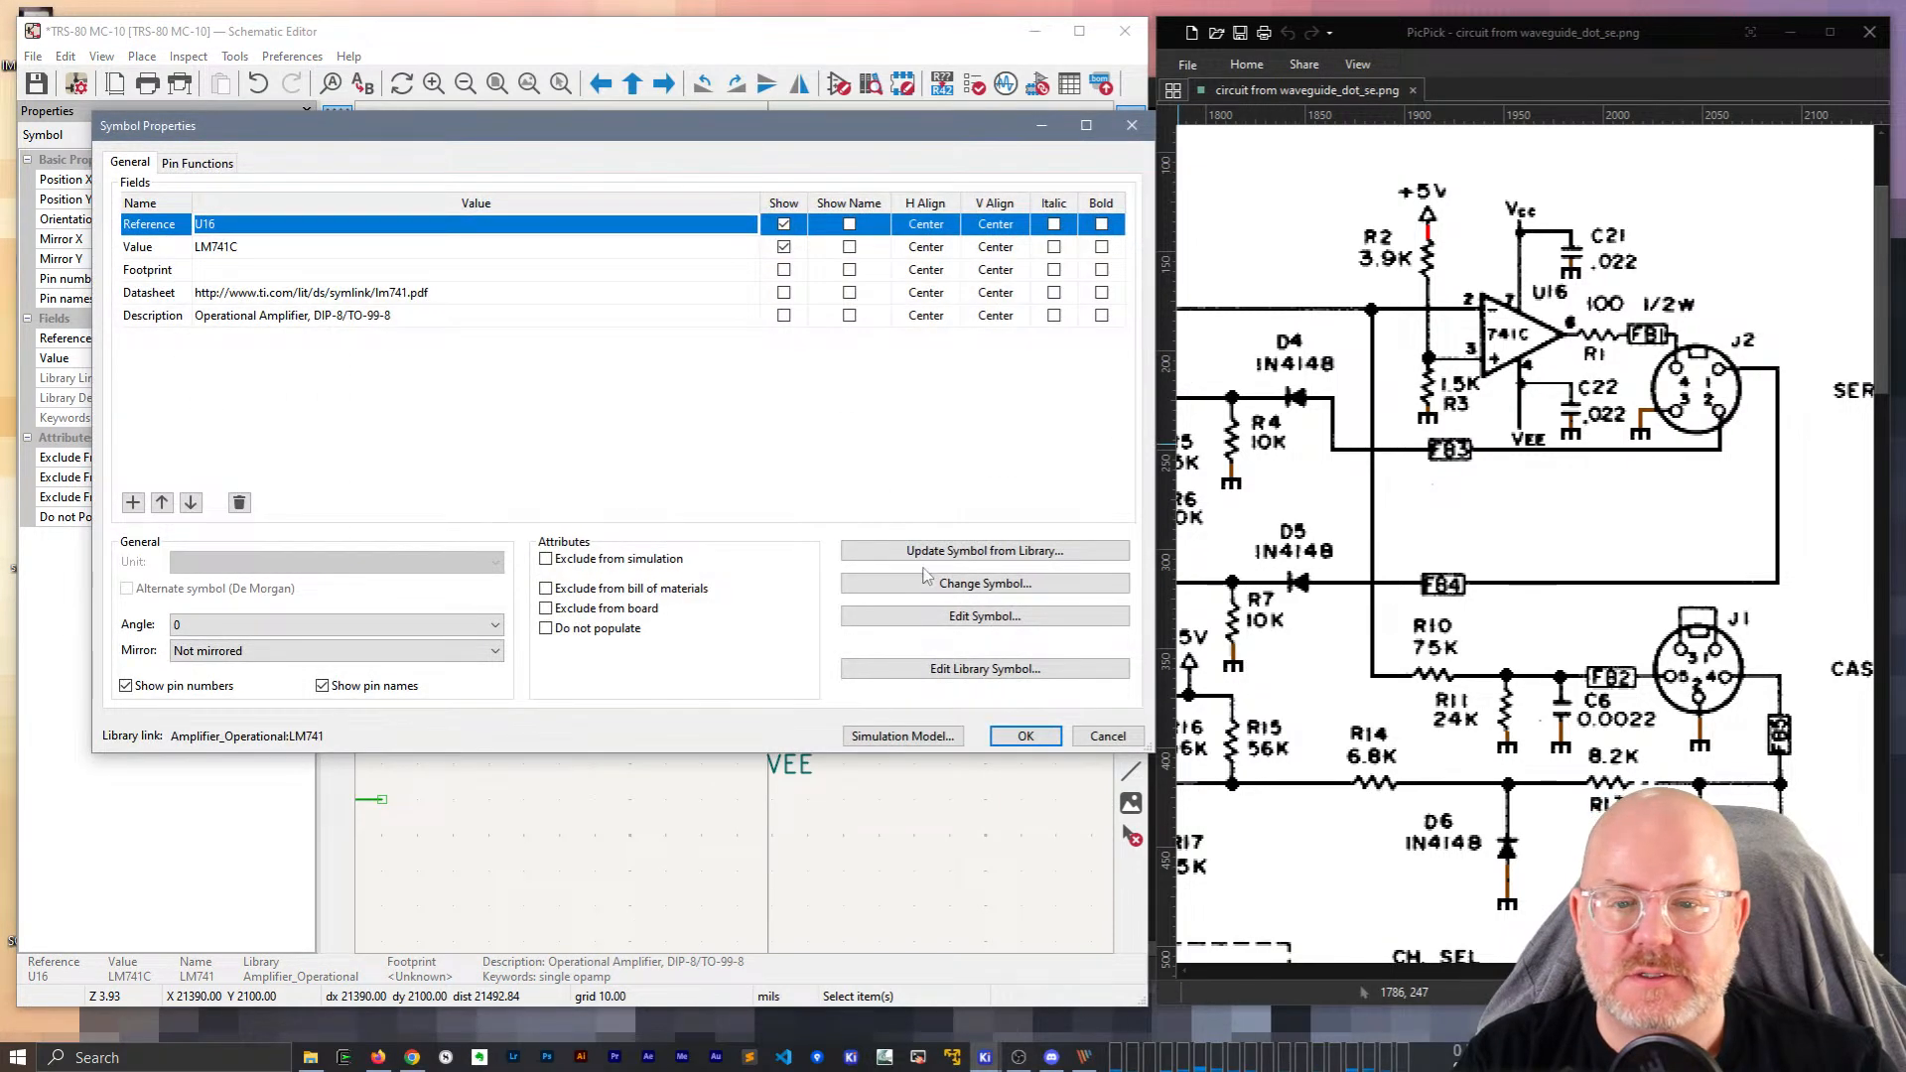
left_click(923, 615)
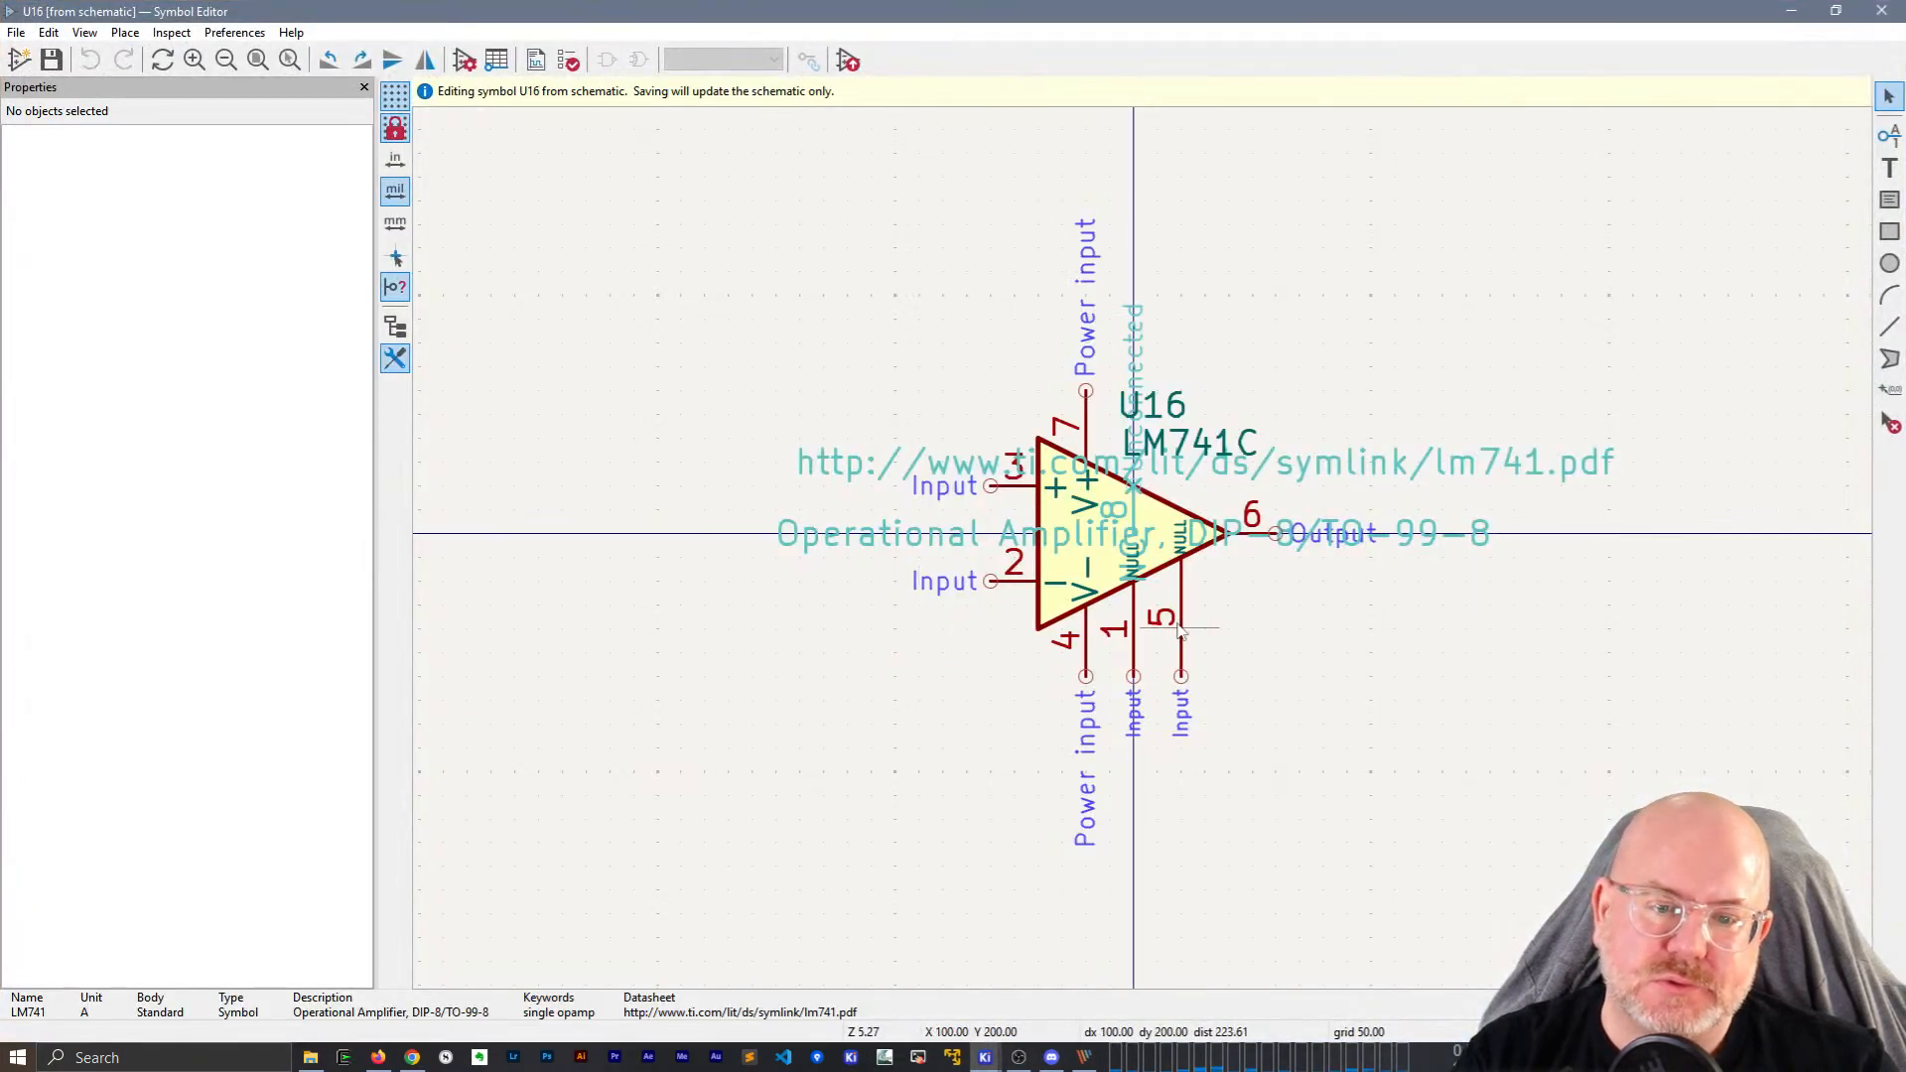
left_click(1179, 627)
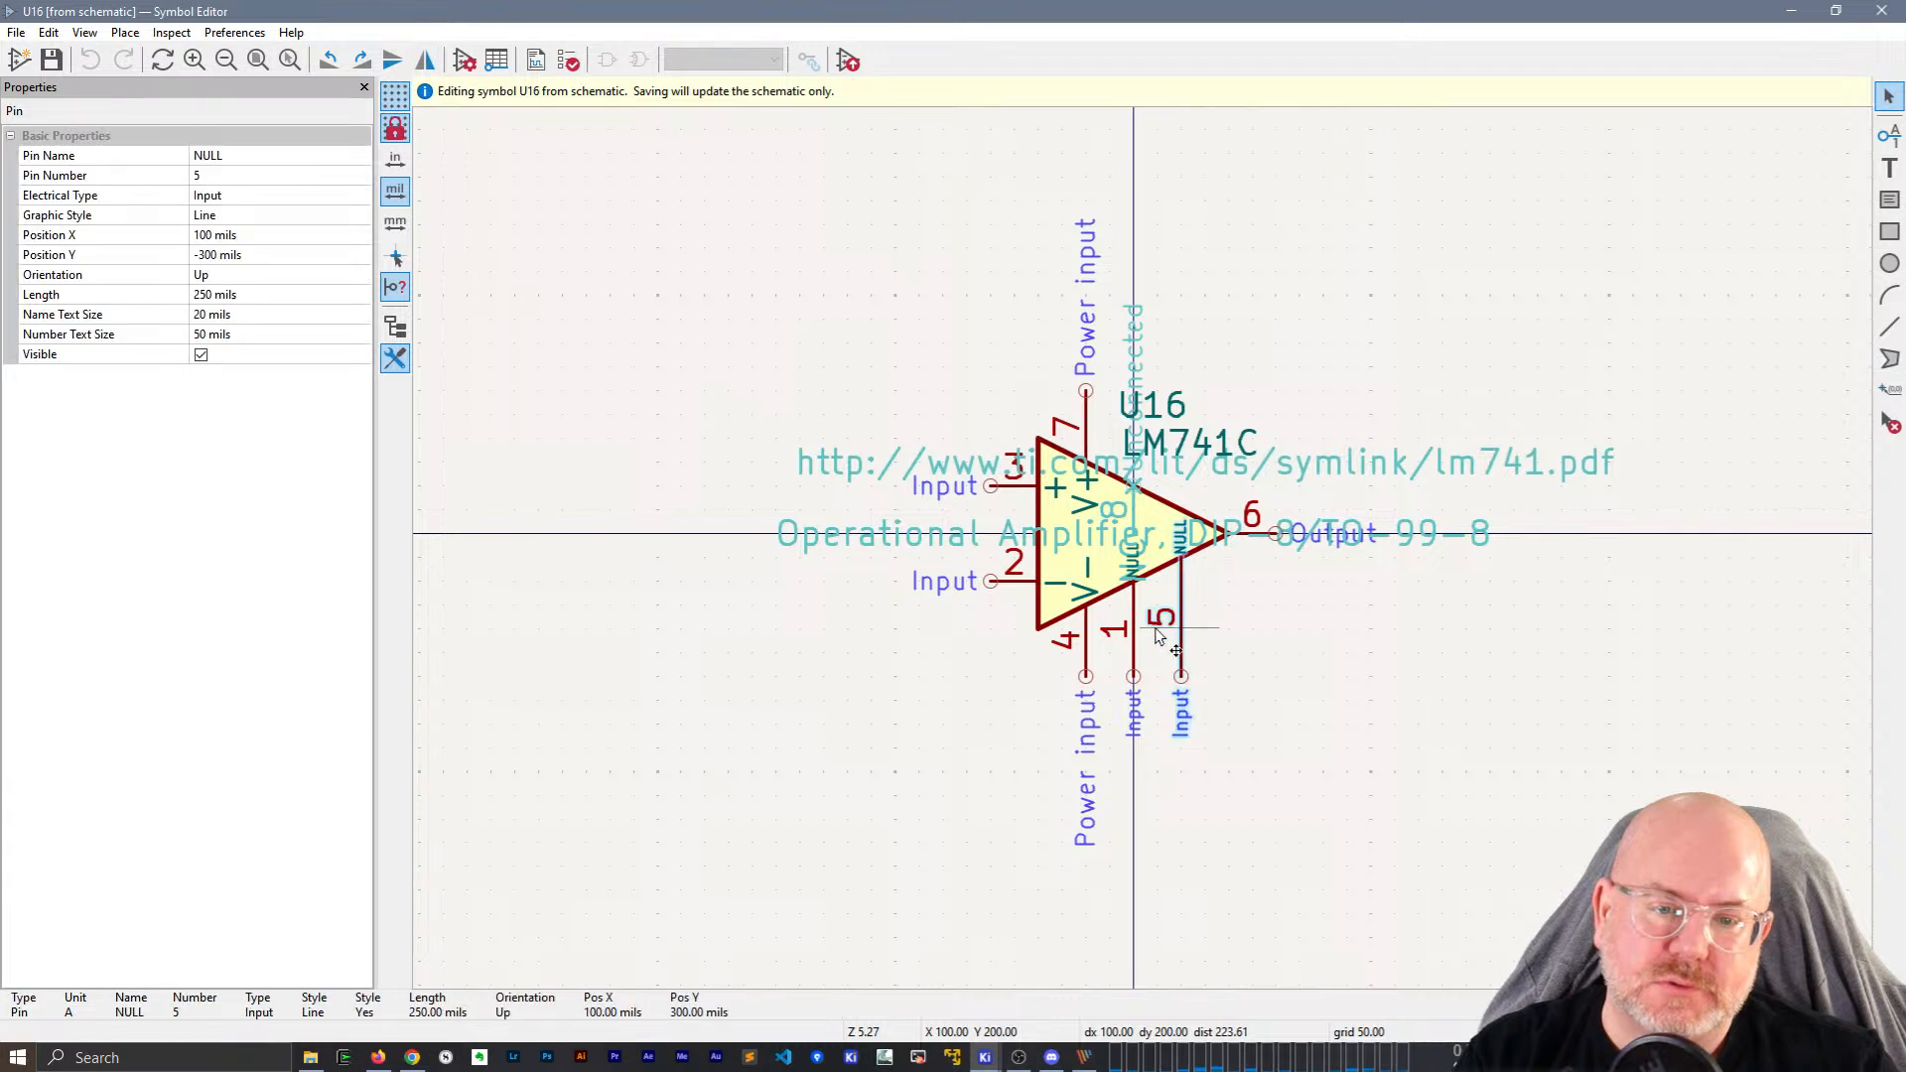
left_click(1133, 652, "shift")
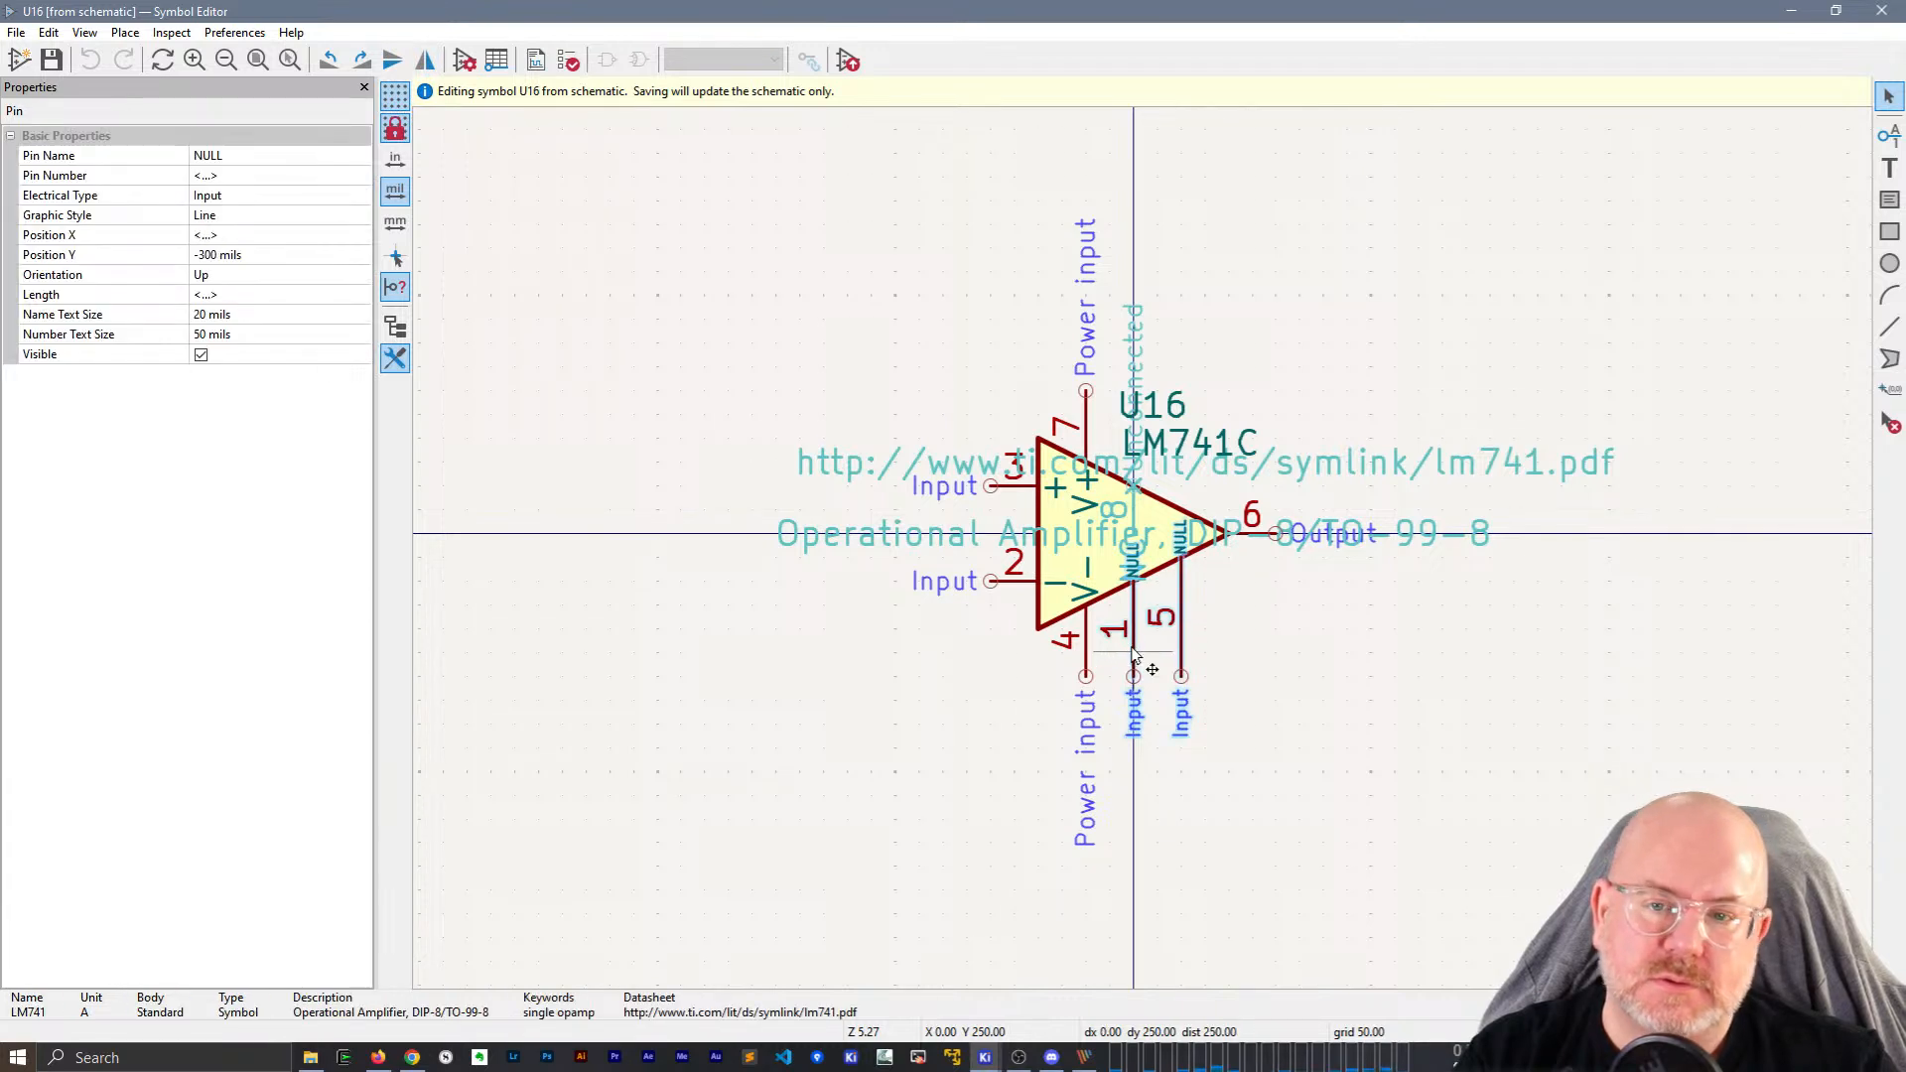
left_click(200, 354)
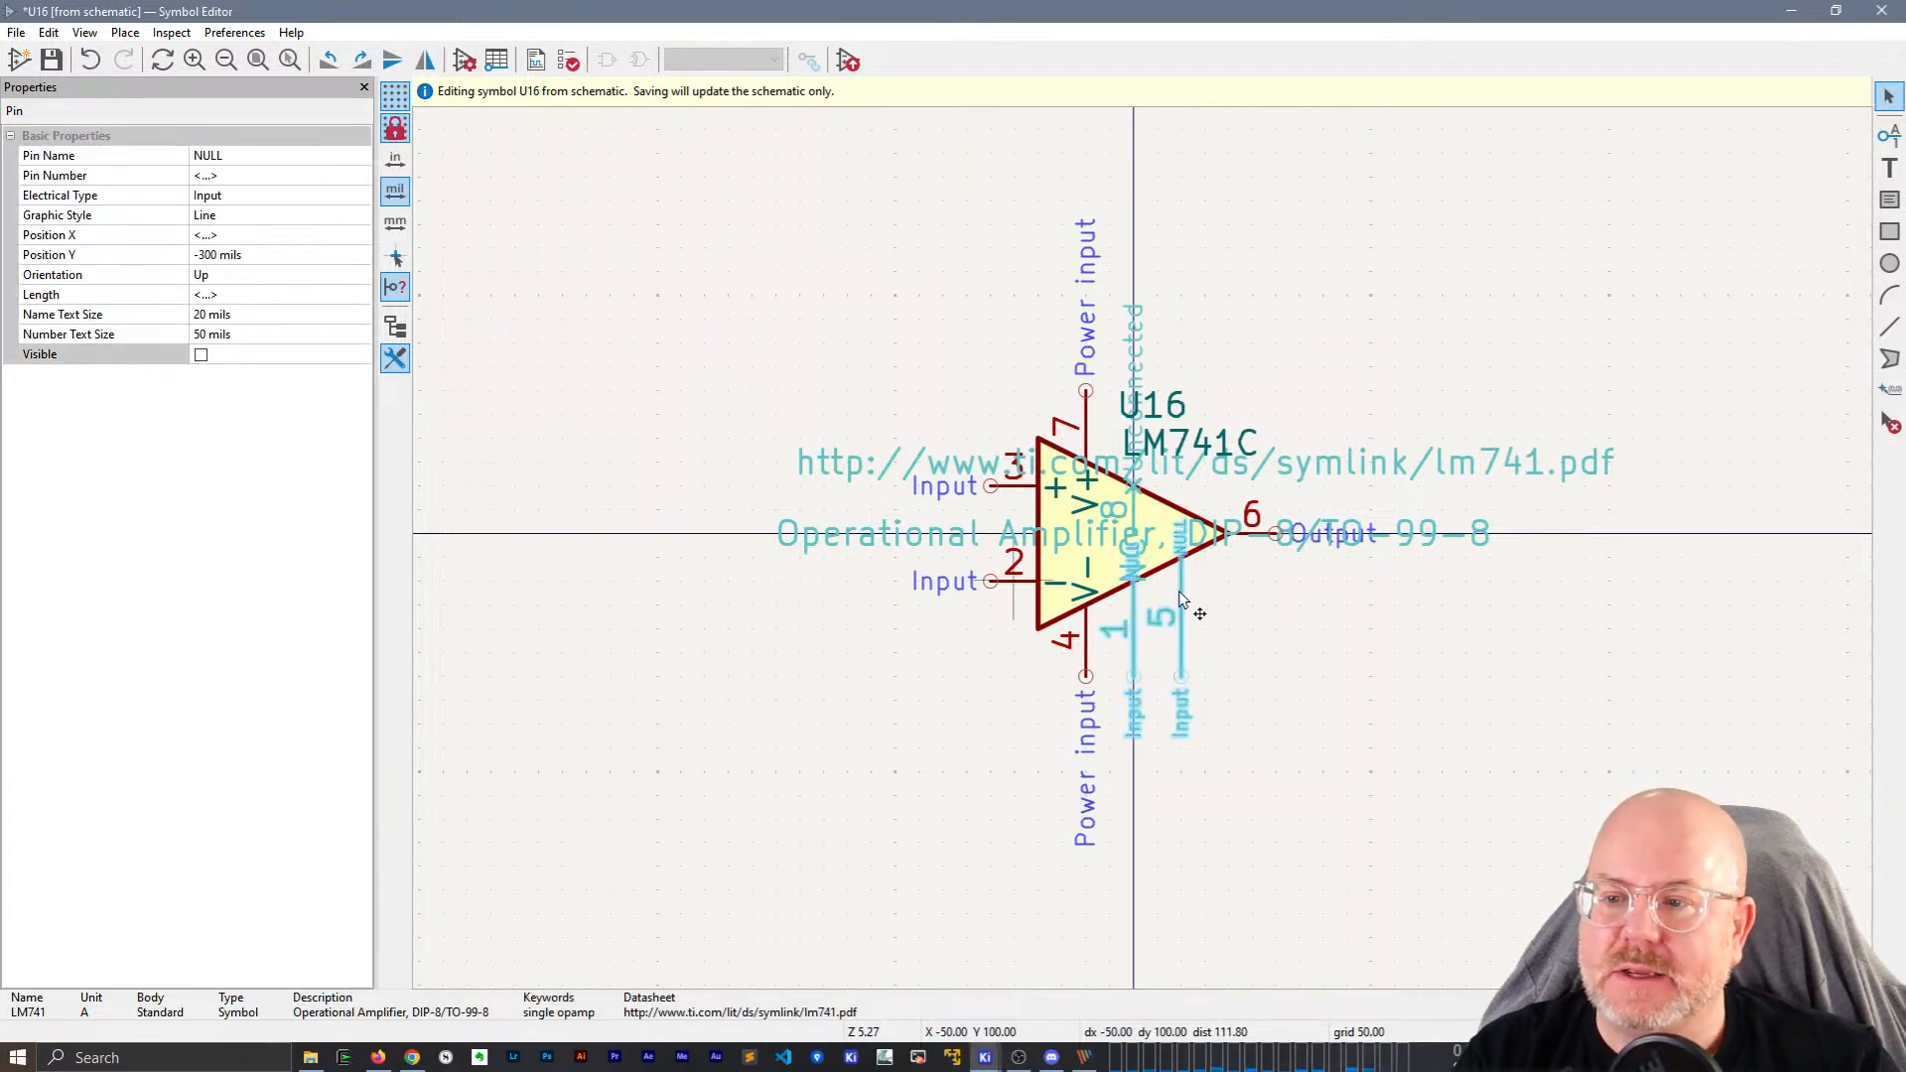
left_click(1231, 645)
Rotate pins 1 and 5 horizontal and move them inside the triangle.
left_click(1130, 626)
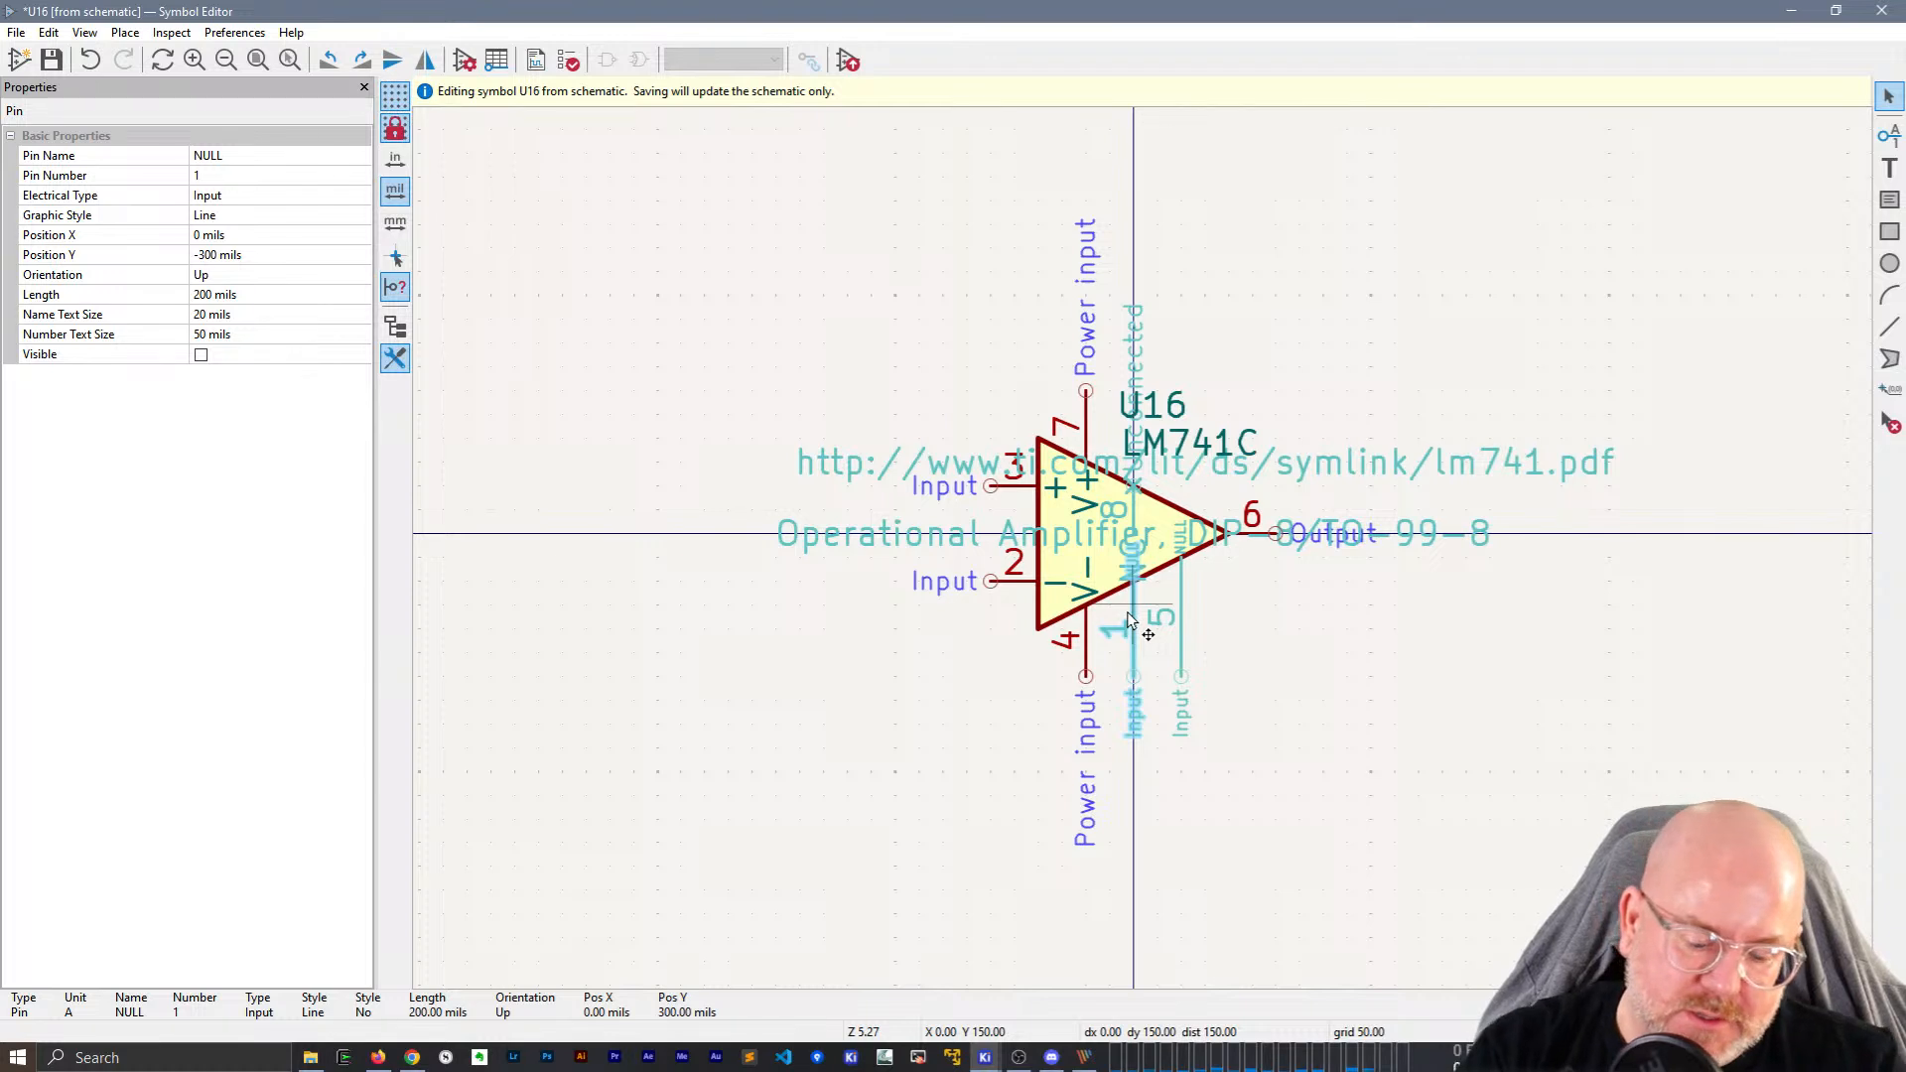
key("m")
key("r")
left_click(1110, 536)
left_click(1184, 651)
key("m")
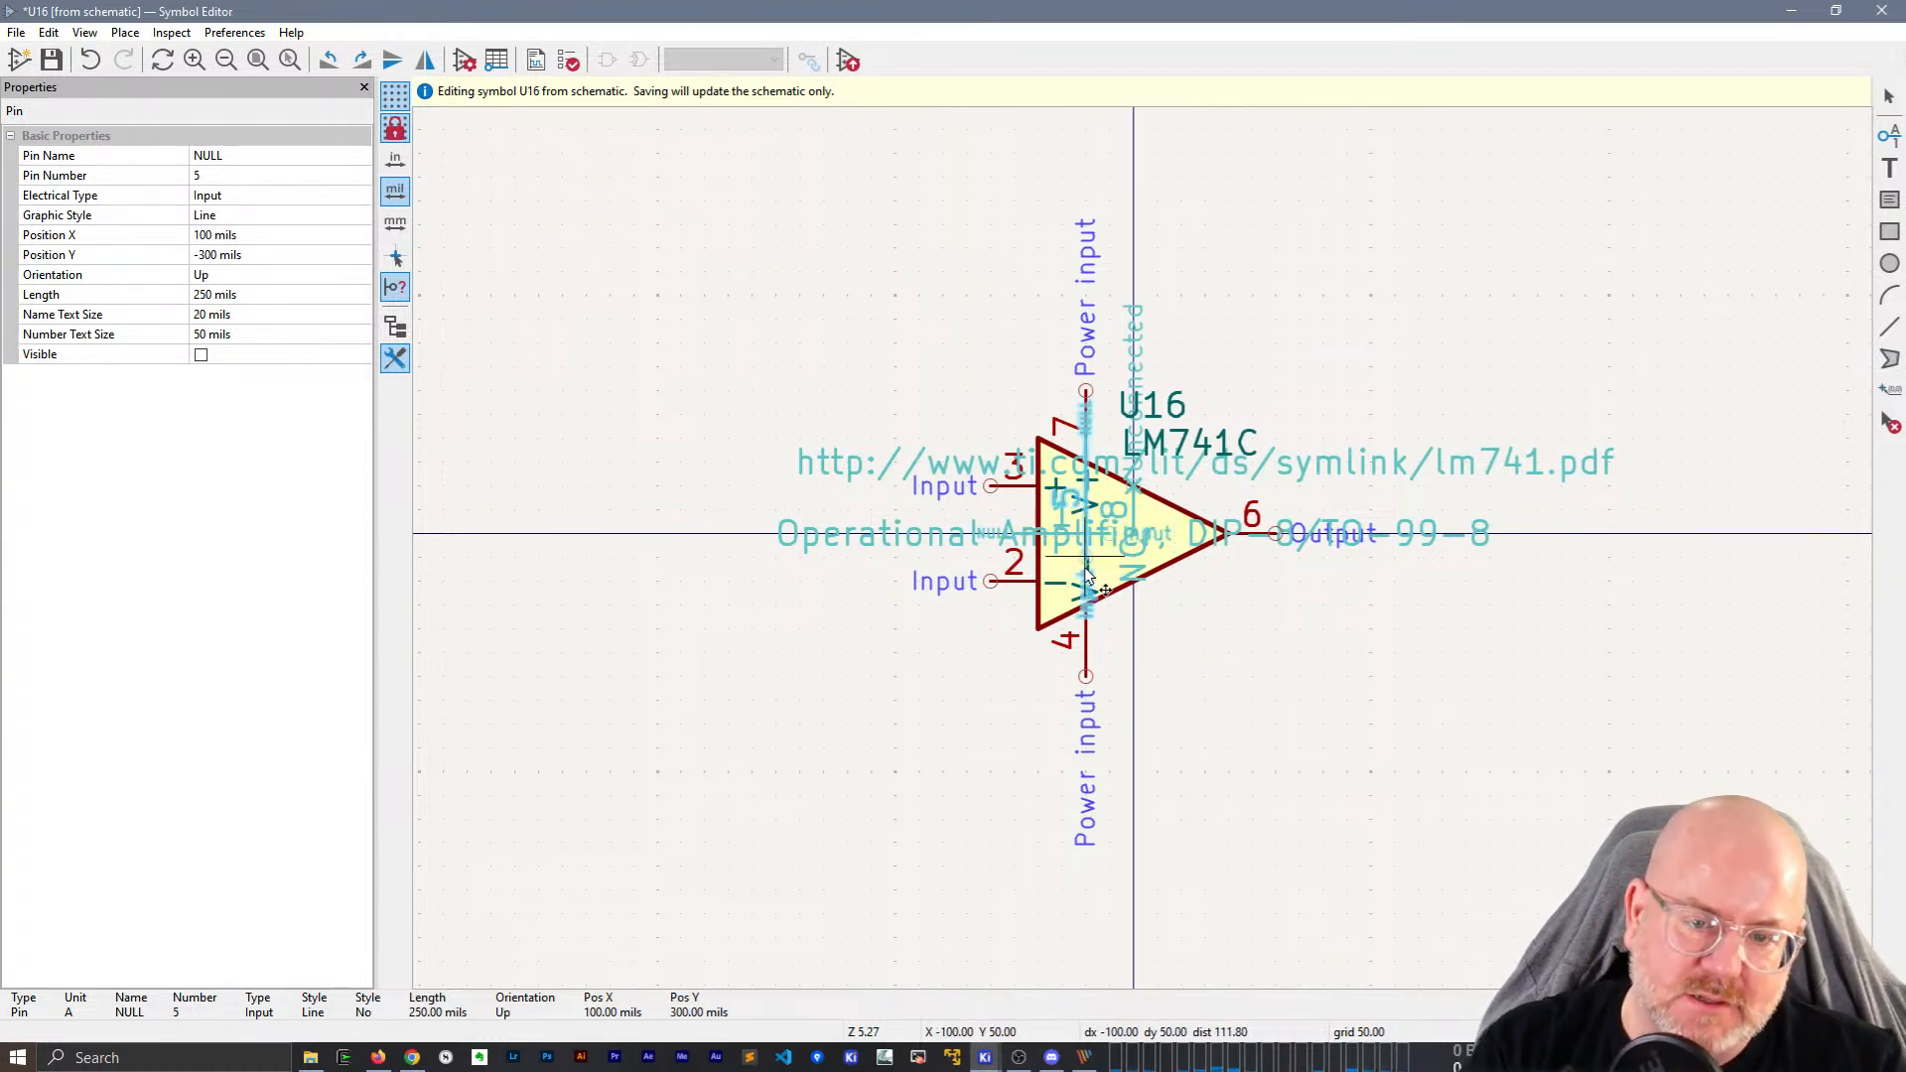
key("r")
left_click(1117, 533)
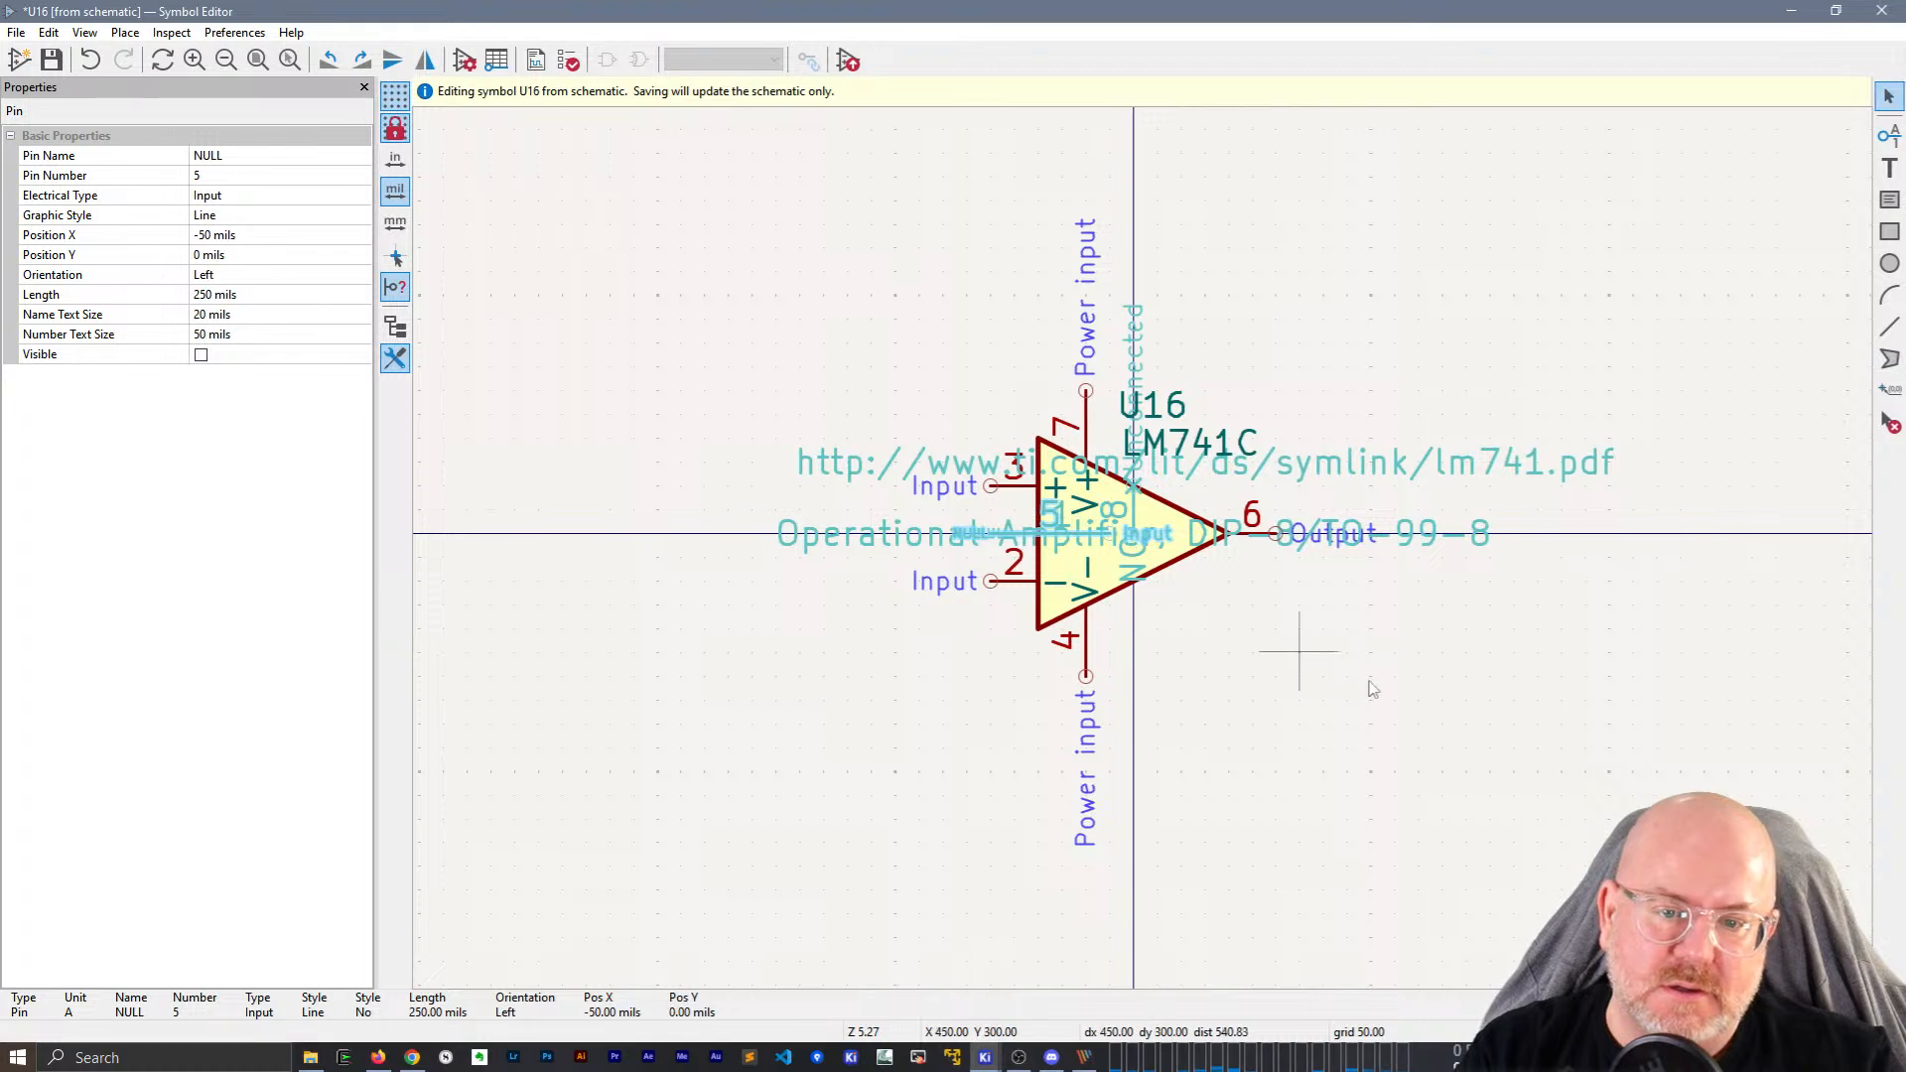
left_click(1222, 614)
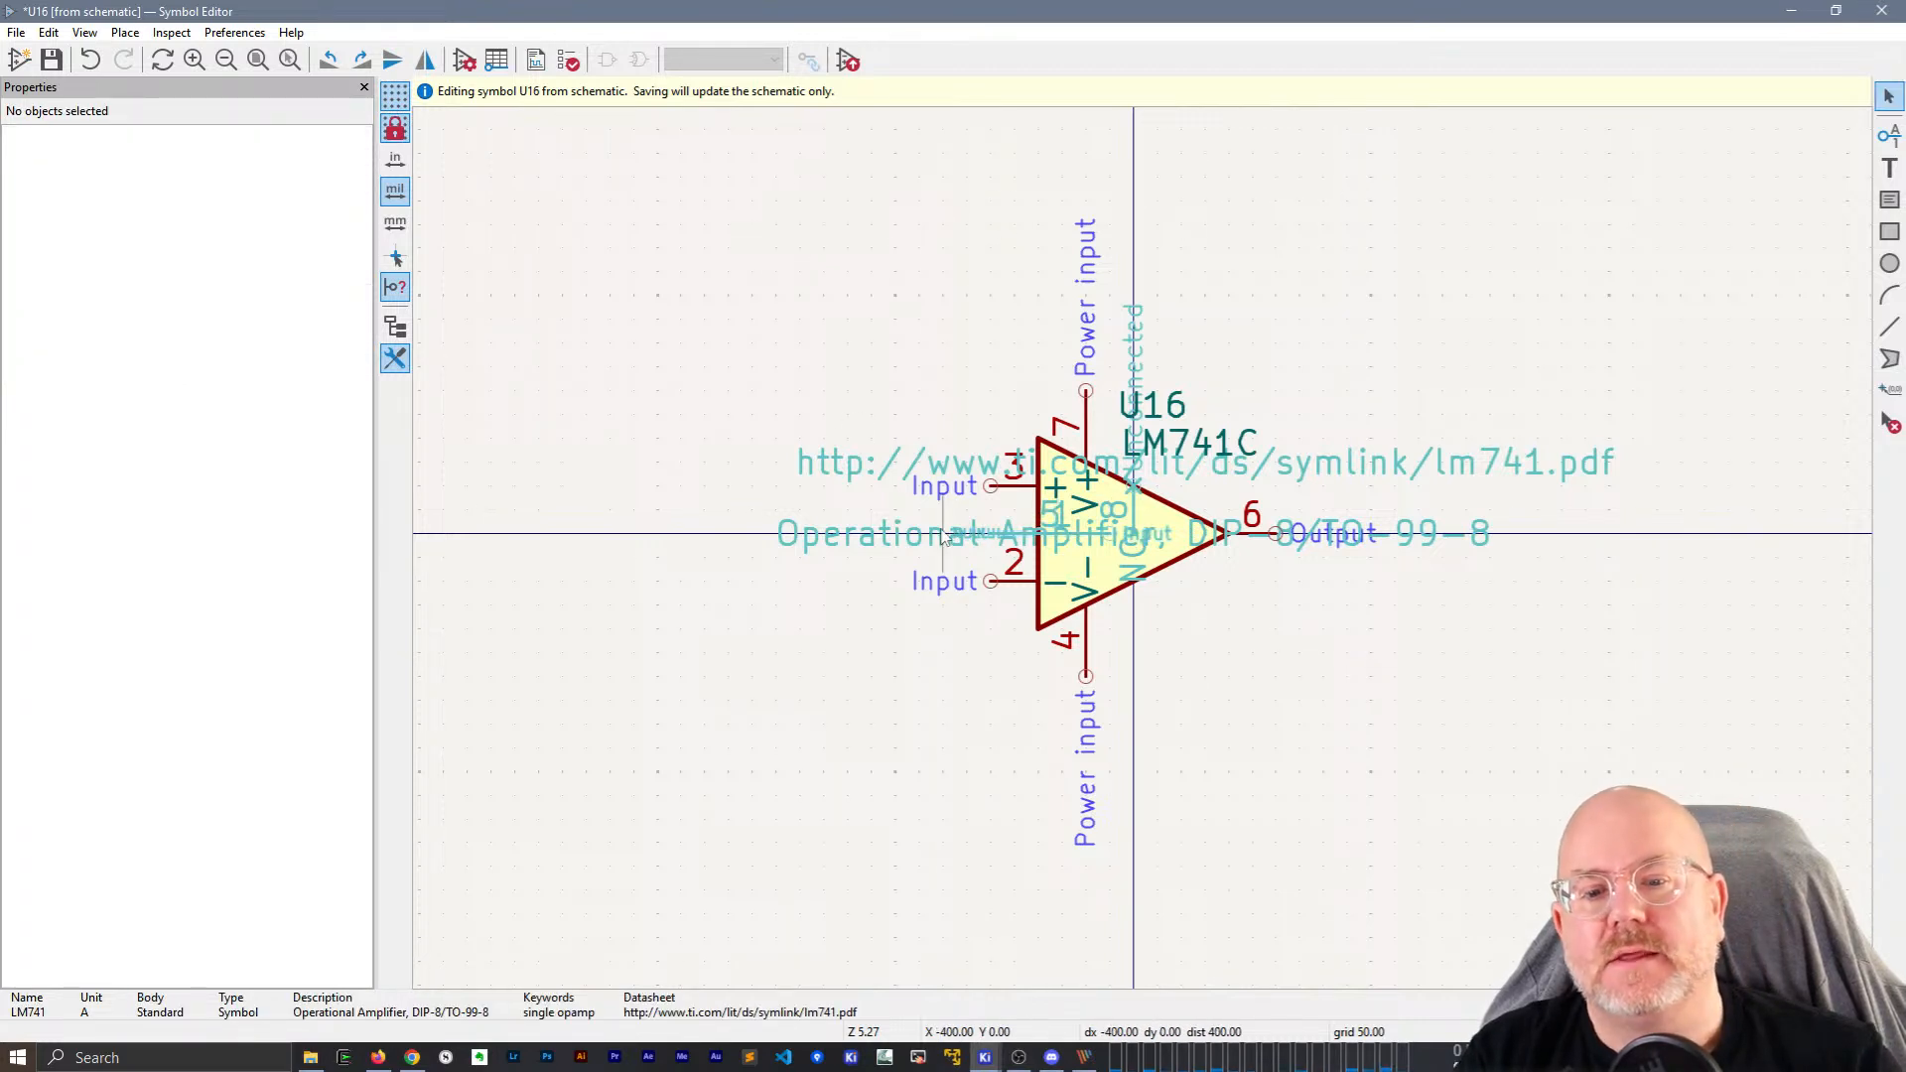
Swap inputs so pin 2 sits above pin 3, then save and close the editor.
left_click(1014, 585)
left_click_drag(1014, 585, 989, 372)
left_click_drag(986, 499, 988, 594)
left_click_drag(990, 384, 994, 497)
left_click(1504, 695)
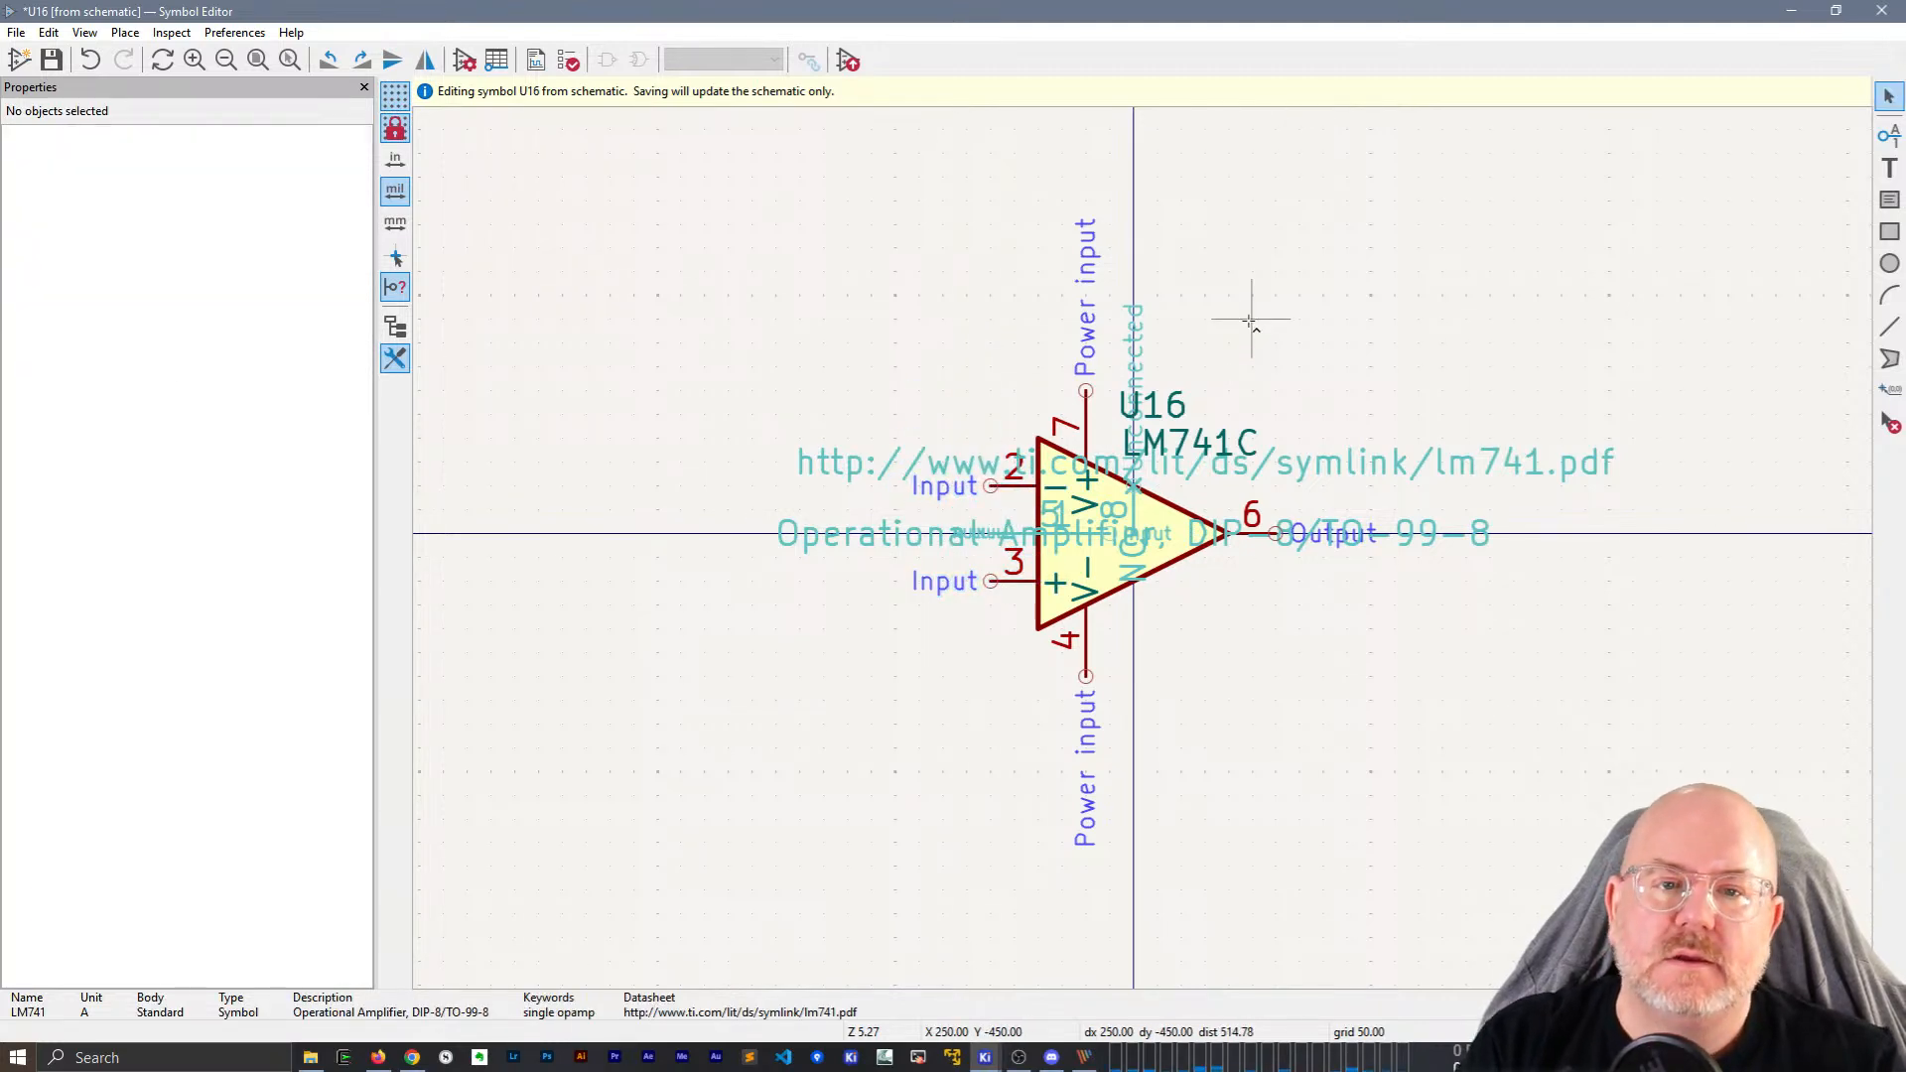
key("ctrl+s")
left_click(1882, 10)
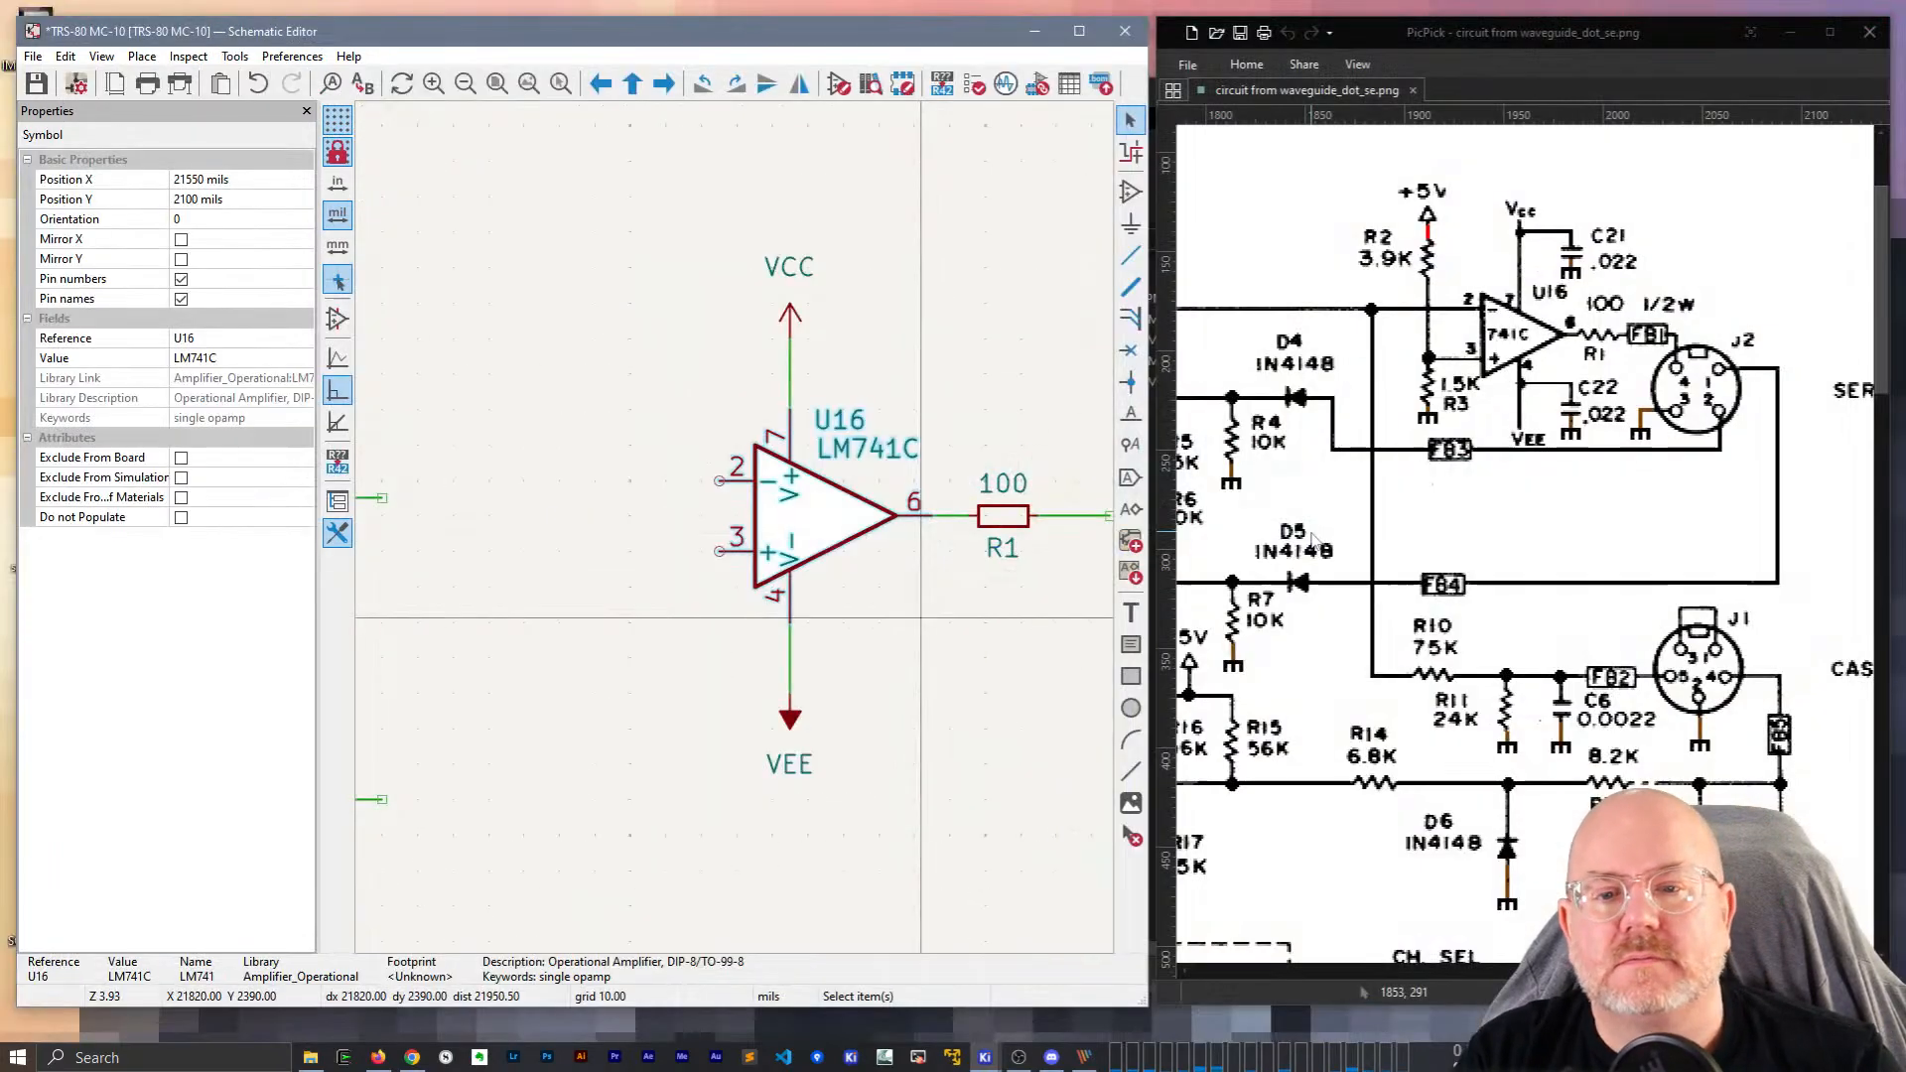
left_click(947, 381)
middle_click_drag(834, 502, 736, 444)
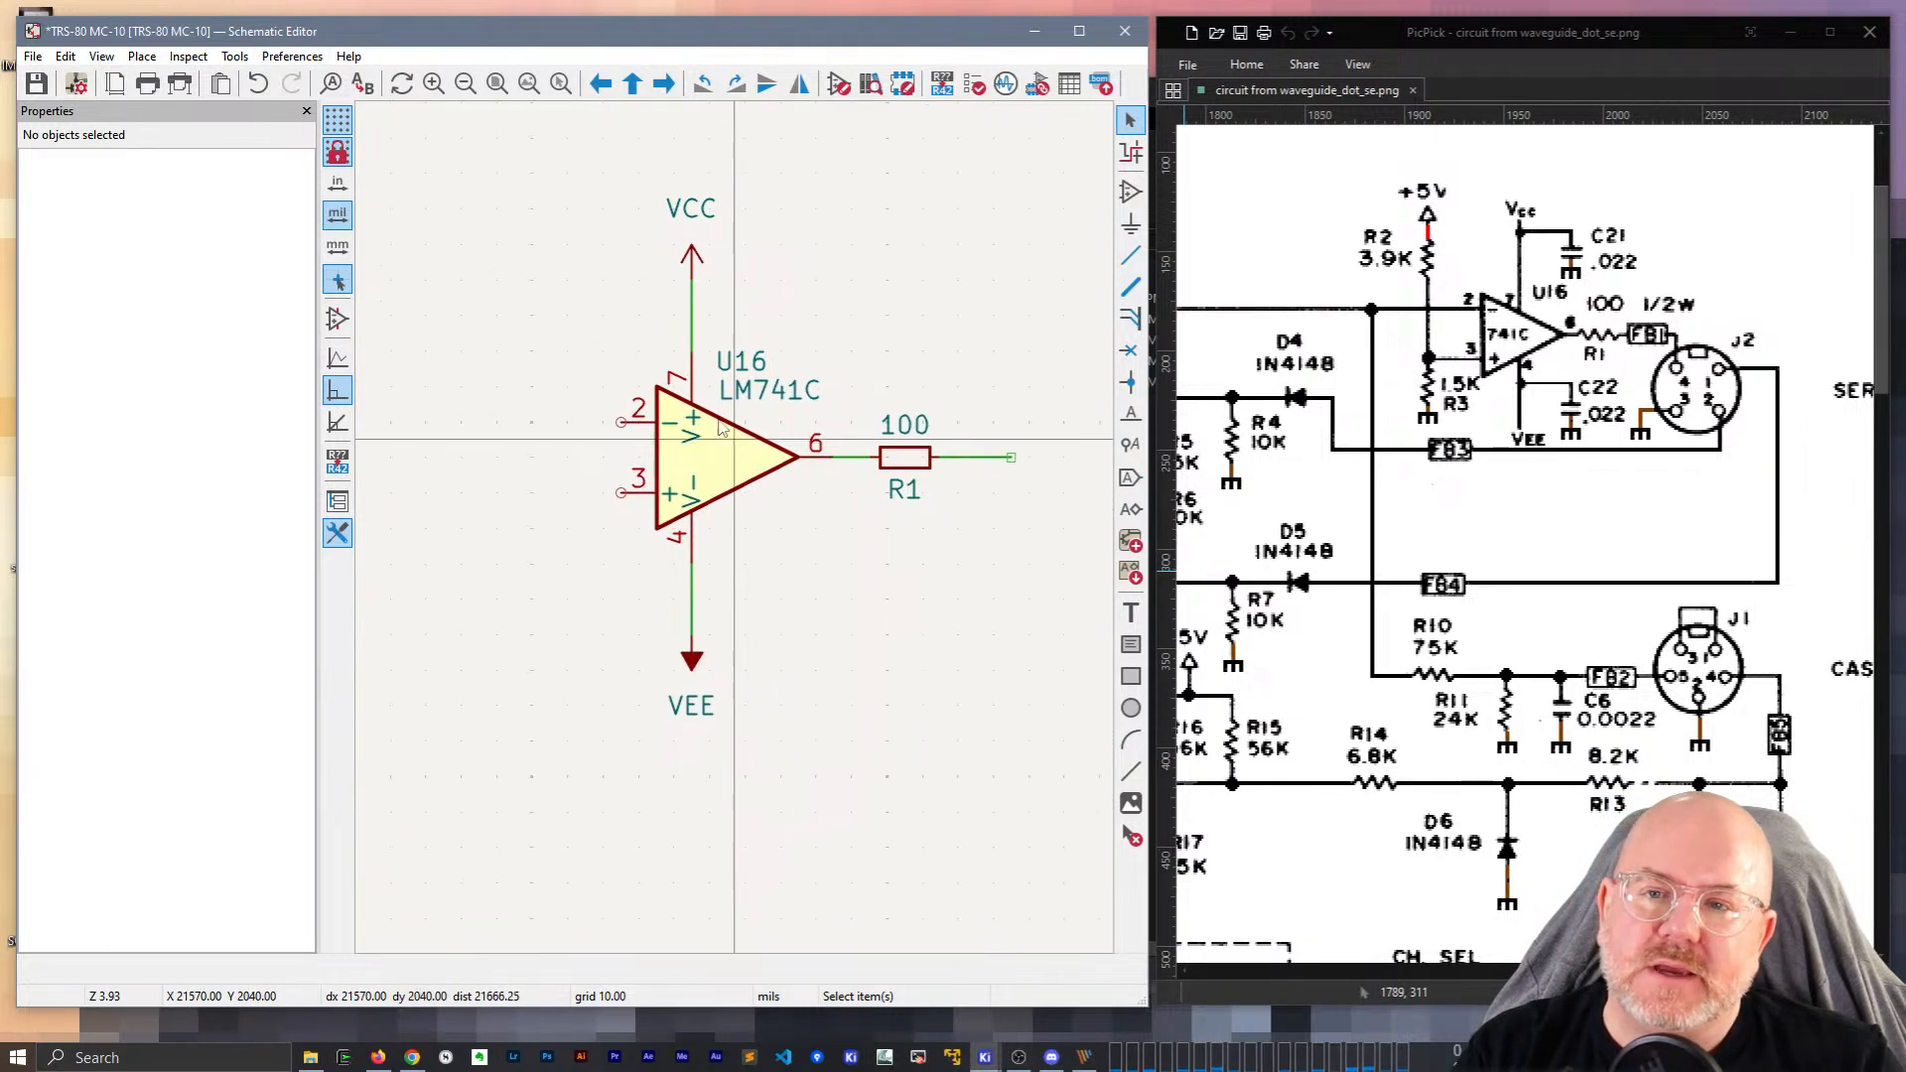
left_click(157, 57)
left_click(616, 340)
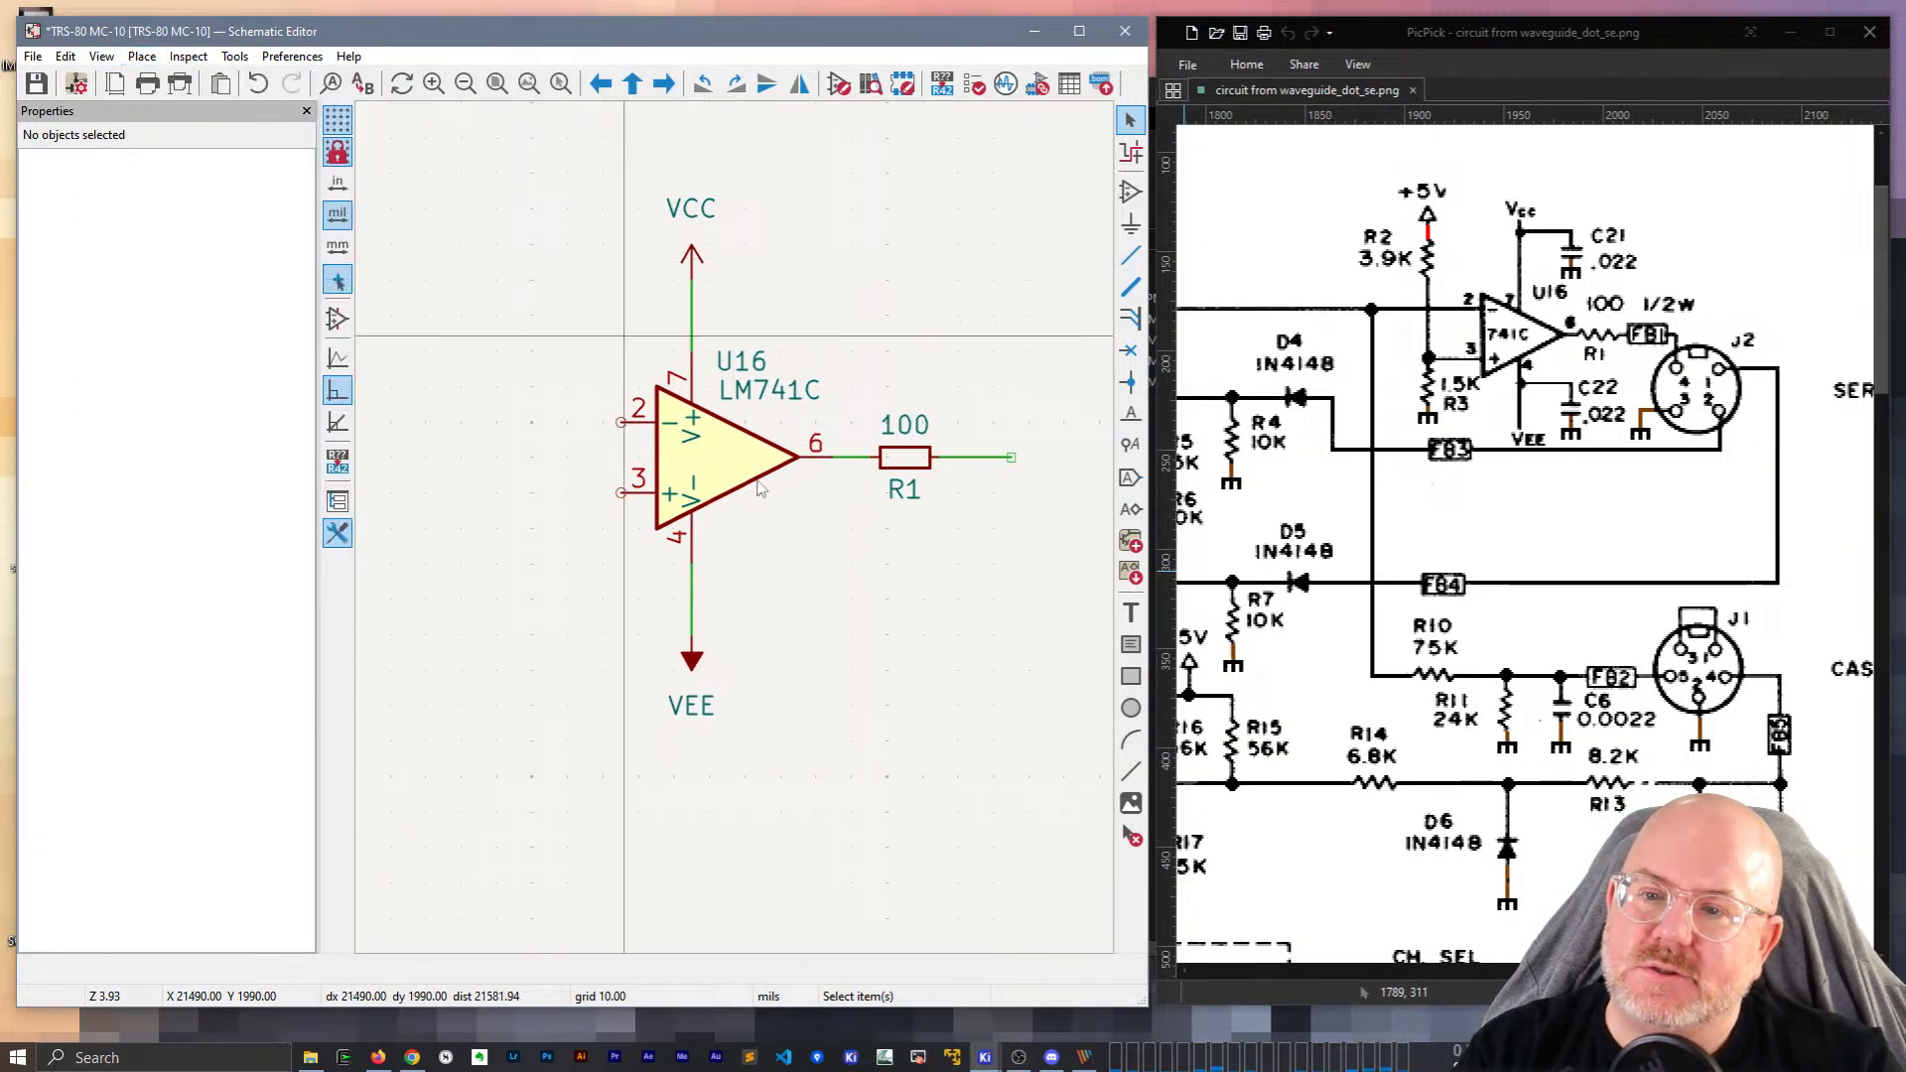
left_click(729, 457)
right_click(729, 456)
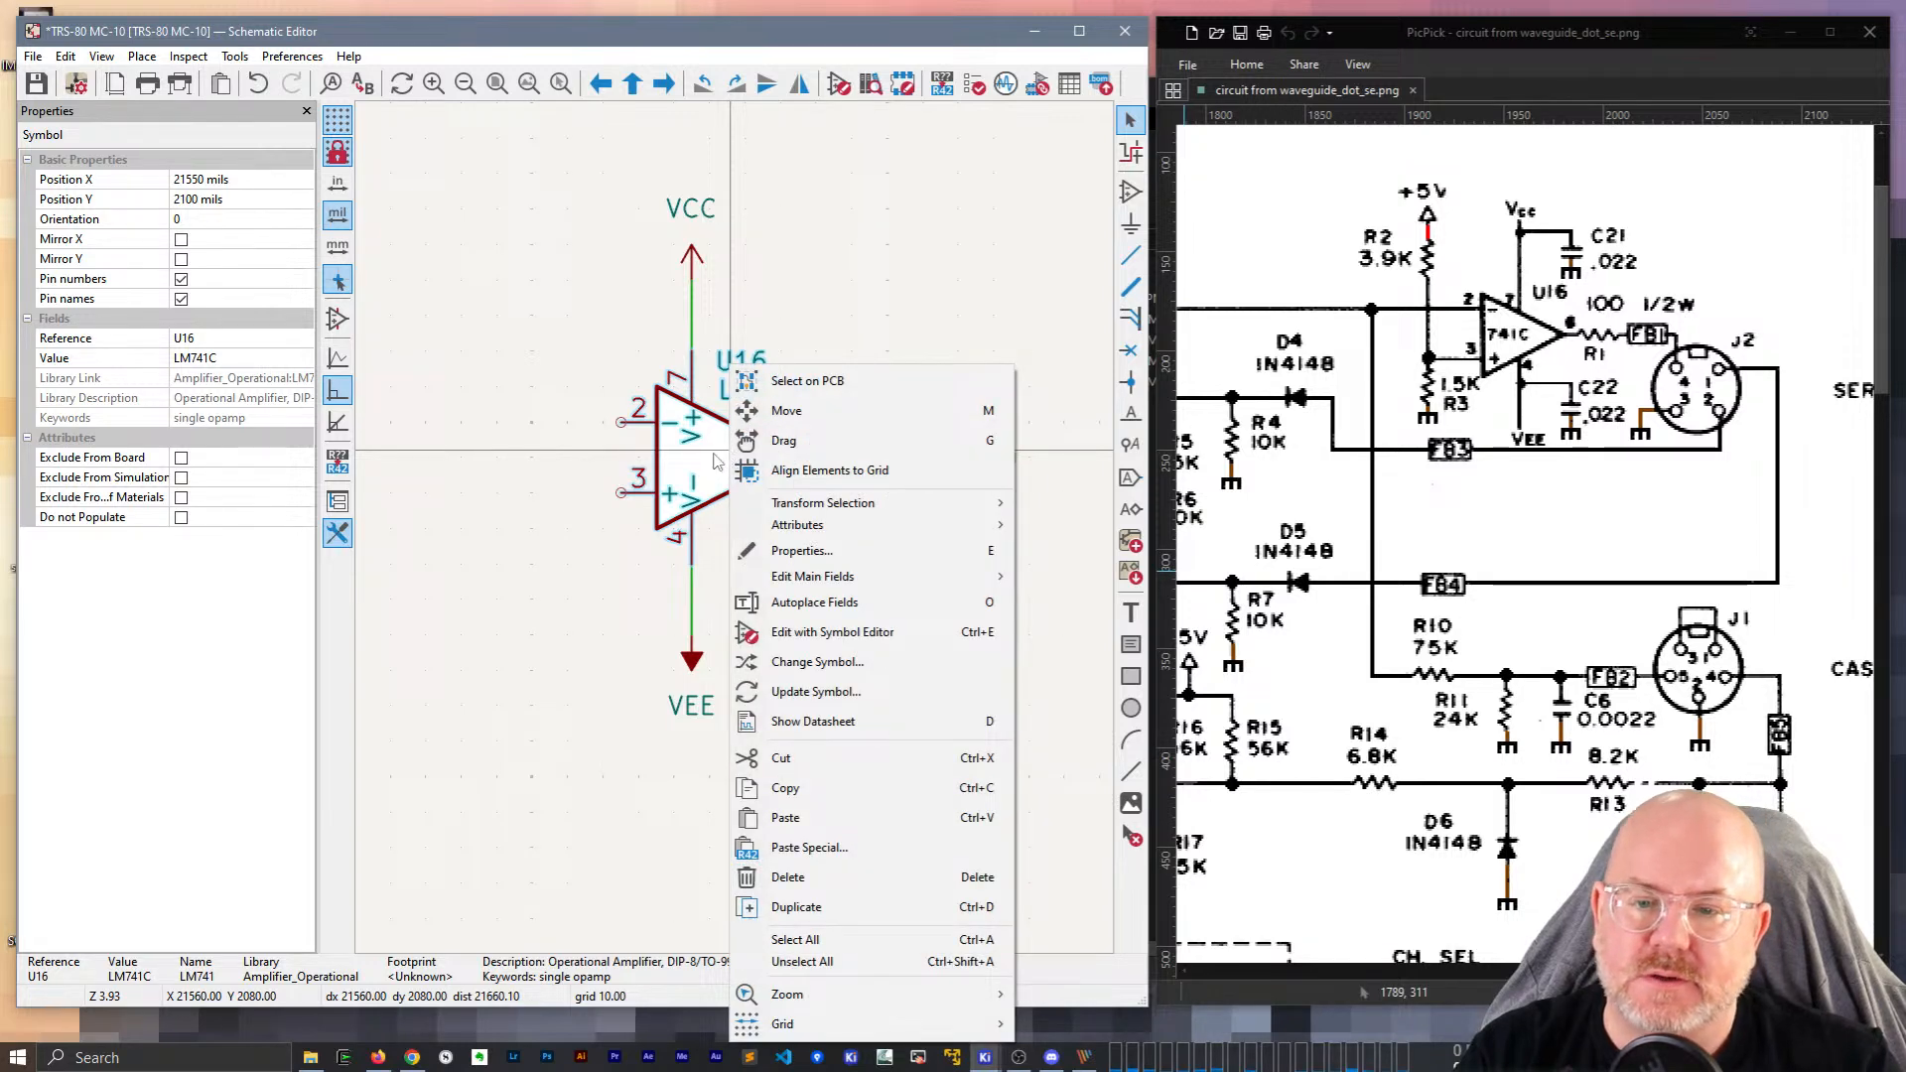
key("Escape")
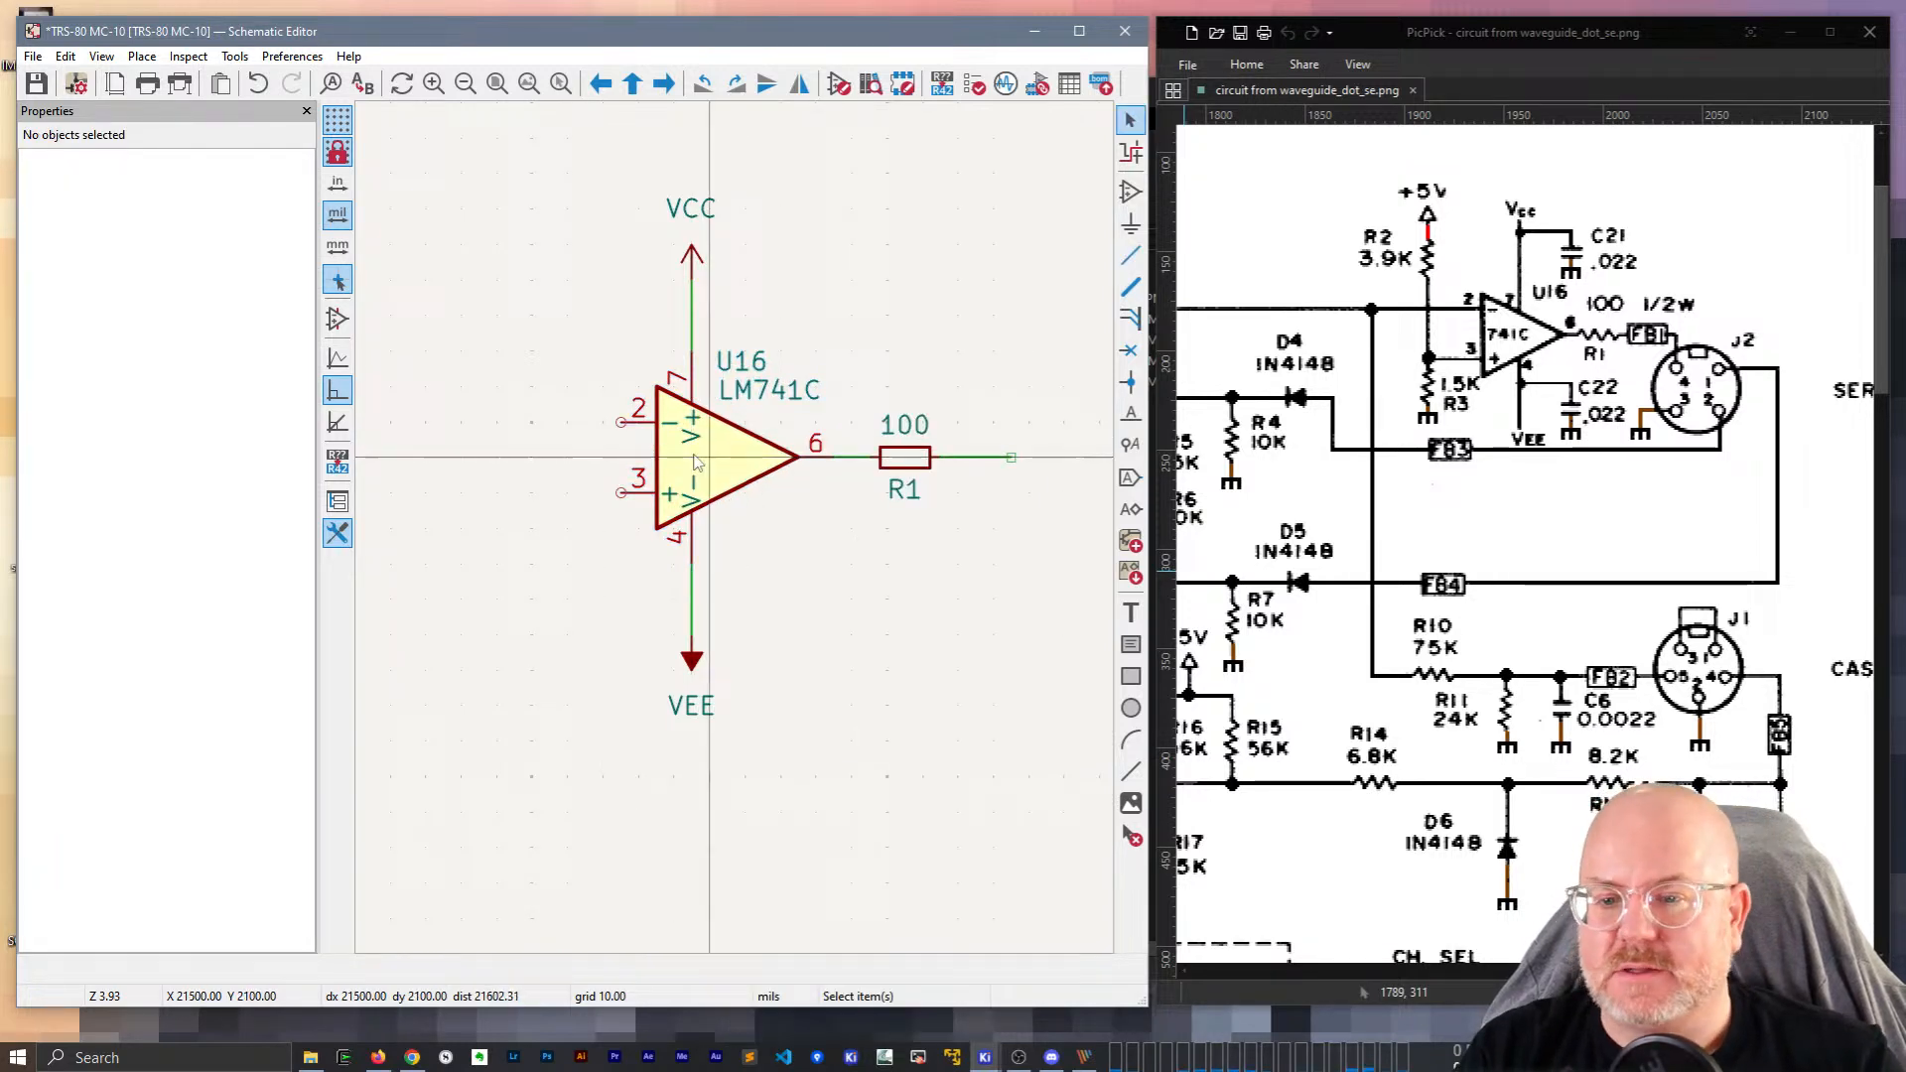
left_click(695, 462)
left_click(235, 57)
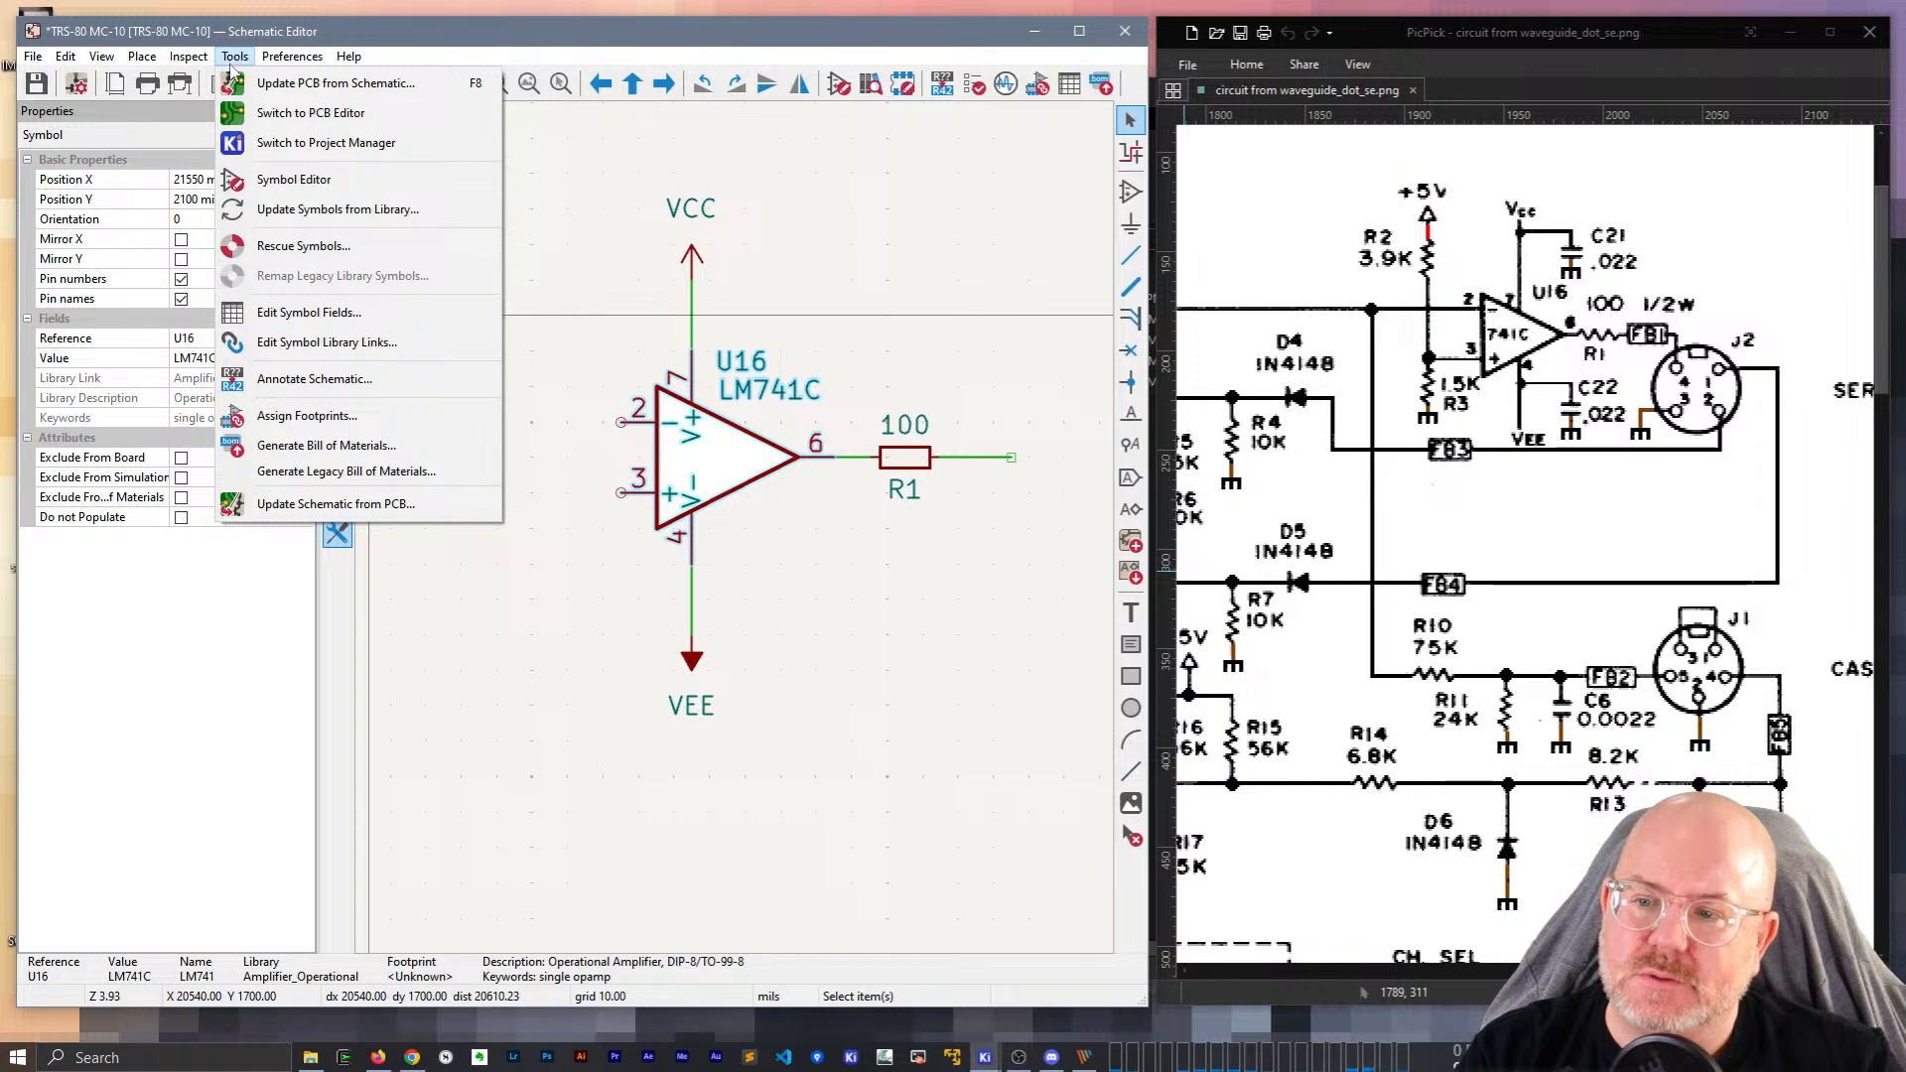
mouse_move(194, 60)
left_click(283, 208)
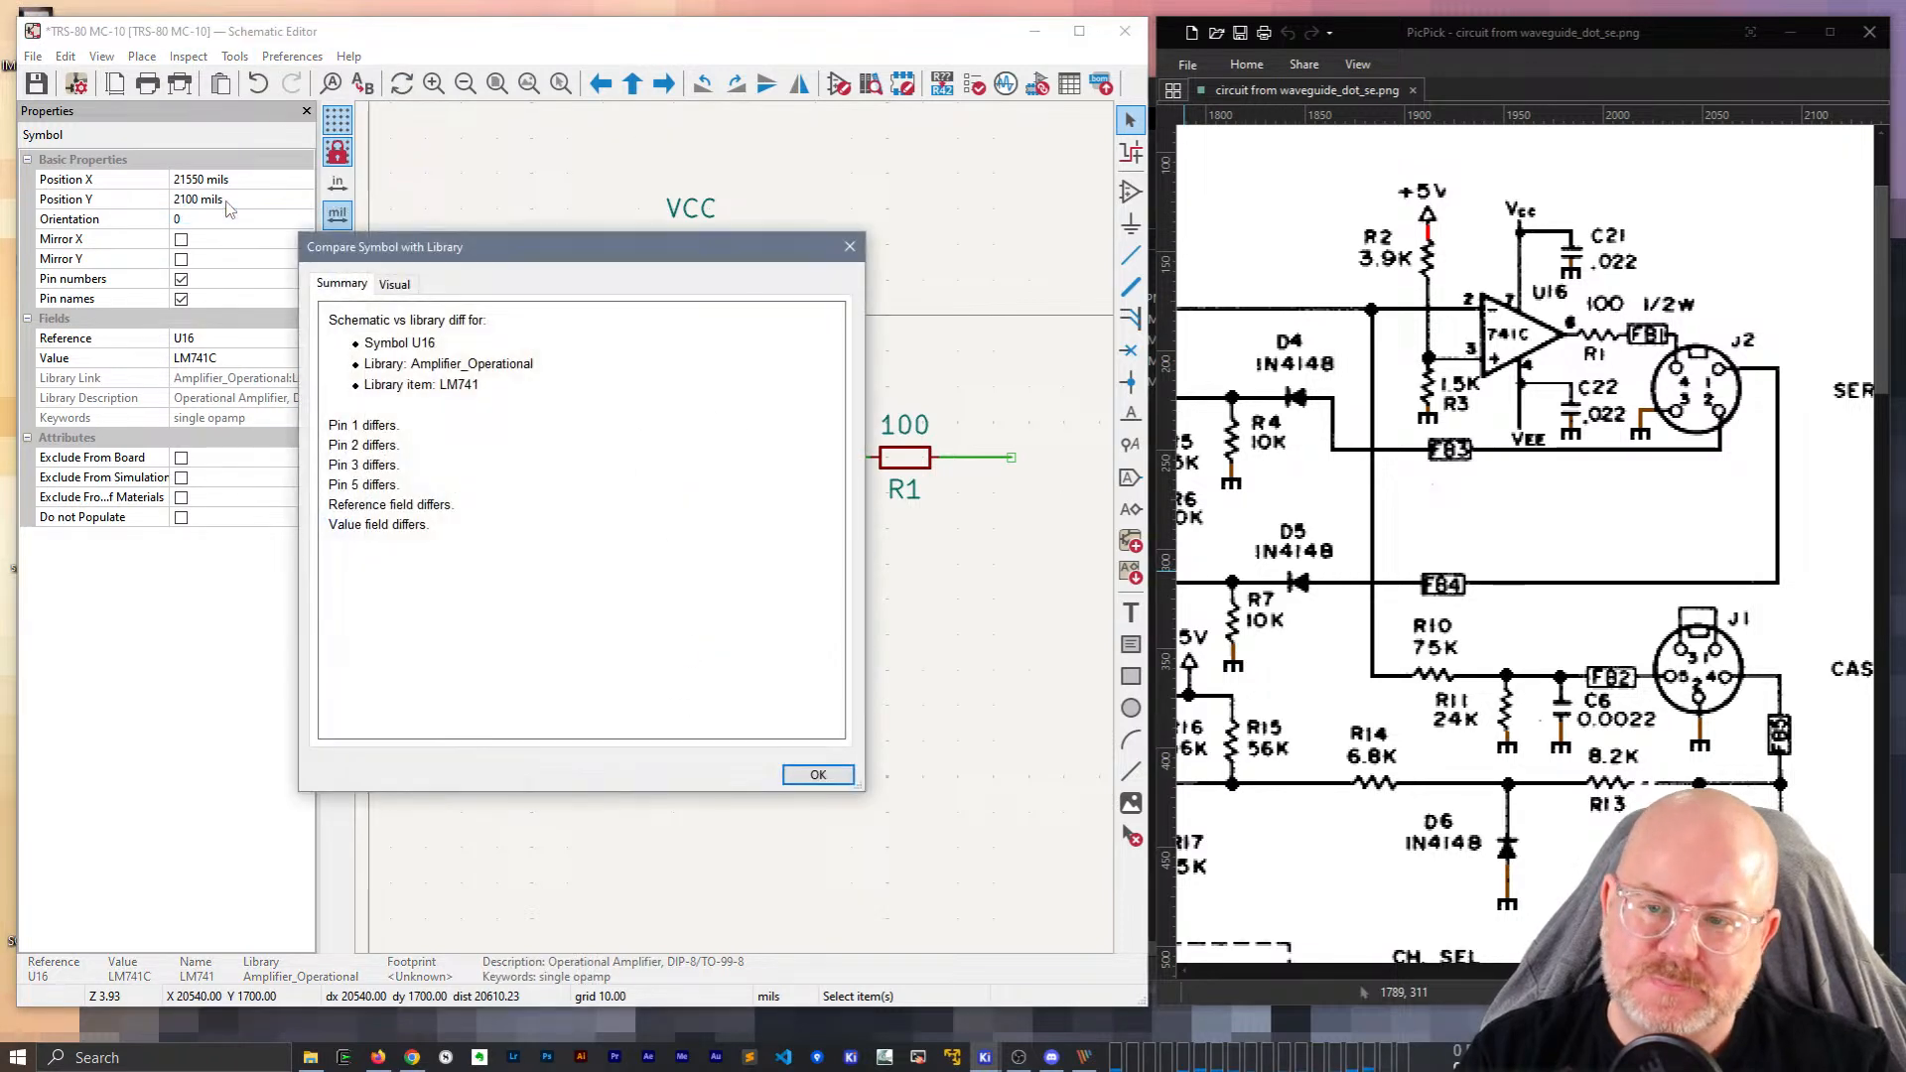
left_click_drag(353, 441, 426, 524)
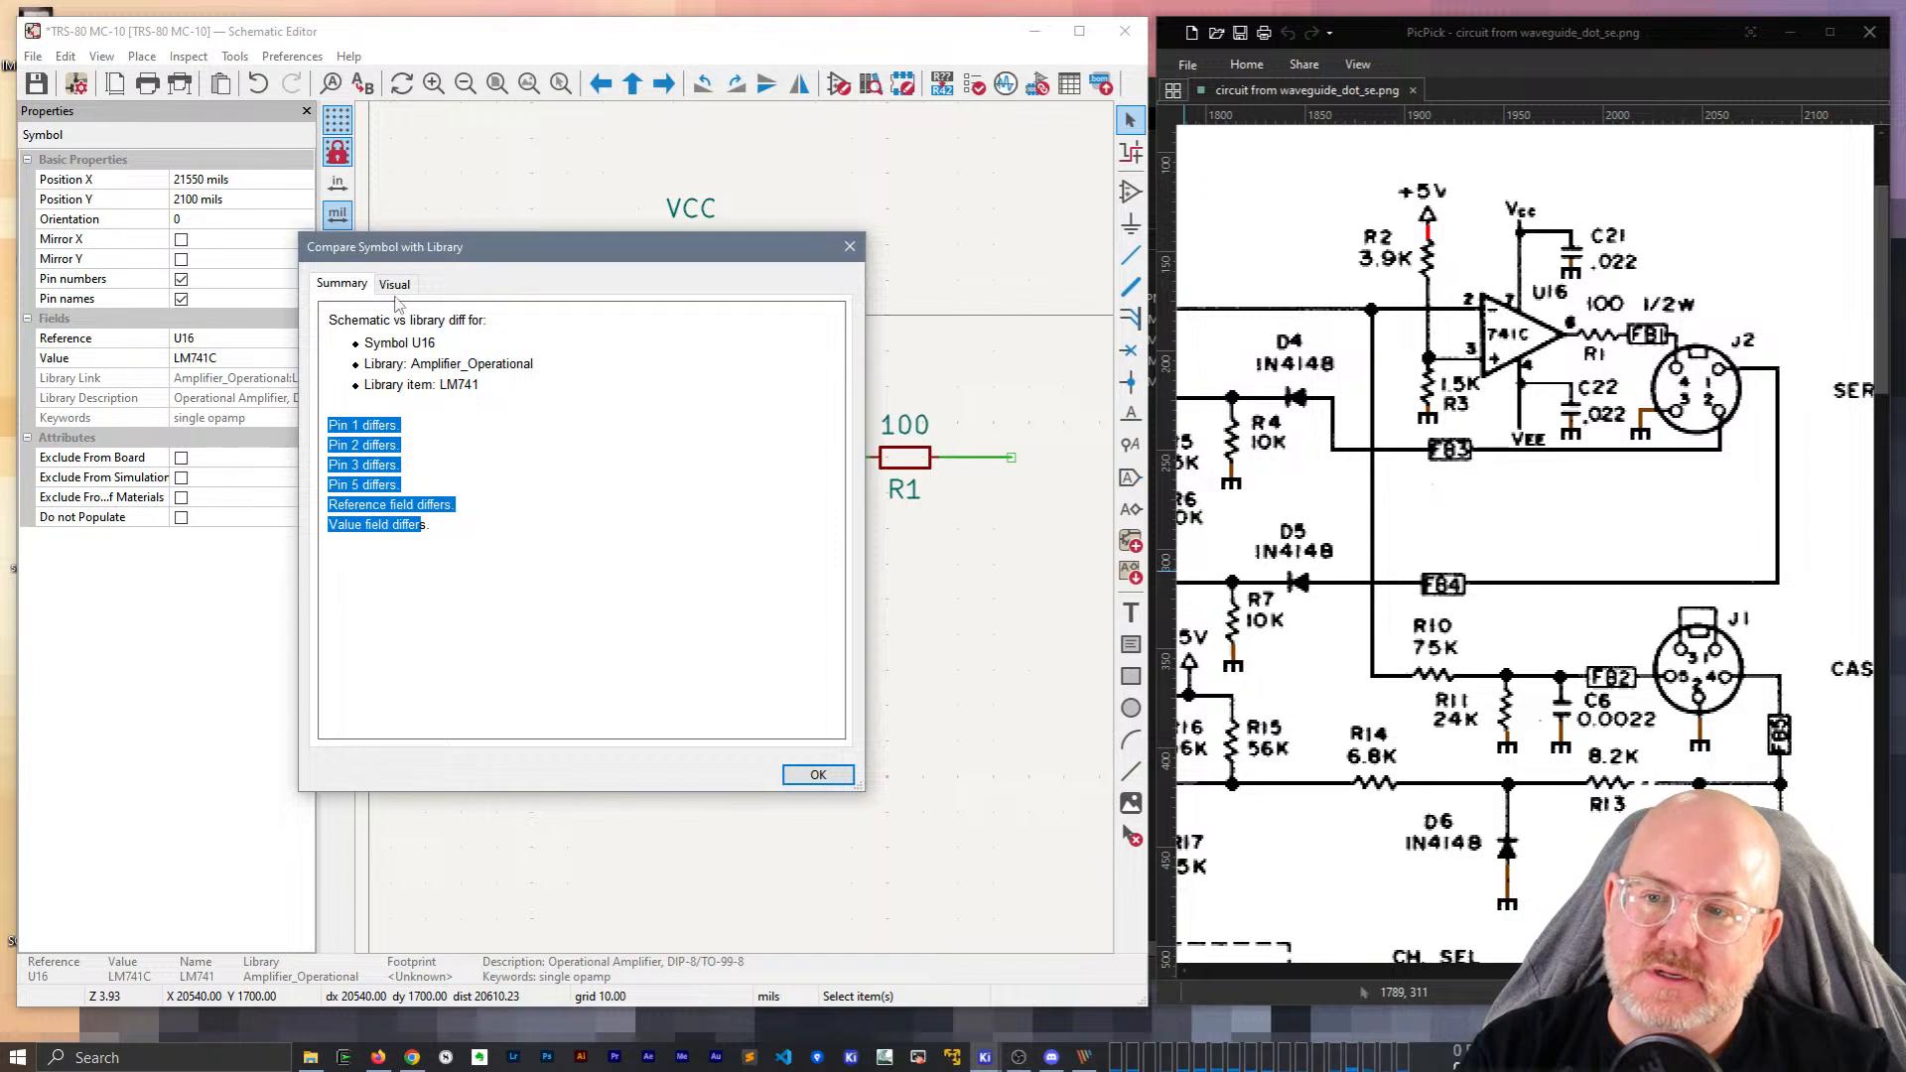
left_click(395, 286)
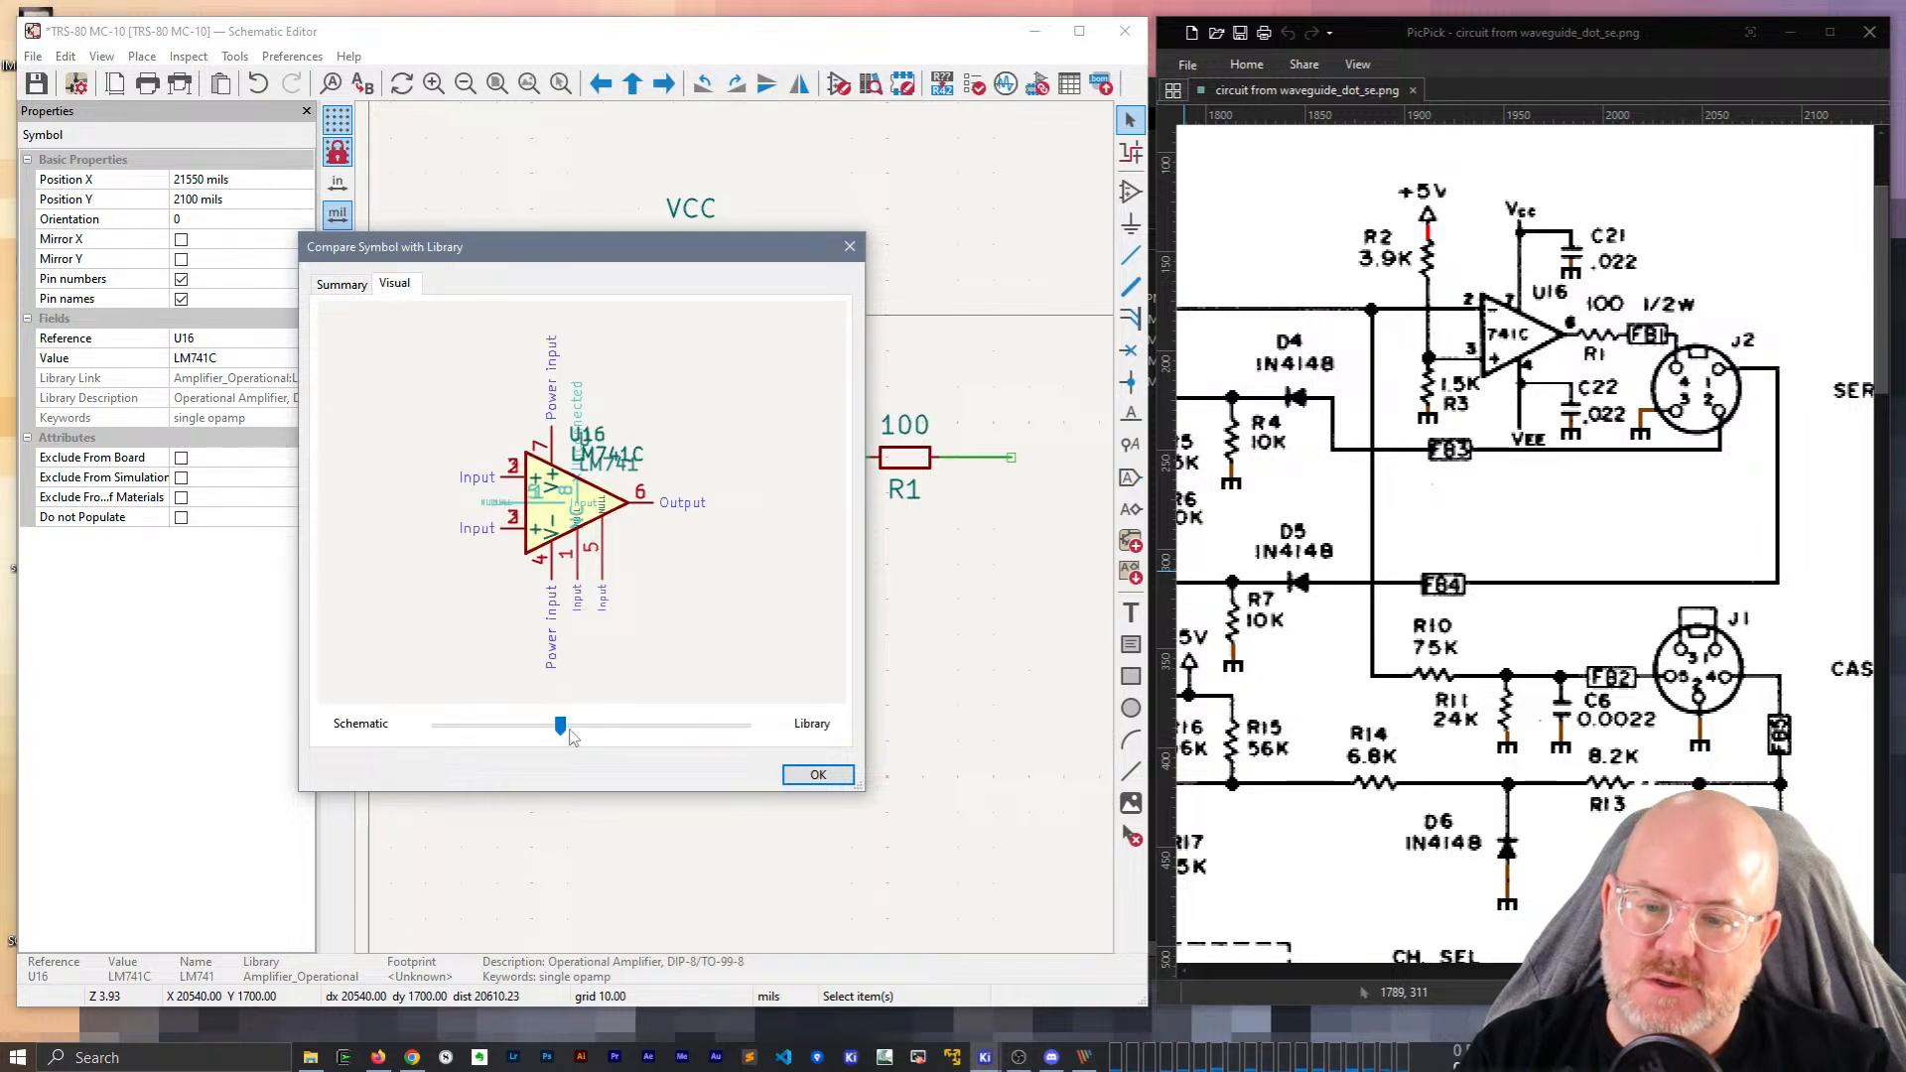
left_click_drag(563, 733, 746, 741)
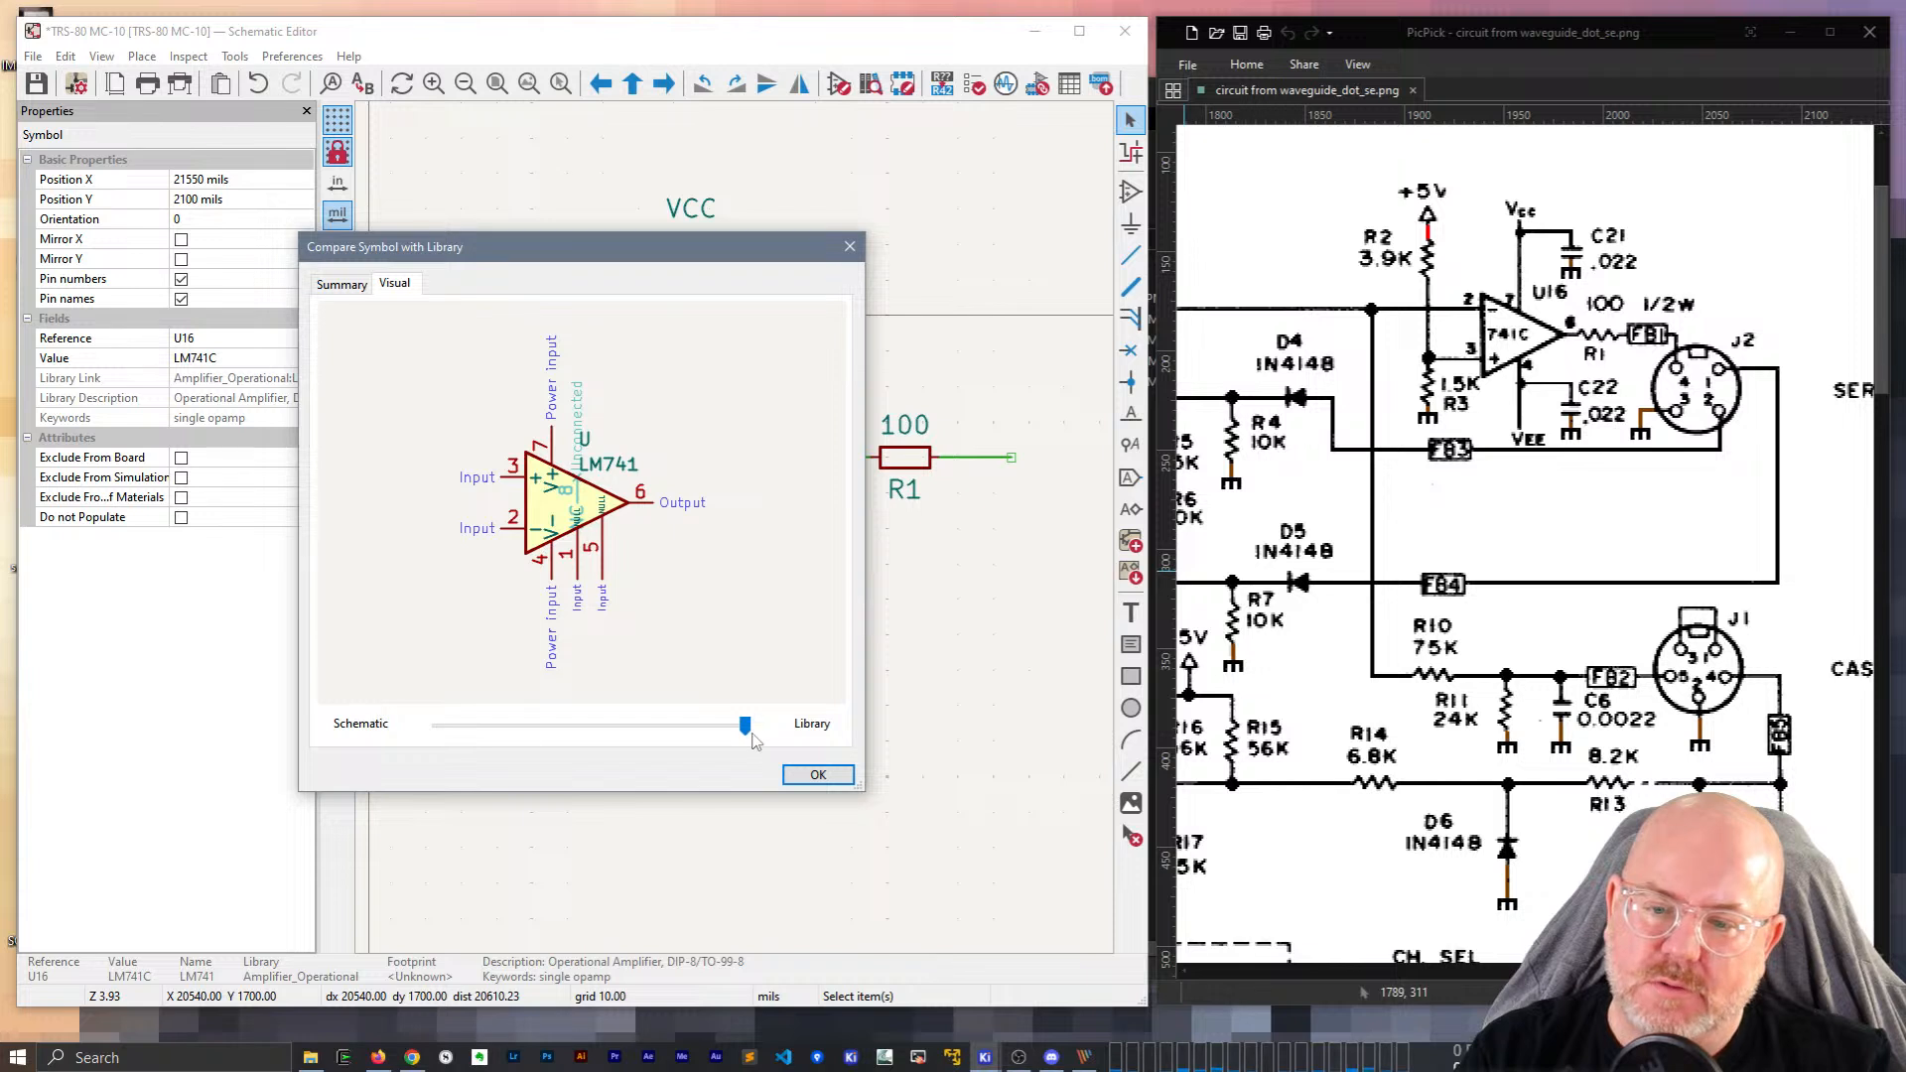
left_click_drag(746, 733, 327, 681)
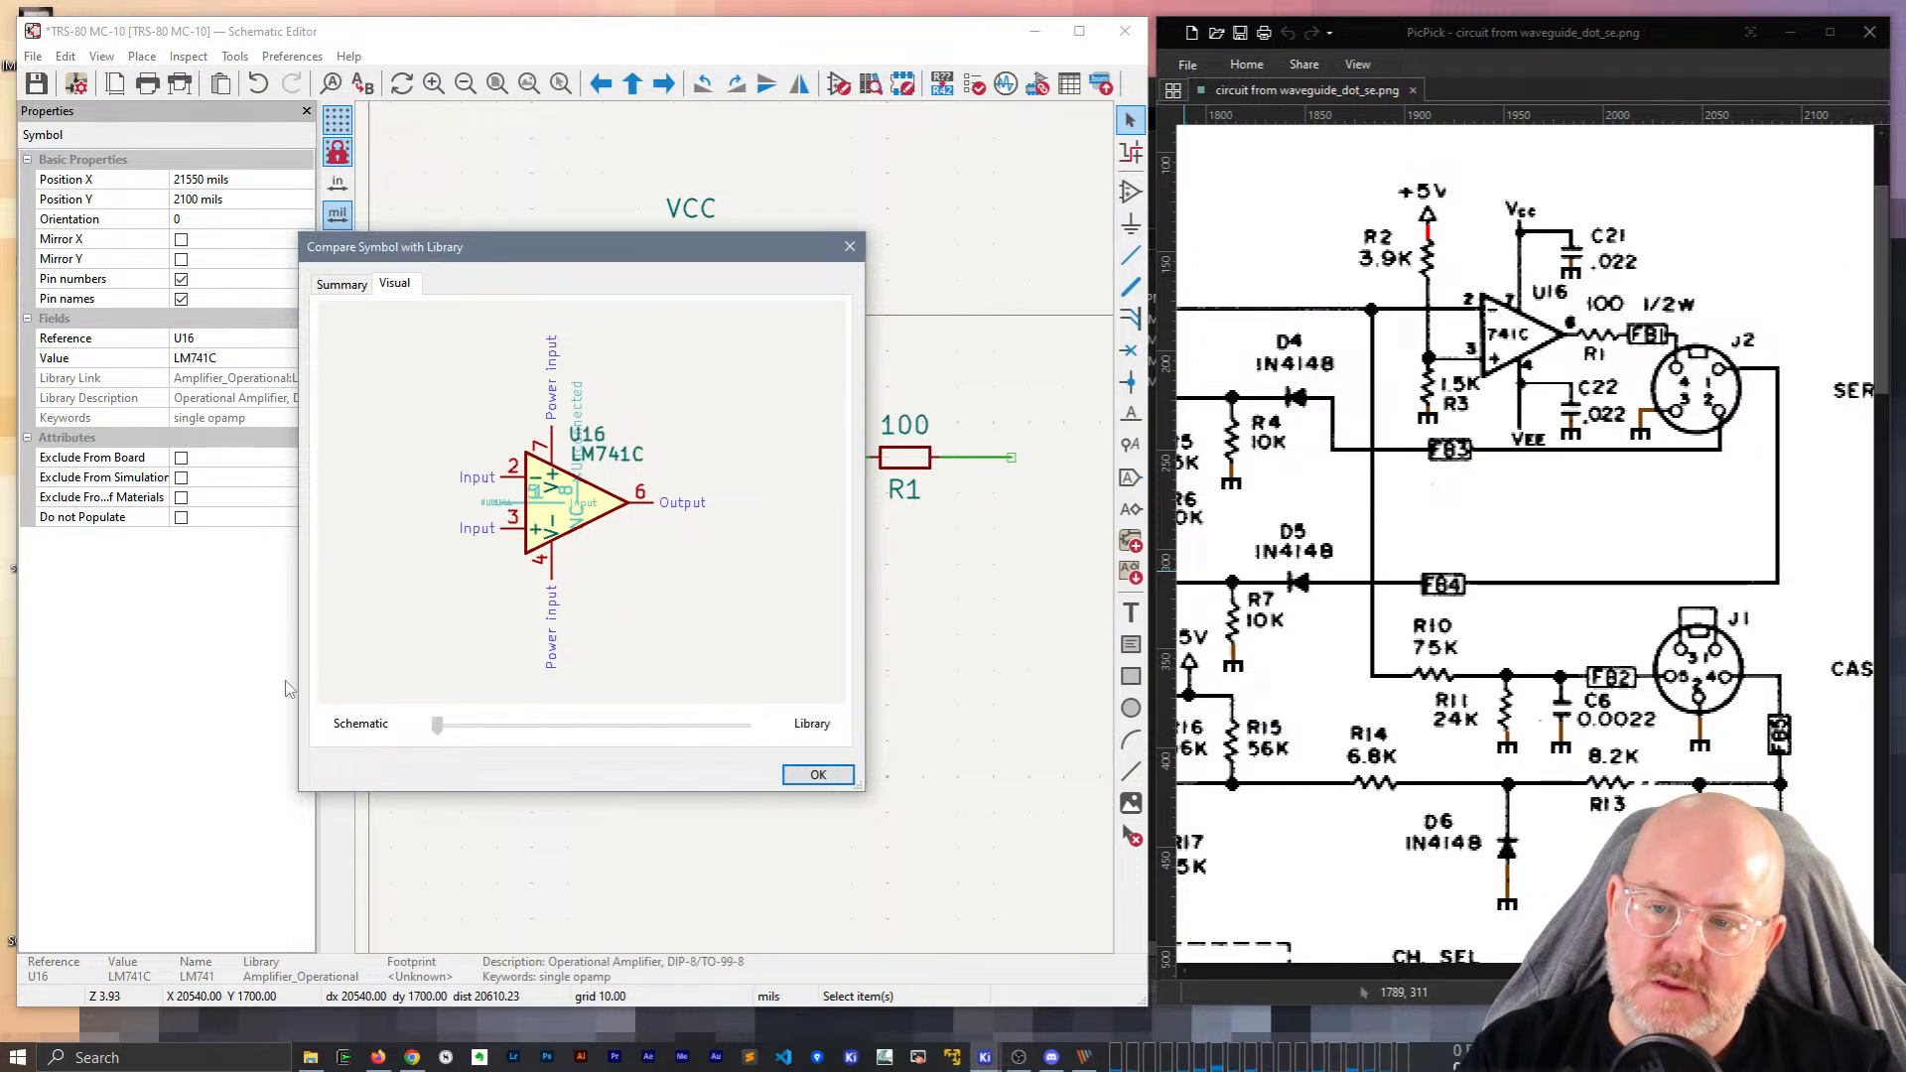
left_click(795, 774)
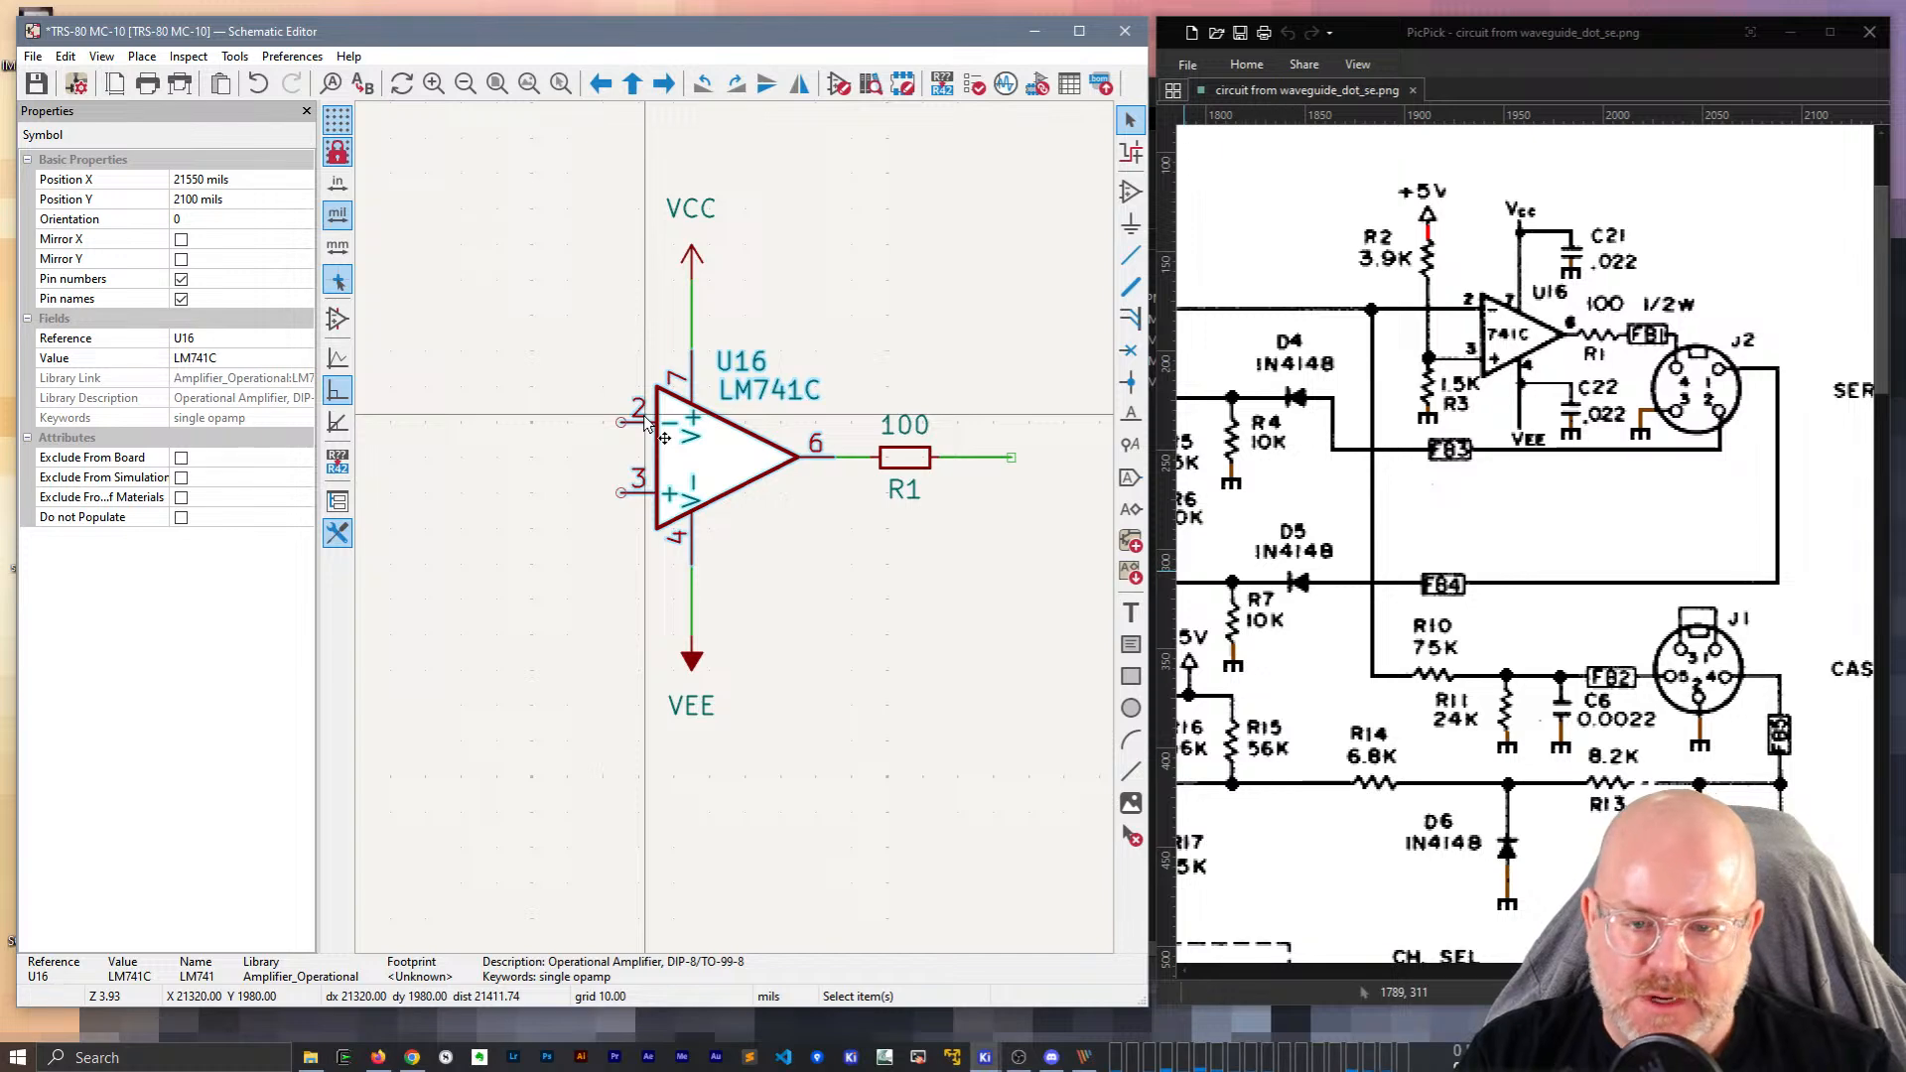
Copy the 100n capacitor C16 and paste it below U16.
scroll(594, 443, "down", 3)
middle_click_drag(618, 536, 961, 463)
left_click(601, 469)
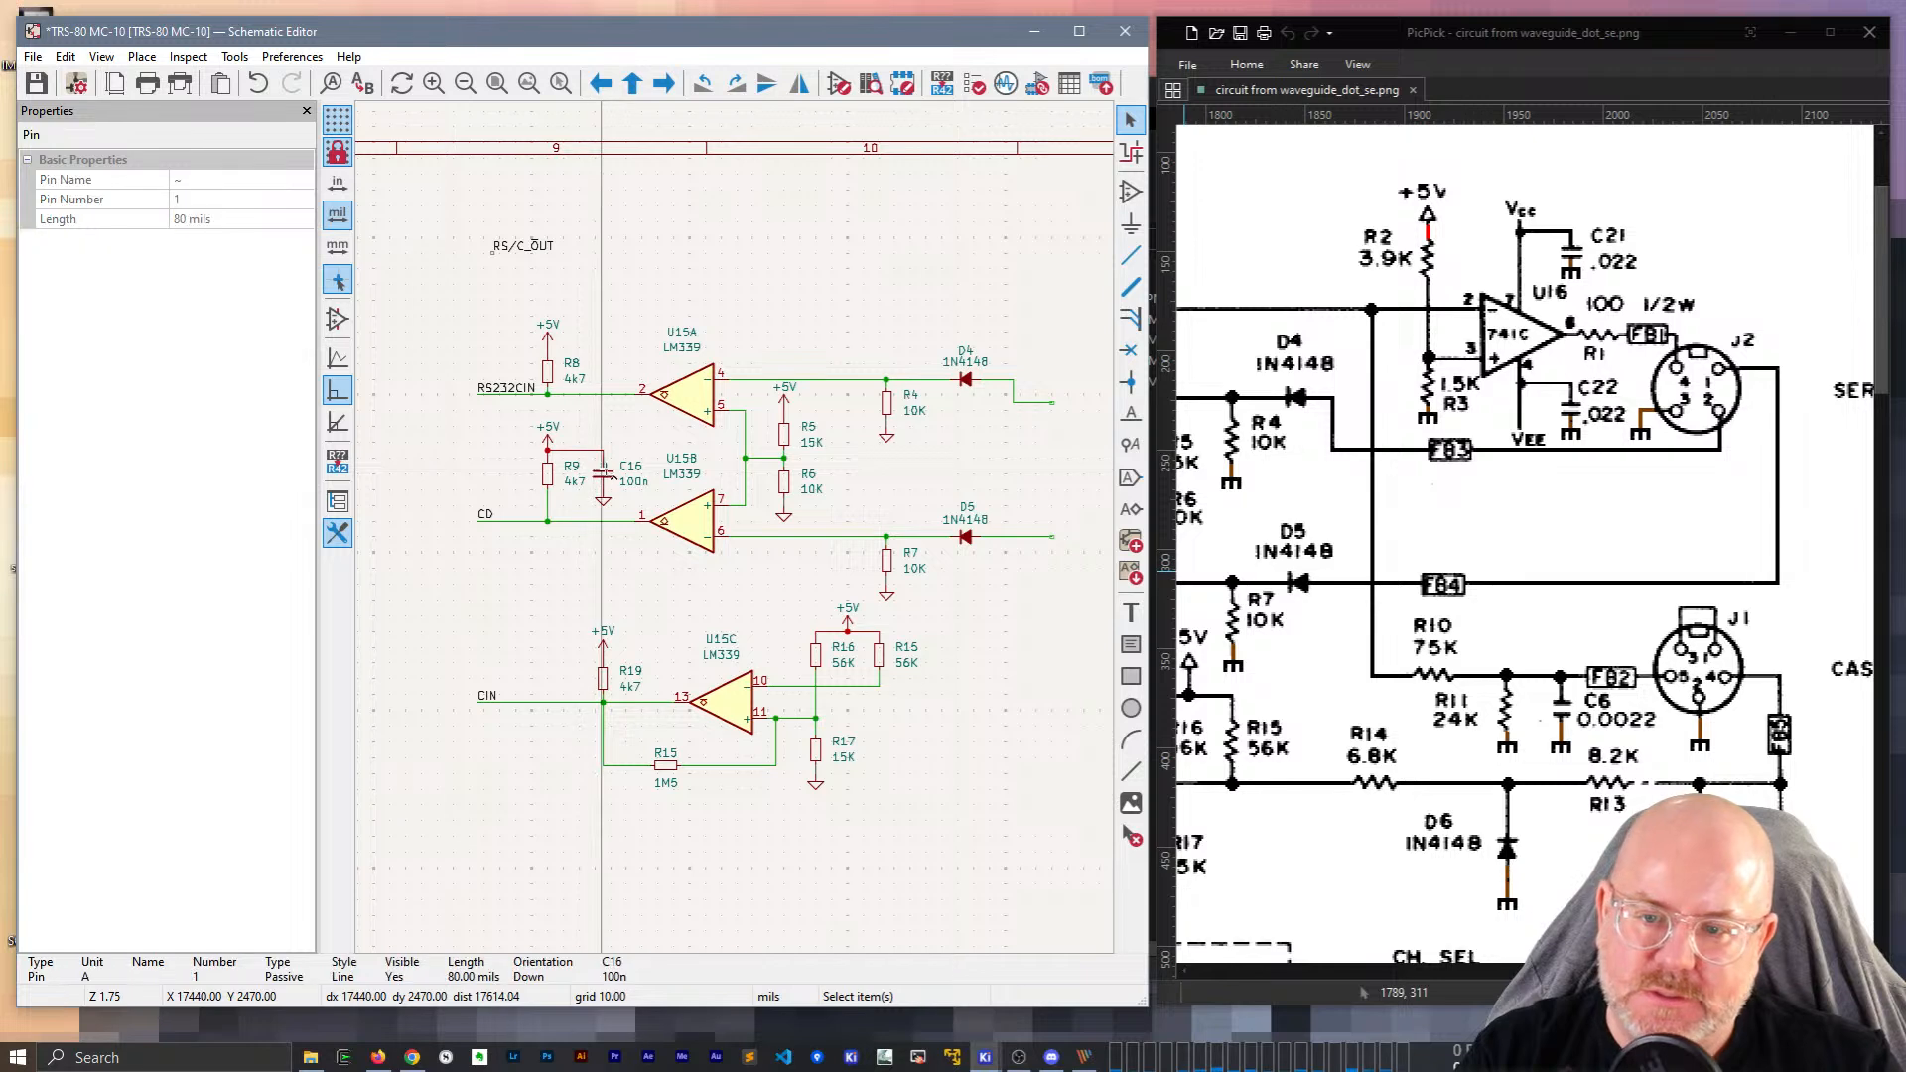
left_click(602, 485)
key("Escape")
left_click(605, 471)
middle_click_drag(968, 477, 551, 463)
scroll(850, 462, "up", 2)
key("ctrl+v")
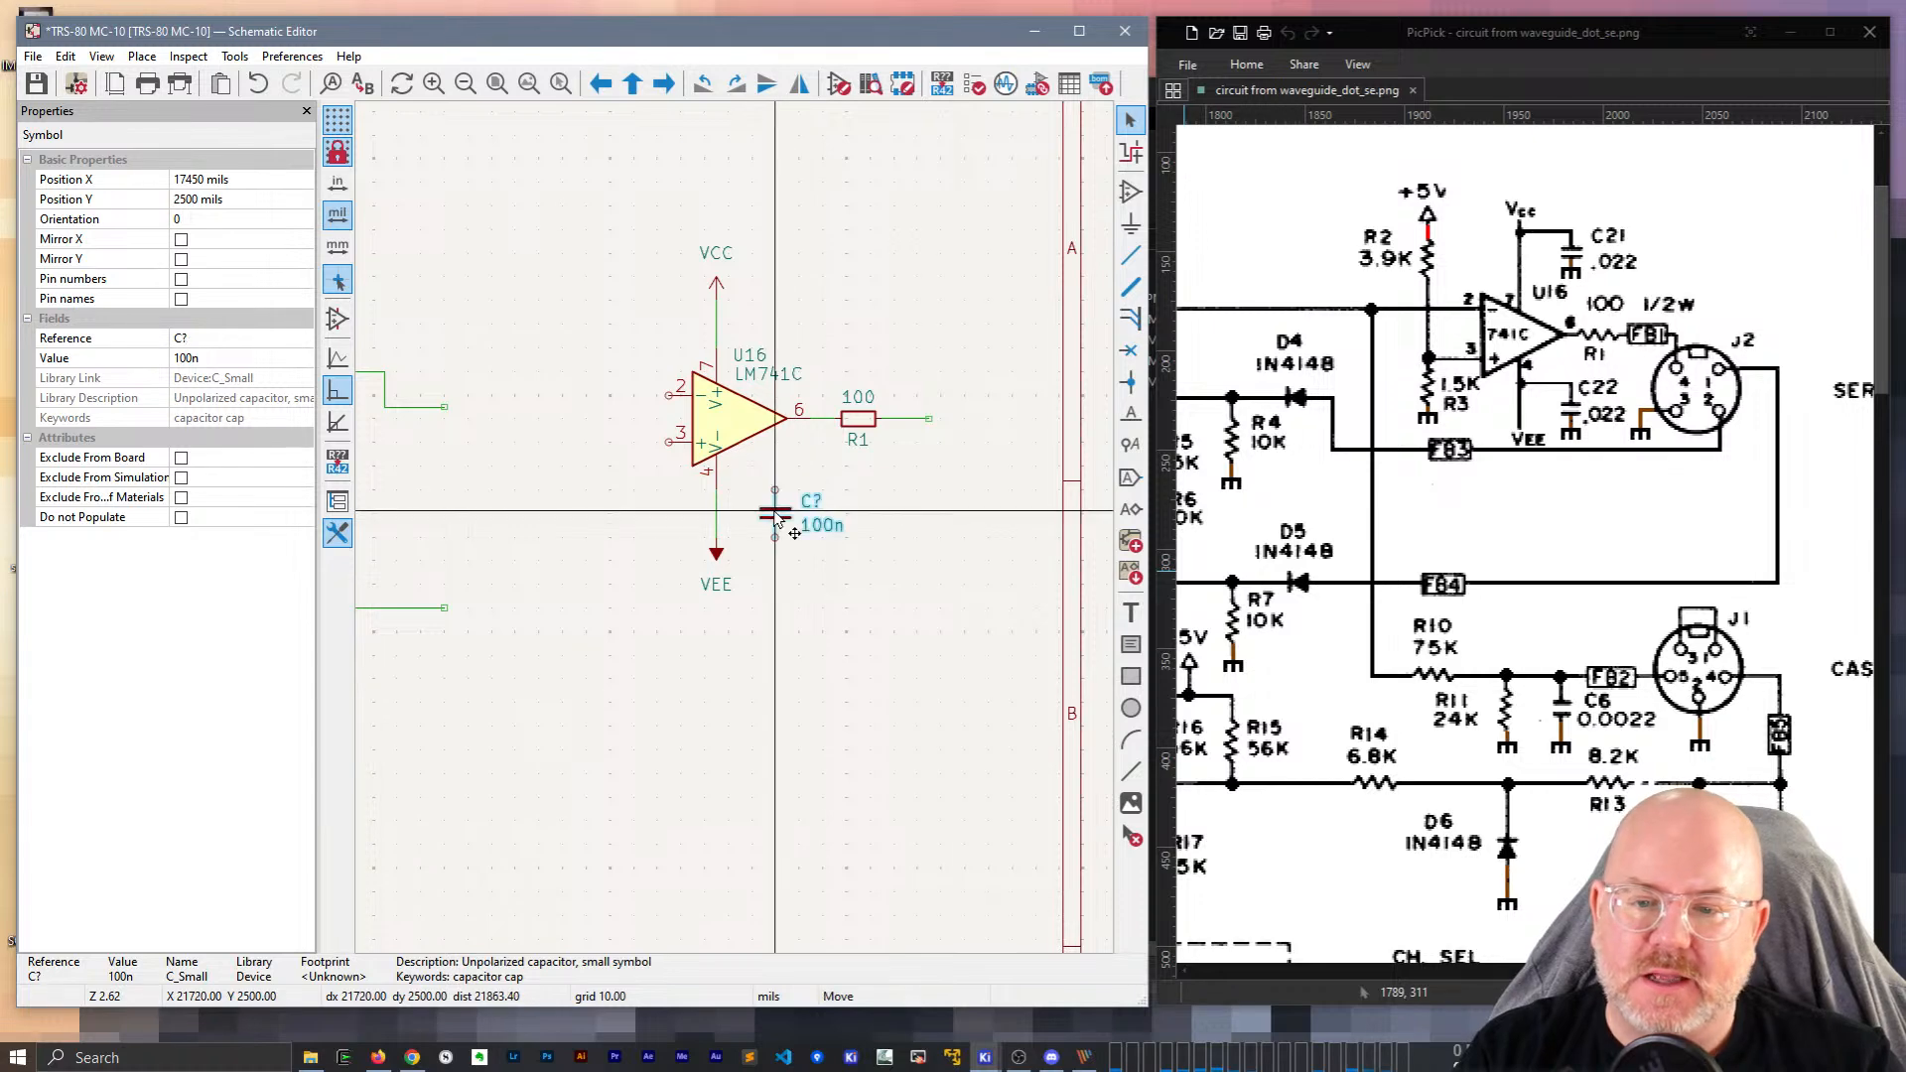
left_click(766, 517)
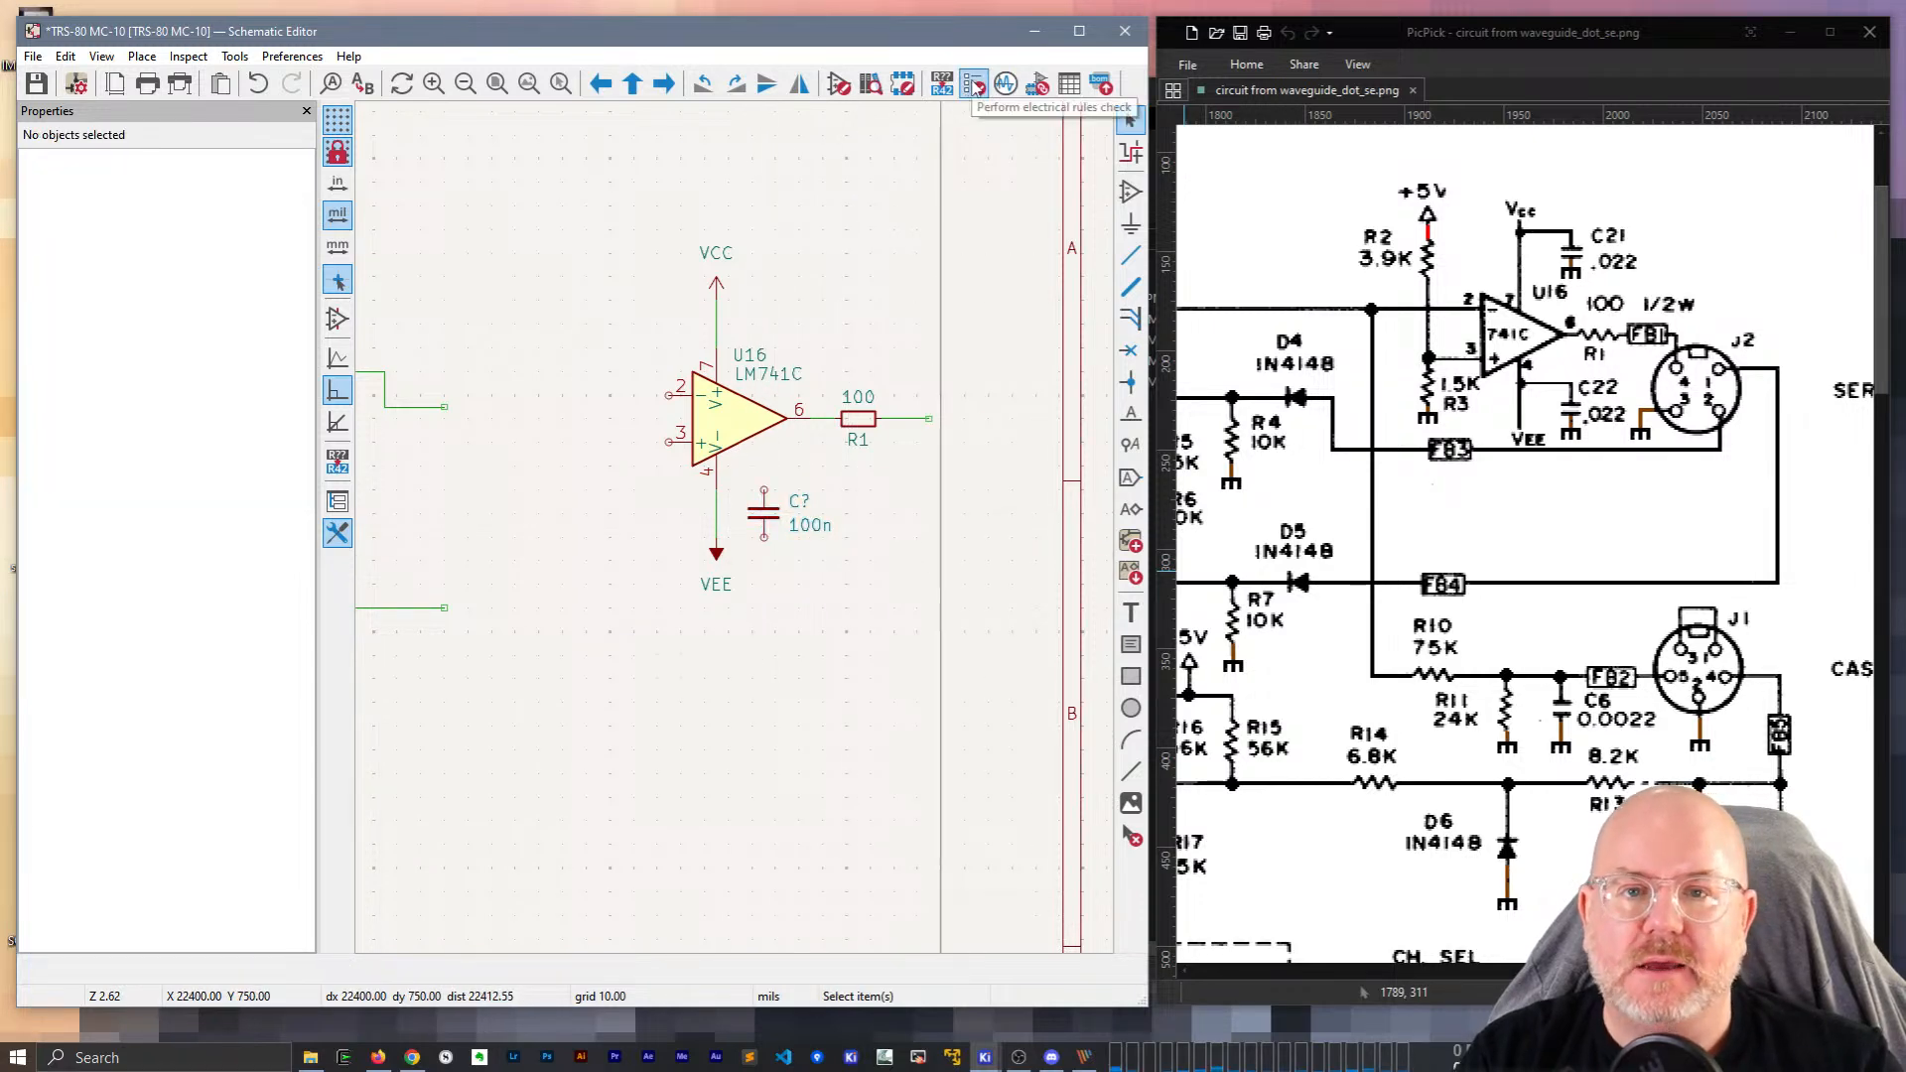
Set the pasted capacitor's reference to C22 and its value to 22n.
left_click(1036, 87)
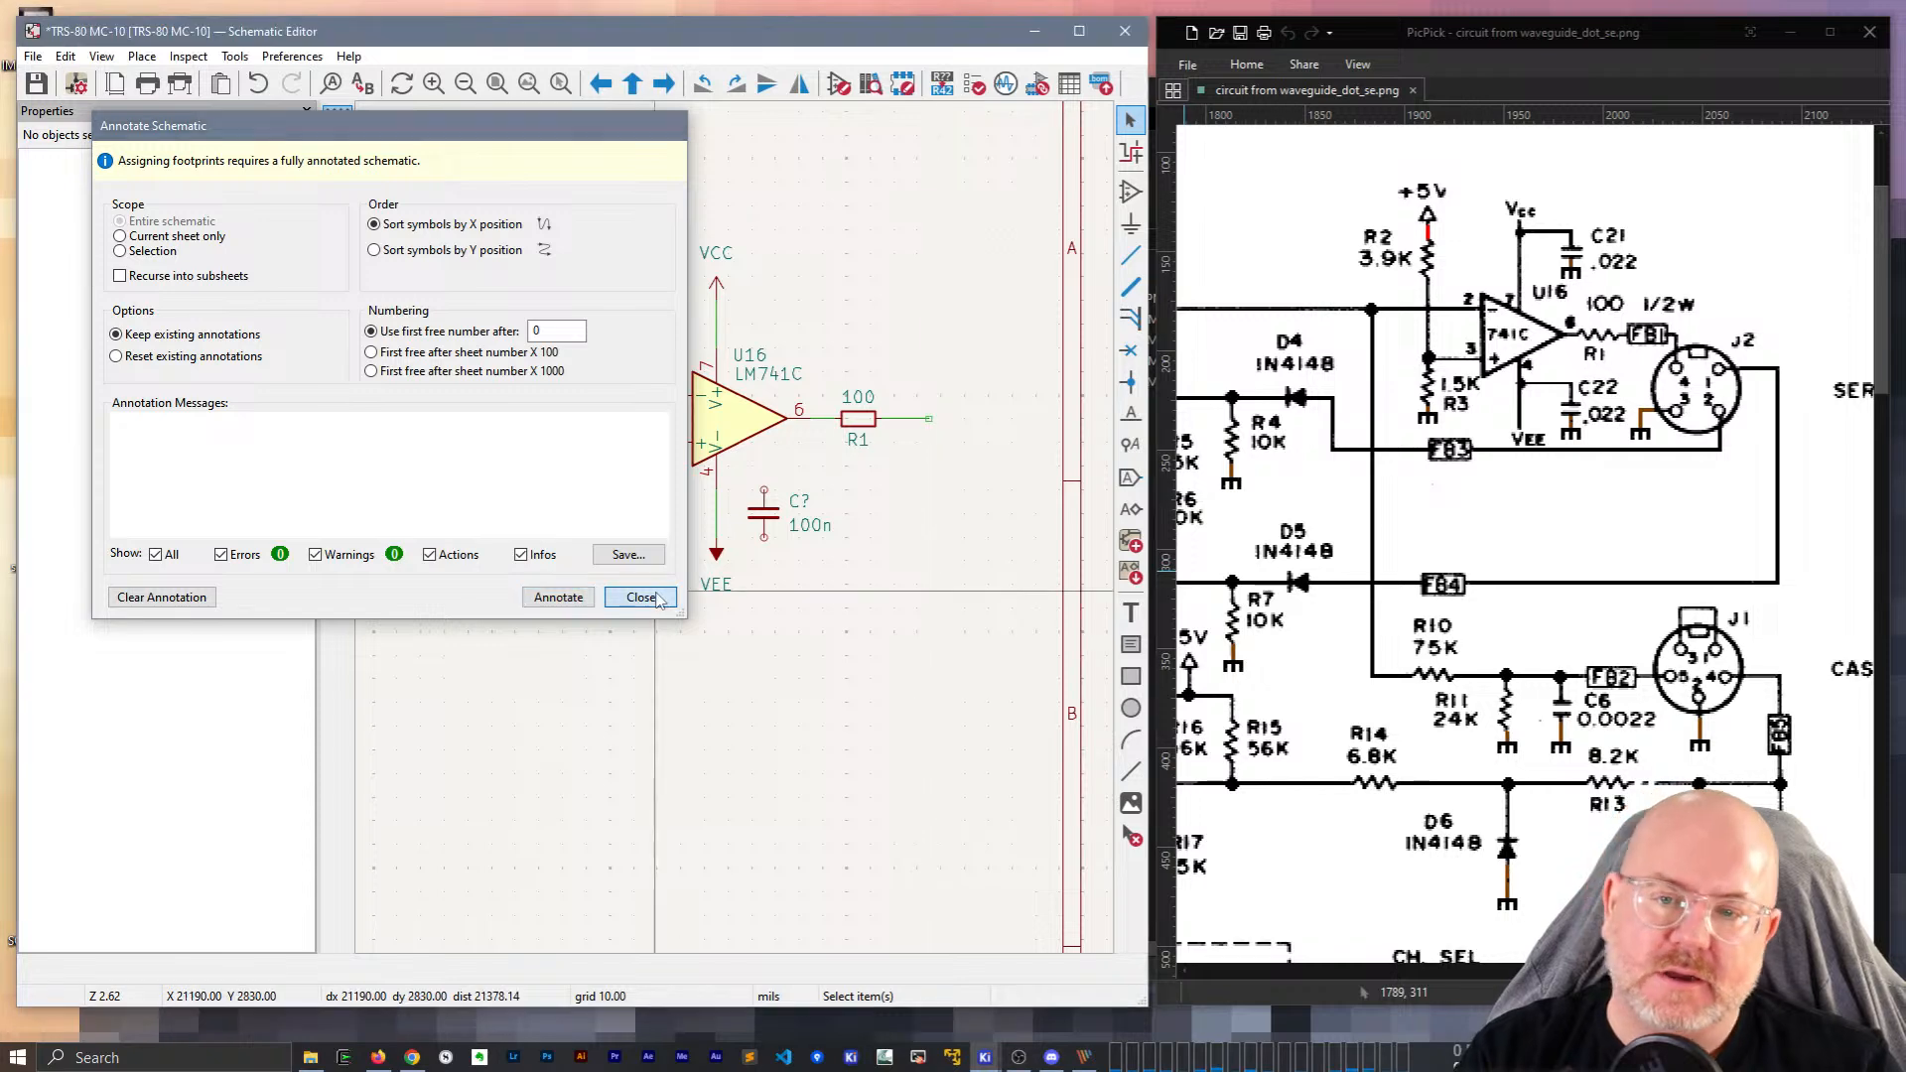
left_click(640, 598)
scroll(752, 536, "up", 3)
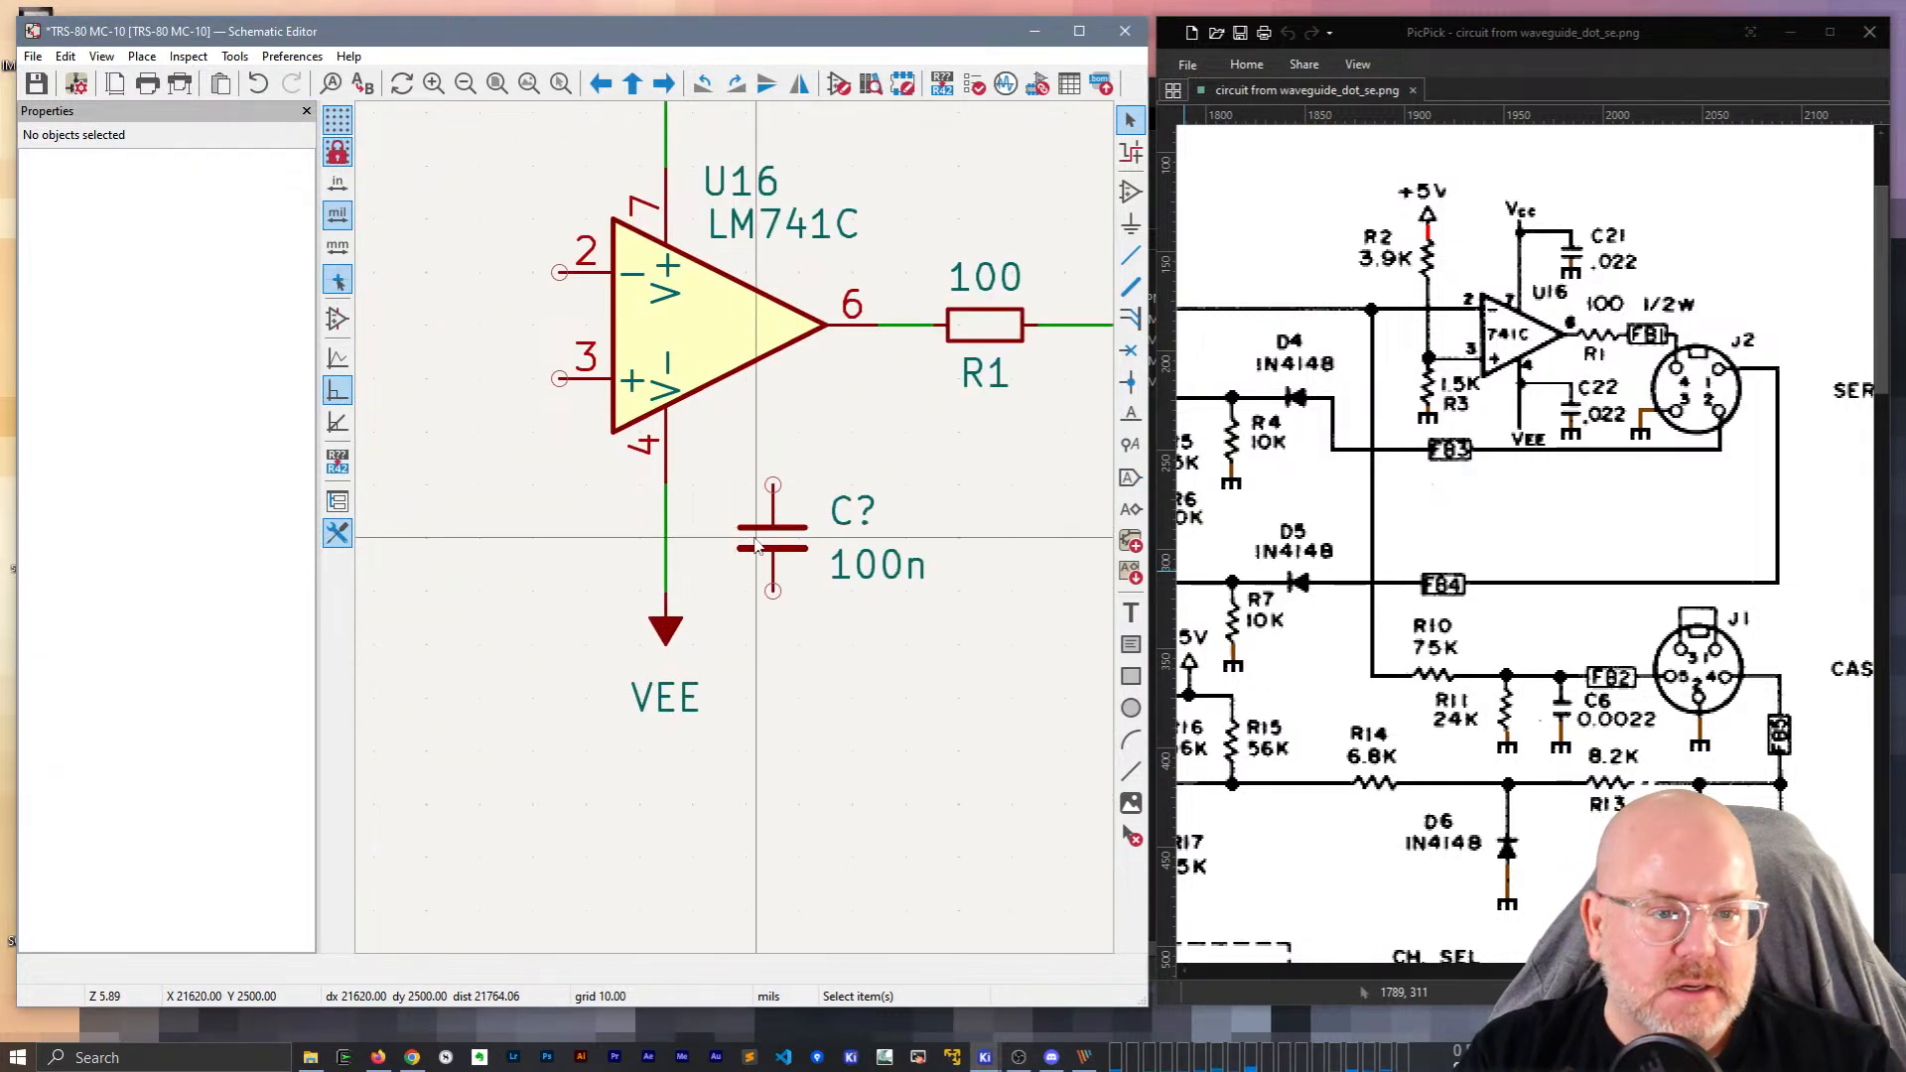
left_click(851, 512)
double_click(852, 513)
type("22")
key("Return")
left_click(878, 564)
double_click(878, 564)
type("22n")
key("Return")
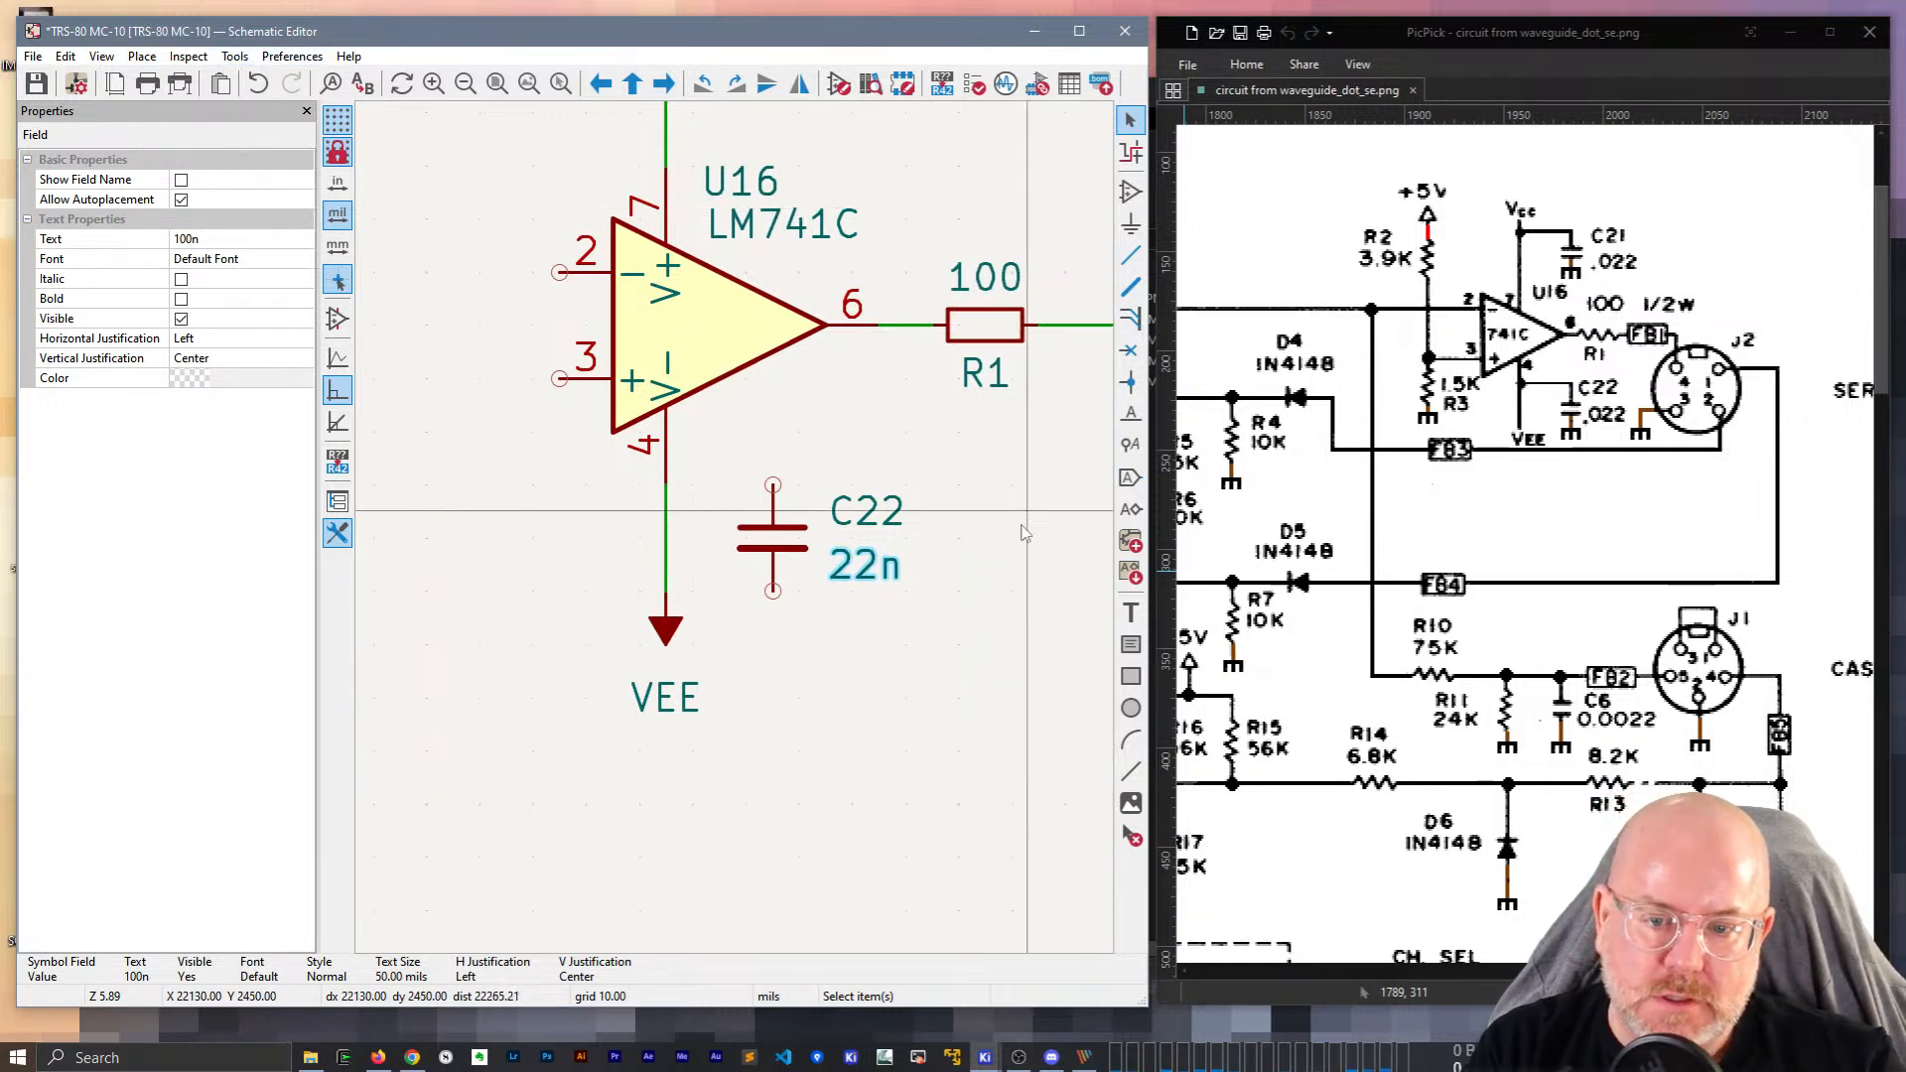
Move capacitor C22 down into position beside the VEE supply.
left_click(795, 549)
key("m")
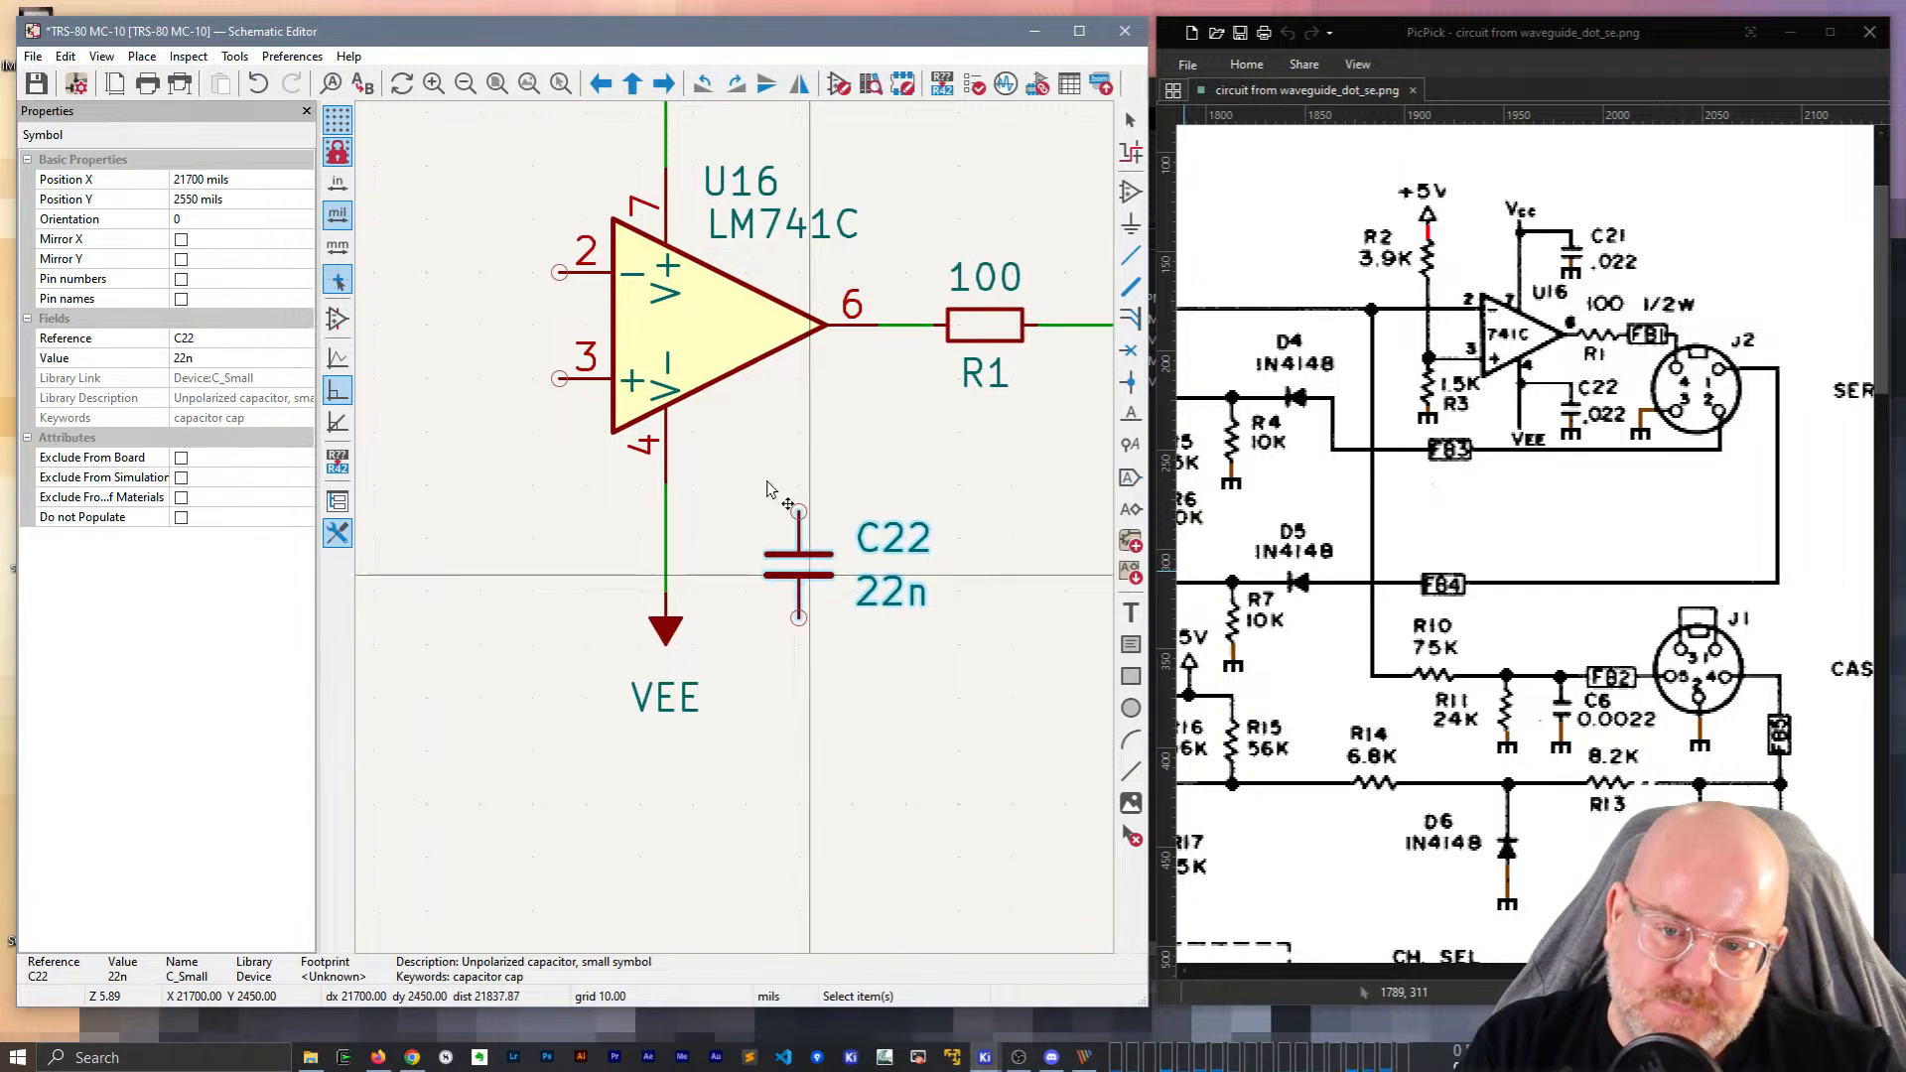
left_click(809, 553)
key("w")
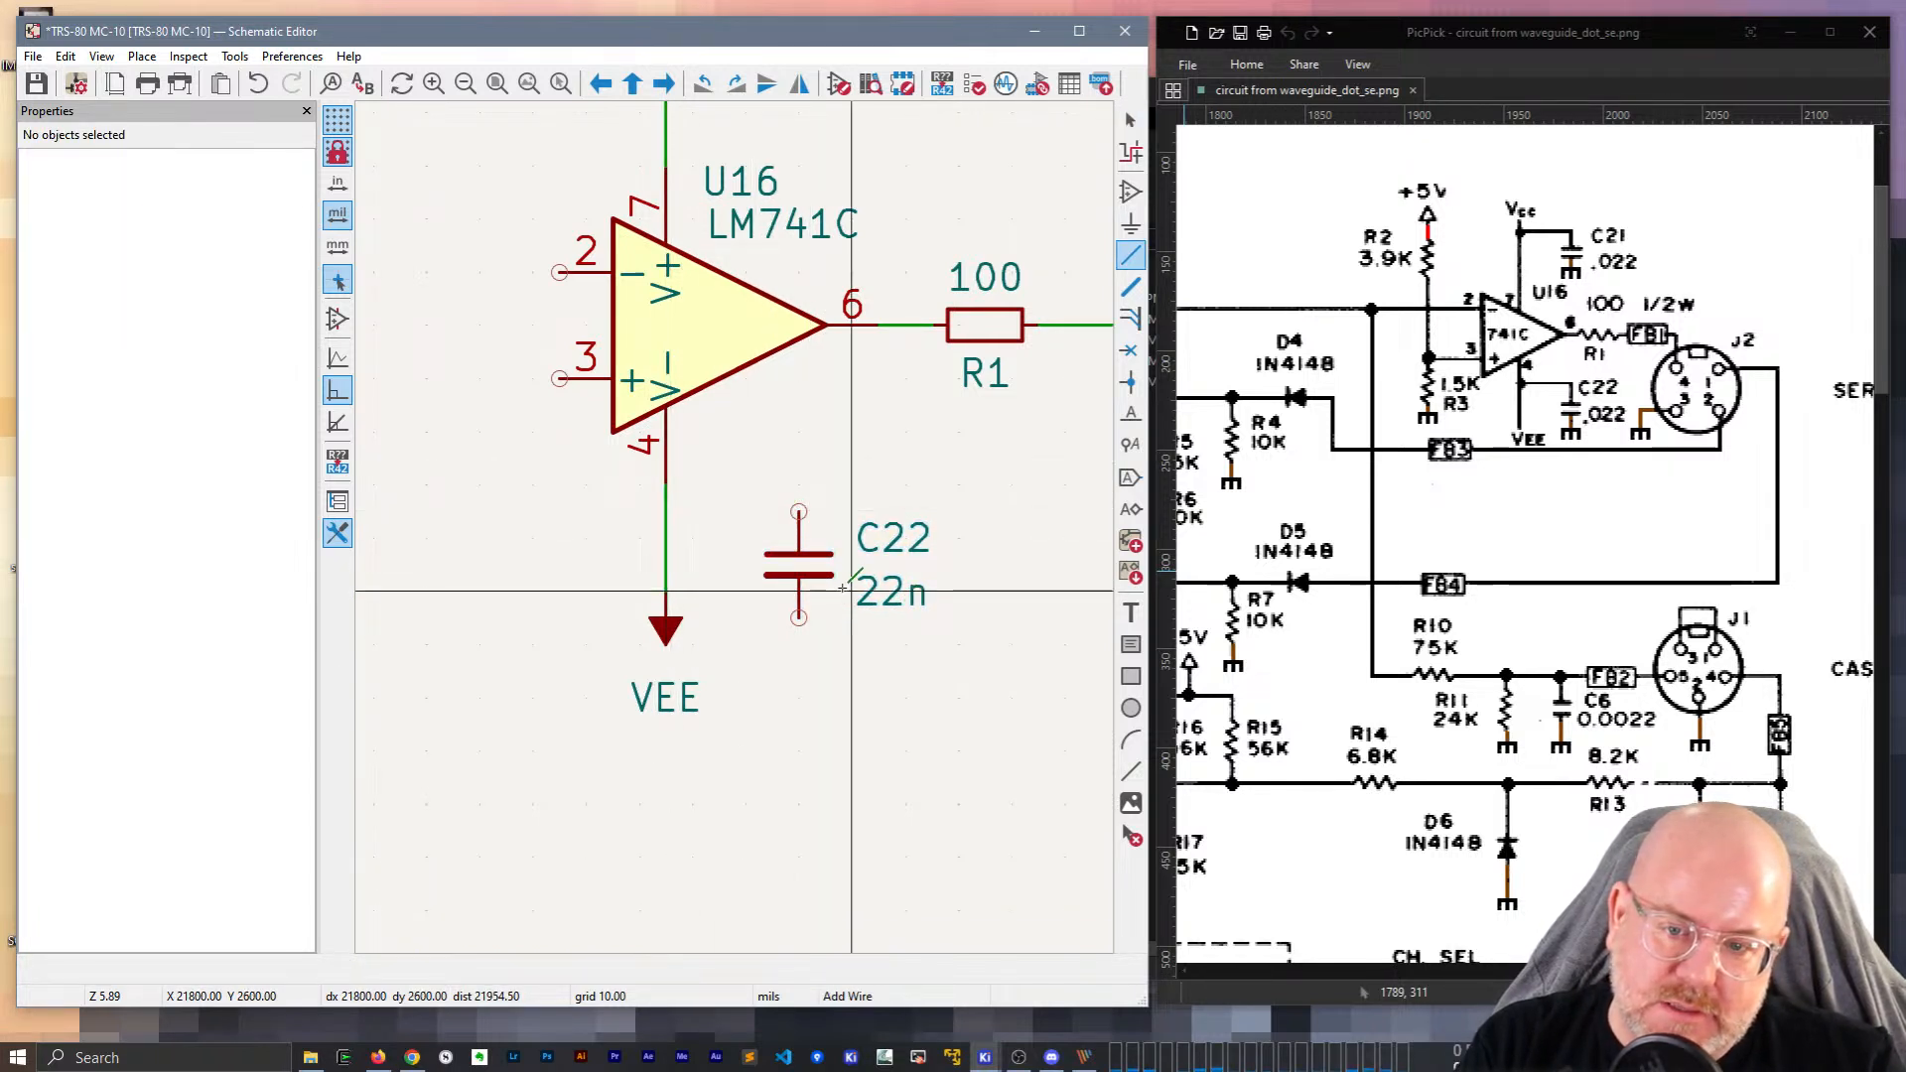
key("Escape")
key("m")
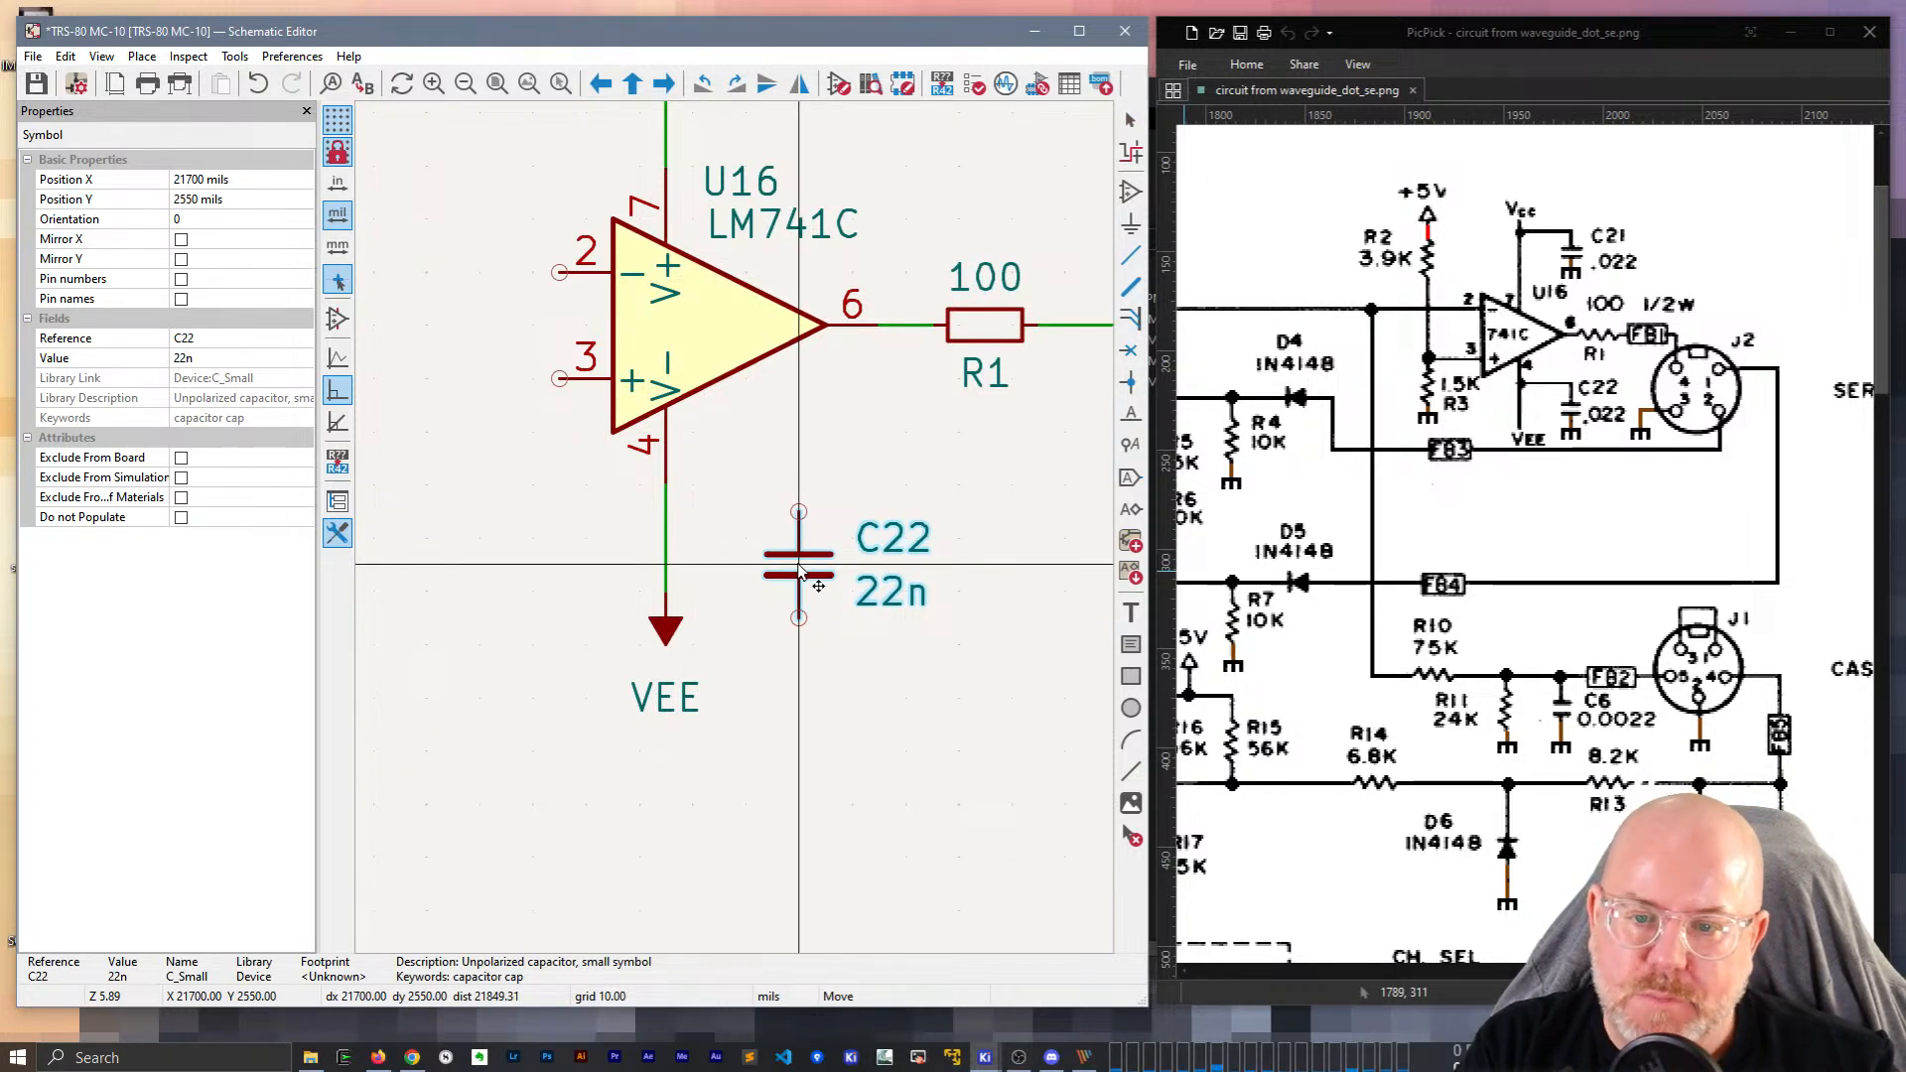
left_click(800, 572)
key("m")
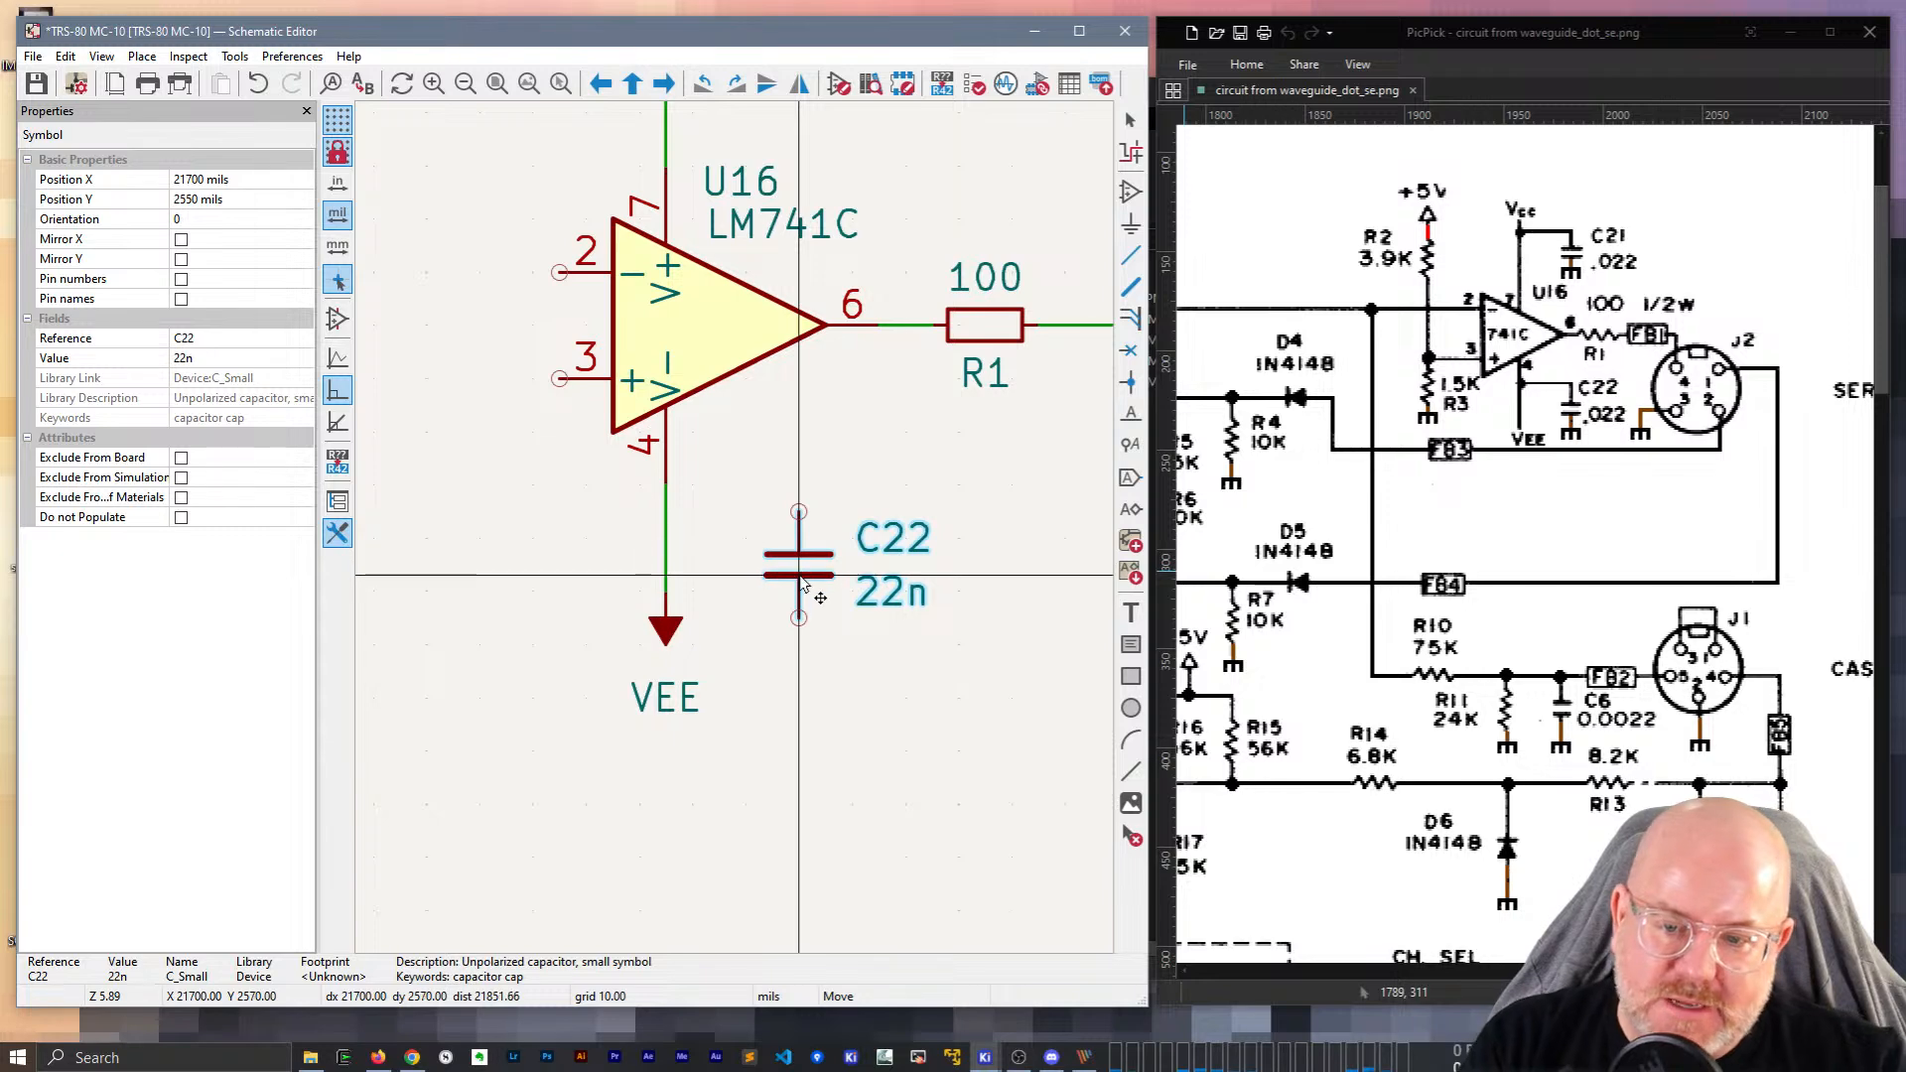
left_click(804, 590)
Wire C22's top pin to U16's pin 4 VEE line.
key("w")
left_click(667, 511)
scroll(715, 493, "down", 5)
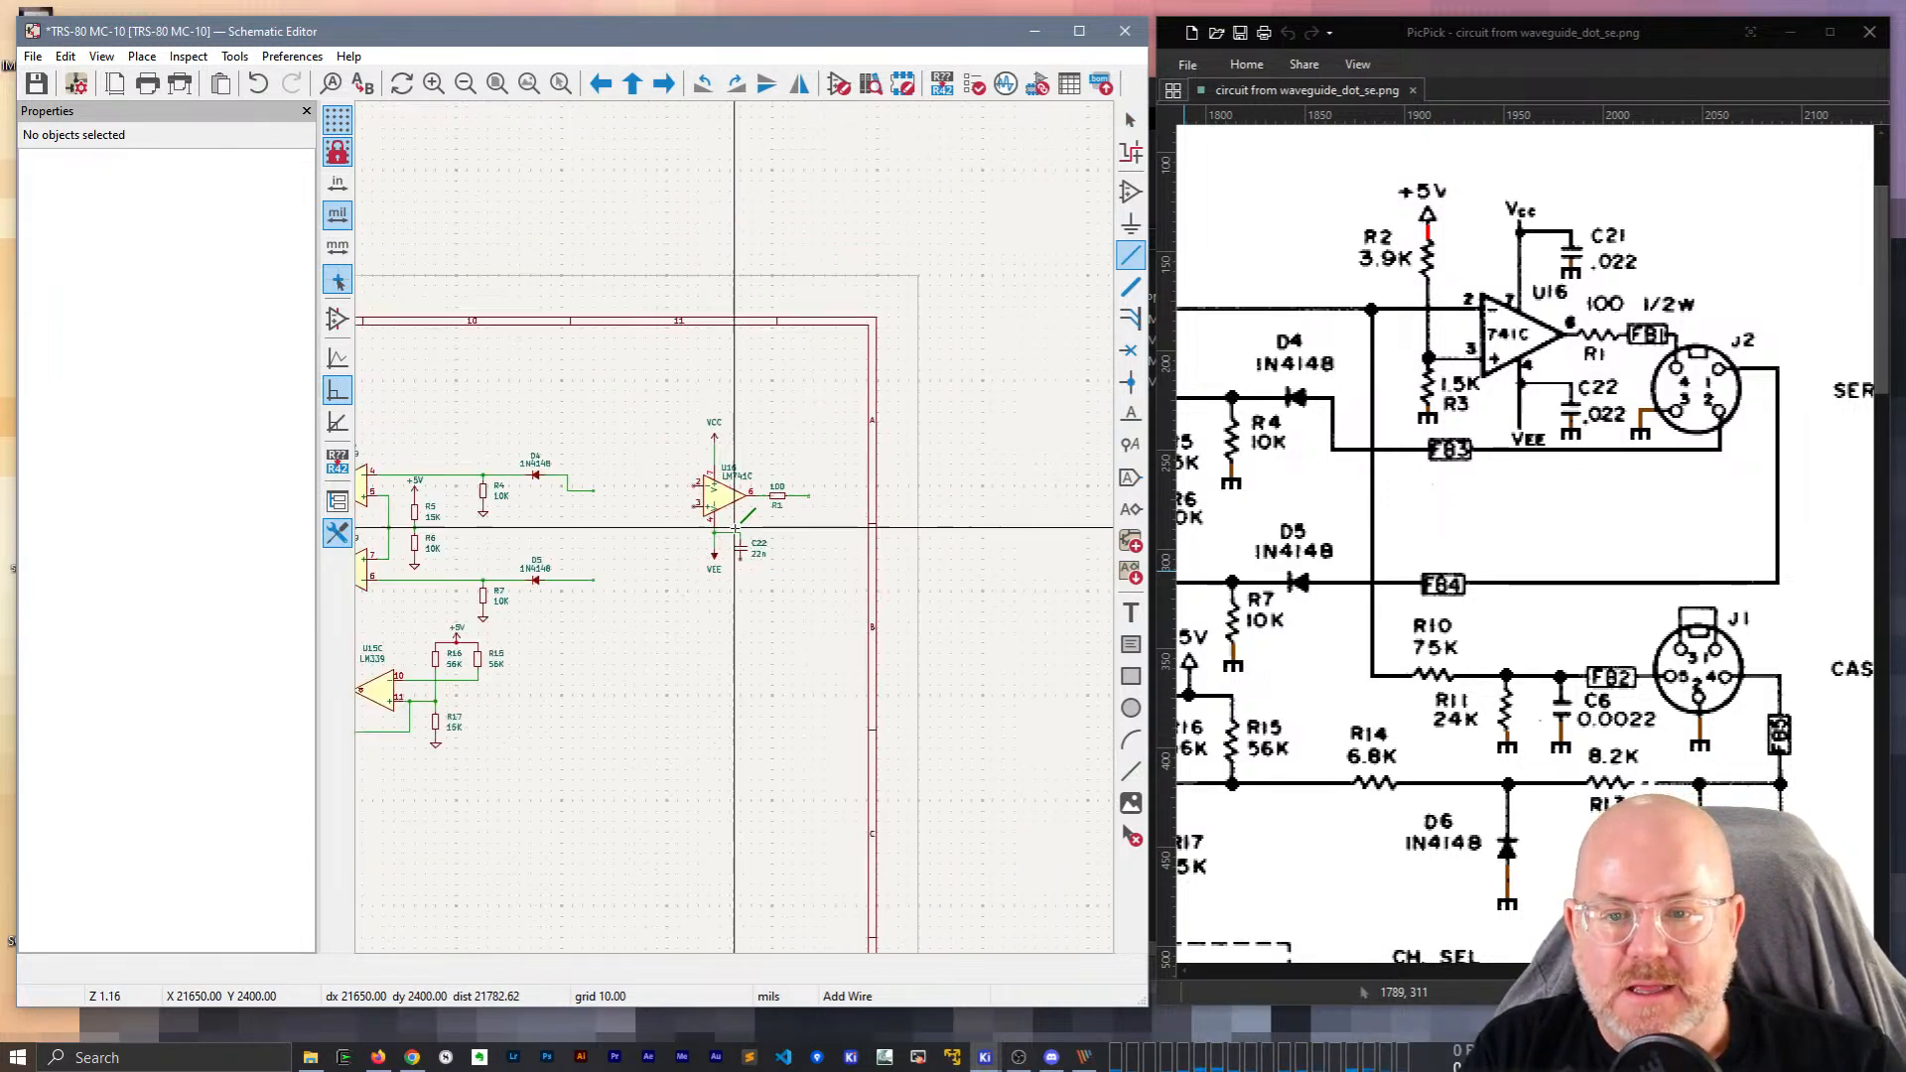
key("Escape")
Copy the GND symbol from below R17 onto C22's lower pin.
middle_click_drag(545, 549, 798, 412)
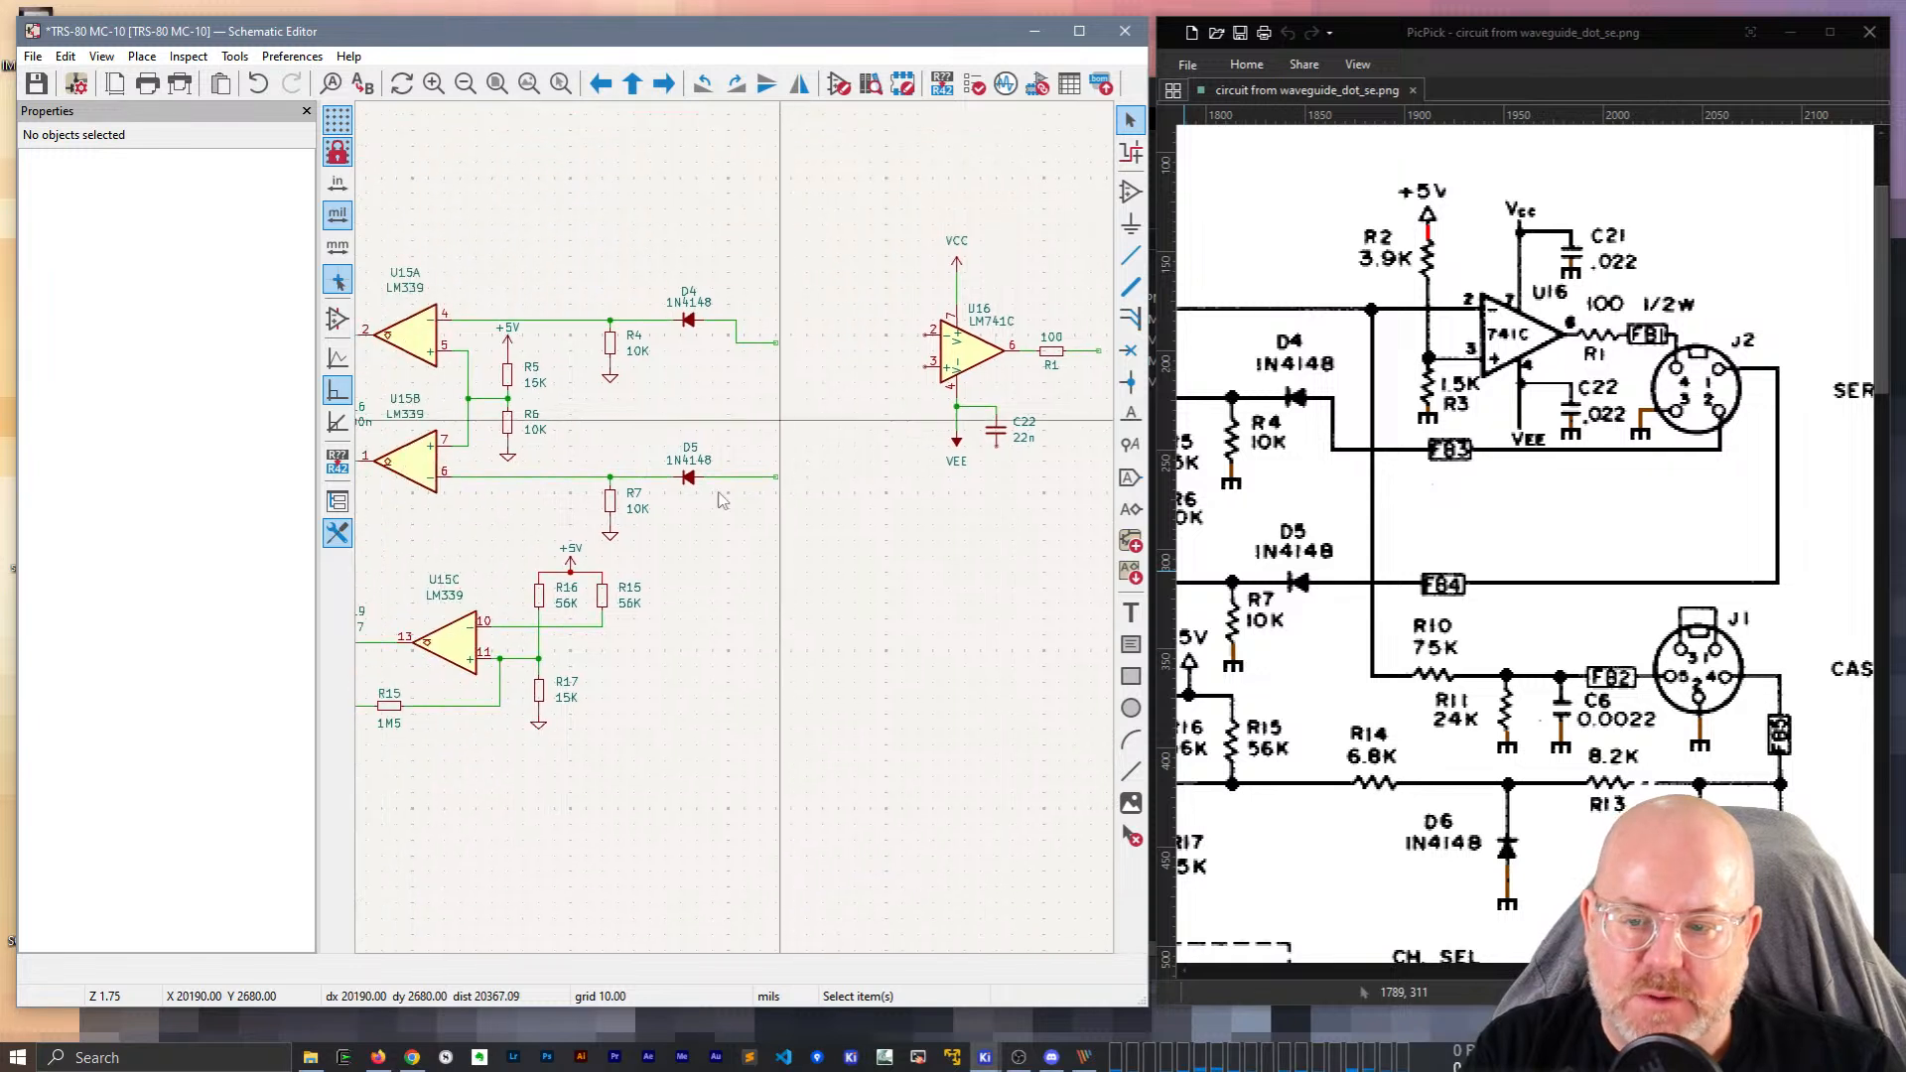
left_click(537, 722)
scroll(990, 448, "up", 3)
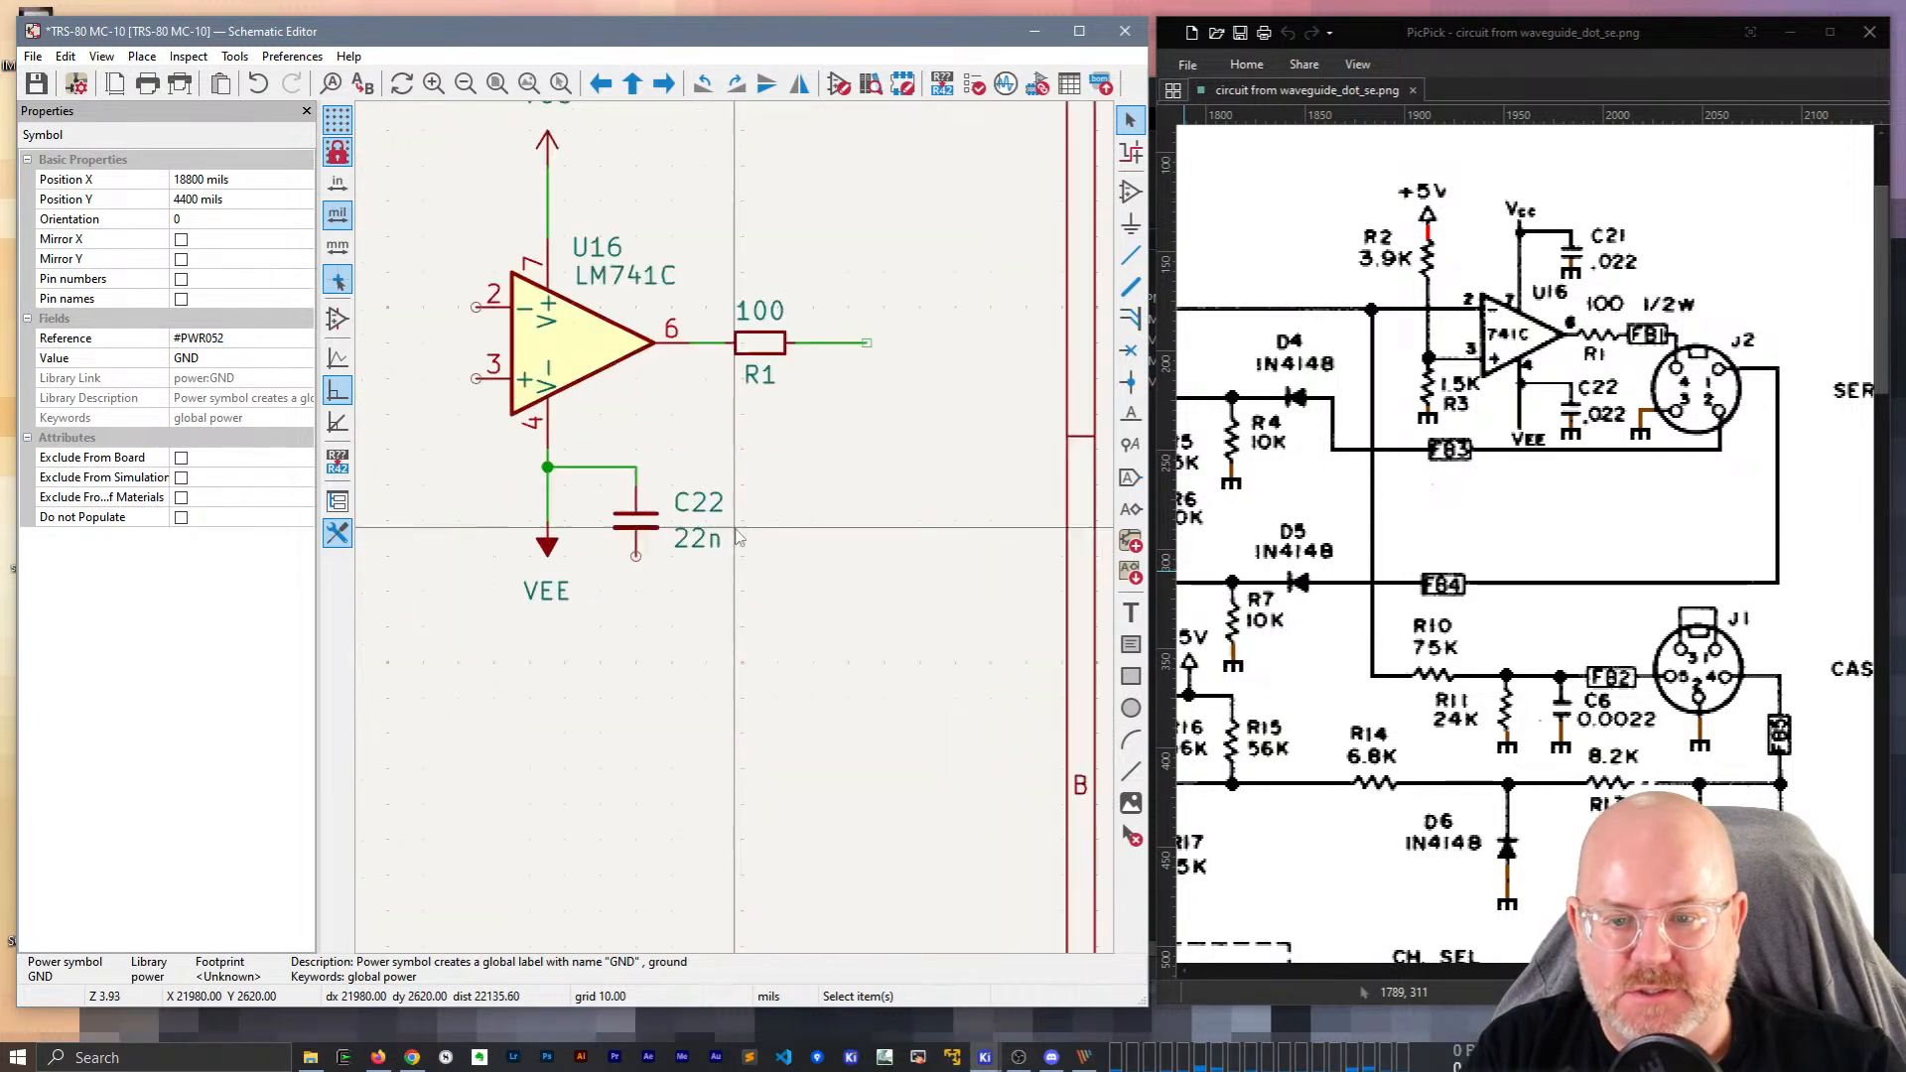
key("ctrl+v")
left_click(637, 558)
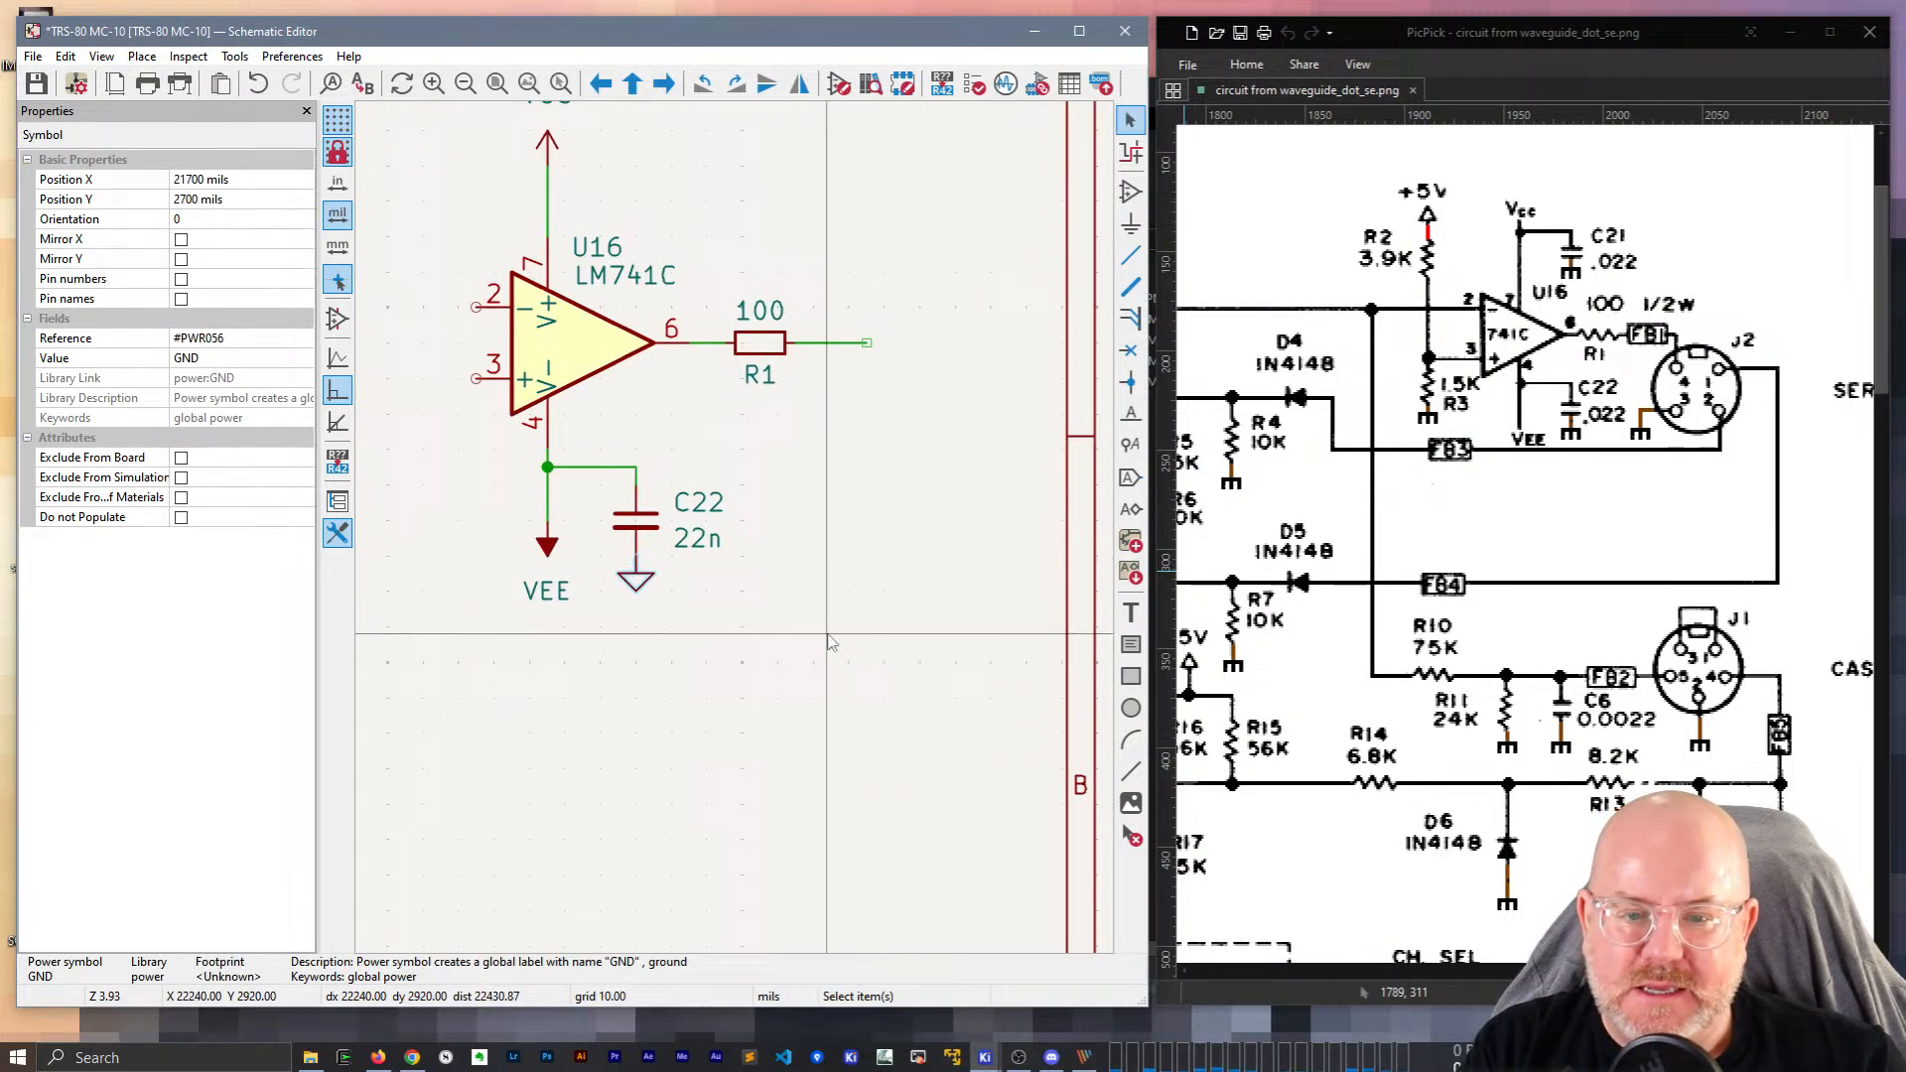
left_click(827, 635)
middle_click_drag(913, 478, 810, 524)
Place a FerriteBead_Small after R1, hide its value and name it FB1.
key("a")
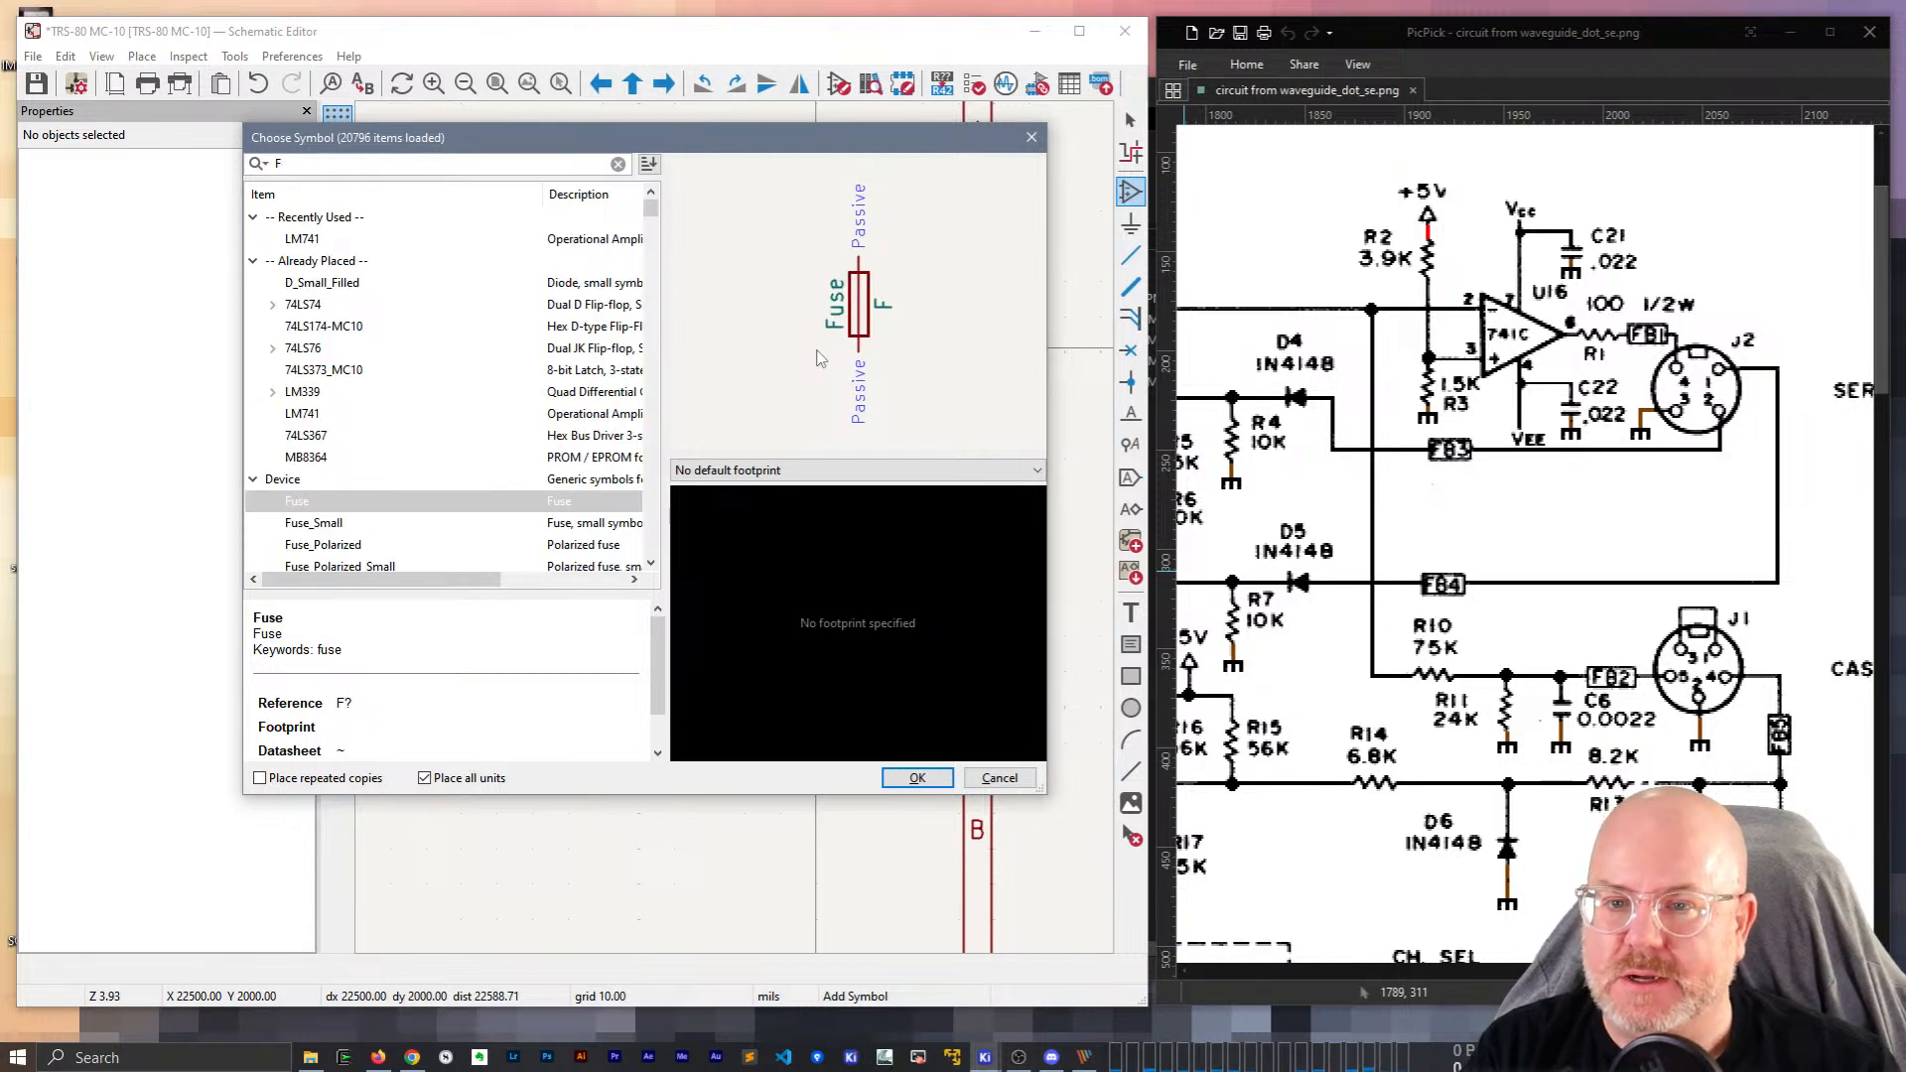
type("B")
key("Down")
key("Return")
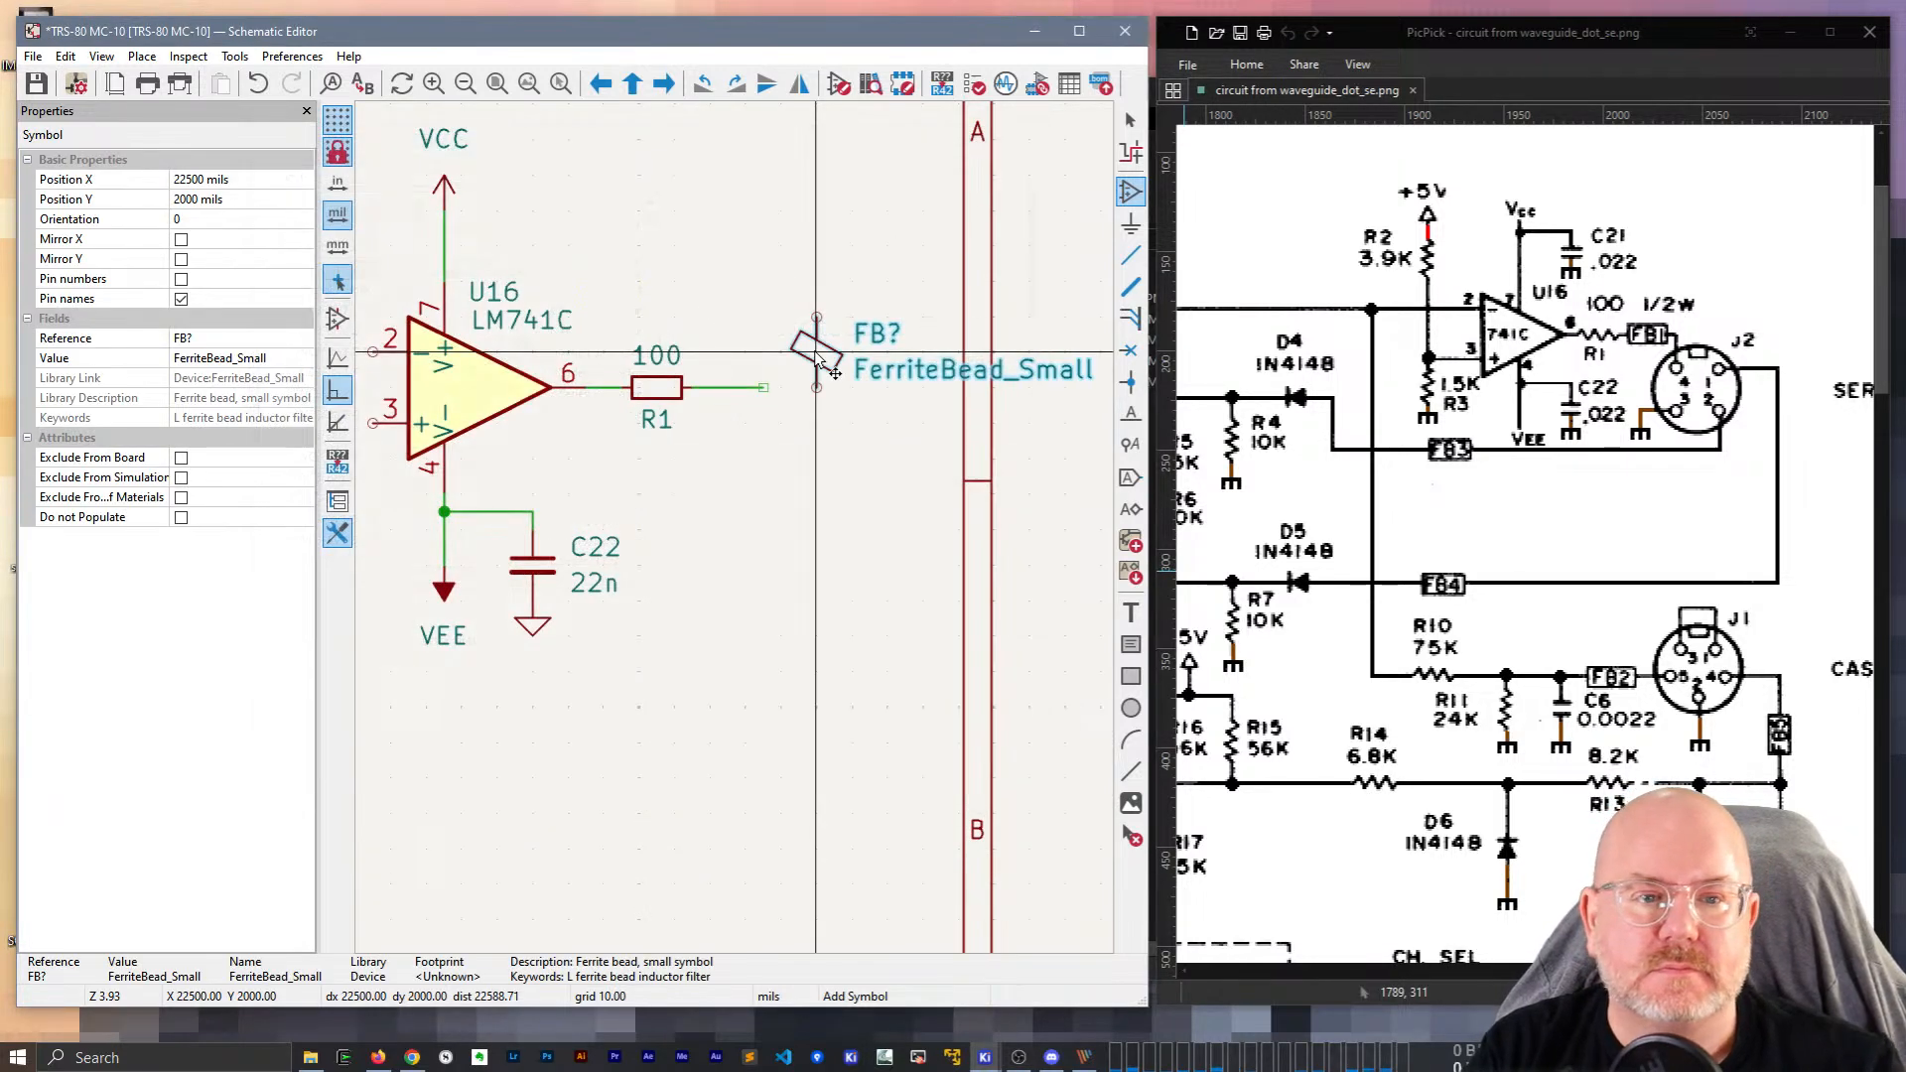
left_click(809, 407)
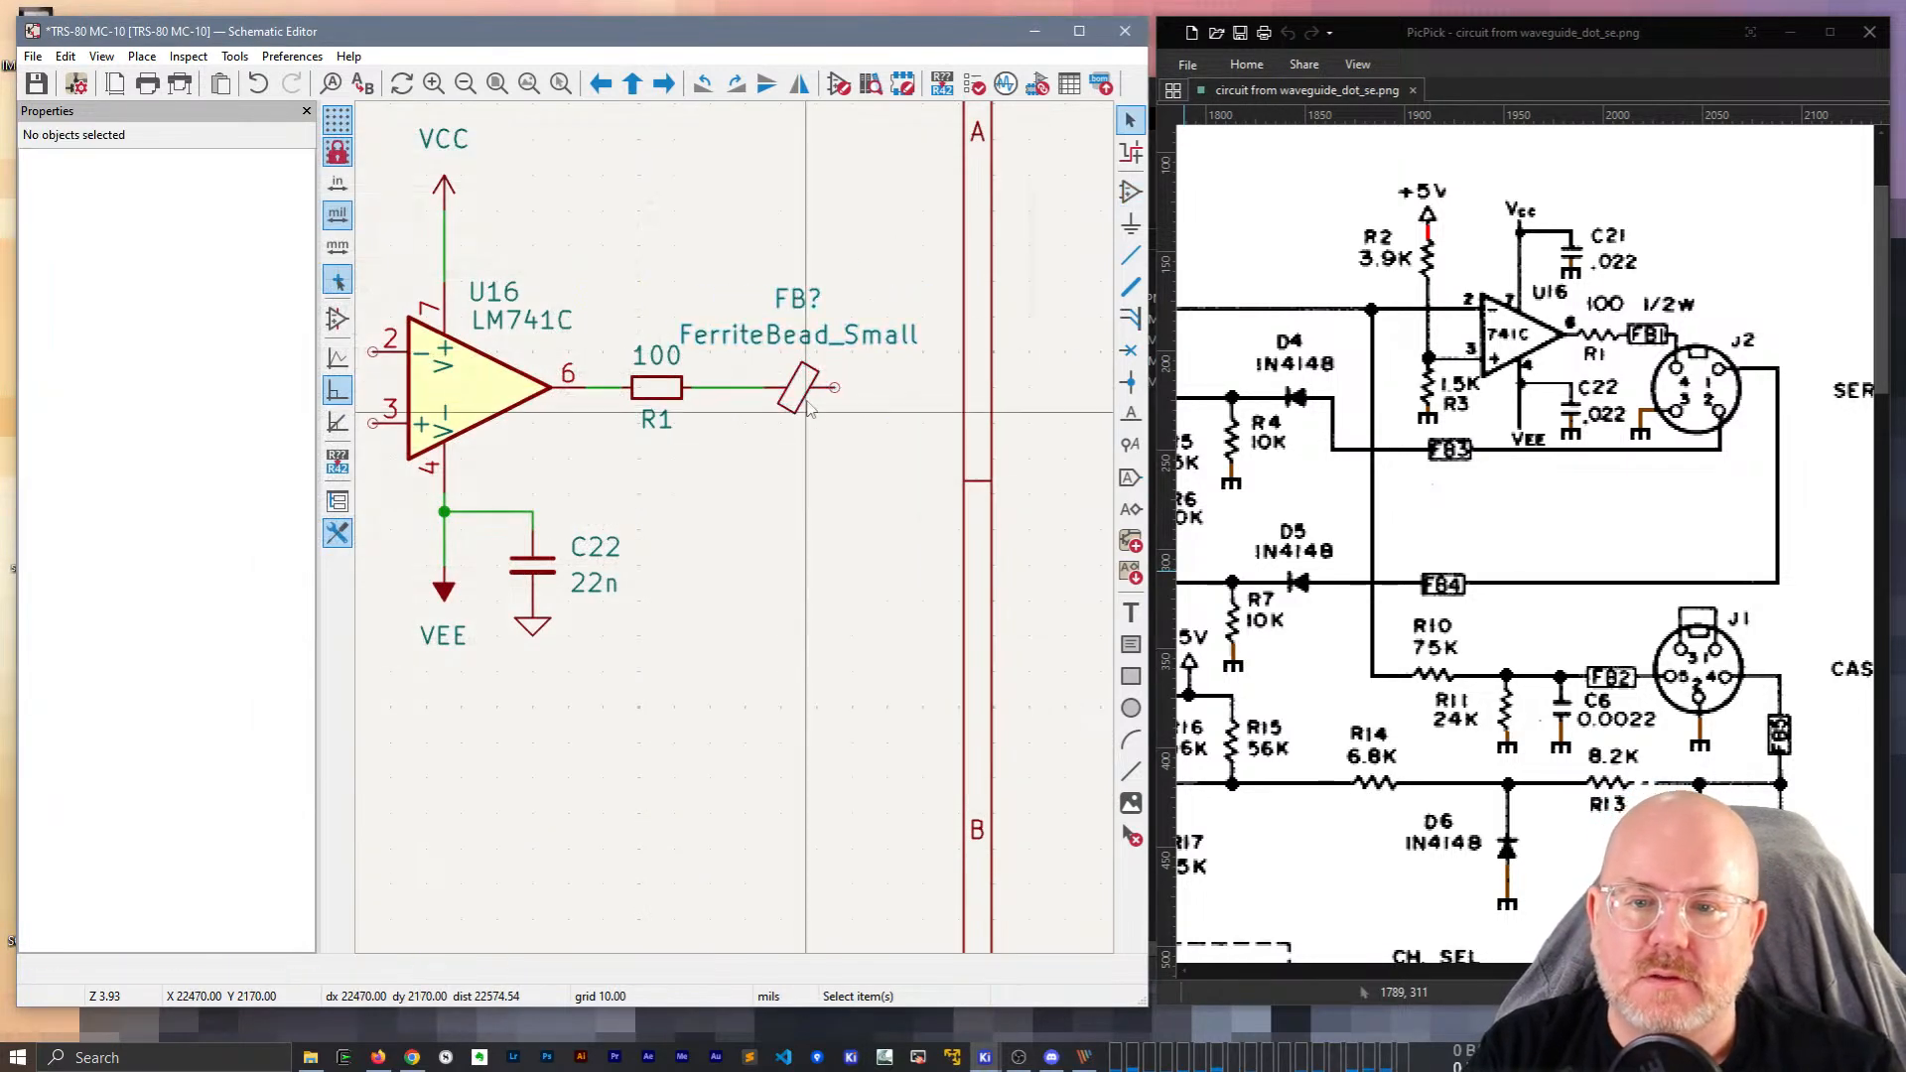
left_click(799, 334)
left_click(181, 319)
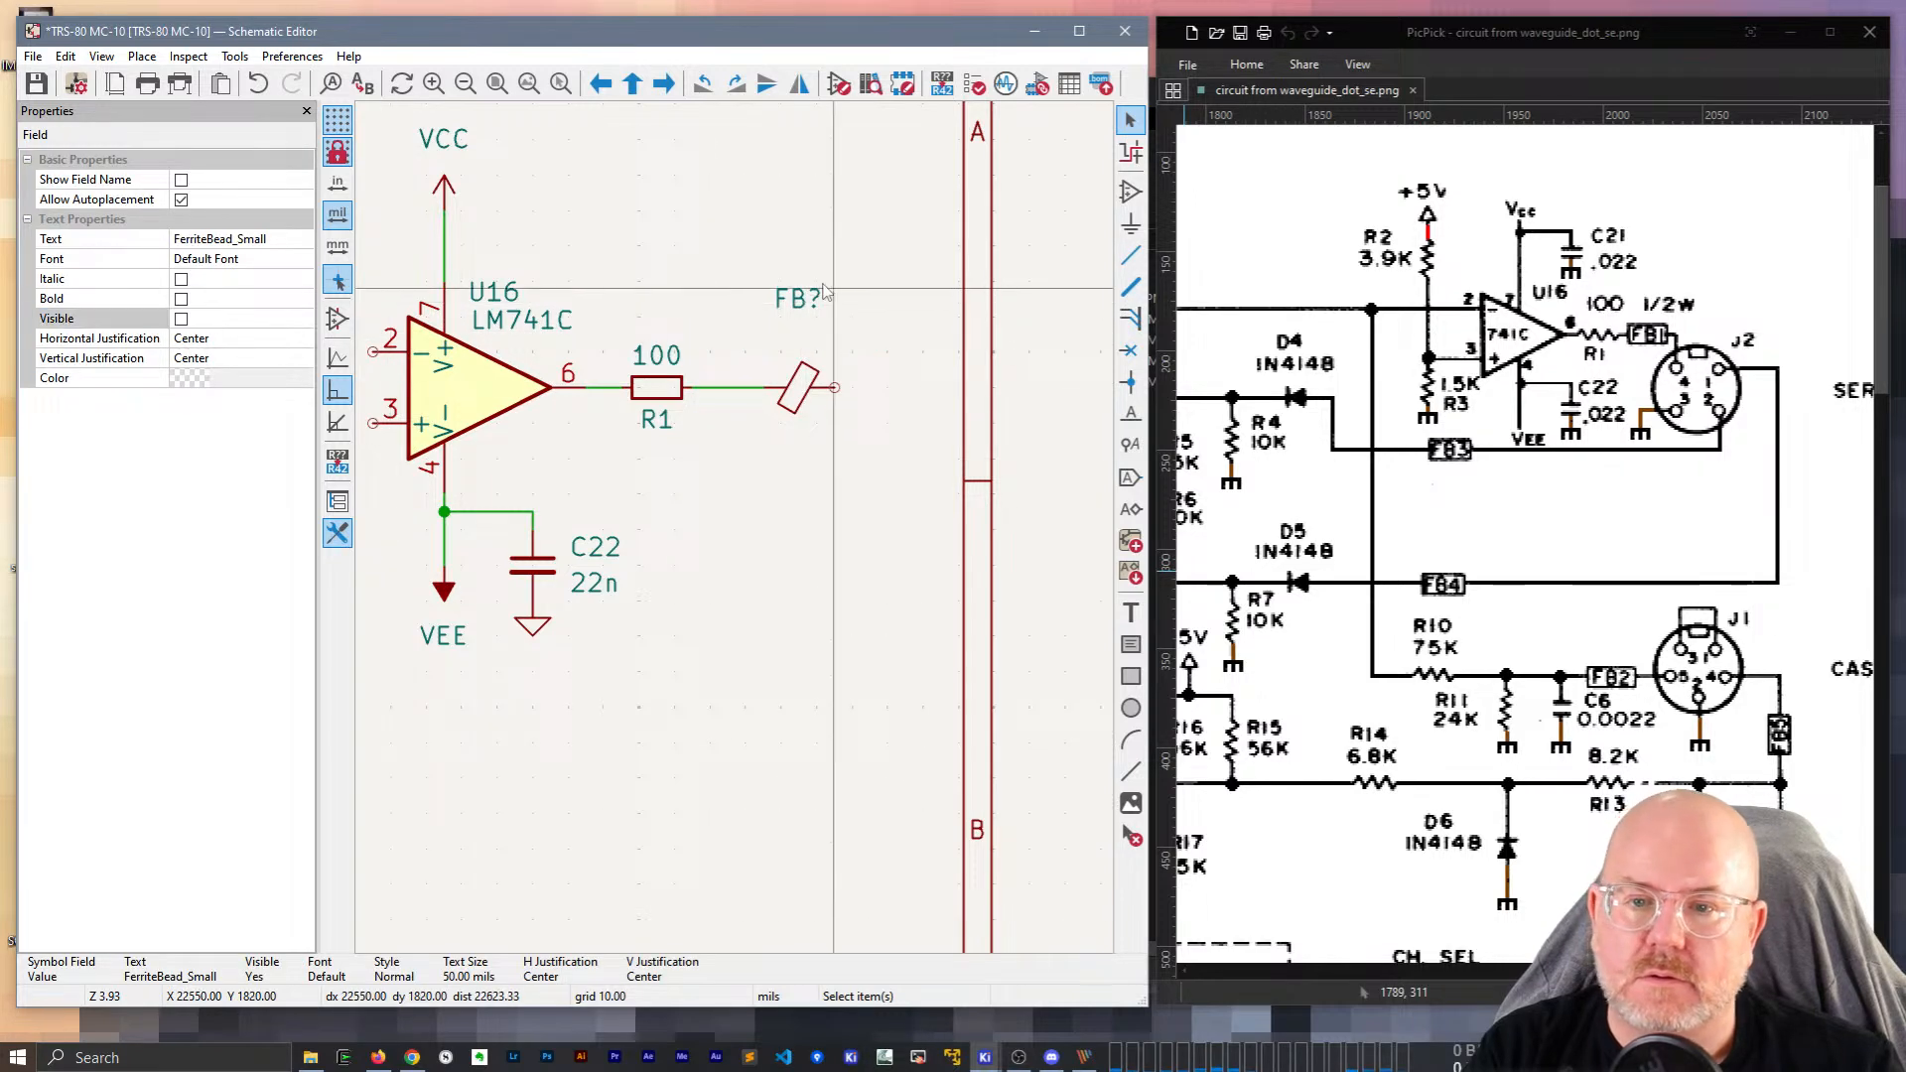
left_click(800, 300)
double_click(800, 300)
type("1")
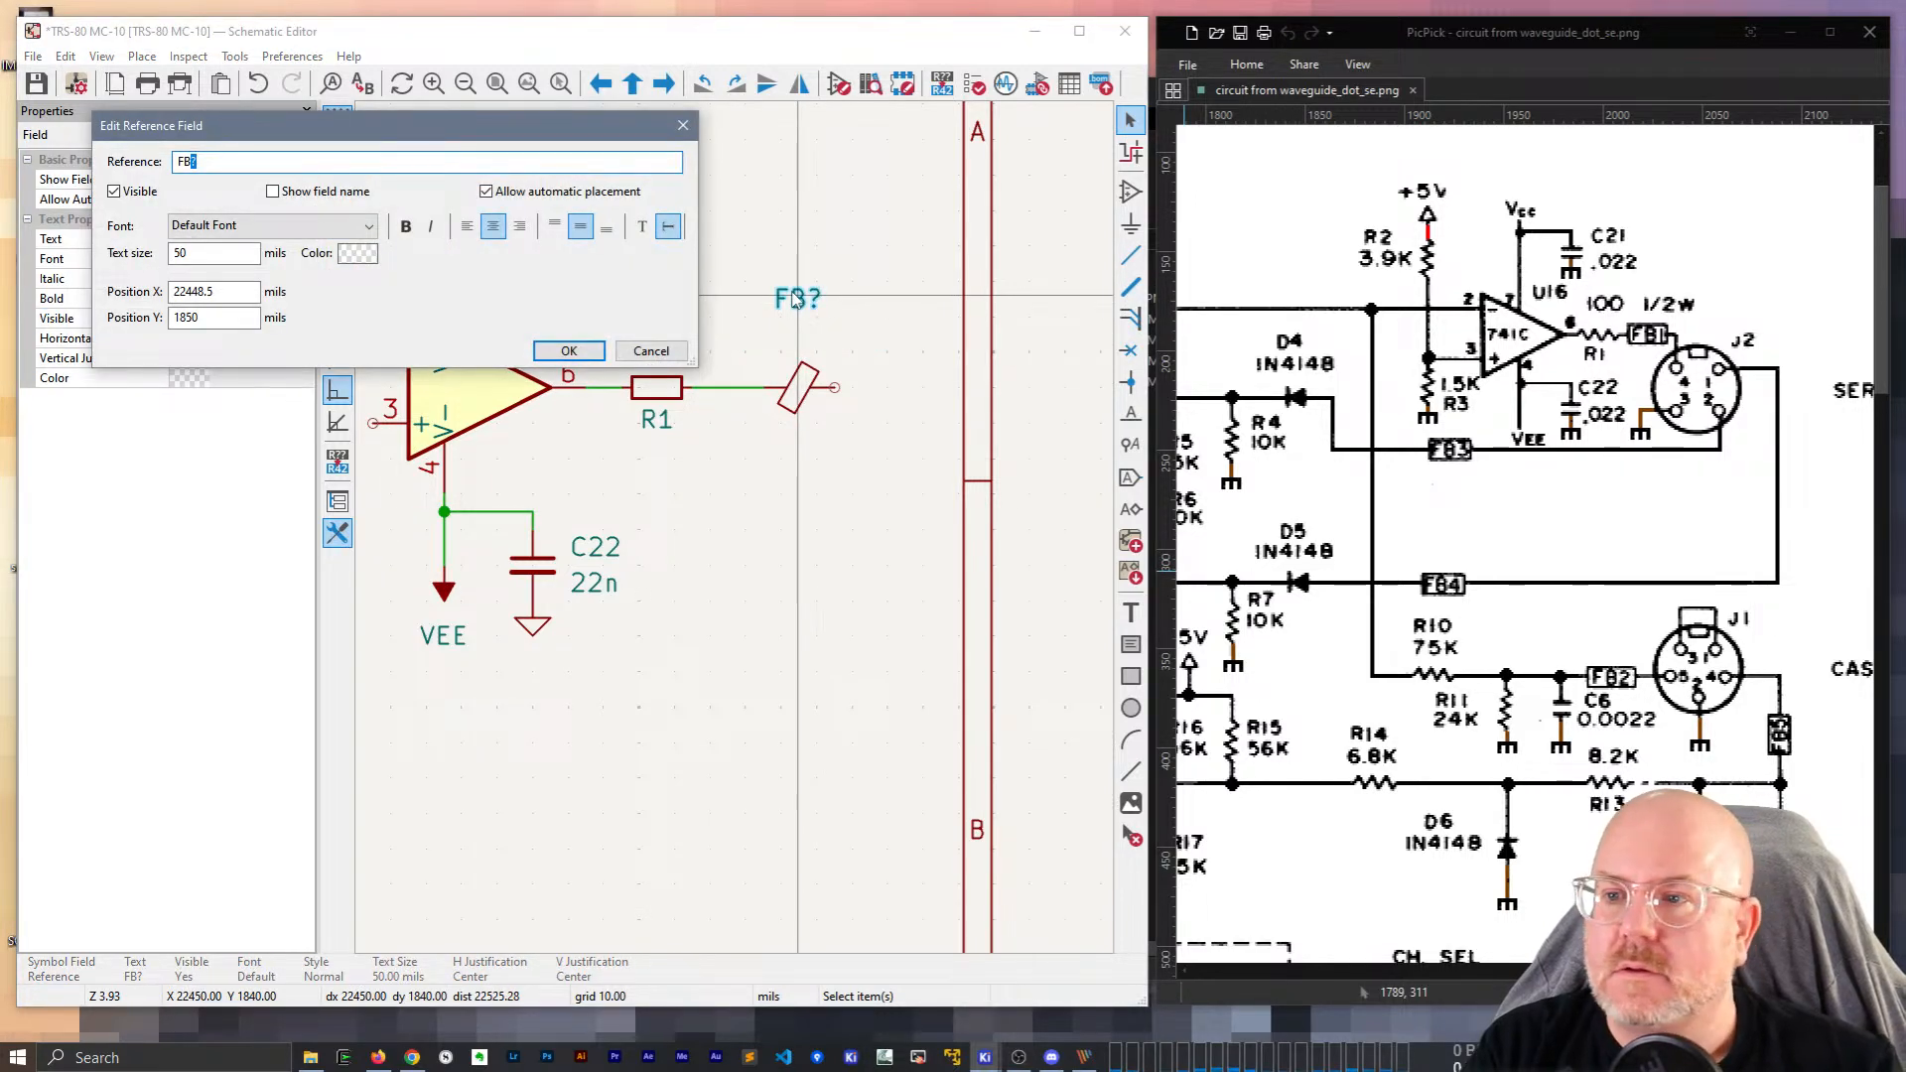
key("Return")
Duplicate R1, rotate it vertical, and place it left of U16.
middle_click_drag(863, 434, 752, 402)
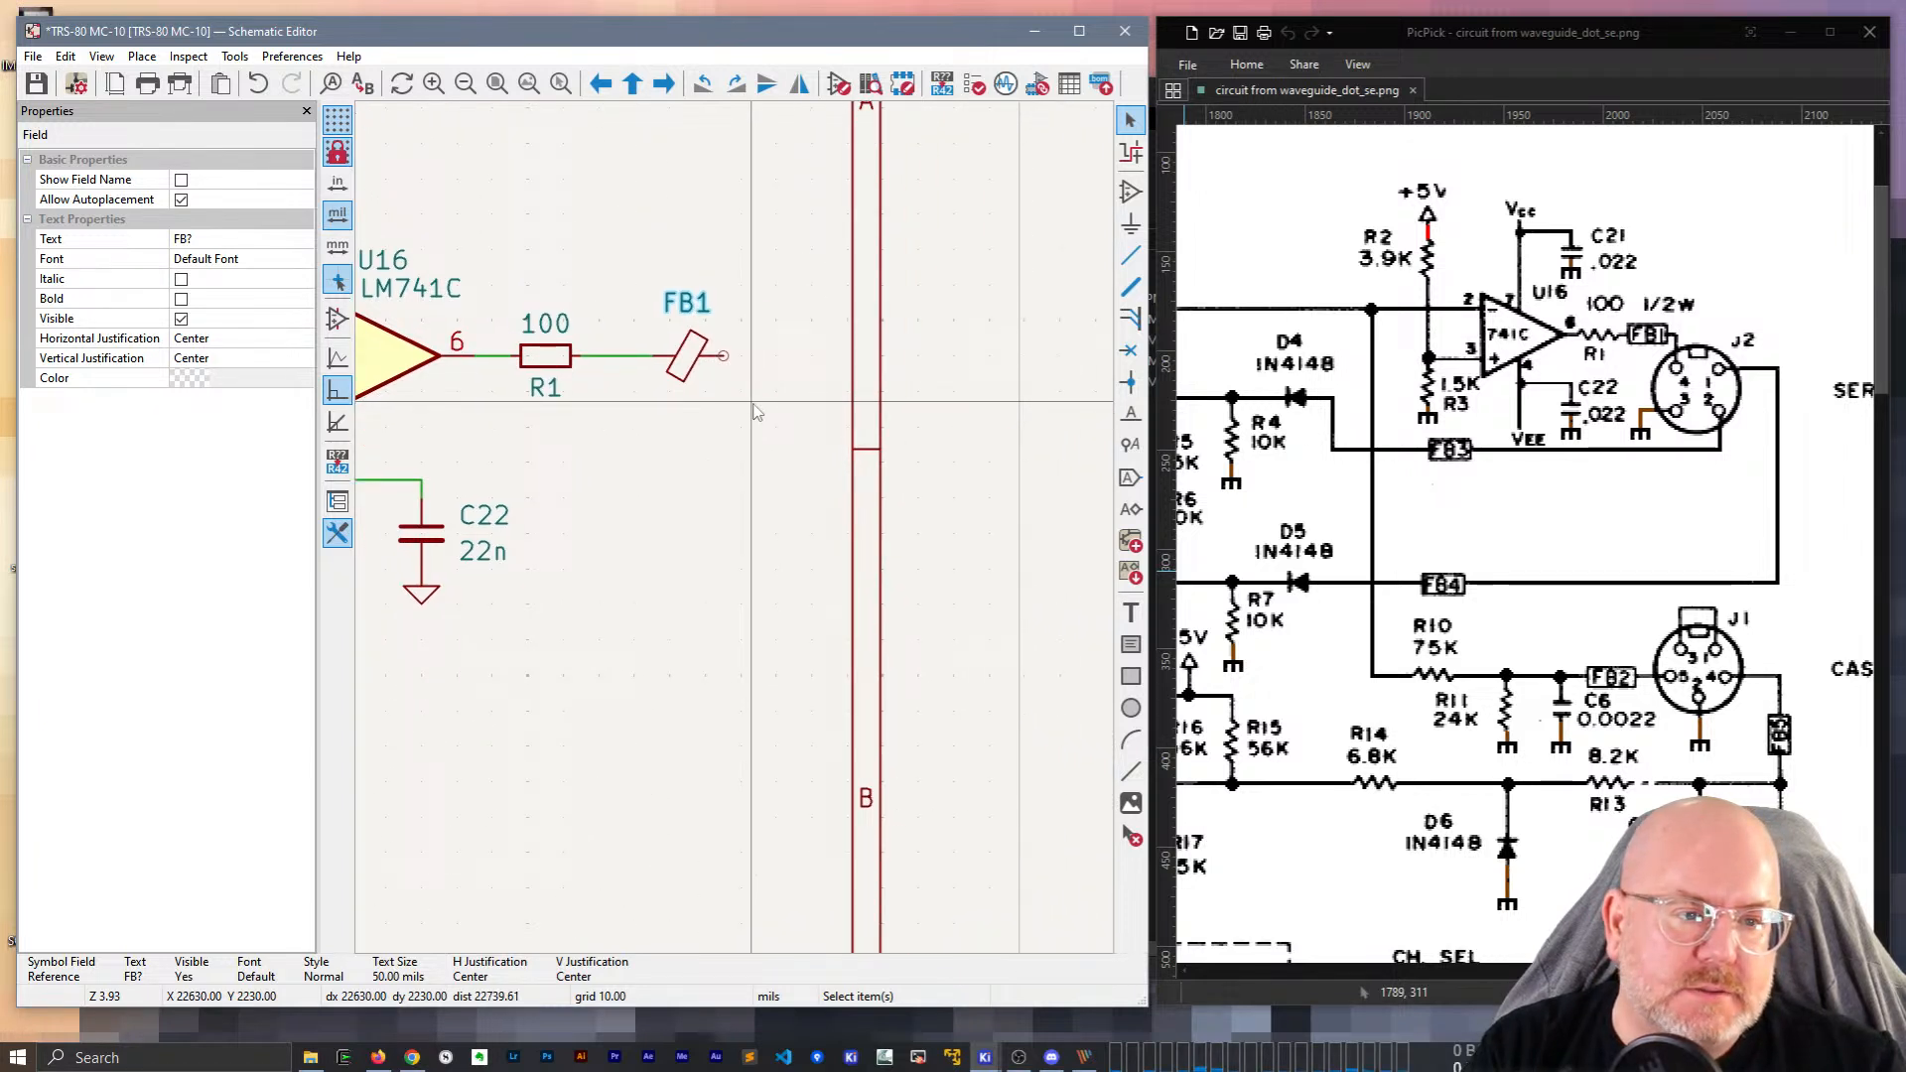
mouse_move(752, 403)
middle_mouse_down()
mouse_move(959, 394)
mouse_move(745, 402)
middle_mouse_up()
middle_click_drag(620, 430, 954, 447)
middle_click_drag(489, 490, 582, 601)
left_click(963, 483)
key("ctrl+d")
key("r")
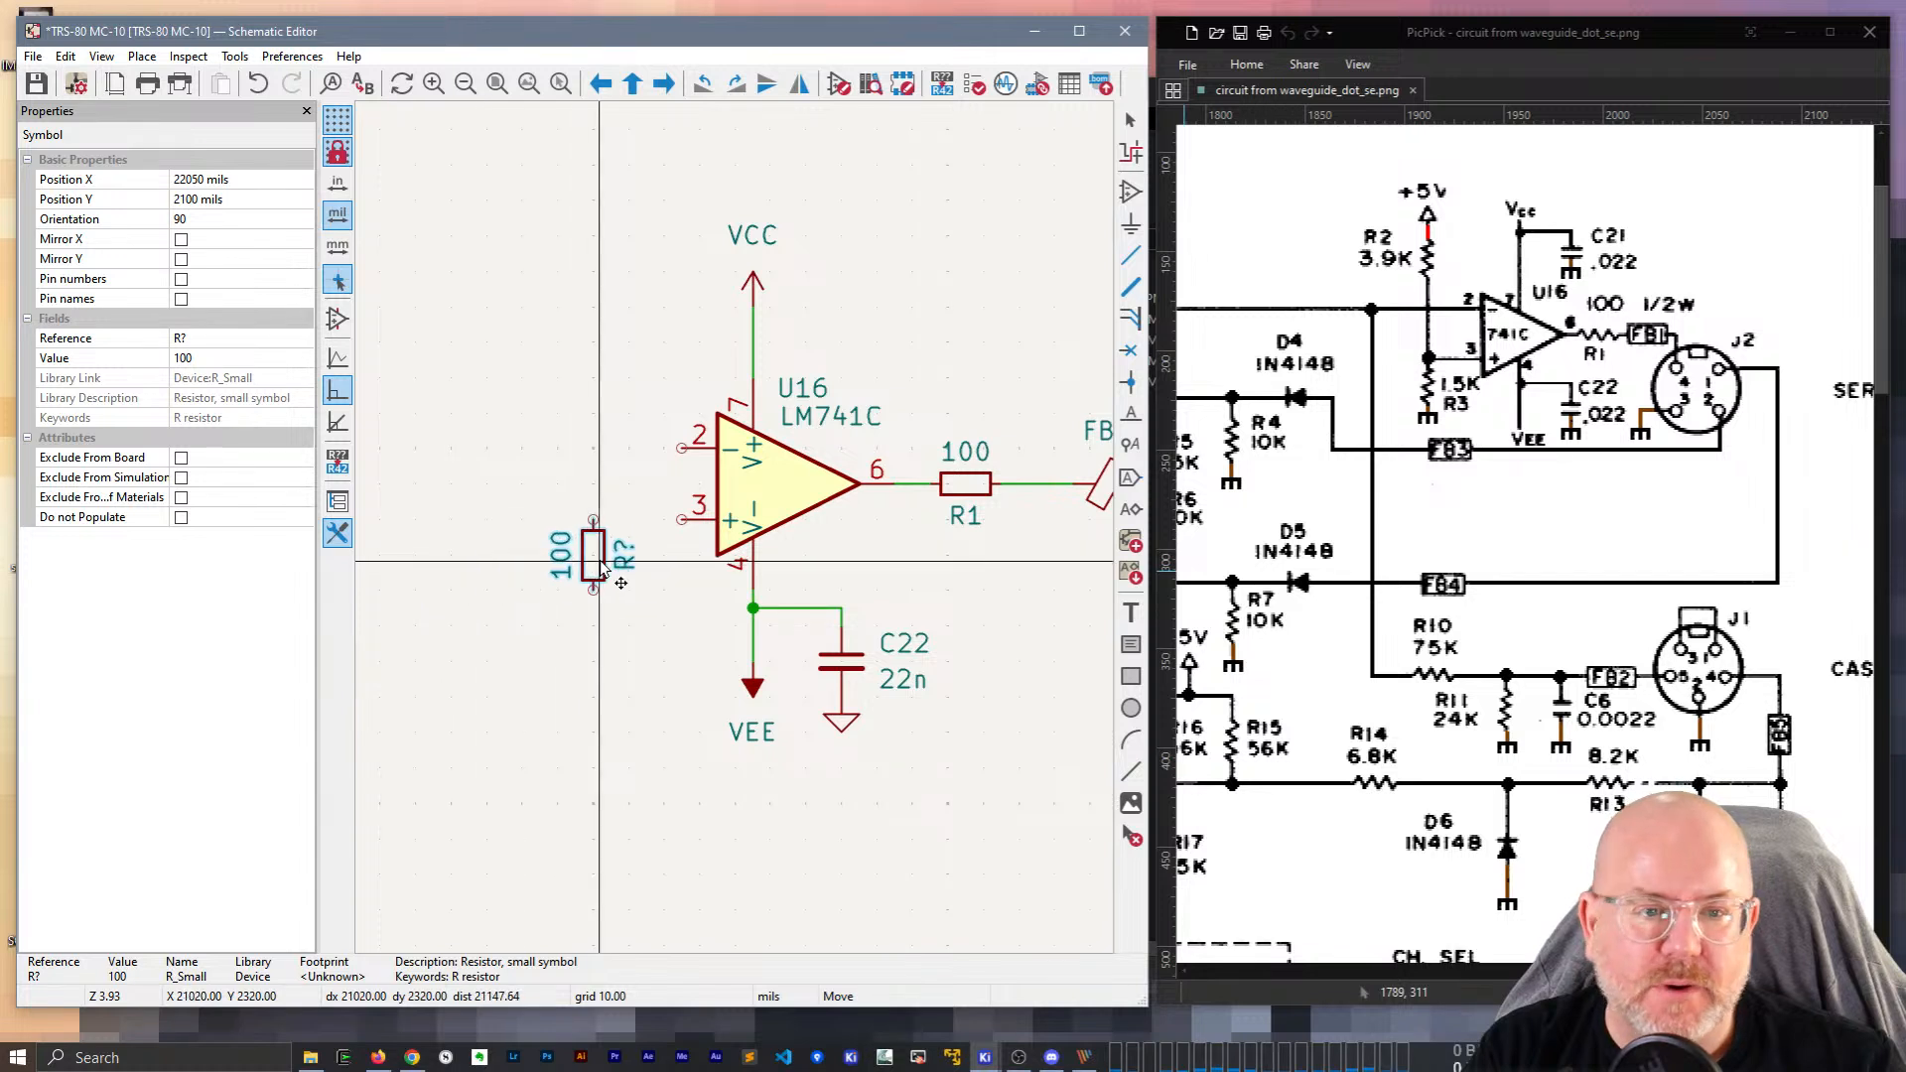
left_click(599, 580)
Arrange the new resistor's reference and value labels horizontally to its right.
left_click(626, 574)
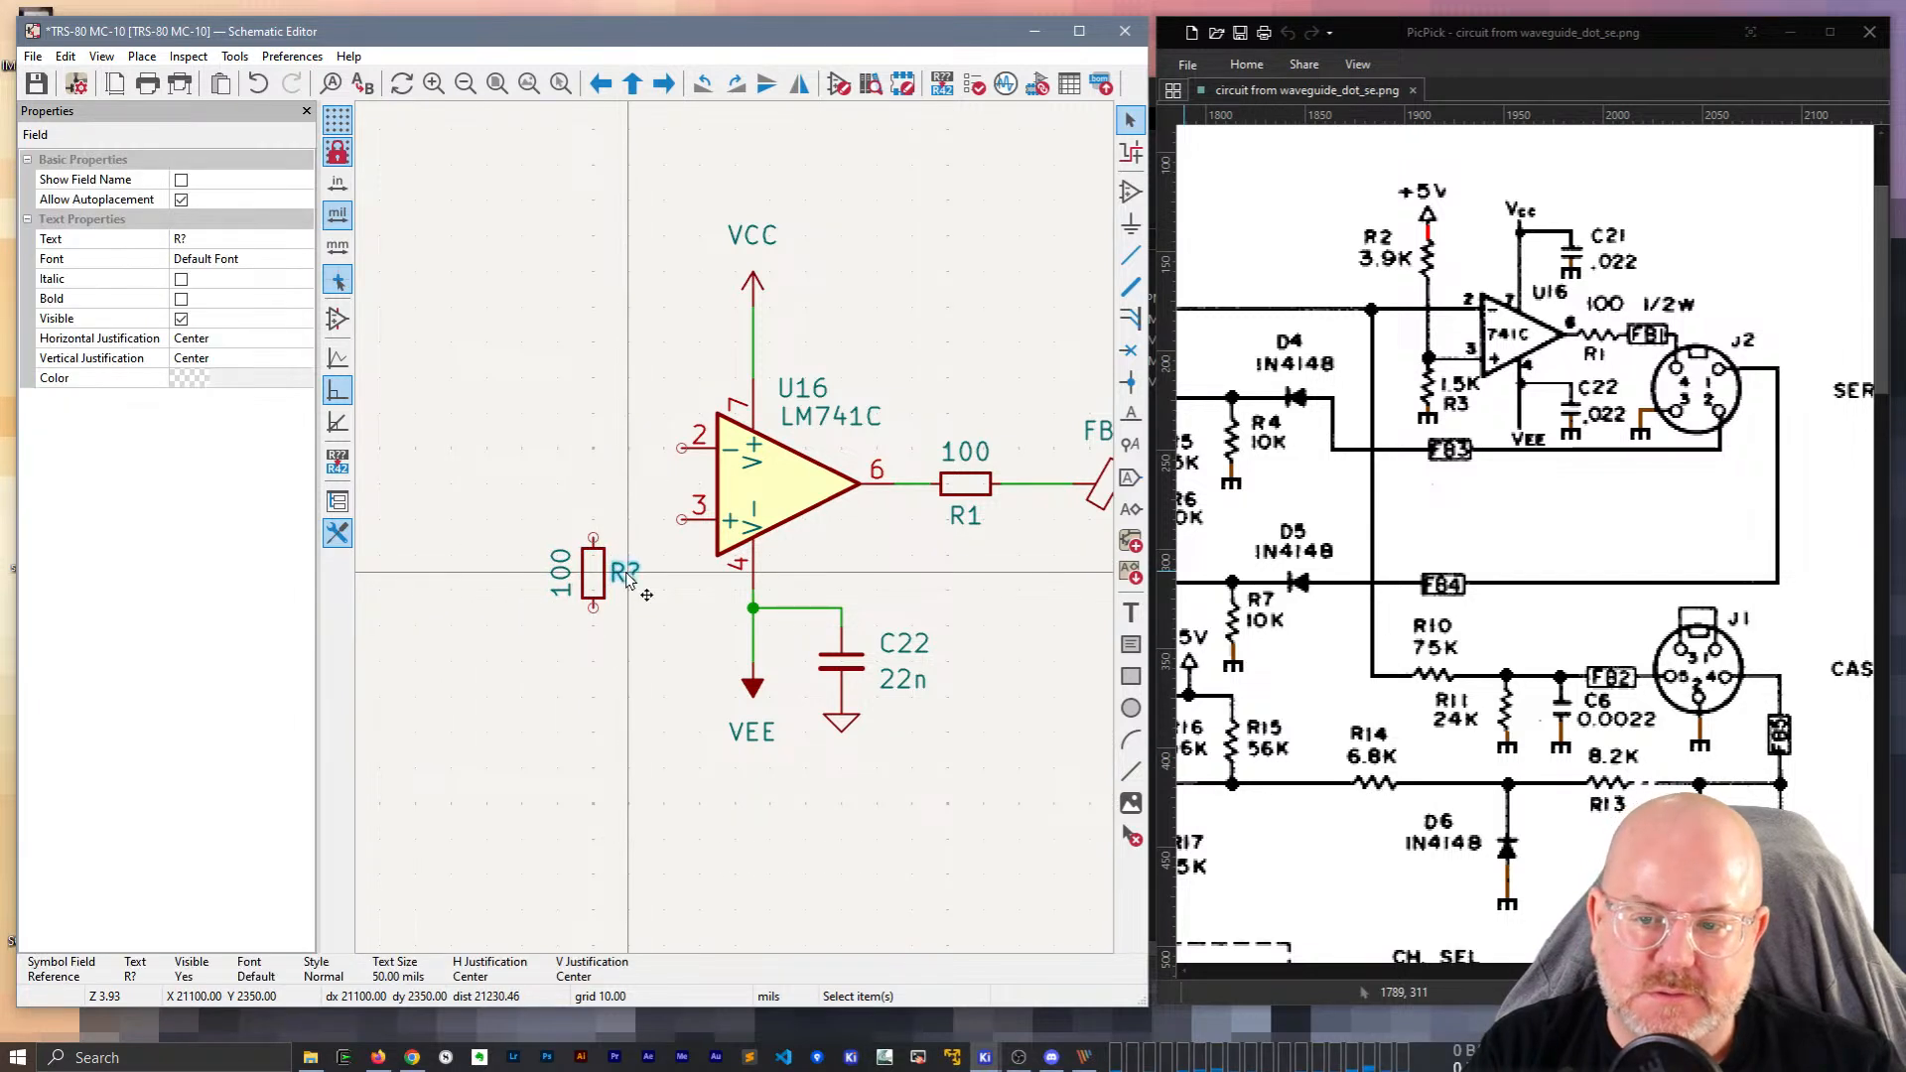
left_click_drag(631, 574, 634, 556)
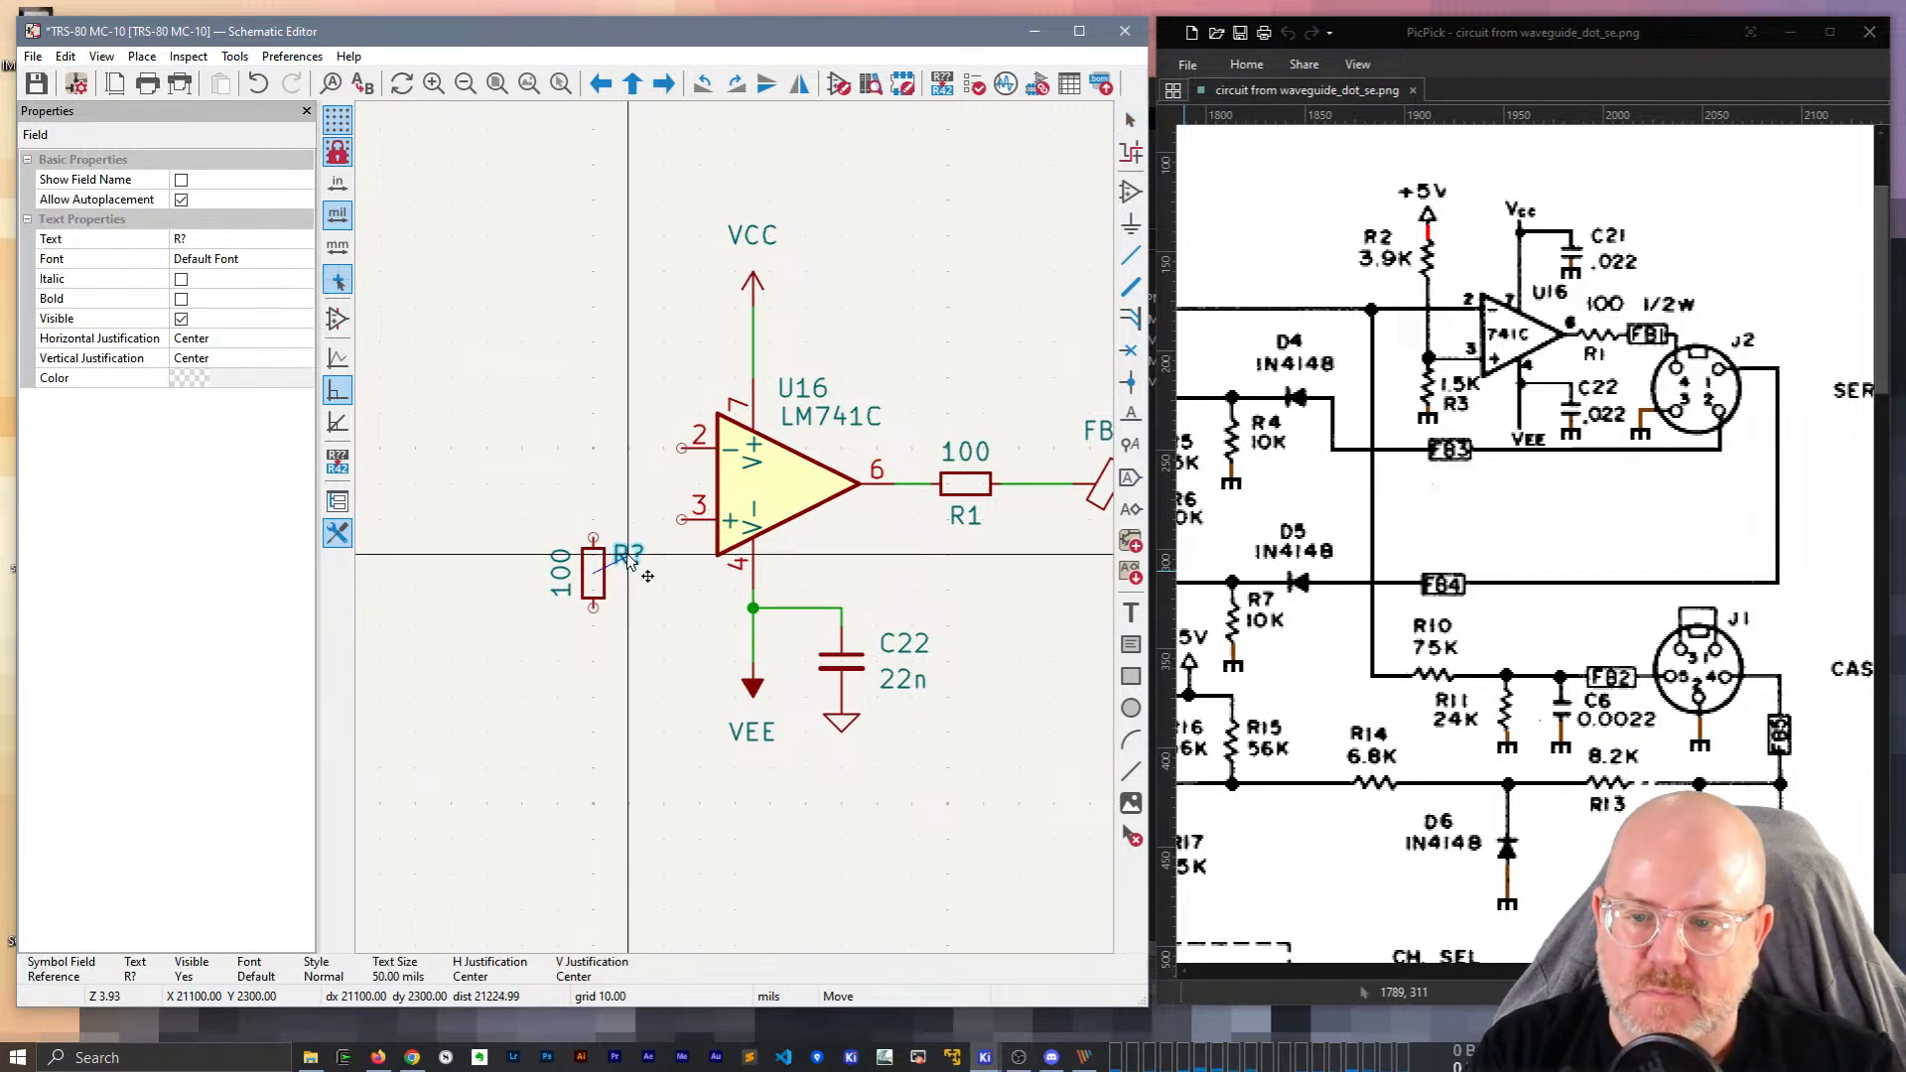
left_click(561, 567)
key("m")
key("r")
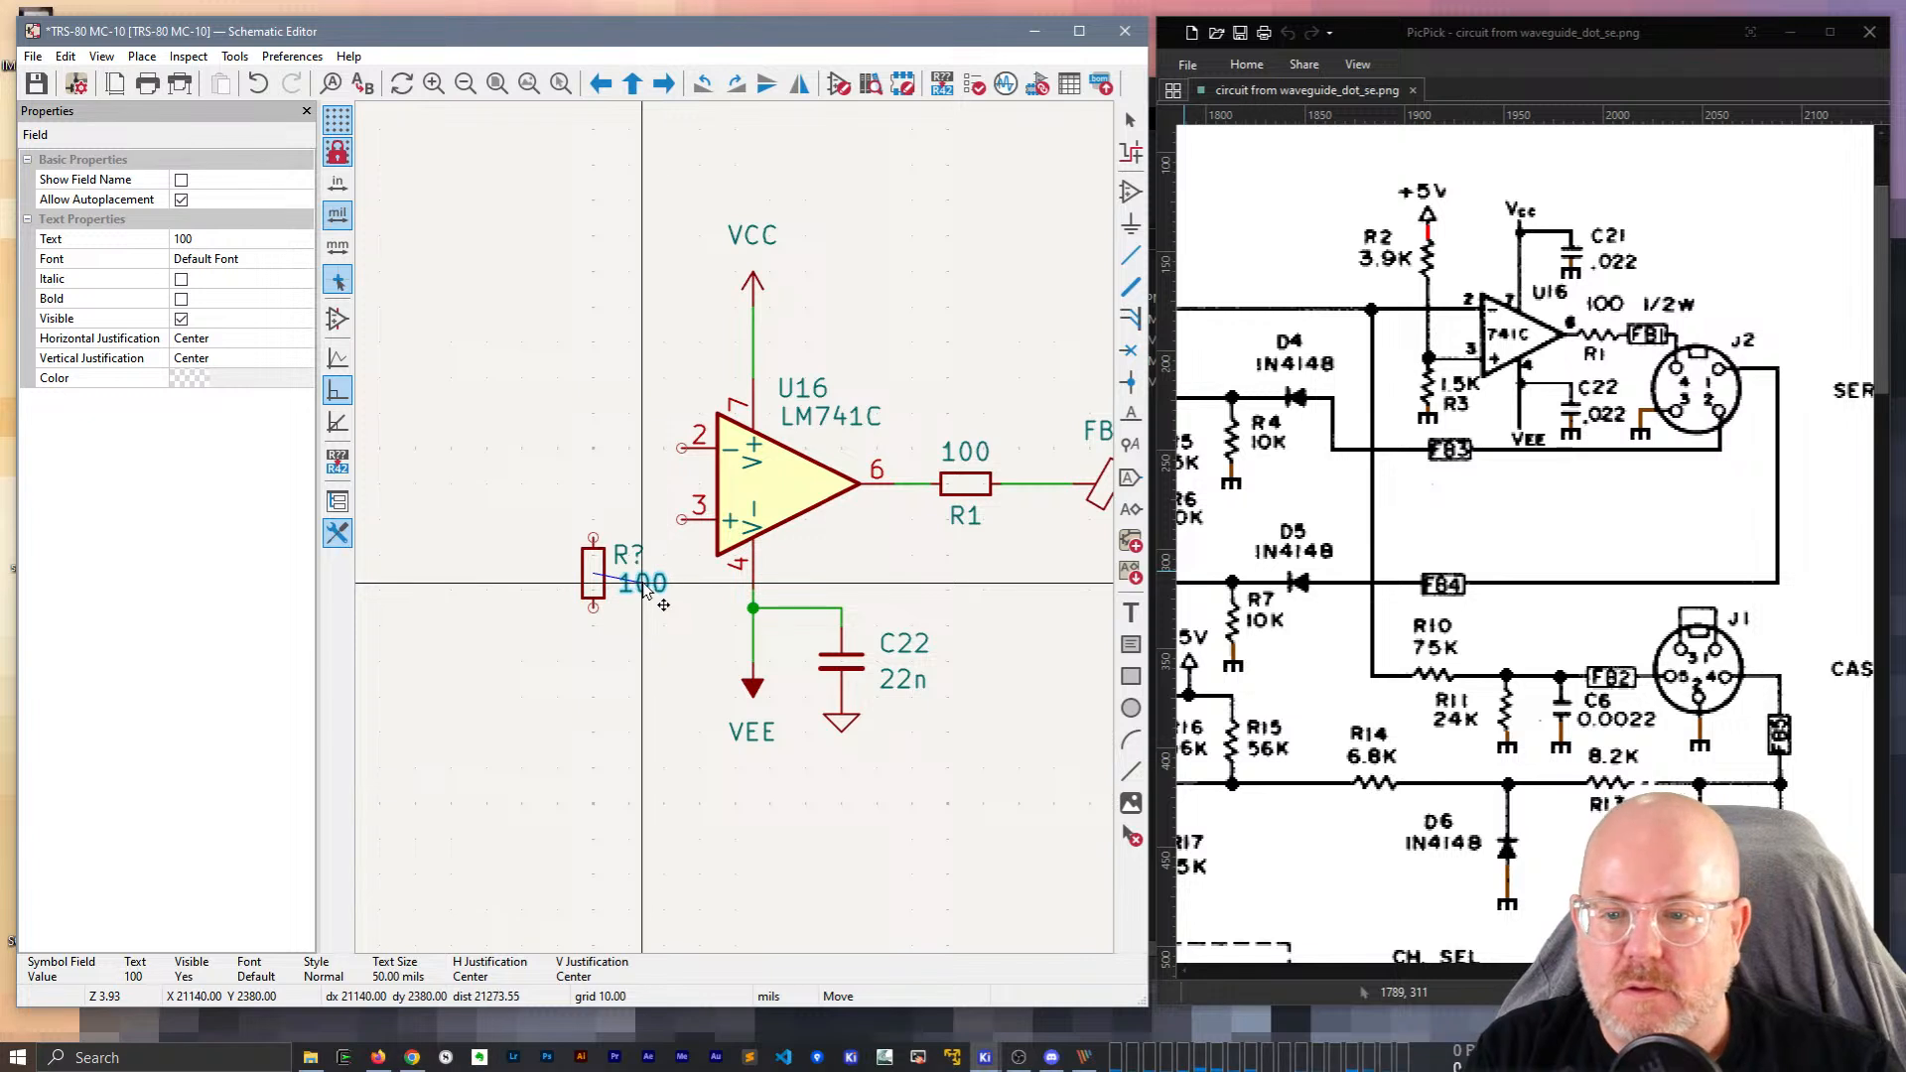
left_click(637, 552)
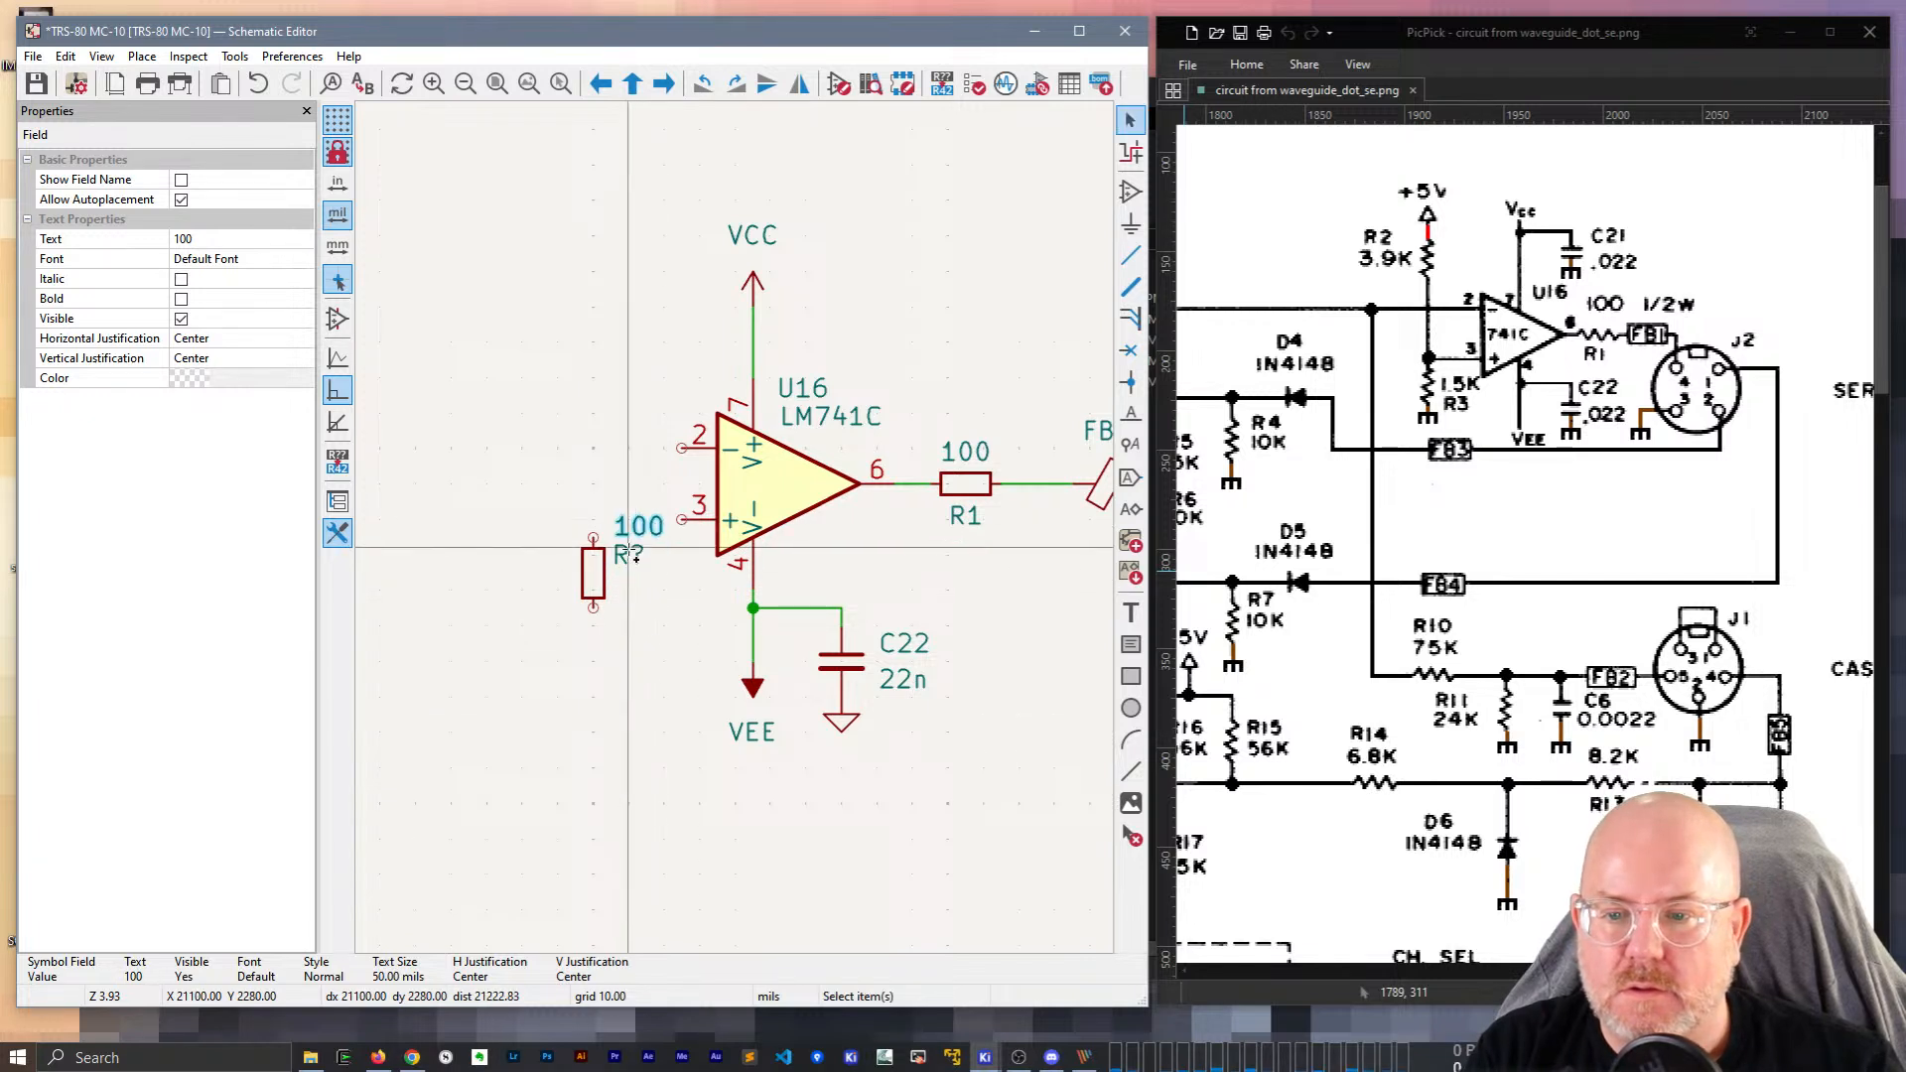
left_click(630, 553, "shift")
key("m")
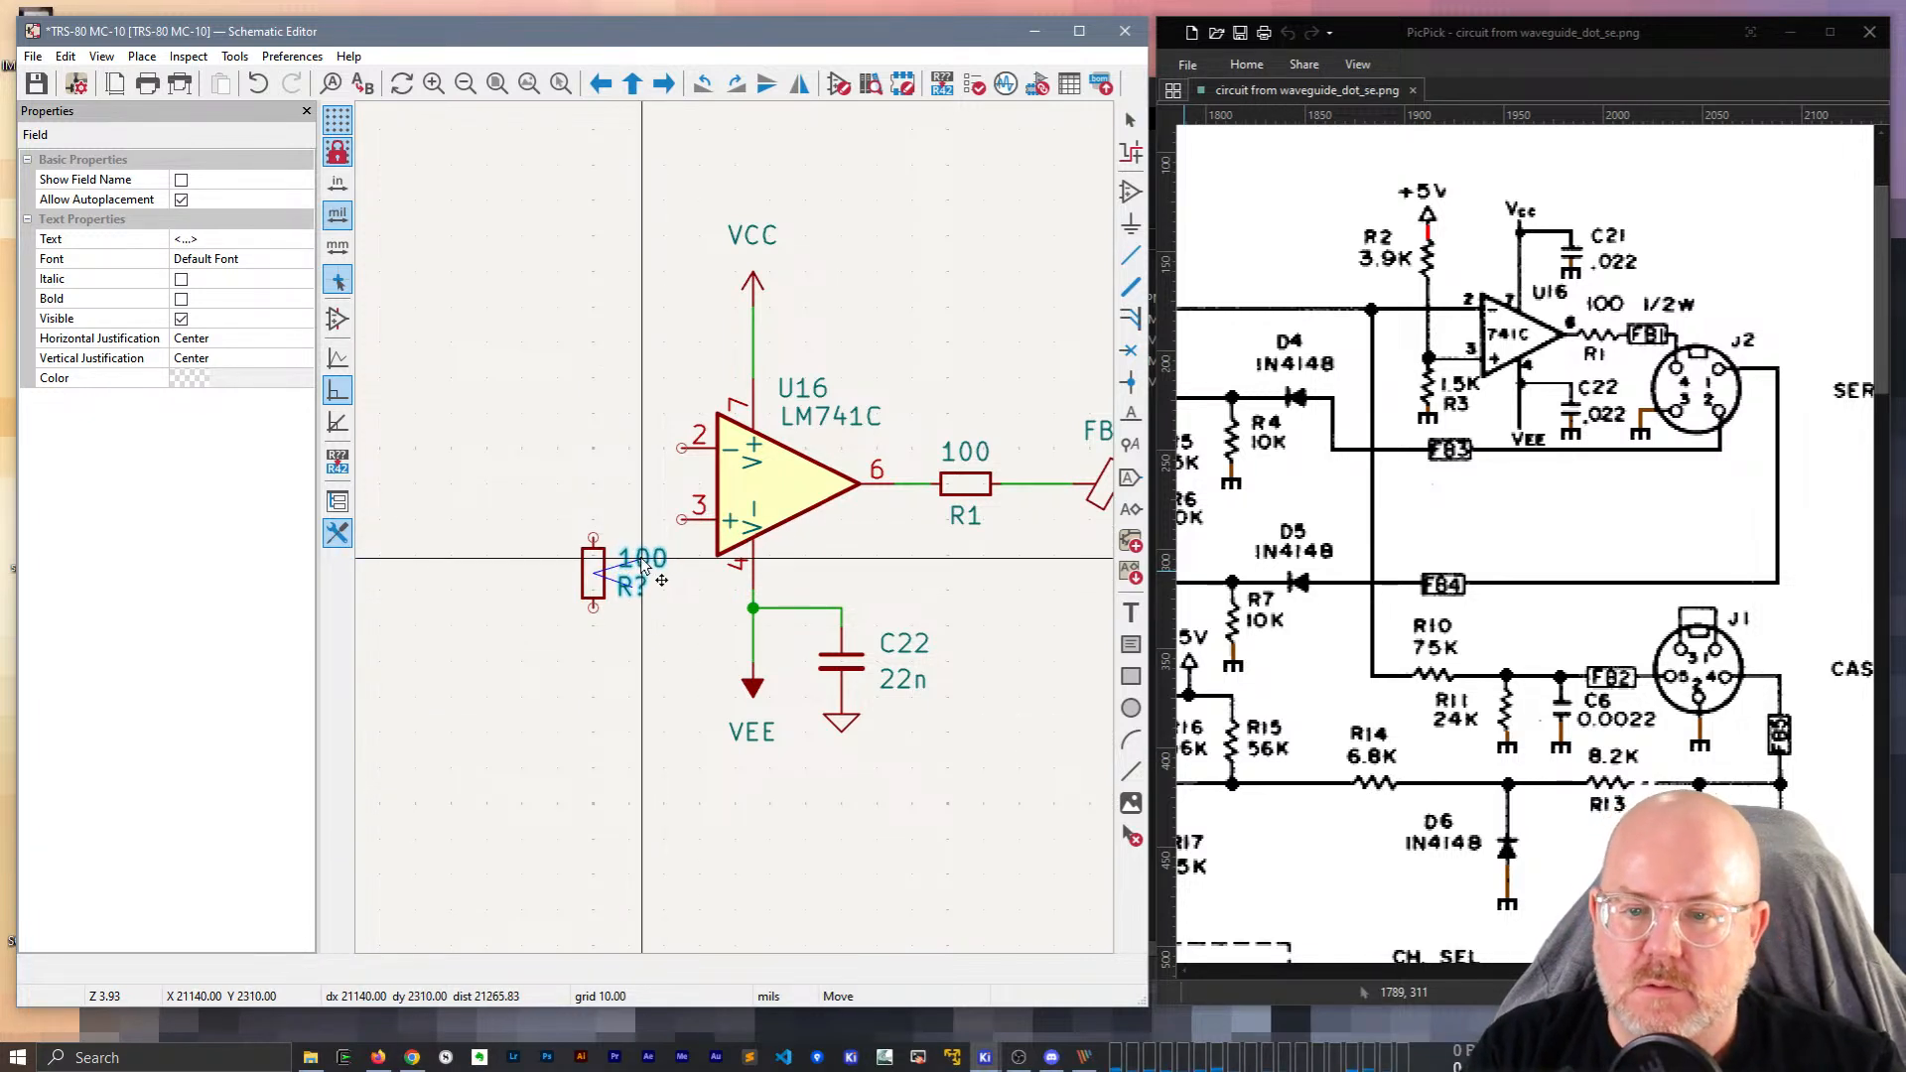
left_click(643, 564)
Name the resistor R3 with value 1k5 and wire it to U16 pin 3.
left_click(632, 586)
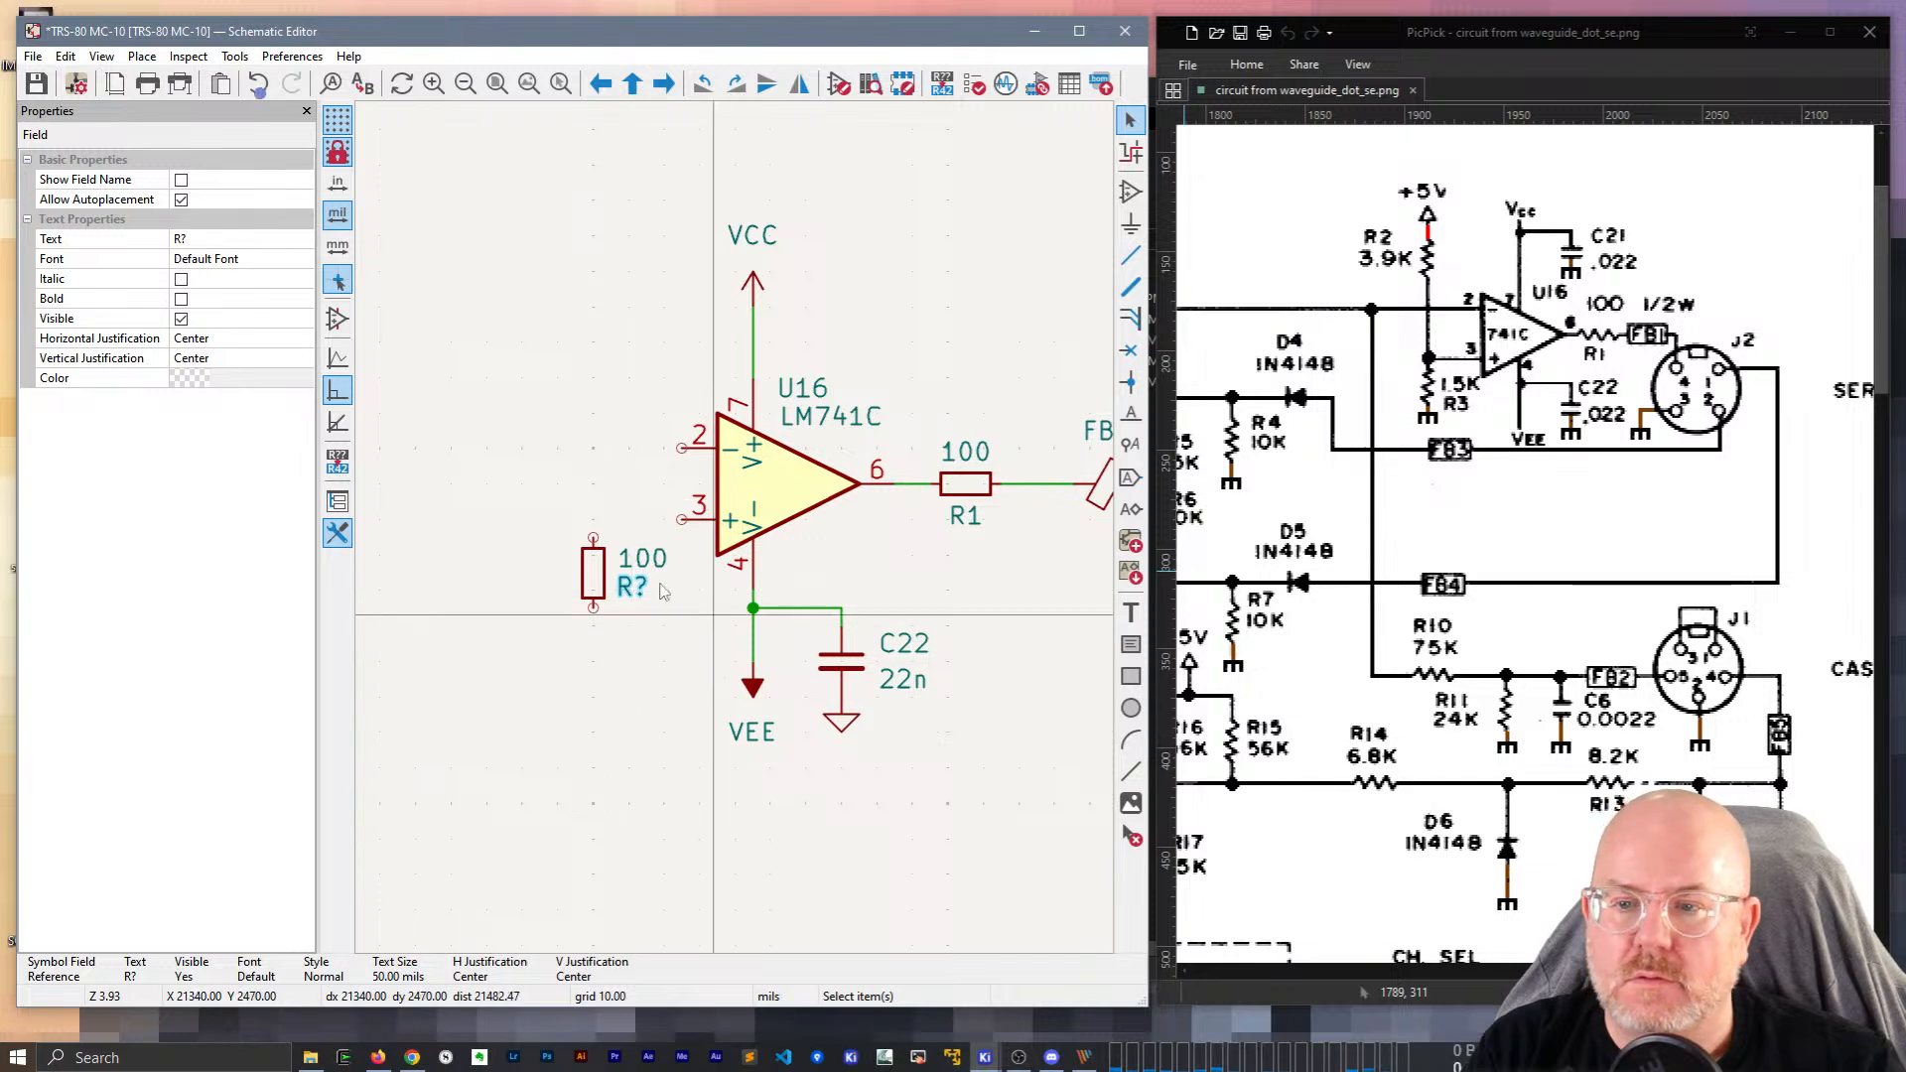
type("e3")
key("Return")
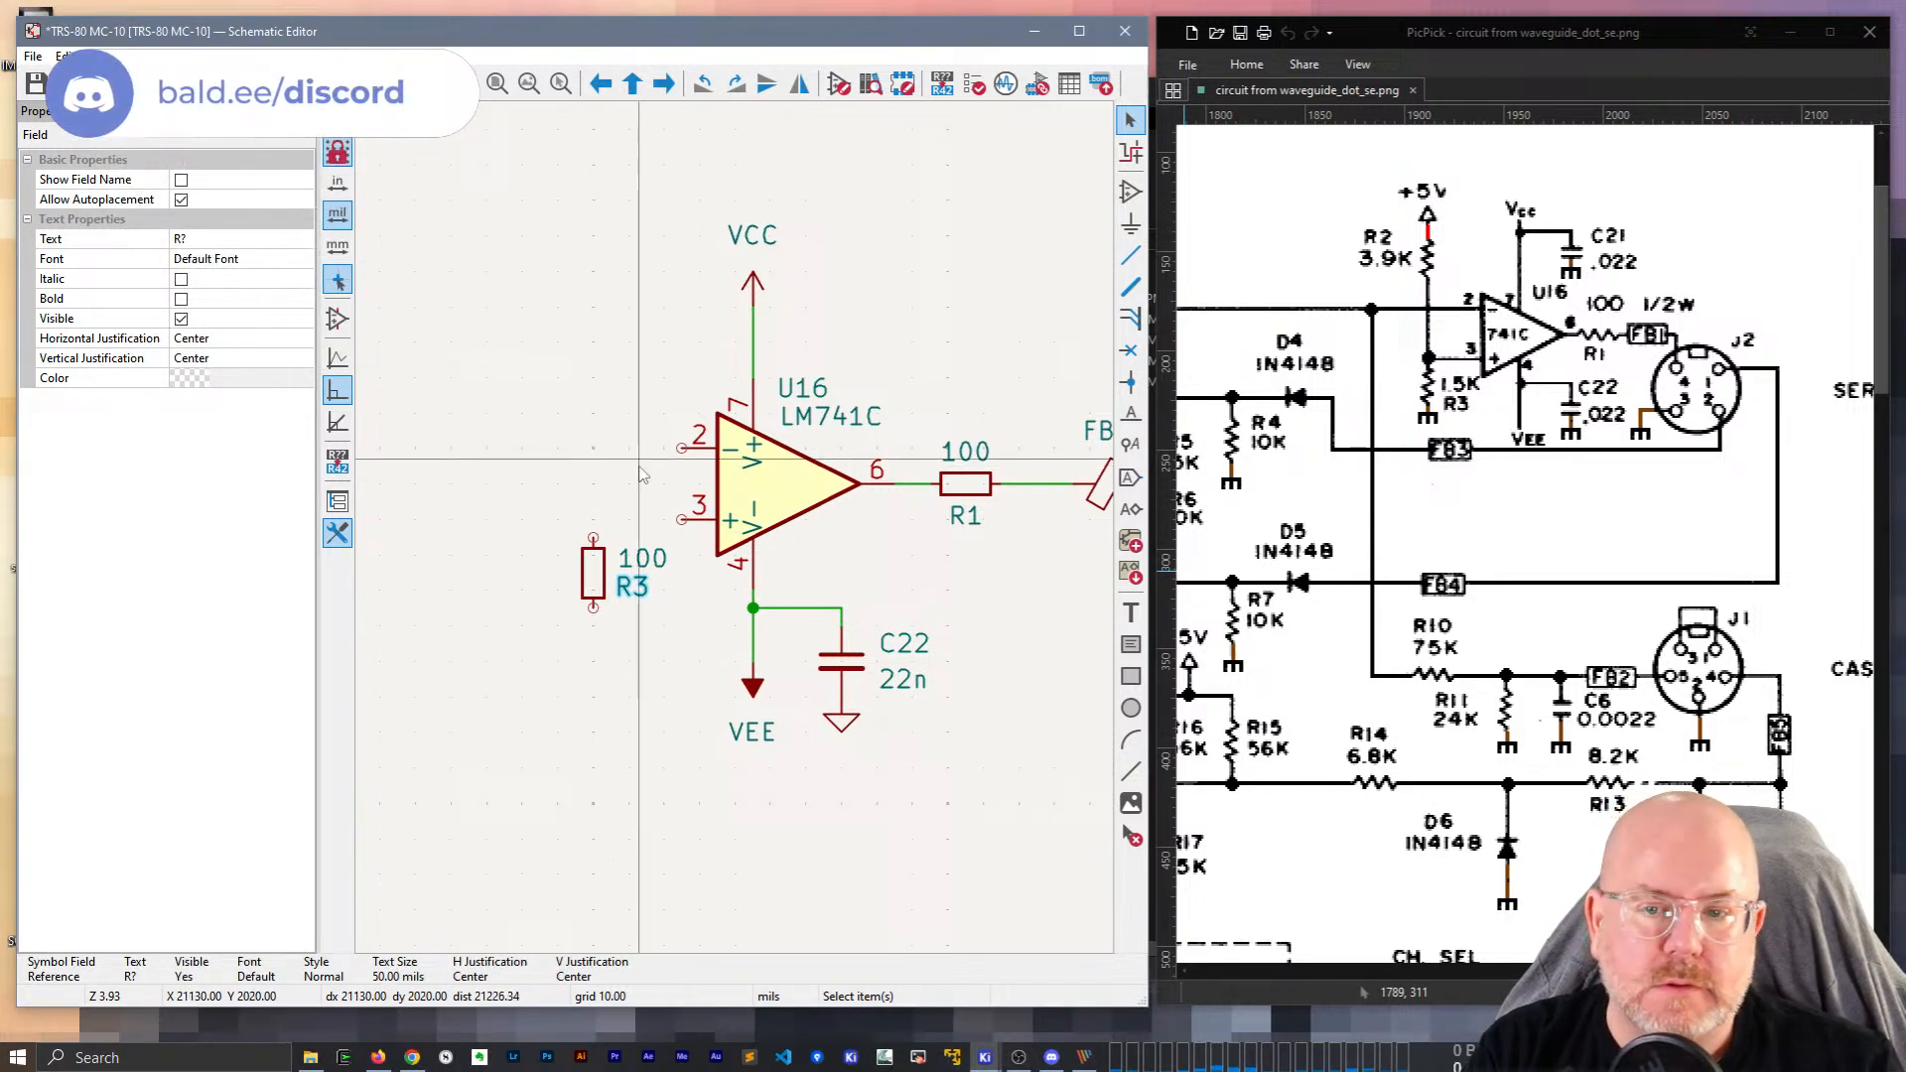
left_click(643, 558)
type("e1k5")
key("Return")
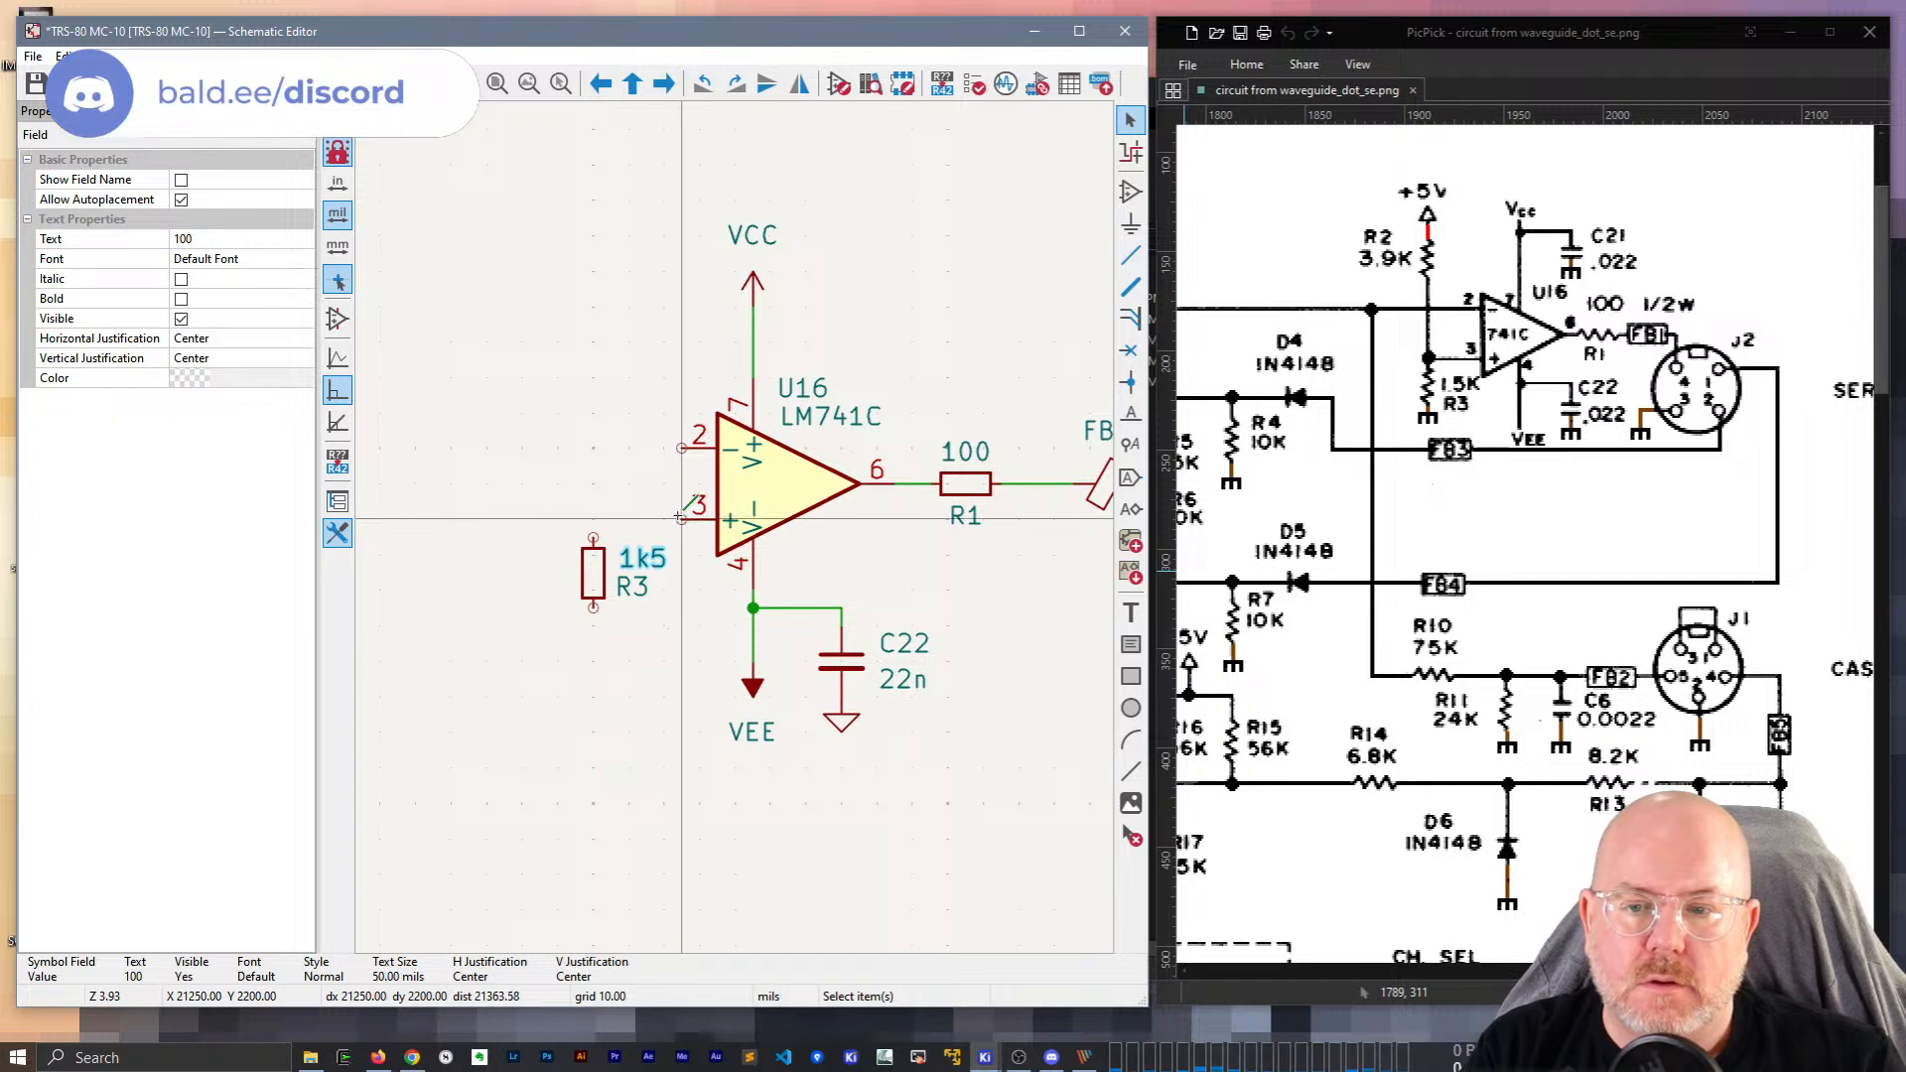
key("w")
left_click(681, 519)
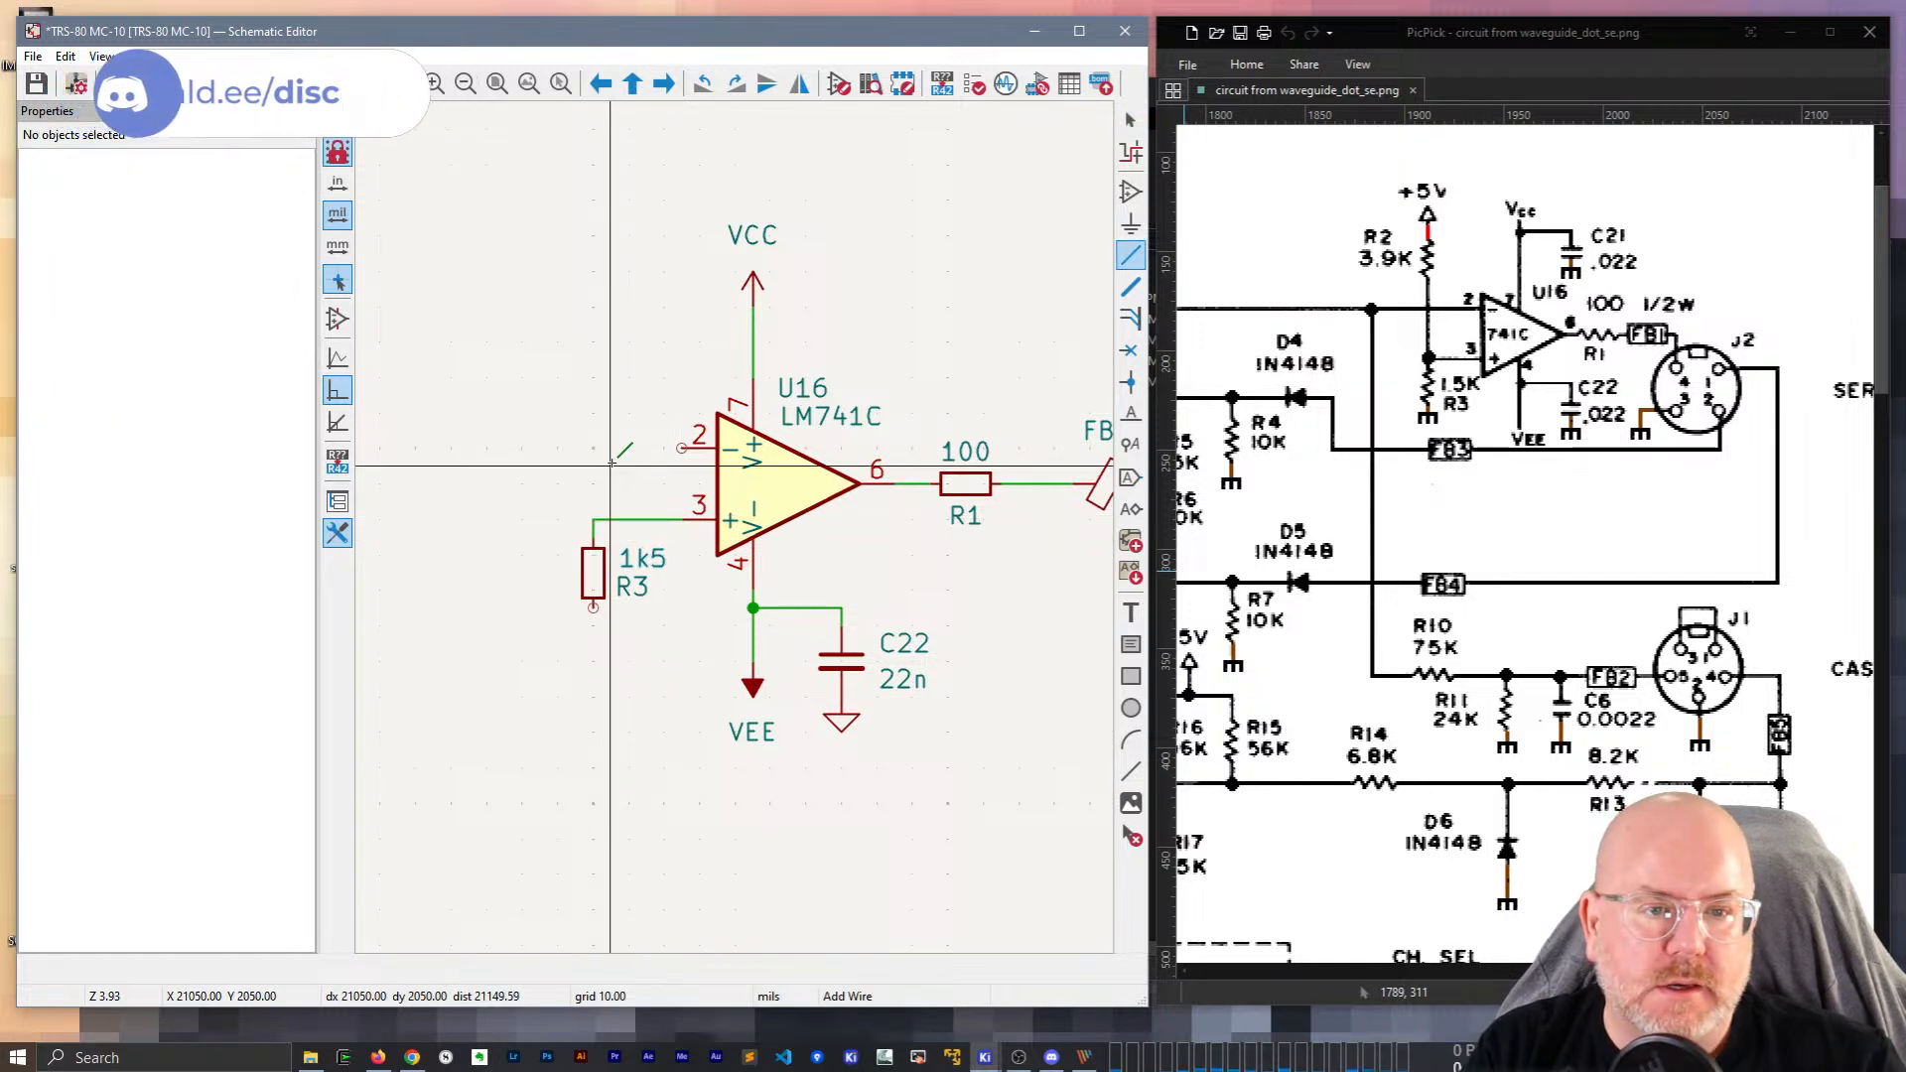
key("Escape")
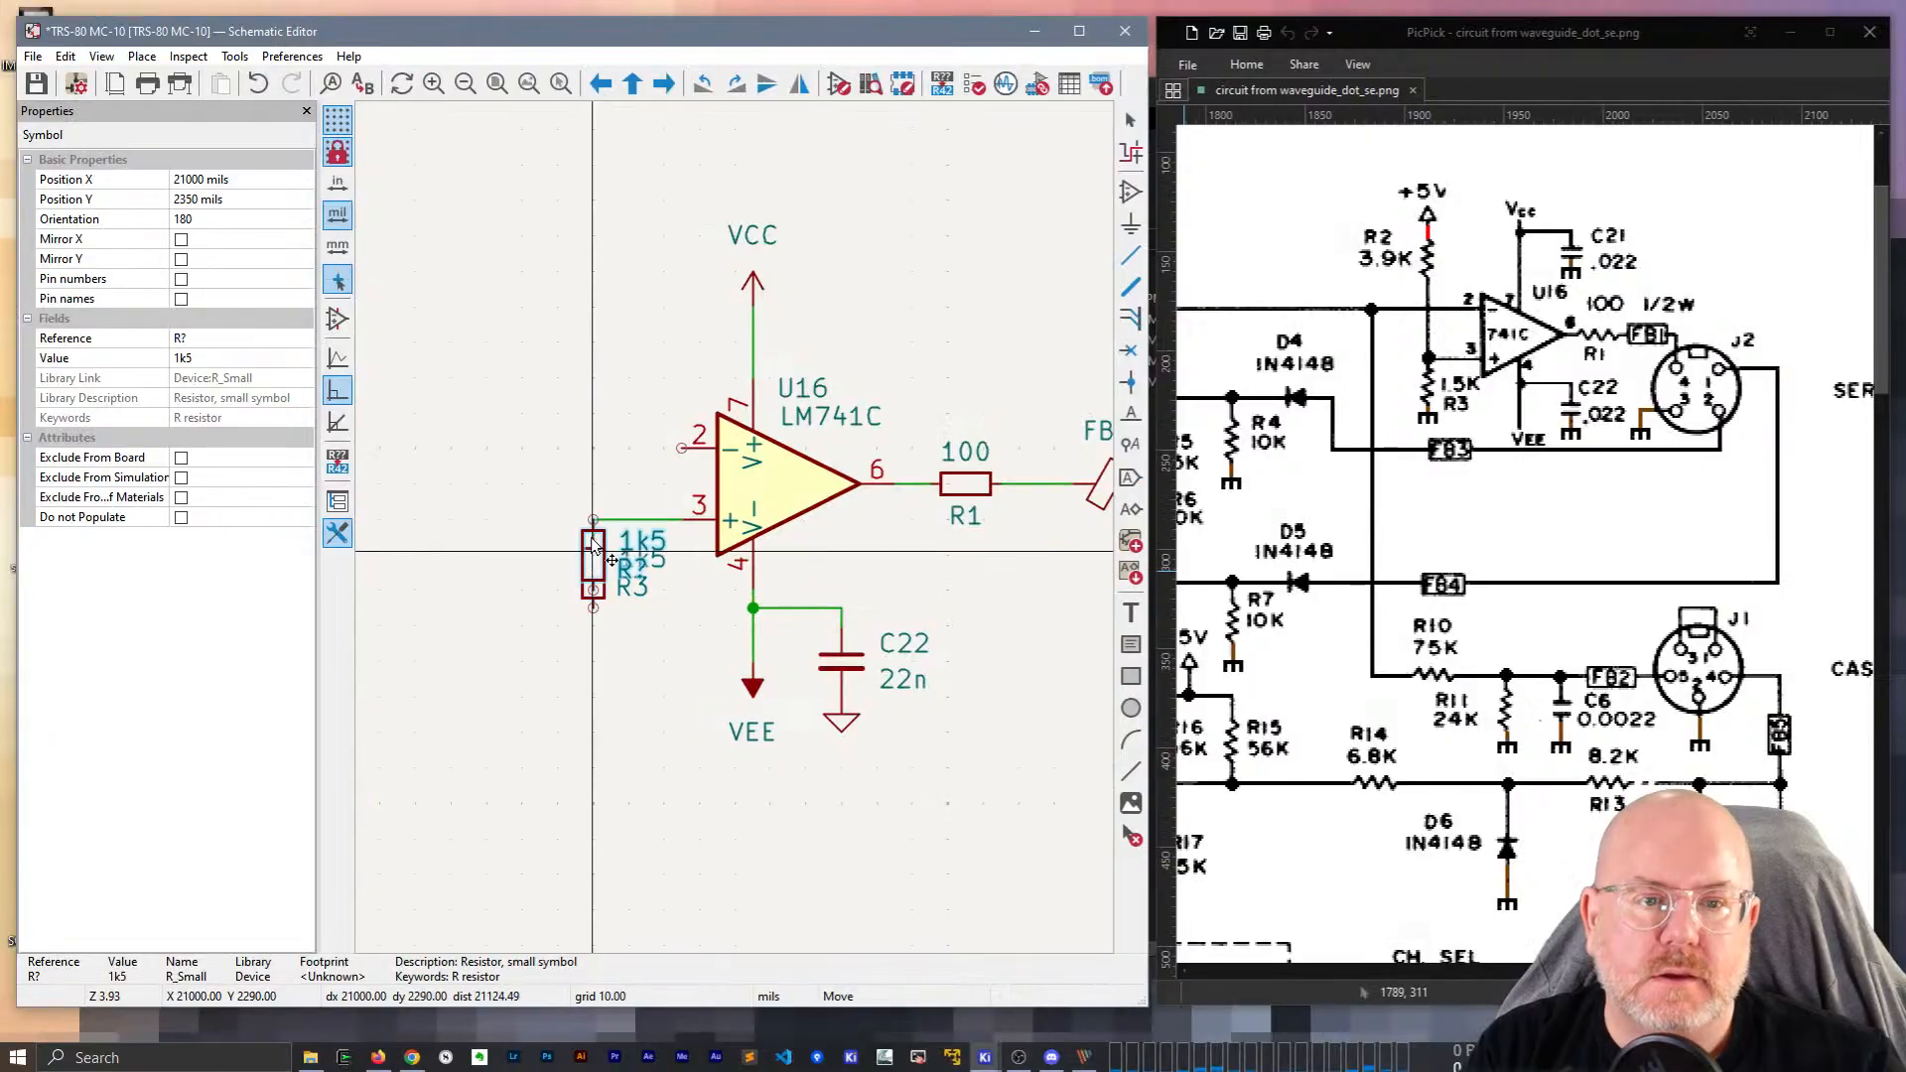
Place a duplicate of R3 above it near U16 pin 2.
key("ctrl+d")
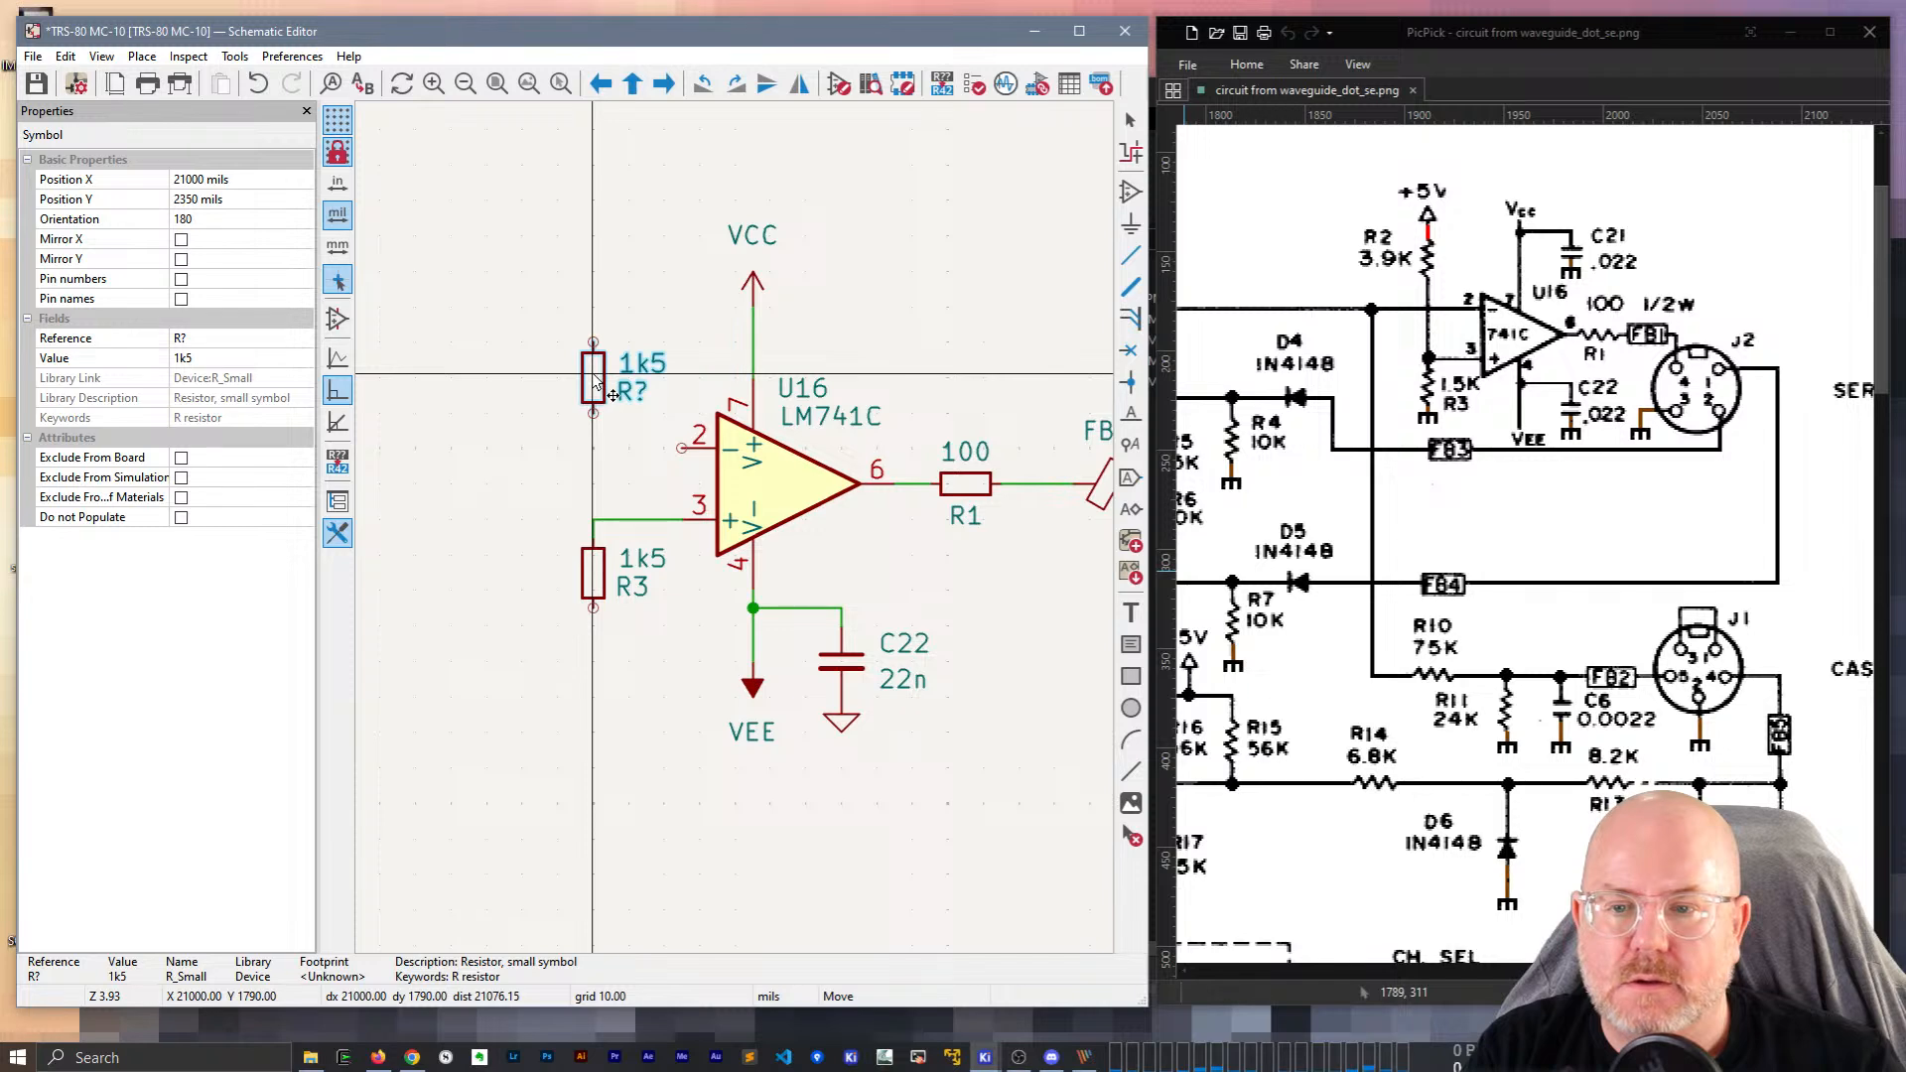
left_click(599, 385)
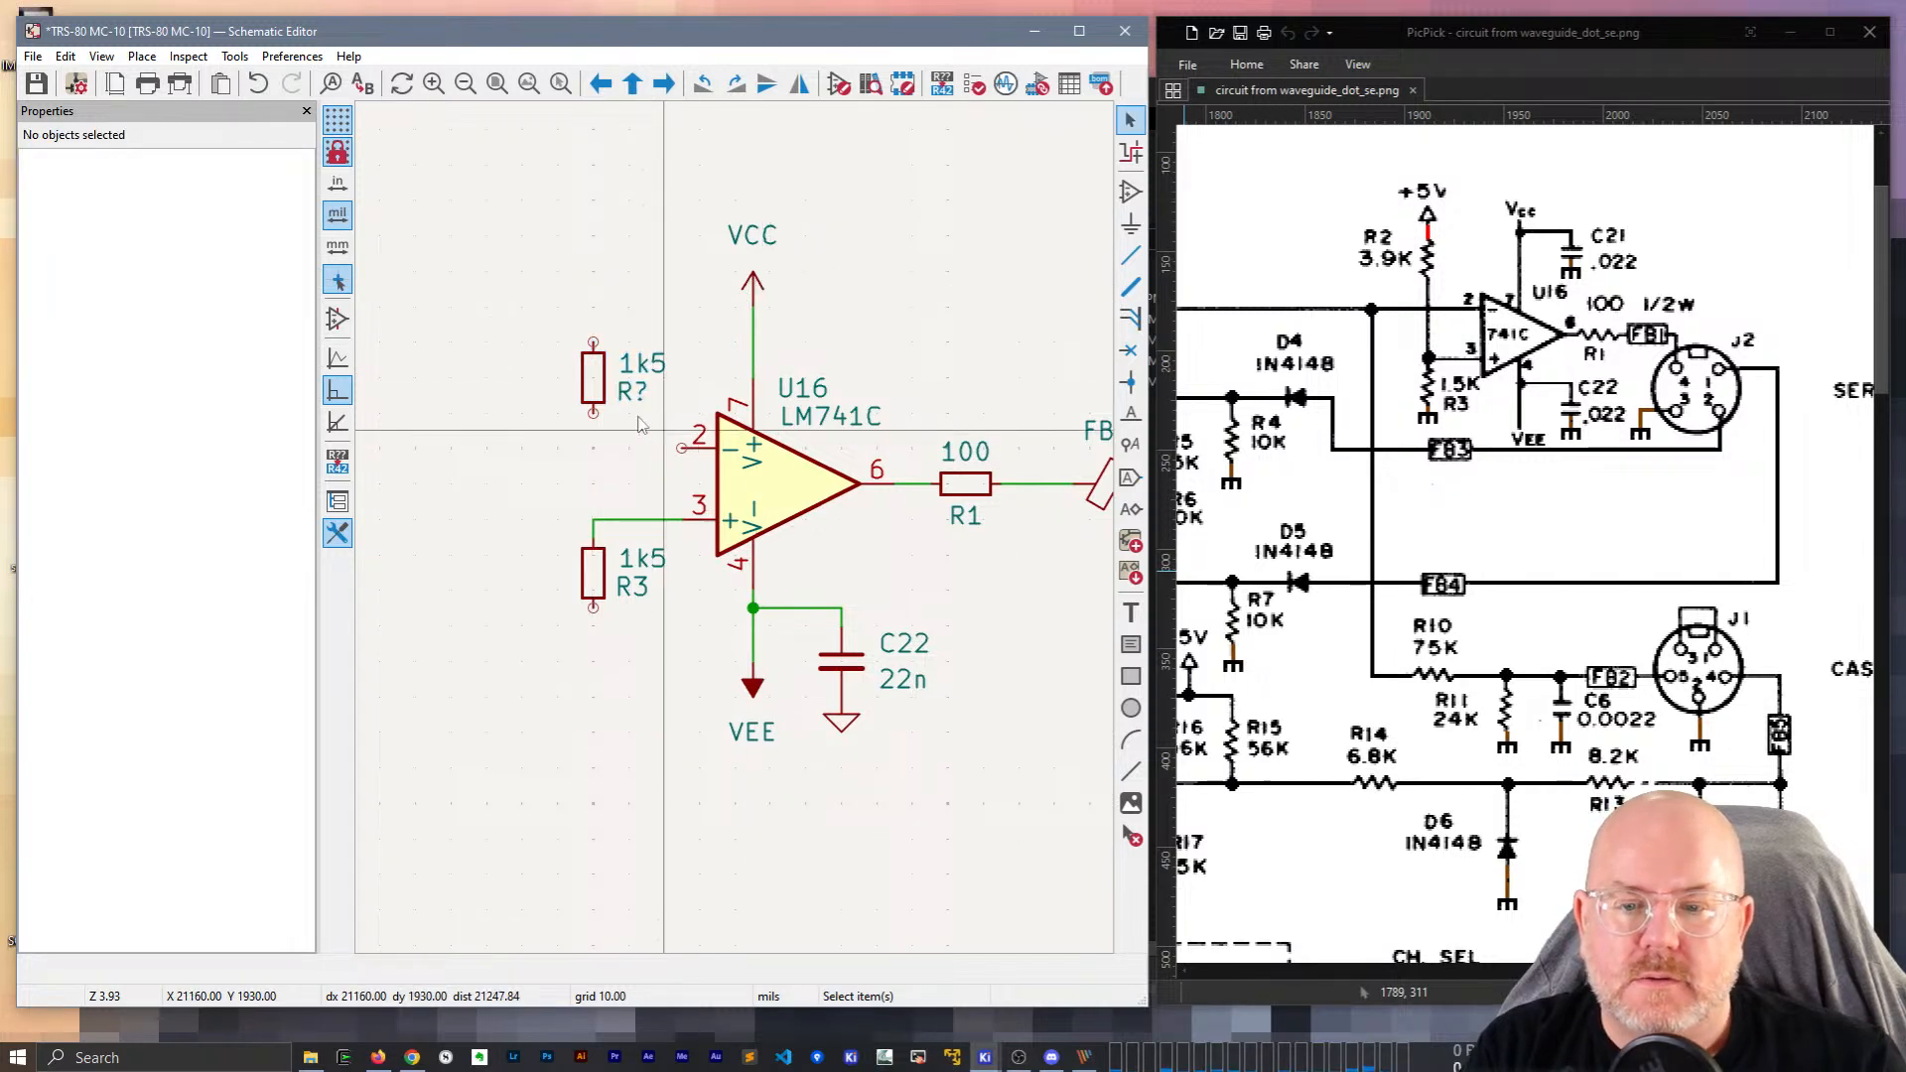
scroll(703, 563, "down", 3)
middle_click_drag(514, 410, 669, 378)
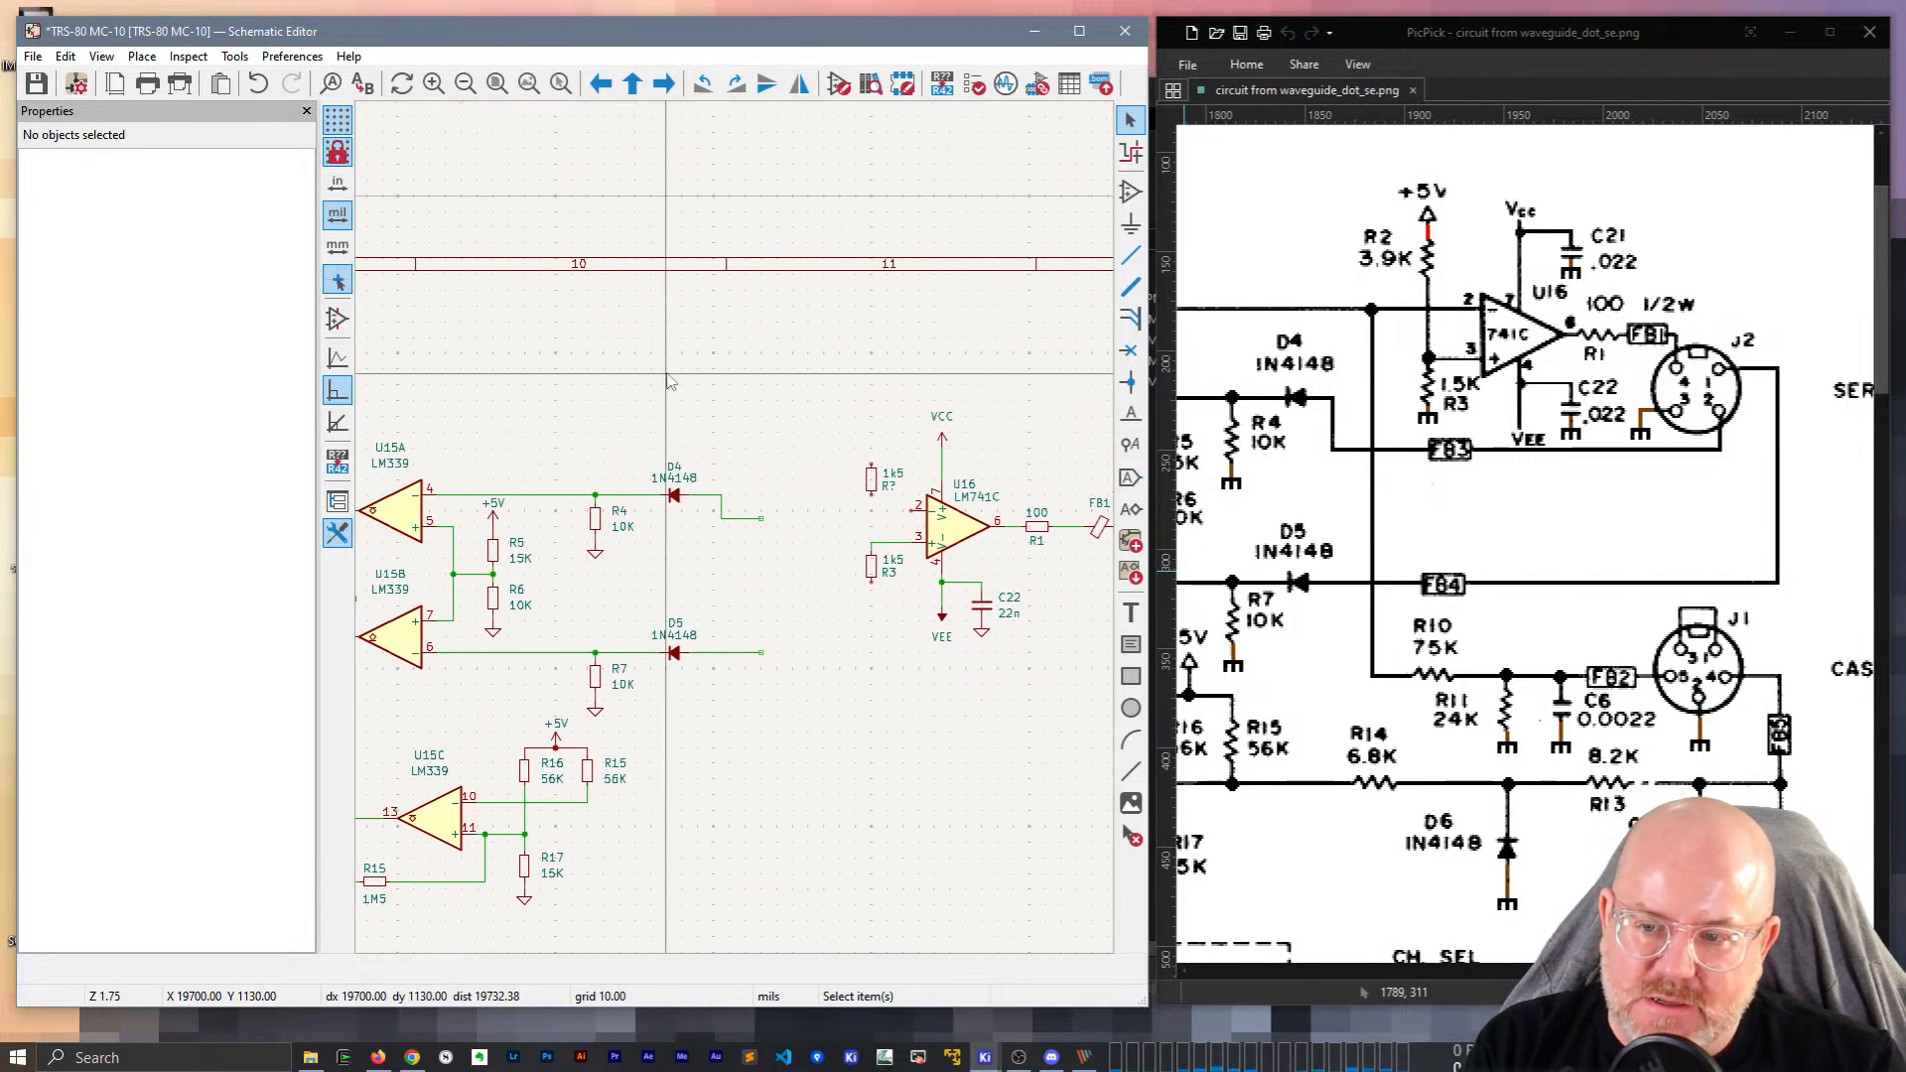
Copy the +5V supply above the new resistor and wire it to its top pin.
left_click(494, 526)
key("ctrl+d")
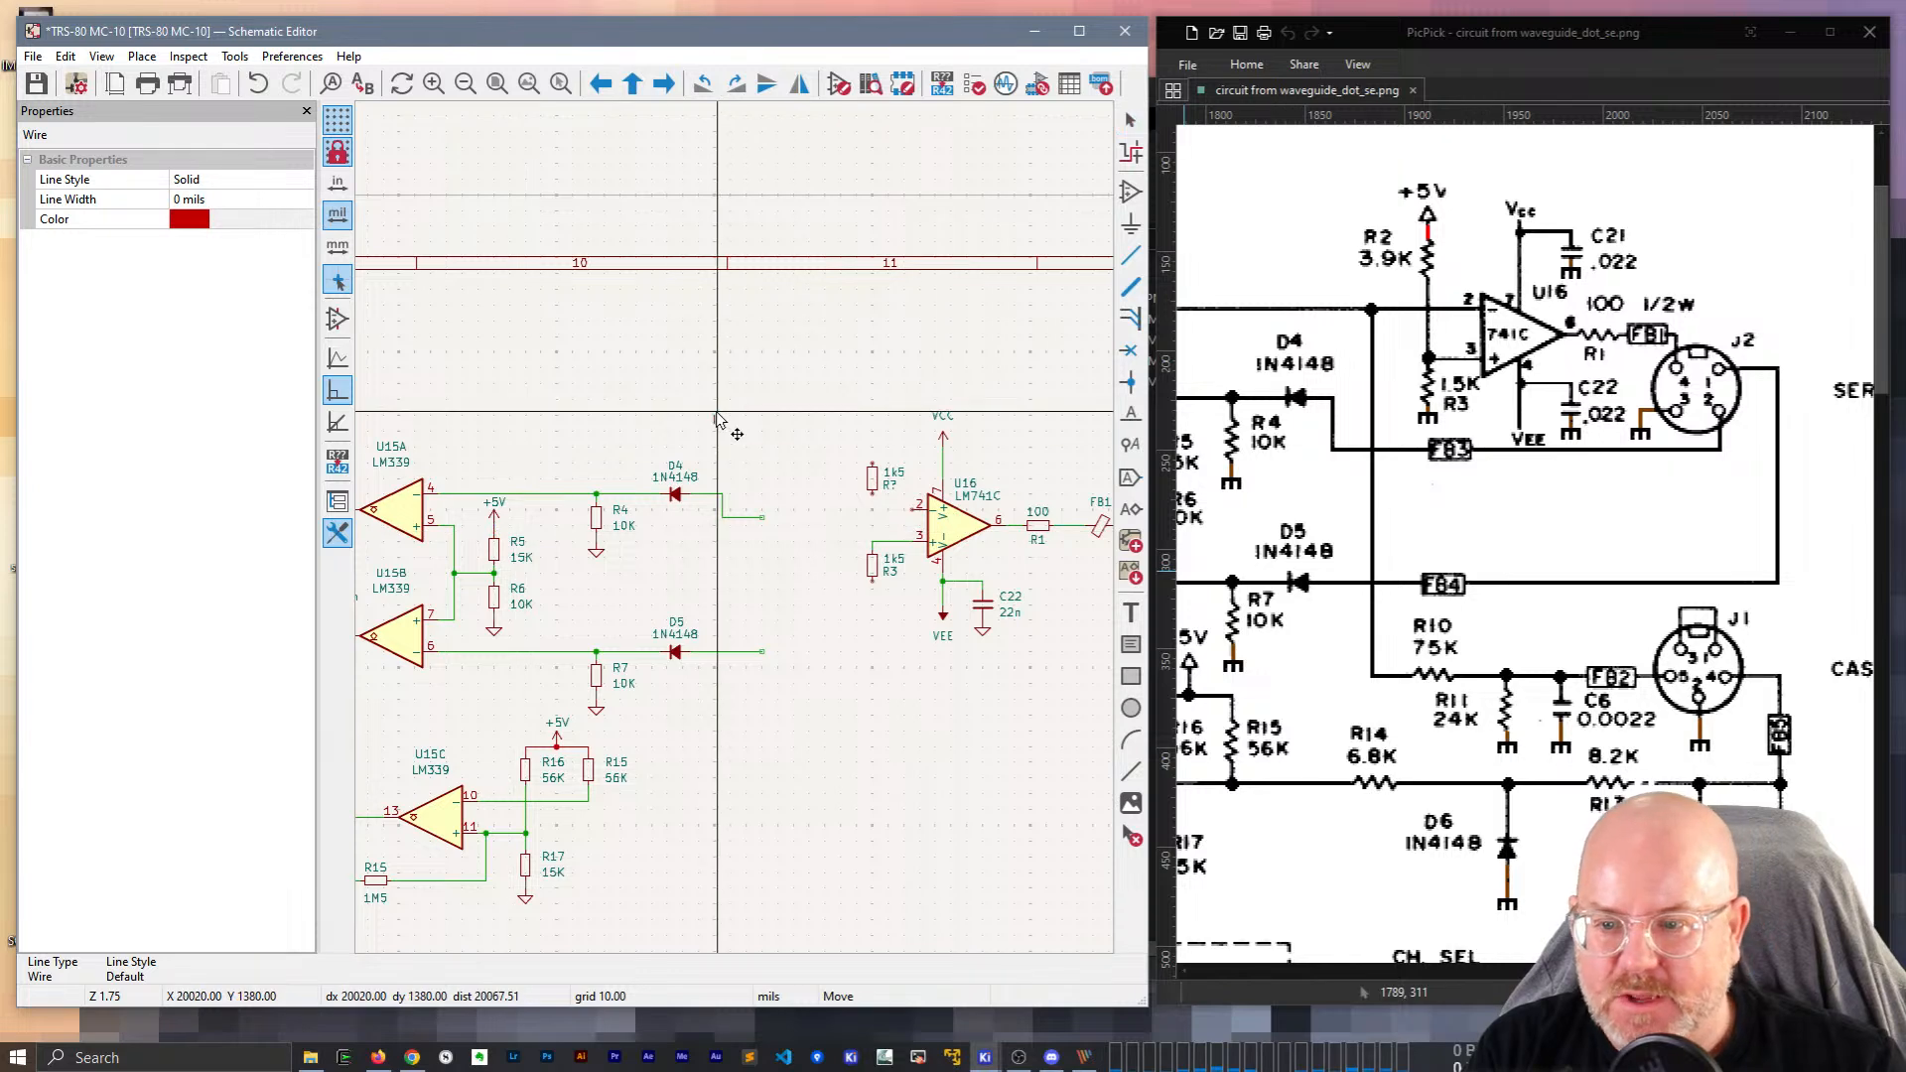
key("Escape")
left_click(495, 516)
key("ctrl+d")
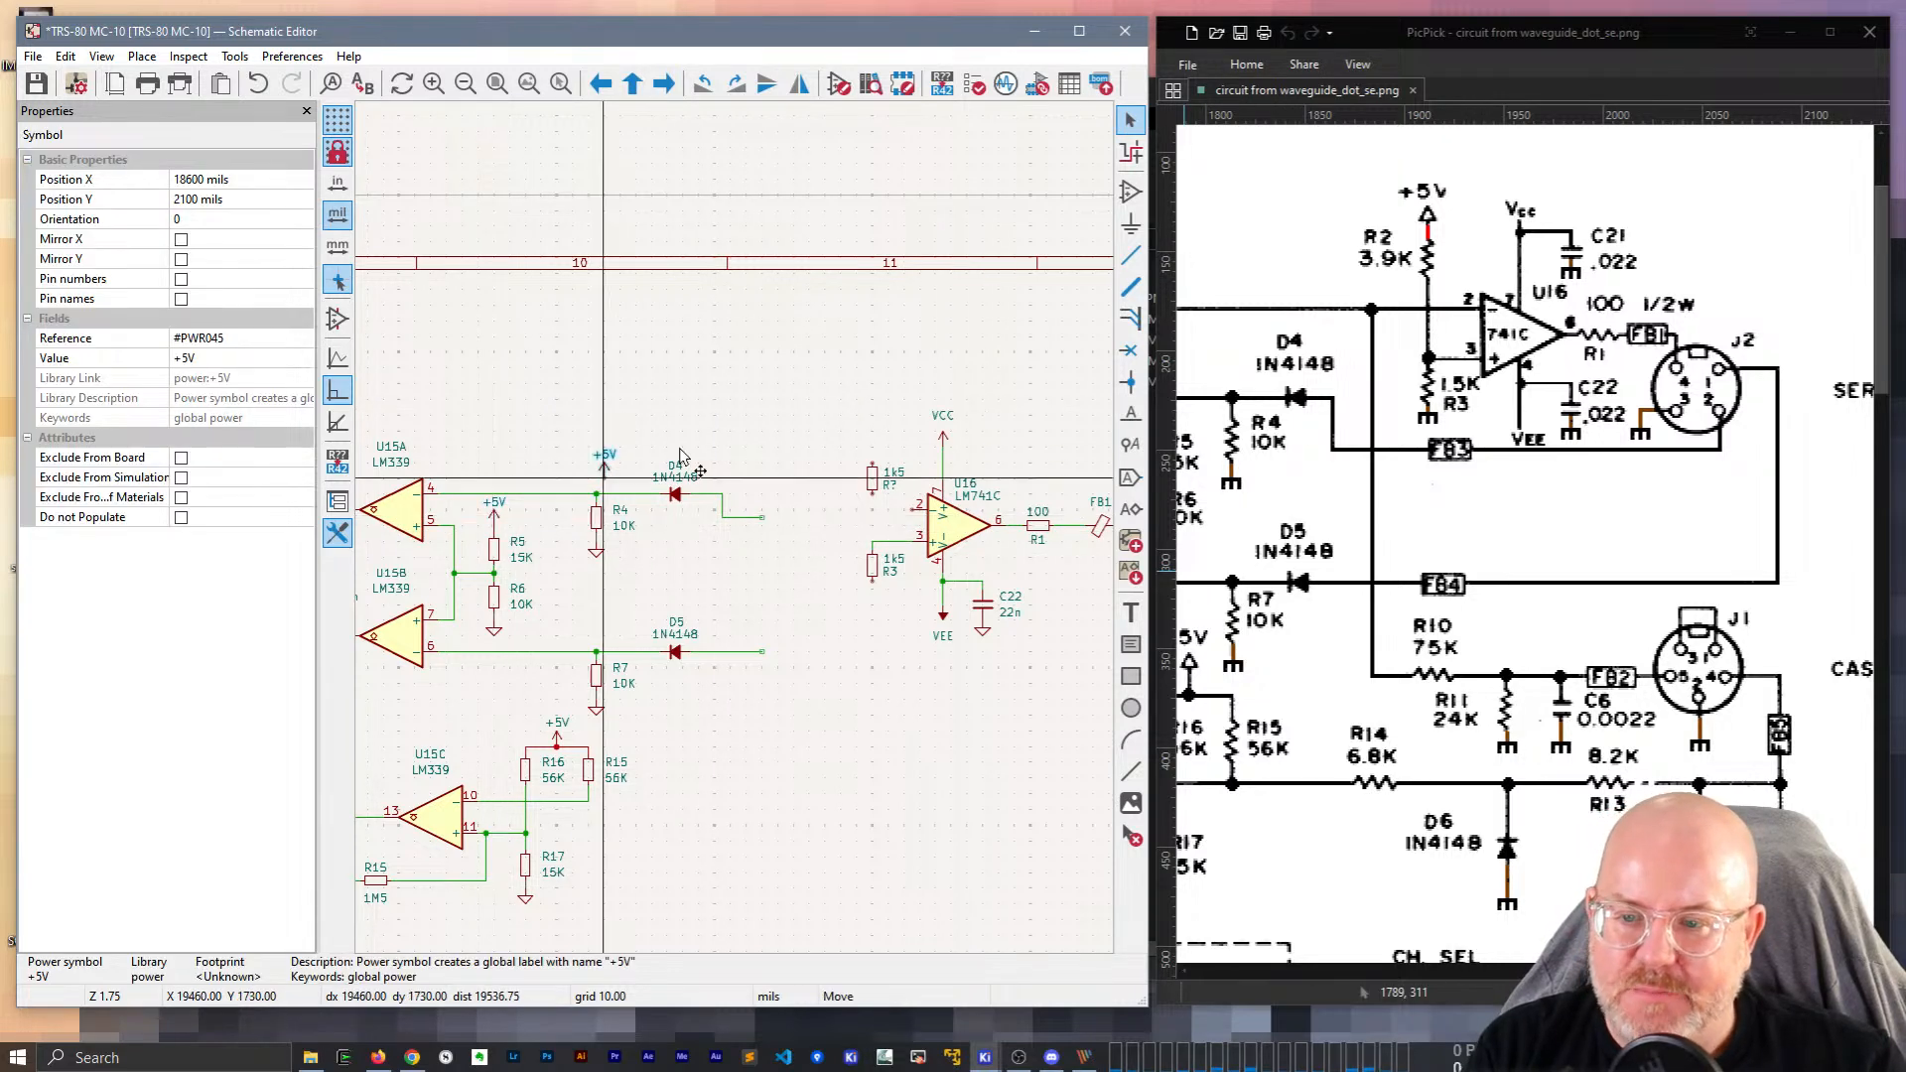
middle_click_drag(877, 382, 656, 399)
left_click(656, 402)
scroll(656, 401, "up", 5)
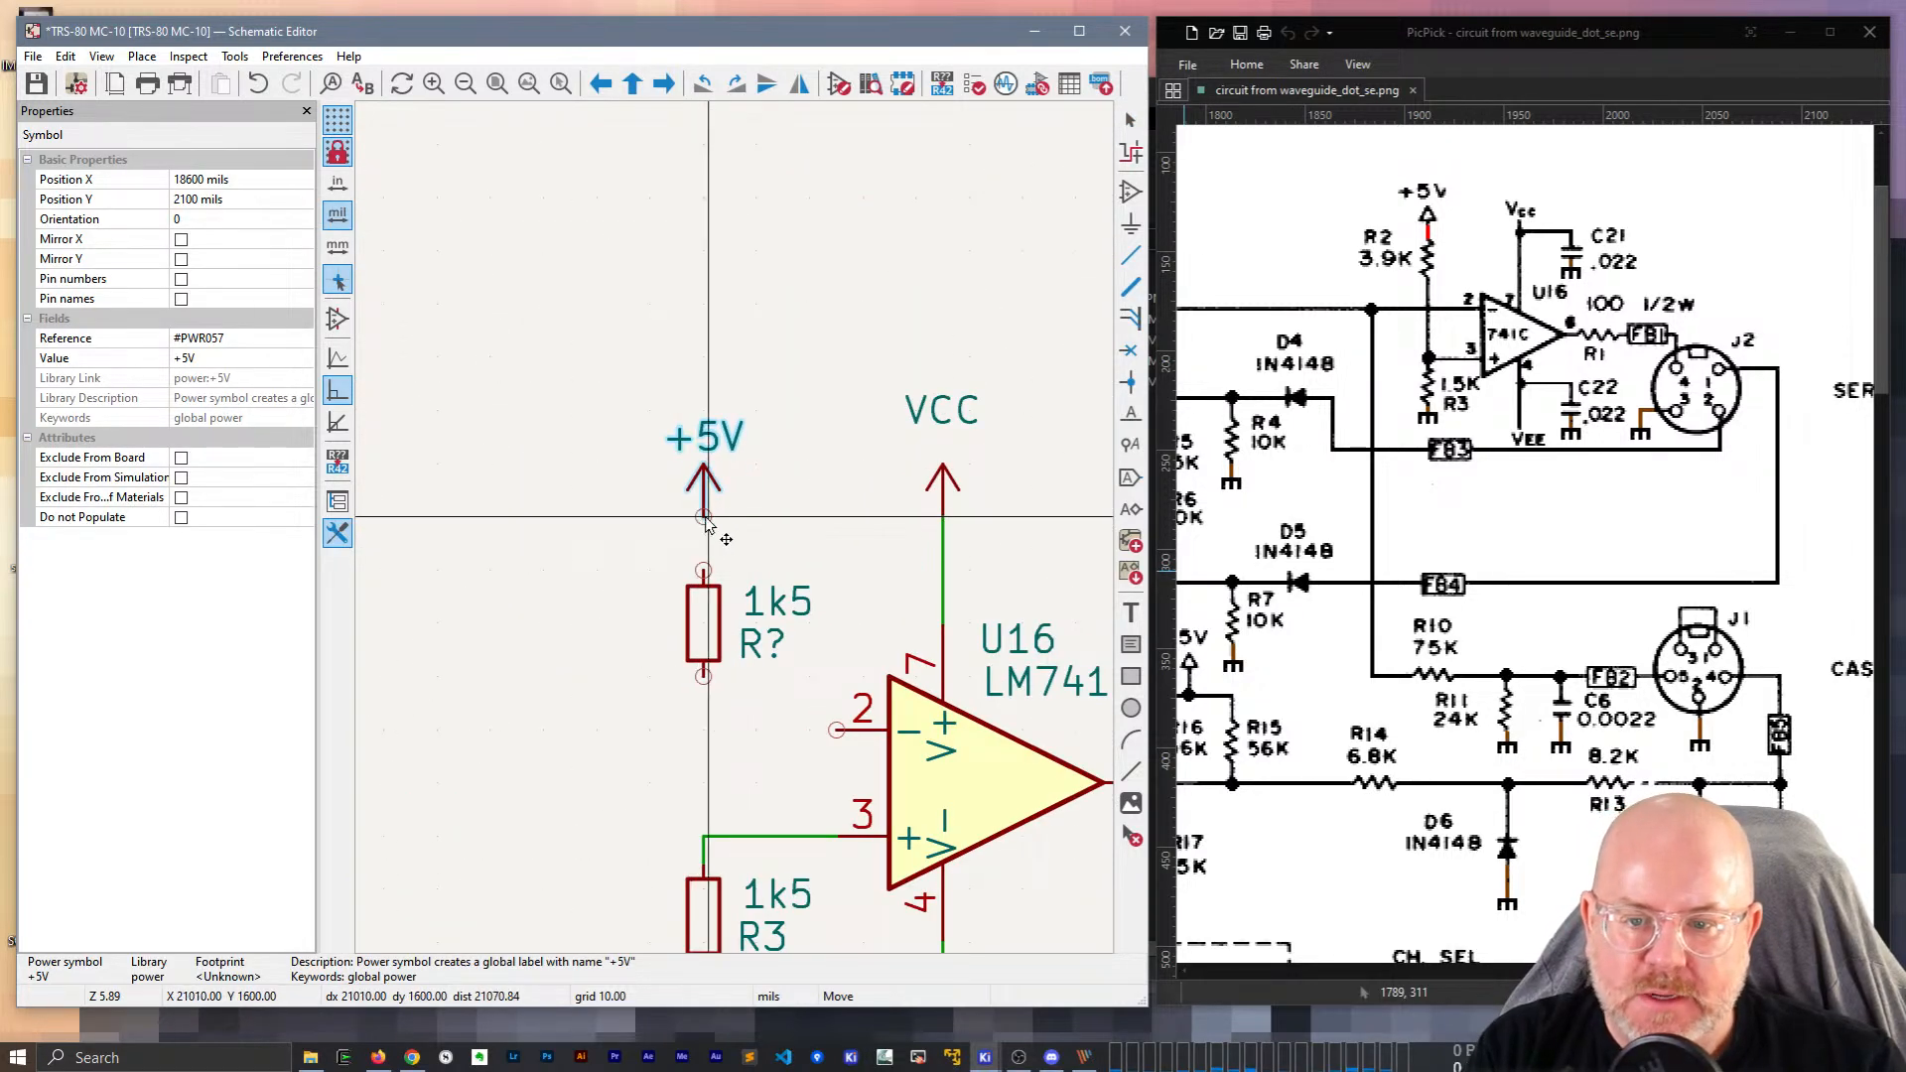
middle_click_drag(790, 573, 736, 379)
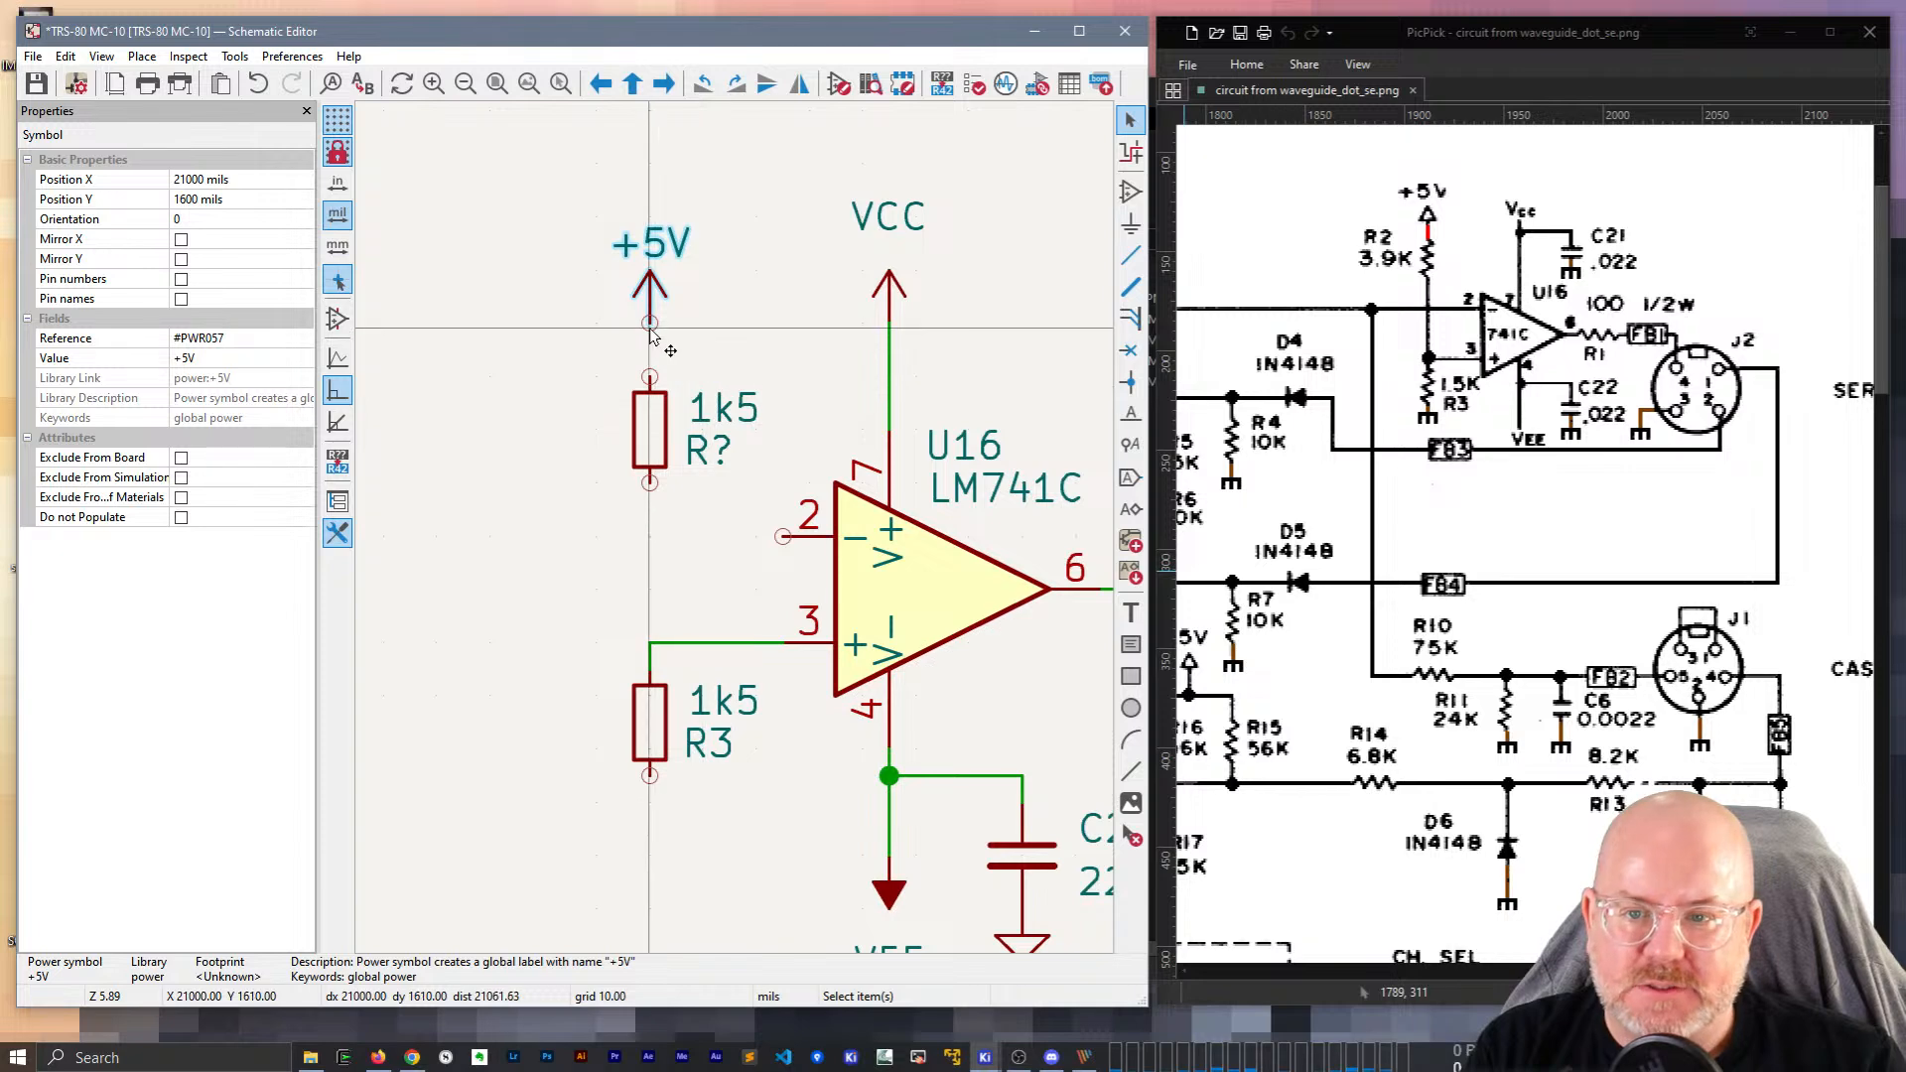
key("w")
left_click(651, 377)
key("Escape")
Set the upper resistor's value to 3k9 and its reference to R2.
double_click(728, 410)
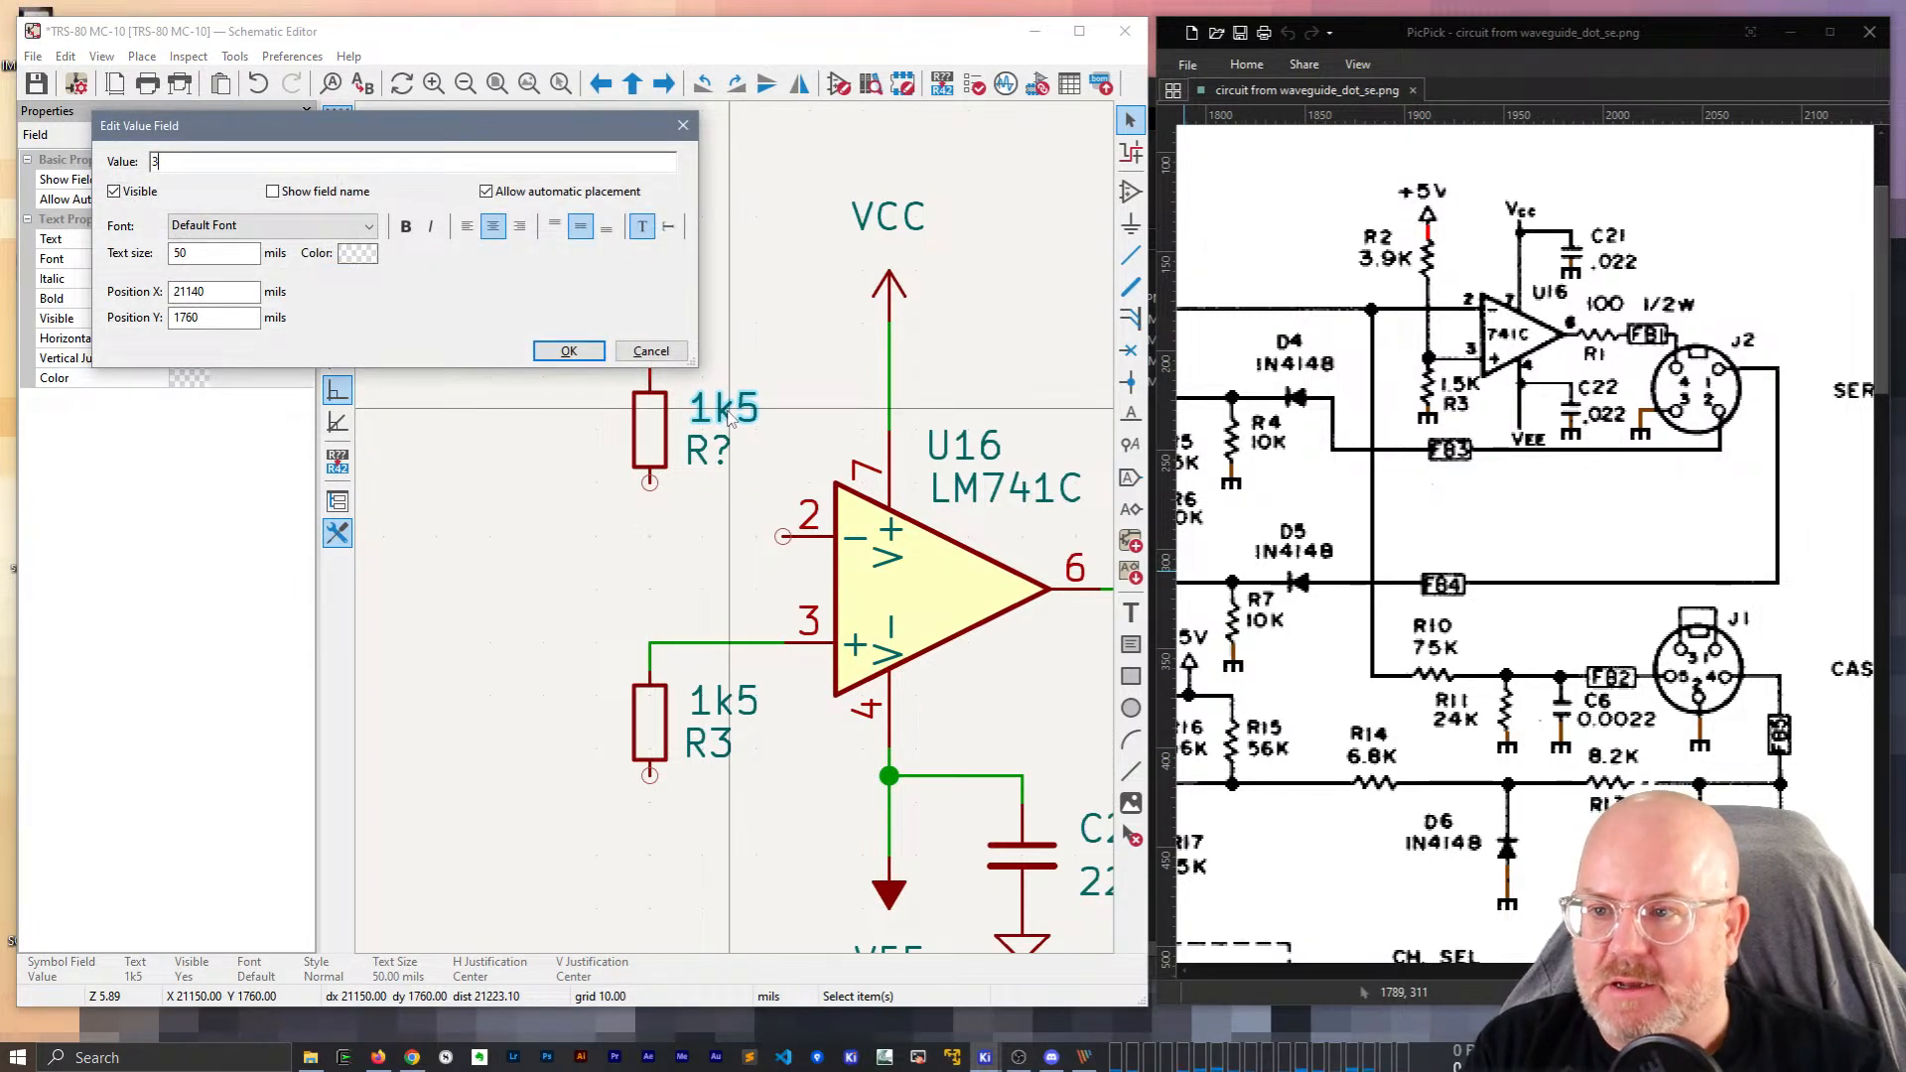
type("3k9")
key("Return")
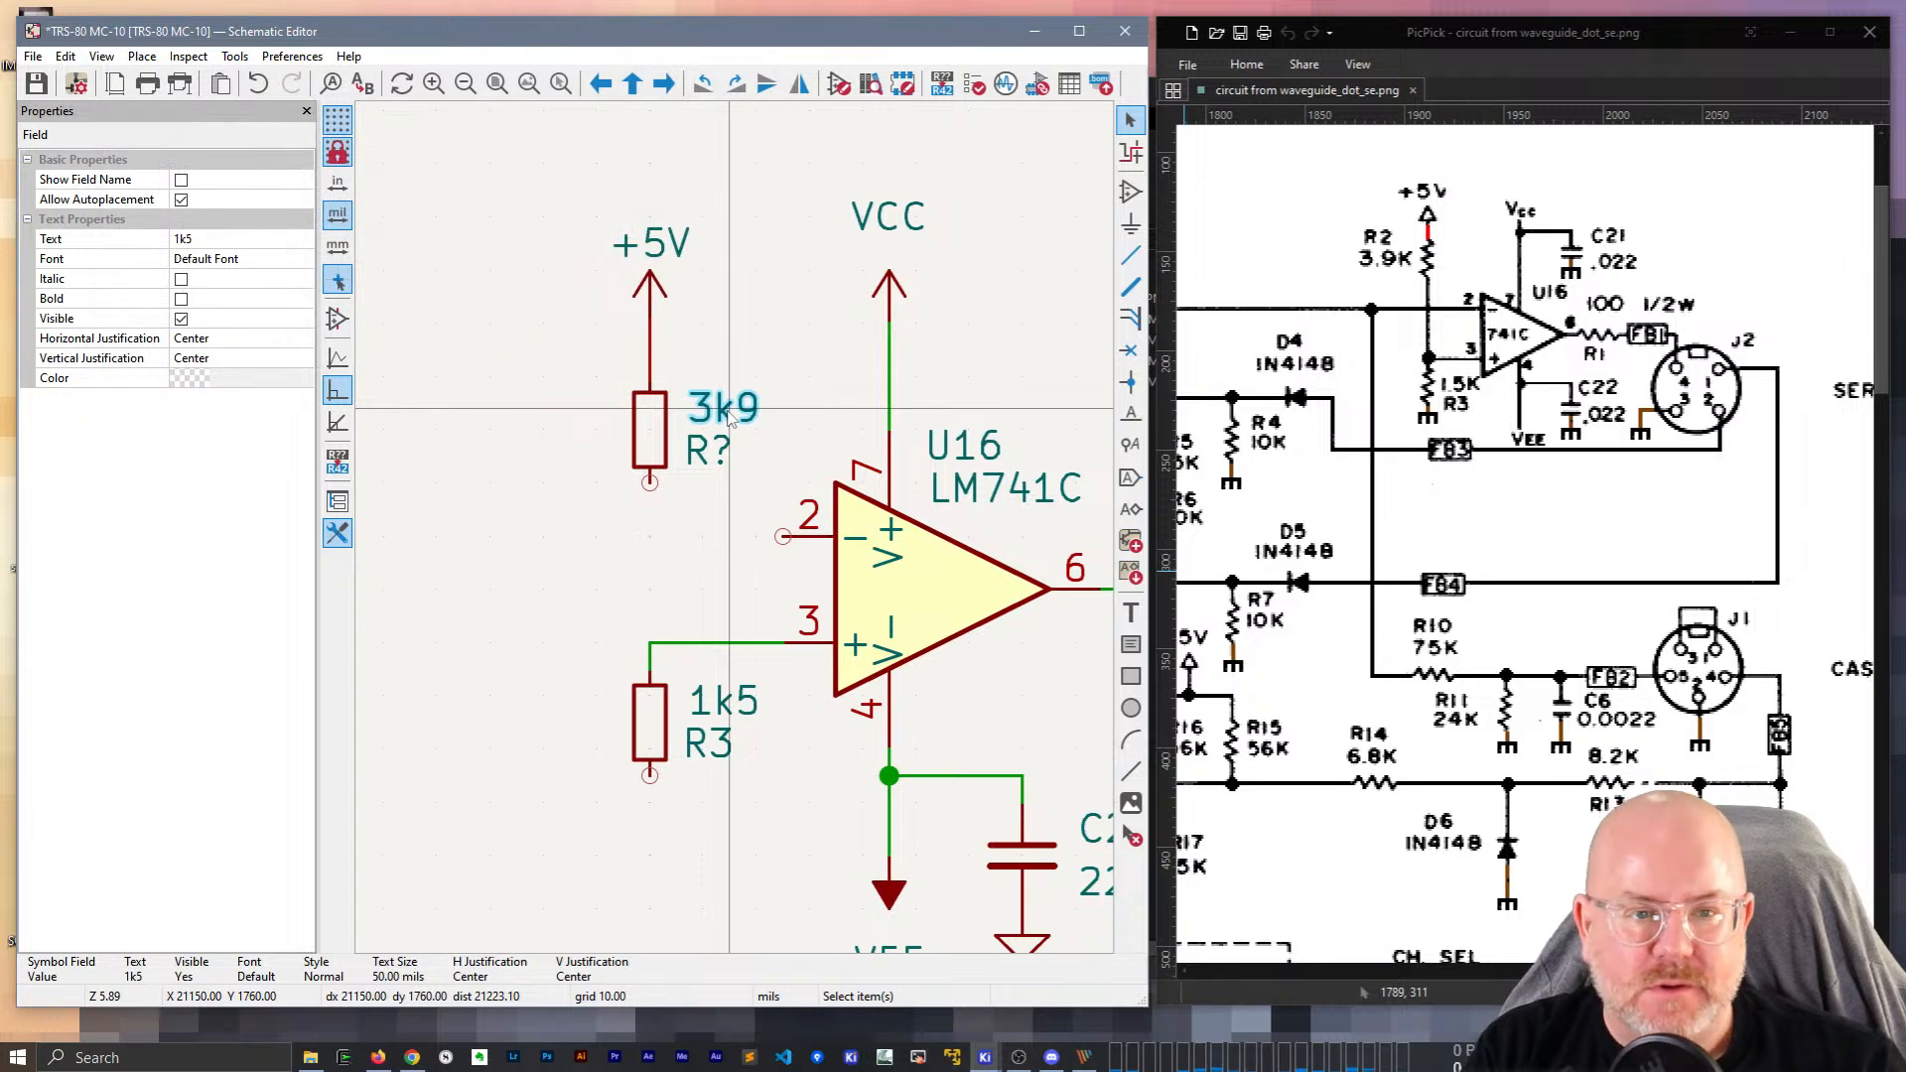
double_click(711, 451)
type("2")
key("Return")
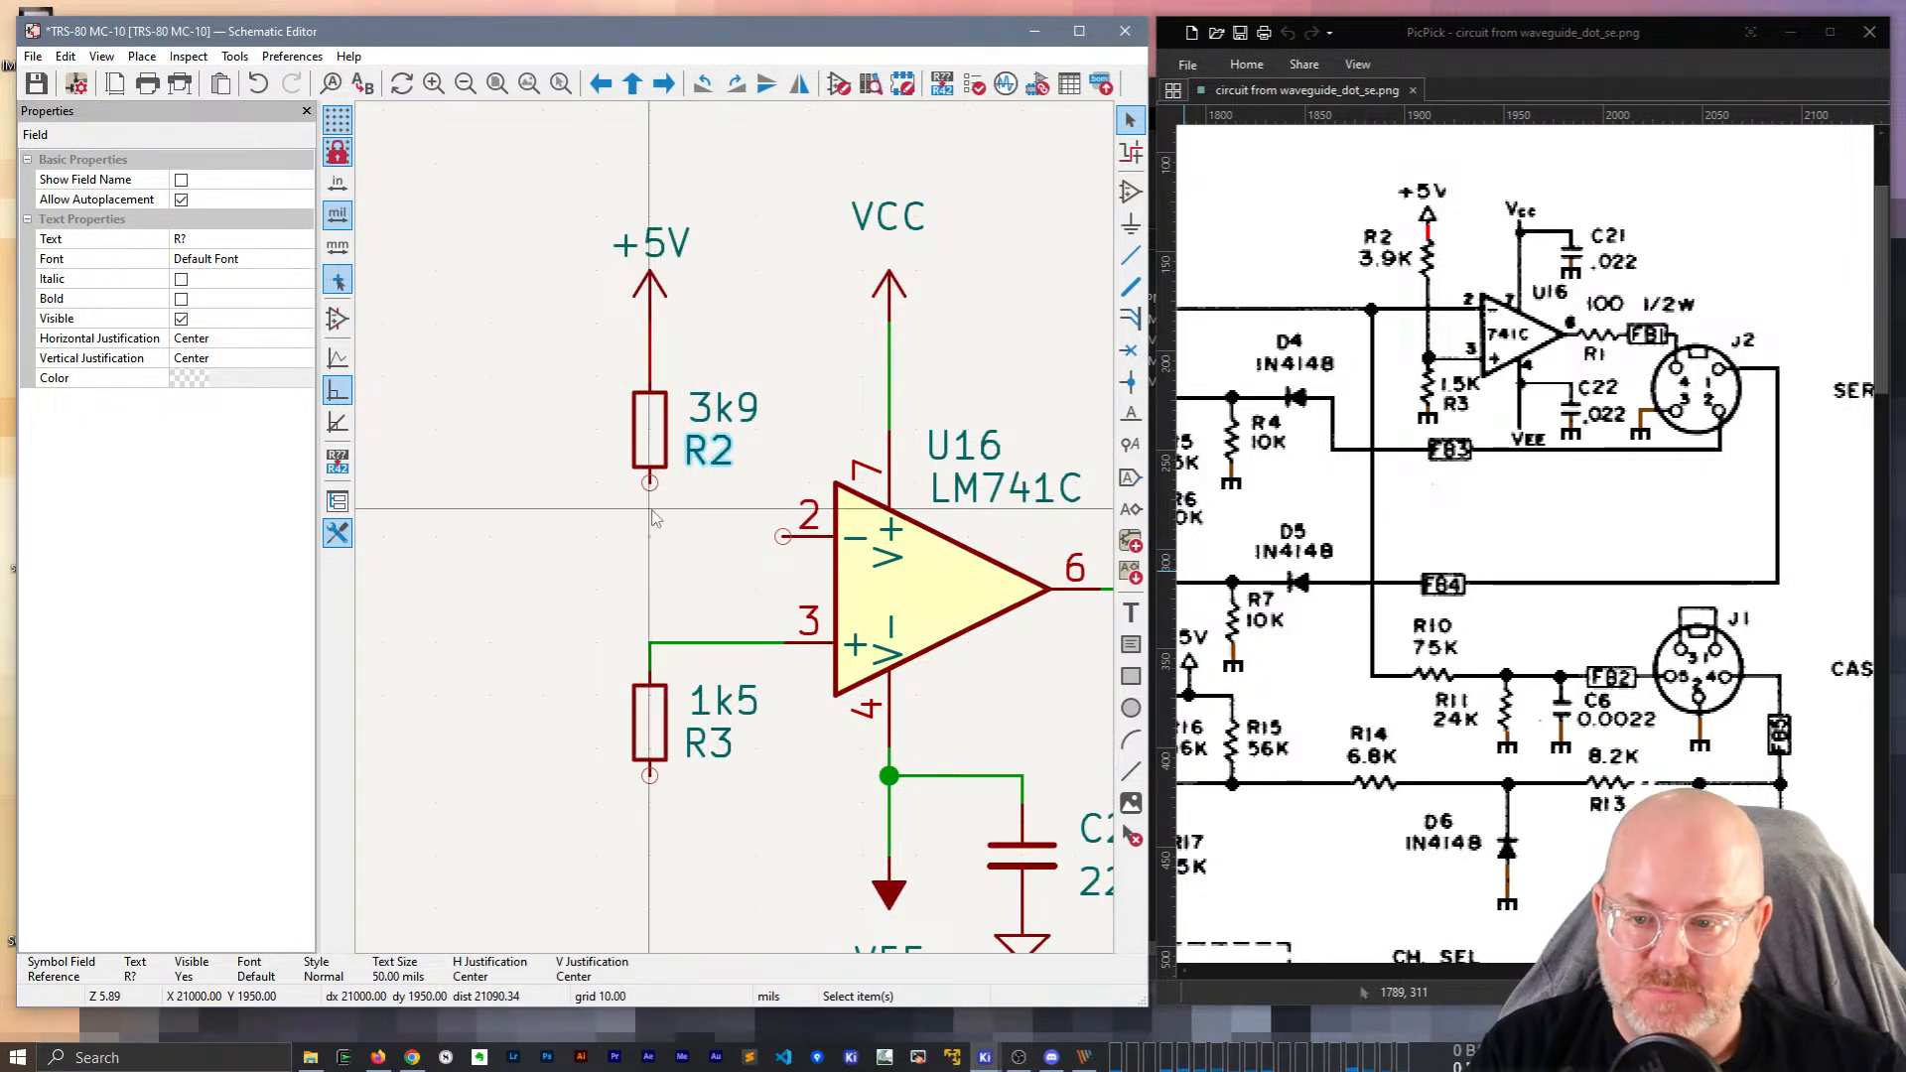
Wire R2's lower pin to the pin 3 wire.
key("w")
left_click(650, 641)
key("Escape")
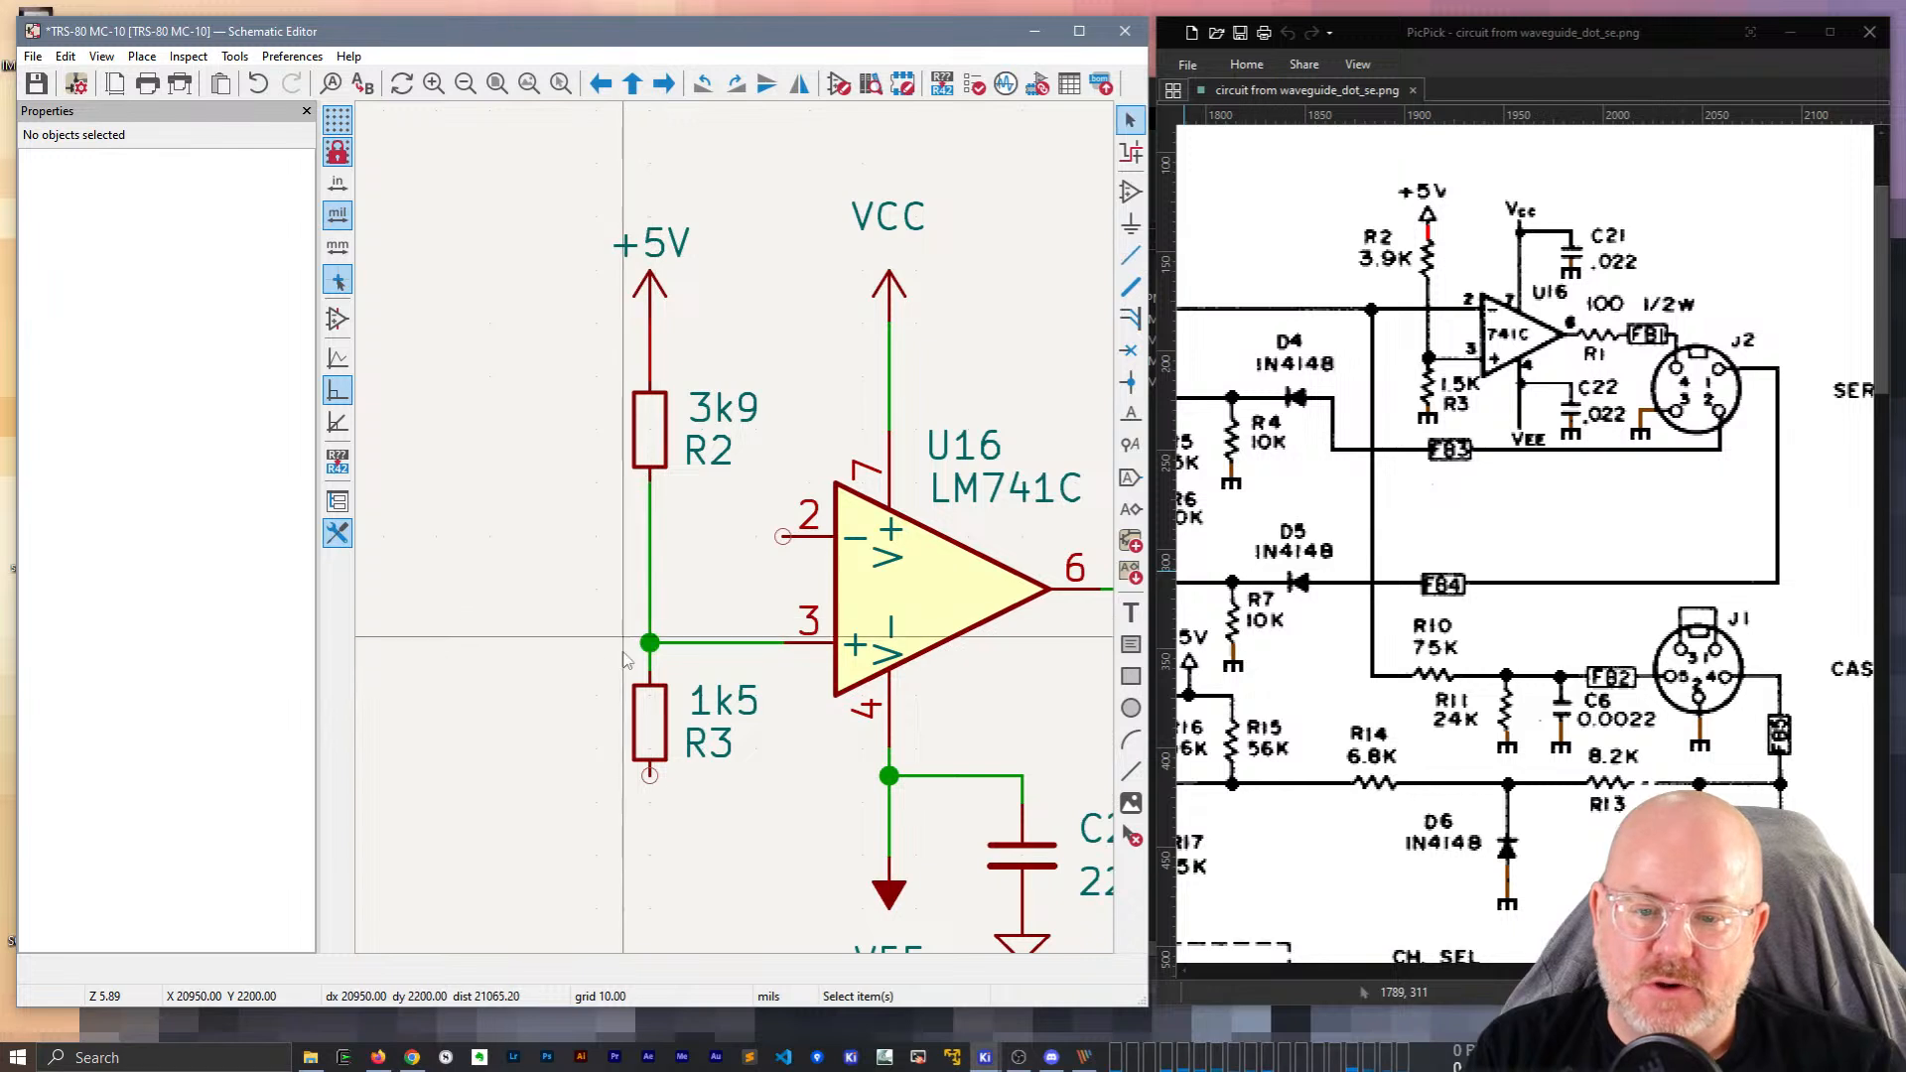
scroll(795, 502, "down", 2)
middle_click_drag(795, 501, 588, 505)
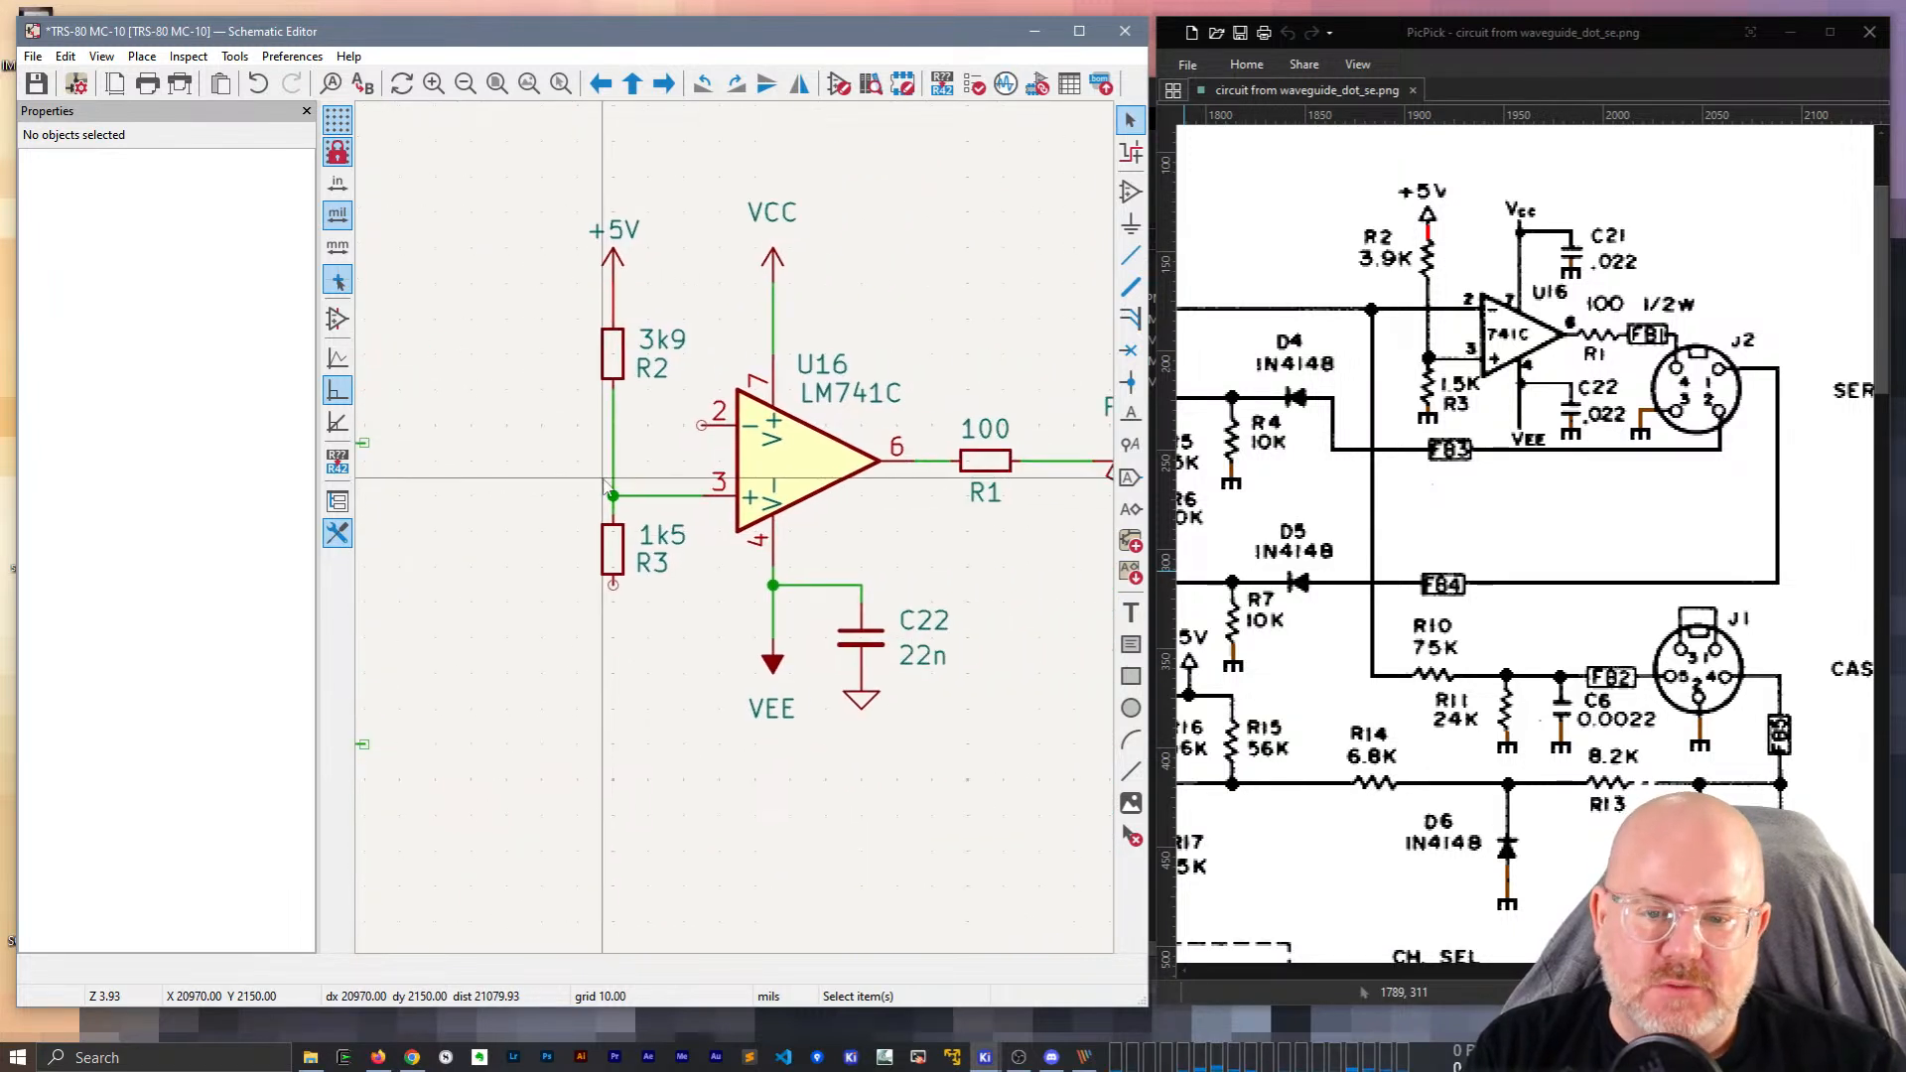
Copy C22's ground below R3, wire R3's bottom pin to it, and nudge R3 lower.
left_click(875, 708)
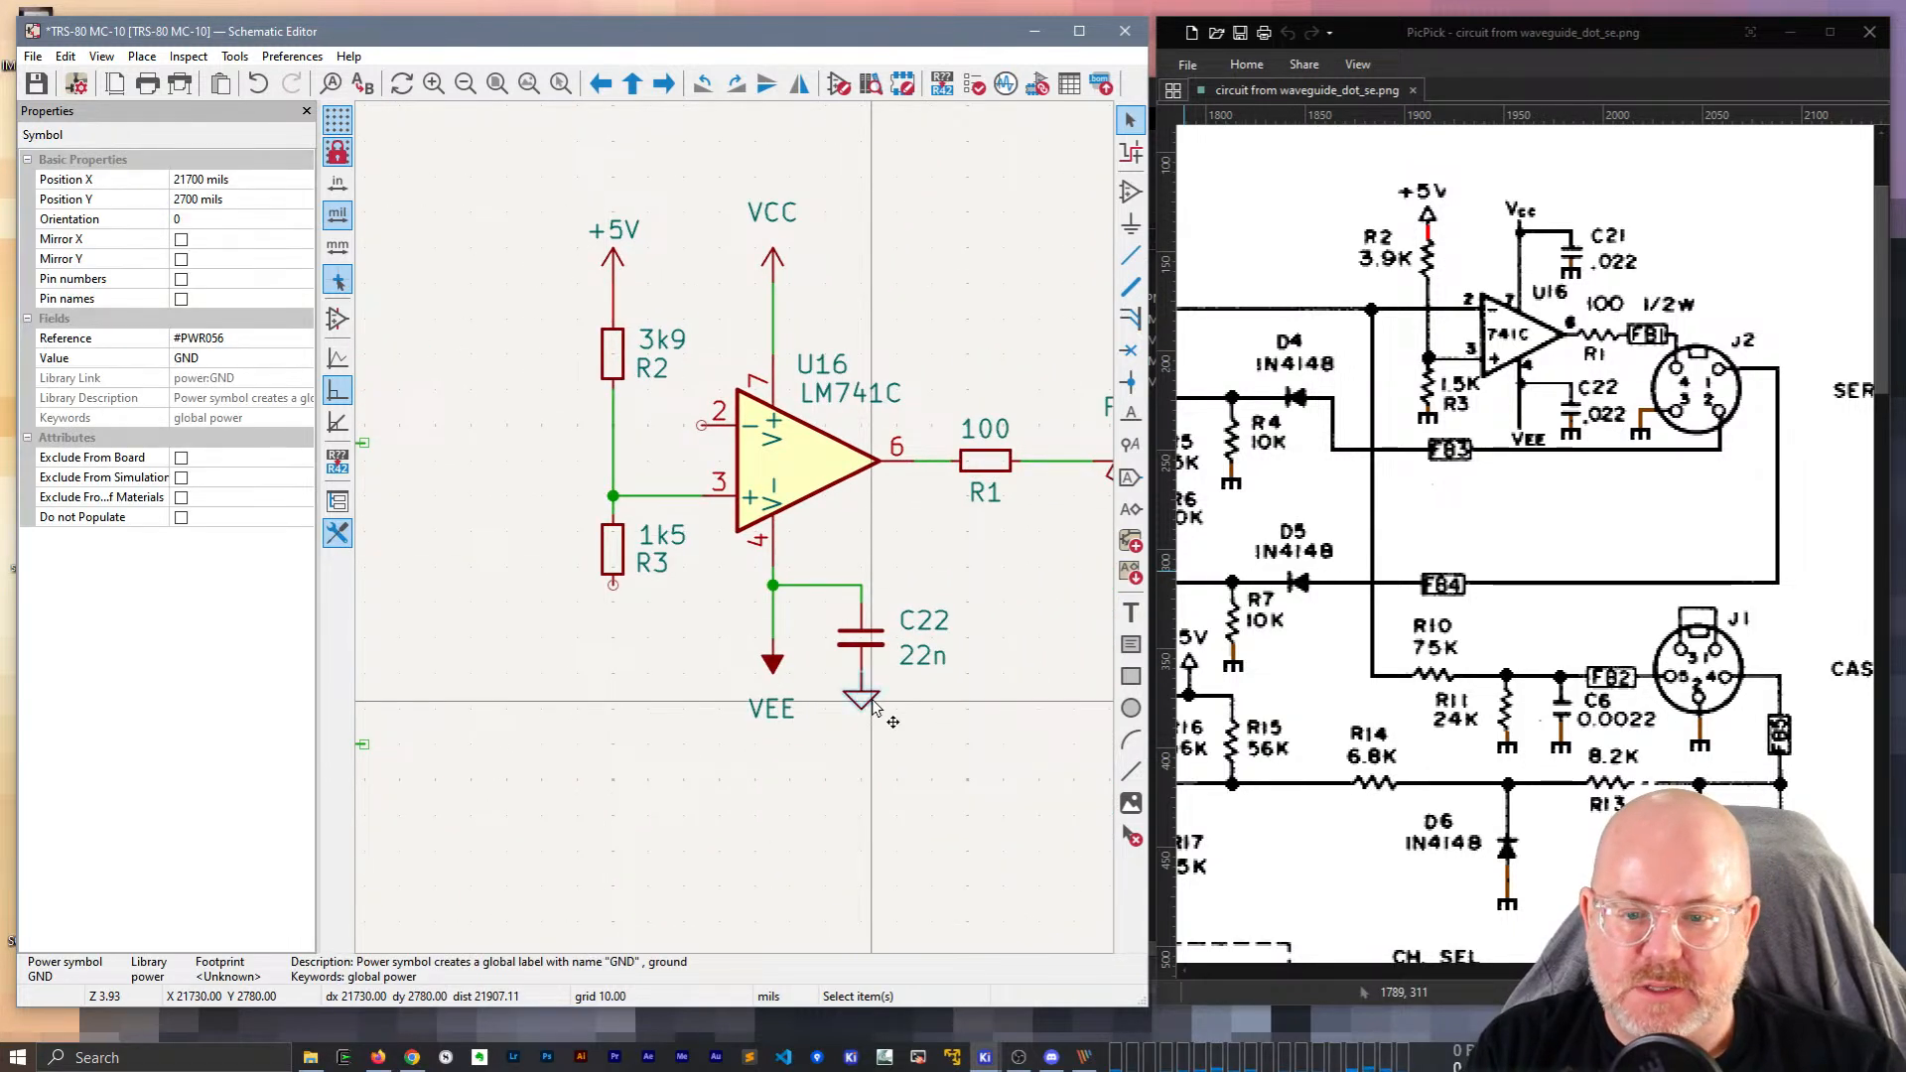
key("ctrl+d")
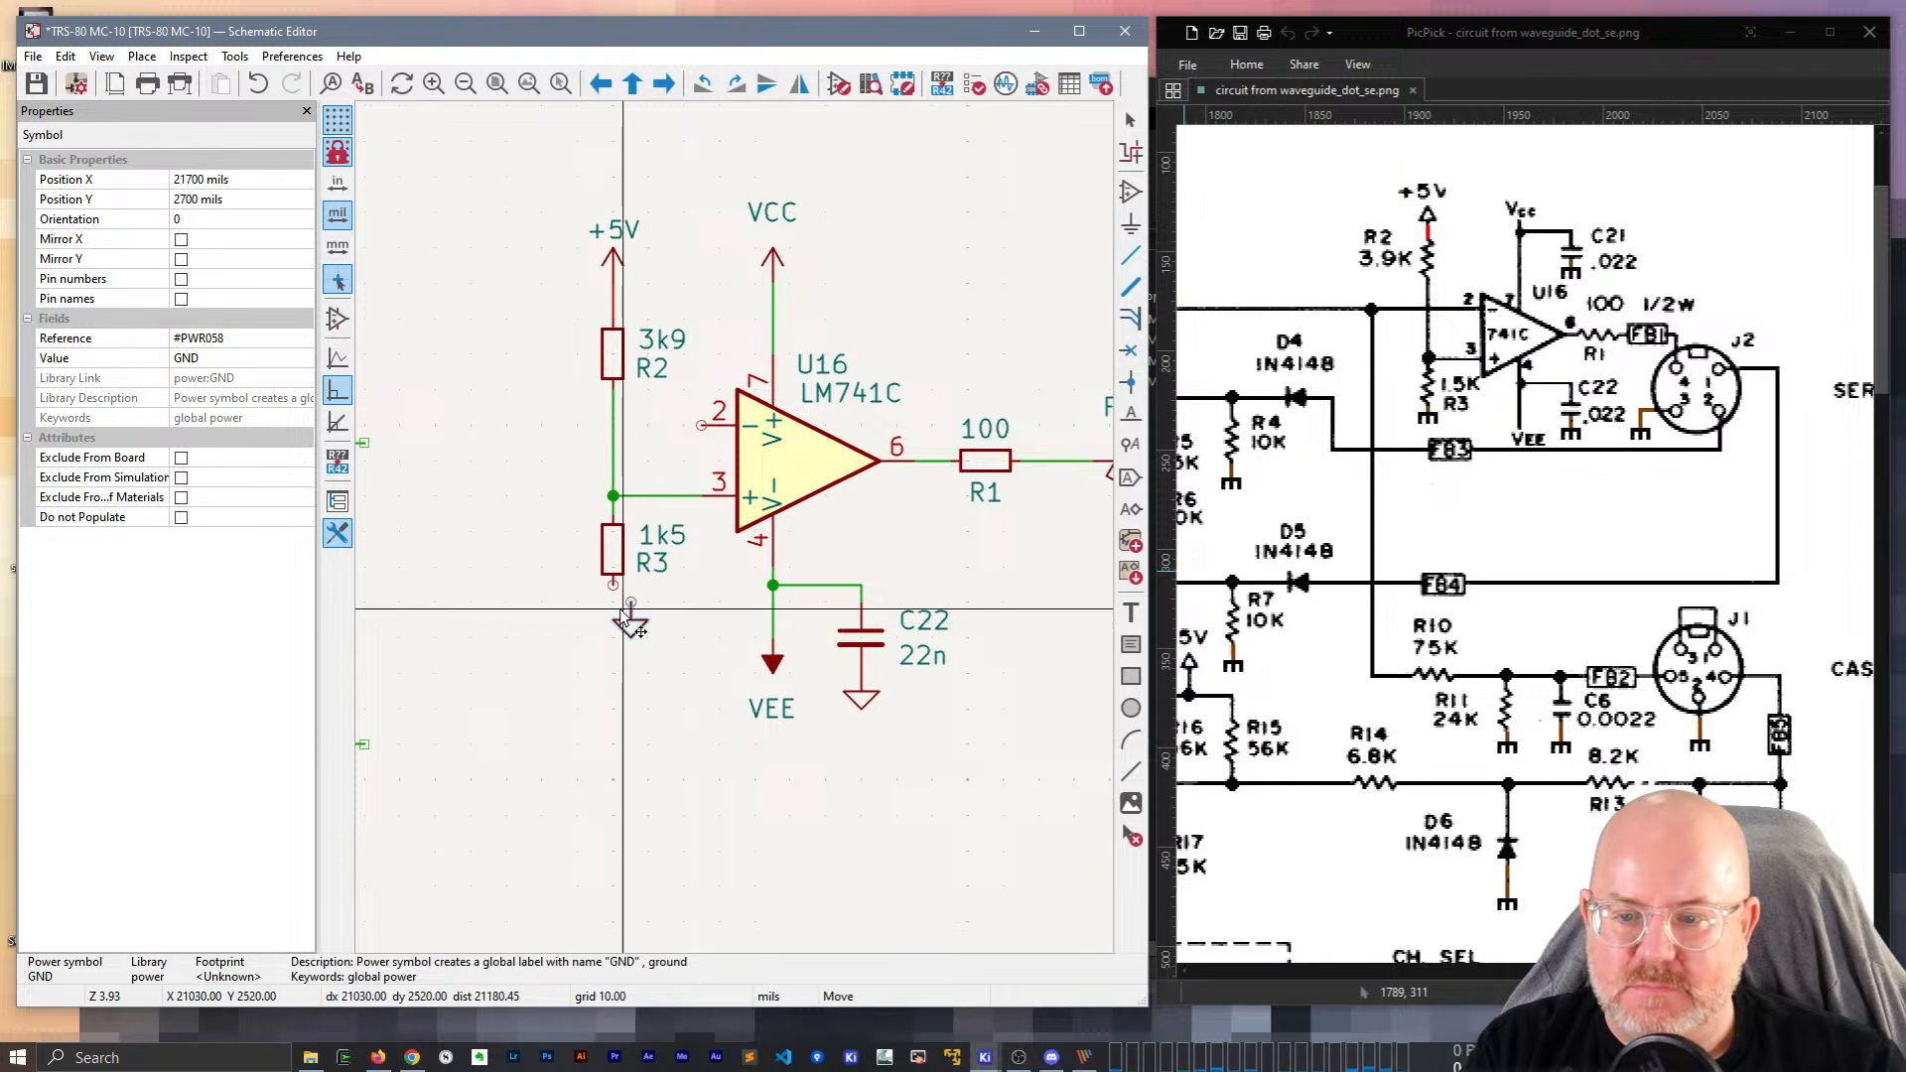
left_click(620, 651)
left_click(614, 584)
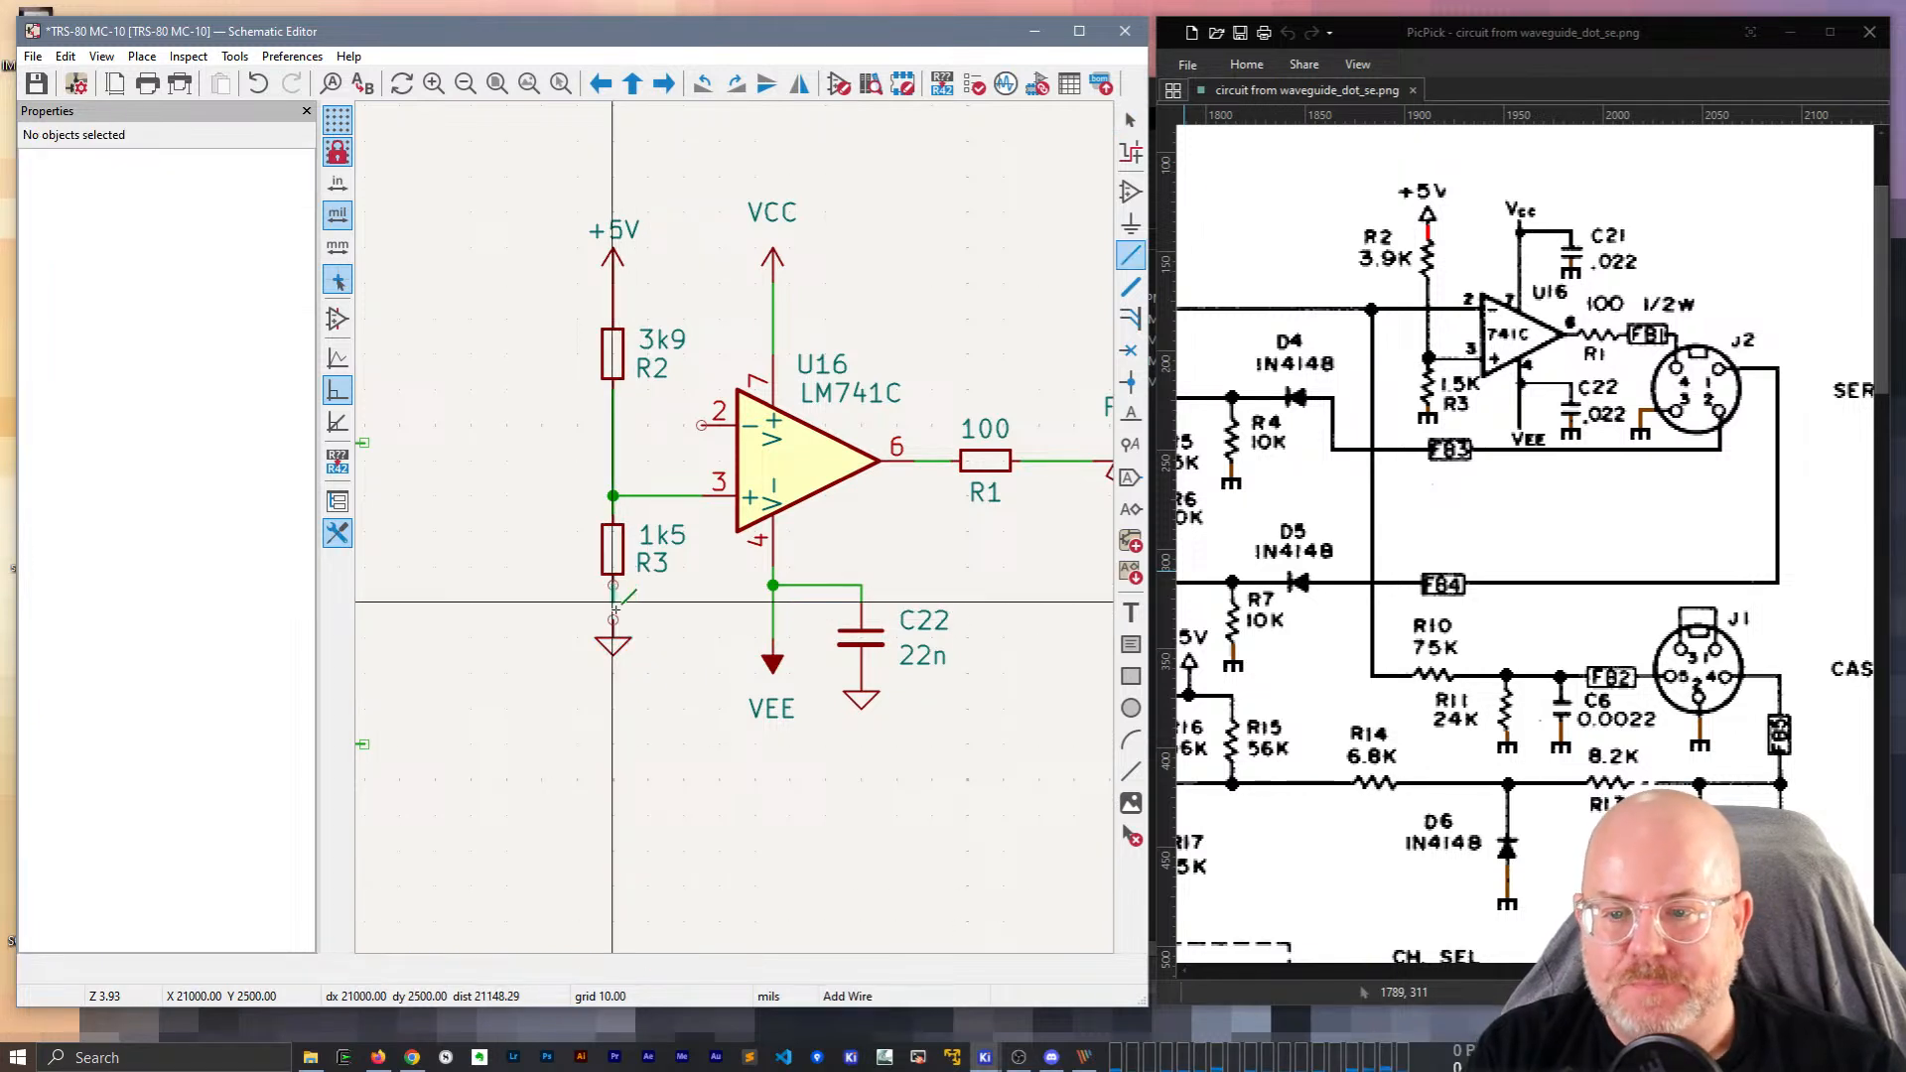
left_click(614, 621)
left_click(620, 564)
key("g")
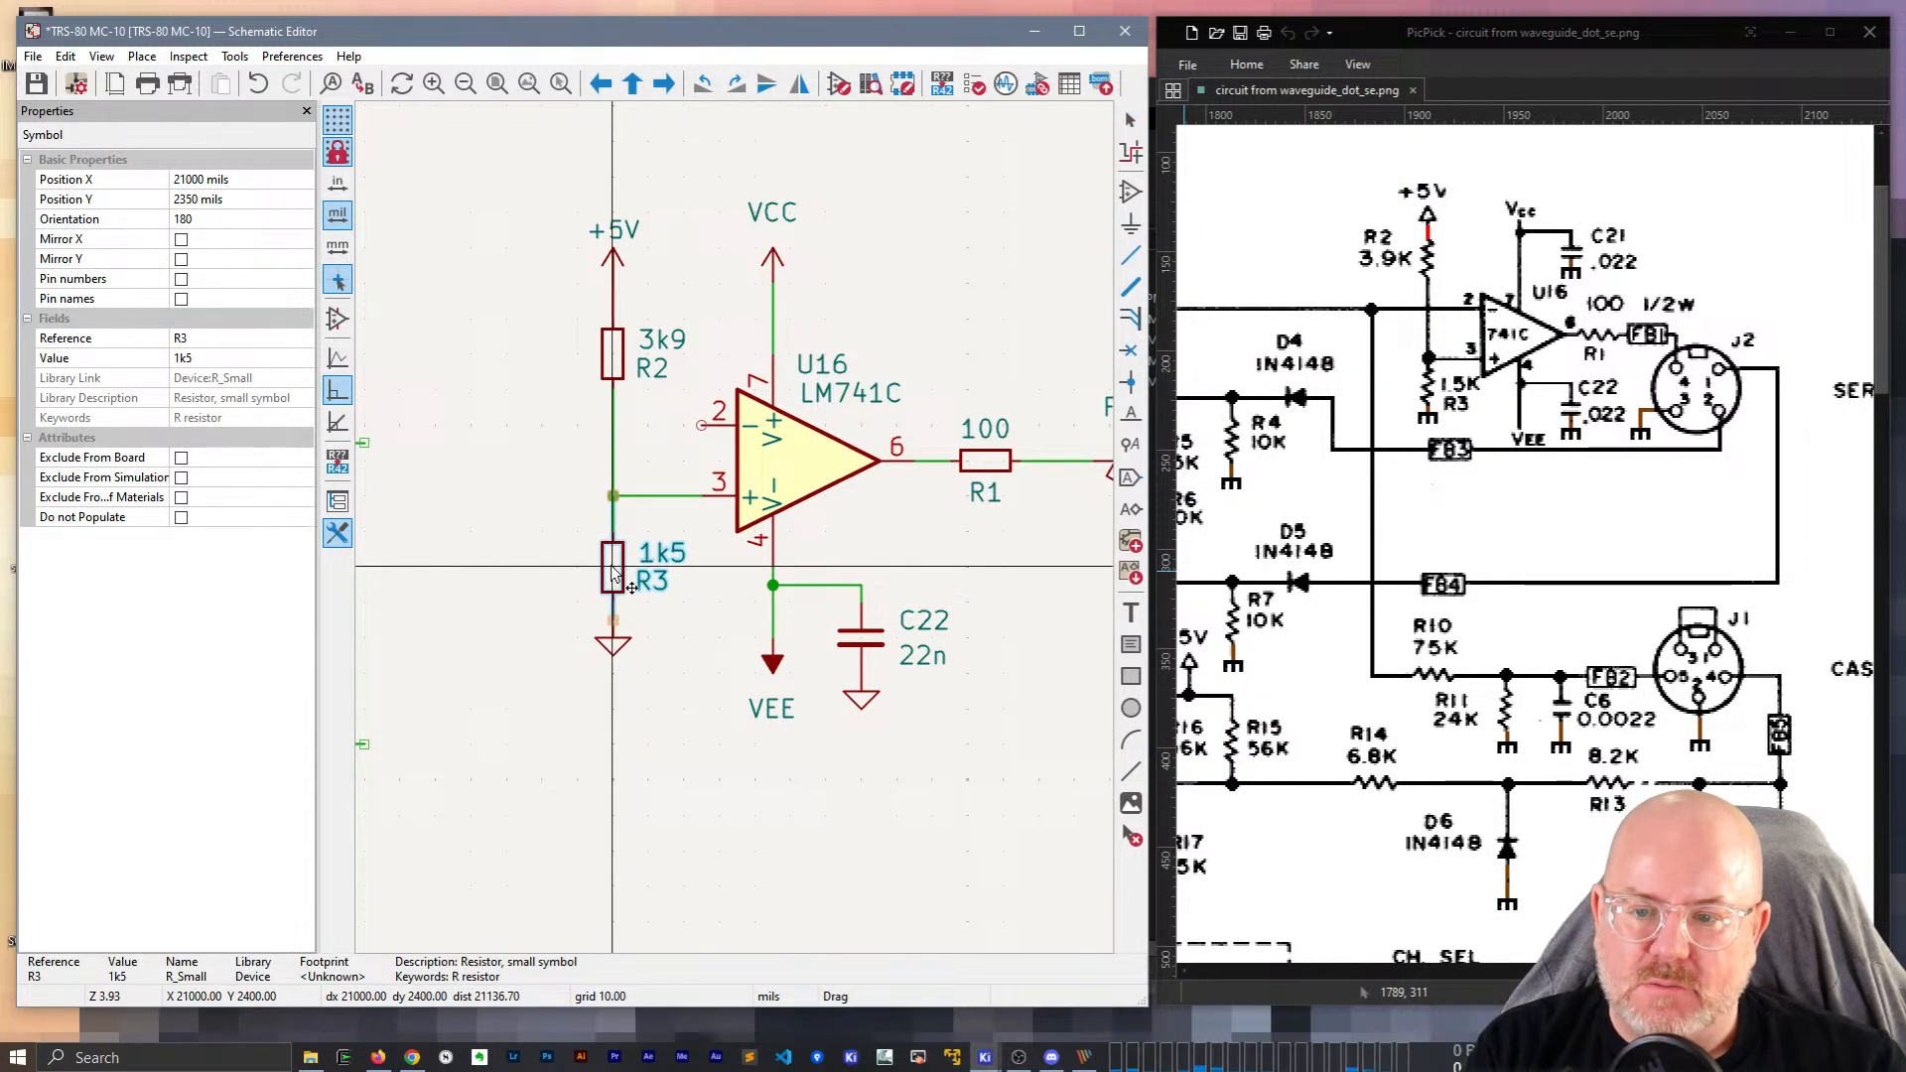
left_click(613, 568)
left_click(567, 557)
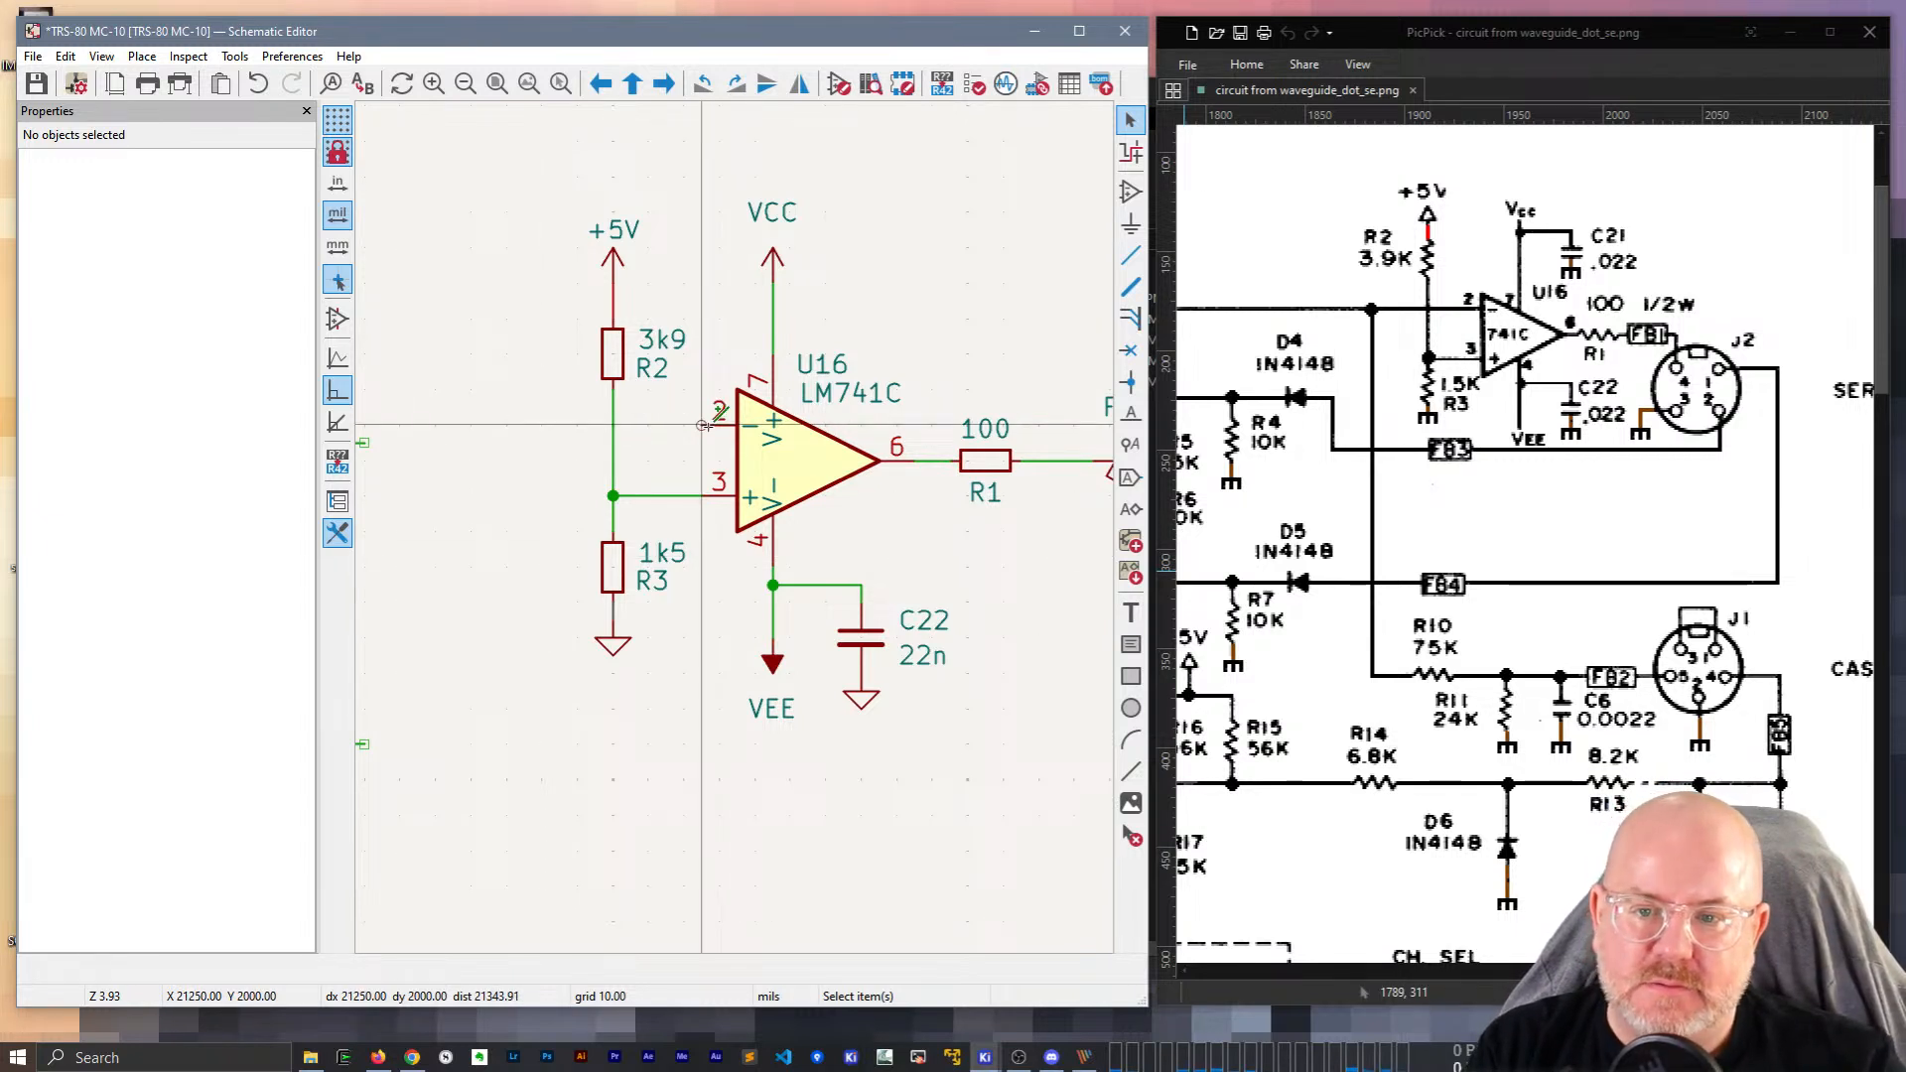
Draw a wire from U16 pin 2 running left and up.
key("w")
double_click(578, 425)
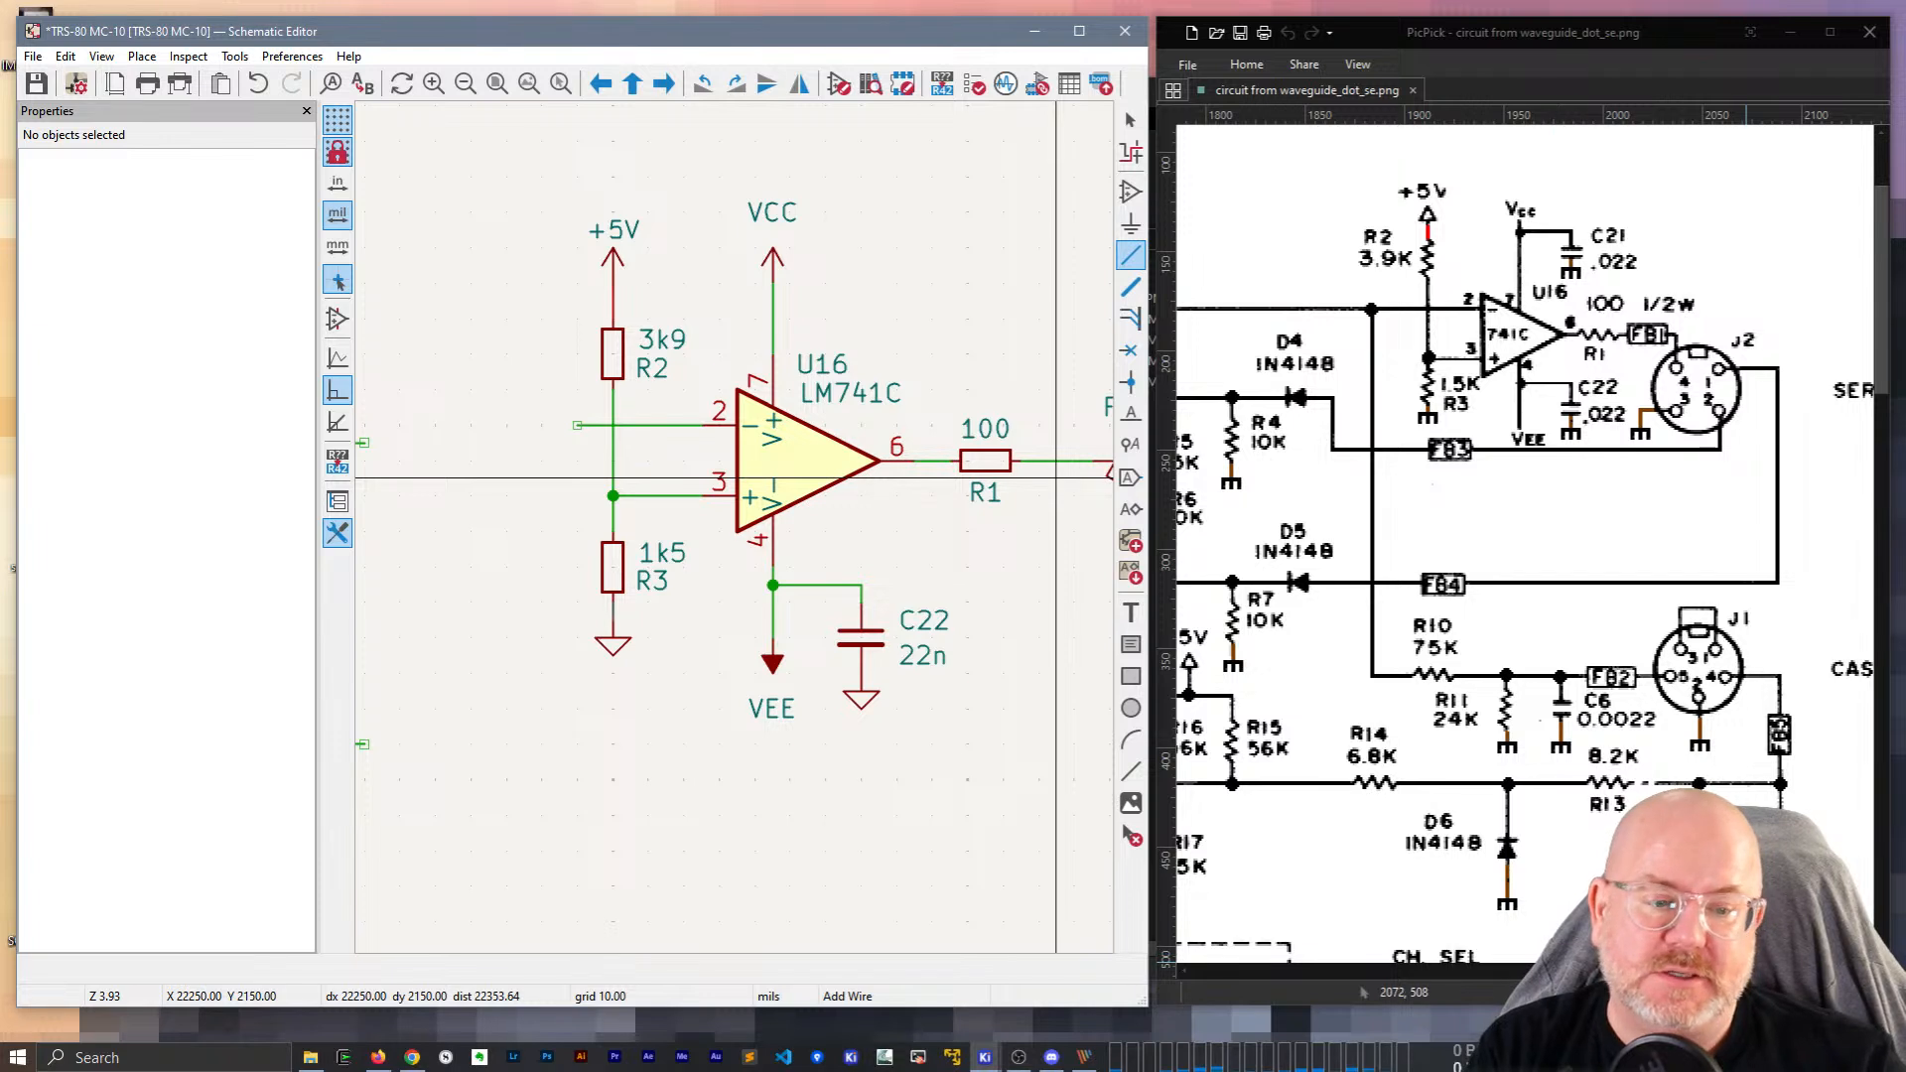
scroll(1529, 546, "left", 5)
scroll(735, 527, "down", 2)
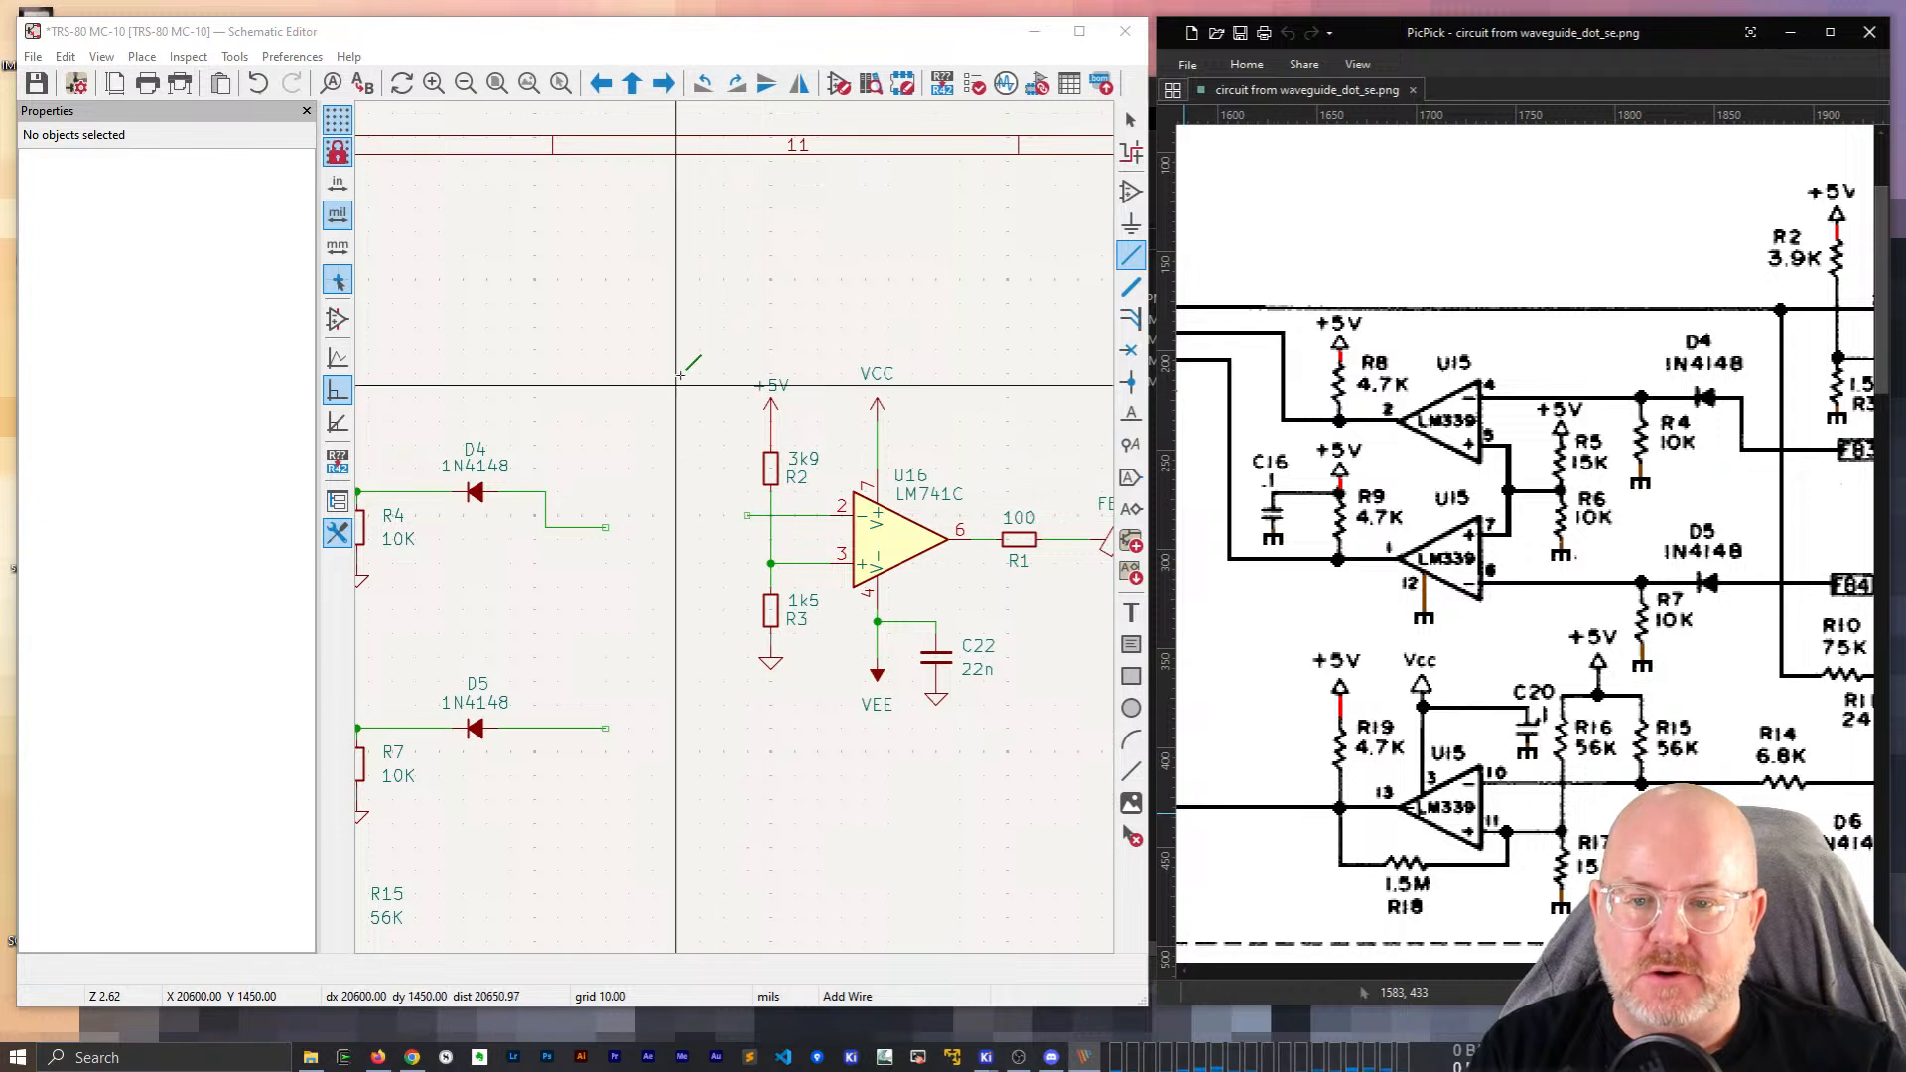
left_click(740, 516)
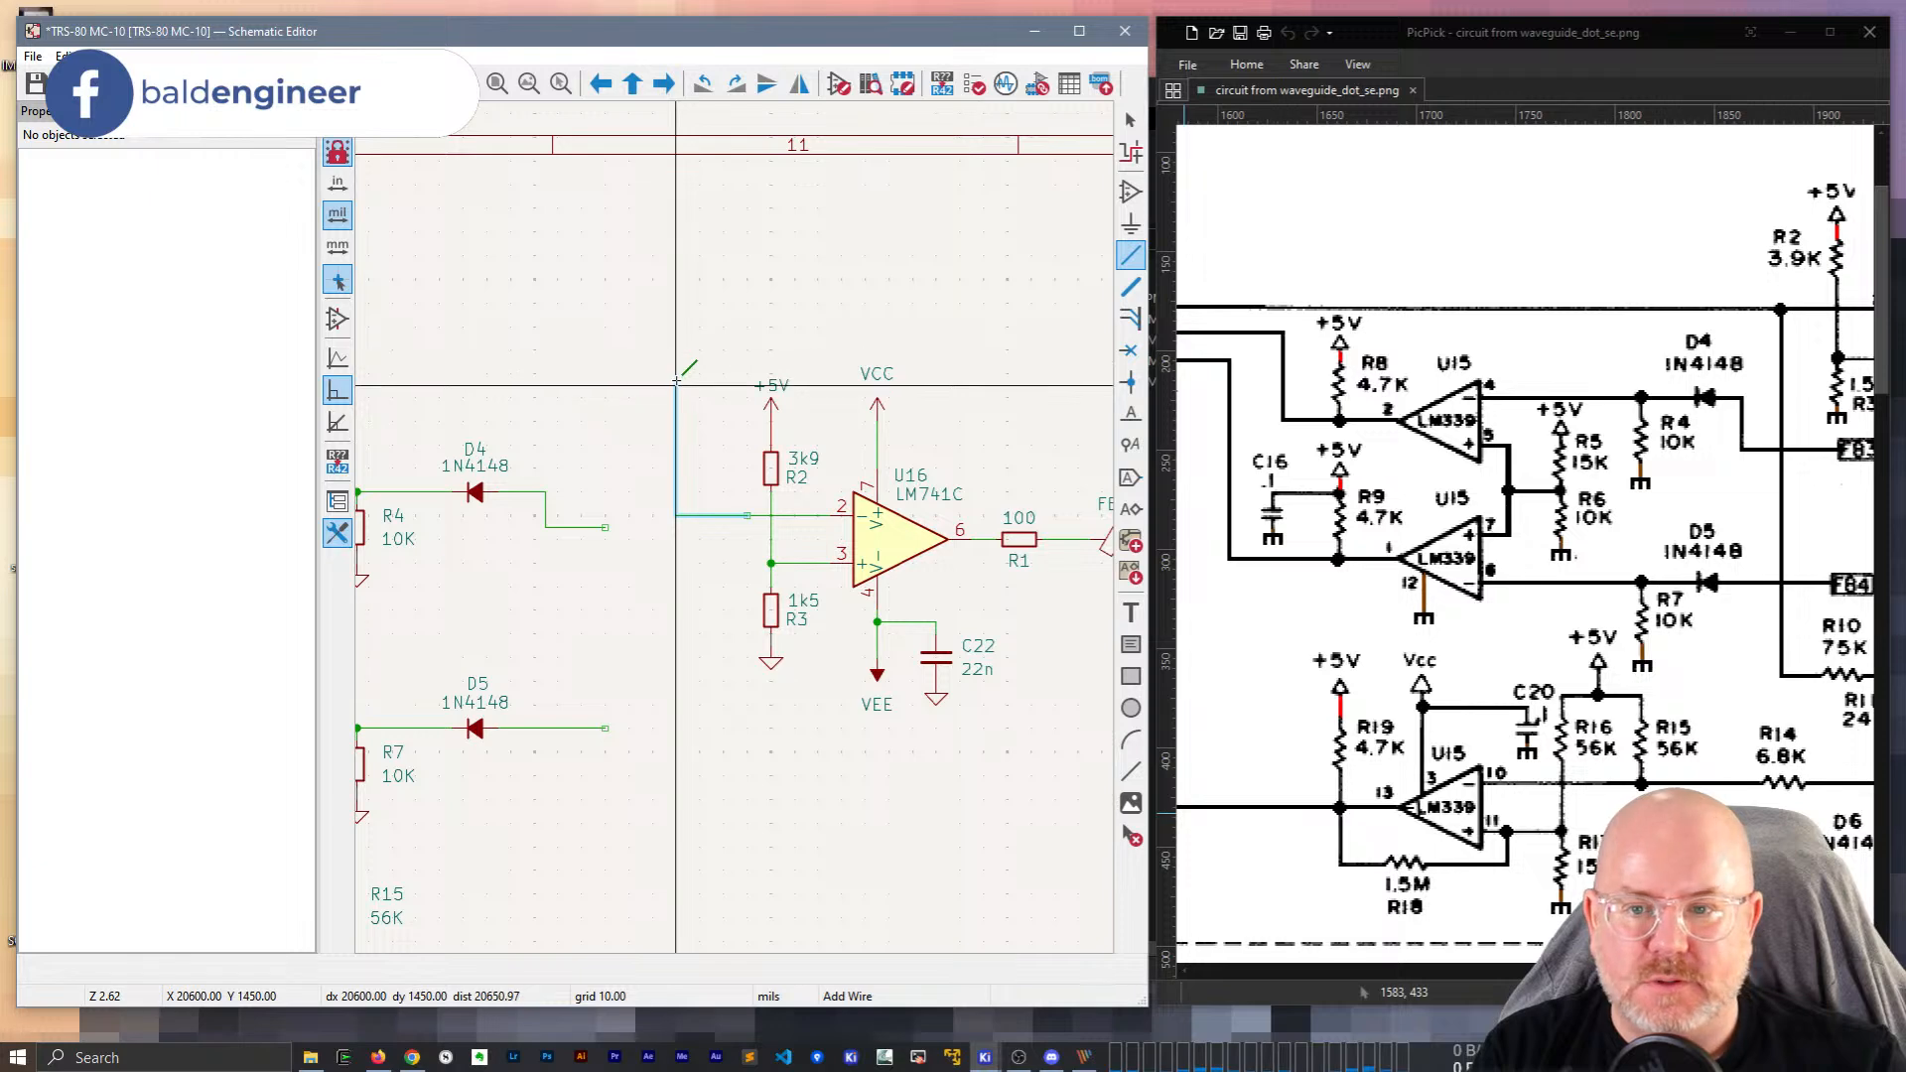
left_click(676, 361)
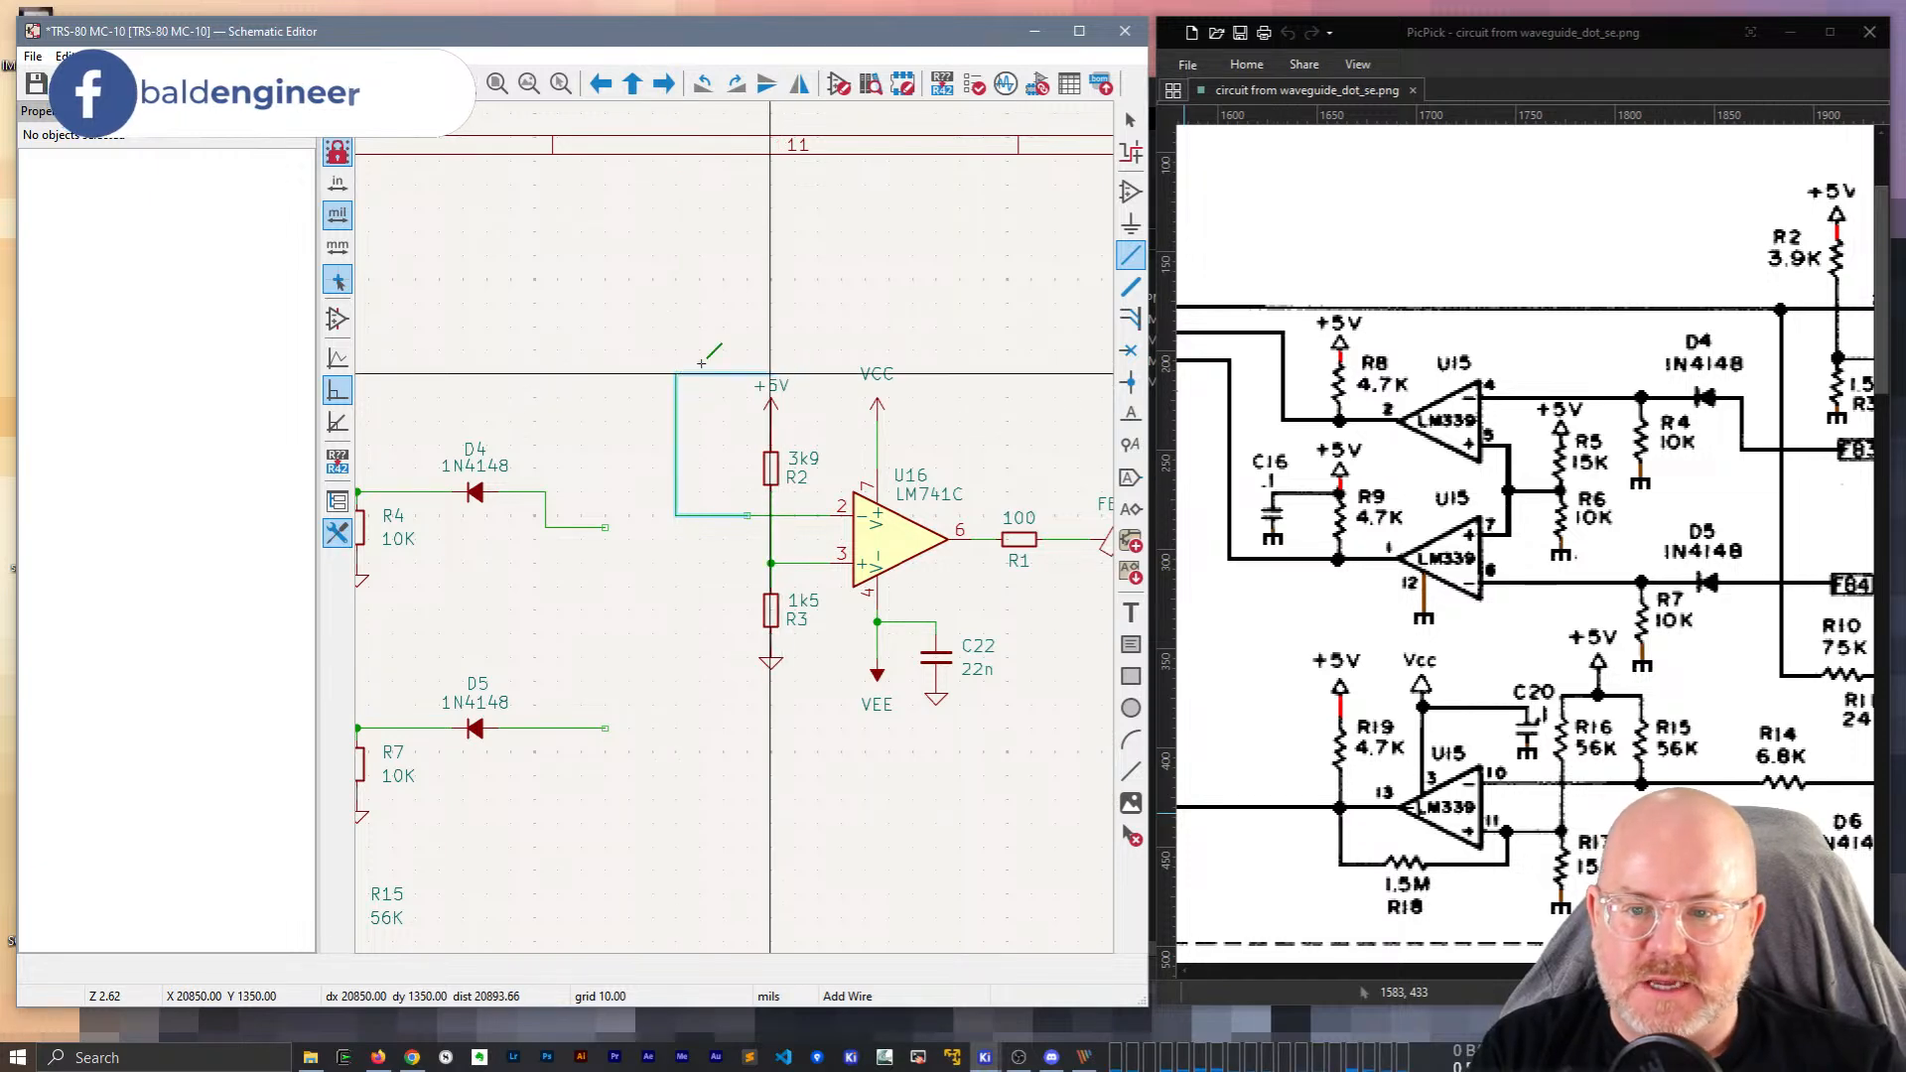
double_click(620, 356)
key("Escape")
scroll(569, 526, "down", 2)
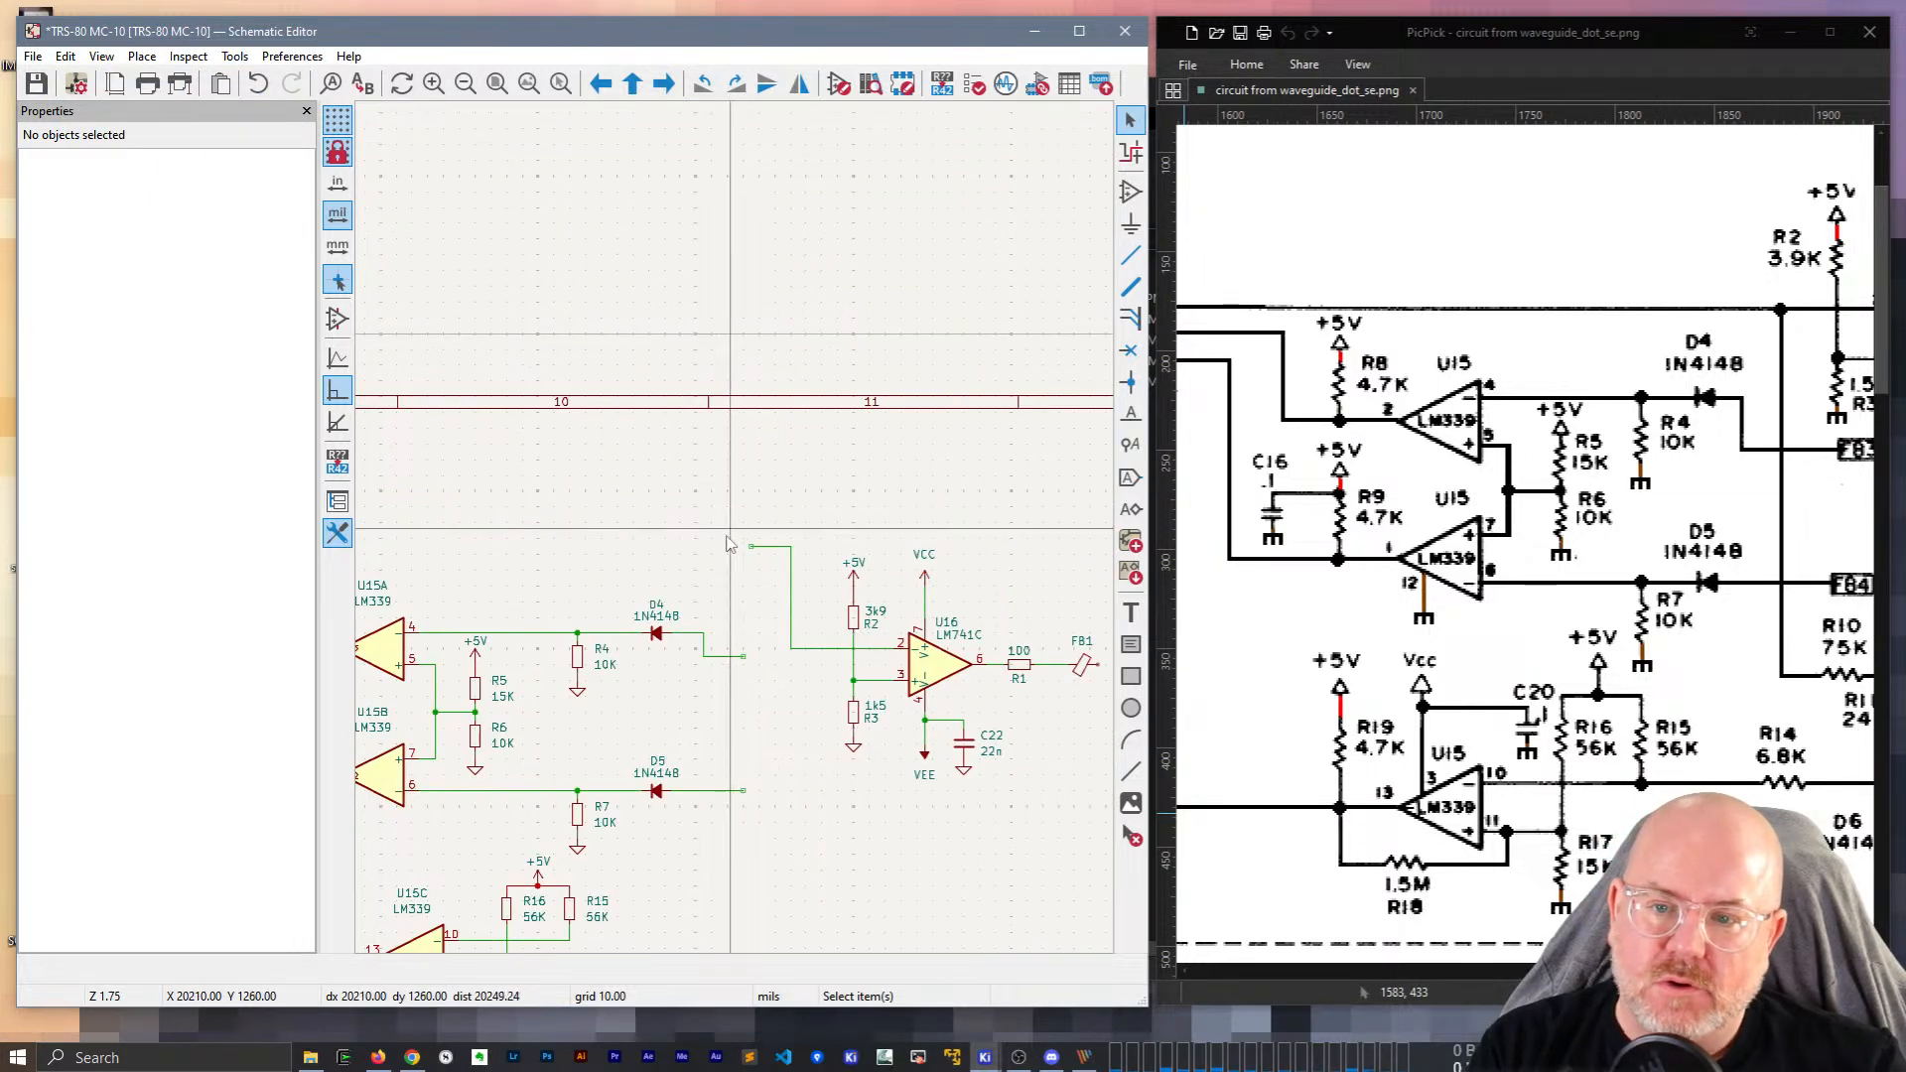
Copy the RS/C_OUT net label to the new wire's end and delete the original.
middle_click_drag(568, 519, 779, 512)
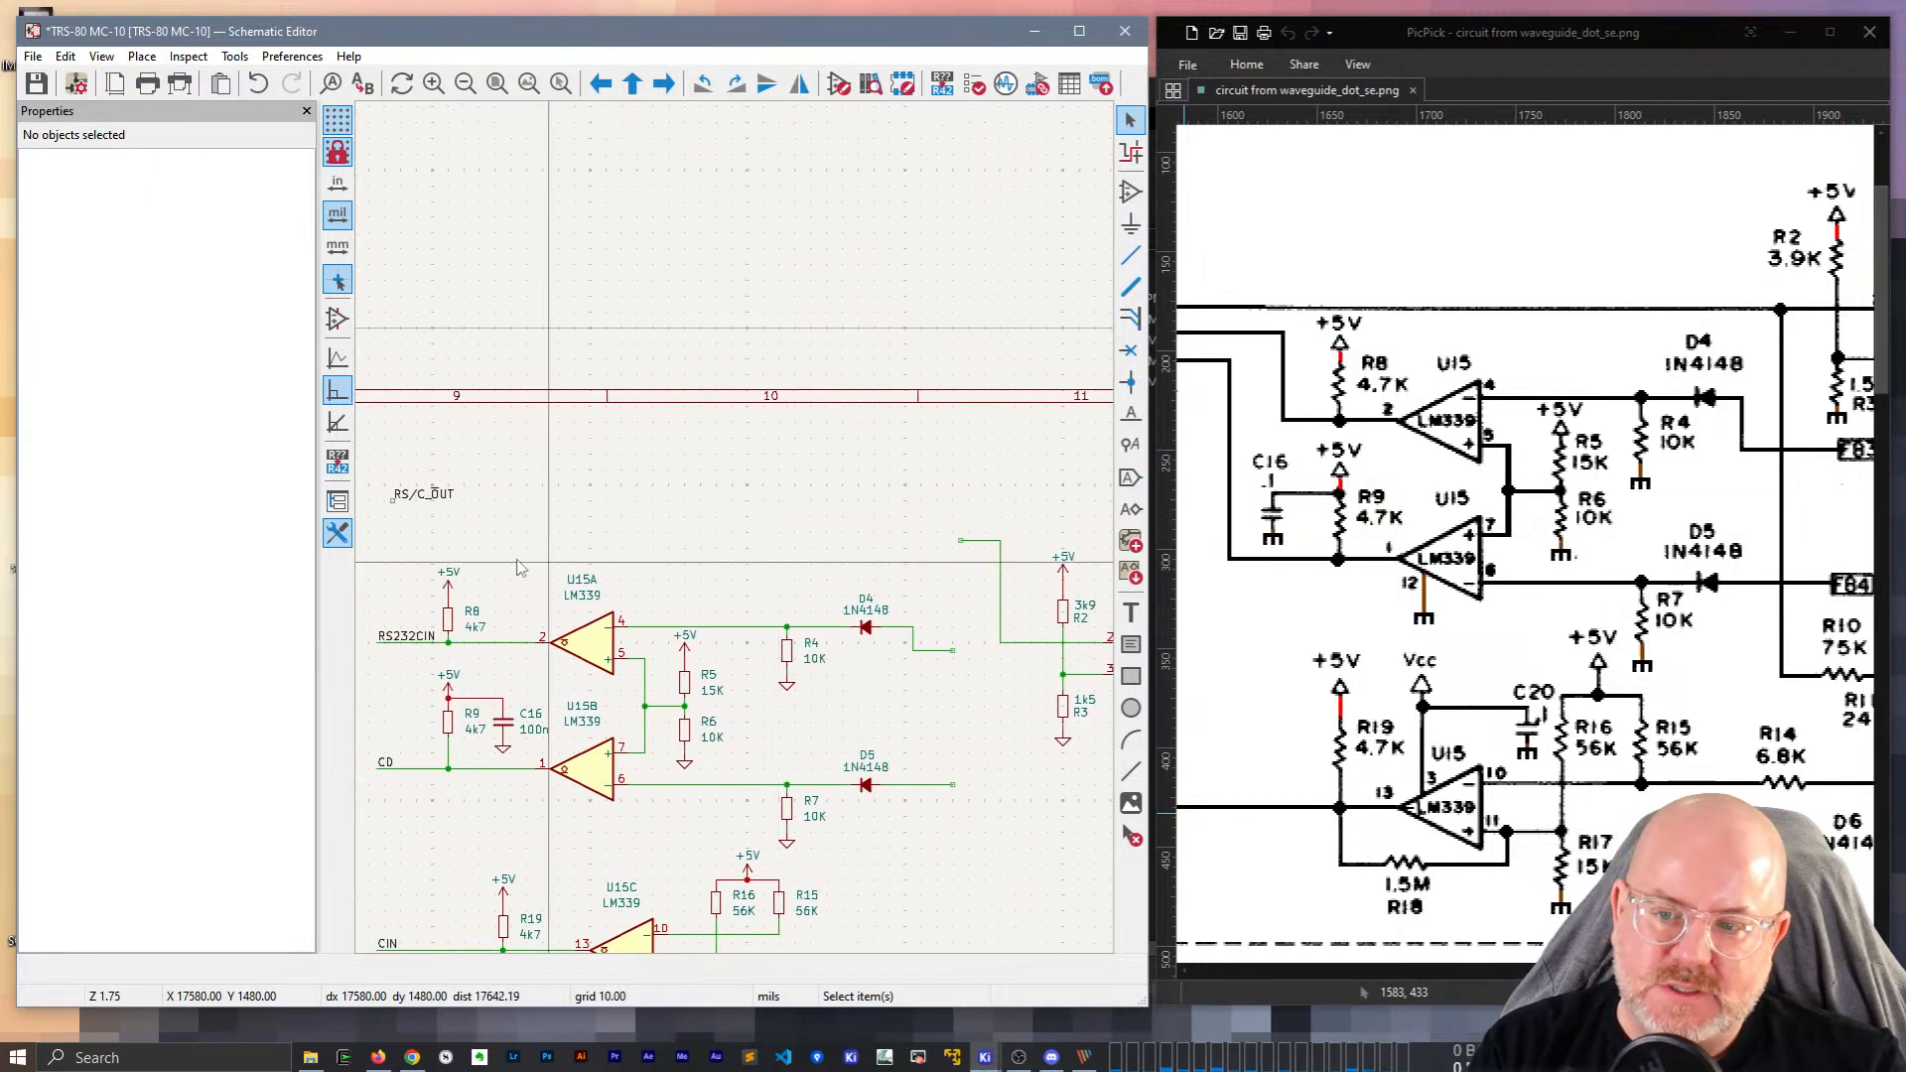
left_click(440, 490)
key("ctrl+d")
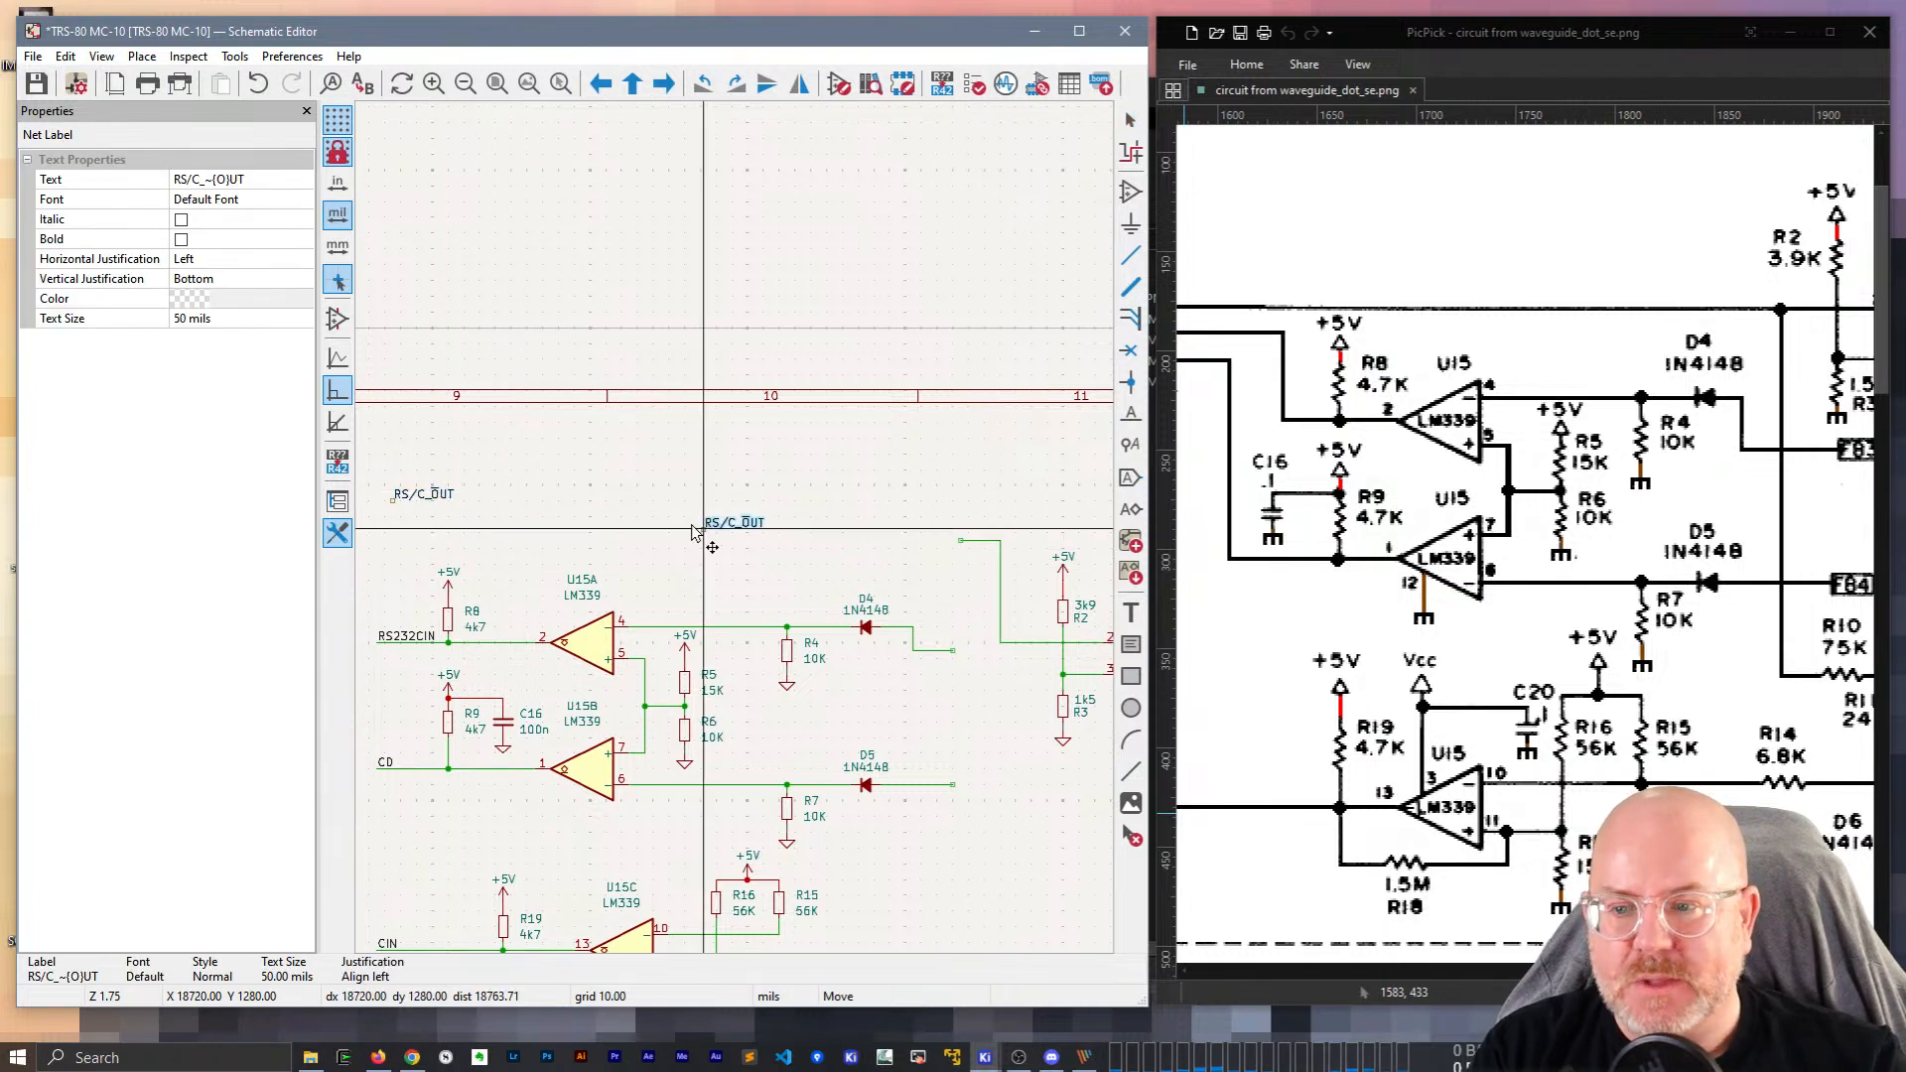
left_click(964, 551)
left_click(404, 500)
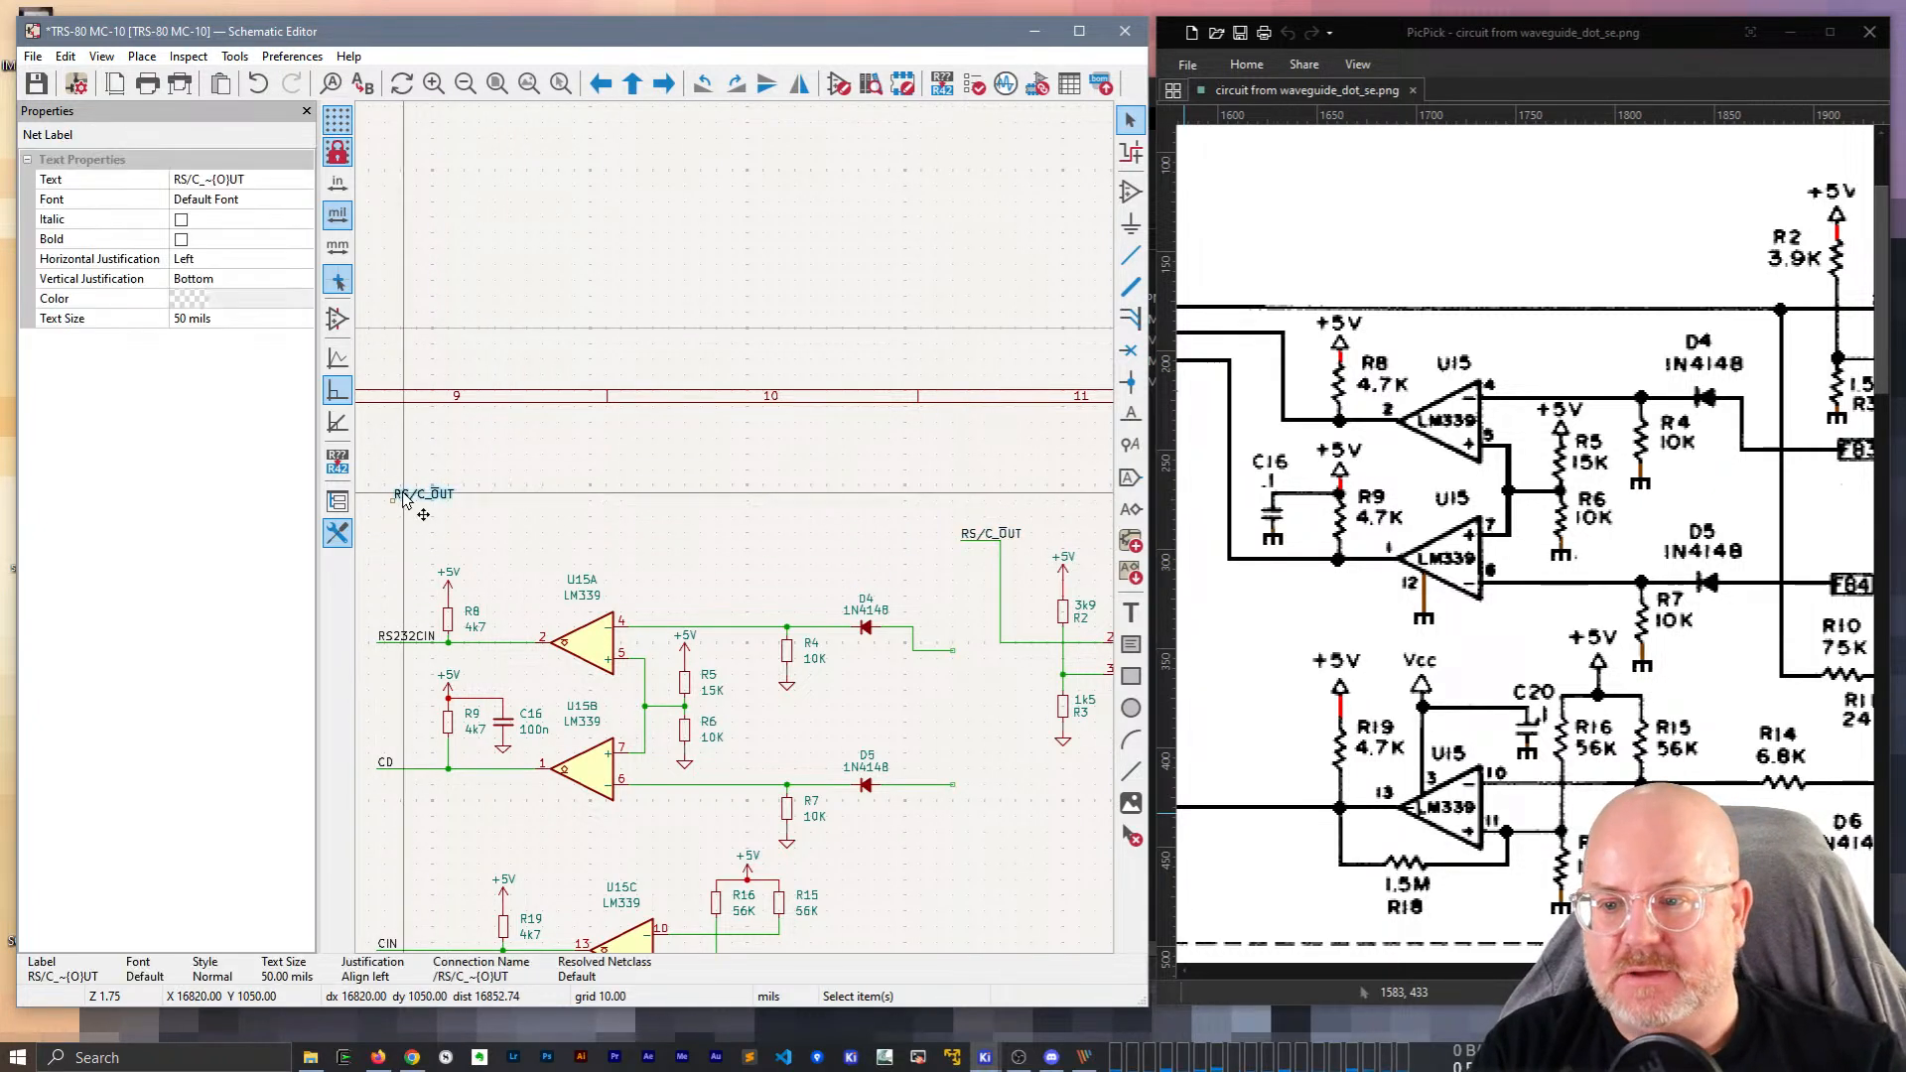
key("Delete")
middle_click_drag(972, 482, 579, 418)
left_click_drag(1703, 970, 1757, 970)
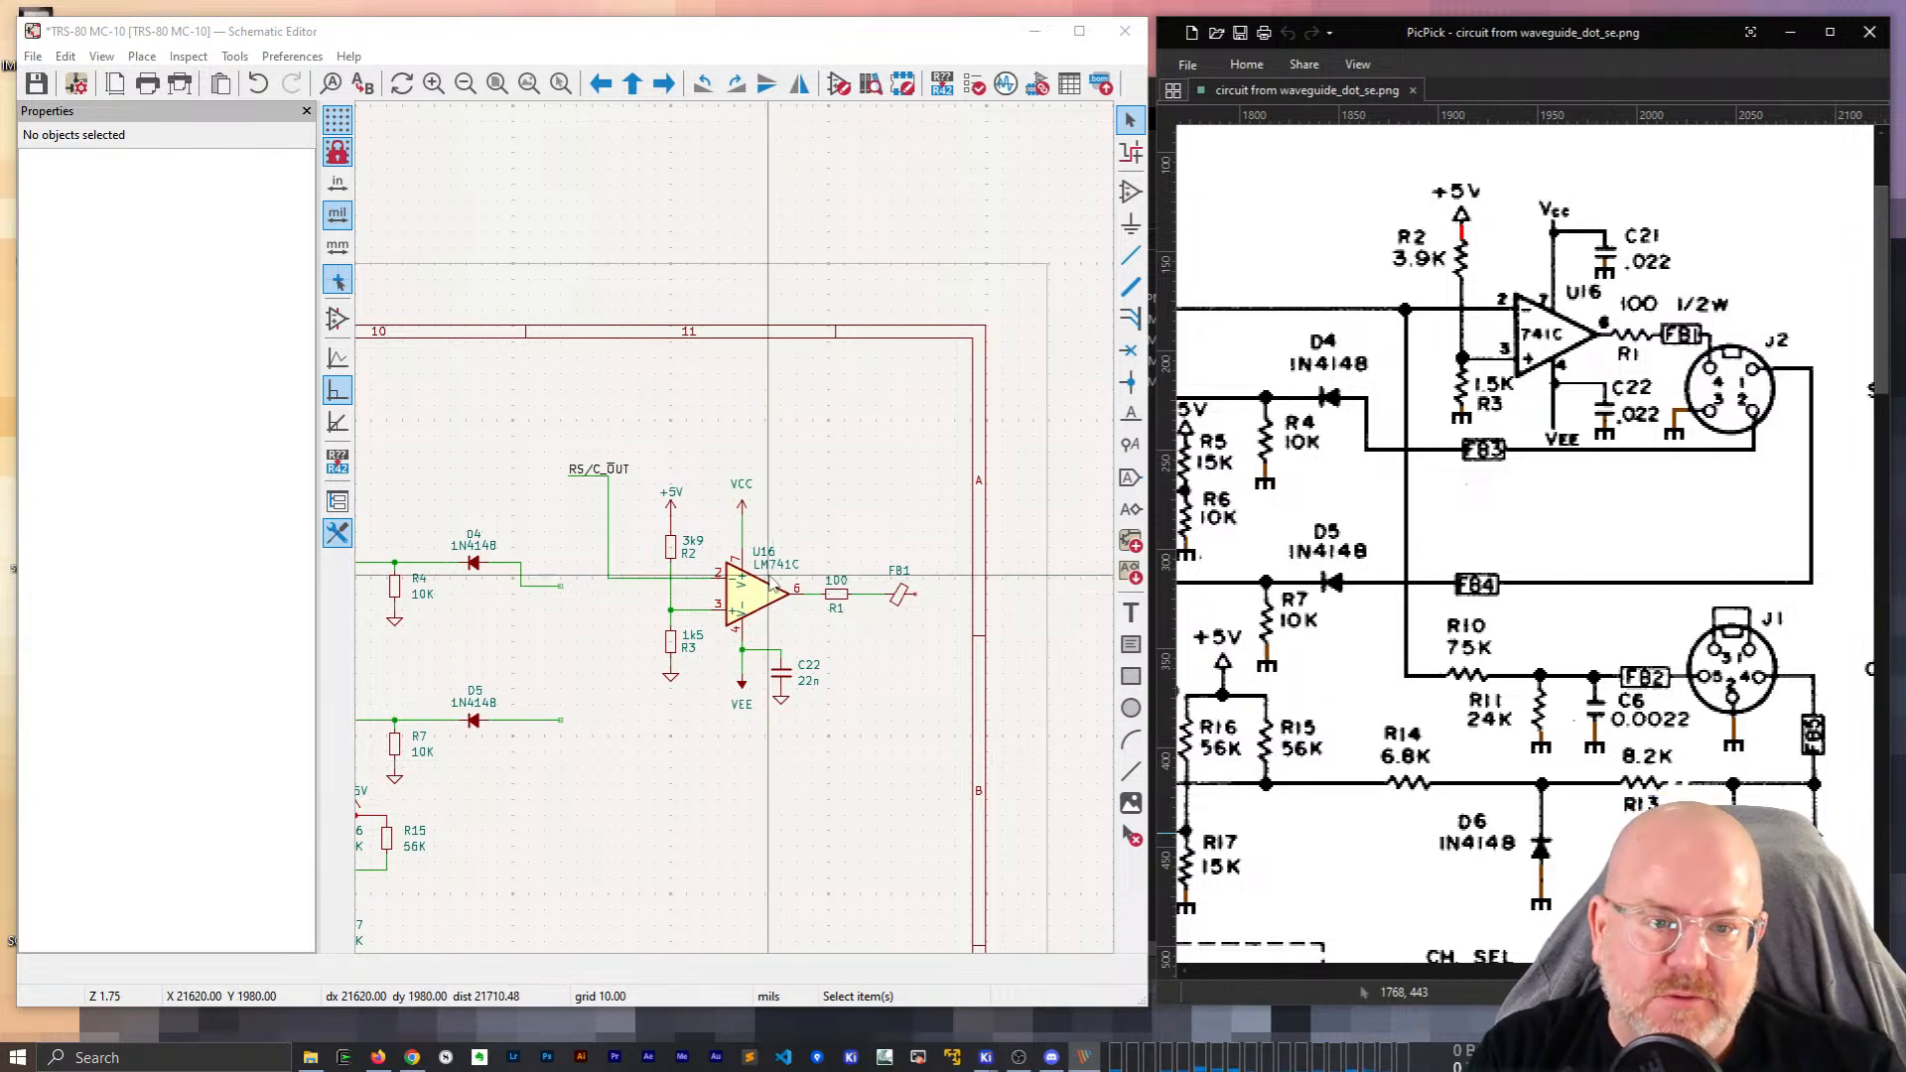
Replace D4's short wire with one routed down and right beneath U16.
mouse_move(1752, 971)
left_mouse_down()
mouse_move(1476, 981)
mouse_move(1787, 973)
mouse_move(1757, 973)
left_mouse_up()
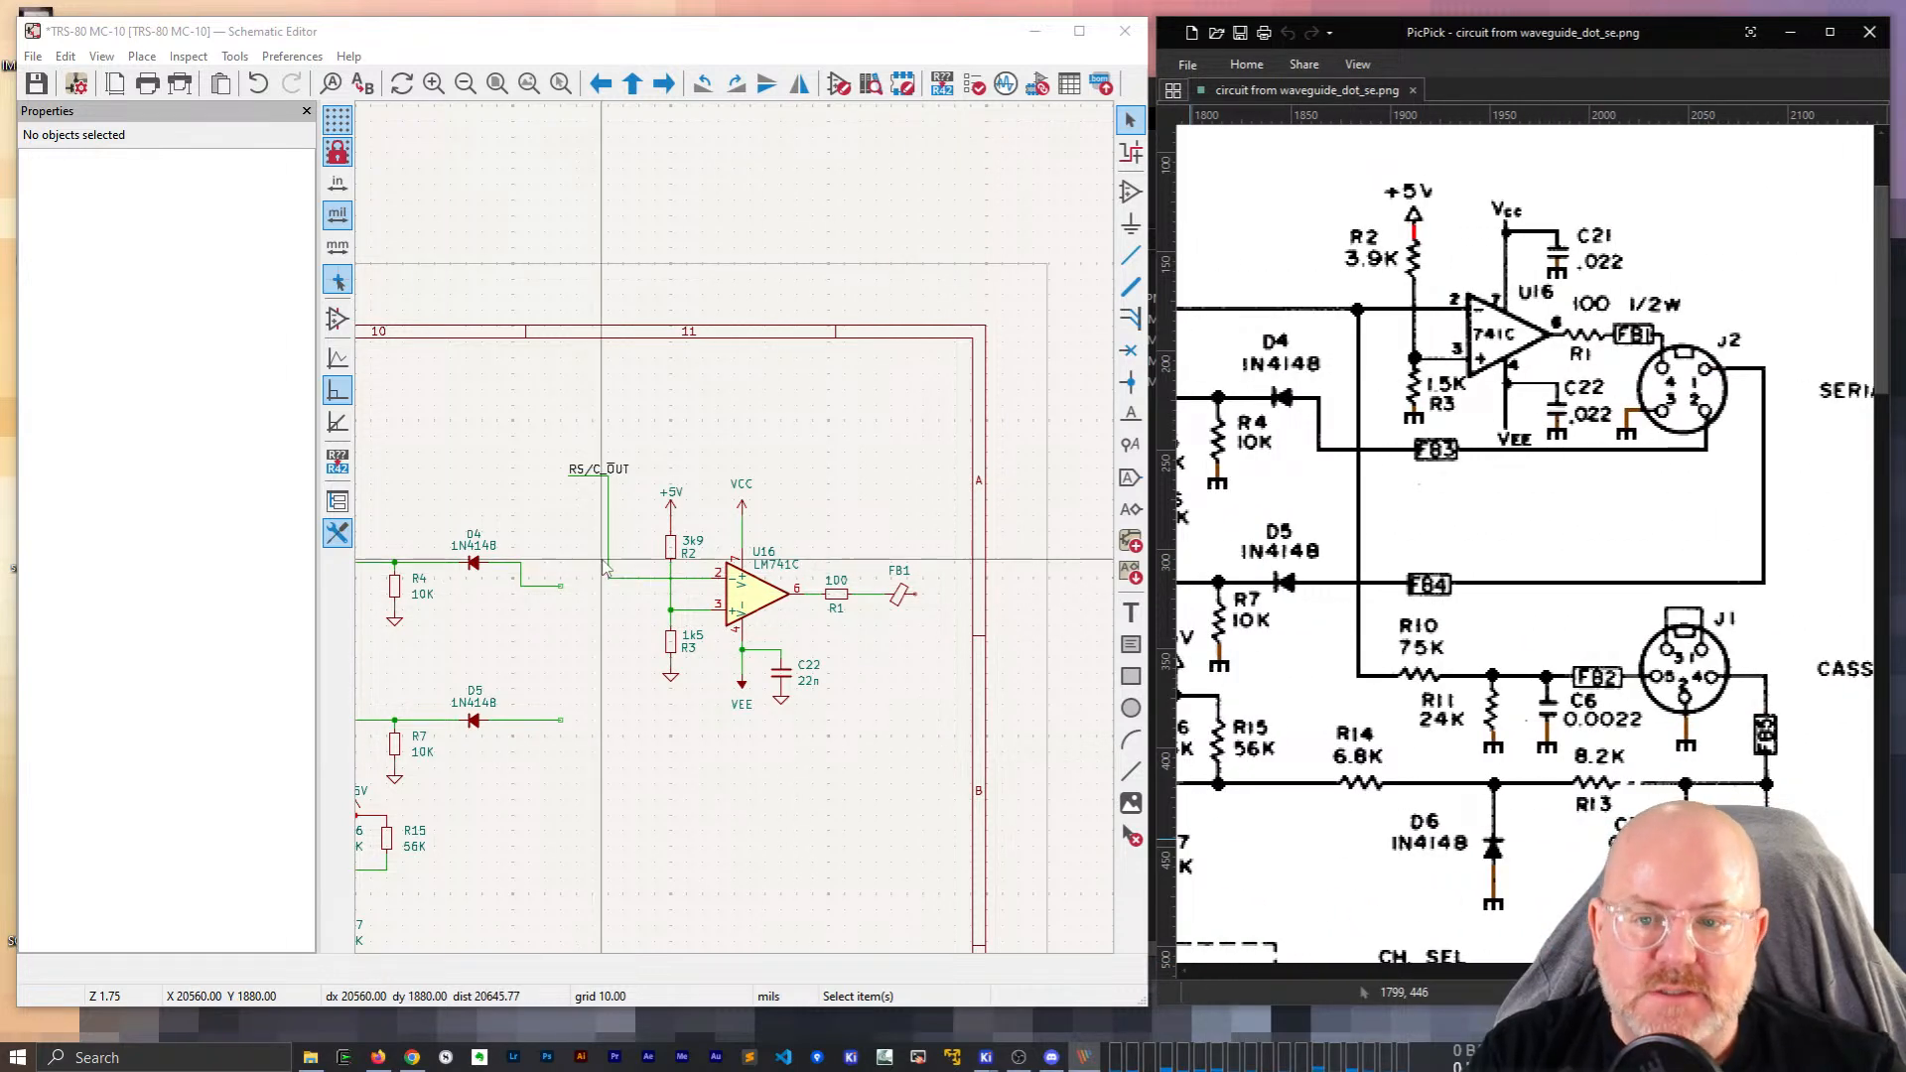
scroll(604, 568, "up", 2)
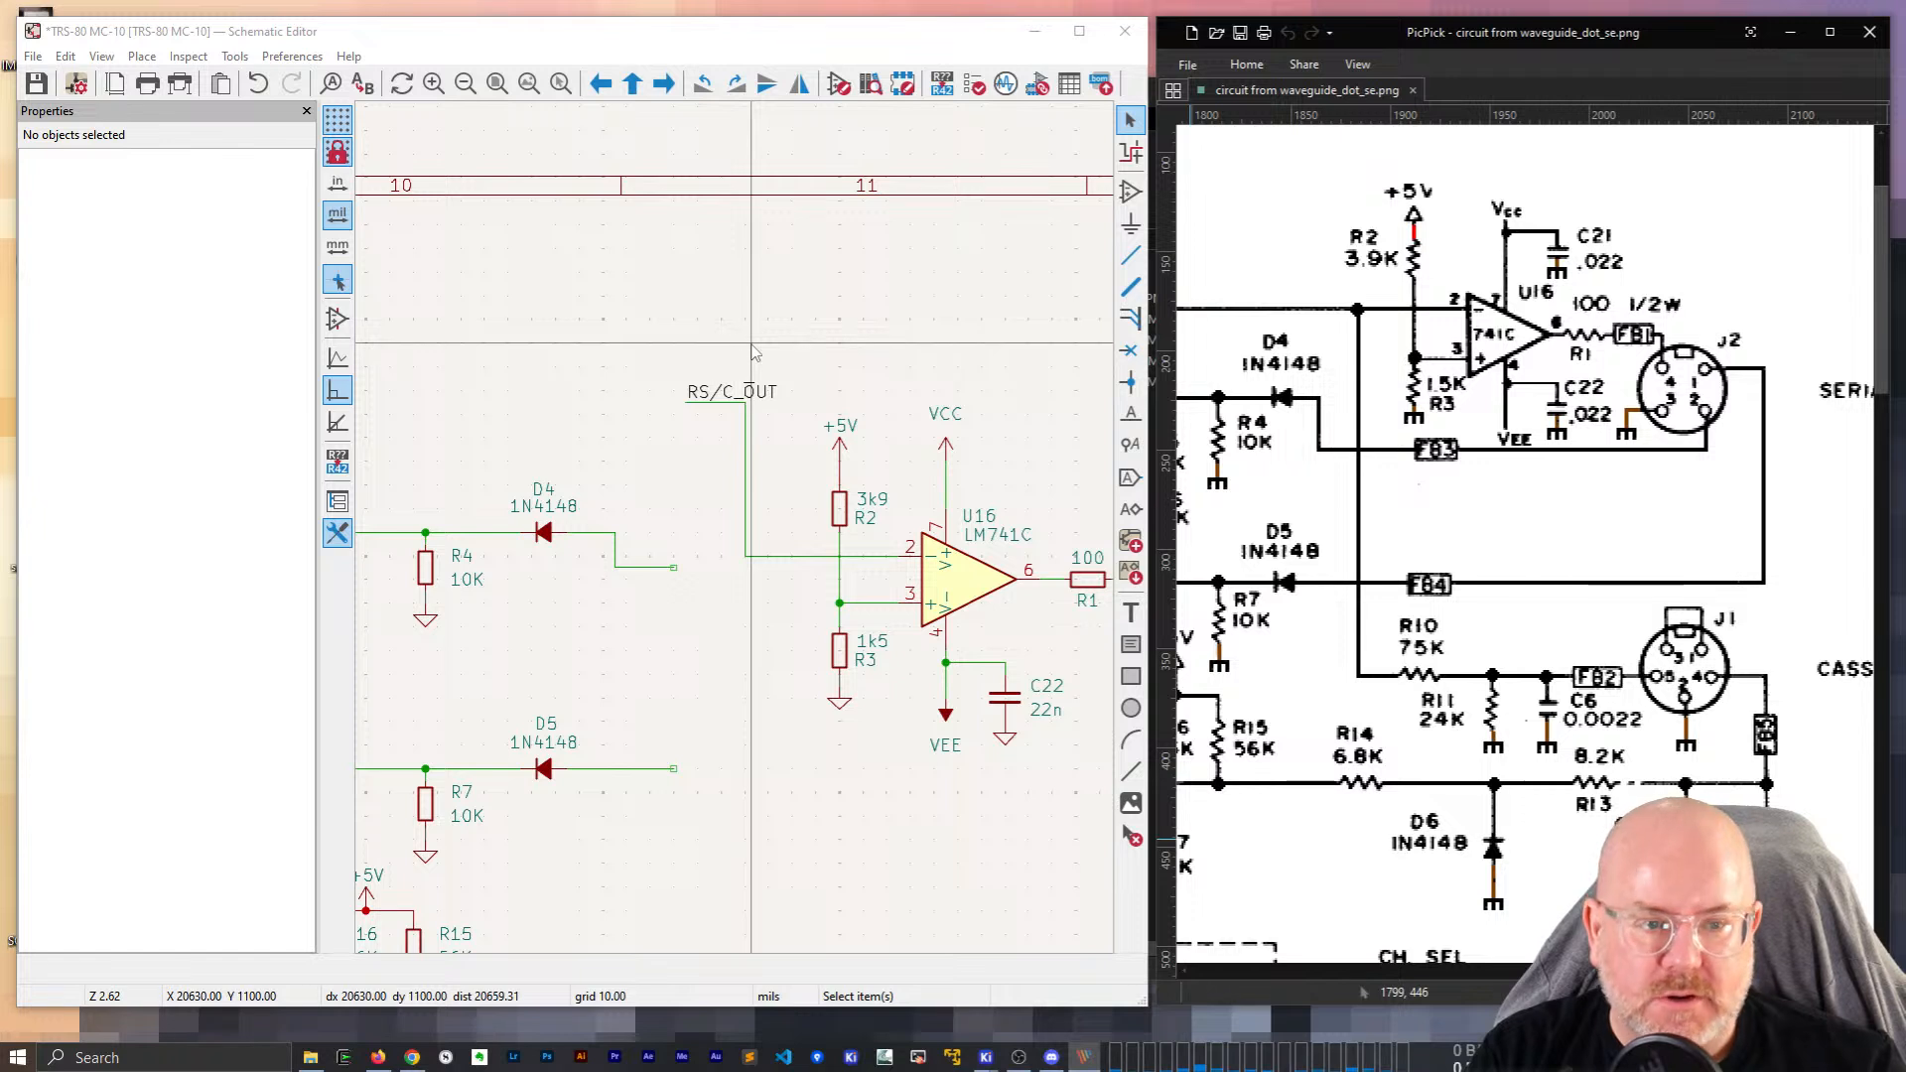
left_click(645, 568)
key("Delete")
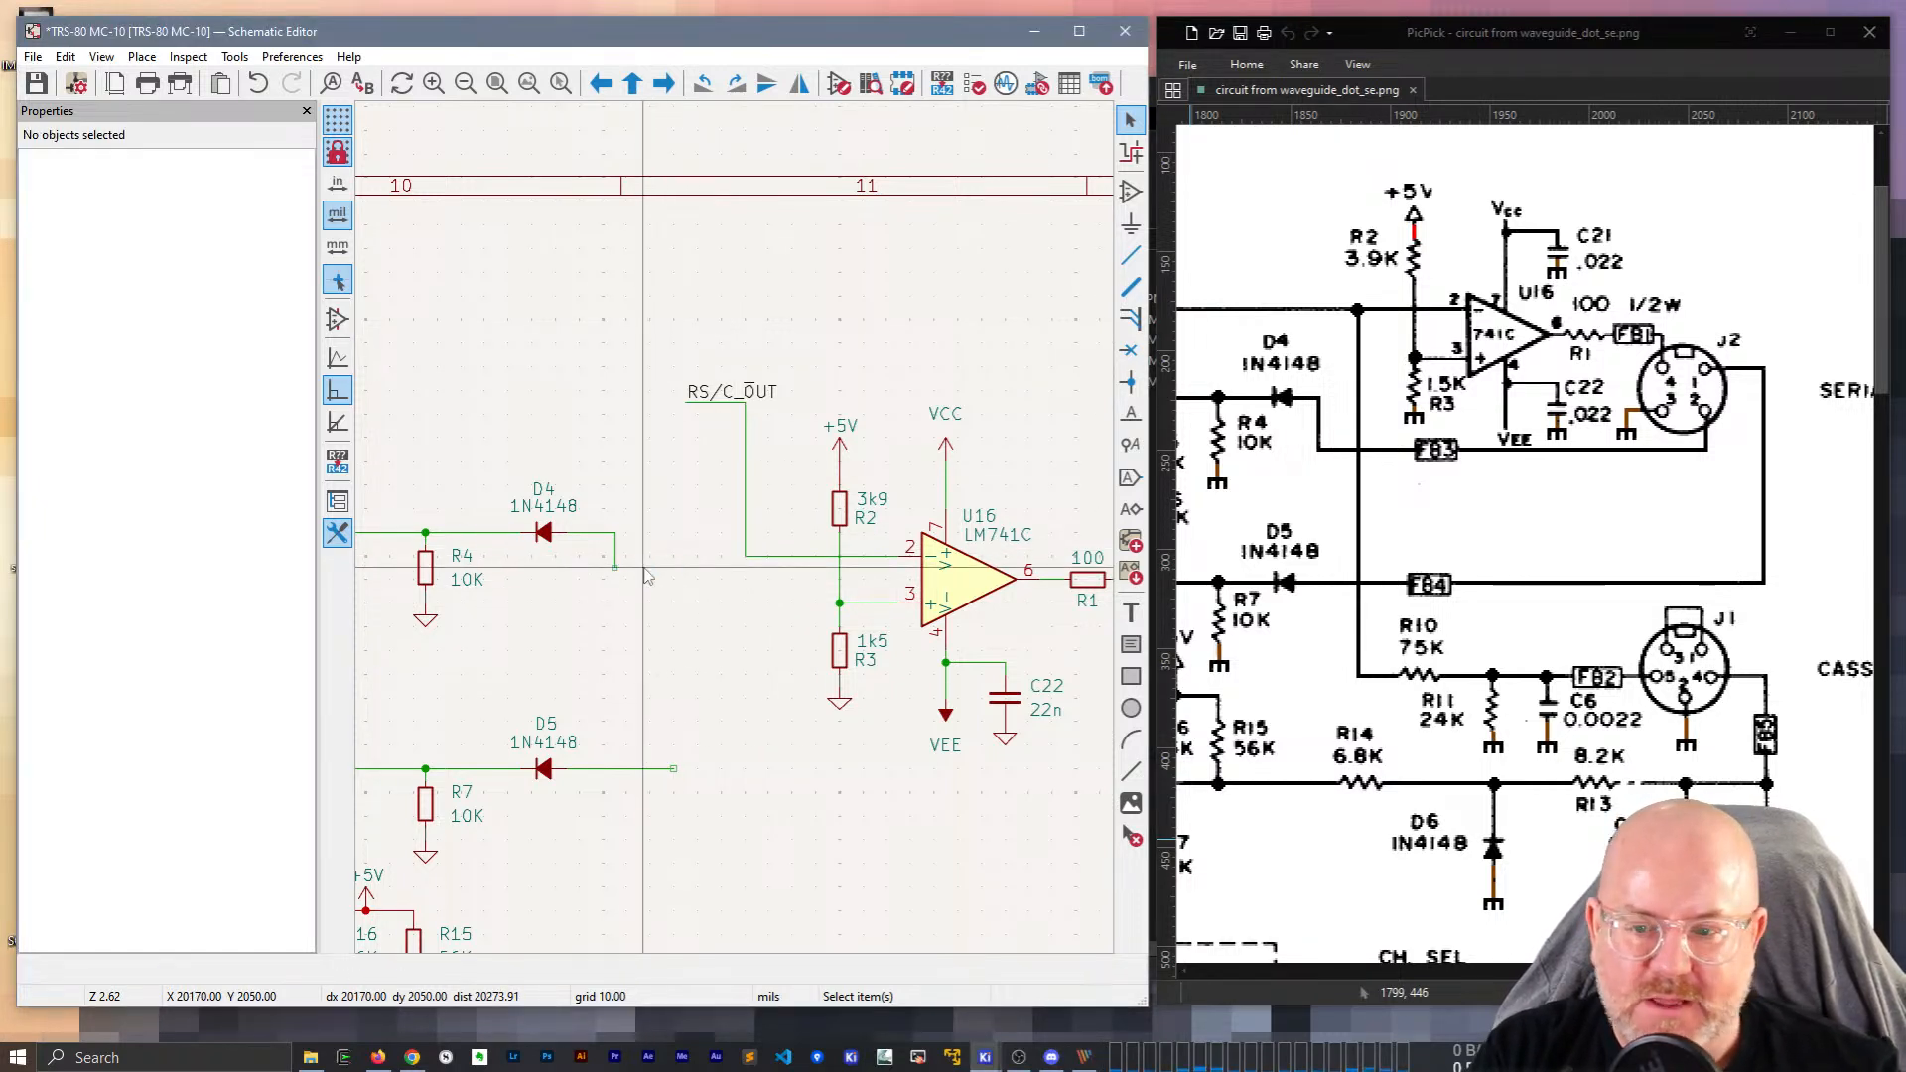
key("w")
left_click(614, 567)
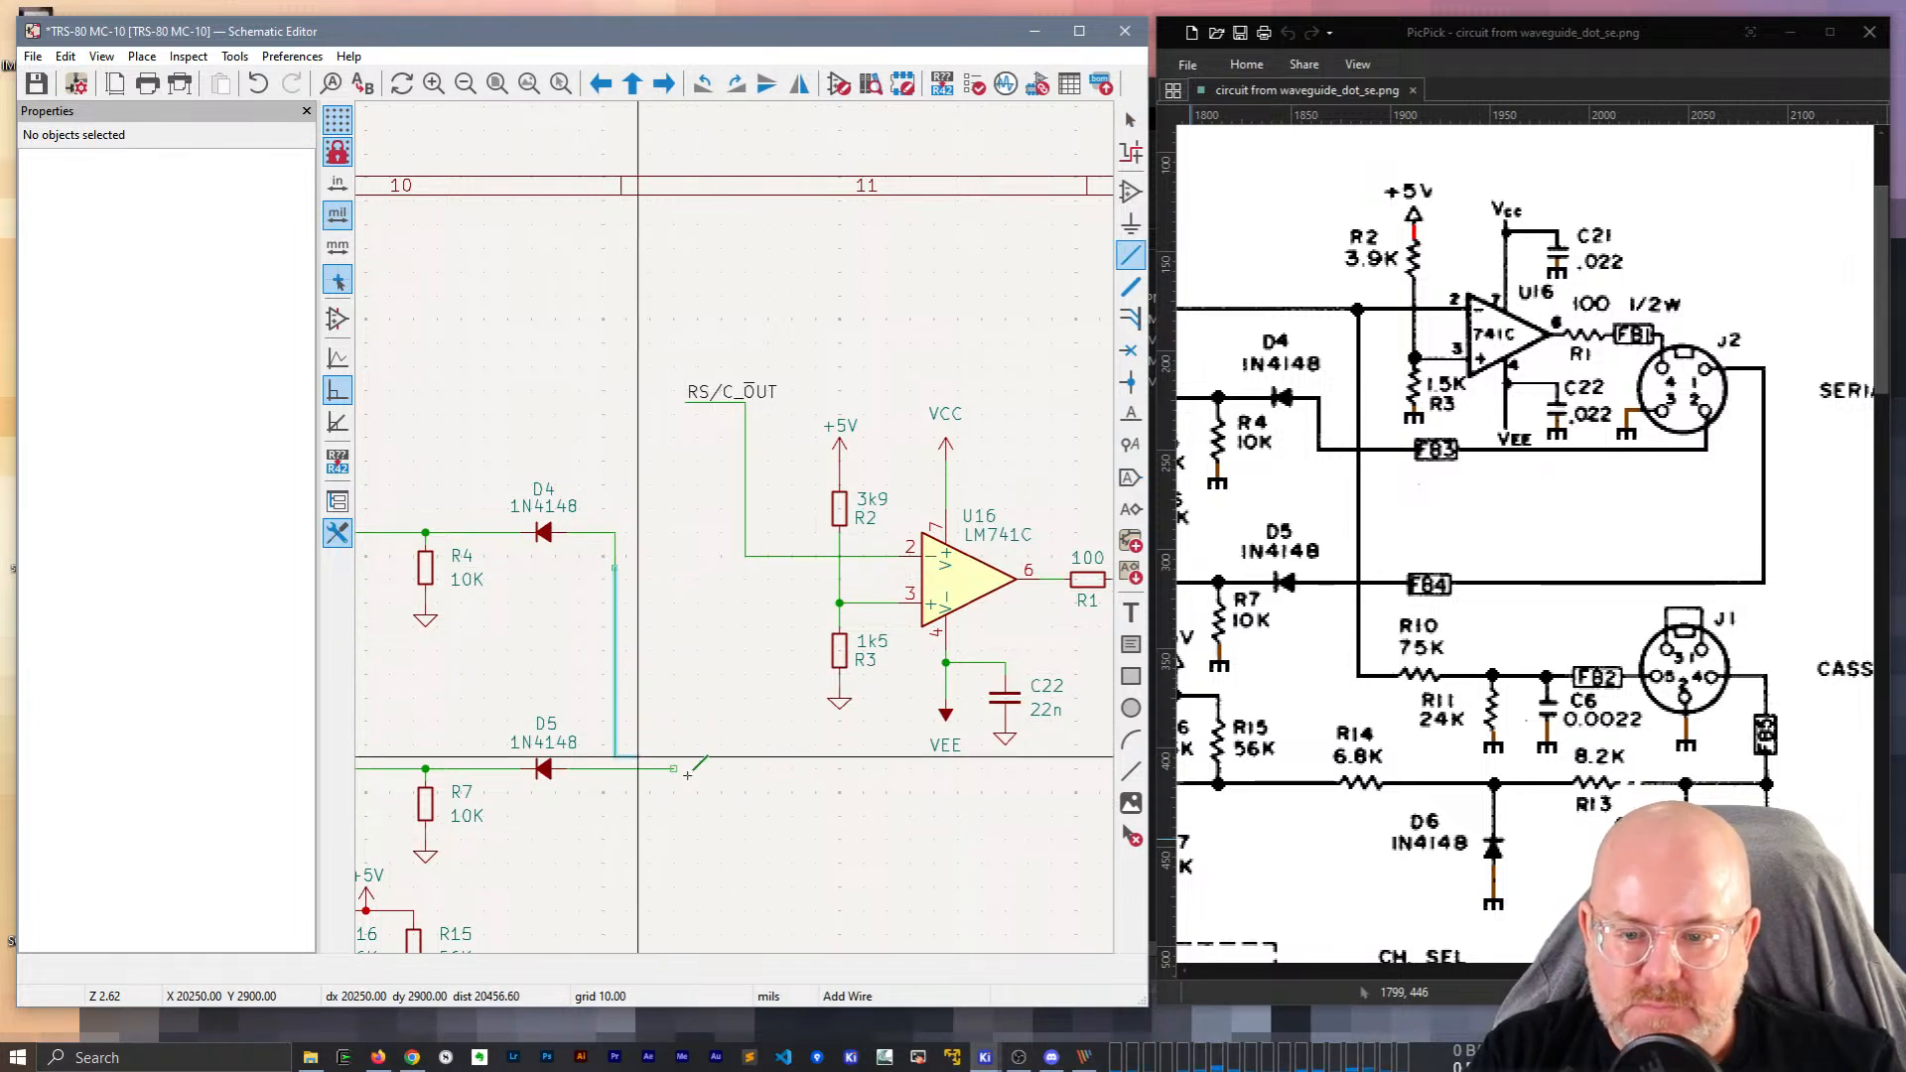
left_click(757, 698)
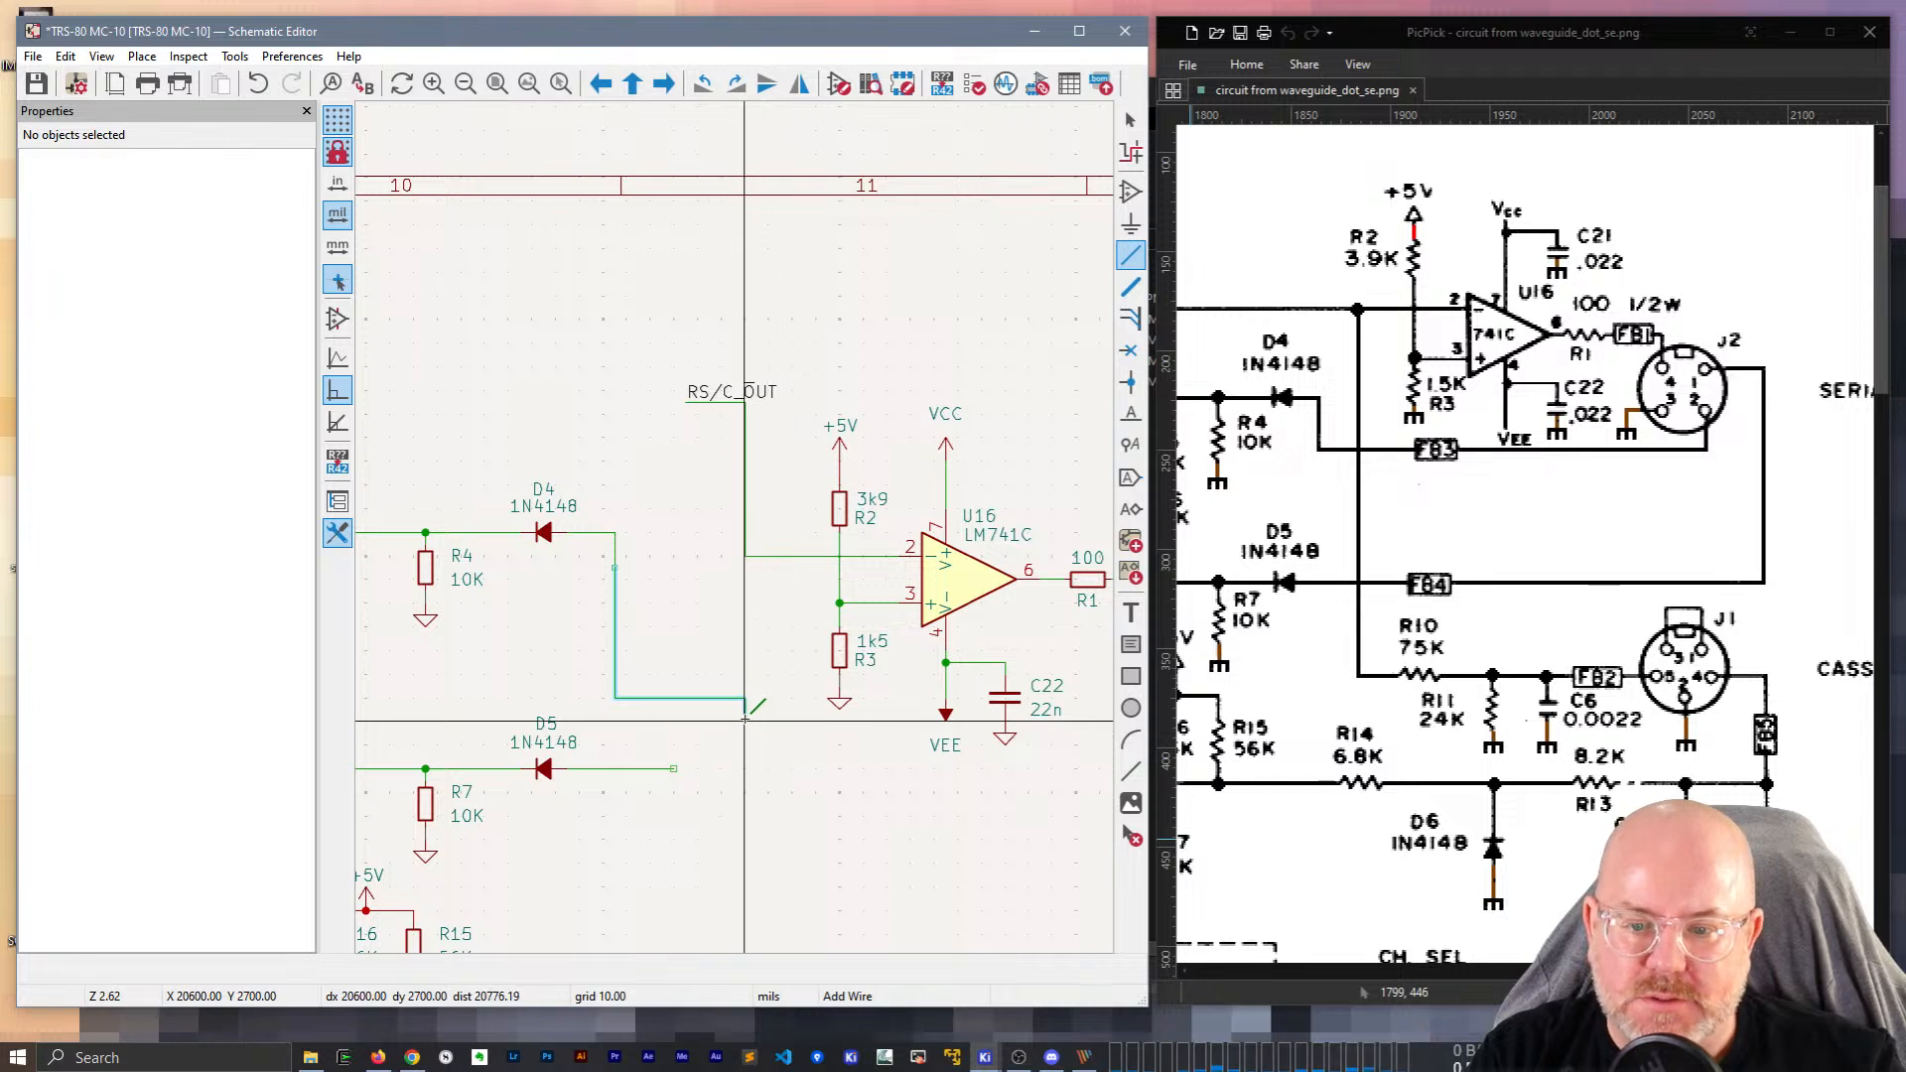
left_click(769, 816)
middle_click_drag(970, 818, 682, 808)
double_click(915, 794)
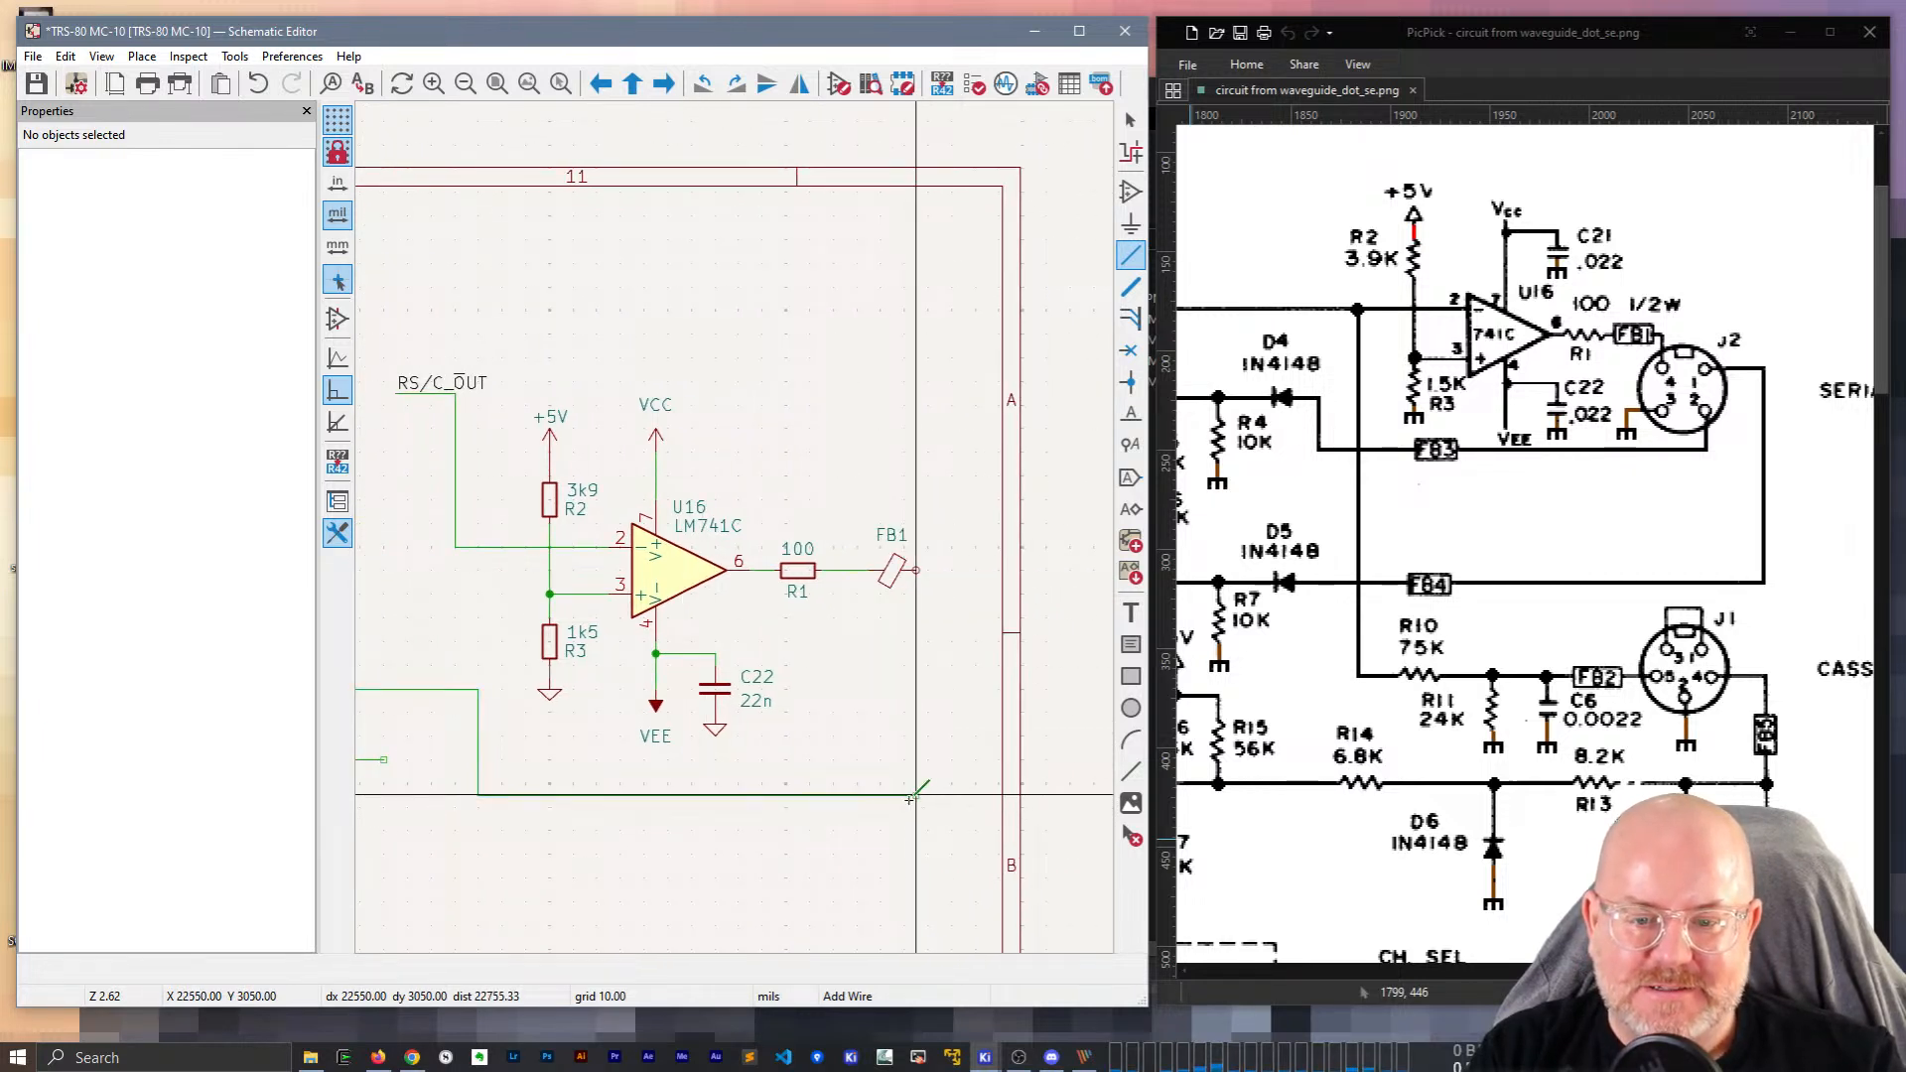
key("Escape")
Drag the RS/C_OUT label with its wire level with U16 pin 2.
middle_click_drag(769, 288, 898, 319)
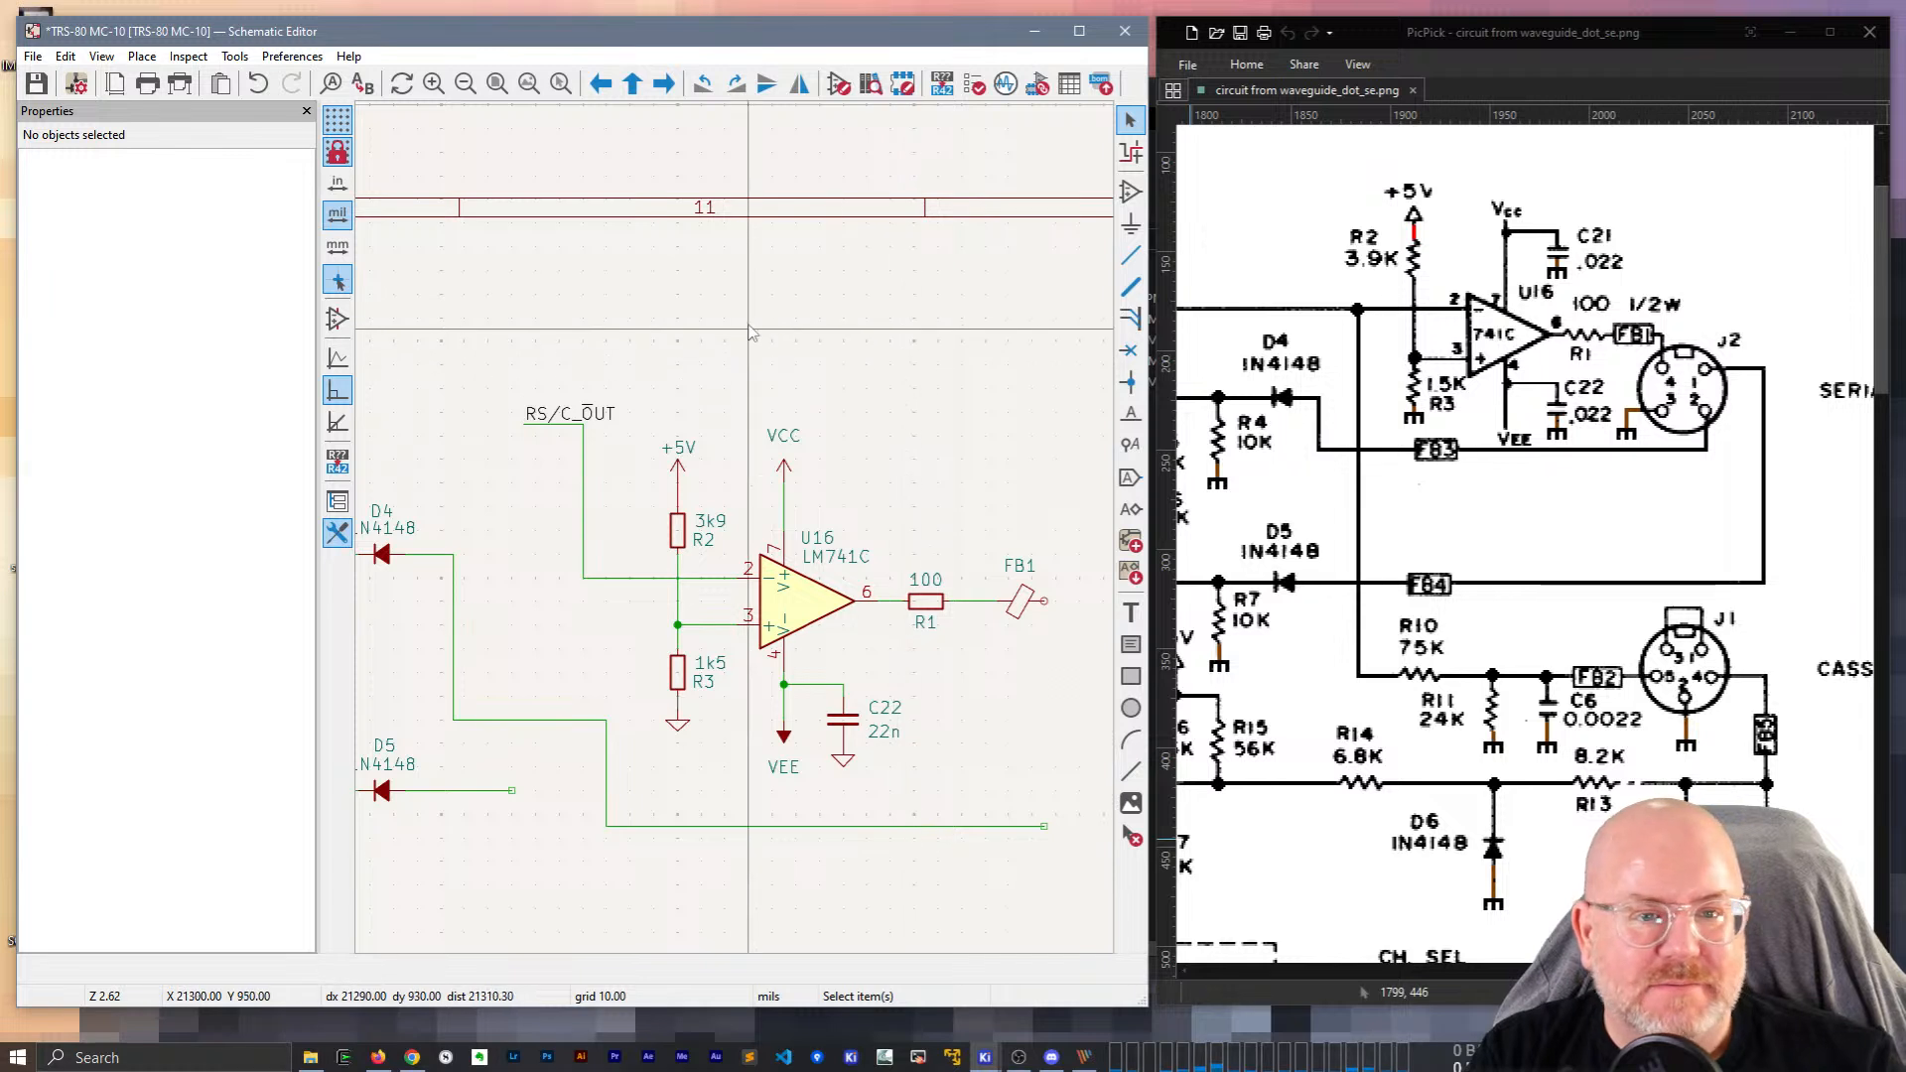
key("g")
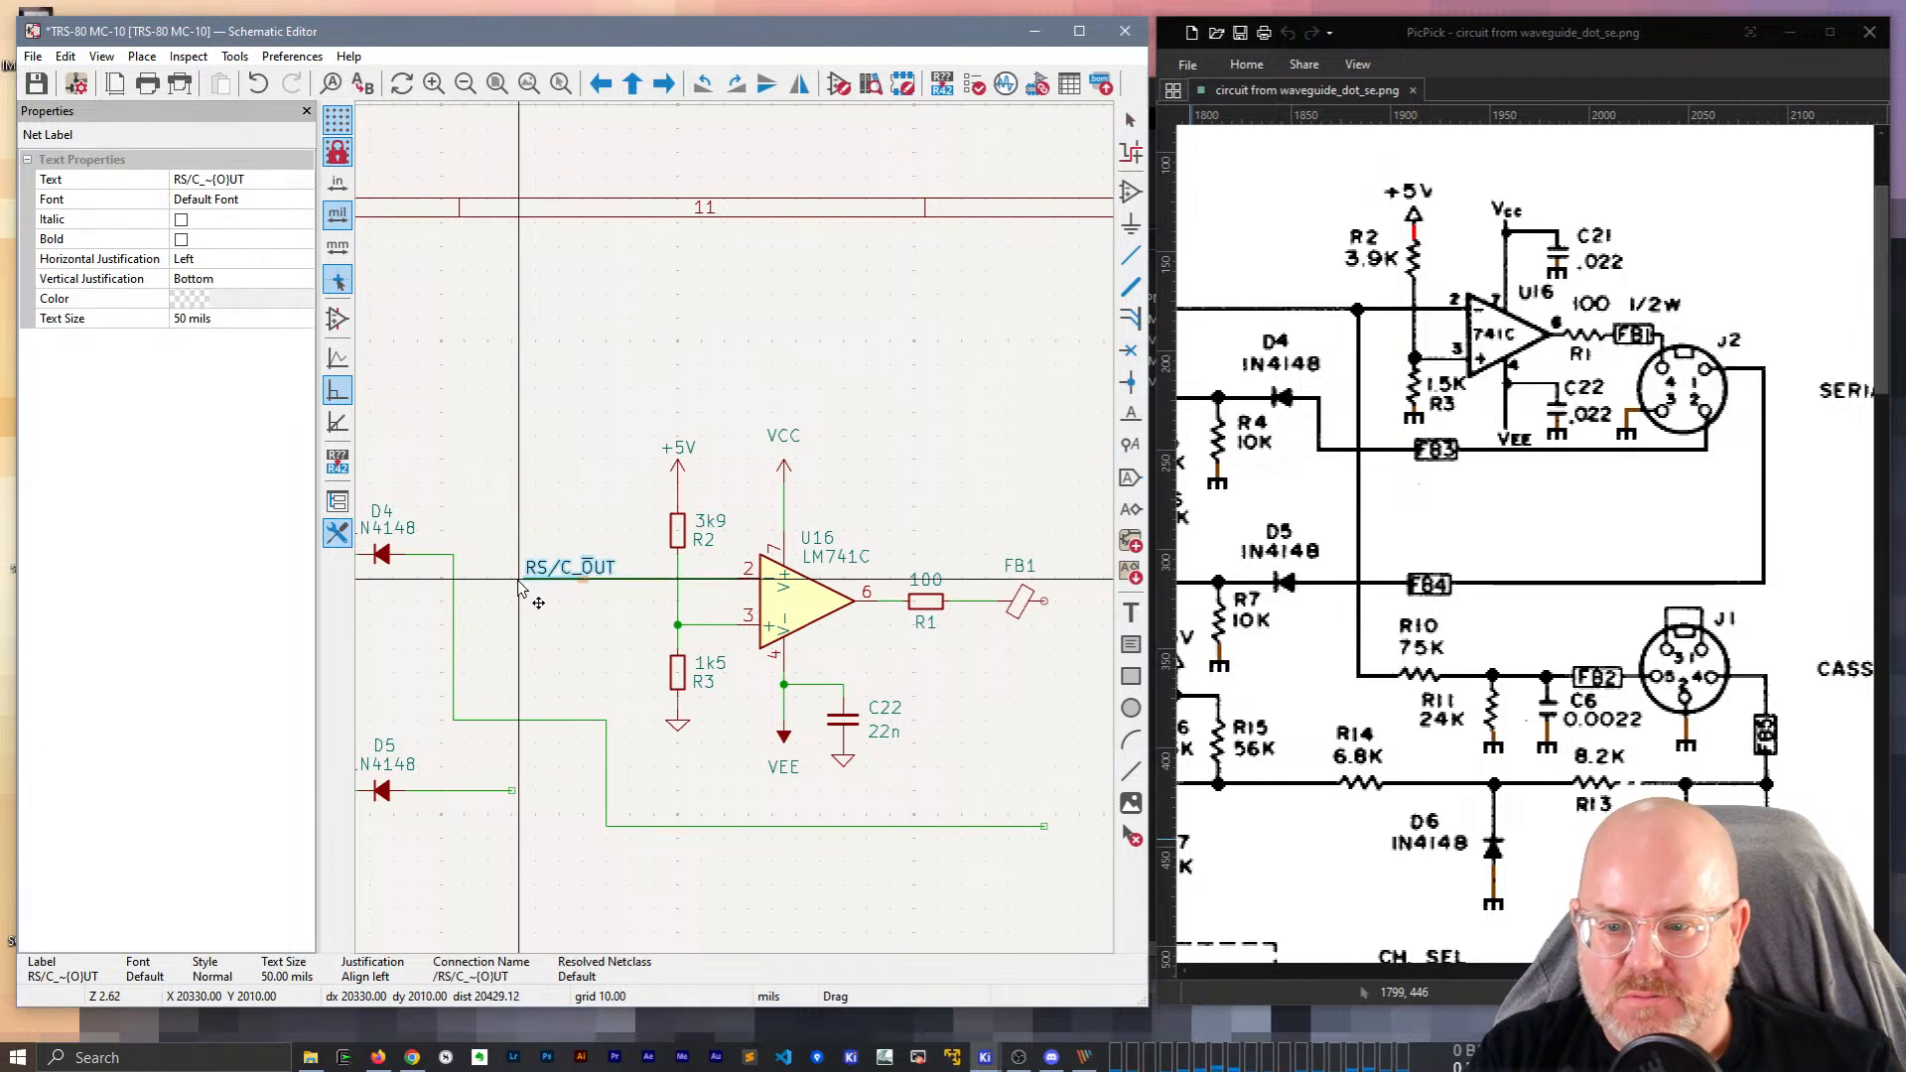
left_click(563, 579)
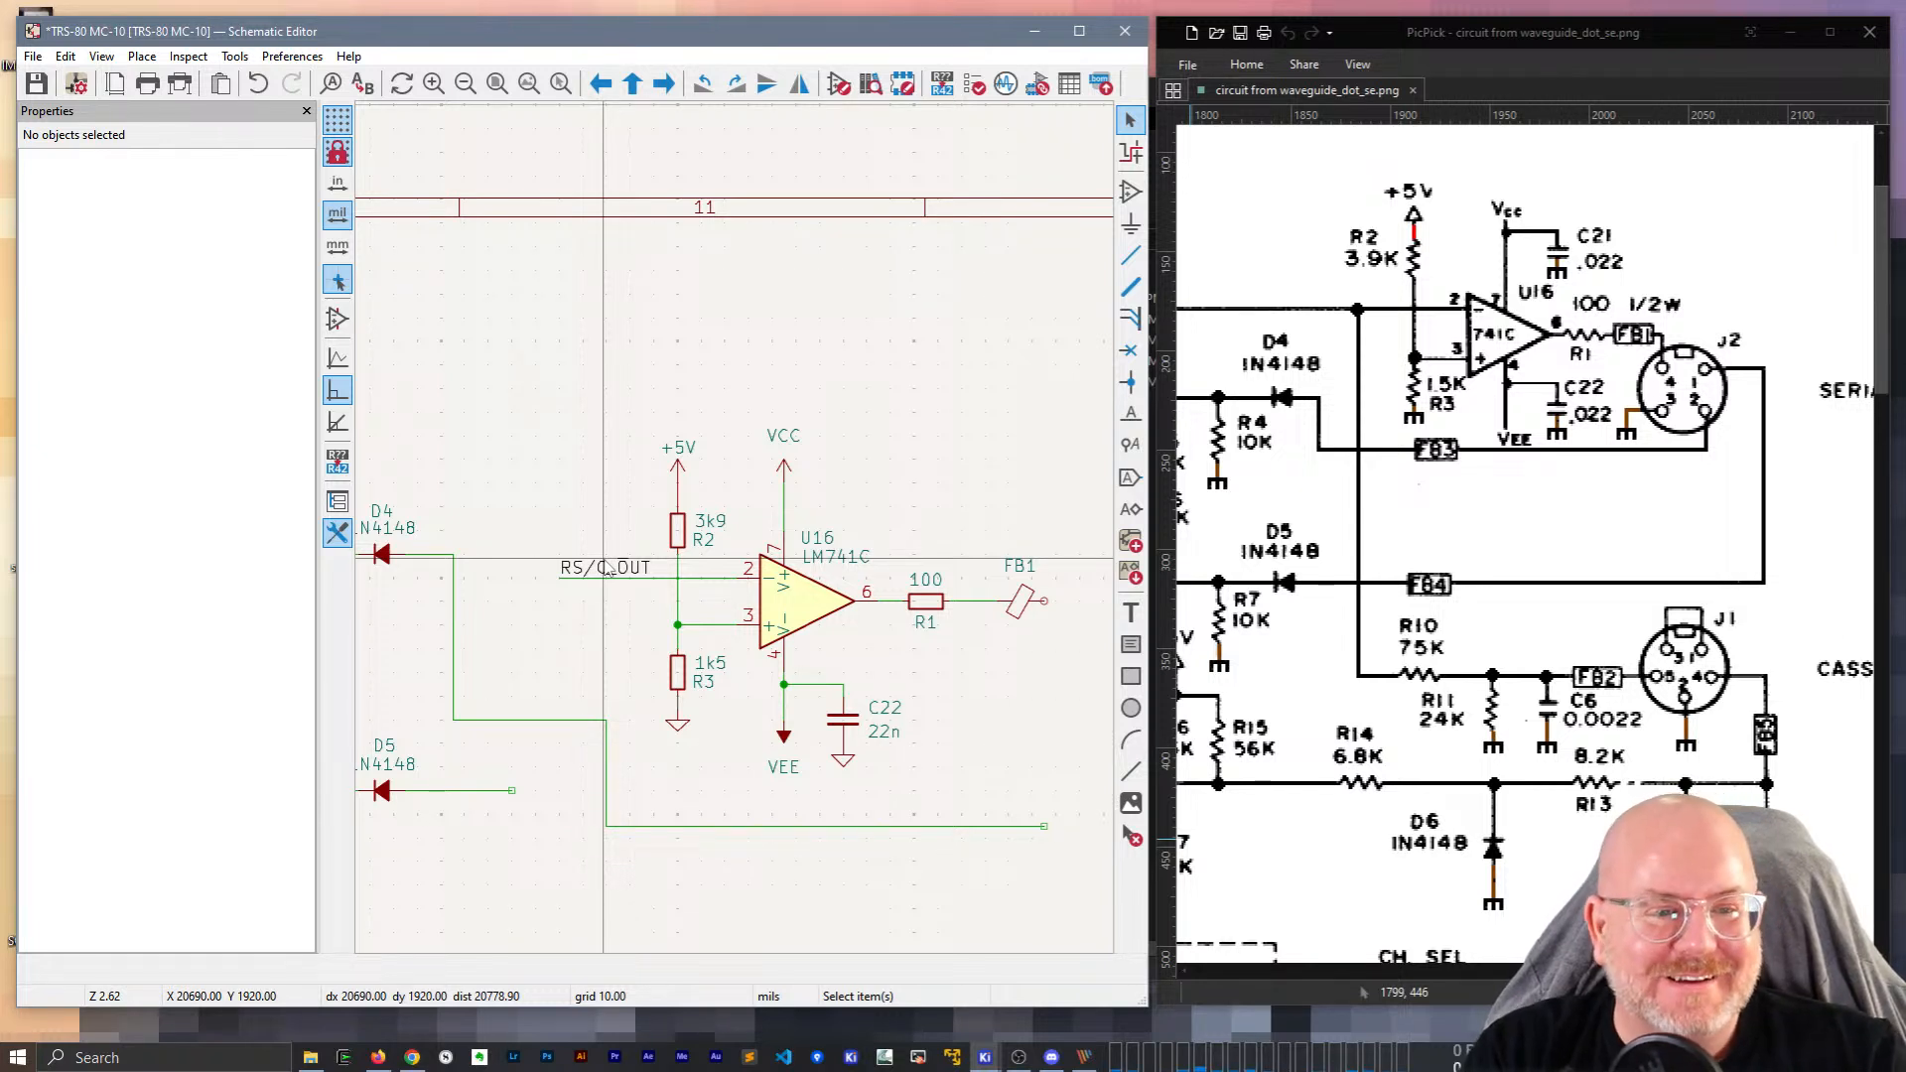
middle_click_drag(957, 404, 862, 397)
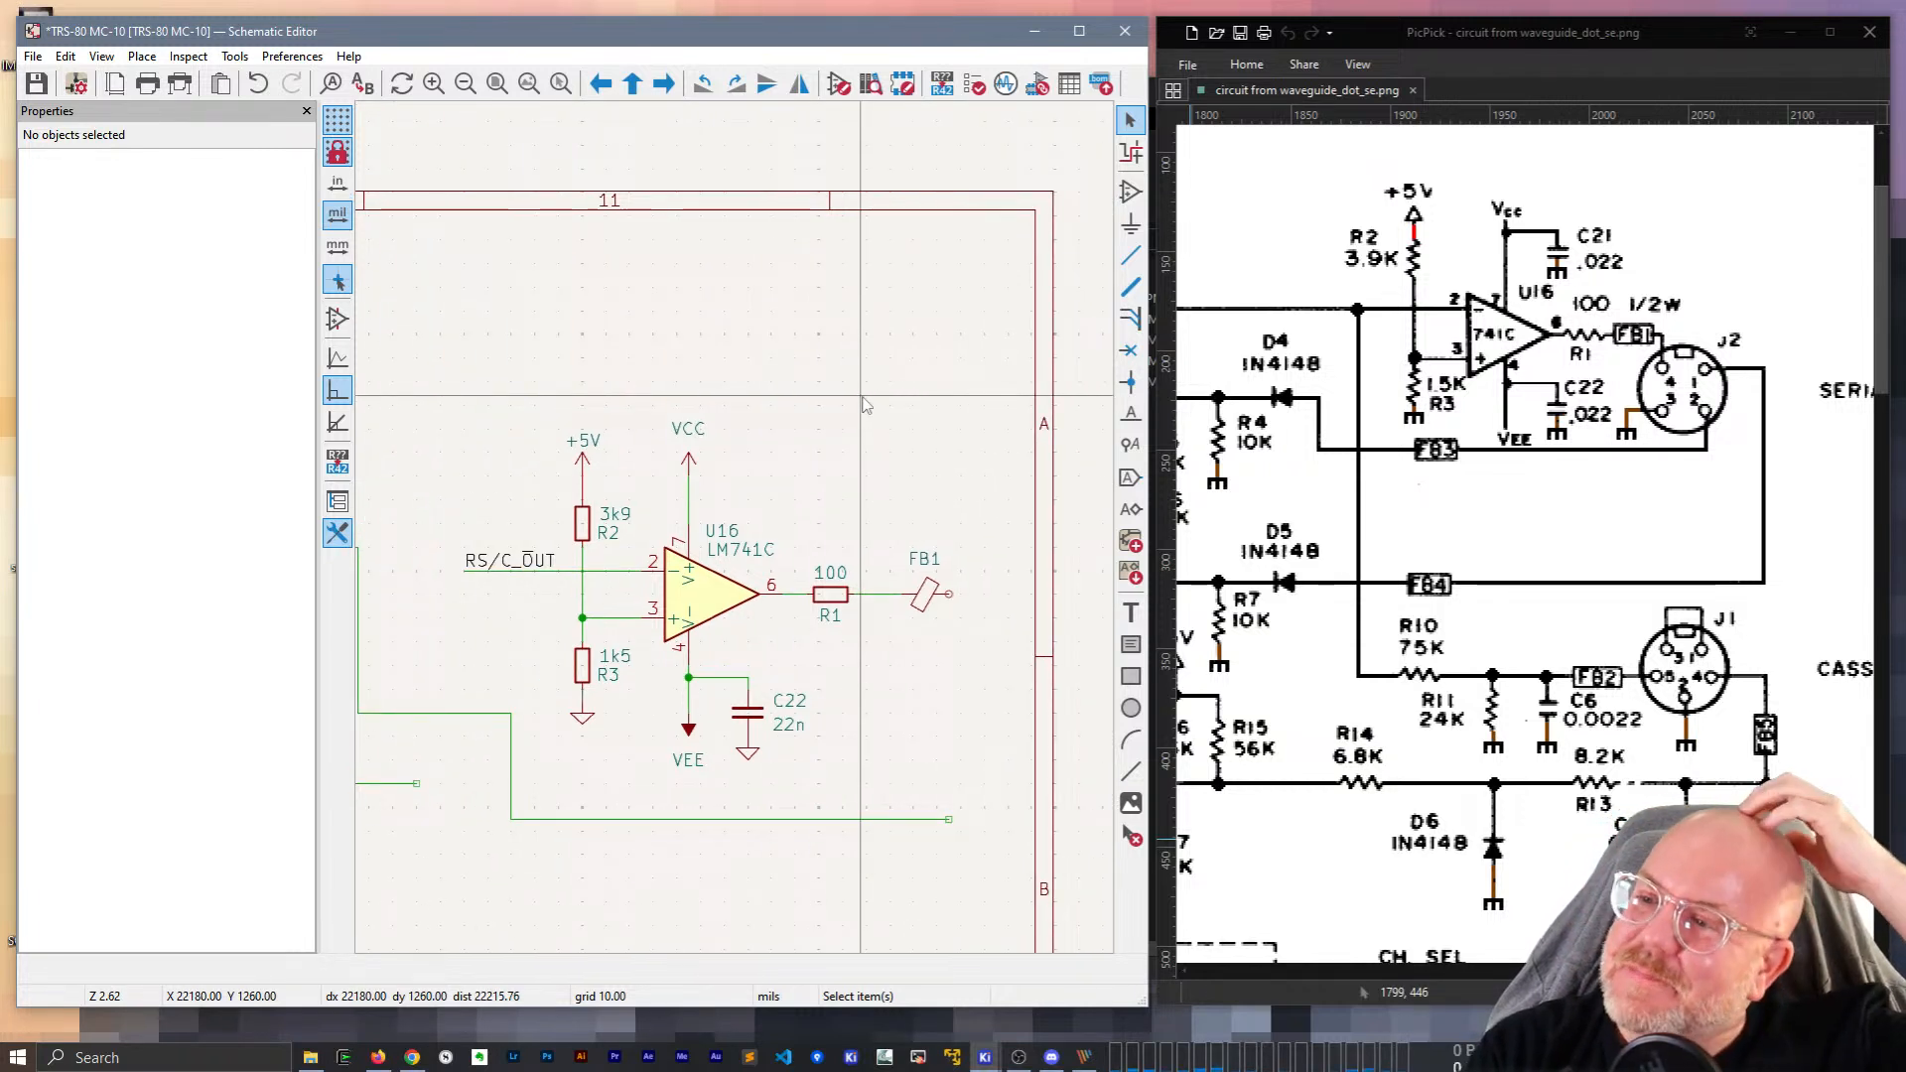
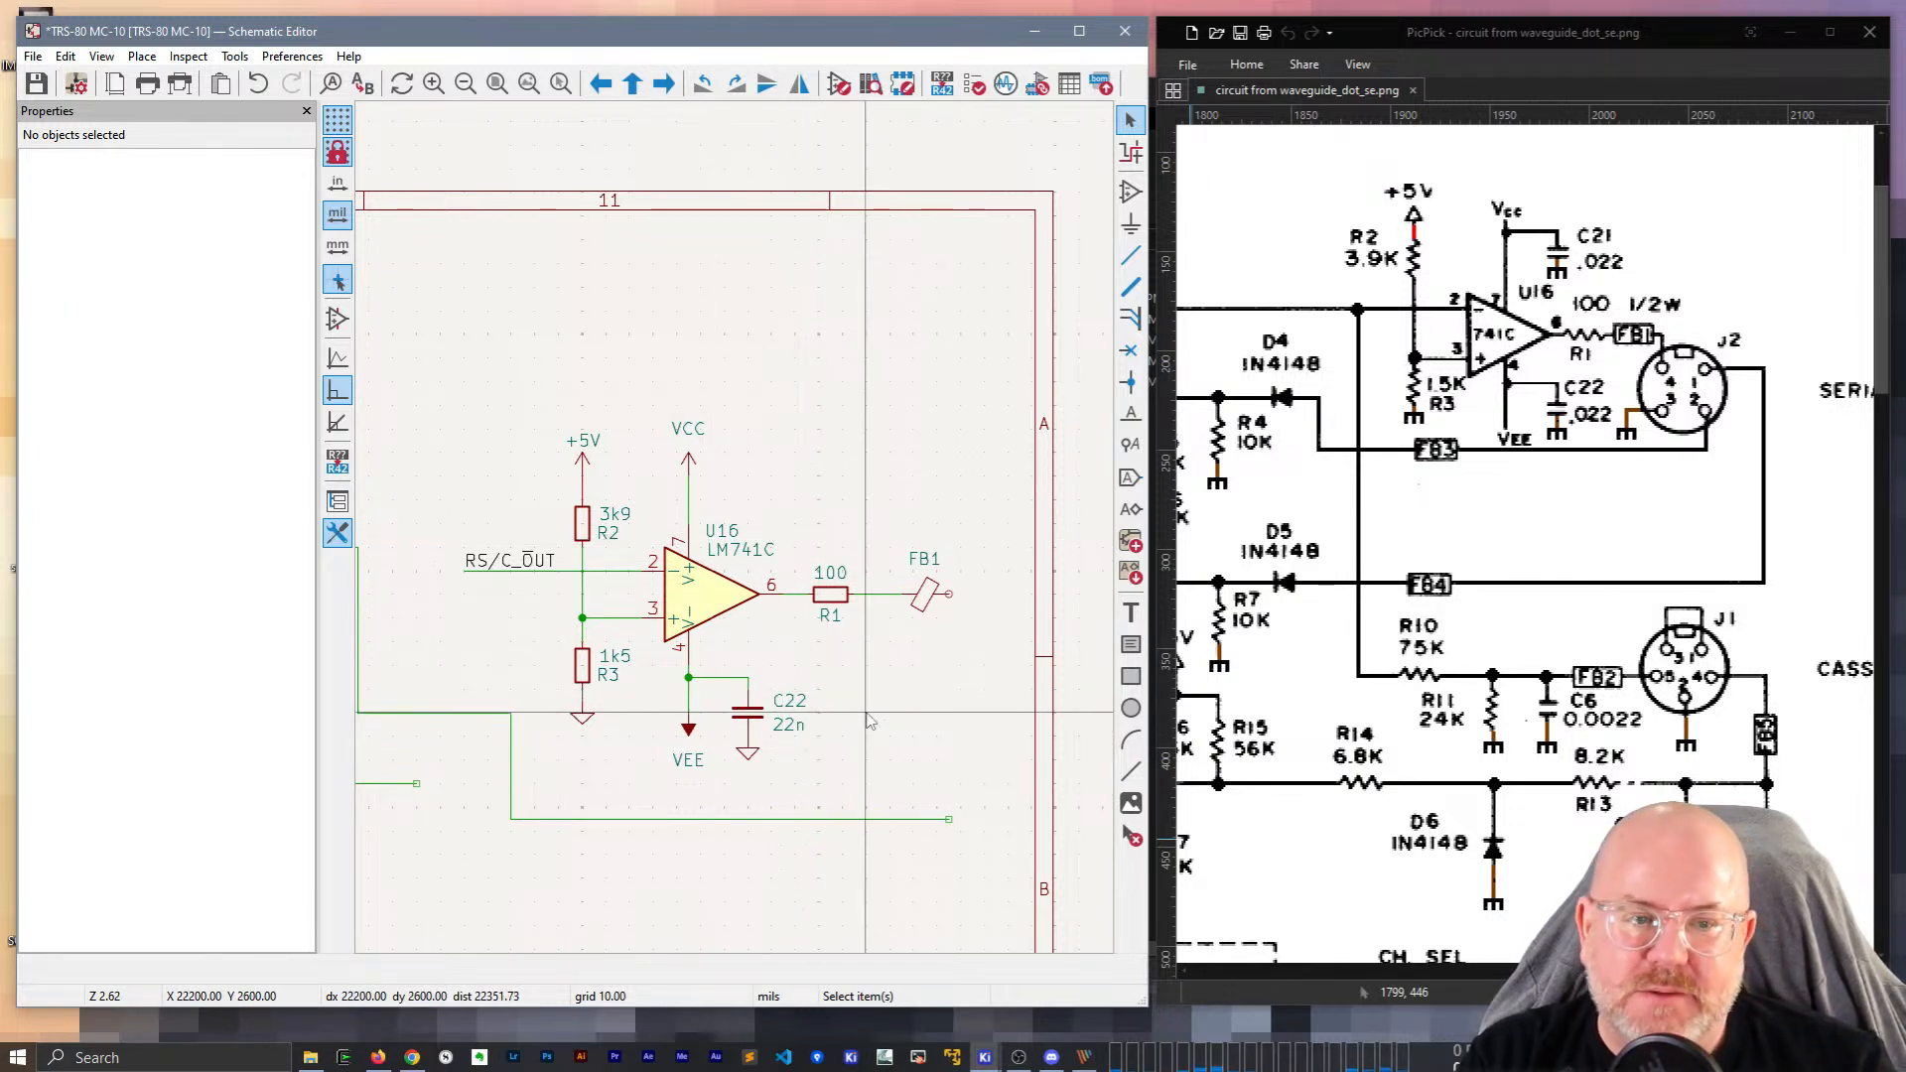
Shift the corner of D4's wire left and down.
scroll(916, 722, "down", 1)
middle_click_drag(916, 722, 926, 669)
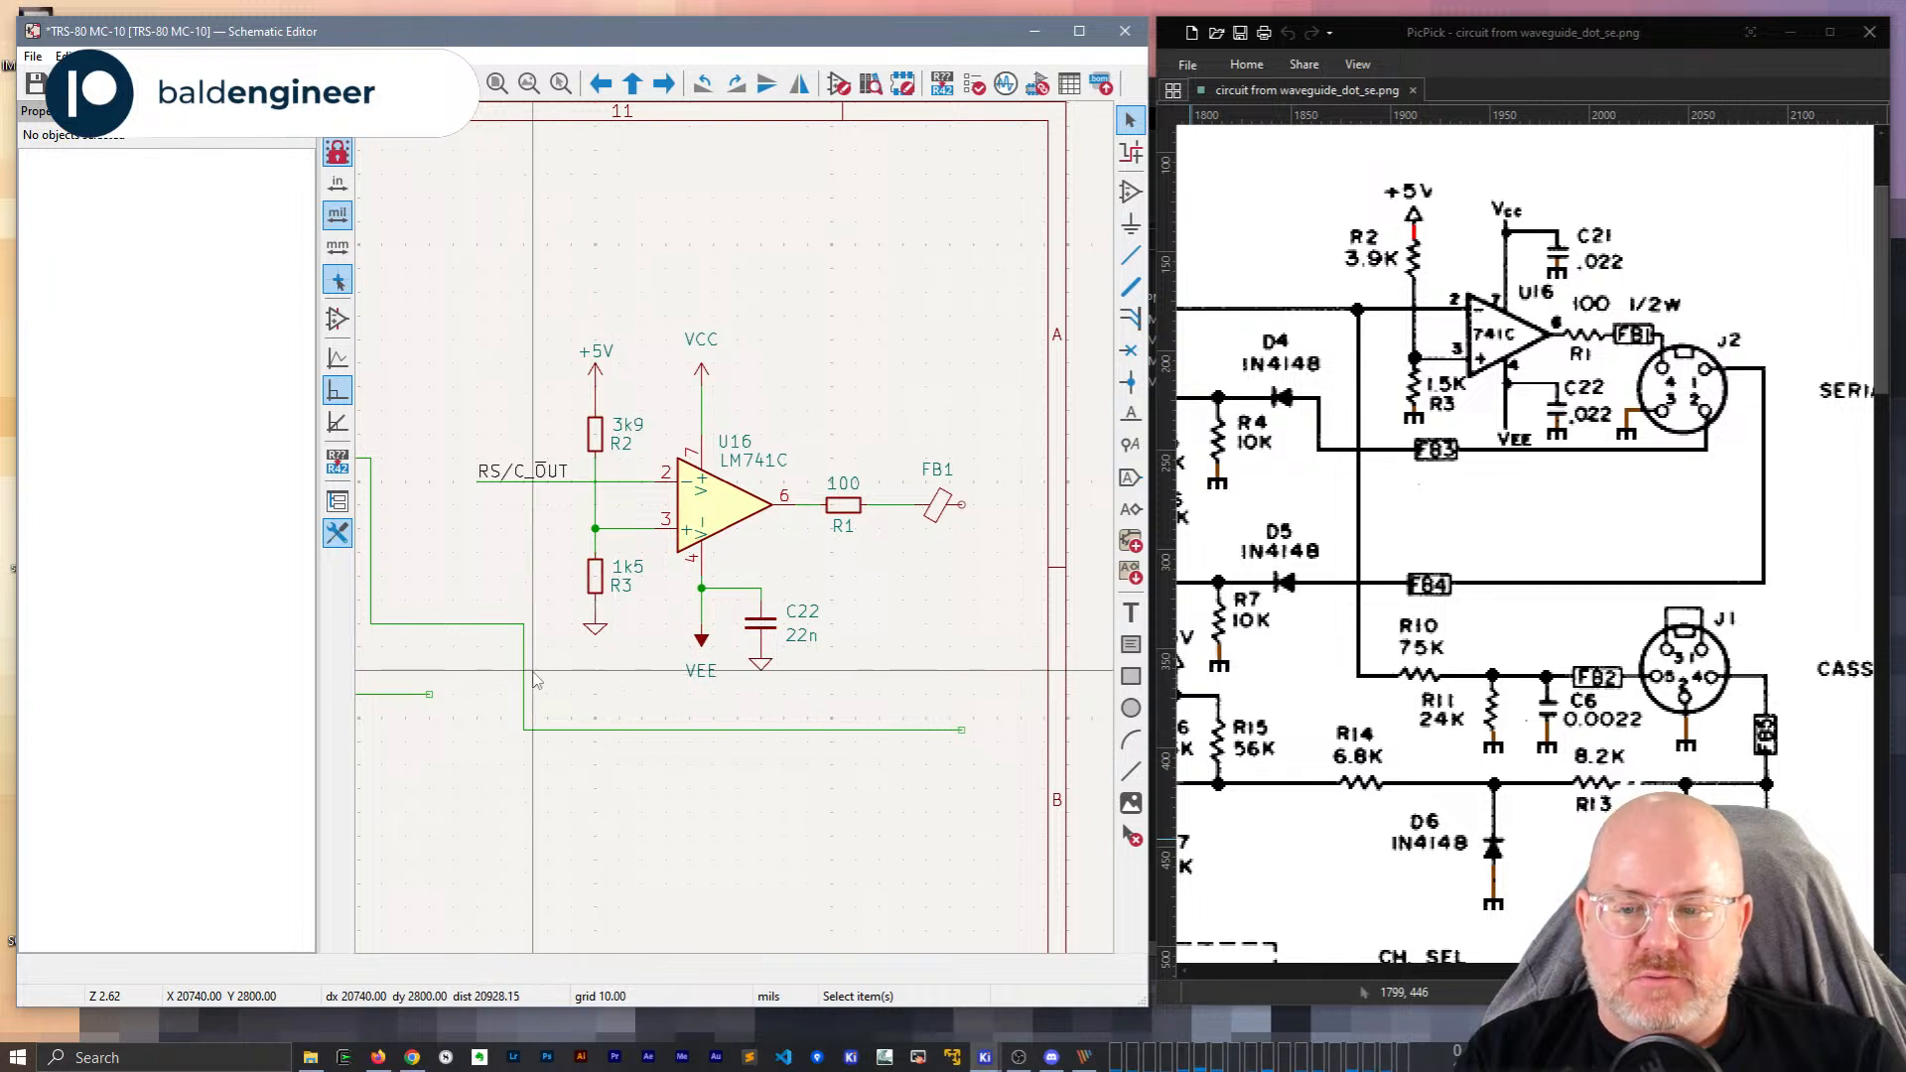
left_click_drag(523, 623, 486, 631)
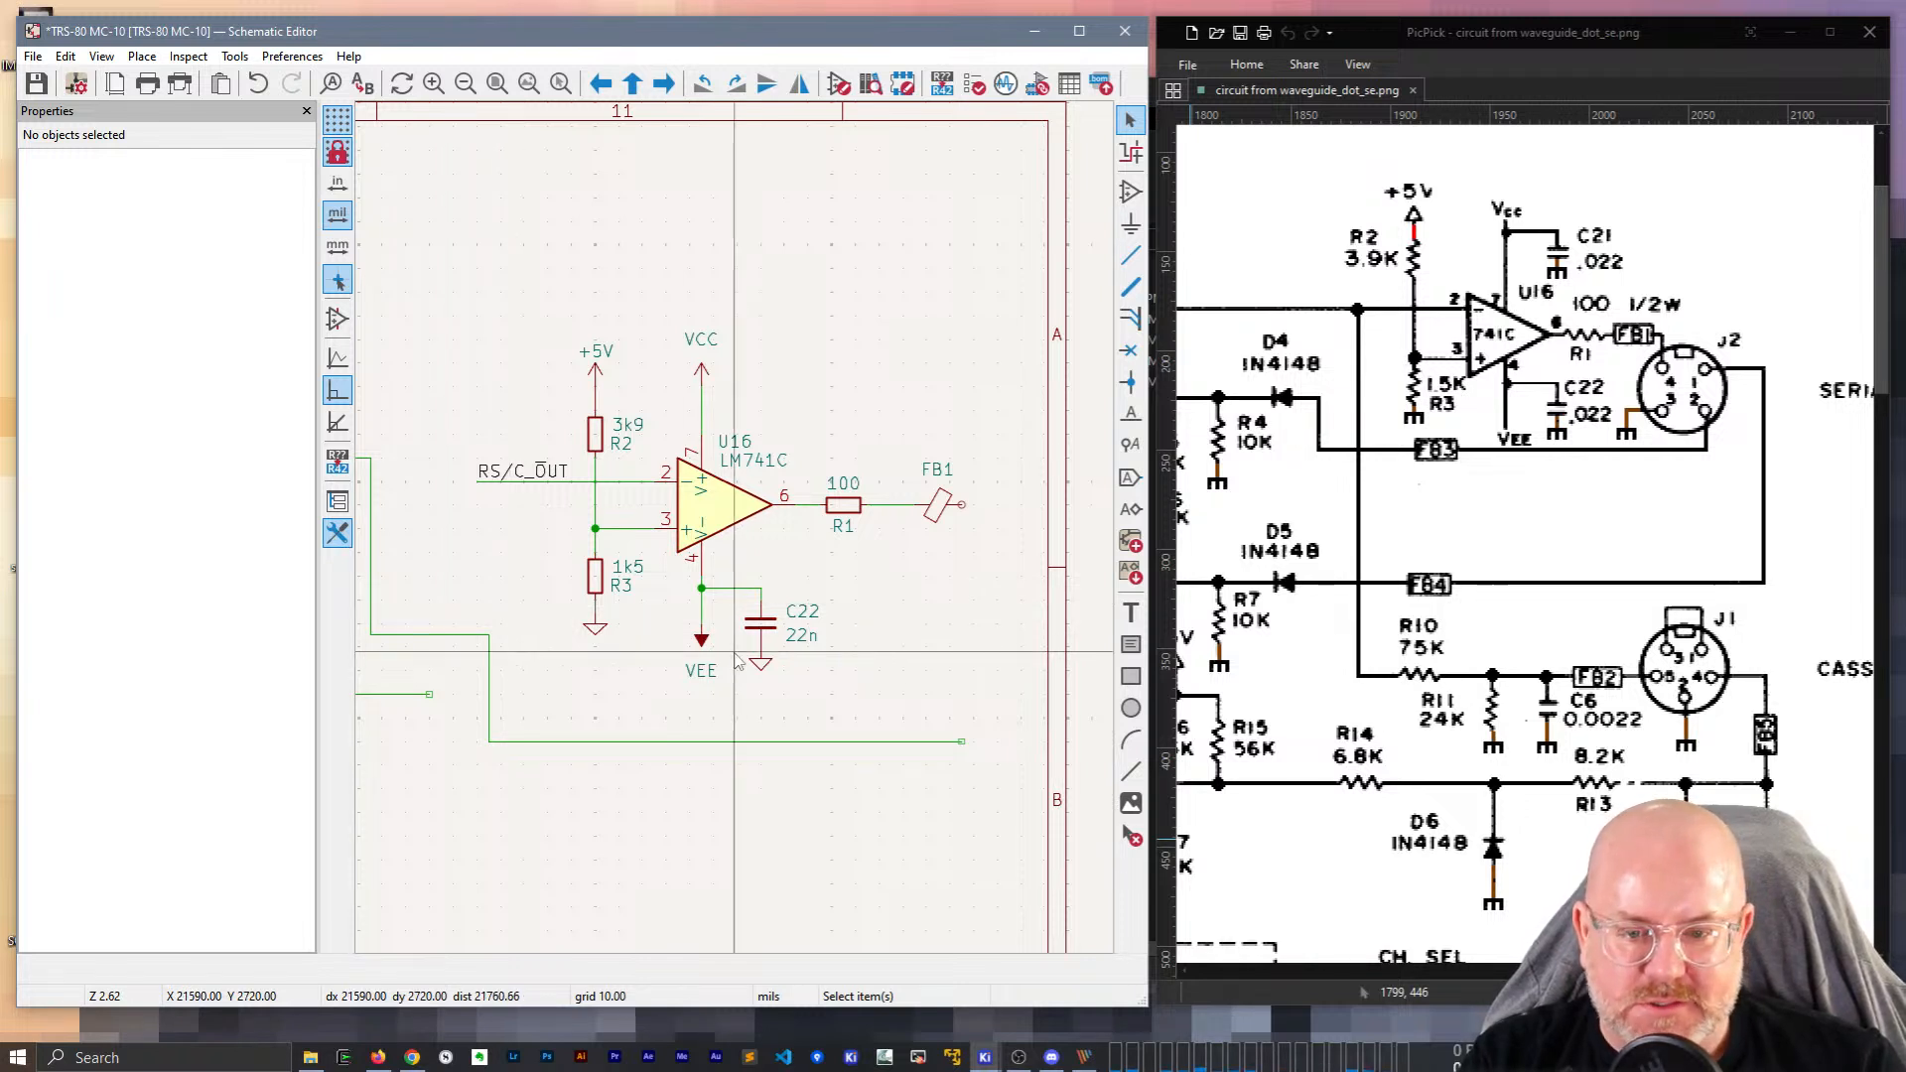
middle_click_drag(525, 675, 654, 575)
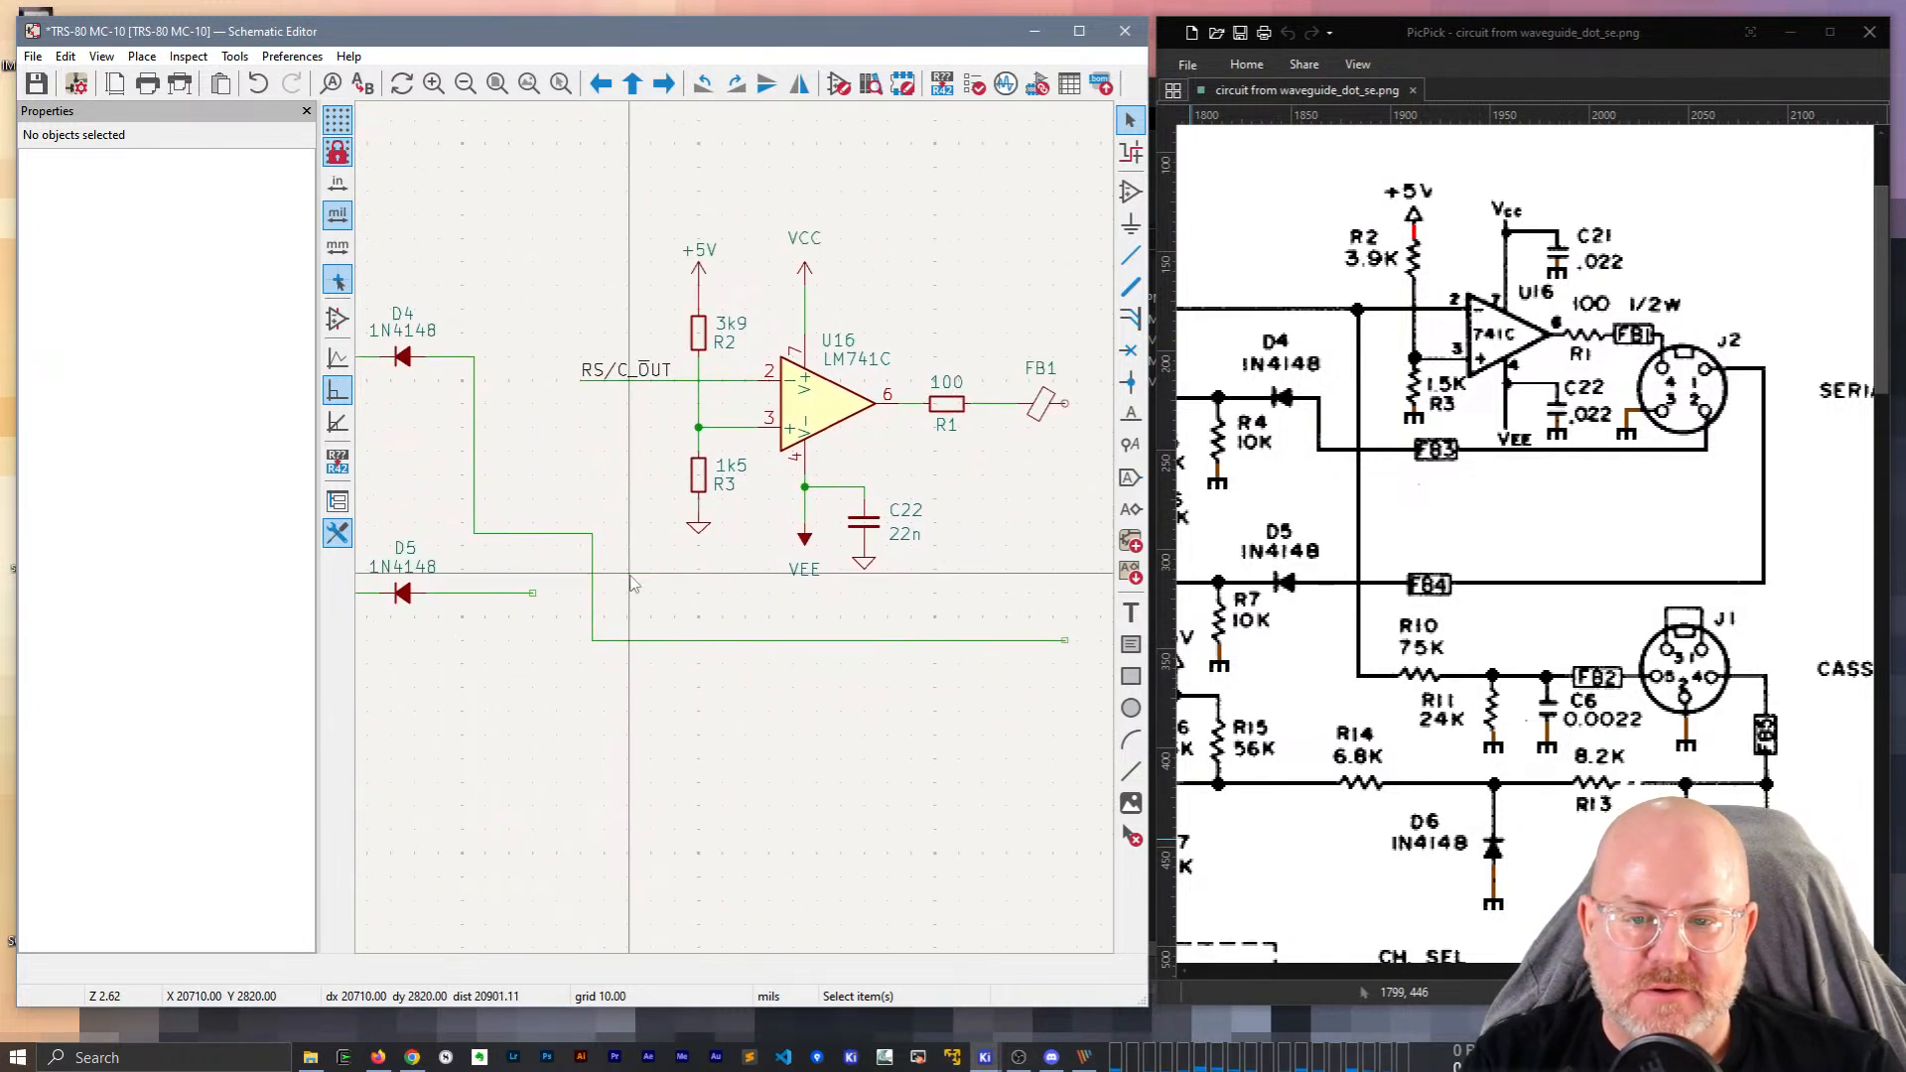
Drag the long horizontal wire below D5's line, keeping its connections intact.
left_click(776, 647)
key("m")
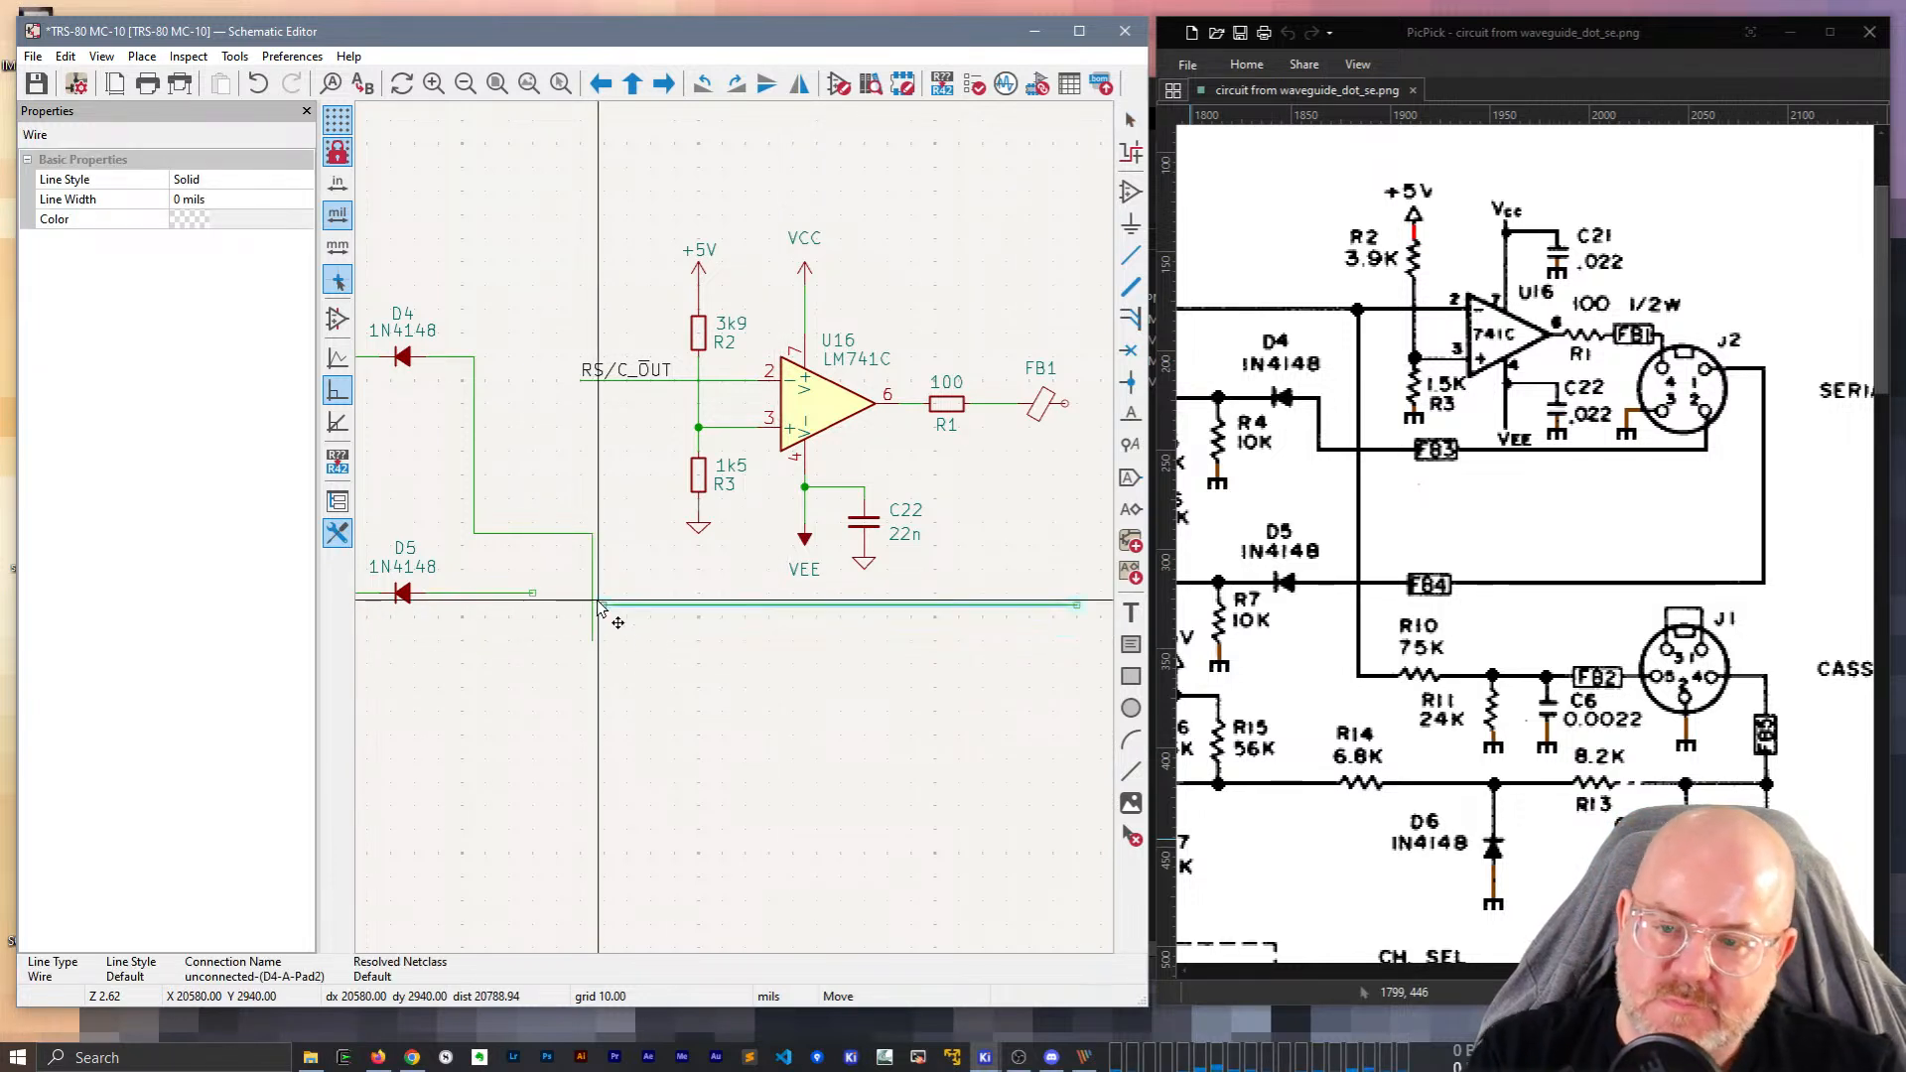
left_click(604, 605)
left_click(571, 687)
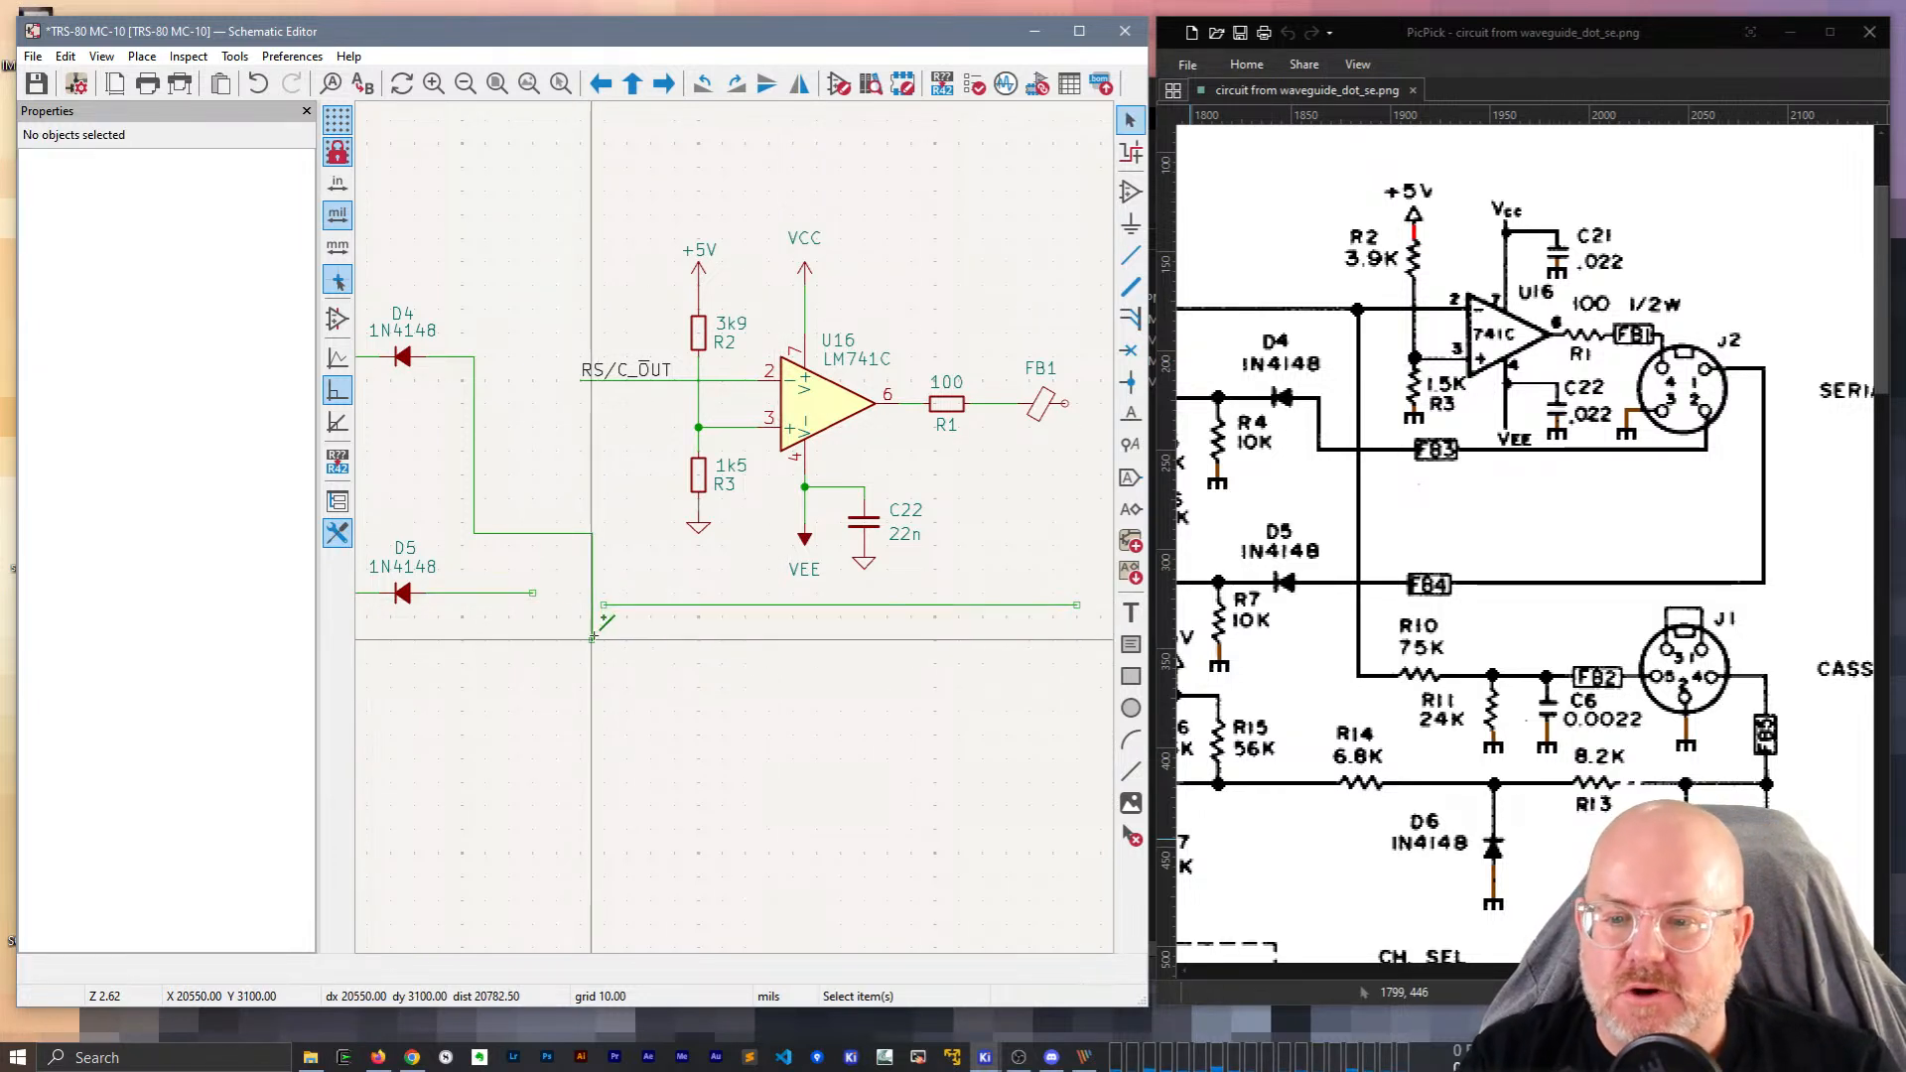
key("ctrl+z")
key("g")
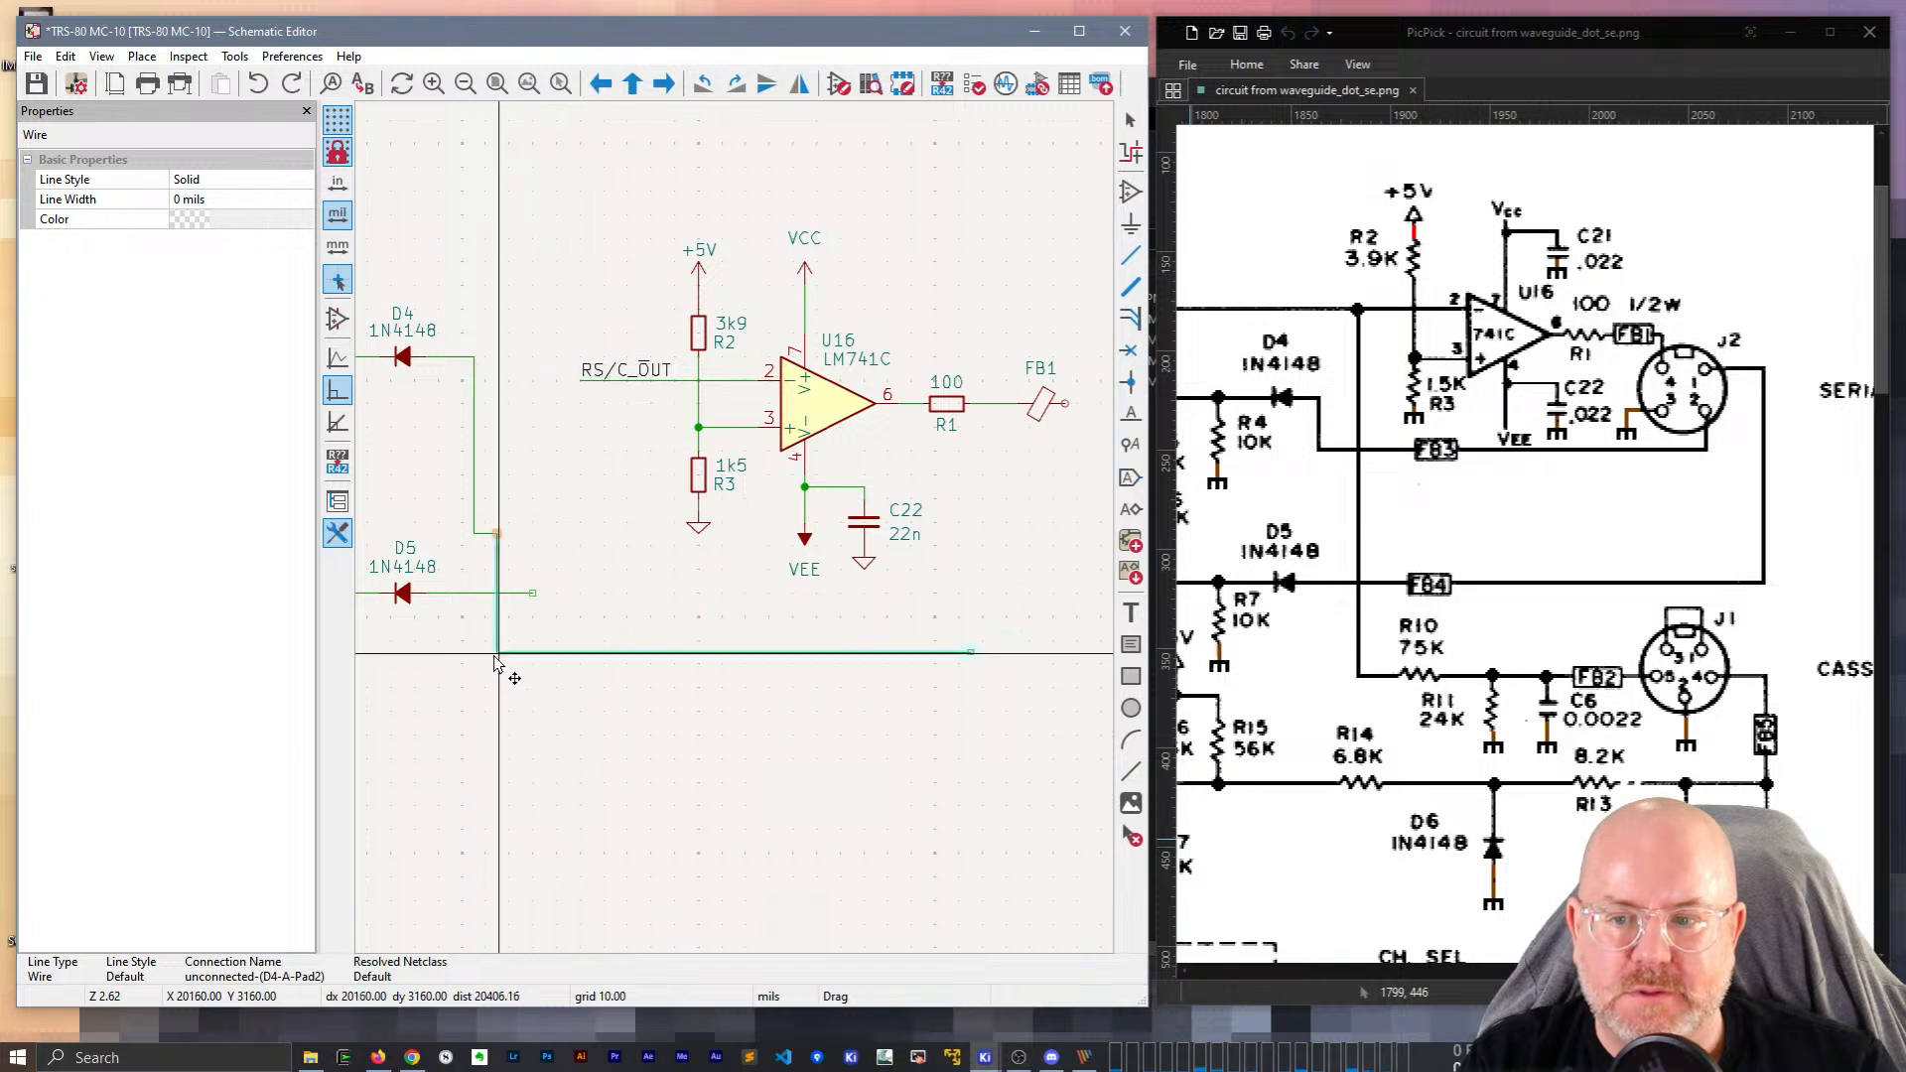
left_click(482, 687)
key("Escape")
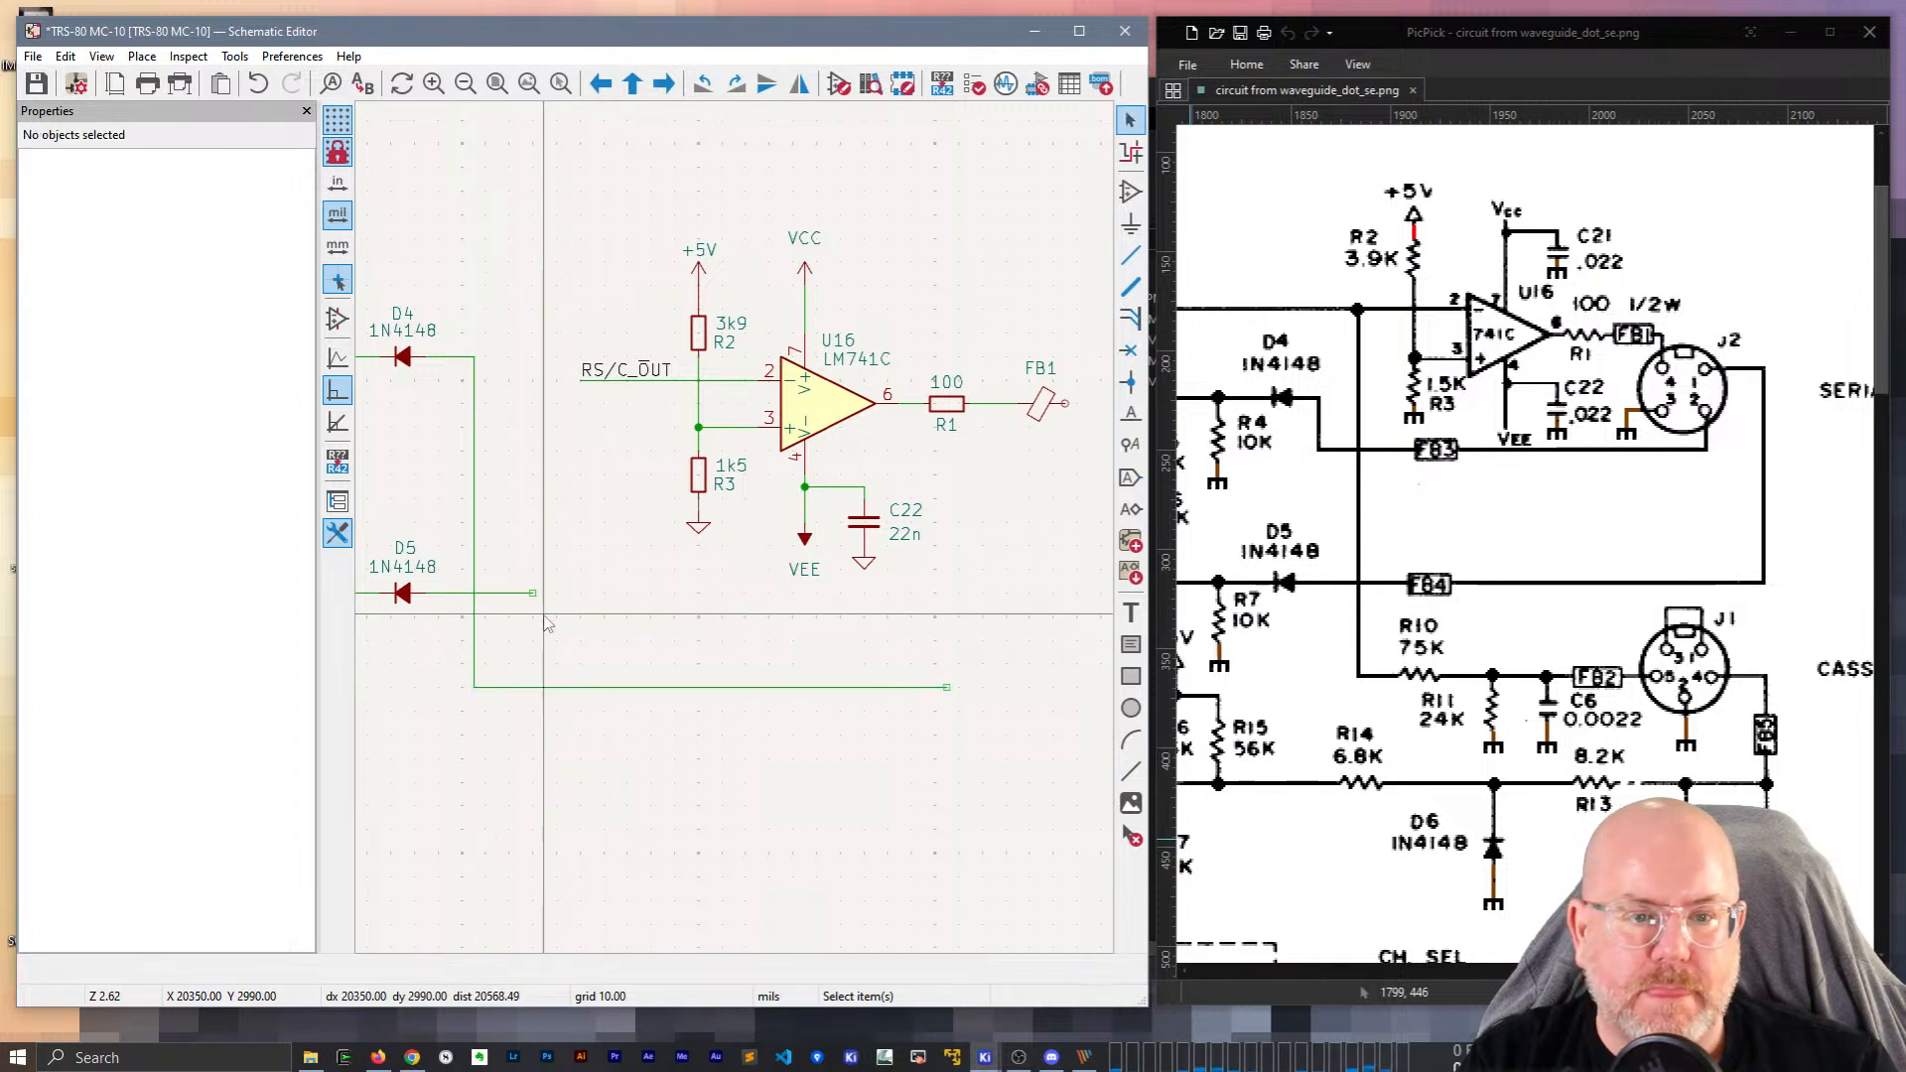
key("ctrl+d")
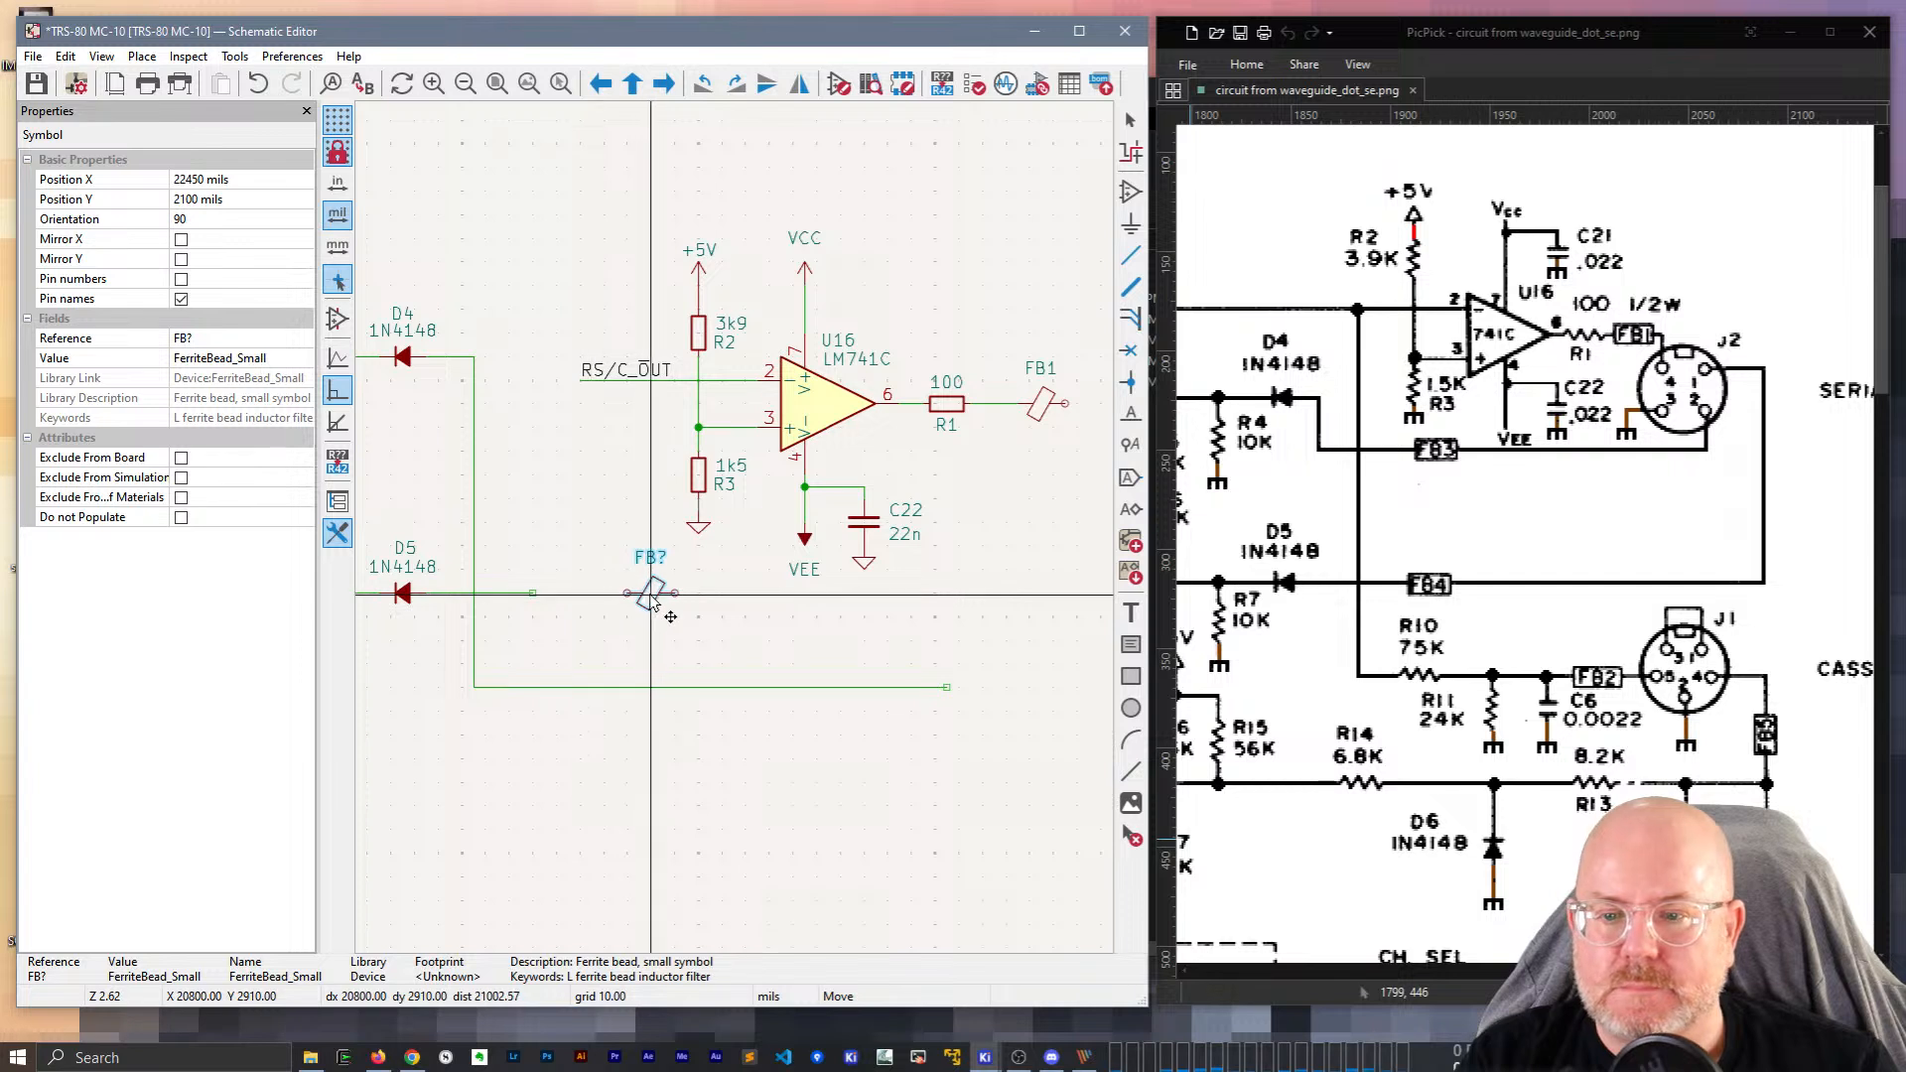
Place the duplicated ferrite bead on D5's wire and bridge the gap between the dangling wire ends.
left_click(659, 593)
key("w")
left_click(533, 594)
left_click(545, 595)
key("Escape")
Rename the bead FB3 and run a wire from its right pin toward the sheet's right side.
double_click(675, 563)
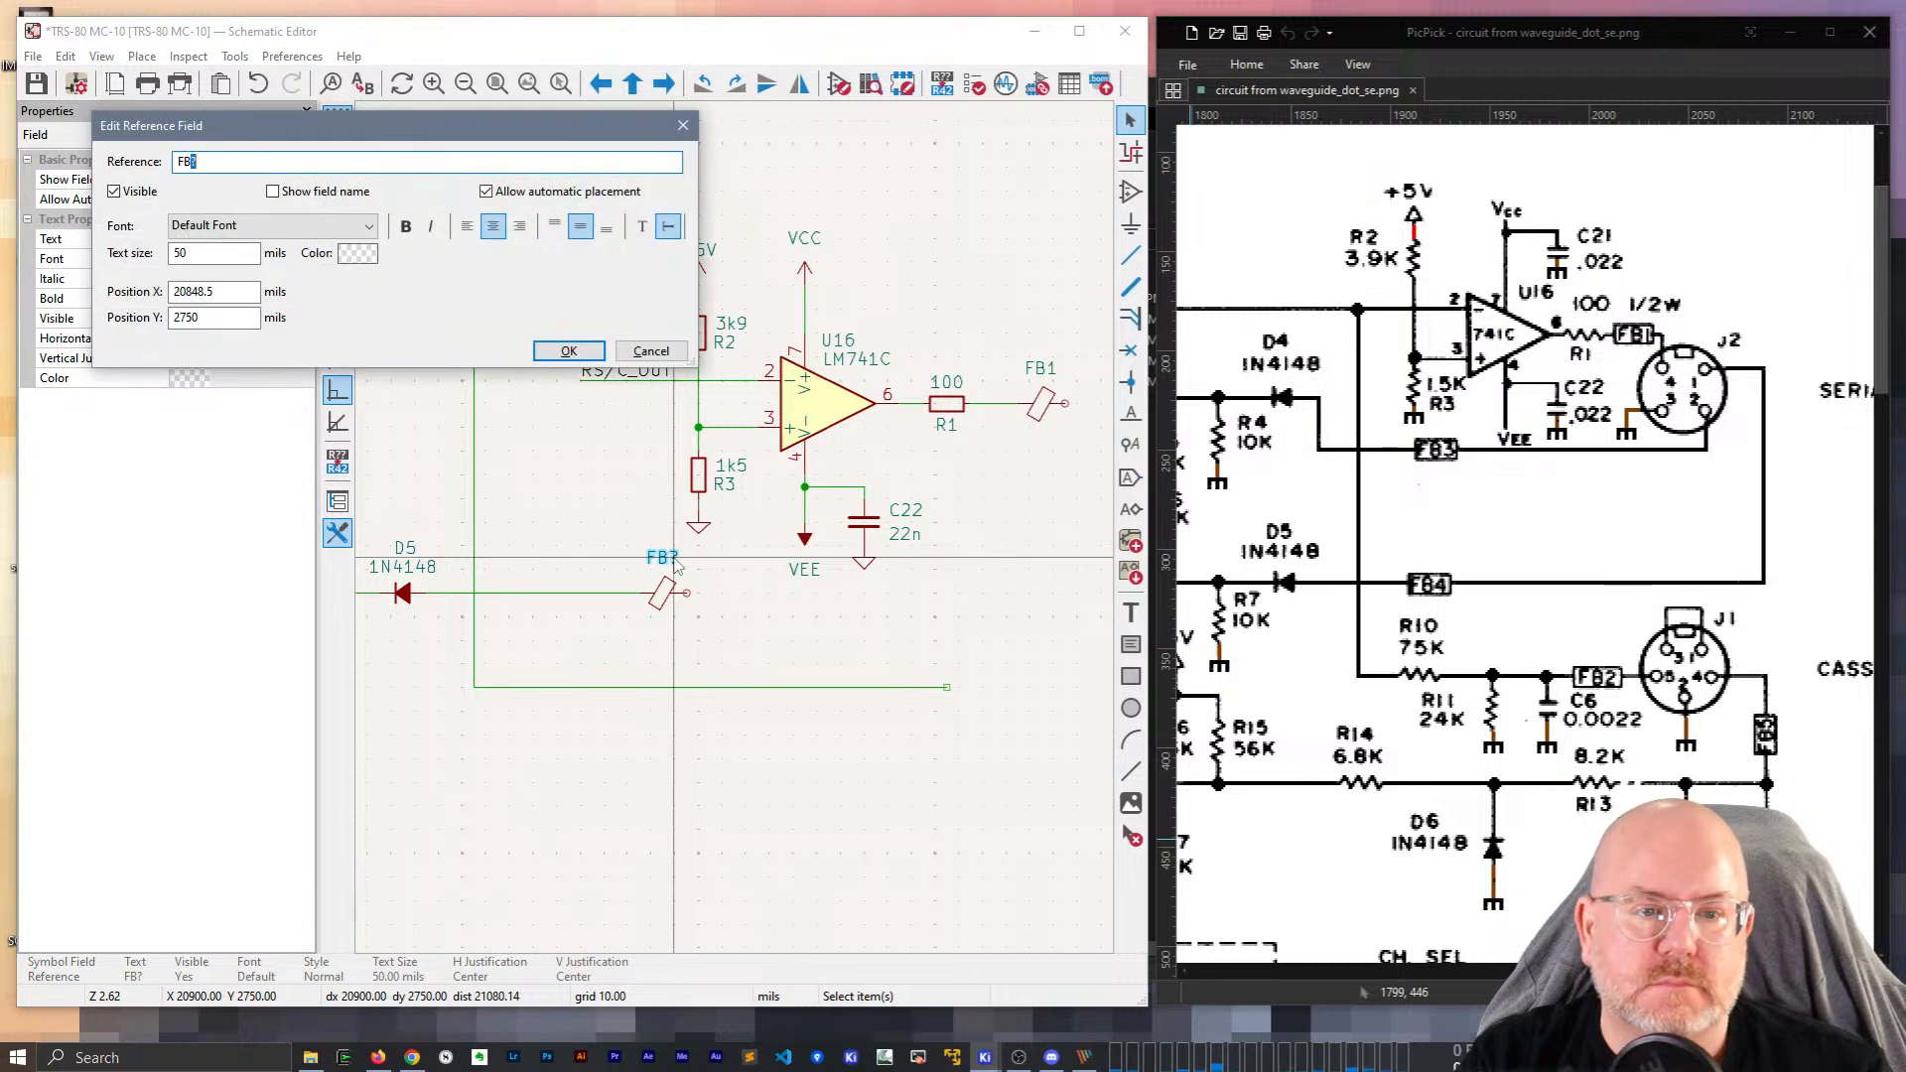
type("3")
key("Return")
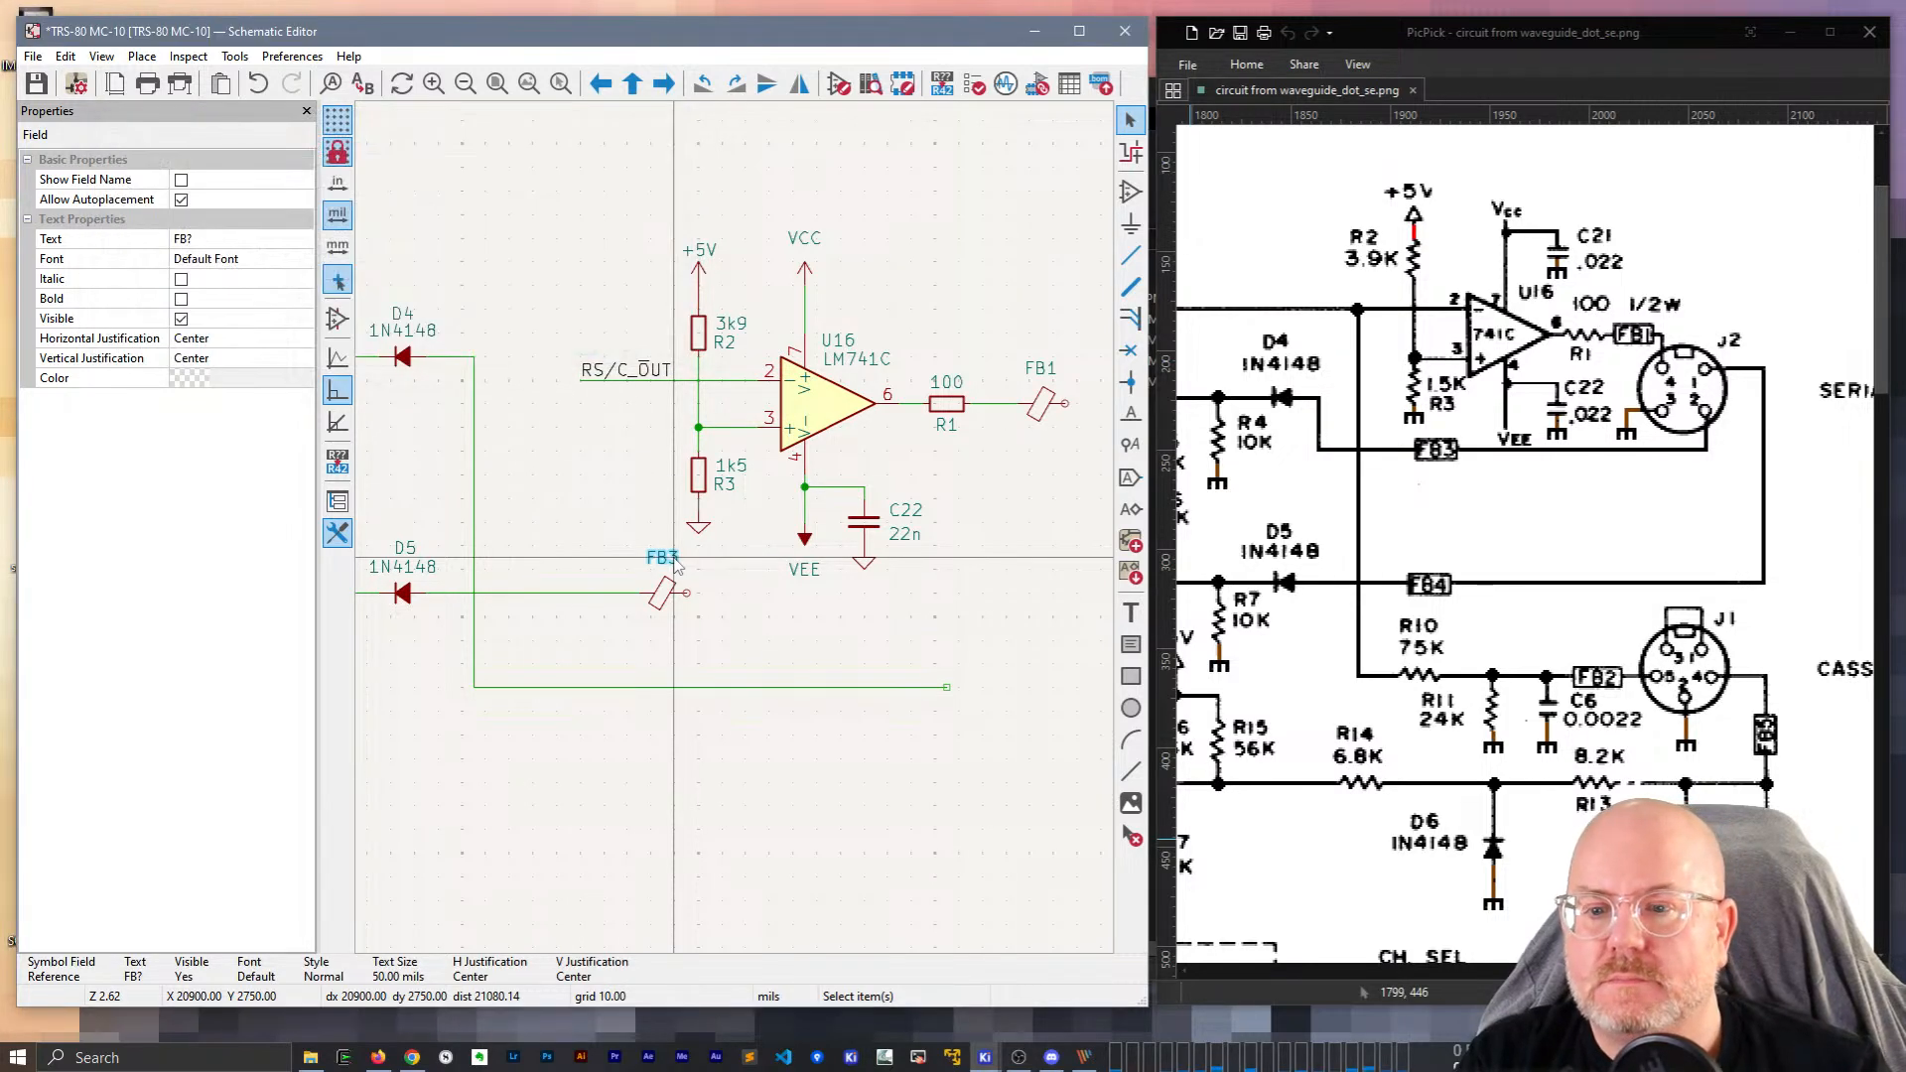
key("w")
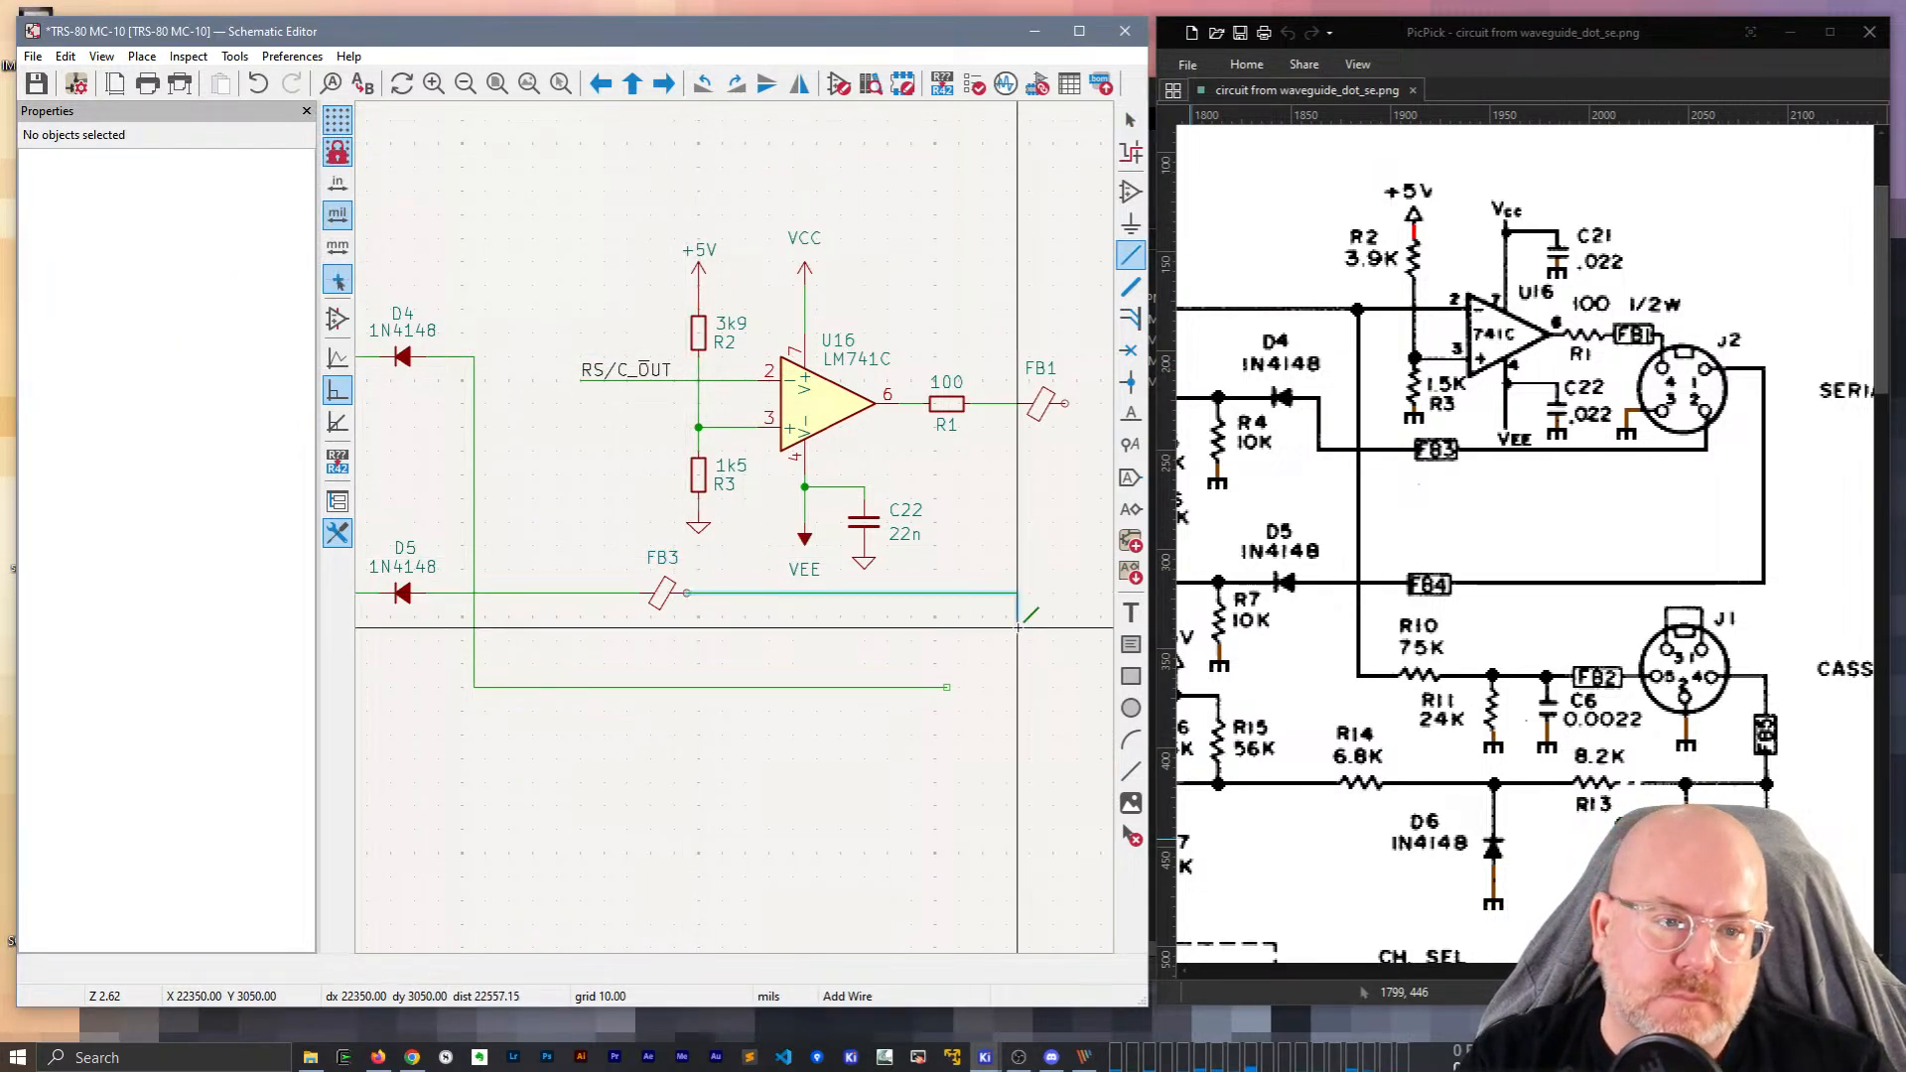
double_click(1062, 593)
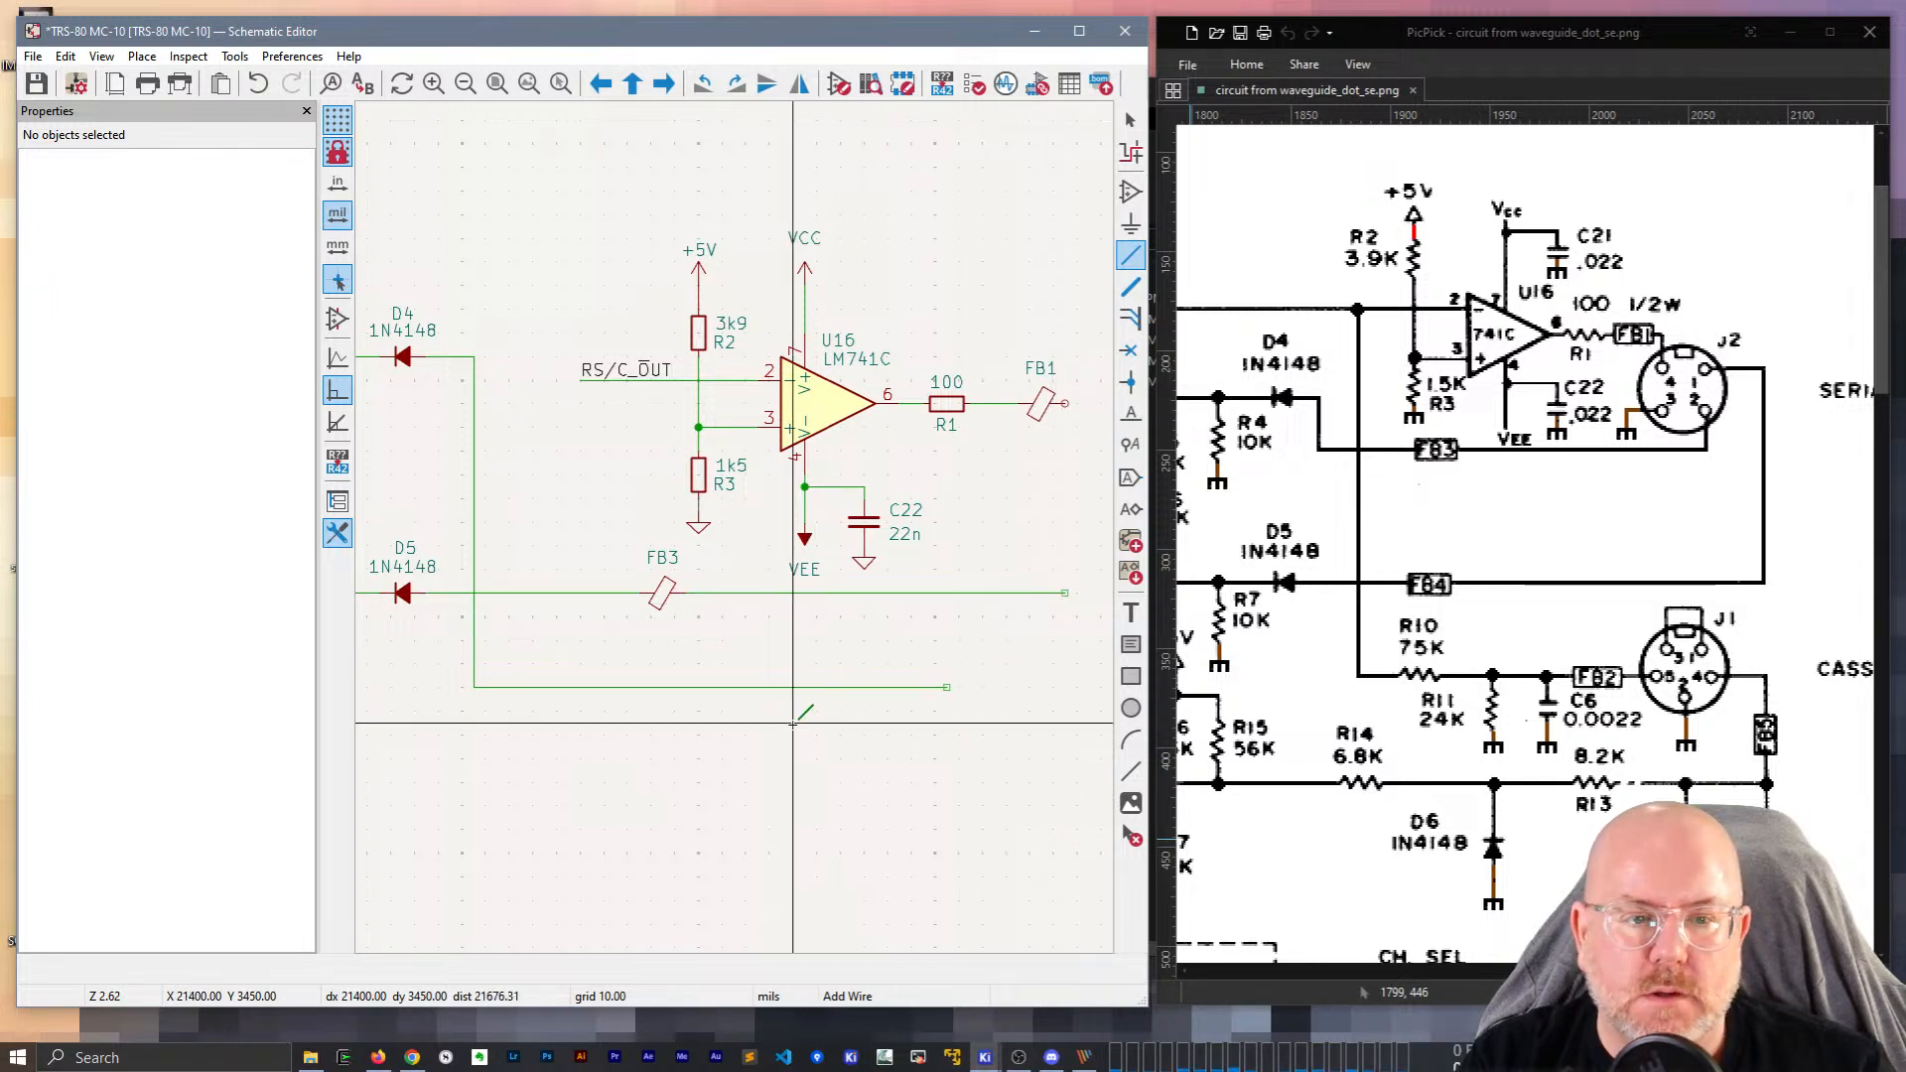
scroll(701, 805, "down", 3)
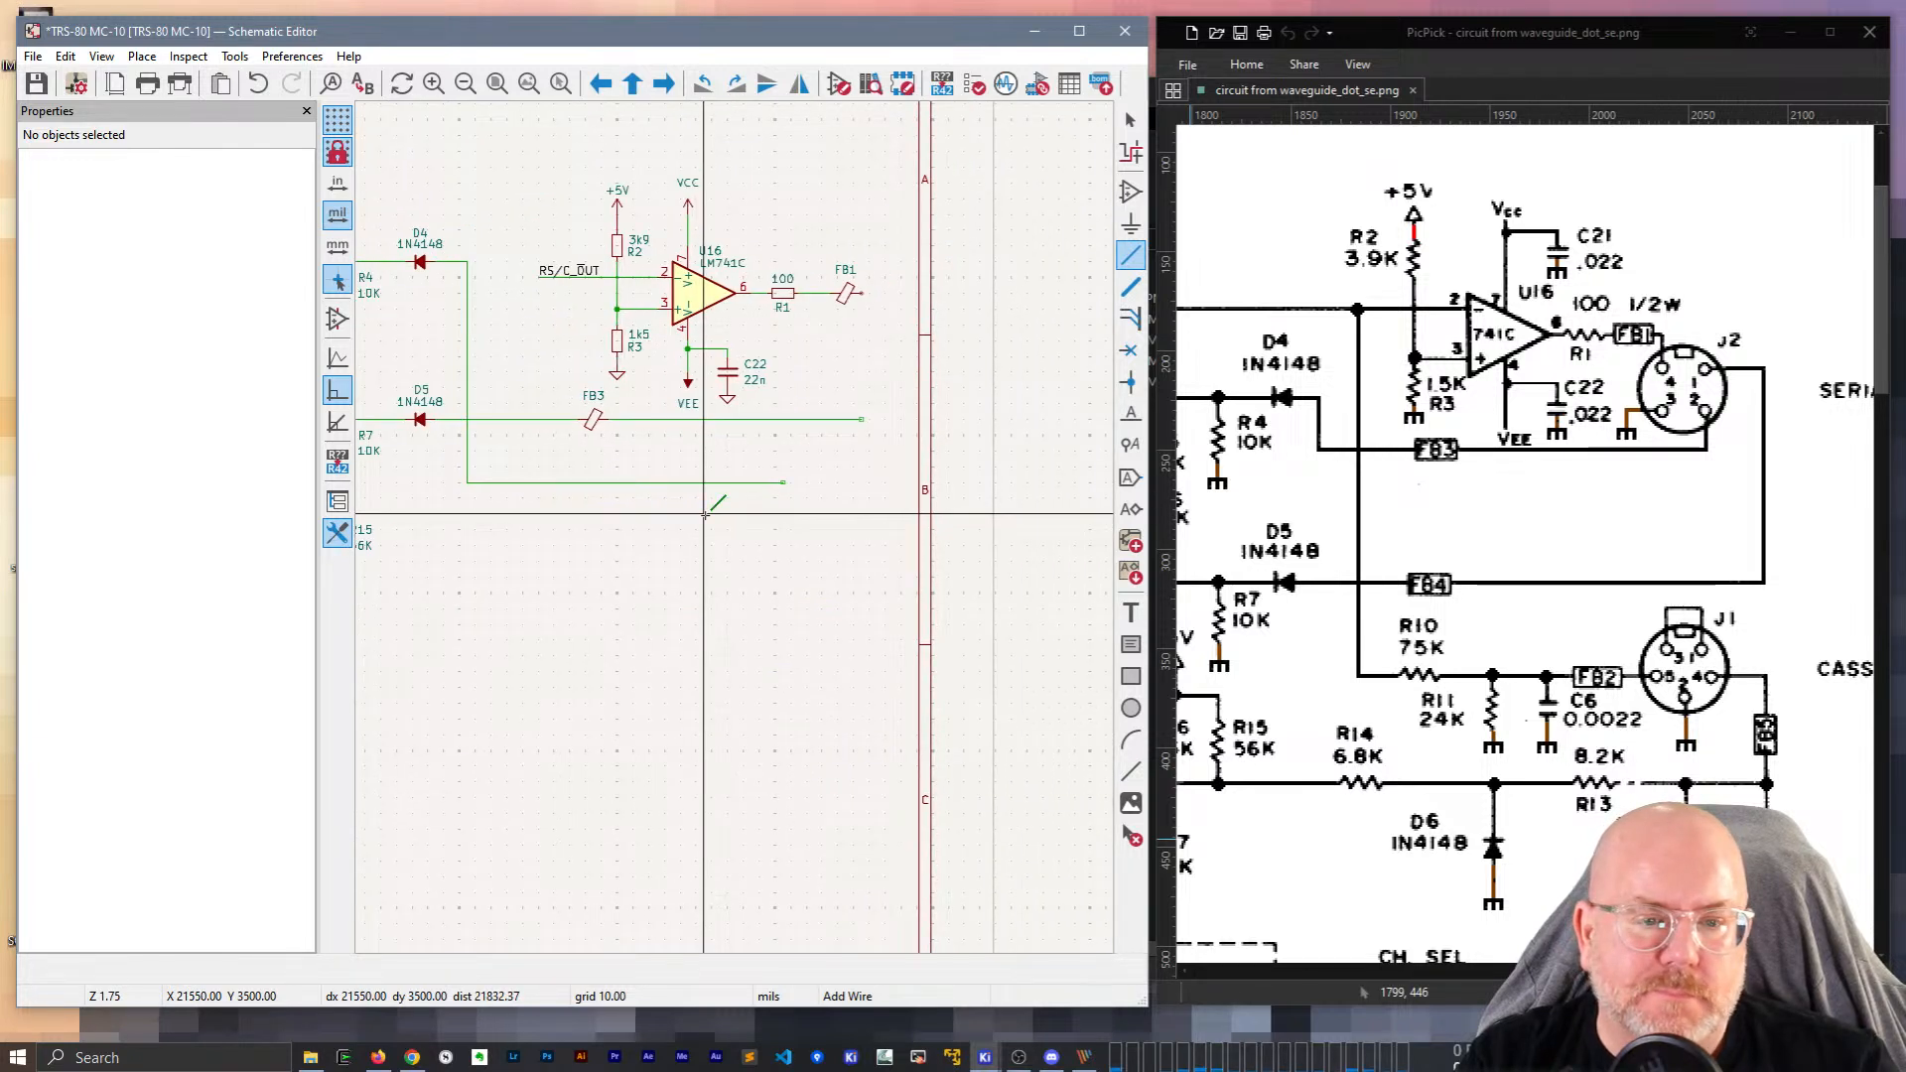
Lower the D4 wire, then delete the D5-to-FB3 wire and the L-shaped wire.
middle_click_drag(705, 514, 787, 493)
key("Escape")
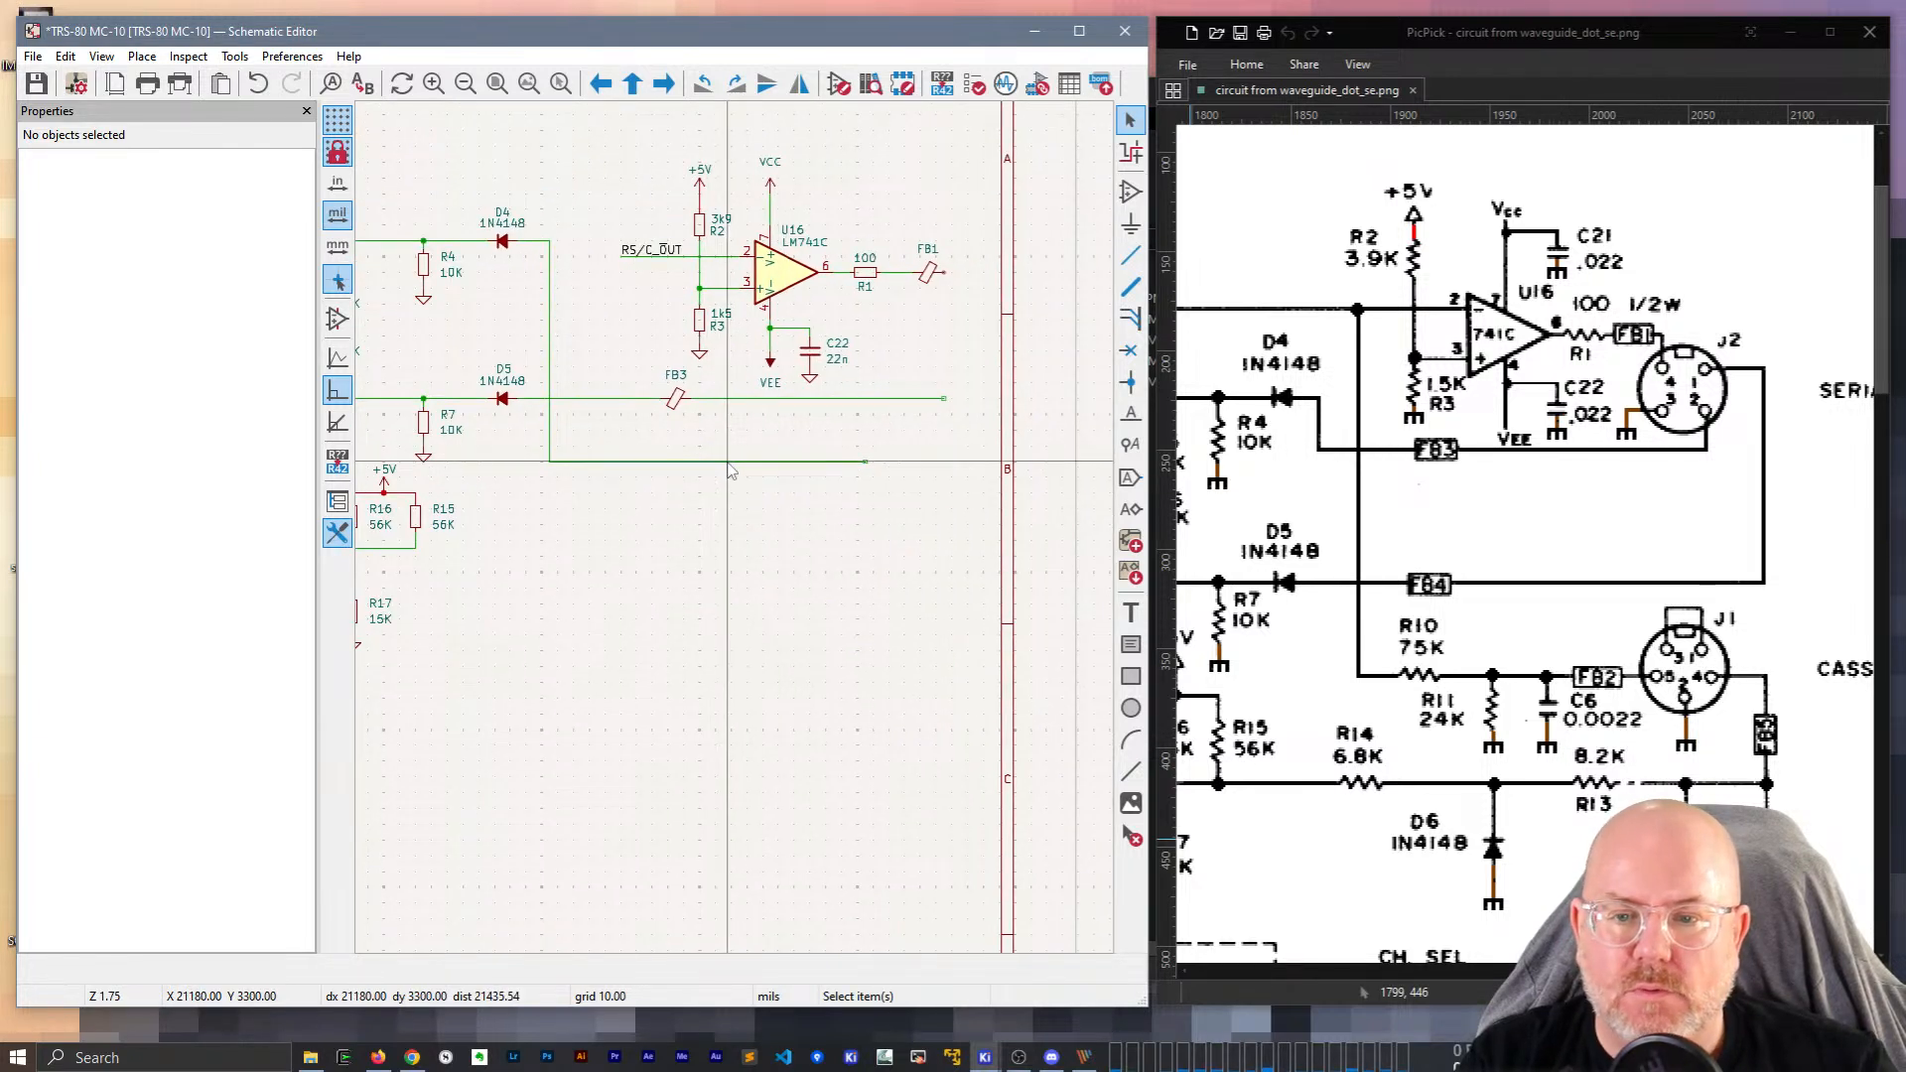
left_click(727, 462)
left_click_drag(726, 463, 880, 690)
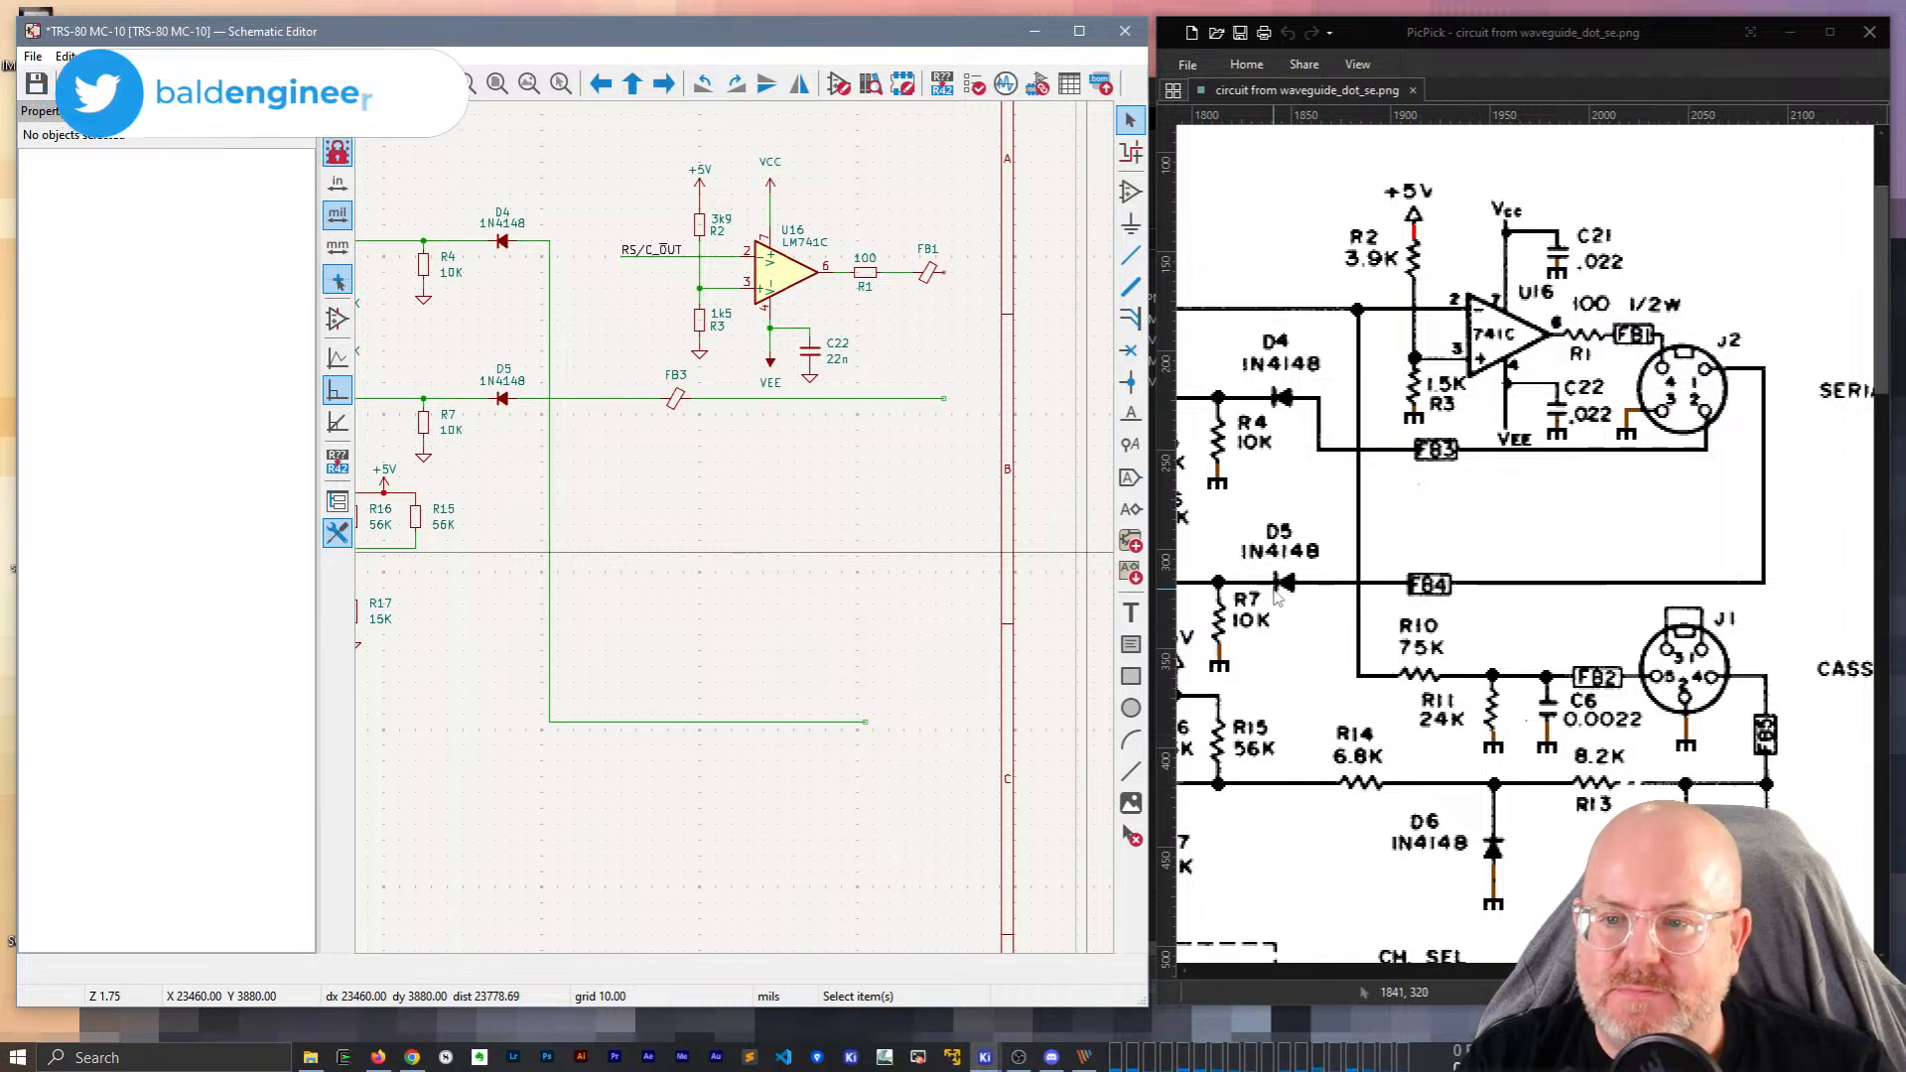
left_click(610, 399)
key("Delete")
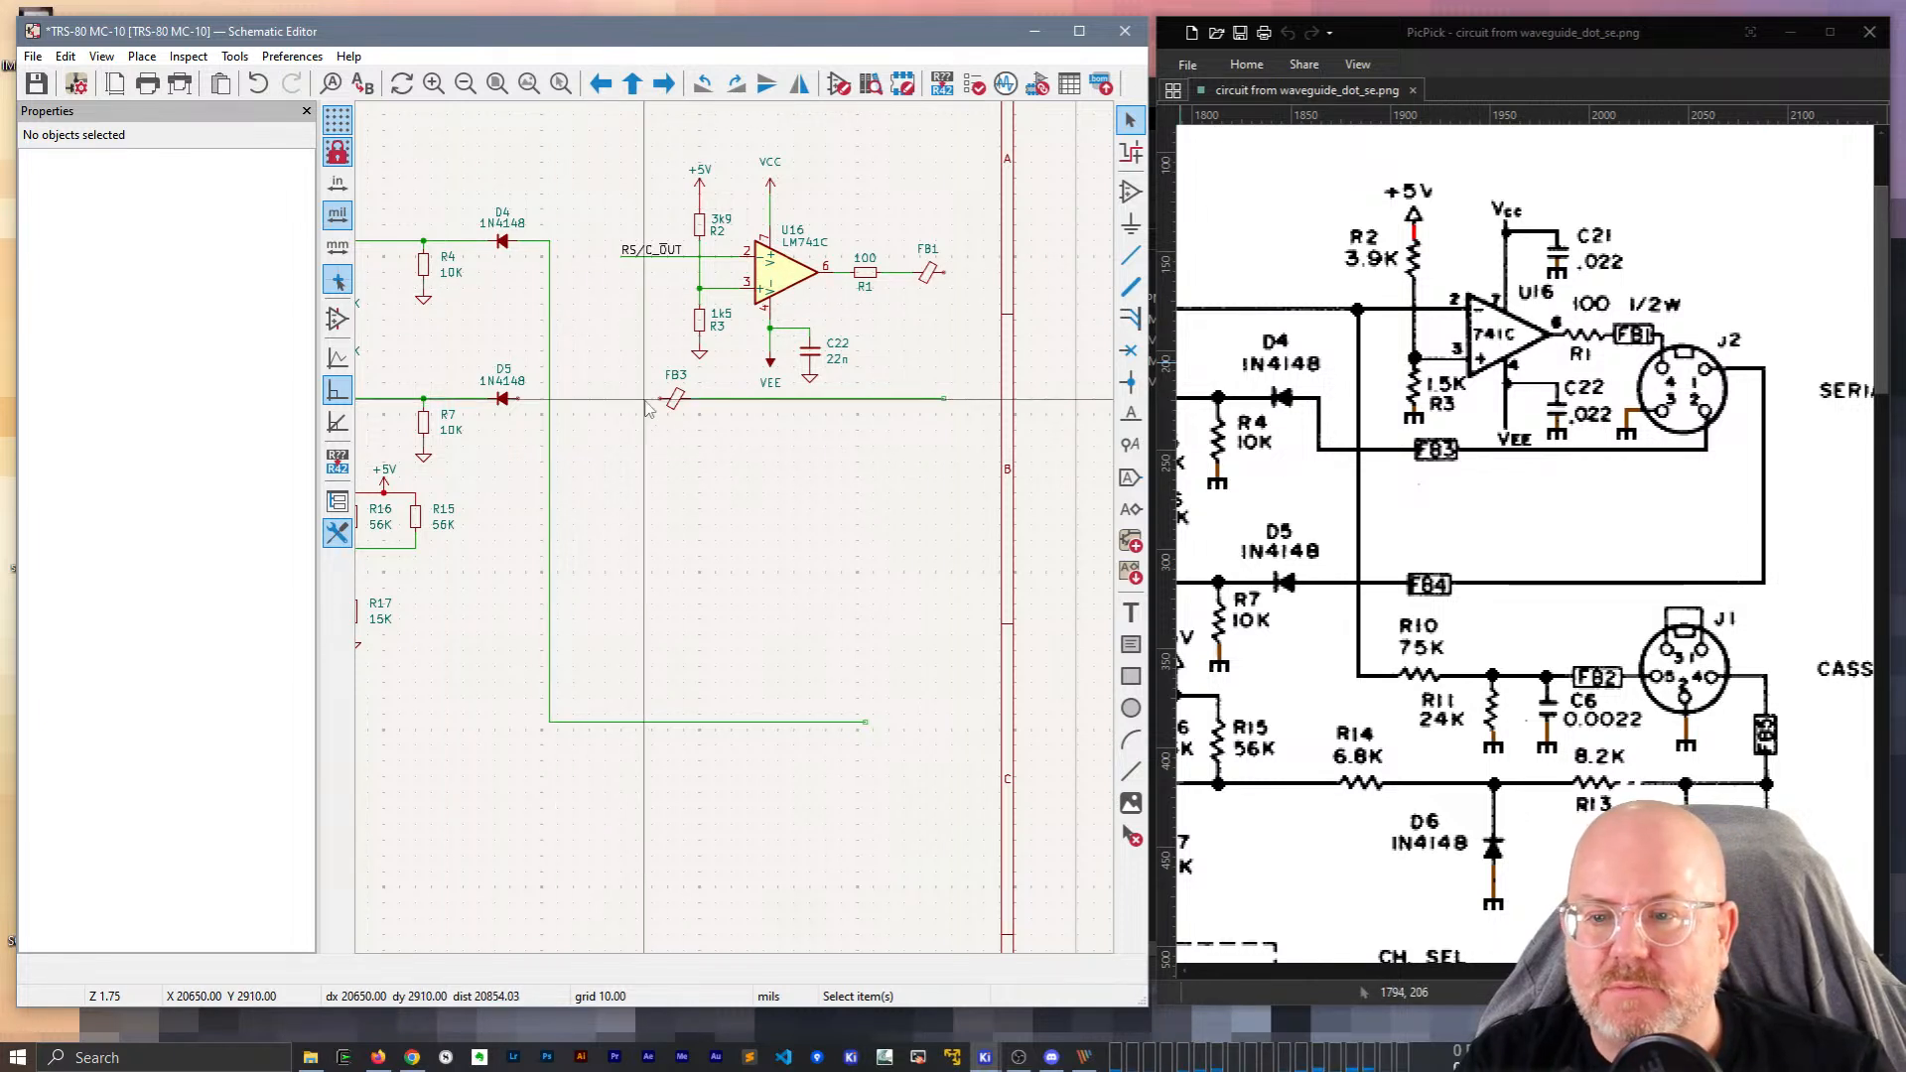
left_click_drag(736, 852, 506, 687)
key("Delete")
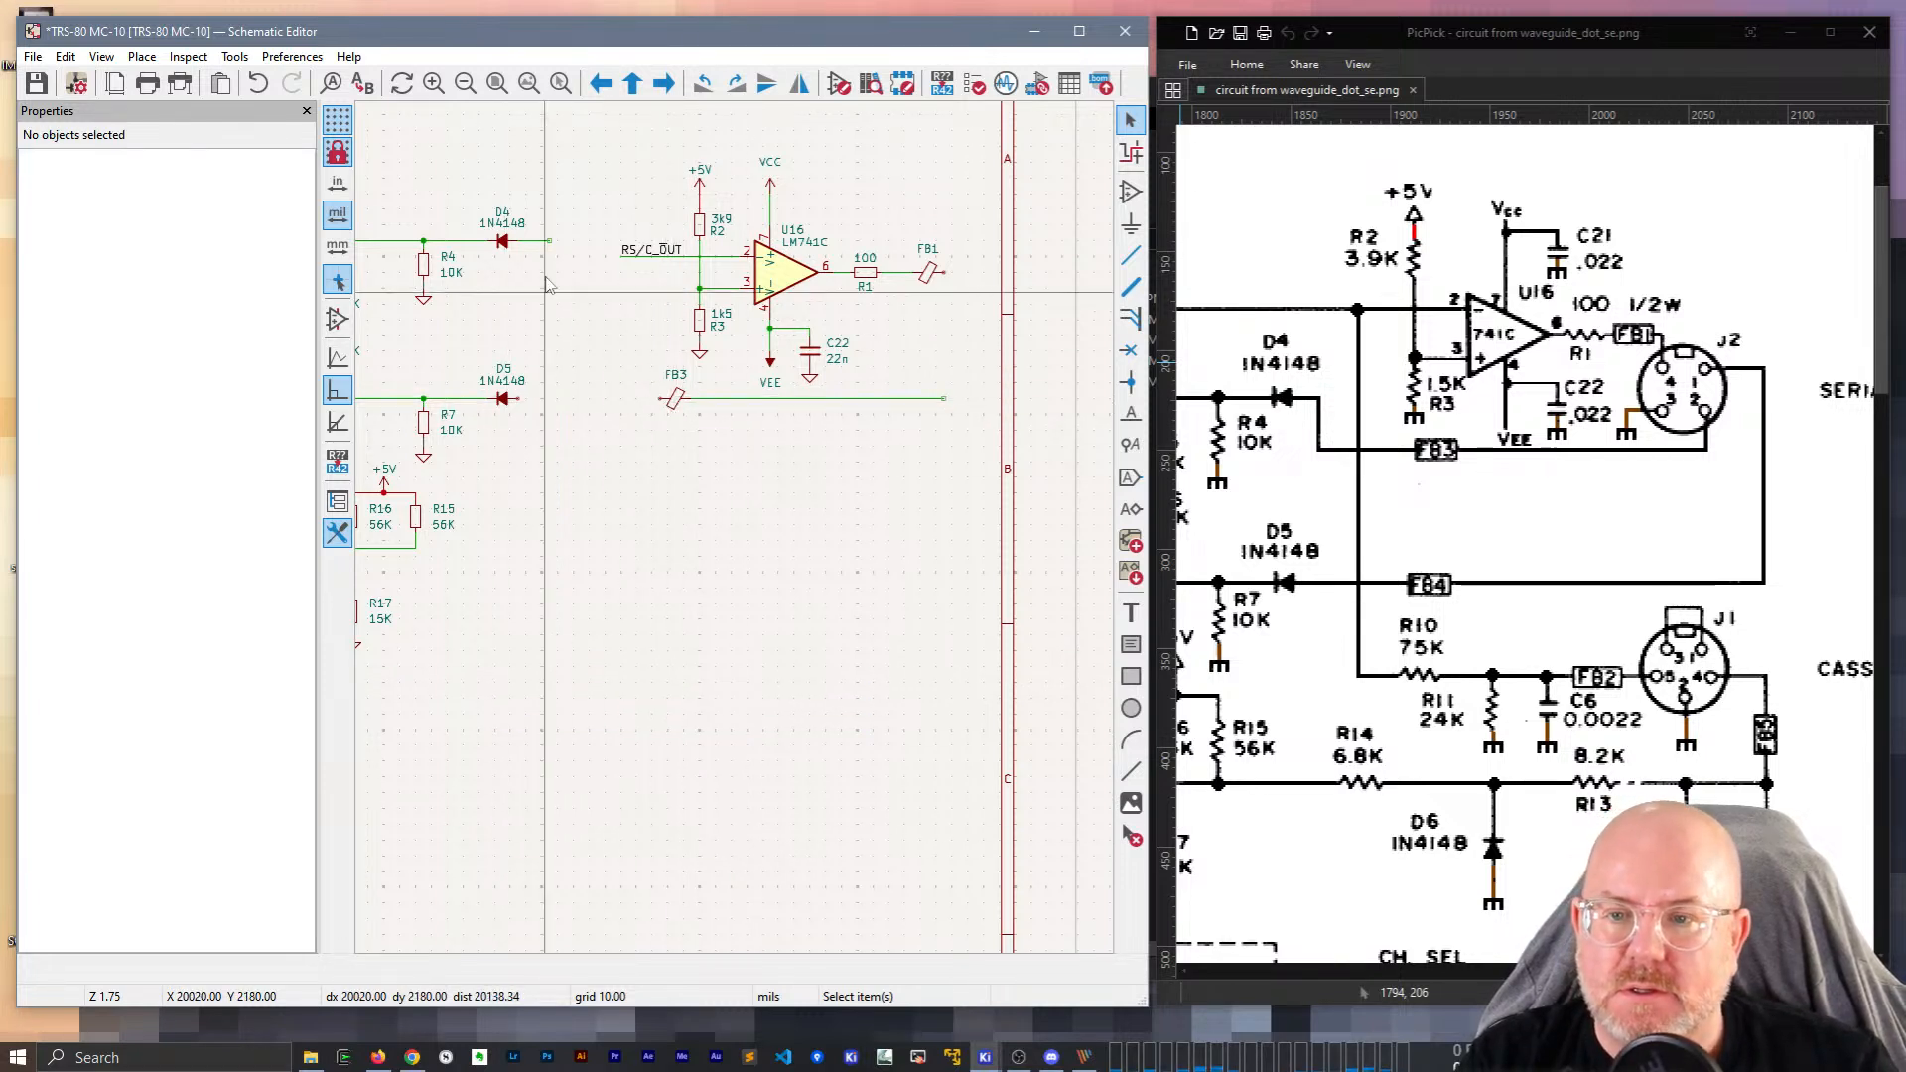
Wire D4 to FB3's pin and route D5's wire down and to the right.
key("w")
left_click(597, 399)
left_click(654, 398)
key("Escape")
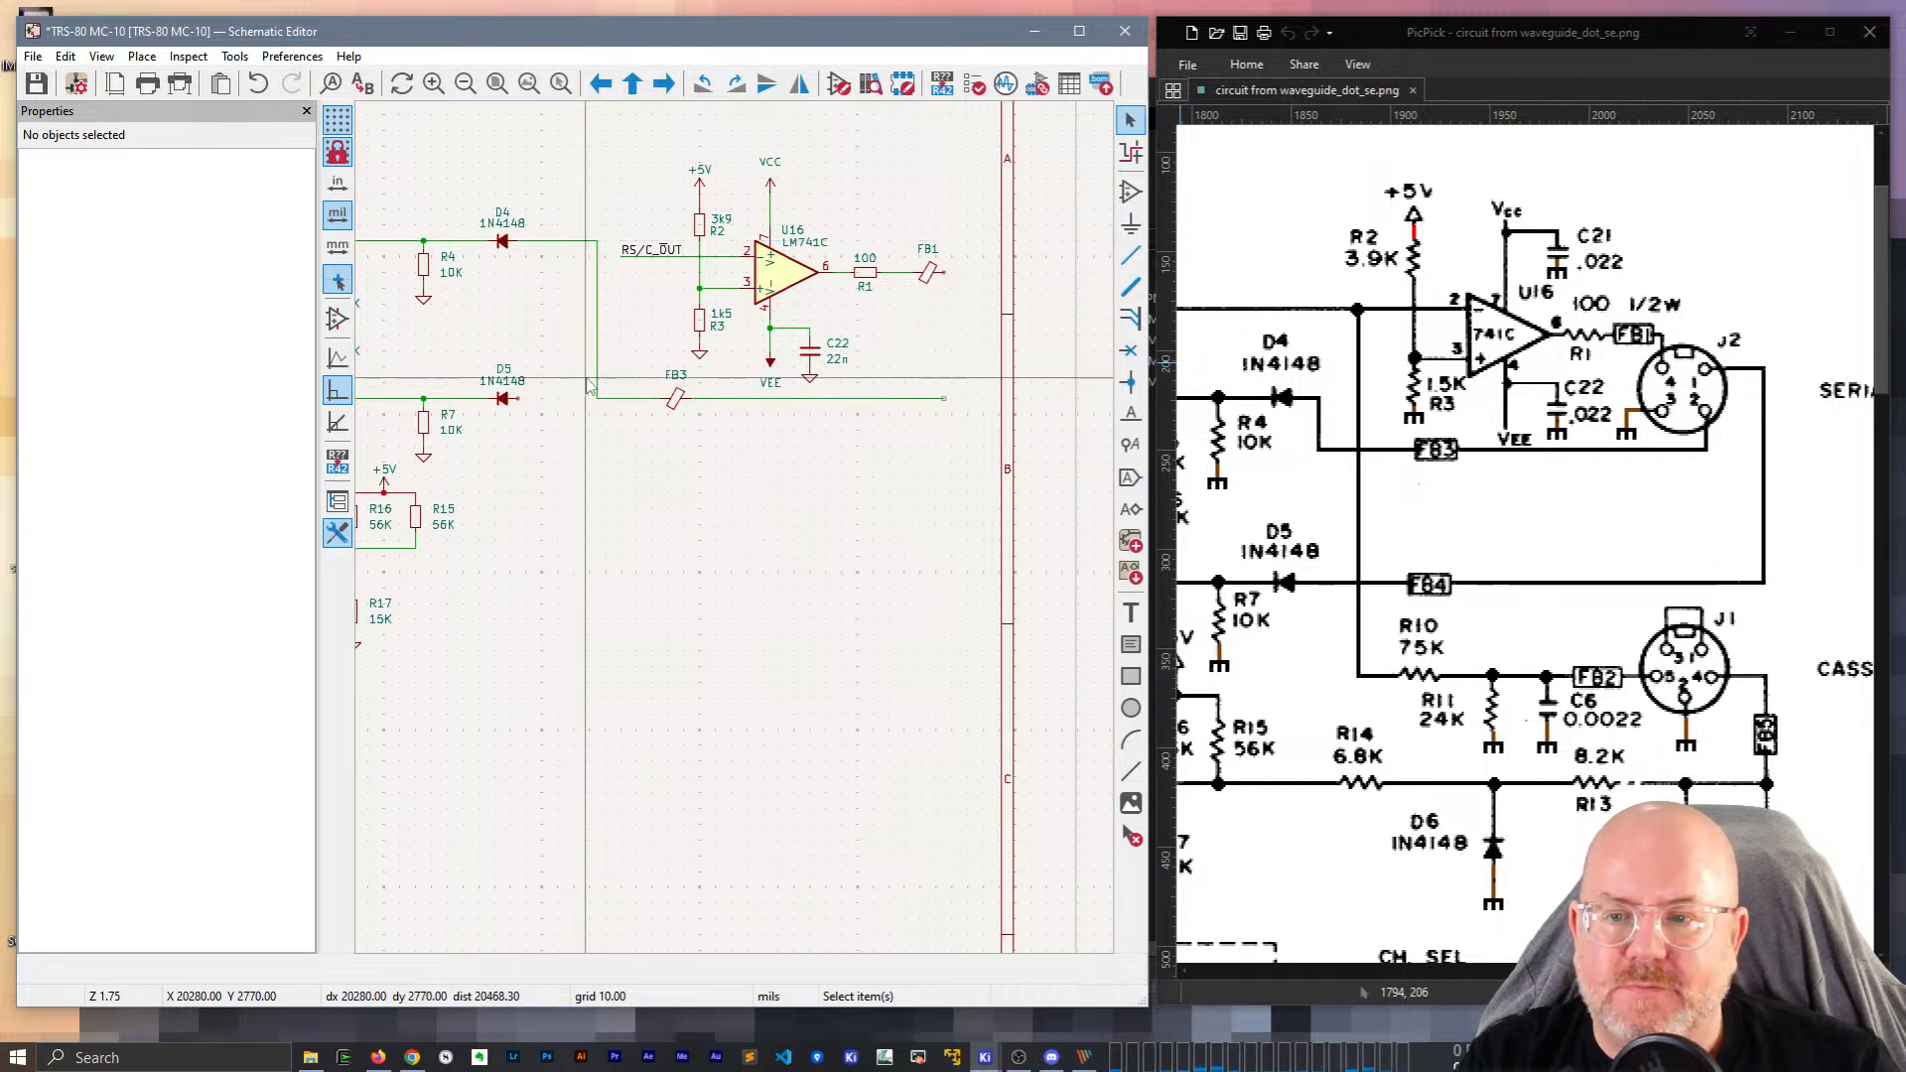
left_click(520, 399)
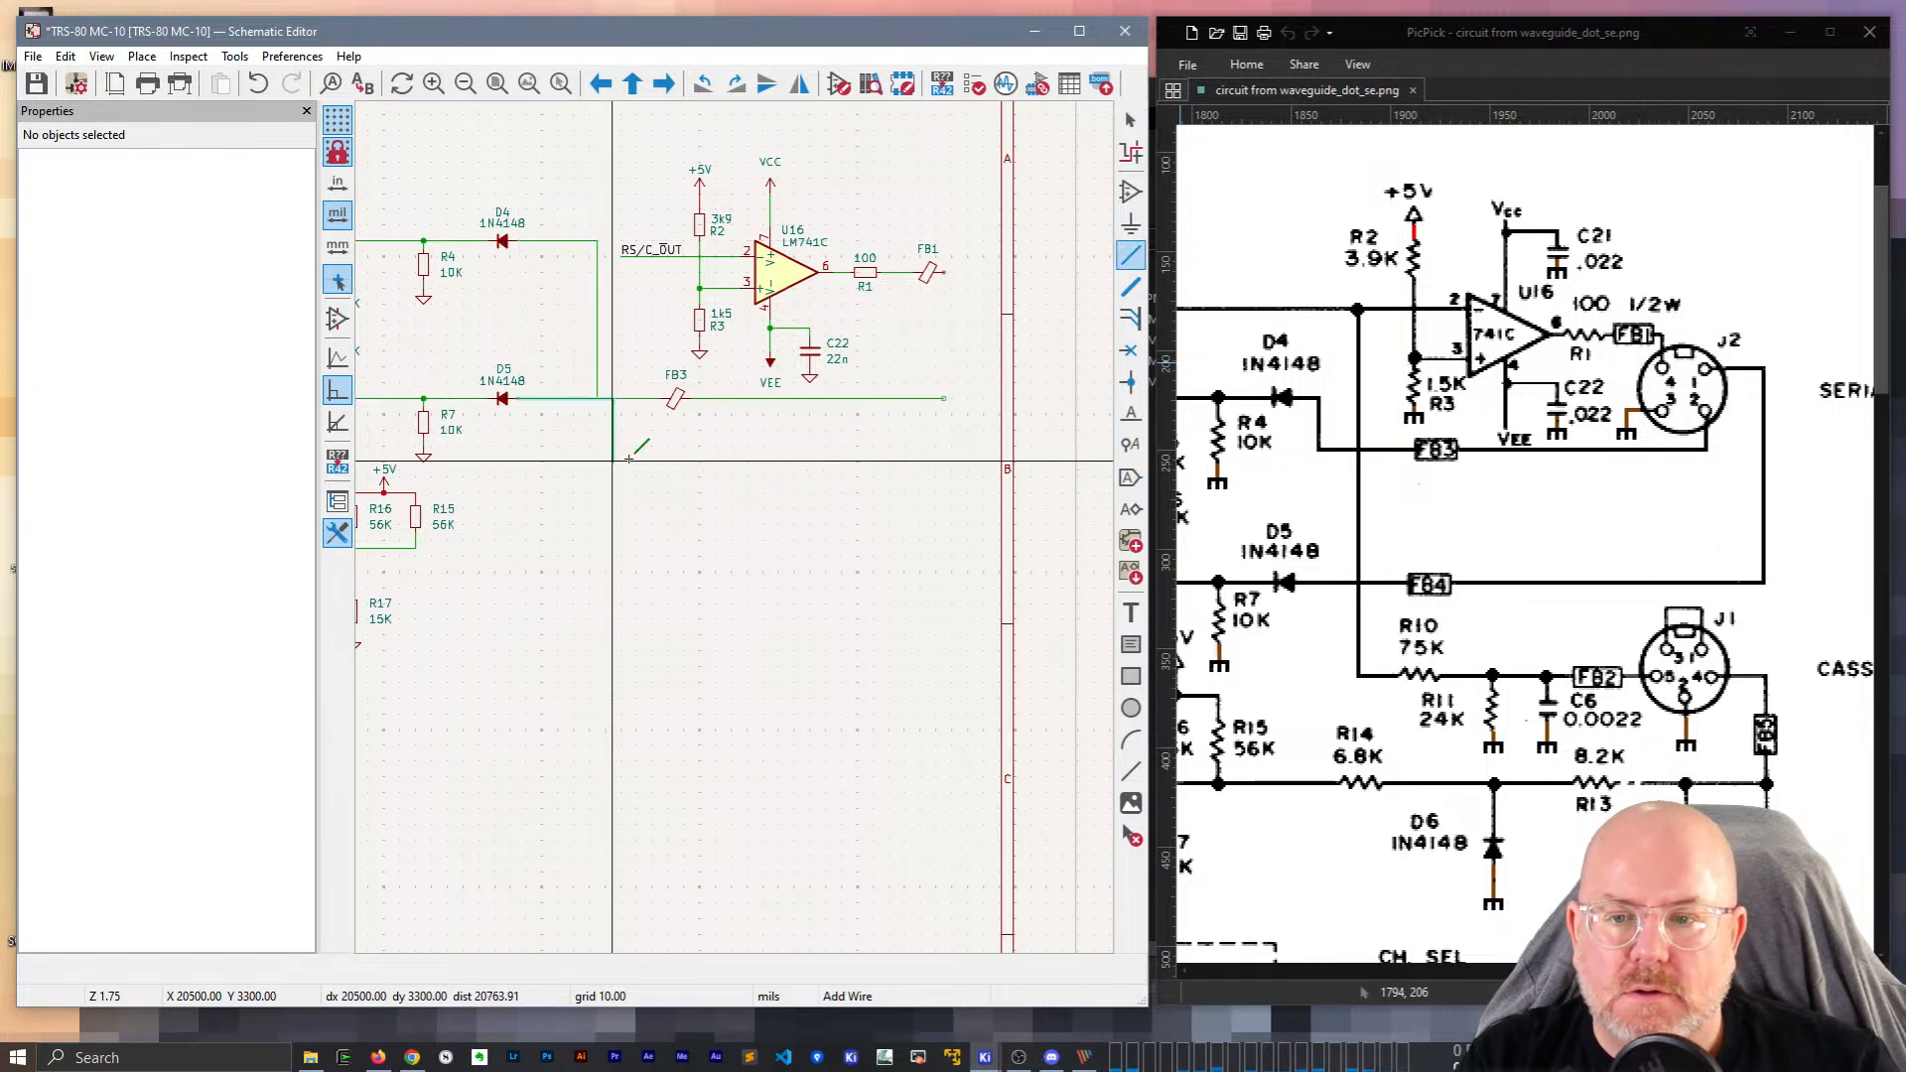
left_click(549, 476)
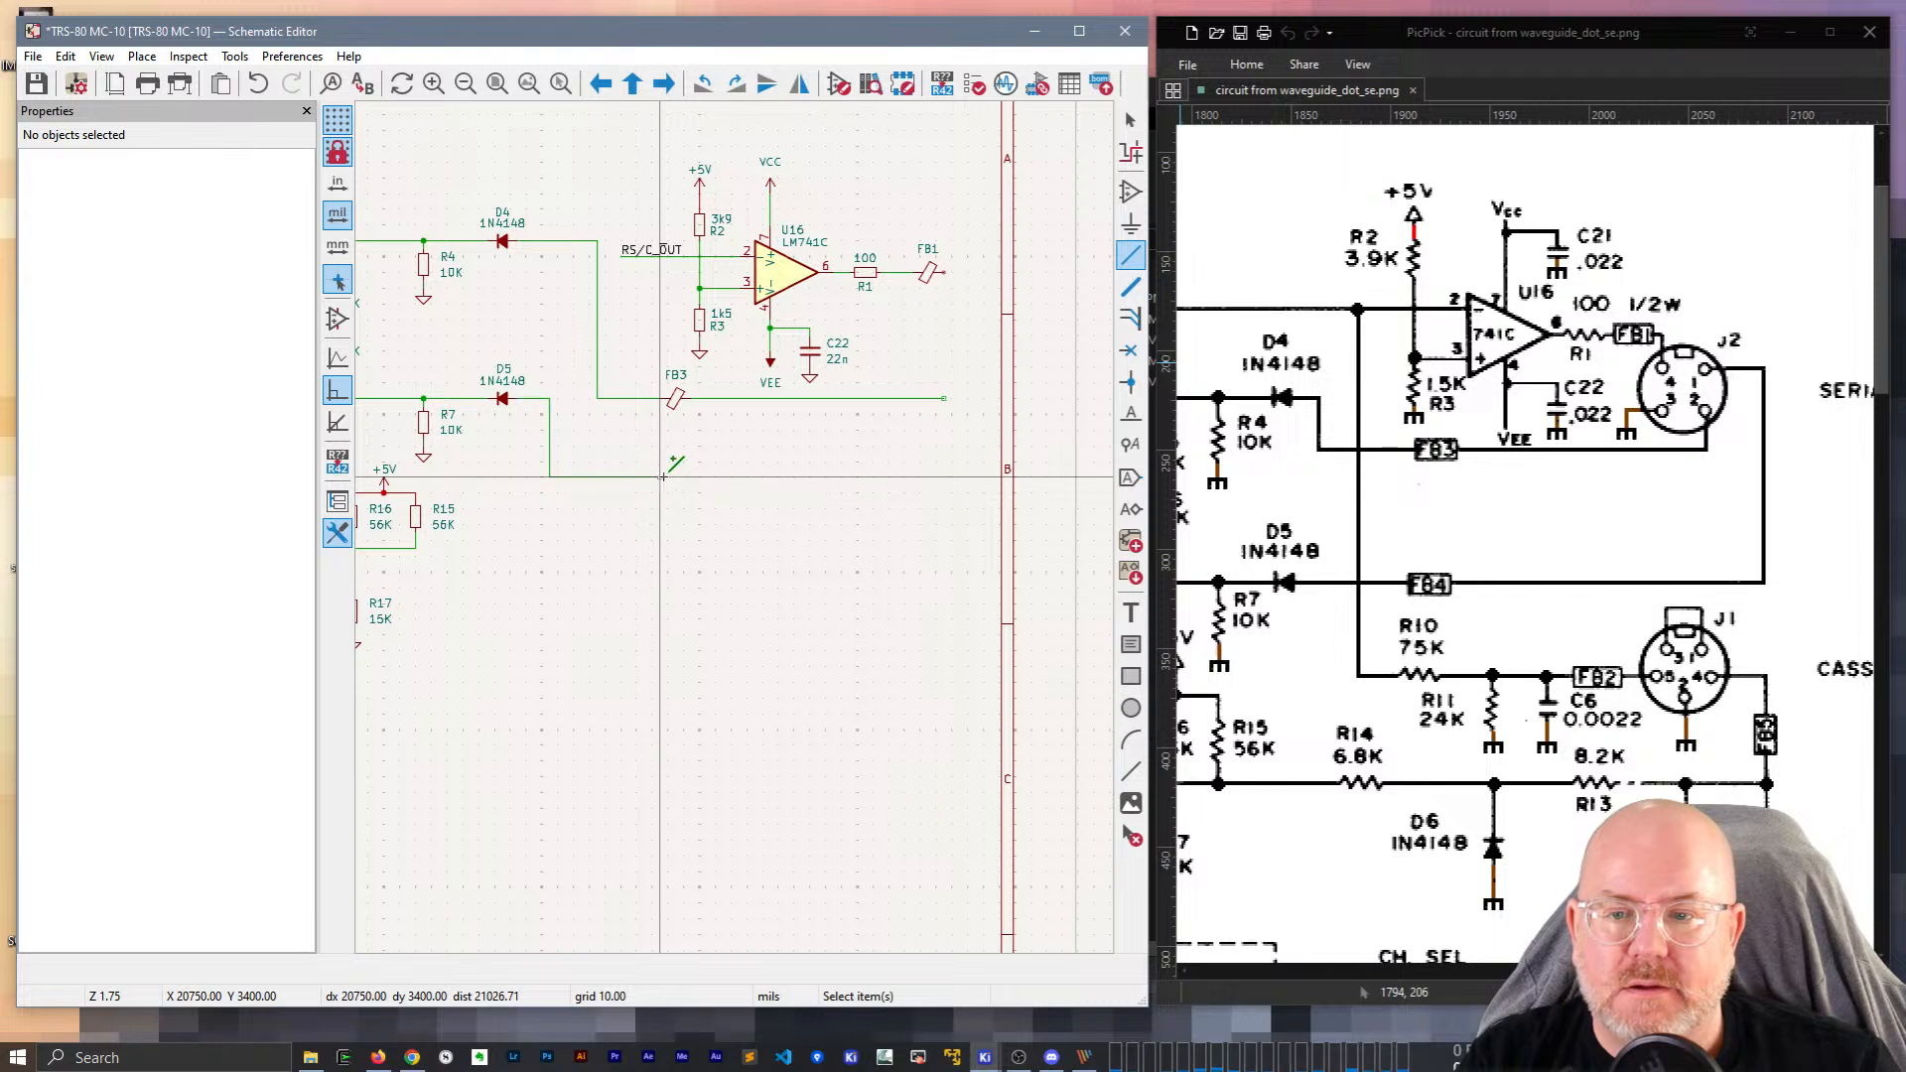
double_click(660, 479)
Duplicate FB3 at the end of D5's wire and rename the copy FB4.
key("ctrl+d")
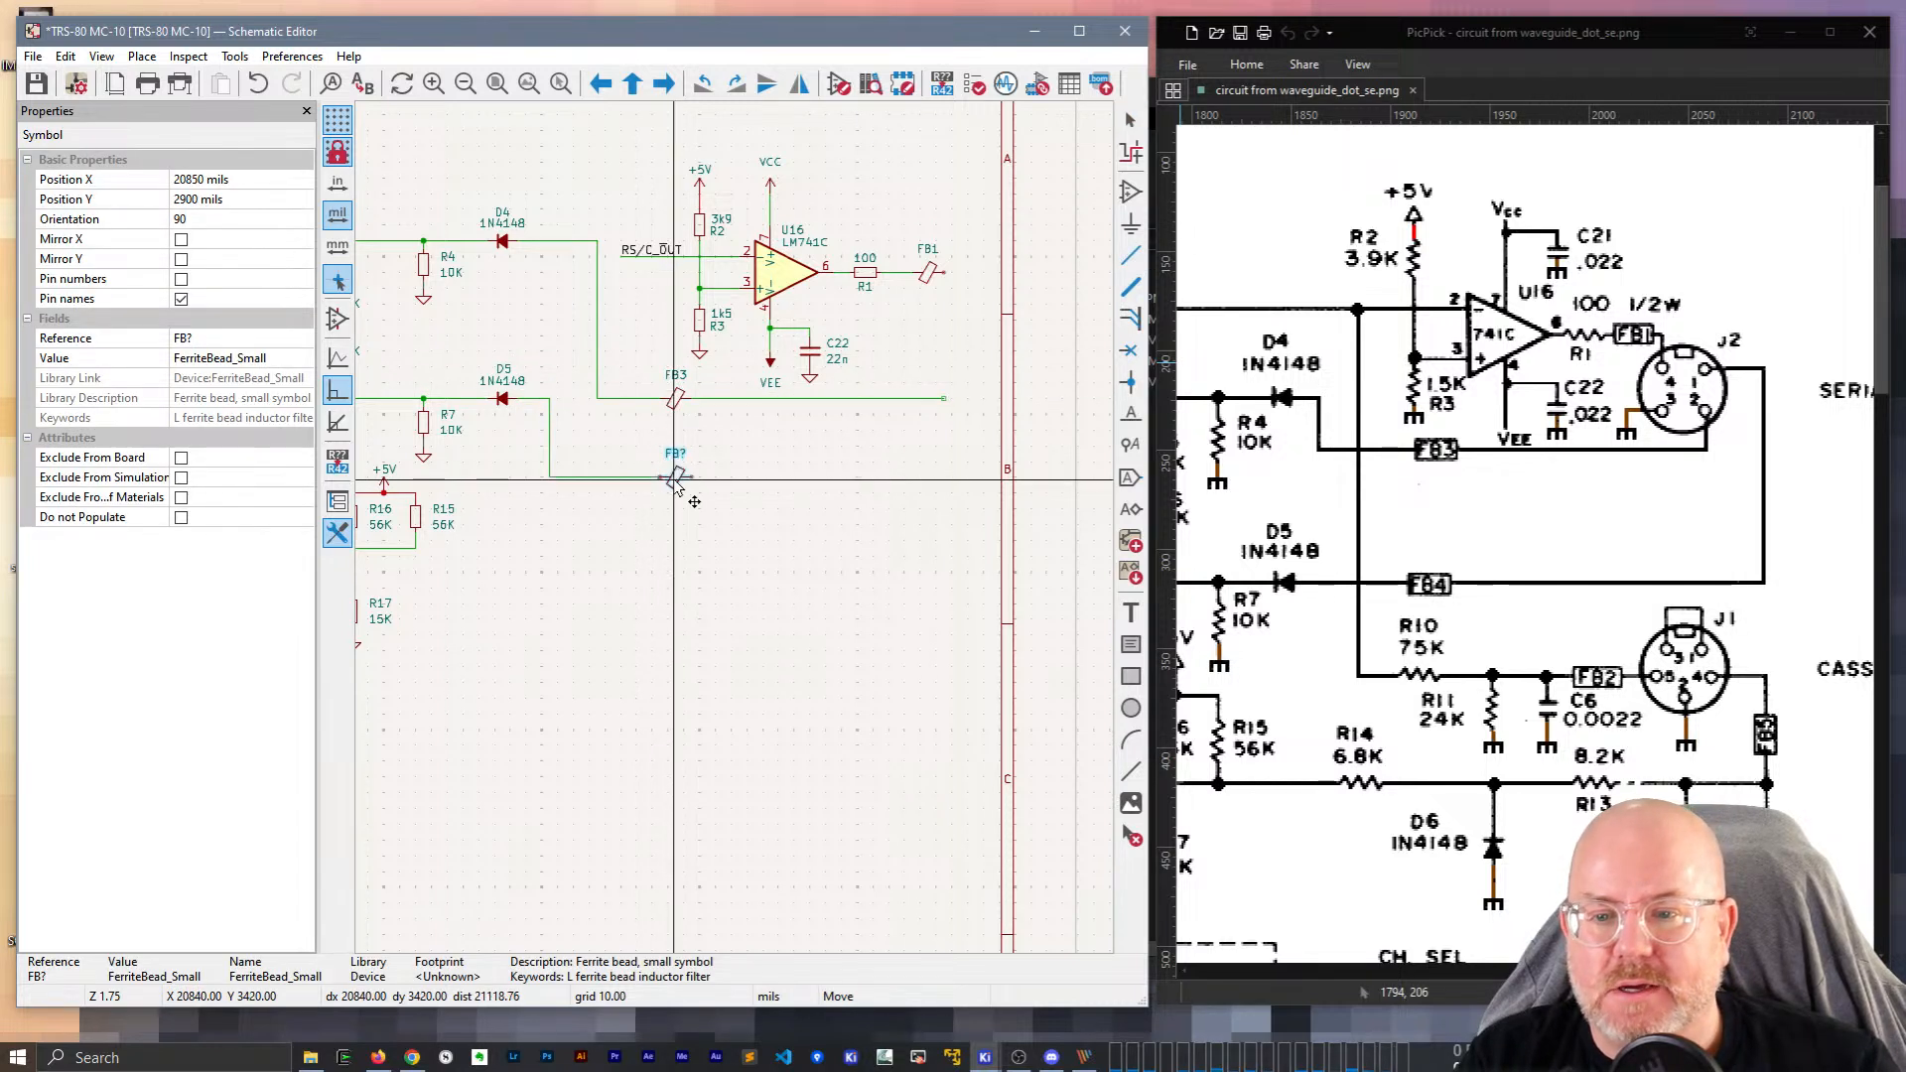
left_click(694, 498)
double_click(681, 457)
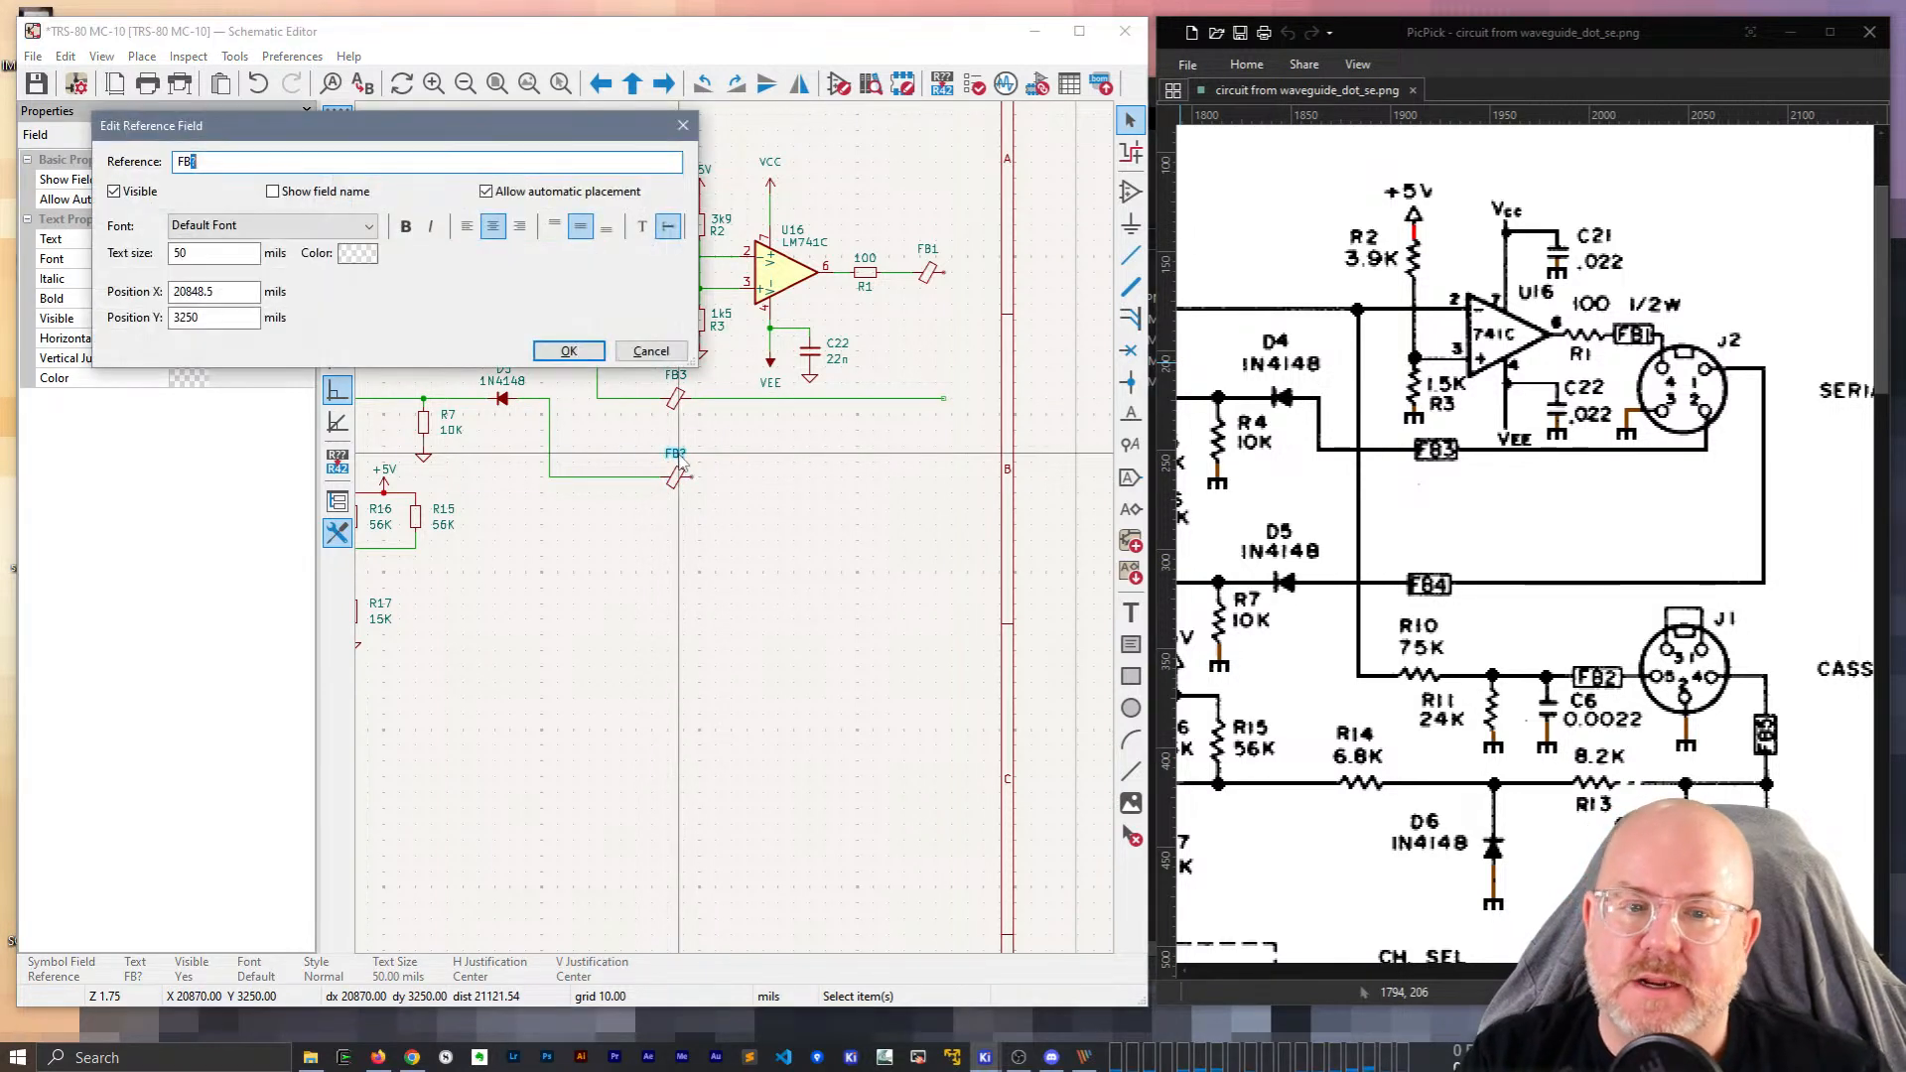
type("4")
key("Return")
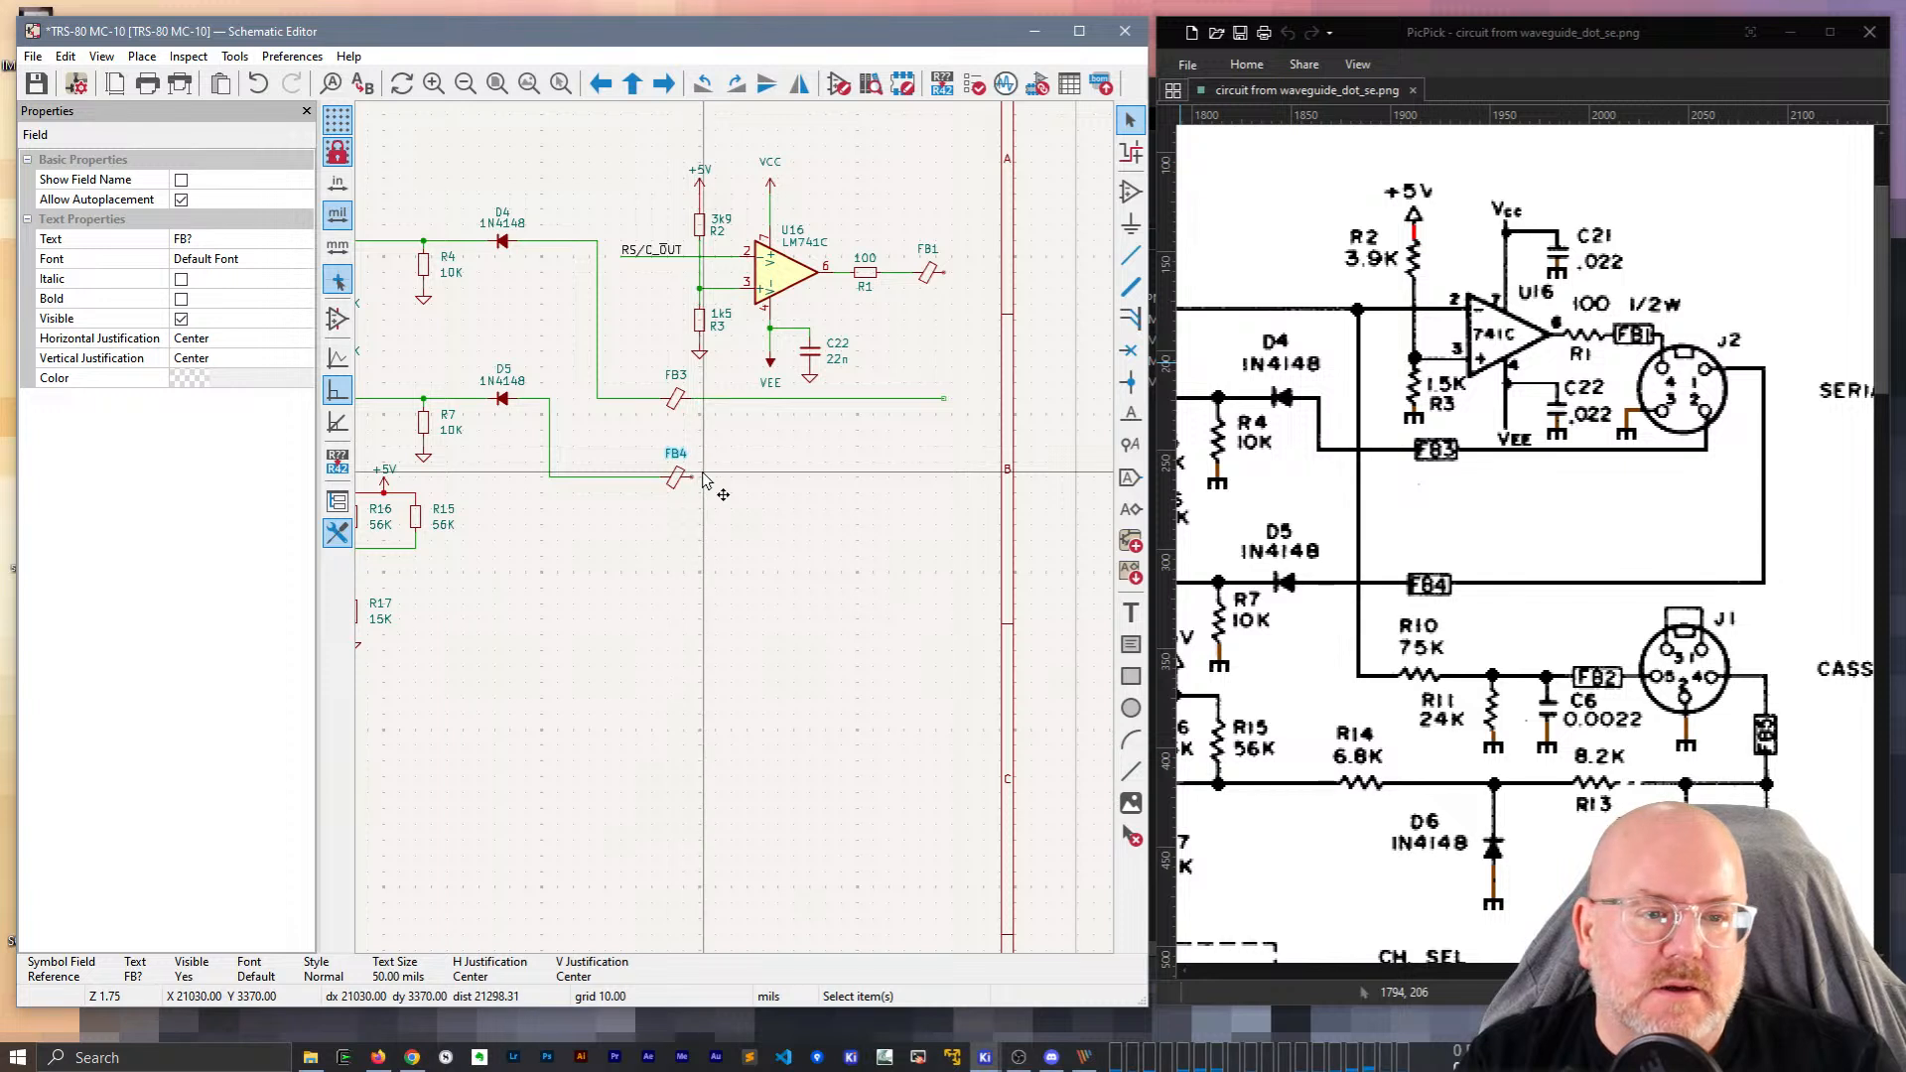
Run a wire from FB4's right pin to the right and up.
key("w")
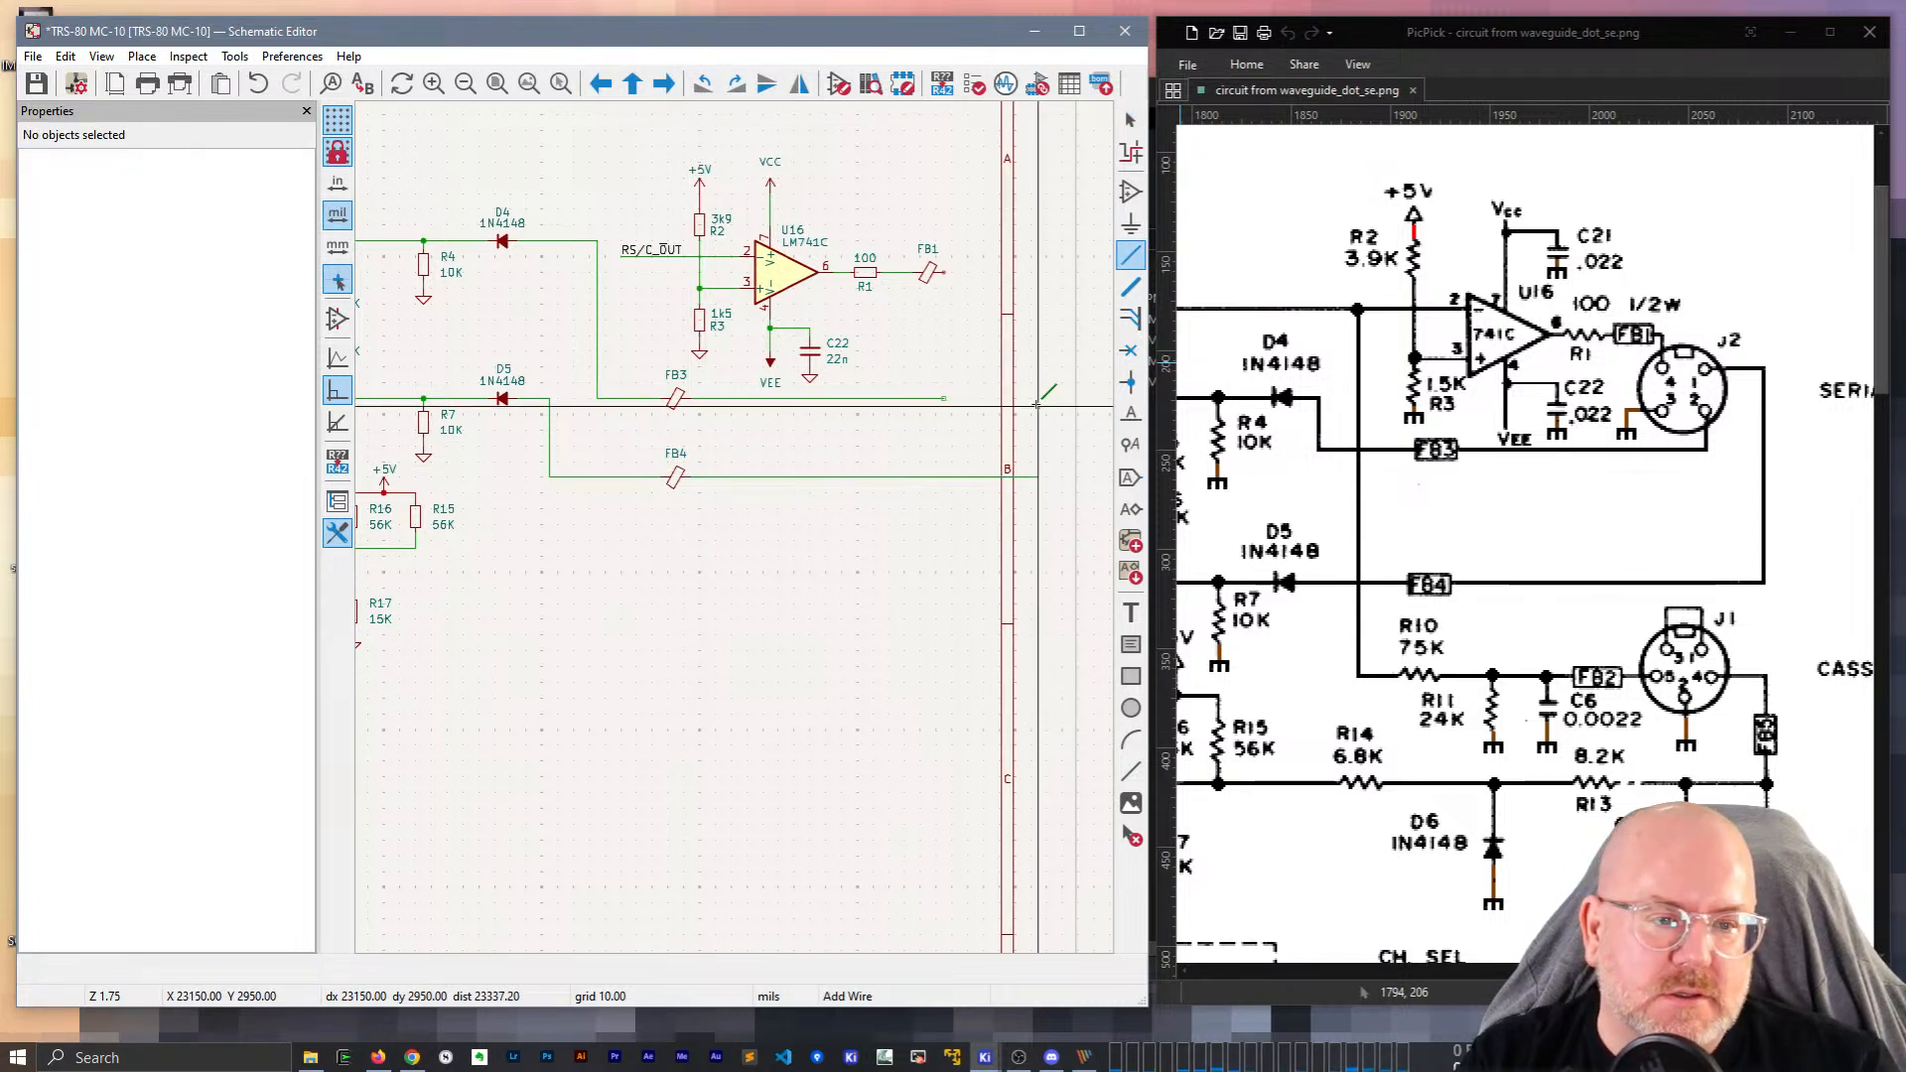
double_click(1036, 404)
middle_click_drag(948, 326, 757, 318)
left_click(781, 317)
key("a")
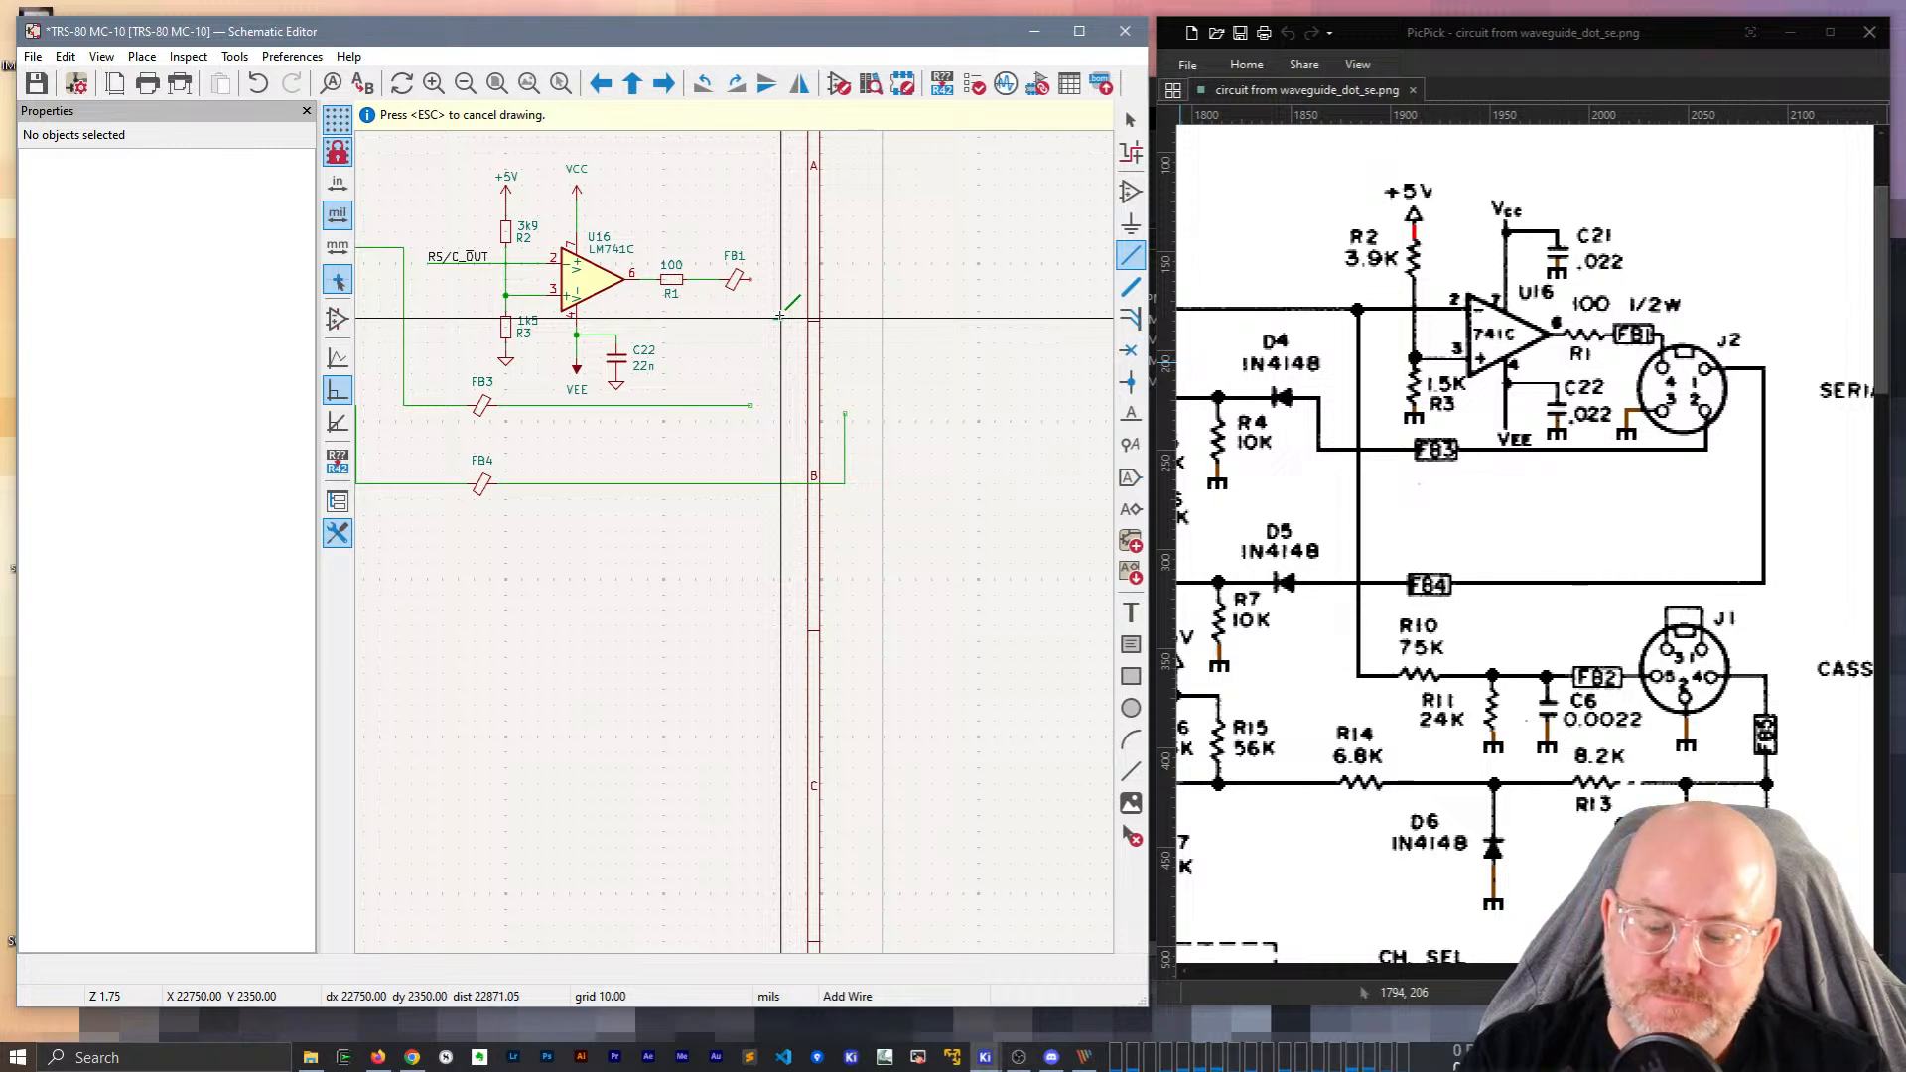
key("Escape")
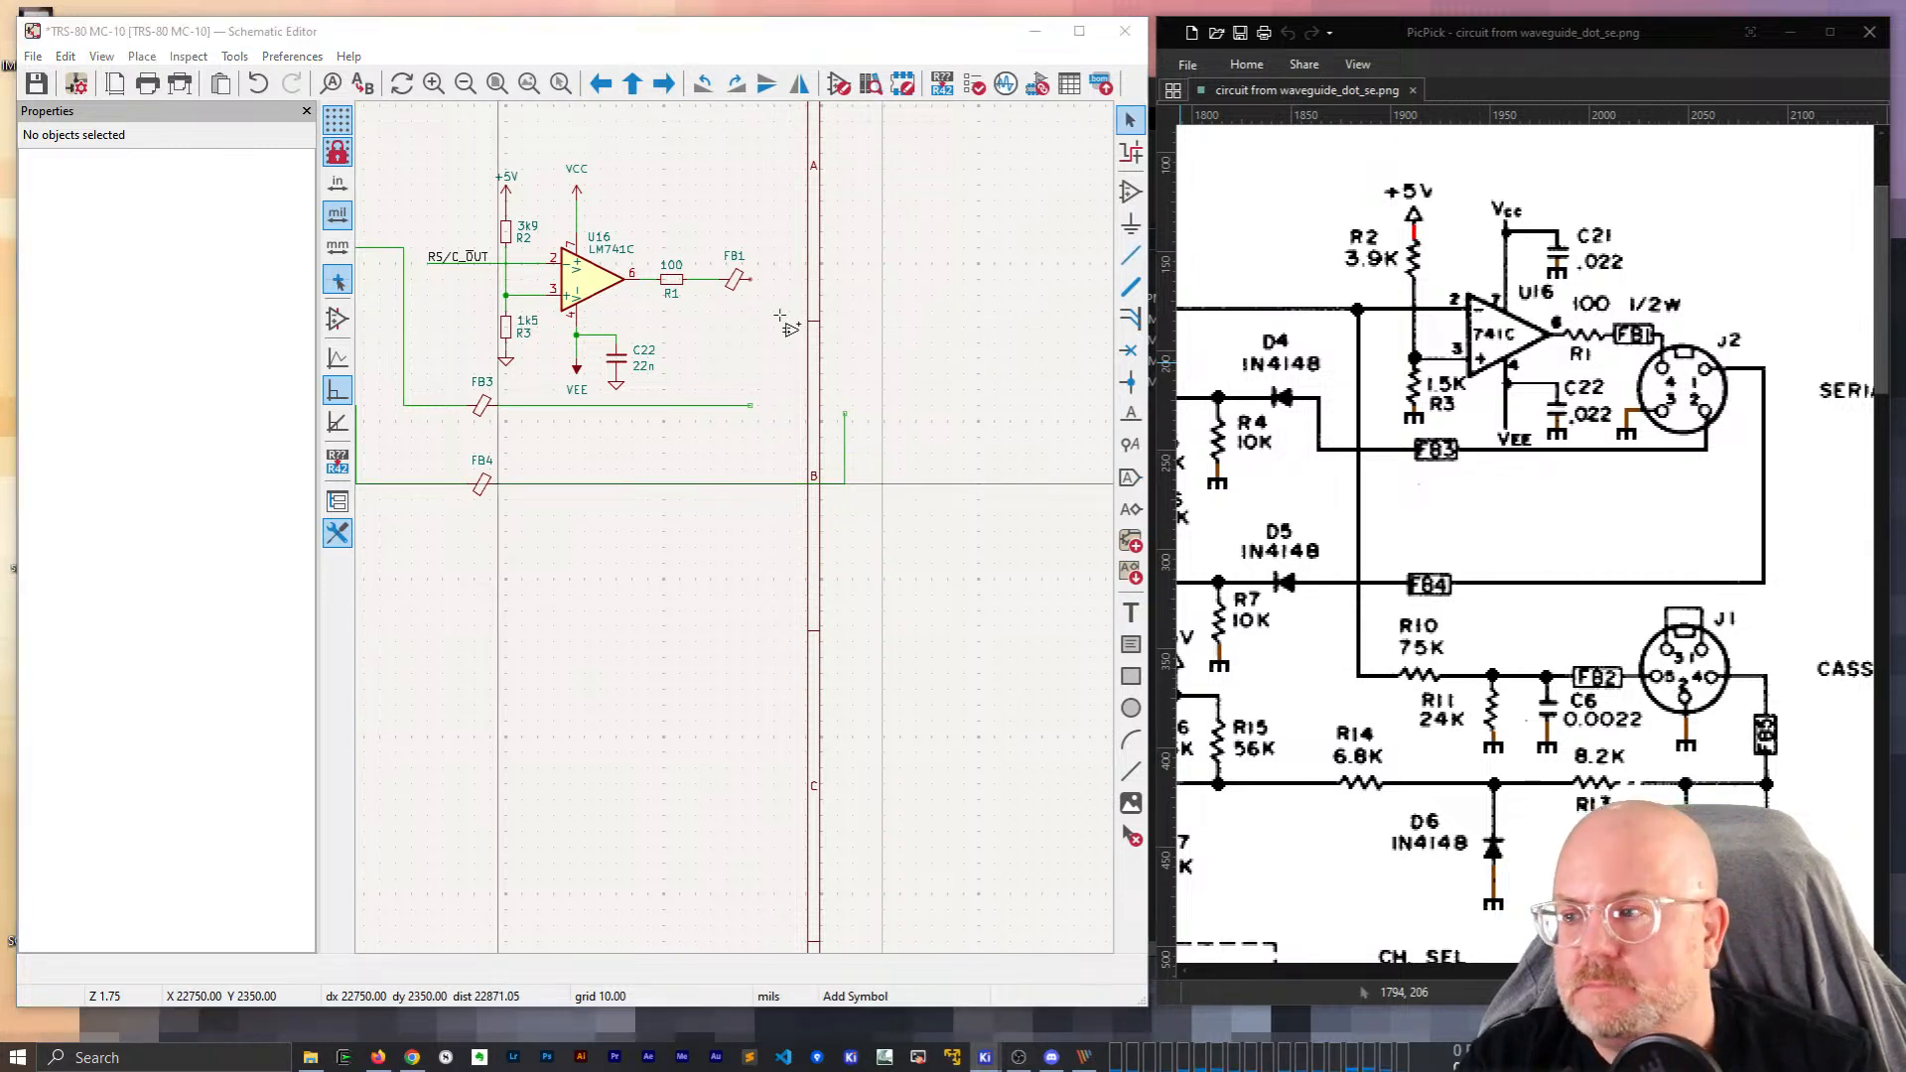
Search the symbol library for DIN and place the DIN-4 connector to the right of U16.
left_click(780, 317)
type("DR")
key("BackSpace")
type("IN")
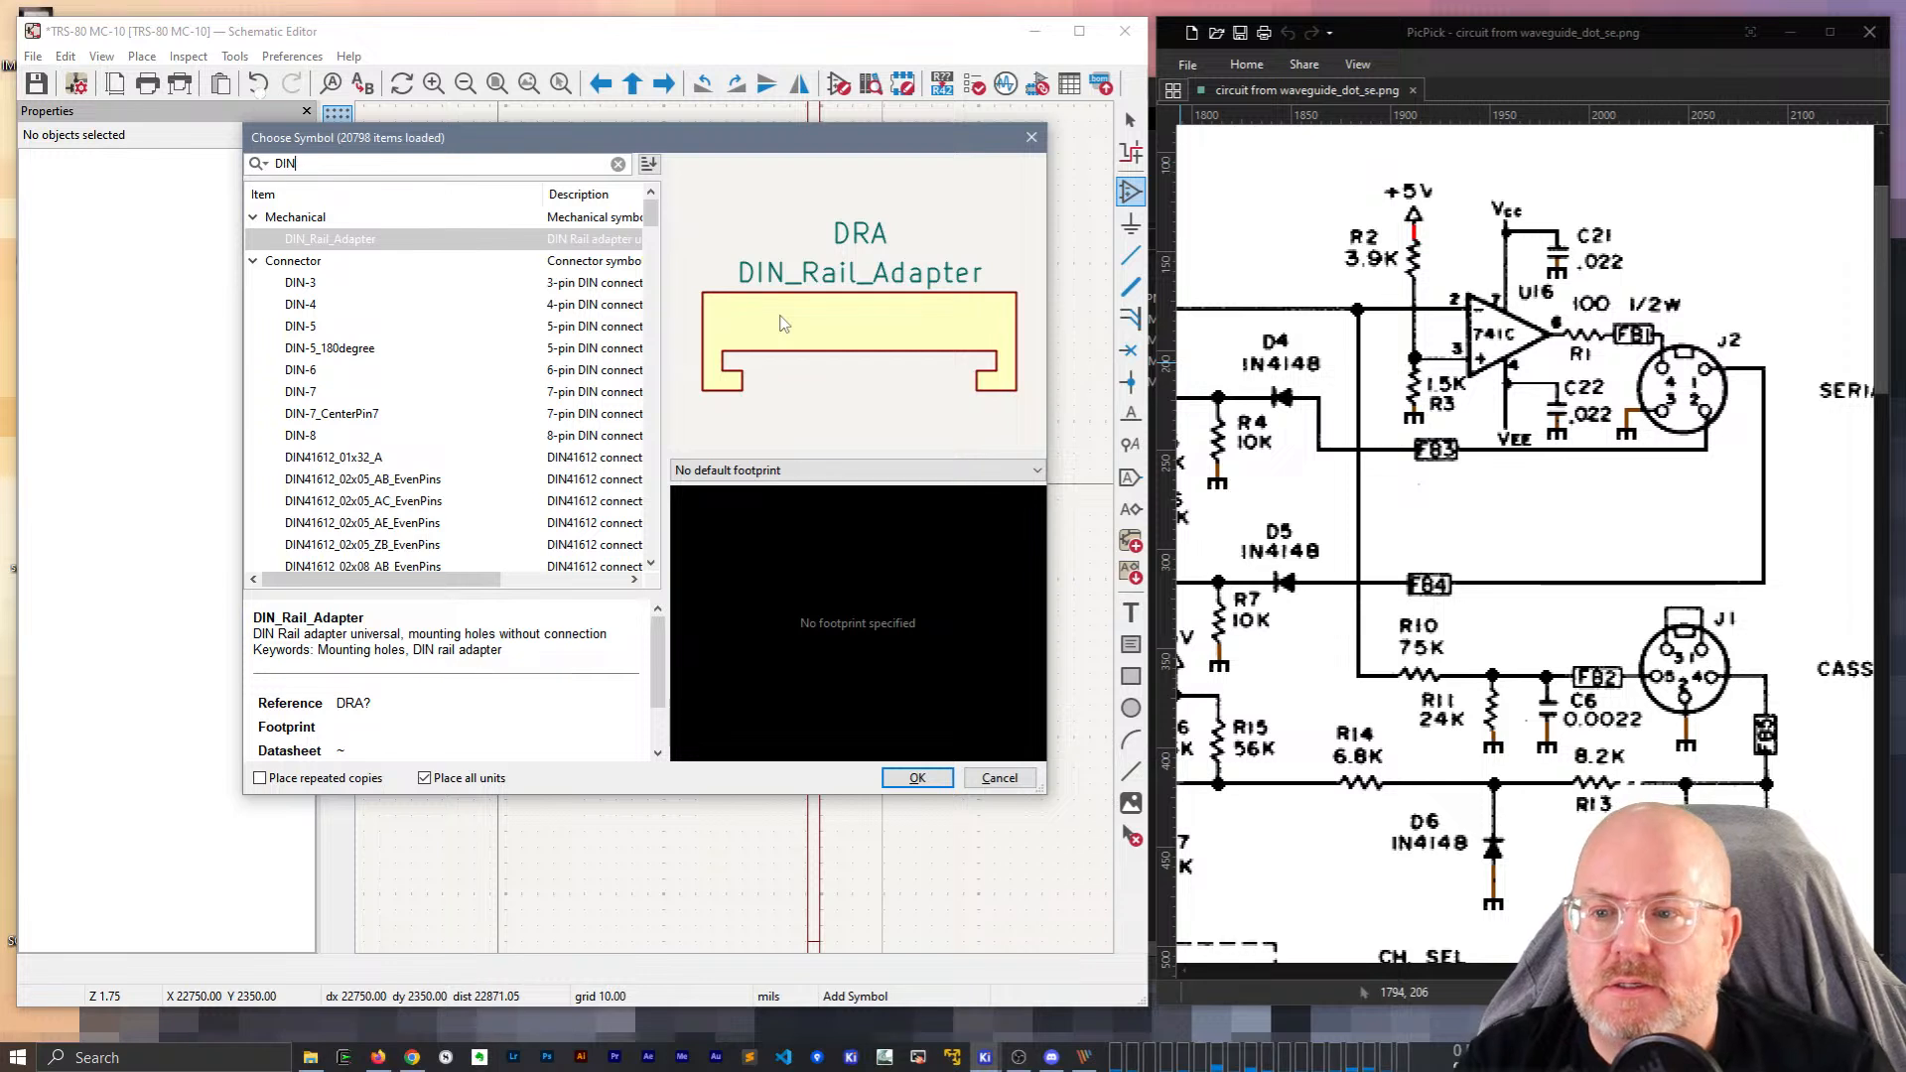
left_click(301, 283)
left_click(306, 307)
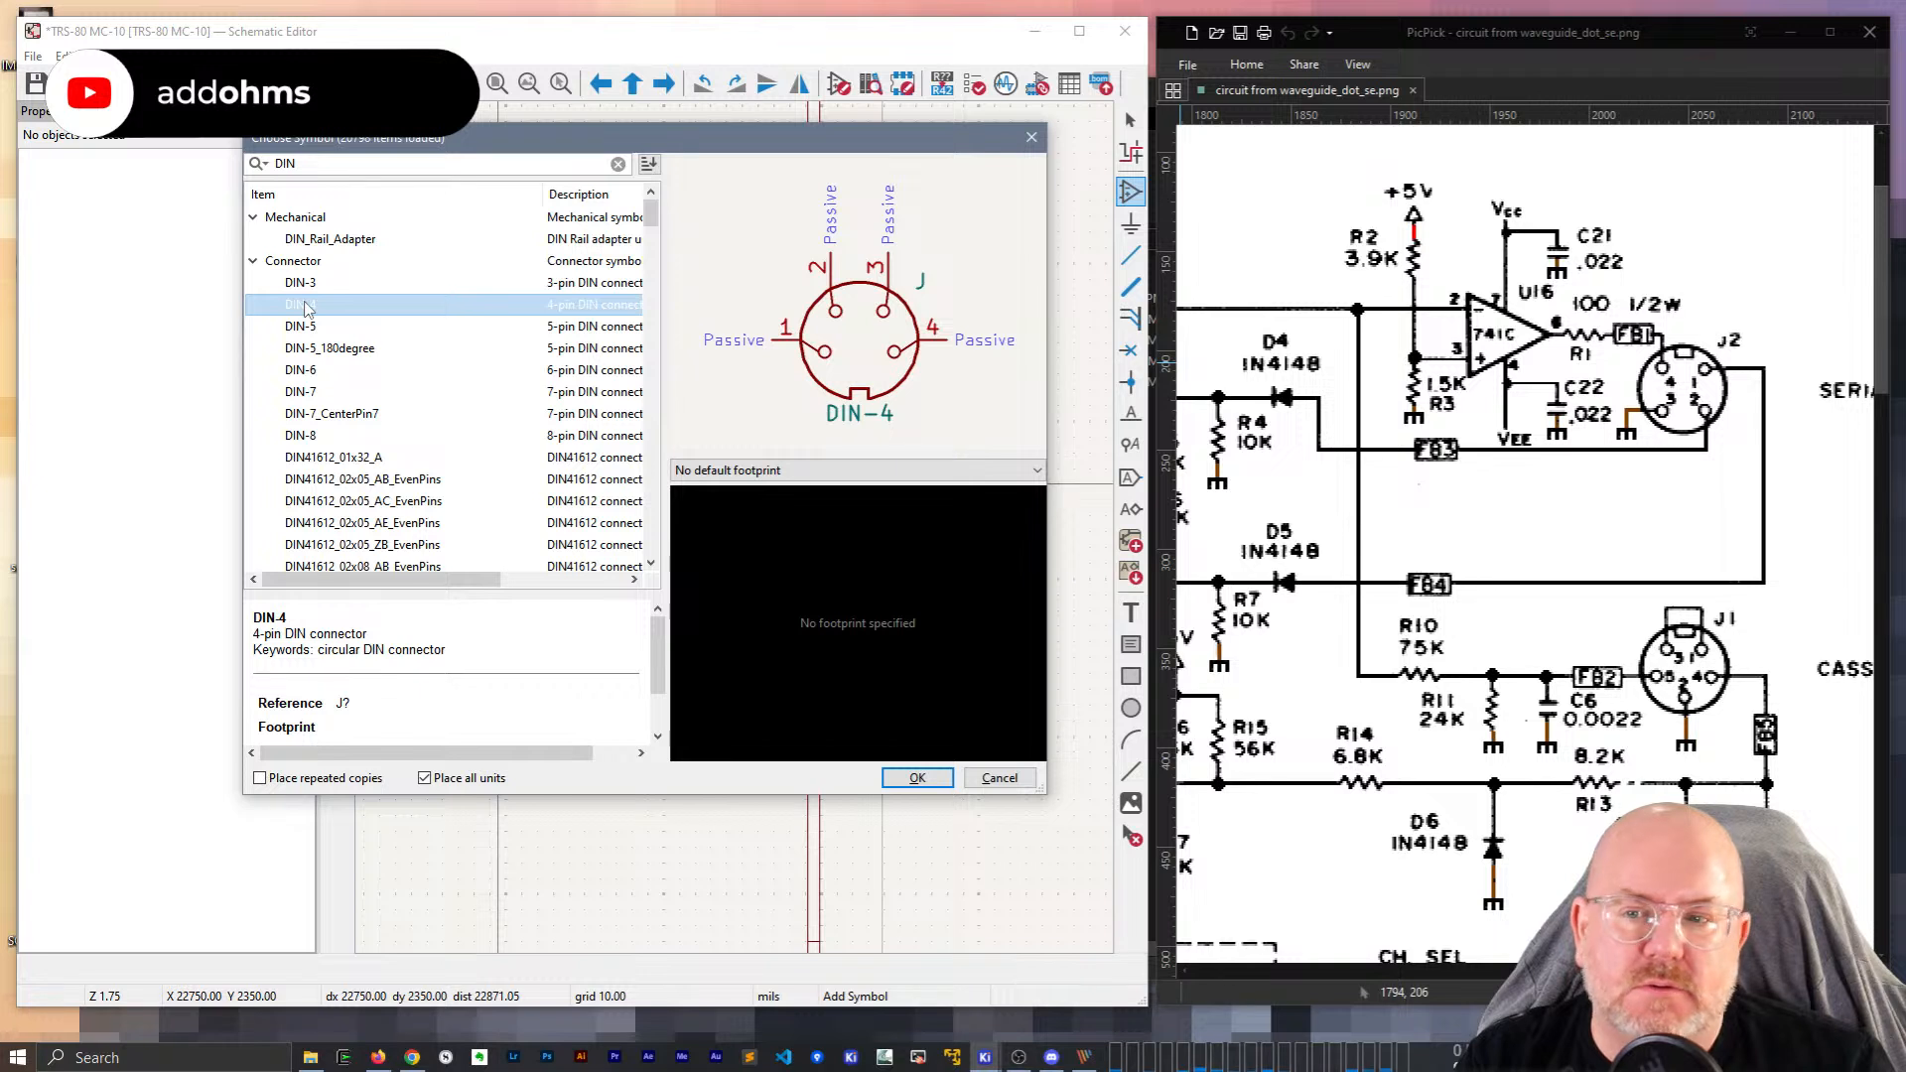
scroll(305, 310, "down", 3)
scroll(306, 310, "up", 3)
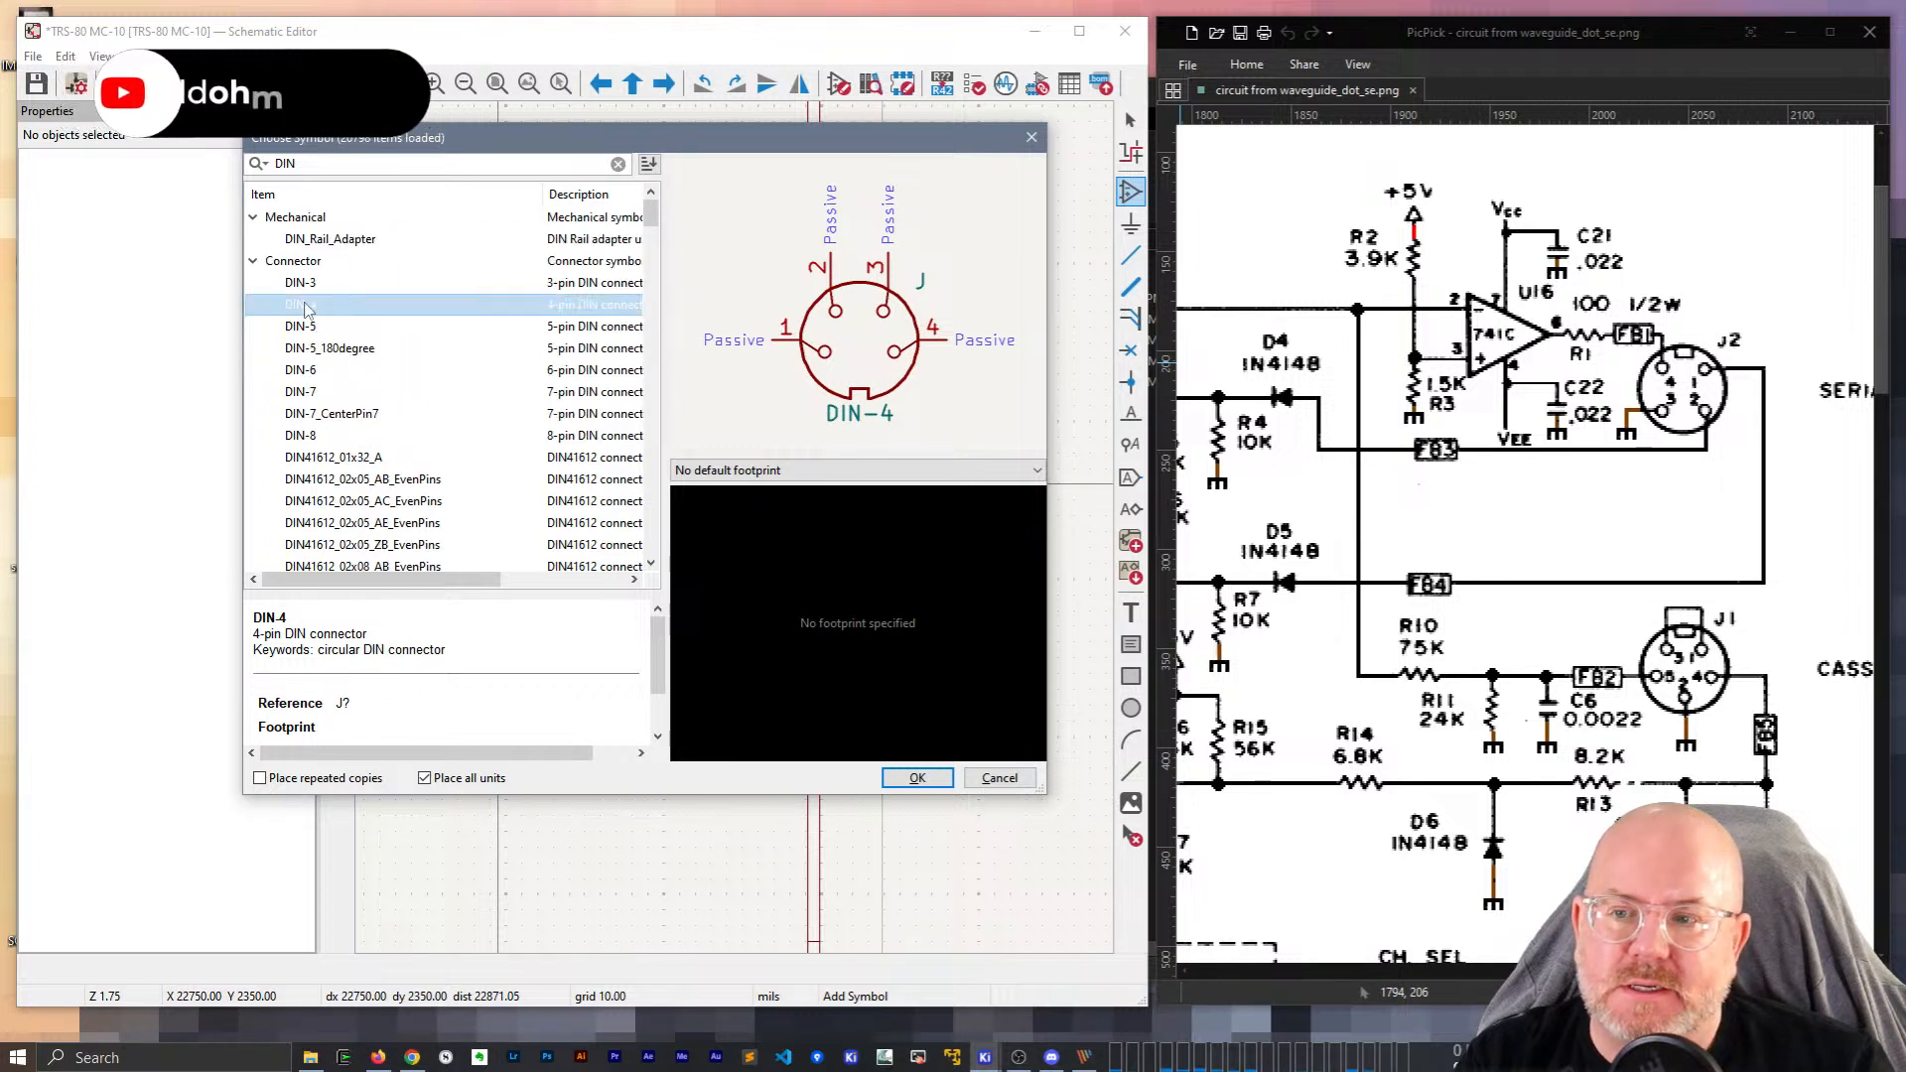
left_click(310, 347)
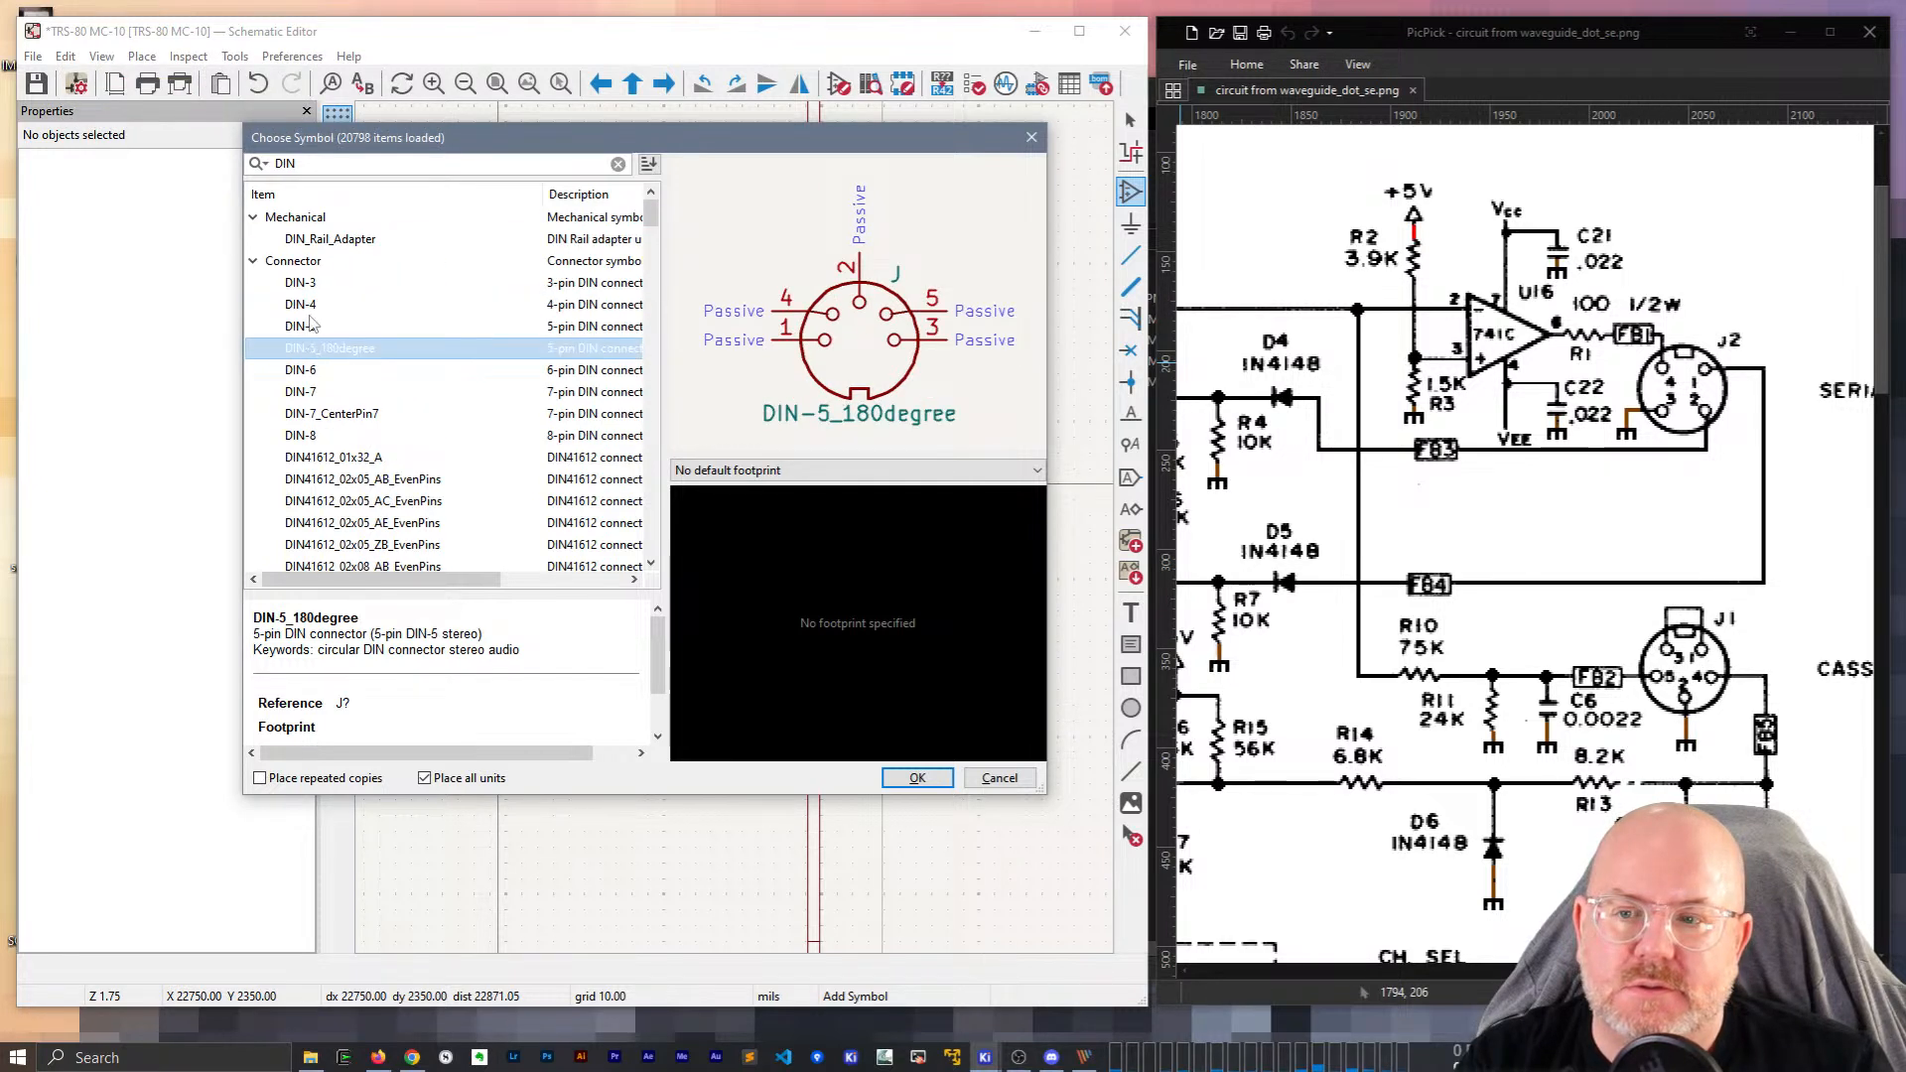
left_click(311, 306)
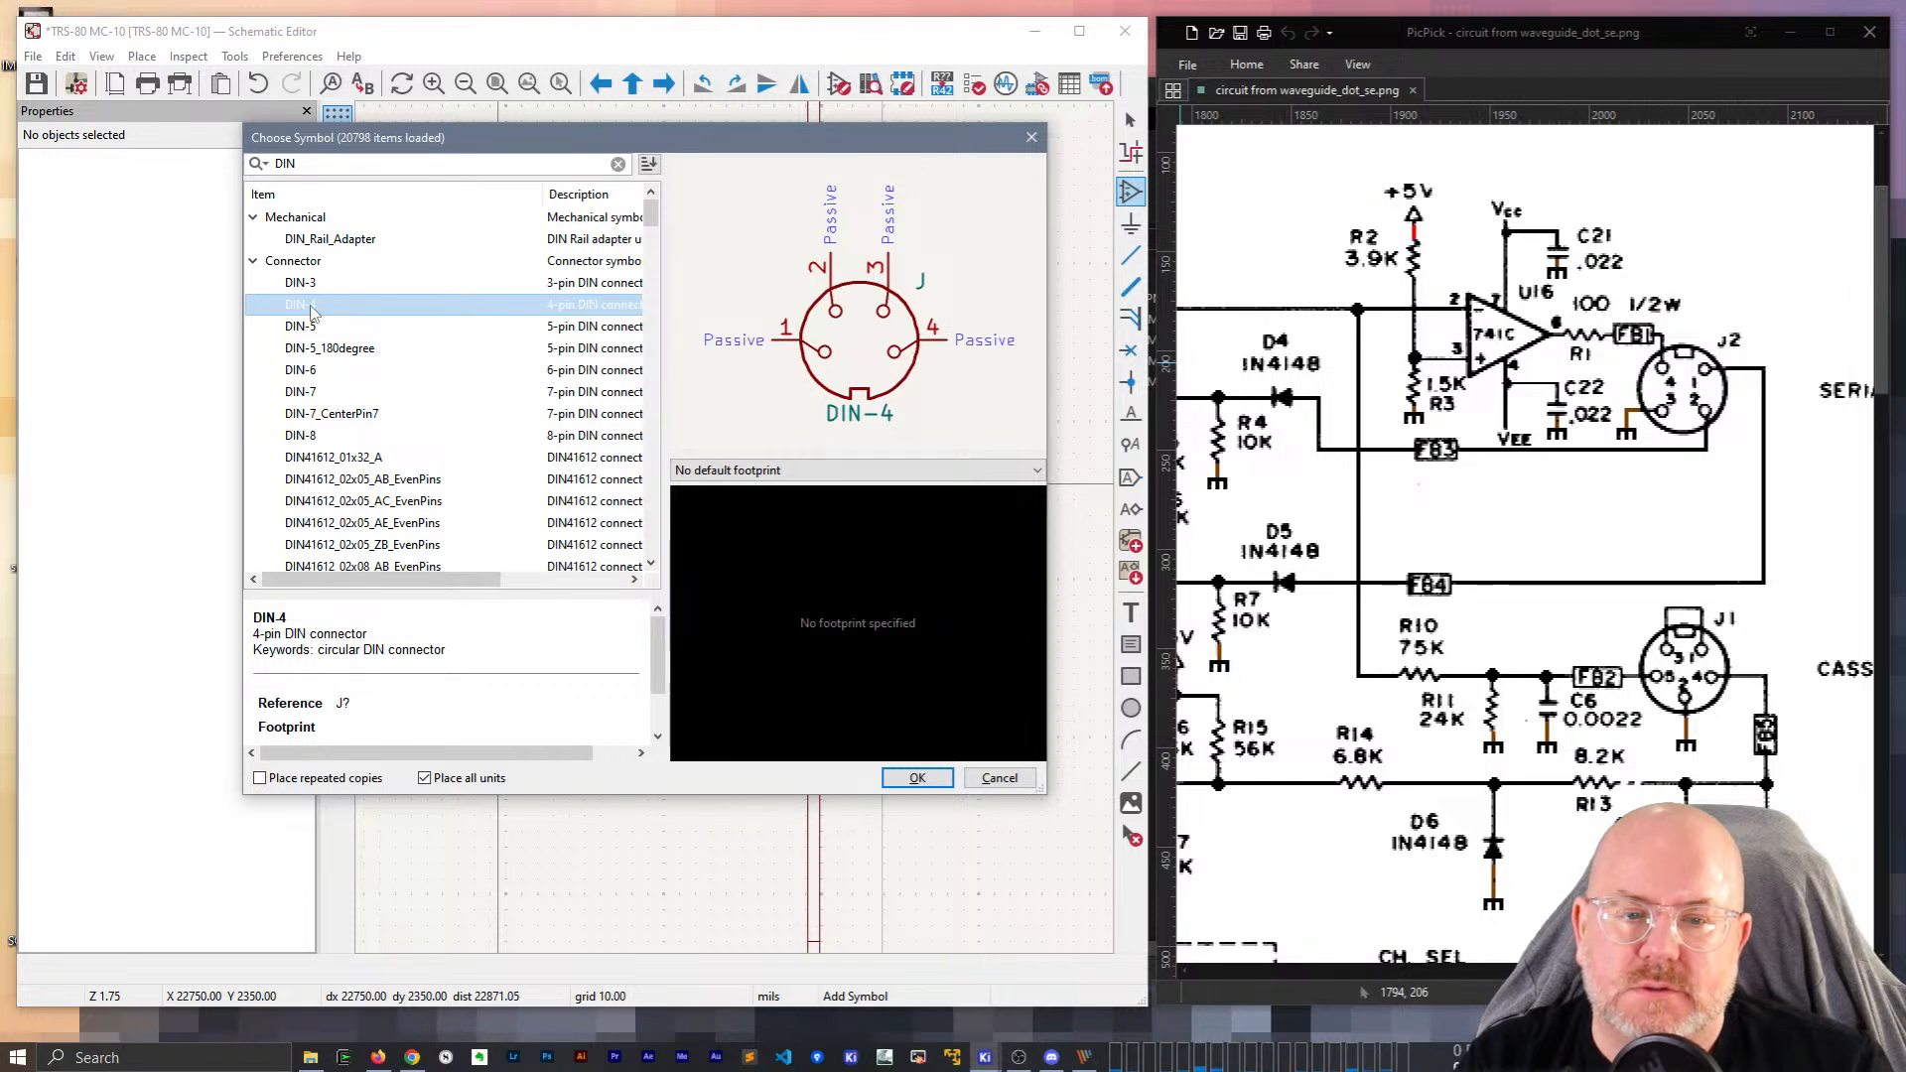
double_click(310, 306)
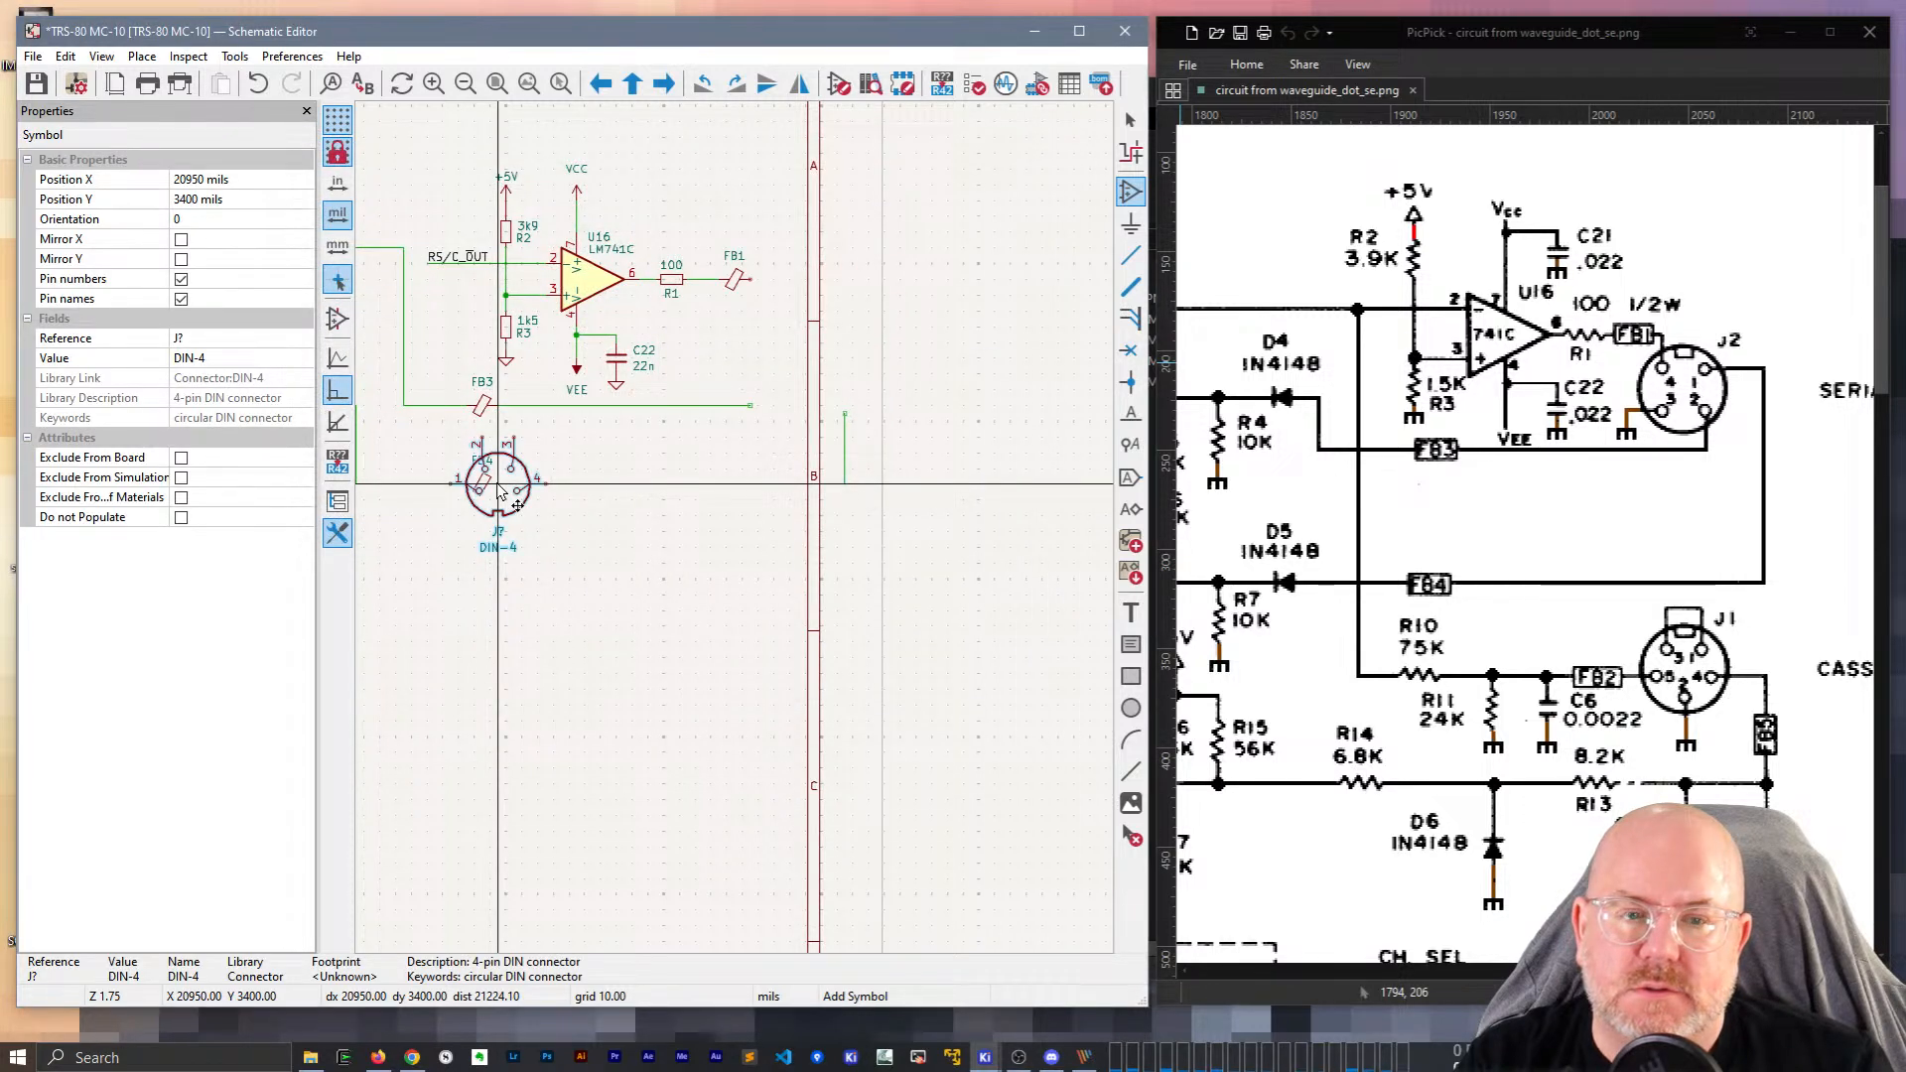
left_click(840, 301)
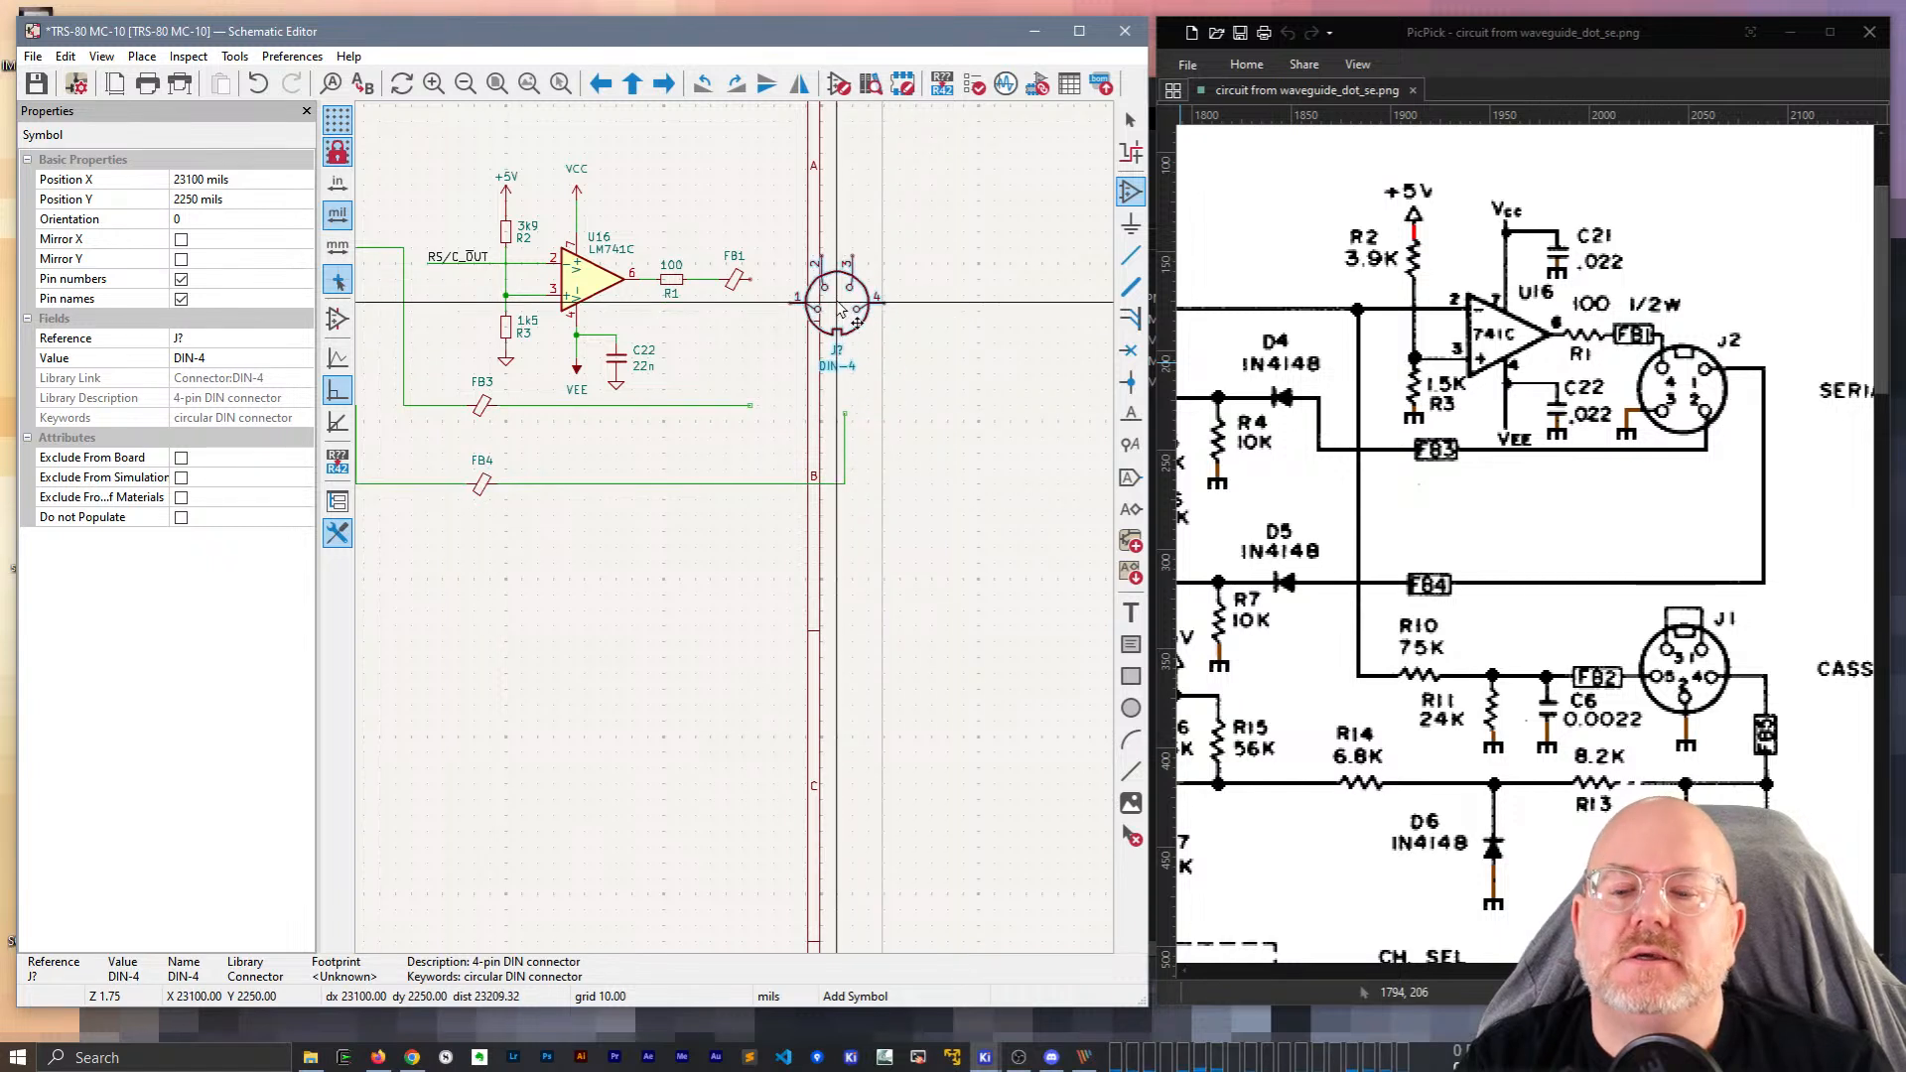
left_click(378, 1058)
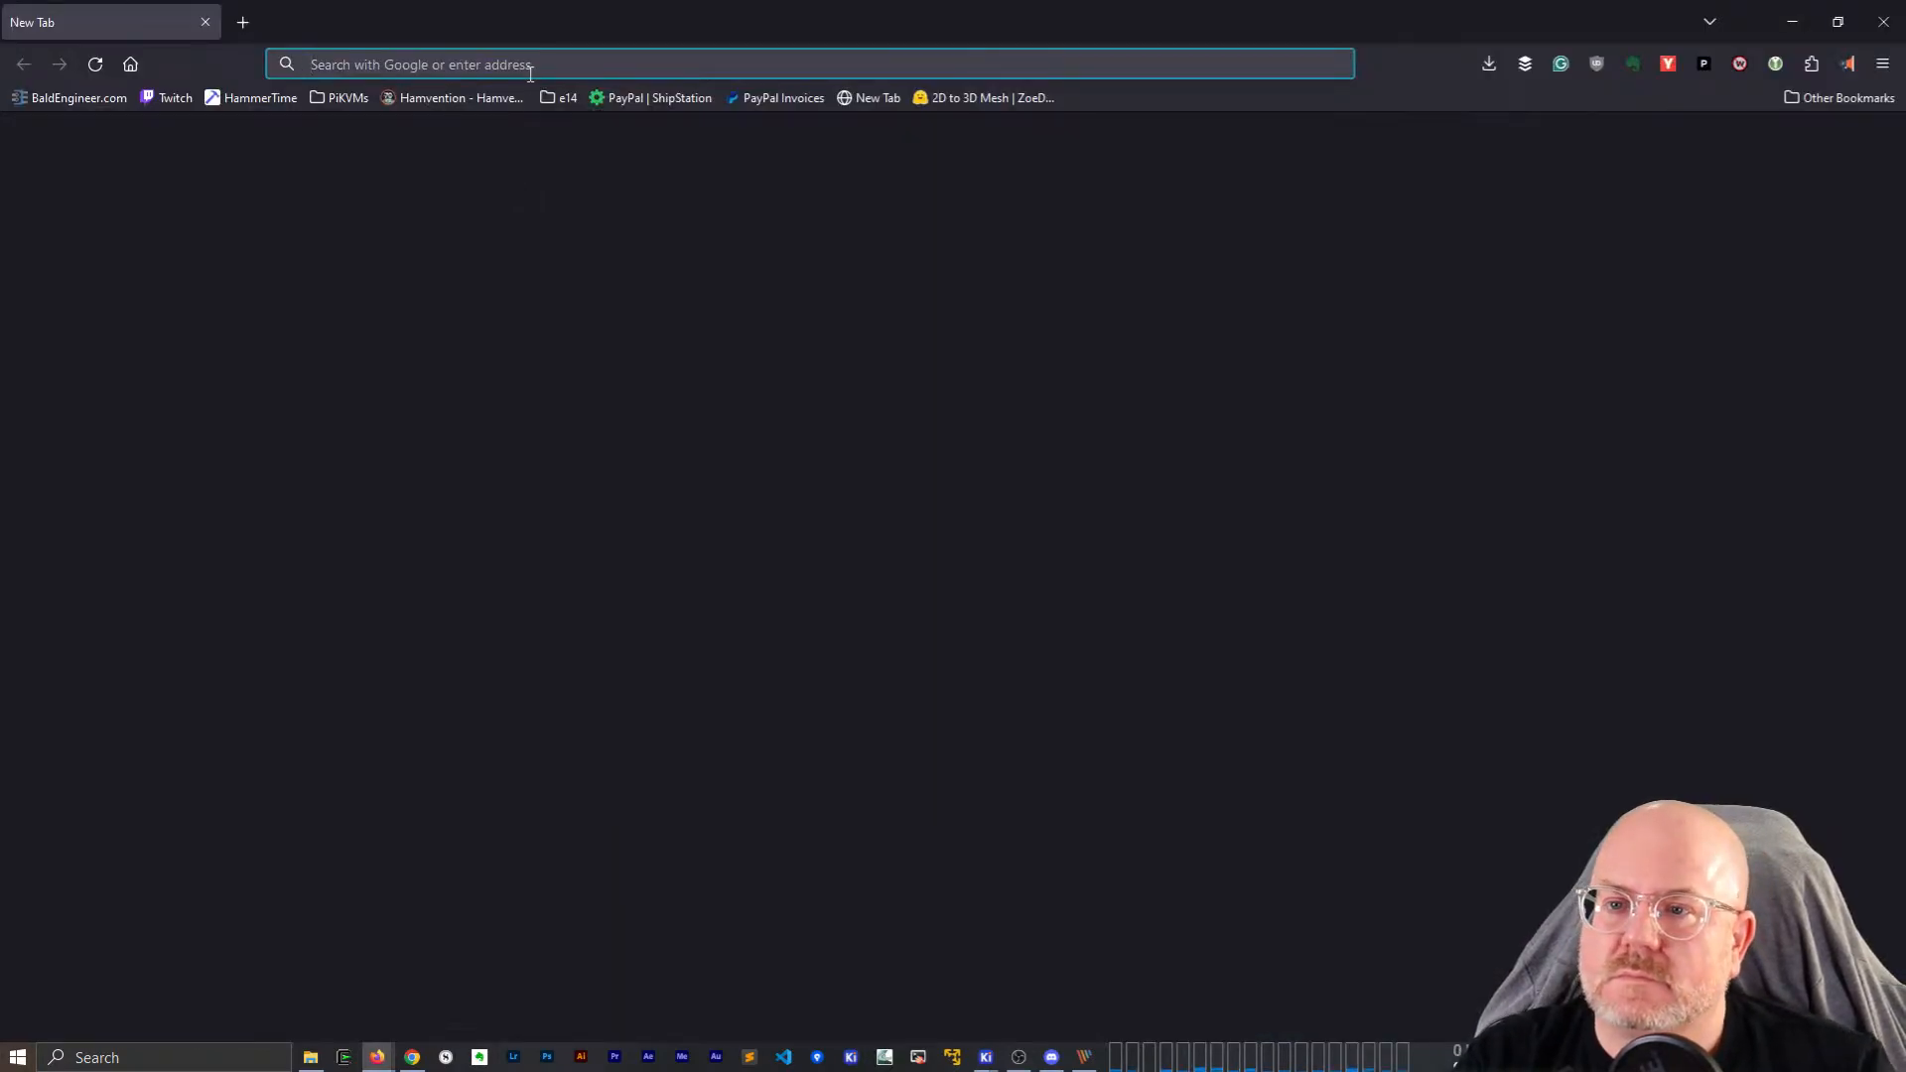
Search Google Images for 'trs-80 mc-10' and open the Reddit photo of the machine.
type("trs-80")
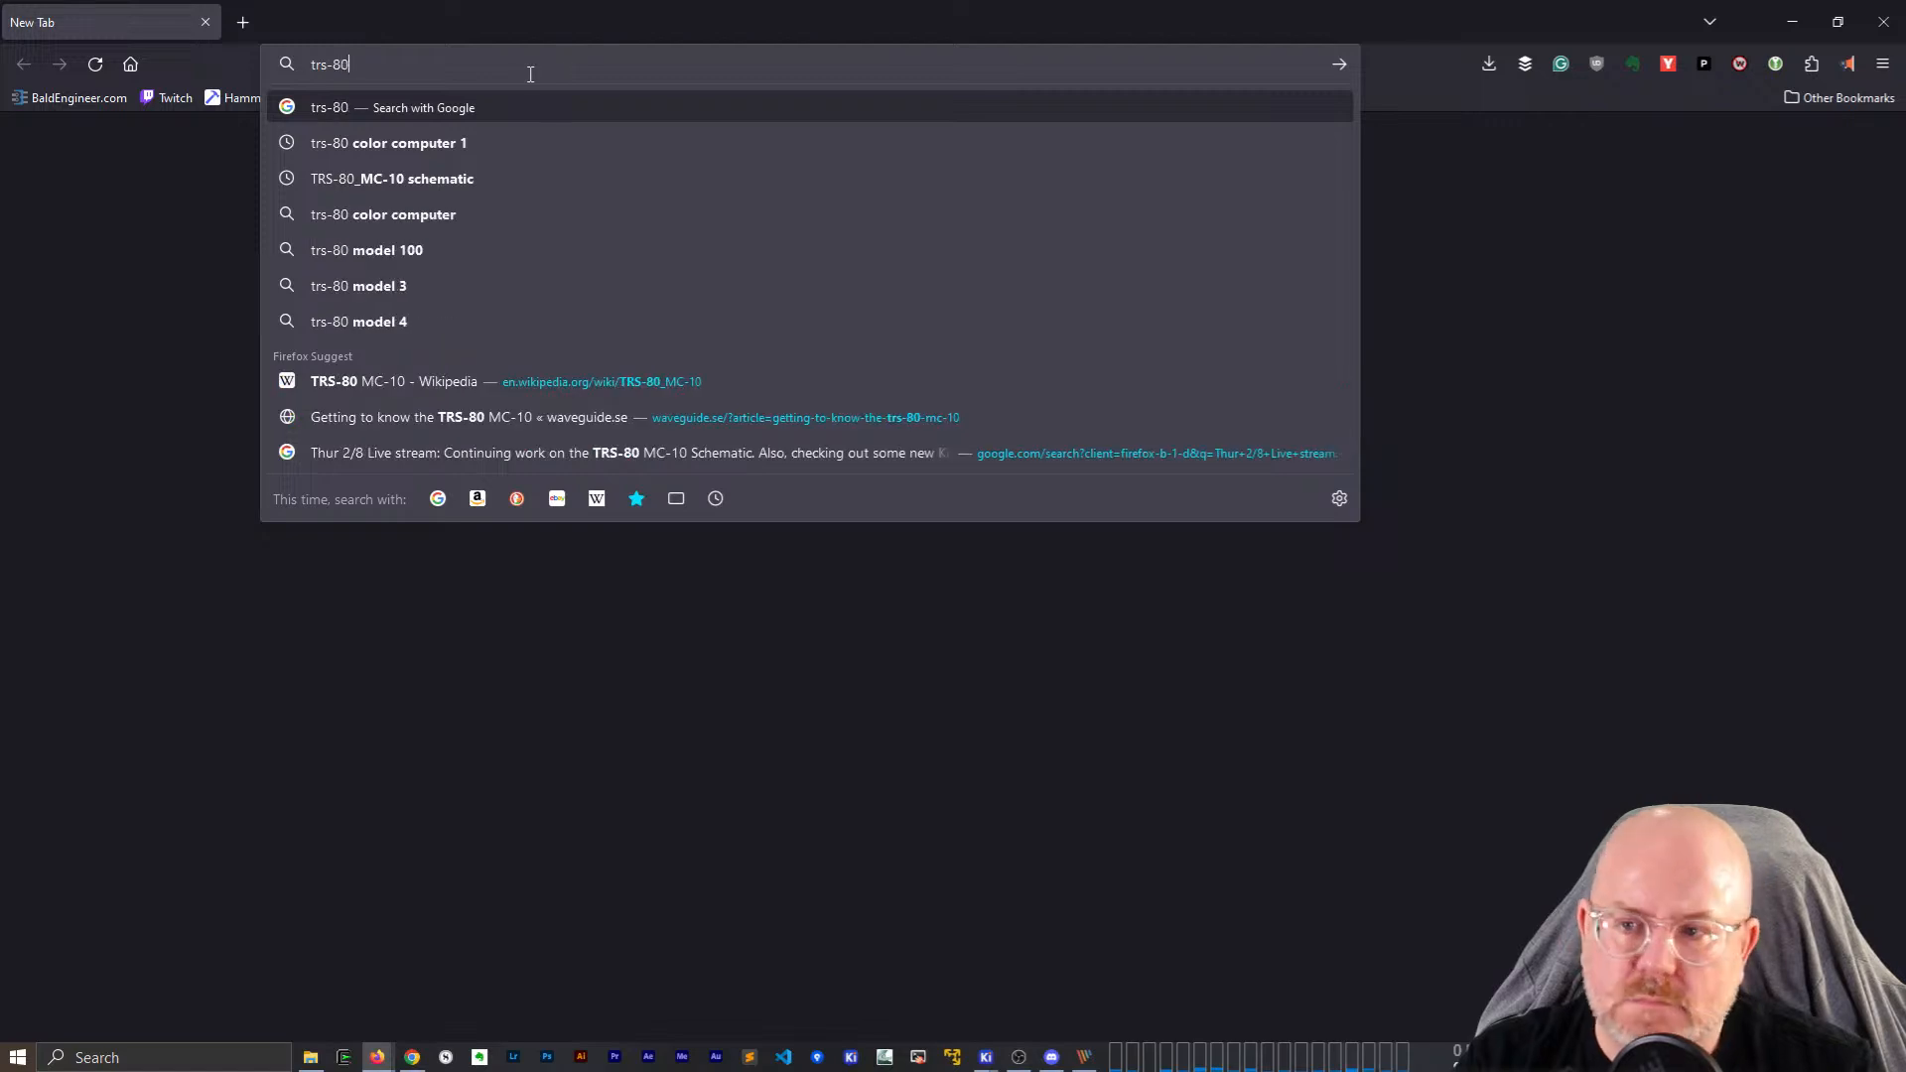
type(" mc-10")
key("Return")
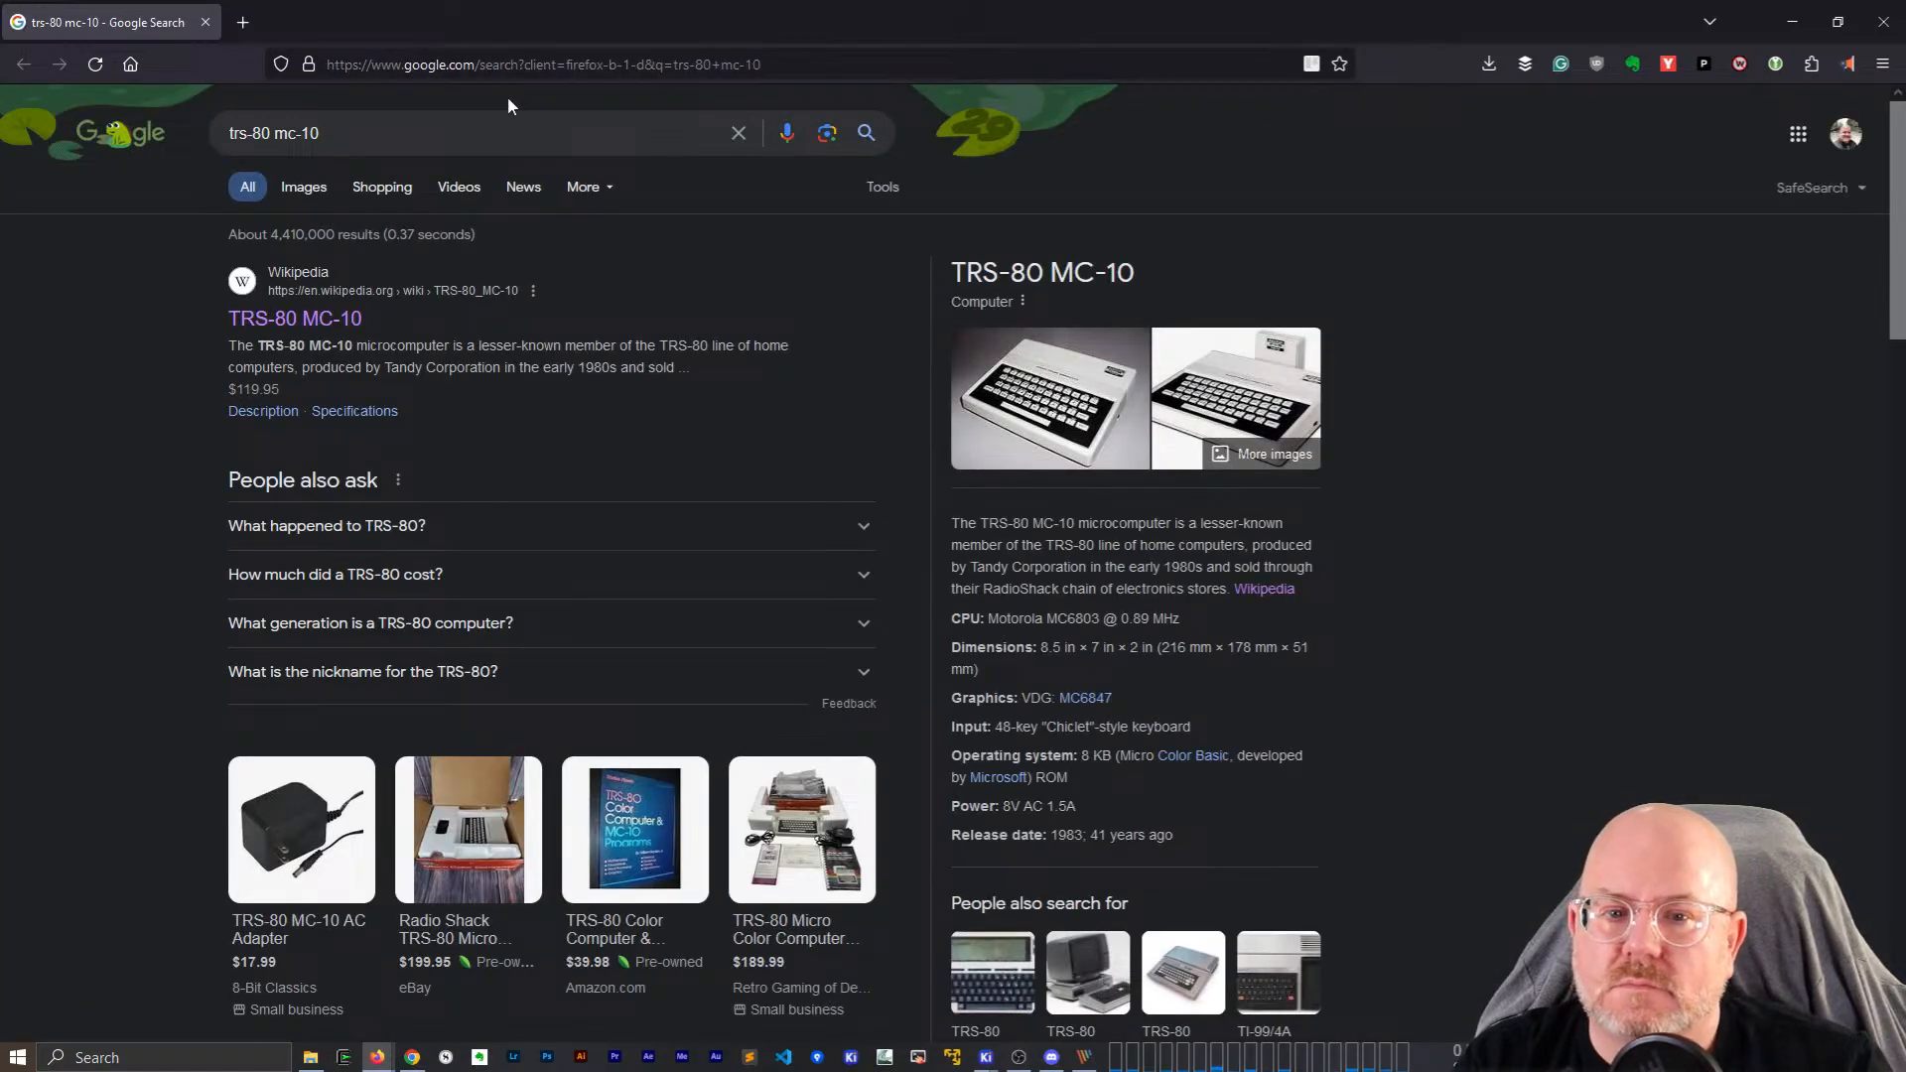
left_click(281, 189)
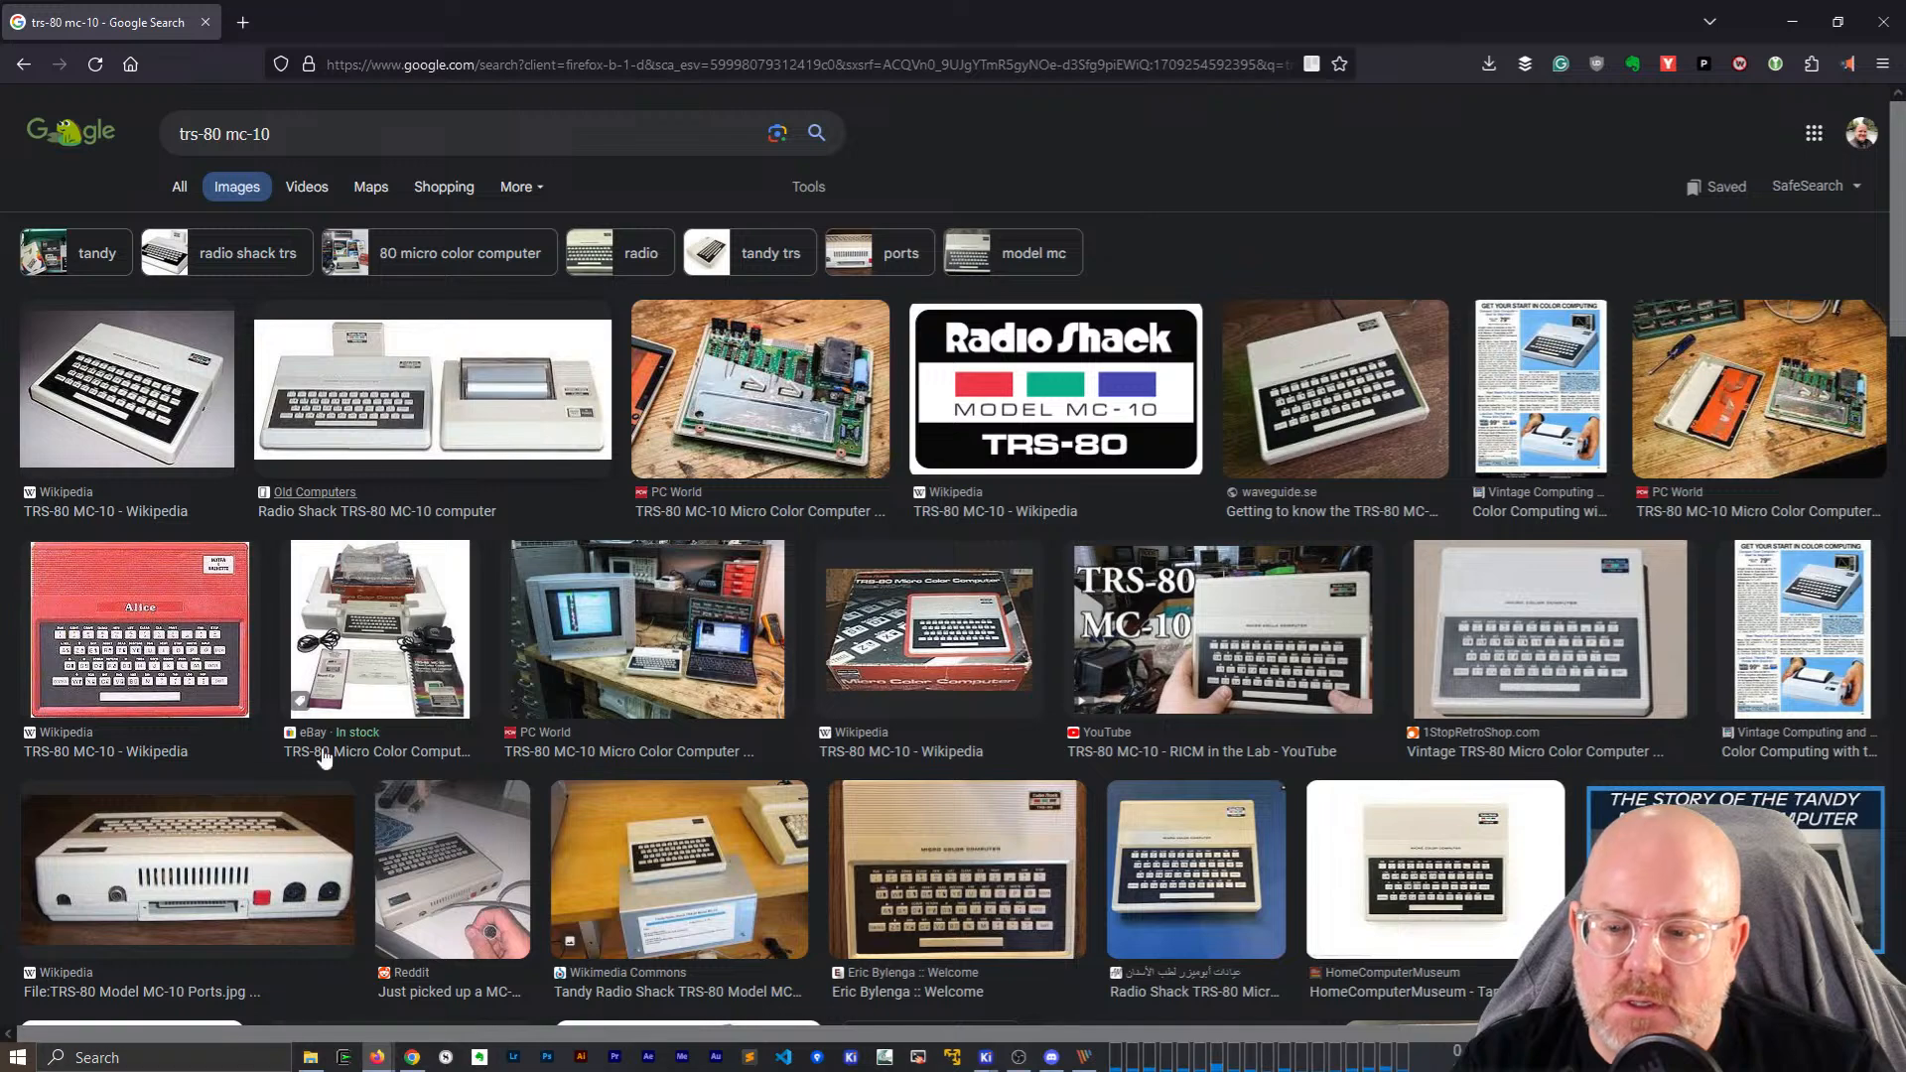
left_click(408, 870)
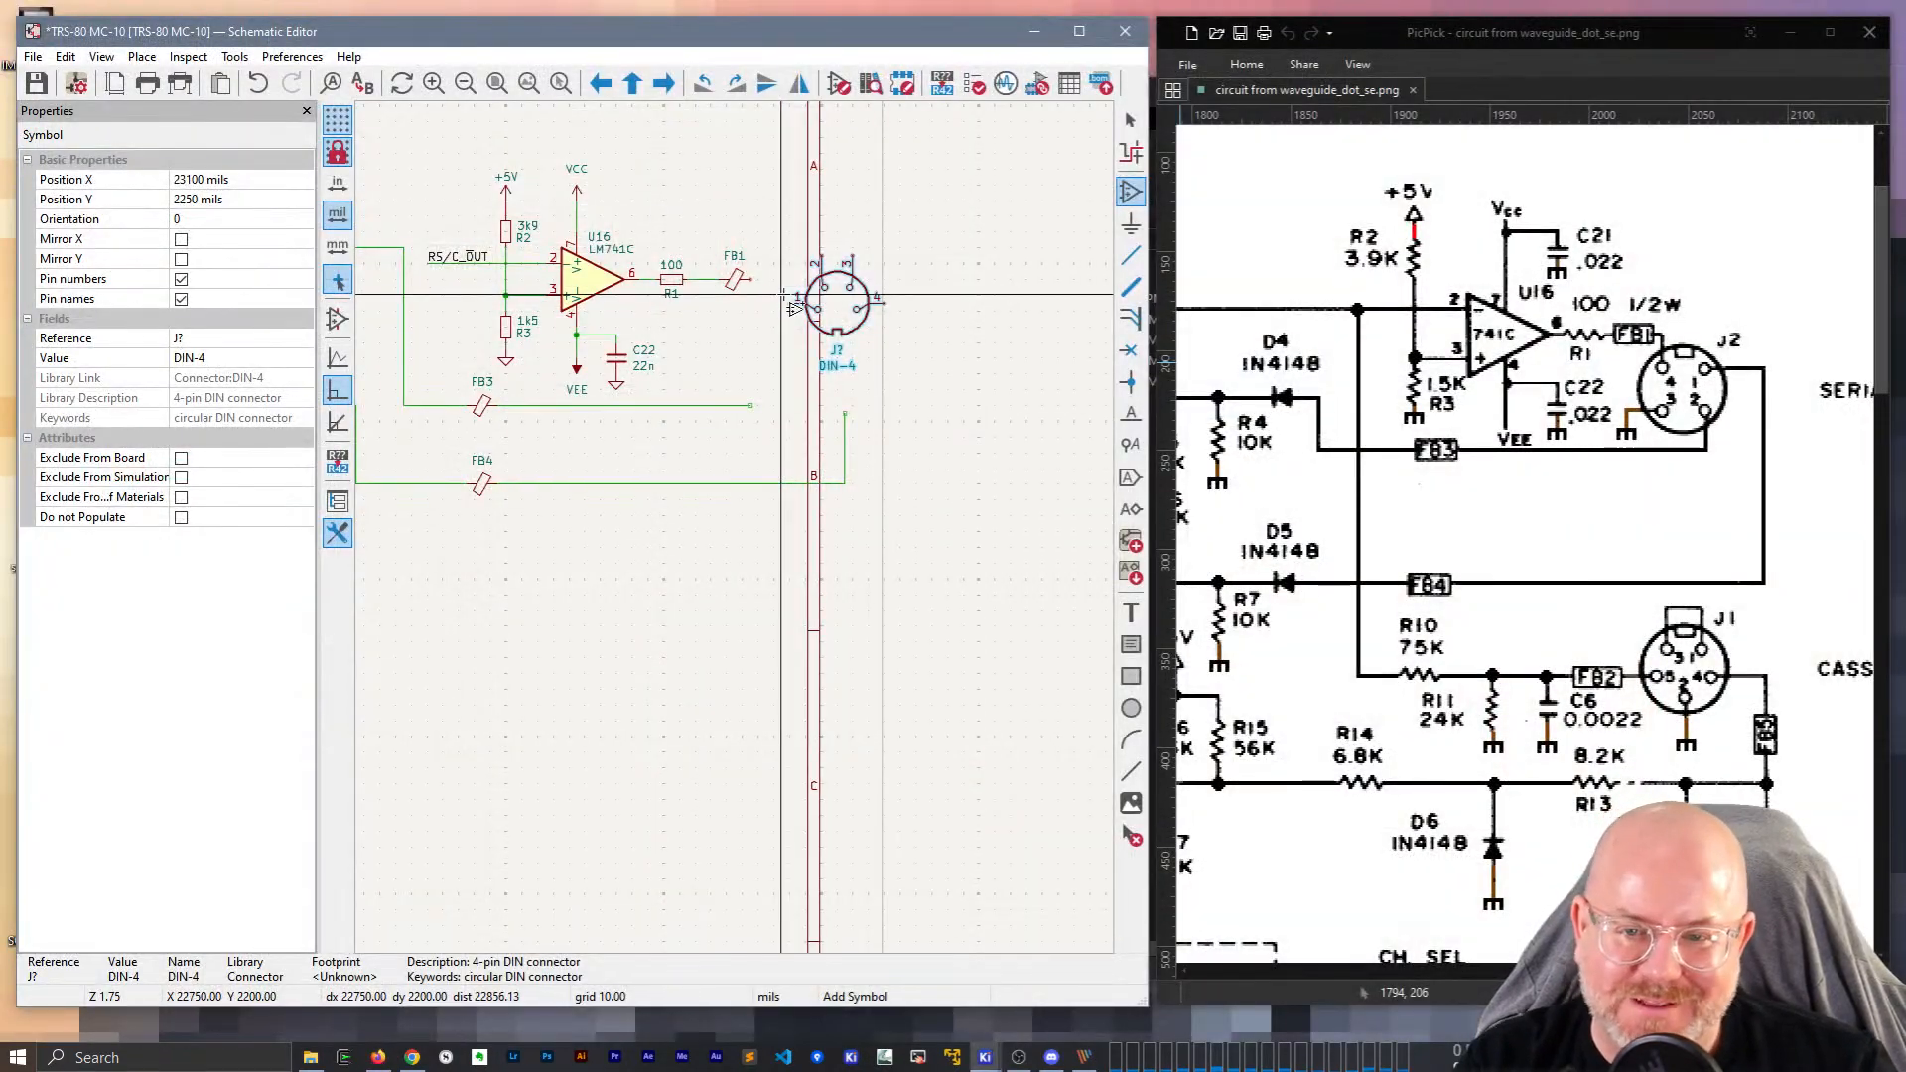
scroll(832, 588, "up", 2)
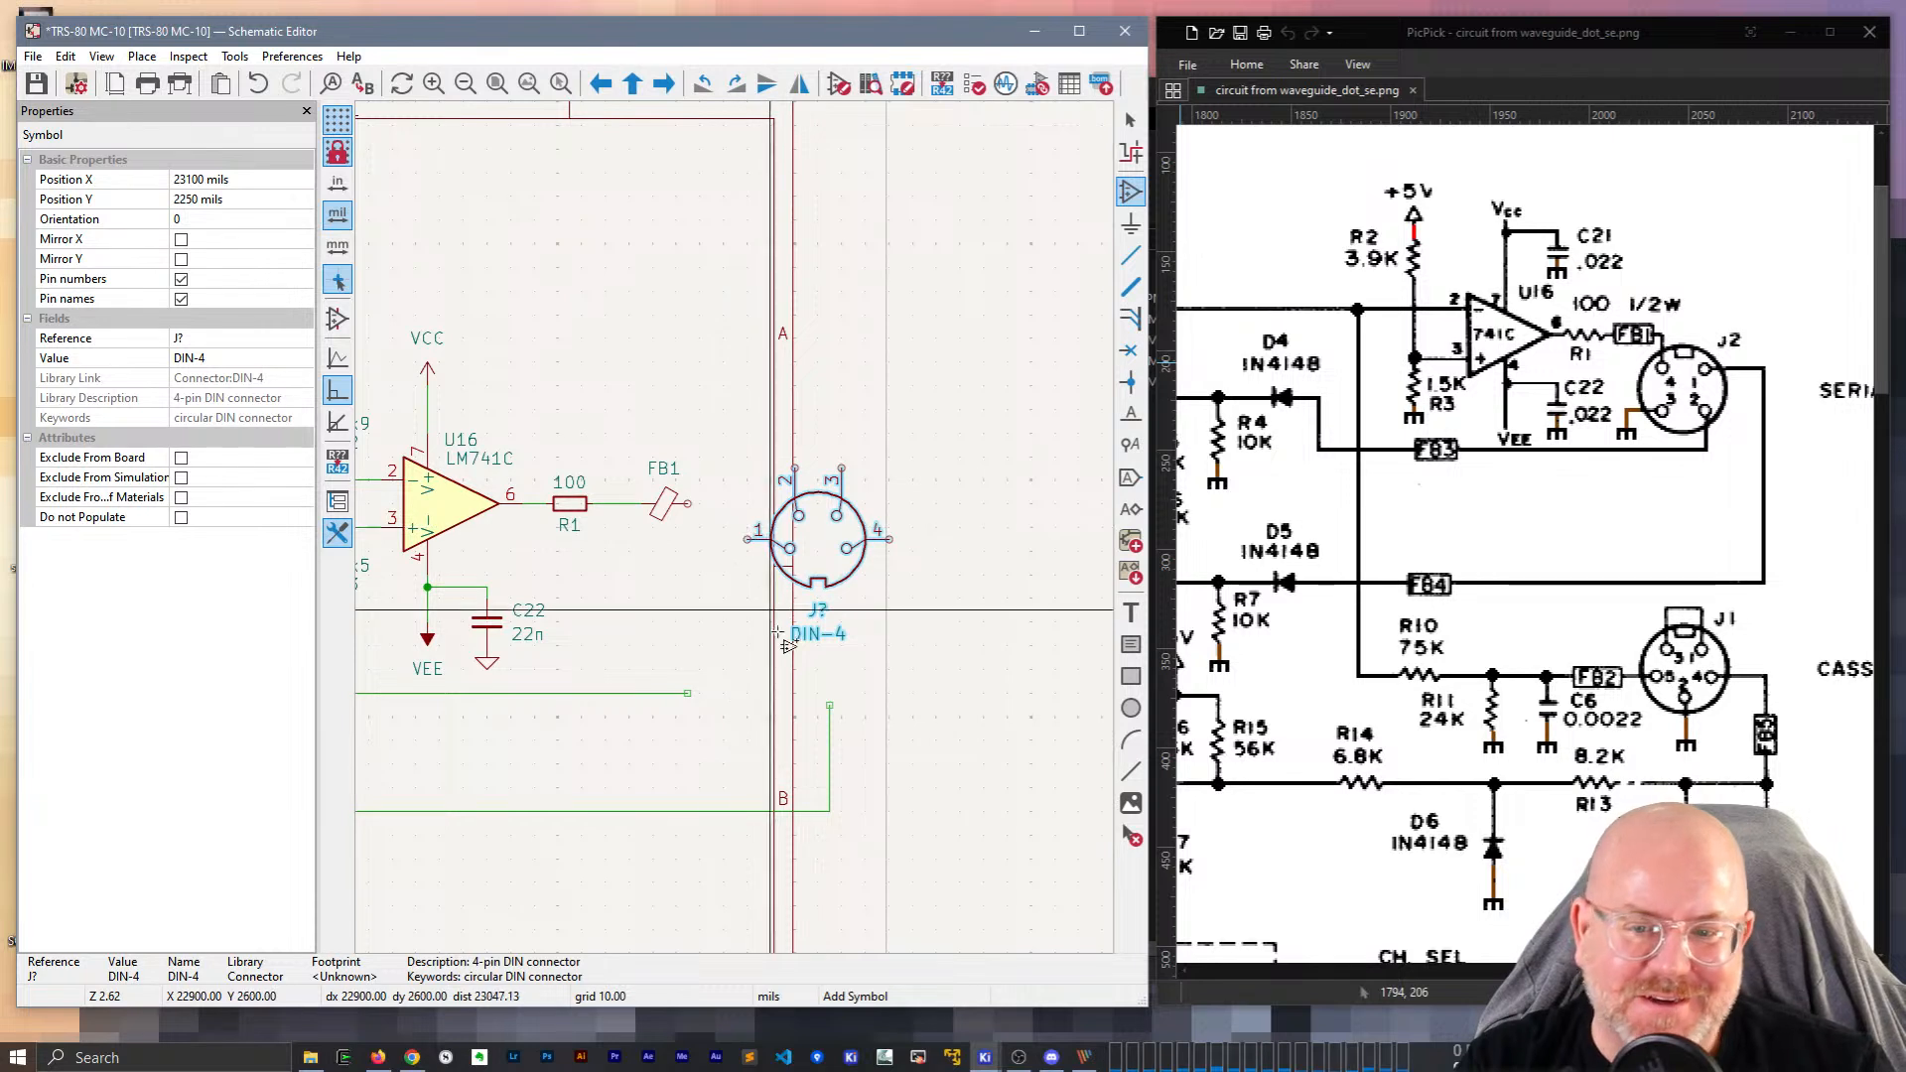
Rotate the DIN-4 connector 180° and pick it up to move it toward FB1.
left_click(820, 549)
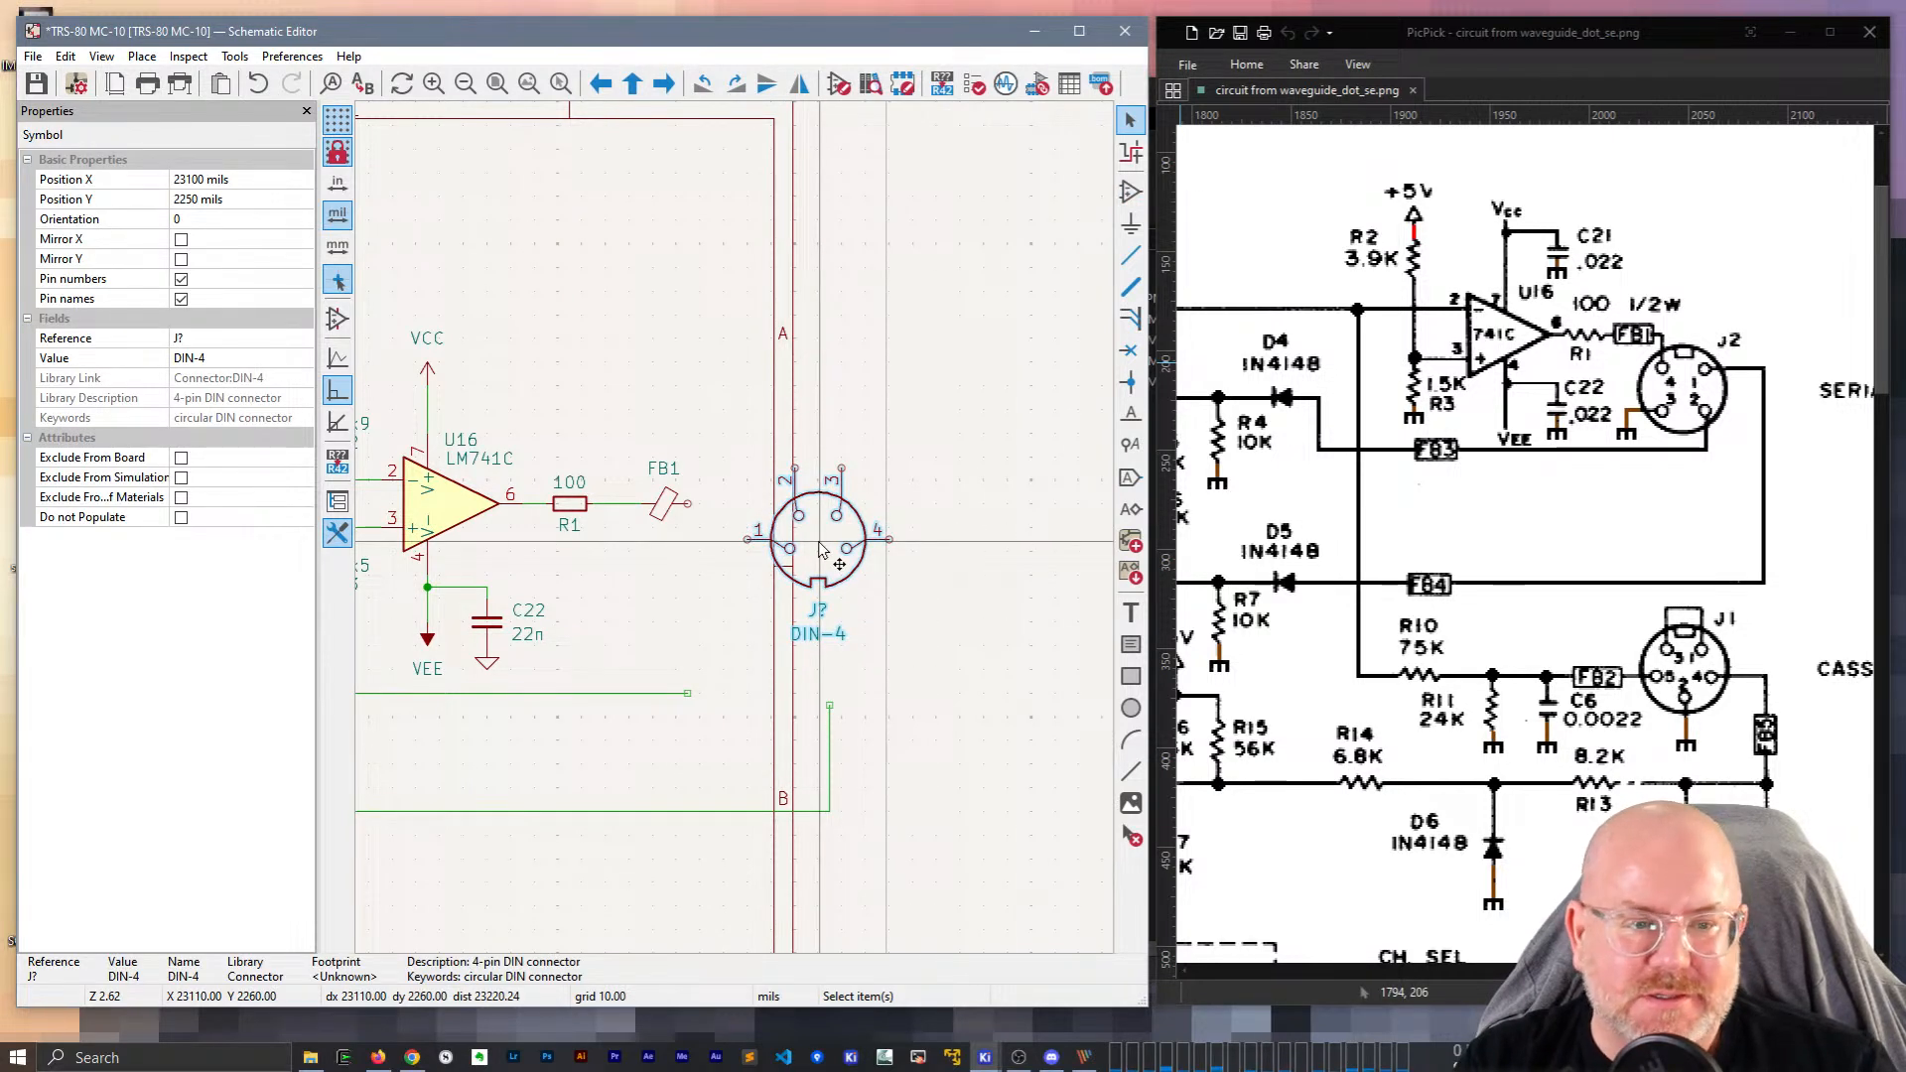
key("r")
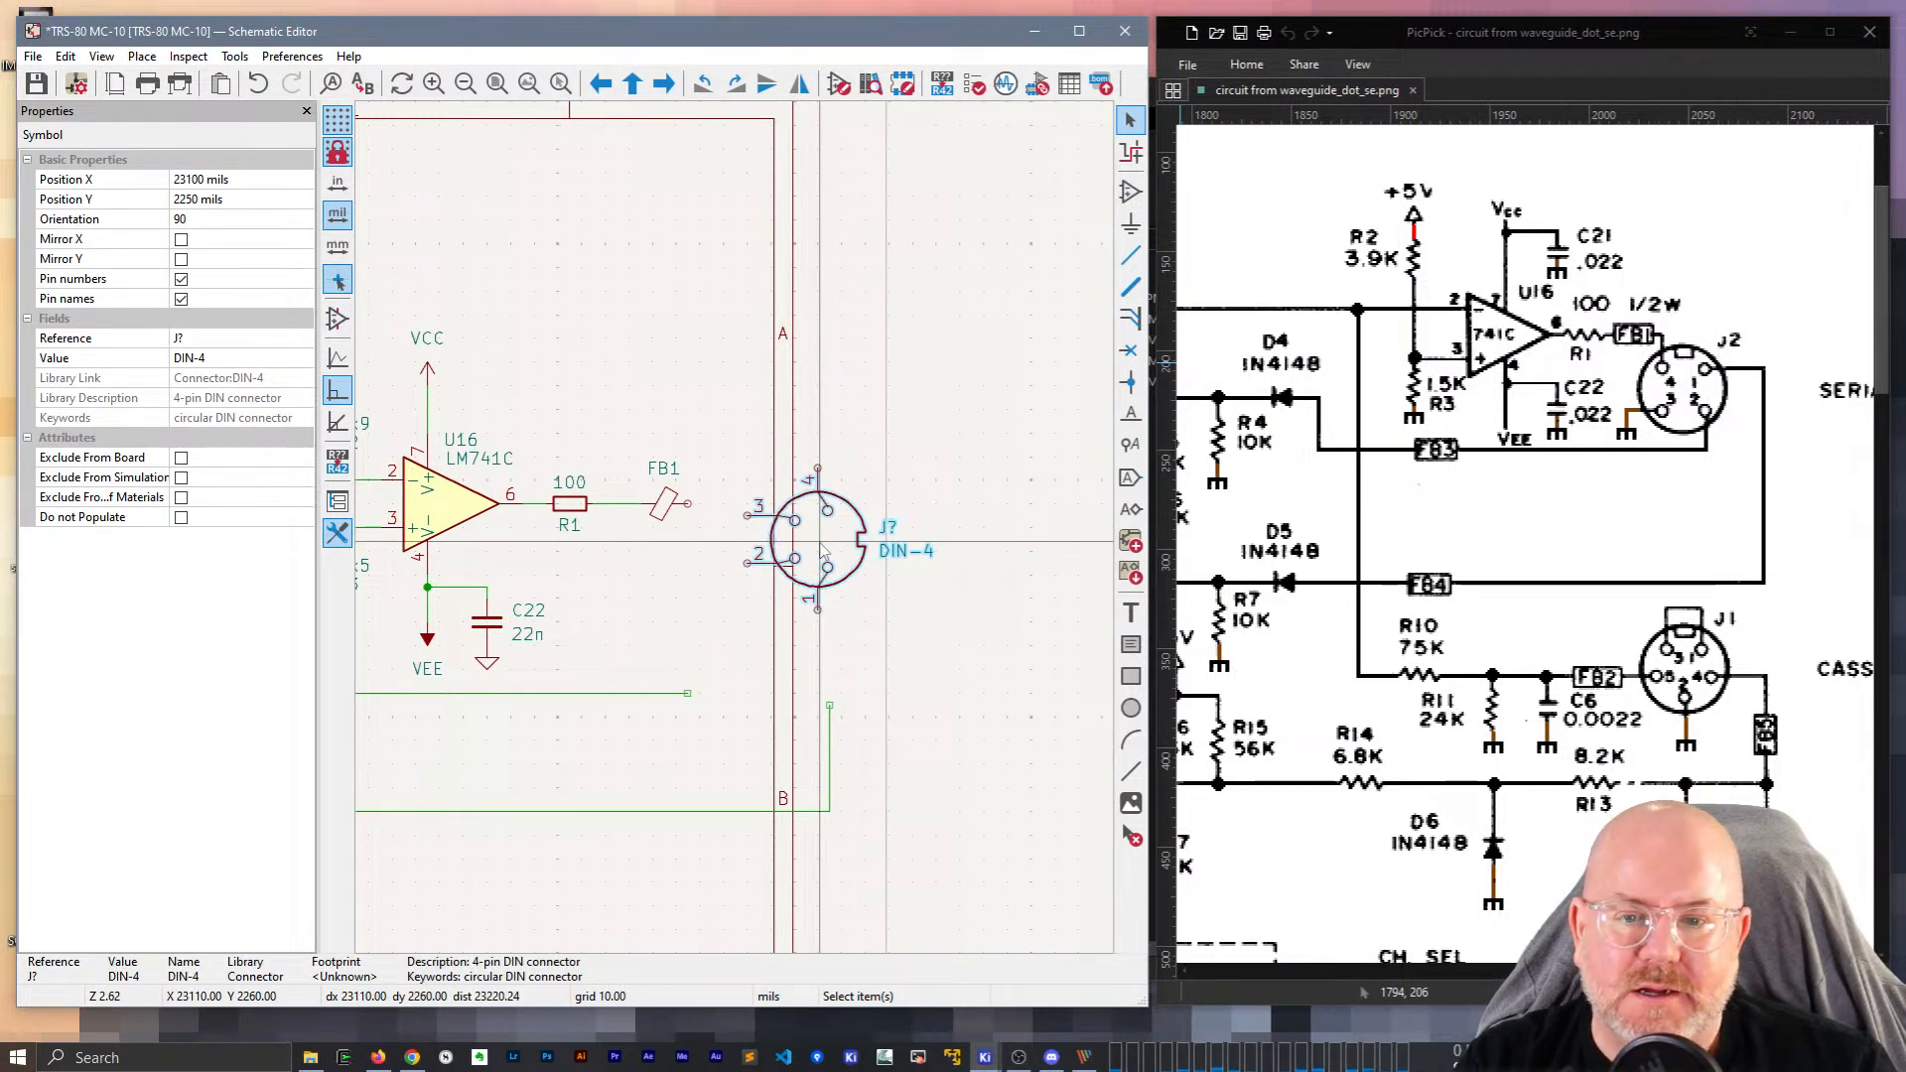
key("r")
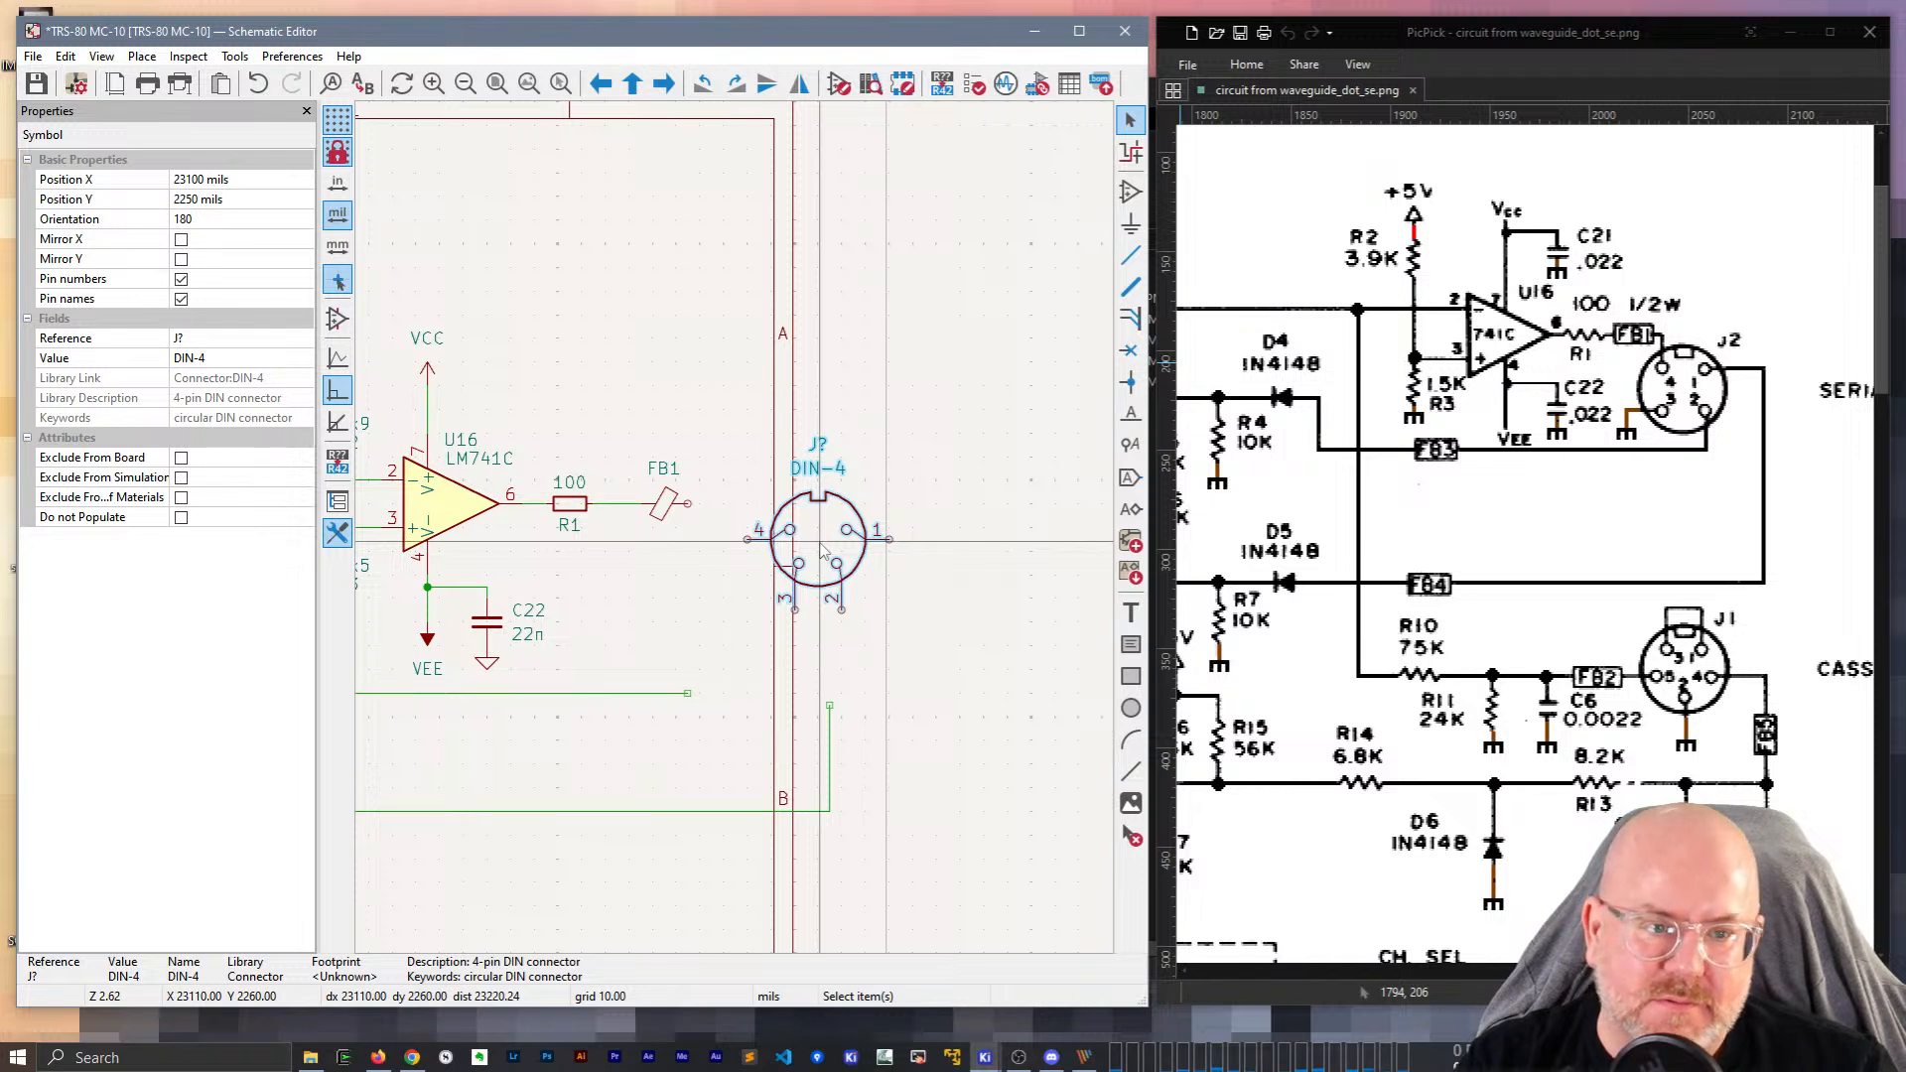
key("m")
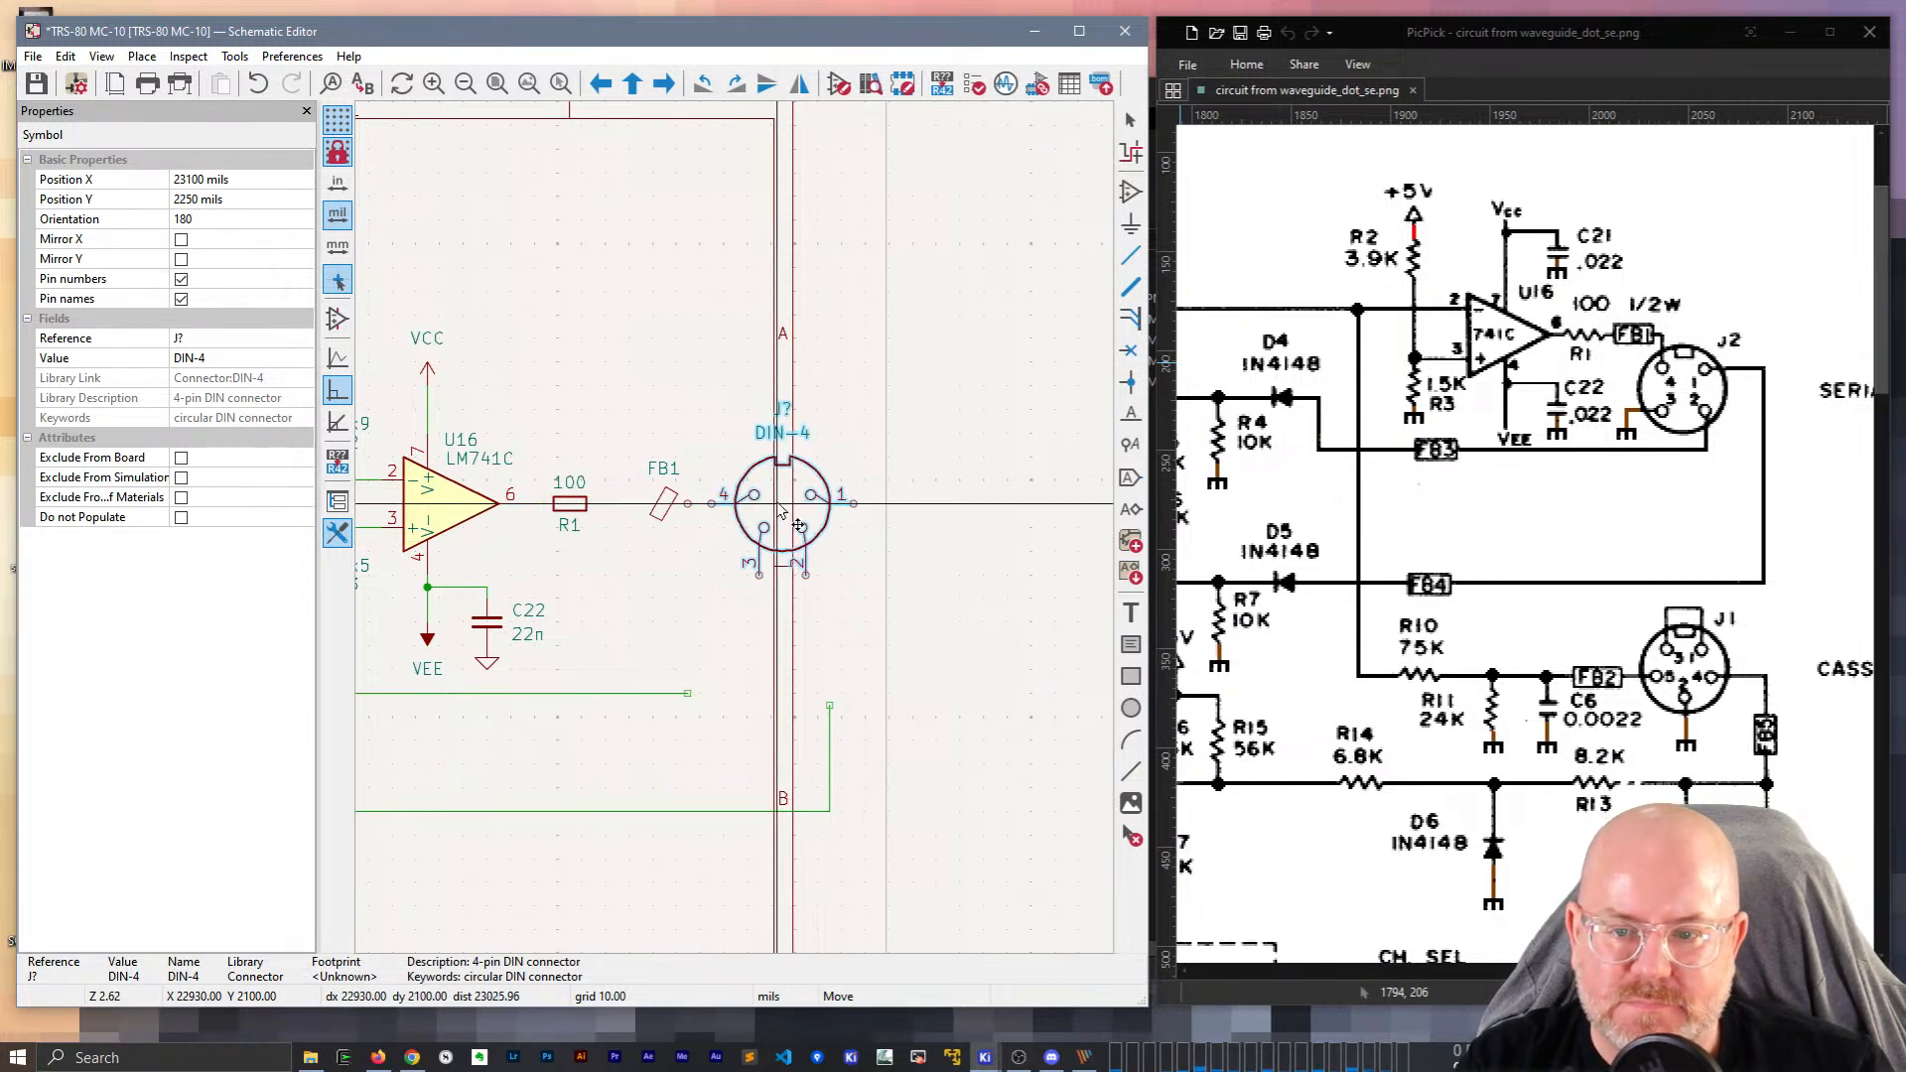
Set the connector beside FB1, wire FB1 to pin 4, and delete a misplaced pin 3 wire.
left_click(787, 509)
key("w")
left_click(713, 503)
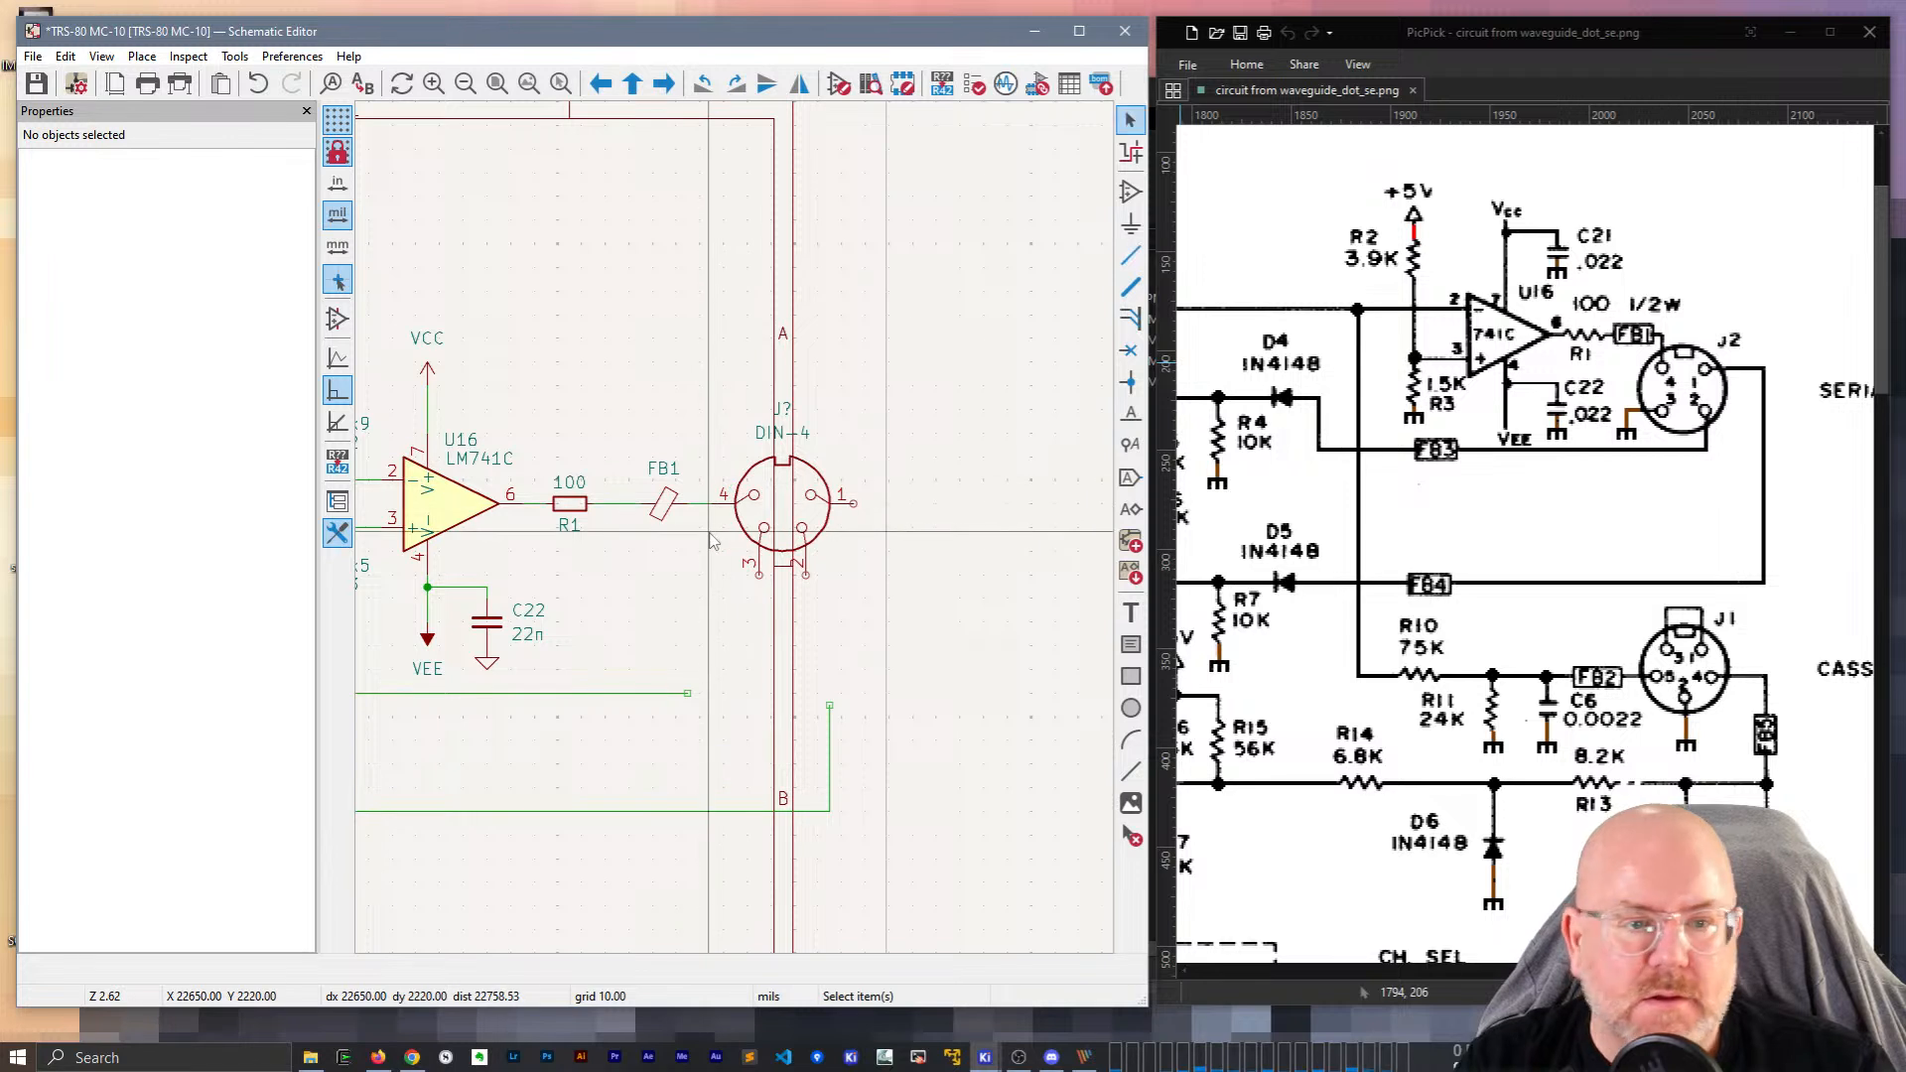
key("Escape")
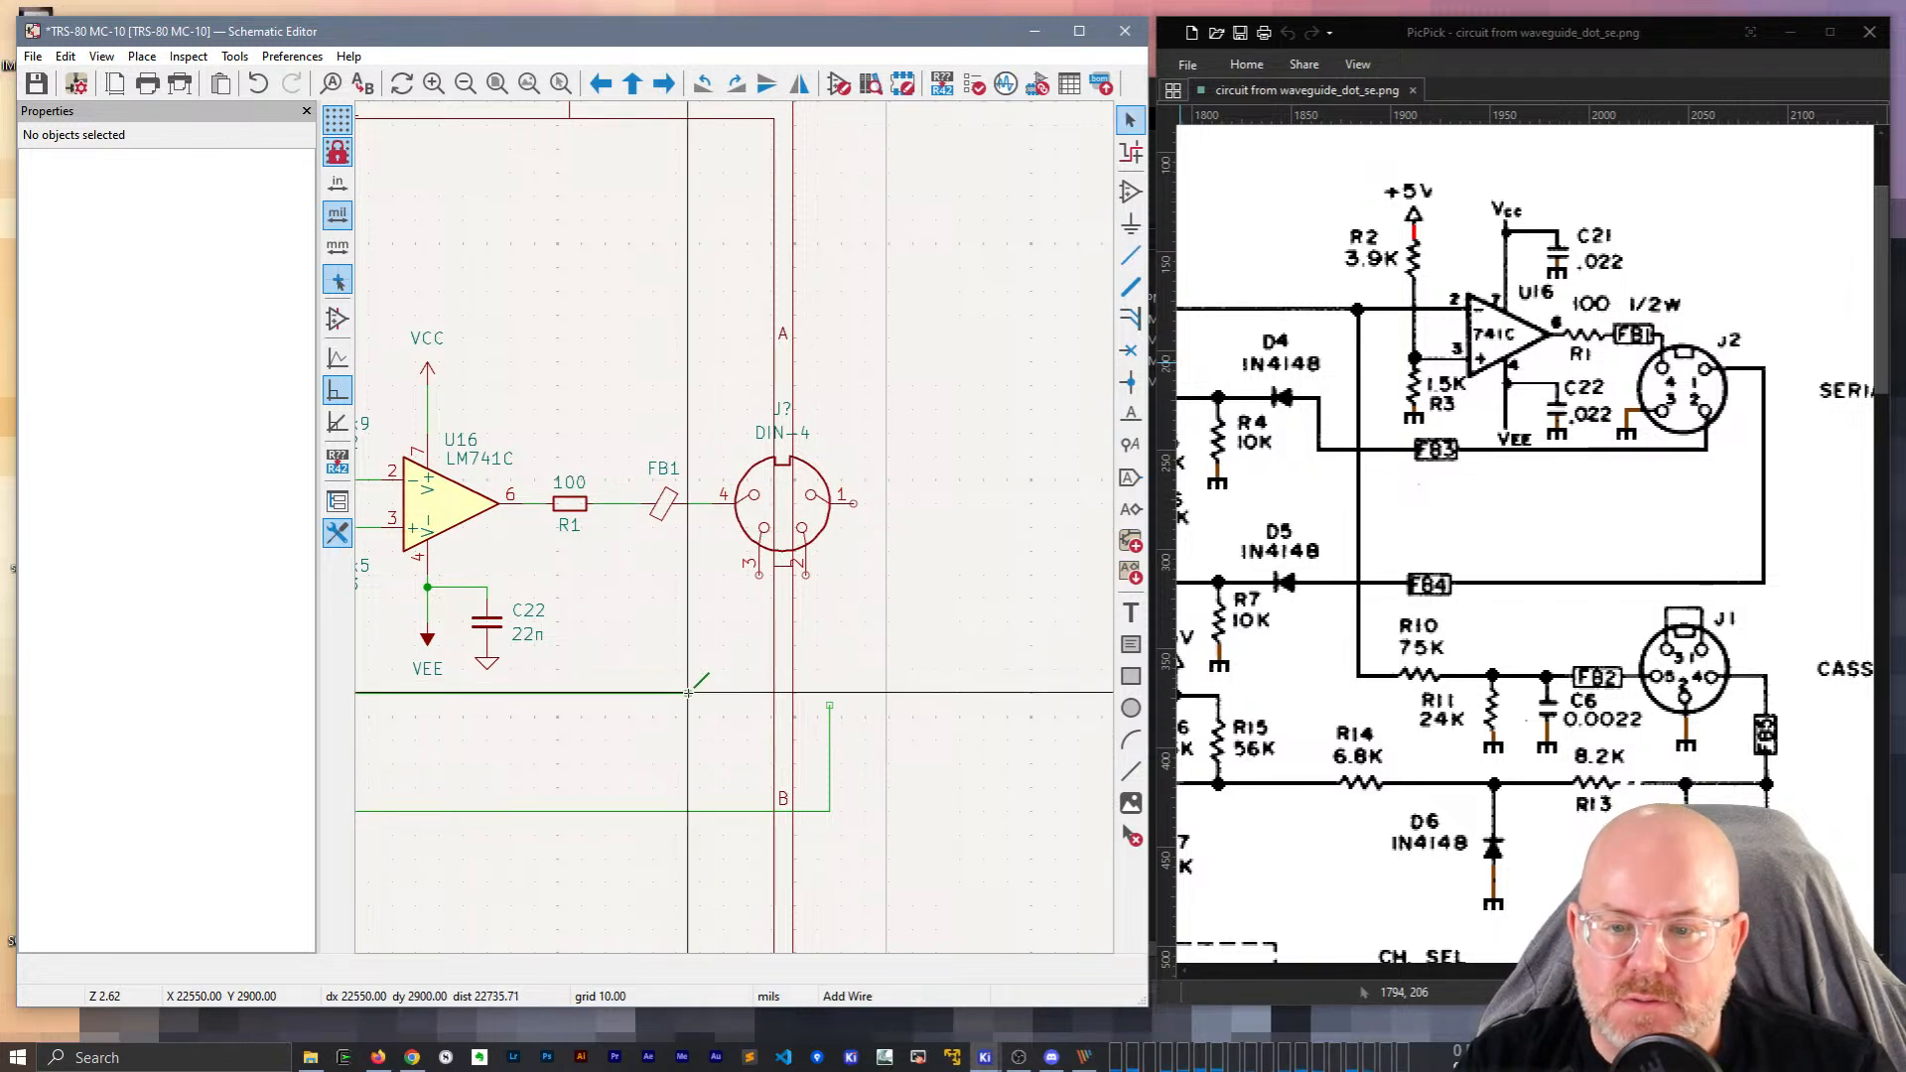
key("w")
left_click(759, 574)
scroll(775, 541, "down", 2)
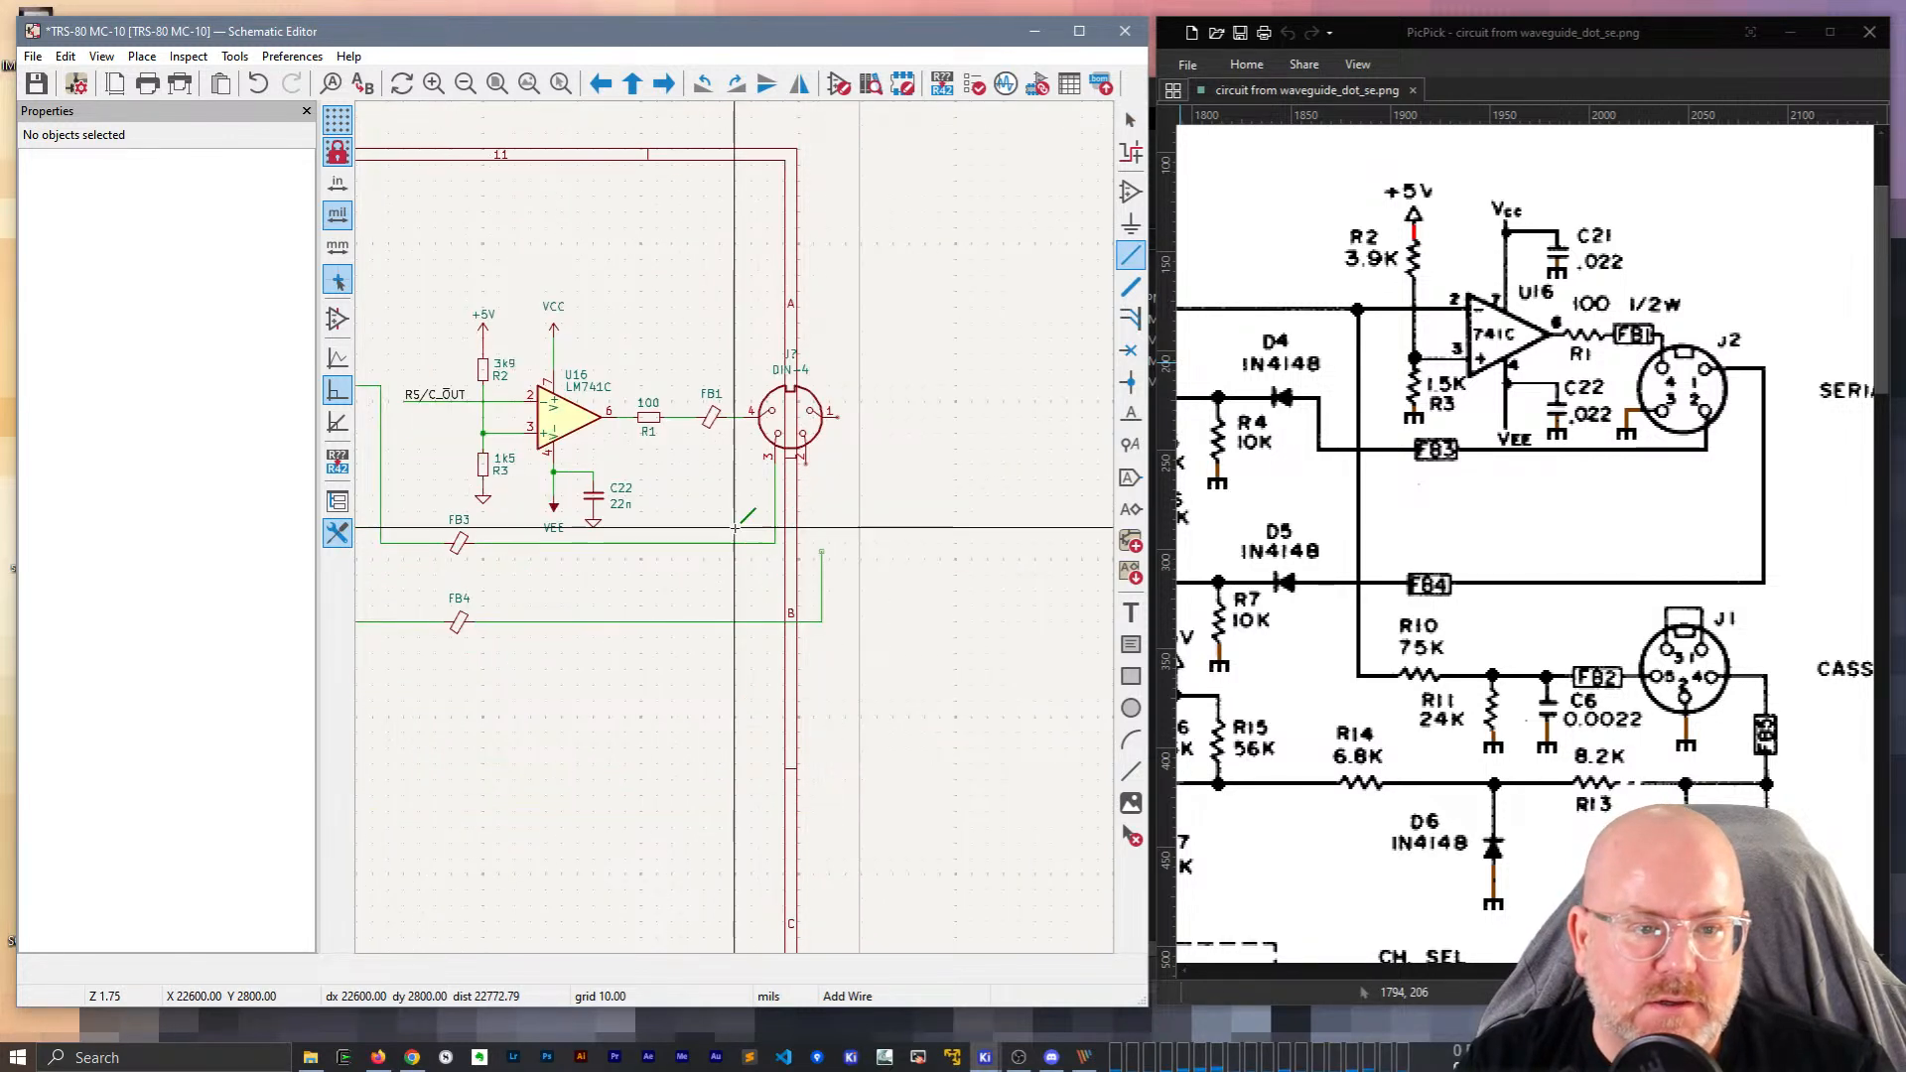
key("Escape")
left_click(776, 504)
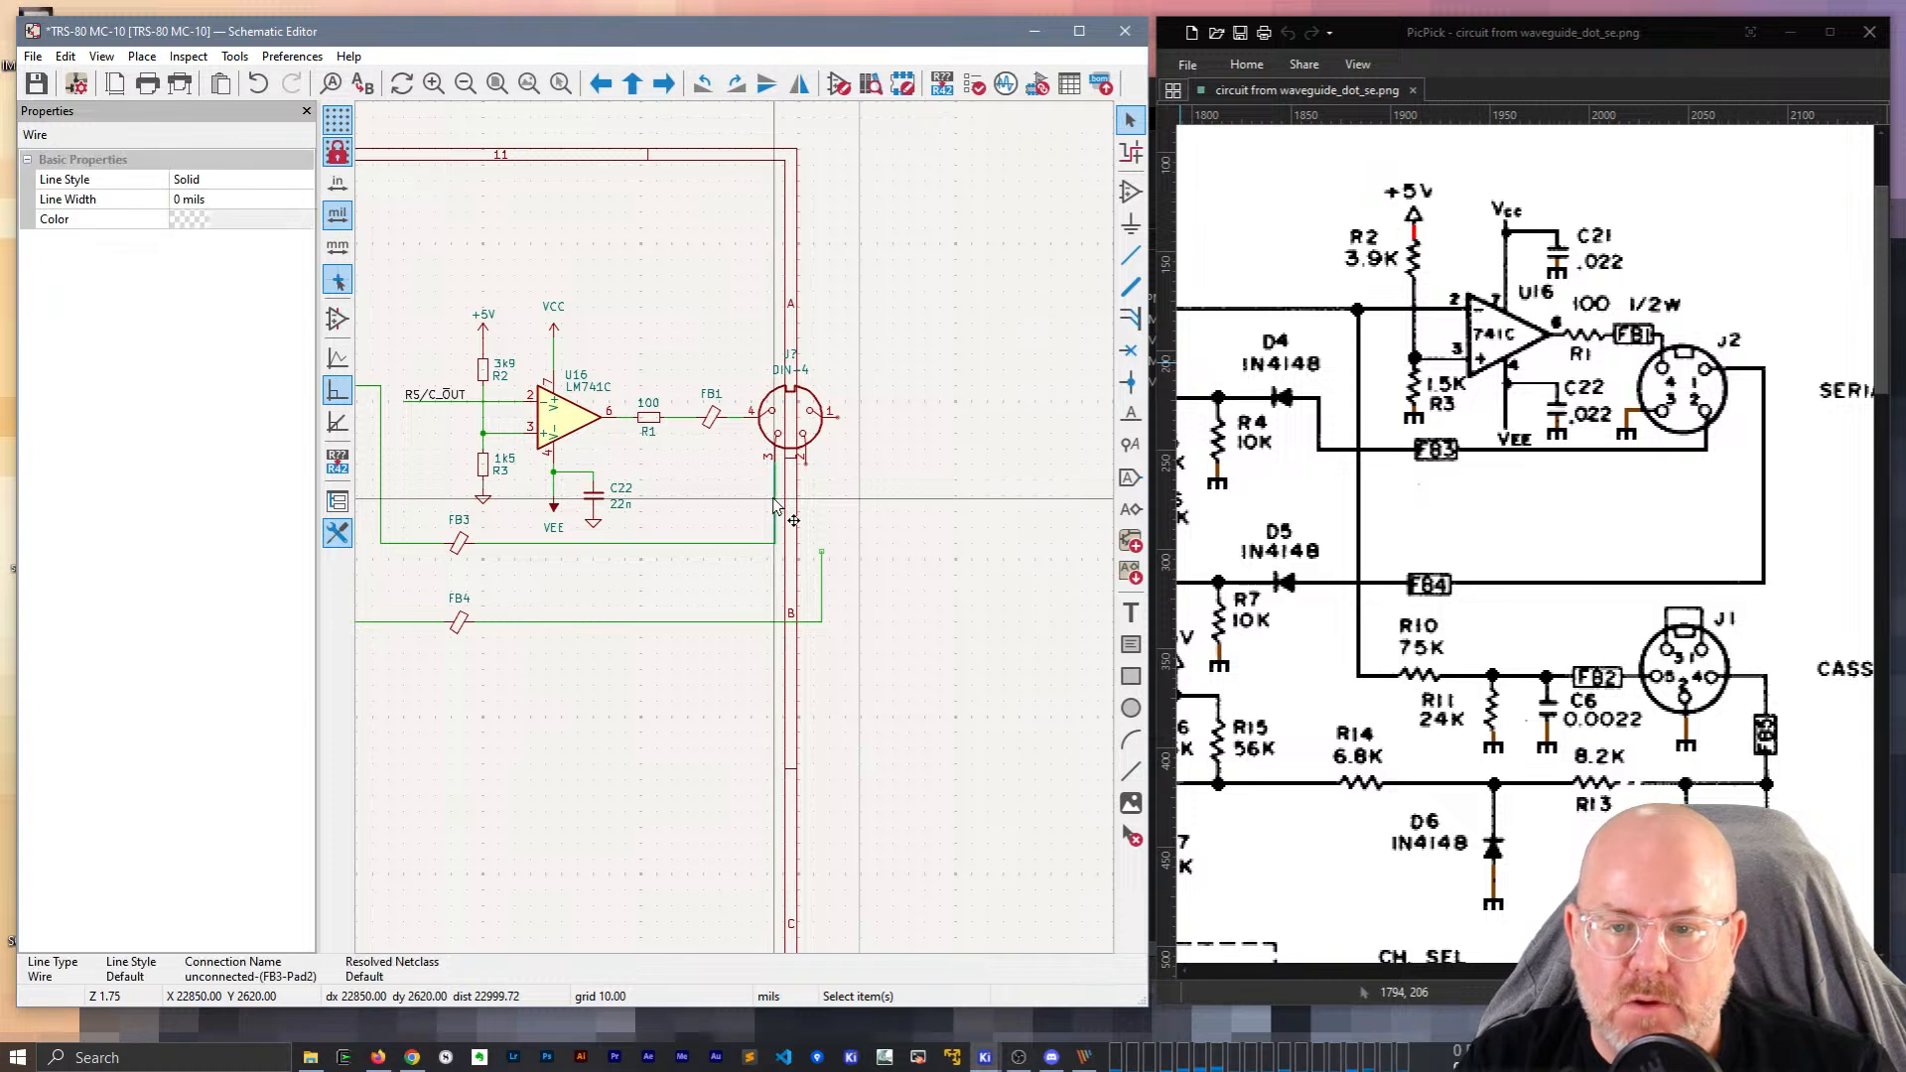
key("Delete")
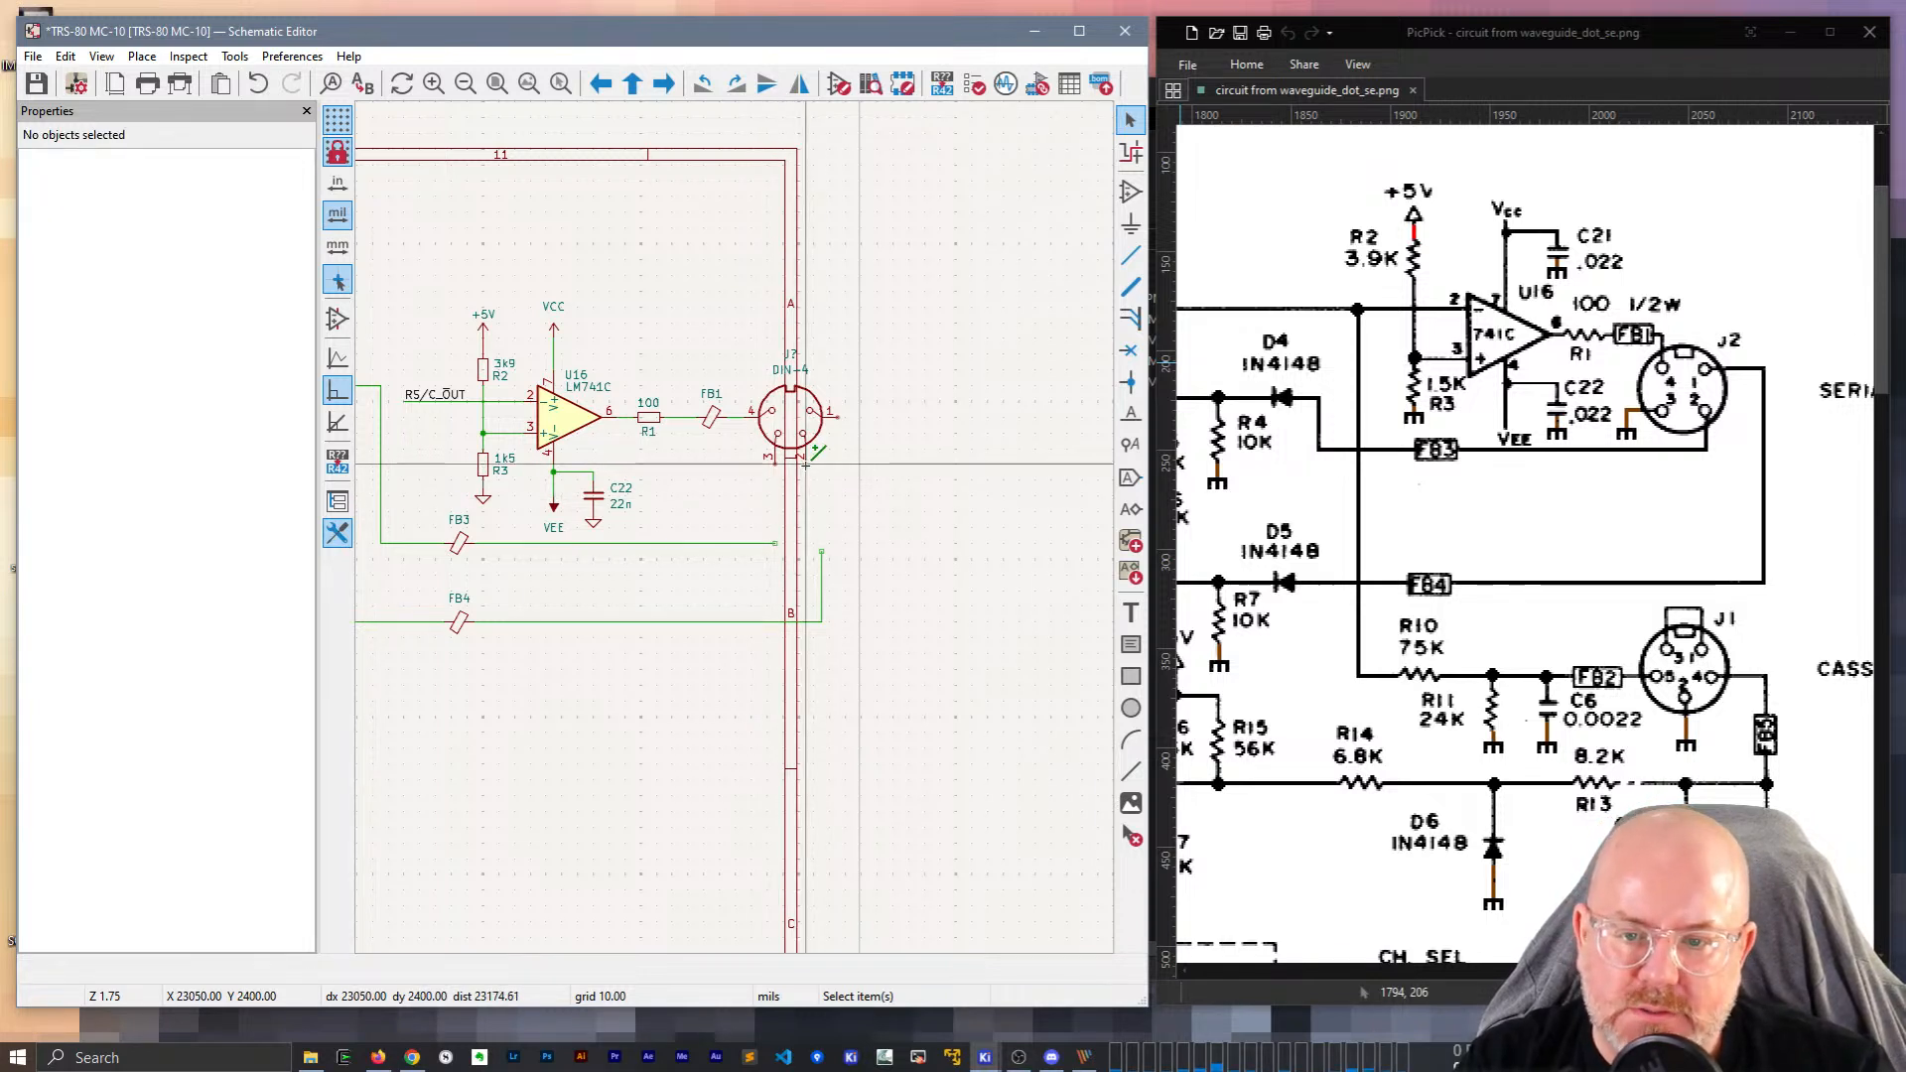
Wire the FB3 line to pin 2 and pin 1 to the FB4 line, removing a dangling wire.
key("w")
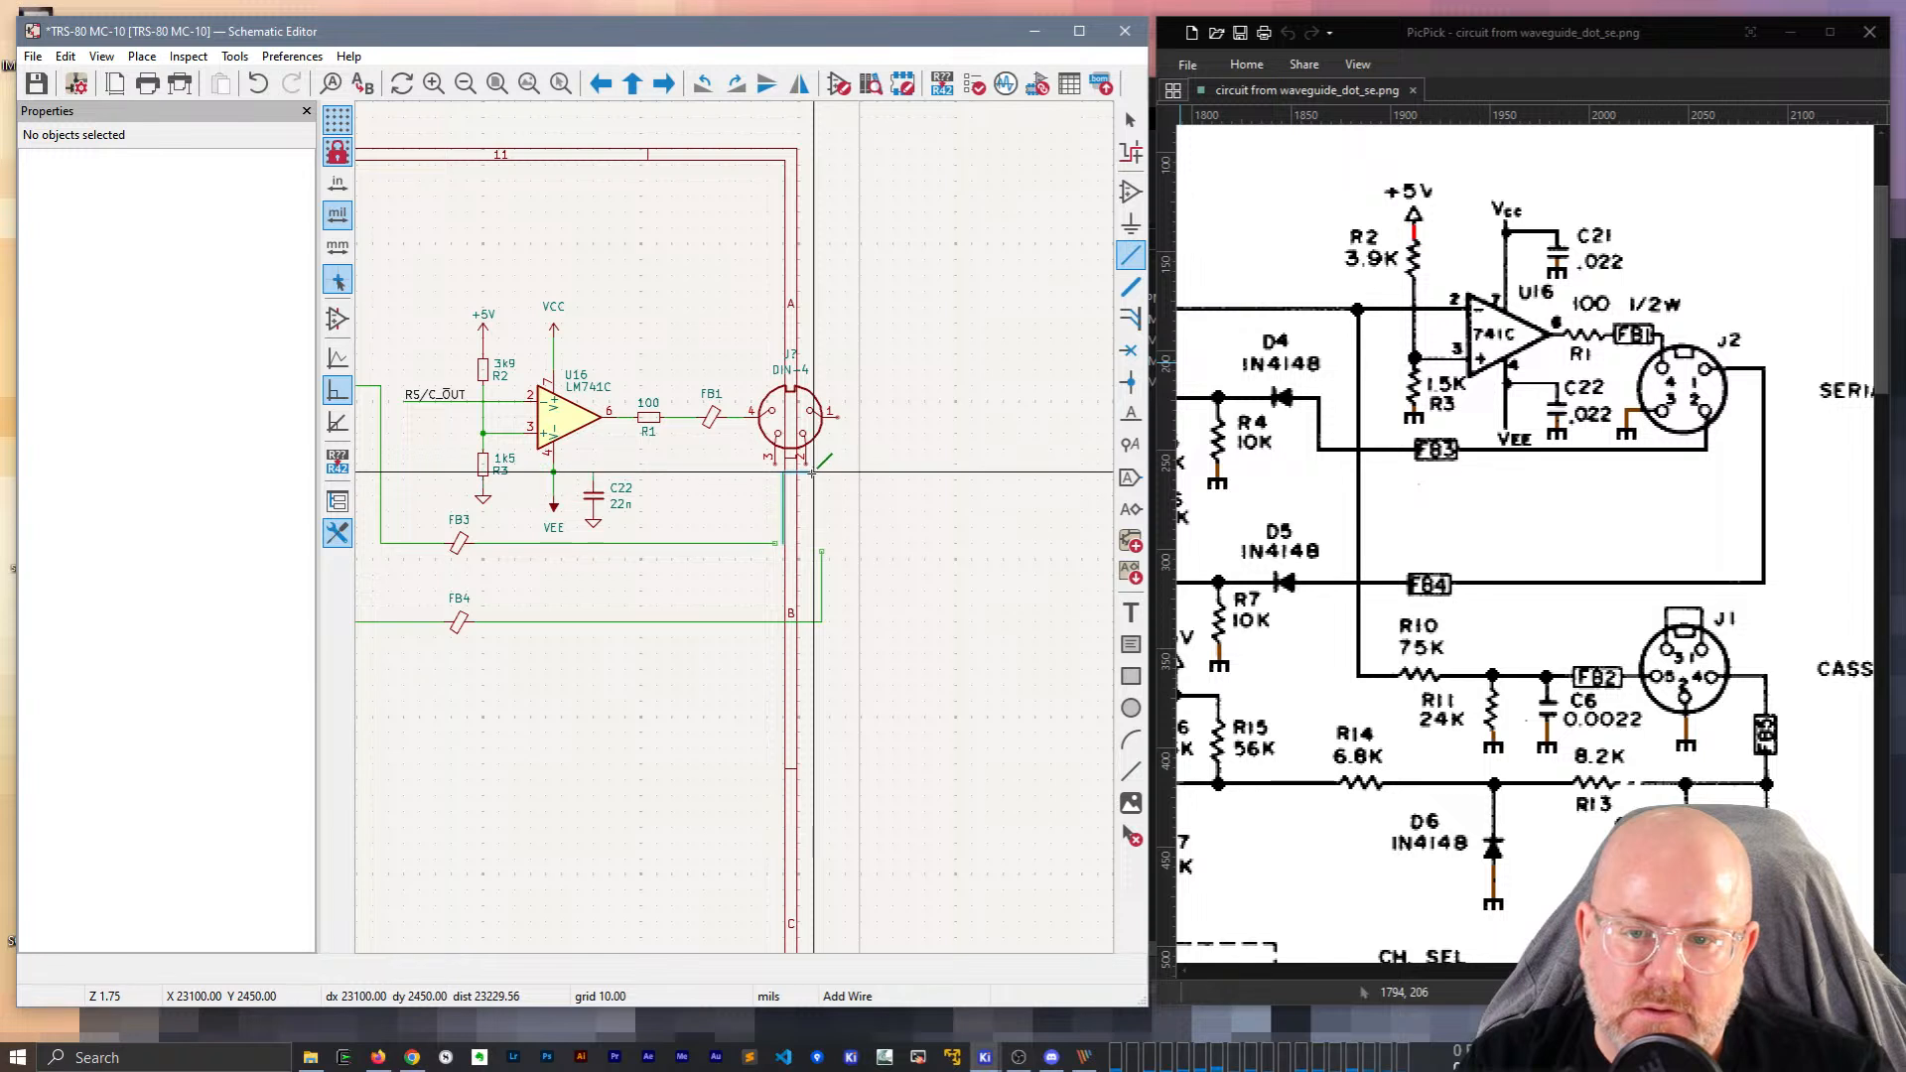
scroll(781, 542, "up", 3)
left_click(708, 607)
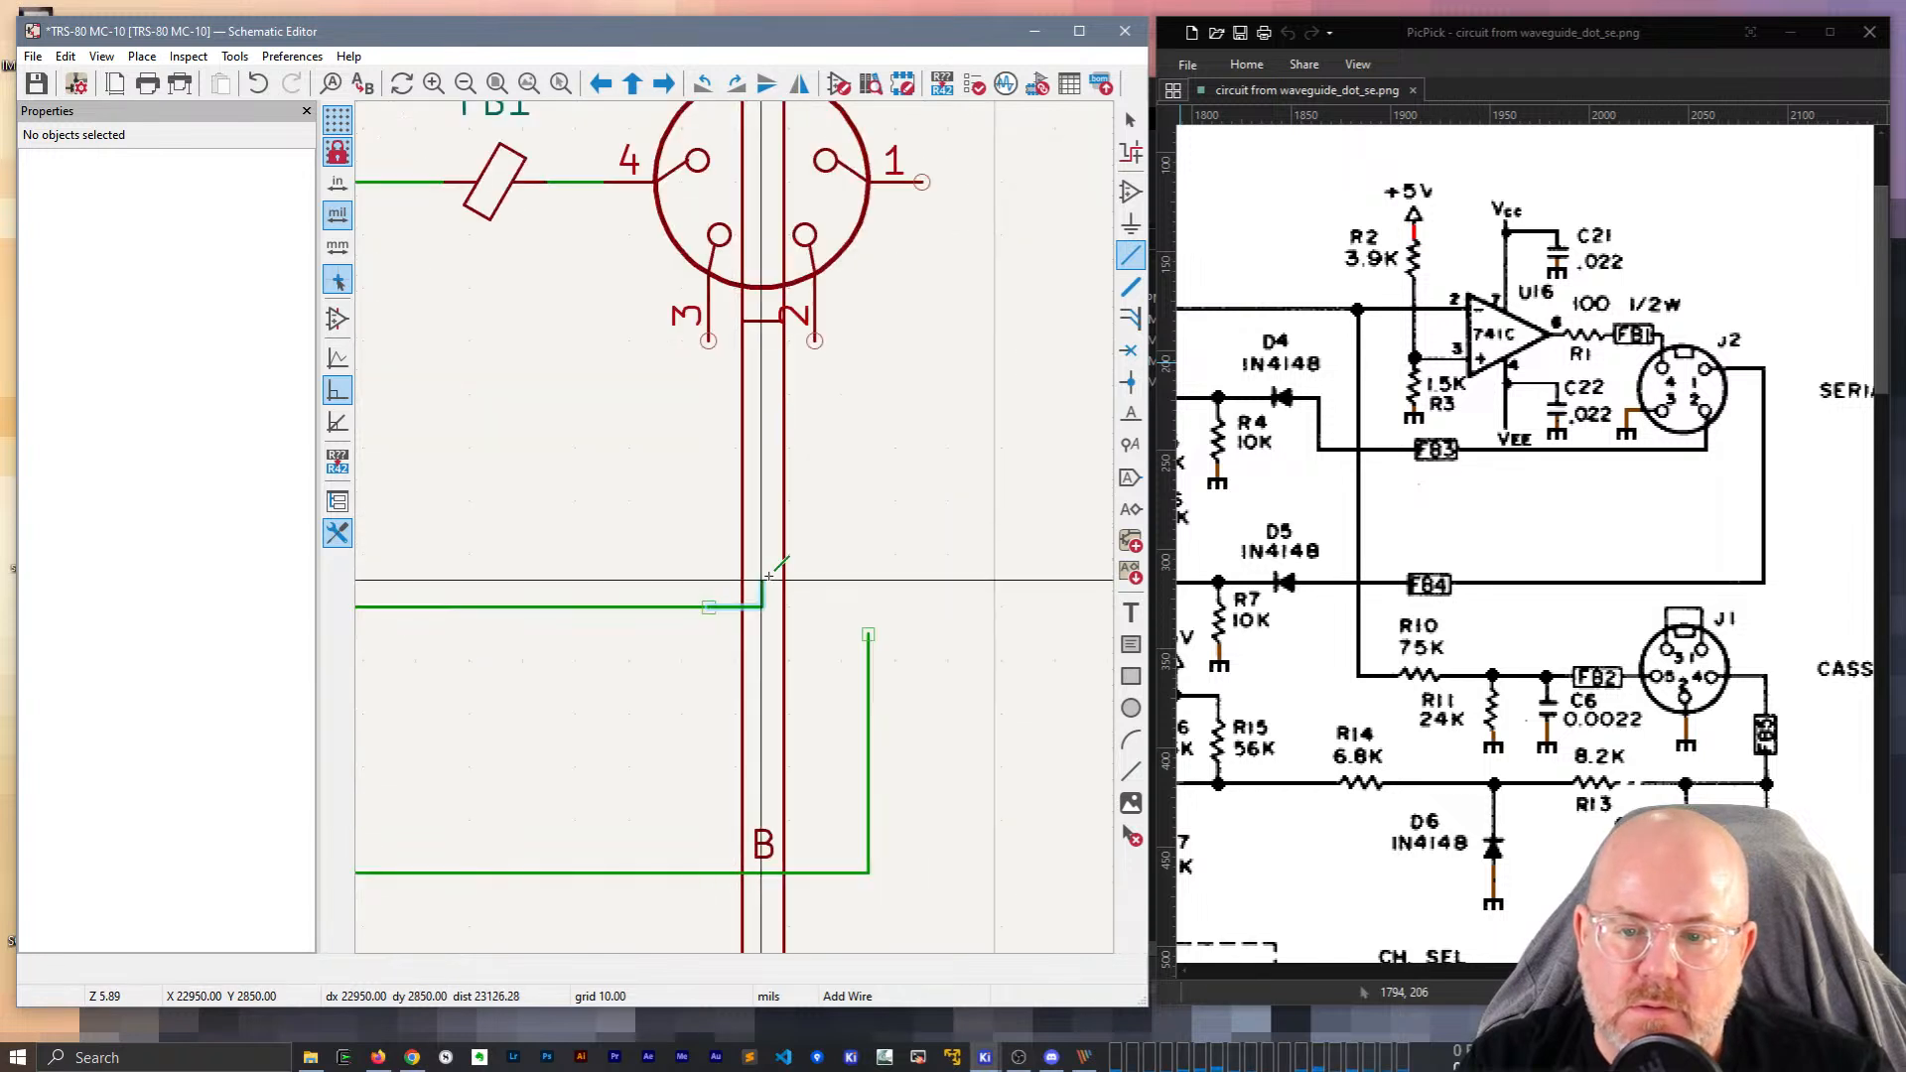
left_click(822, 337)
left_click(922, 182)
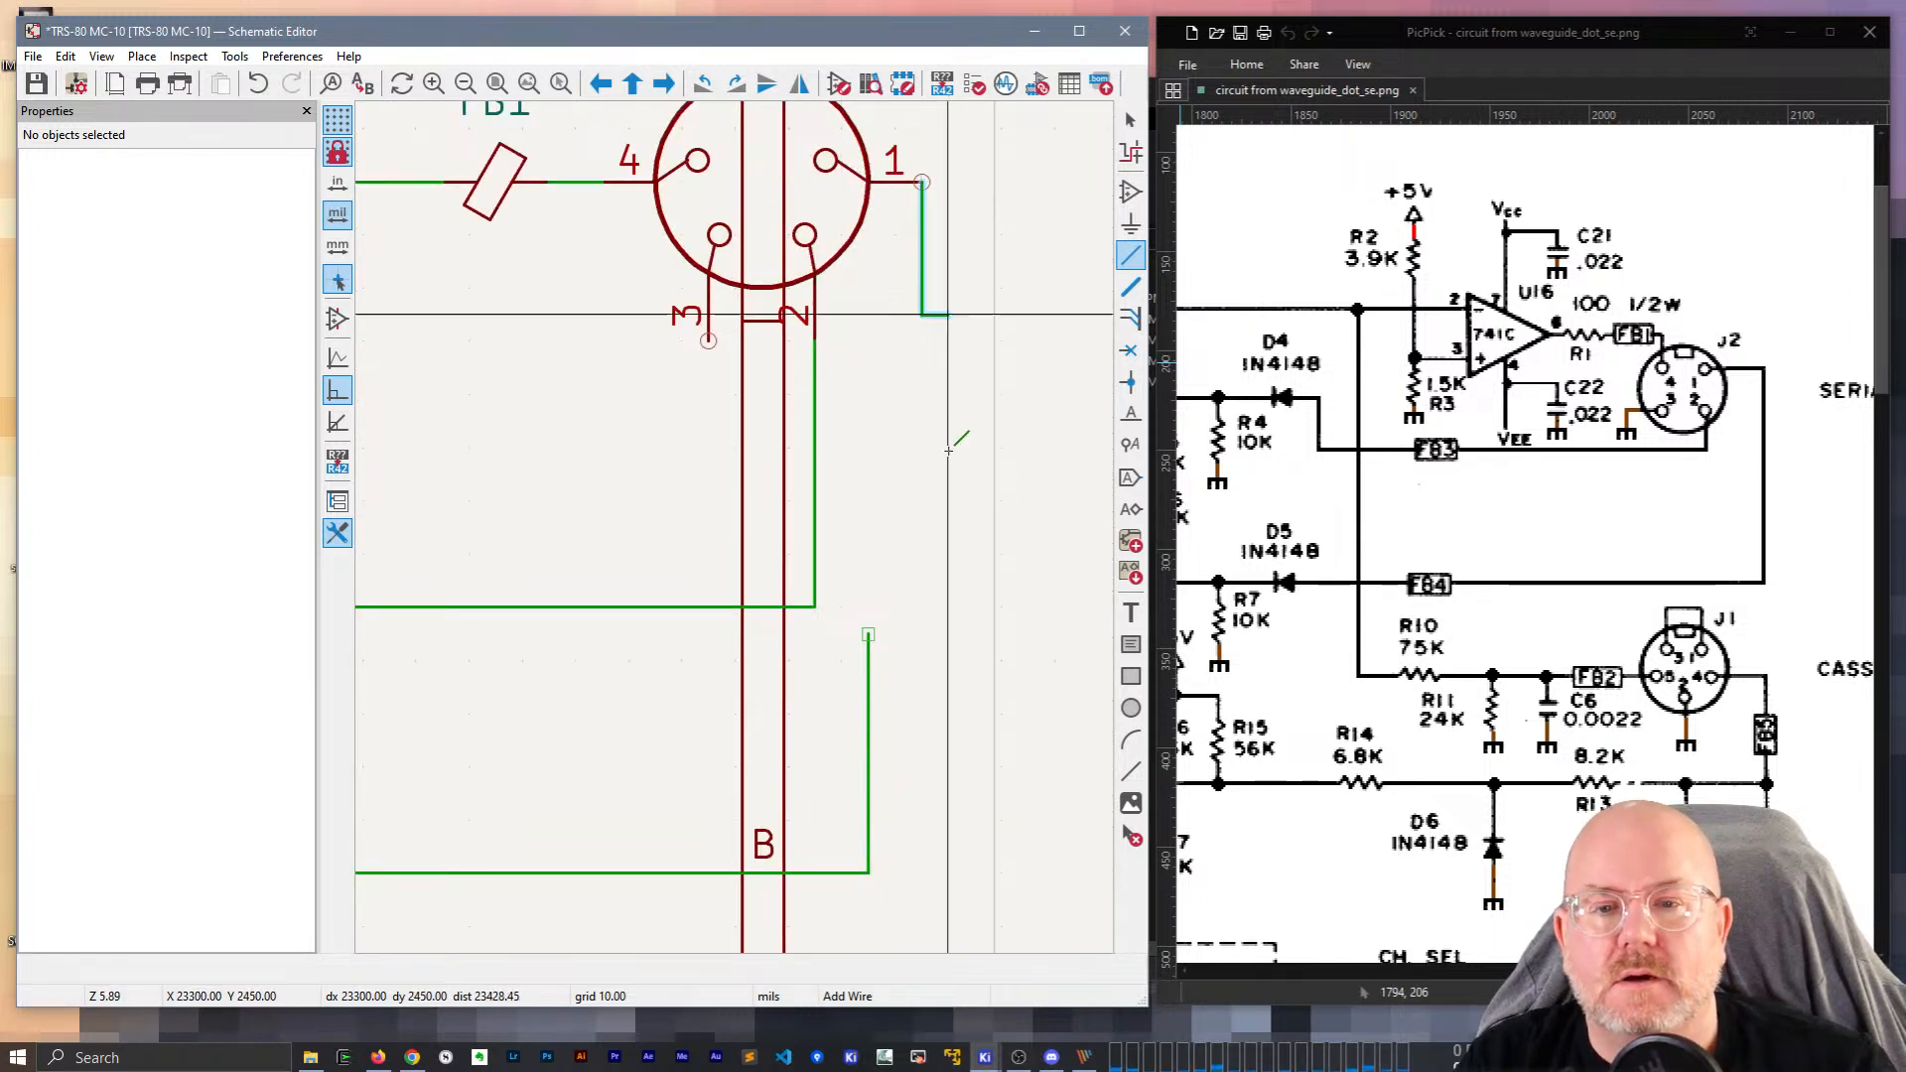
left_click(870, 873)
key("Escape")
left_click(869, 755)
key("Delete")
Copy the ground symbol from under C22 onto connector pin 3.
scroll(700, 511, "down", 3)
key("ctrl+d")
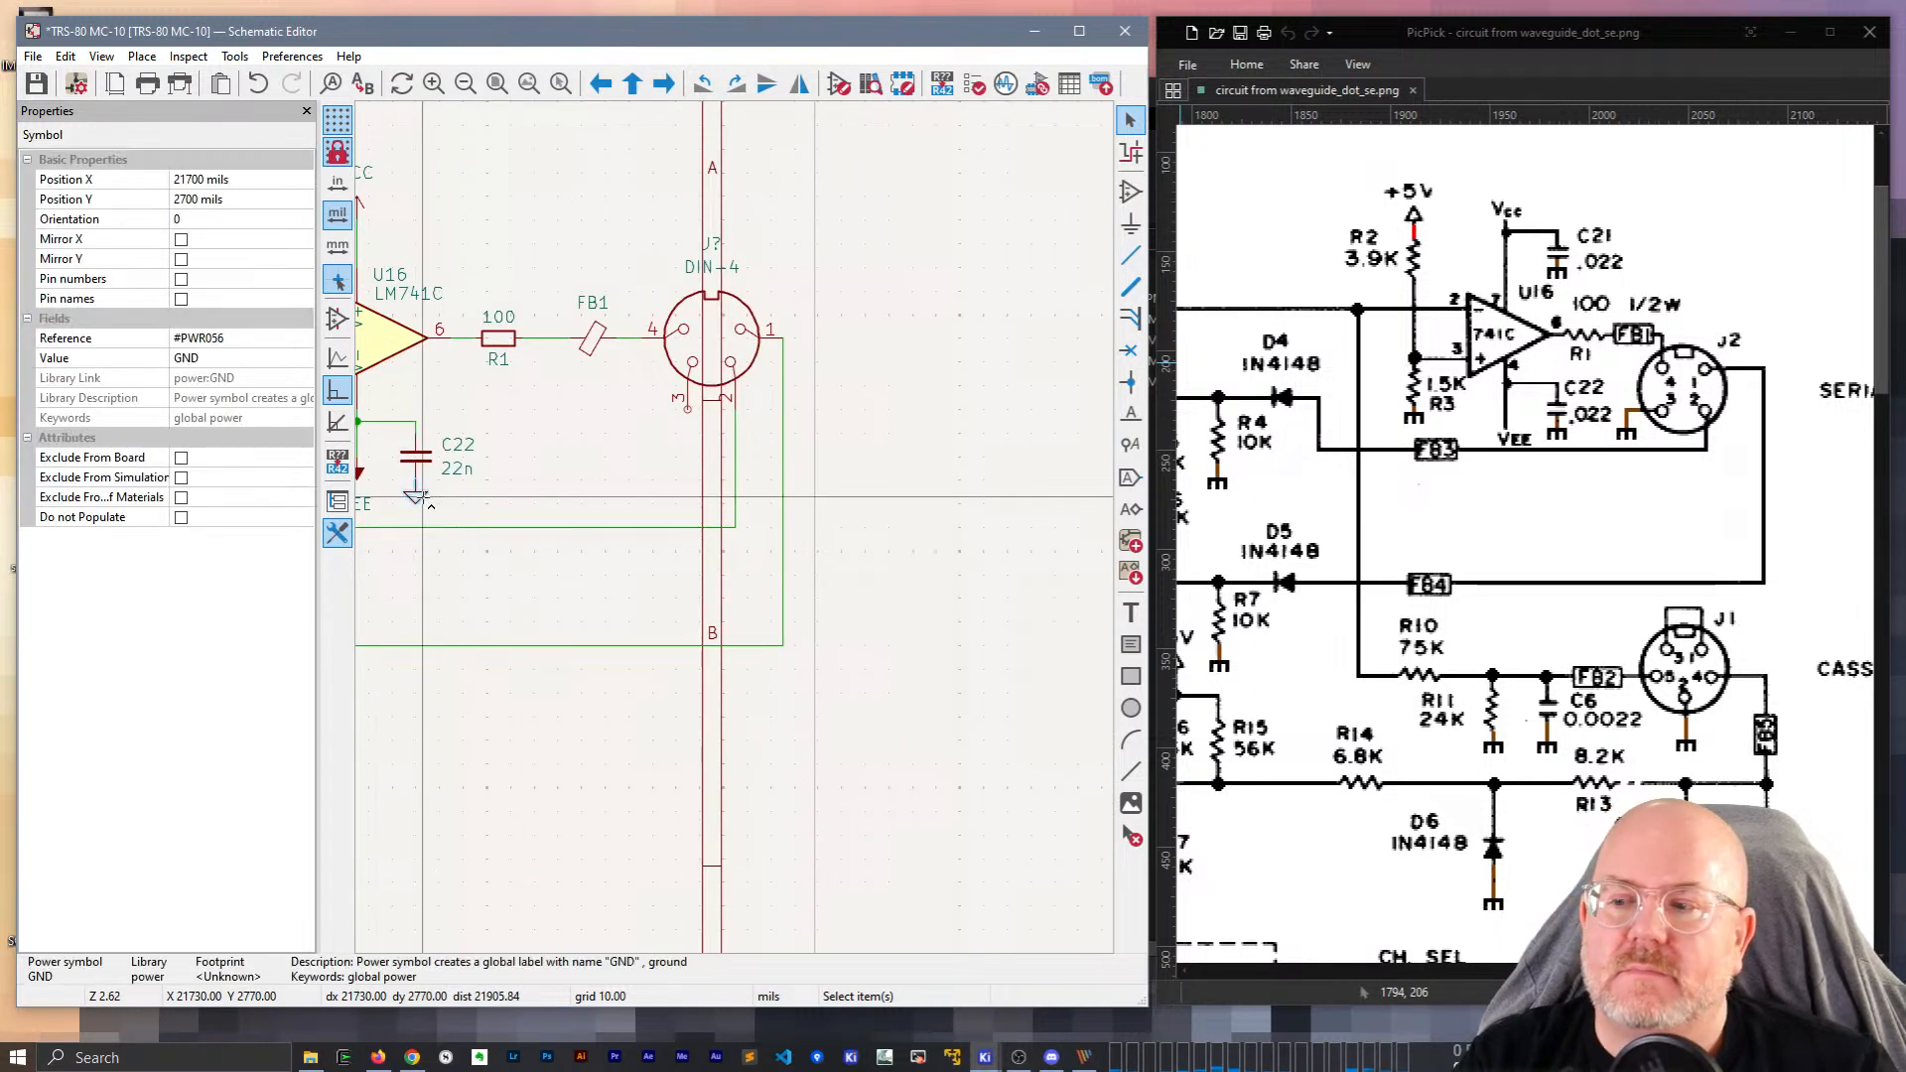
left_click(687, 421)
key("w")
key("Escape")
scroll(687, 421, "down", 3)
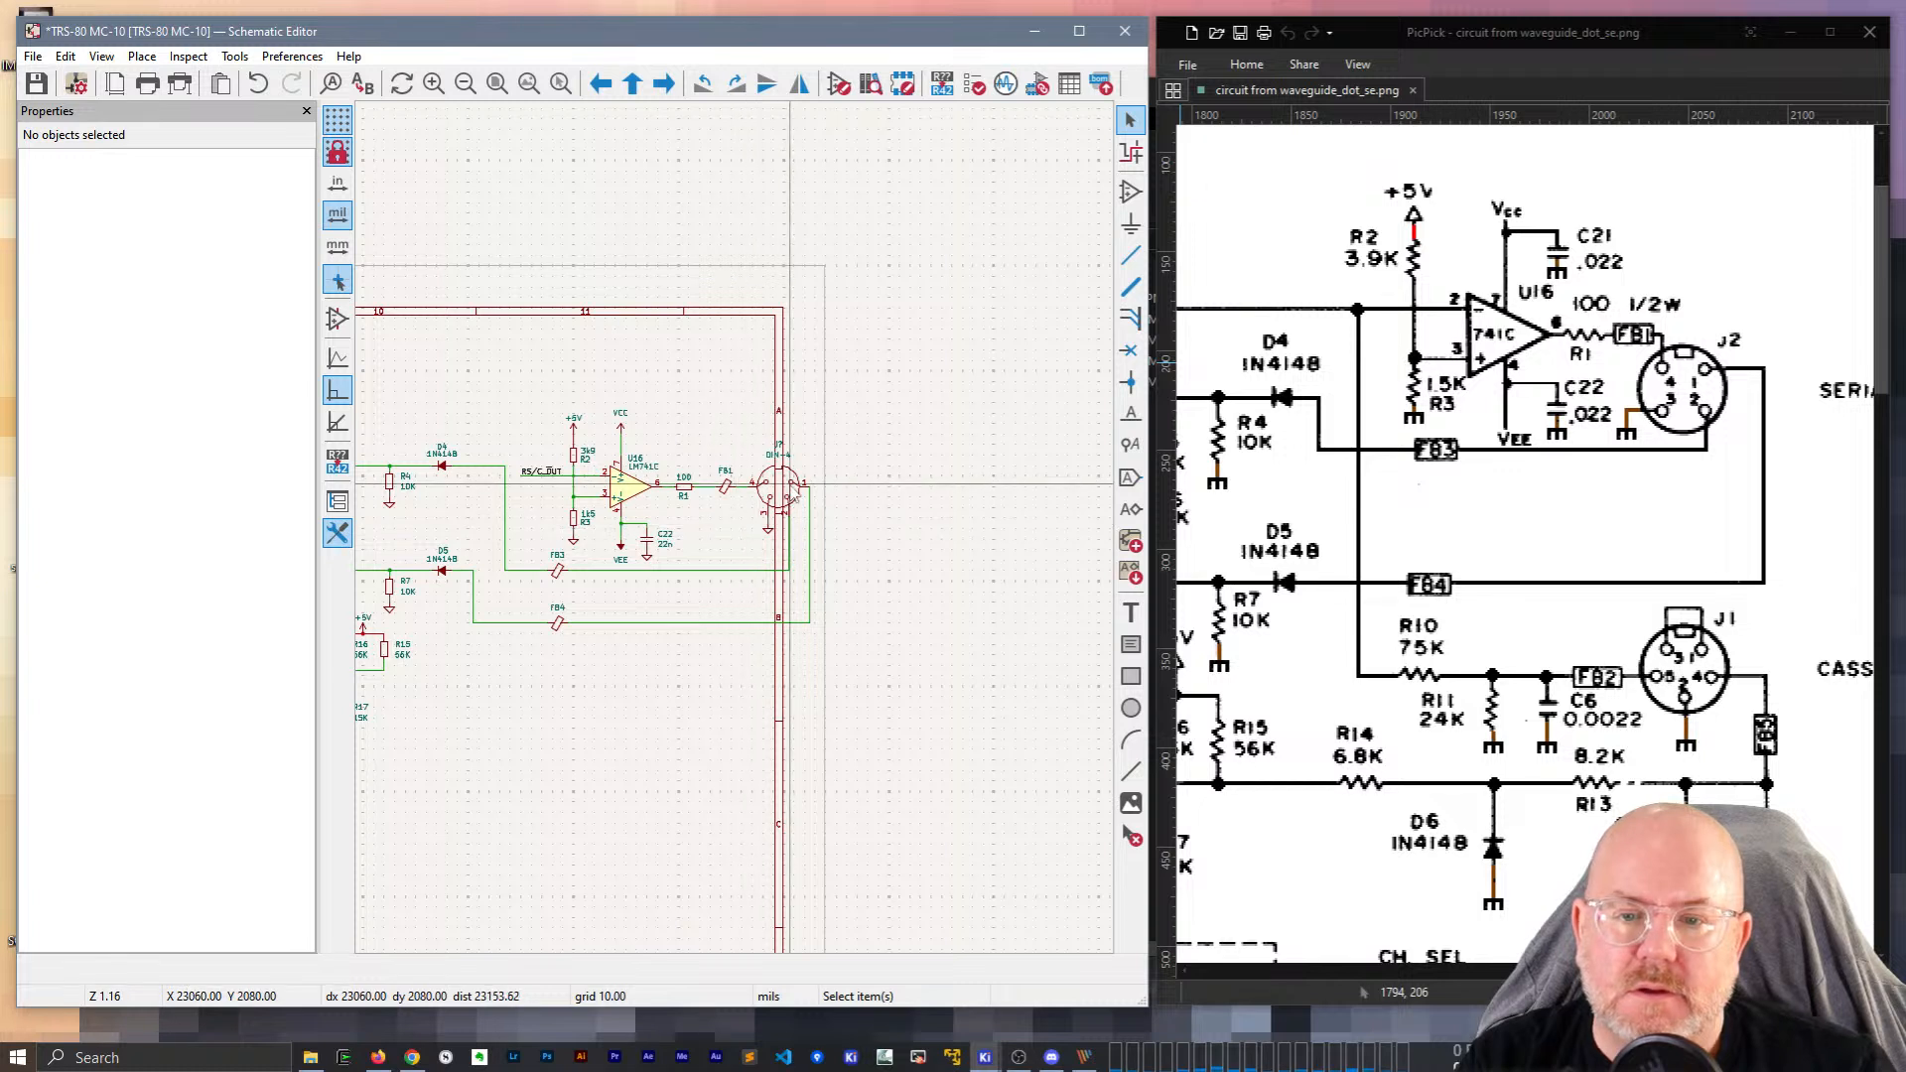
Set the connector's reference to J2.
scroll(733, 519, "up", 3)
left_click(708, 437)
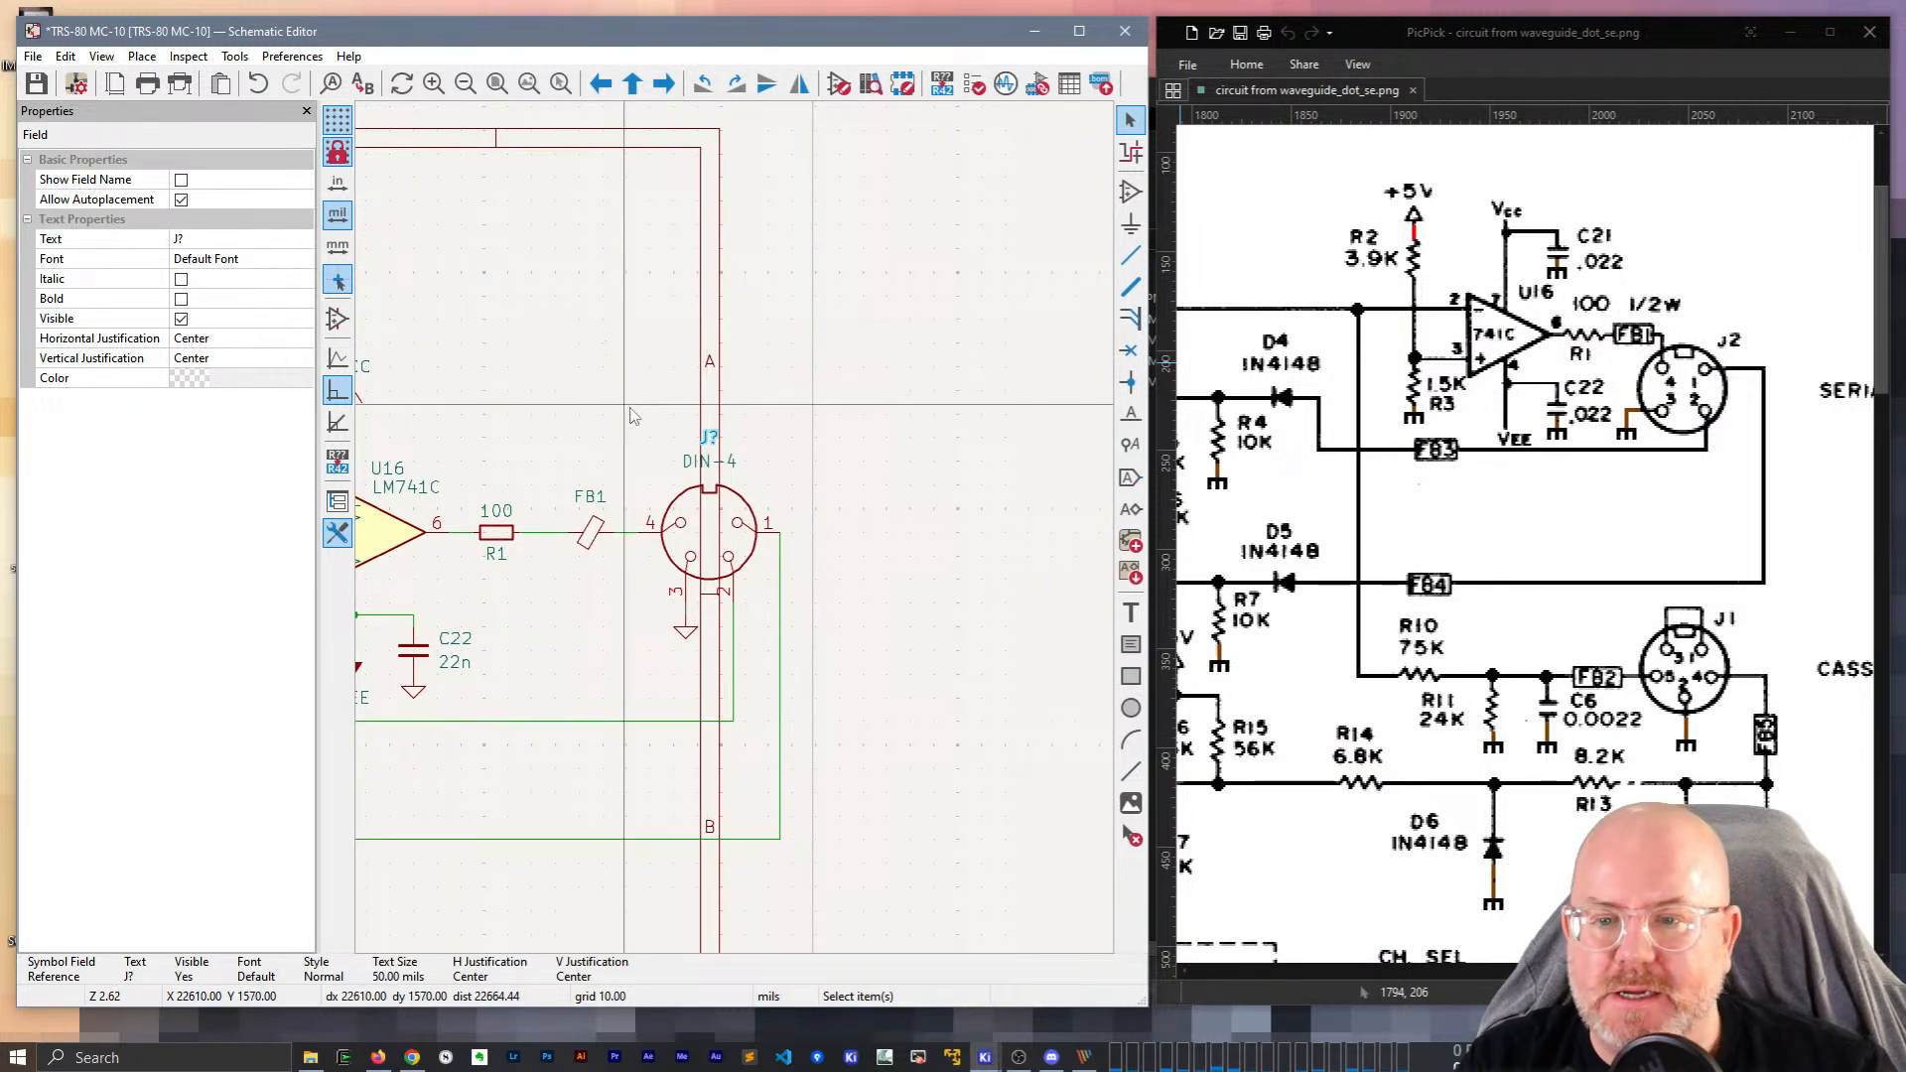
type("eJ2")
key("Return")
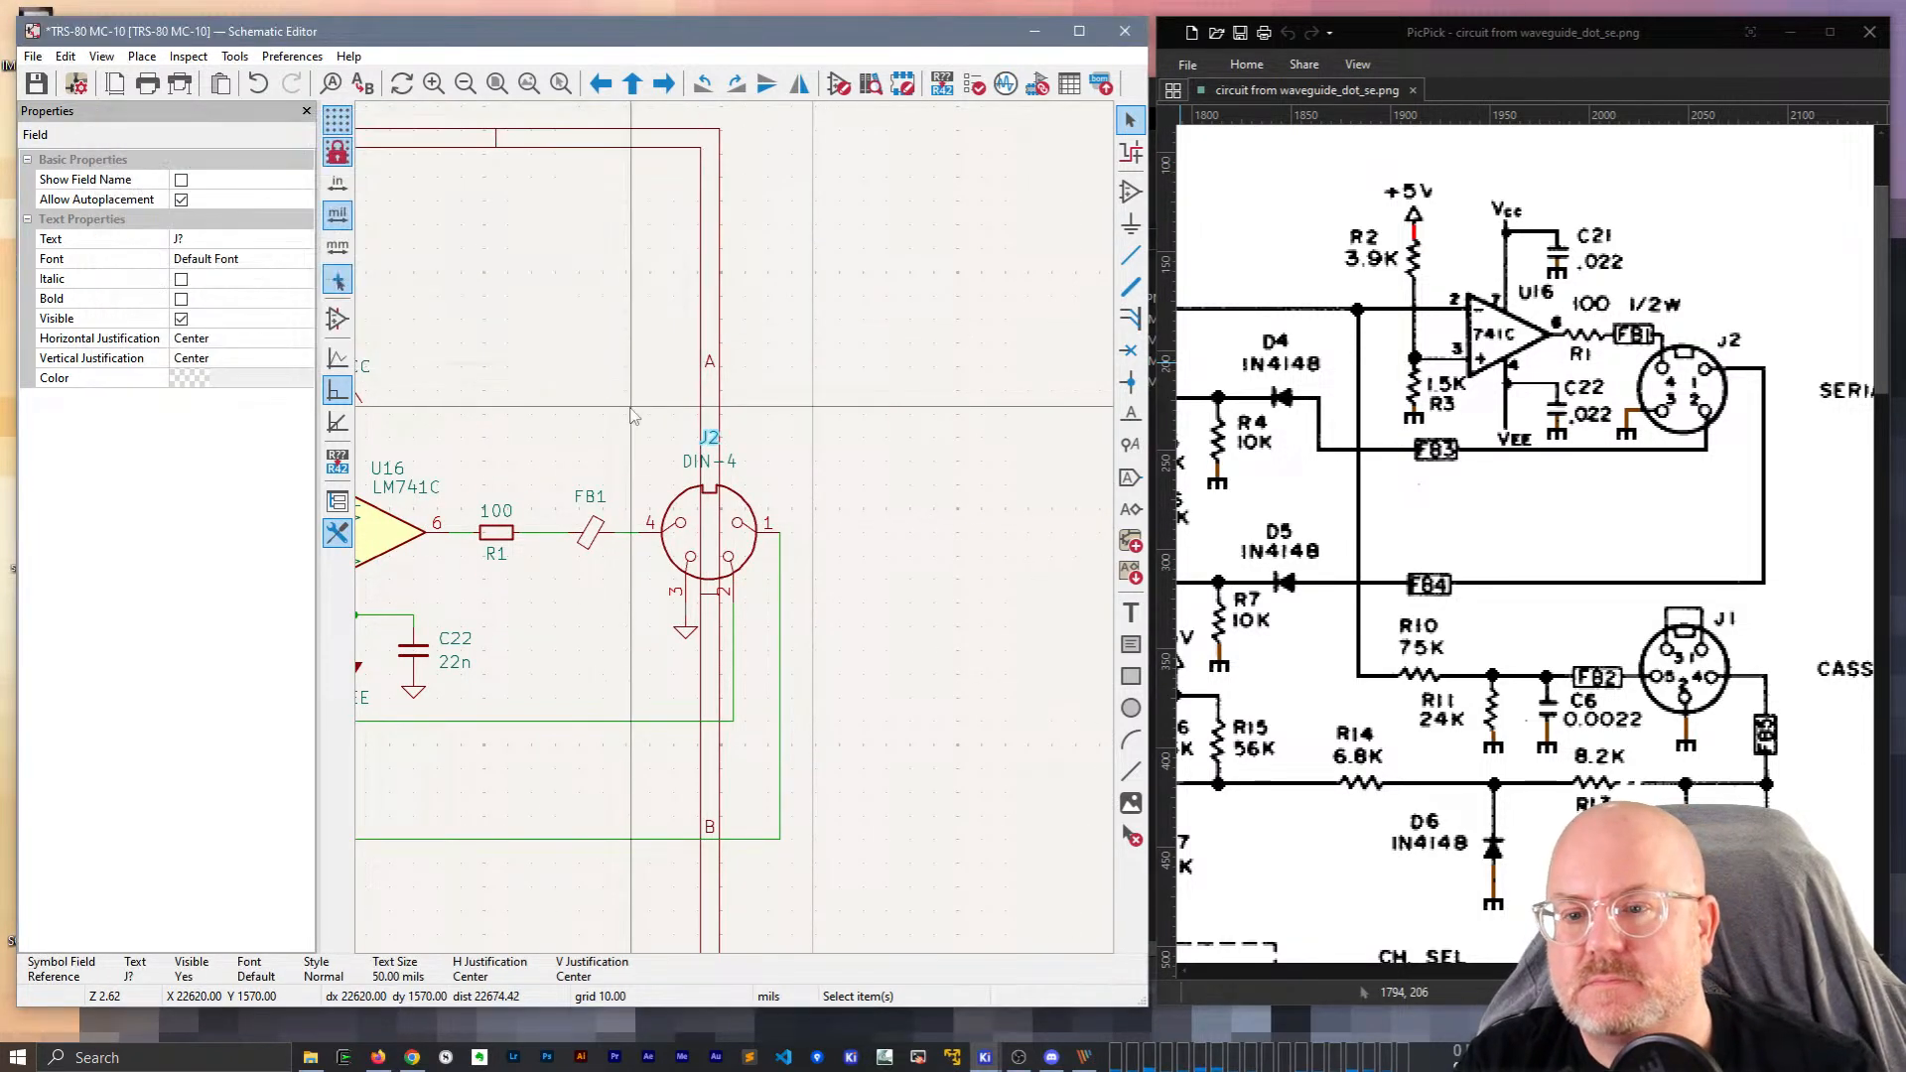
Set the connector's value to SERIAL I/O, with an overbar on the O.
left_click(710, 462)
key("e")
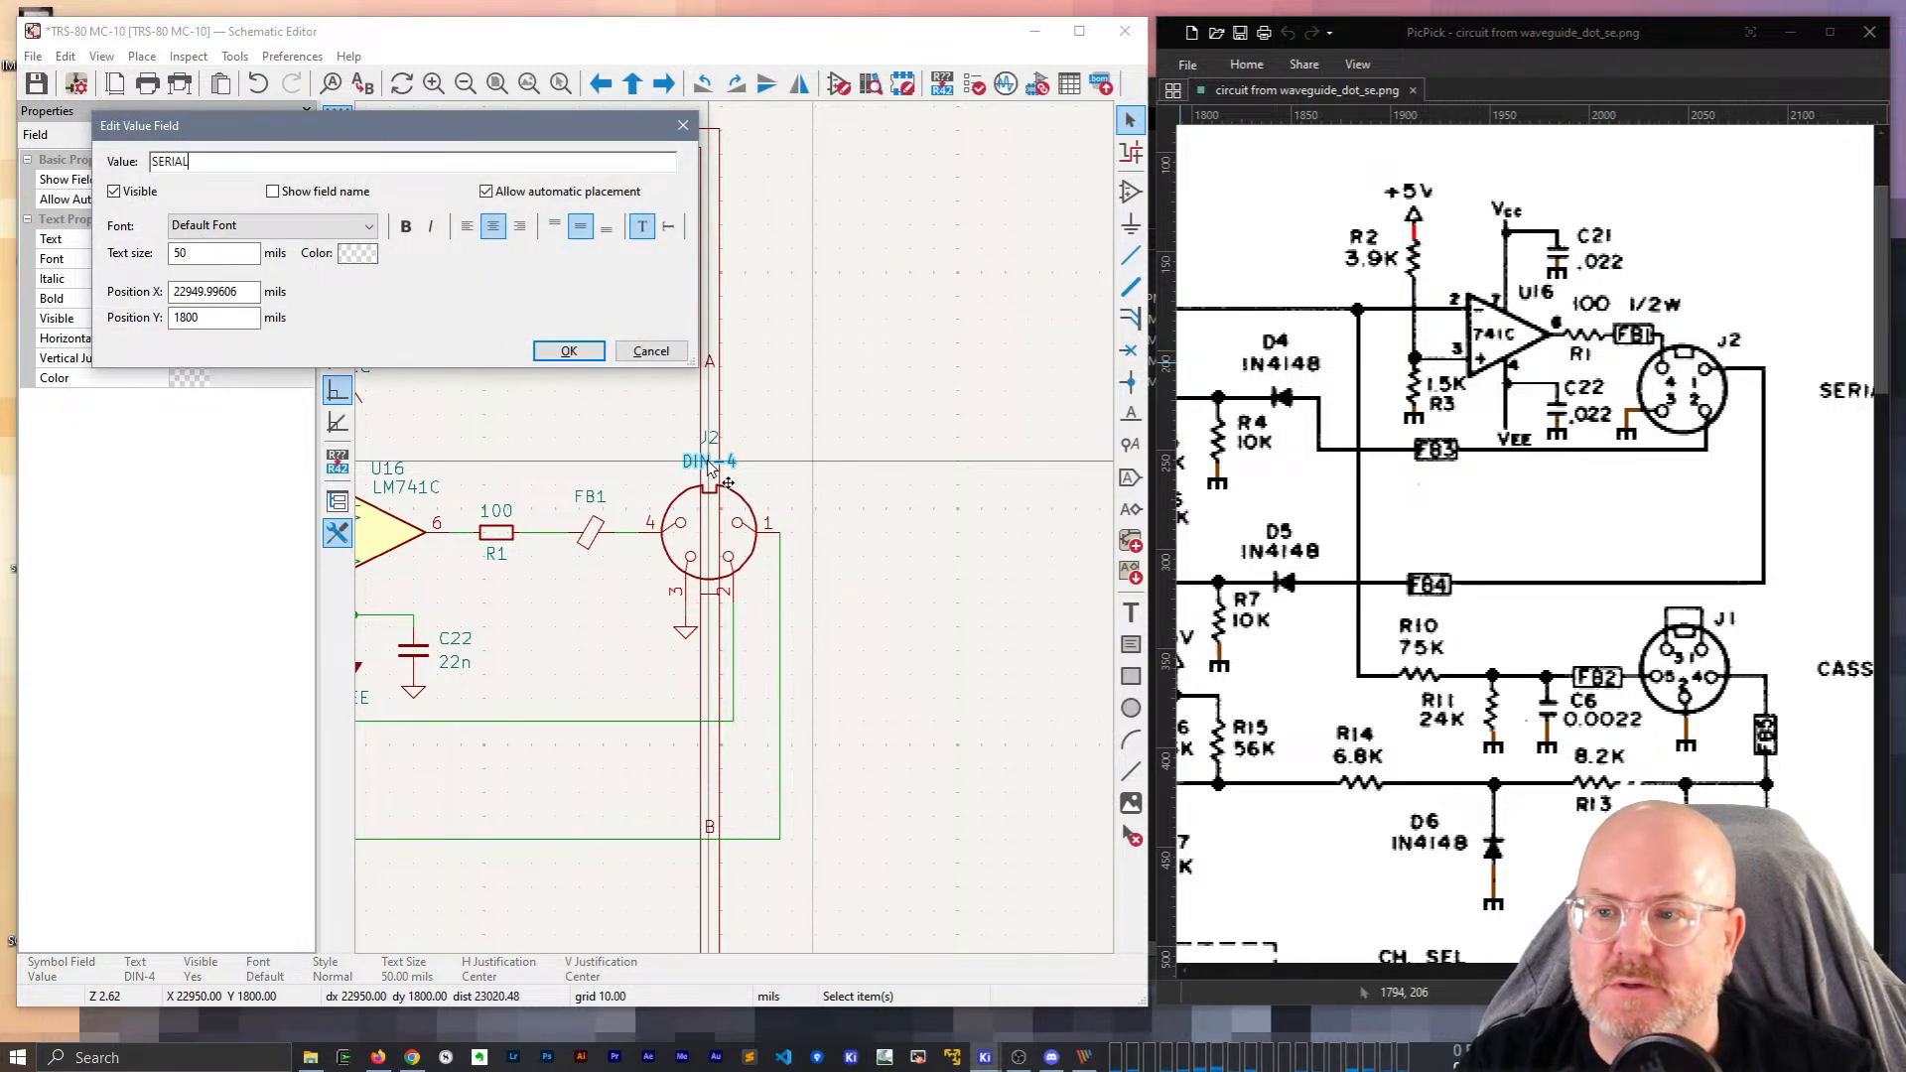
key("Return")
left_click_drag(1737, 971, 1779, 971)
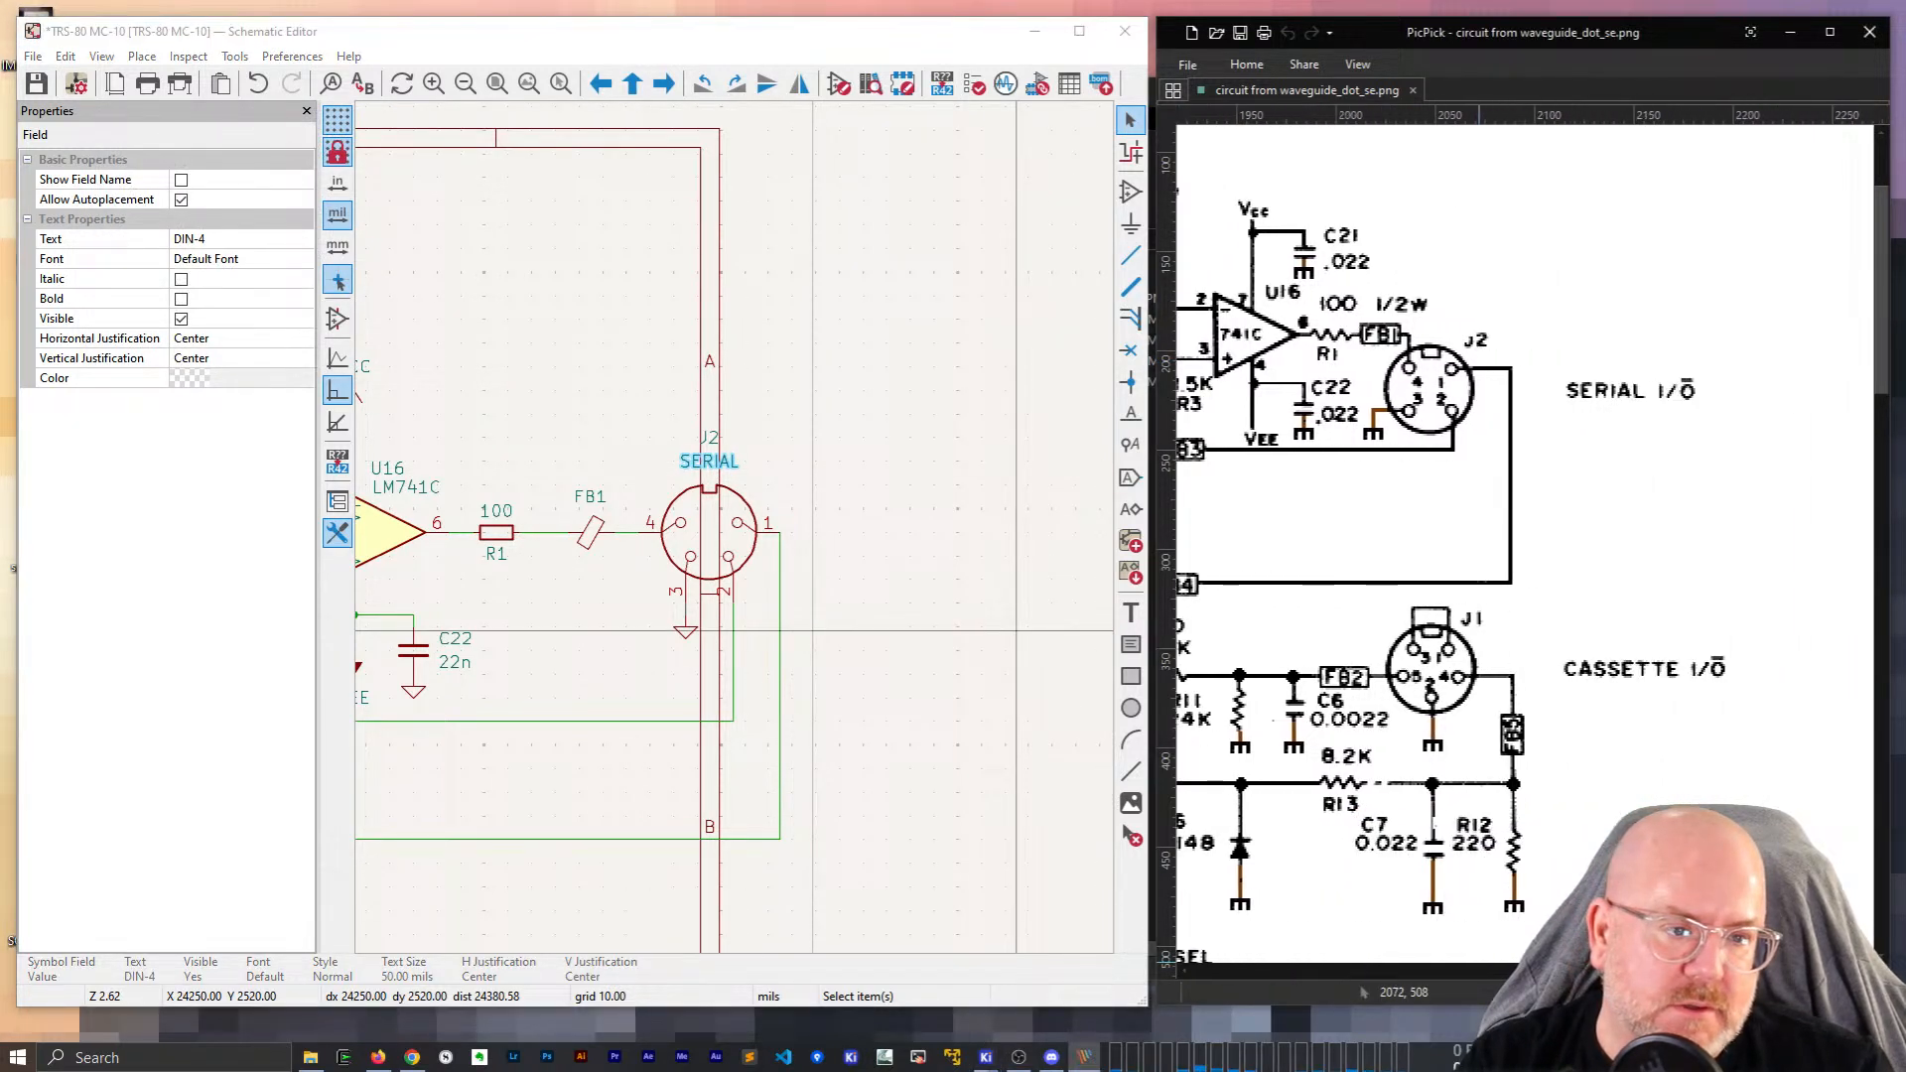
left_click(714, 463)
key("e")
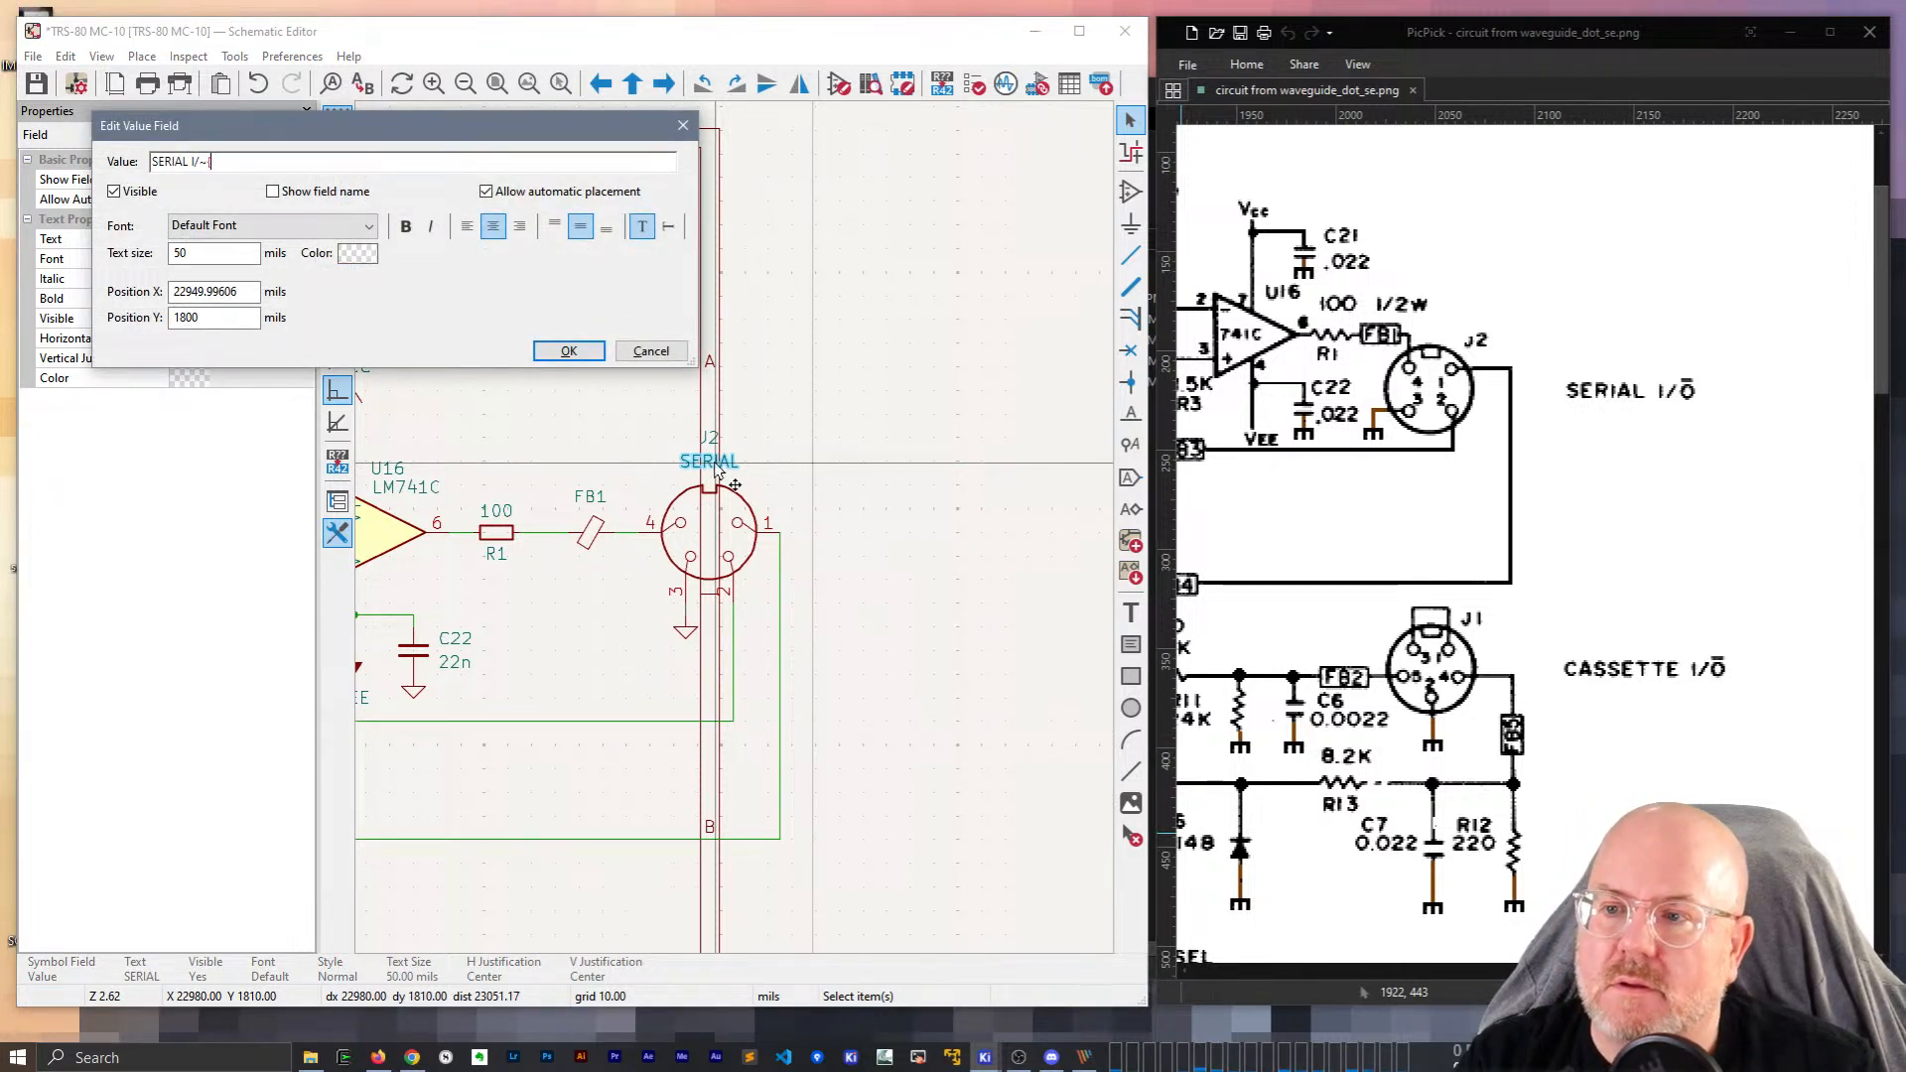
key("Return")
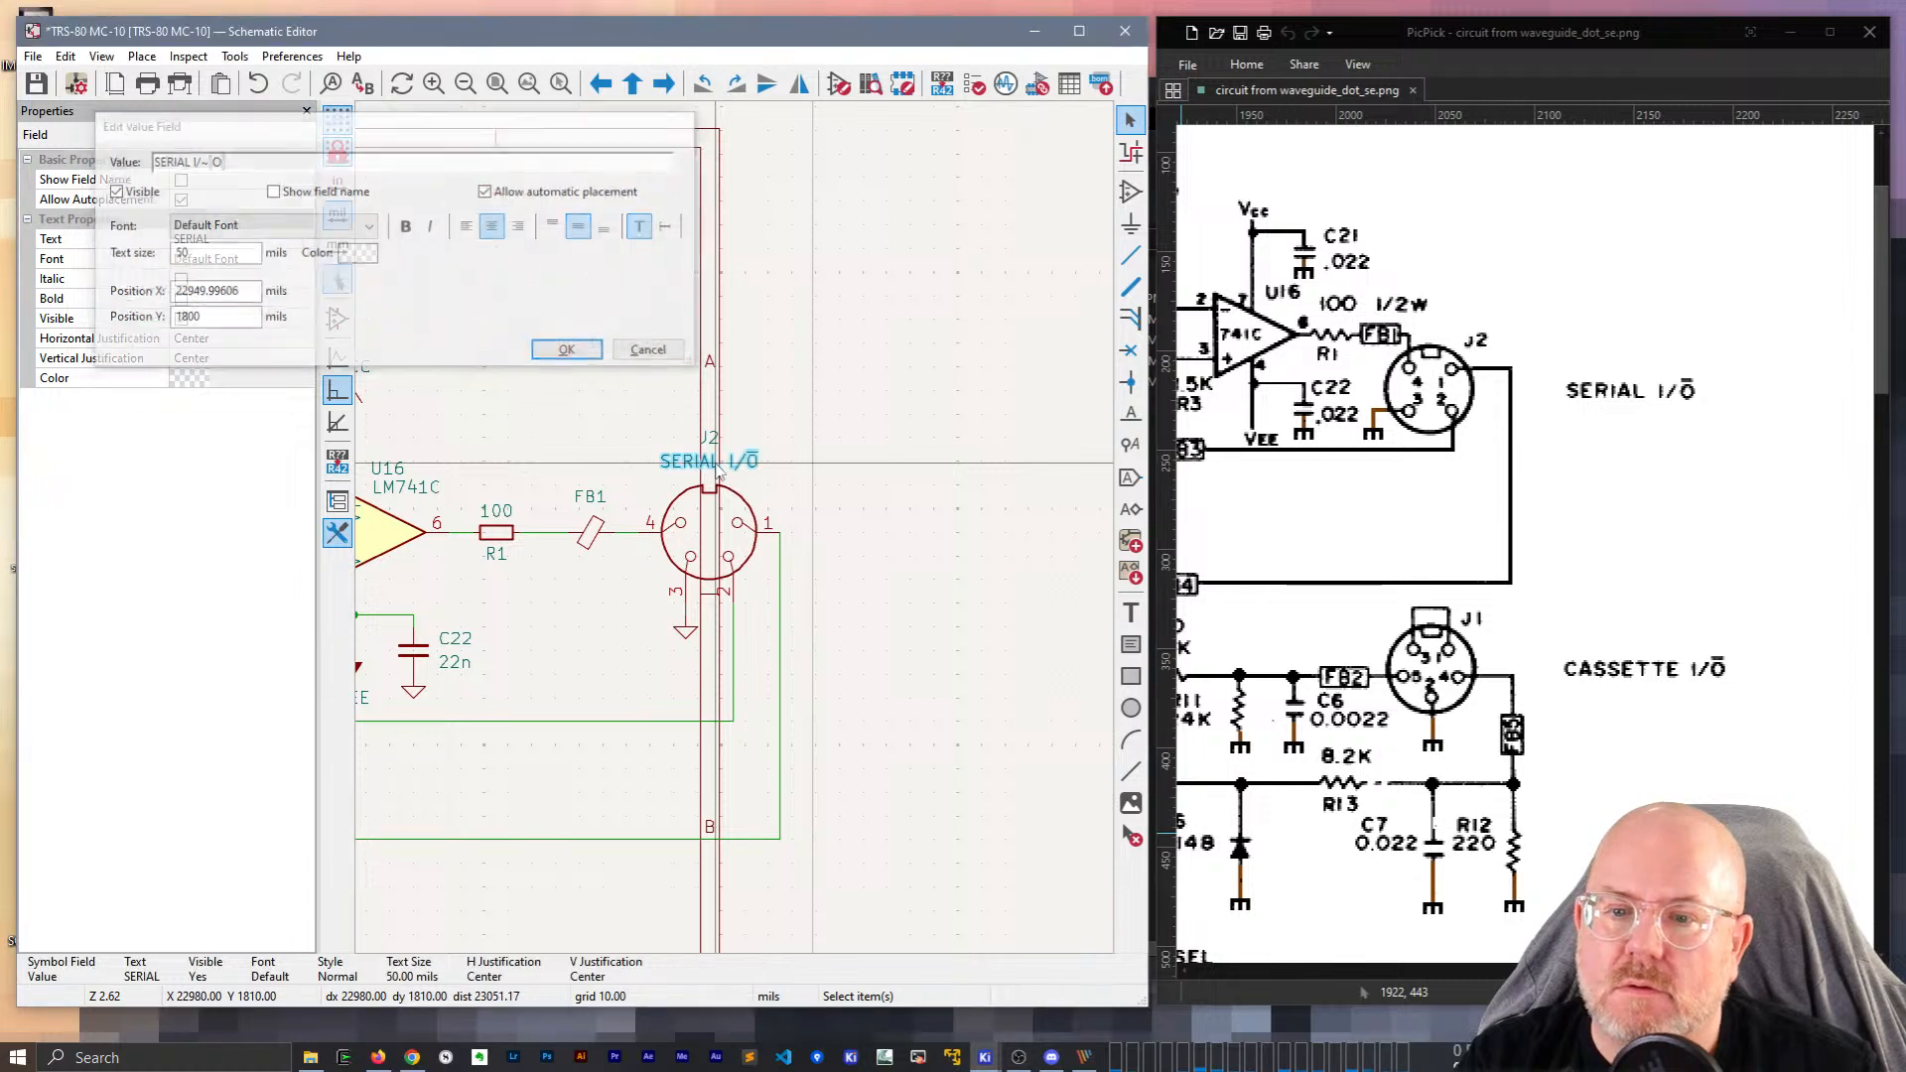
left_click(881, 463)
scroll(750, 613, "down", 5)
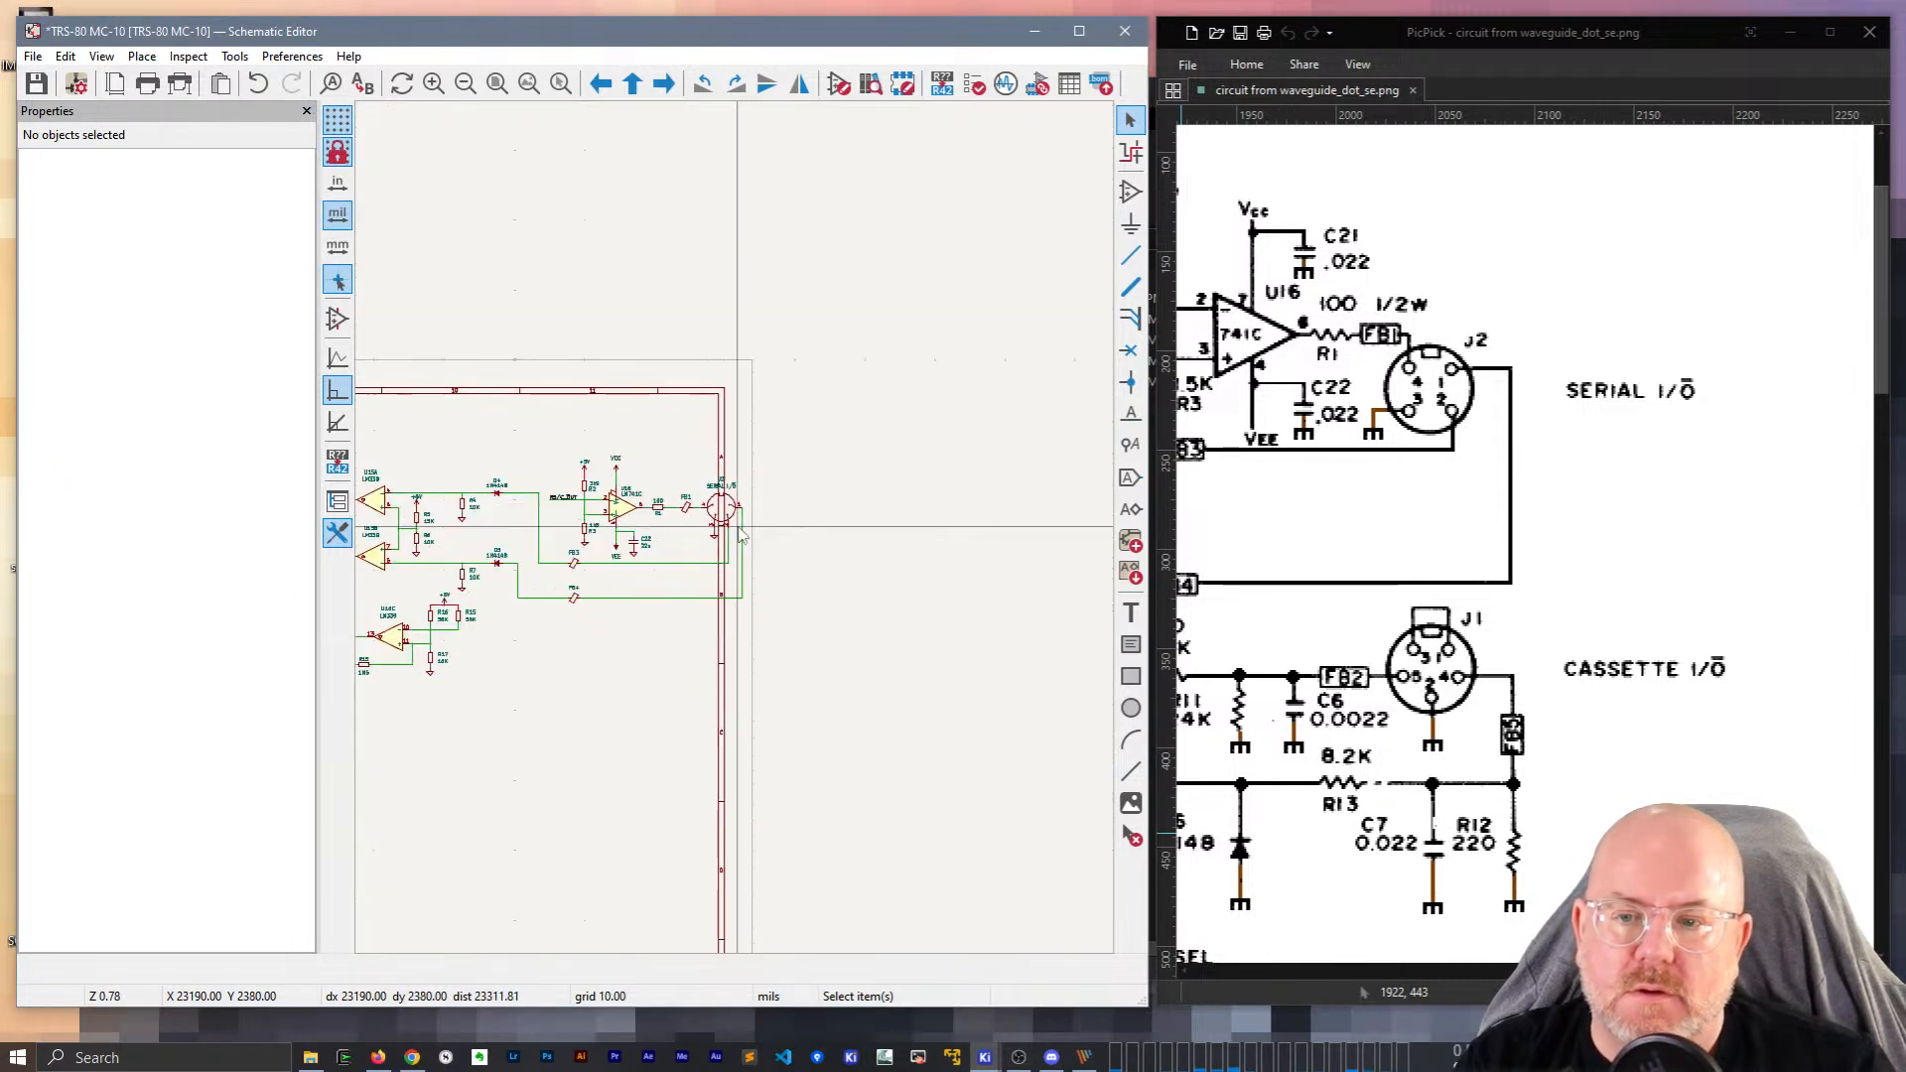
Select the whole schematic and move it to a new position on the sheet.
middle_click_drag(483, 697, 1030, 607)
scroll(713, 720, "down", 2)
scroll(738, 537, "down", 4)
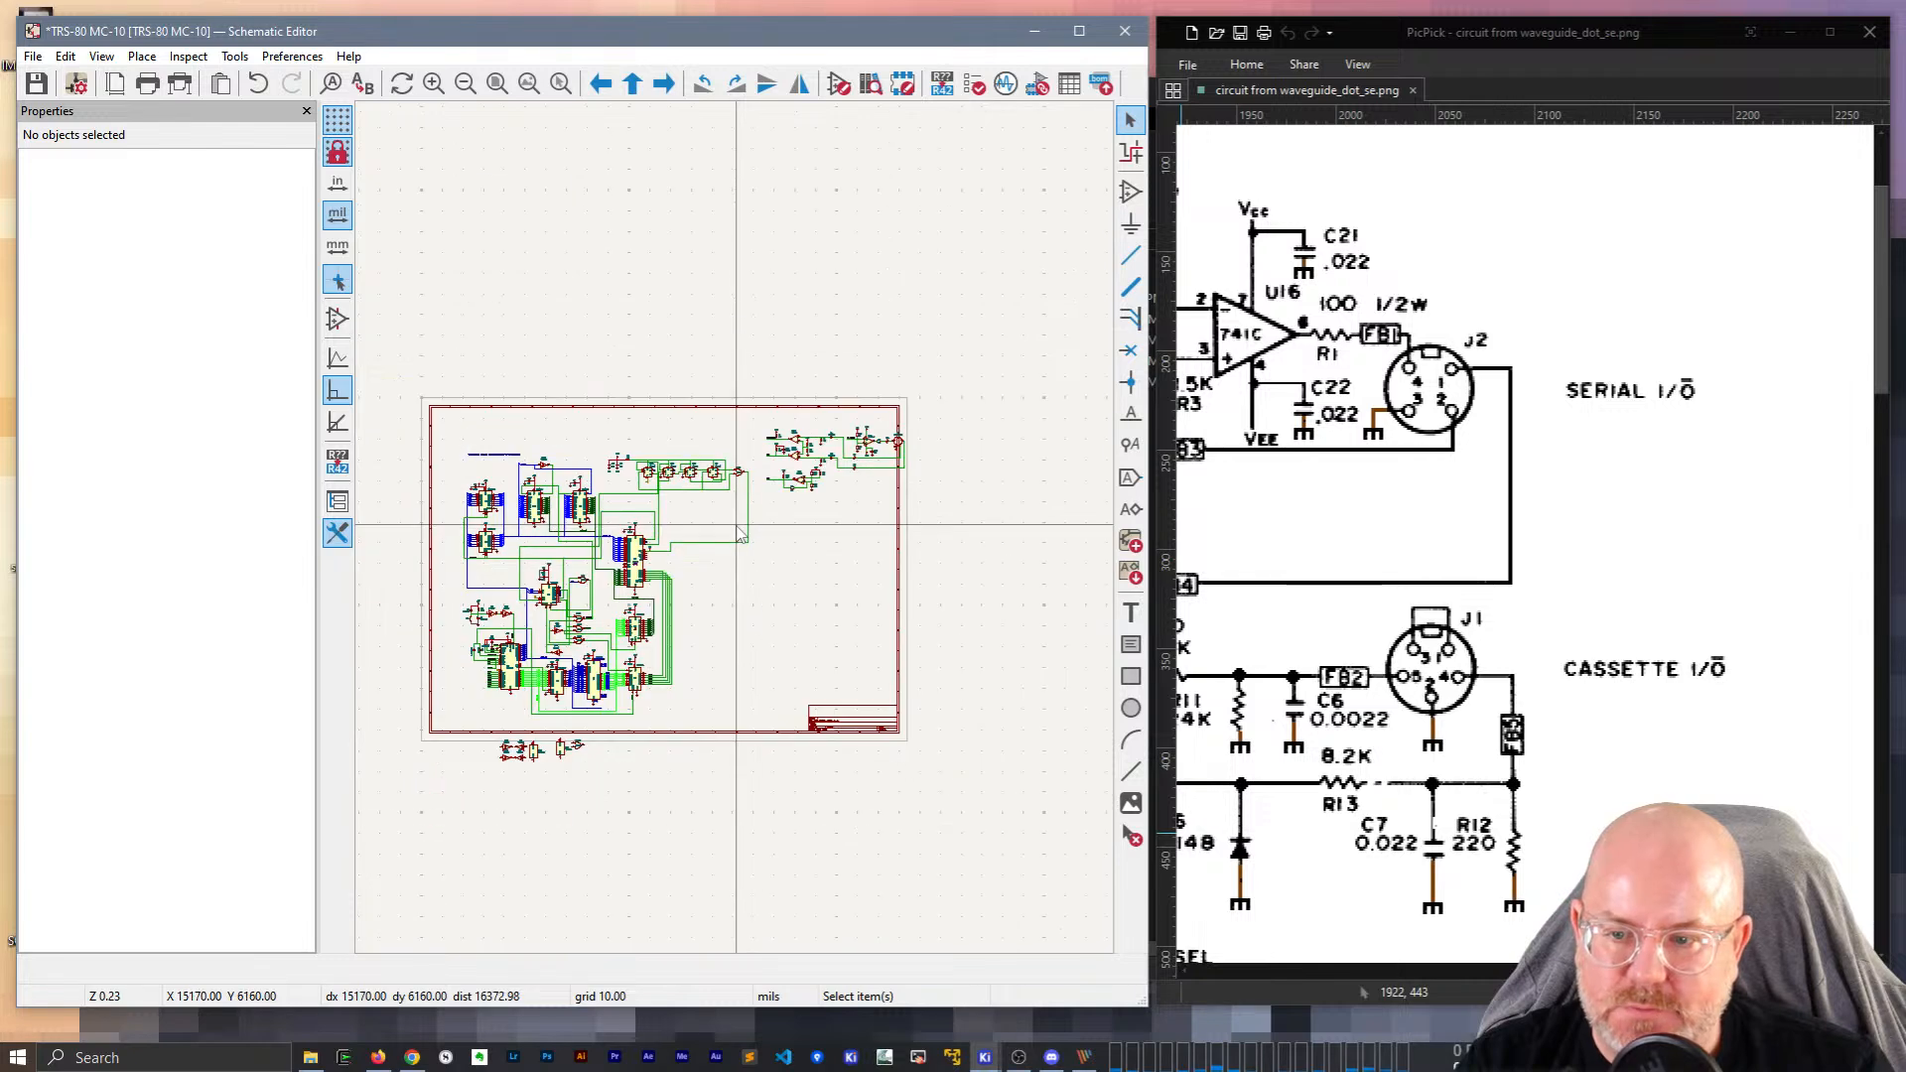
left_click_drag(415, 346, 1008, 837)
key("m")
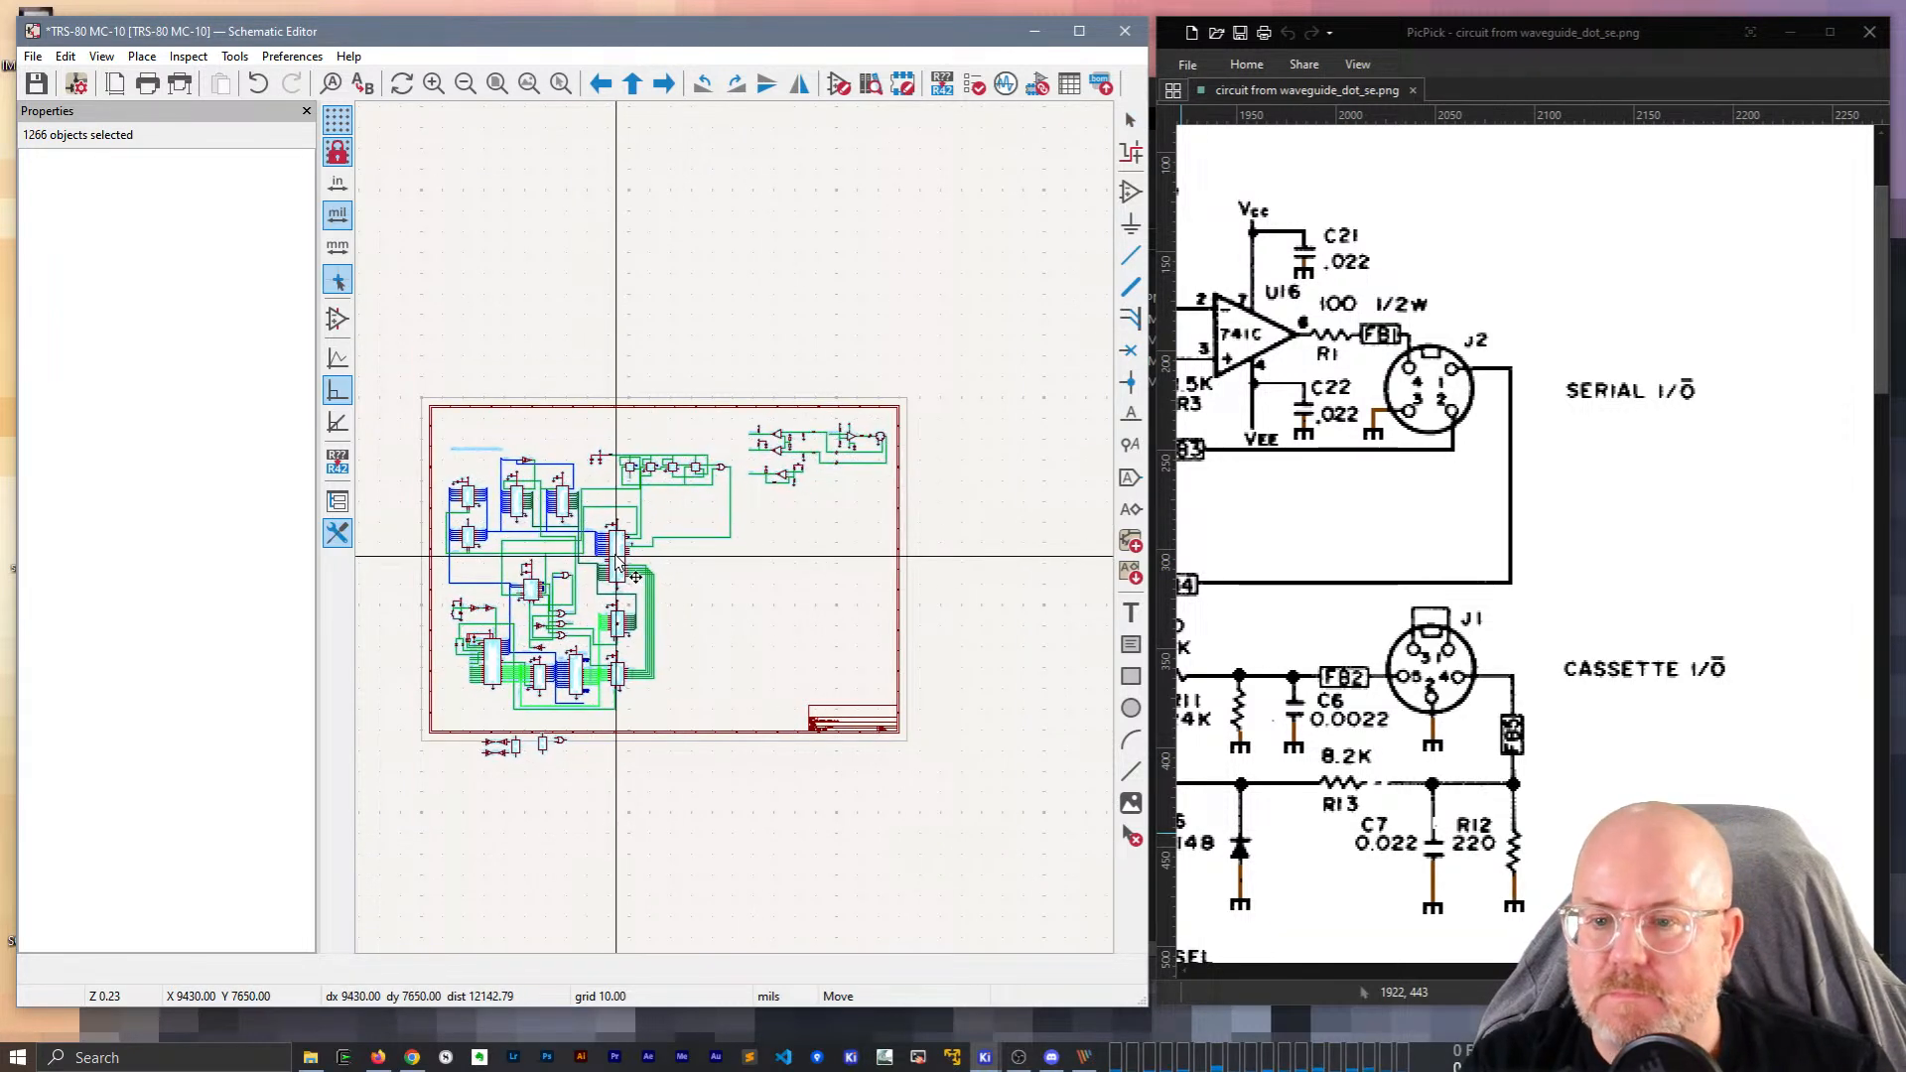
left_click(611, 553)
left_click(812, 497)
Close the properties panel and zoom to the empty area below the serial I/O circuitry.
scroll(813, 433, "up", 8)
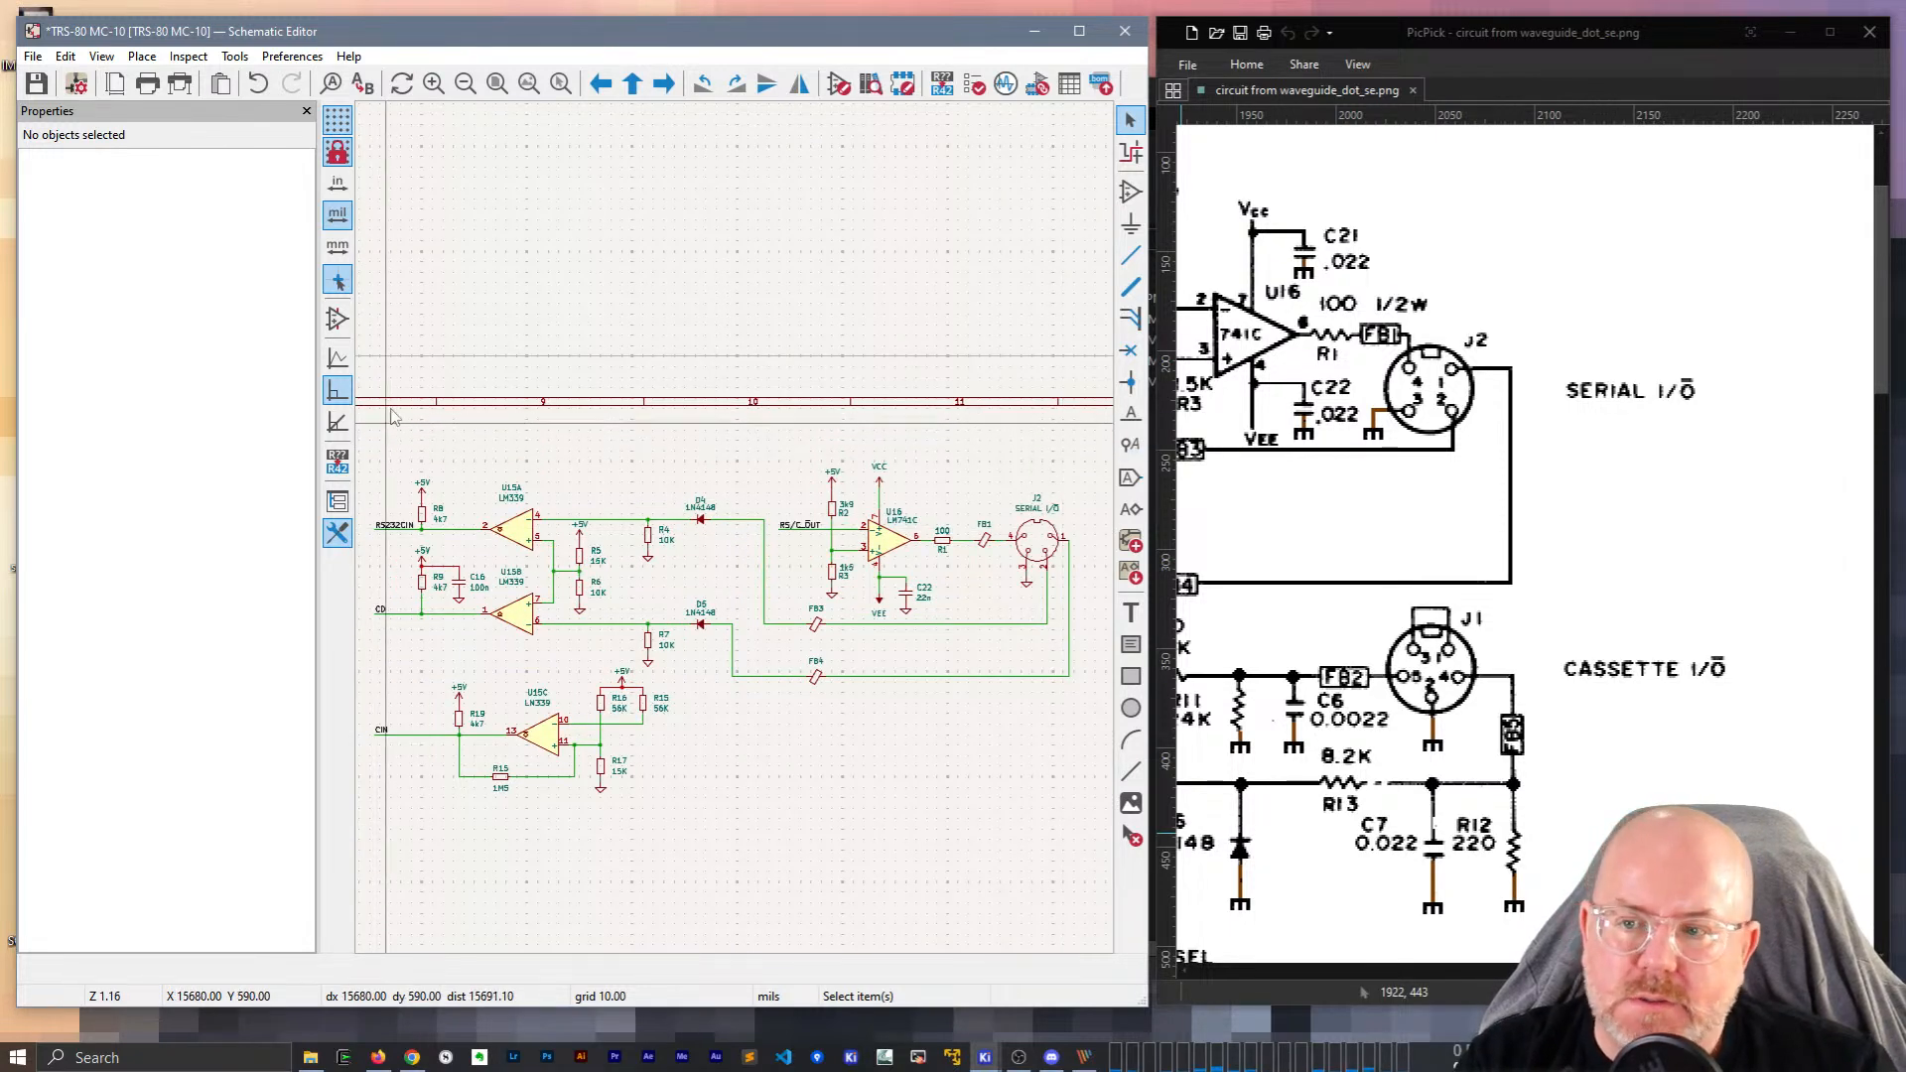
left_click(307, 111)
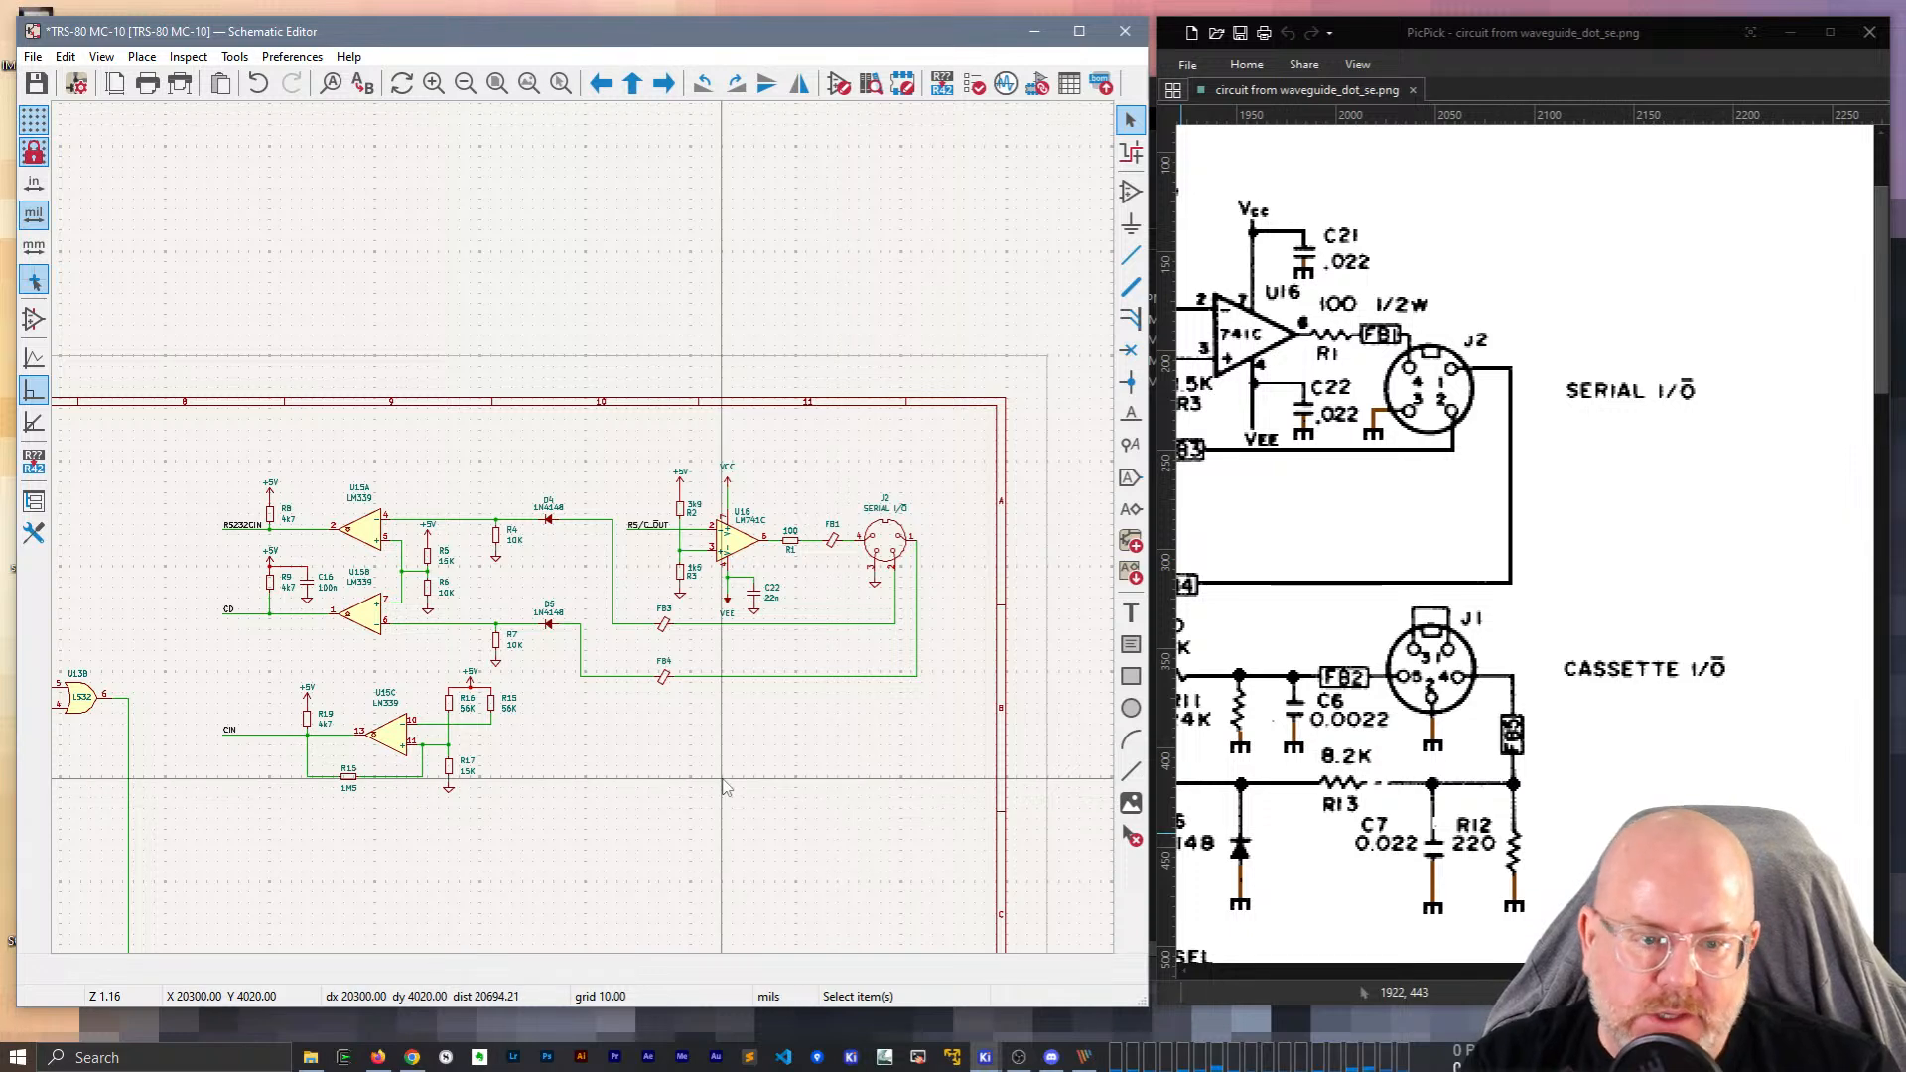
scroll(735, 744, "down", 3)
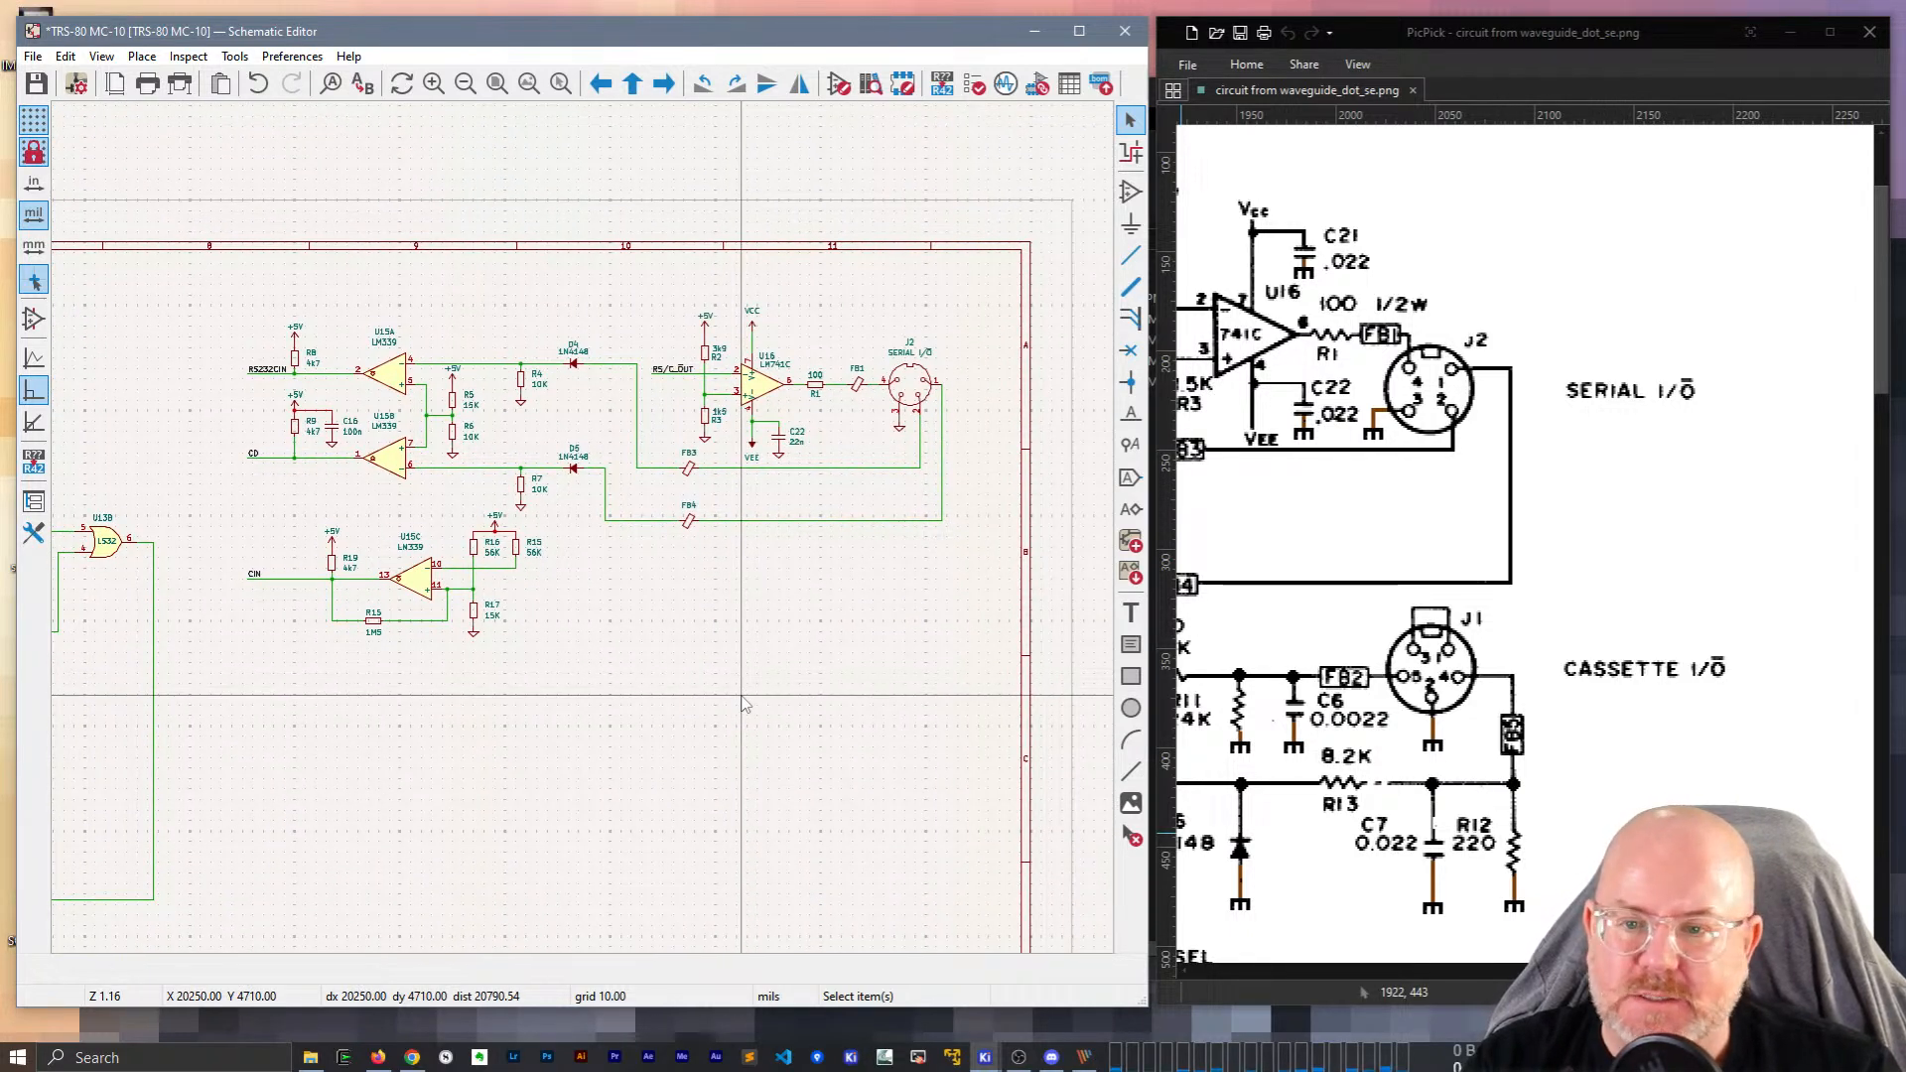
scroll(742, 696, "up", 2)
middle_click_drag(600, 387, 704, 747)
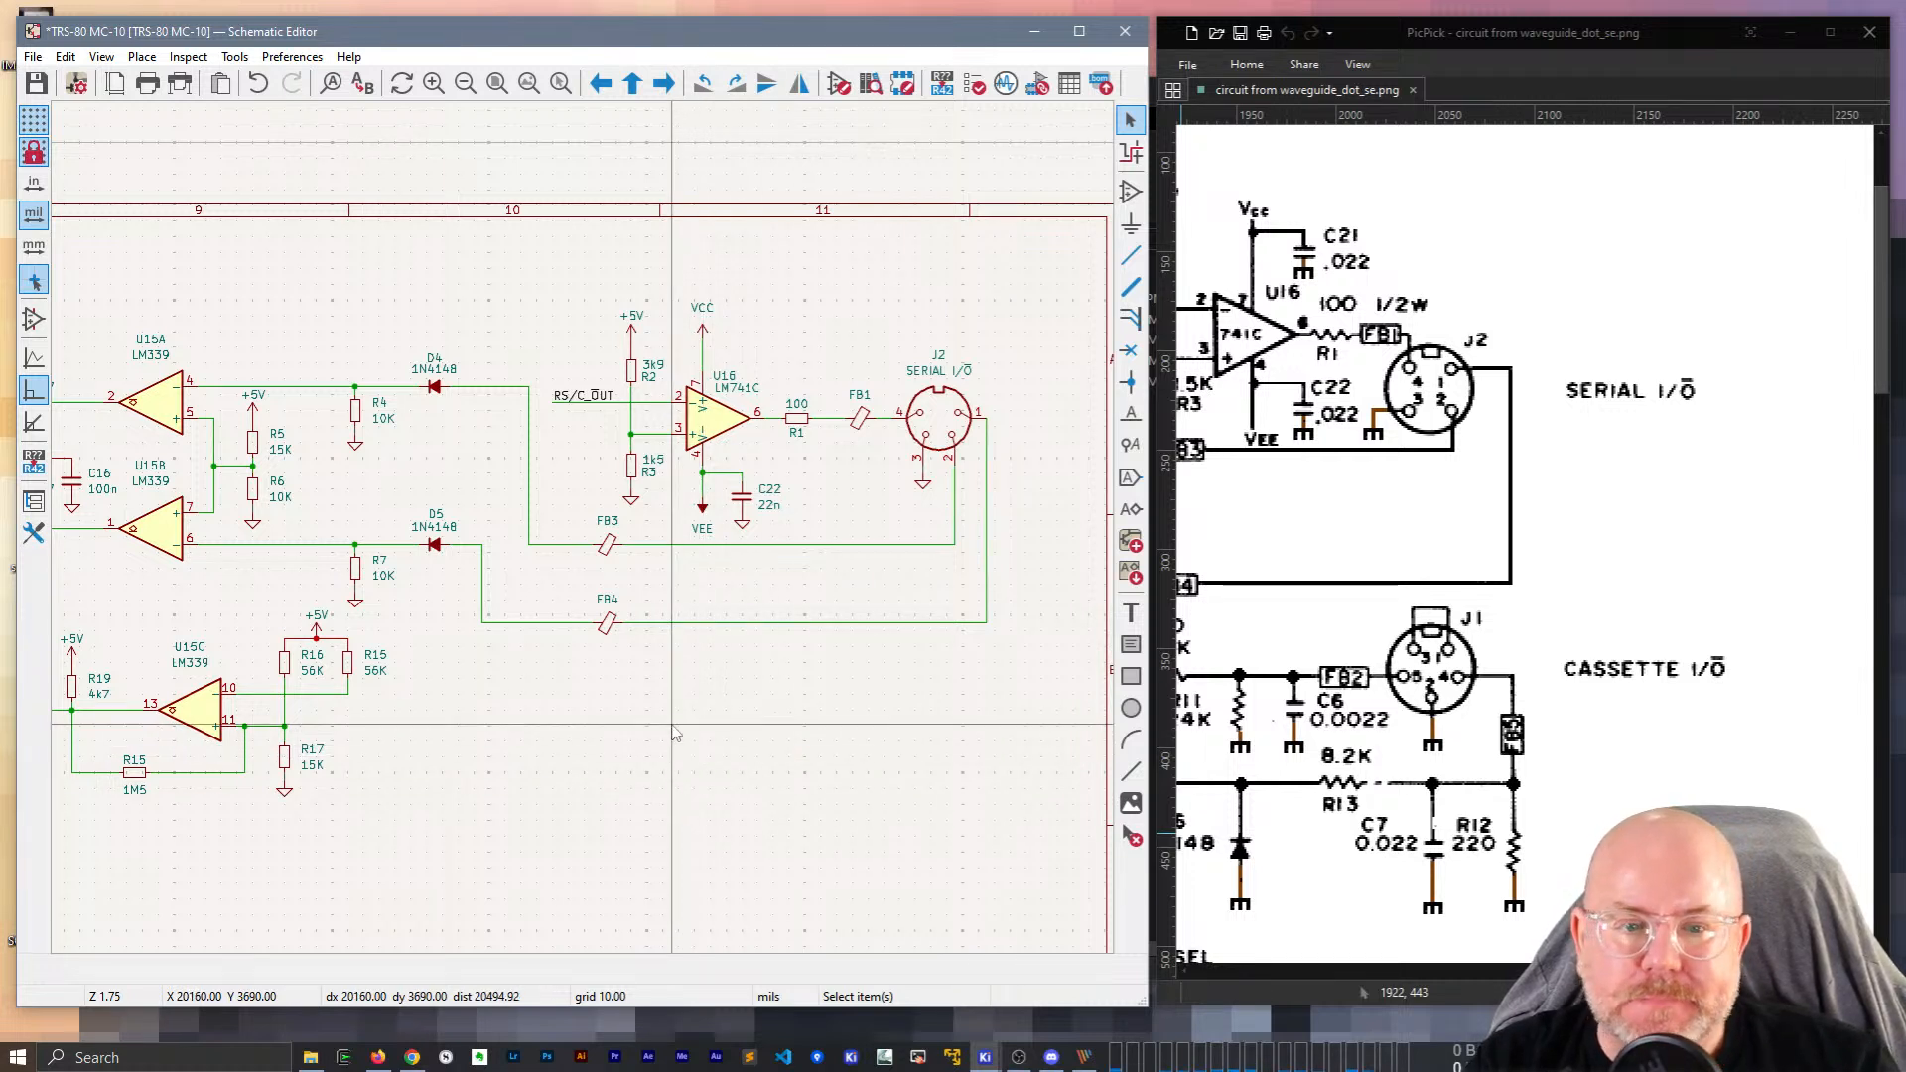
scroll(1529, 723, "down", 2)
scroll(1530, 723, "down", 1)
left_click_drag(1673, 970, 1645, 970)
left_click(782, 705)
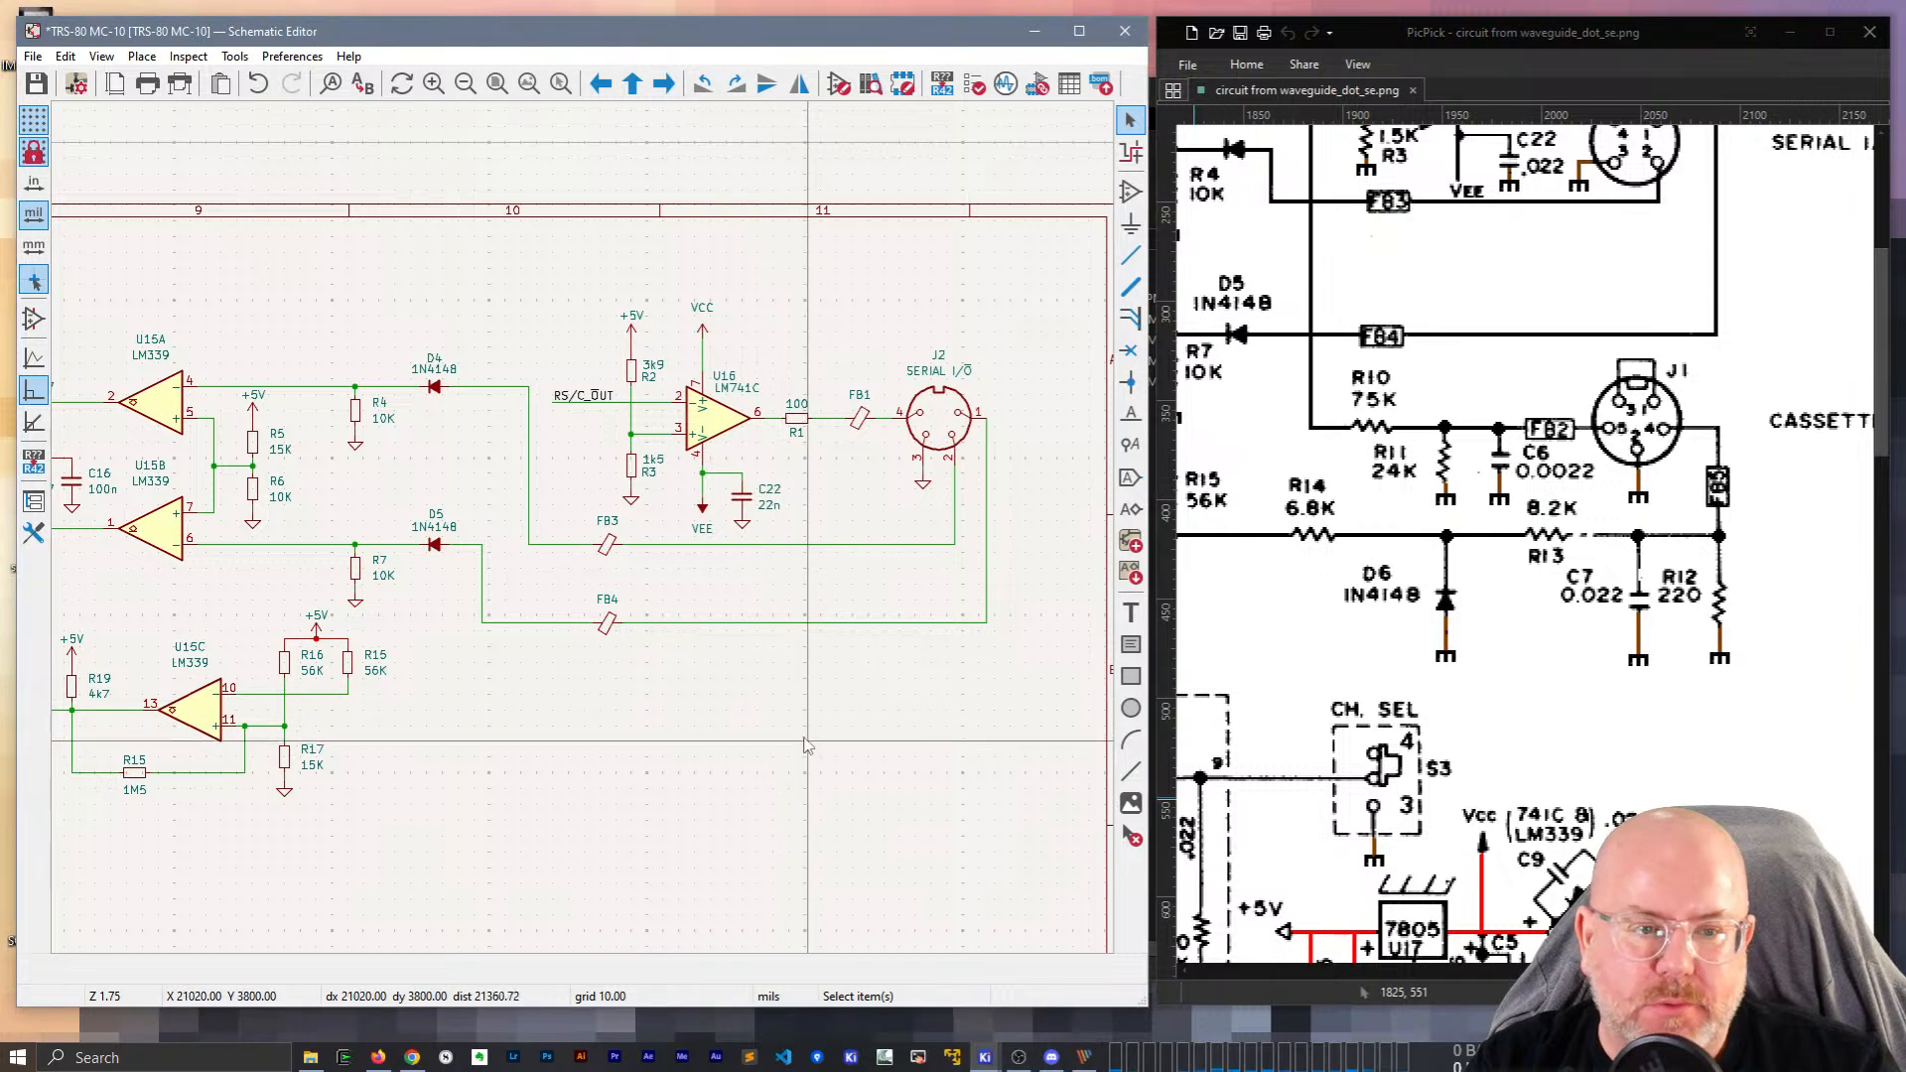
scroll(763, 690, "down", 5)
Choose the DIN-5 connector and place it below the serial section, rotating it into orientation.
key("a")
left_click(741, 526)
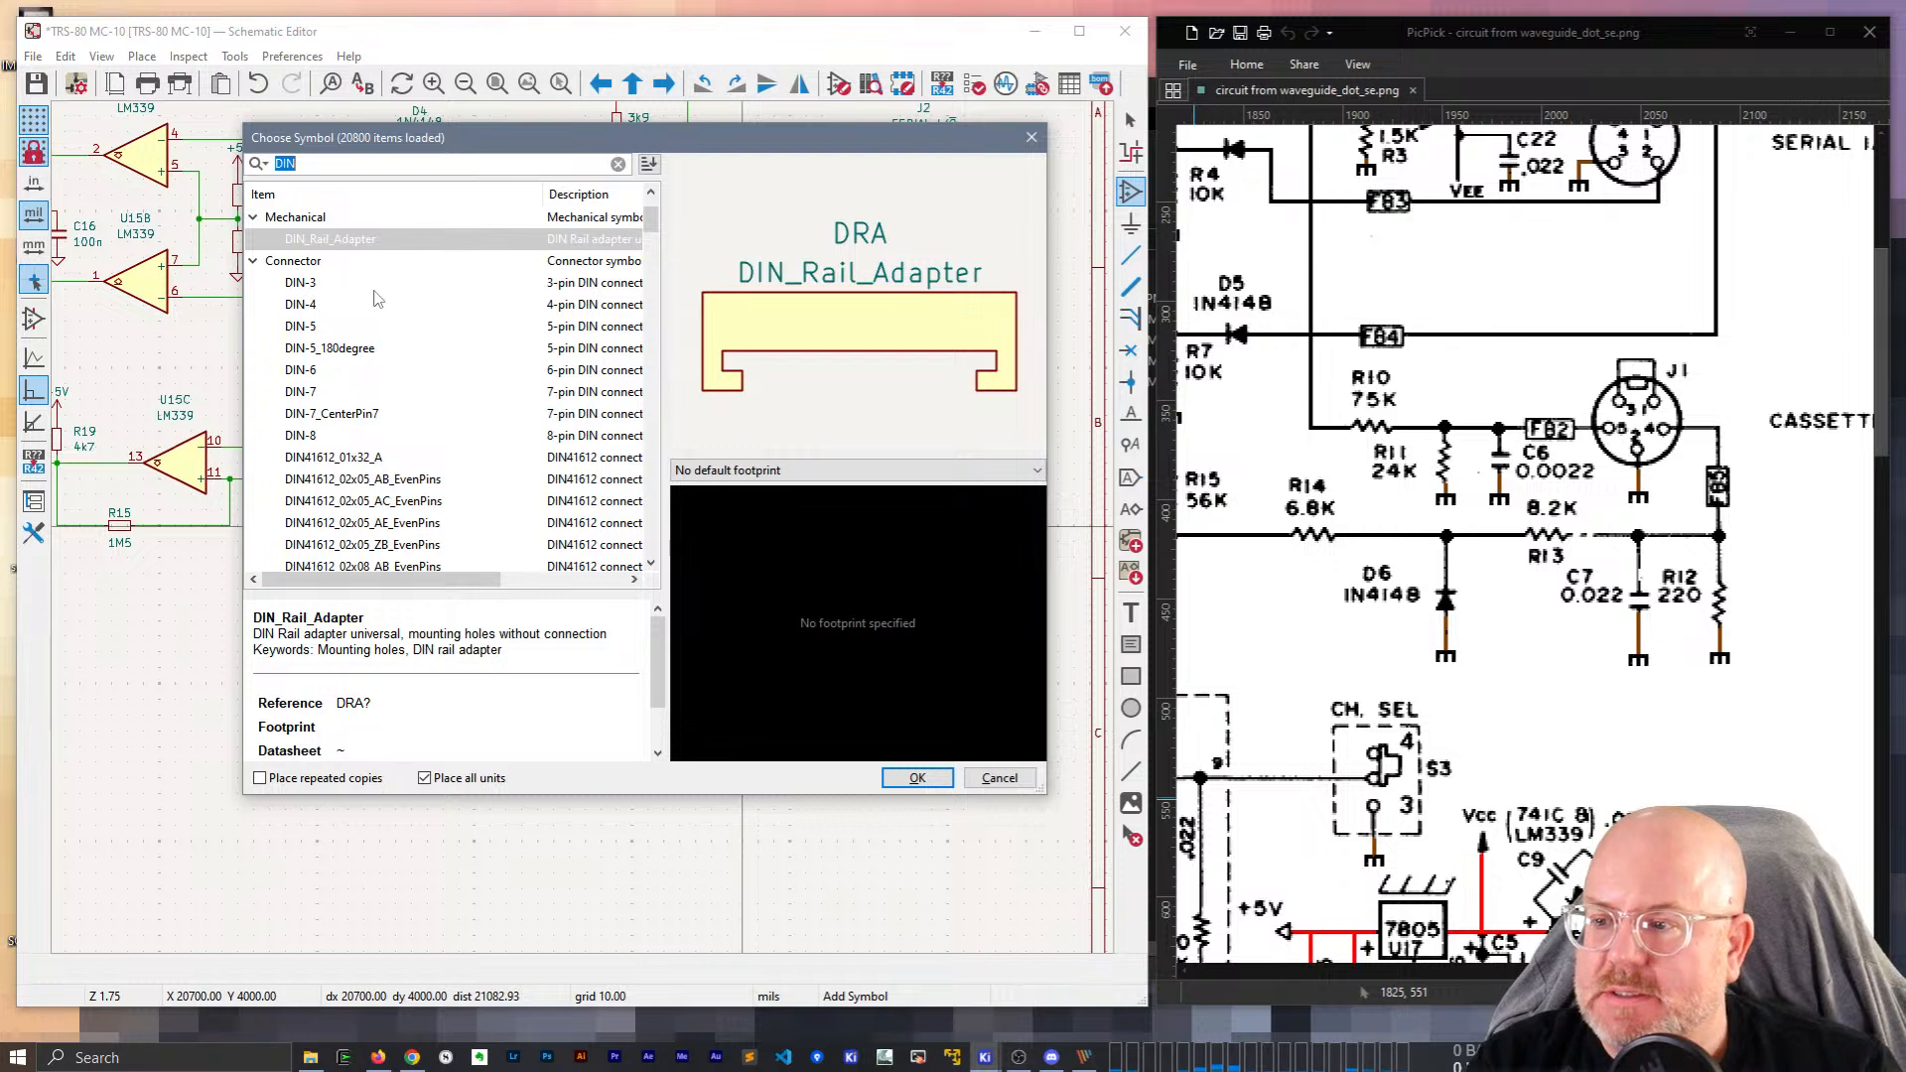
left_click(301, 327)
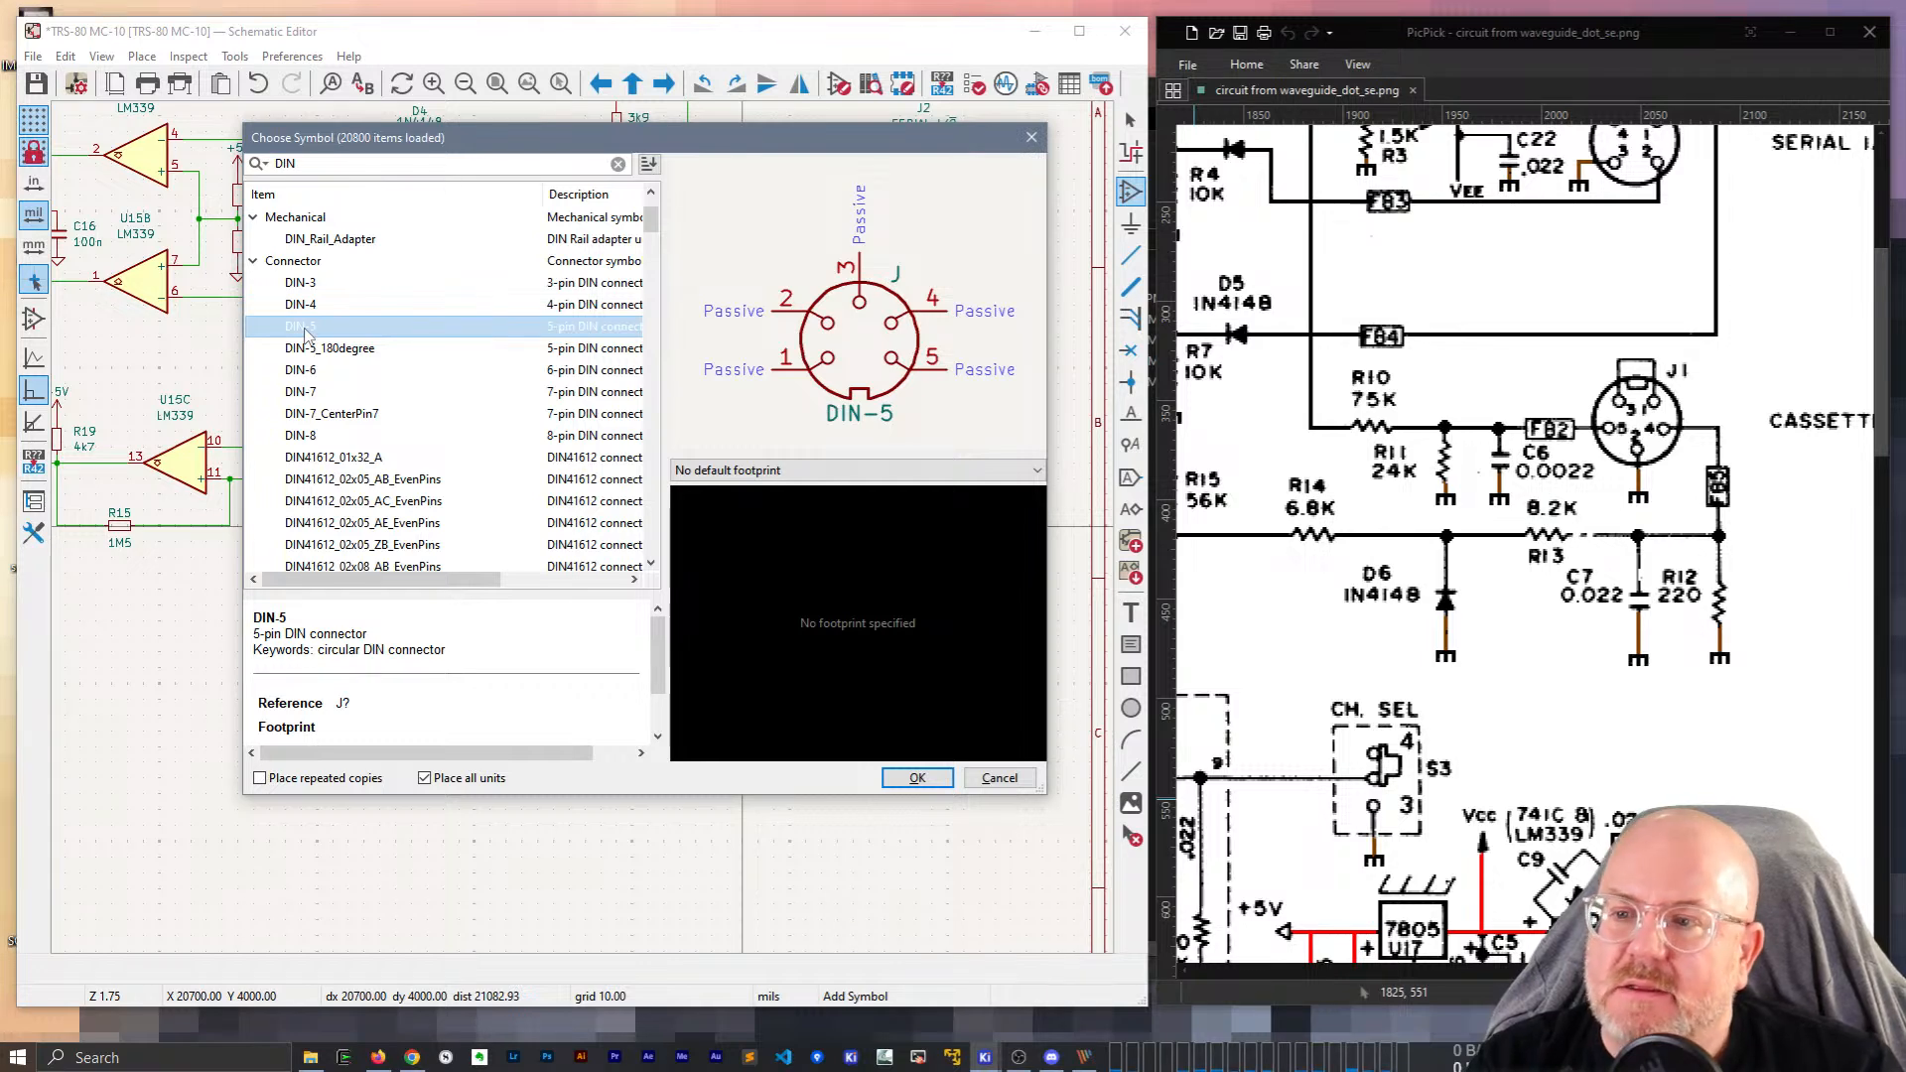
double_click(303, 328)
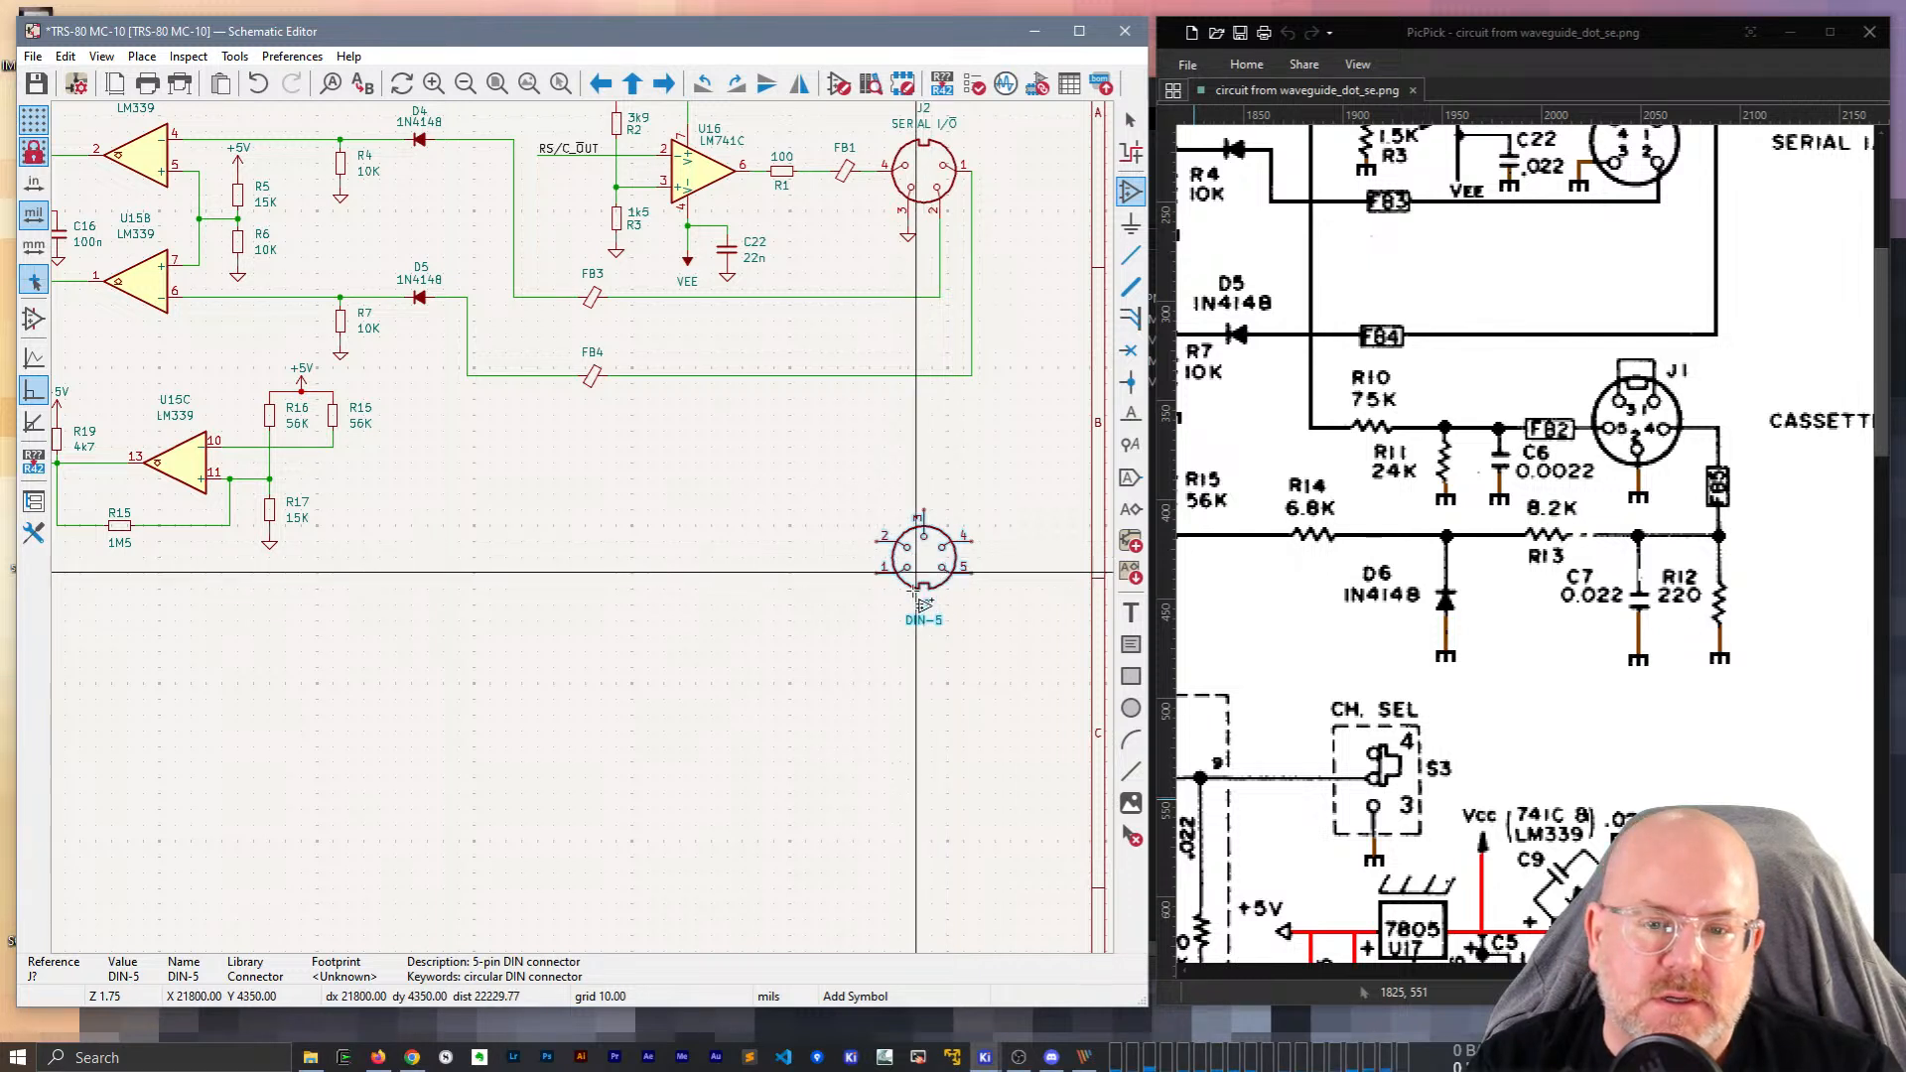
scroll(923, 590, "up", 2)
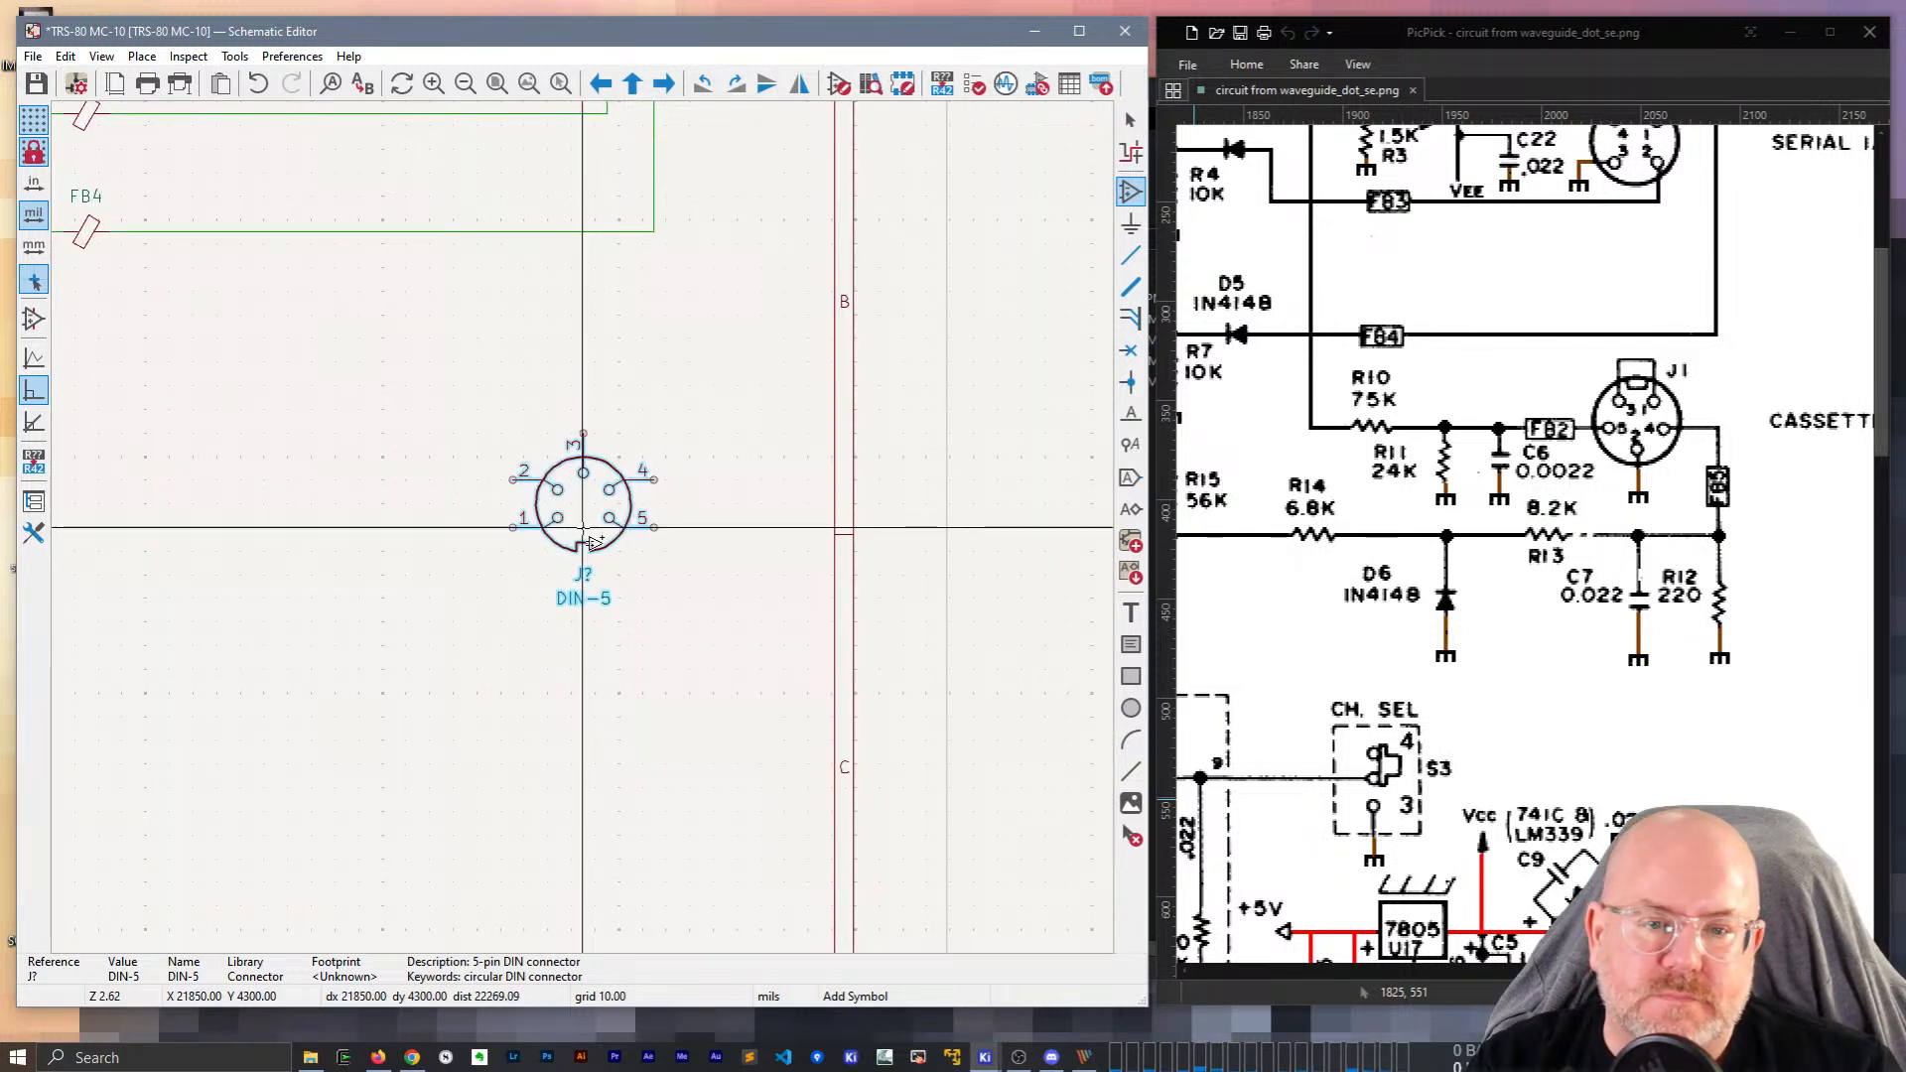
key("r")
key("r")
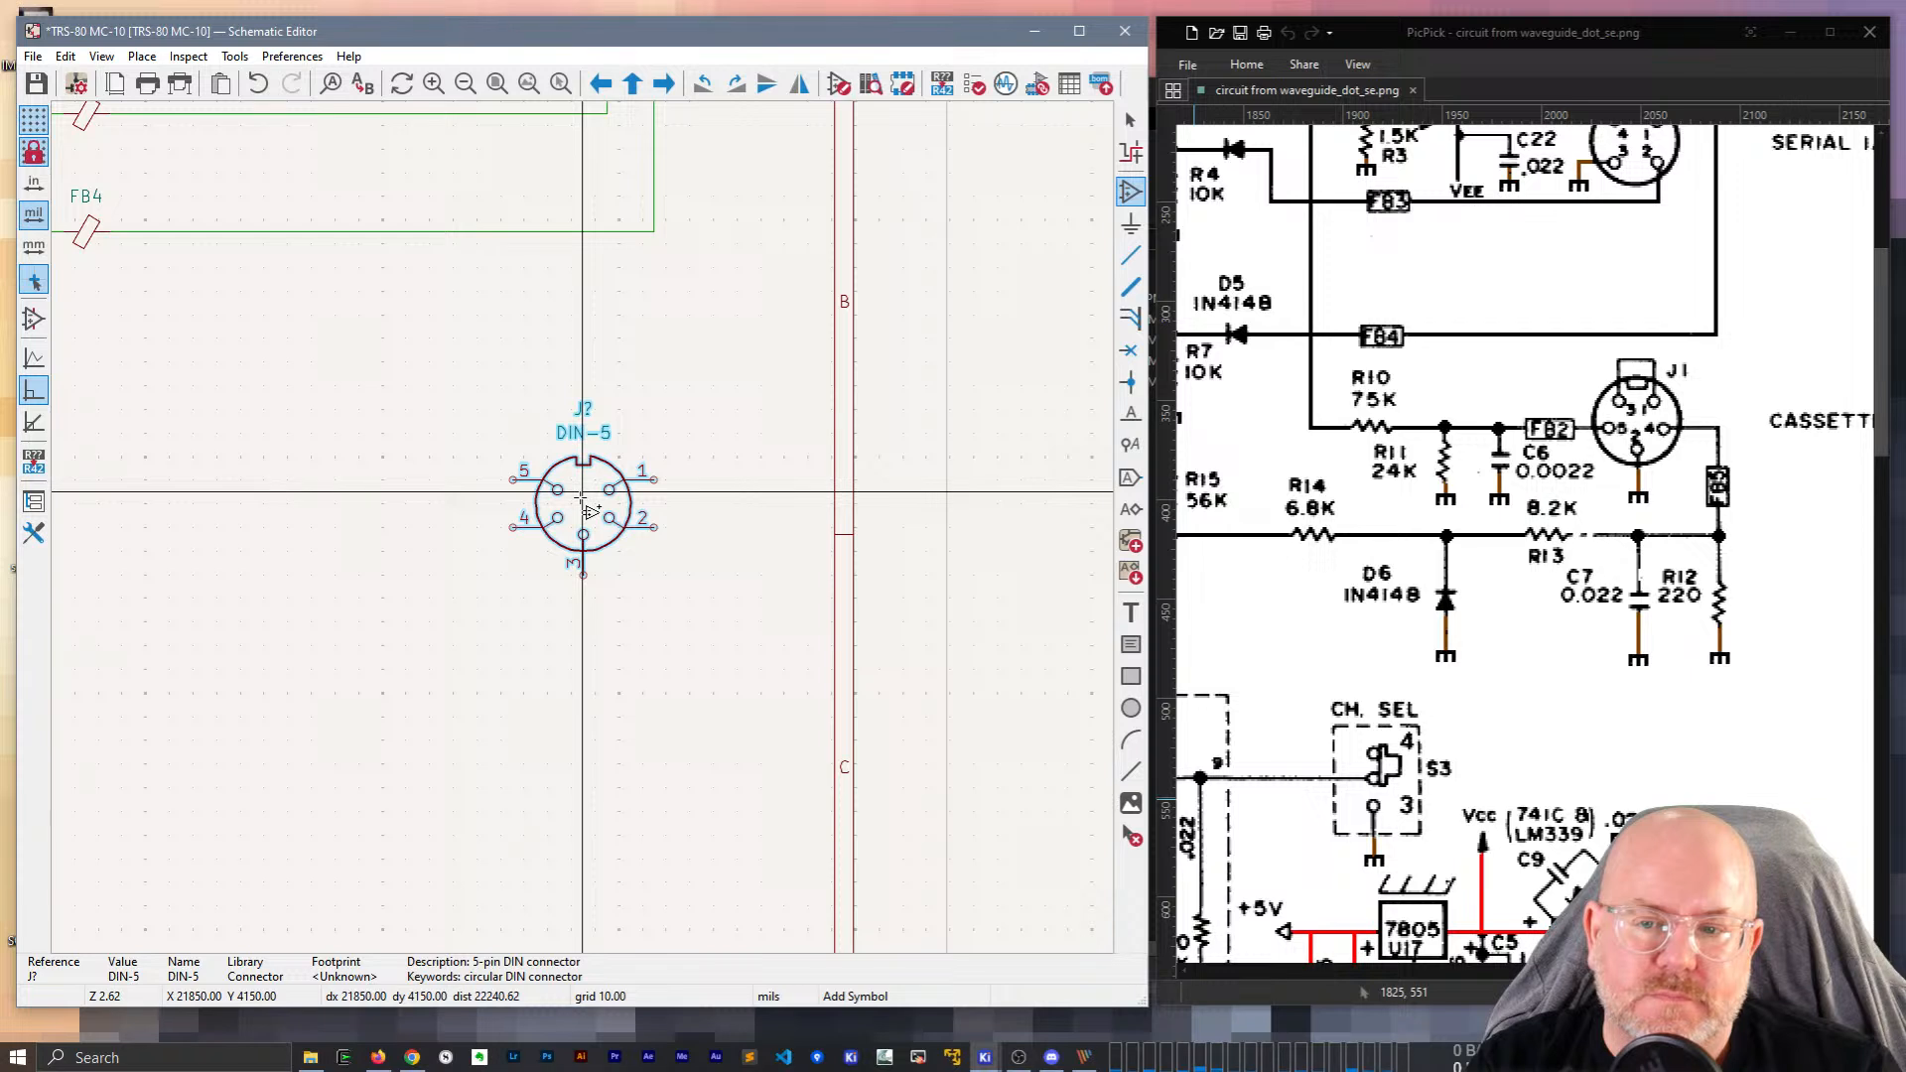
key("r")
key("r")
key("r")
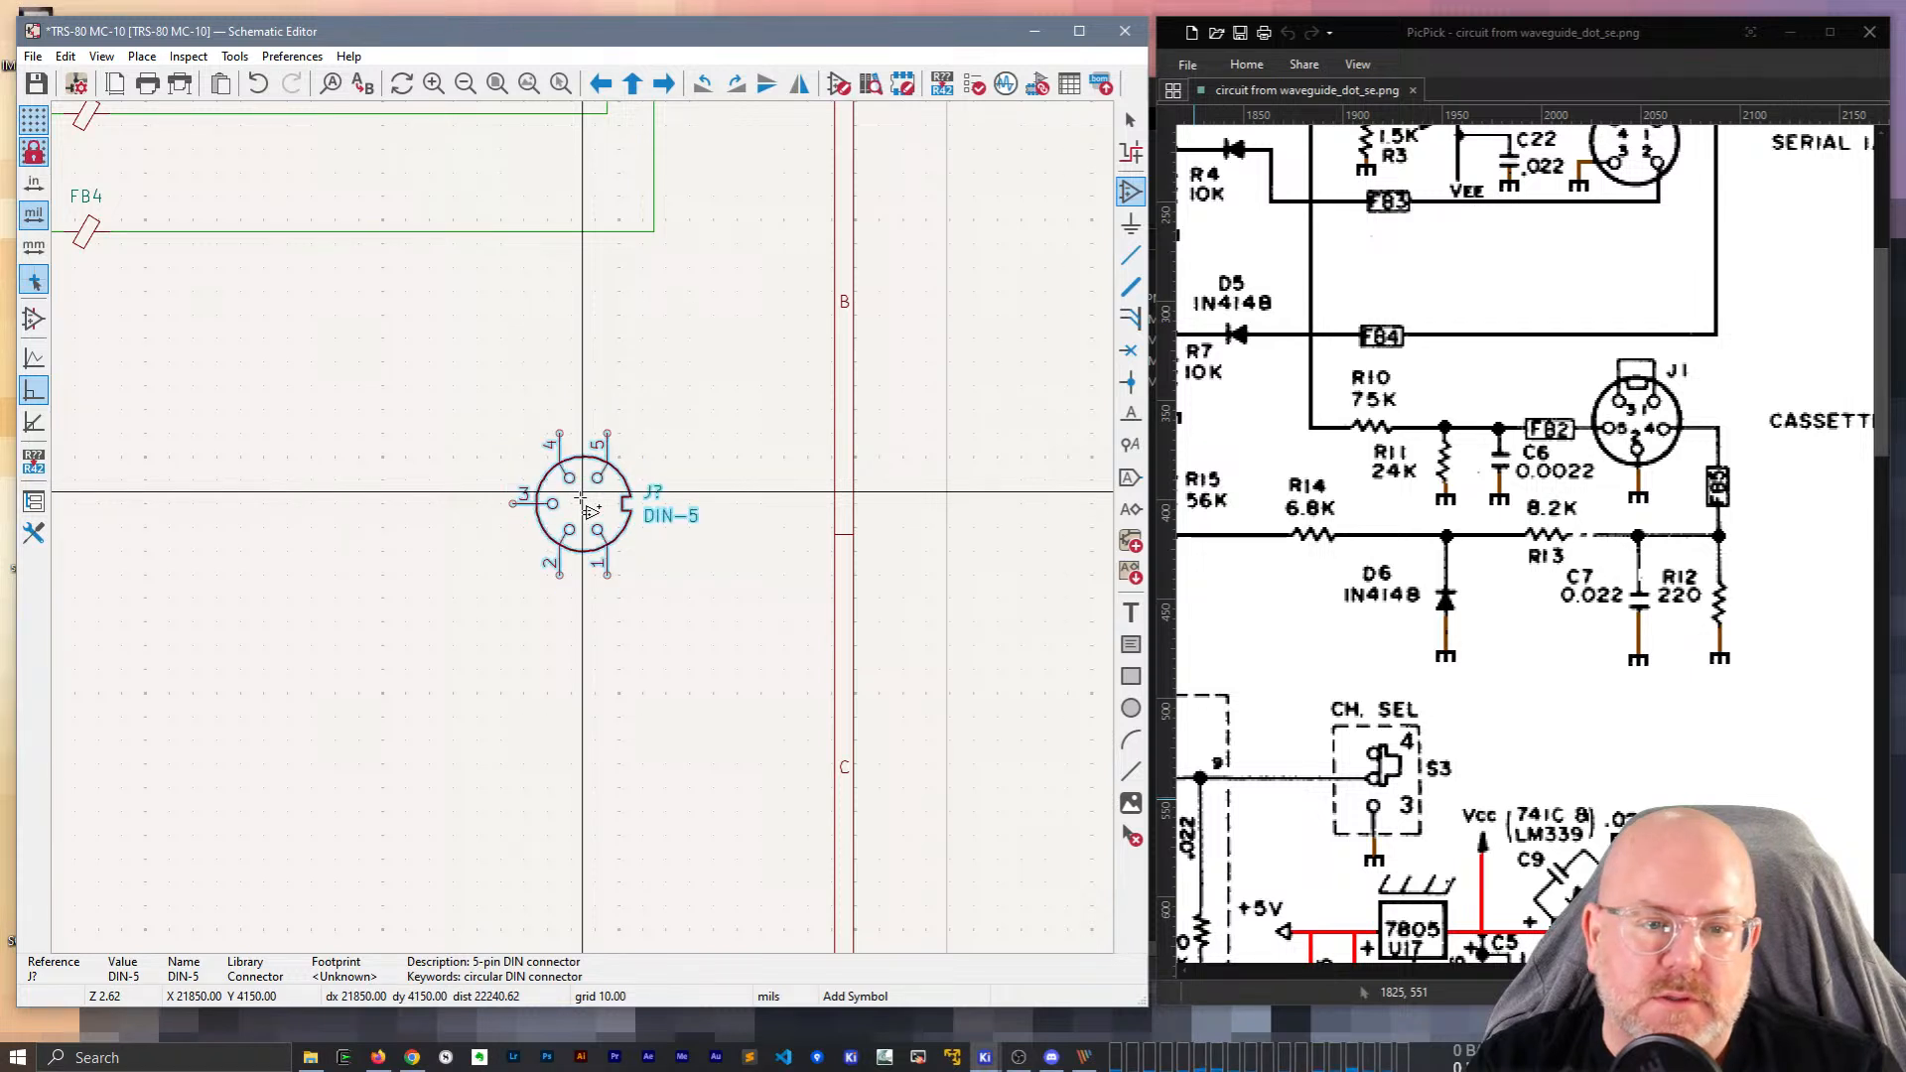
key("r")
left_click(632, 509)
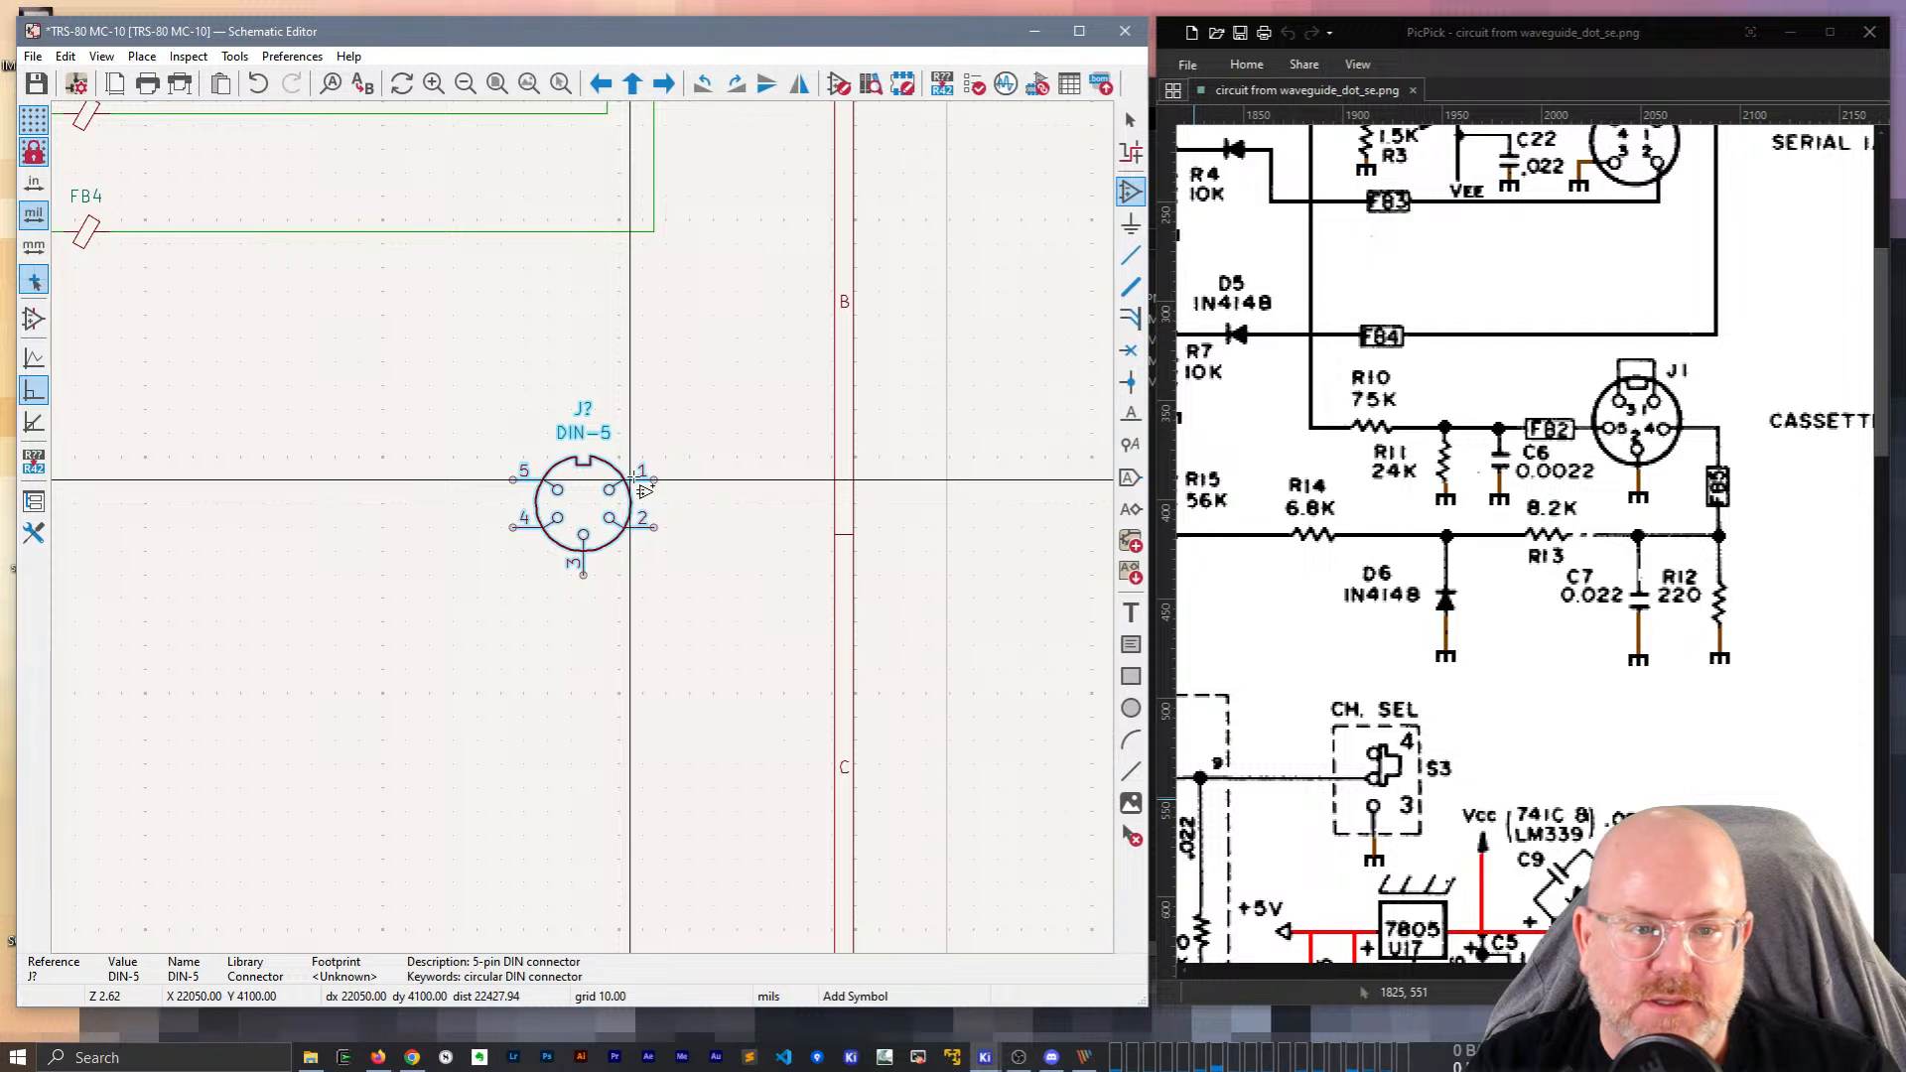
key("r")
key("r")
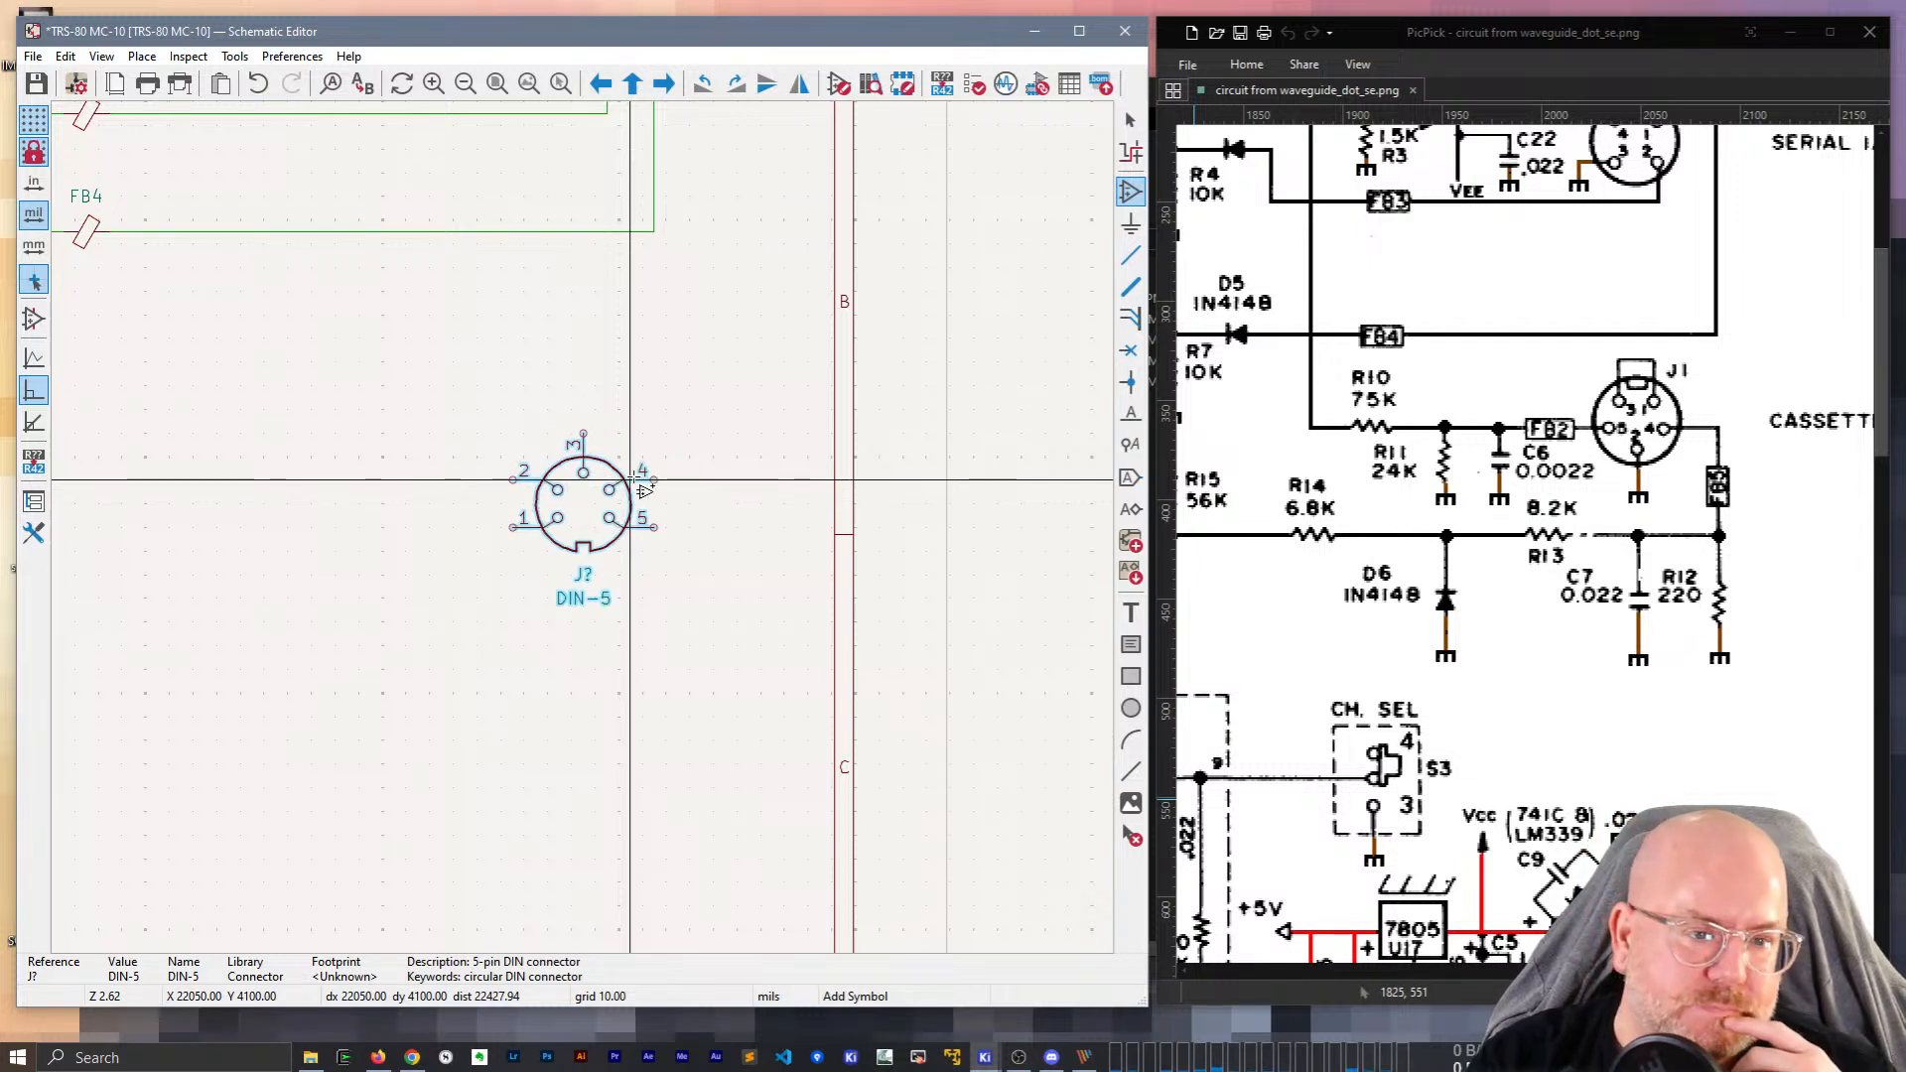
key("r")
key("r")
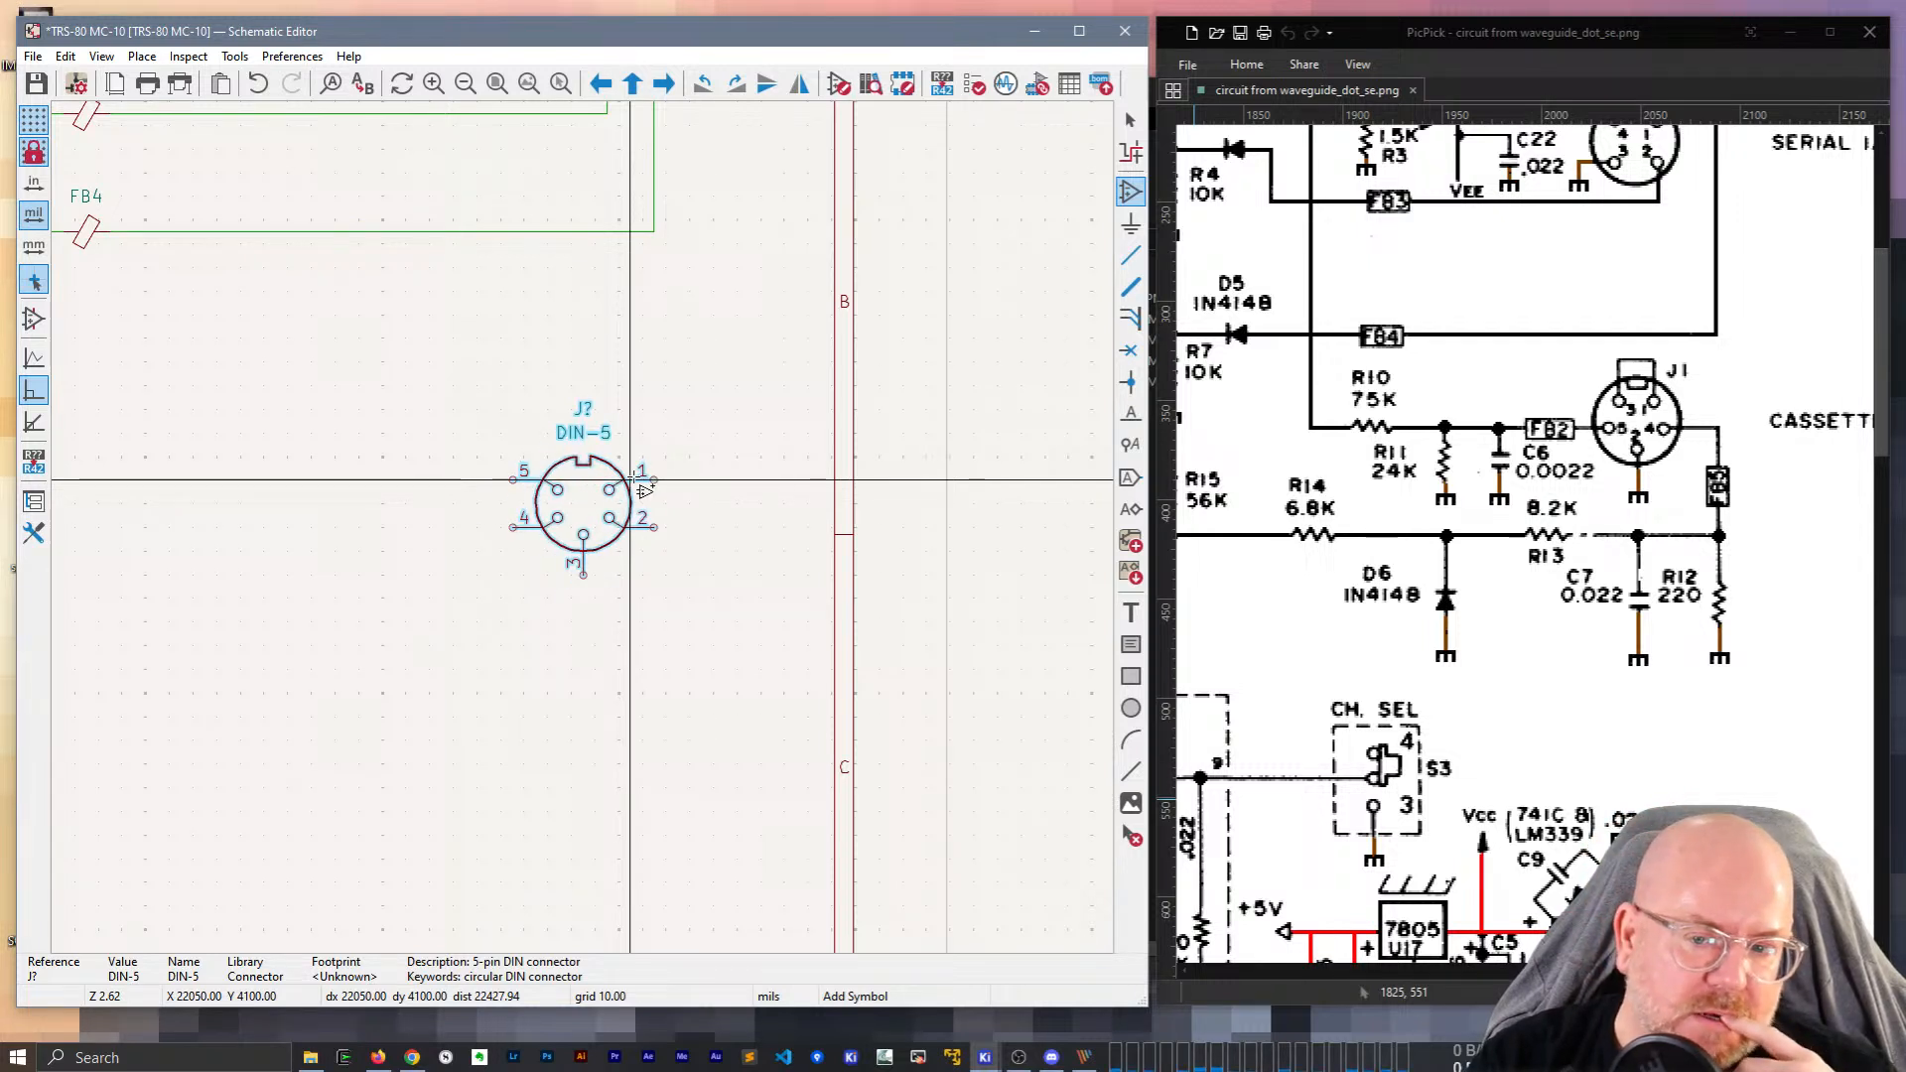
key("Escape")
Open the DIN-5 connector symbol in the Symbol Editor, sized beside the reference image.
double_click(587, 512)
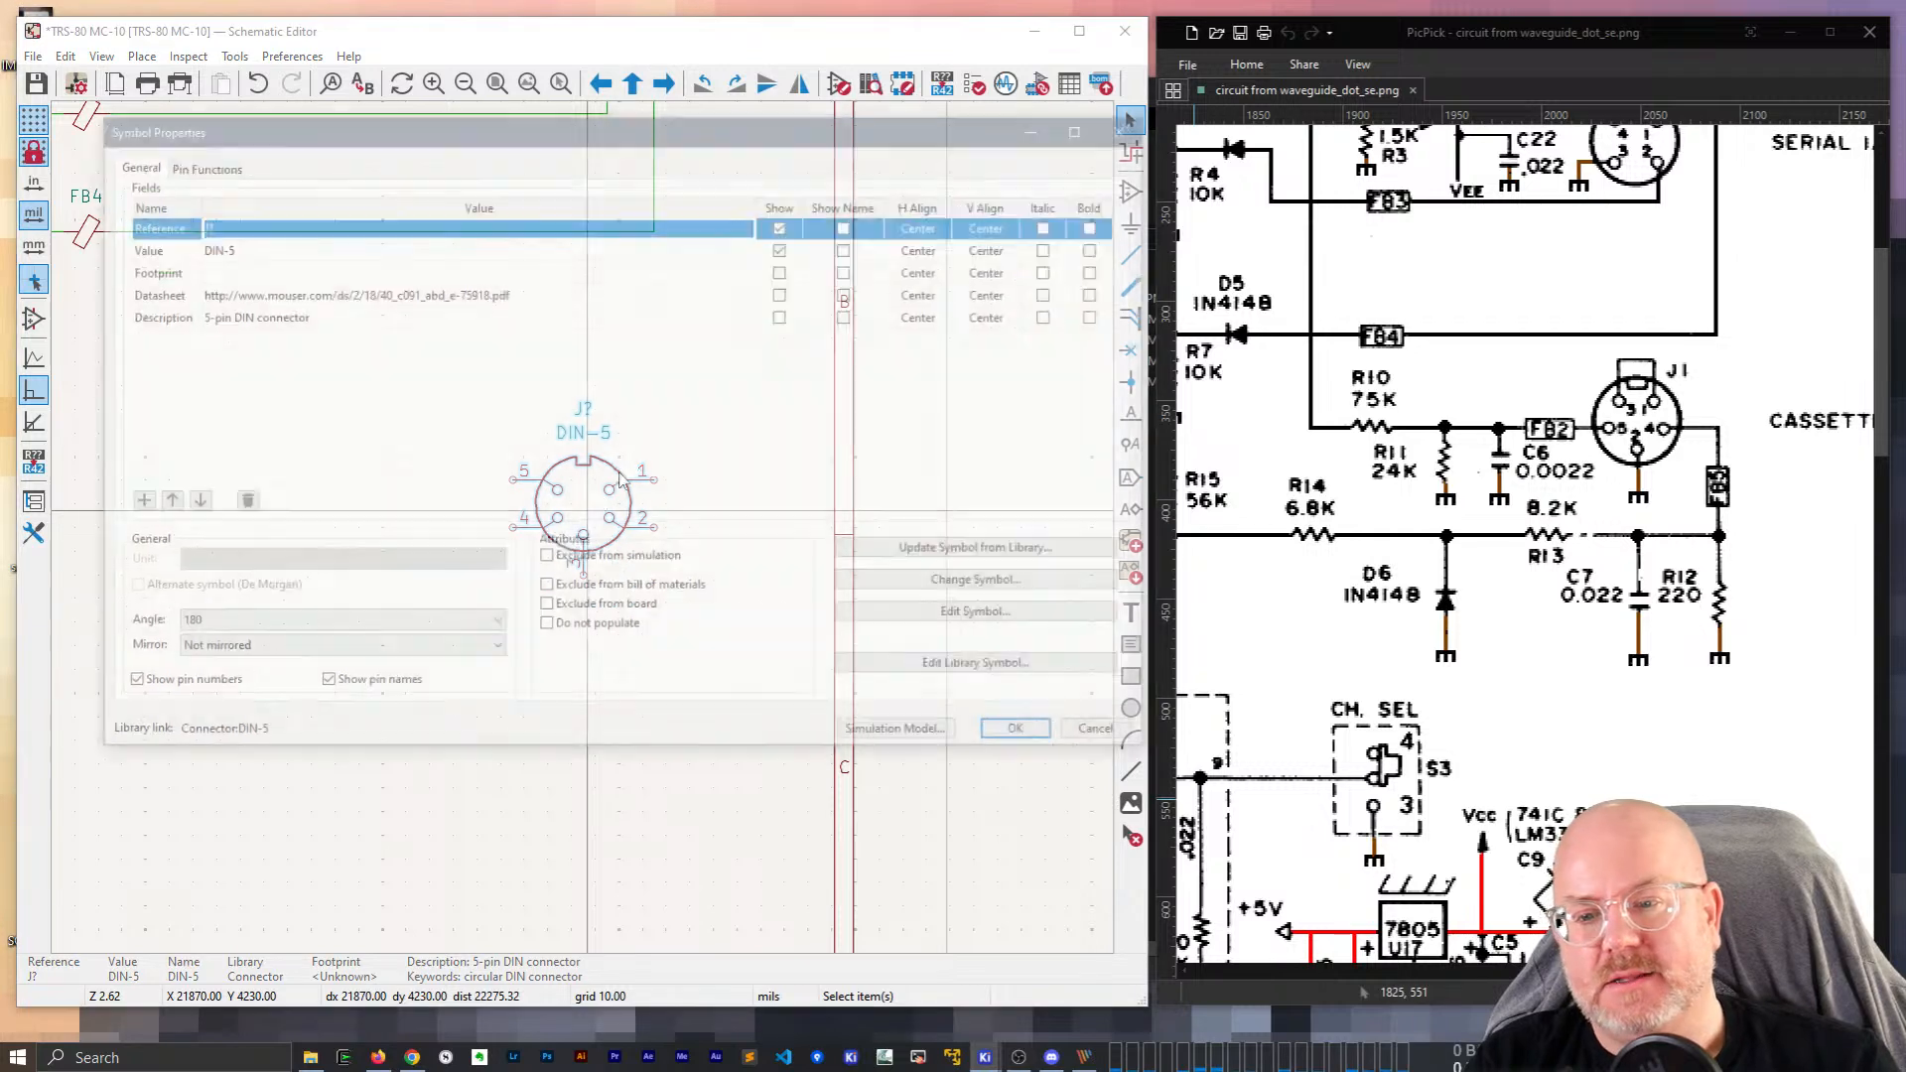
left_click(949, 614)
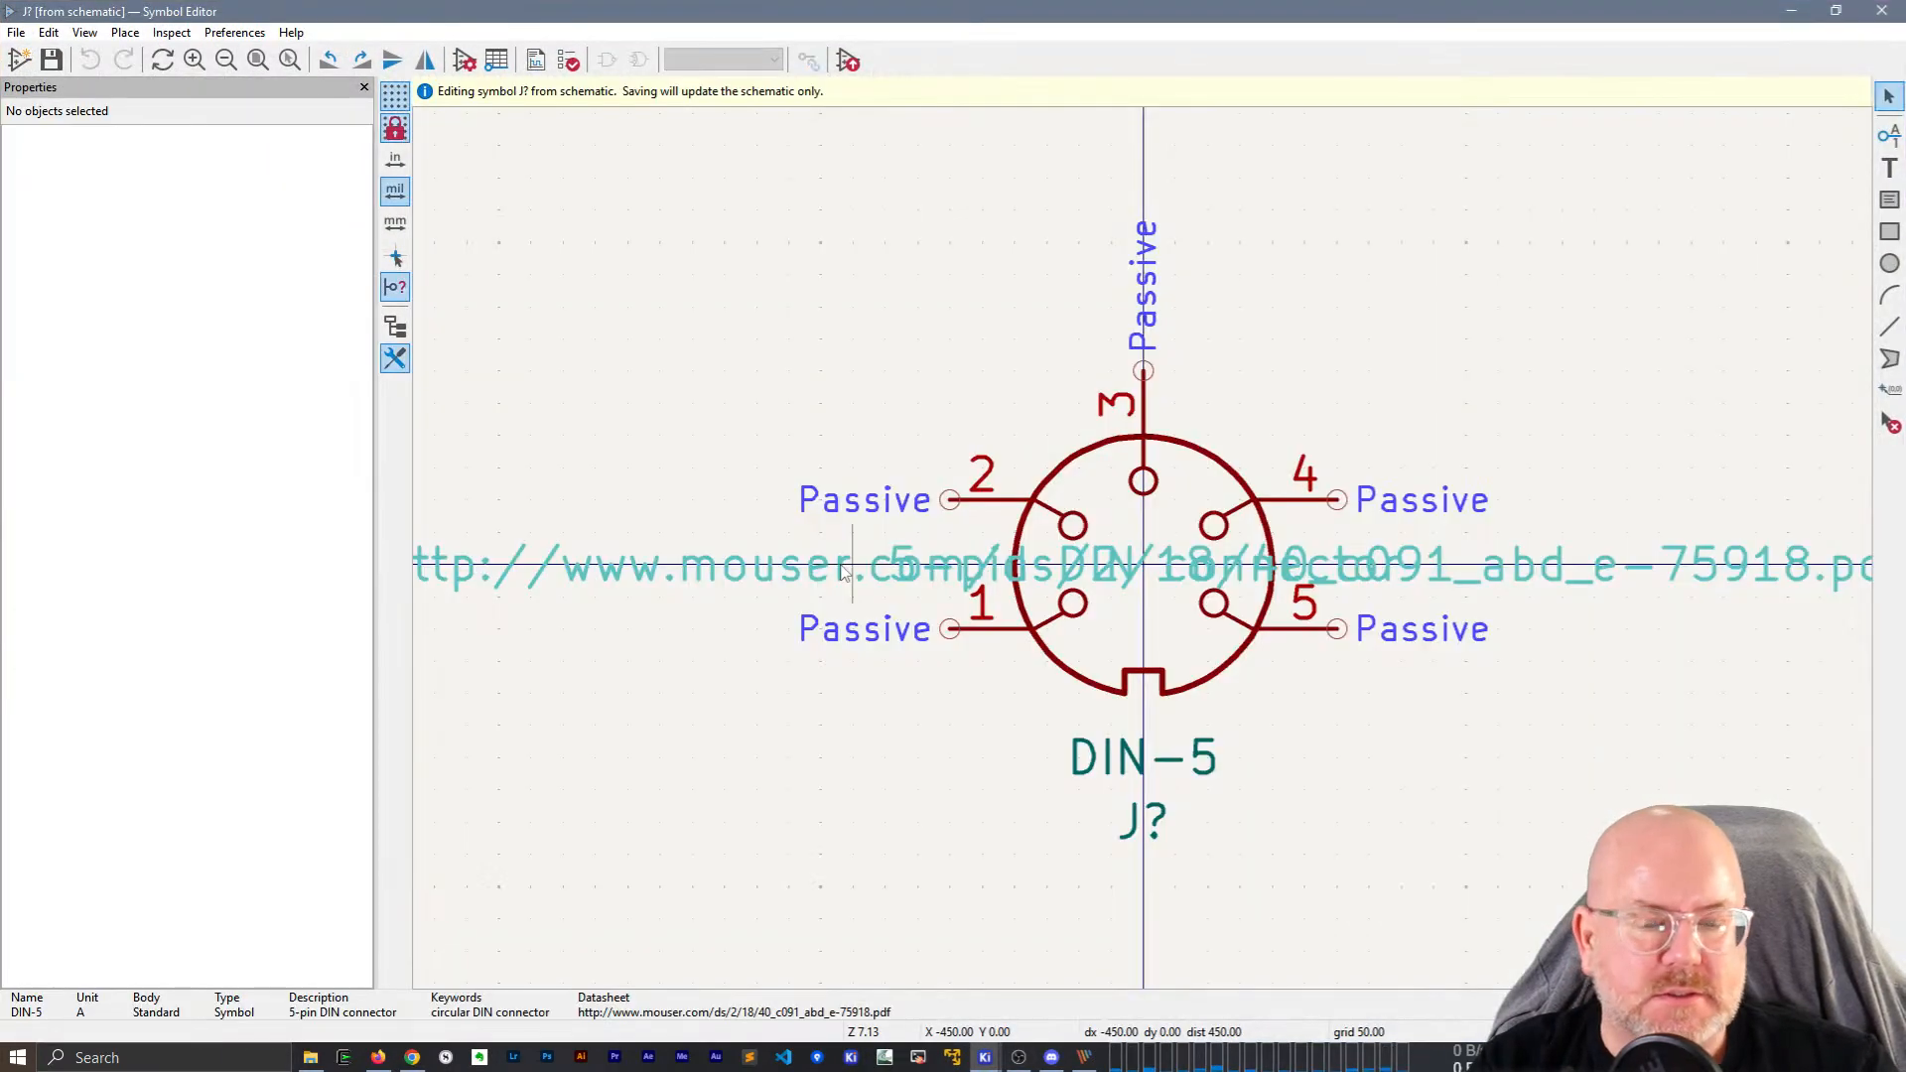
left_click_drag(915, 8, 912, 118)
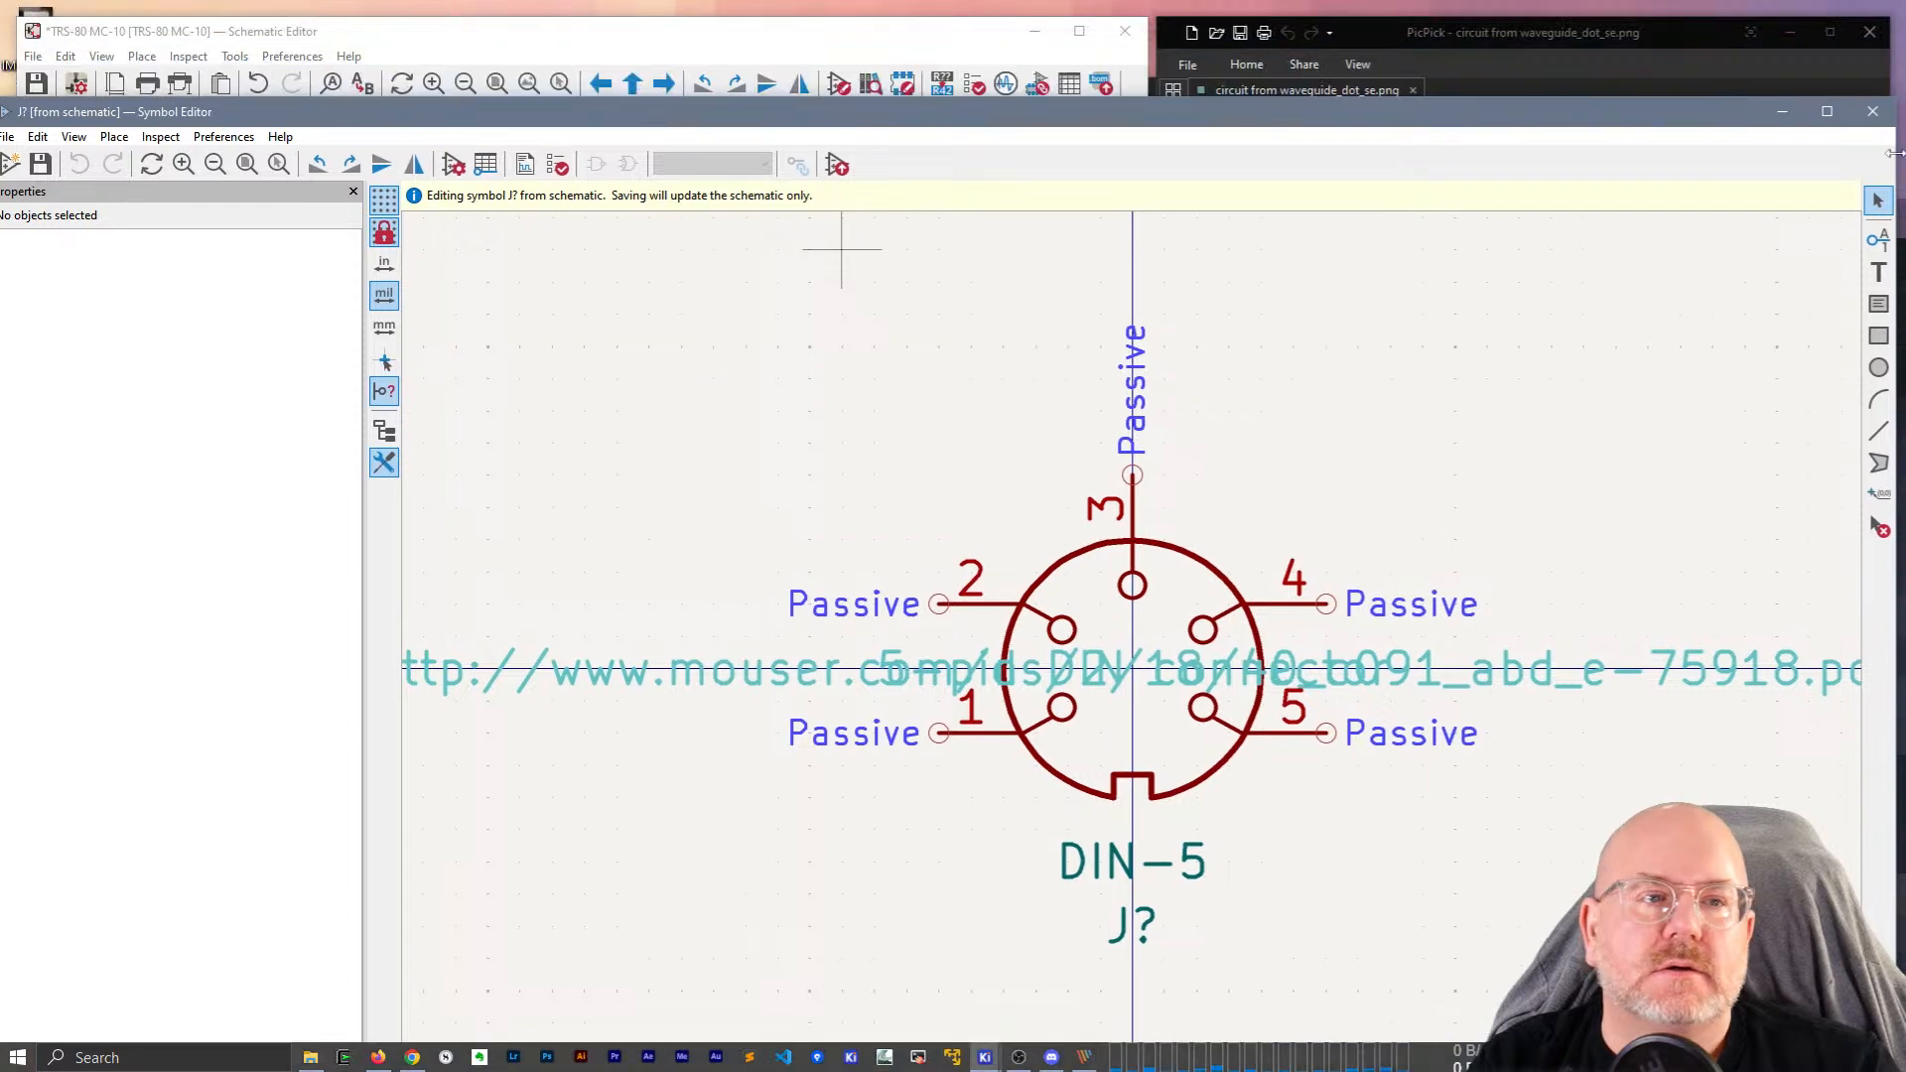
left_click_drag(1897, 98, 830, 226)
left_click_drag(610, 236, 774, 60)
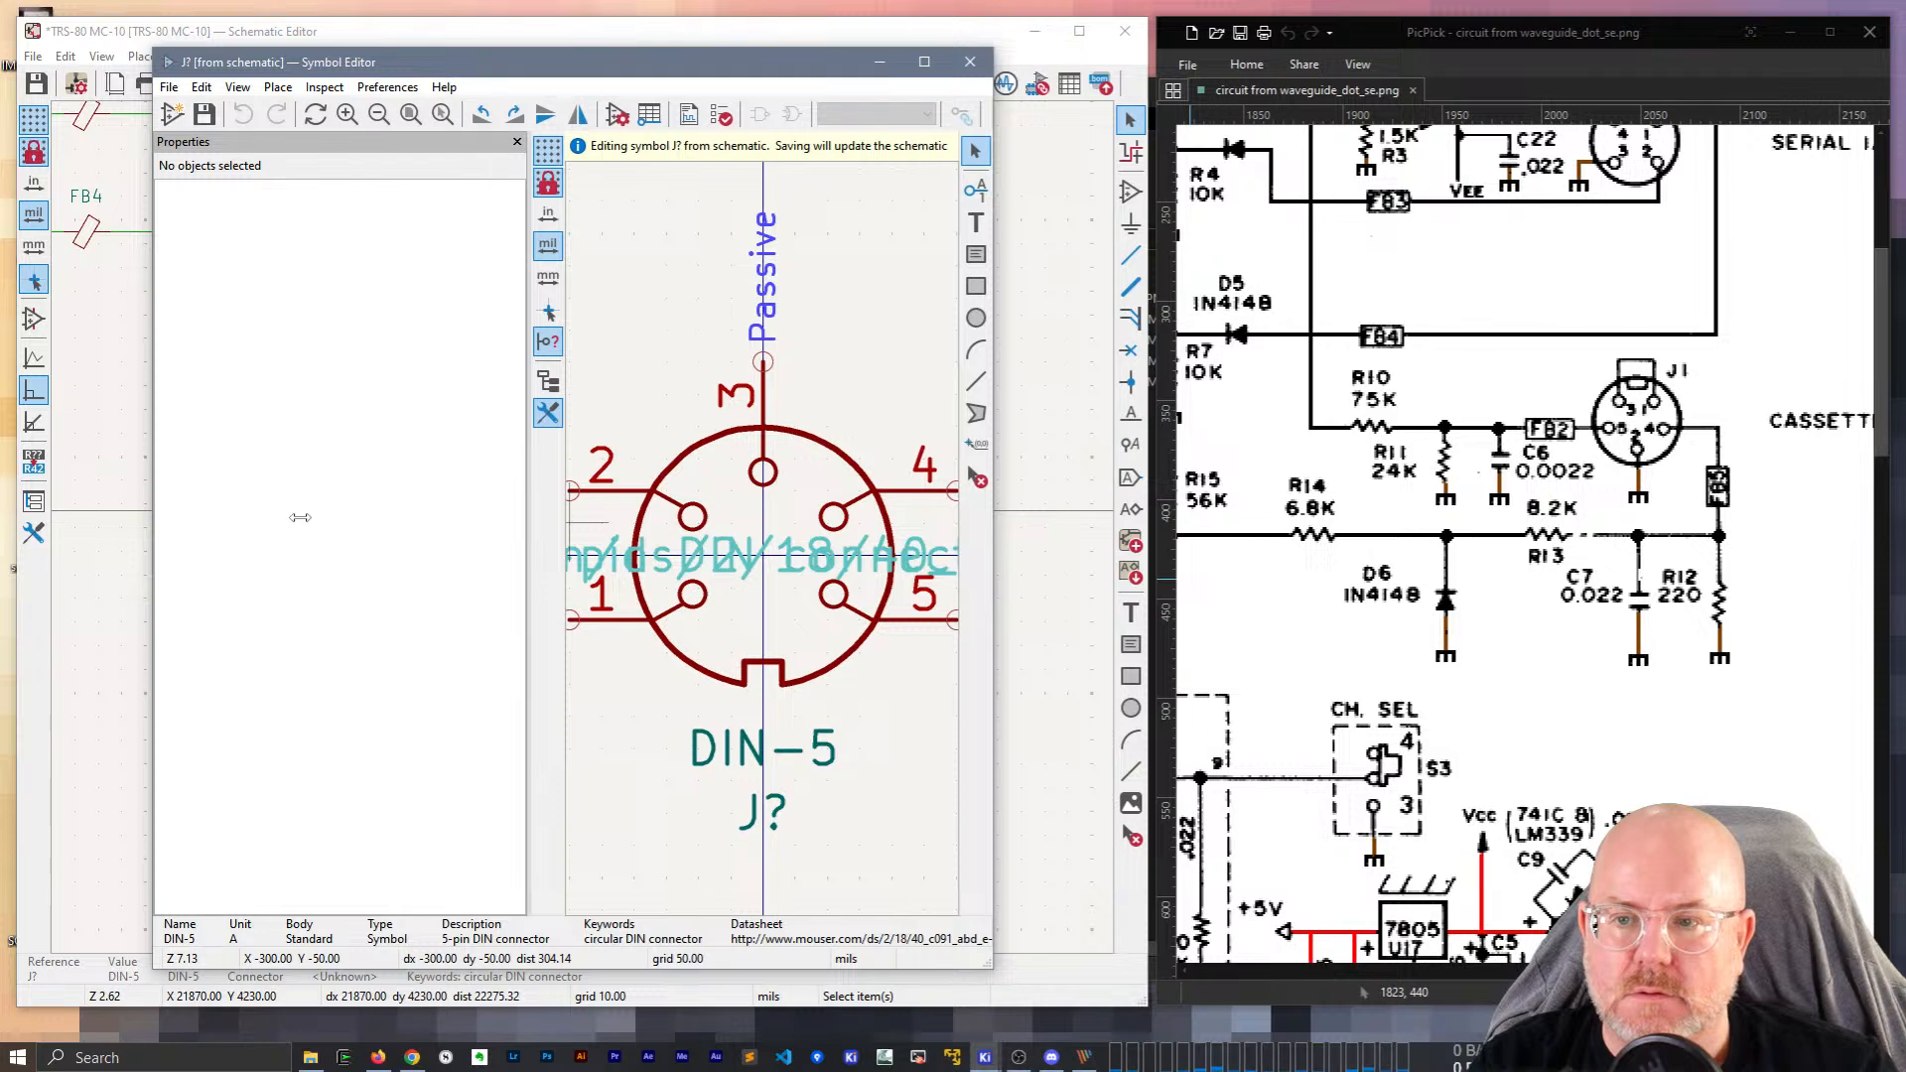
left_click_drag(299, 518, 298, 518)
scroll(707, 542, "down", 4)
scroll(707, 540, "up", 3)
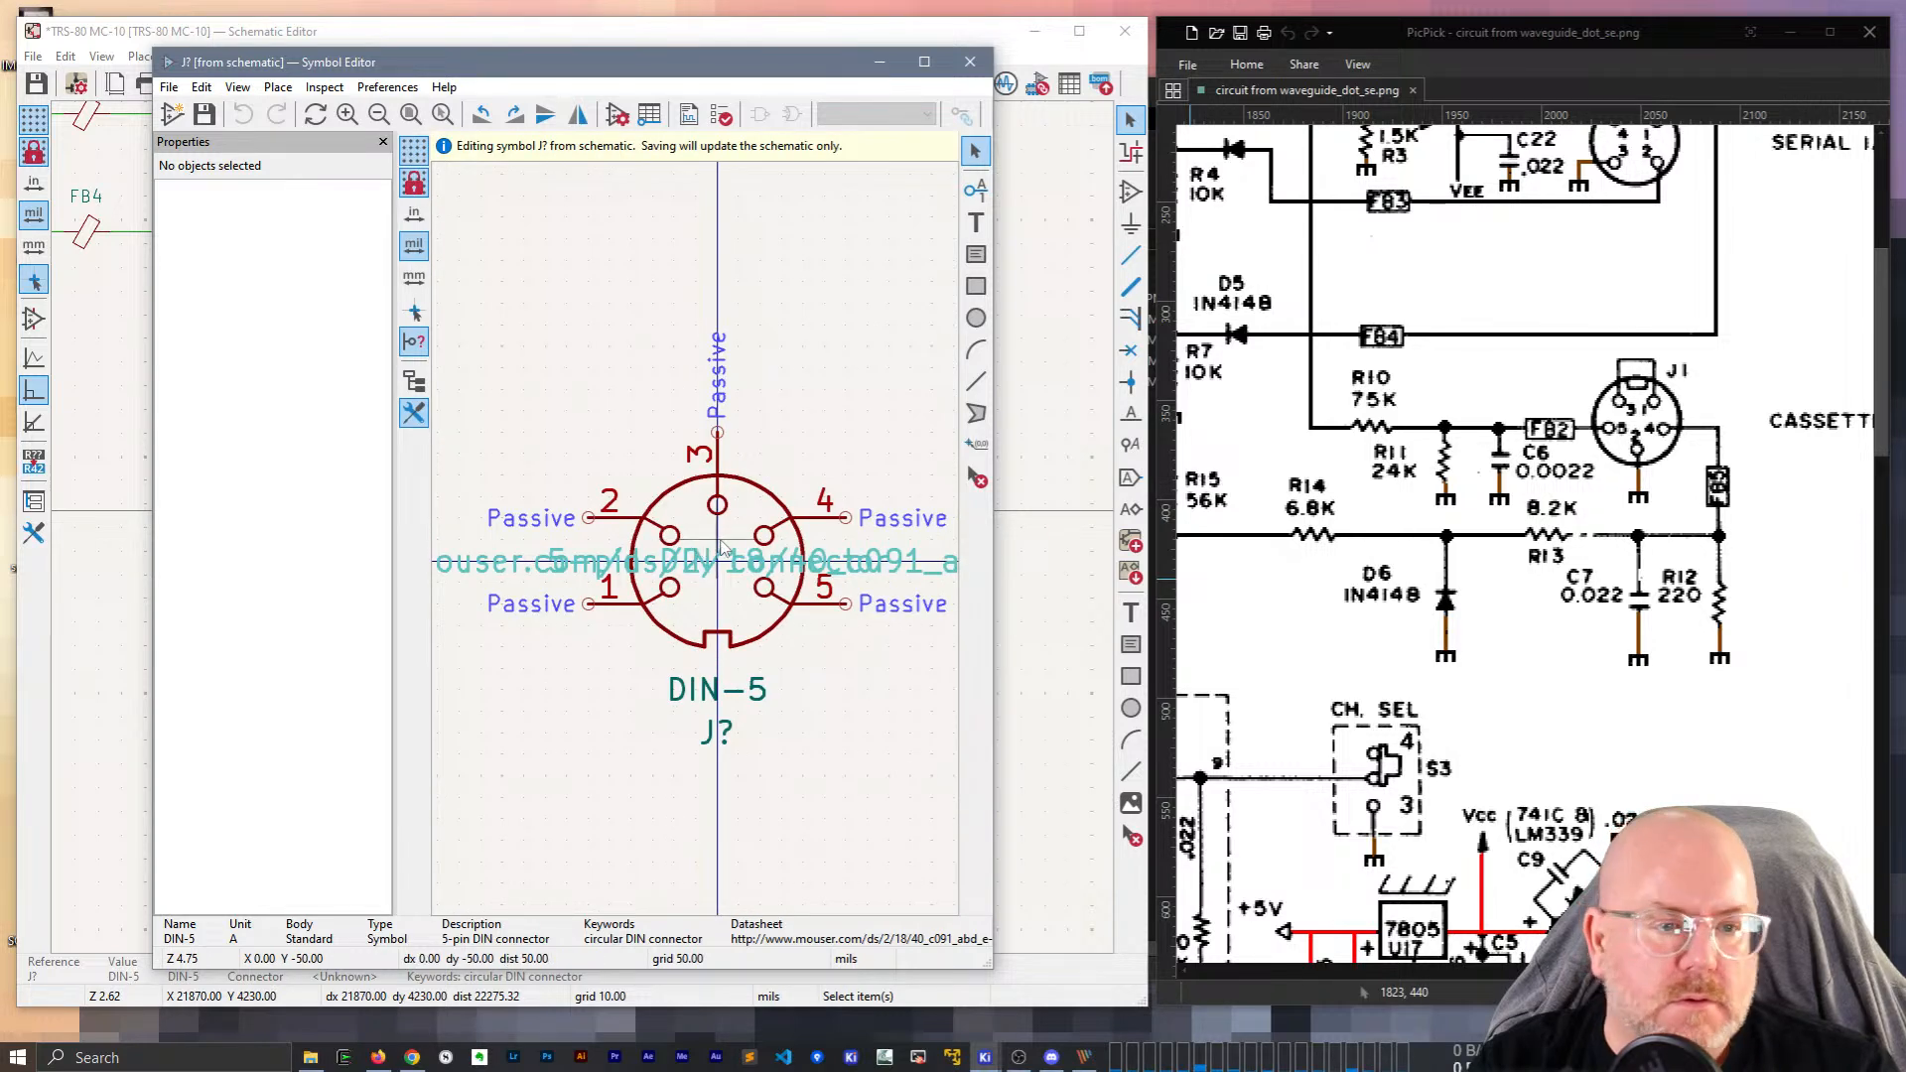
Renumber the top pin to 2 and the upper-left pin to 4.
left_click(715, 465)
left_click(328, 231)
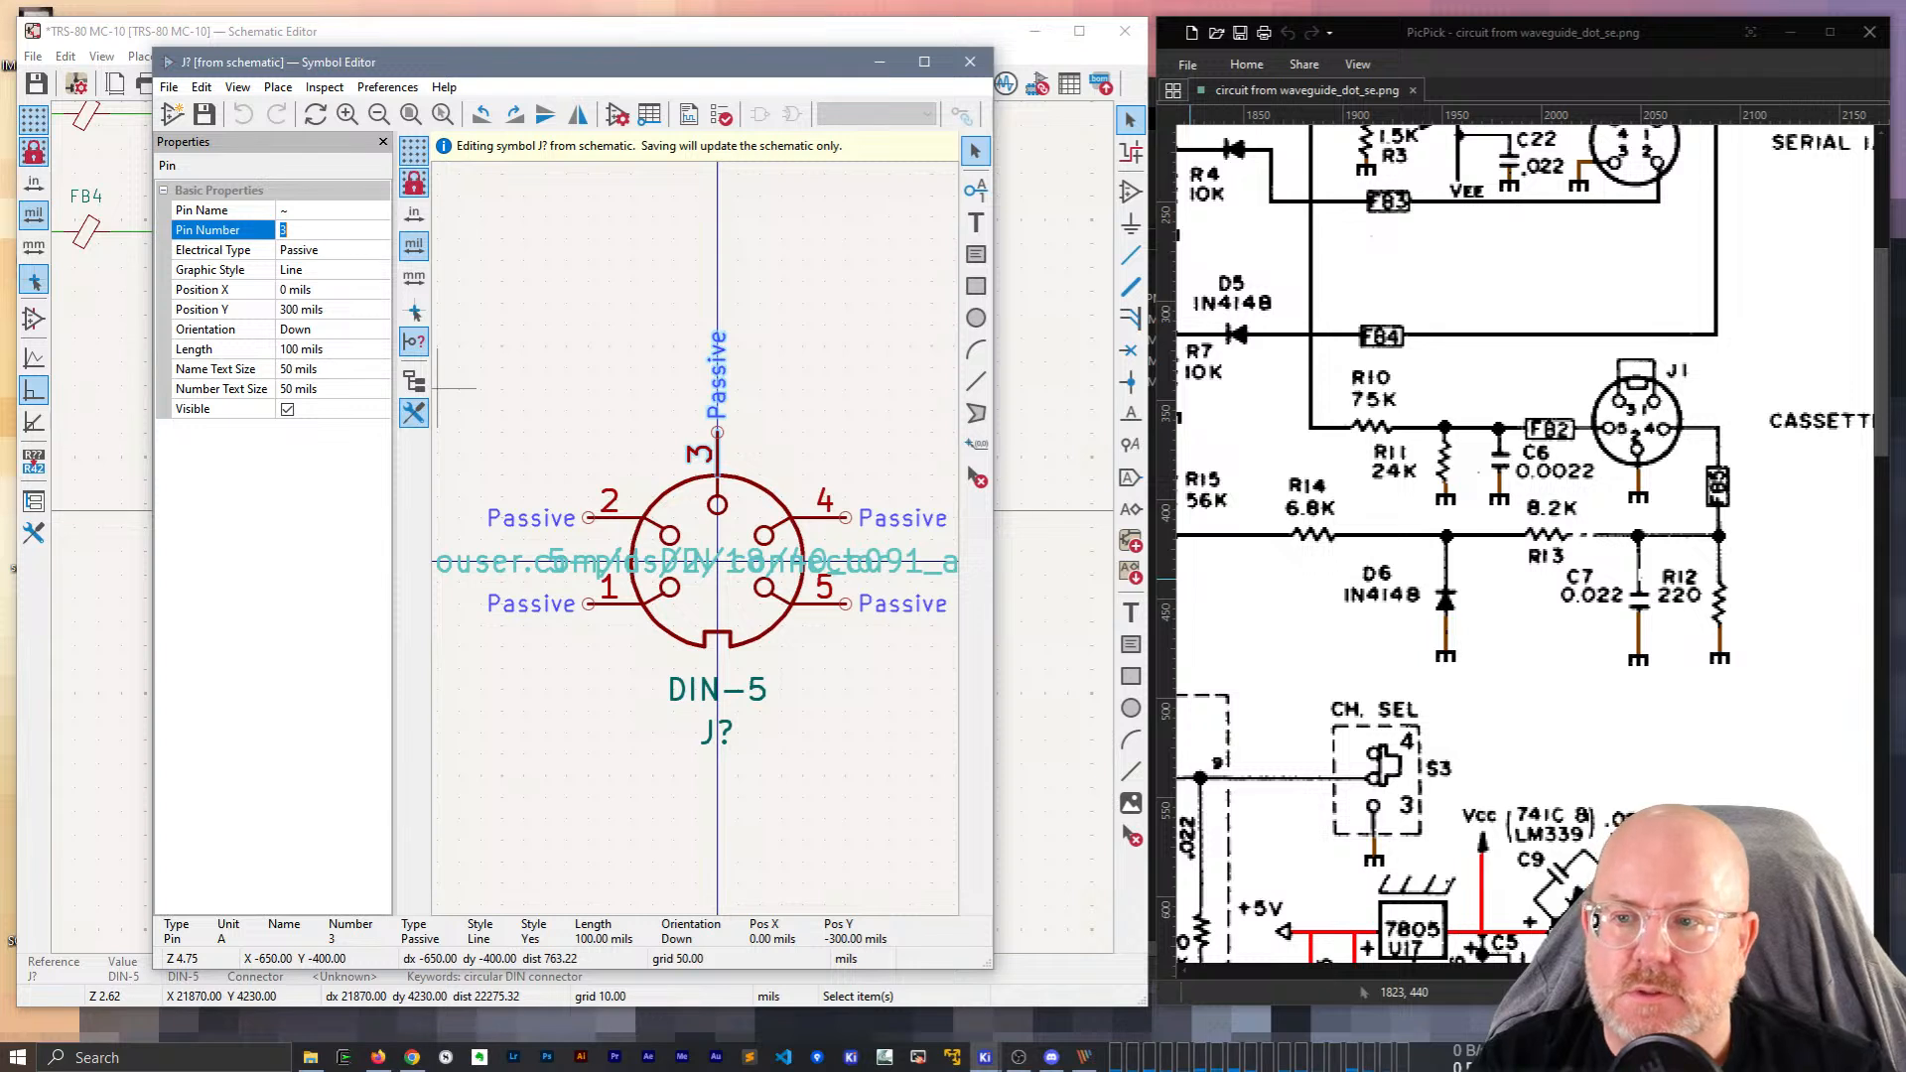
type("2")
key("Return")
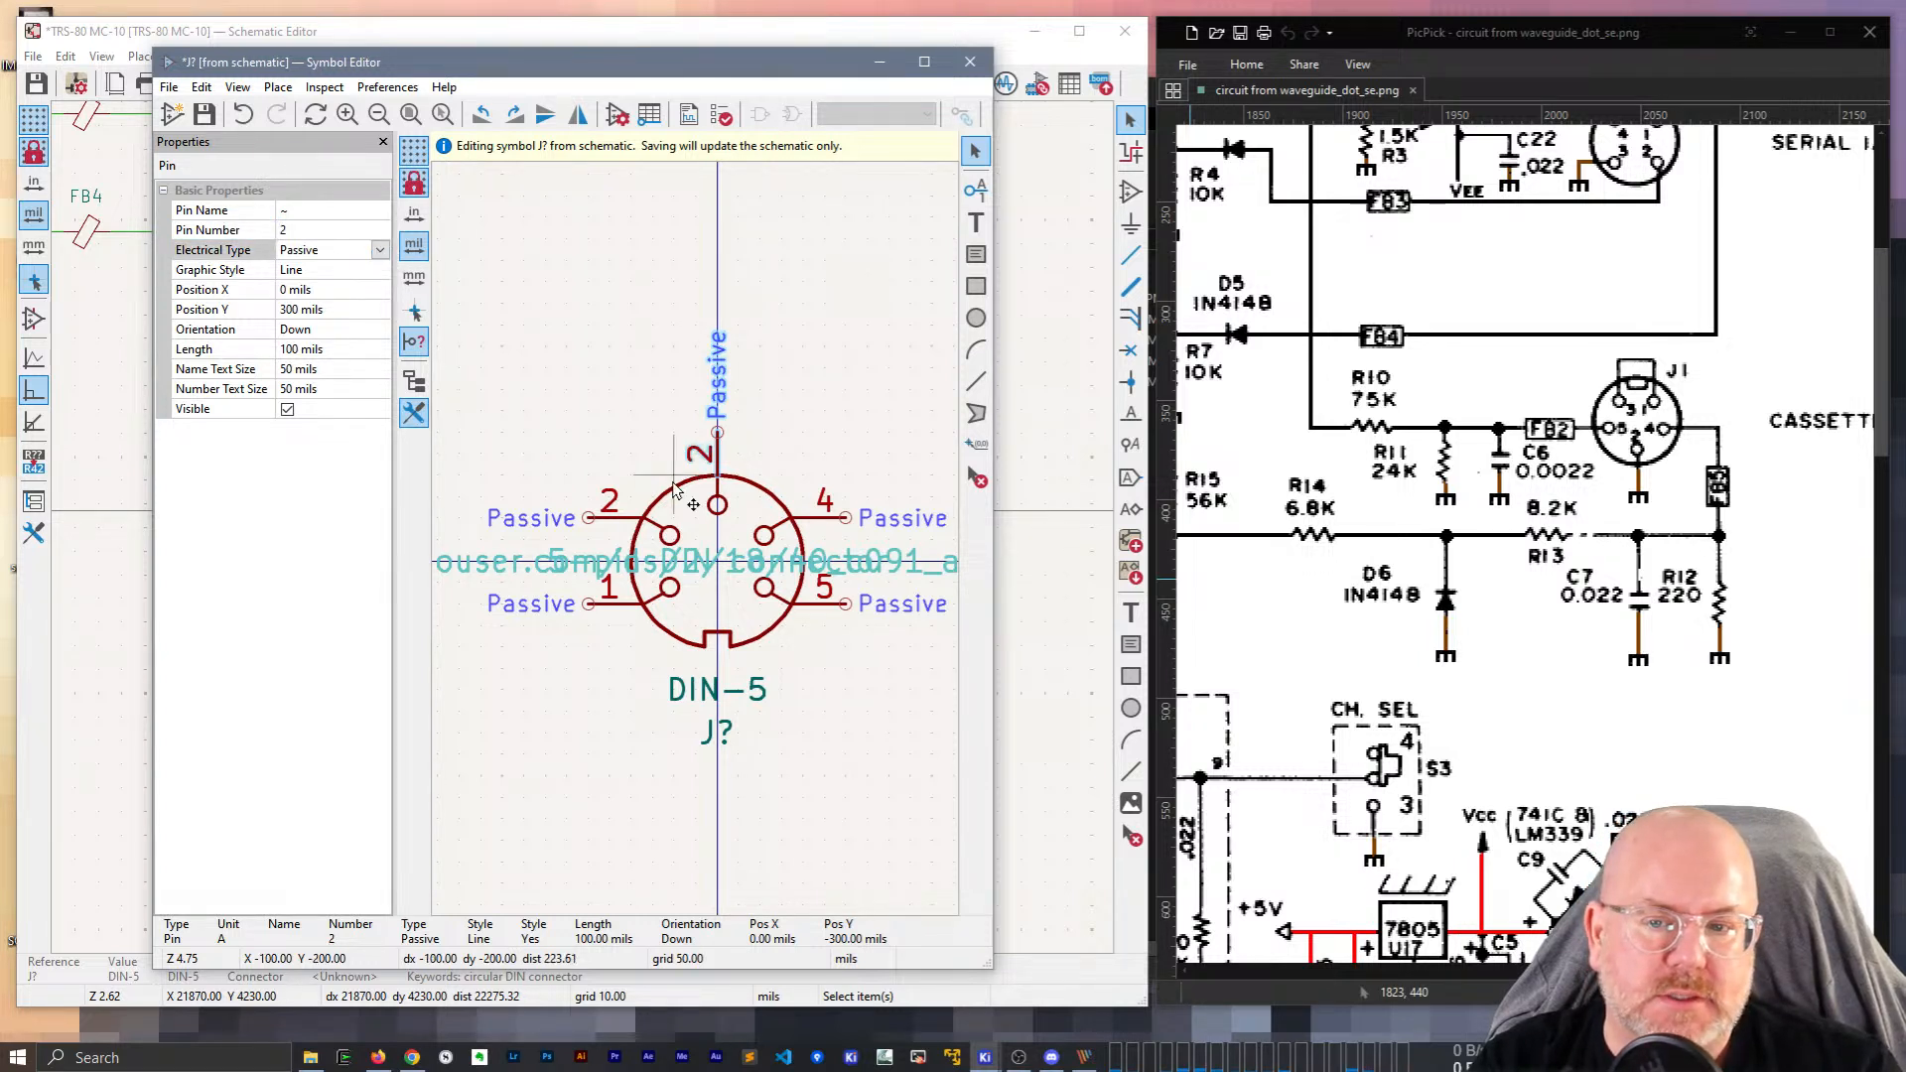
left_click(621, 517)
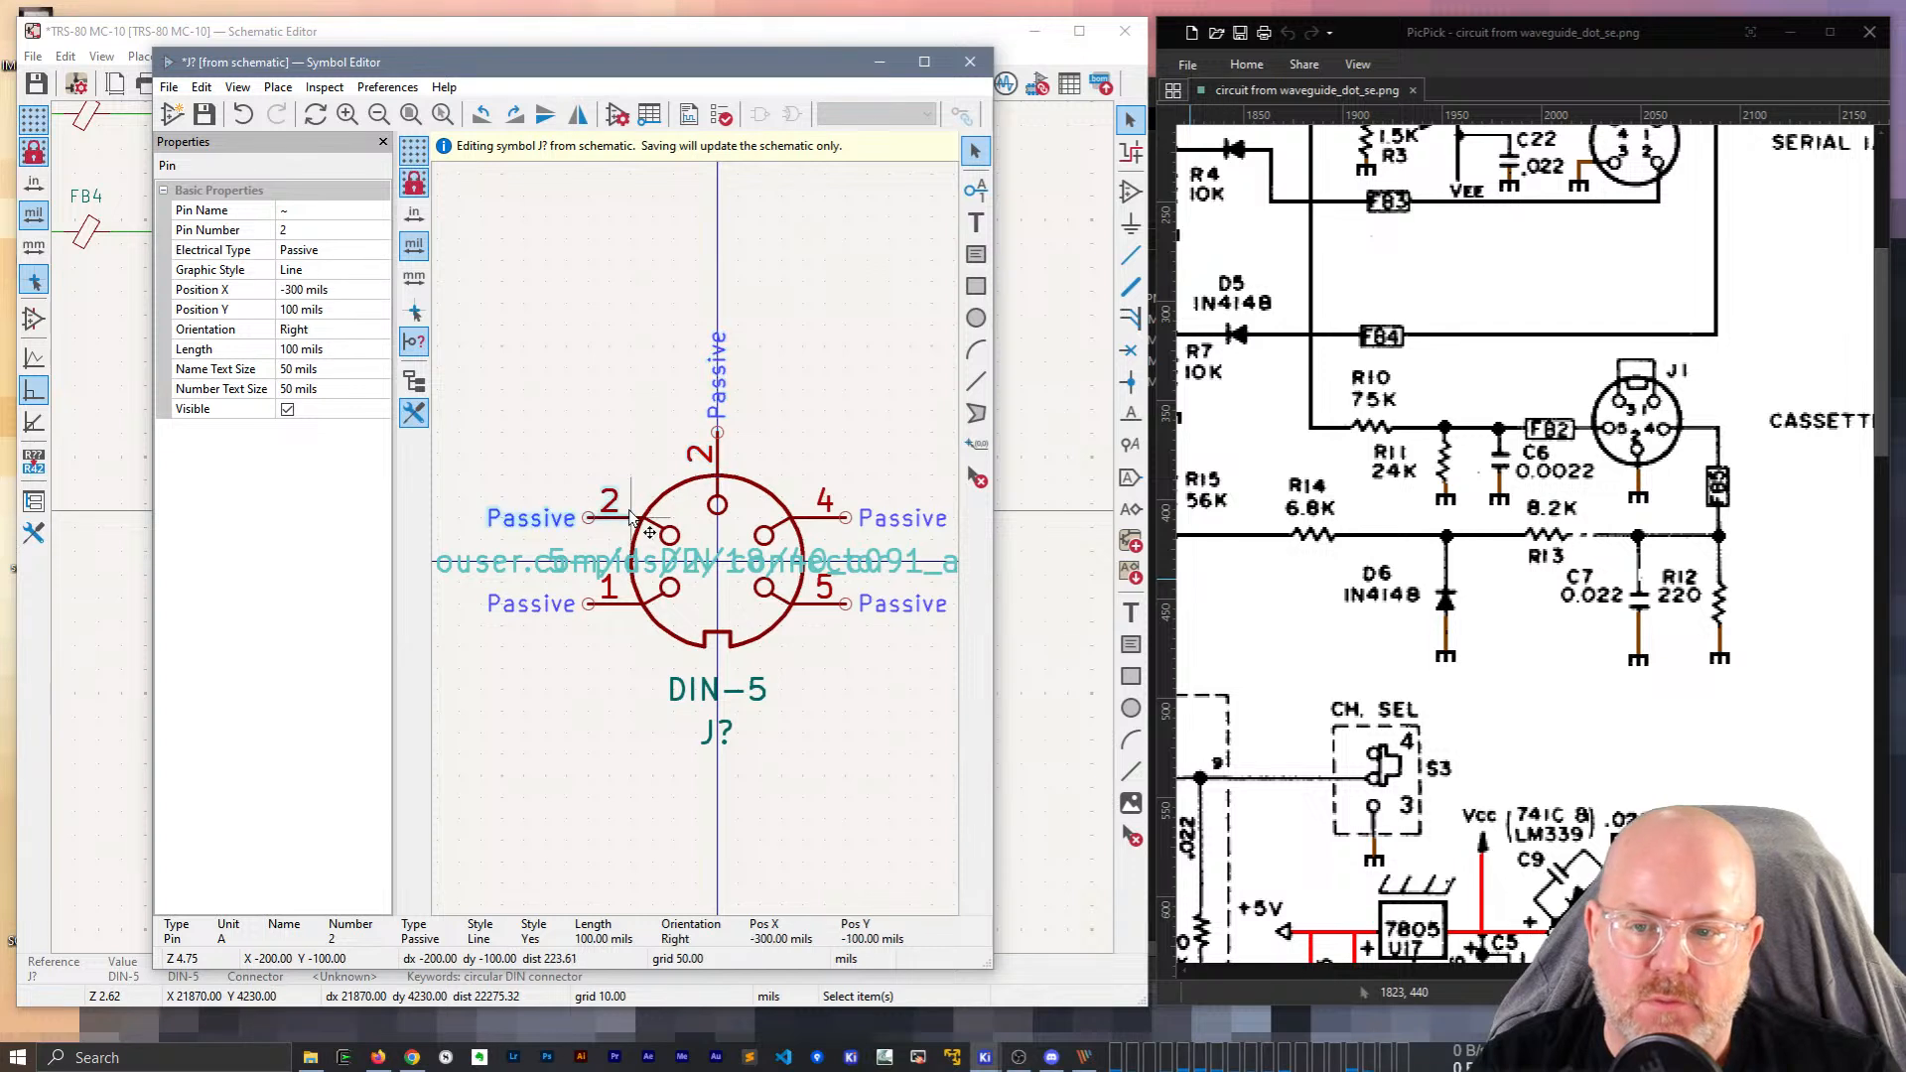
left_click(328, 230)
type("4\\")
key("Return")
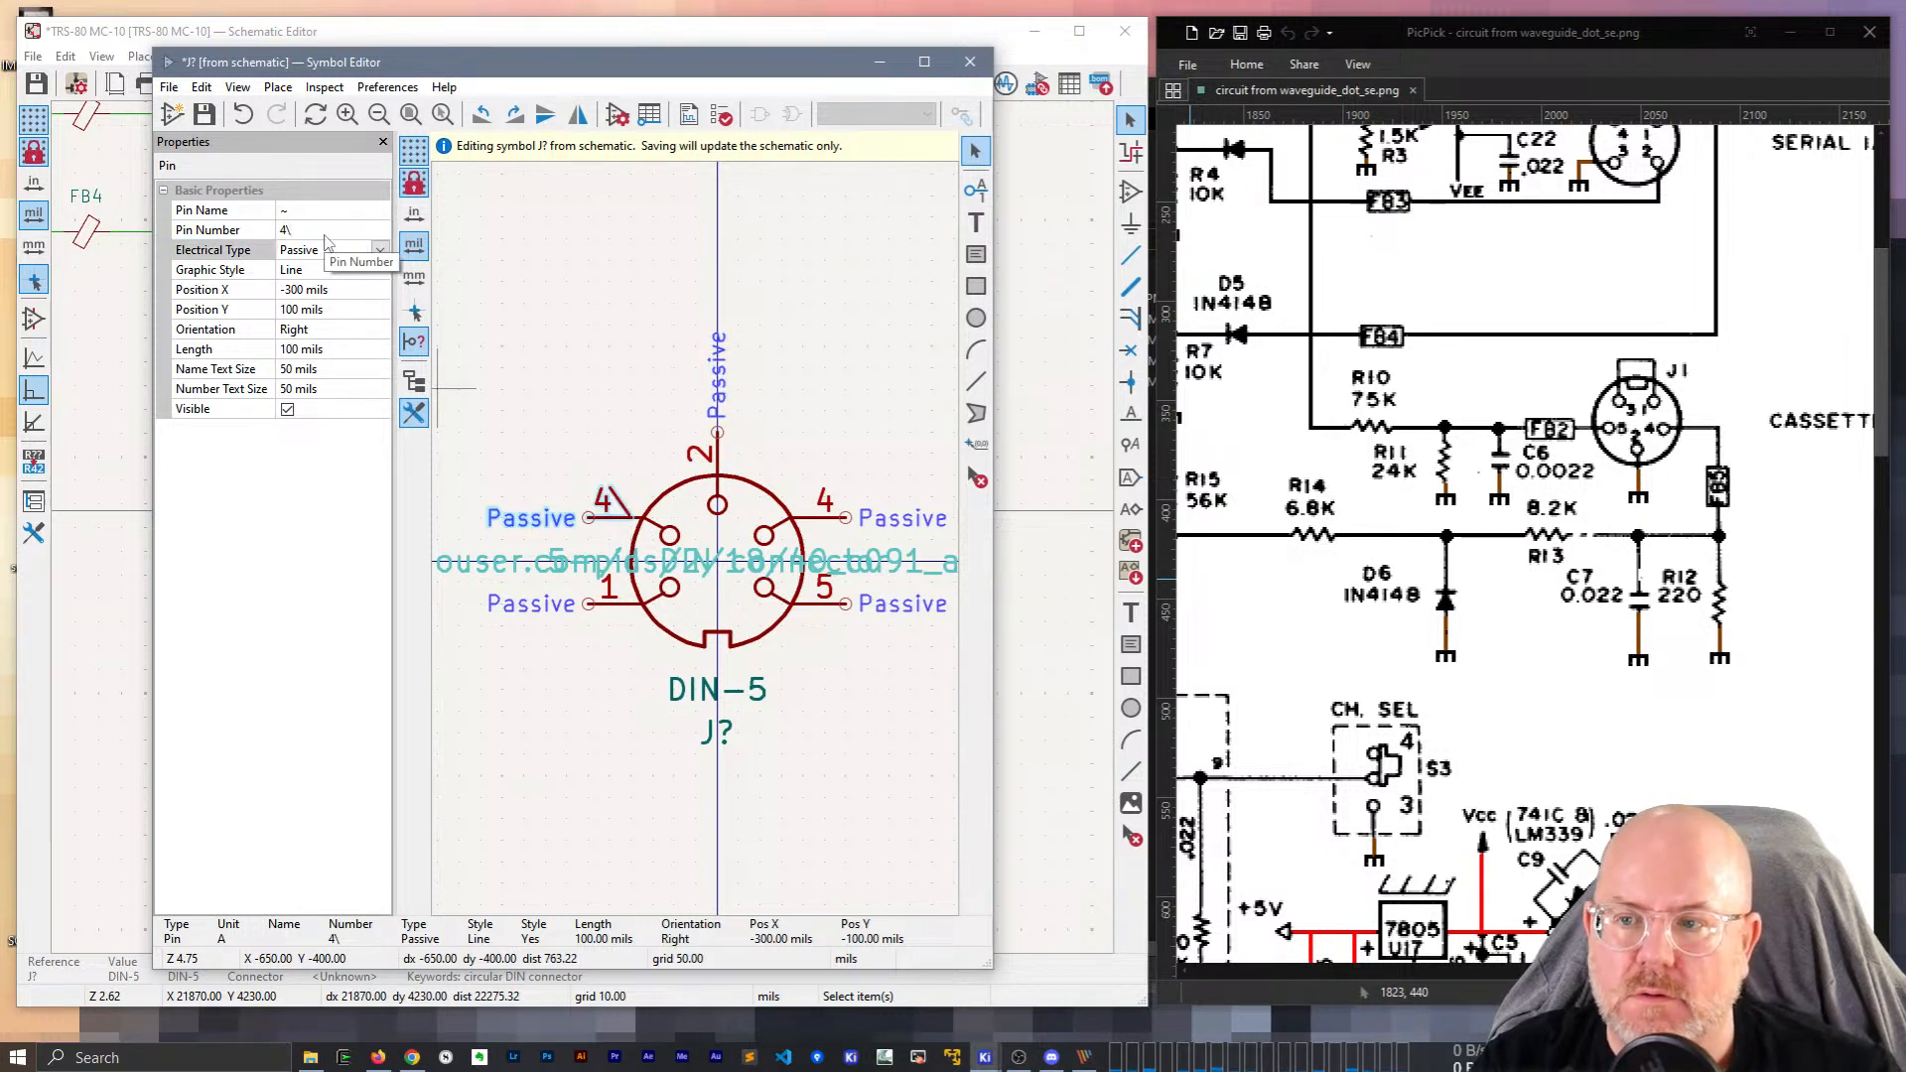
left_click(326, 230)
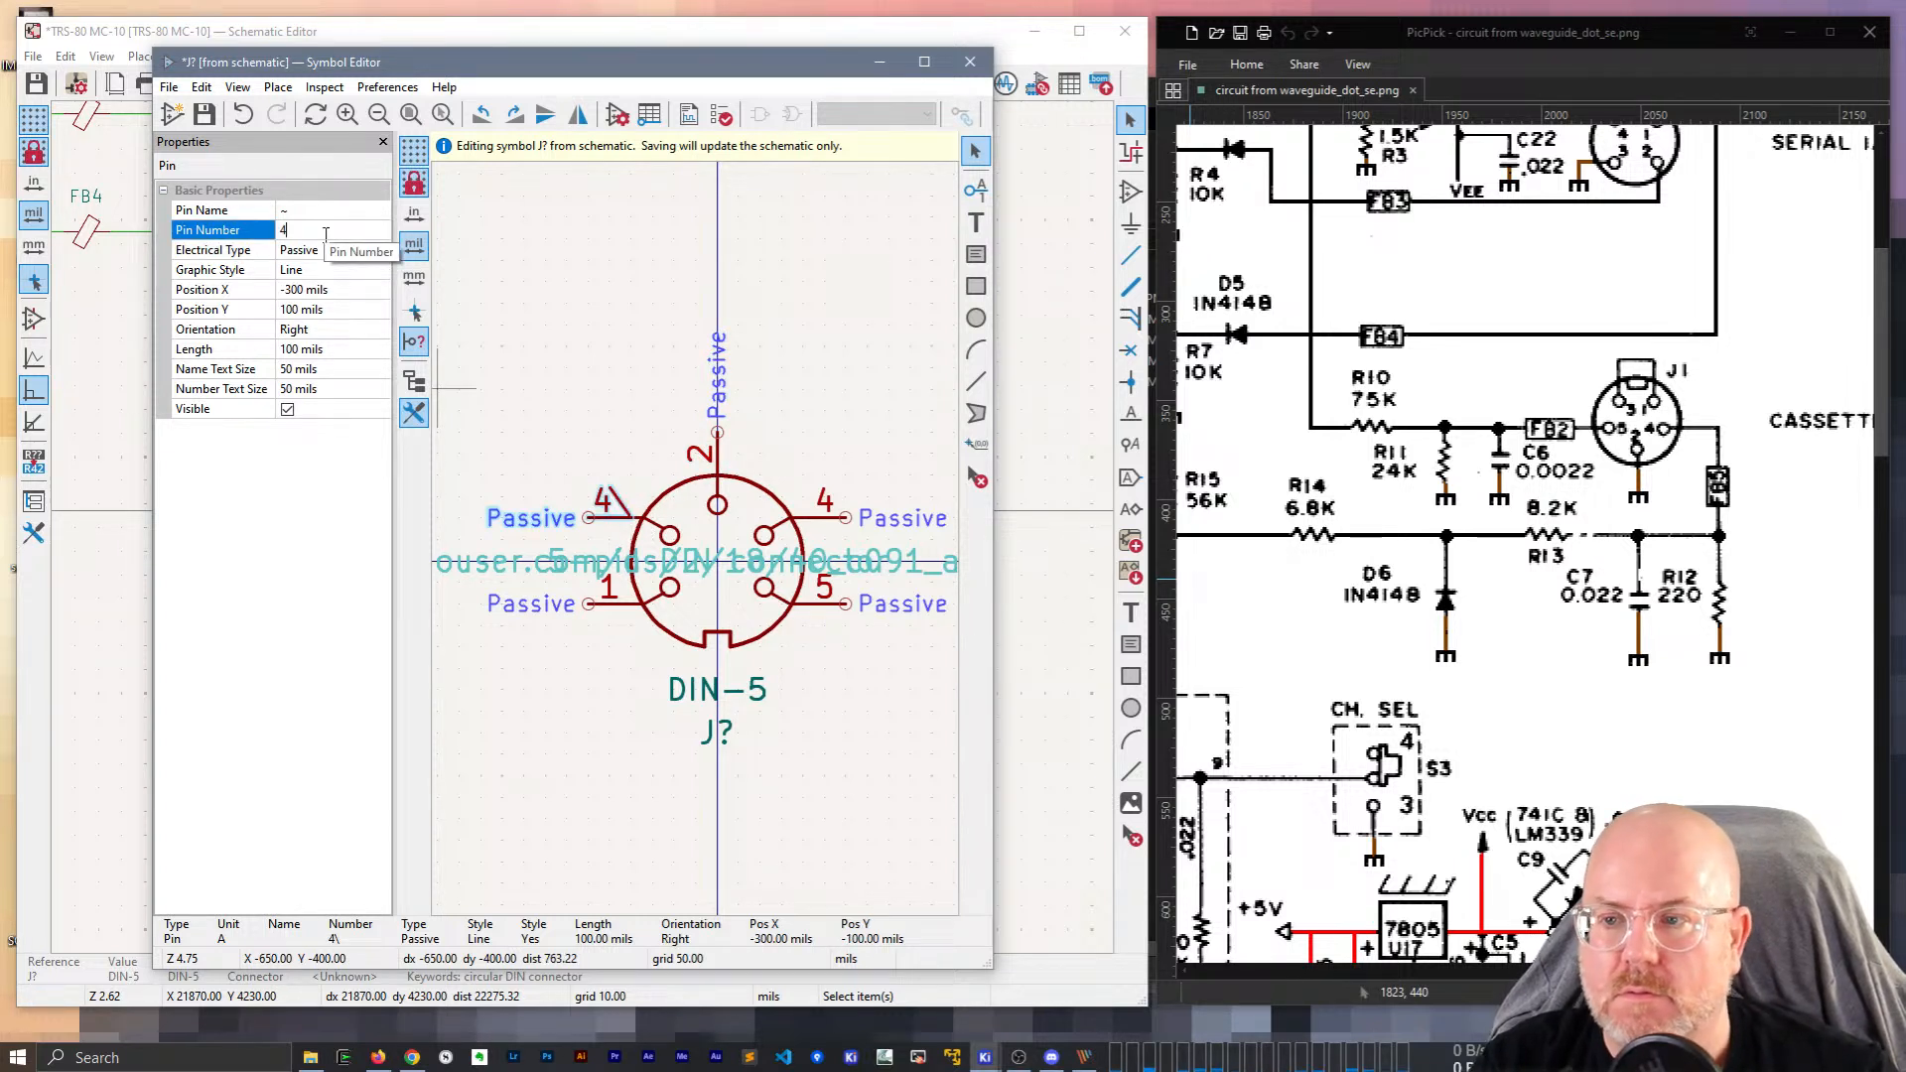
type("4")
key("Return")
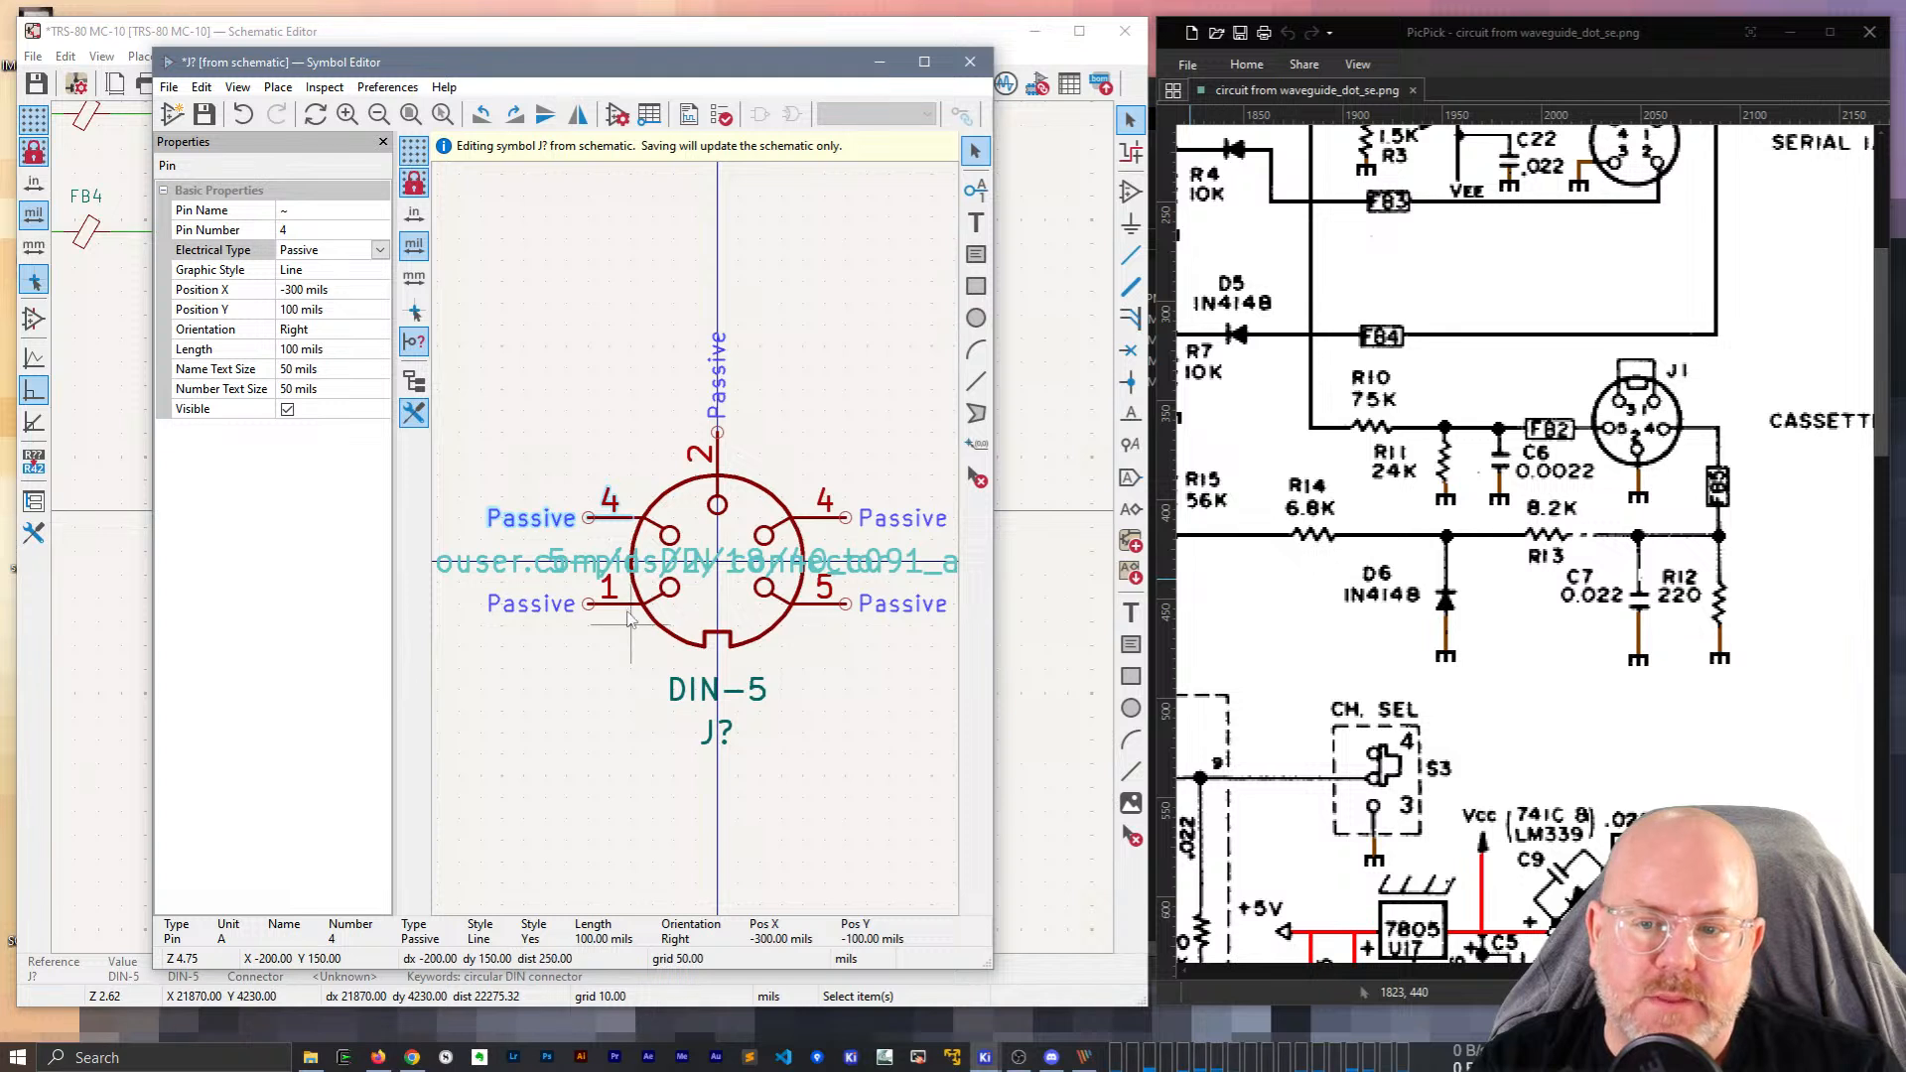
Renumber the lower-left pin, ending with it set back to 1.
left_click(594, 607)
left_click(317, 233)
type("5")
key("Return")
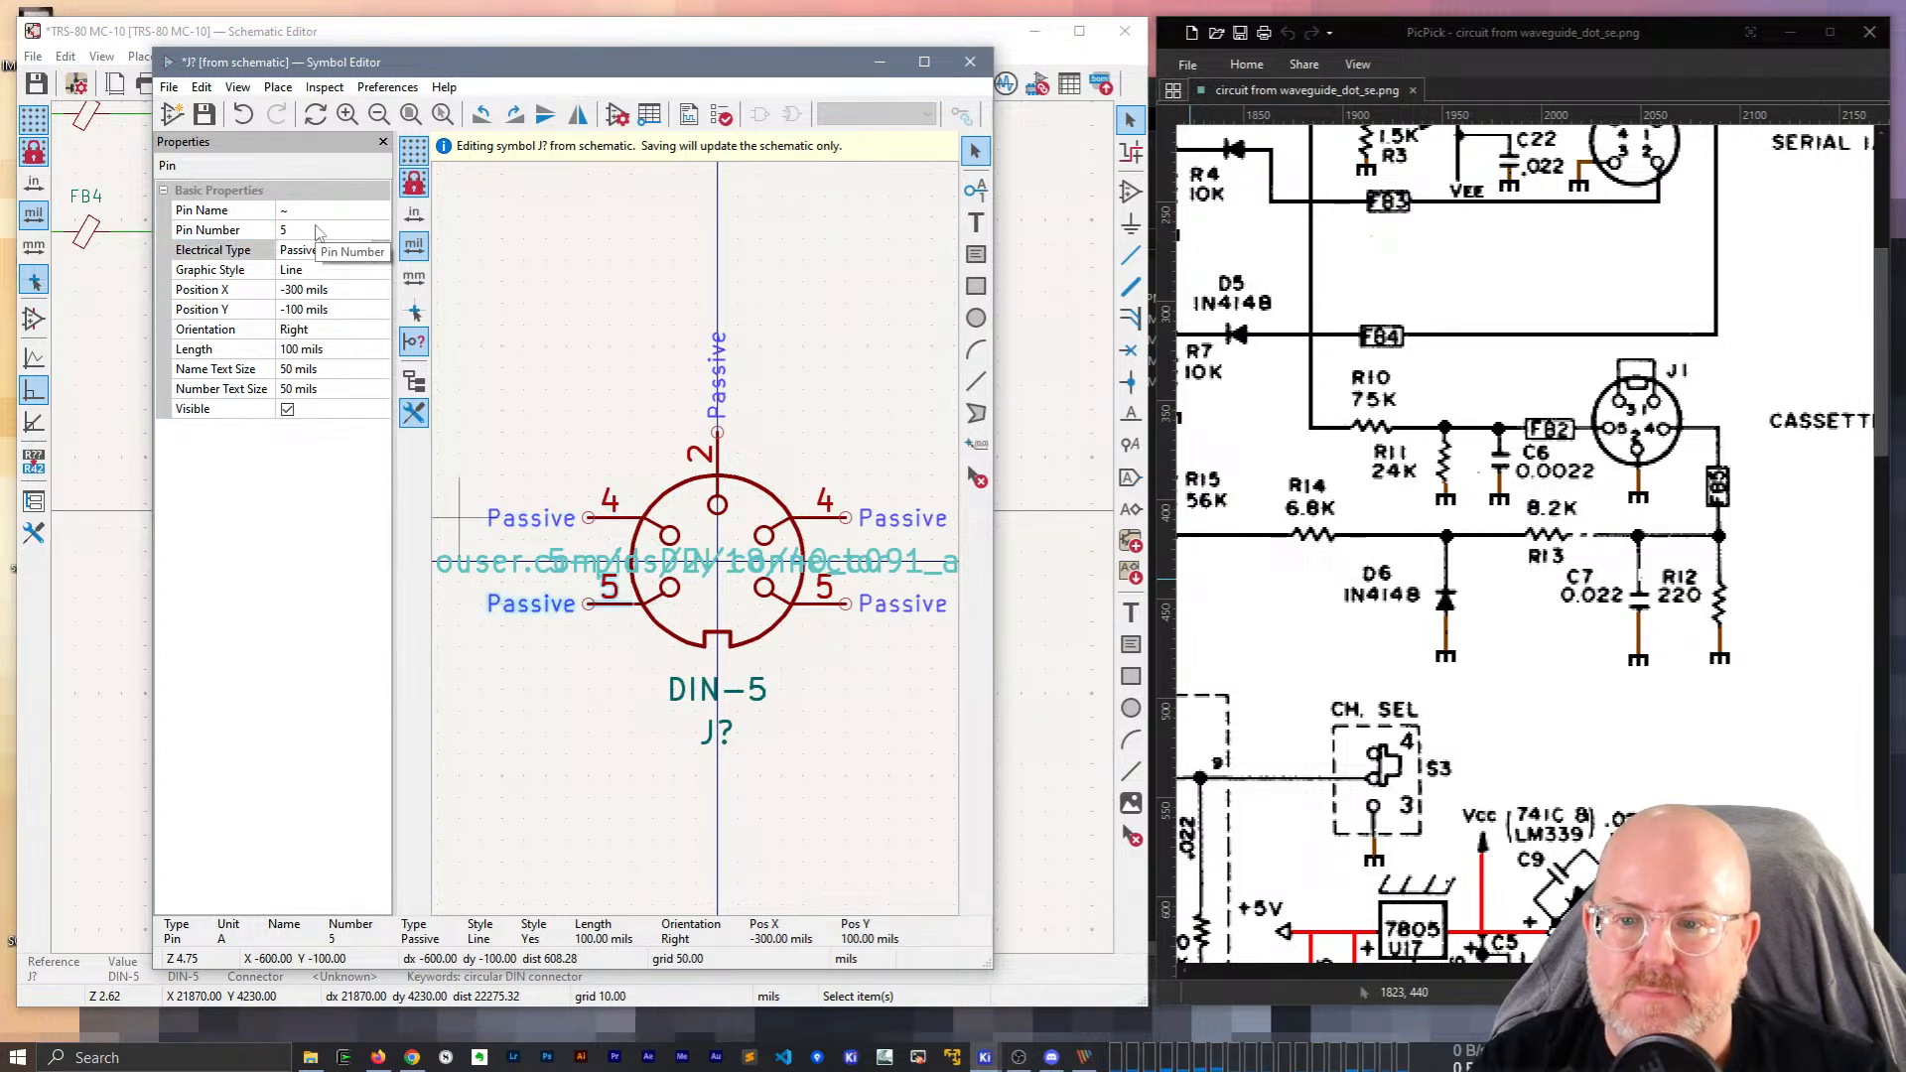
left_click(808, 524)
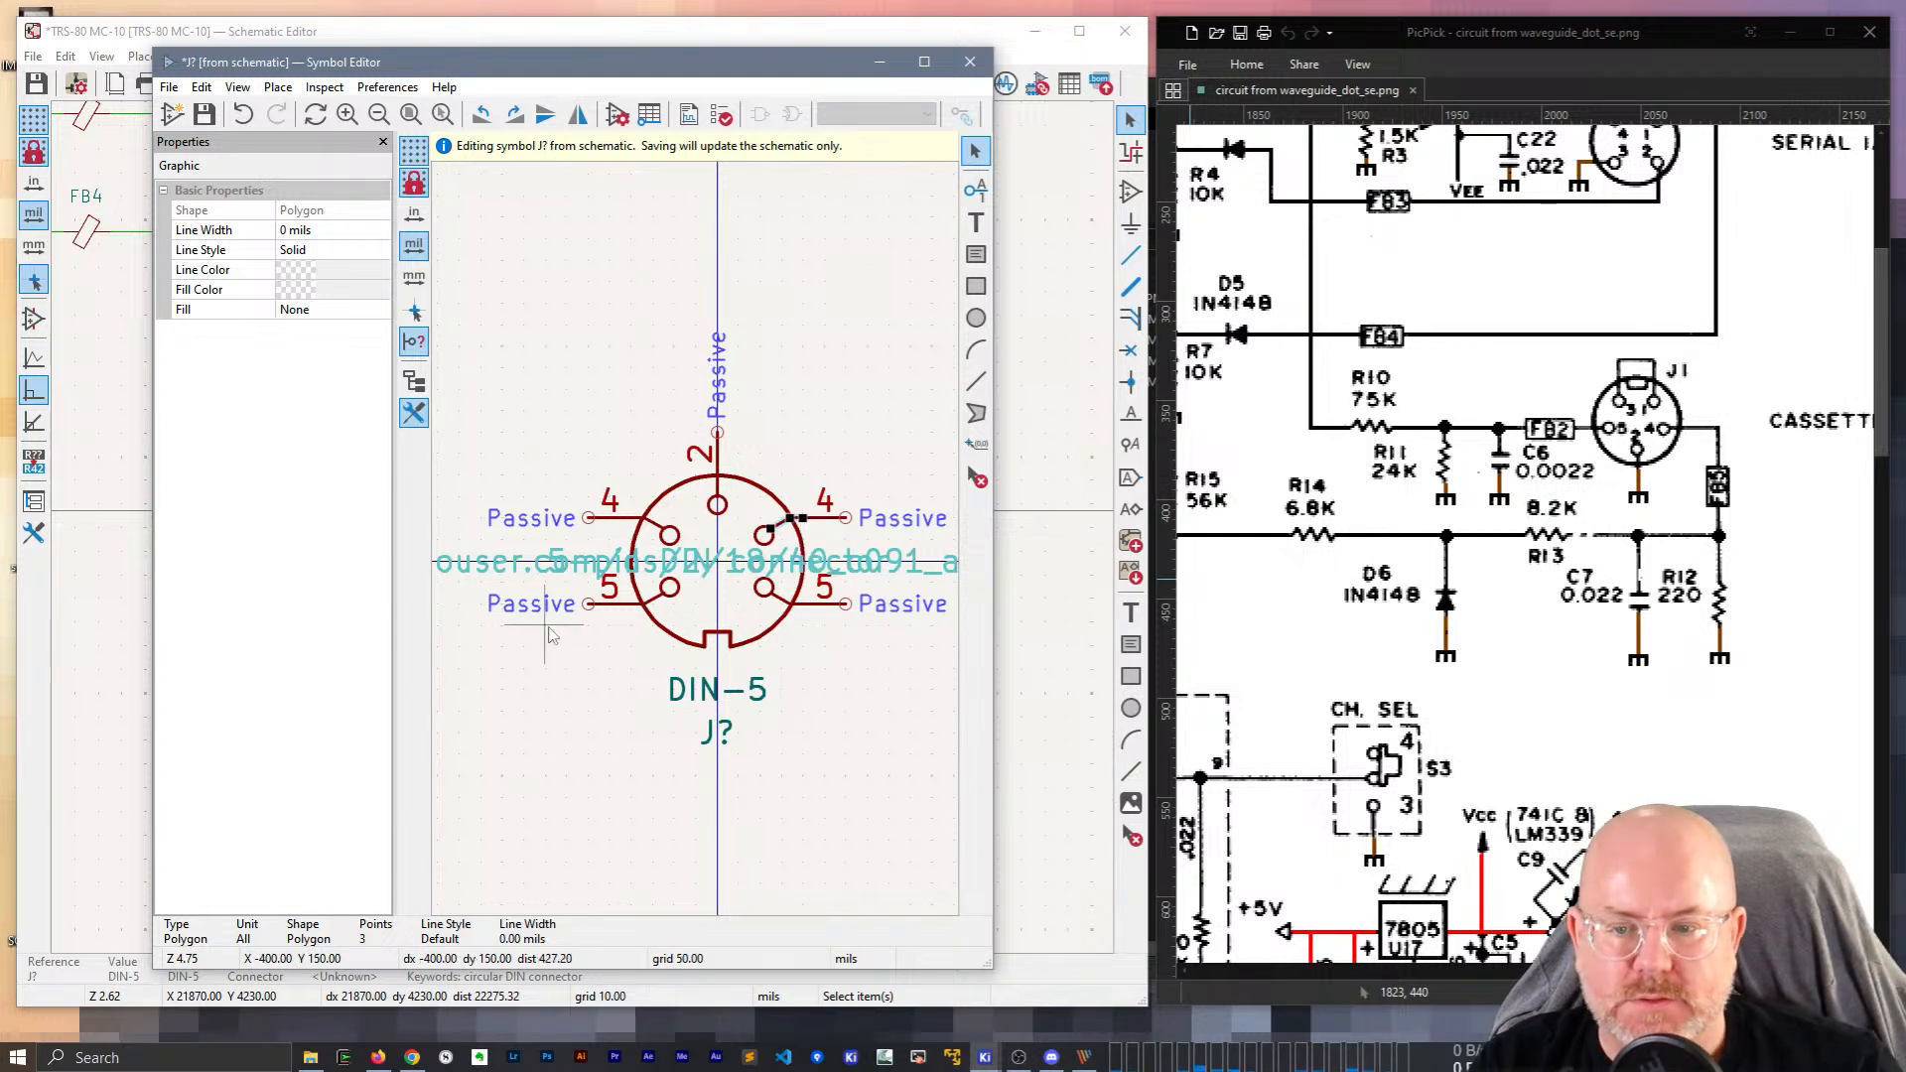
key("Escape")
left_click(629, 607)
left_click(345, 232)
type("1")
key("Return")
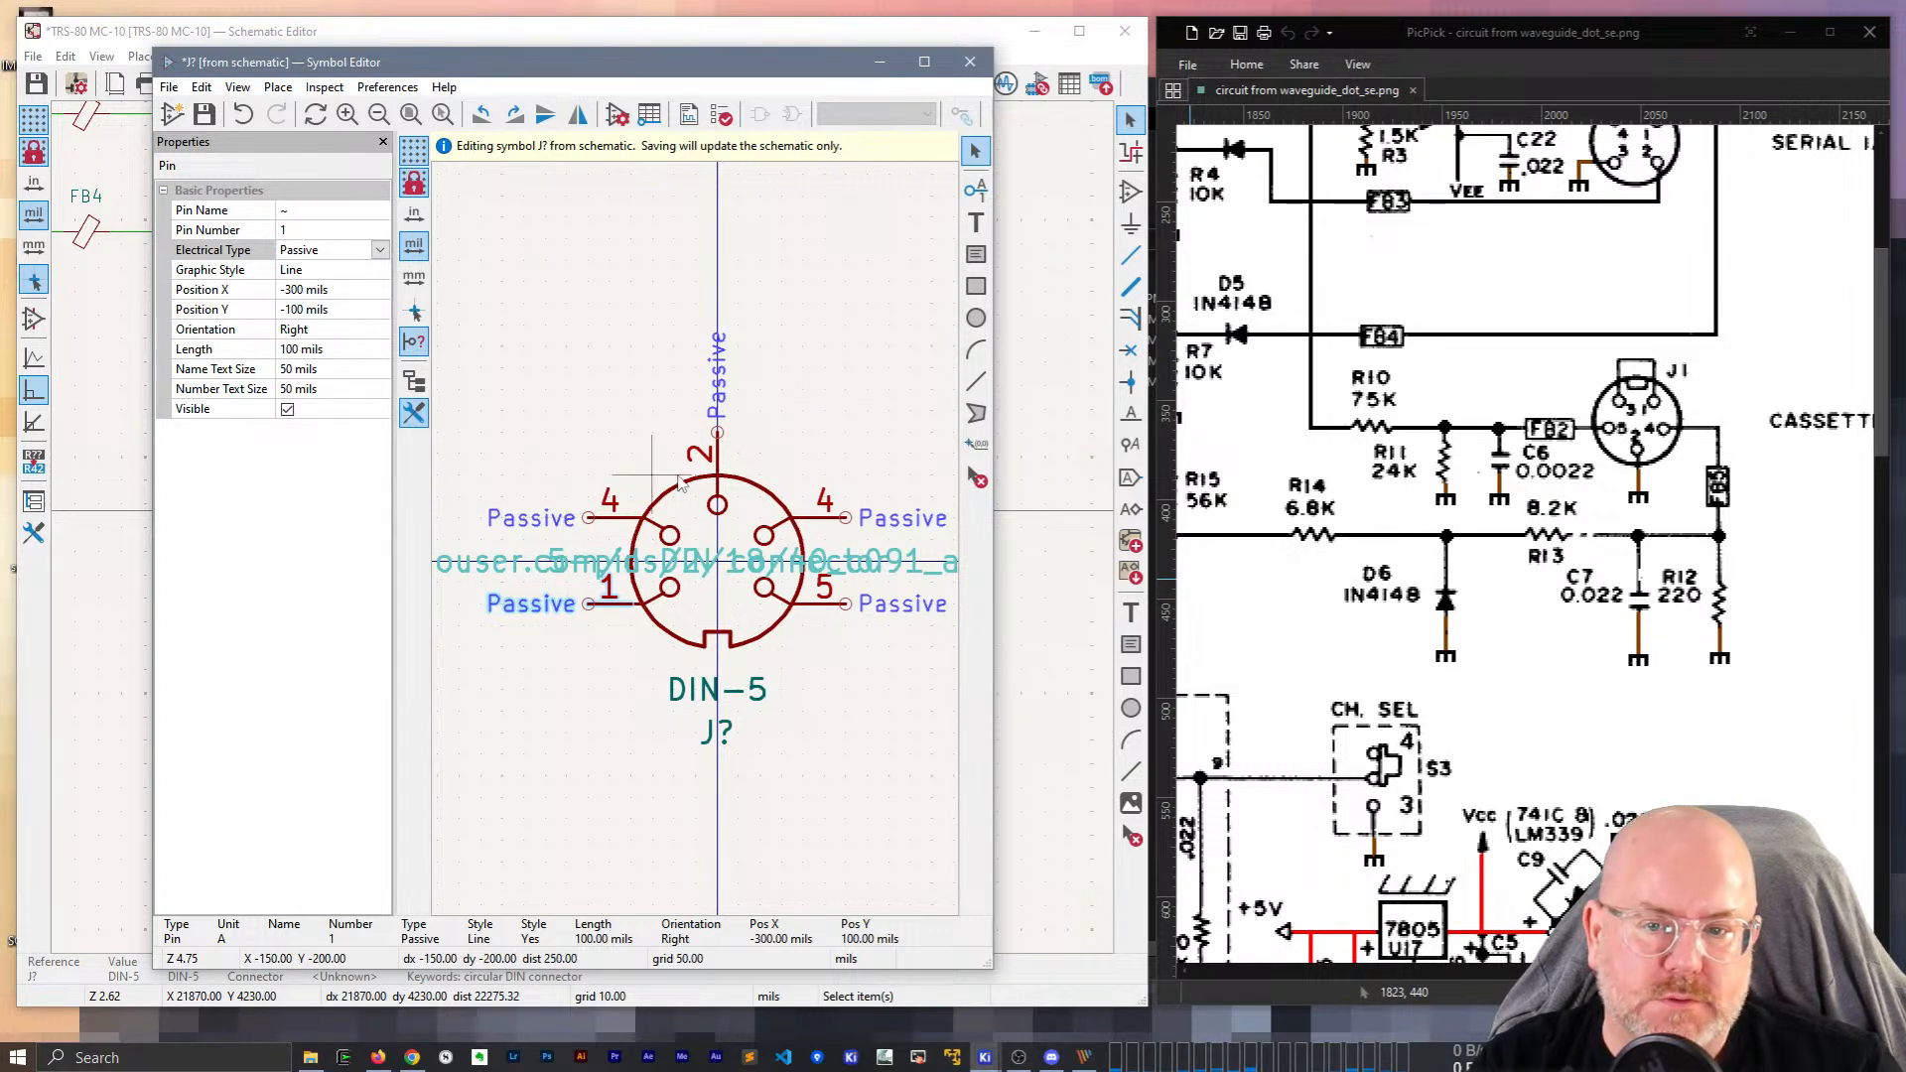
Renumber the upper-right pin to 5 and the lower-right pin to 3.
left_click(816, 518)
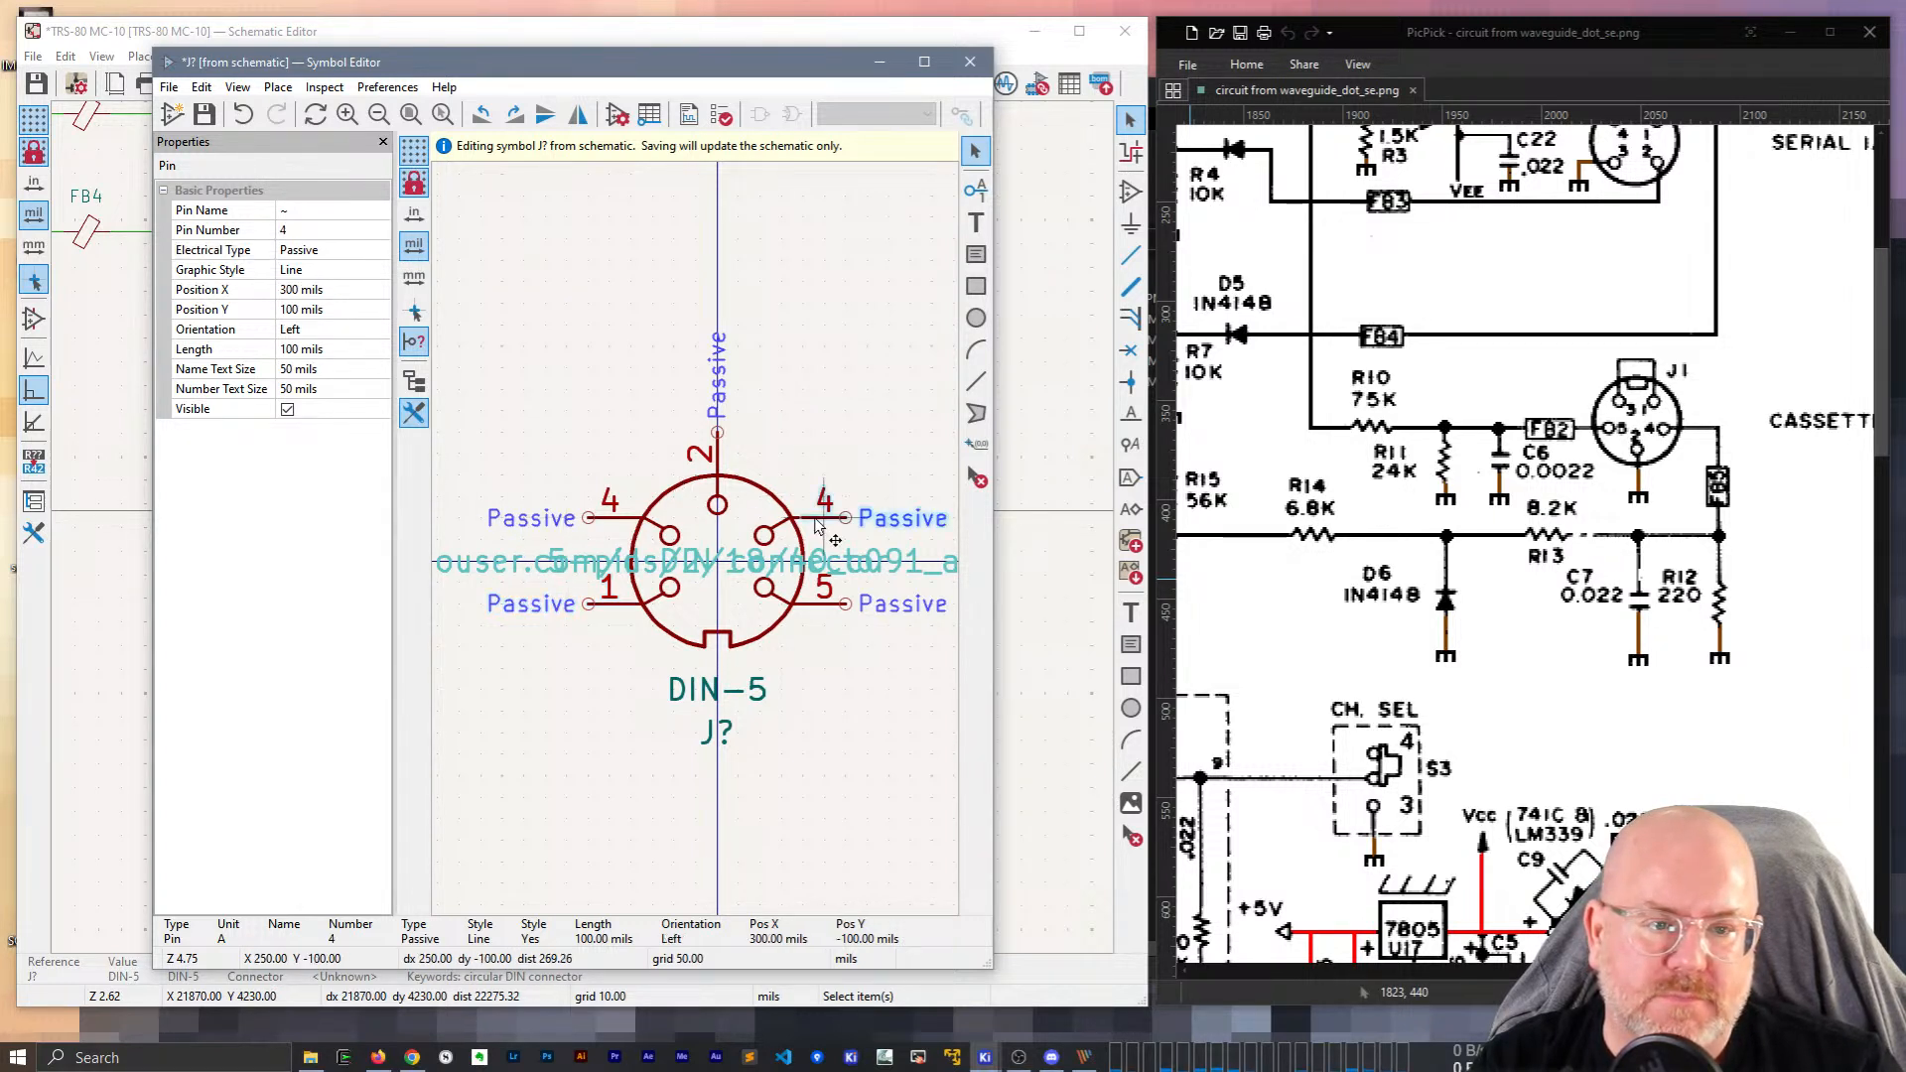
left_click(326, 237)
type("5")
key("Return")
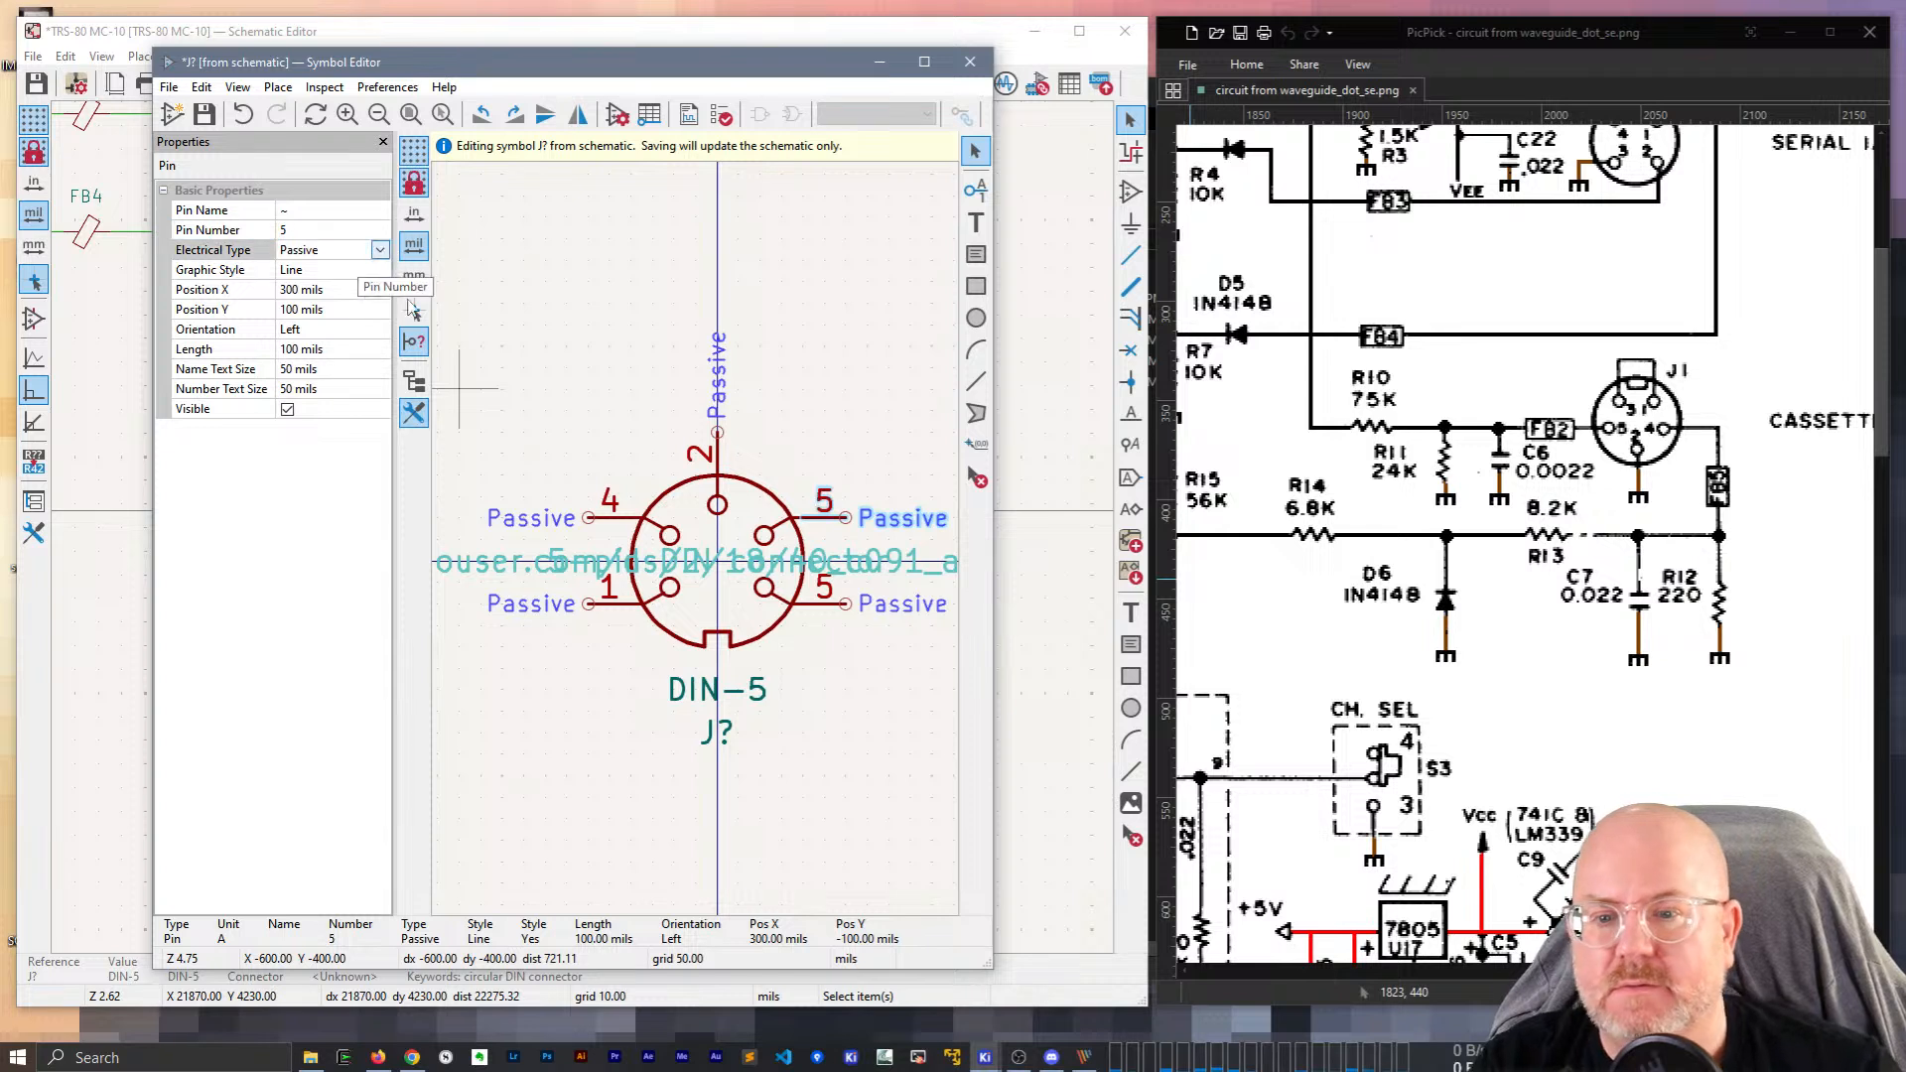
left_click(818, 609)
left_click(316, 230)
type("3\\")
key("Return")
left_click(316, 230)
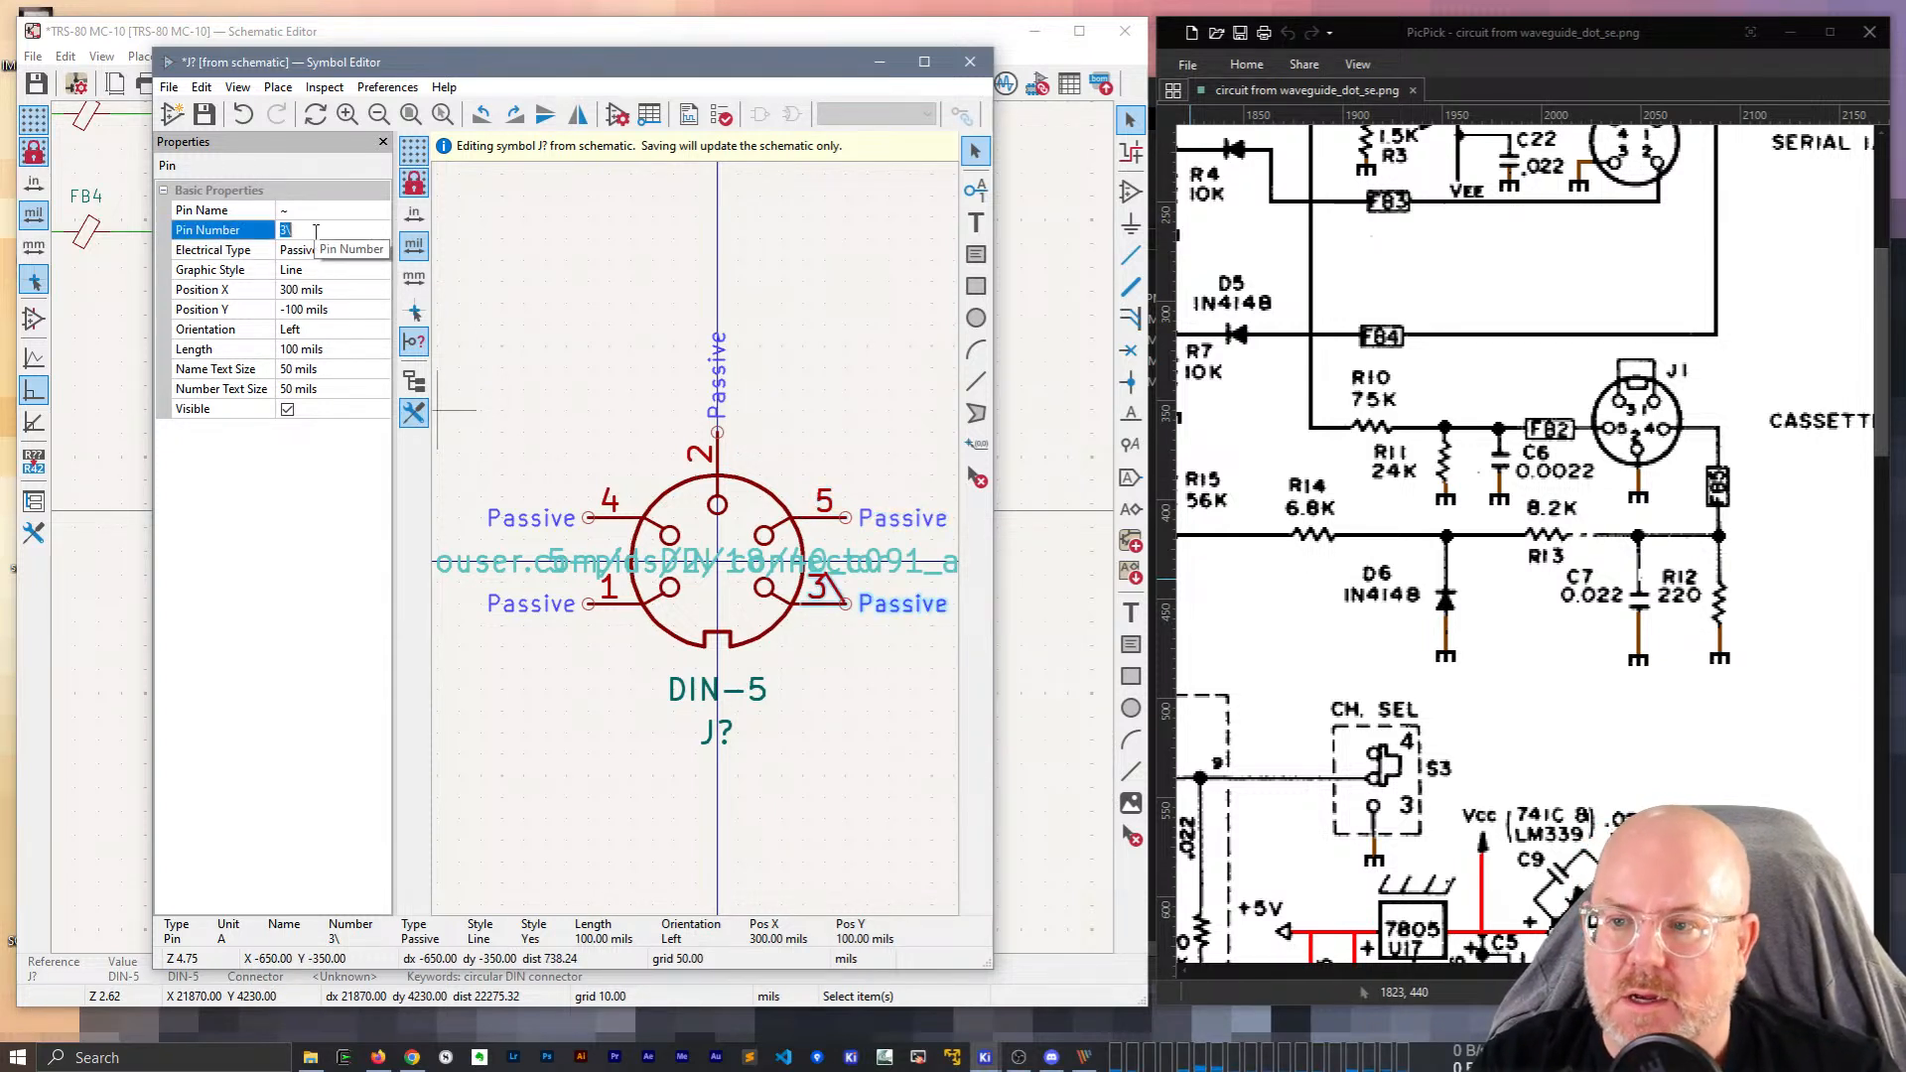
key("Return")
Cancel the accidental duplicate pin 6 and bring the whole DIN-5 symbol into view.
key("ctrl+d")
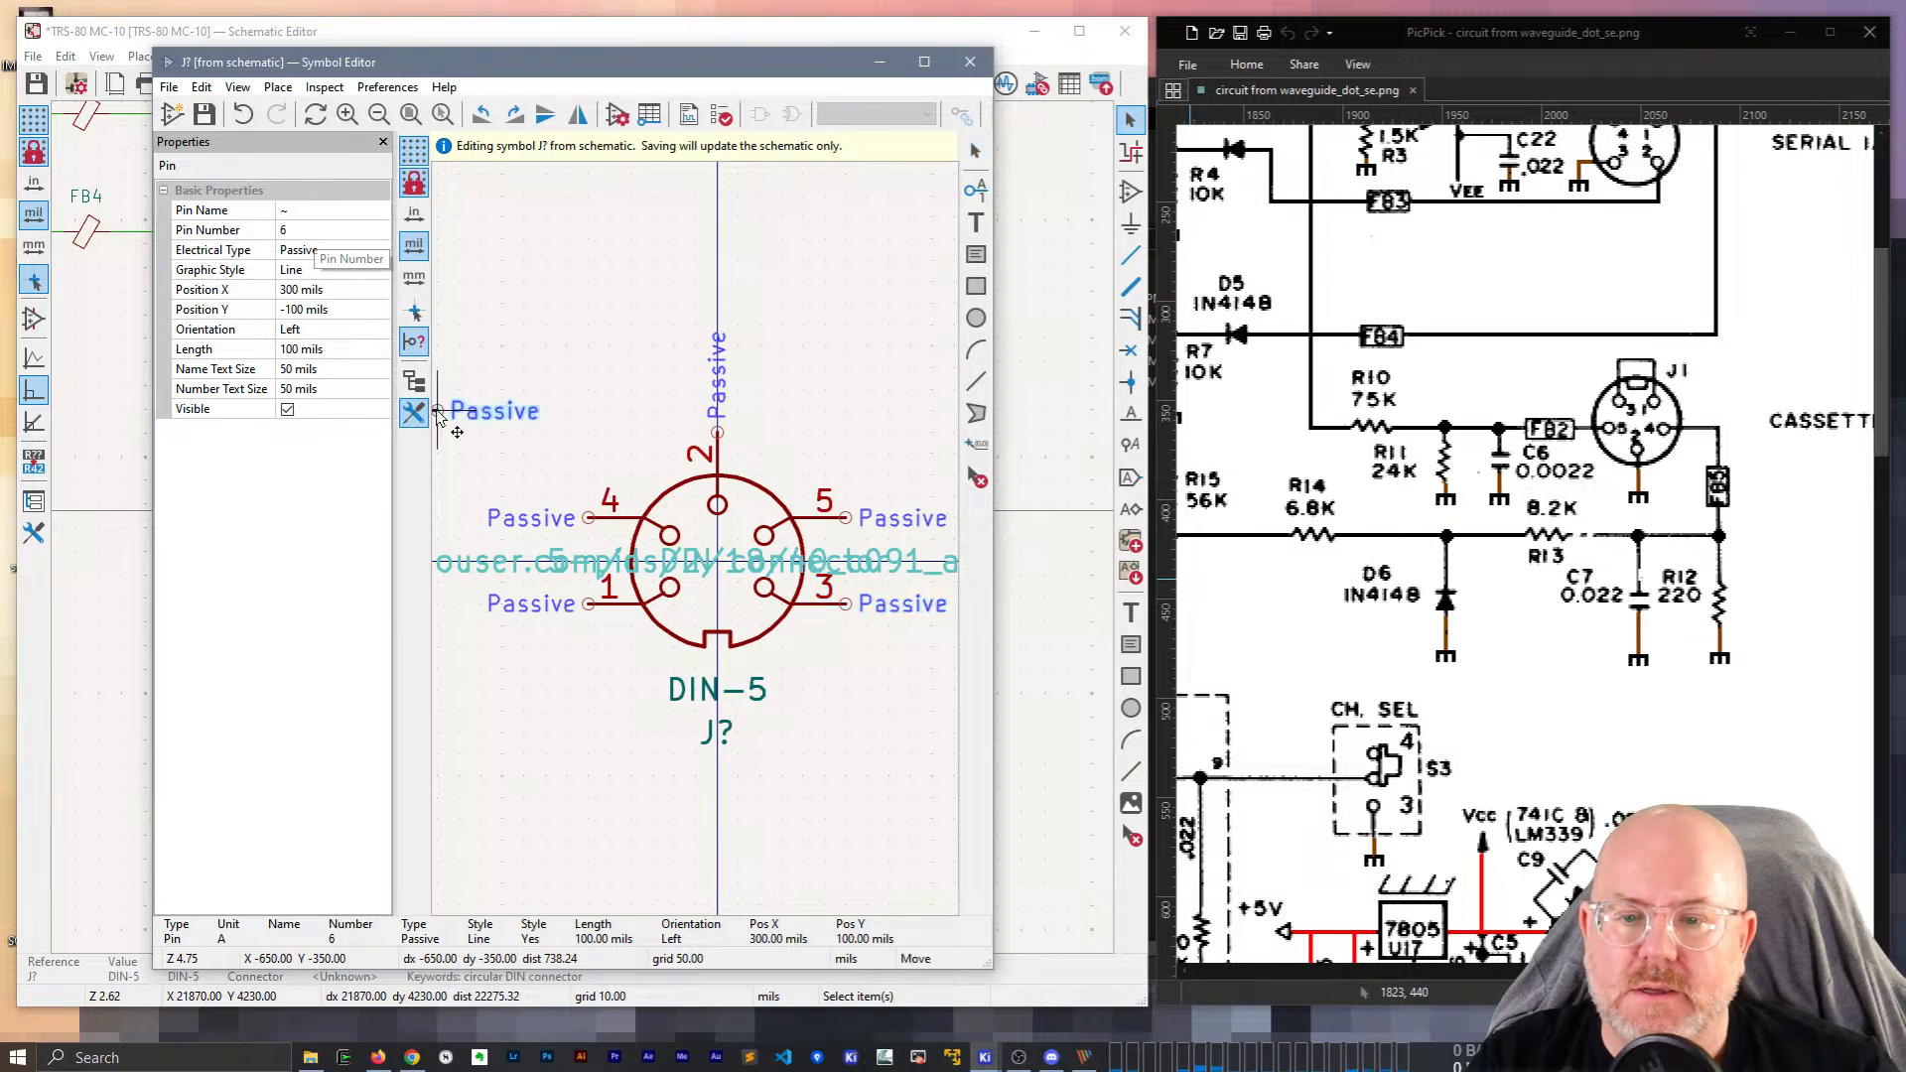
key("Escape")
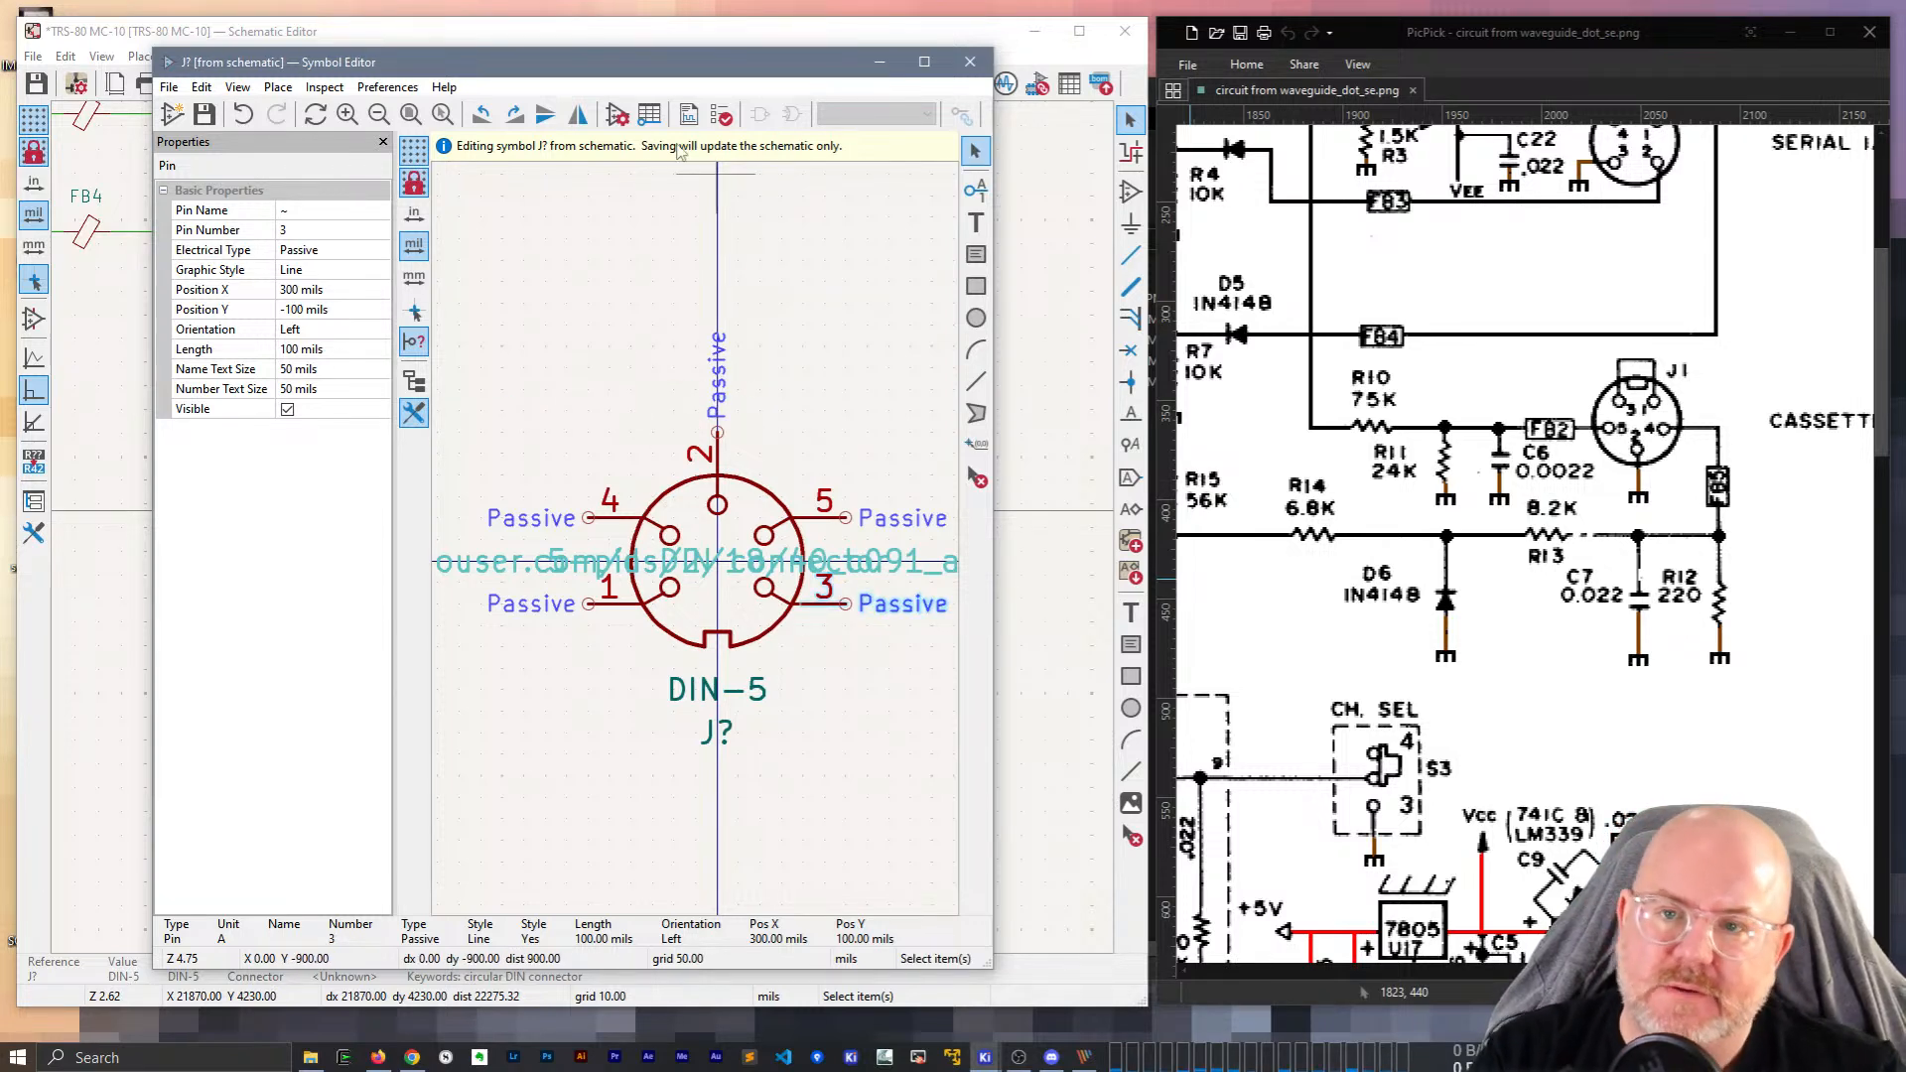
left_click_drag(650, 76, 670, 684)
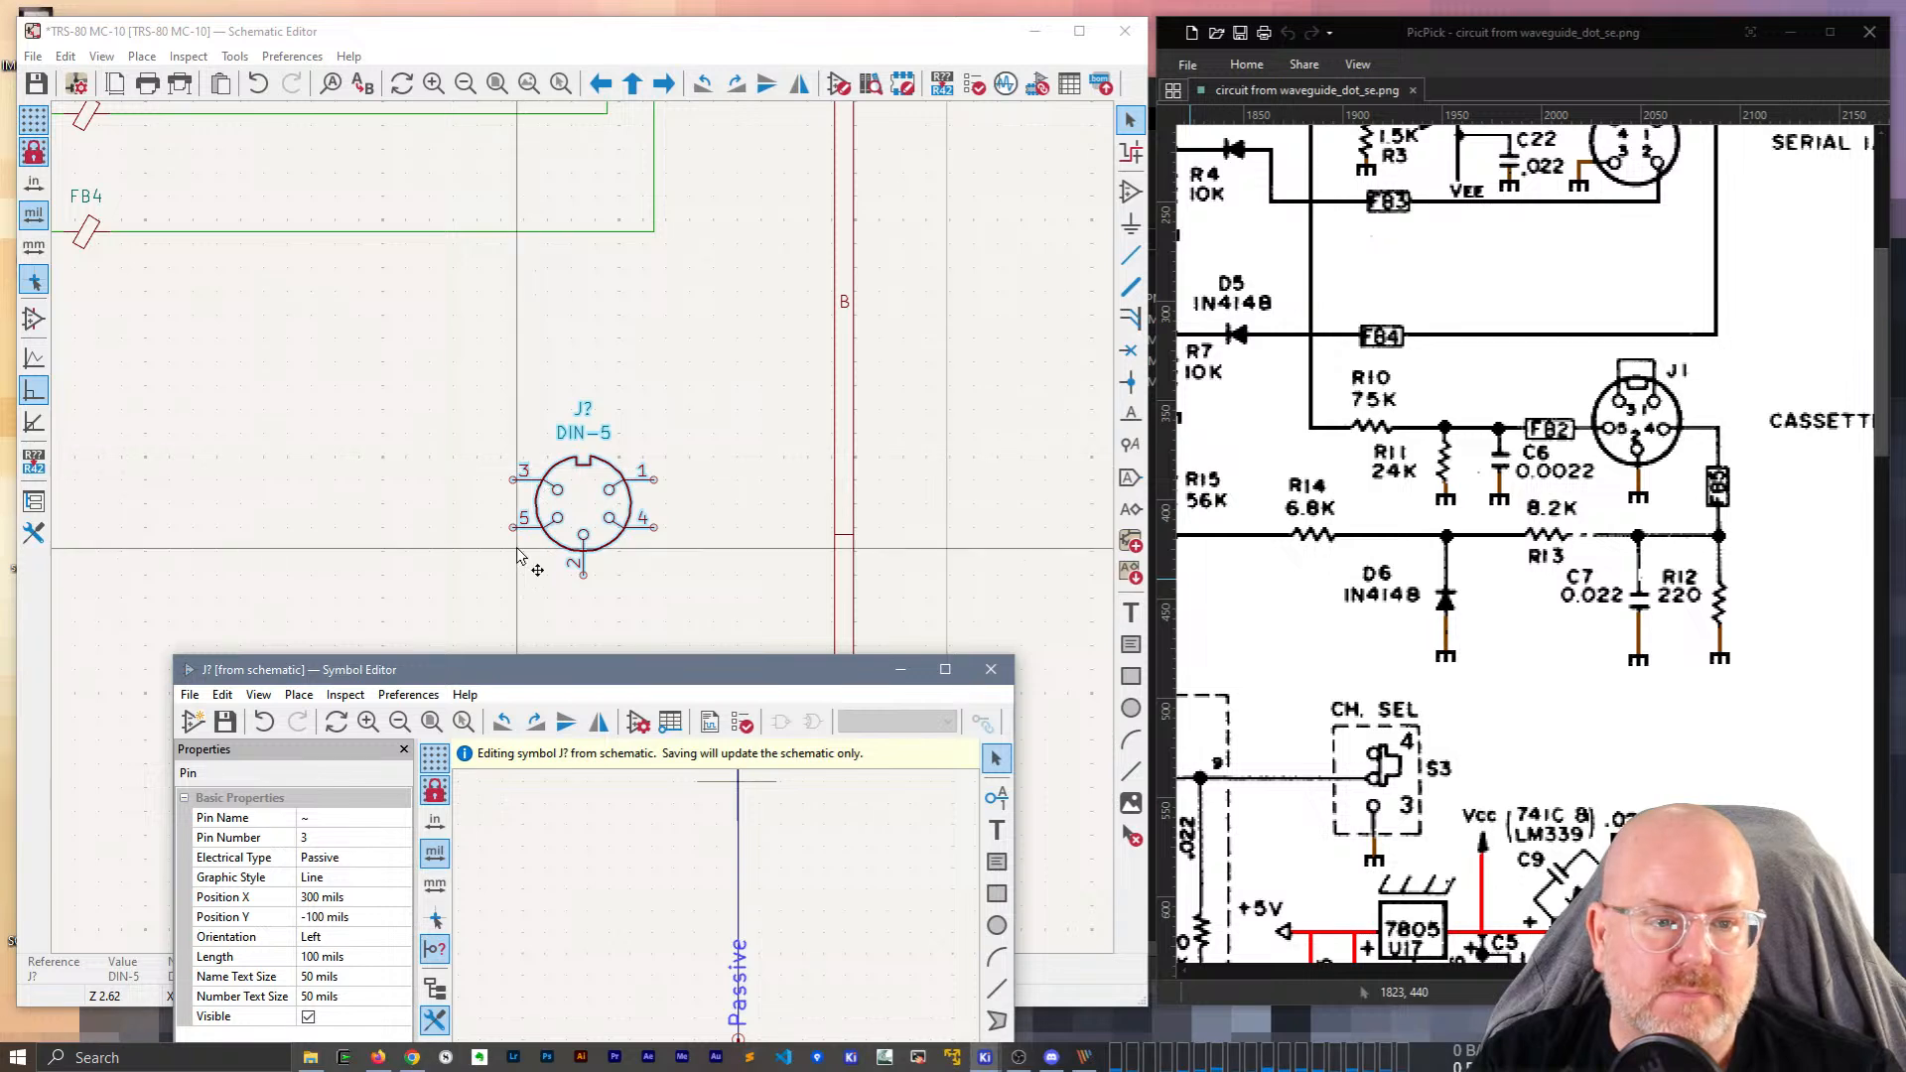
left_click_drag(651, 671, 693, 382)
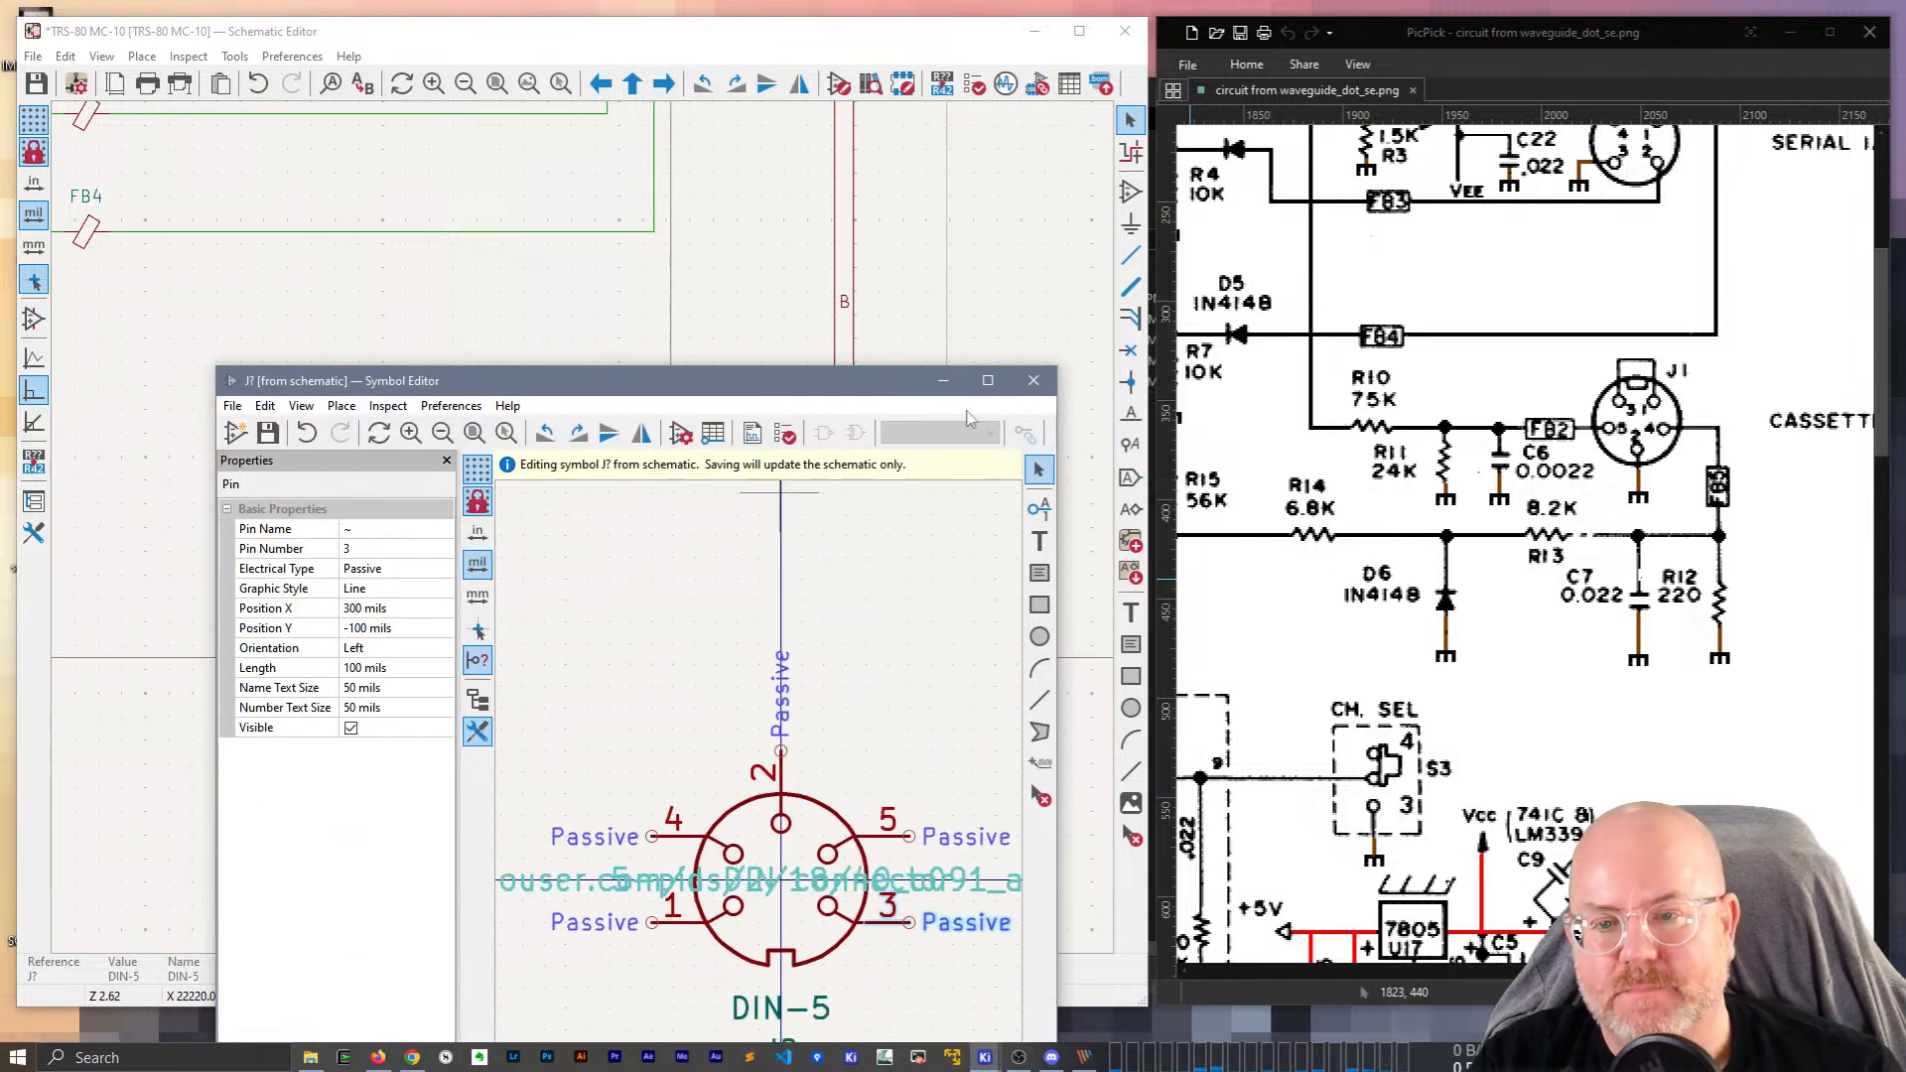
Return to the schematic and change the connector's reference from J? to J1.
left_click(1034, 381)
scroll(752, 421, "up", 3)
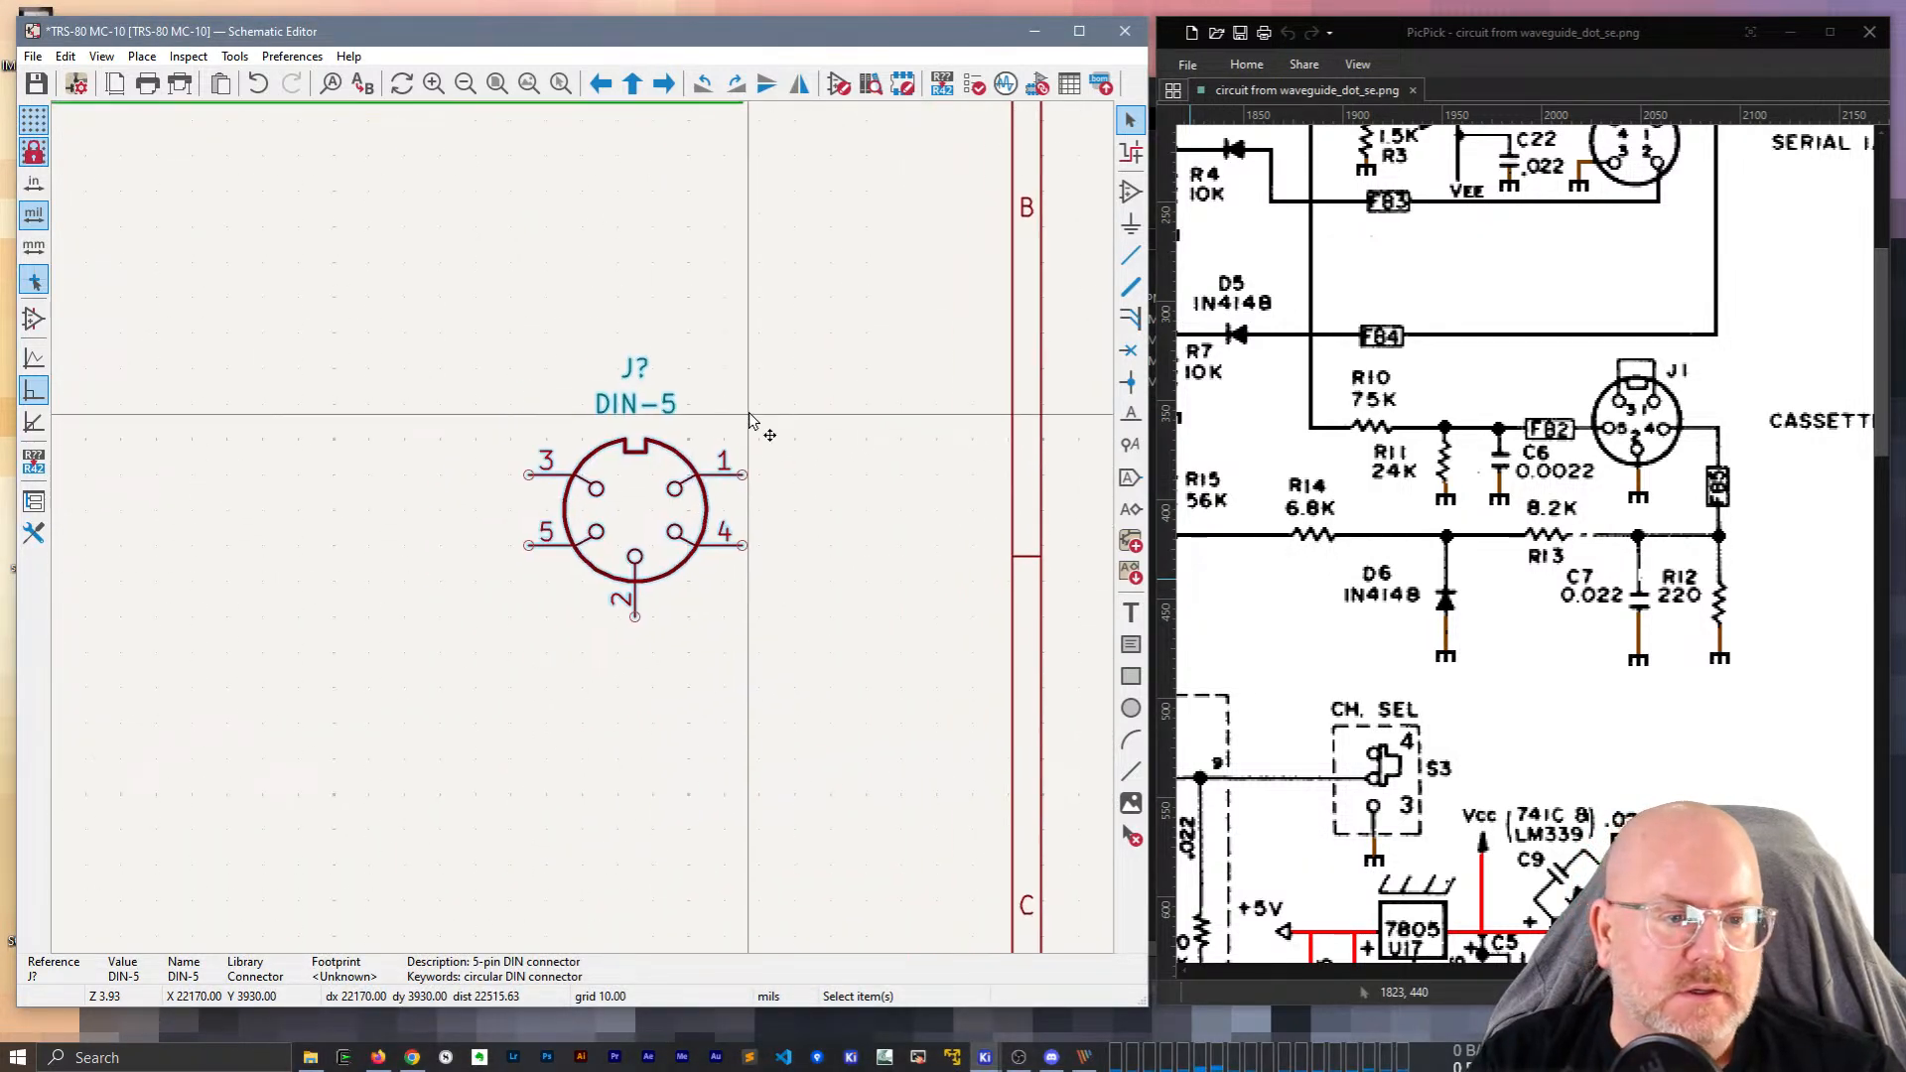
left_click(752, 401)
left_click(638, 362)
double_click(632, 369)
type("J1")
key("Return")
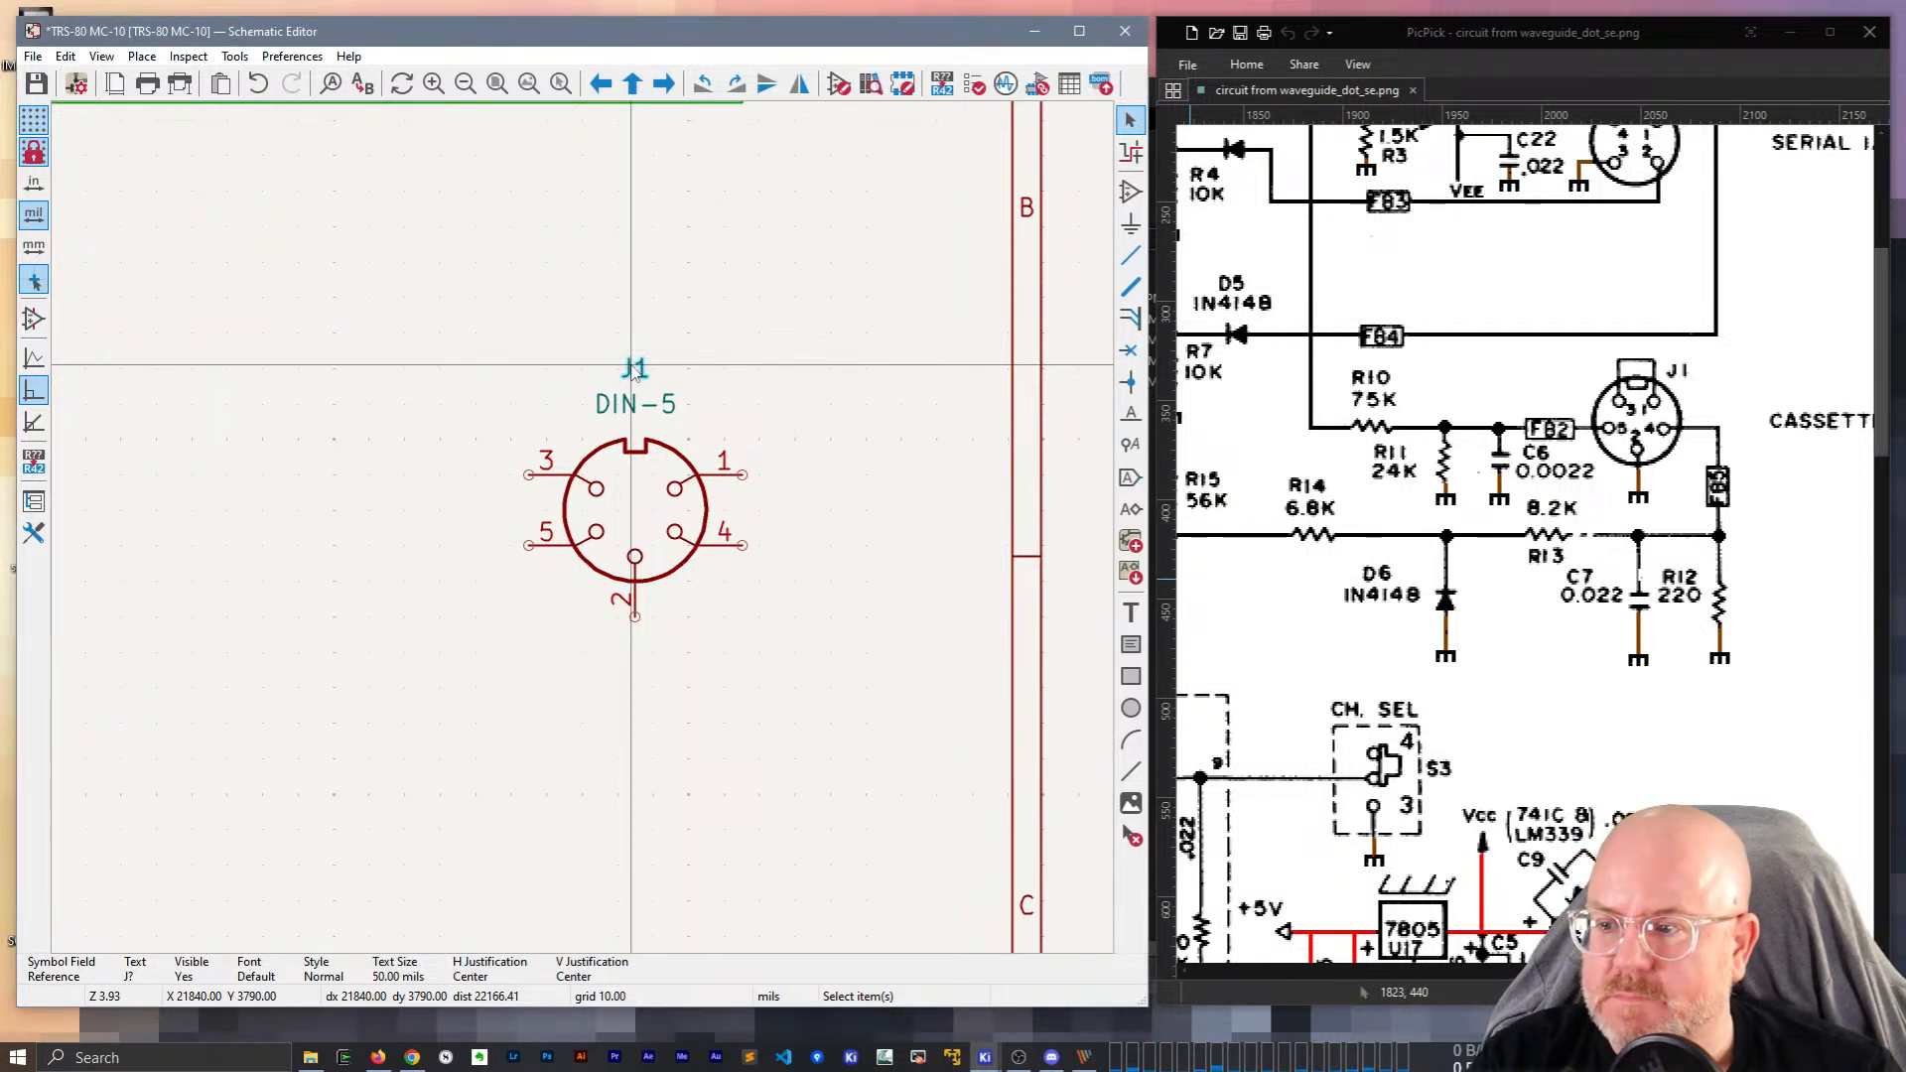
Change the connector's DIN-5 value to CASSETTE I/O.
left_click_drag(1787, 970, 1809, 970)
left_click(614, 406)
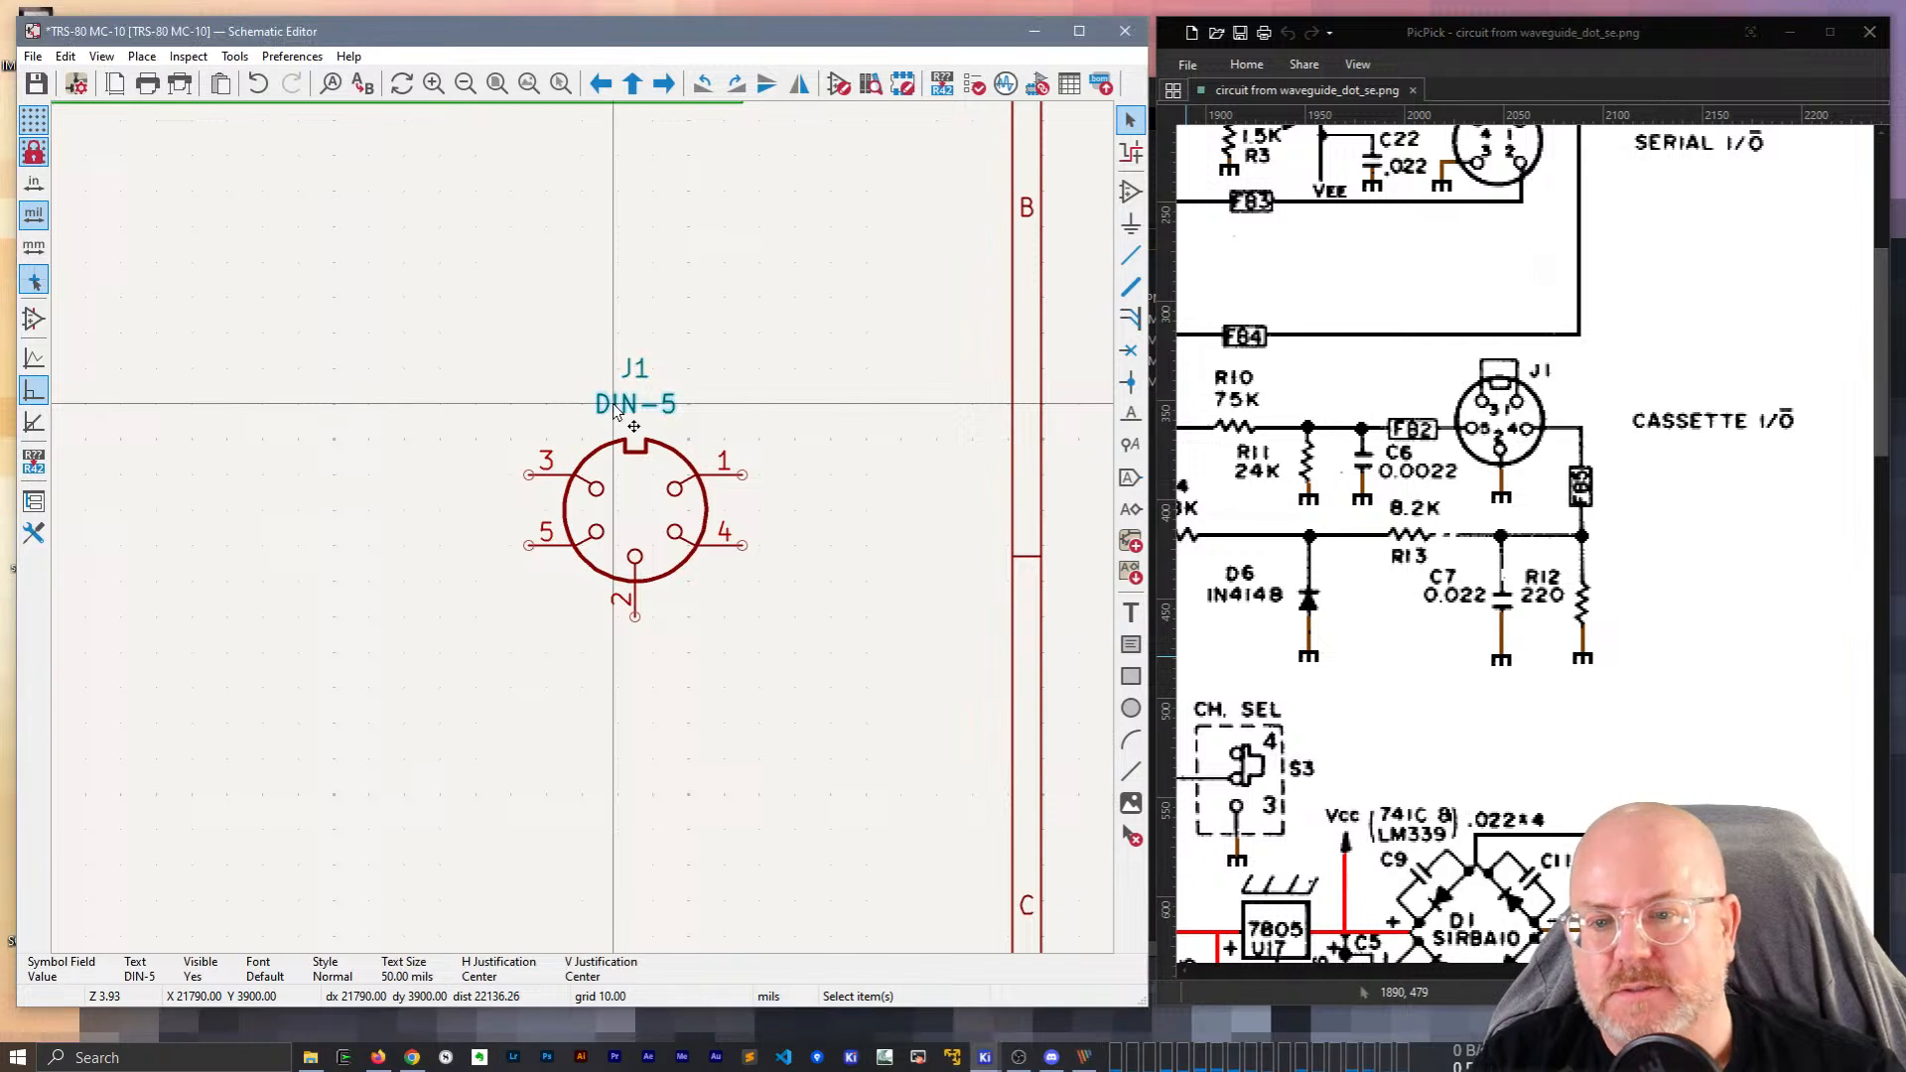
double_click(615, 407)
type("CASSETTE I/~")
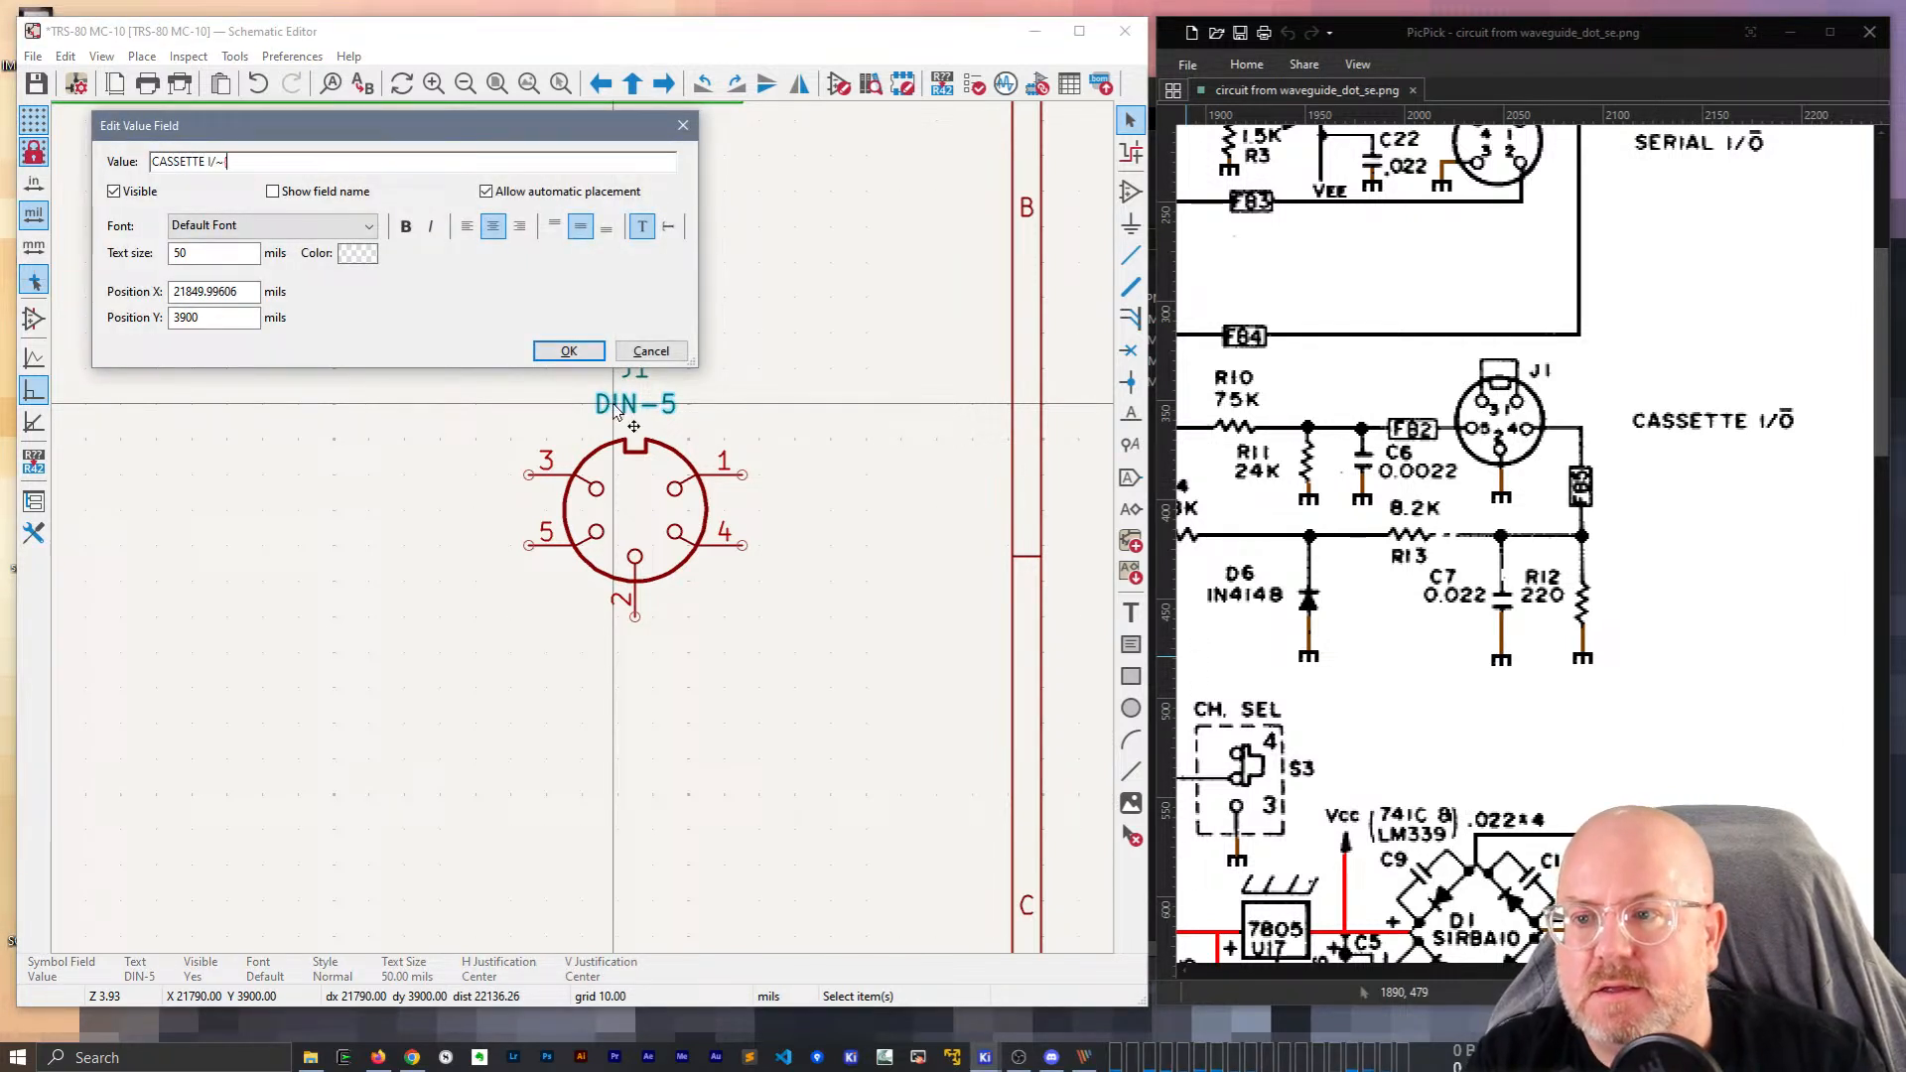
key("Return")
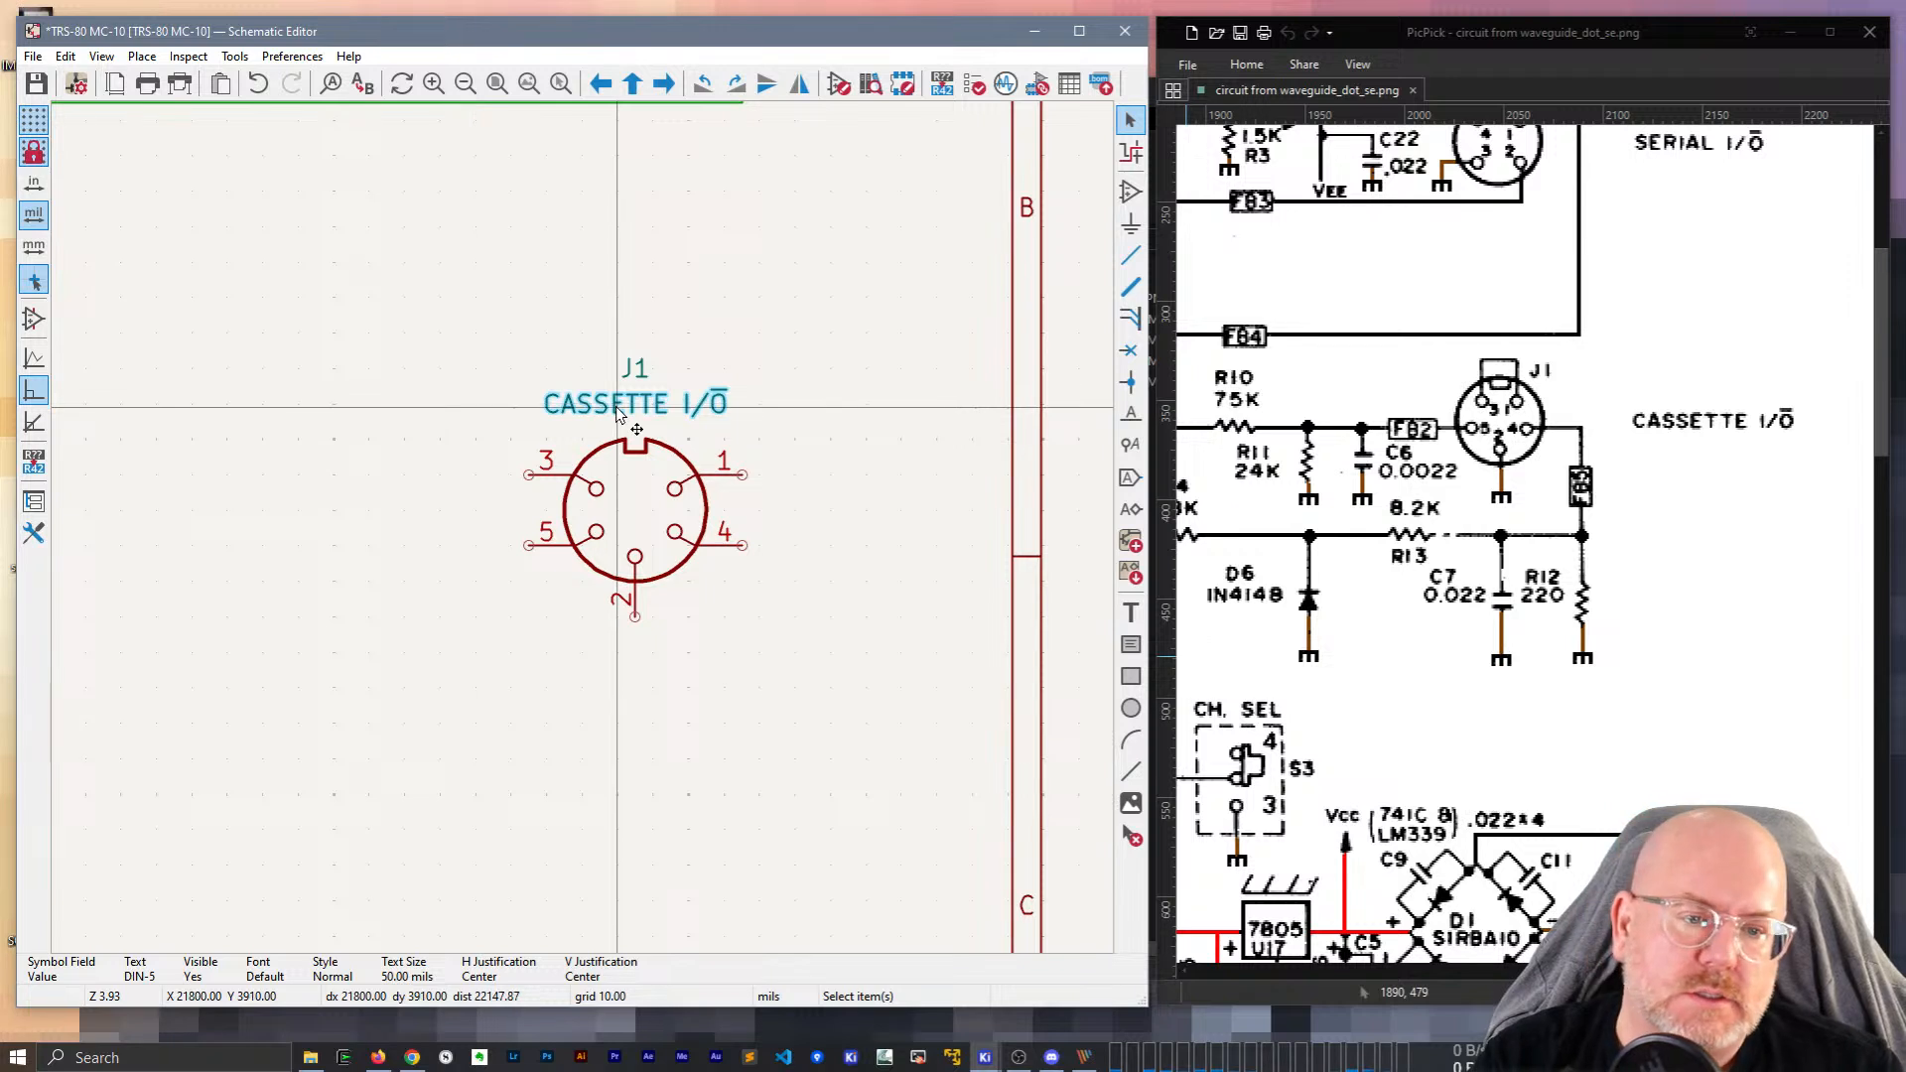
scroll(616, 409, "down", 2)
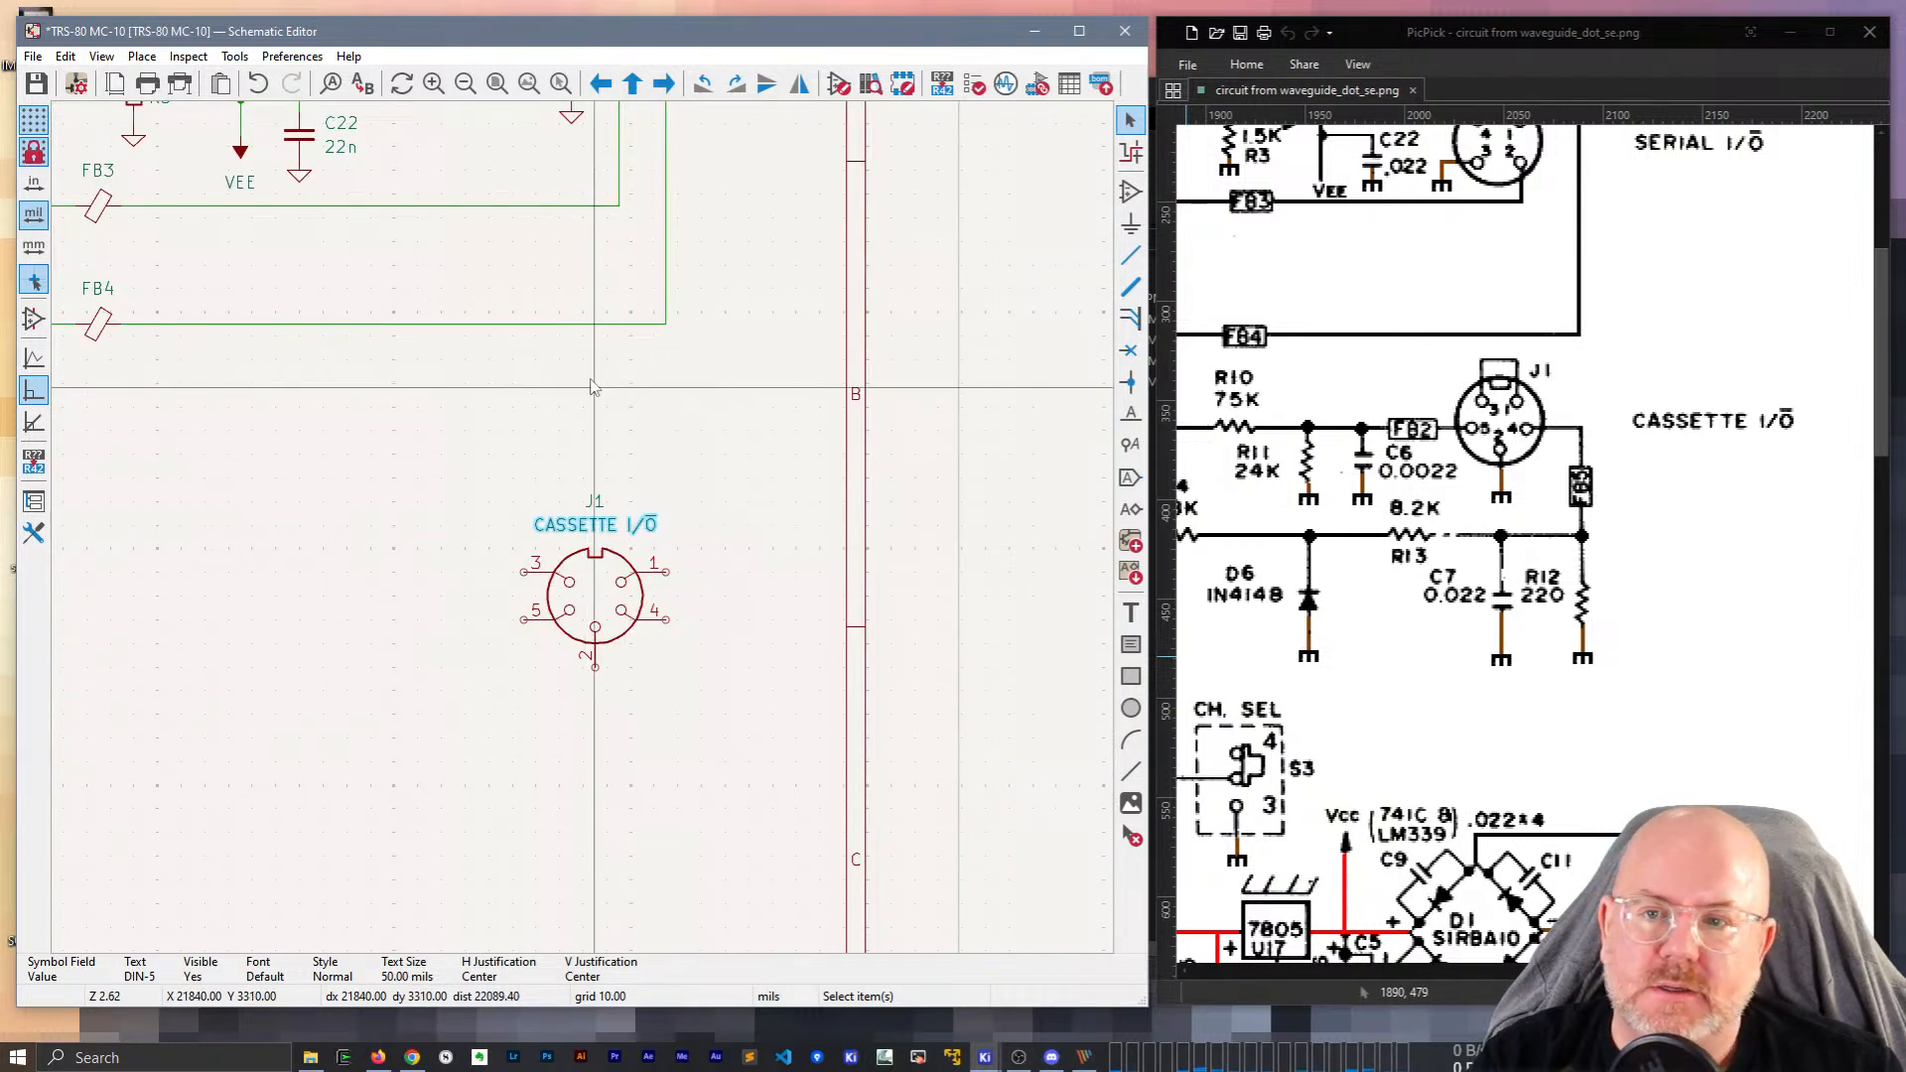
Duplicate ferrite bead FB4 beside J1 pin 5 and set the snap grid to 50 mils.
left_click(97, 321)
key("ctrl+d")
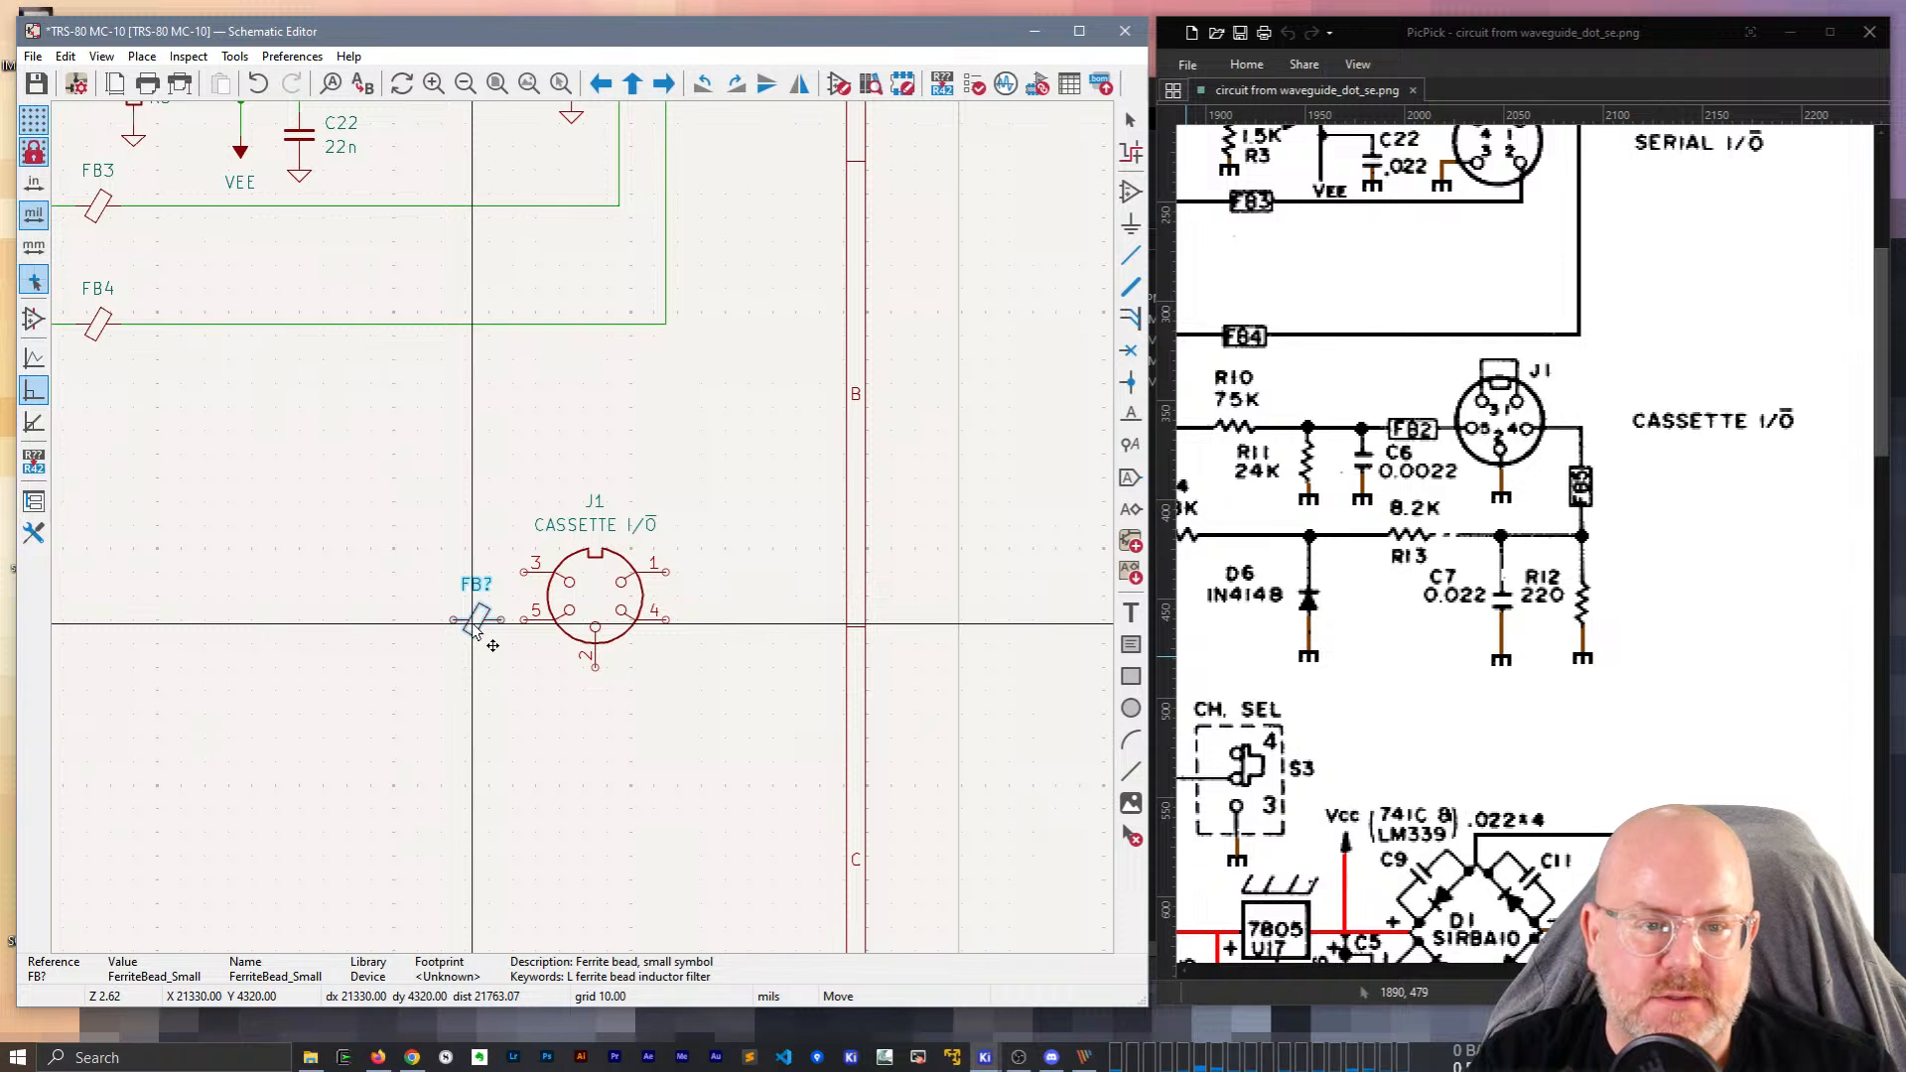
left_click(474, 628)
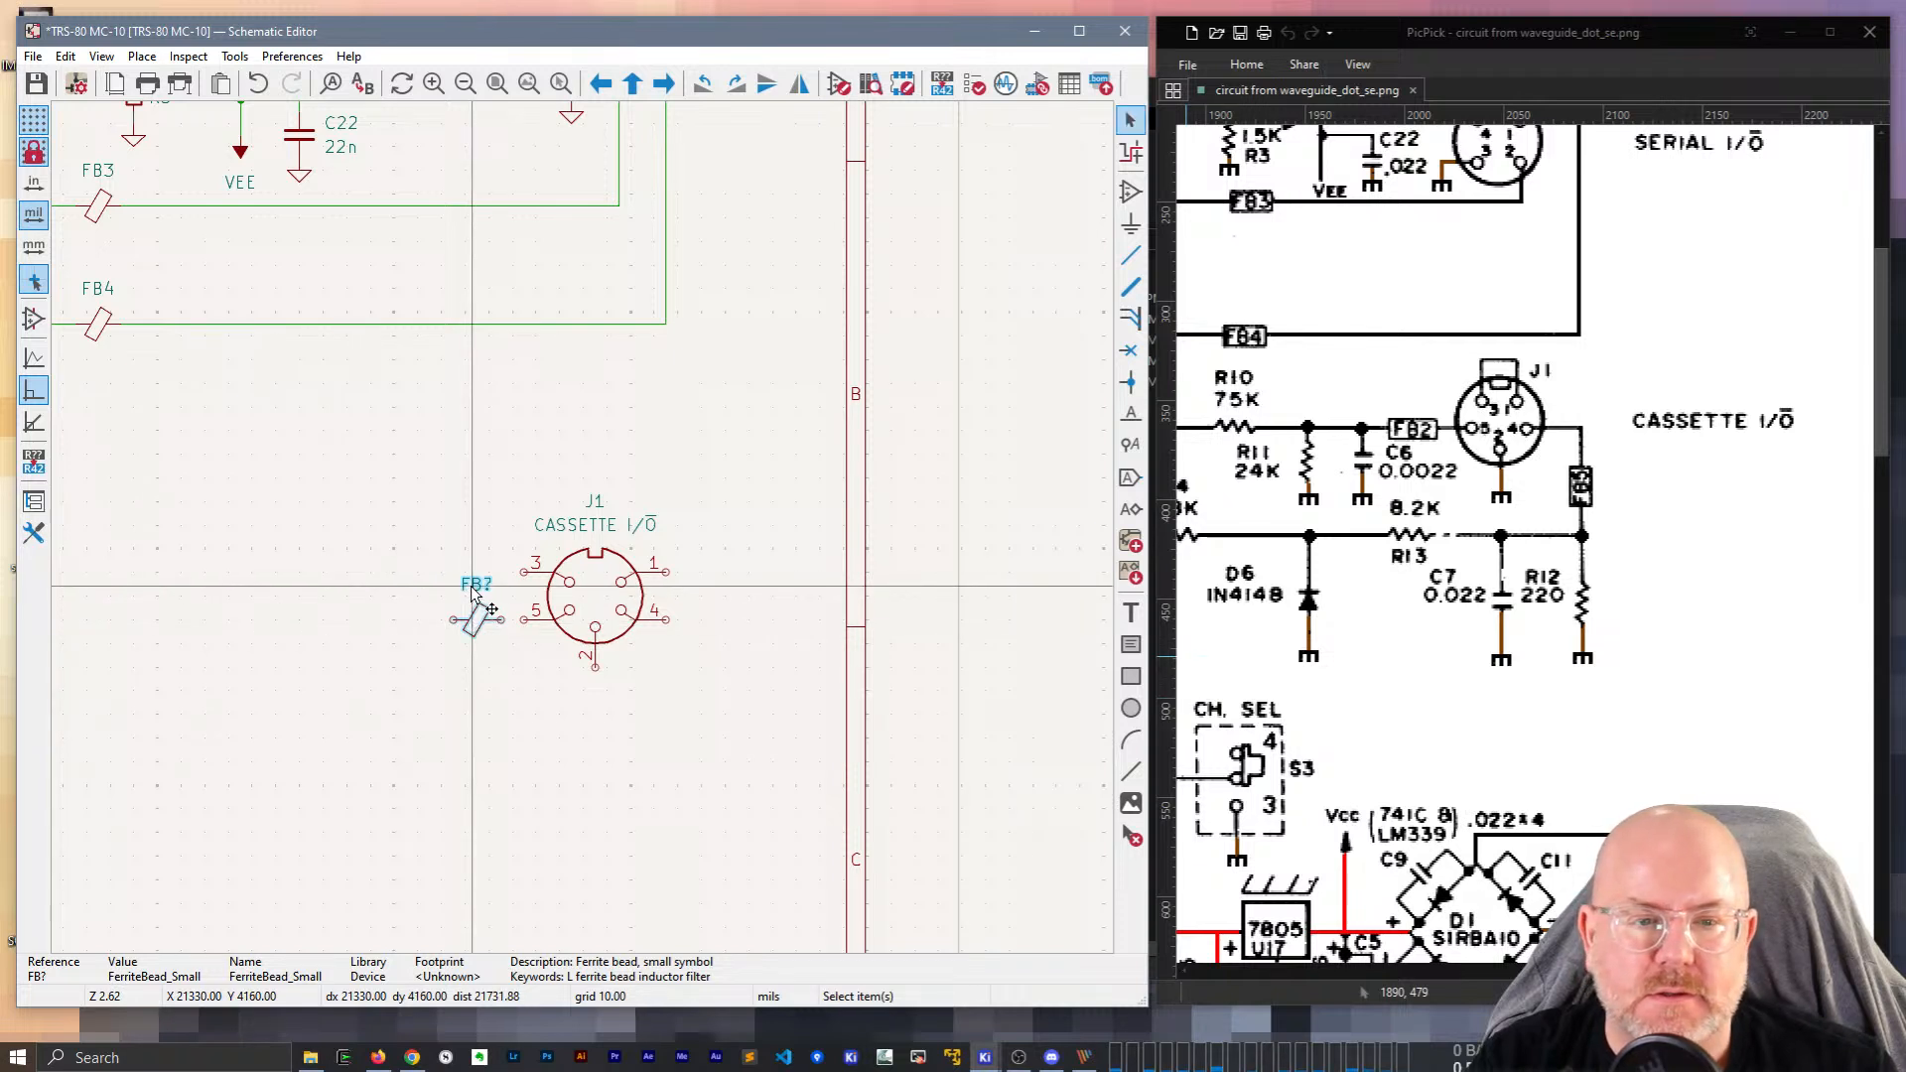
key("n")
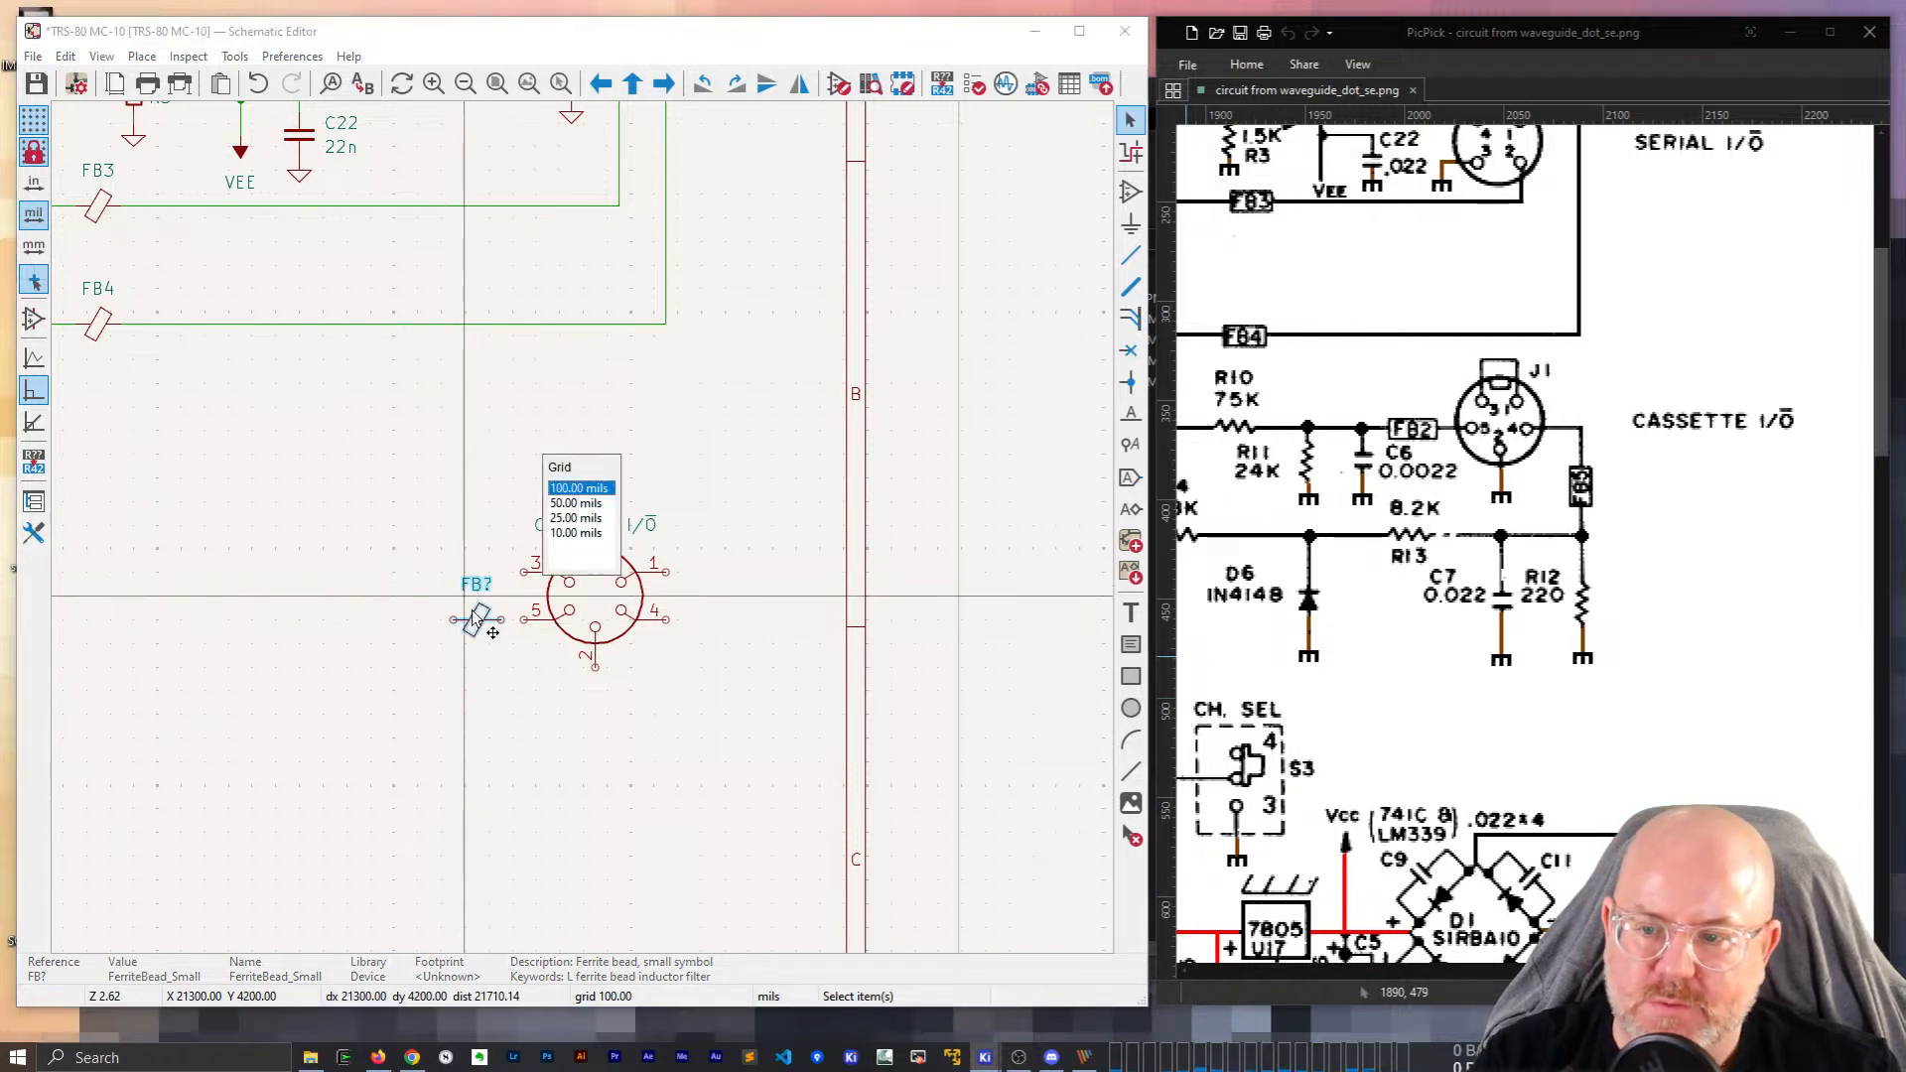
left_click(471, 585)
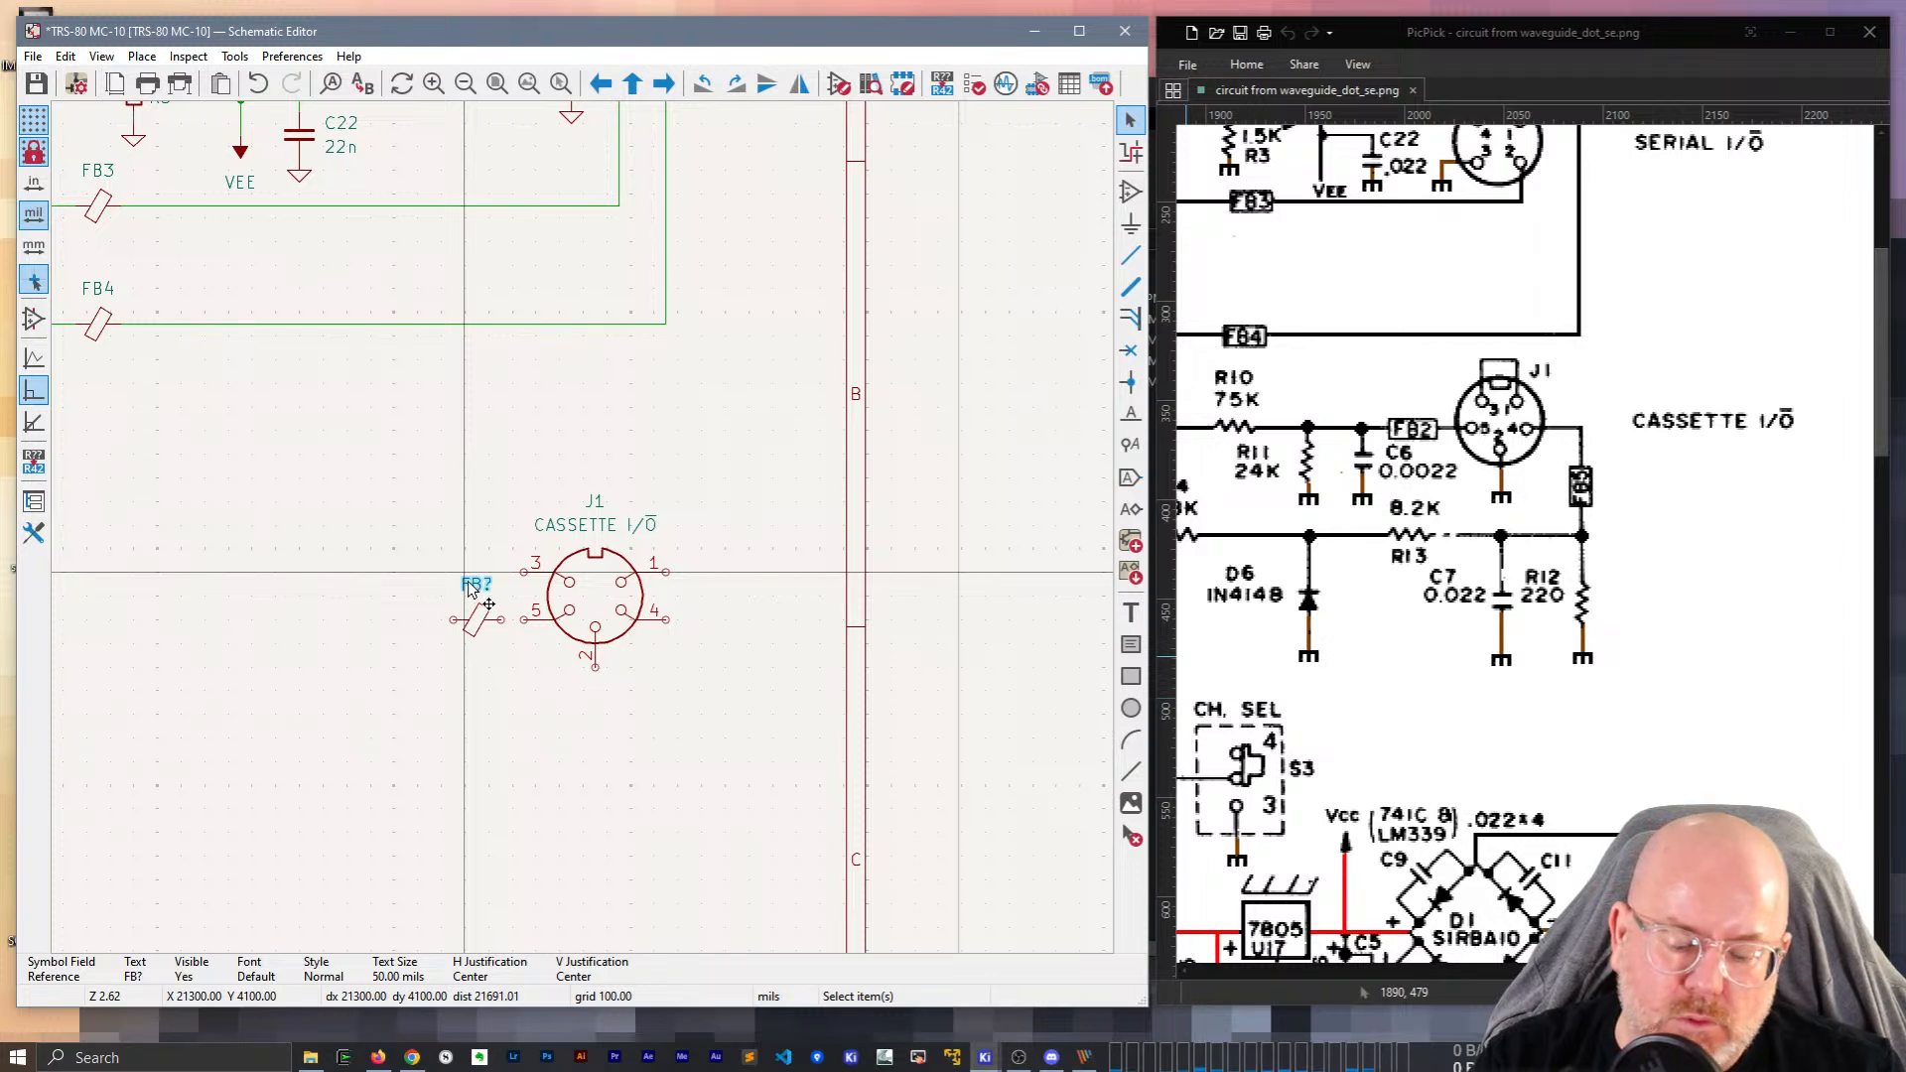
key("n")
key("n")
key("n")
key("n")
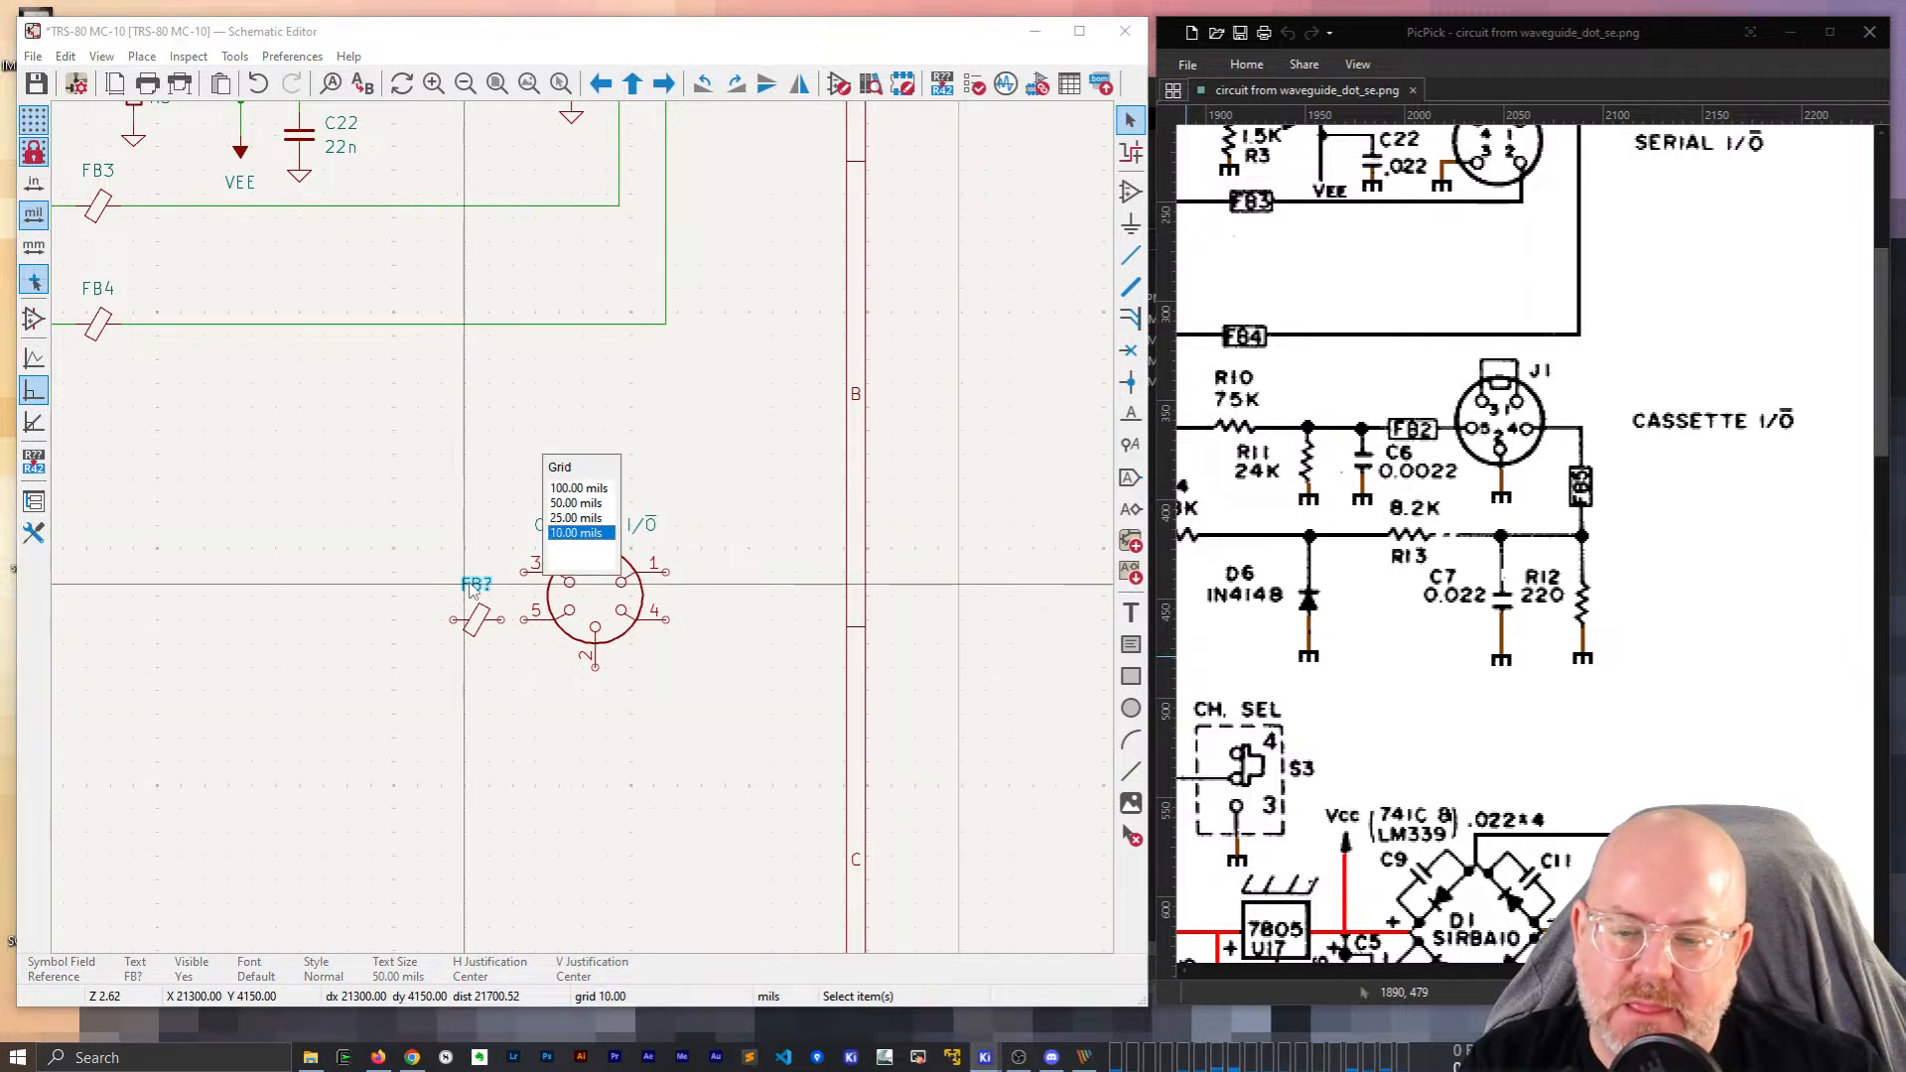
key("n")
key("n")
key("n")
key("n")
key("n")
key("n")
key("n")
key("n")
key("n")
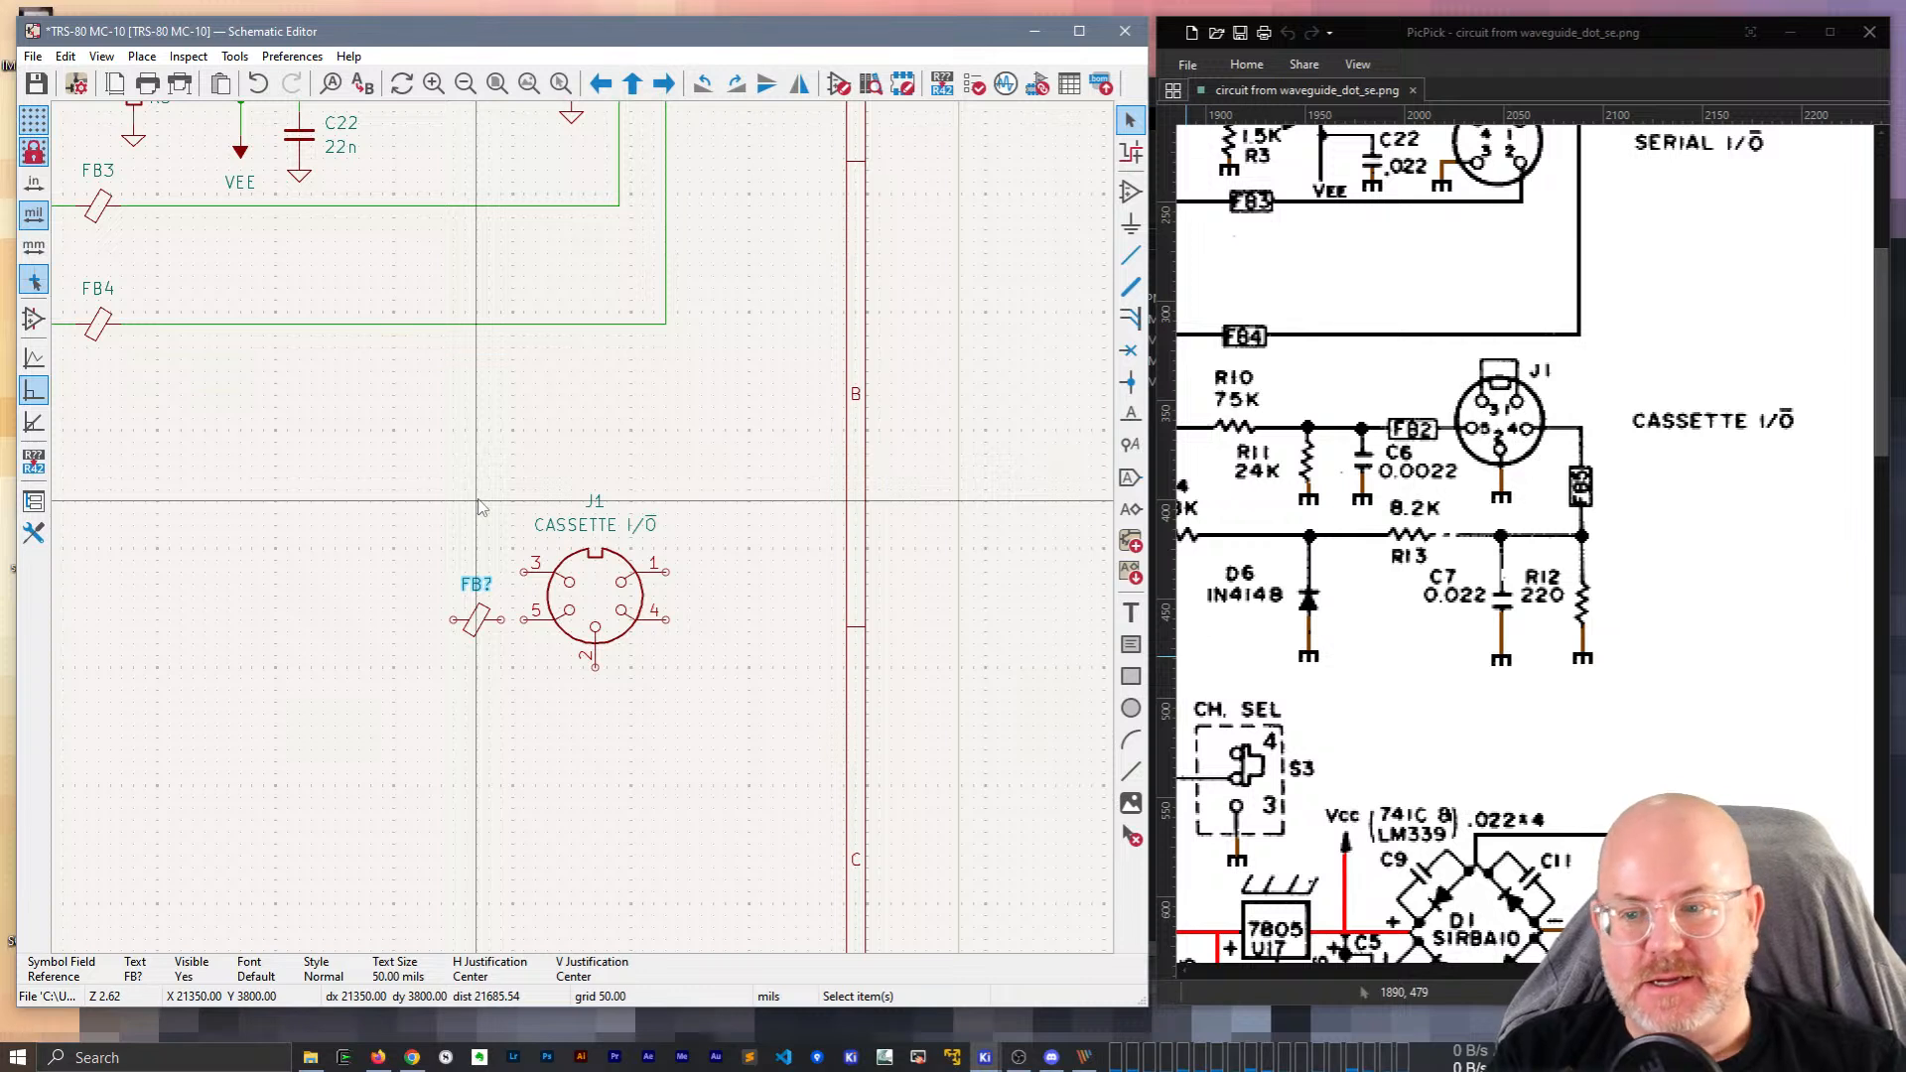
key("n")
key("n")
key("n")
key("n")
key("n")
key("n")
key("n")
key("n")
key("n")
key("n")
key("n")
key("n")
key("n")
key("n")
key("n")
key("n")
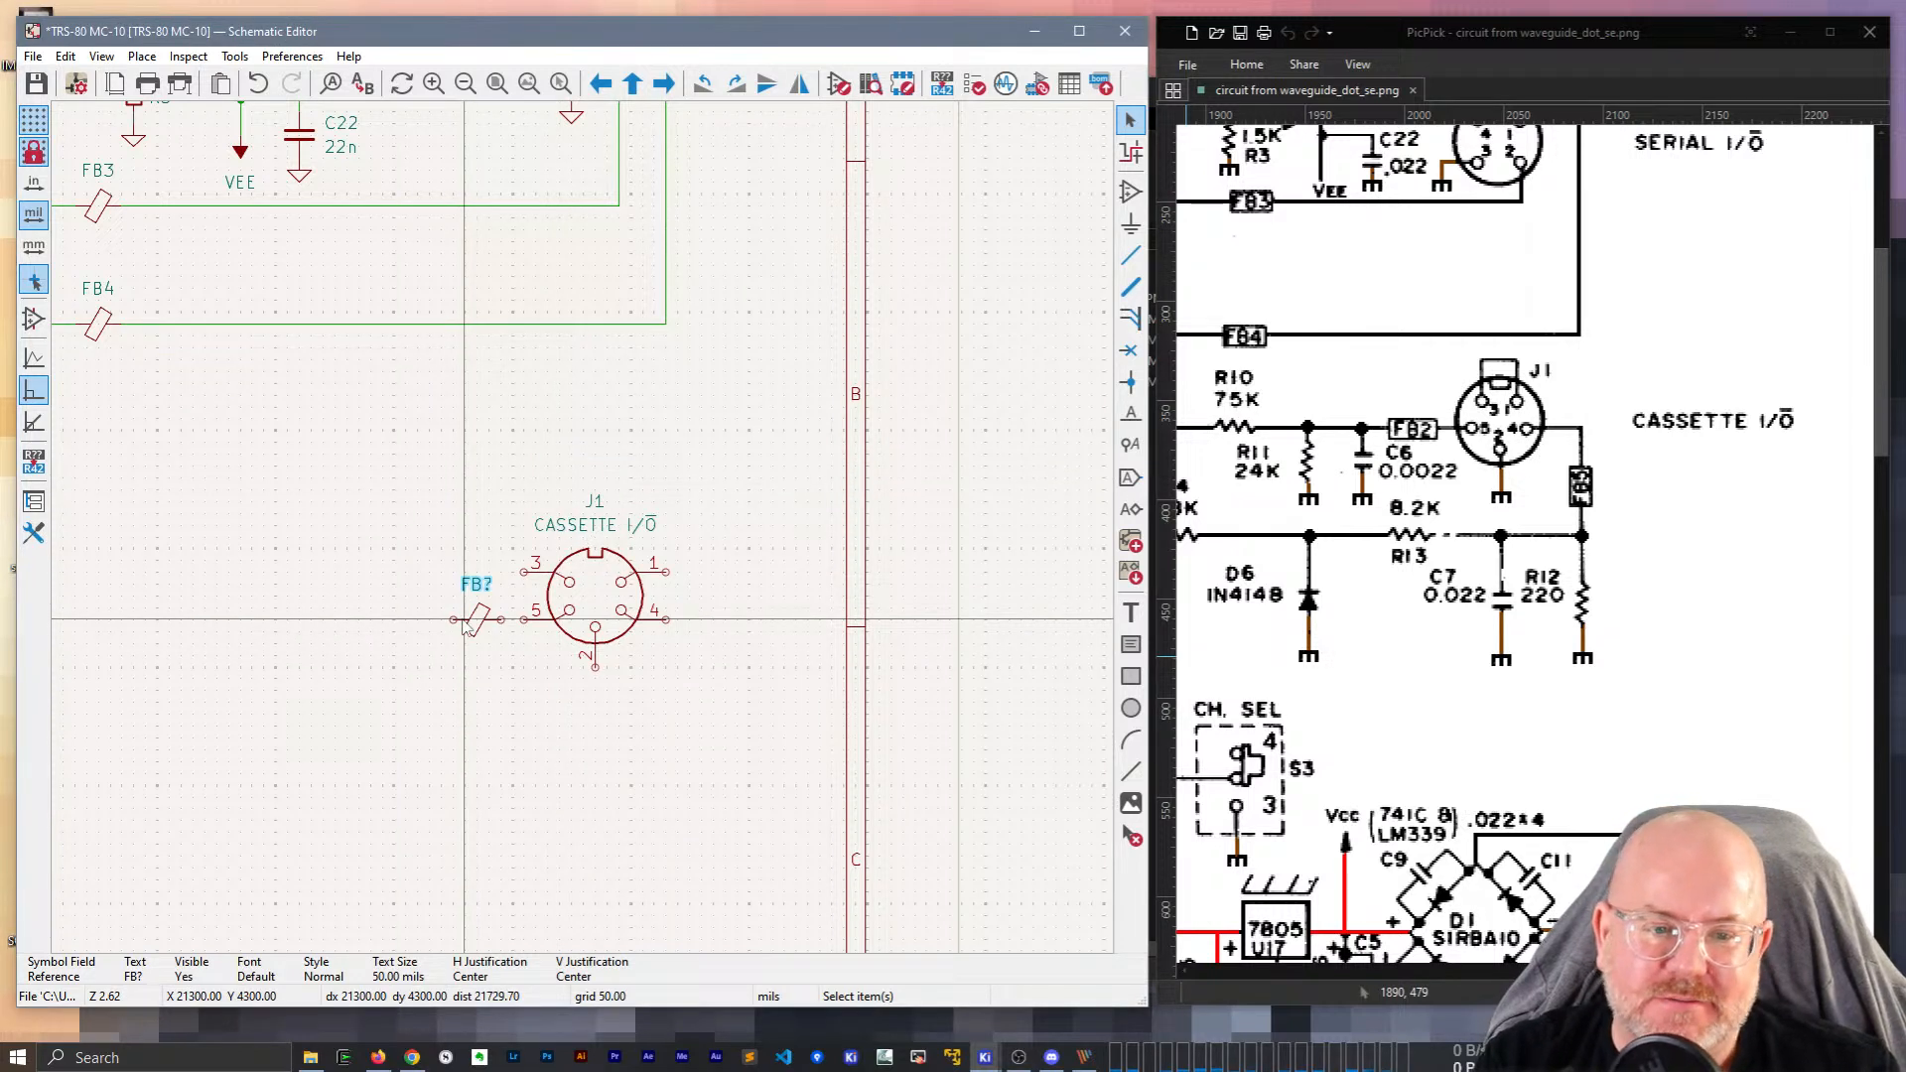
Move the new bead's FB? reference label below the bead.
scroll(465, 620, "up", 2)
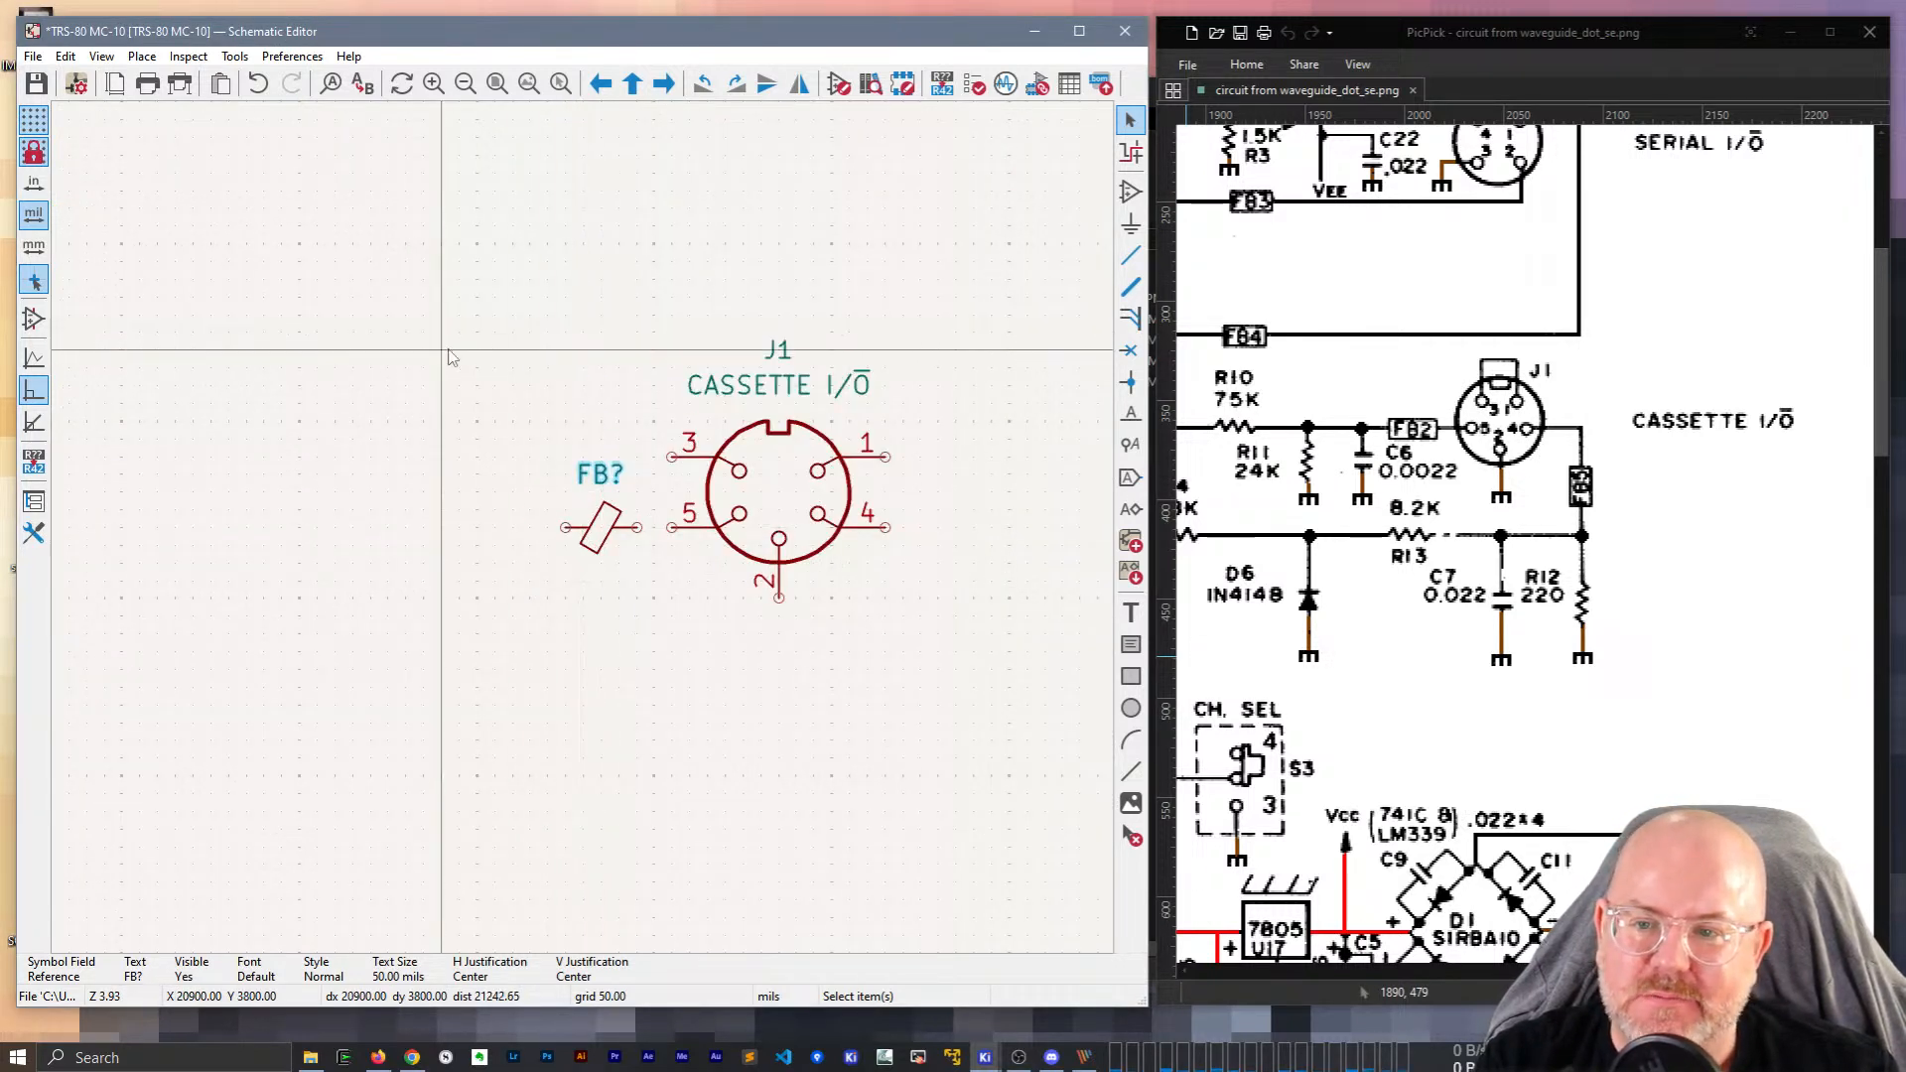
middle_click_drag(723, 435, 490, 388)
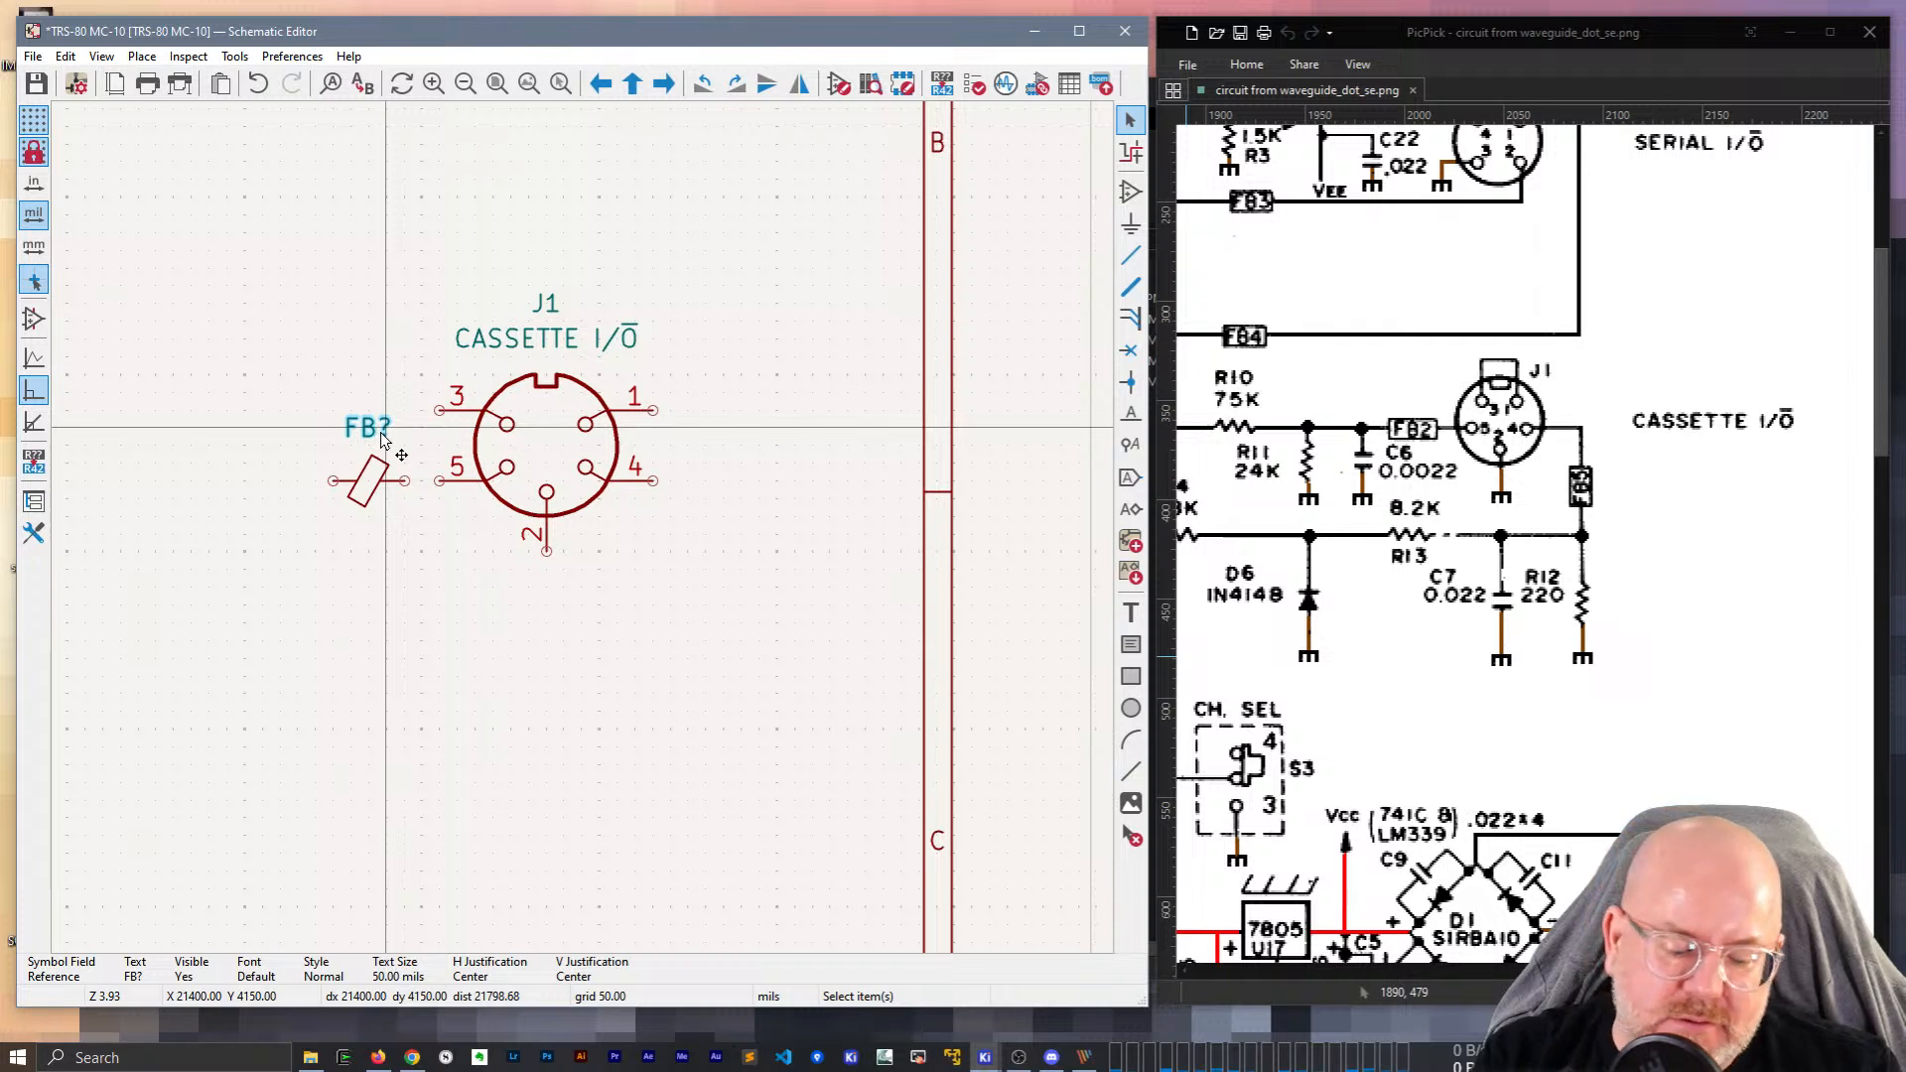
key("m")
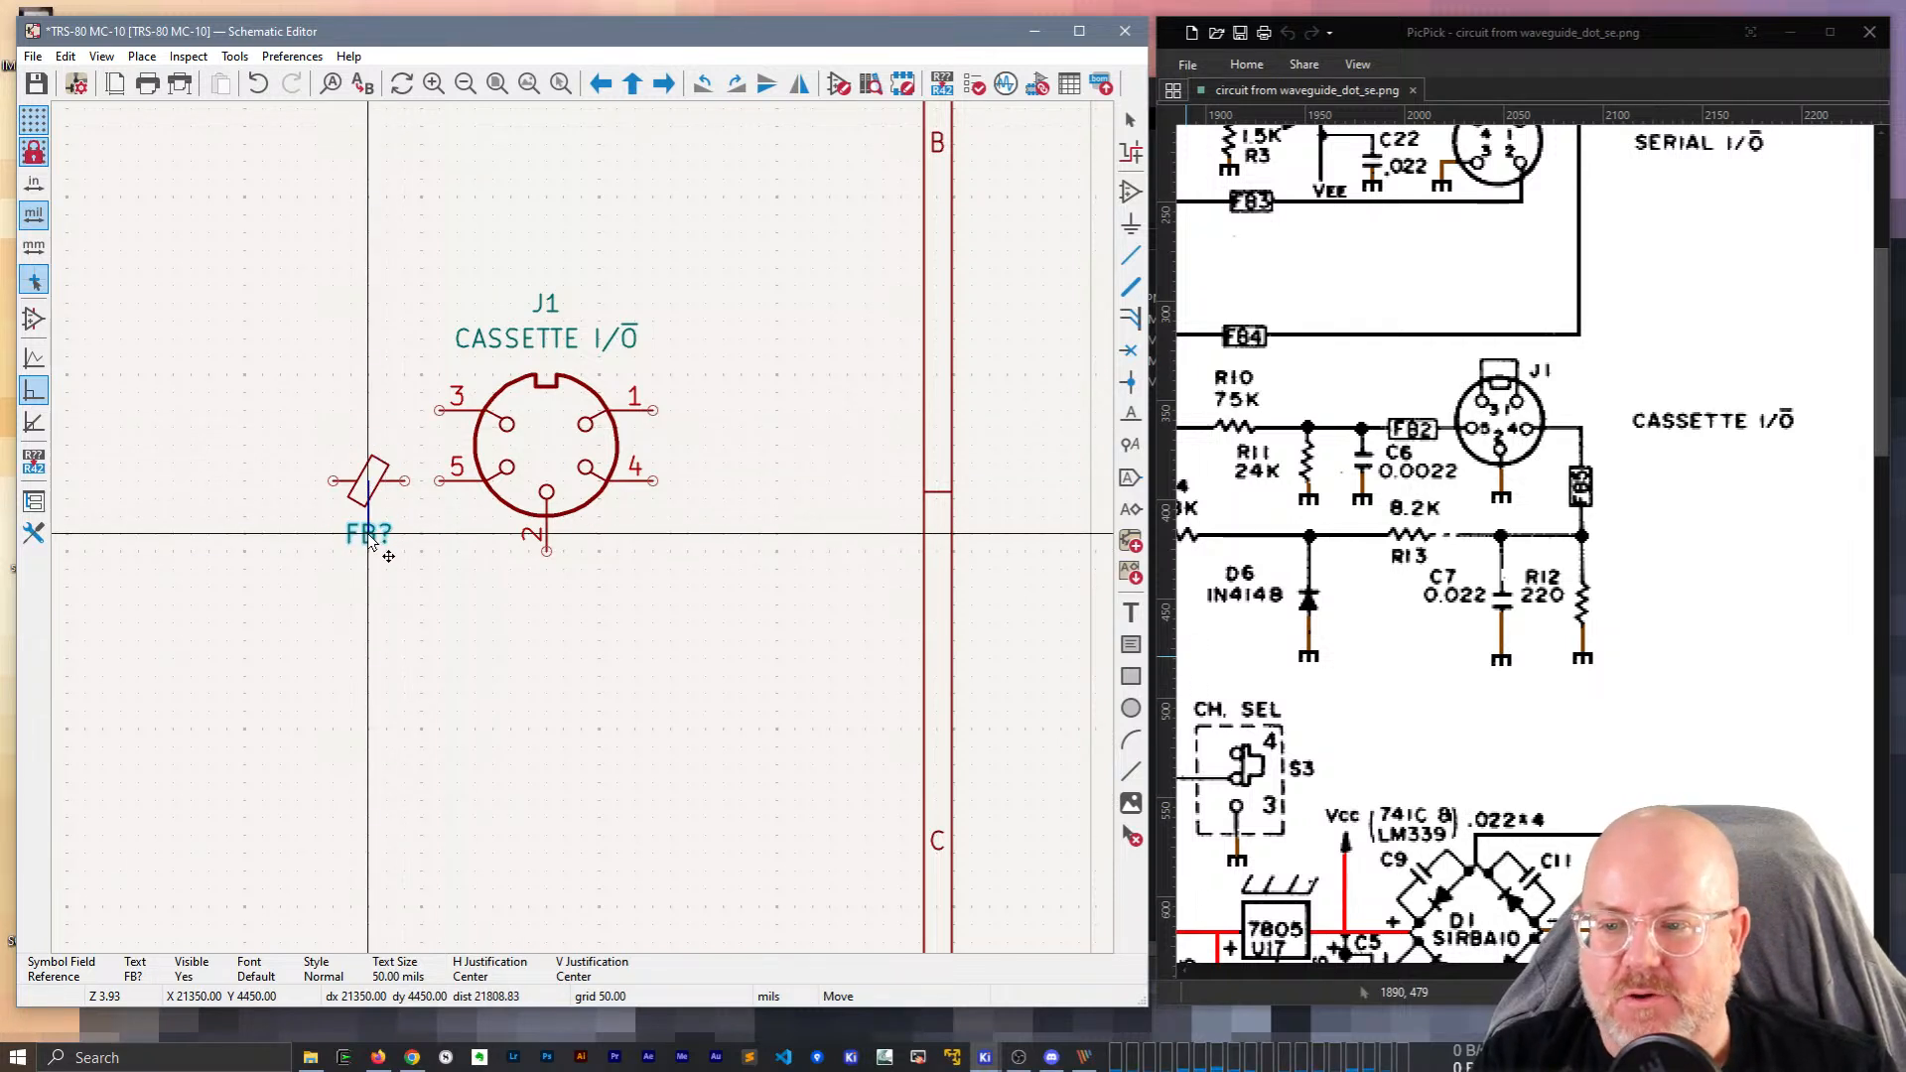
left_click(371, 539)
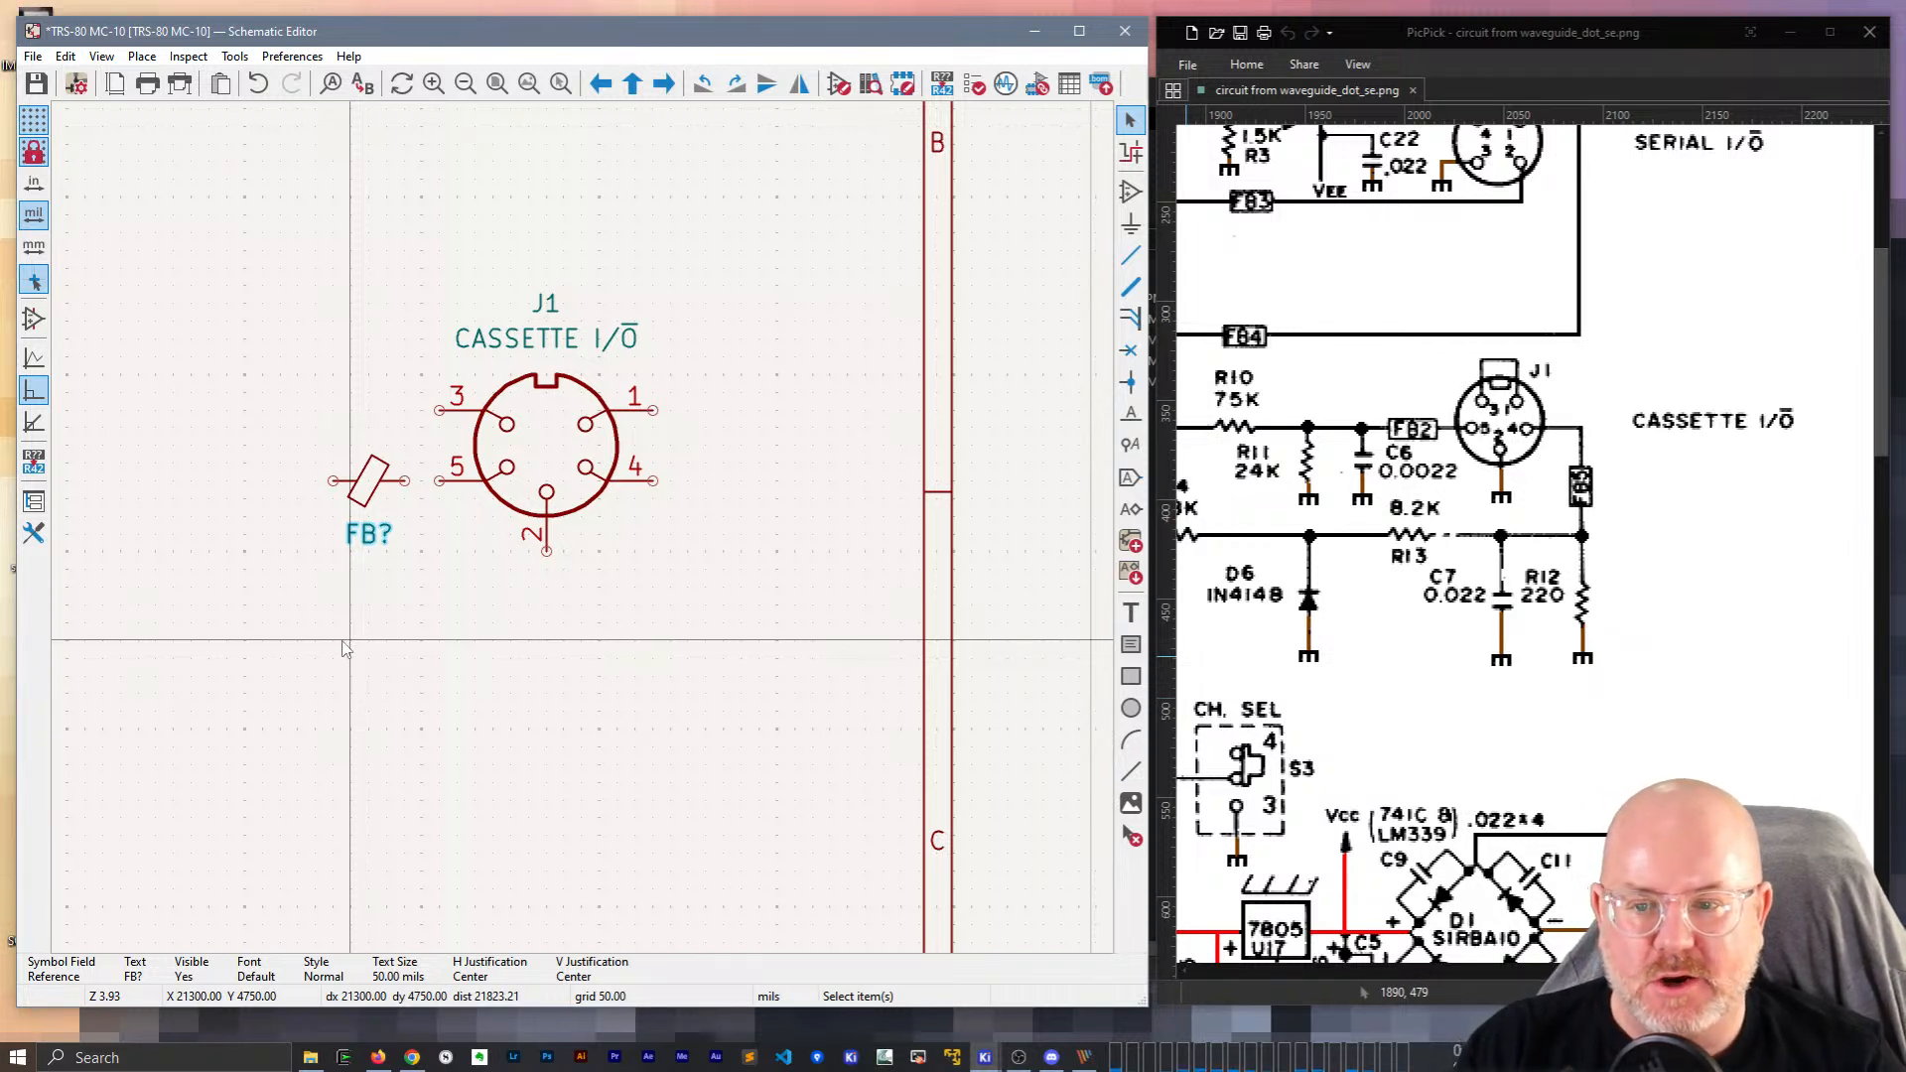
scroll(594, 526, "down", 2)
middle_click_drag(715, 323, 702, 493)
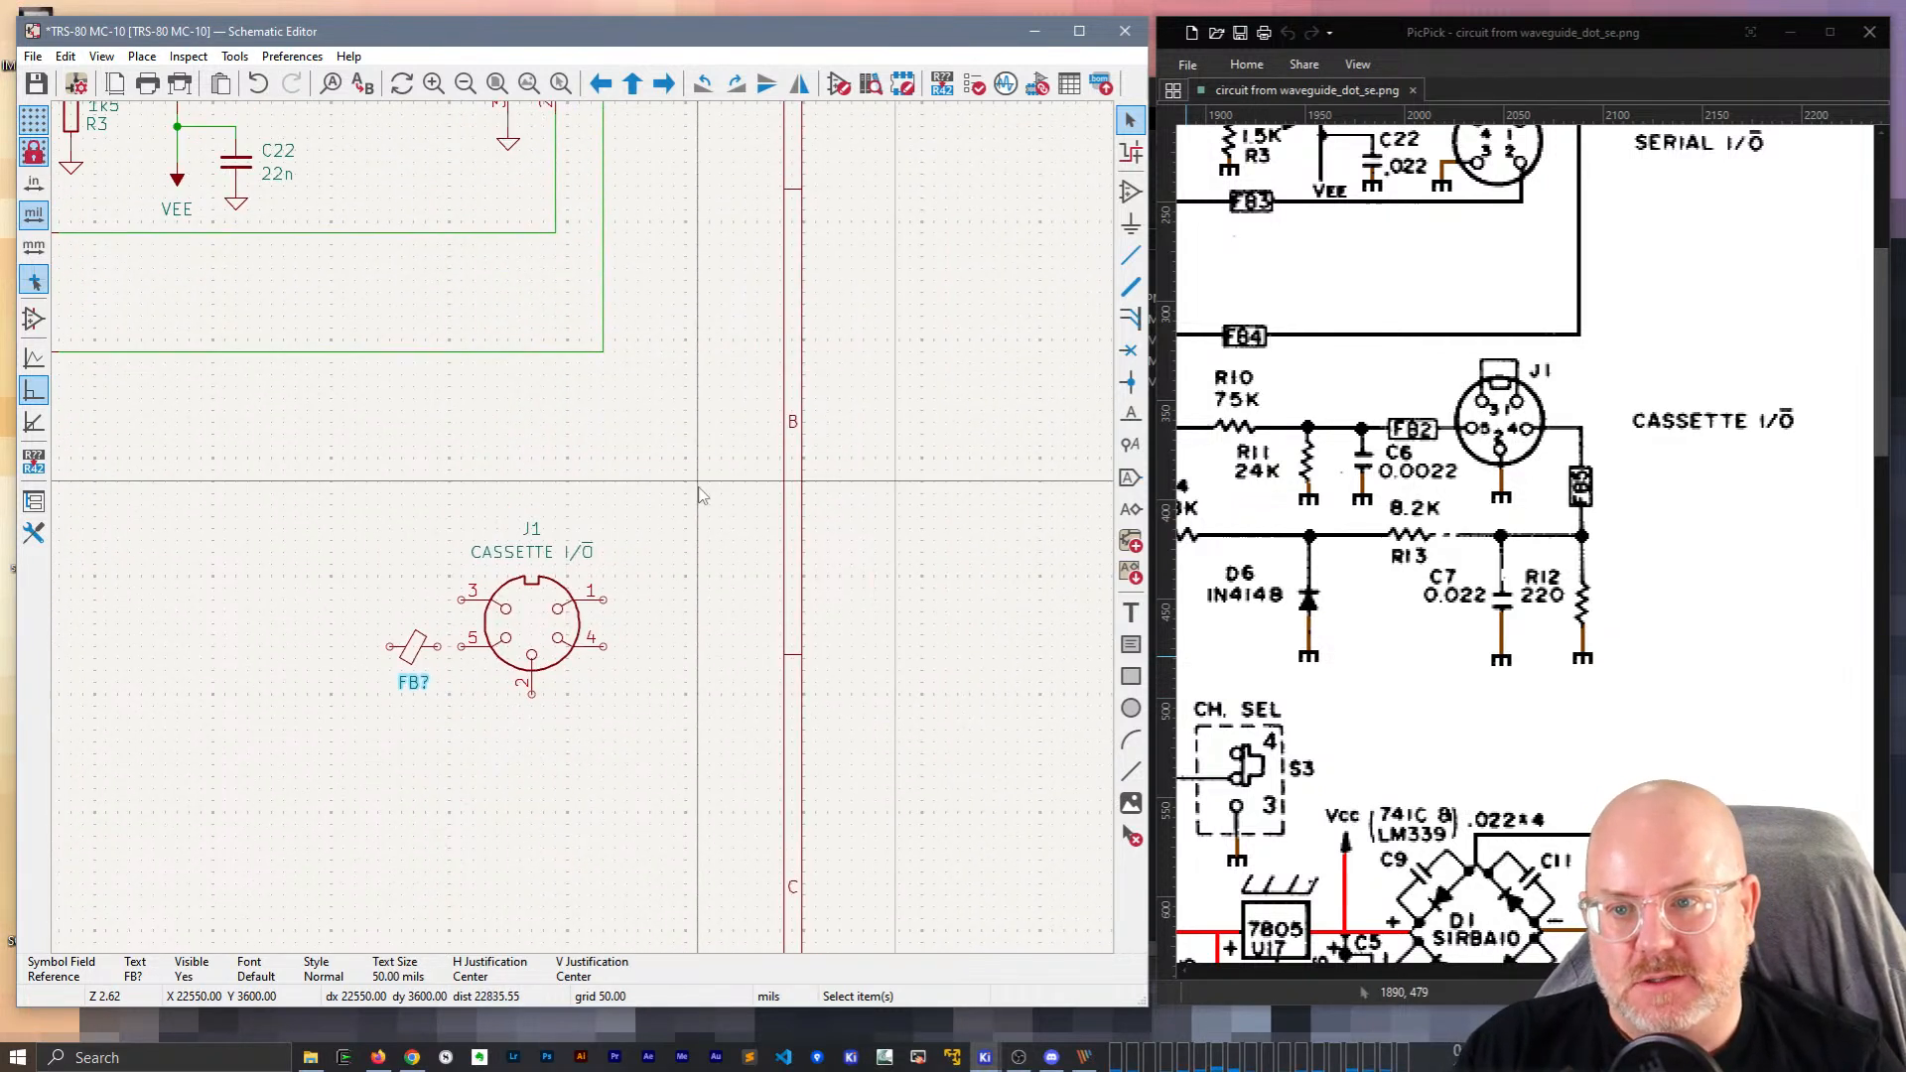
Duplicate a ground symbol and place it under J1 pin 2.
left_click(508, 141)
key("ctrl+d")
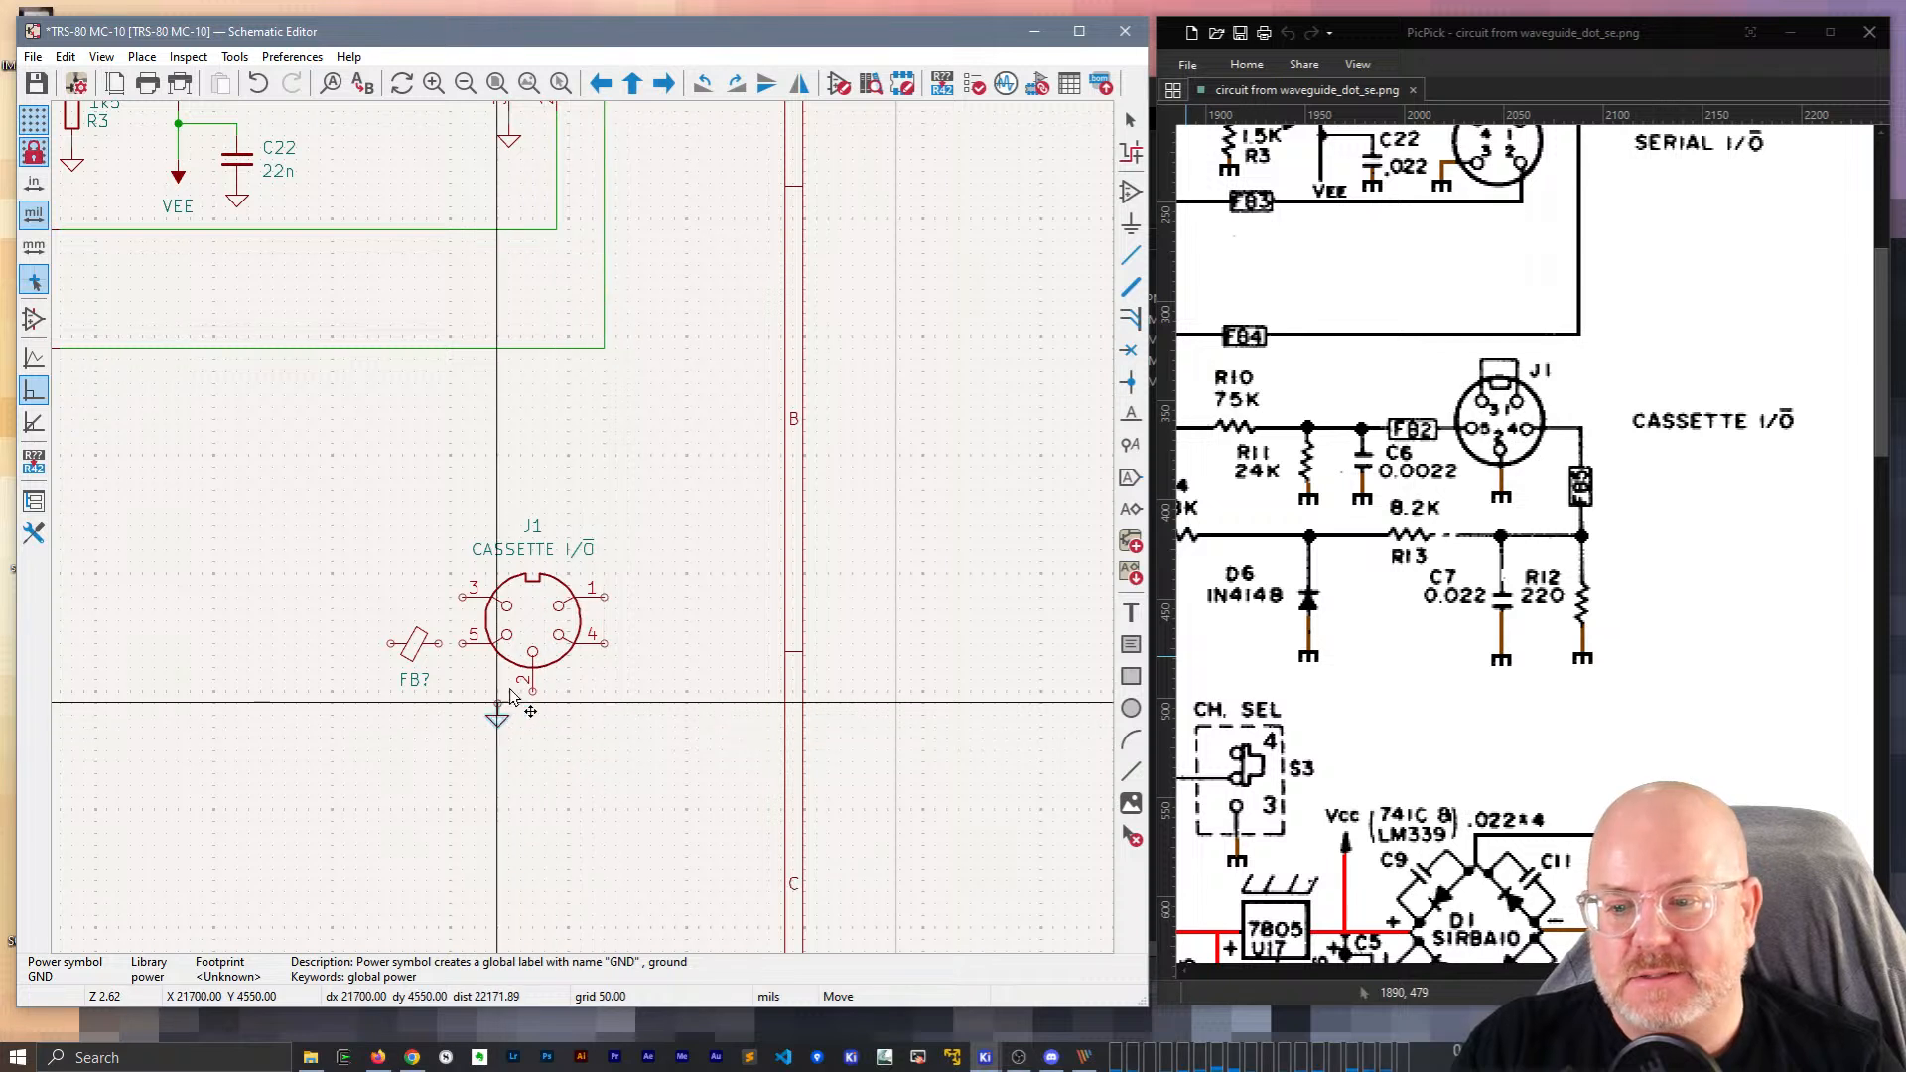
left_click(533, 707)
key("w")
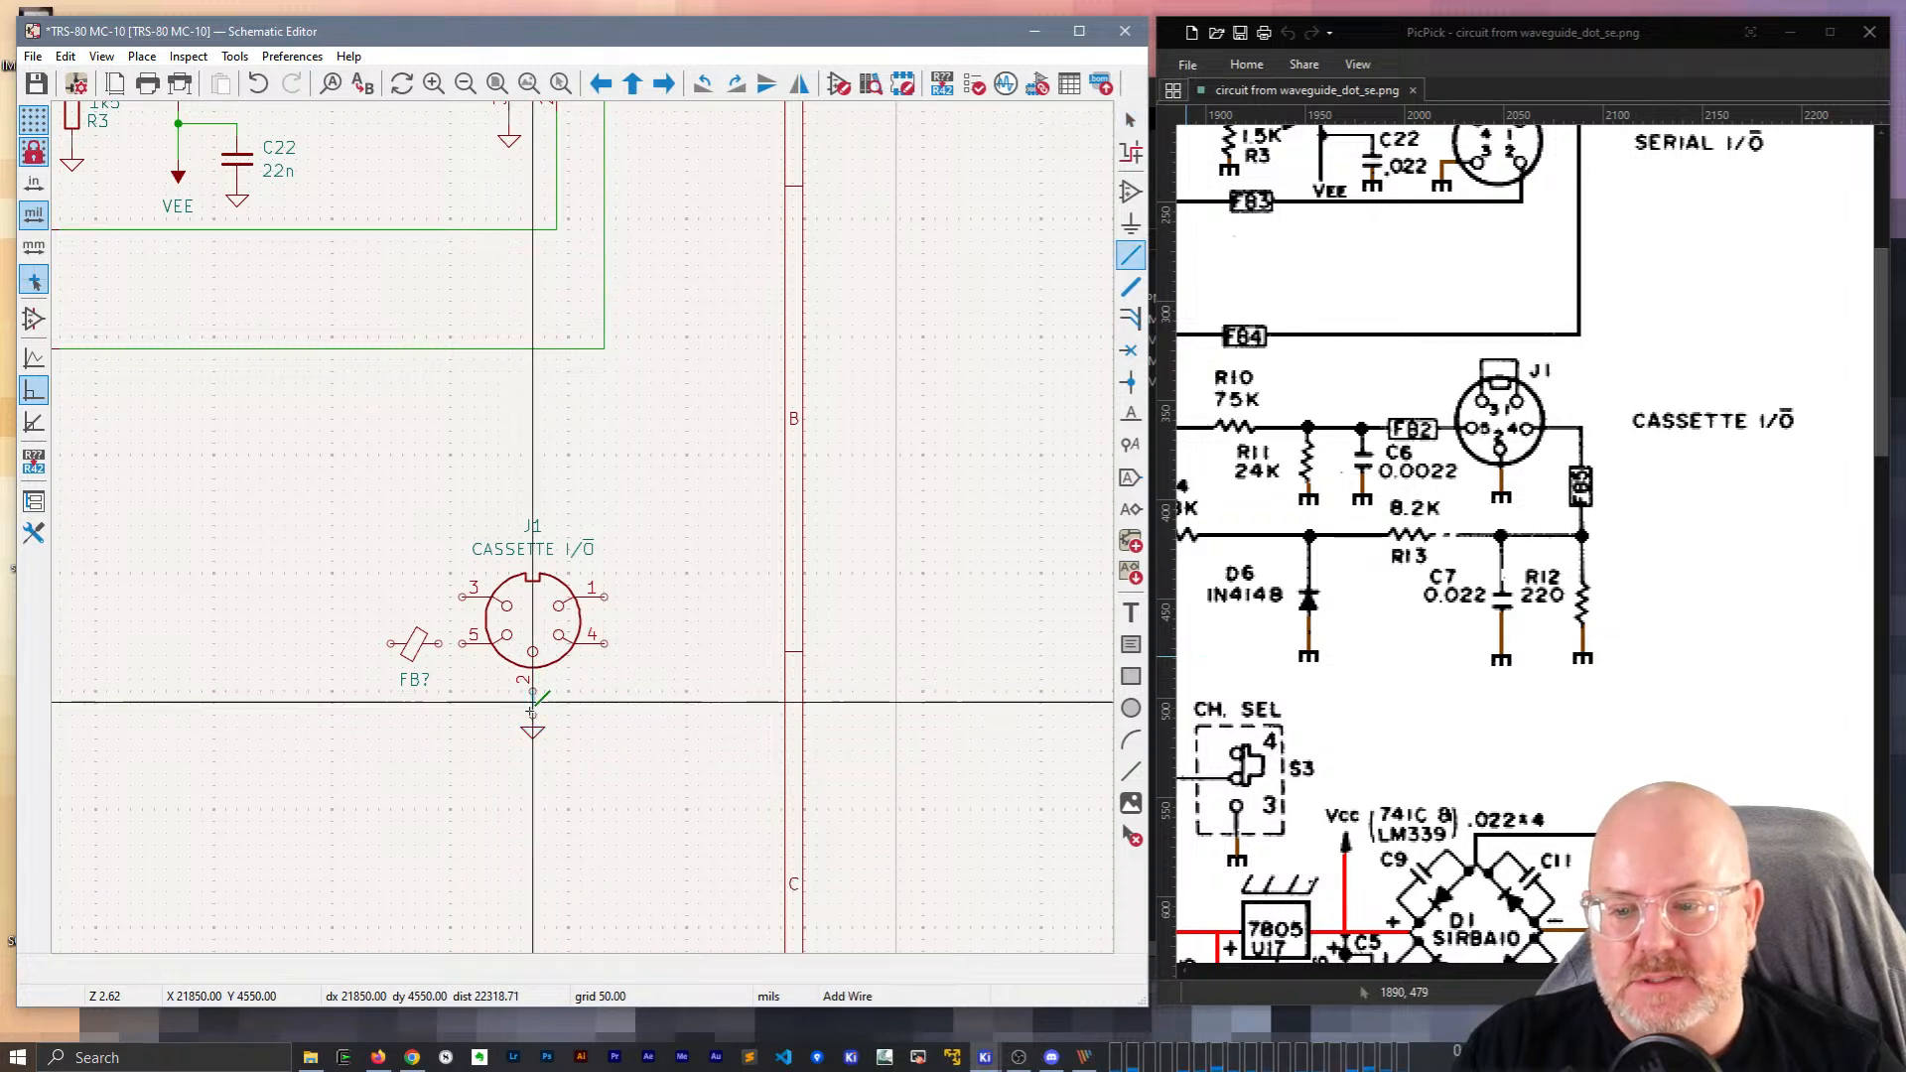
key("Escape")
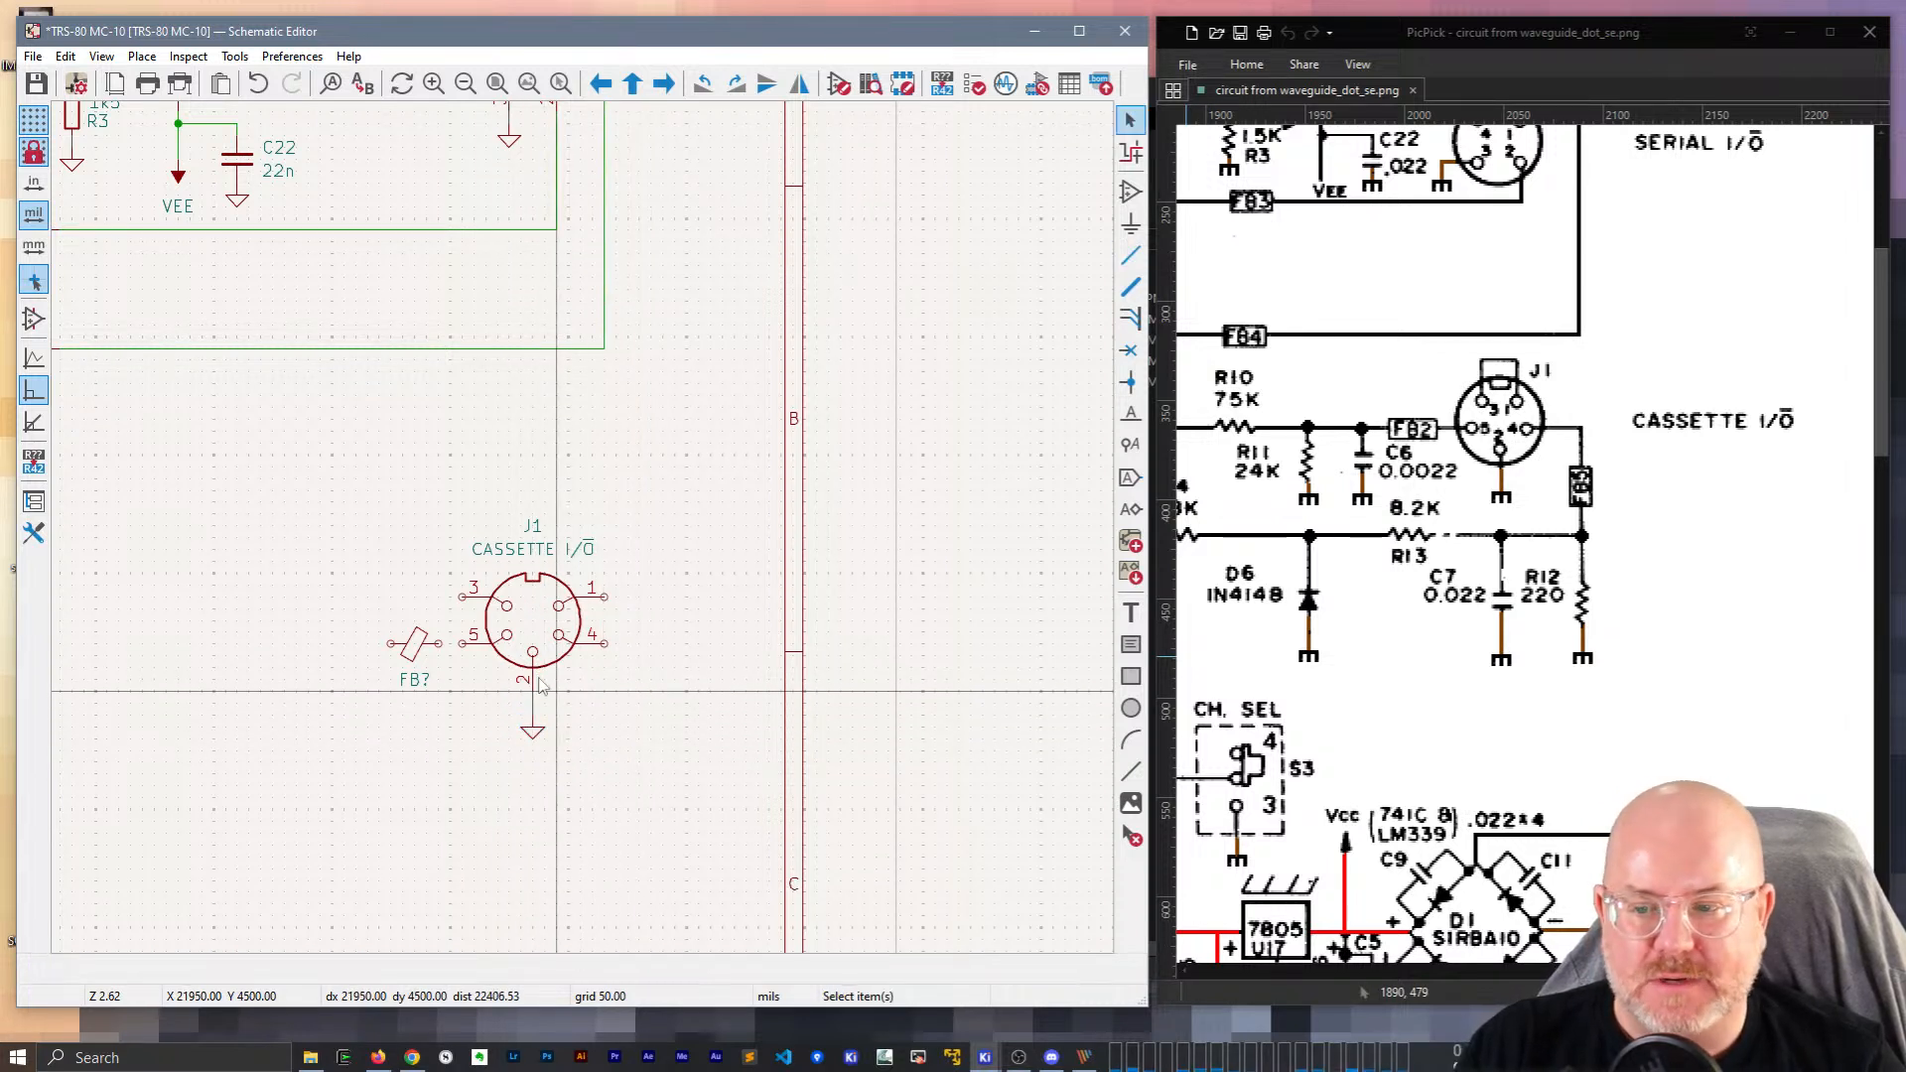
Add an upright copy of the ferrite bead beside J1 pin 4 and wire the beads to J1.
left_click(415, 643)
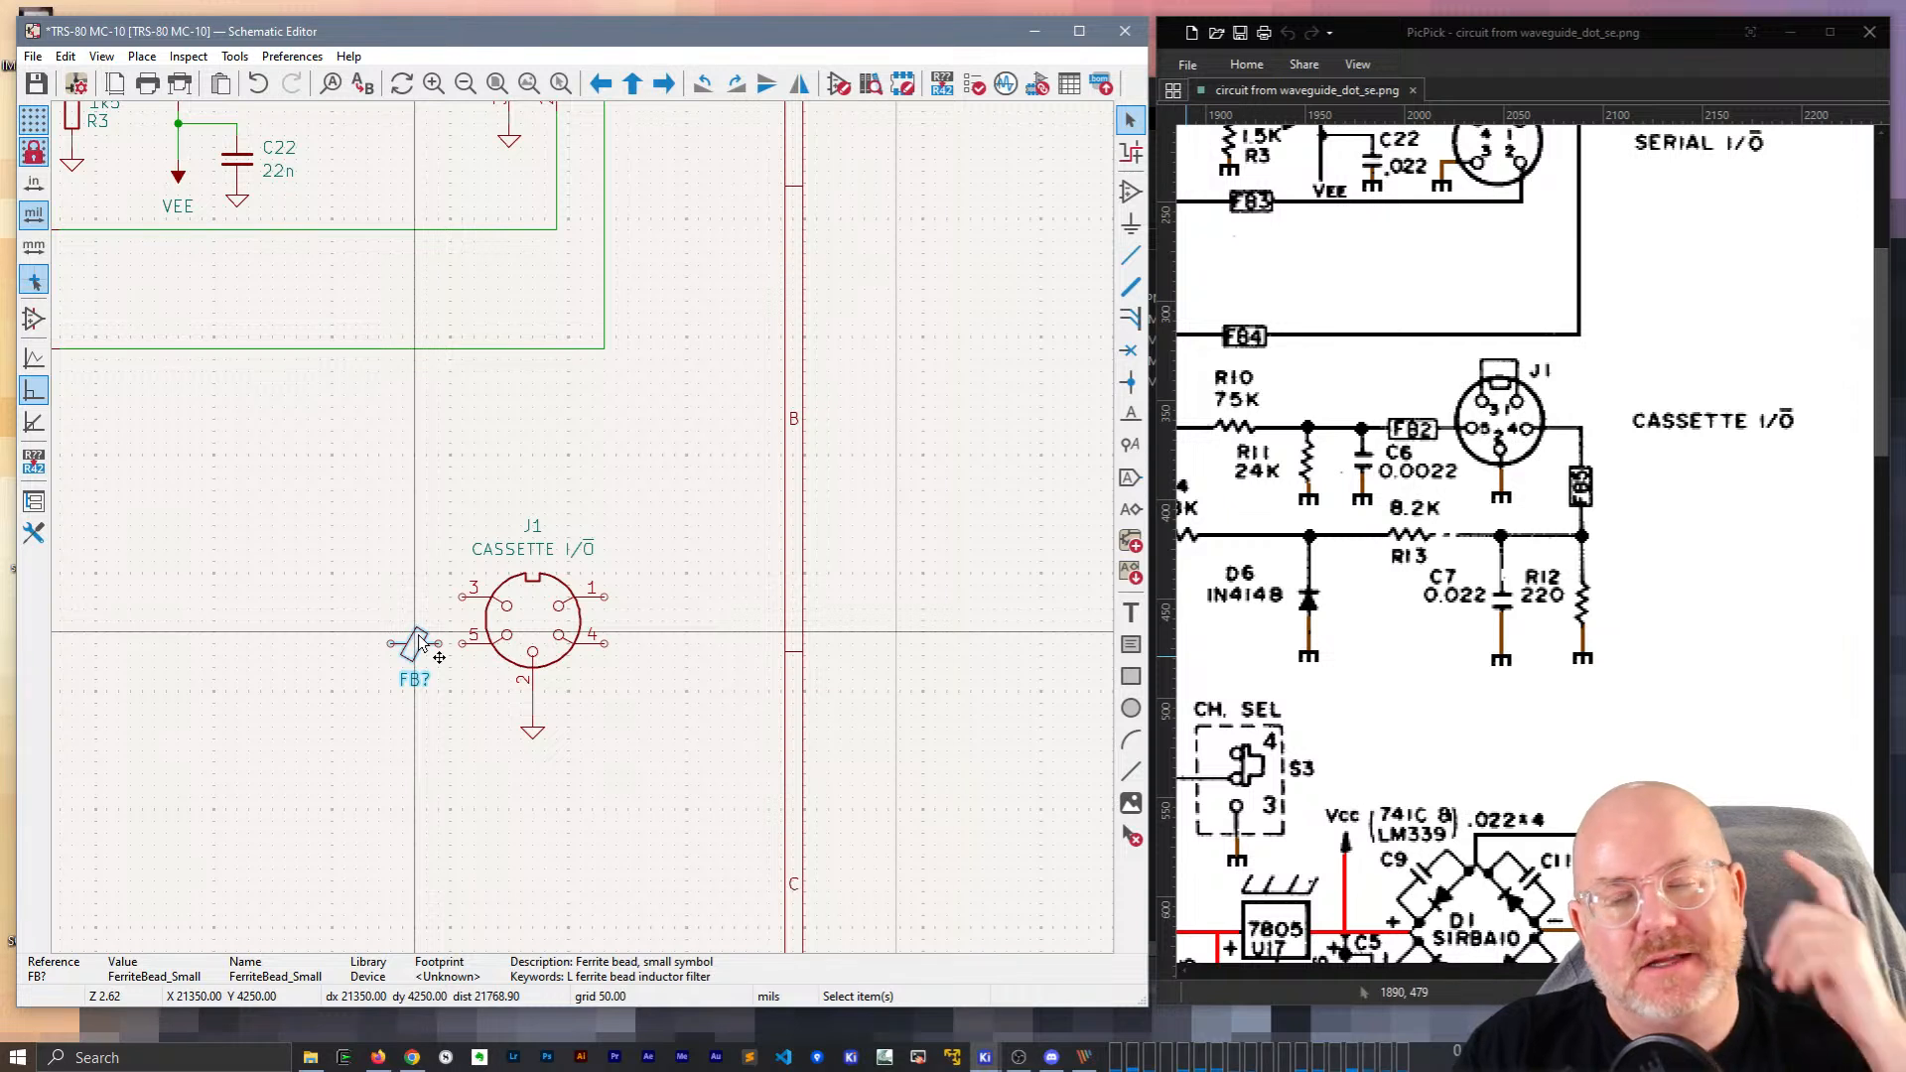
key("ctrl+d")
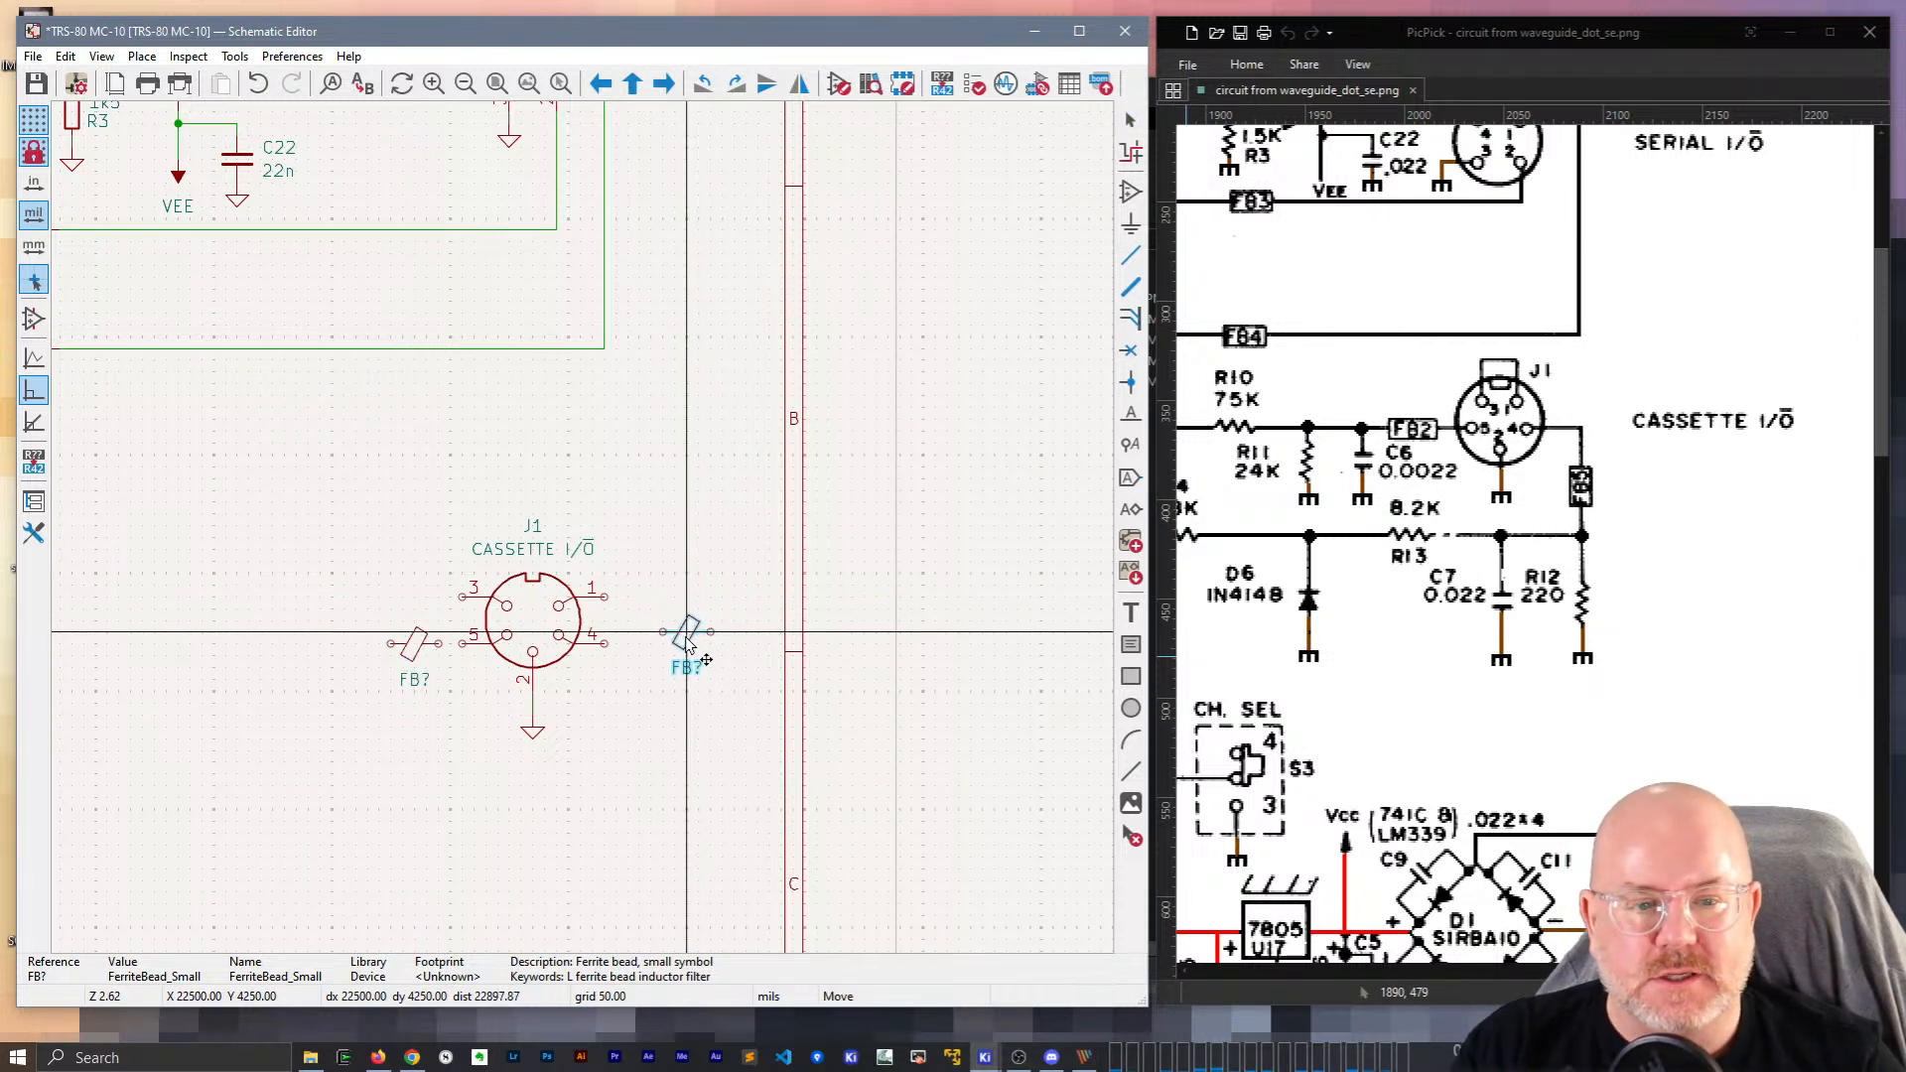
key("r")
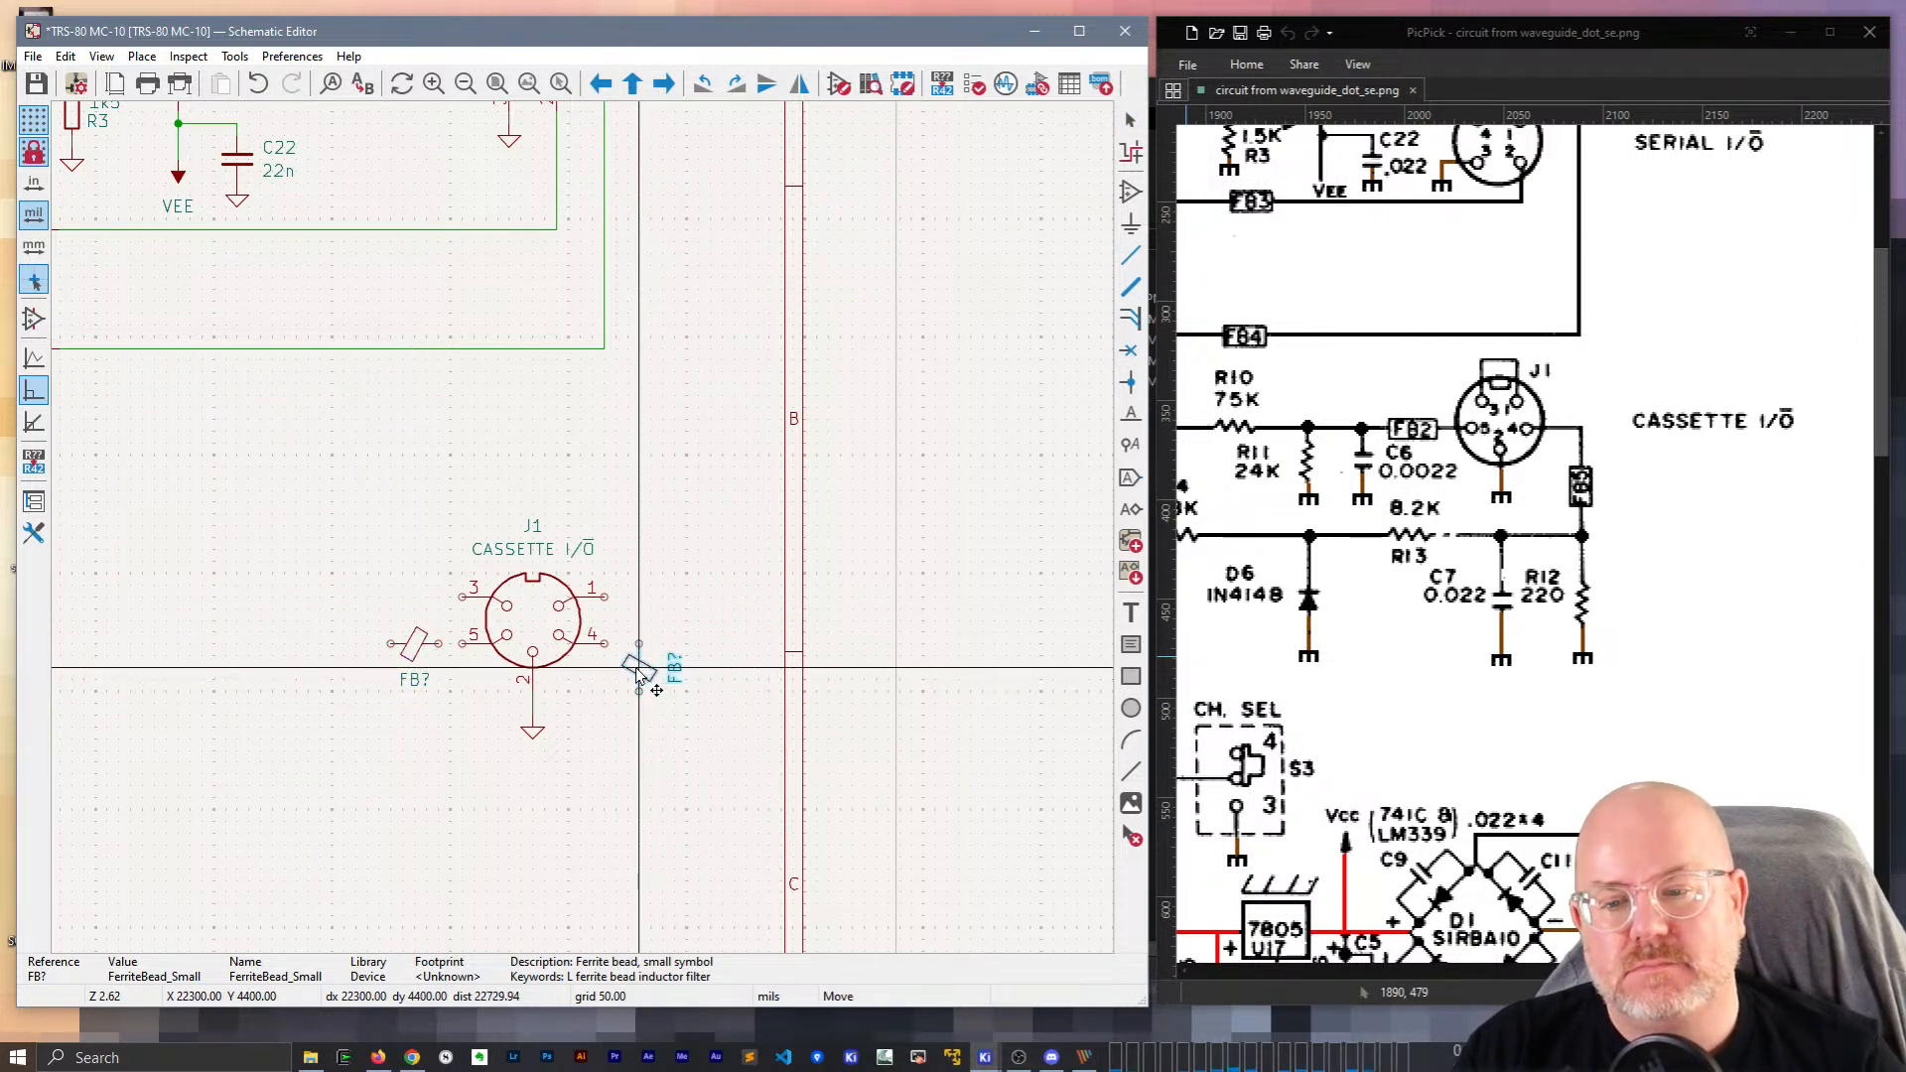
left_click(637, 683)
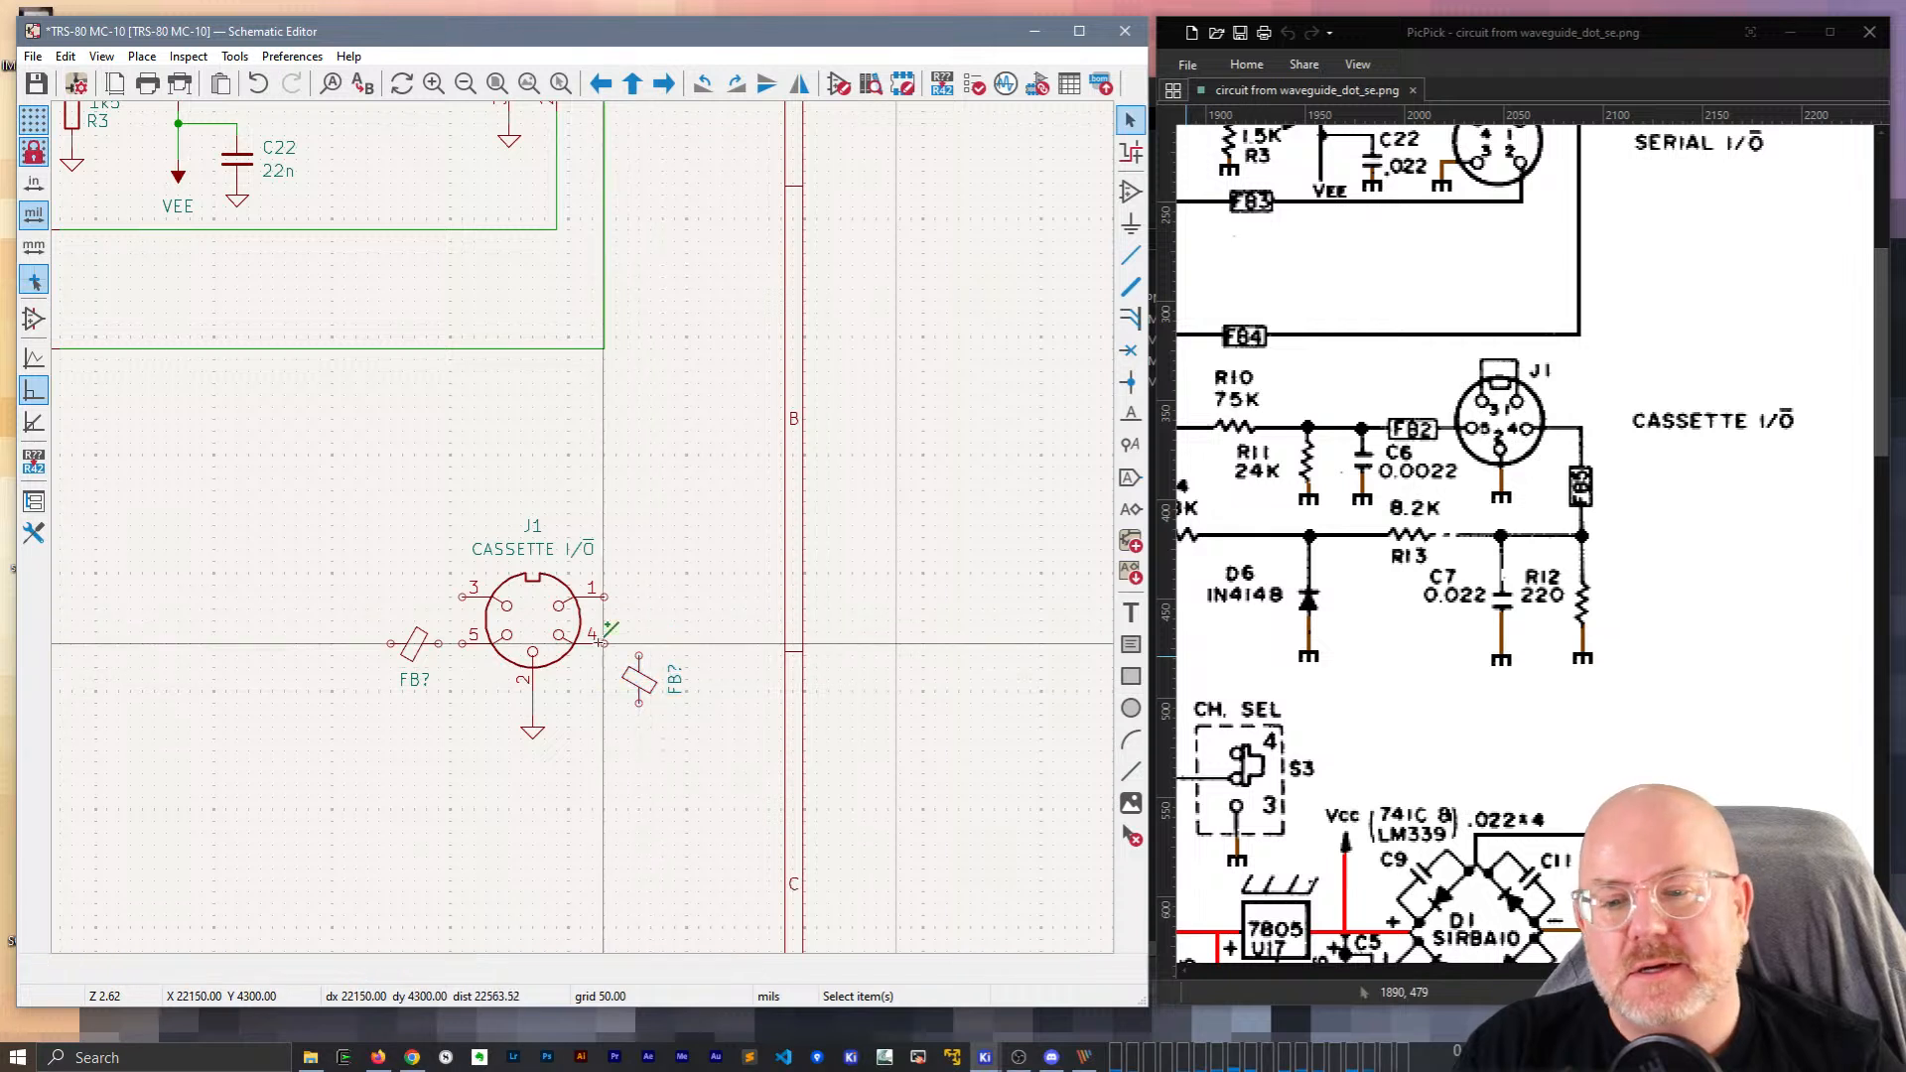
key("w")
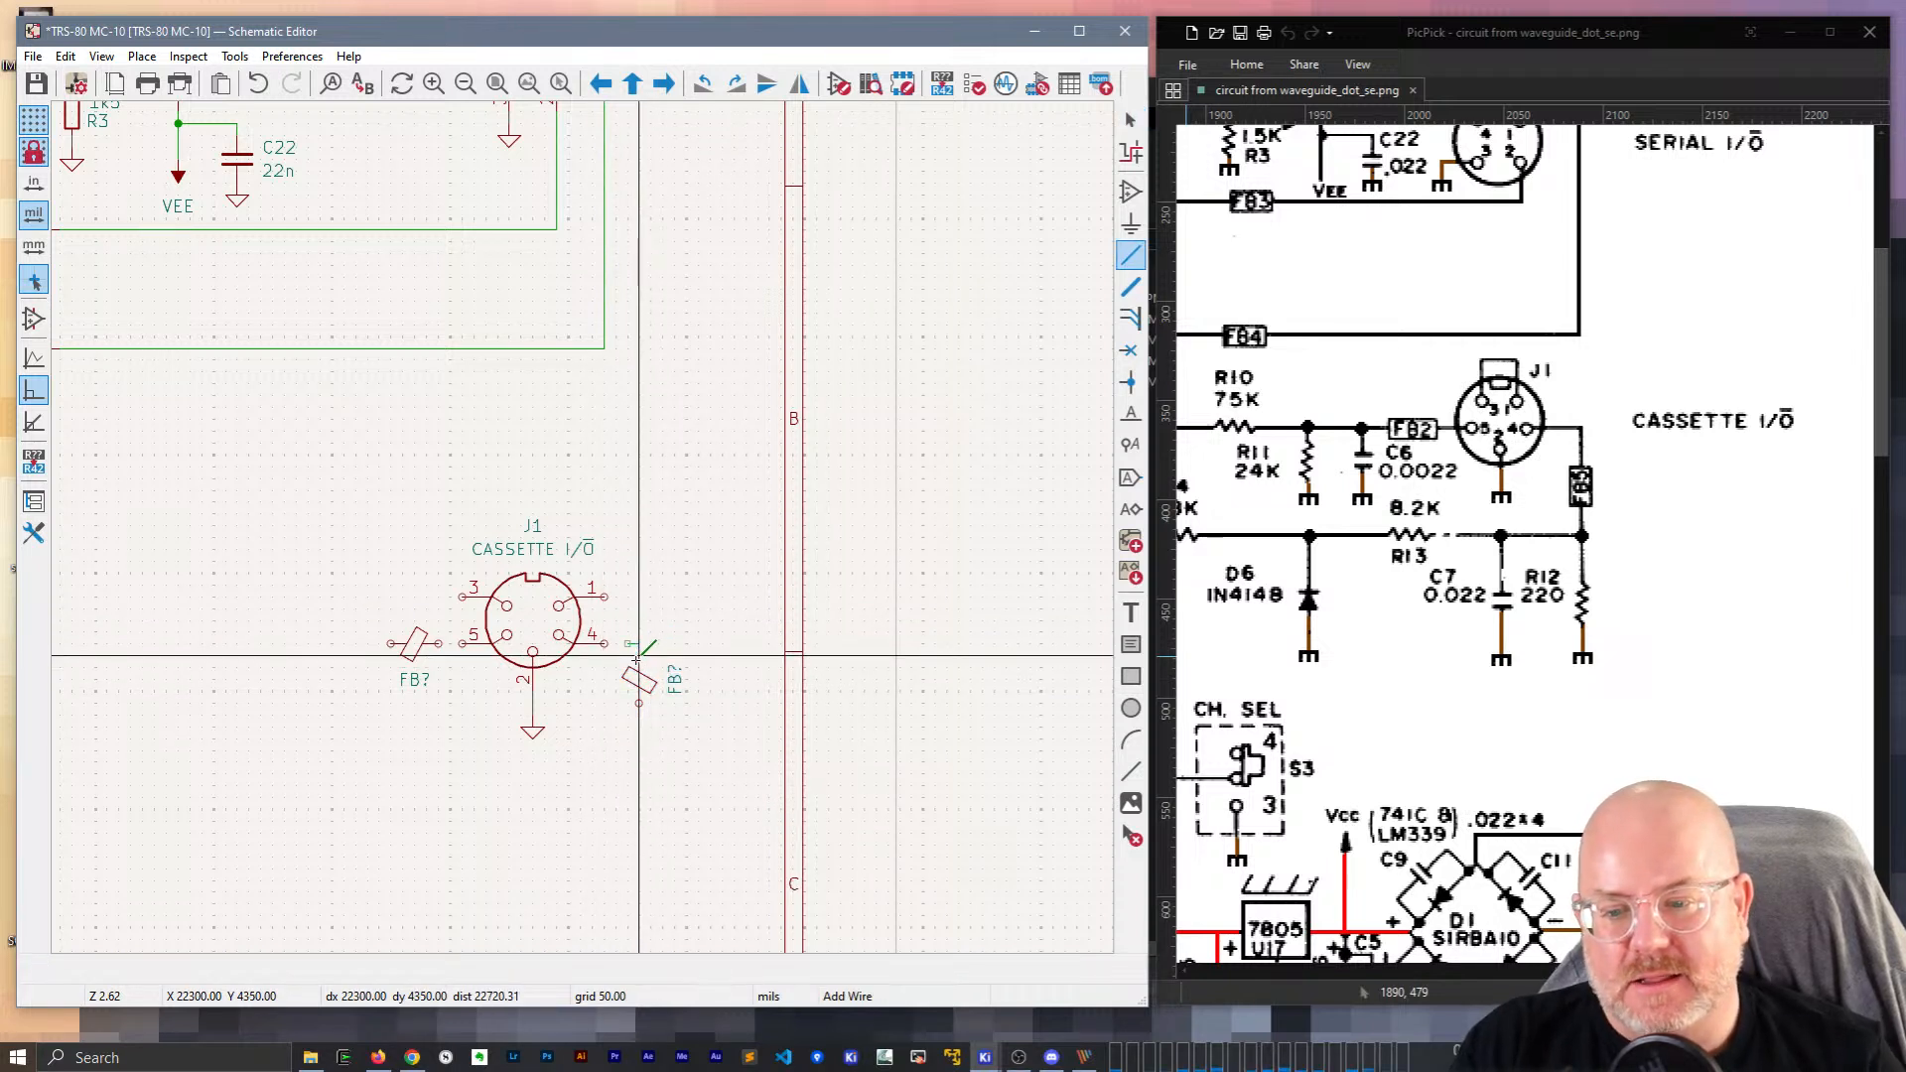
key("n")
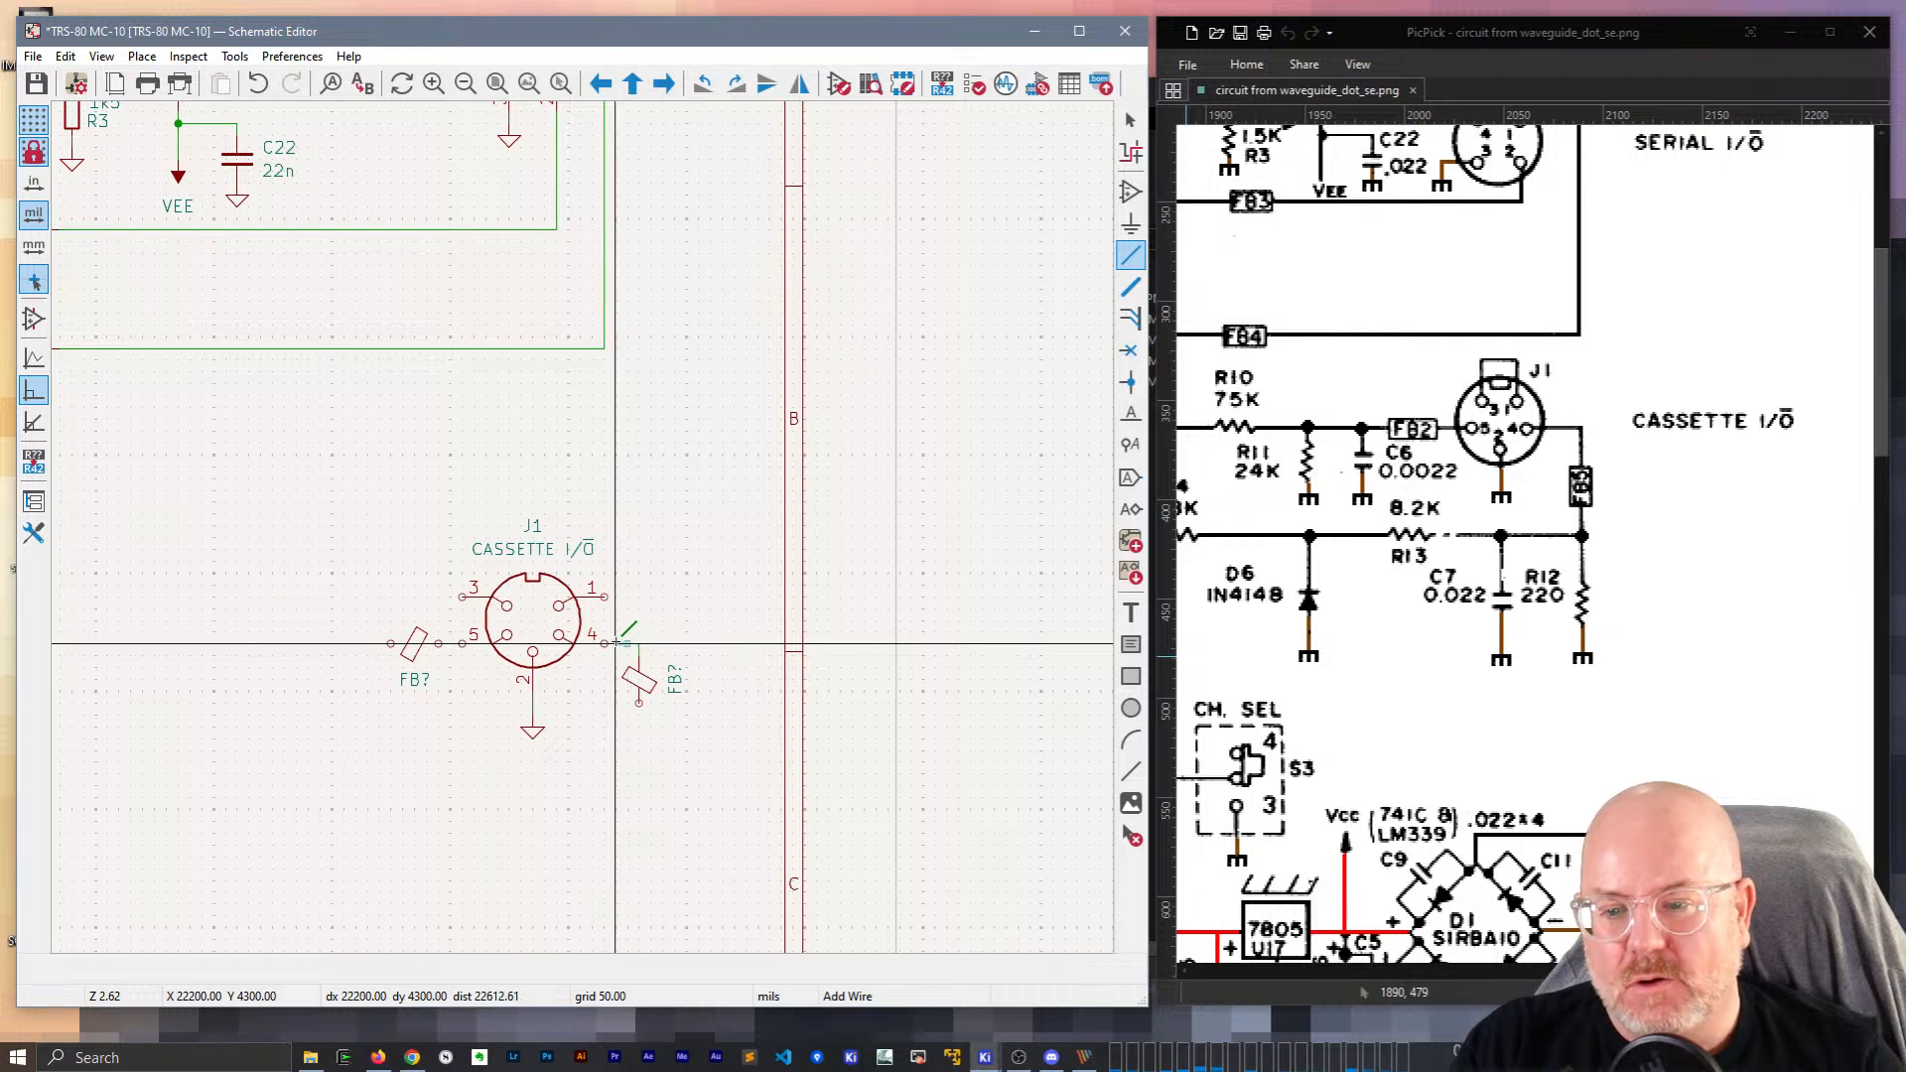
left_click(605, 644)
scroll(639, 688, "up", 1)
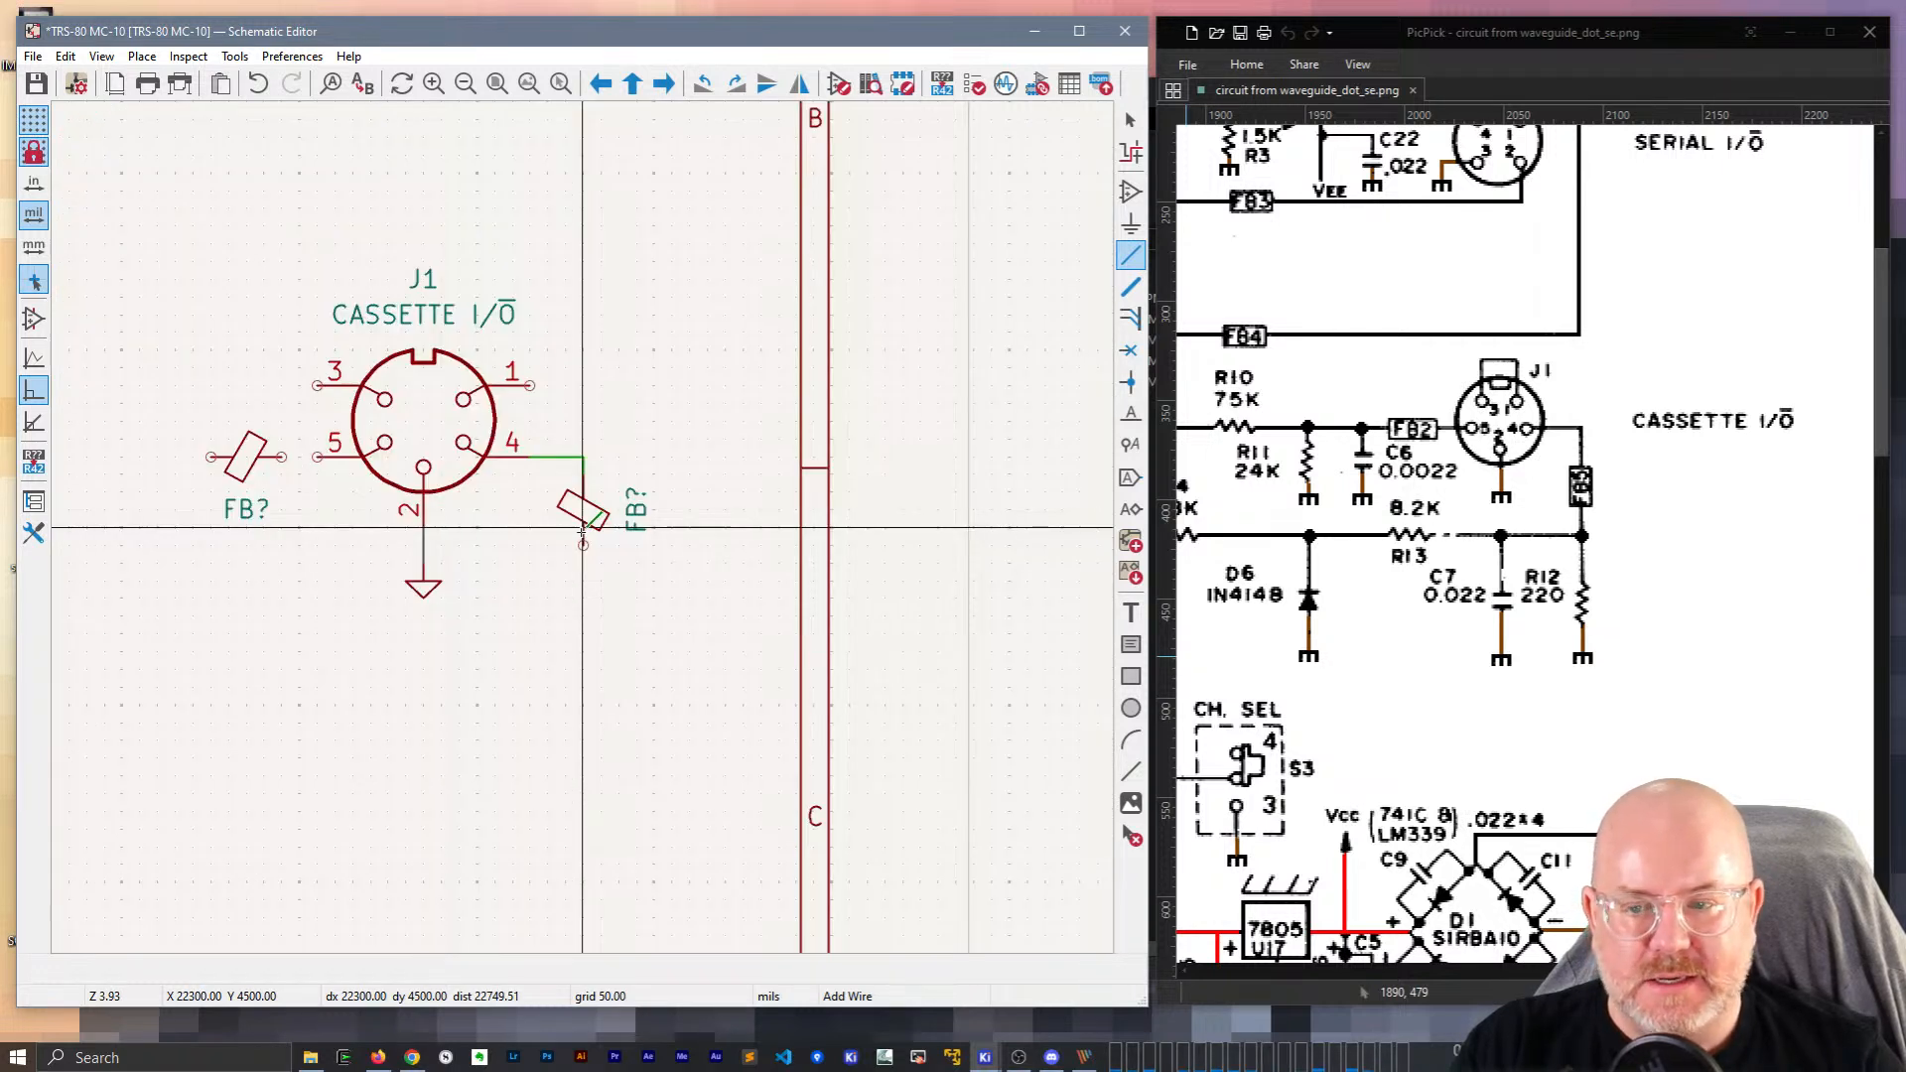
scroll(583, 527, "down", 1)
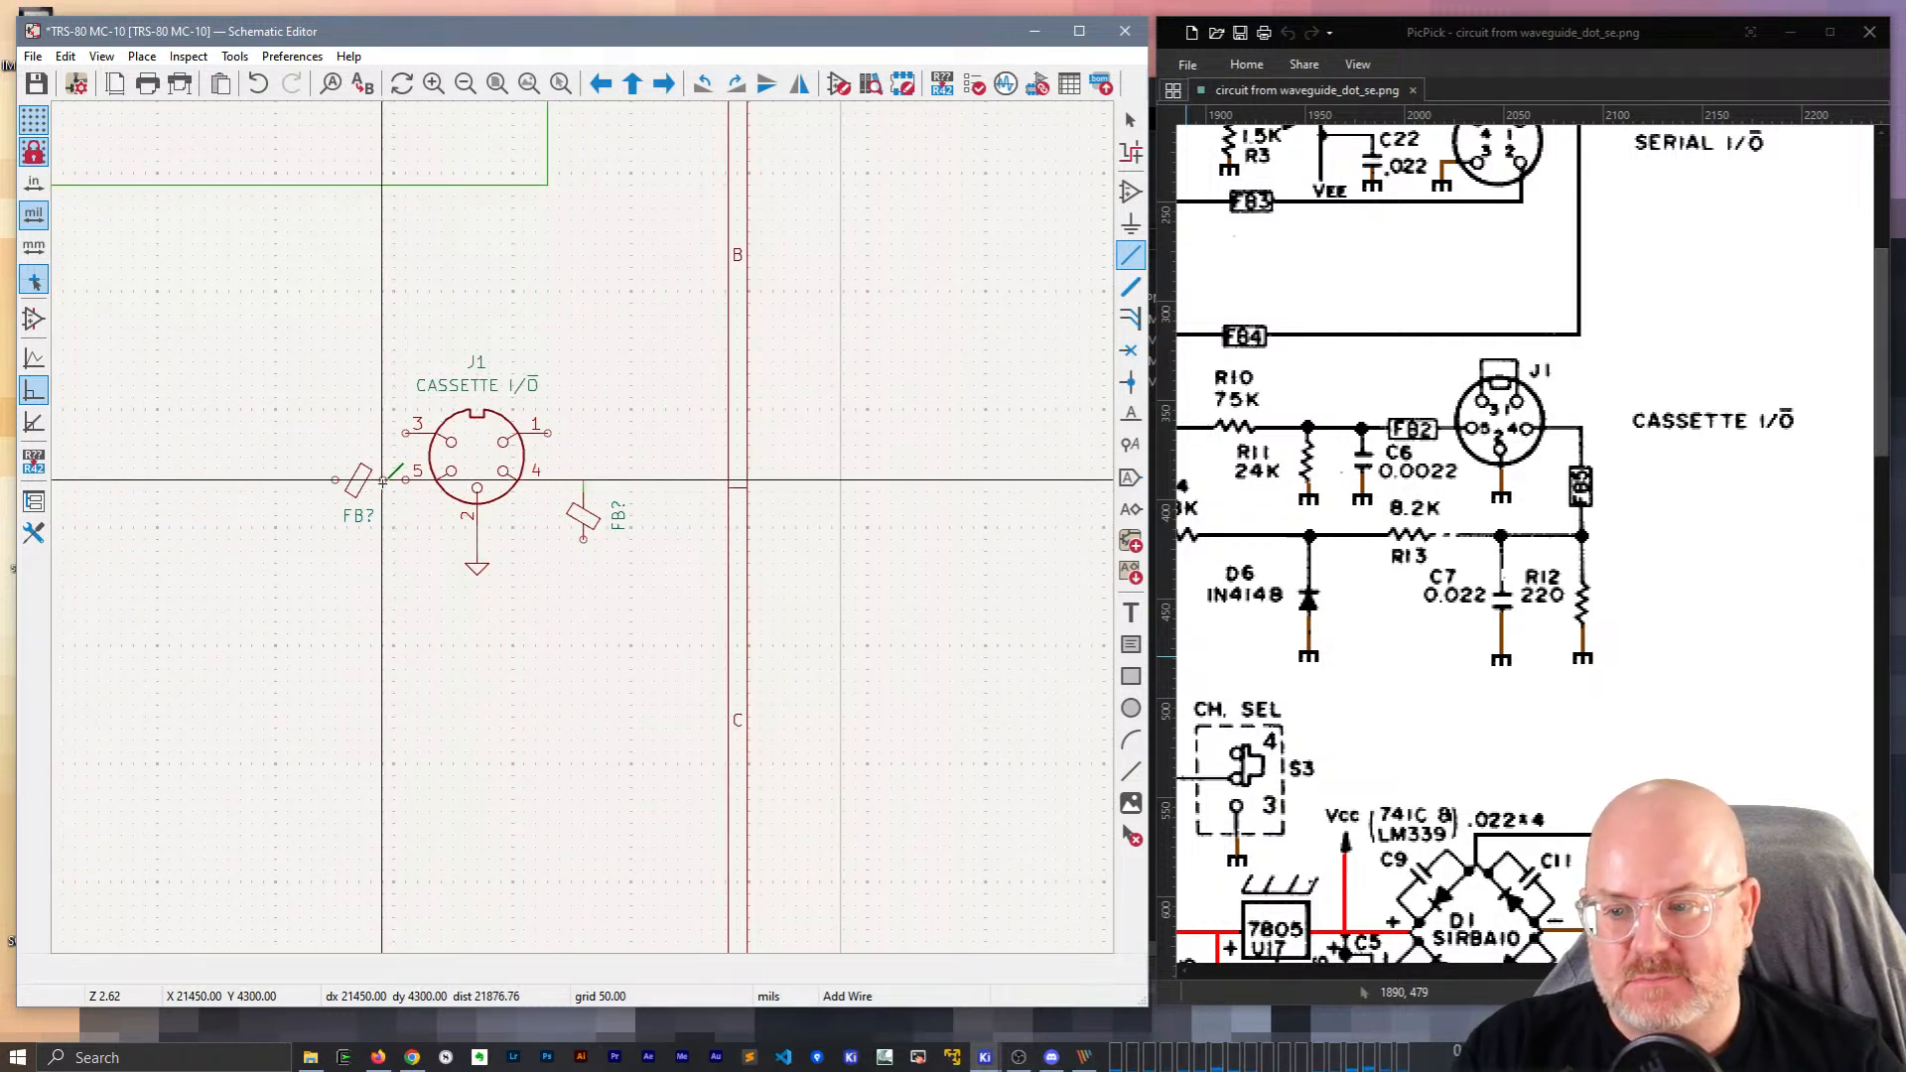
left_click(417, 480)
key("Escape")
key("Escape")
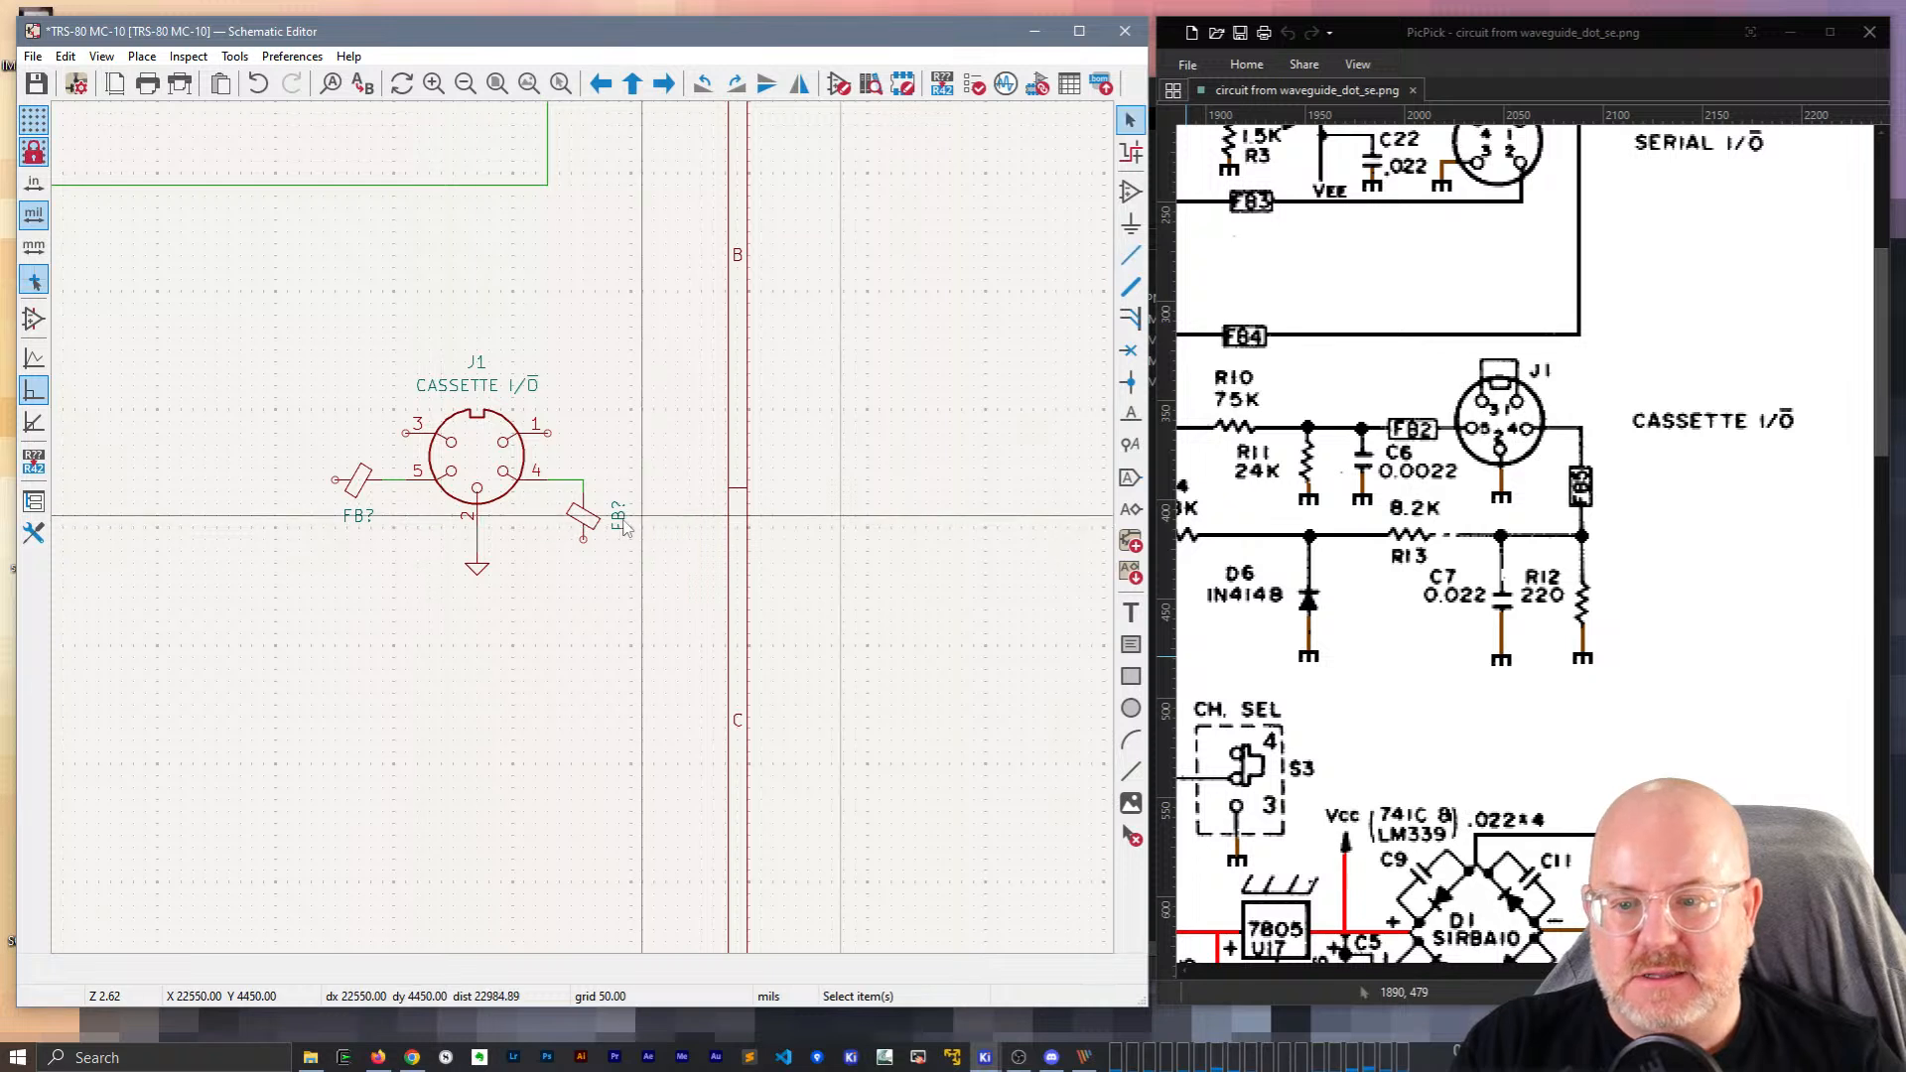
left_click(617, 516)
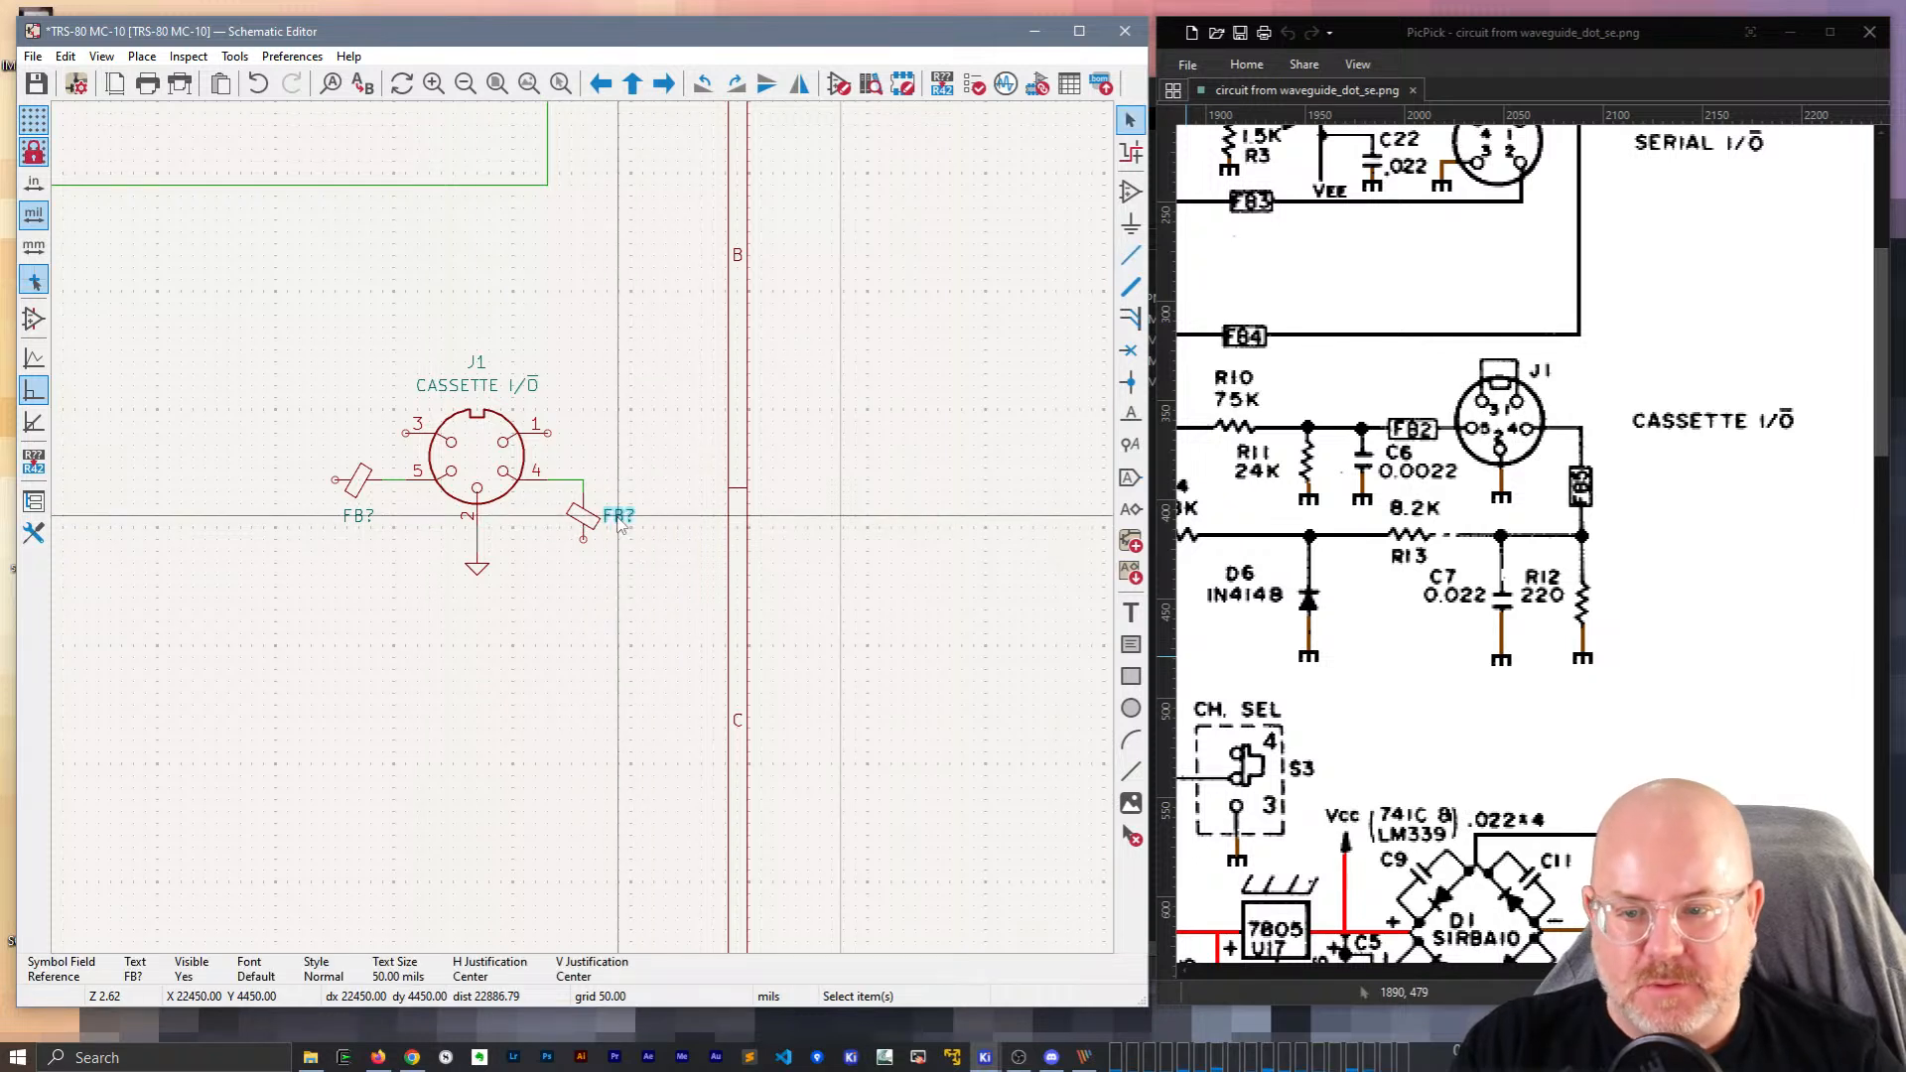
Number the right bead FB5 and the left bead FB2.
double_click(617, 516)
type("5")
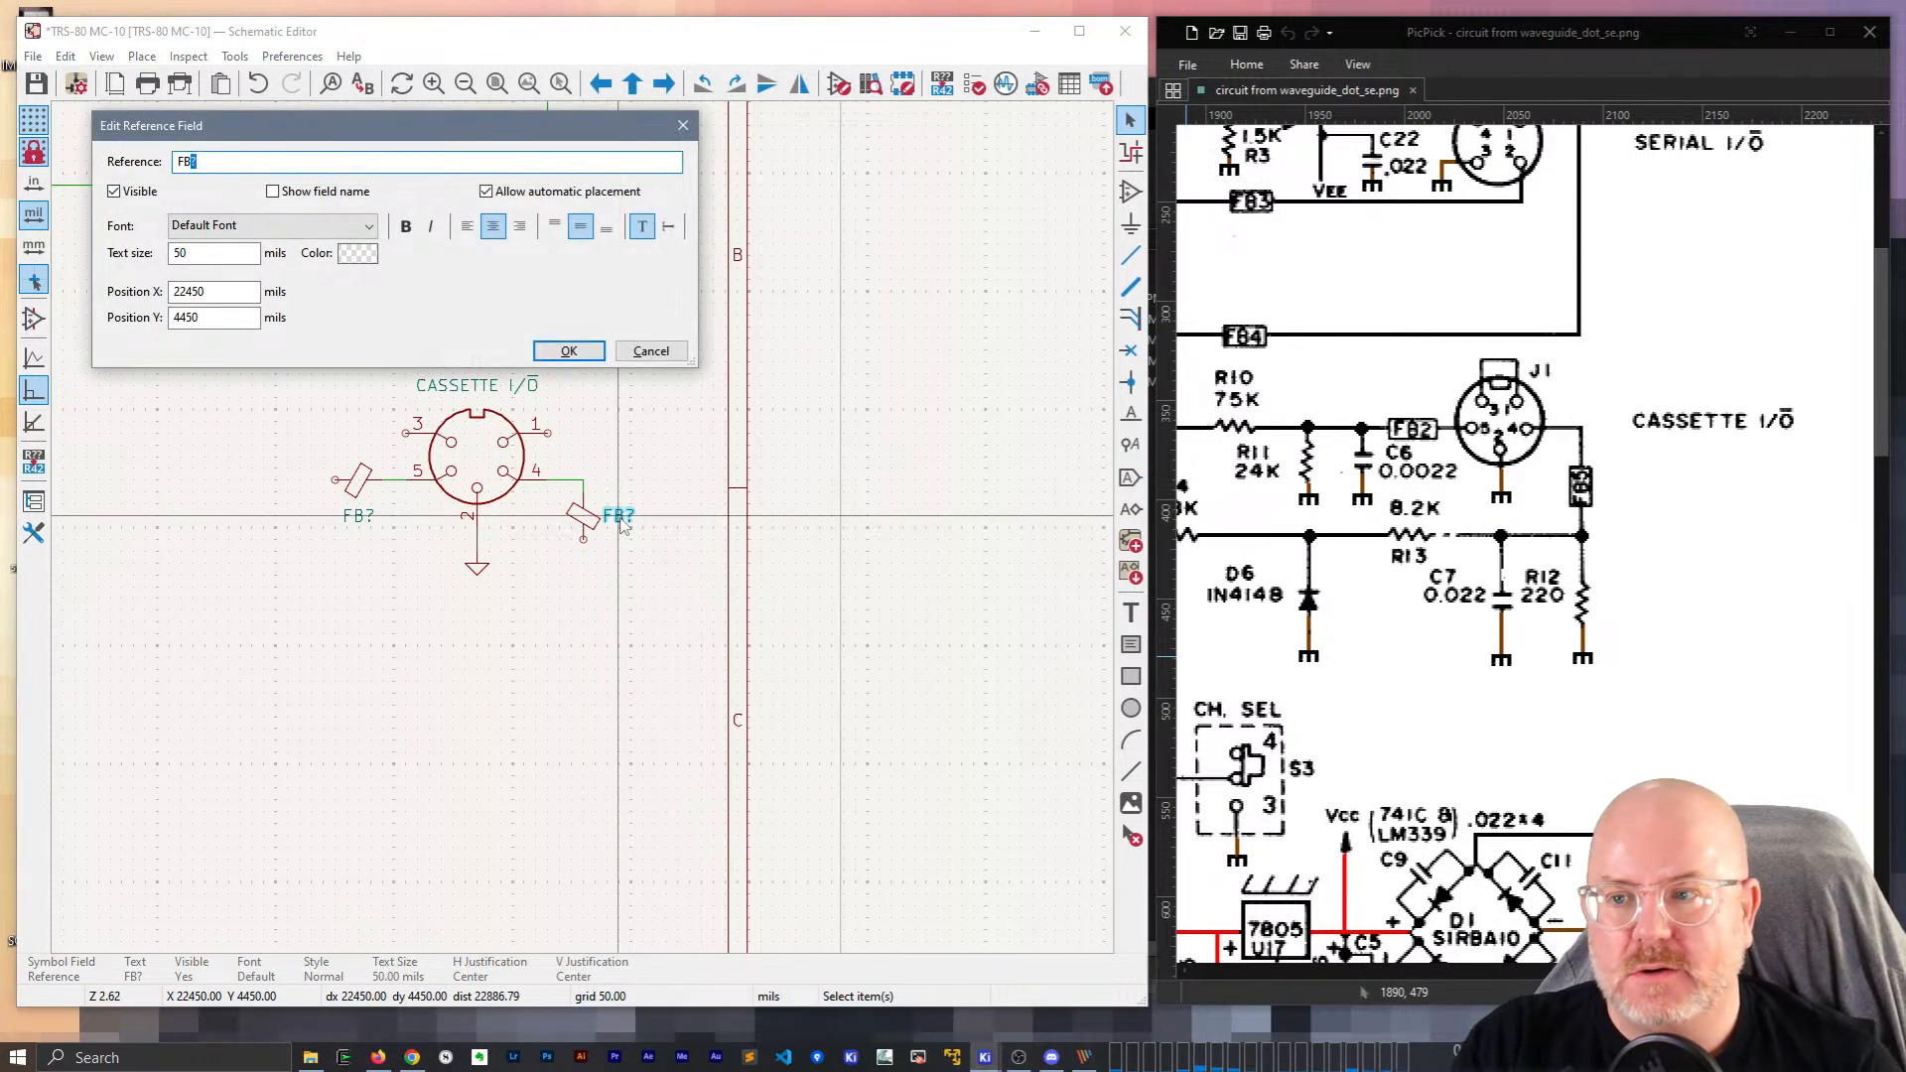
key("Return")
left_click(358, 517)
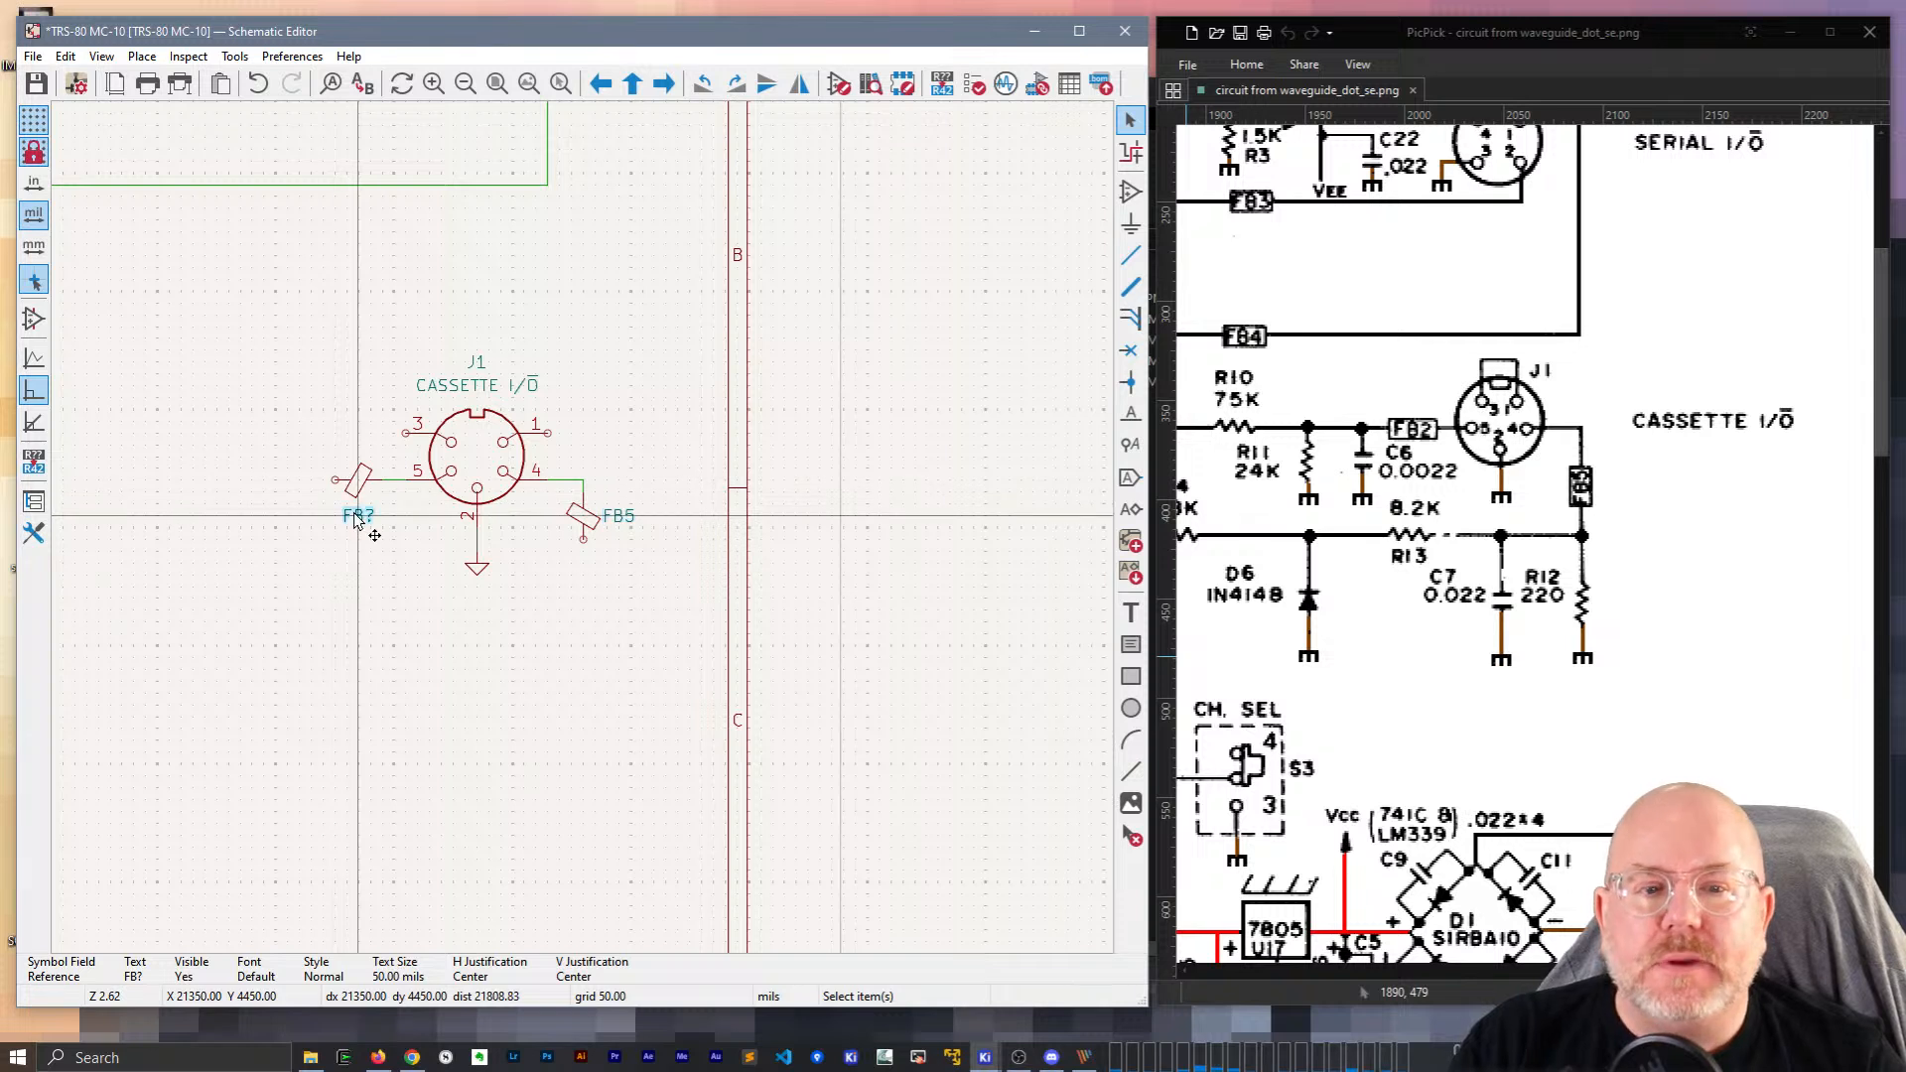
double_click(357, 516)
type("2")
key("Return")
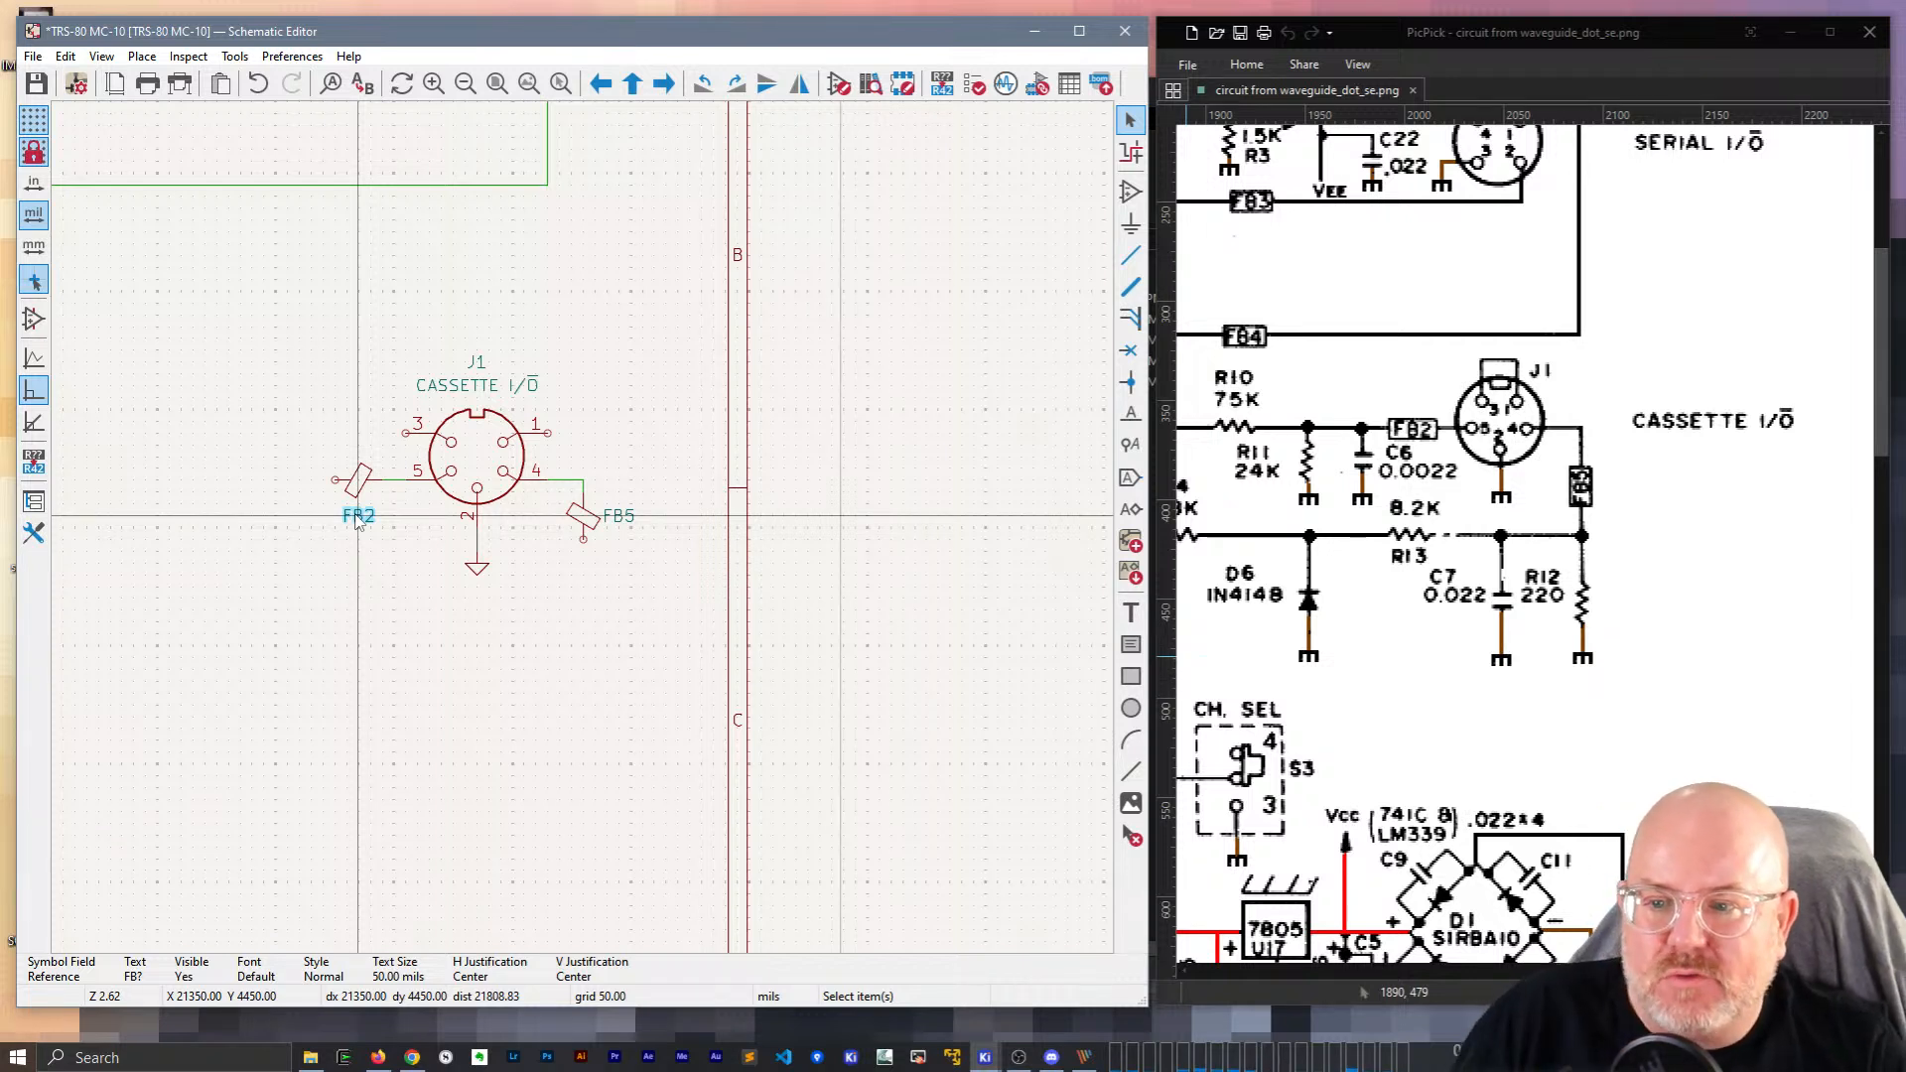
Draw a wire over the connector joining J1 pins 3 and 1.
left_click(407, 433)
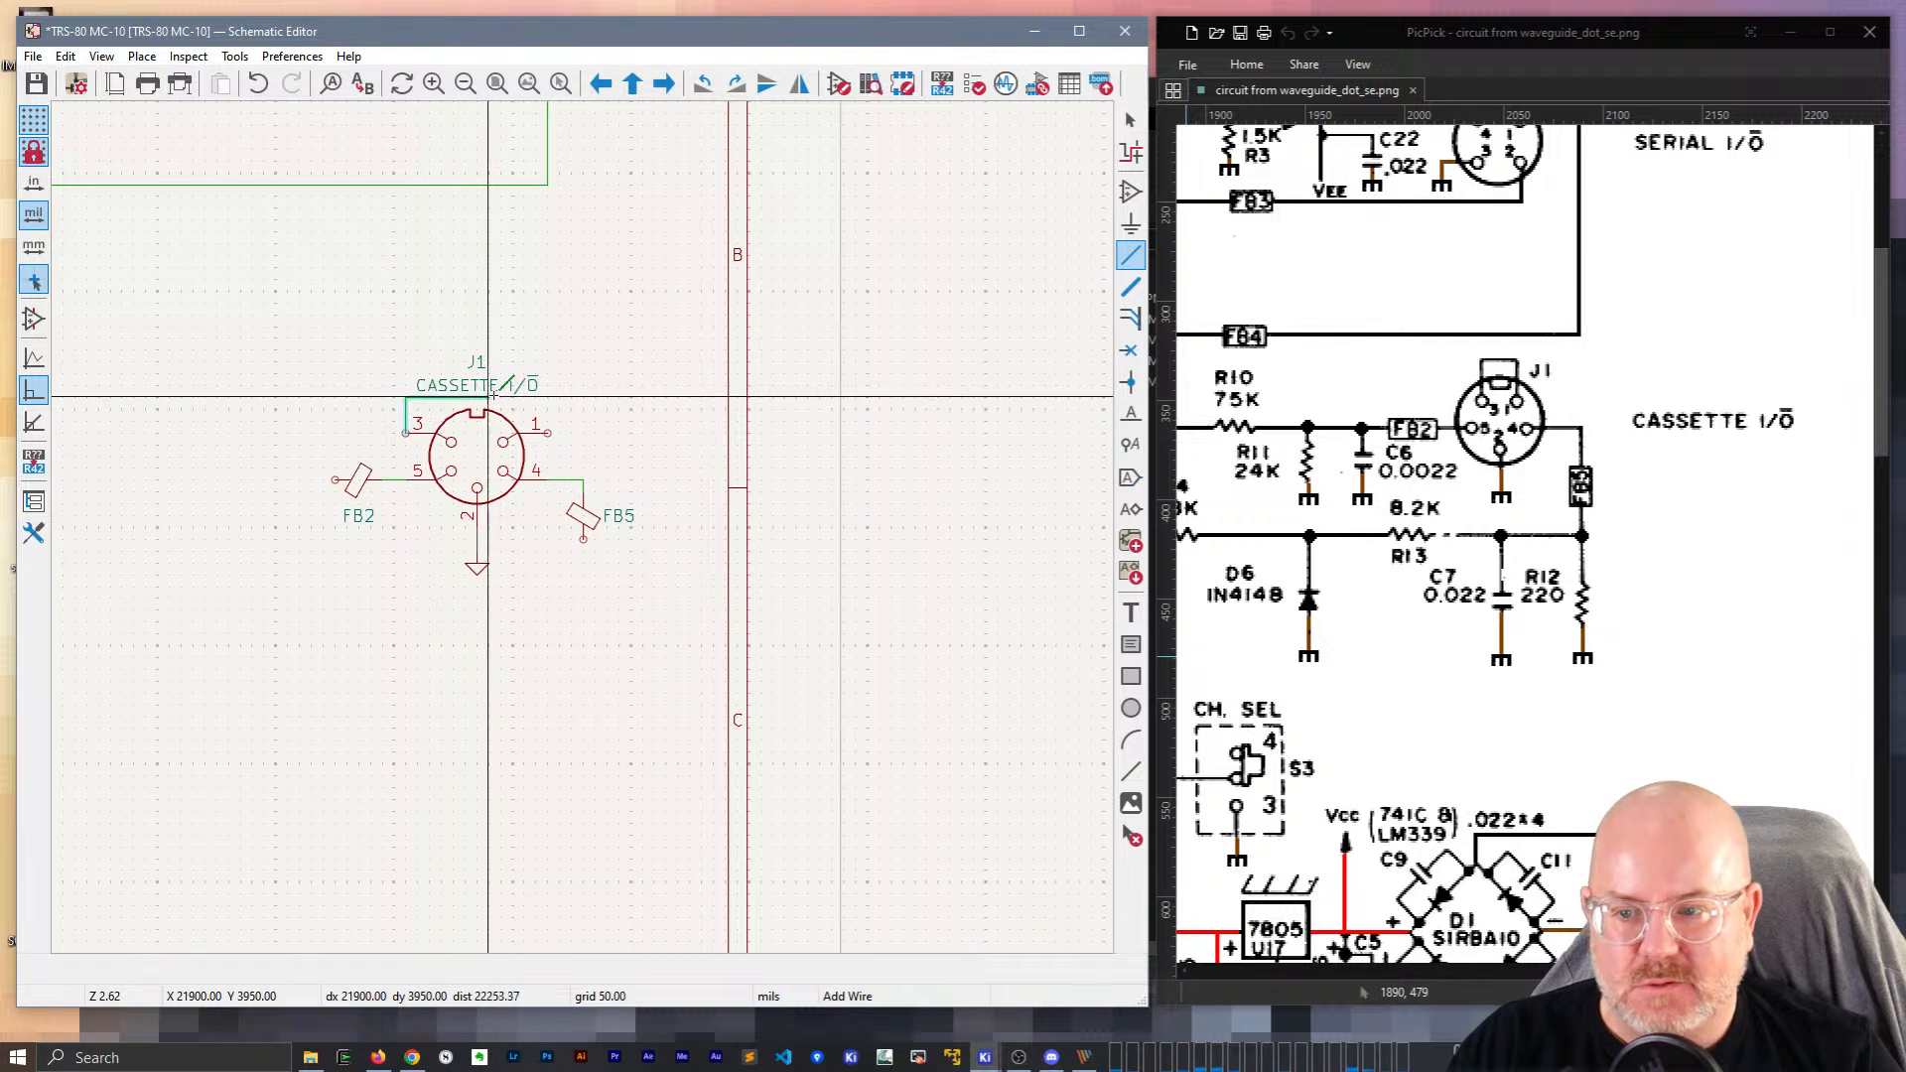
left_click(548, 397)
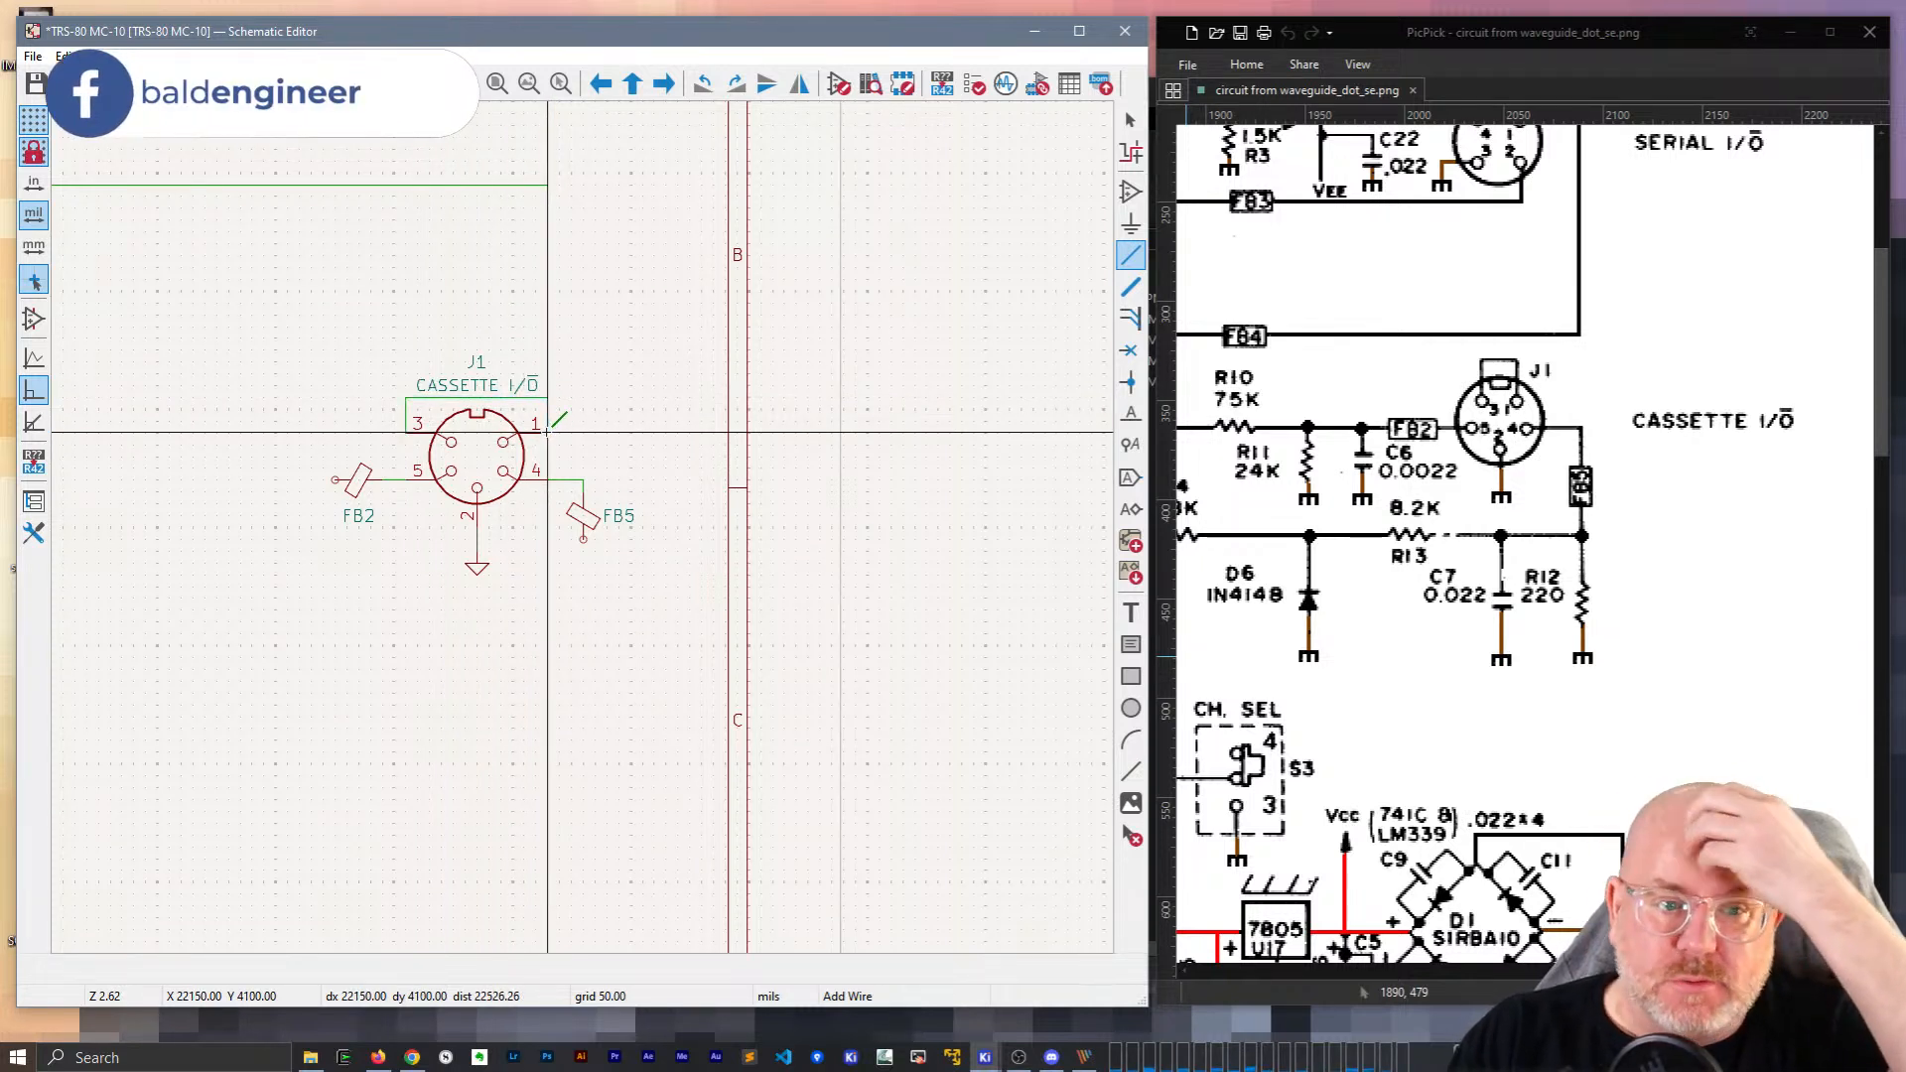
middle_click_drag(352, 305, 449, 289)
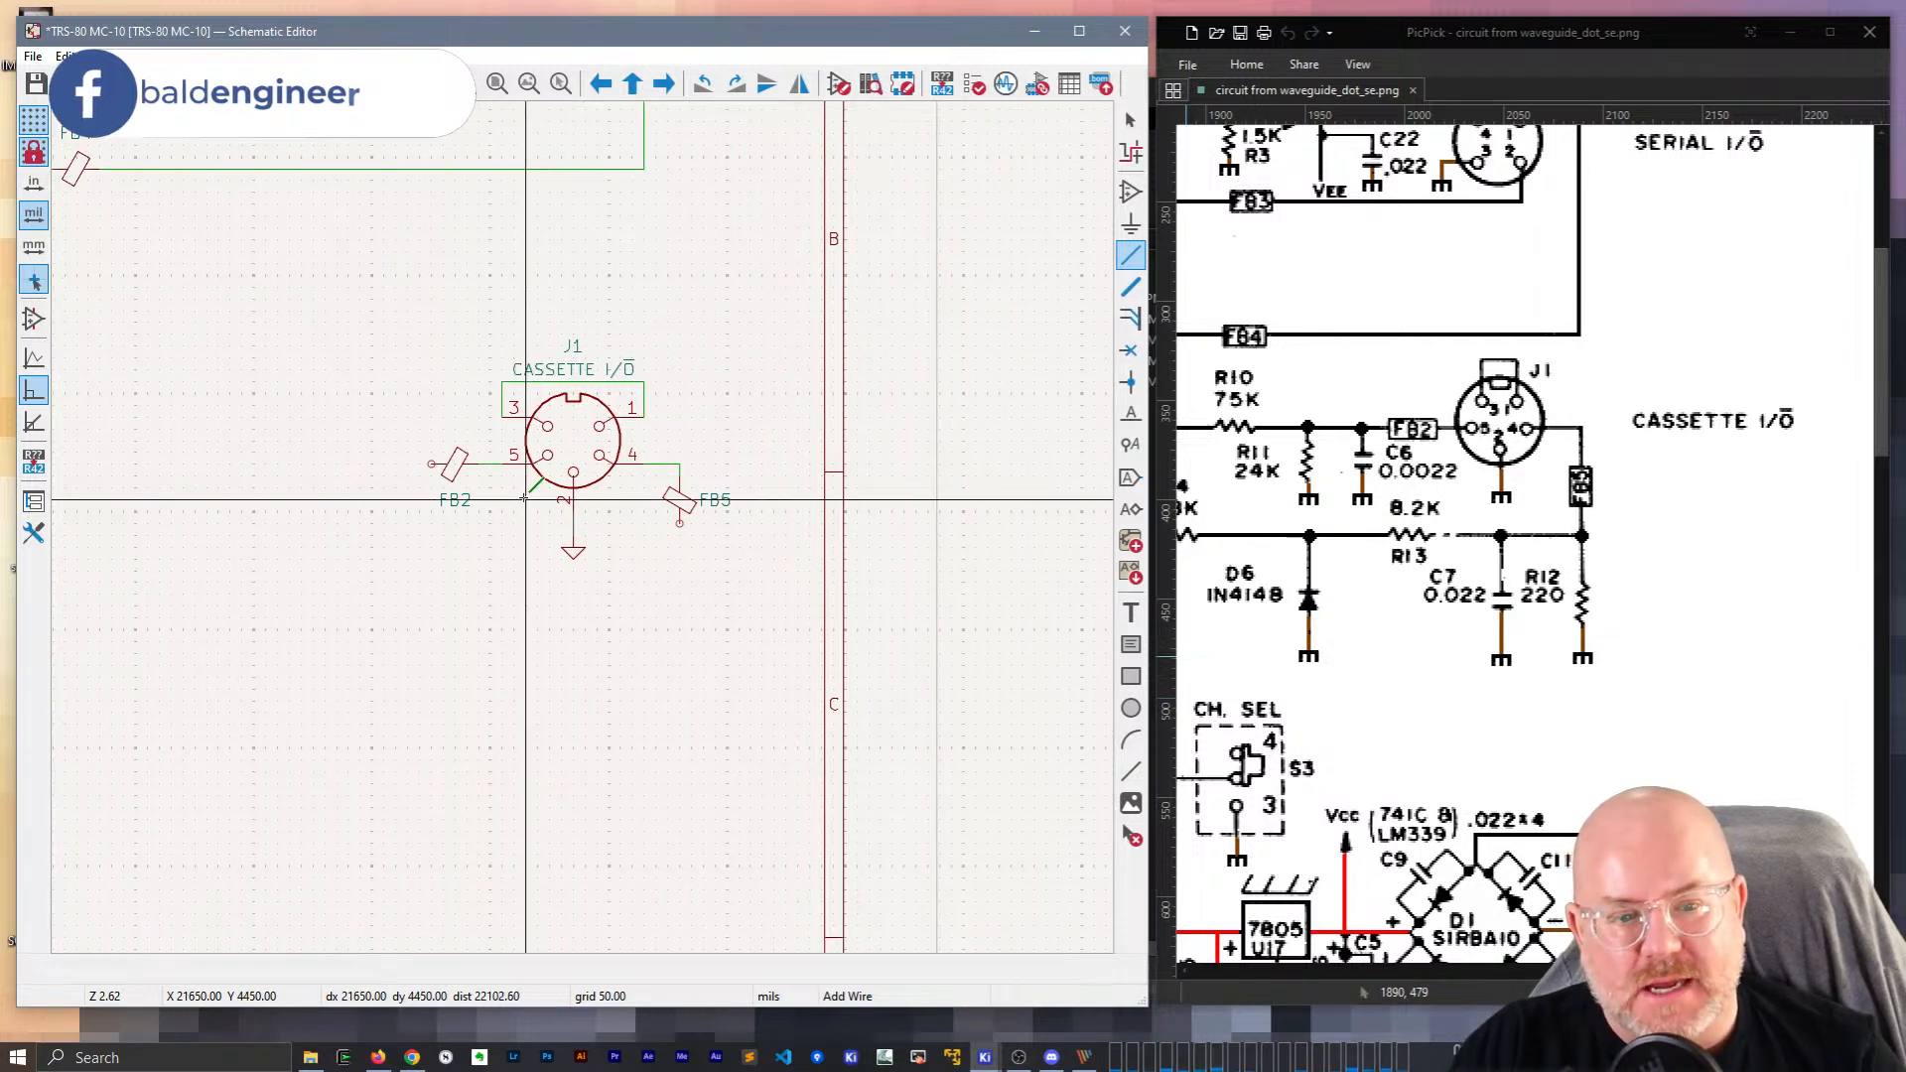
key("Escape")
Drag the ground symbol onto J1 pin 2.
key("g")
left_click(572, 537)
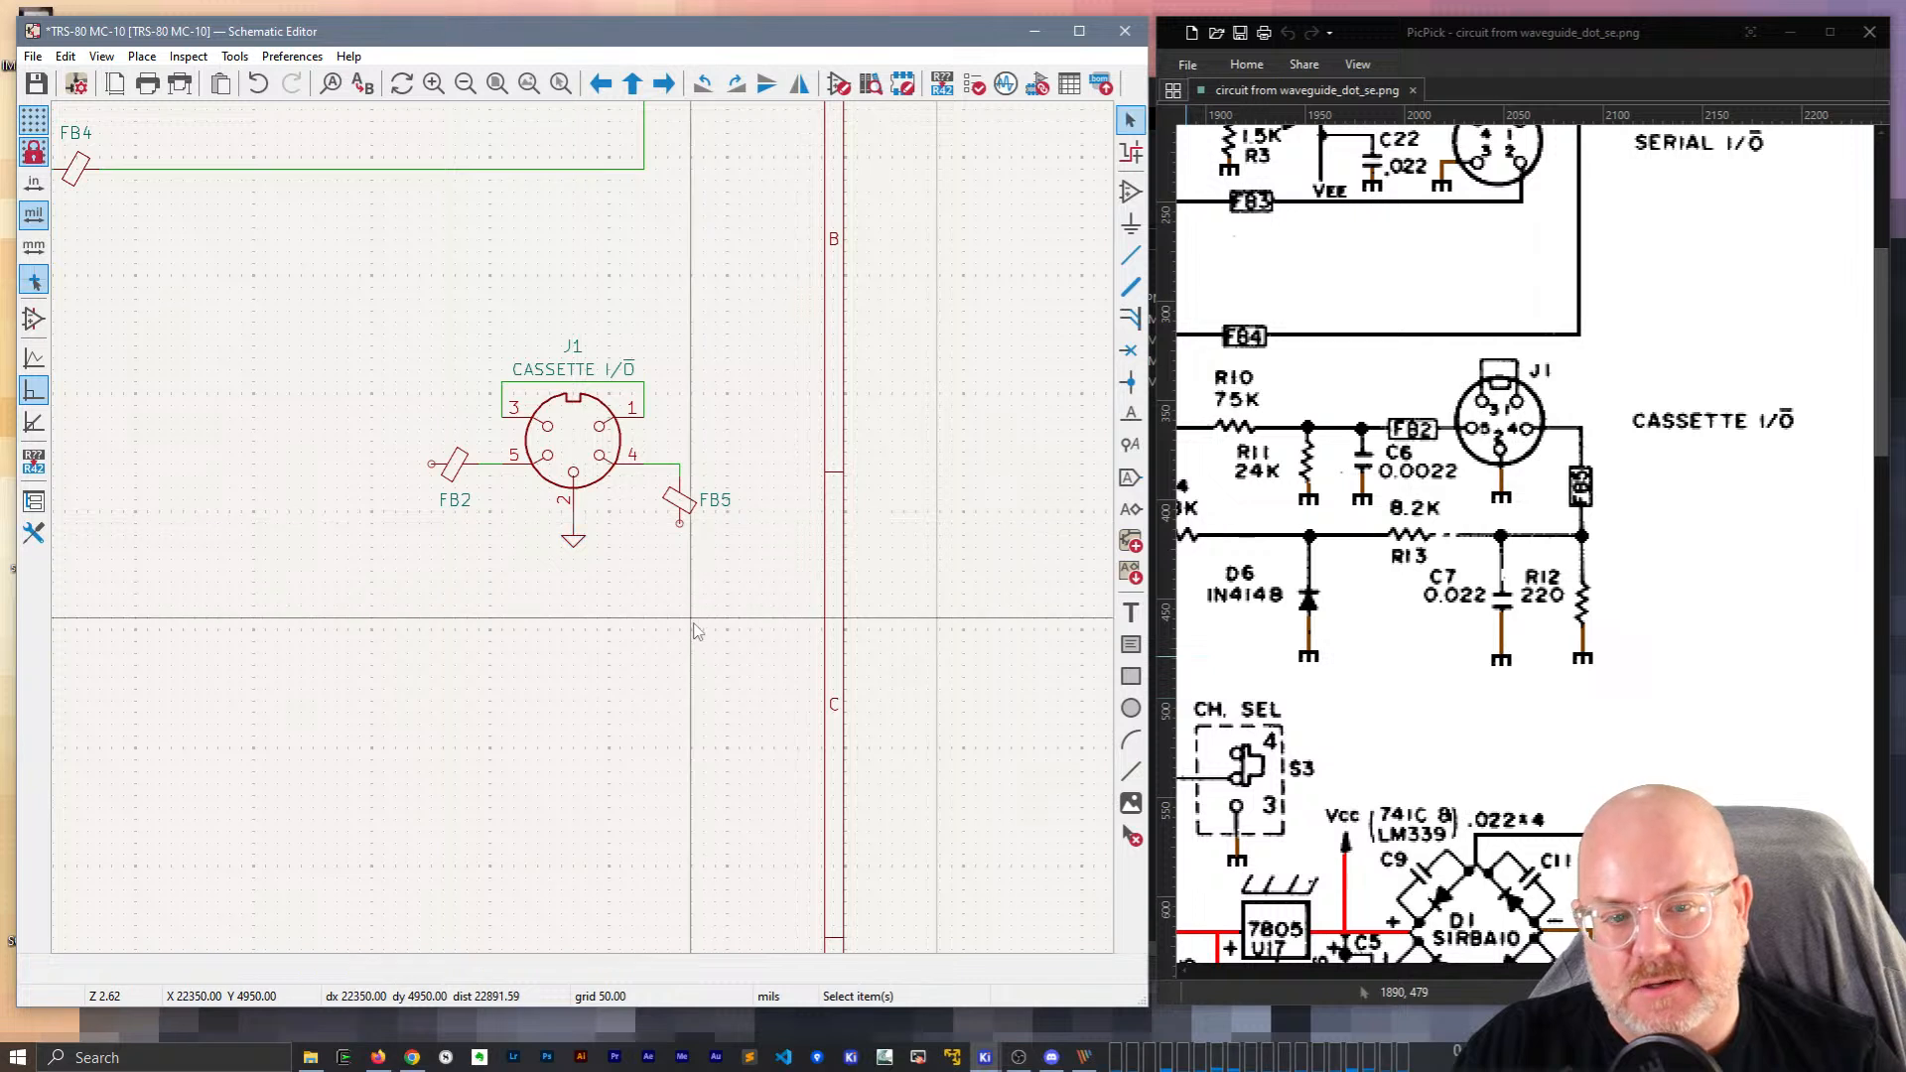
scroll(695, 636, "down", 3)
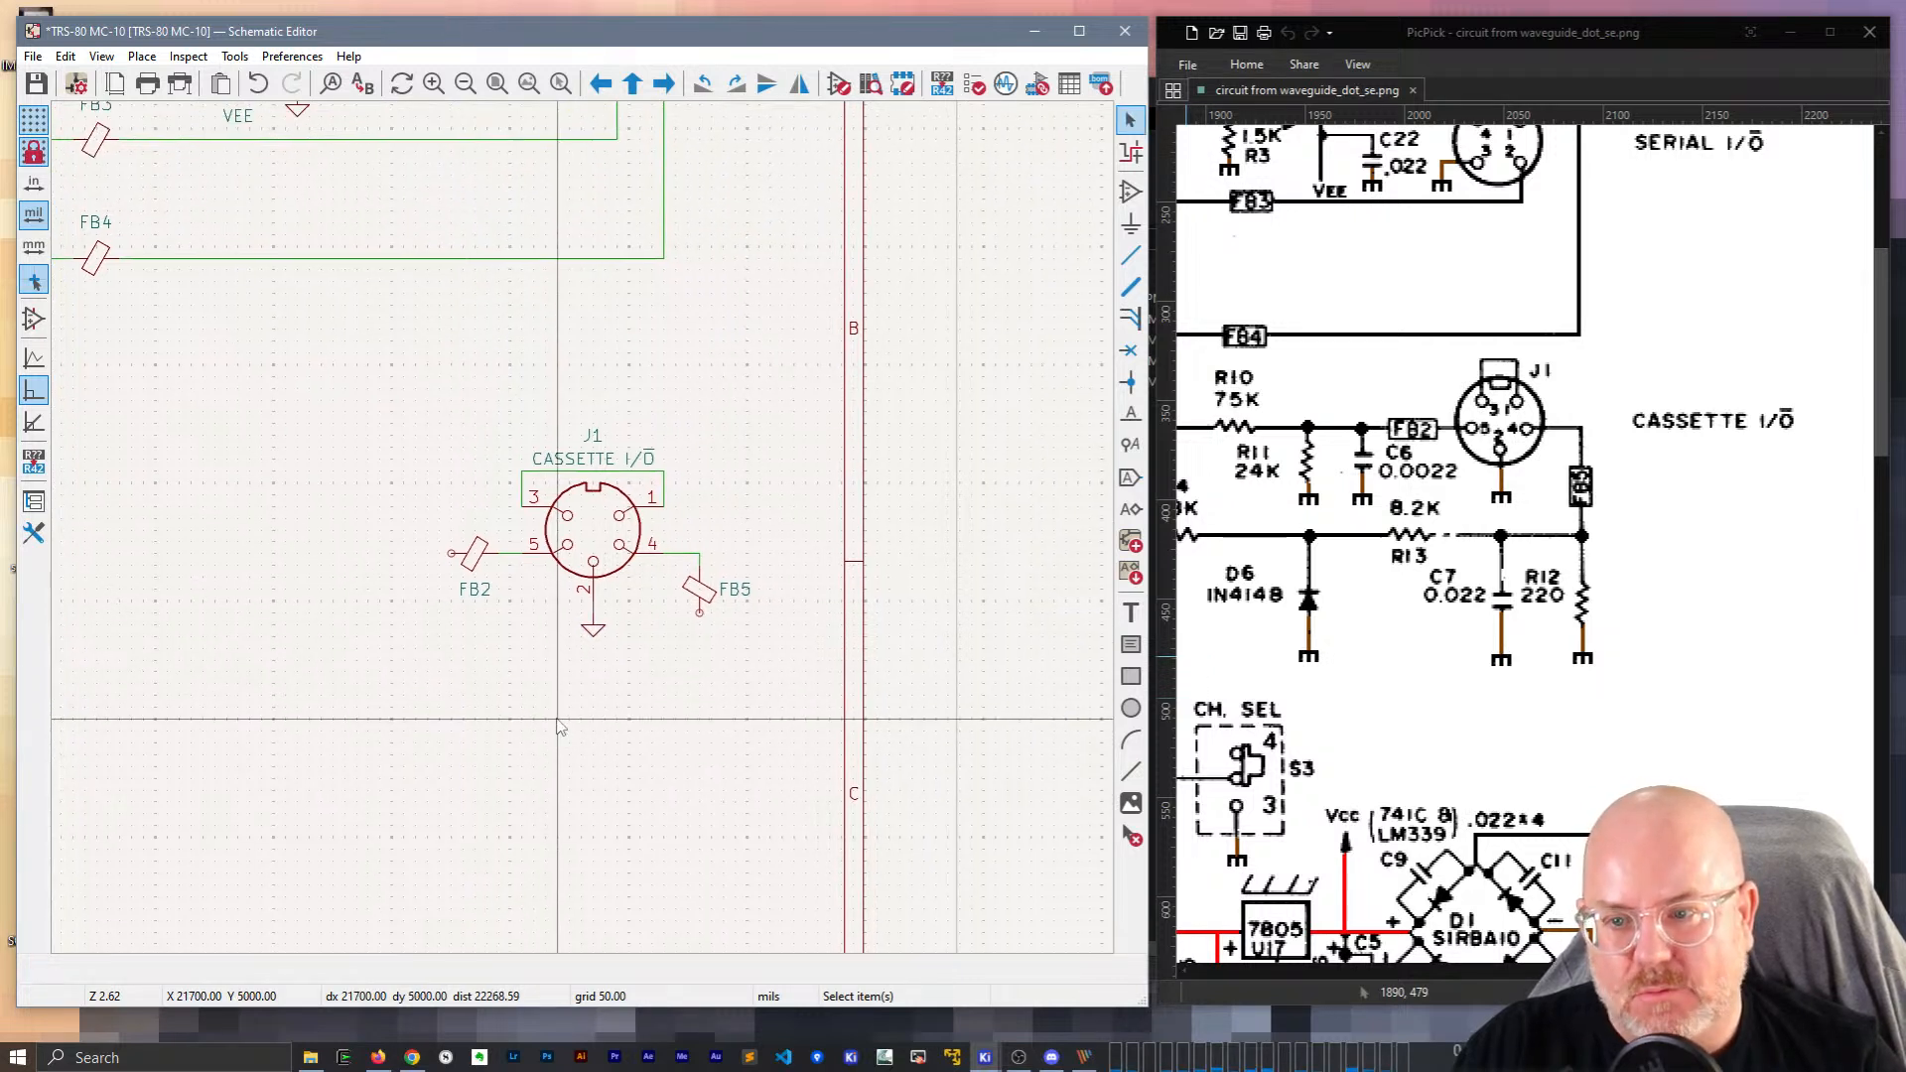
middle_click_drag(429, 329, 394, 416)
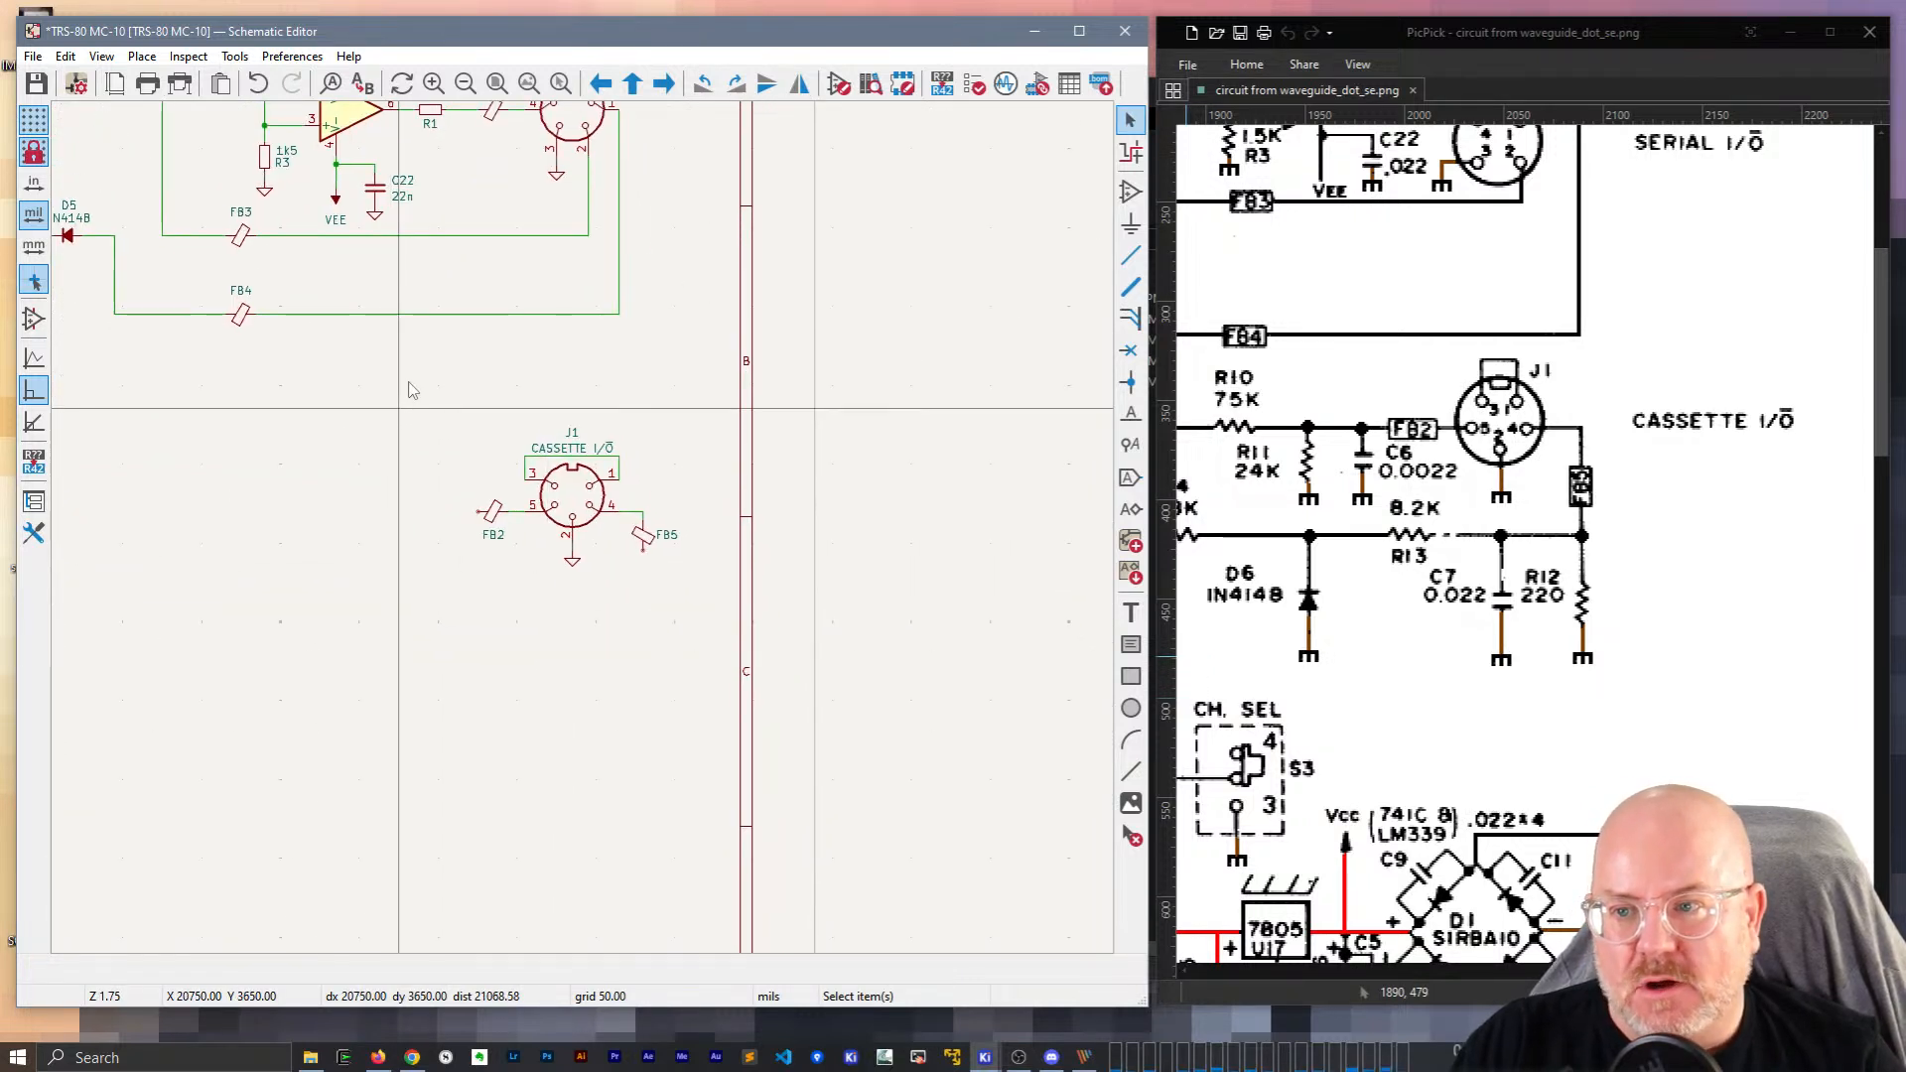
Duplicate resistor R3 below FB5 and wire it to the bead's lower end.
left_click(268, 166)
key("ctrl+d")
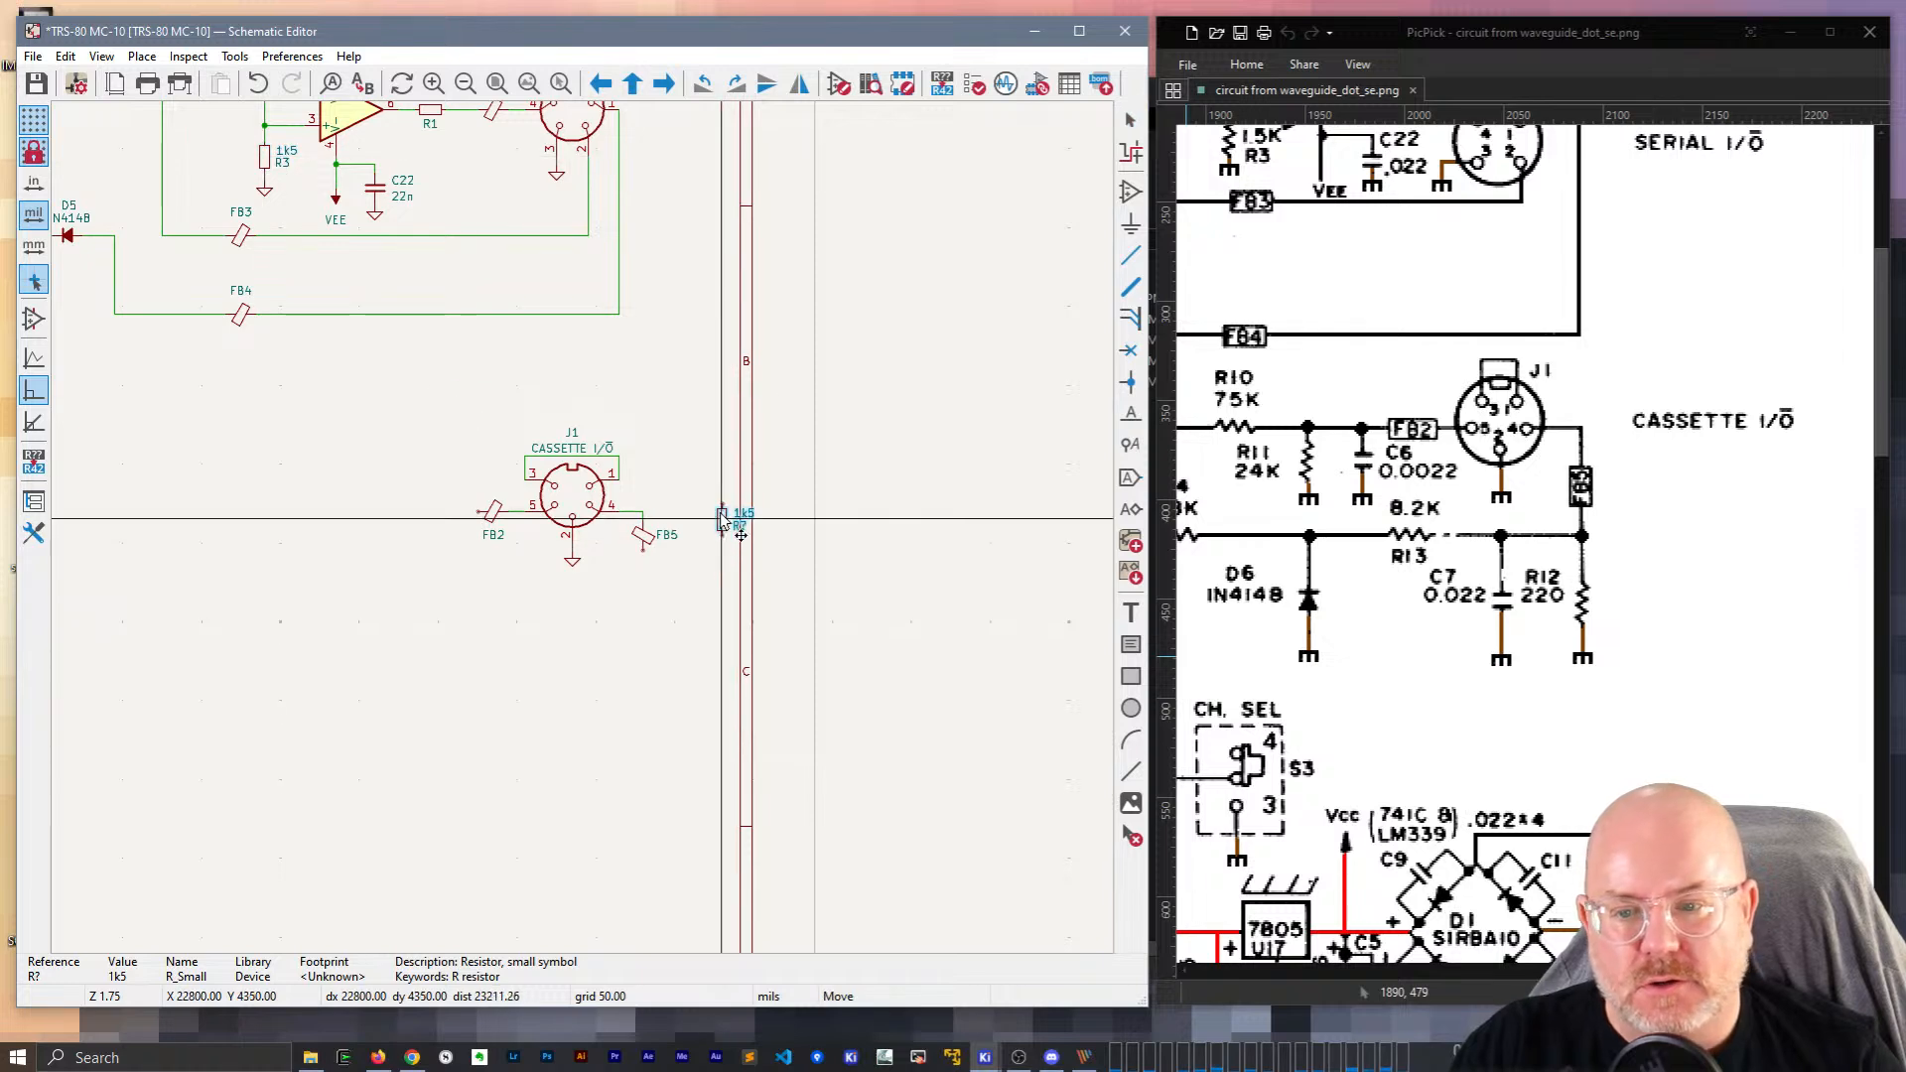
left_click(643, 607)
scroll(692, 568, "up", 5)
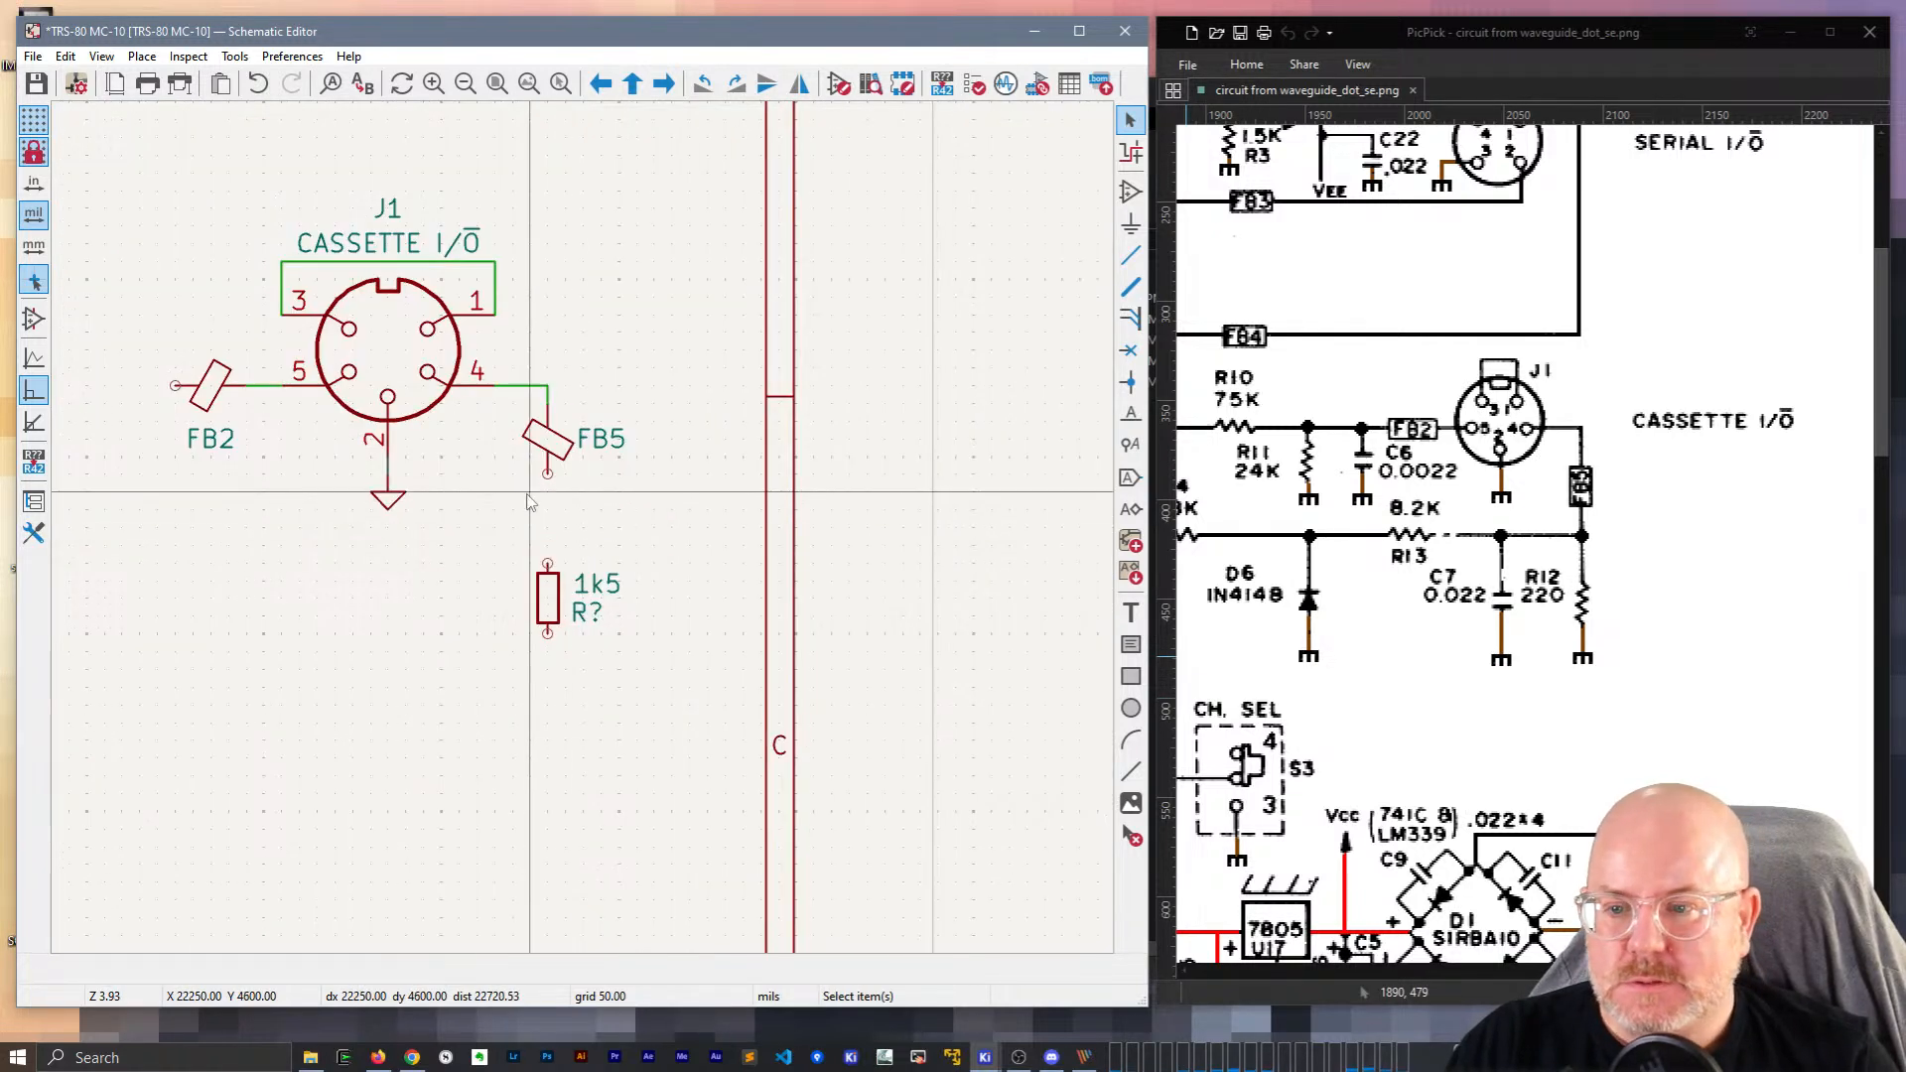
key("w")
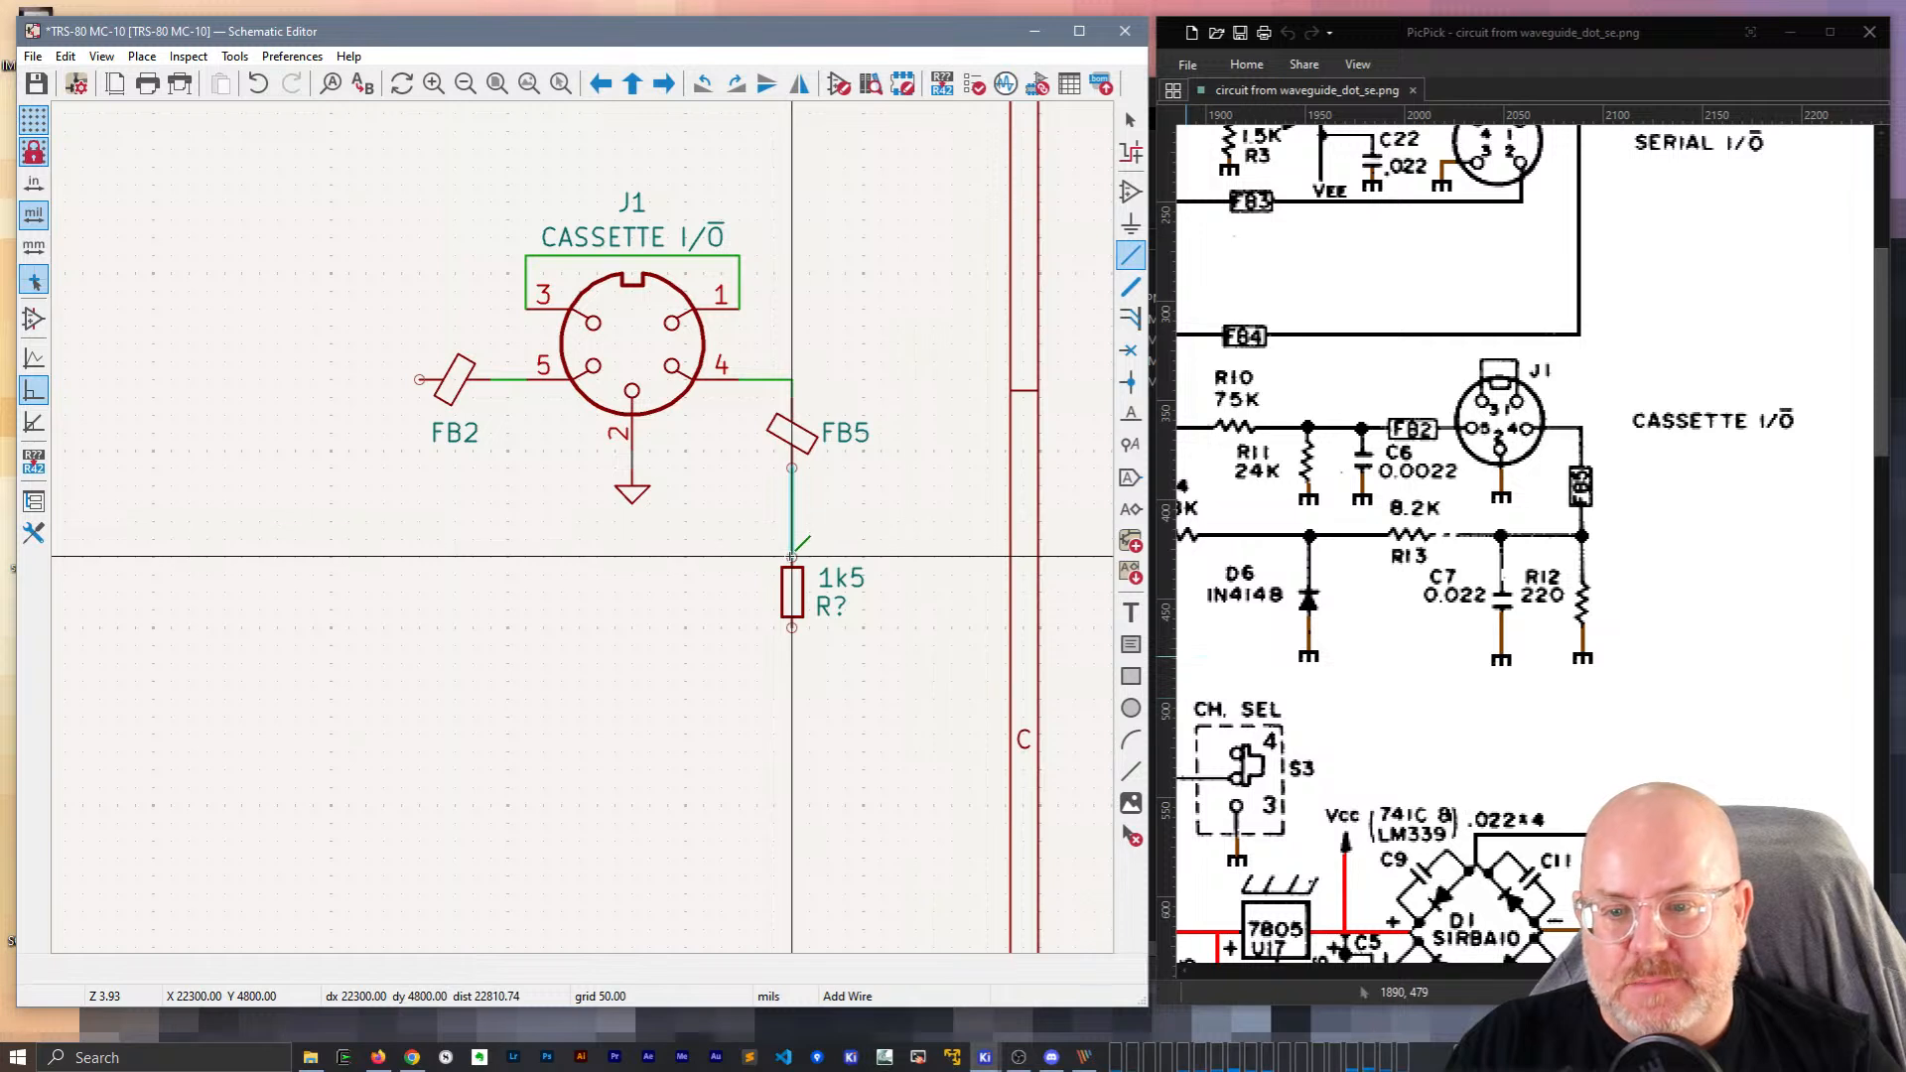
key("Escape")
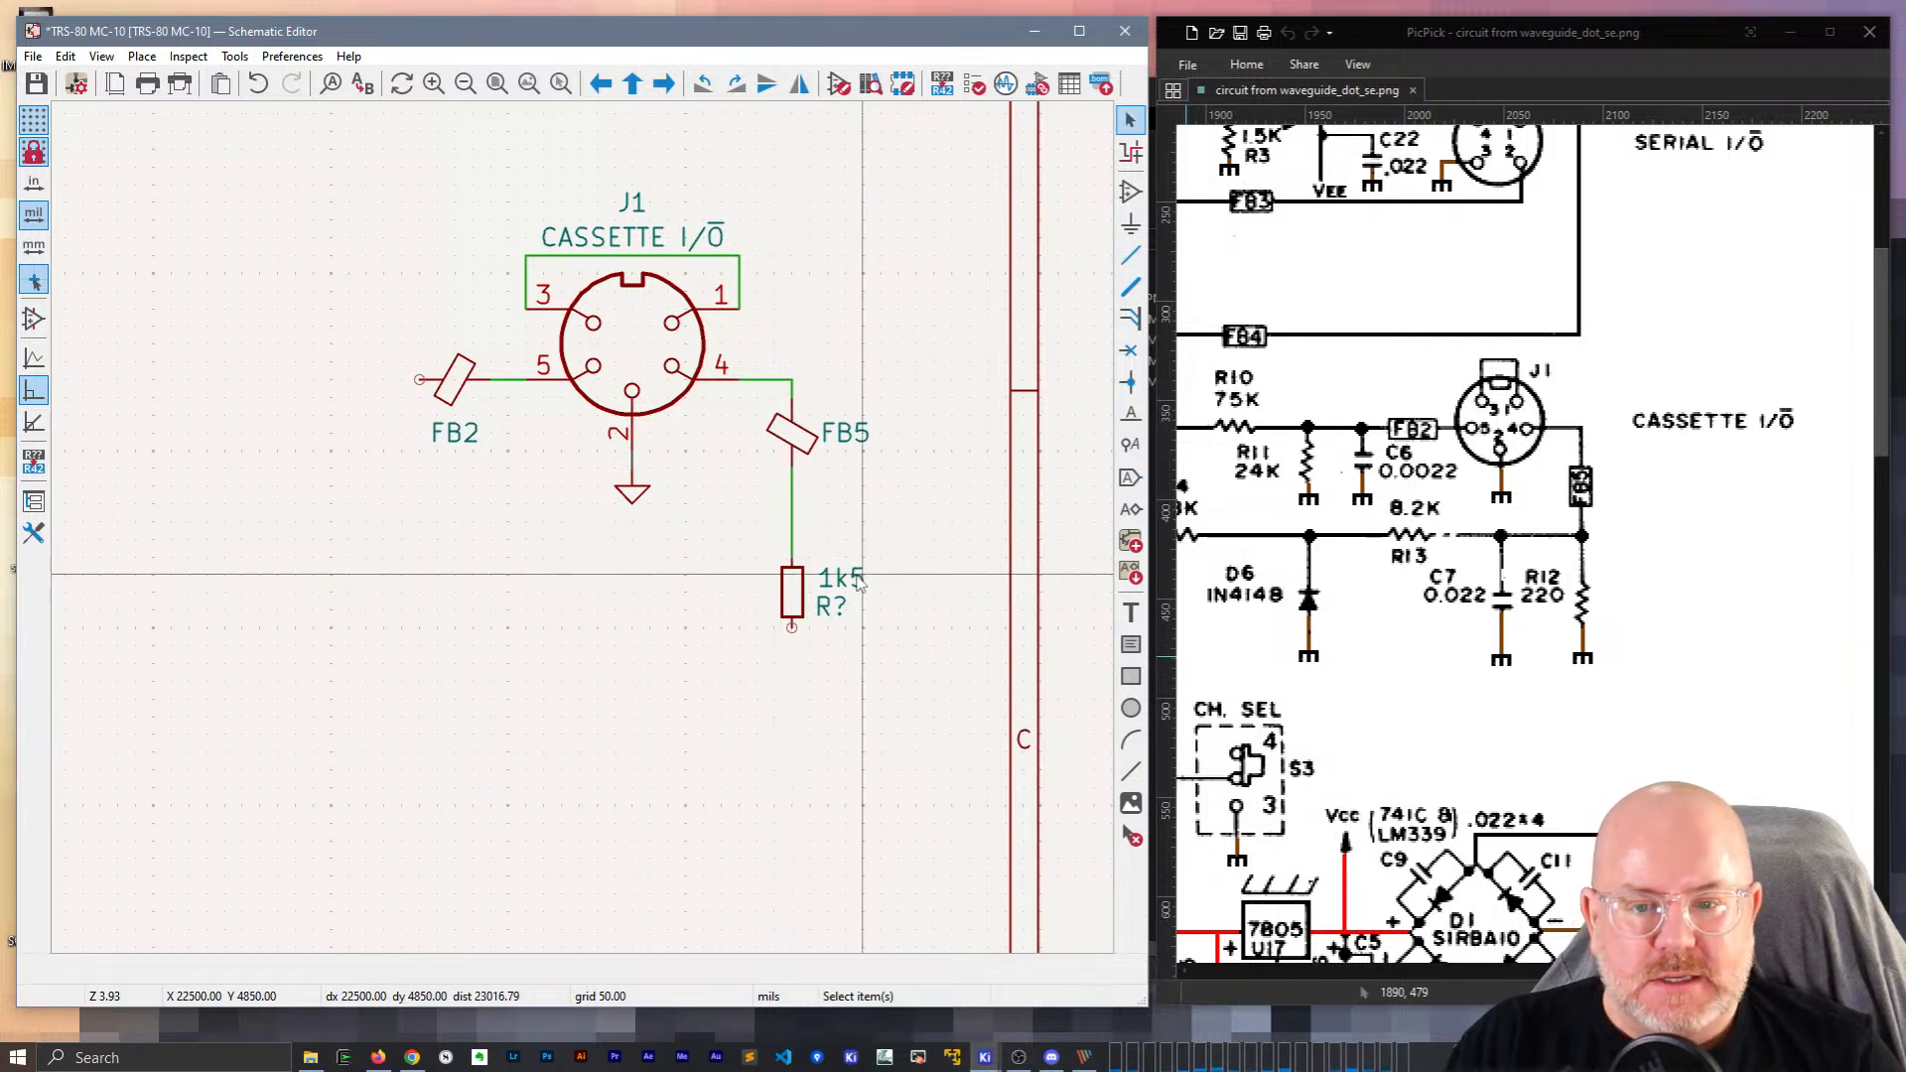
Change the resistor's value from 1k5 to 220 and arrange its labels beside it.
left_click(857, 582)
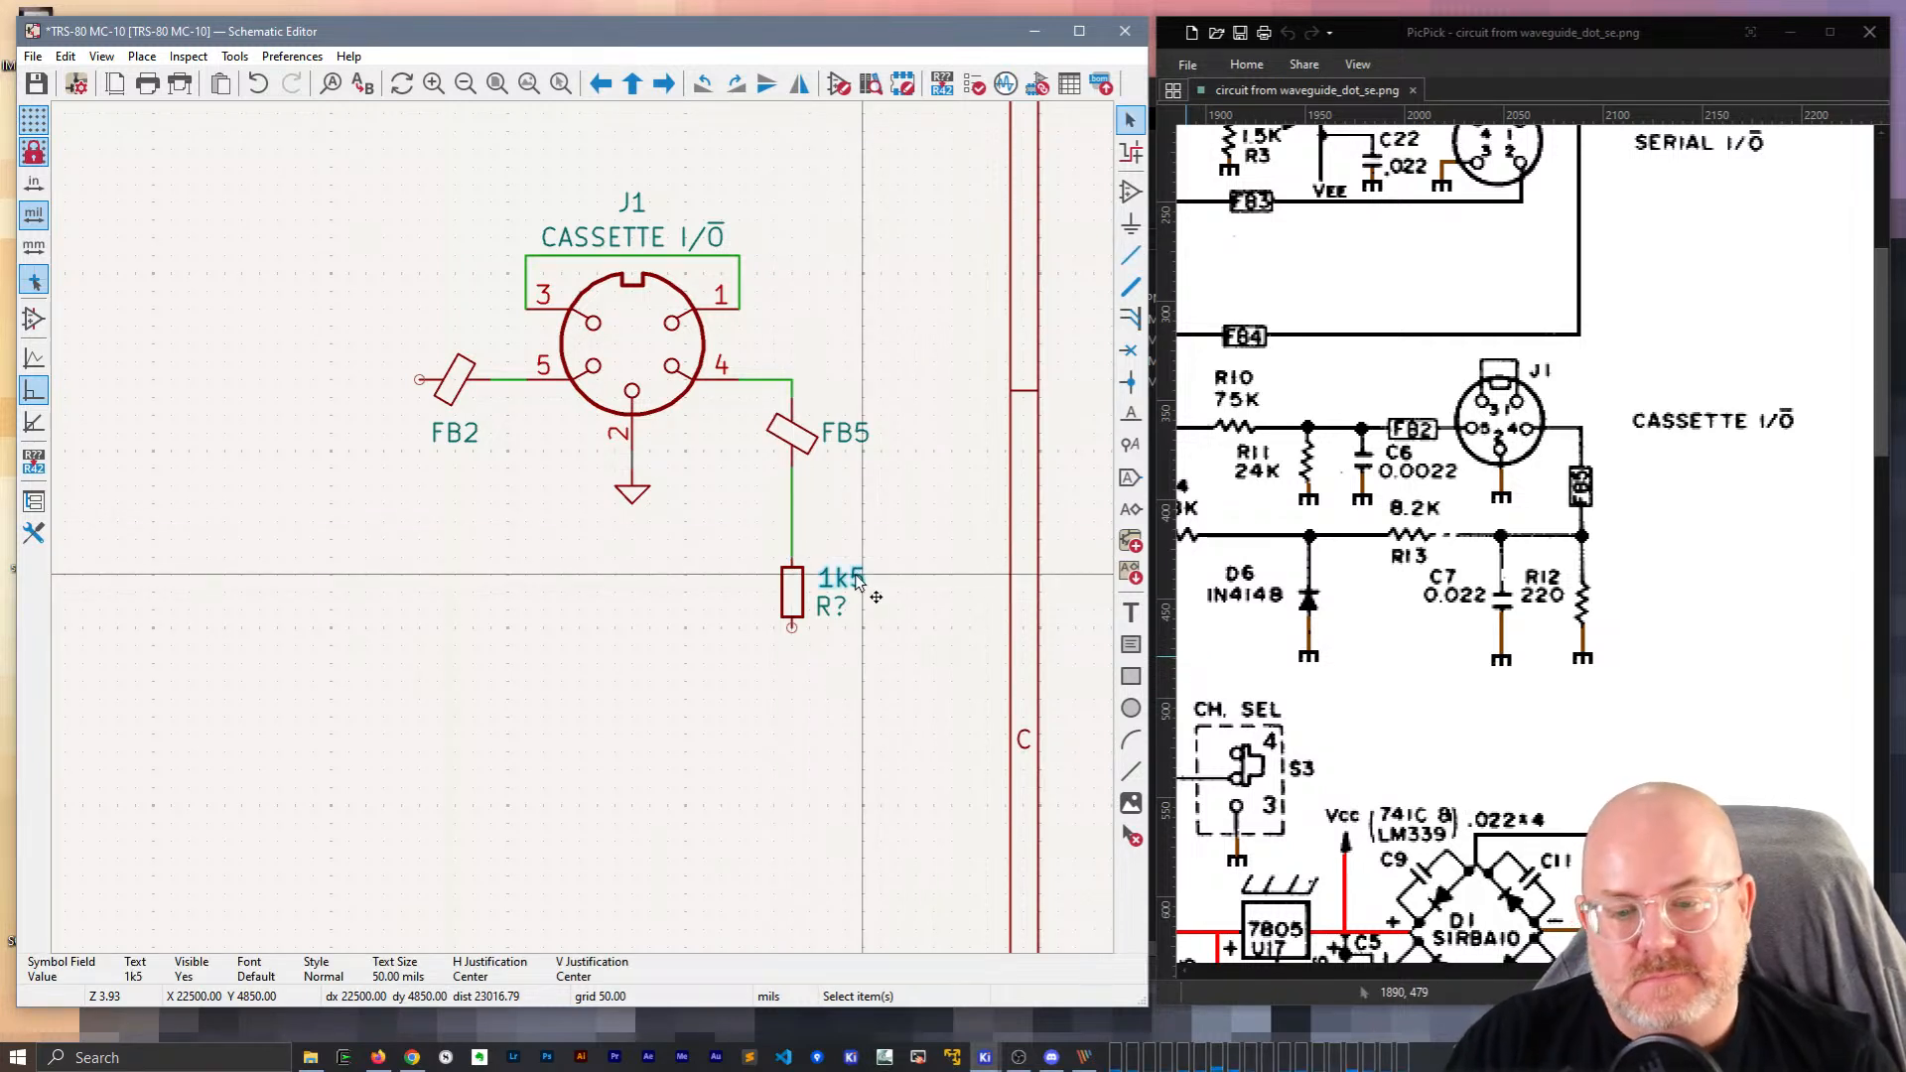
double_click(857, 582)
type("220")
key("Return")
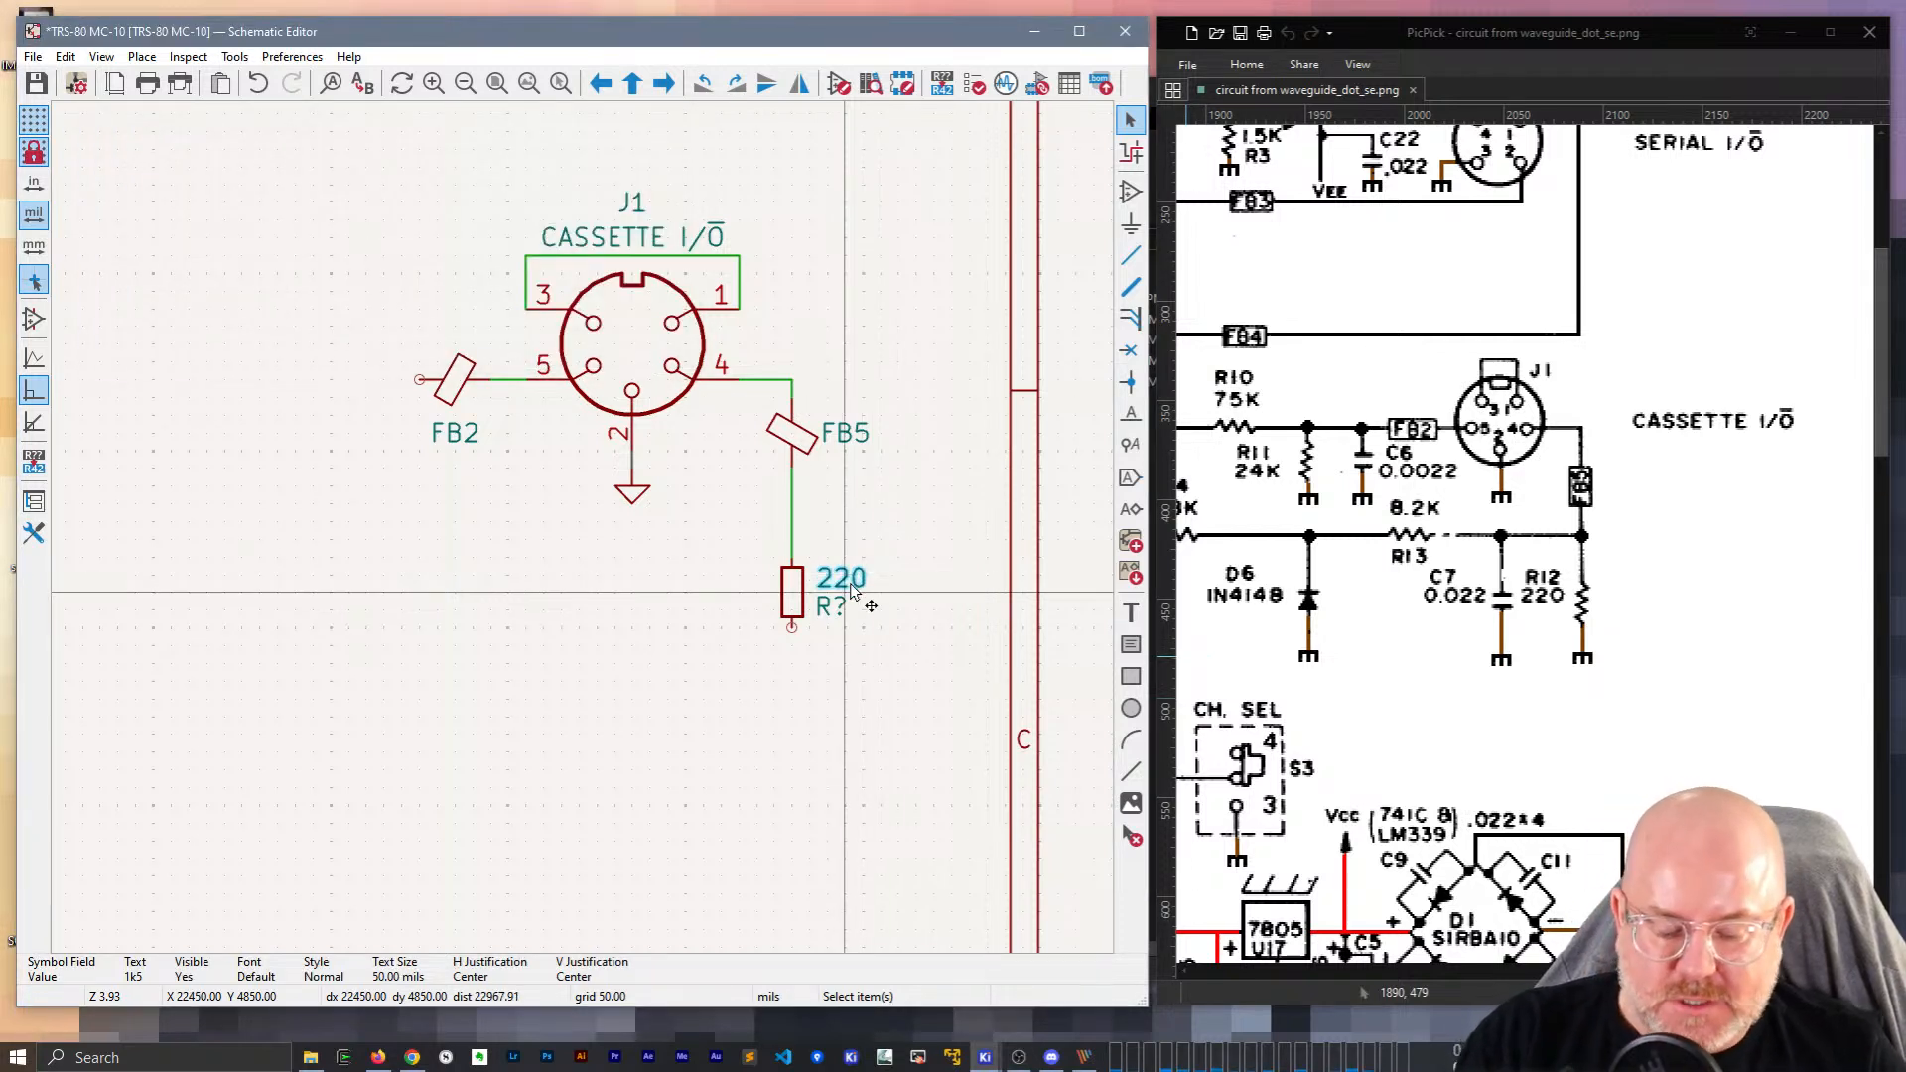
key("m")
left_click(837, 646)
left_click(830, 606)
key("m")
left_click(830, 581)
left_click_drag(838, 640, 843, 609)
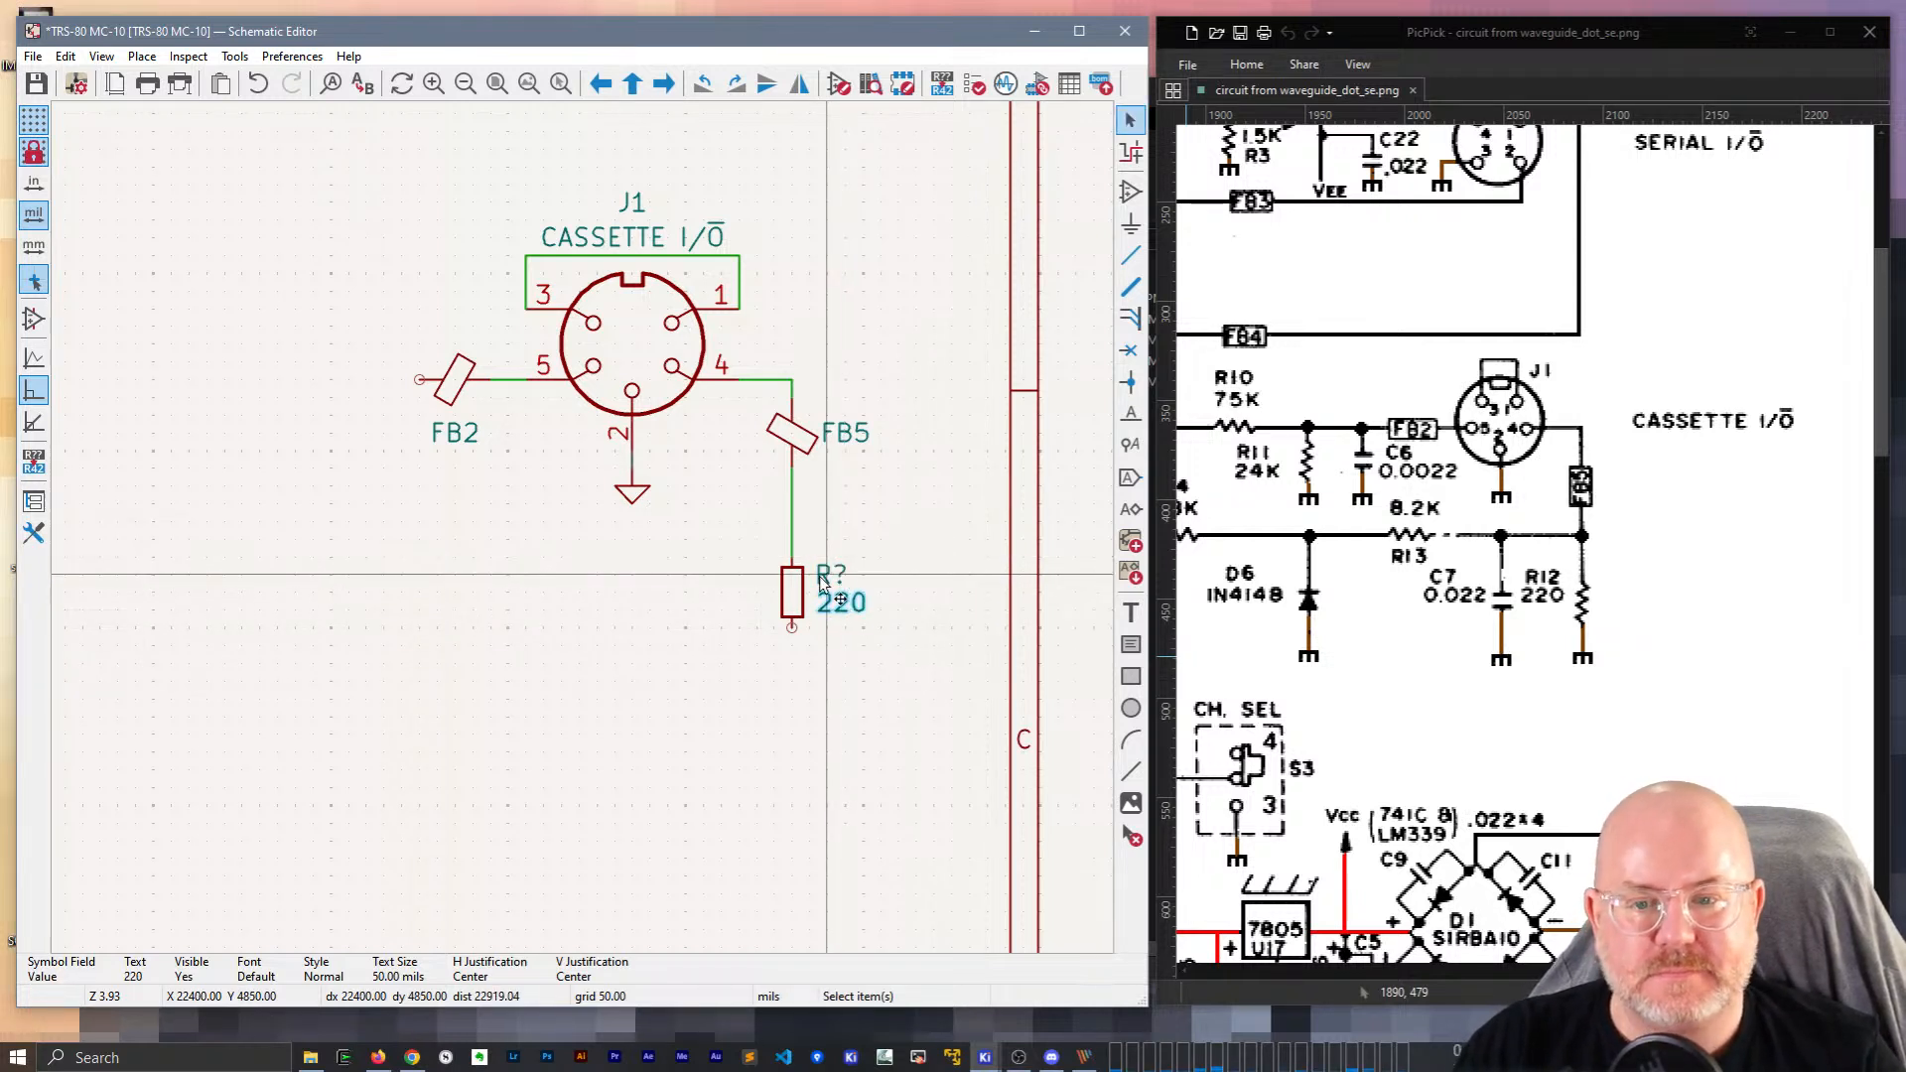
Set the resistor's reference to R12 and clear the selection.
double_click(822, 583)
key("Return")
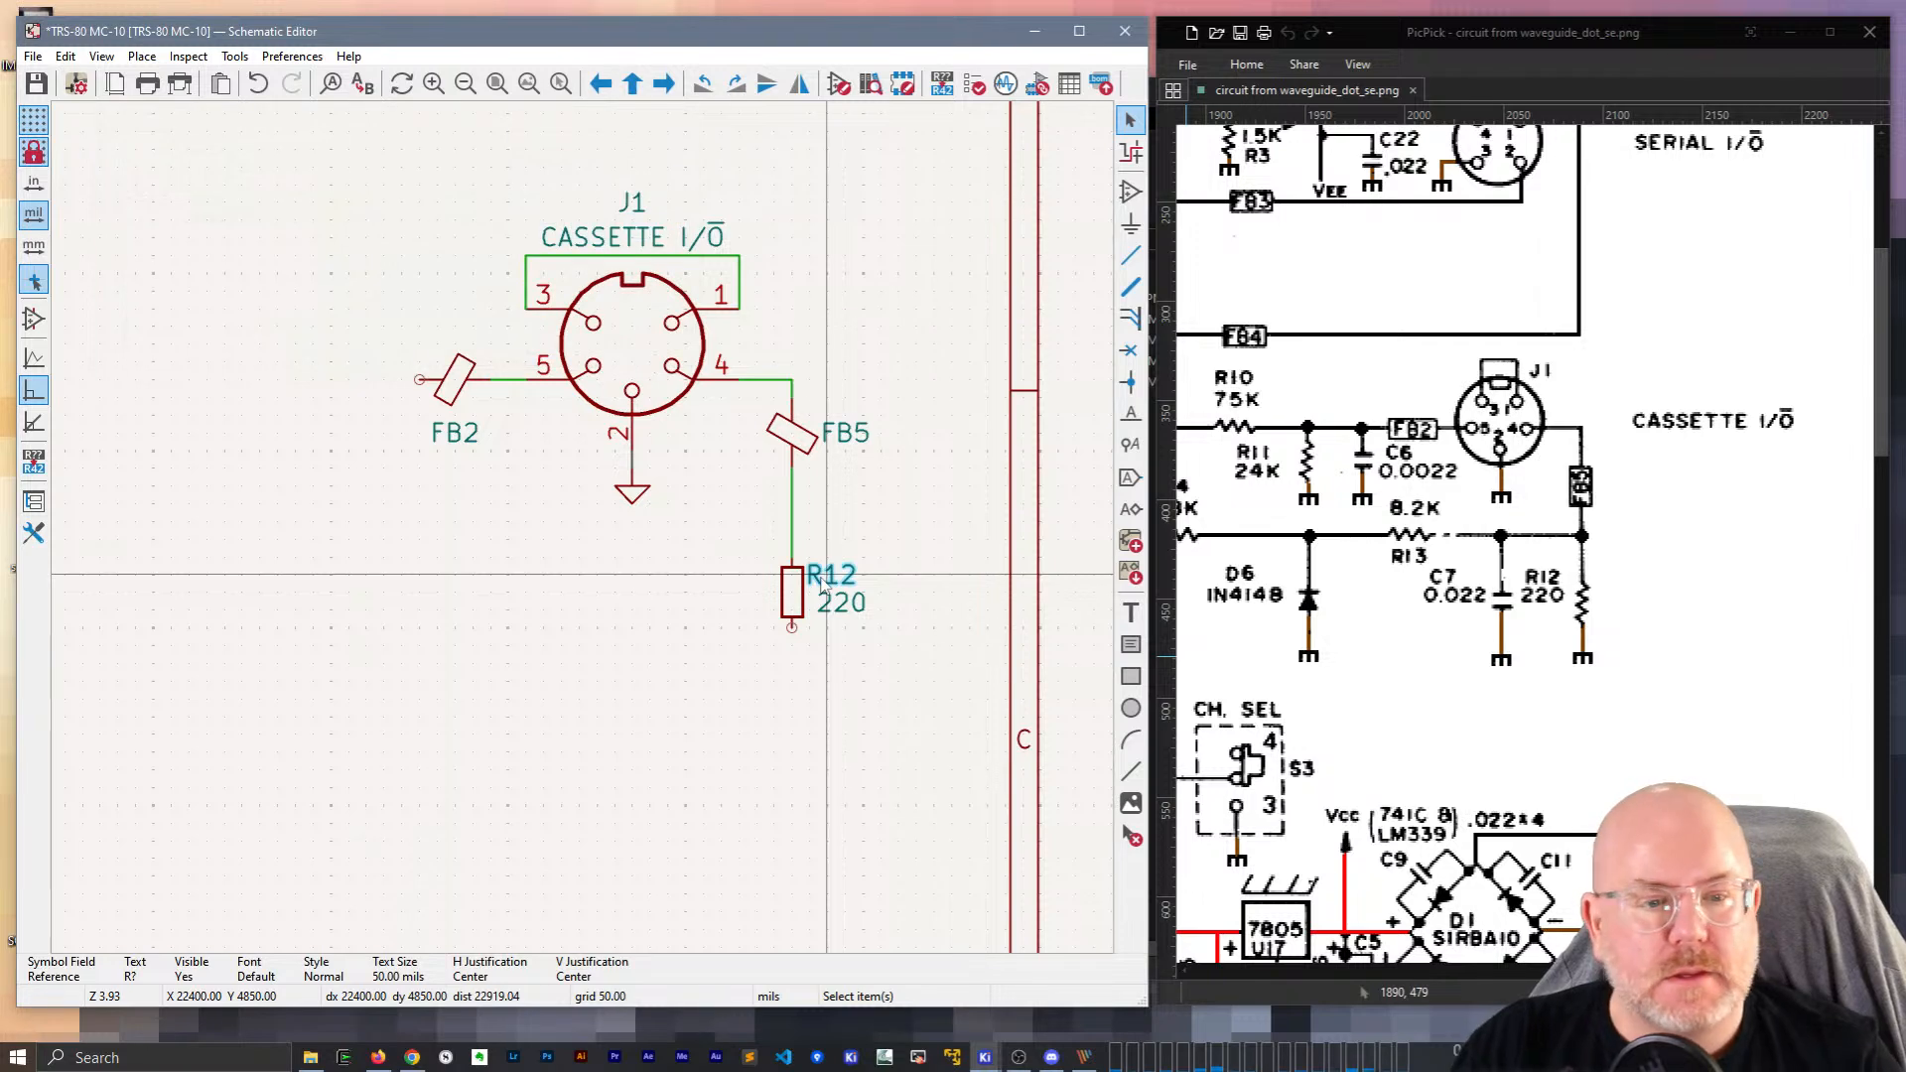
scroll(824, 591, "down", 3)
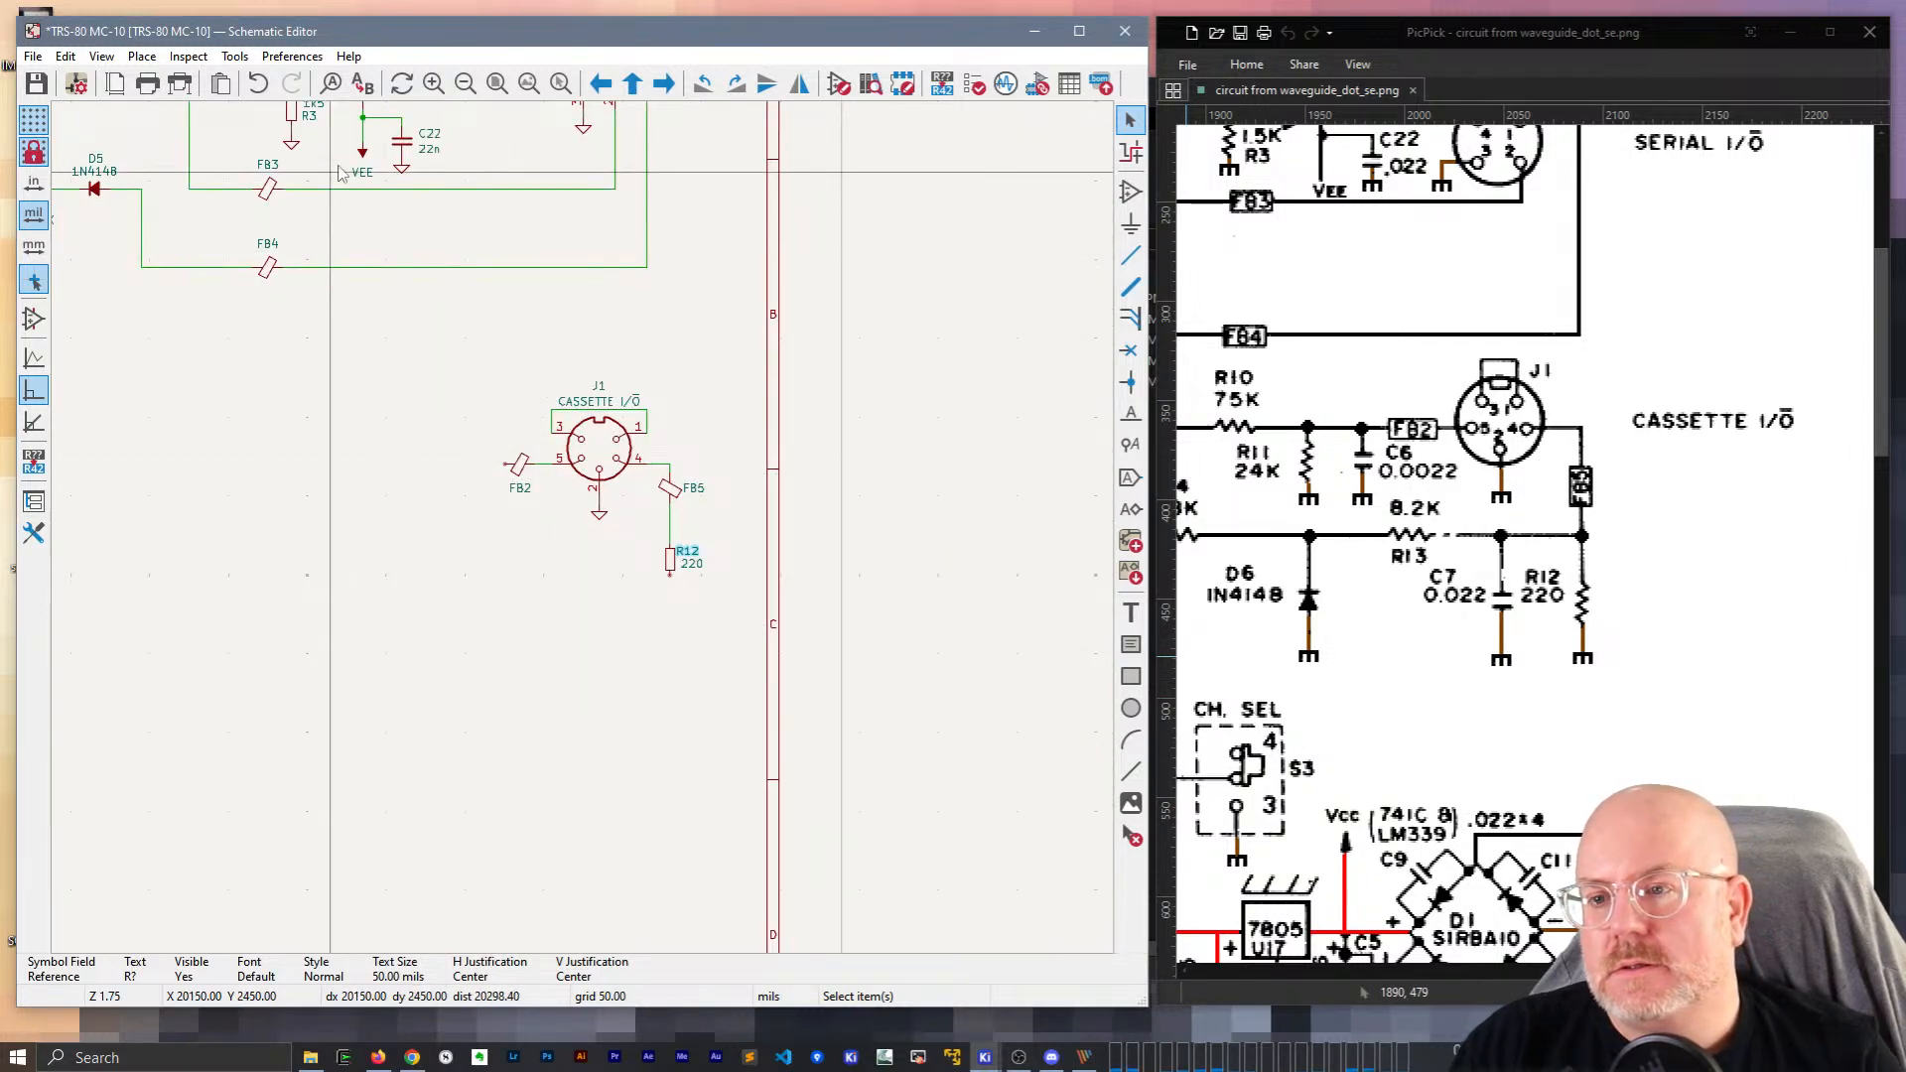
key("Escape")
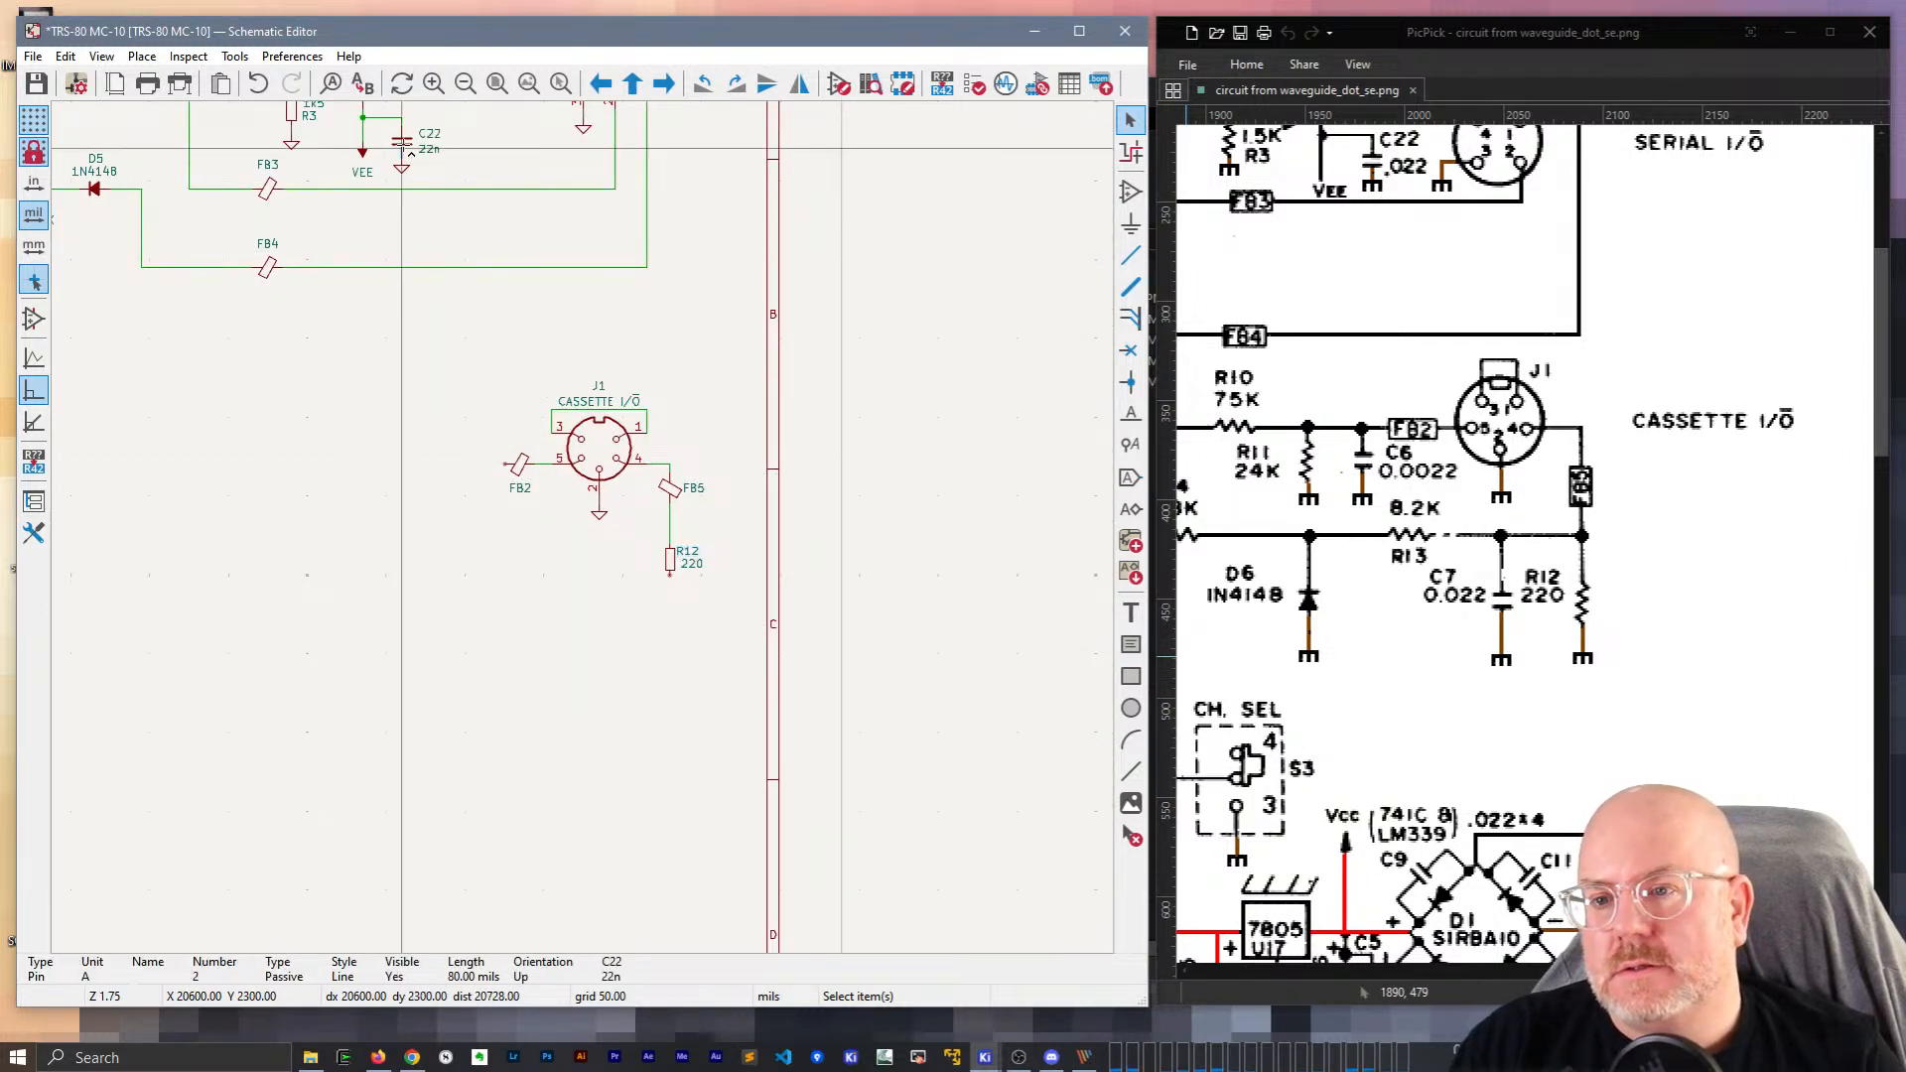
Check Schematic Setup and close it without changes.
left_click(65, 57)
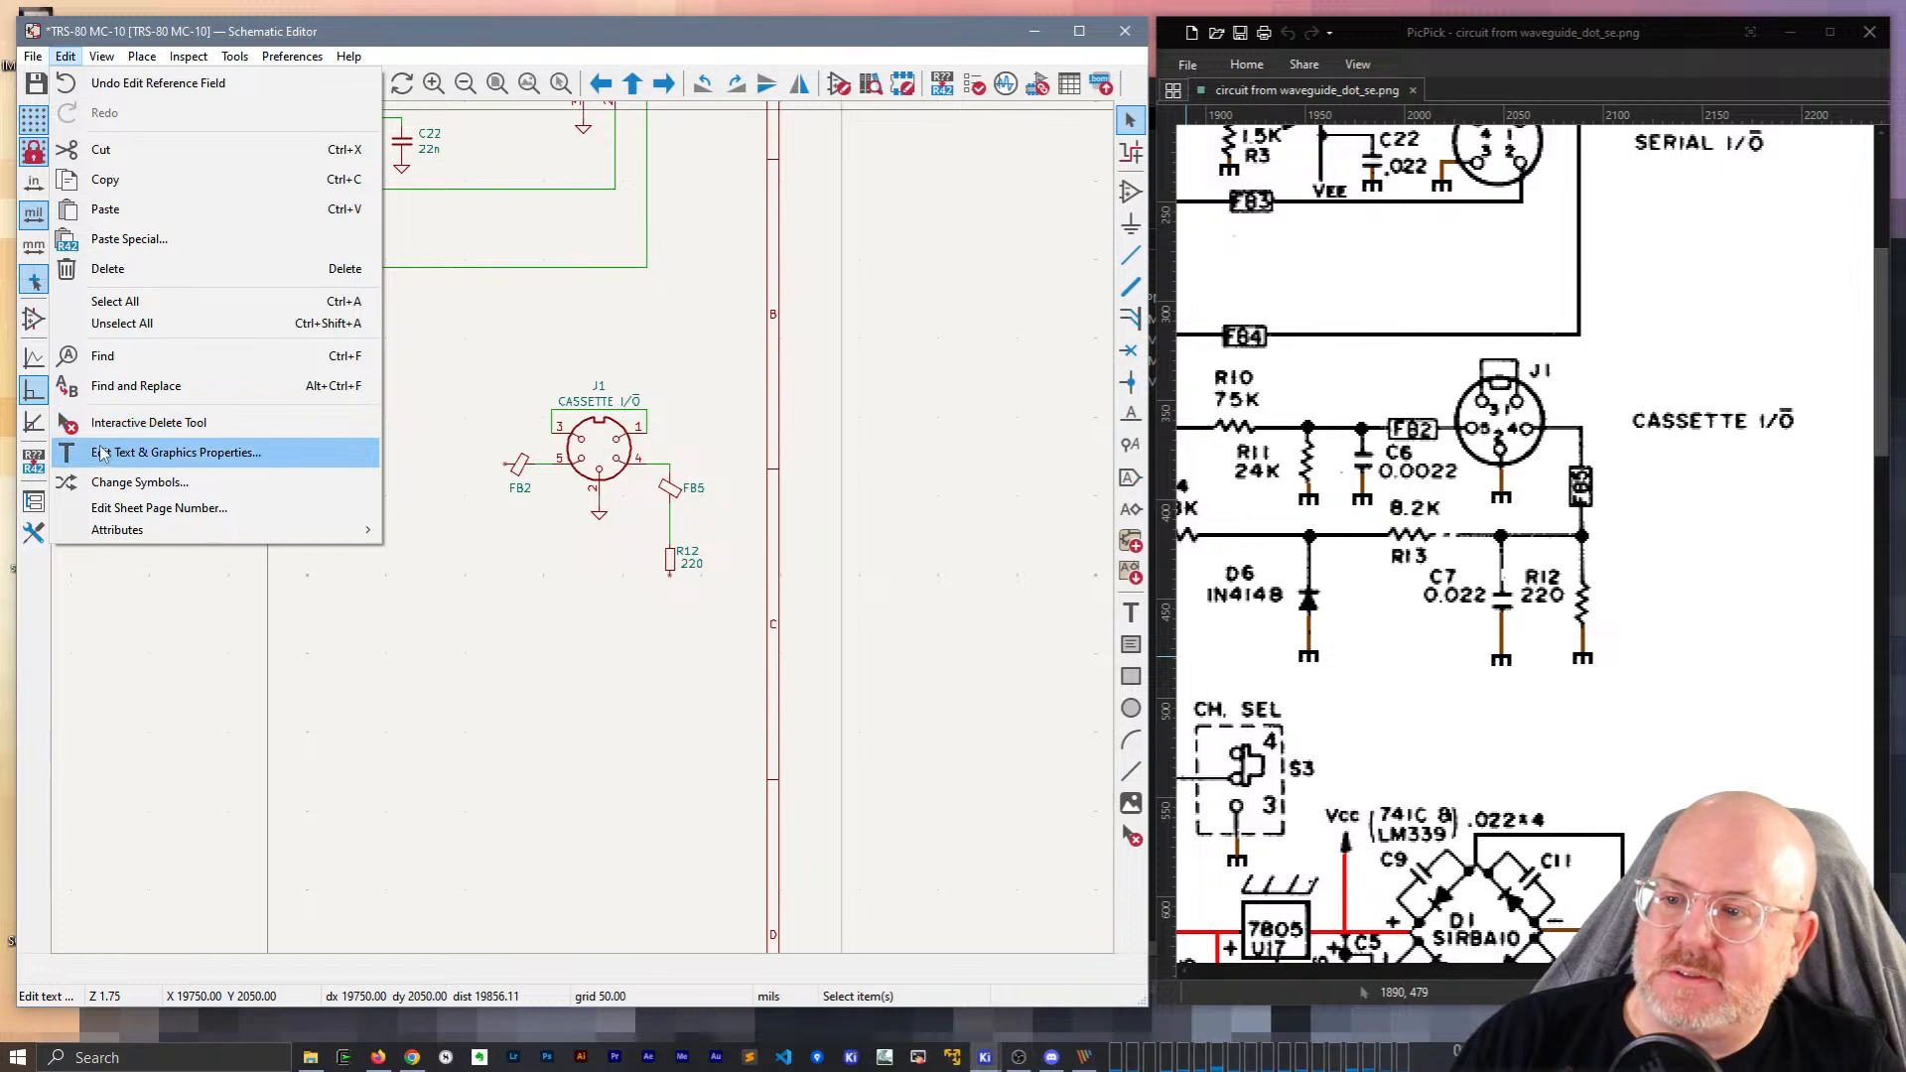
mouse_move(33, 57)
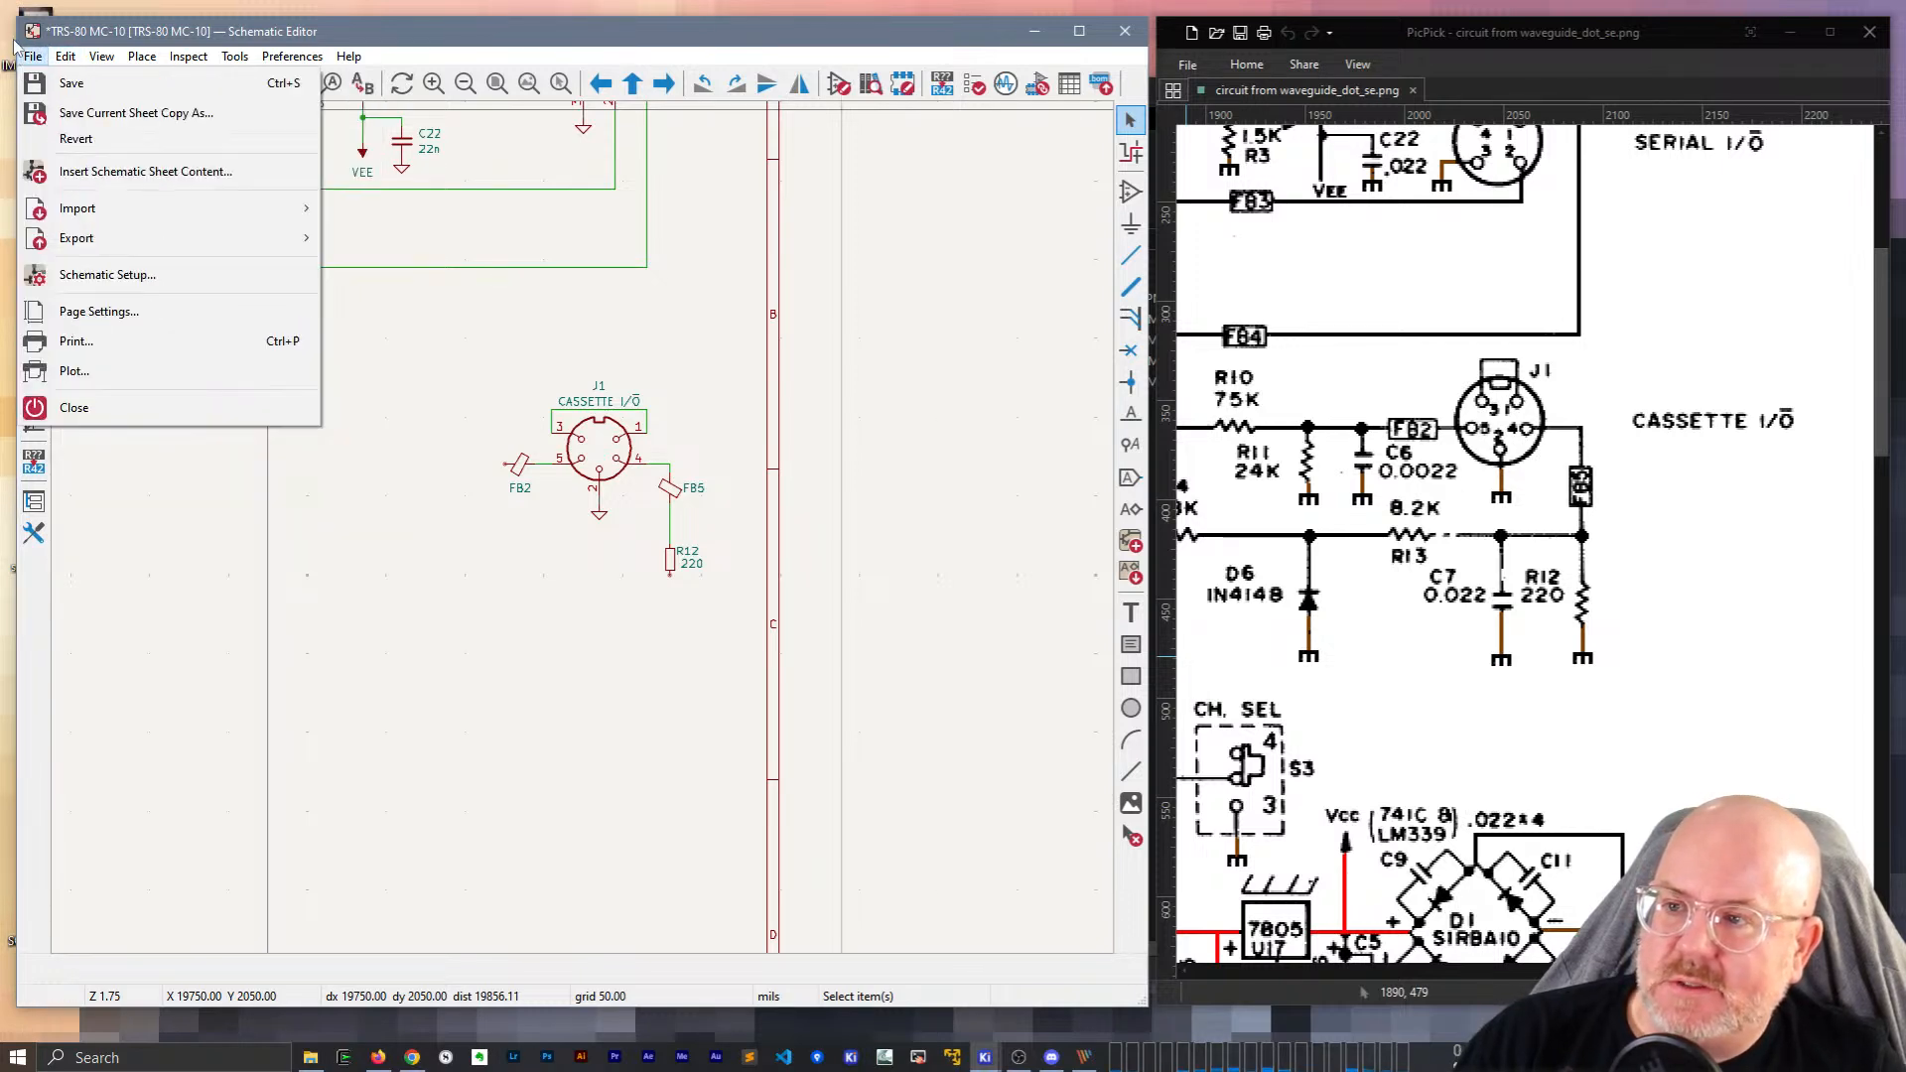
left_click(107, 274)
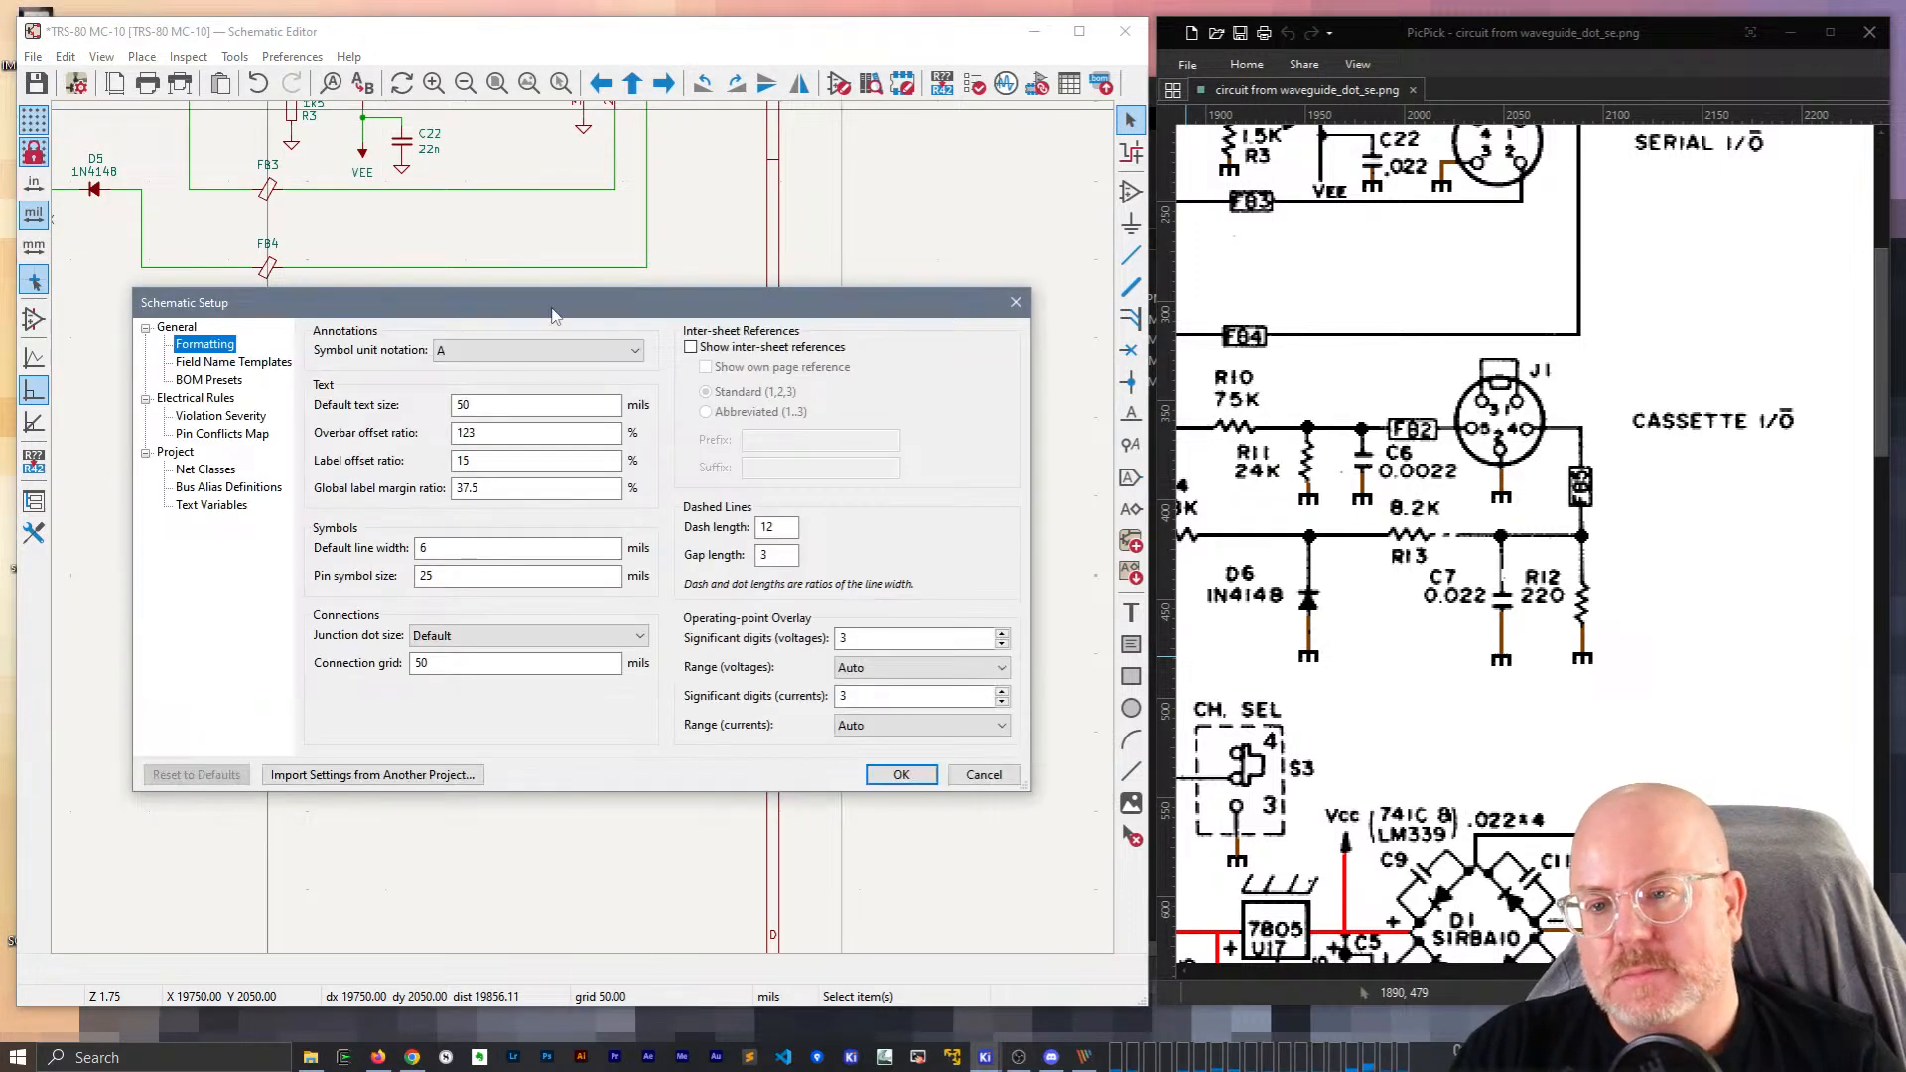
key("Escape")
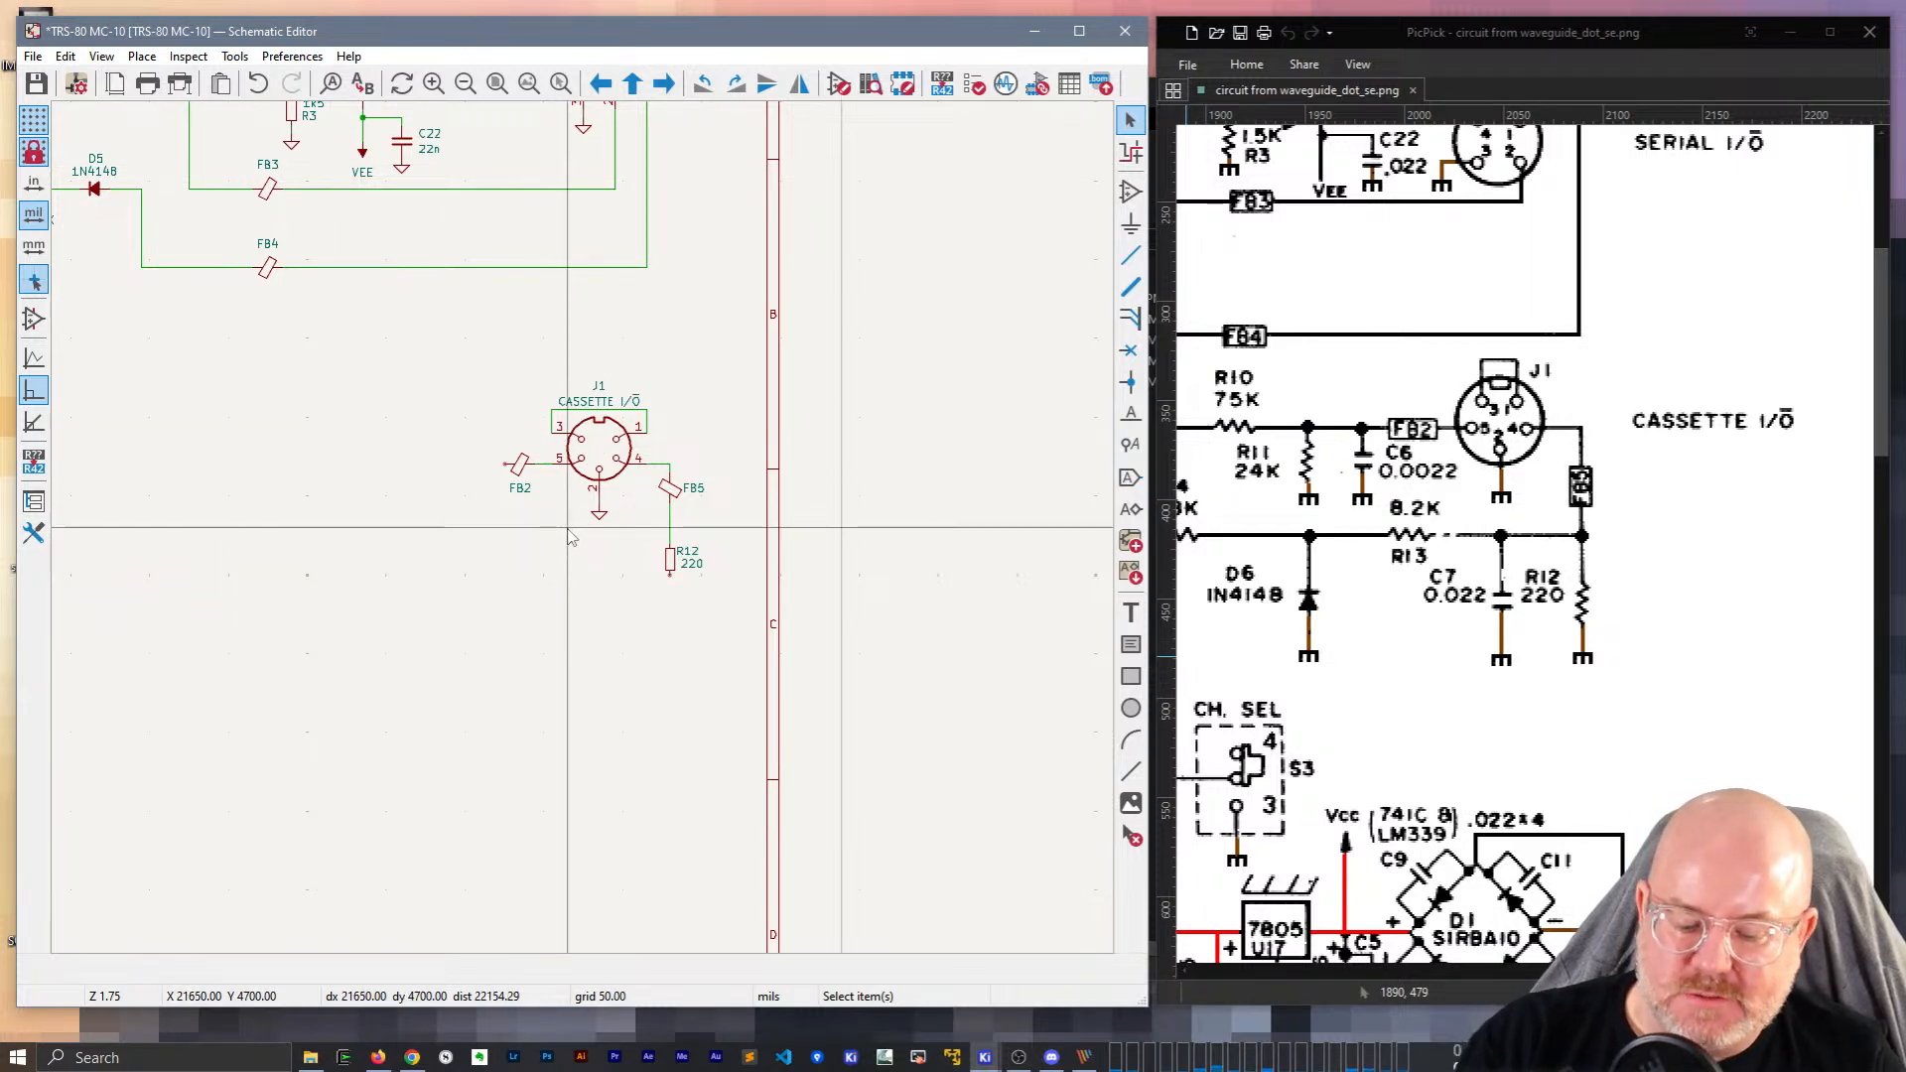
Step the grid through 50 and 25 mils, view the grid settings, and settle on 10 mils.
key("shift+n")
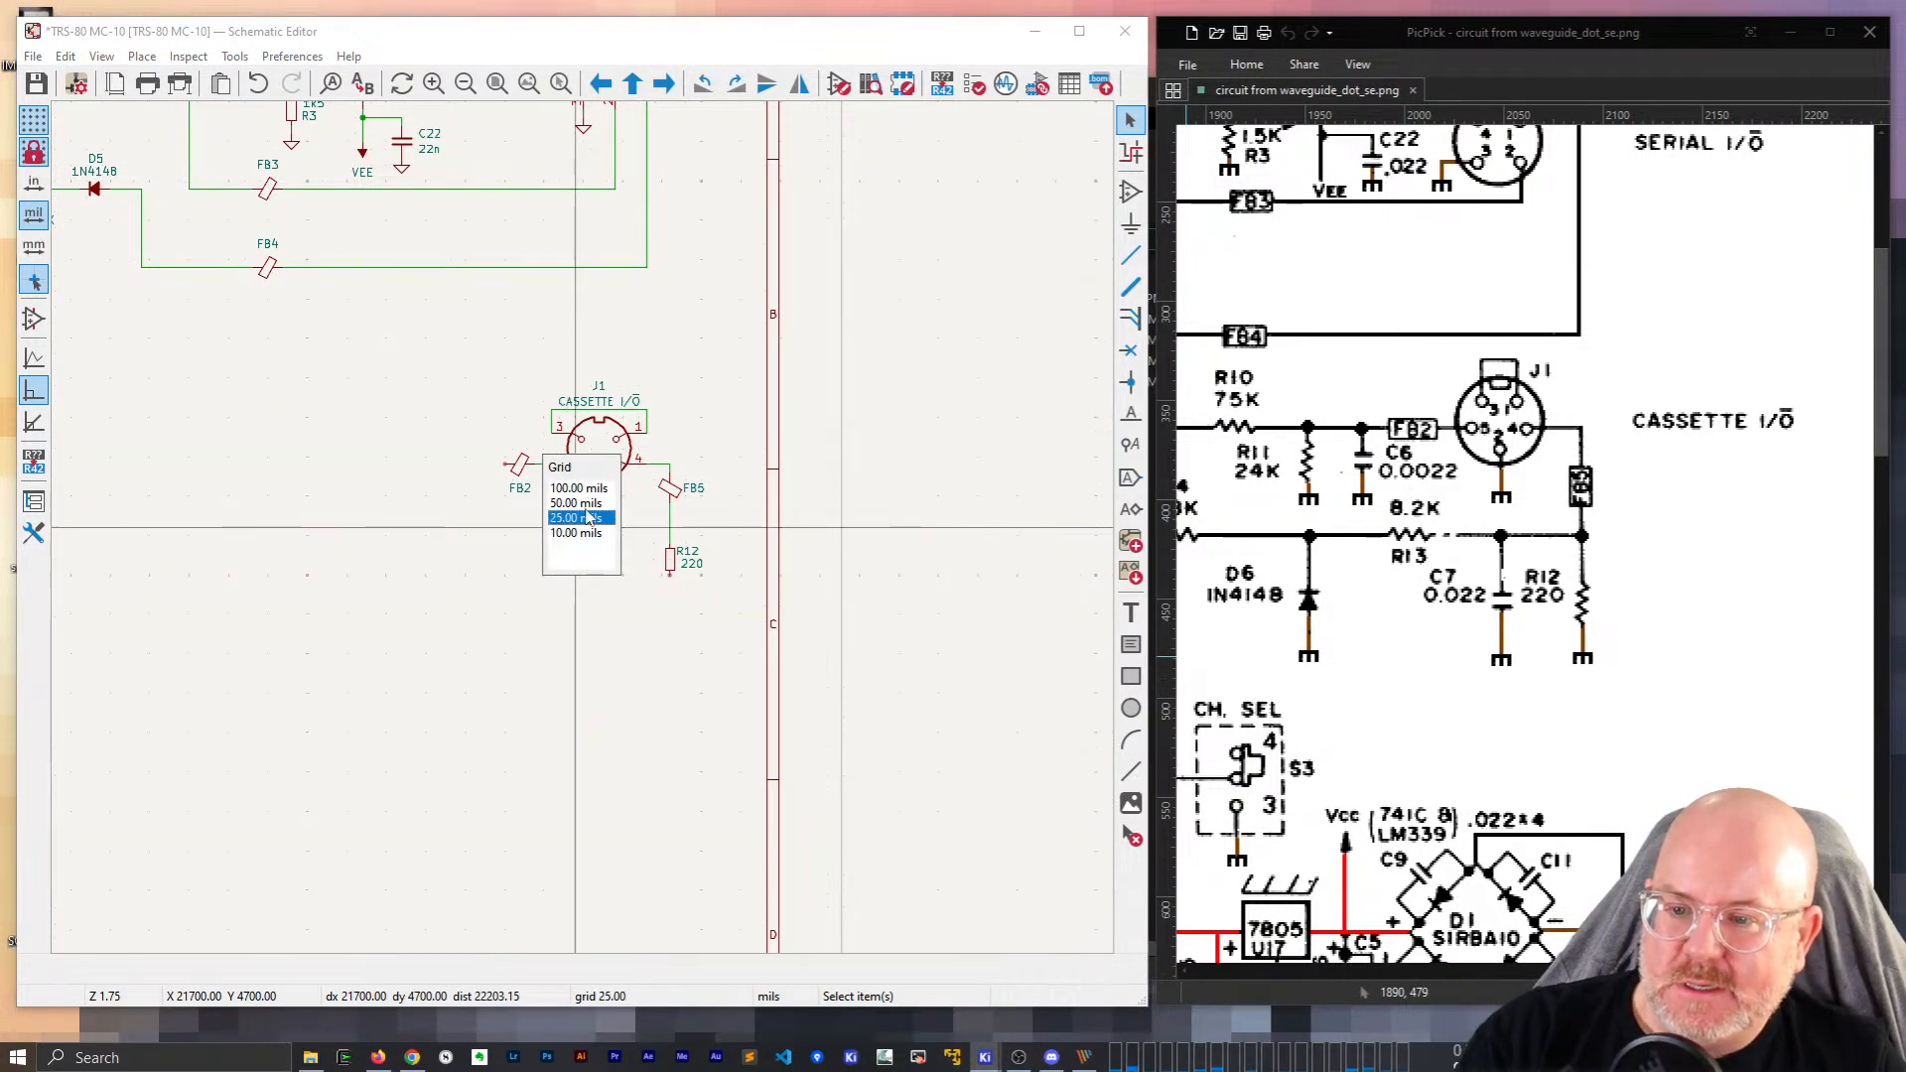
left_click(596, 503)
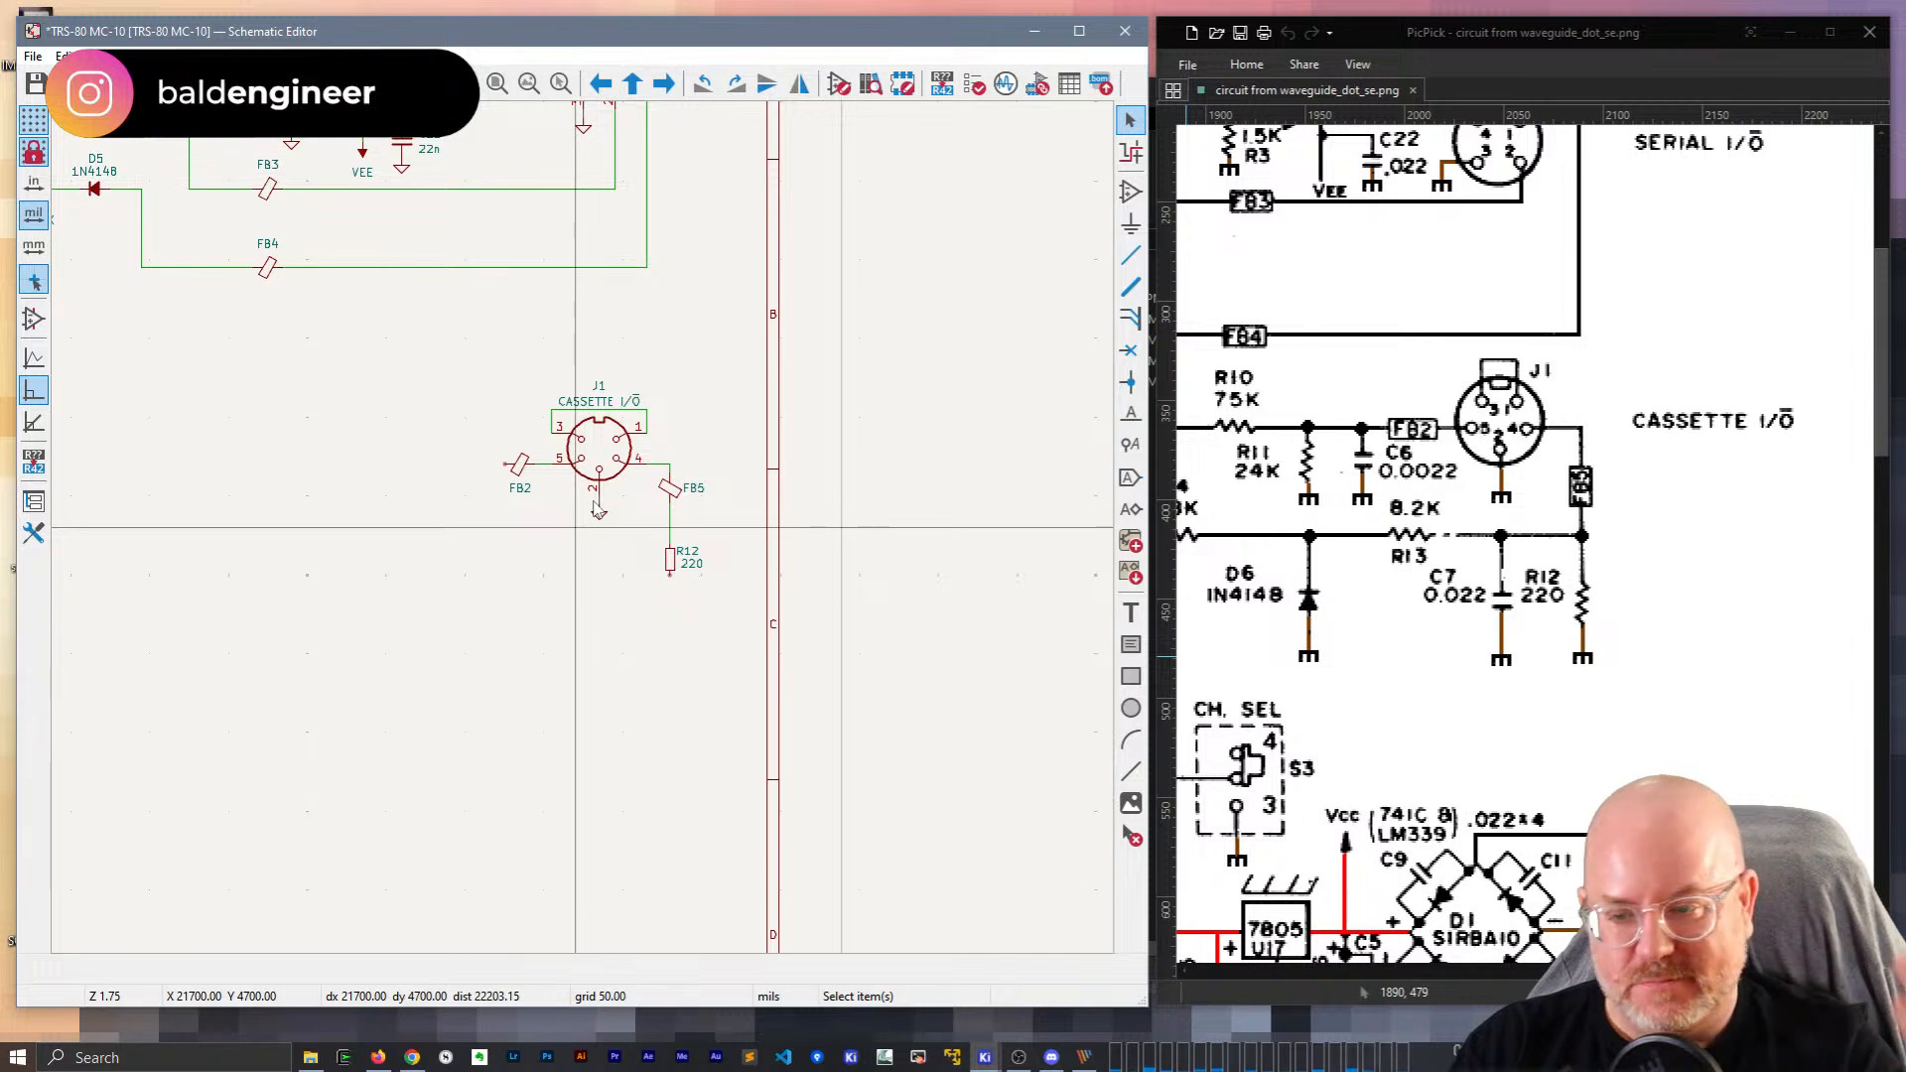
key("n")
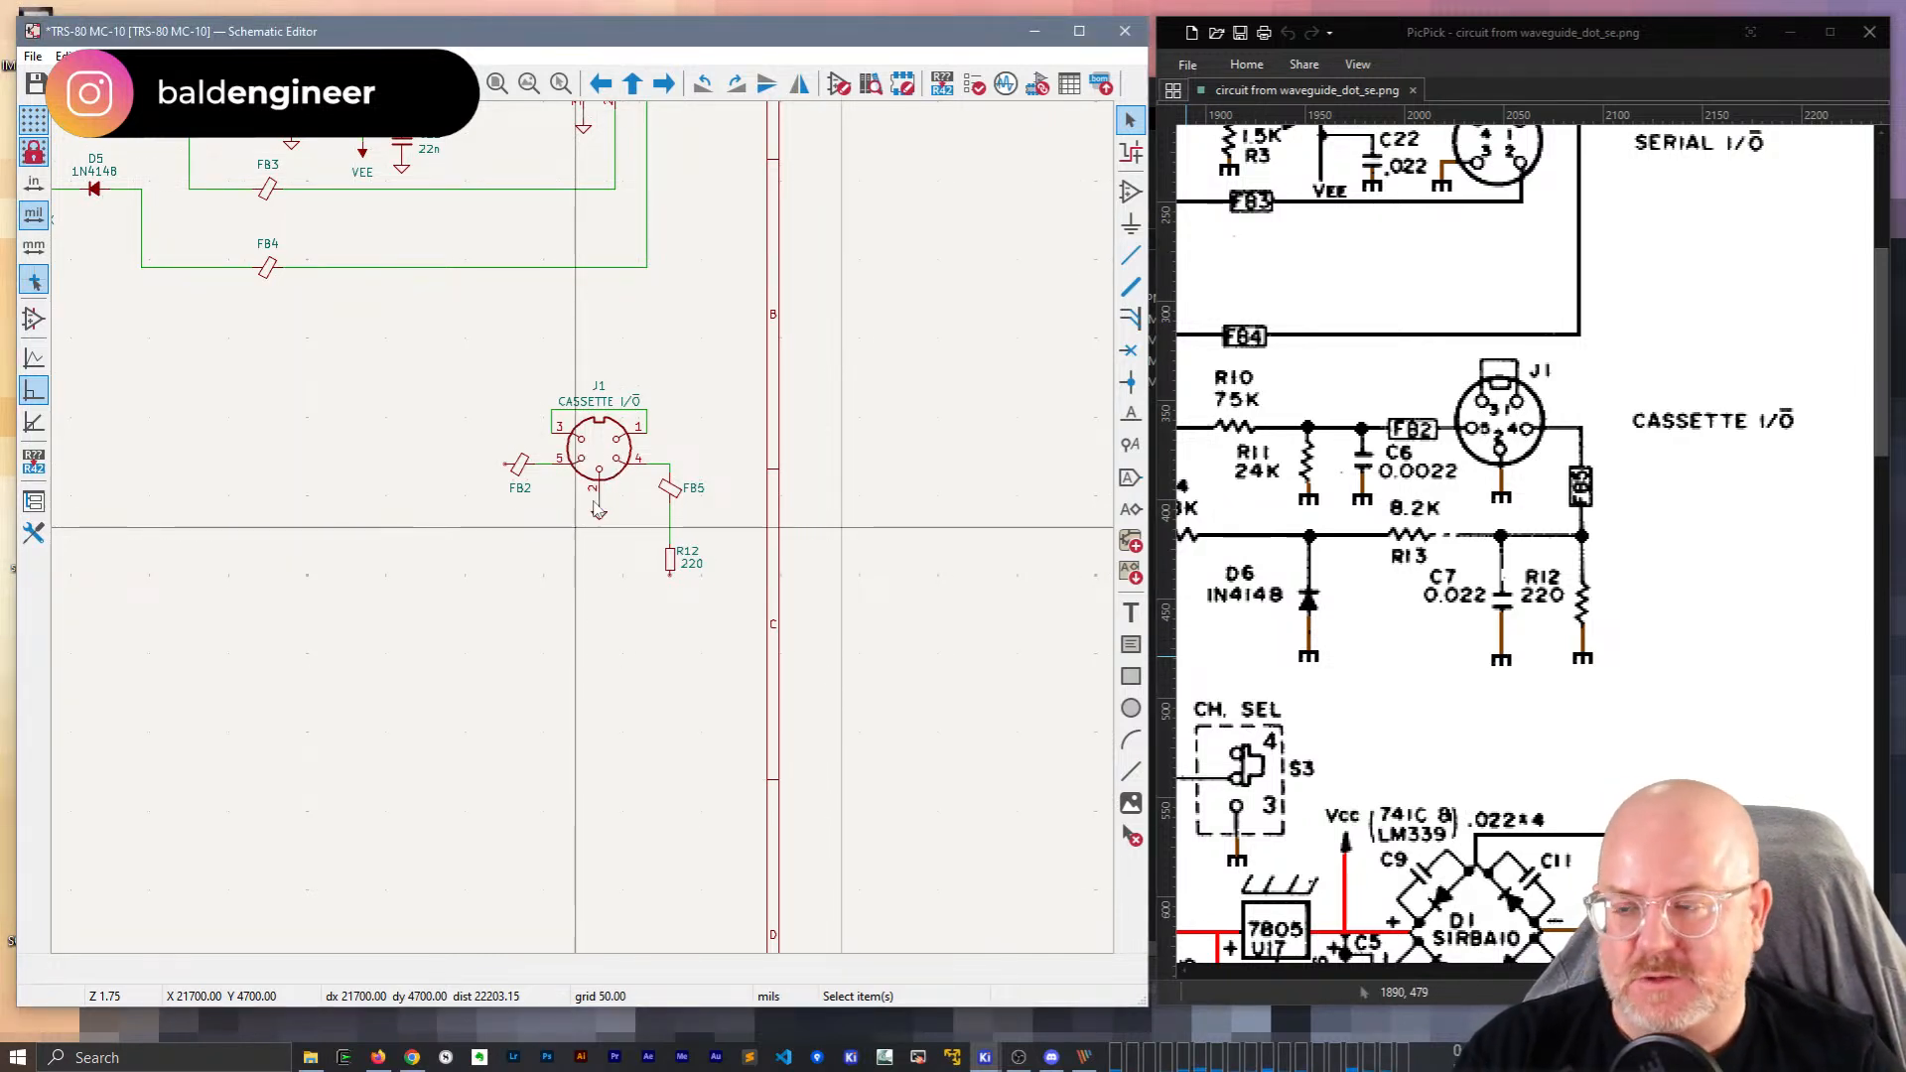
right_click(36, 119)
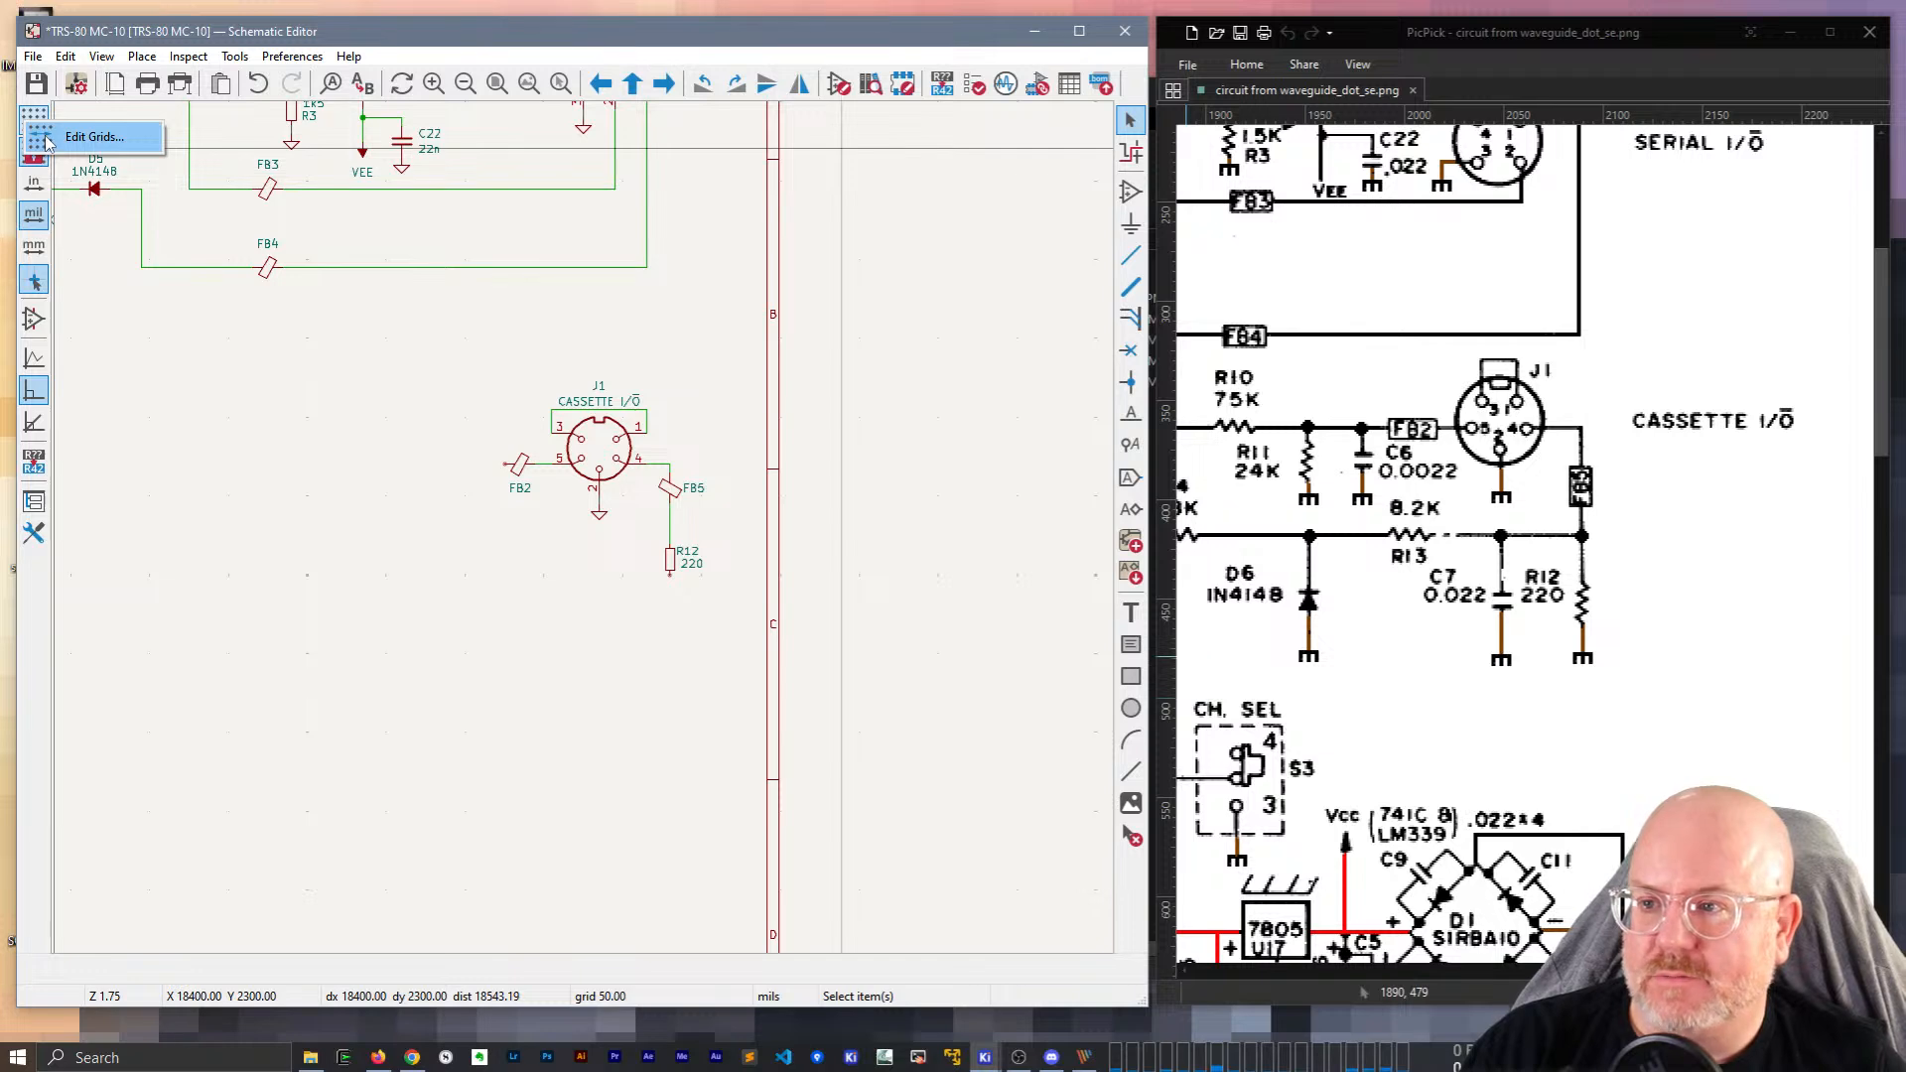
left_click(47, 142)
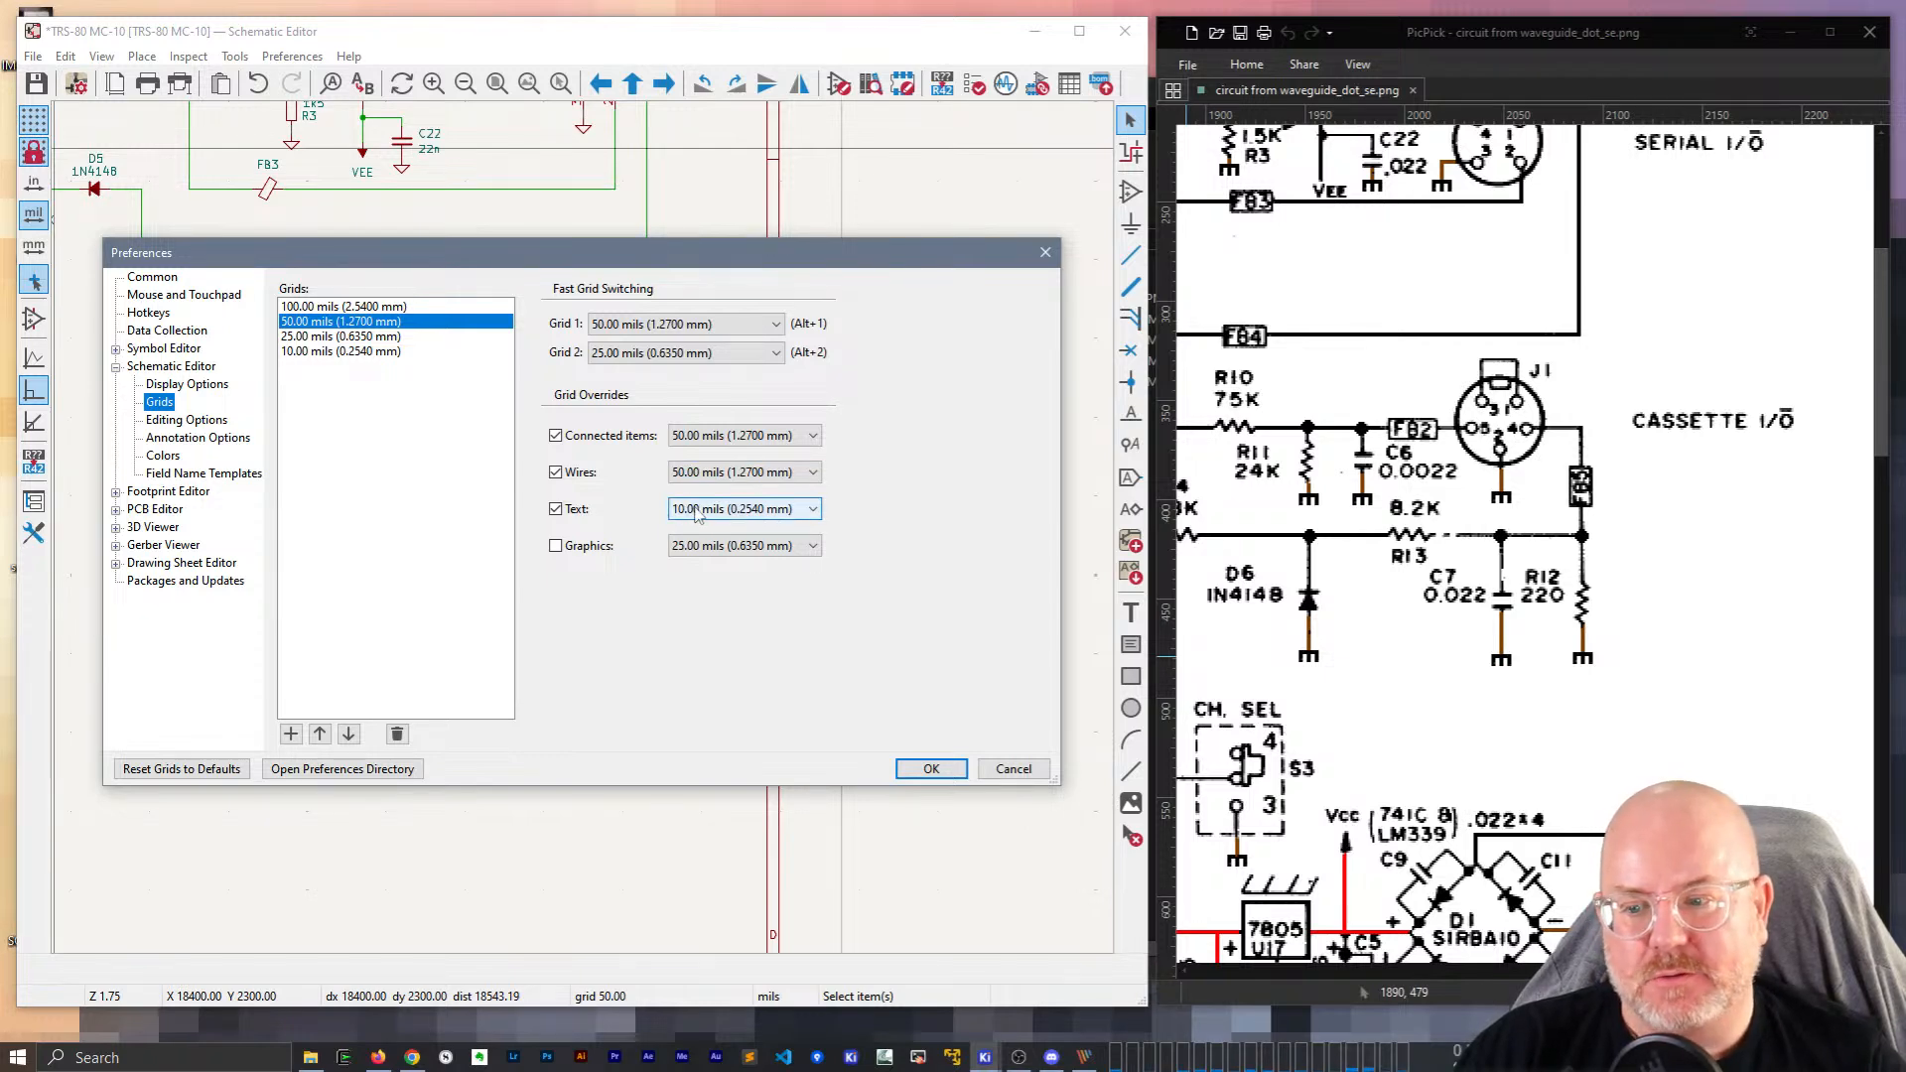
left_click(1014, 770)
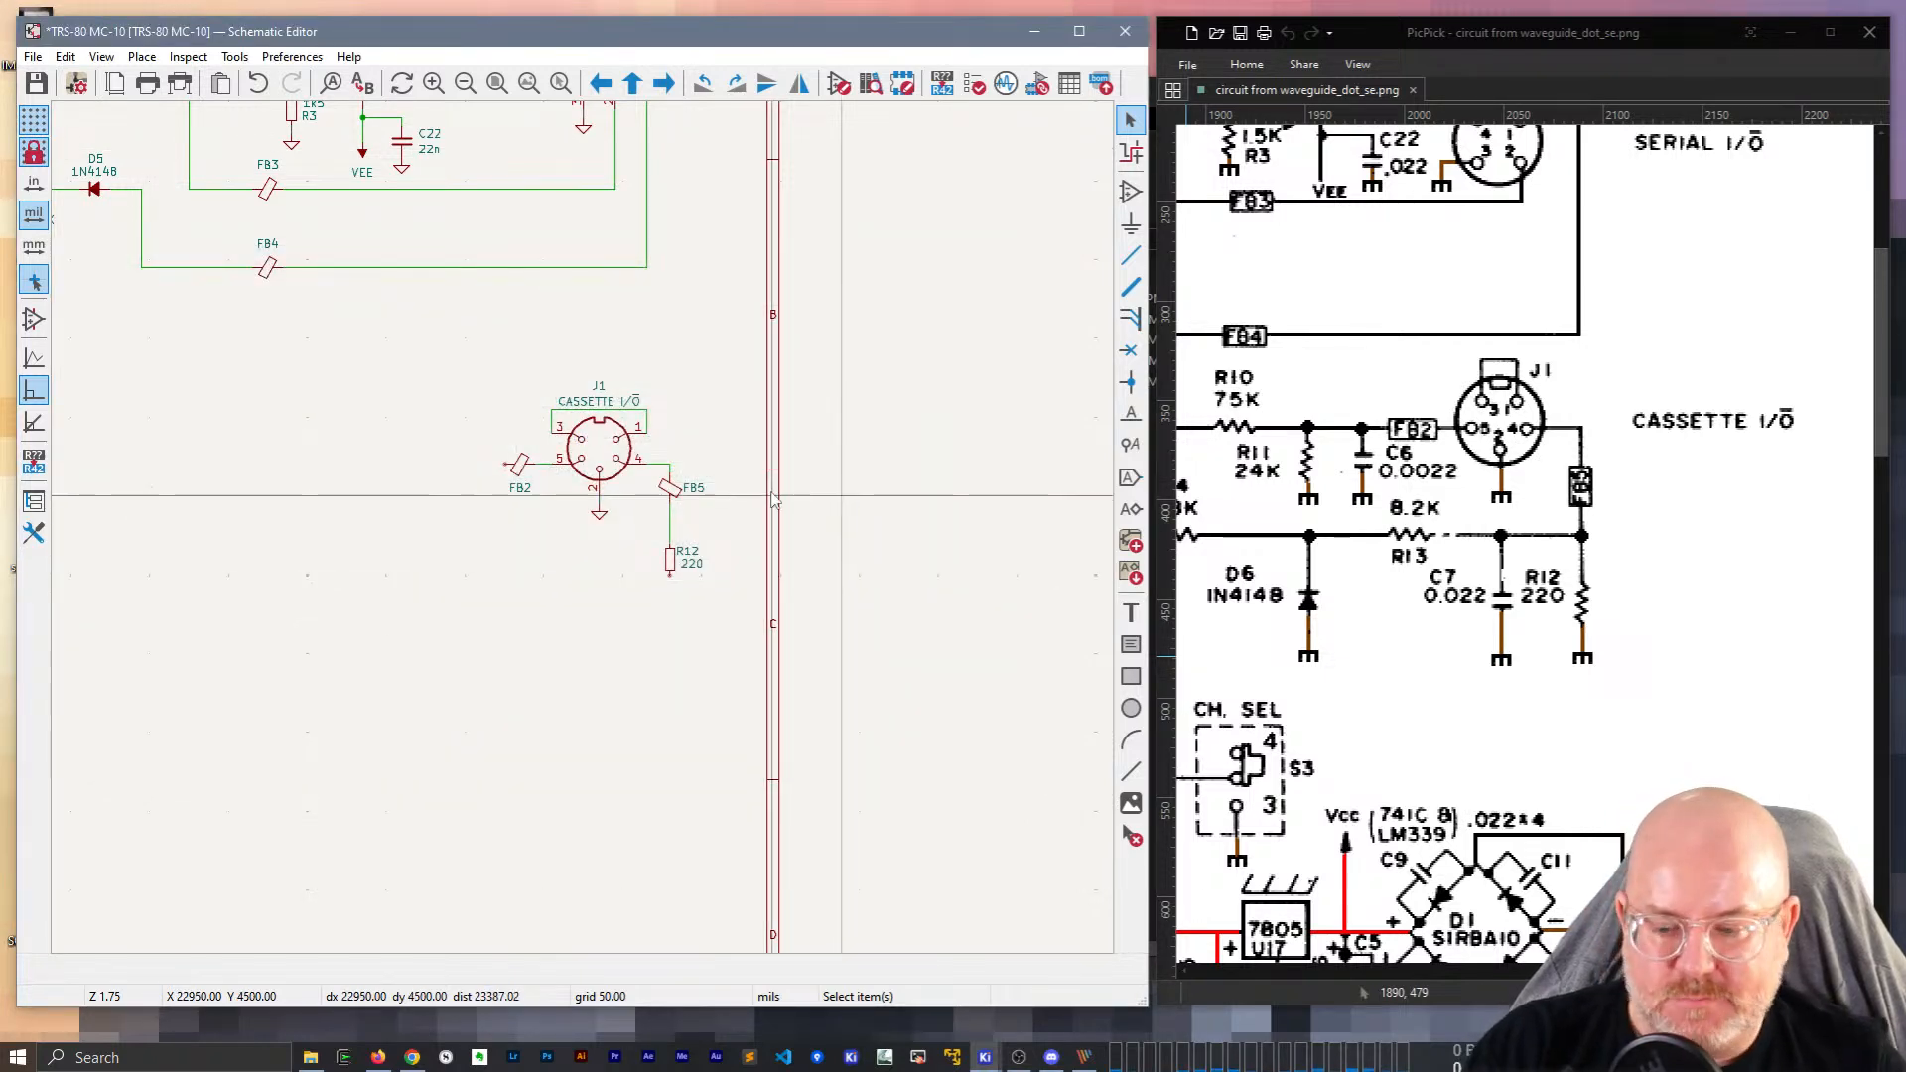
key("n")
key("n")
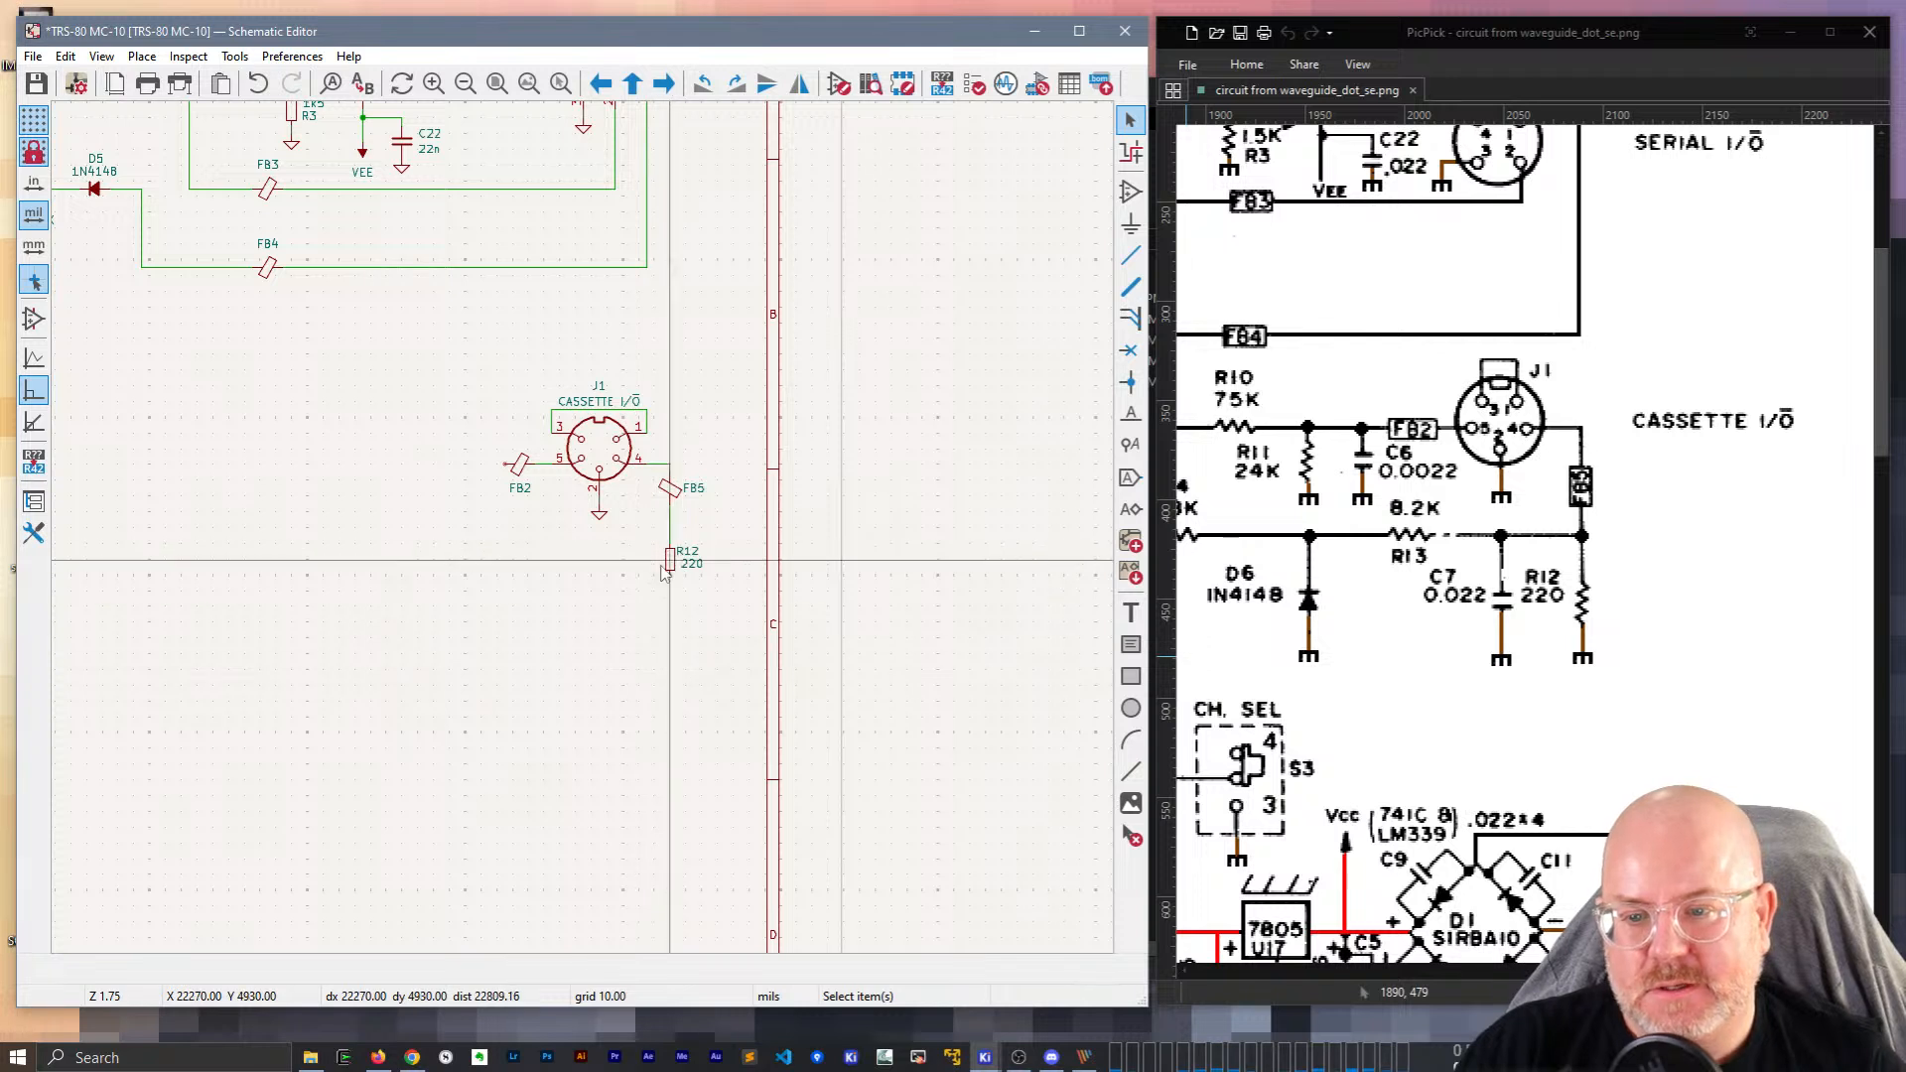
Start and abandon a wire from R12 and a move of the CASSETTE I/O label.
key("w")
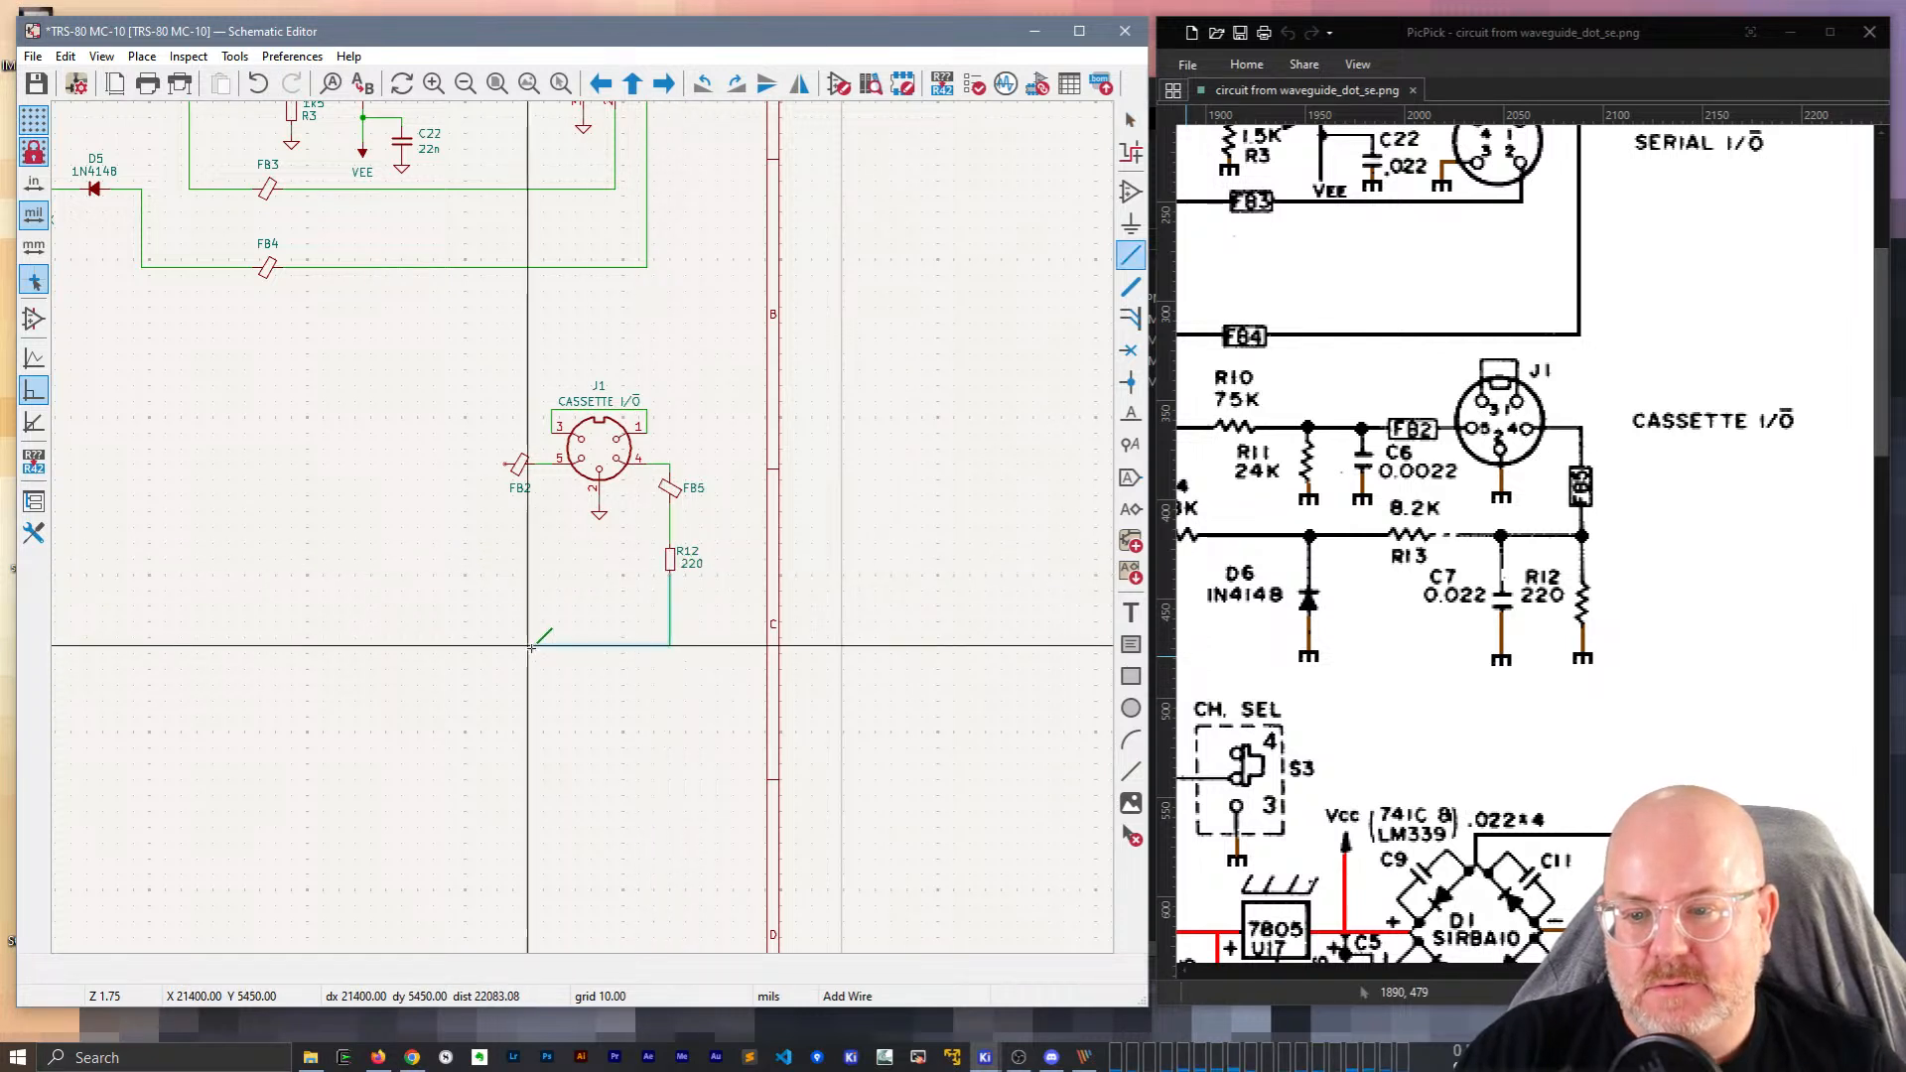
left_click(432, 660)
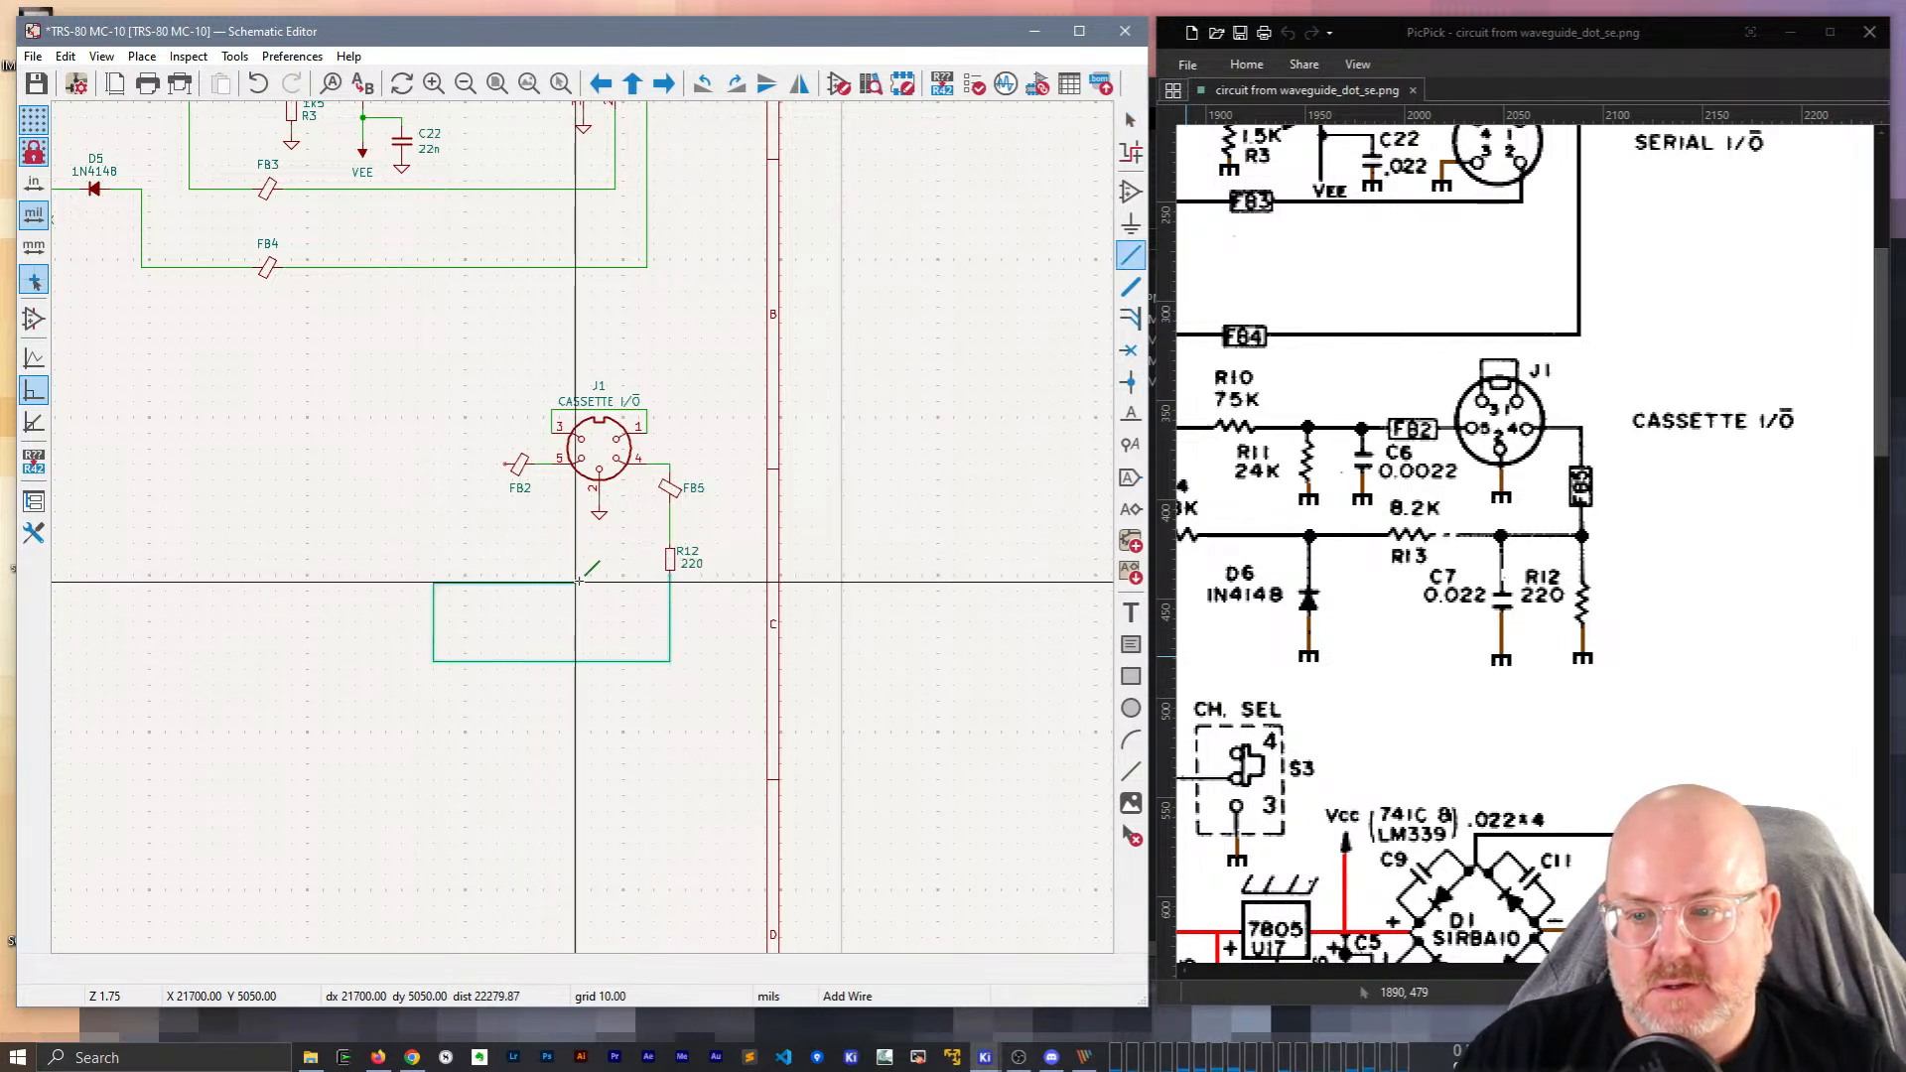
left_click(394, 584)
key("Escape")
key("Escape")
left_click(599, 401)
key("m")
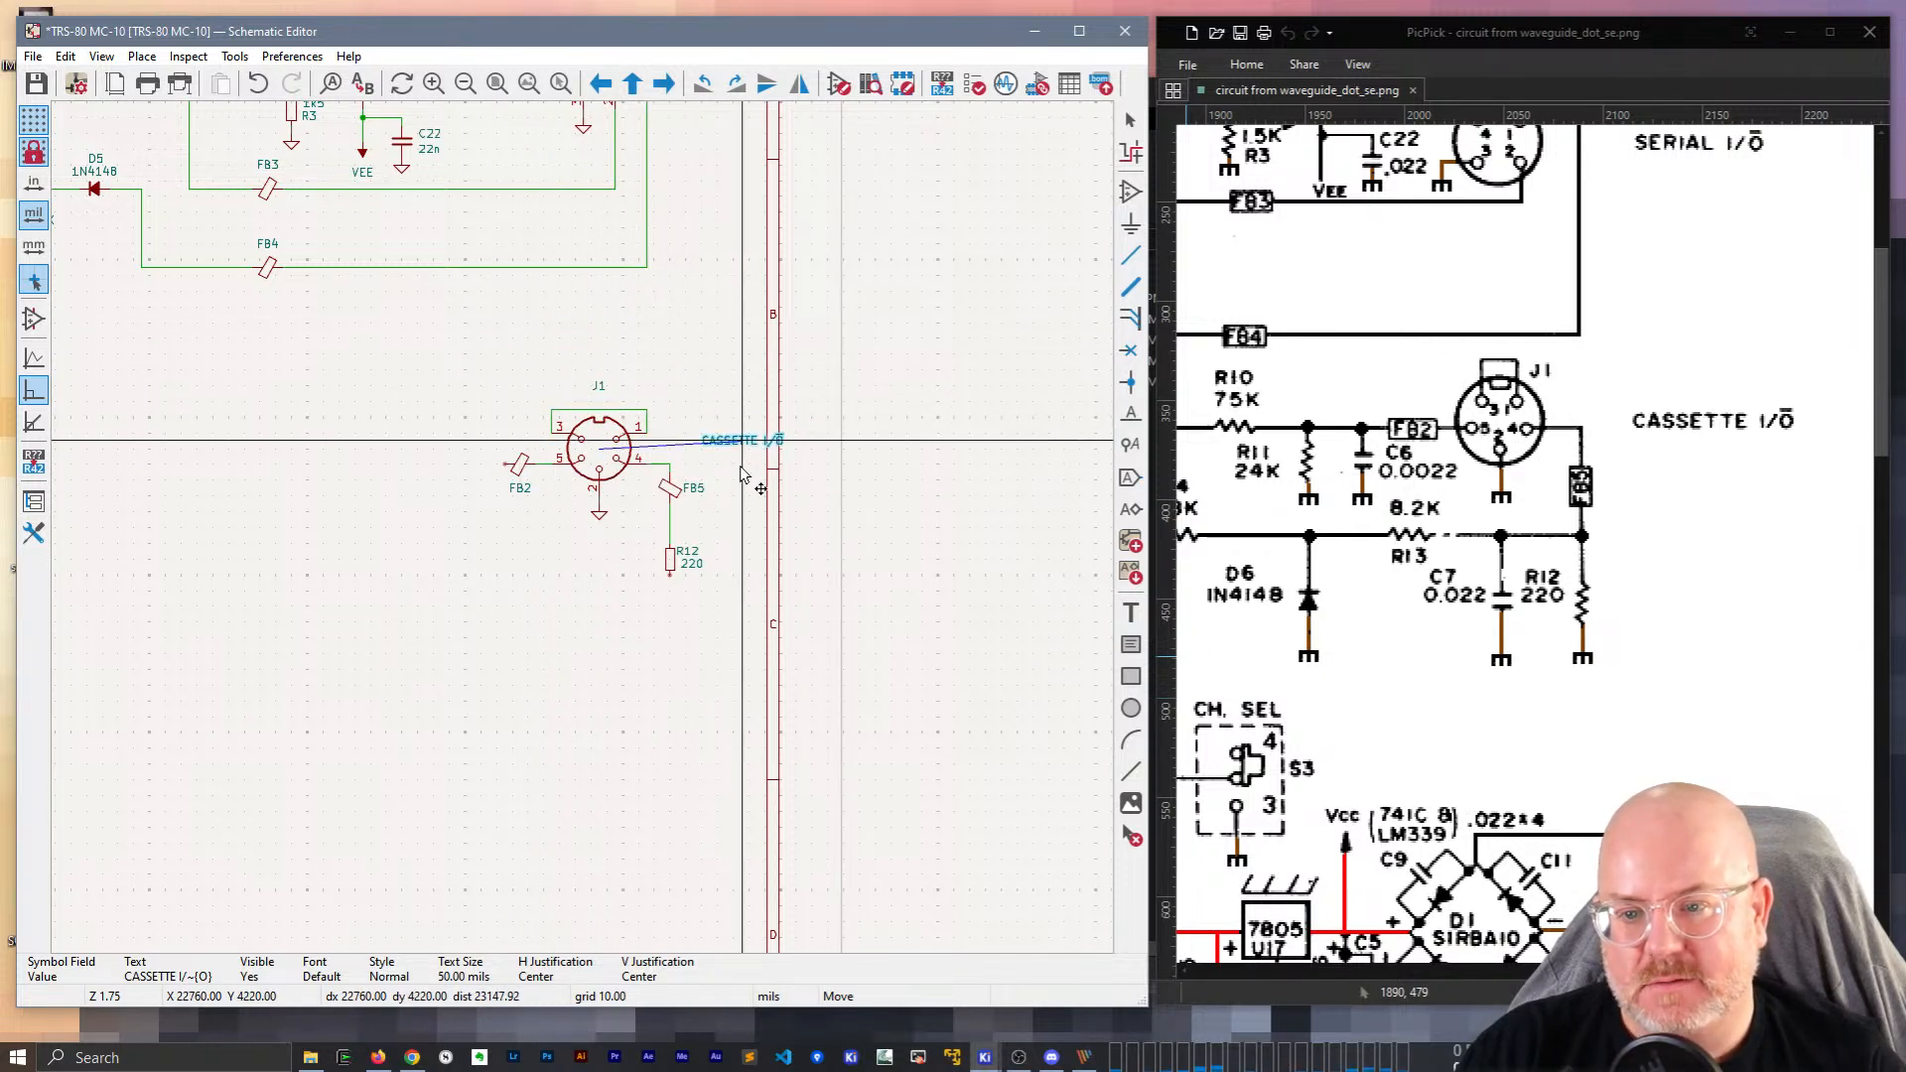
key("Escape")
Switch to the 50 mil grid and bring capacitor C22 into view.
key("n")
key("n")
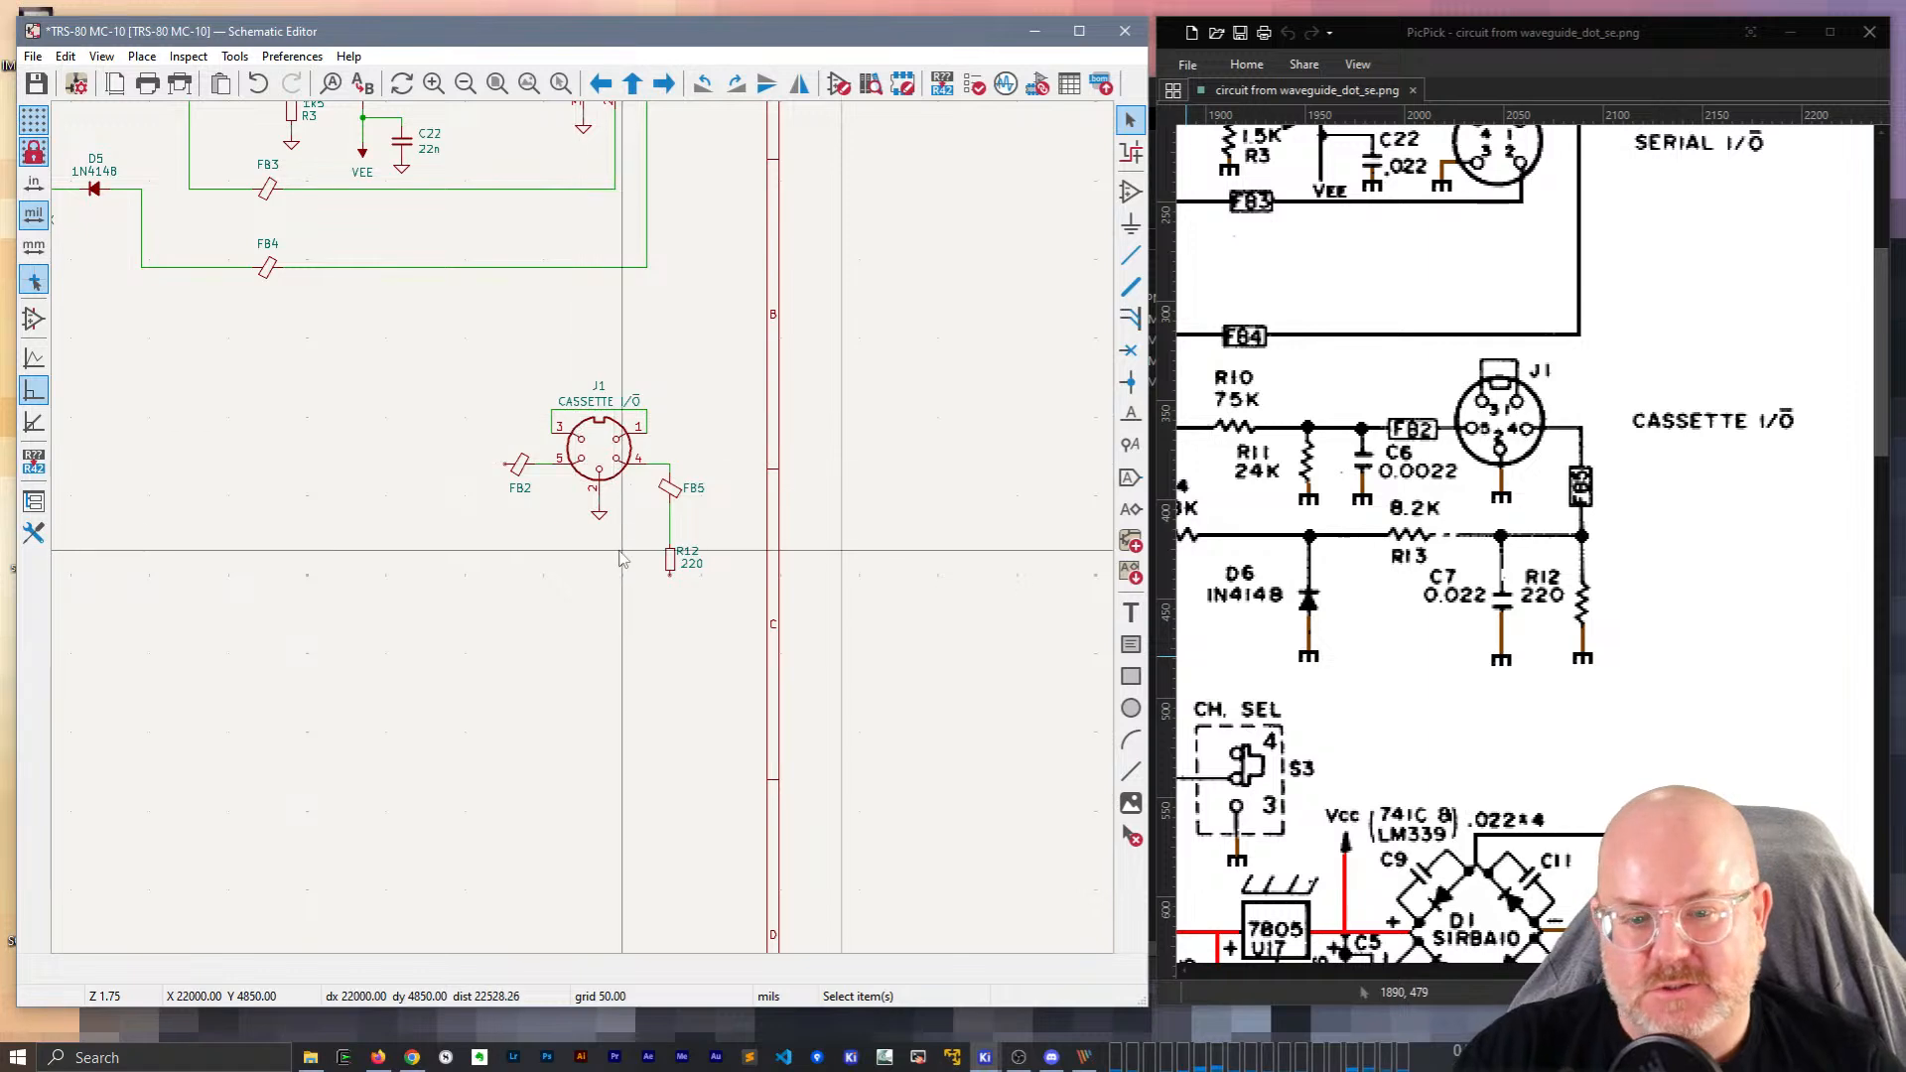
scroll(656, 585, "up", 3)
left_click(682, 531)
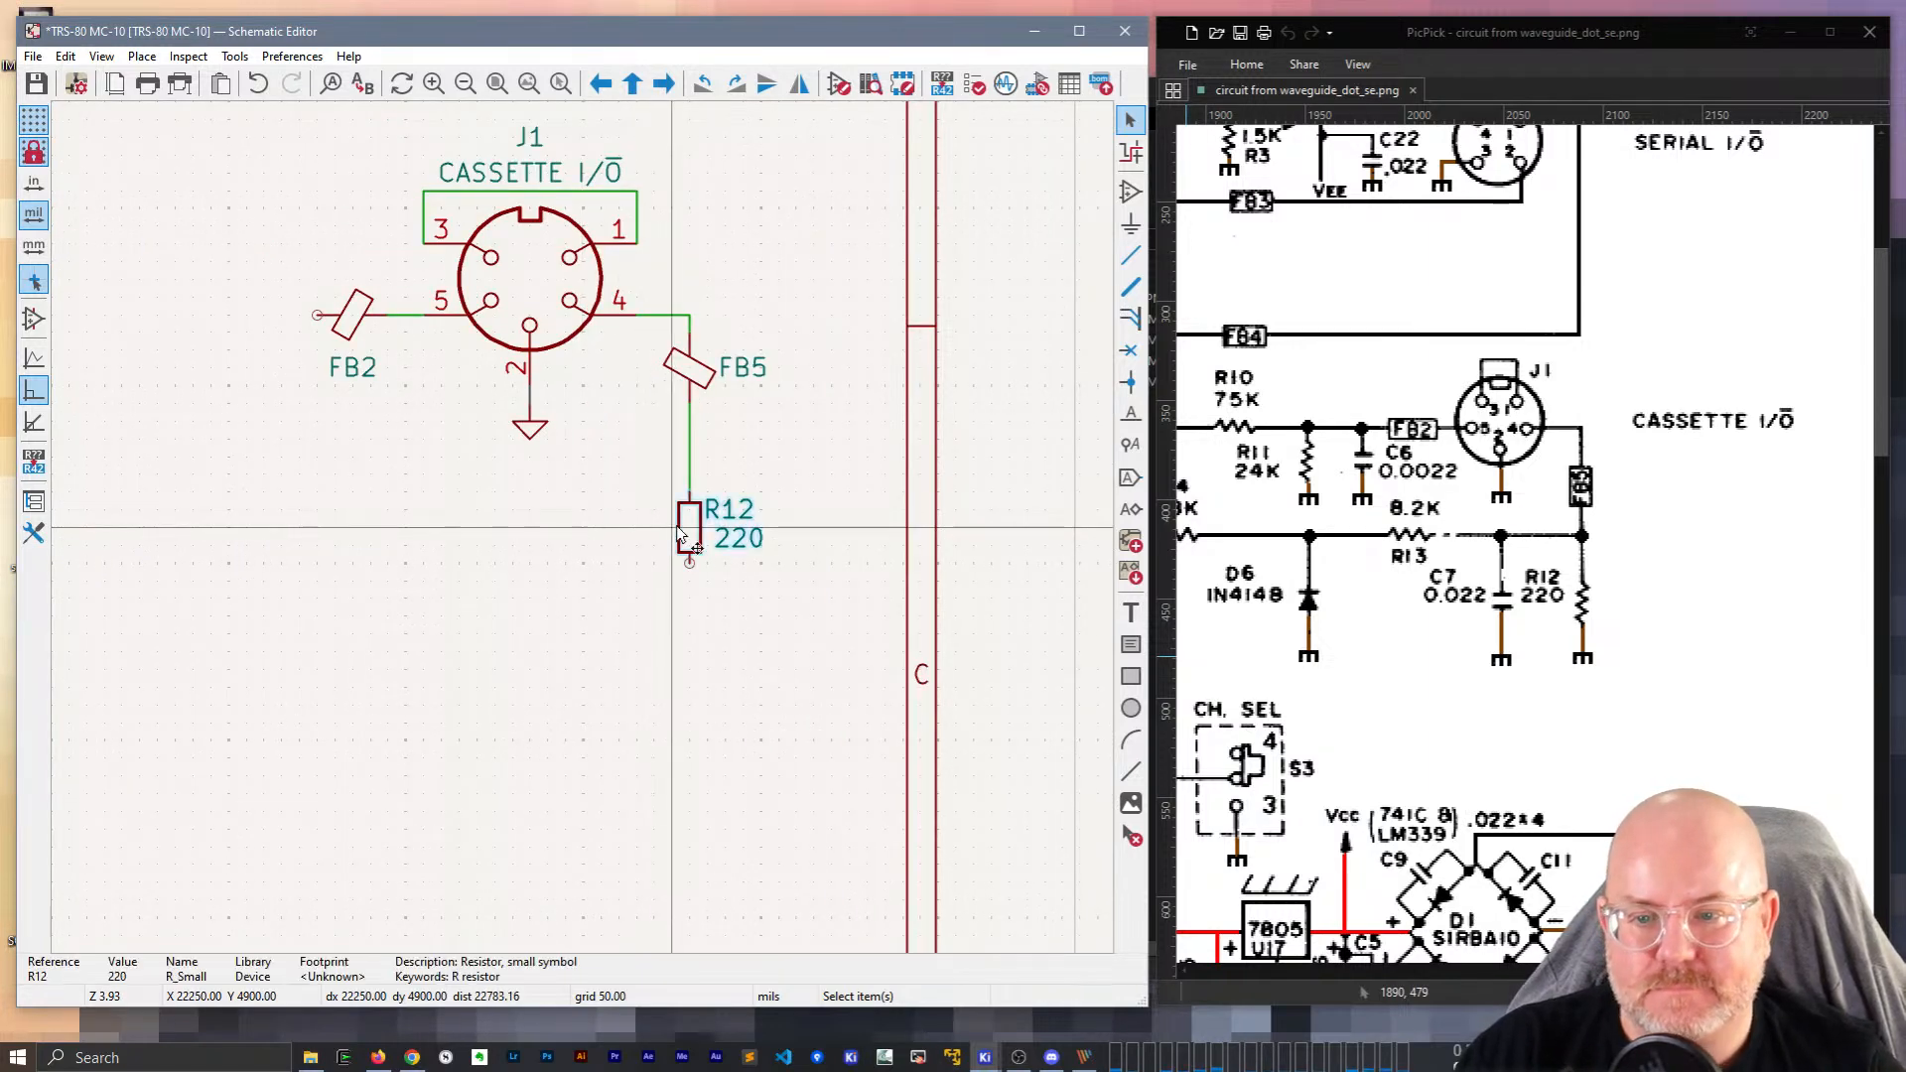
left_click(503, 528)
middle_click_drag(502, 528, 554, 582)
scroll(533, 537, "down", 3)
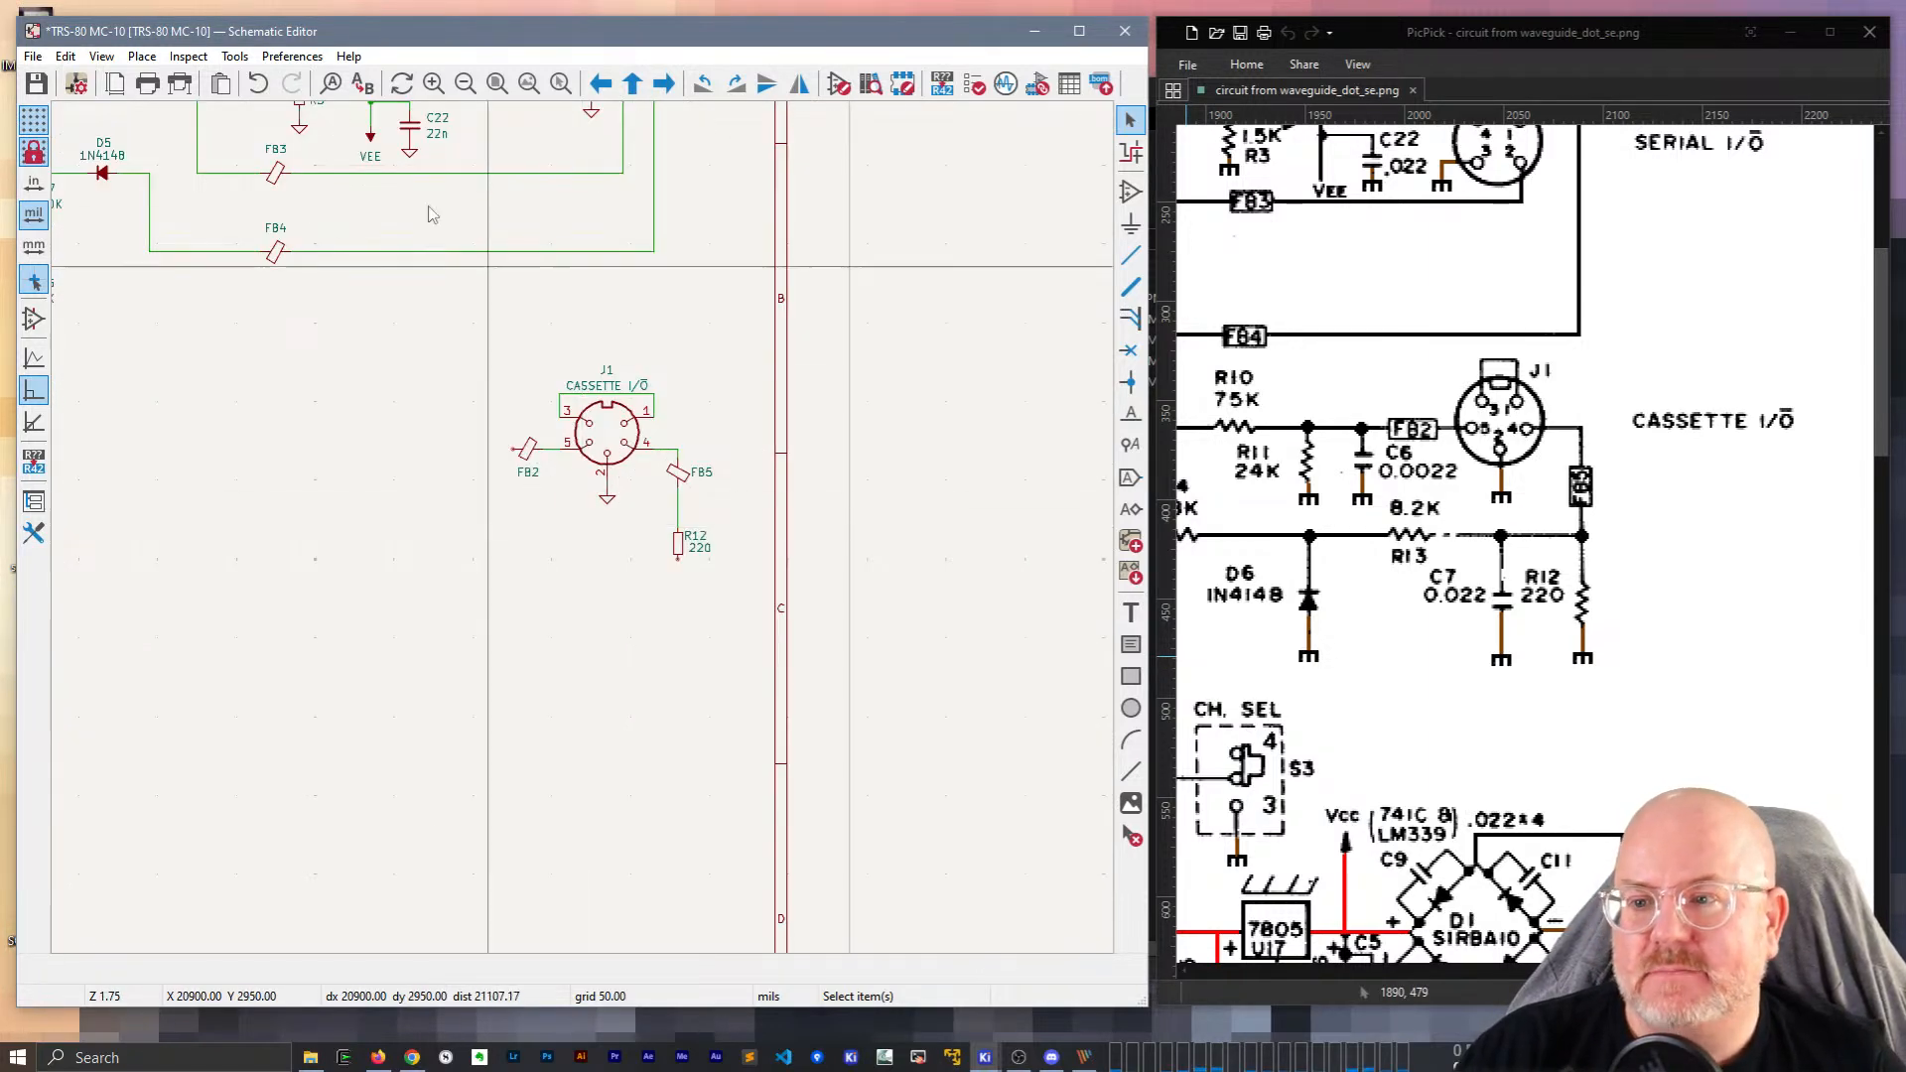
Duplicate the 22n capacitor C22 with Ctrl+D and place the copy beside R12.
left_click(410, 129)
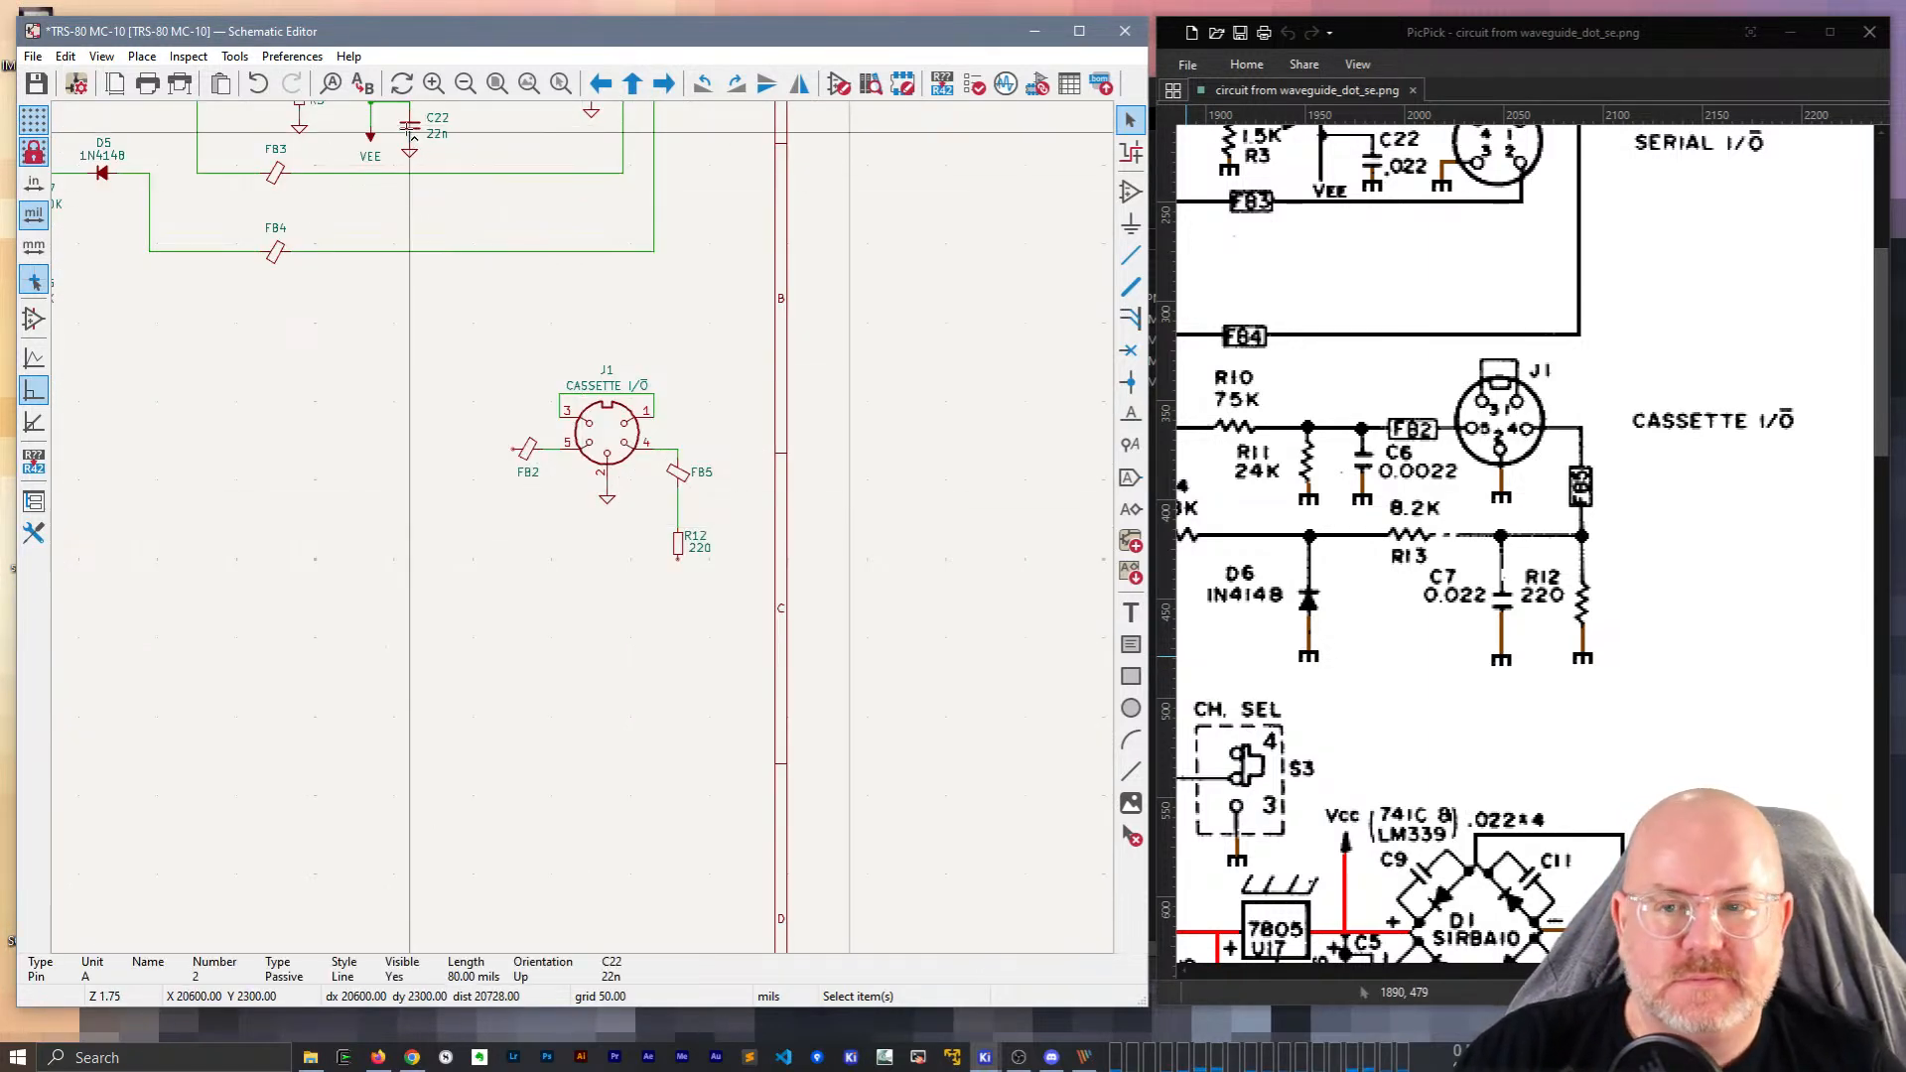
left_click(409, 127)
key("ctrl+d")
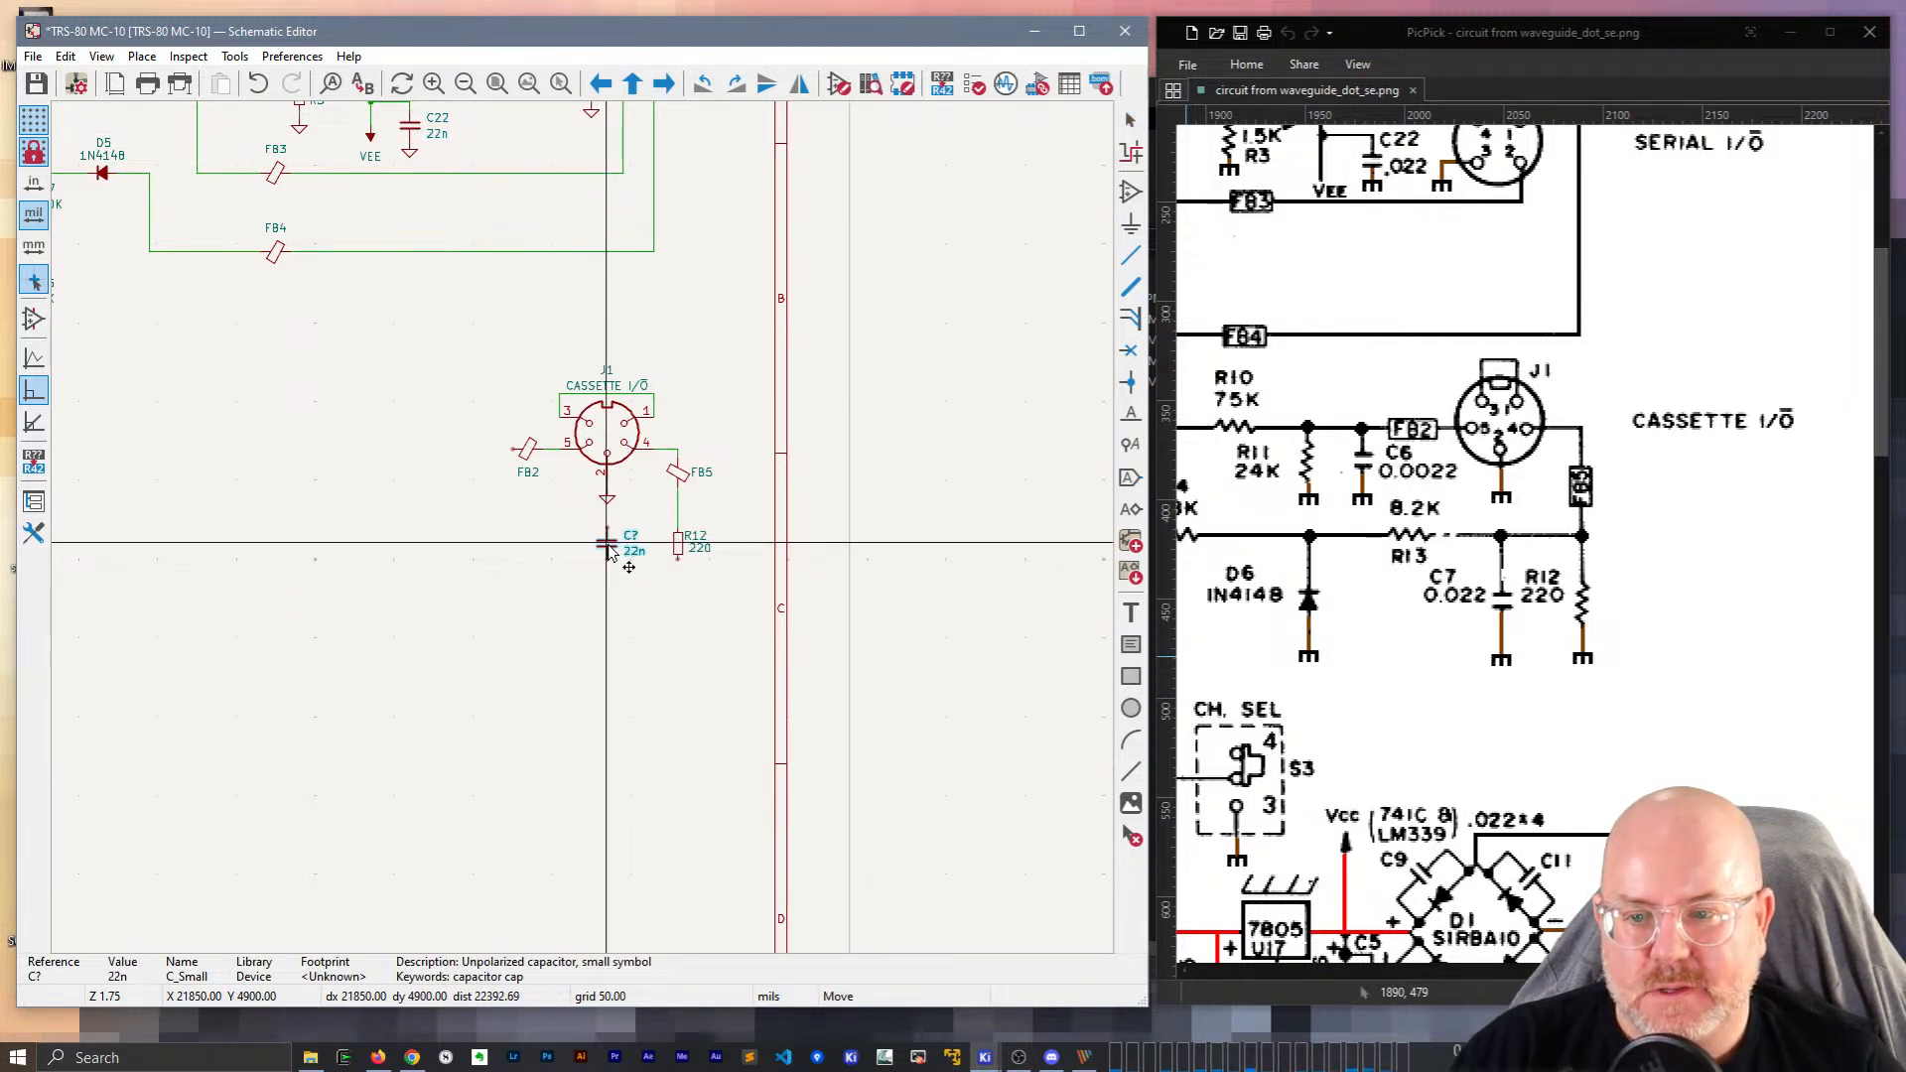
left_click(607, 552)
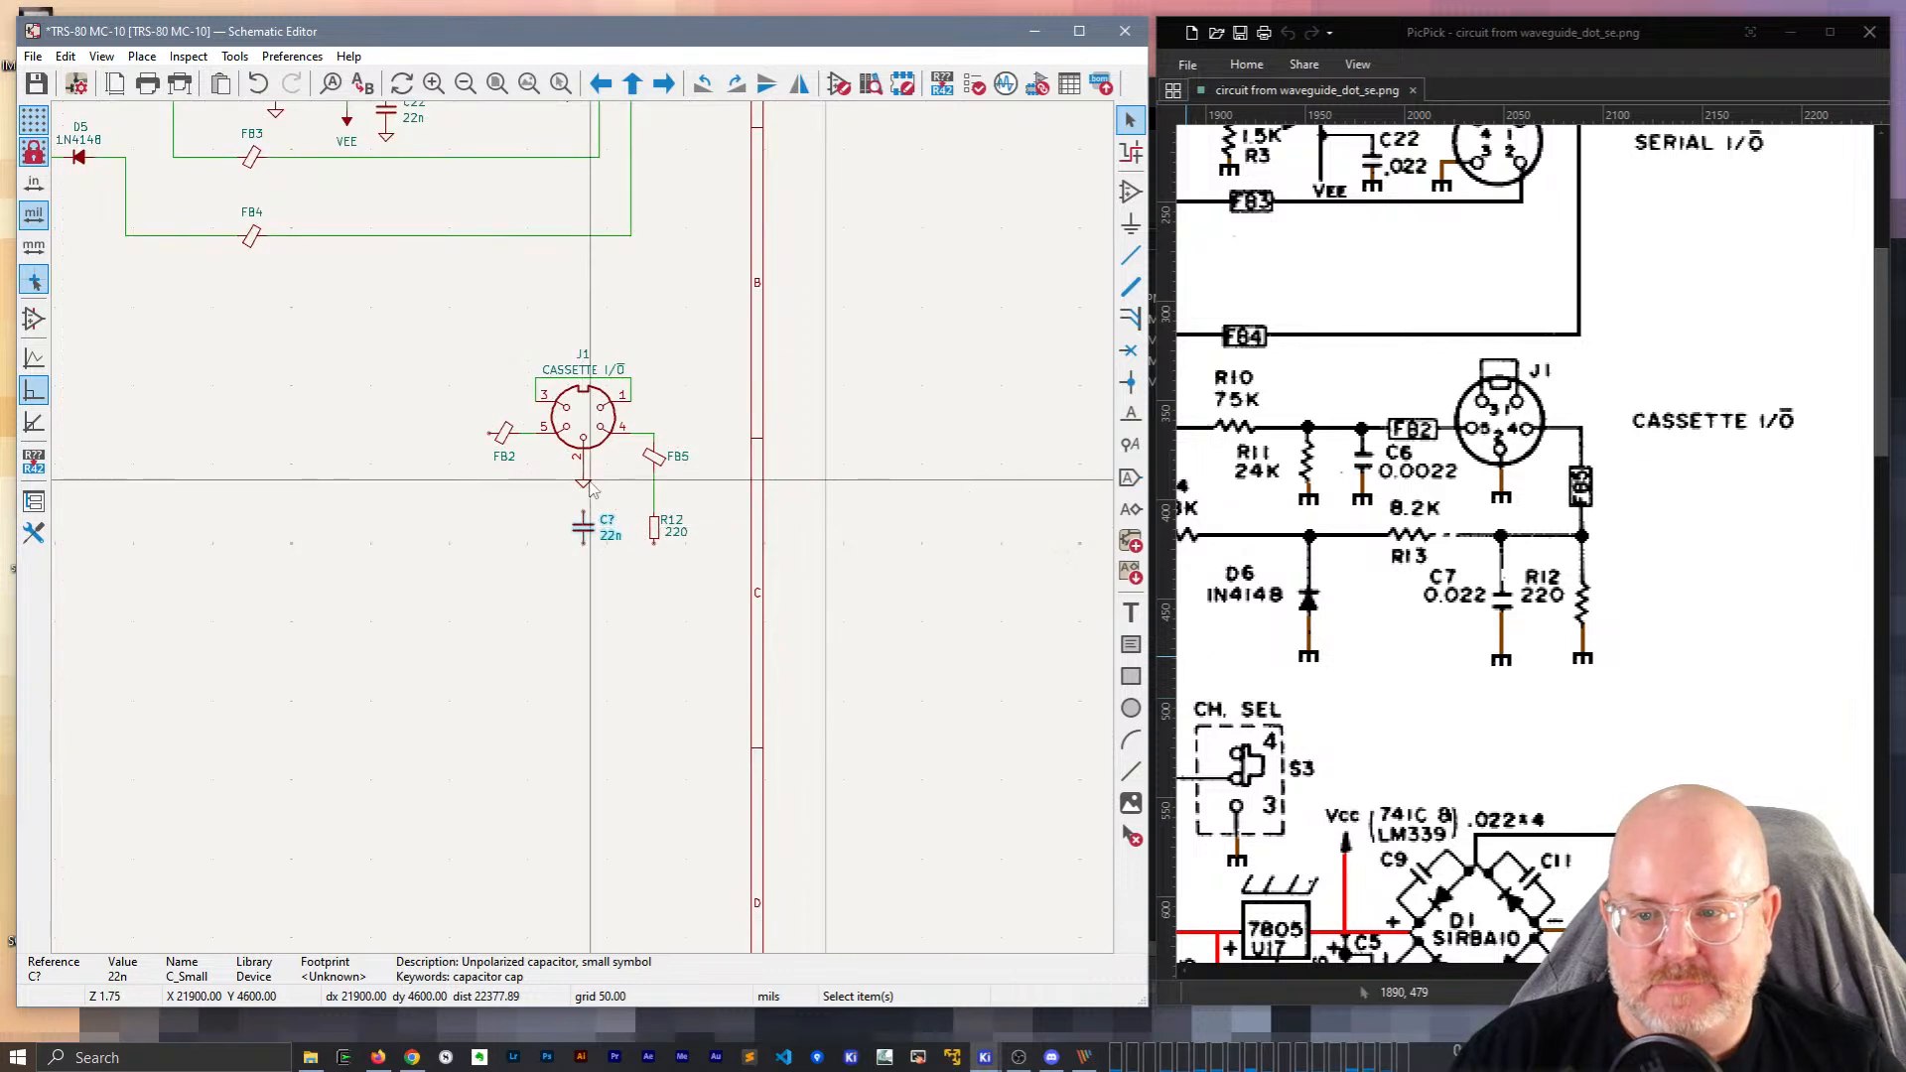
Duplicate a ground symbol twice, placing one under the new capacitor and one under R12.
left_click(584, 484)
key("ctrl+d")
scroll(585, 516, "up", 2)
left_click(585, 523)
key("ctrl+d")
left_click(688, 523)
Align R12's ground symbol with its lower pin and wire R12 to ground.
key("w")
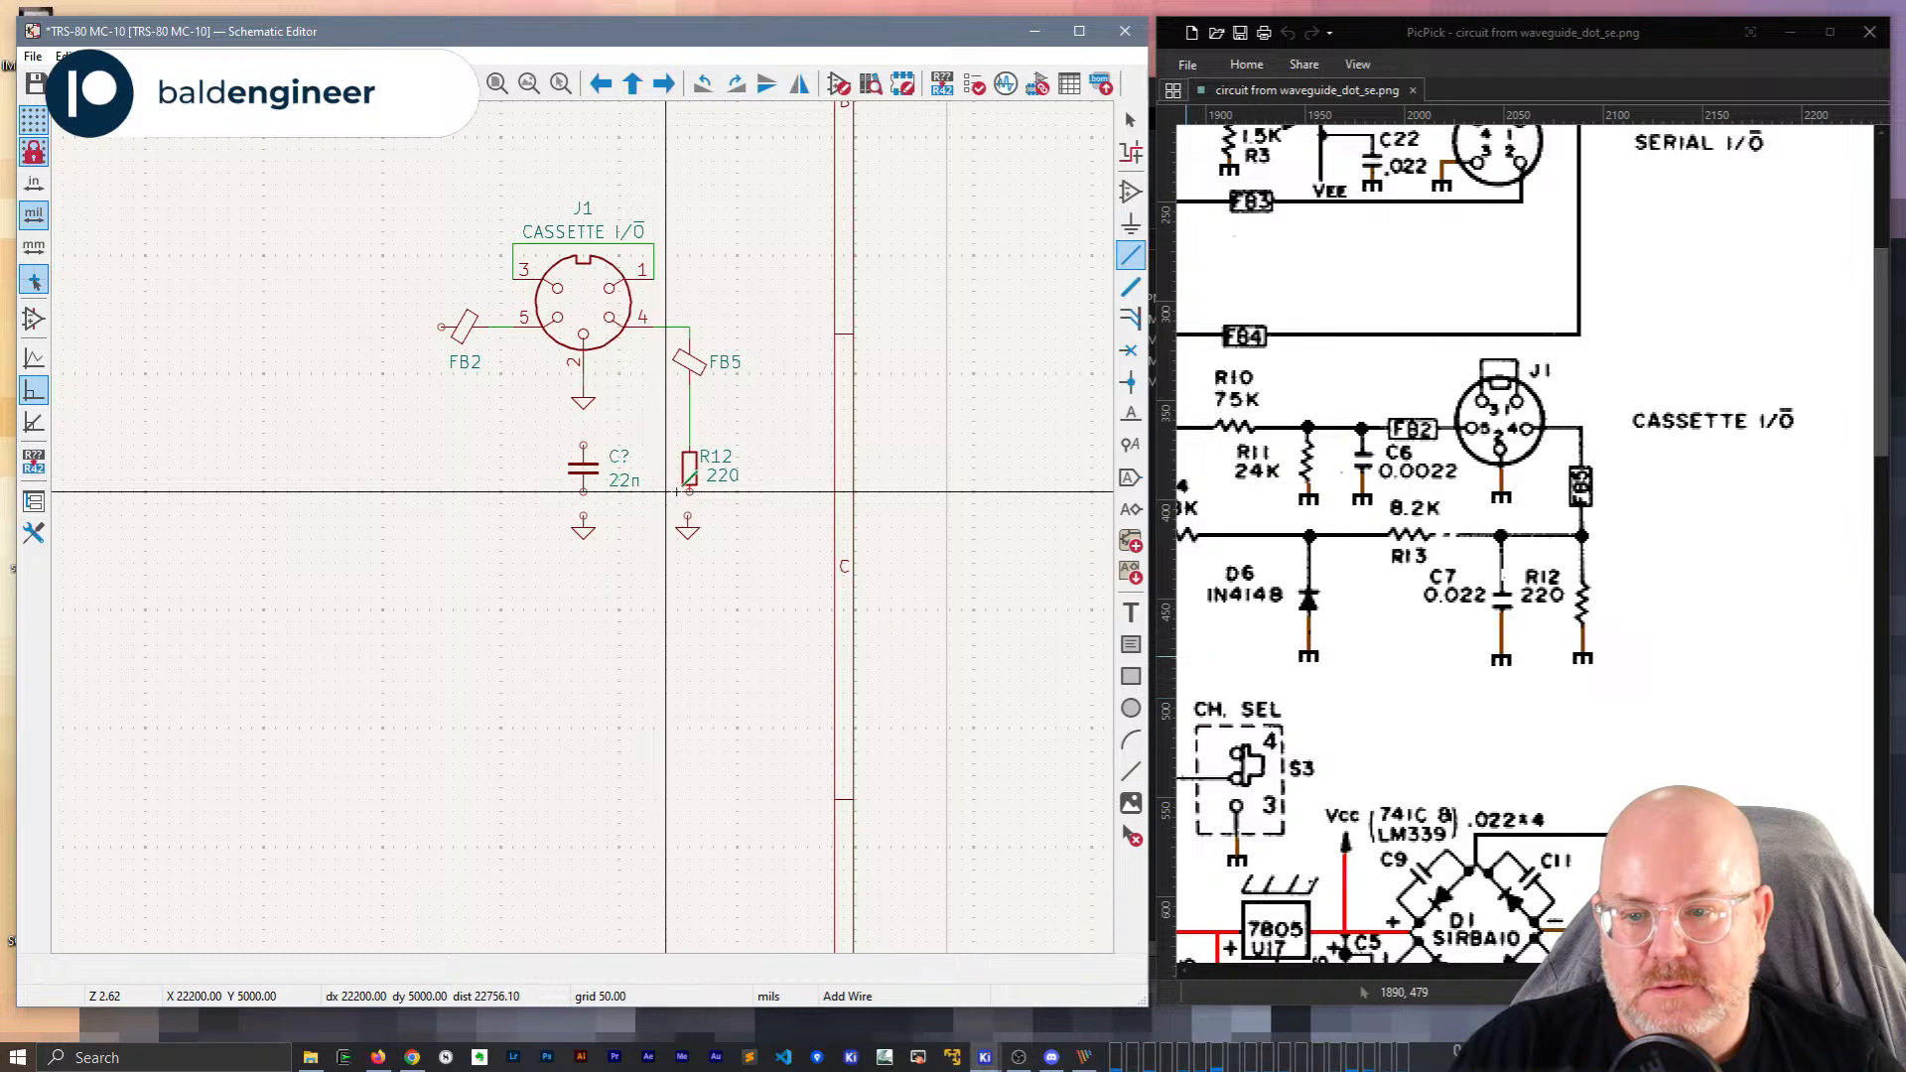
scroll(688, 492, "up", 3)
key("Escape")
left_click(579, 595)
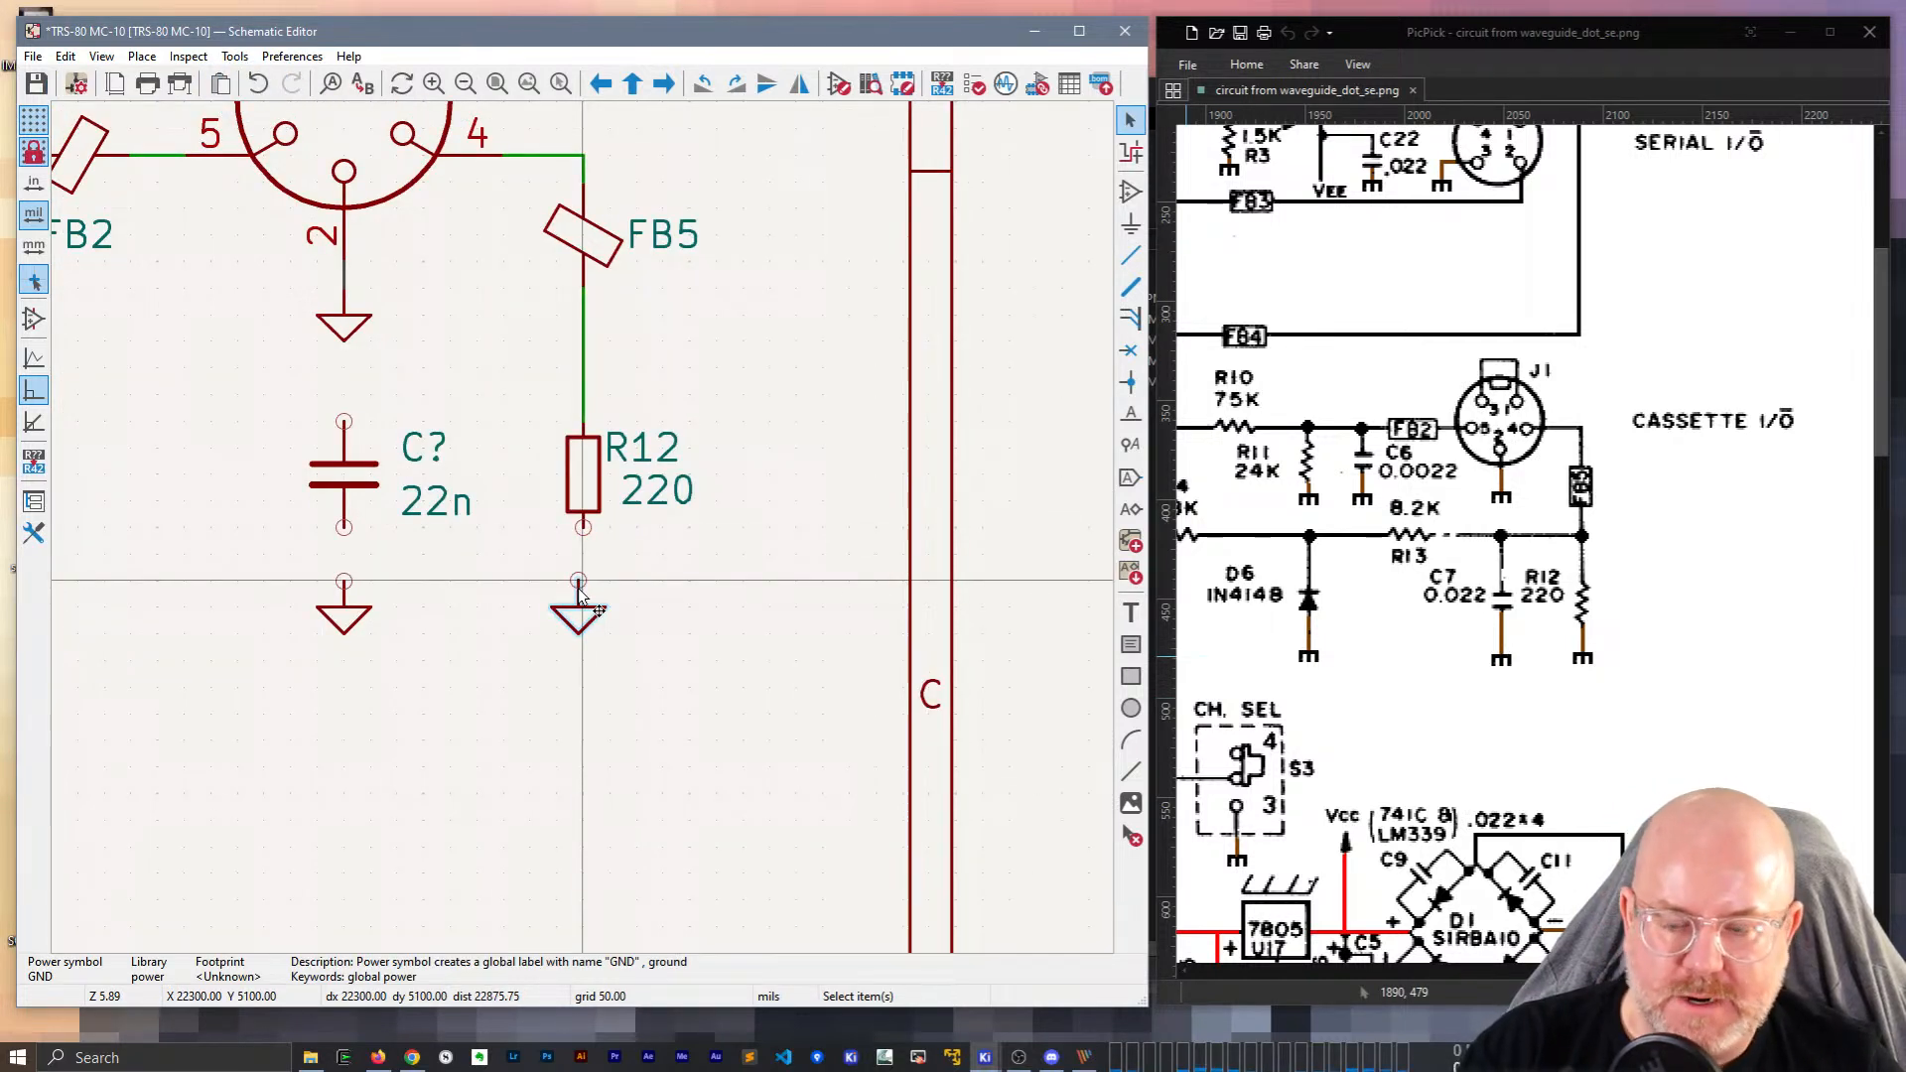
key("m")
left_click(585, 587)
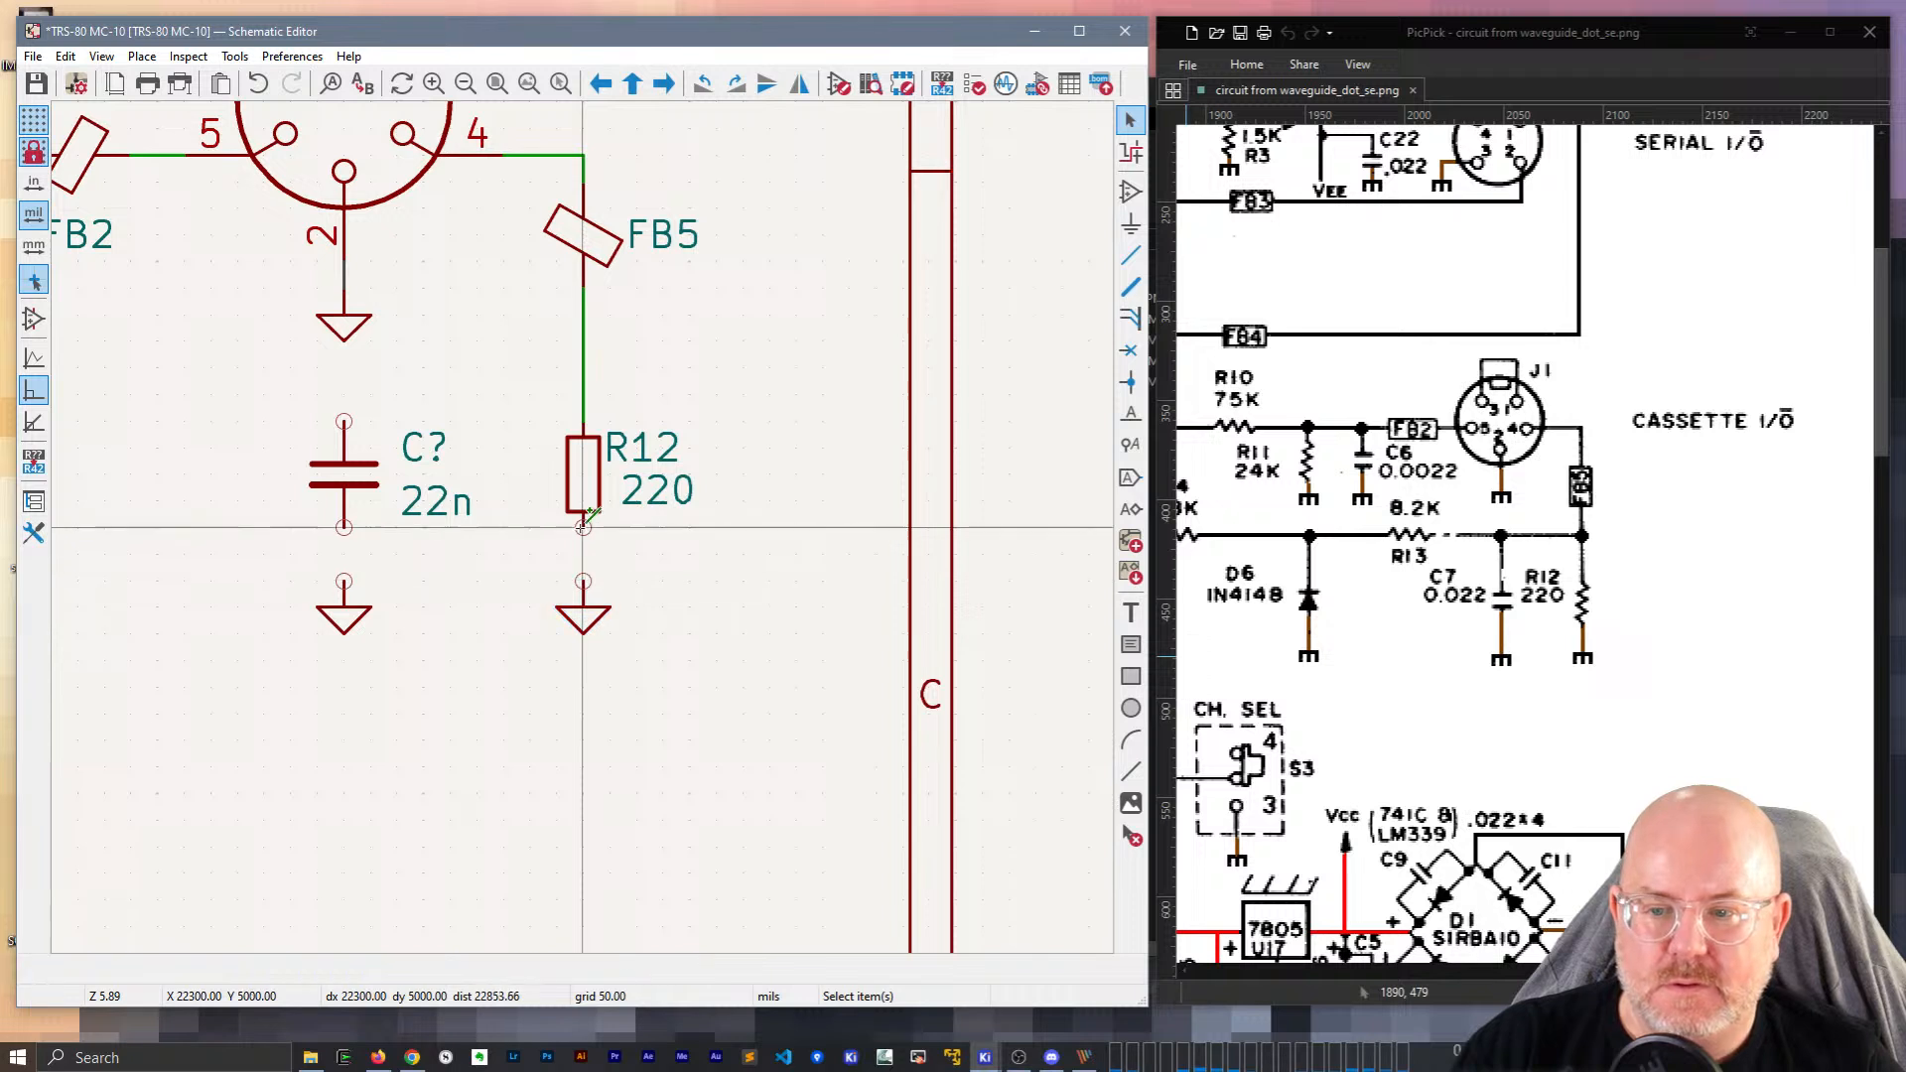
key("w")
left_click(583, 527)
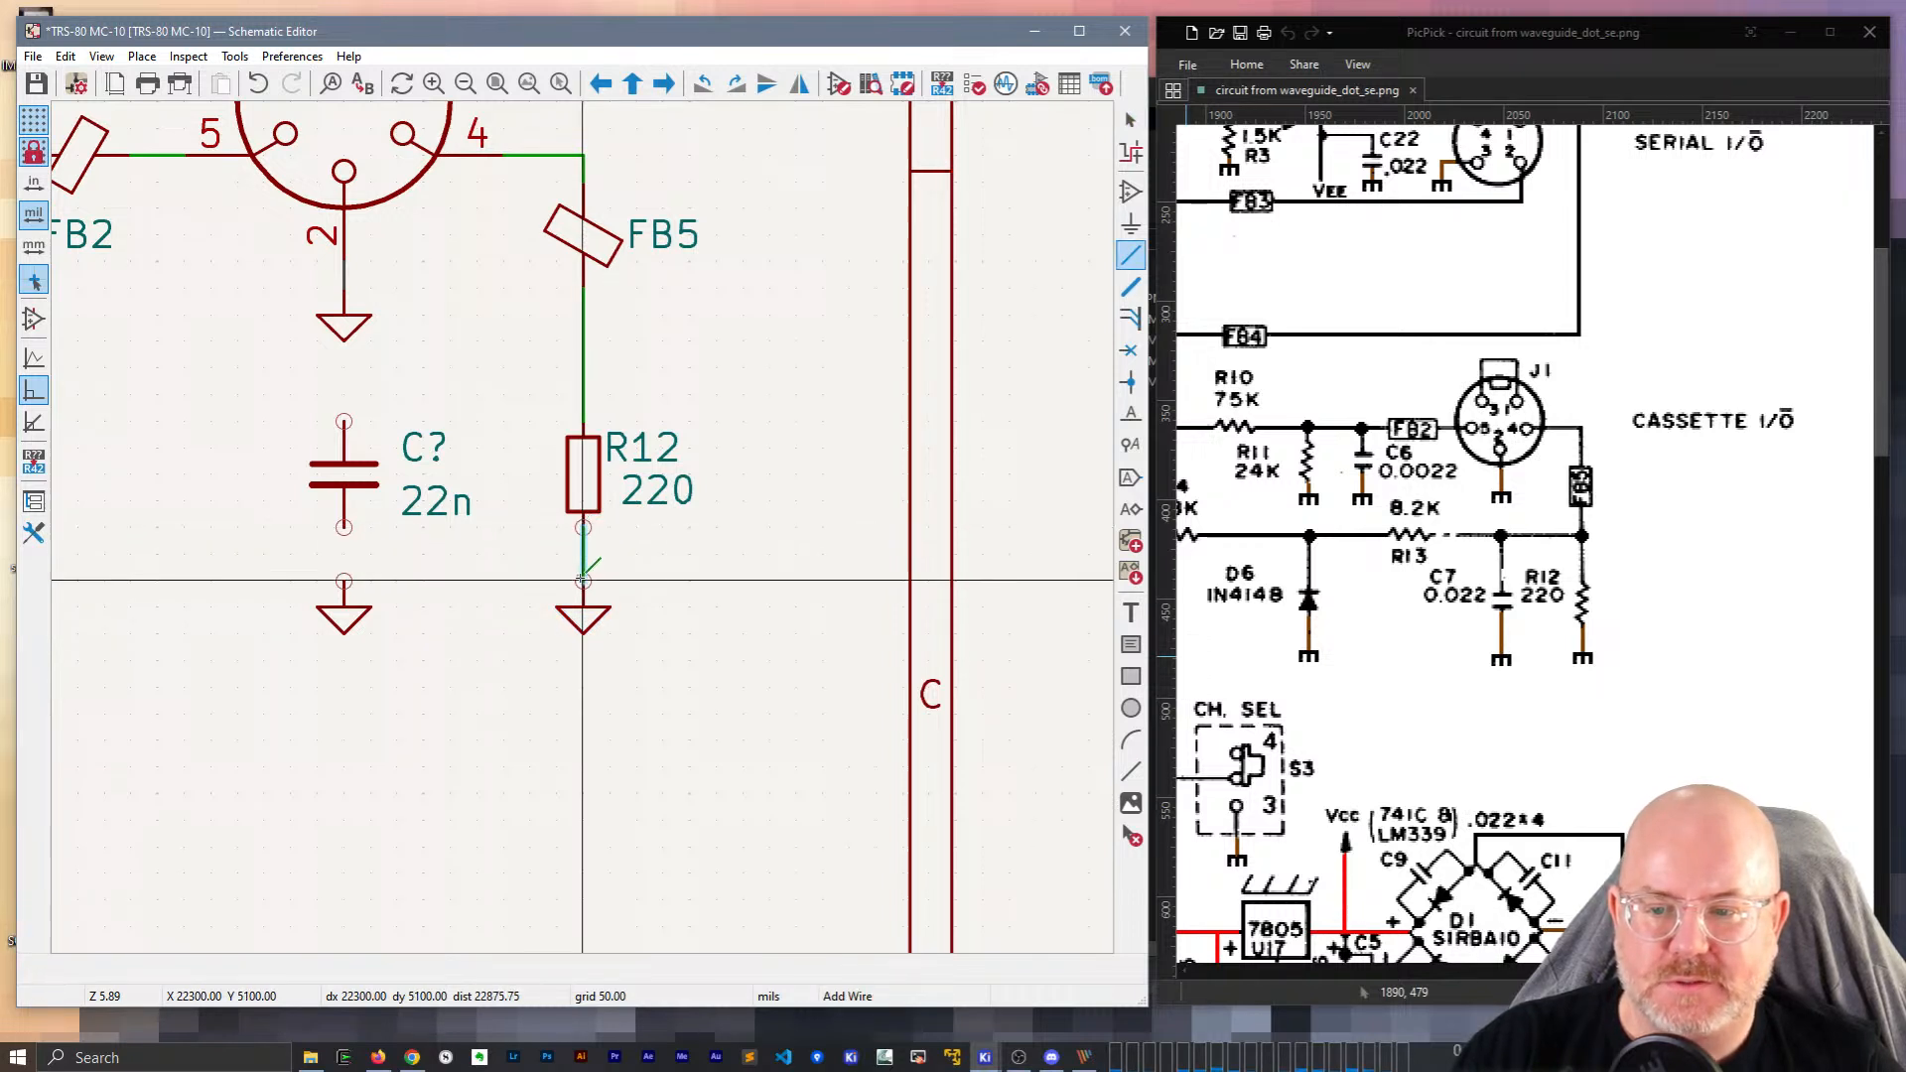
left_click(583, 583)
key("Escape")
Ground the new capacitor's lower pin and wire its top pin to R12's line.
left_click(355, 621)
key("m")
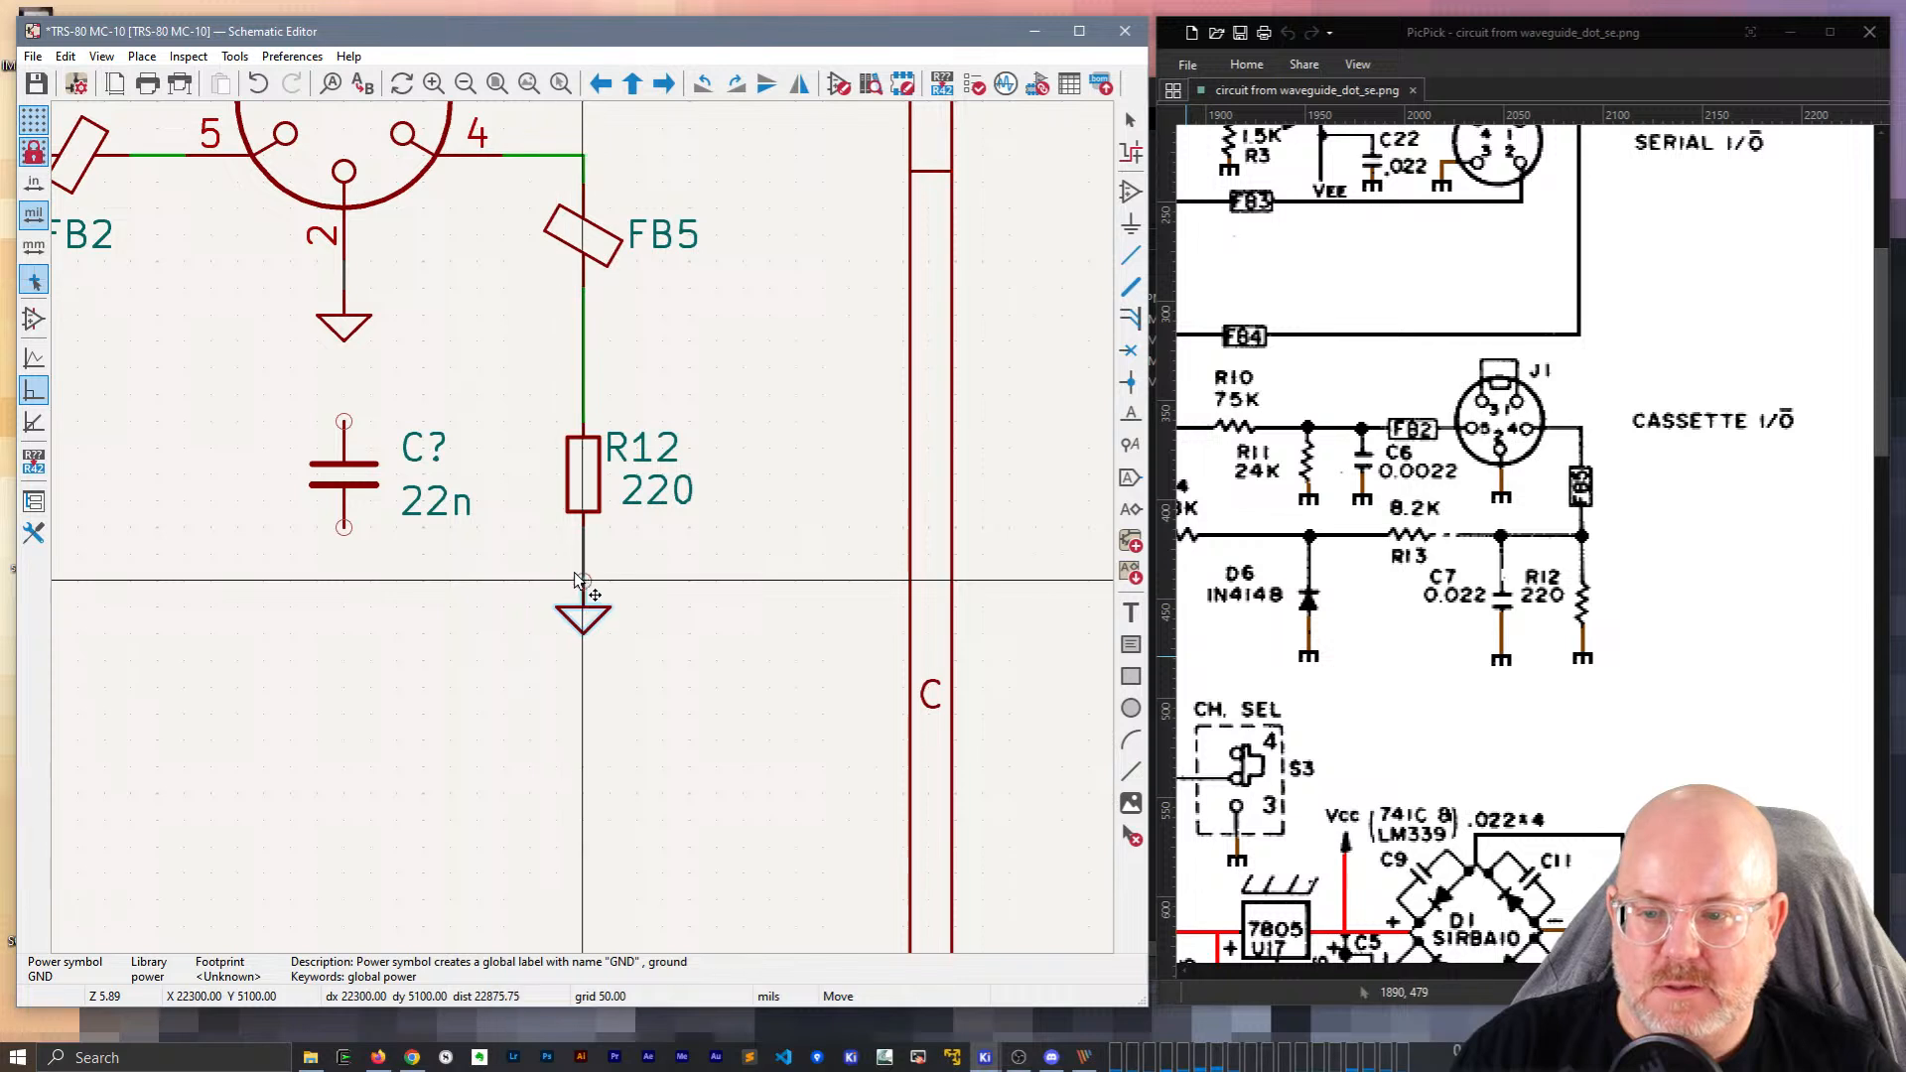
left_click(344, 580)
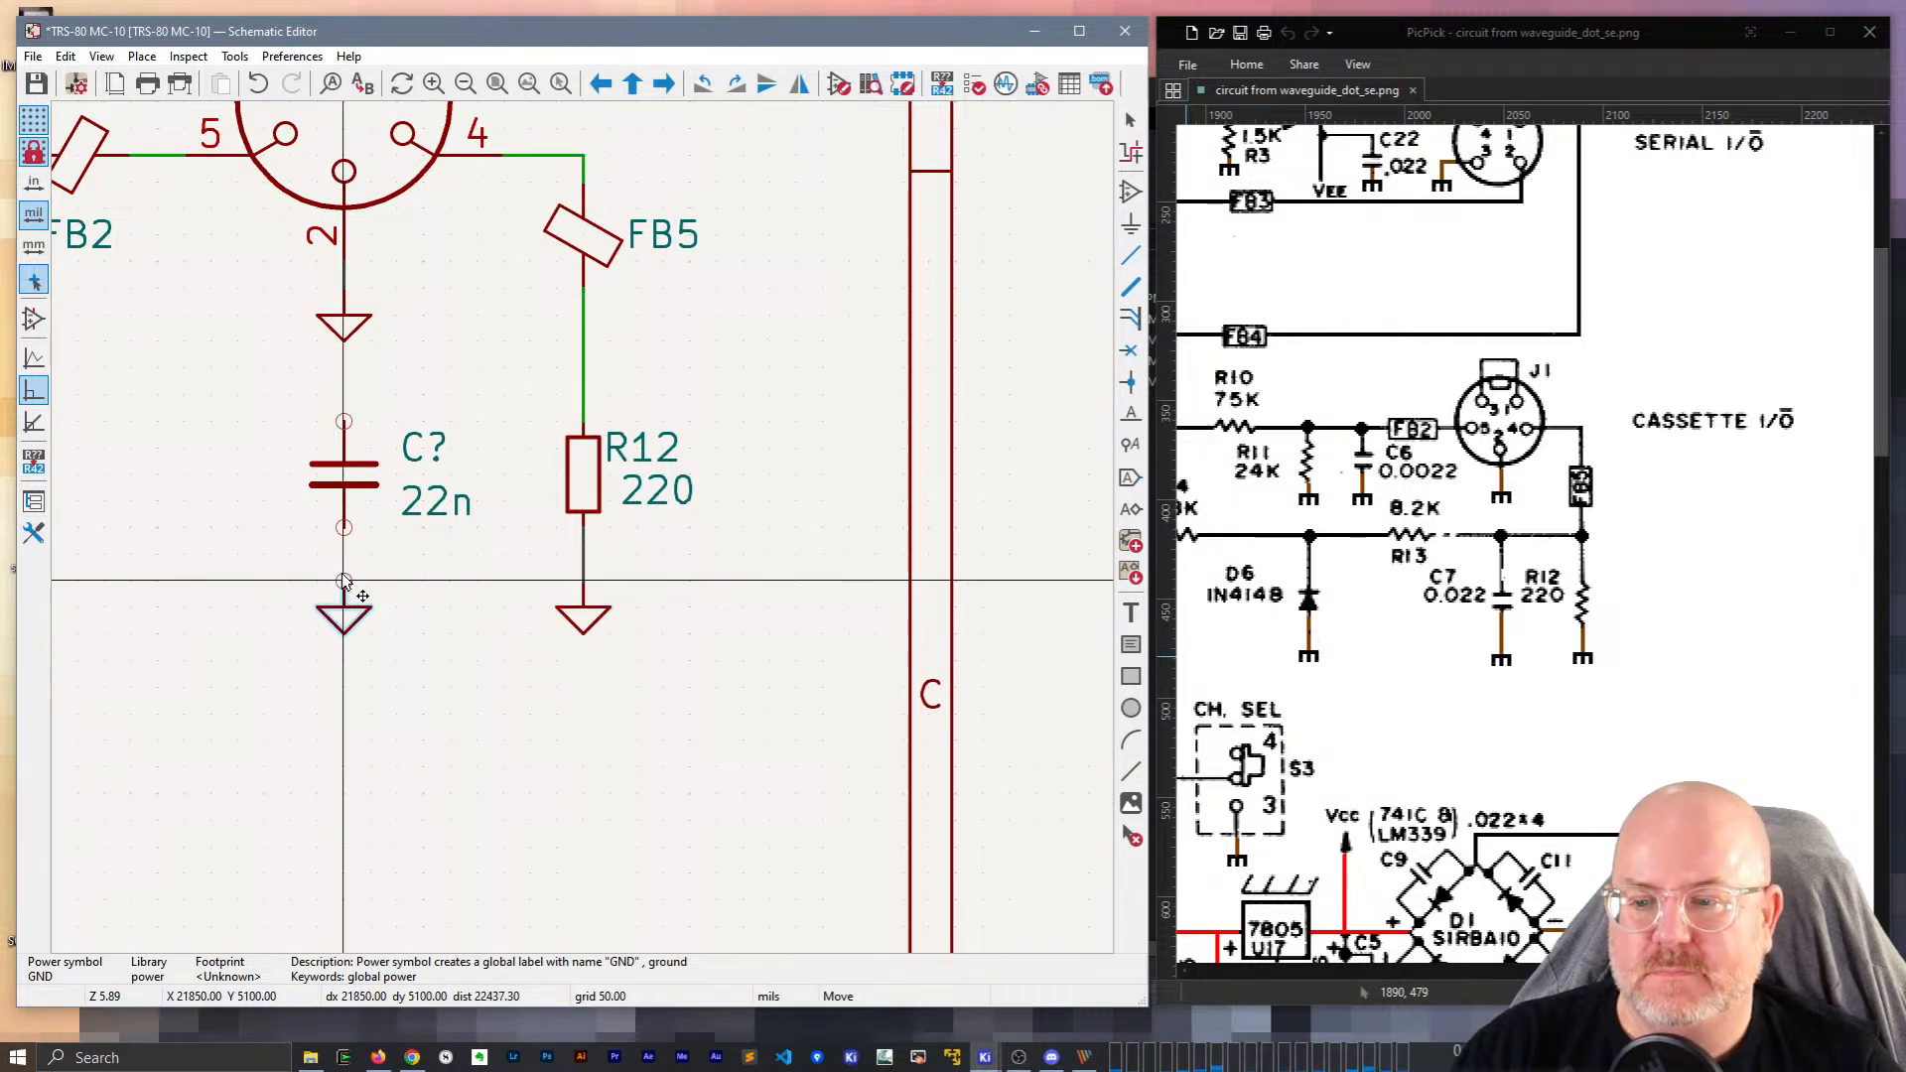
key("w")
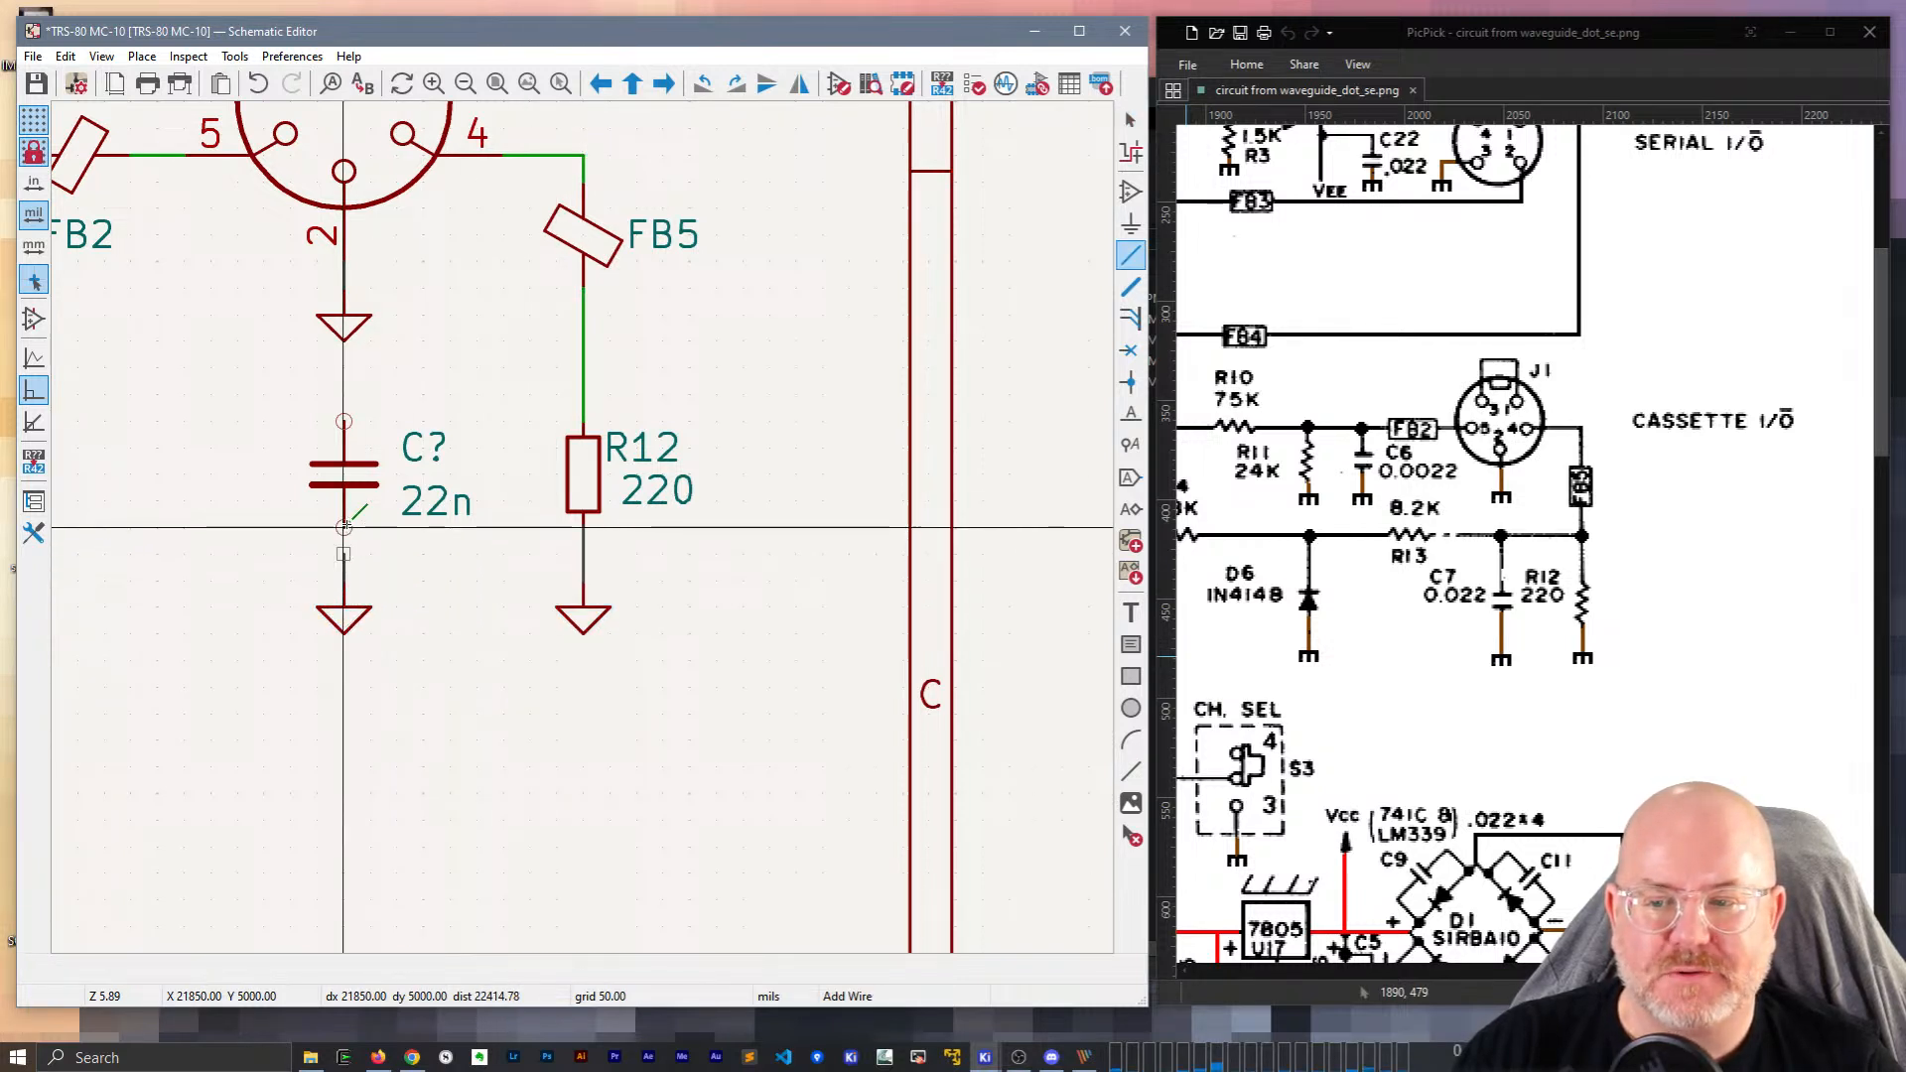
left_click(344, 527)
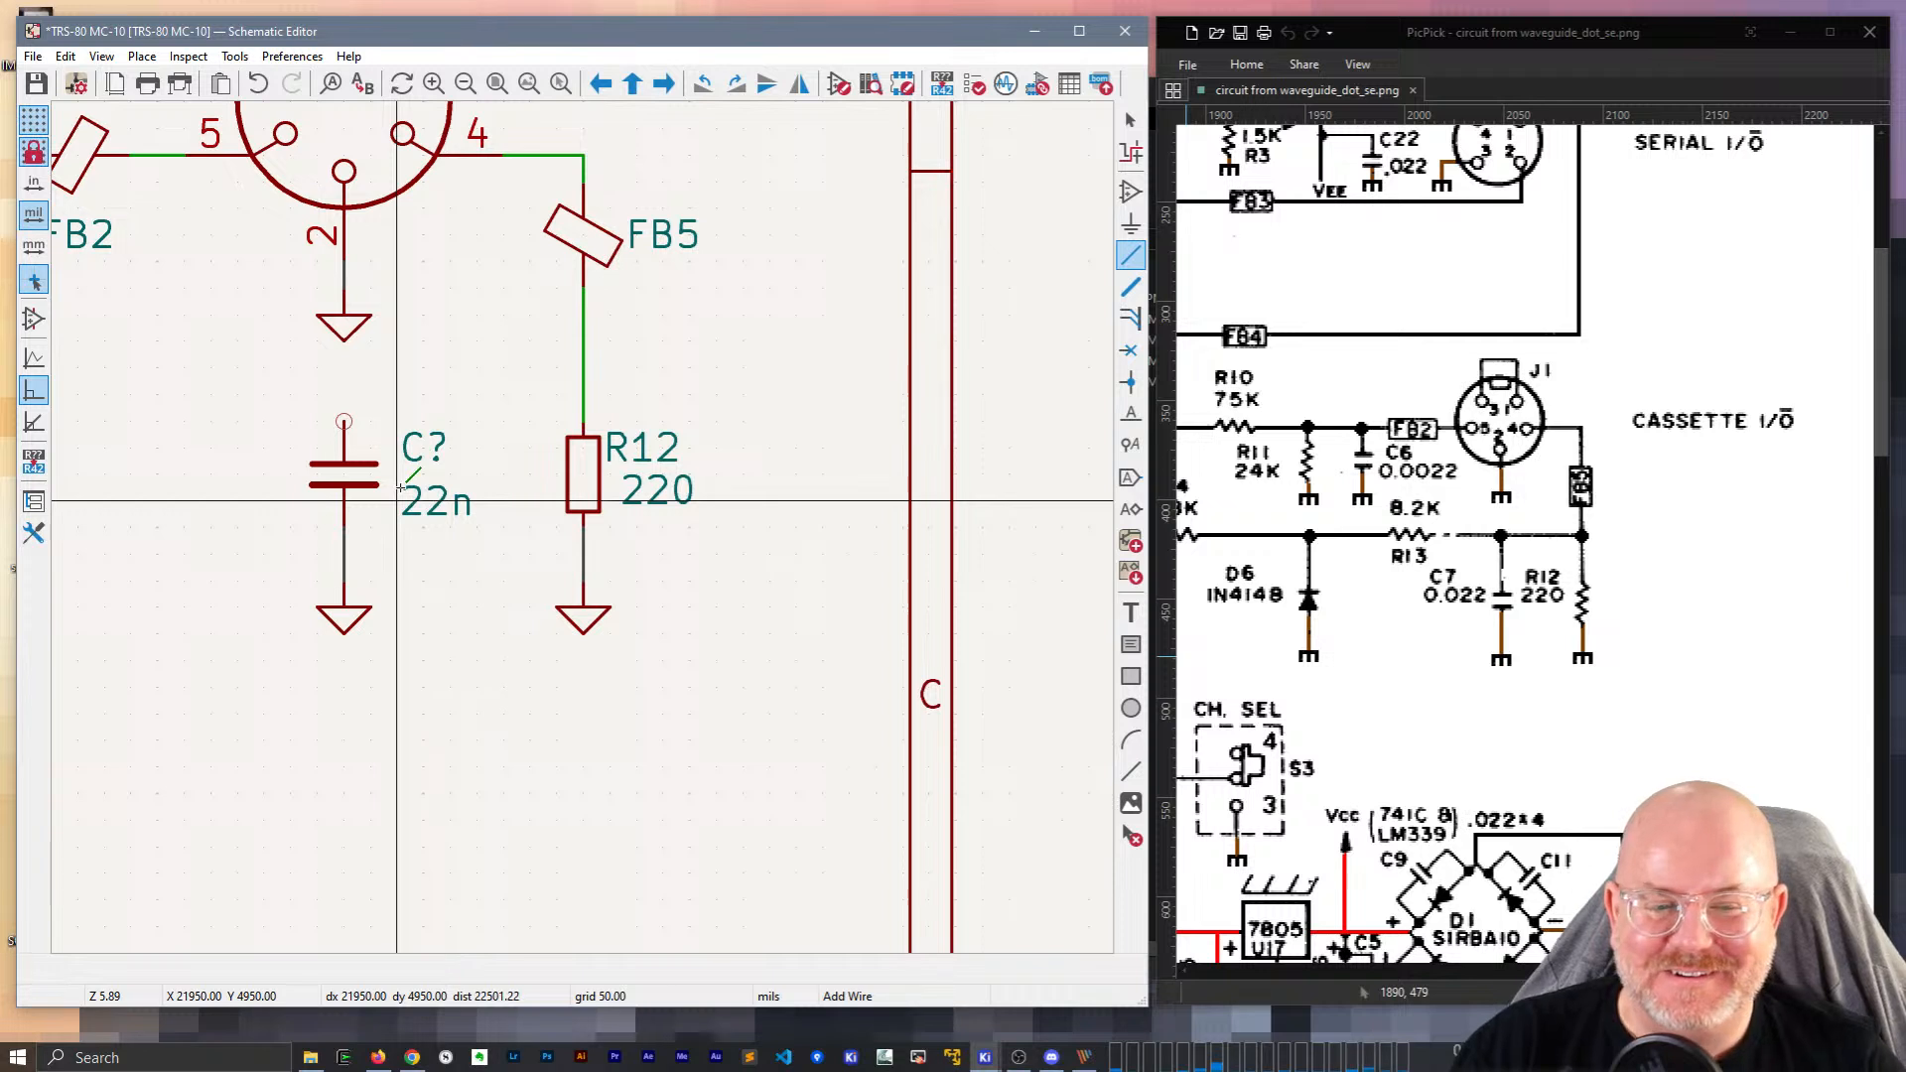
left_click(344, 421)
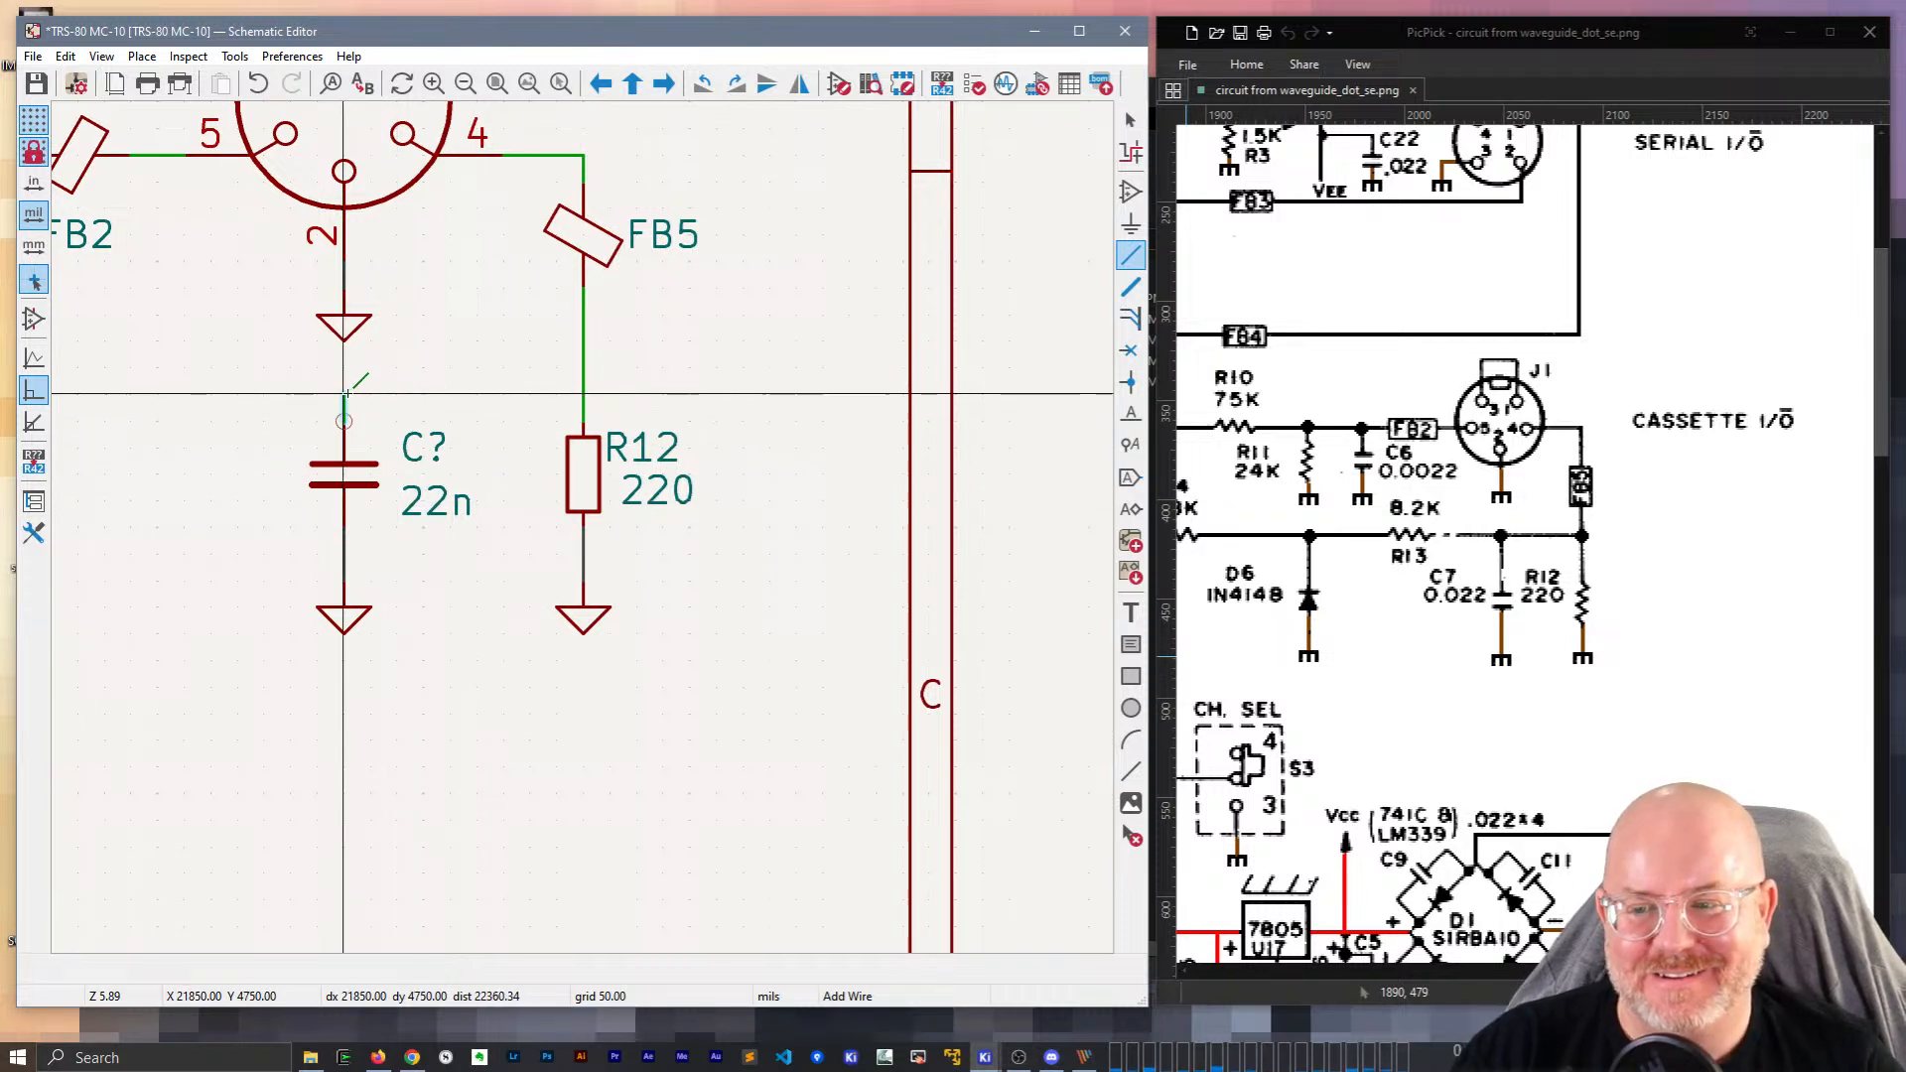
left_click(583, 394)
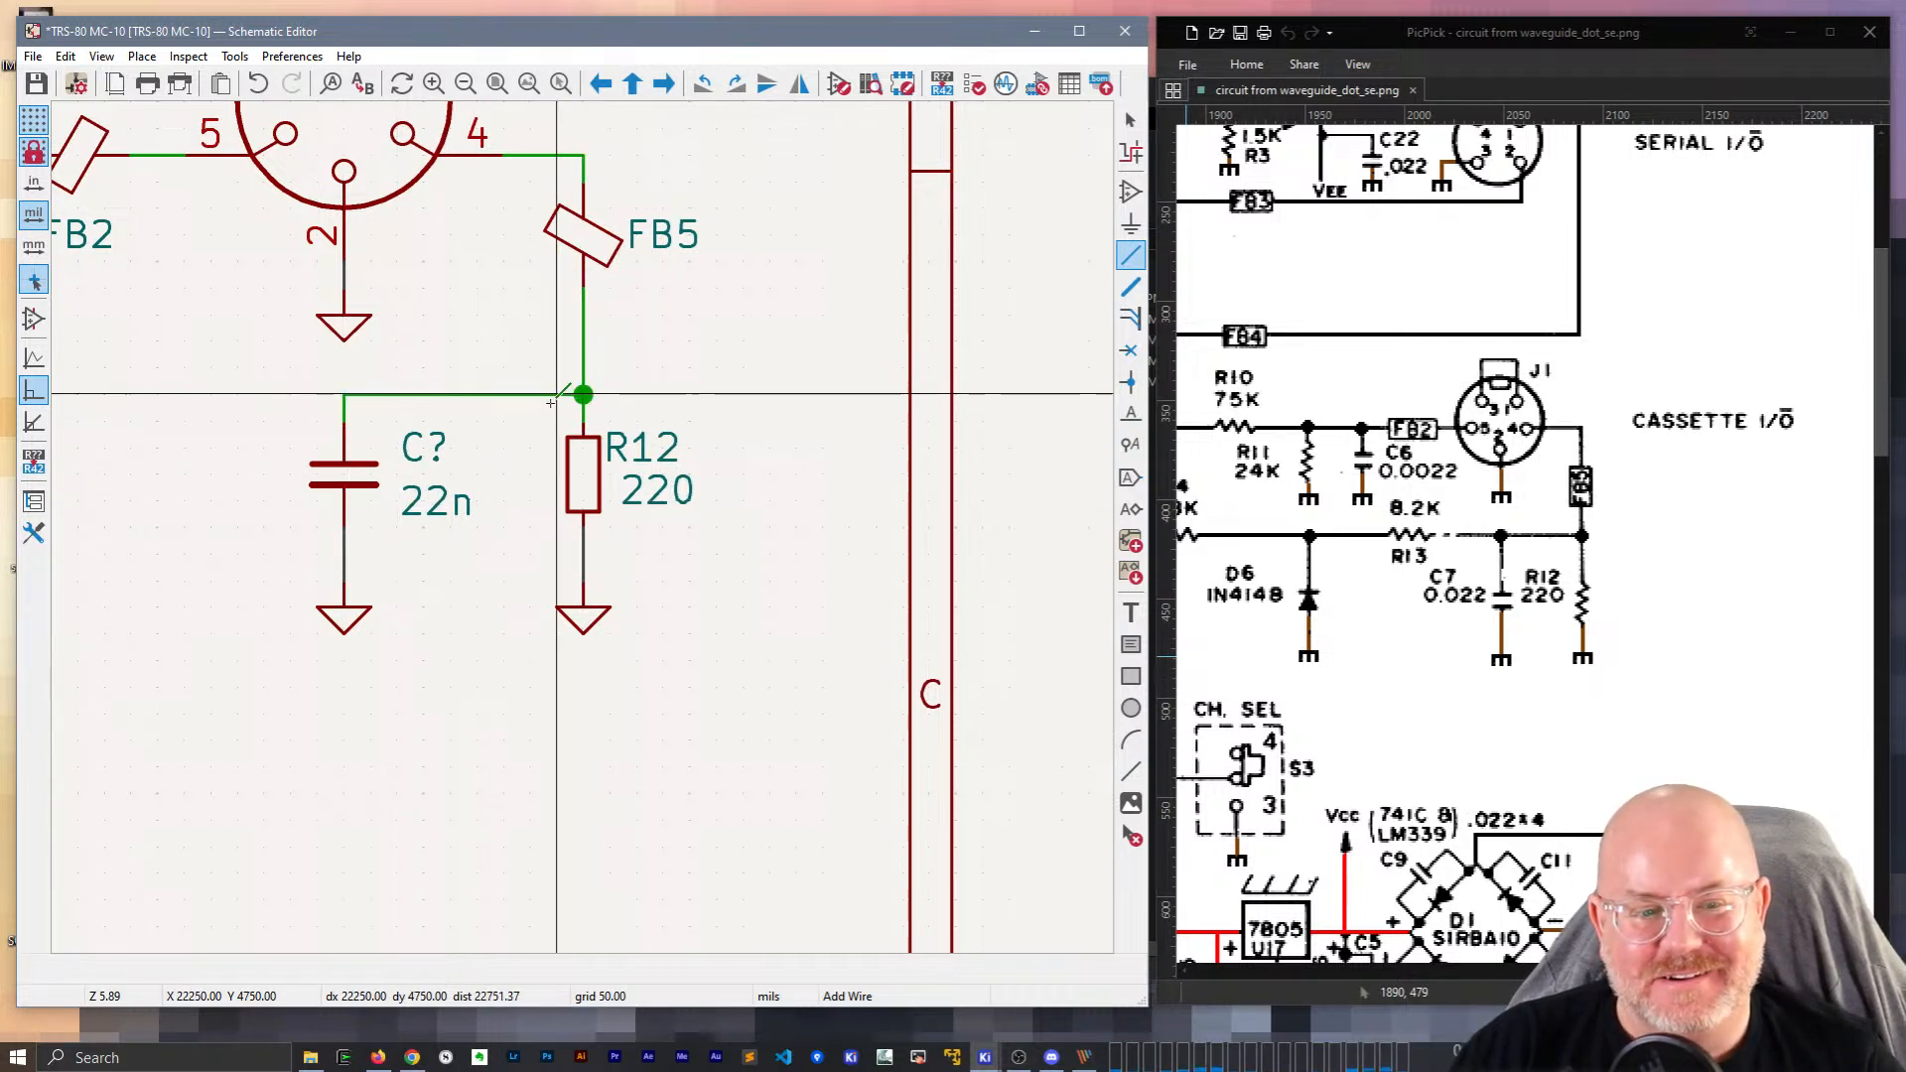
Change the new capacitor's reference designator to C7.
middle_click_drag(268, 394, 603, 423)
double_click(782, 484)
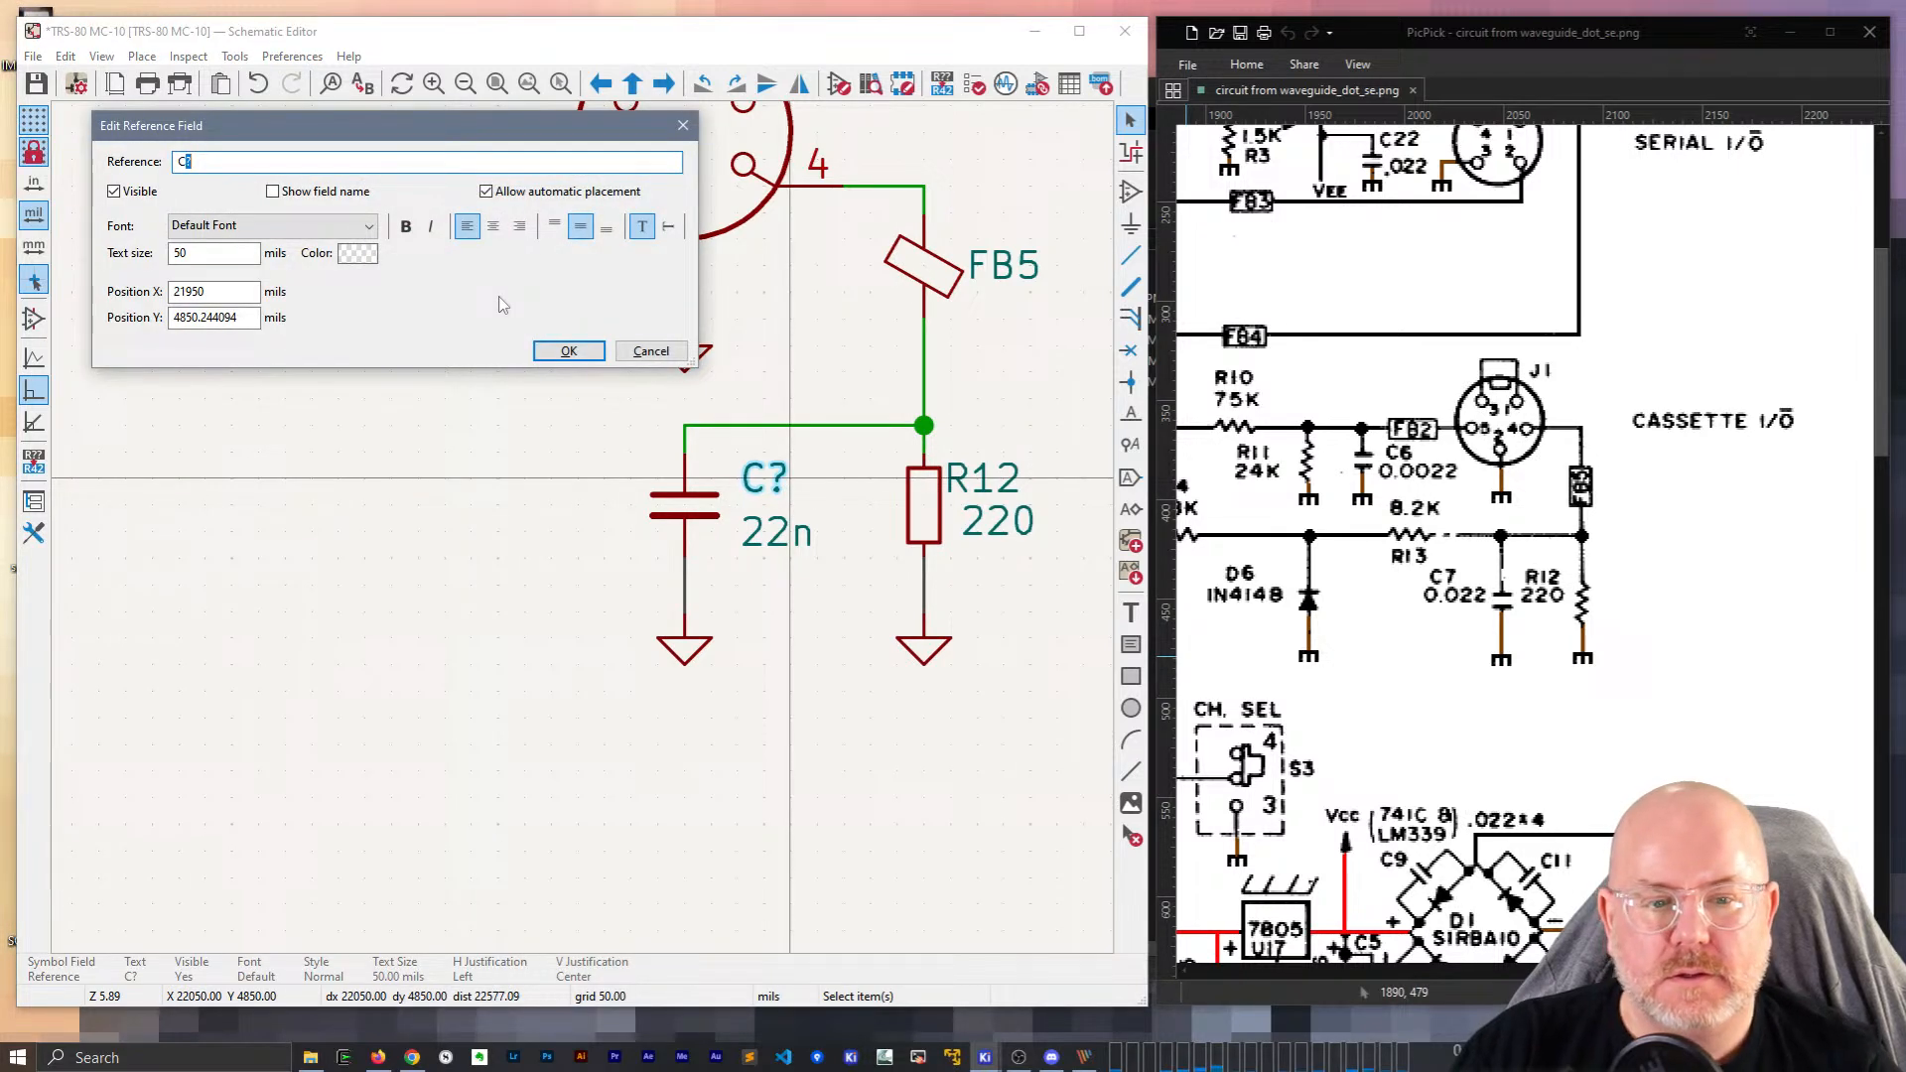
type("7")
key("Return")
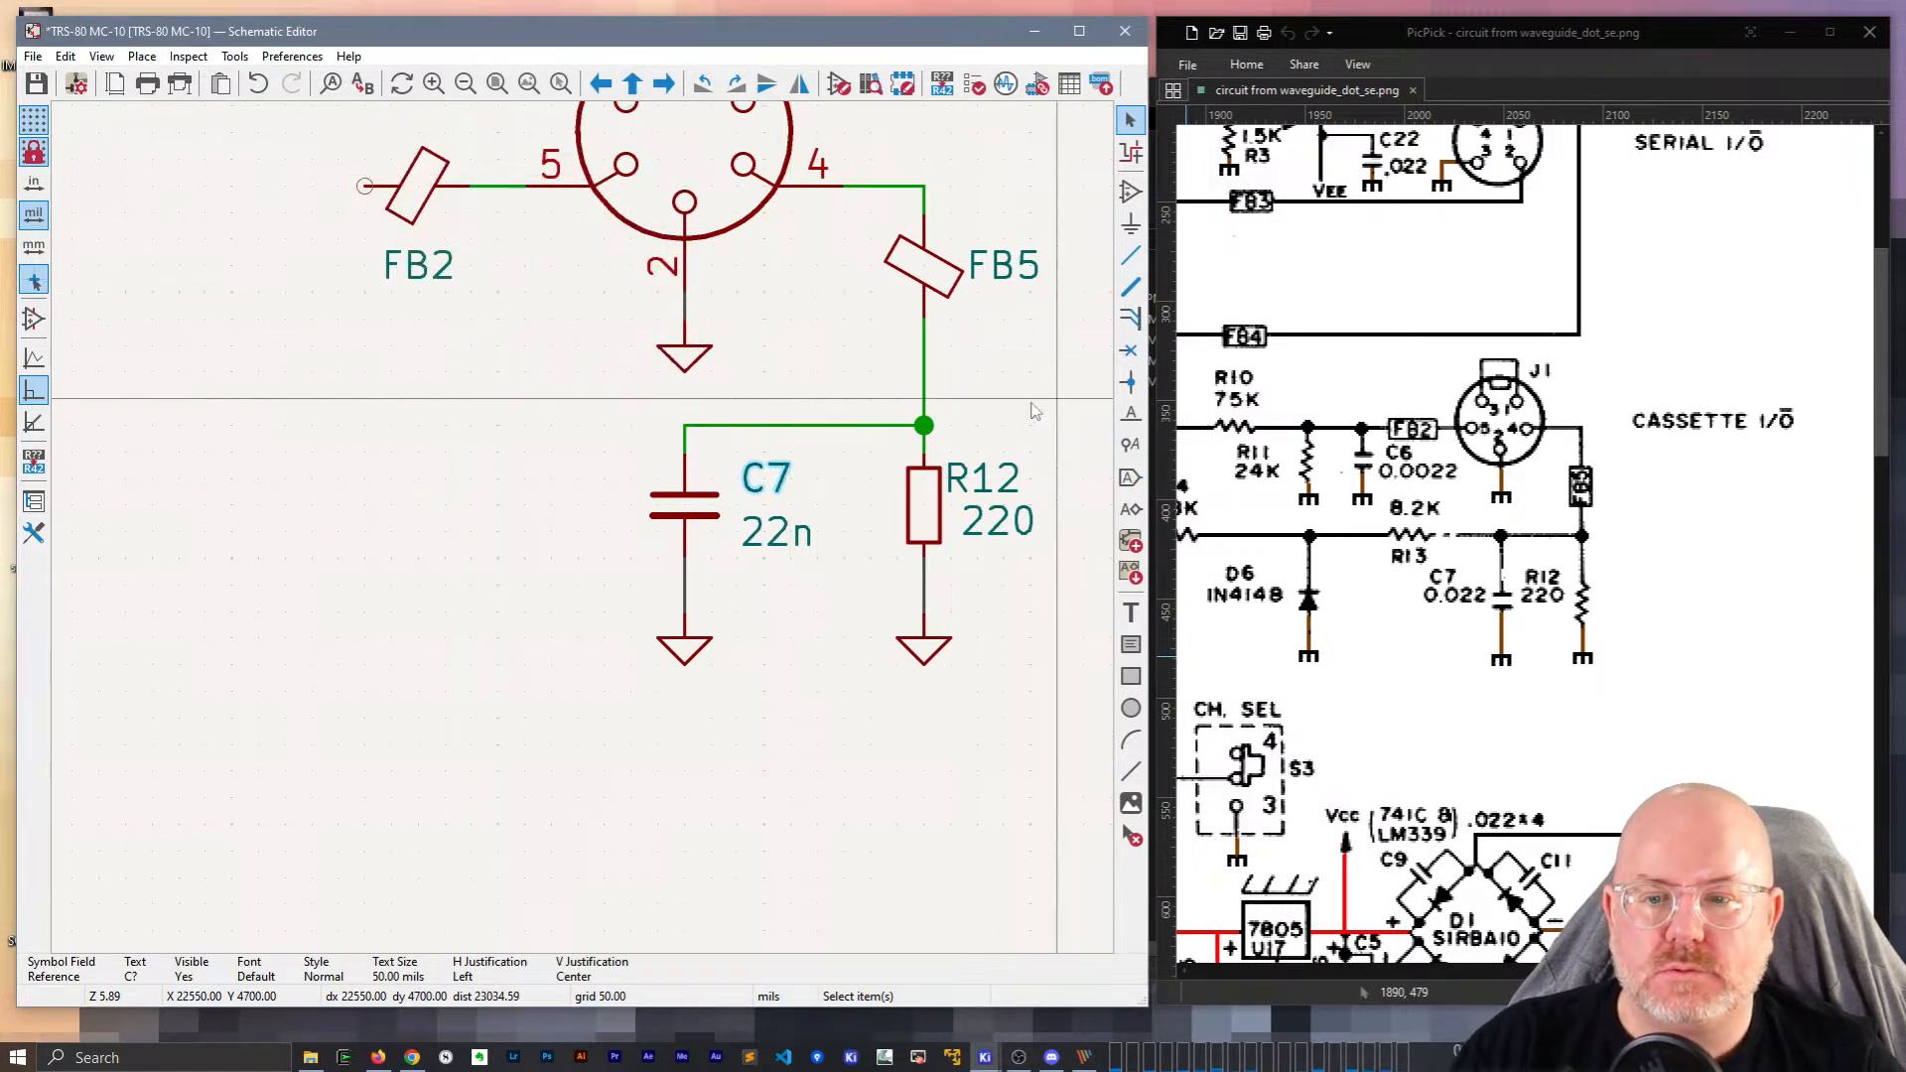
Duplicate R12, rotate it horizontal left of C7, and reposition its labels.
key("ctrl+d")
key("r")
left_click(524, 425)
left_click(520, 362)
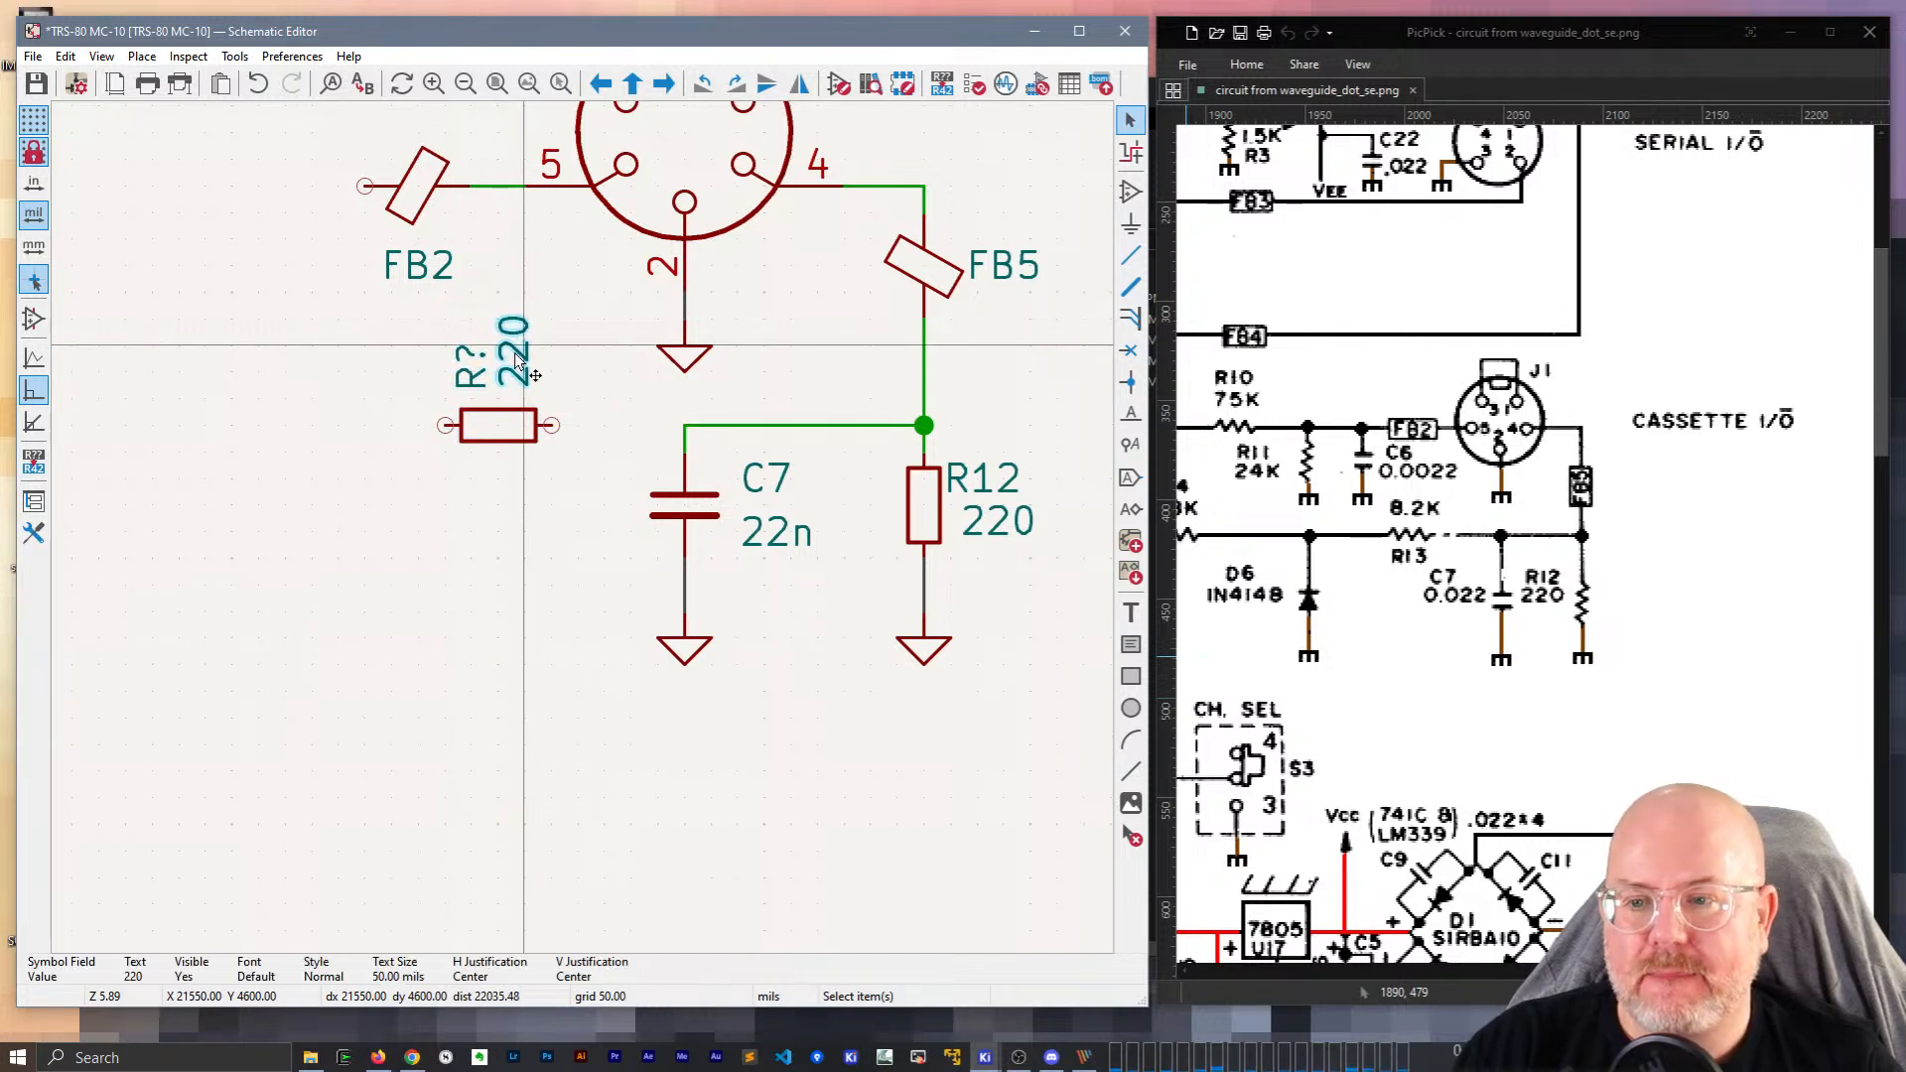
key("r")
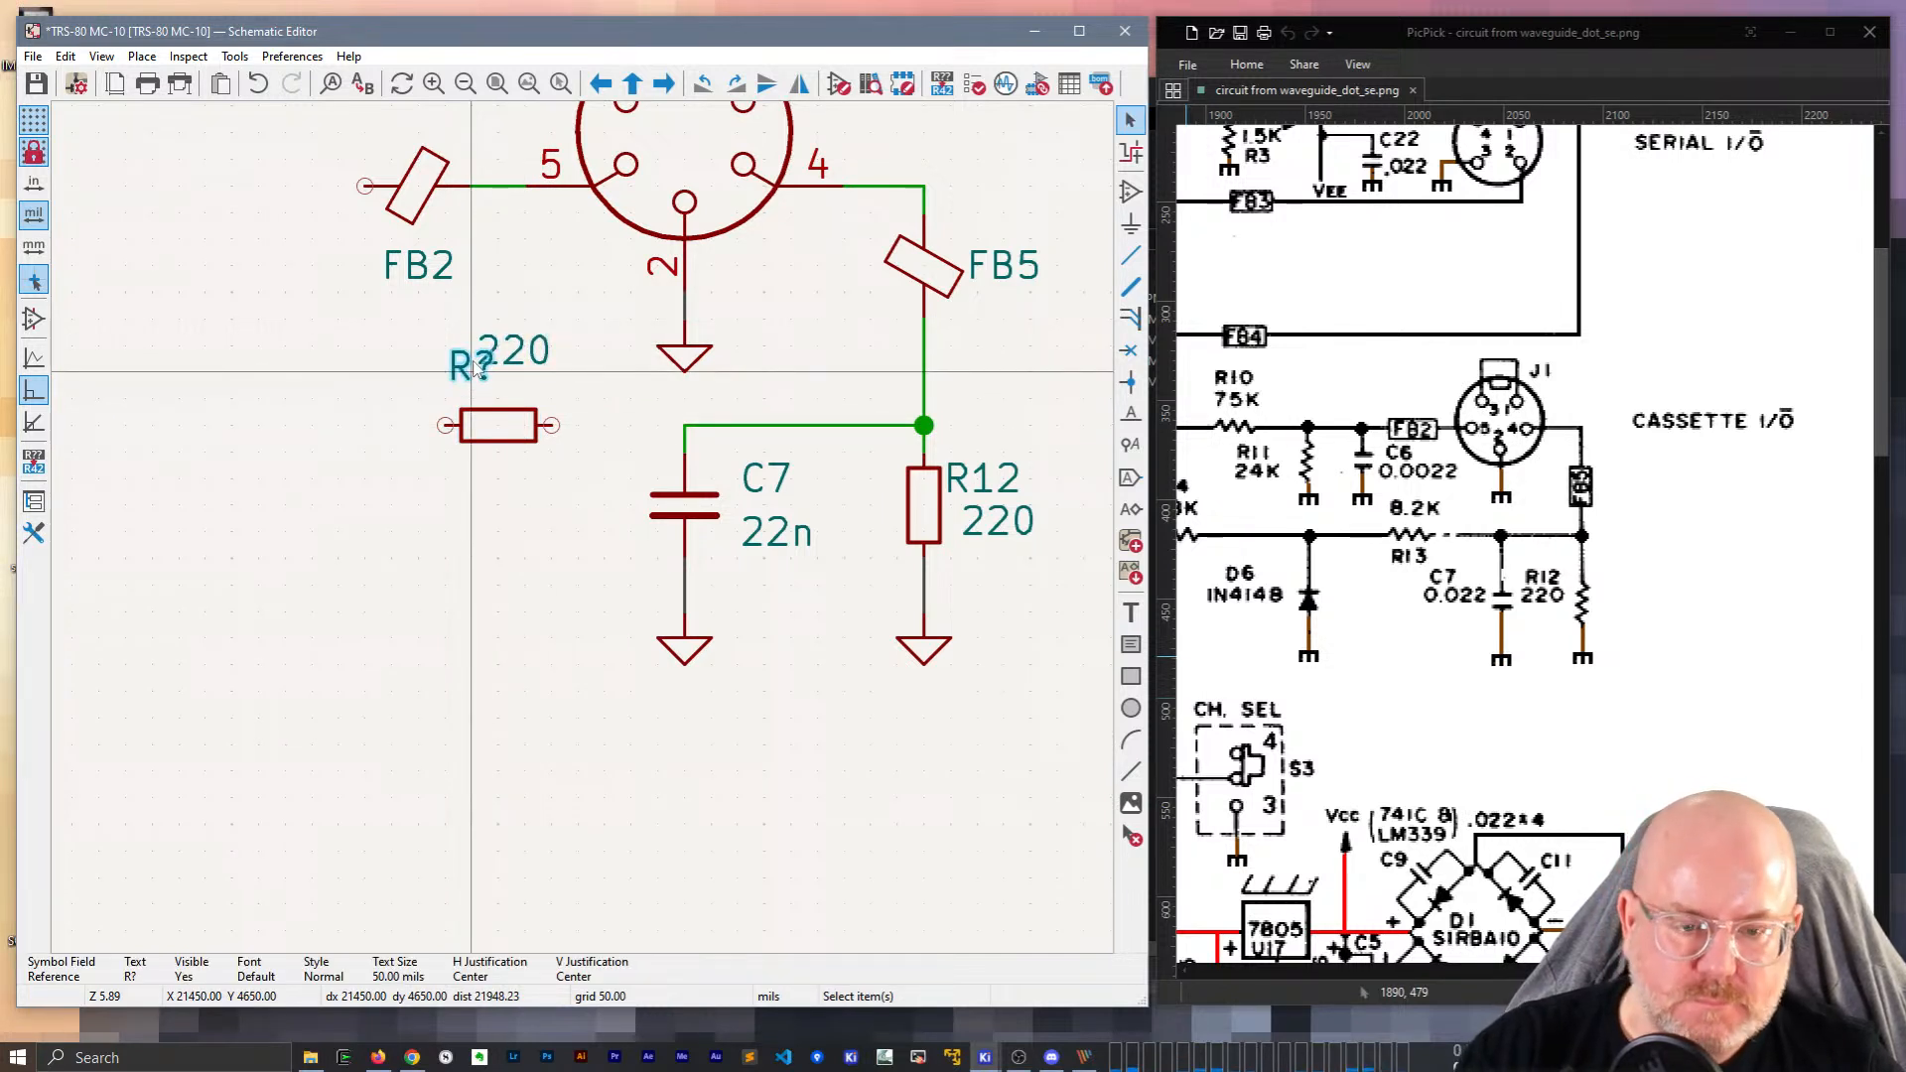
key("m")
left_click(497, 476)
left_click_drag(516, 358, 499, 389)
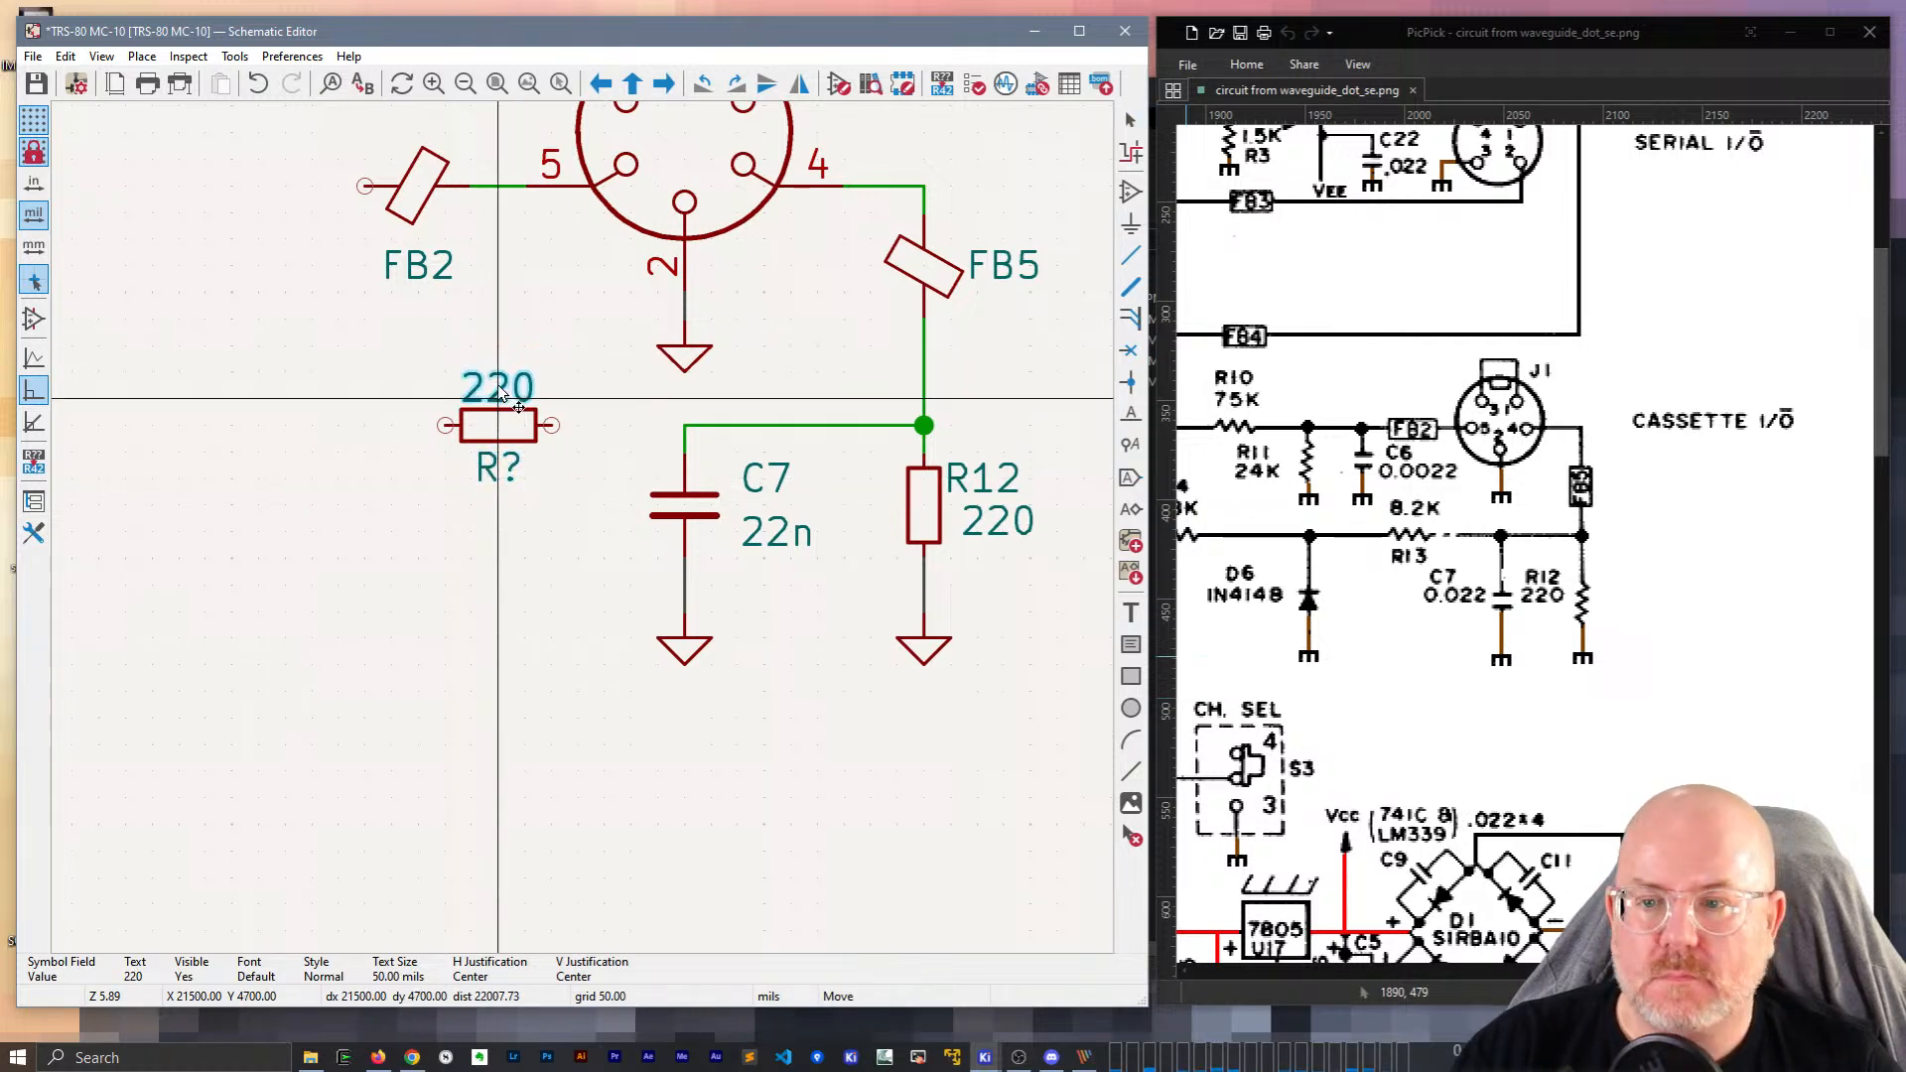
Set the new resistor's value to 8k2 and its reference to R13.
double_click(500, 391)
type("8k2")
key("Return")
left_click(498, 473)
double_click(499, 473)
type("R13")
key("Return")
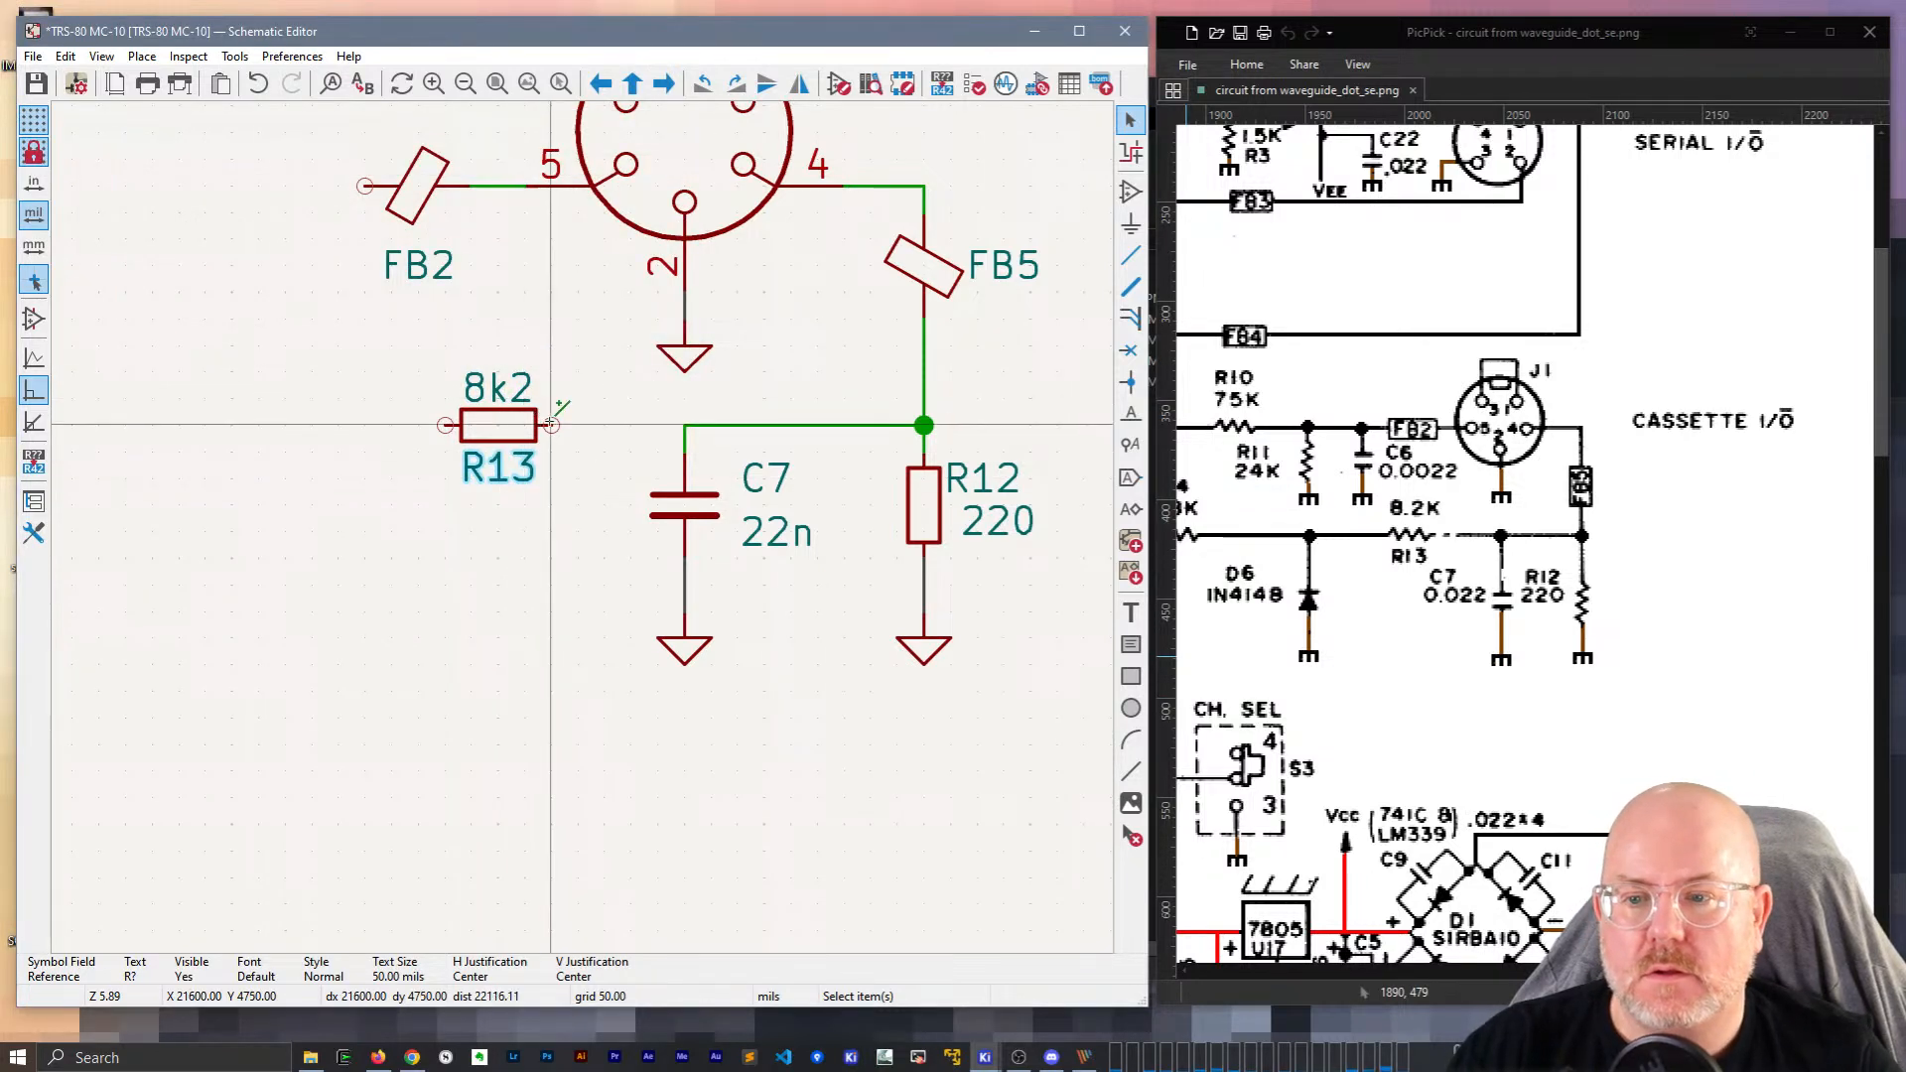
Wire R13's right pin into the C7/R12 node.
key("w")
left_click(685, 425)
middle_click_drag(402, 429, 575, 463)
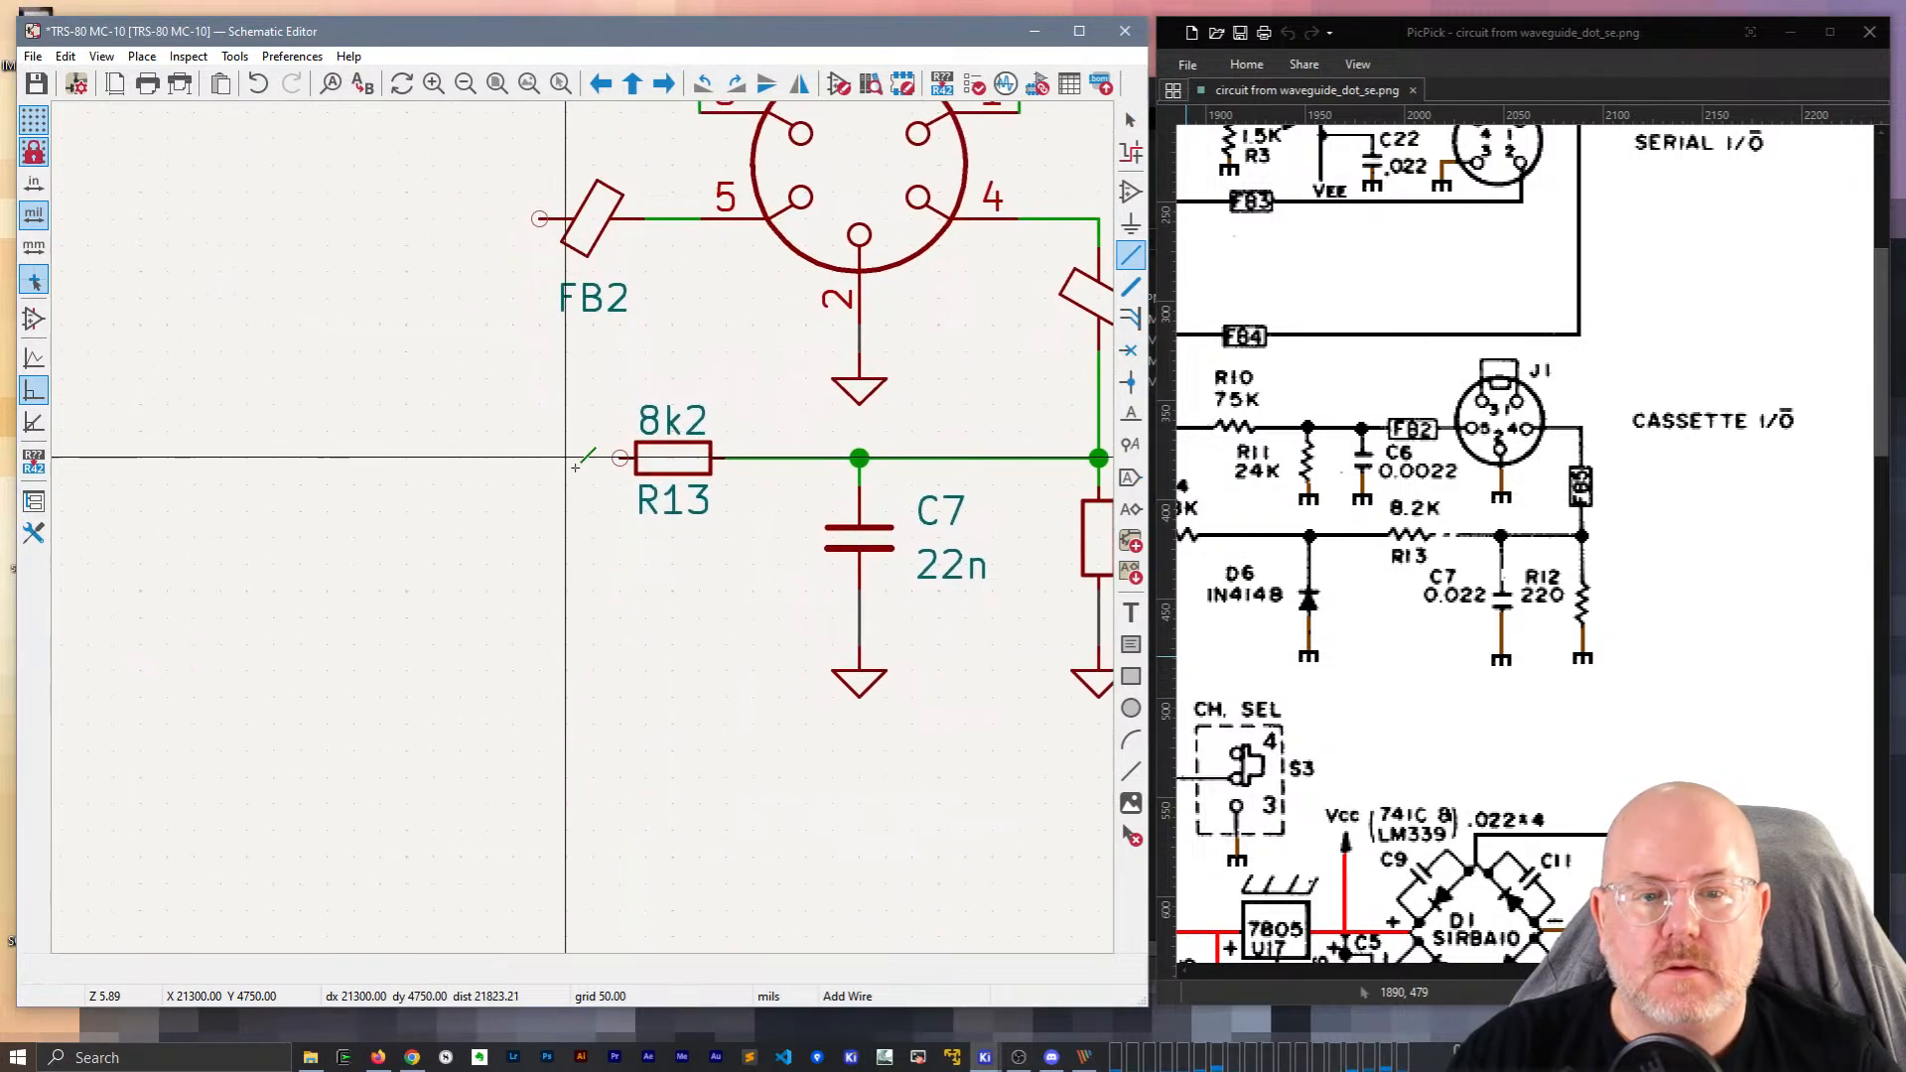
scroll(575, 465, "down", 2)
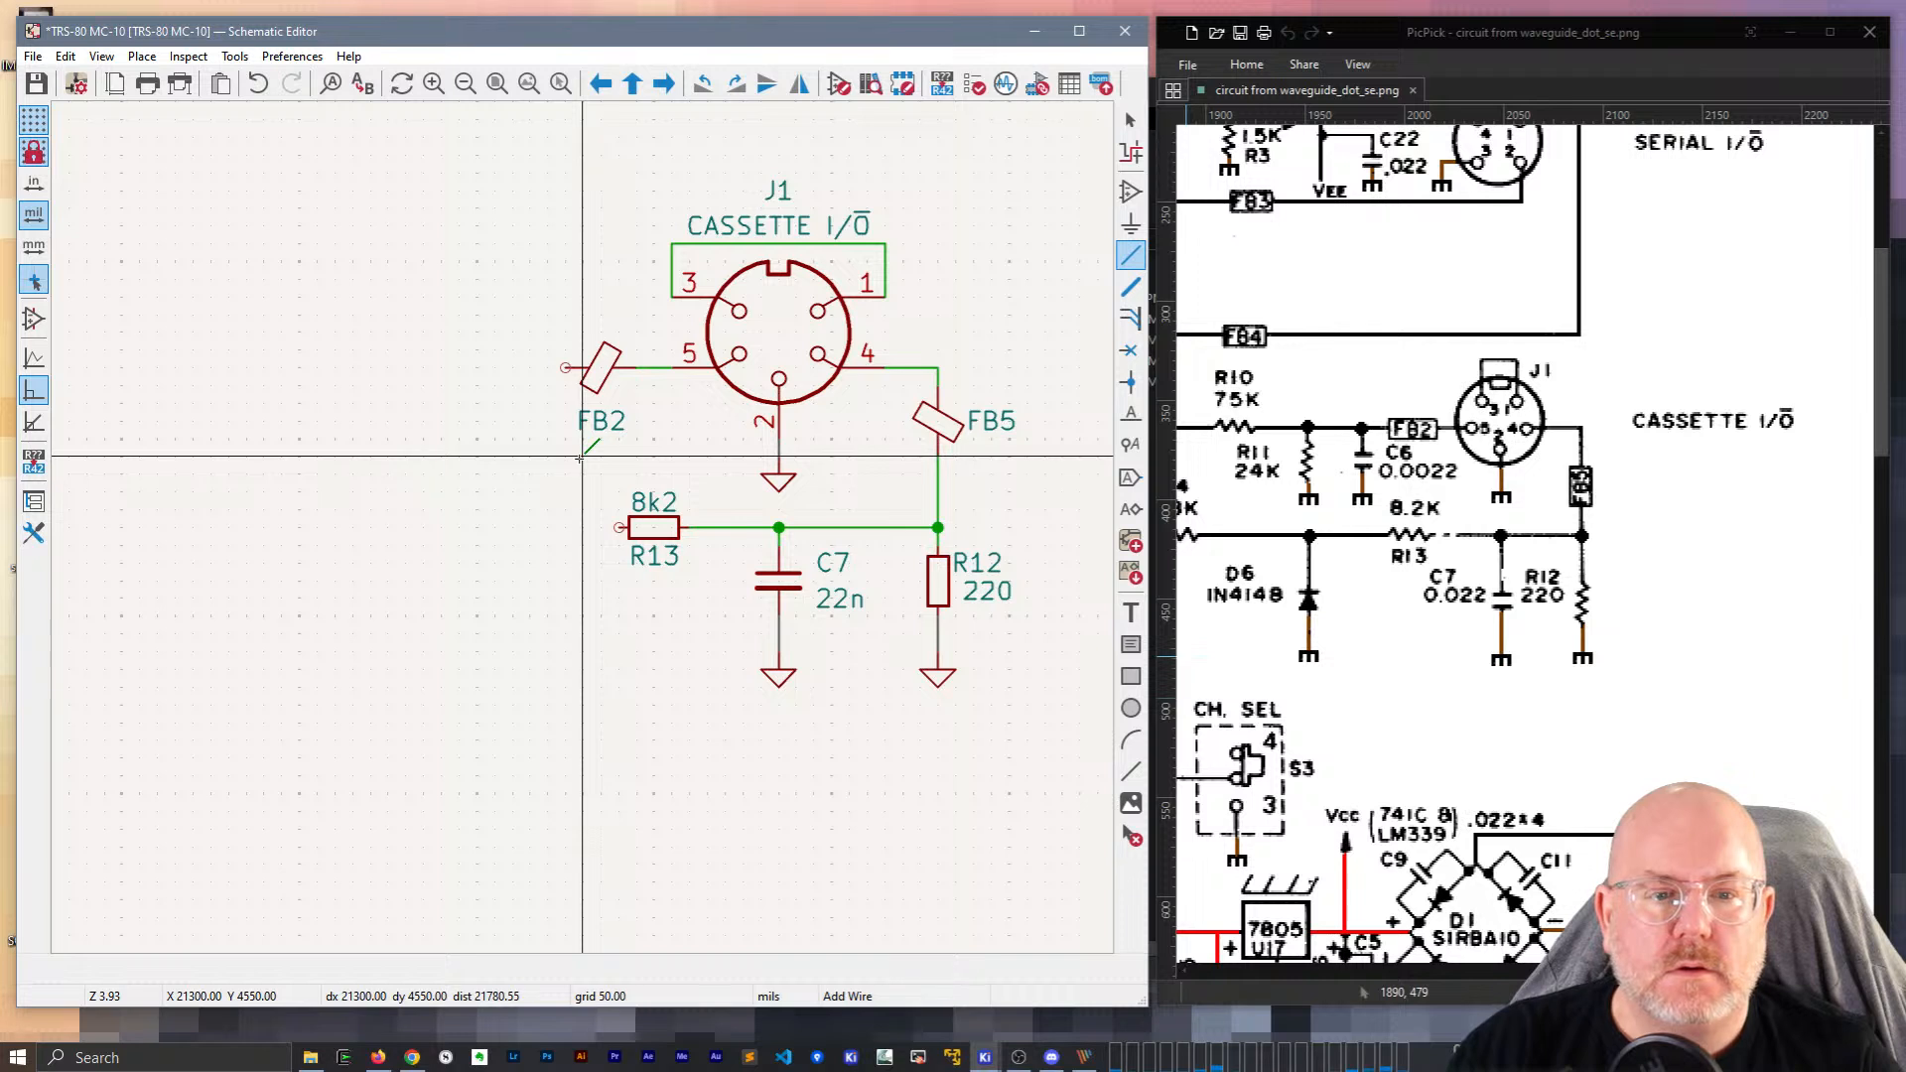
middle_click_drag(503, 512, 589, 511)
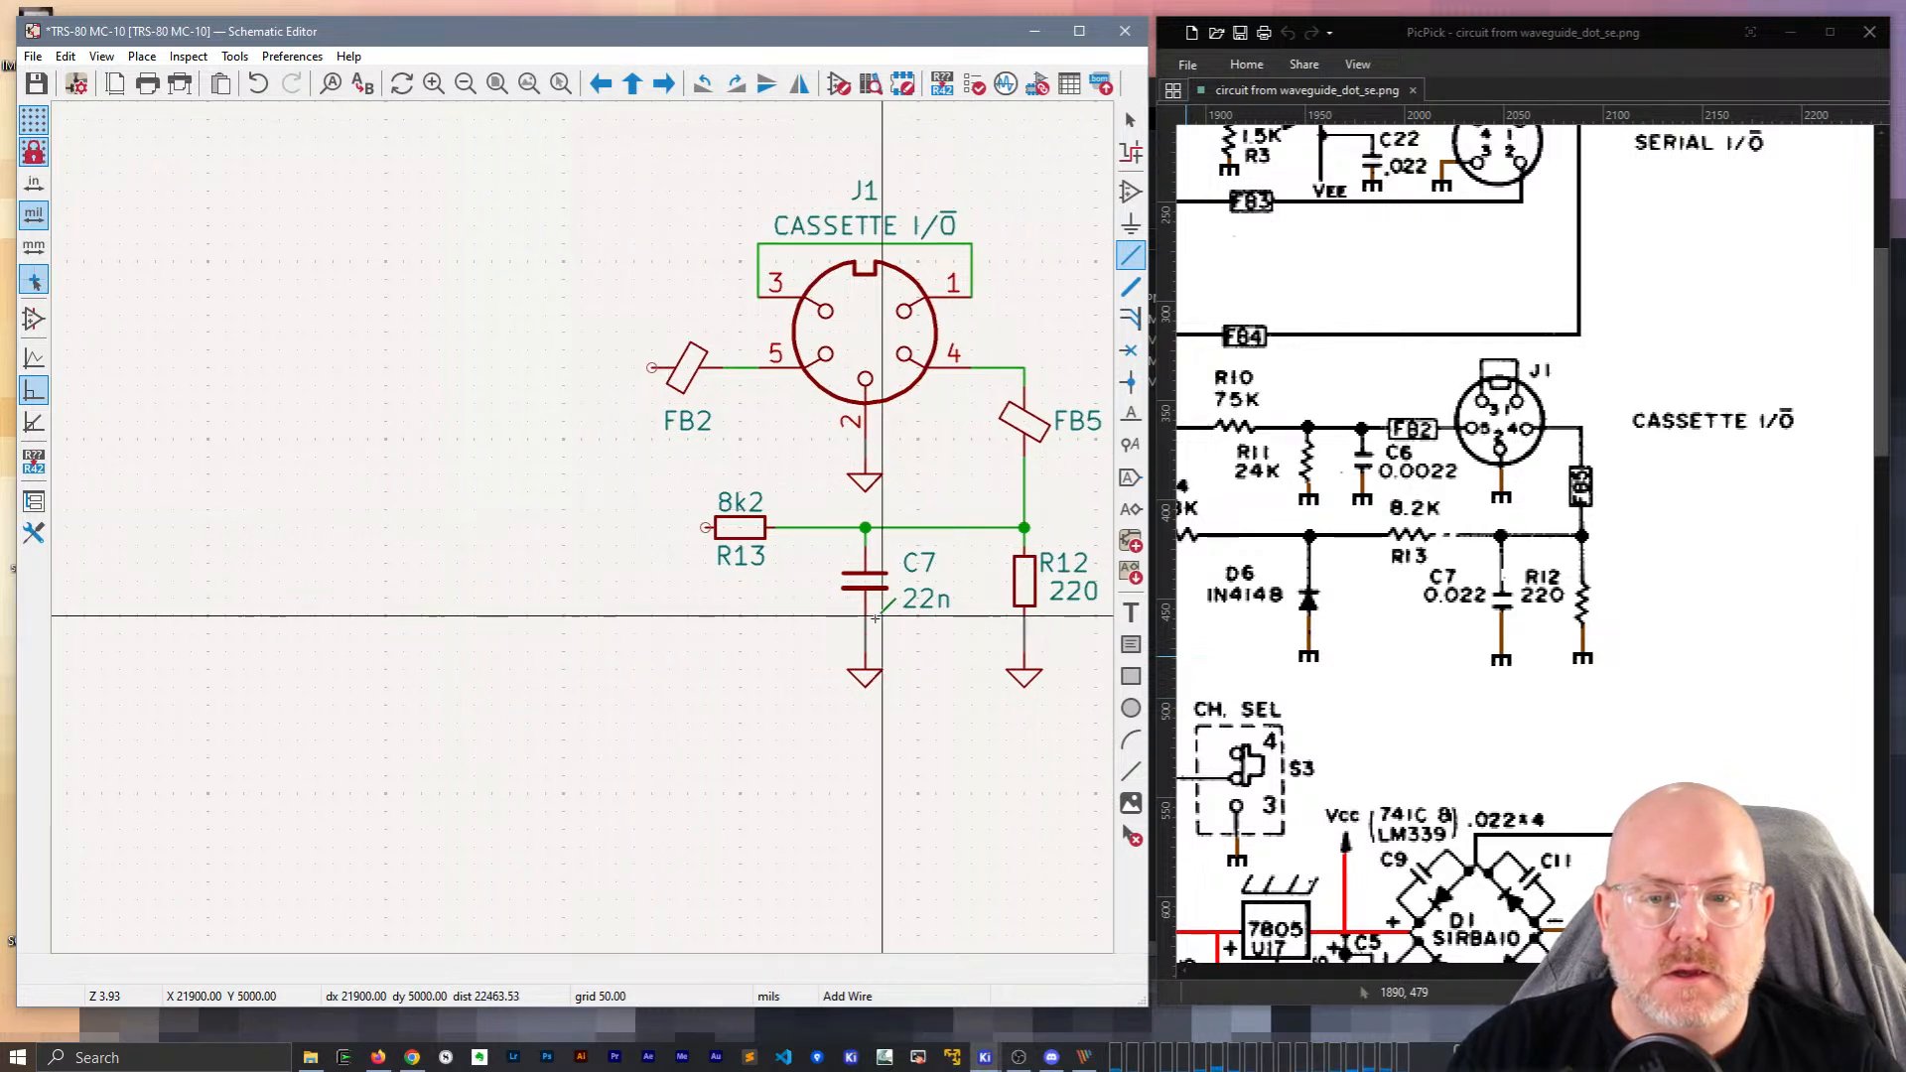
key("Escape")
Shift C7, R12 and their ground symbols down one grid step.
left_click(864, 584)
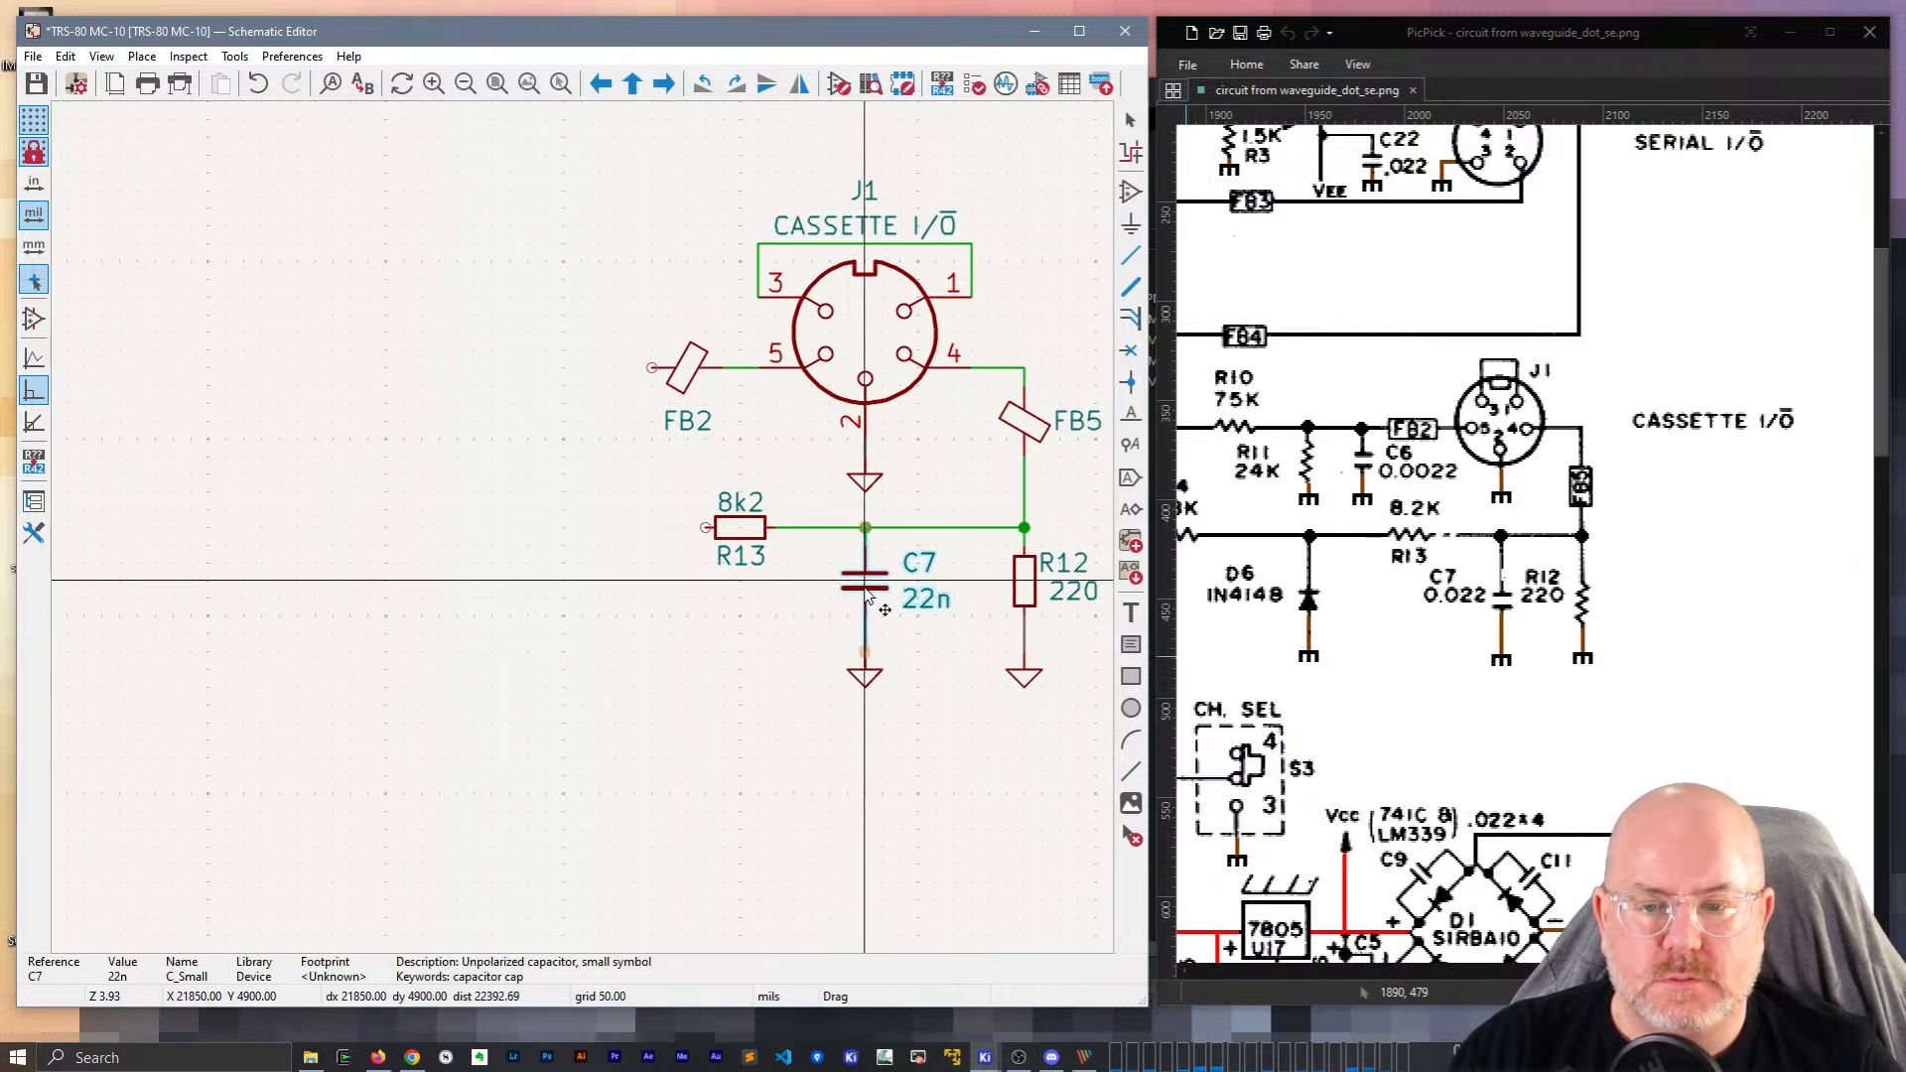
left_click_drag(863, 675, 863, 695)
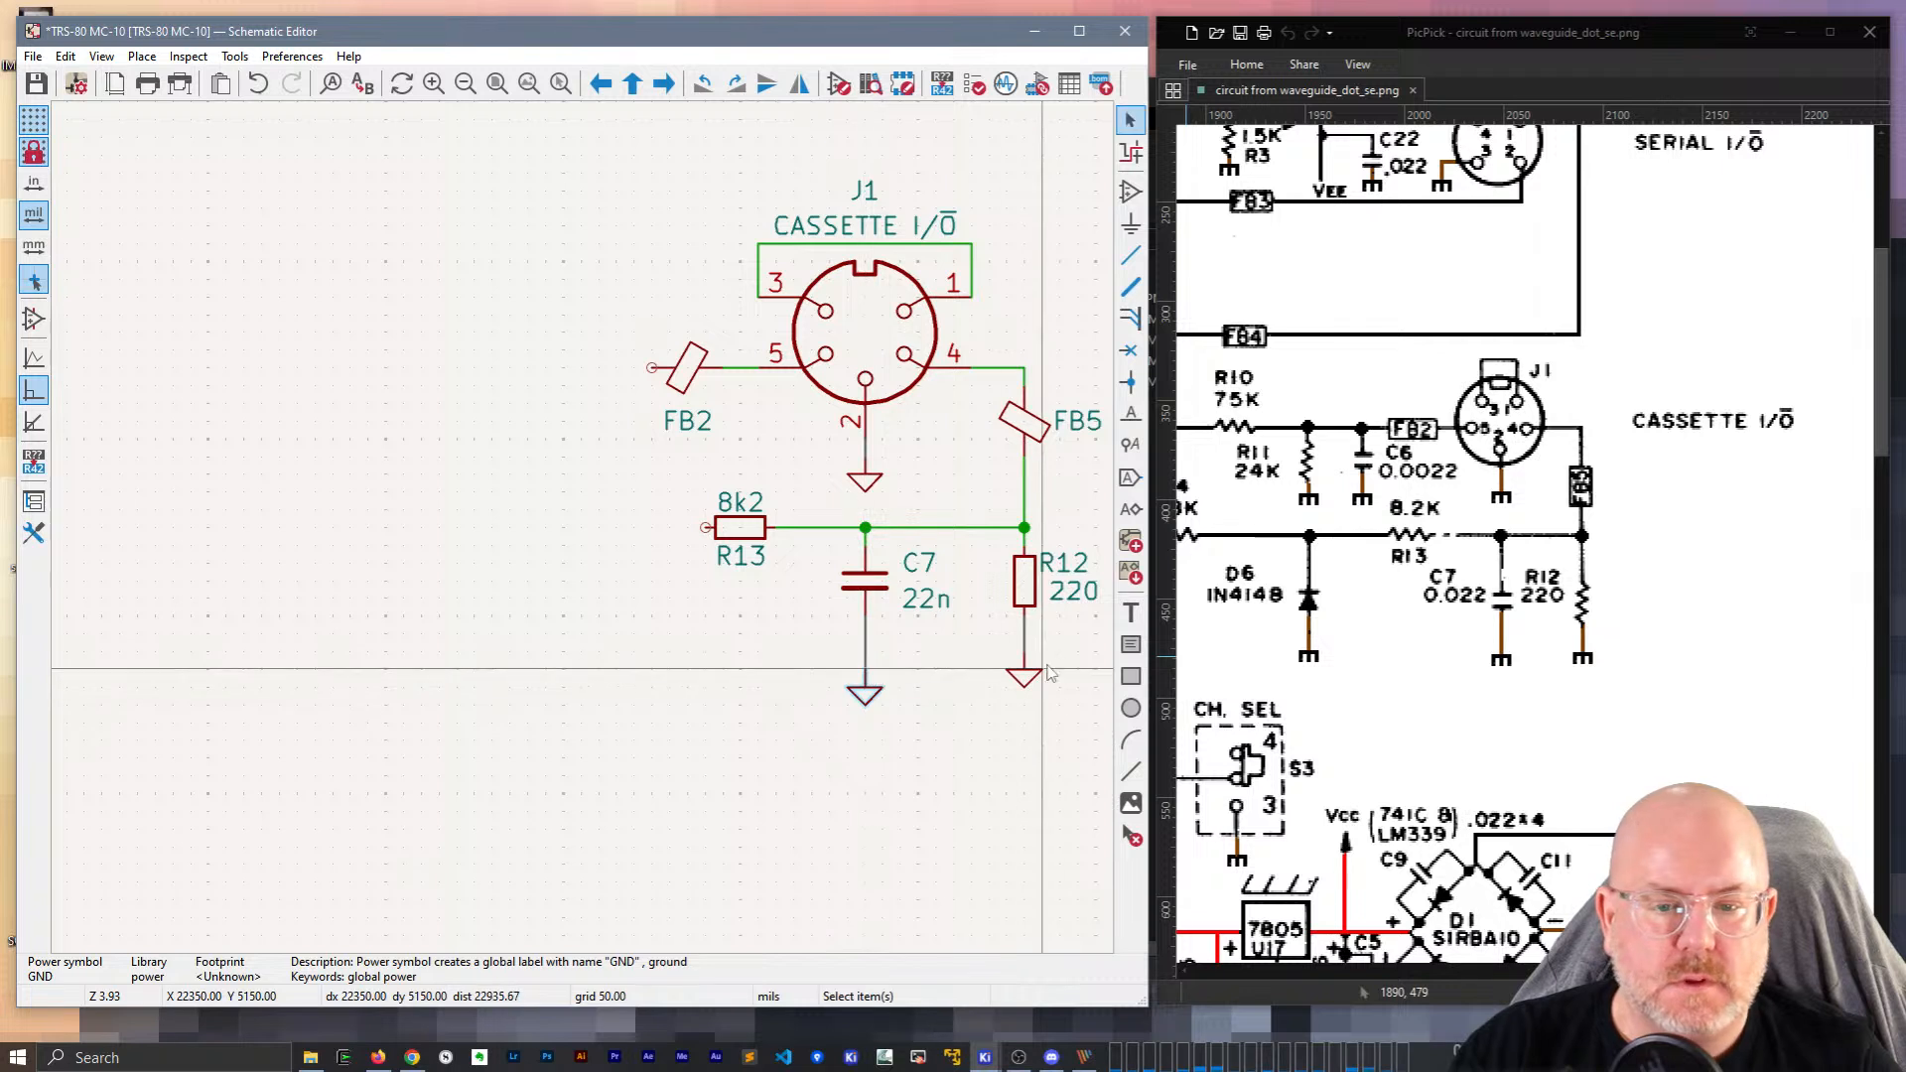
left_click_drag(1027, 685, 1028, 701)
left_click_drag(1027, 578, 1026, 598)
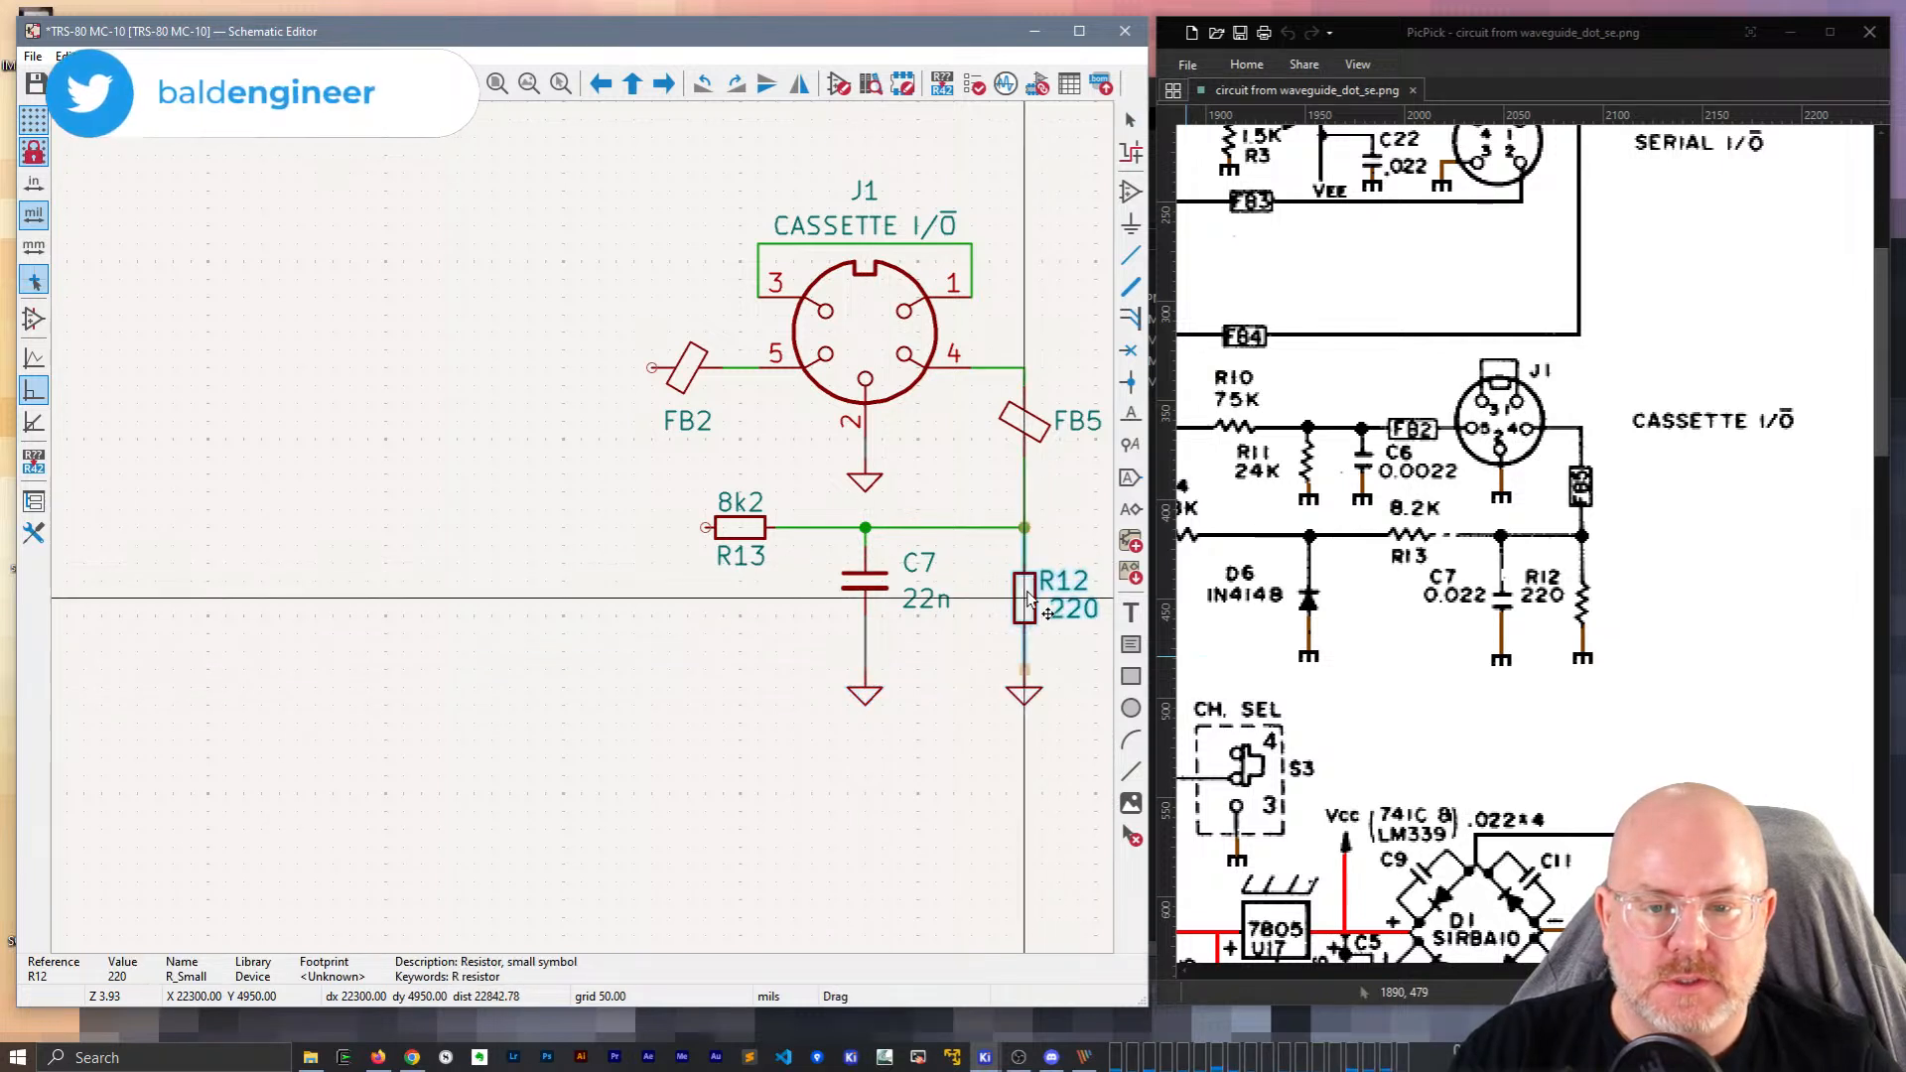
left_click_drag(865, 584, 1059, 618)
Duplicate the C7/R12 pair left of FB2 and set the capacitor beside the resistor.
left_click(1023, 615)
left_click(876, 601, "shift")
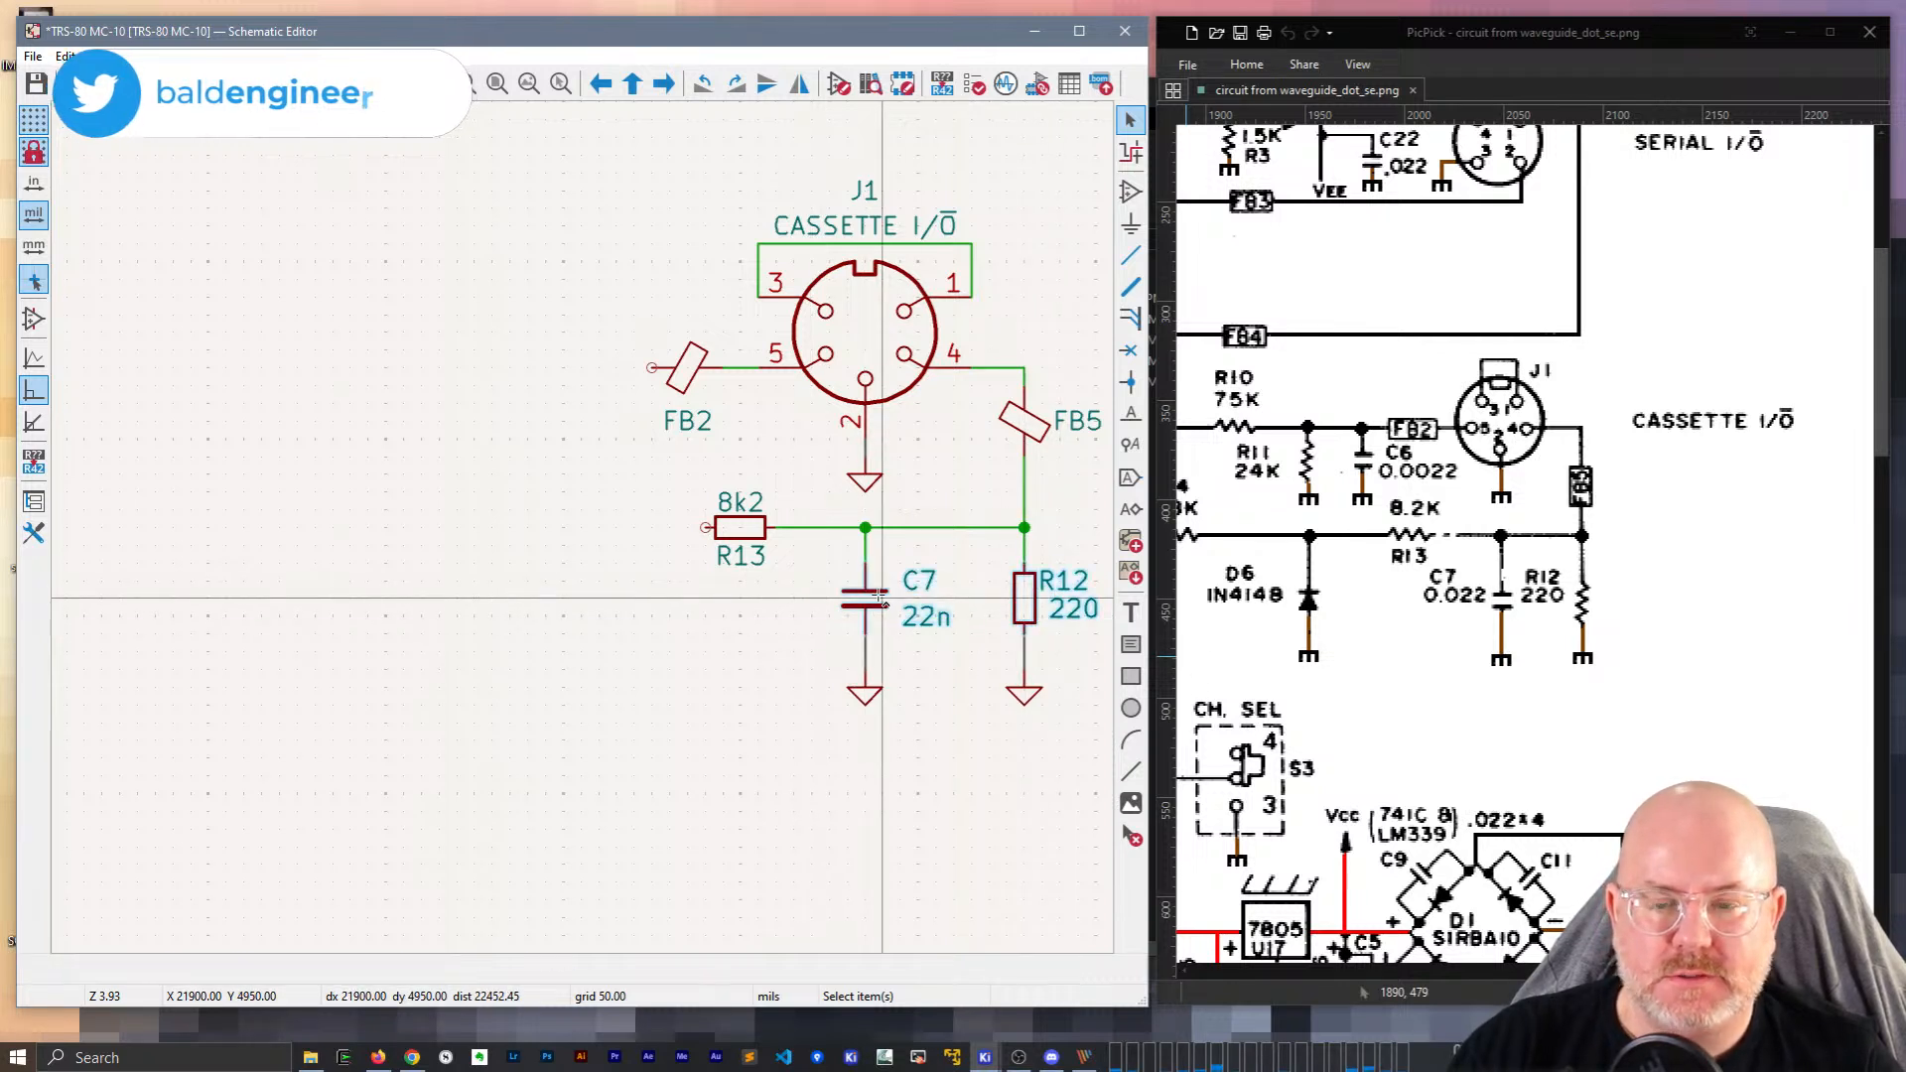
key("ctrl+d")
left_click(404, 437)
left_click(486, 309)
left_click(406, 441)
key("m")
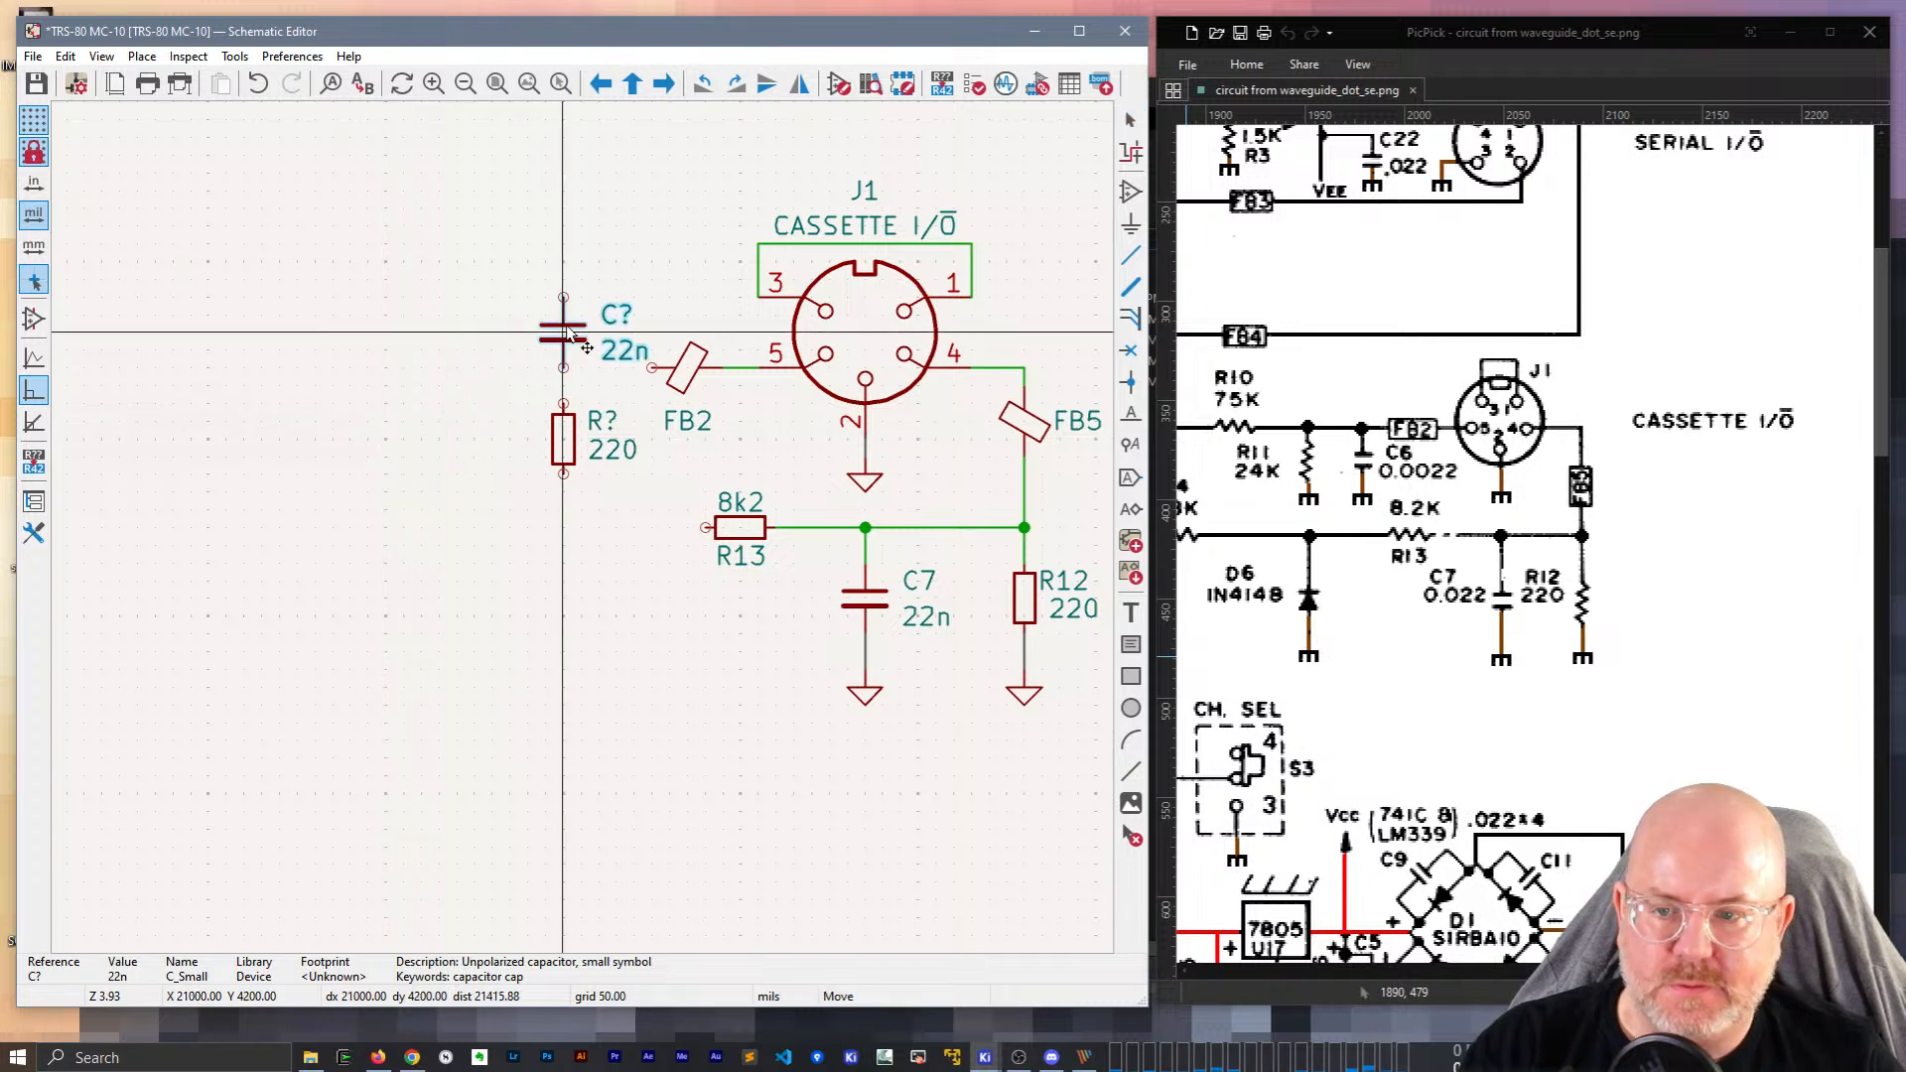
left_click(576, 338)
left_click_drag(562, 436, 421, 421)
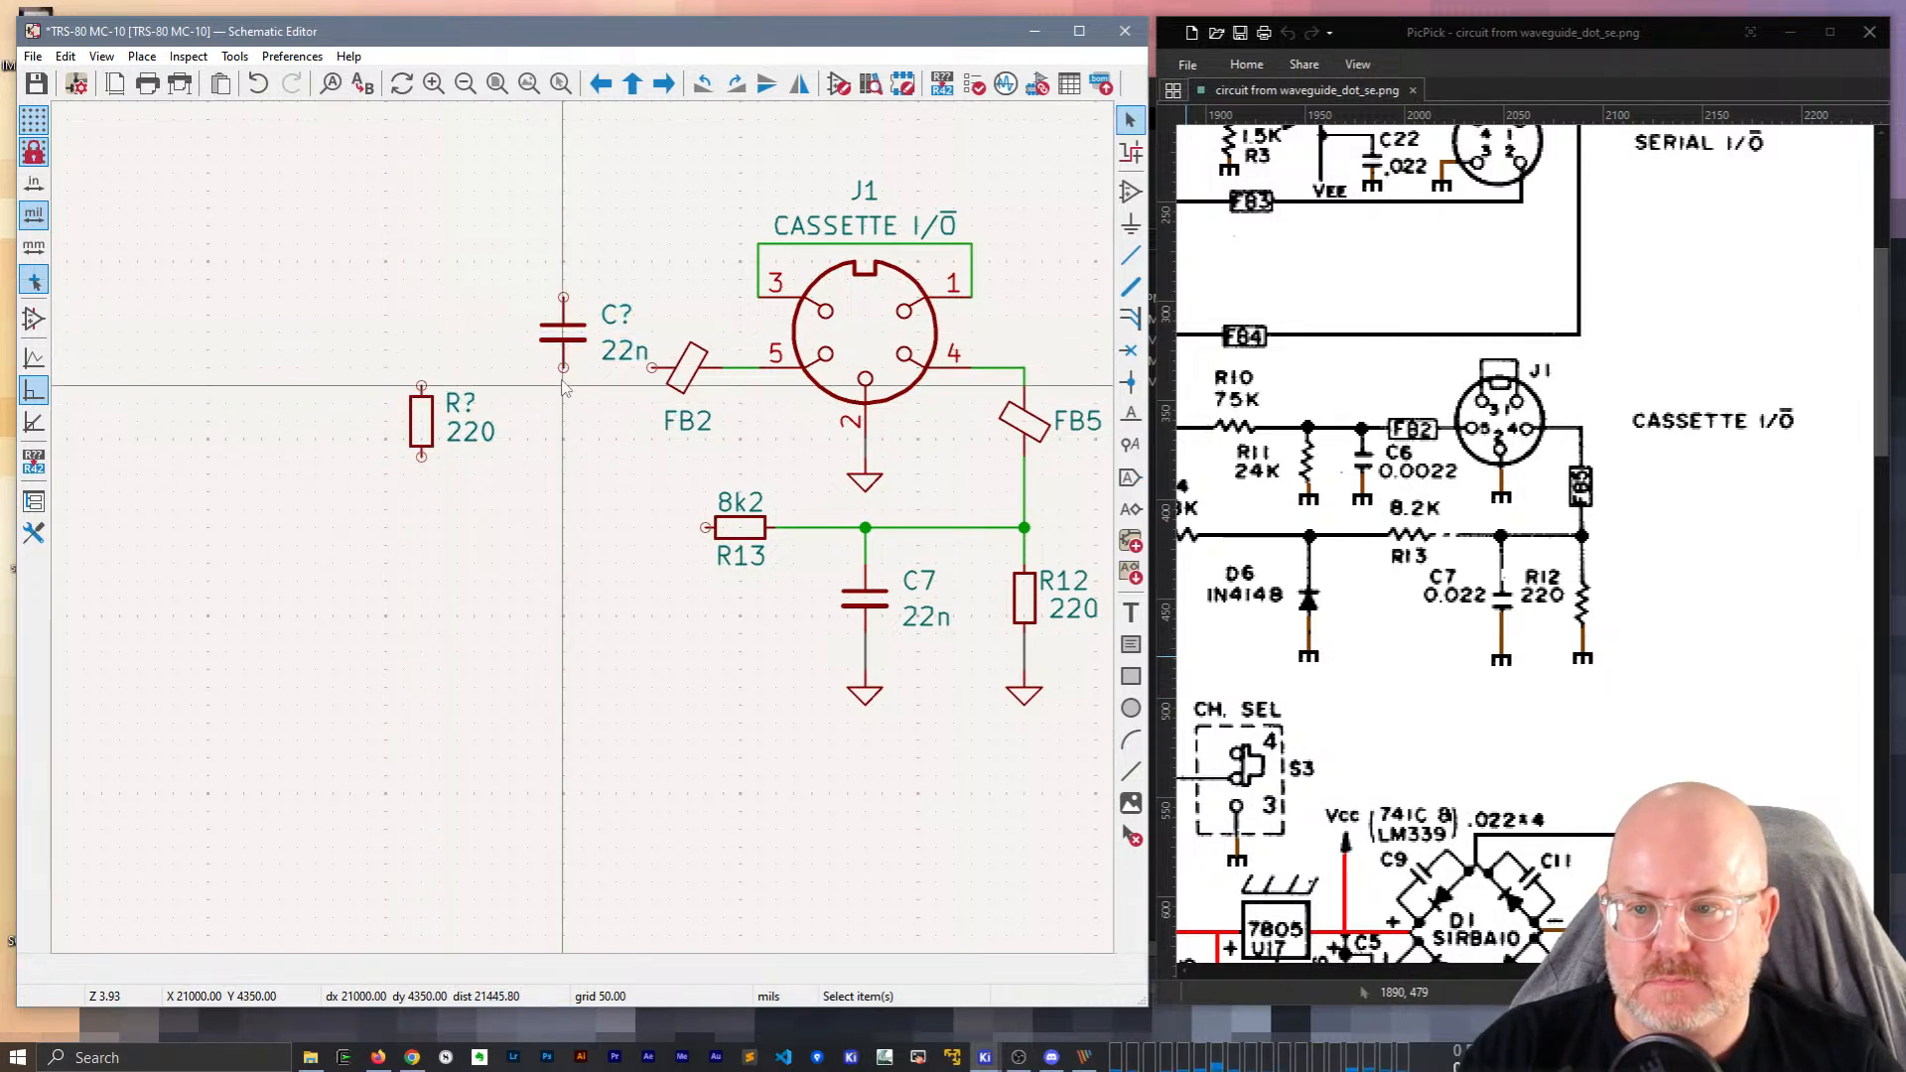
left_click(566, 331)
left_click_drag(564, 341, 546, 430)
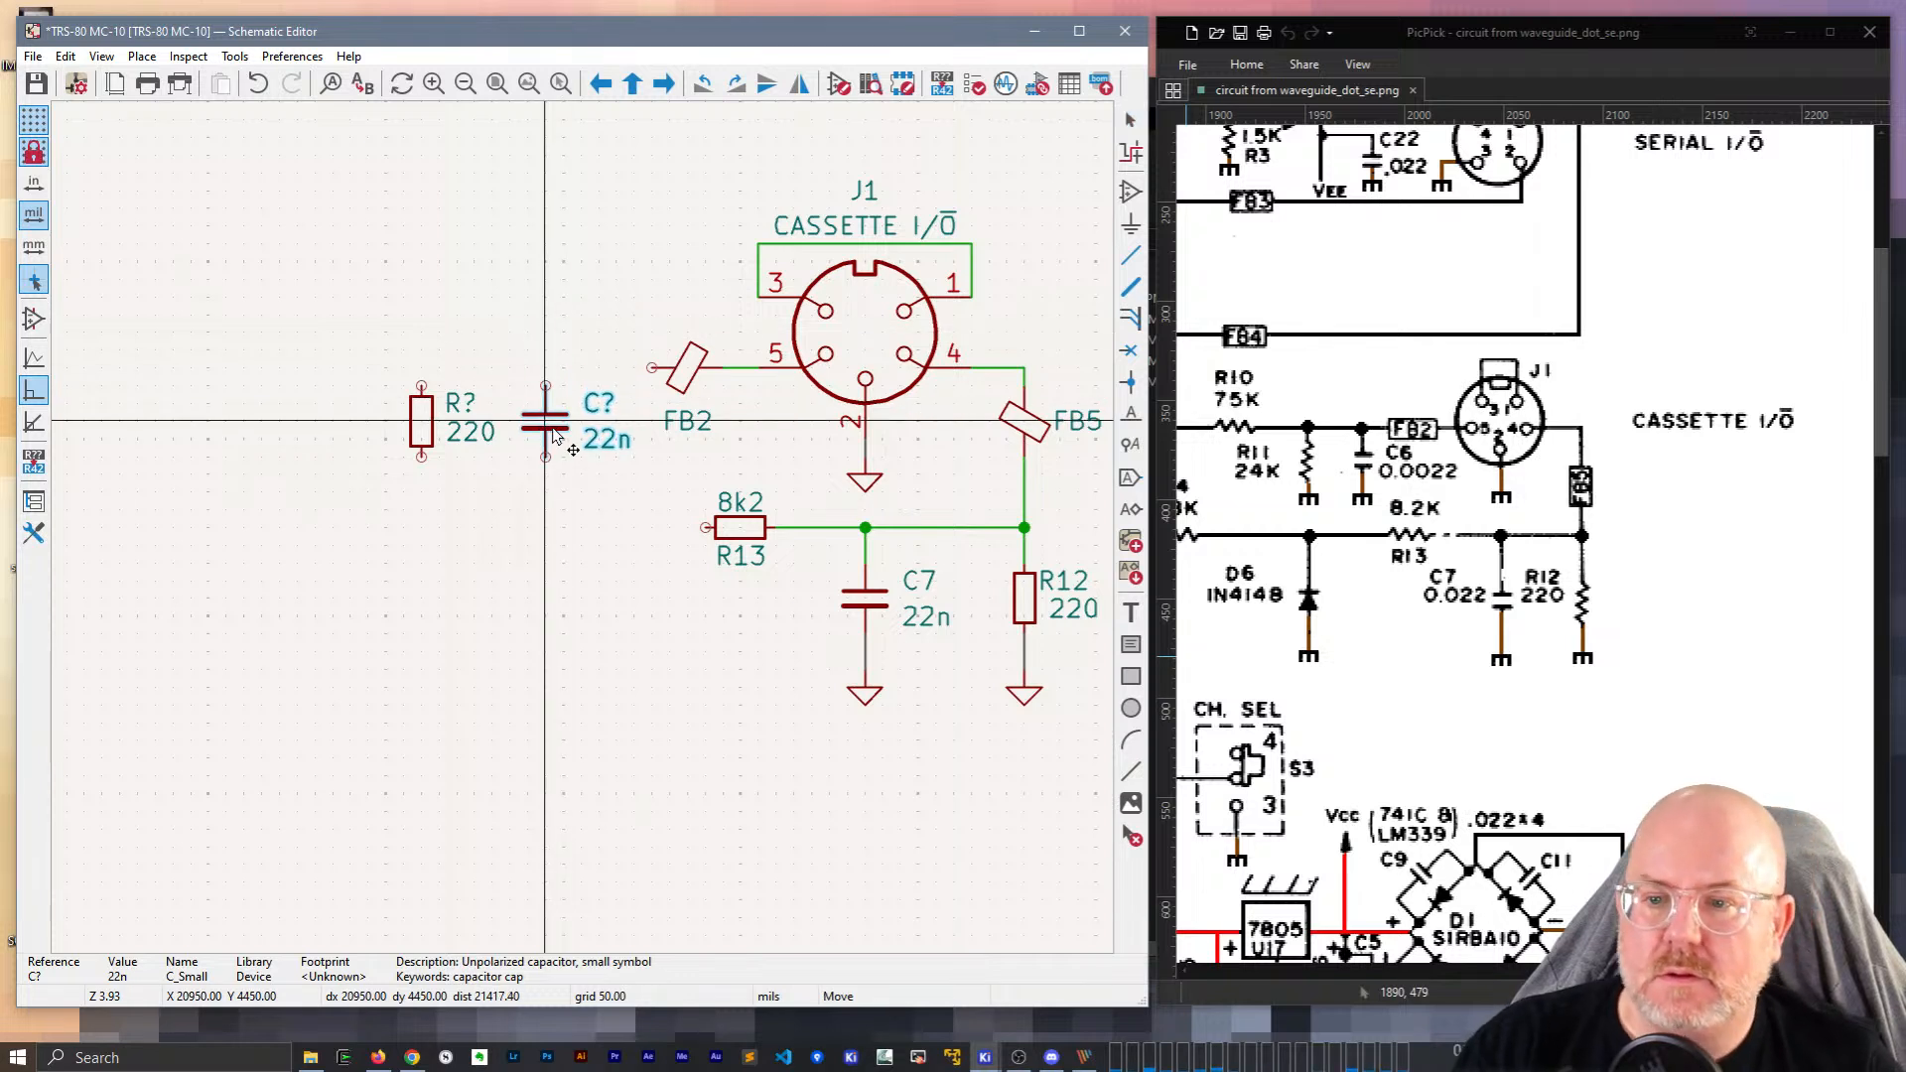
Wire FB2's left pin to the new resistor and make it R11 with value 24k.
left_click(651, 368)
left_click(422, 385)
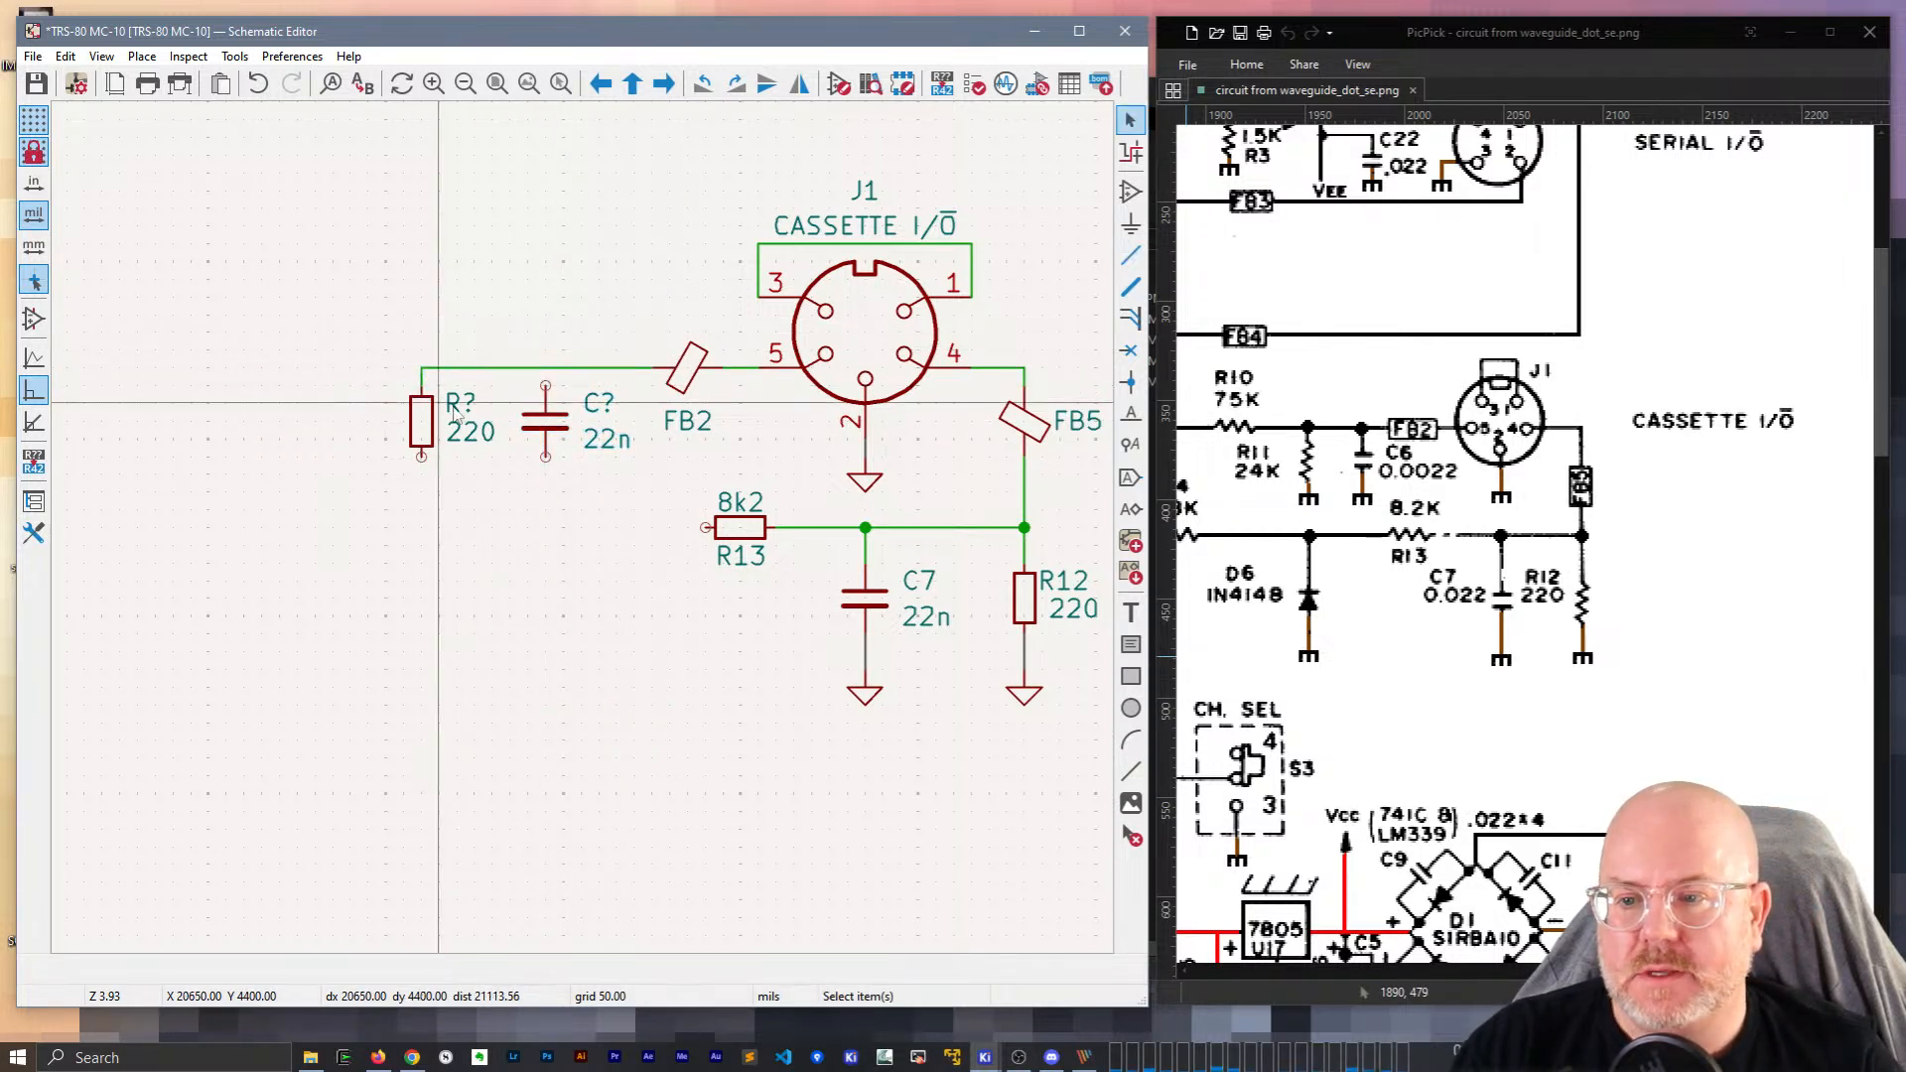
double_click(446, 412)
type("11")
key("Return")
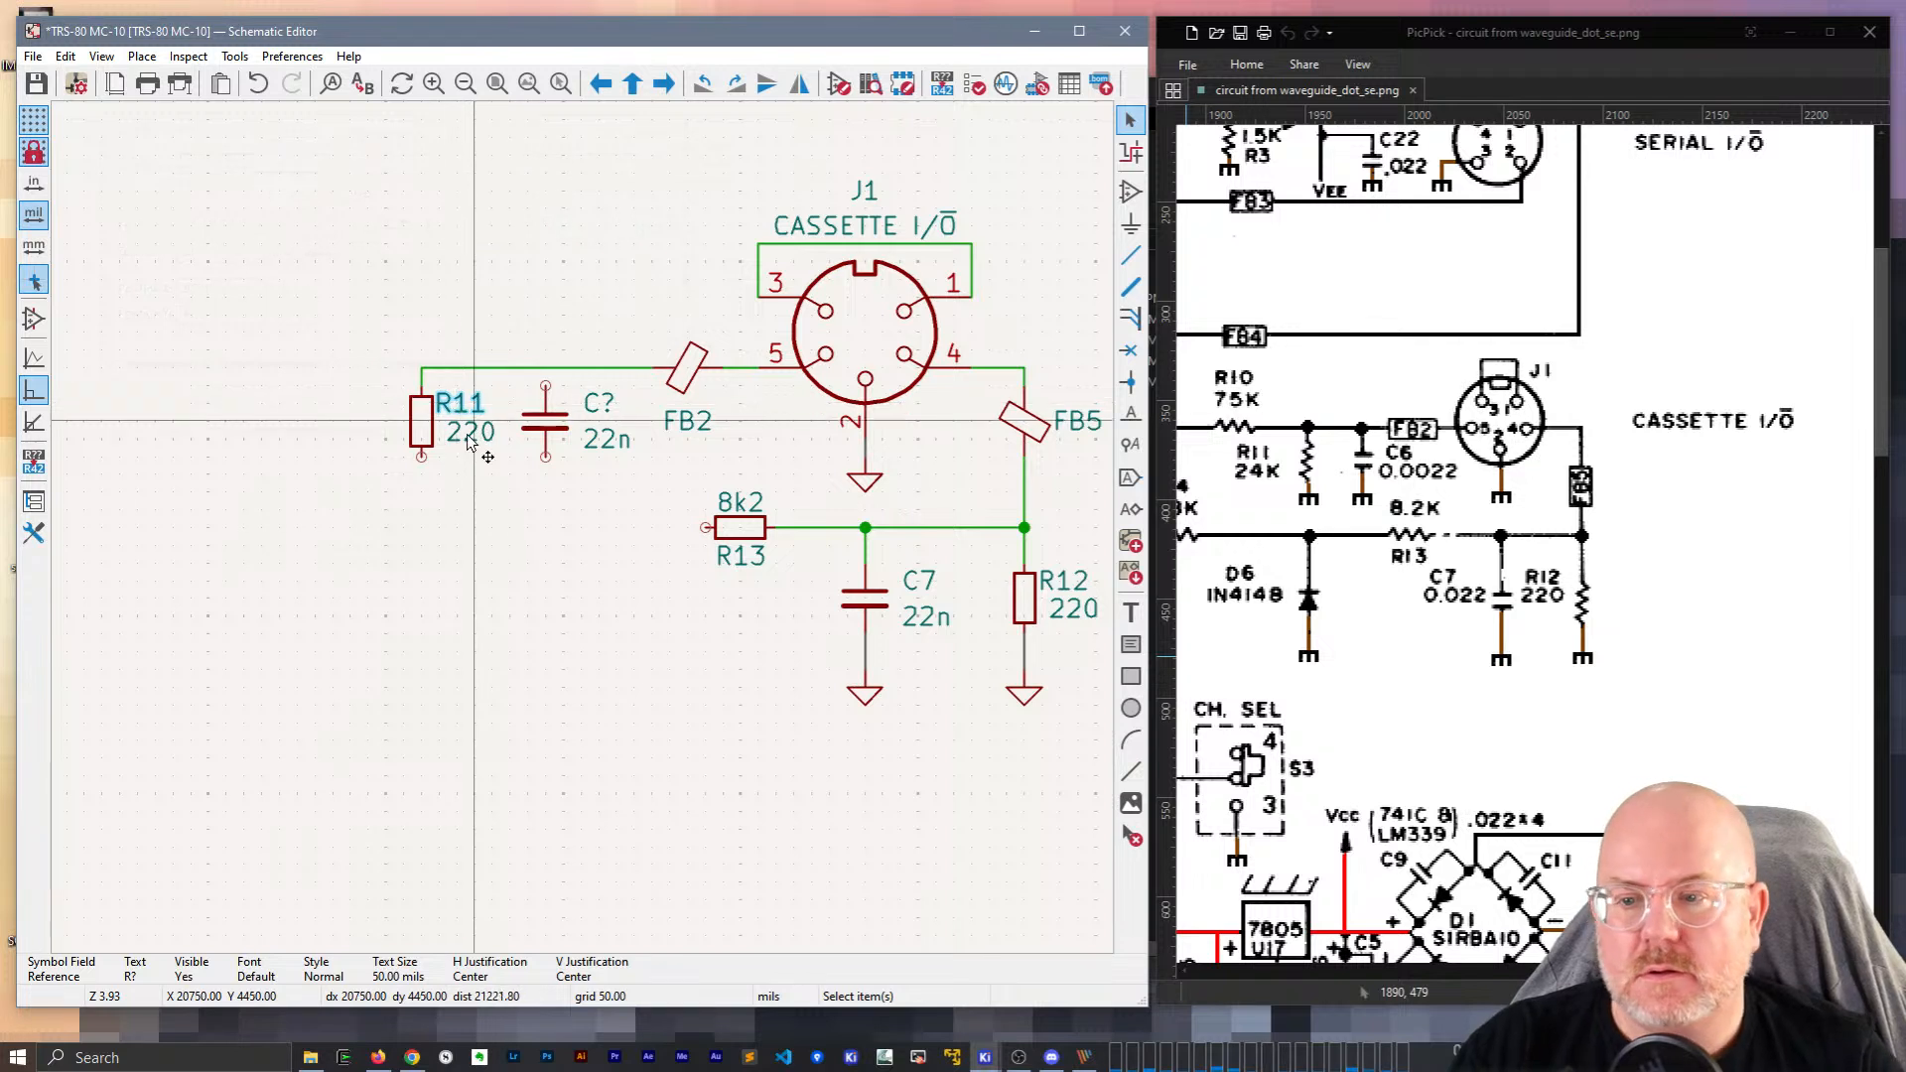
double_click(471, 434)
type("24k")
key("Return")
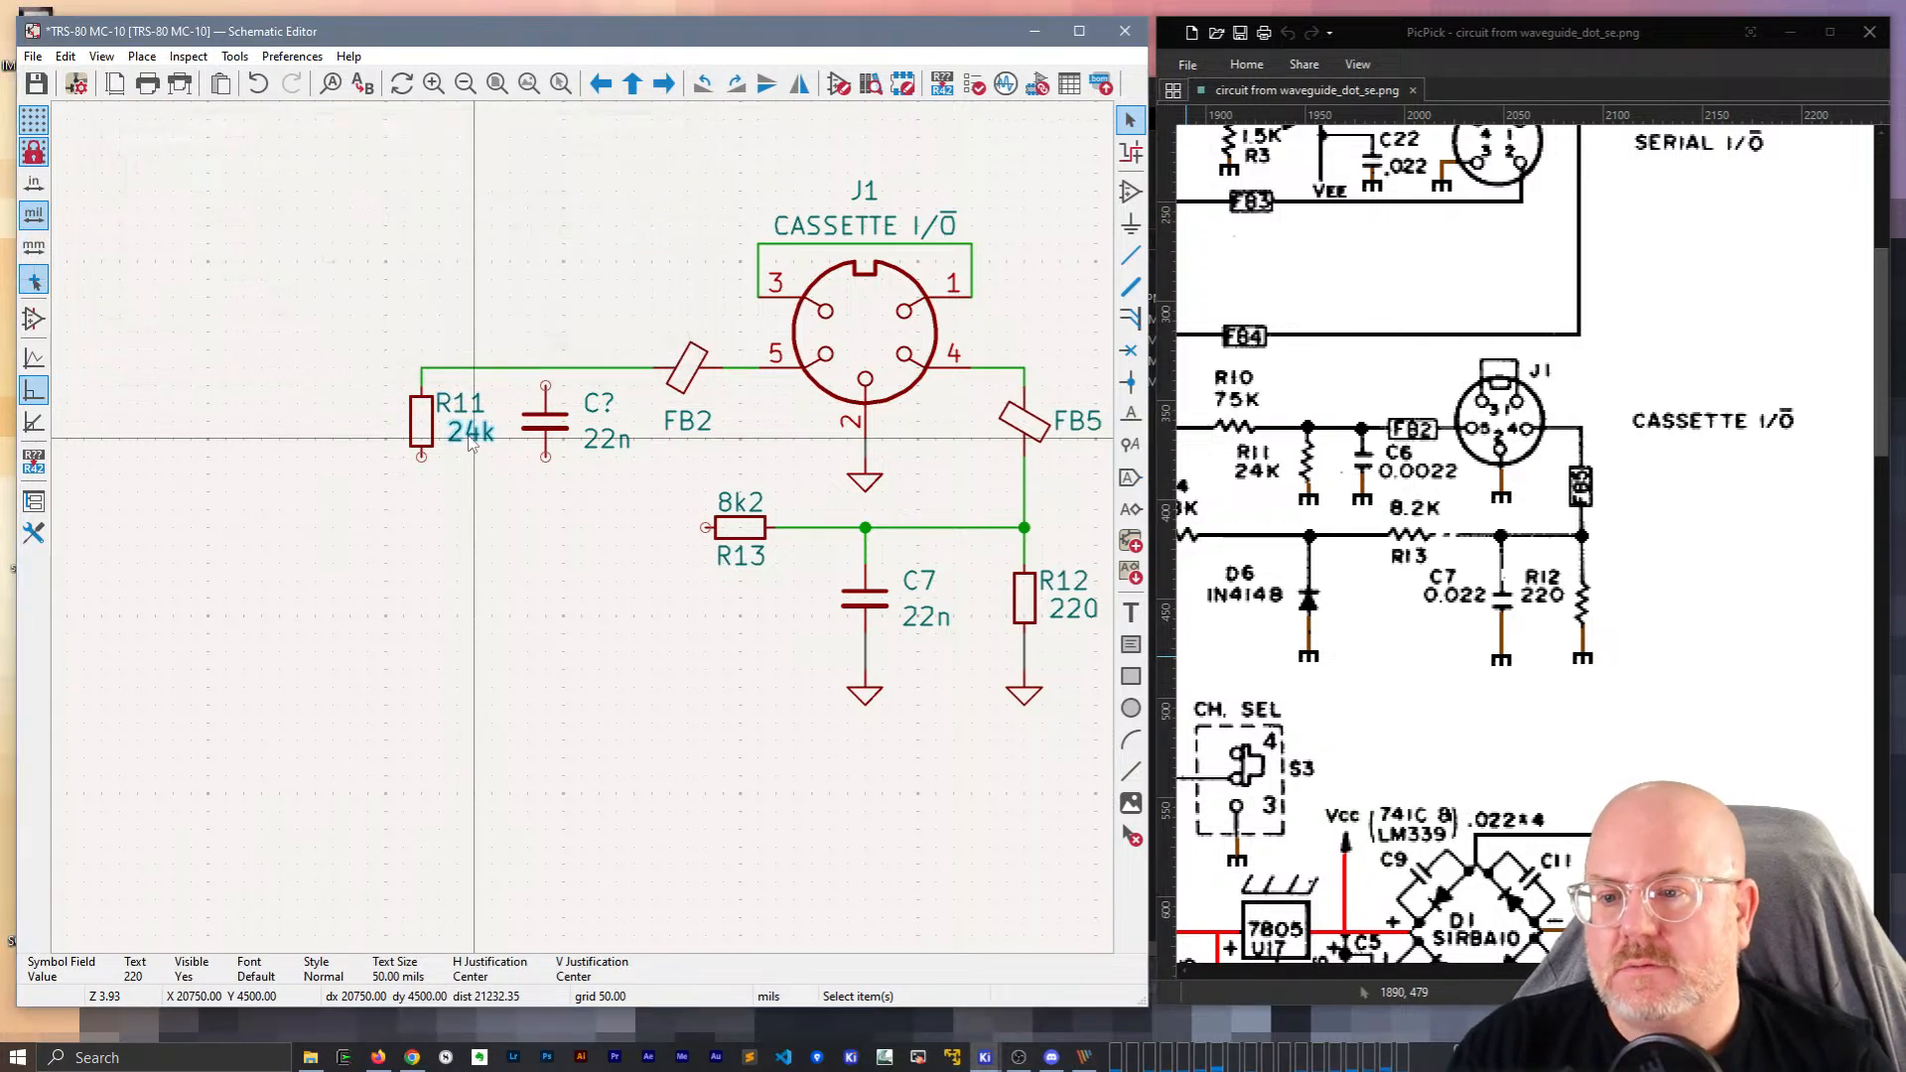
left_click(471, 404)
key("m")
left_click(471, 410)
Change the new capacitor's reference designator to C6.
left_click(599, 407)
double_click(599, 407)
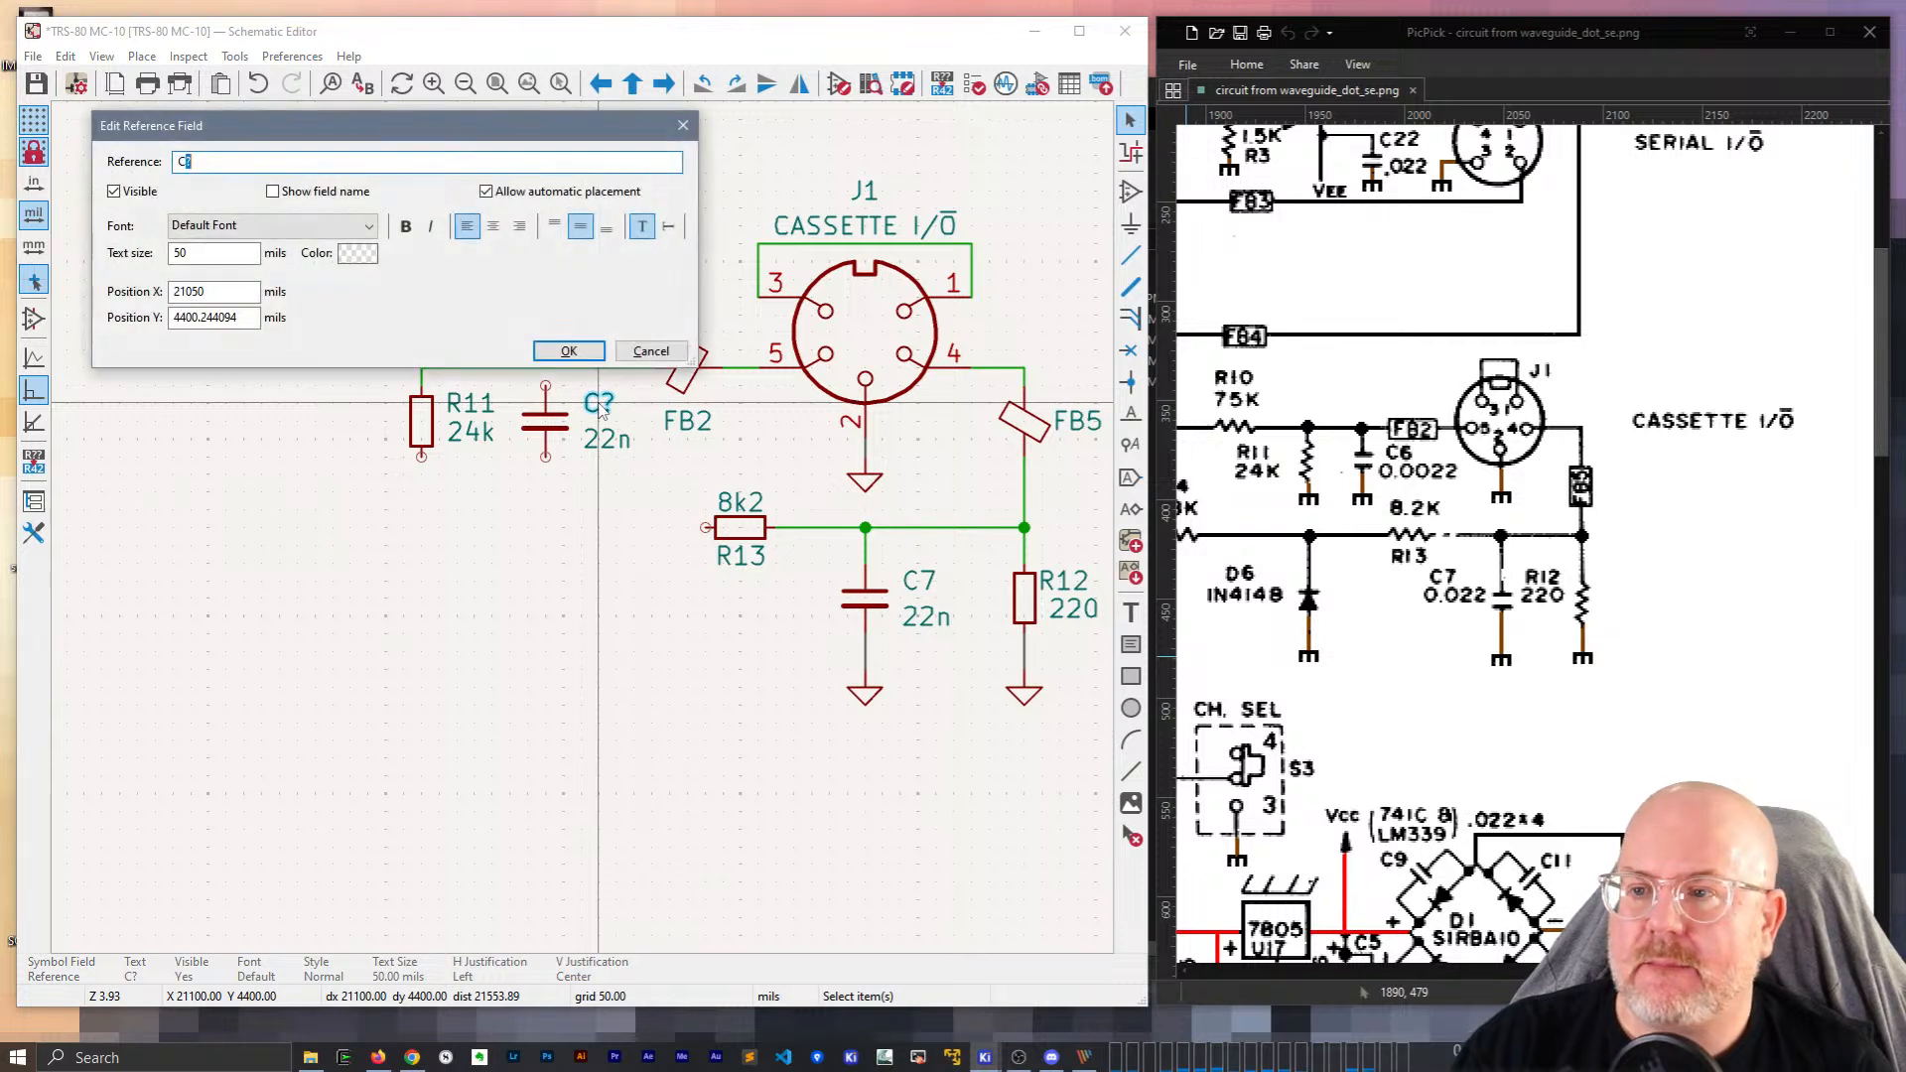
type("^")
key("BackSpace")
type("6")
key("Return")
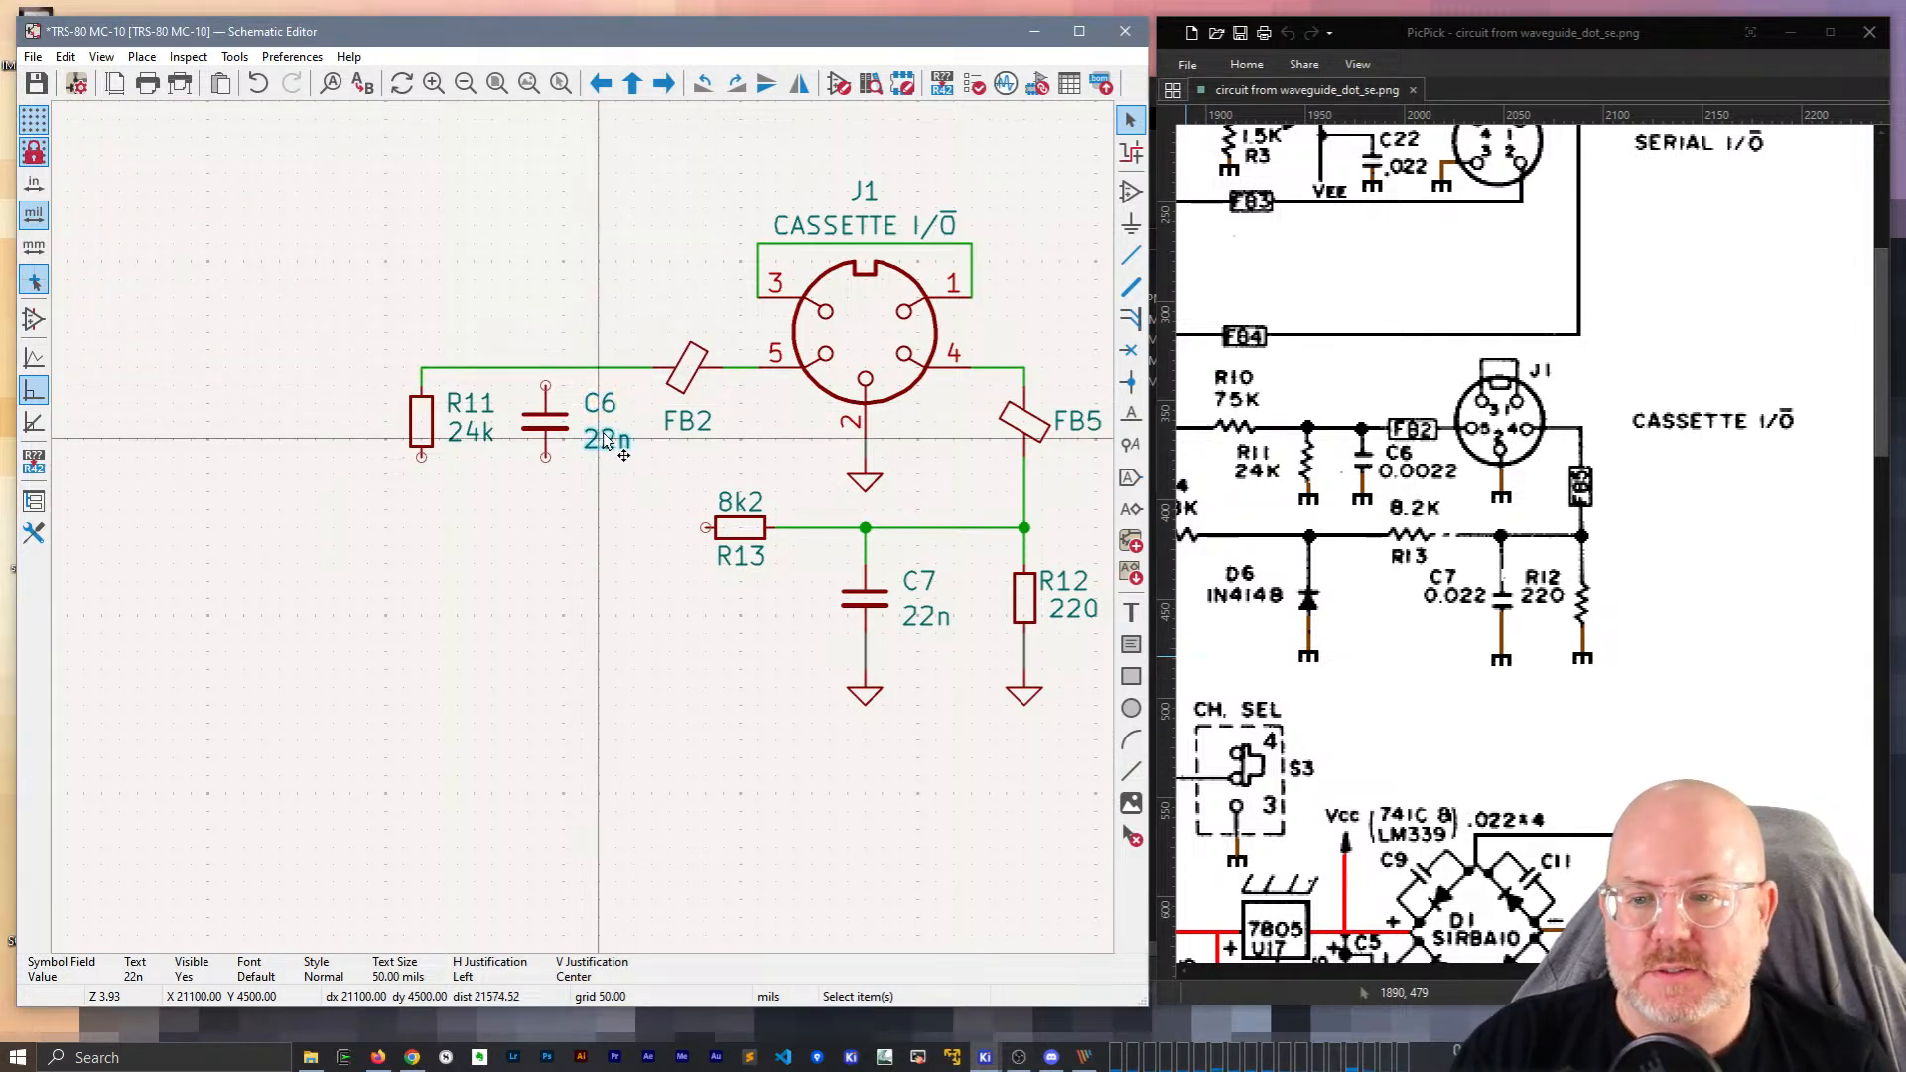
Set C6's capacitance value to 2n2.
double_click(606, 440)
type("2.2n")
key("Return")
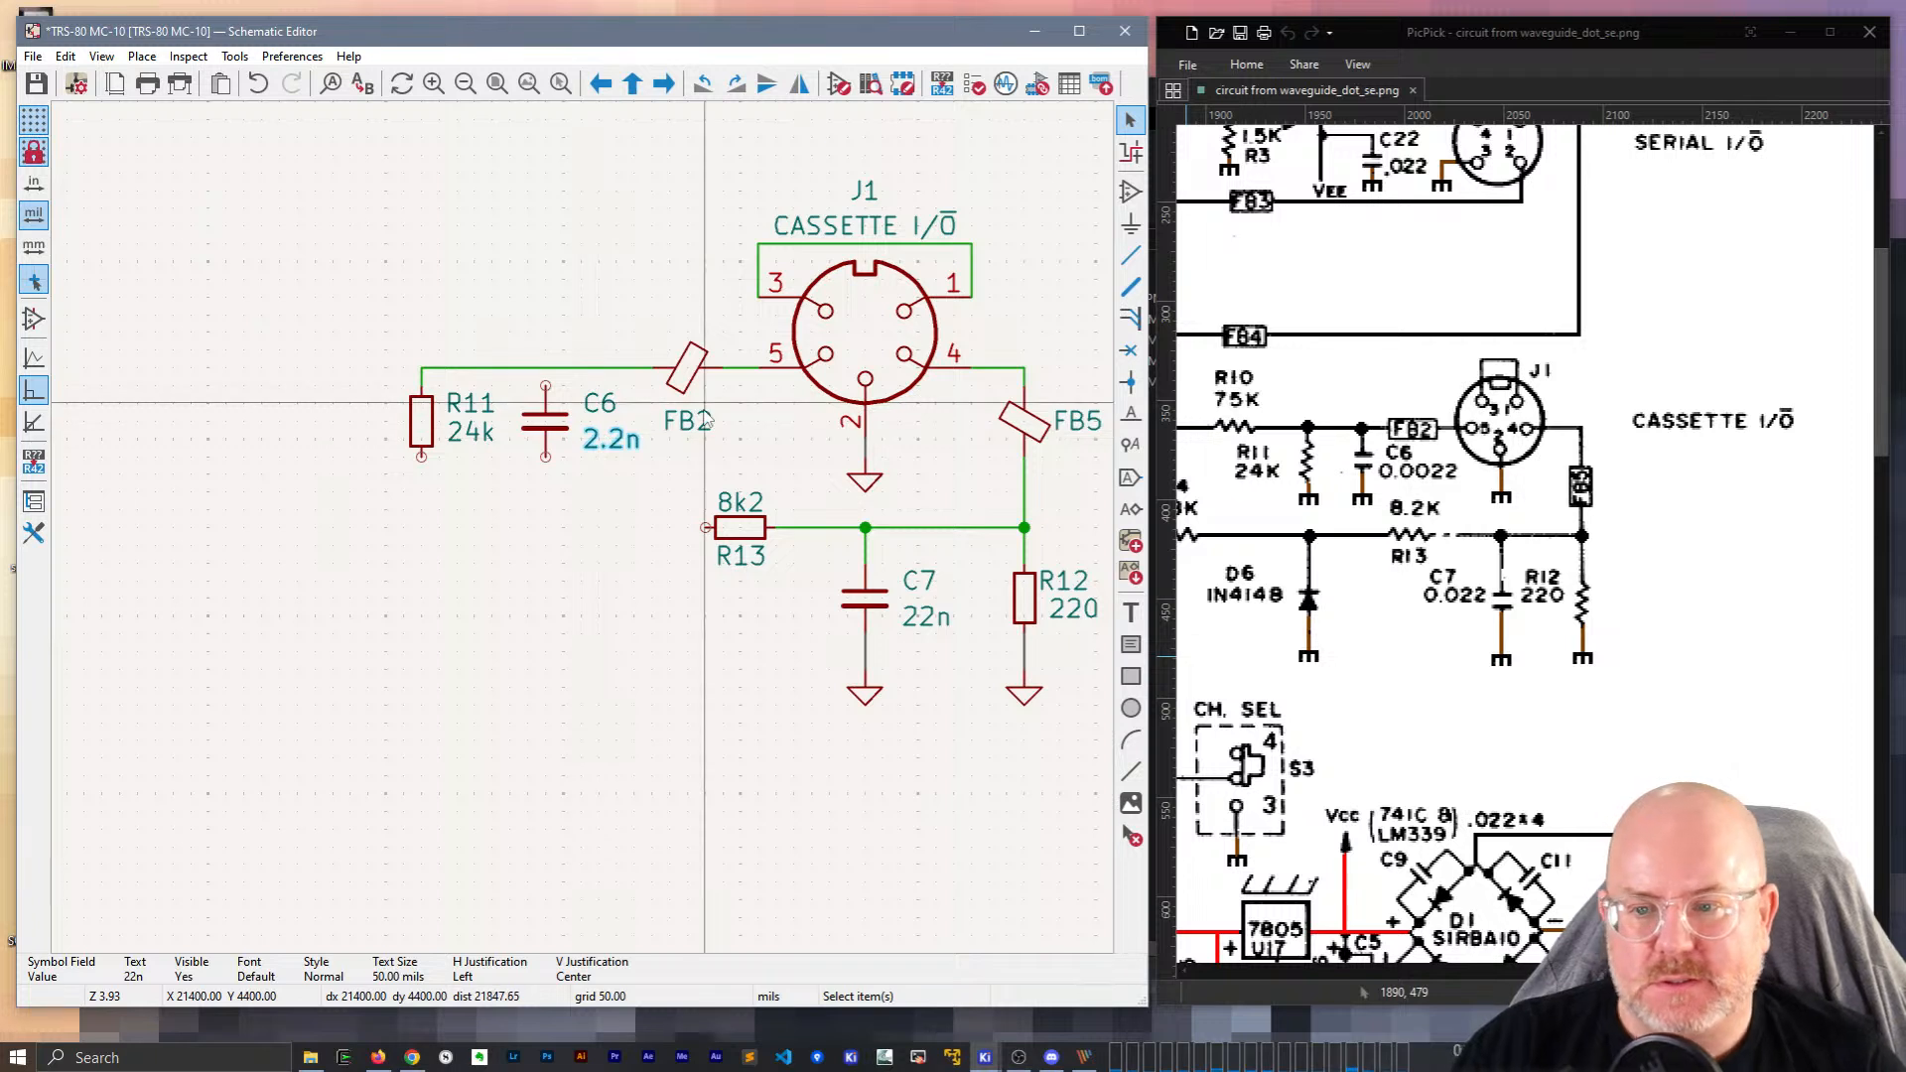
double_click(606, 442)
type("2n2")
key("Return")
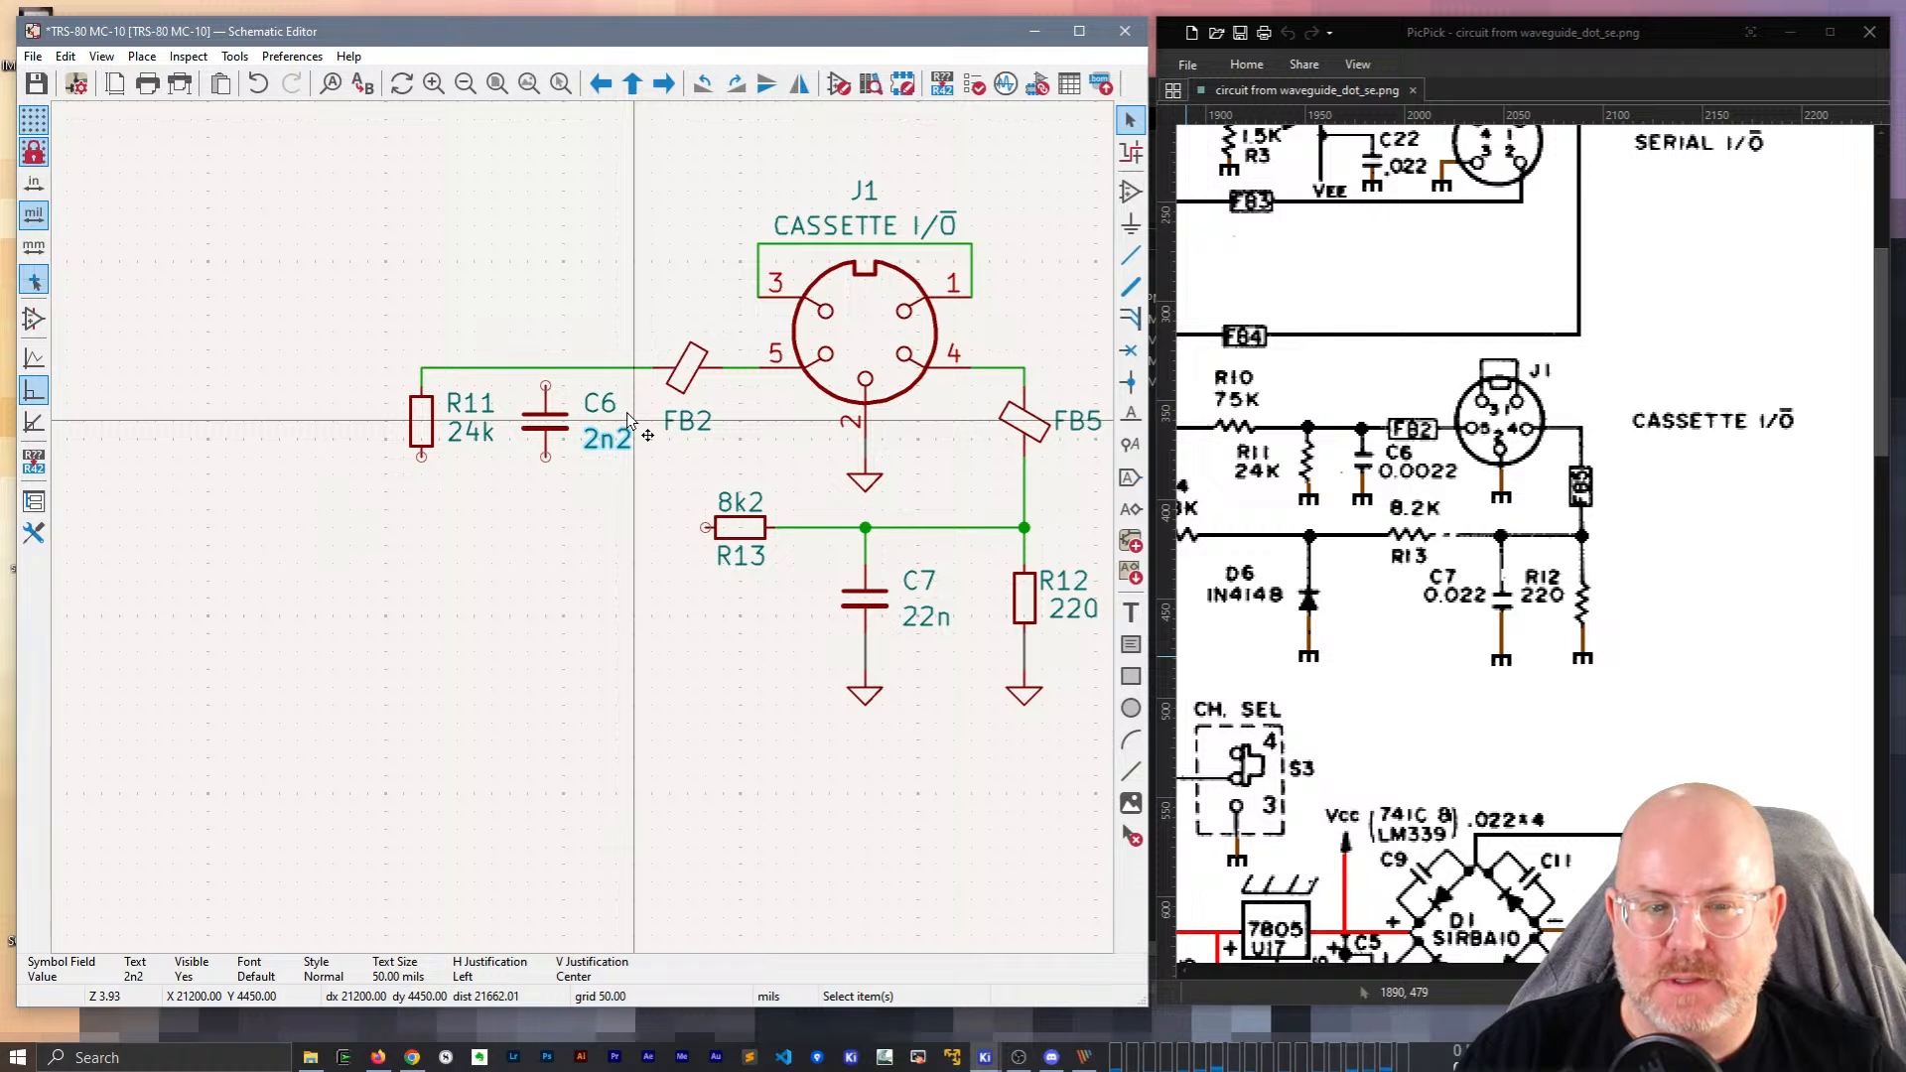
double_click(608, 439)
key("Escape")
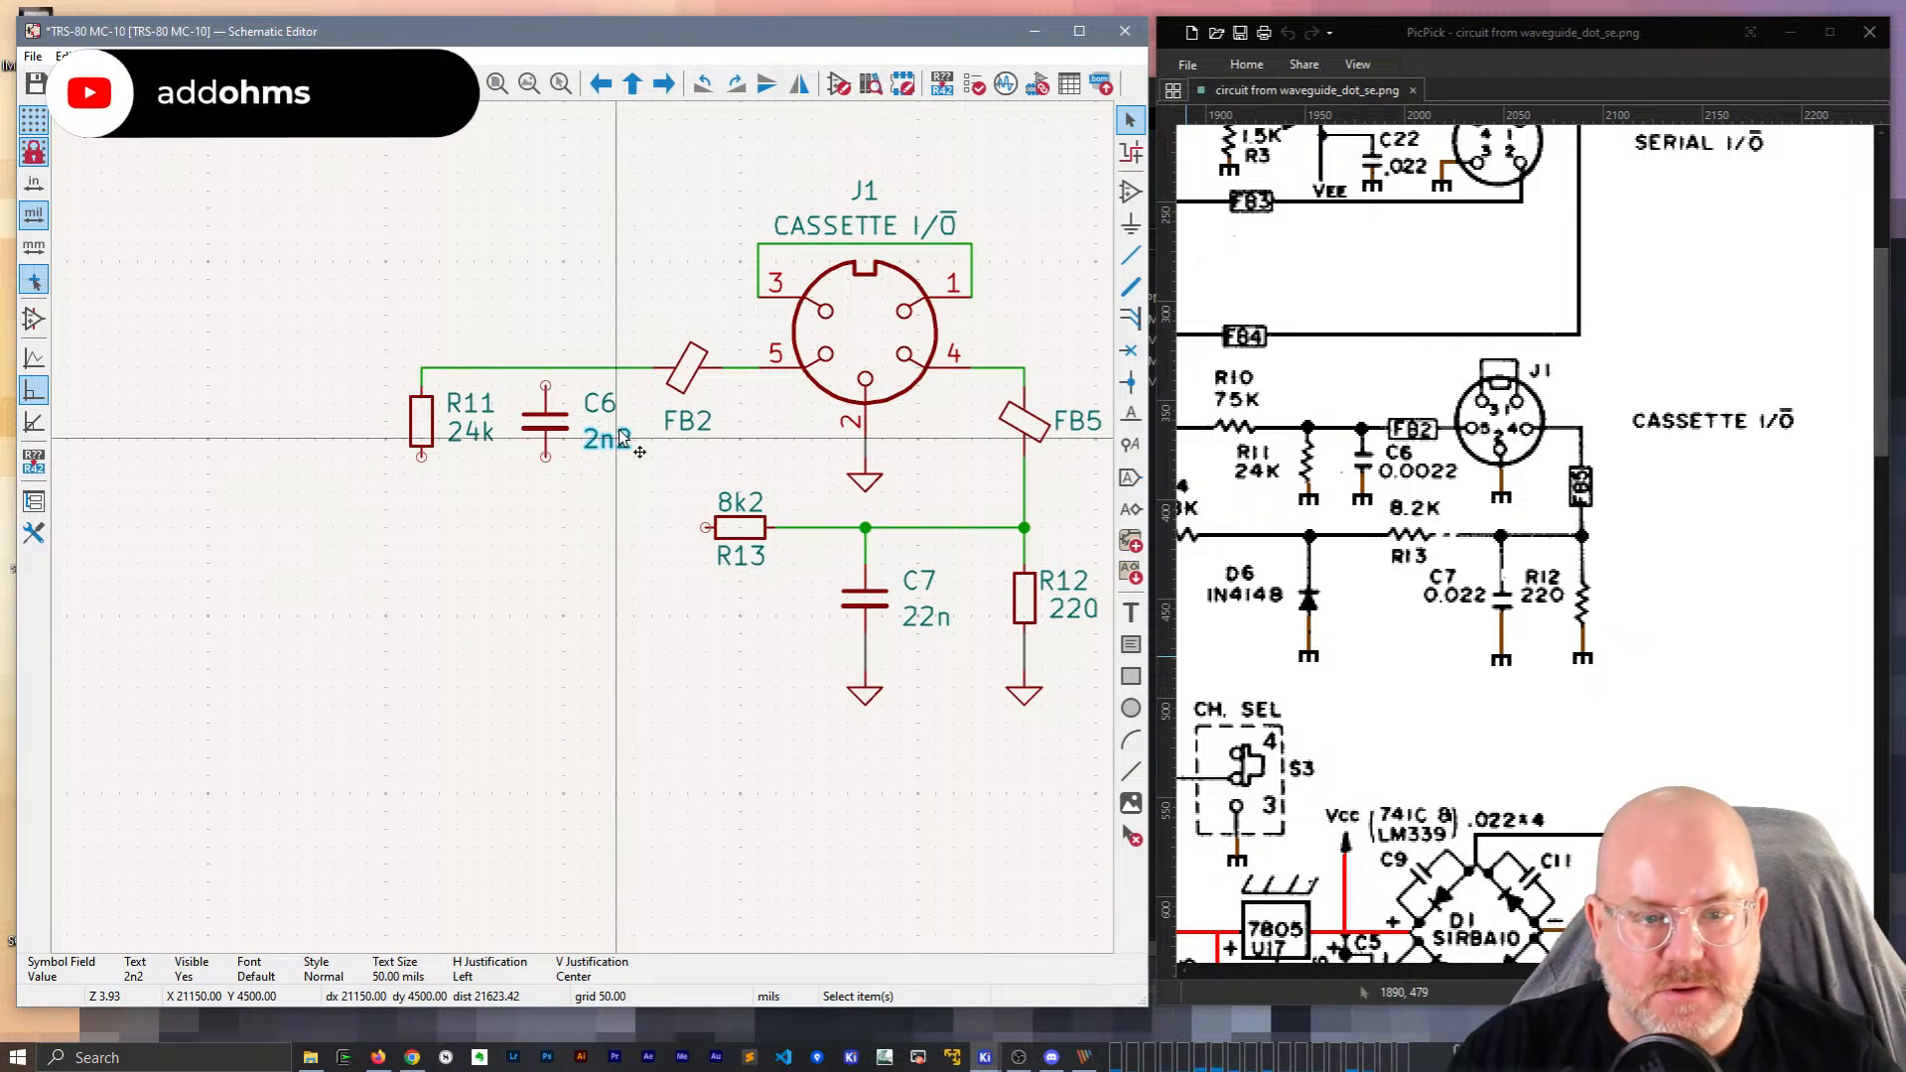
Copy the ground symbol under C7 and paste it under C6's bottom pin.
key("Escape")
key("w")
key("Escape")
key("Escape")
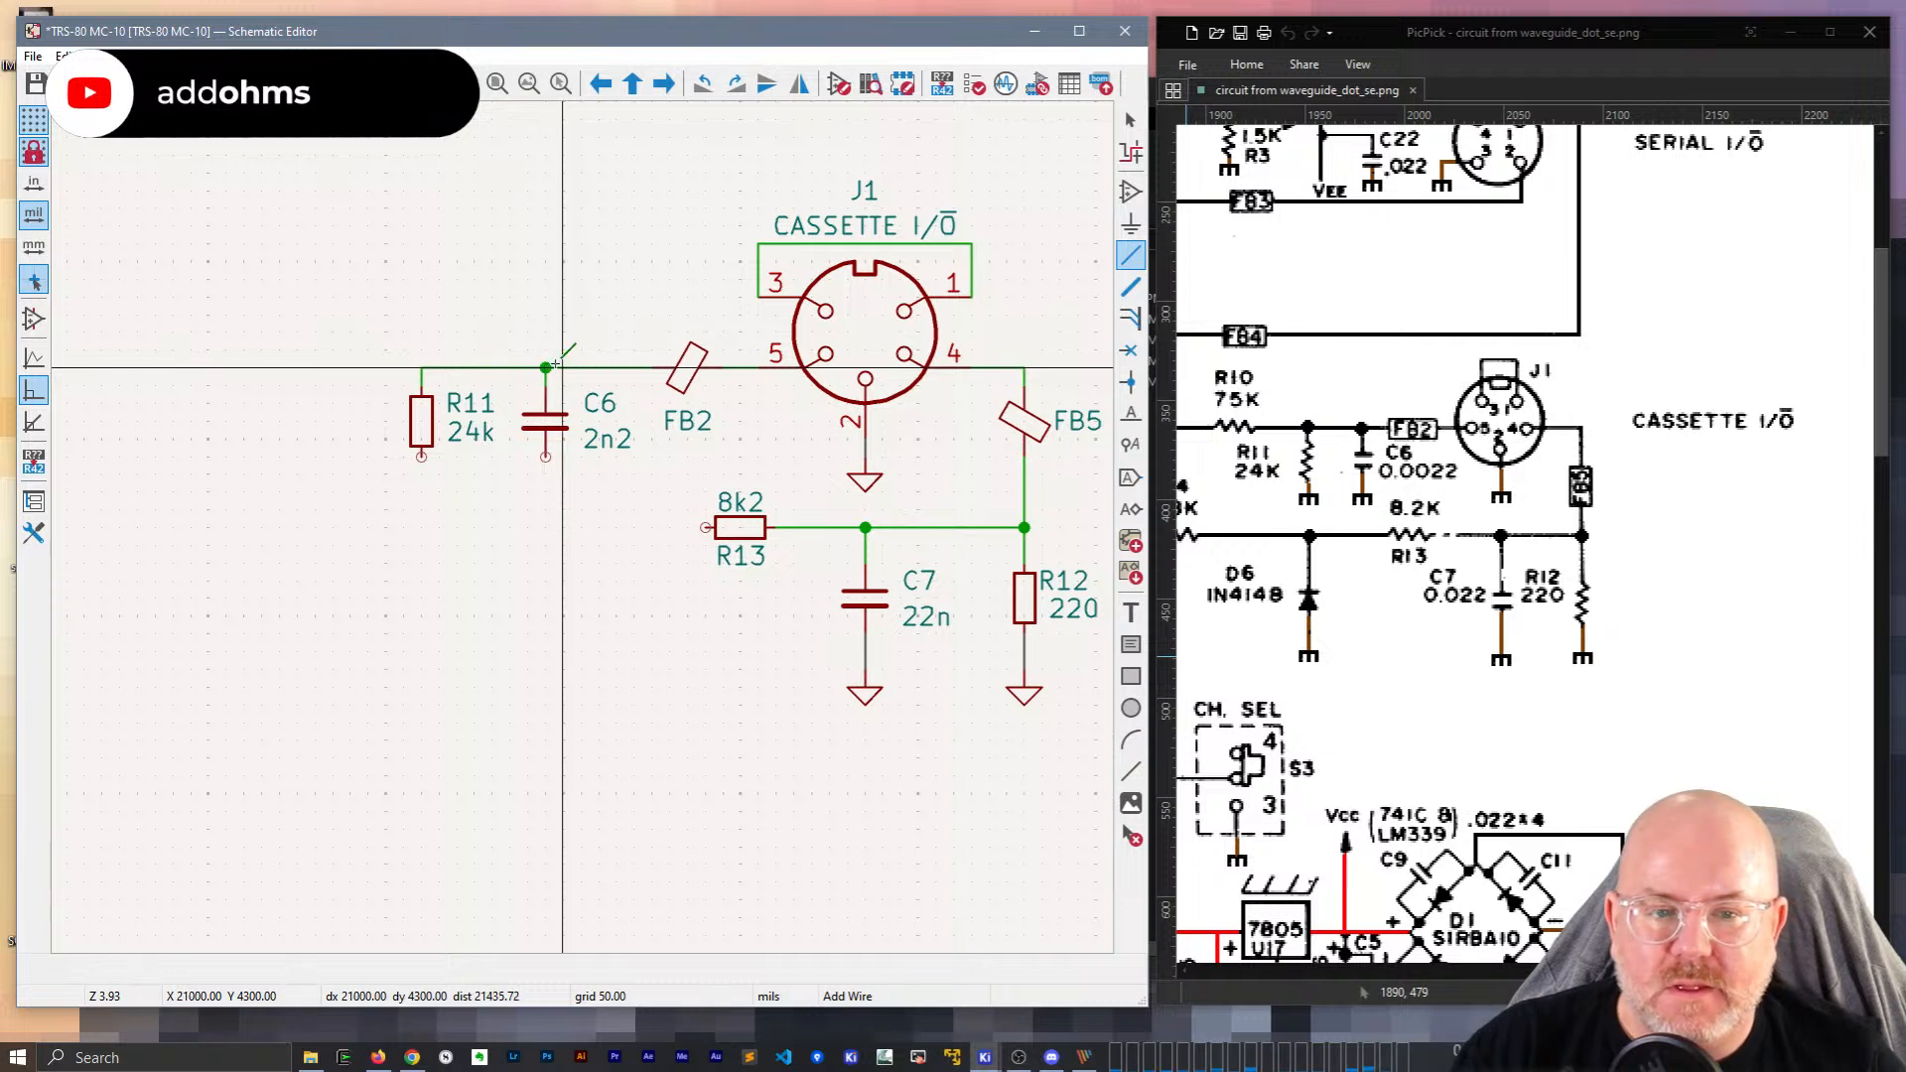
left_click(864, 692)
key("ctrl+v")
key("Escape")
left_click(866, 697)
key("ctrl+c")
key("ctrl+v")
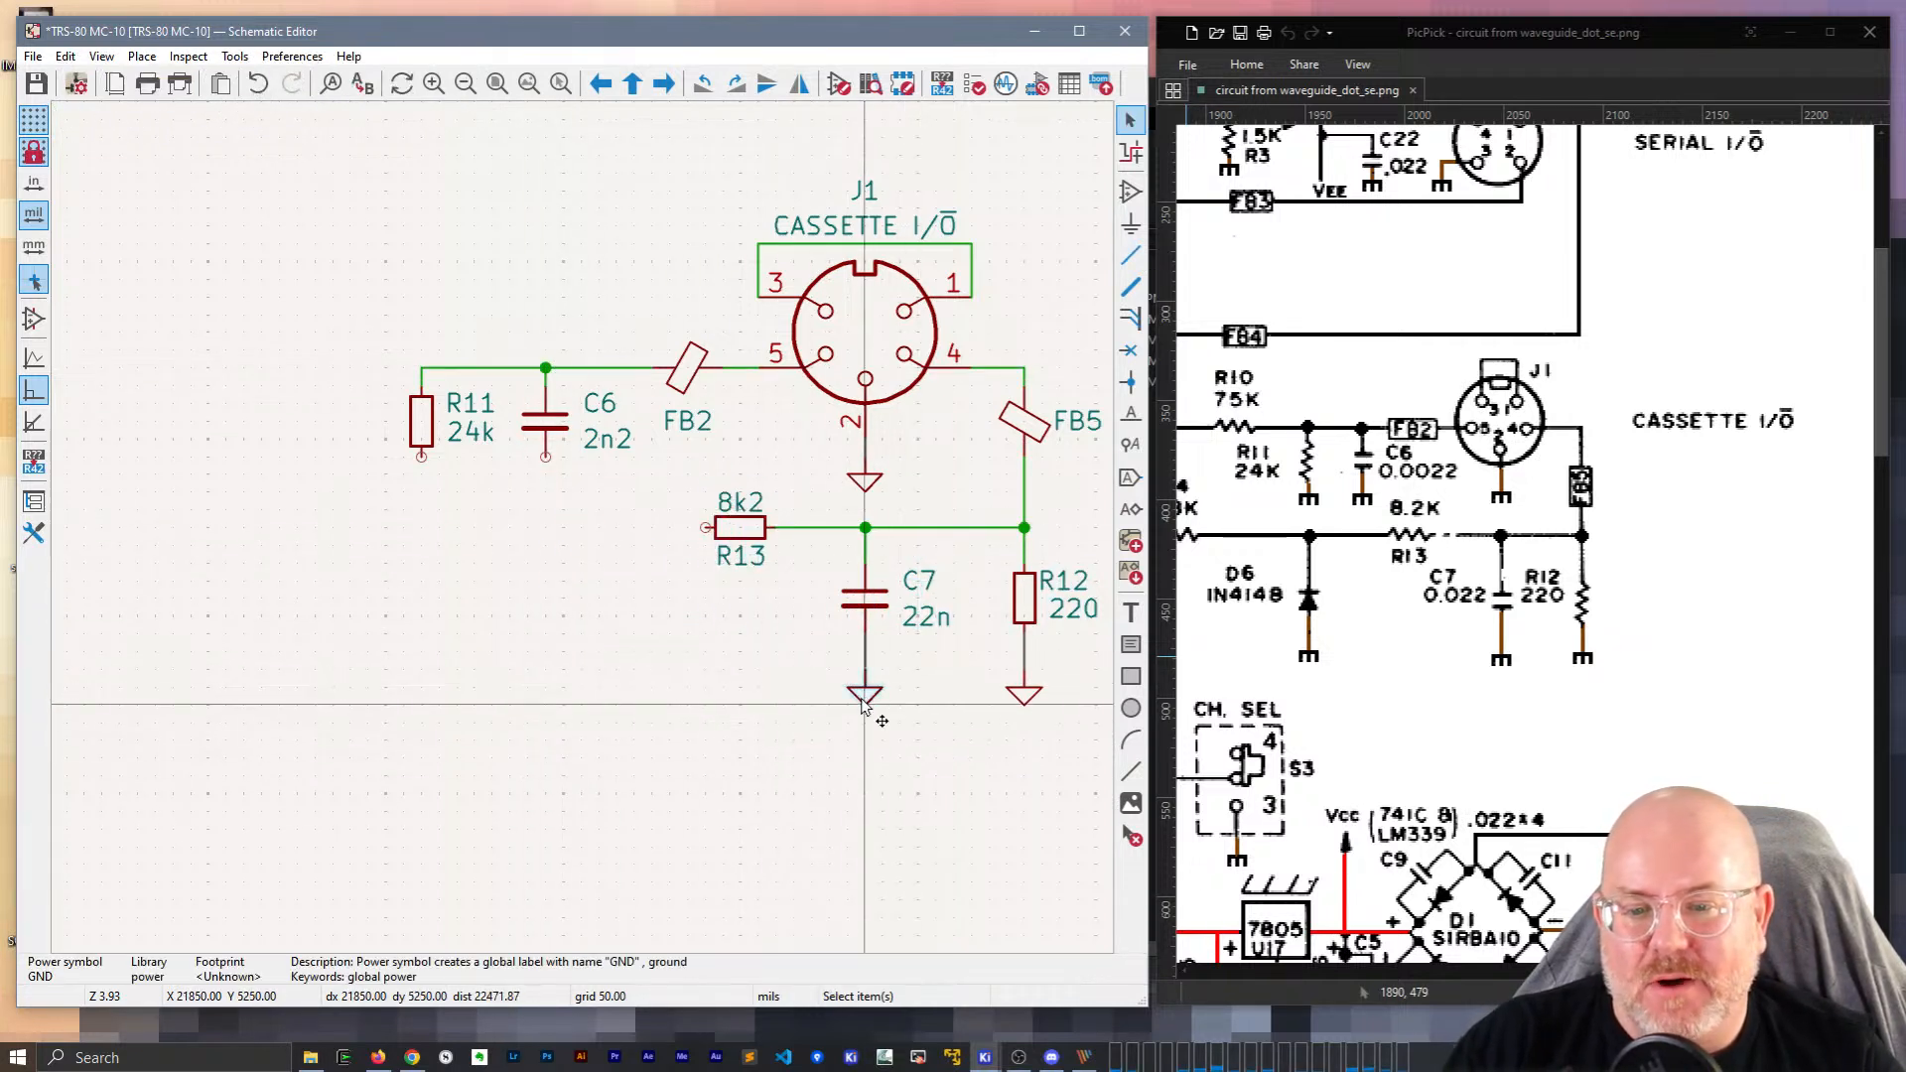
left_click(548, 480)
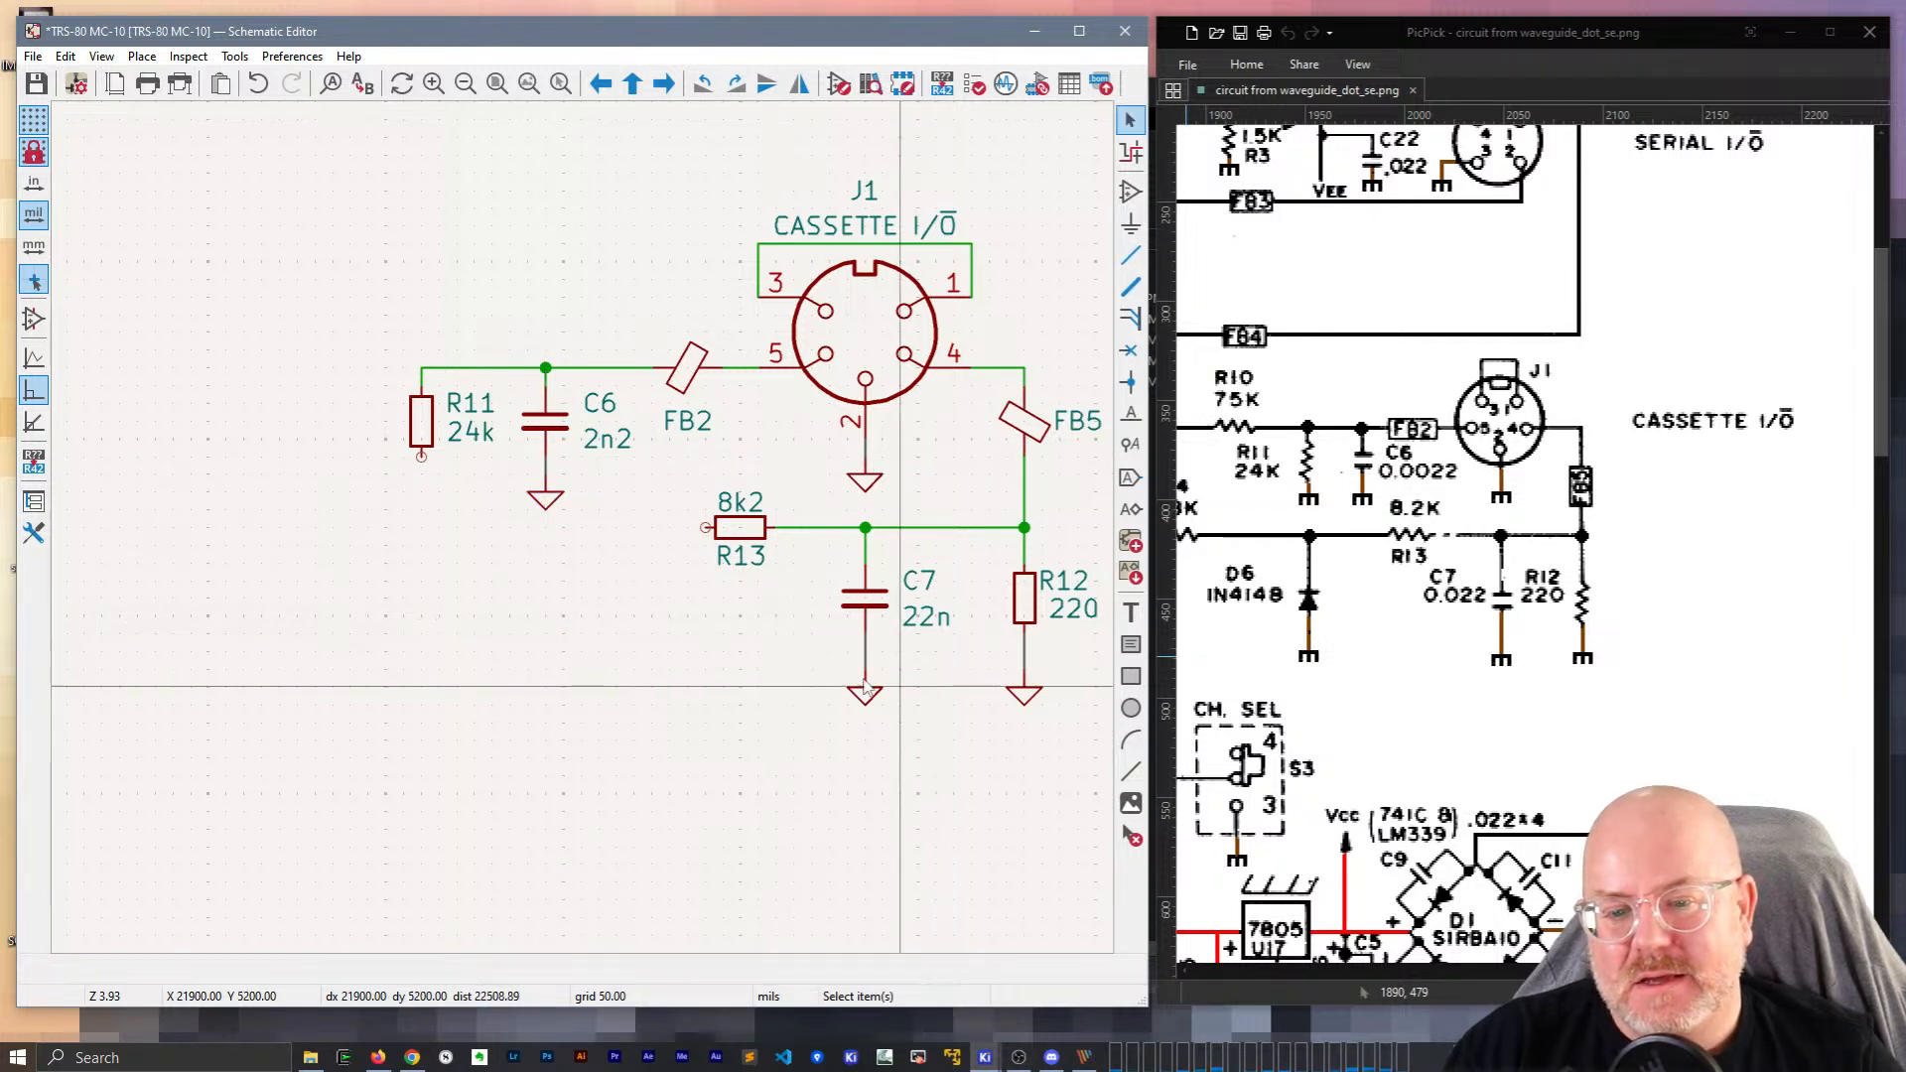
Copy C6's ground symbol and paste another one under R11.
left_click_drag(590, 544, 508, 467)
key("ctrl+c")
key("ctrl+v")
left_click(422, 462)
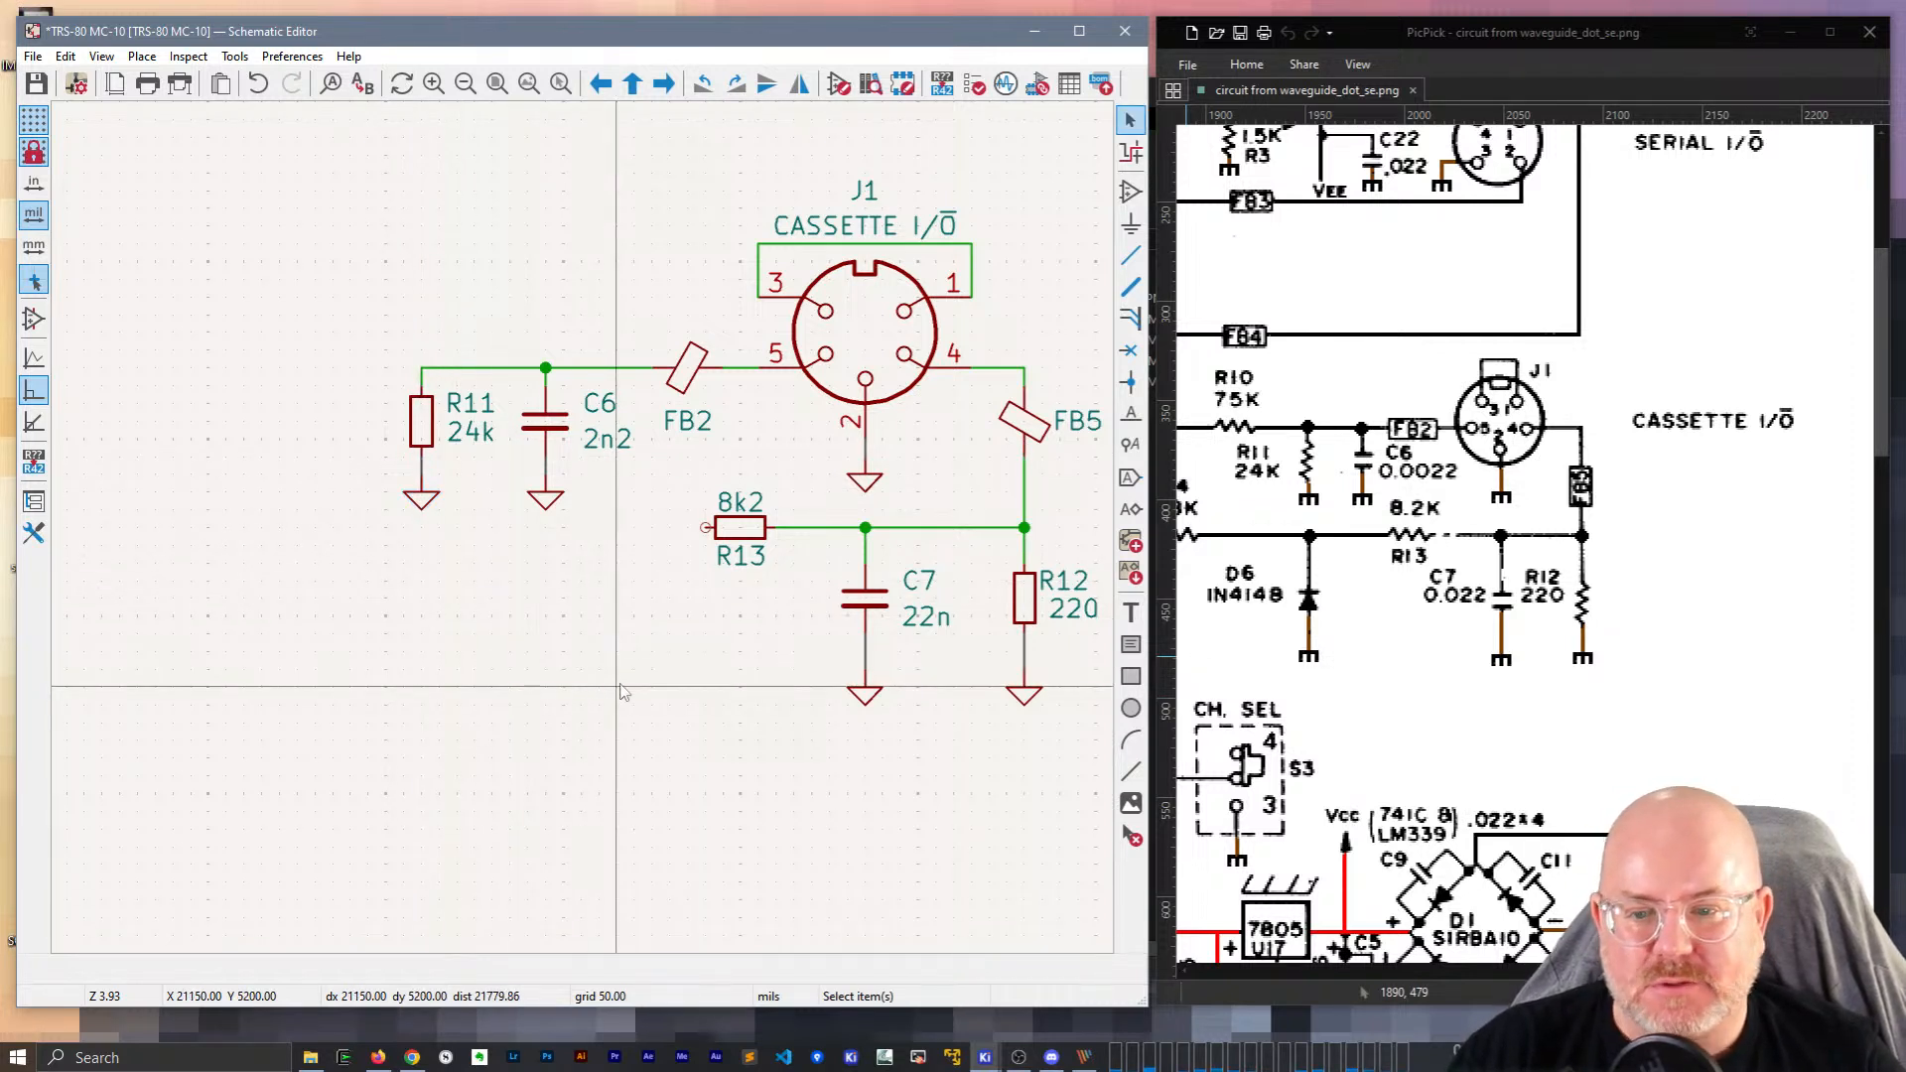
Move the R13, C7 and R12 group down and extend R13's wire to the left.
scroll(586, 536, "down", 2)
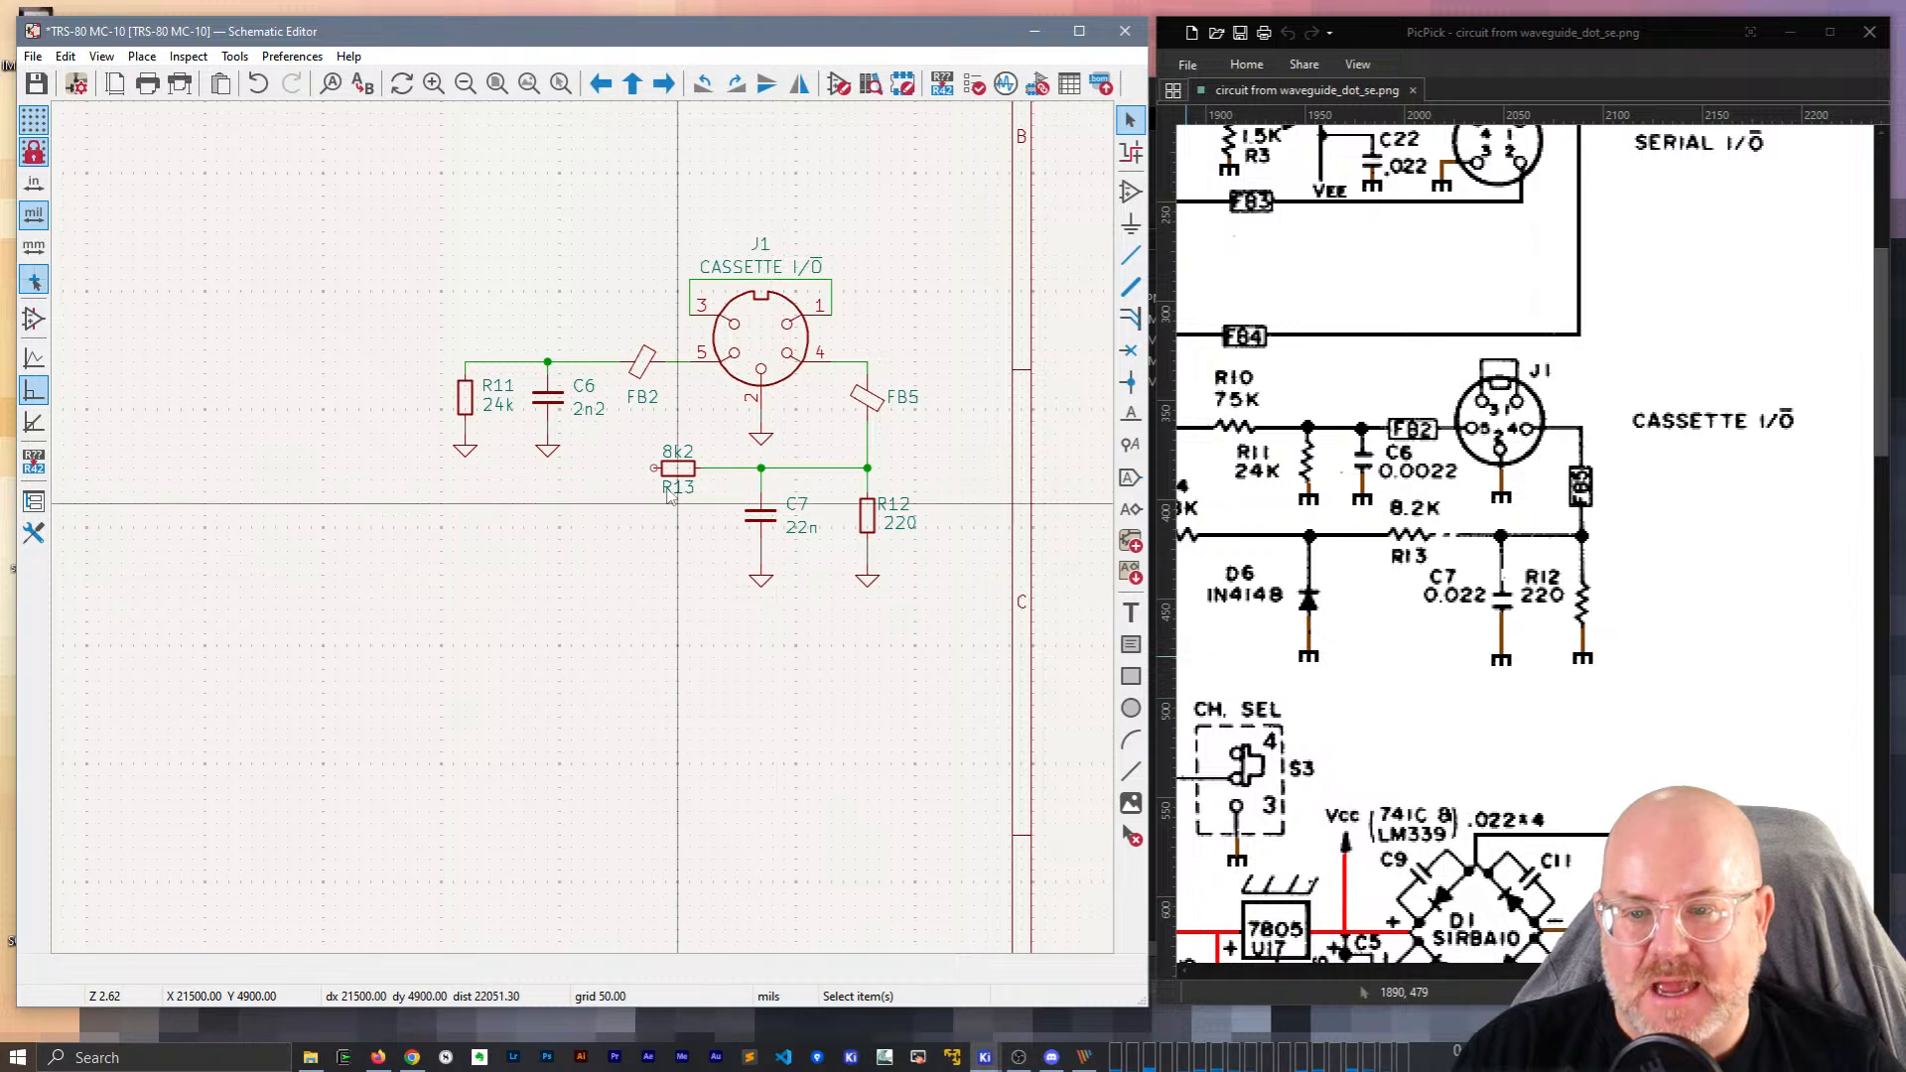
left_click_drag(637, 434, 926, 594)
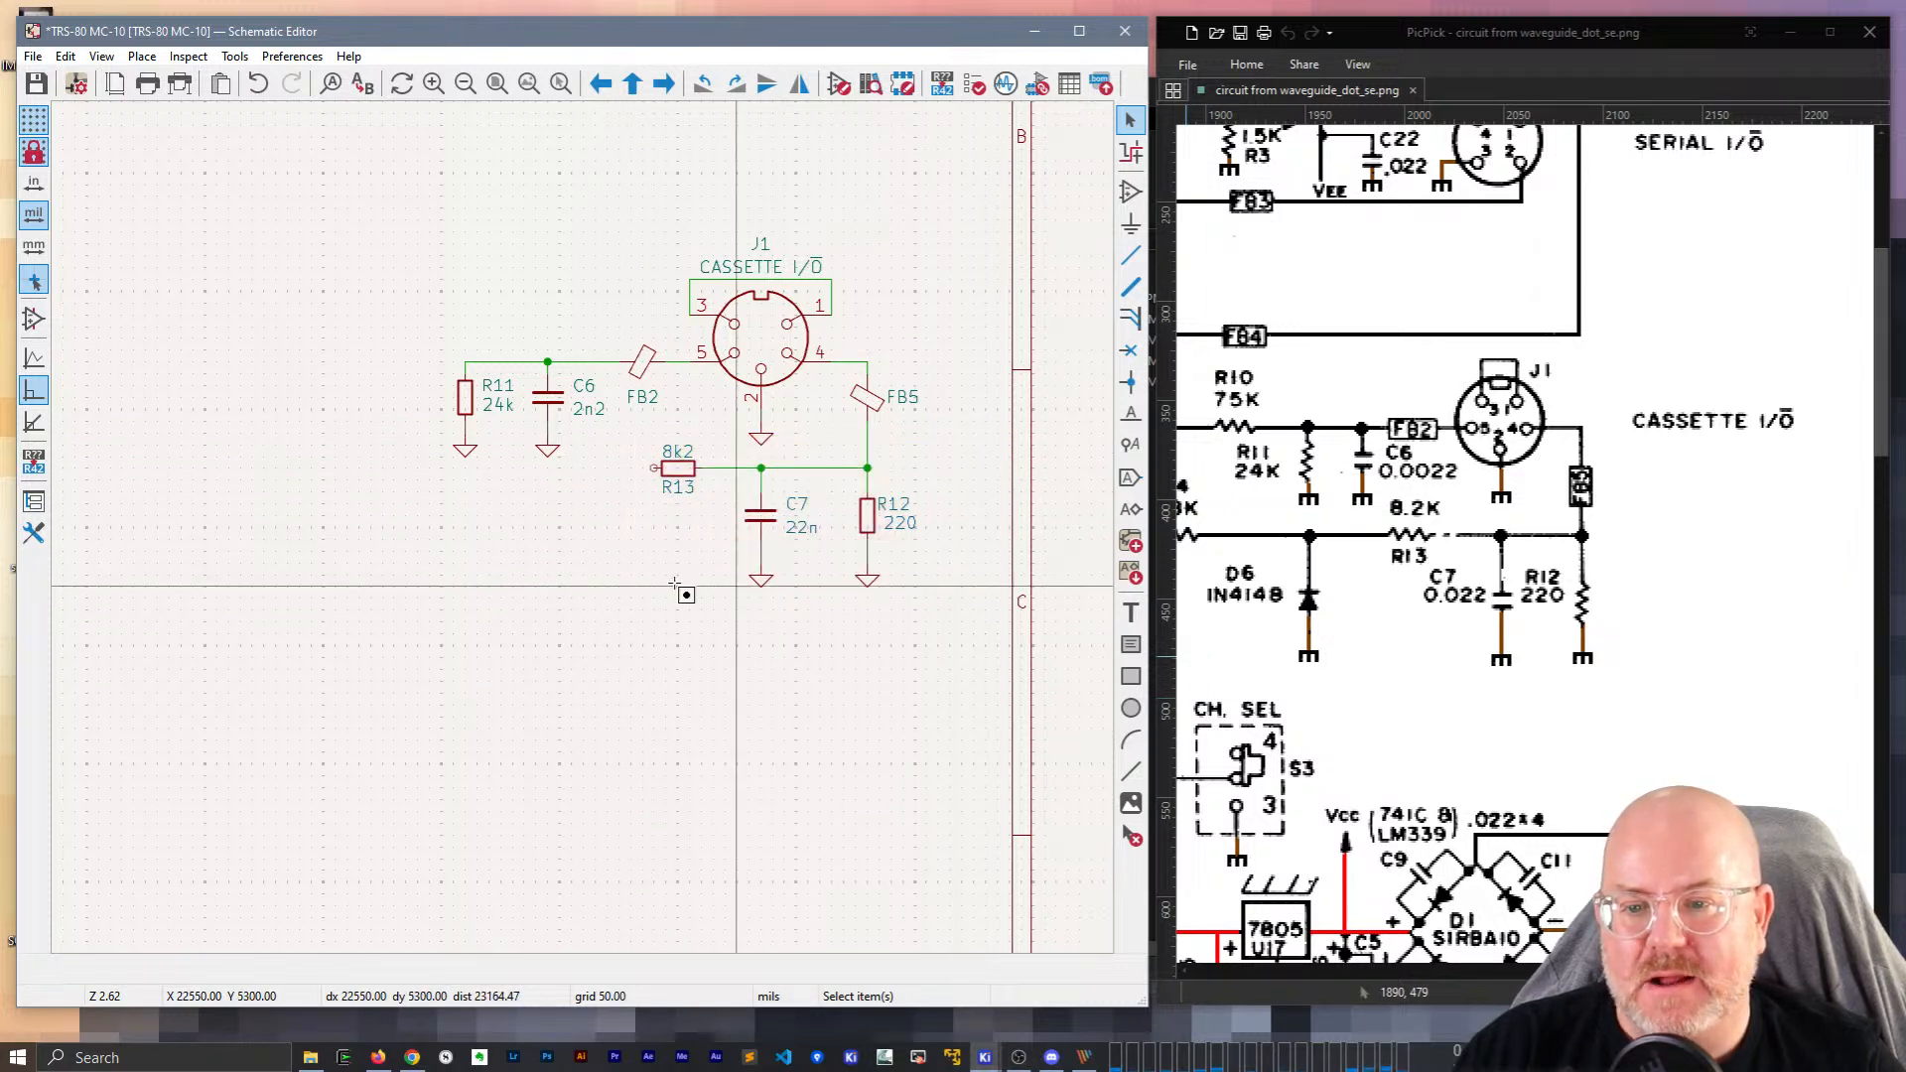
left_click_drag(611, 447, 916, 594)
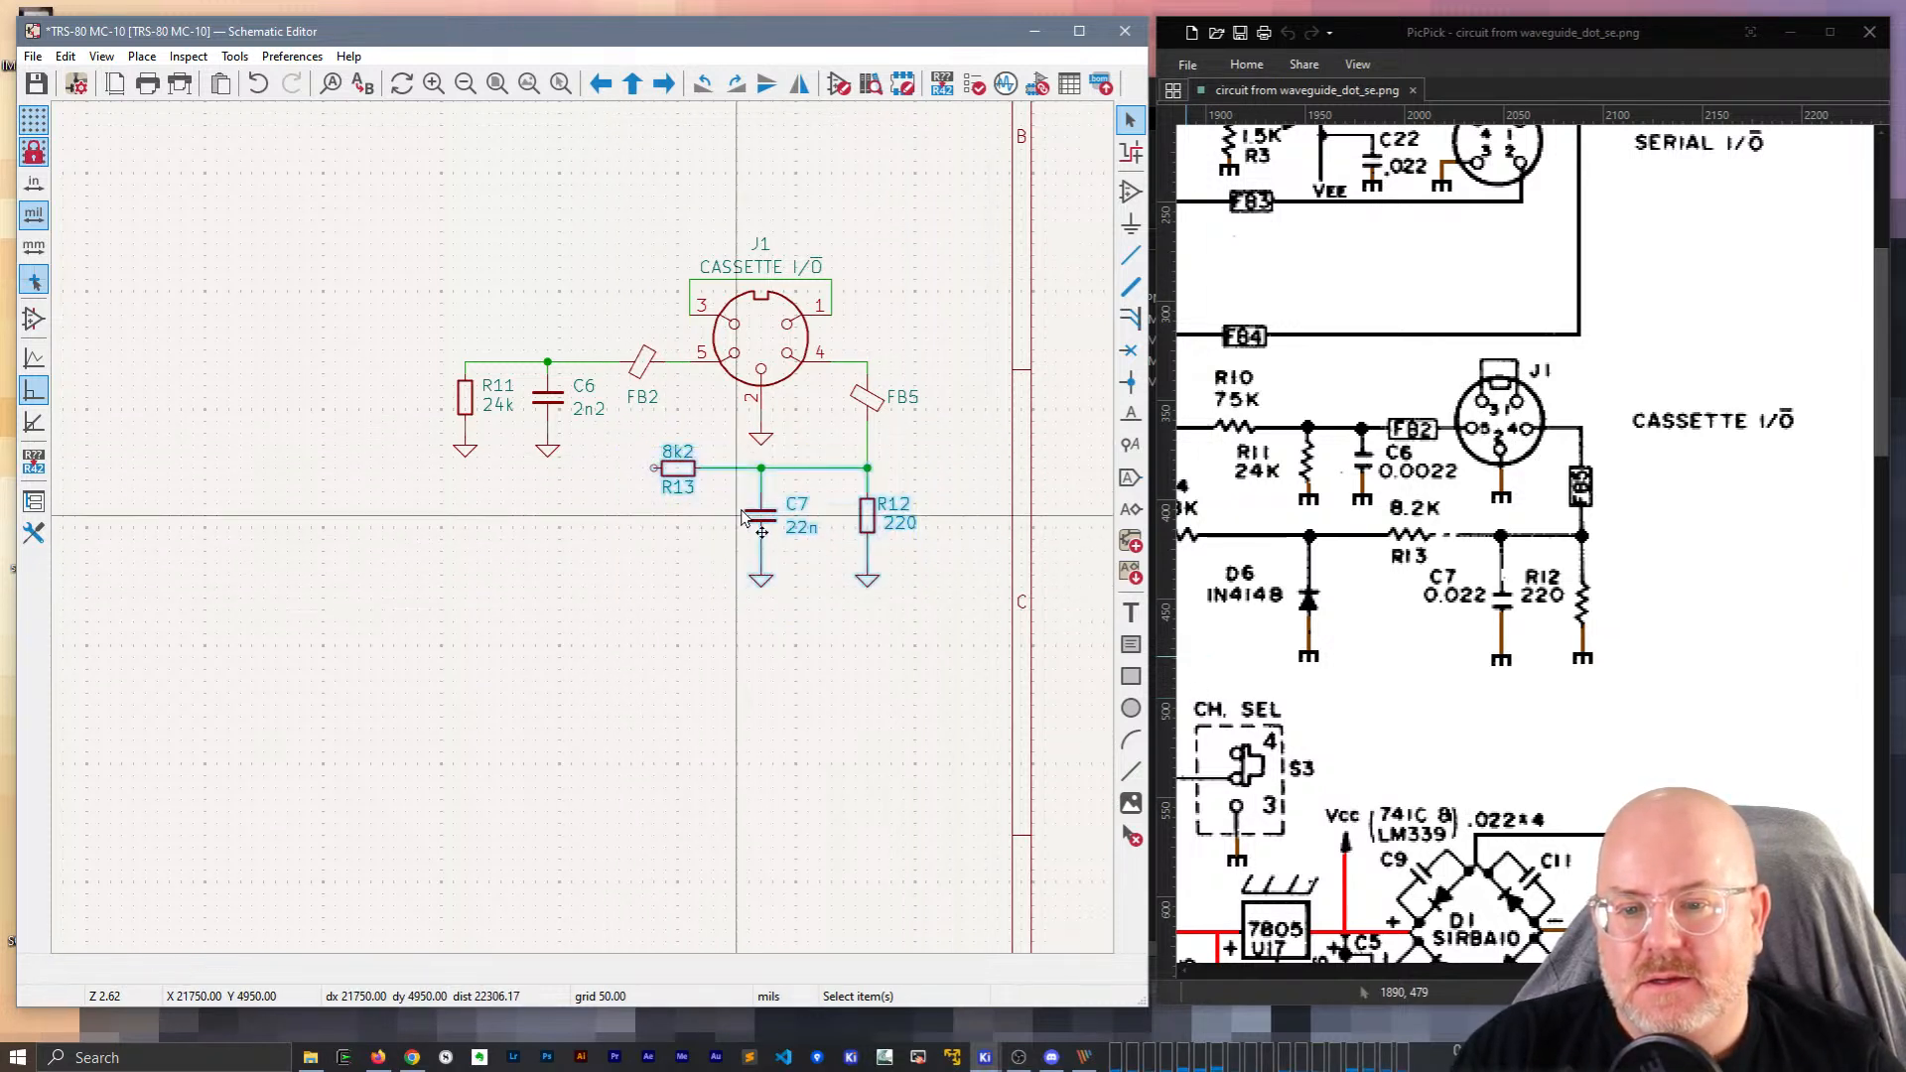
left_click_drag(761, 520, 763, 564)
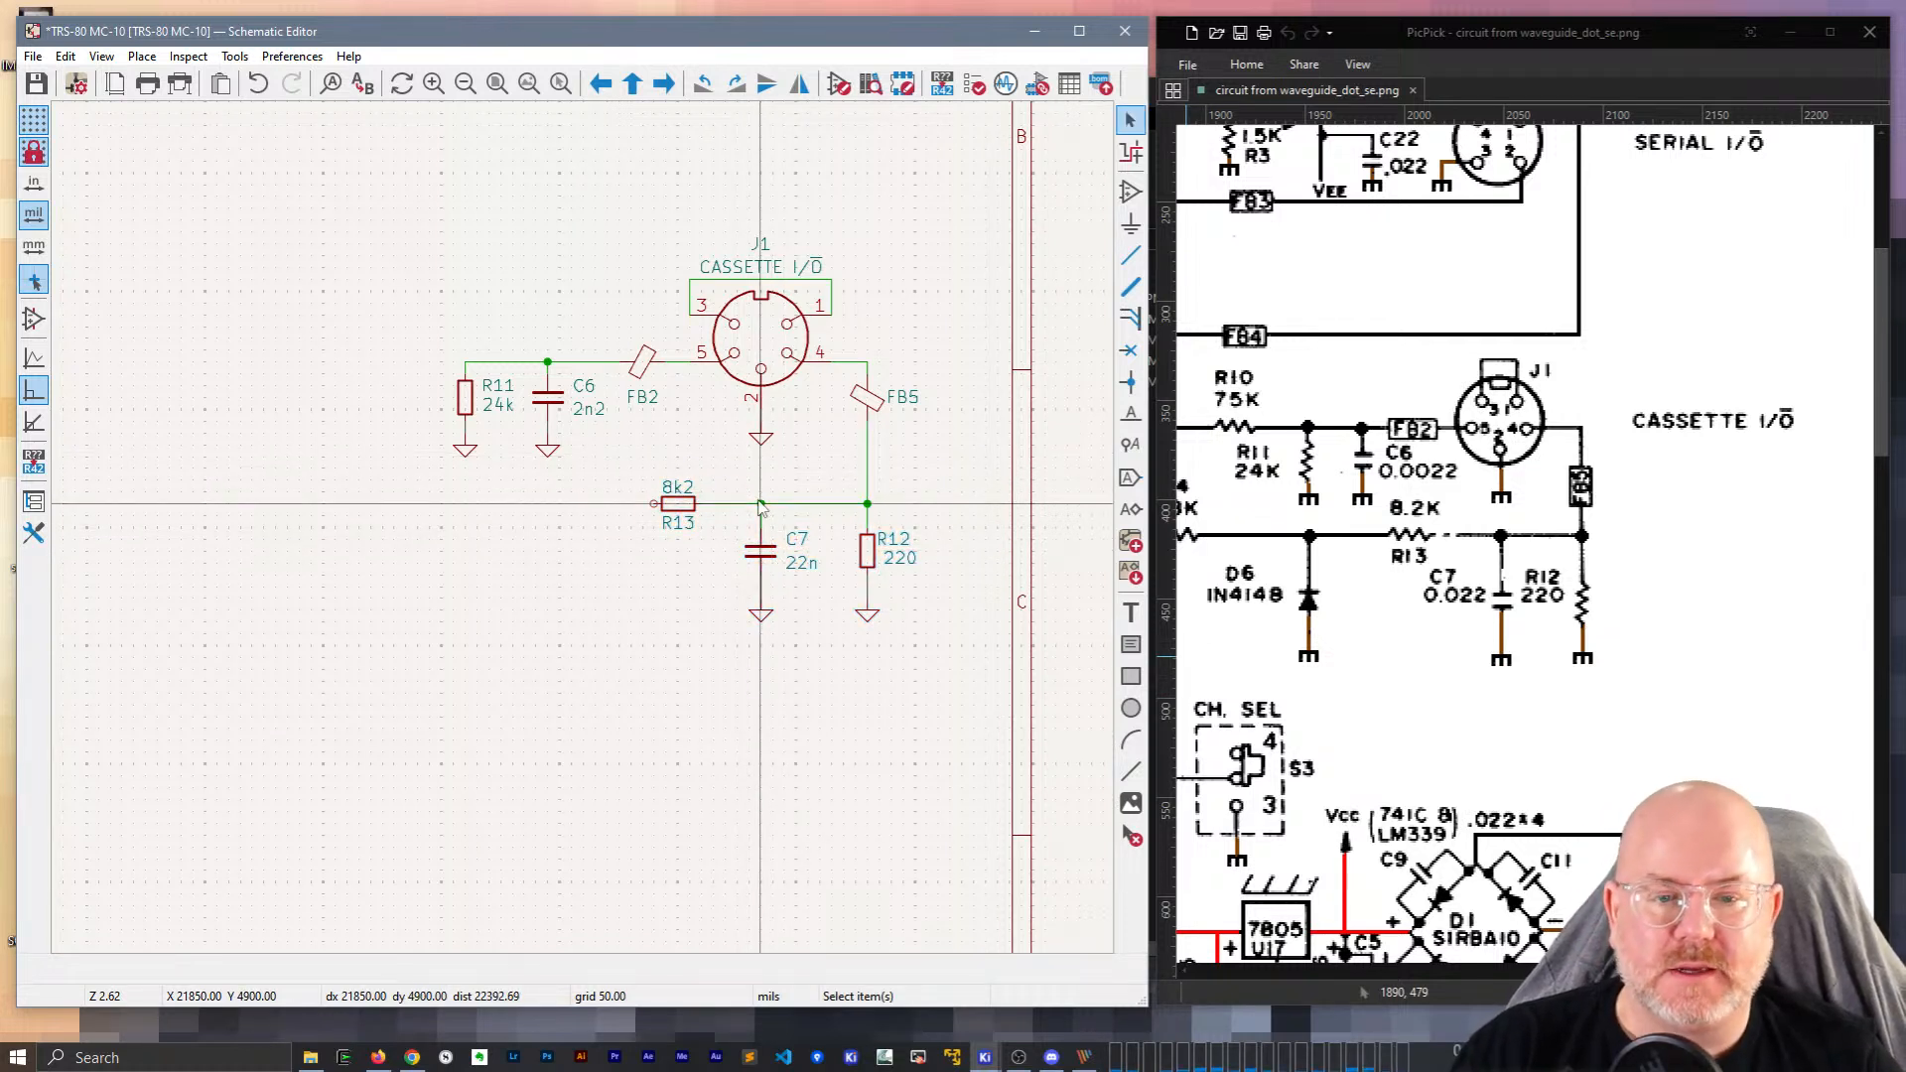
left_click(653, 503)
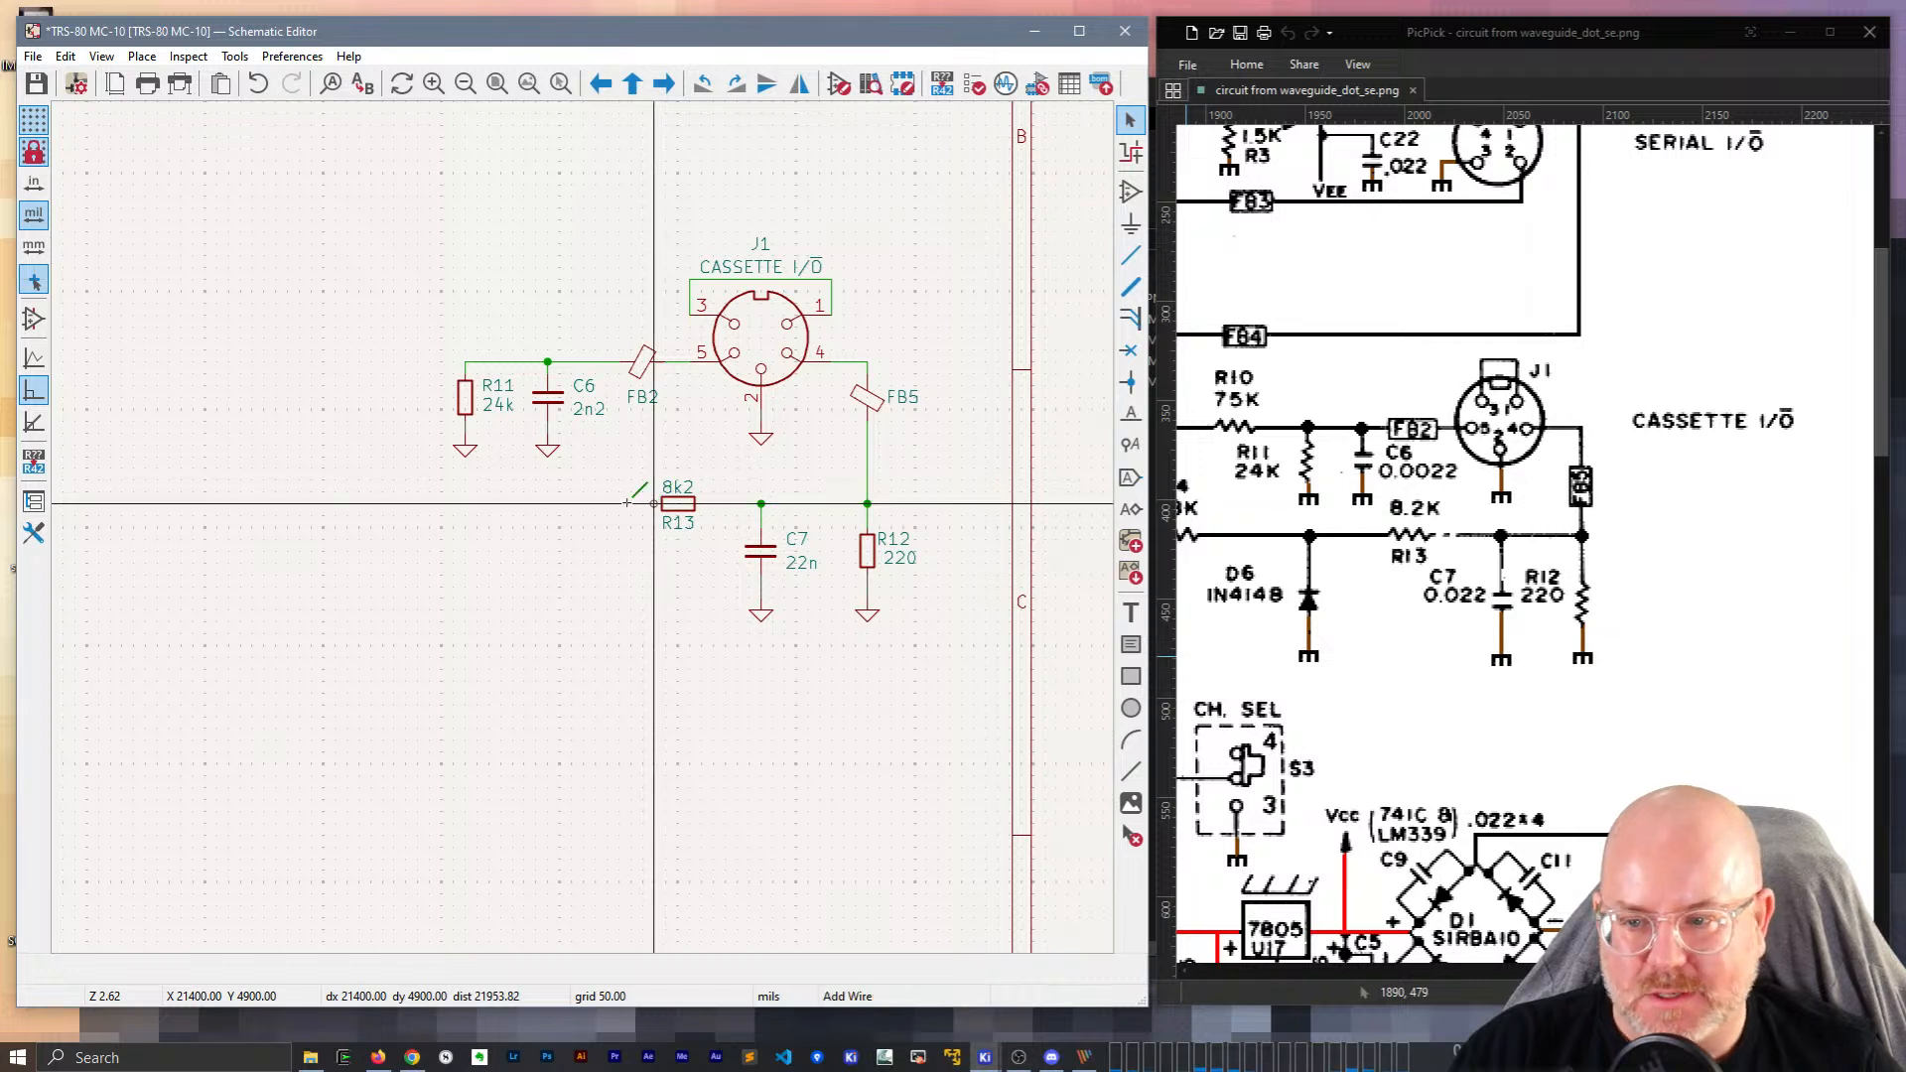
double_click(465, 503)
Duplicate diode D5 and place the upright 1N4148 copy below R13's wire end.
scroll(464, 503, "down", 3)
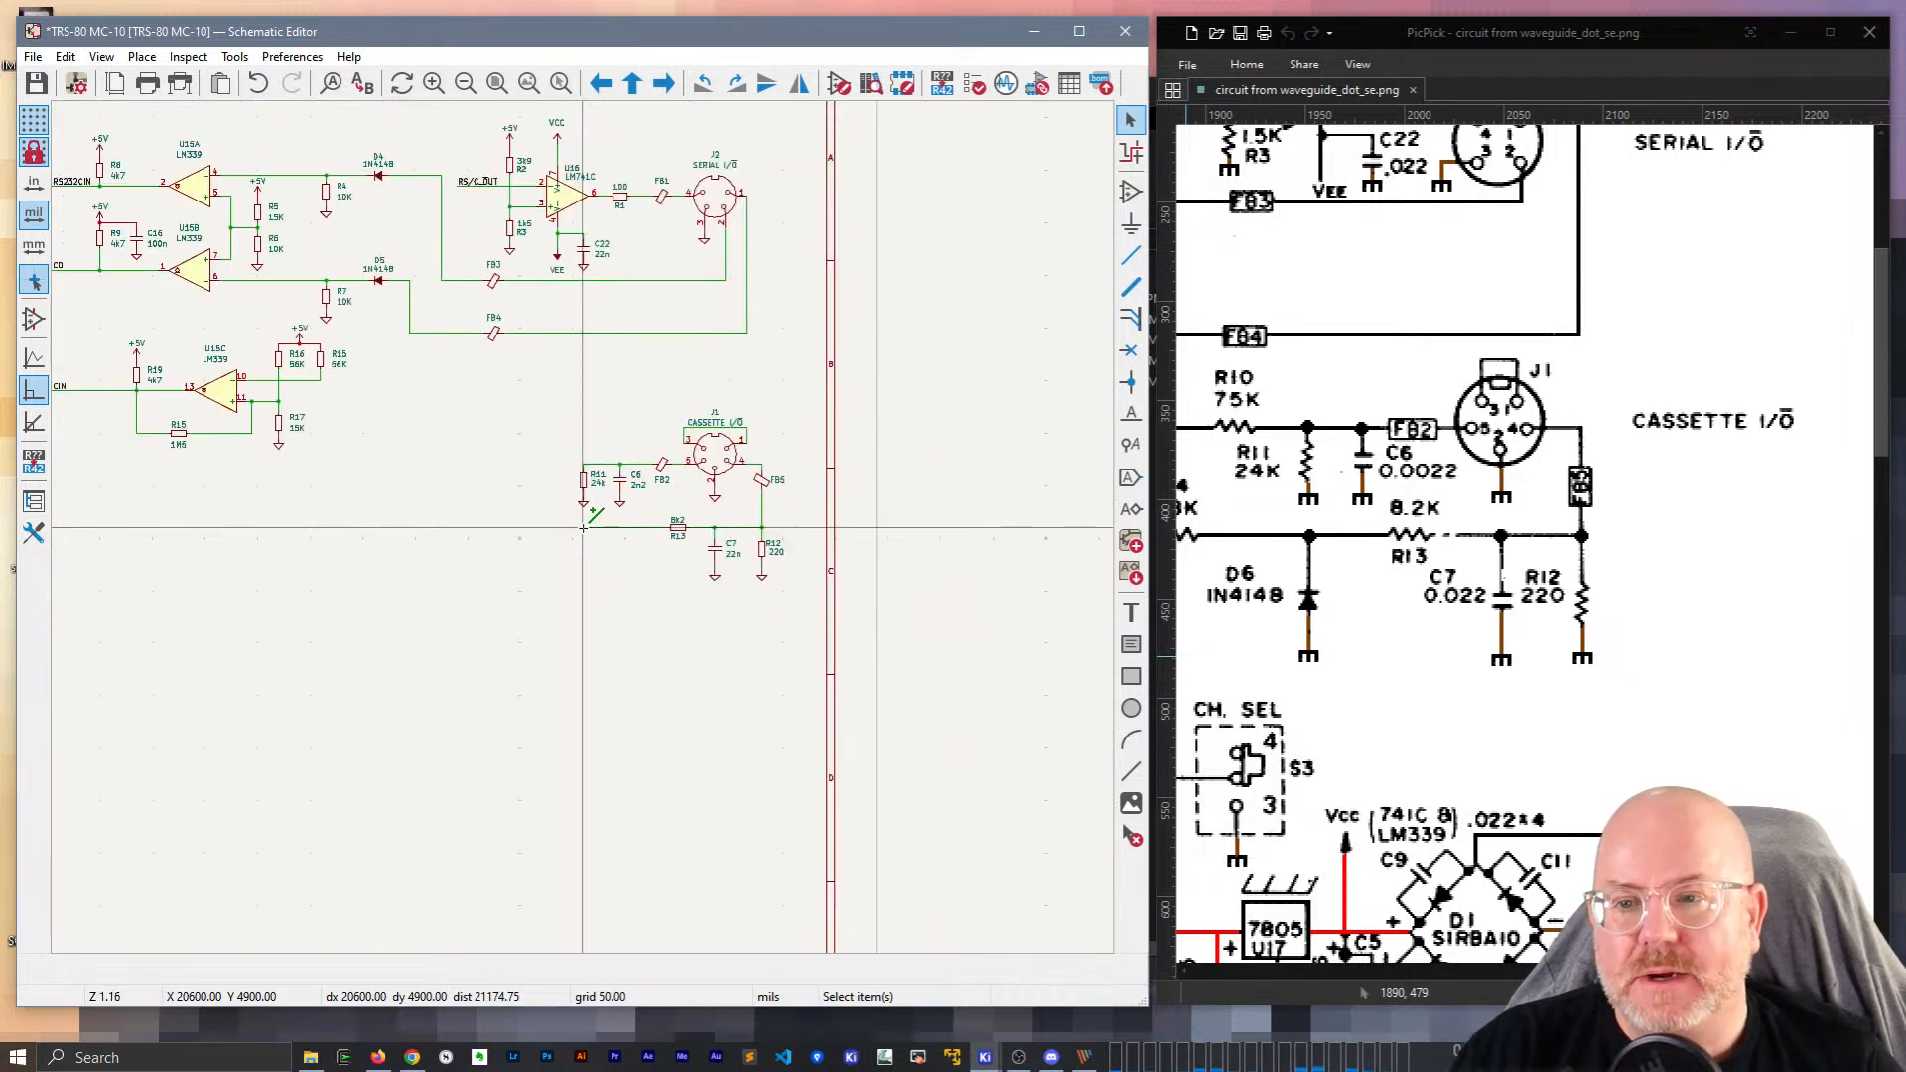
middle_click_drag(582, 408, 563, 564)
key("ctrl+d")
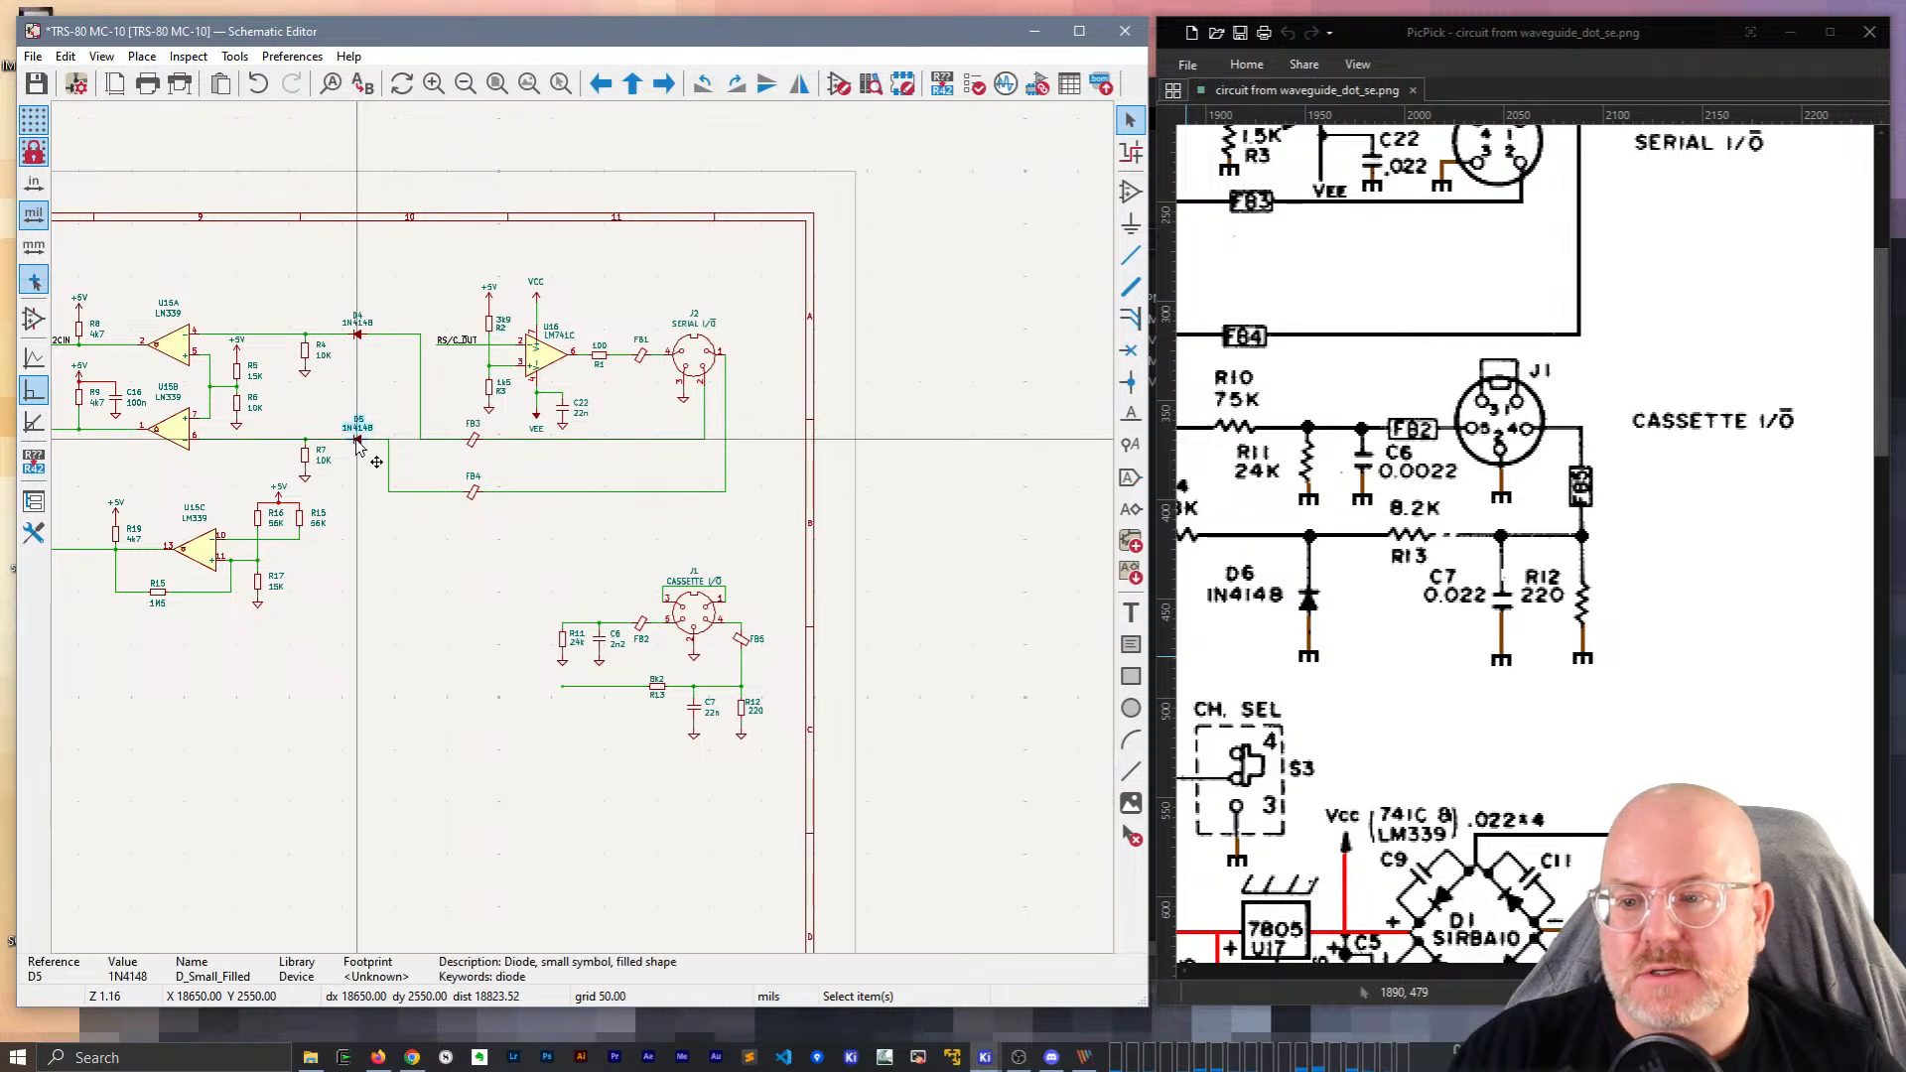
scroll(618, 649, "up", 2)
scroll(584, 532, "up", 5)
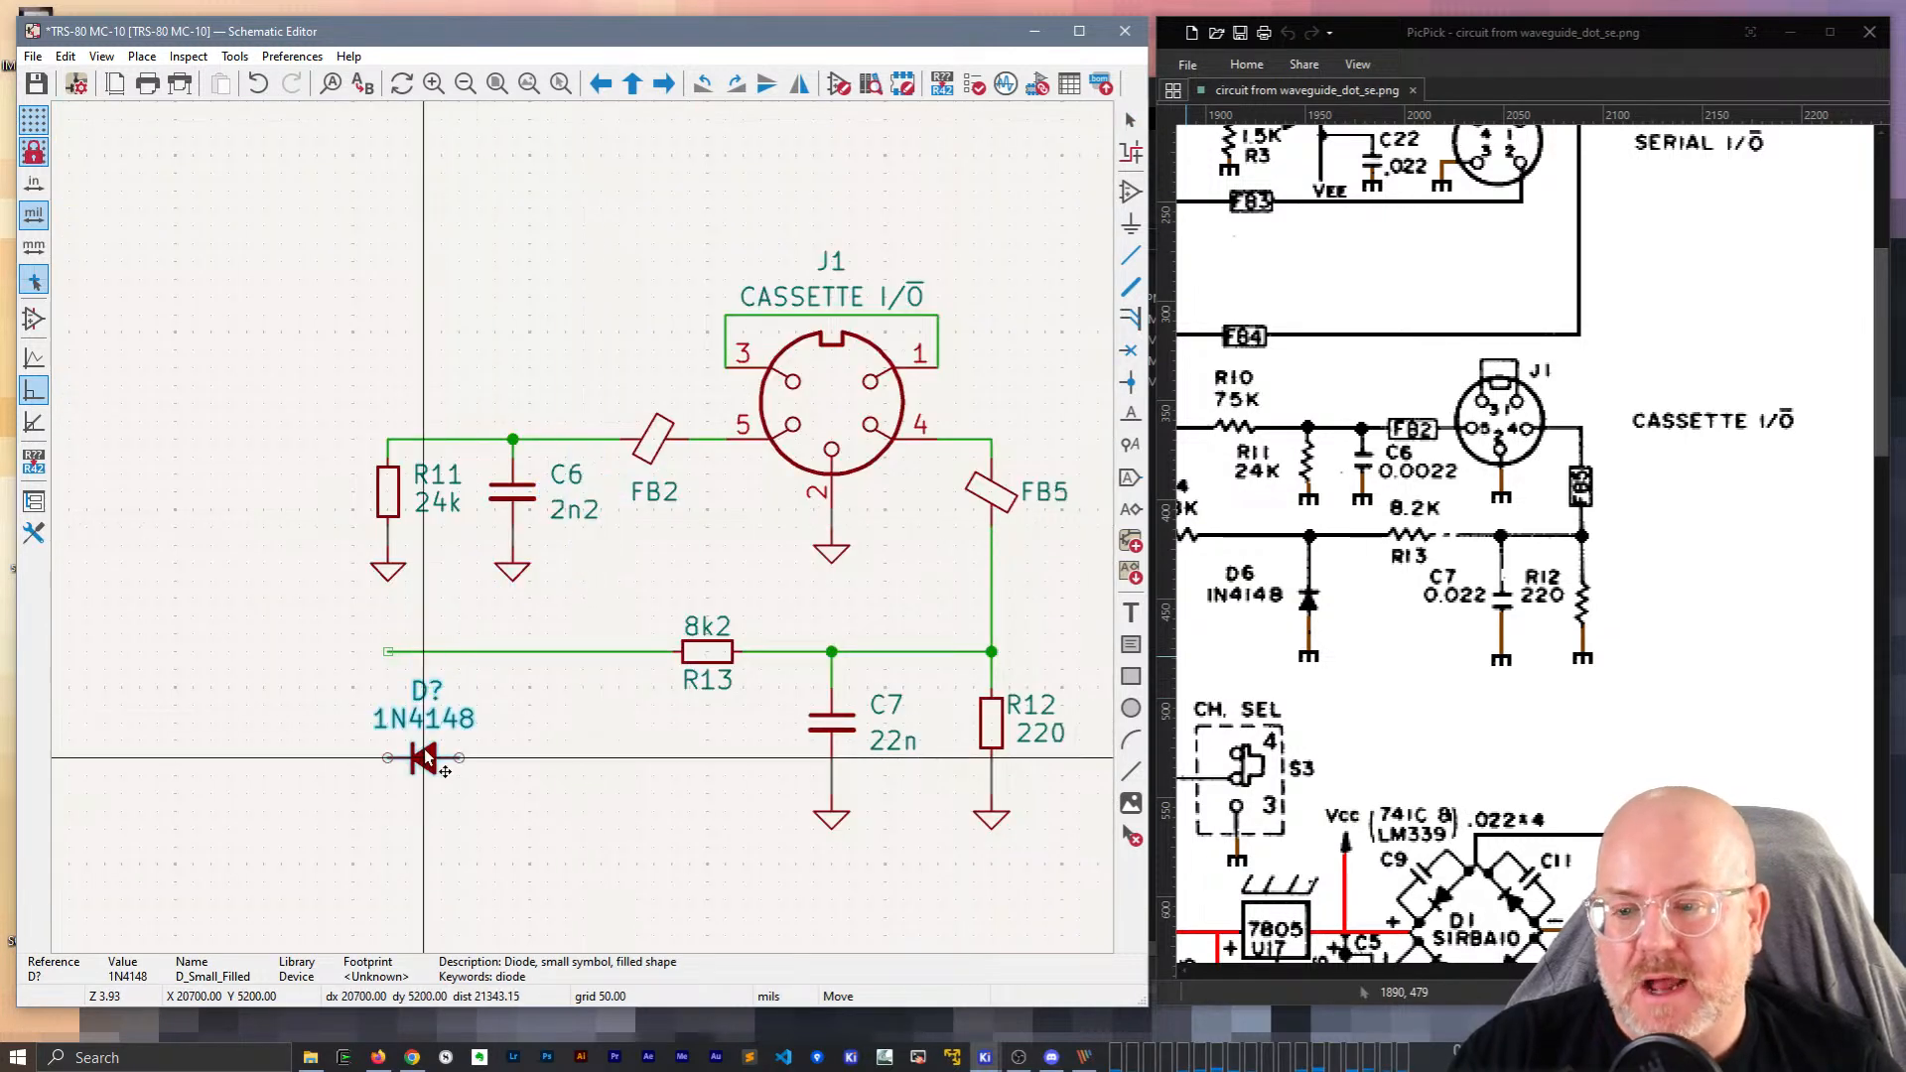
key("r")
key("r")
key("r")
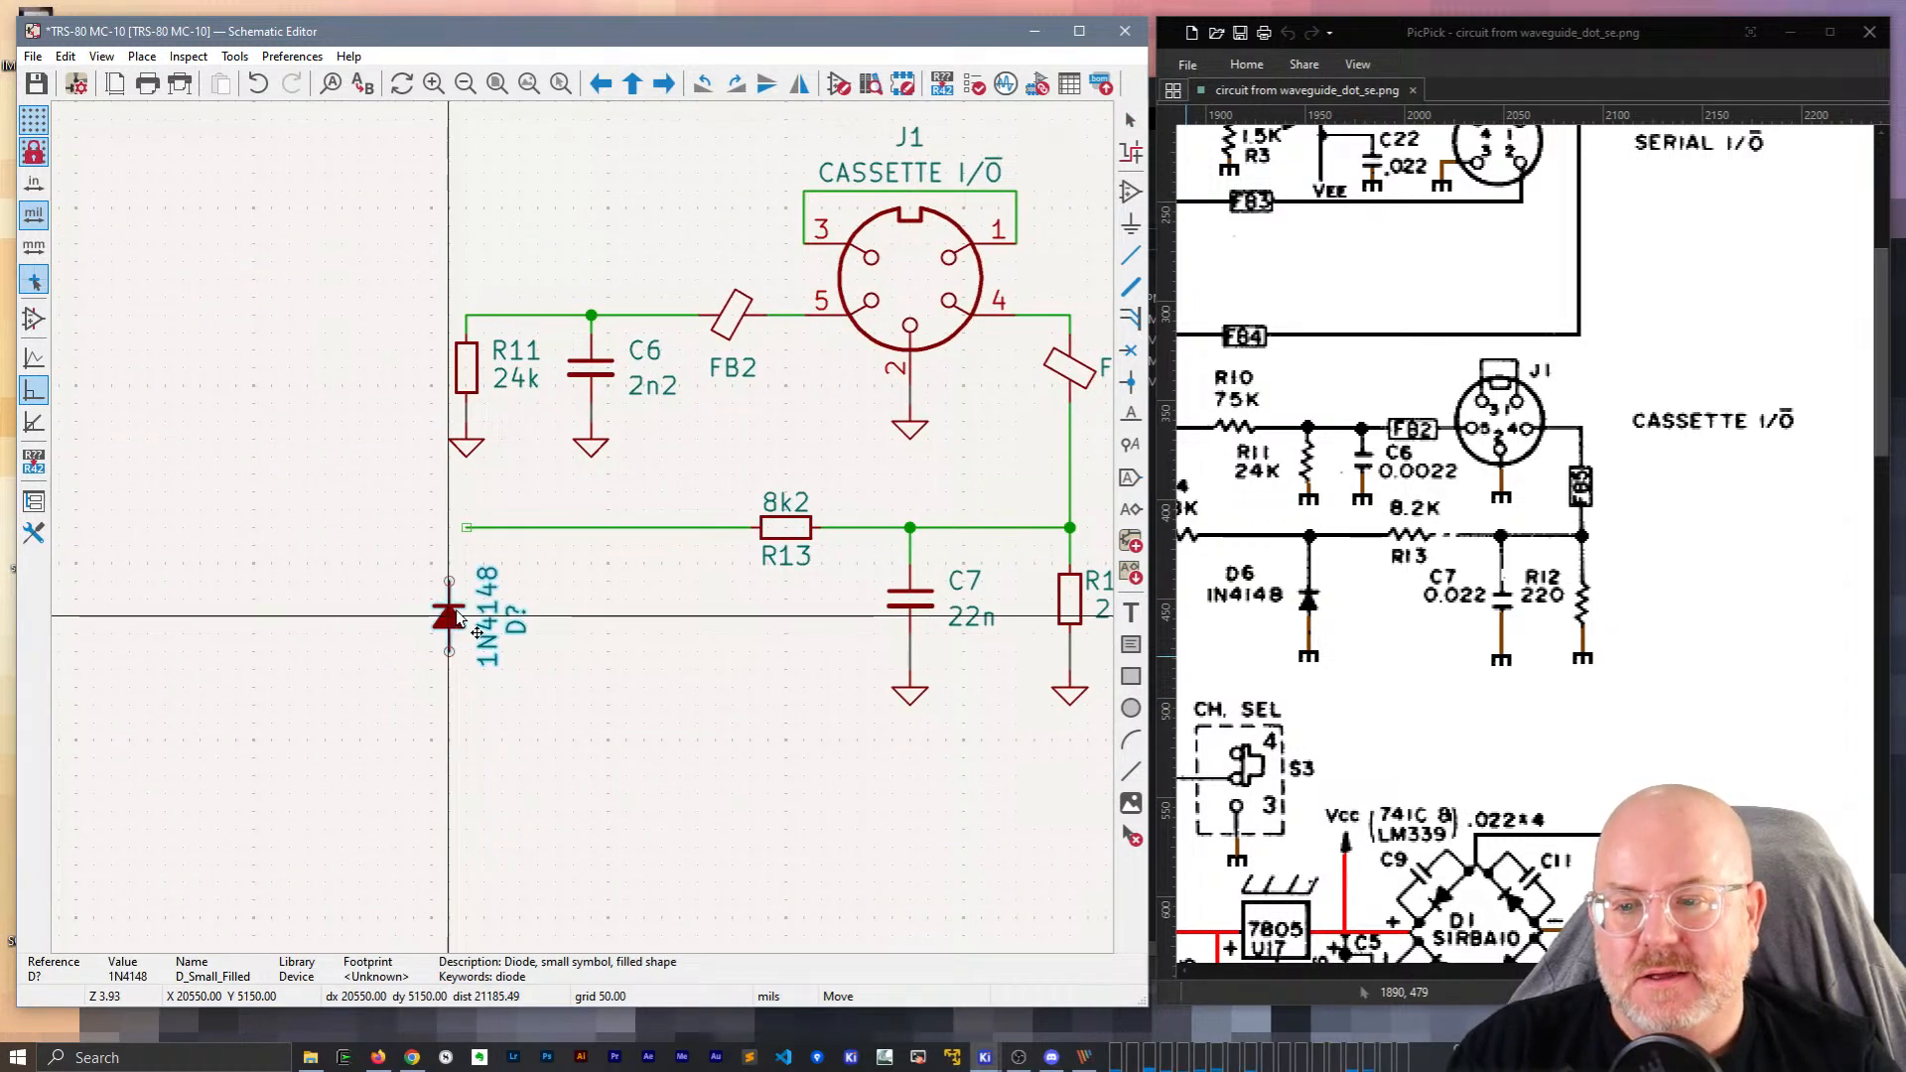
left_click(472, 622)
Arrange the new diode's reference and 1N4148 value labels, and set its reference to D6.
key("r")
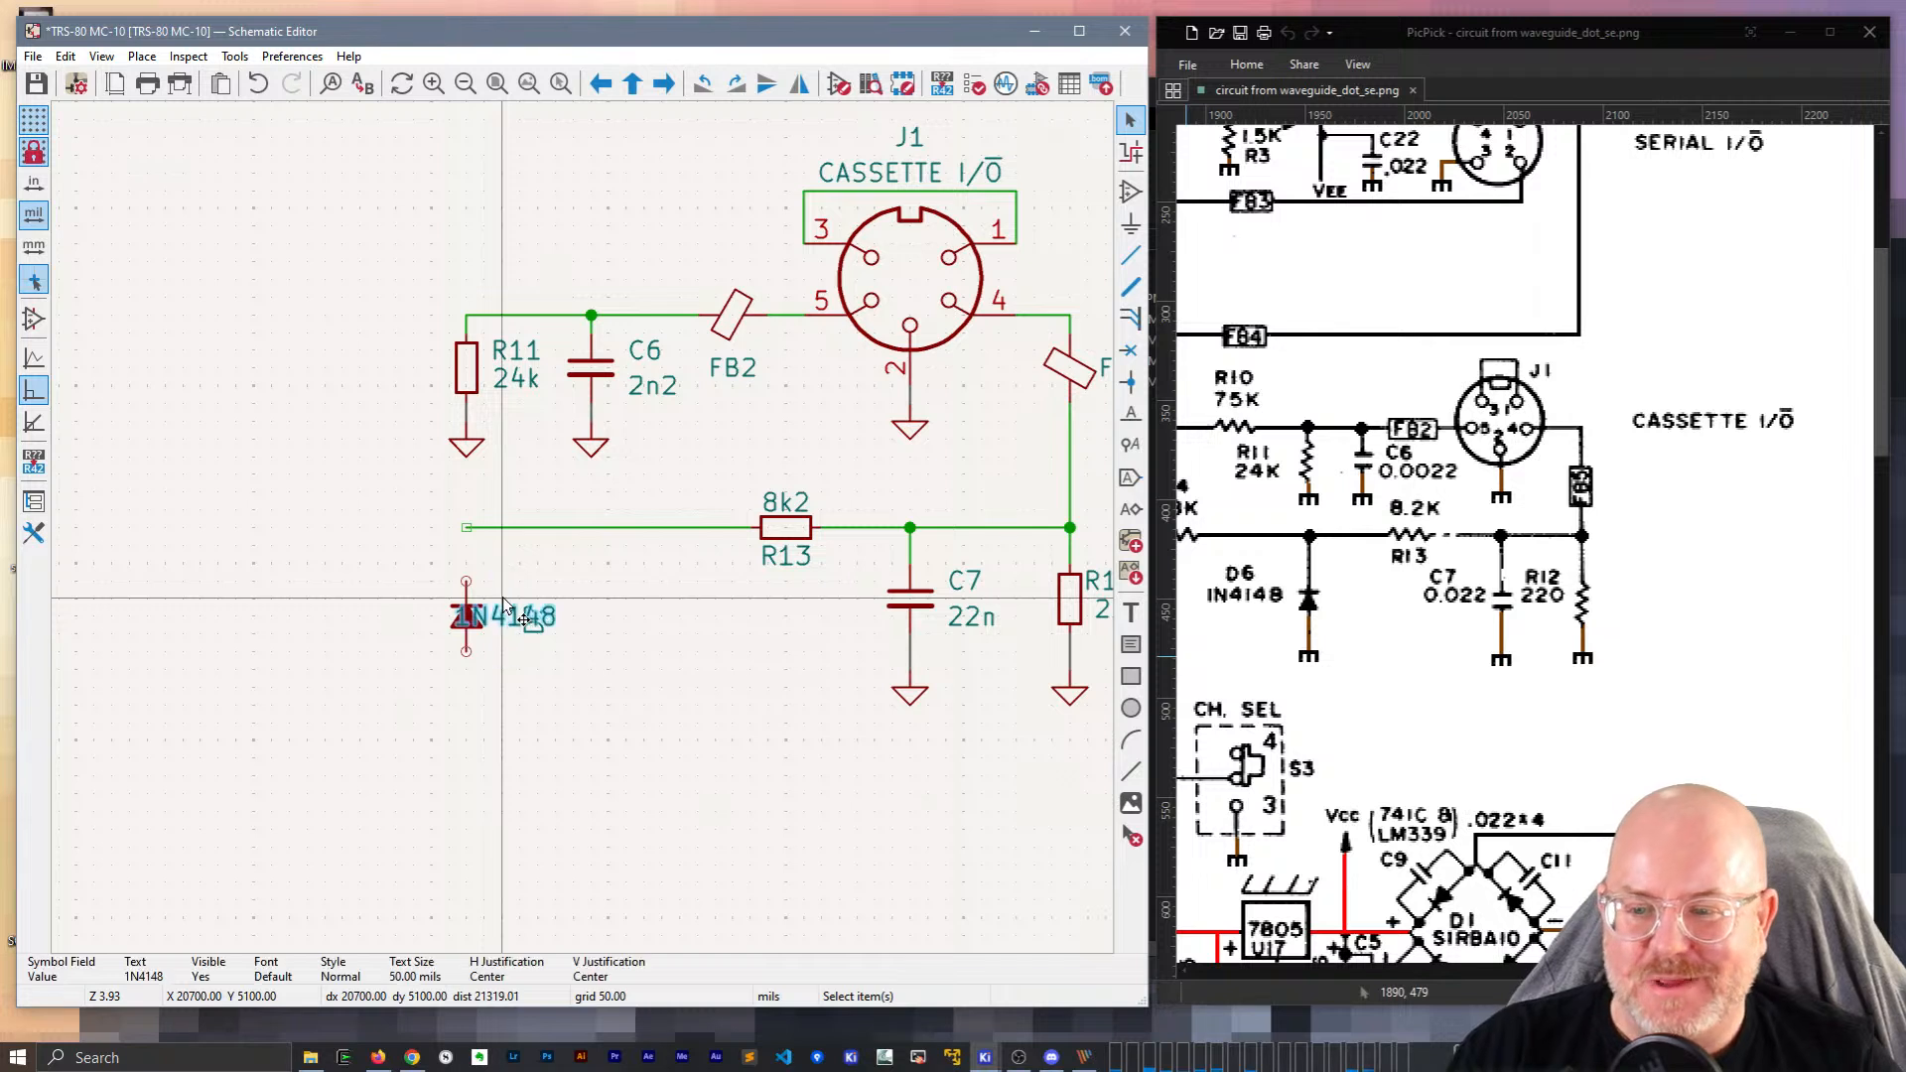
mouse_move(522, 625)
left_mouse_down()
mouse_move(562, 640)
mouse_move(526, 603)
left_mouse_up()
left_click(536, 617)
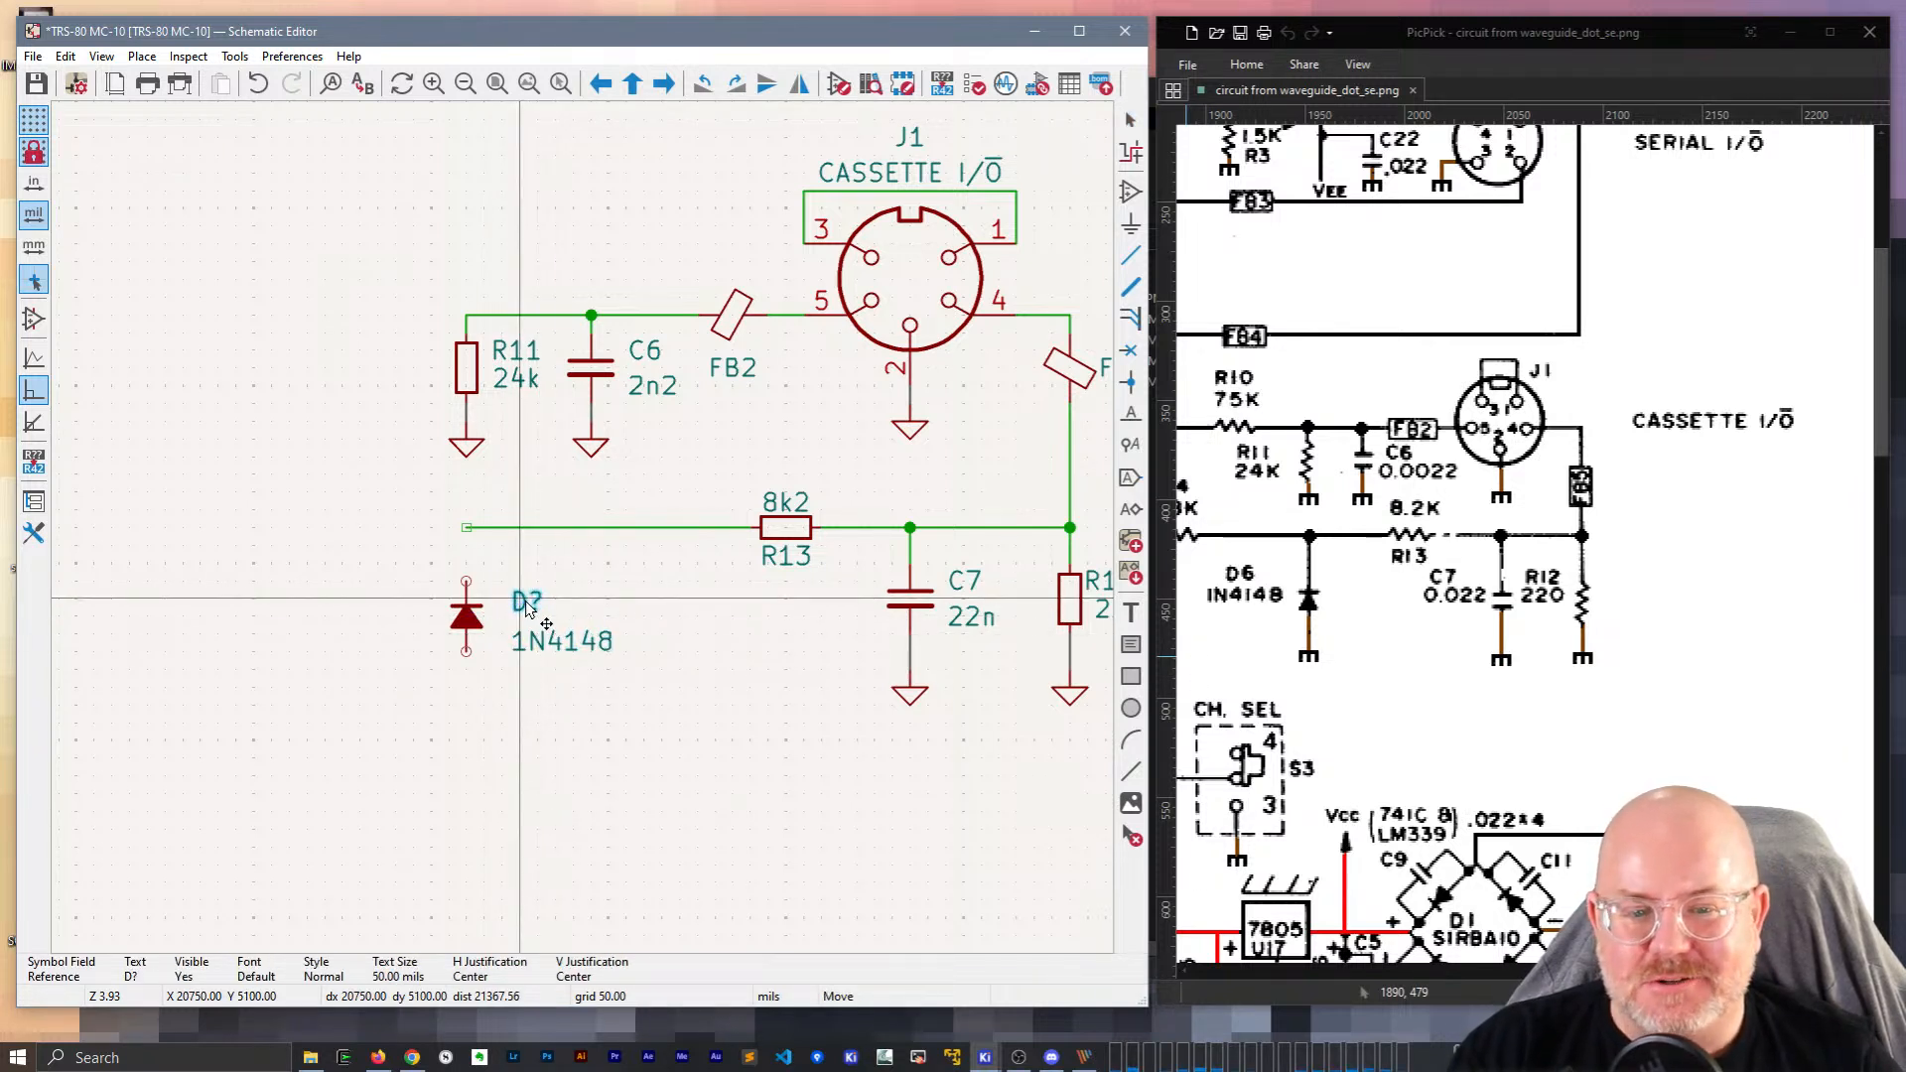
left_click(526, 603)
left_click(564, 645)
key("m")
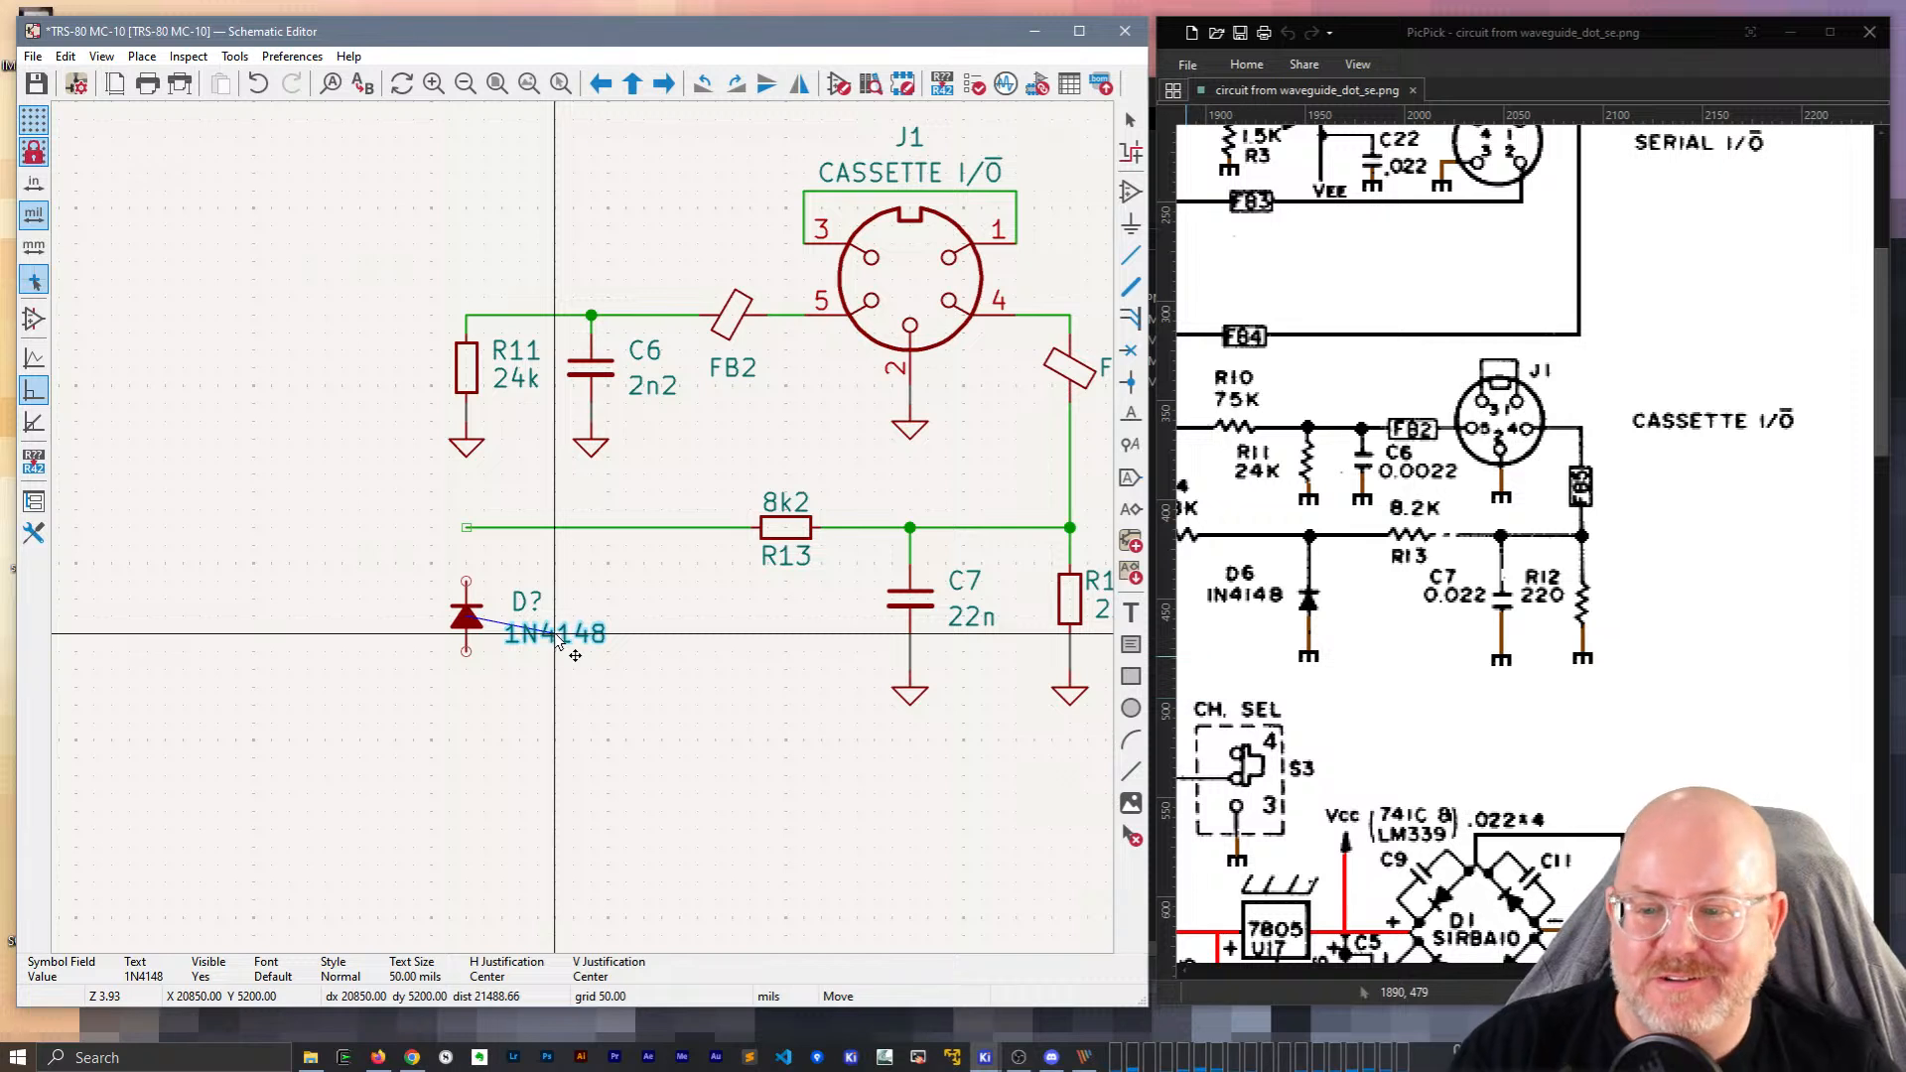
left_click(559, 641)
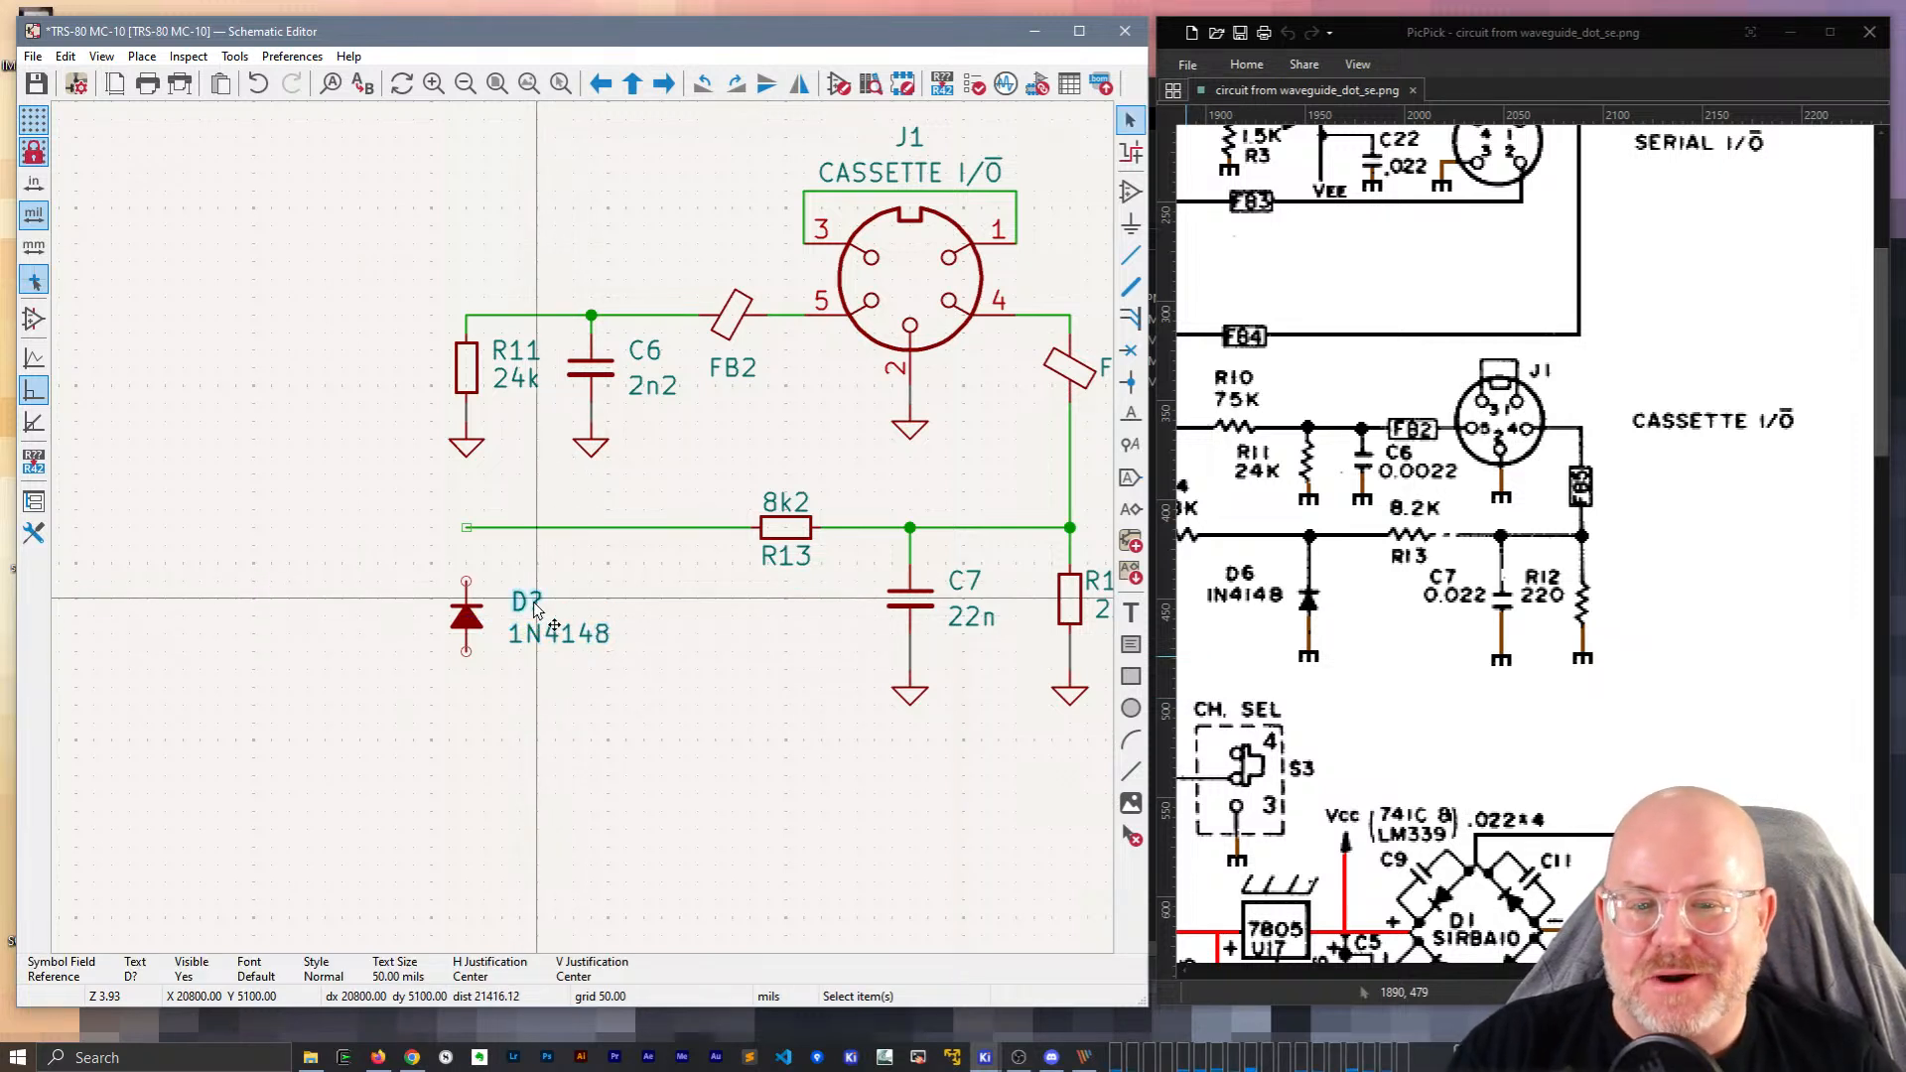
double_click(529, 603)
type("6")
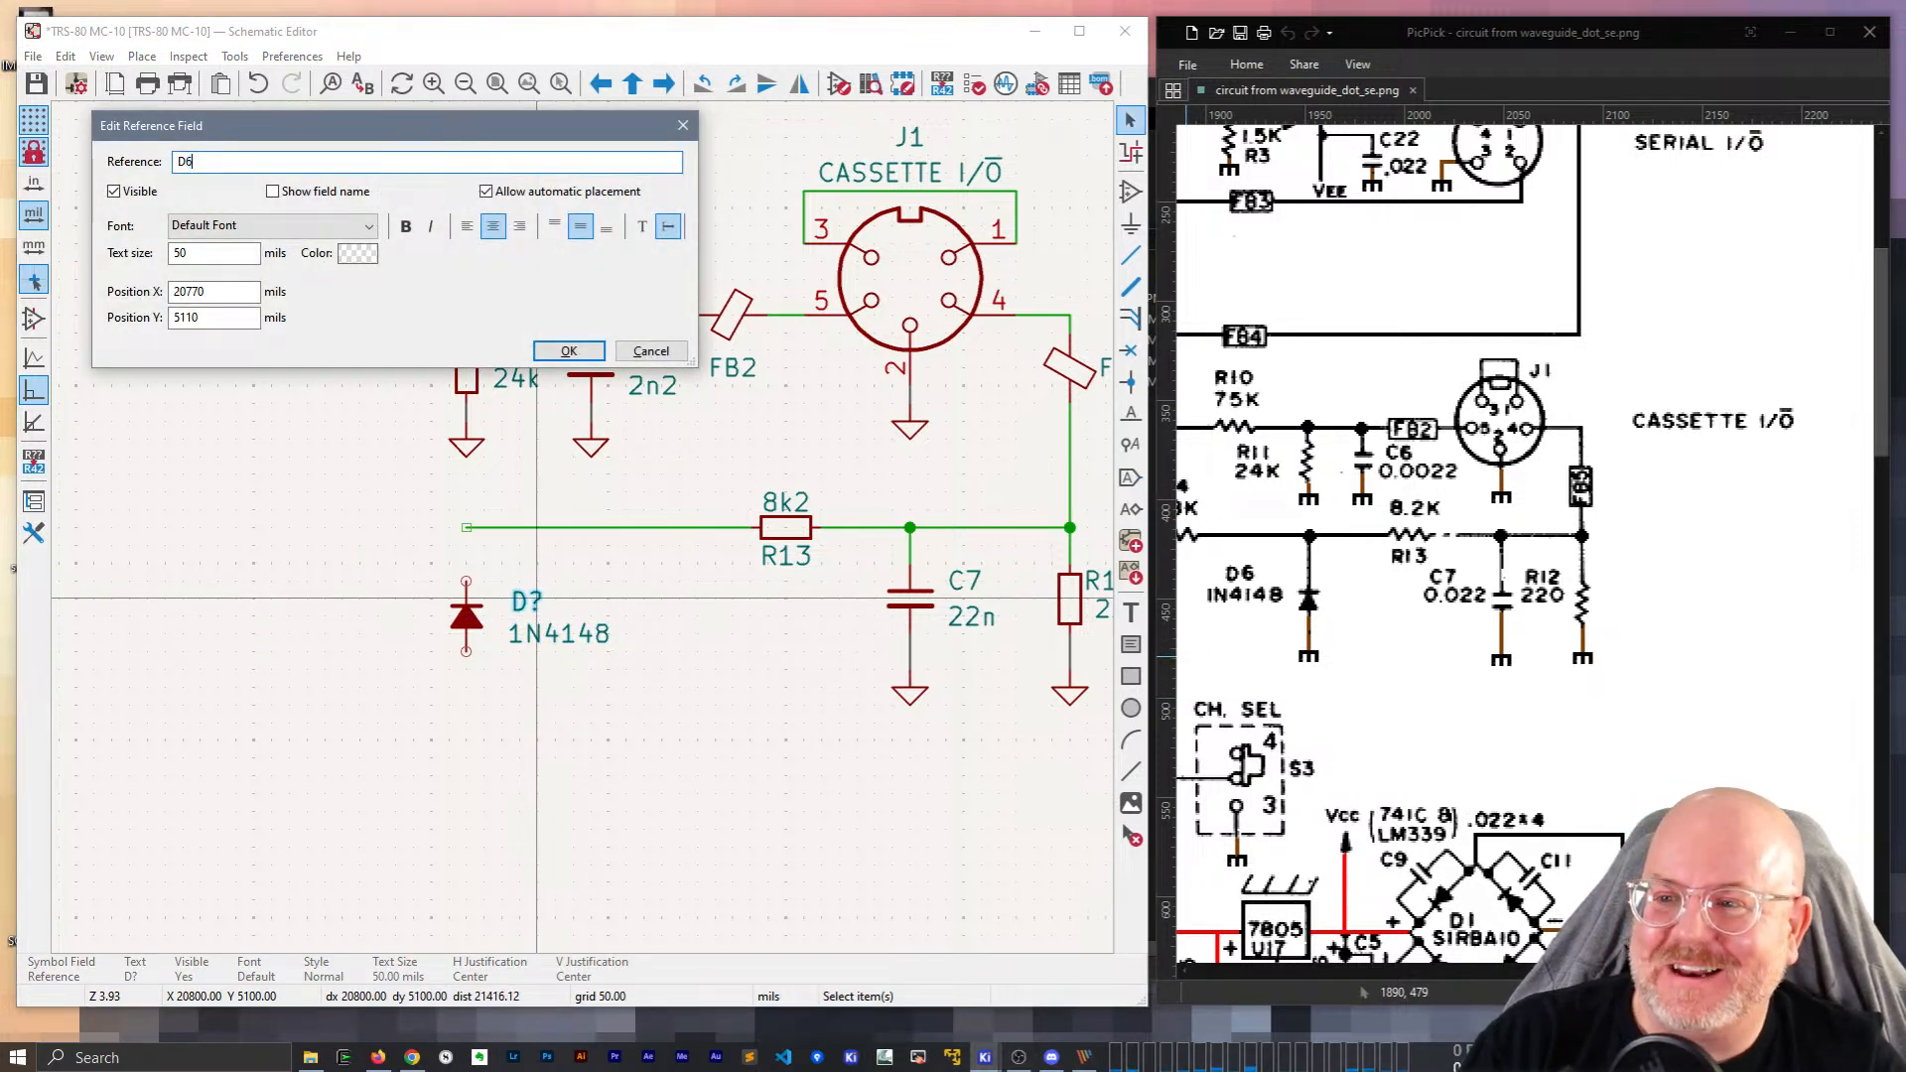
key("Return")
Wire D6's top pin to R13's wire and place a ground symbol on its bottom pin.
key("w")
left_click(466, 581)
key("Escape")
left_click(573, 419)
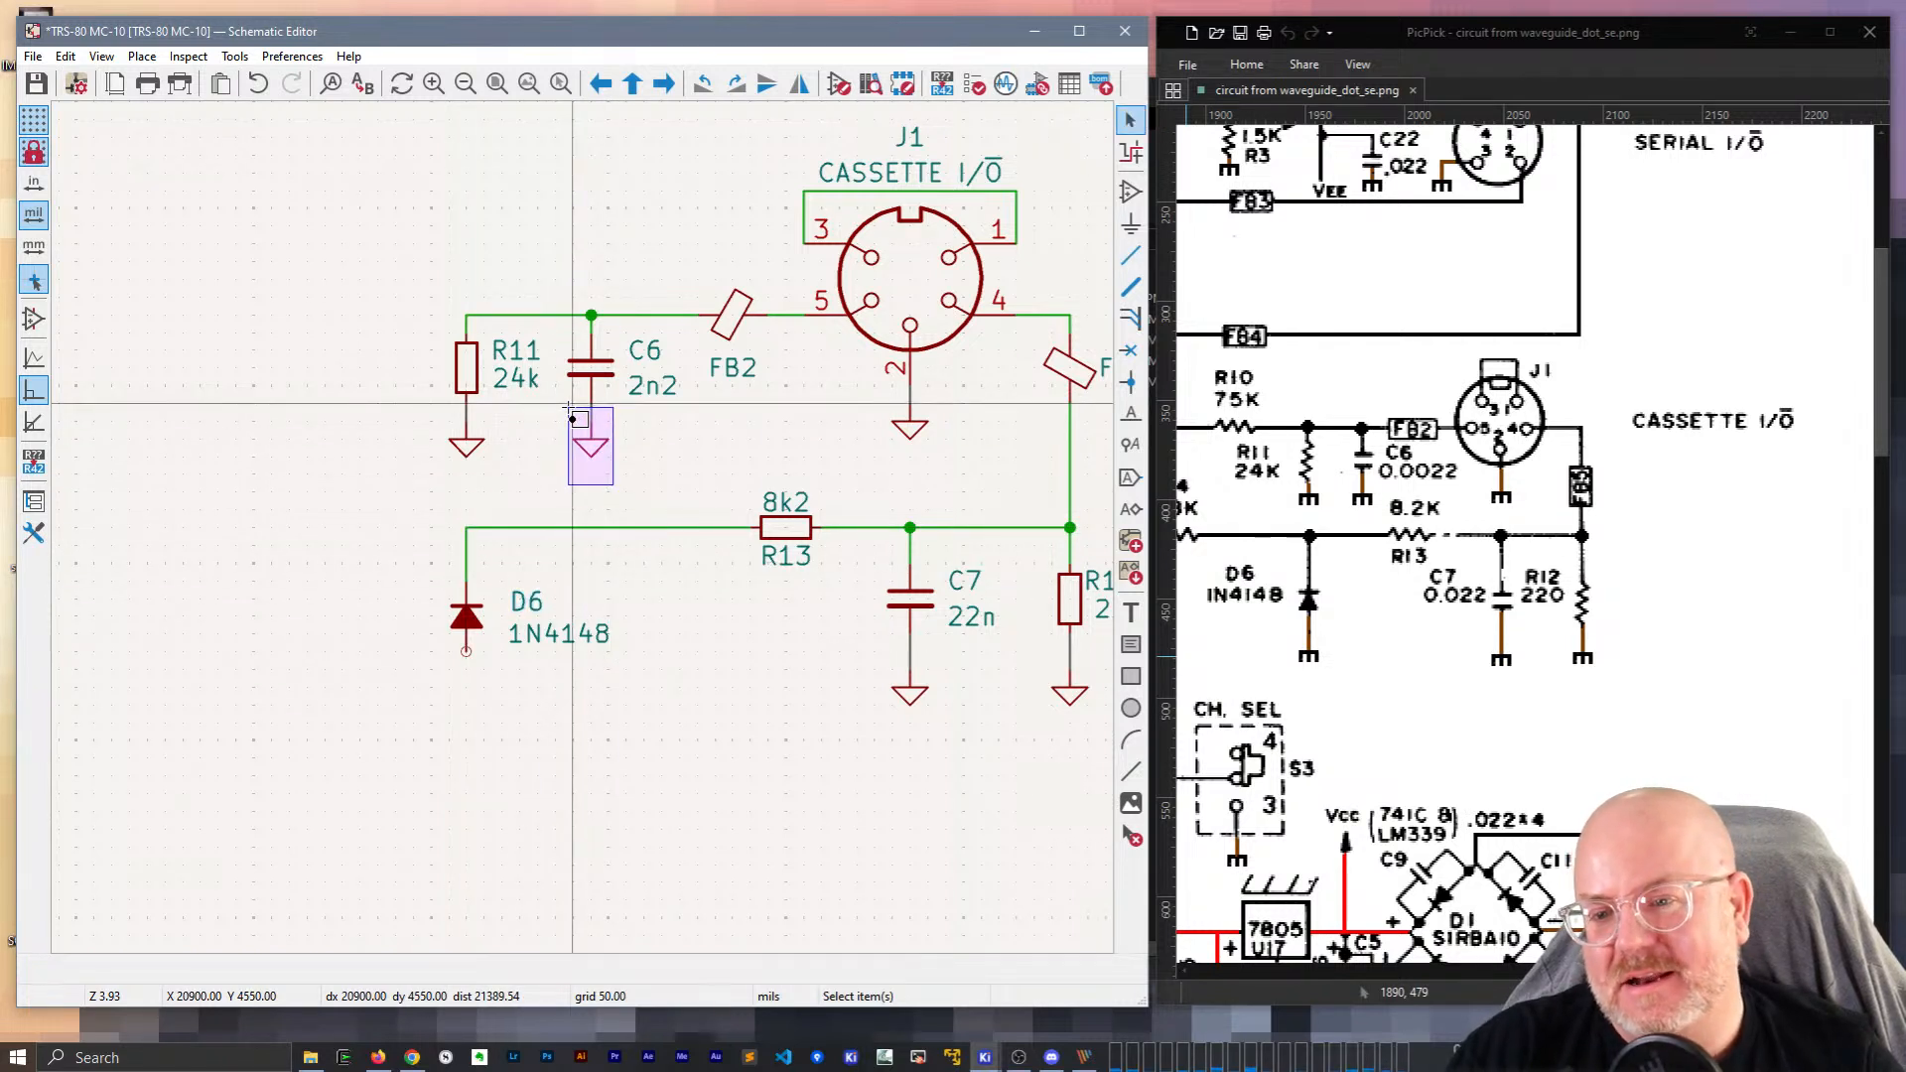
key("ctrl+d")
left_click(466, 655)
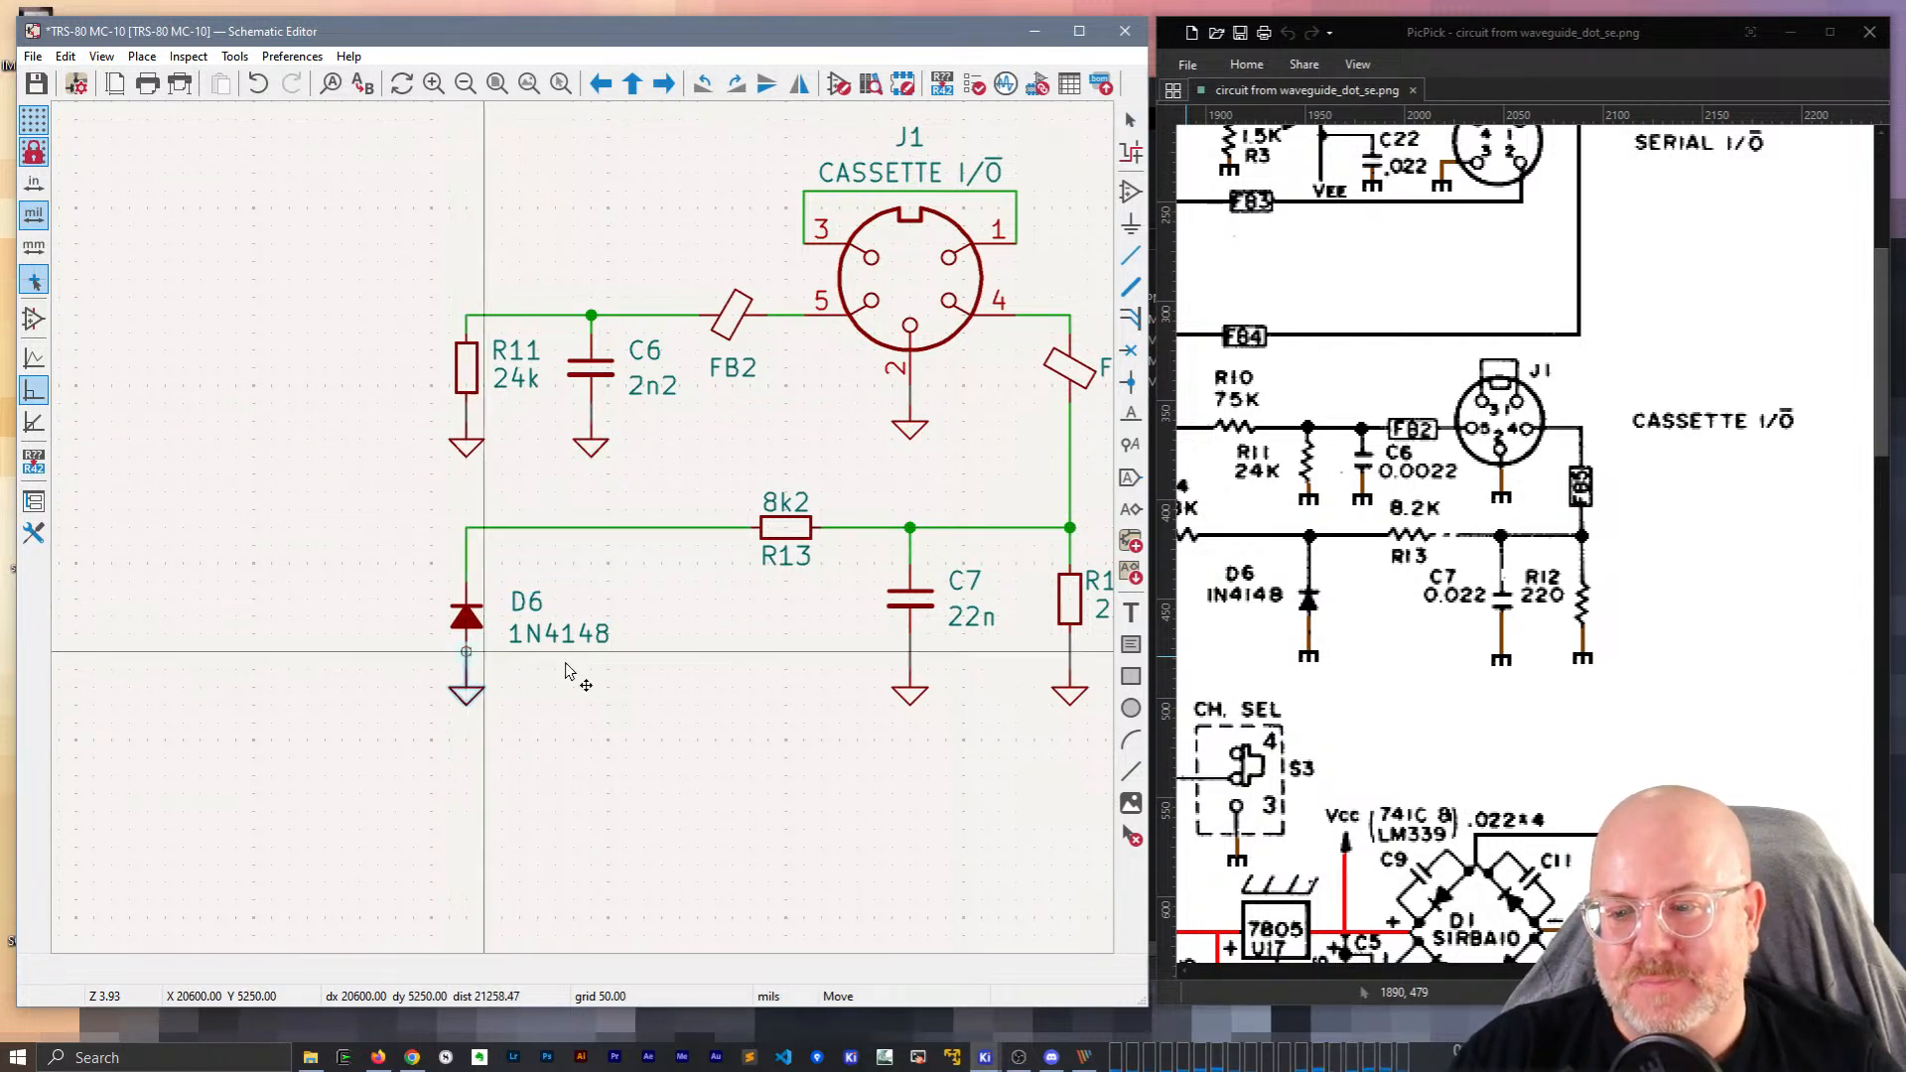
left_click(470, 616)
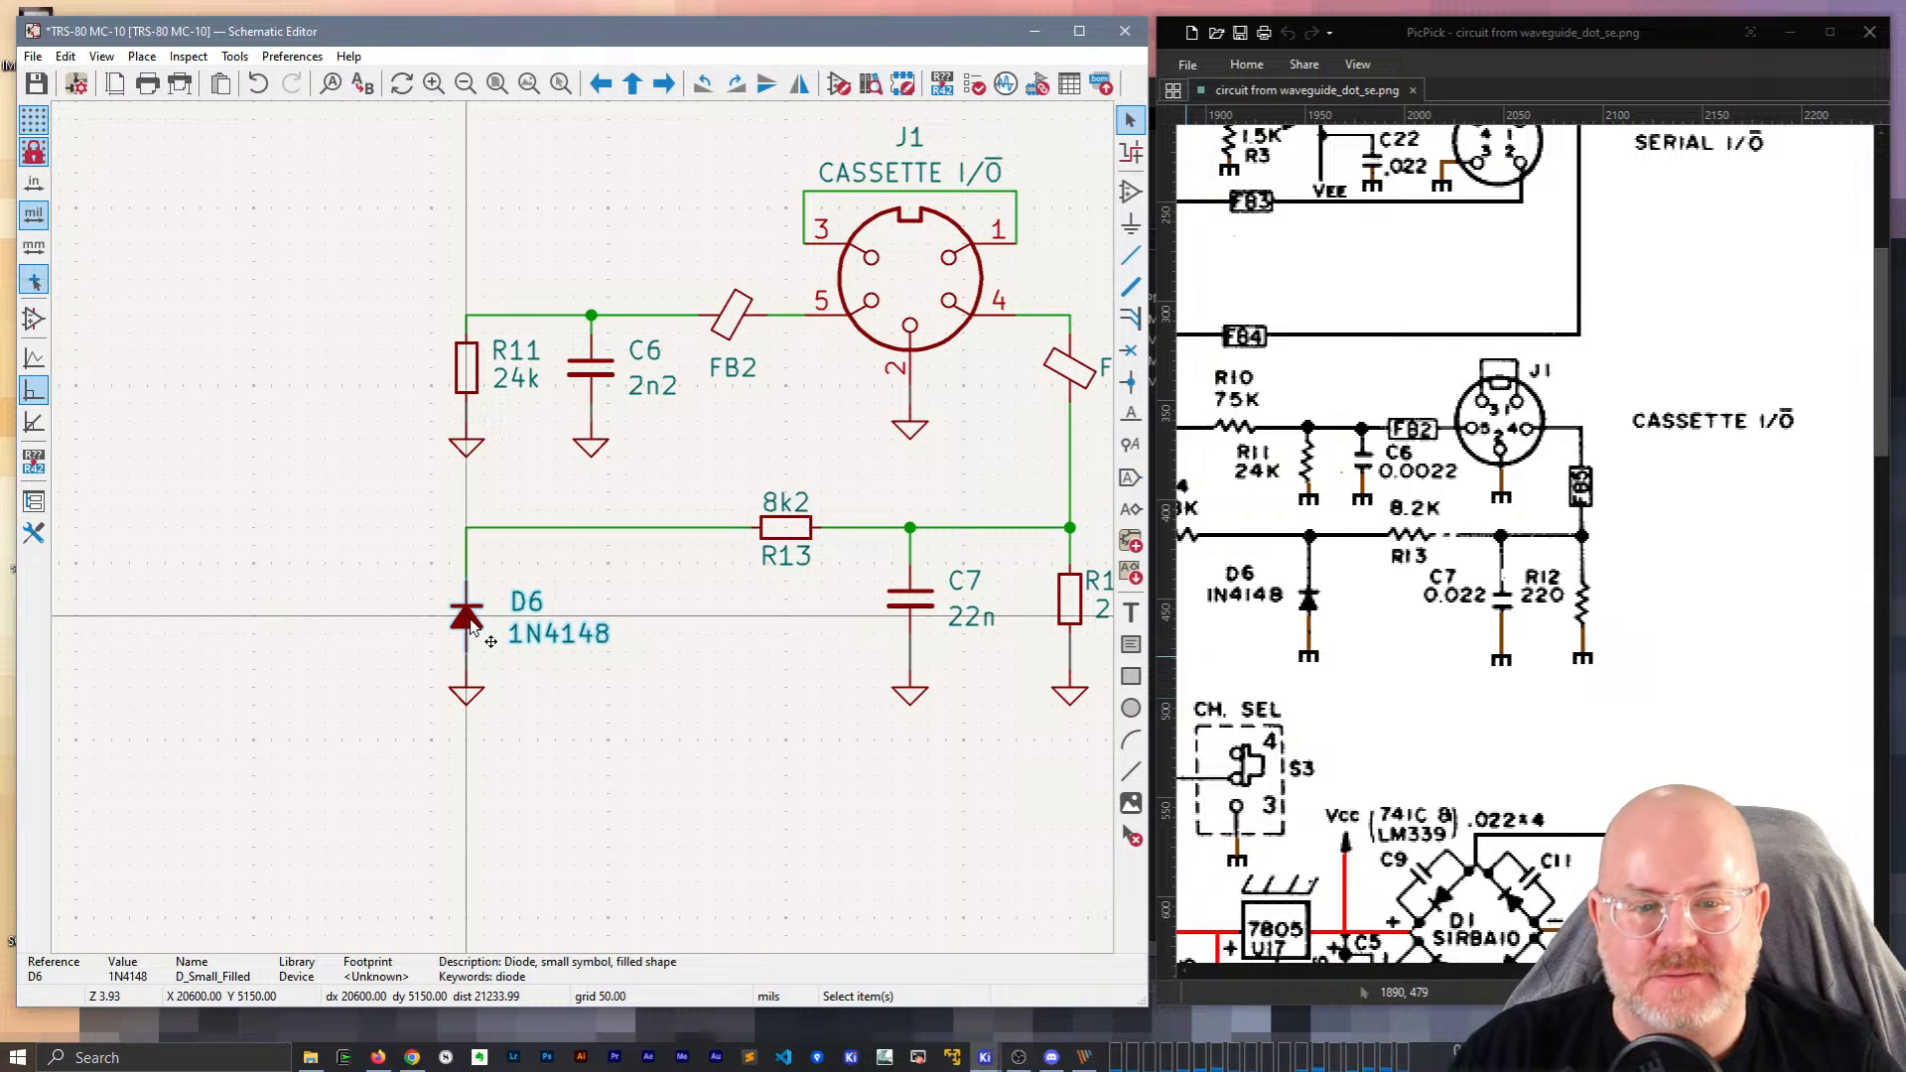
key("Escape")
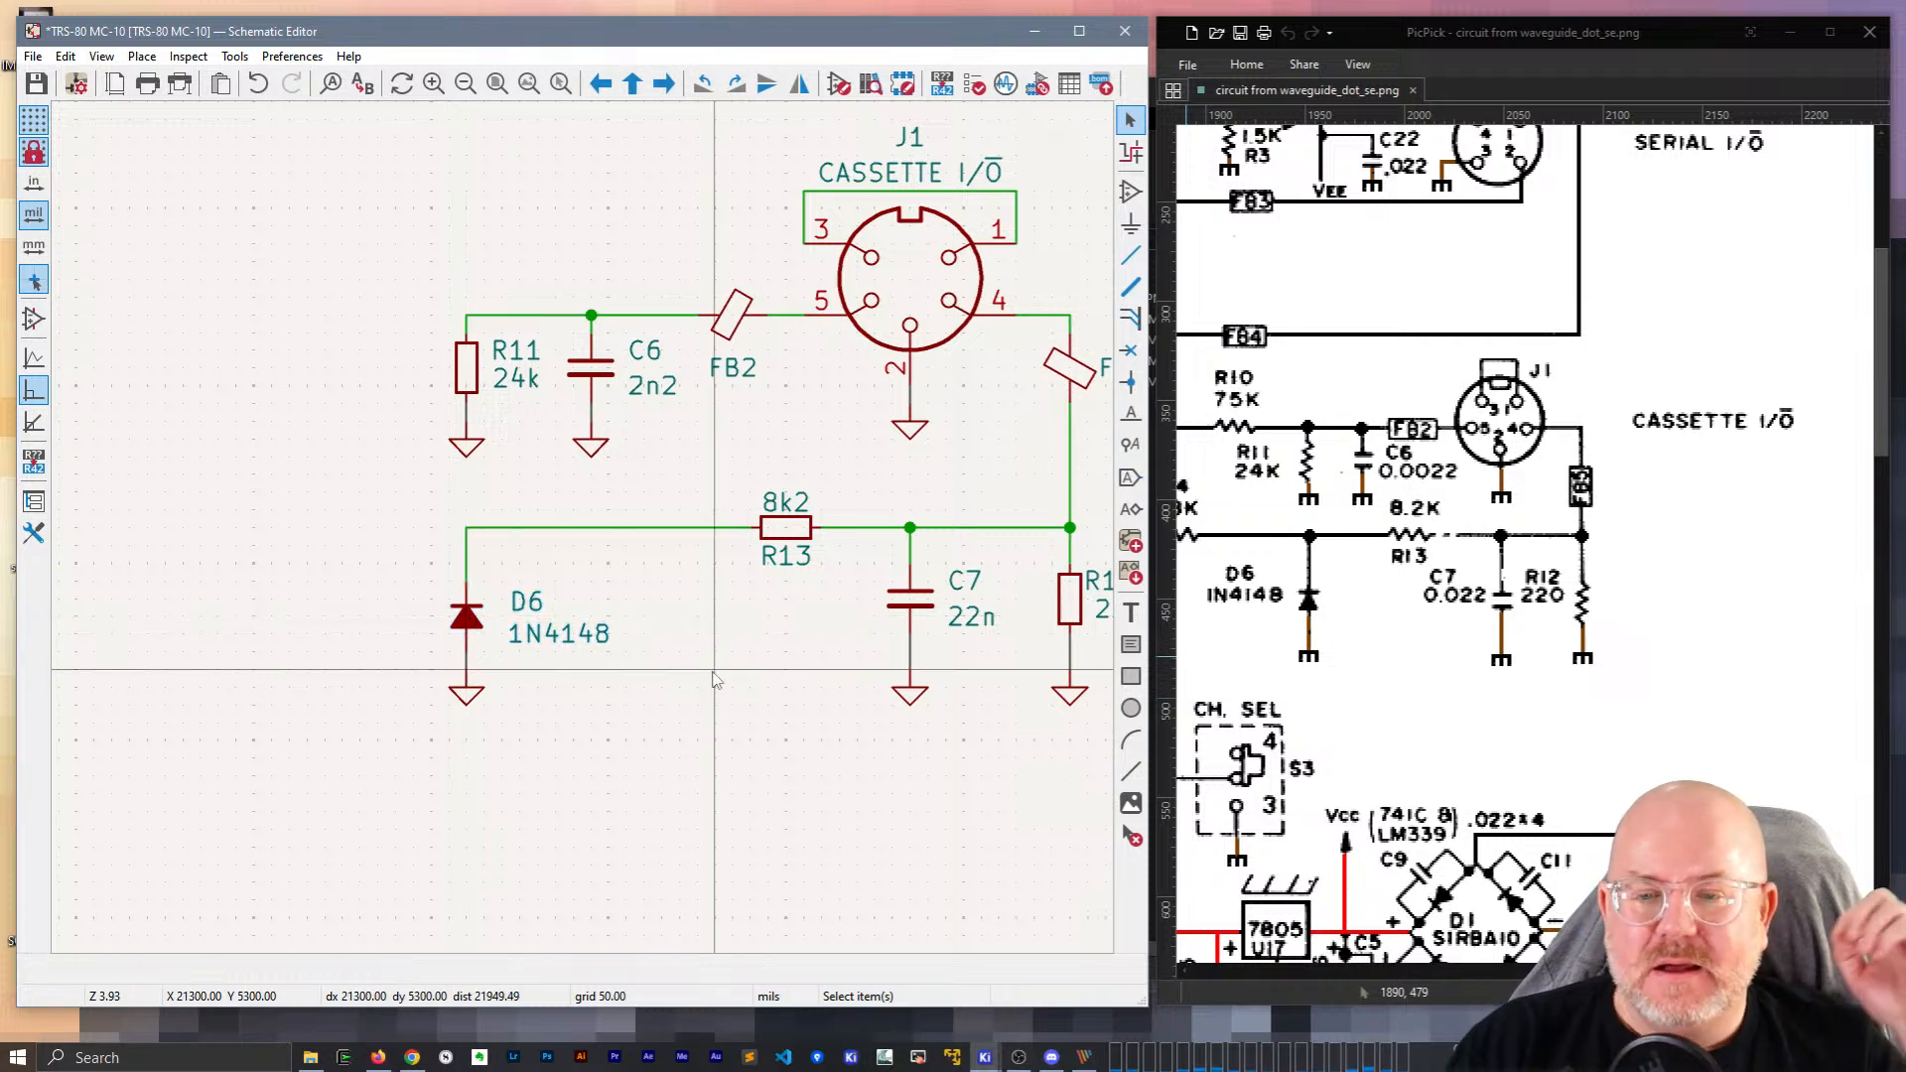
Slide R13 left along its wire.
double_click(779, 537)
key("Escape")
left_click_drag(773, 533, 682, 526)
Drop R13 at its new spot and move R12's reference label beside the resistor.
left_click(752, 499)
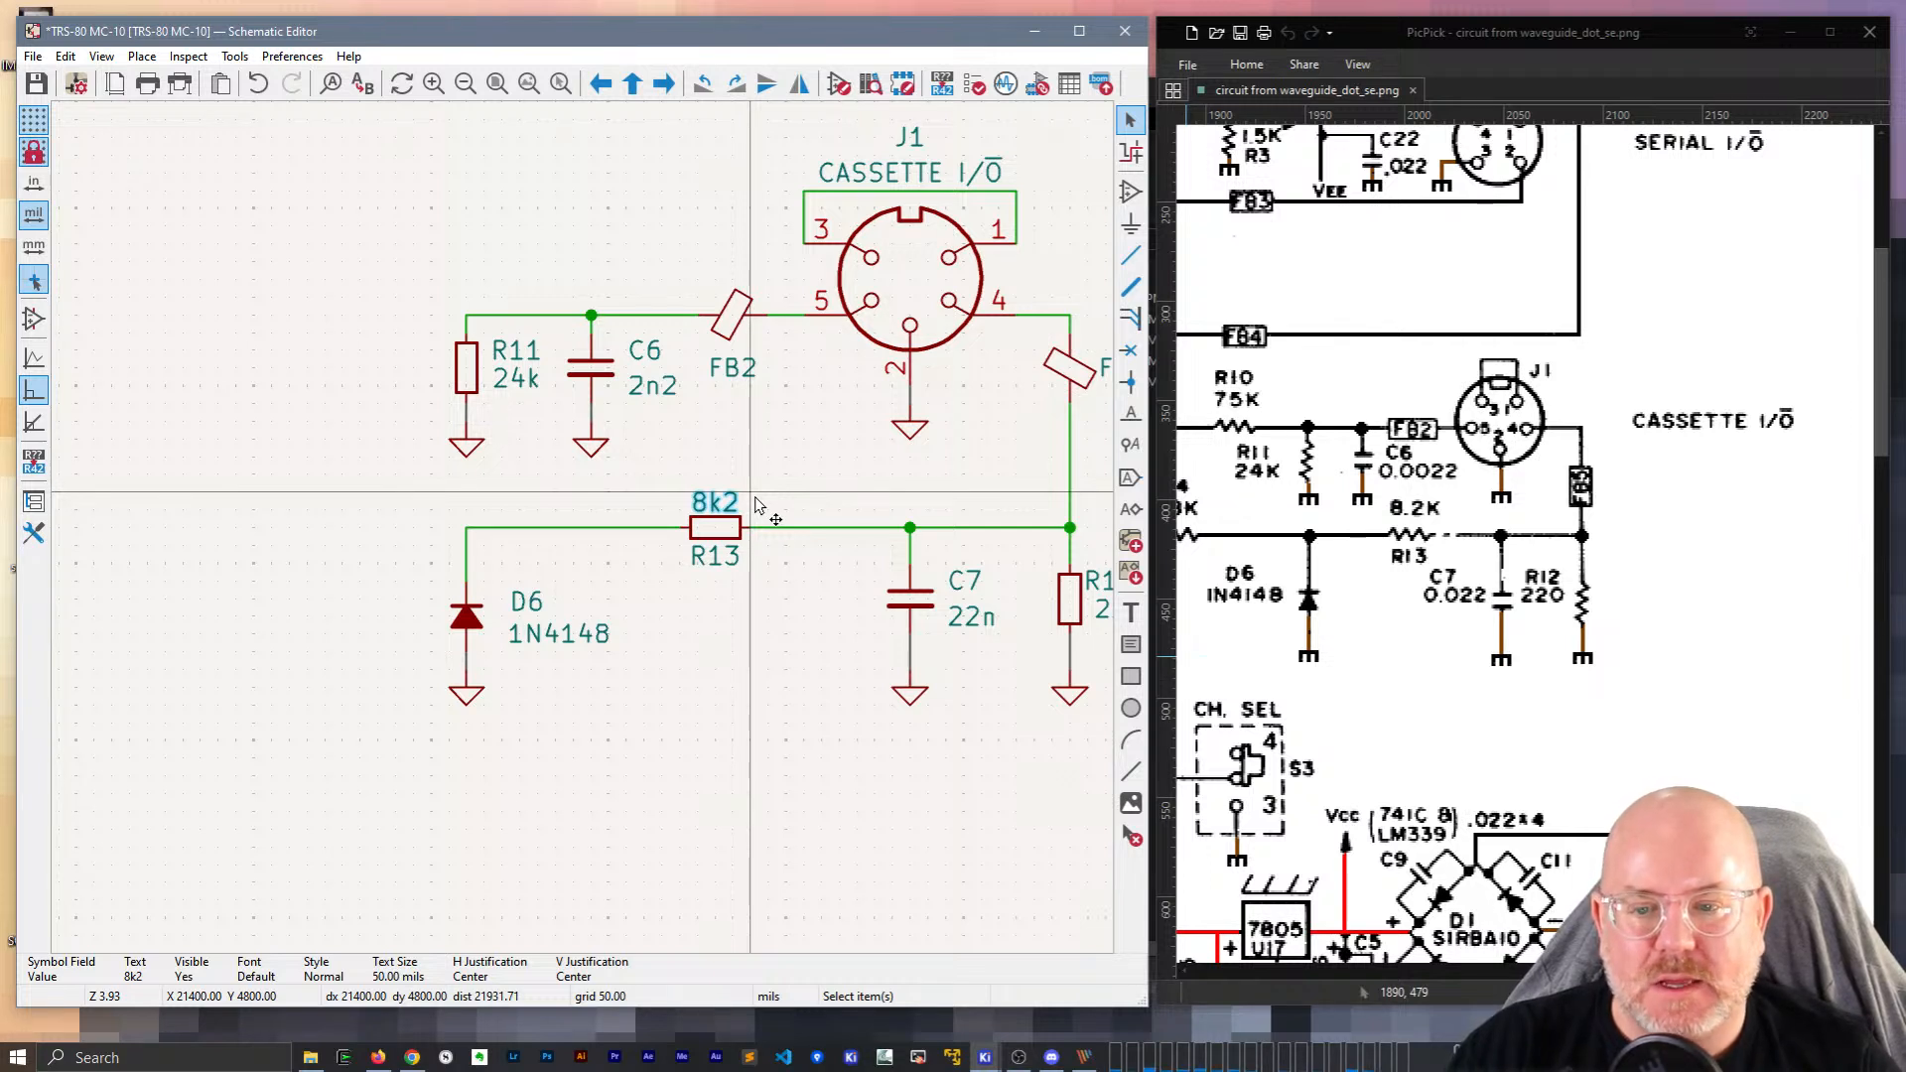
scroll(754, 505, "down", 2)
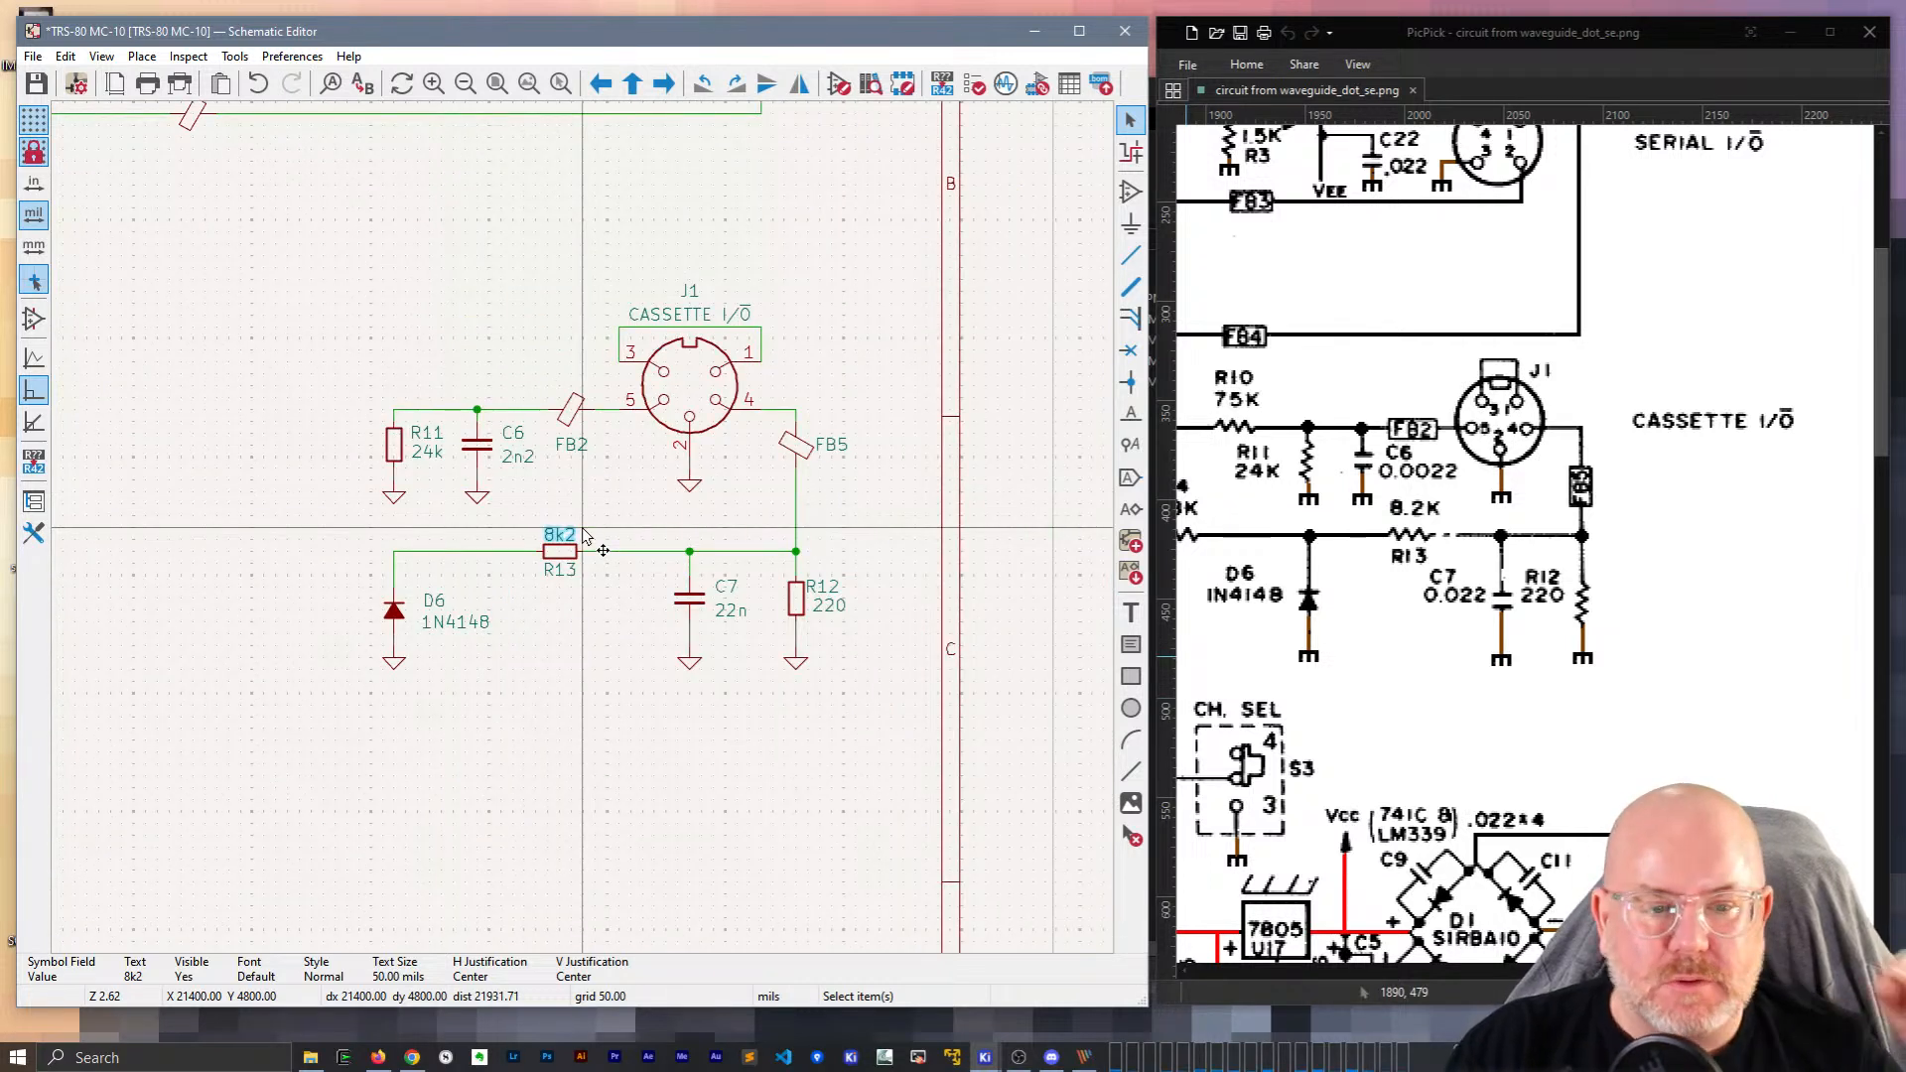
left_click(821, 588)
left_click_drag(824, 591, 836, 593)
left_click(850, 603)
Move FB5 down one grid step onto the wire below J1 pin 4.
left_click(796, 447)
left_click_drag(799, 459, 800, 483)
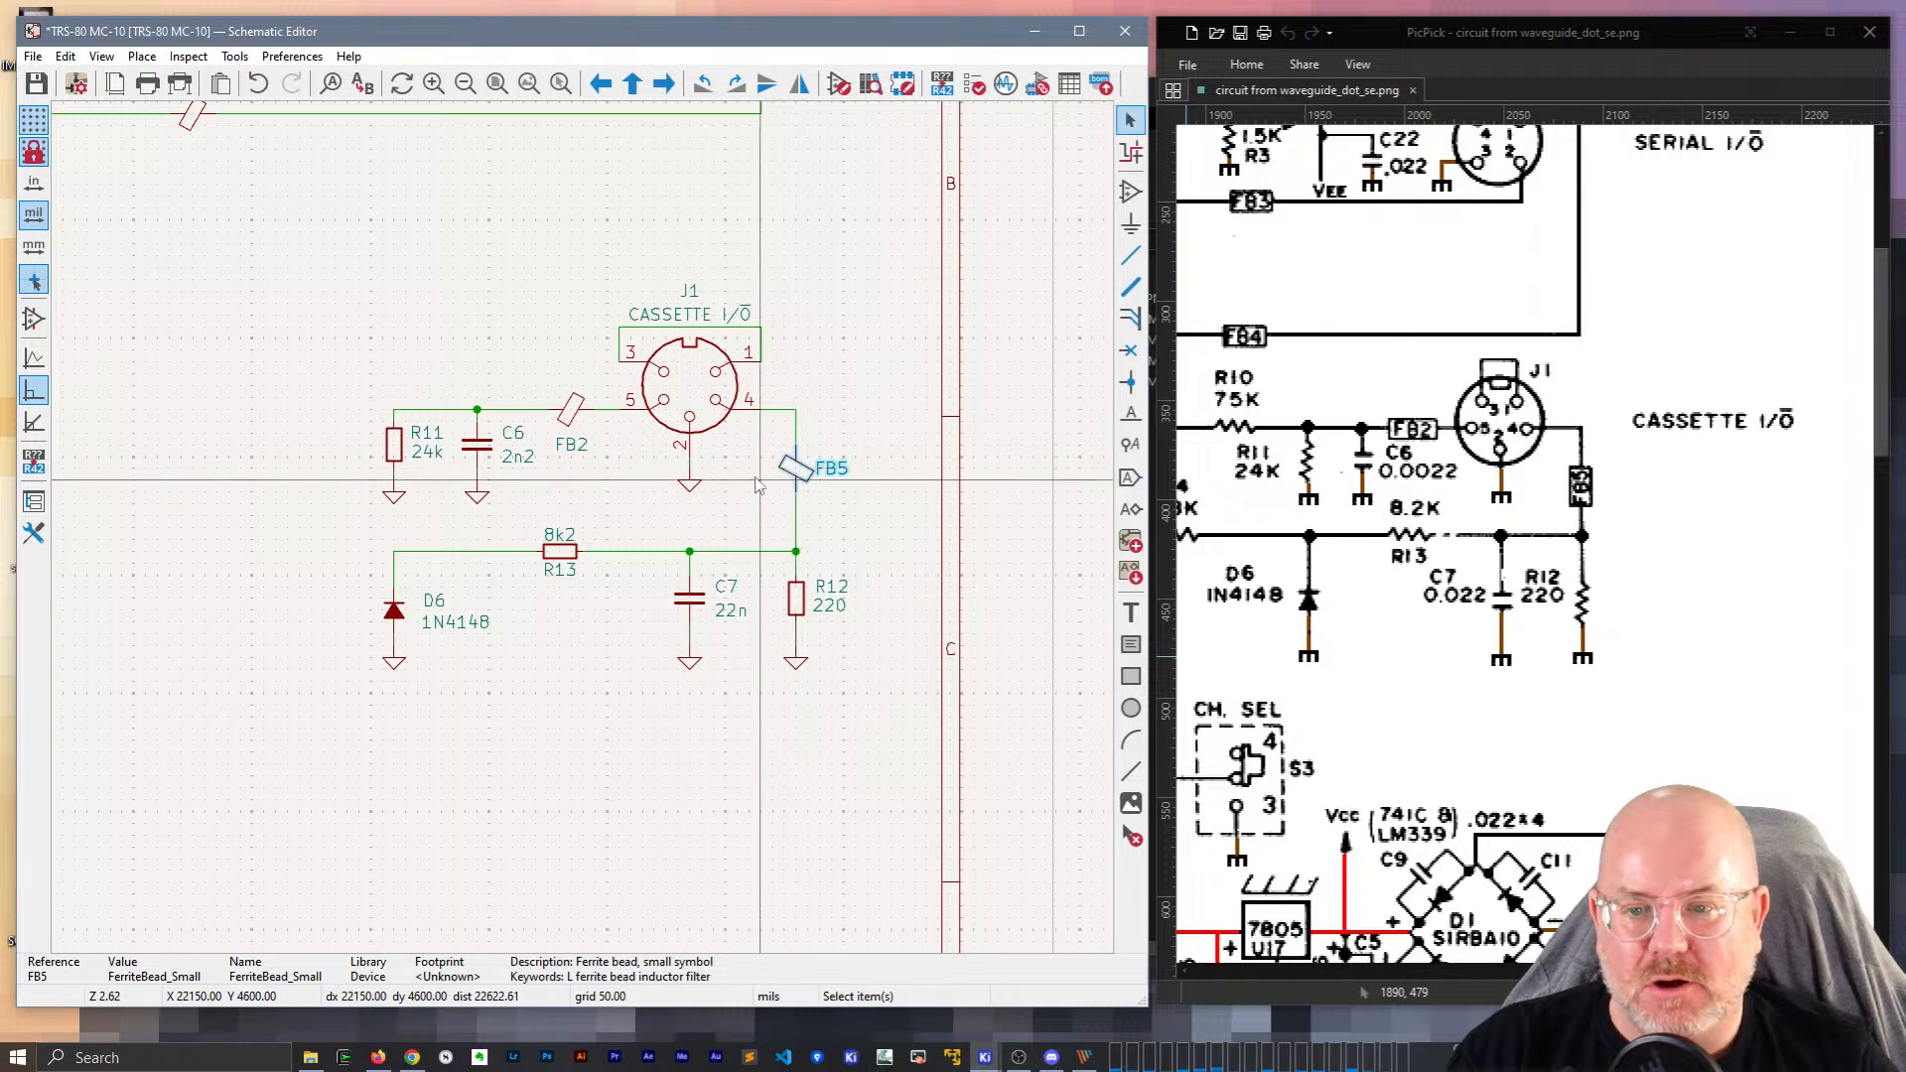
left_click(703, 494)
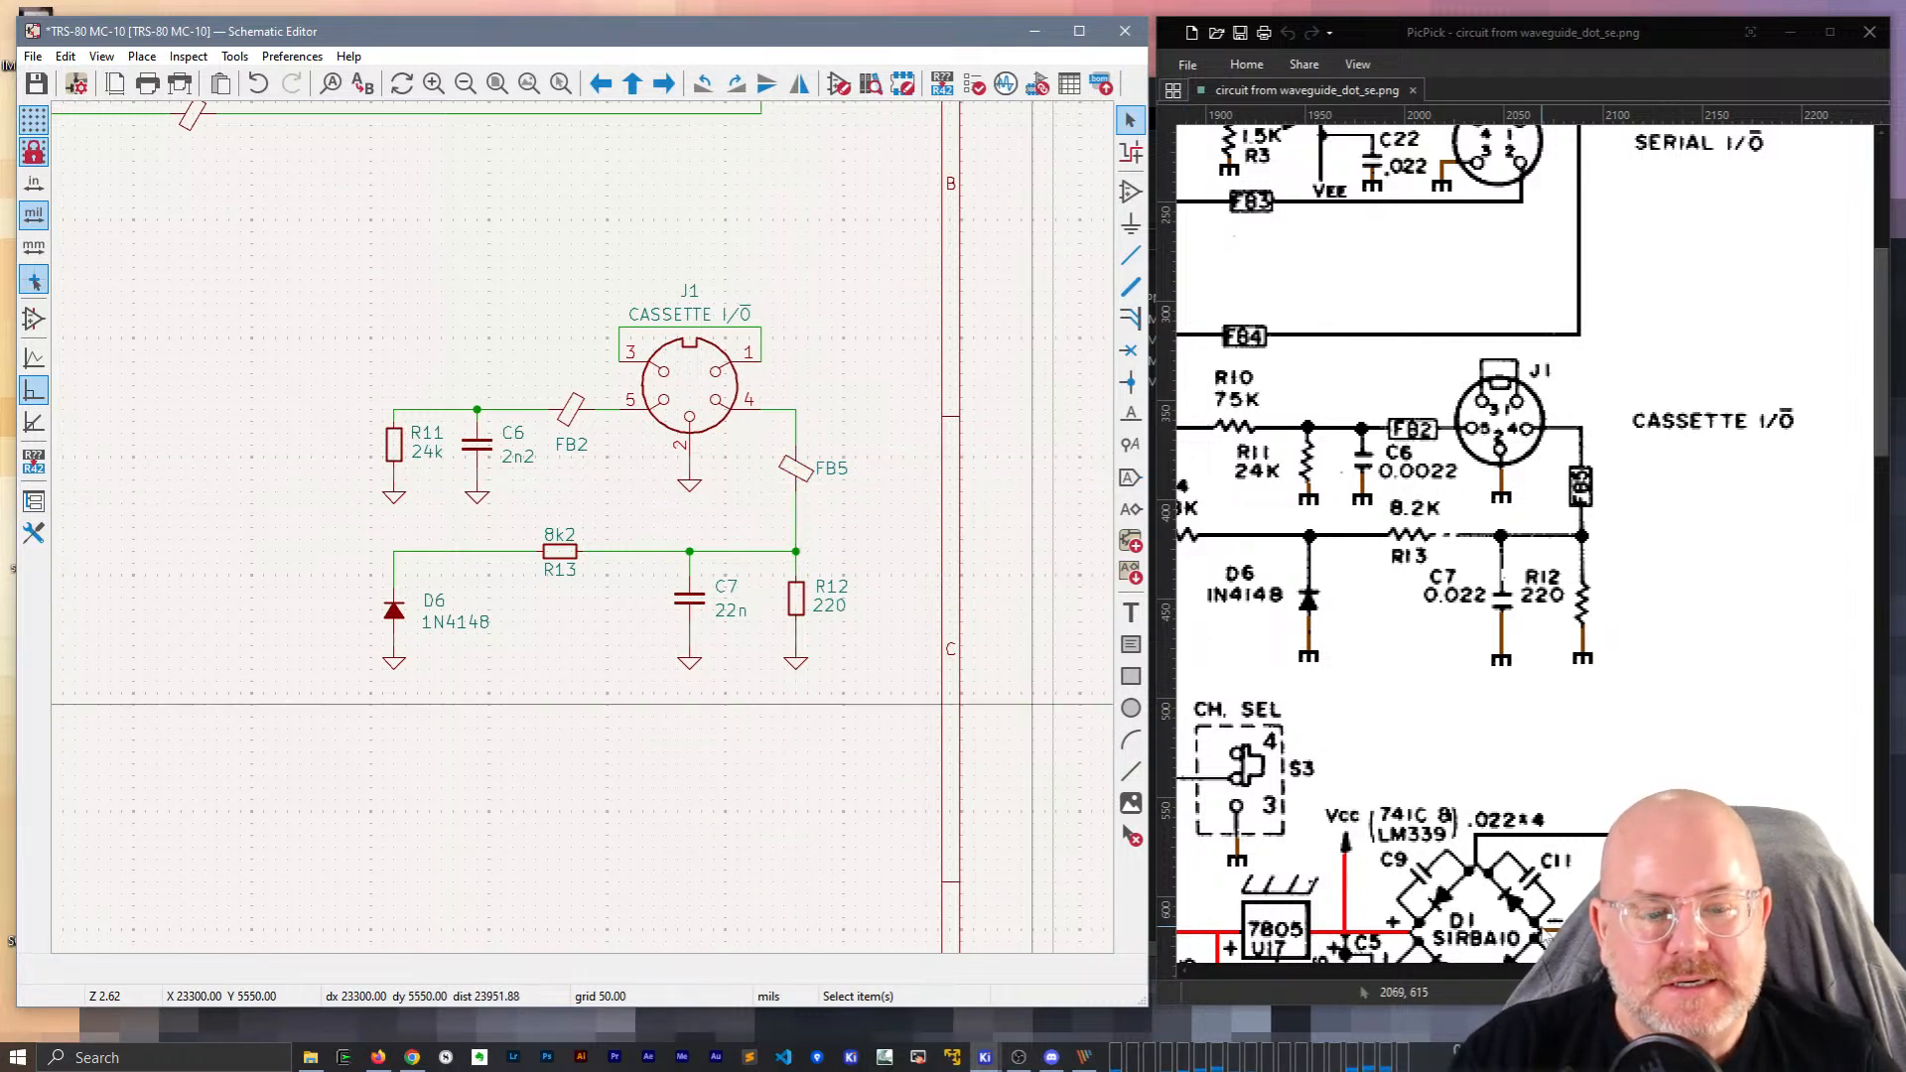
left_click_drag(1737, 971, 1709, 971)
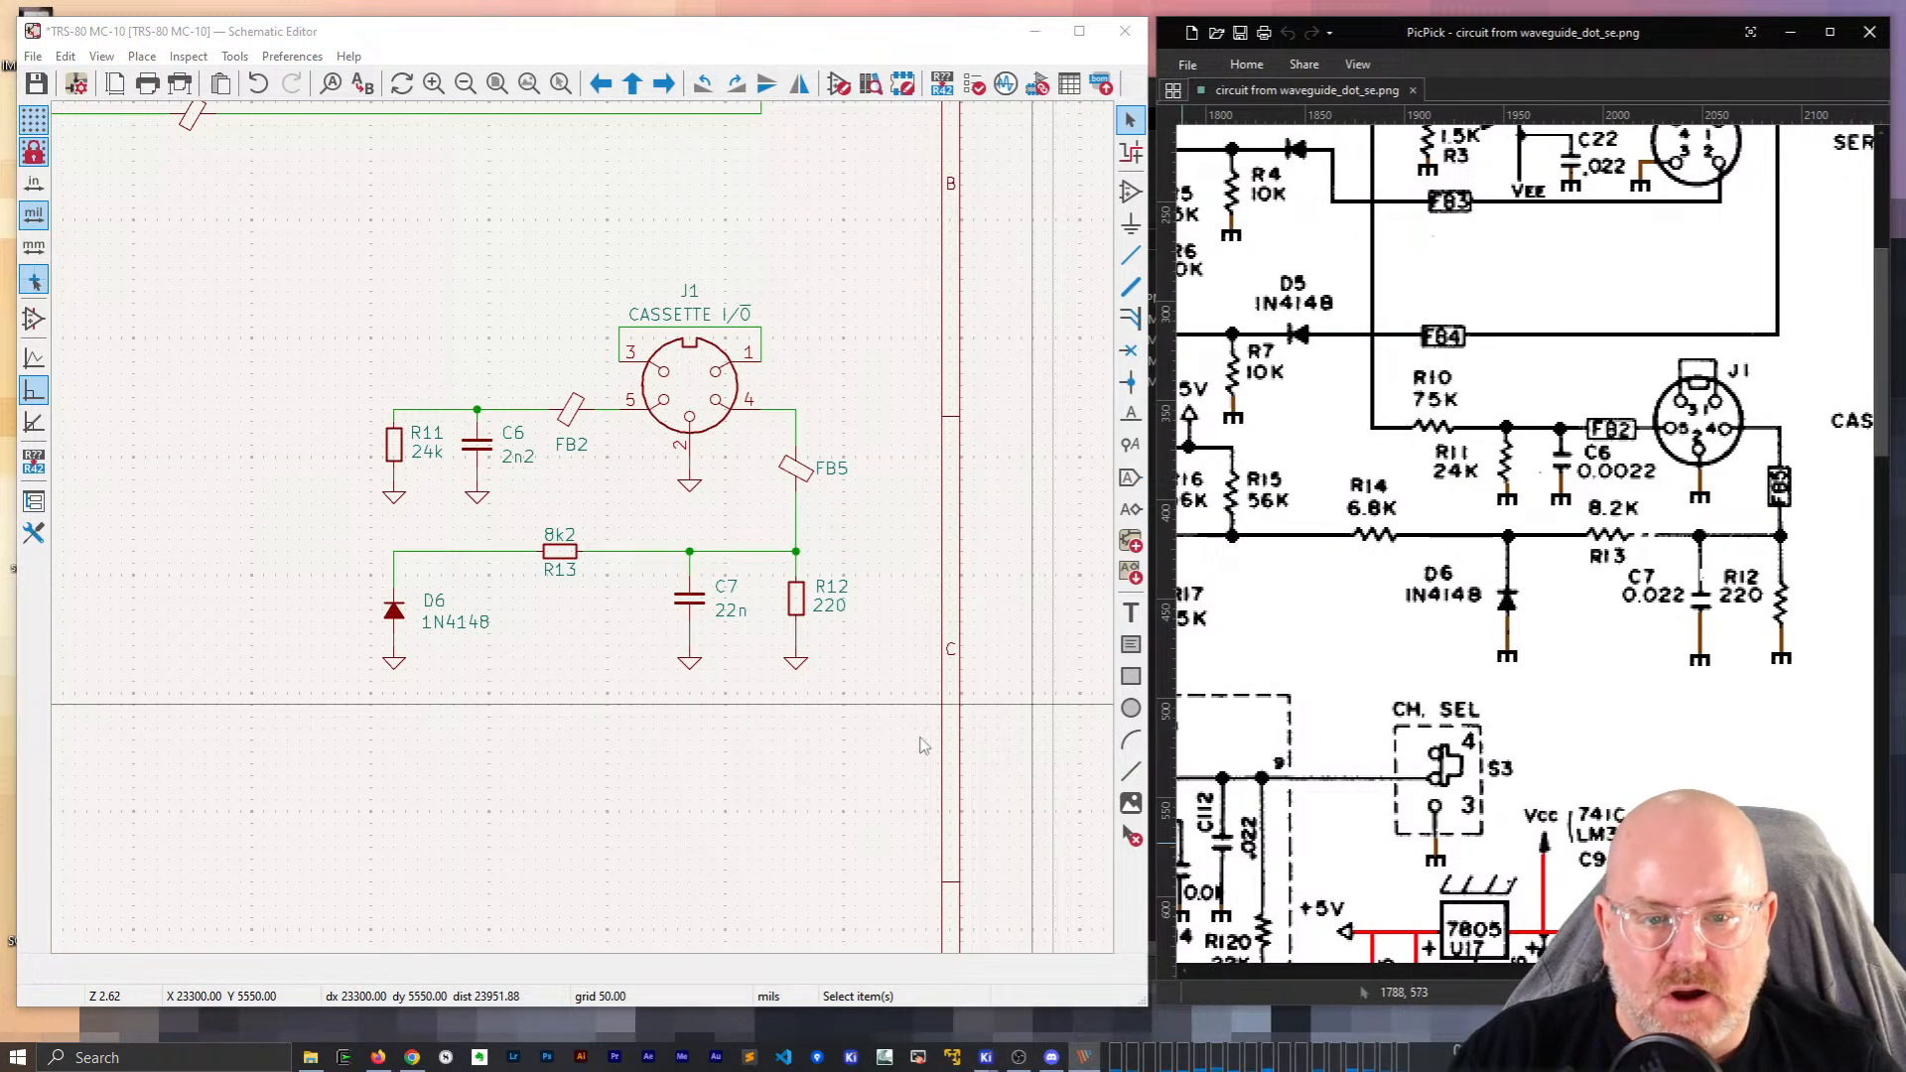
left_click(373, 488)
middle_click_drag(366, 454, 583, 530)
left_click(609, 526)
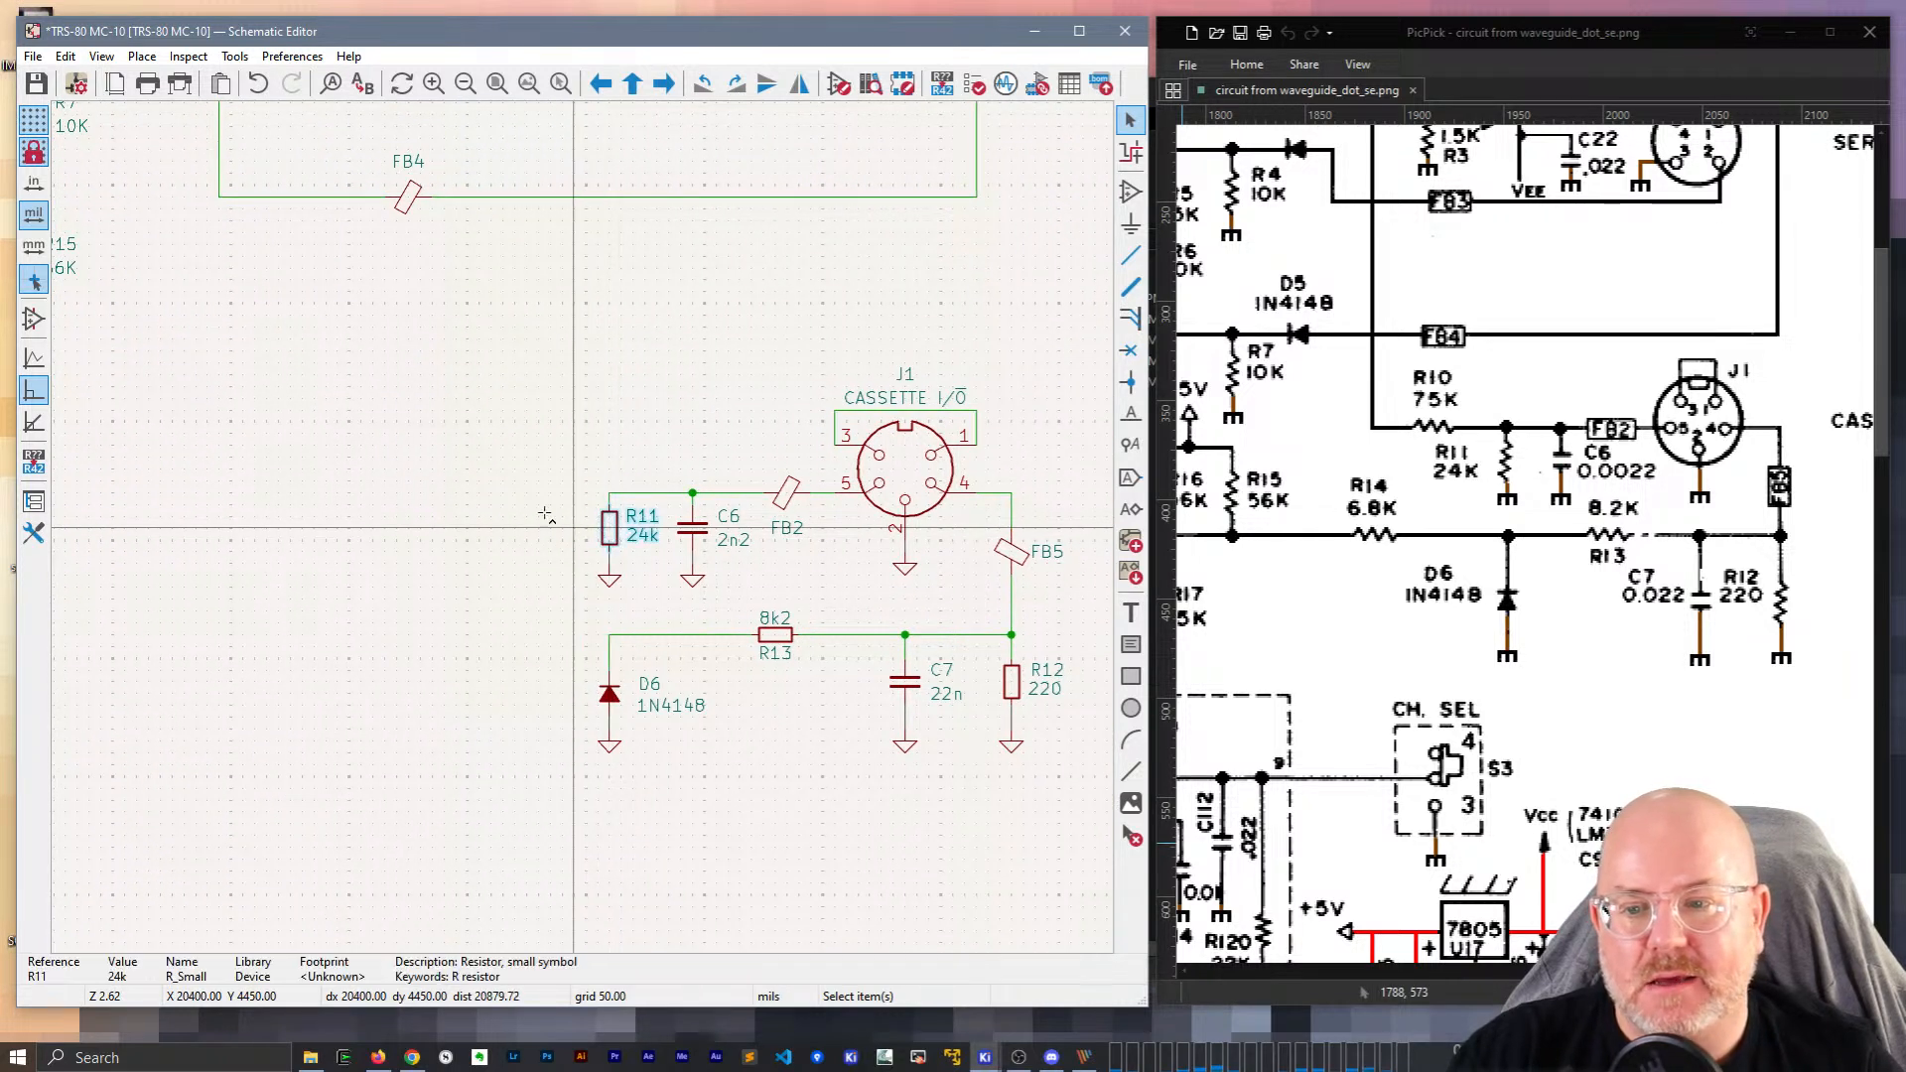
Duplicate R11 as a horizontal resistor left of the R11 node and wire it in.
key("ctrl+d")
key("r")
left_click(525, 497)
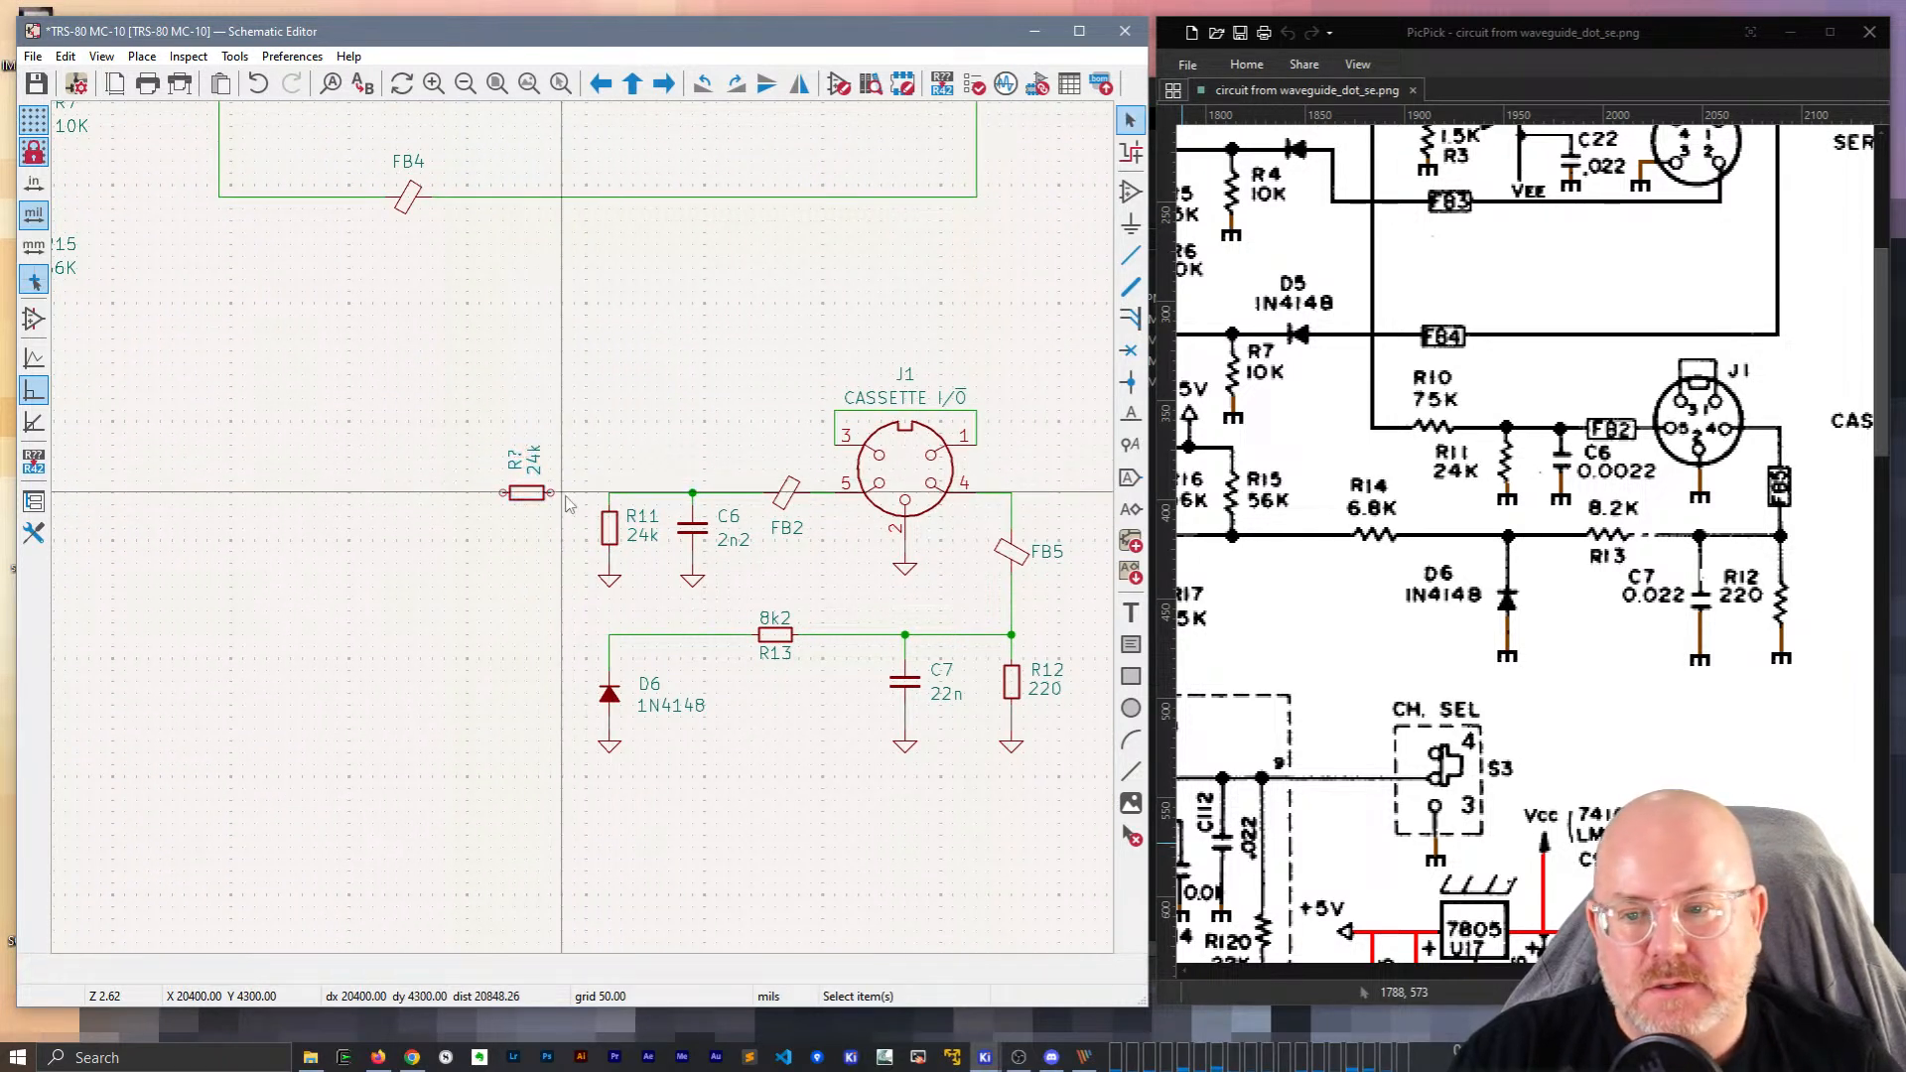
key("w")
left_click(609, 493)
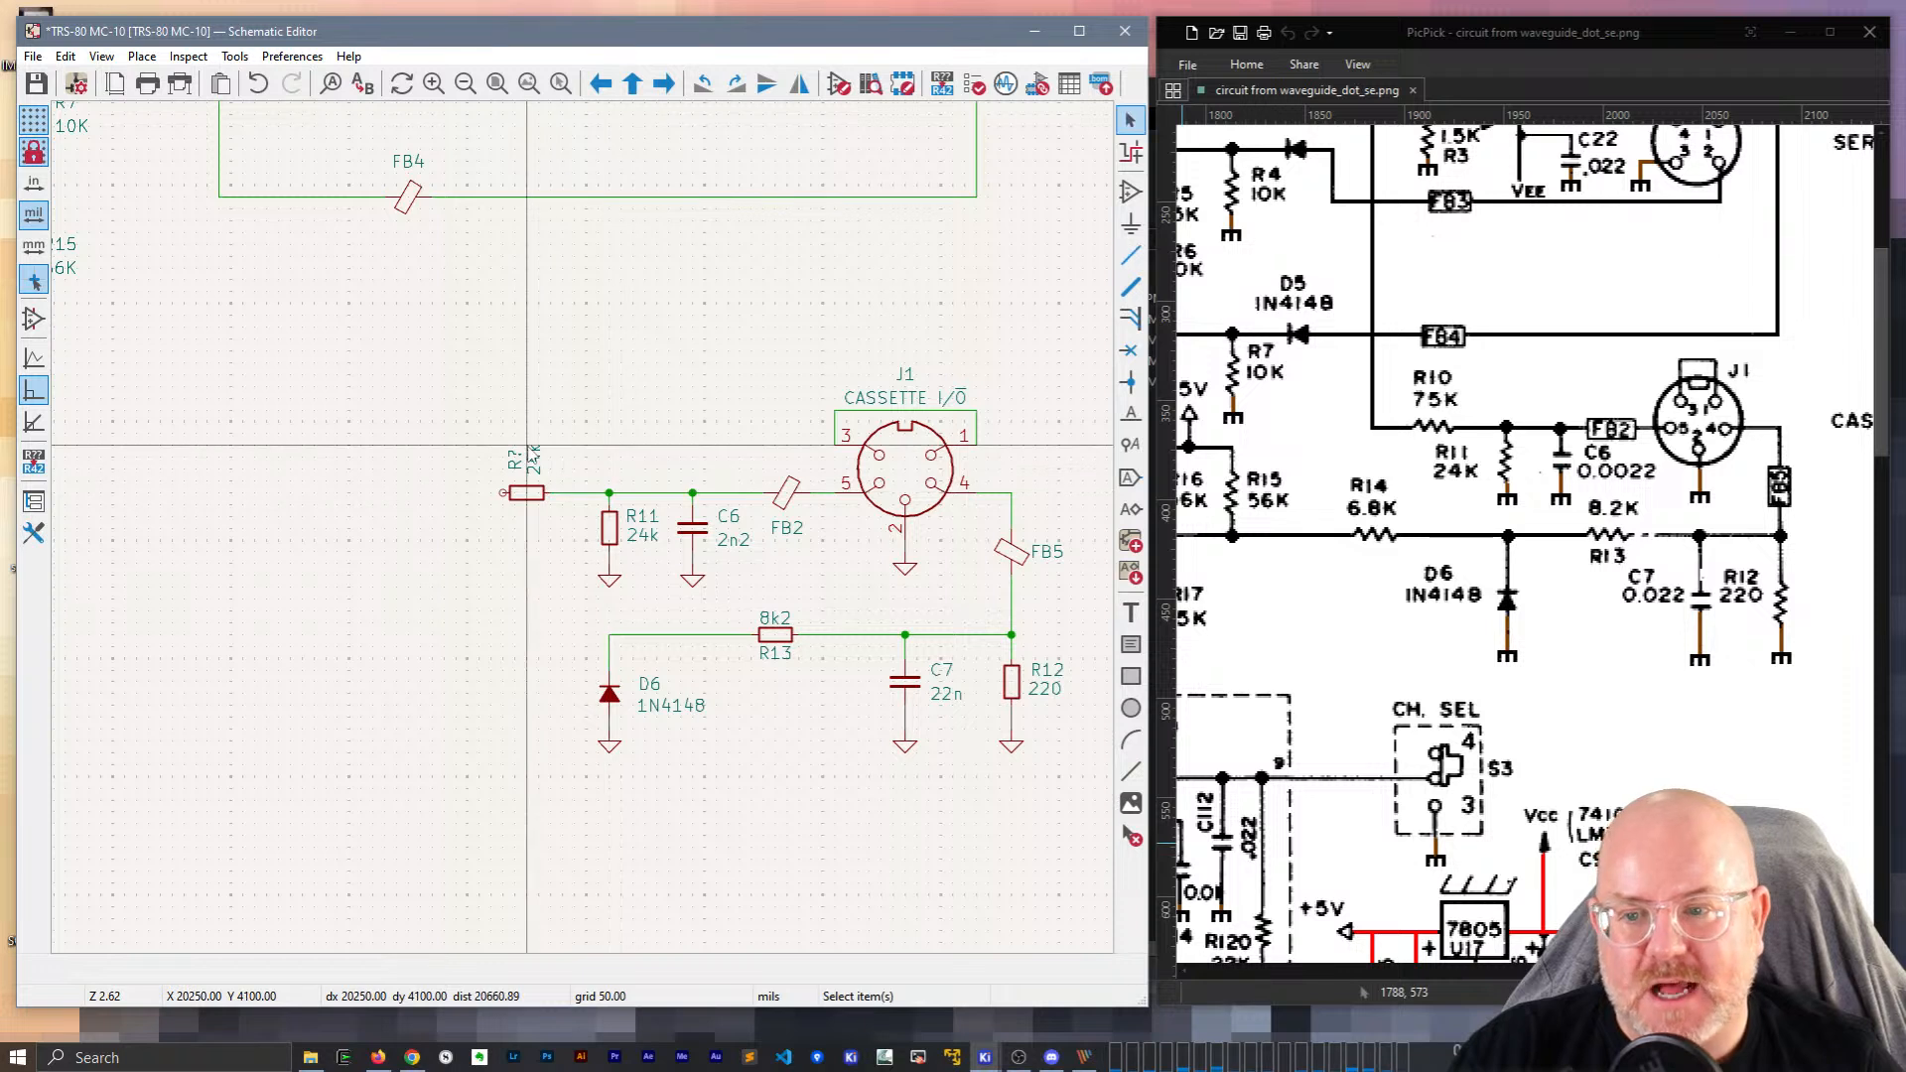
Arrange the new resistor's labels and set its reference to R10.
scroll(526, 445, "up", 2)
left_click(595, 548)
key("r")
left_click_drag(561, 554, 579, 514)
left_click_drag(588, 548, 586, 580)
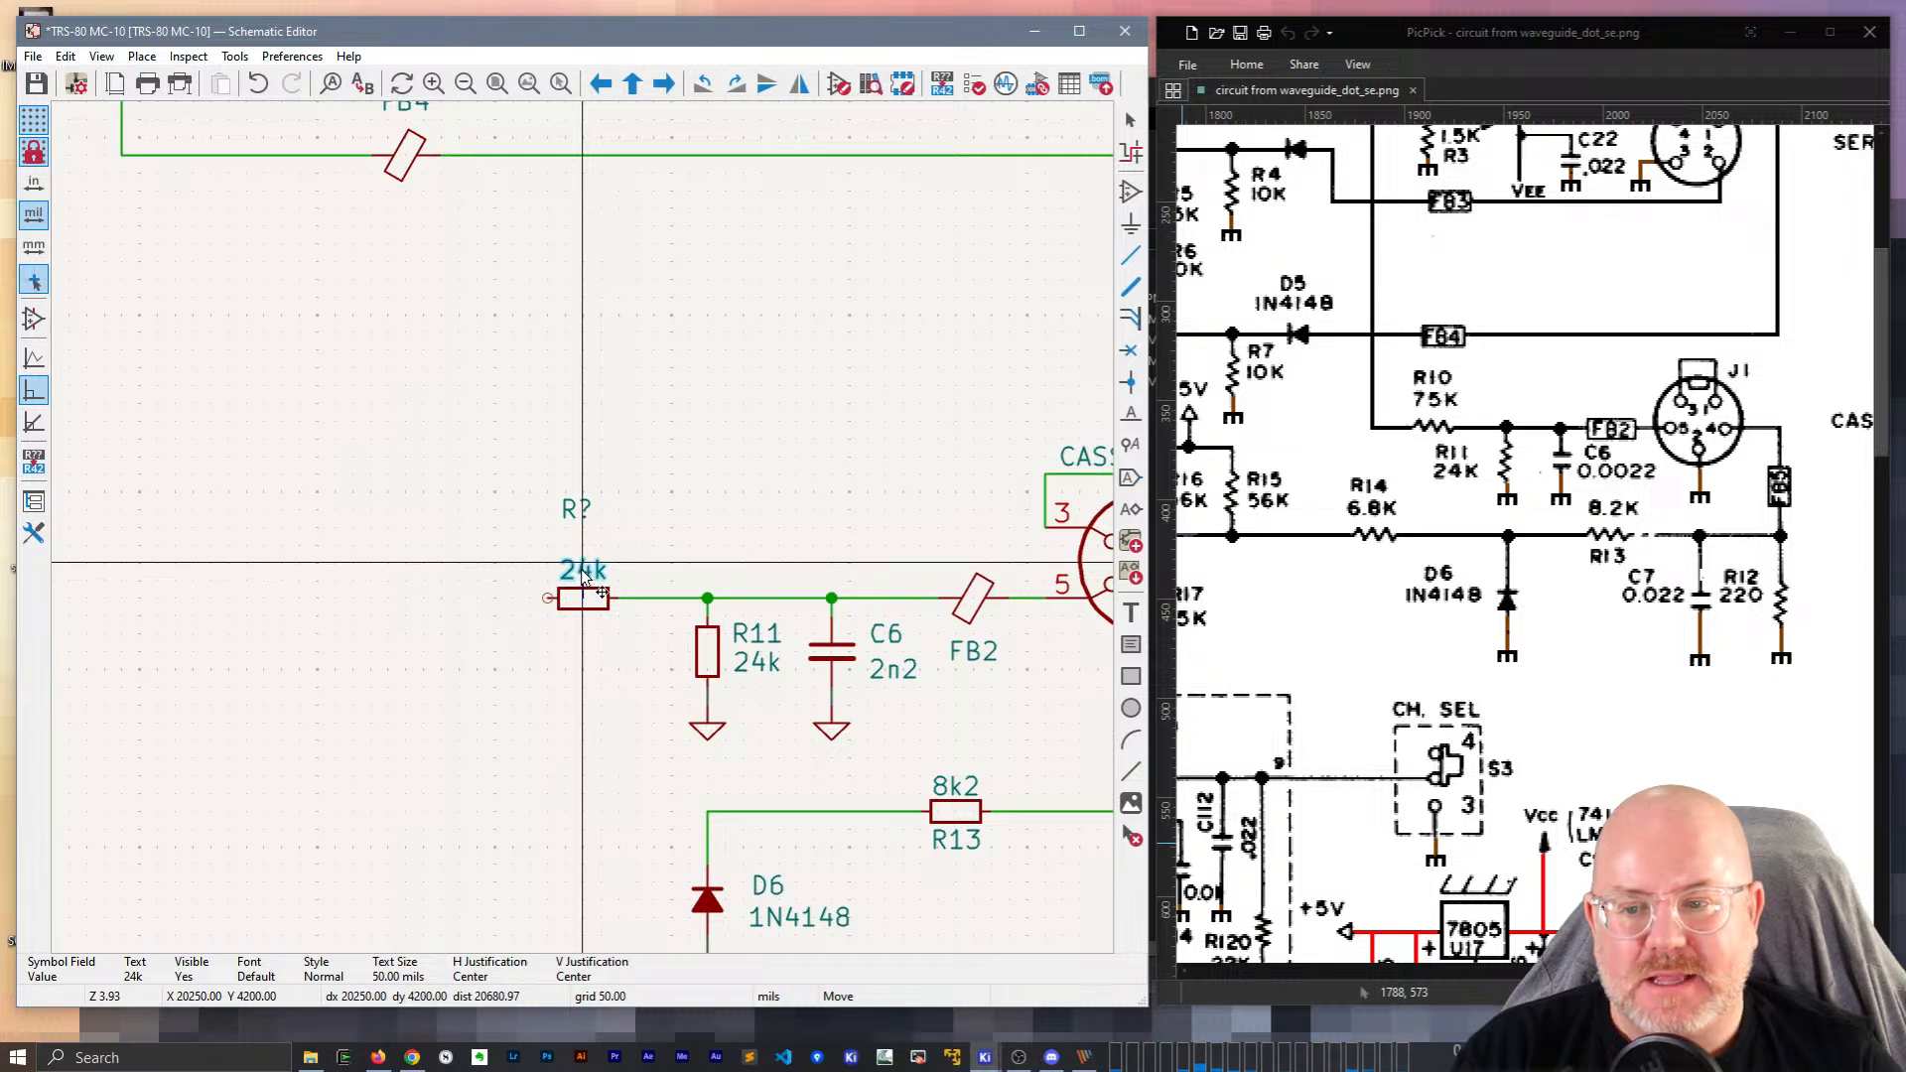
left_click_drag(581, 507, 580, 544)
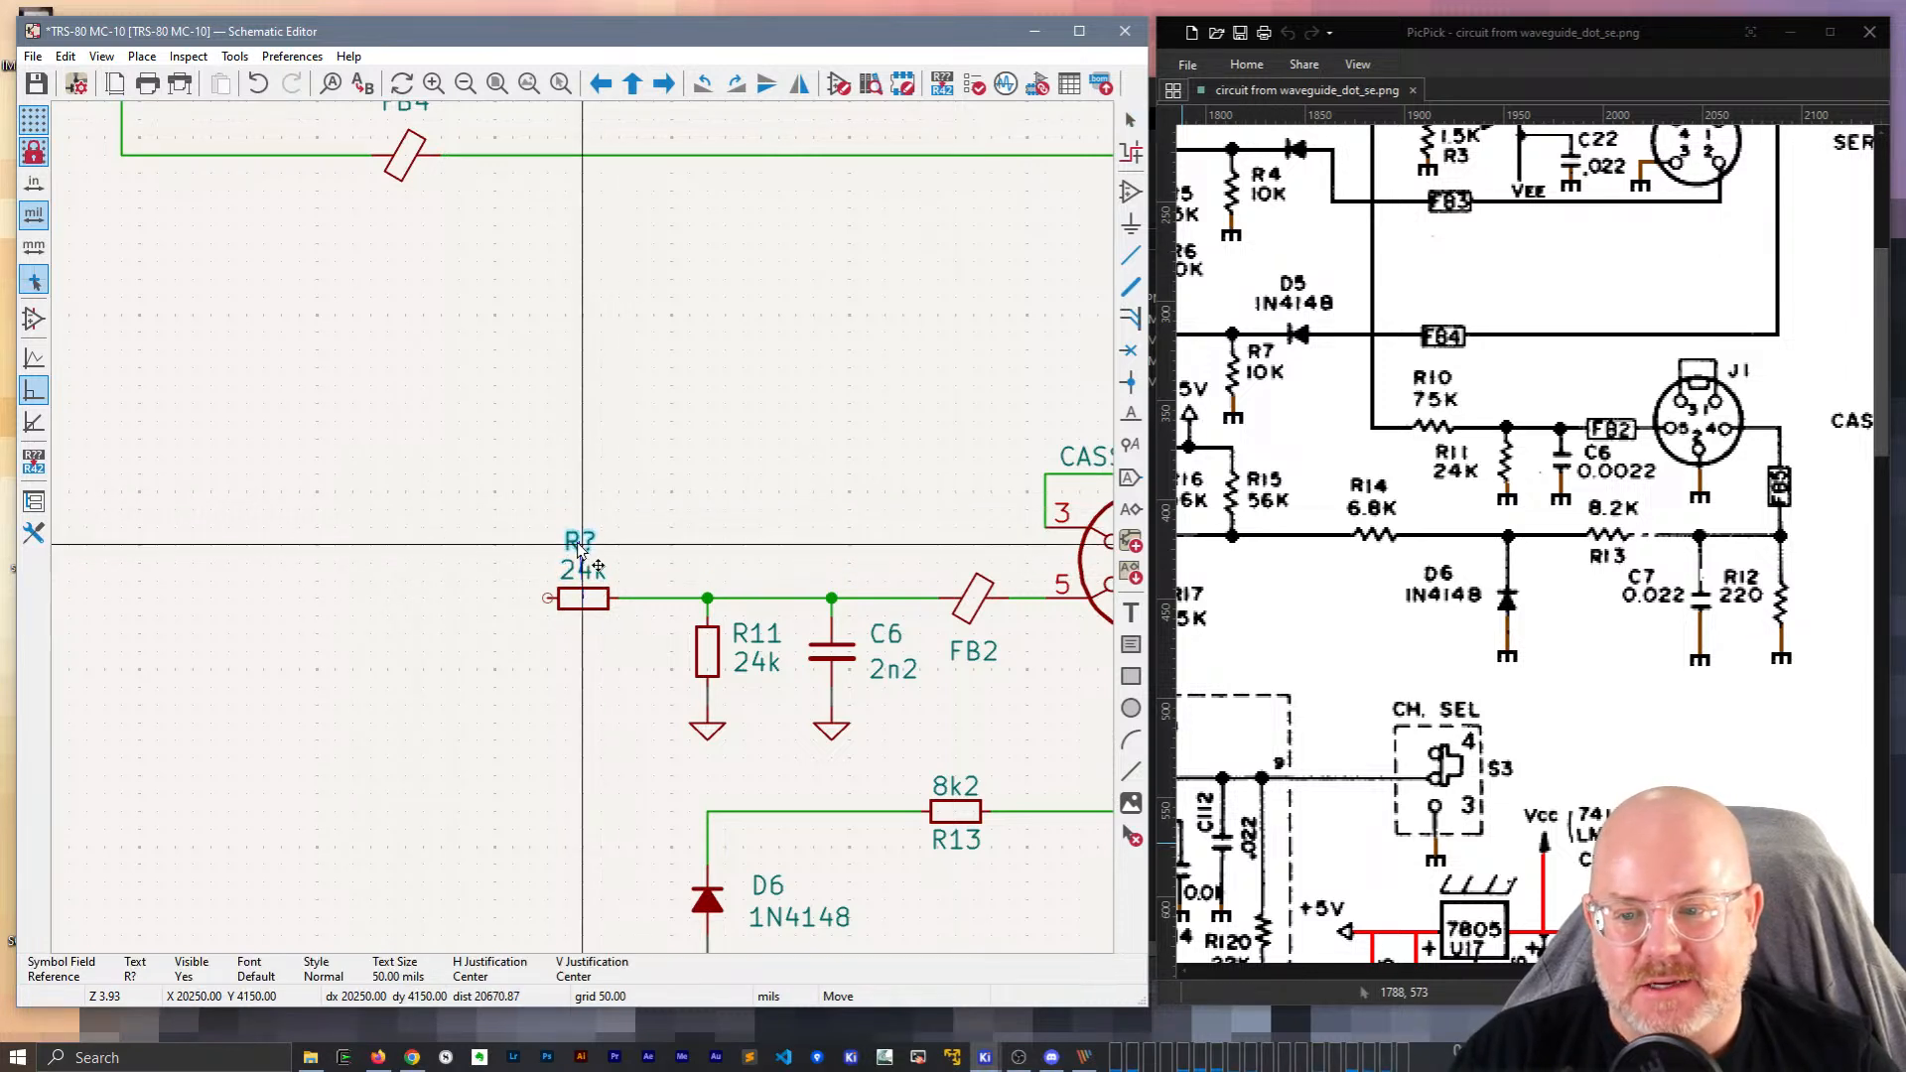
double_click(576, 541)
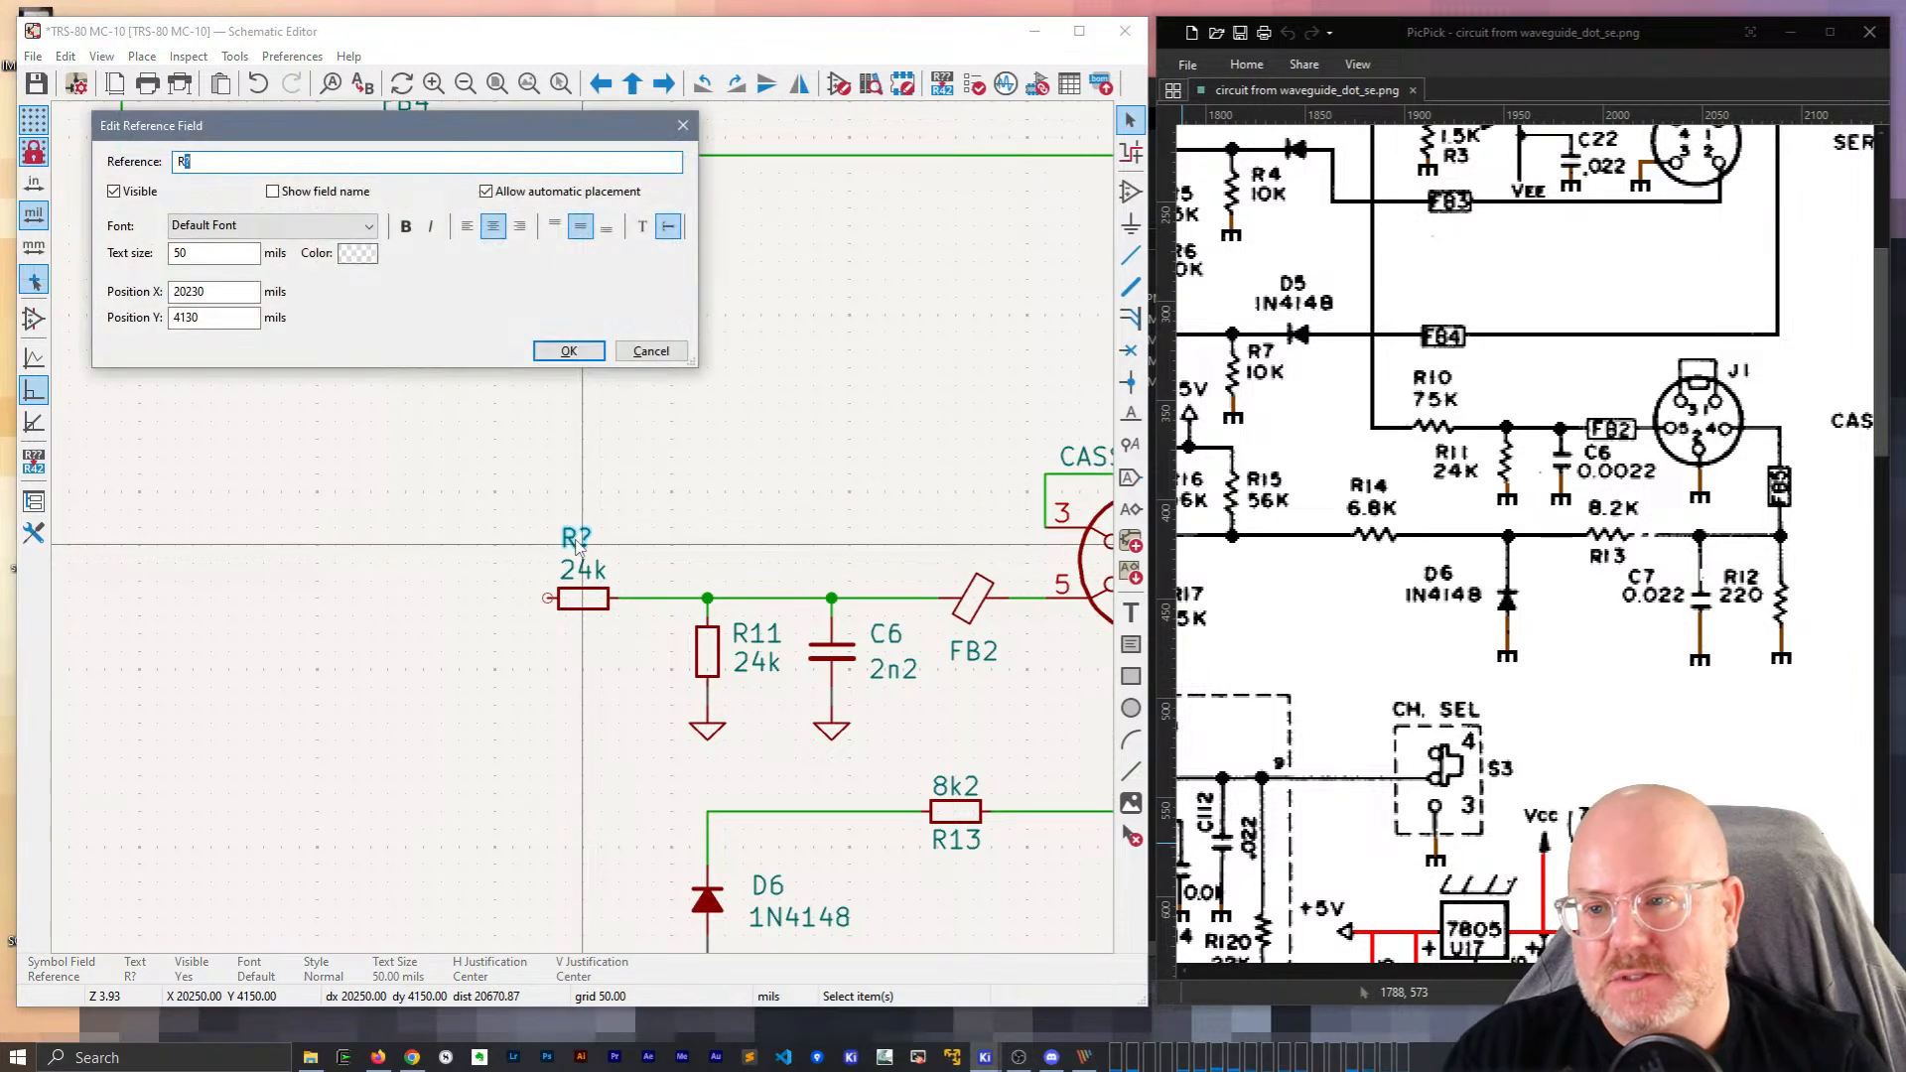
type("10")
key("Return")
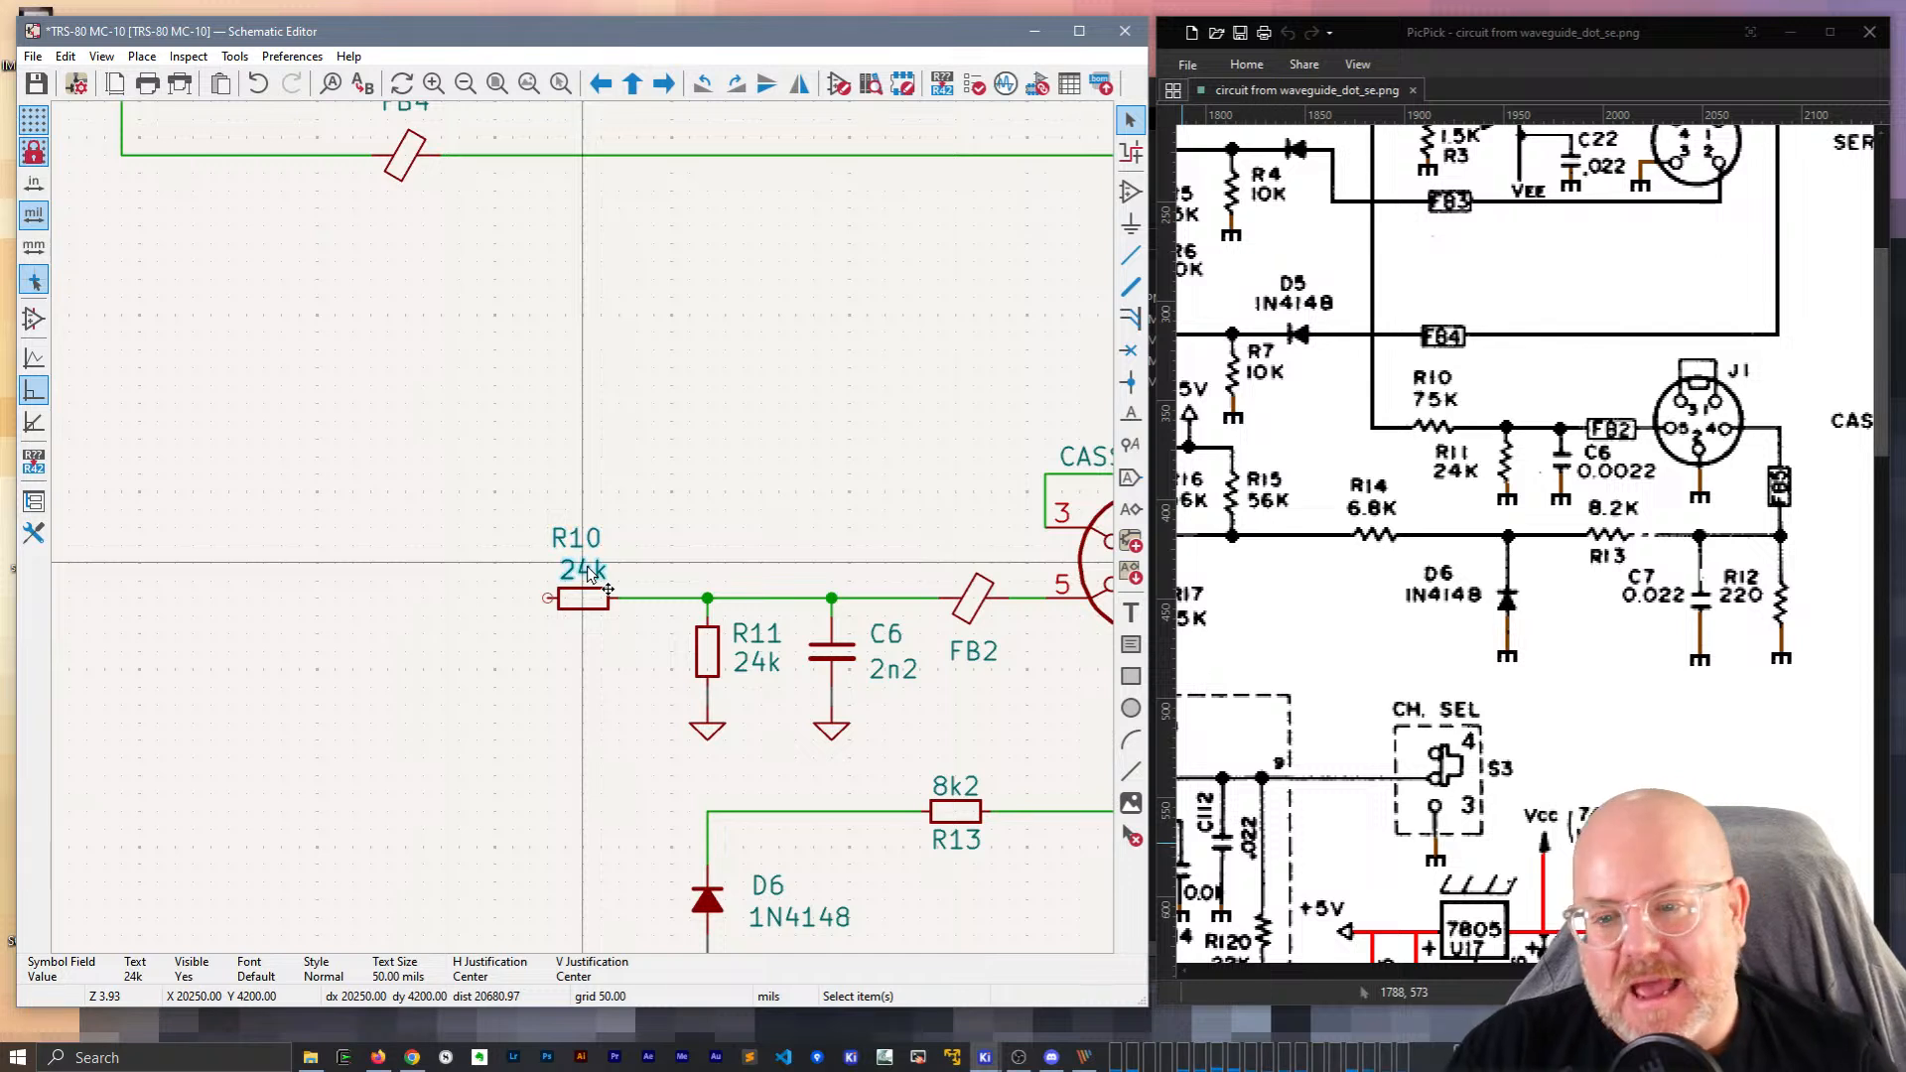
Set R10's value to 75K and reposition its reference label.
double_click(586, 571)
type("75k")
key("BackSpace")
type("K")
key("Return")
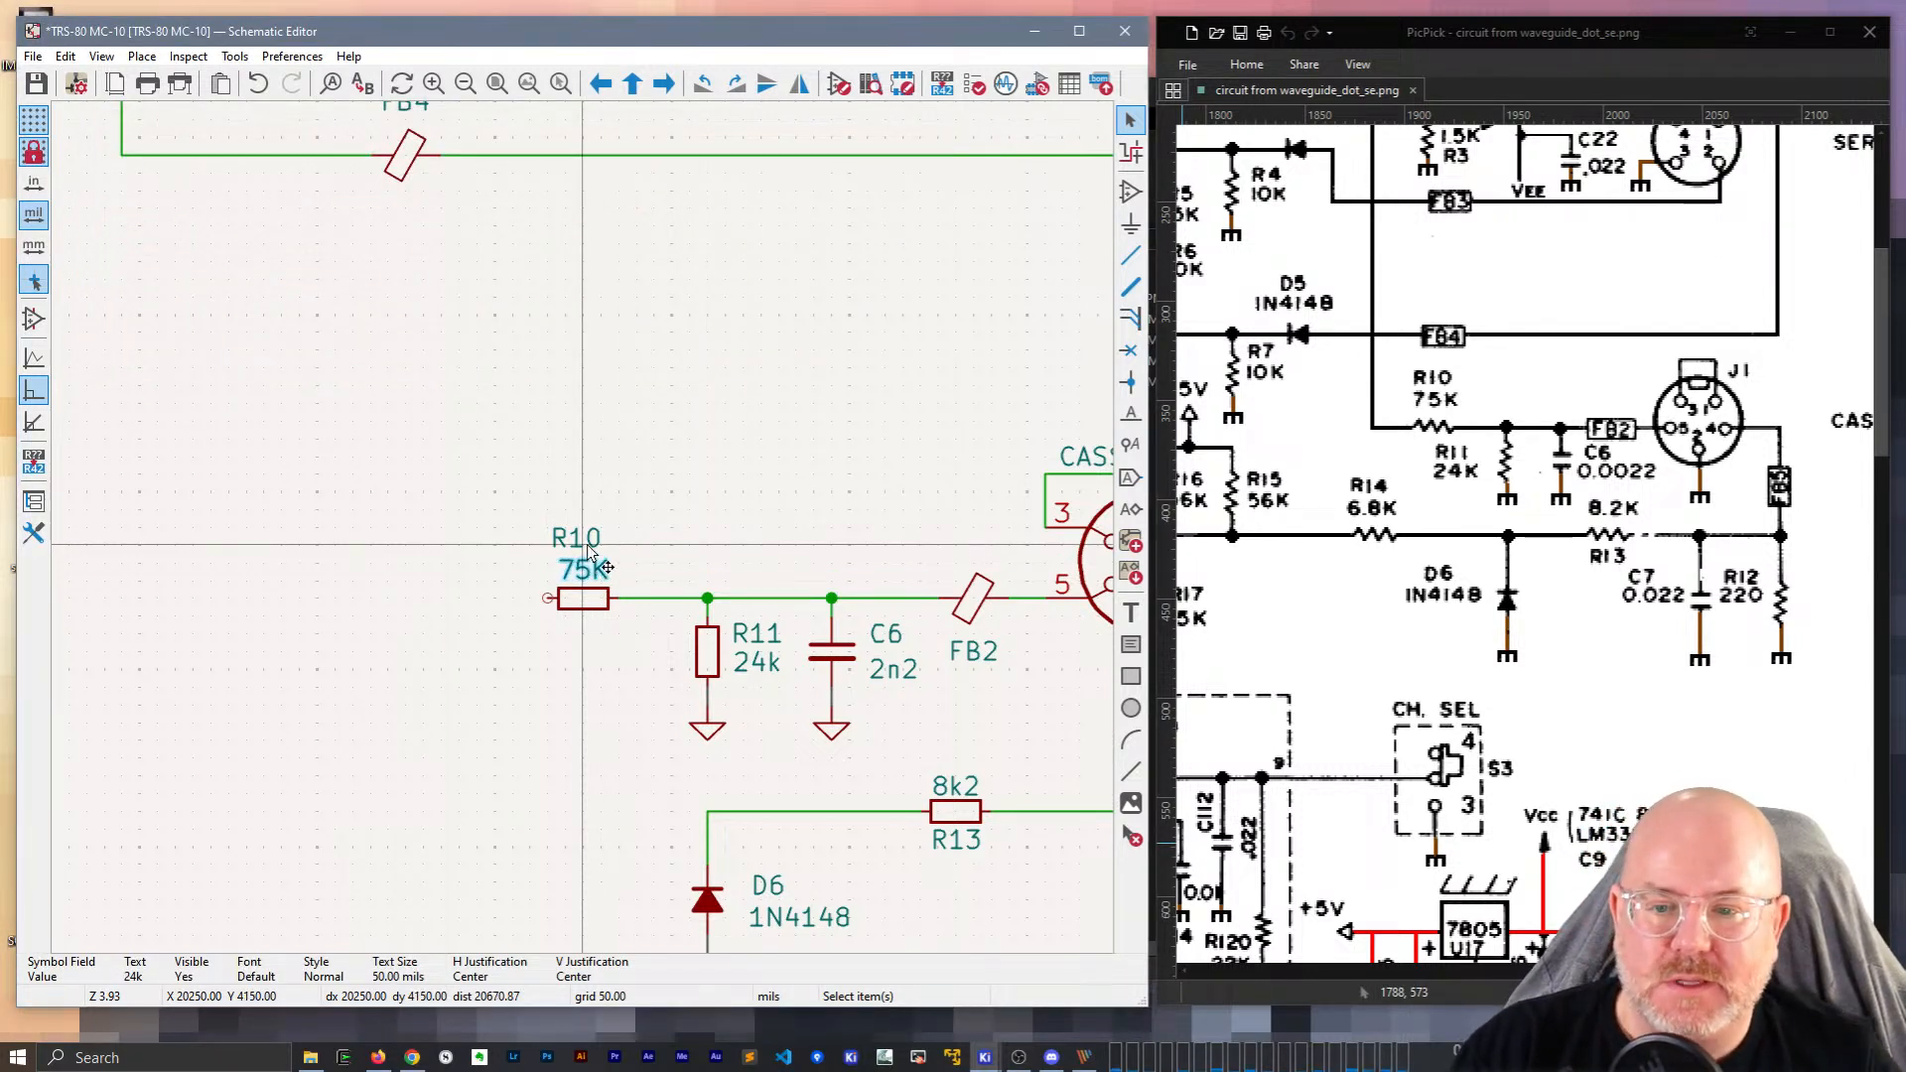
key("m")
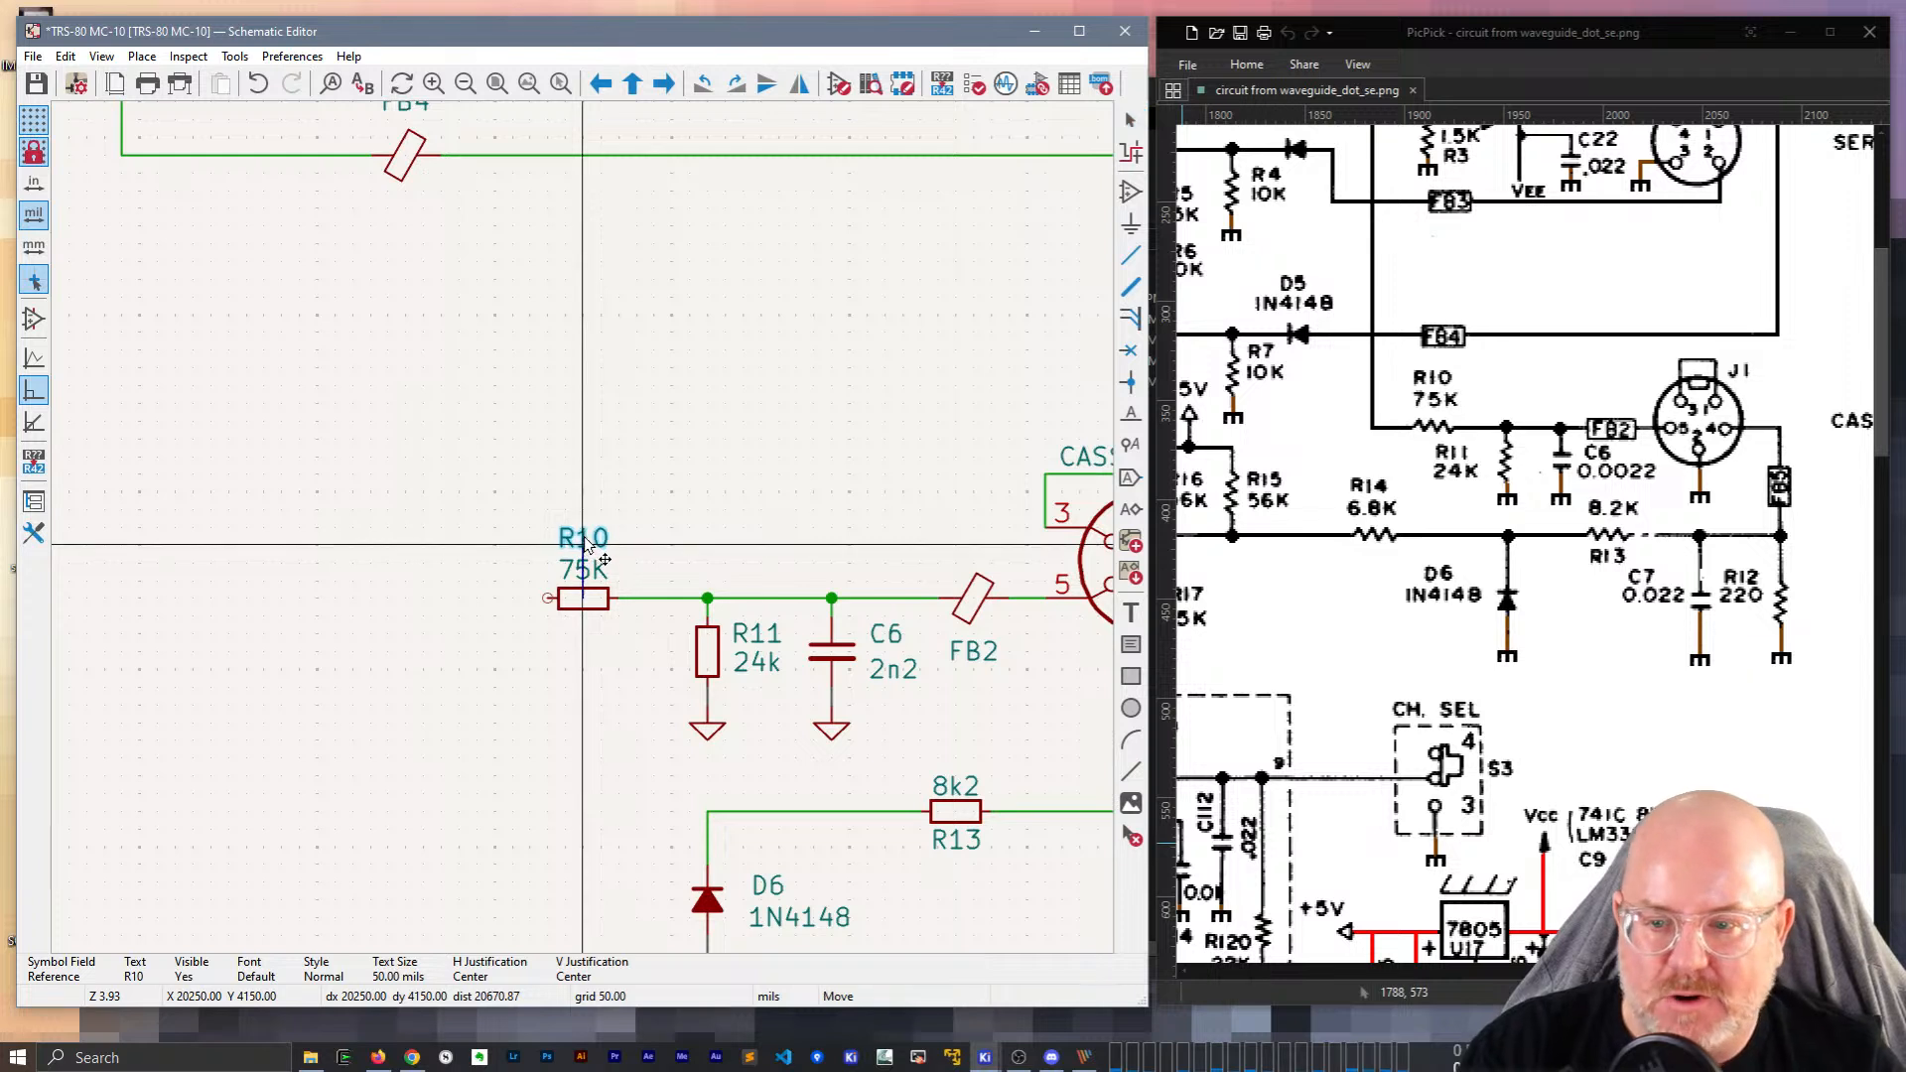
left_click(584, 544)
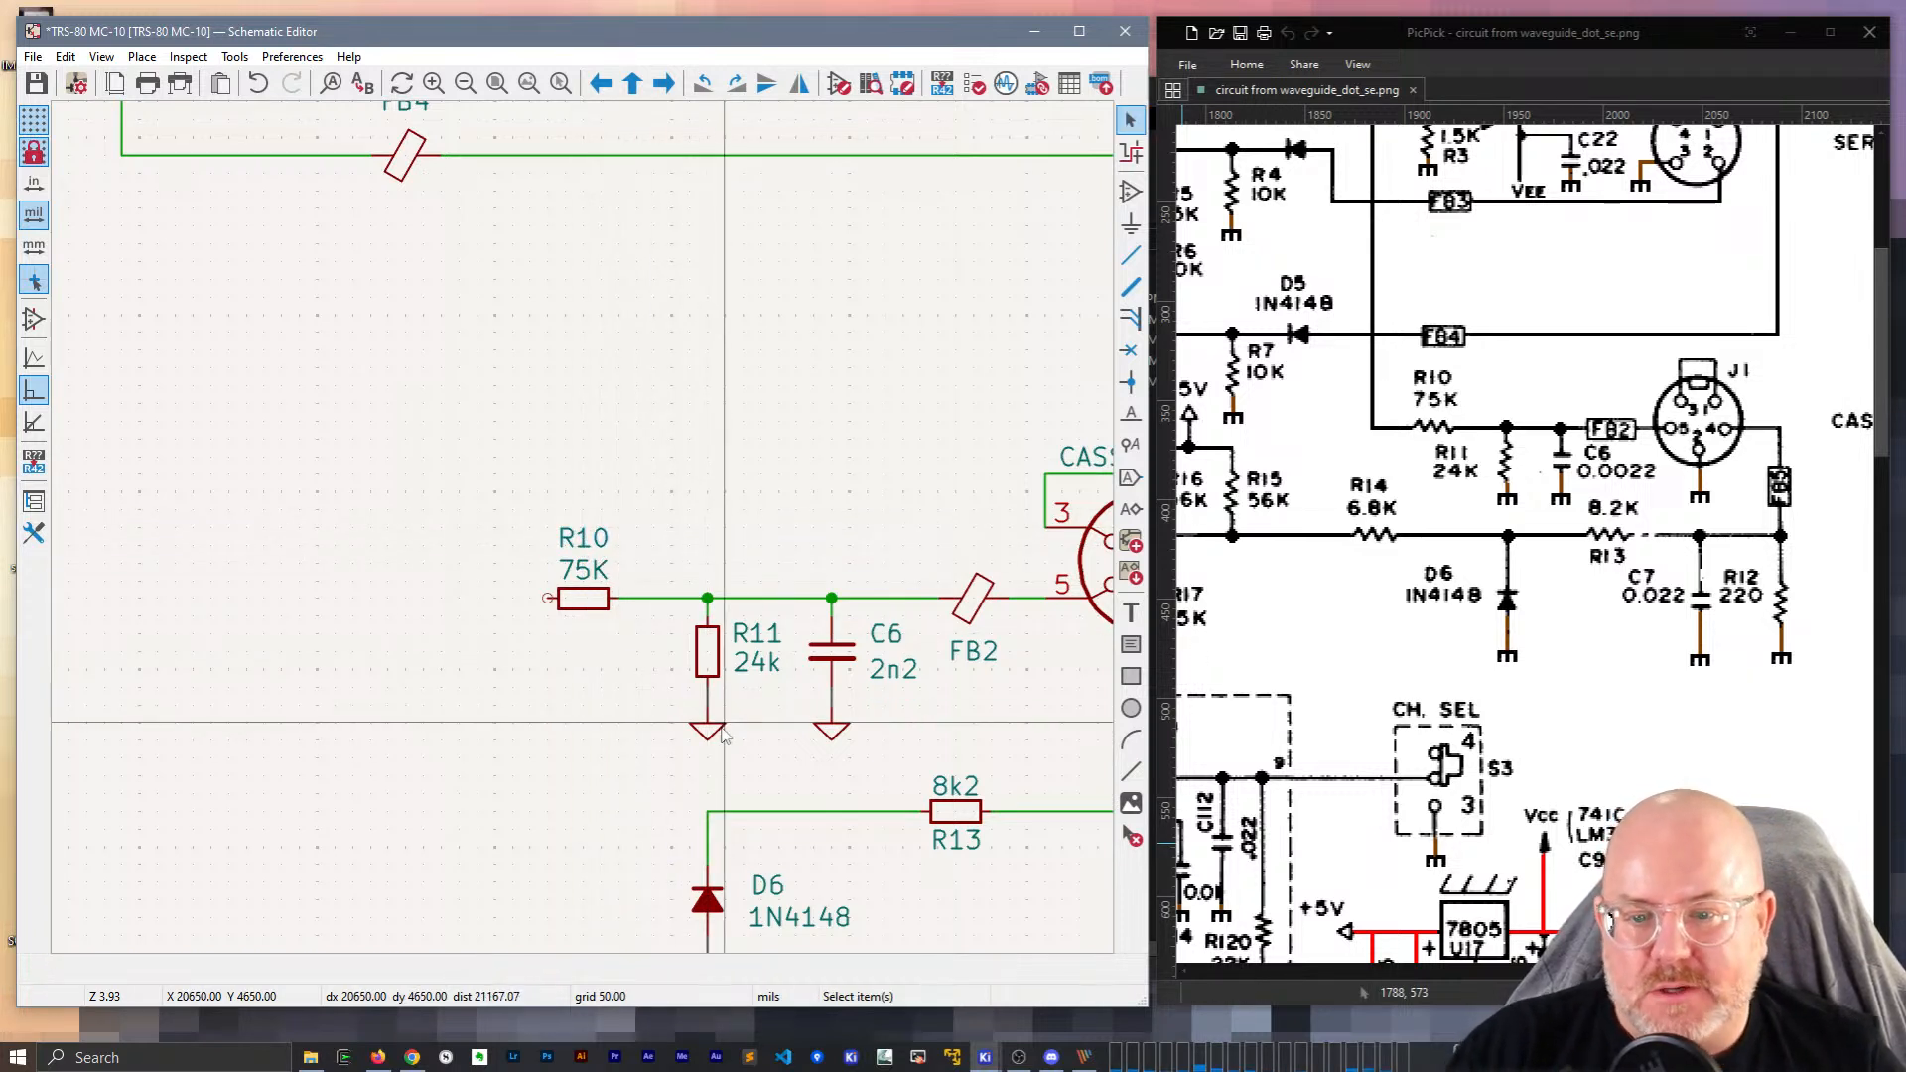
scroll(586, 536, "down", 1)
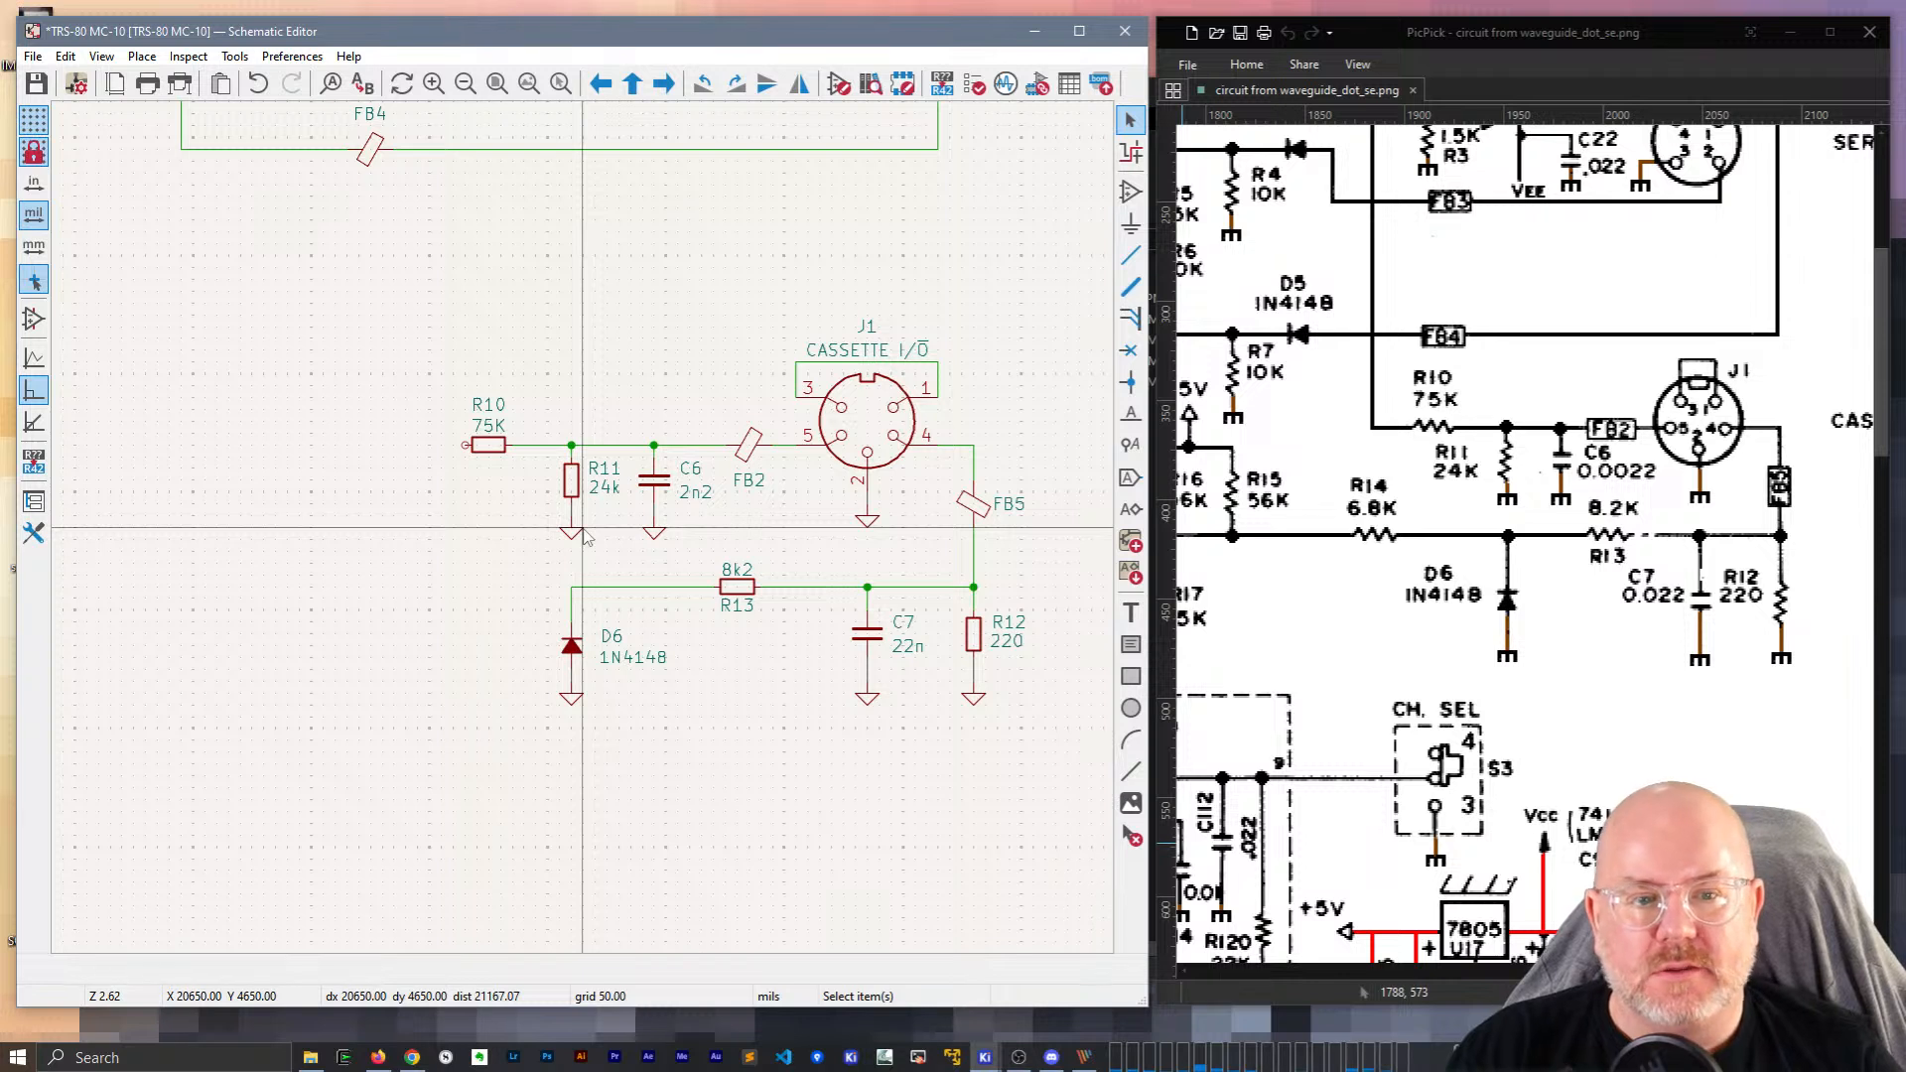
scroll(1199, 596, "up", 4)
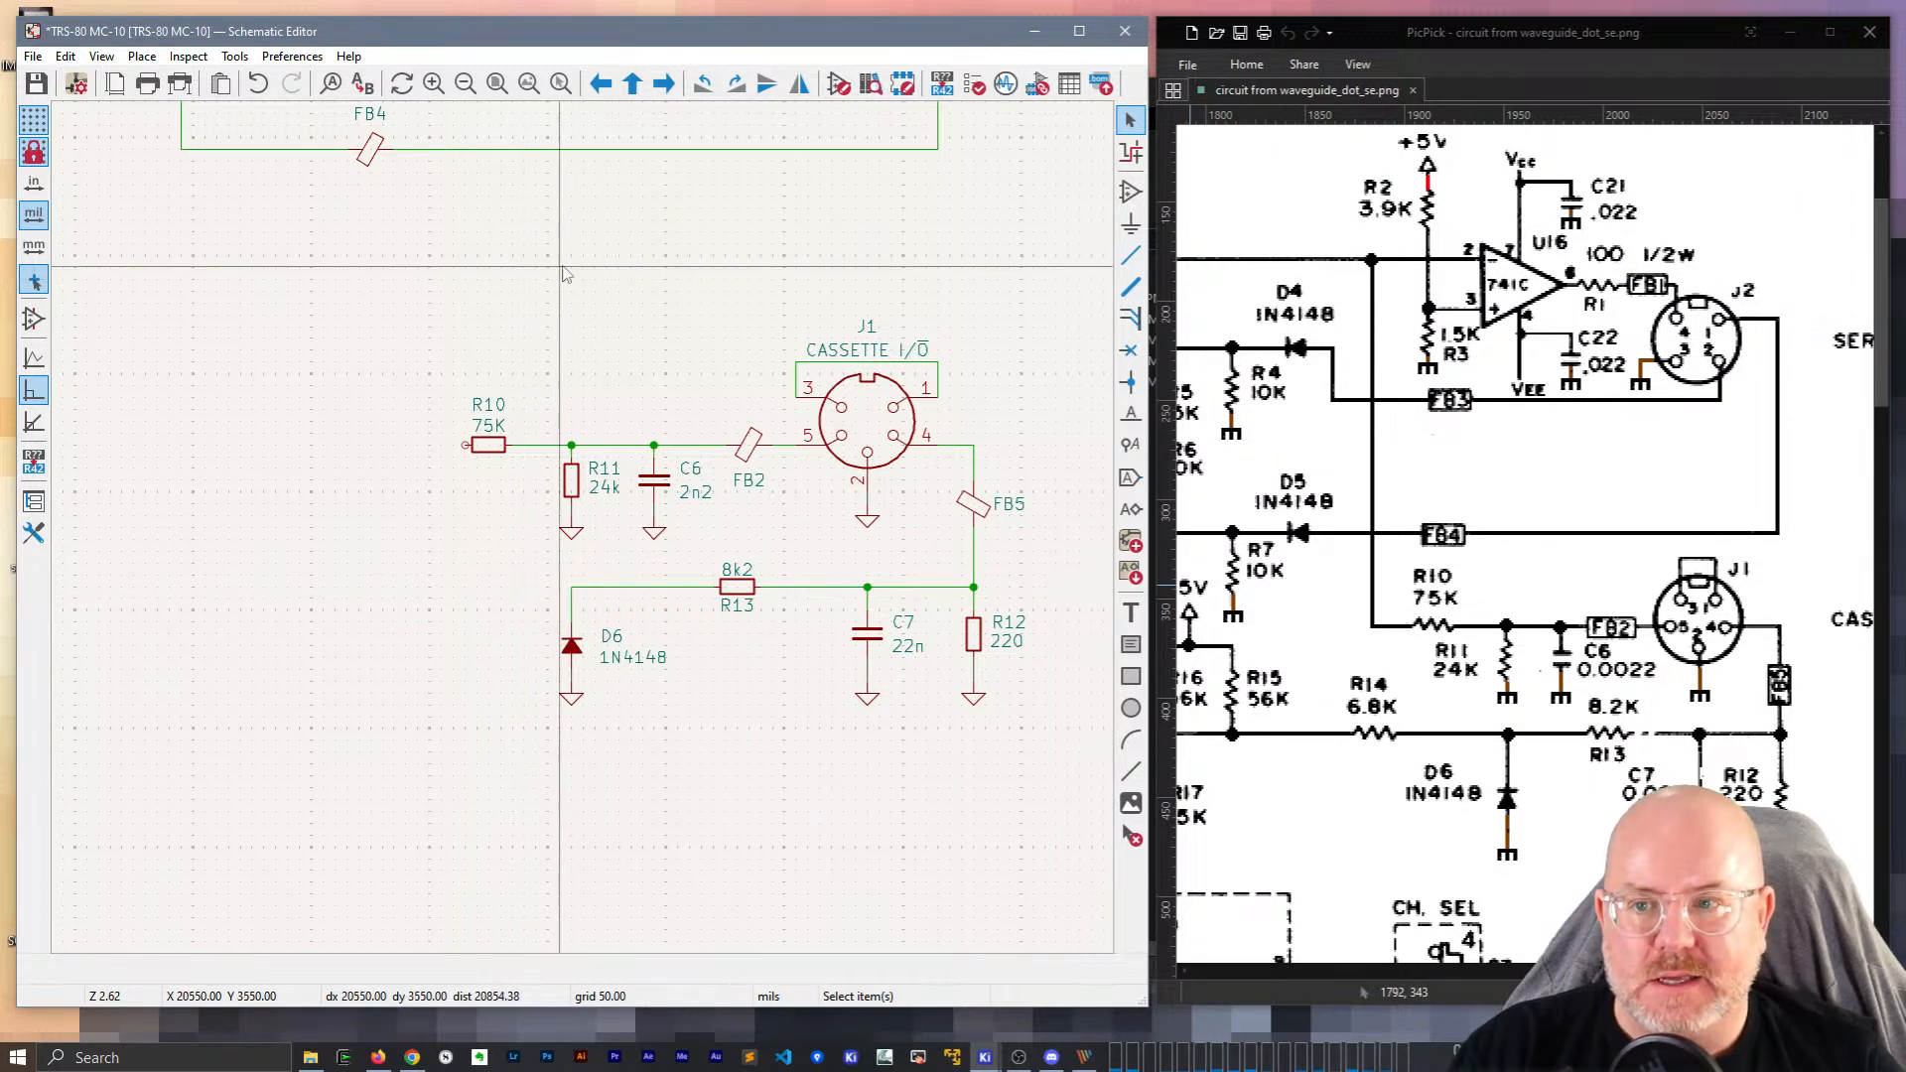
Route a wire from R10's left pin up to the RS/C_OUT net at U16's input.
middle_click_drag(504, 266, 627, 636)
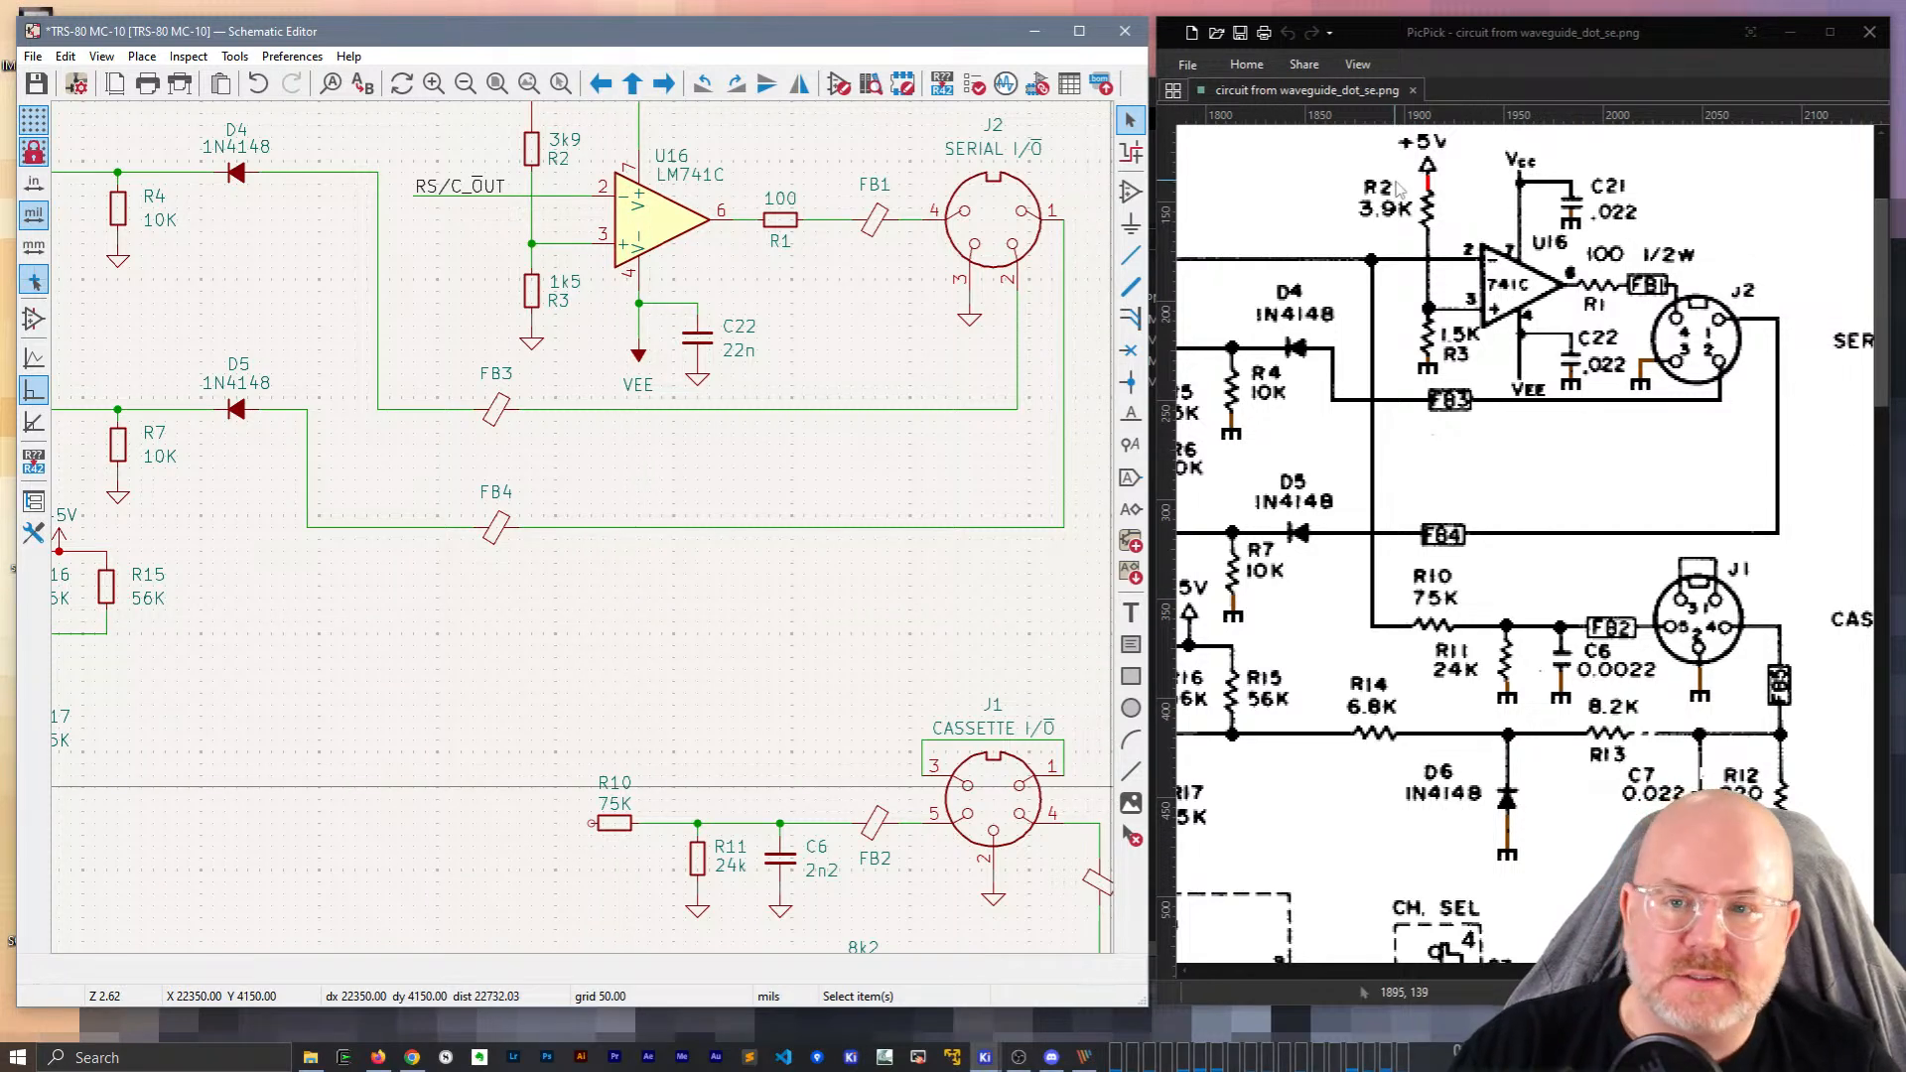
mouse_move(1808, 971)
left_mouse_down()
mouse_move(1712, 971)
mouse_move(1806, 971)
left_mouse_up()
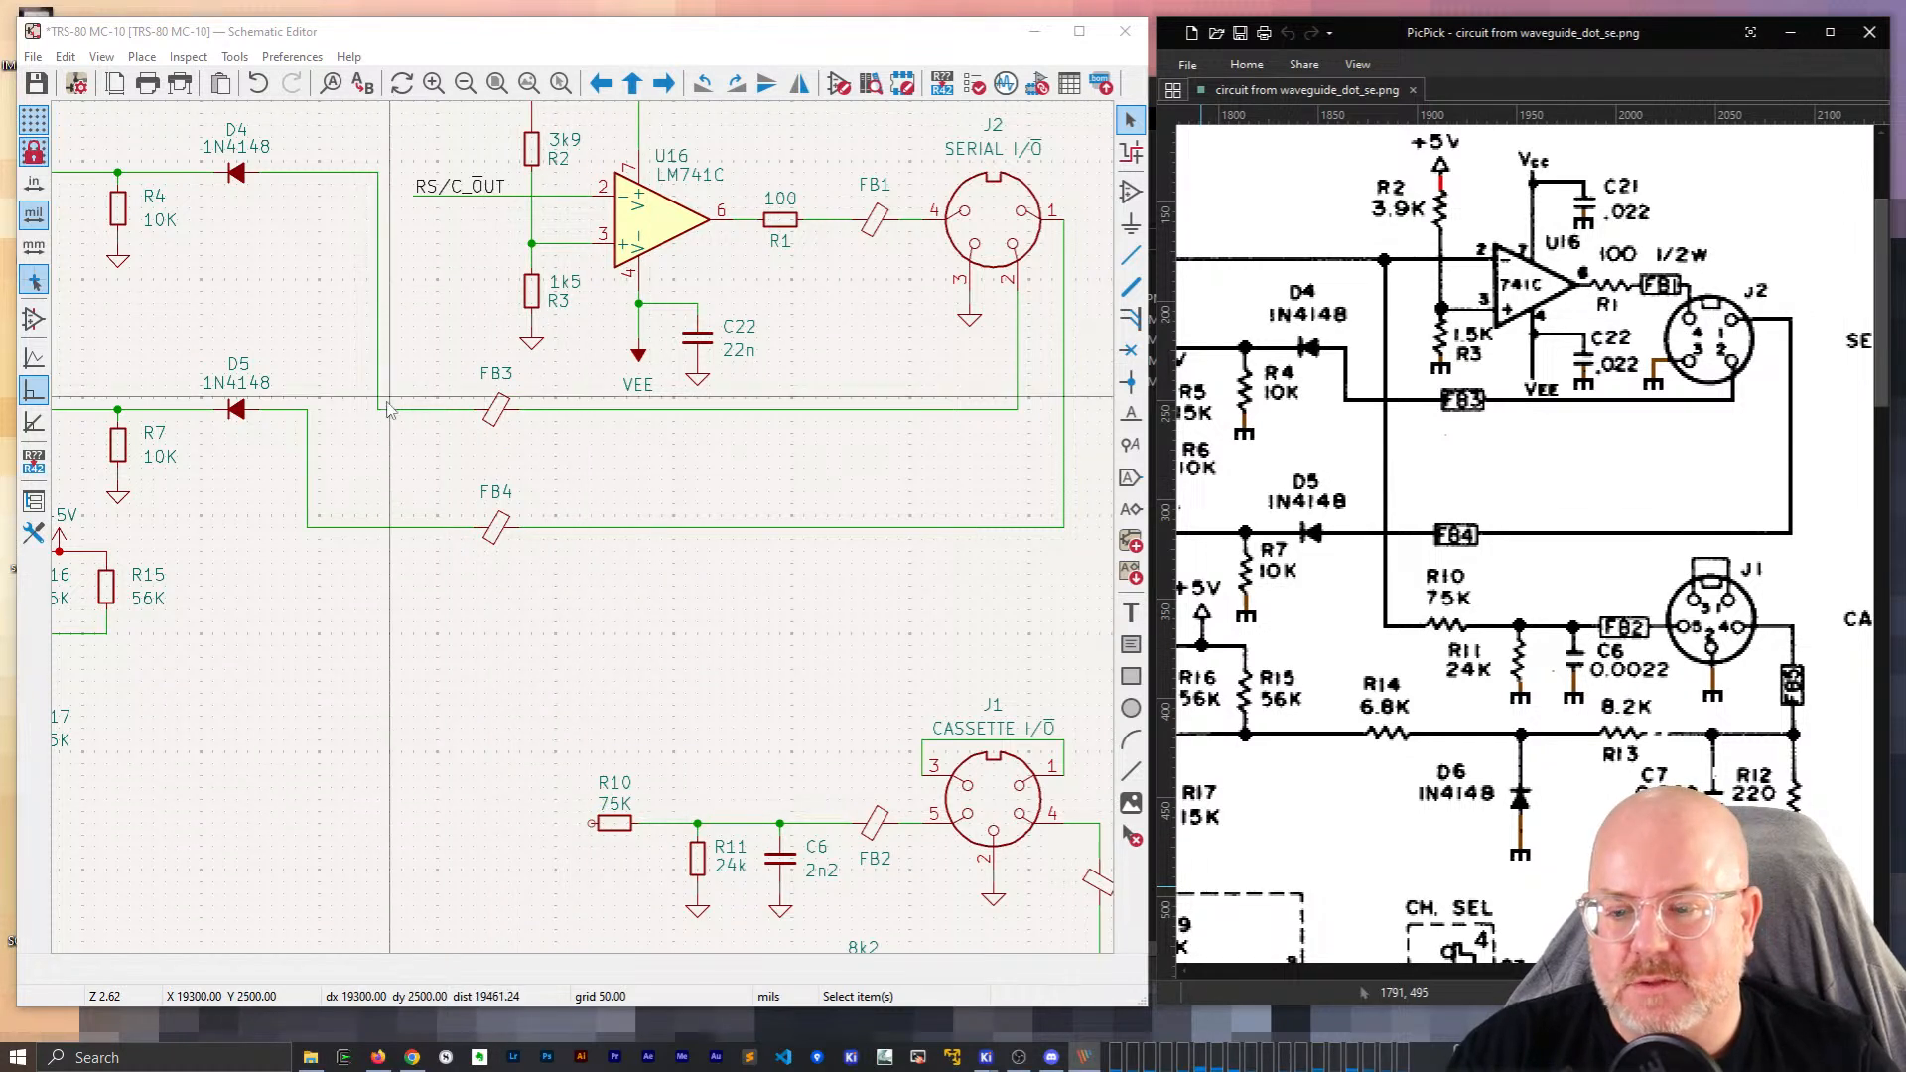
left_click(591, 823)
key("w")
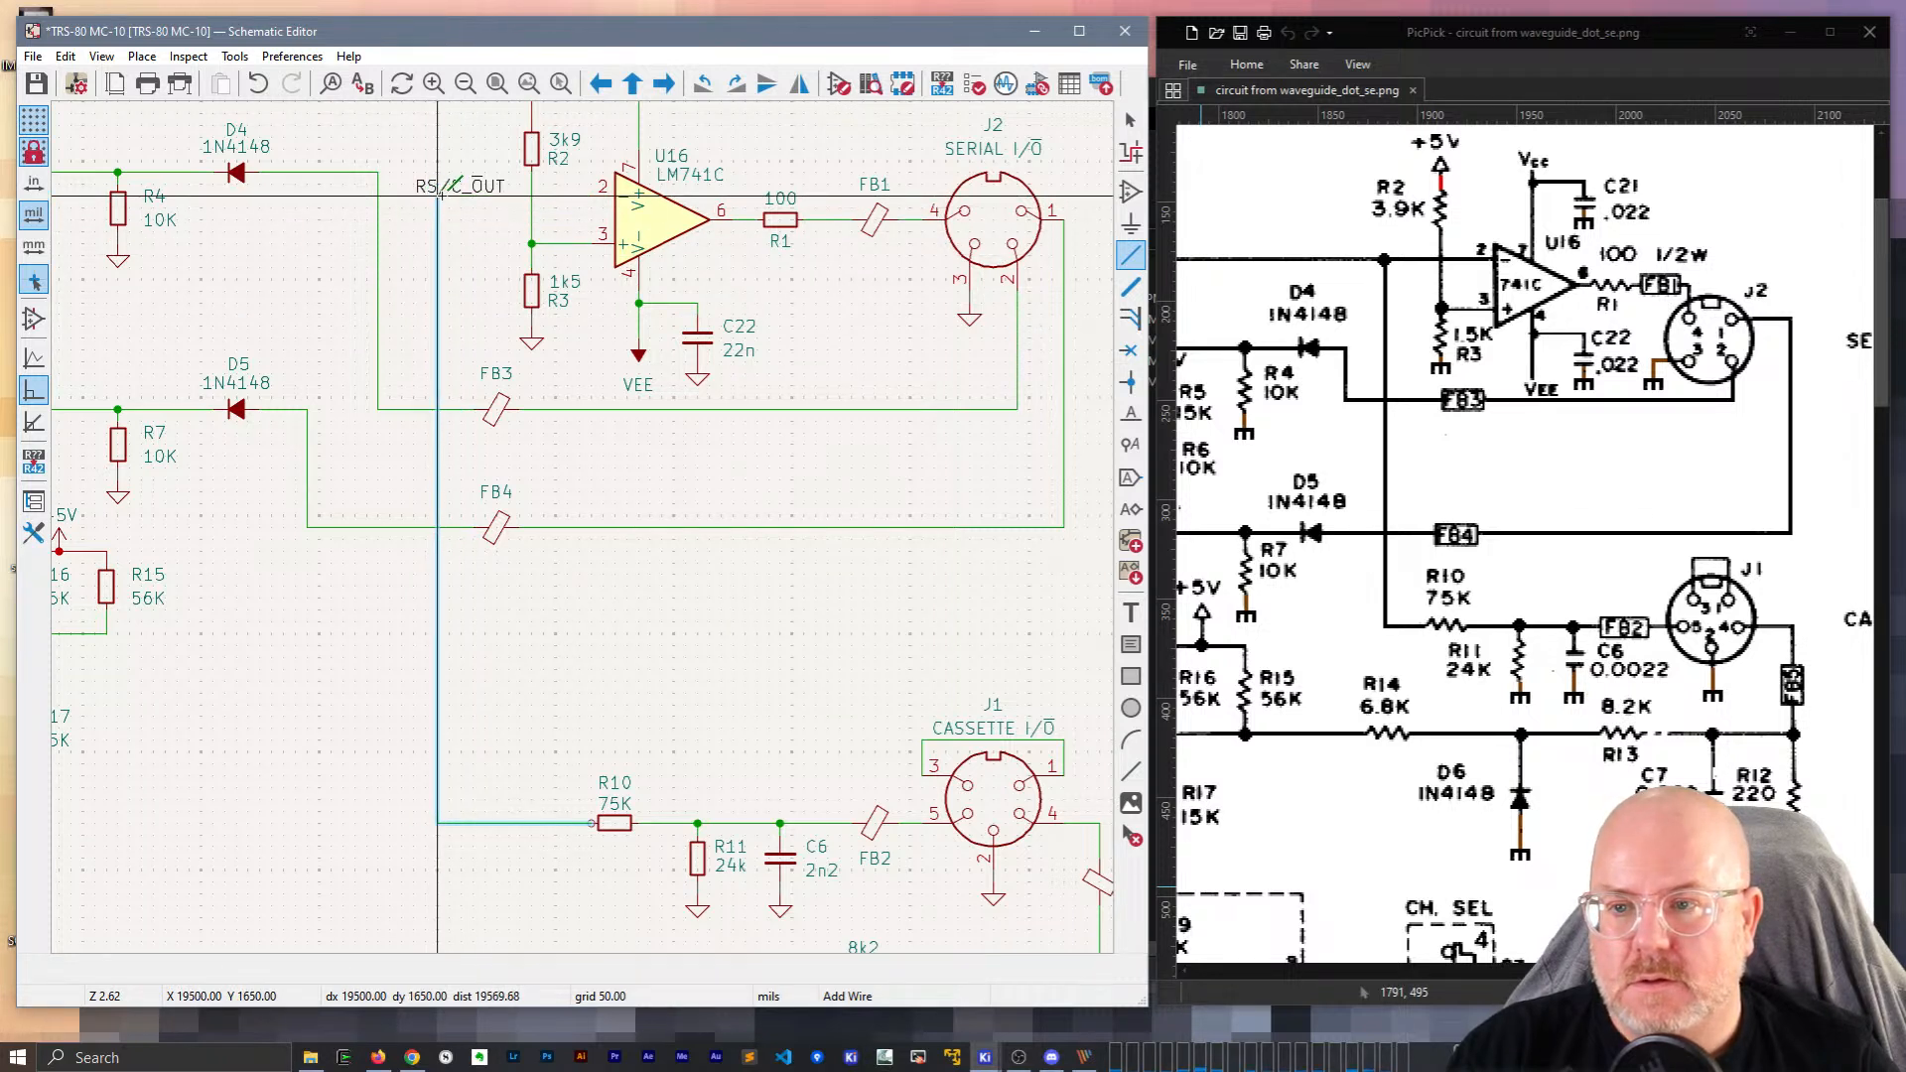
left_click(512, 194)
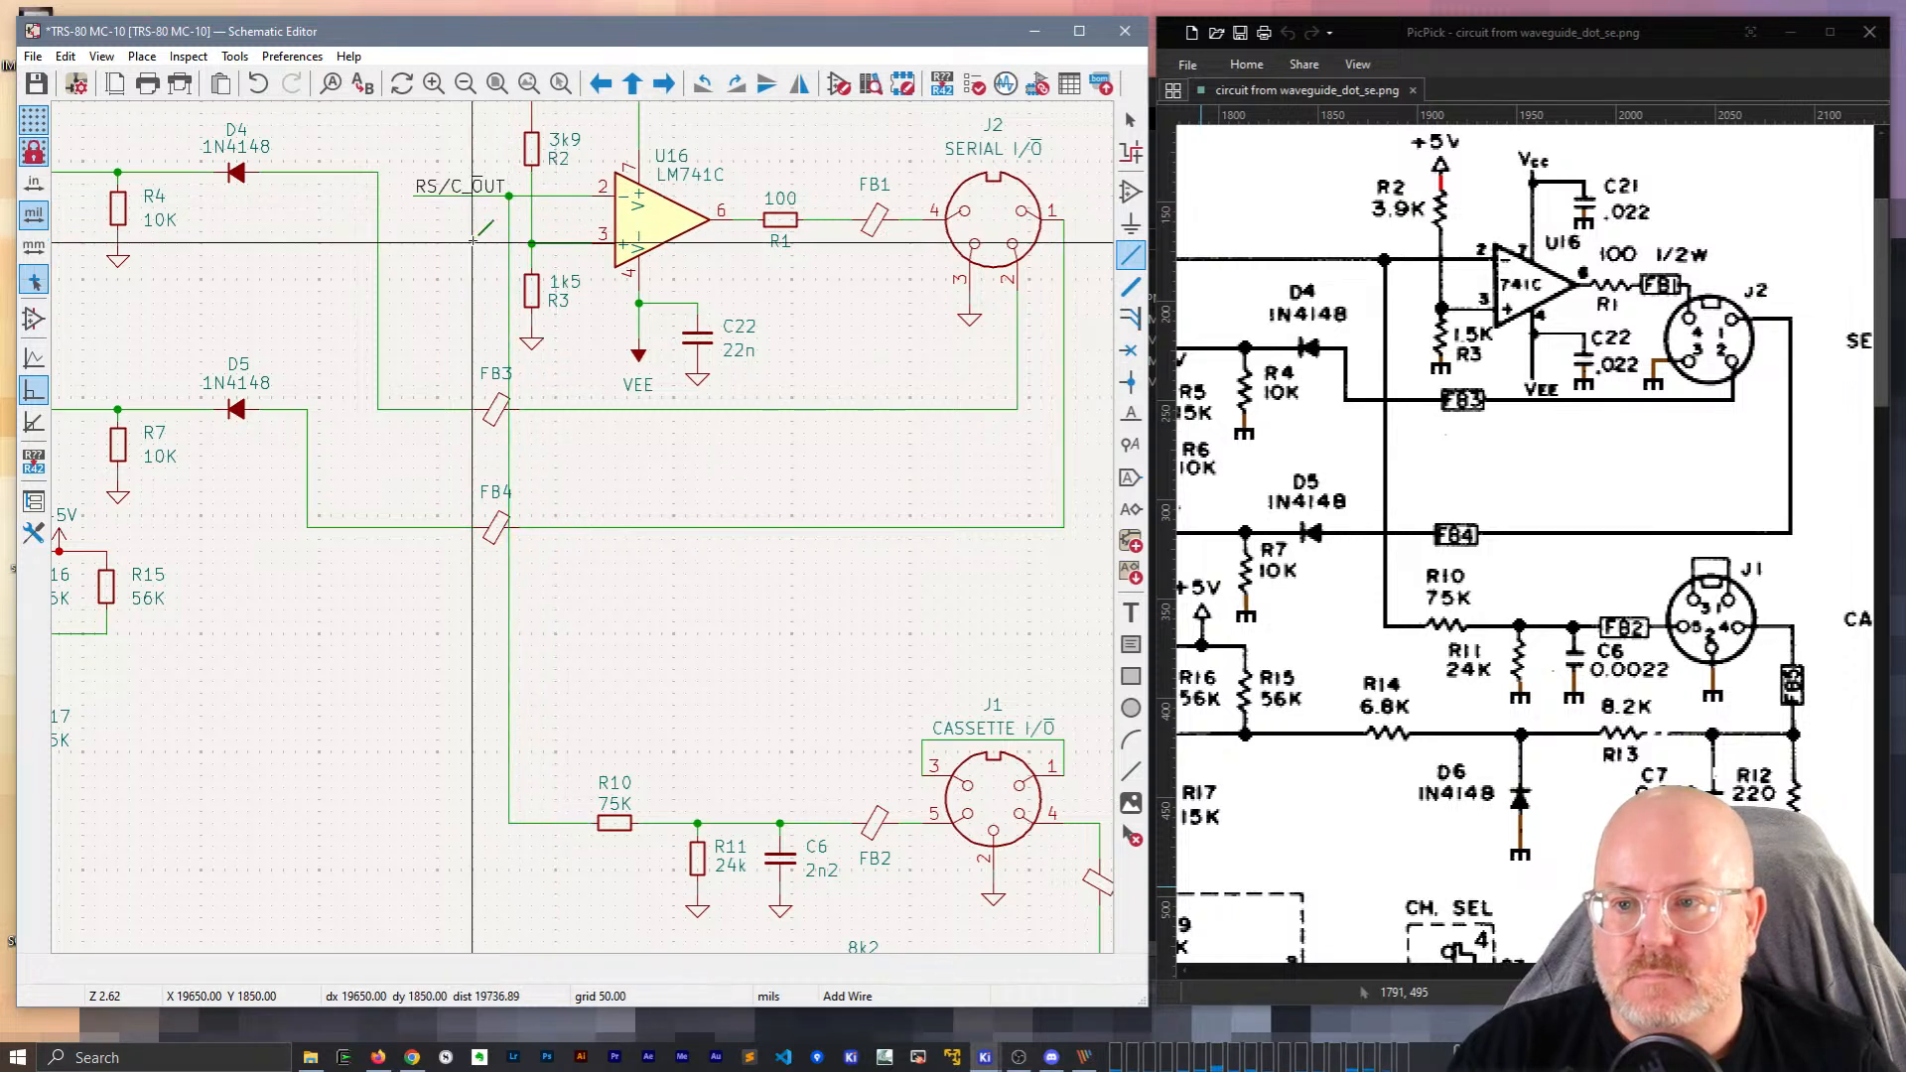
key("Escape")
scroll(586, 536, "down", 3)
scroll(586, 536, "up", 2)
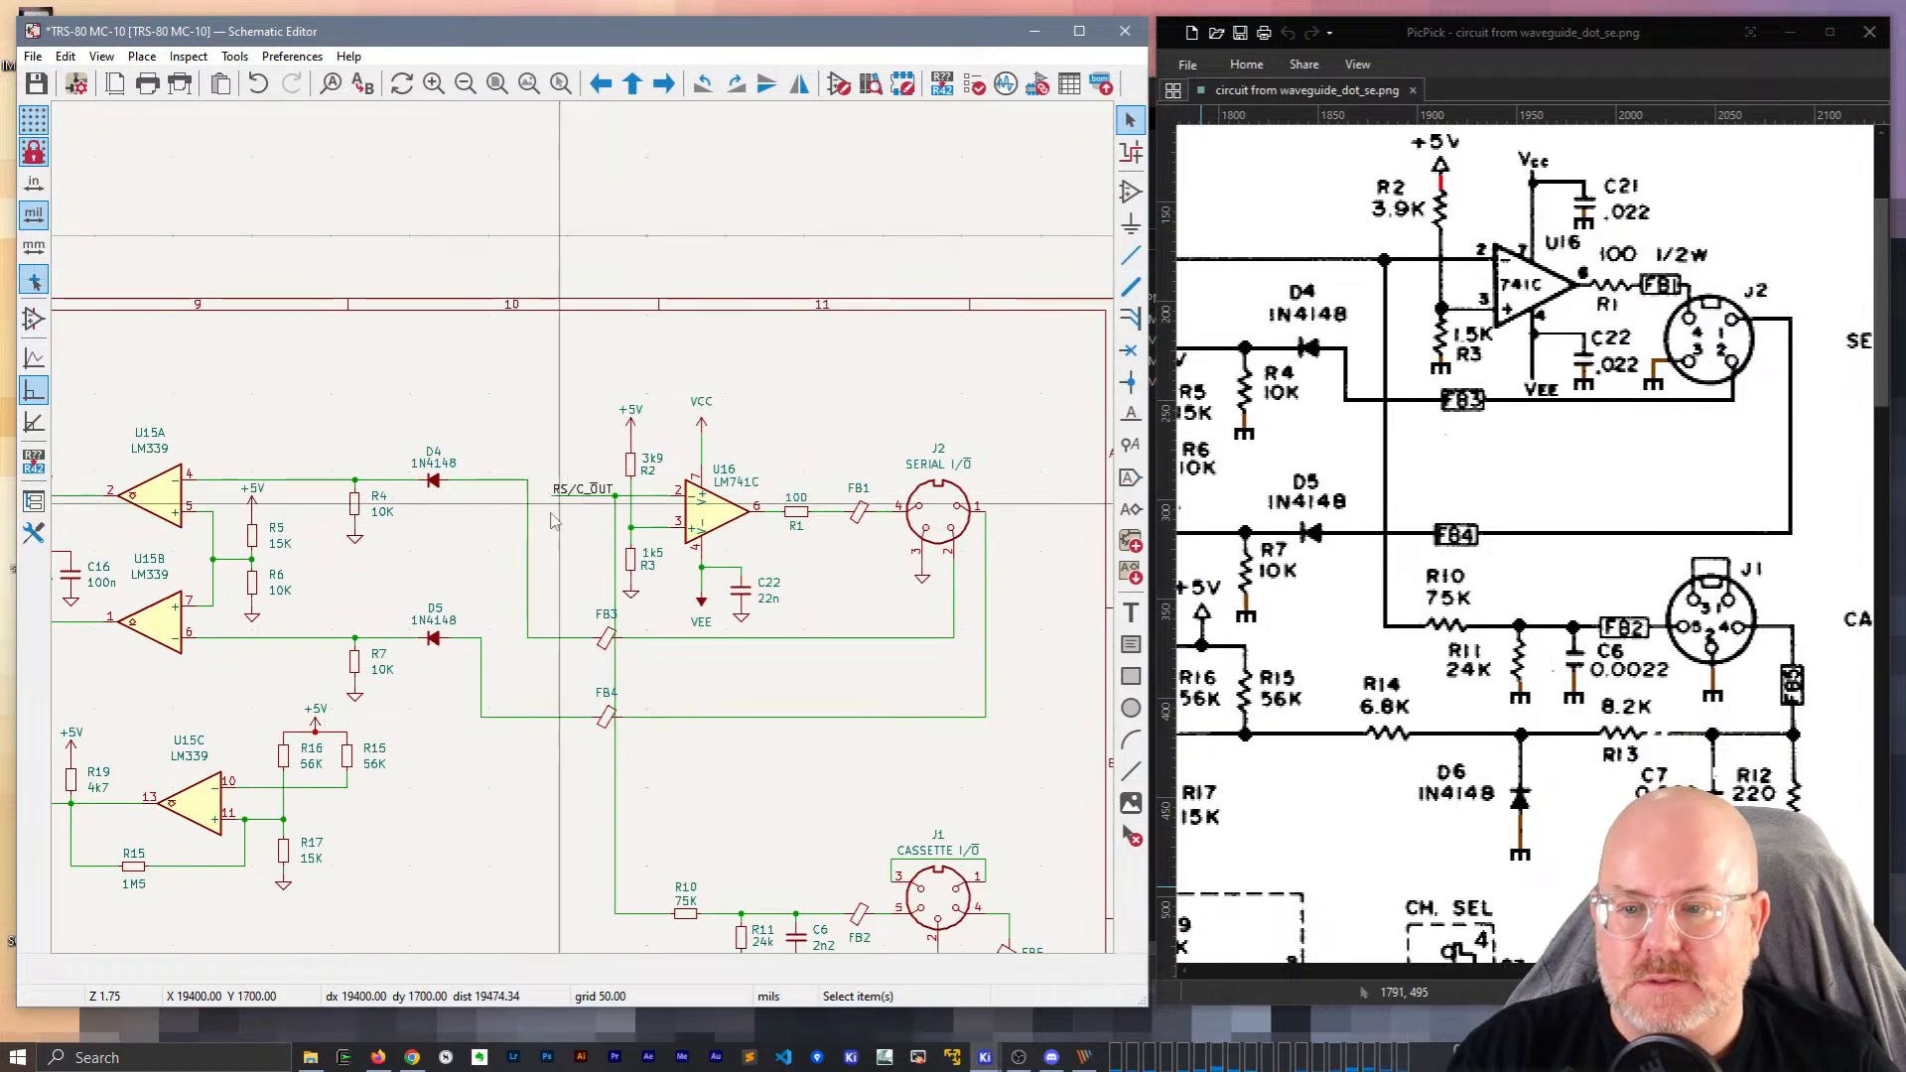
Shift the vertical wires and RS/C_OUT label left, and slide FB3 and FB4 right.
left_click_drag(527, 576, 504, 576)
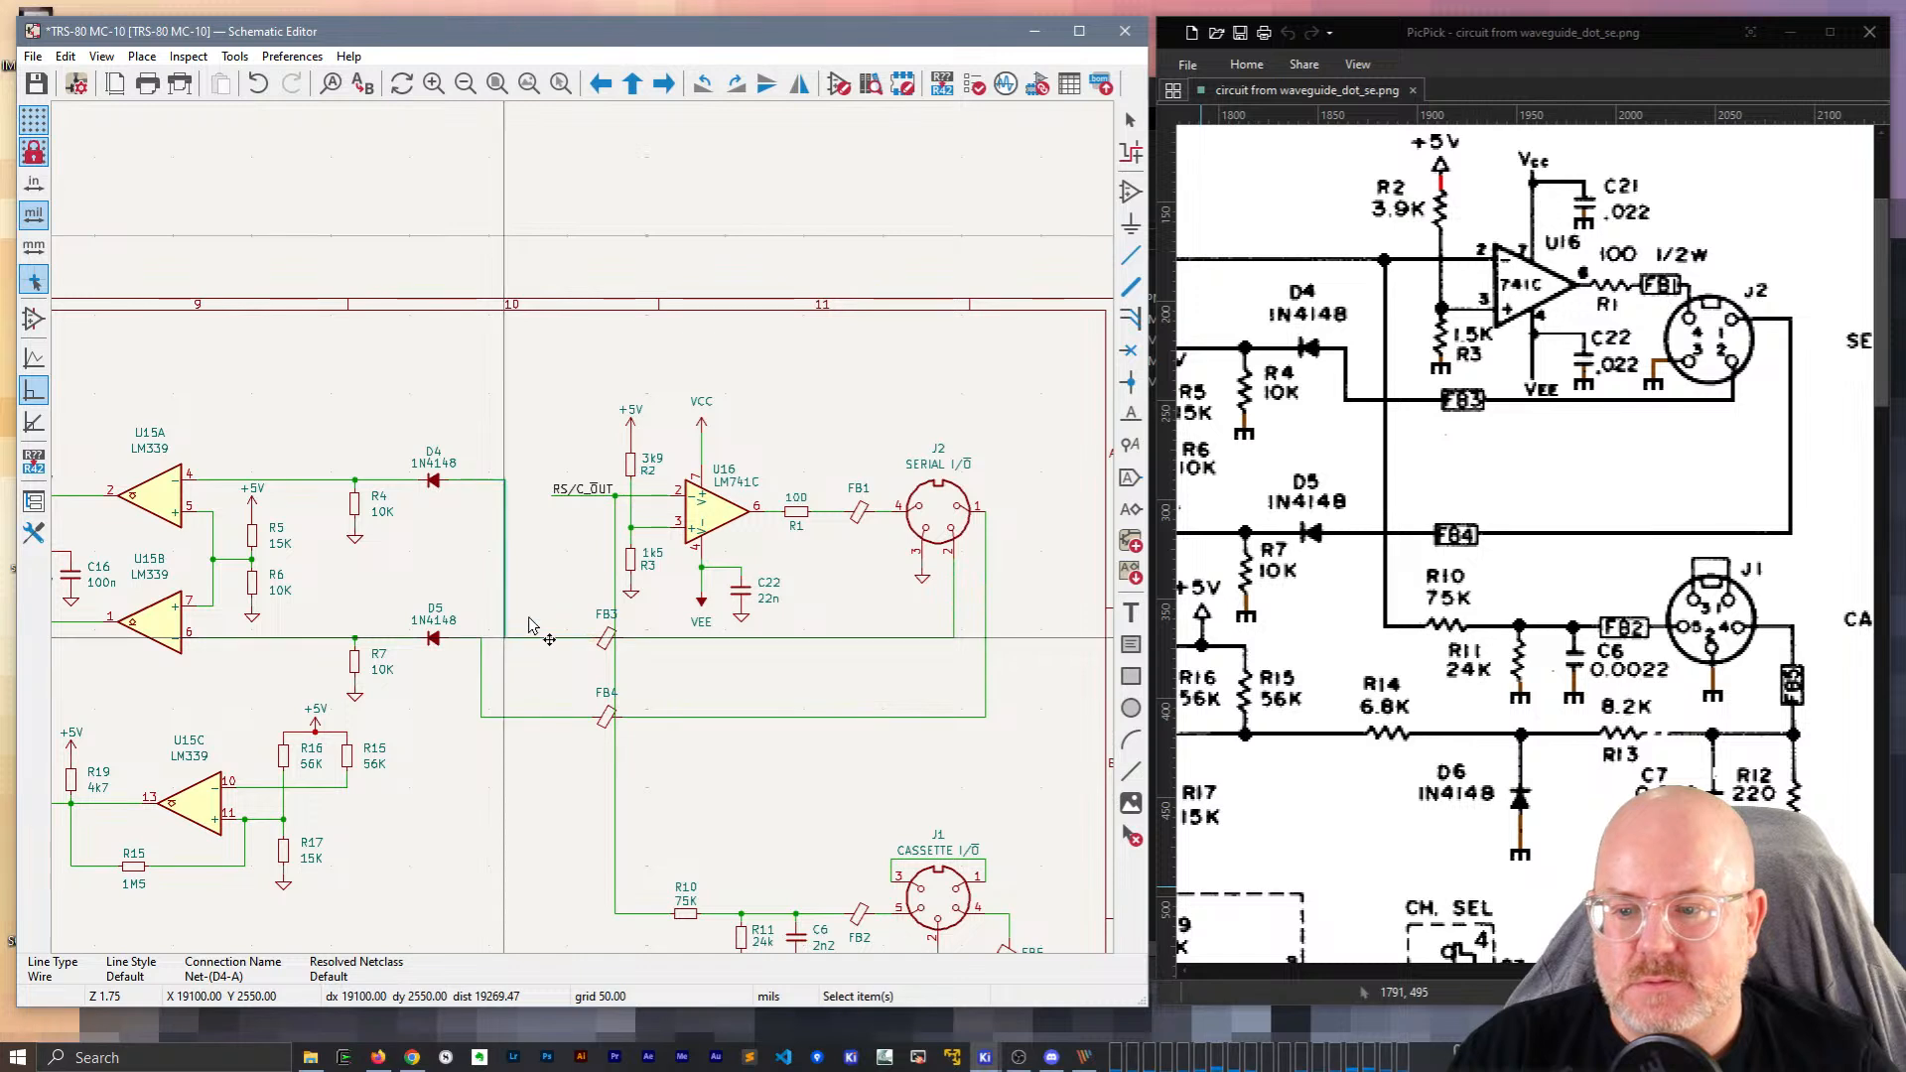
left_click_drag(569, 497, 553, 496)
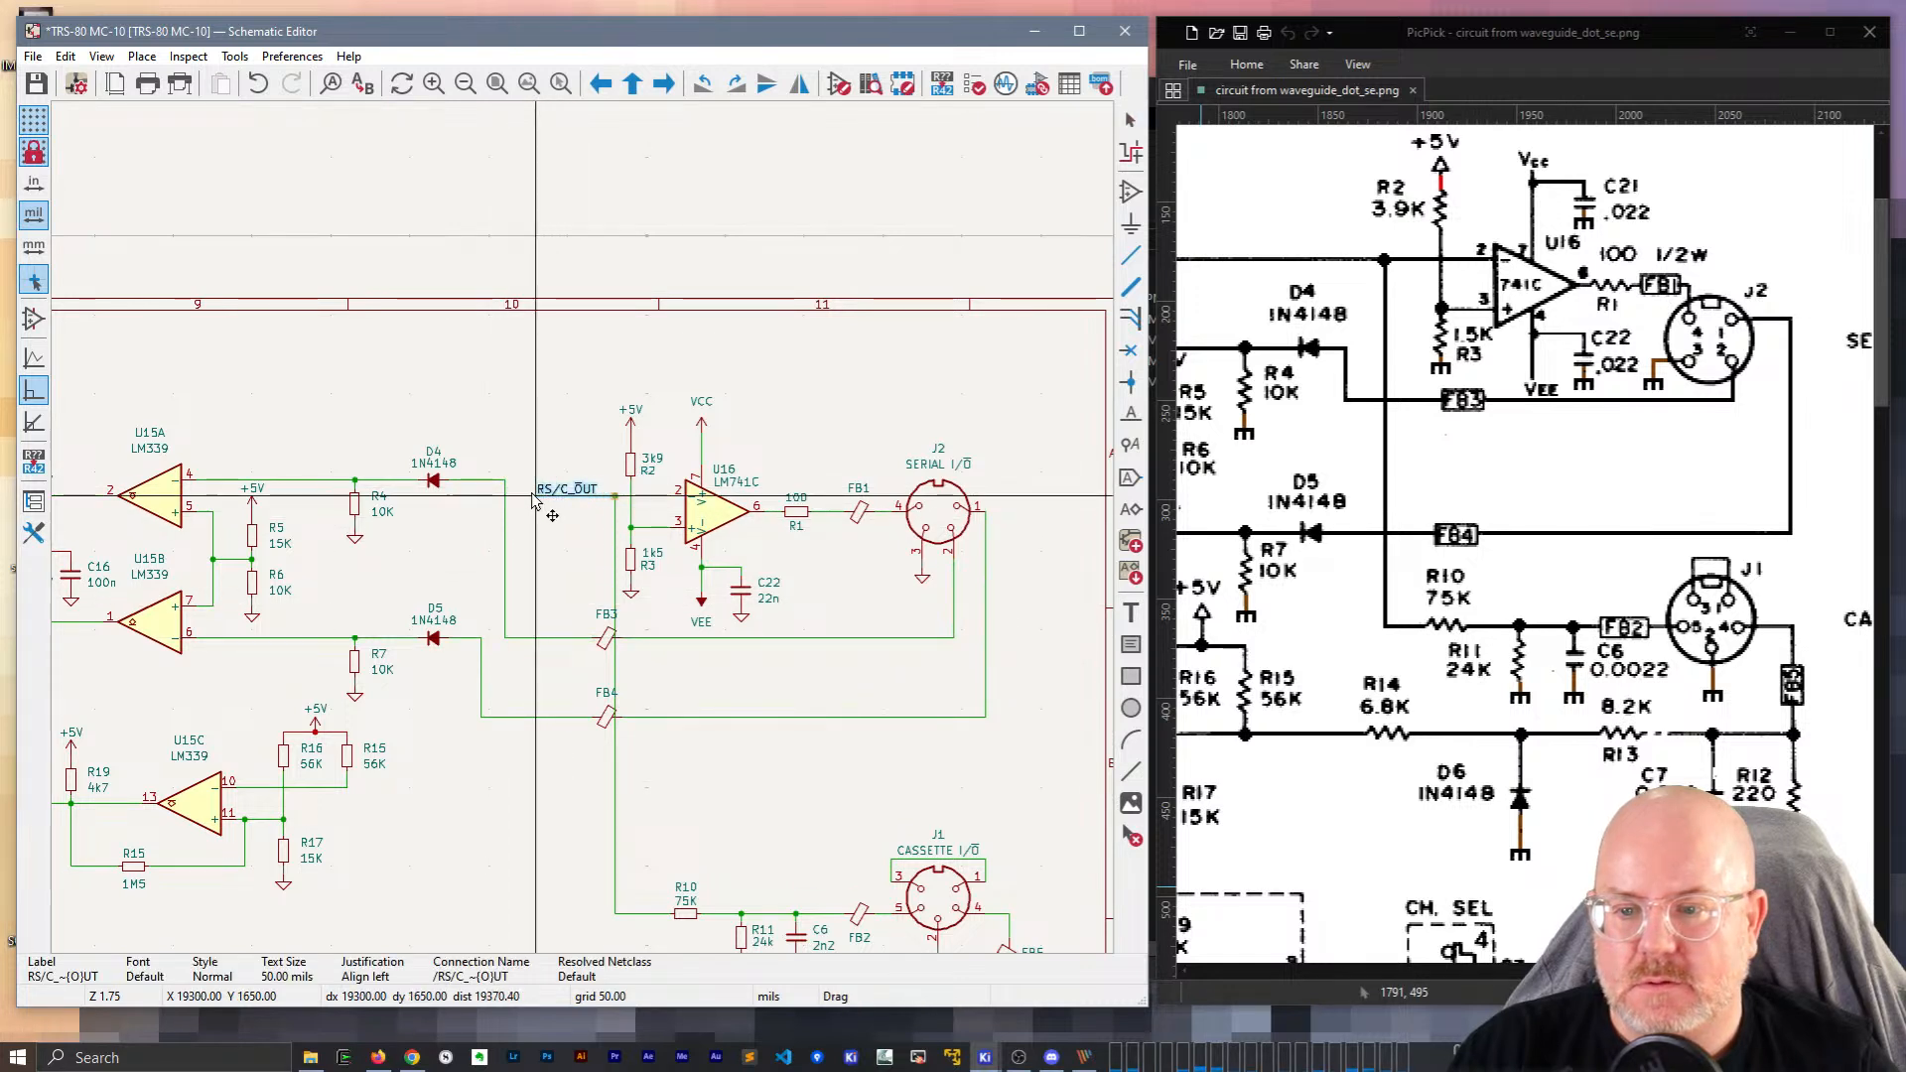
left_click_drag(609, 641, 850, 640)
left_click_drag(607, 716, 868, 738)
middle_click_drag(481, 664, 581, 549)
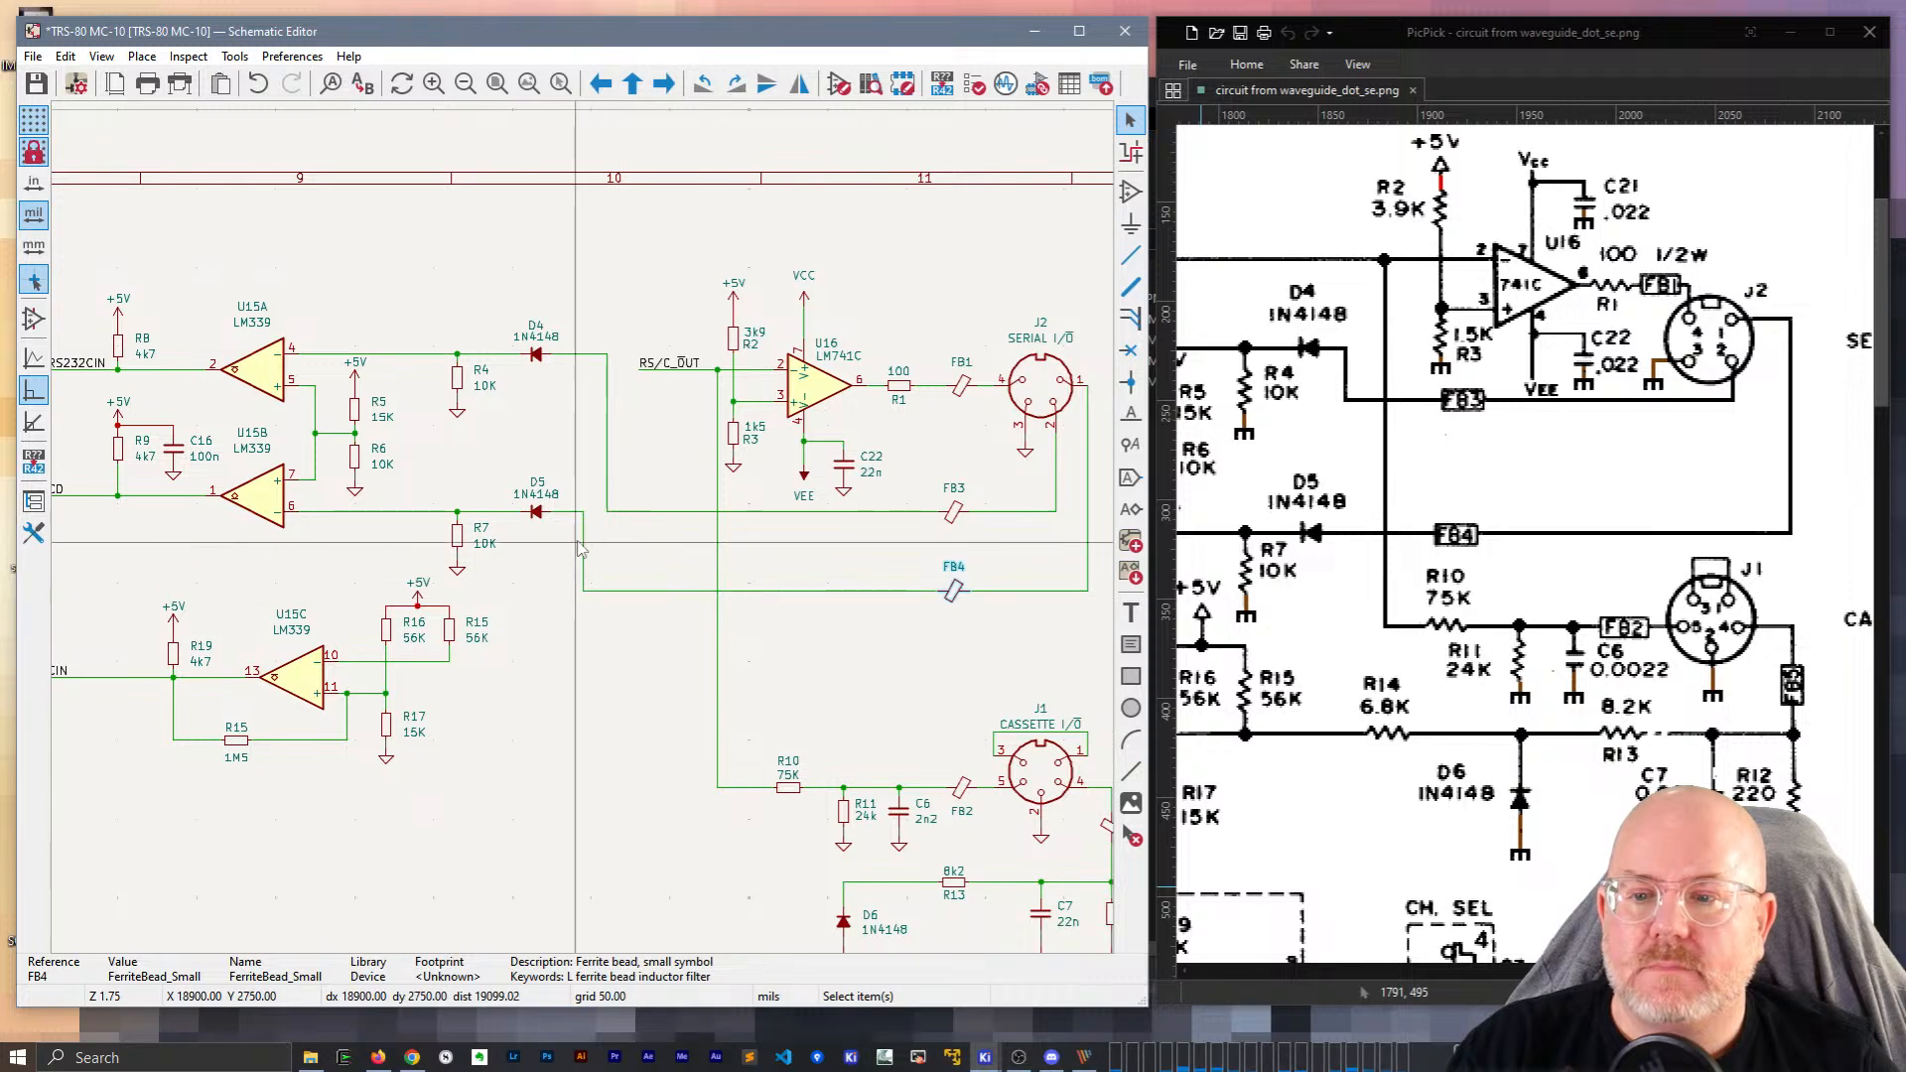
left_click_drag(584, 552, 566, 552)
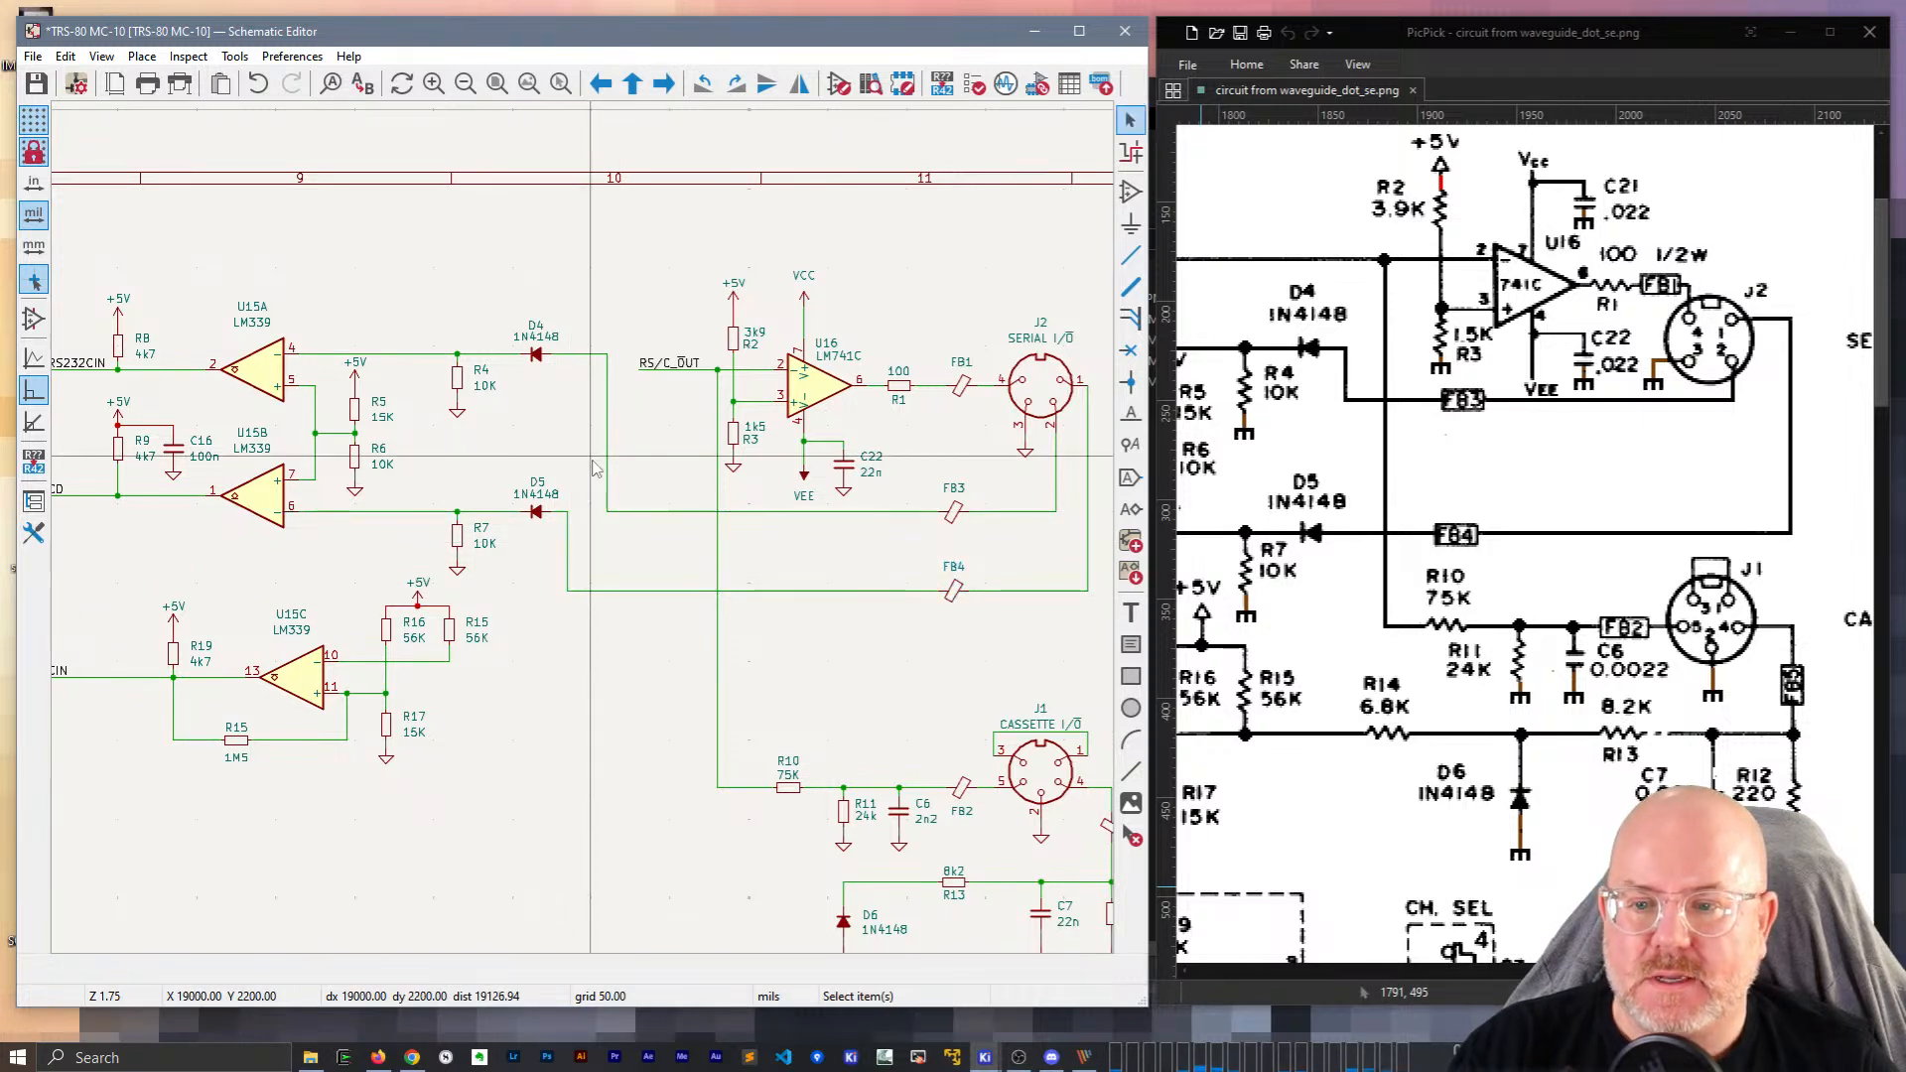
middle_click_drag(754, 768, 577, 644)
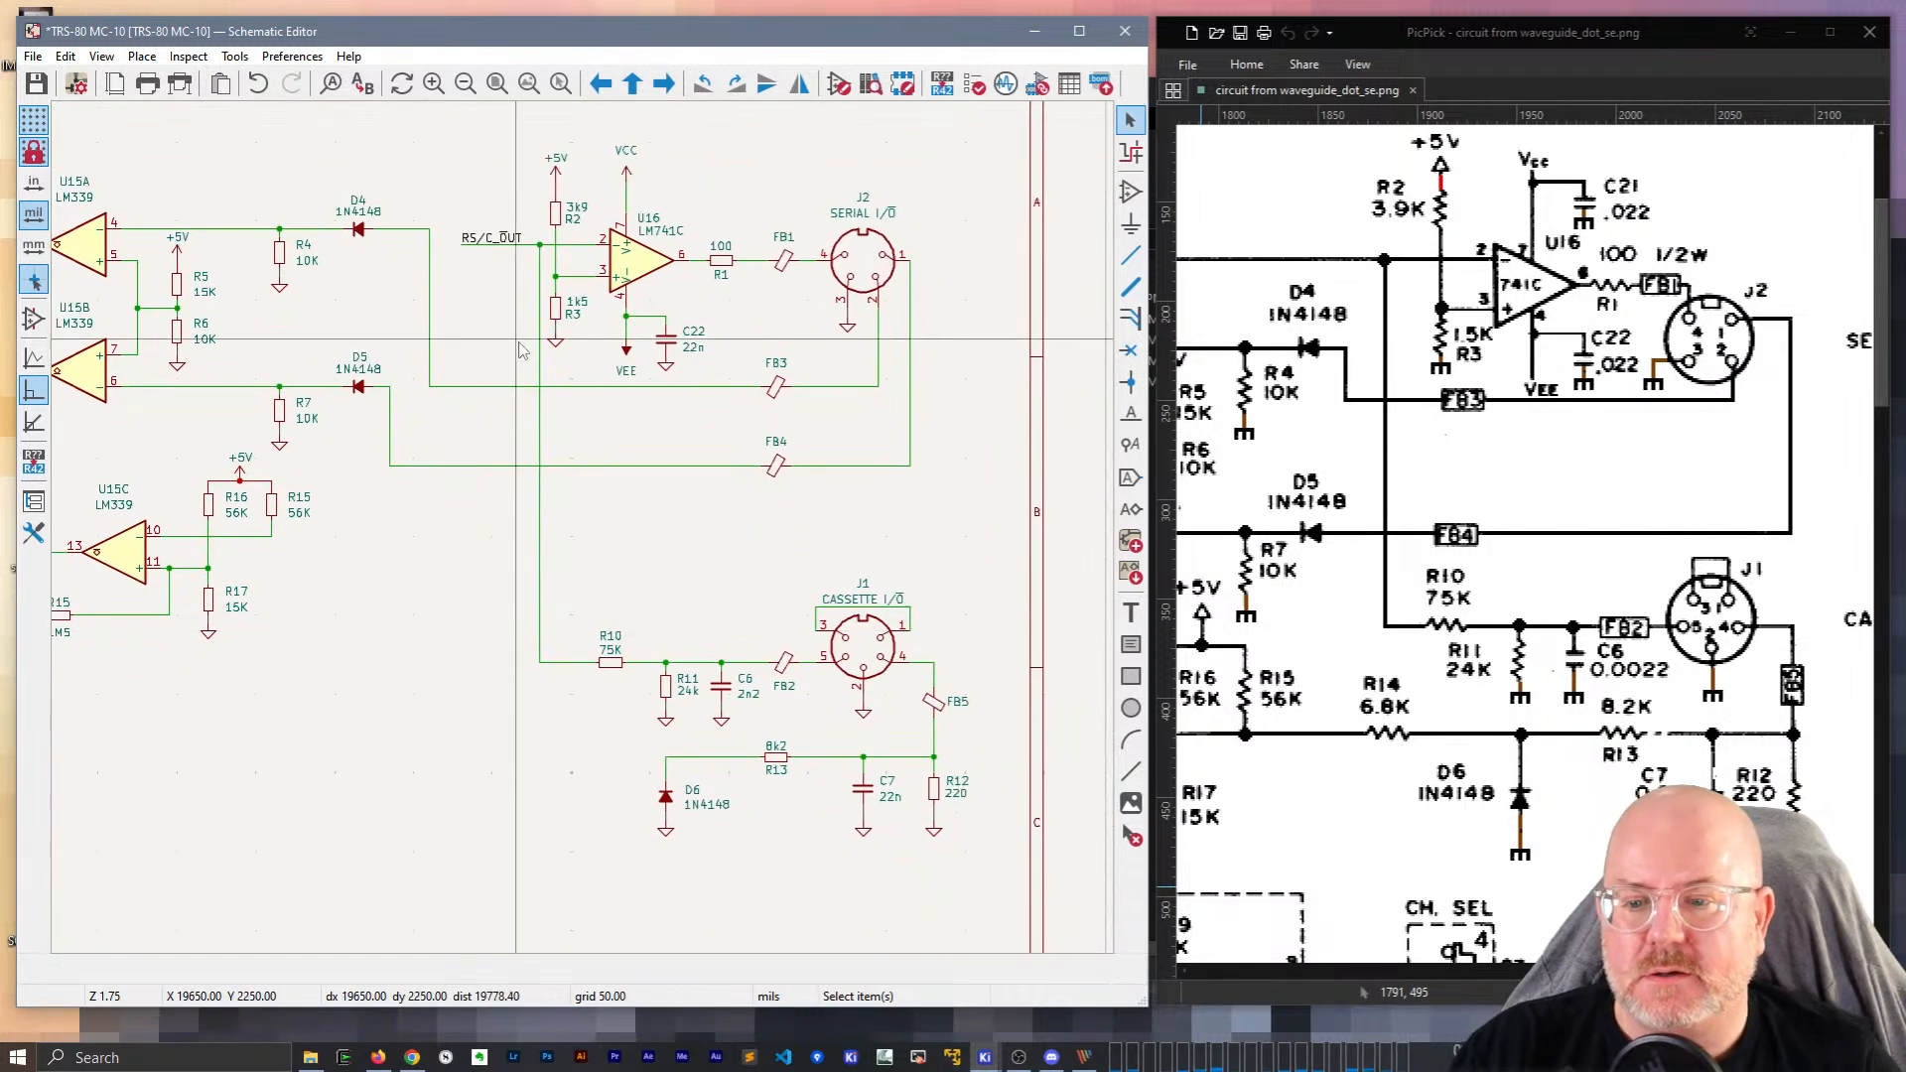
Copy the RS/C_OUT label onto R10's left end and nudge R10 one grid step right.
left_click(501, 240)
key("ctrl+d")
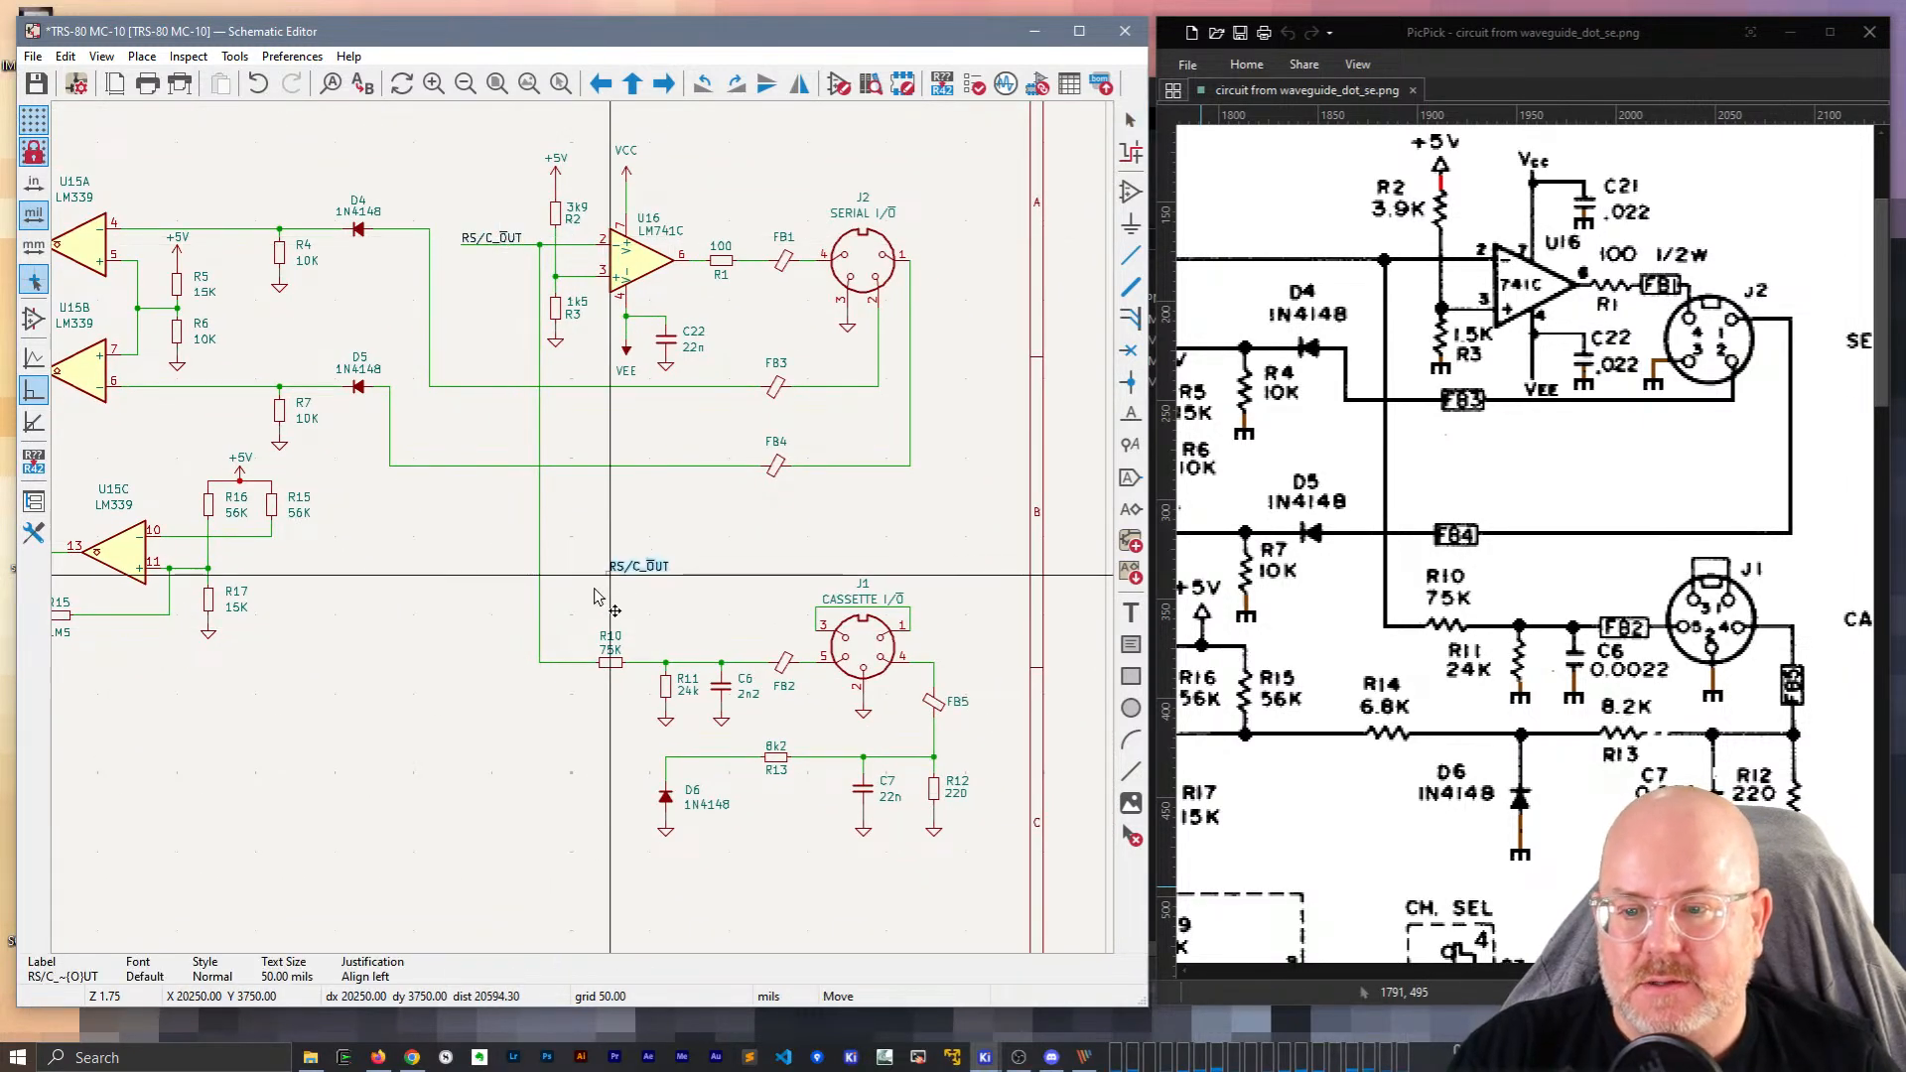
left_click(548, 665)
scroll(552, 667, "up", 3)
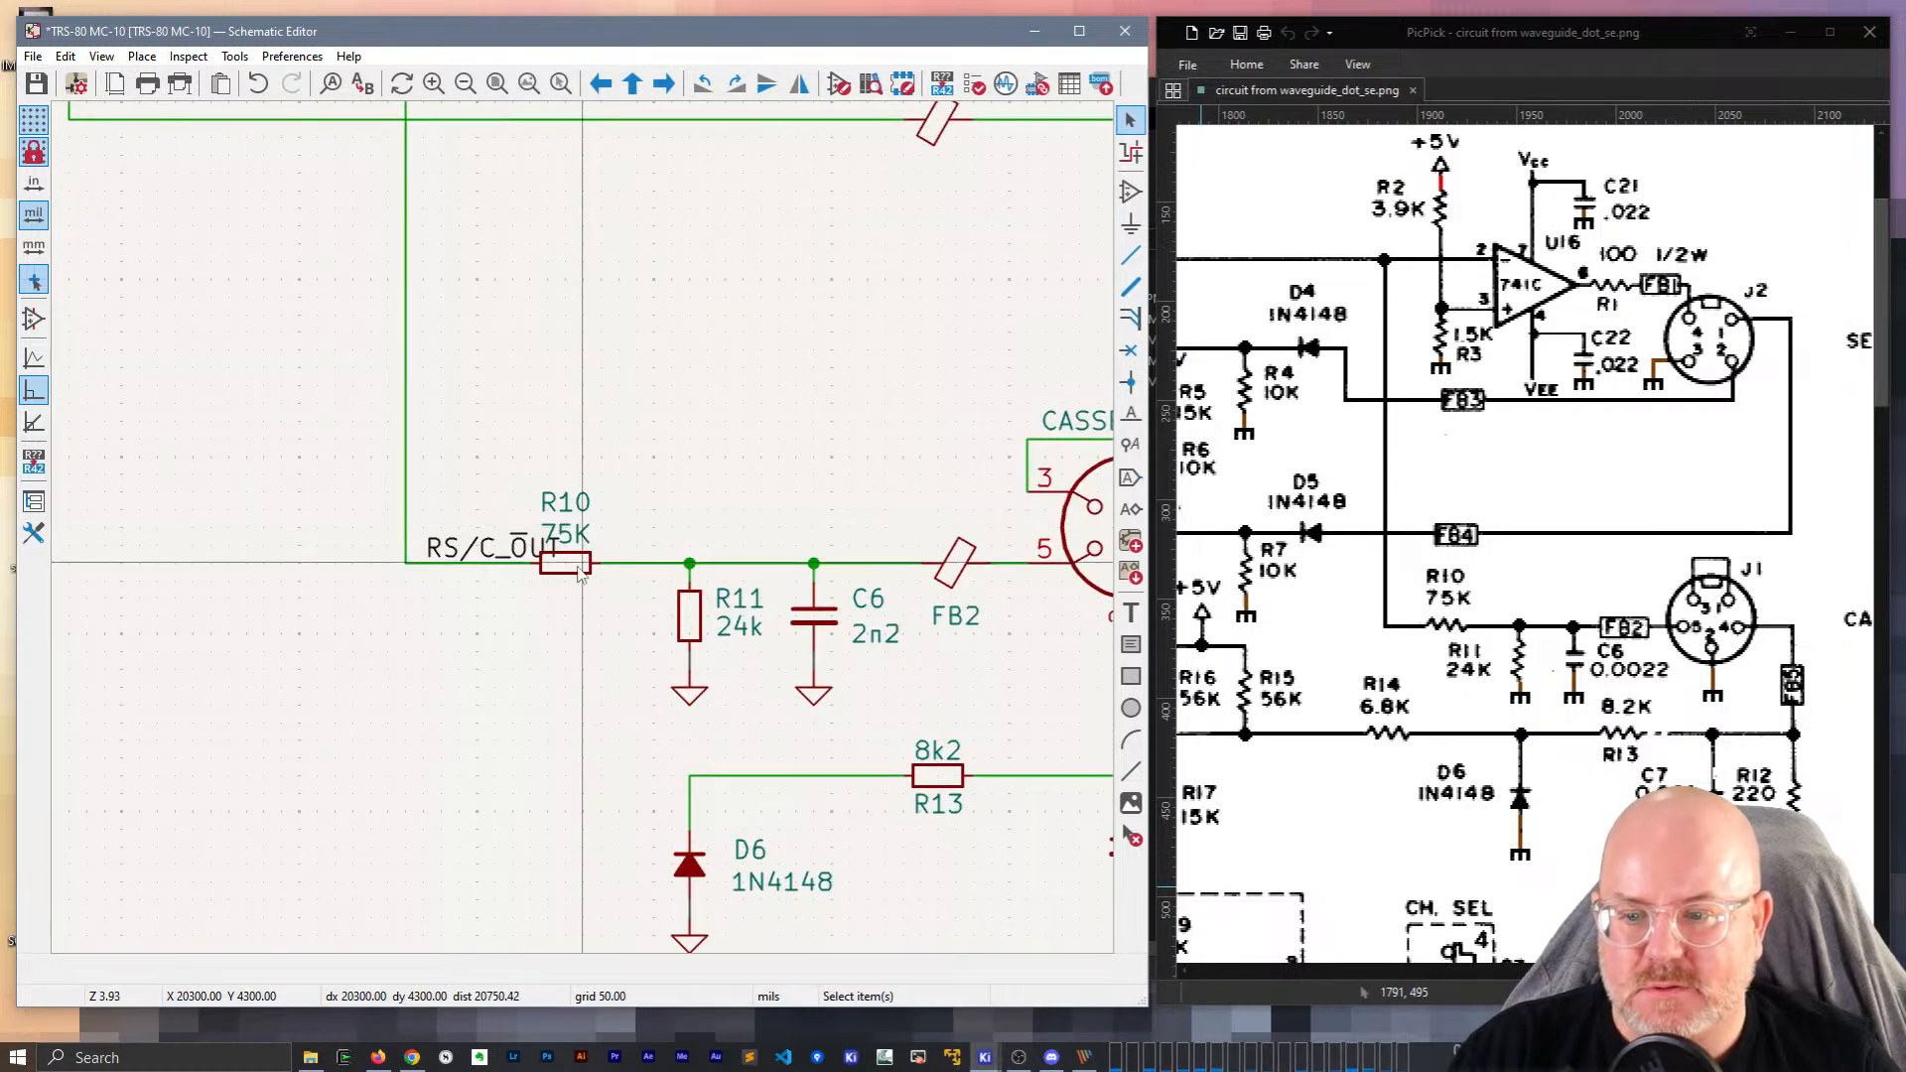
key("g")
left_click(623, 567)
left_click(740, 387)
scroll(725, 386, "down", 3)
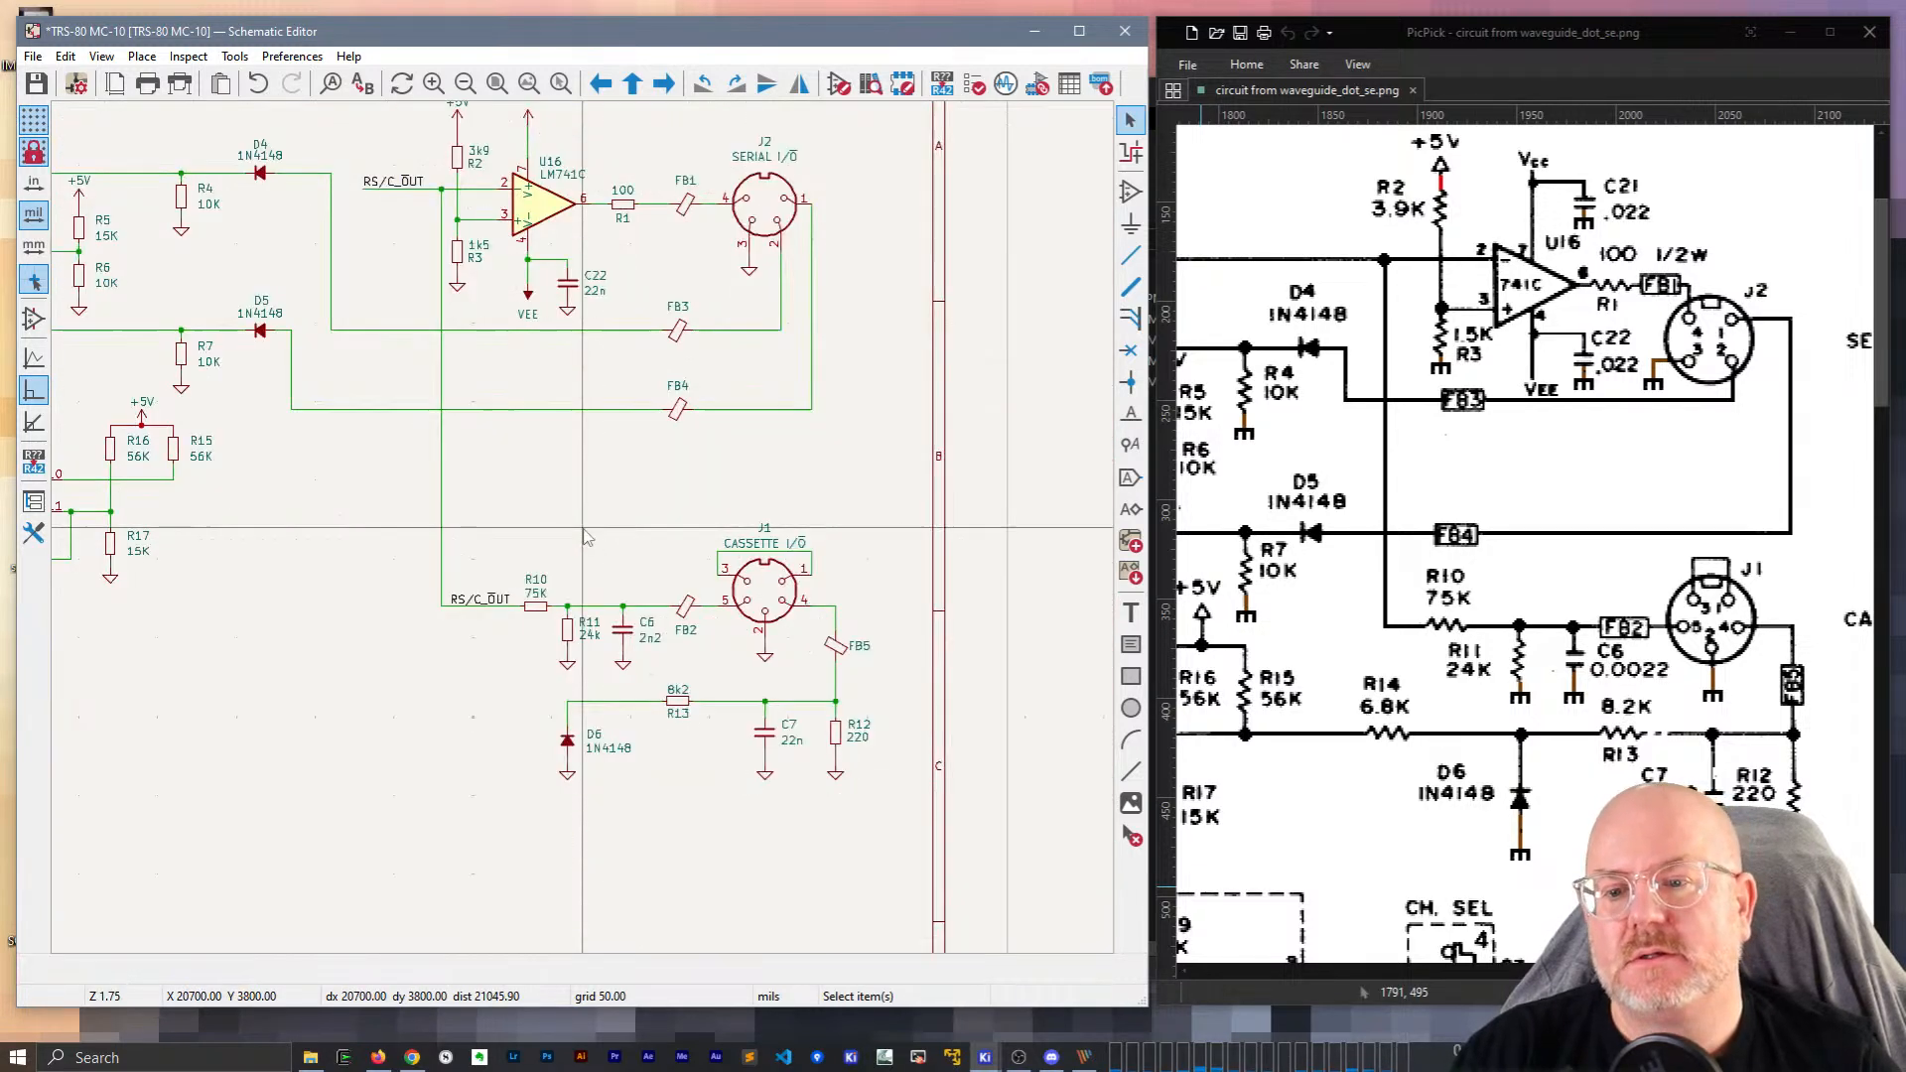
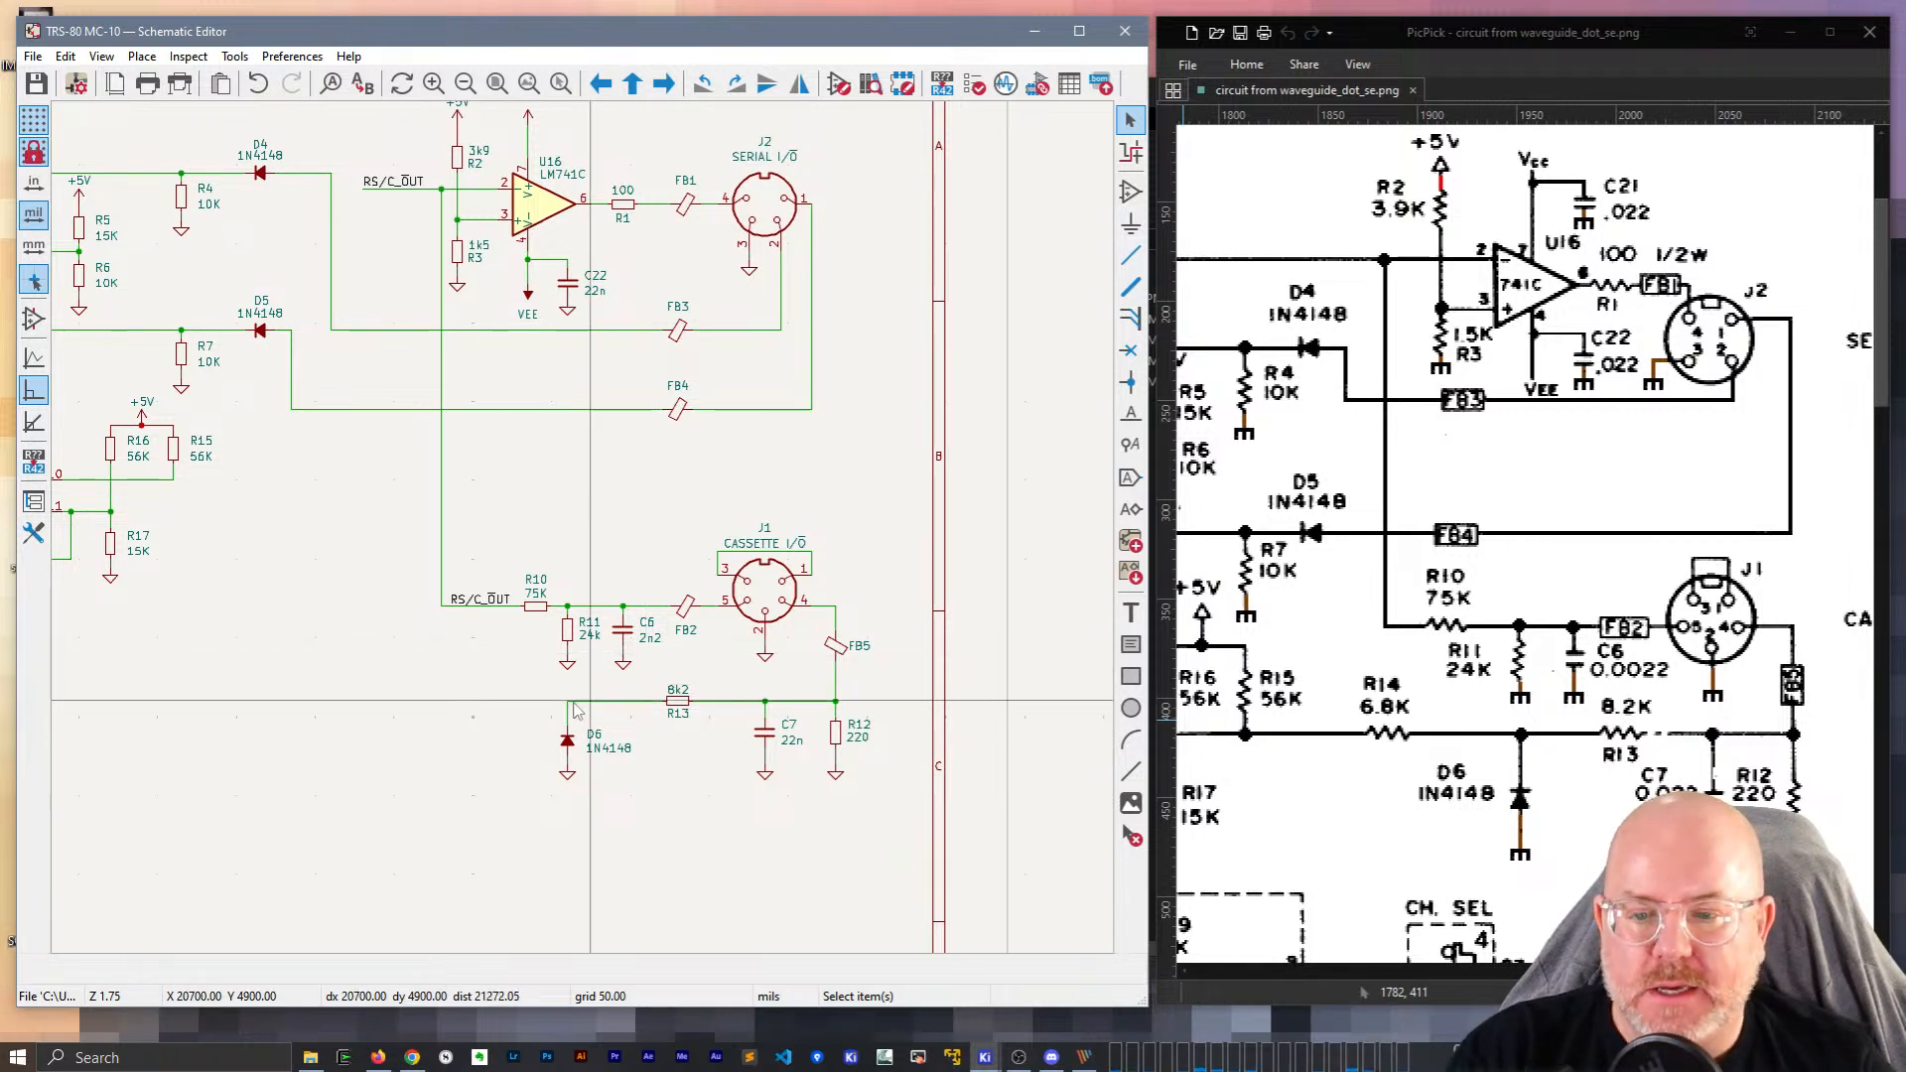
Duplicate the 75K resistor R10 and drop the copy on the D6/R13 wire.
key("w")
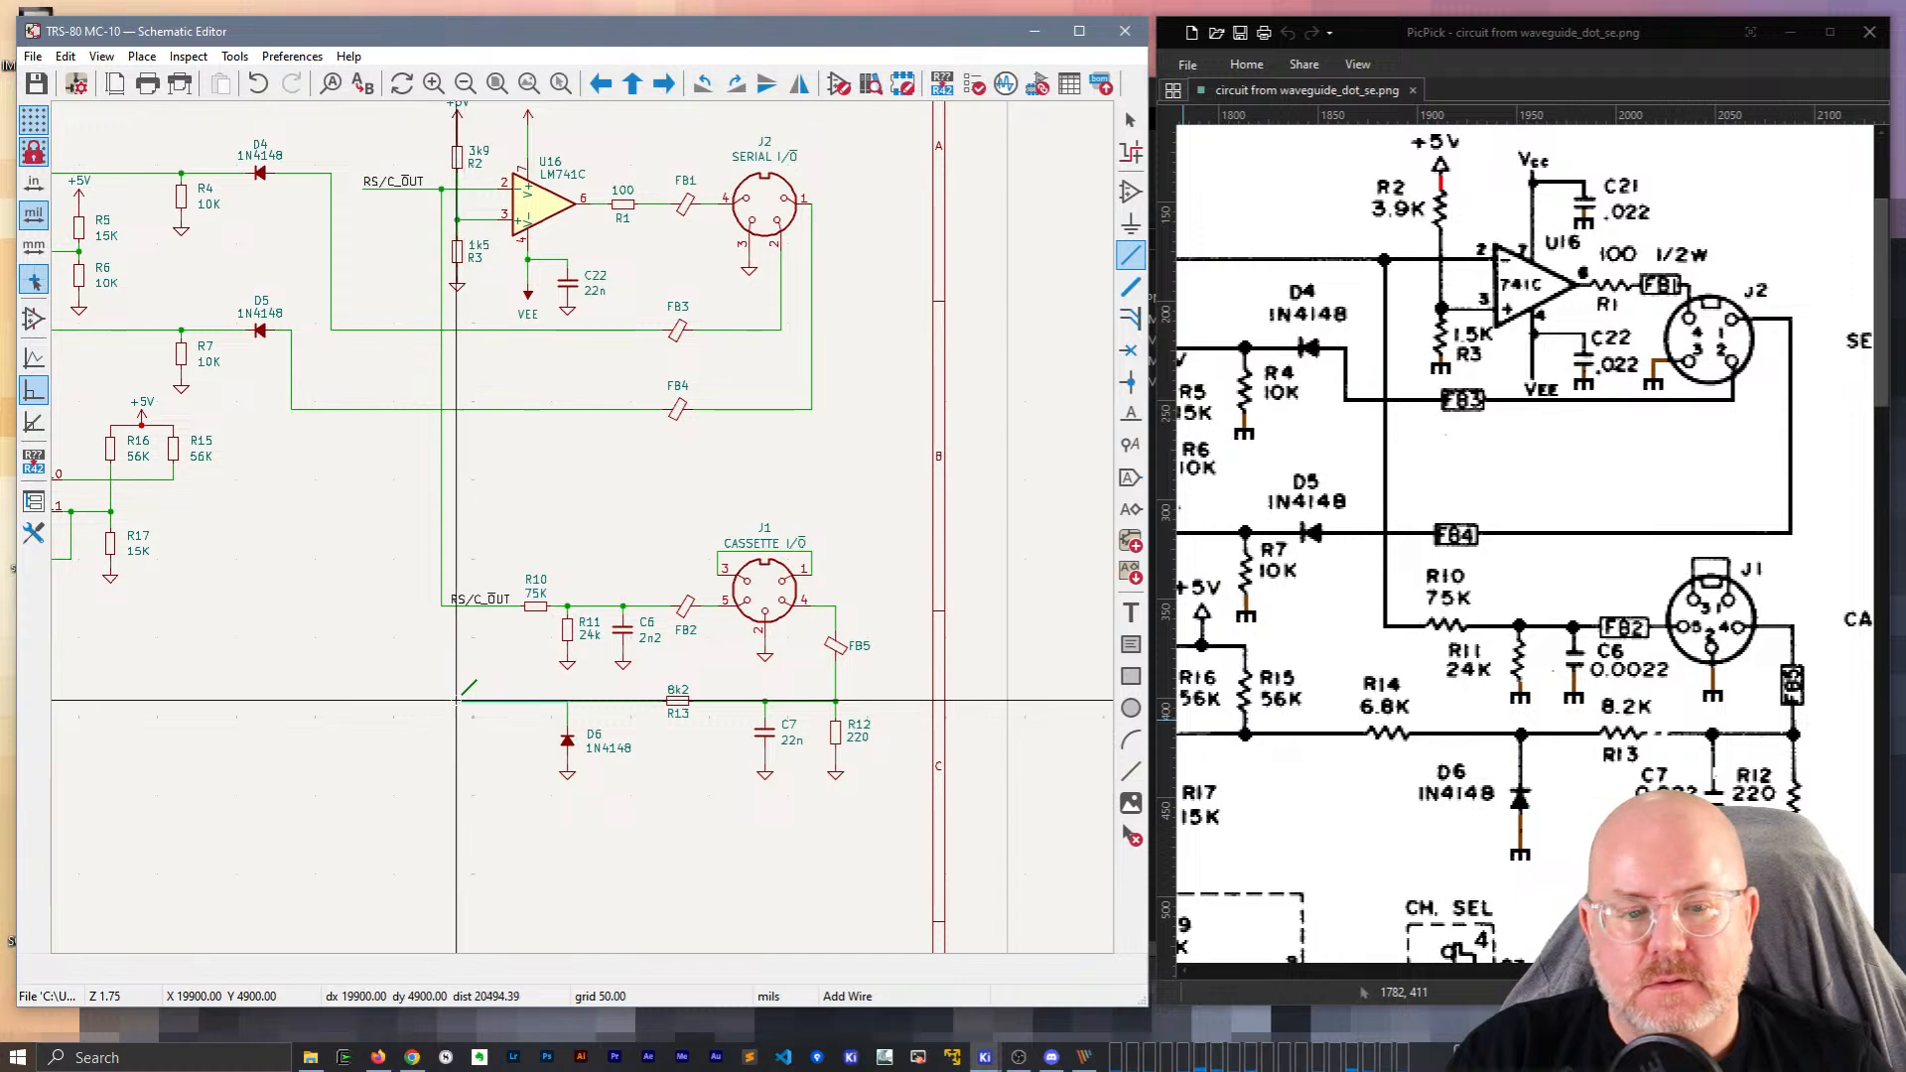
key("Escape")
left_click(537, 602)
key("ctrl+d")
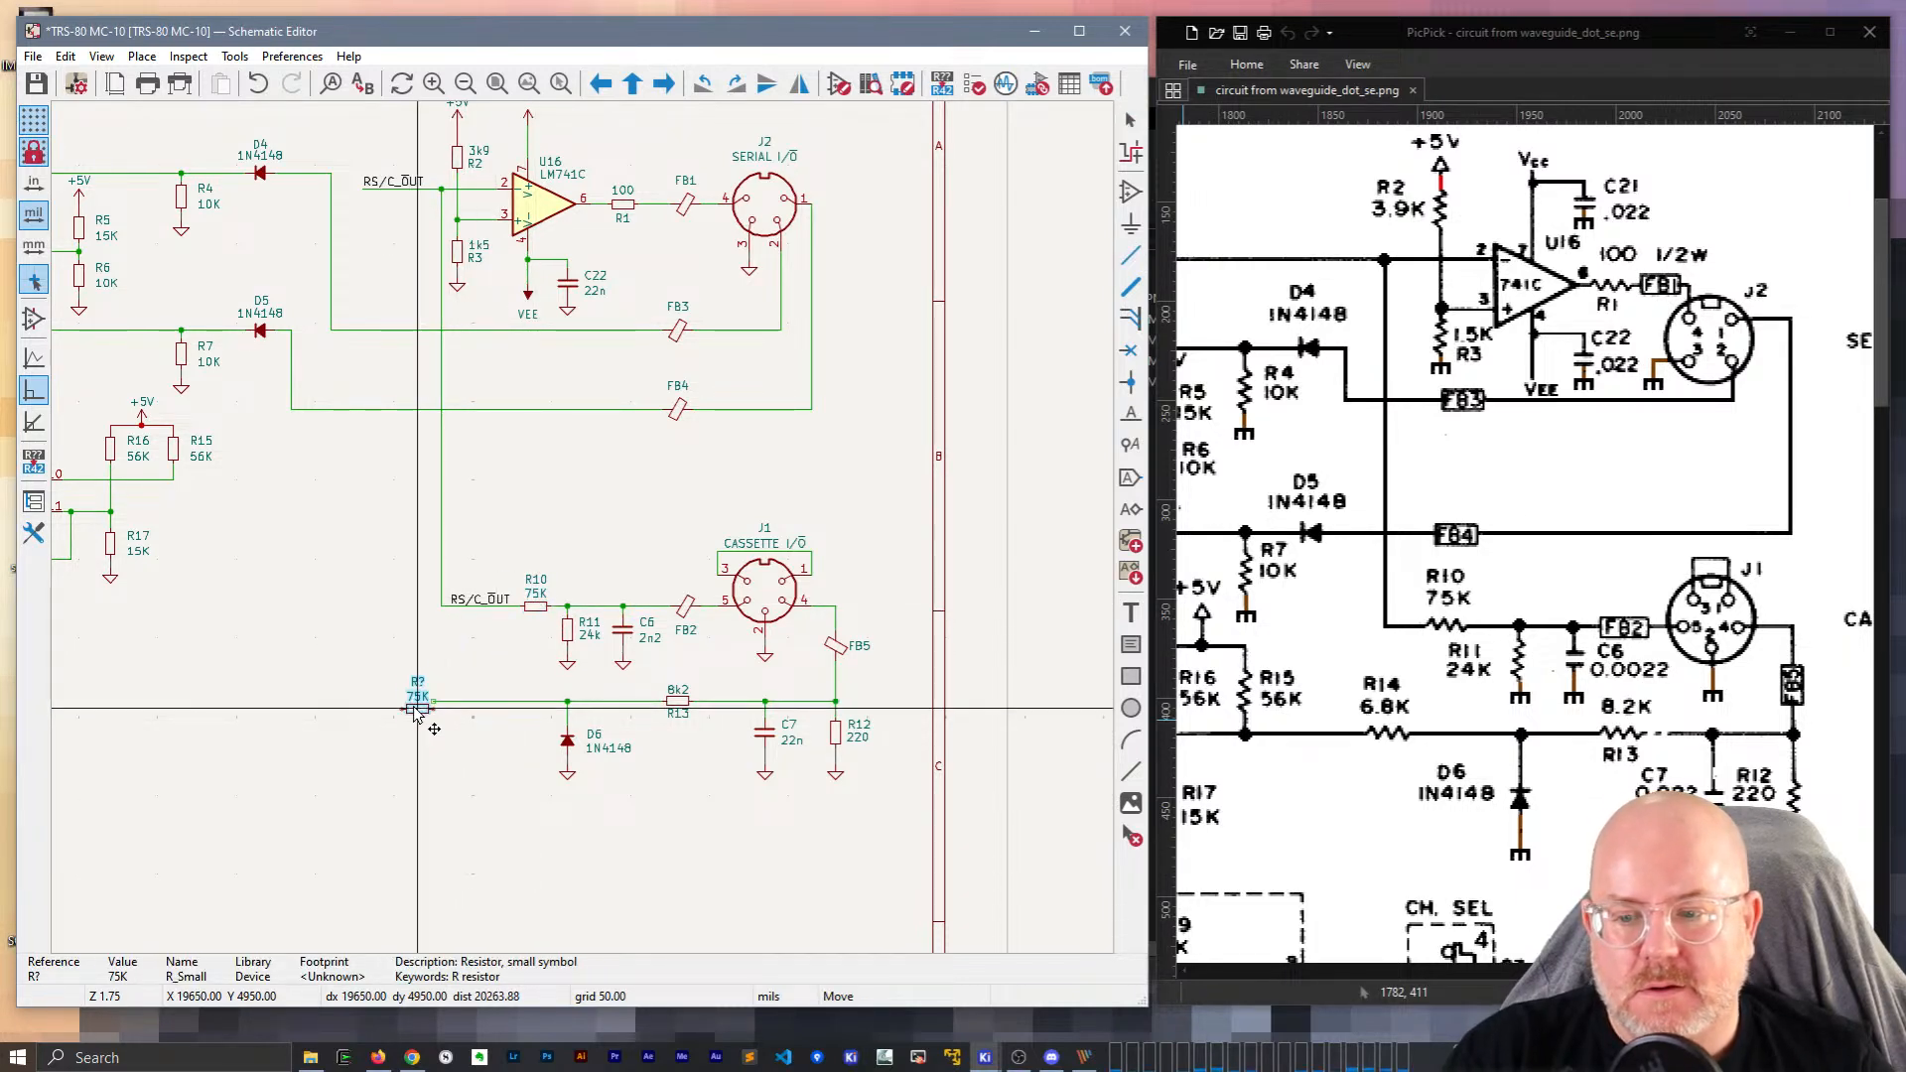
left_click(415, 696)
scroll(411, 685, "up", 5)
Set the copied resistor's value to 6k8 and its reference to R14.
left_click(610, 537)
type("e")
type("6k")
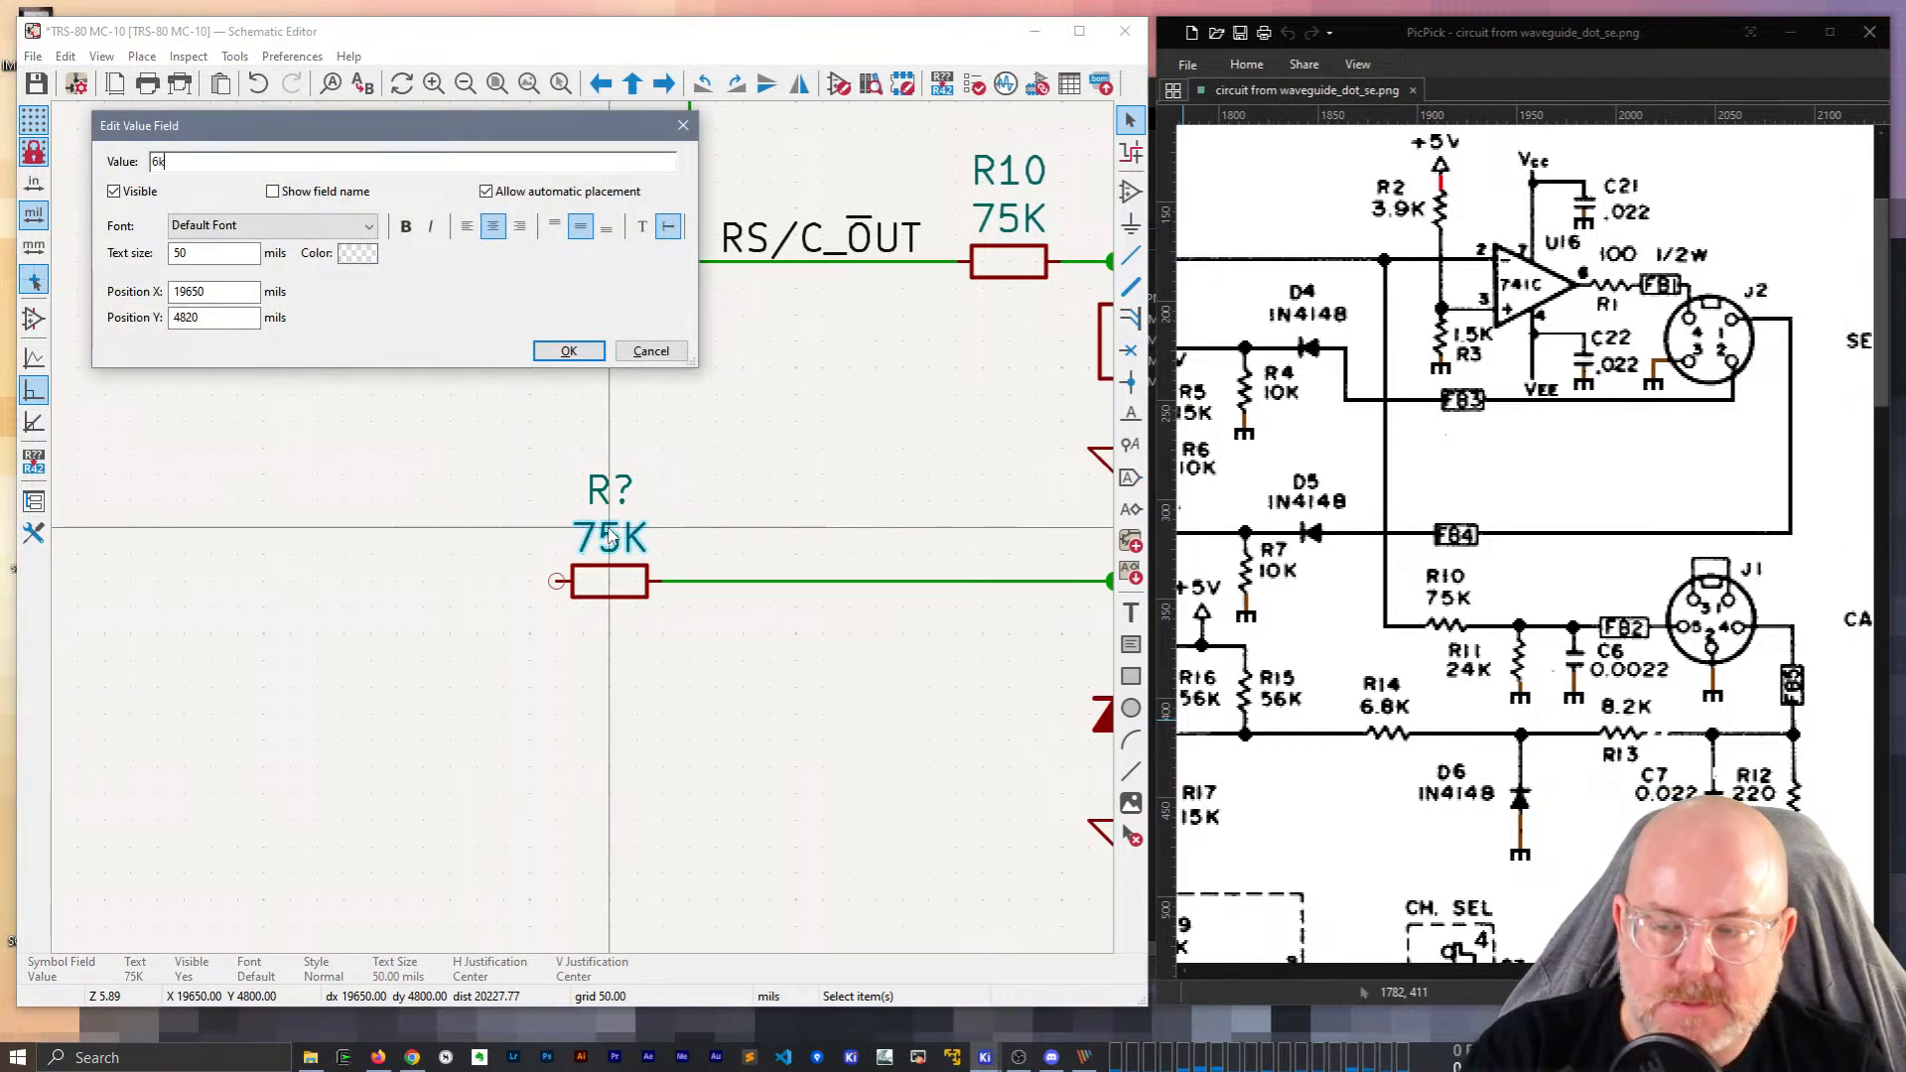
type("8")
key("Return")
left_click(608, 503)
type("e")
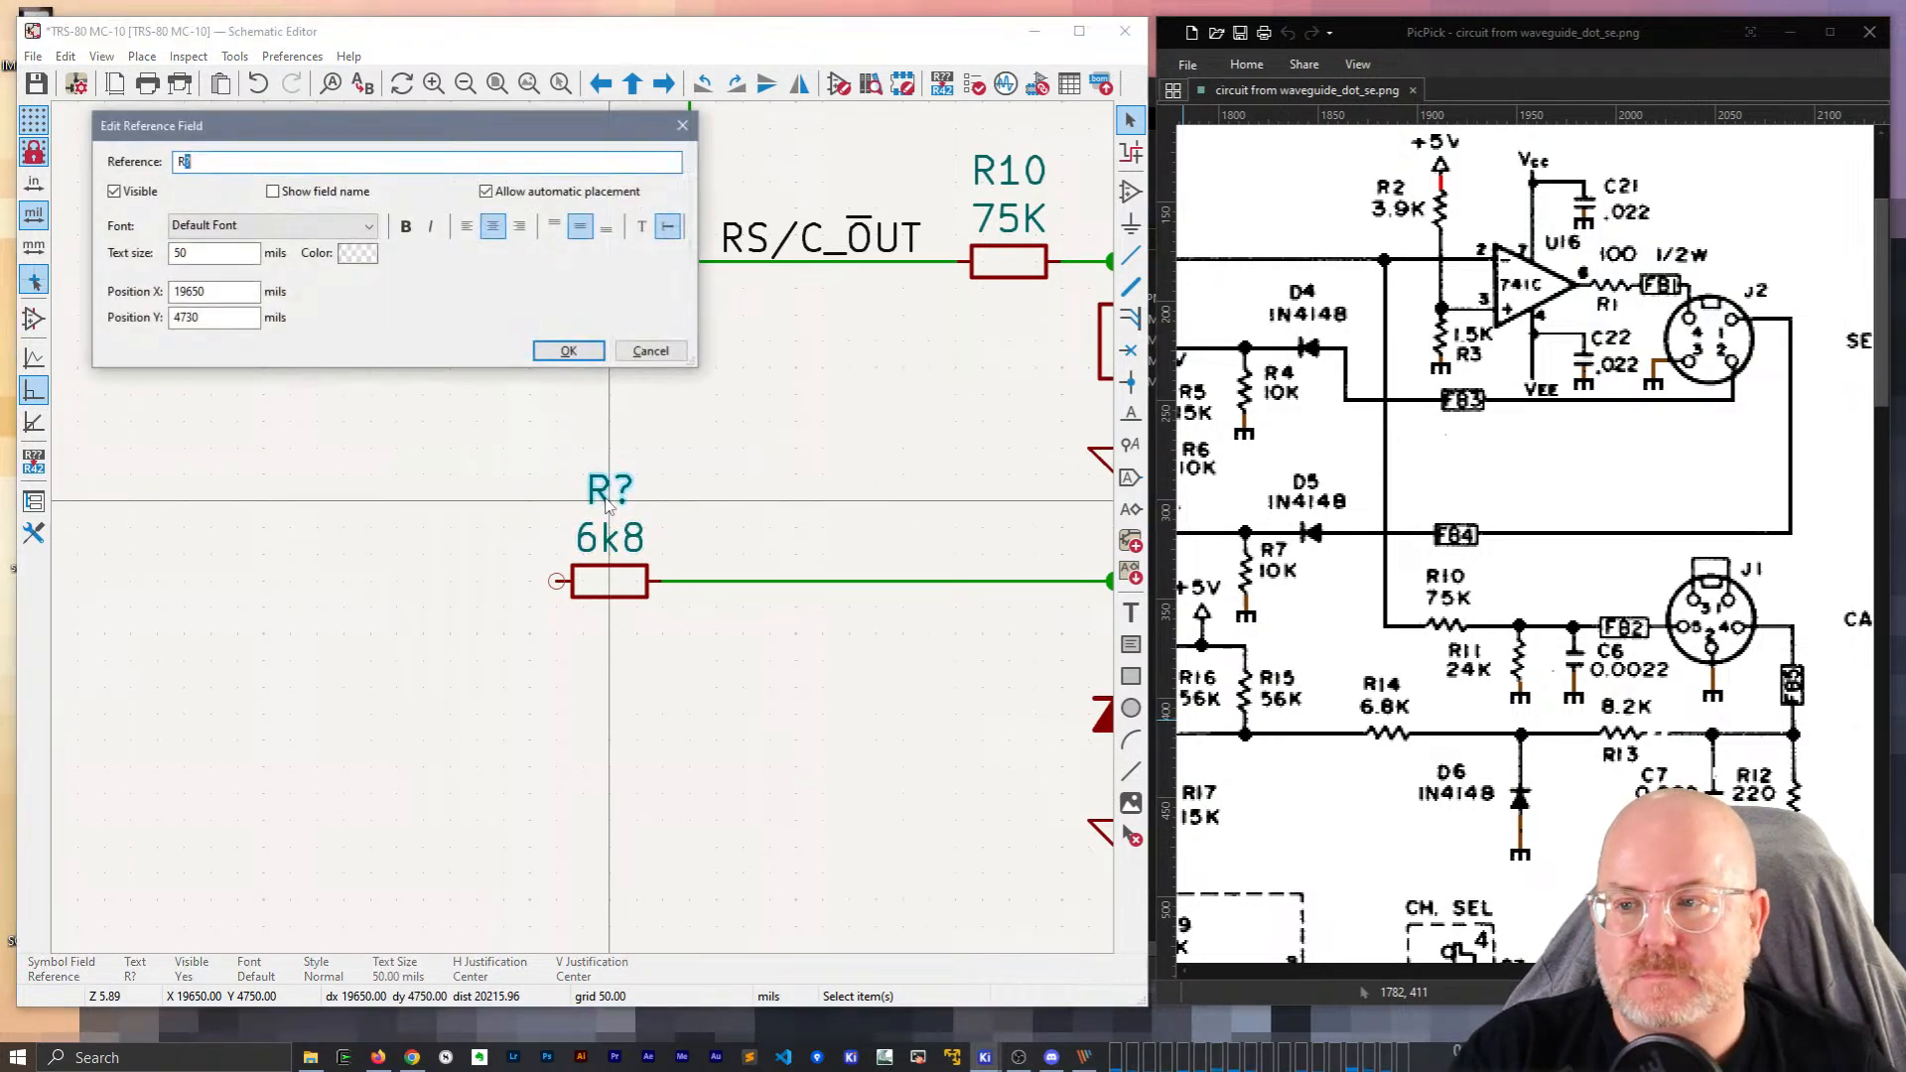
type("R14")
key("Return")
scroll(735, 481, "down", 2)
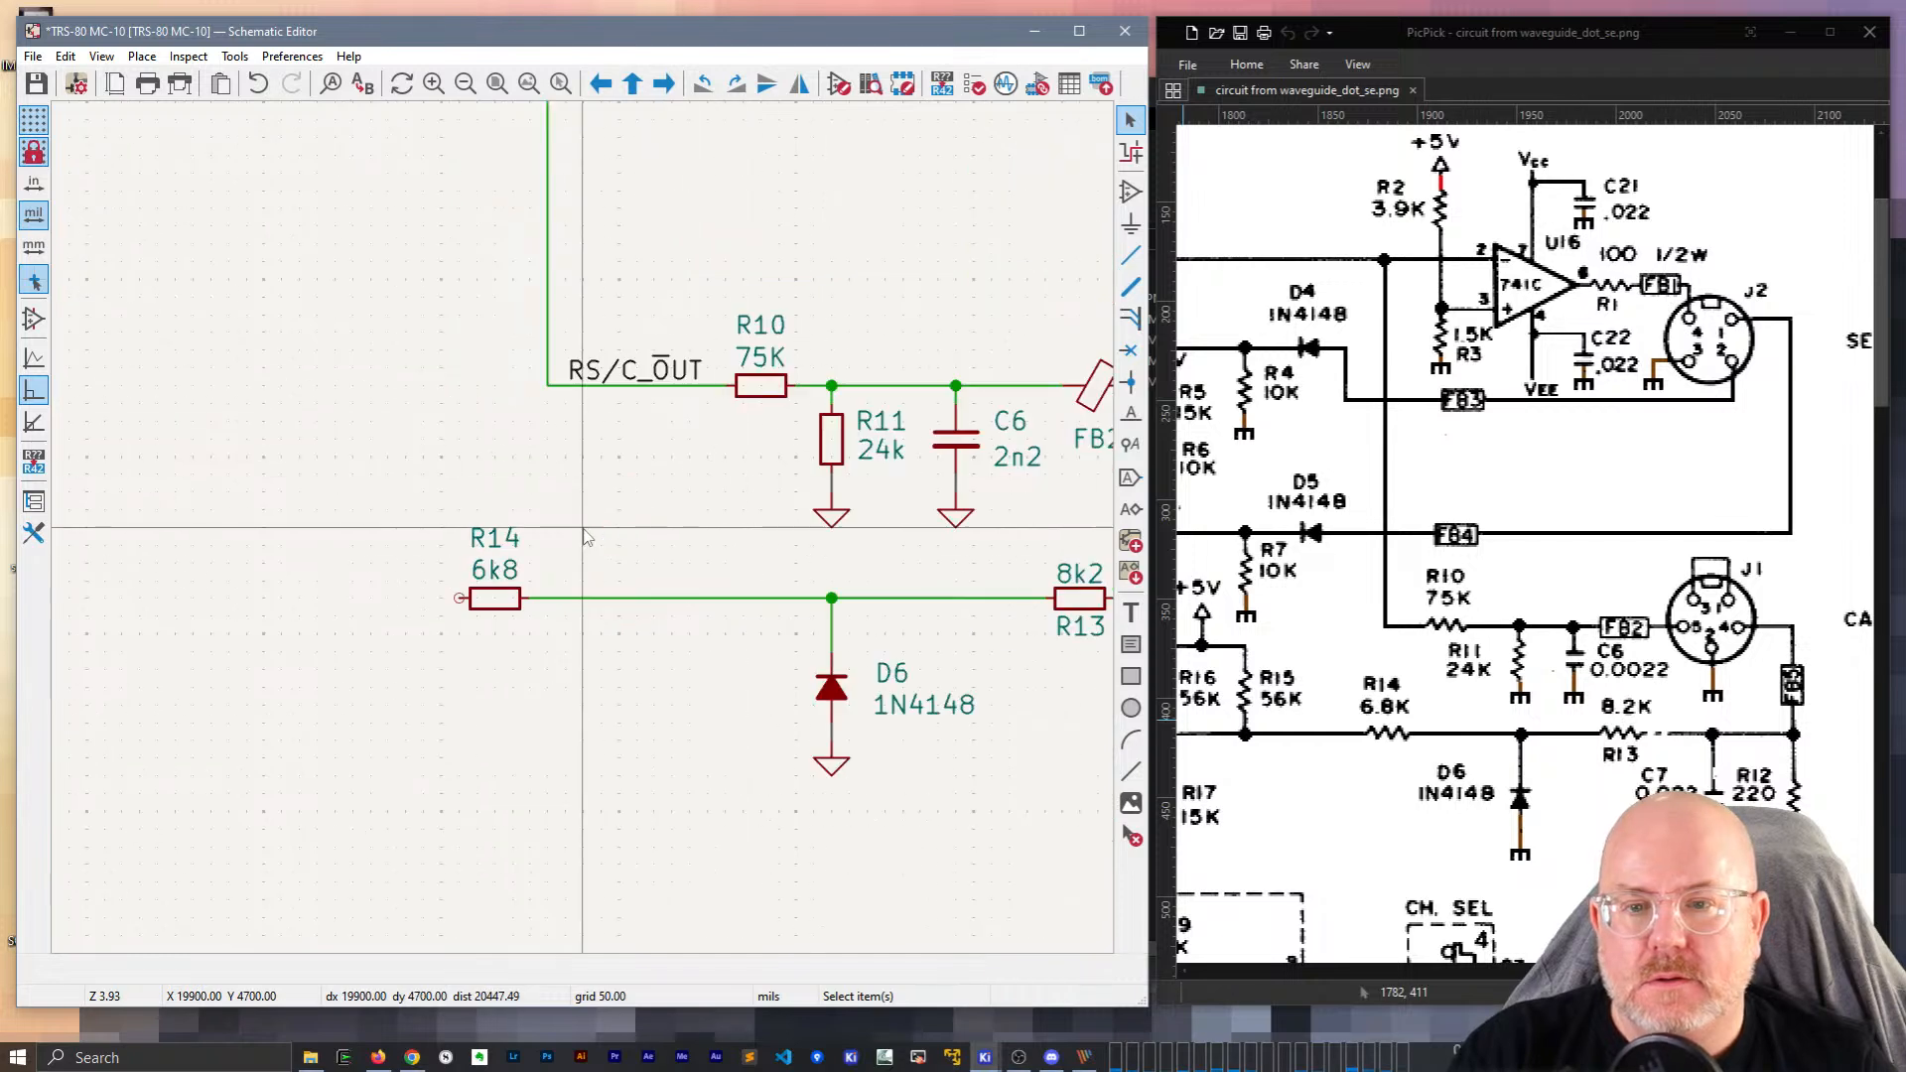
left_click(536, 405)
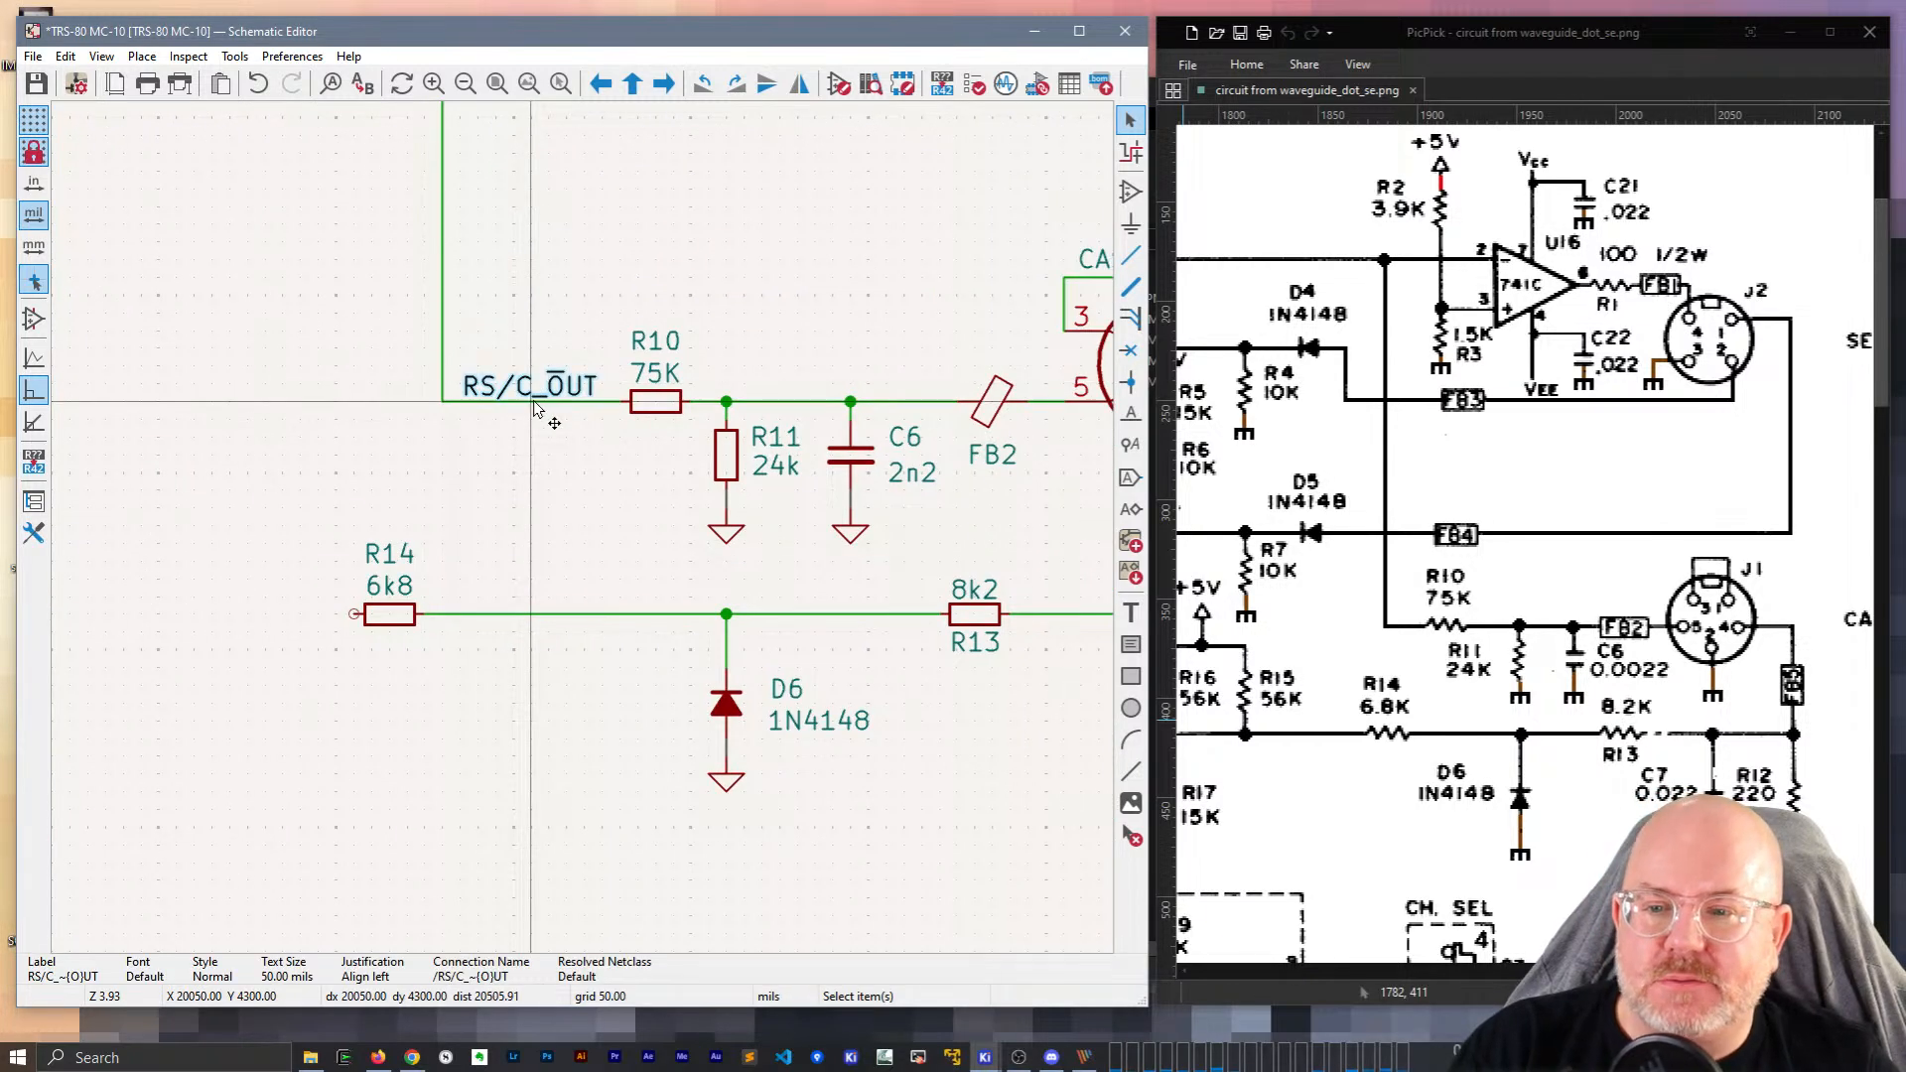
key("e")
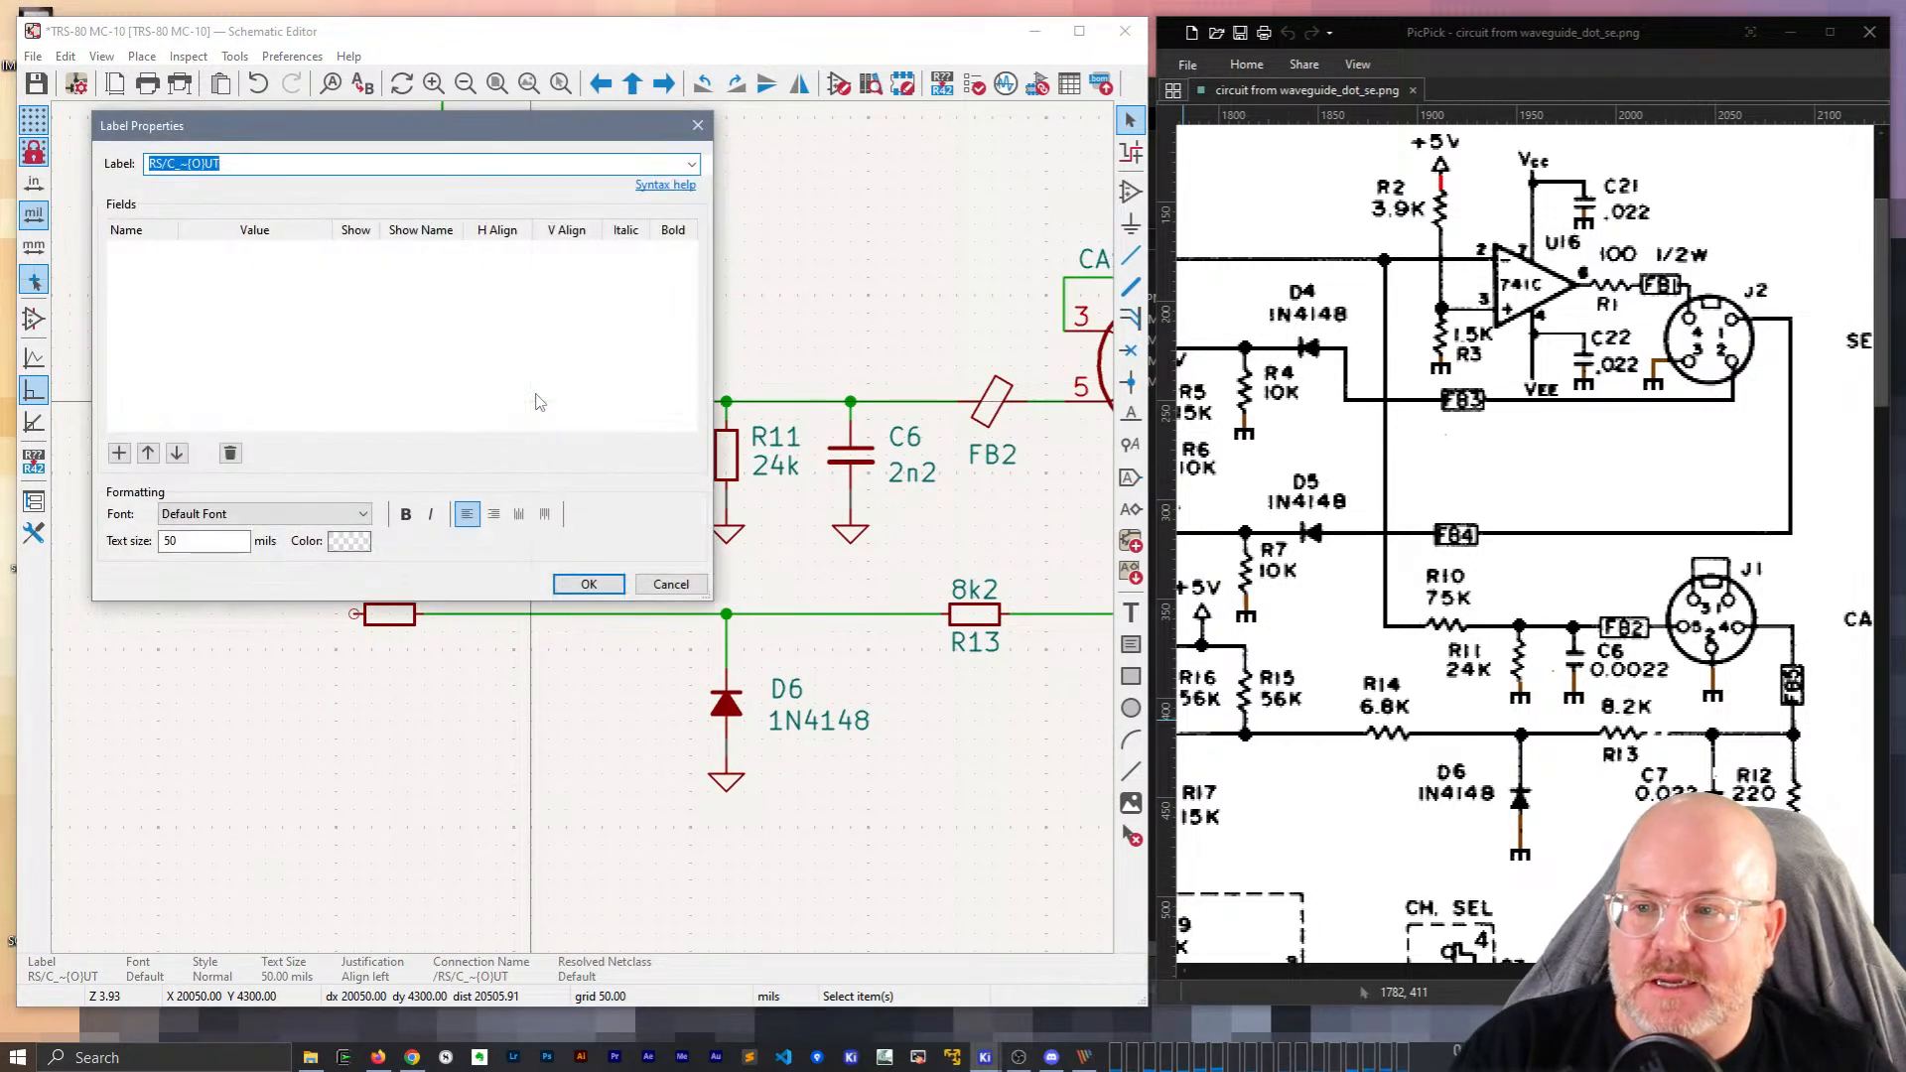
key("Escape")
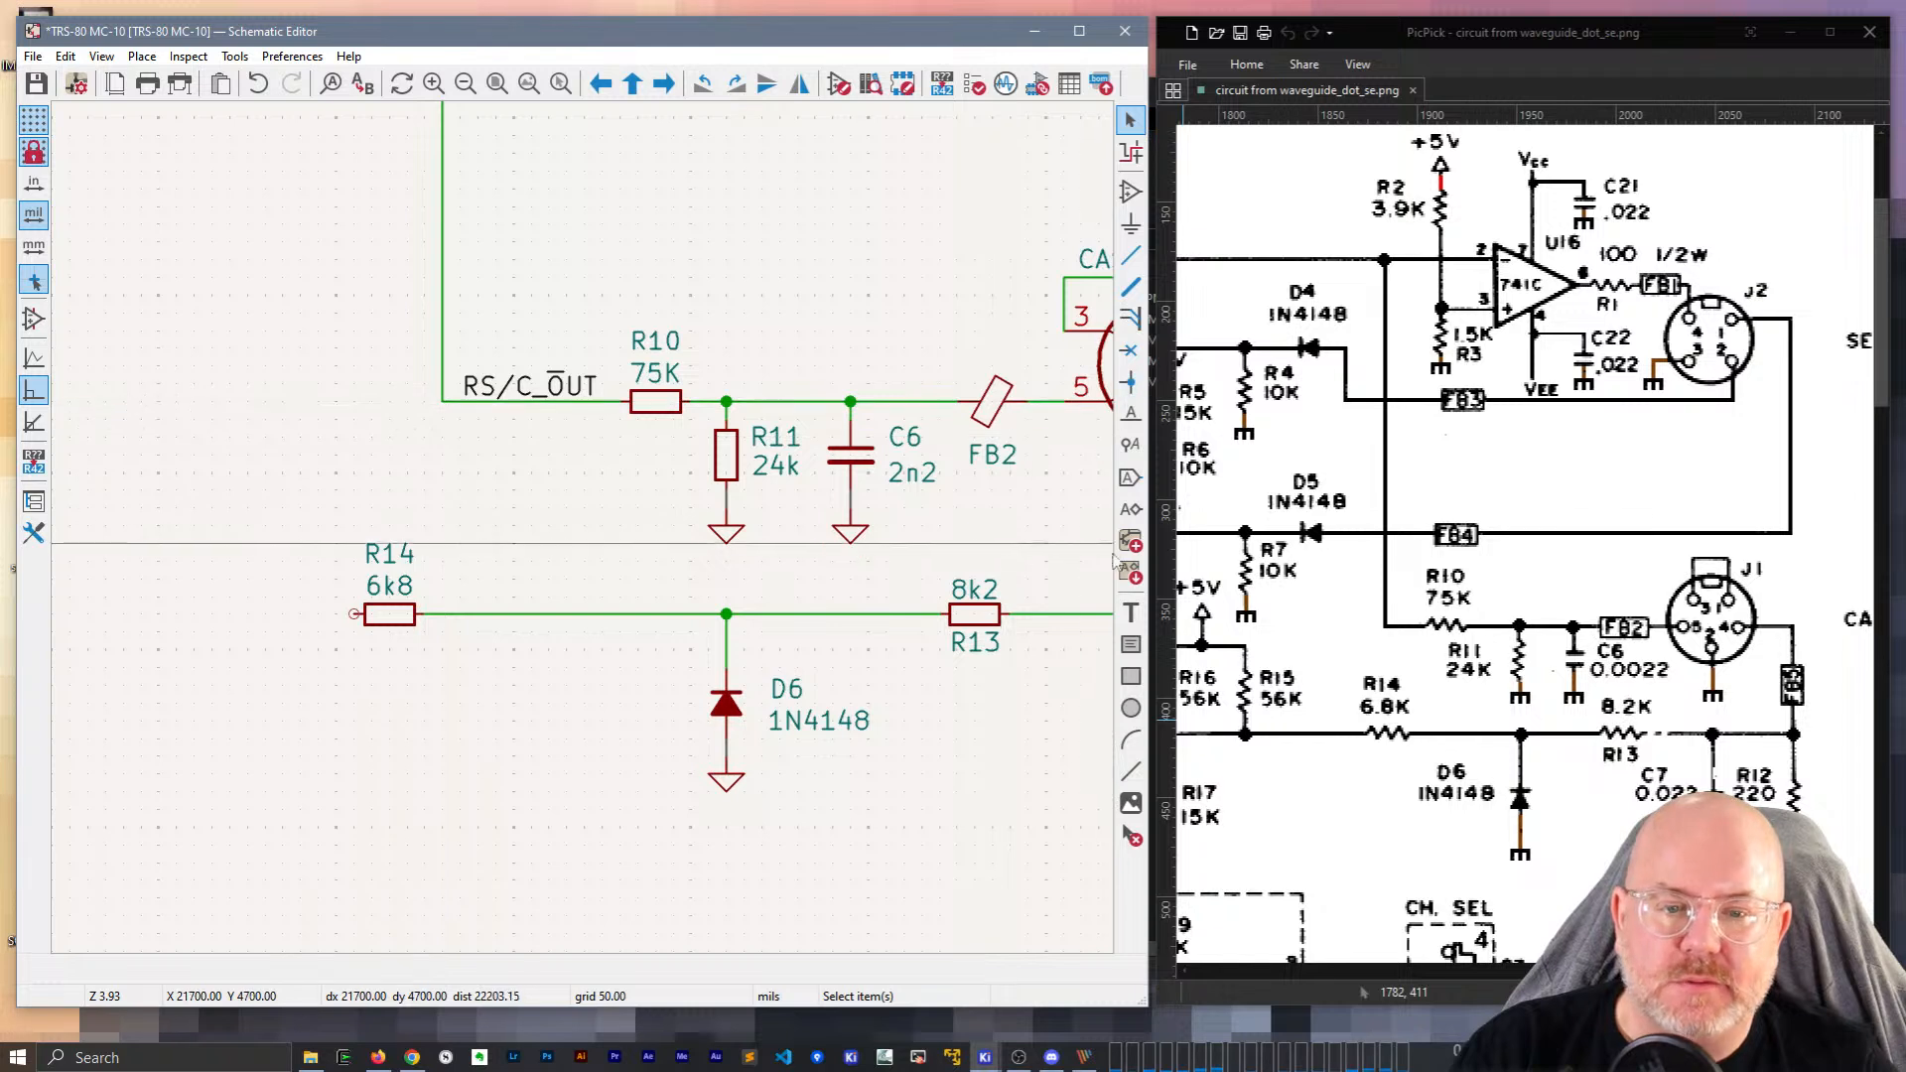
left_click(1131, 613)
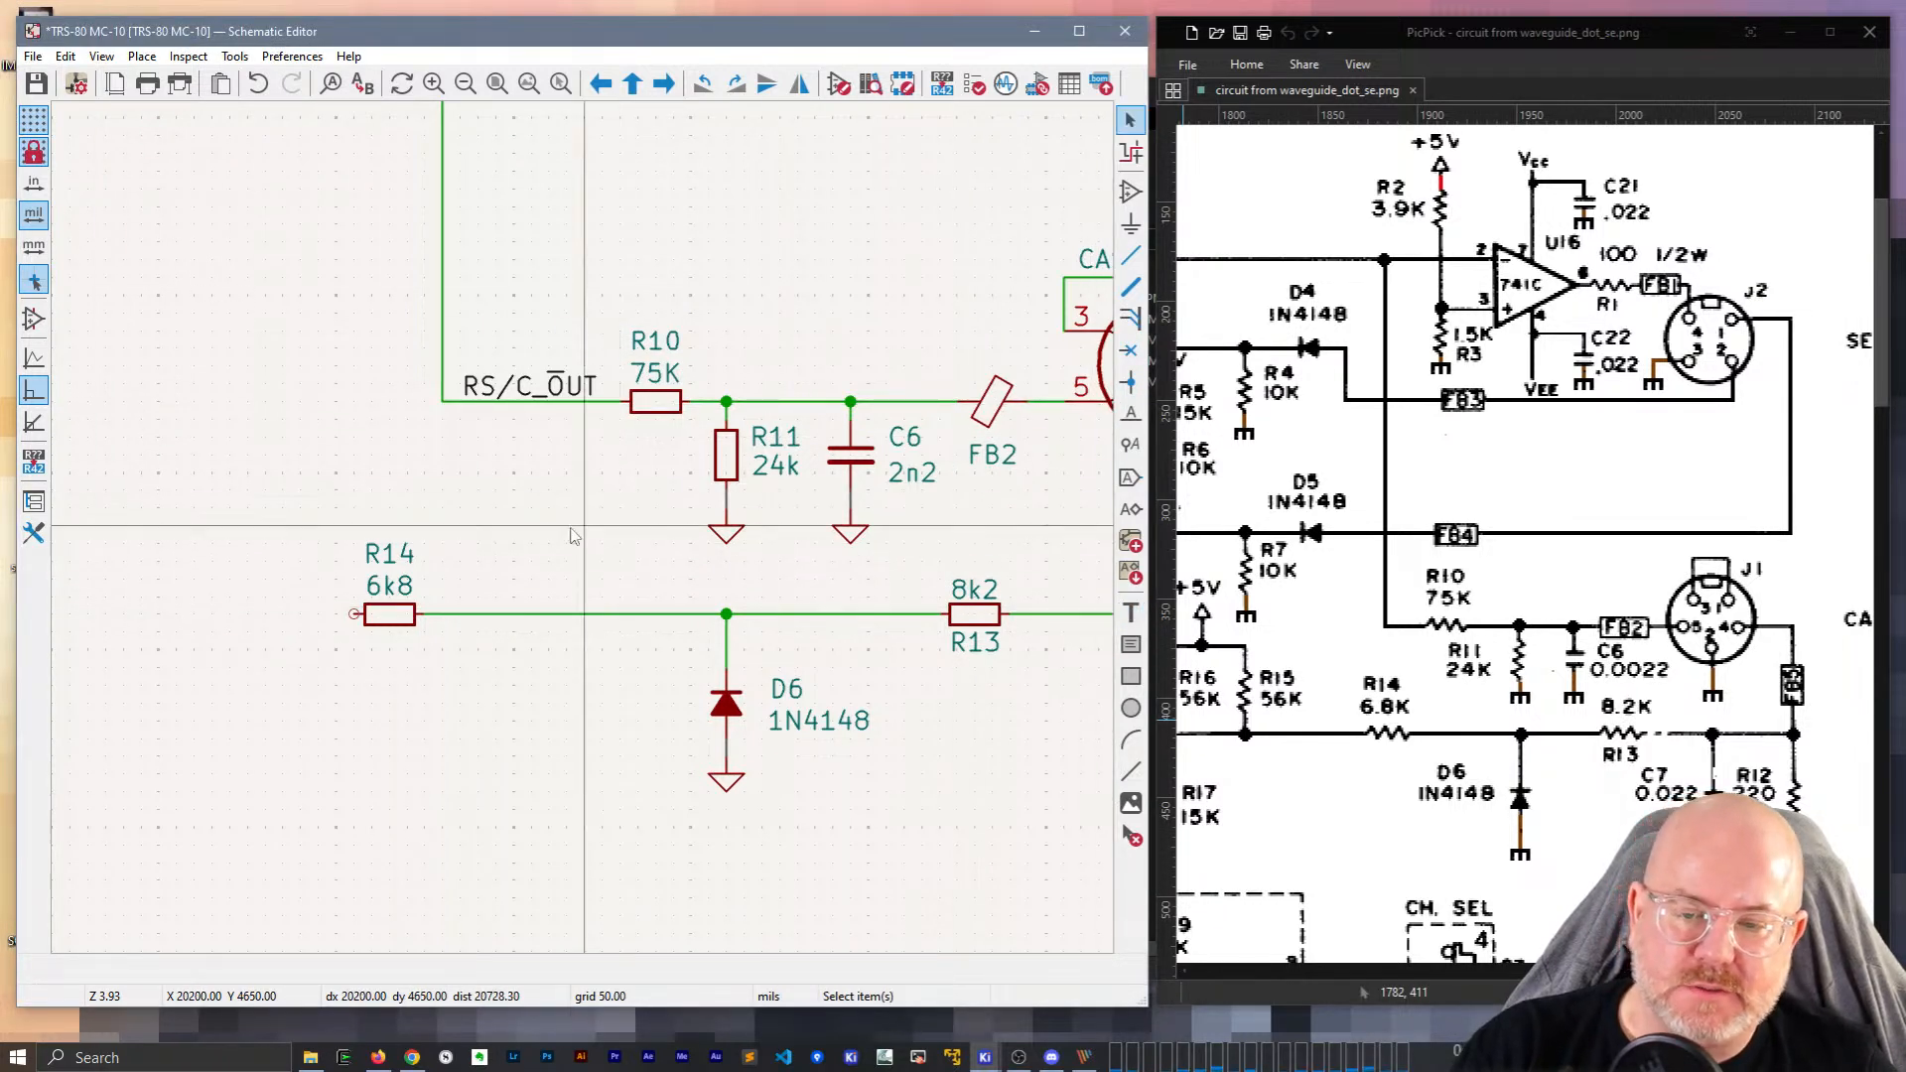
key("l")
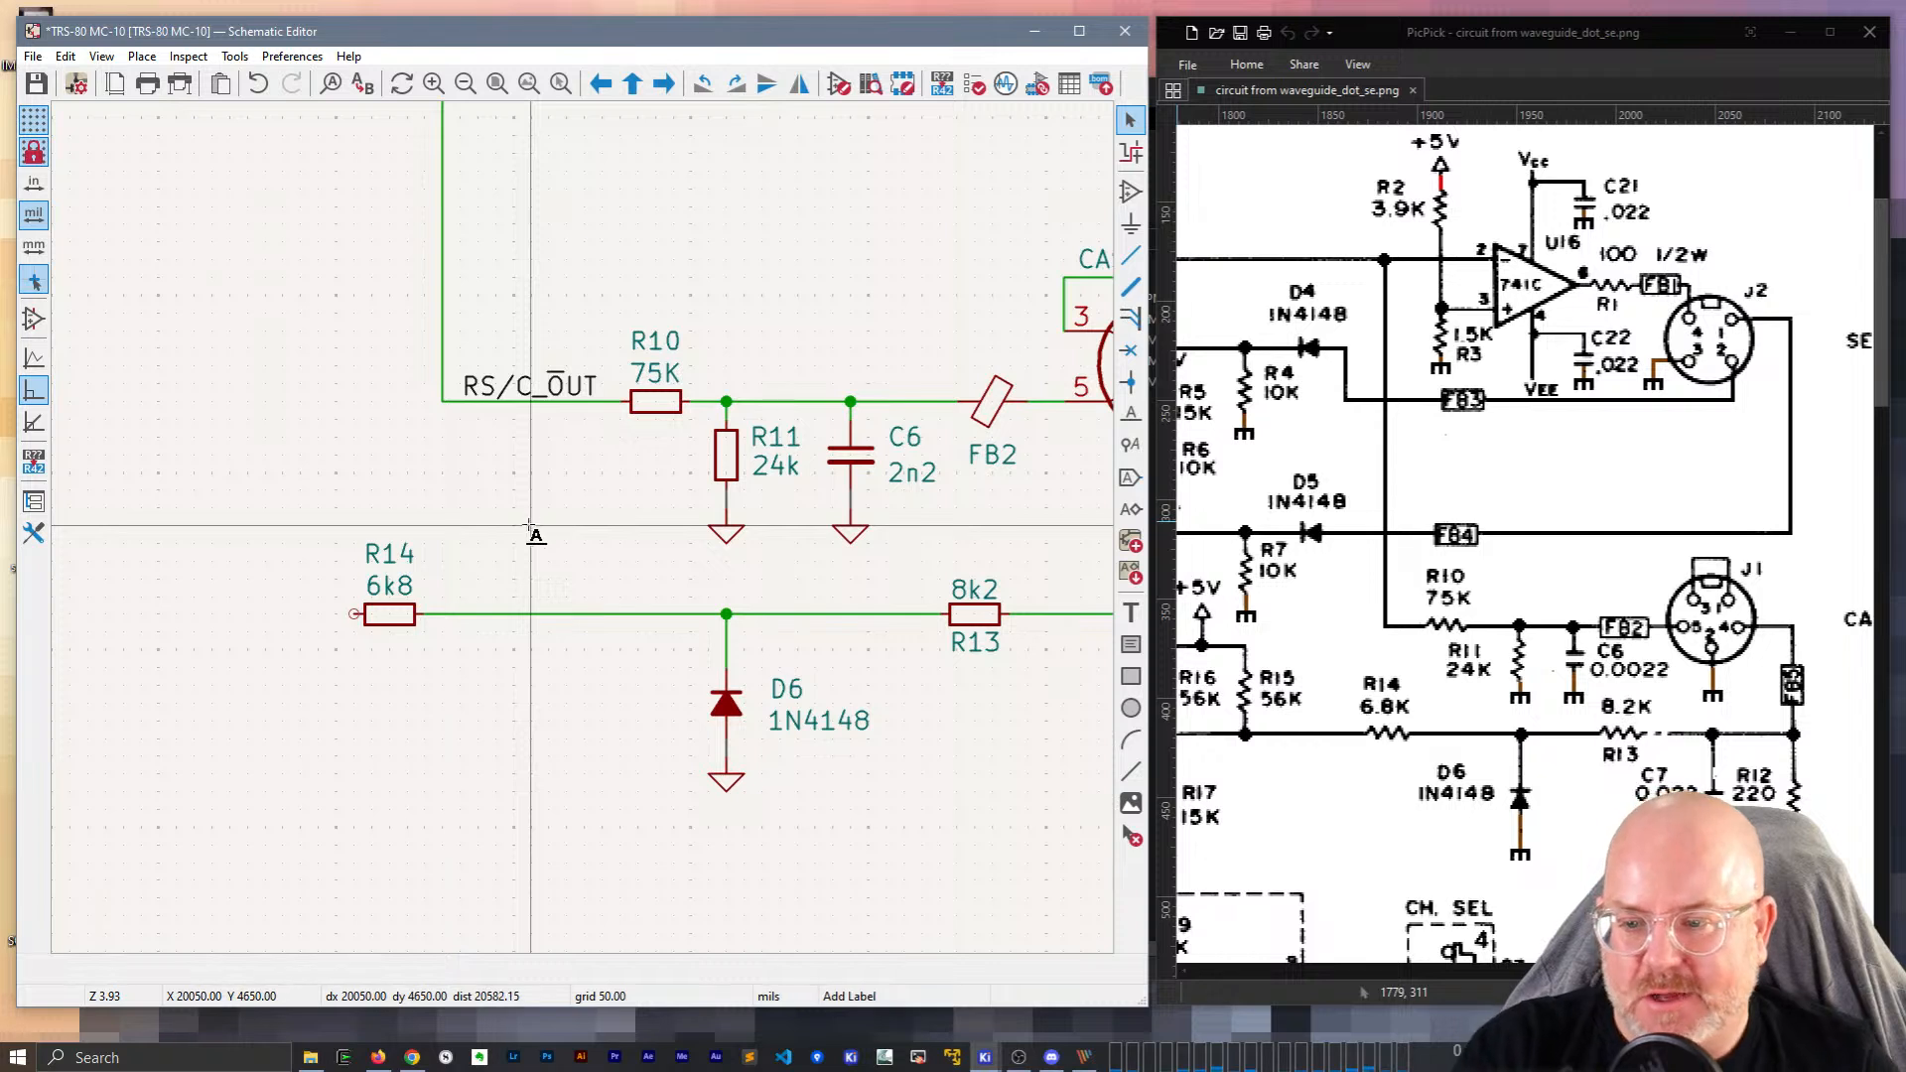
left_click(532, 520)
left_click_drag(310, 125, 484, 223)
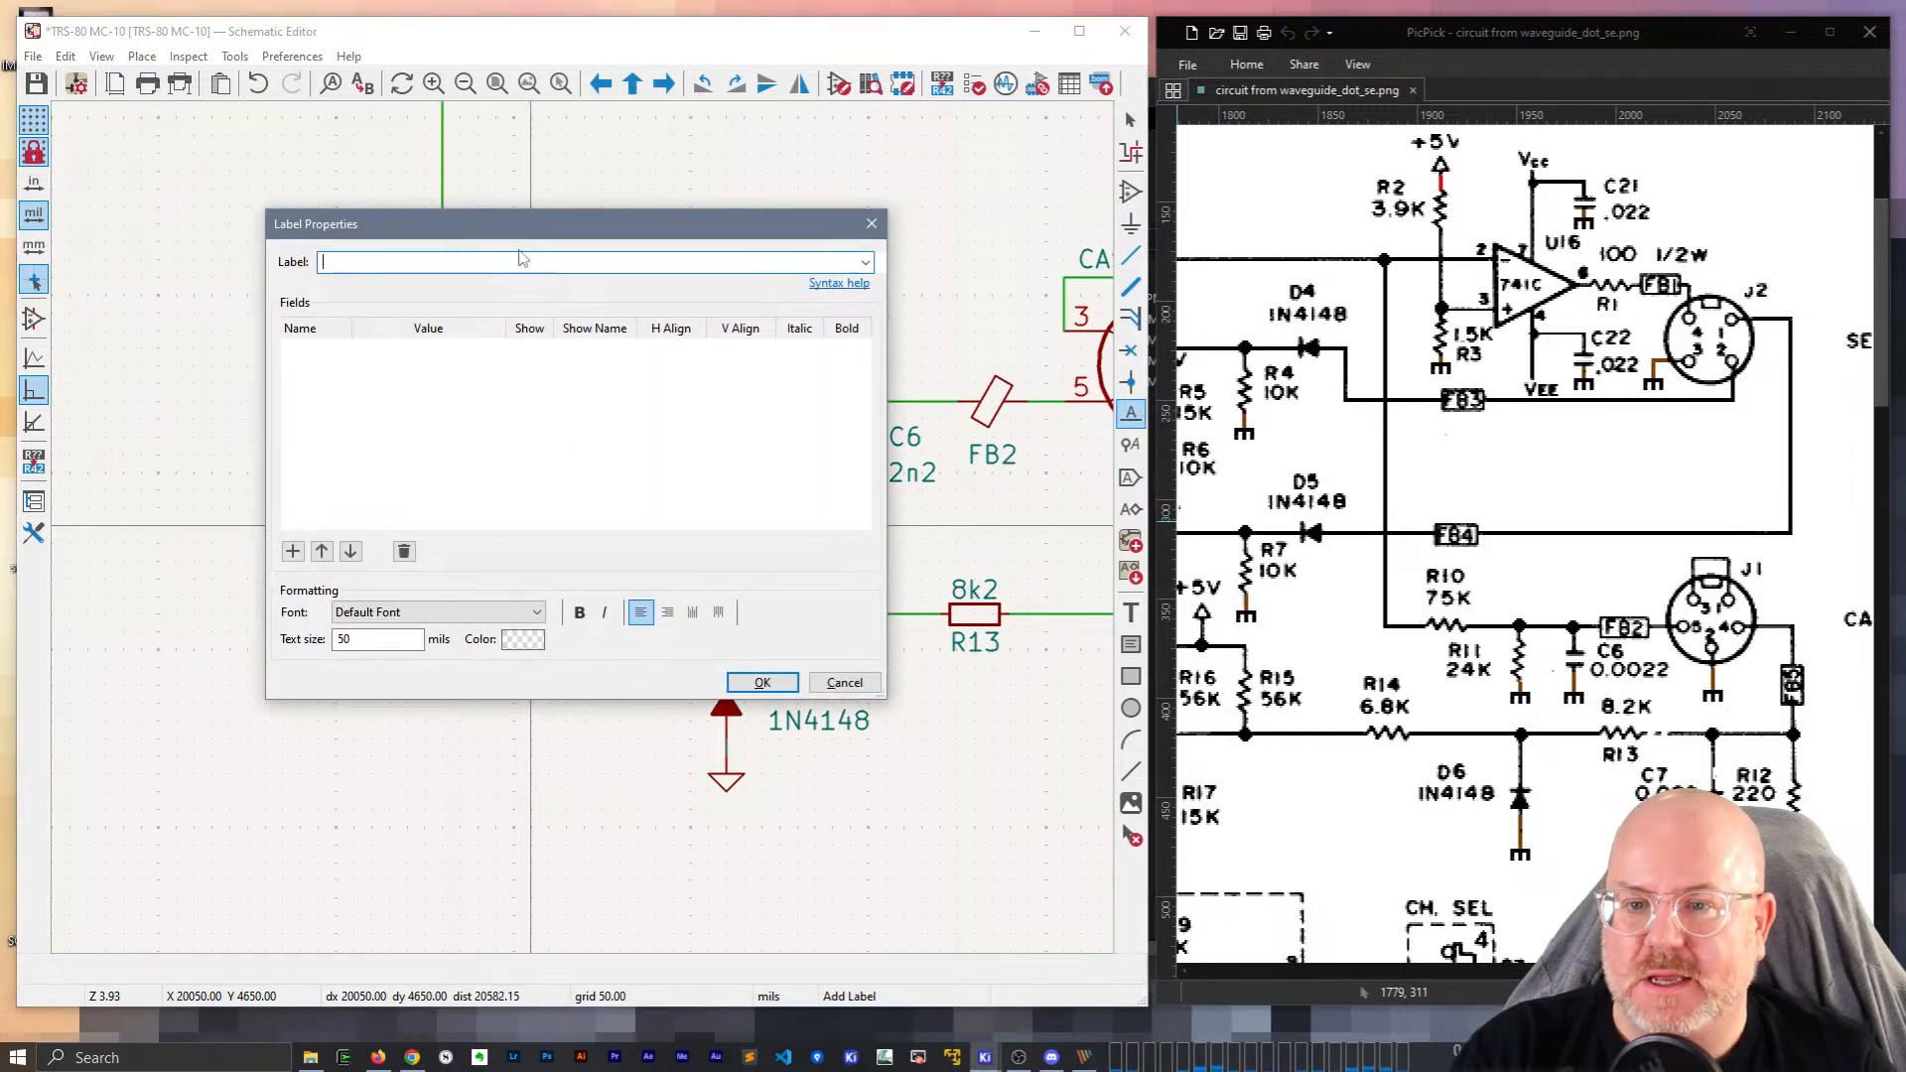
left_click(866, 263)
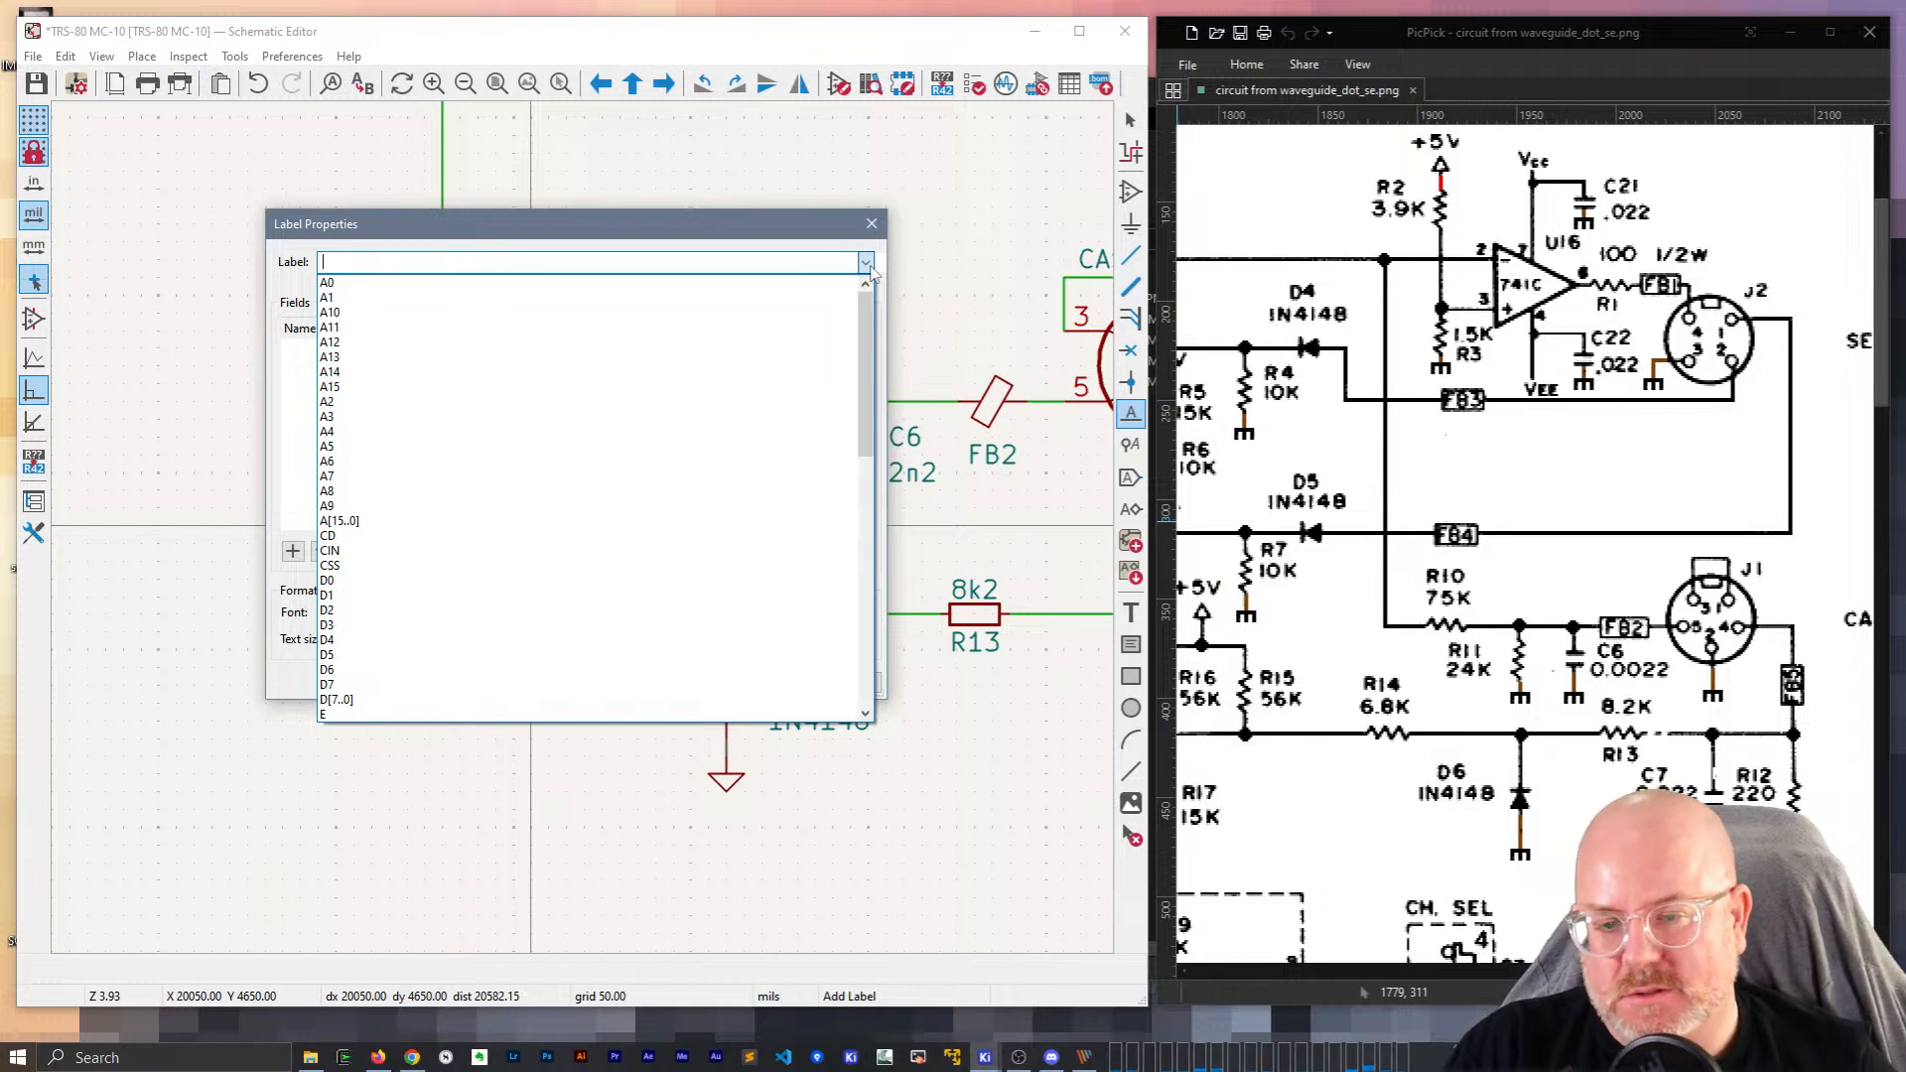
left_click_drag(867, 327, 861, 695)
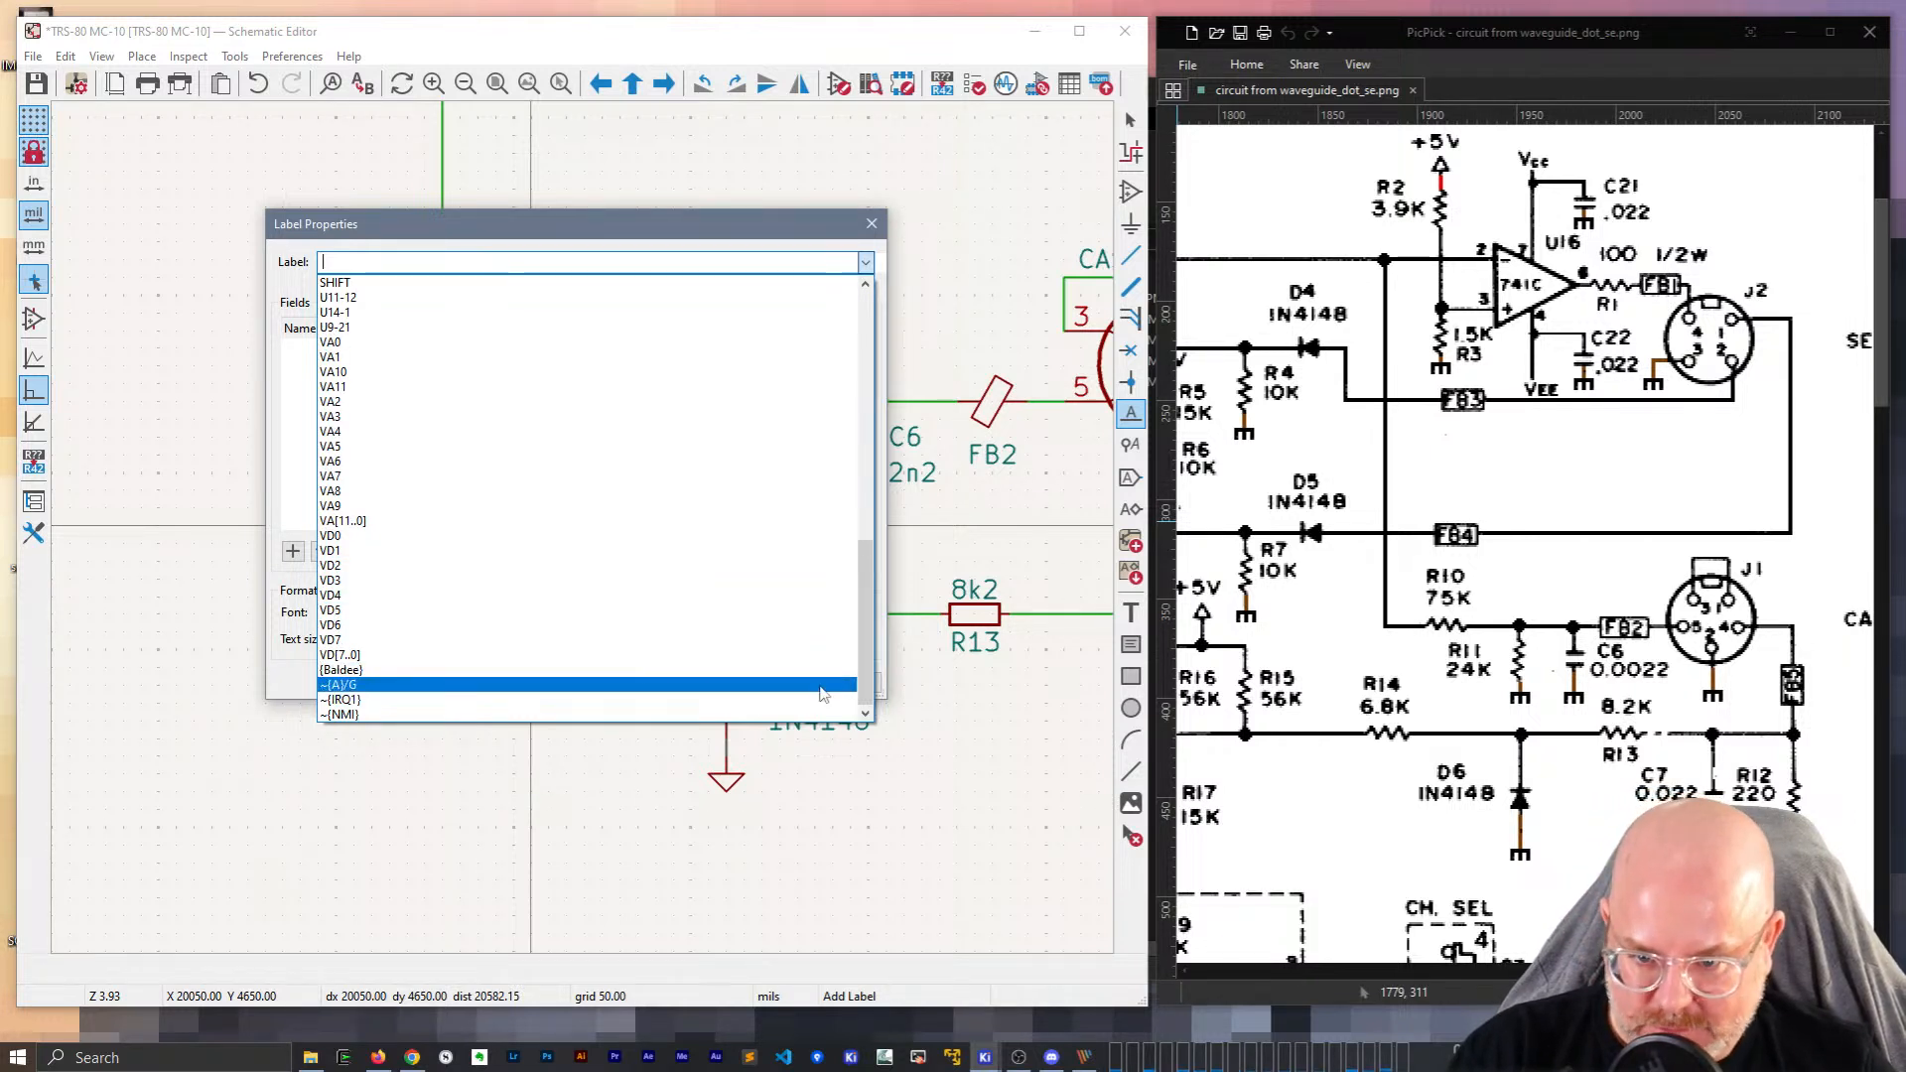
left_click_drag(866, 685, 880, 385)
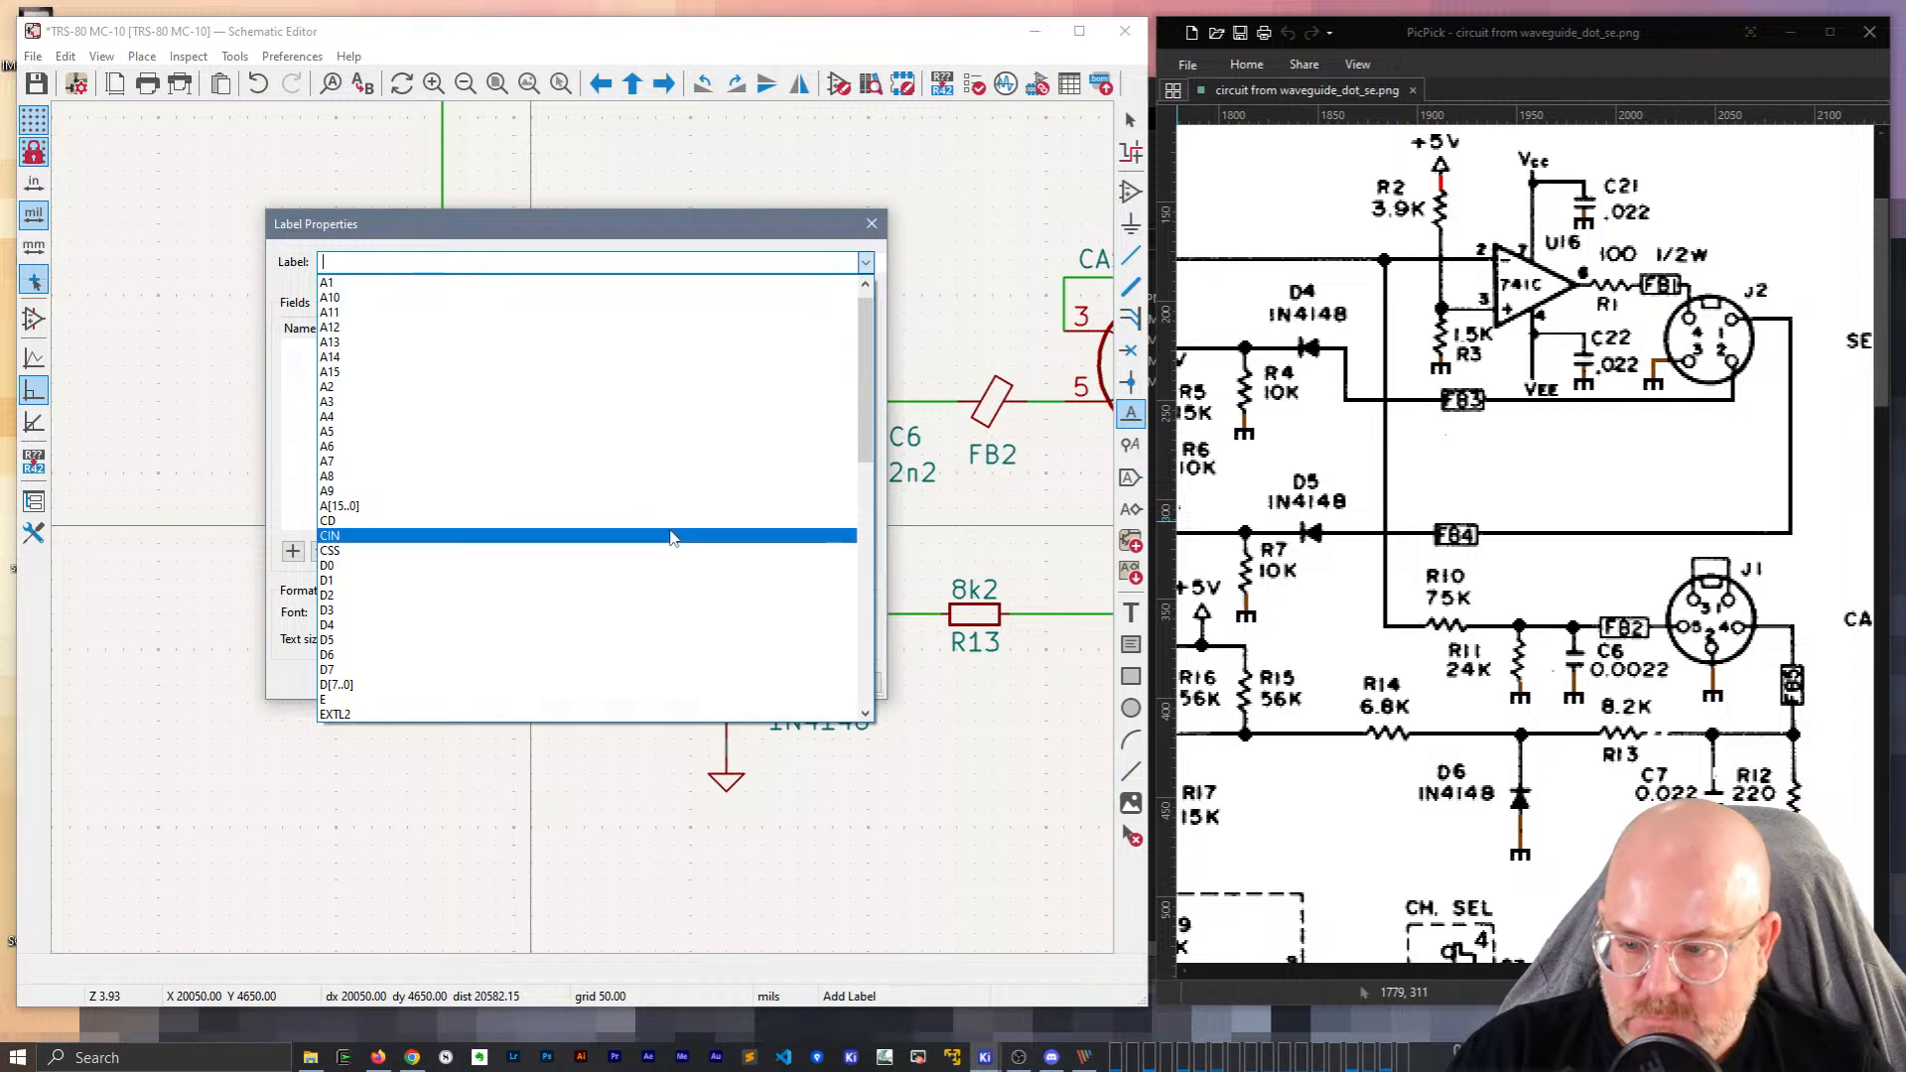
scroll(674, 537, "down", 7)
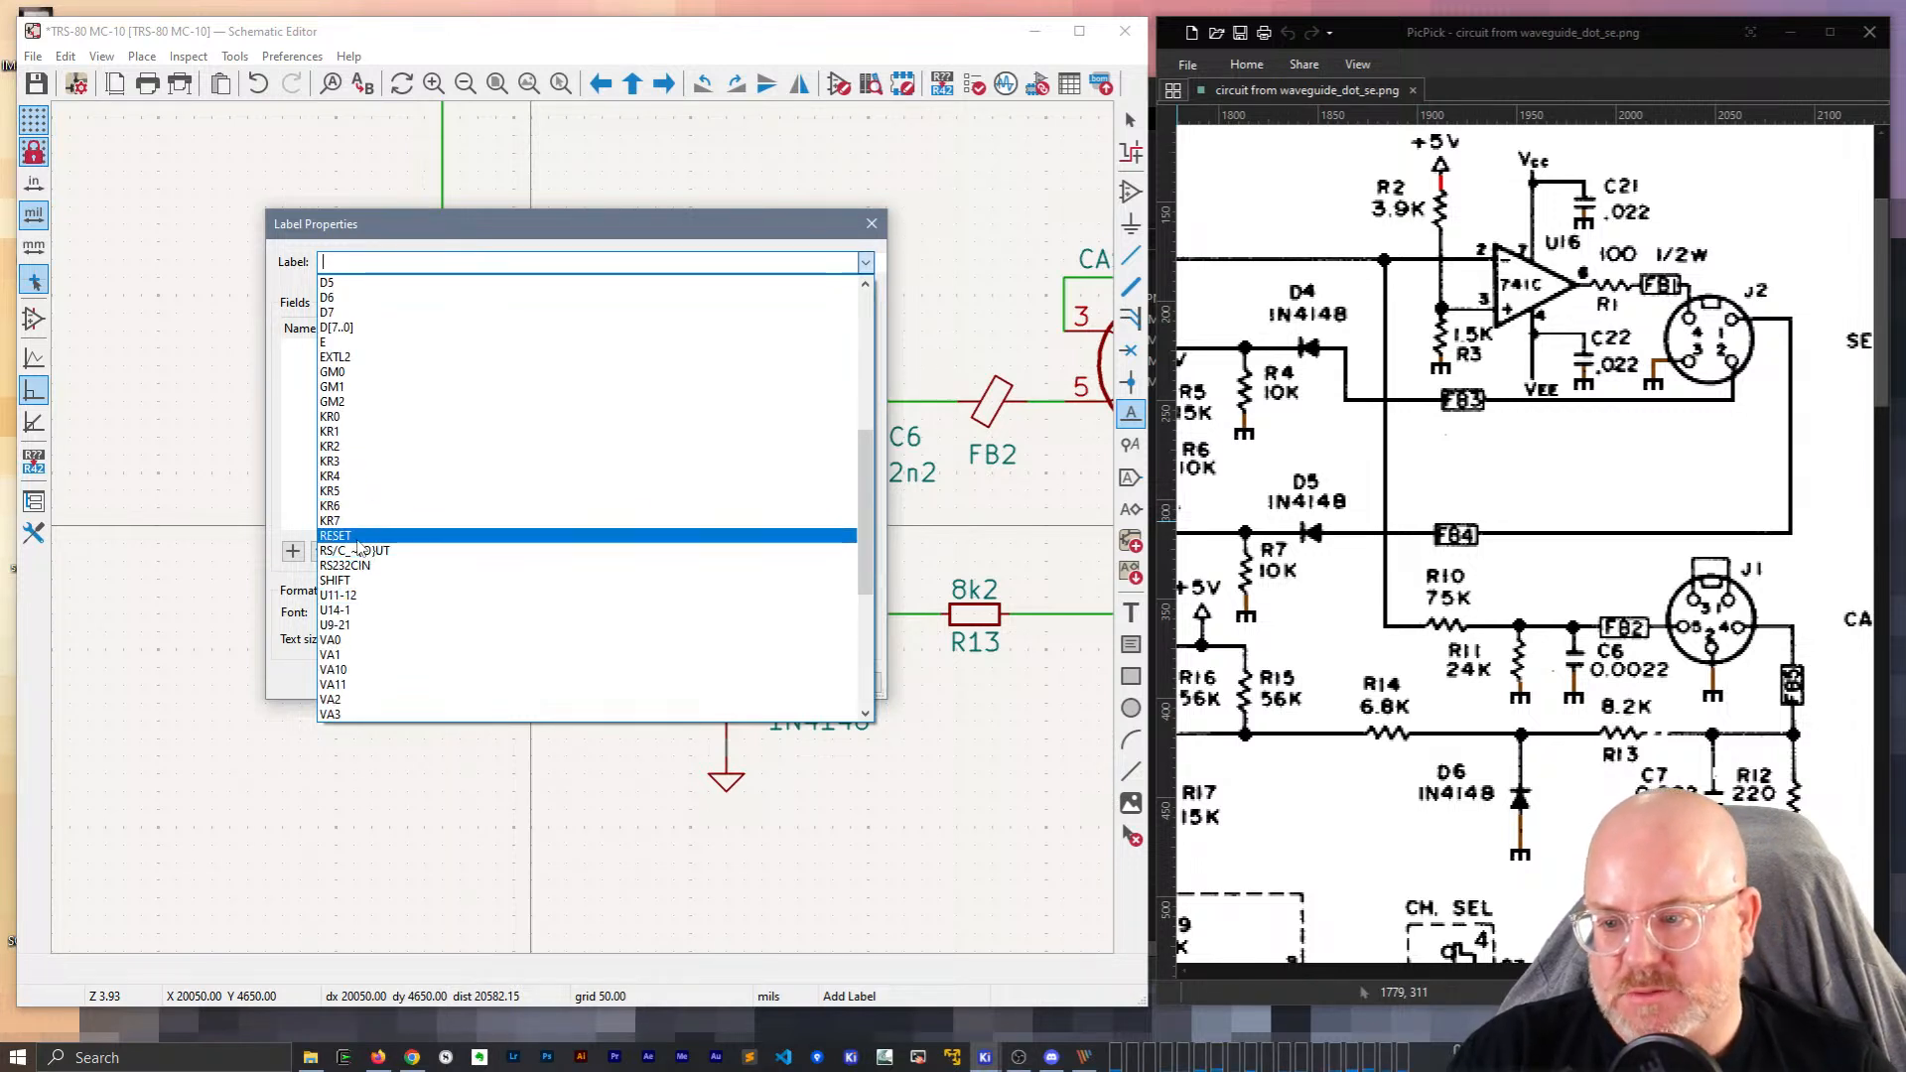
scroll(361, 645, "up", 1)
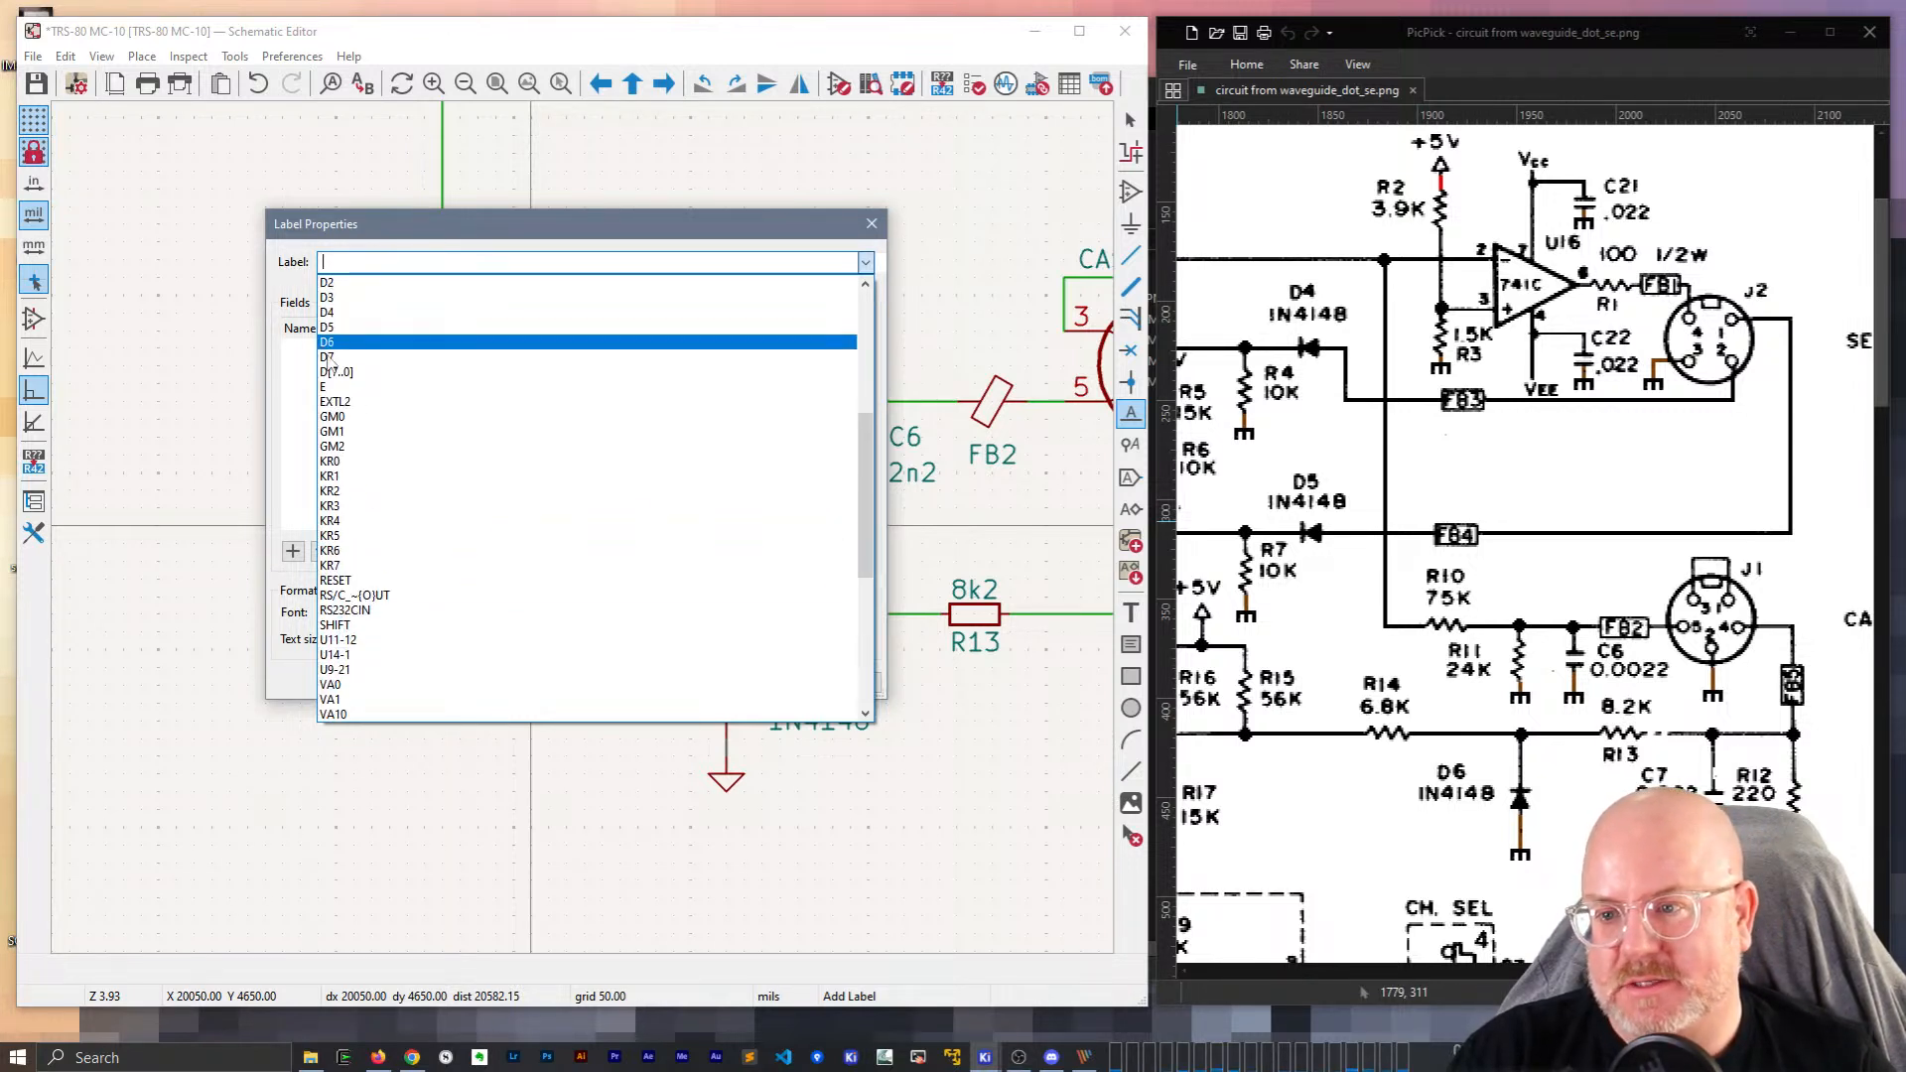
left_click(388, 266)
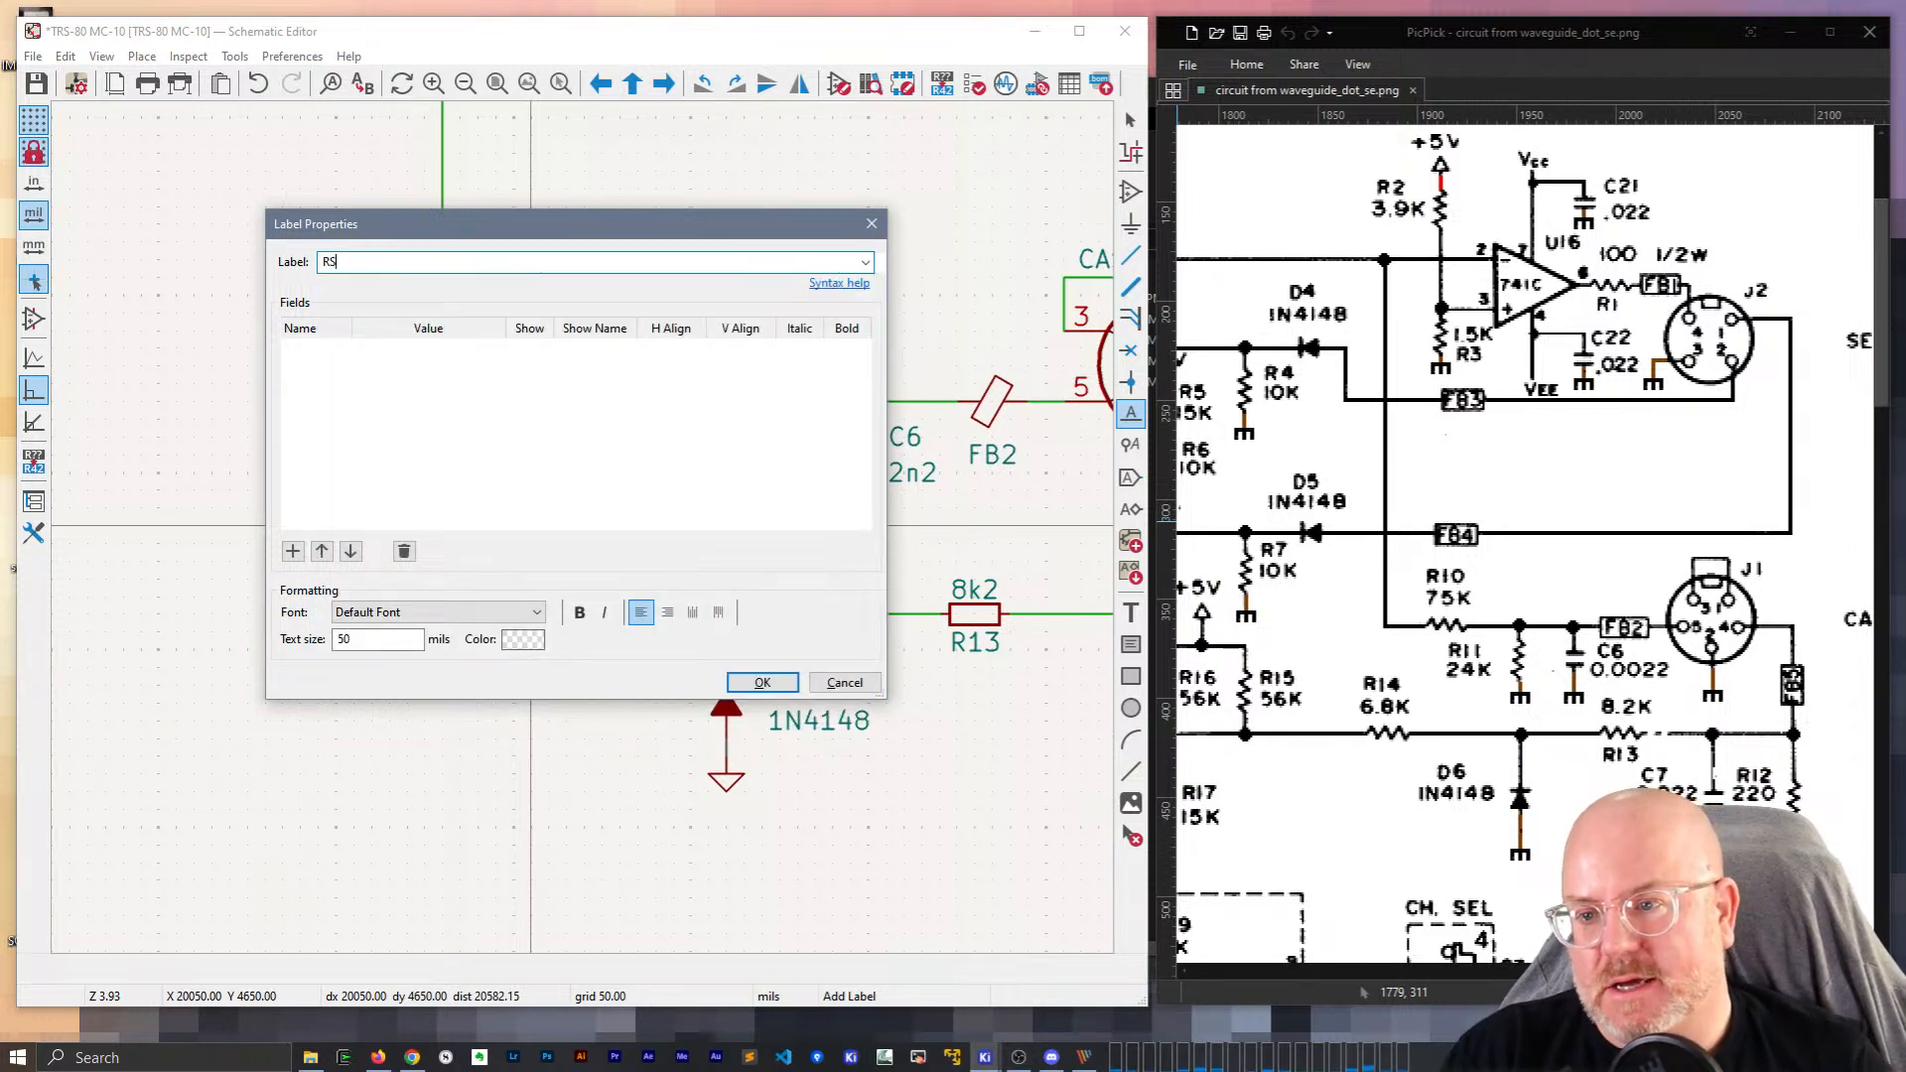
type("RS")
left_click(865, 262)
left_click(439, 260)
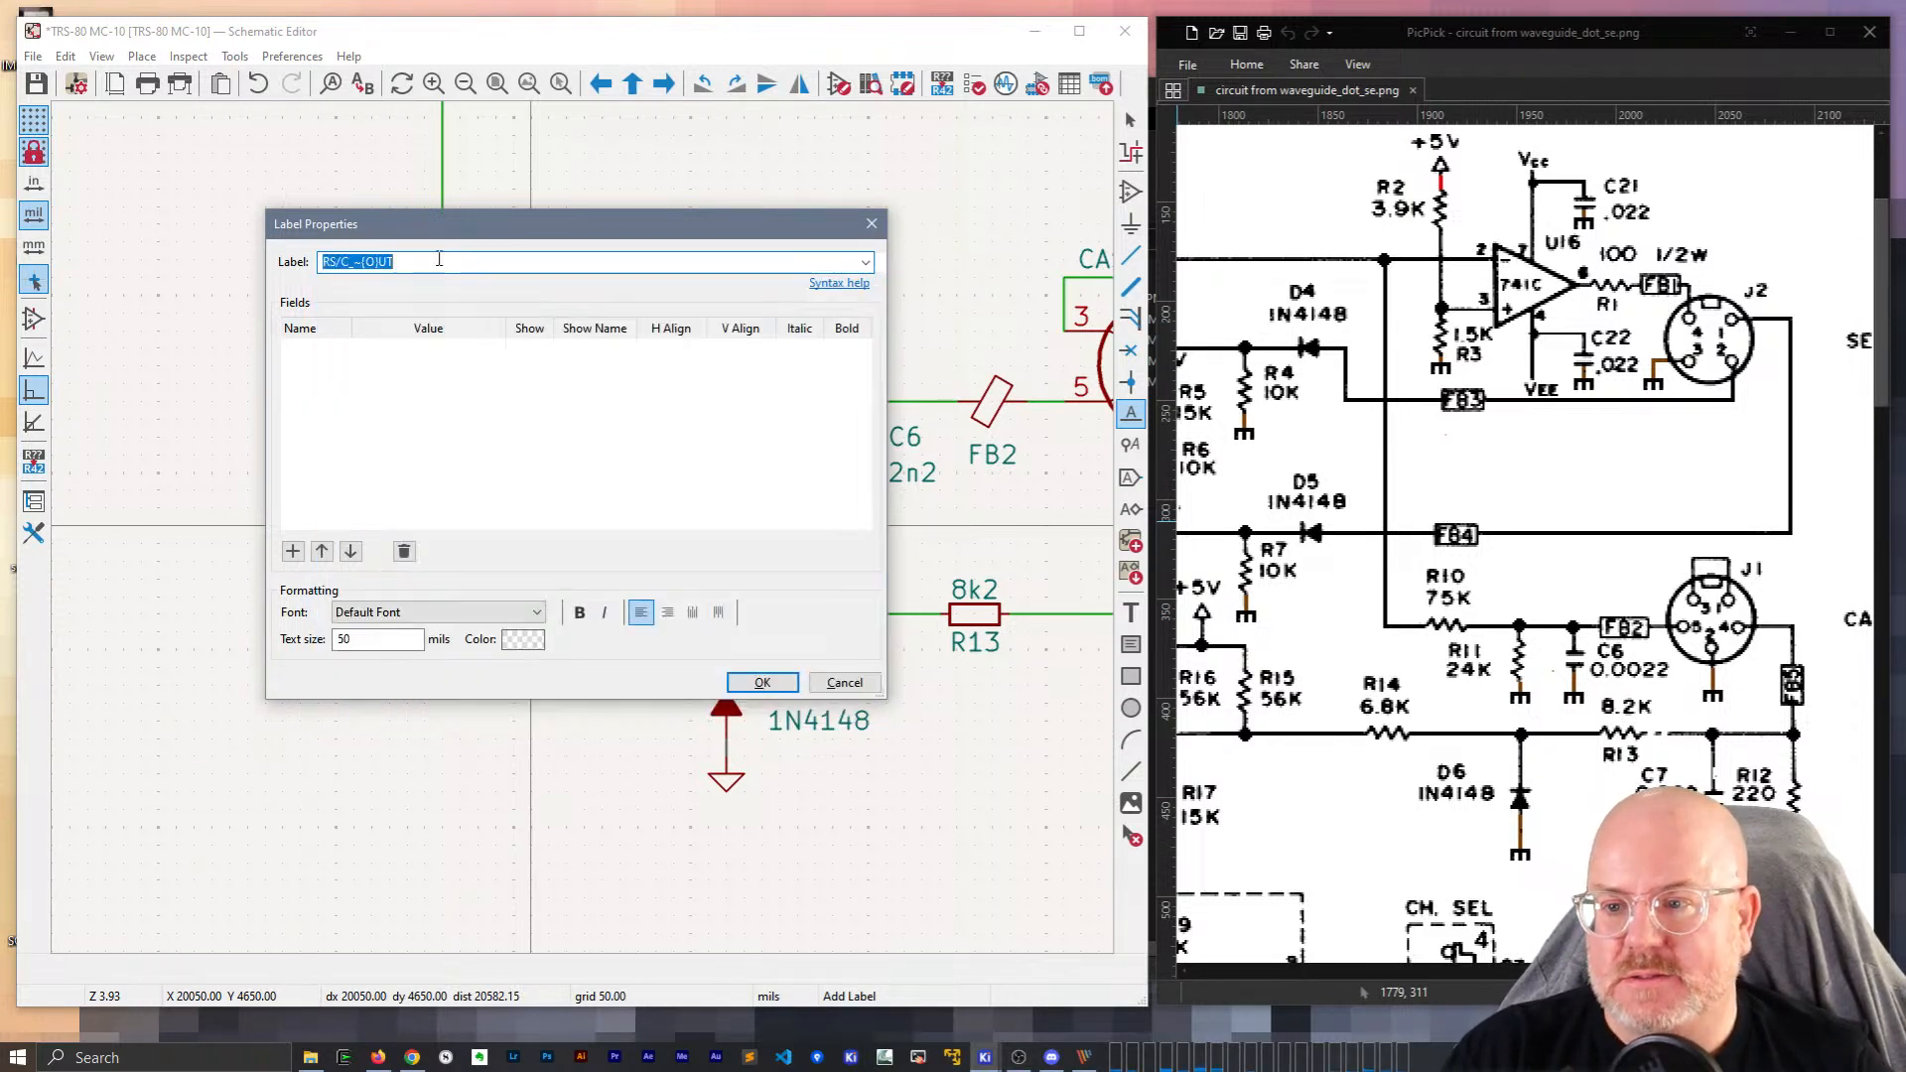
left_click(865, 266)
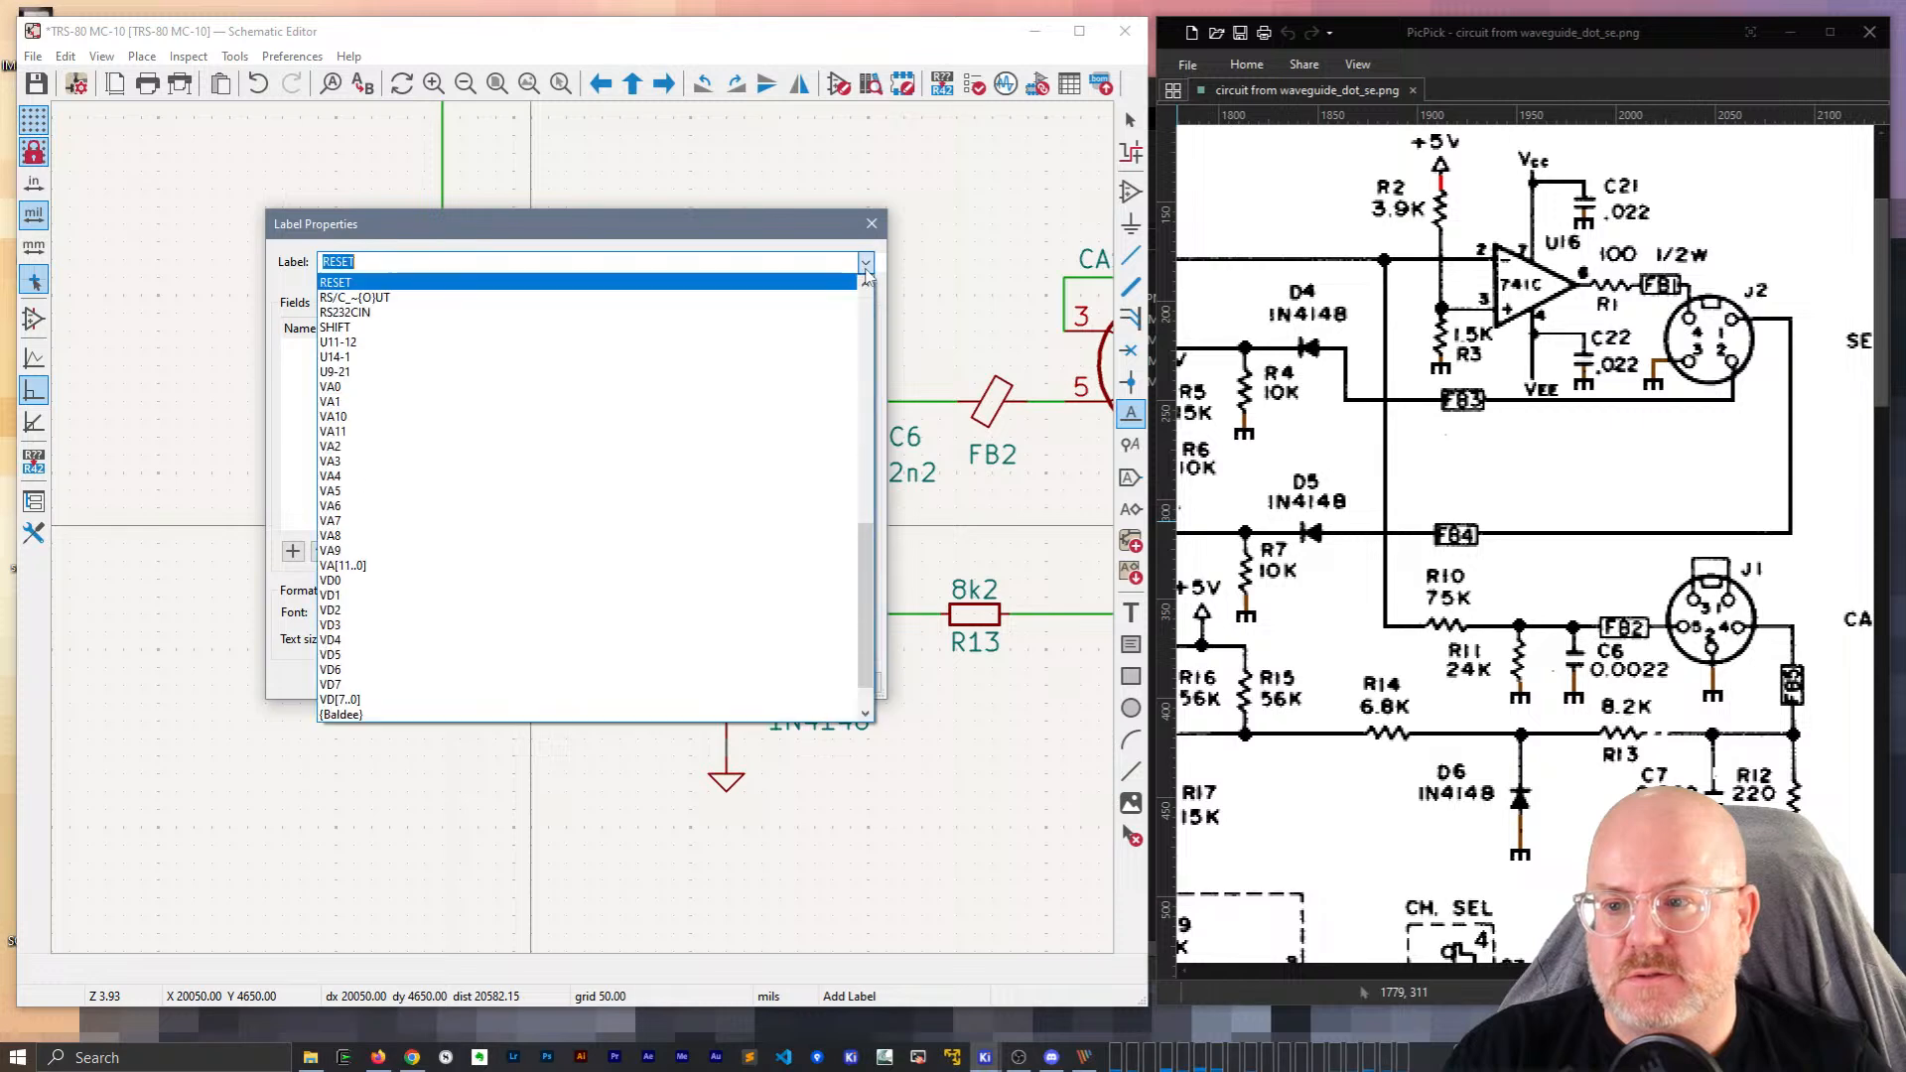
type("RS")
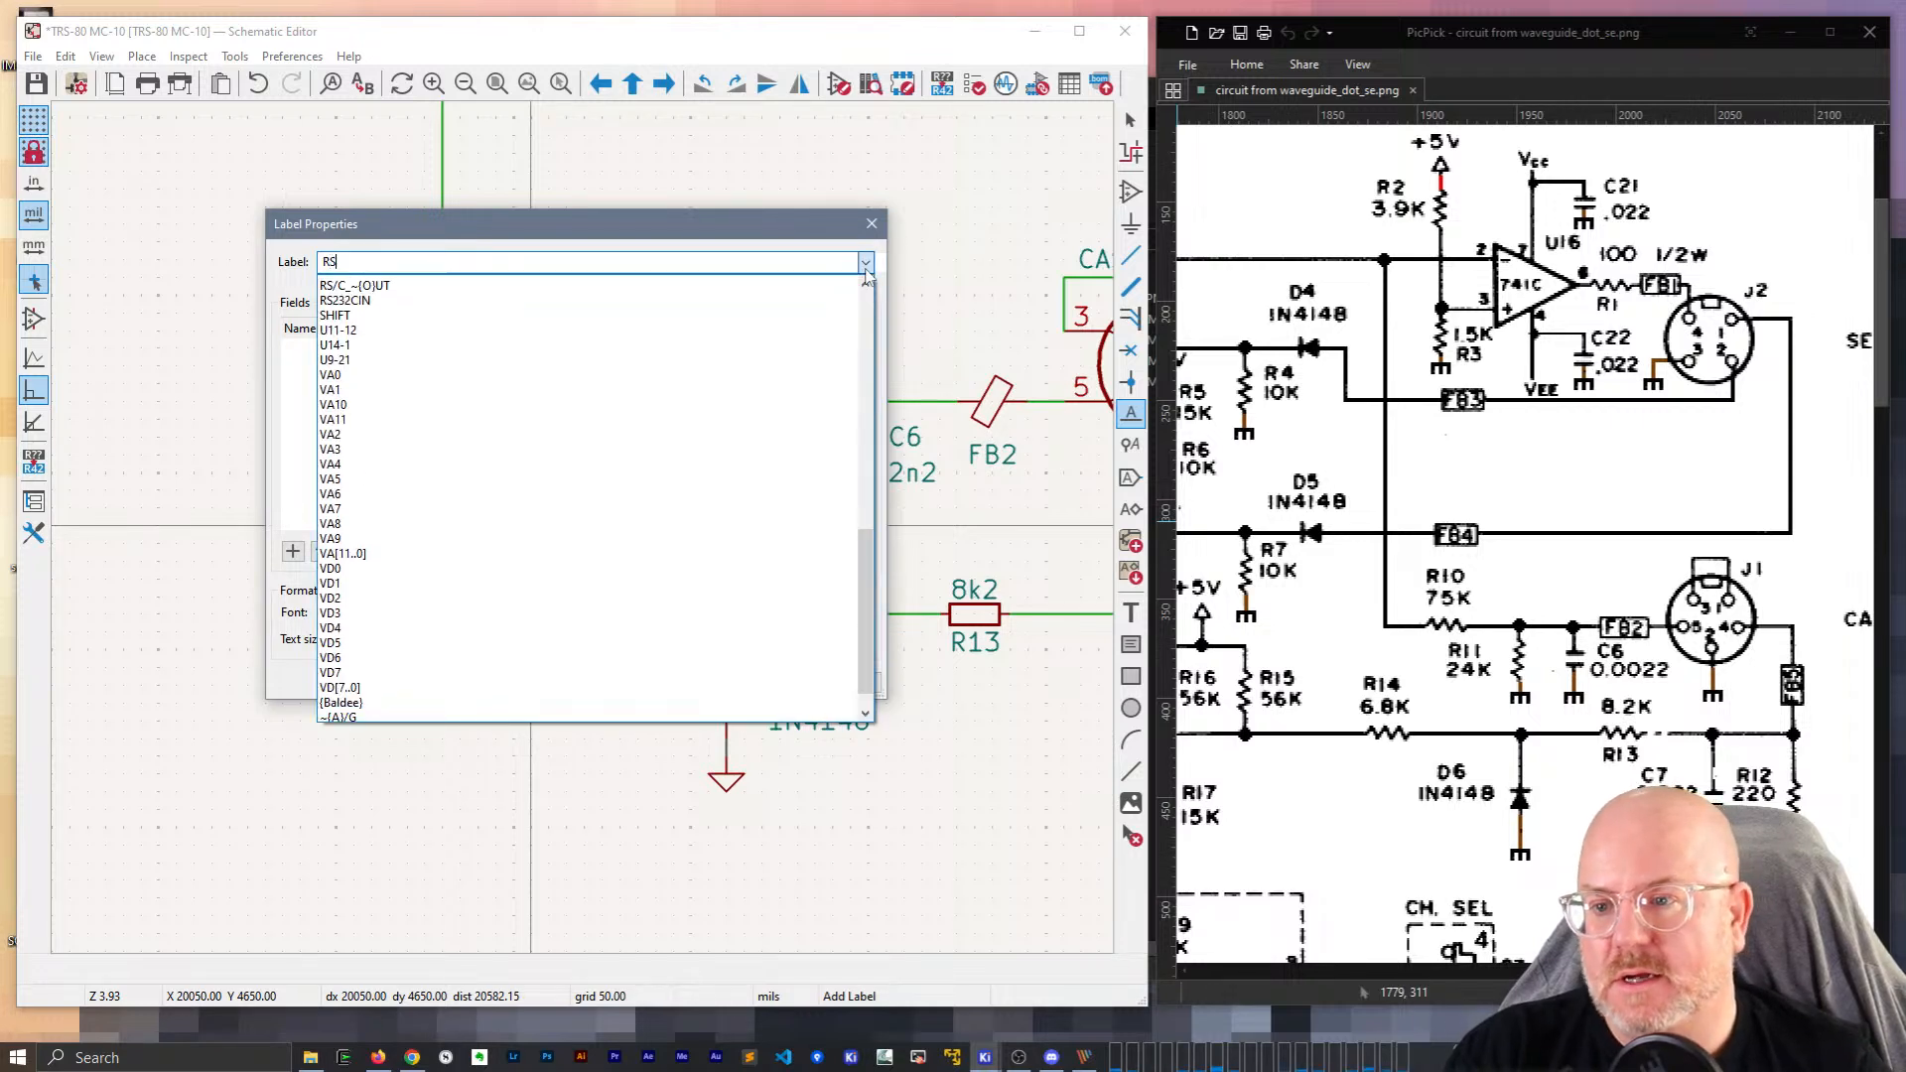
type("232")
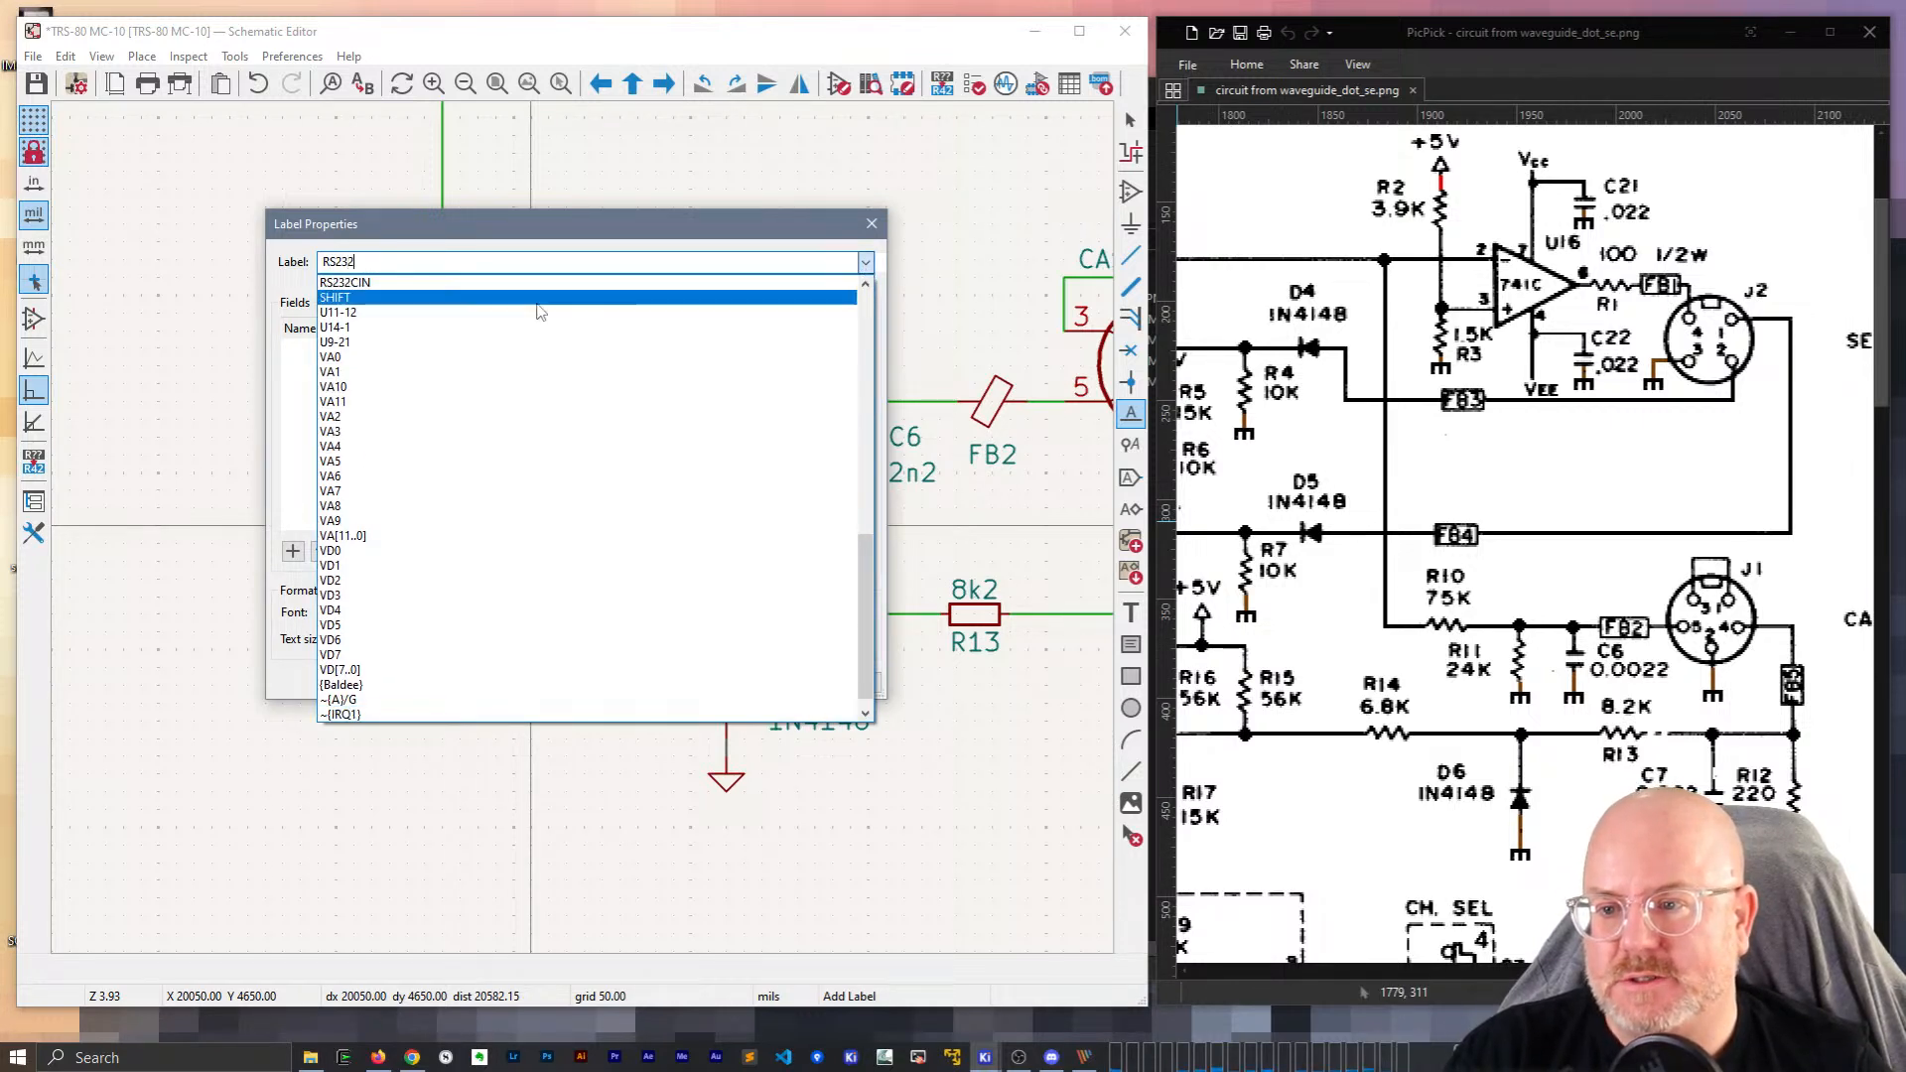
left_click(409, 283)
key("Escape")
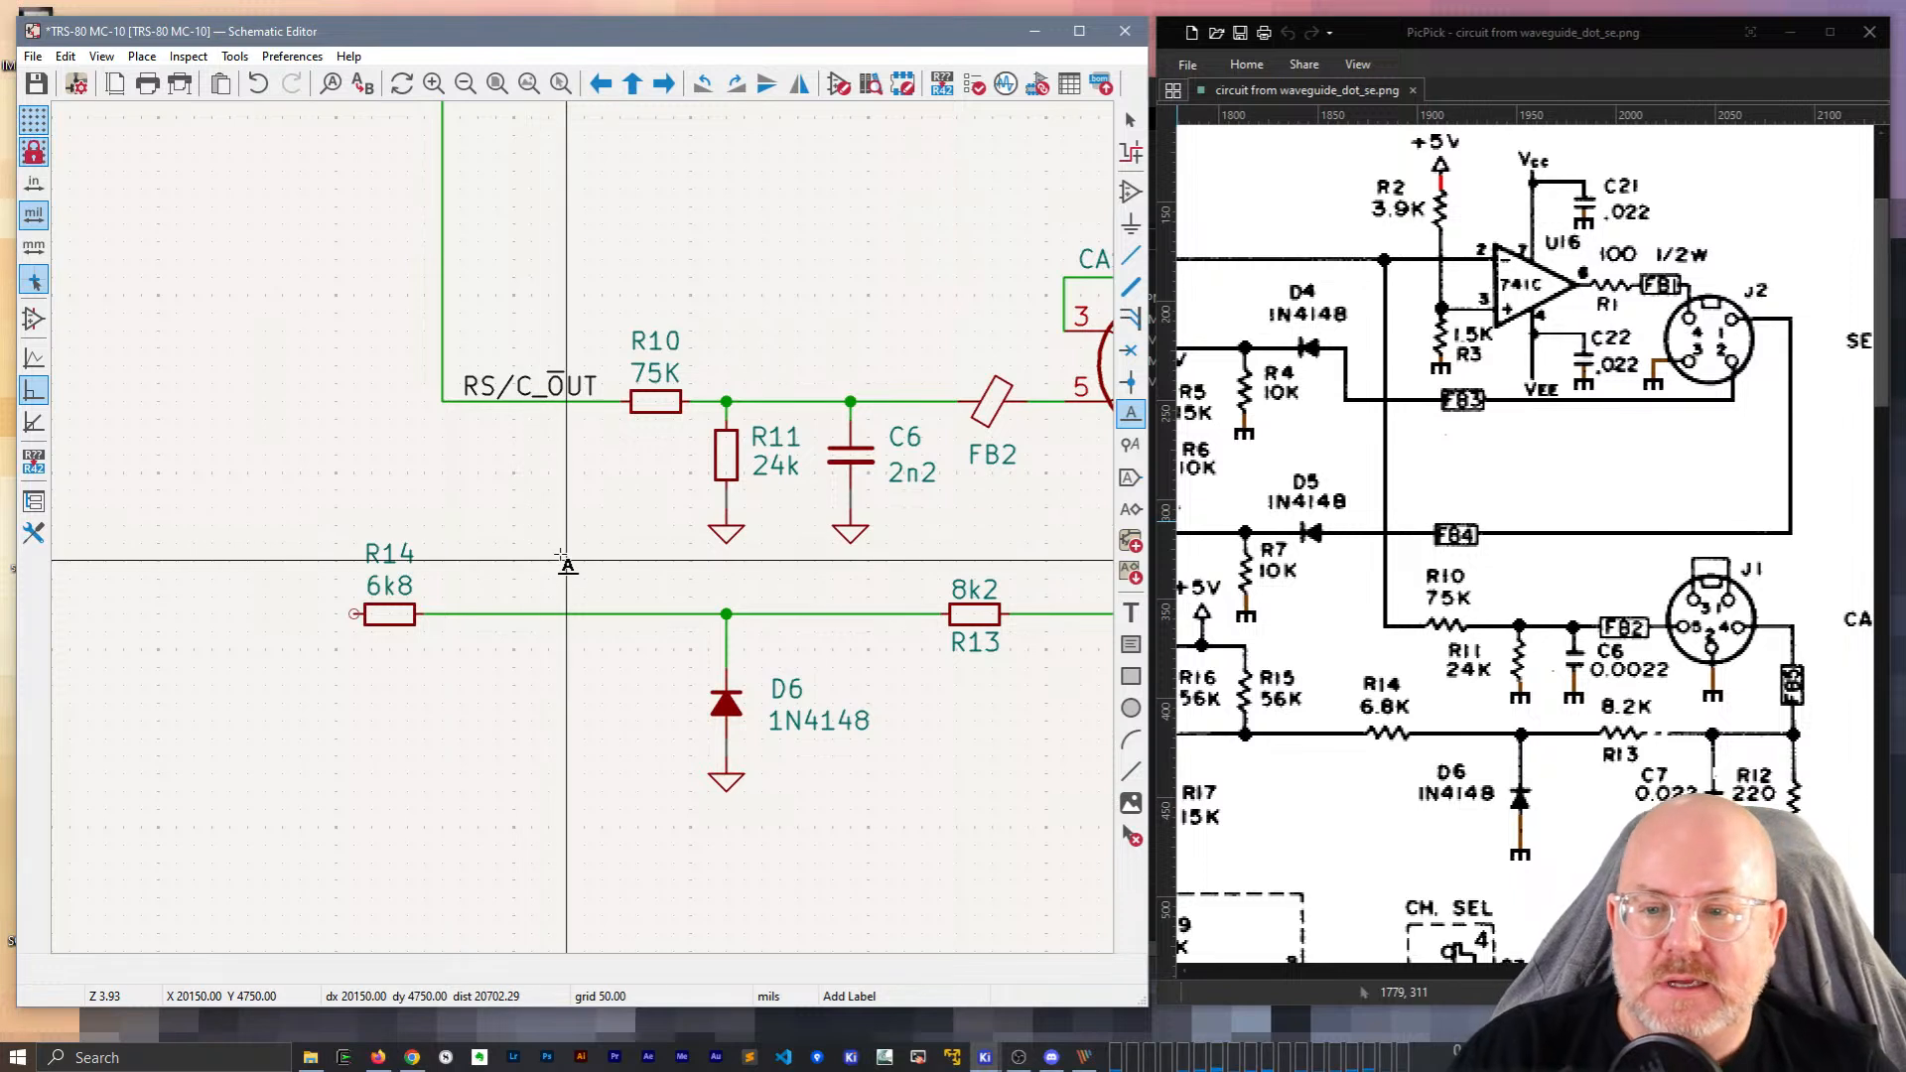
Slide R14 slightly right and draw a short wire from its left pin.
key("Escape")
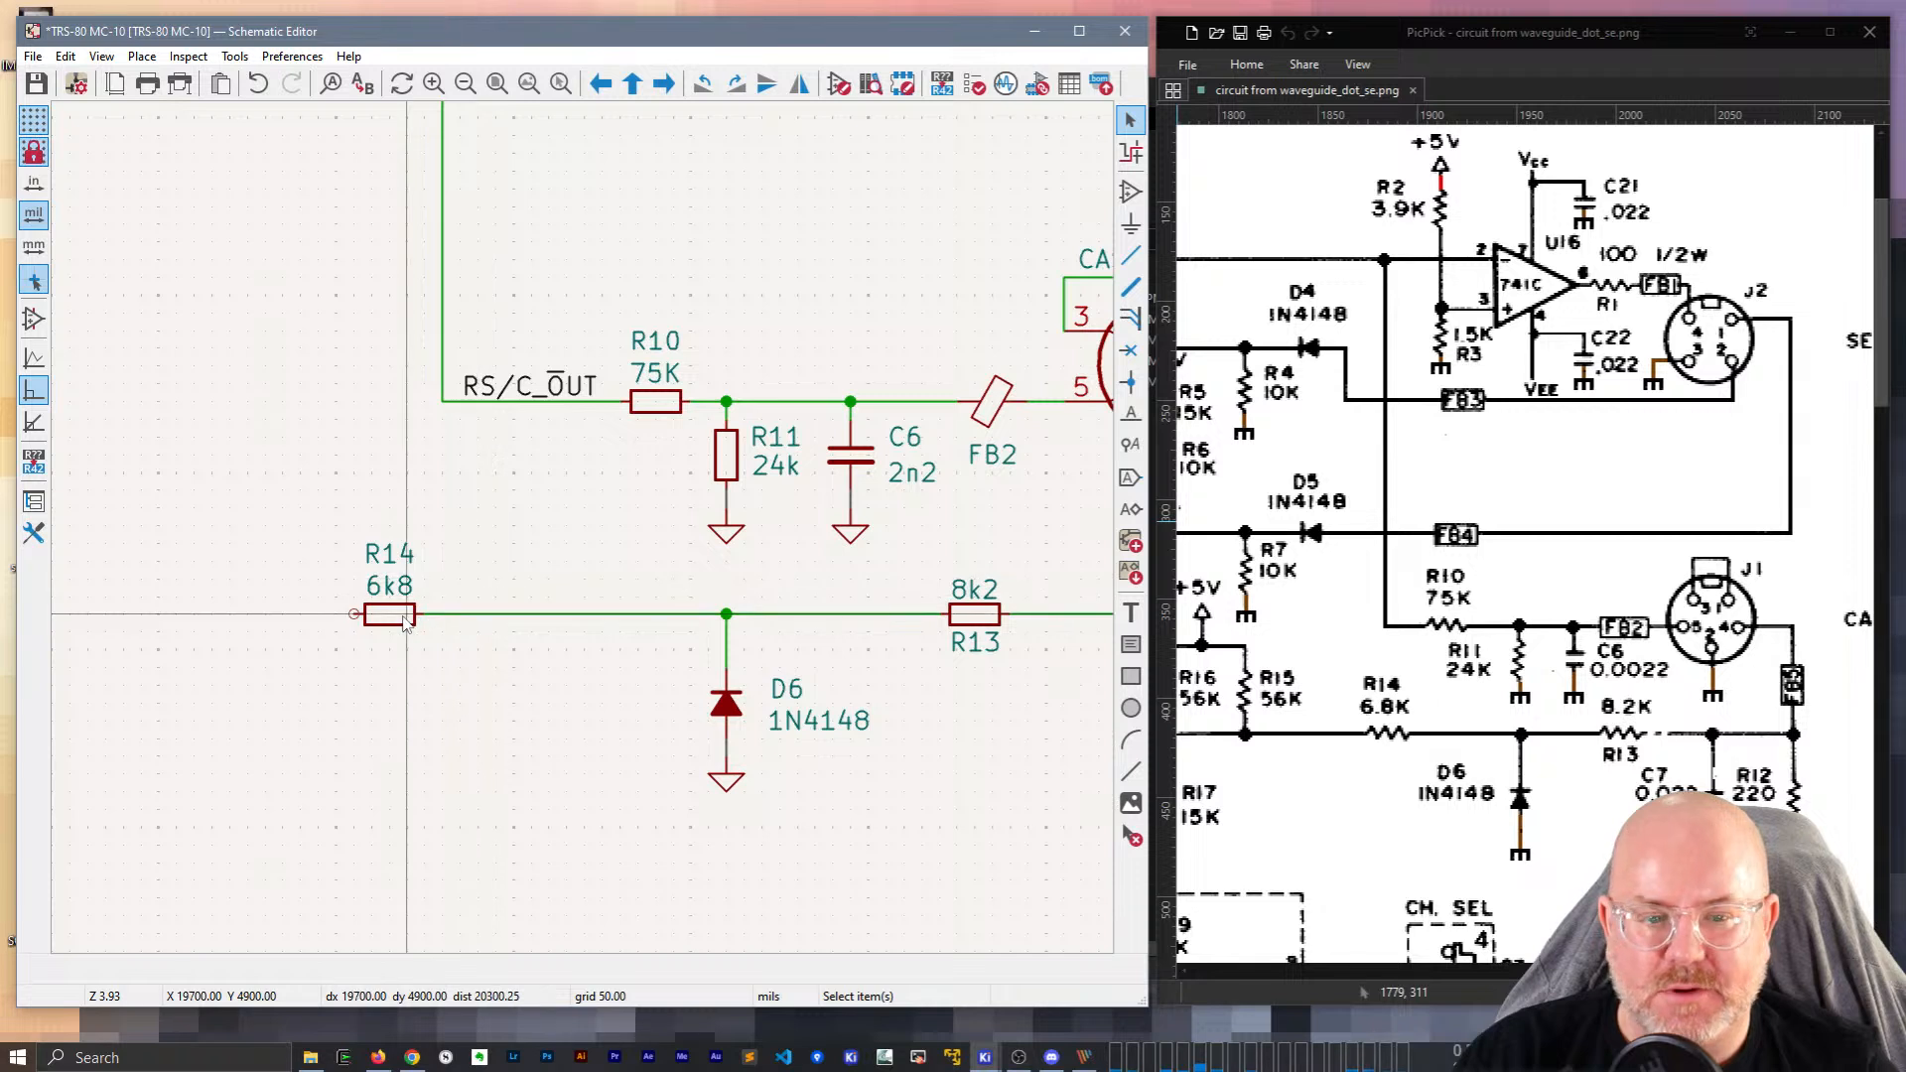
left_click_drag(404, 616, 456, 616)
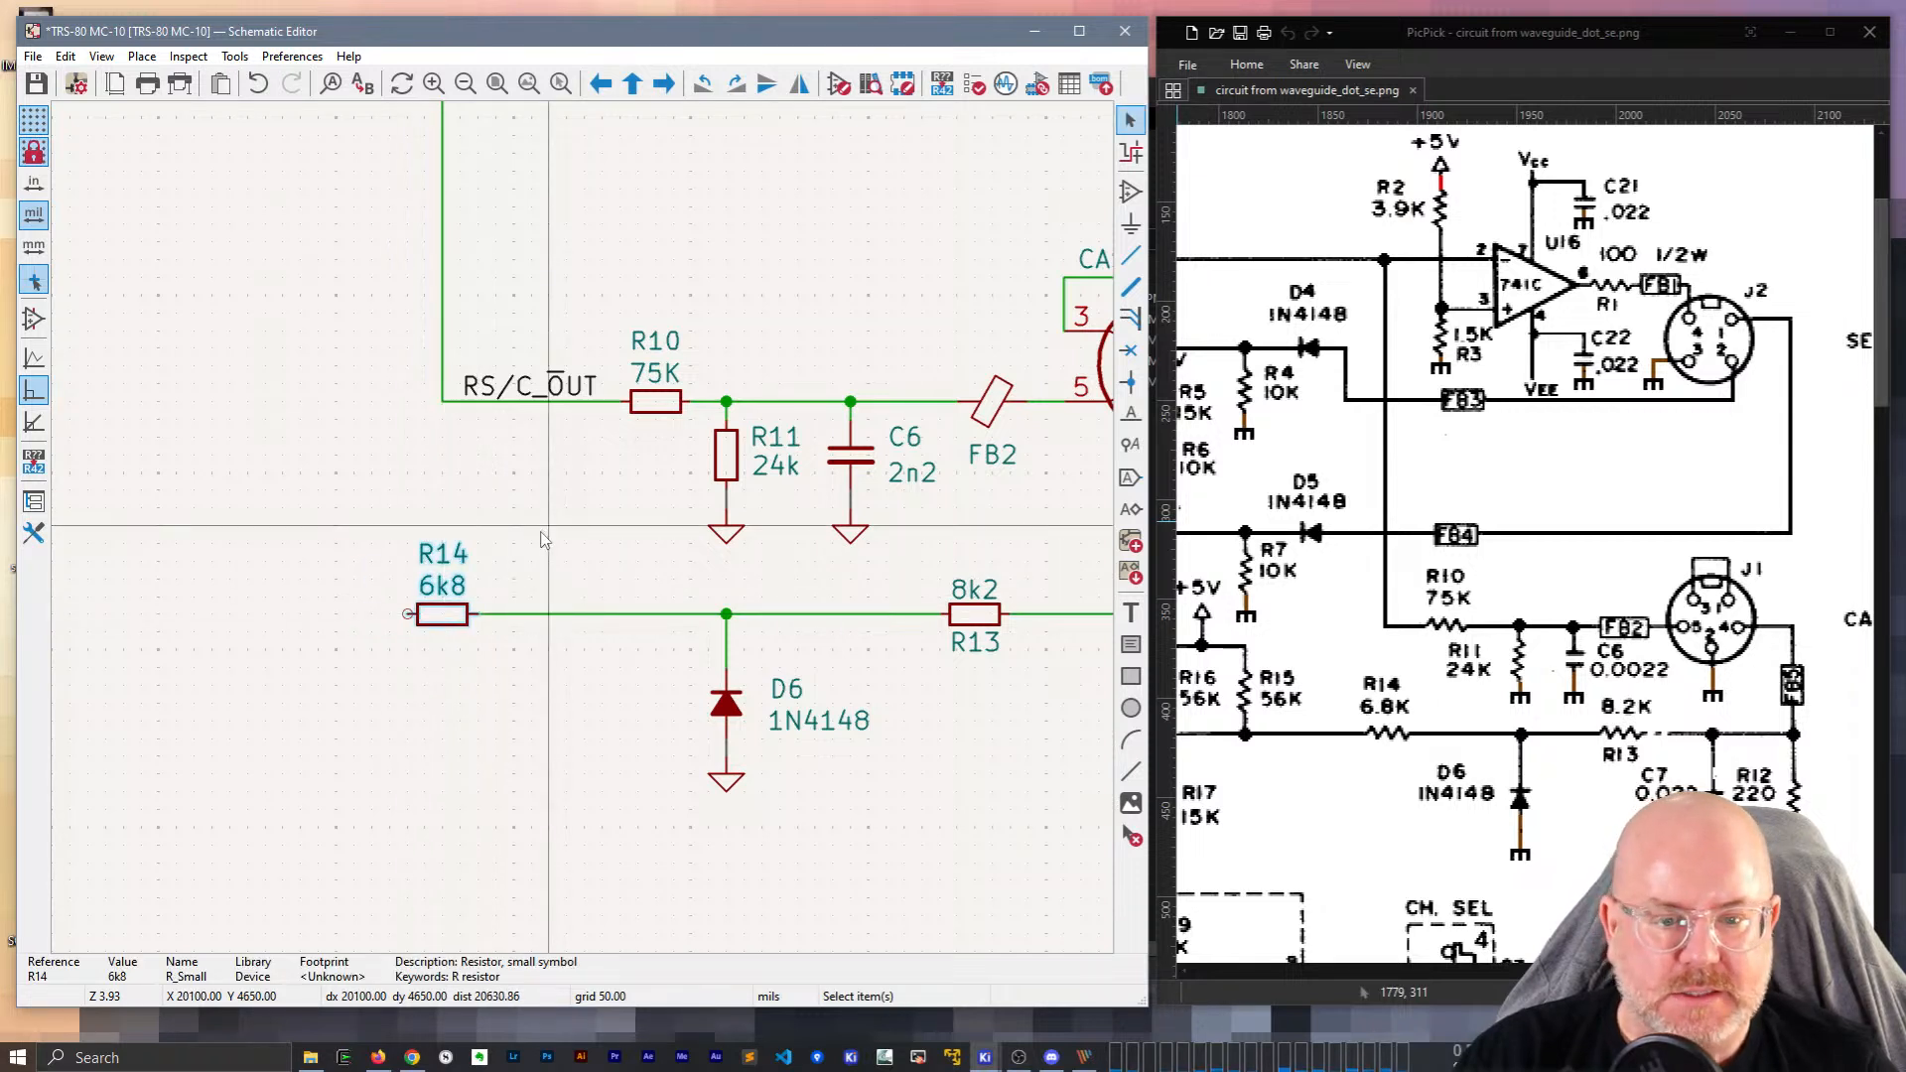
middle_click_drag(543, 540, 841, 519)
key("w")
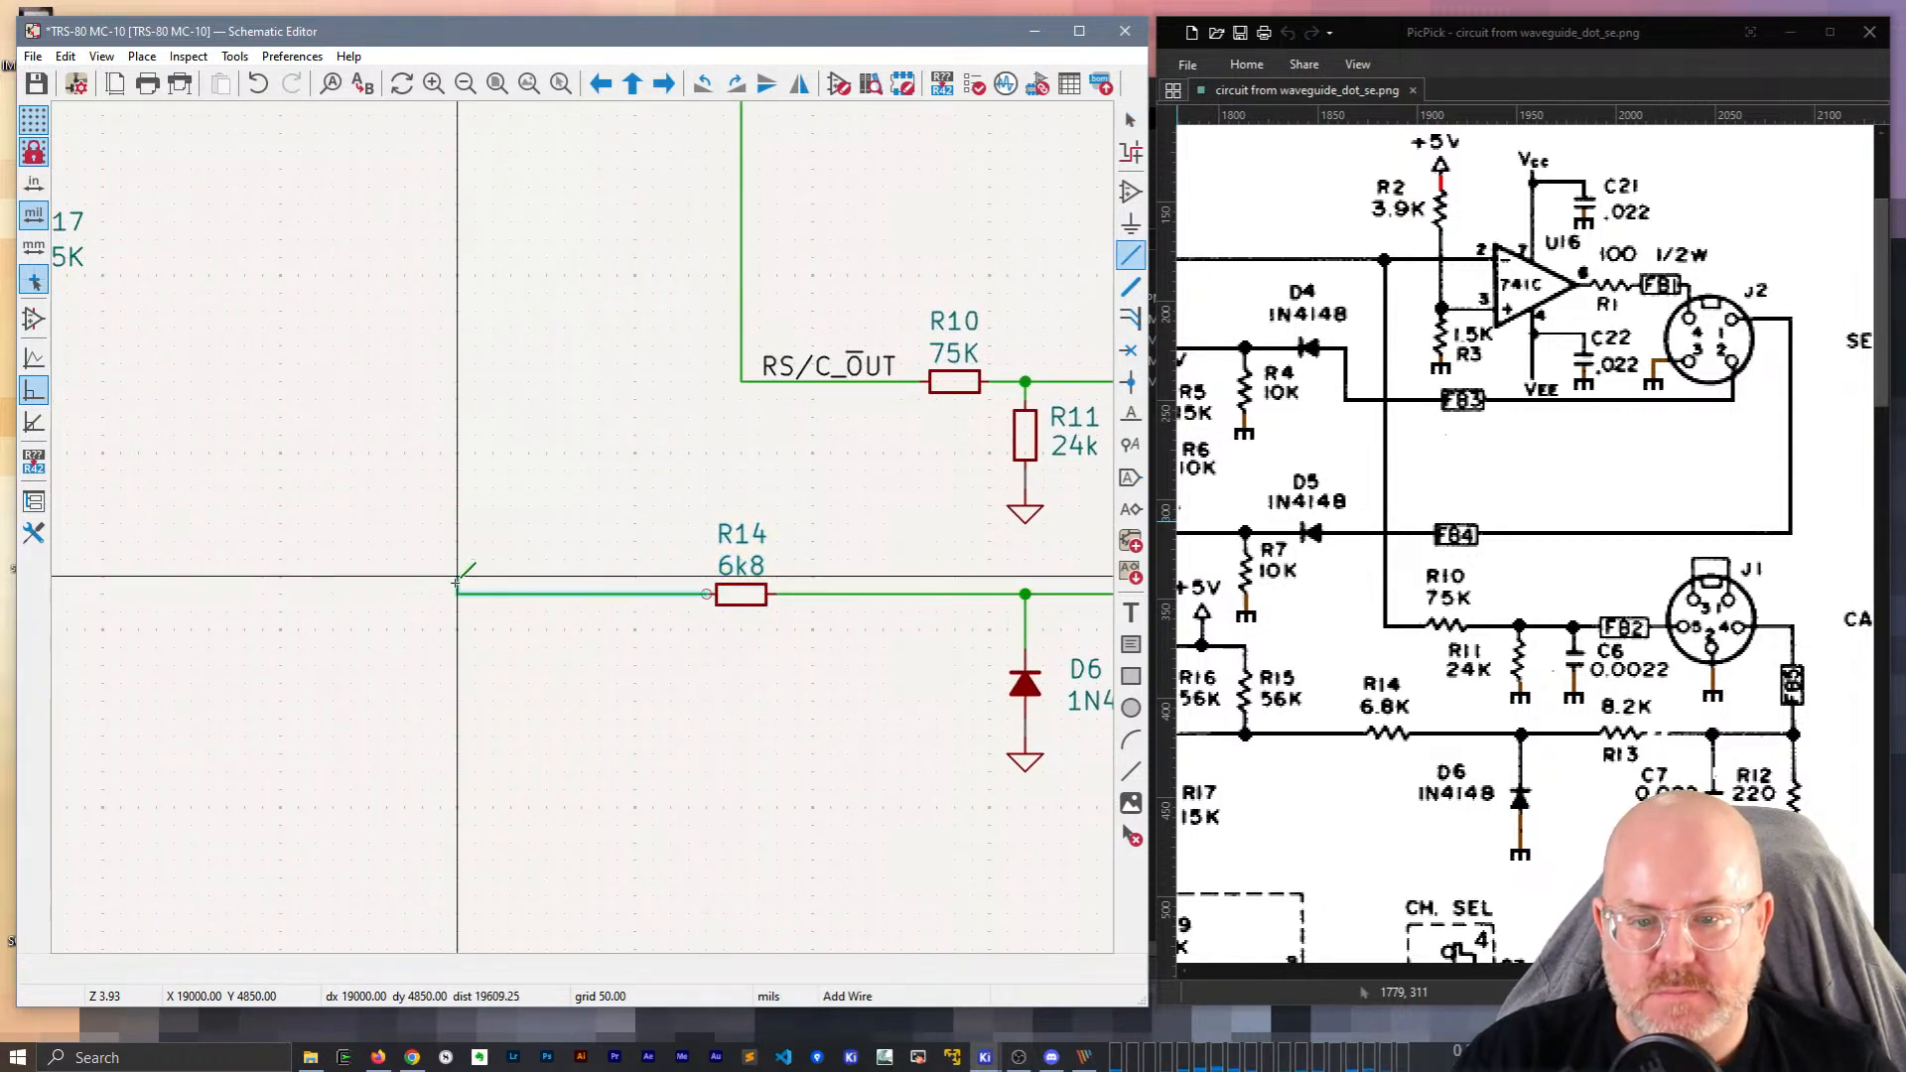
double_click(439, 577)
Wire R15's bottom pin to LM339 pin 10 and down to R14's wire end.
middle_click_drag(401, 432, 675, 487)
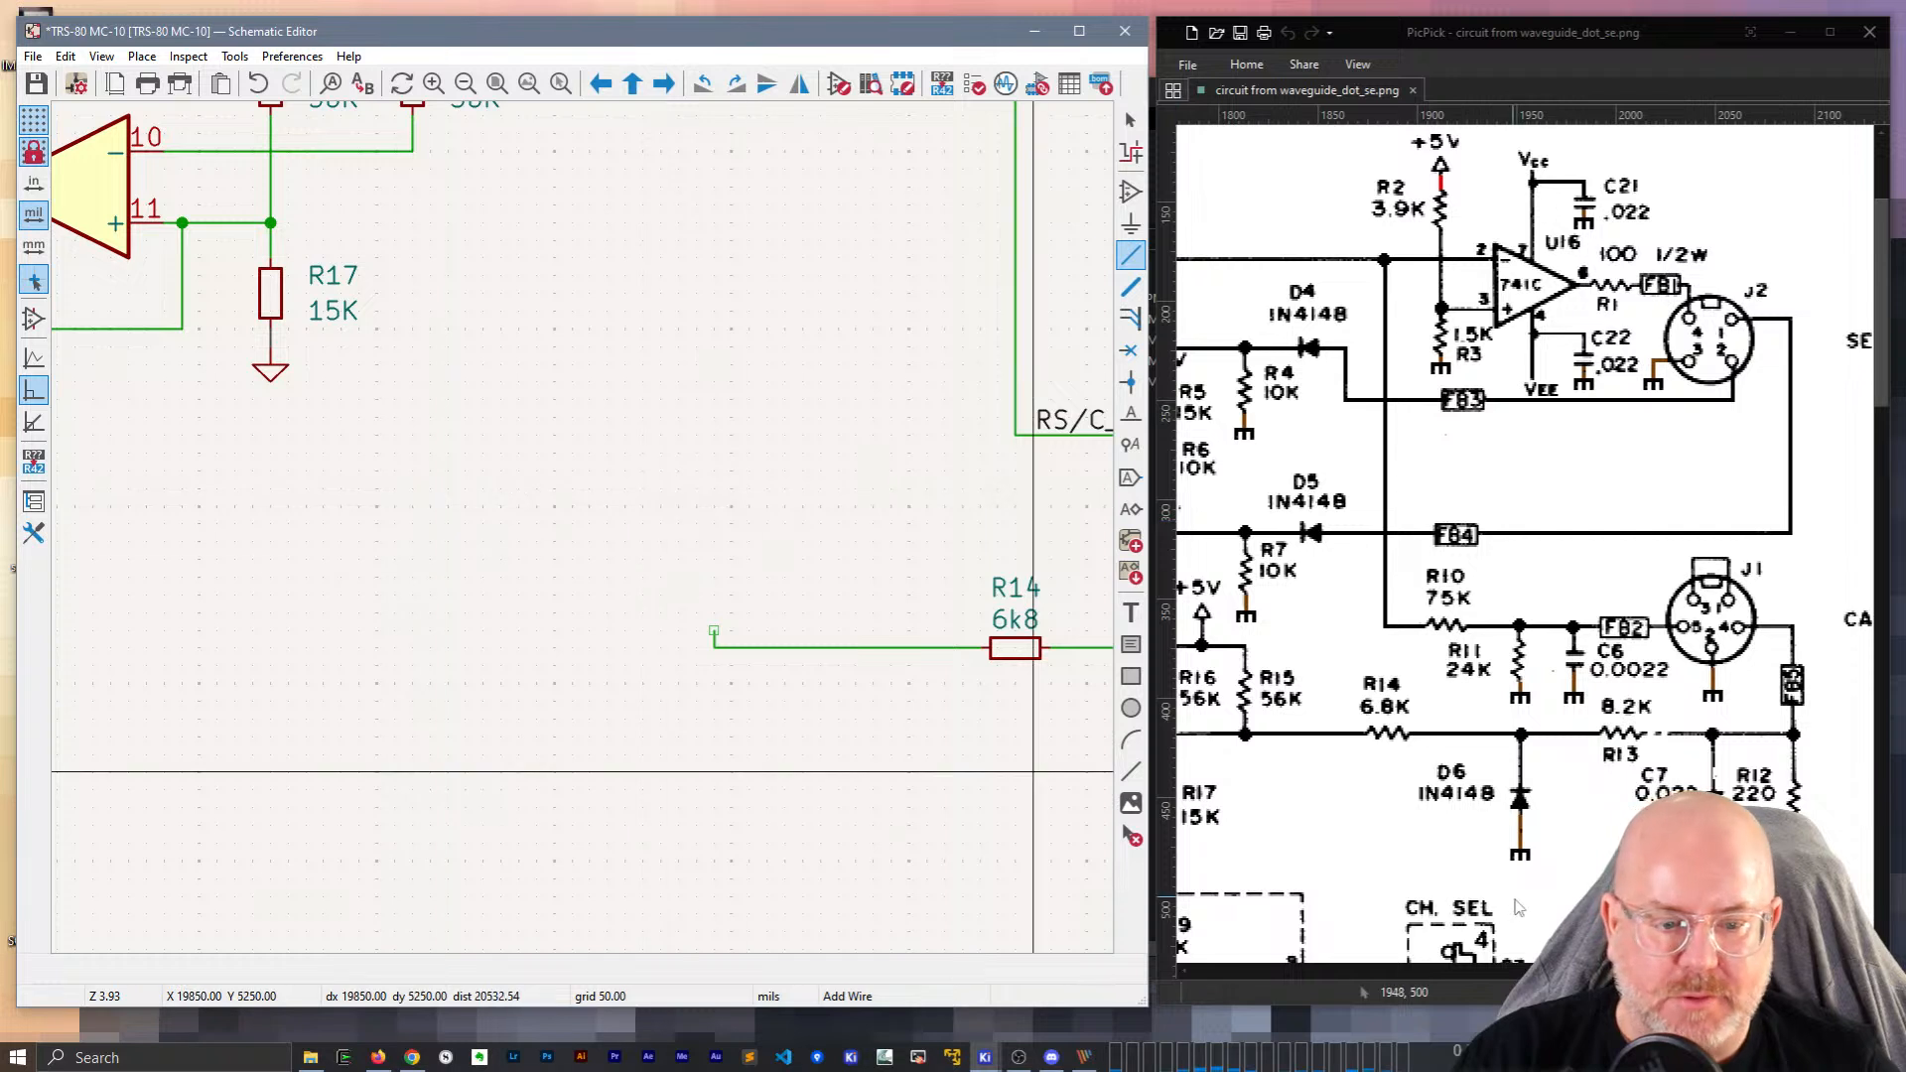
scroll(1525, 536, "left", 4)
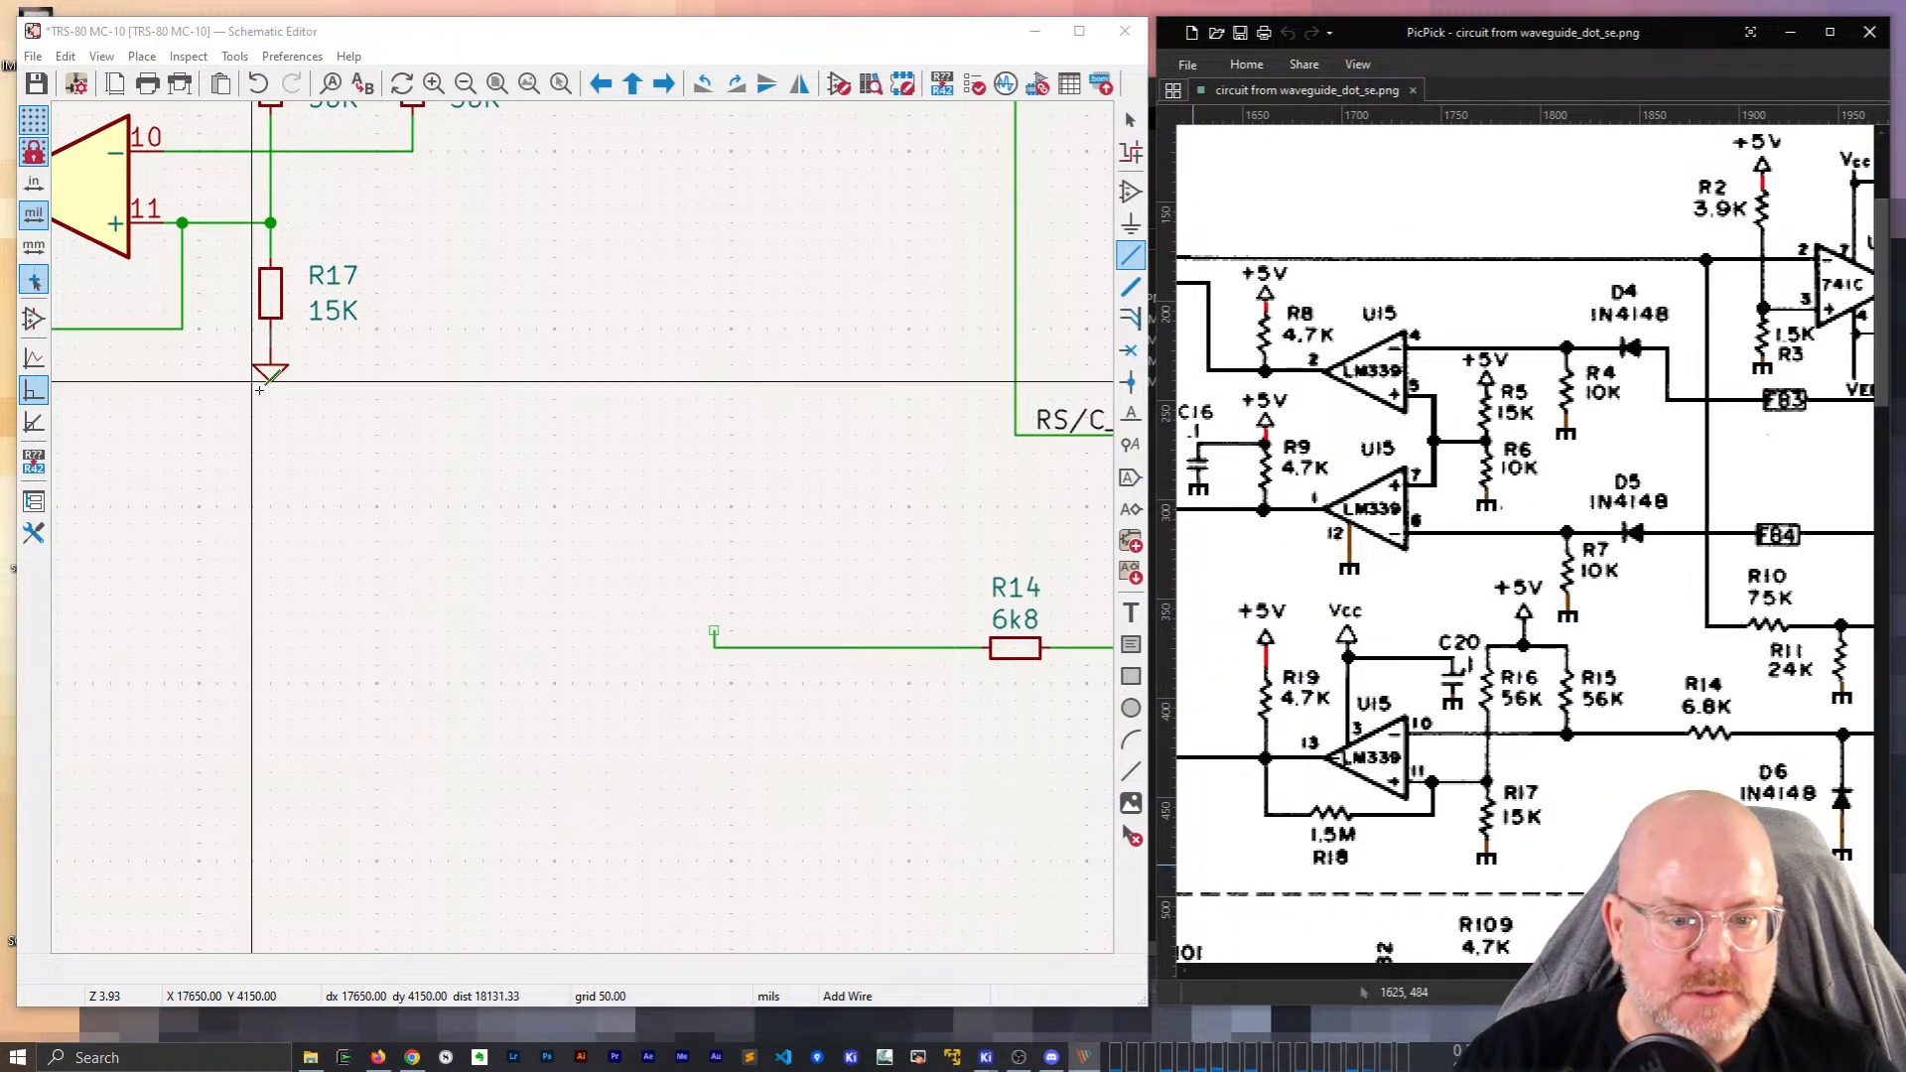
scroll(394, 418, "down", 1)
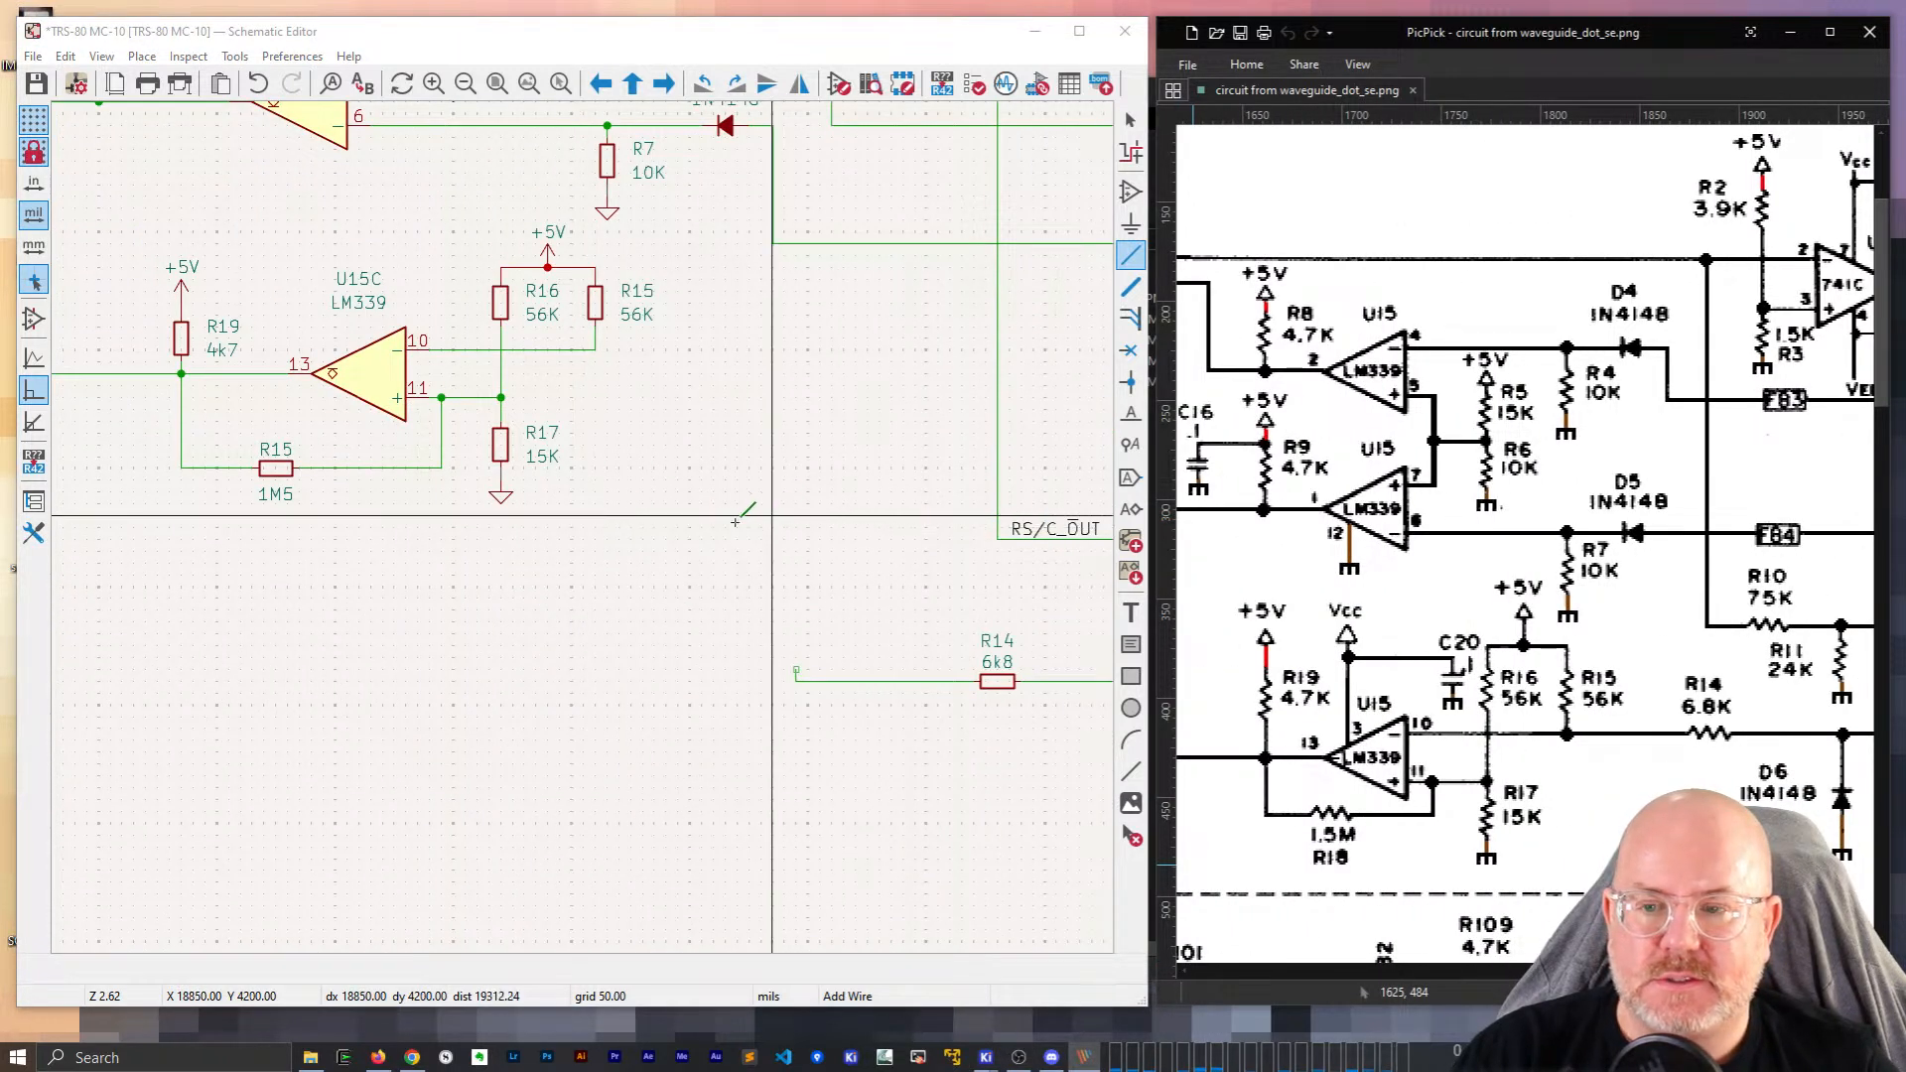
left_click(595, 349)
left_click(407, 349)
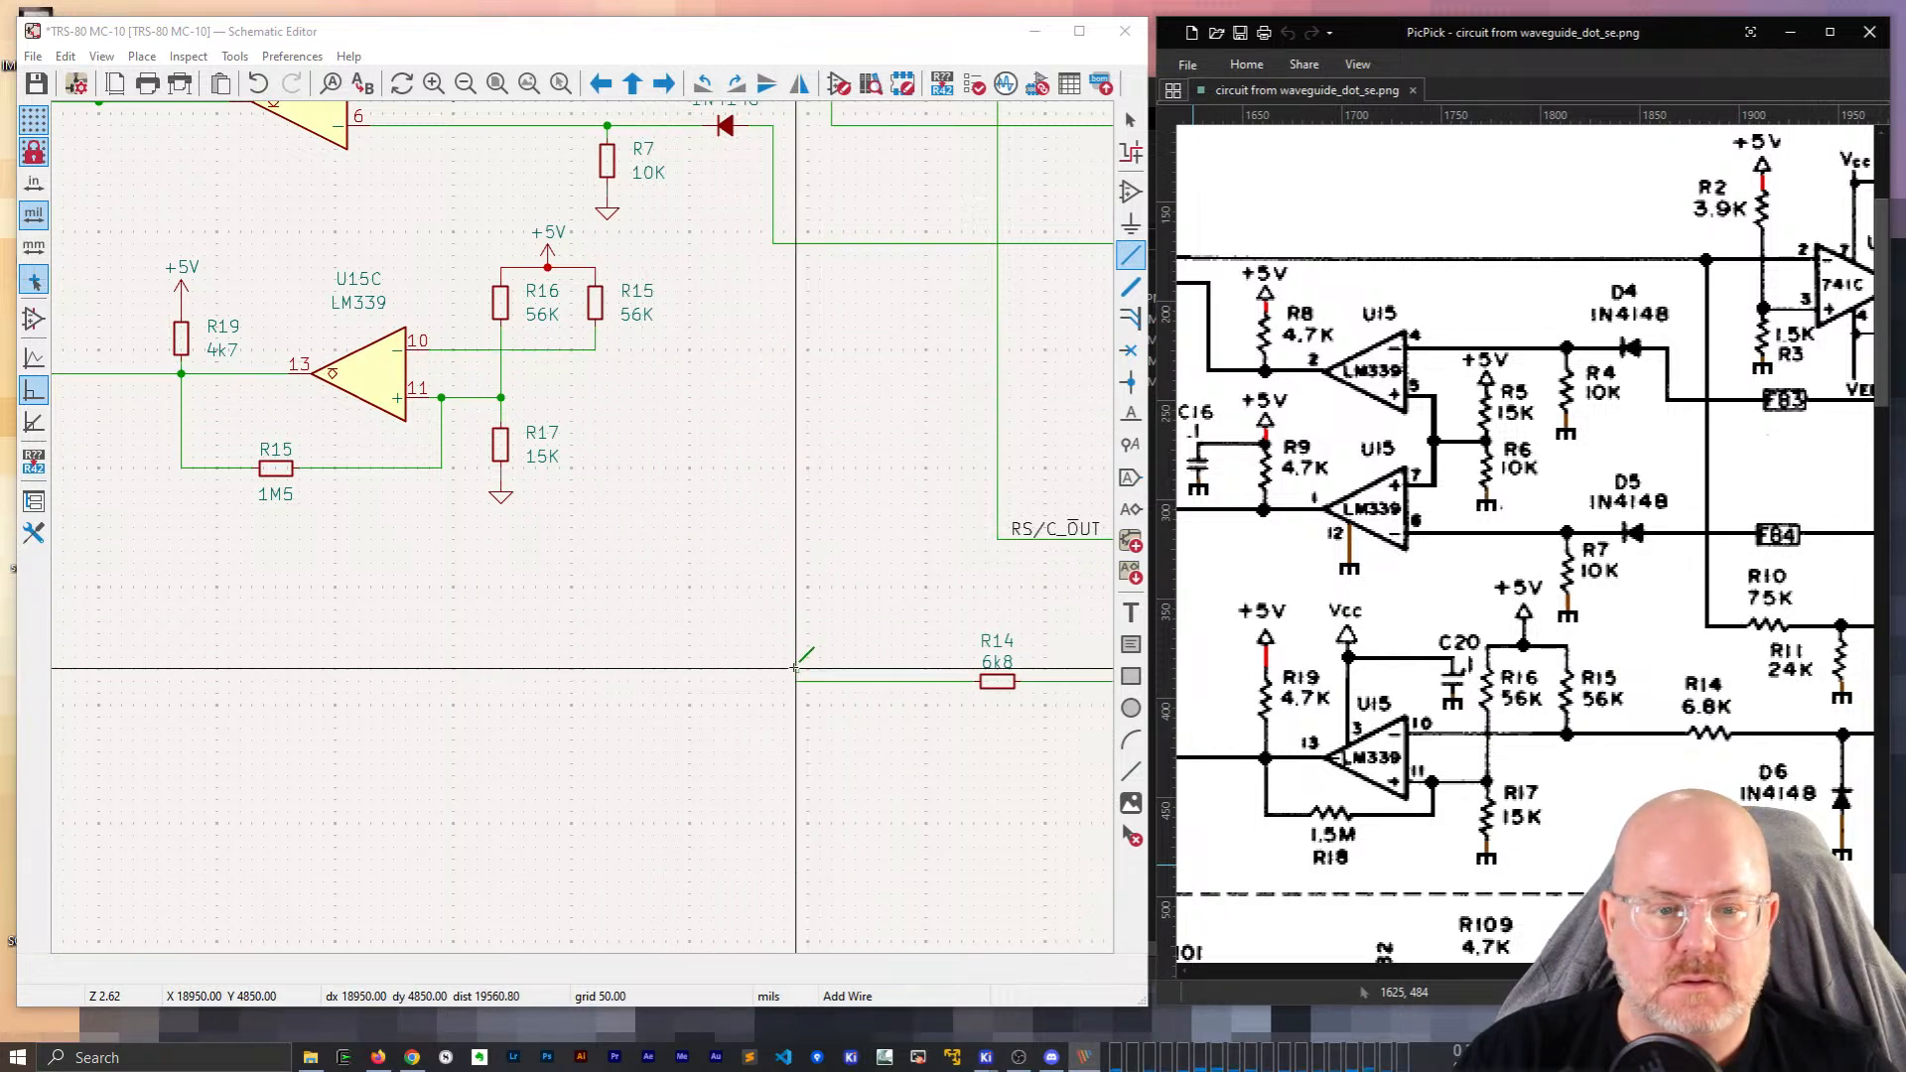
key("Escape")
key("w")
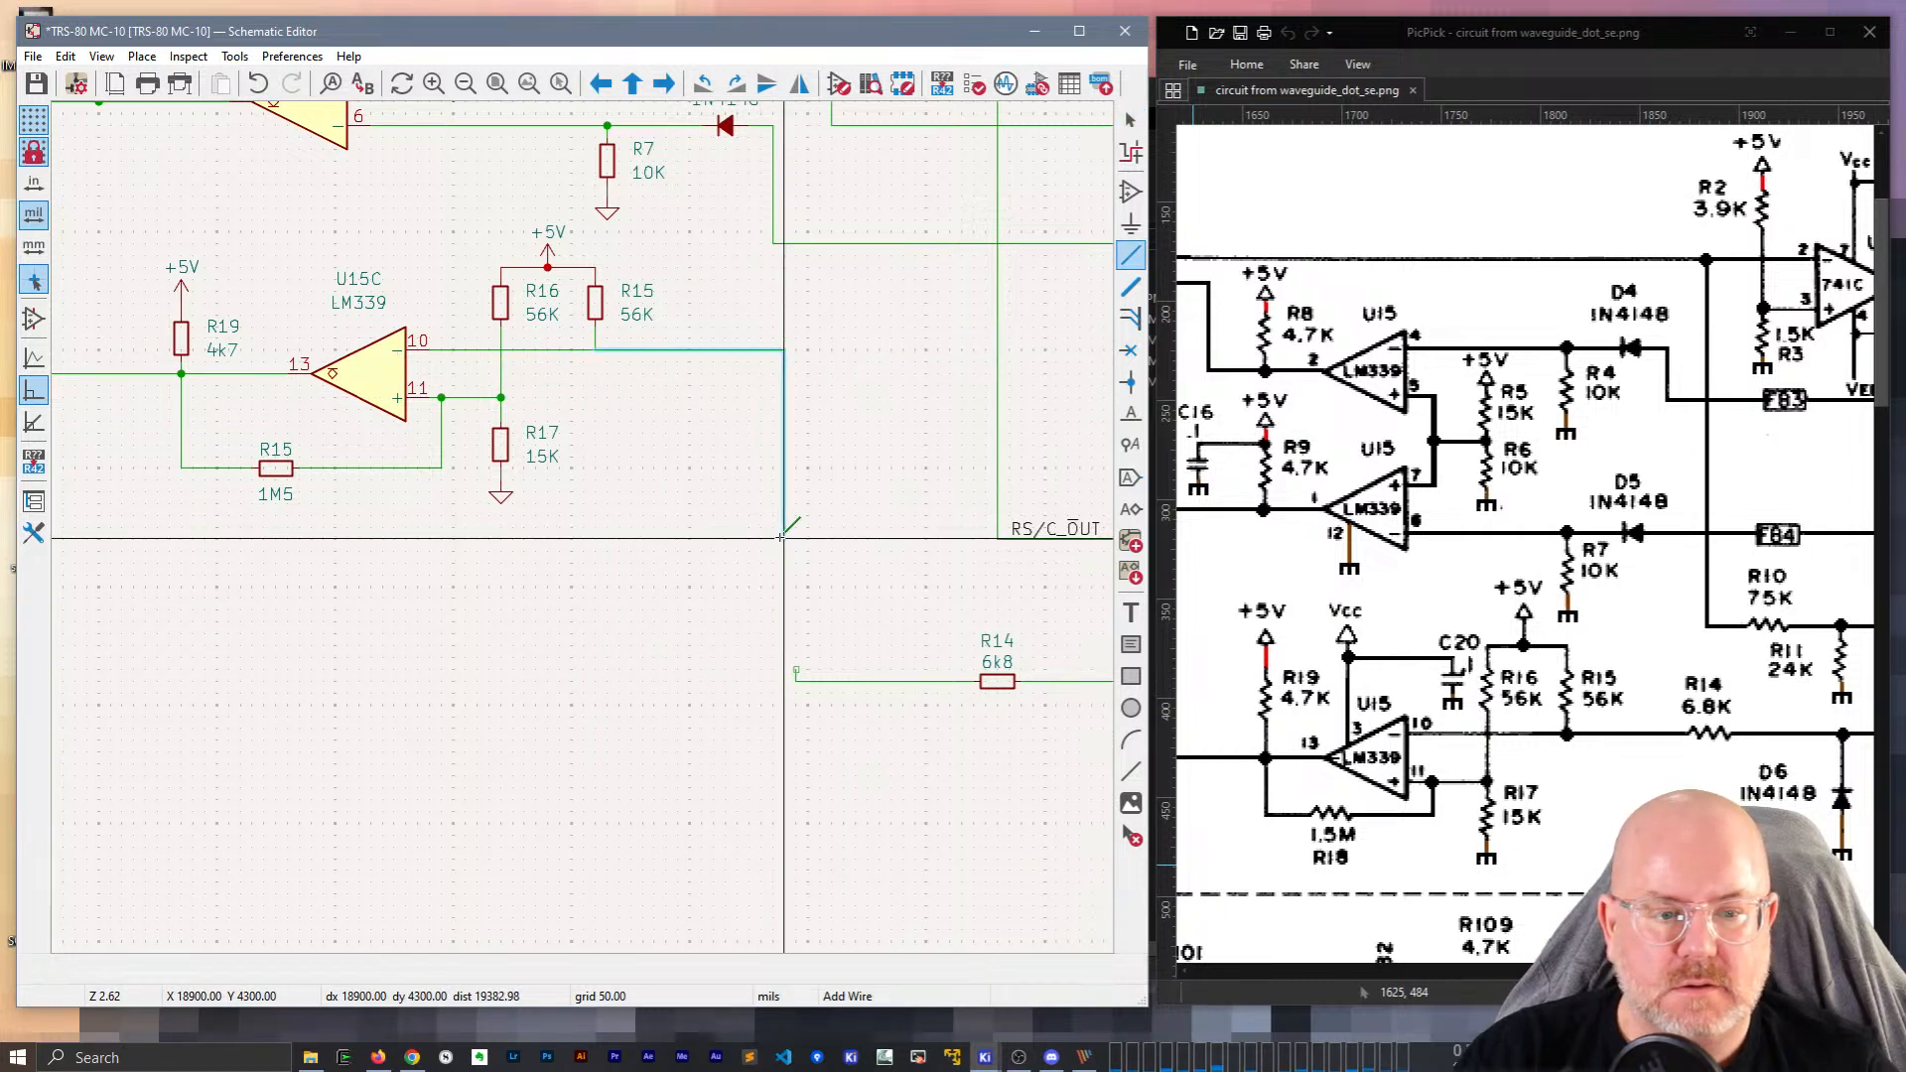
left_click(796, 673)
scroll(781, 531, "down", 3)
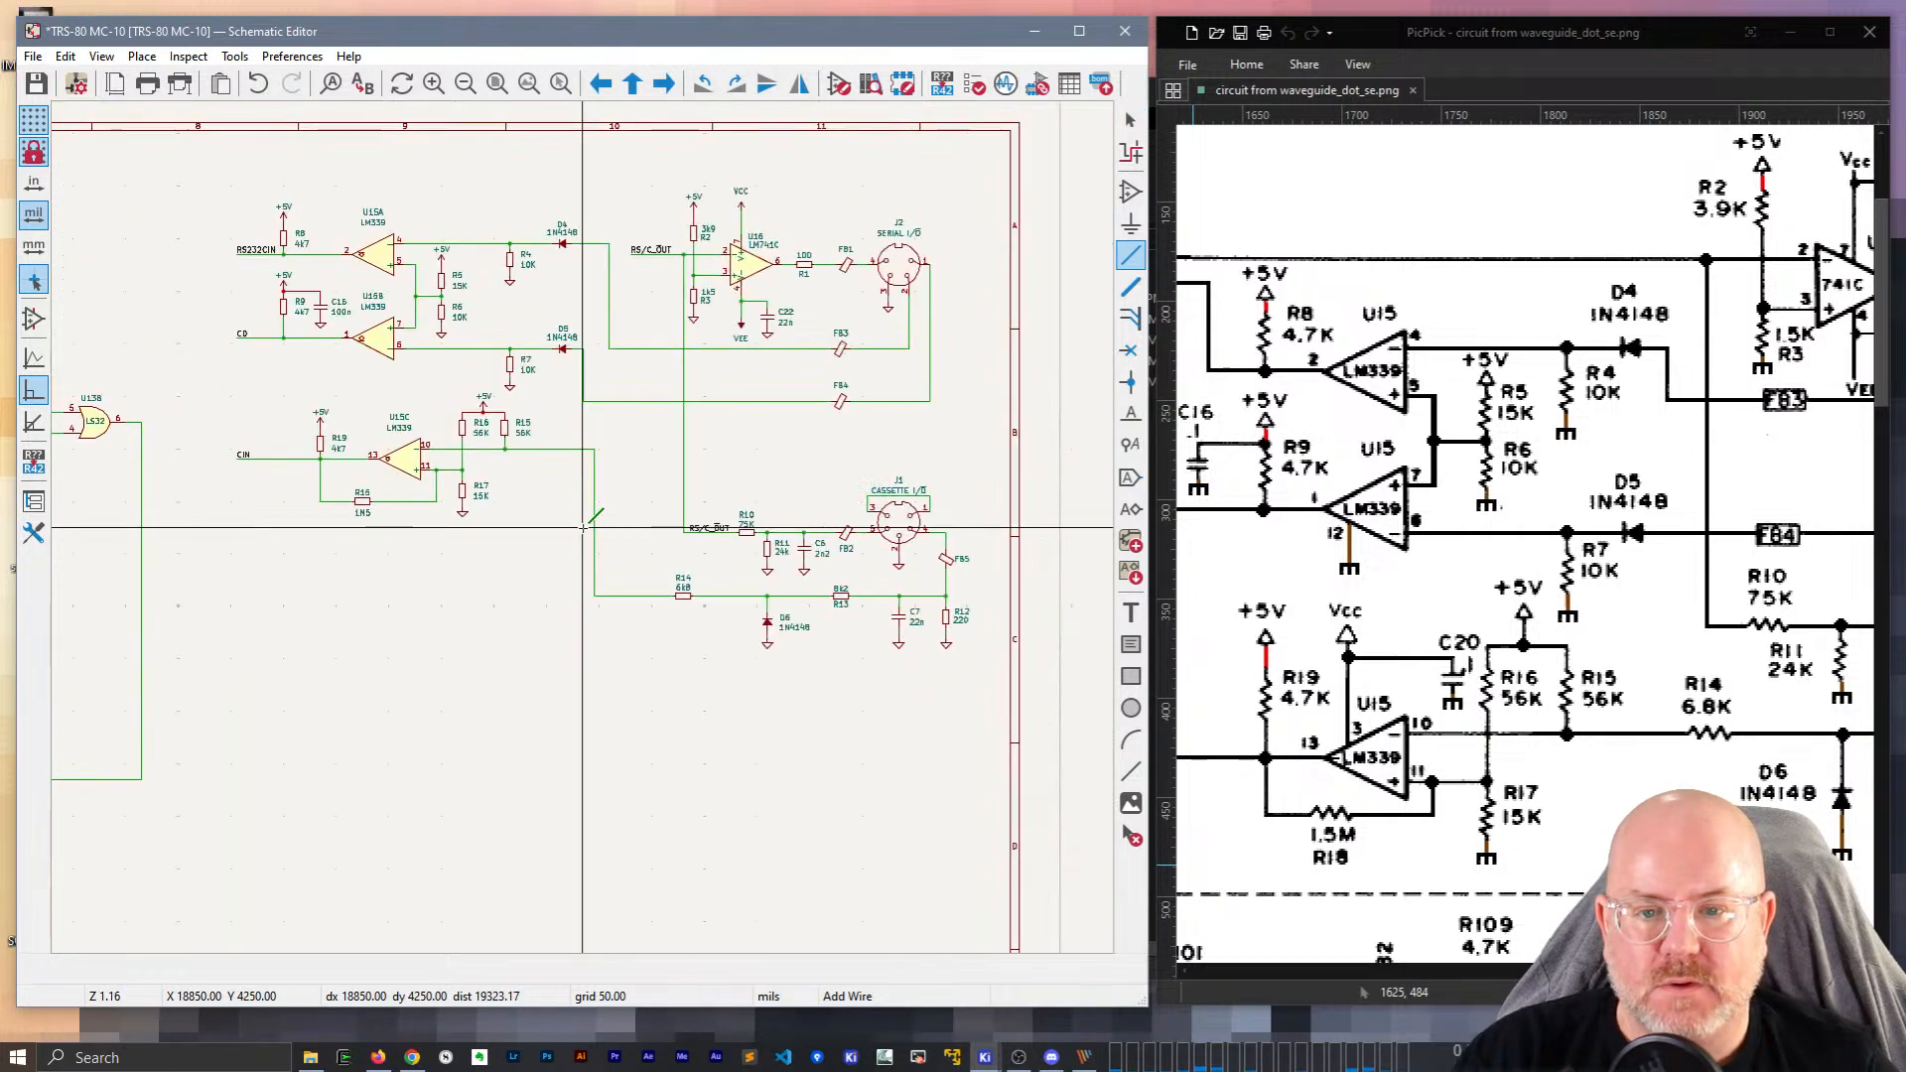
Save the schematic.
scroll(670, 580, "up", 2)
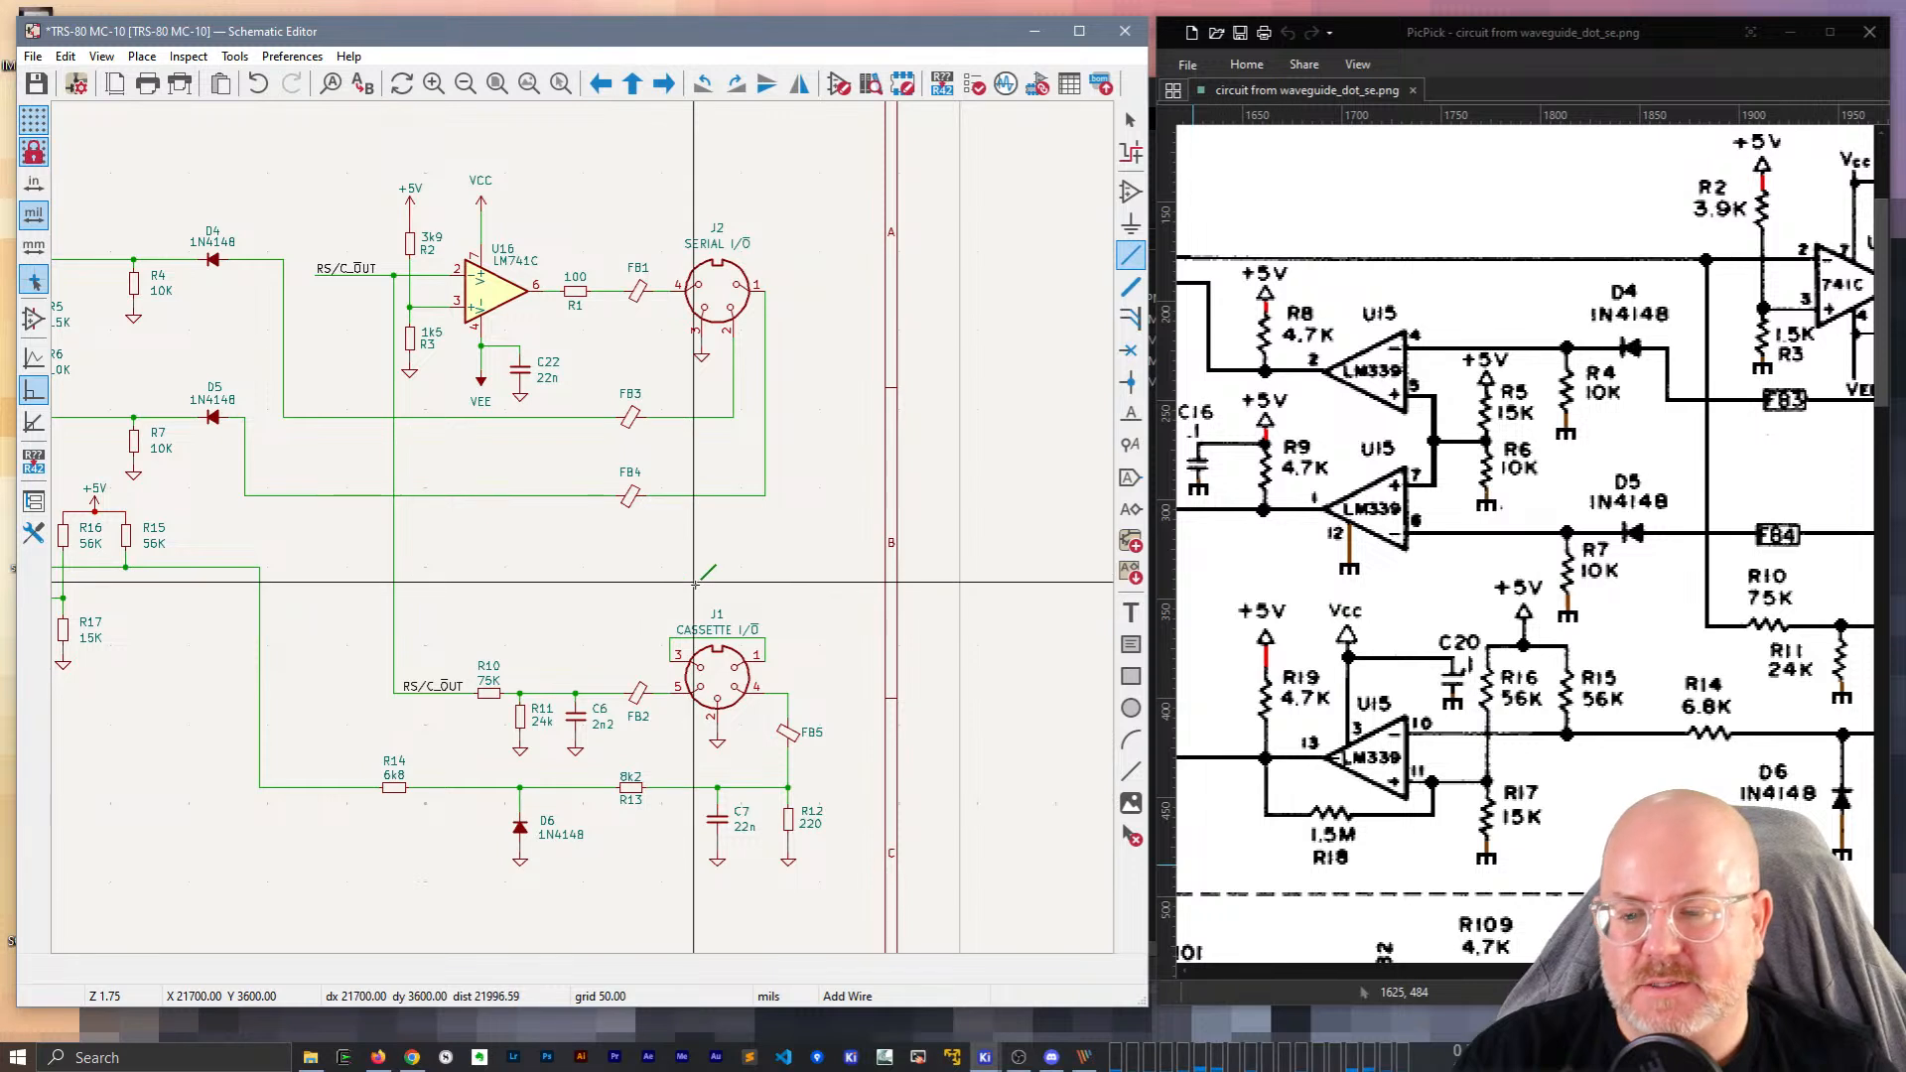
key("Escape")
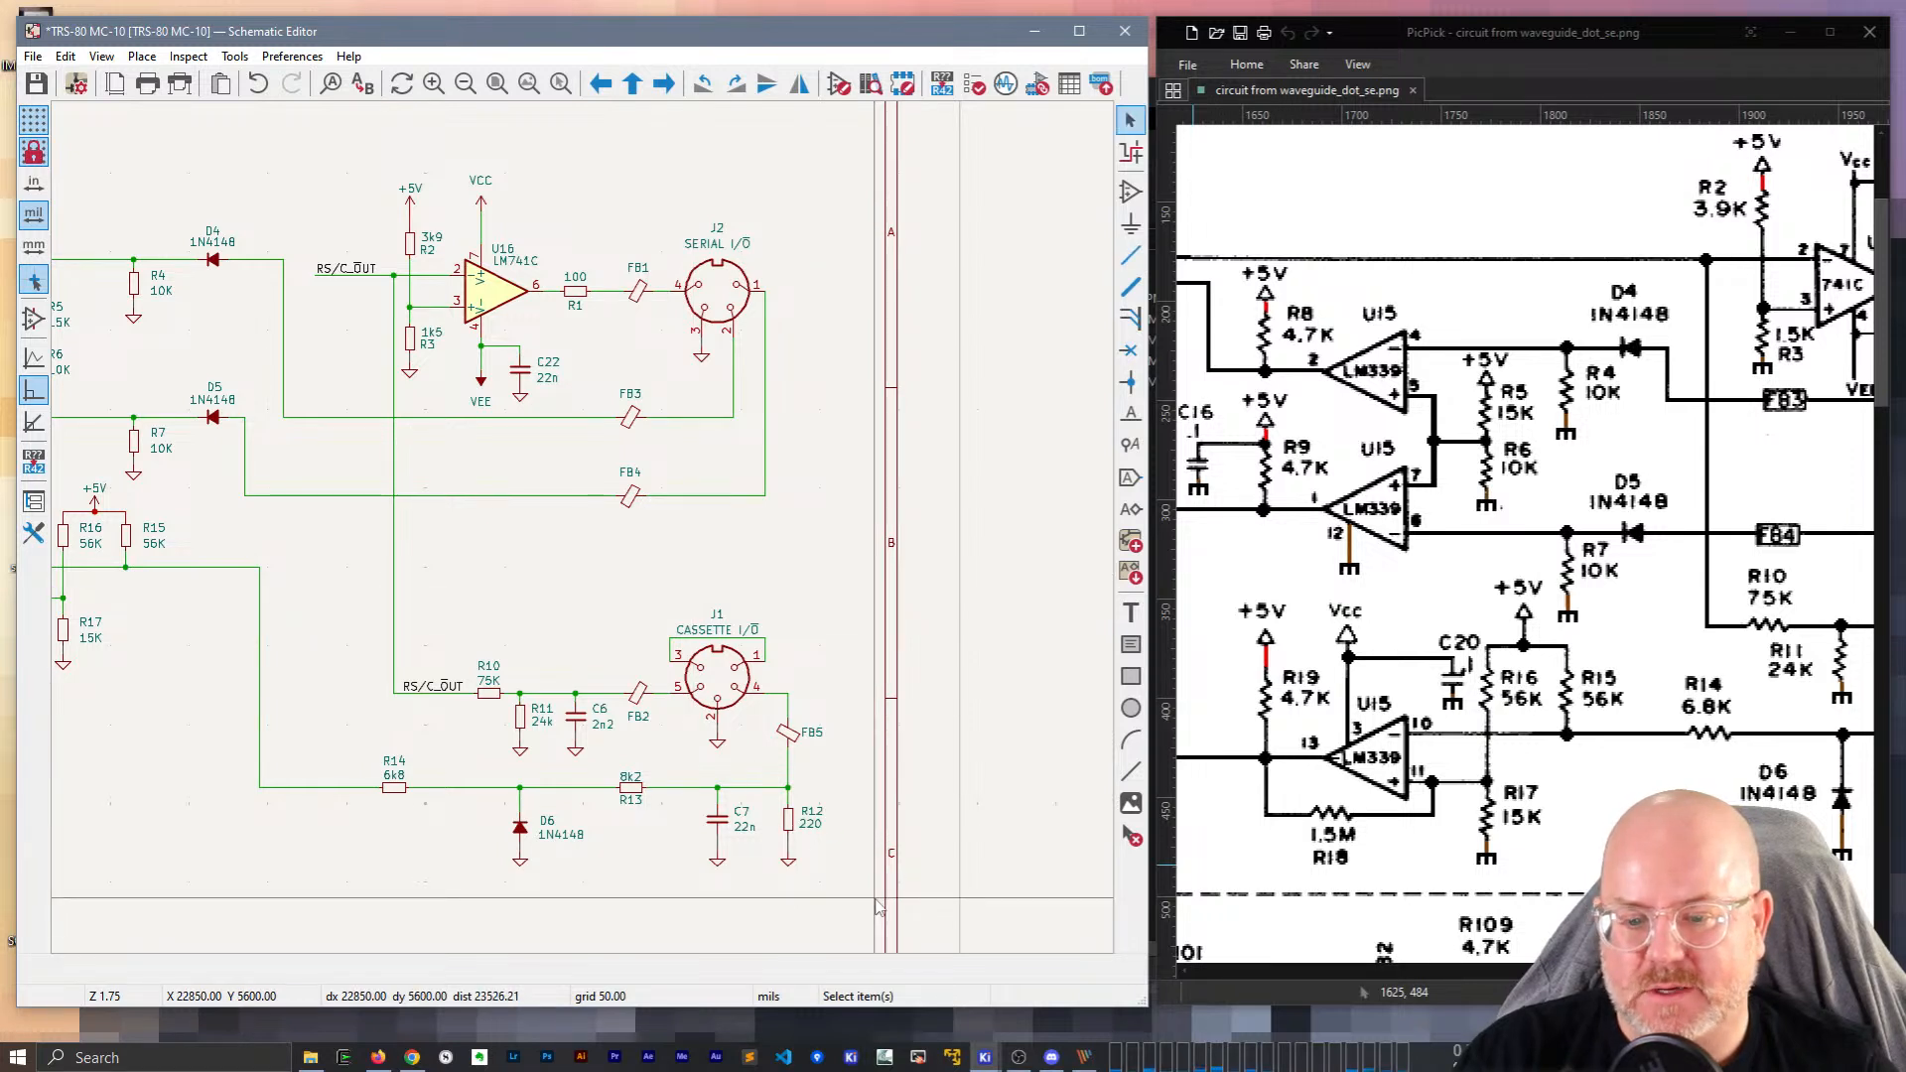
key("ctrl+s")
Move the J1 cassette circuitry up and realign FB4 and FB3 on their wires.
left_click_drag(851, 910, 439, 596)
left_click_drag(715, 683, 716, 597)
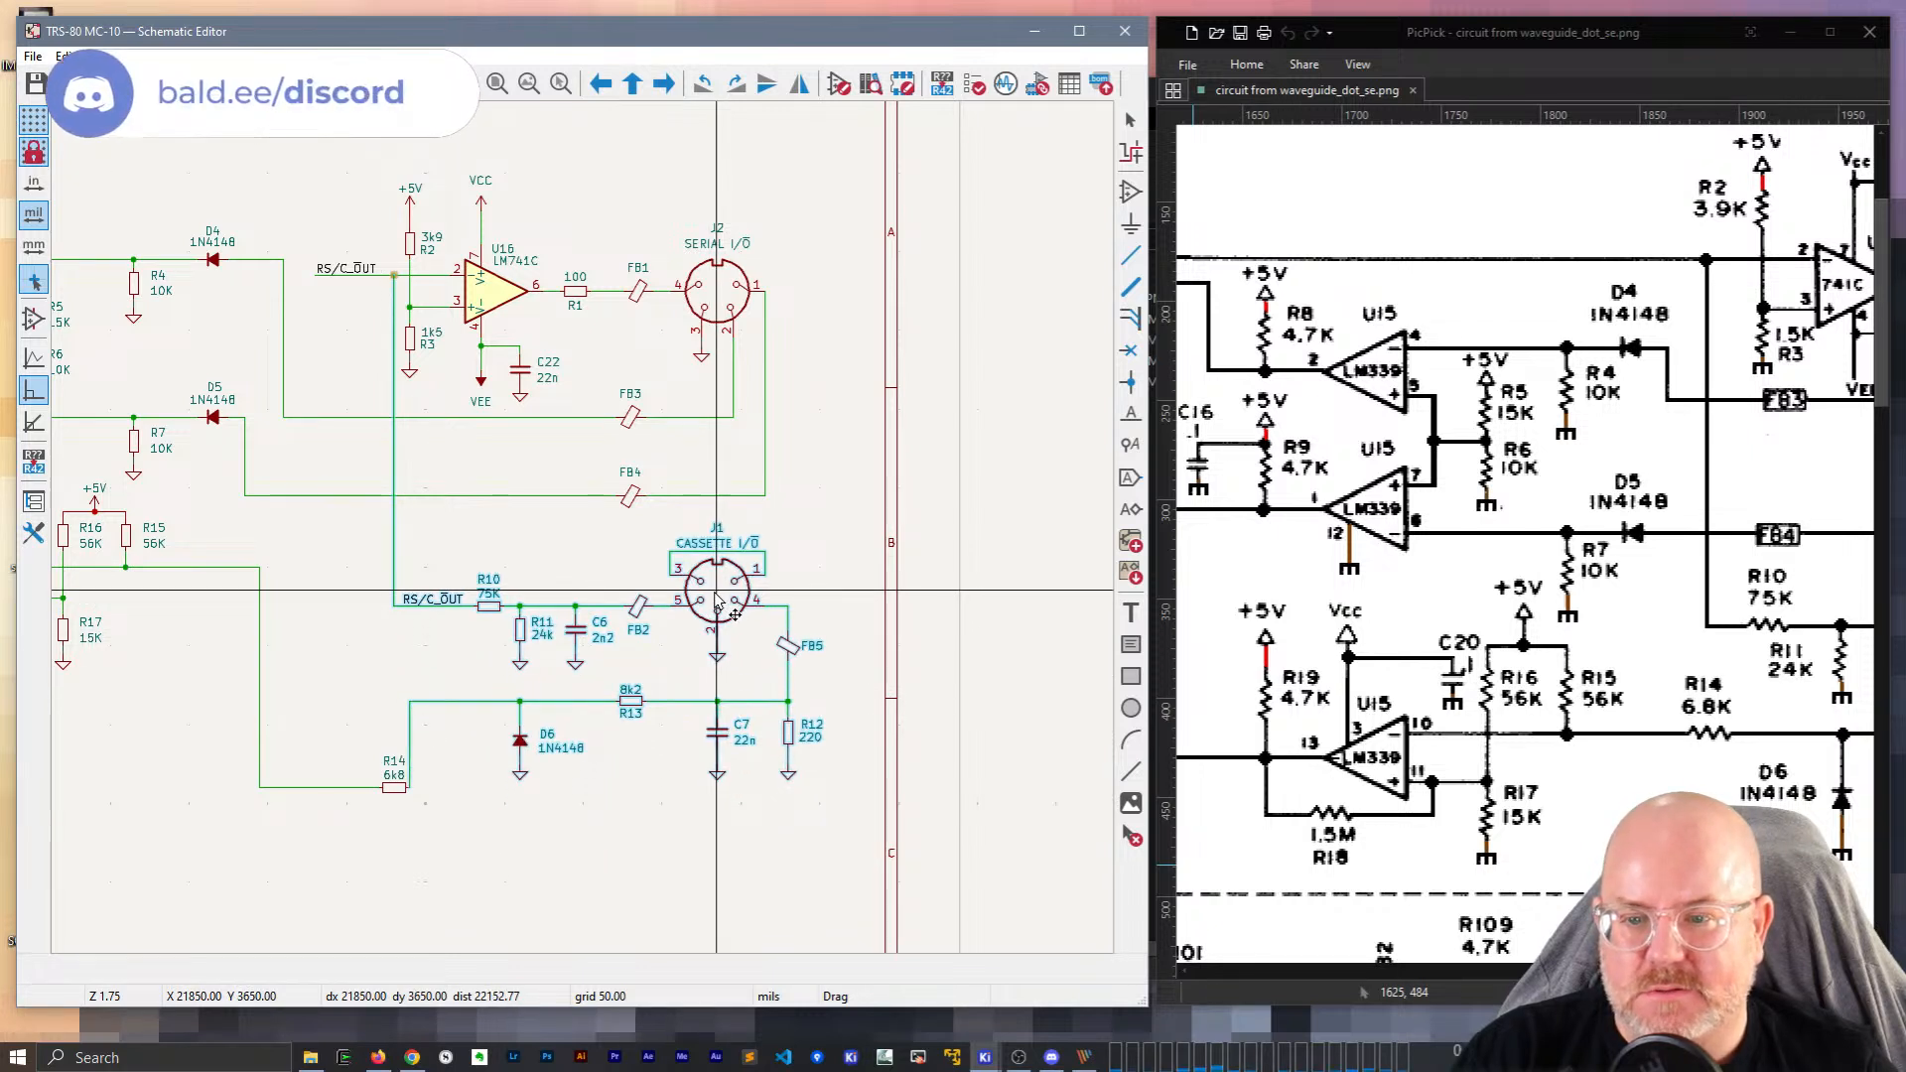
left_click_drag(630, 495, 629, 425)
left_click(795, 507)
left_click(630, 427)
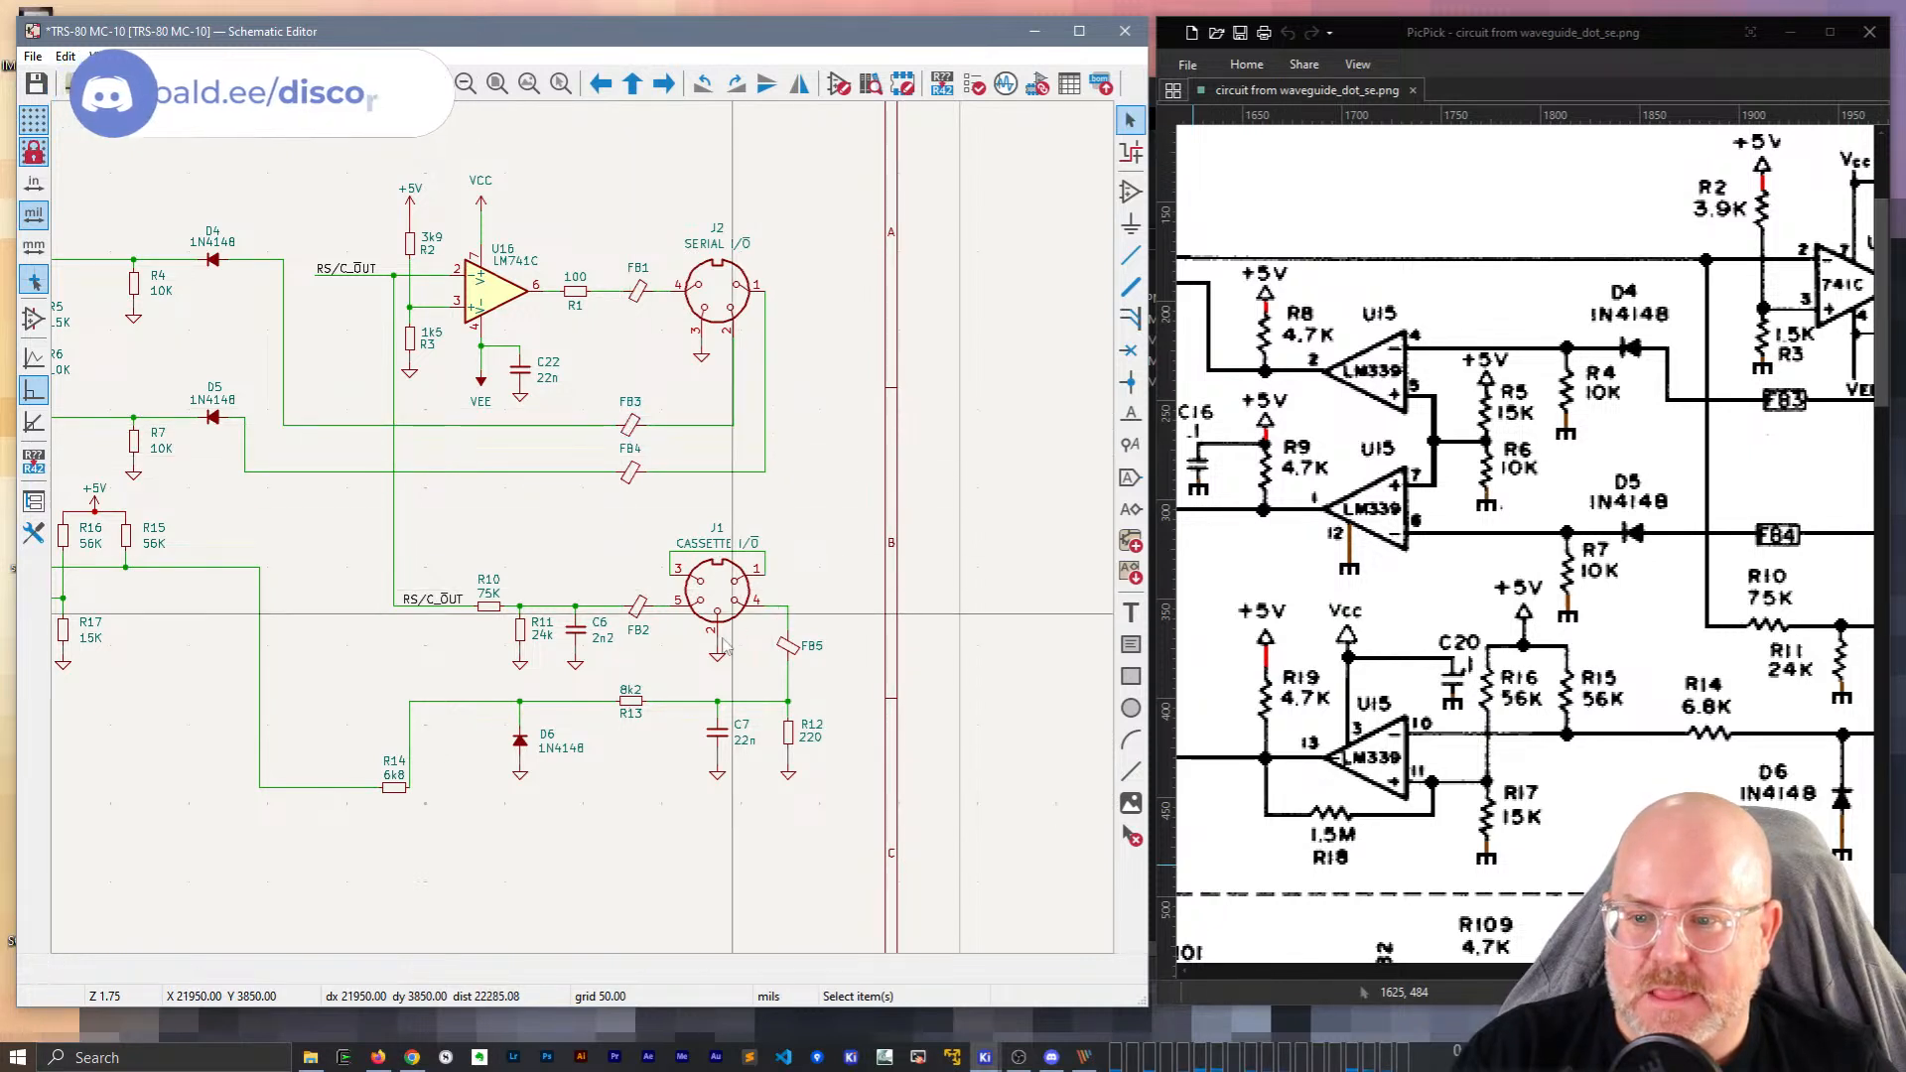
Move R14 up onto the R13/D6 line.
left_click_drag(397, 774, 402, 707)
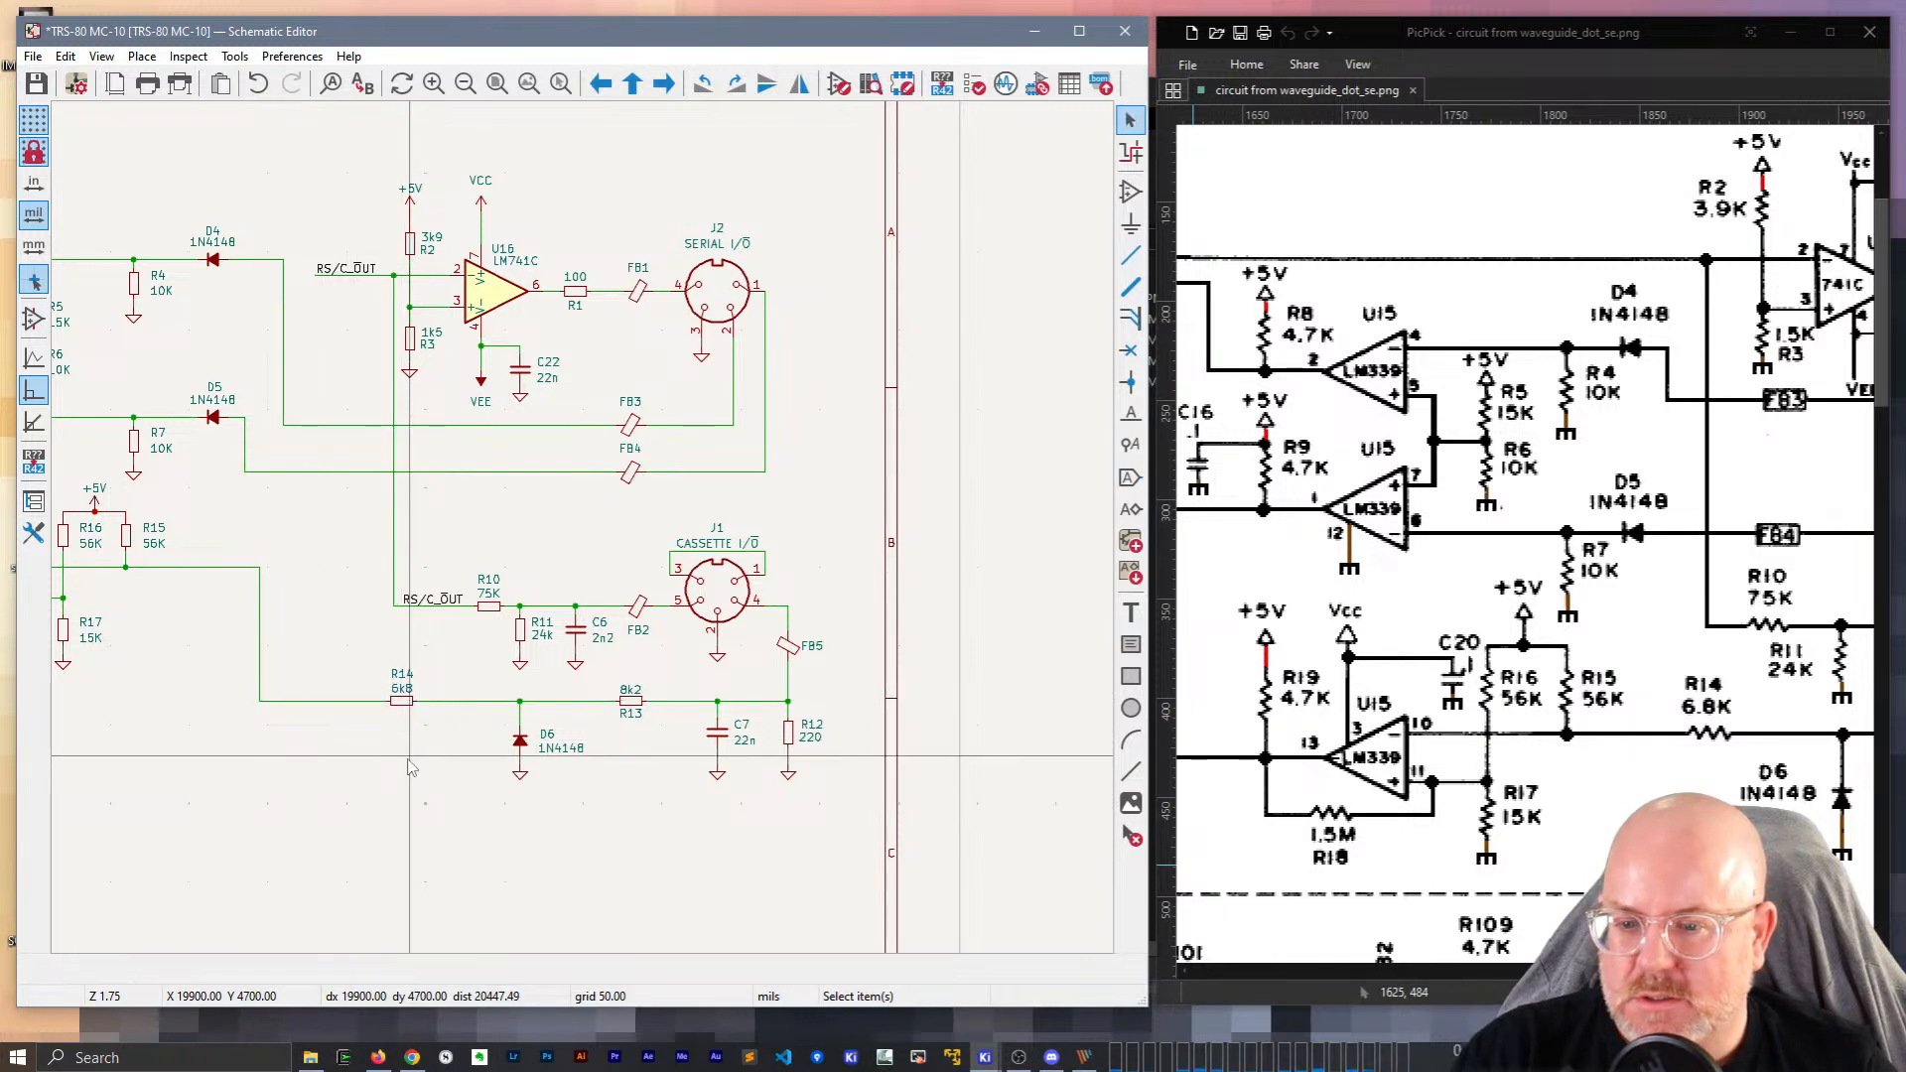
scroll(391, 759, "down", 2)
middle_click_drag(451, 462, 608, 655)
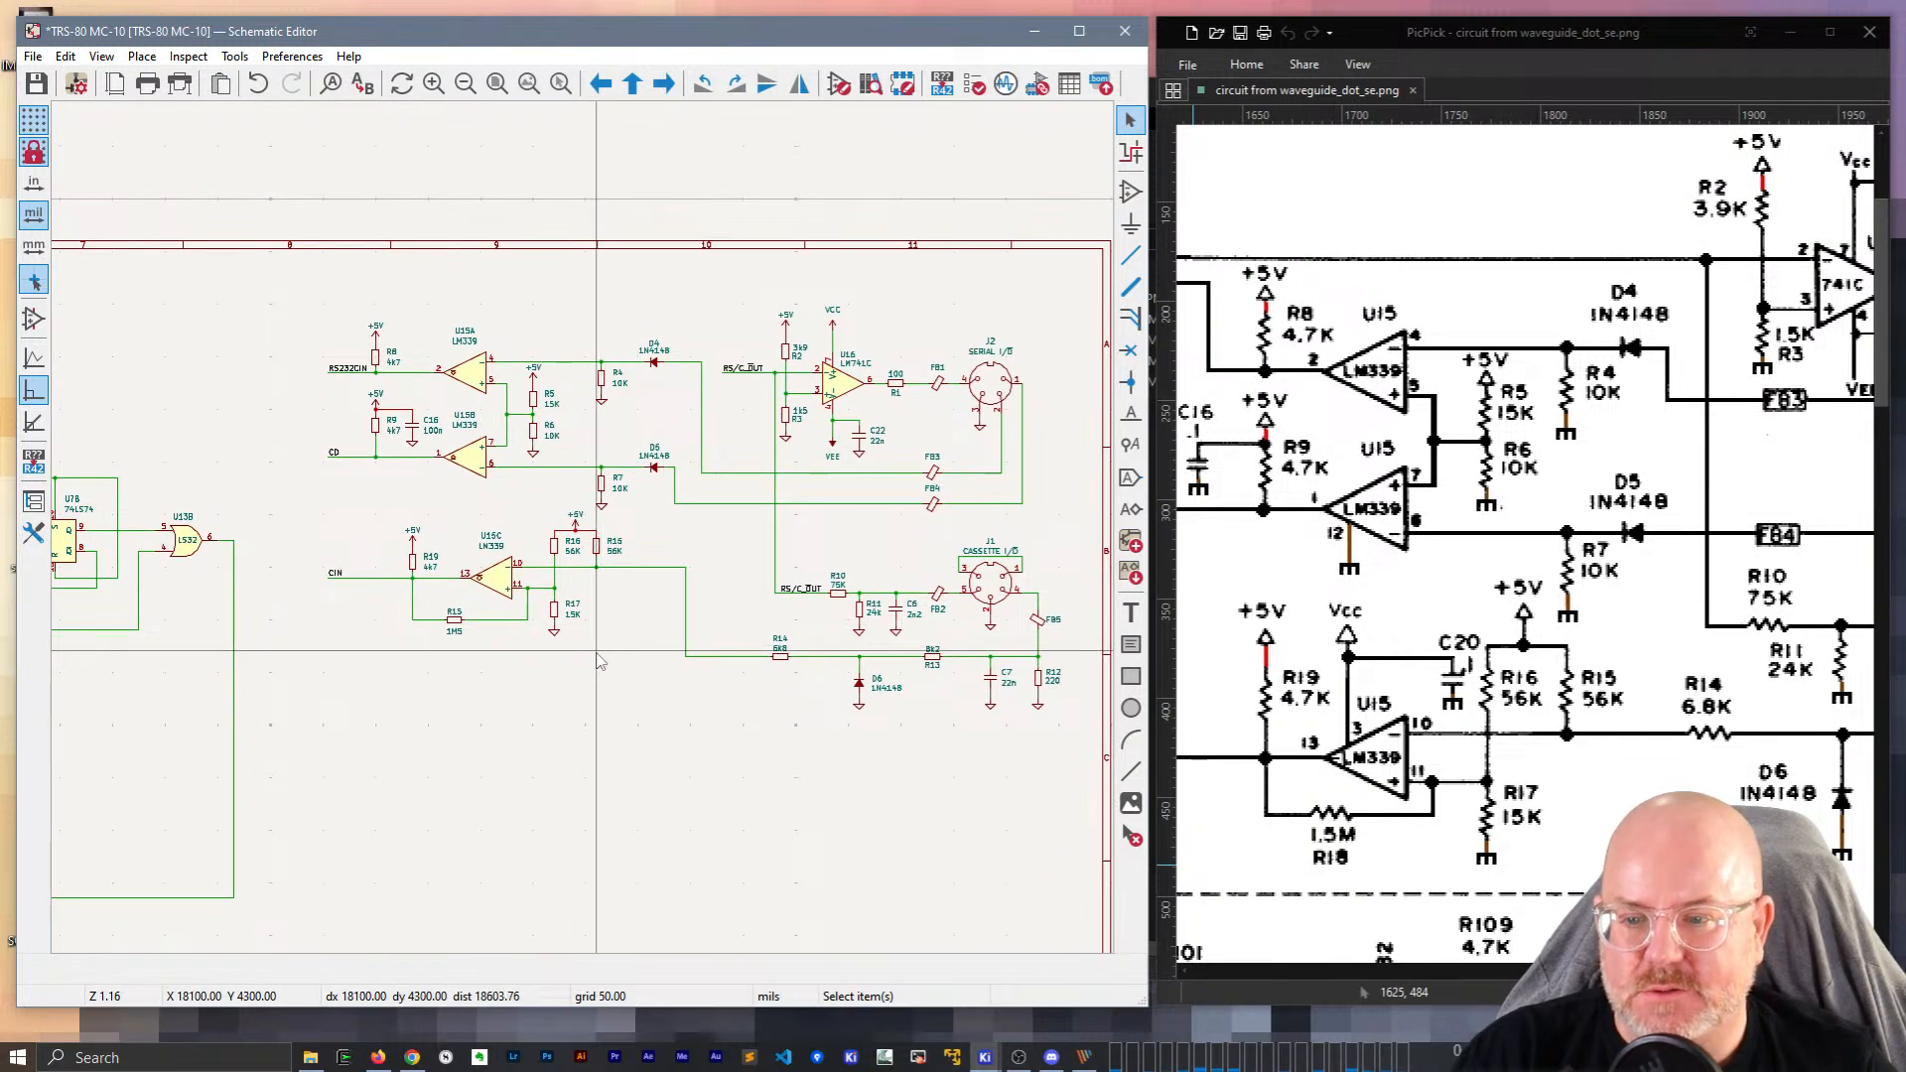
Drag the U15C comparator section with its wires to a new position, undoing a stray wire move.
left_click_drag(603, 654, 312, 519)
key("g")
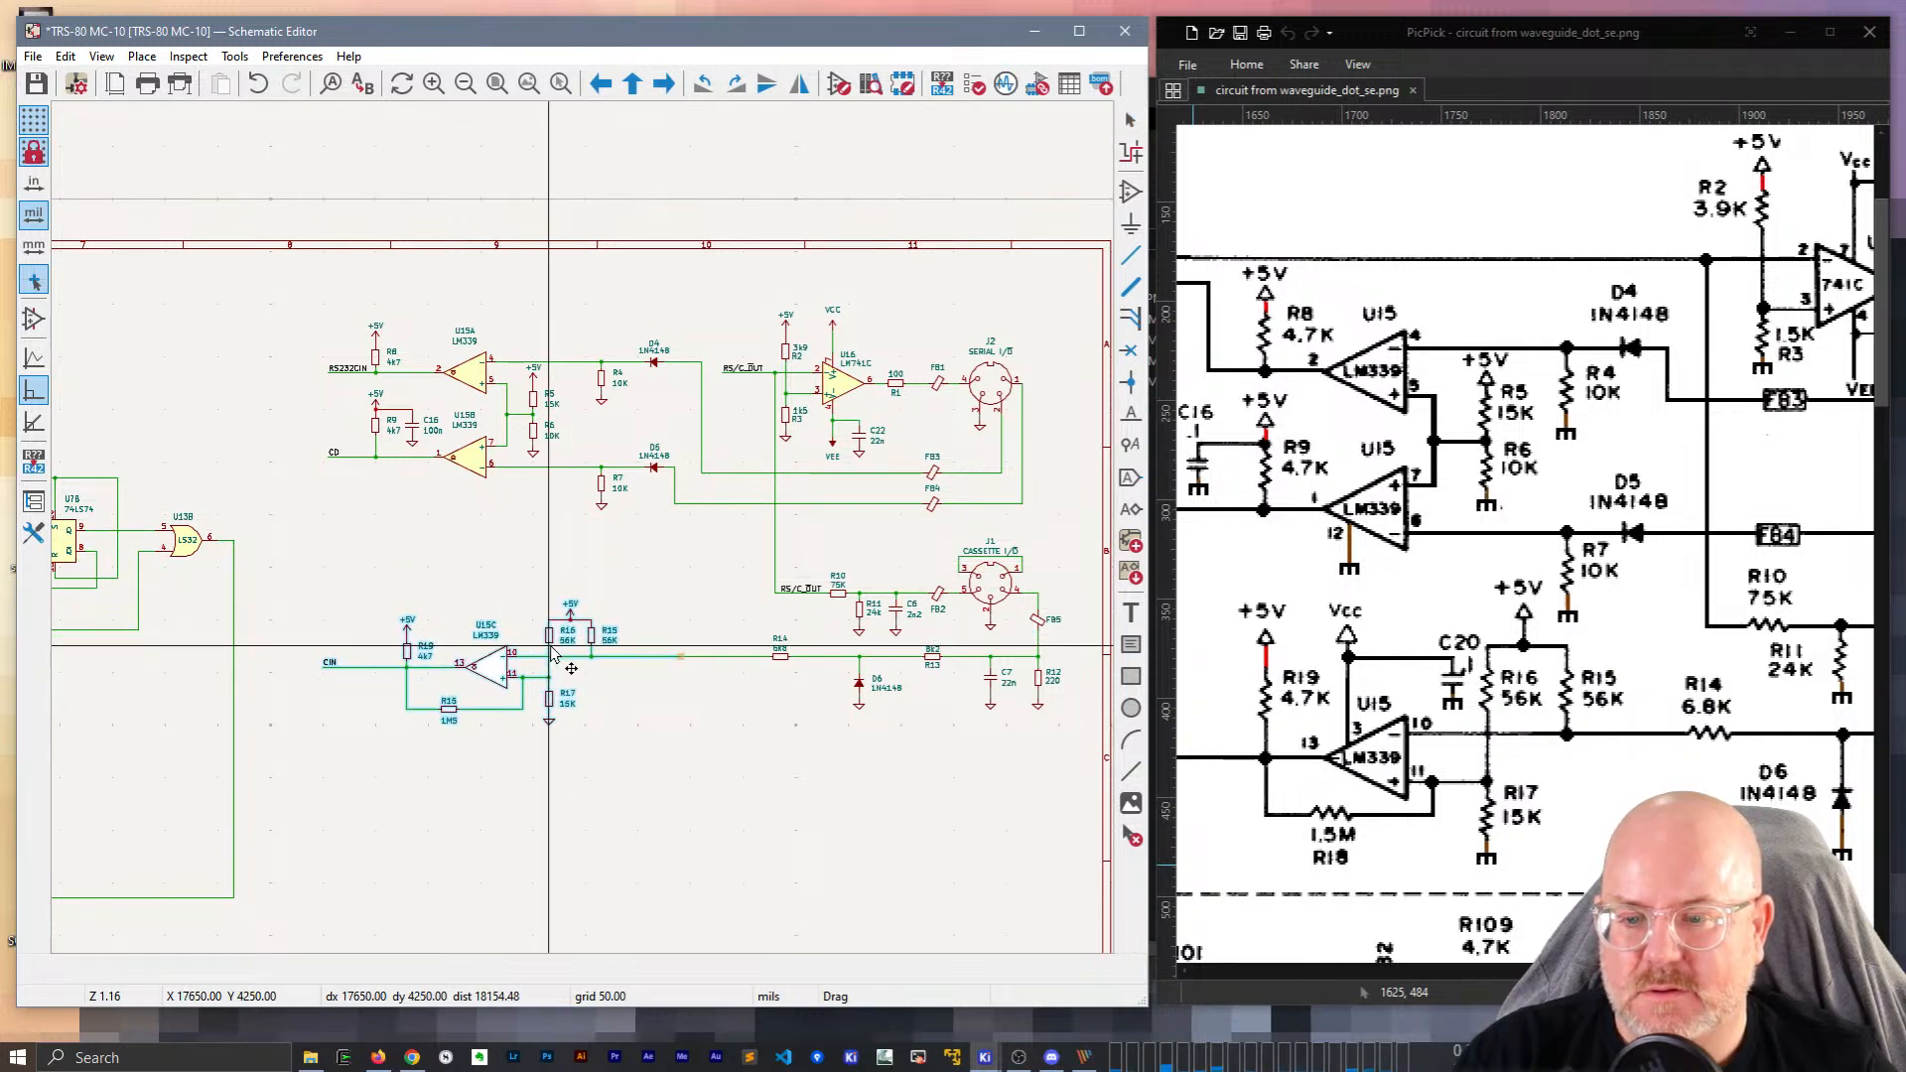
left_click(553, 647)
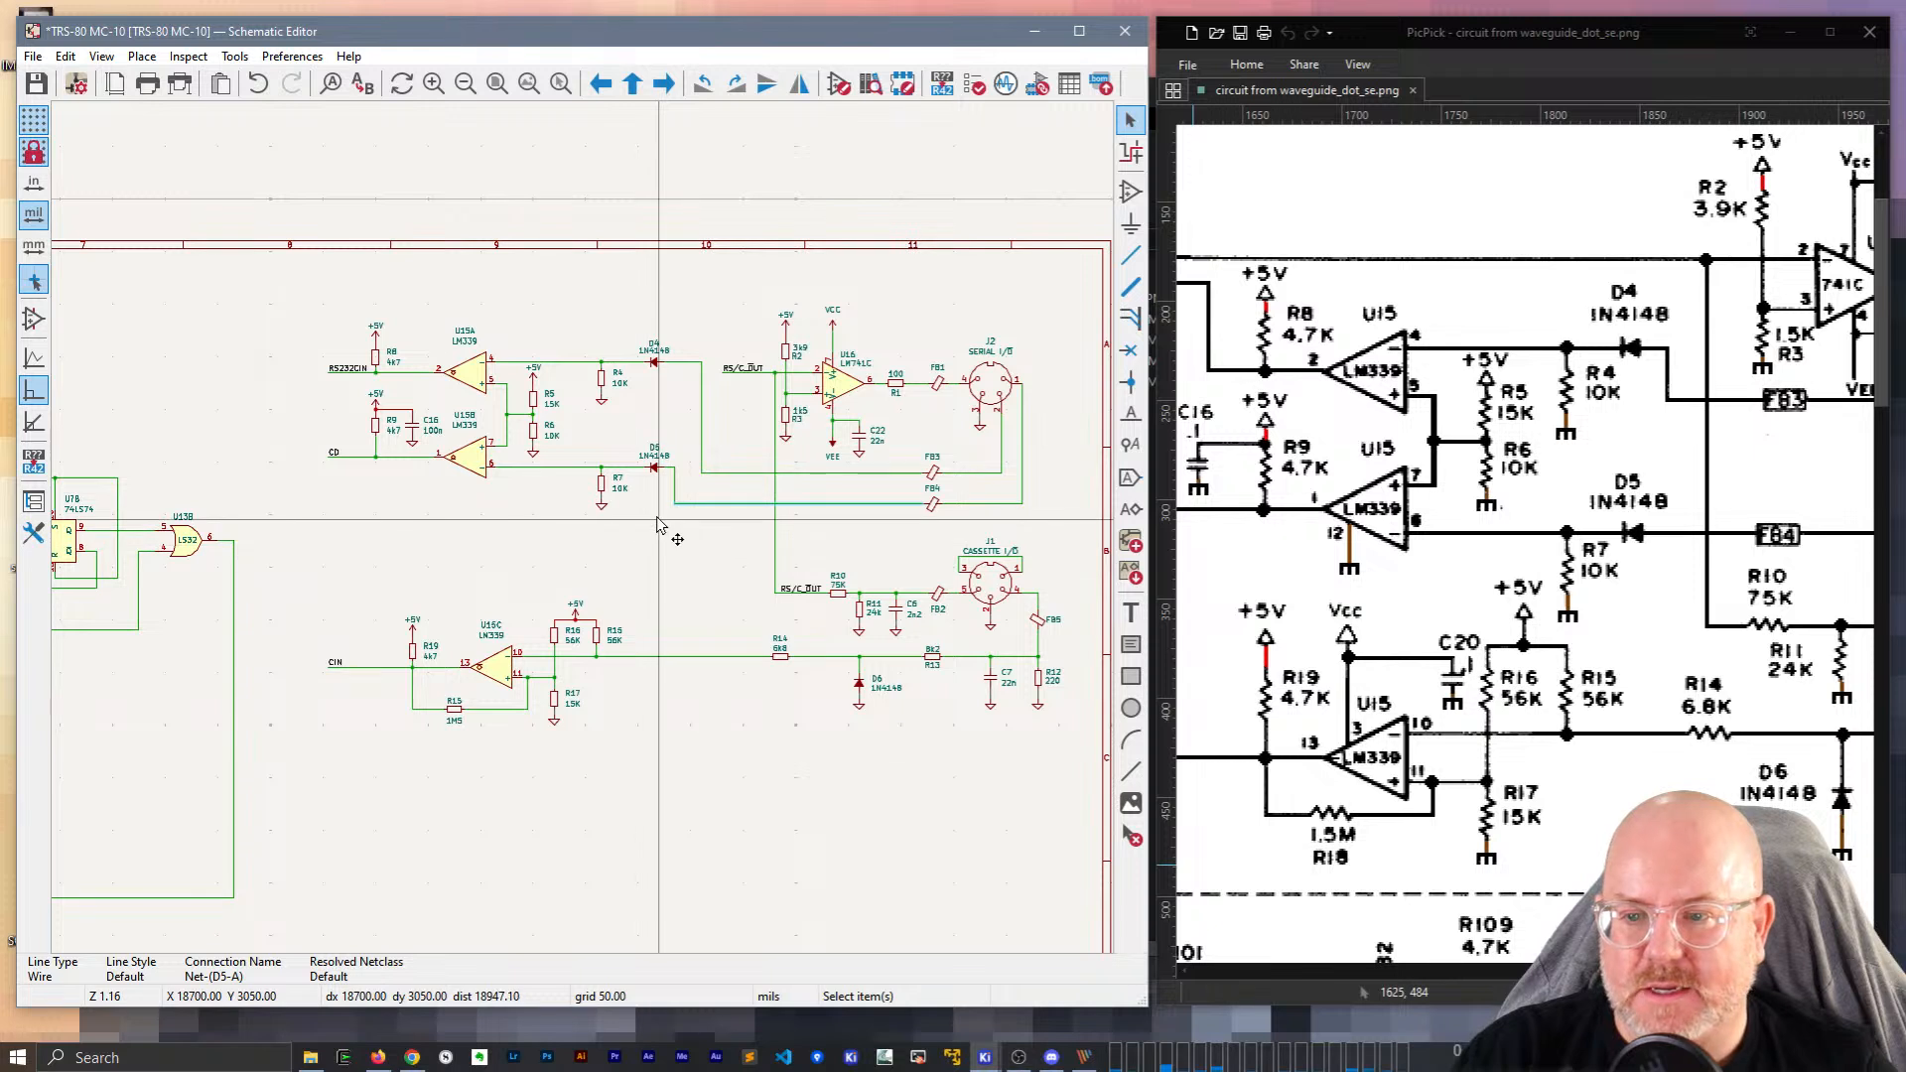
left_click_drag(655, 517, 602, 467)
key("ctrl+z")
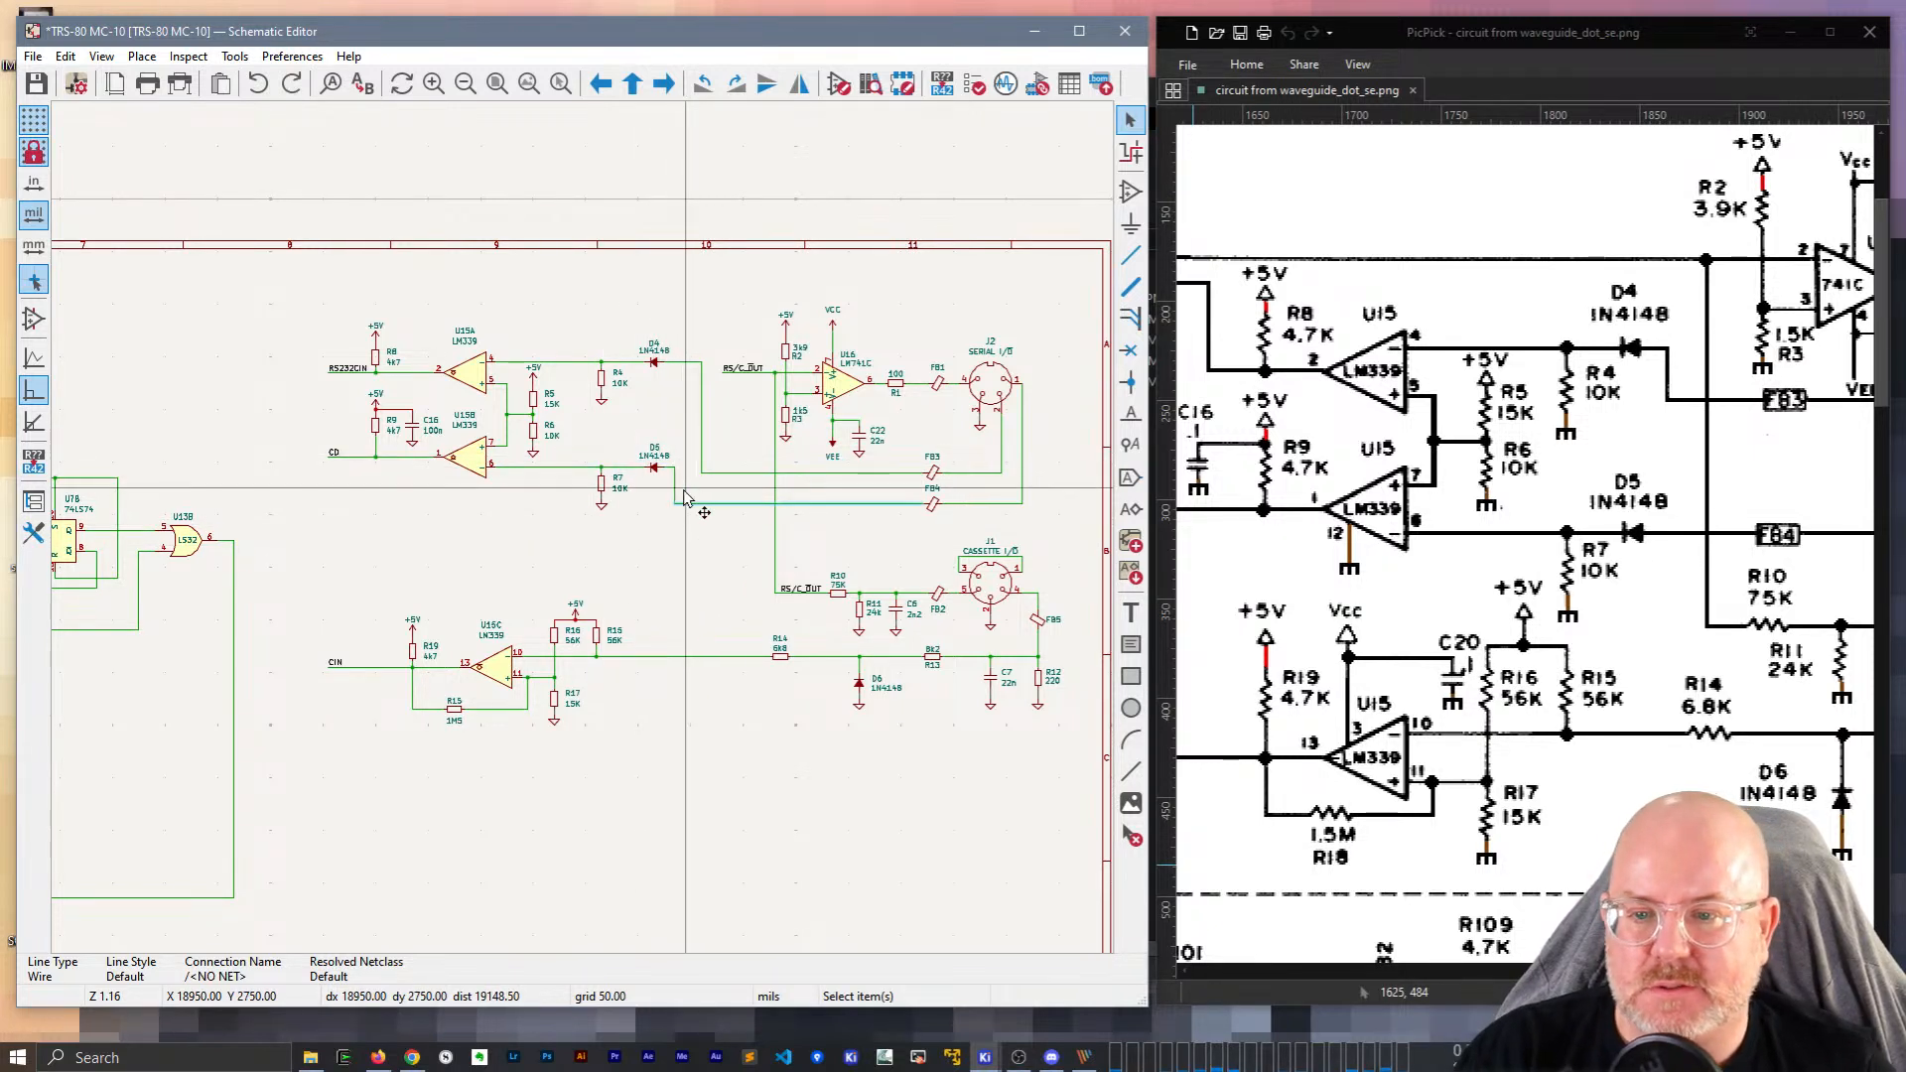
Move the D5/R7 group onto the FB4 line, U15B slightly down, and R9 above the CD line.
left_click_drag(657, 523, 586, 444)
key("g")
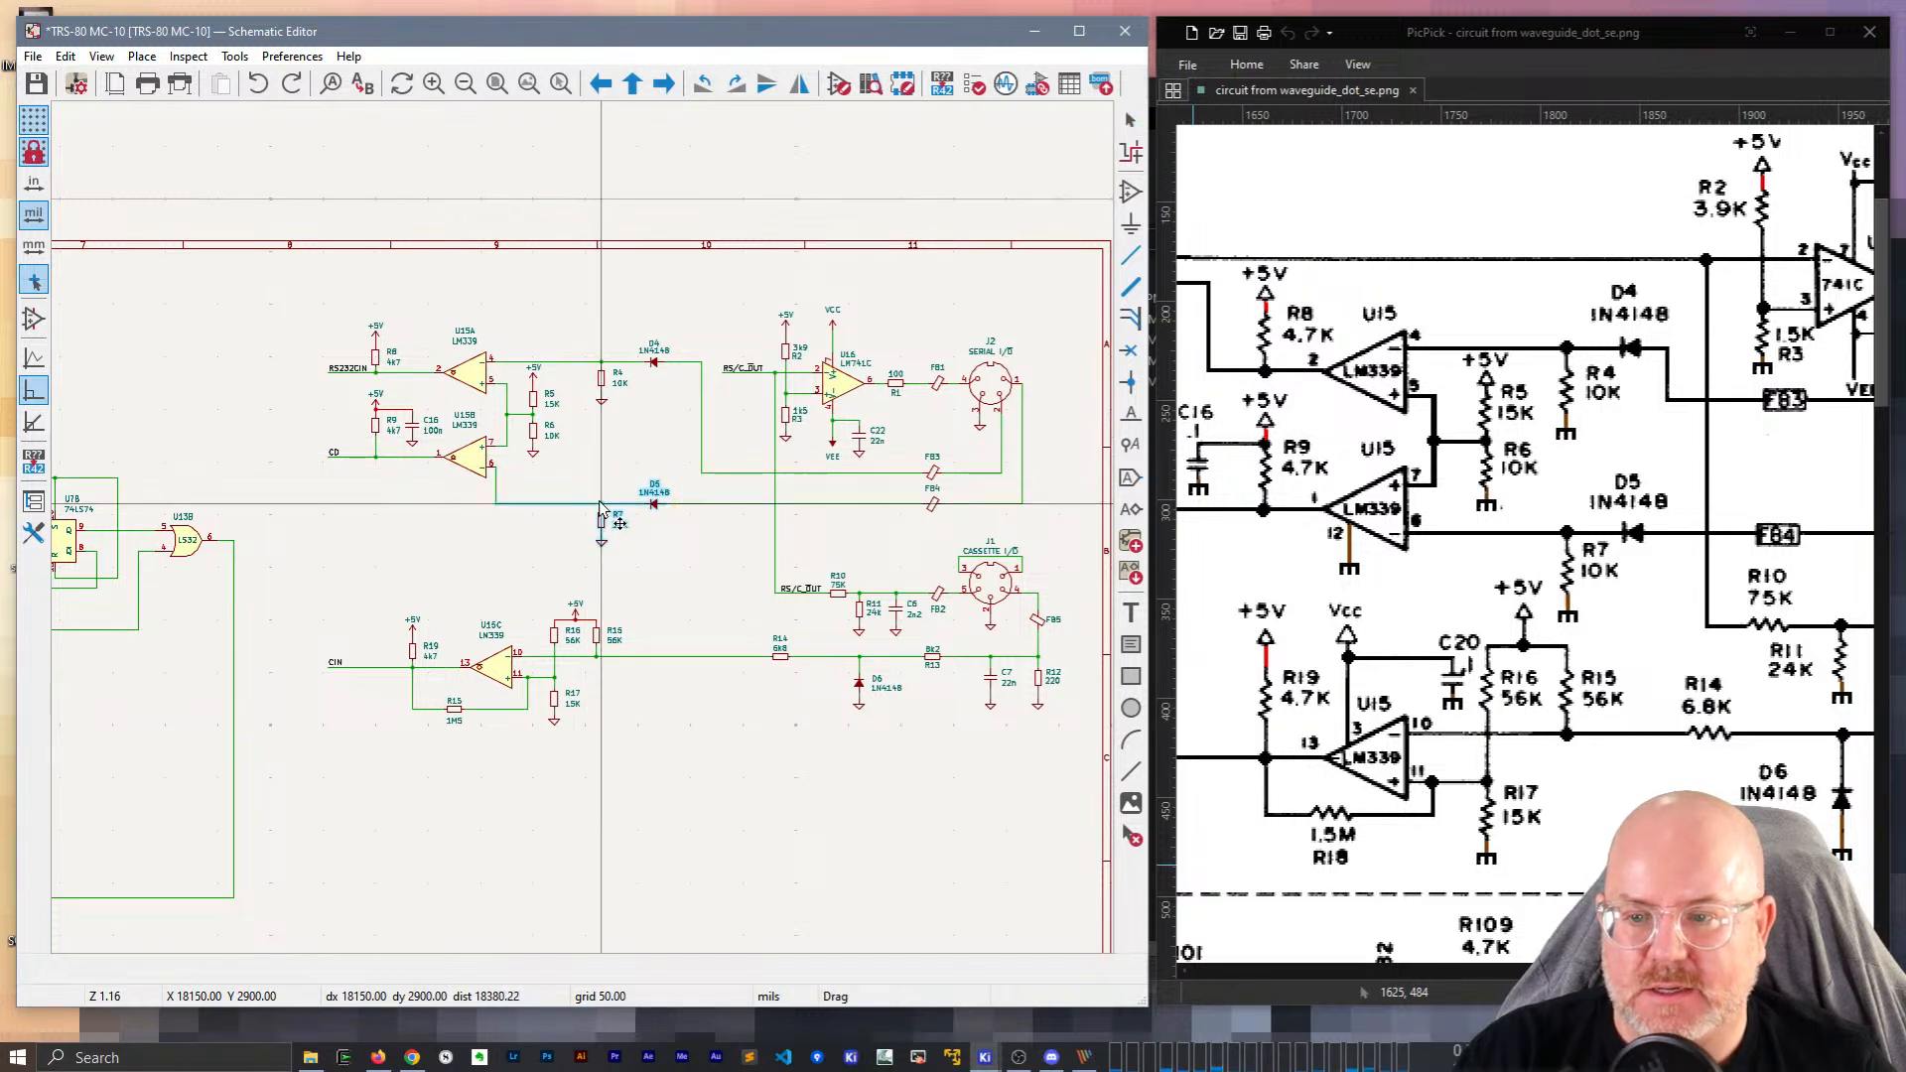
left_click(602, 517)
key("g")
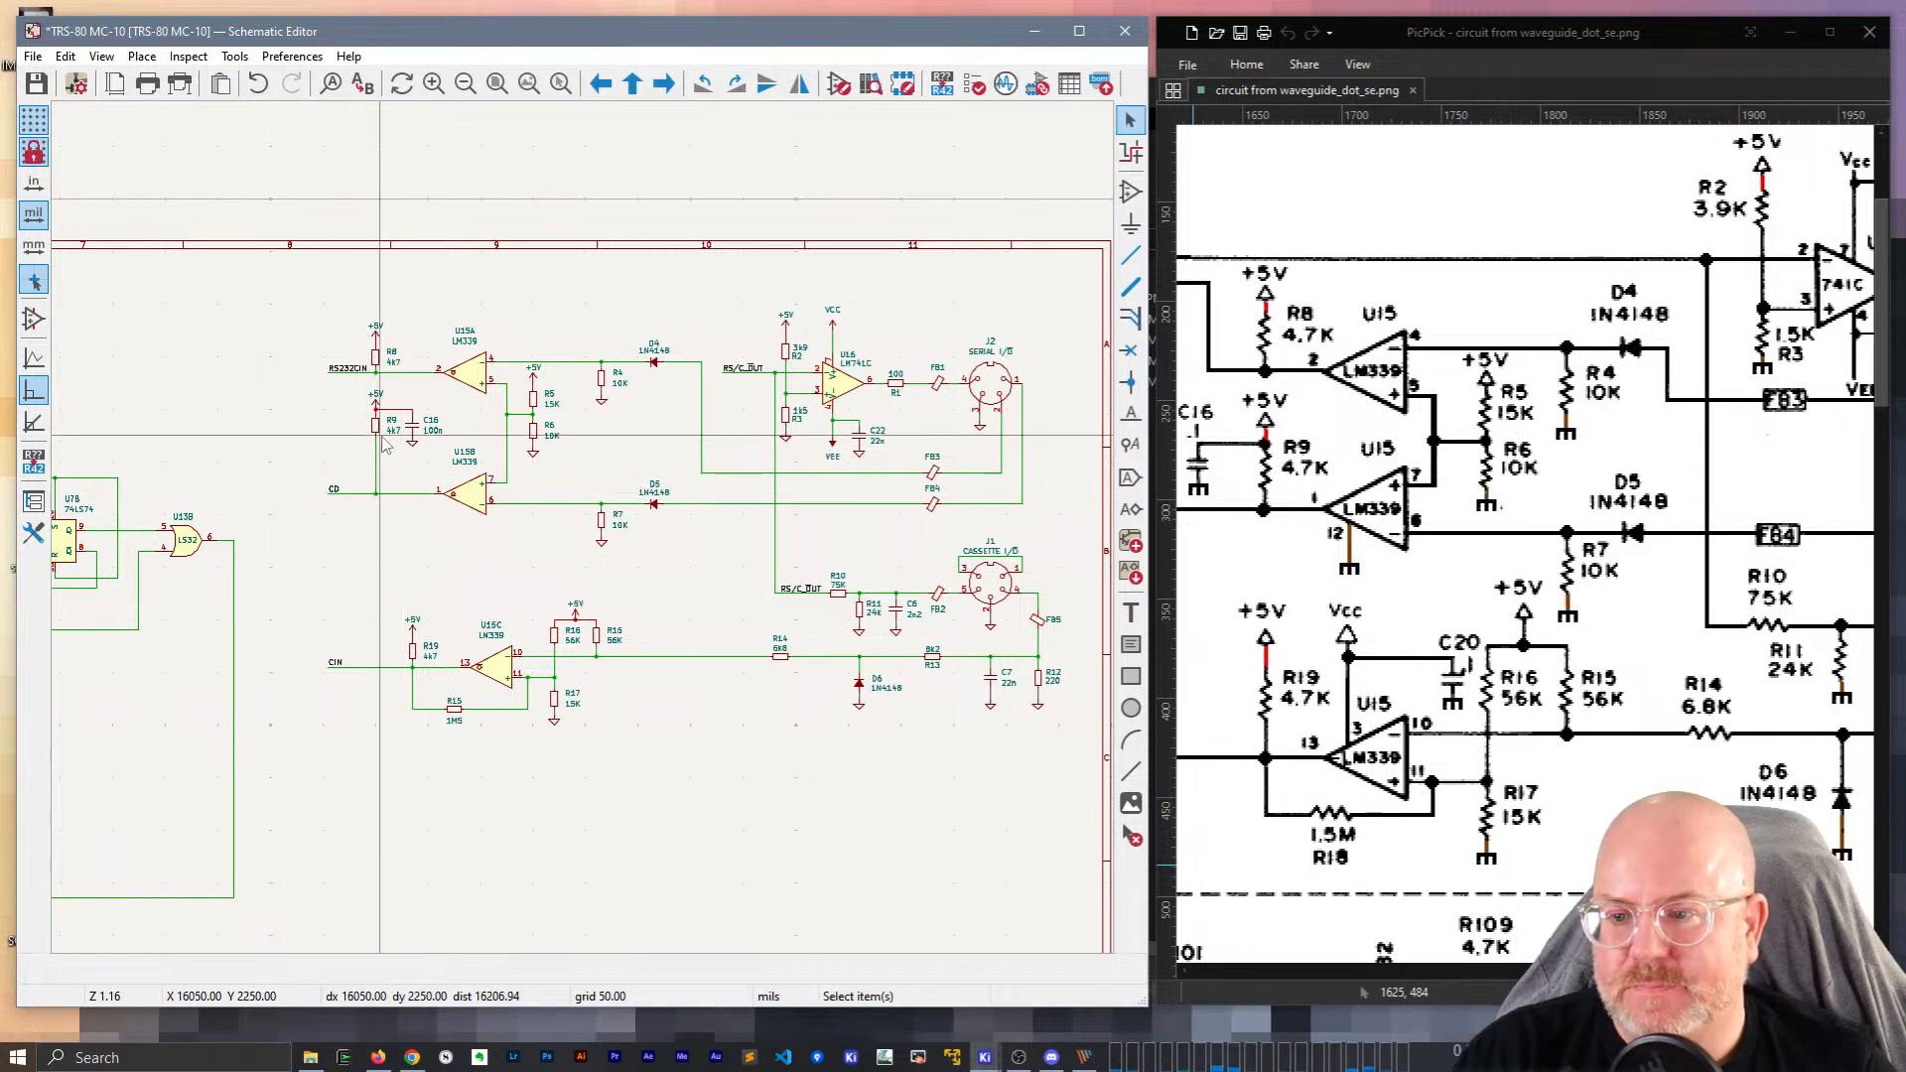
scroll(380, 433, "up", 3)
left_click_drag(581, 526, 581, 643)
Lower the R9-to-C16 wire, set +5V on R9's top, and move R5 and R6 down.
left_click(648, 502)
left_click(656, 589)
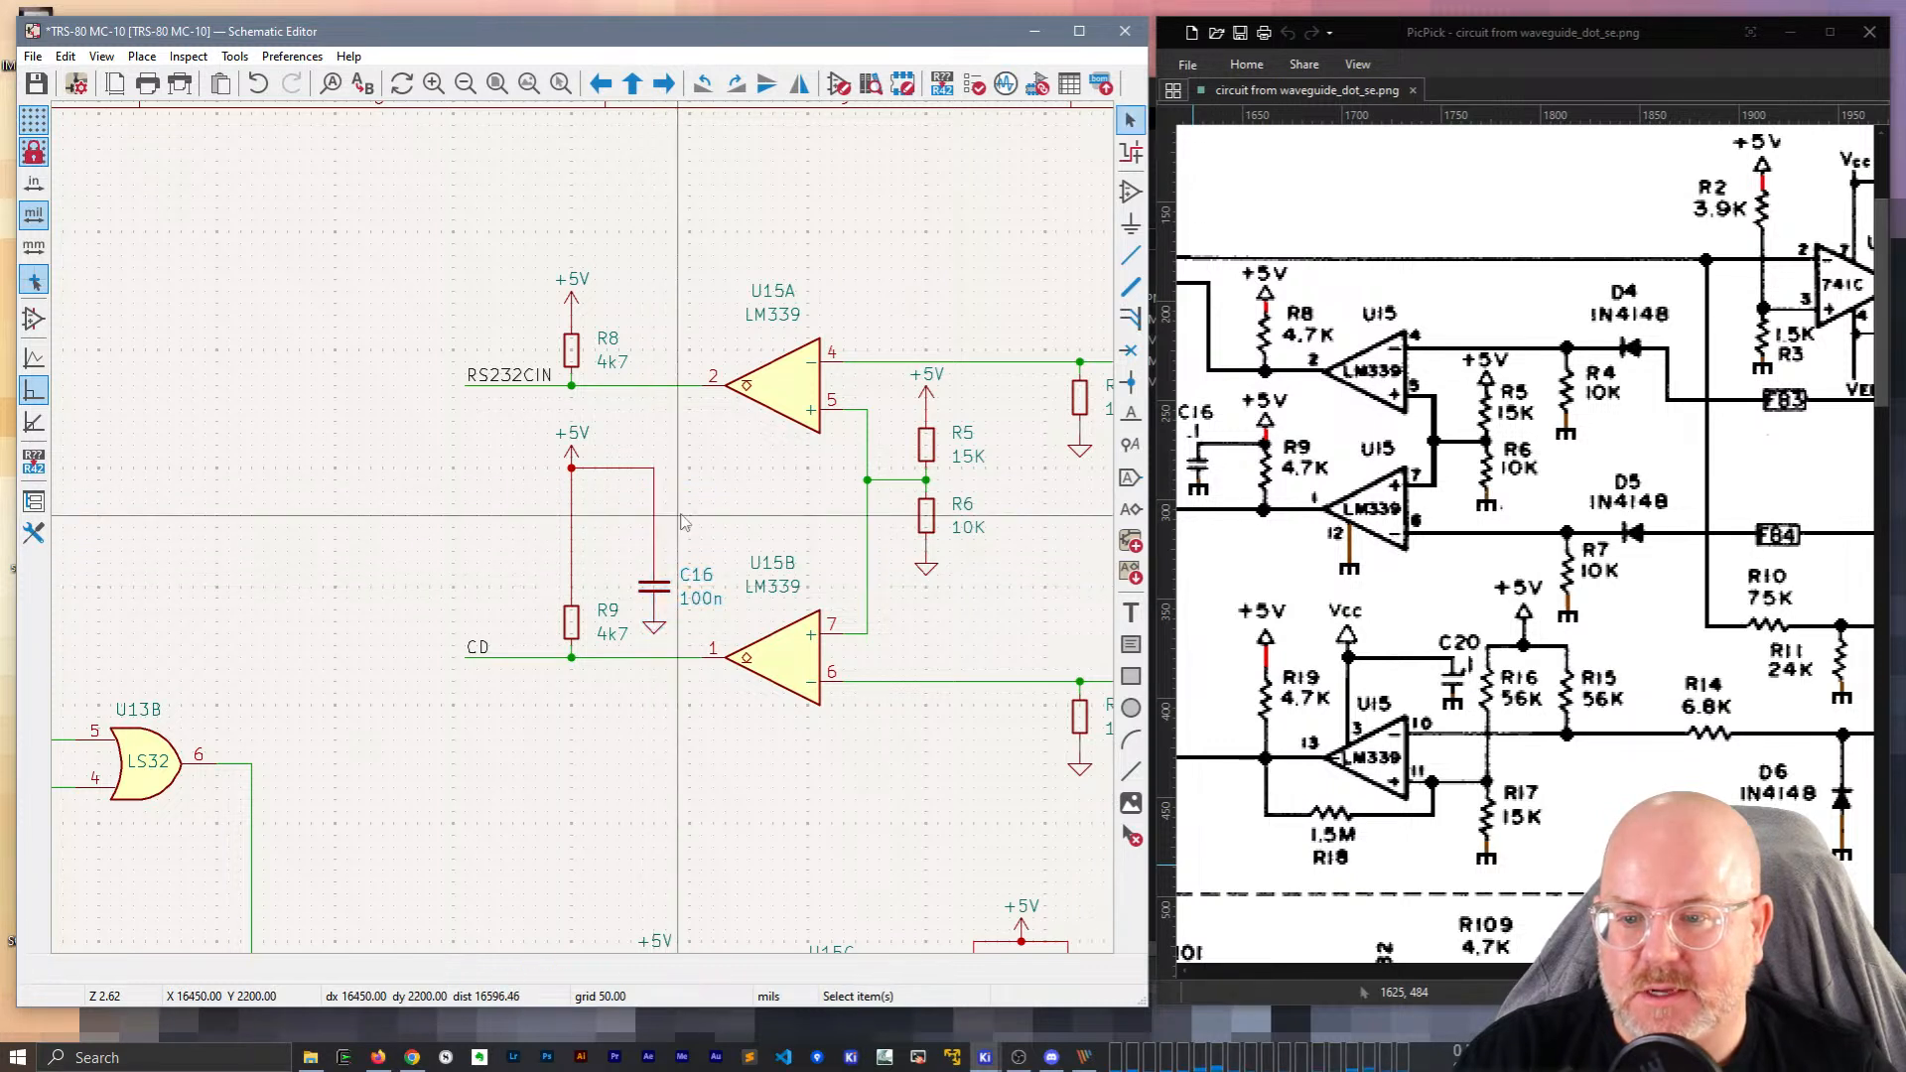
key("g")
left_click(653, 541)
key("g")
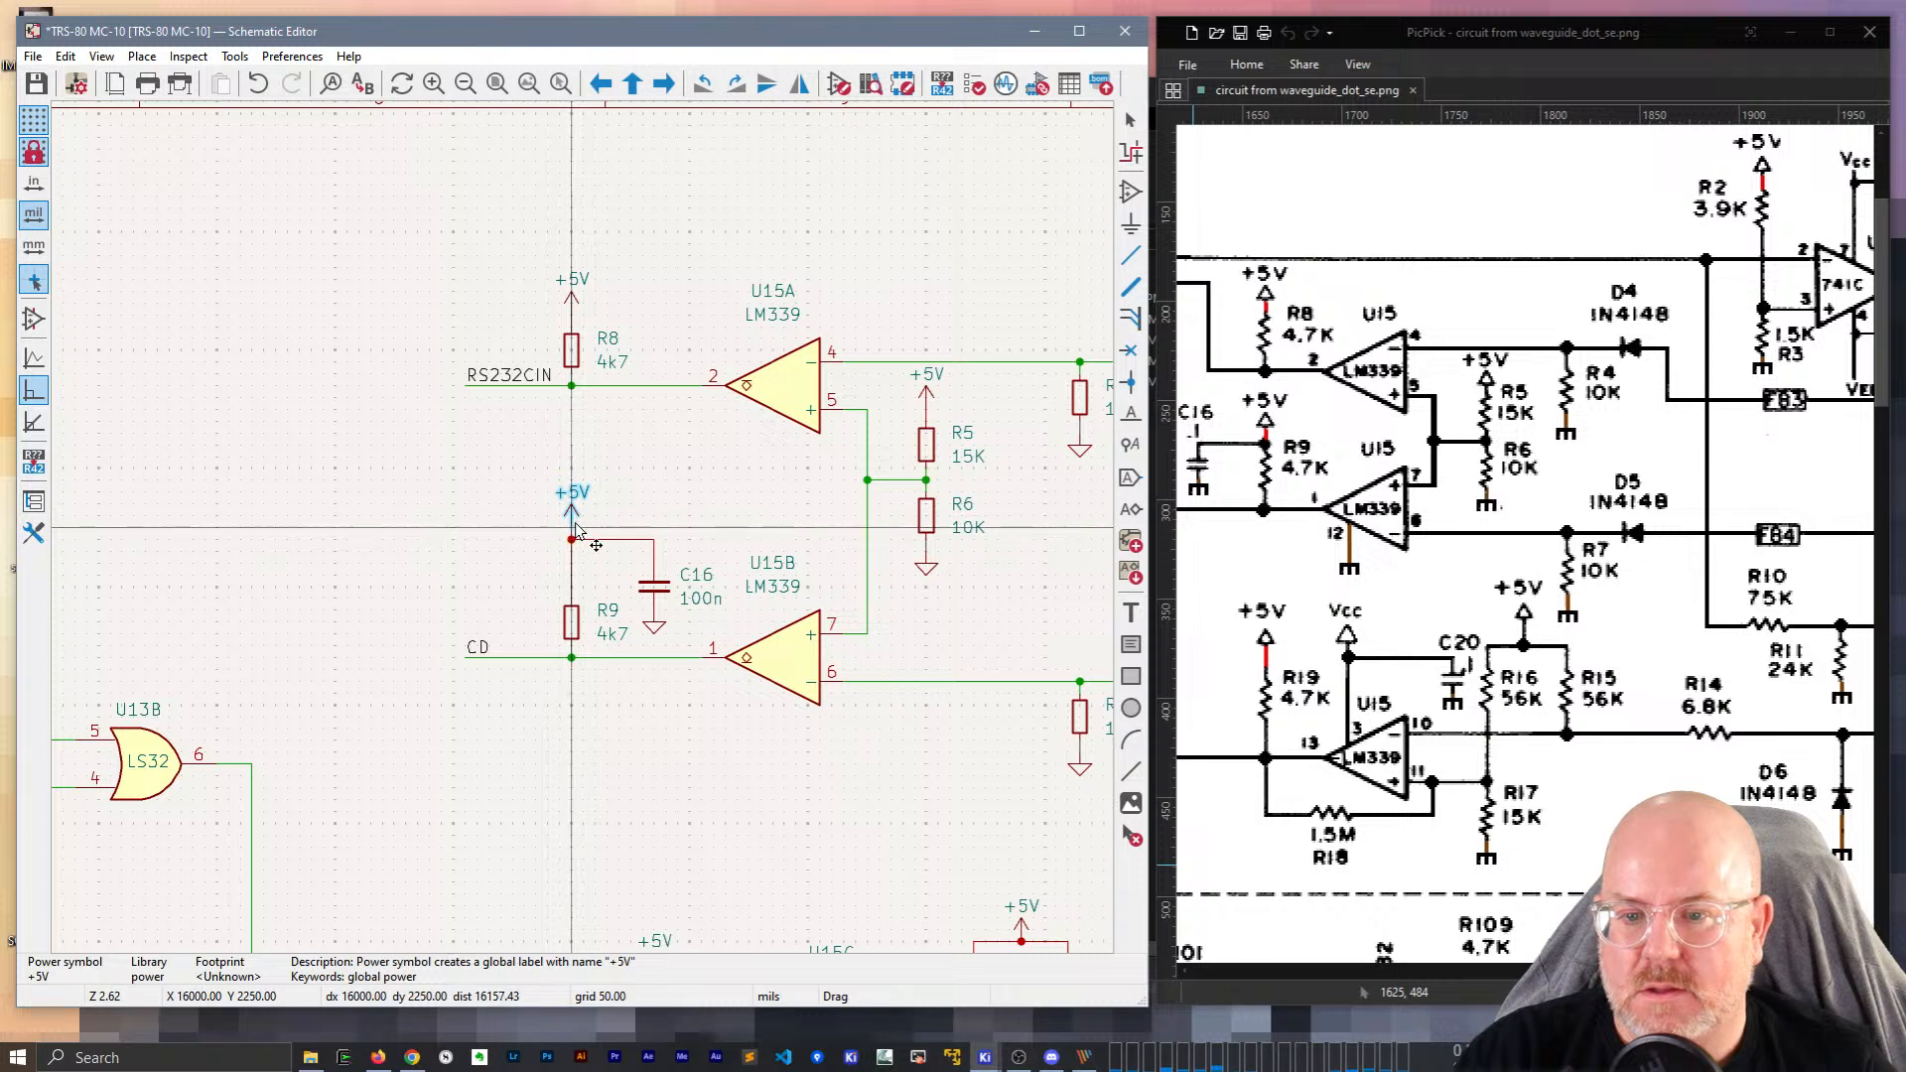
left_click(573, 531)
middle_click_drag(924, 438, 728, 382)
left_click_drag(730, 383, 731, 418)
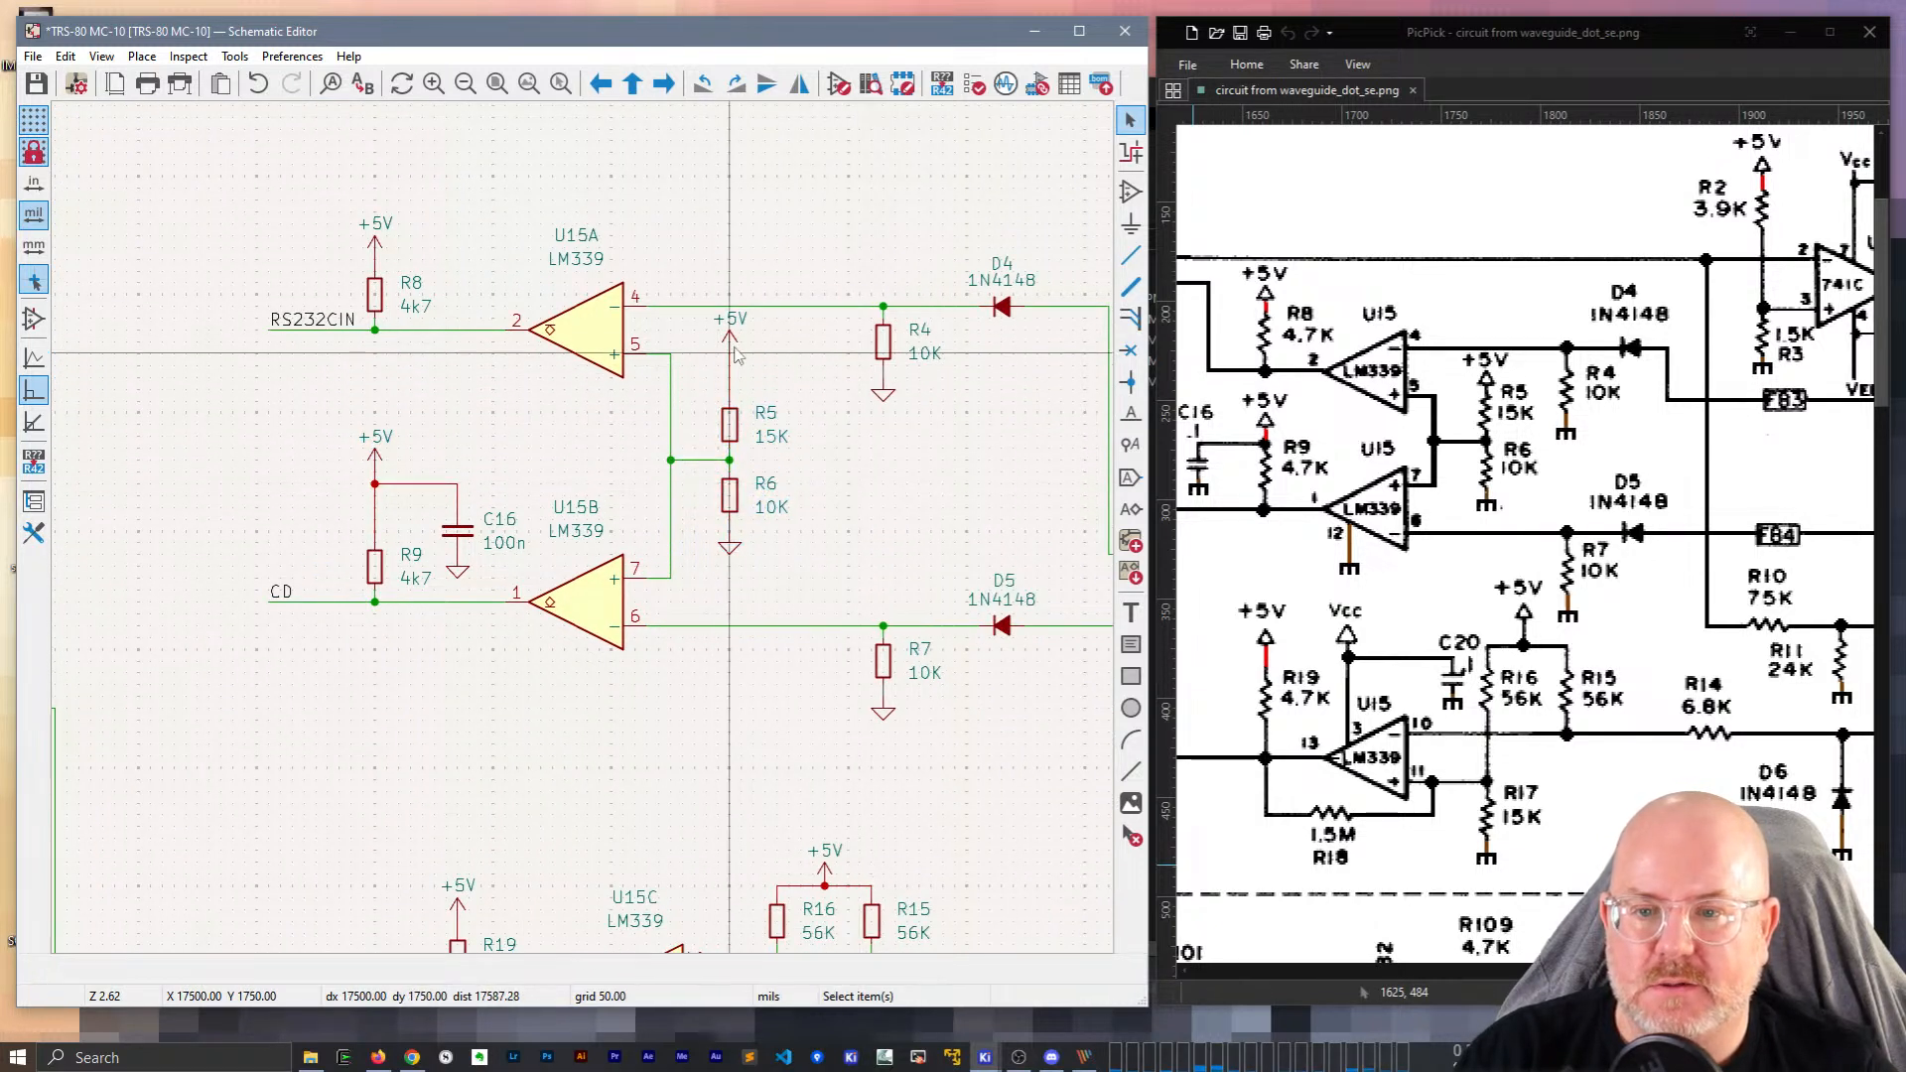
Pan across the sheet to review the rearranged comparator and cassette circuitry.
scroll(602, 544, "down", 2)
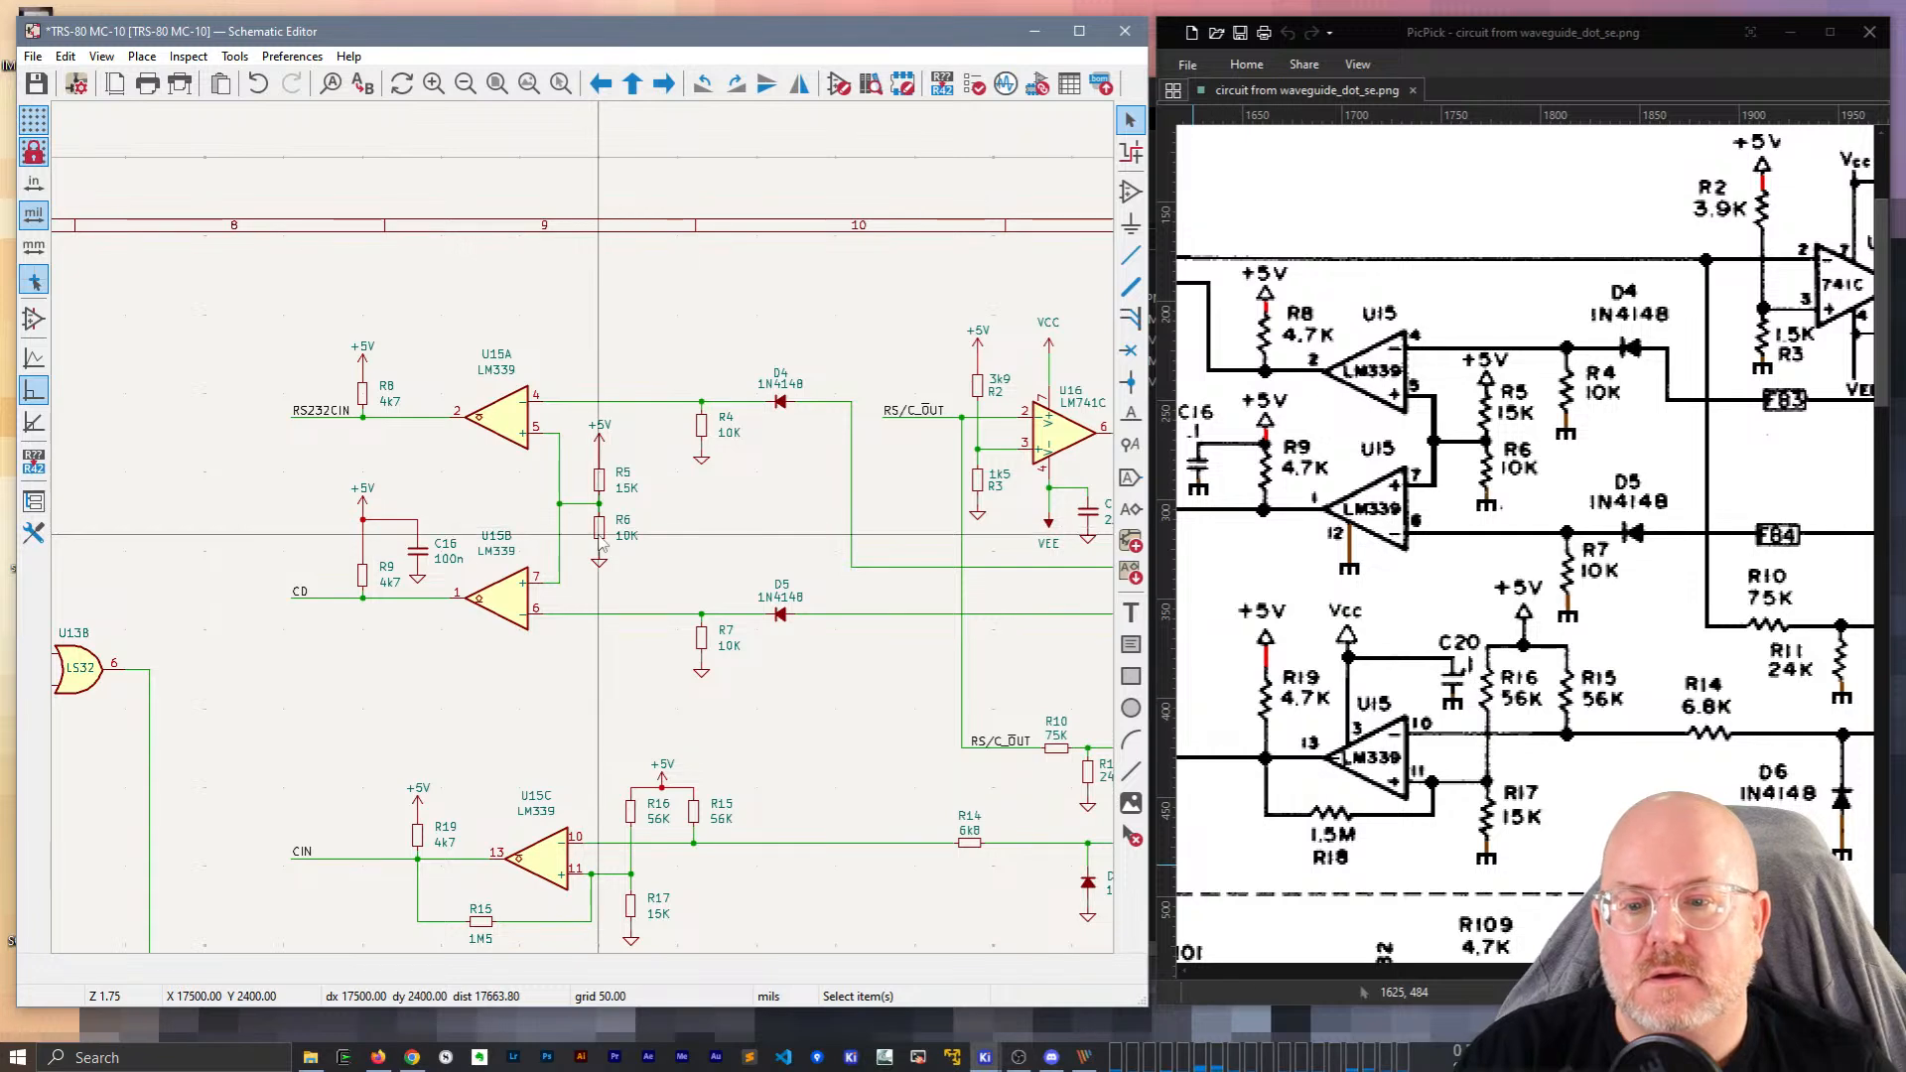
middle_click_drag(760, 675, 451, 452)
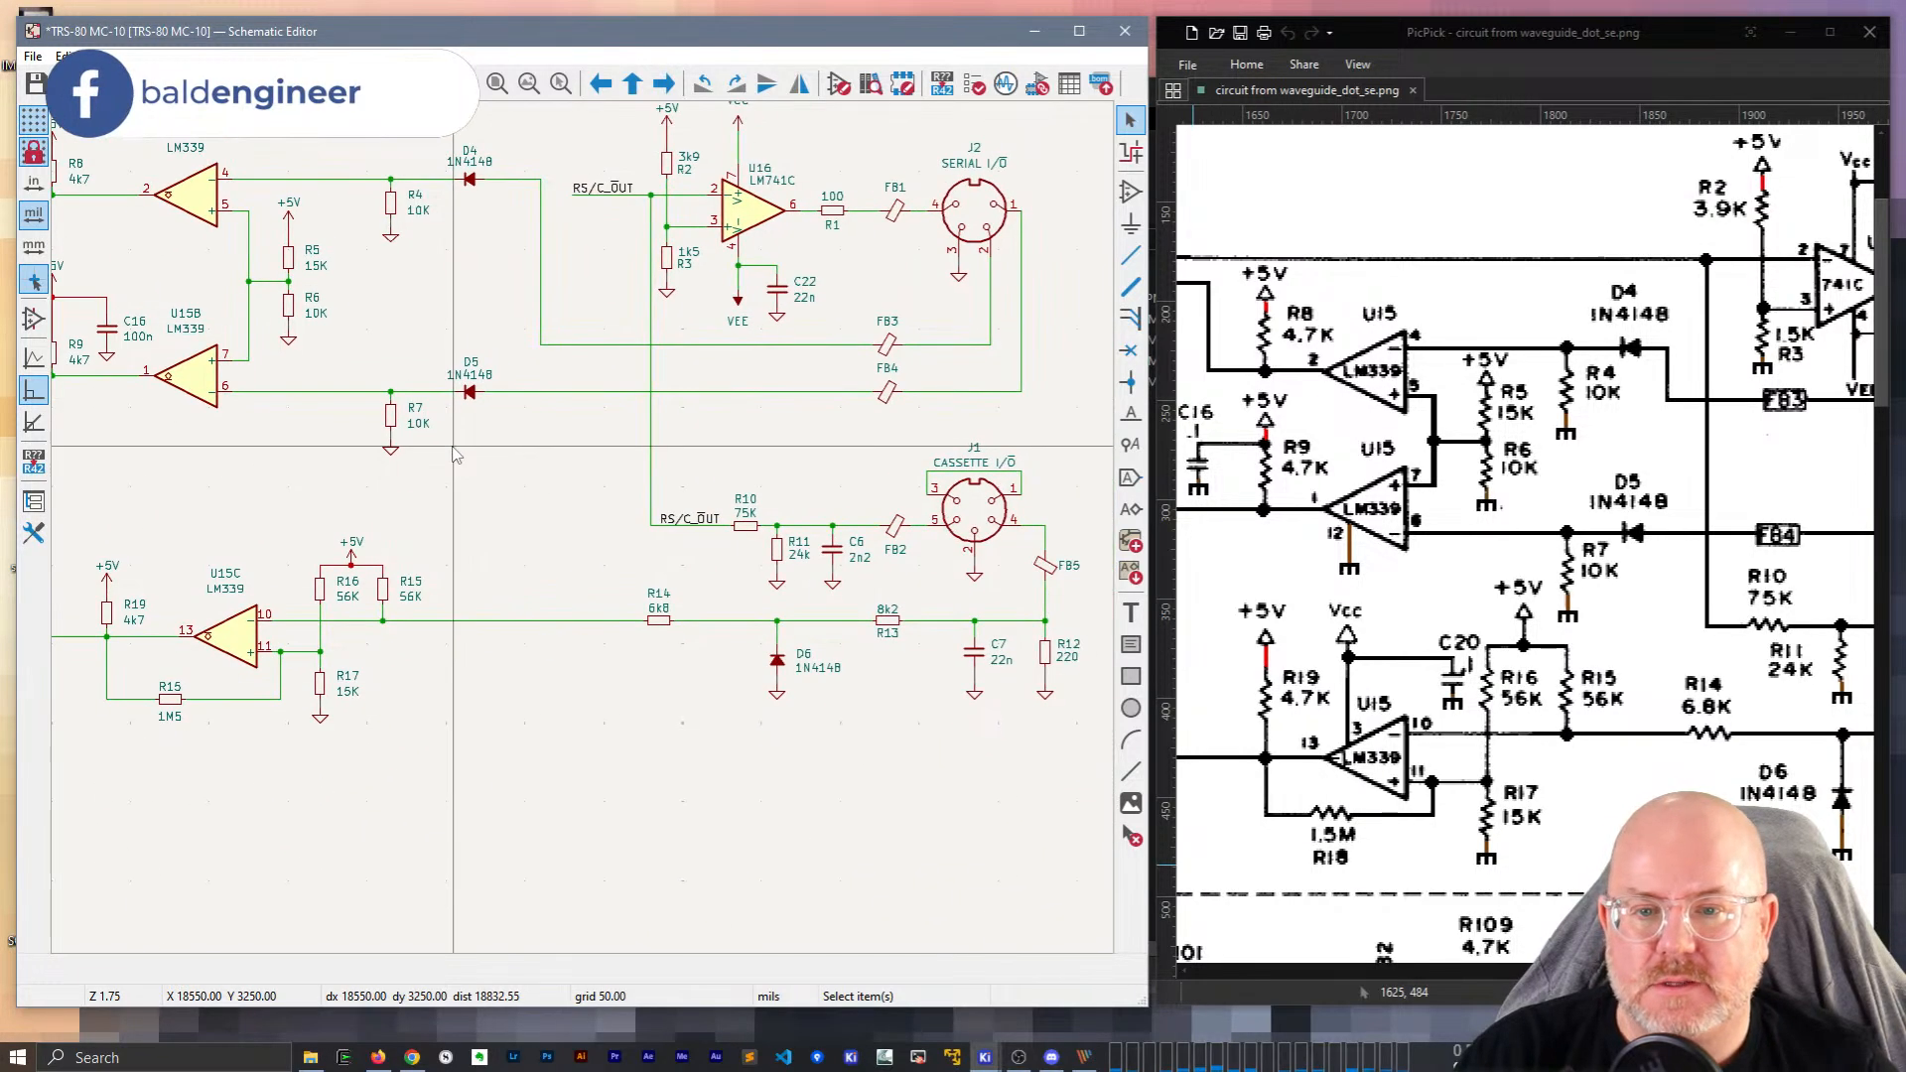
middle_click_drag(731, 442, 486, 412)
middle_click_drag(343, 743, 672, 784)
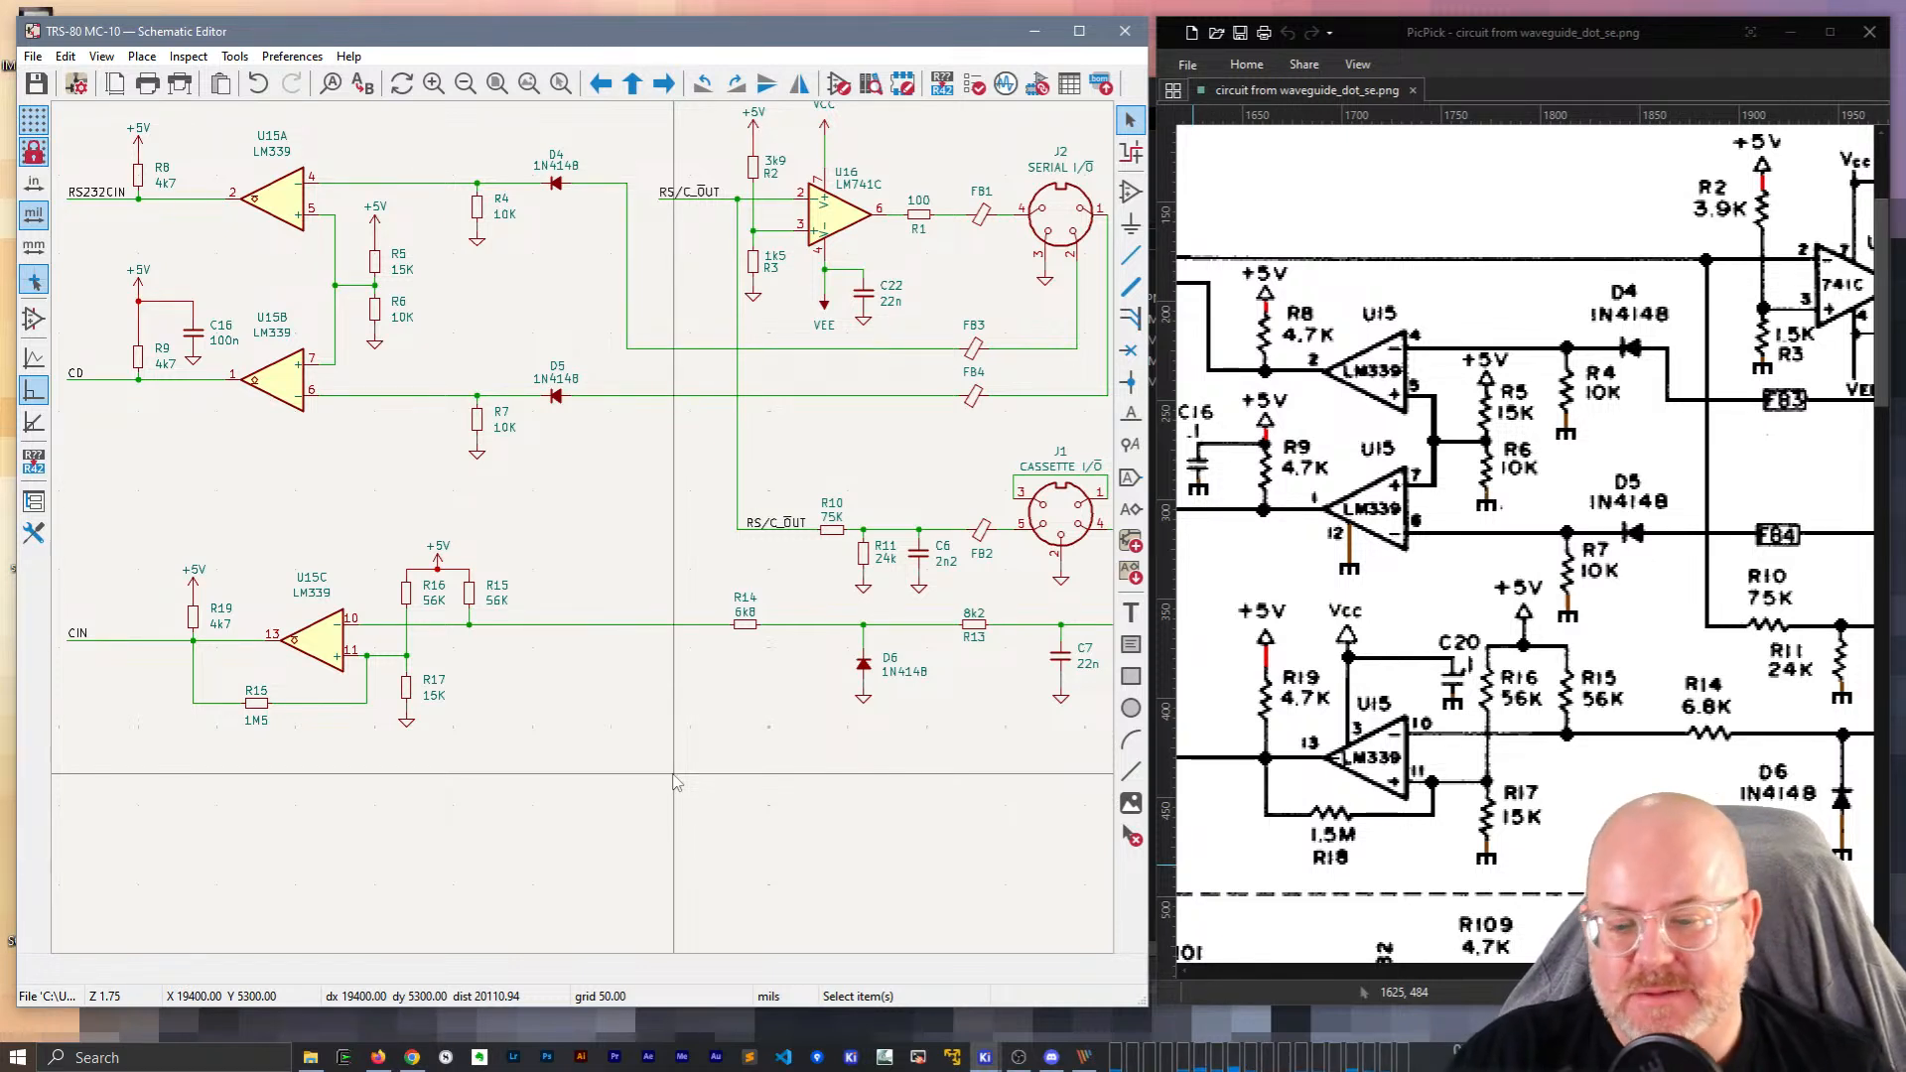
scroll(714, 720, "down", 2)
middle_click_drag(166, 621, 508, 732)
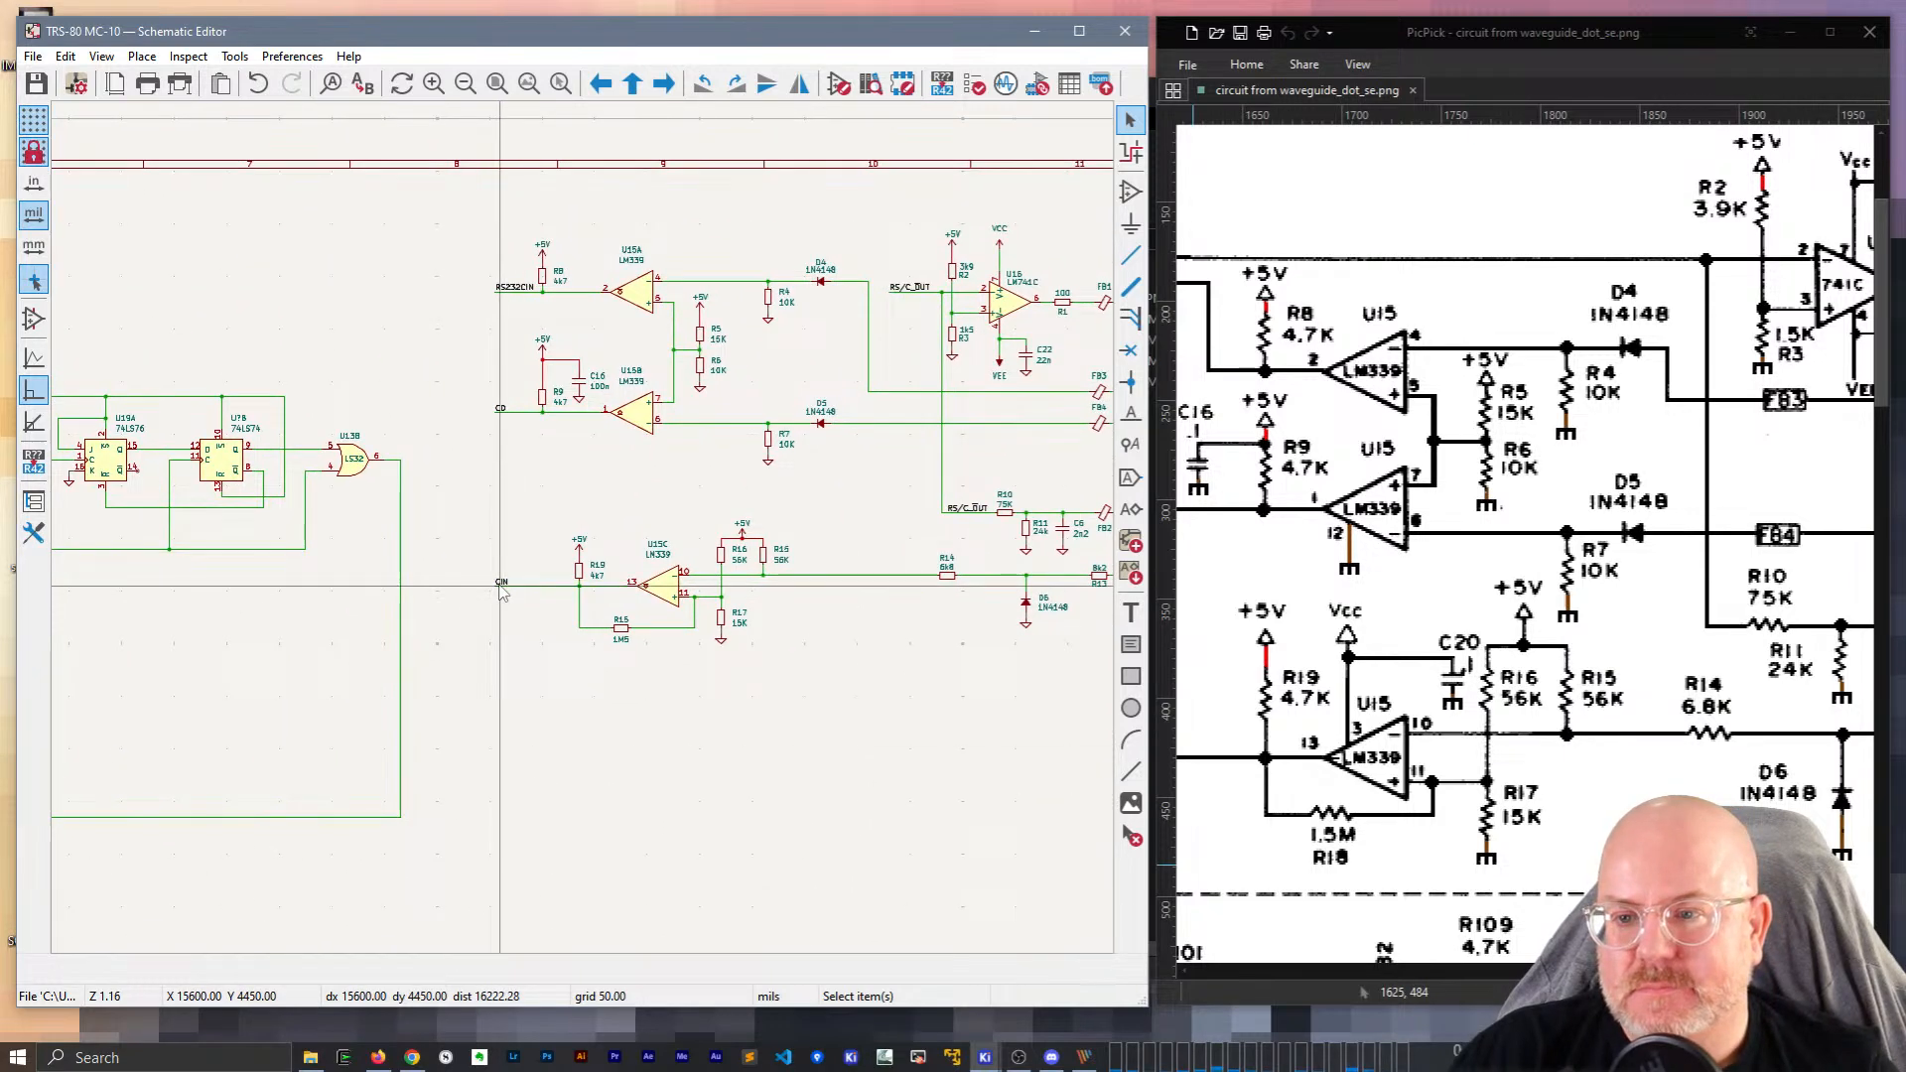
scroll(1467, 808, "down", 5)
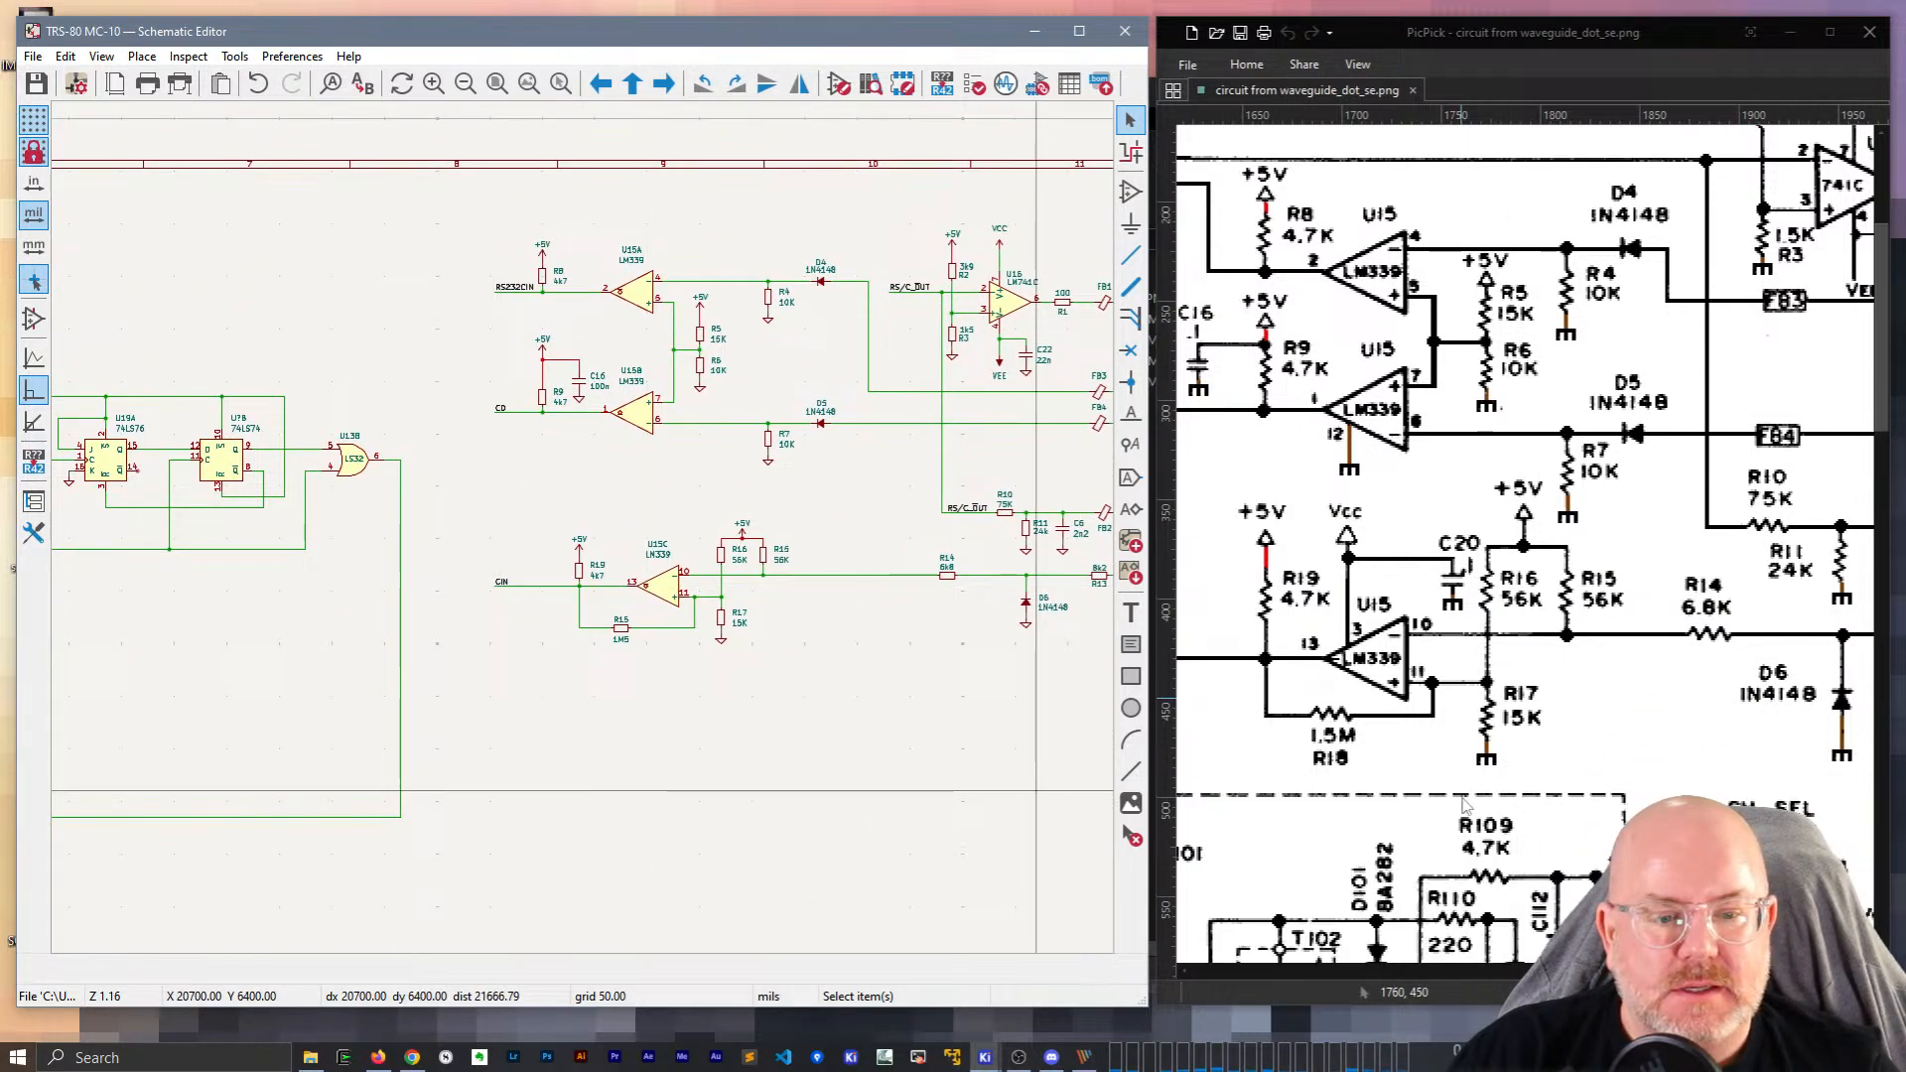
scroll(1463, 806, "up", 4)
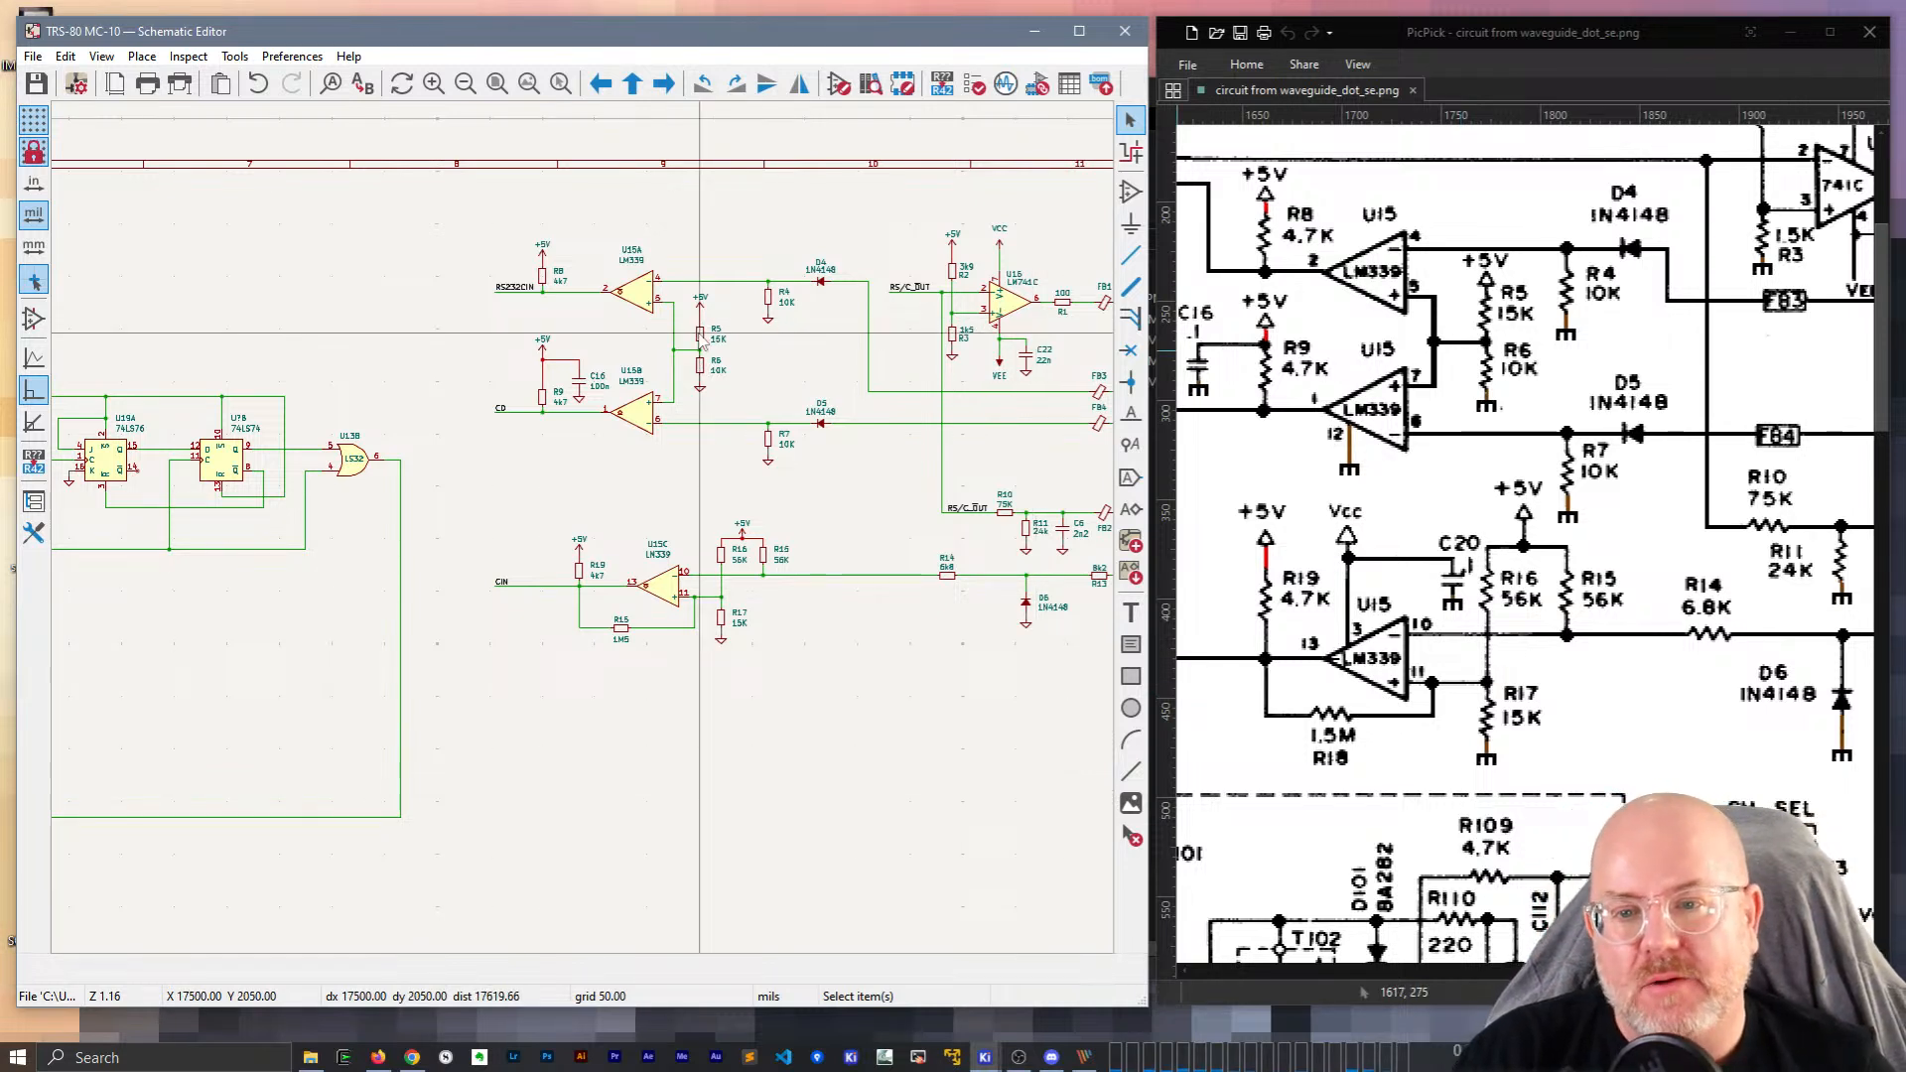
middle_click_drag(820, 353, 579, 331)
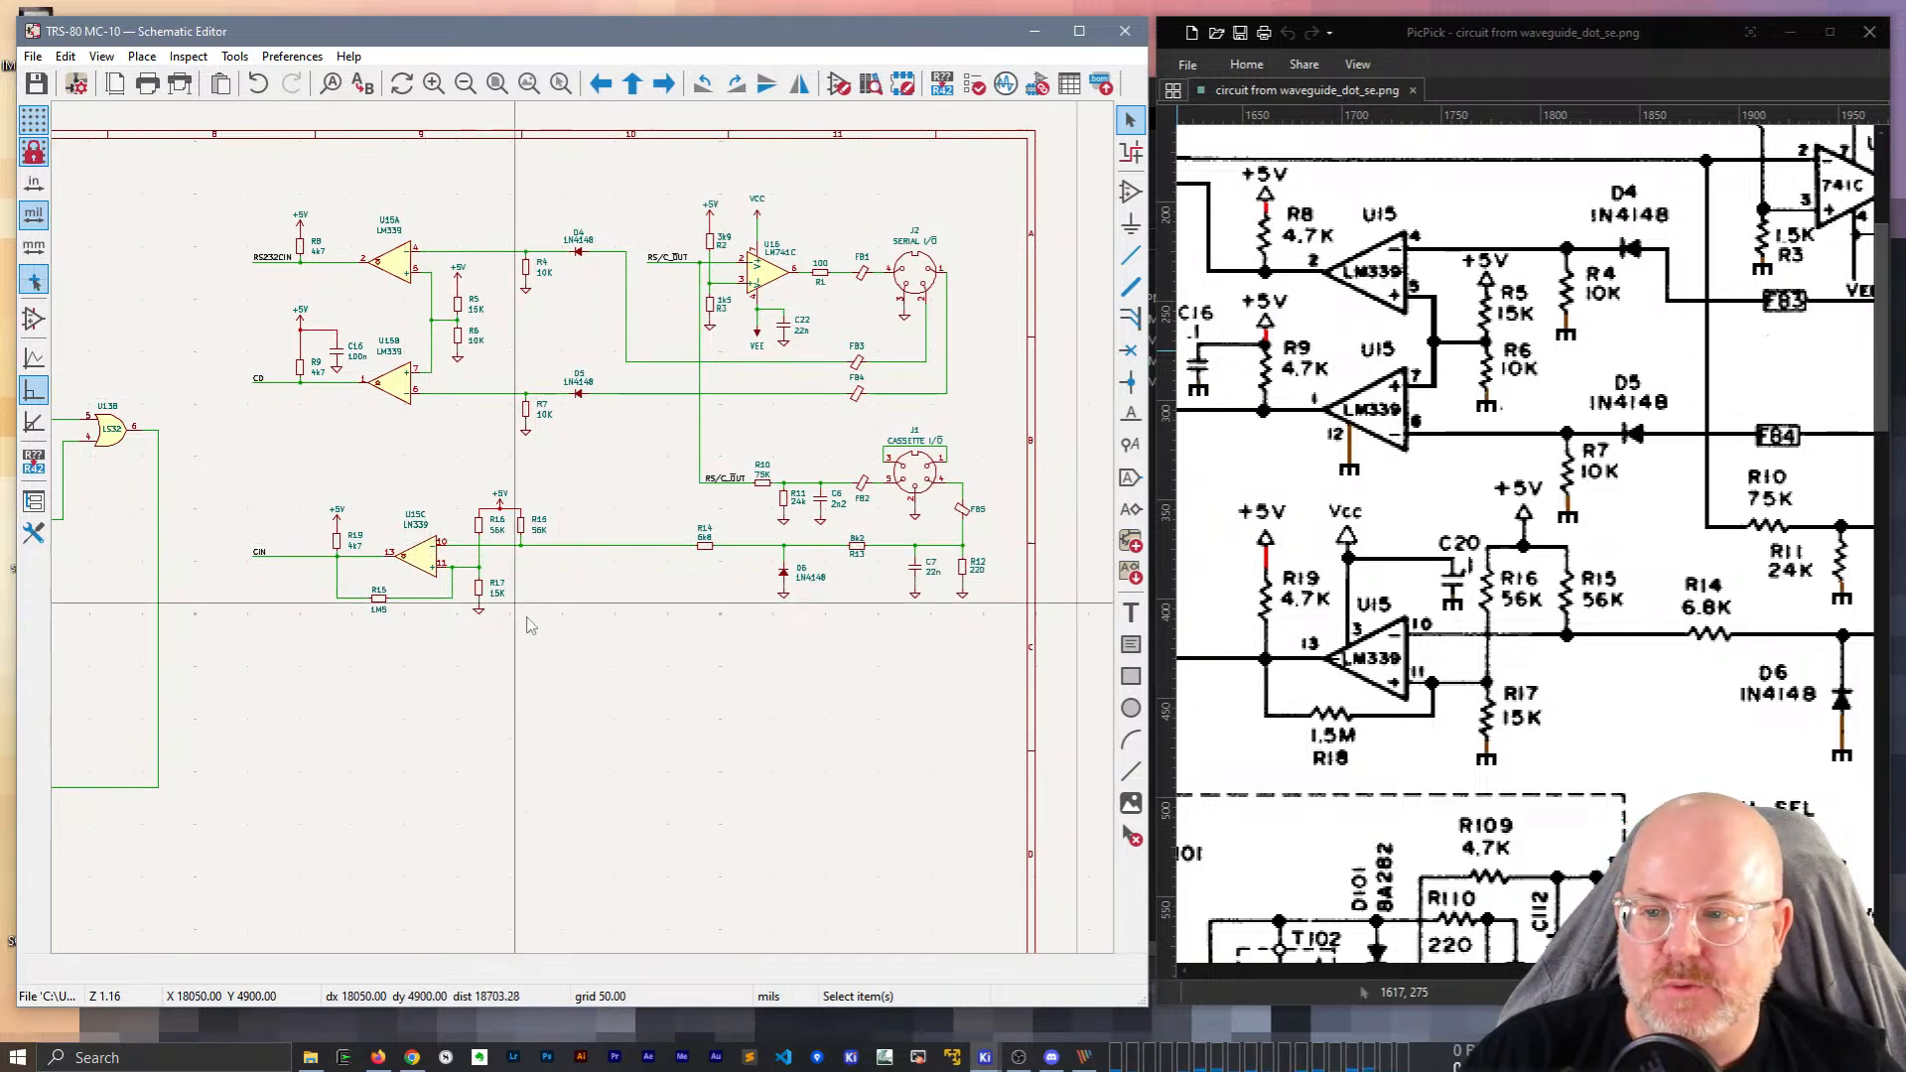
middle_click_drag(593, 640, 727, 576)
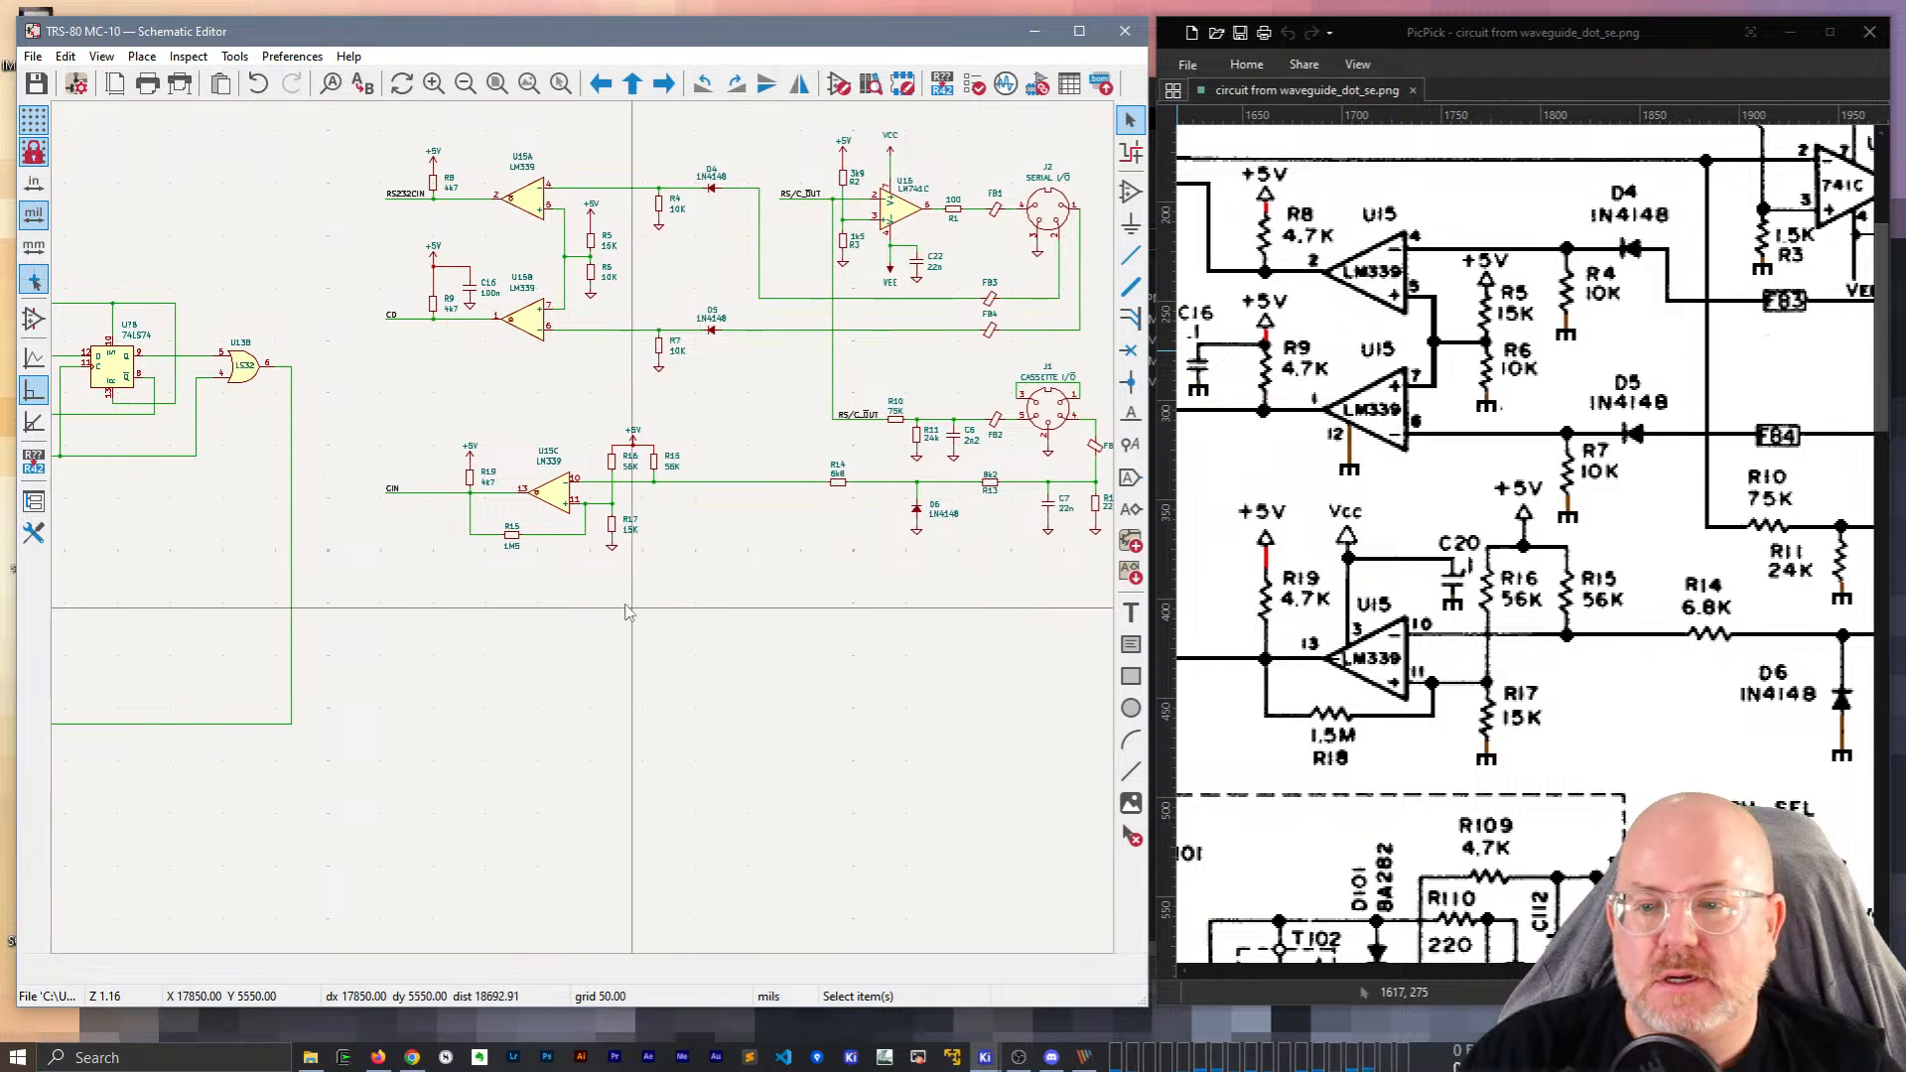
Duplicate the U15C comparator and switch the copy to LM339 power unit E.
left_click(556, 493)
key("ctrl+d")
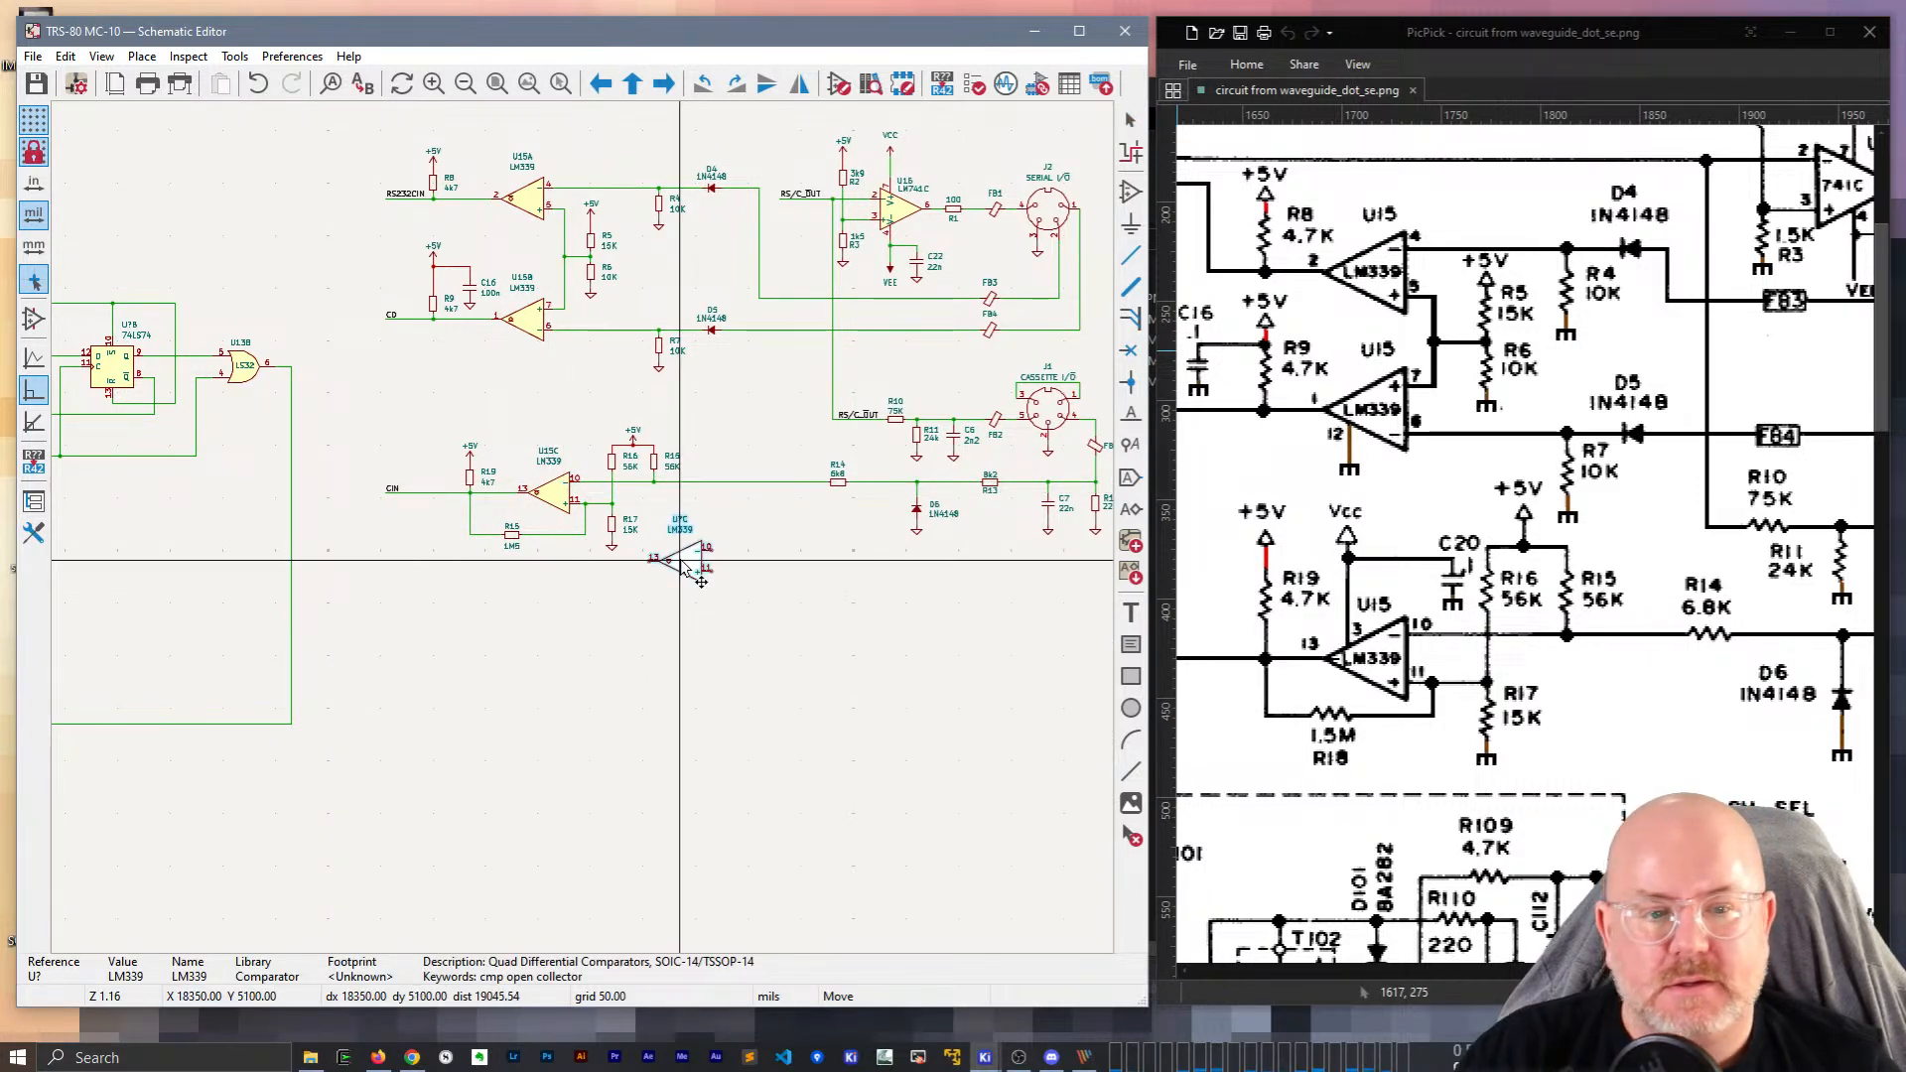
left_click(735, 574)
scroll(736, 574, "up", 2)
scroll(586, 536, "up", 2)
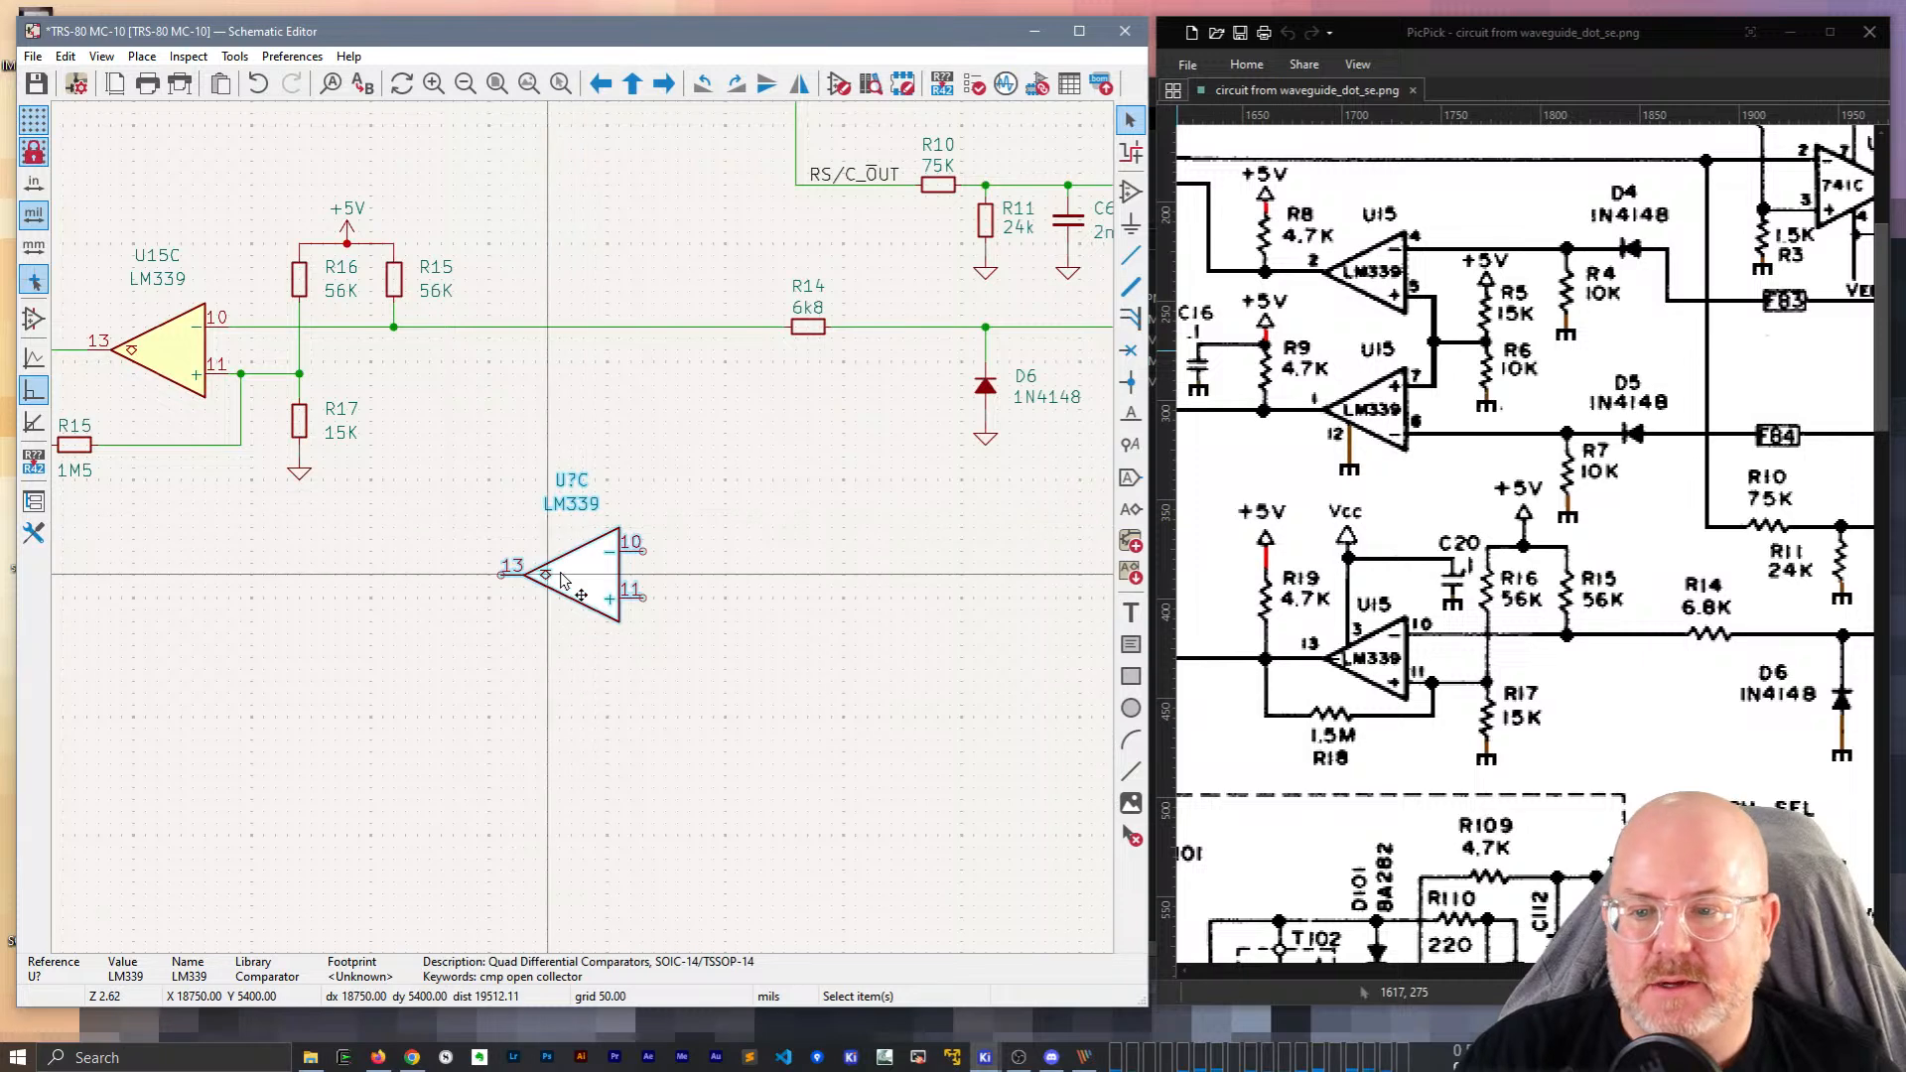
double_click(586, 541)
left_click(215, 568)
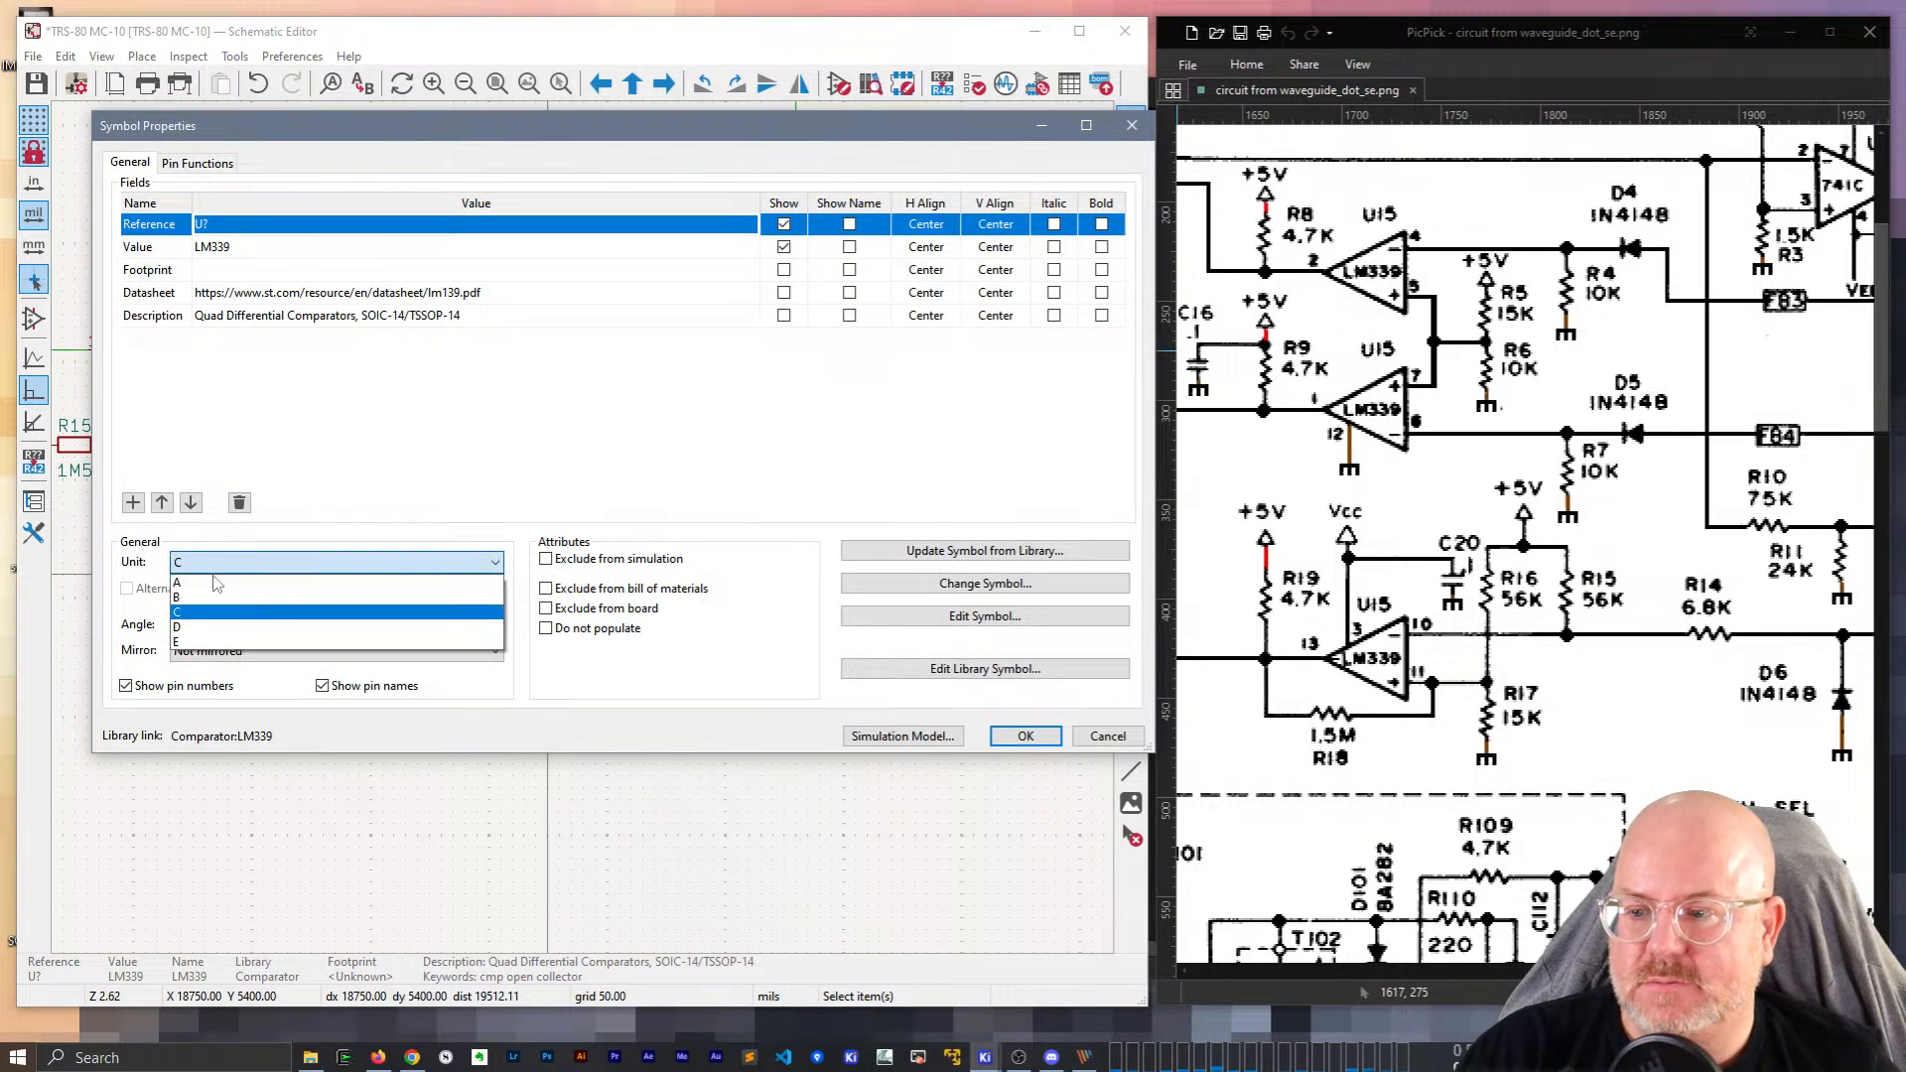
left_click(186, 626)
left_click(216, 569)
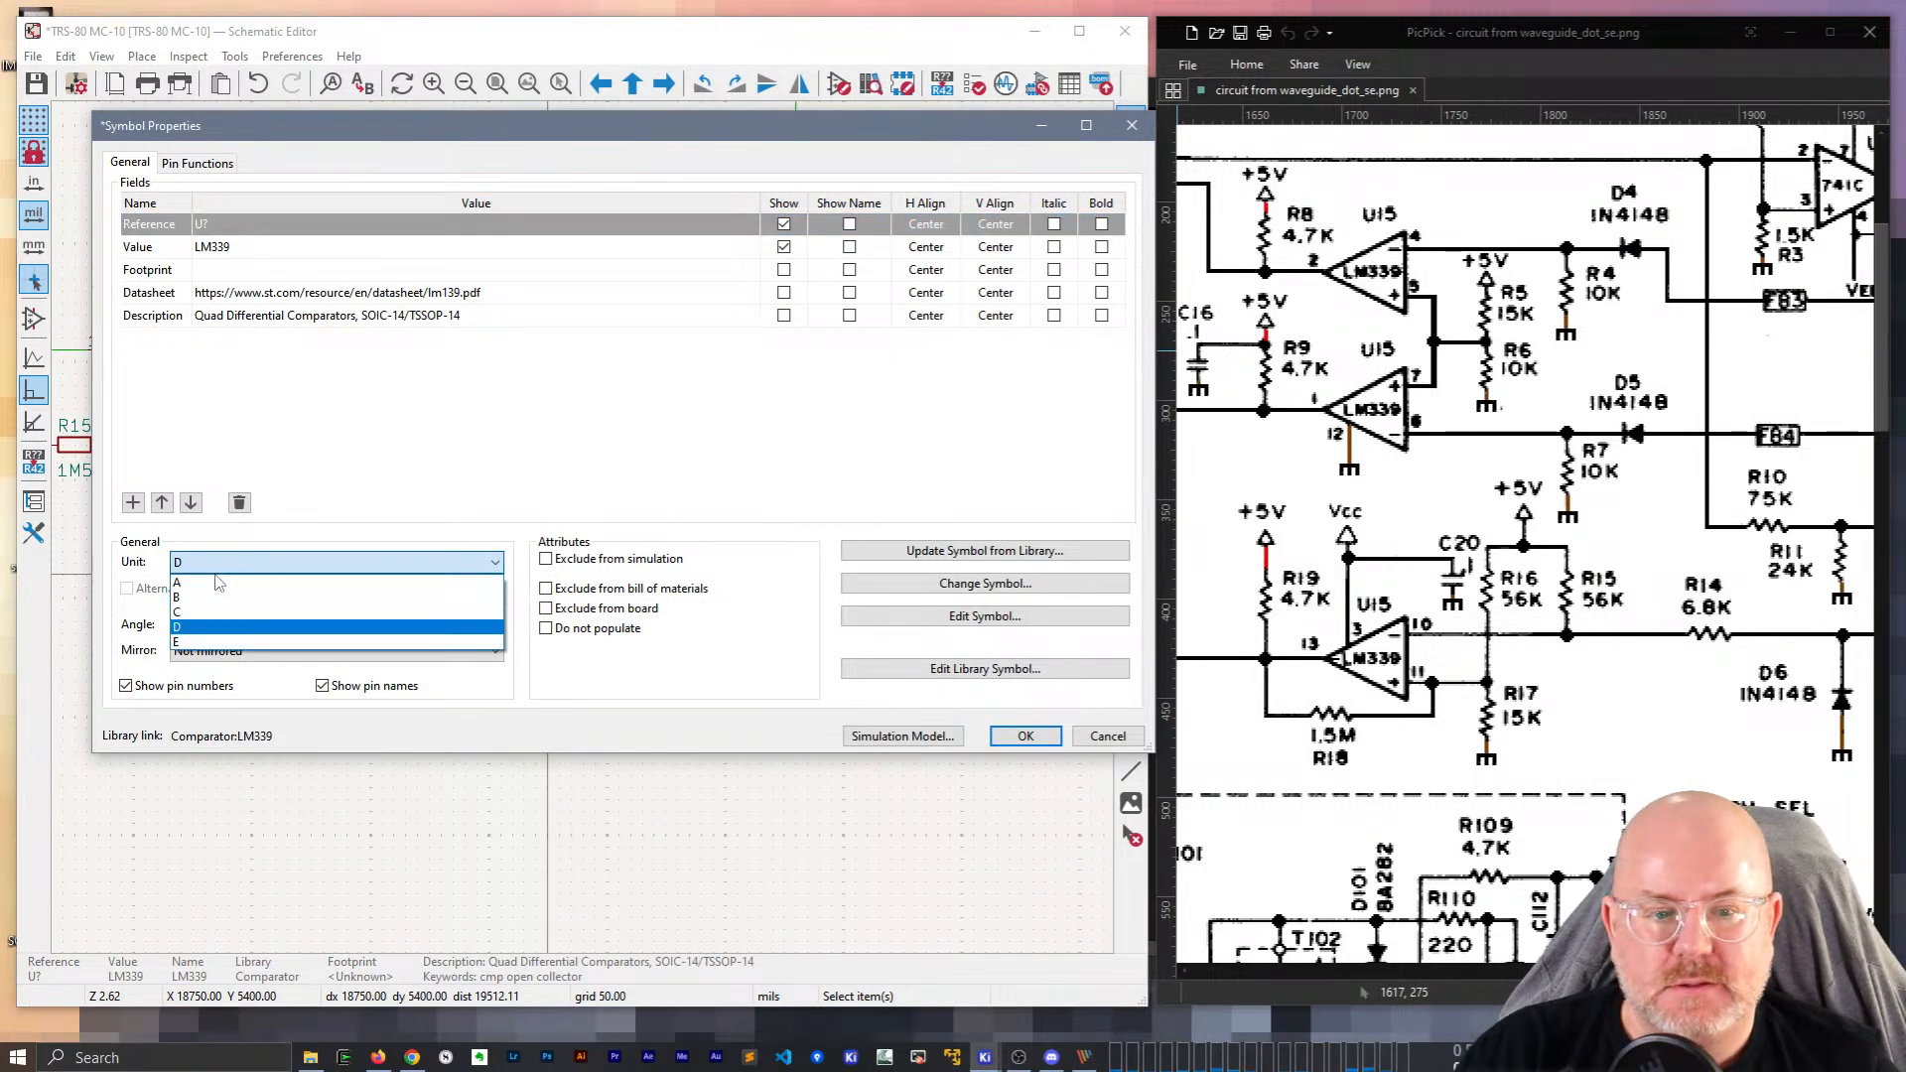
left_click(207, 643)
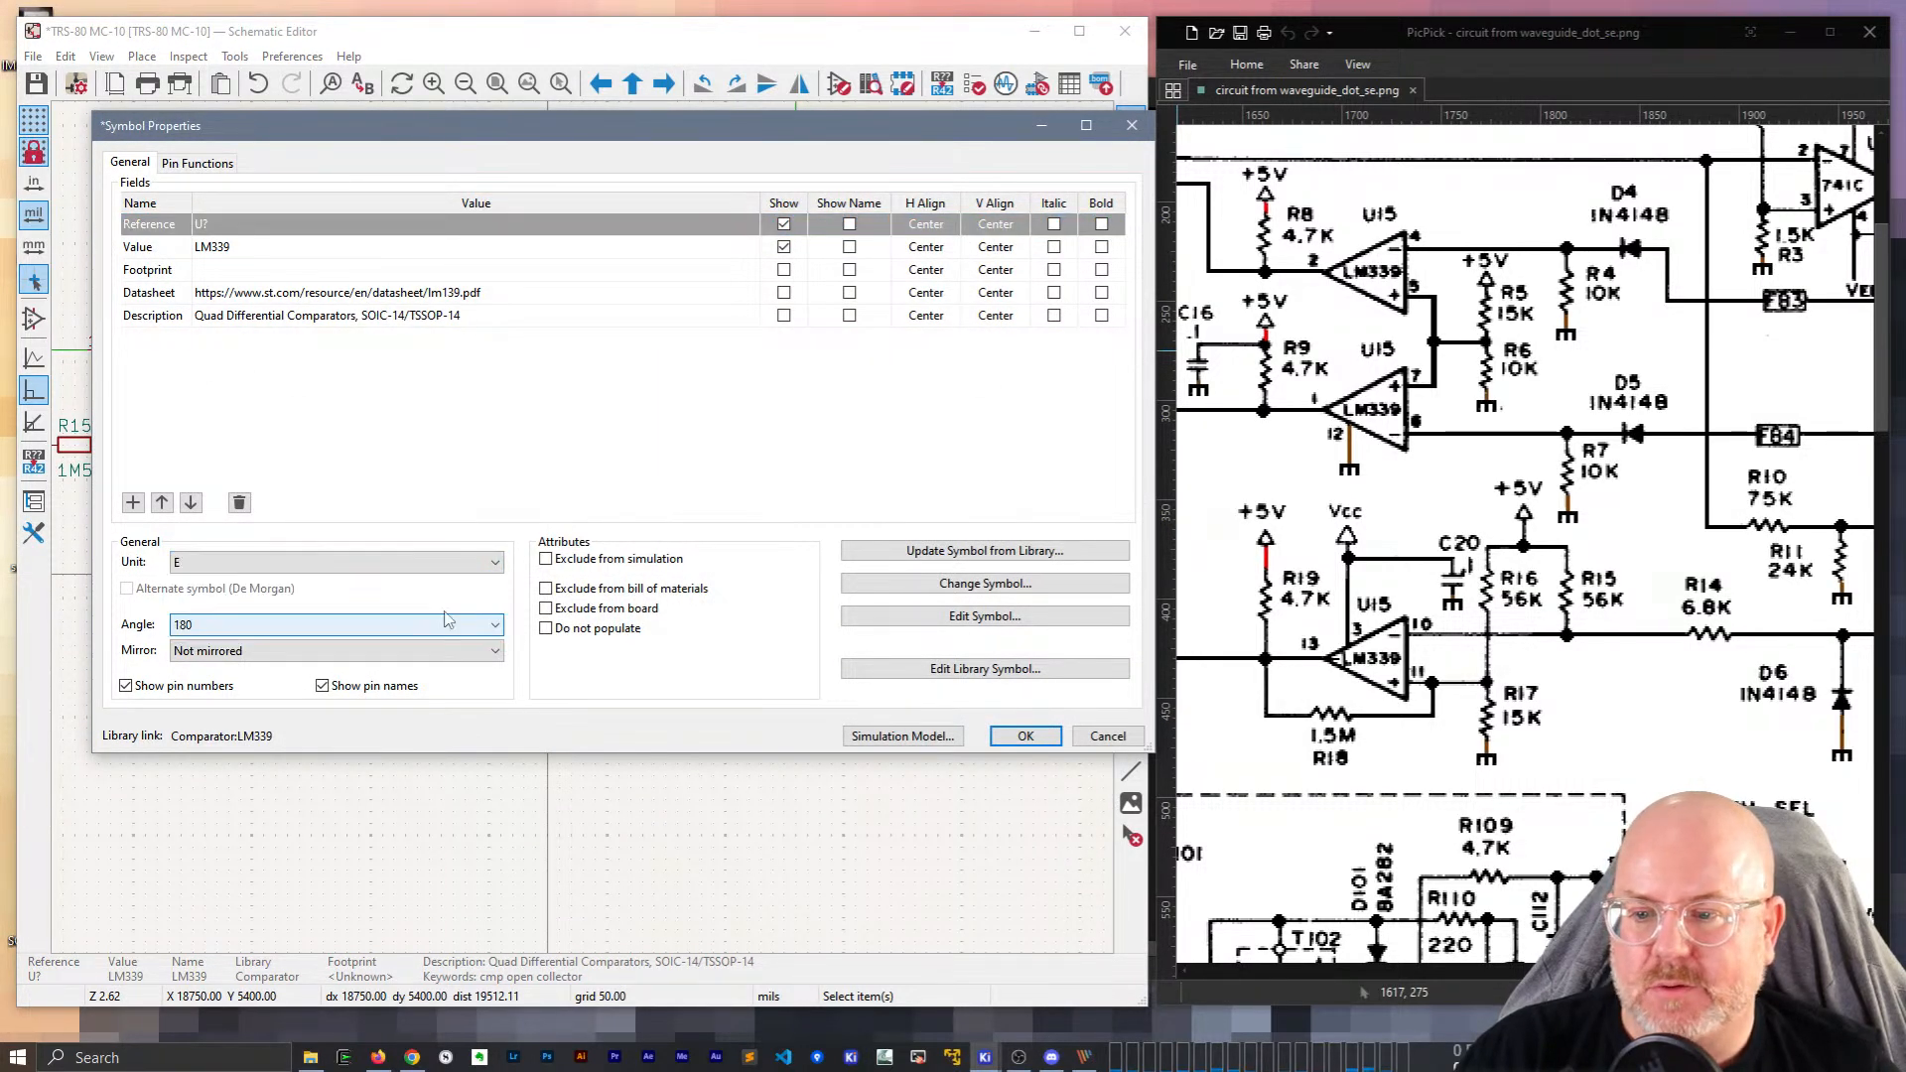
left_click(1026, 736)
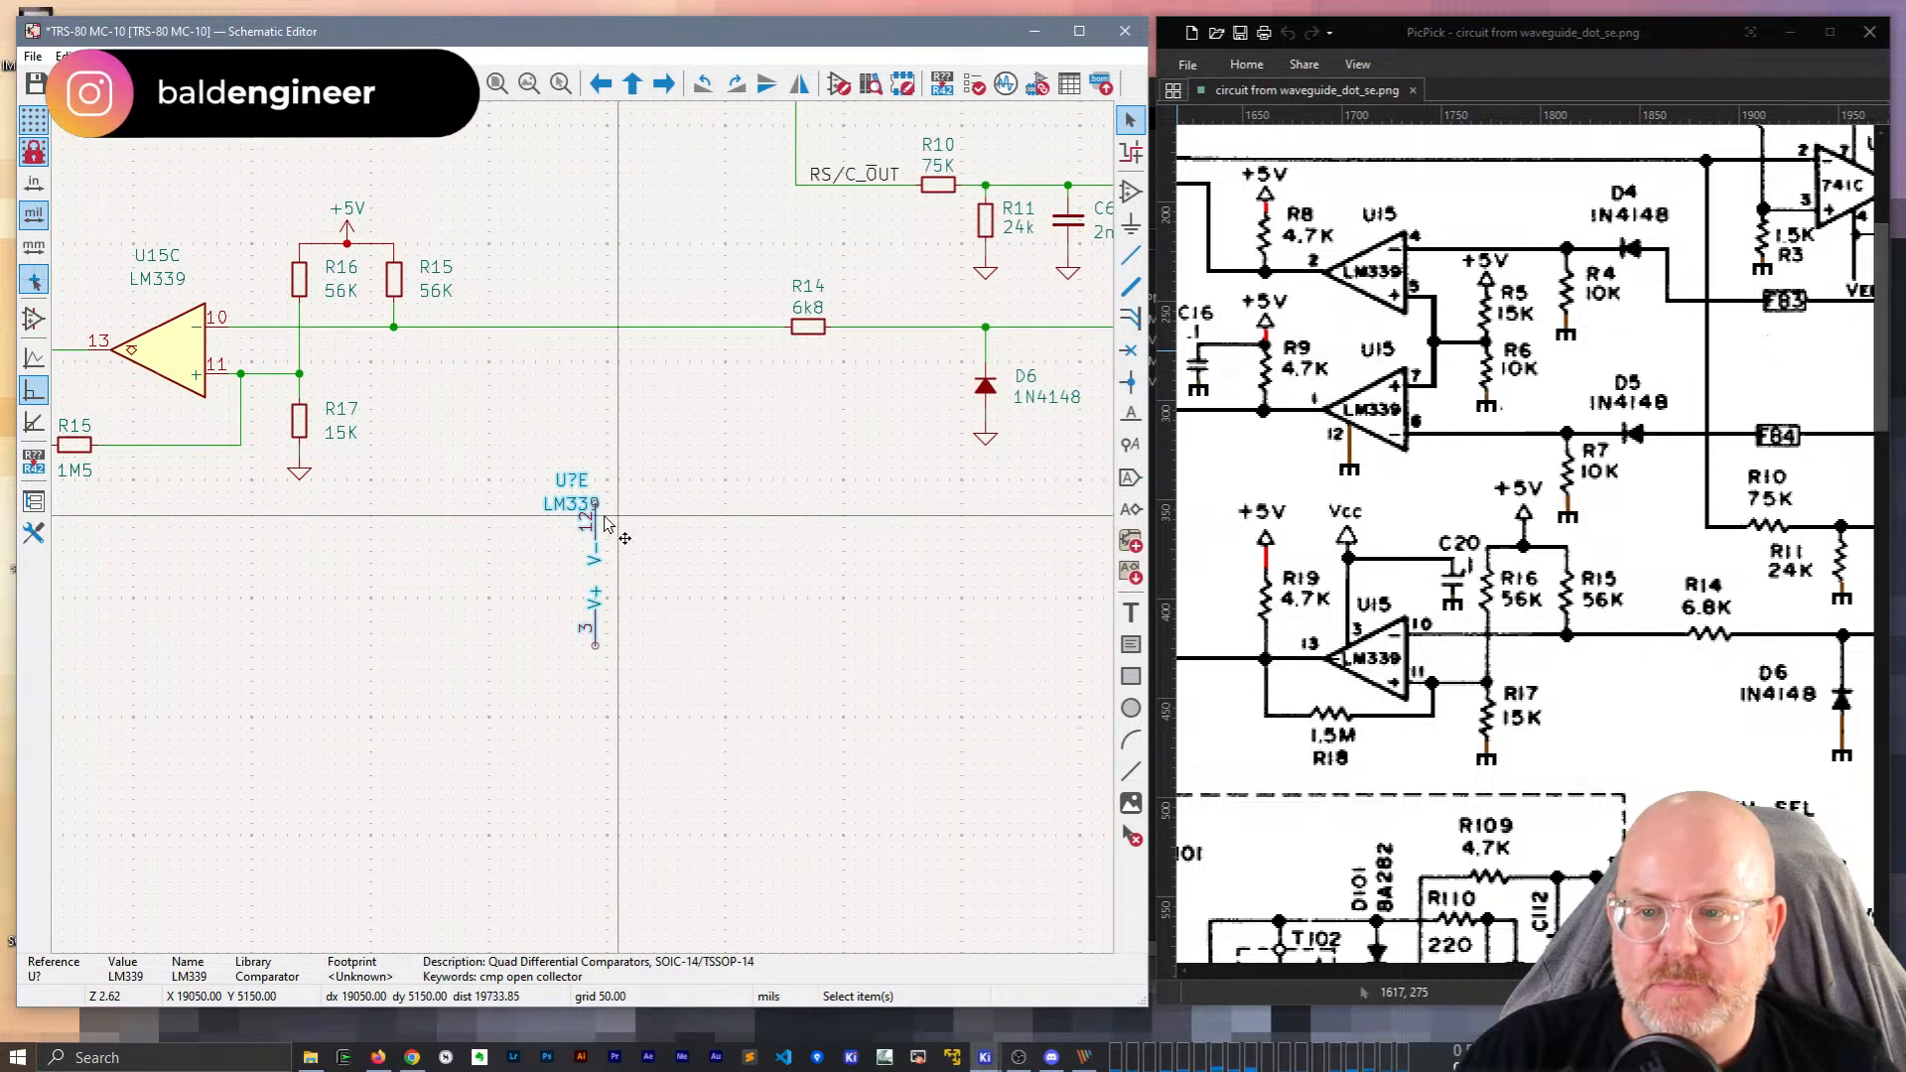
Move the new unit near the U15 circuit and annotate it as U15E.
key("m")
middle_click_drag(627, 531, 850, 796)
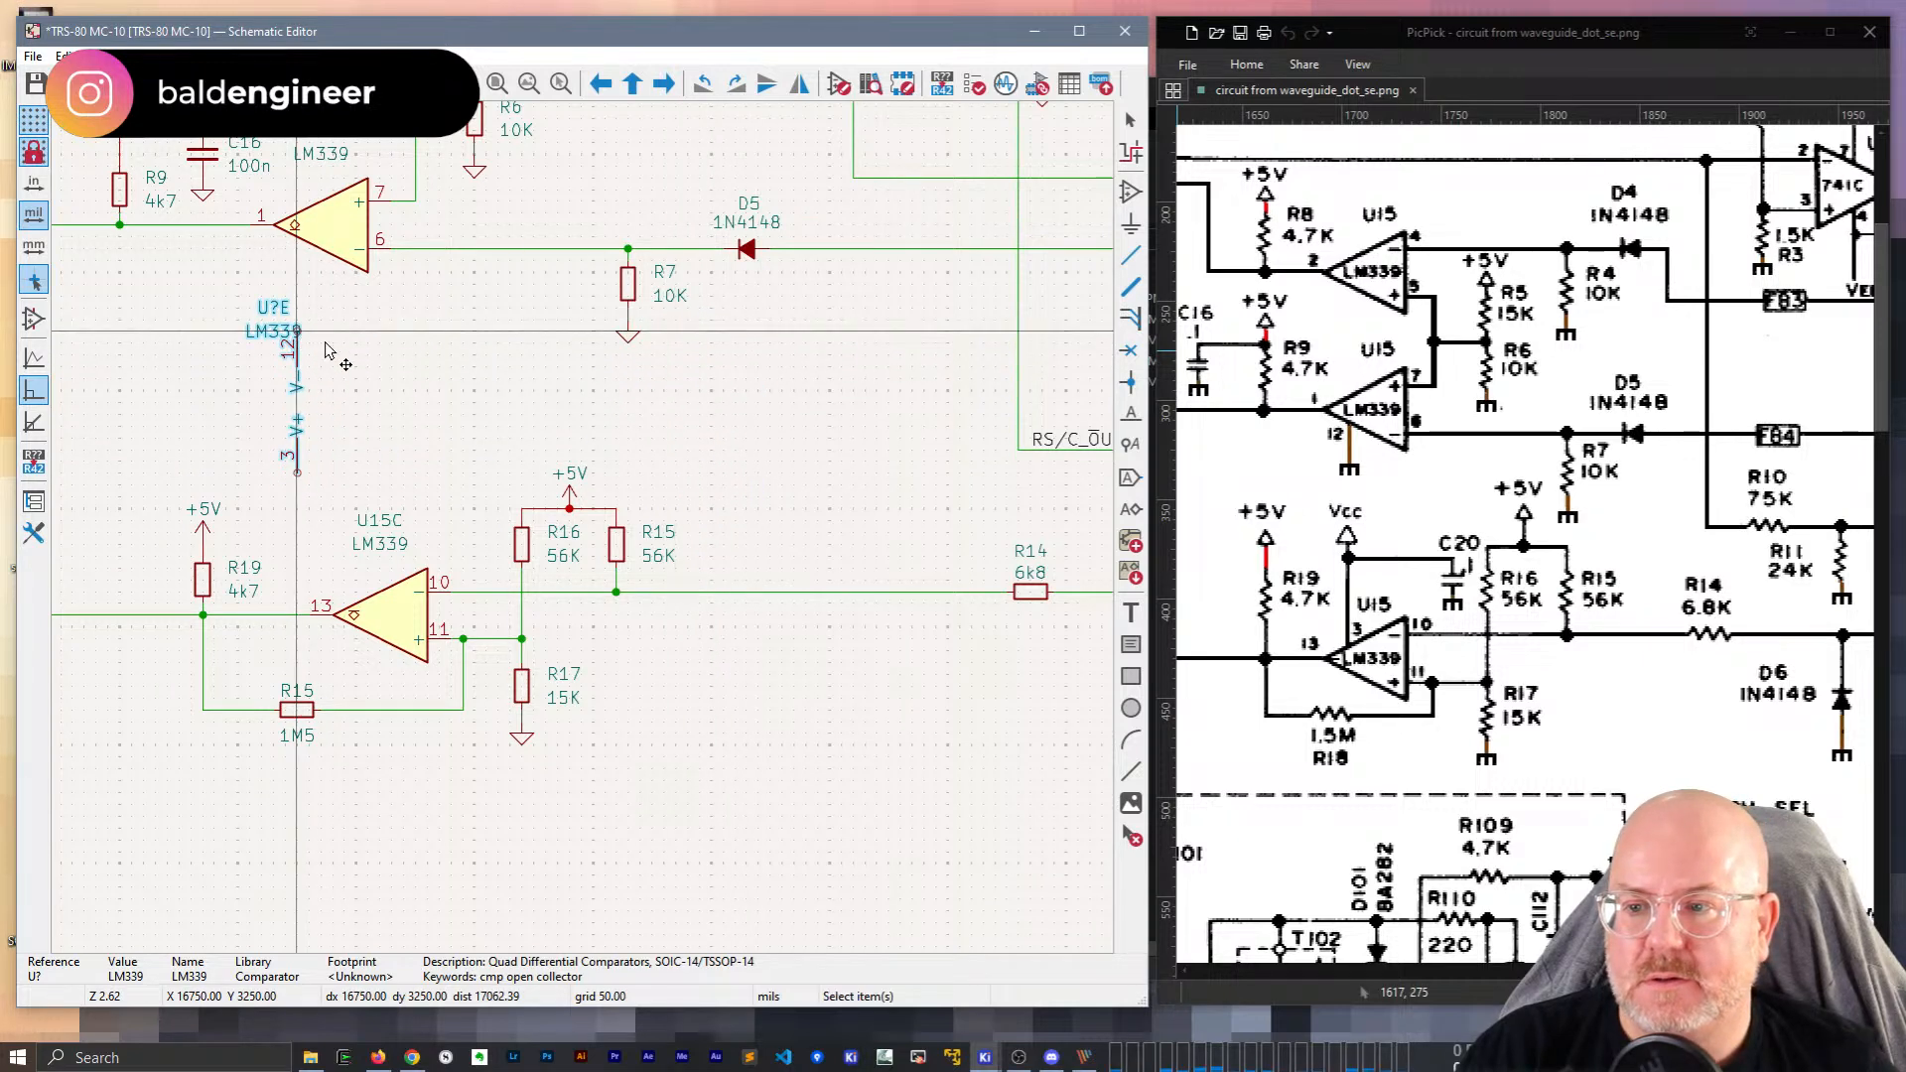
left_click(298, 333)
double_click(279, 311)
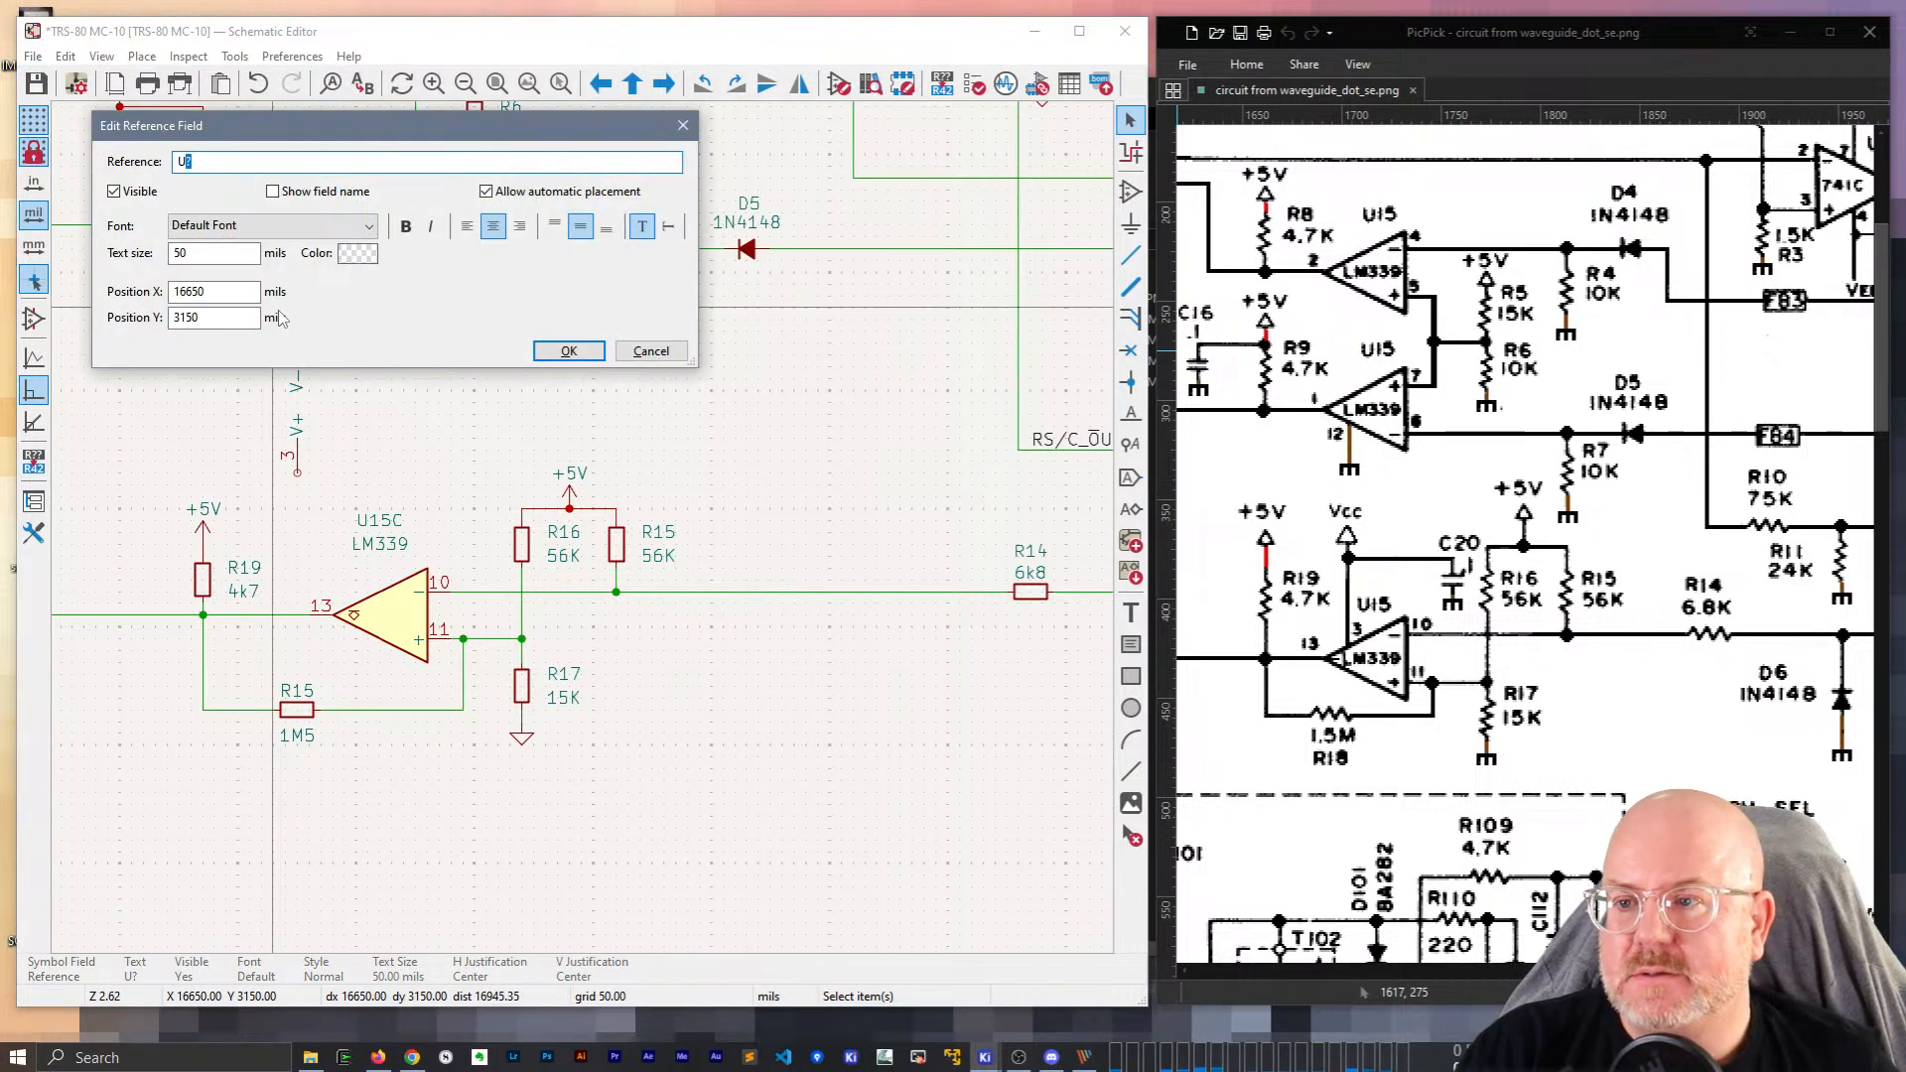
key("Return")
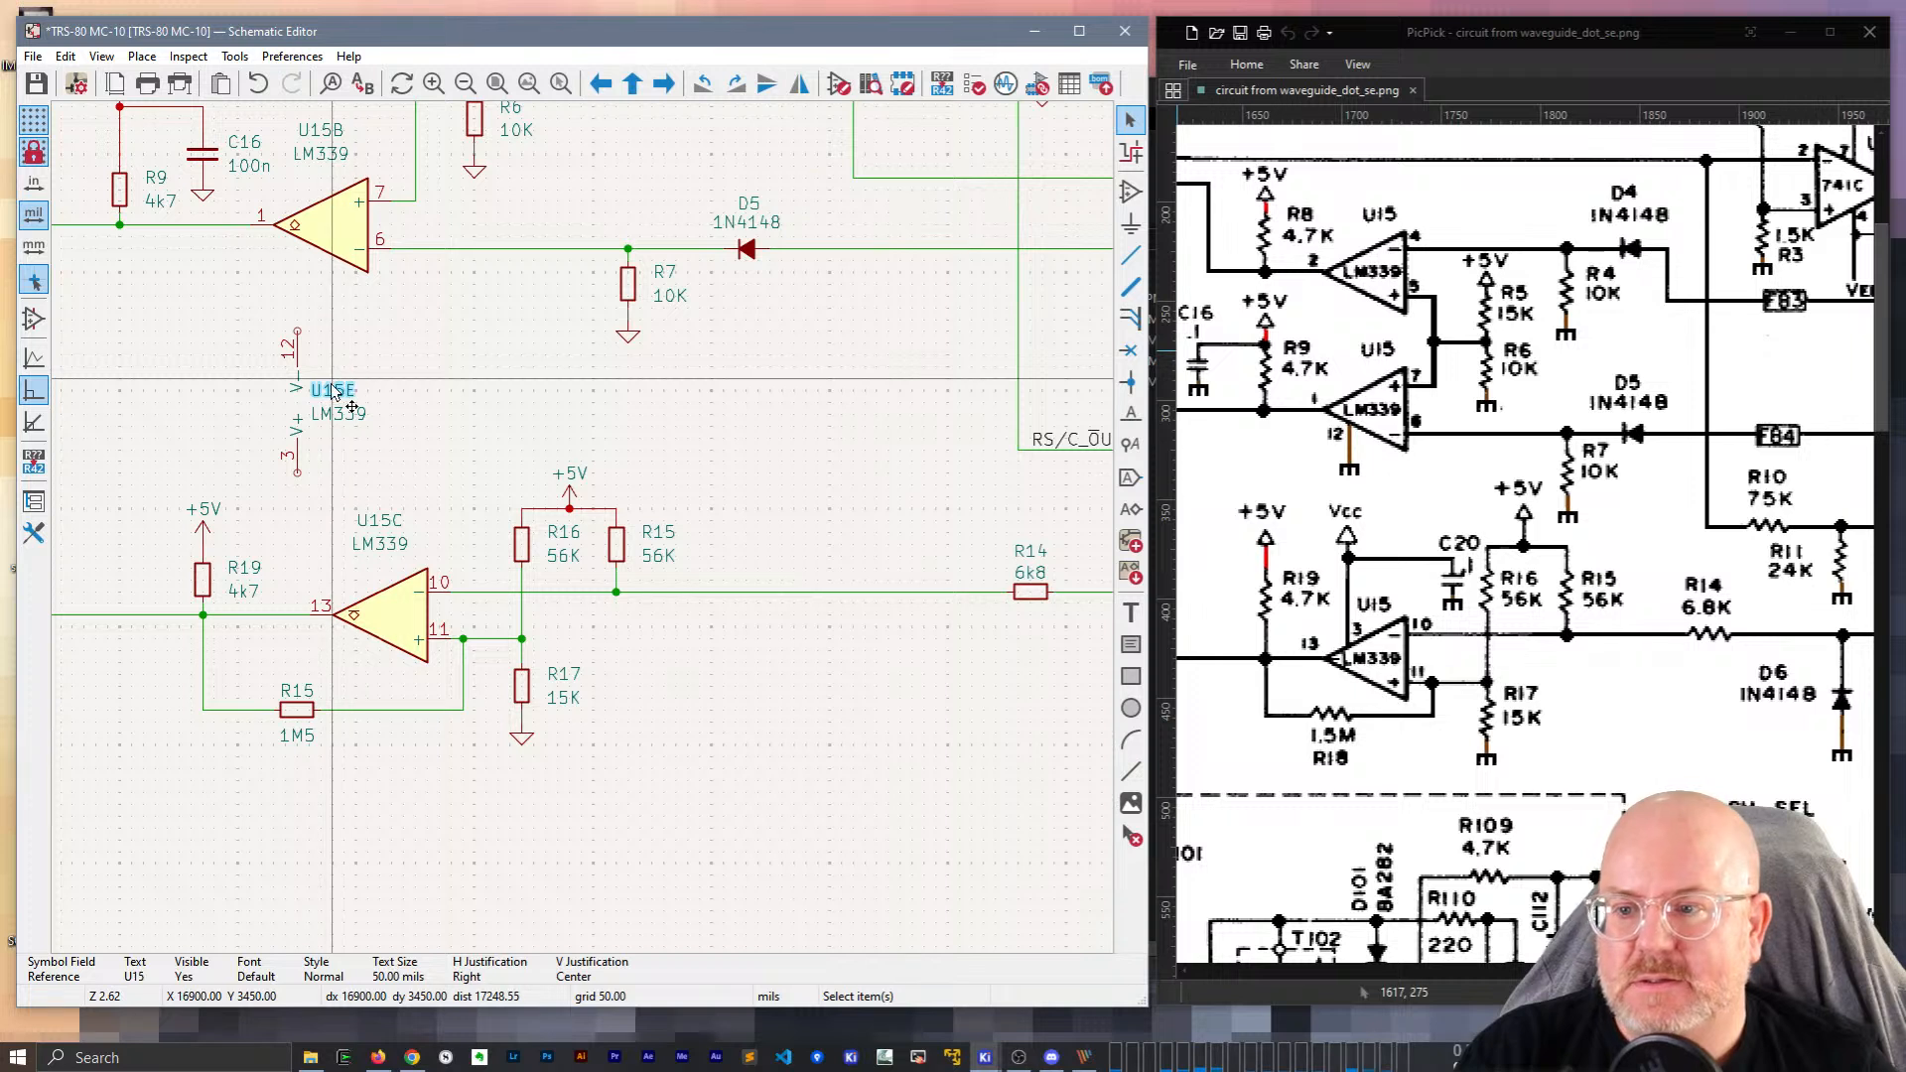
Reselect the whole U15E symbol, undoing an accidental text rotation, and begin moving it.
left_click(295, 417)
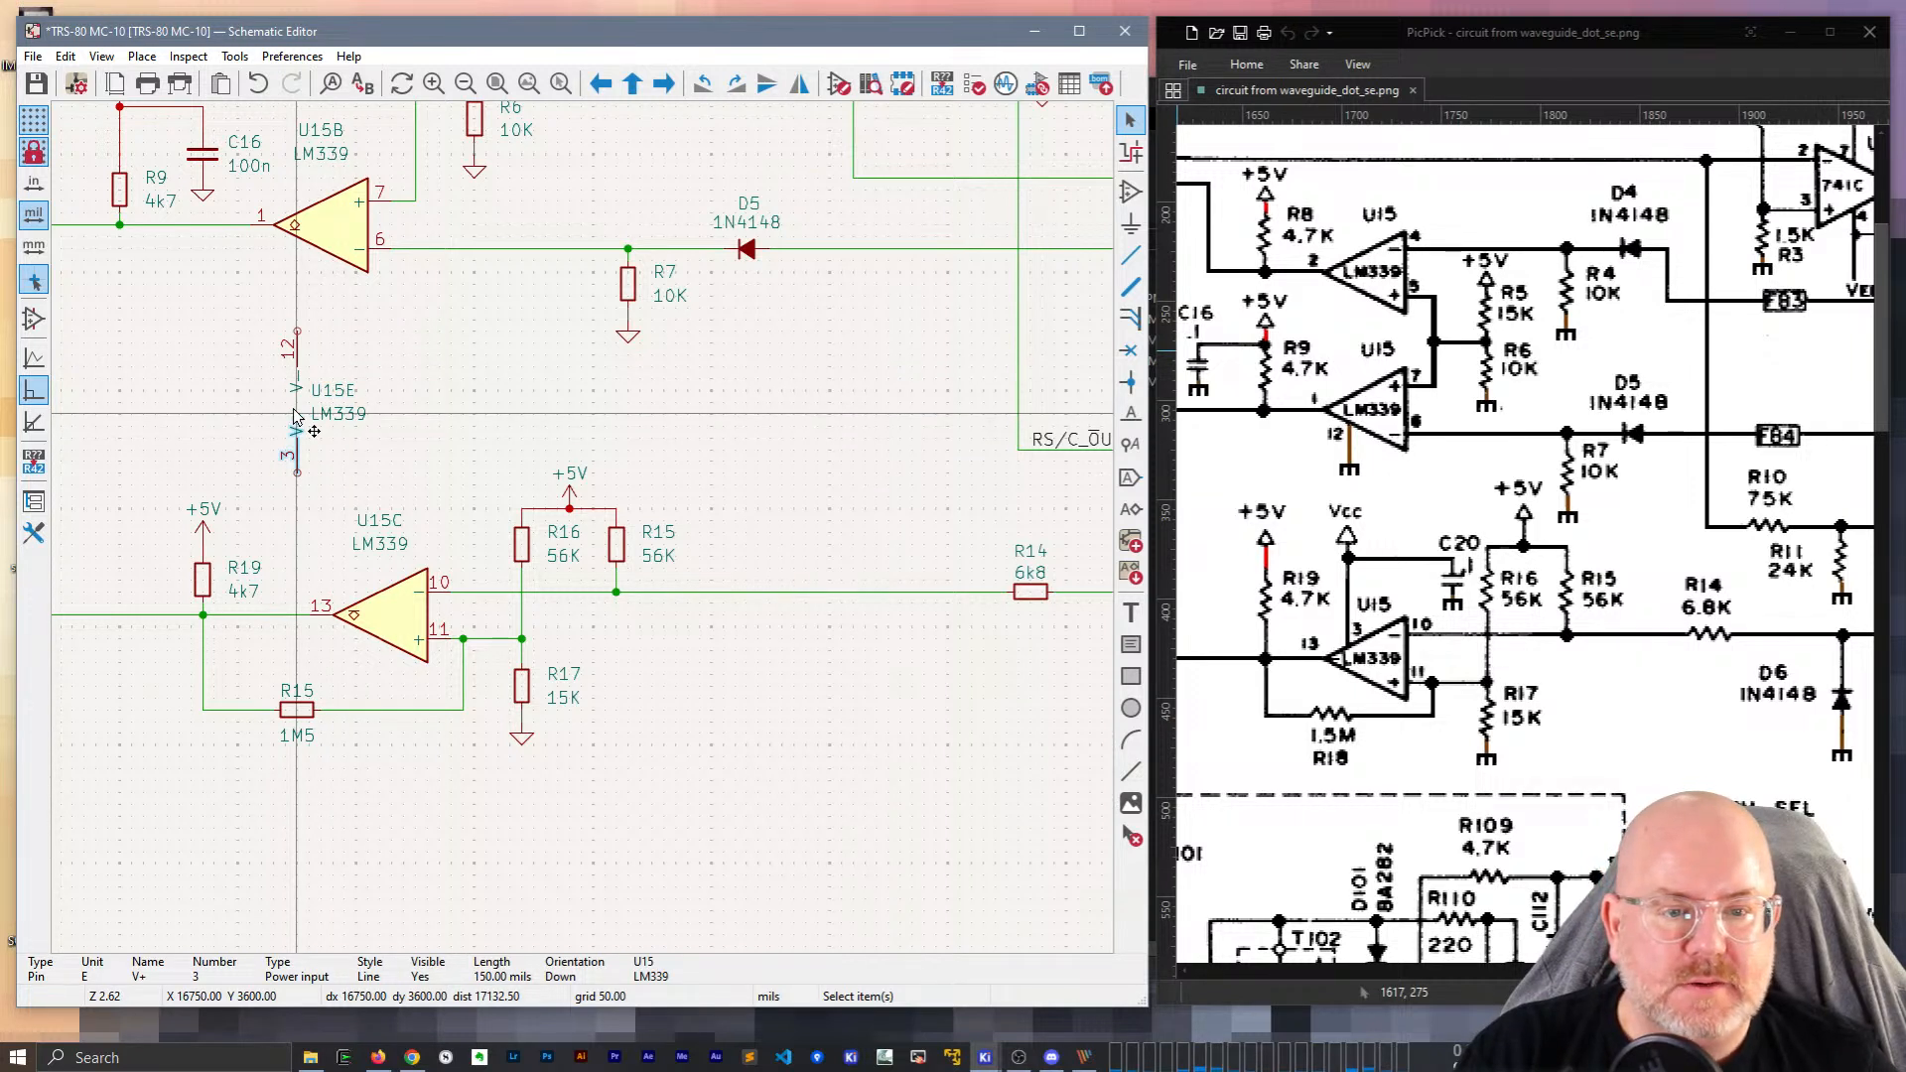
key("r")
key("ctrl+z")
key("ctrl+z")
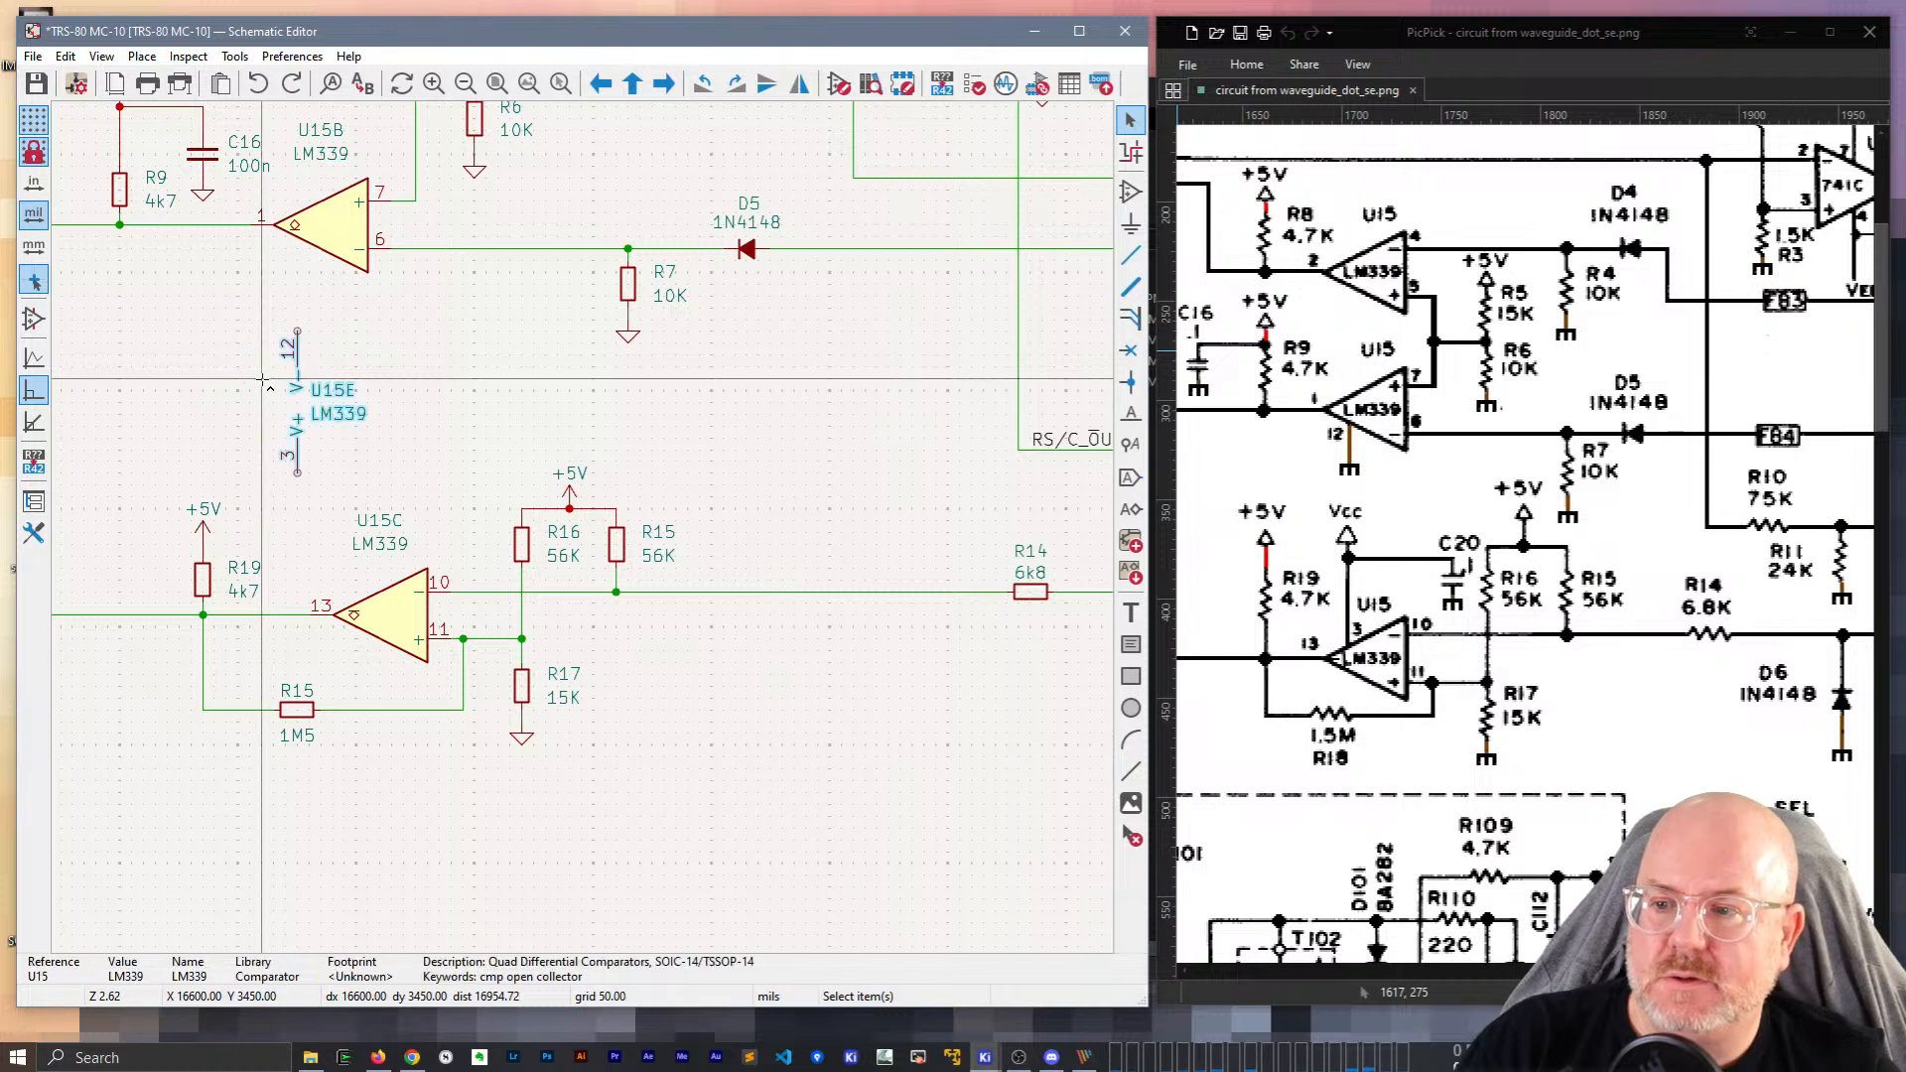
left_click(368, 344)
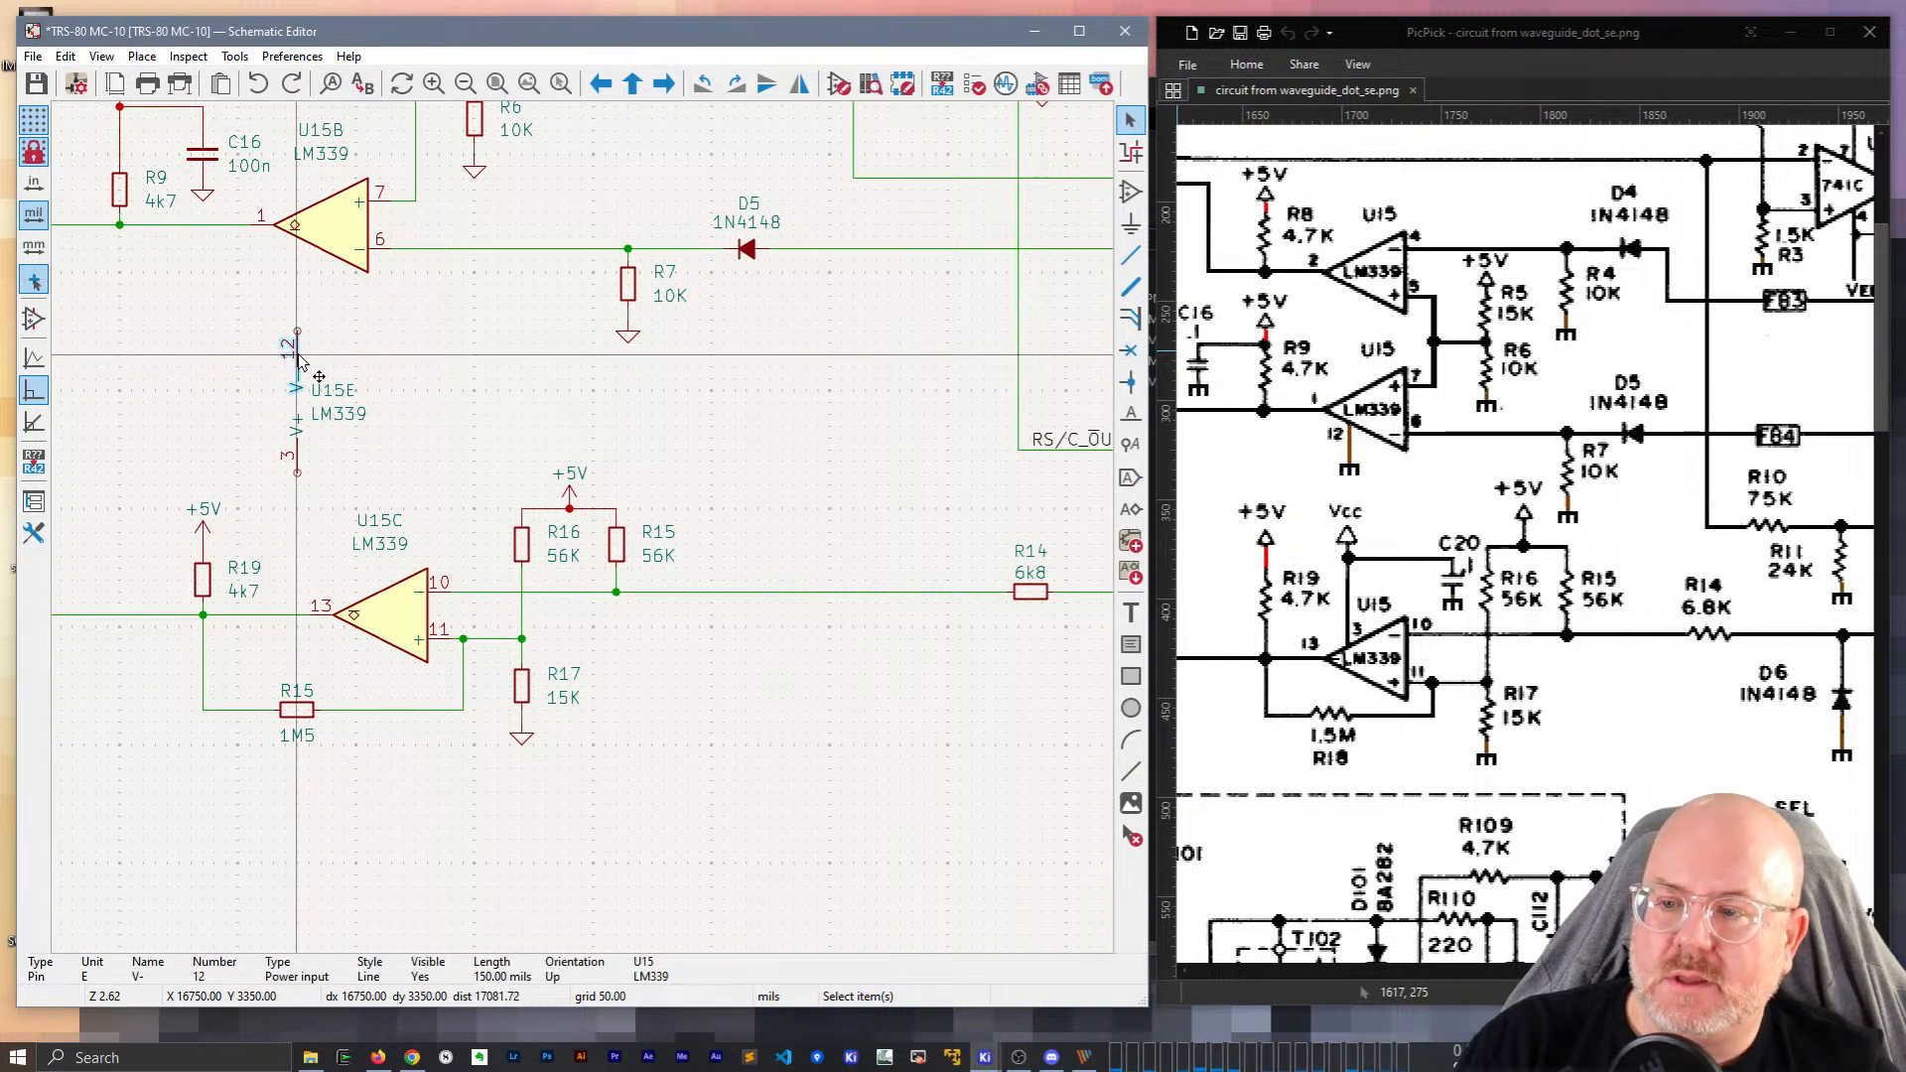
left_click(295, 413)
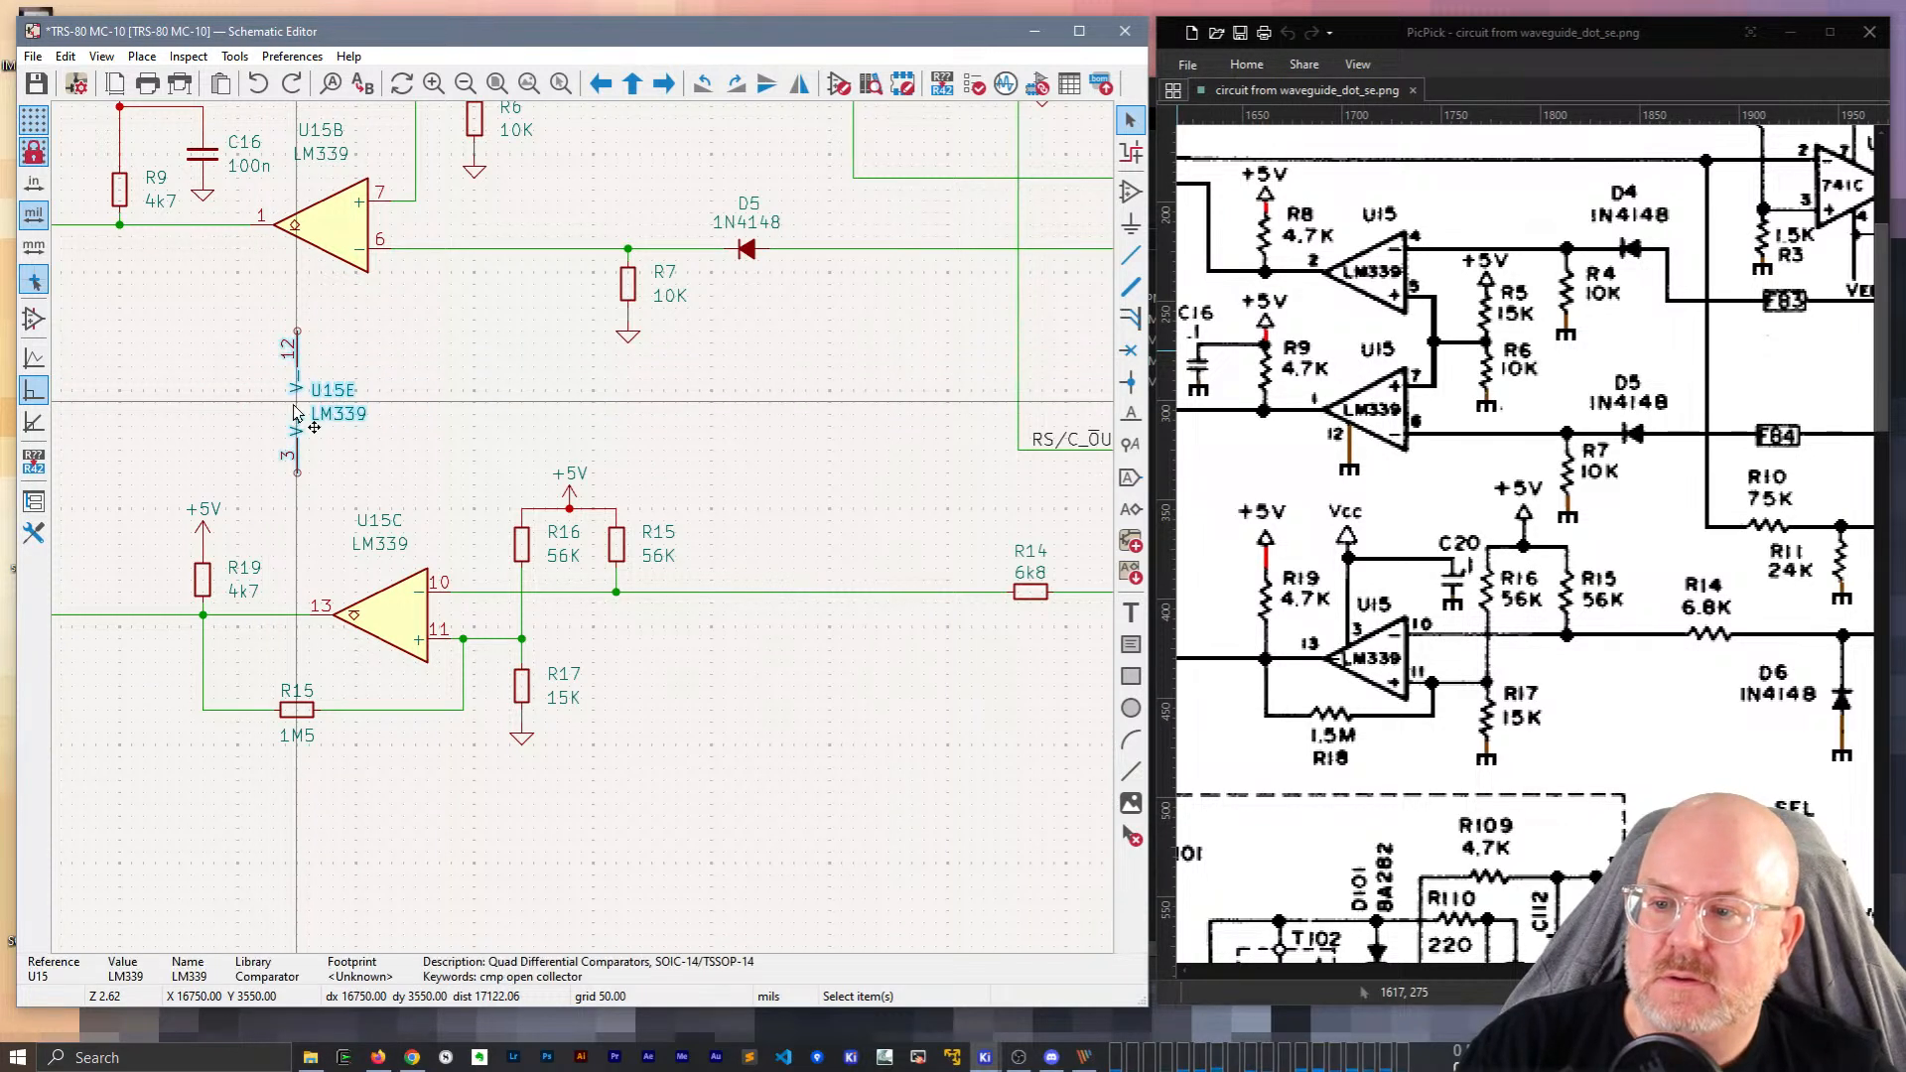
key("m")
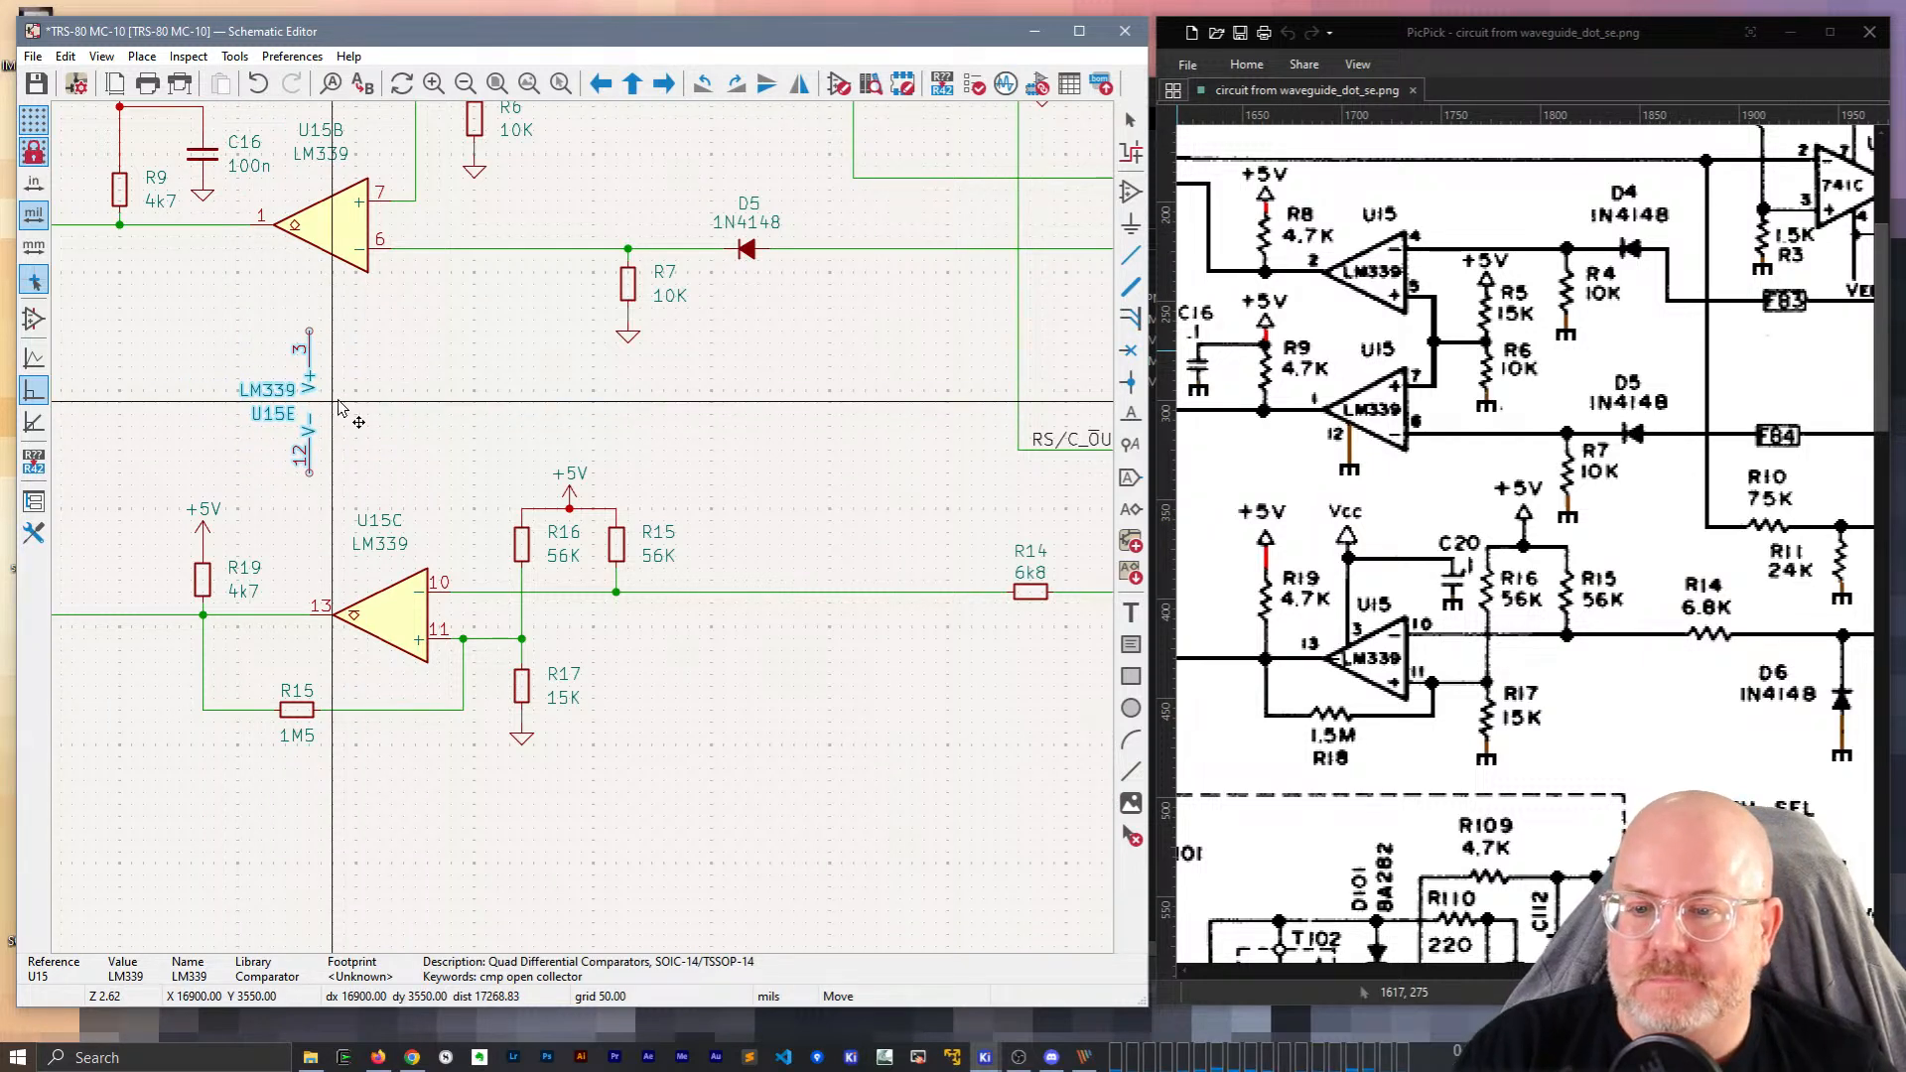
scroll(759, 869, "down", 6)
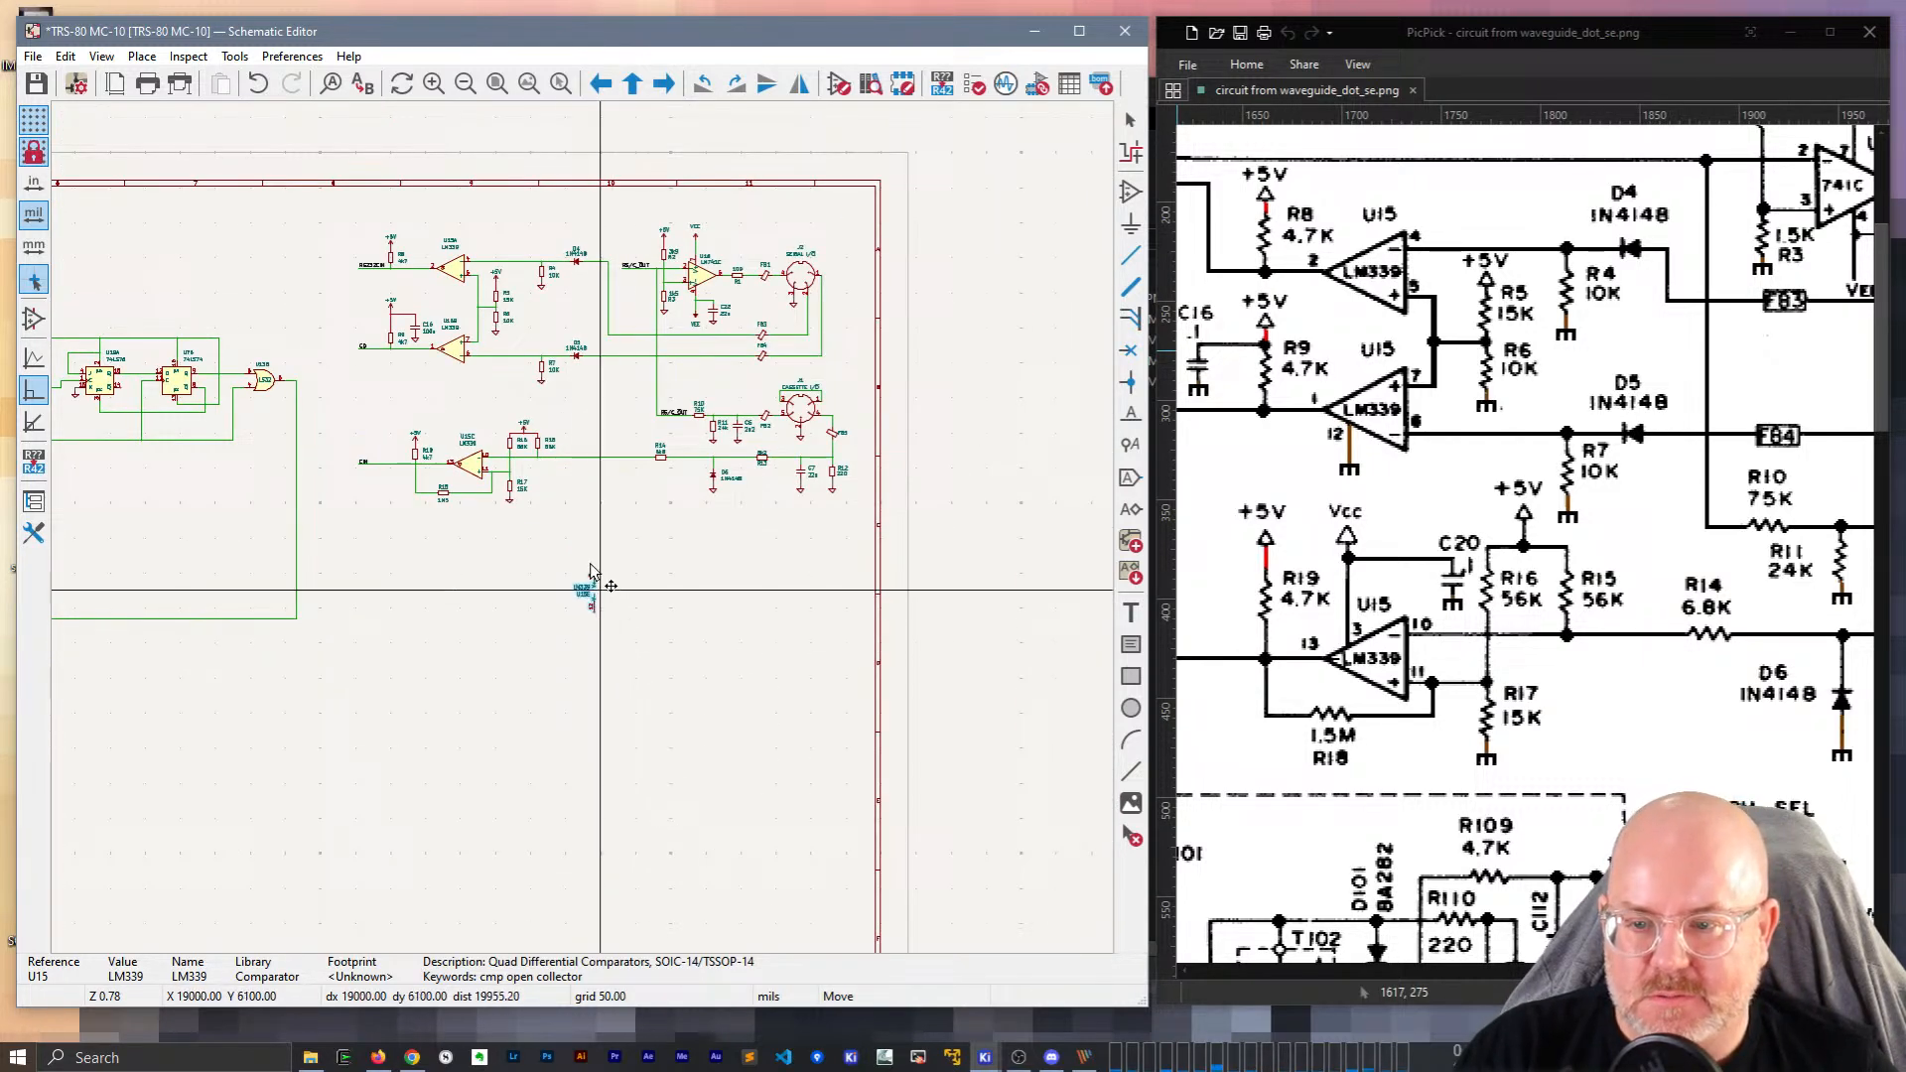
Place U15E below the U15C circuit and attach a copied ground symbol to pin 12.
left_click(592, 494)
scroll(592, 494, "up", 4)
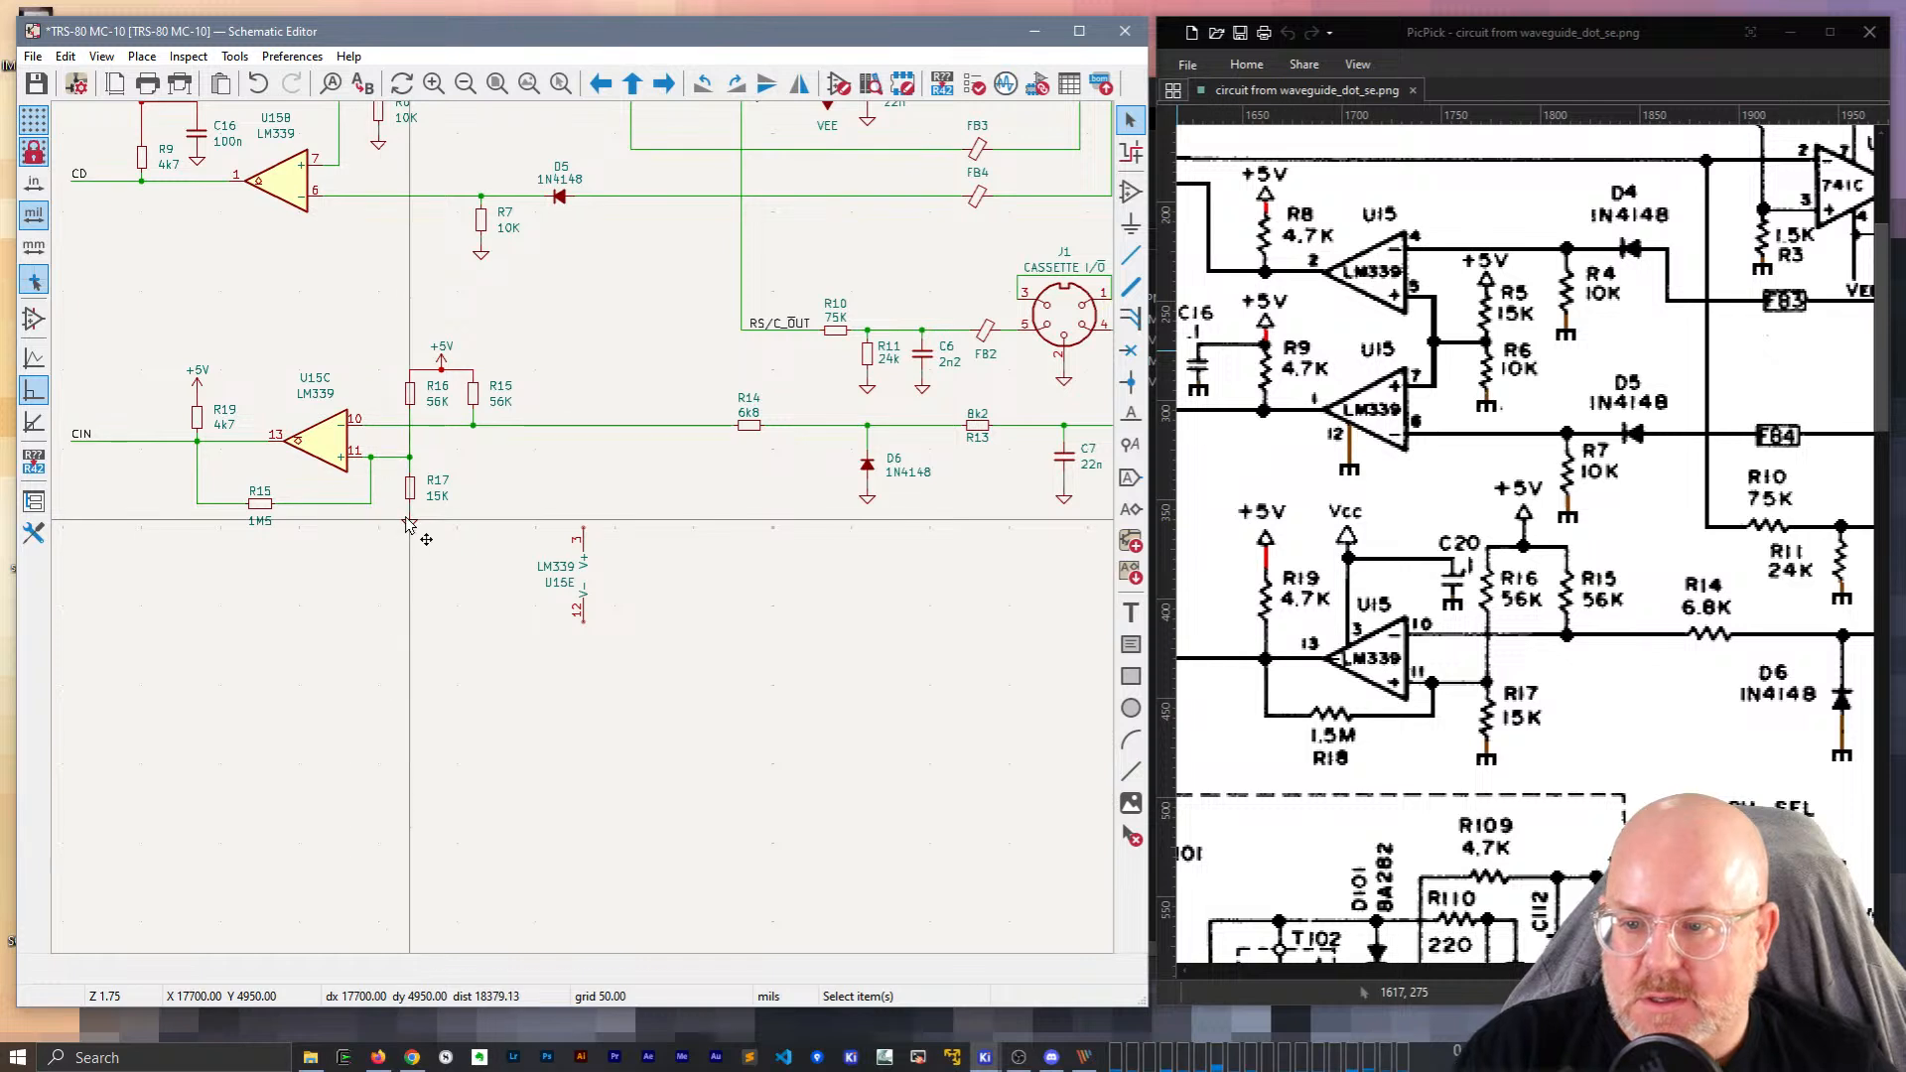
key("ctrl+d")
left_click(583, 626)
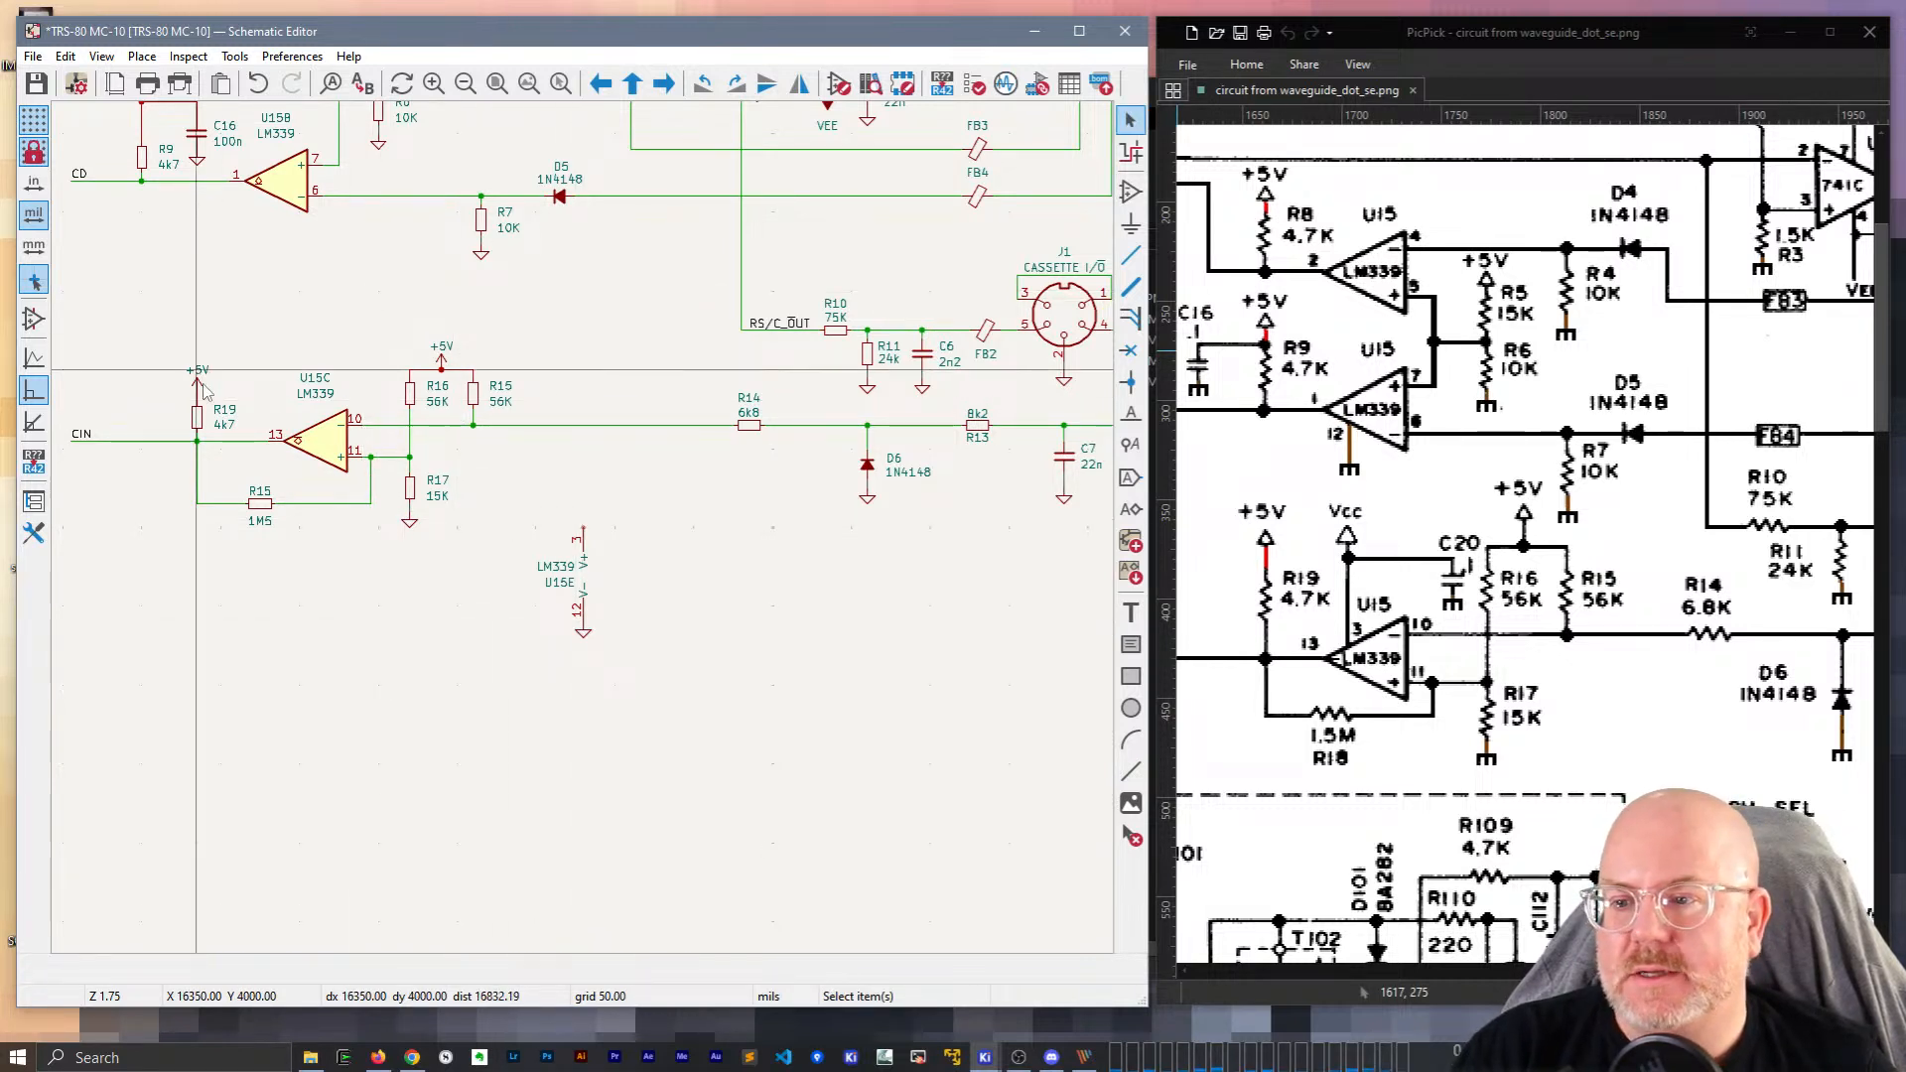
Copy the +5V supply symbol onto U15E pin 3, raised just above the pin.
key("ctrl+d")
scroll(586, 518, "up", 3)
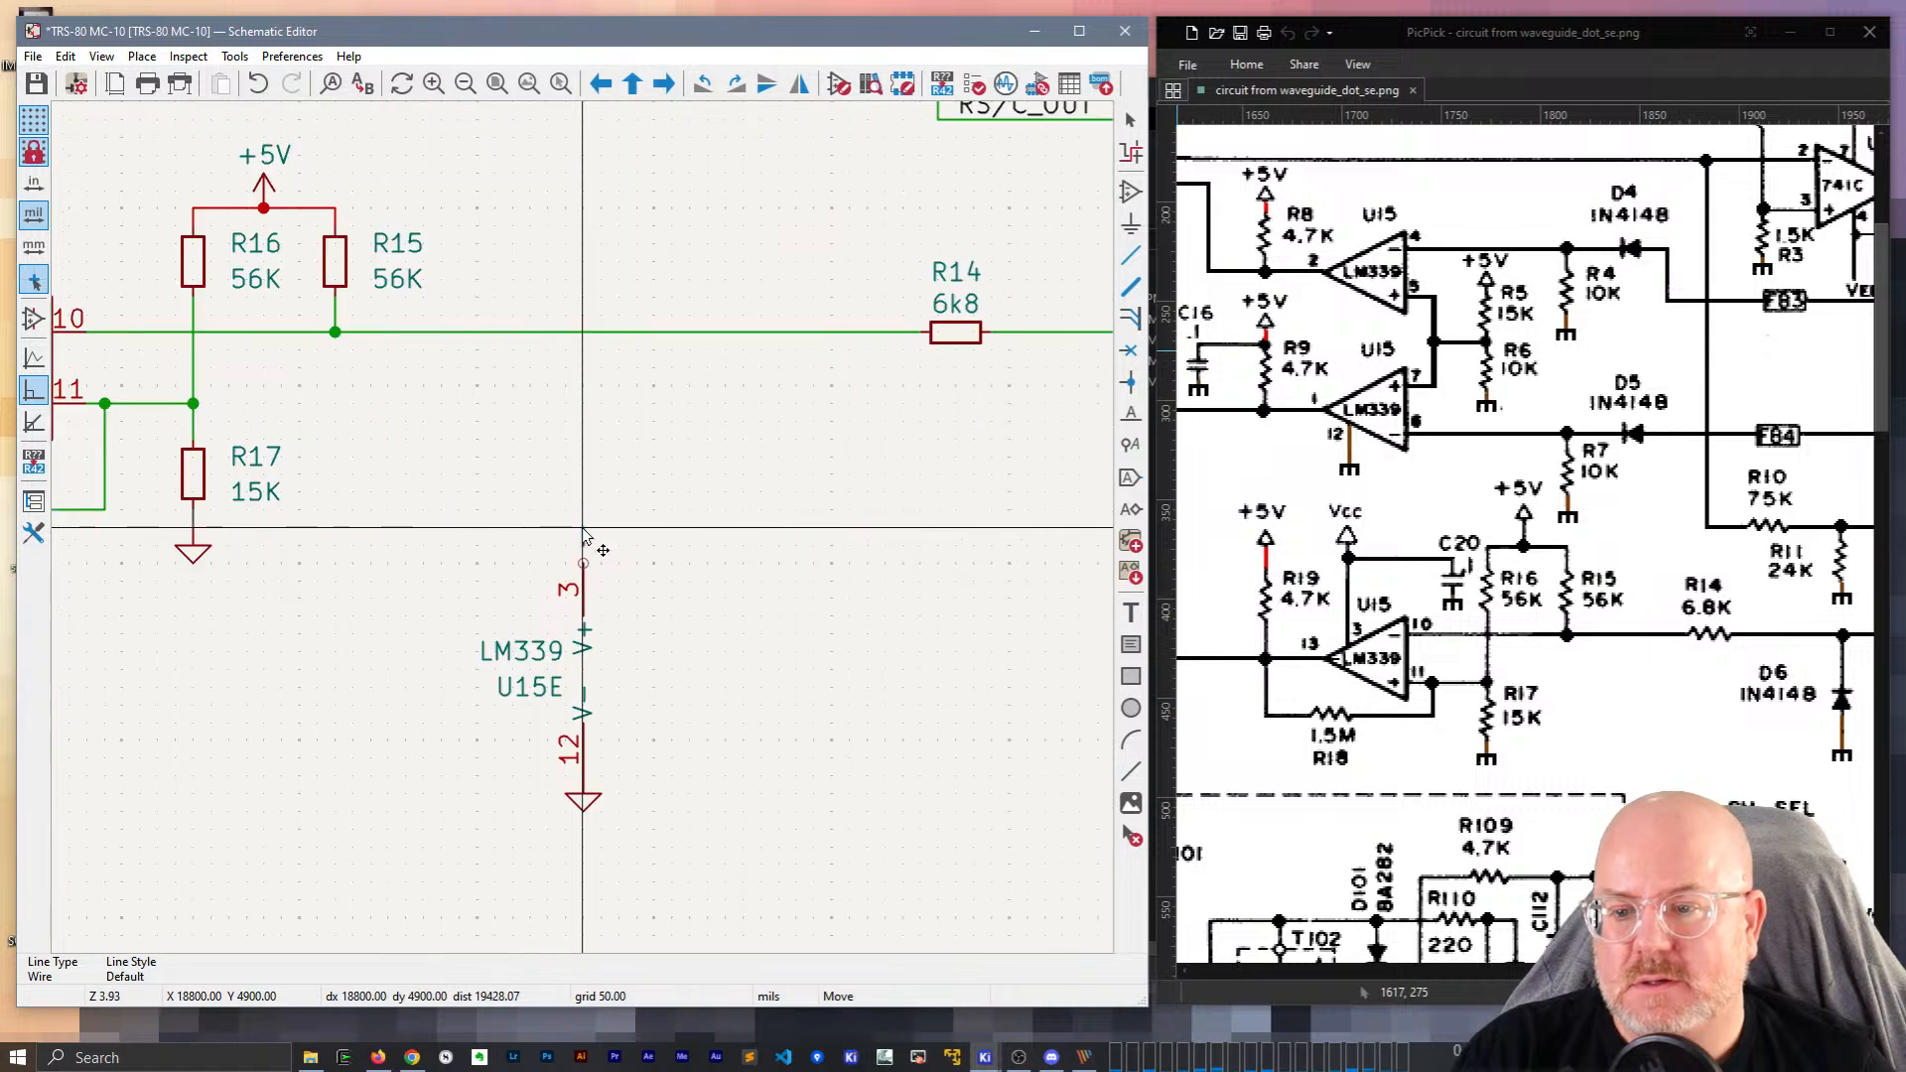
scroll(582, 529, "down", 3)
key("Escape")
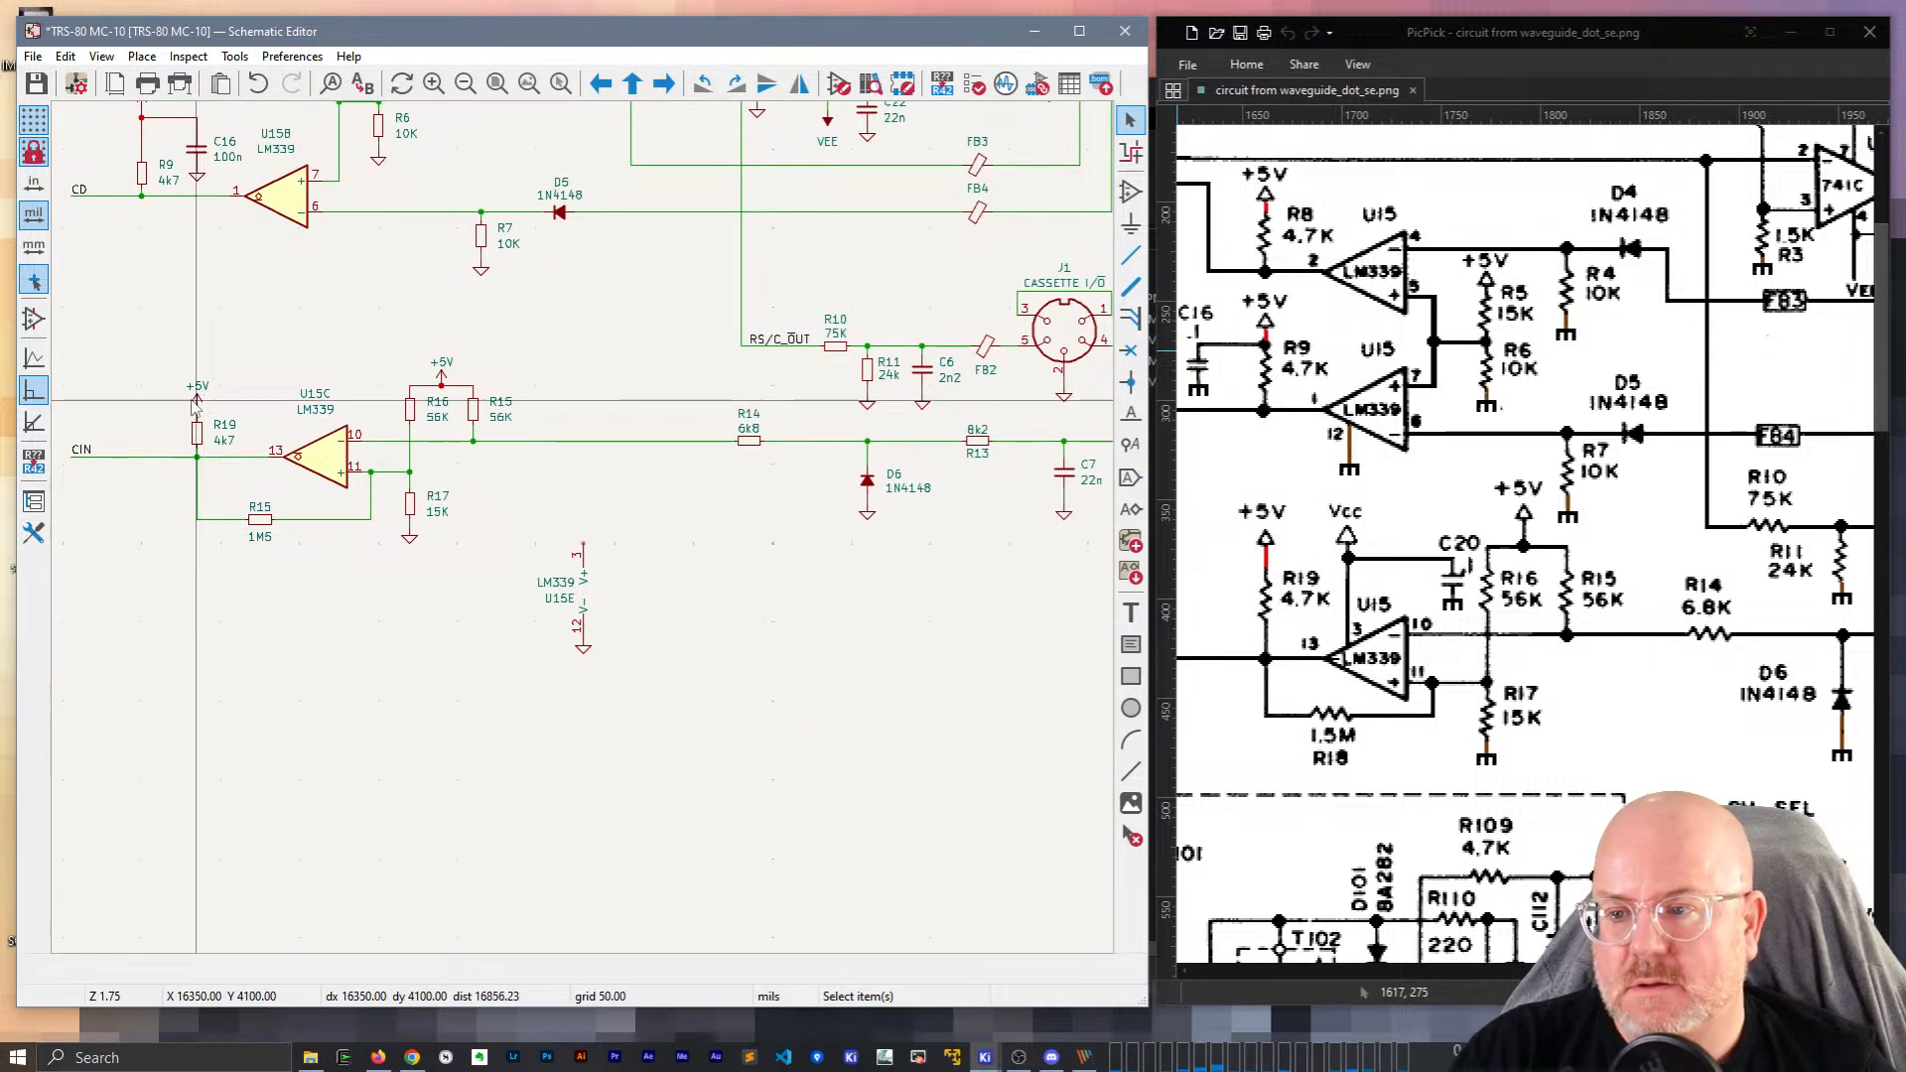
key("ctrl+d")
scroll(554, 527, "up", 3)
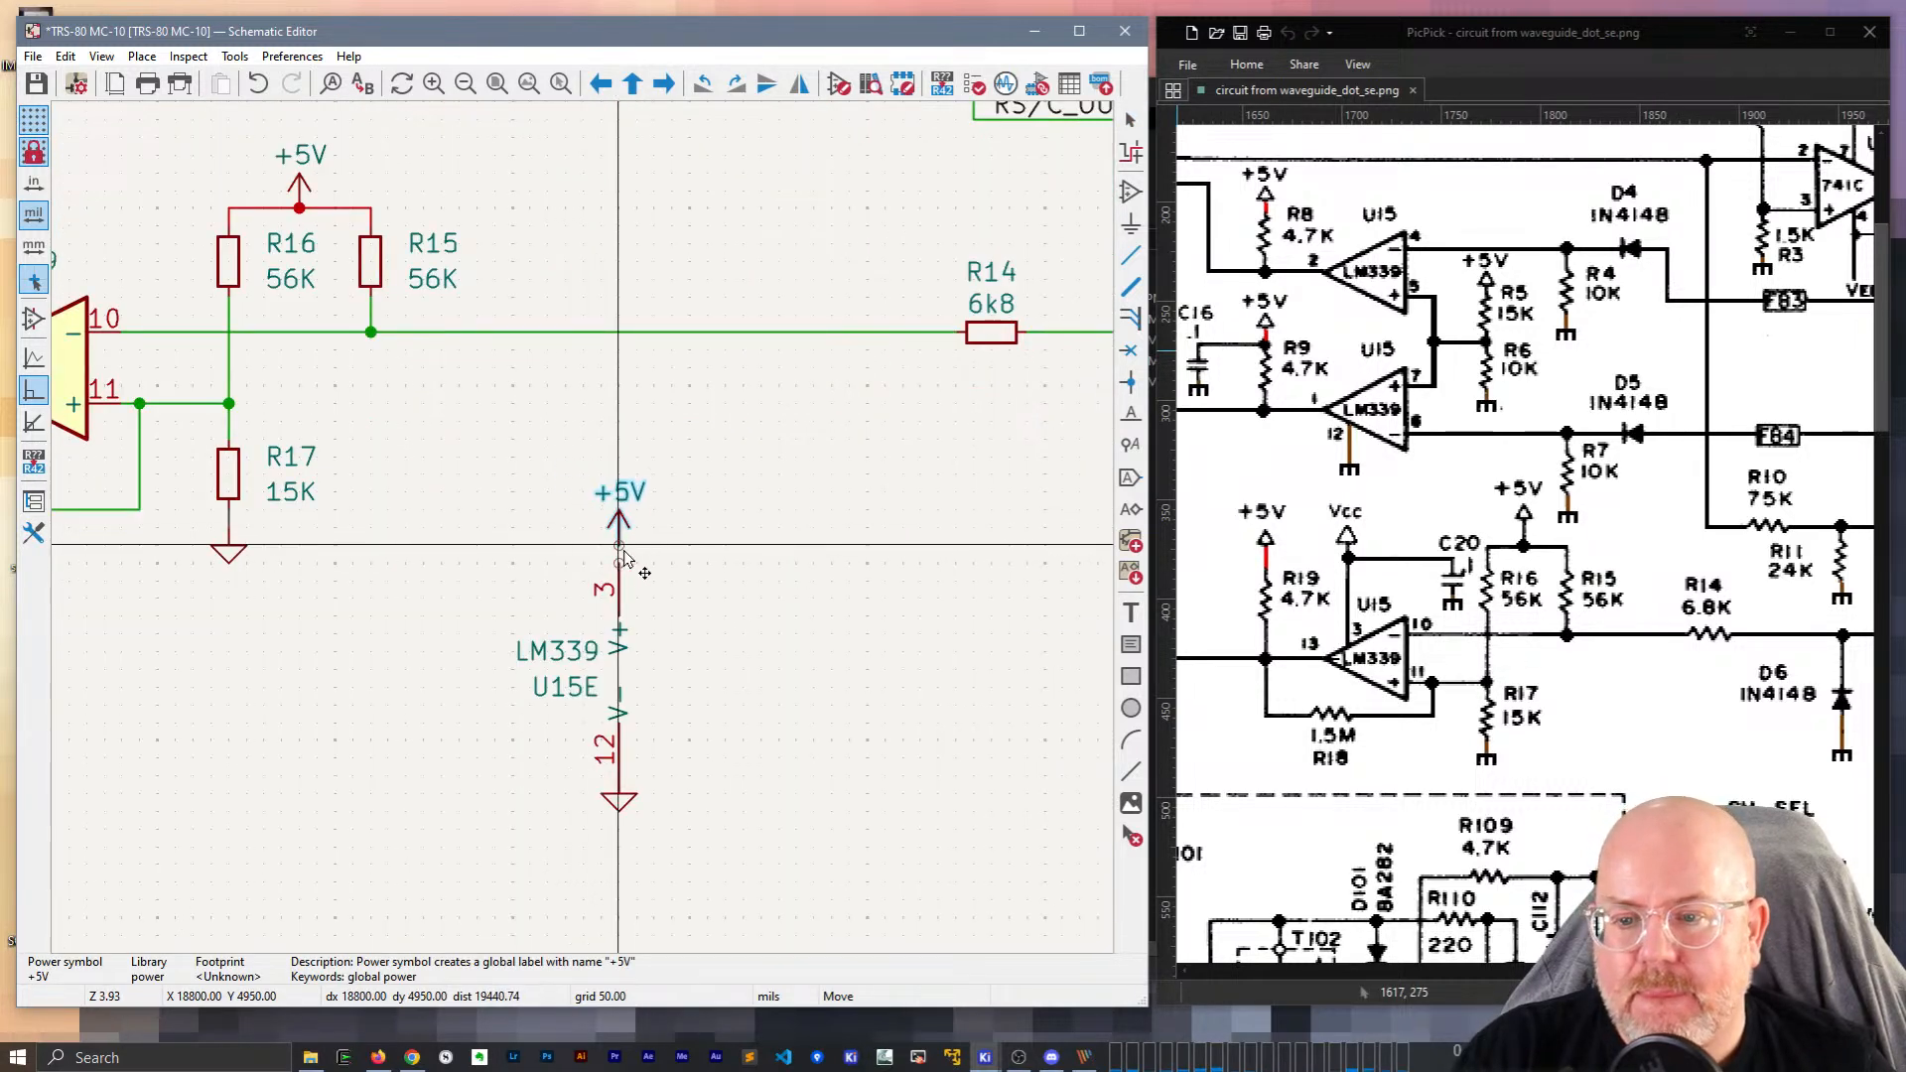
left_click(622, 560)
left_click(689, 569)
left_click_drag(619, 558, 619, 508)
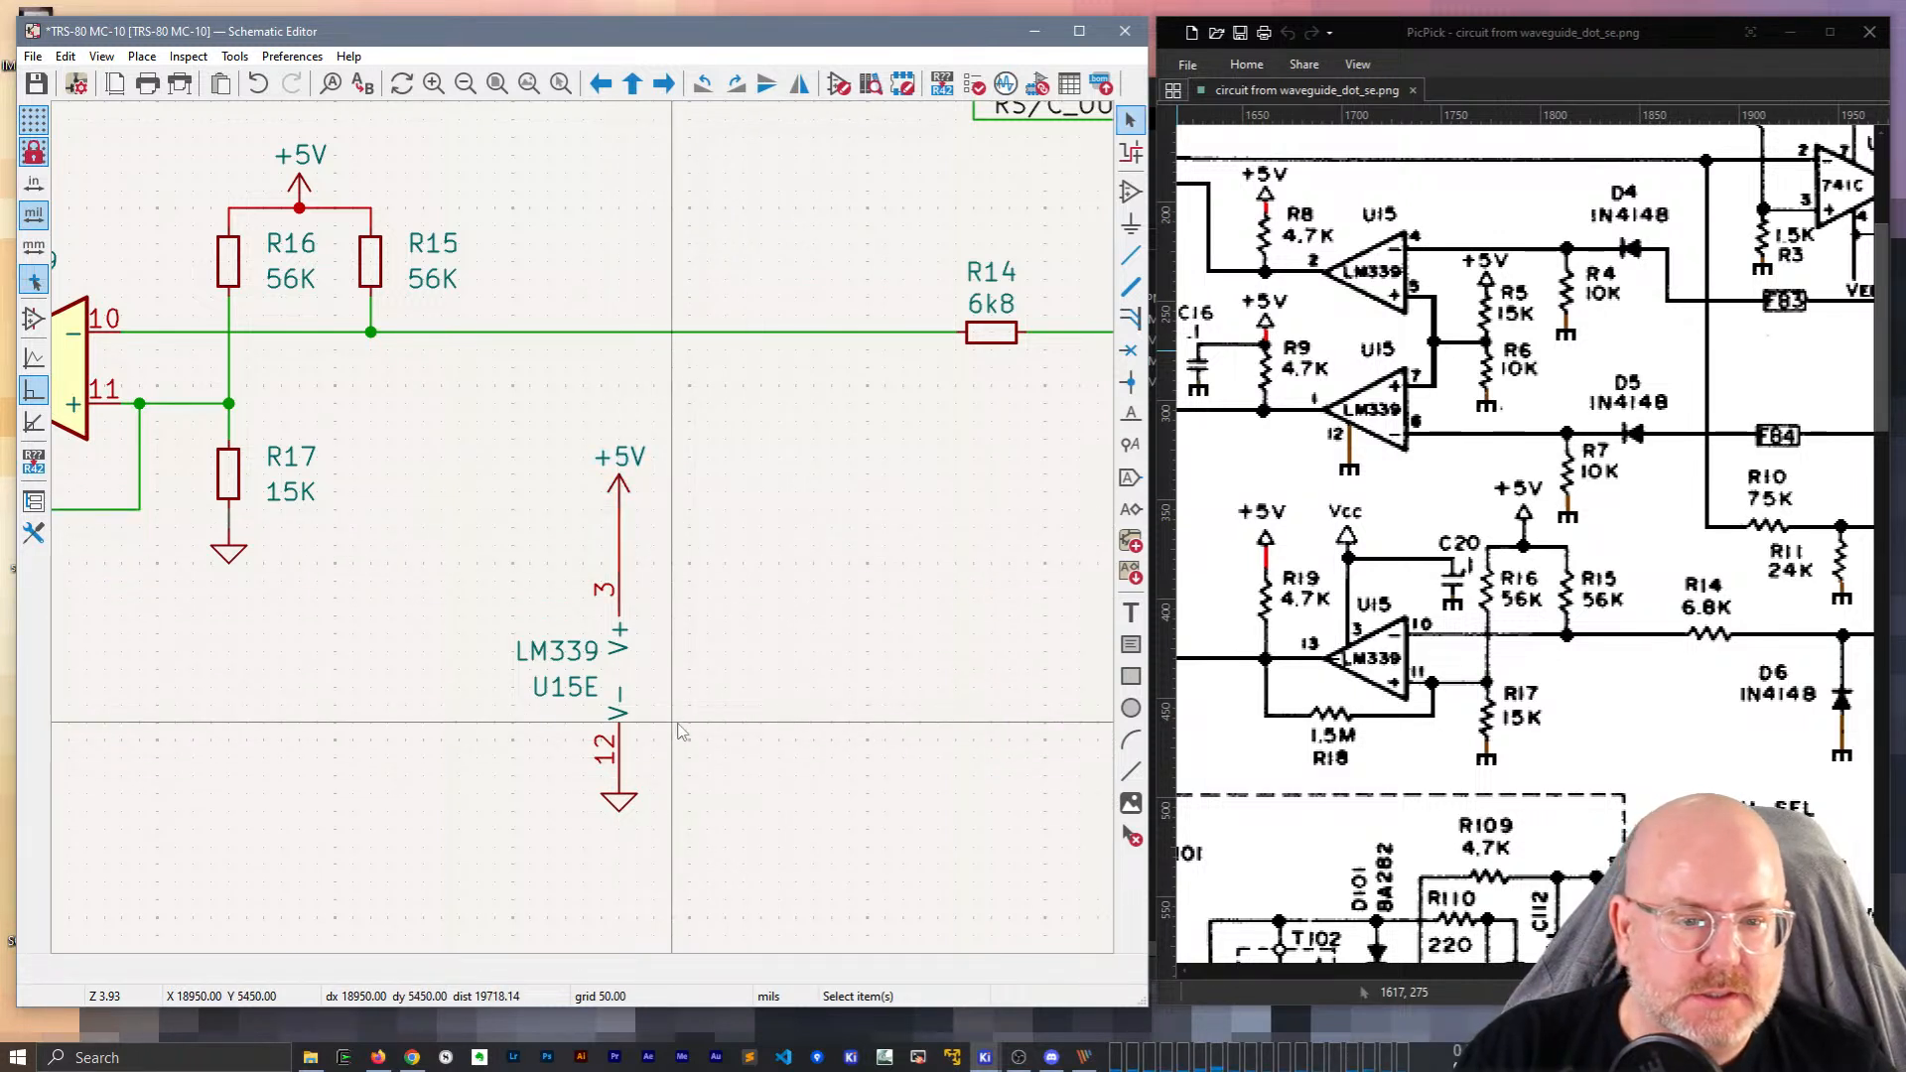
scroll(678, 724, "down", 1)
middle_click_drag(641, 516, 665, 710)
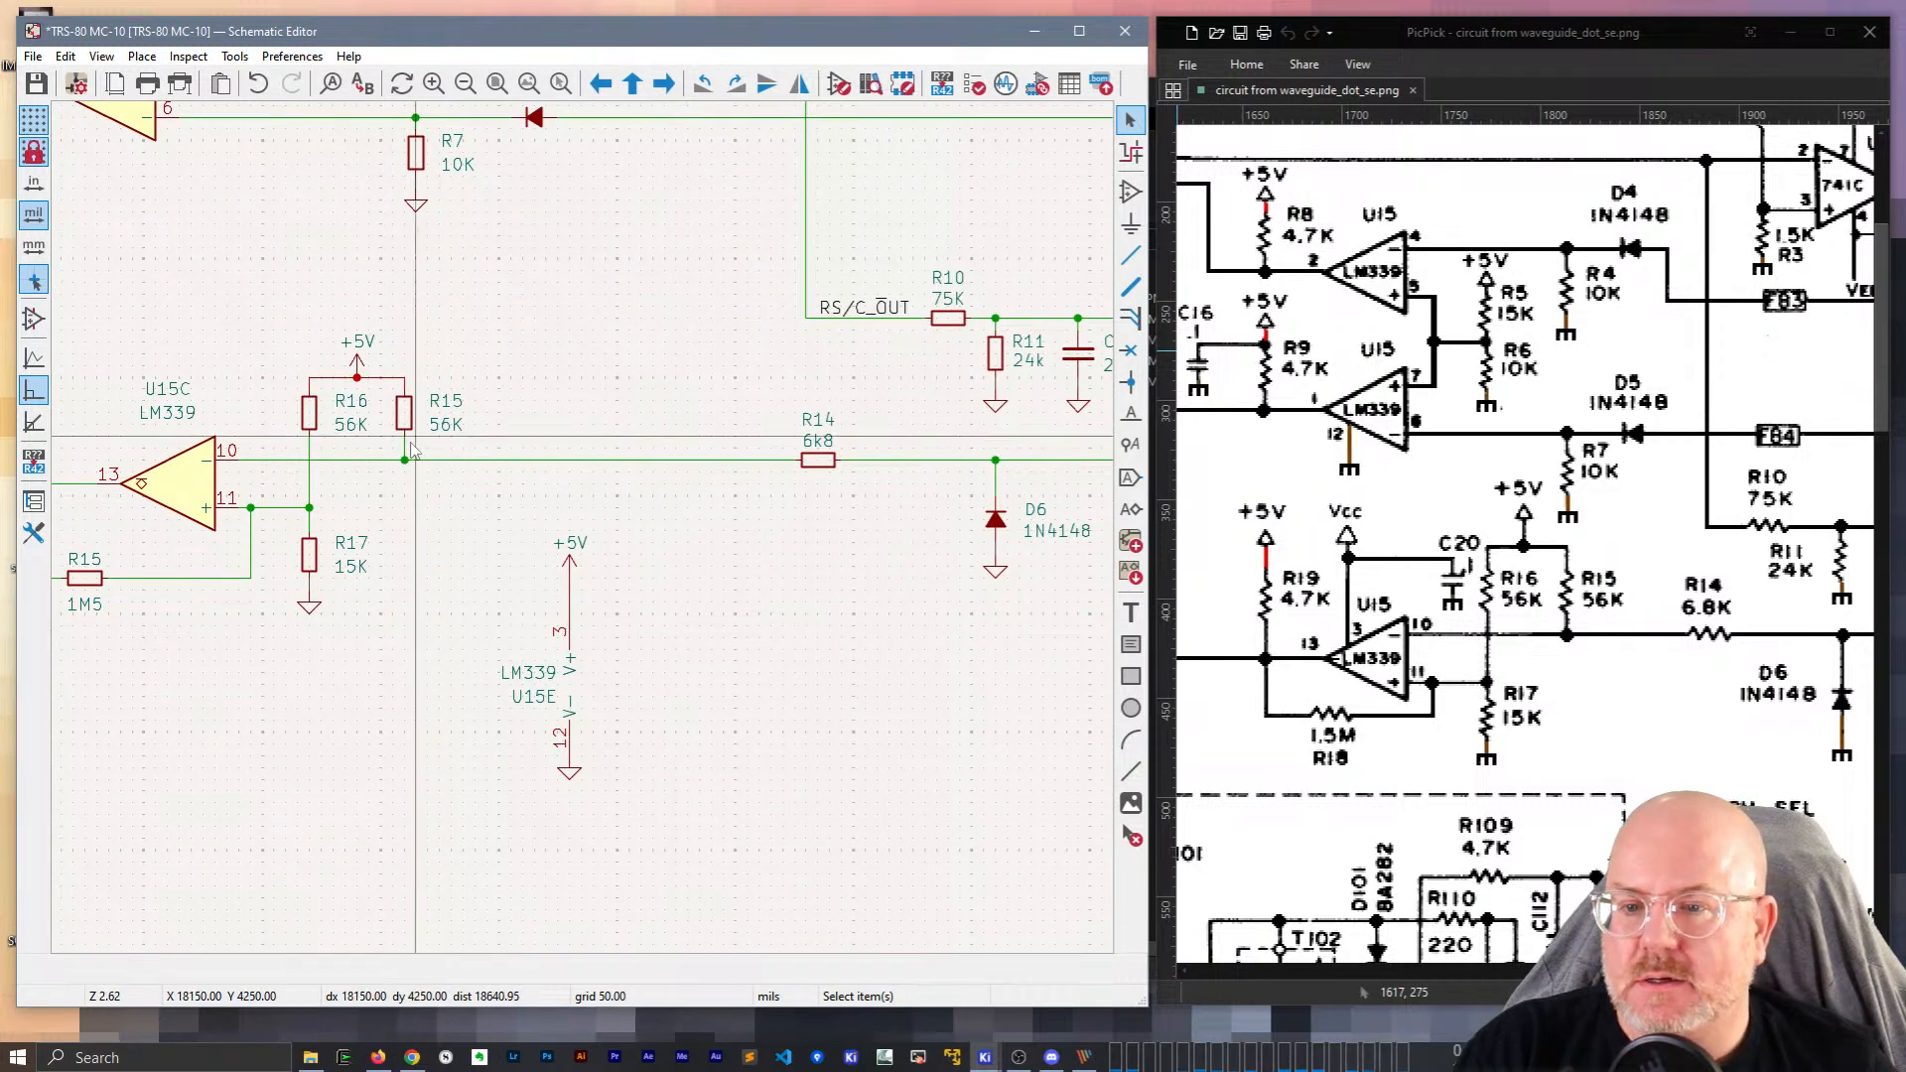
middle_click_drag(830, 604, 563, 637)
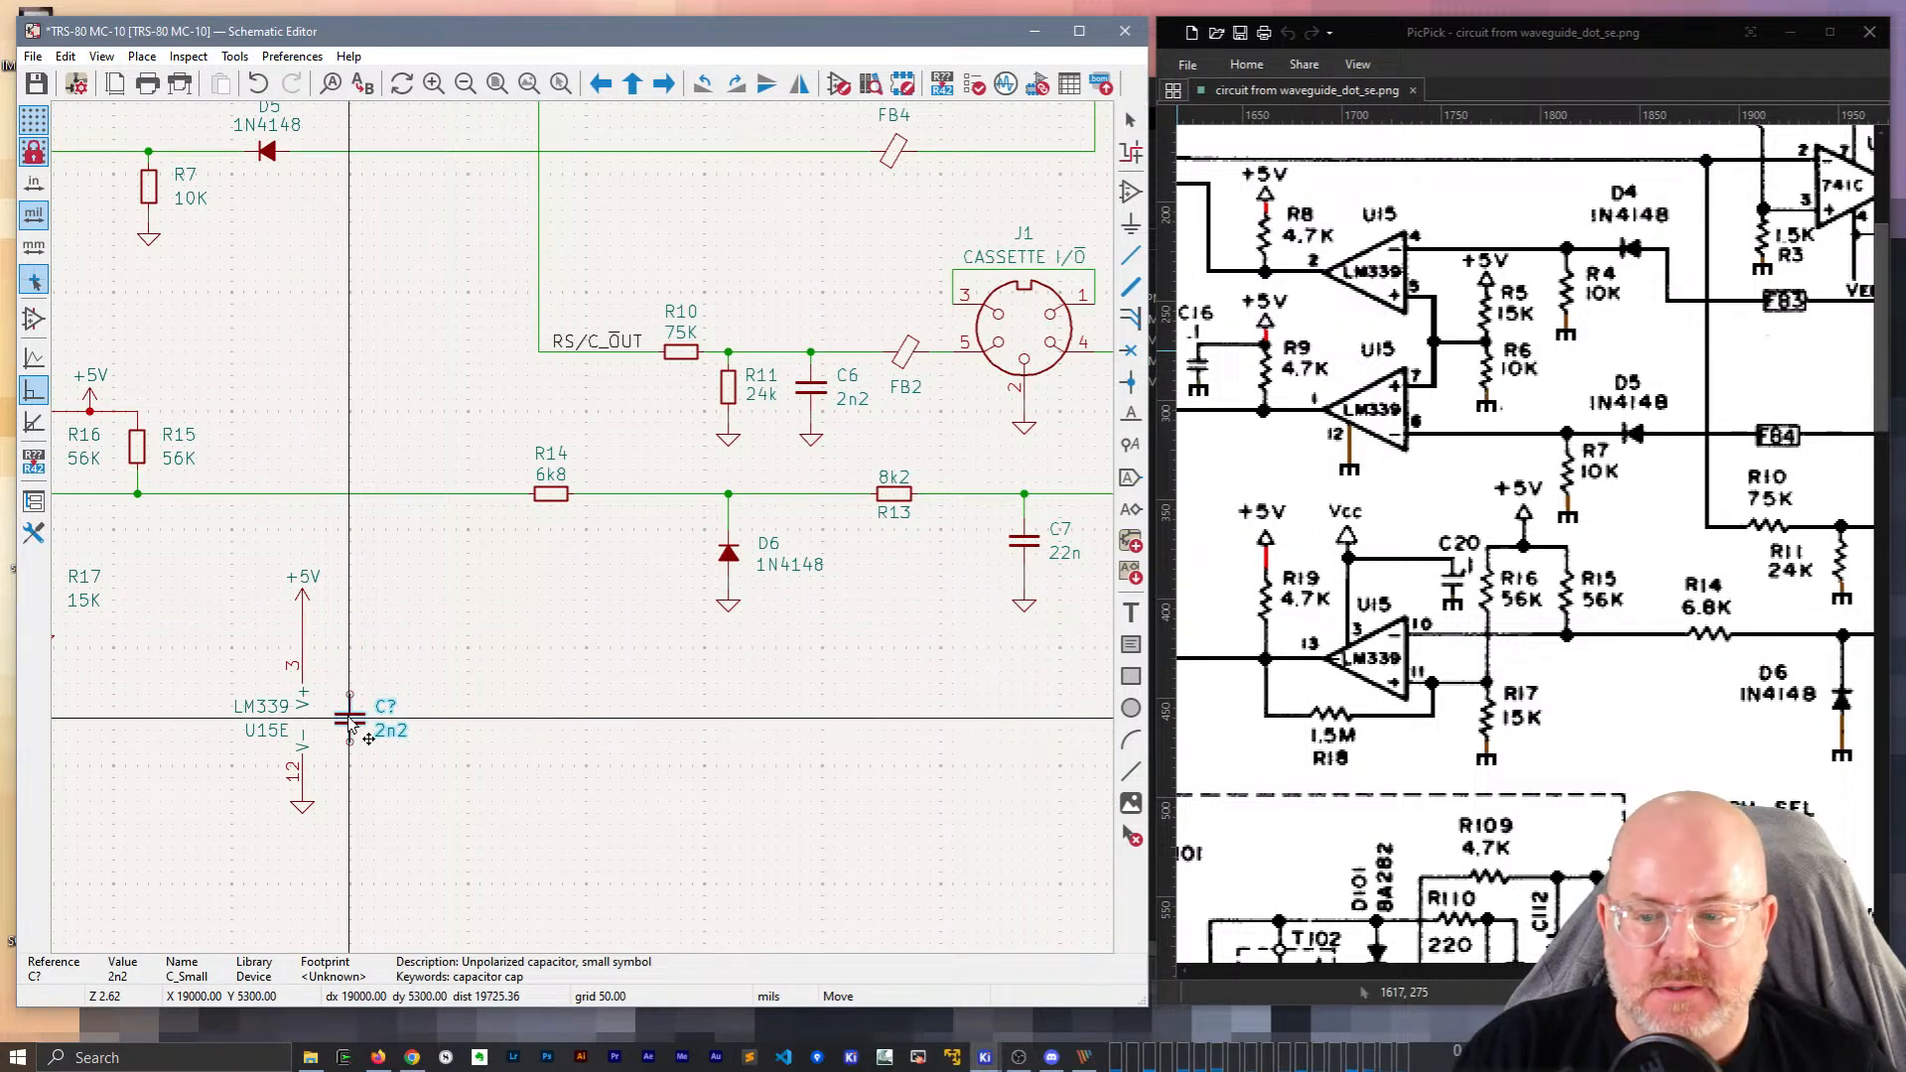
Place the copied 2n2 capacitor beside U15E and wire its top pin to the +5V line.
left_click(350, 717)
left_click(376, 629)
key("w")
left_click(349, 695)
left_click(351, 742)
left_click(302, 779)
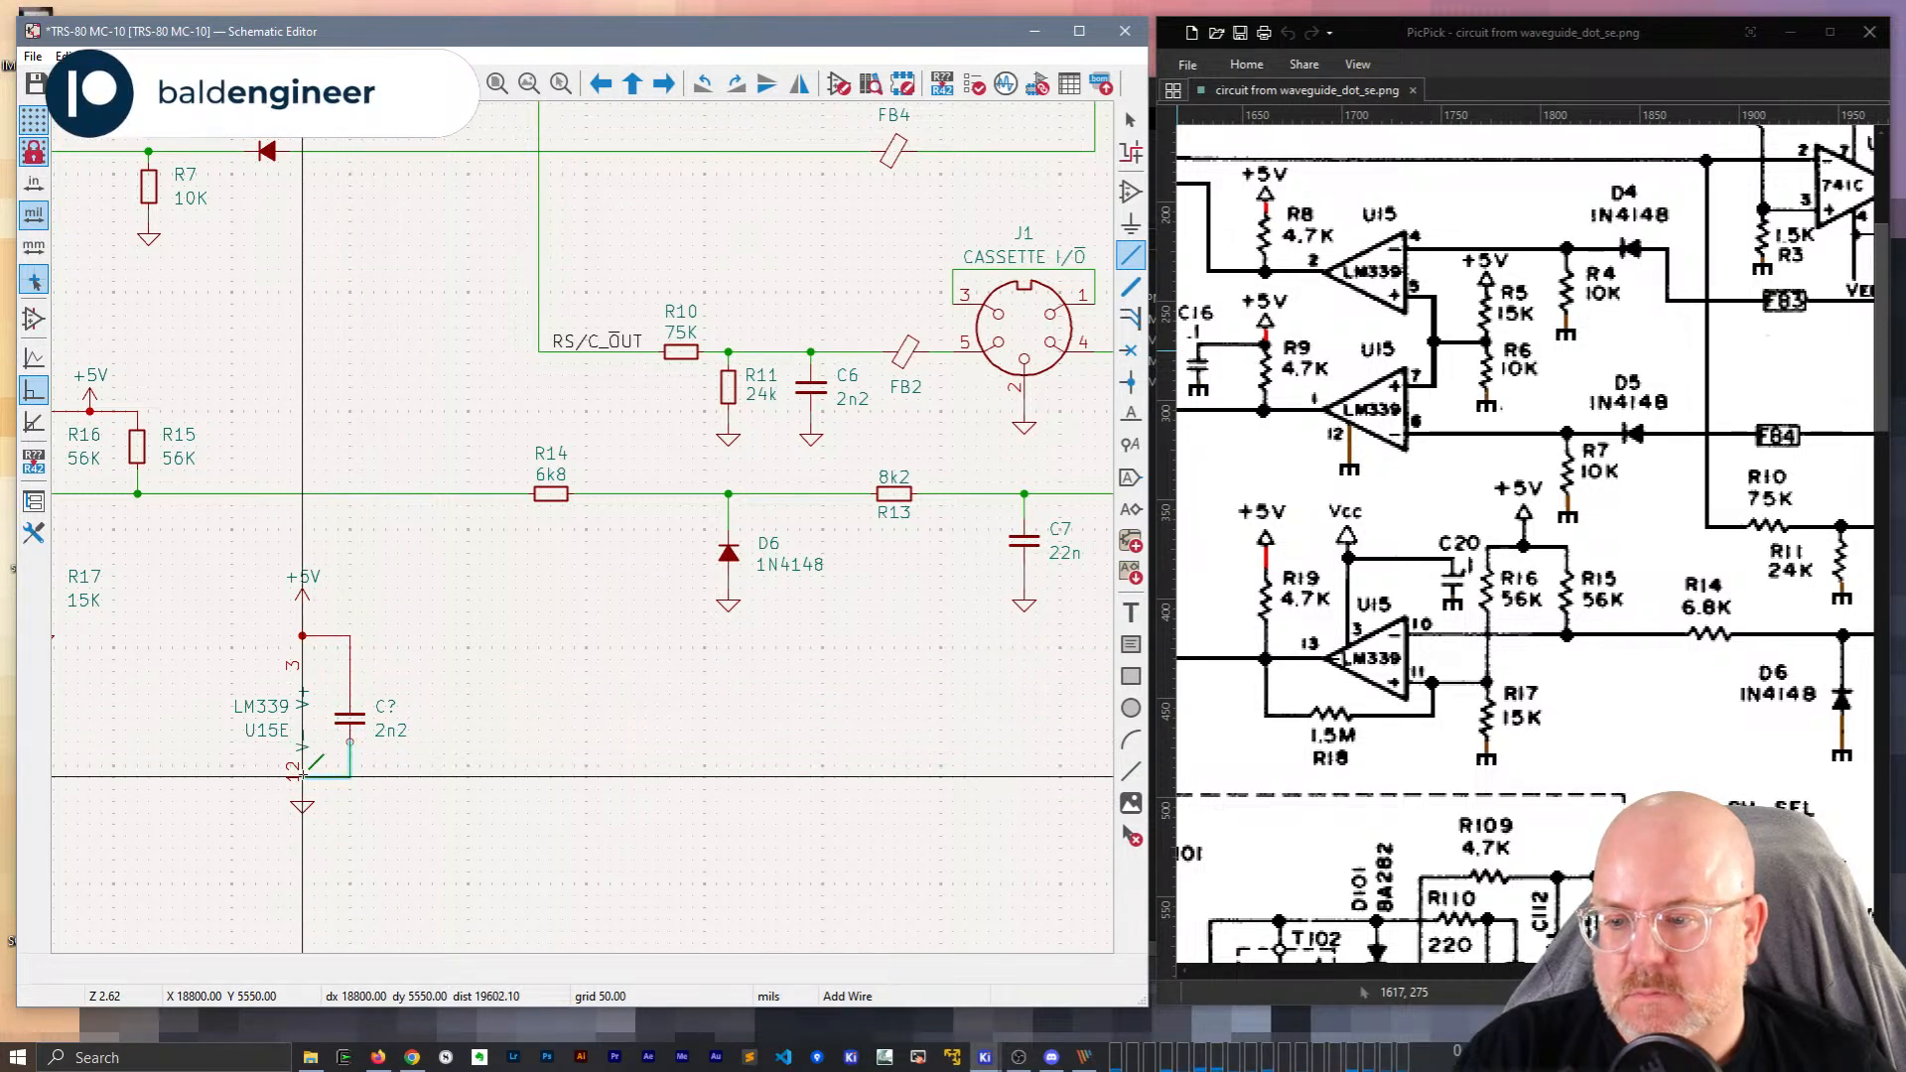
key("Escape")
key("Escape")
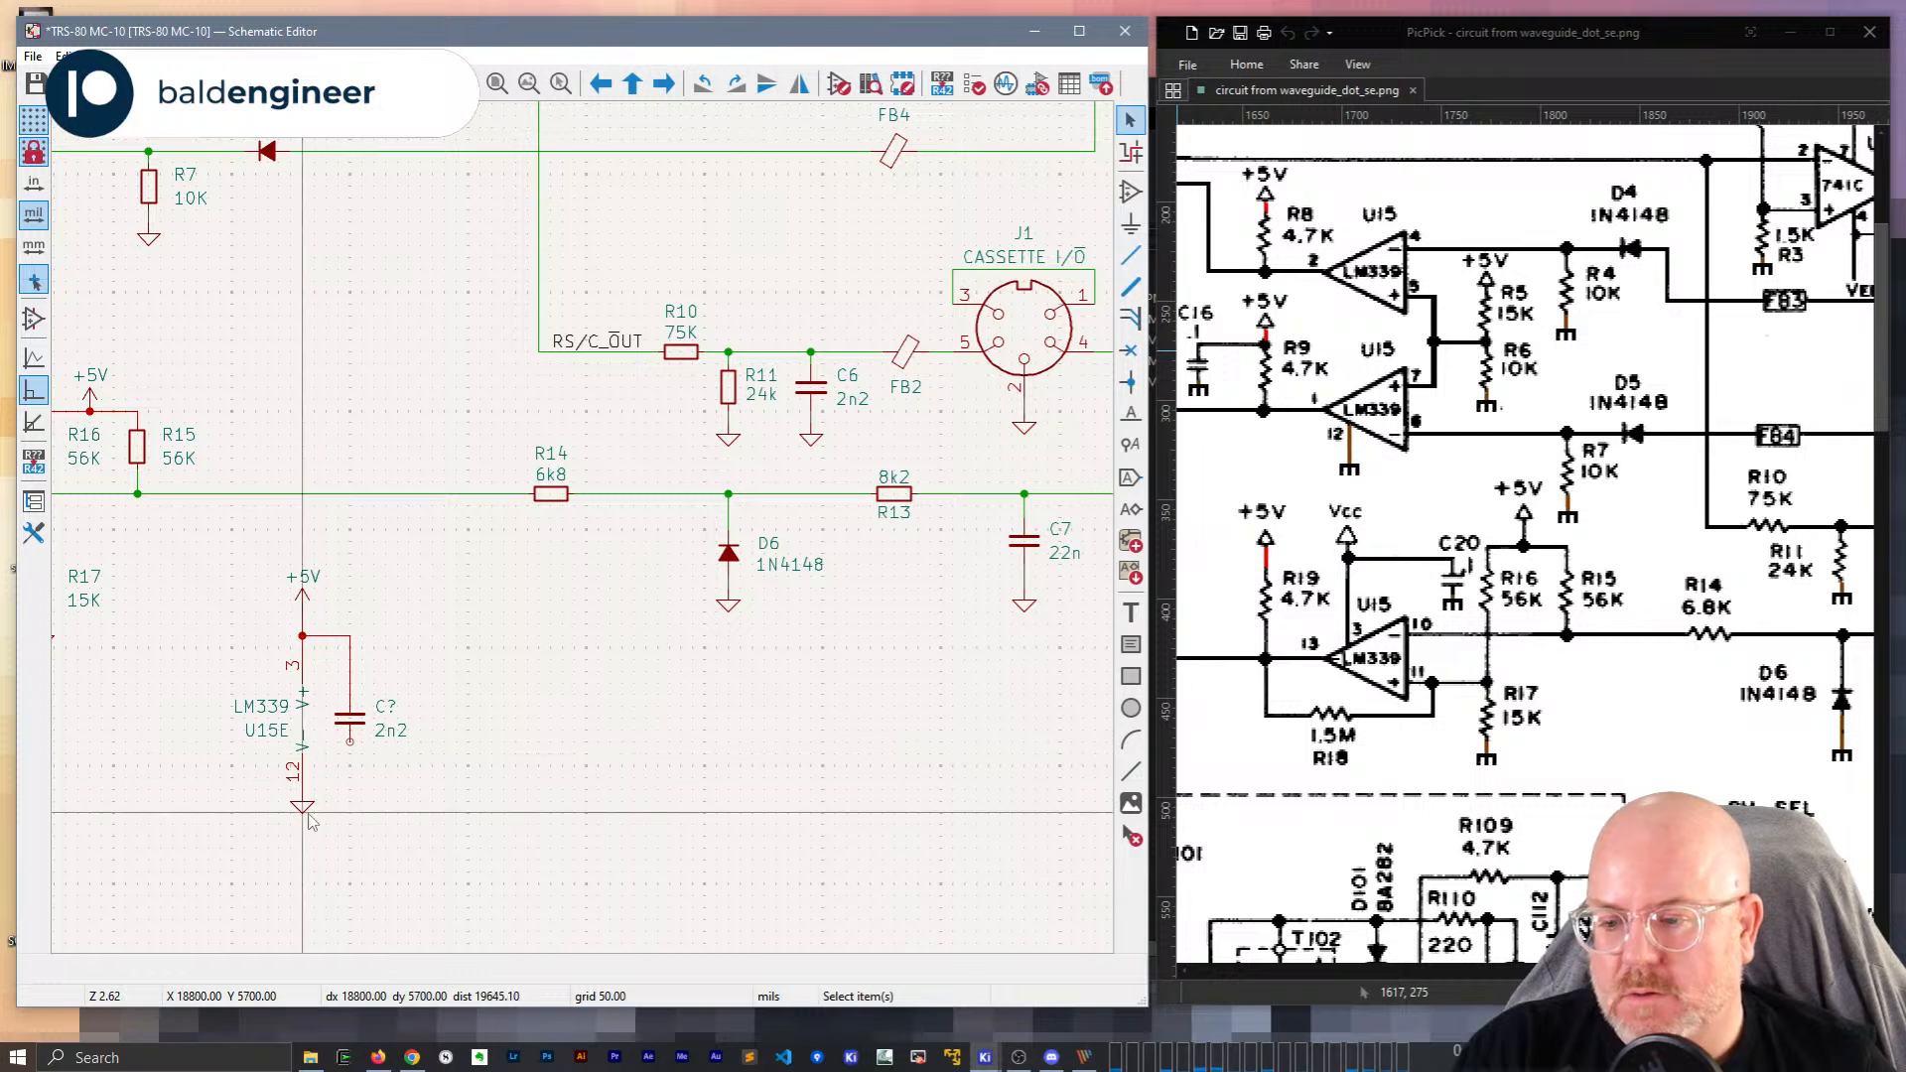
Lower the ground symbol one grid step and wire the capacitor's bottom pin to U15E pin 12.
left_click(306, 806)
left_click_drag(306, 806, 306, 818)
left_click(350, 744)
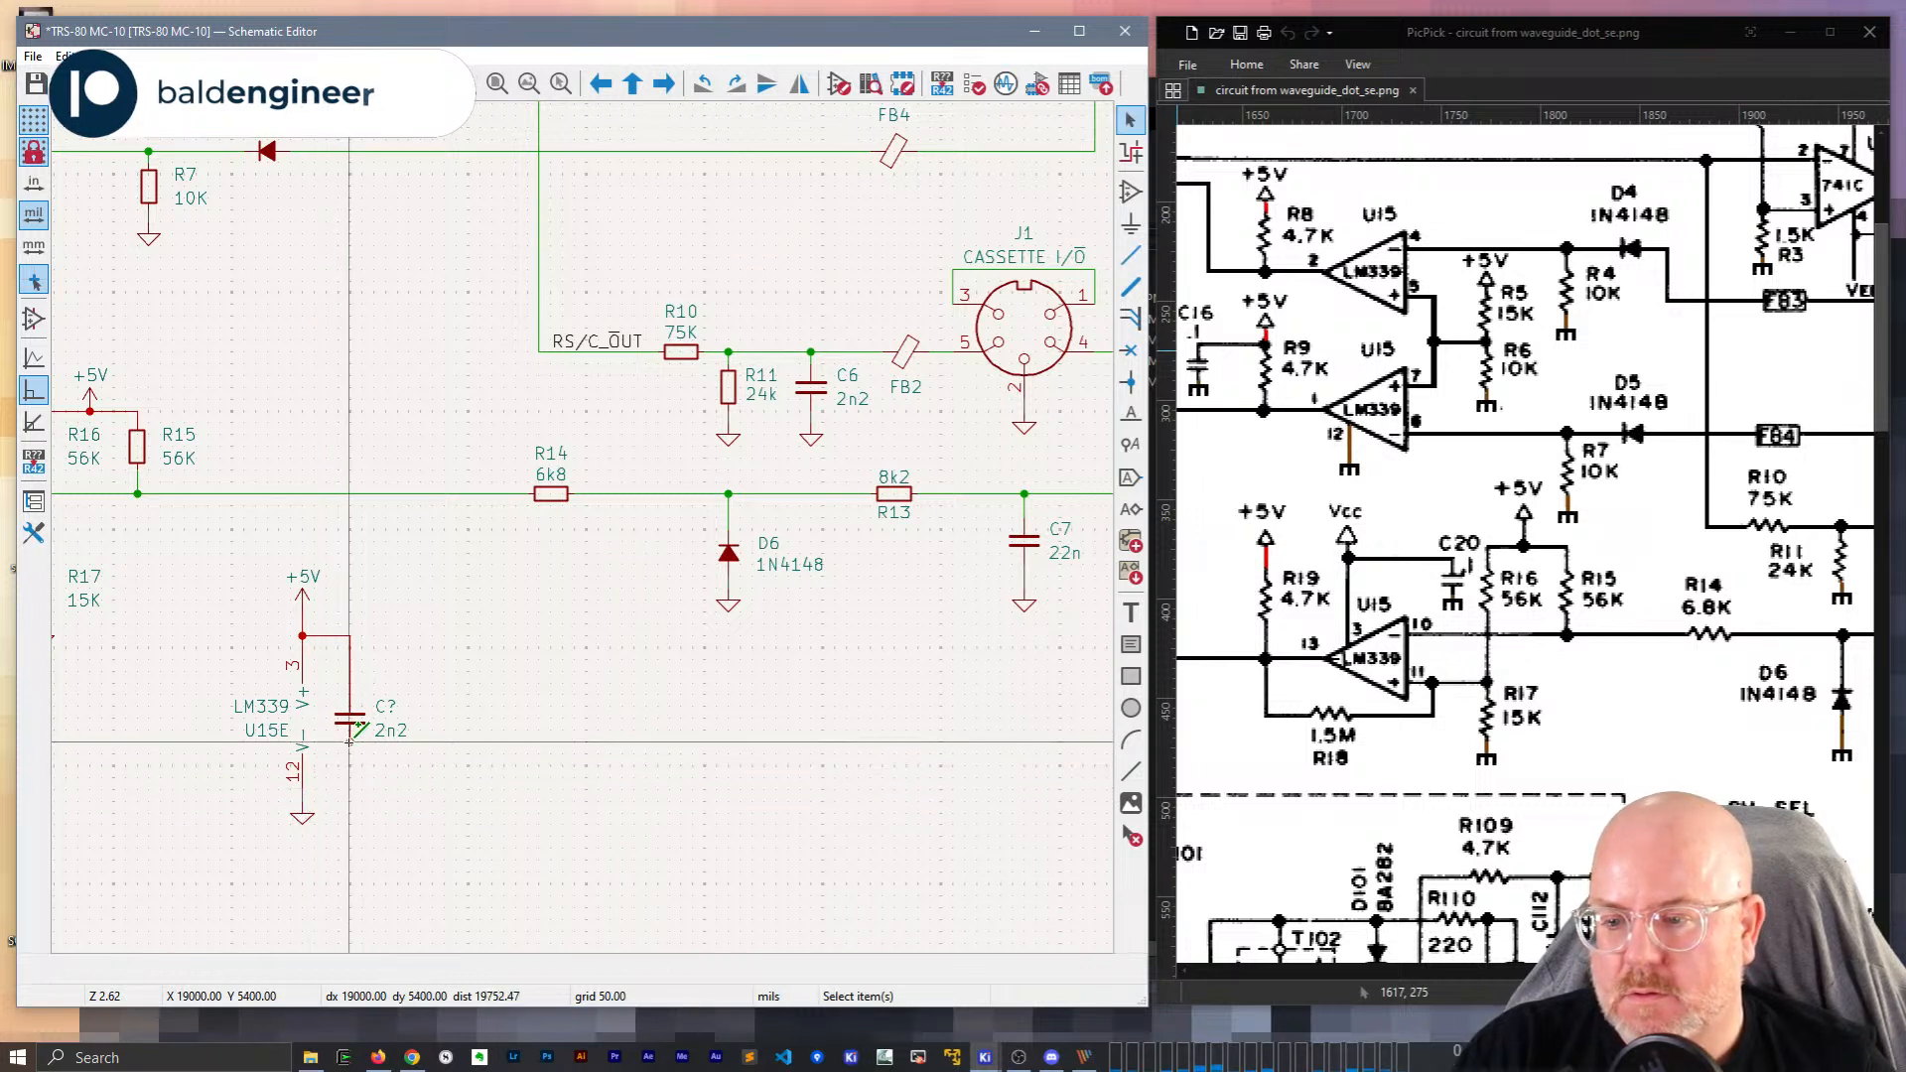
left_click(303, 790)
key("Escape")
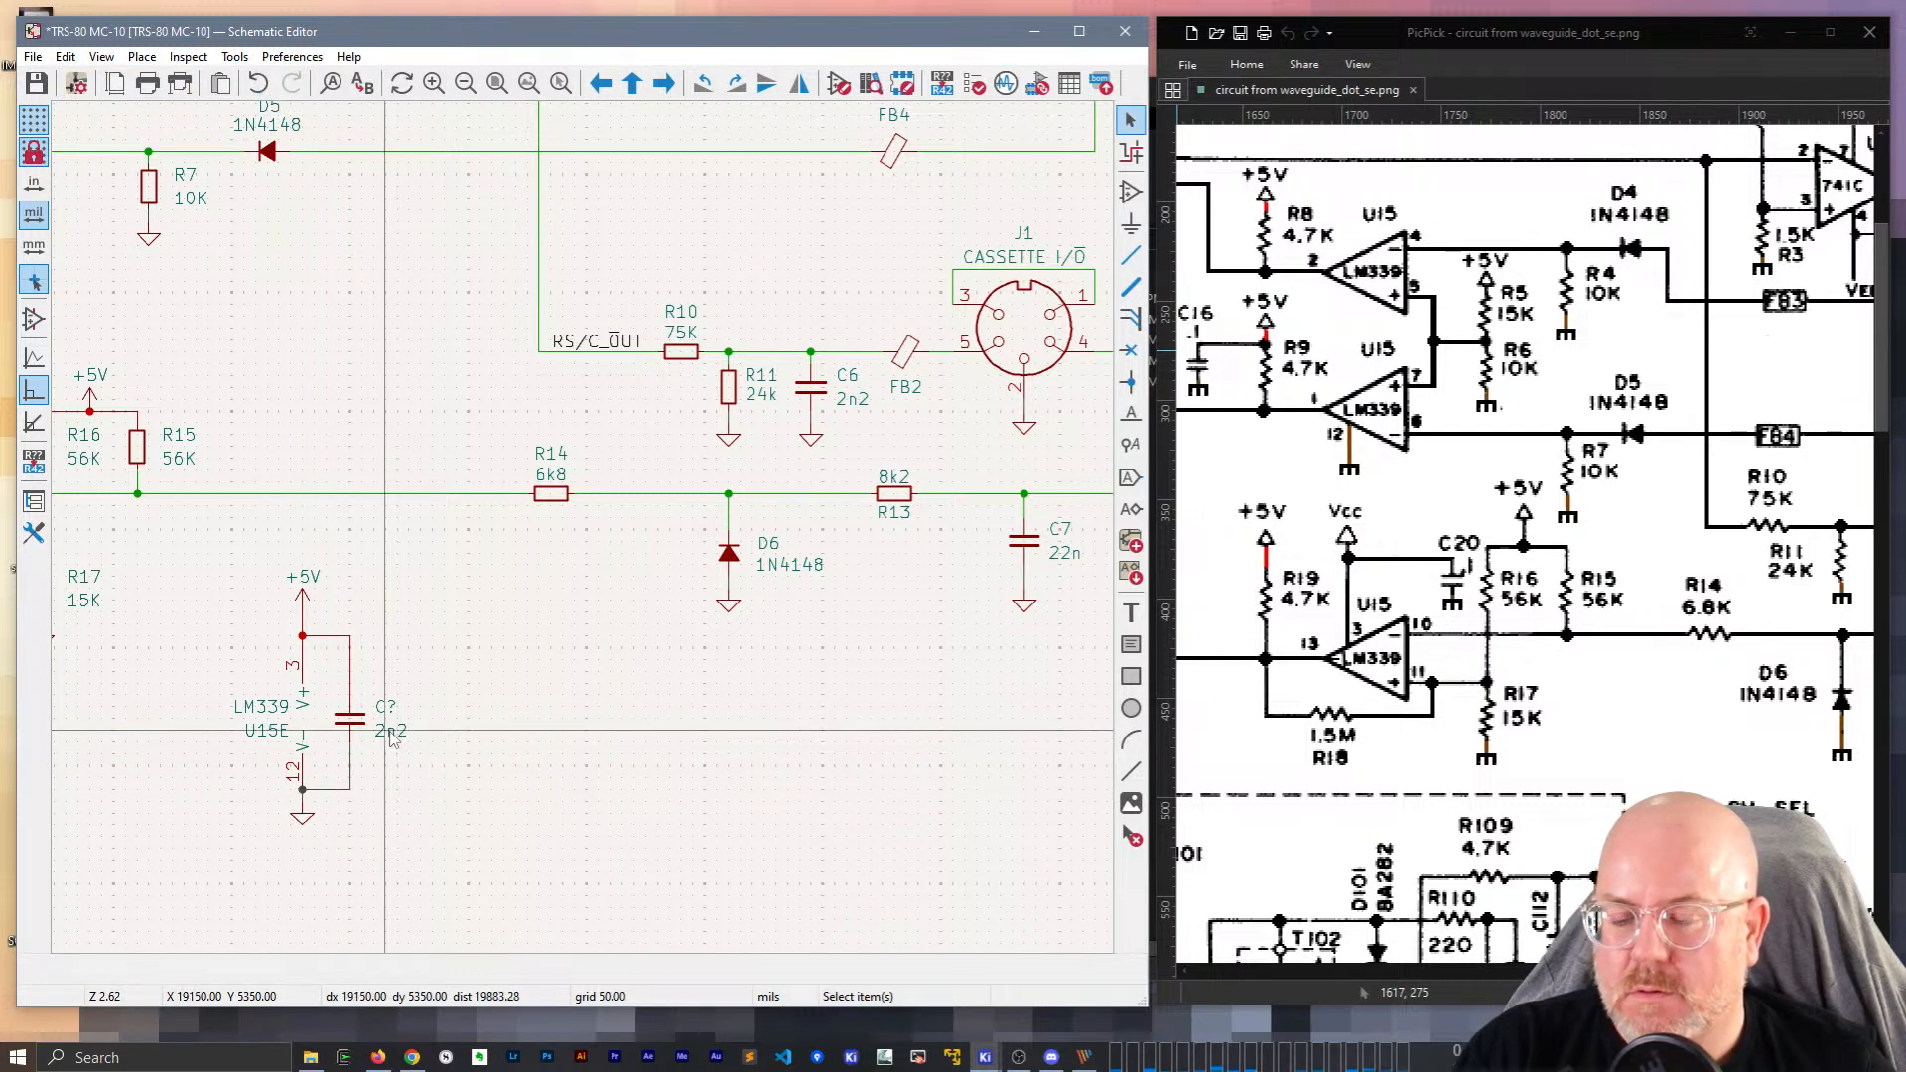
Change the capacitor's reference to C20 and its value from 2n2 to 100n.
double_click(382, 710)
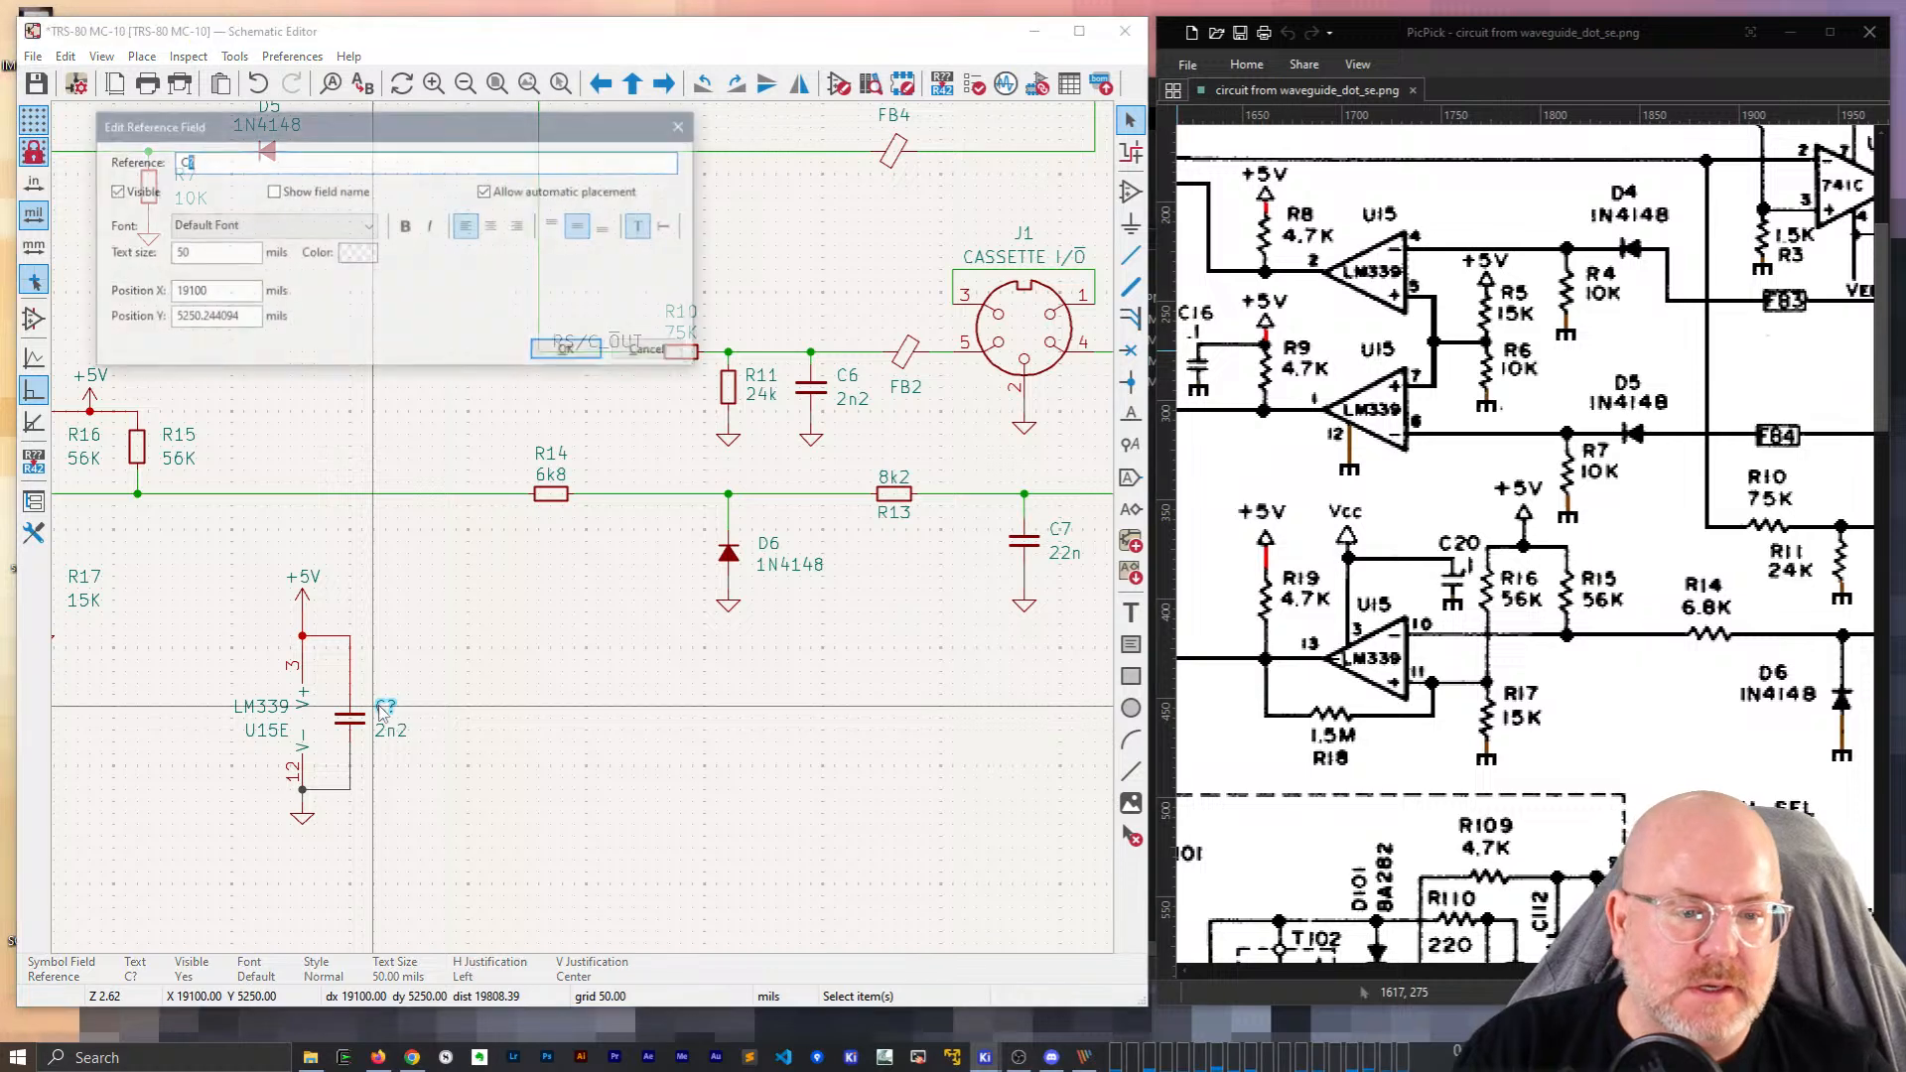
type("20")
key("Return")
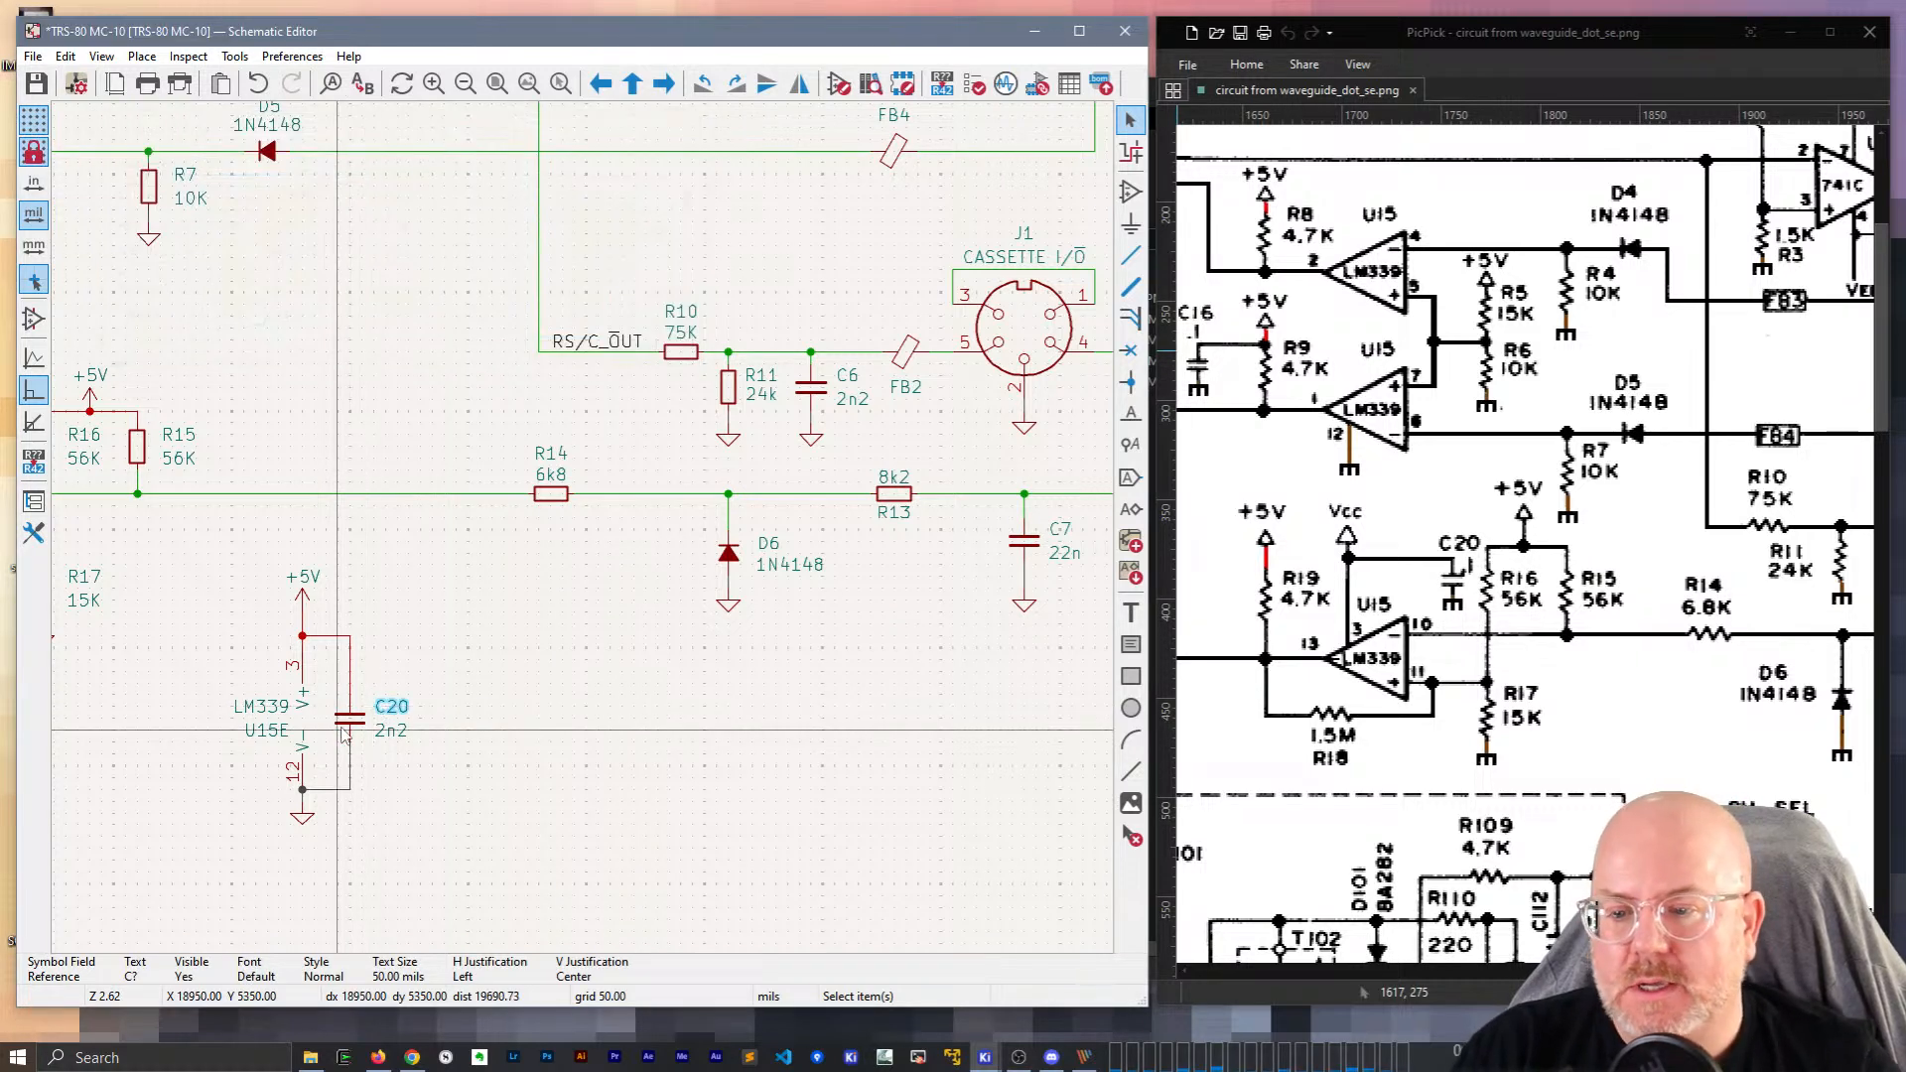
left_click(382, 733)
double_click(382, 733)
type("100n")
key("Return")
Move the U15E and C20 group near U15B, rotated 90 degrees.
scroll(339, 659, "down", 4)
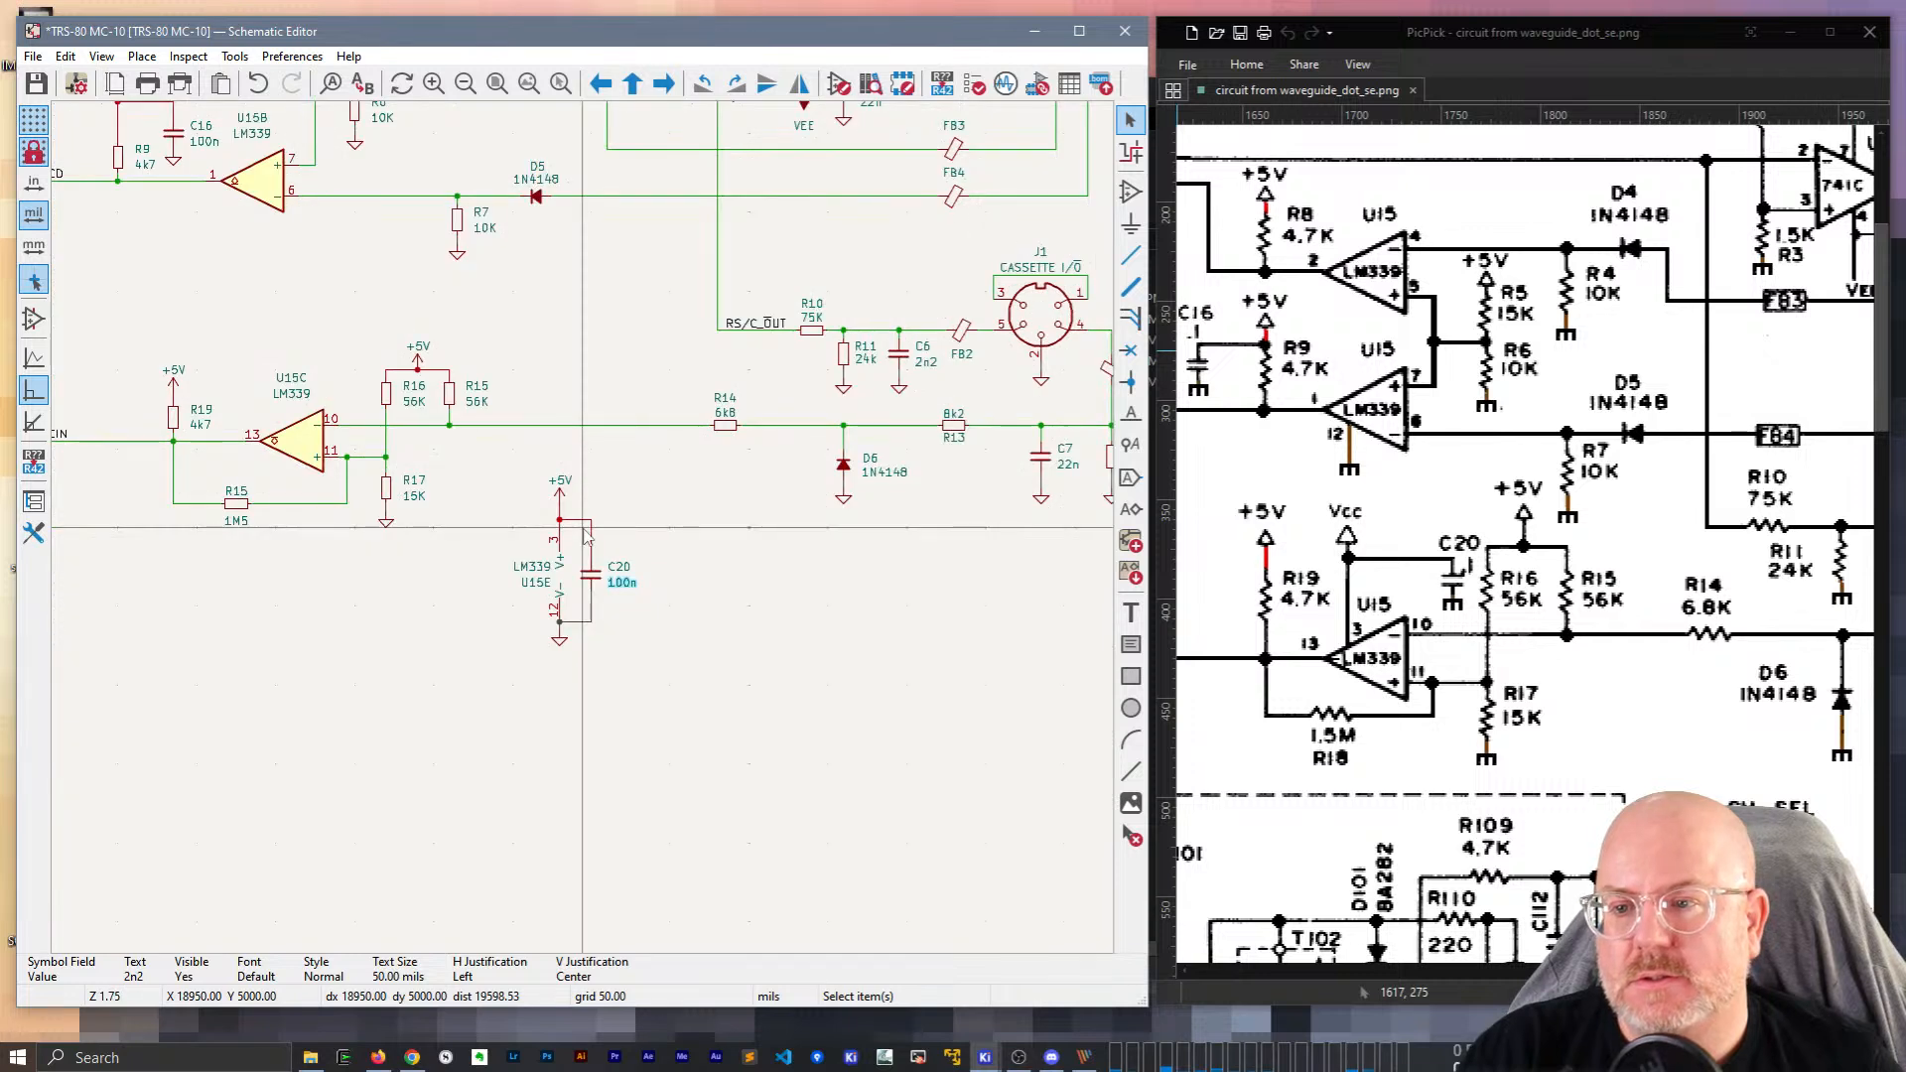
left_click_drag(669, 629, 763, 742)
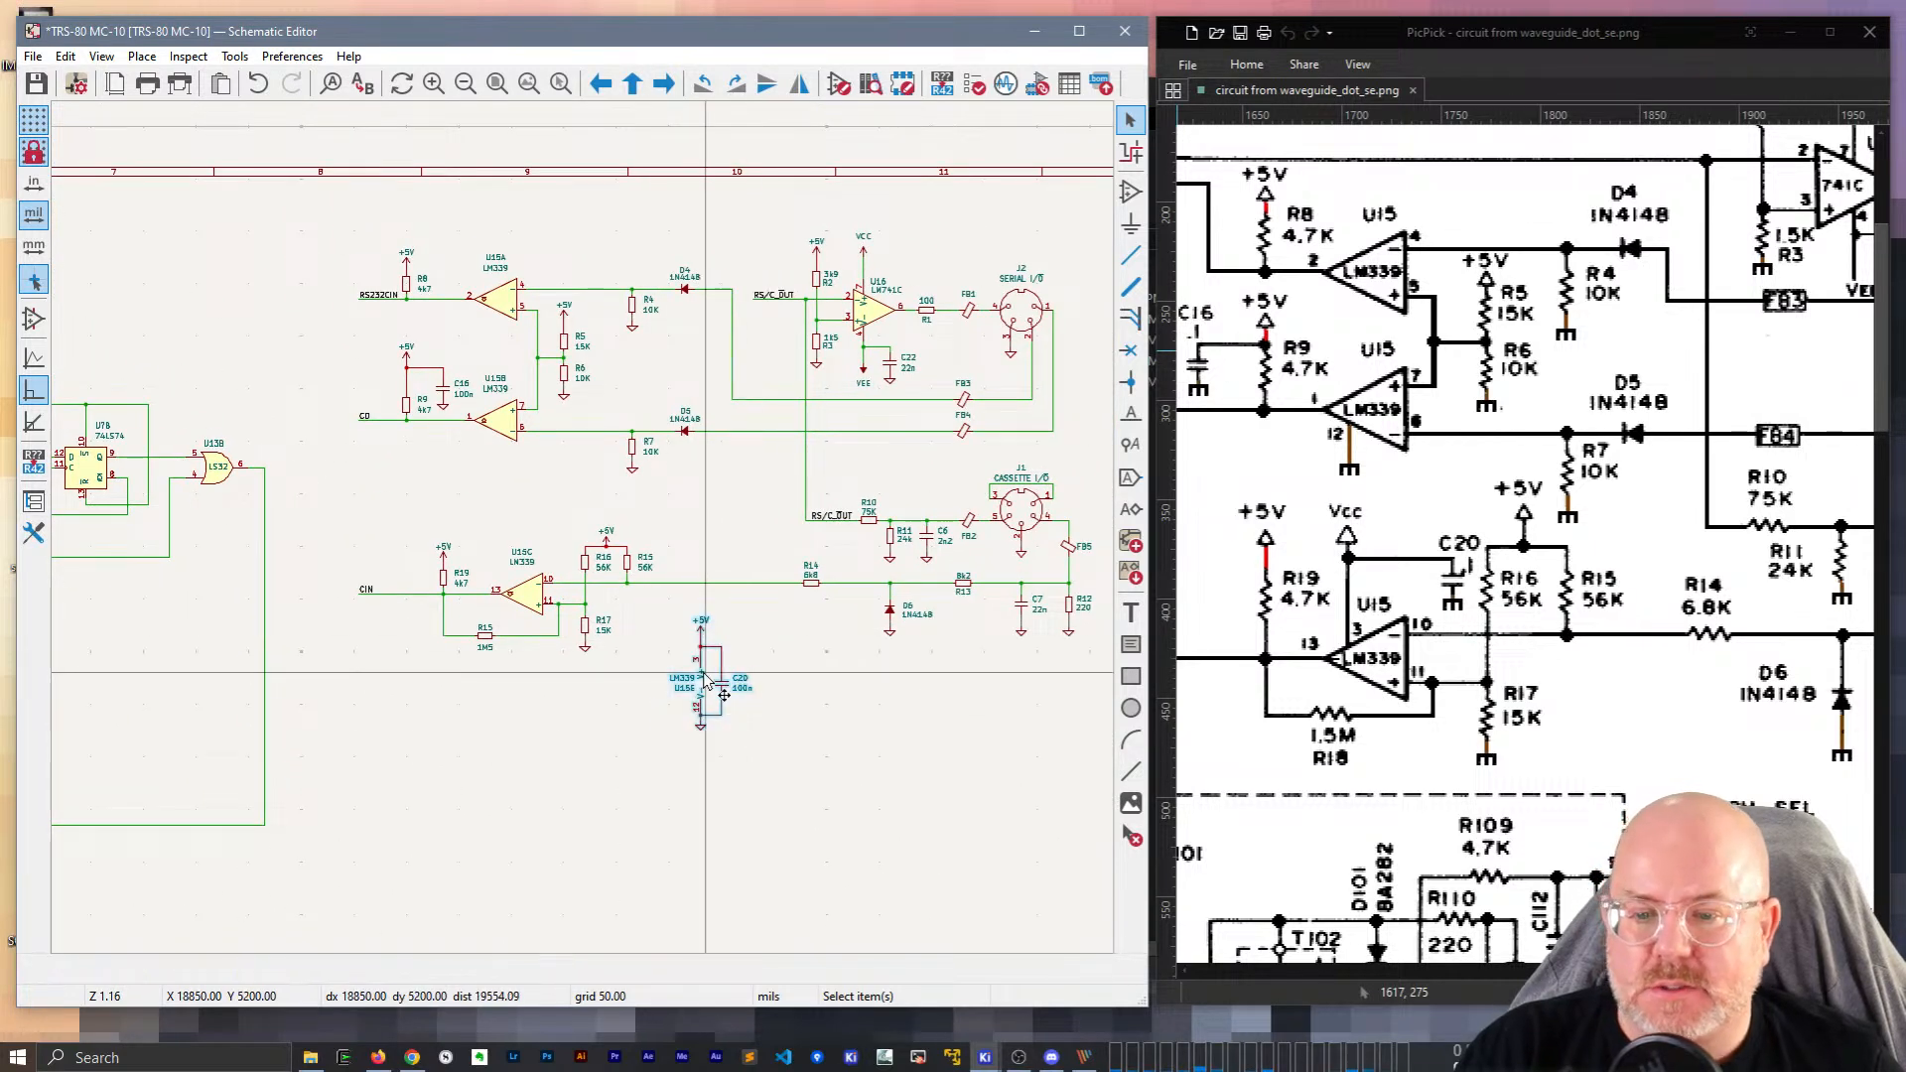
left_click_drag(706, 683, 495, 511)
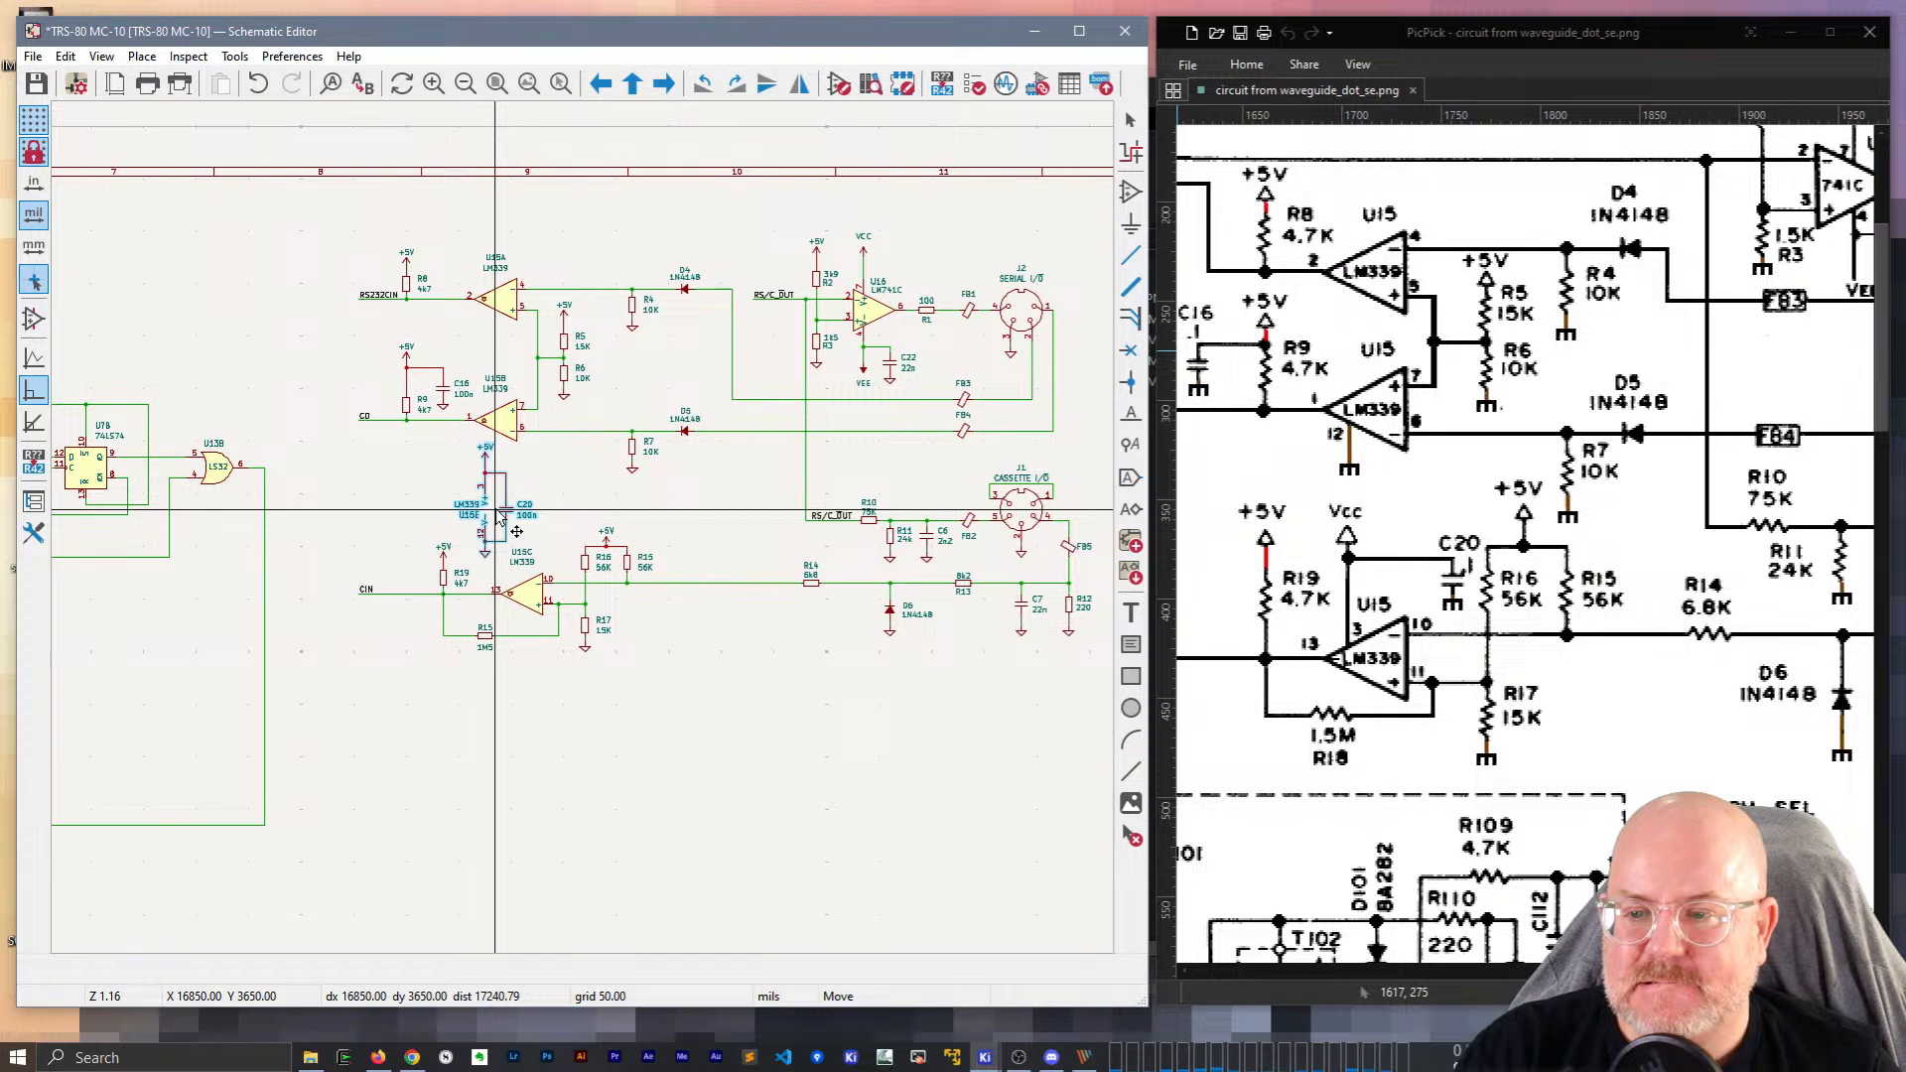
scroll(669, 740, "up", 2)
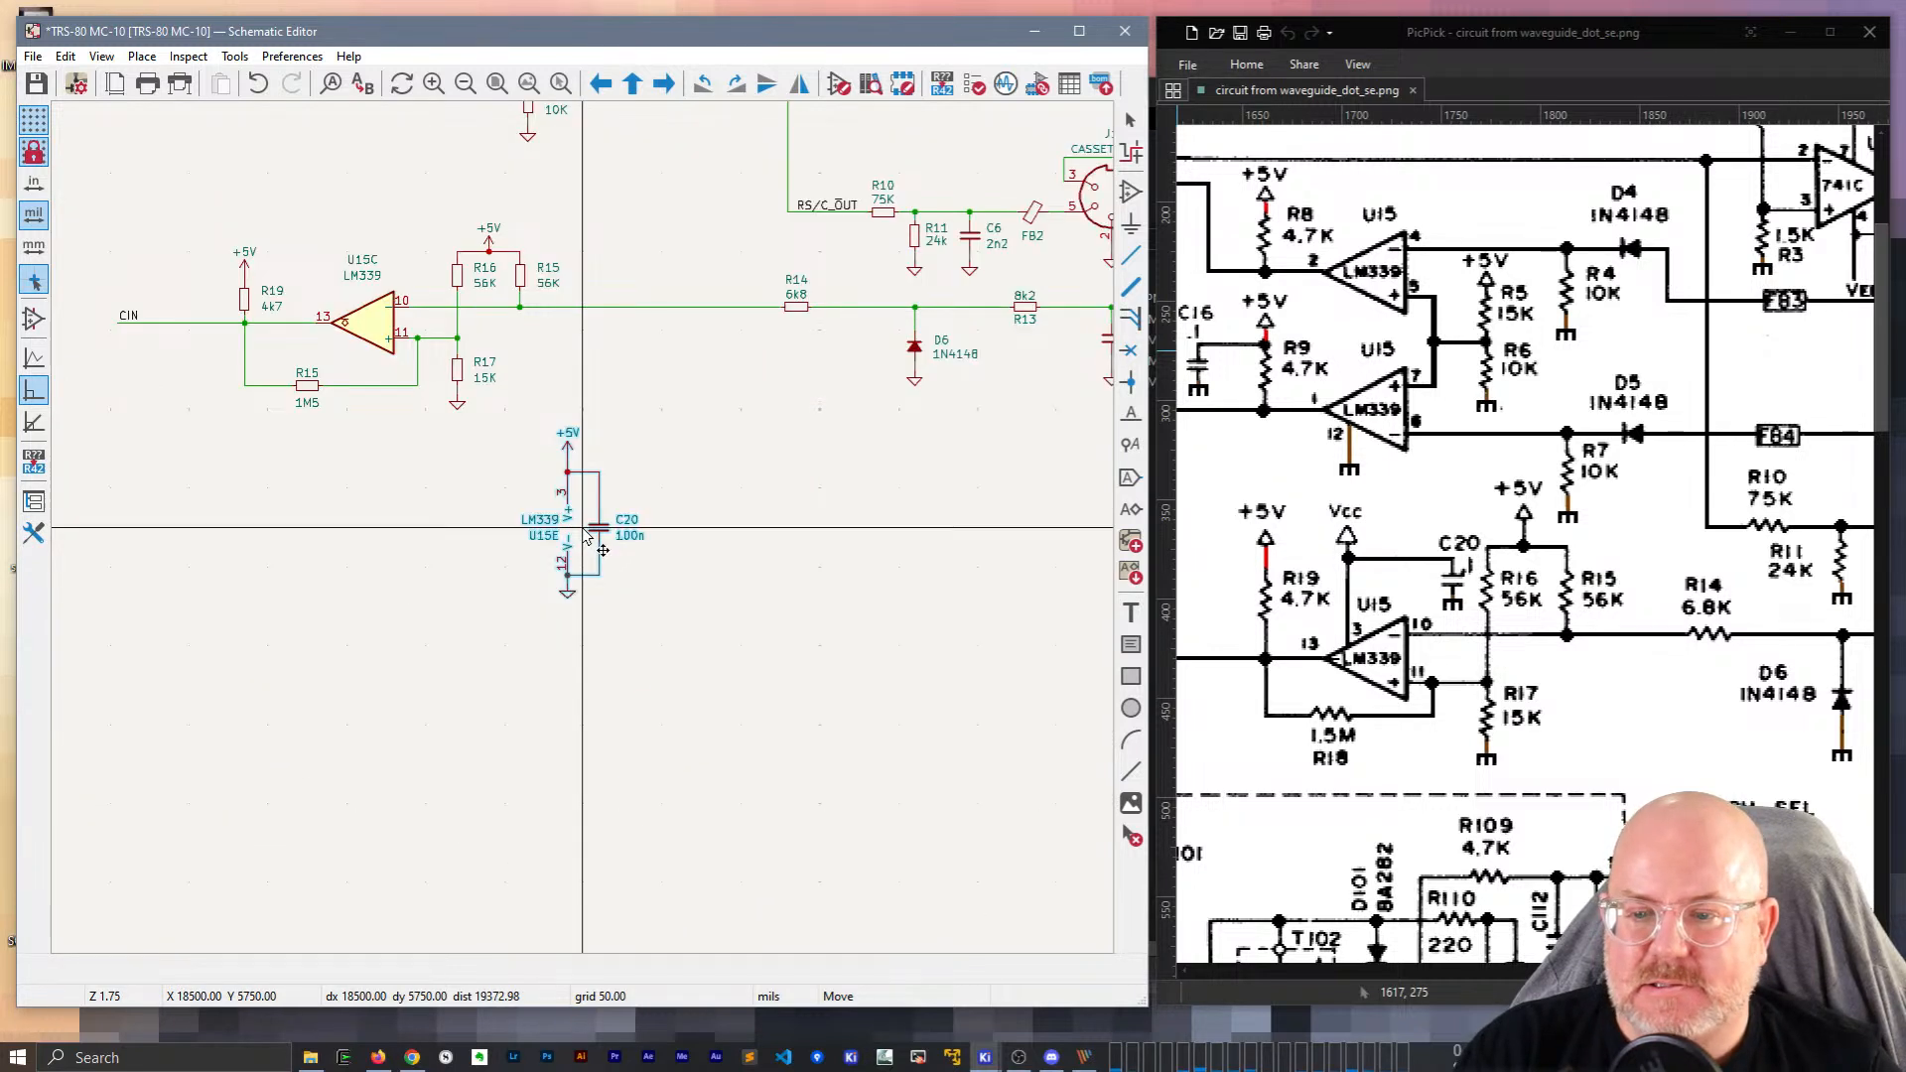
key("r")
left_click(591, 516)
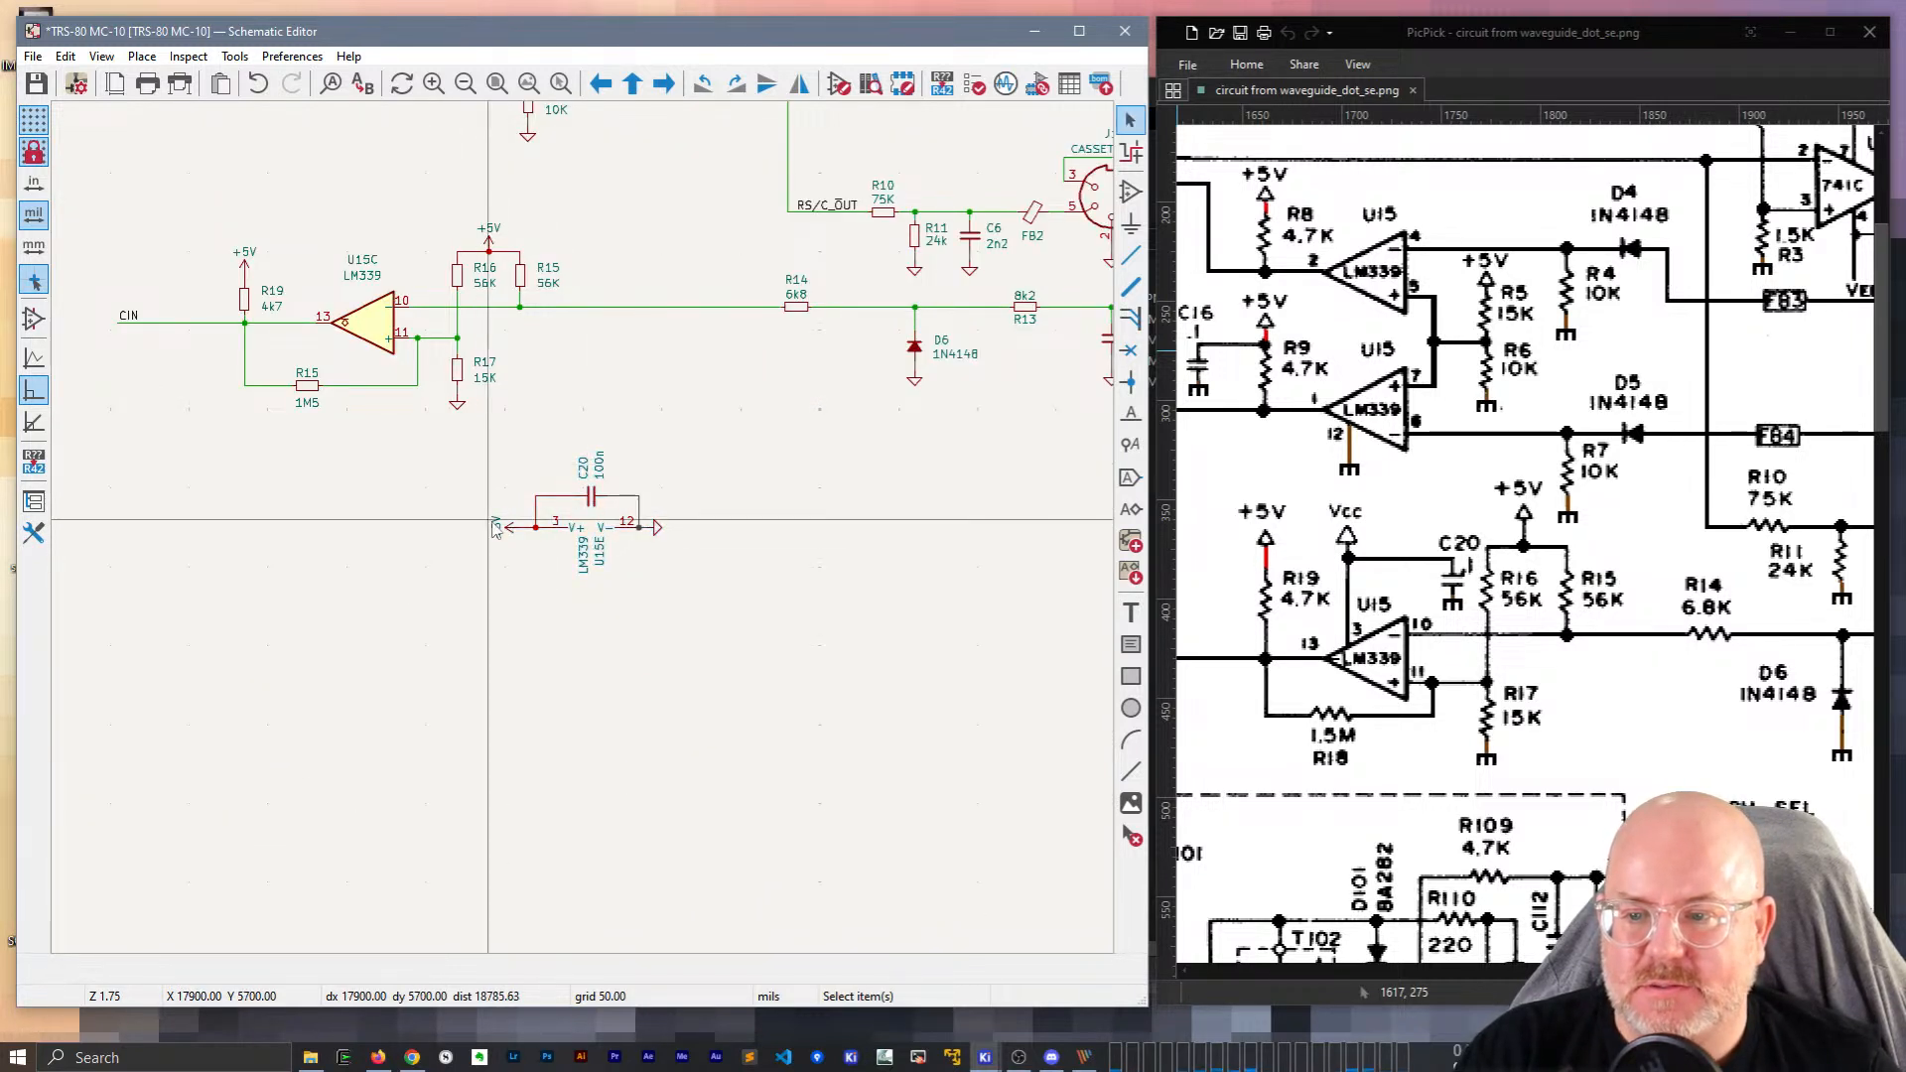
Rotate the +5V symbol at pin 3 and the ground symbol at pin 12.
left_click(509, 529)
key("g")
key("r")
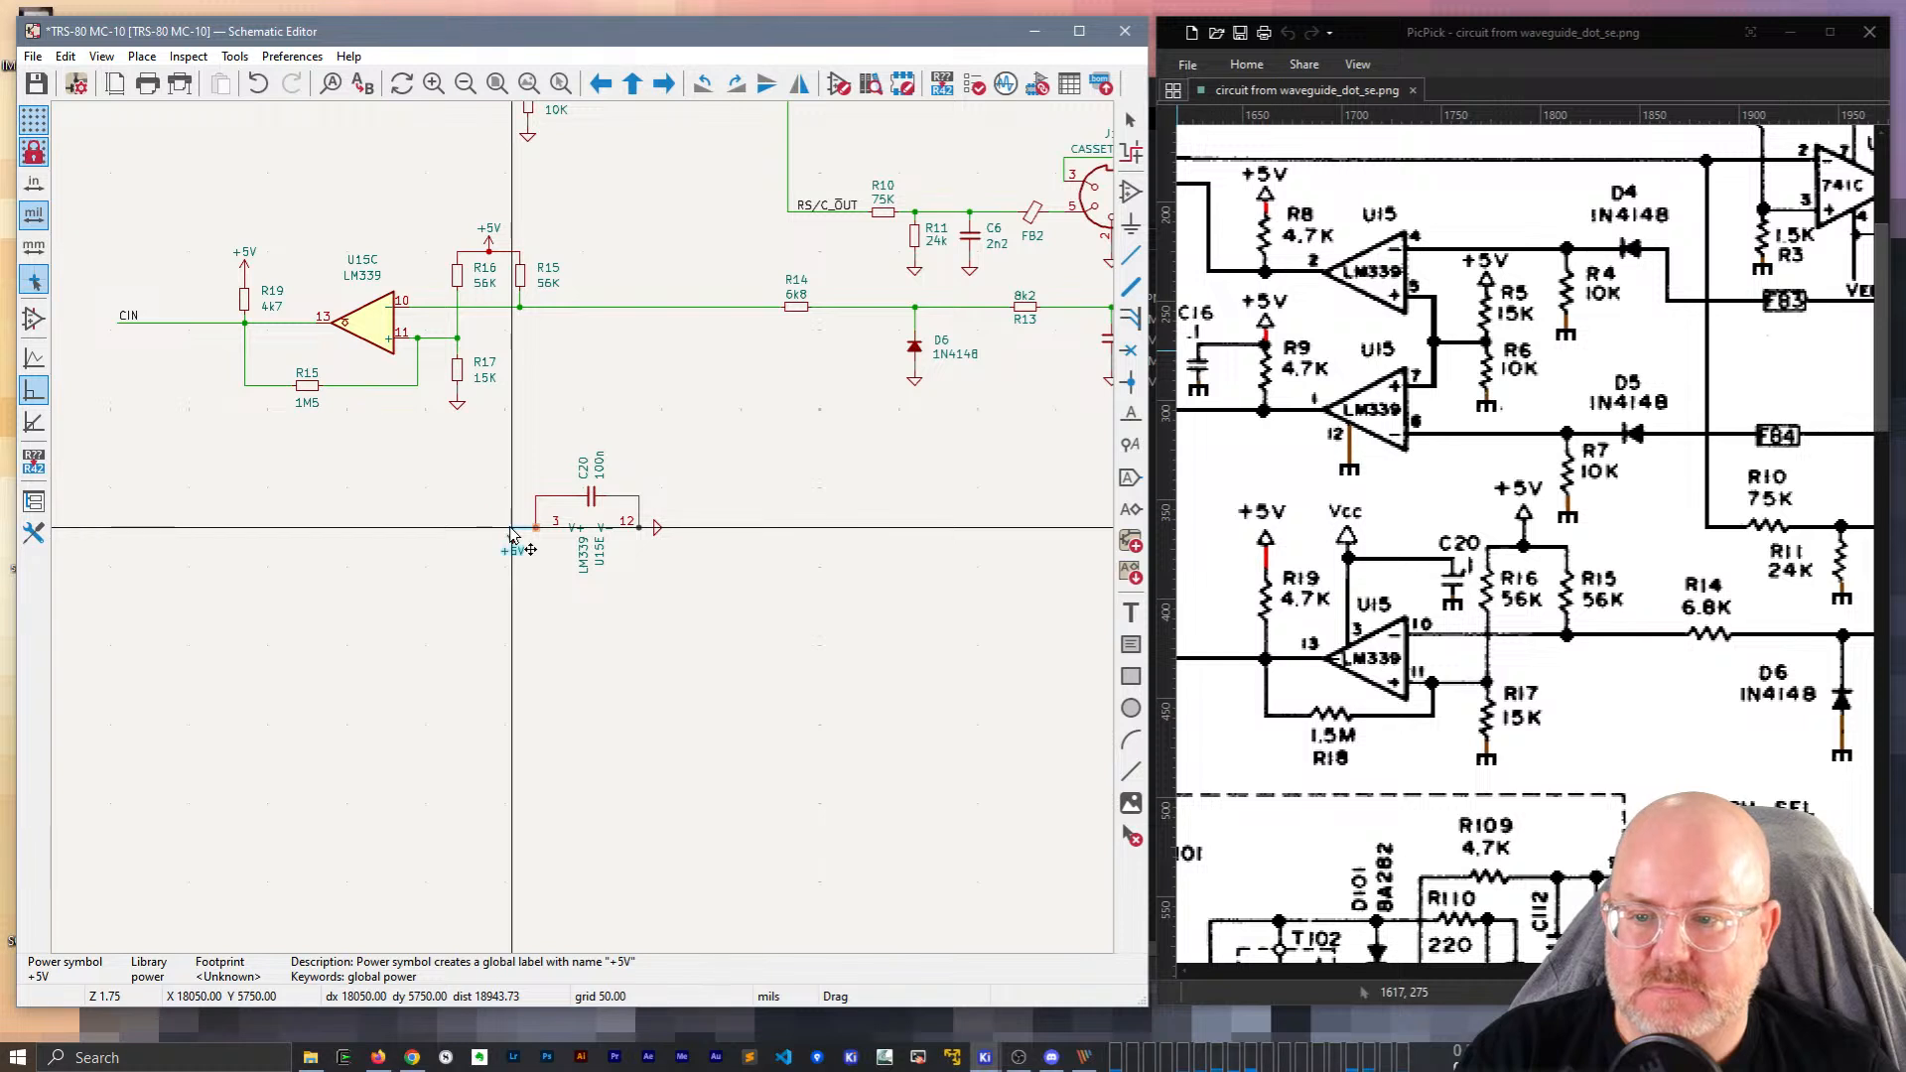
left_click(512, 534)
left_click(655, 527)
key("r")
left_click(679, 534)
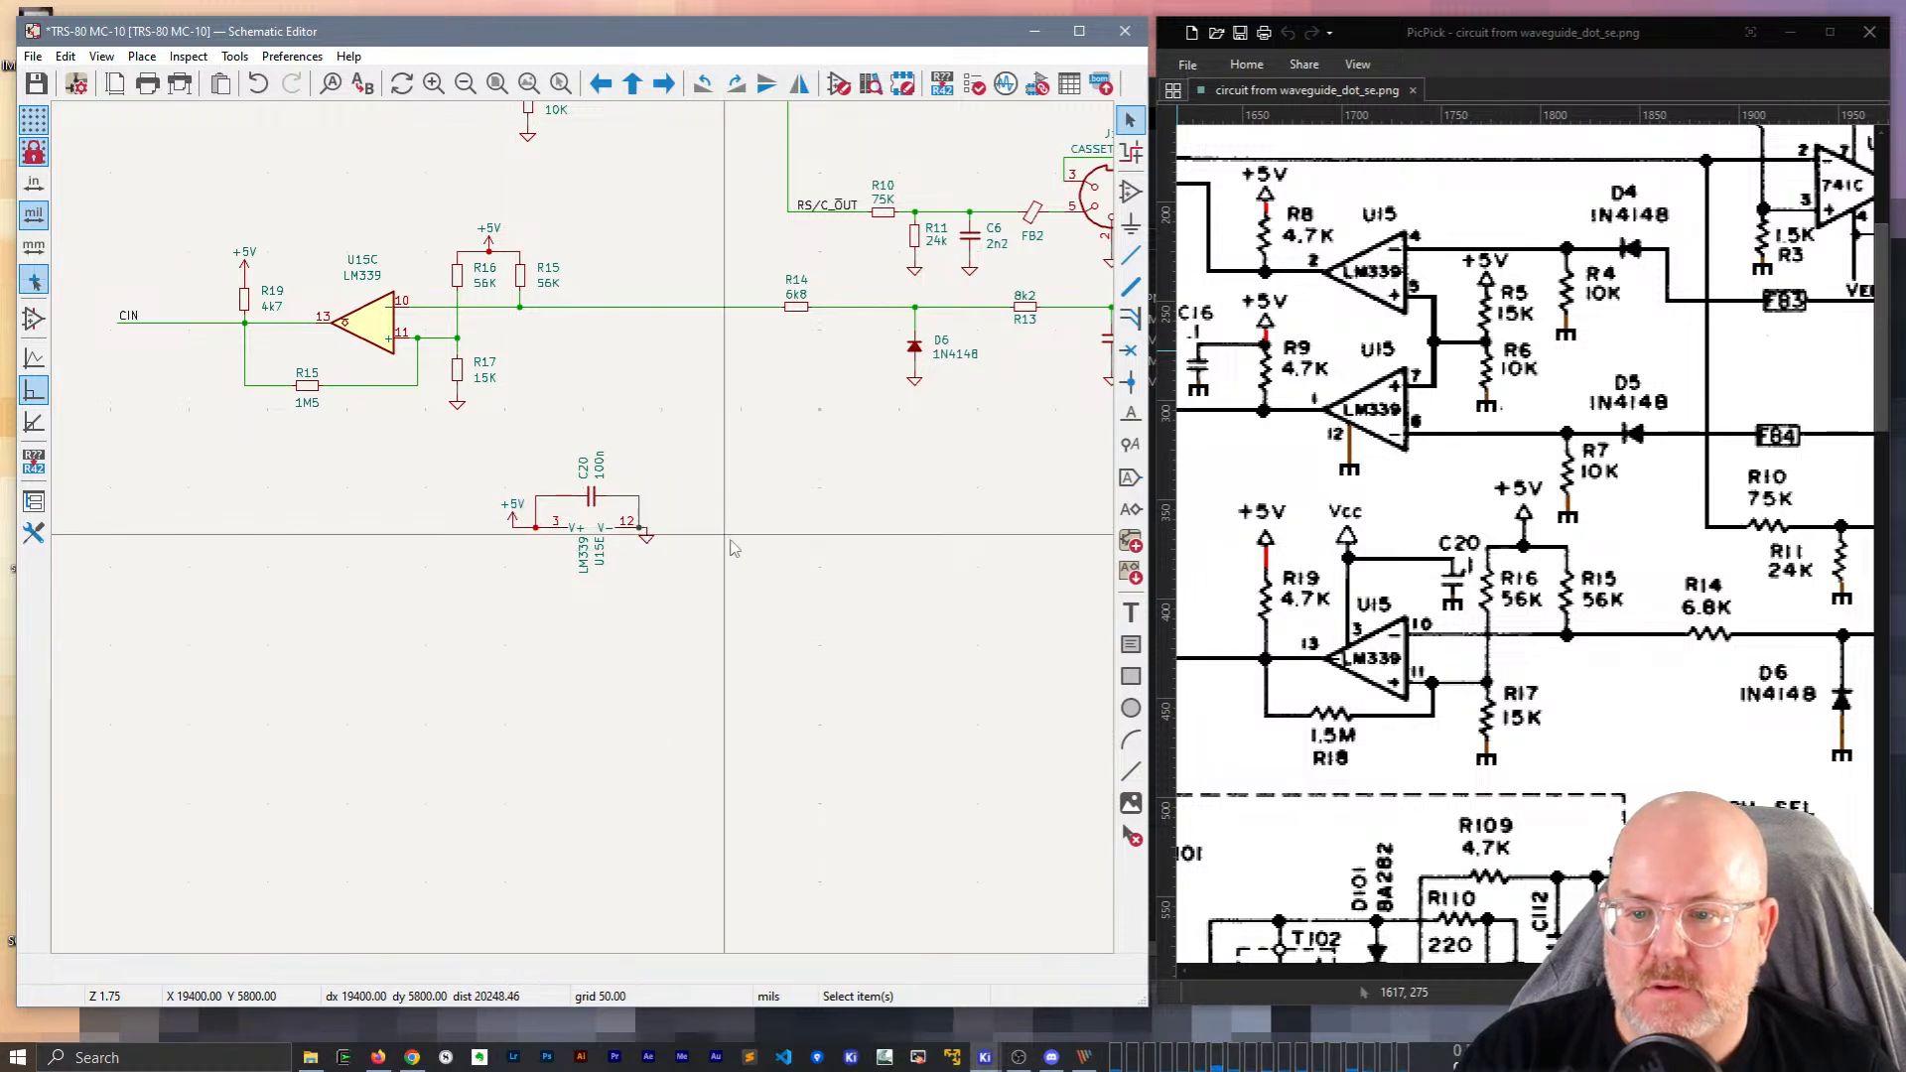
Rotate the C20 and 100n labels horizontal, placing 100n beside C20.
left_click(581, 472)
key("r")
left_click(599, 467)
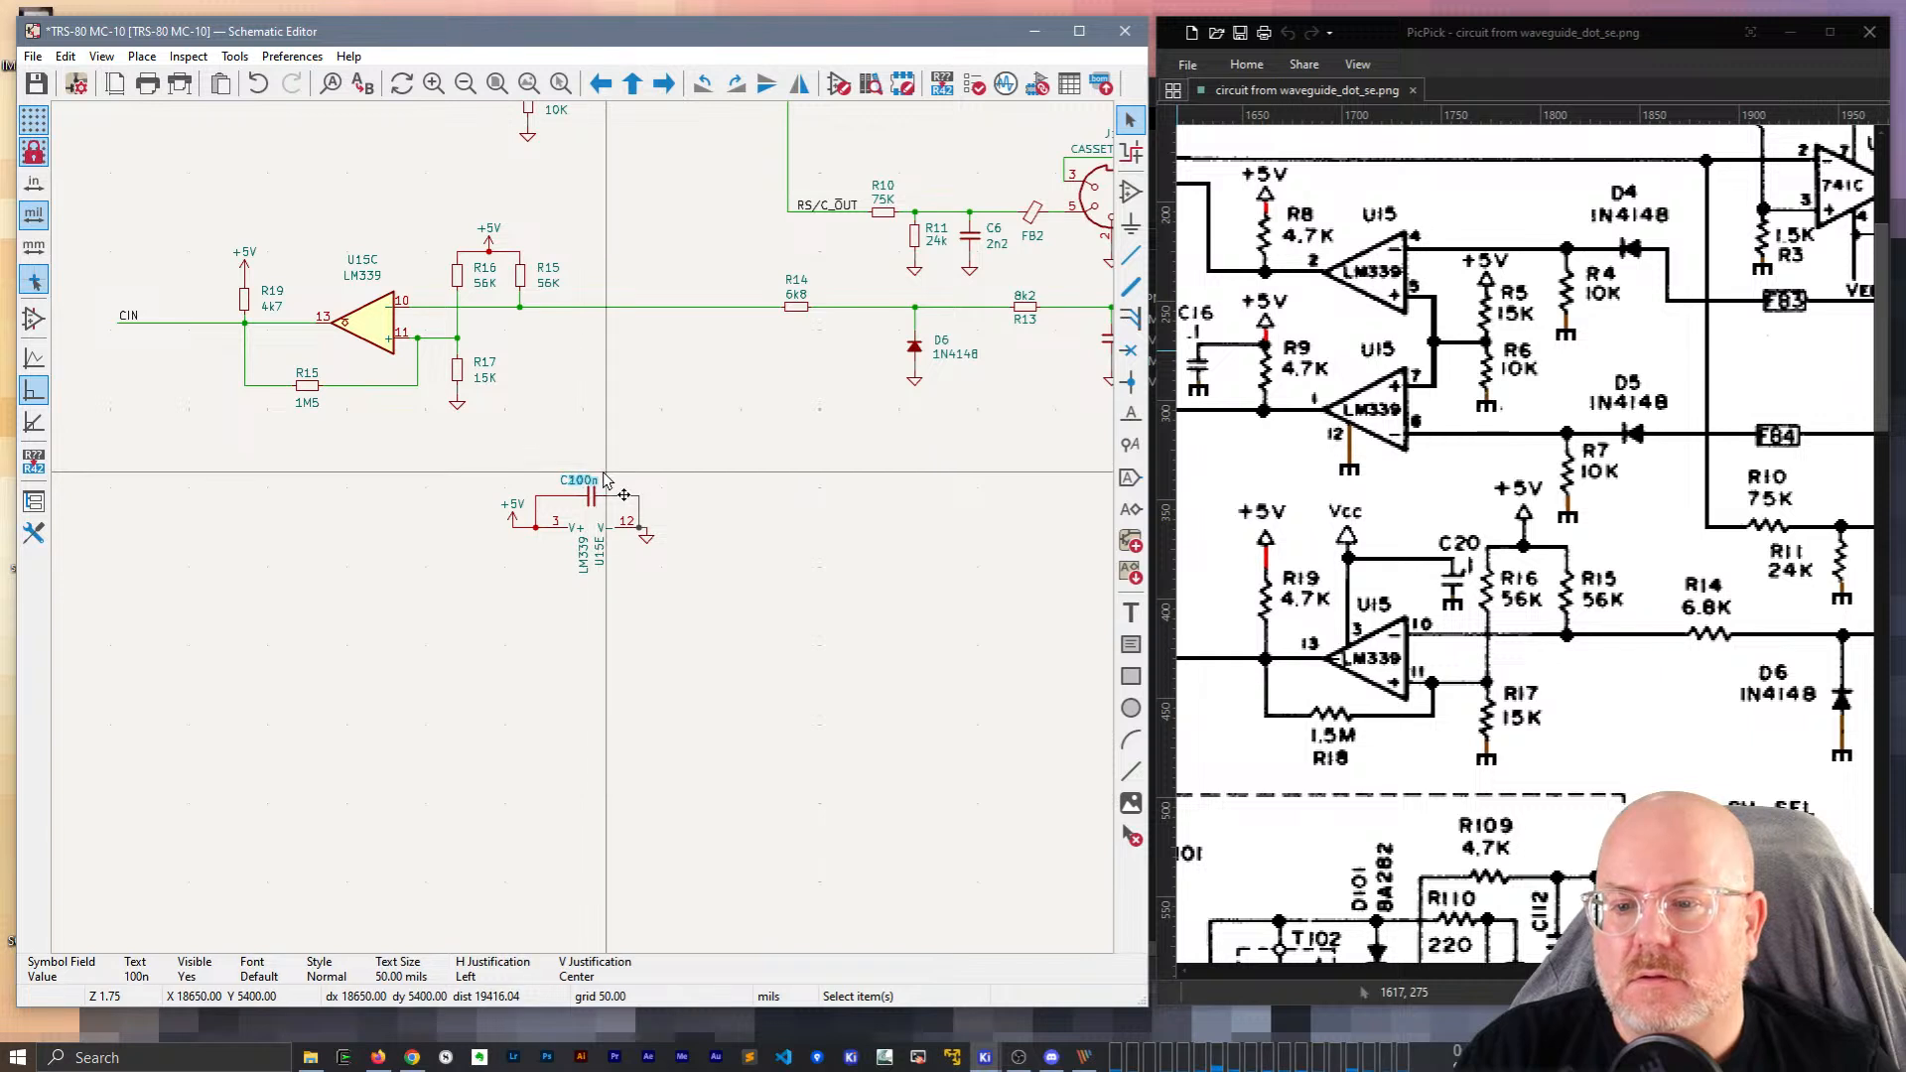
key("r")
key("m")
left_click(622, 480)
Make the LM339 label horizontal below C20 and reposition the U15E reference.
left_click(584, 550)
key("m")
key("r")
left_click(568, 556)
left_click(598, 549)
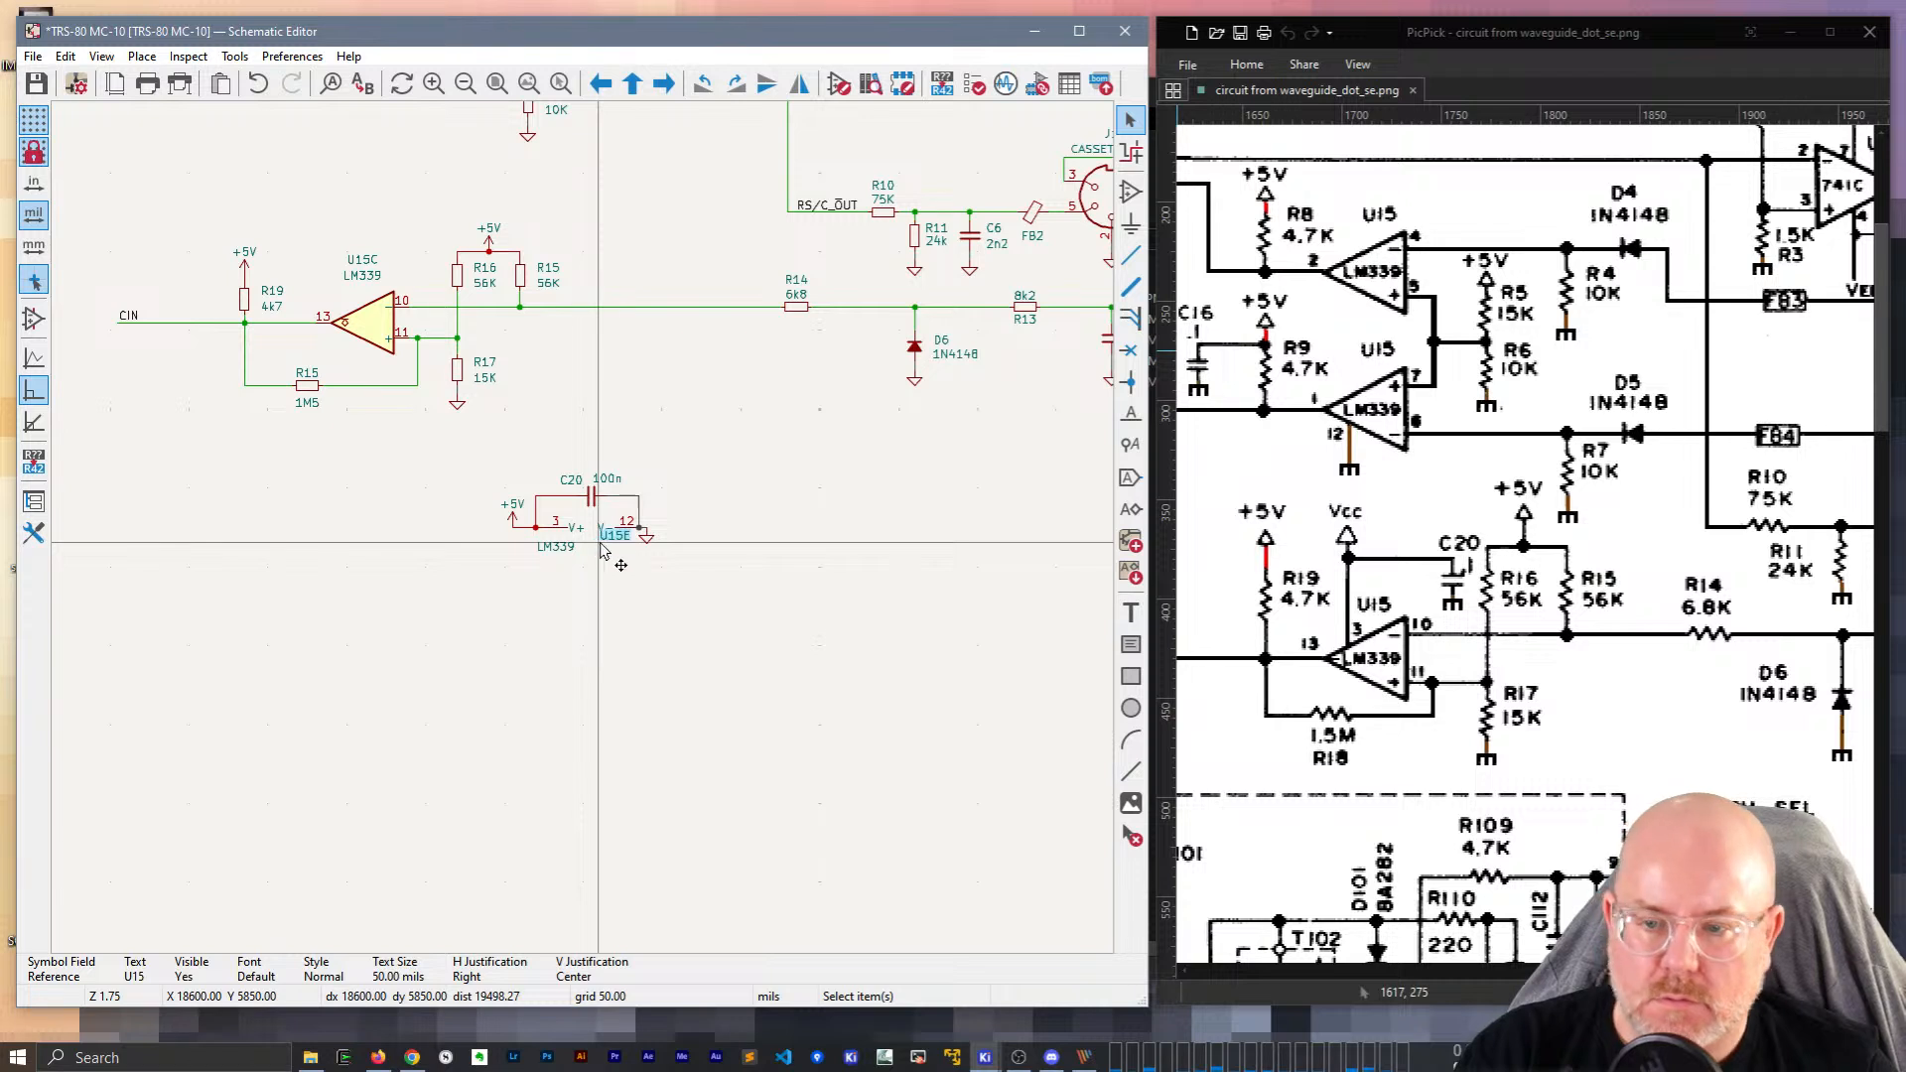
key("m")
left_click(606, 550)
Place the C20 (100n) and U15E LM339 power block between U15B and U15C, then save.
left_click_drag(482, 451, 695, 601)
middle_click_drag(591, 403, 963, 725)
key("m")
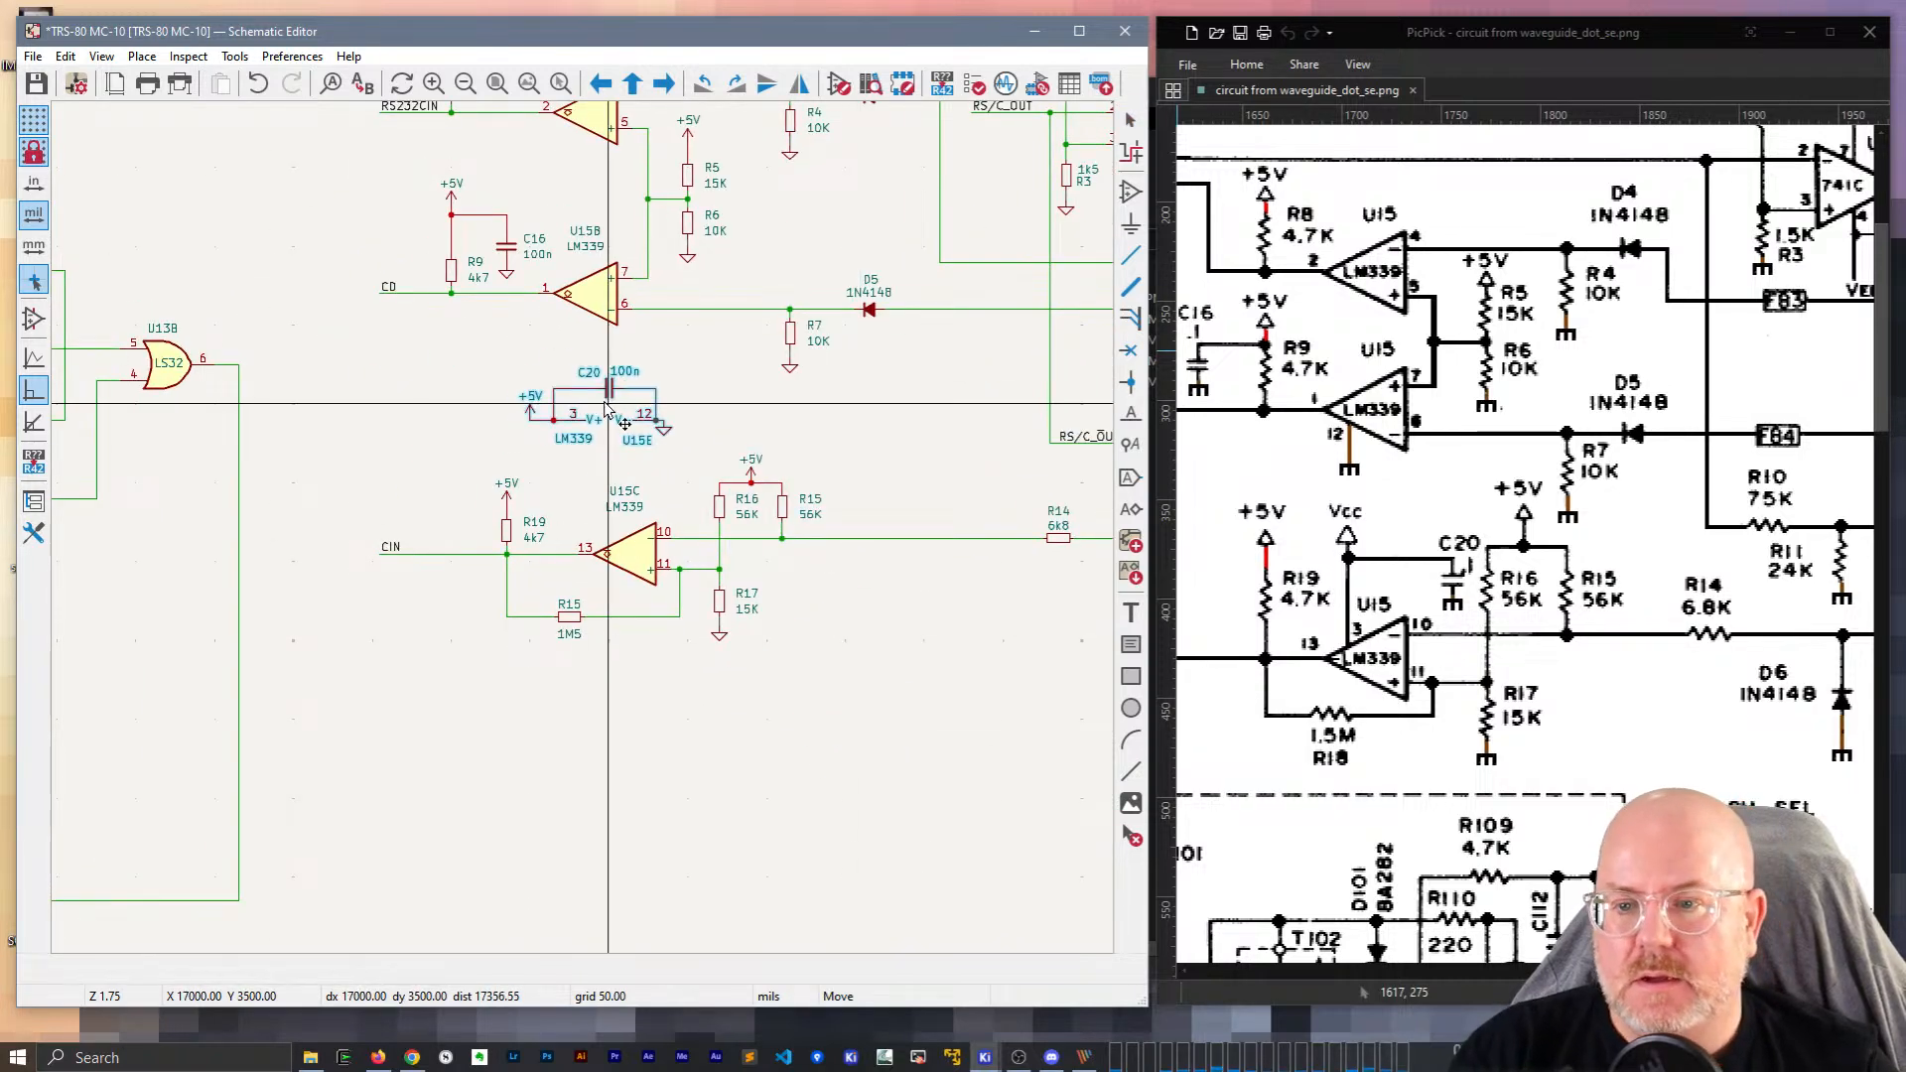
left_click(608, 409)
key("ctrl+s")
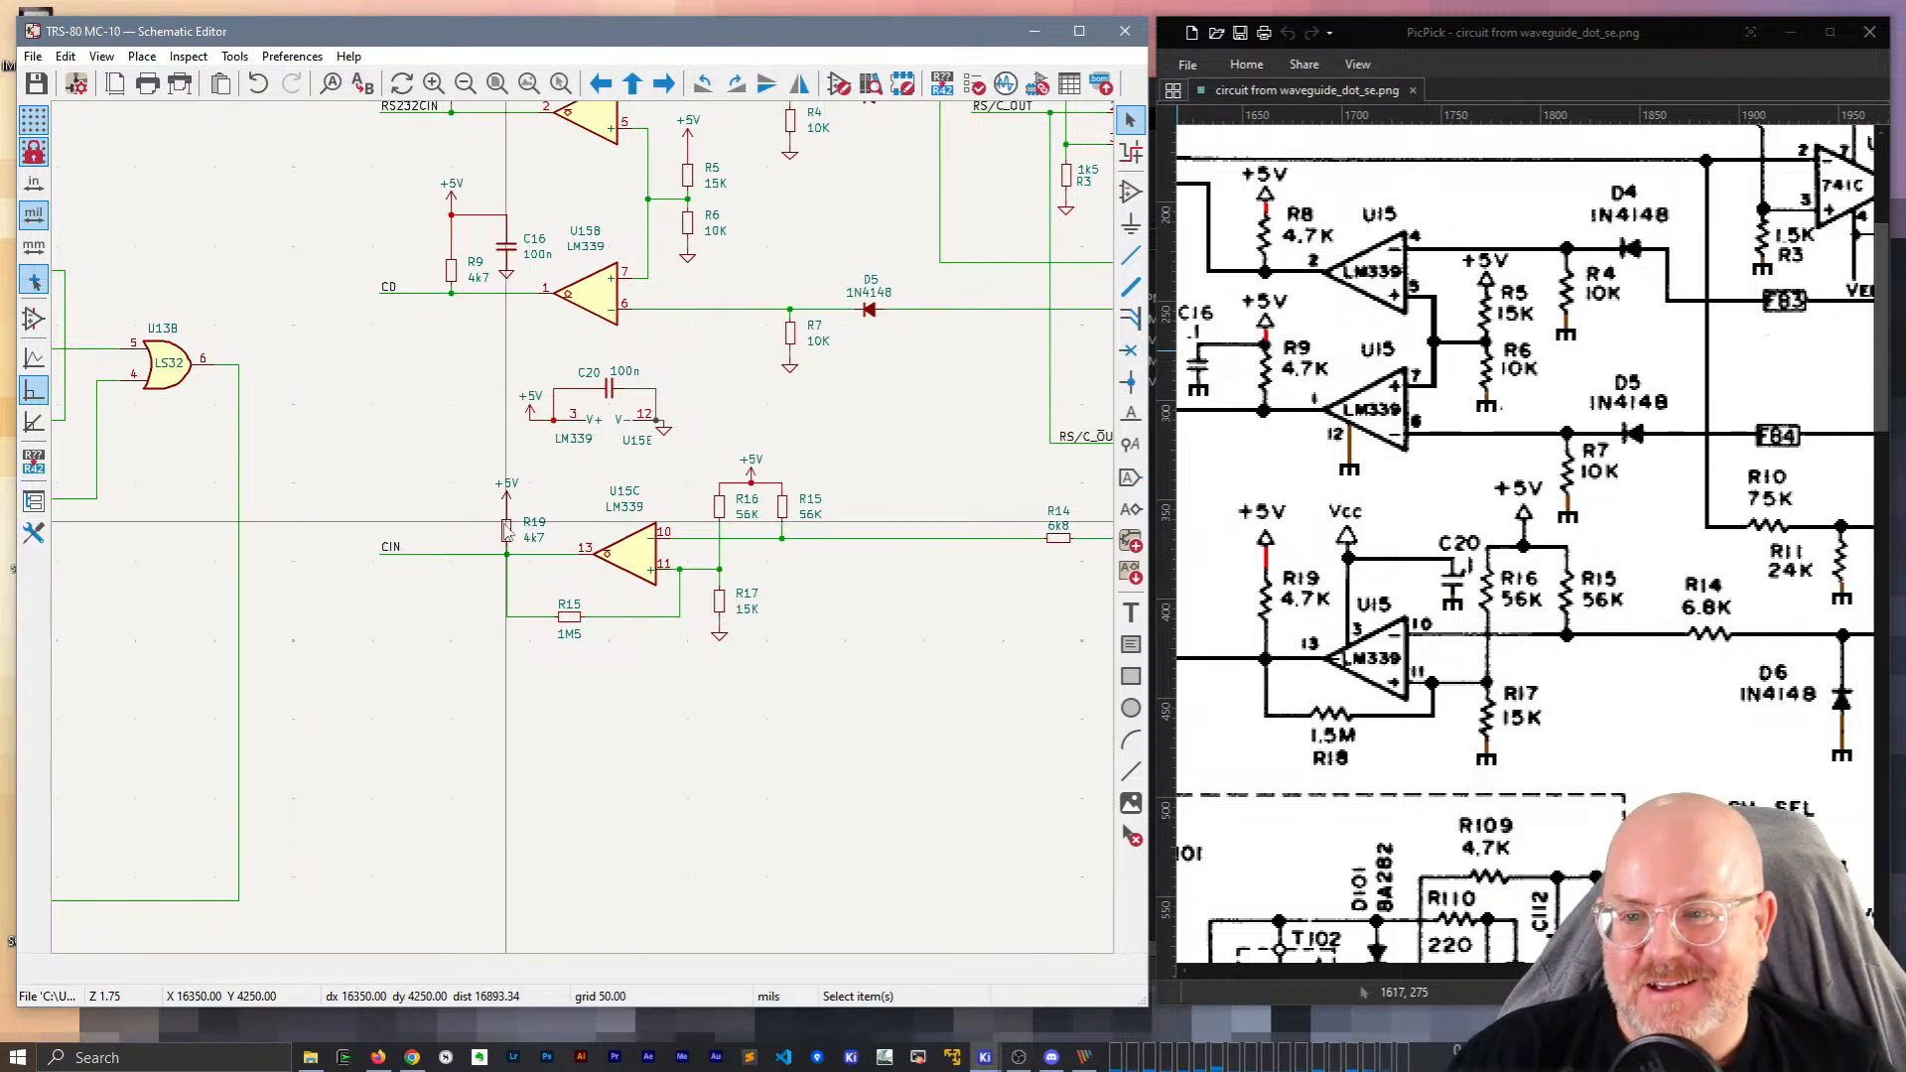
Shift C16 one grid step right and raise its ground symbol and R9 one grid step.
left_click(505, 249)
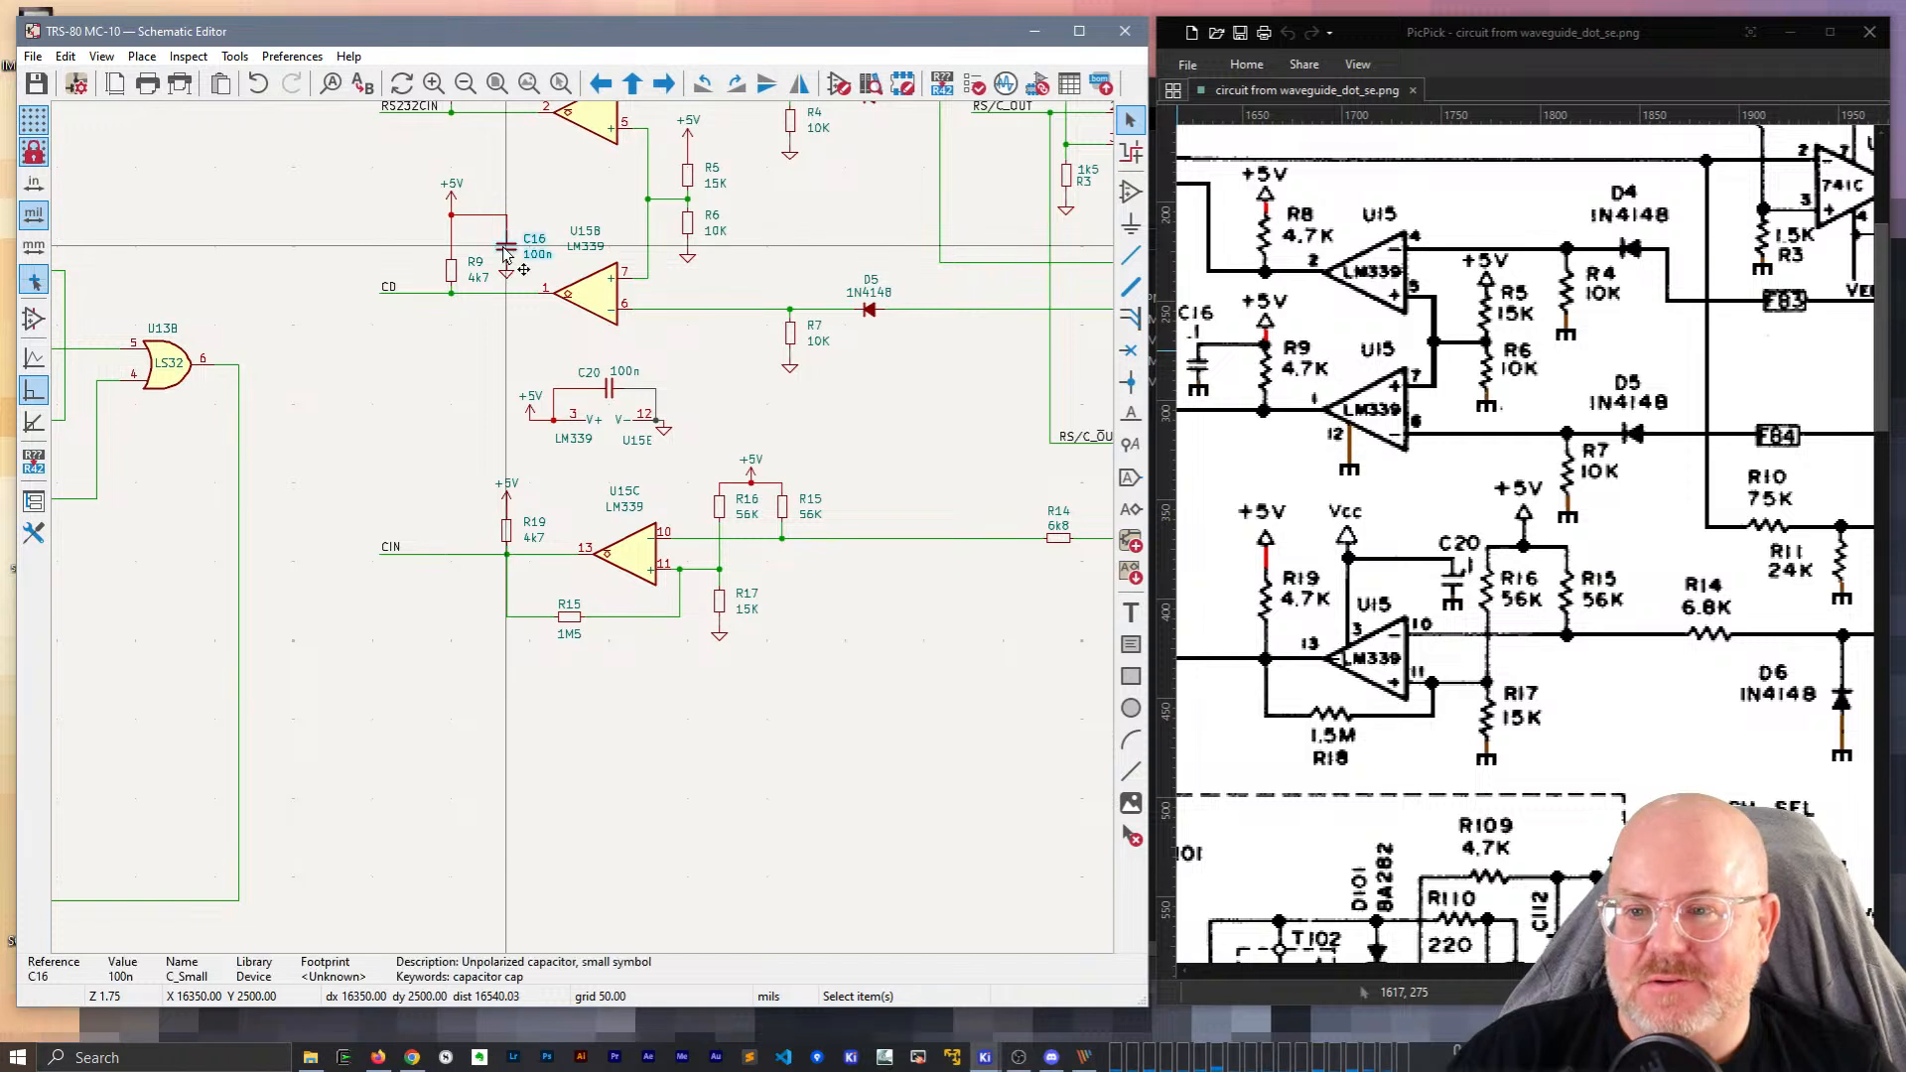
left_click_drag(502, 250, 505, 239)
left_click(452, 198)
left_click(452, 269)
left_click_drag(506, 269, 453, 255)
left_click(452, 271)
middle_click_drag(534, 174, 597, 395)
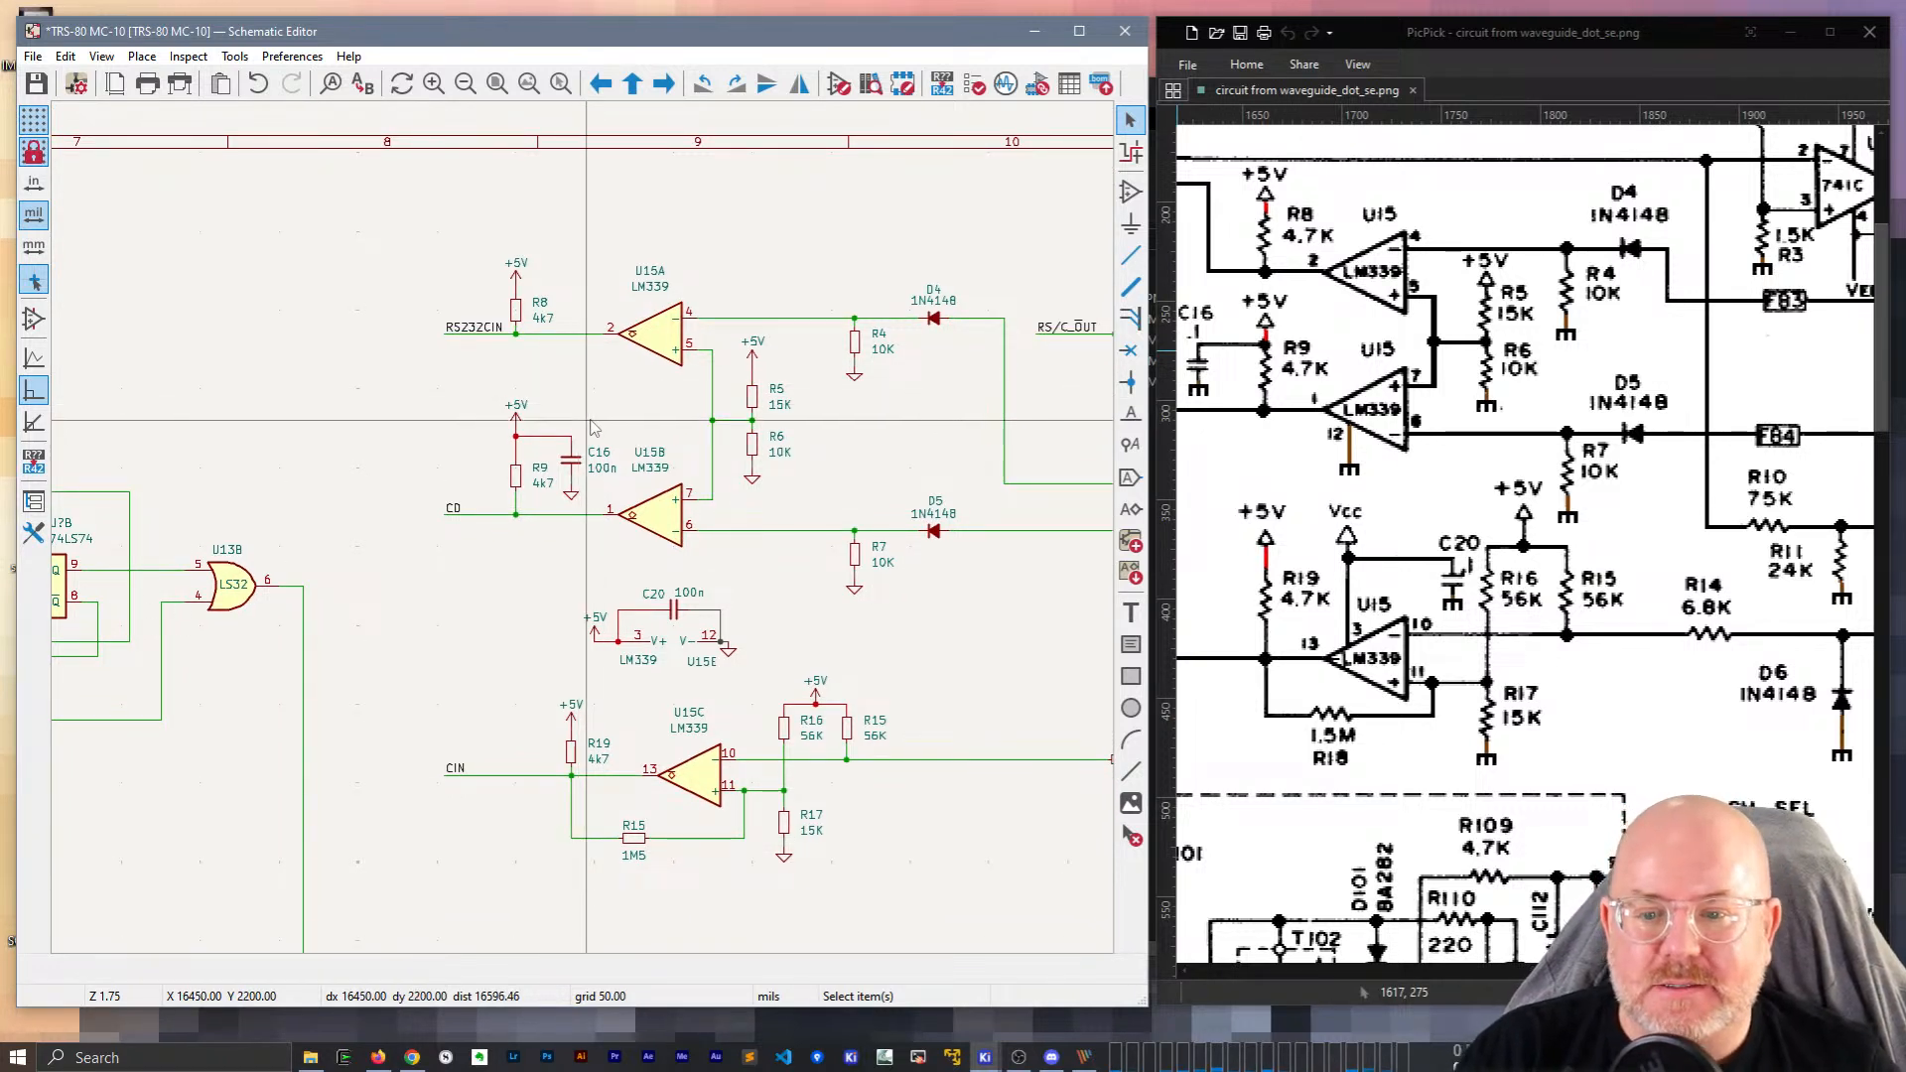
middle_click_drag(901, 913, 845, 780)
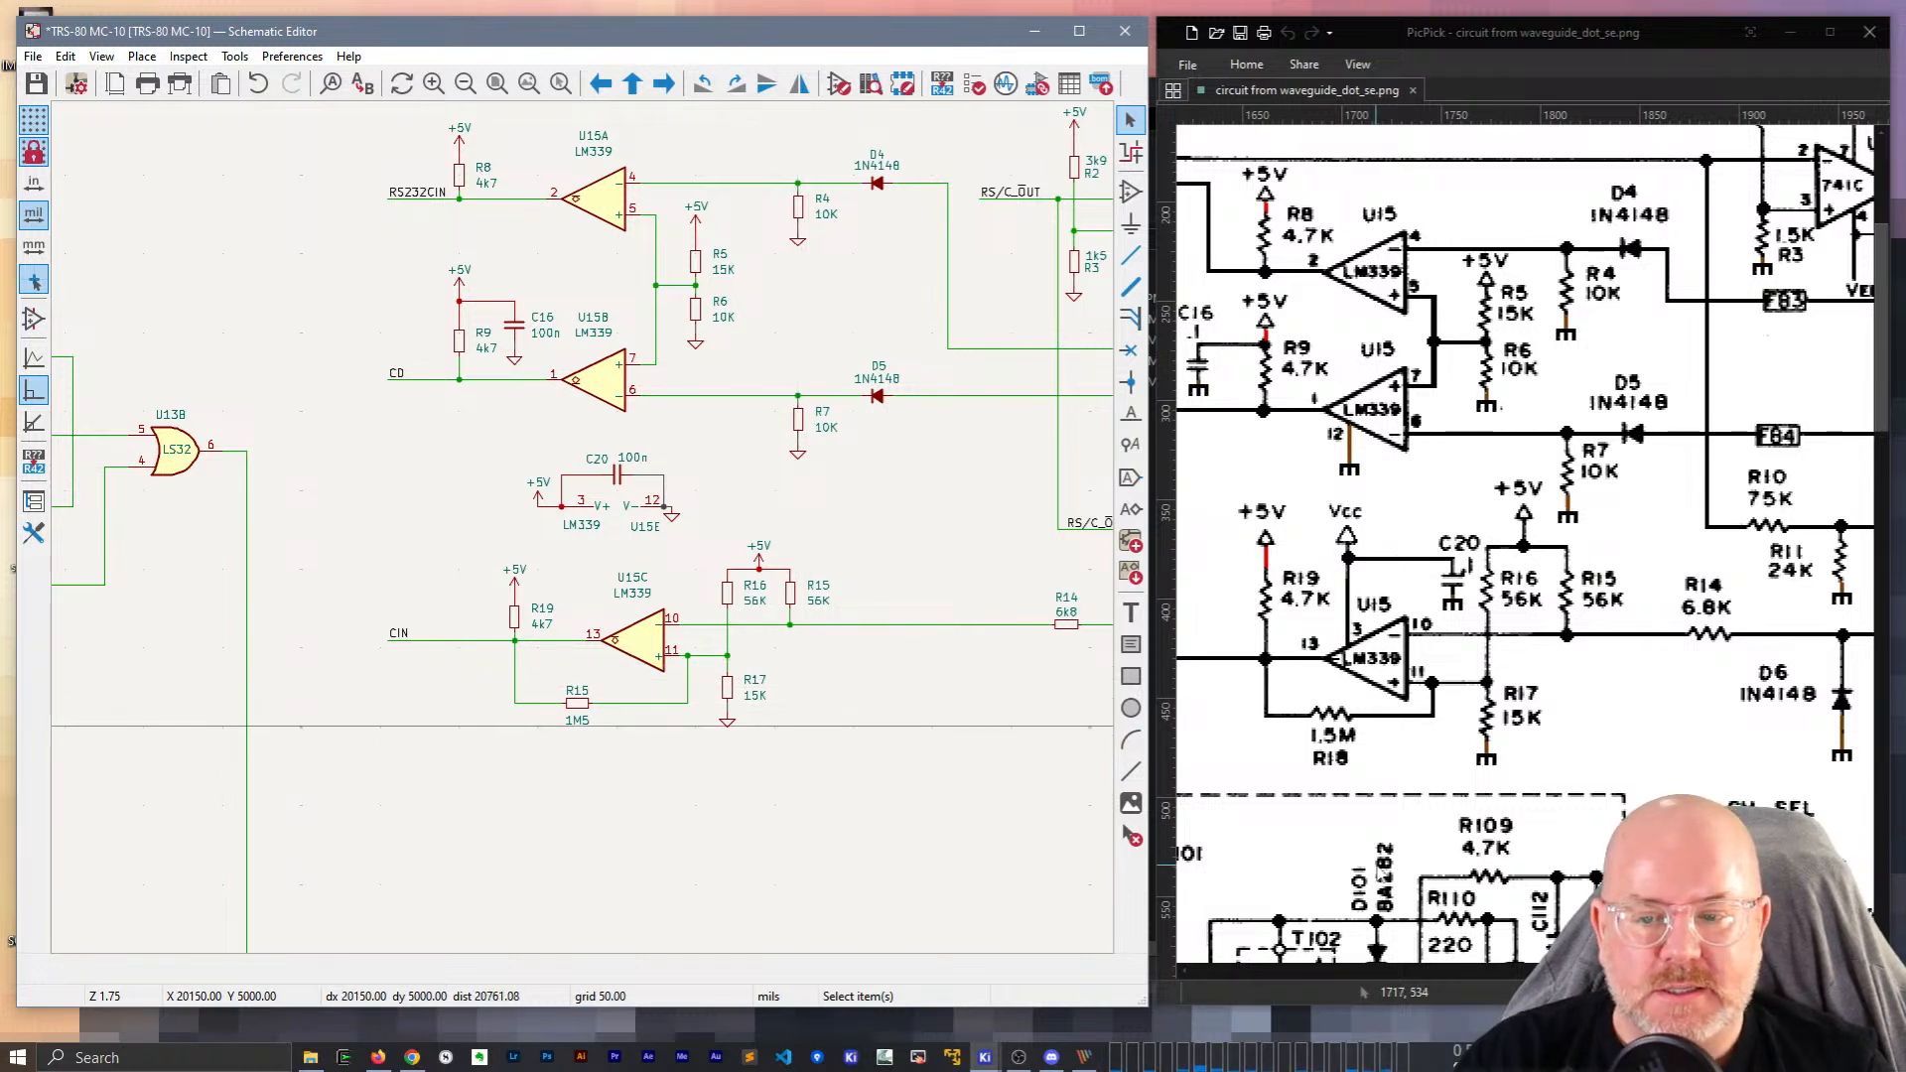
Change the 1M5 feedback resistor's reference on U15C from R15 to R18.
double_click(578, 691)
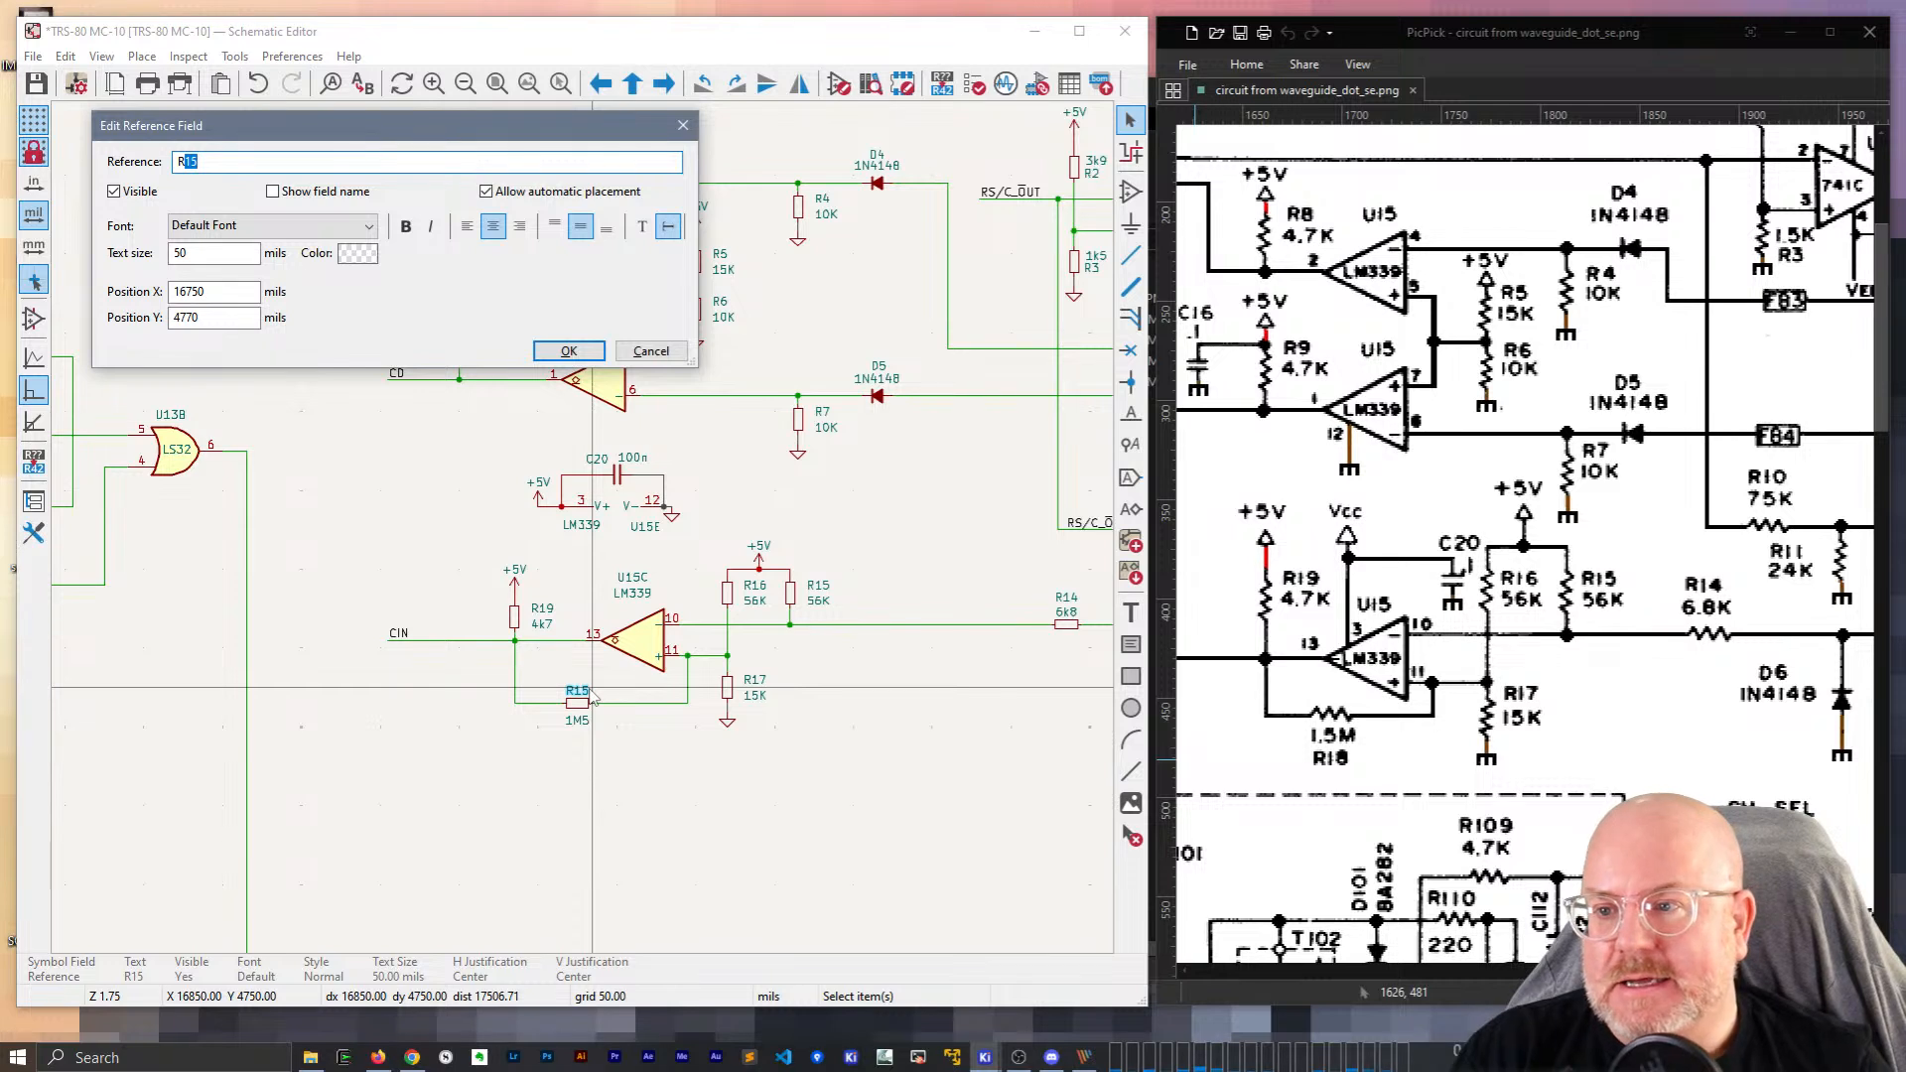
type("18")
key("Return")
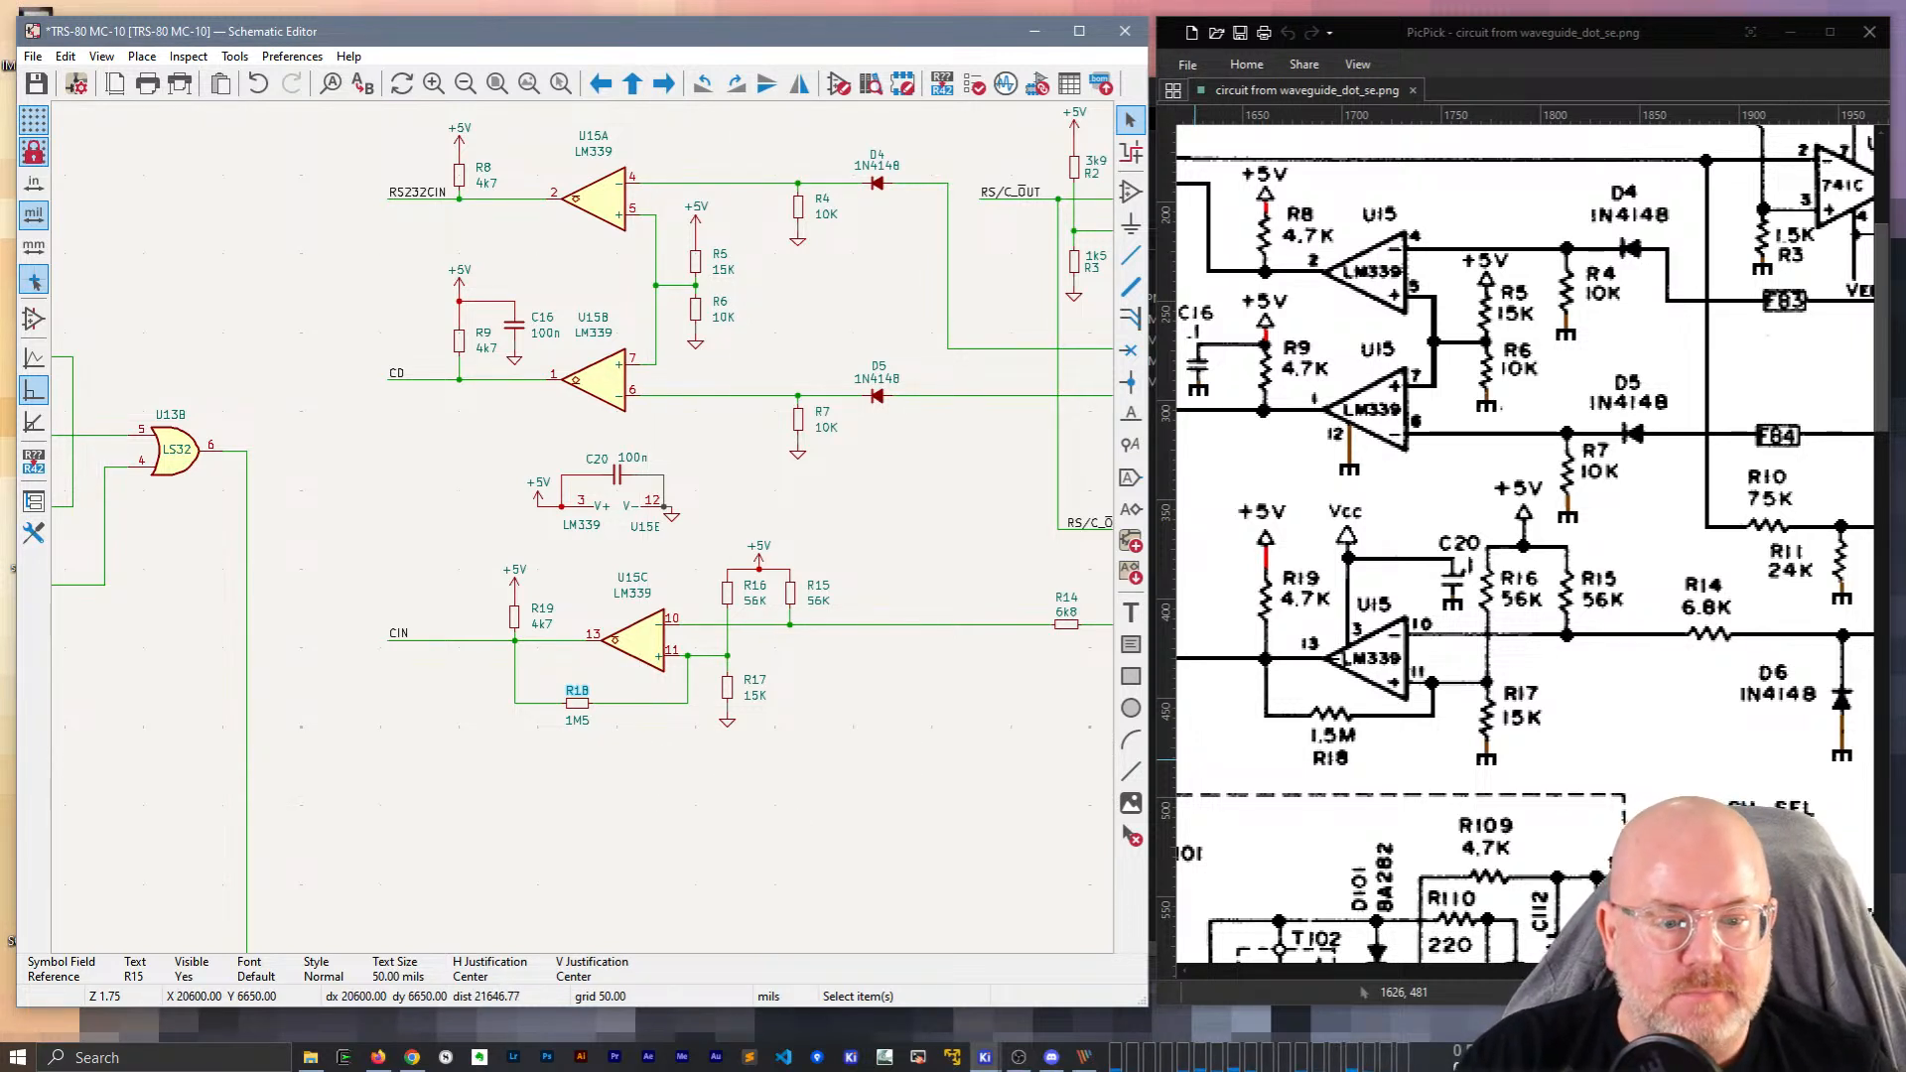
left_click_drag(1710, 971, 1765, 971)
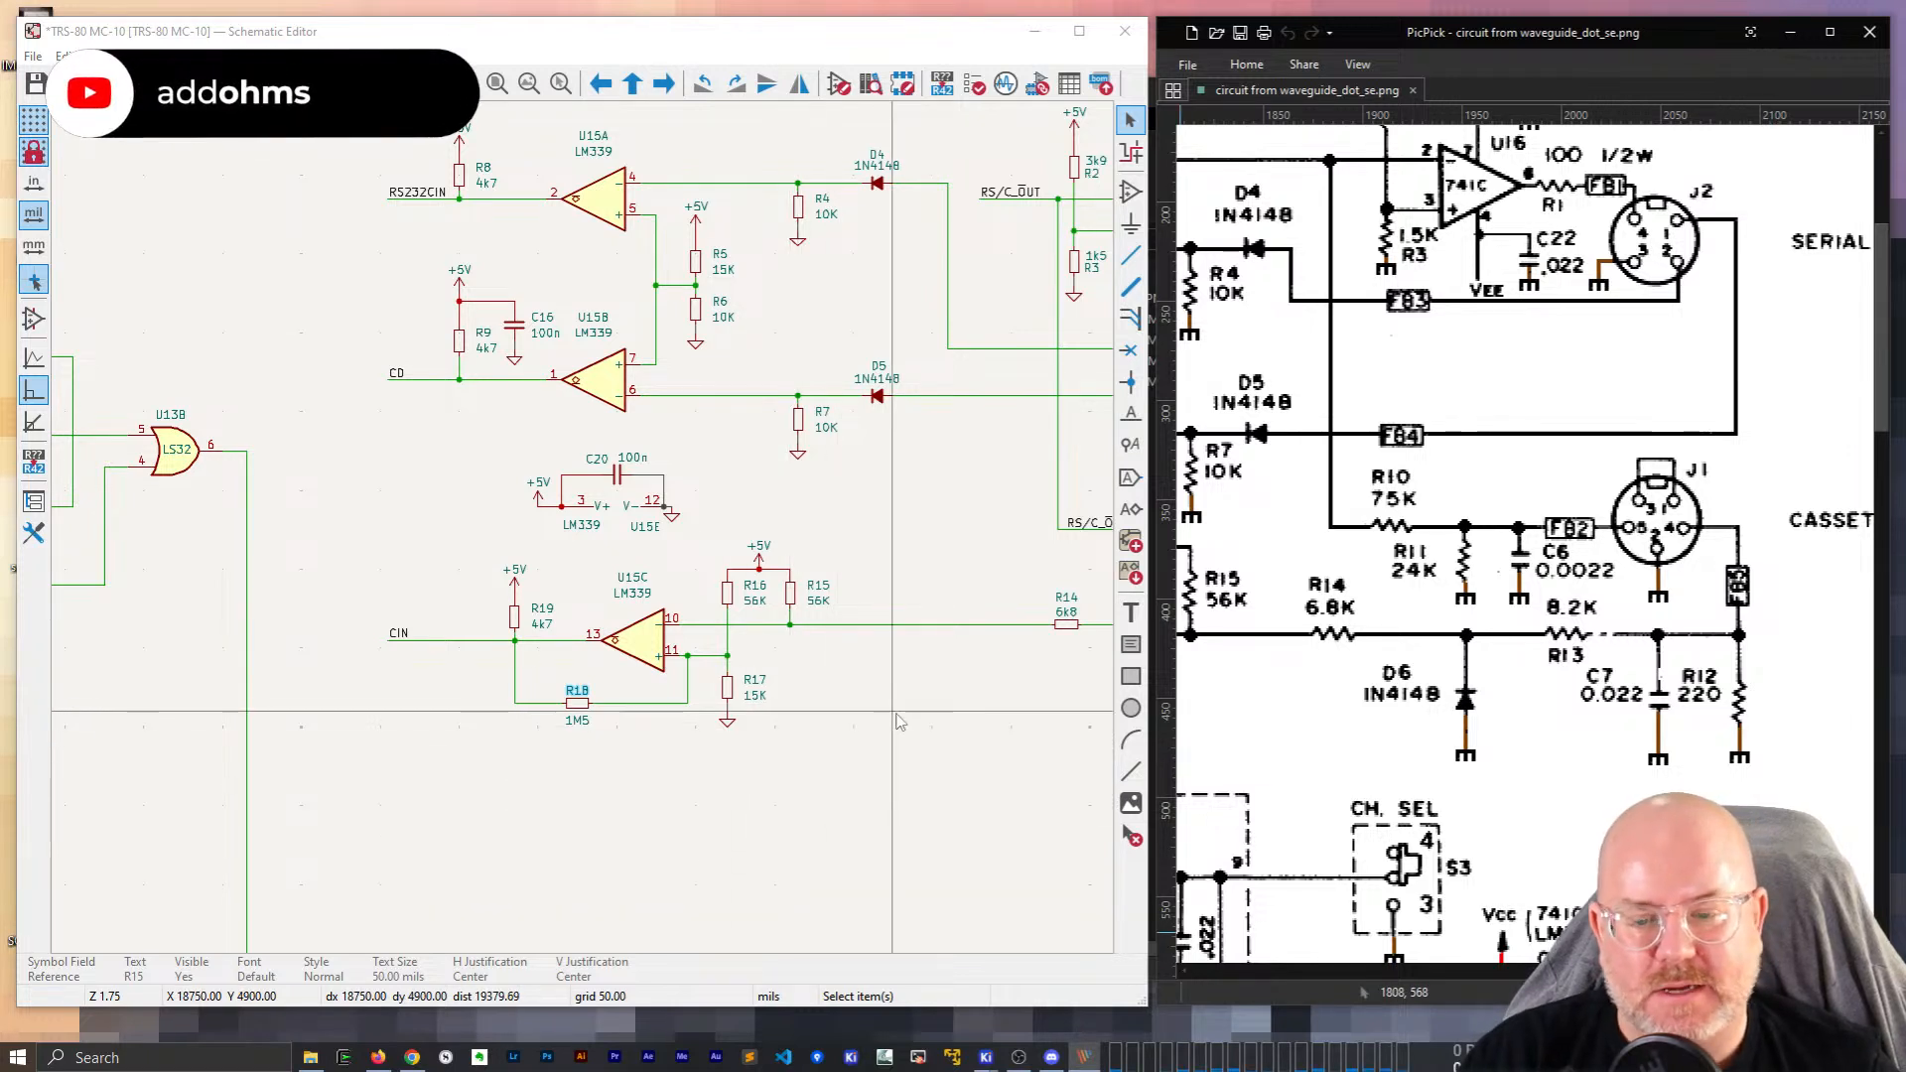
Compare U16, J1, J2, U15A and U15B against the reference scan image.
left_click(653, 724)
middle_click_drag(926, 556, 438, 552)
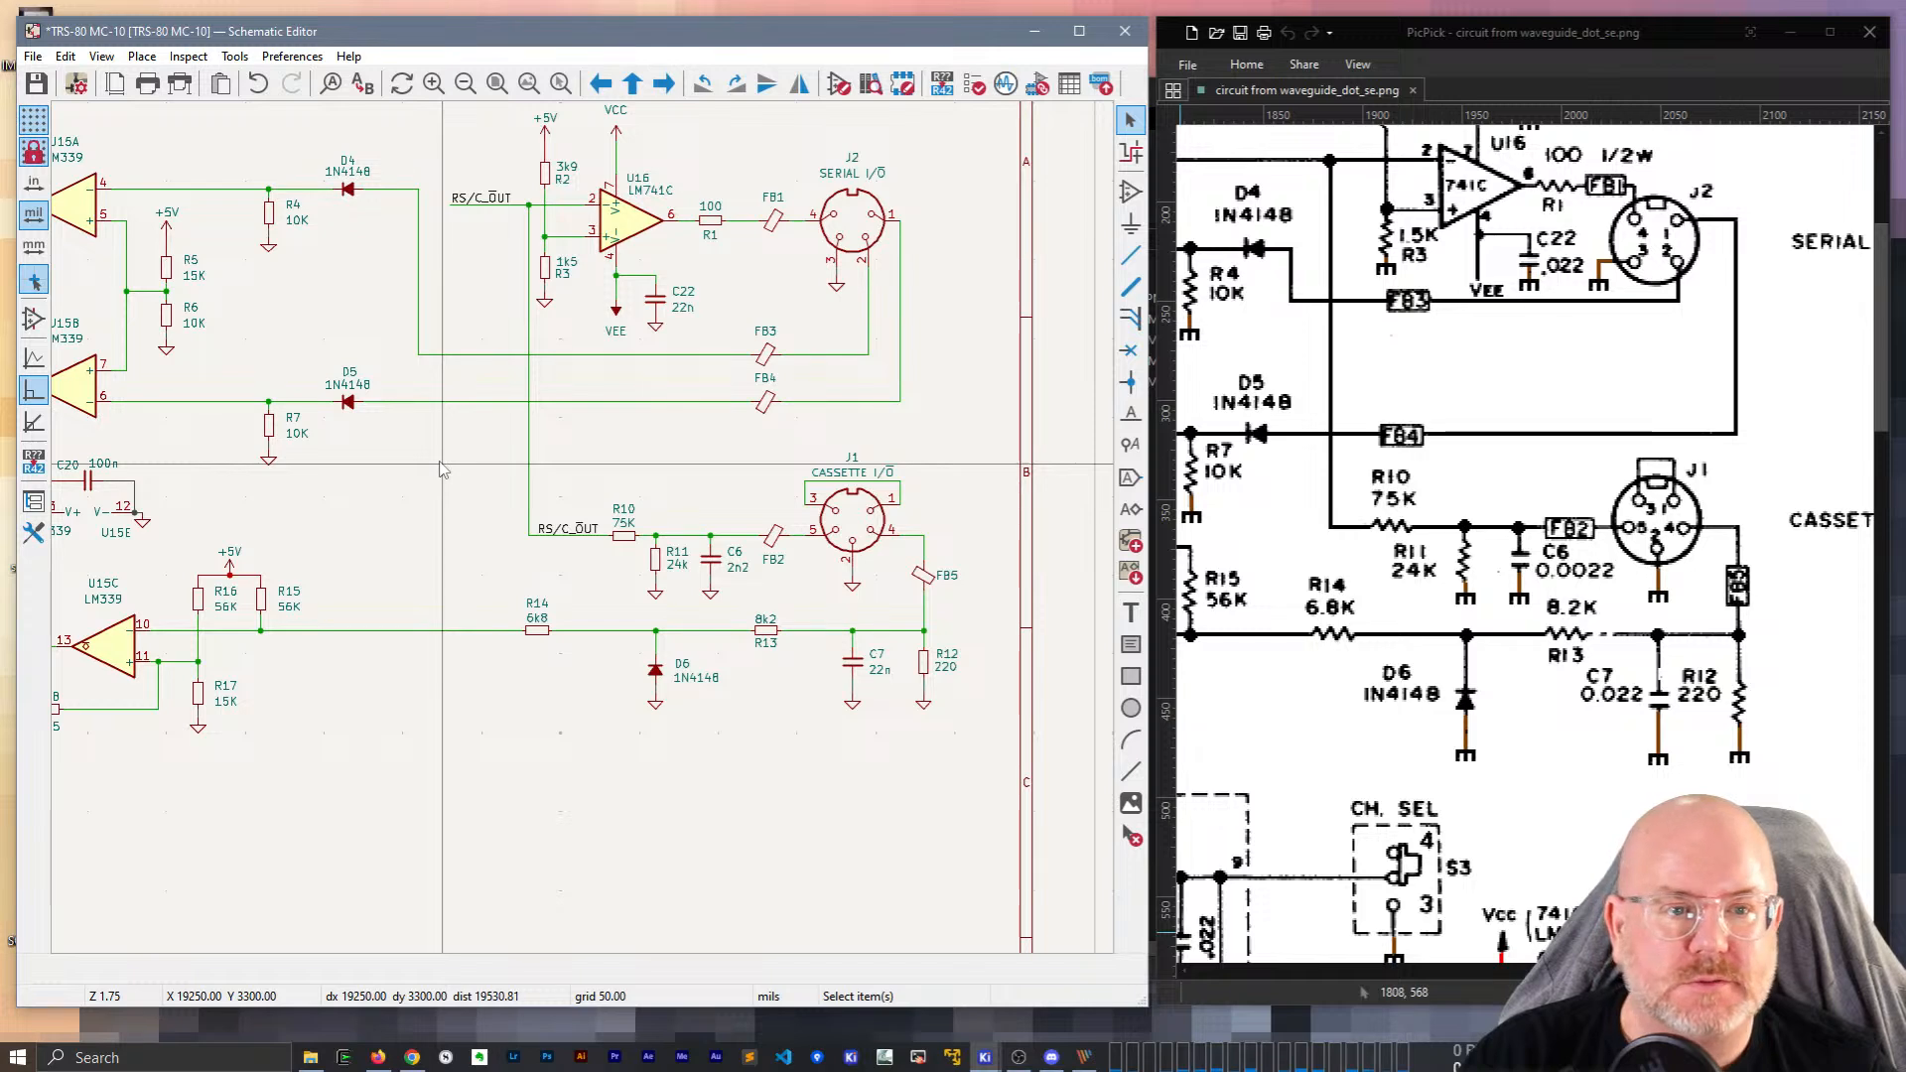
scroll(437, 627, "up", 2)
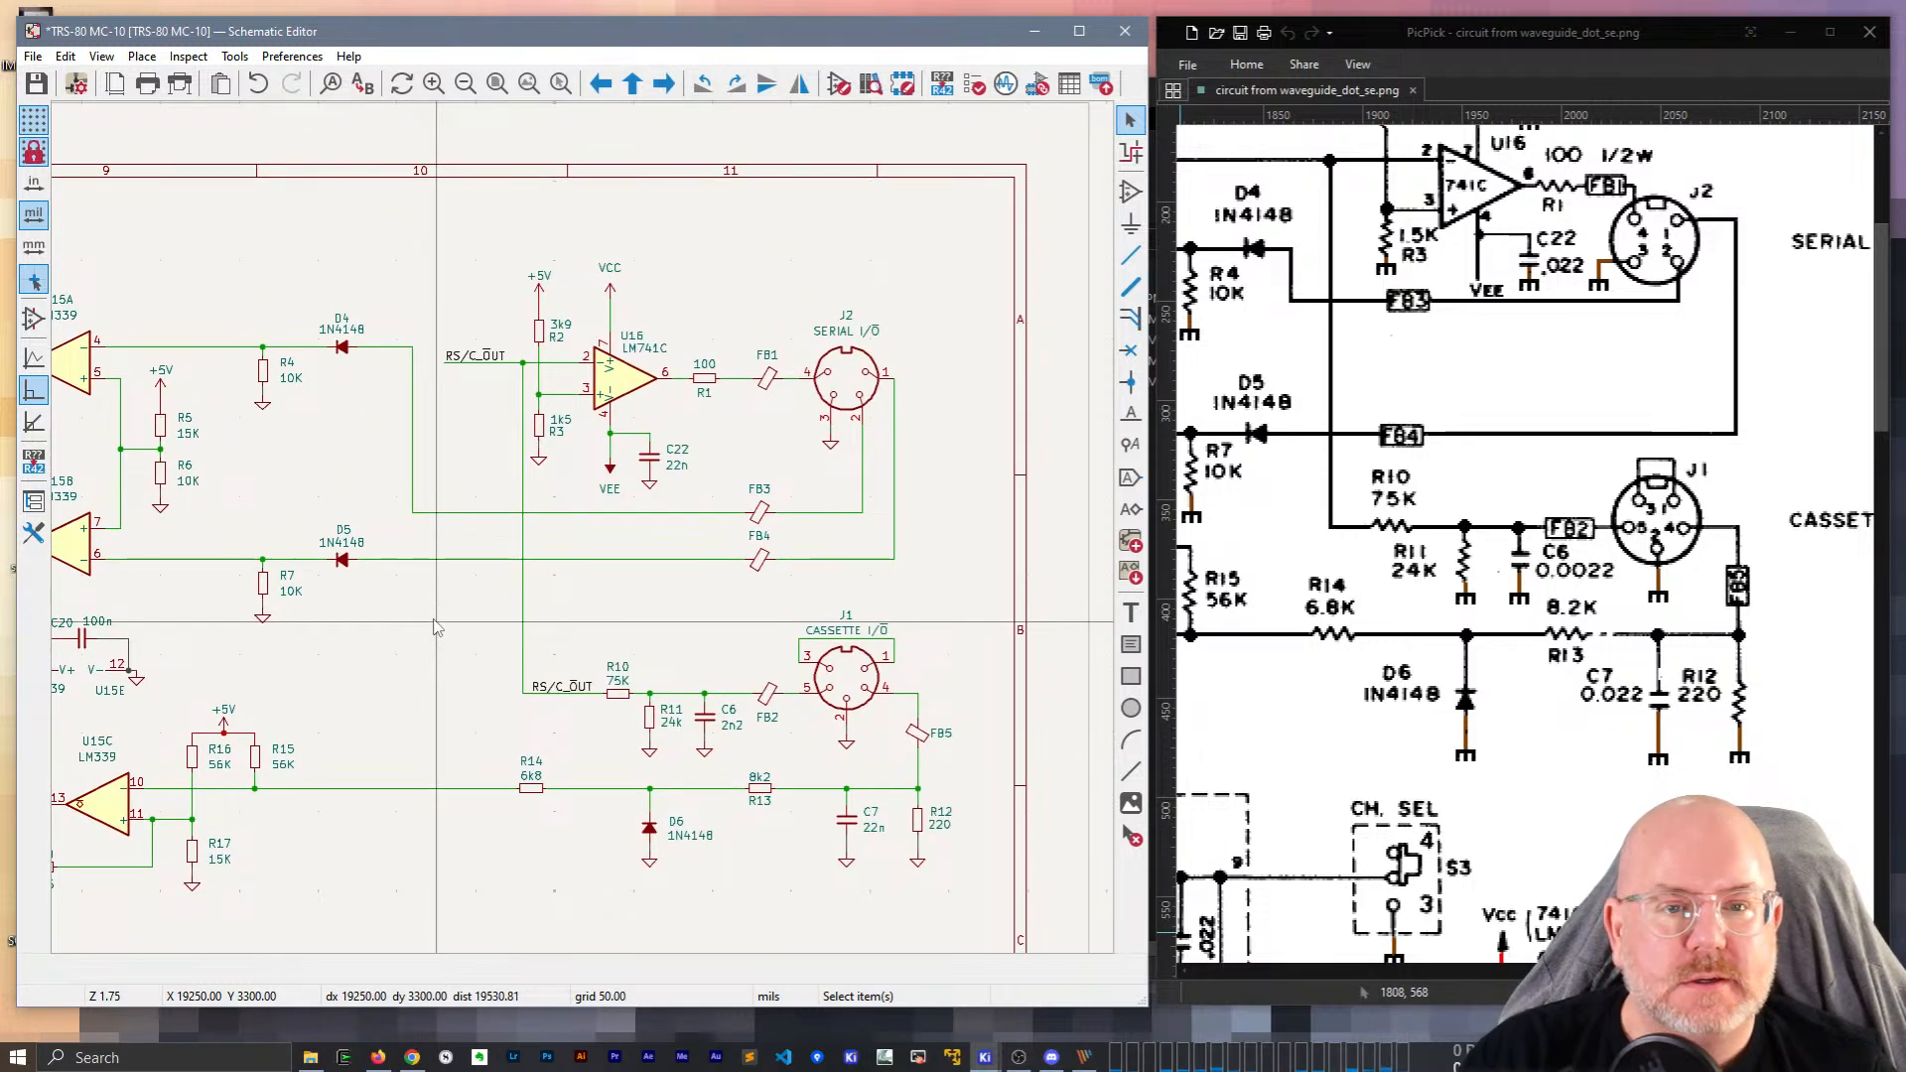
middle_click_drag(437, 627, 701, 657)
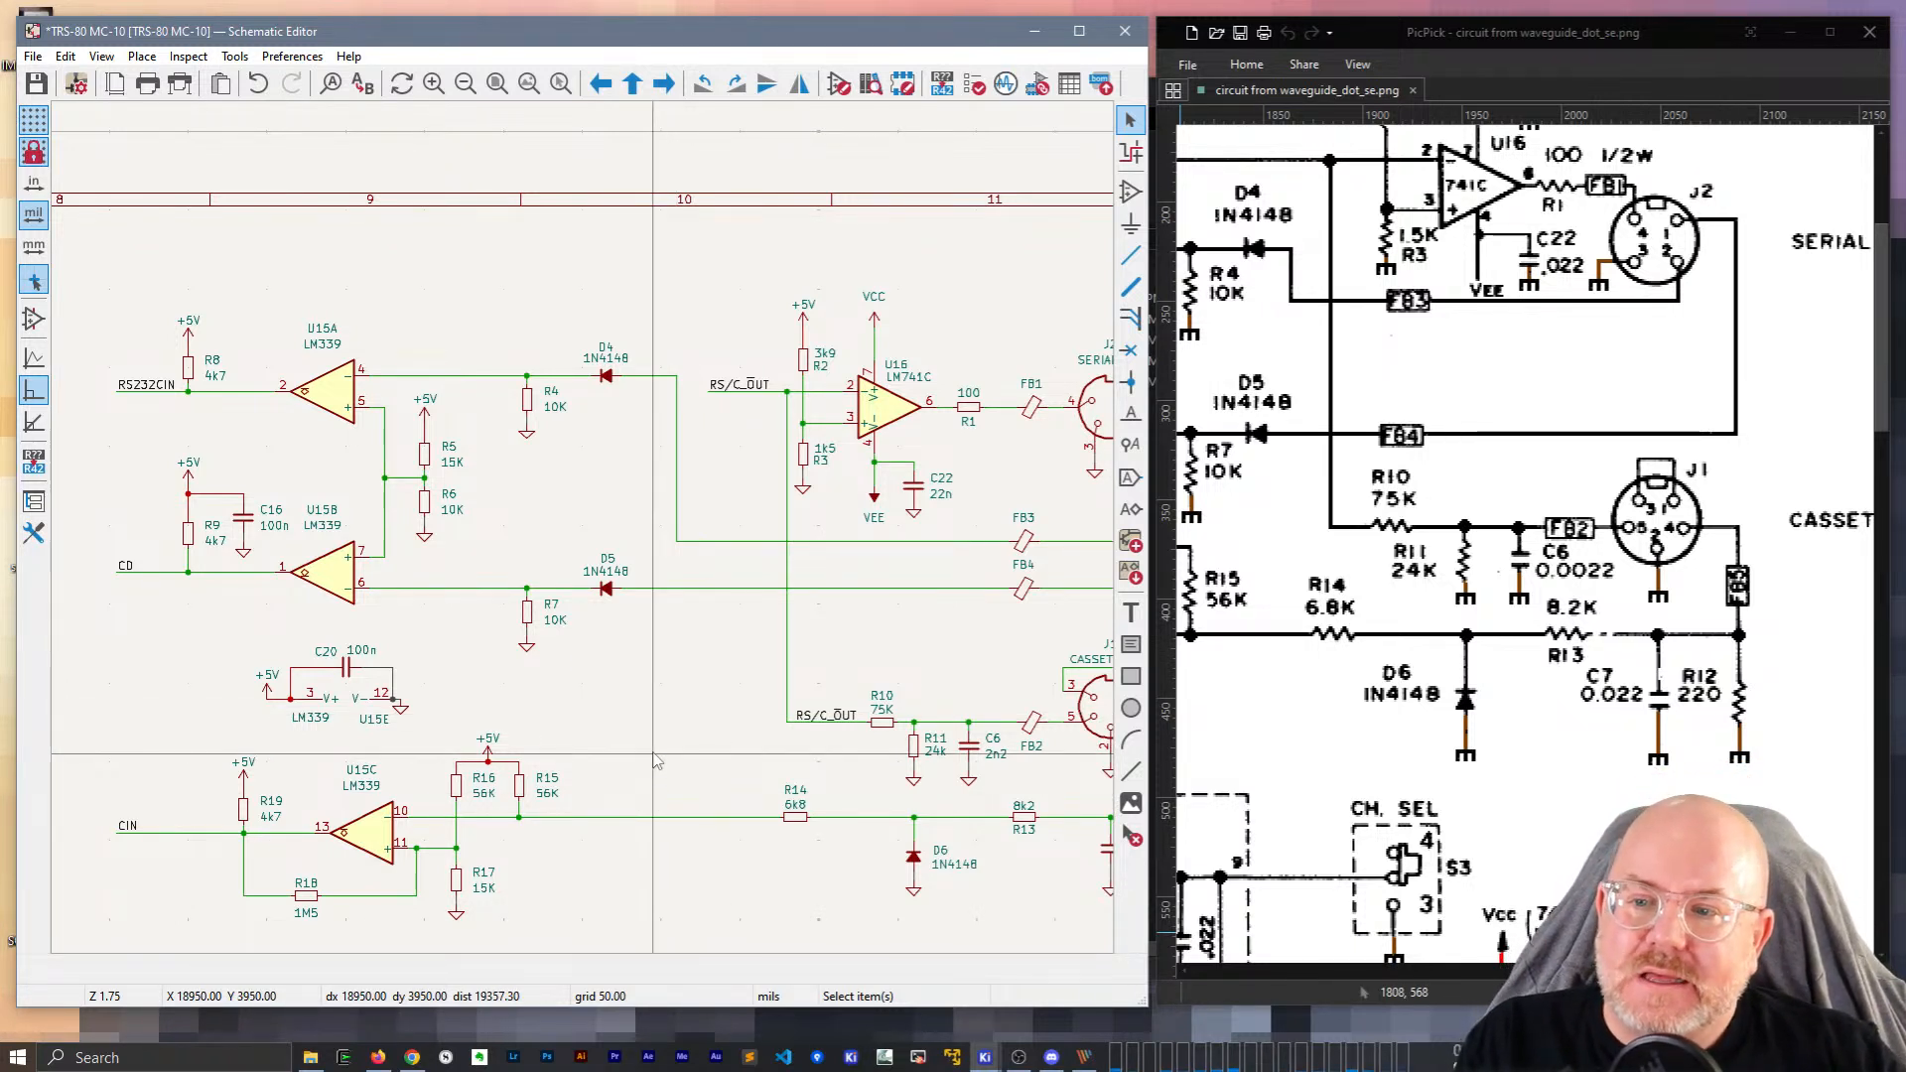
scroll(655, 762, "down", 2)
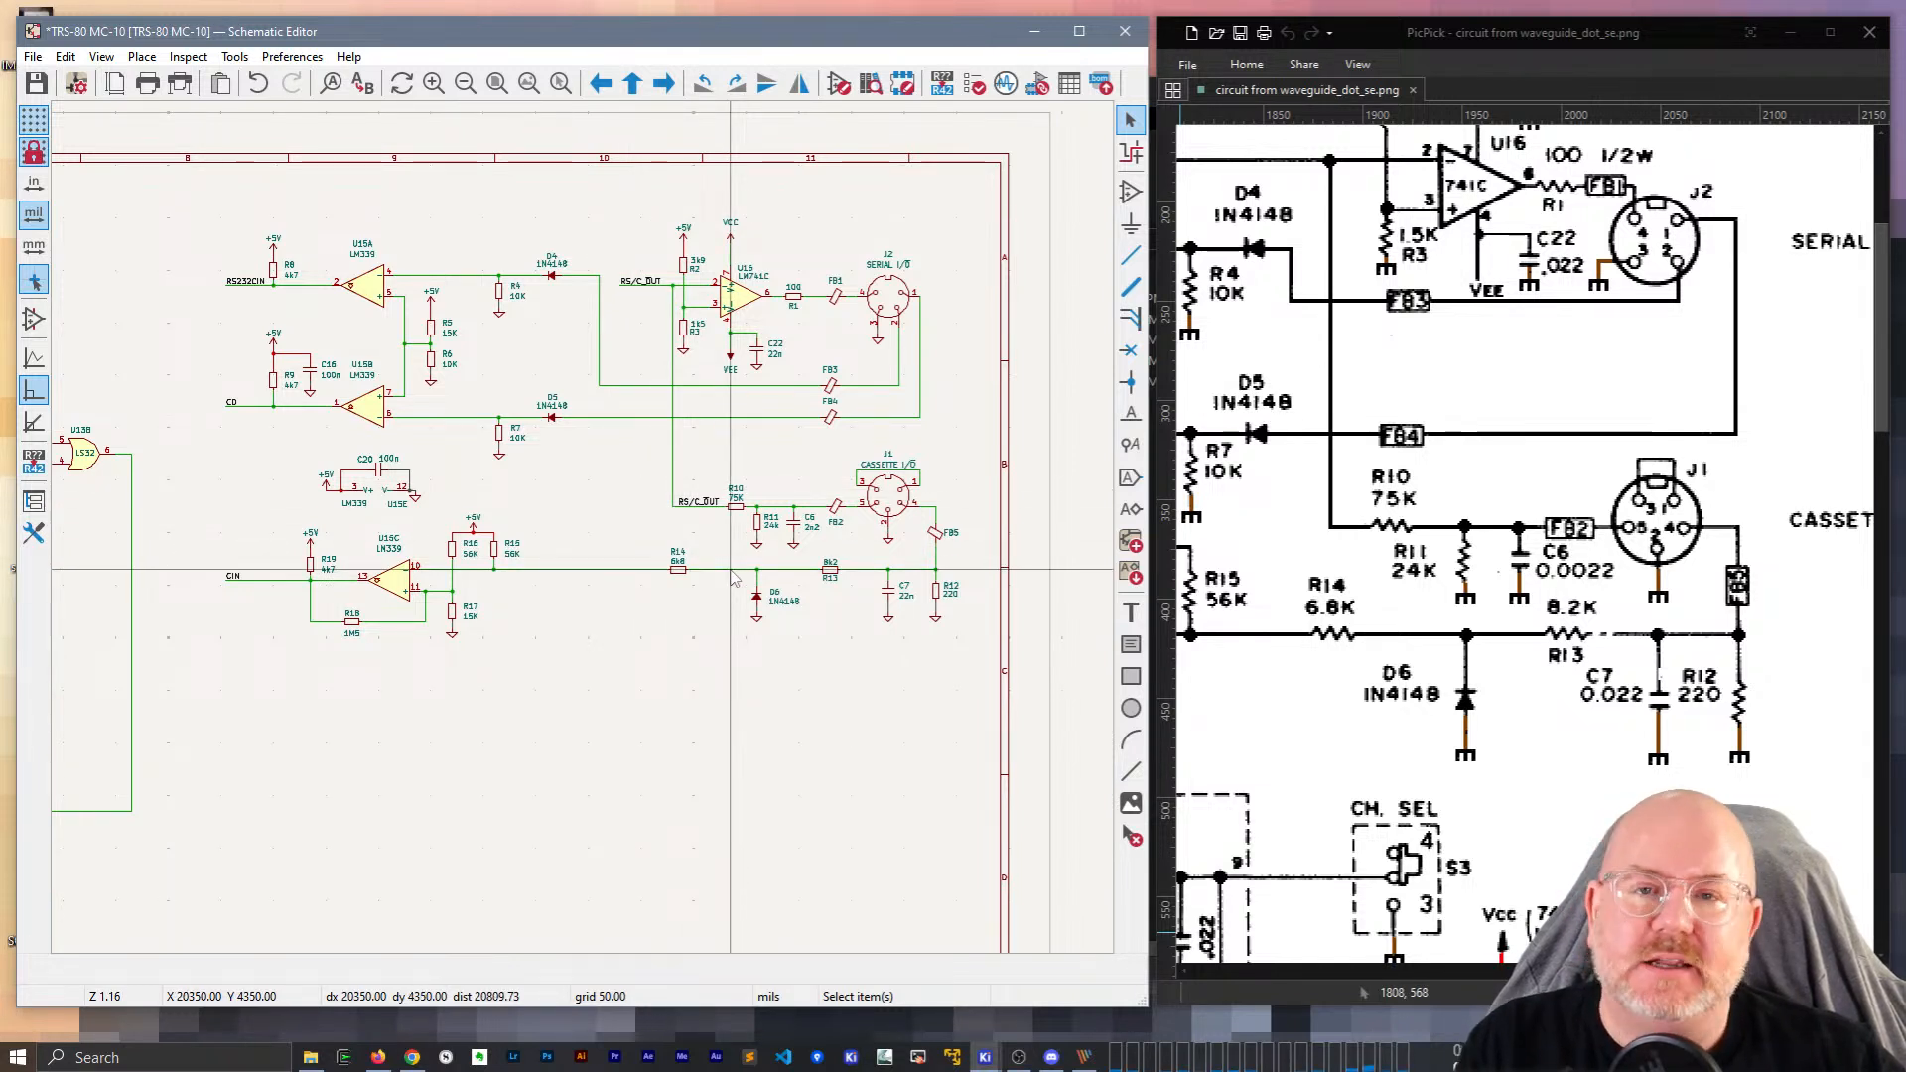
left_click_drag(1772, 970, 1709, 970)
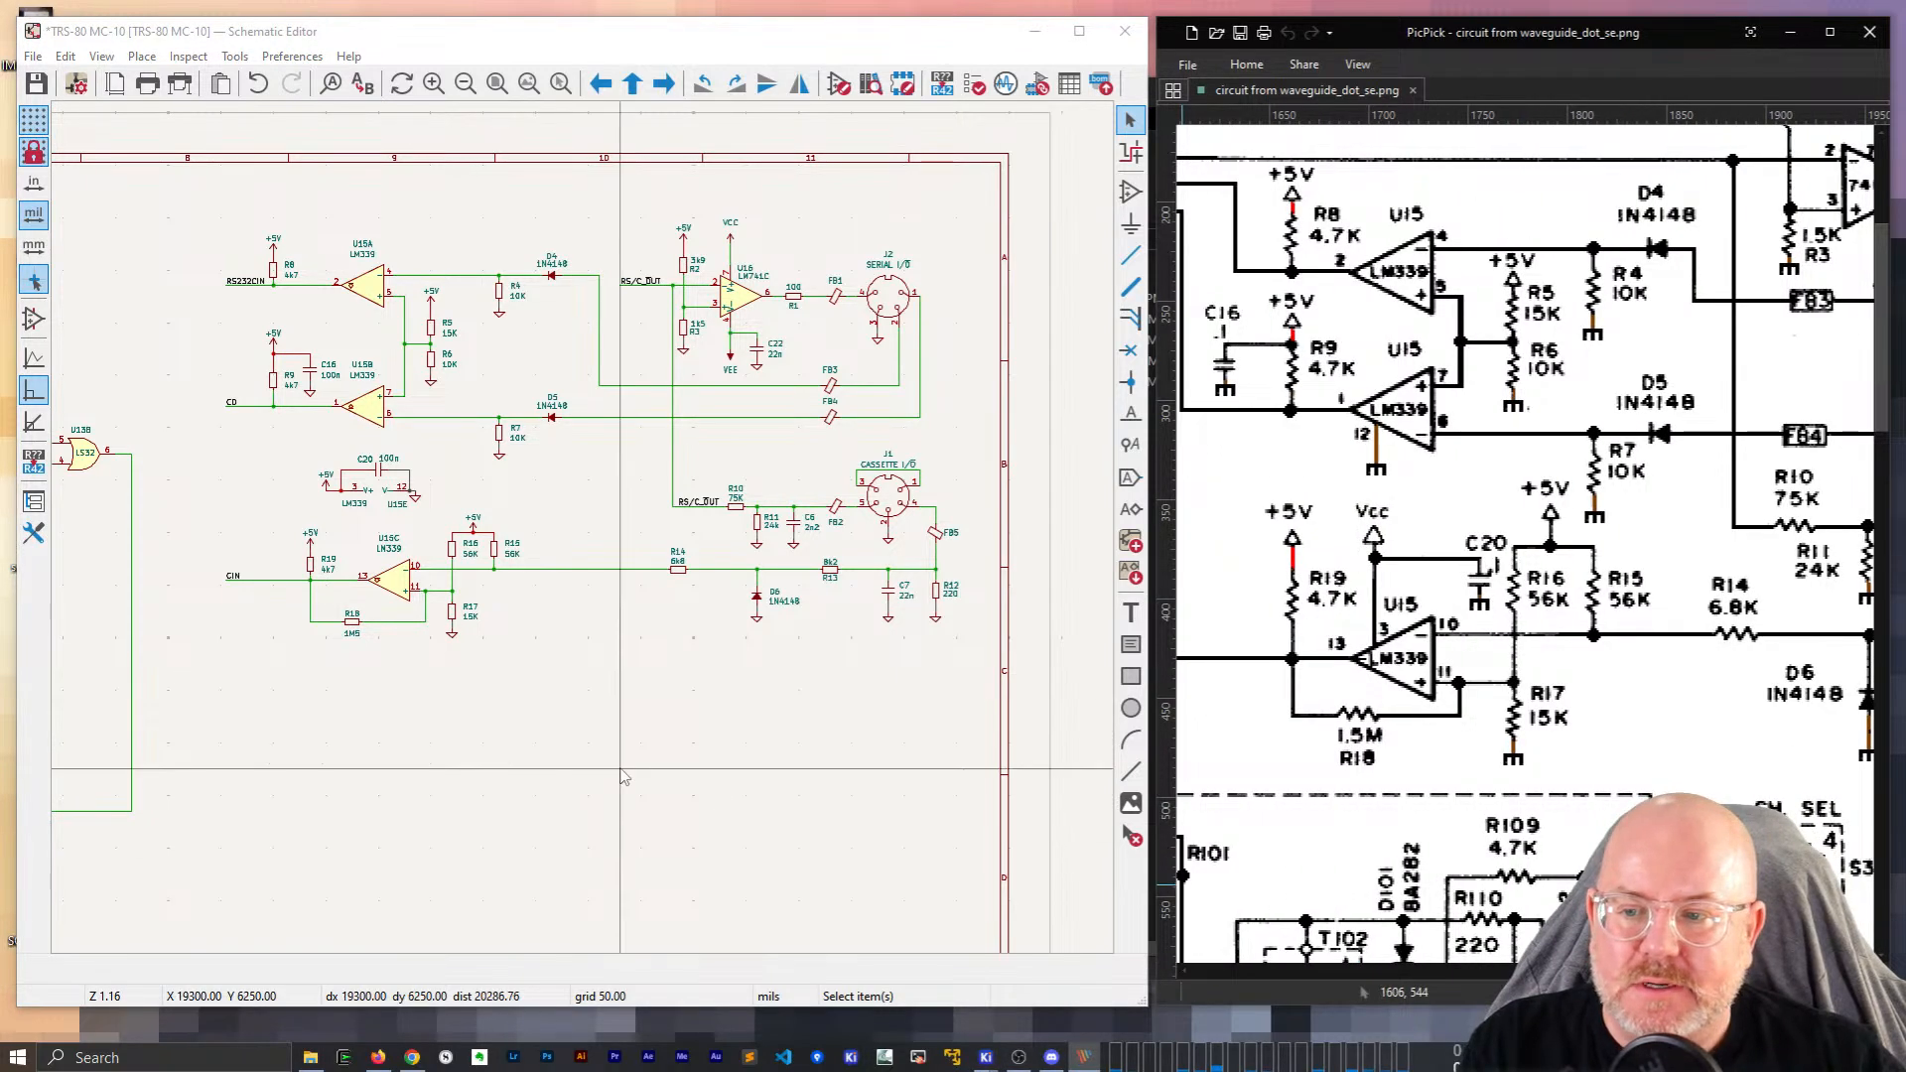
left_click_drag(1681, 970, 1598, 970)
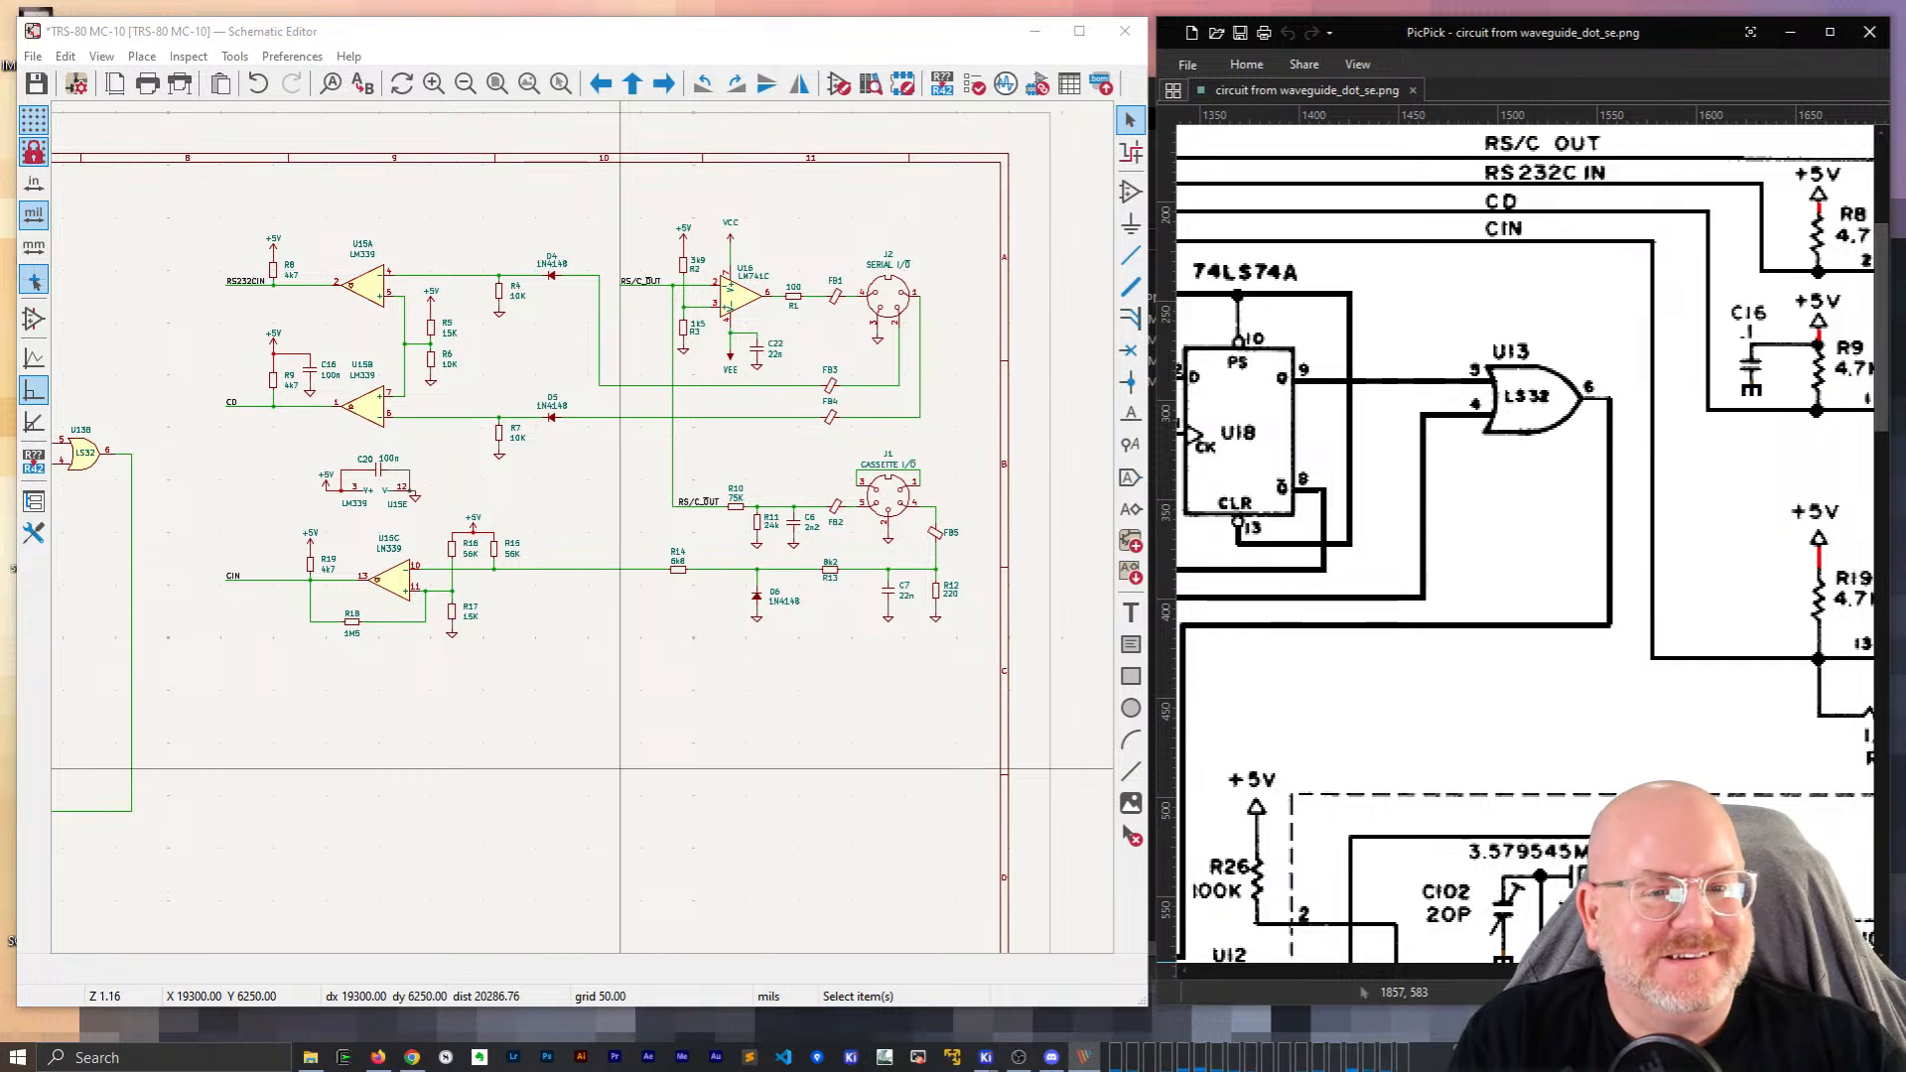
scroll(488, 454, "down", 2)
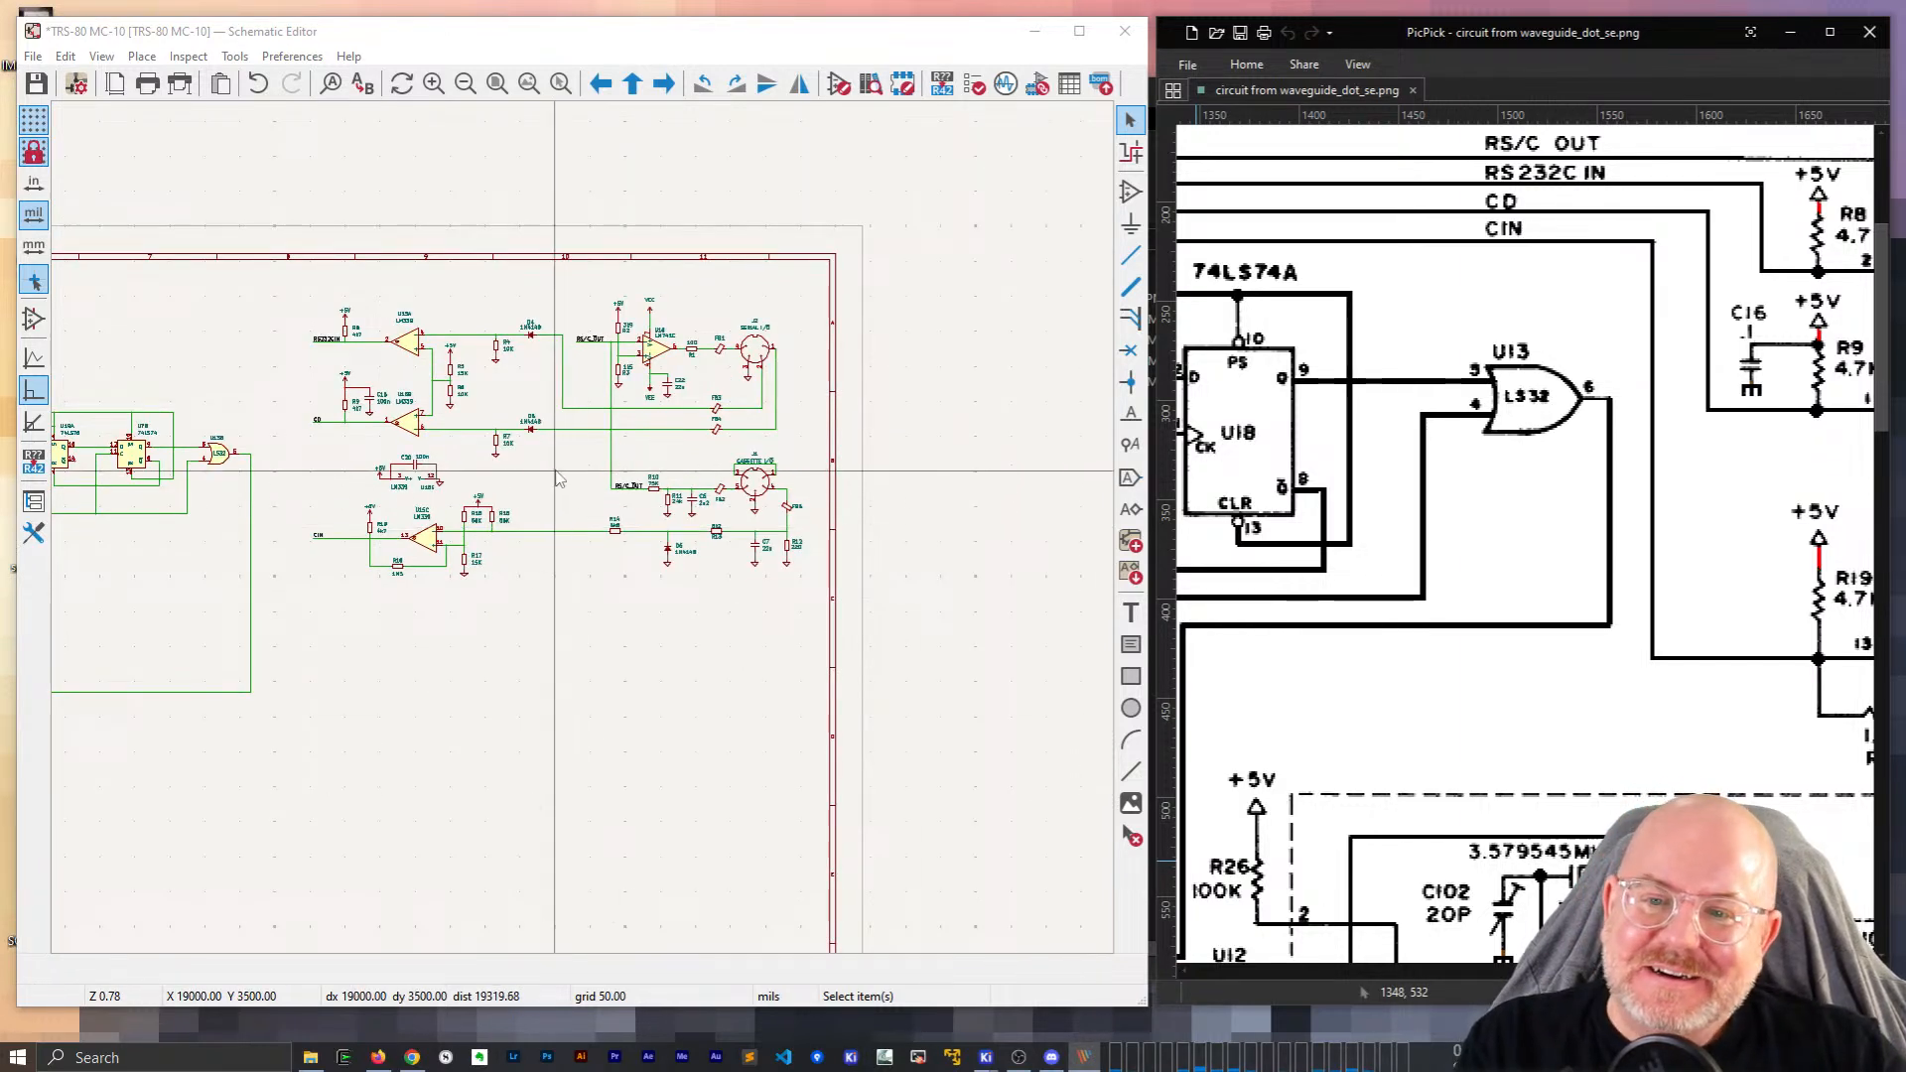
left_click(687, 448)
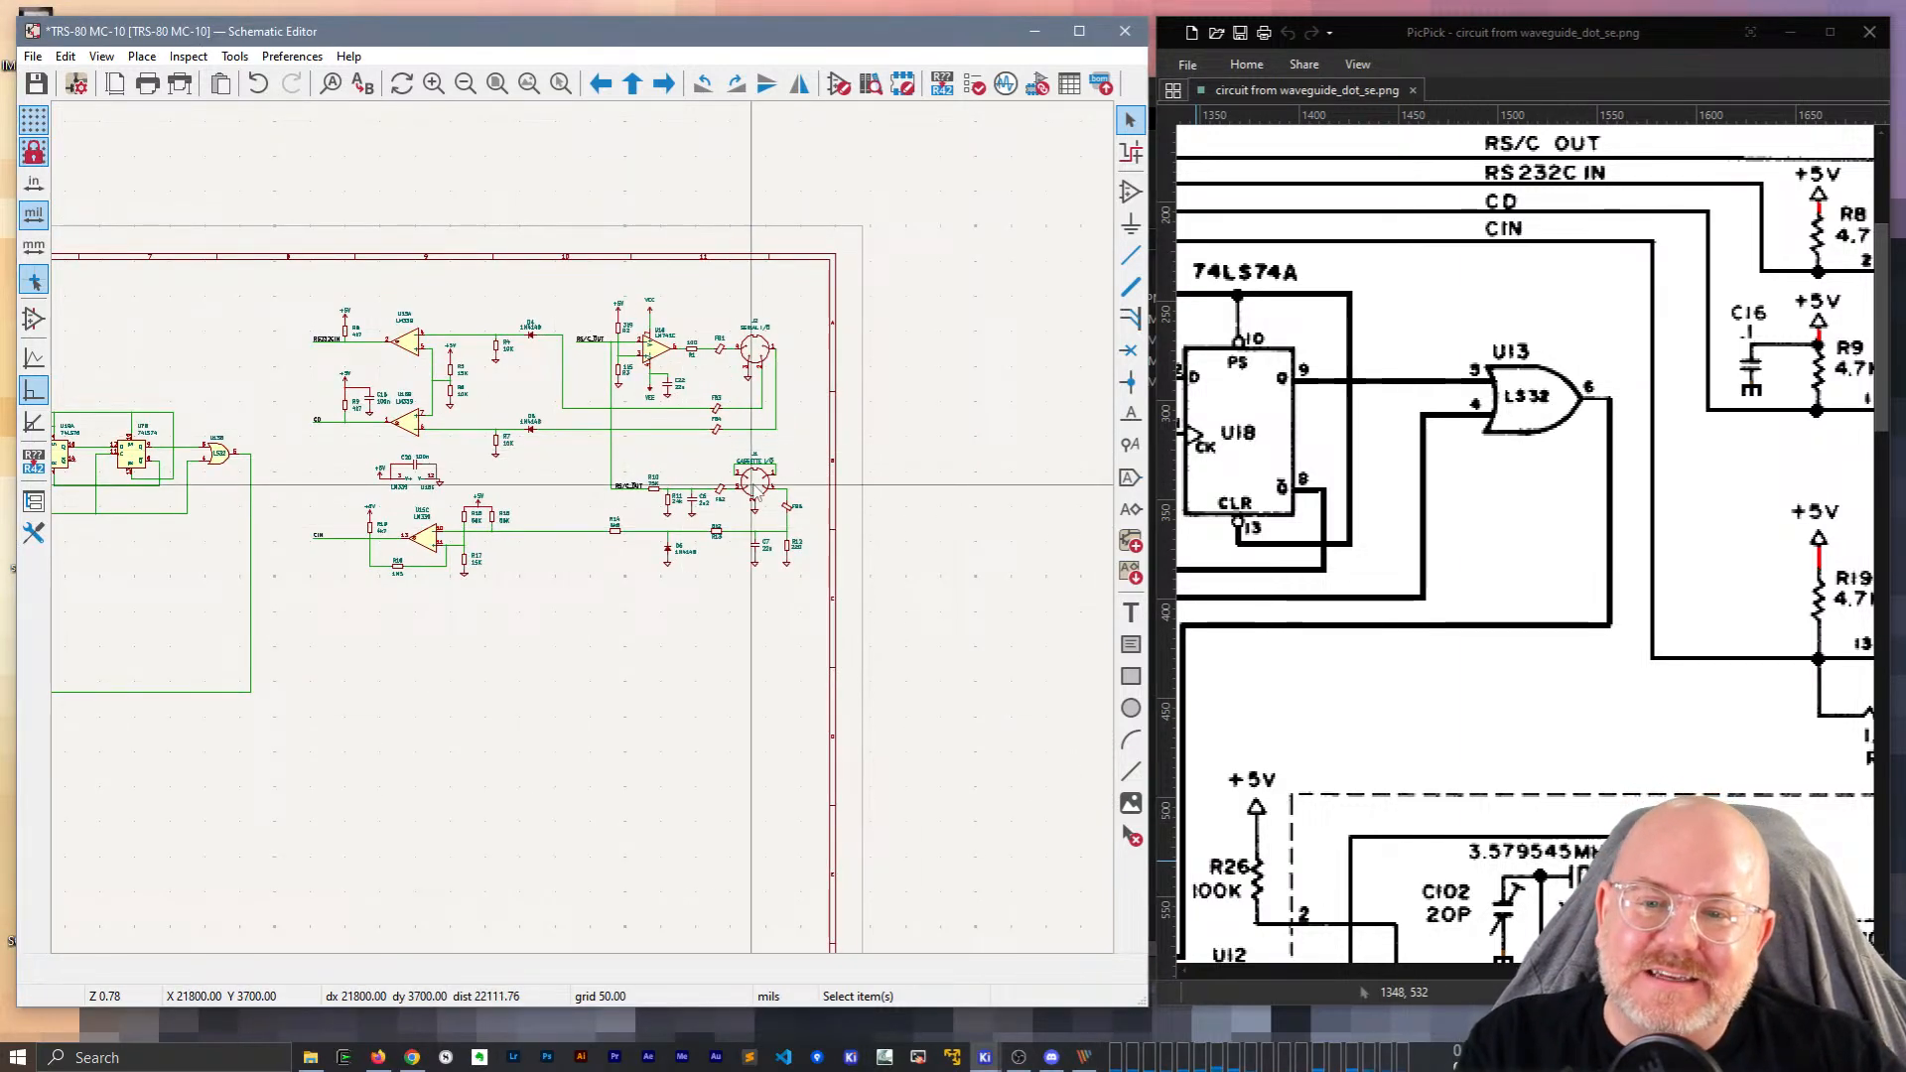
scroll(794, 464, "up", 3)
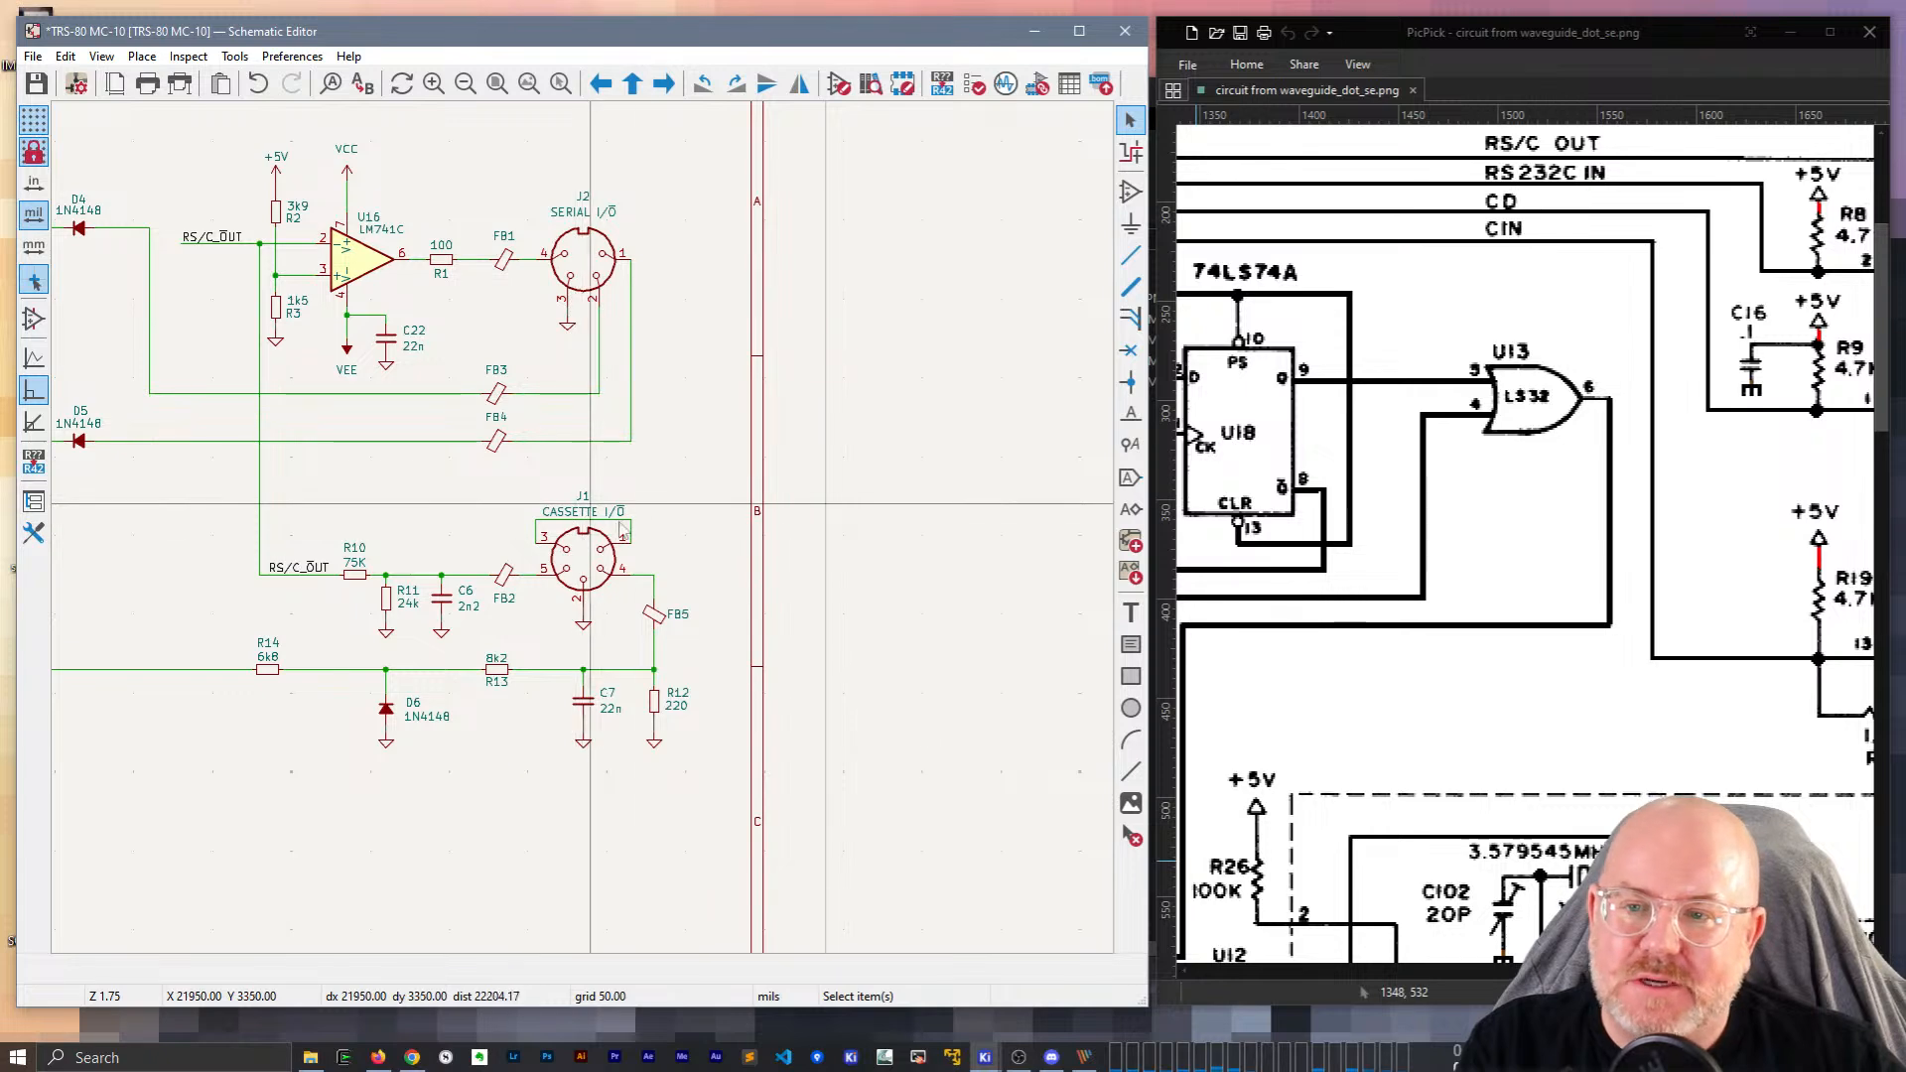
left_click(583, 495)
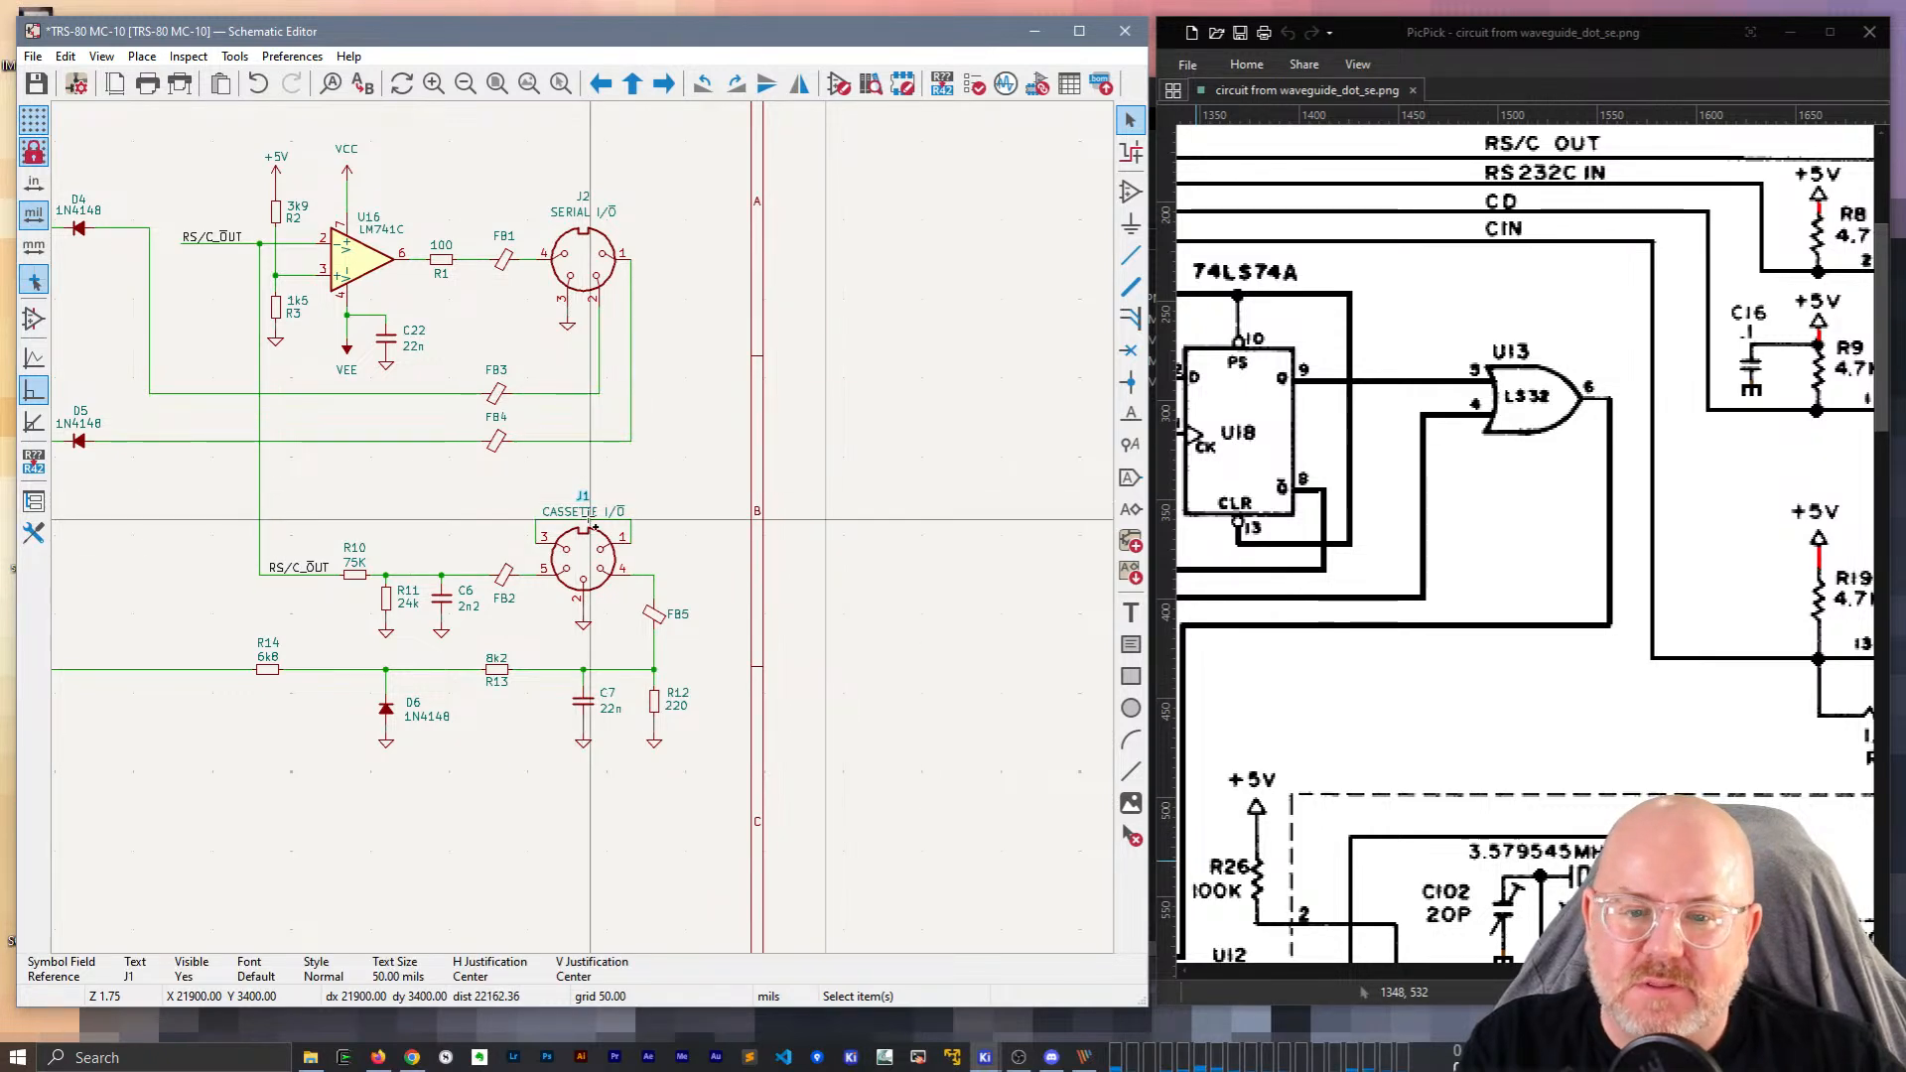
mouse_move(1616, 971)
left_mouse_down()
mouse_move(1769, 971)
mouse_move(1601, 971)
left_mouse_up()
scroll(1433, 777, "down", 5)
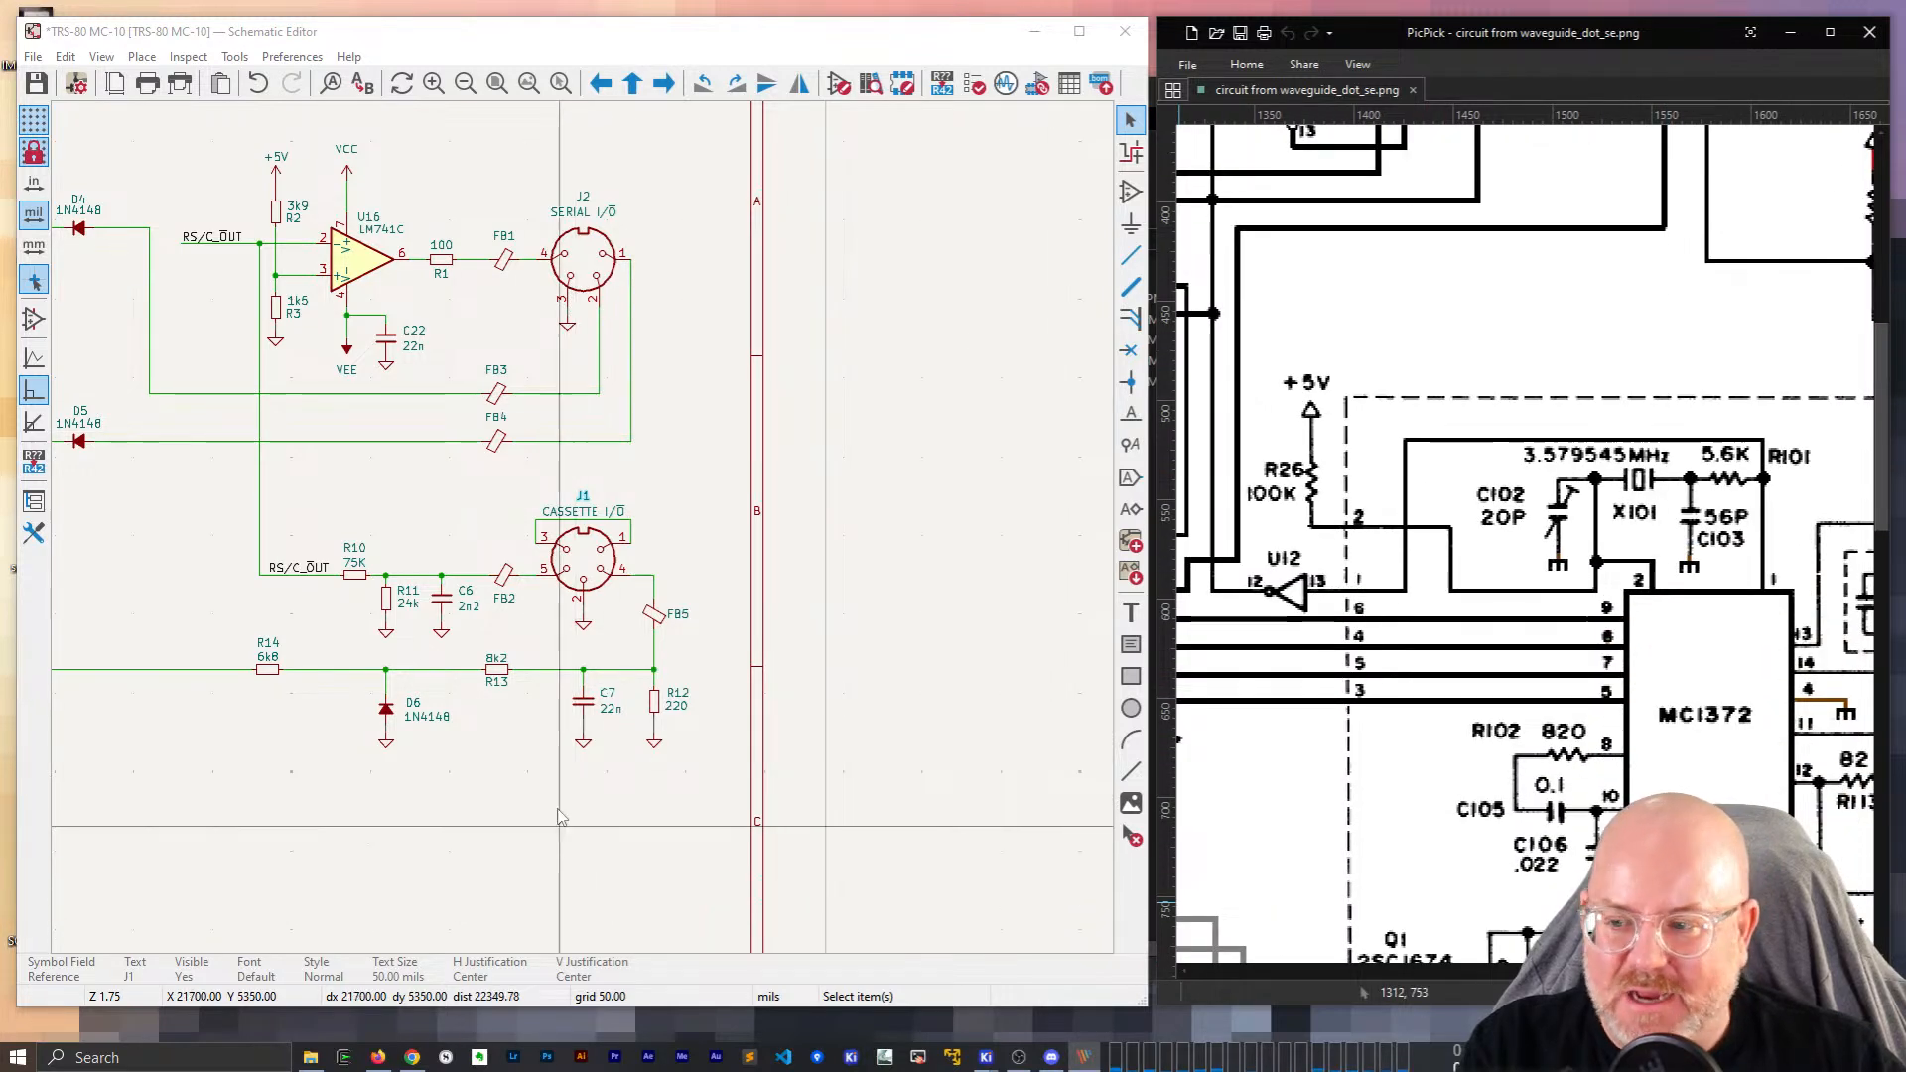
Save the schematic and bring the comparator circuits and sheet top into view.
left_click(549, 854)
key("ctrl+s")
scroll(549, 854, "down", 2)
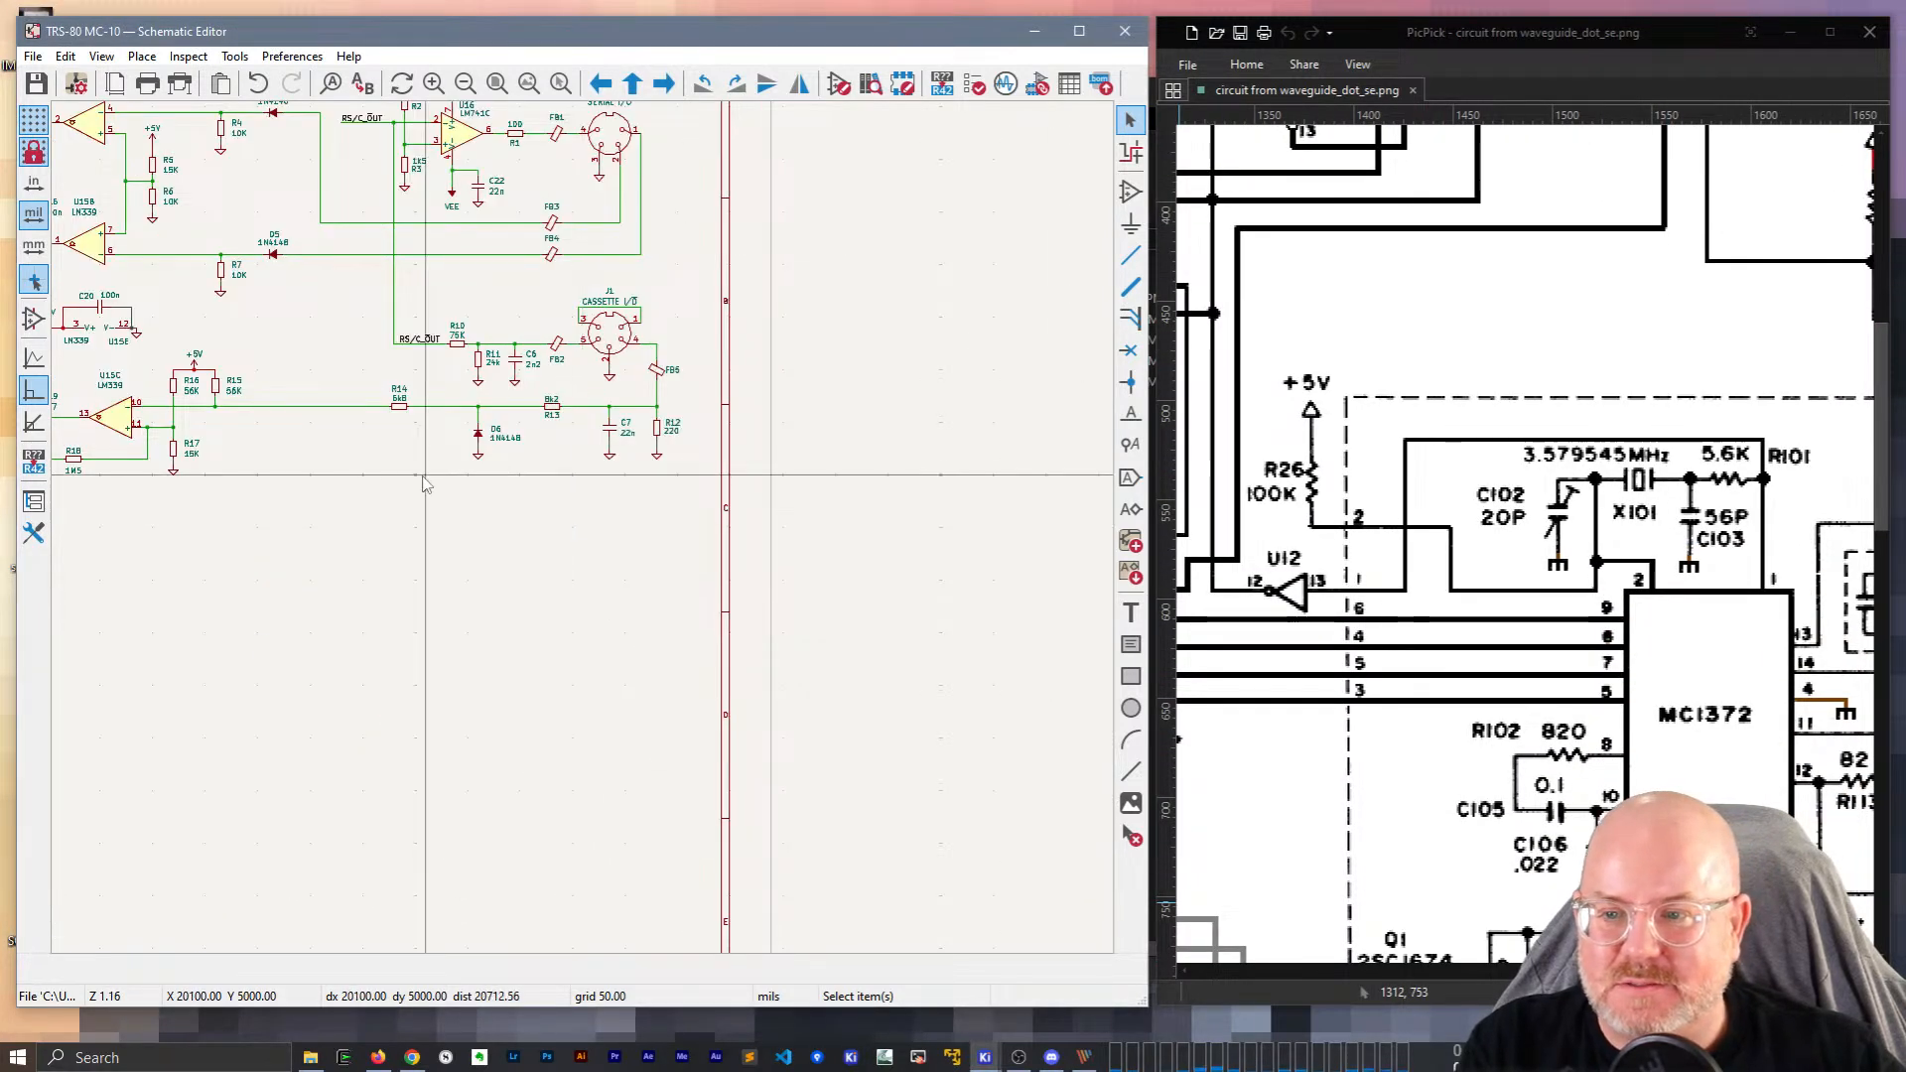
mouse_move(410, 478)
middle_mouse_down()
mouse_move(616, 590)
mouse_move(712, 599)
middle_mouse_up()
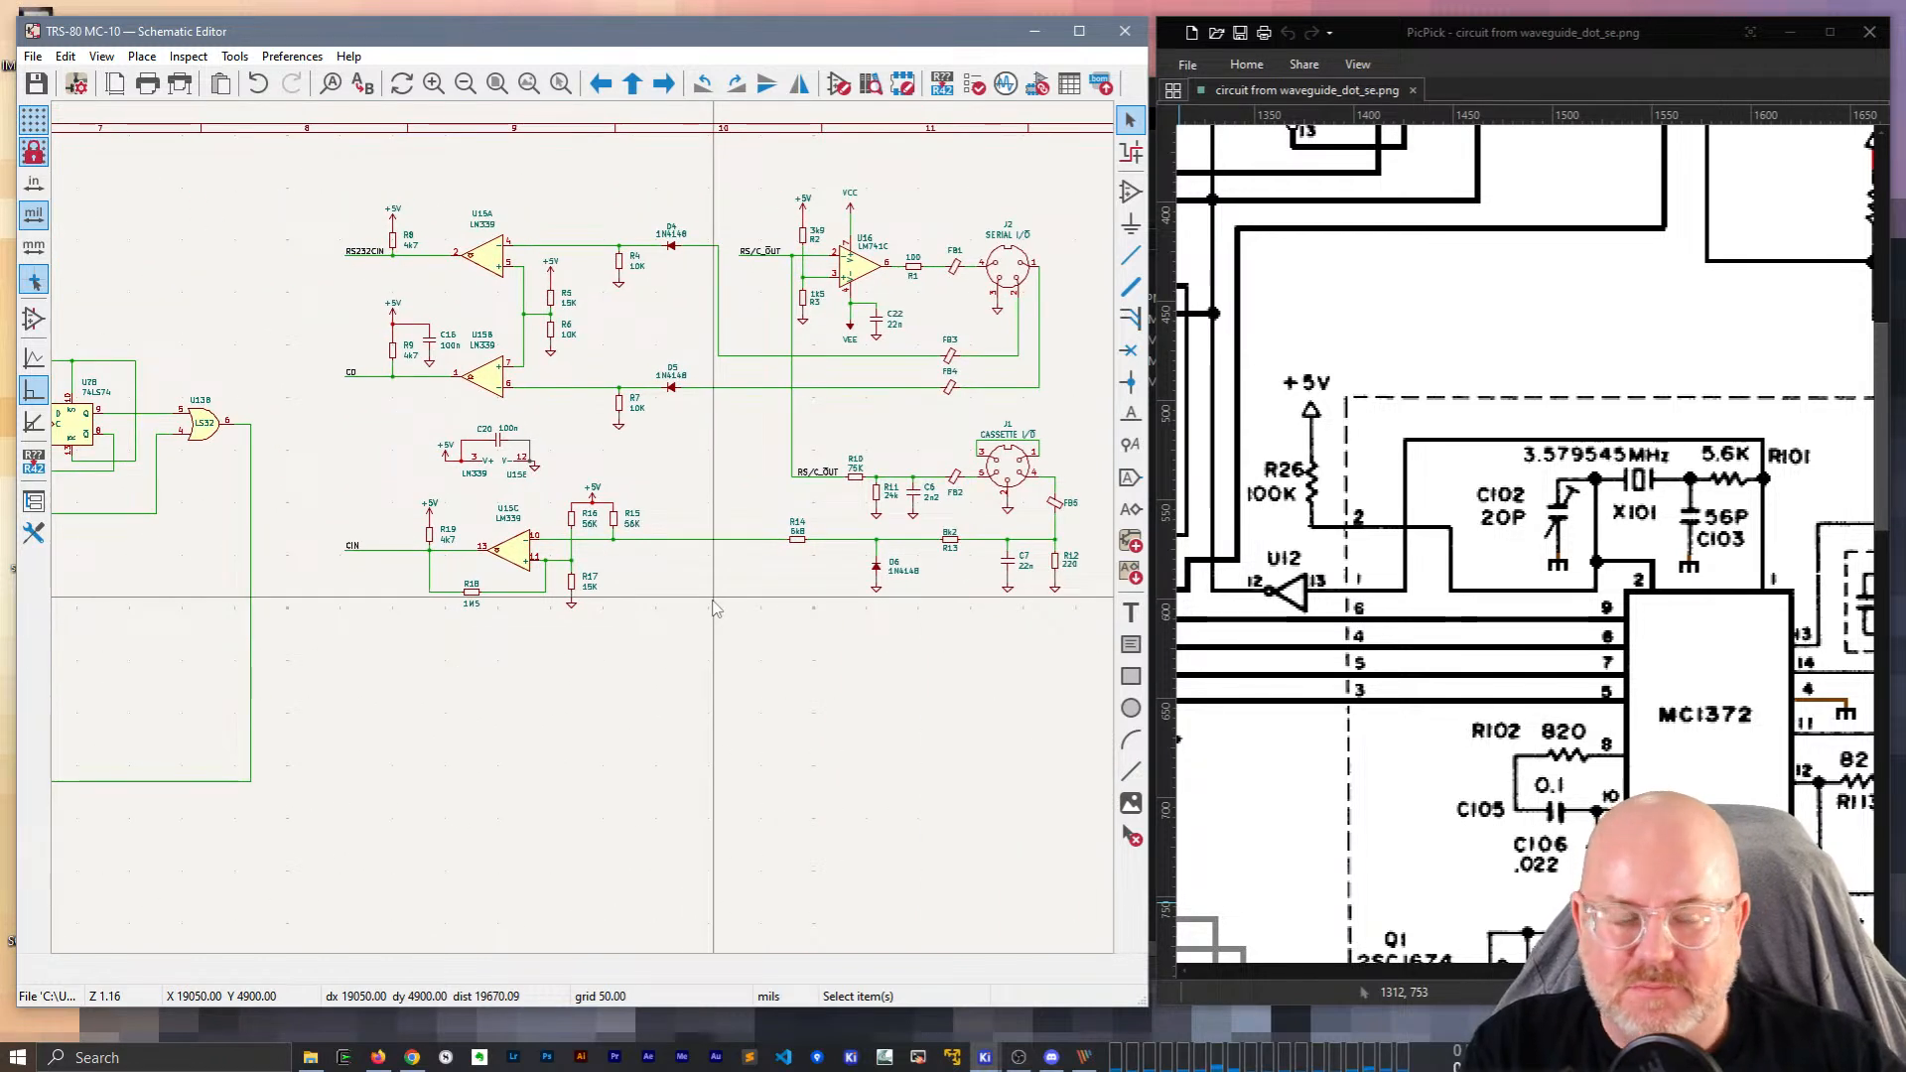
left_click_drag(1666, 971, 1608, 971)
scroll(556, 536, "down", 5)
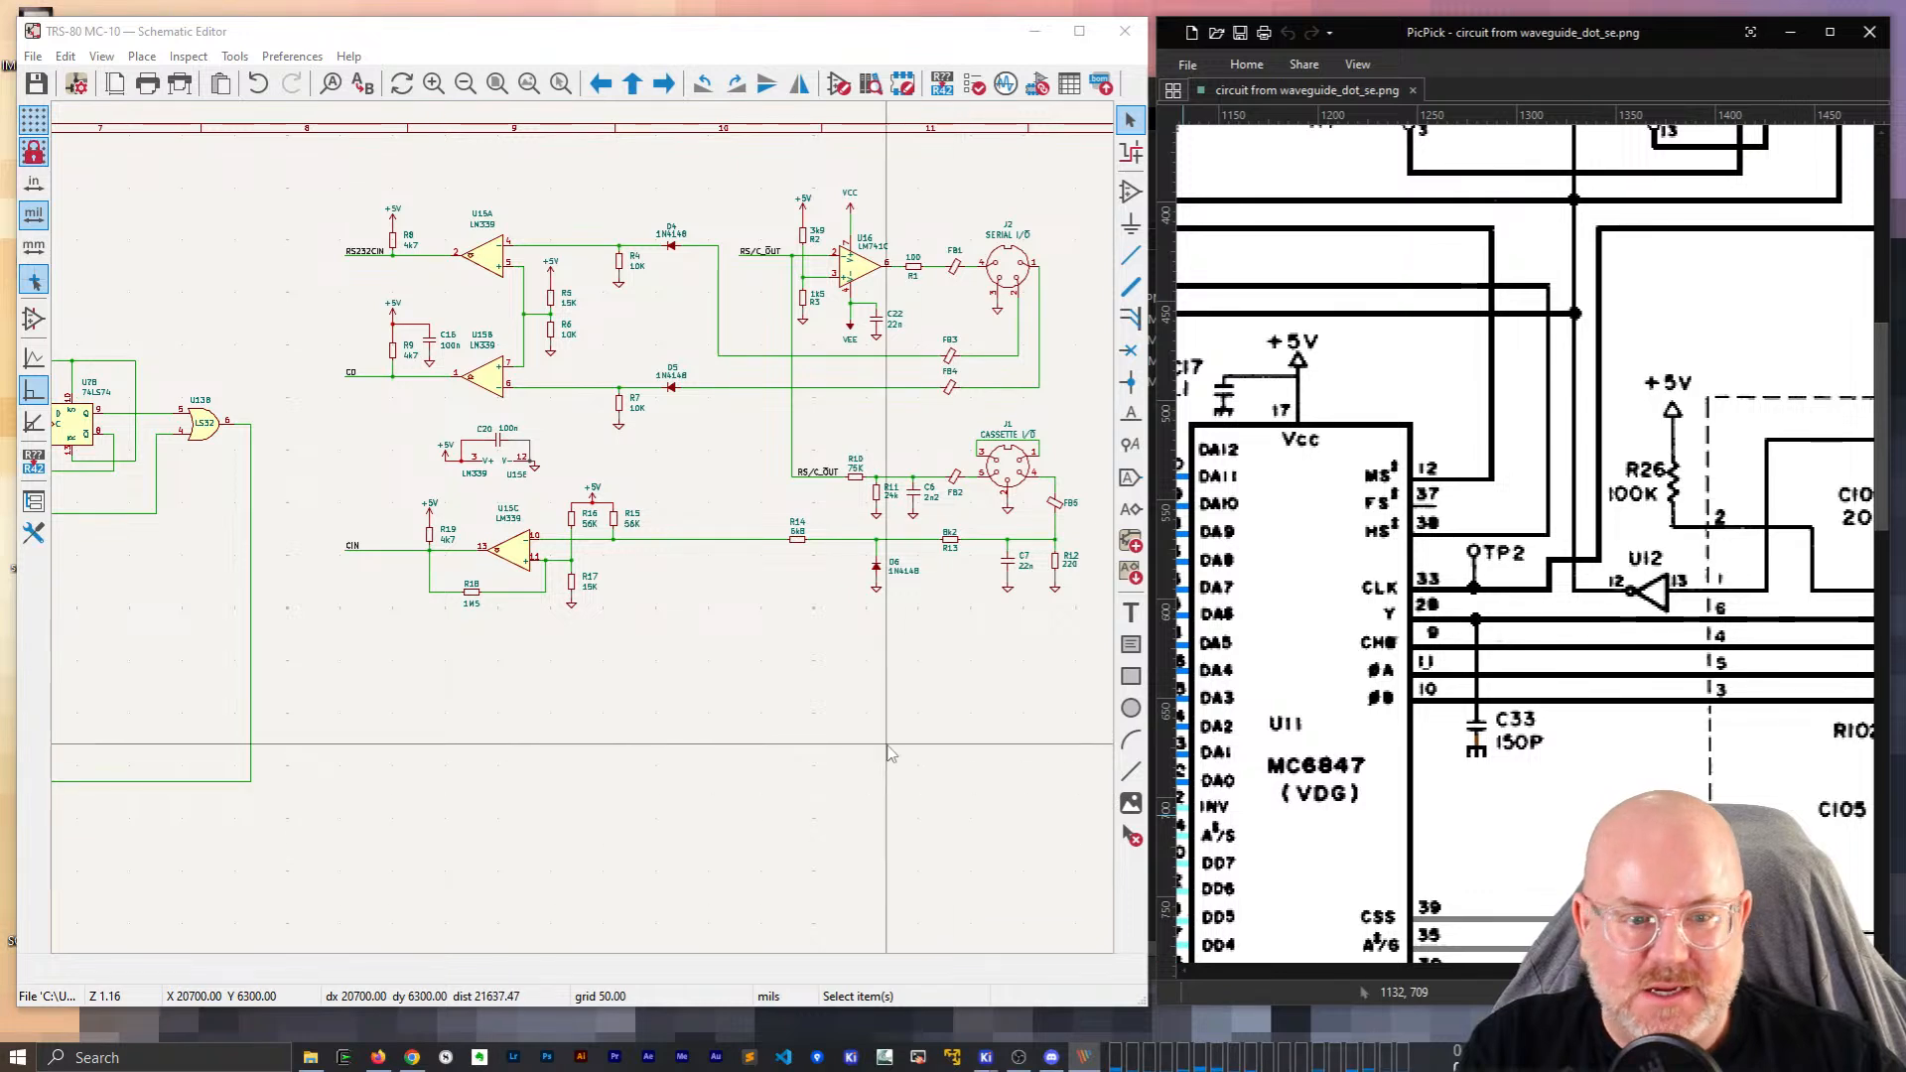
Move the horizontal CLK wire down to its lower position with its connections attached.
scroll(587, 539, "up", 3)
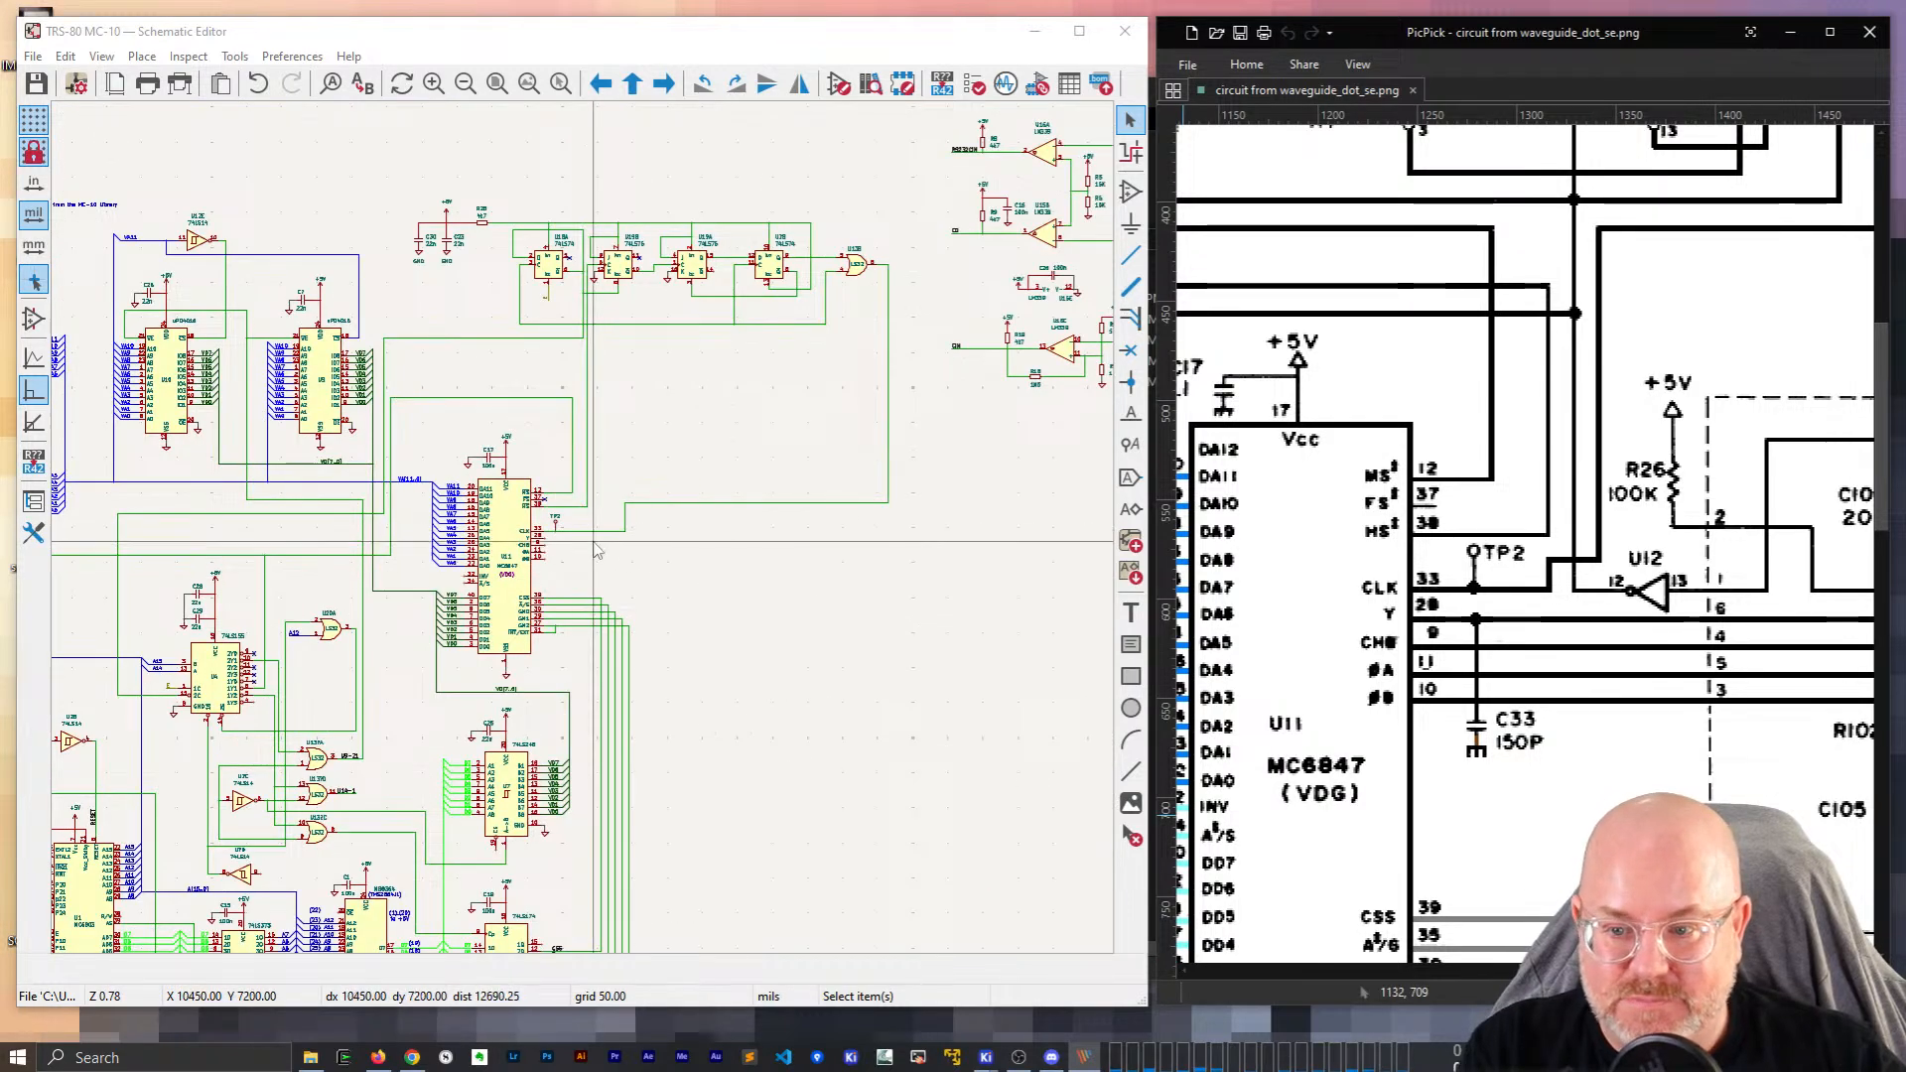
scroll(591, 541, "up", 2)
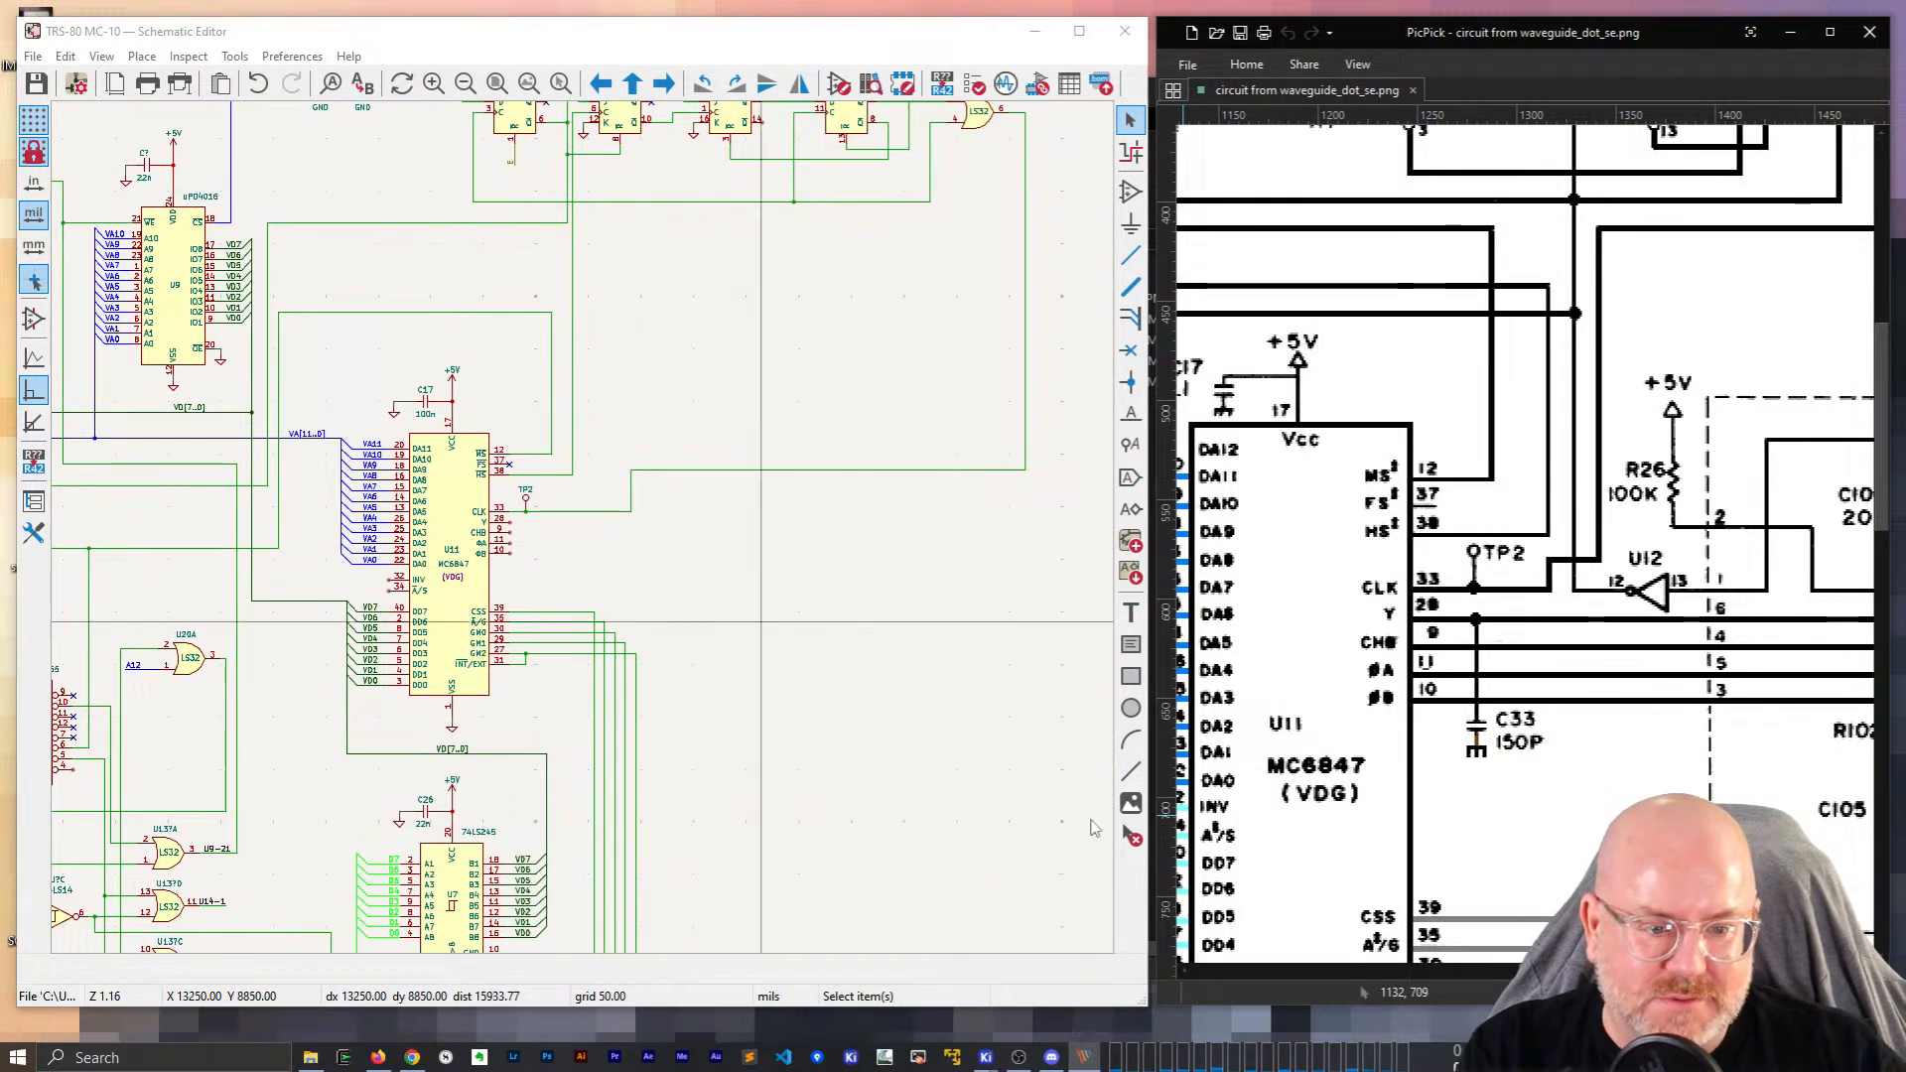
left_click(1600, 971)
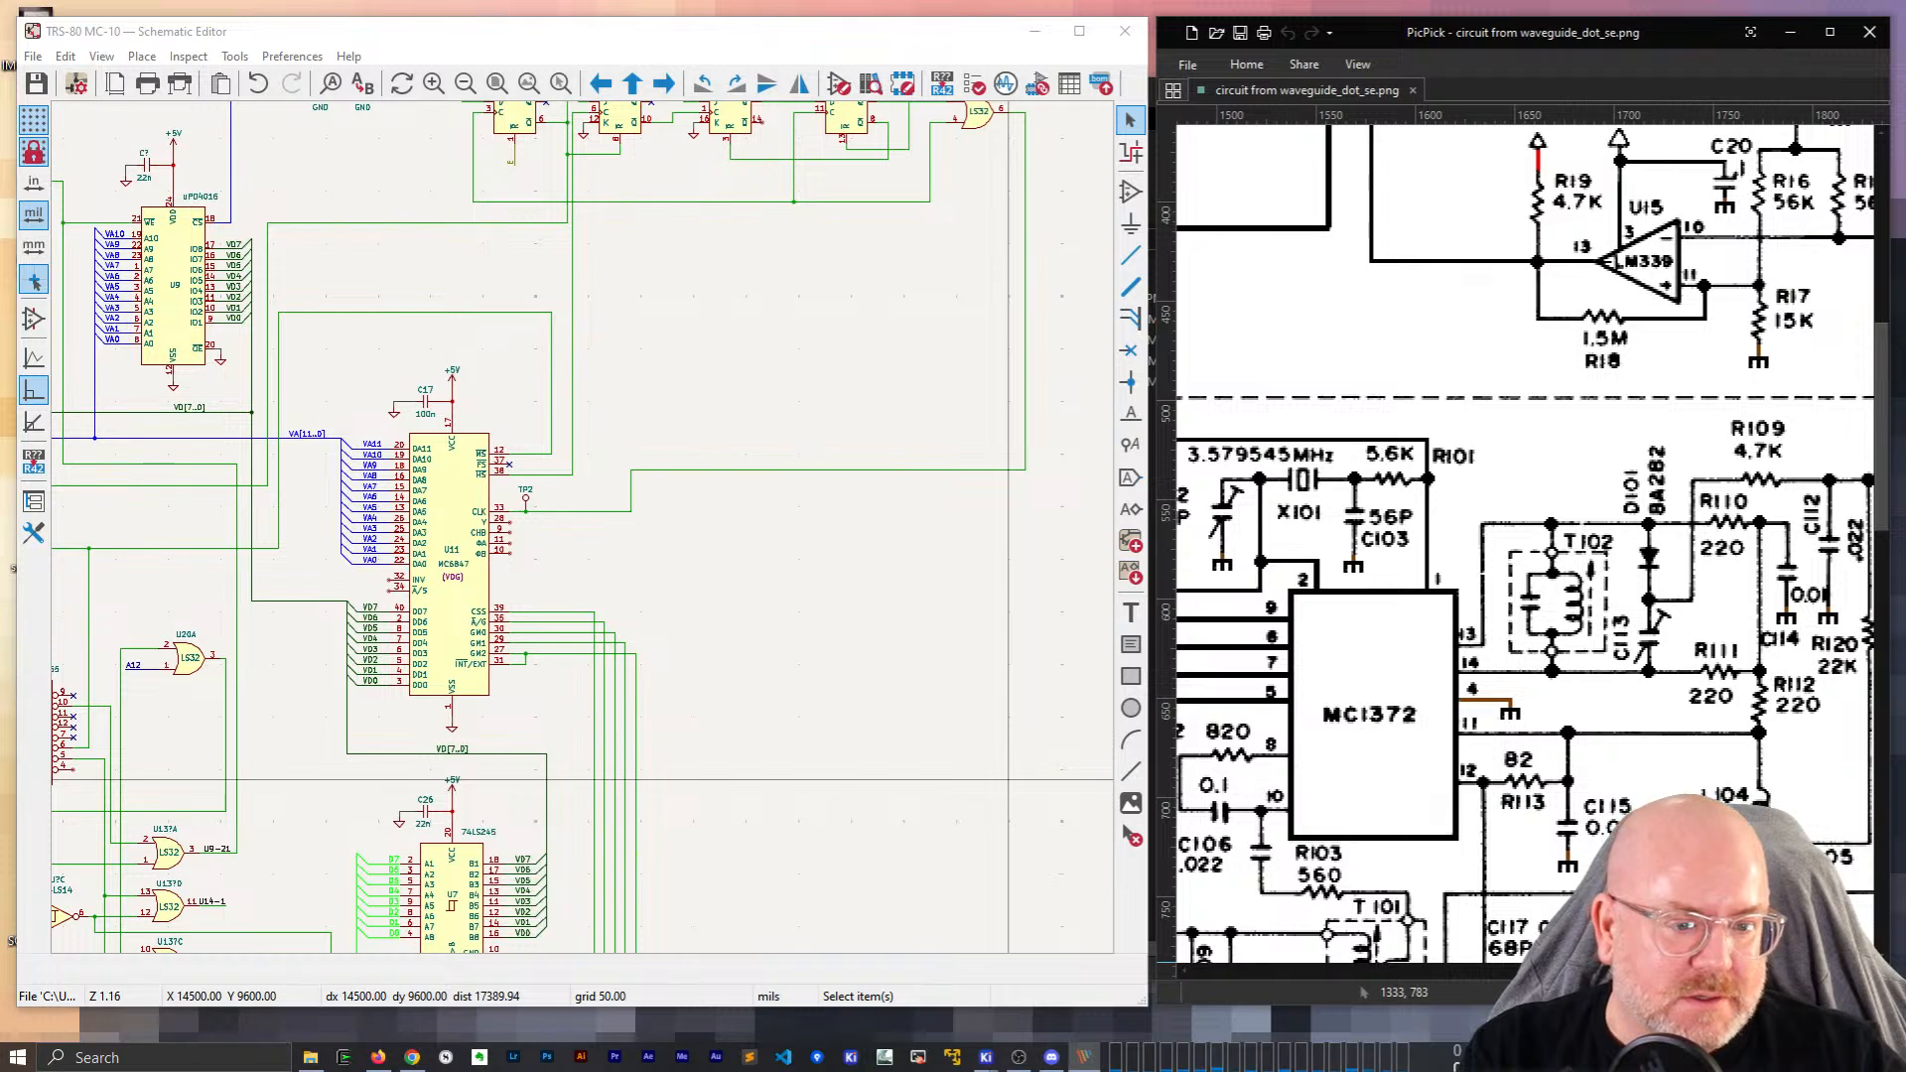
left_click_drag(1608, 971, 1568, 971)
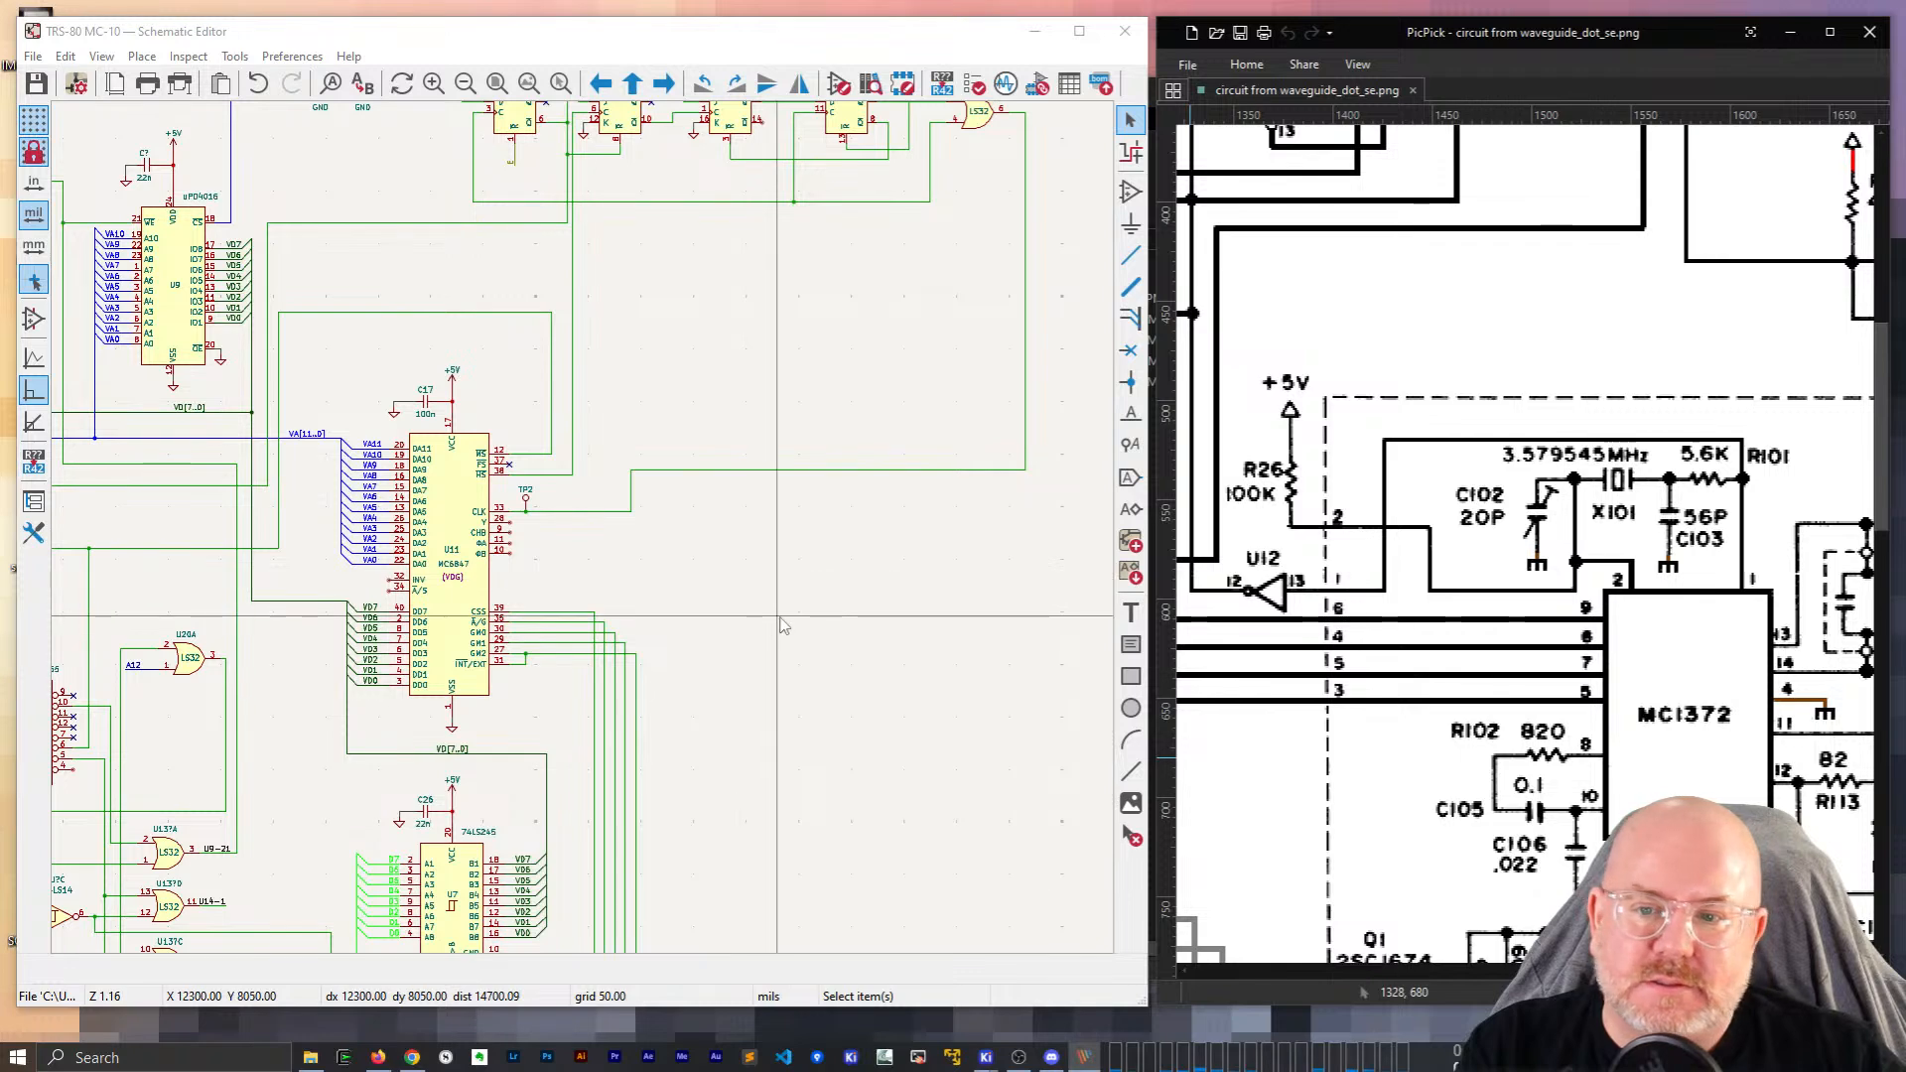
middle_click_drag(780, 617, 585, 528)
left_click(582, 382)
key("g")
left_click(455, 427)
scroll(455, 427, "down", 2)
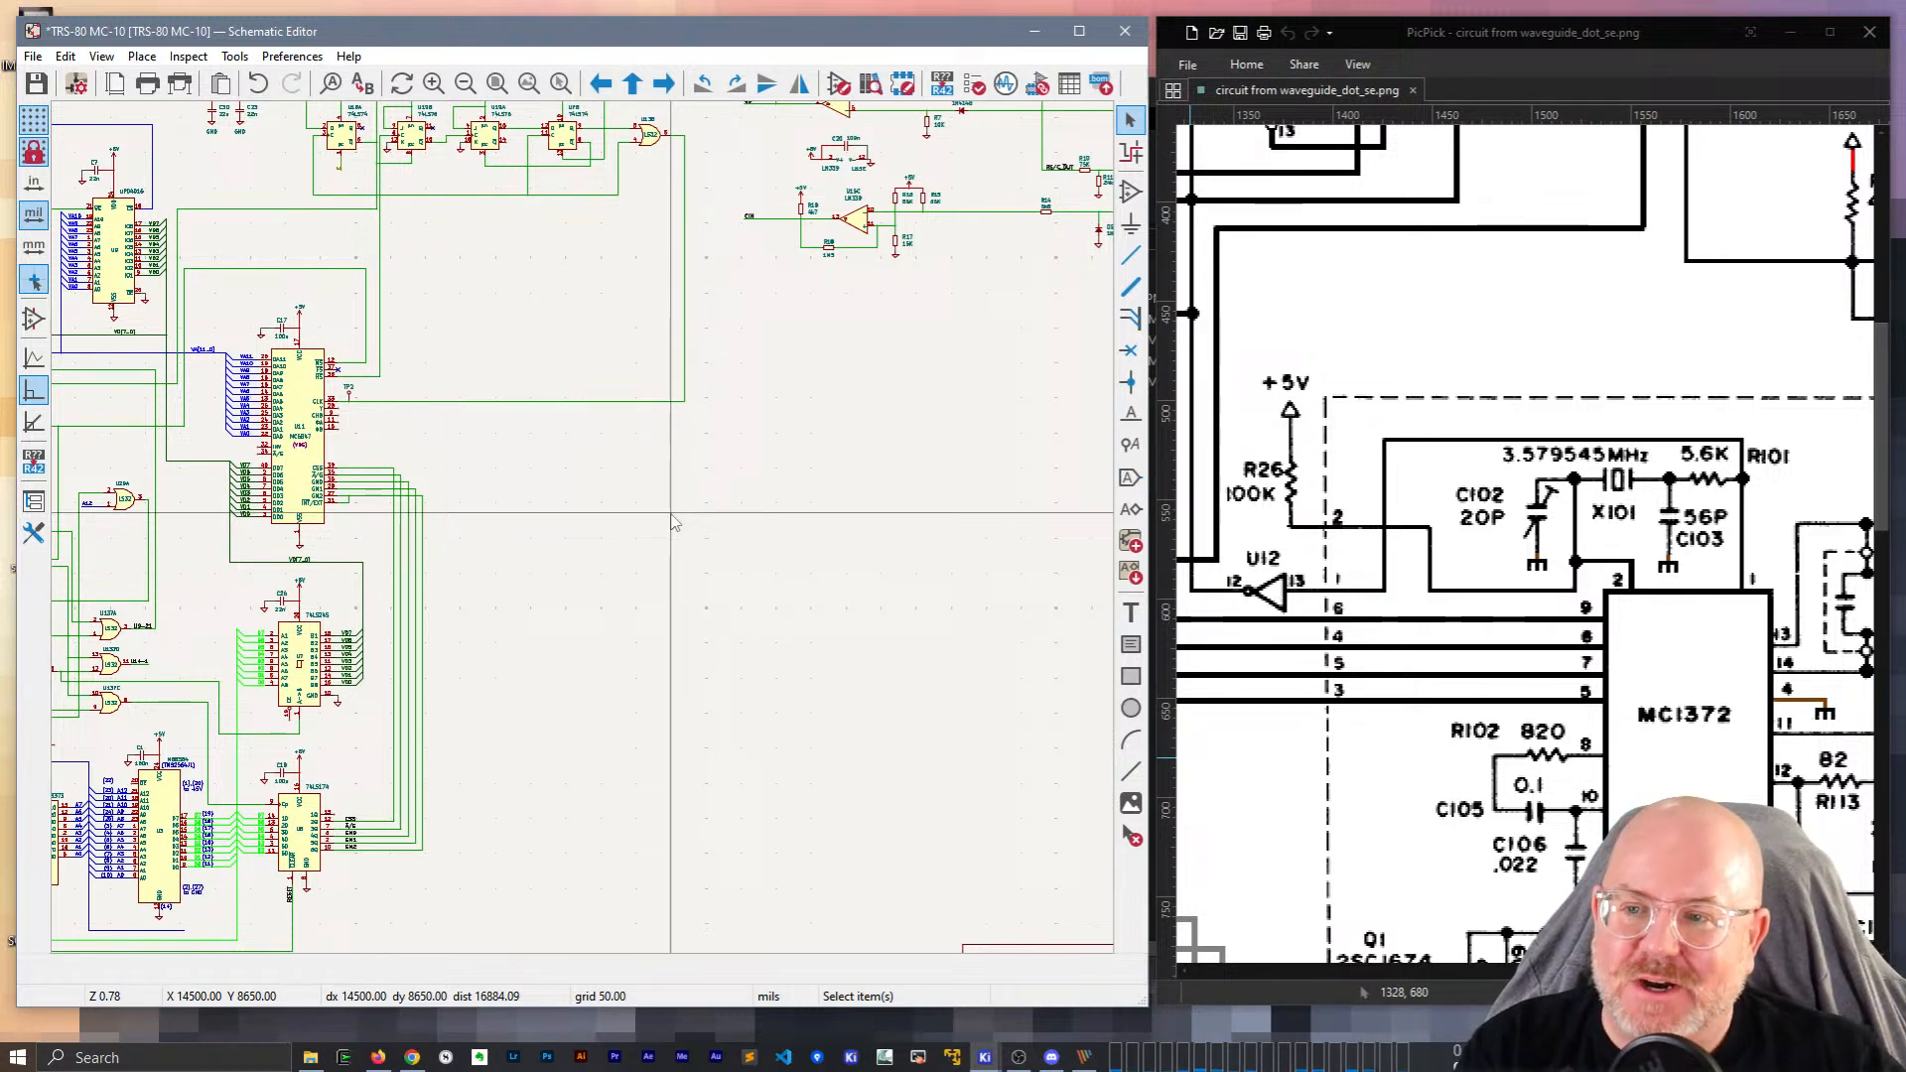
scroll(354, 214, "up", 2)
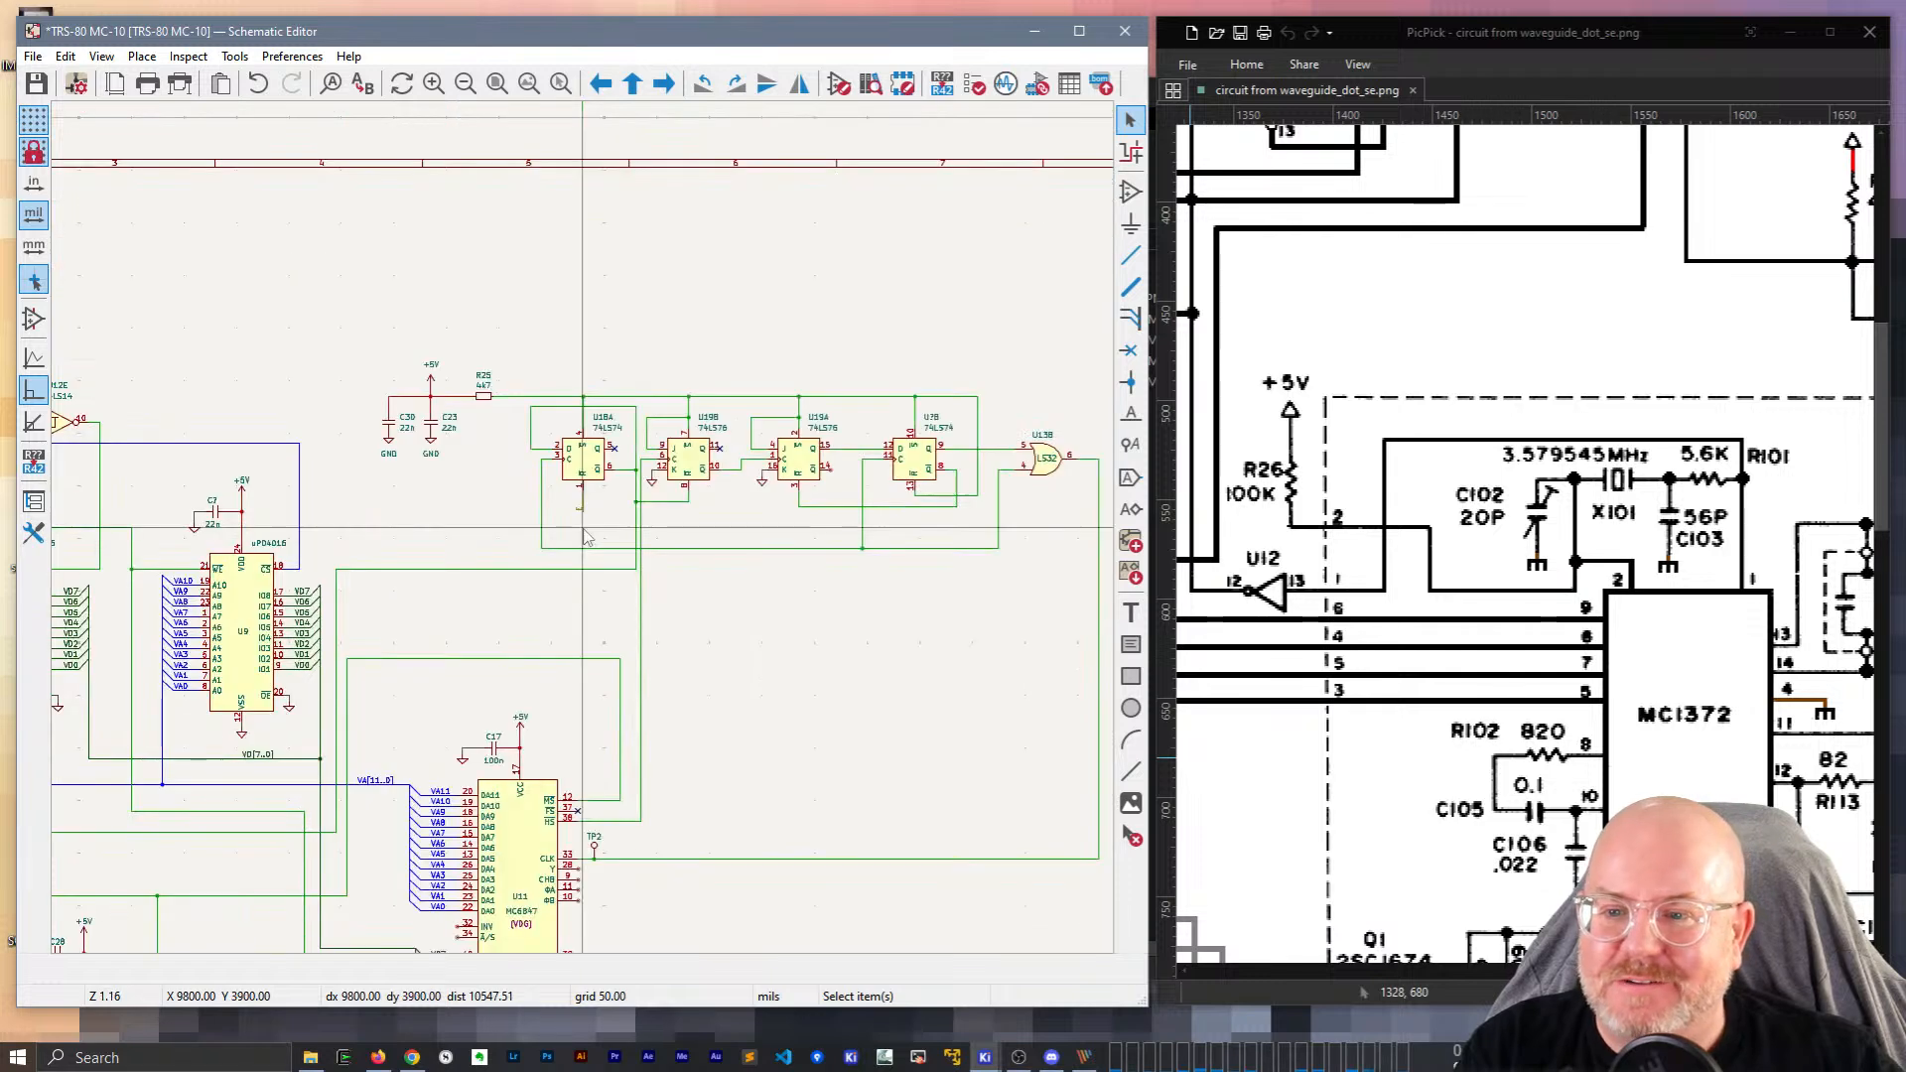
scroll(586, 537, "up", 1)
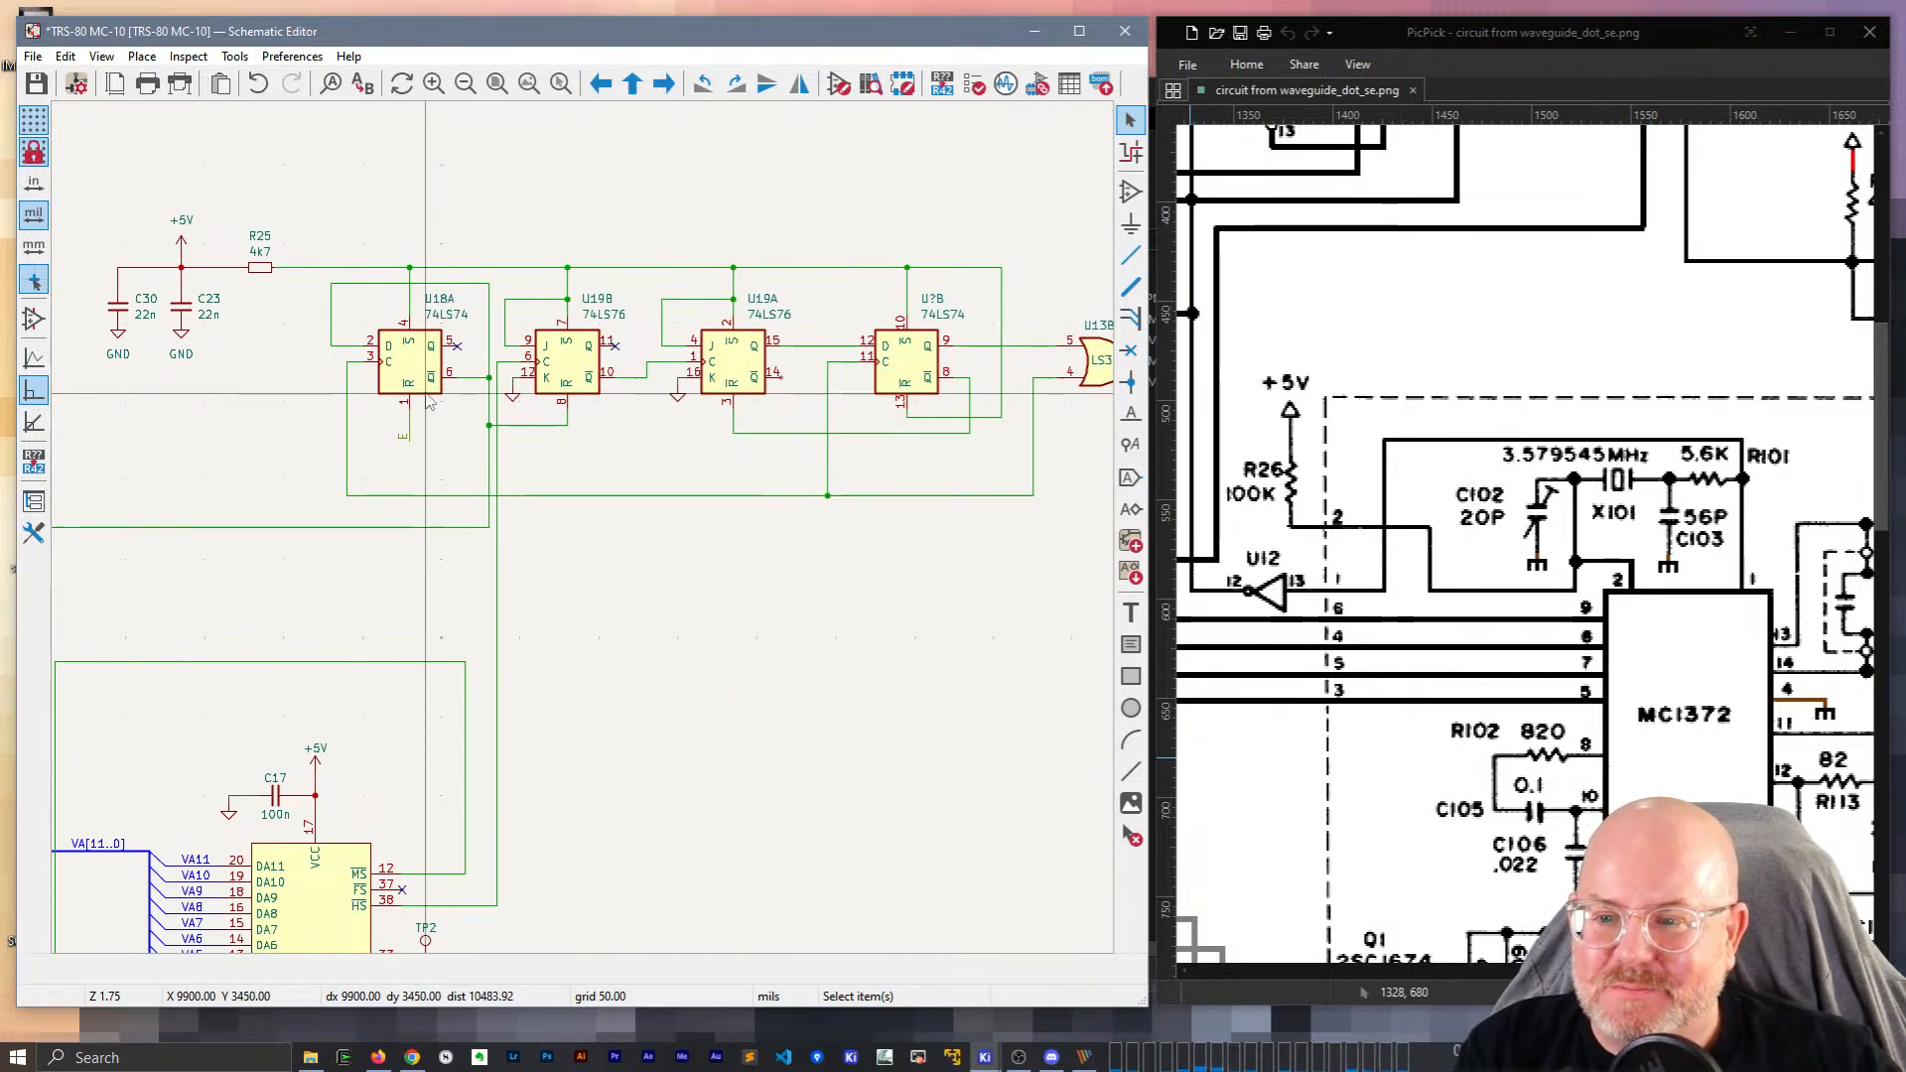
Move U18A left and realign its clock wire and vertical wire segments.
left_click_drag(453, 514, 329, 283)
key("g")
left_click(382, 370)
left_click(277, 427)
key("g")
left_click(302, 366)
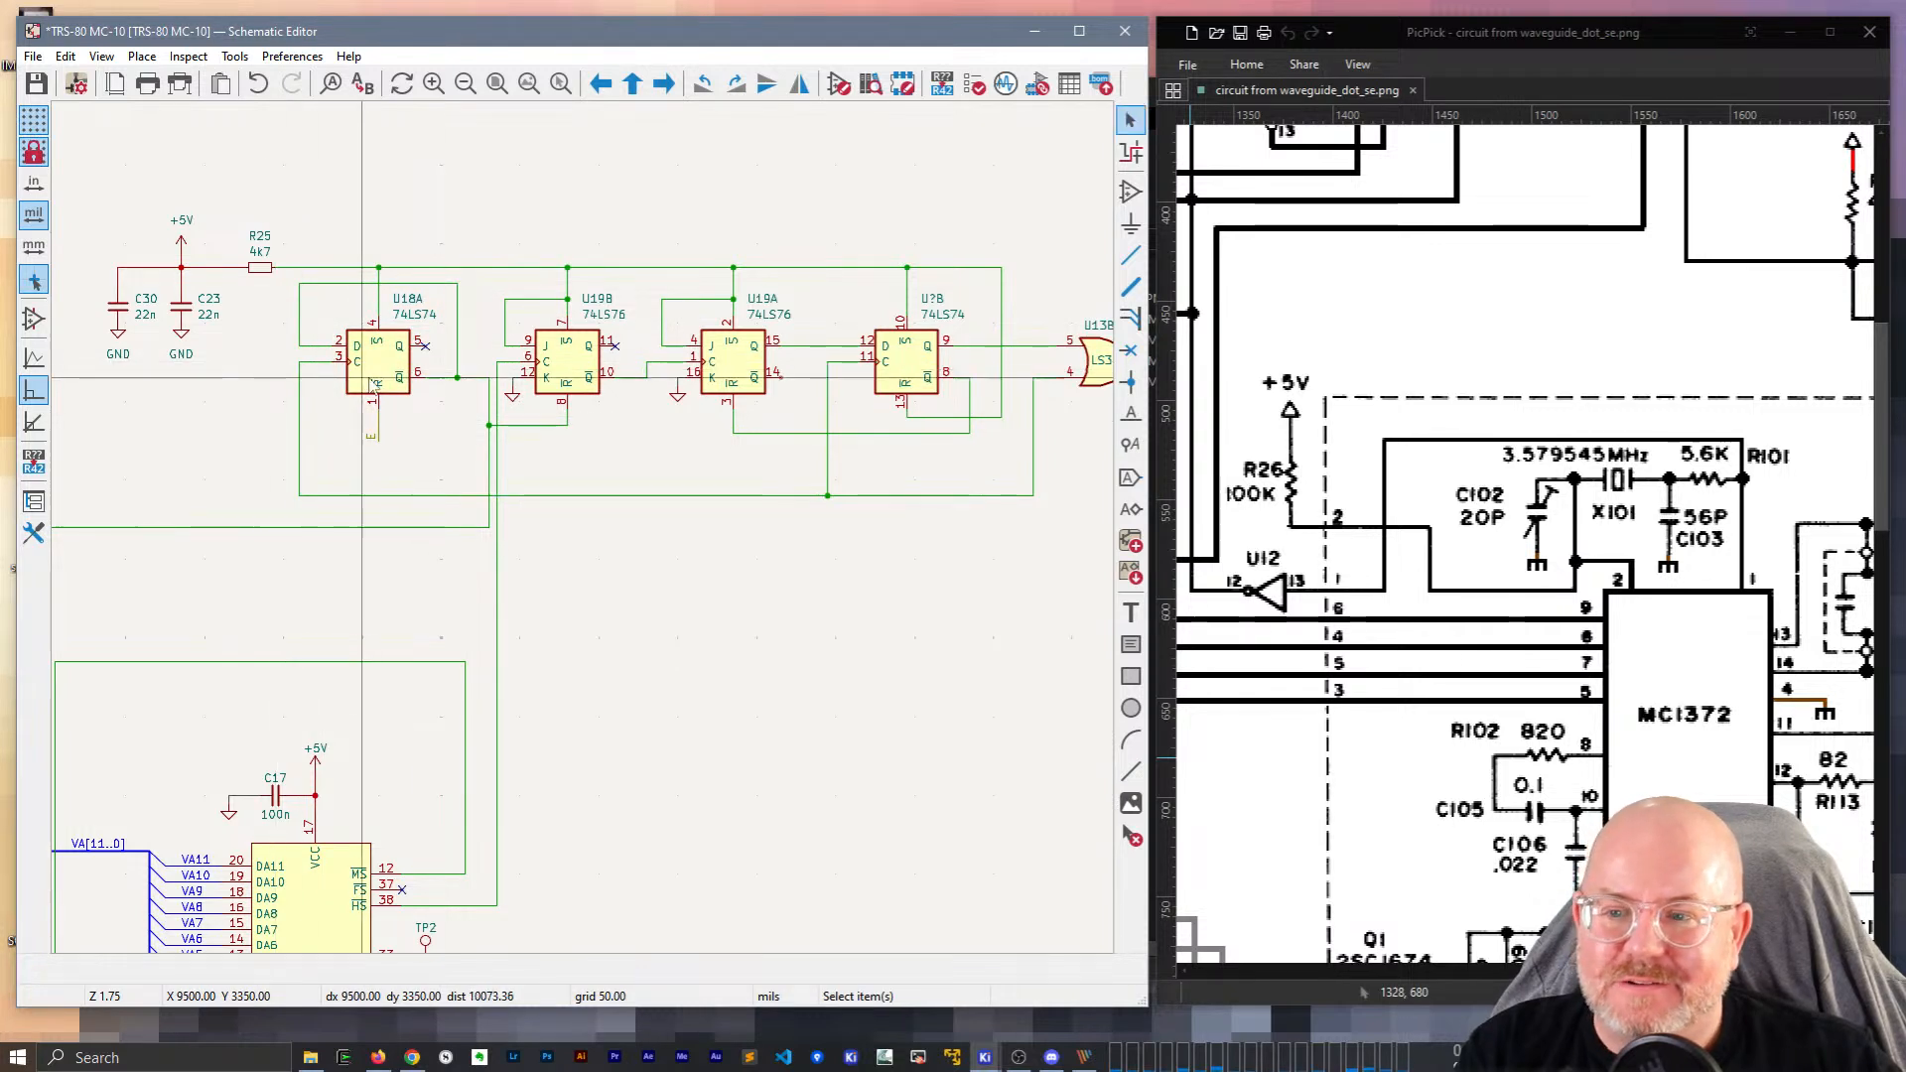
left_click_drag(491, 414, 459, 430)
left_click(668, 600)
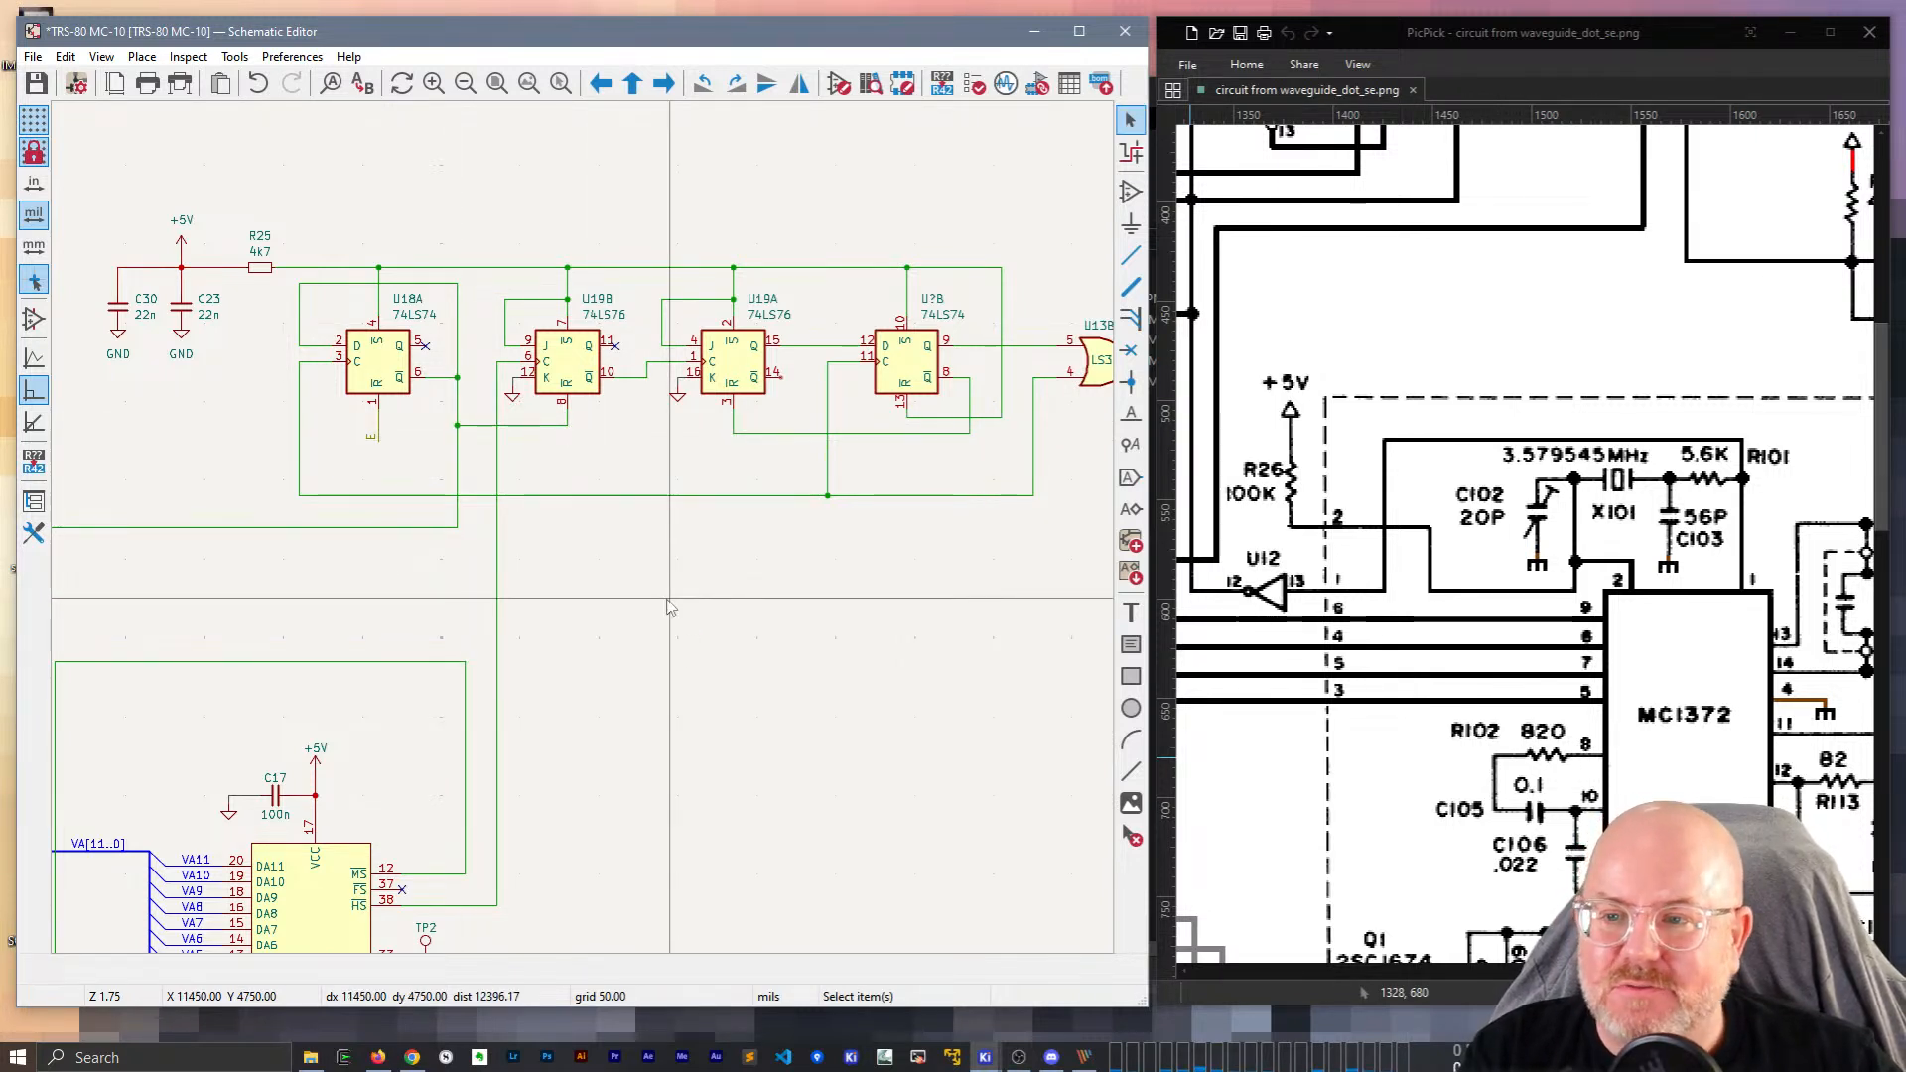
Straighten the VDG-area wires: shift the vertical wire right, lower and raise horizontal wires.
scroll(670, 600, "down", 2)
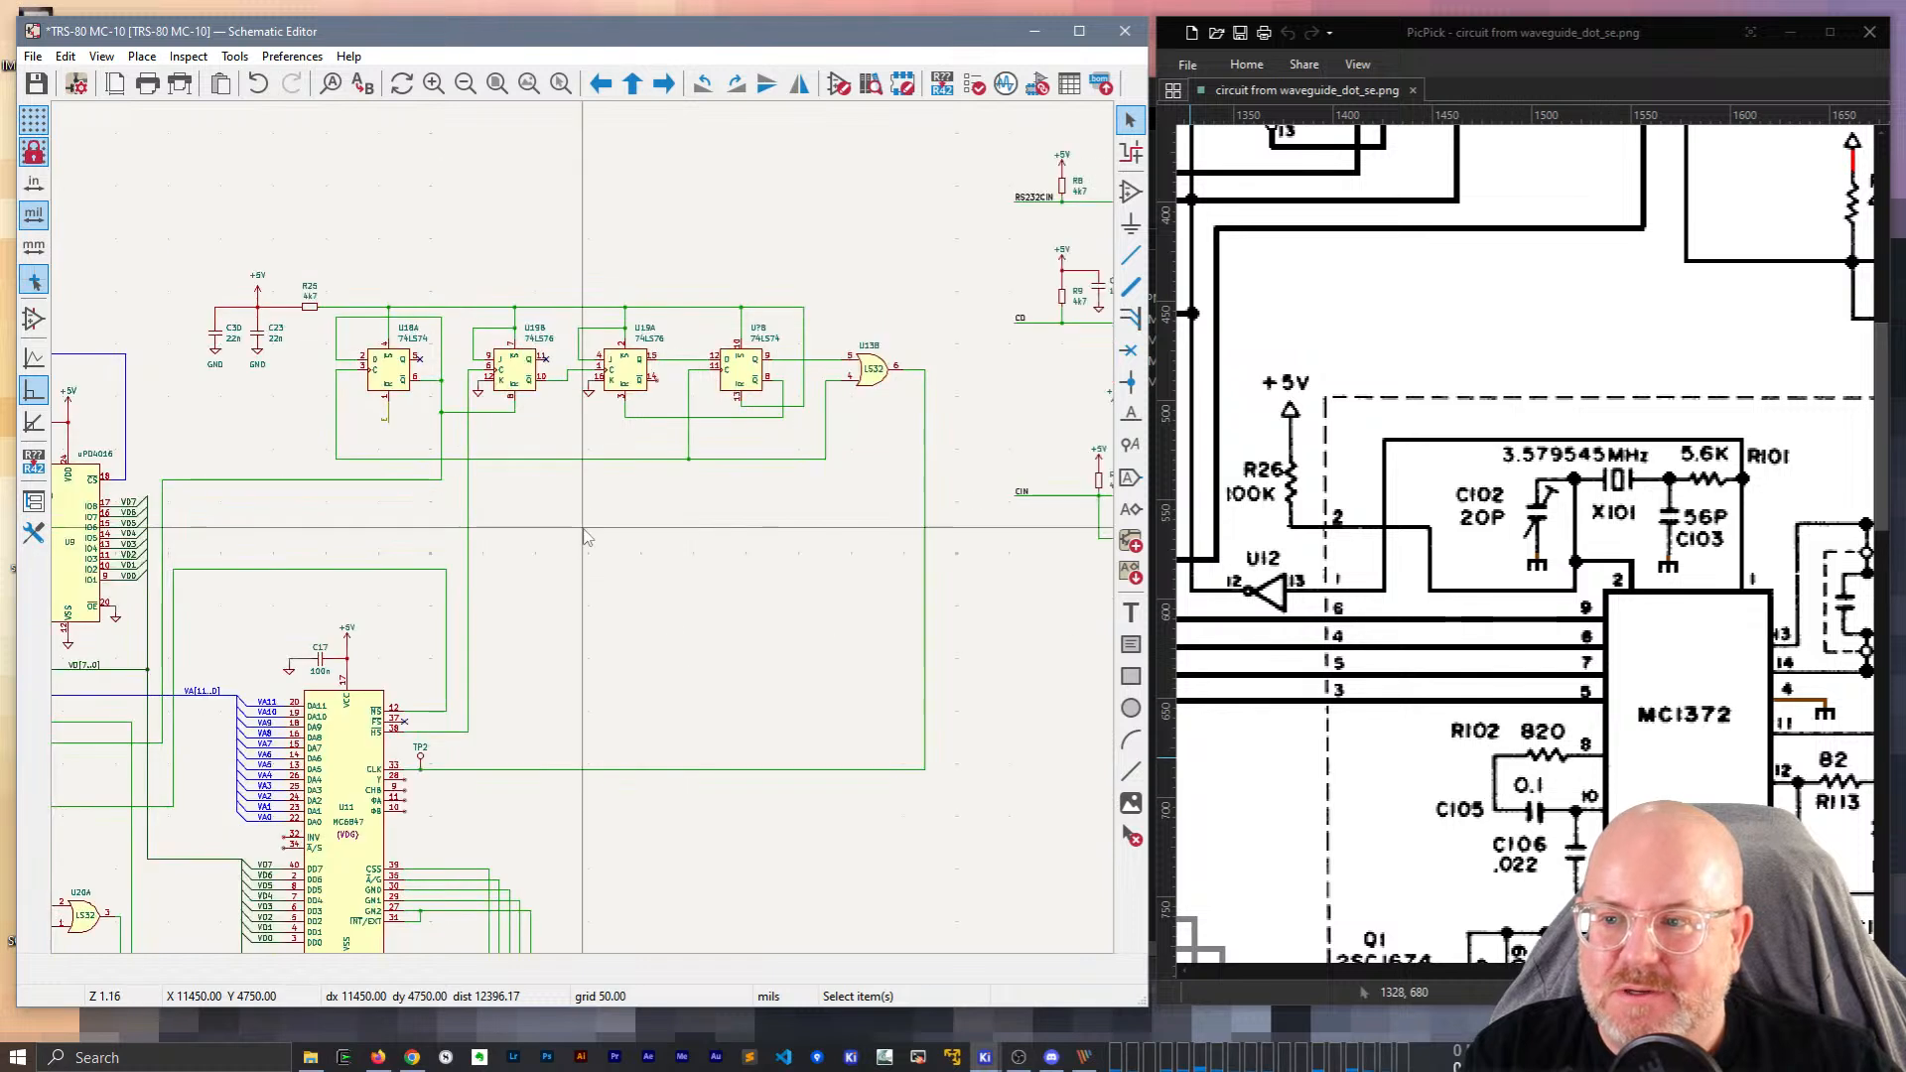
middle_click_drag(572, 691, 588, 601)
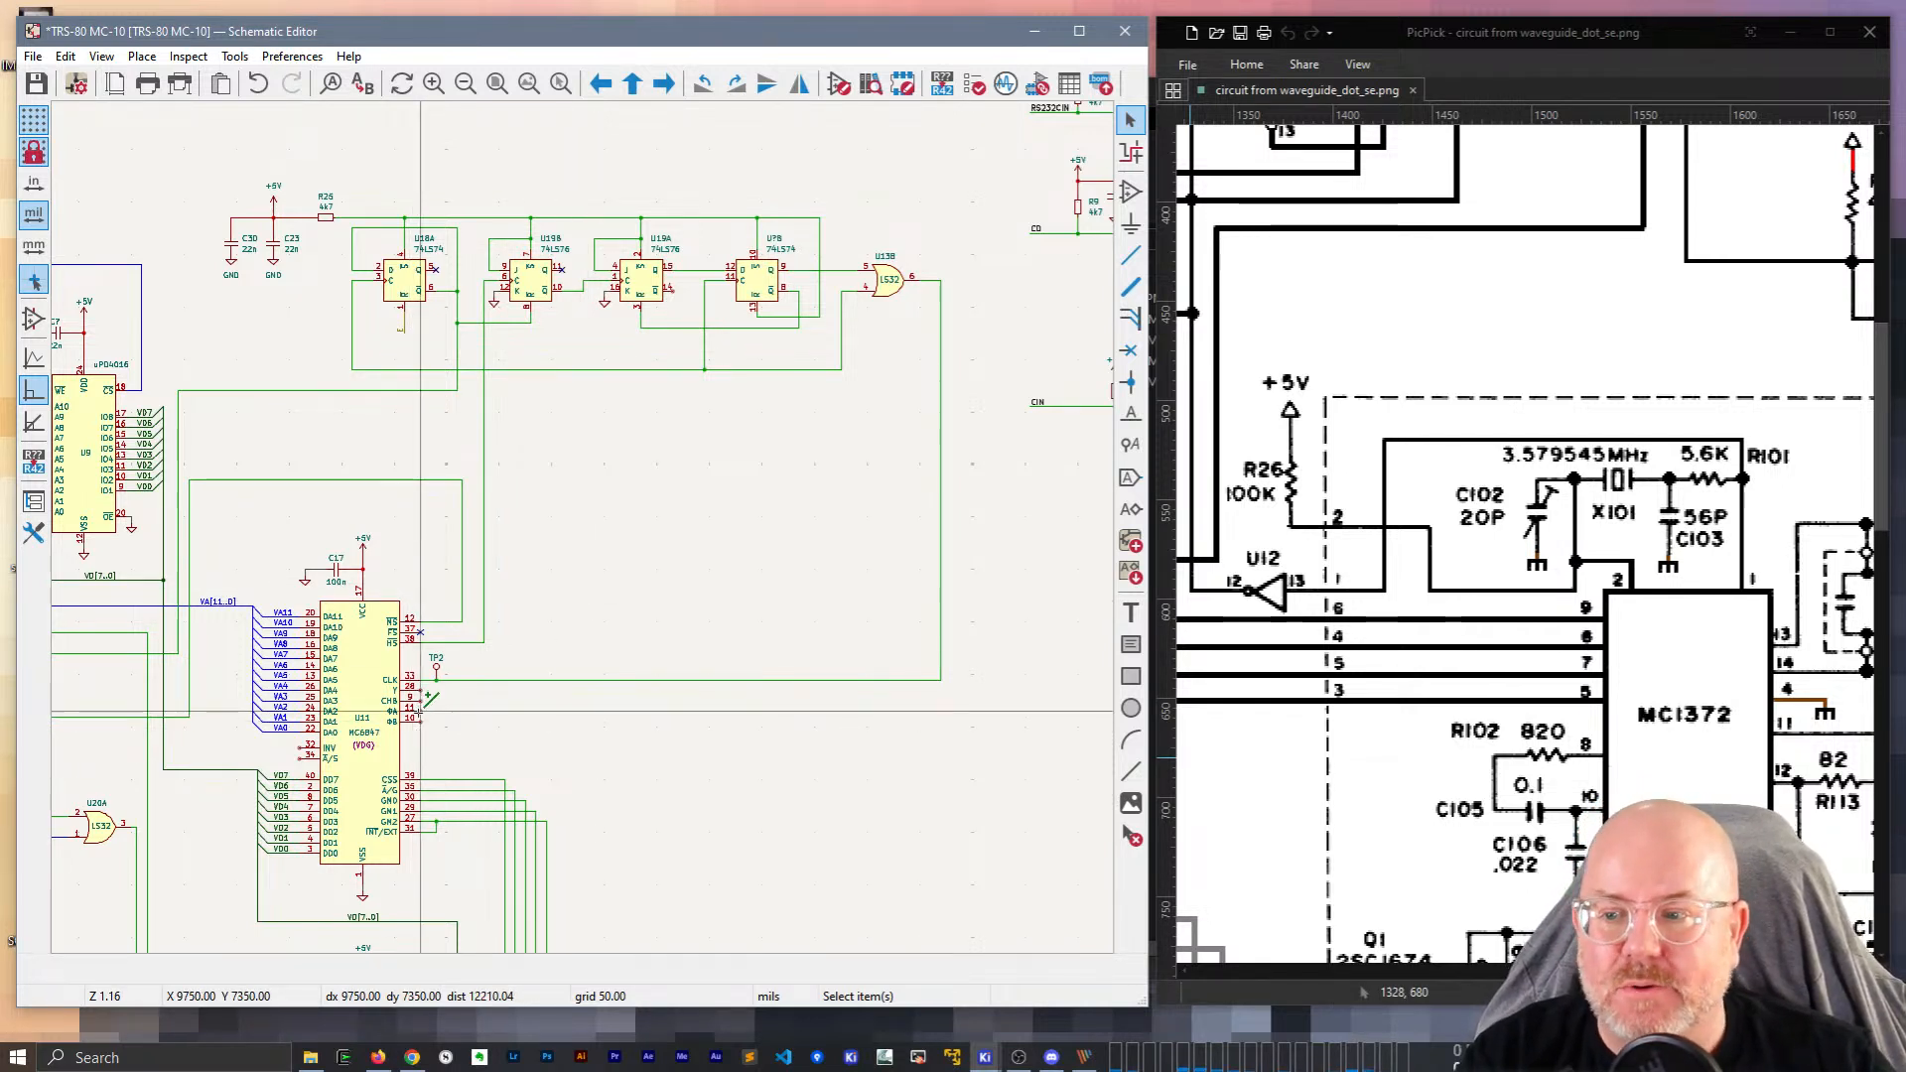
scroll(387, 638, "left", 5, "shift")
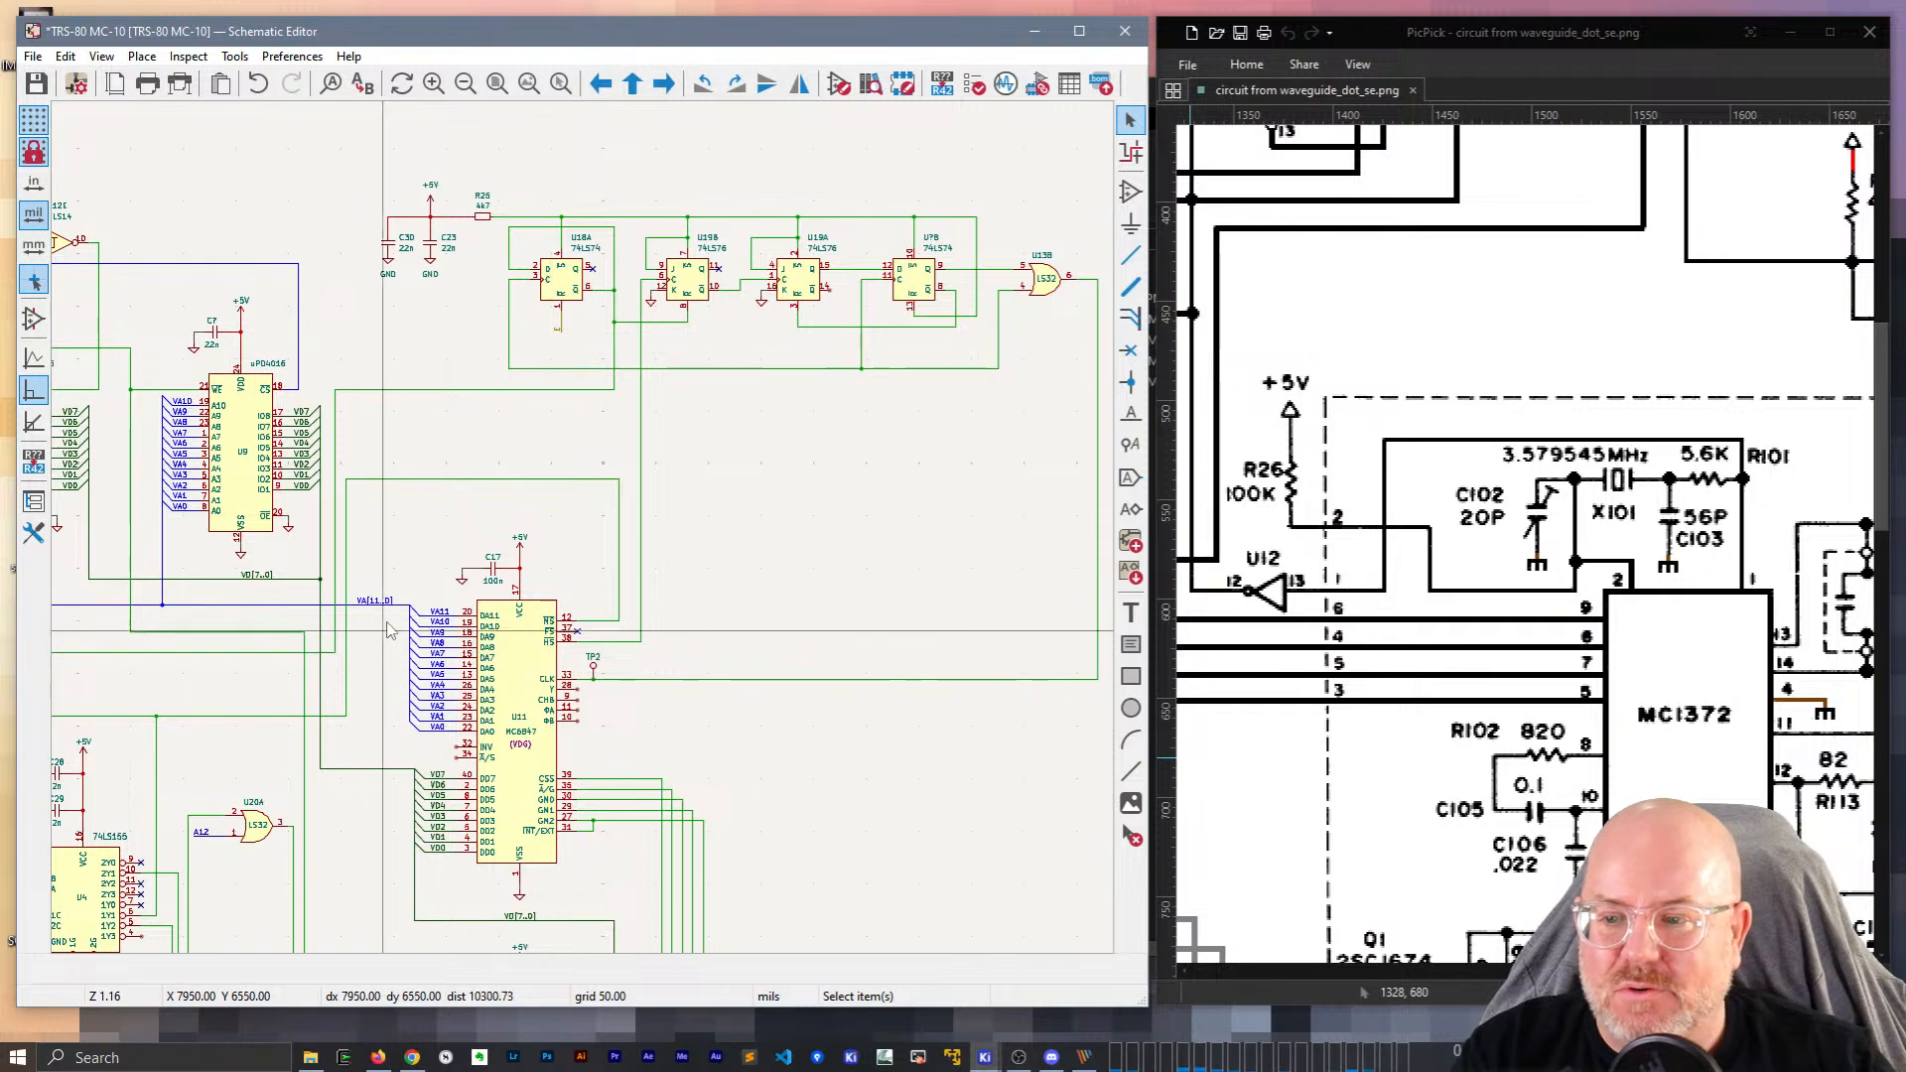
scroll(387, 637, "up", 2)
left_click_drag(501, 574, 490, 286)
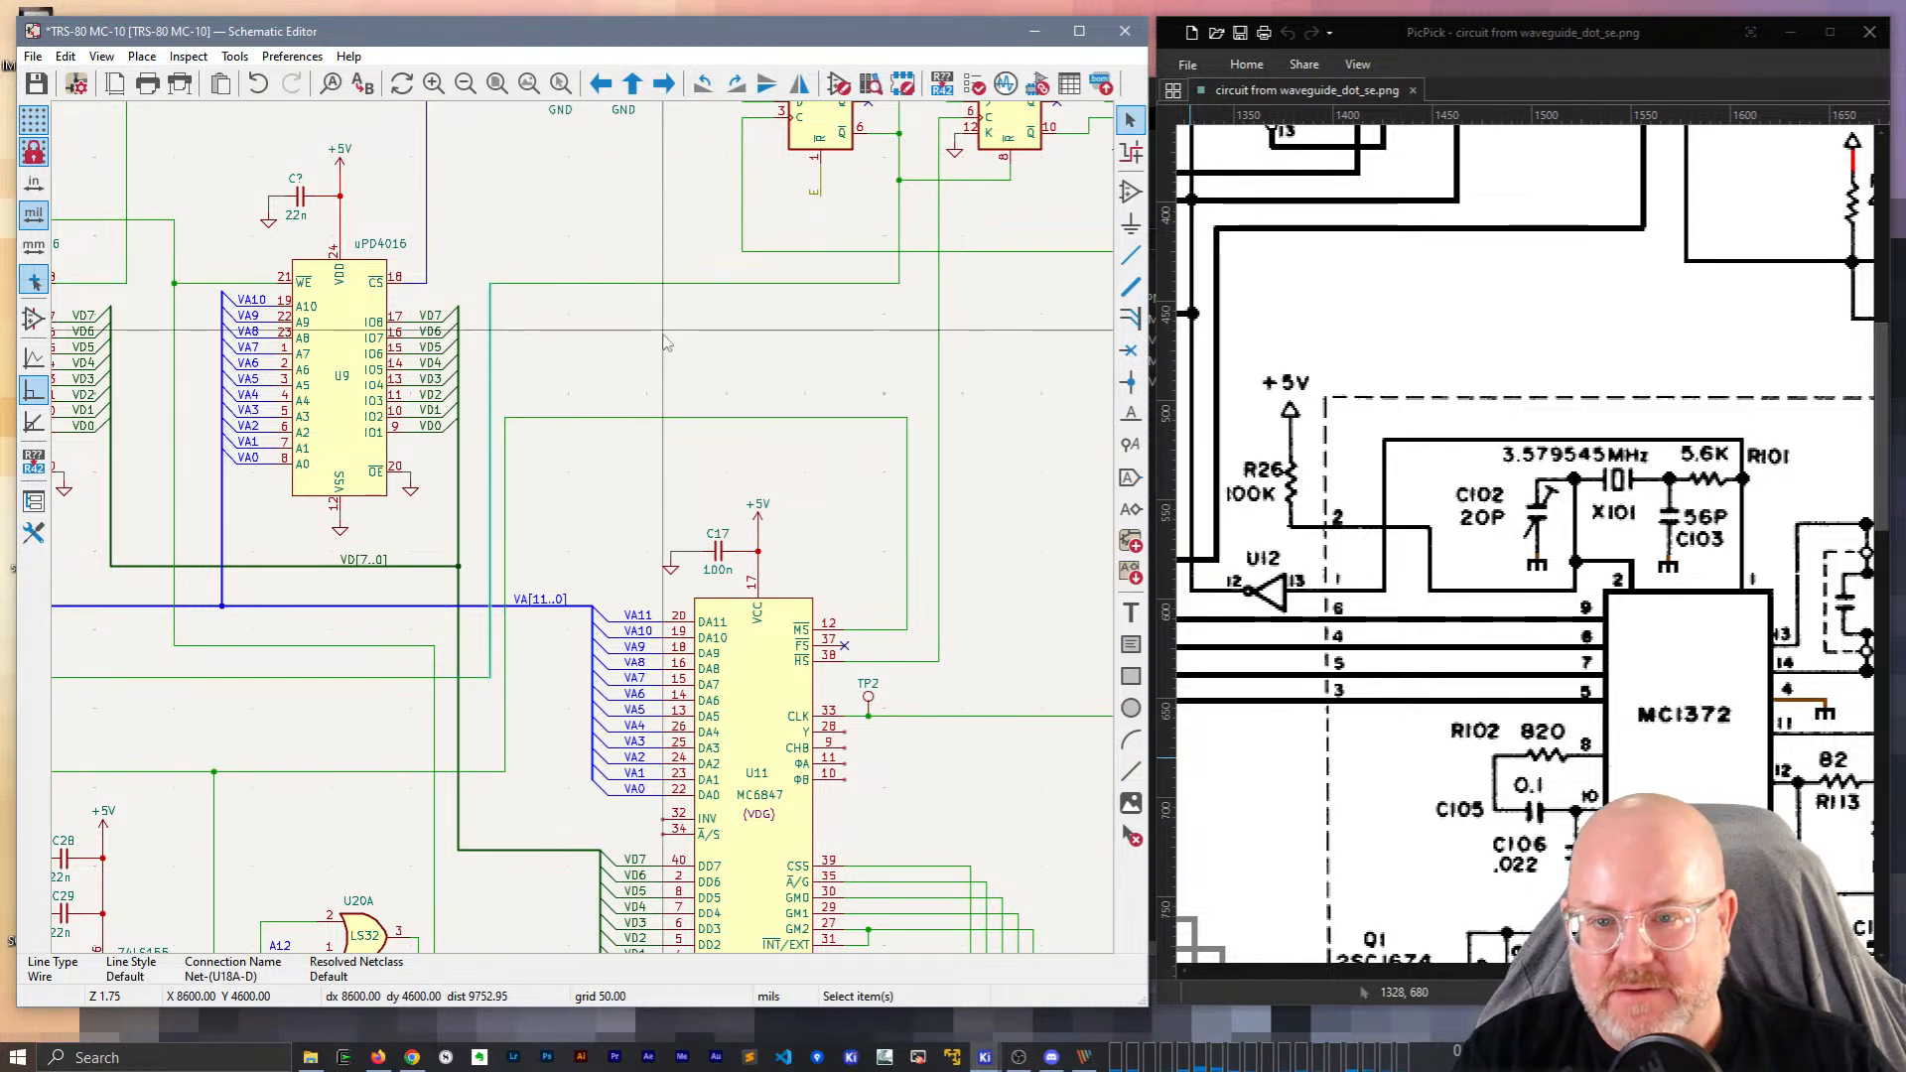
middle_click_drag(765, 343, 733, 481)
left_click_drag(753, 436, 756, 490)
left_click_drag(873, 559, 882, 516)
Check the wire at U11 pin 12 and move the wire below U19B down one grid step.
scroll(985, 524, "down", 3)
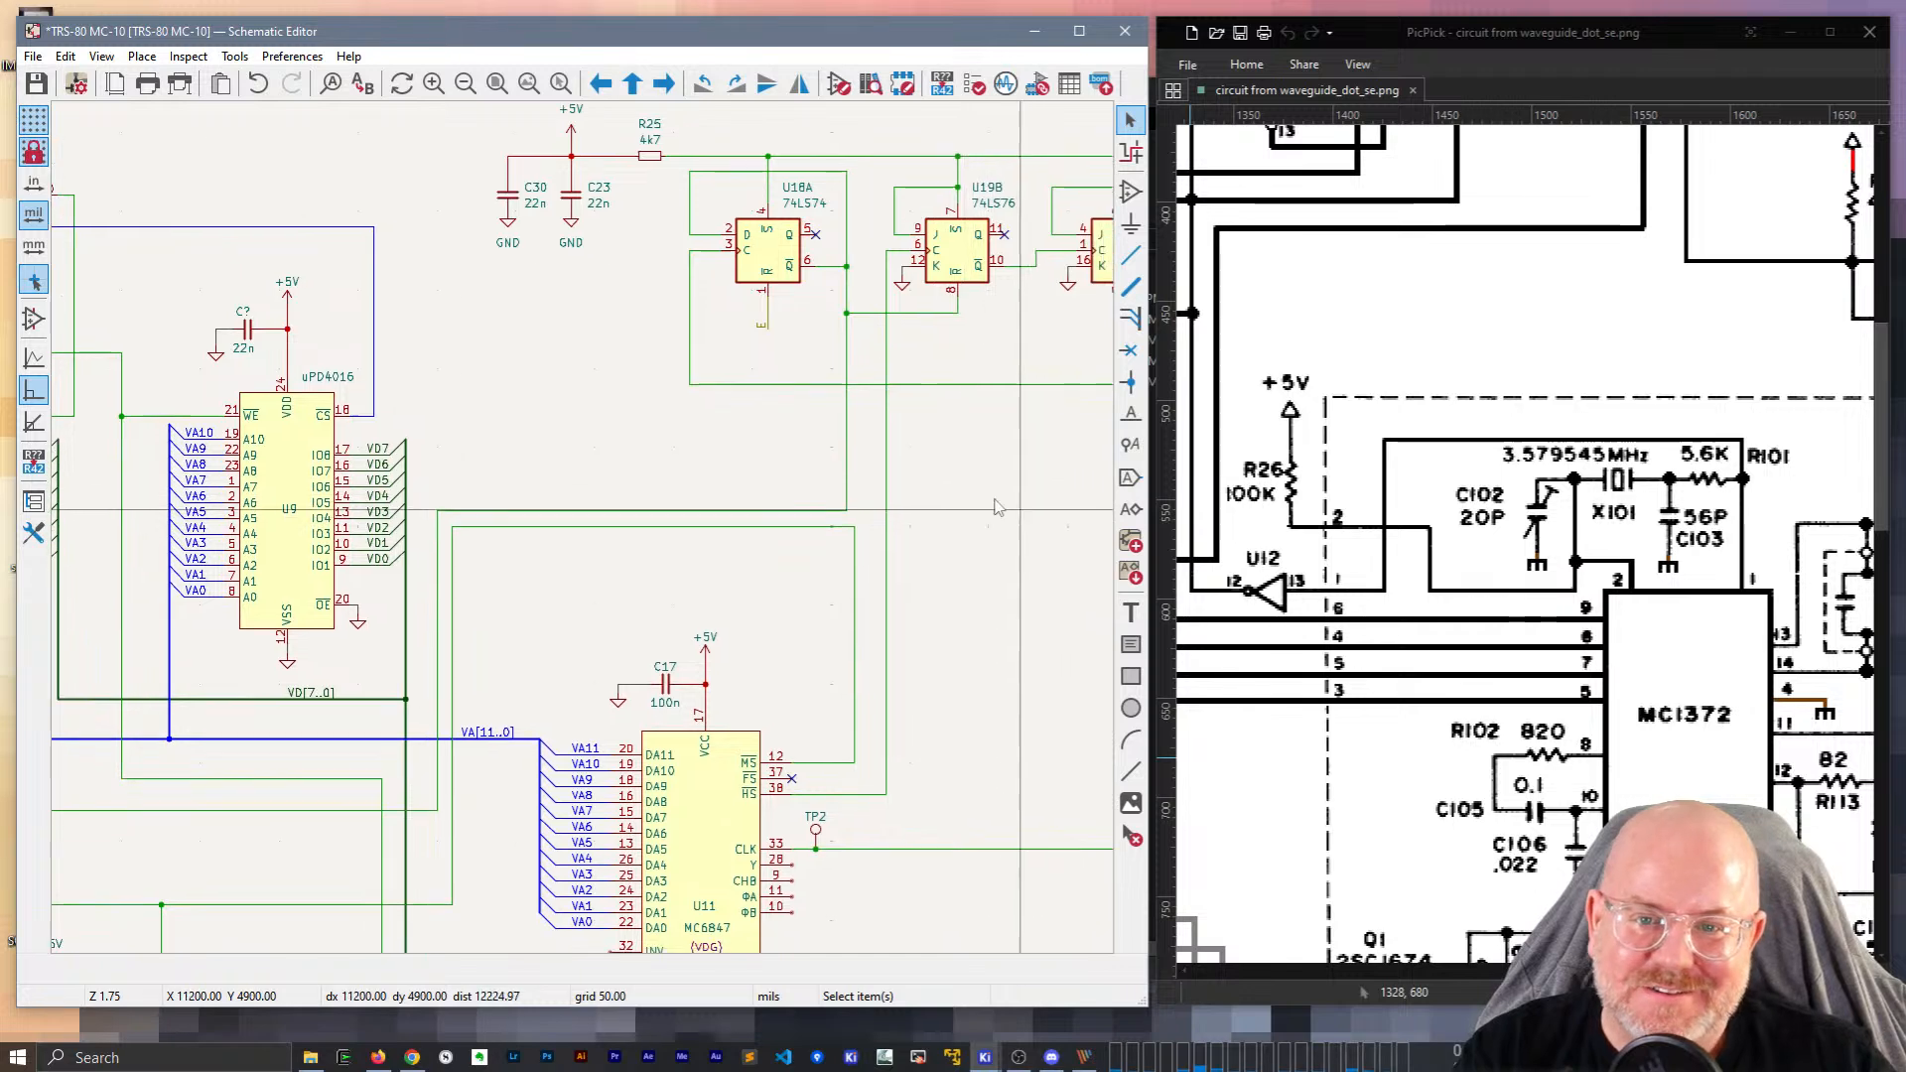
middle_click_drag(593, 471, 648, 295)
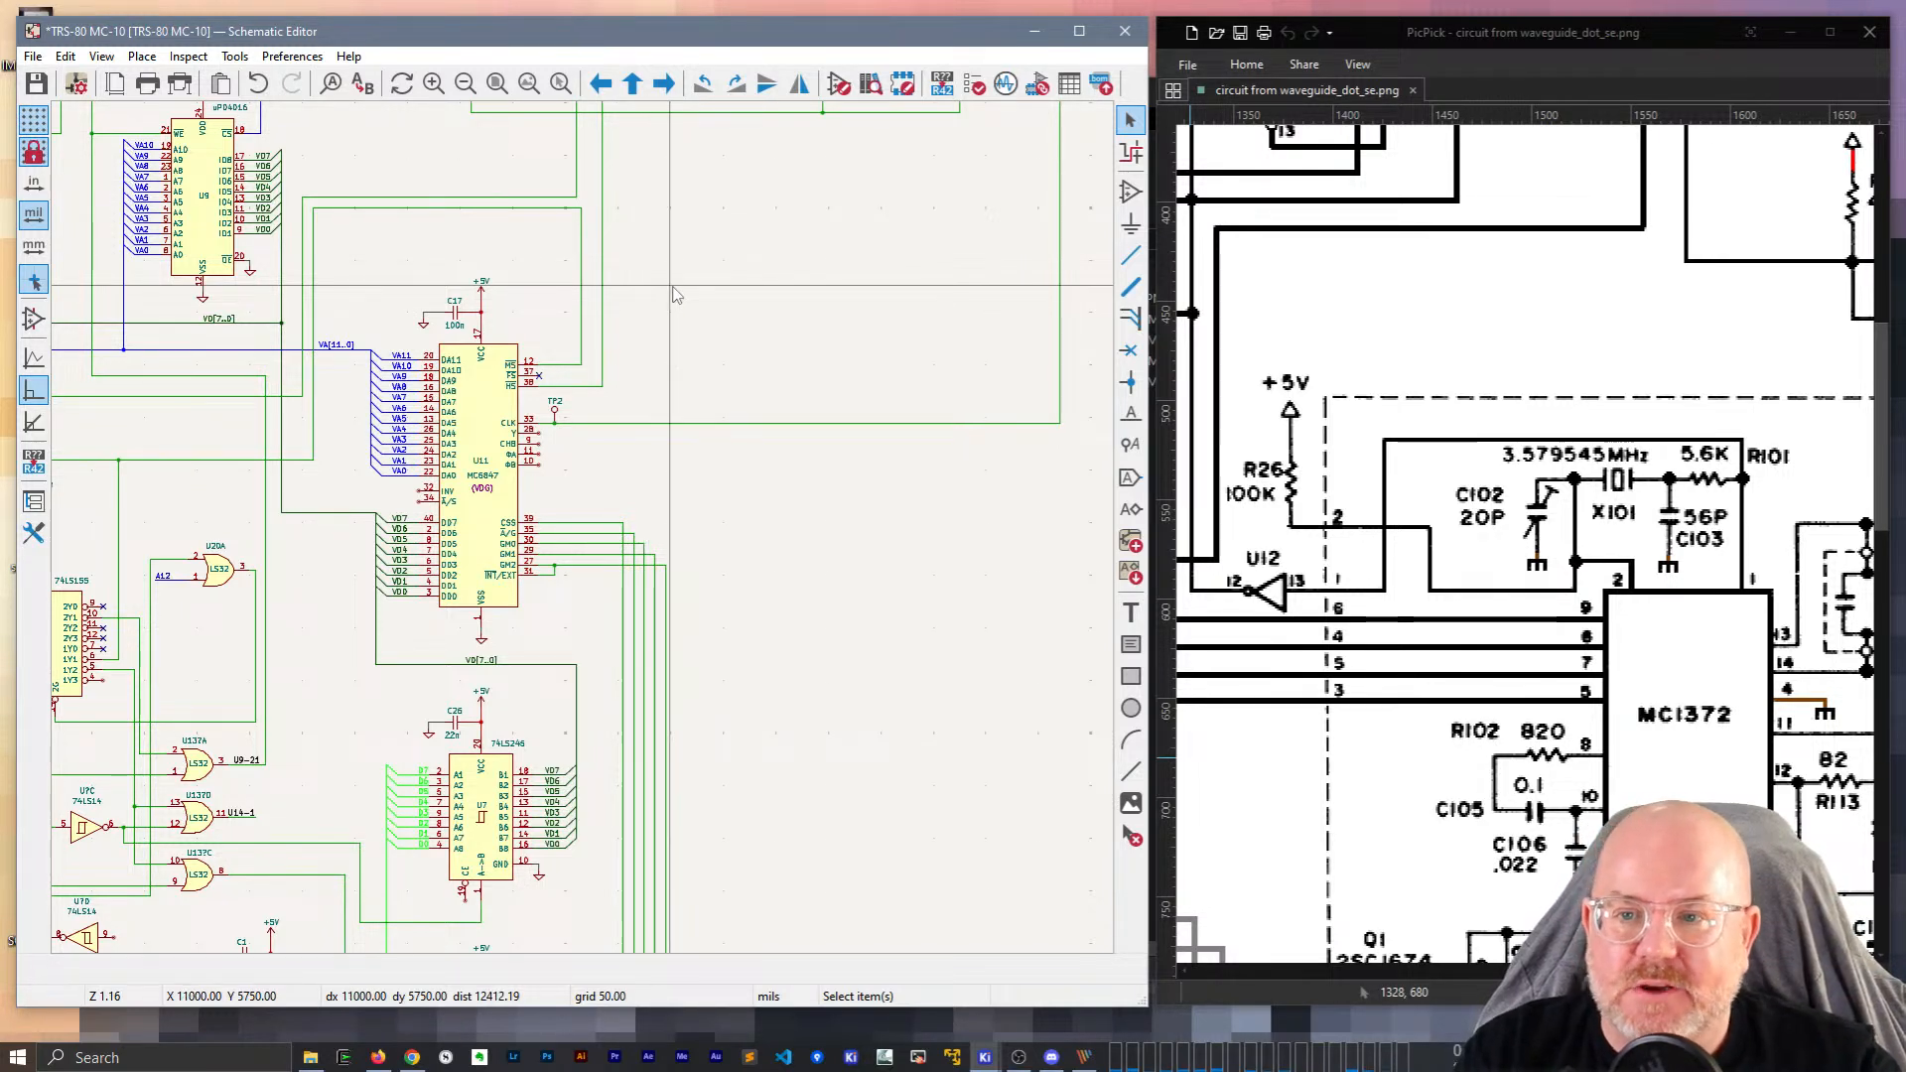
scroll(666, 298, "up", 4)
left_click(689, 562)
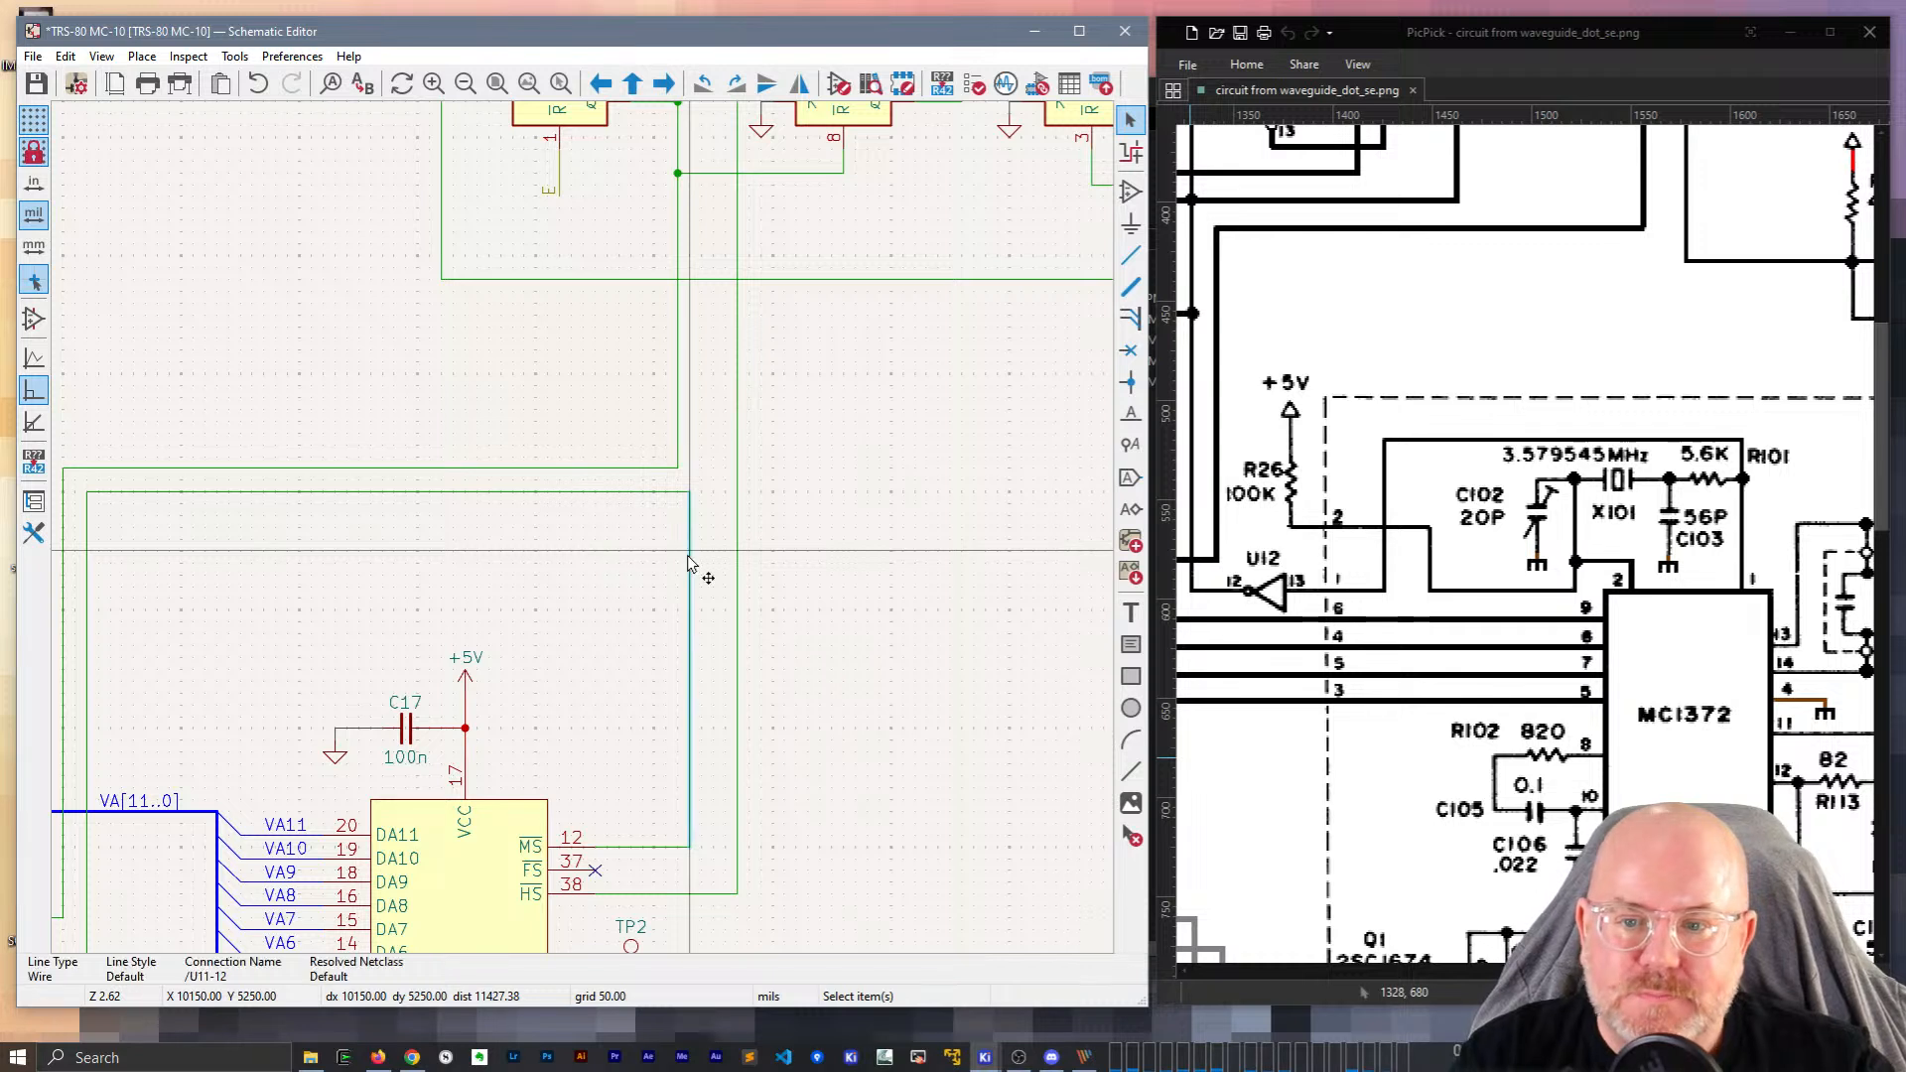
key("Escape")
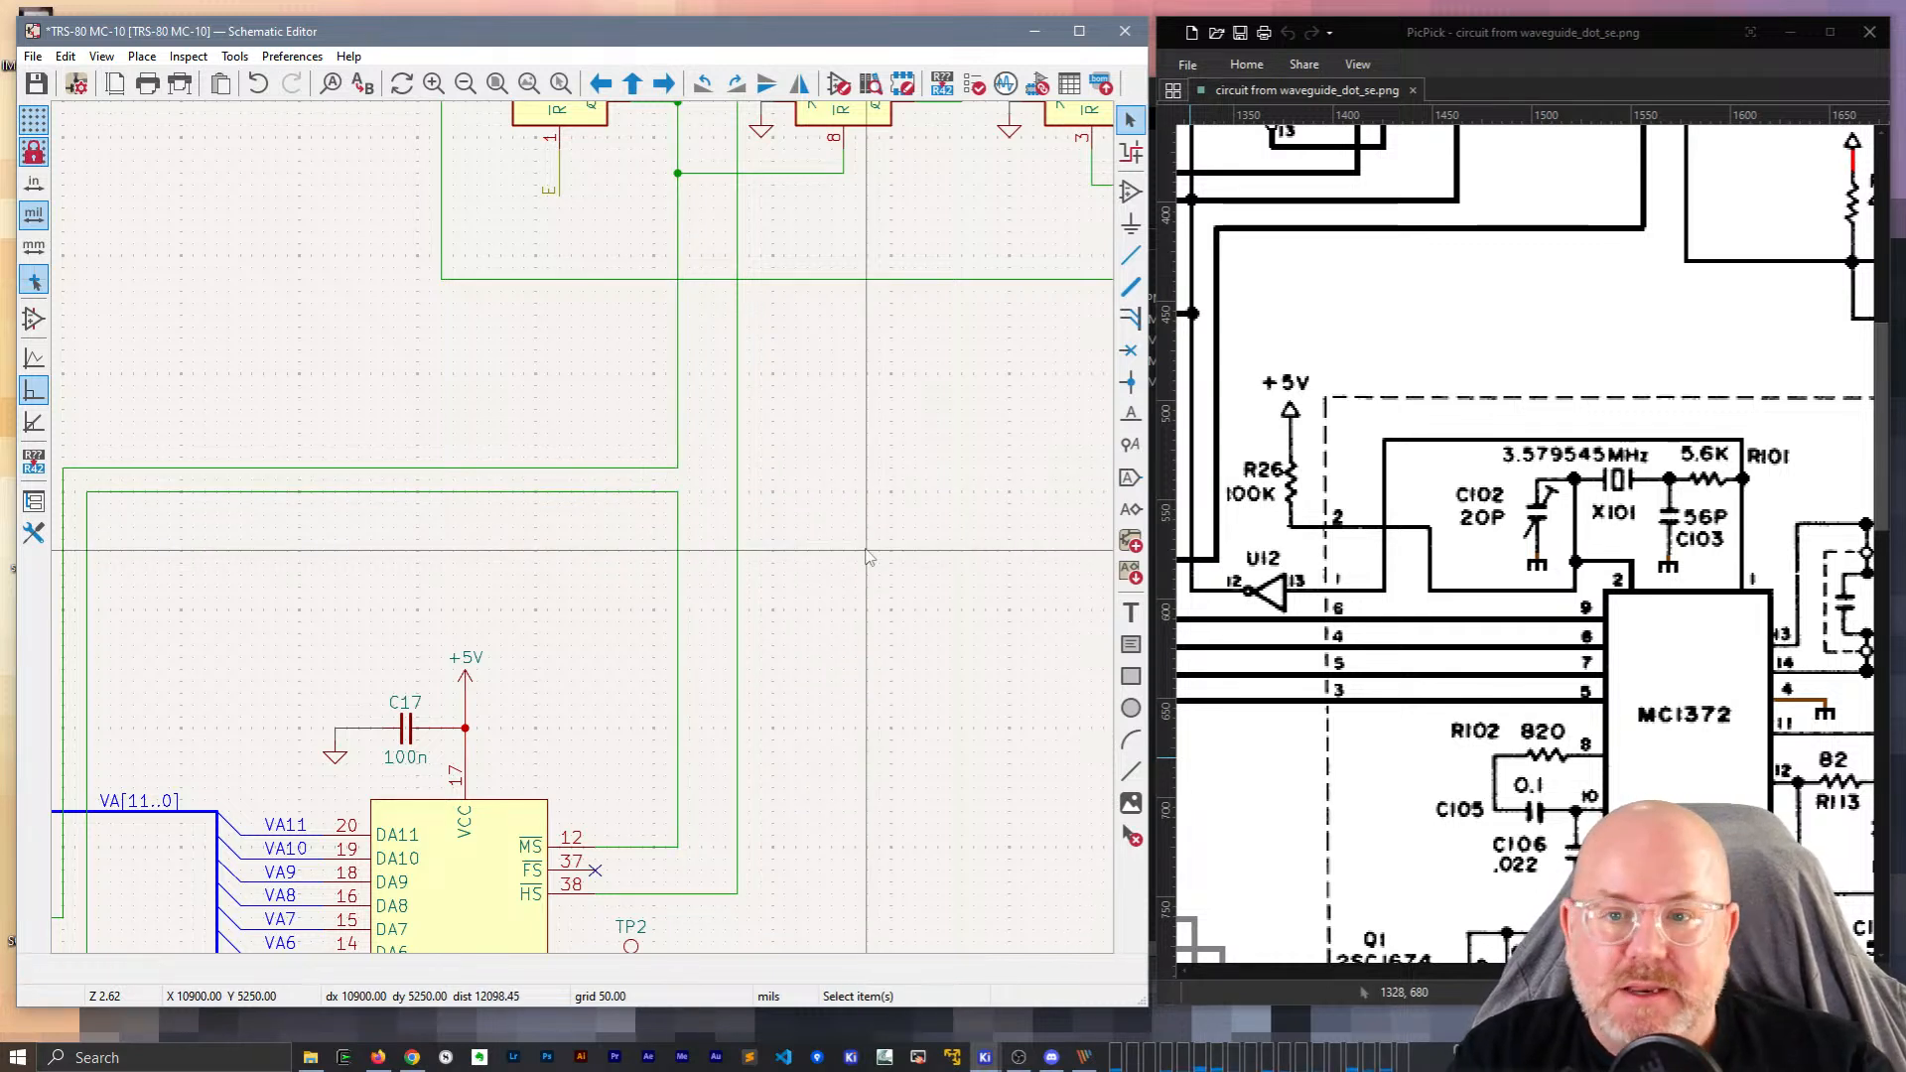
scroll(586, 536, "down", 4)
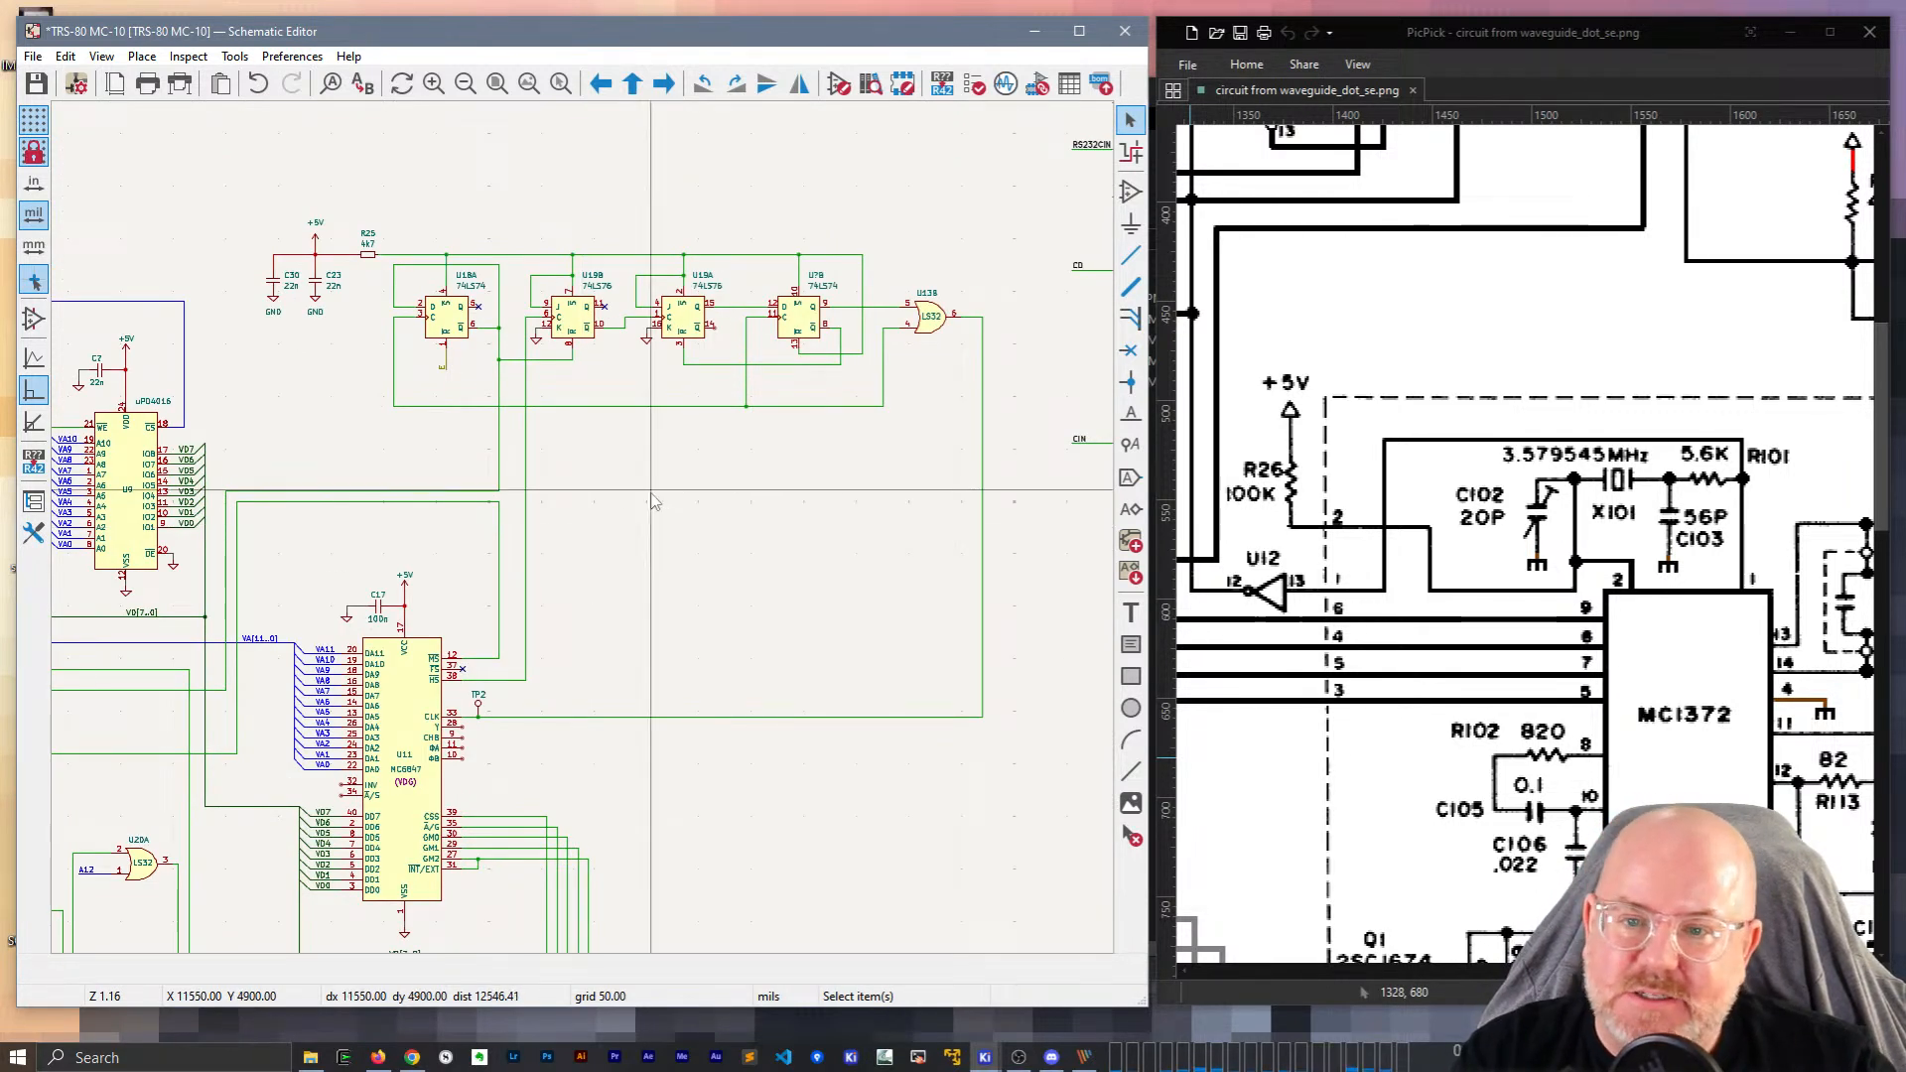
scroll(701, 756, "up", 3)
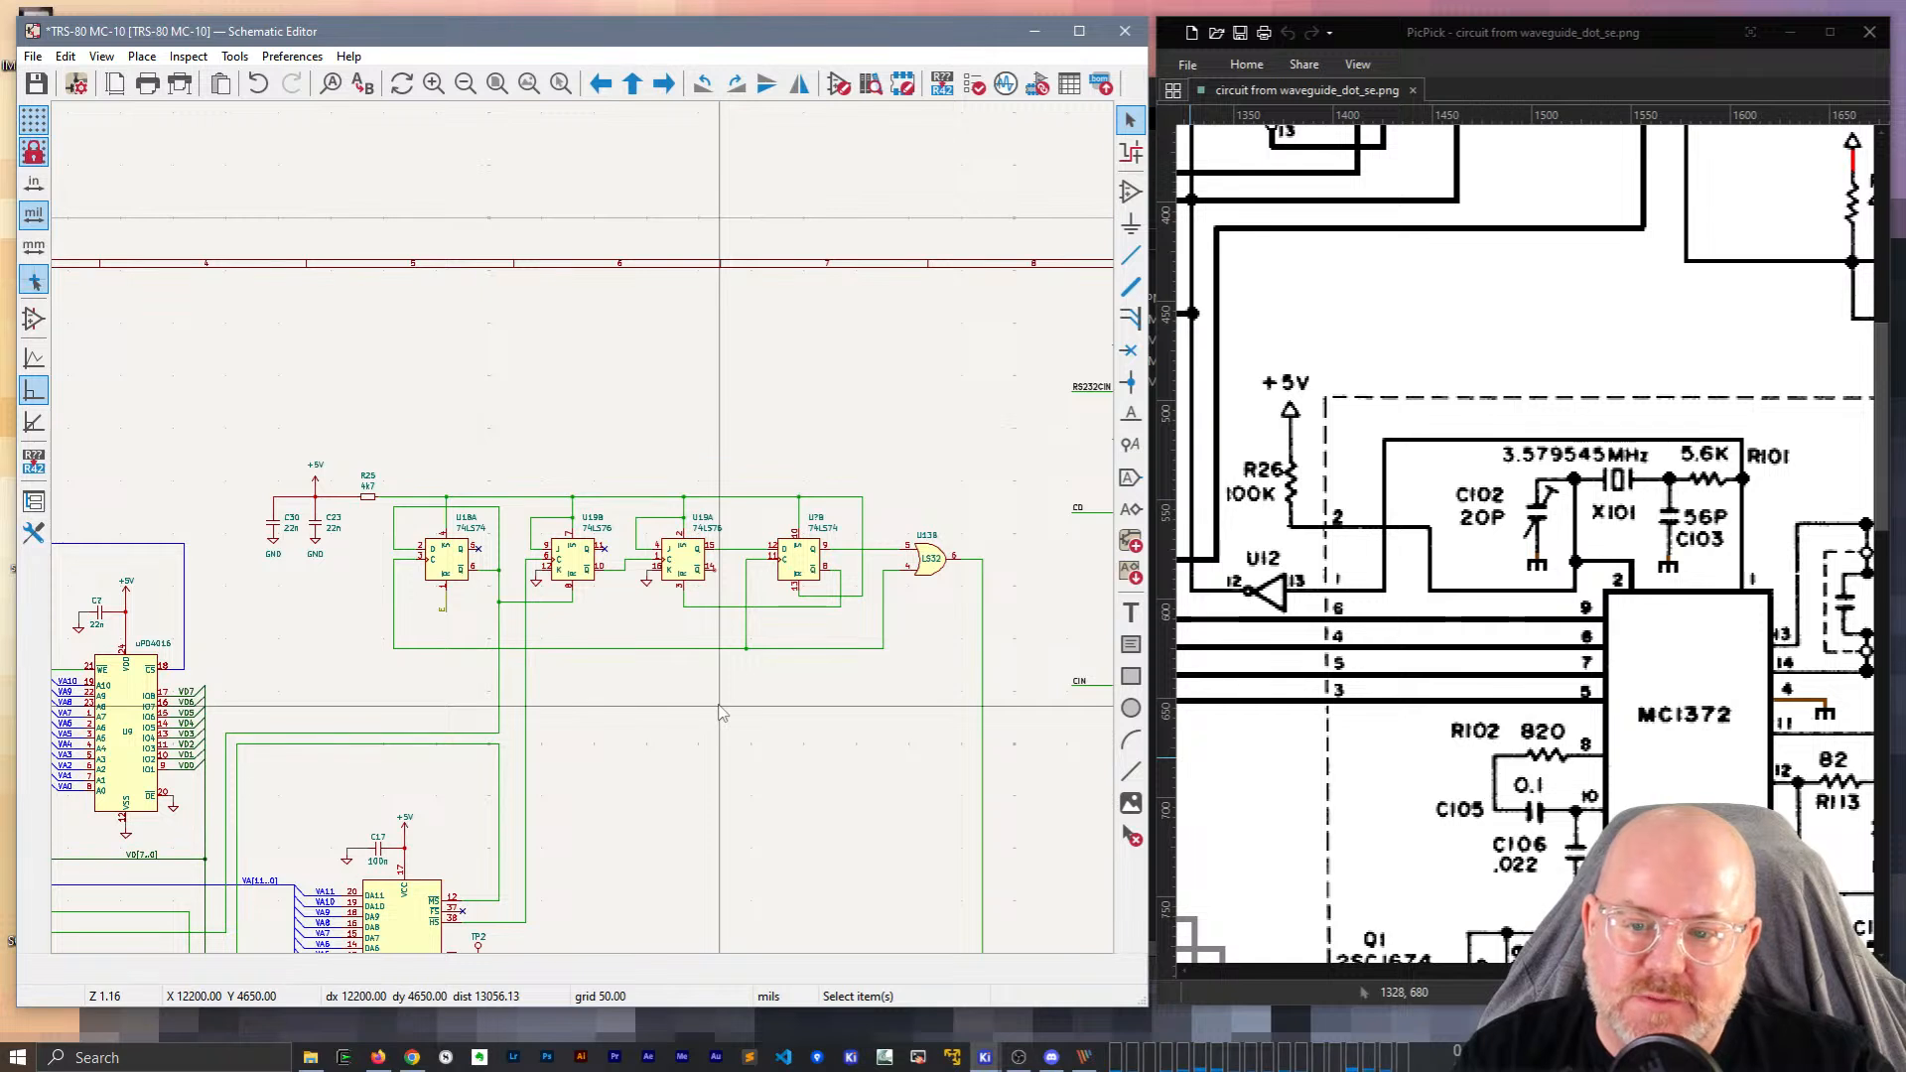
scroll(542, 586, "up", 2)
left_click_drag(600, 552, 631, 562)
left_click(652, 757)
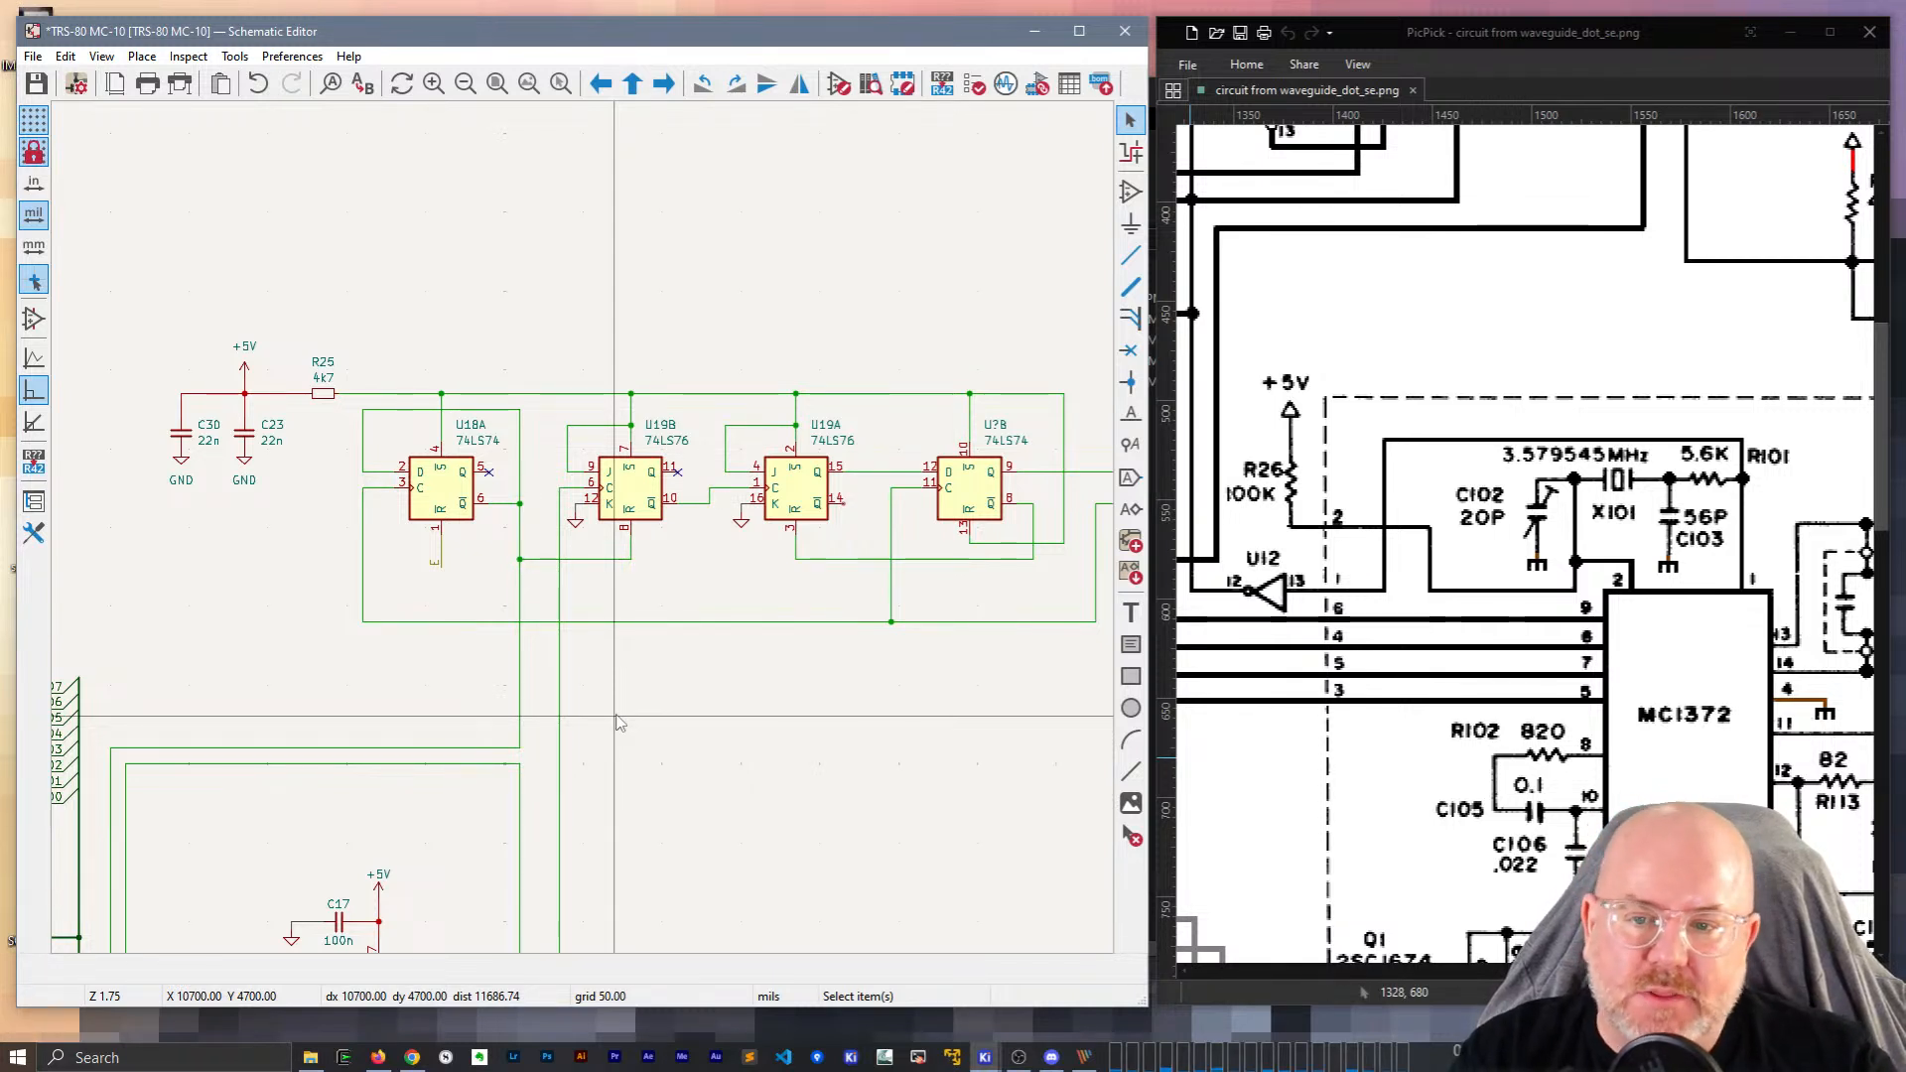
Compare another section of the reference image while scrolling toward U11's VA and VD buses.
scroll(617, 723, "down", 6)
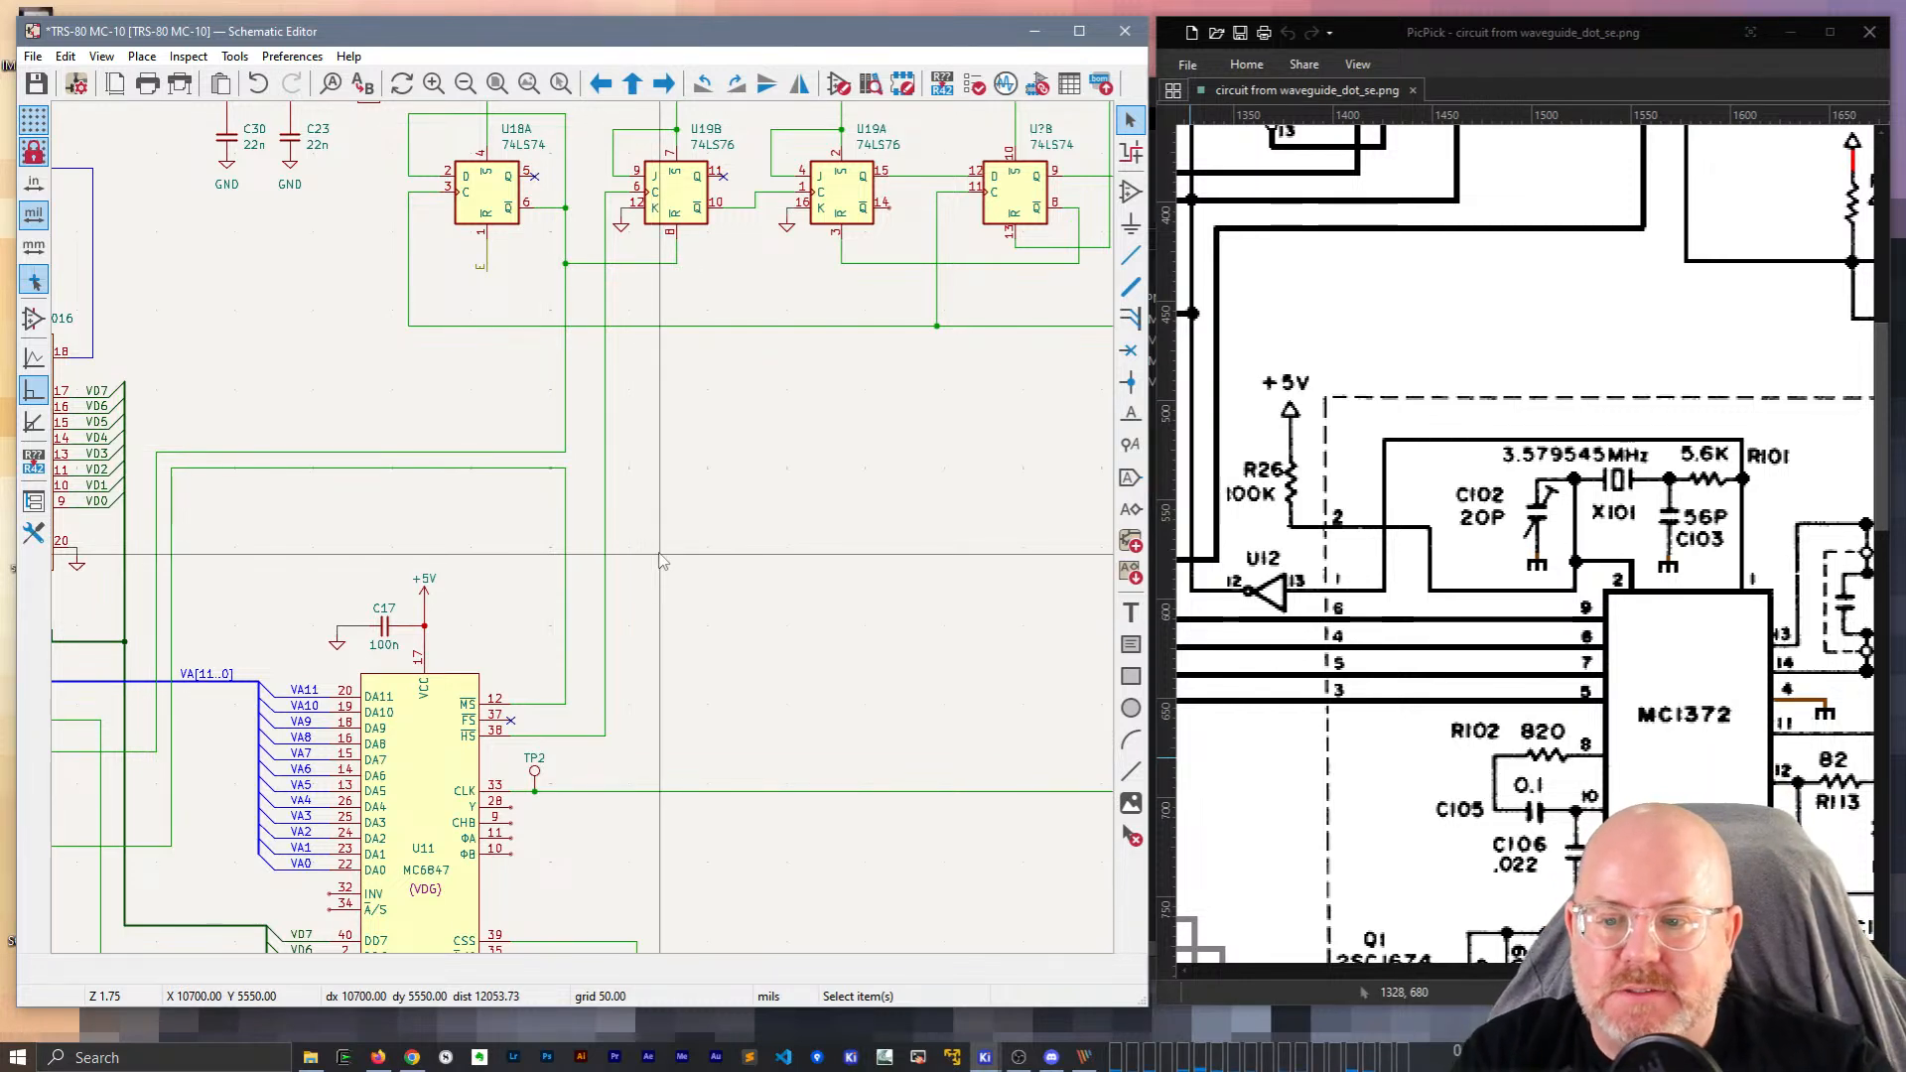
left_click_drag(1608, 971, 1632, 971)
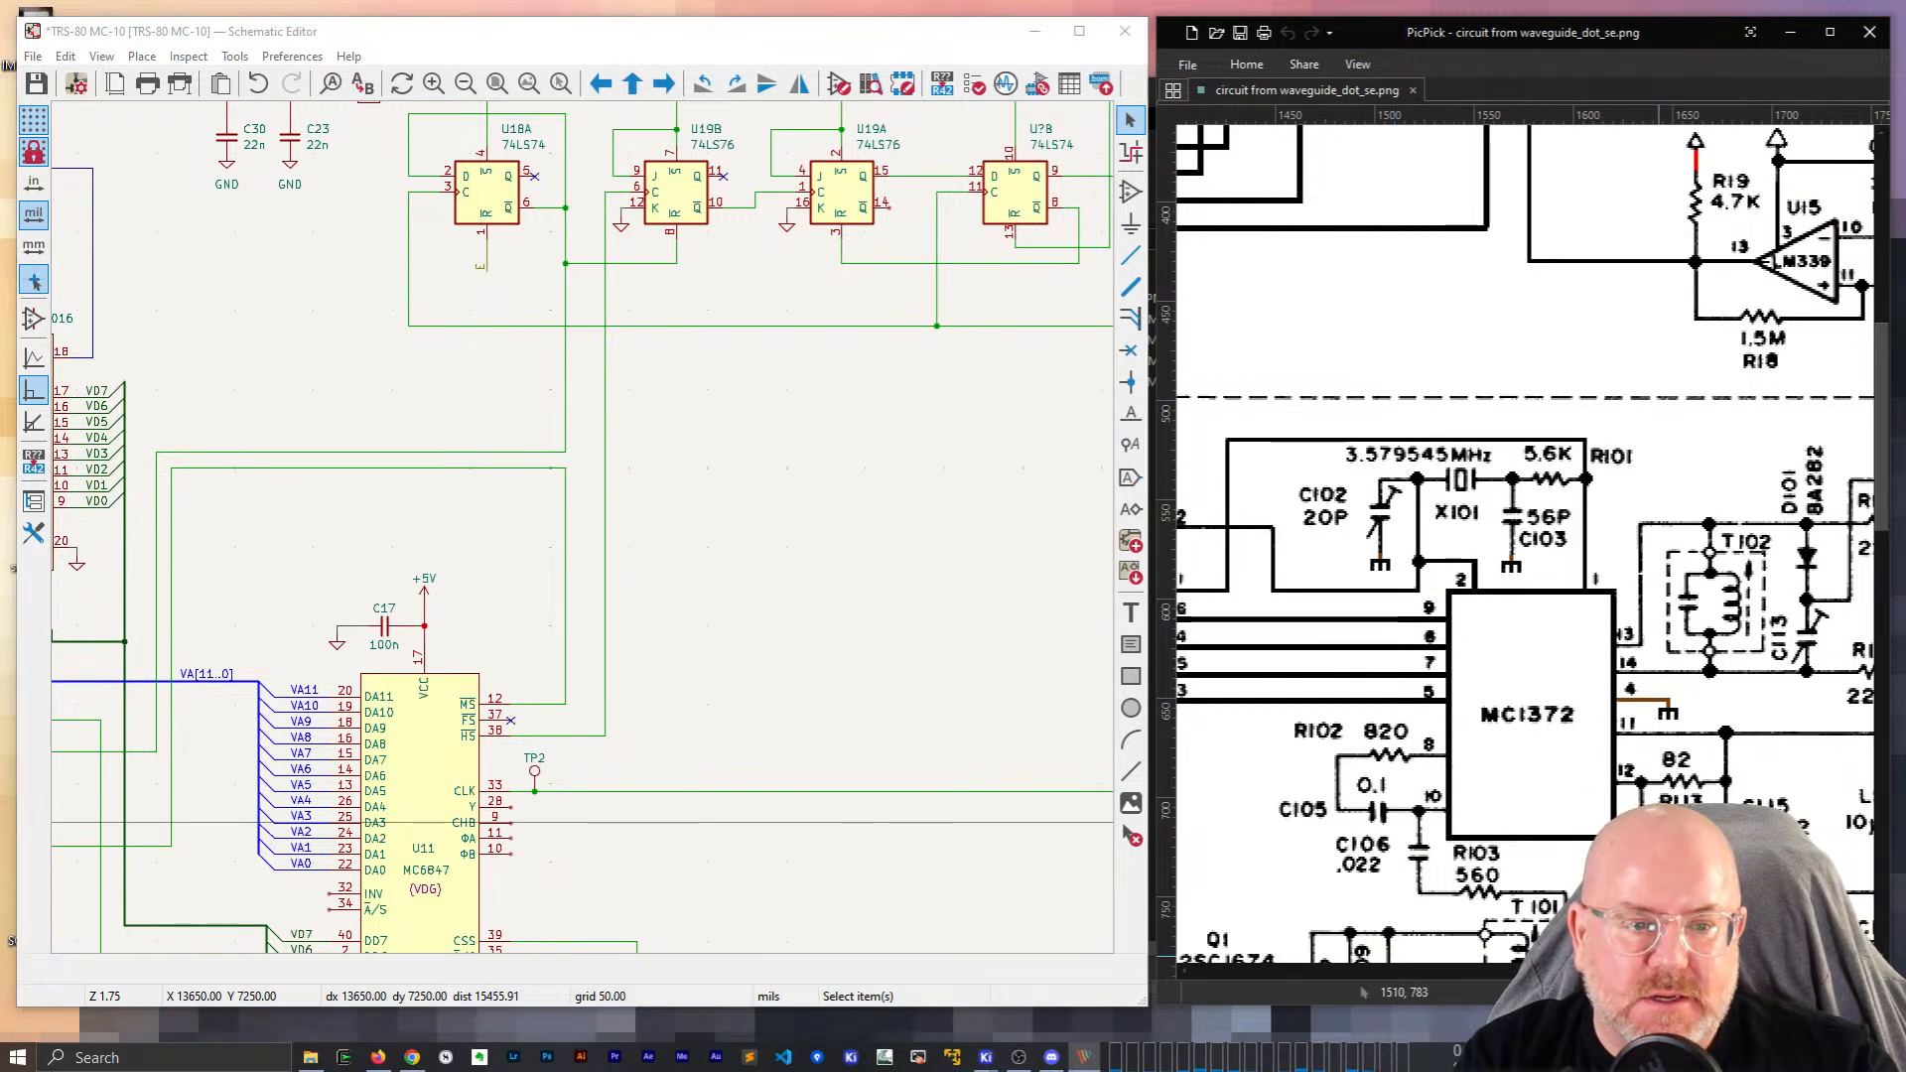
scroll(1582, 687, "up", 2)
scroll(1584, 693, "up", 5)
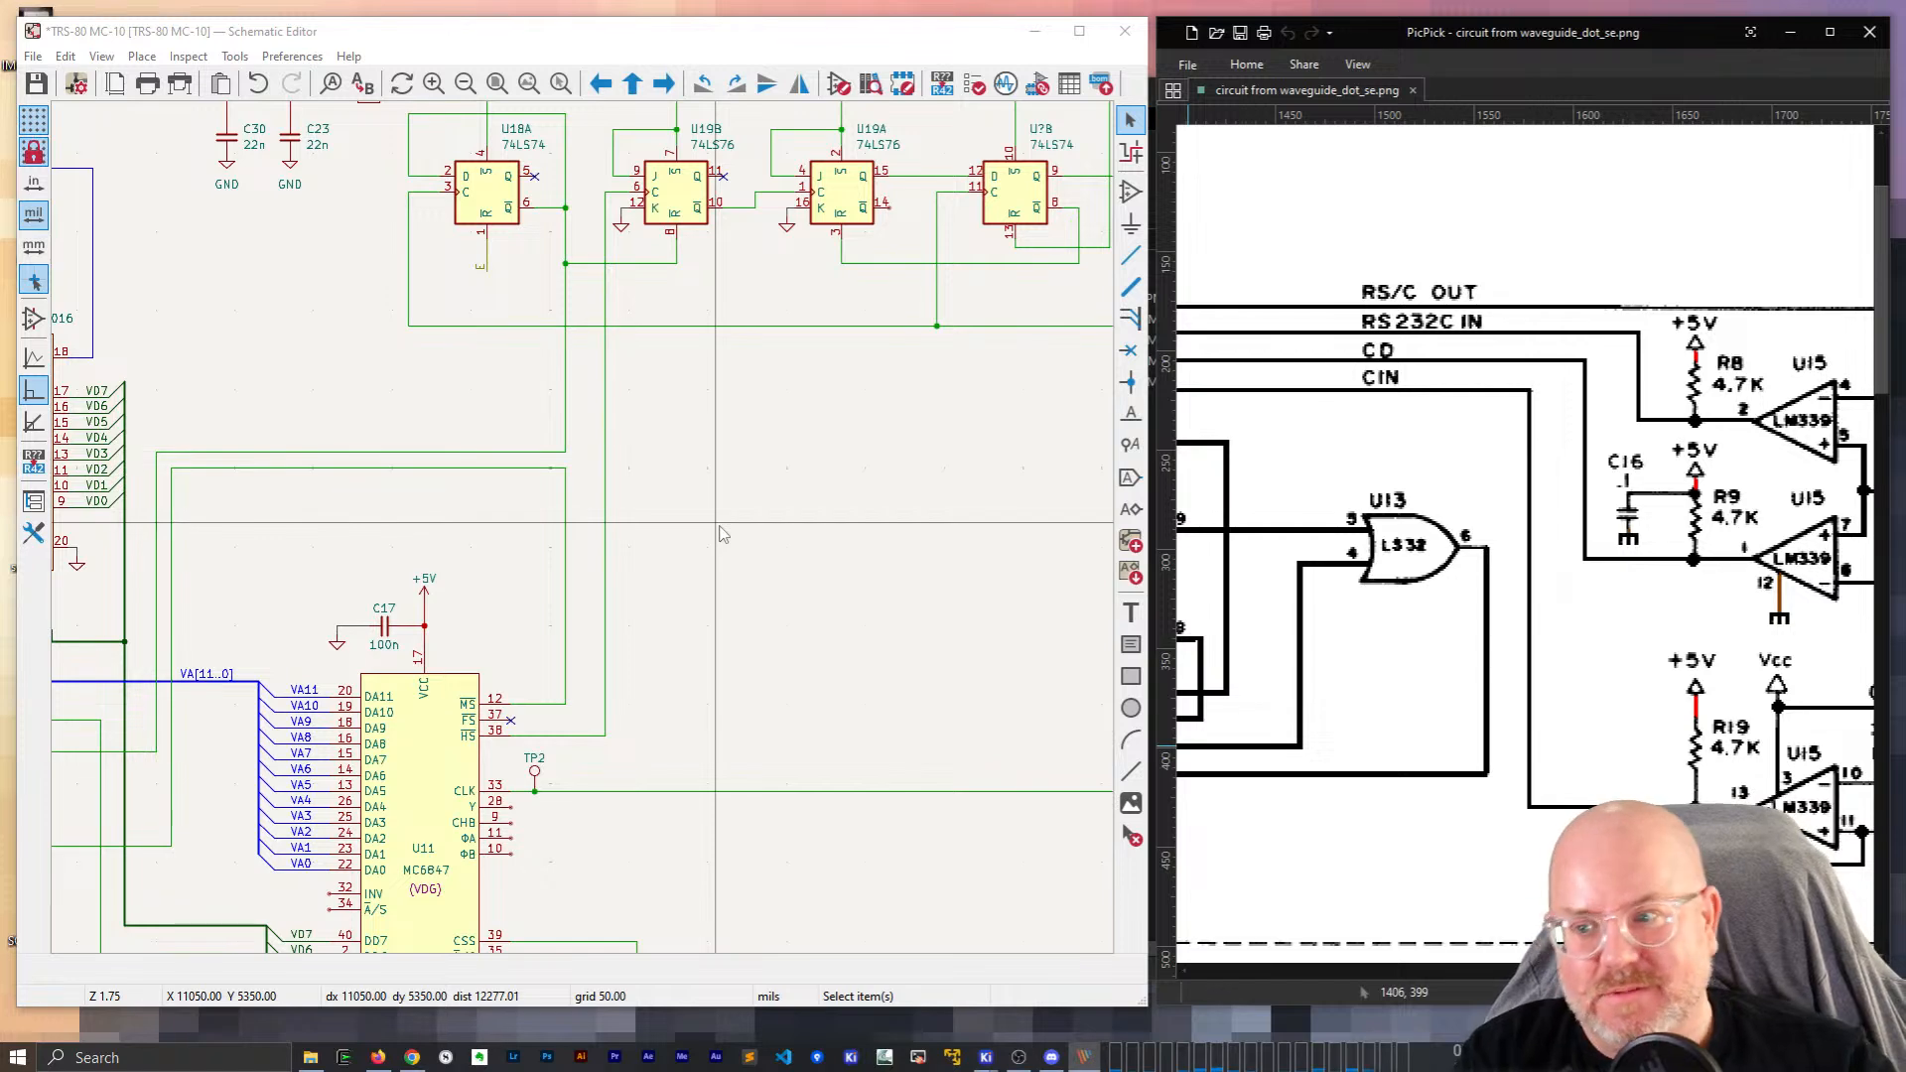
scroll(1552, 888, "left", 10)
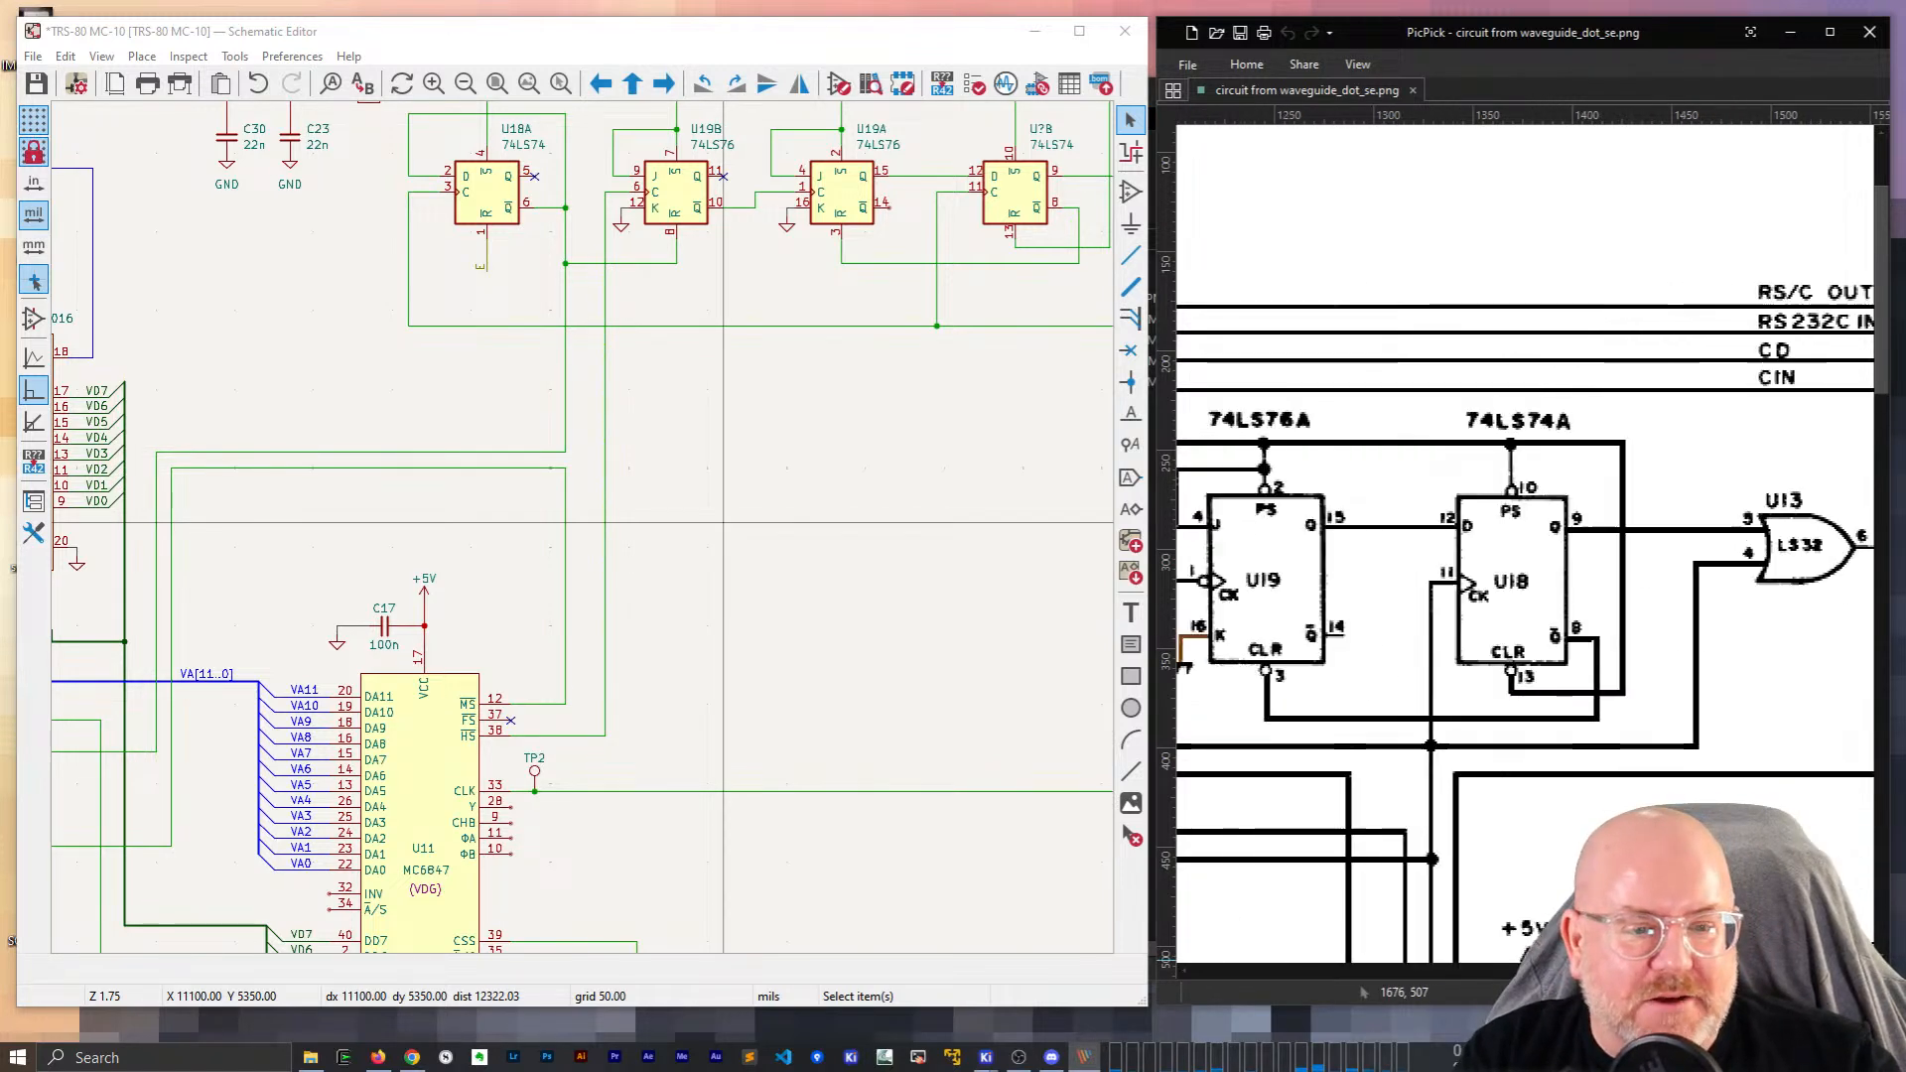
scroll(1552, 889, "down", 6)
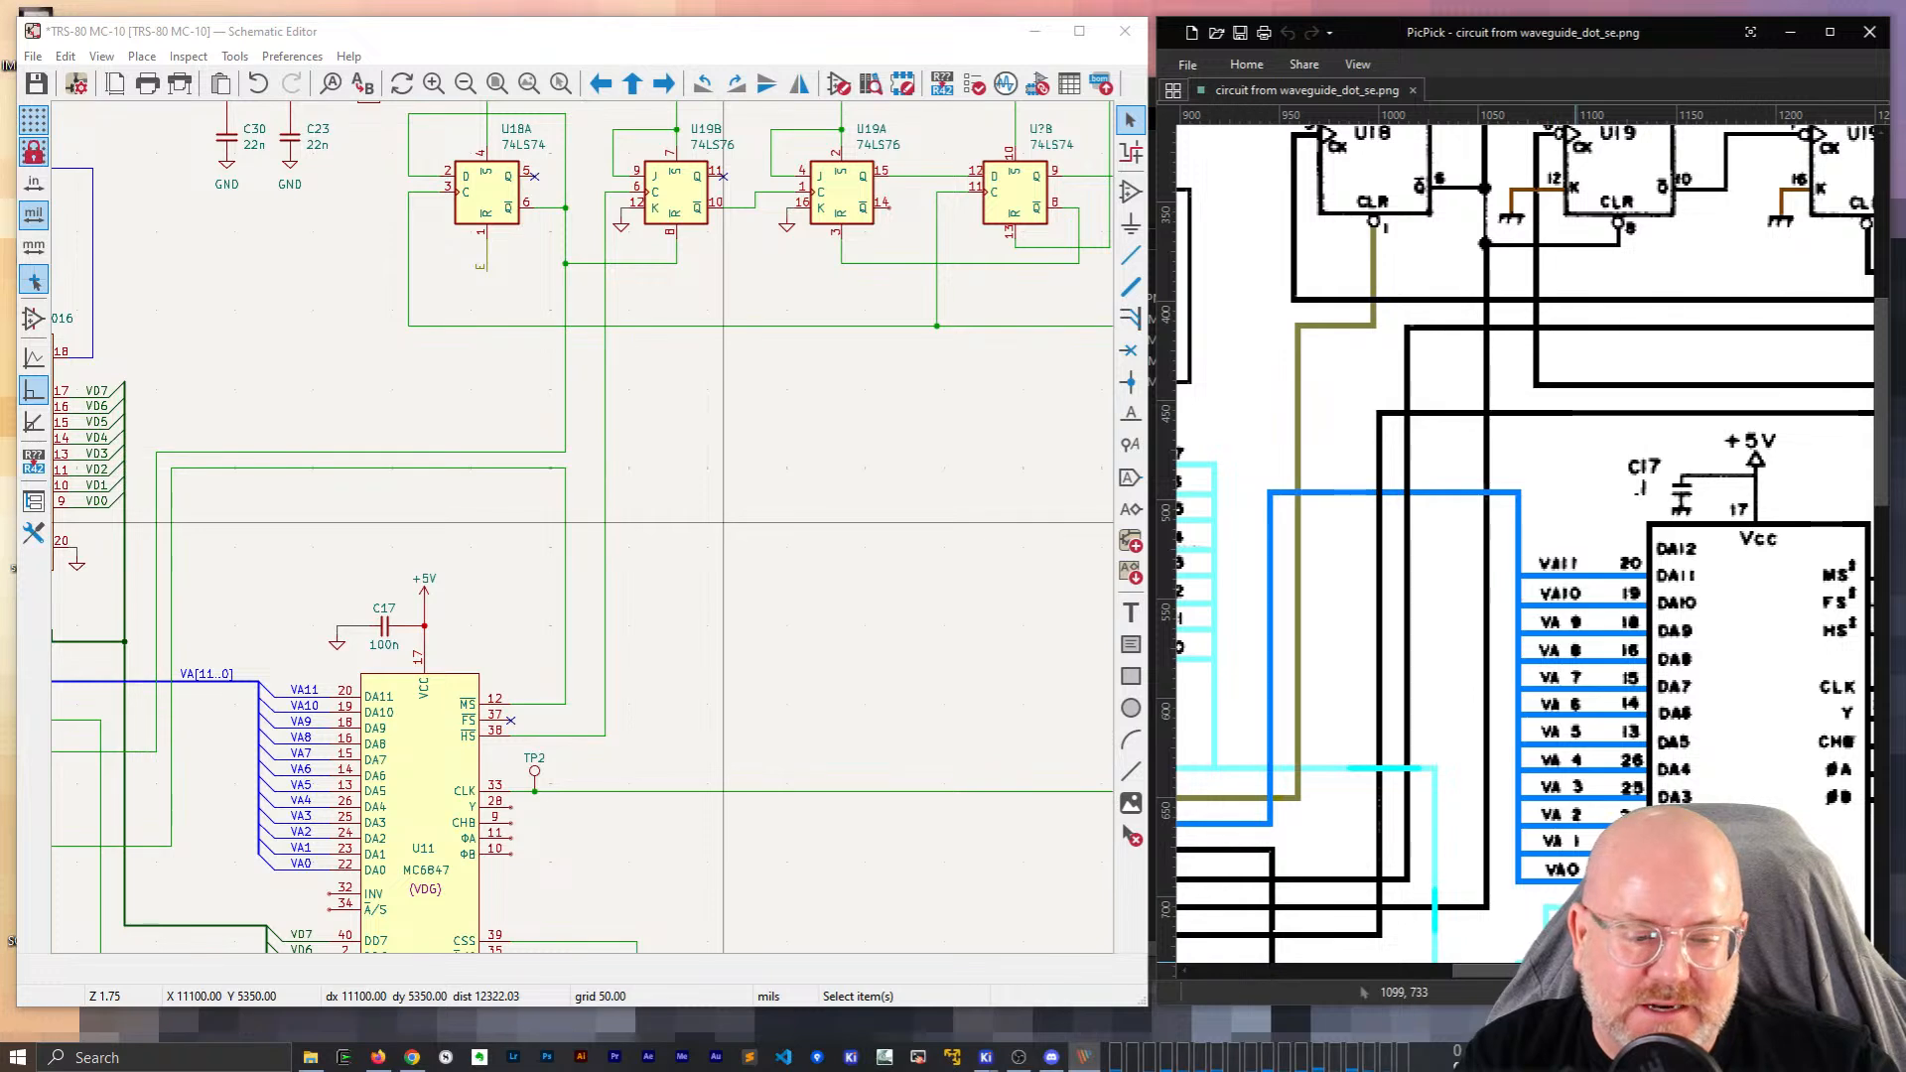
scroll(841, 476, "down", 2)
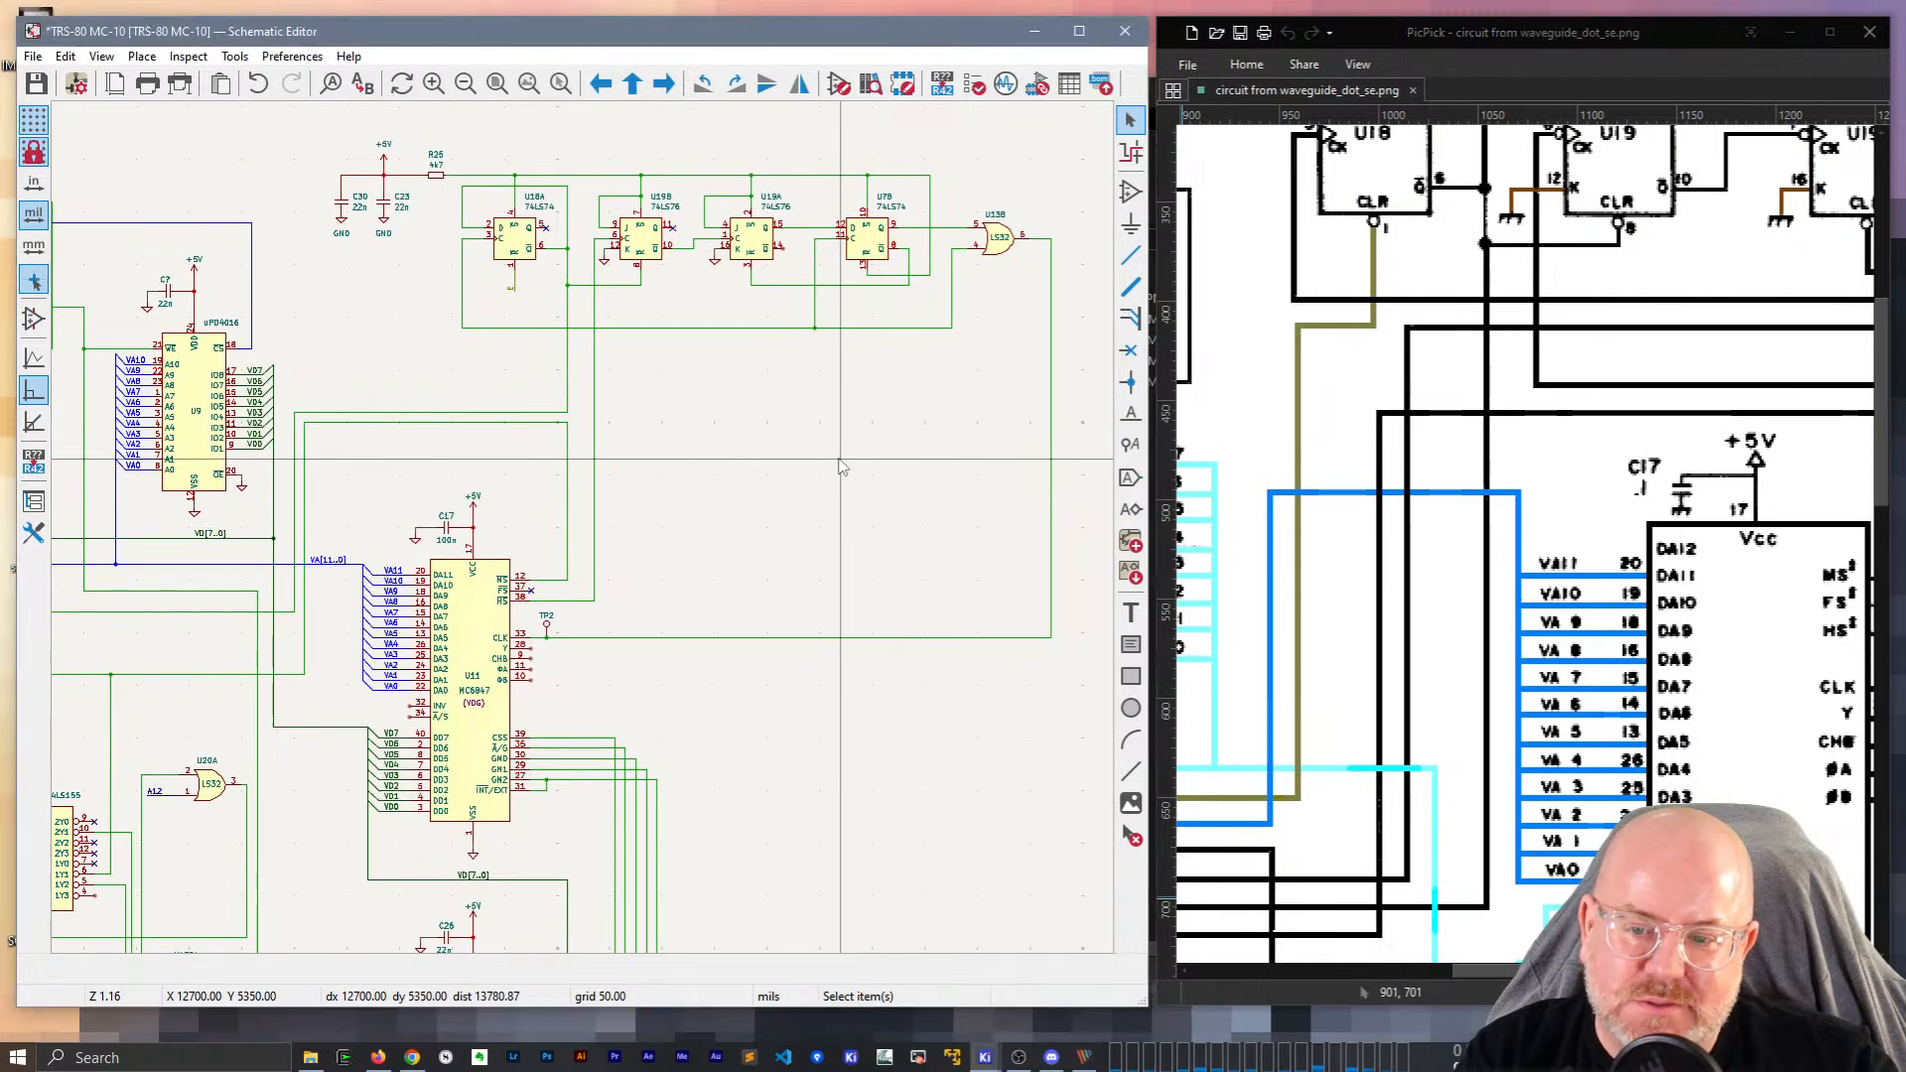
scroll(855, 377, "down", 3)
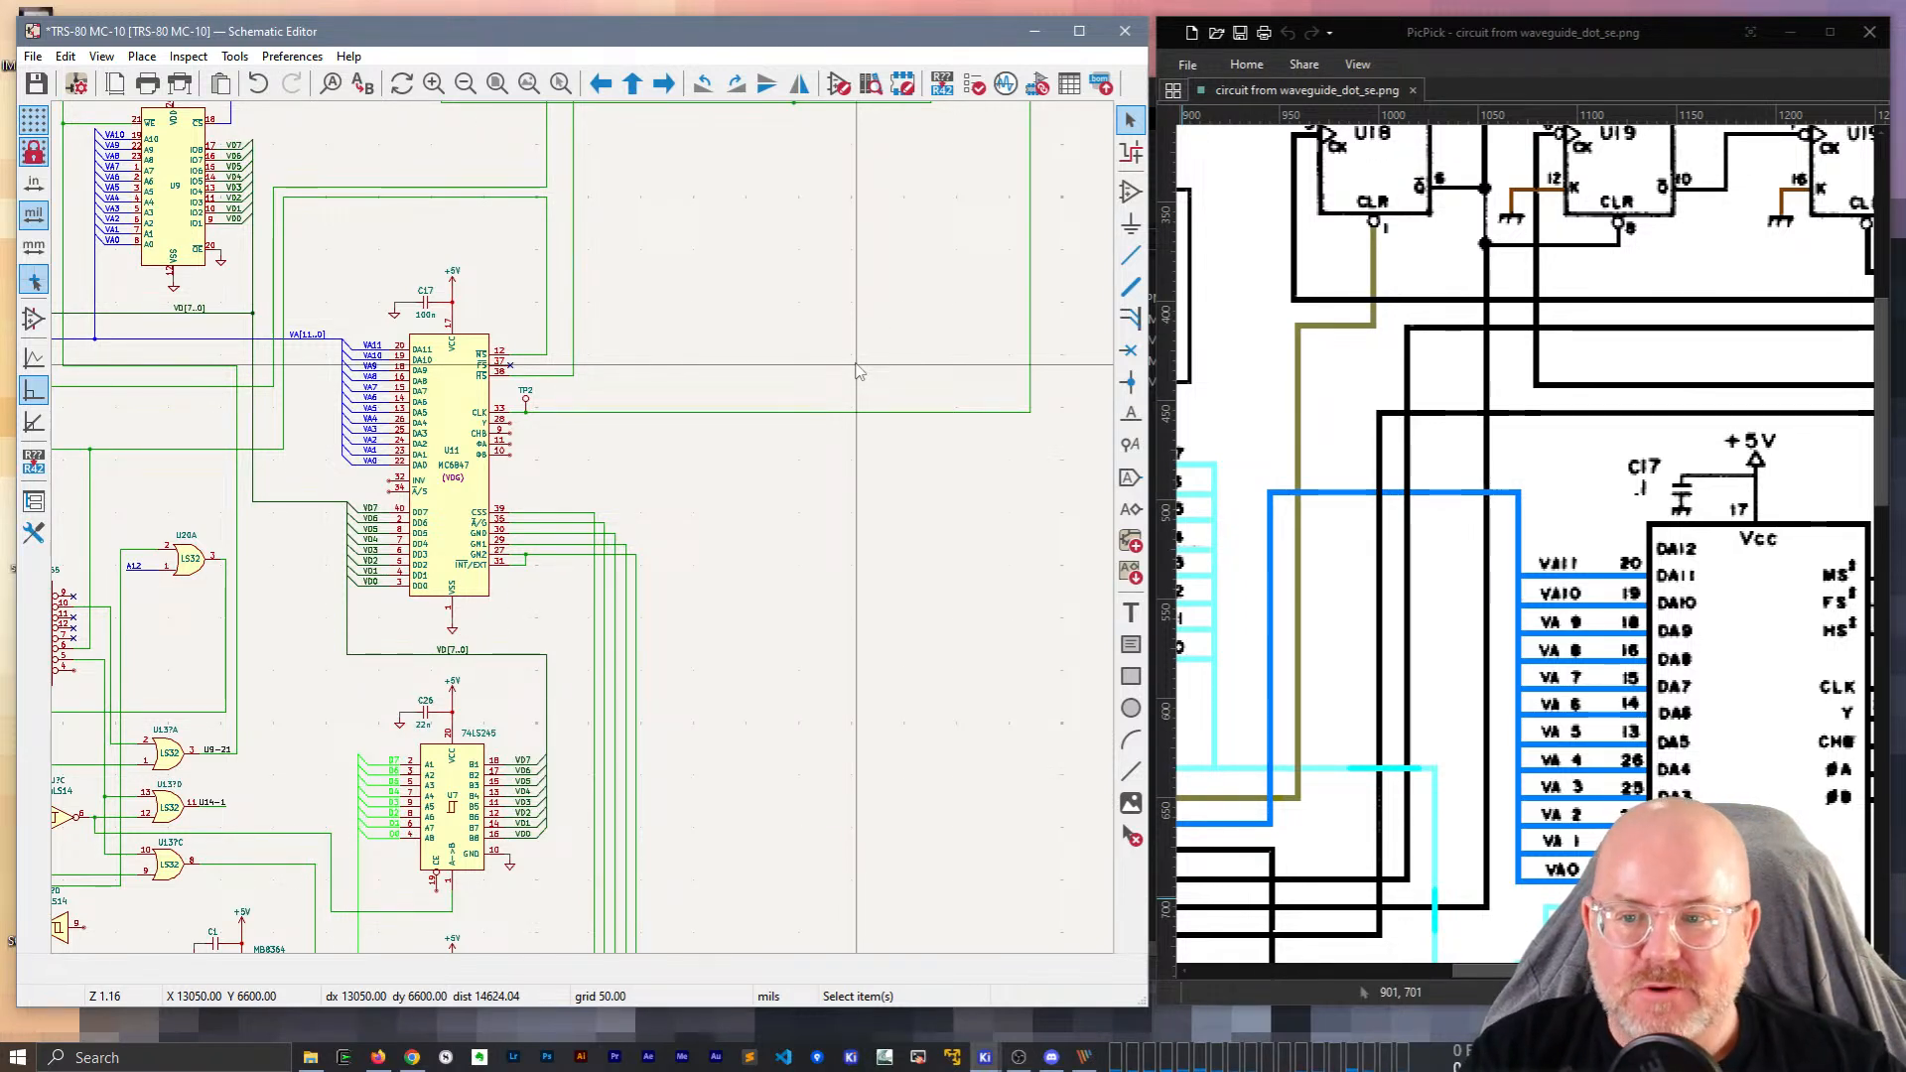
Save the schematic.
scroll(792, 475, "down", 3)
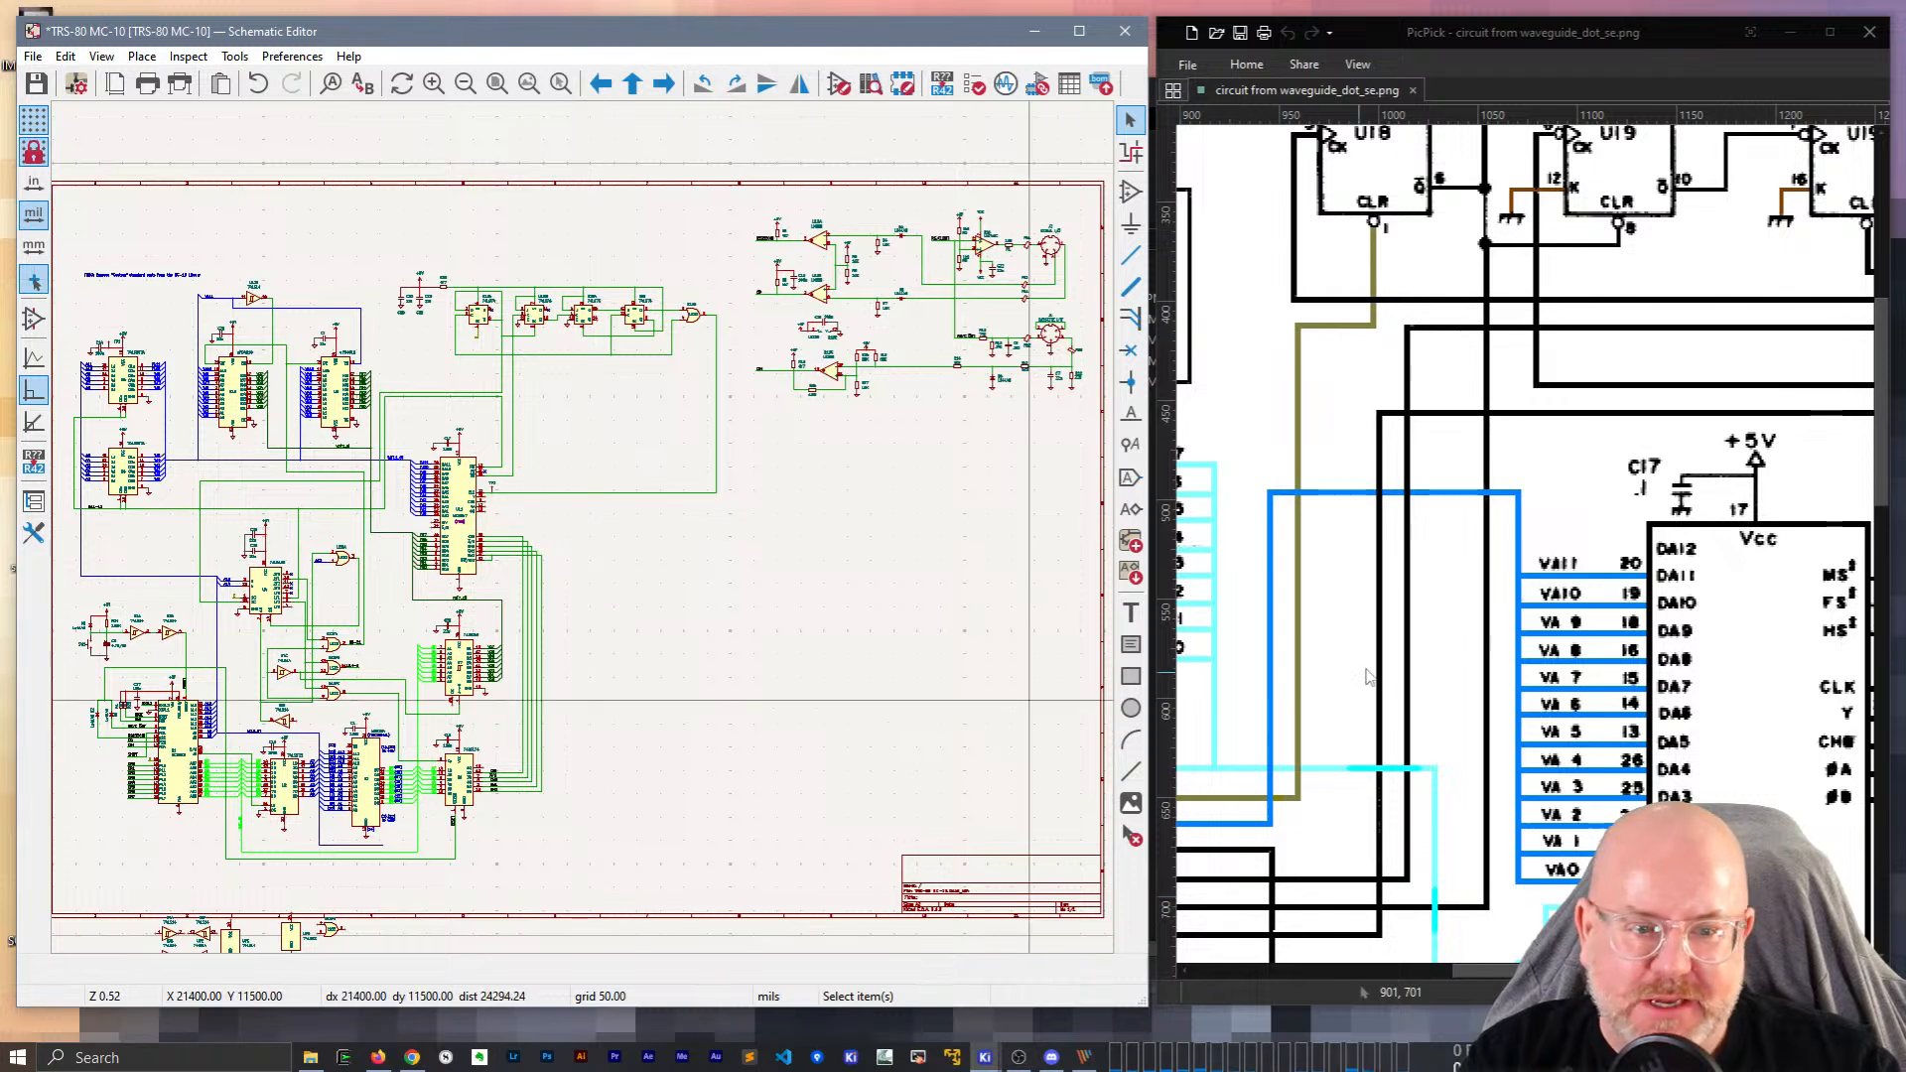
scroll(1479, 907, "down", 1)
scroll(1479, 908, "down", 5)
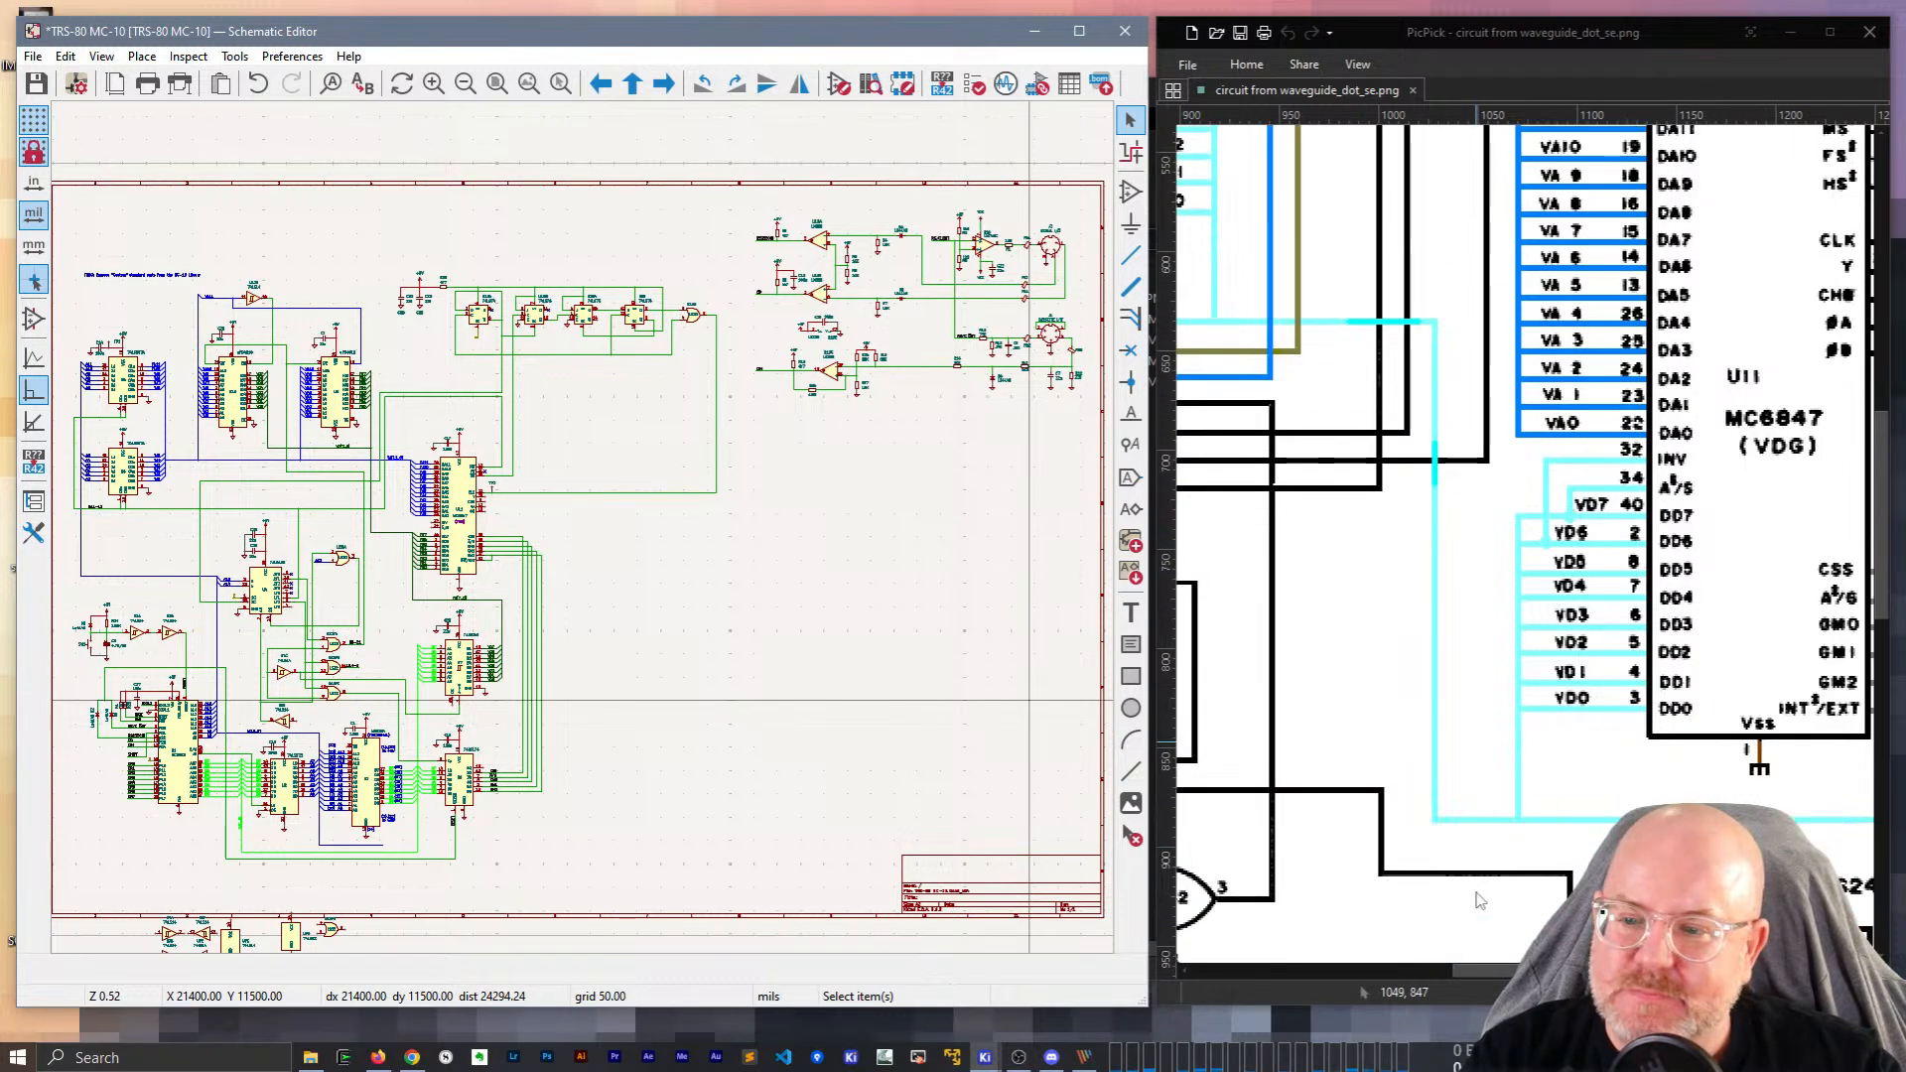
key("ctrl+s")
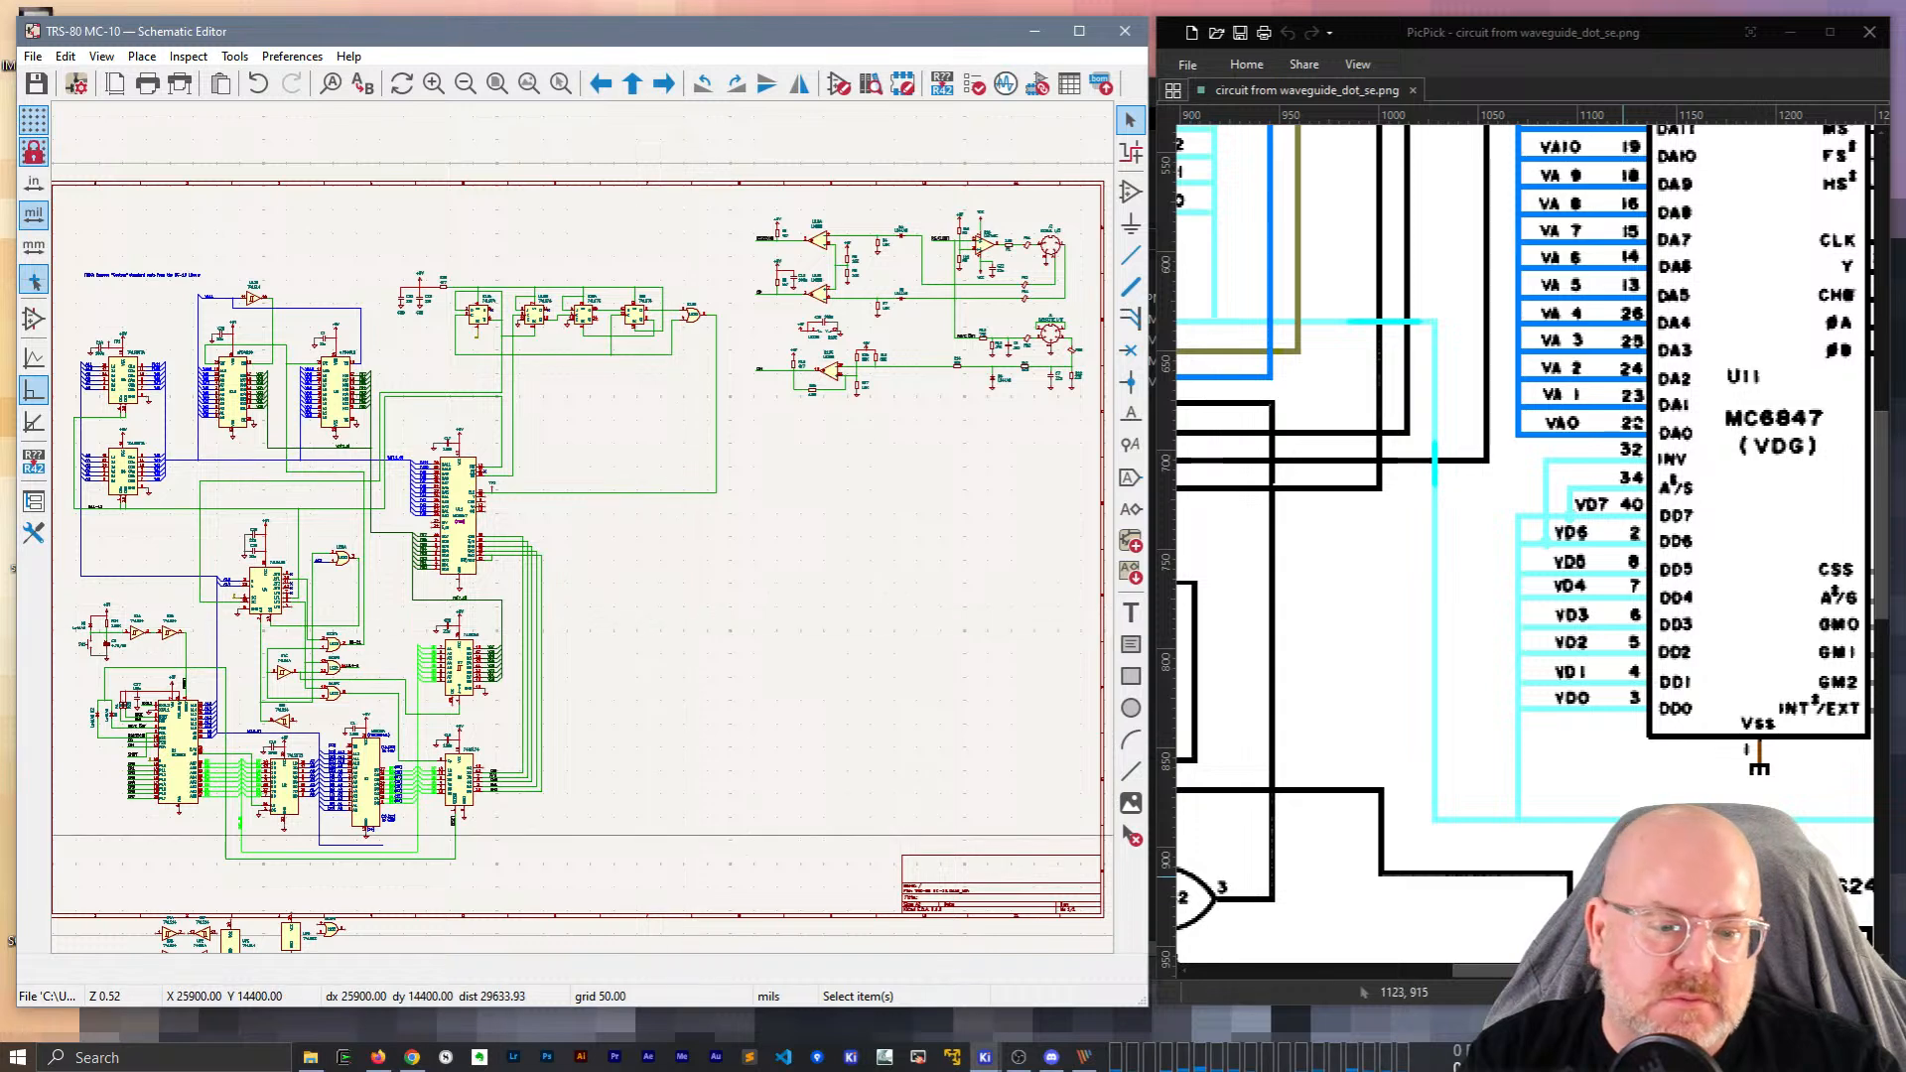
Pan and zoom the PicPick reference image to the U14 section.
left_click_drag(1516, 971, 1669, 971)
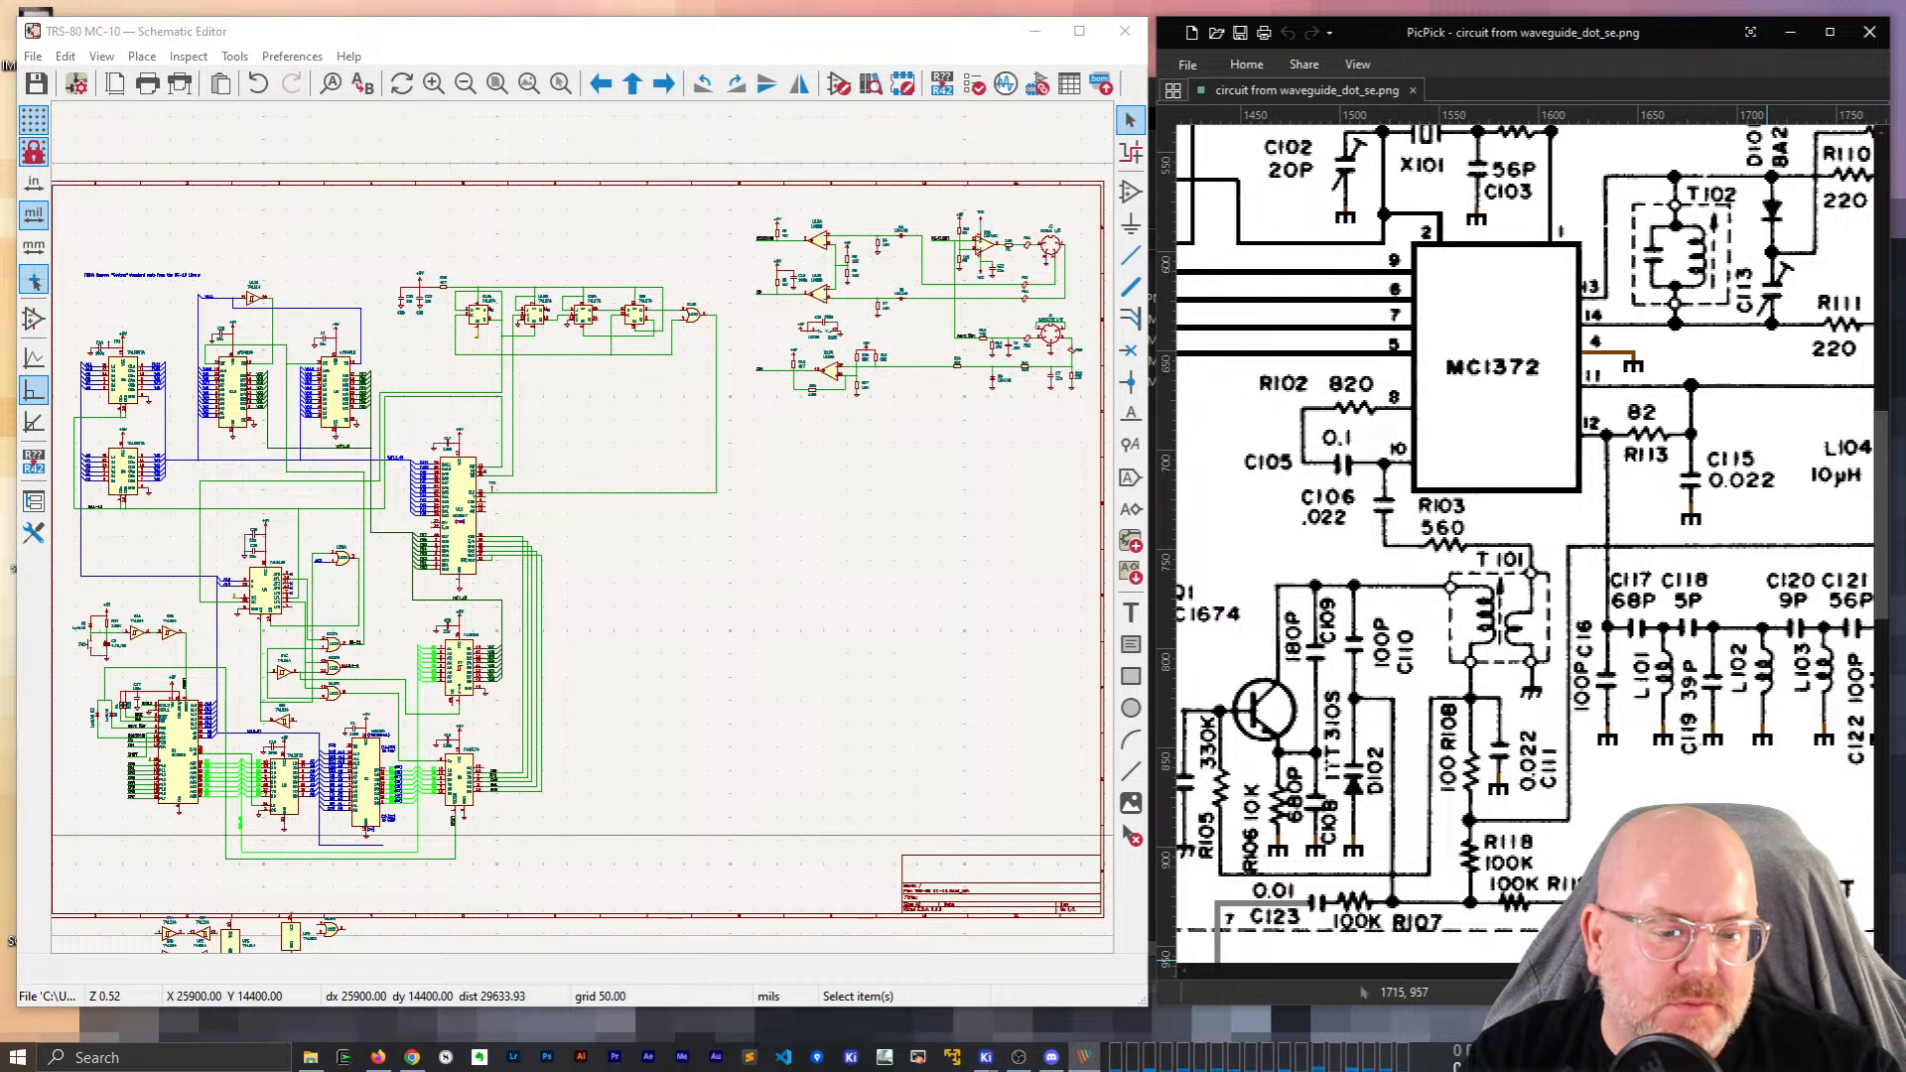
left_click(1767, 992)
scroll(1600, 797, "up", 4)
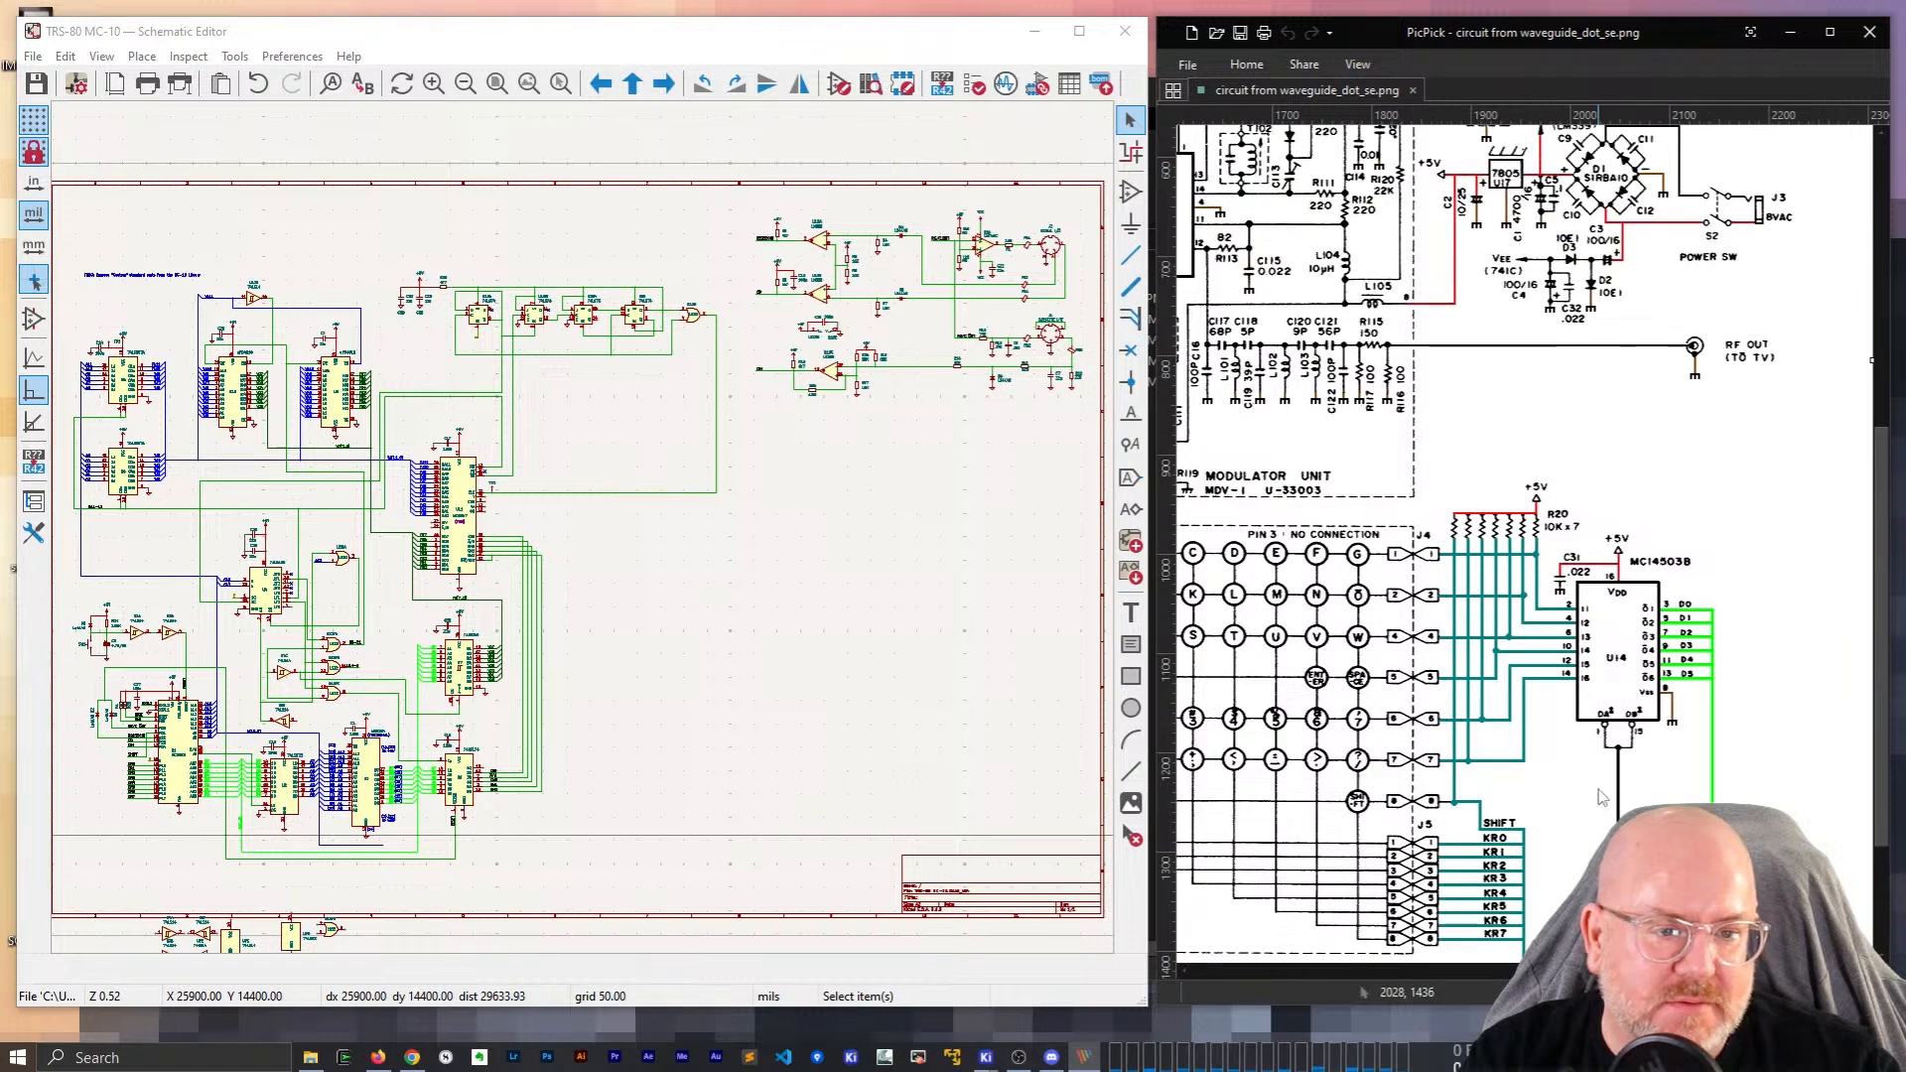
scroll(1634, 759, "left", 7)
scroll(1634, 755, "right", 2)
scroll(1632, 753, "down", 2)
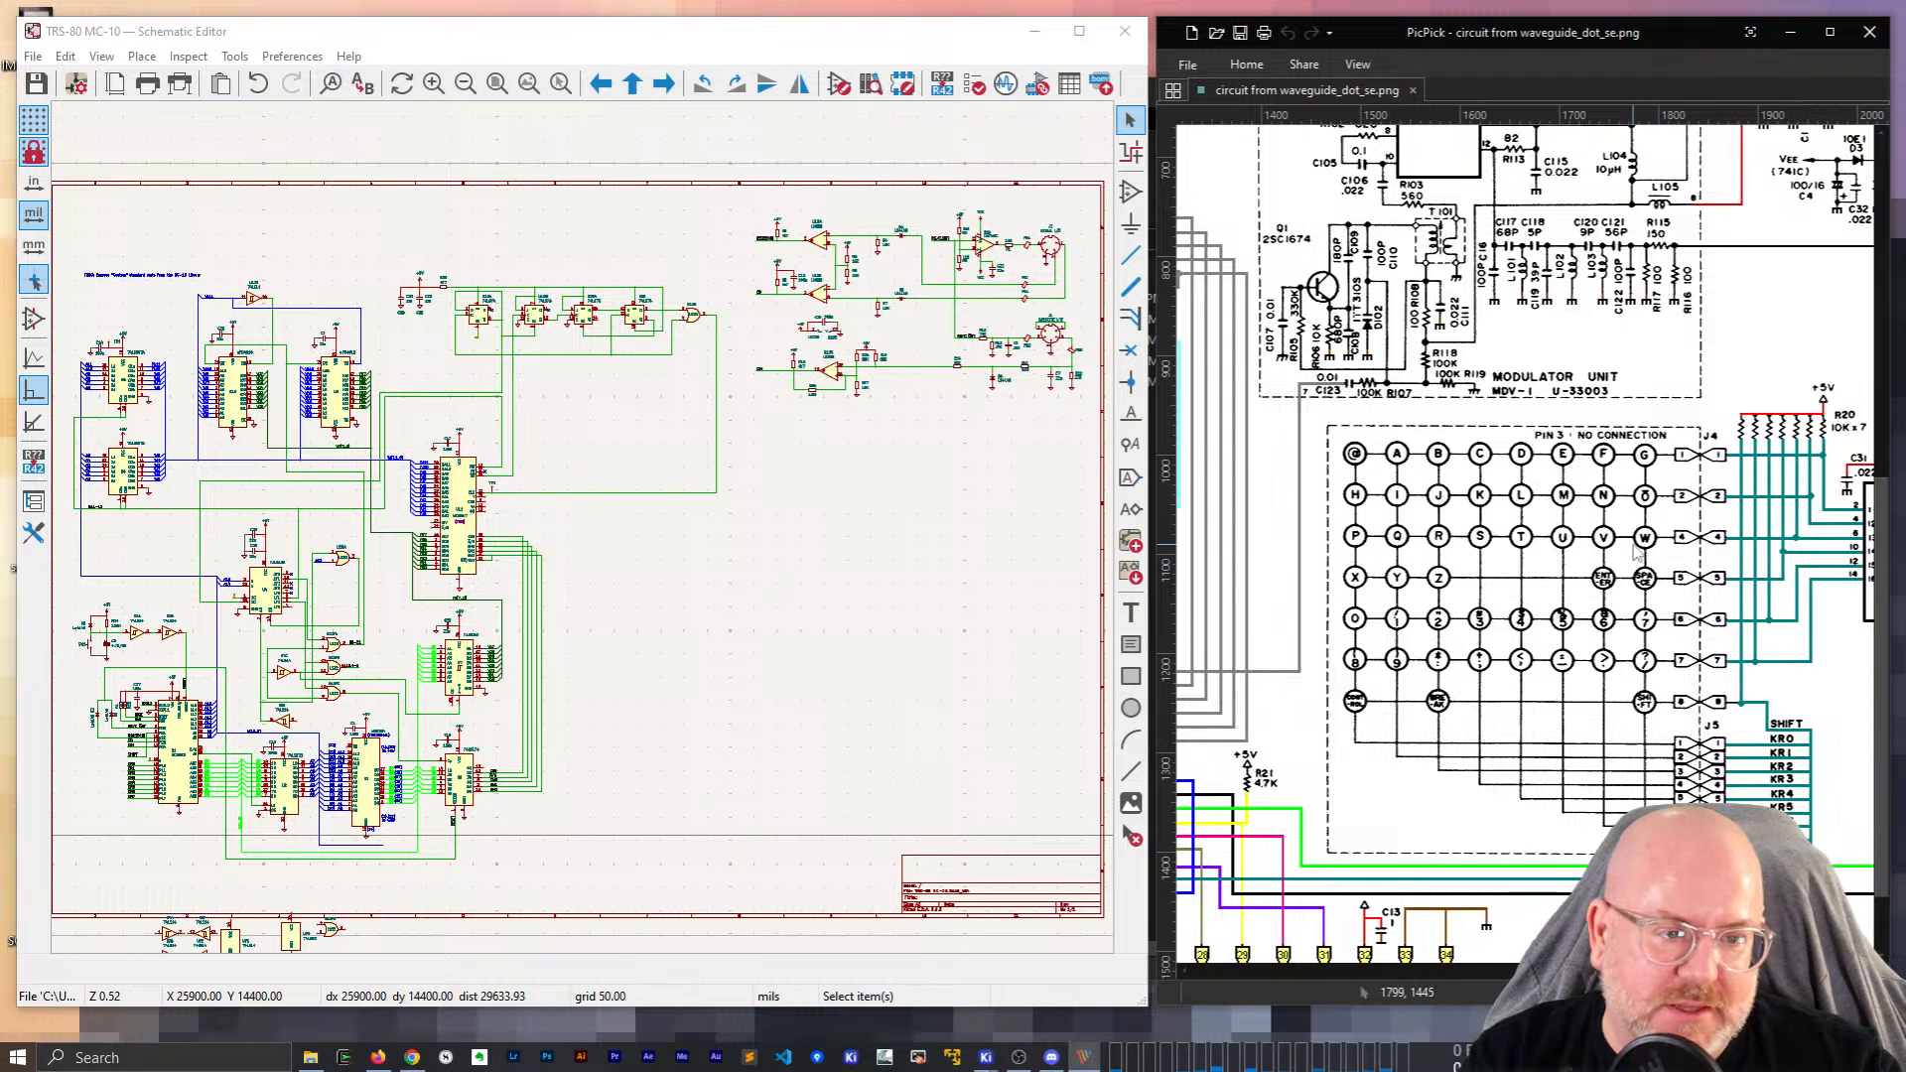
scroll(1524, 536, "right", 6)
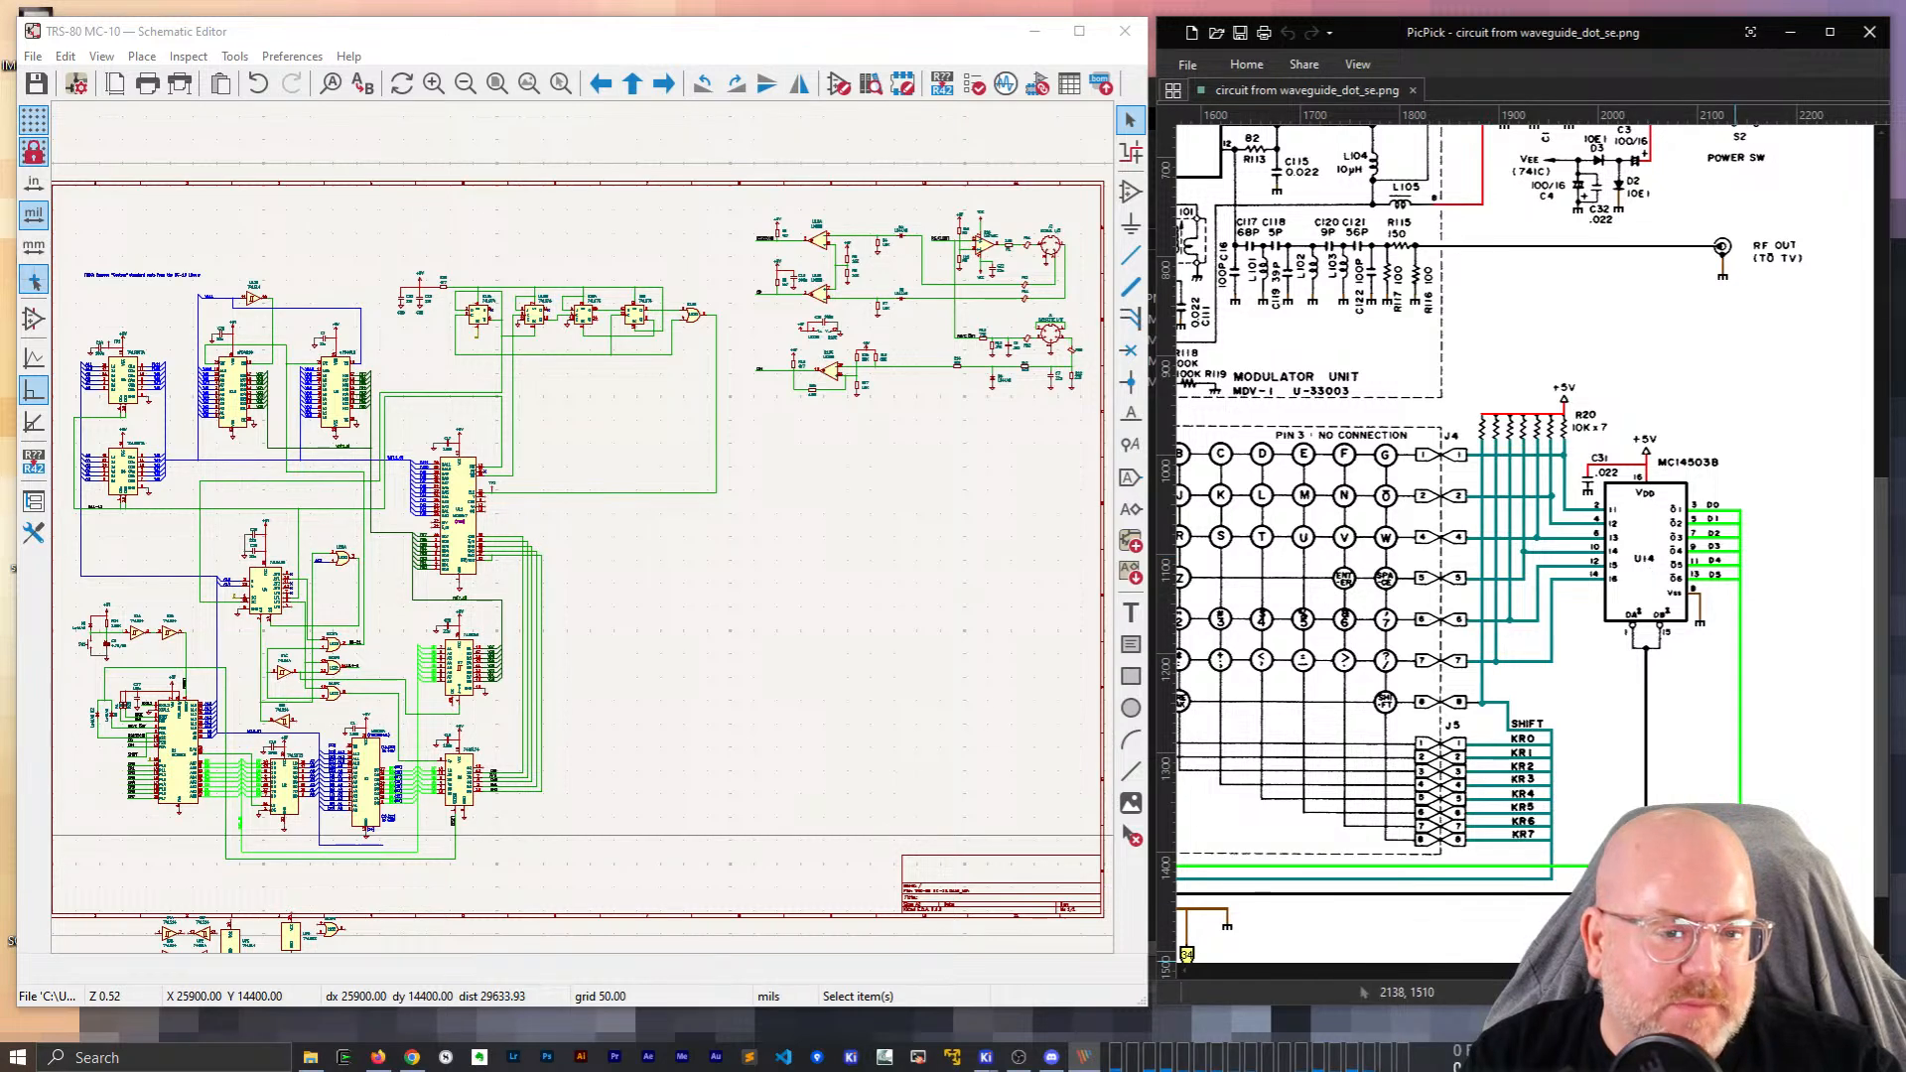
scroll(1524, 536, "left", 8)
scroll(1648, 612, "right", 6)
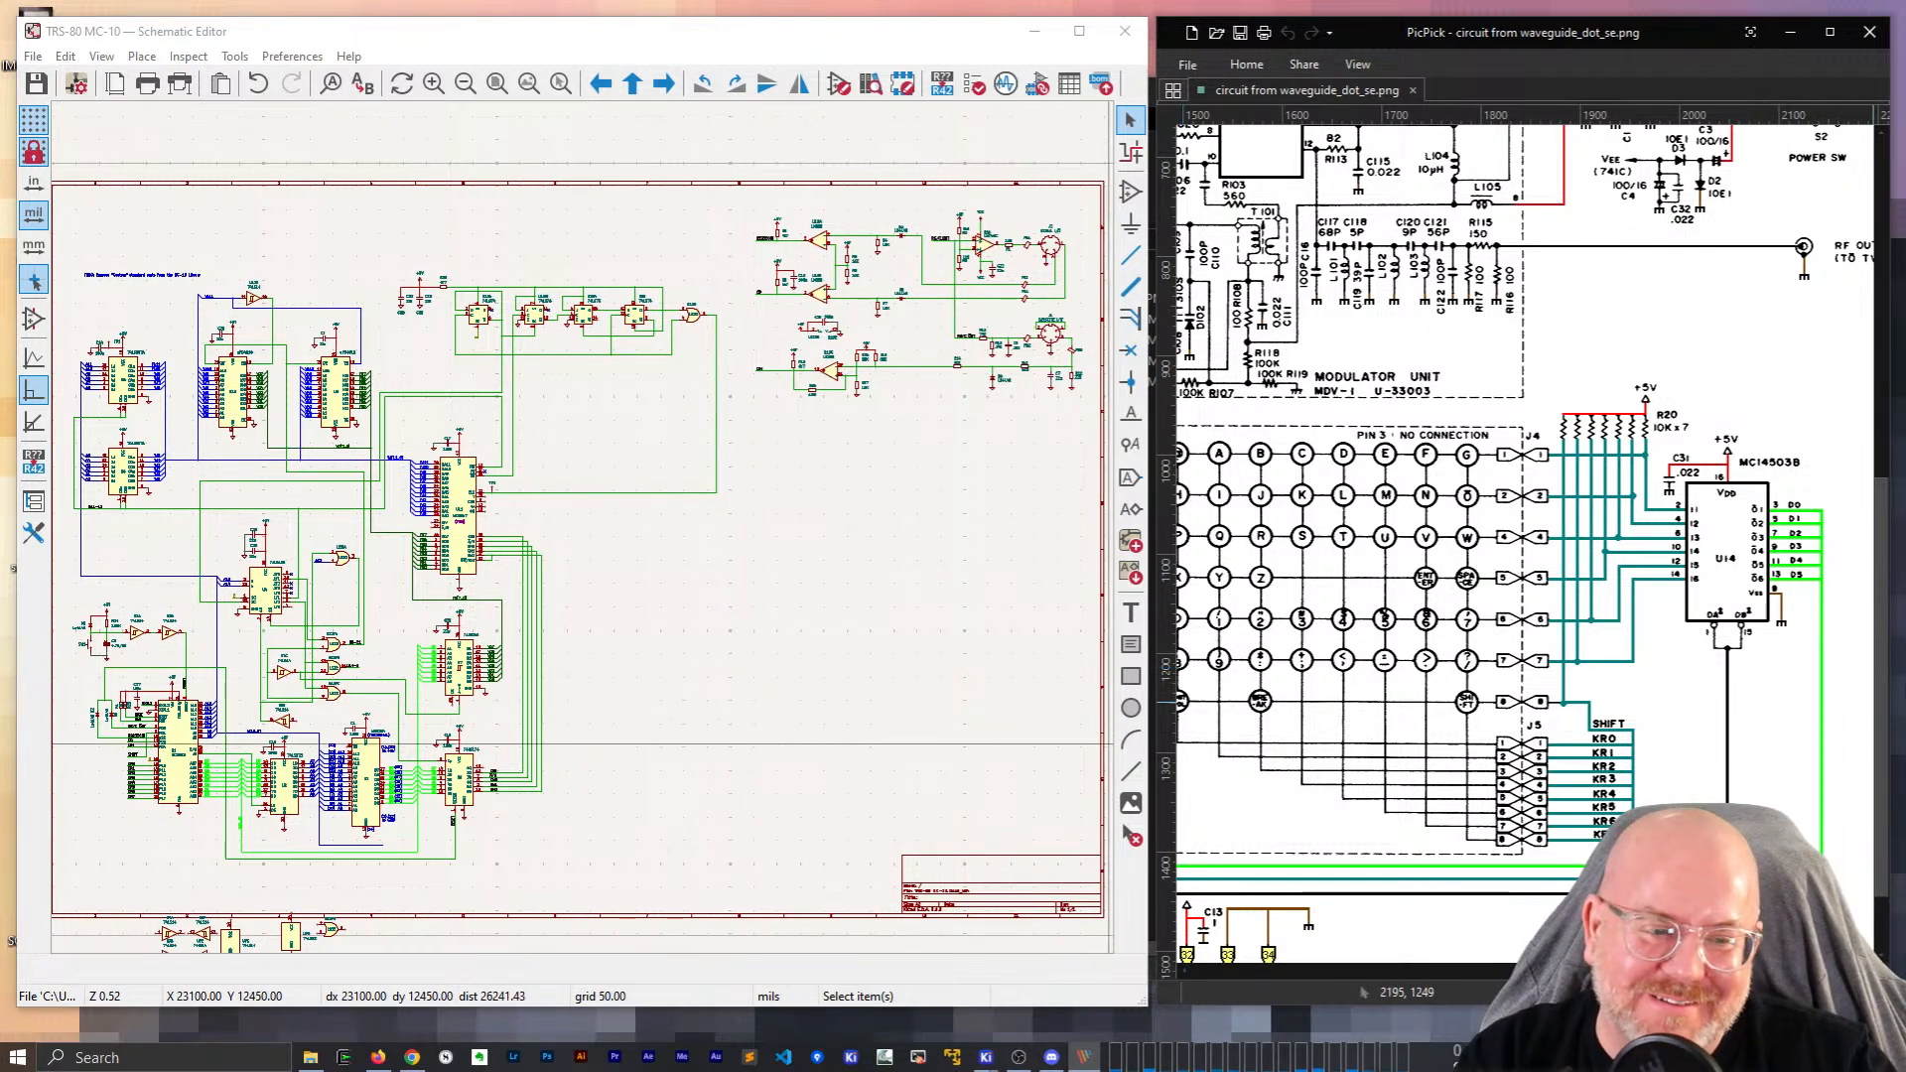
left_click(1868, 993)
left_click(1868, 993)
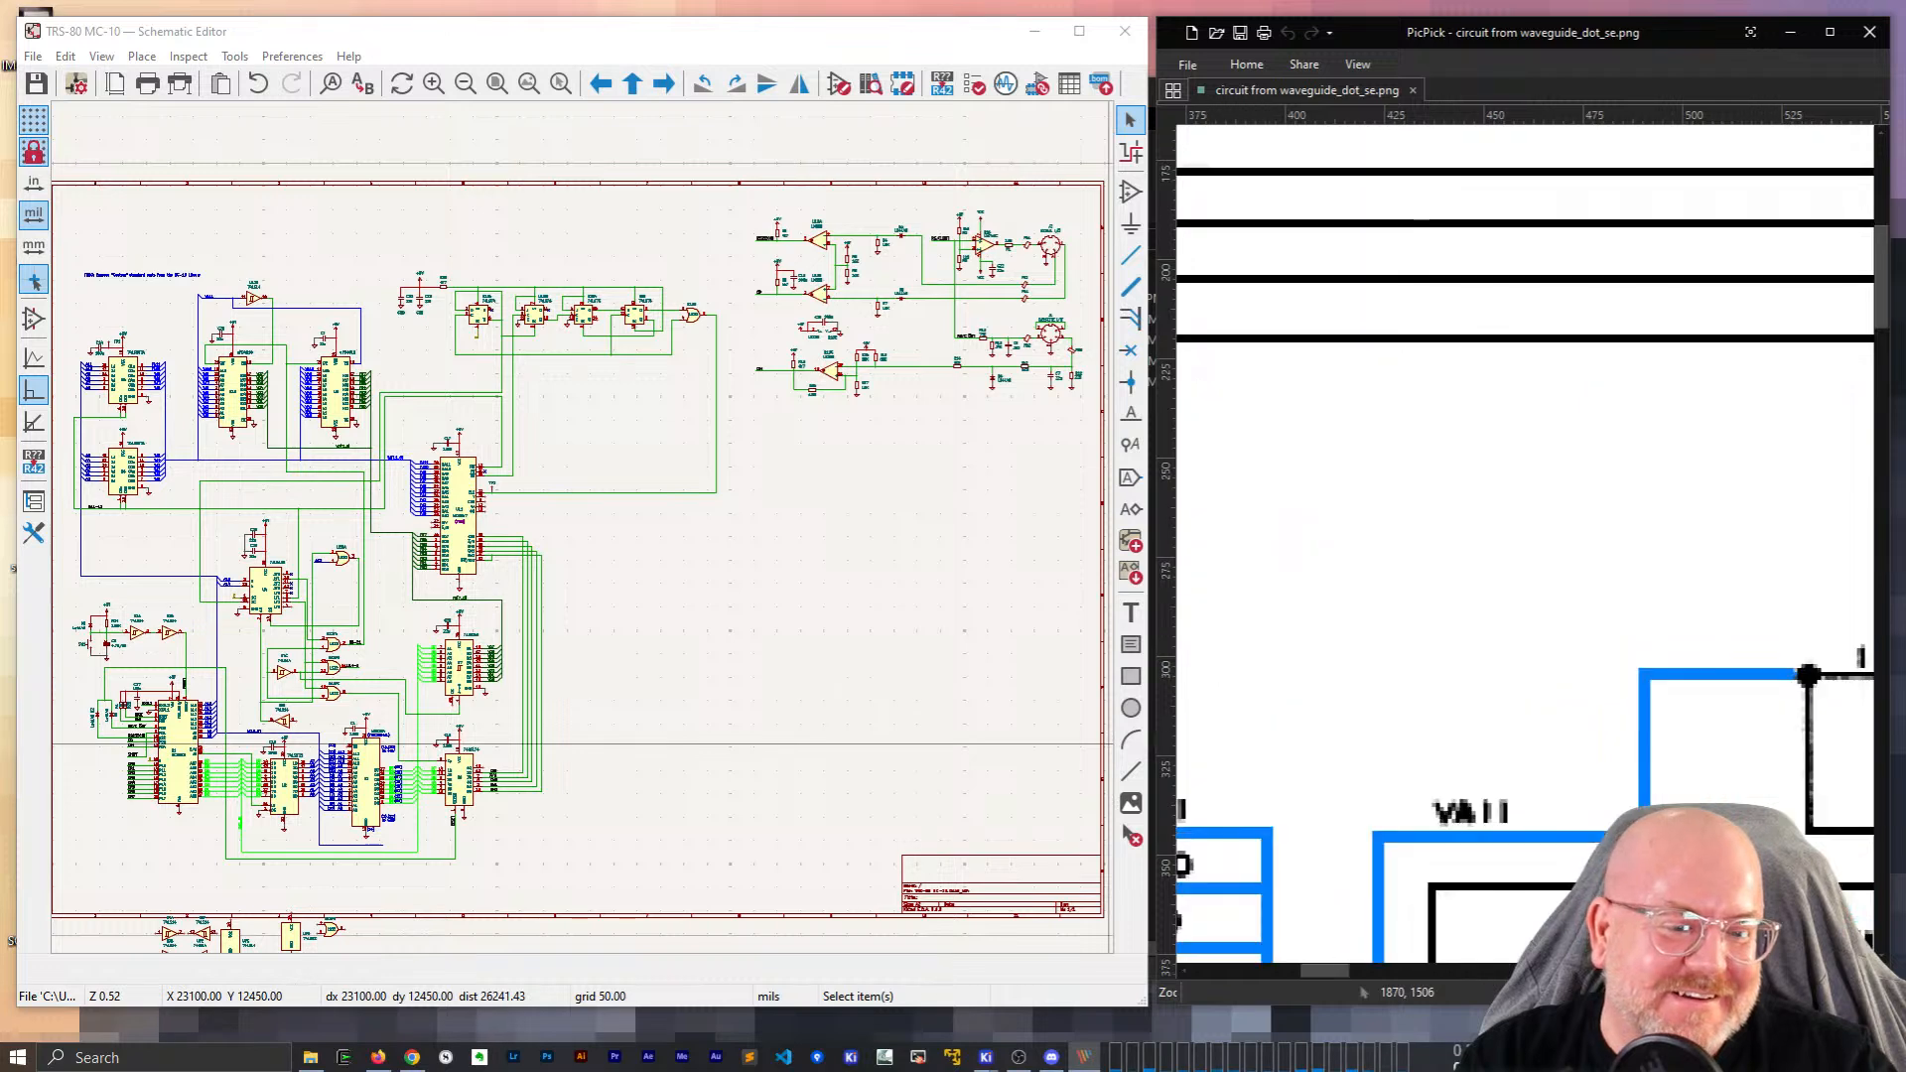
left_click_drag(1327, 972, 1696, 983)
scroll(1642, 480, "down", 3)
left_click(1704, 993)
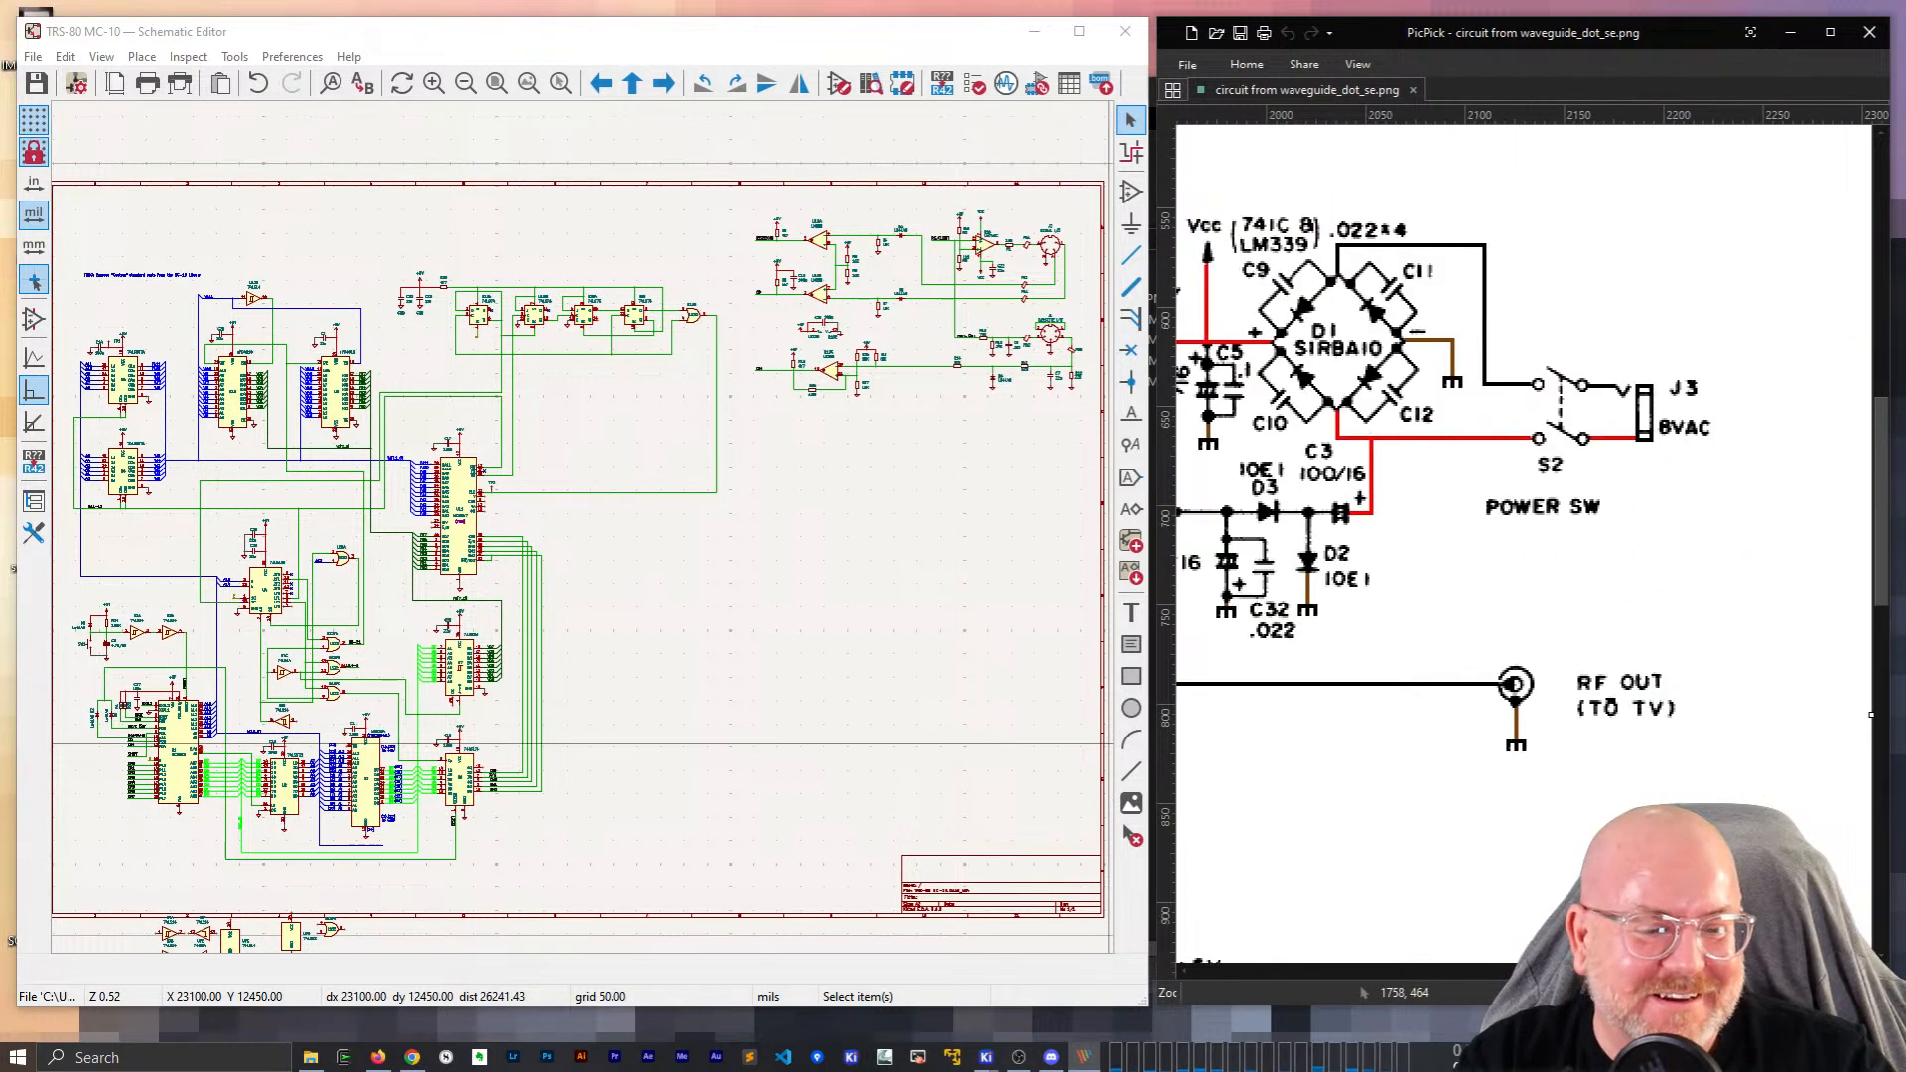
scroll(1653, 800, "down", 8)
left_click_drag(1616, 972, 1595, 972)
Zoom the KiCad schematic onto the U7/U8 area with the 74LS245 and 74LS174.
left_click(645, 709)
scroll(624, 687, "up", 2)
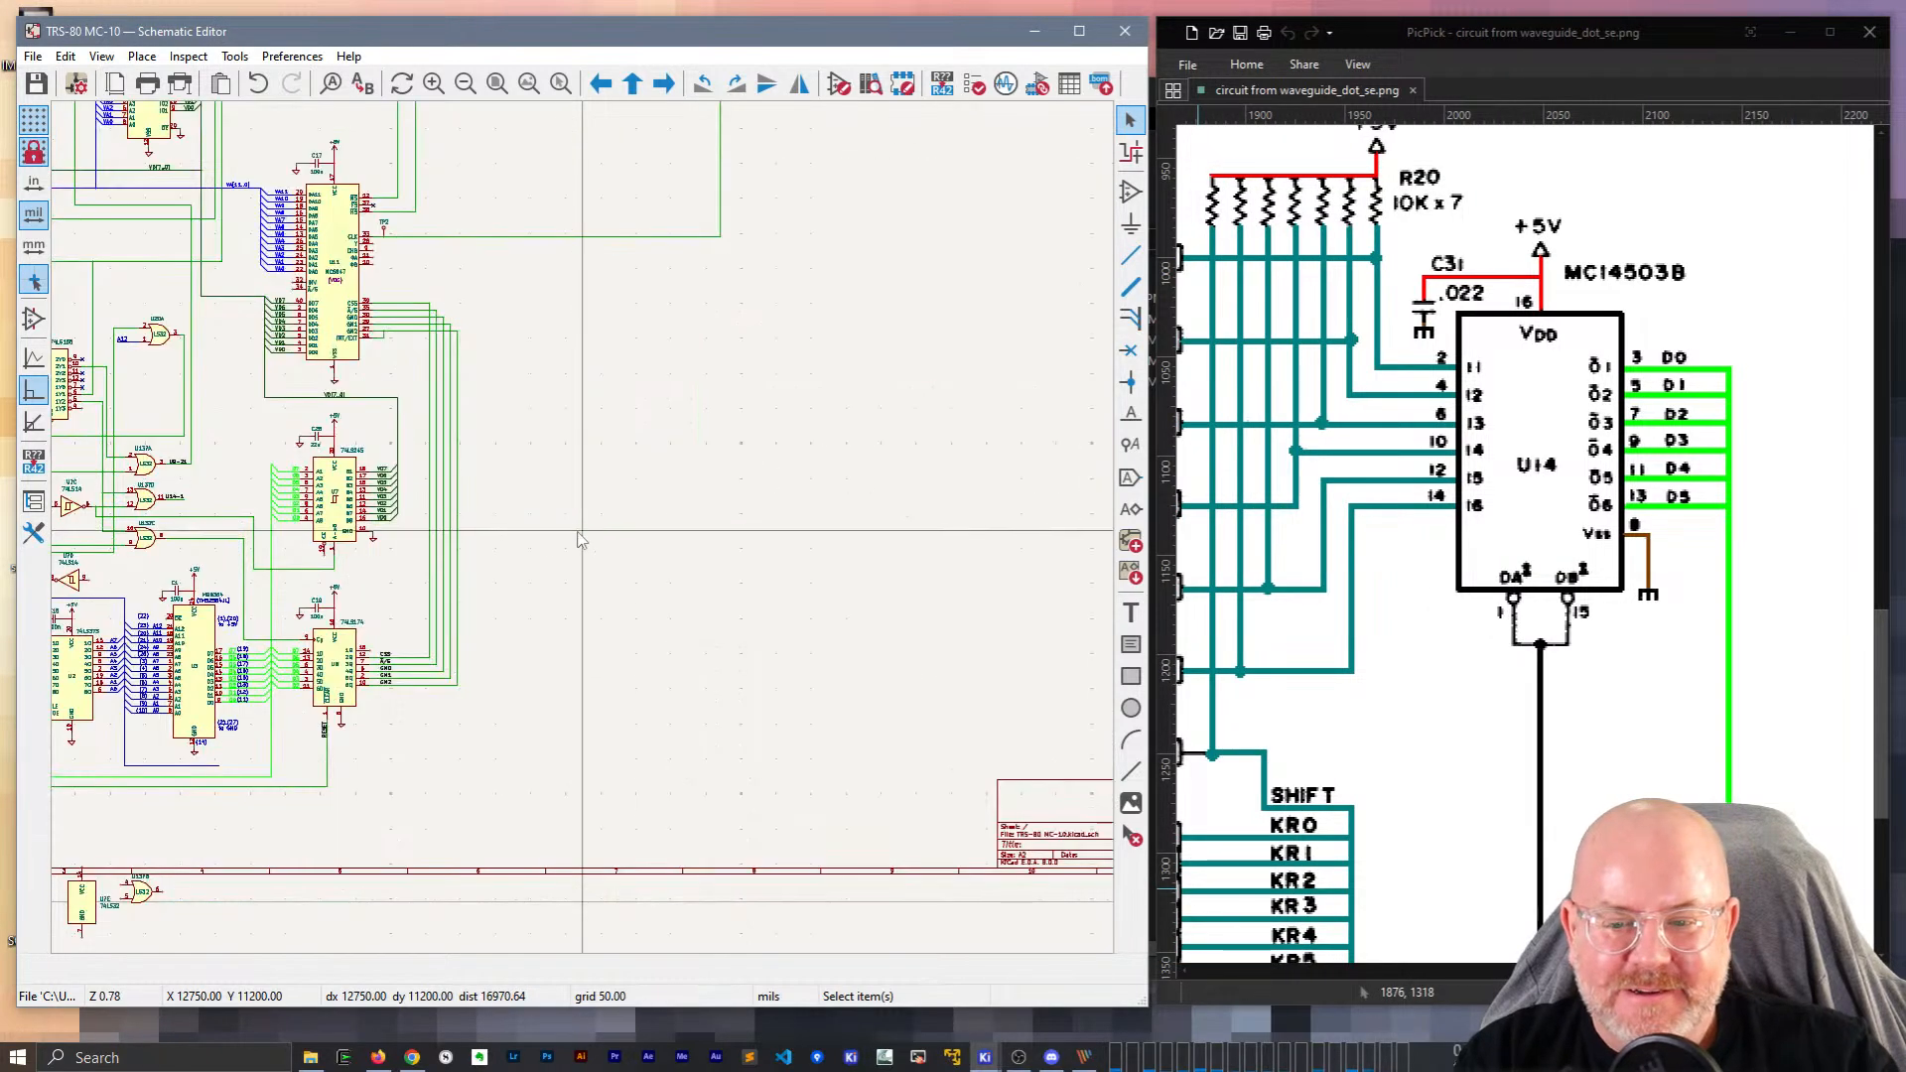
scroll(586, 537, "up", 2)
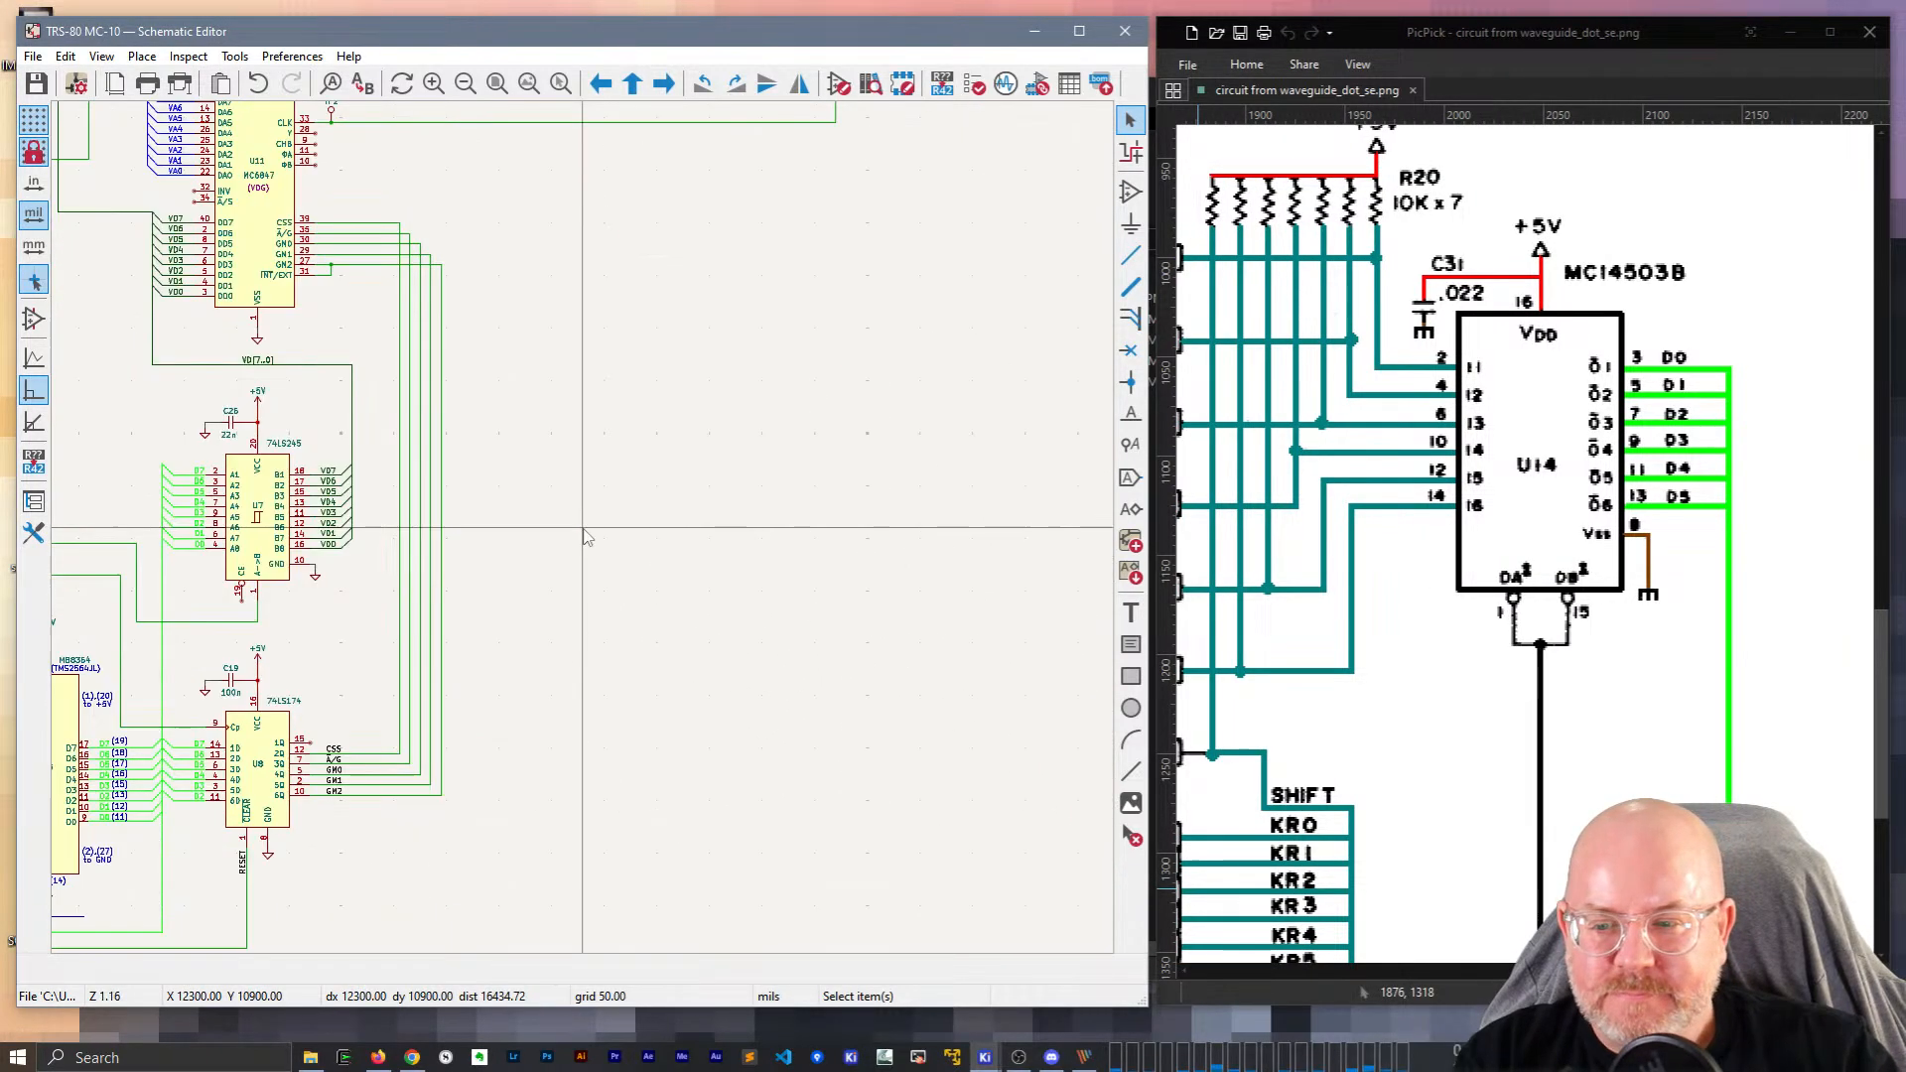
Open the Add Symbol chooser, then close it without picking a part and switch to Firefox.
key("a")
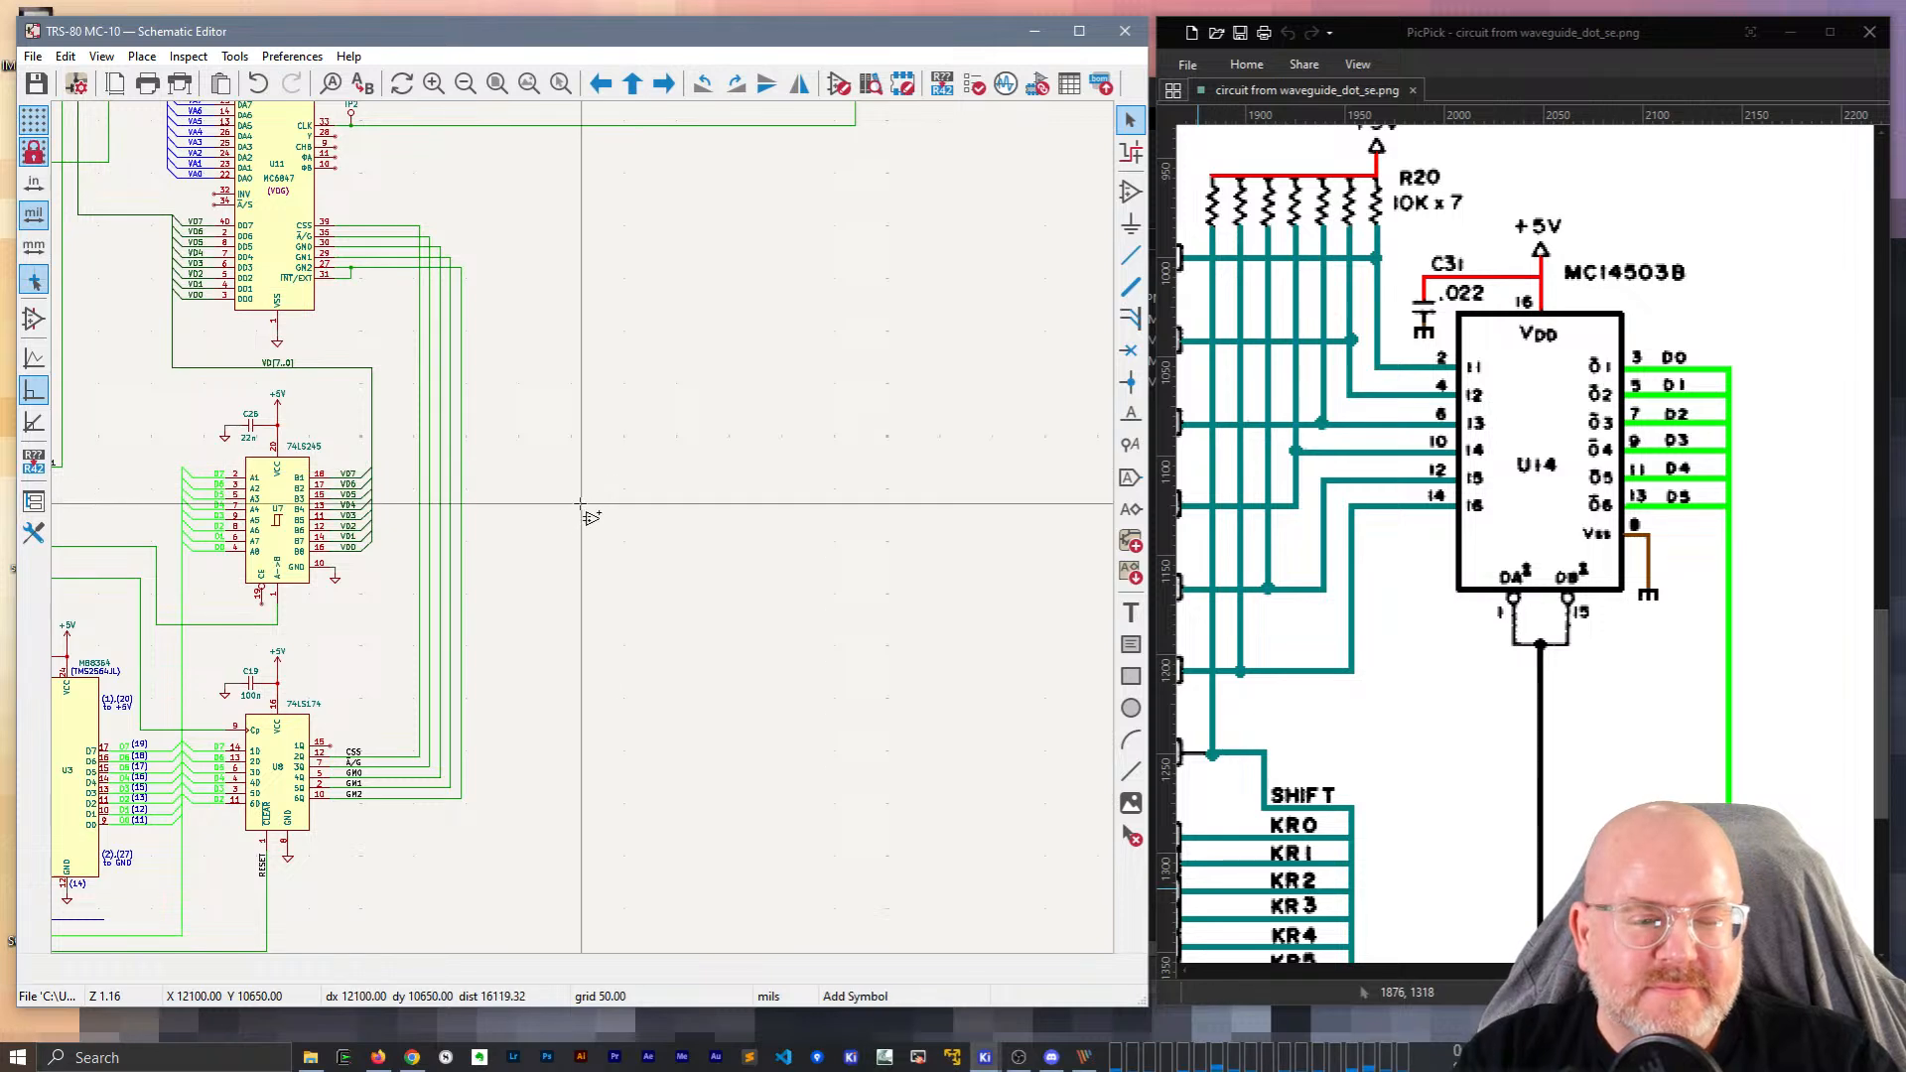
left_click(582, 503)
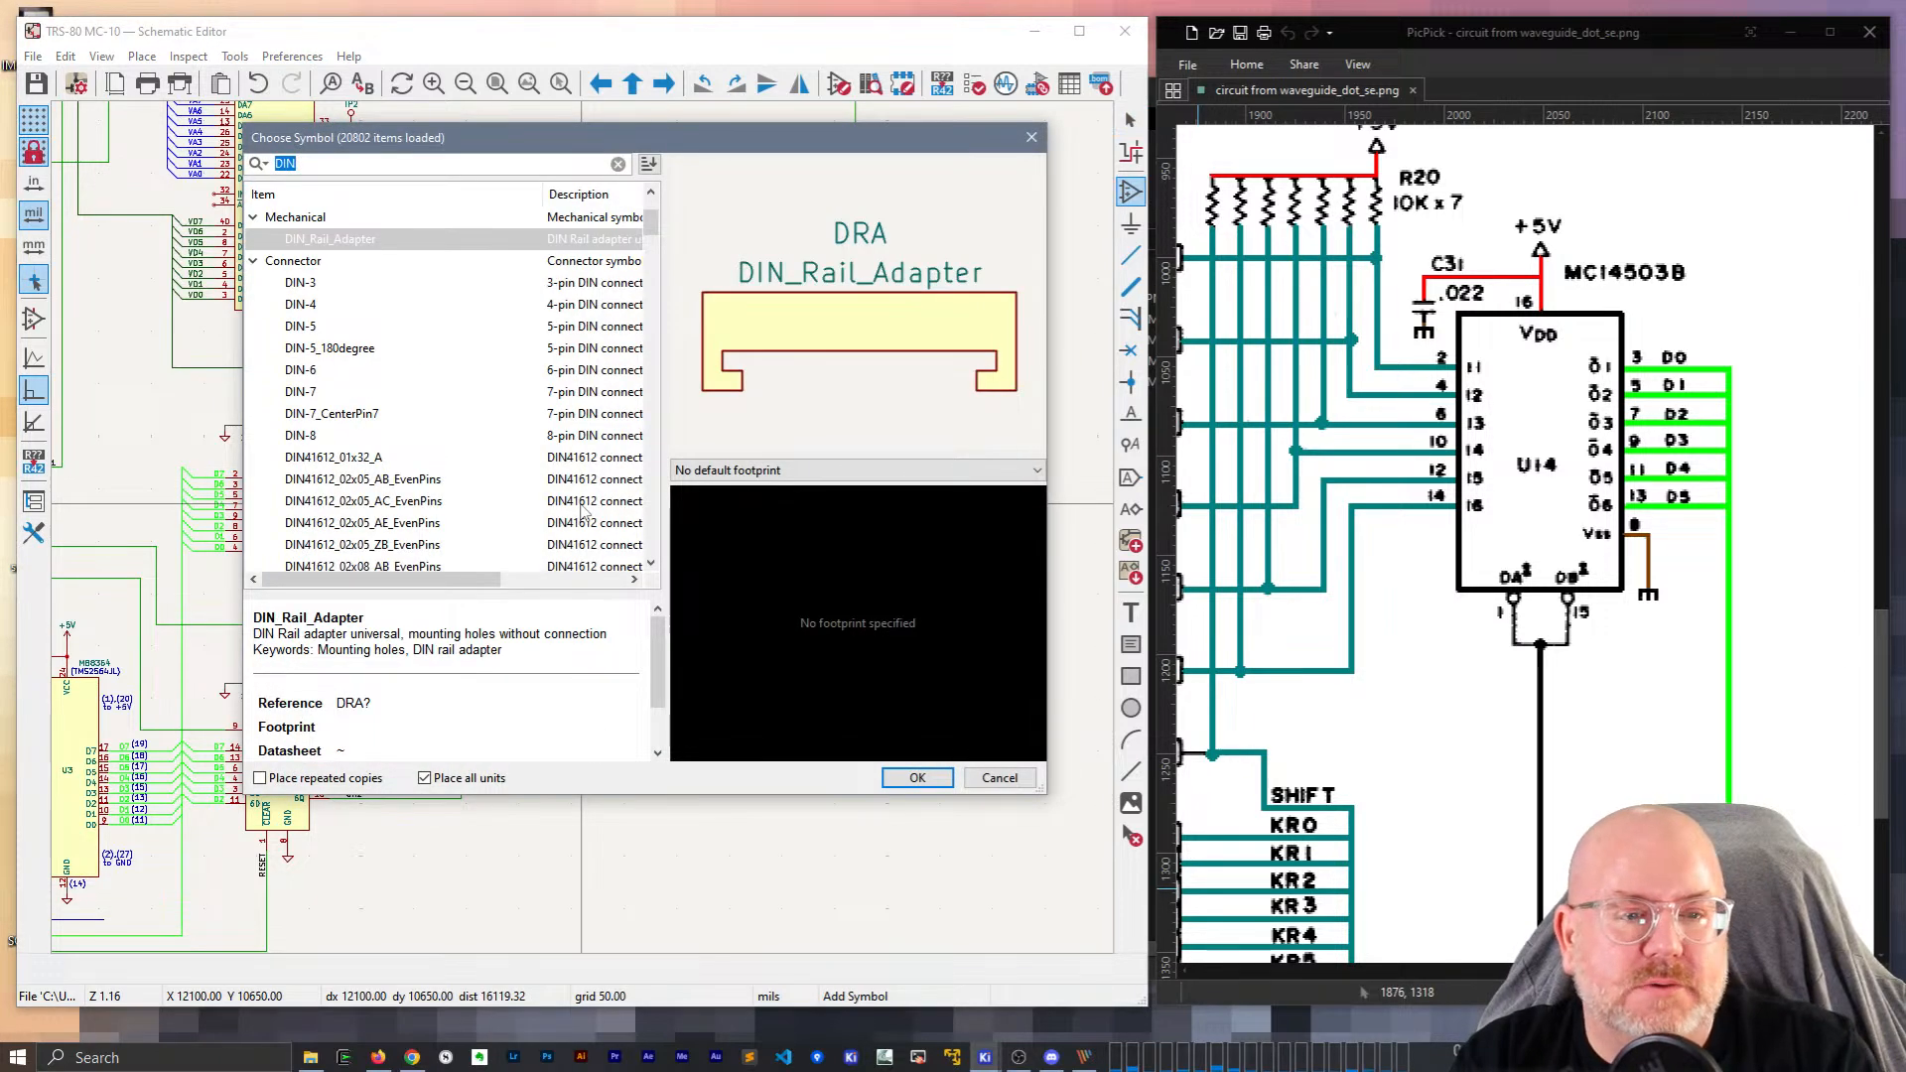
key("Escape")
key("Escape")
left_click(379, 1062)
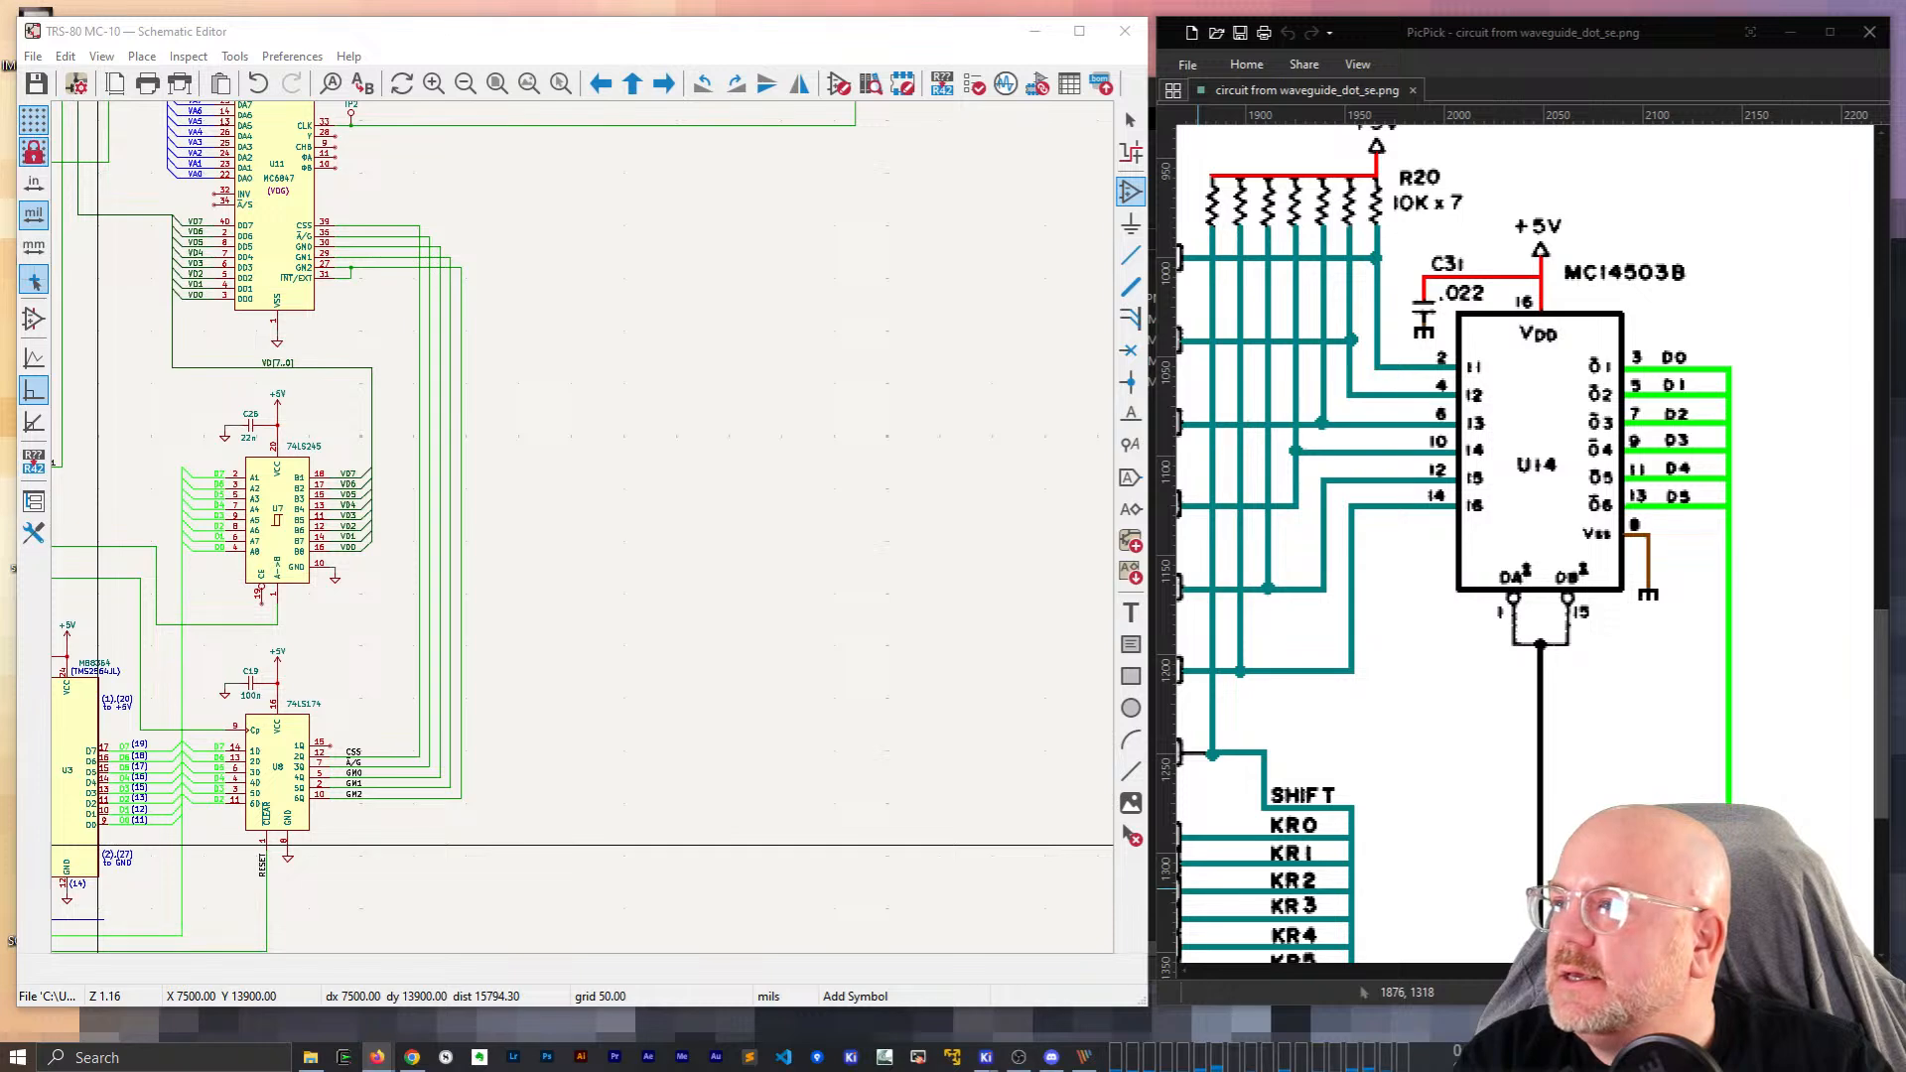
Search the web for mc14503B in Firefox.
left_click_drag(0, 516, 556, 562)
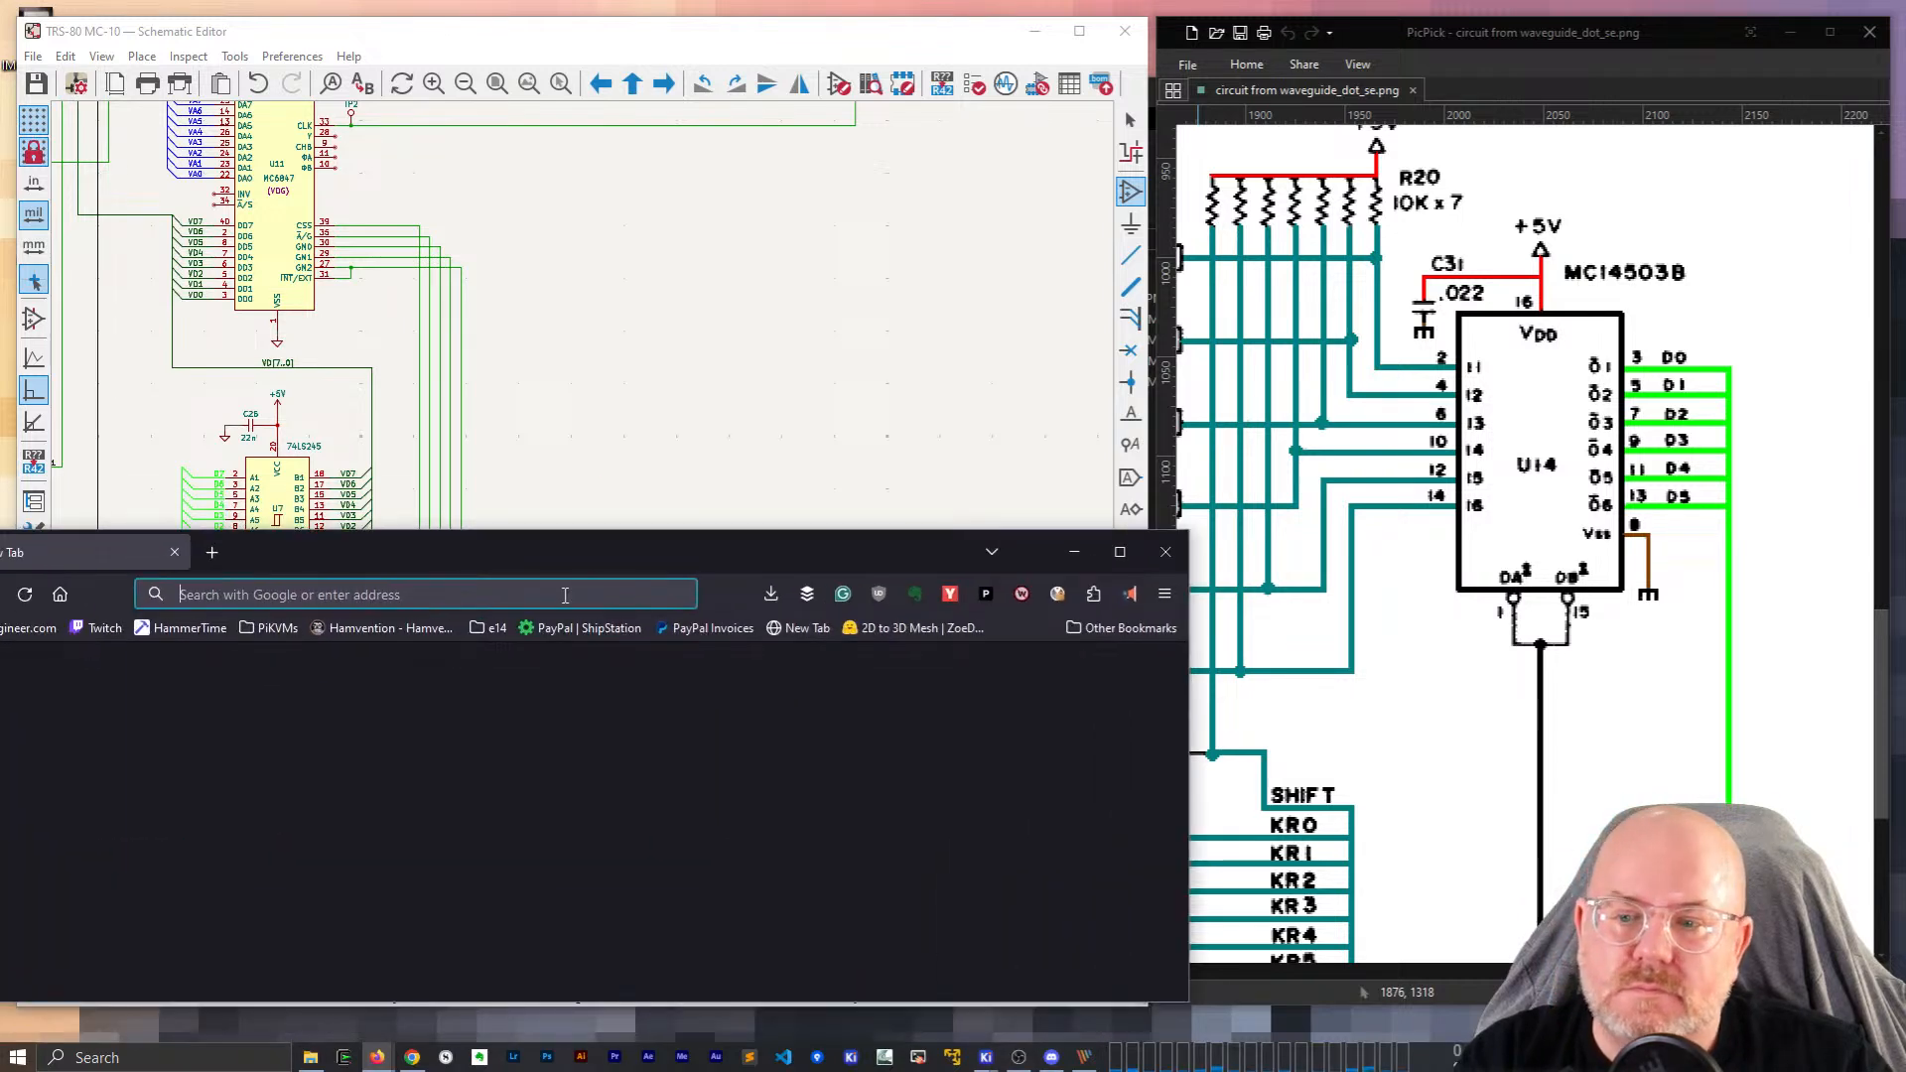
left_click(570, 594)
type("mc145")
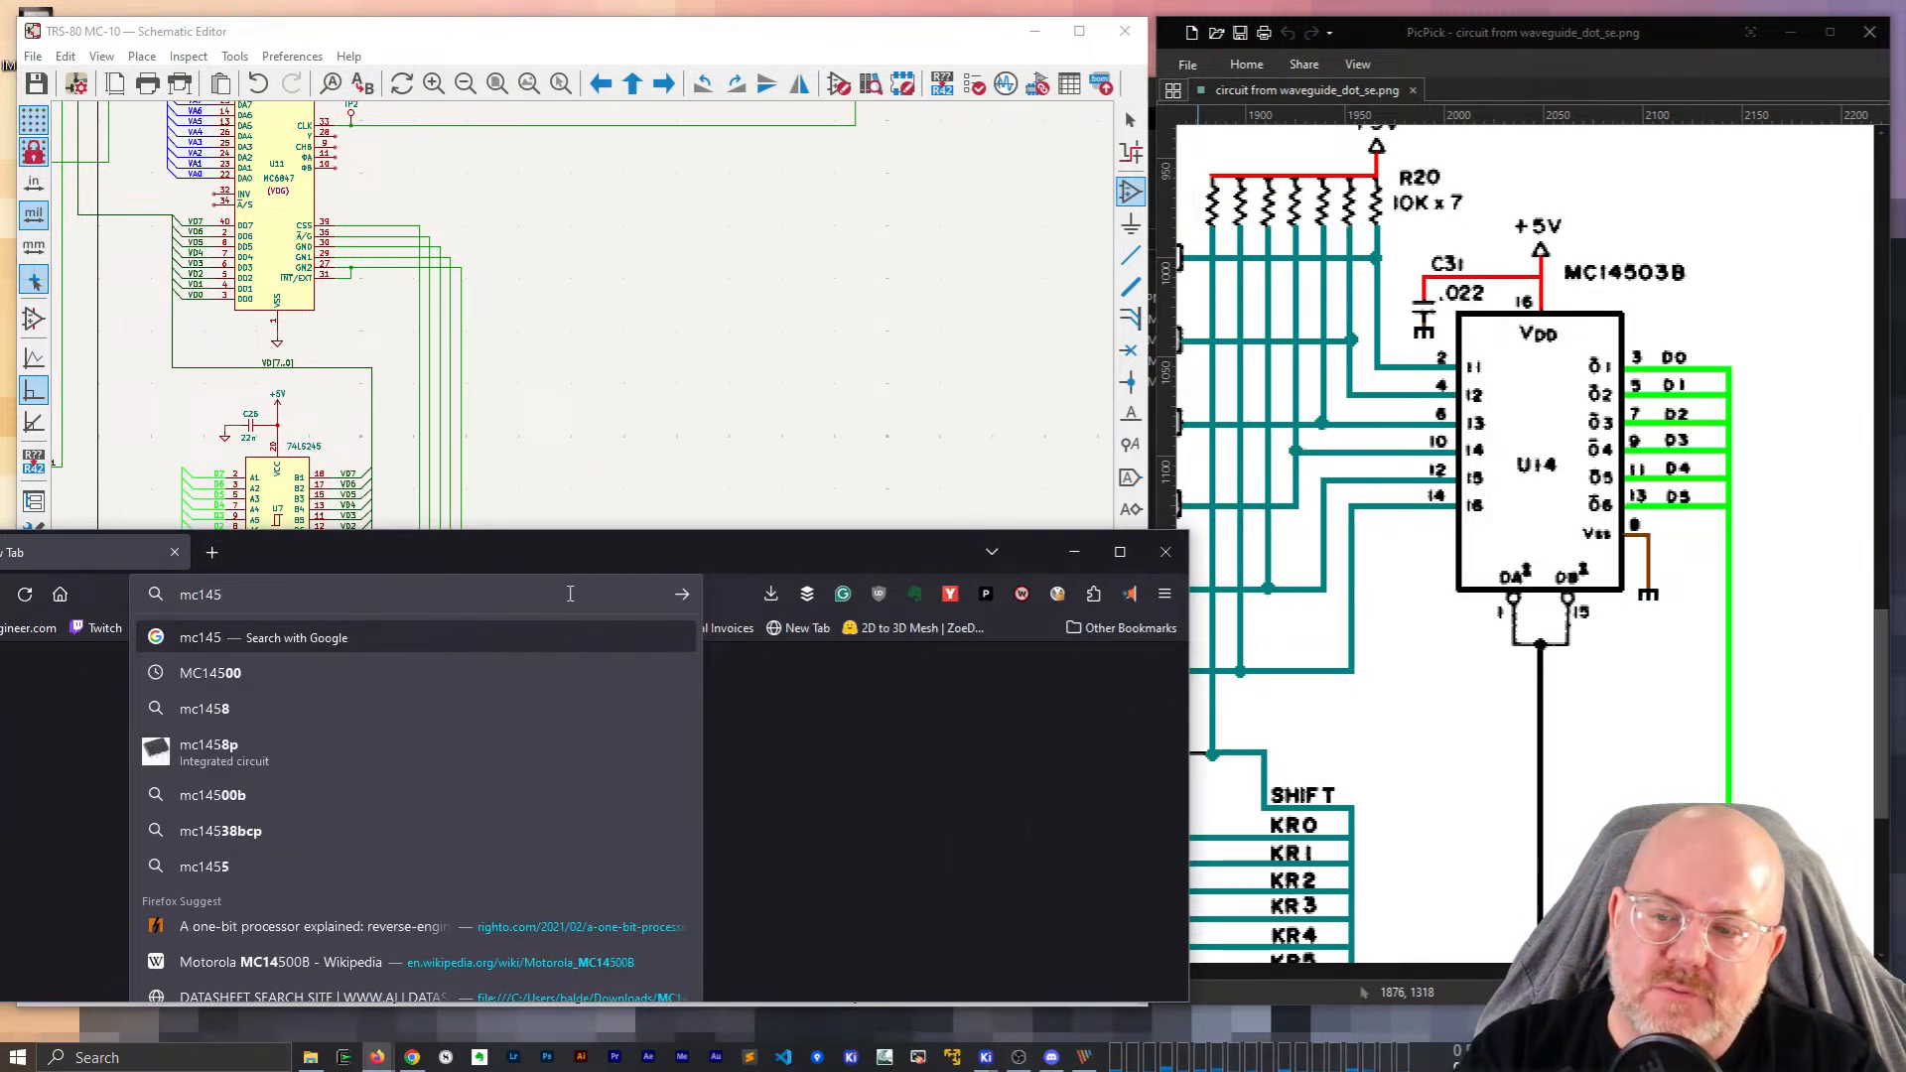
type("03B")
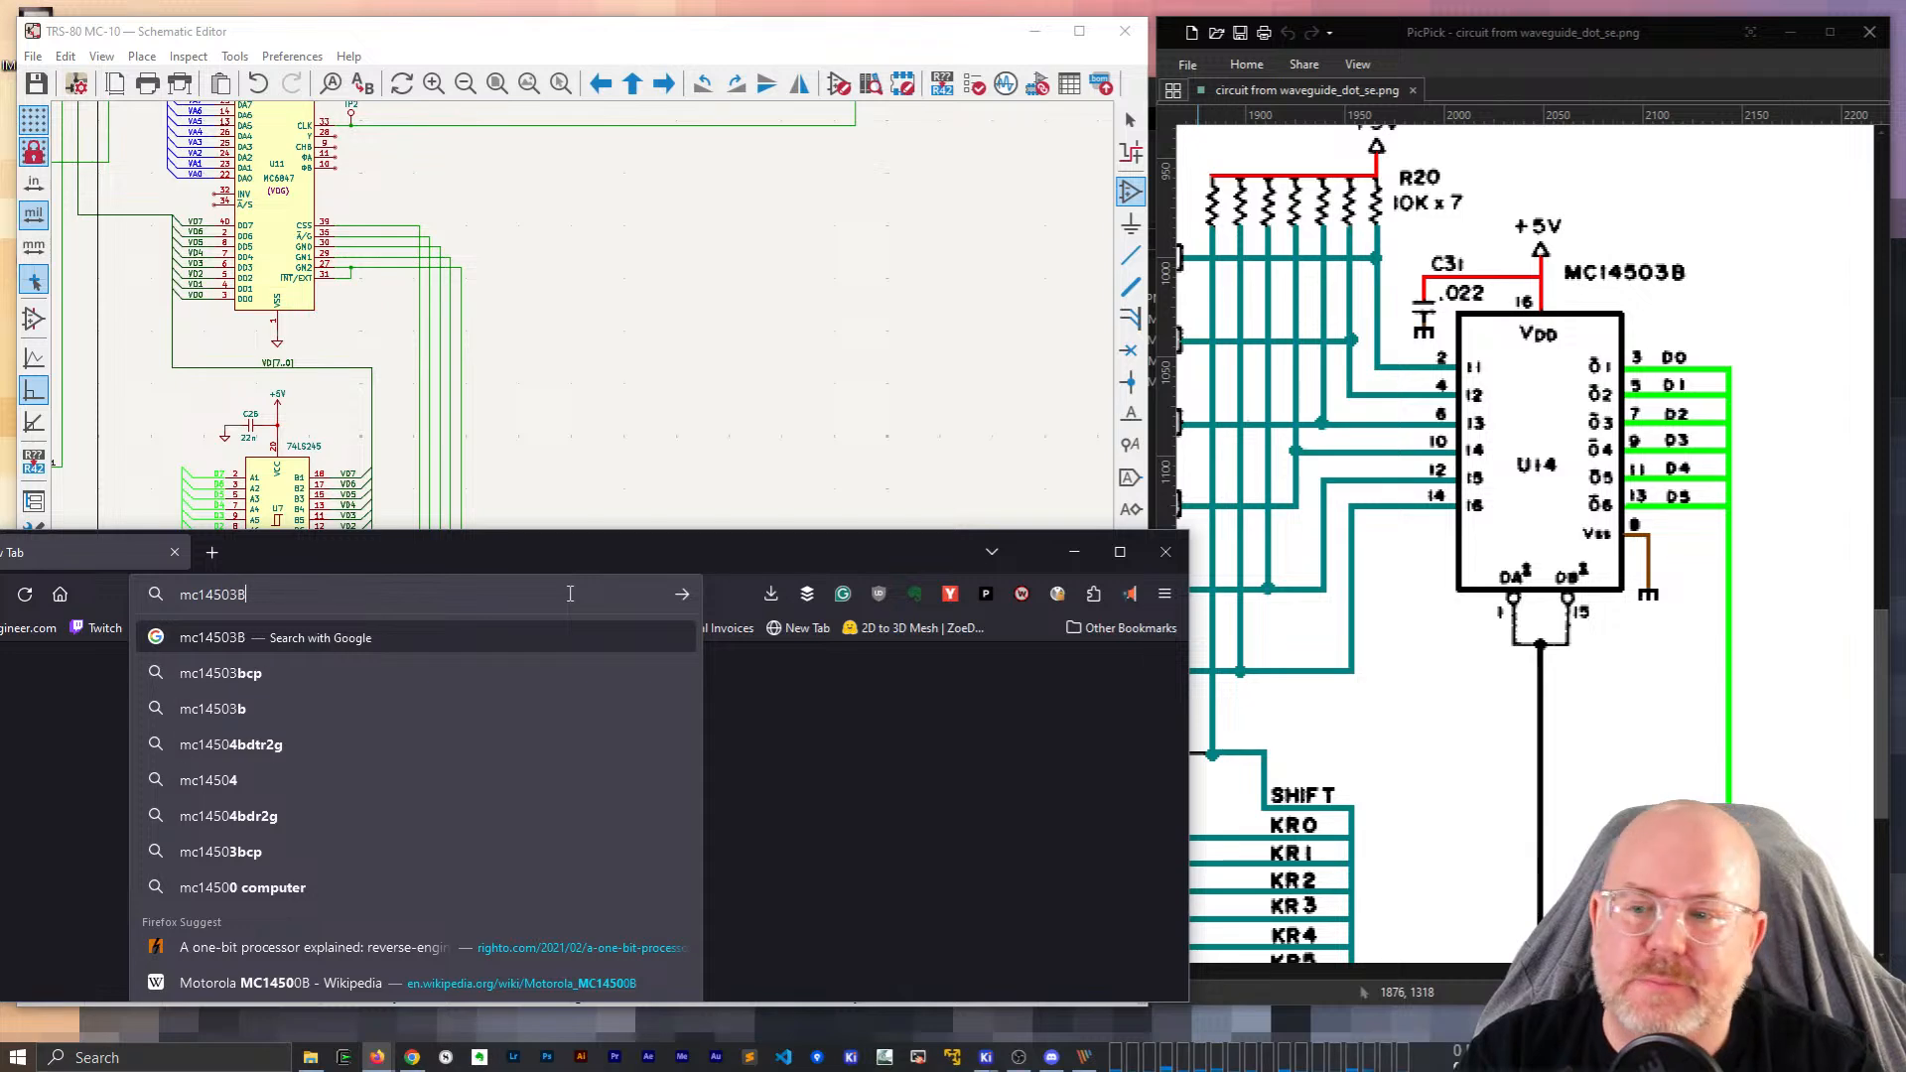
key("Return")
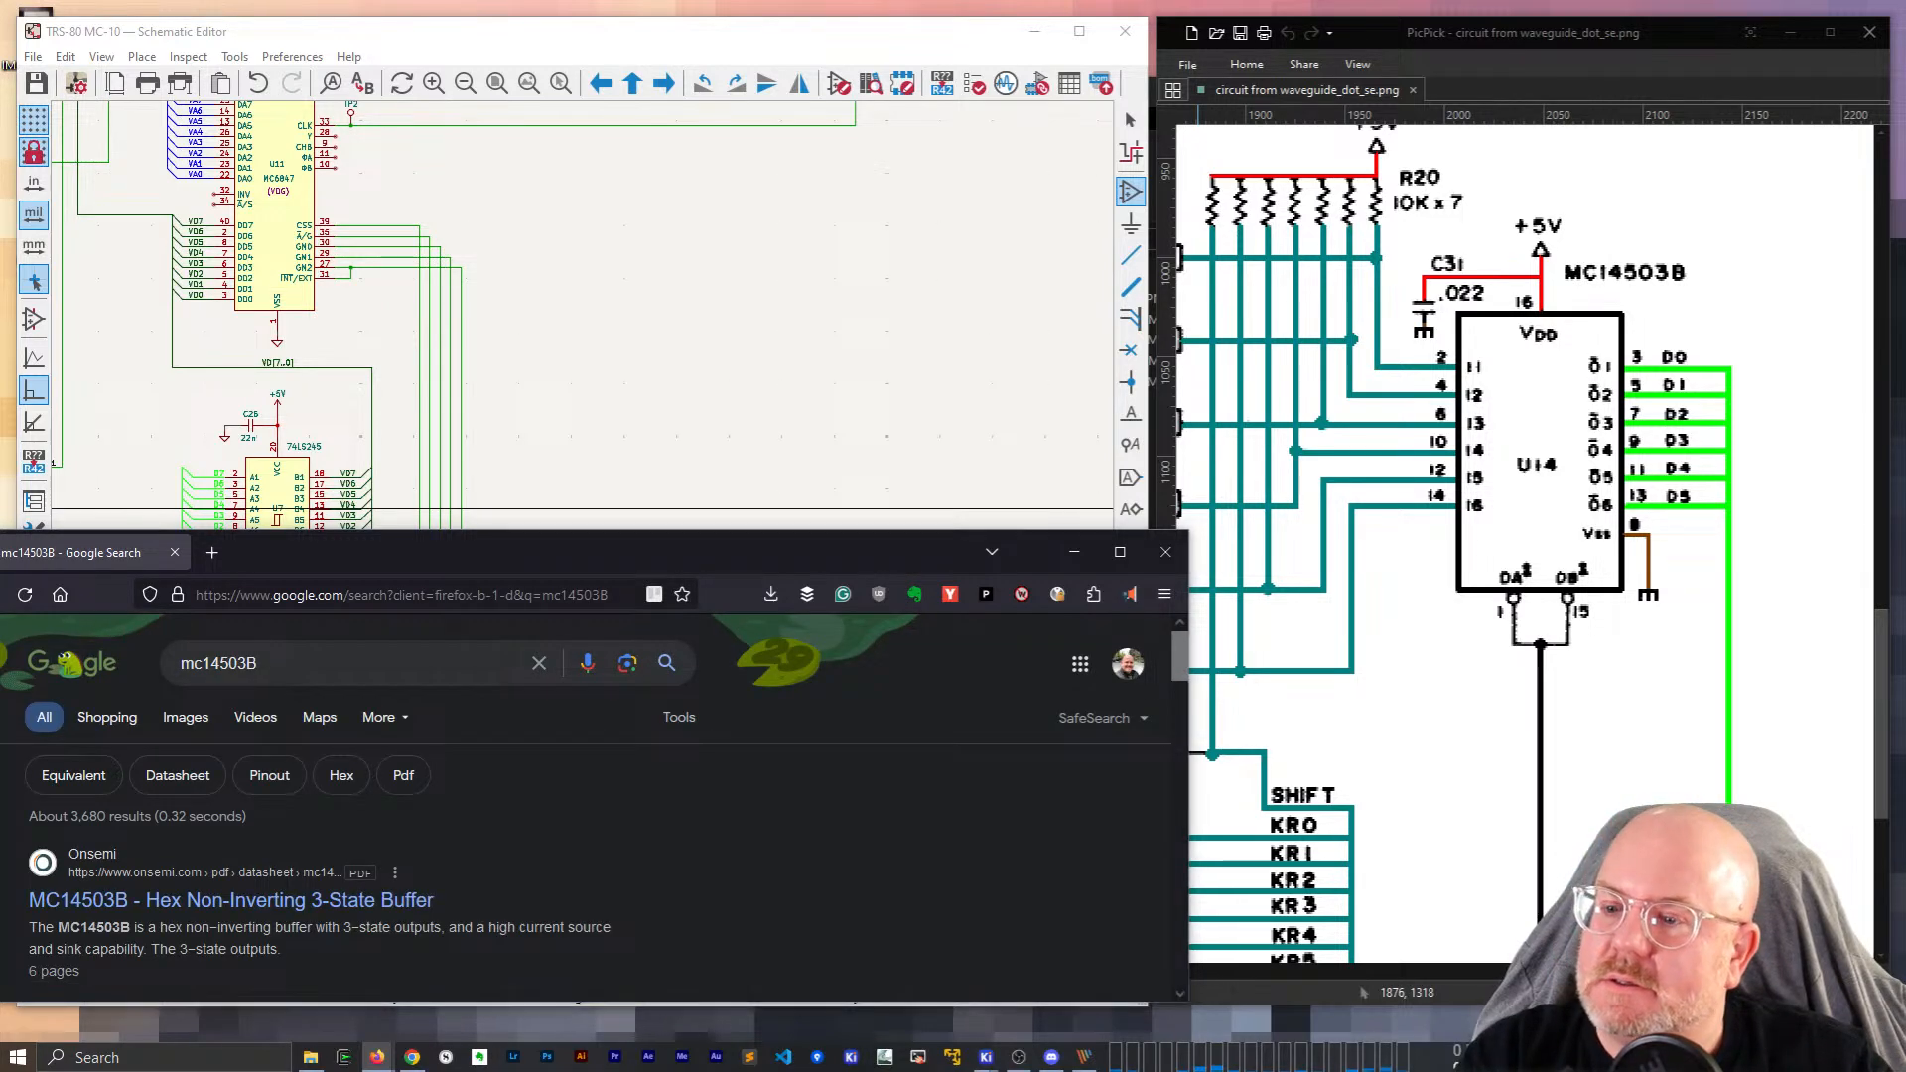
Open the Onsemi MC14503B datasheet PDF and size its window to the right.
left_click_drag(524, 562, 622, 367)
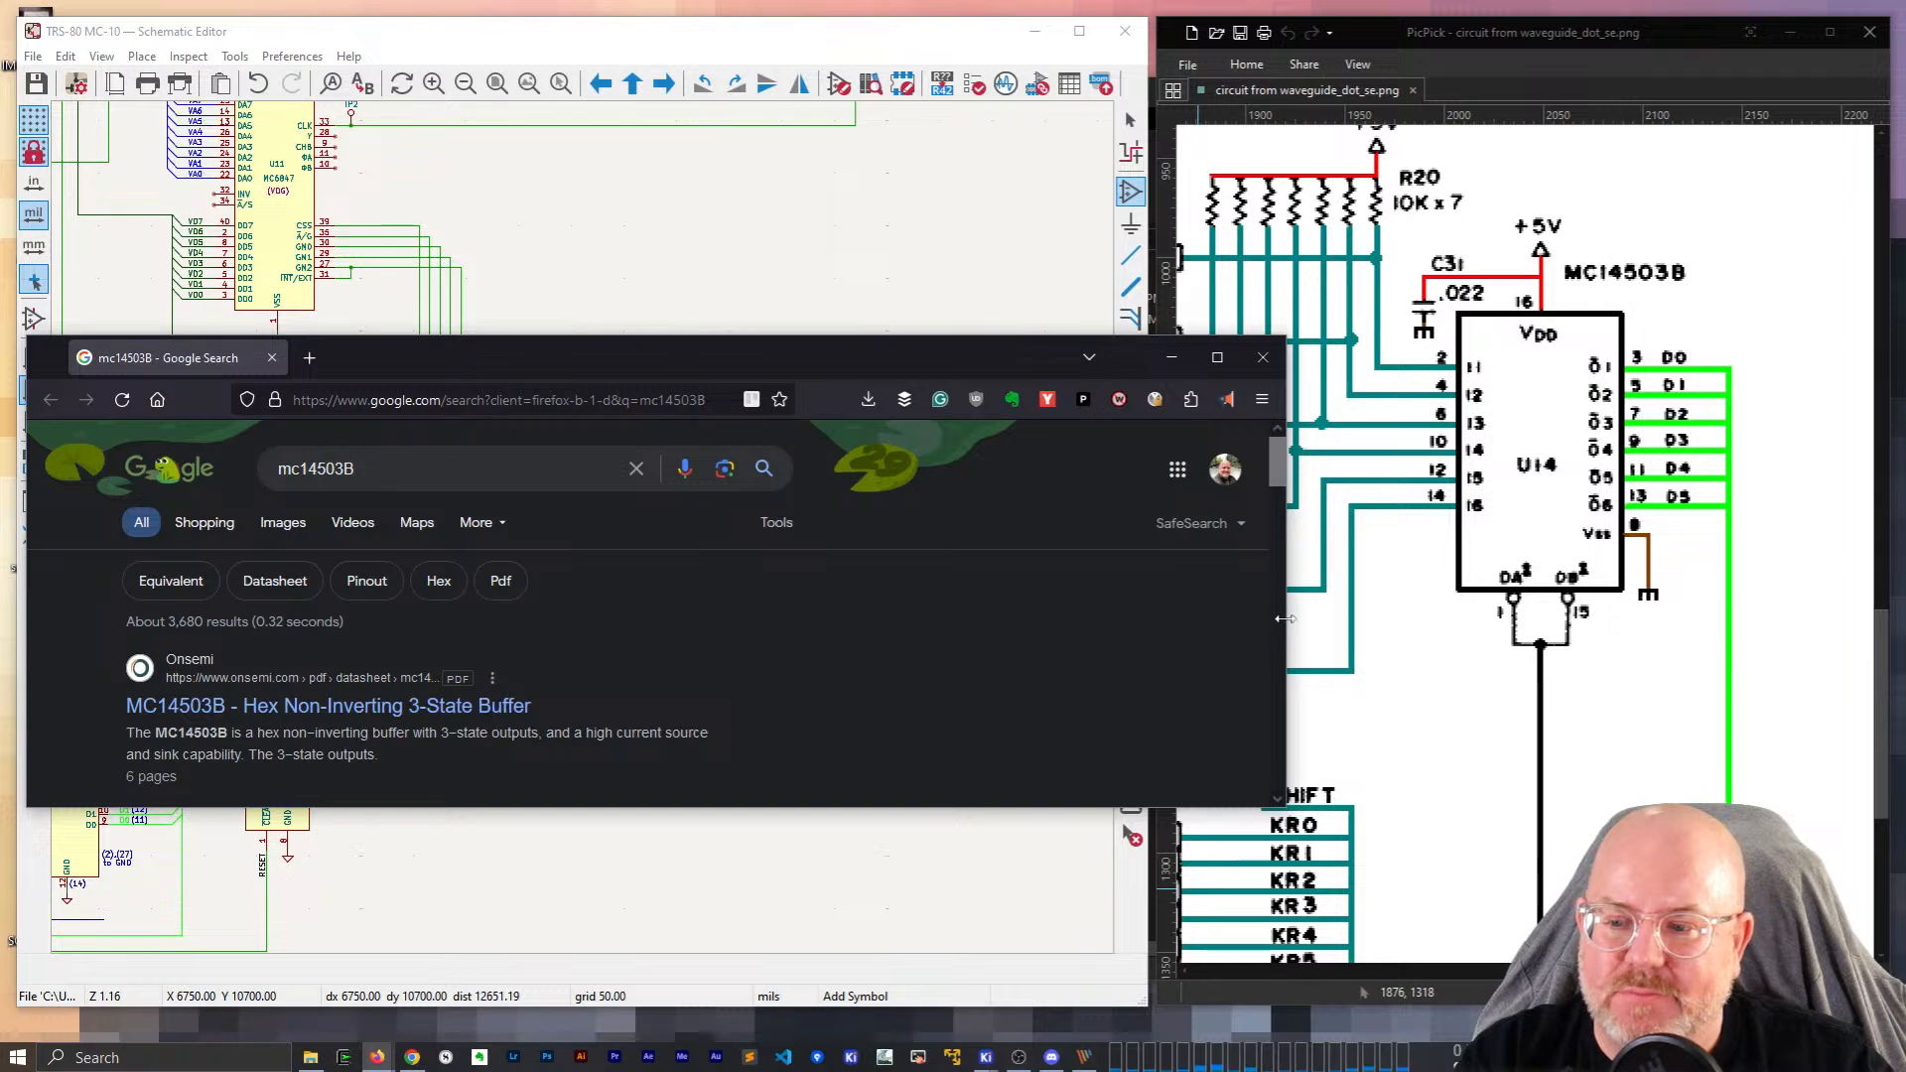
left_click(428, 714)
left_click_drag(486, 361, 1051, 182)
left_click_drag(589, 480, 1204, 480)
left_click_drag(1504, 633, 1504, 981)
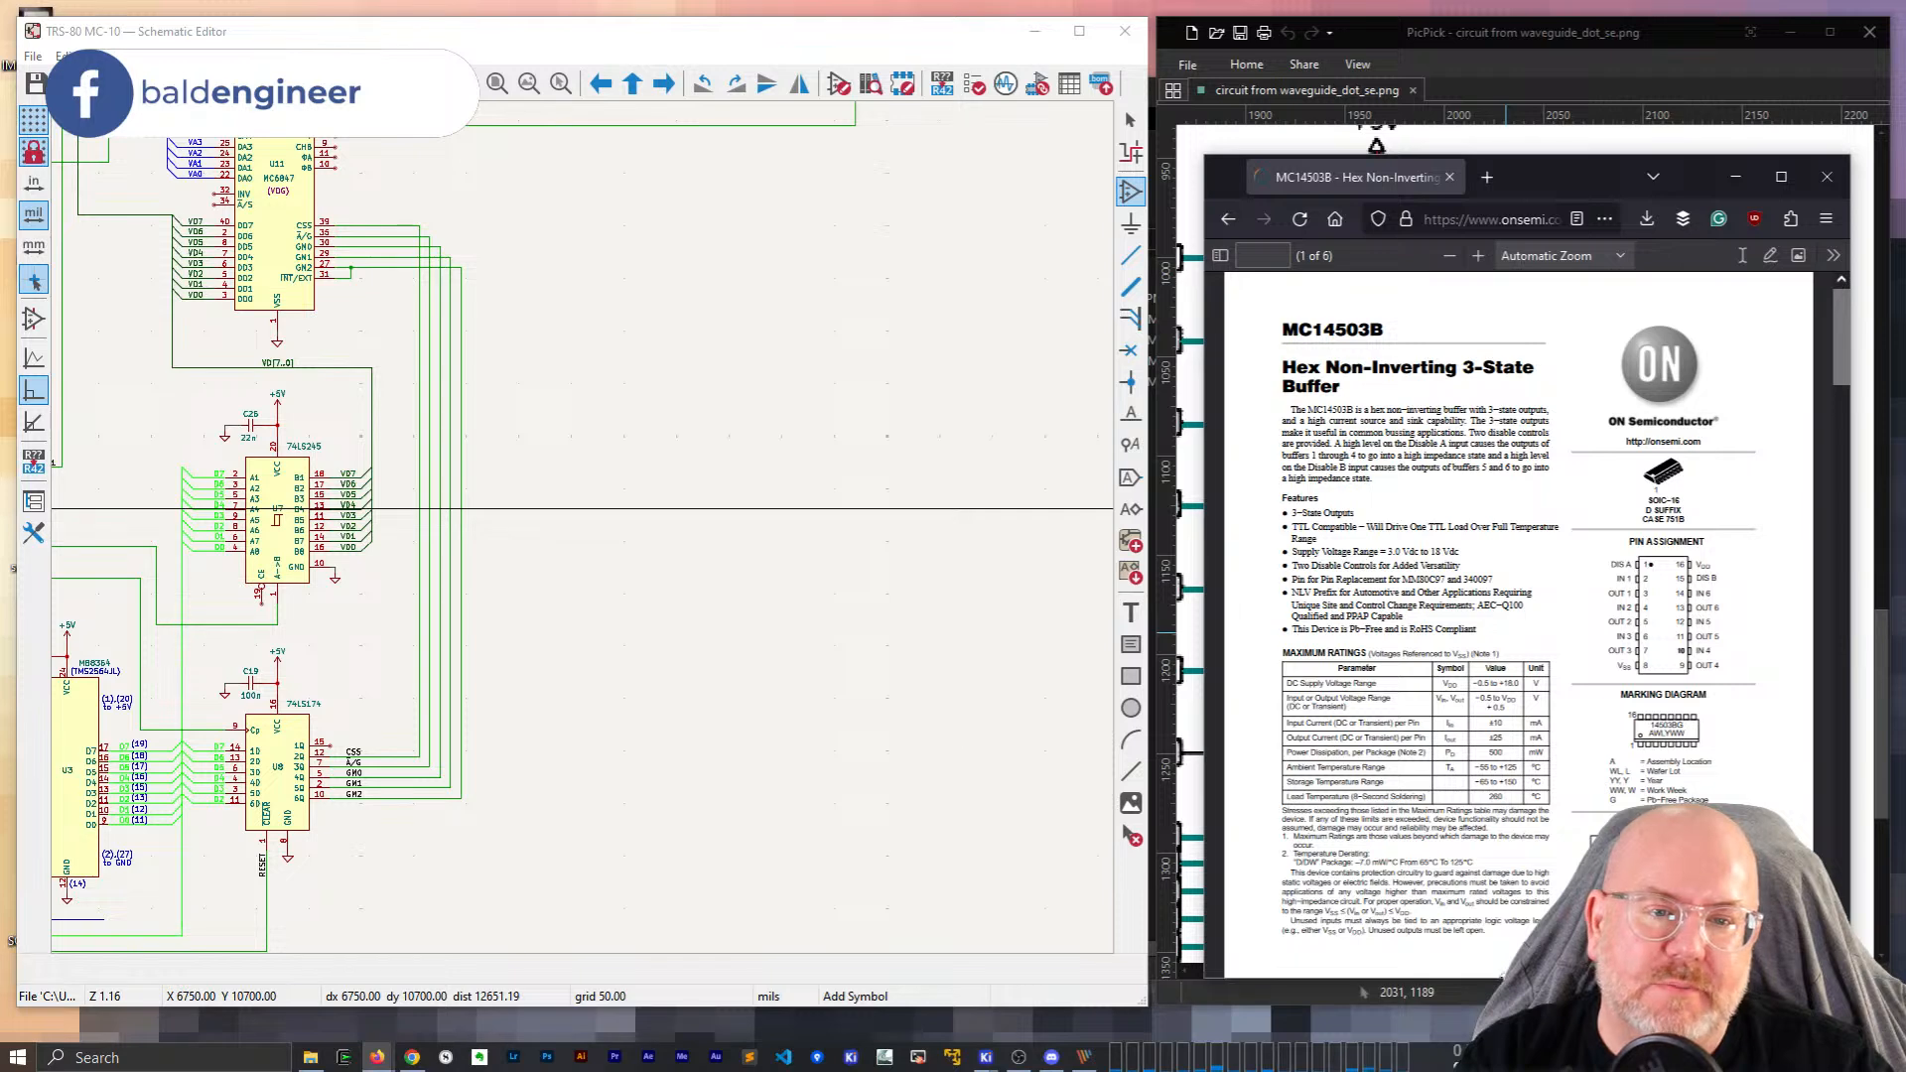
left_click(622, 377)
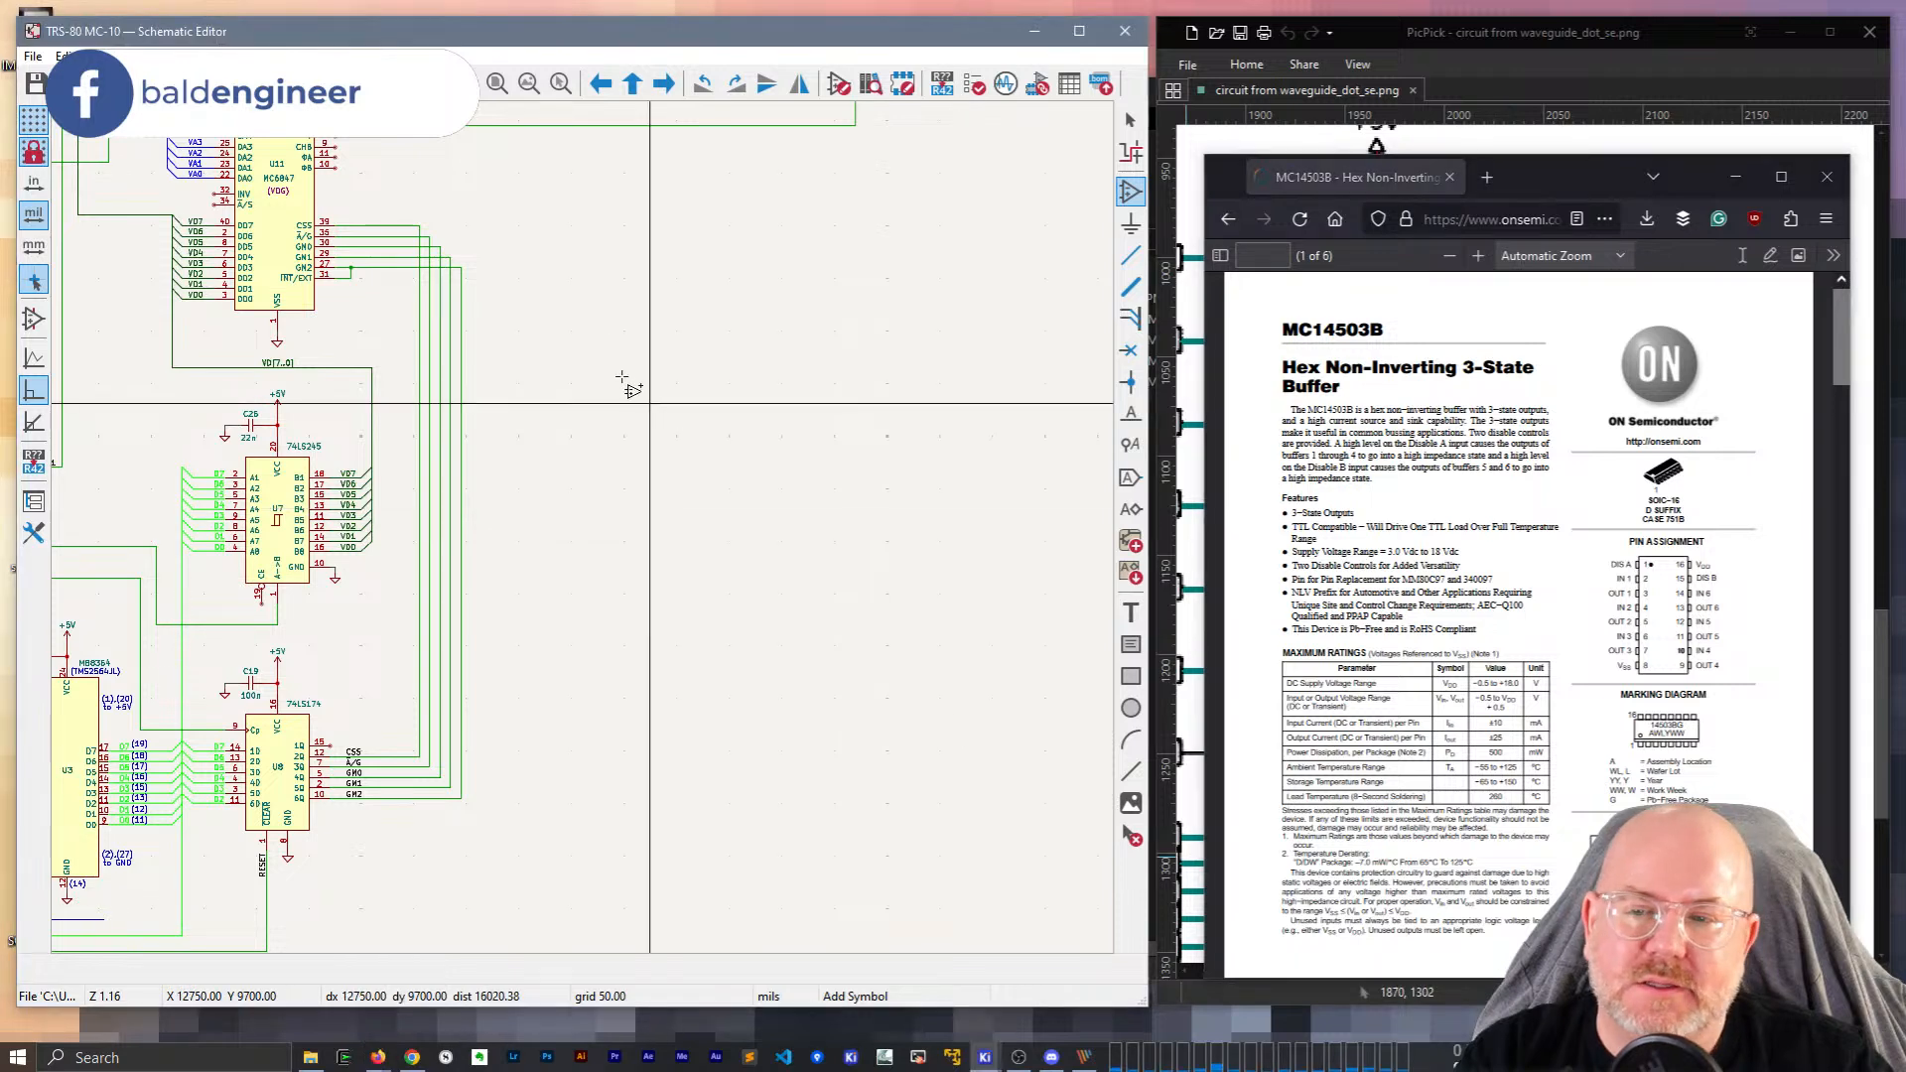
left_click(539, 523)
type("1450")
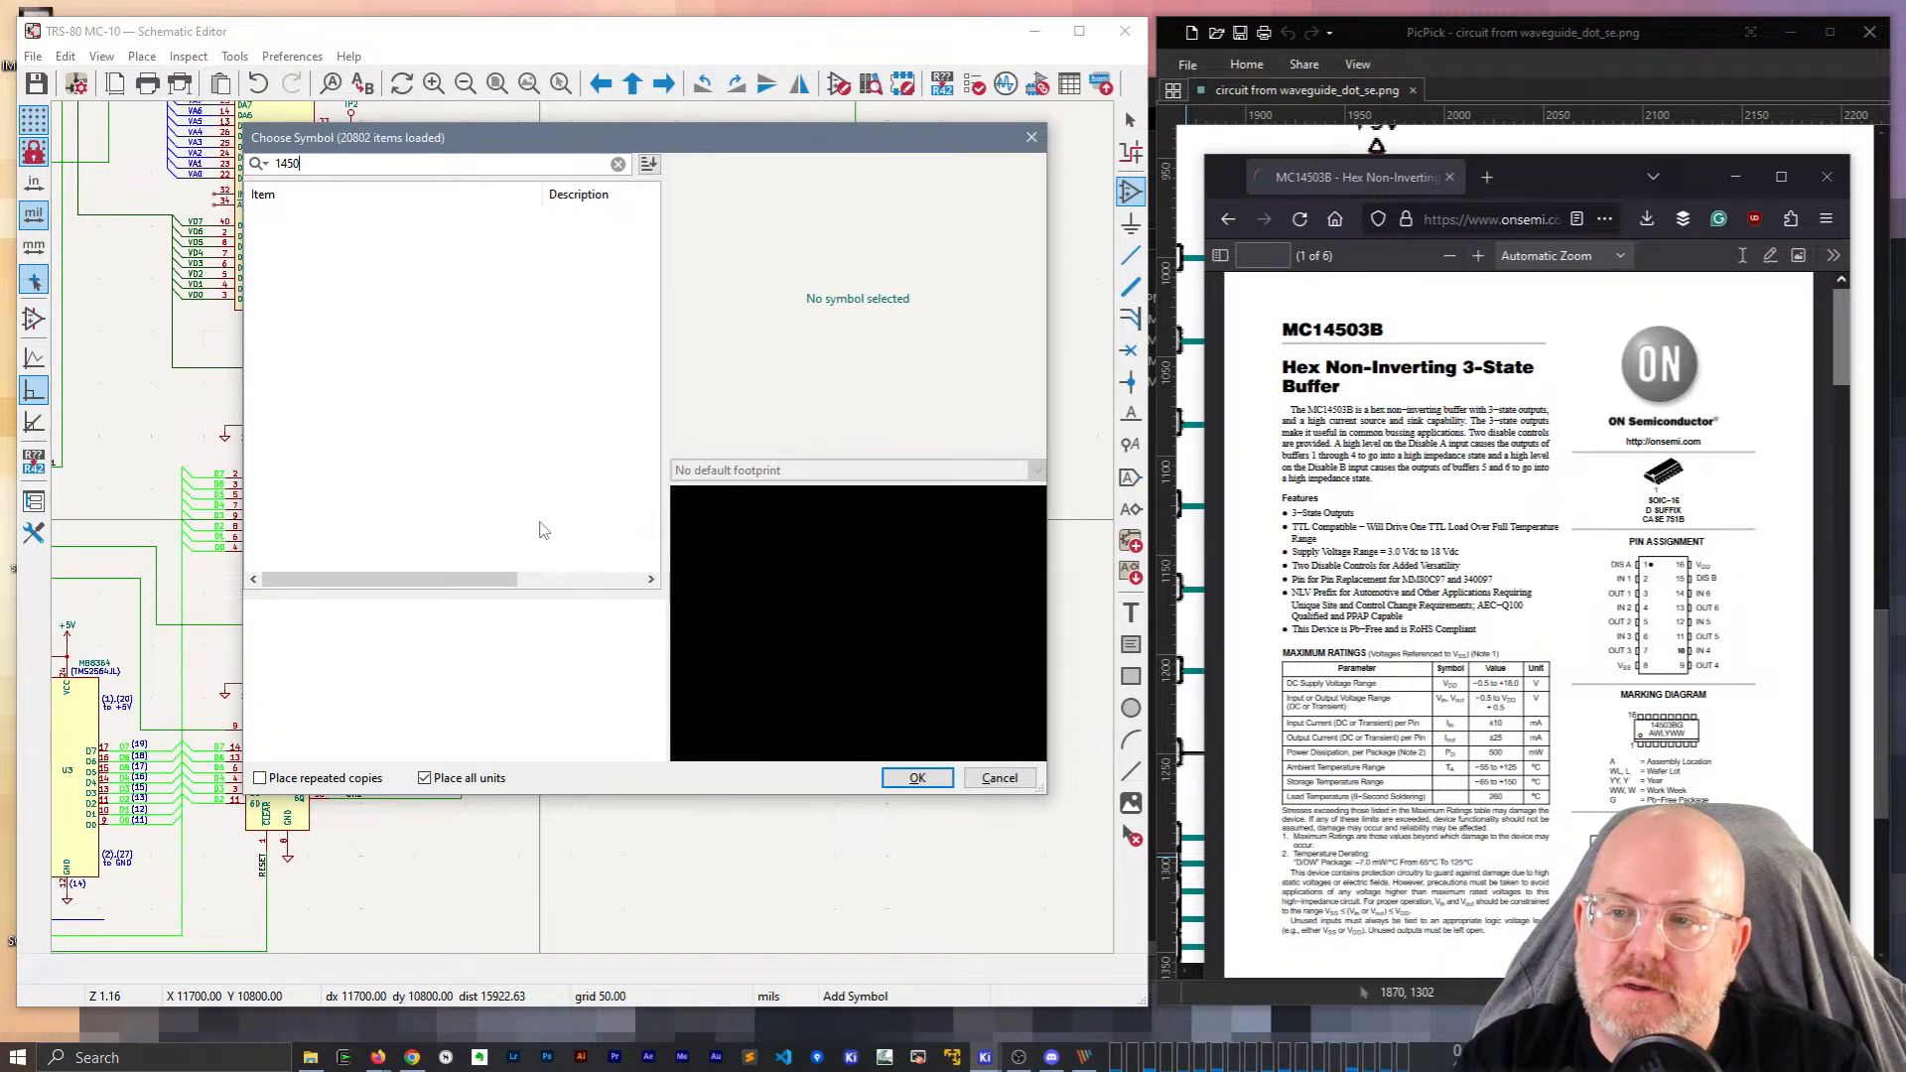
type("MC145")
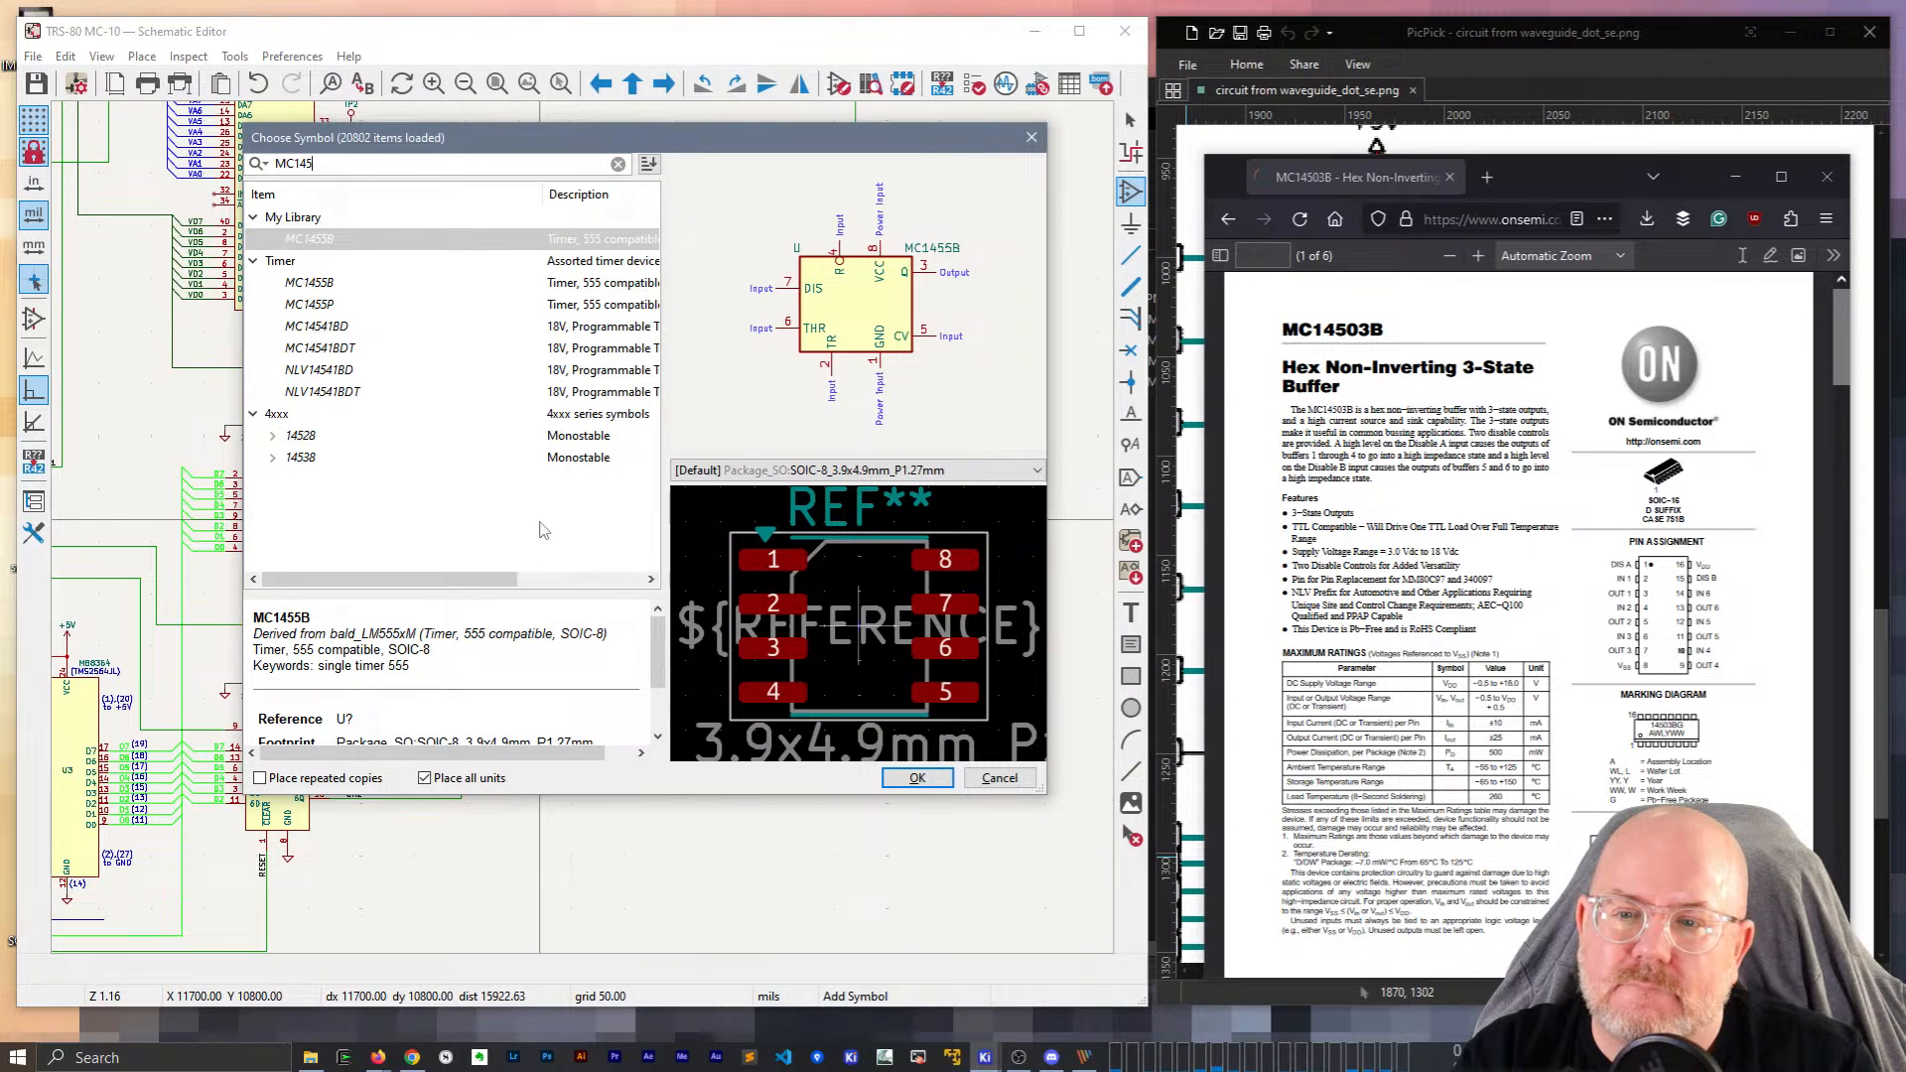
key("Escape")
key("Escape")
left_click(1595, 75)
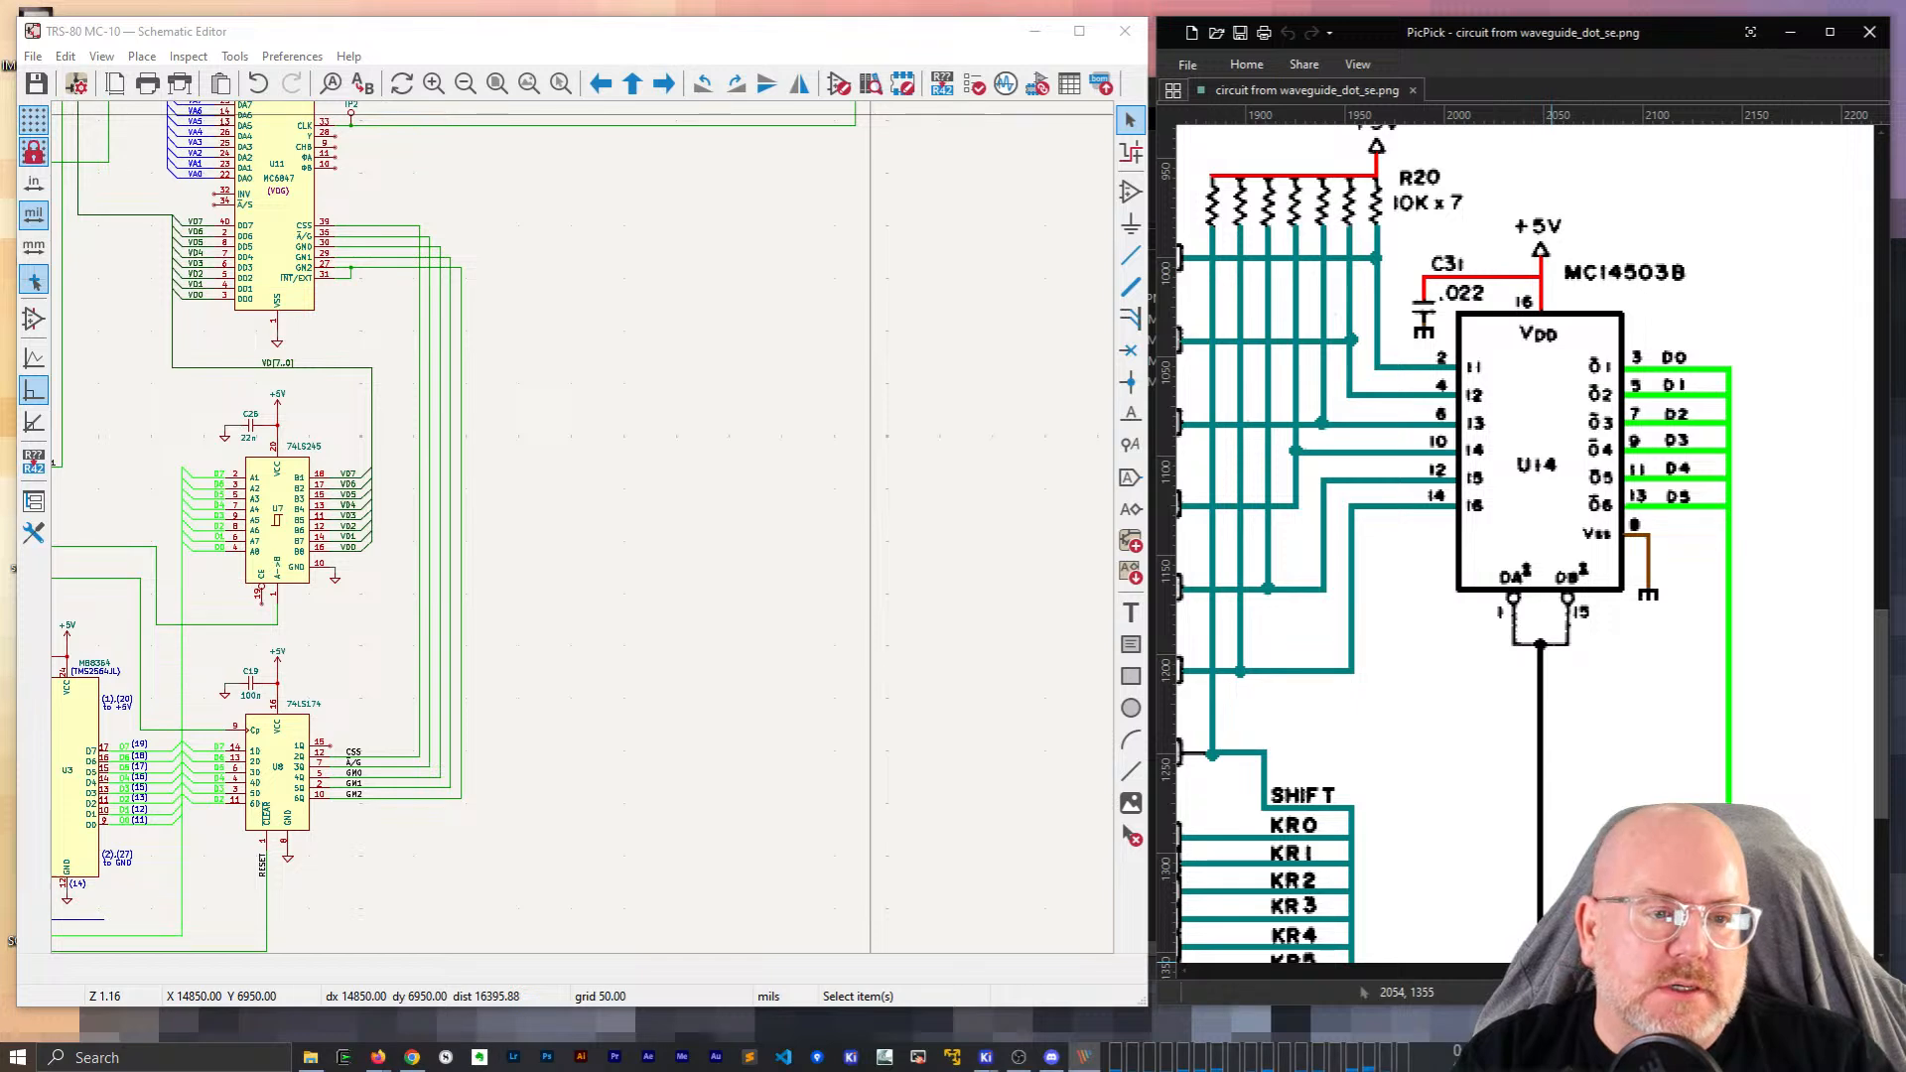
Launch the Symbol Editor and enlarge its window over the schematic.
left_click(609, 536)
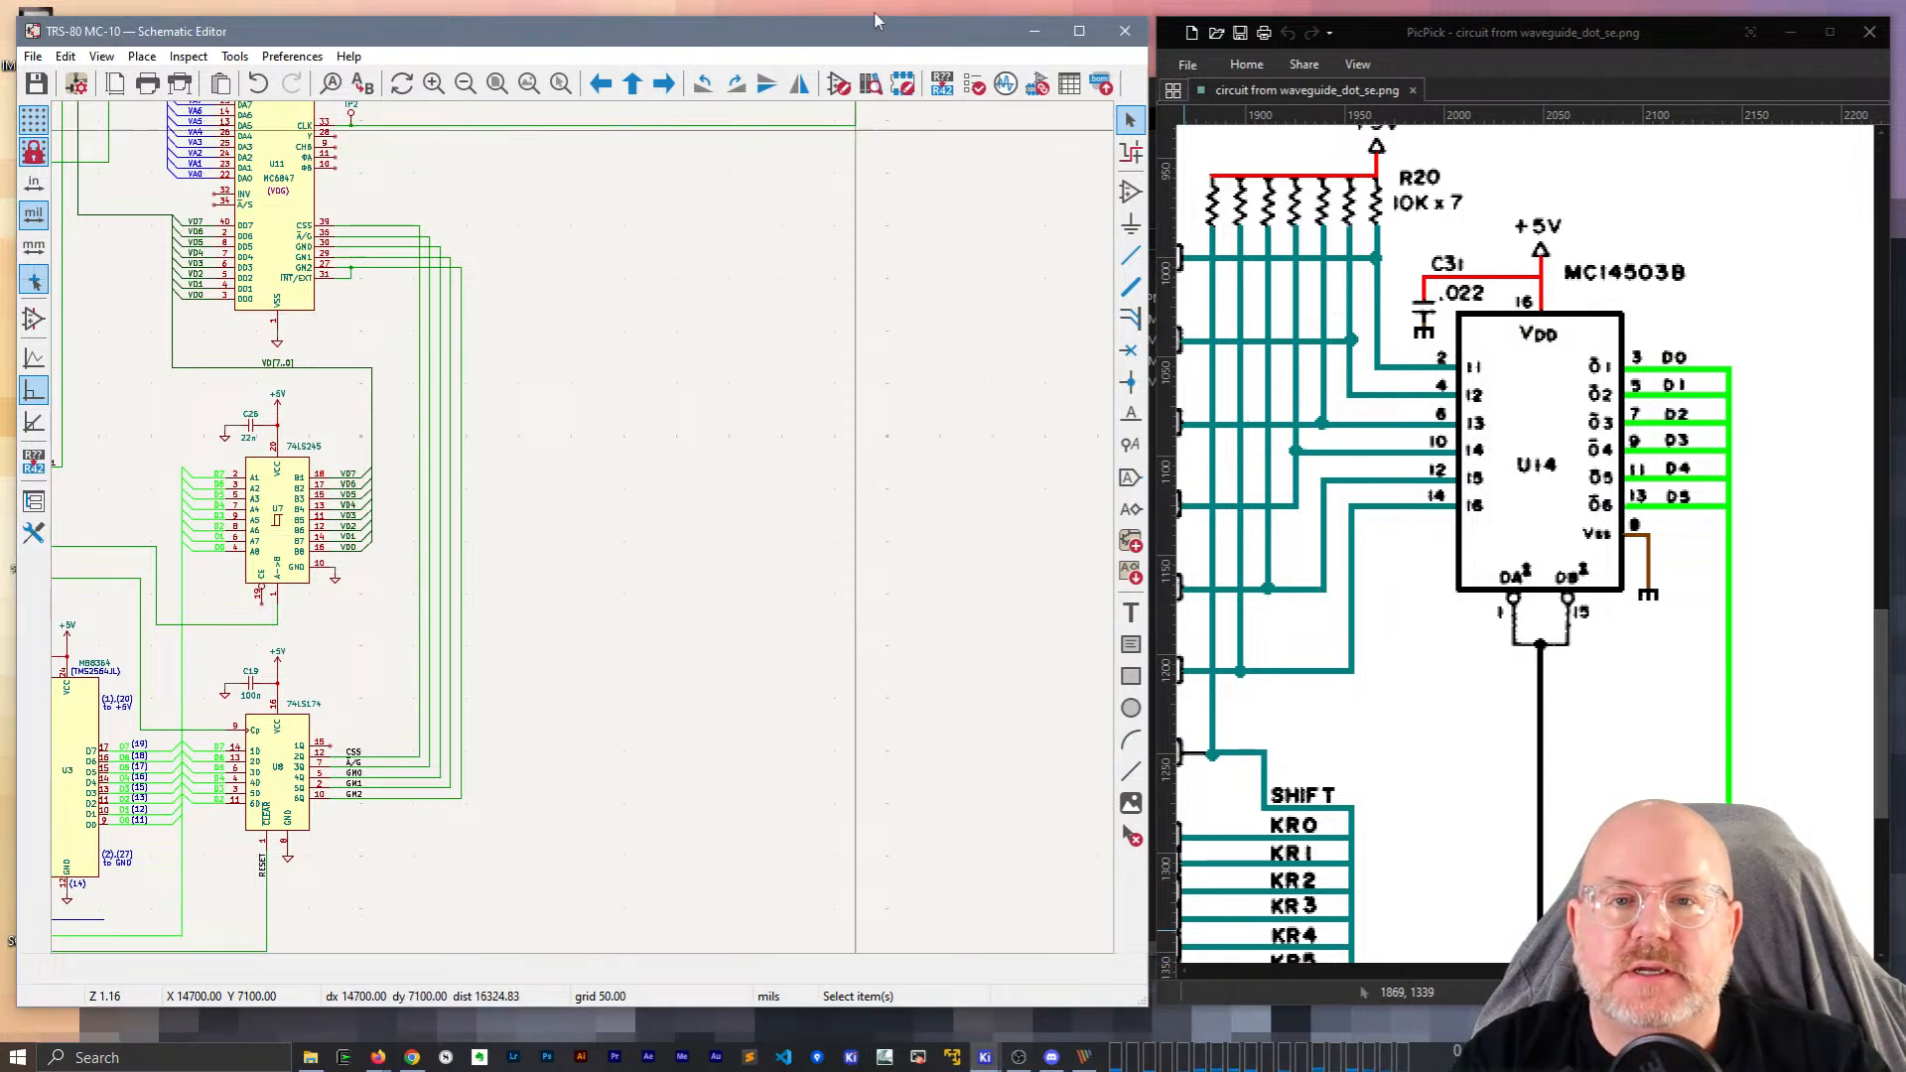
left_click(234, 57)
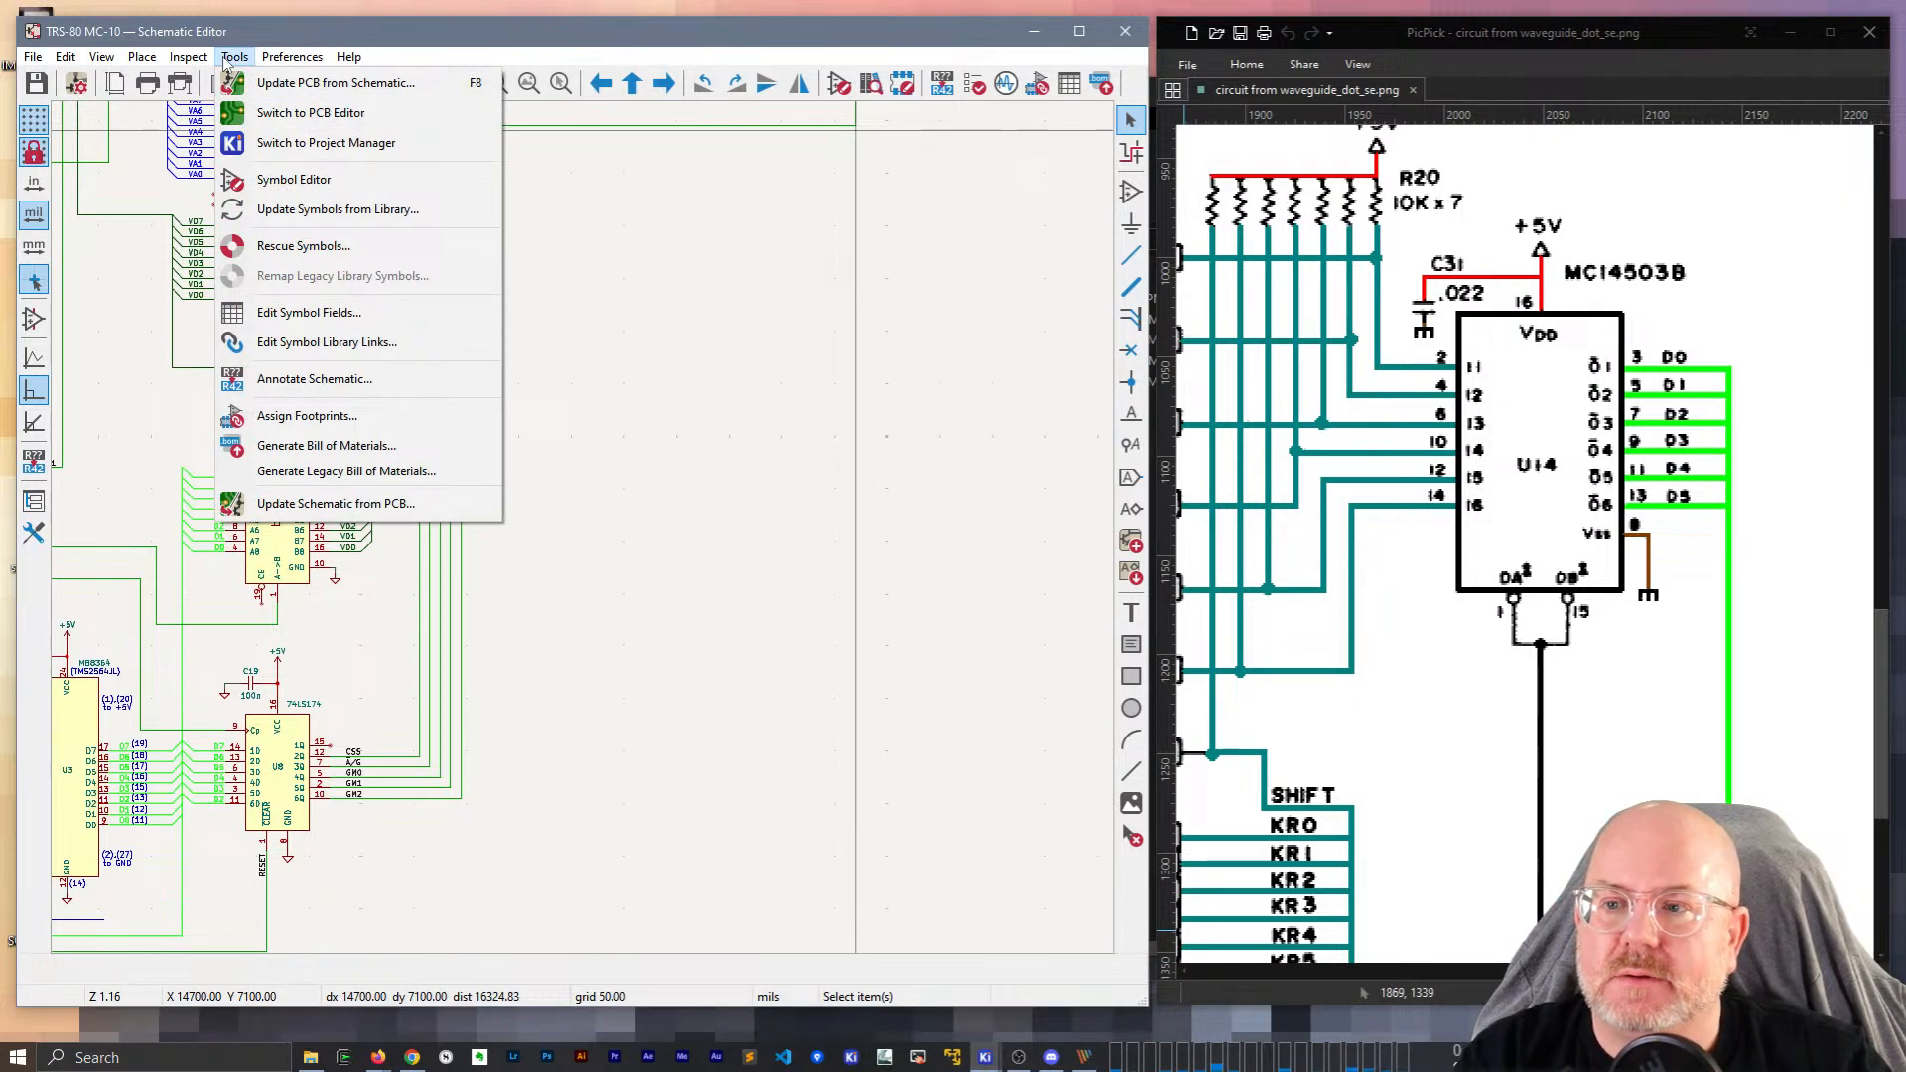
left_click(229, 59)
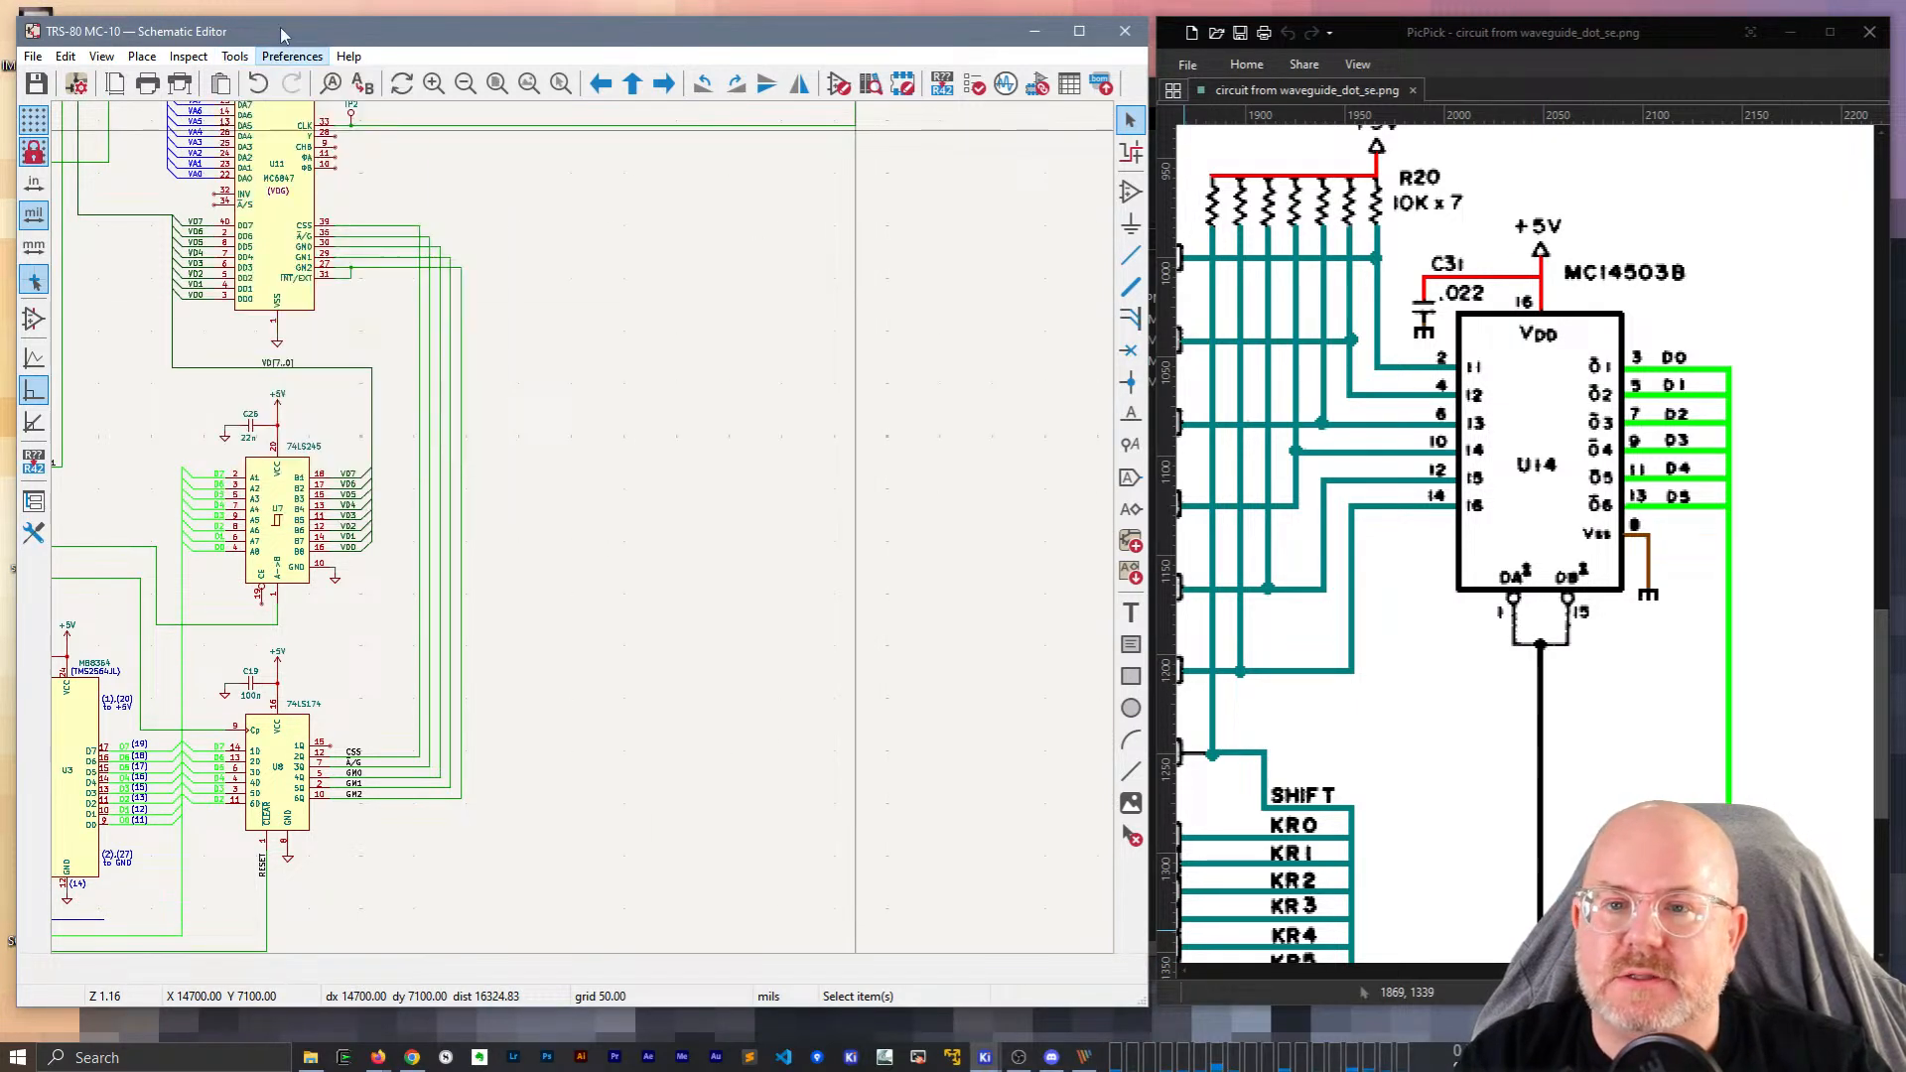
left_click(837, 84)
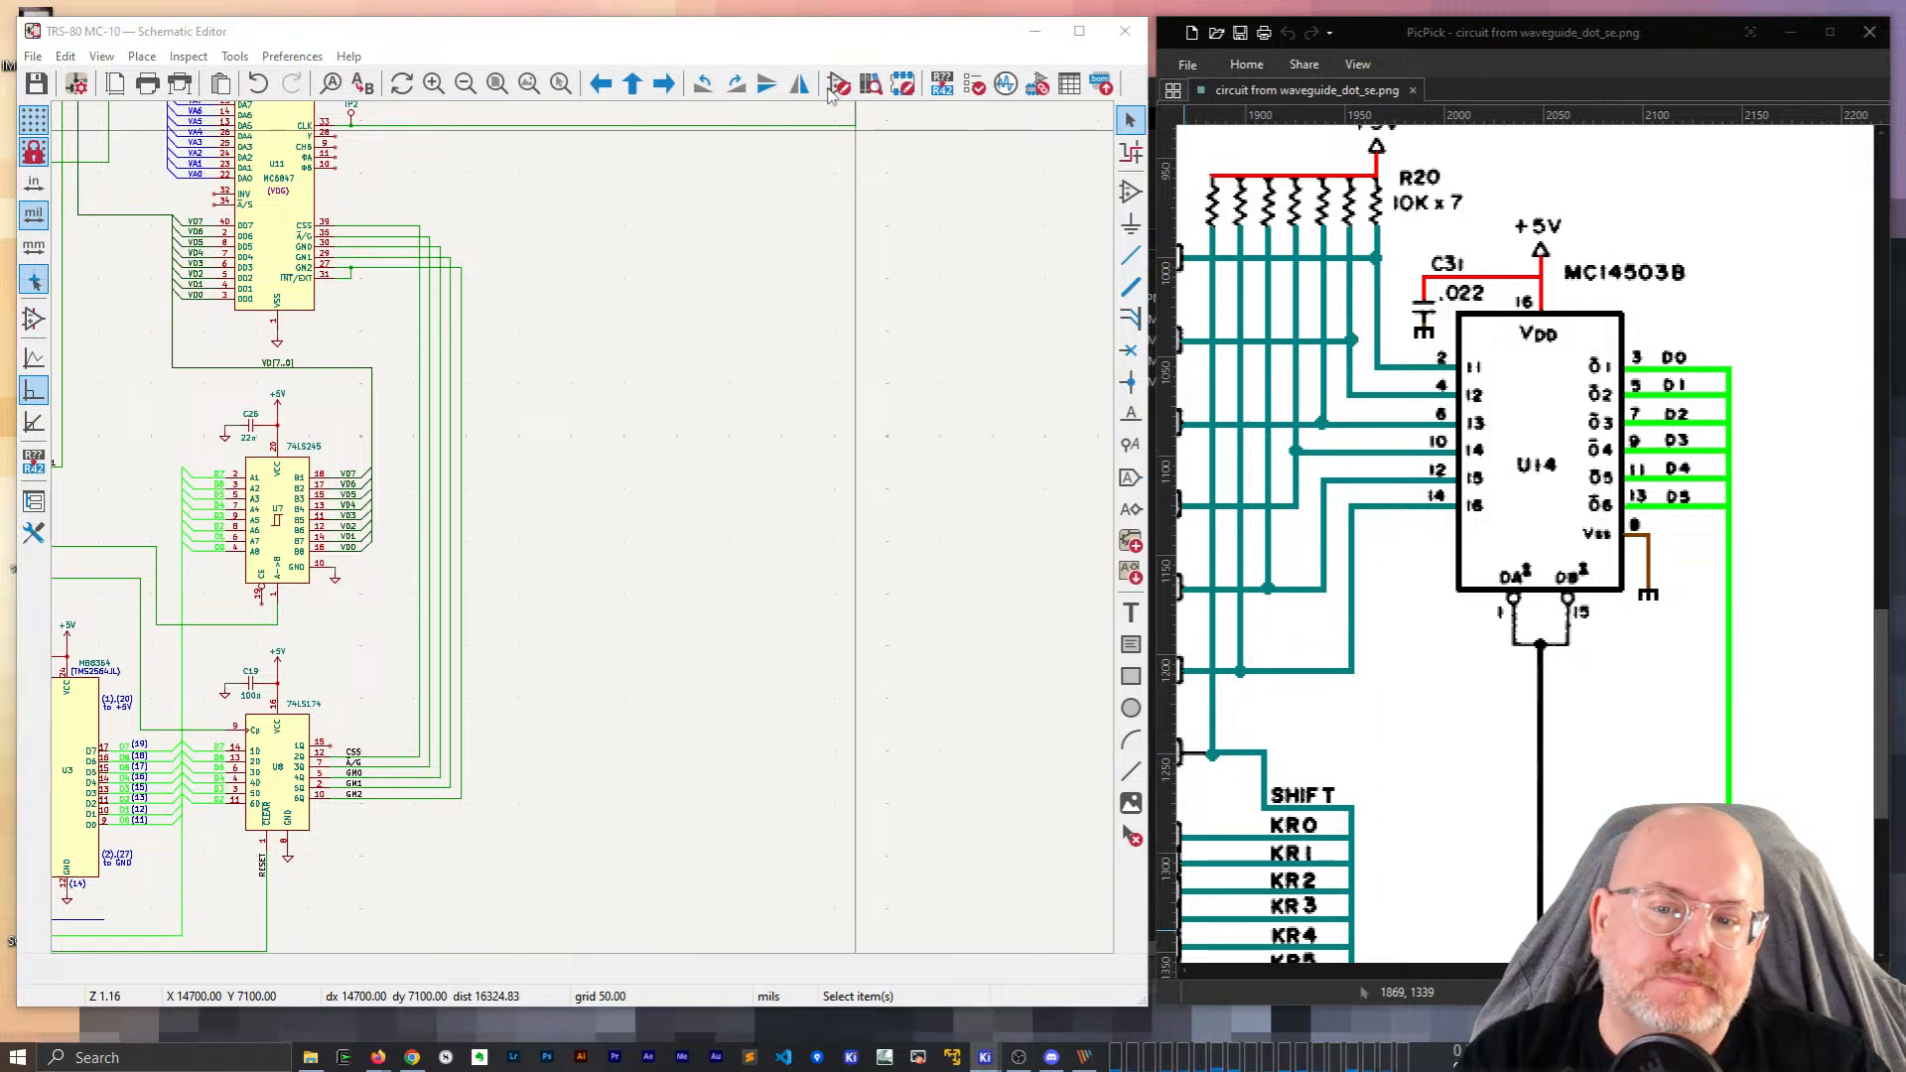
left_click_drag(763, 382, 578, 45)
left_click_drag(875, 942, 1139, 993)
Start a new symbol in the TRS-80 MC-10 Symbols library, typed as MC145038.
left_click(54, 86)
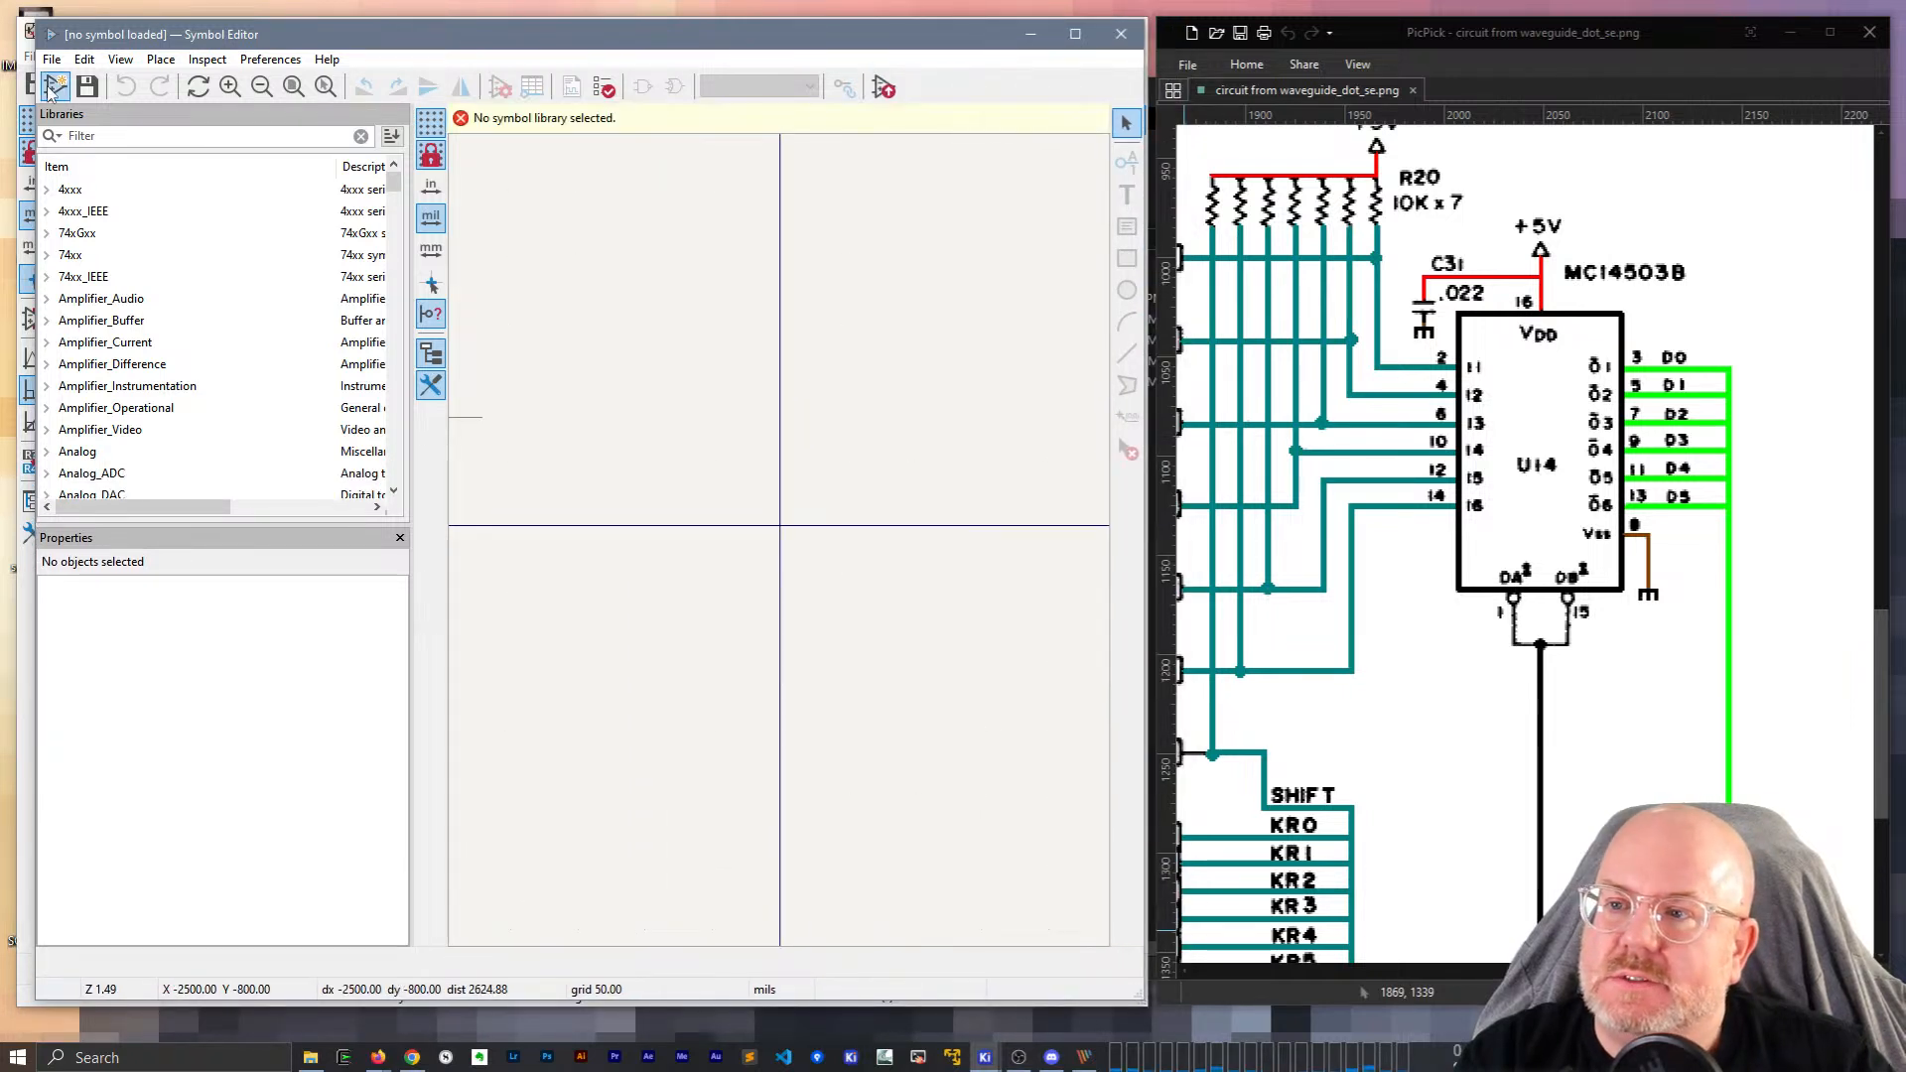
left_click(81, 136)
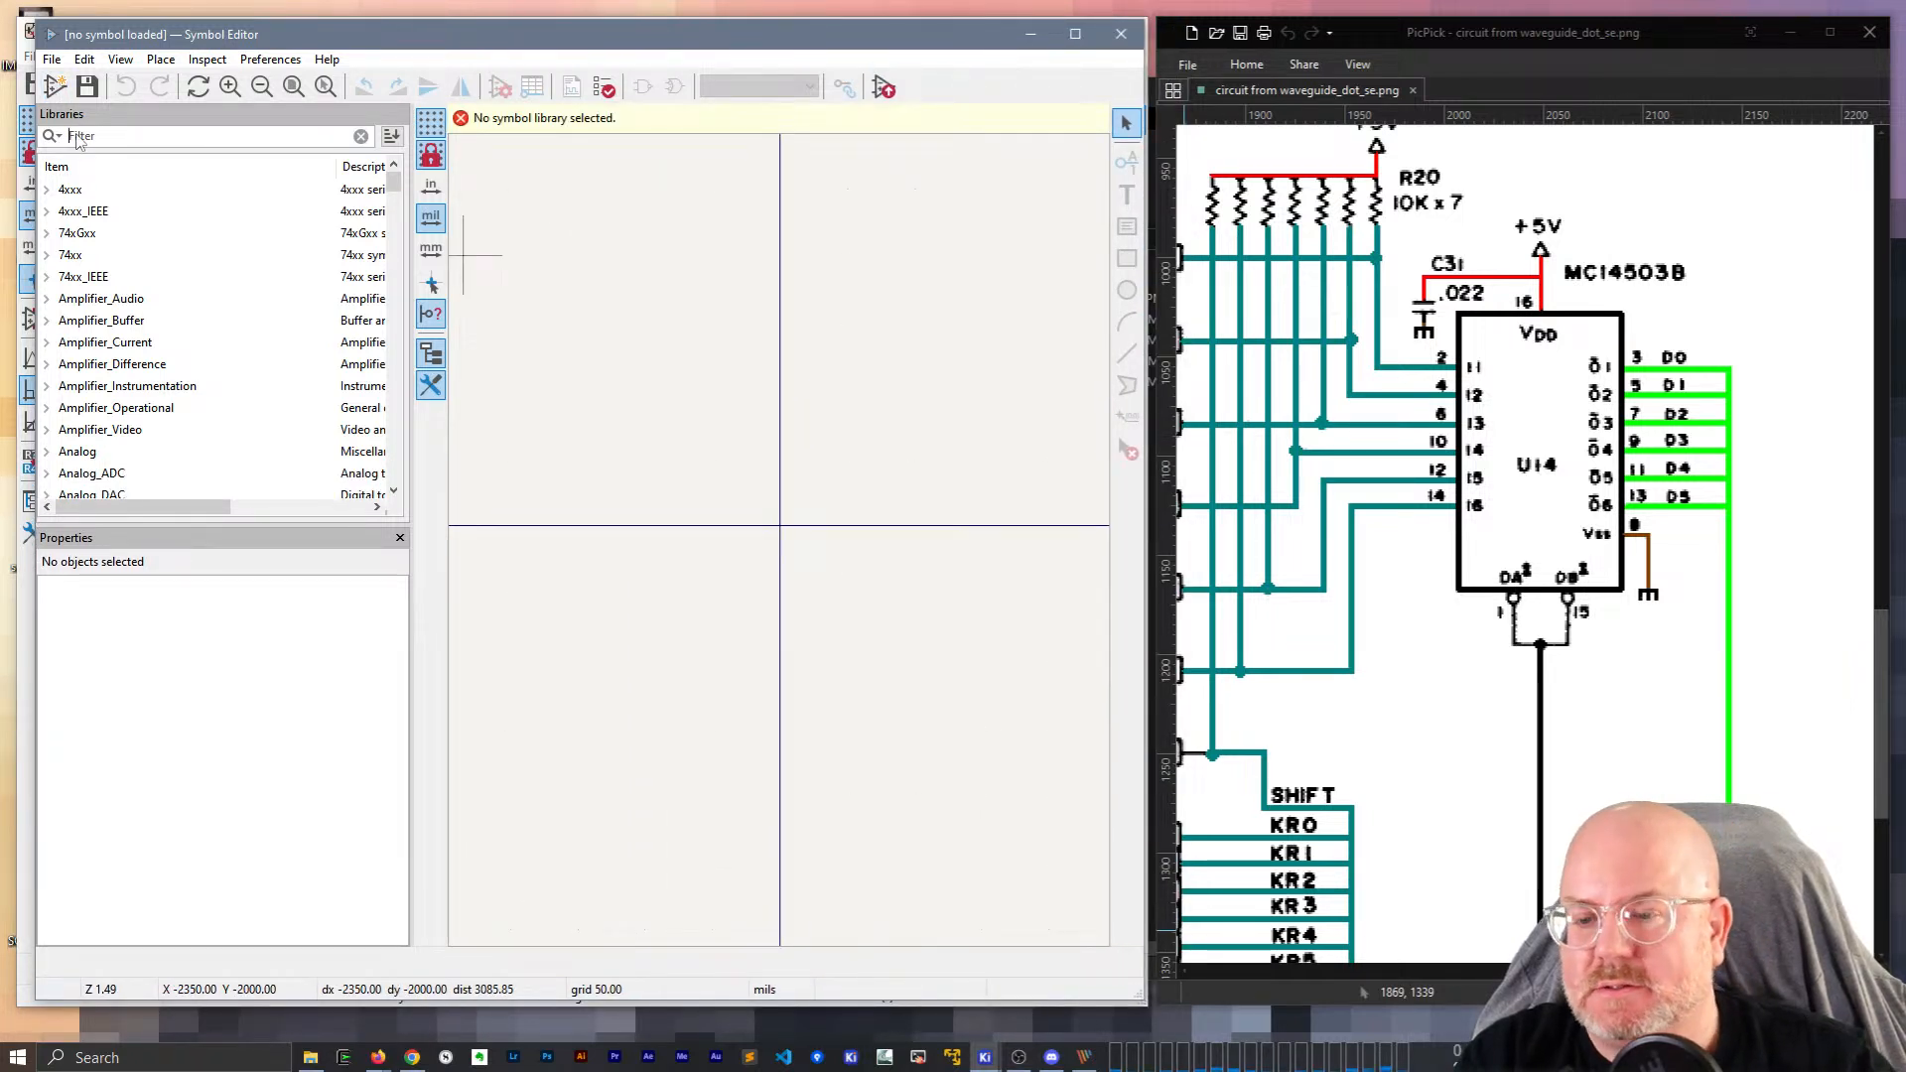
type("mc10")
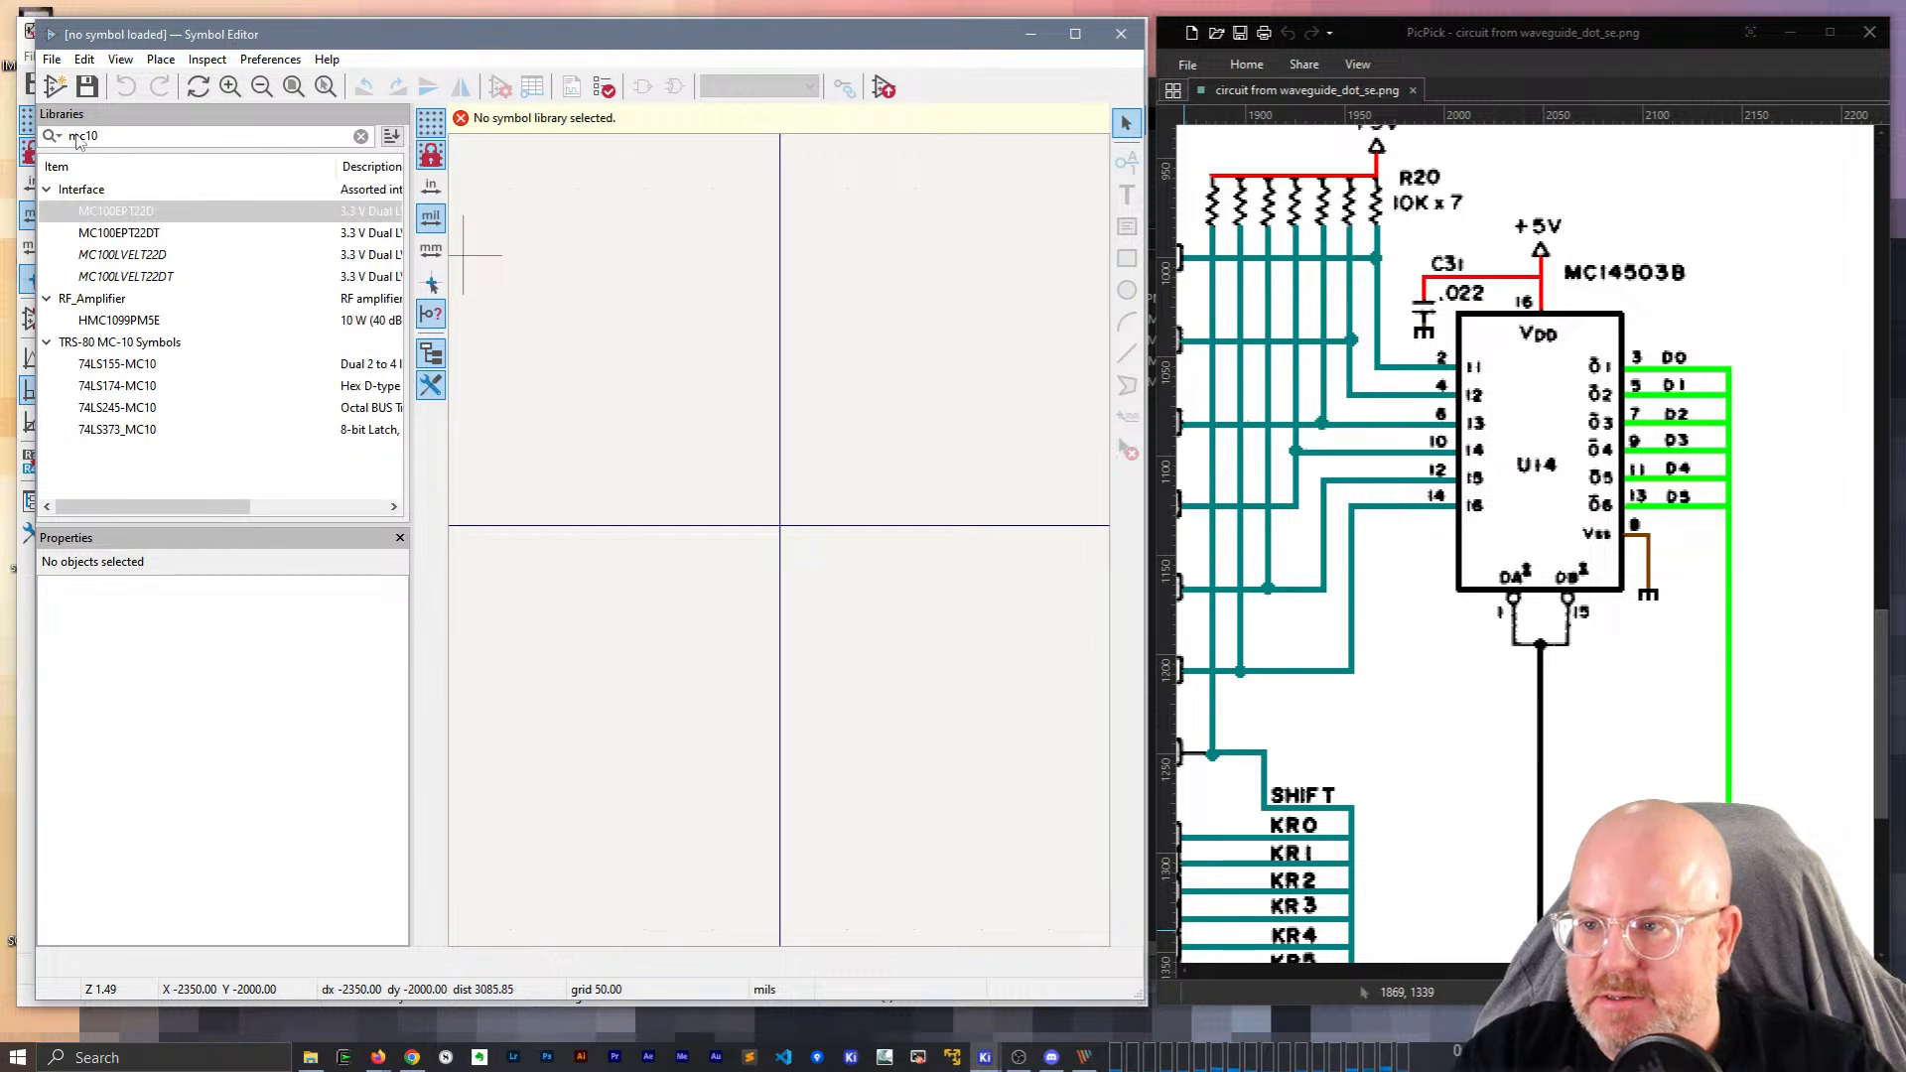
double_click(115, 348)
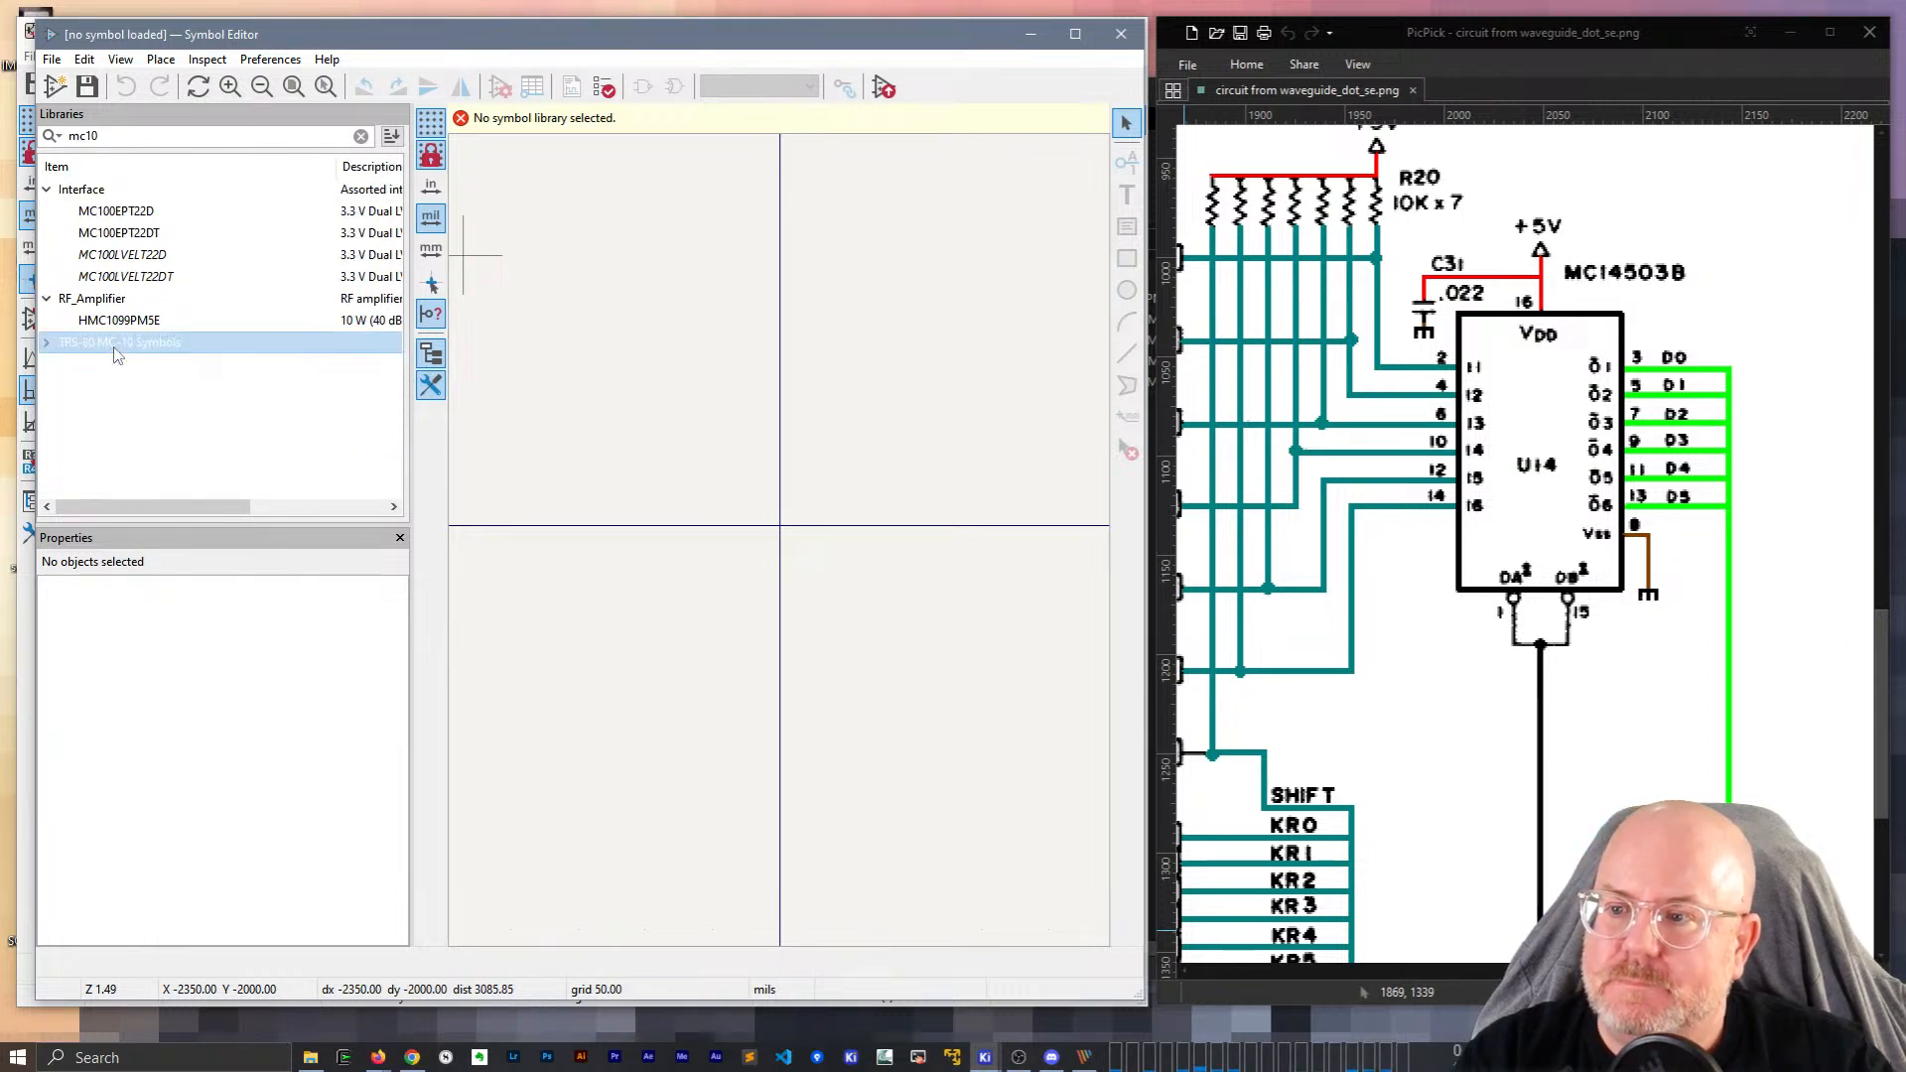
double_click(115, 347)
left_click(117, 364)
key("ctrl+n")
type("MC145038")
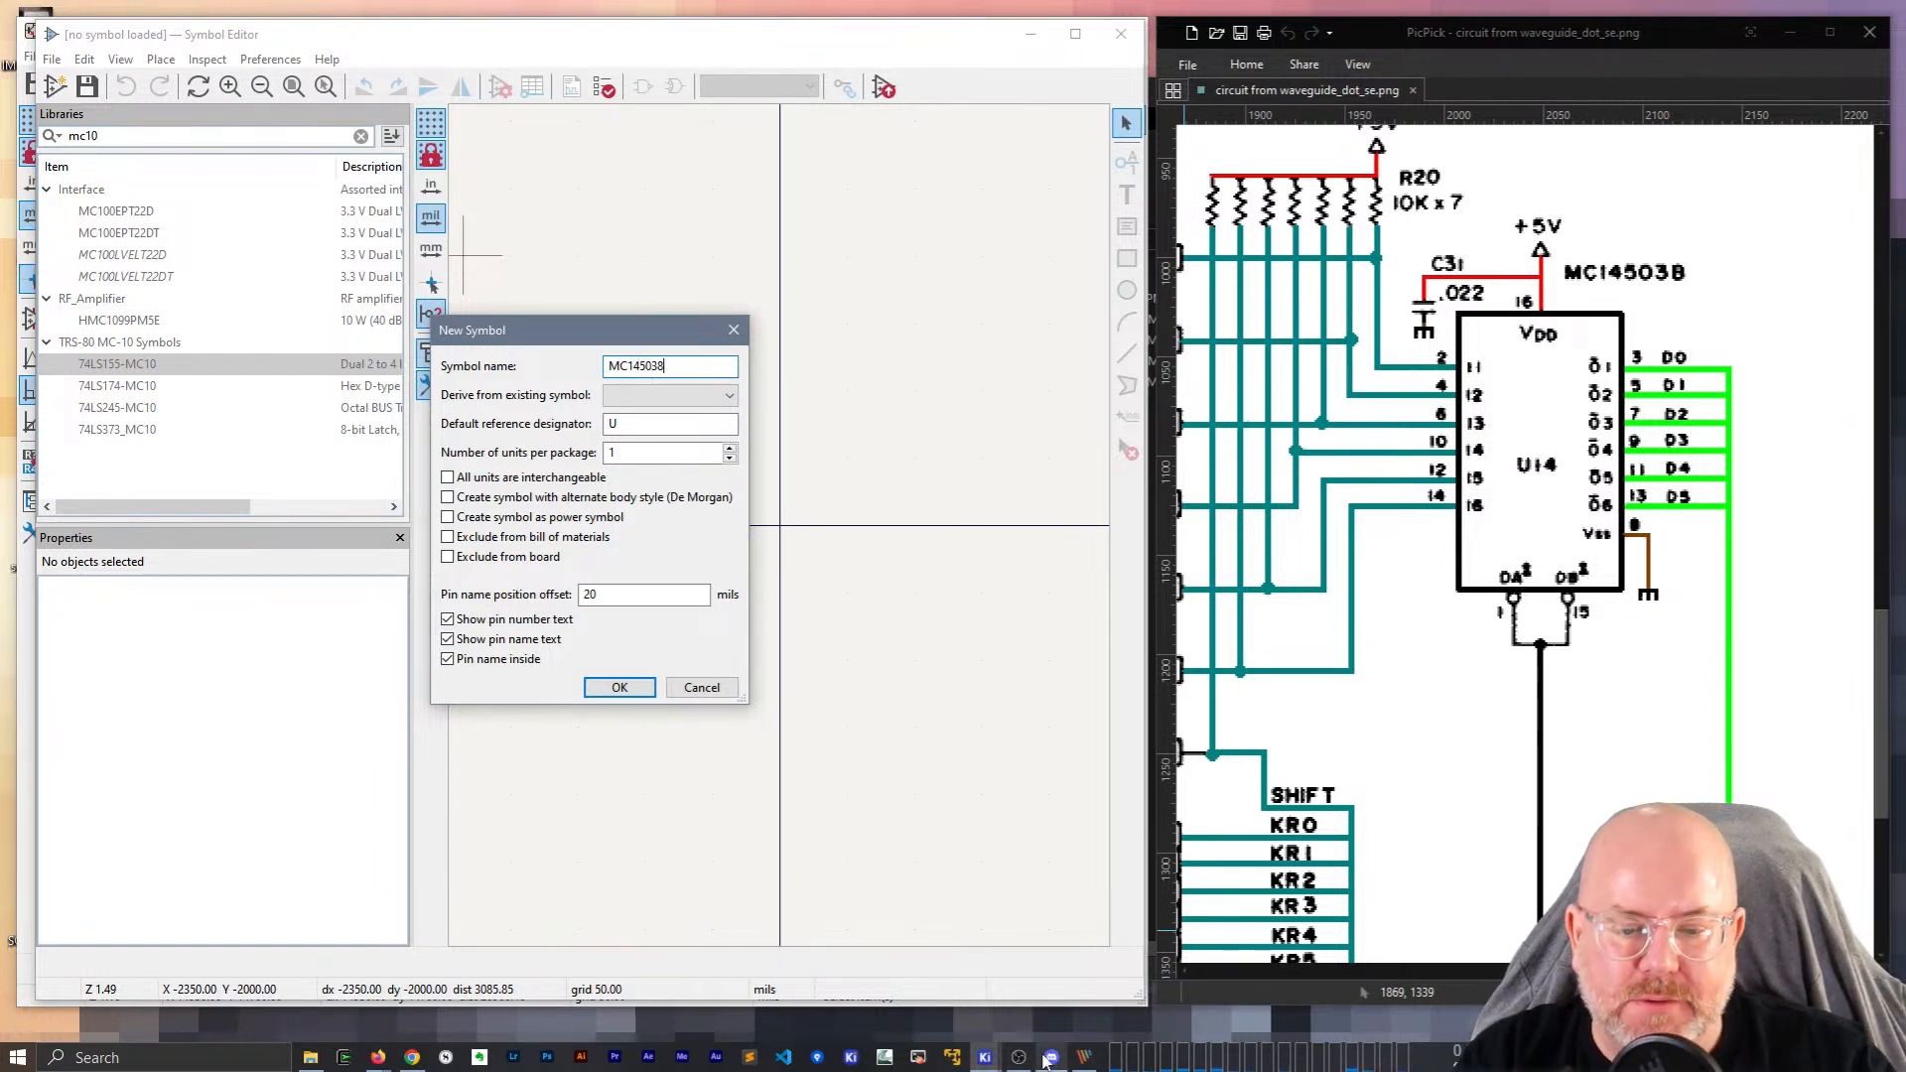
Correct the name to MC14503B copied from the datasheet, create it, and run the symbol checker.
mouse_move(986, 1058)
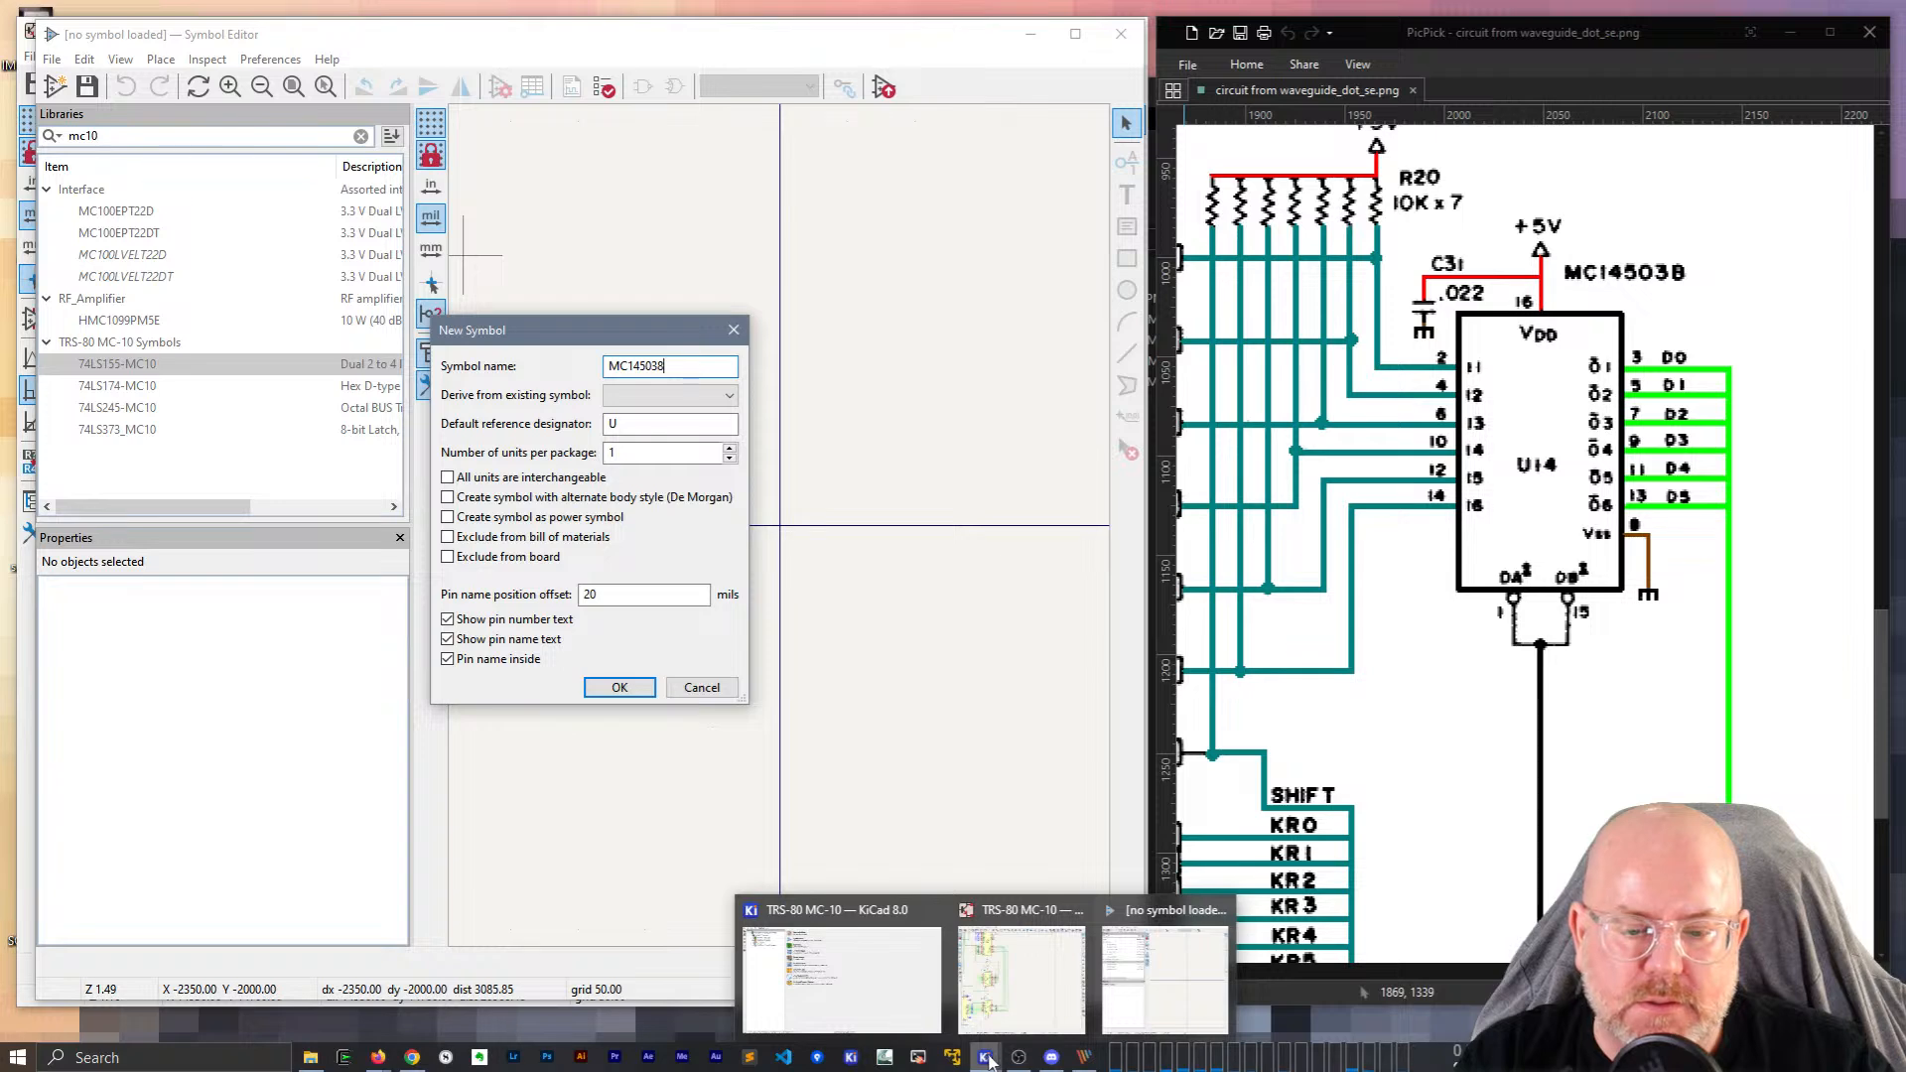
mouse_move(377, 1059)
left_click(483, 968)
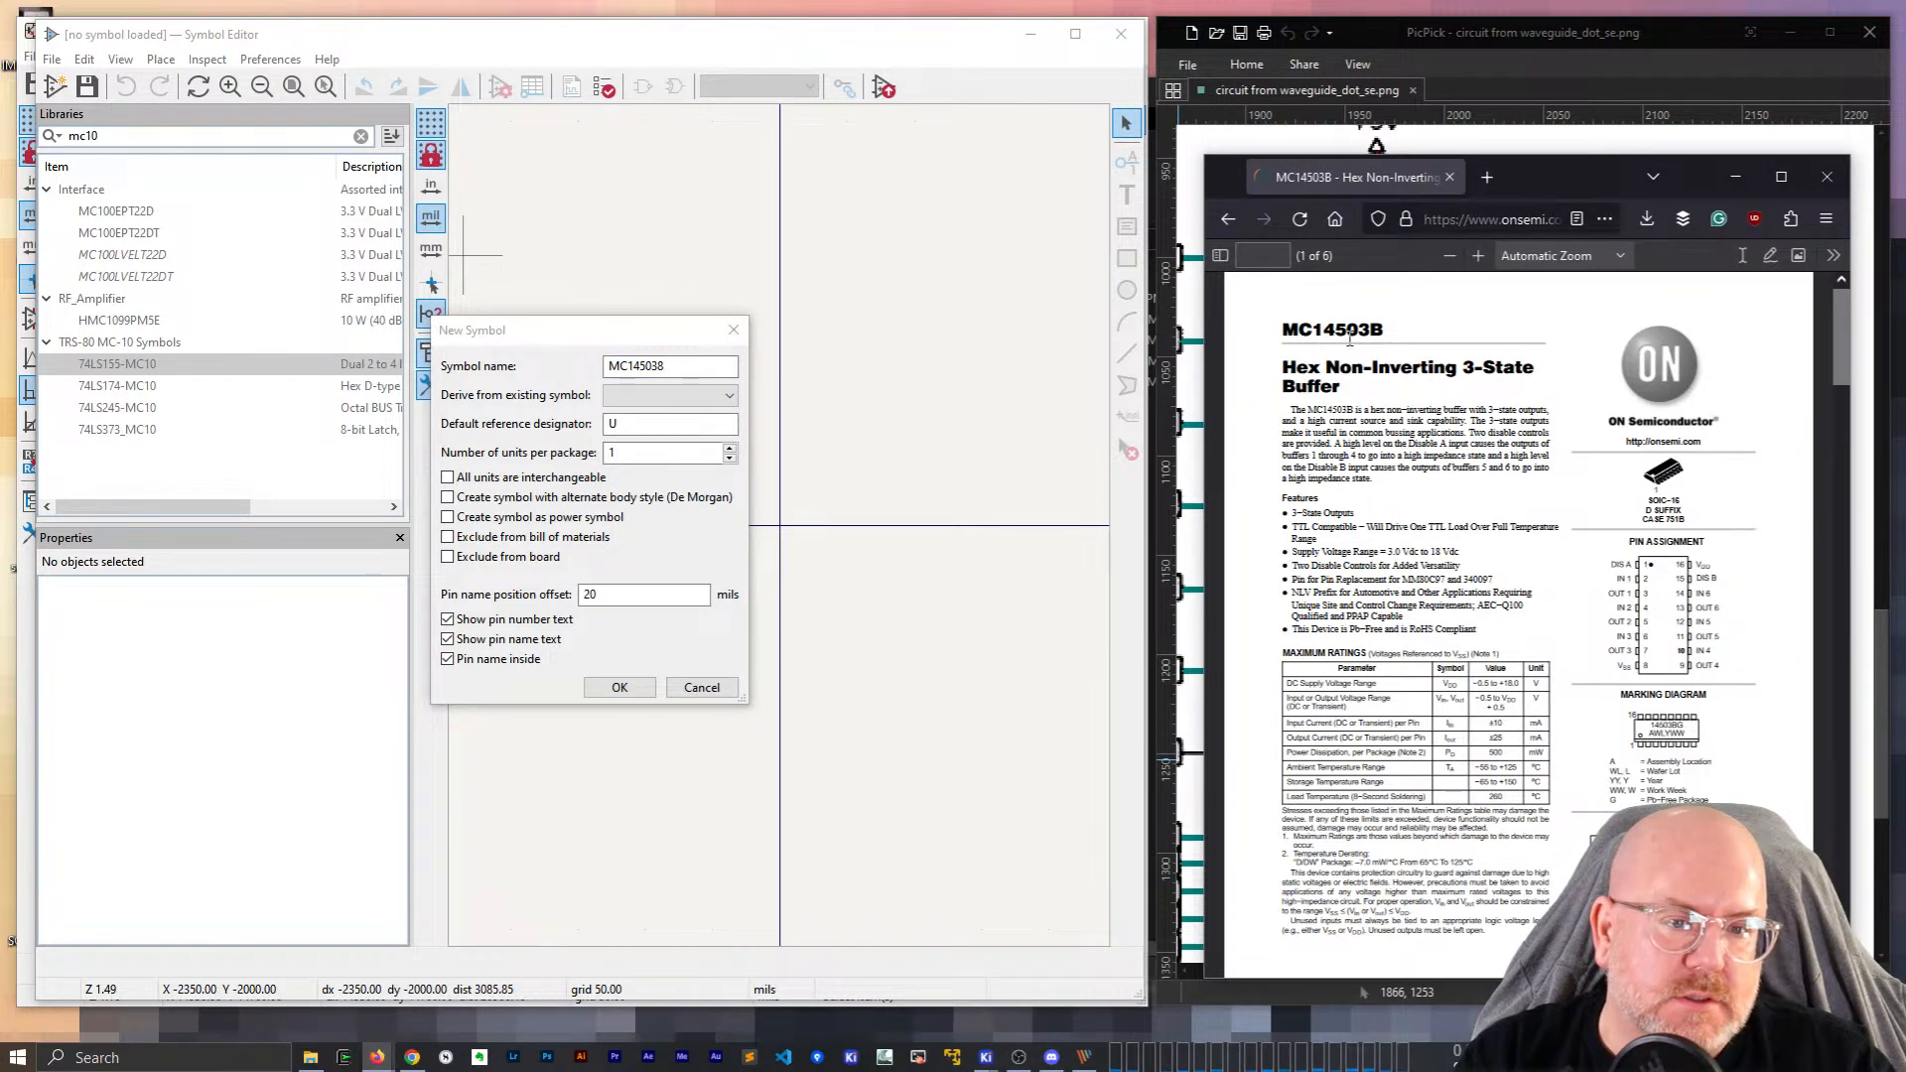
double_click(1309, 330)
key("ctrl+c")
left_click(901, 396)
key("ctrl+v")
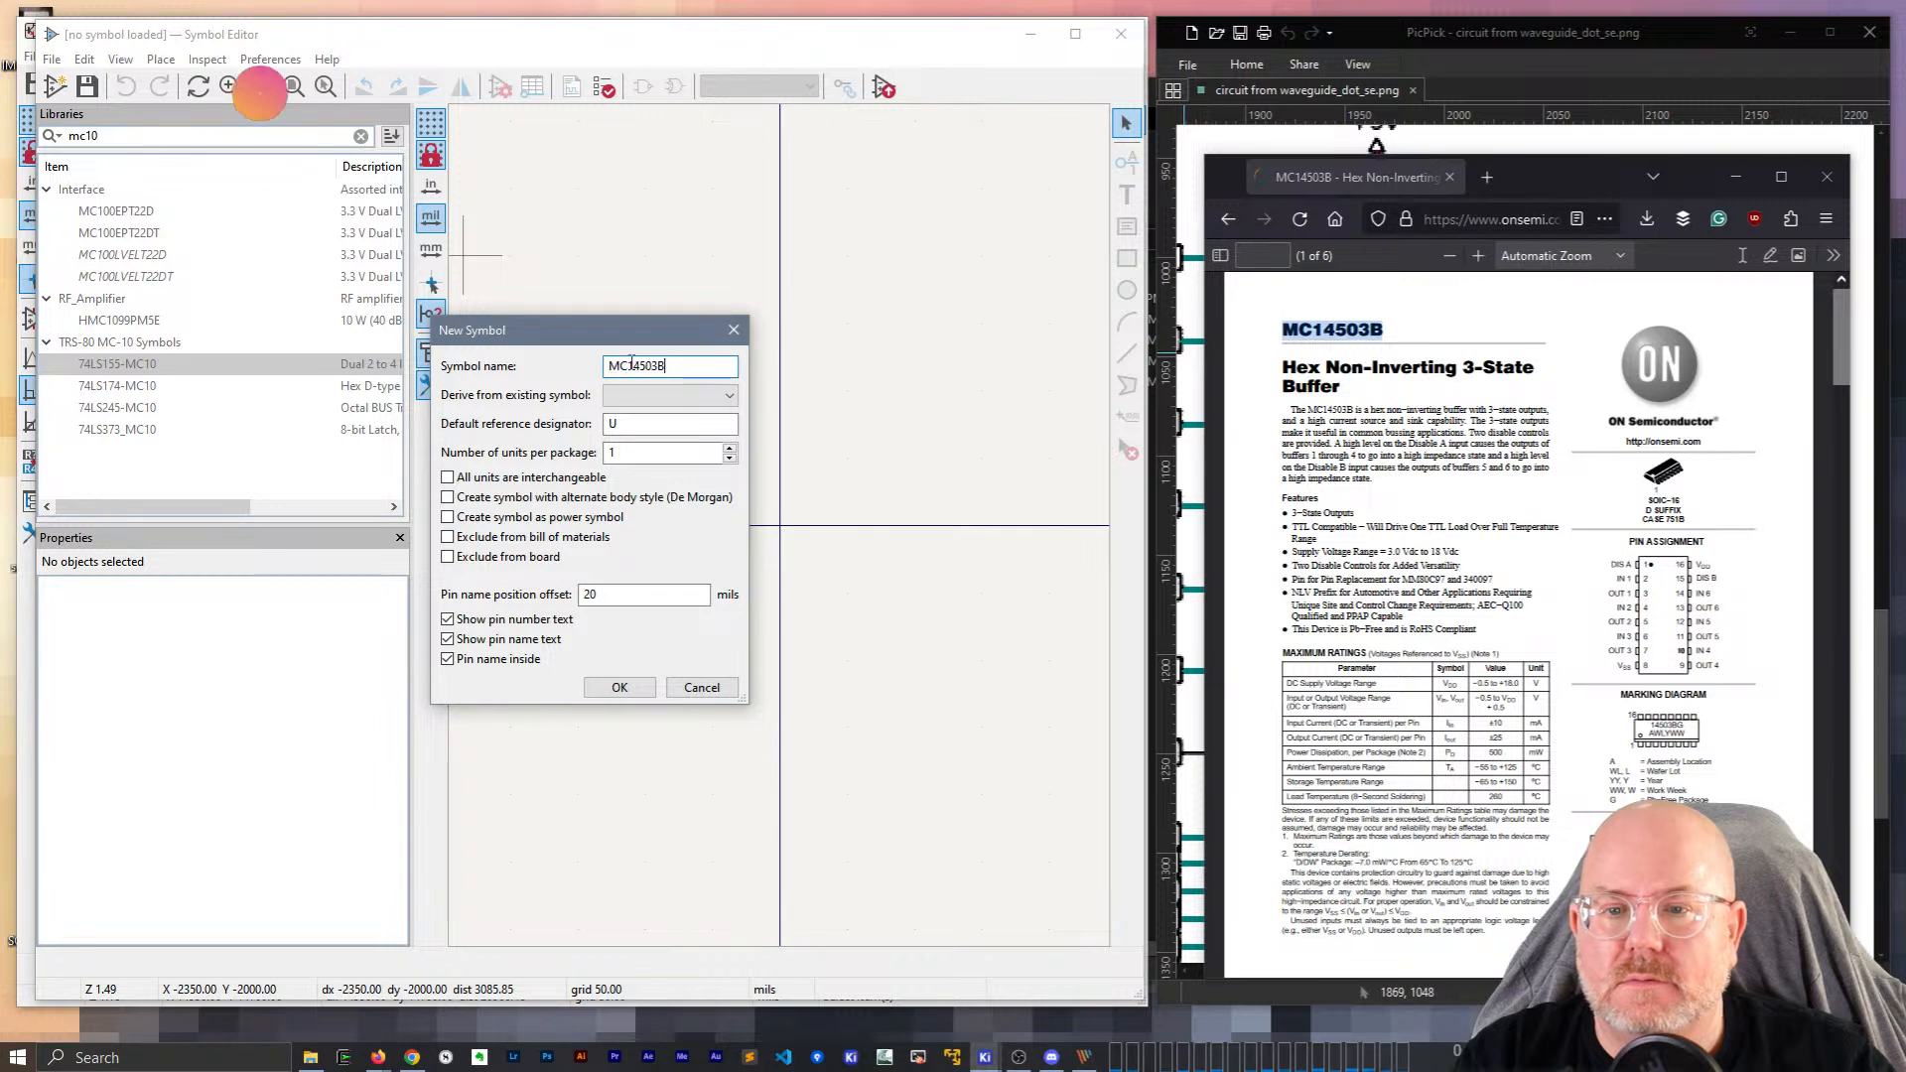
left_click(640, 683)
left_click(500, 87)
key("Return")
Paste the onsemi datasheet URL into the symbol's Datasheet property.
left_click(534, 90)
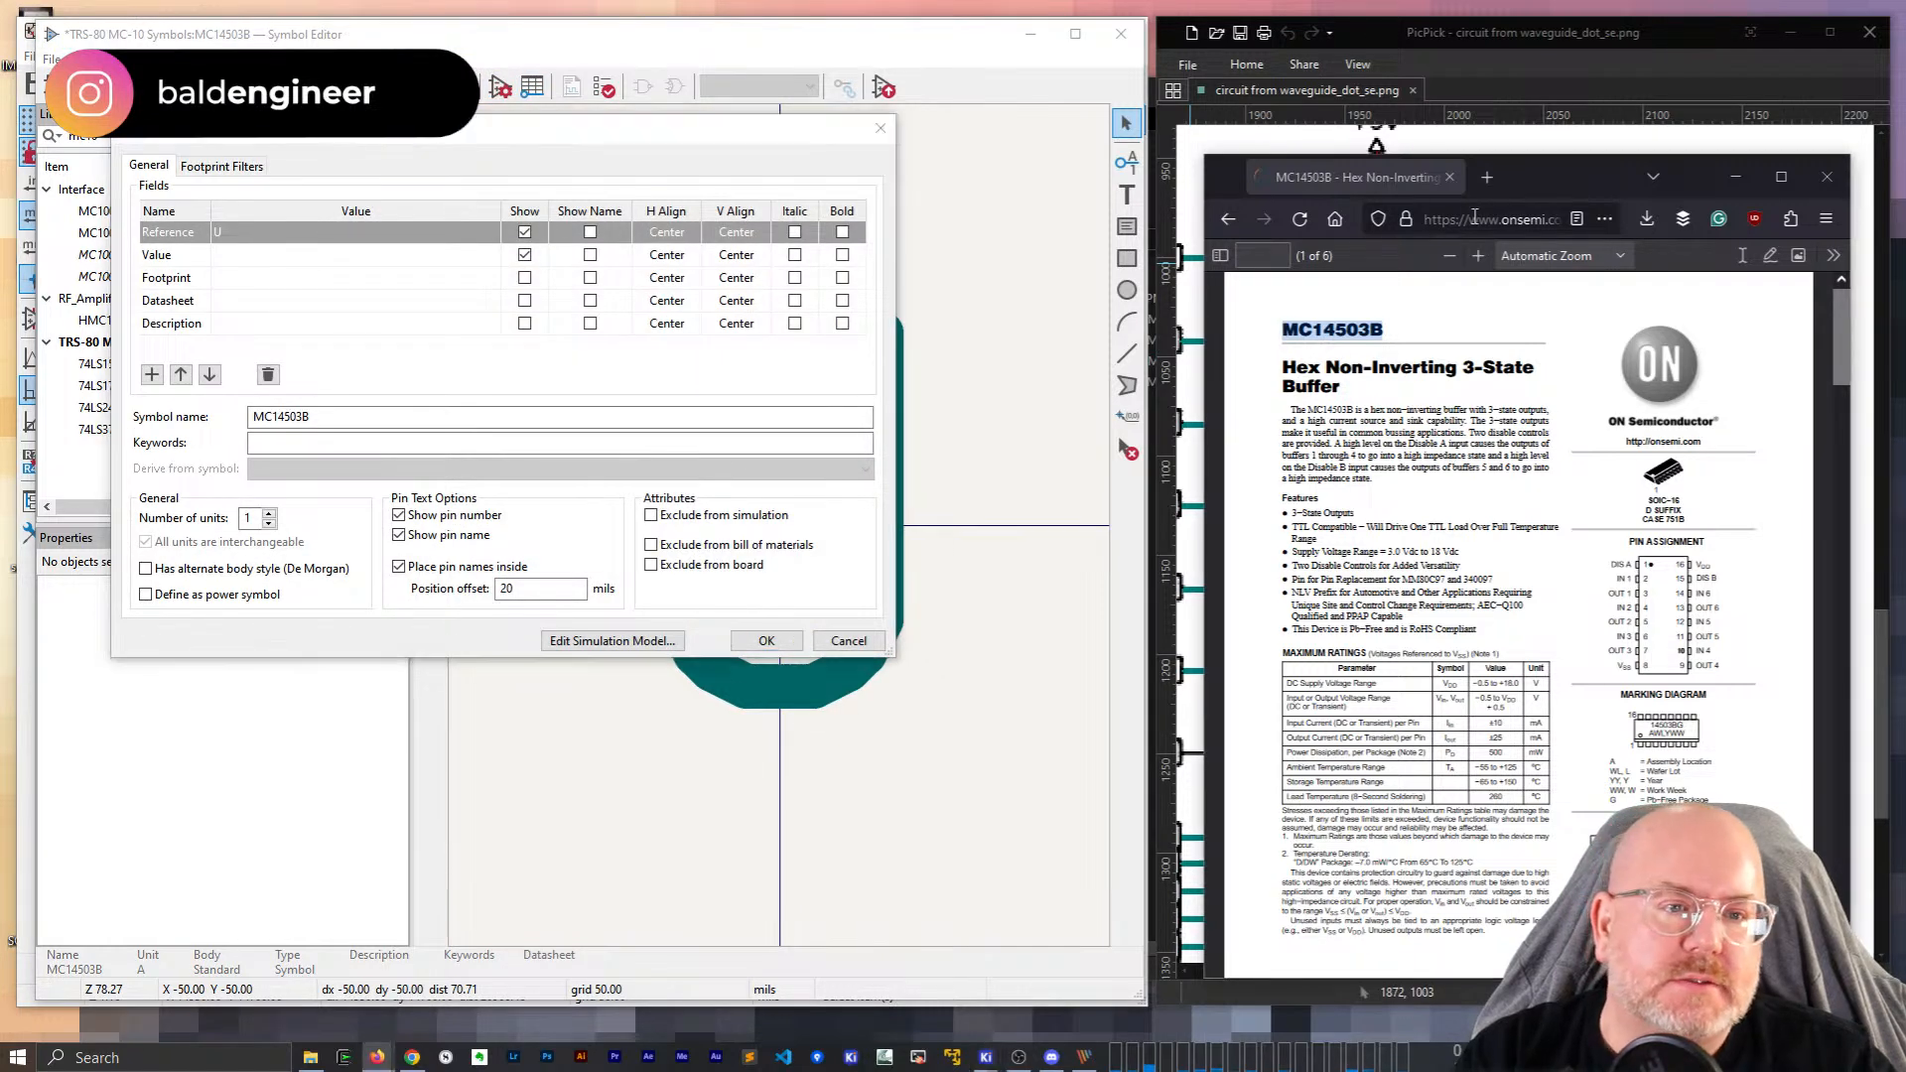
left_click(1475, 216)
key("ctrl+c")
left_click(224, 299)
key("ctrl+v")
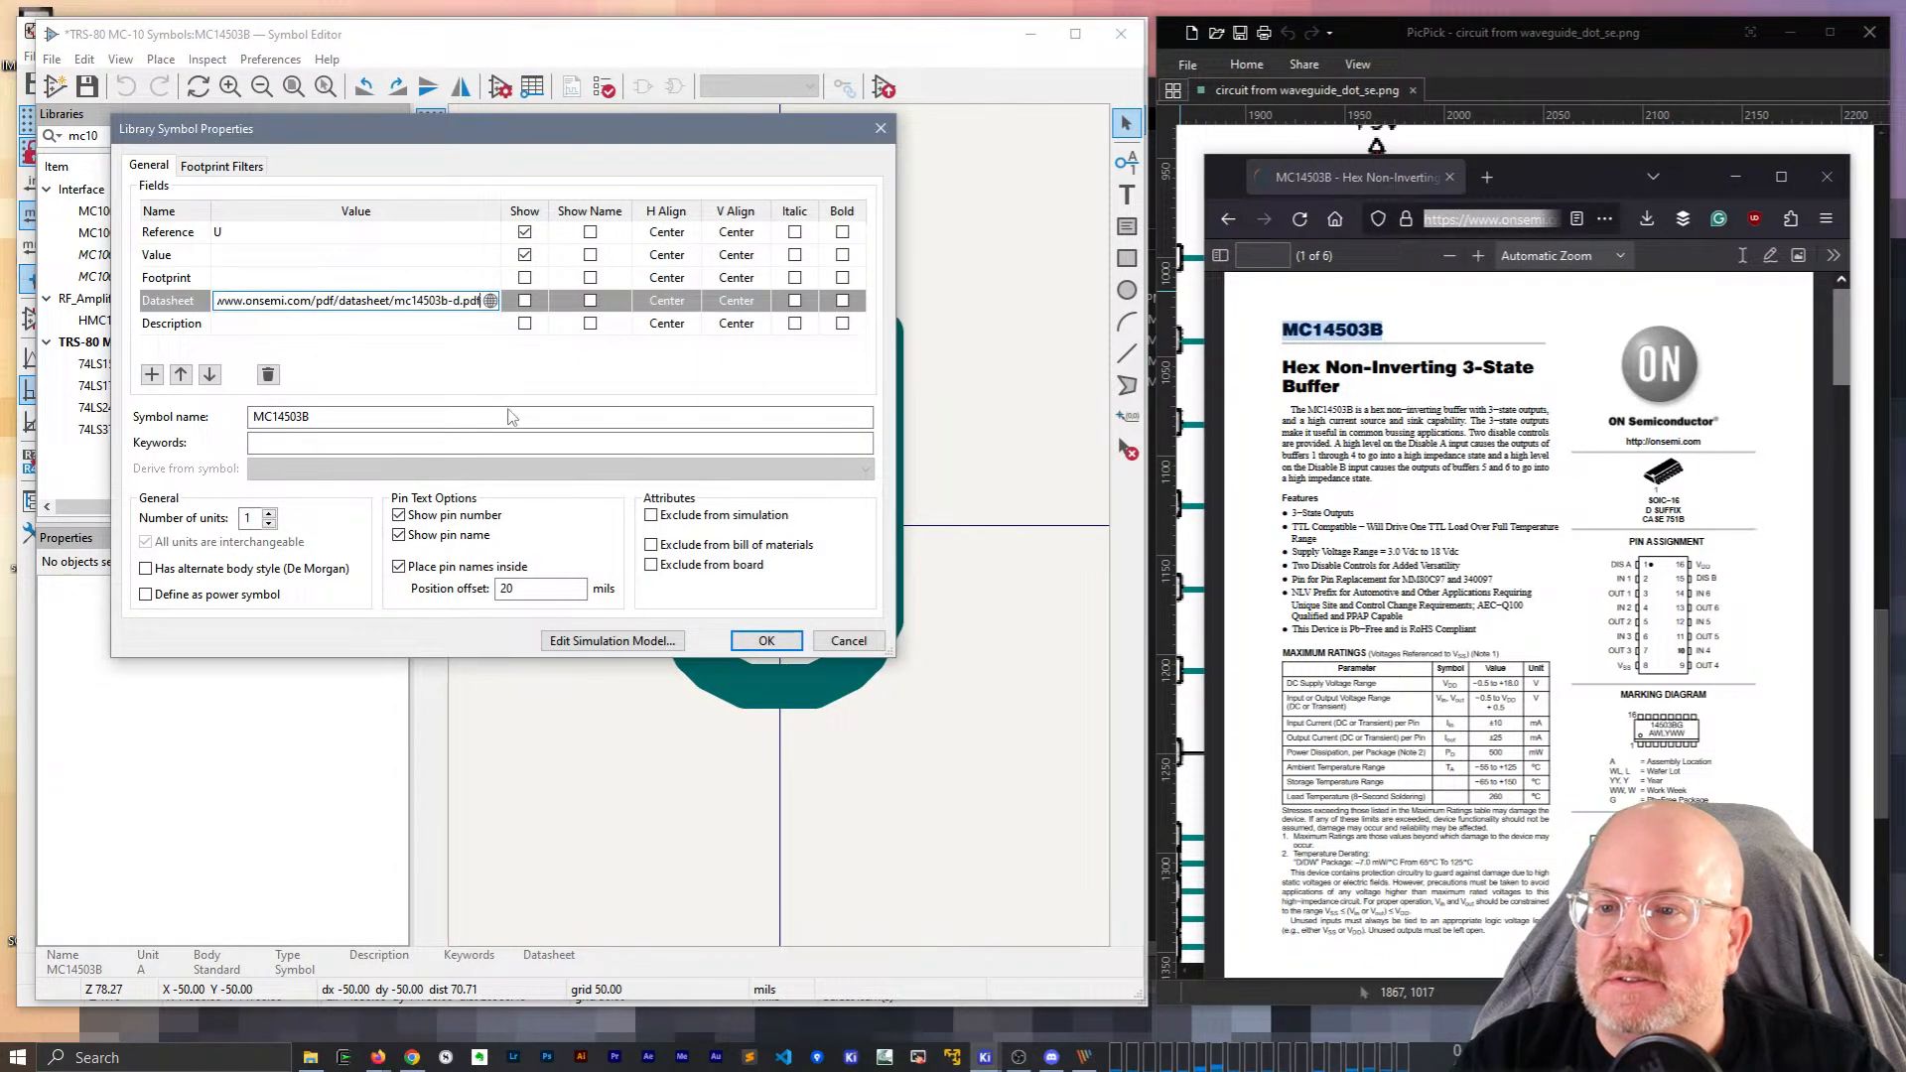
Set the Description to 'Hex Non-Inverting 3-State Buffer' from the datasheet title.
left_click(1321, 390)
left_click_drag(1282, 379, 1352, 390)
left_click(250, 325)
key("ctrl+v")
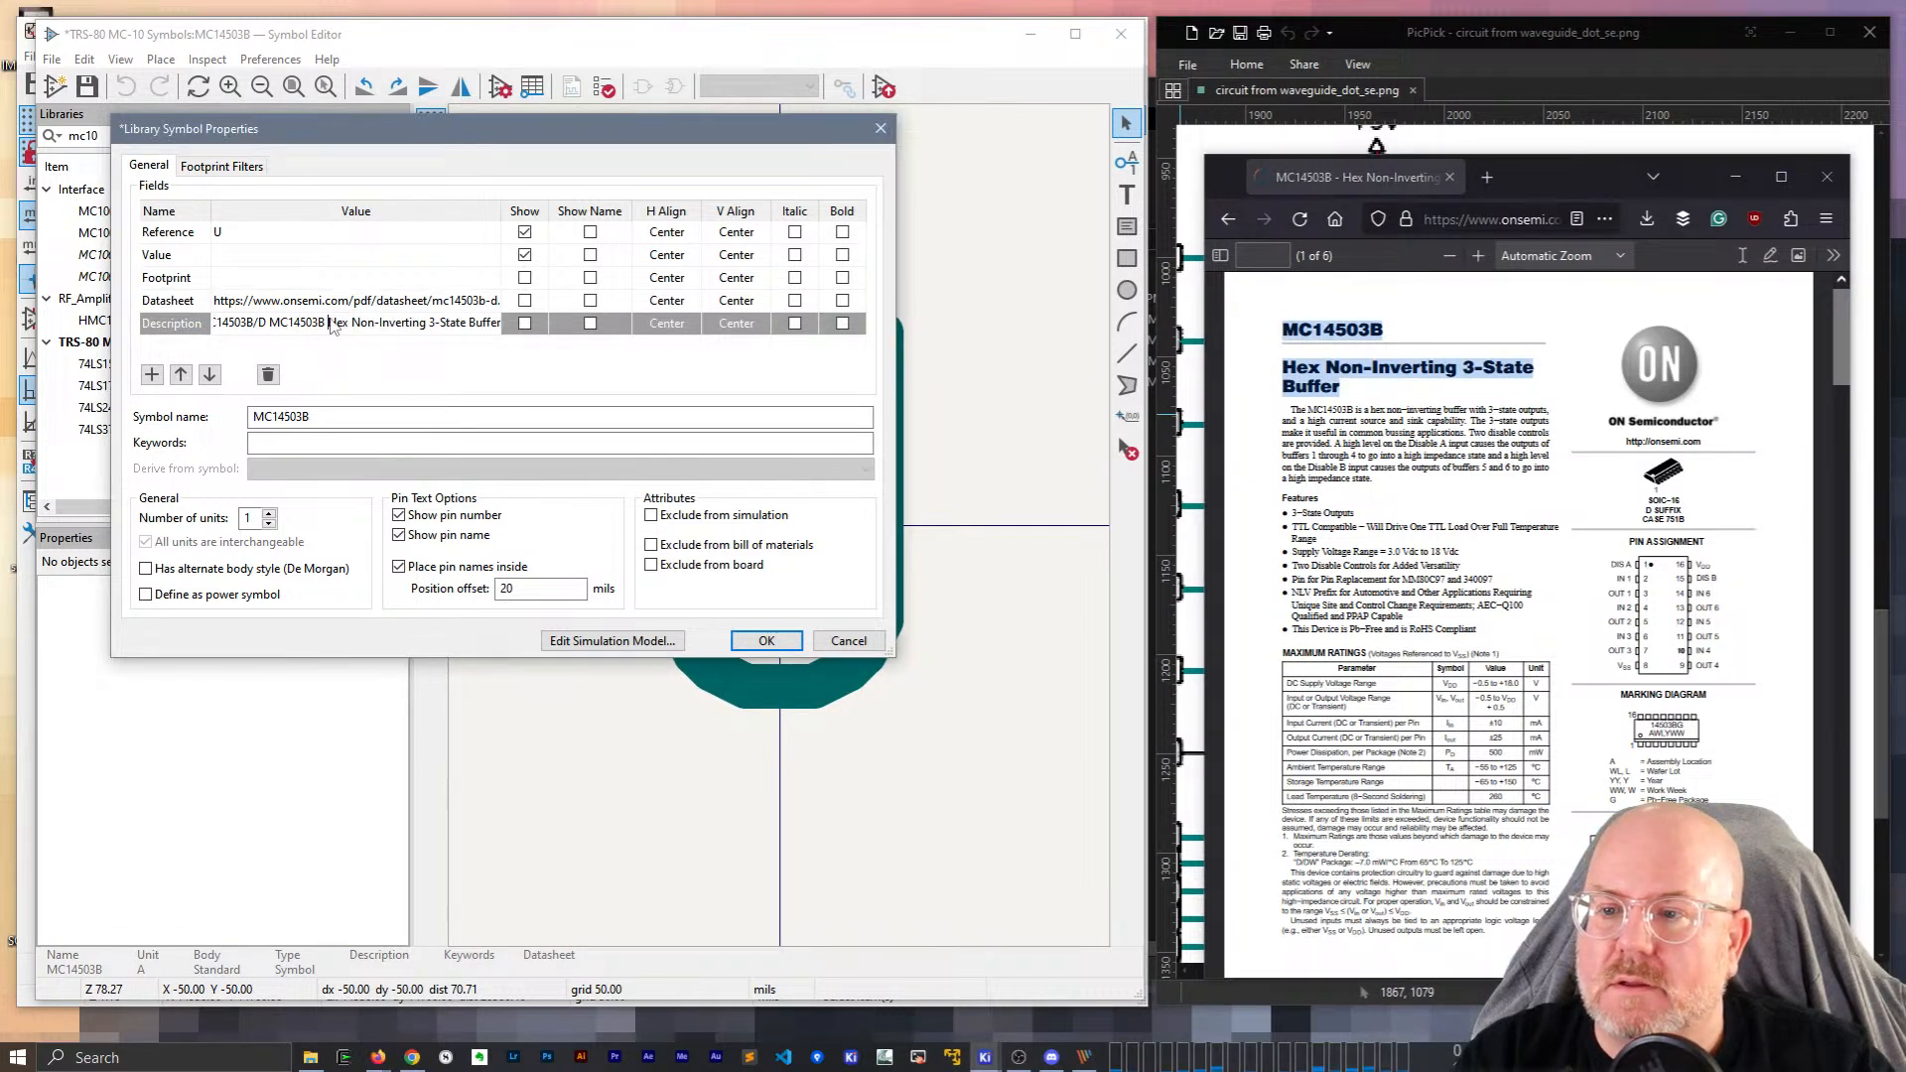
left_click_drag(333, 326, 186, 318)
key("BackSpace")
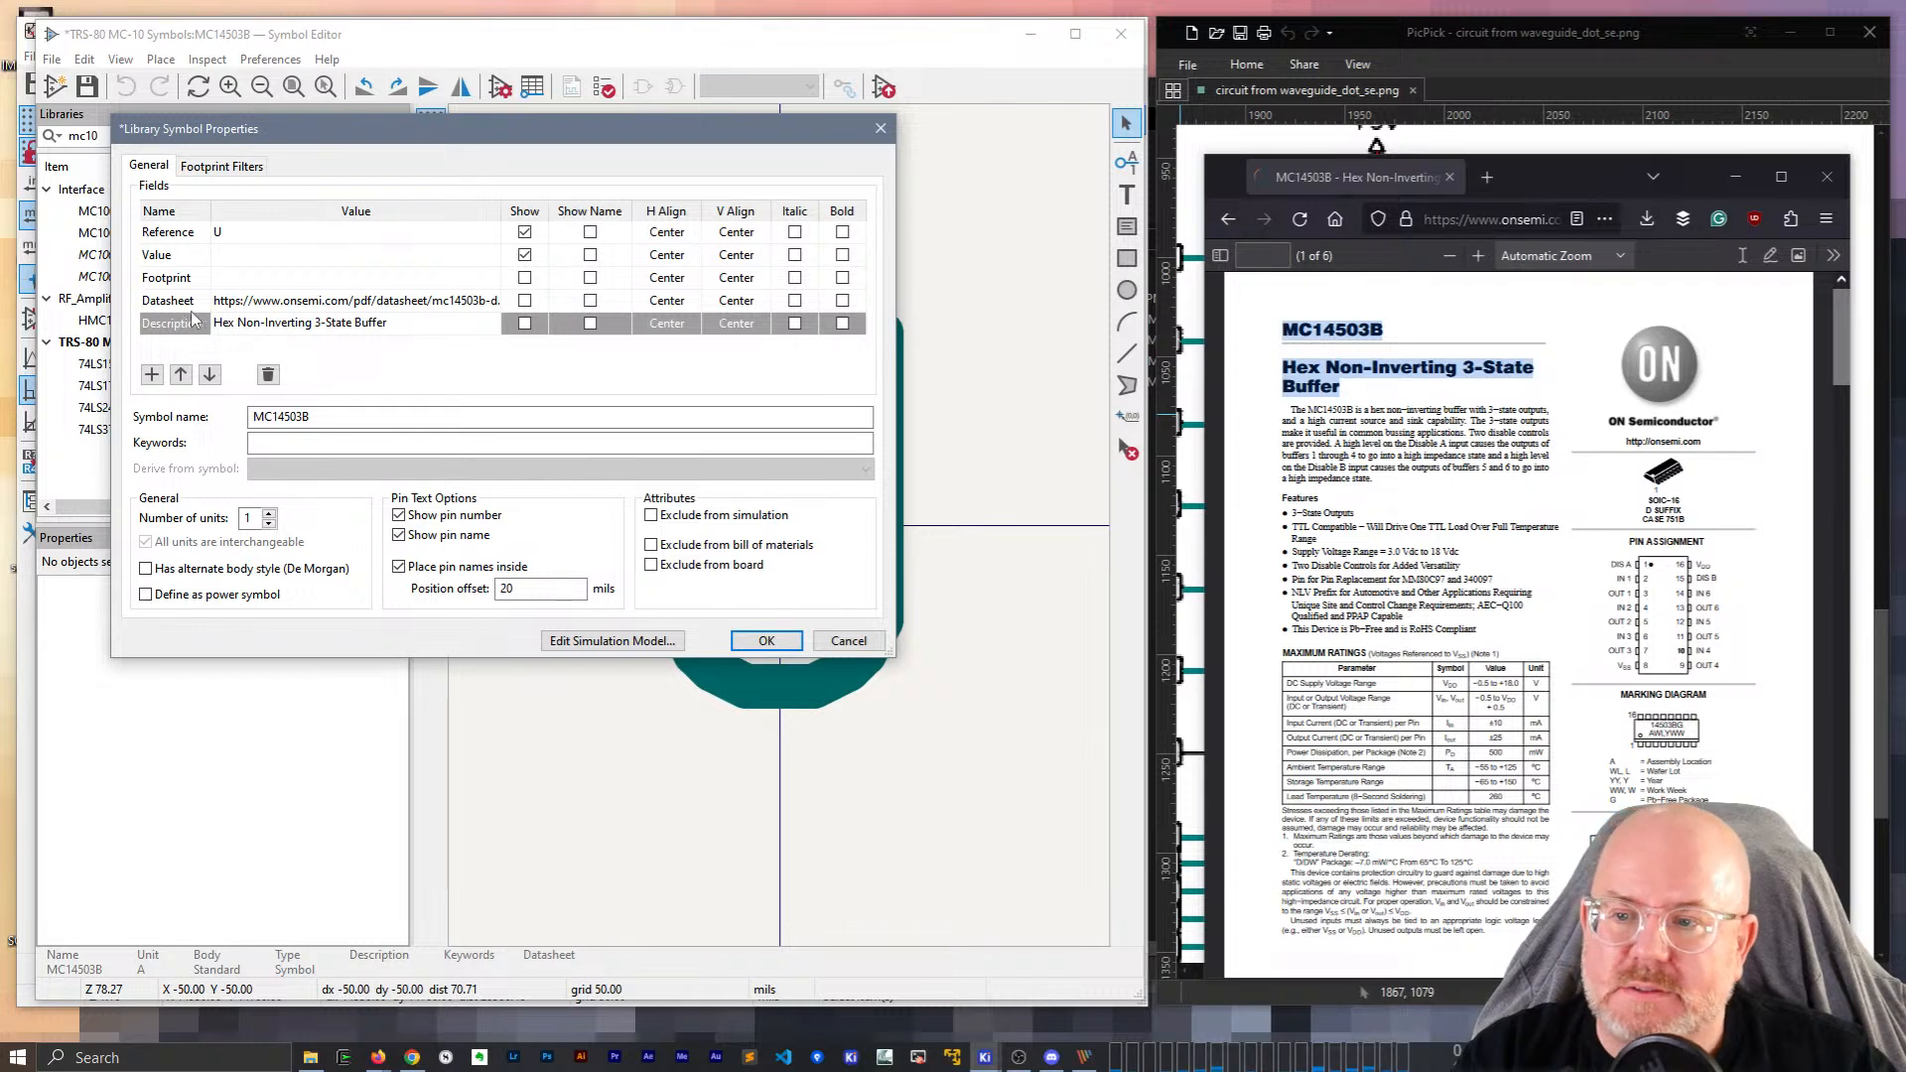
Add the keyword 'Buffer' and confirm the symbol properties.
left_click(411, 442)
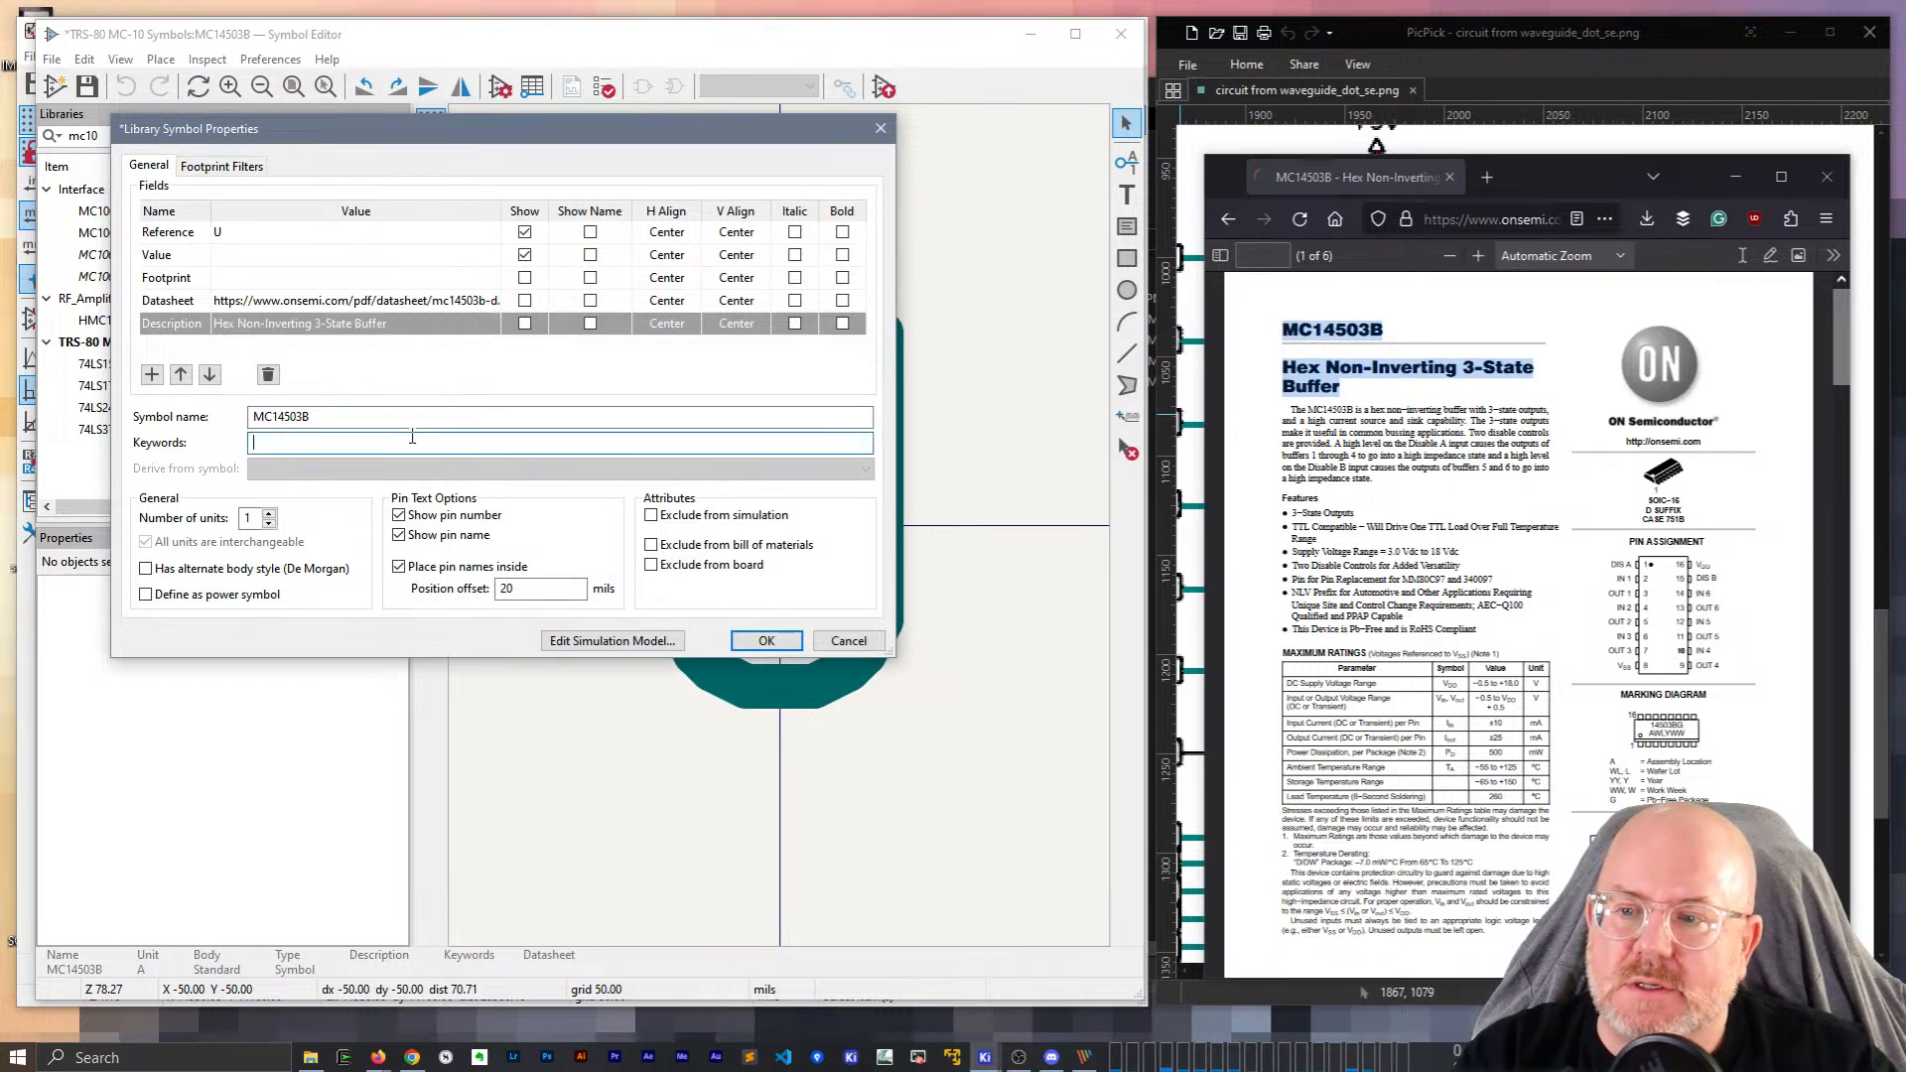
type("Buffer")
key("Return")
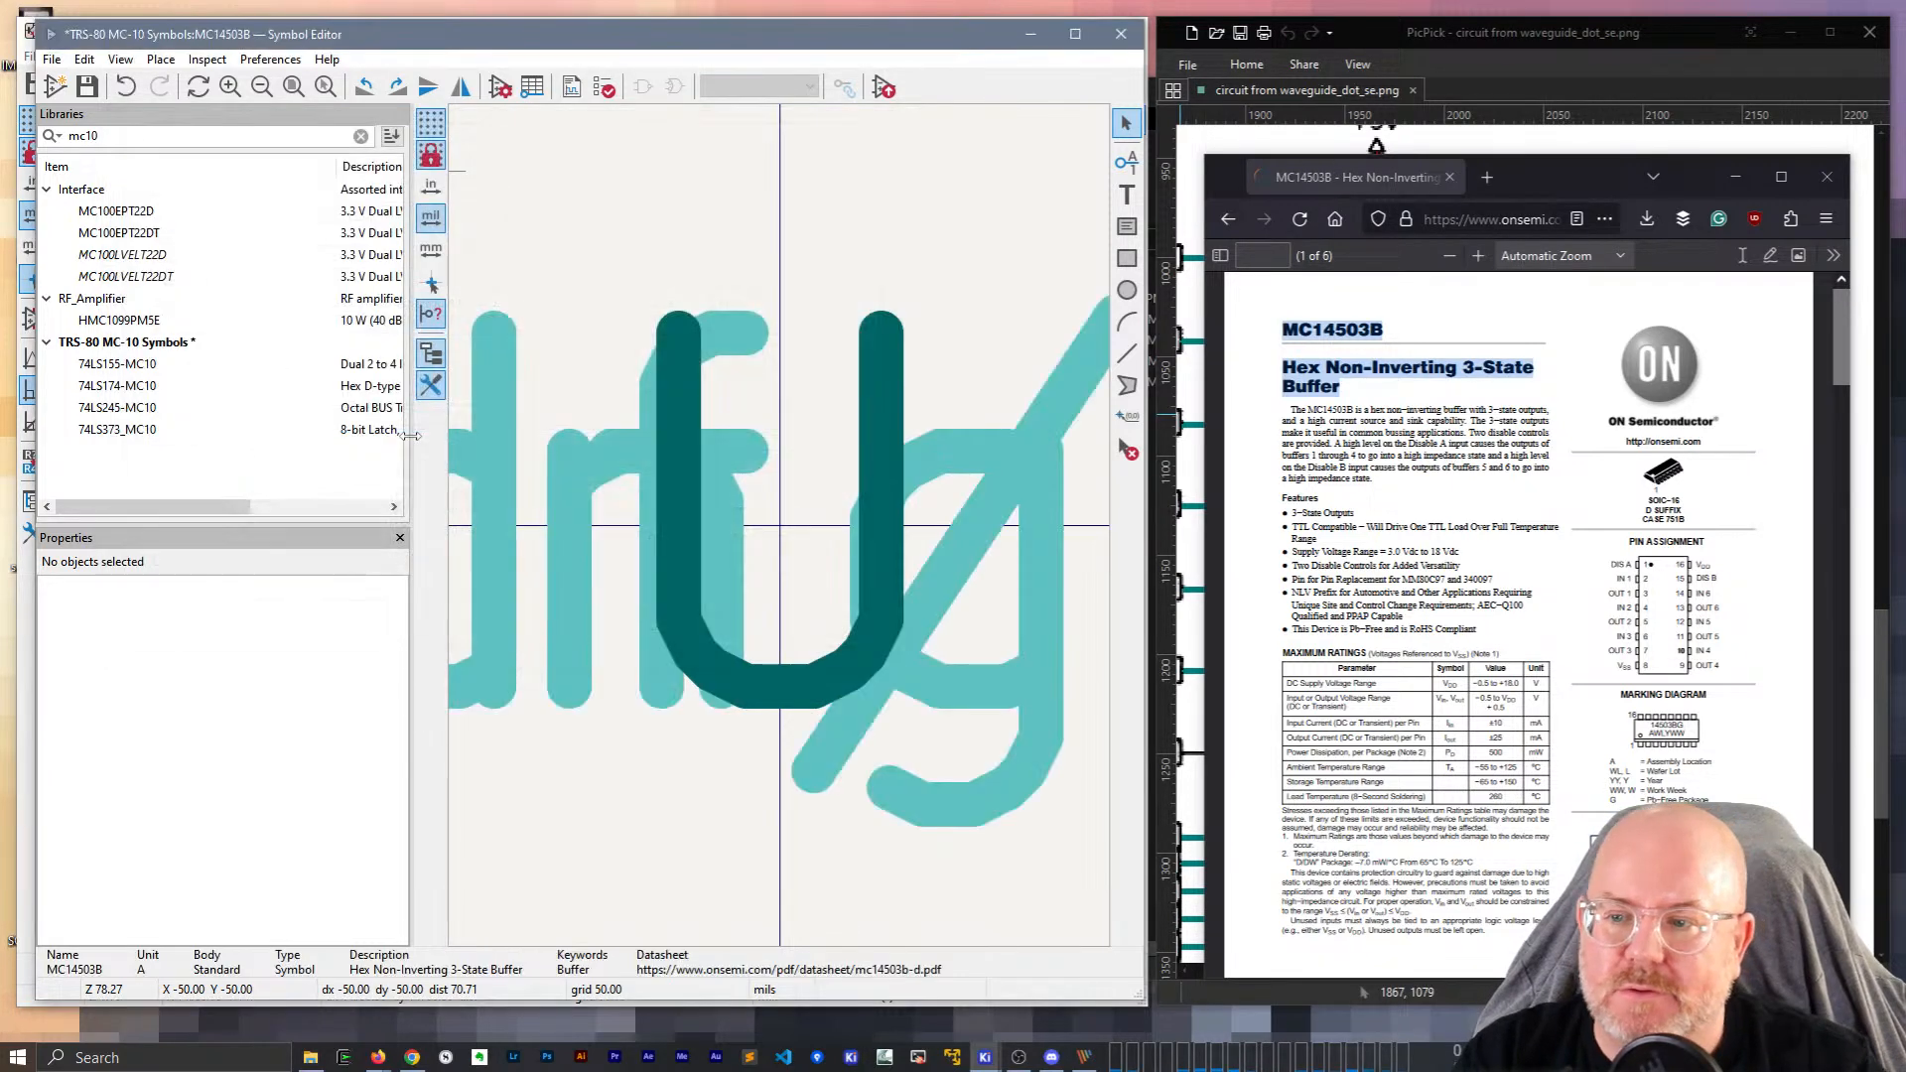
scroll(781, 536, "down", 5)
scroll(782, 534, "down", 3)
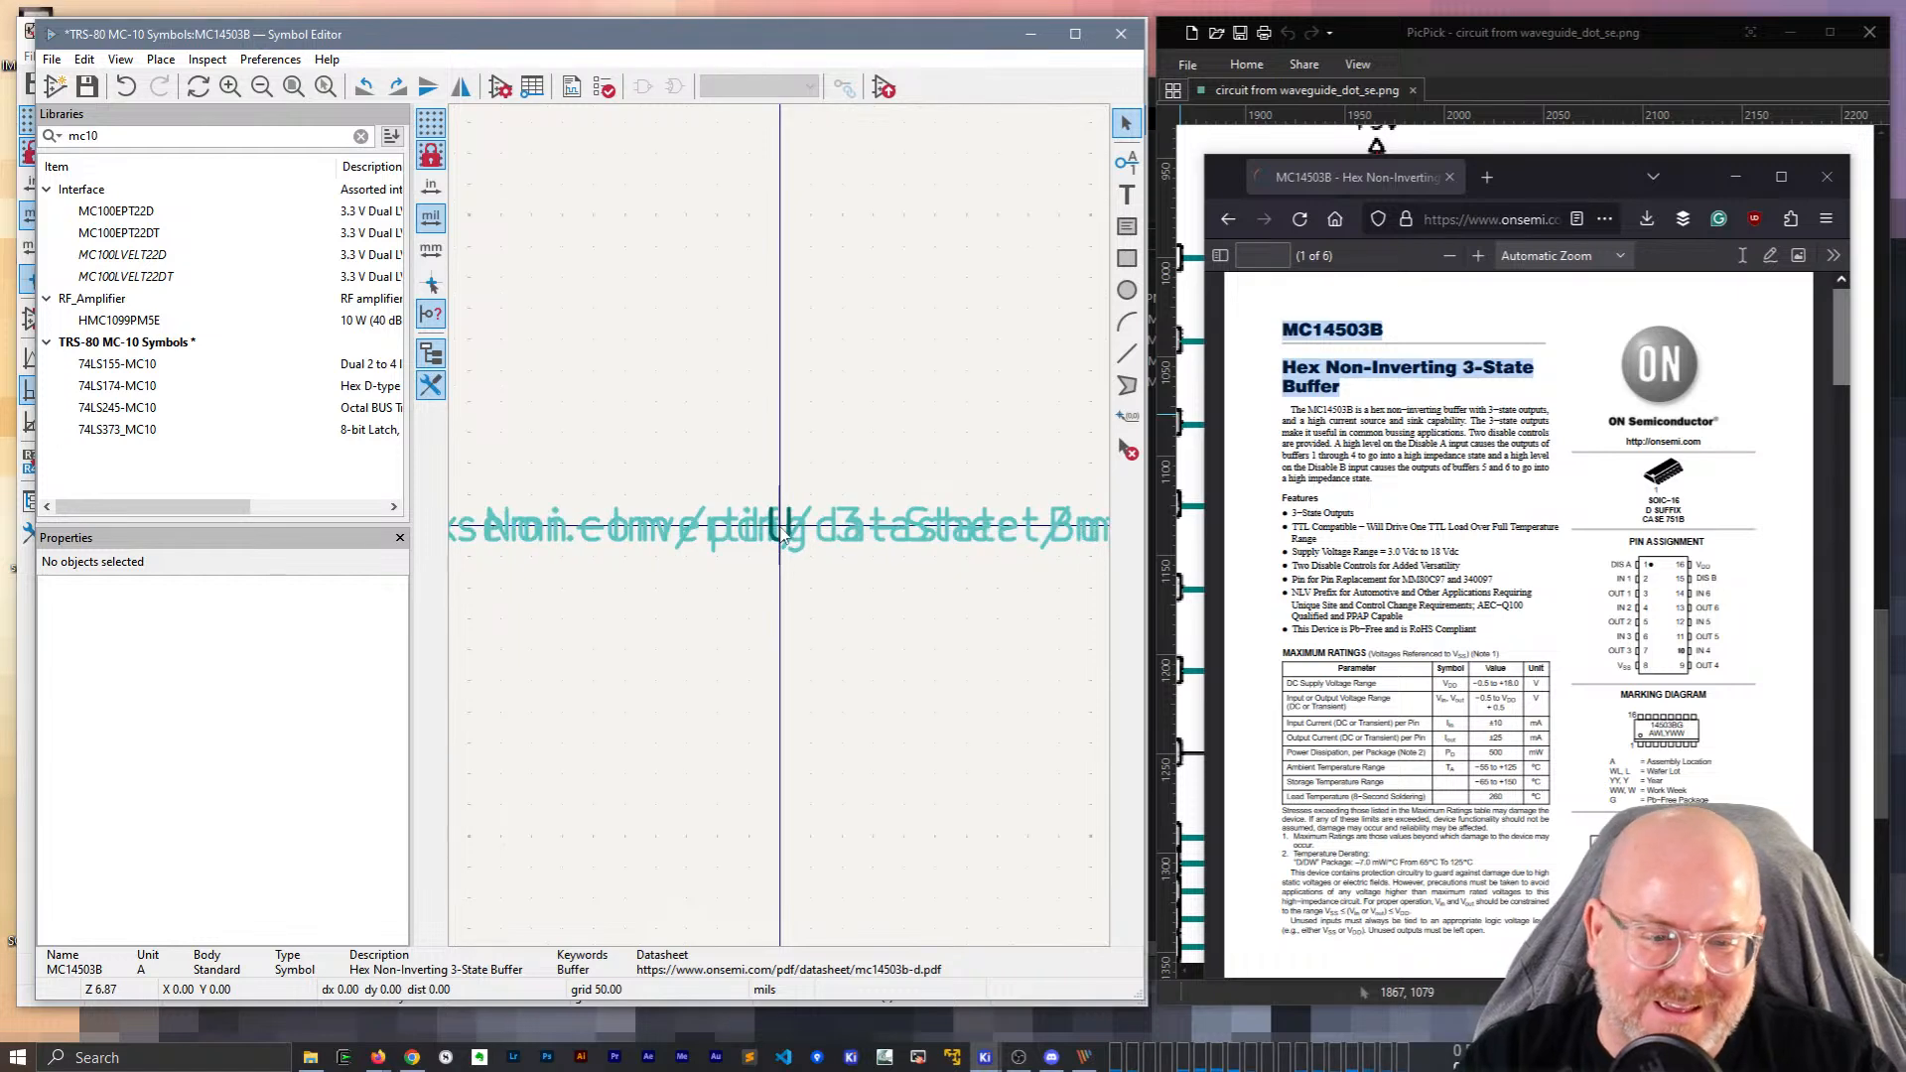
scroll(782, 534, "up", 5)
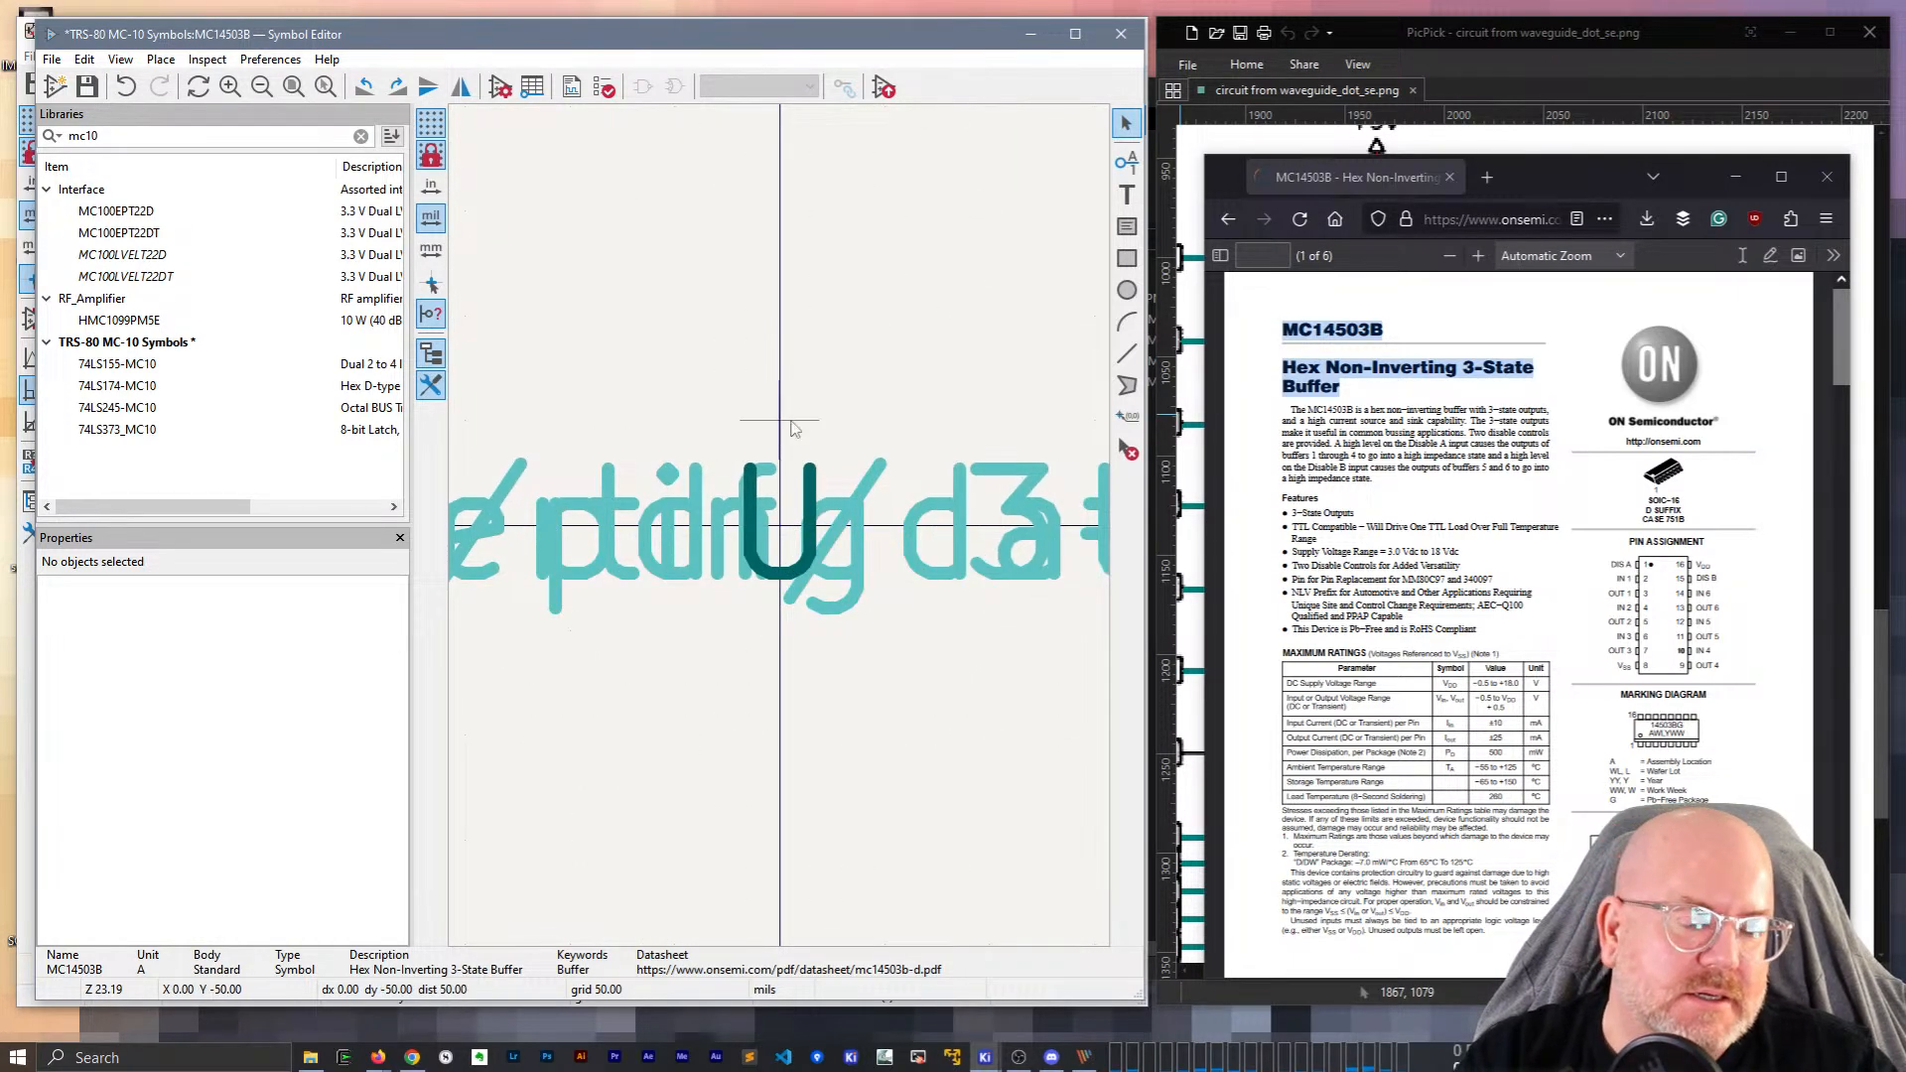
left_click(1737, 178)
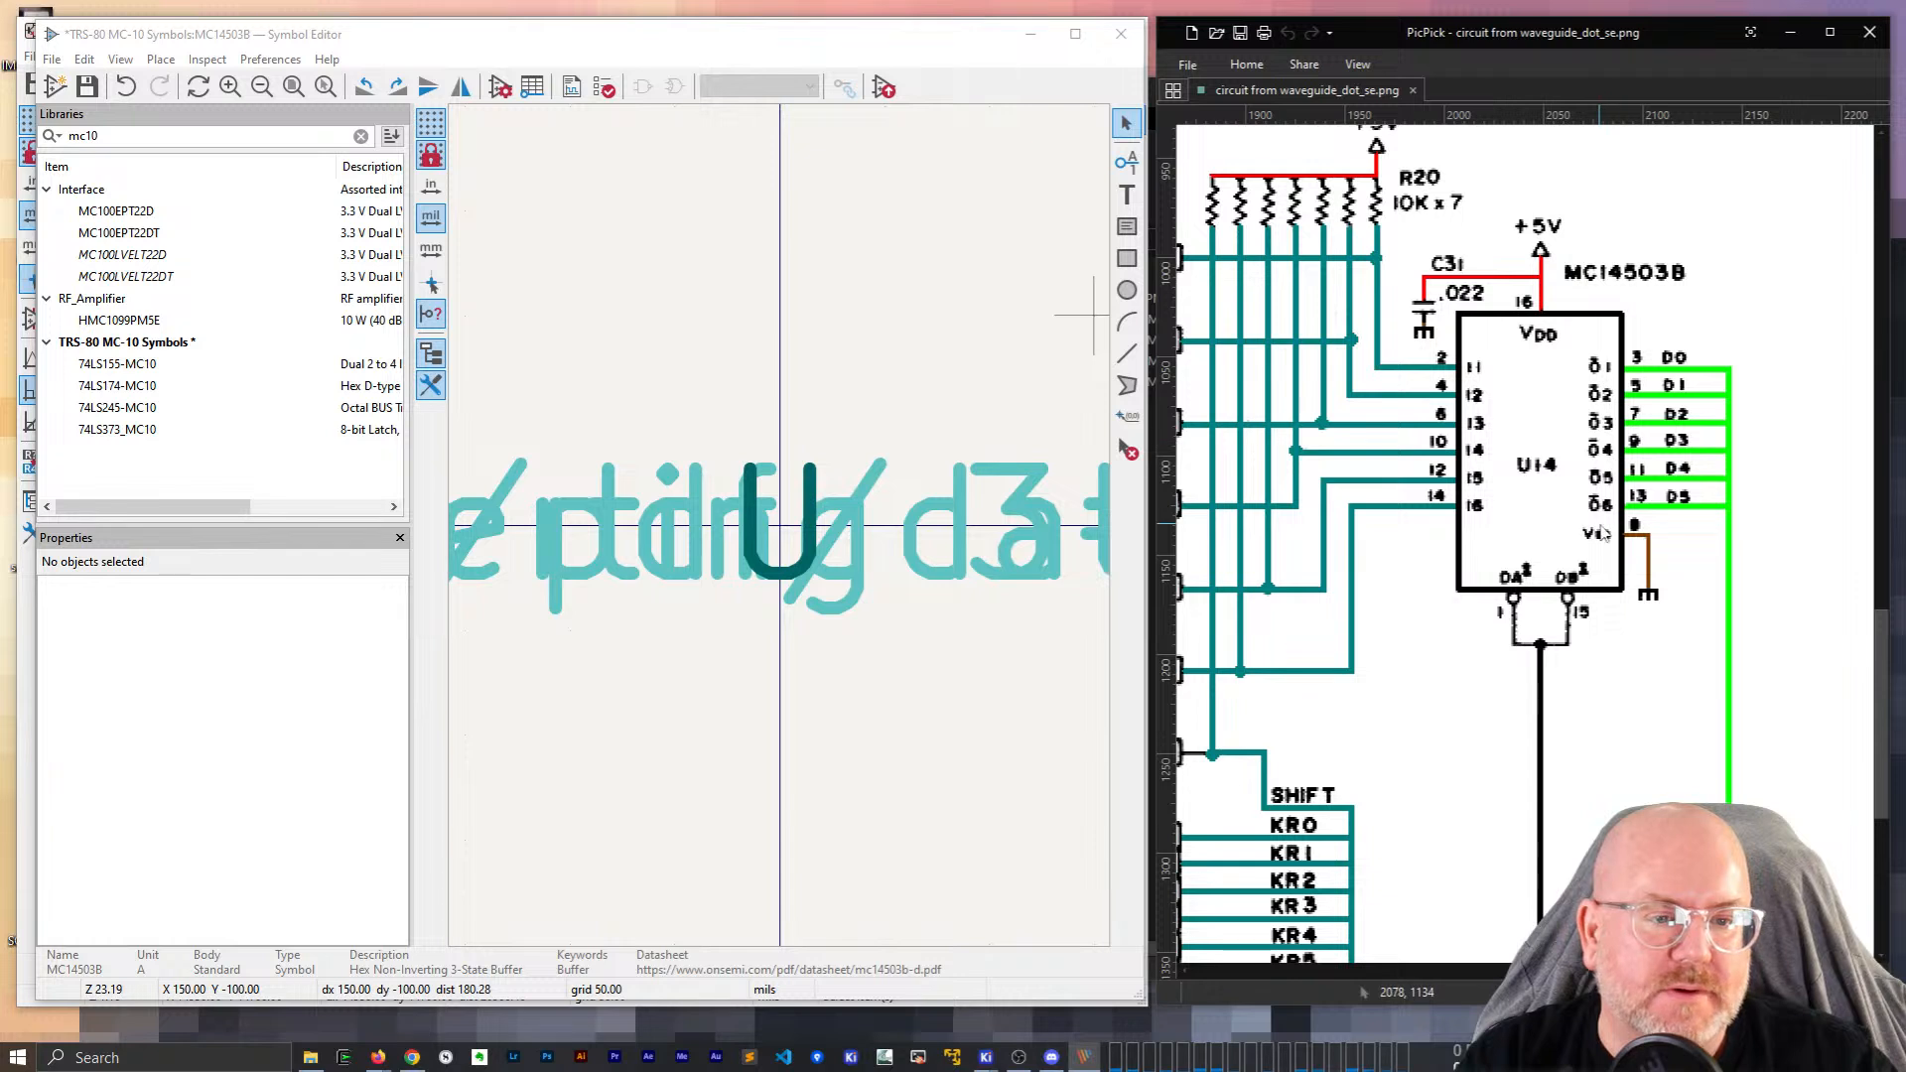
Add input pin number I1 and place it left of the symbol origin.
left_click(757, 594)
left_click(757, 570)
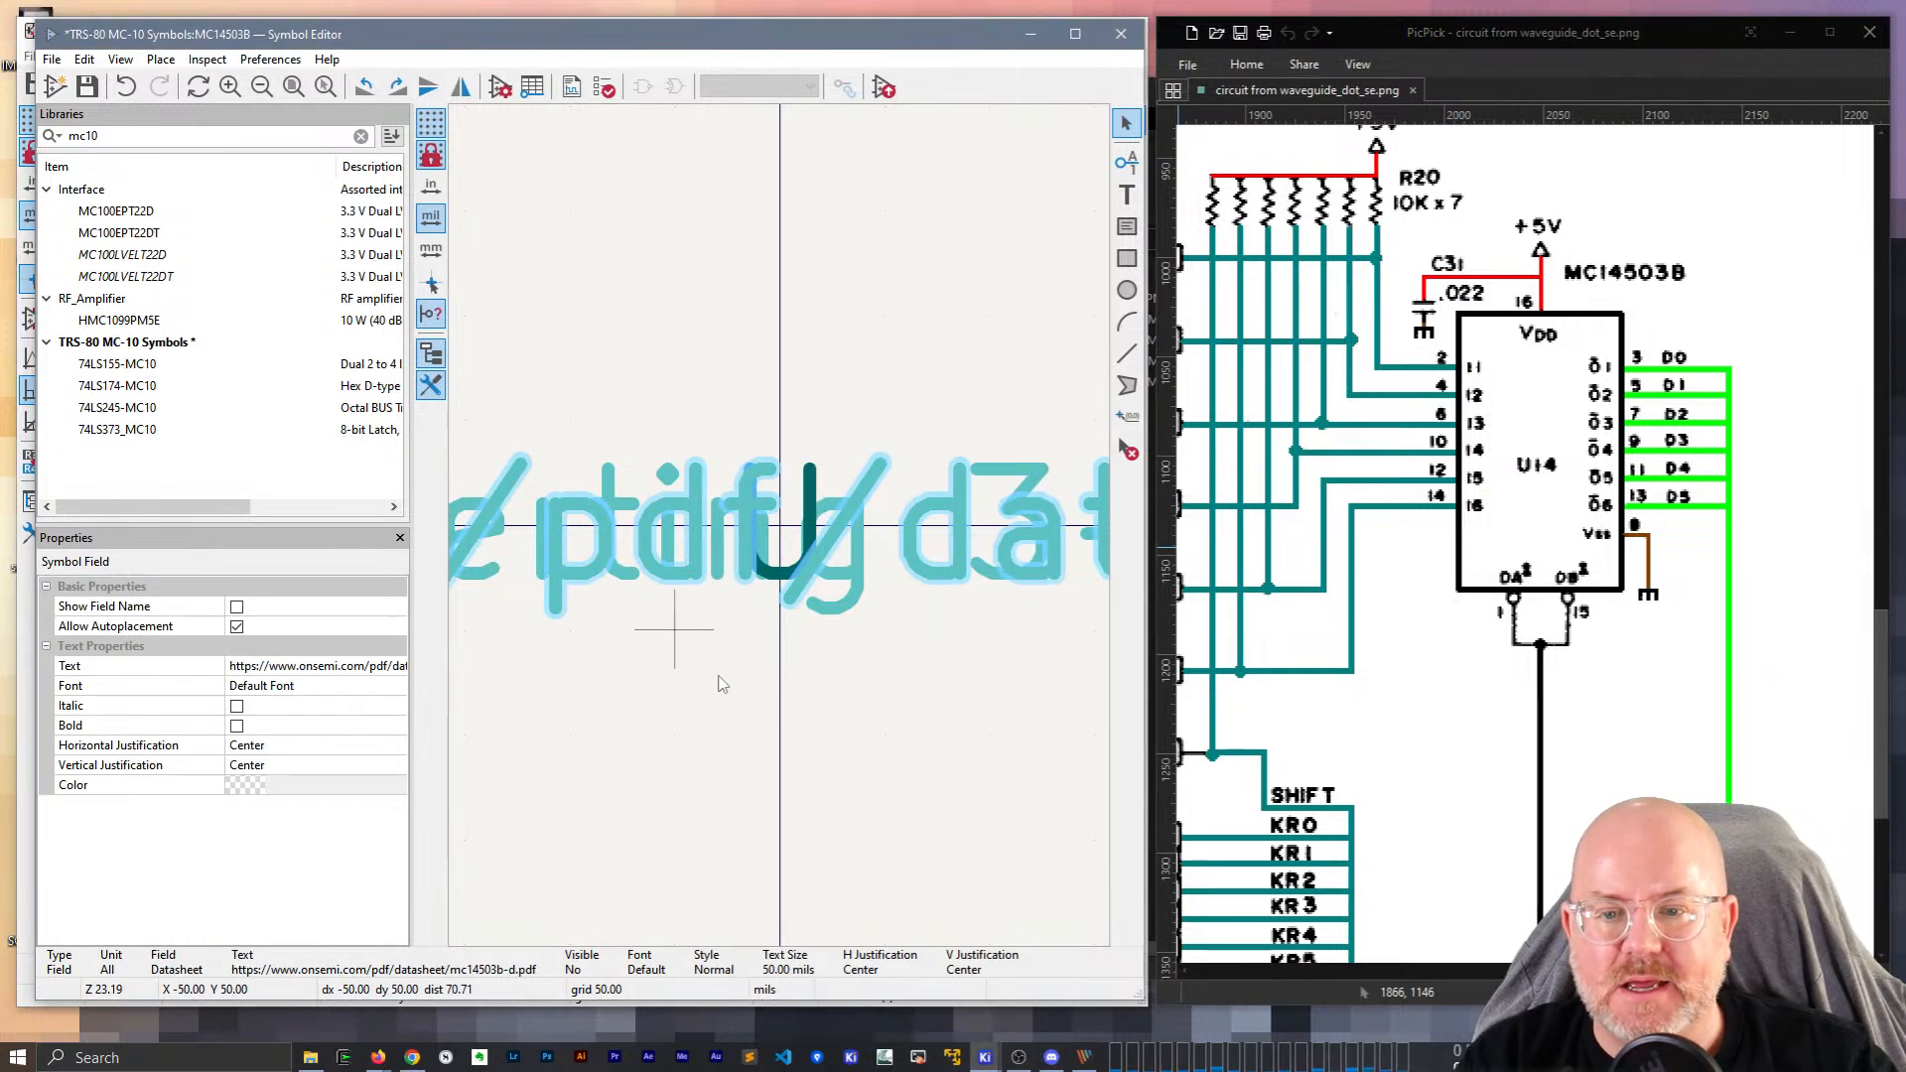
left_click(754, 770)
middle_click_drag(754, 769, 787, 374)
key("p")
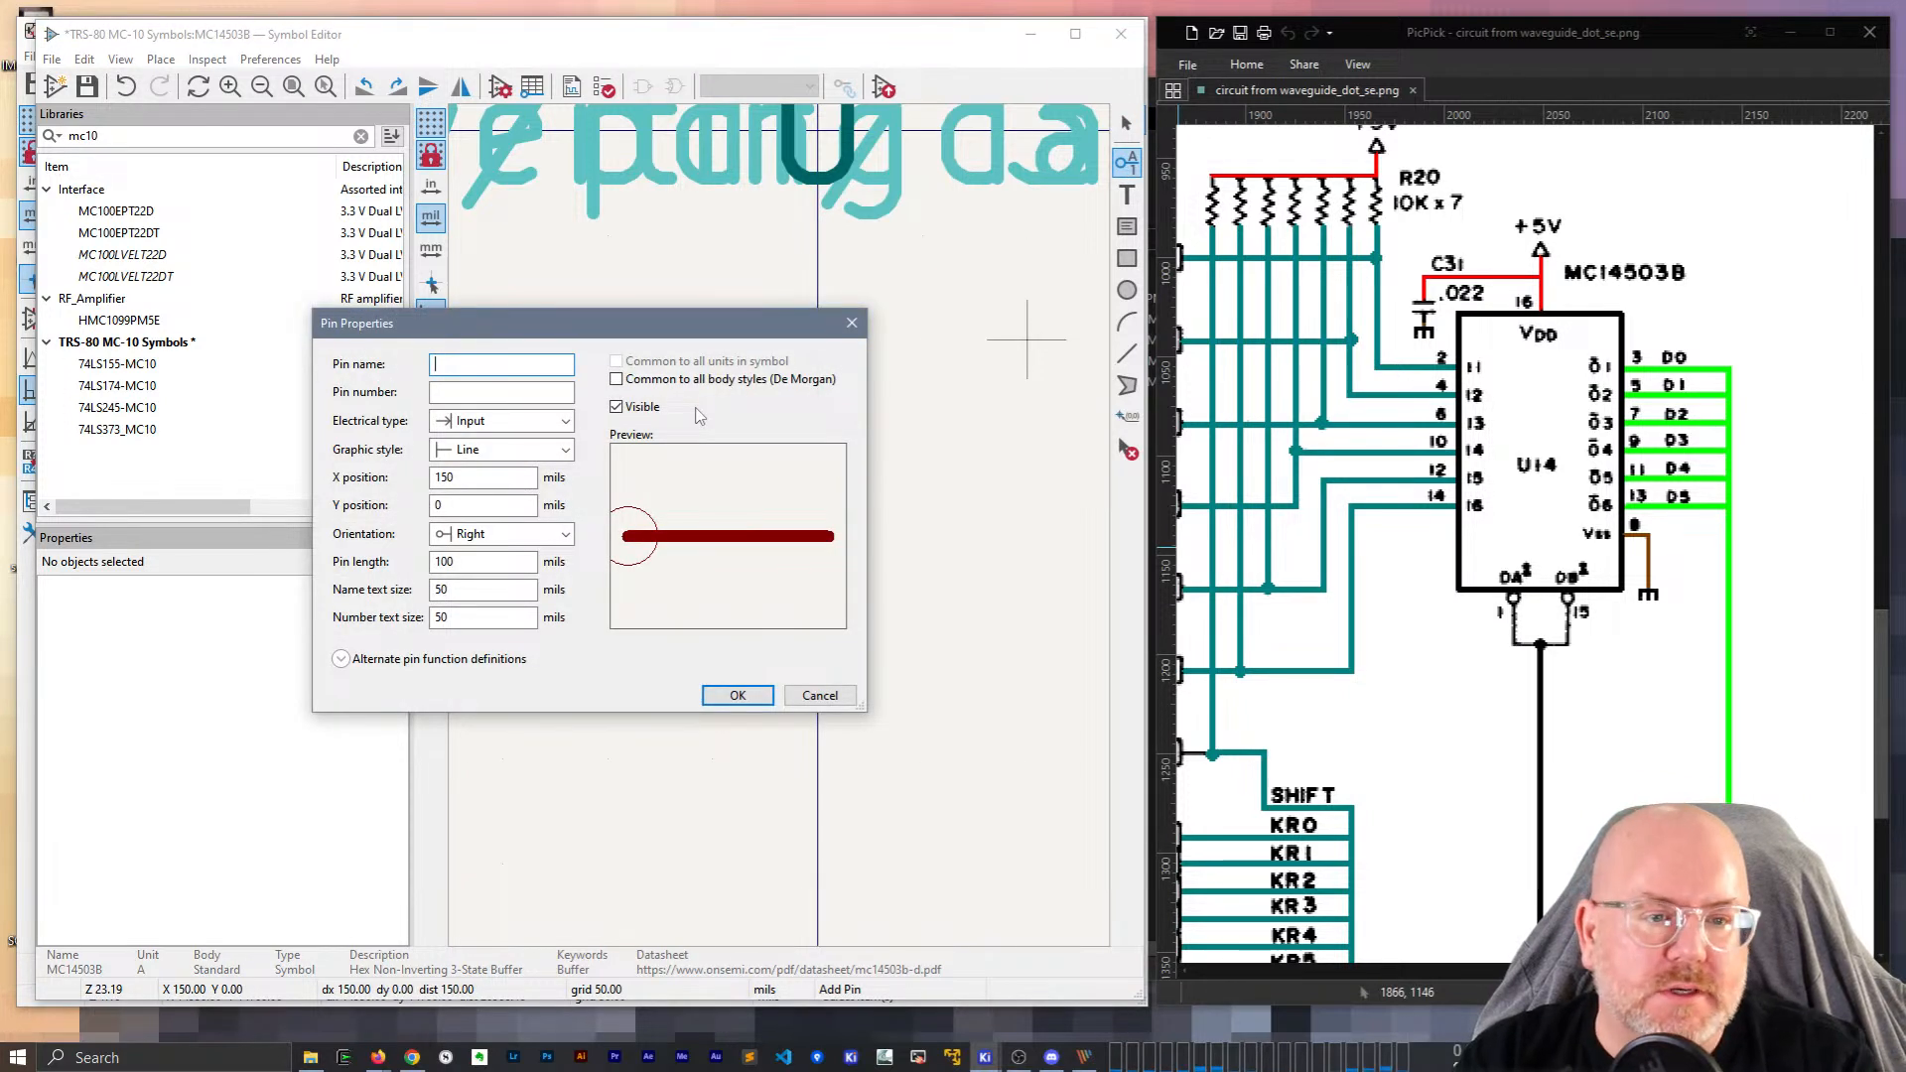
key("Tab")
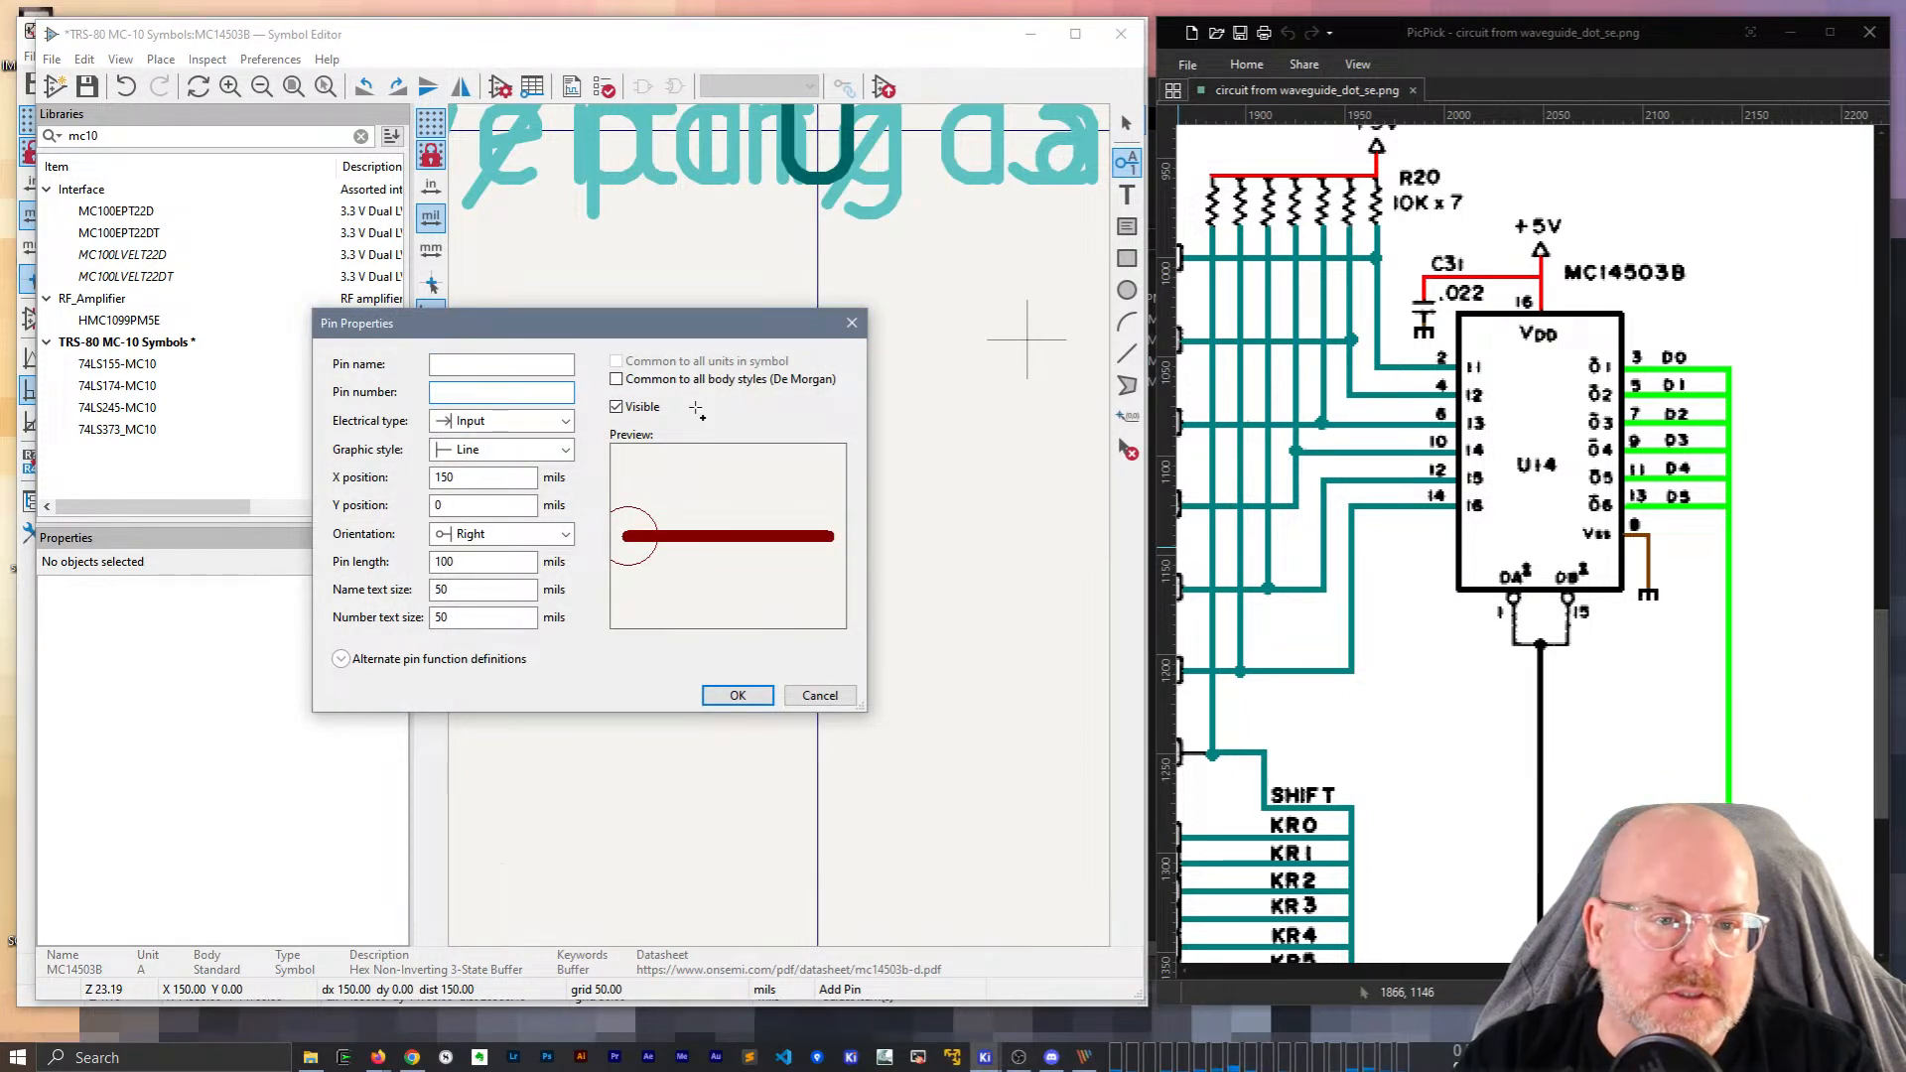
type("I1")
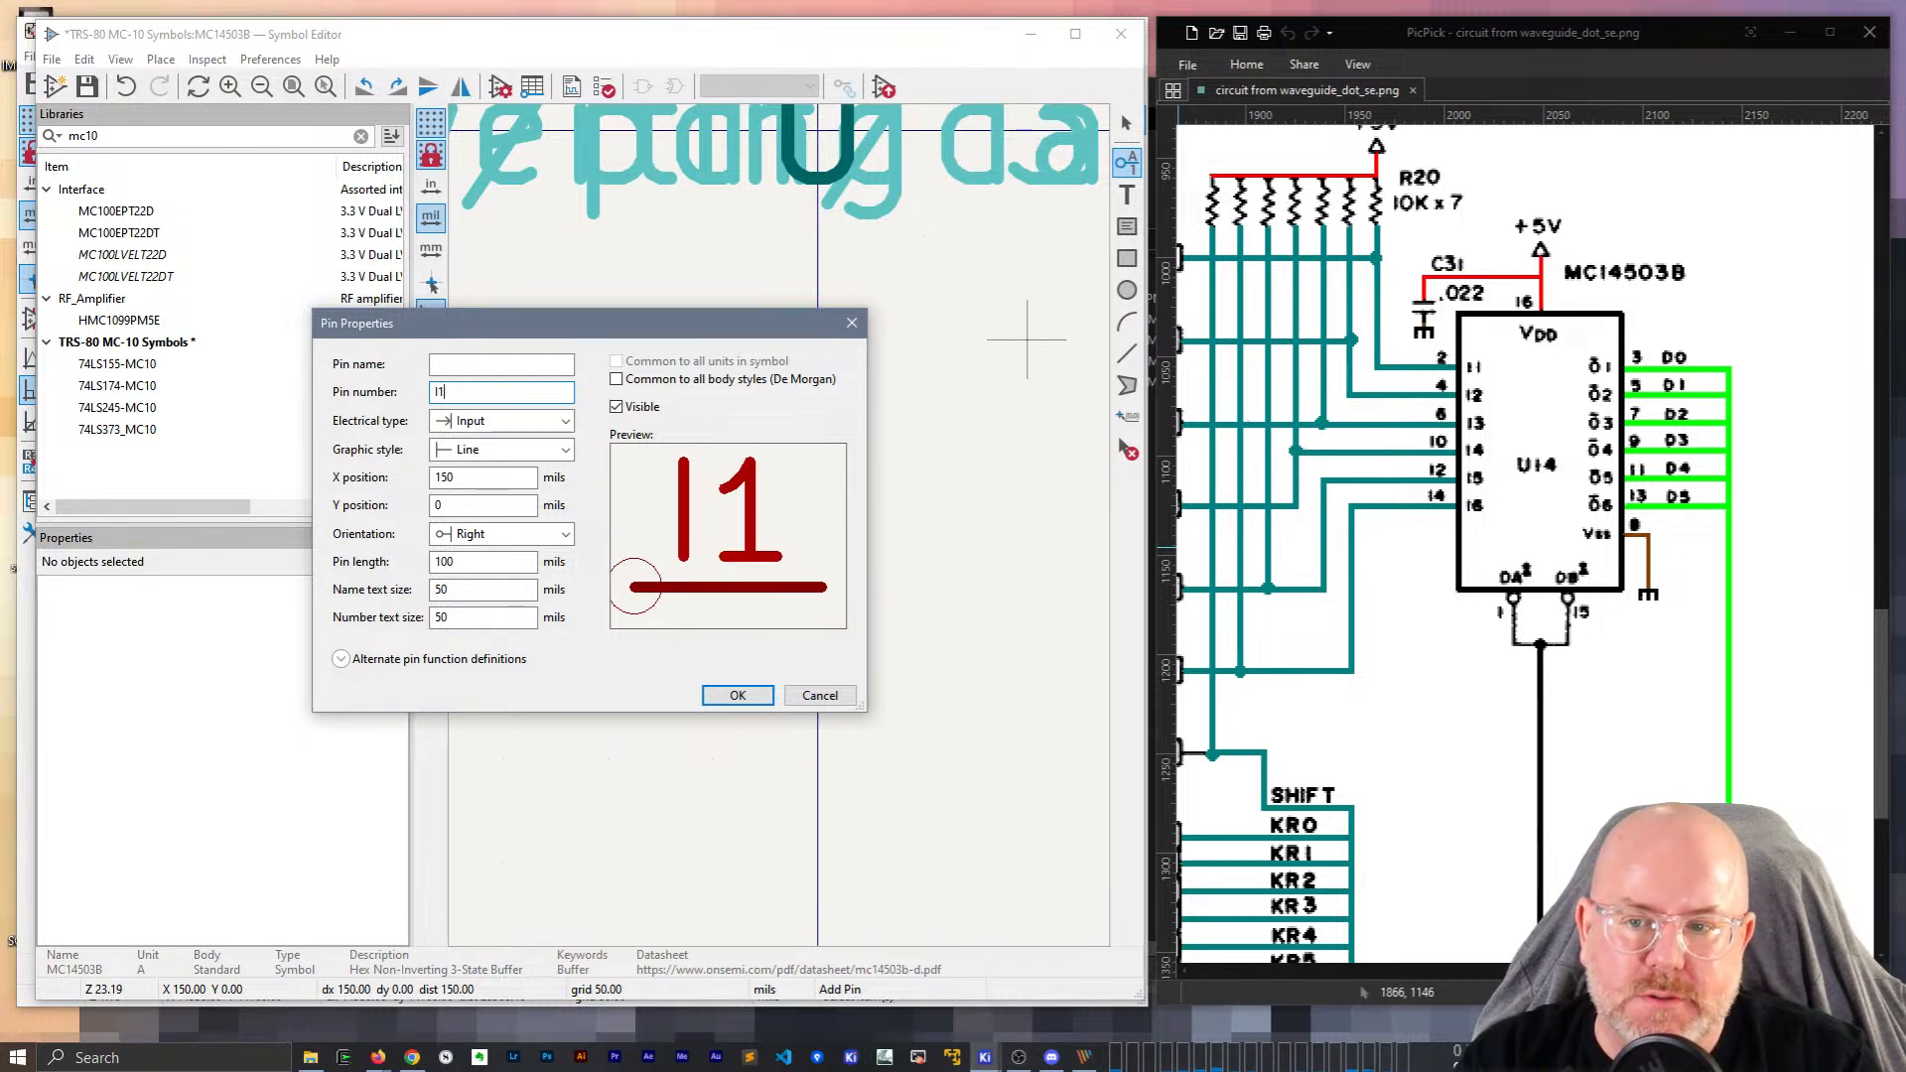
key("Return")
scroll(774, 531, "down", 3)
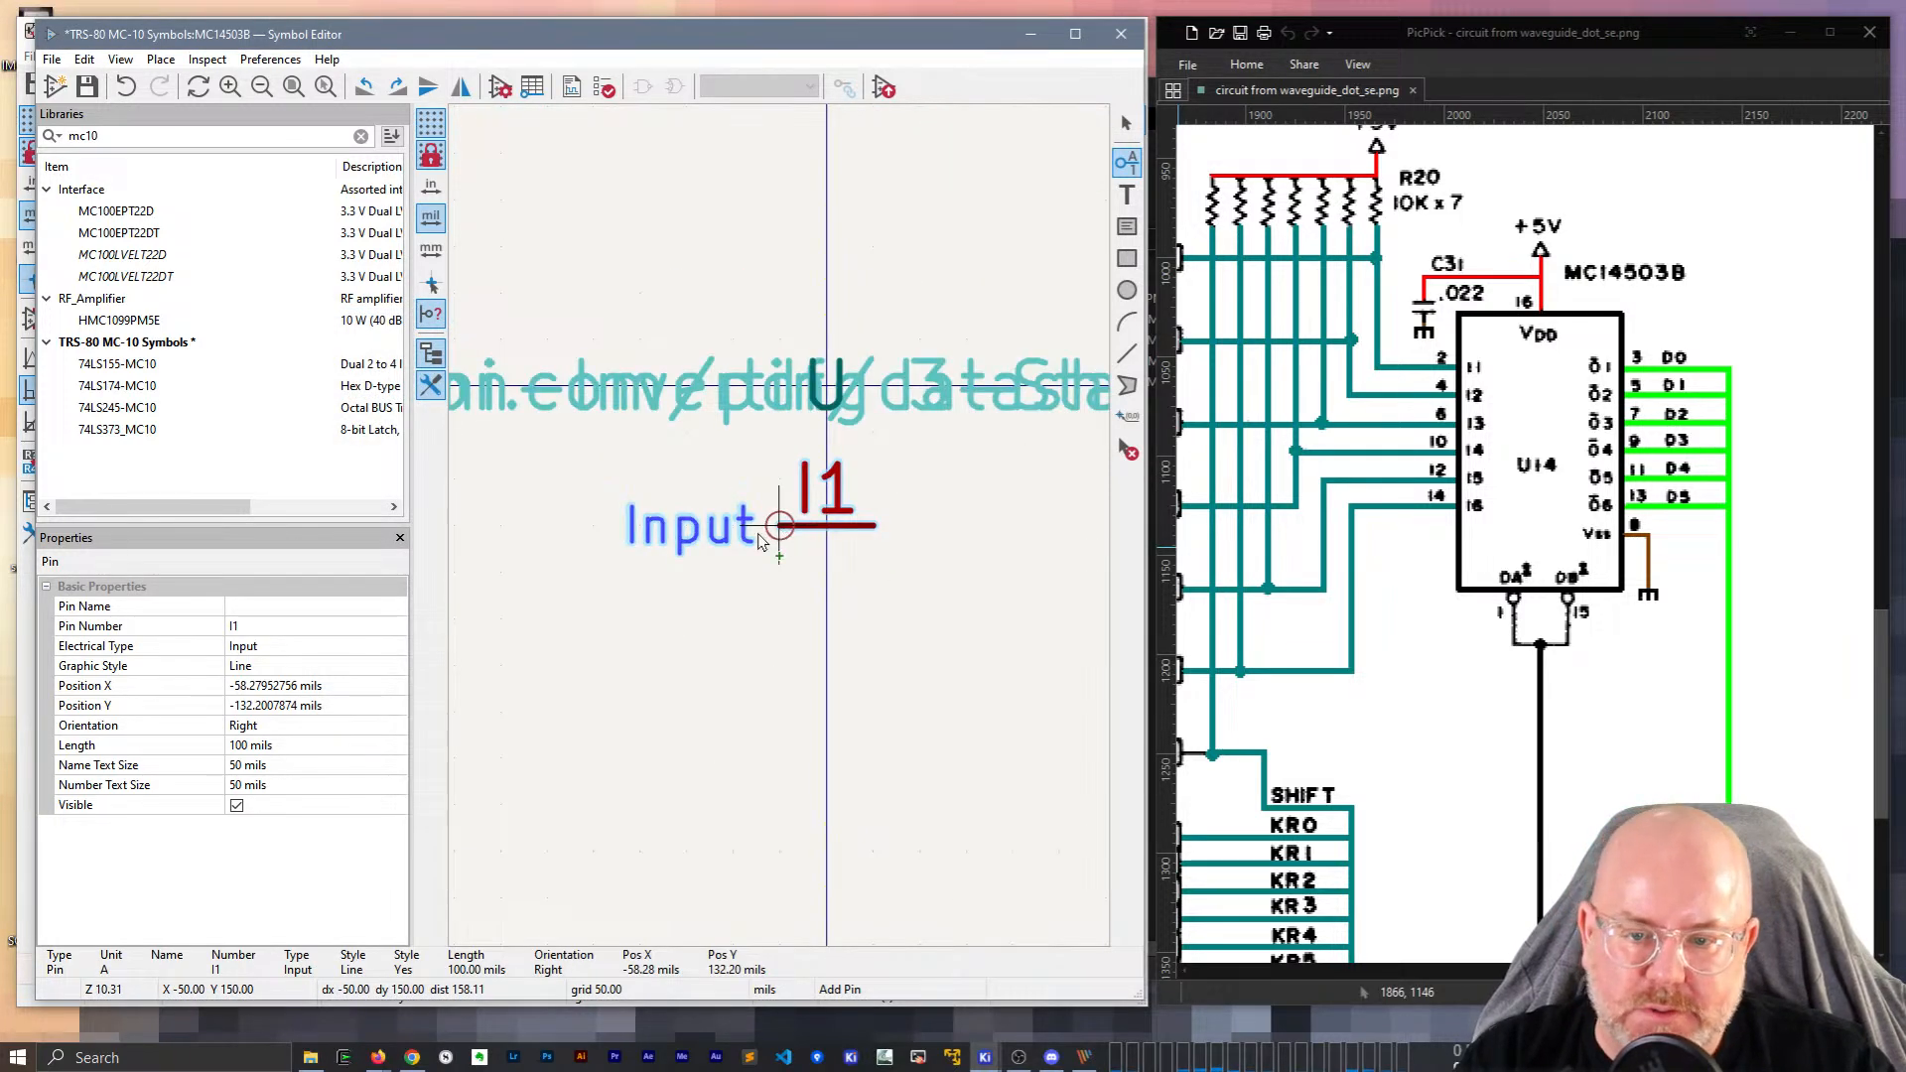
left_click(718, 571)
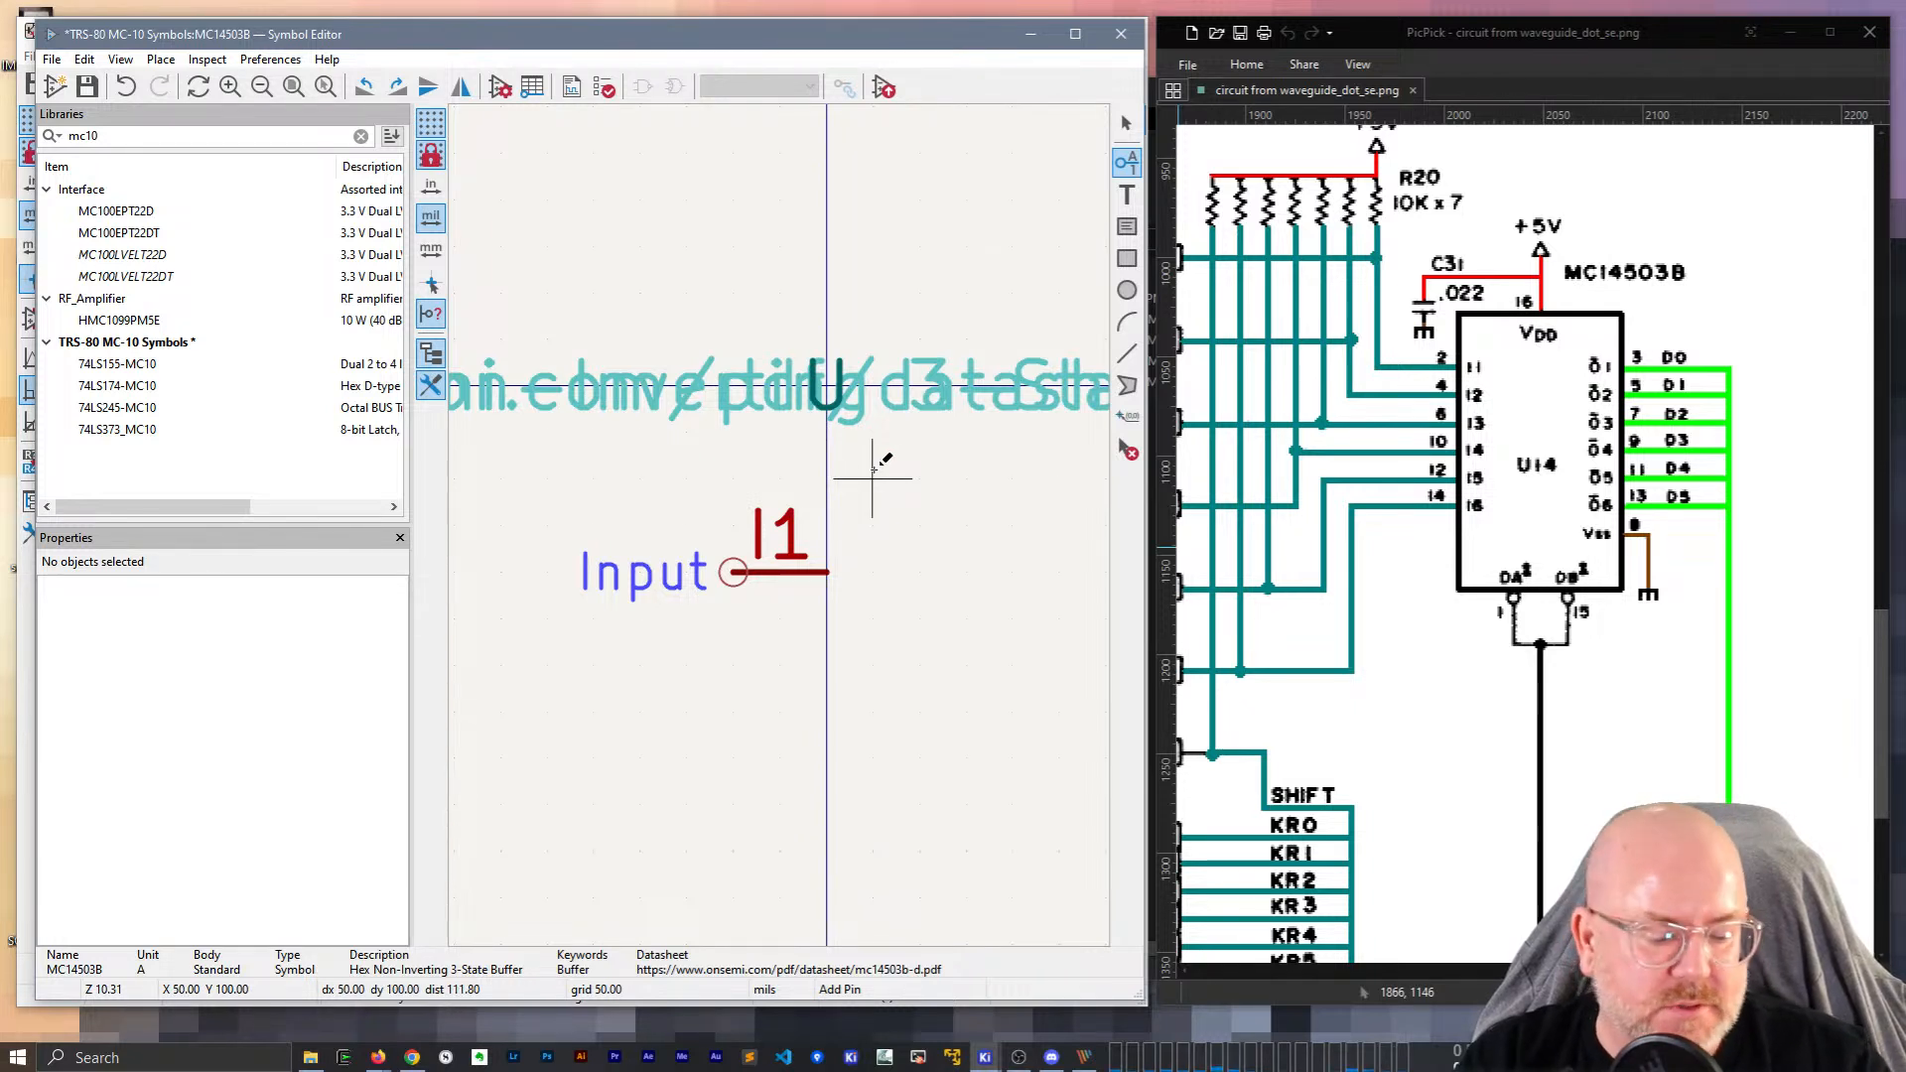
Repeat the pin to add I2 through I6 below I1.
key("Insert")
key("Insert")
key("Insert")
key("Insert")
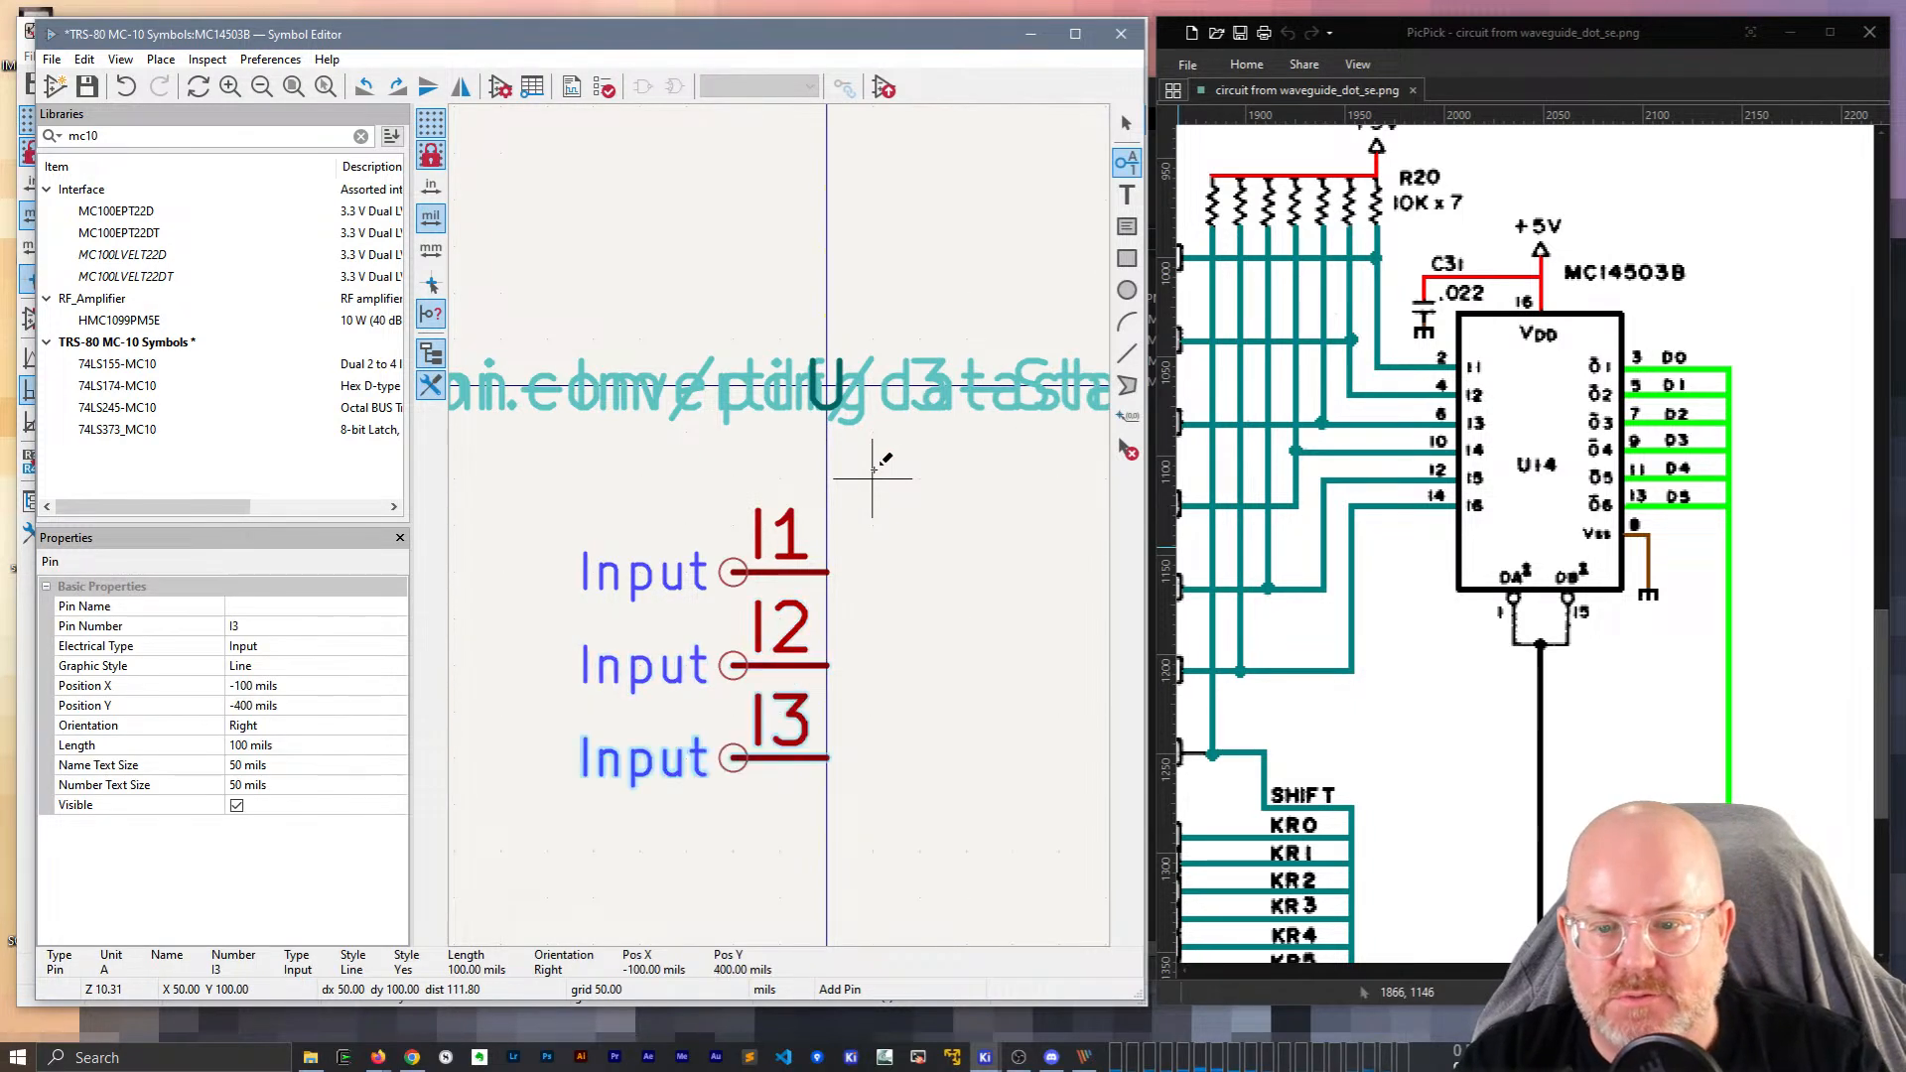
scroll(872, 681, "down", 3)
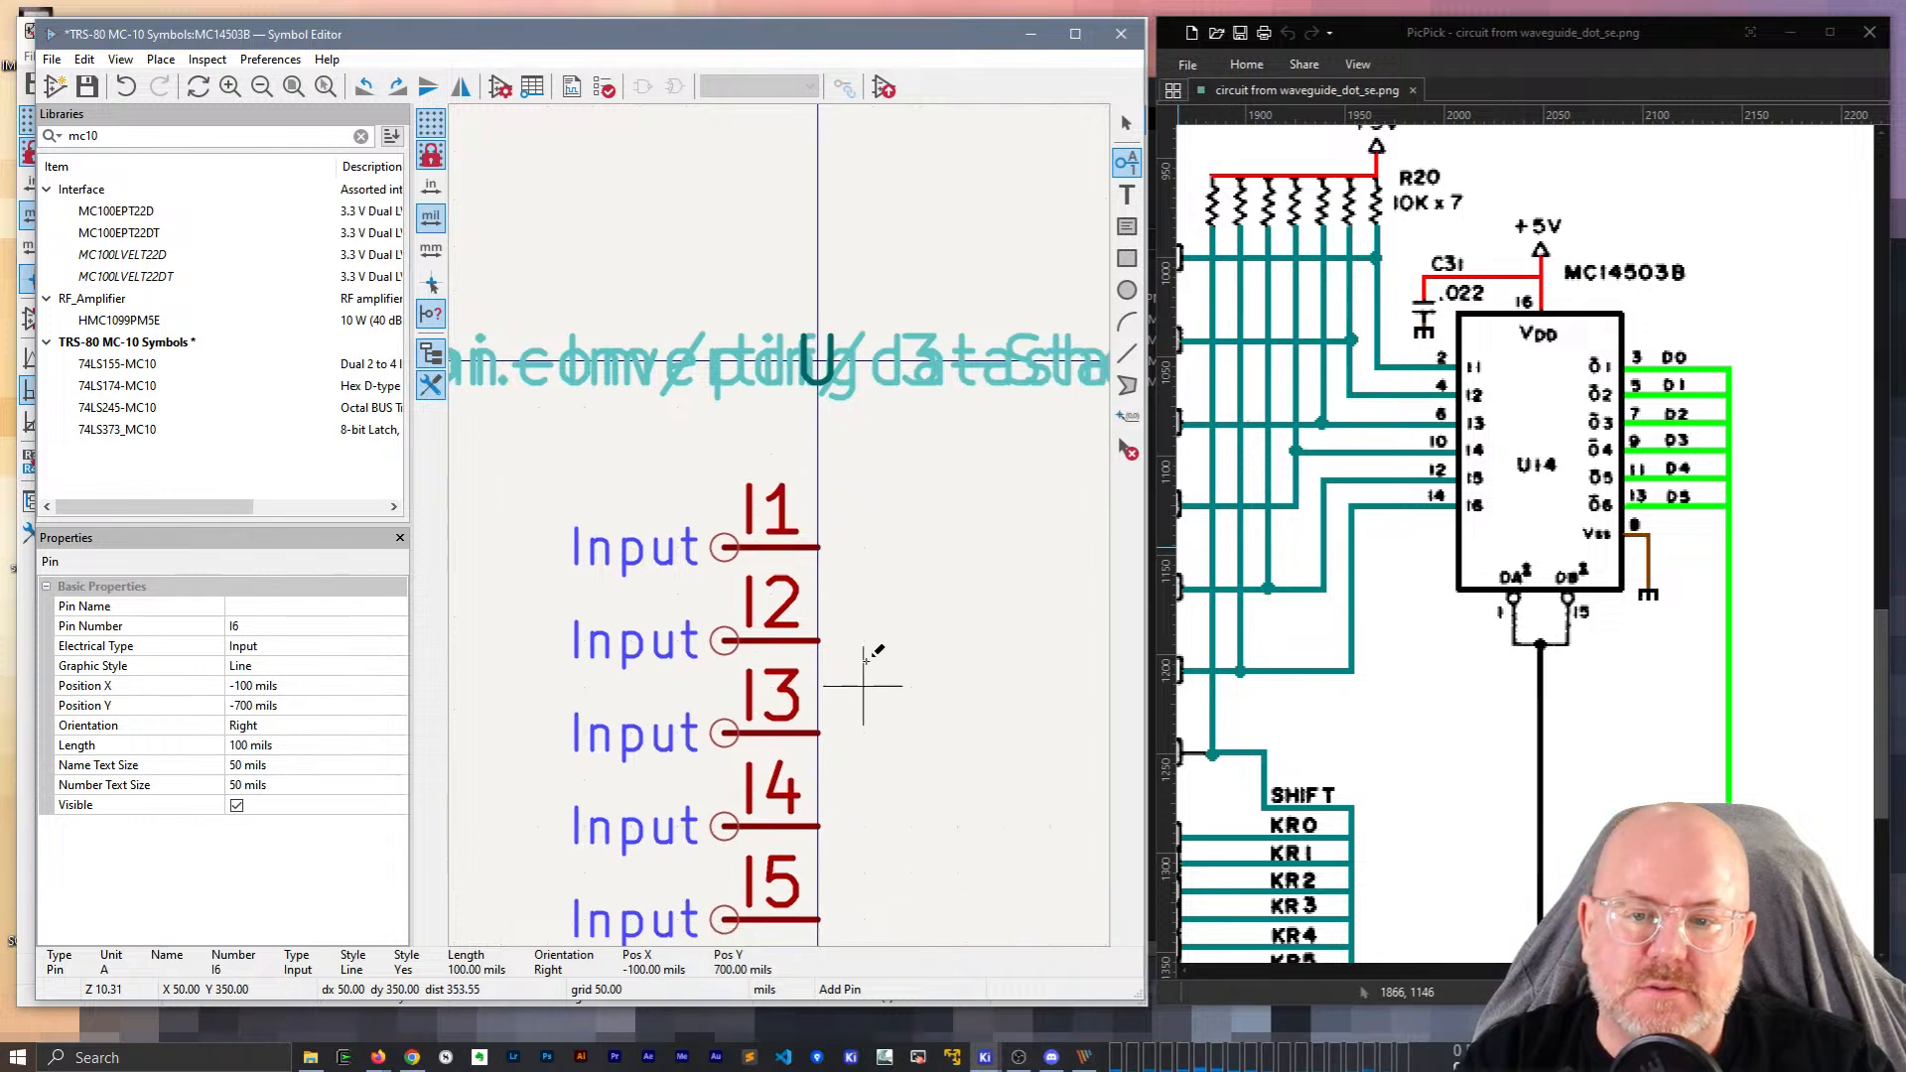
middle_click_drag(843, 544, 715, 550)
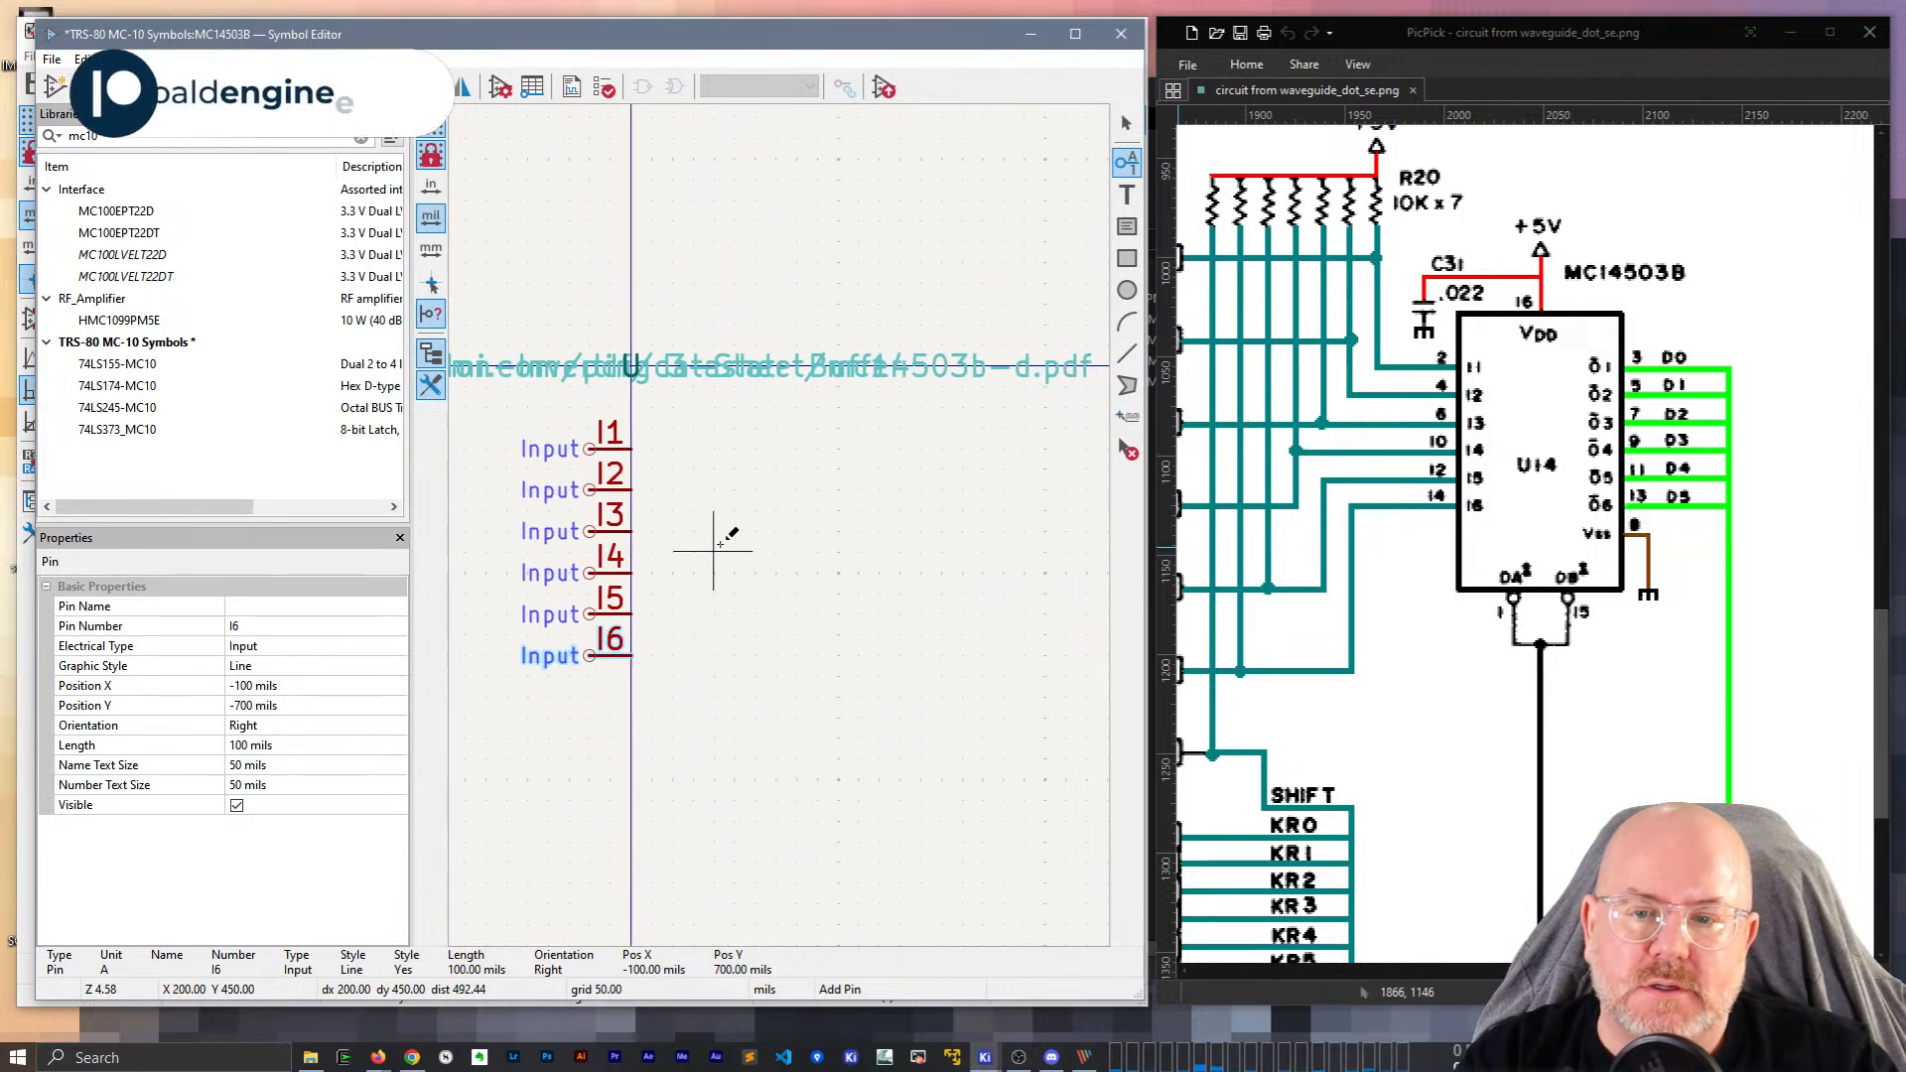
Add a flipped tri-state output pin ~{O}1 beside I1, then repeat it down to ~{O}6.
left_click(817, 447)
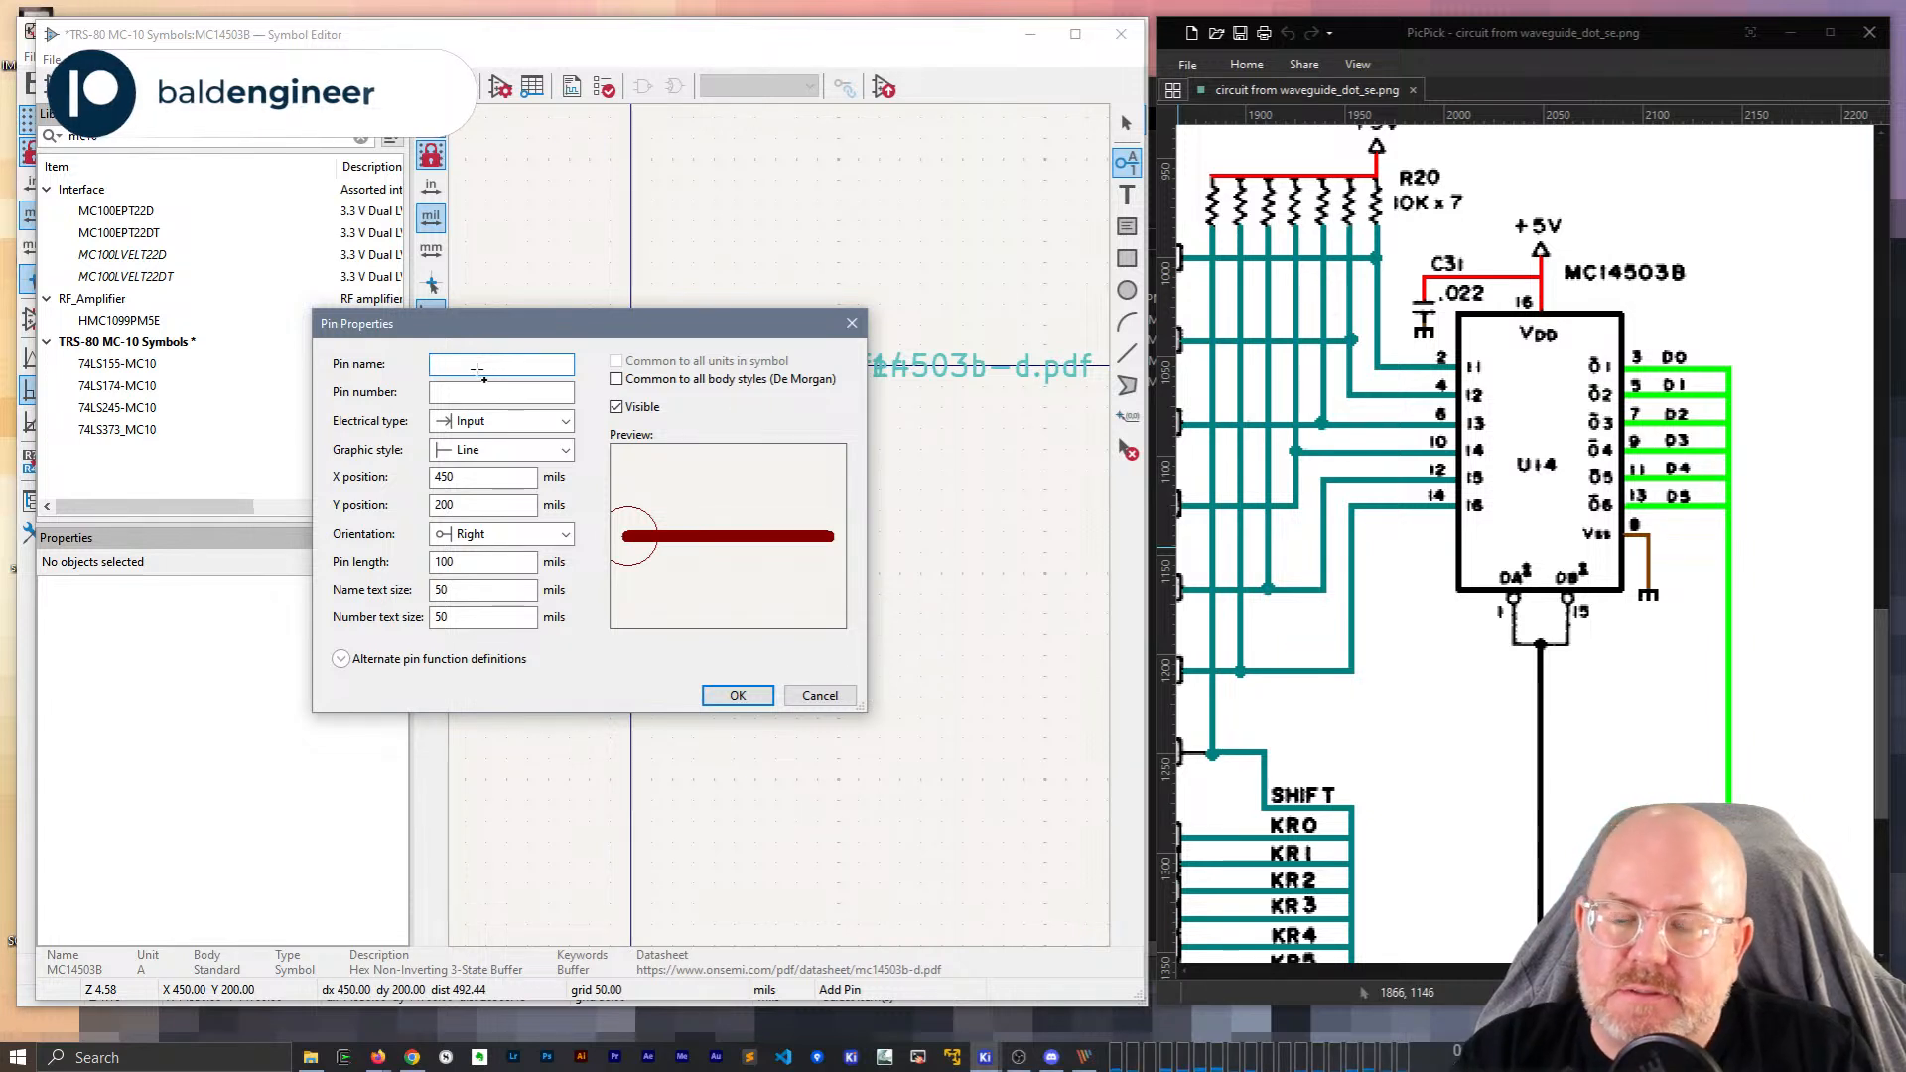
type("~{O}1")
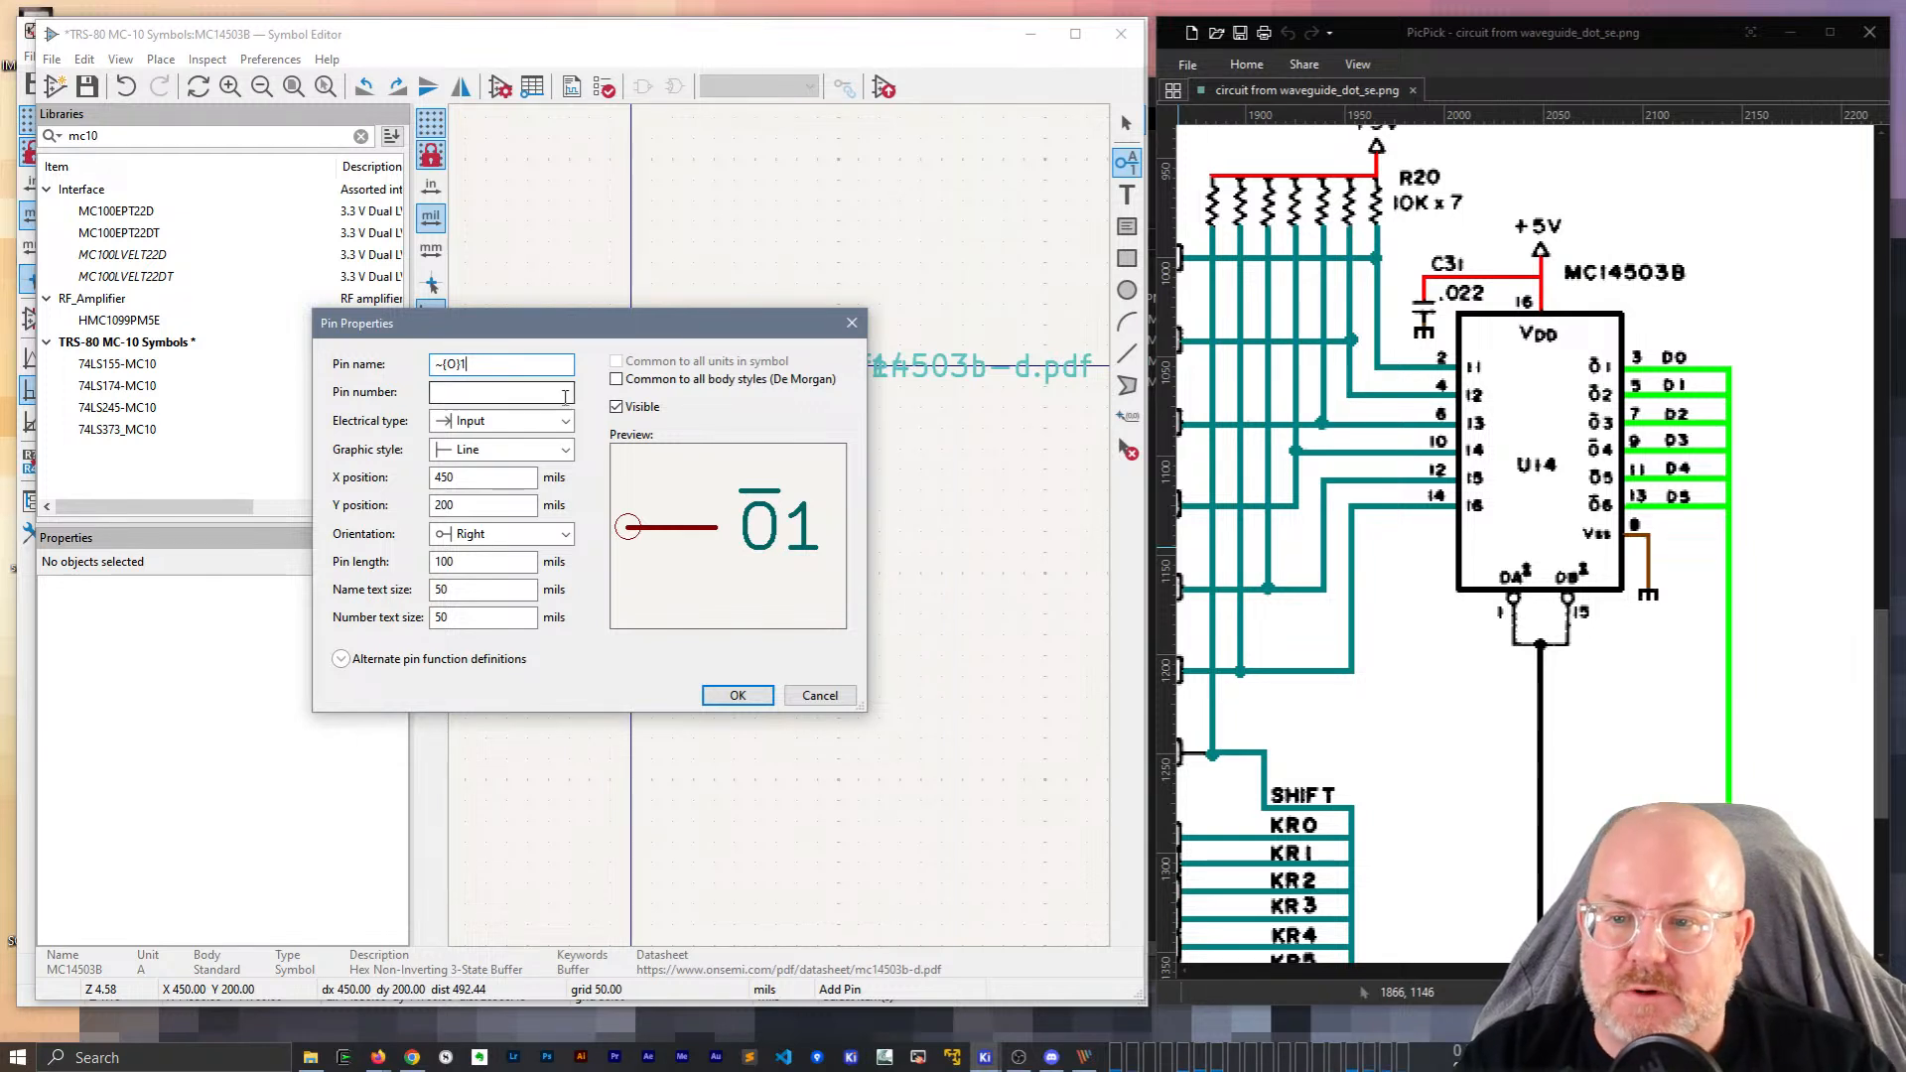
left_click(539, 422)
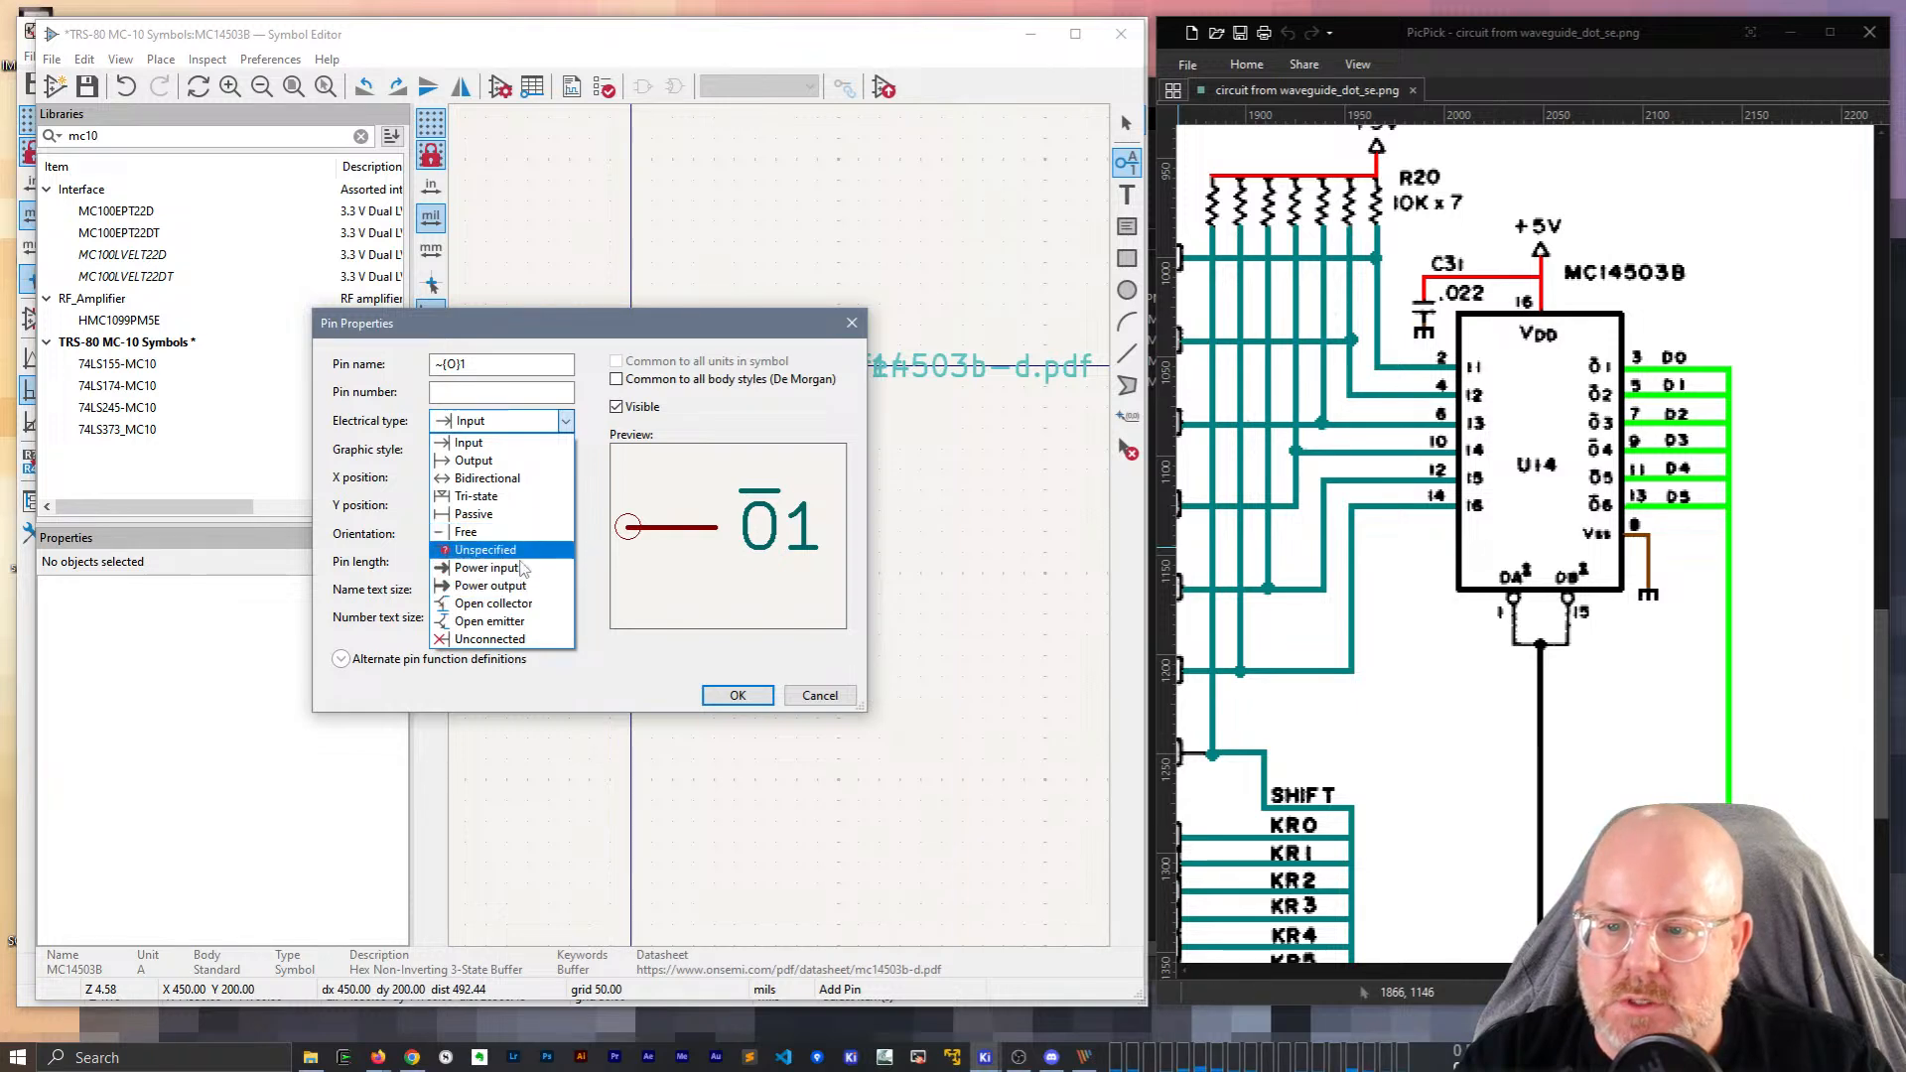
left_click(497, 495)
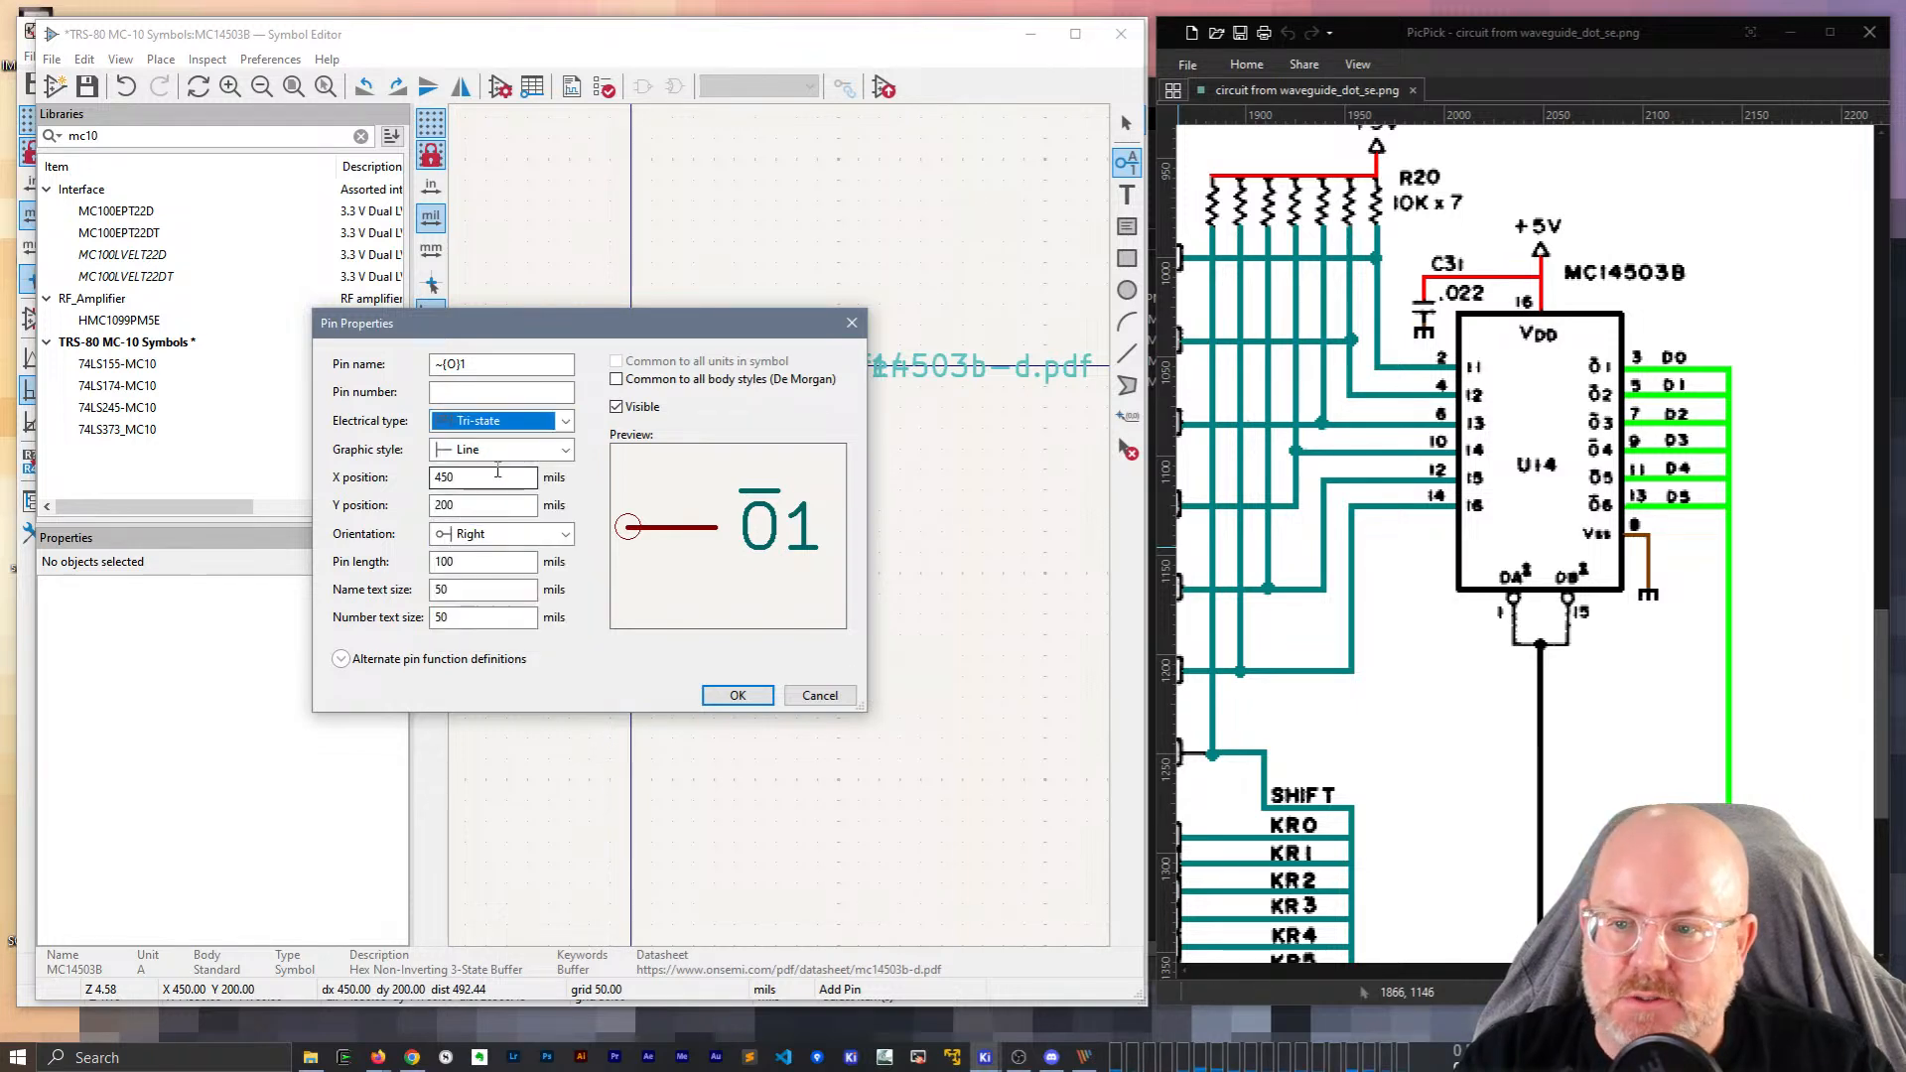
left_click(737, 695)
key("x")
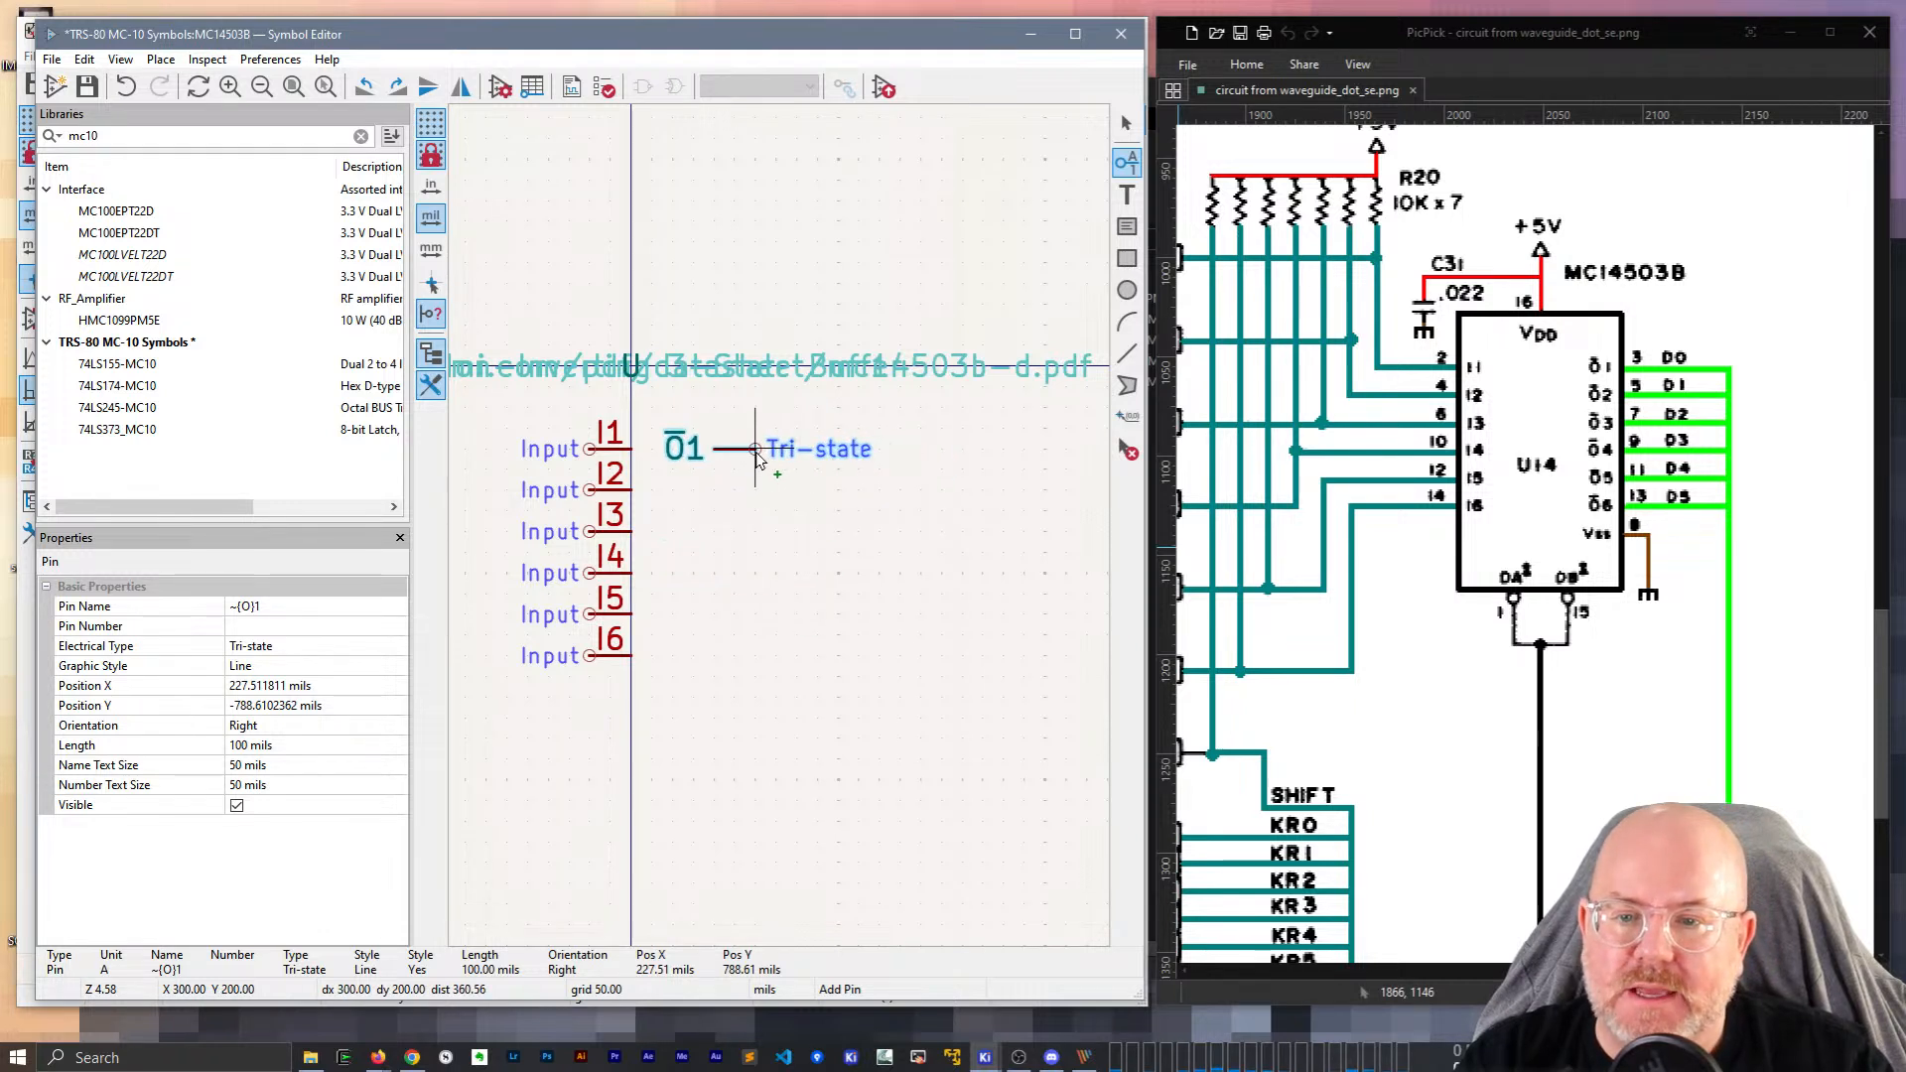
left_click(757, 452)
key("Insert")
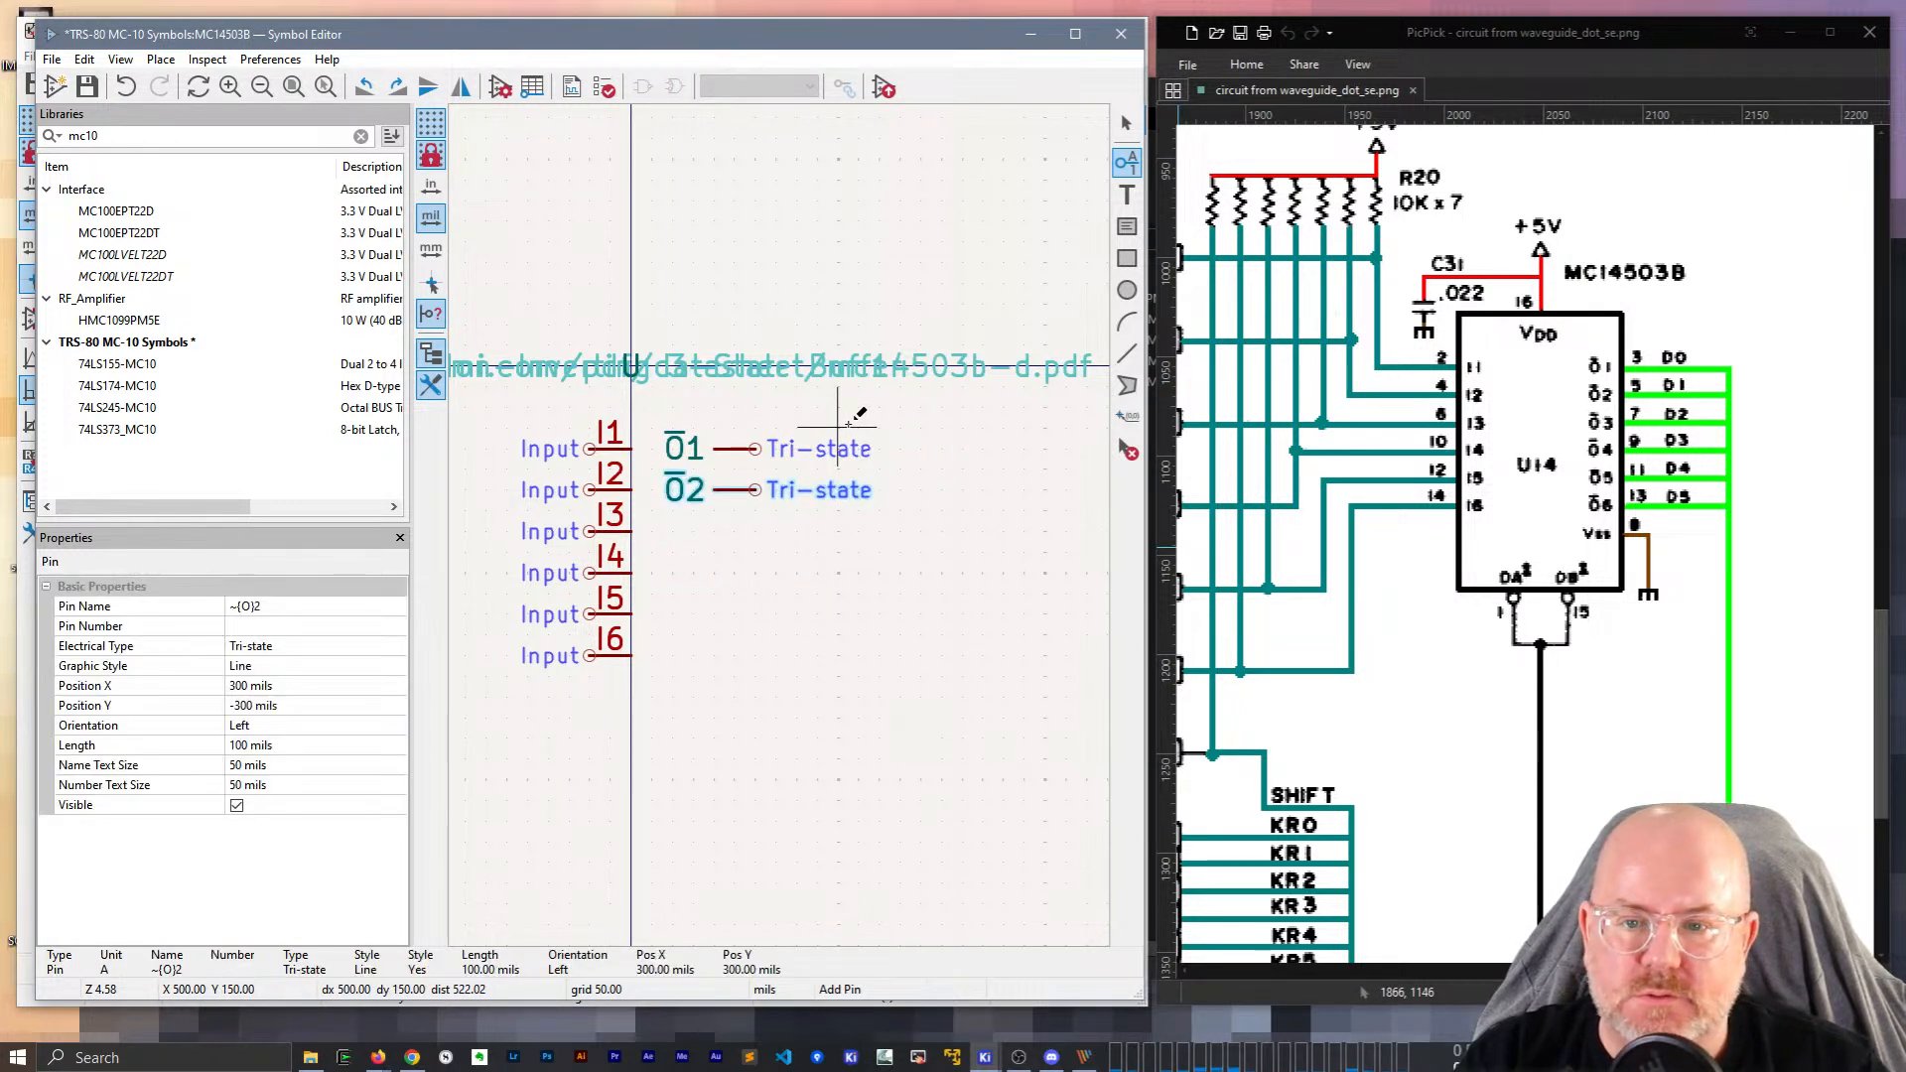
key("Insert")
key("Insert")
key("Insert")
key("Escape")
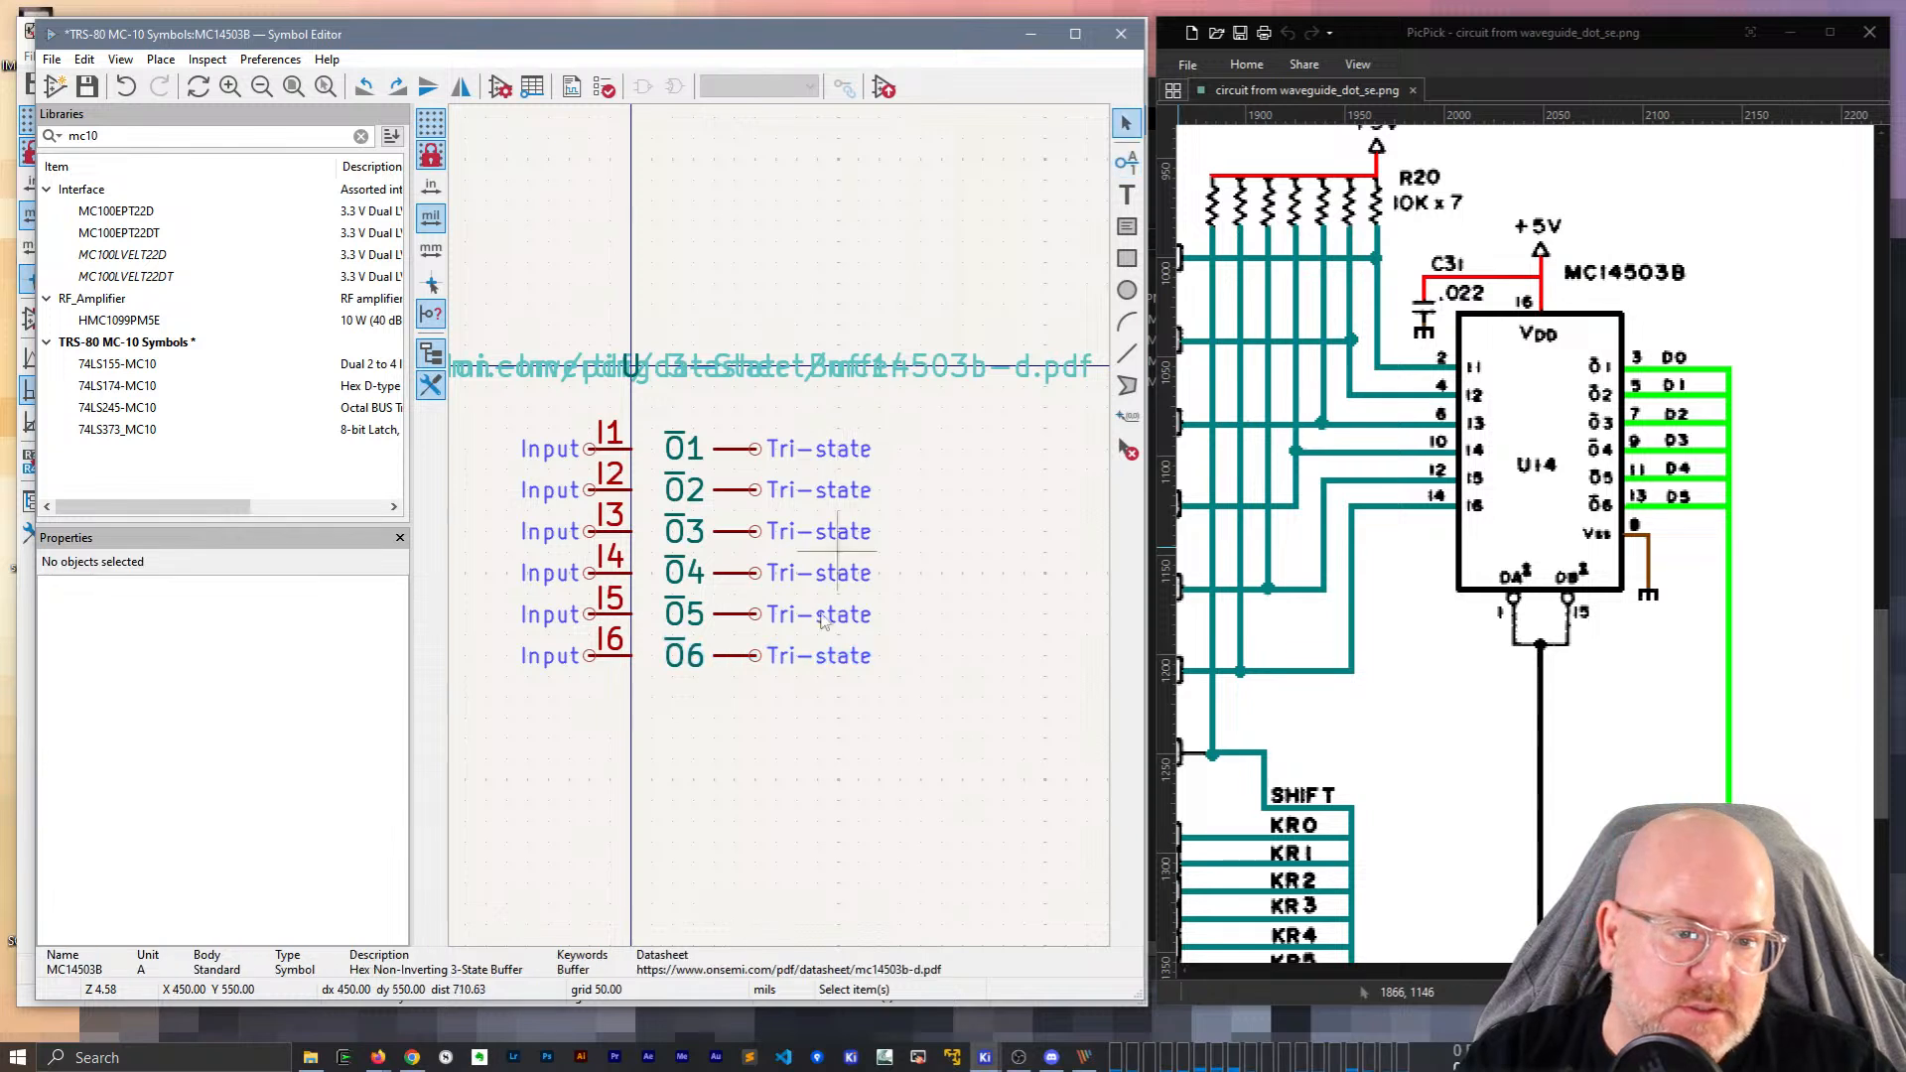
Duplicate pin I6, rotate it upward below the symbol, and number it OA.
left_click(612, 659)
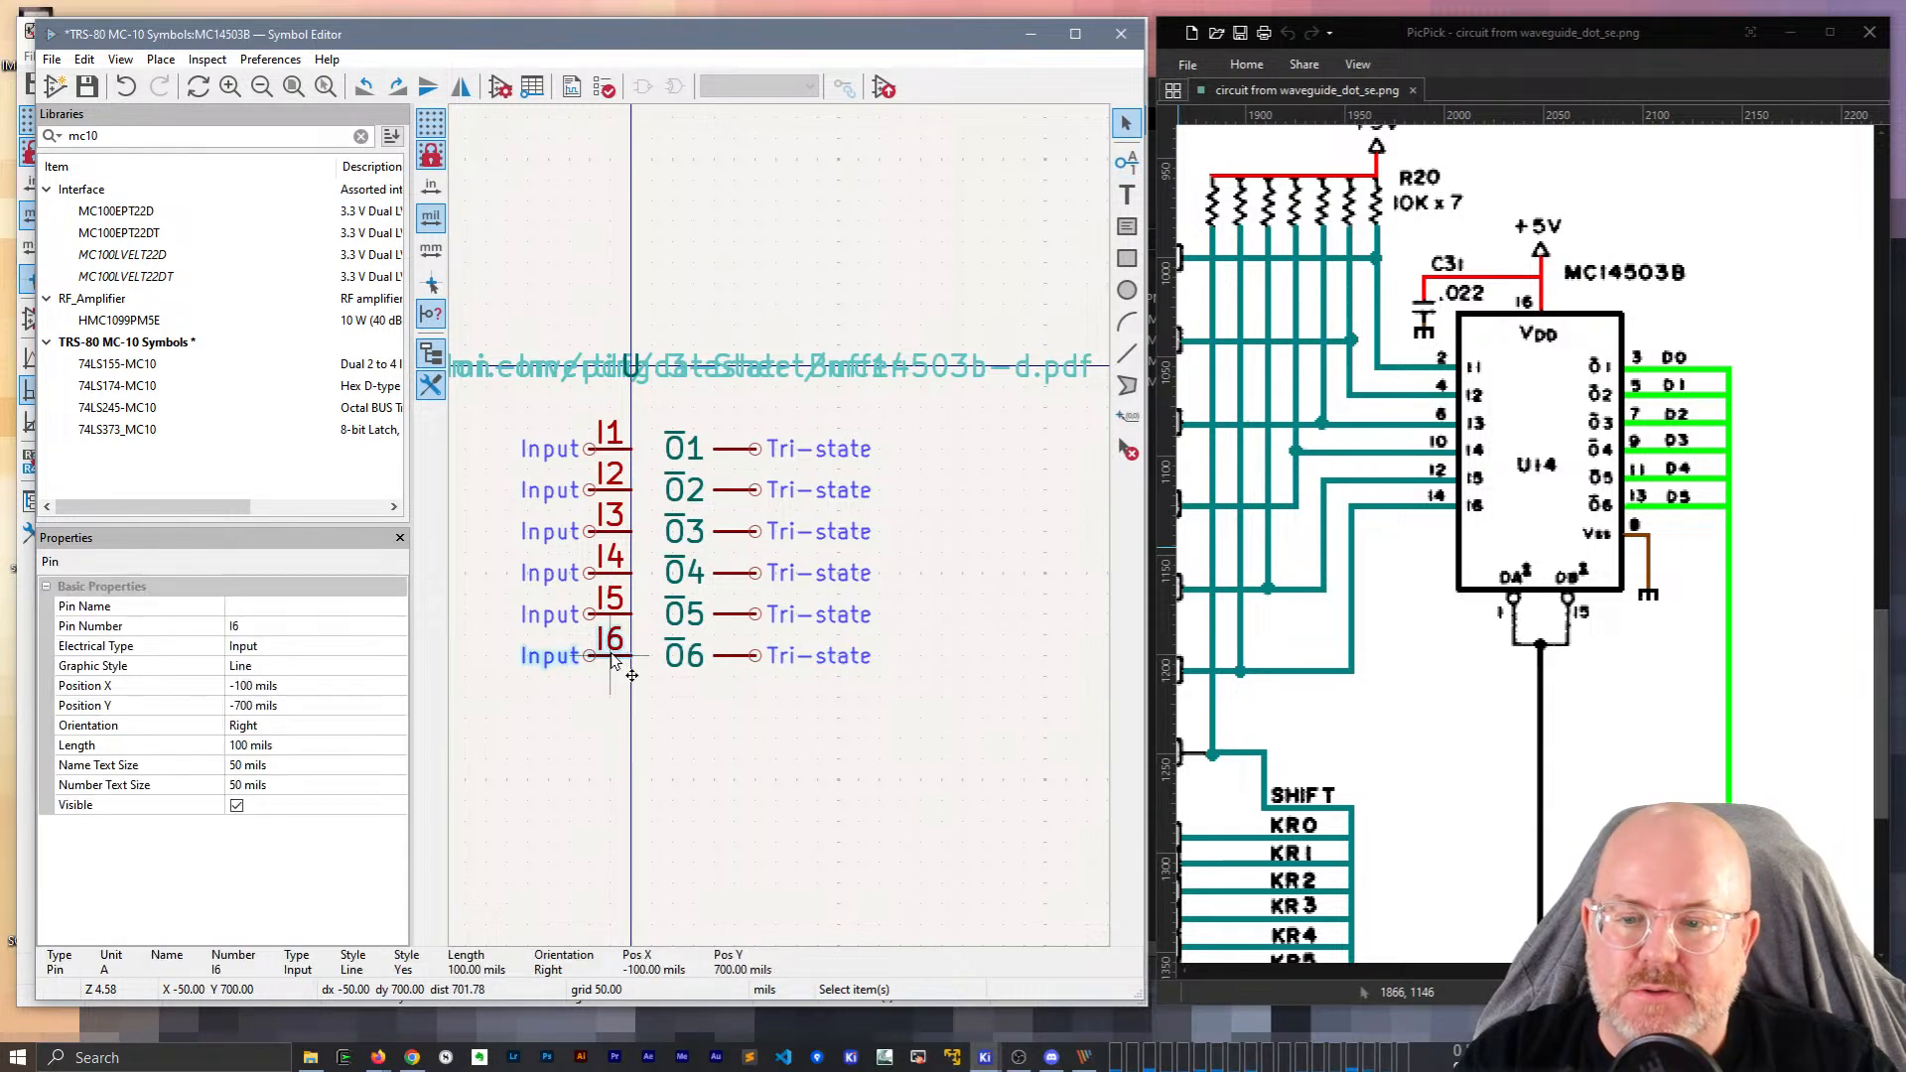
key("ctrl+d")
key("r")
left_click(631, 747)
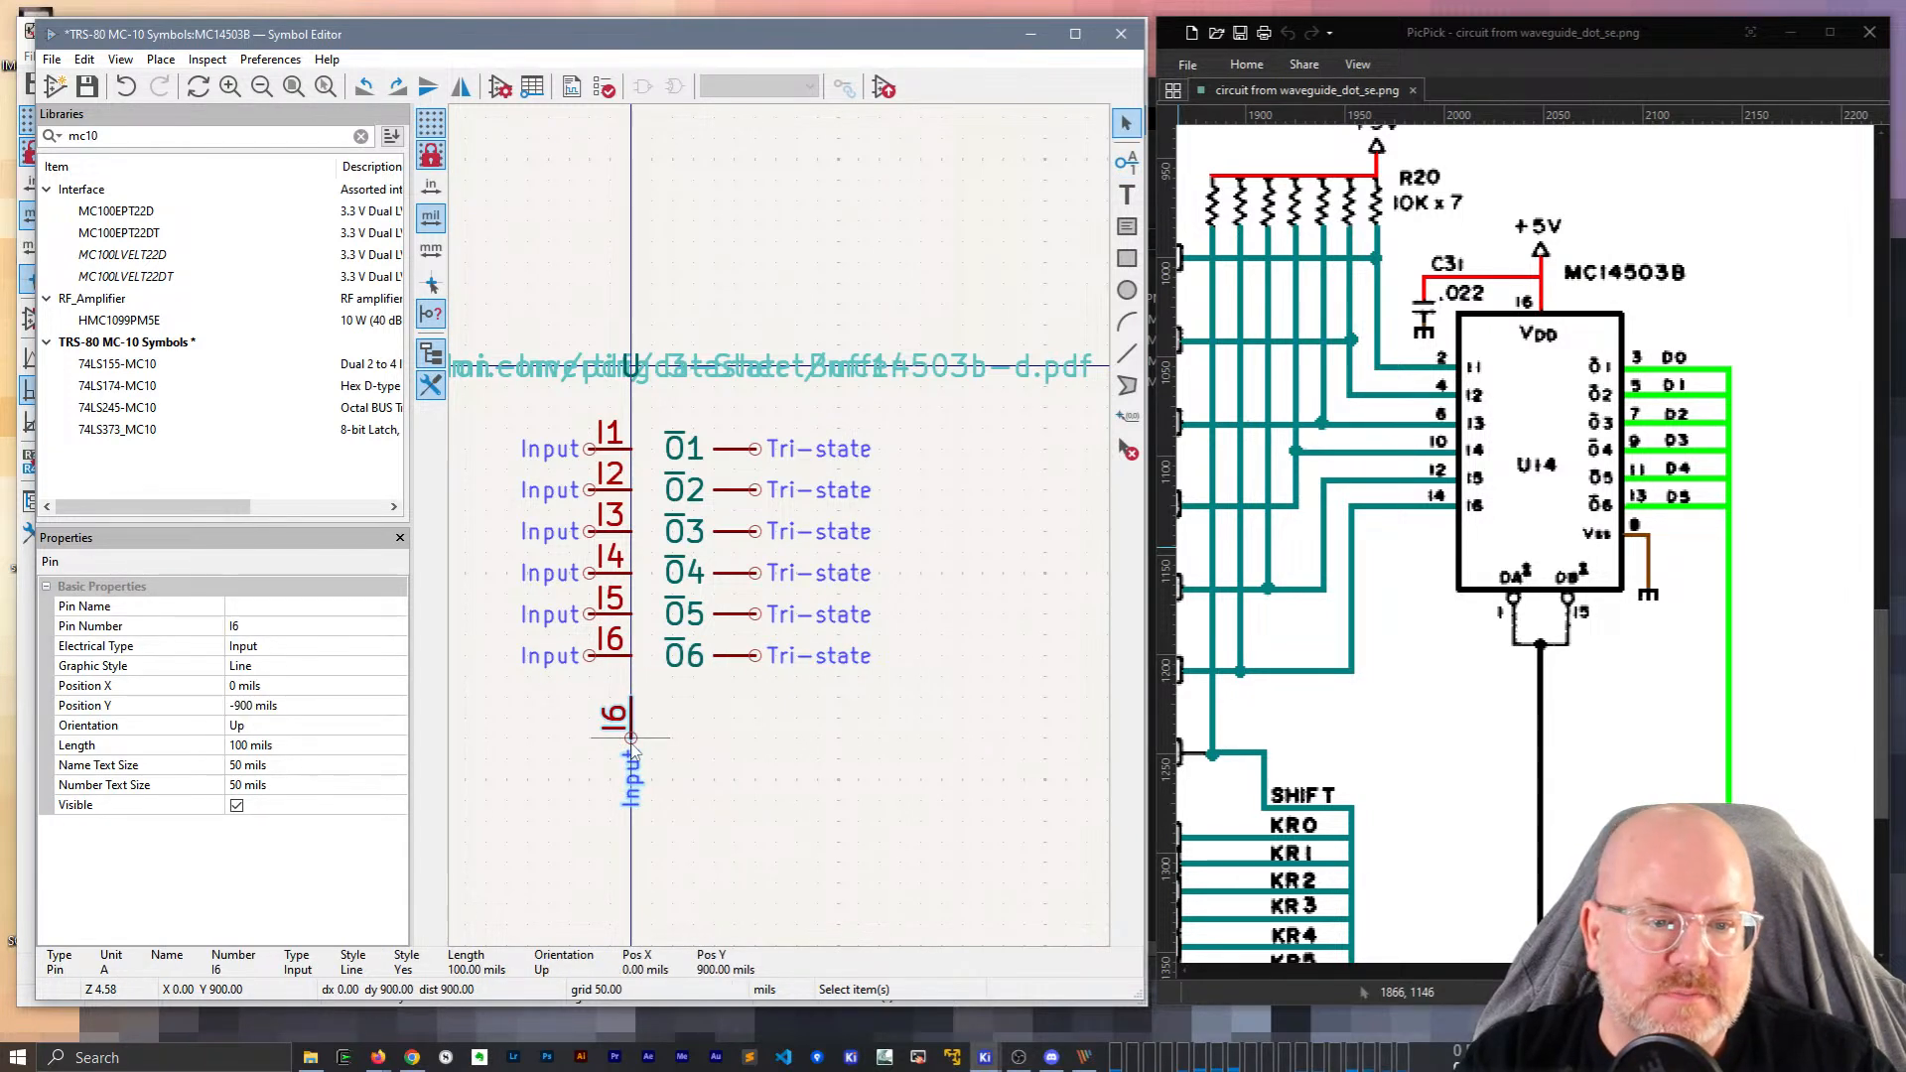
left_click(251, 625)
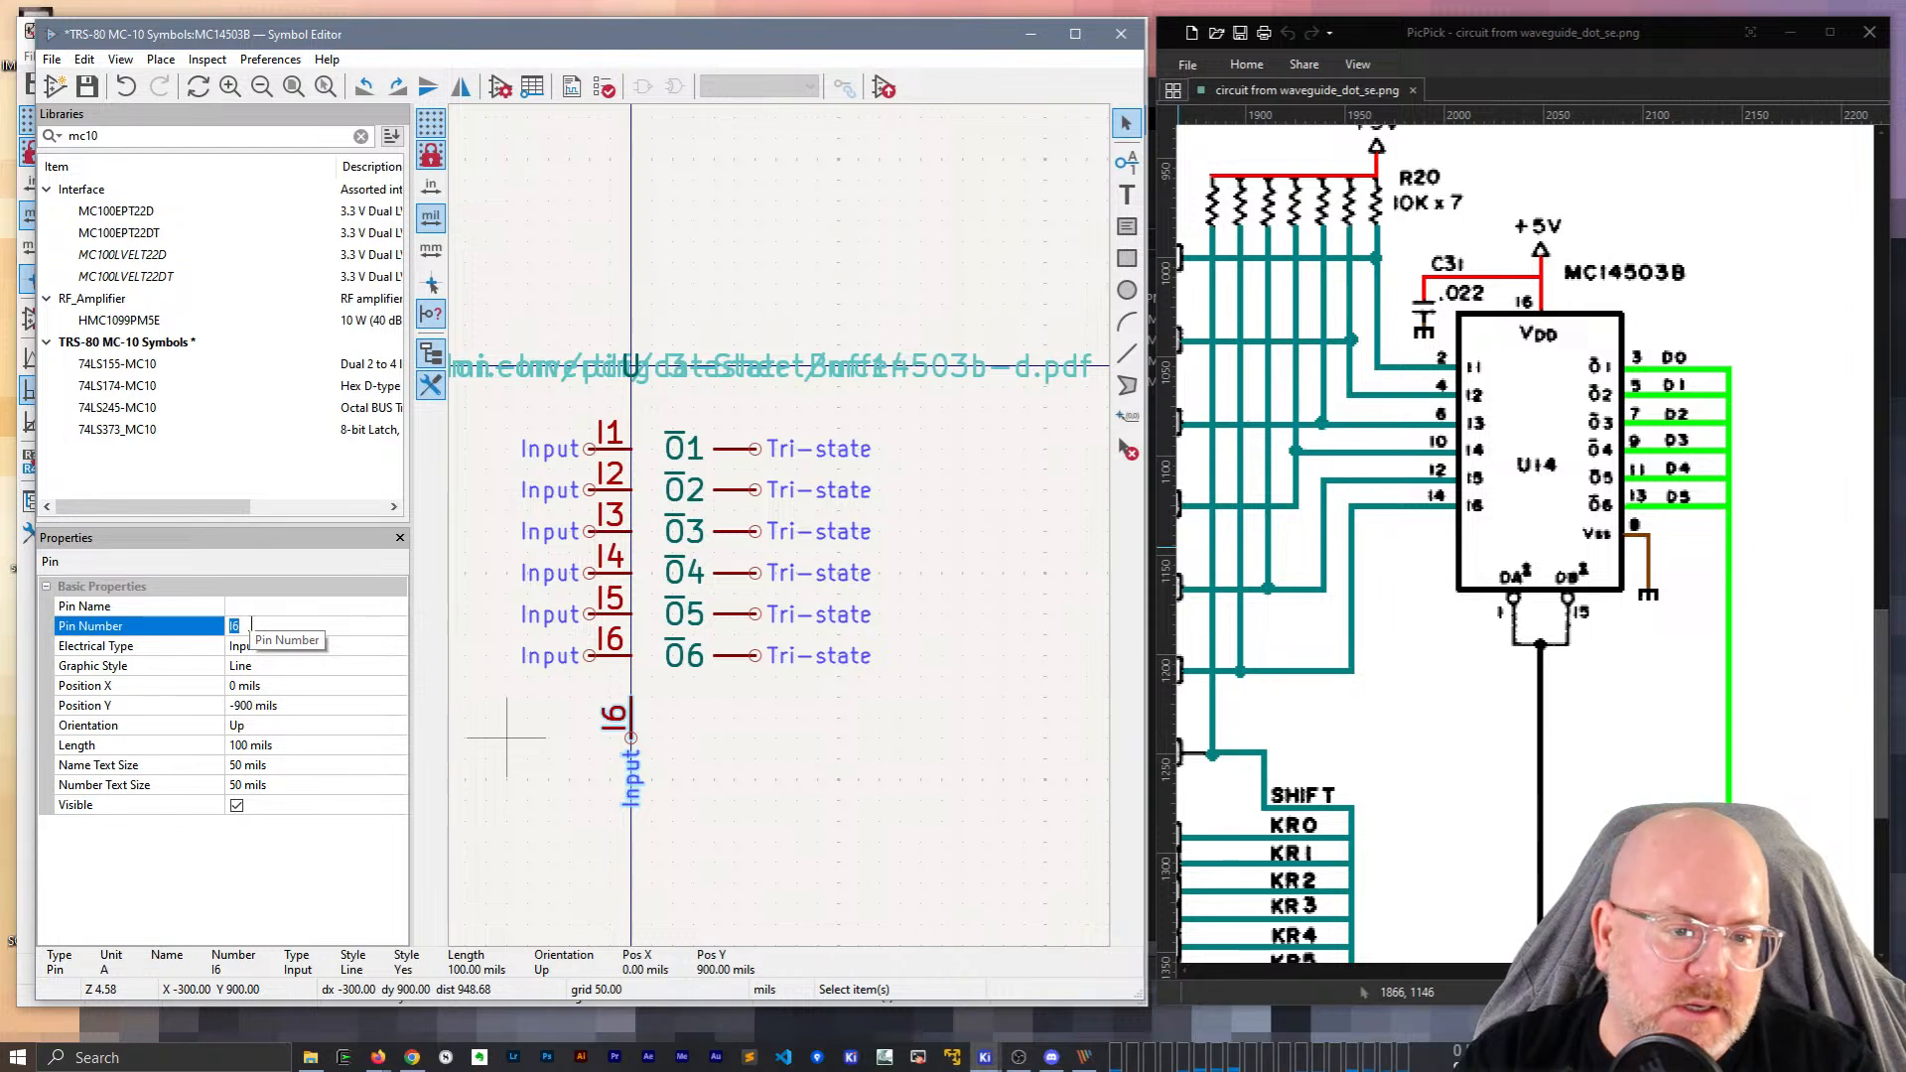
type("OA")
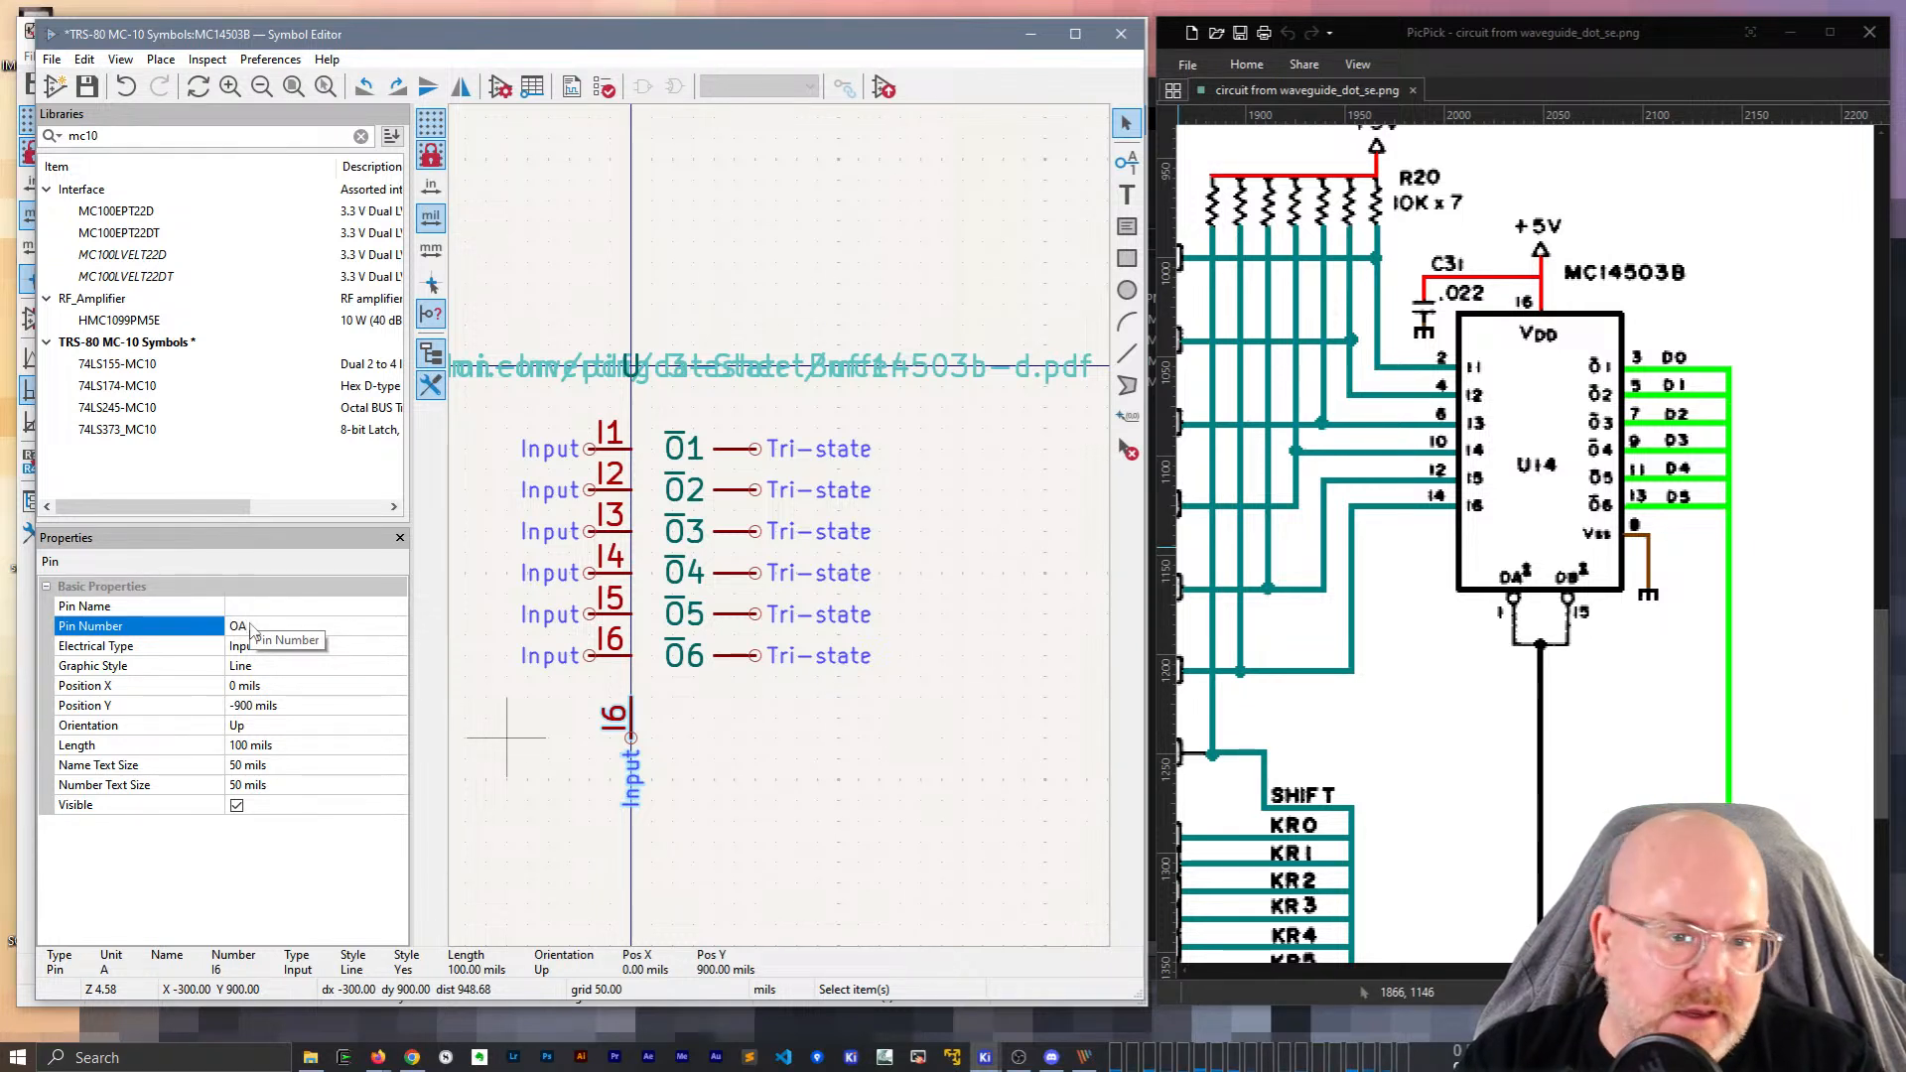
key("Tab")
Add a copy numbered OB right of OA and save the symbol library.
key("ctrl+d")
left_click(694, 742)
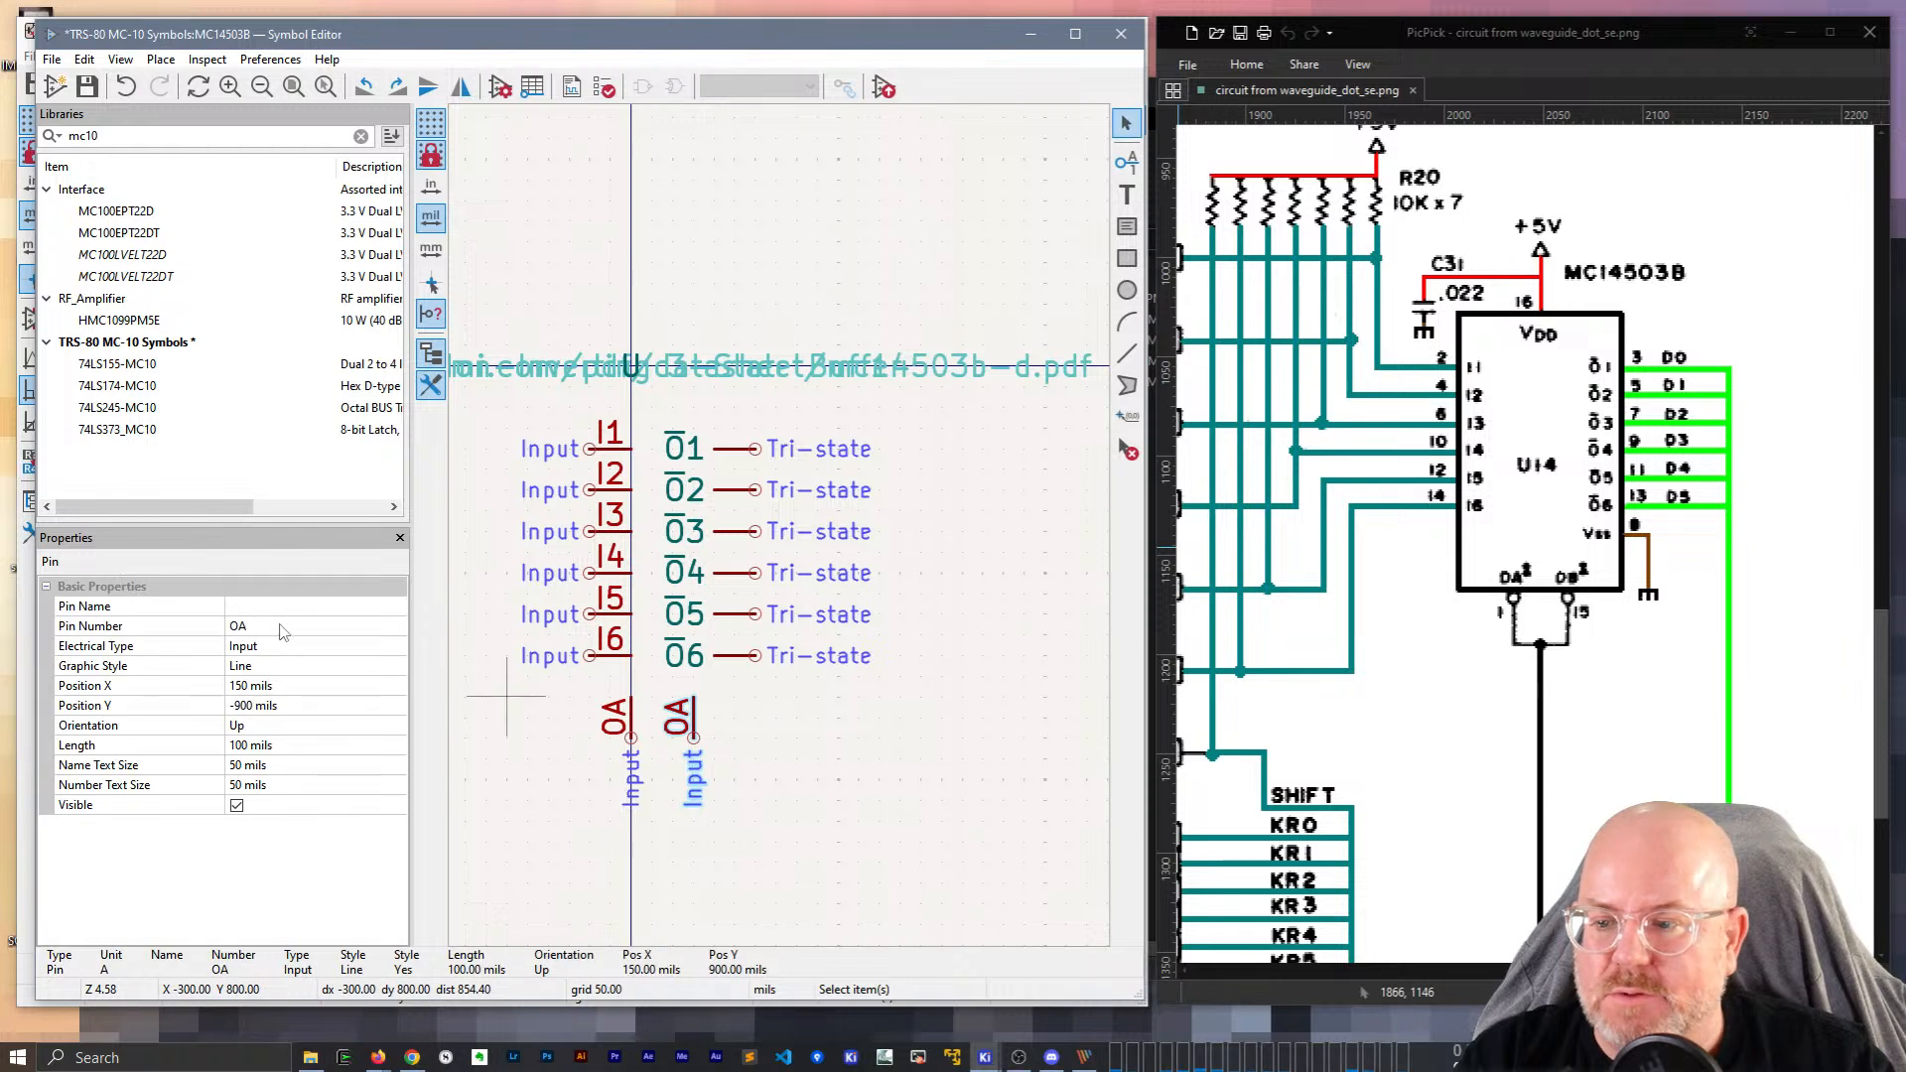
left_click(285, 626)
type("O")
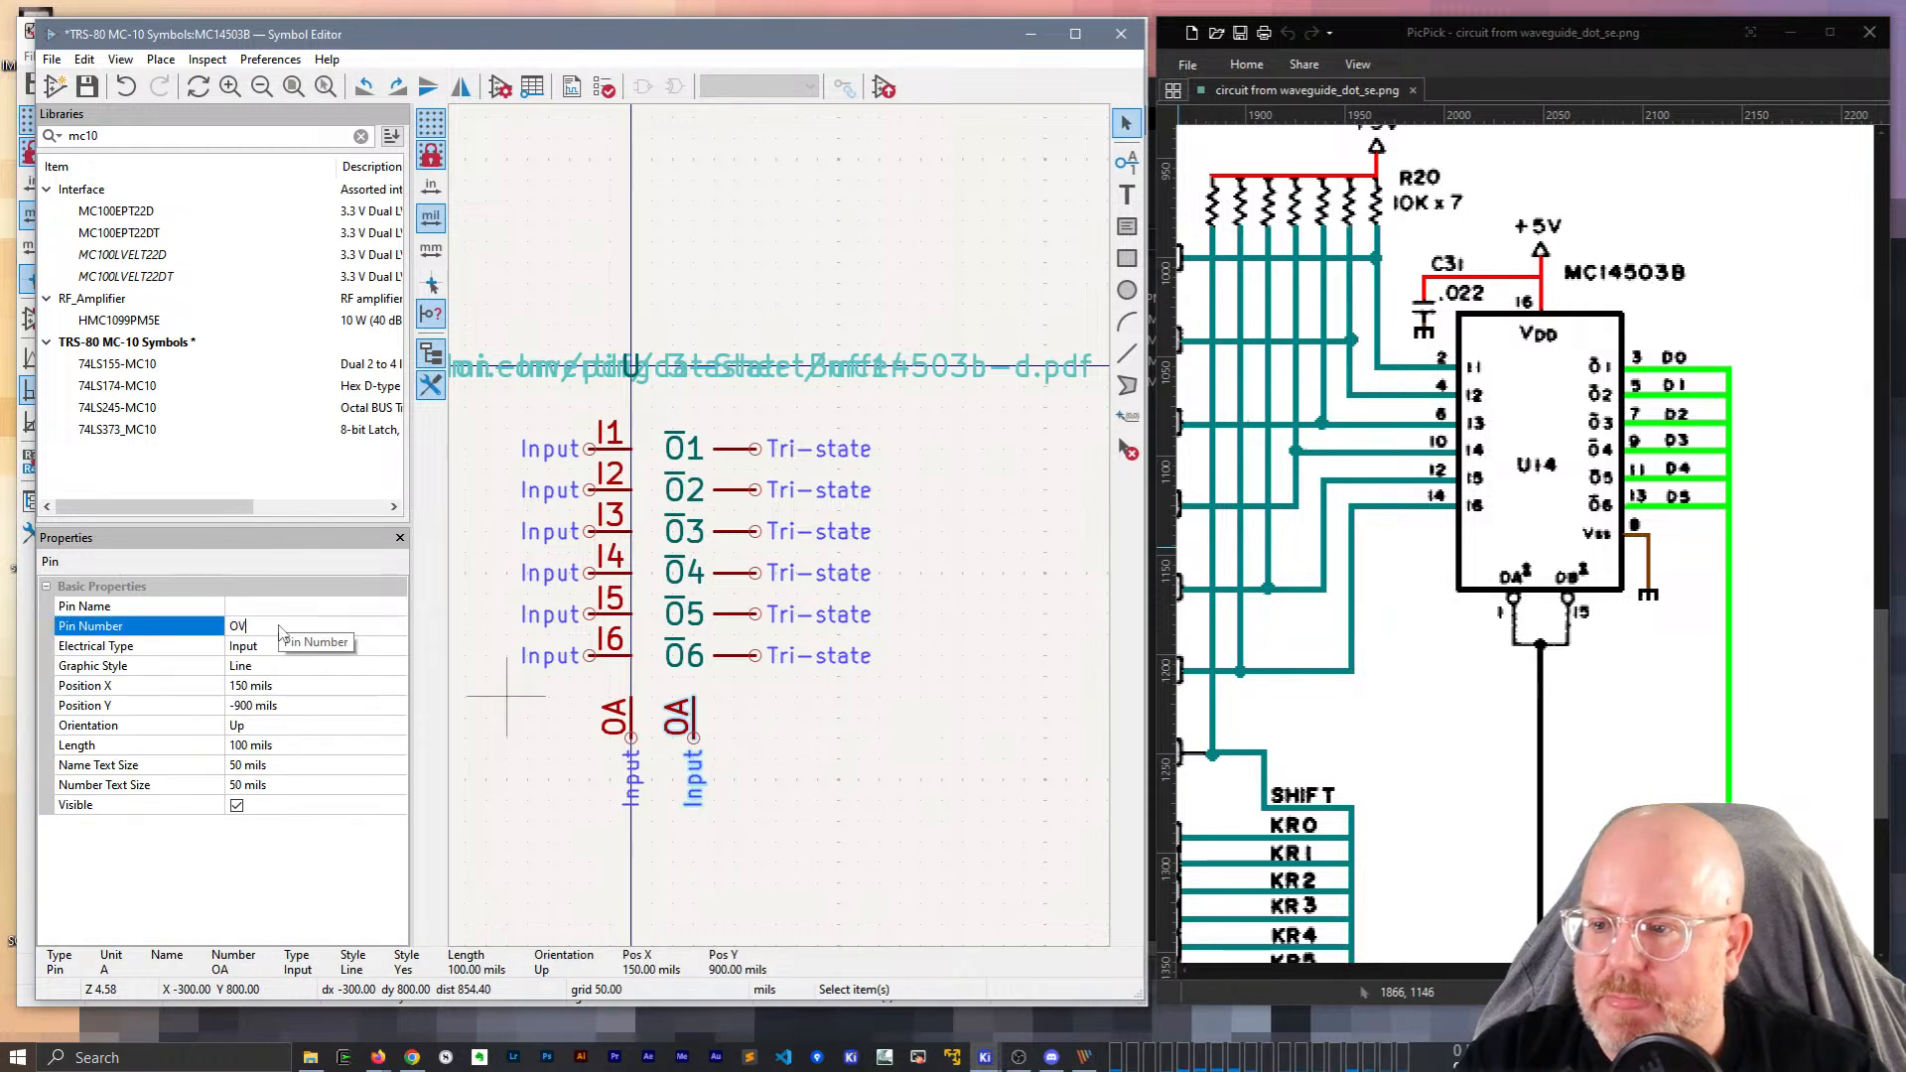
type("B")
key("Tab")
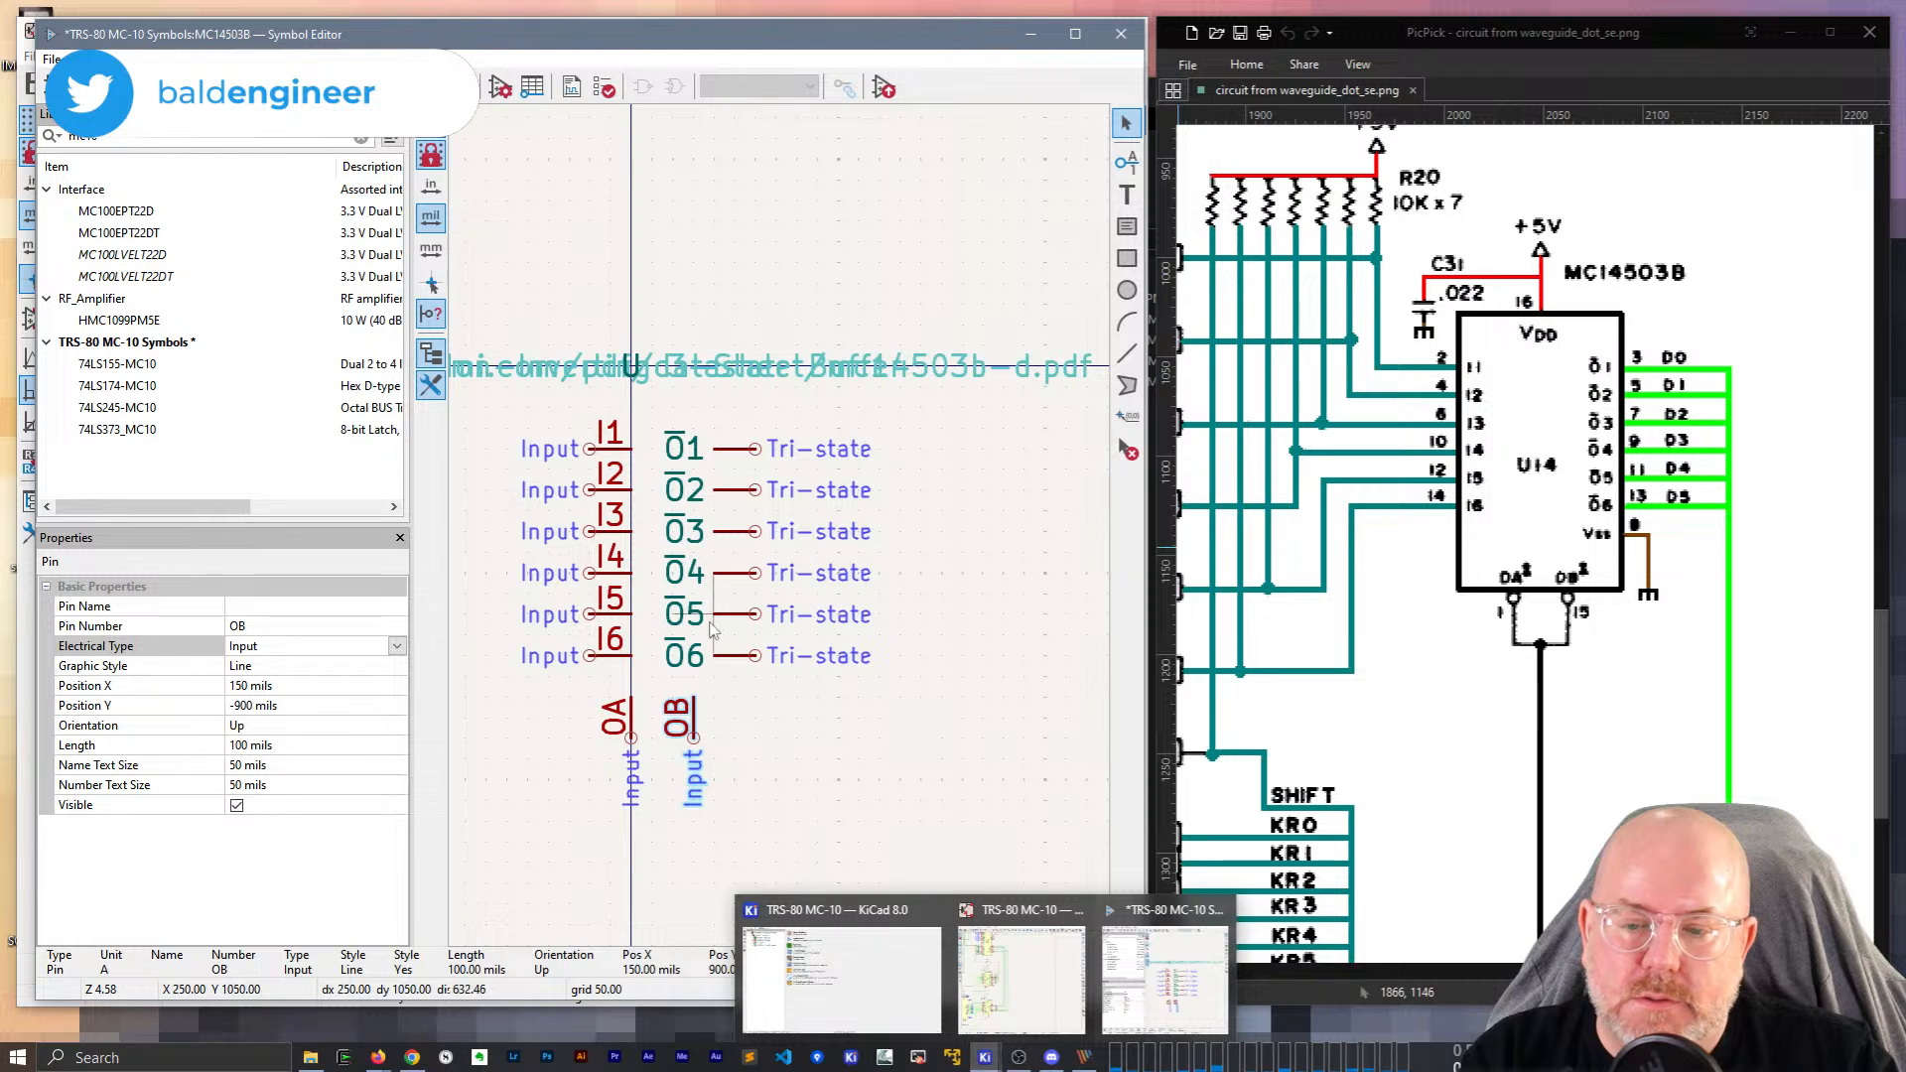
left_click(881, 784)
key("ctrl+s")
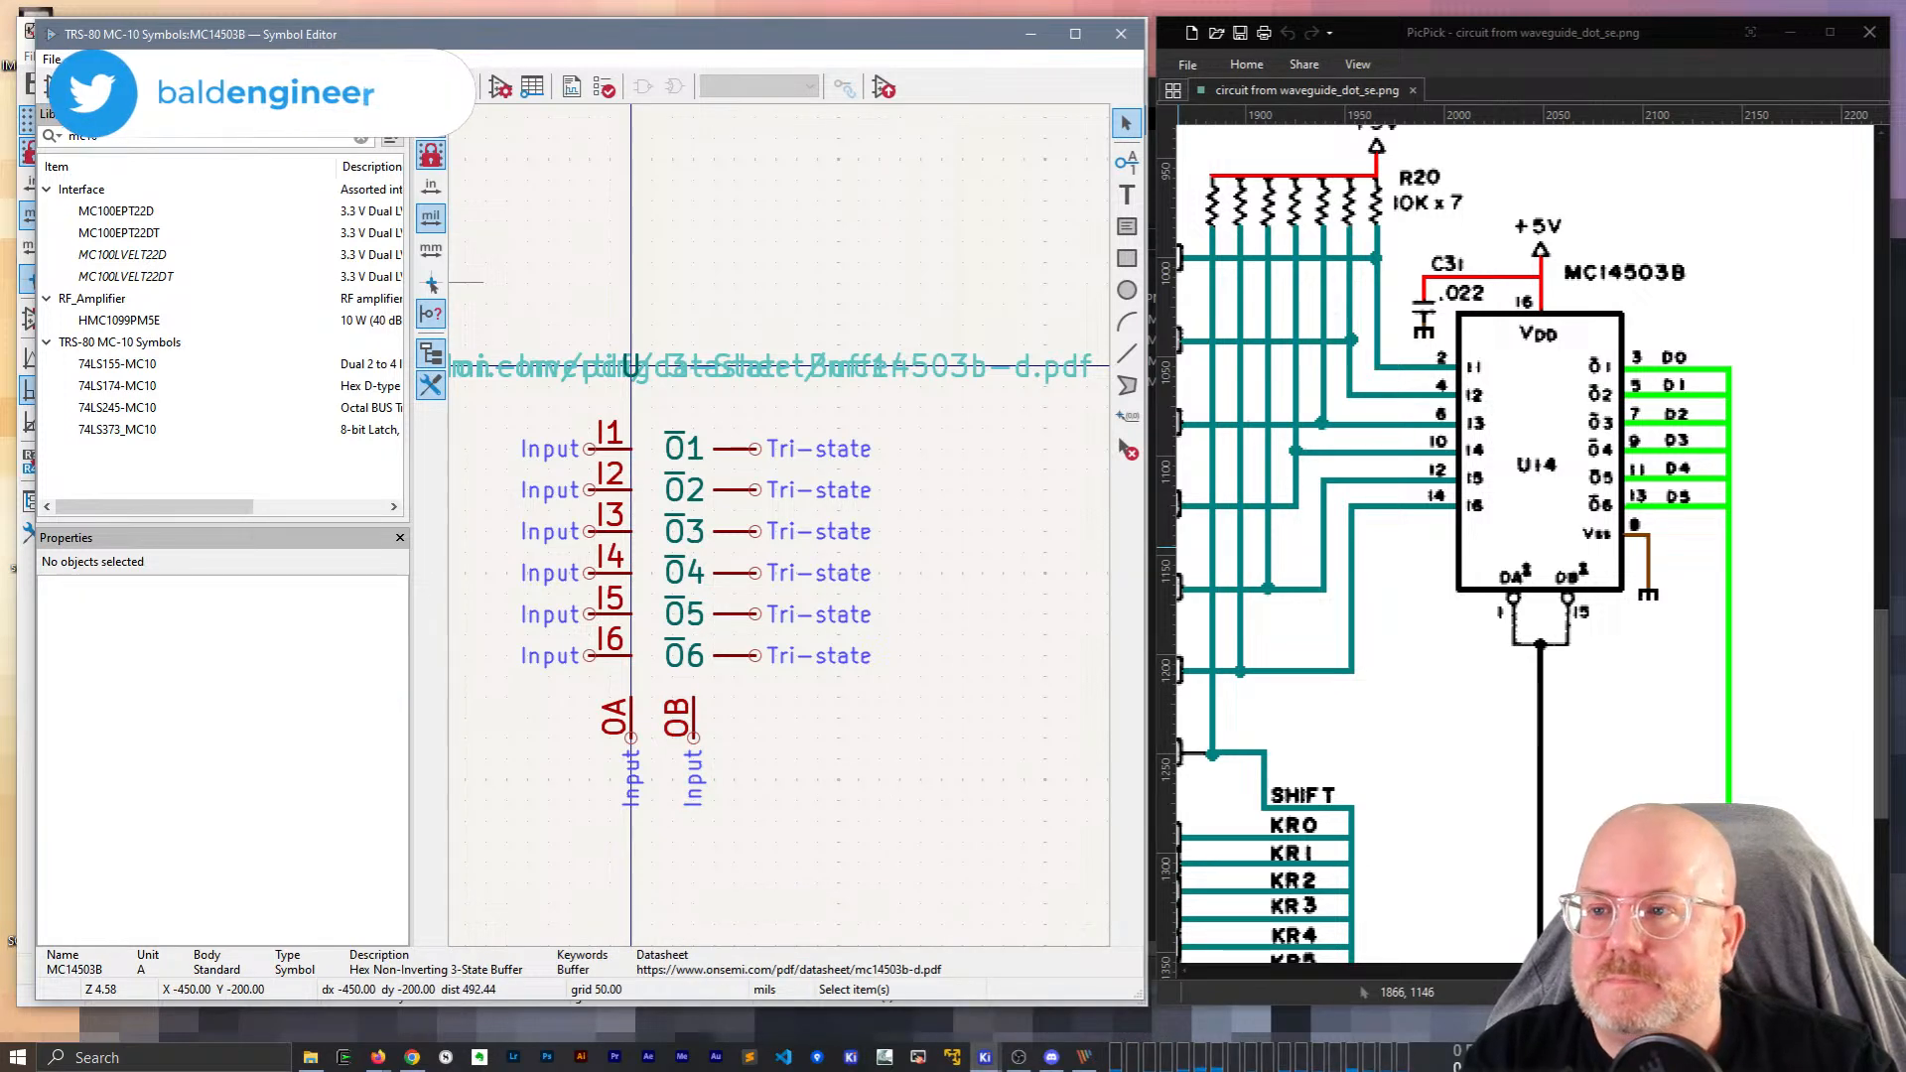
Launch KiCad 8.0 from the Start search.
key("super")
type("kicad")
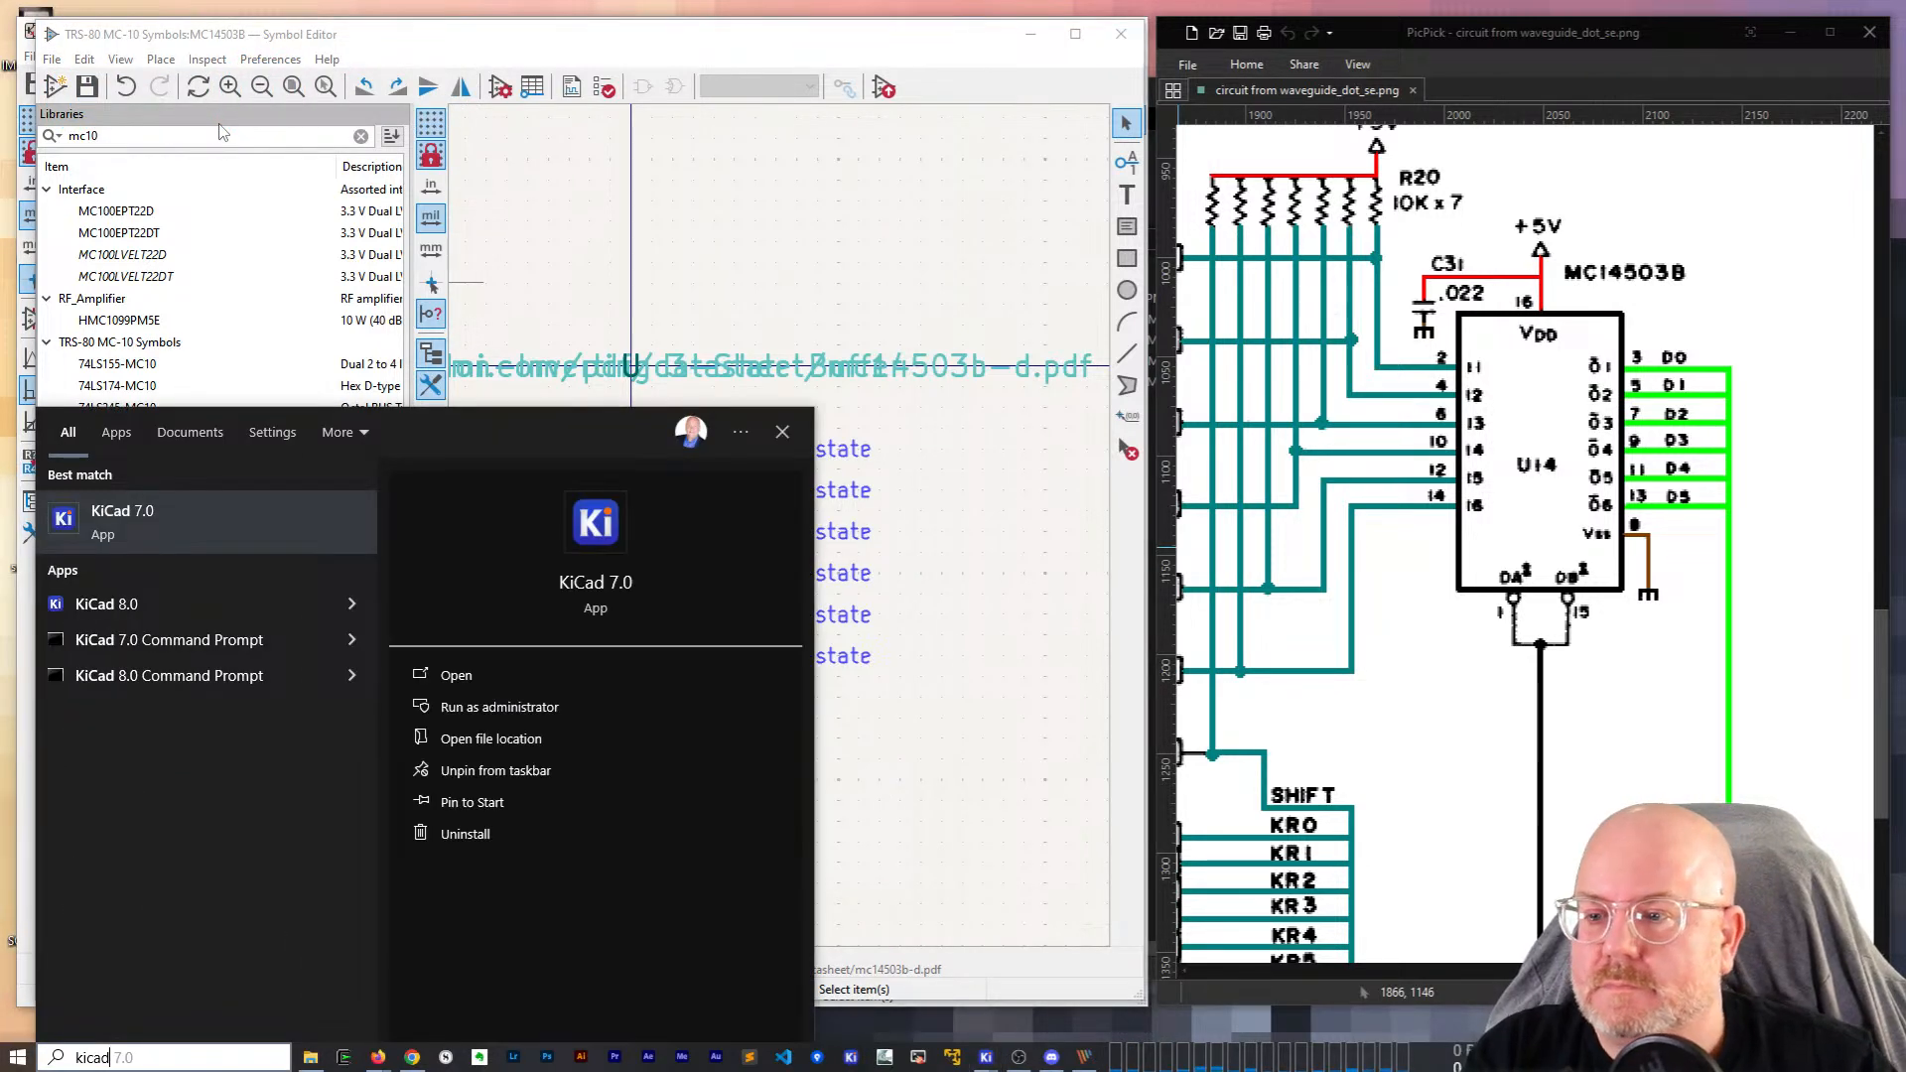
key("Down")
key("Return")
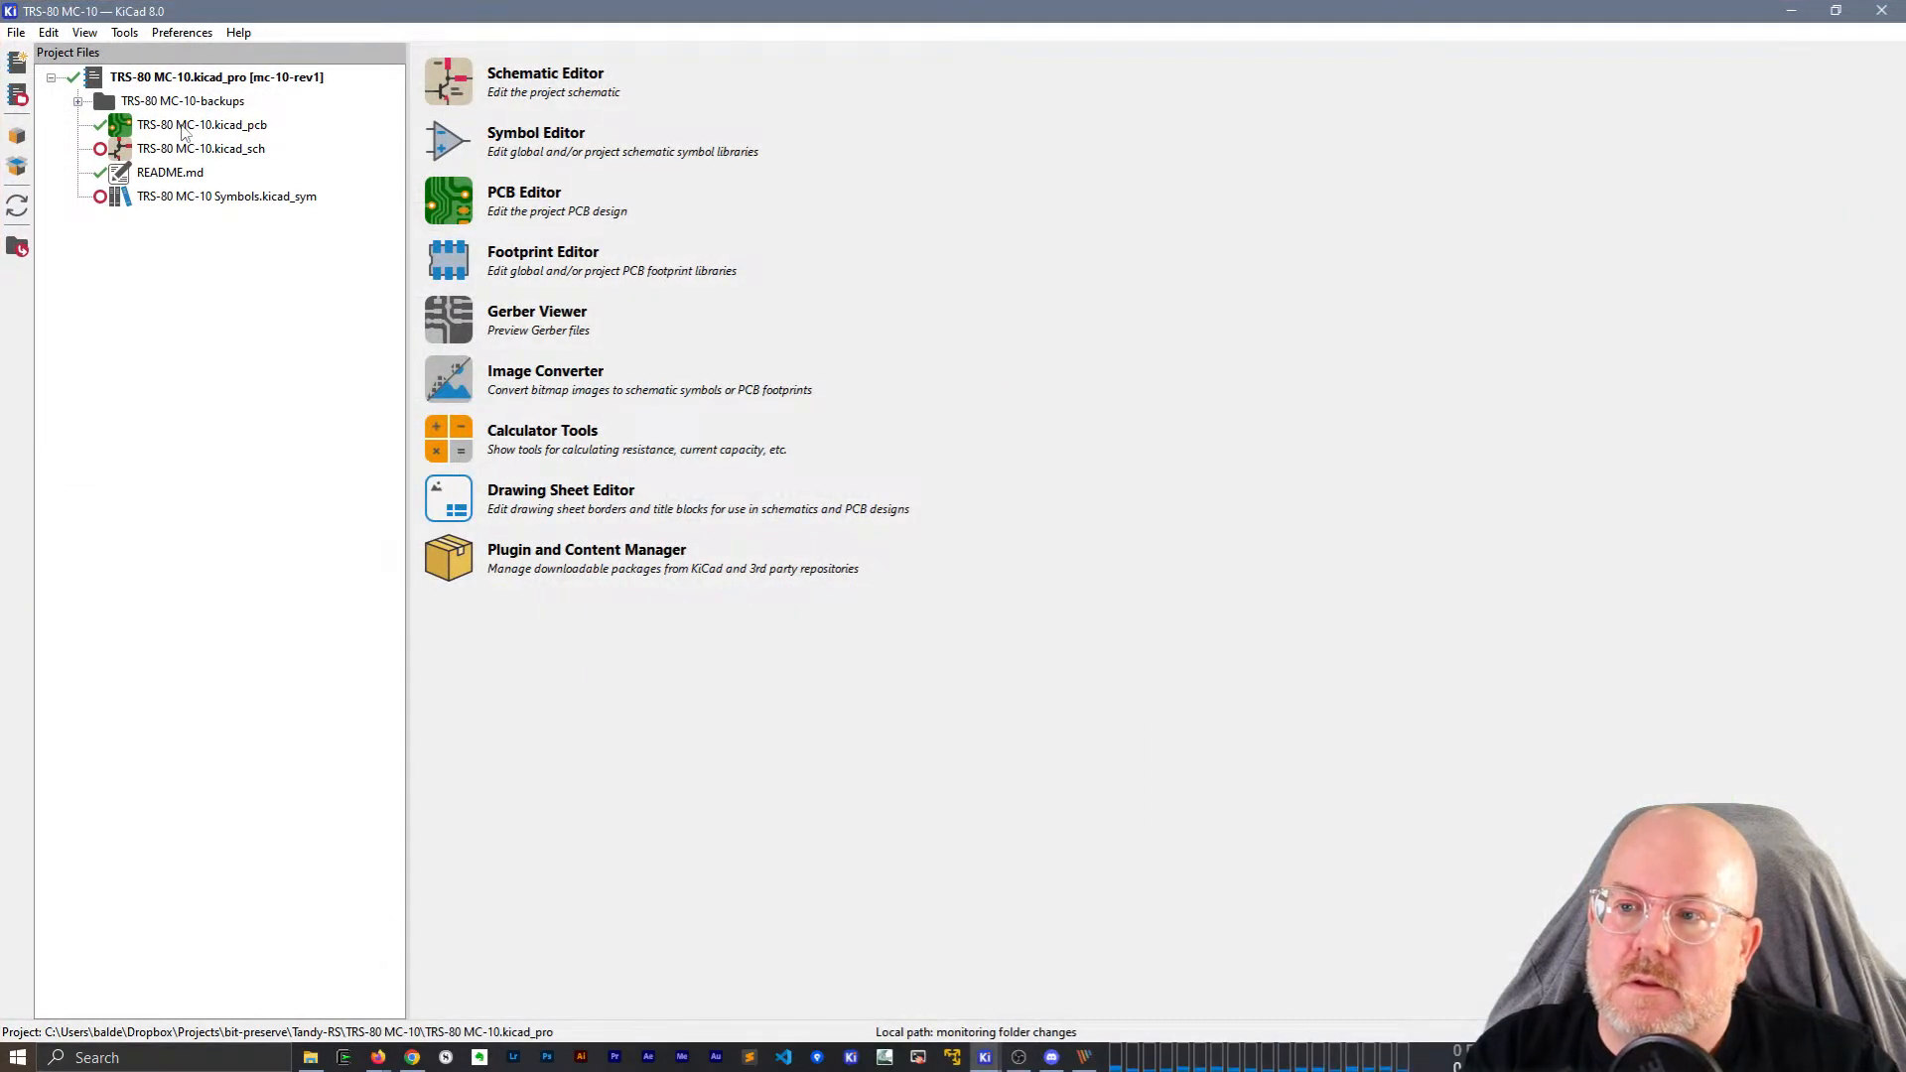
Open the KiCad 8 Scratch project from the Desktop folder.
left_click(18, 30)
left_click(61, 179)
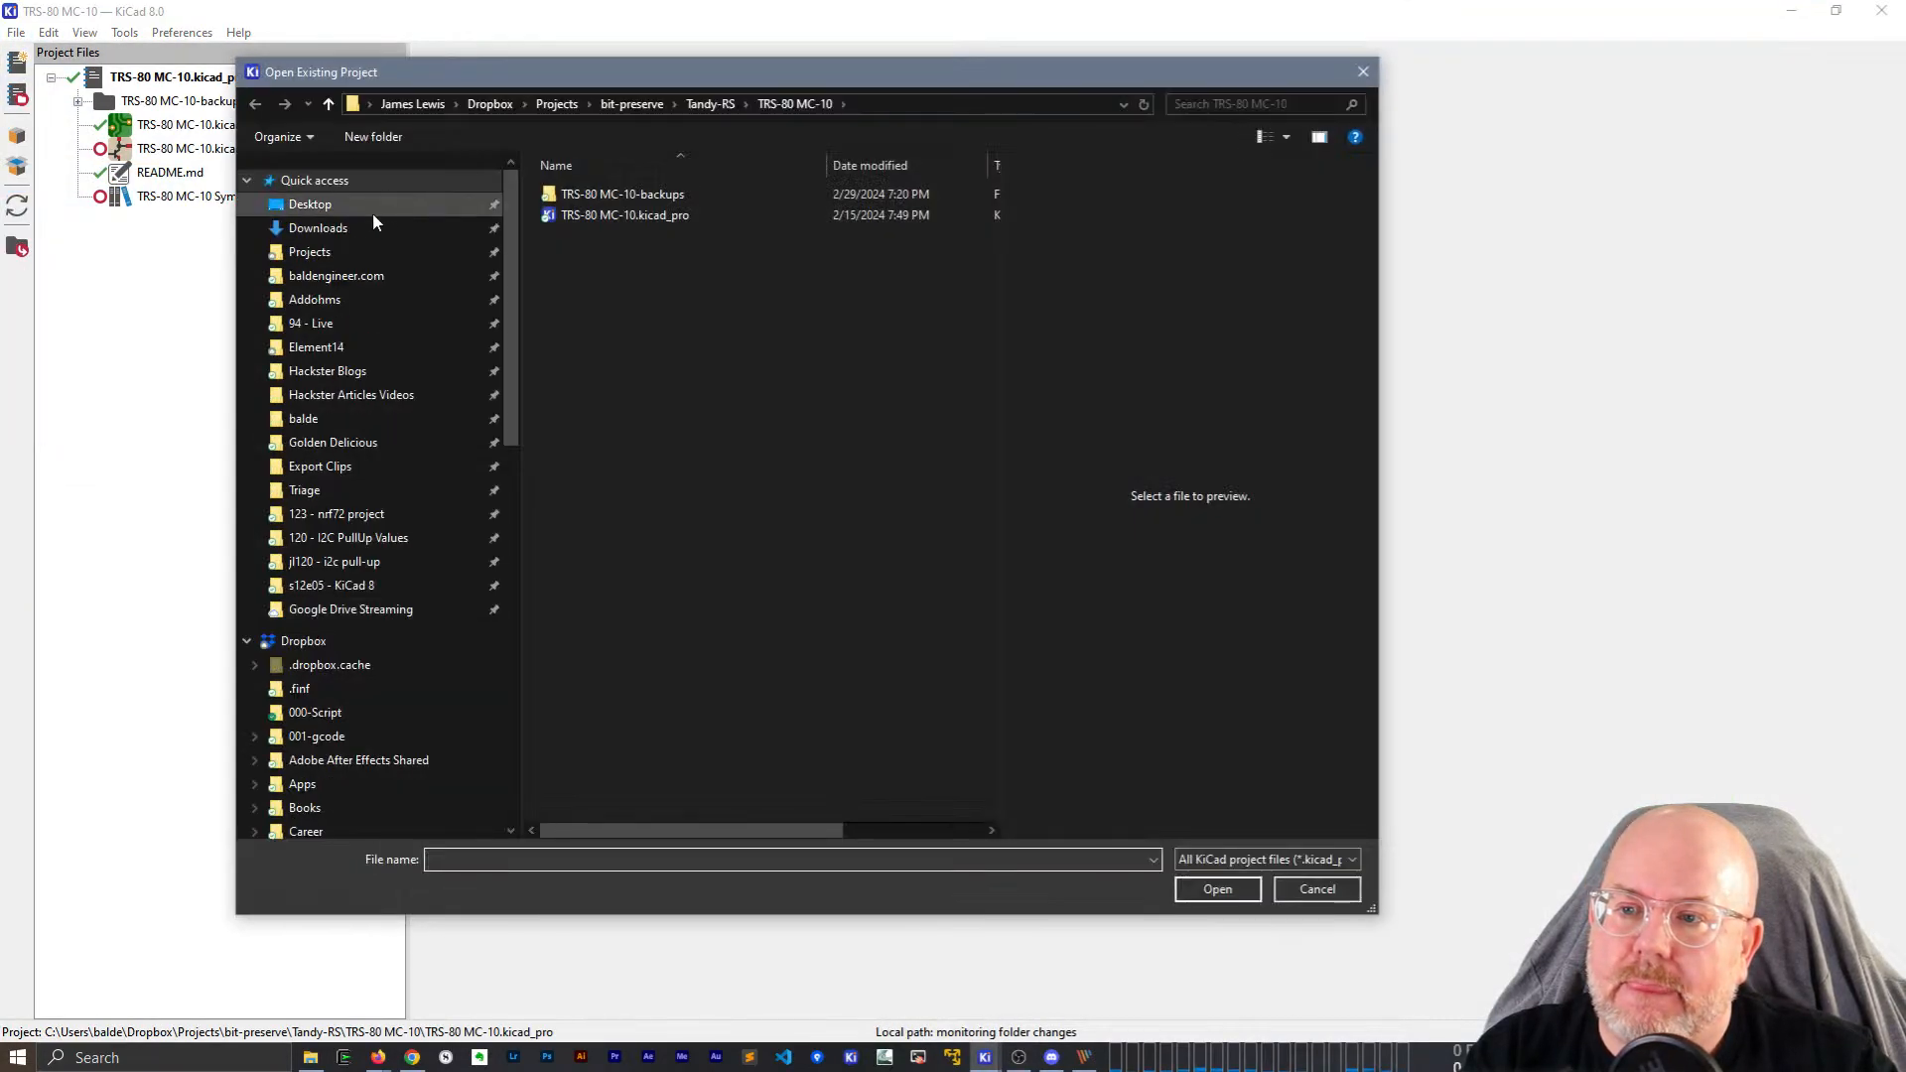
left_click(373, 211)
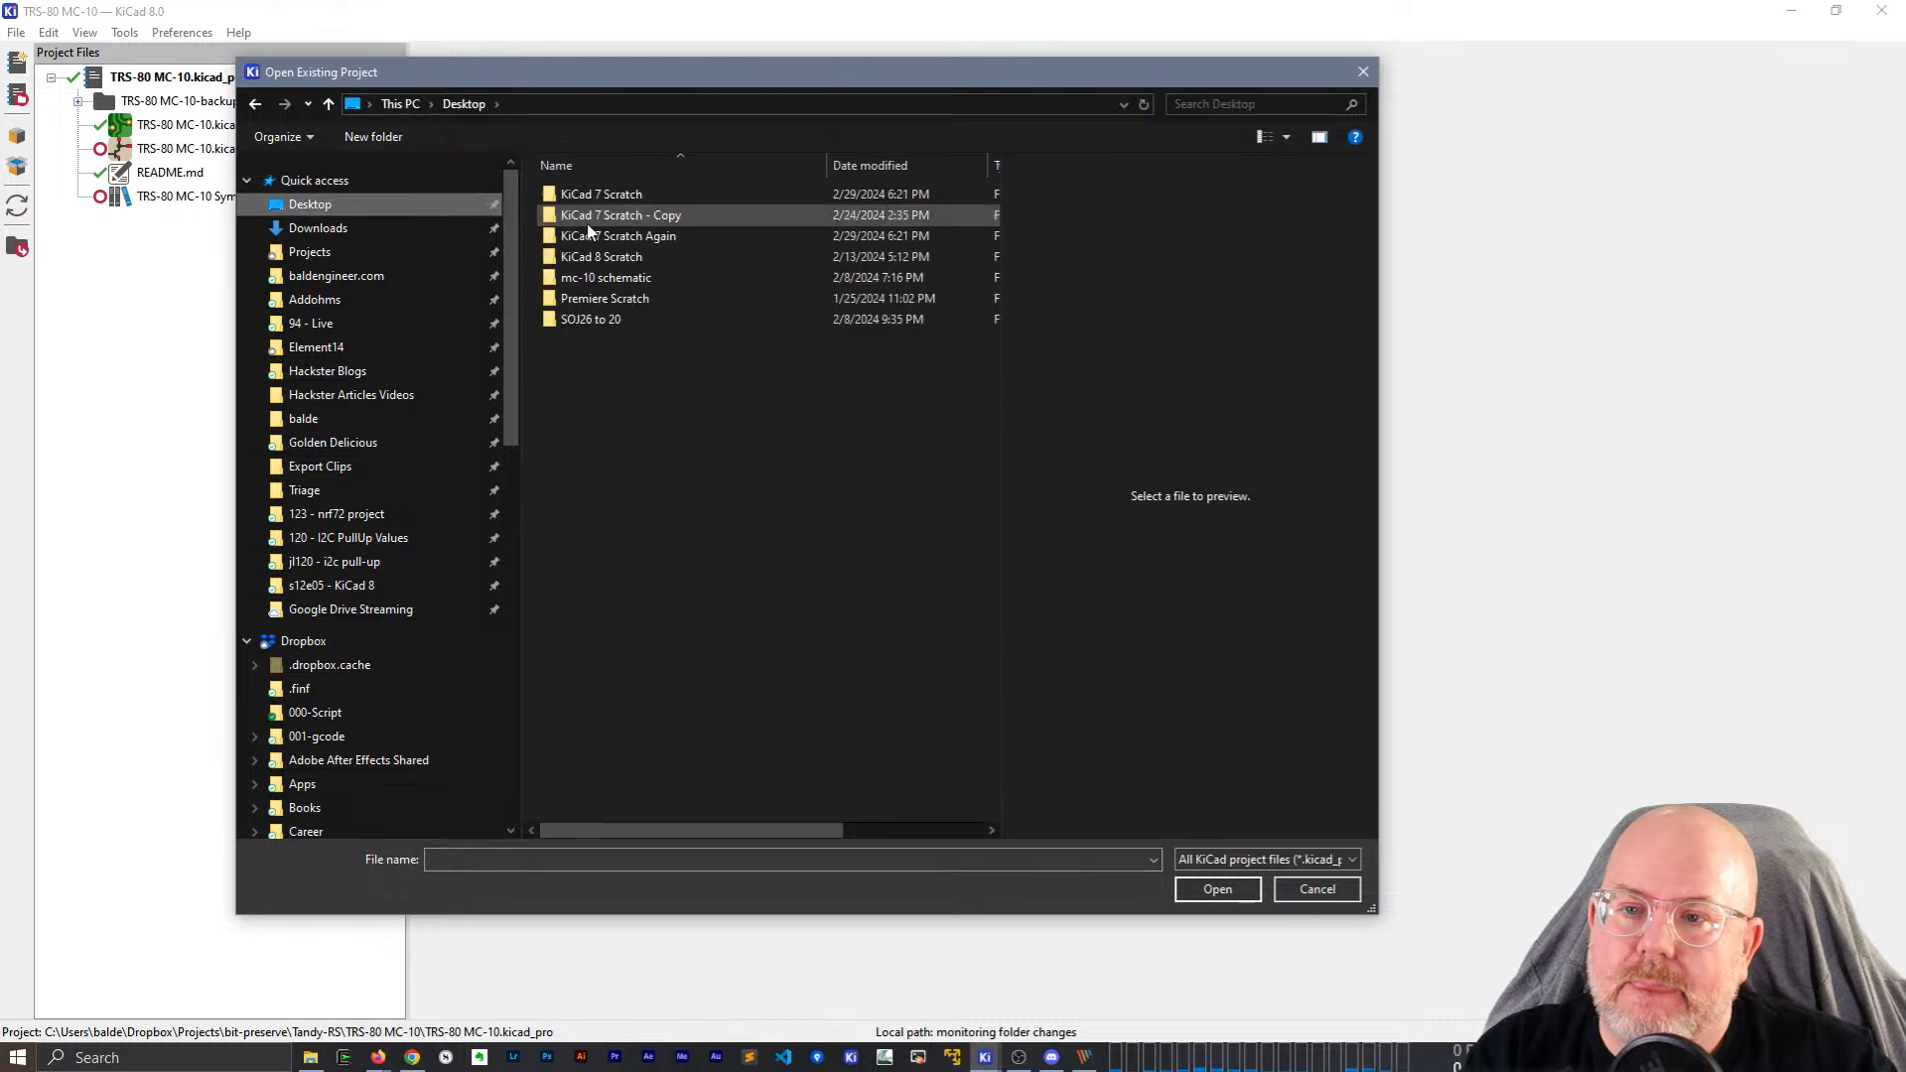
double_click(596, 256)
double_click(600, 236)
left_click(213, 157)
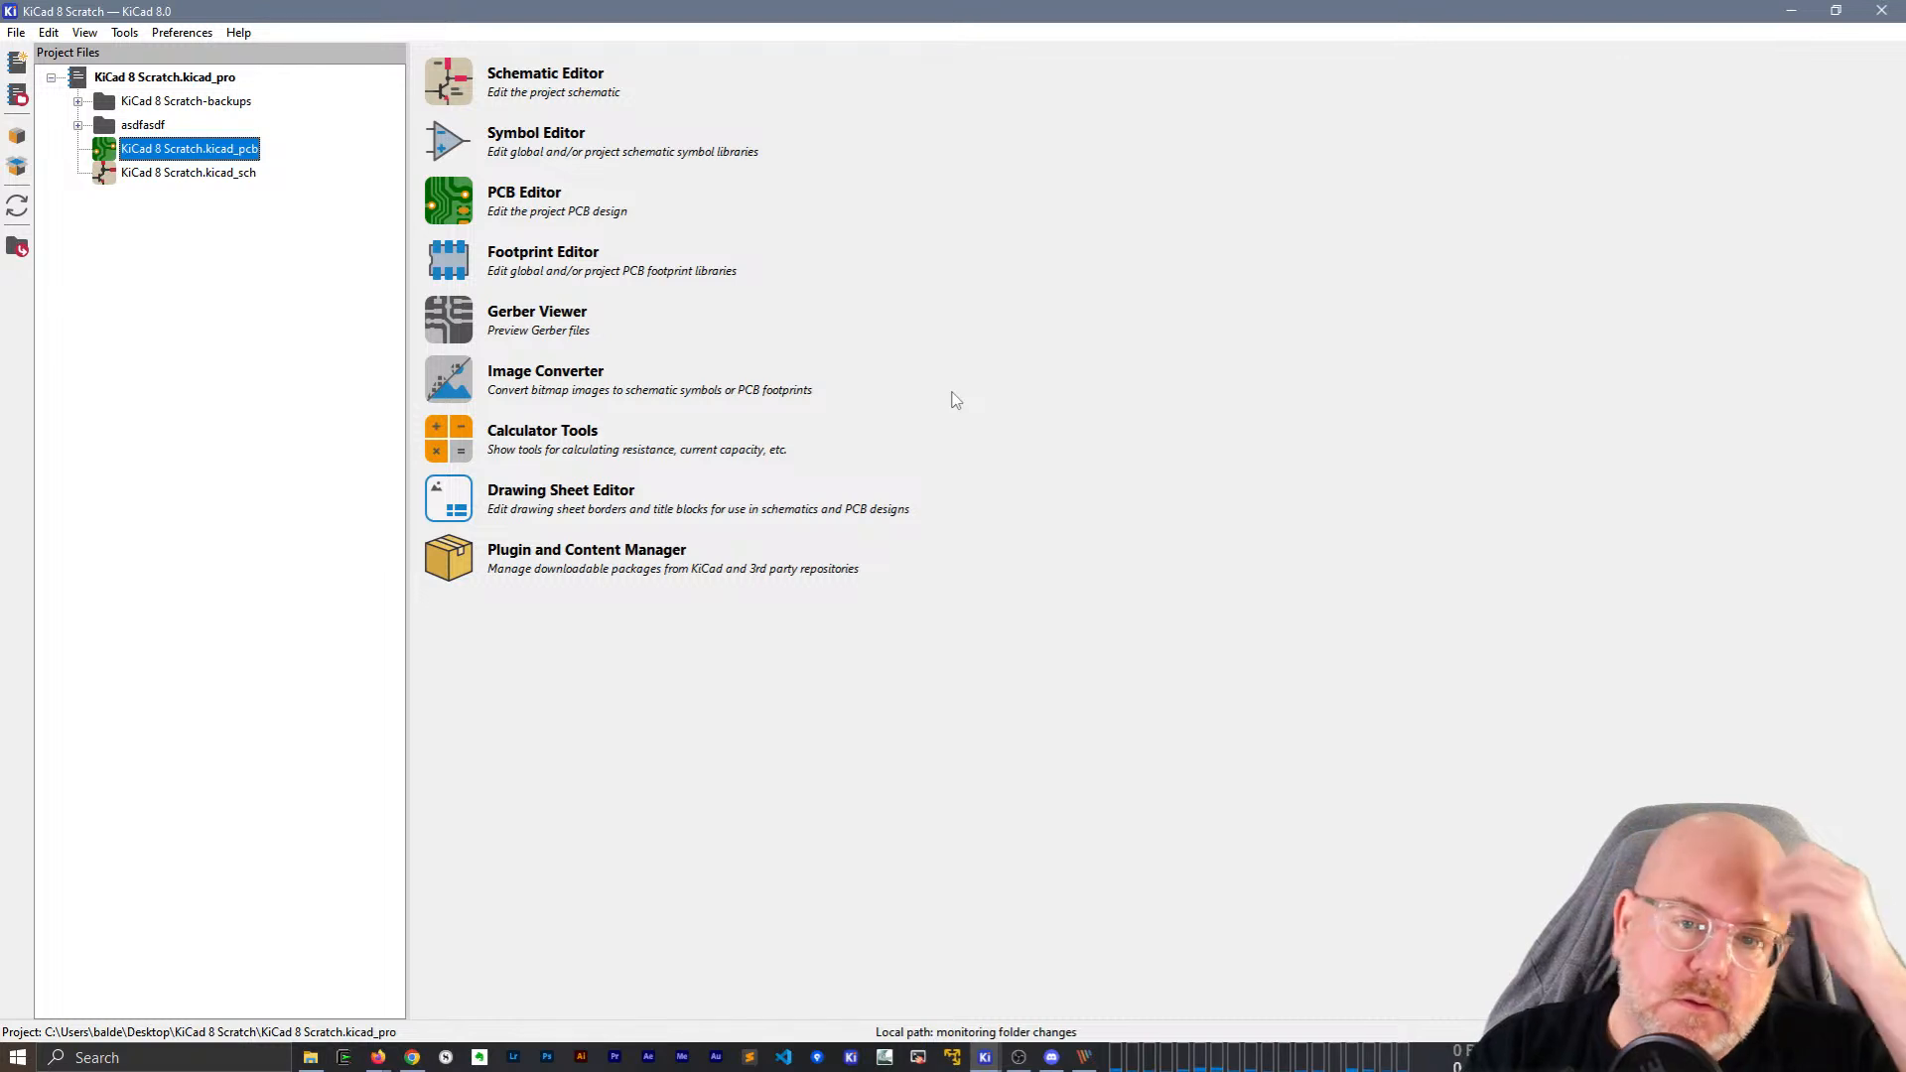
Open KiCad 8 Scratch.kicad_pcb and try the rectangle tool, cancelling the rectangle.
key("Return")
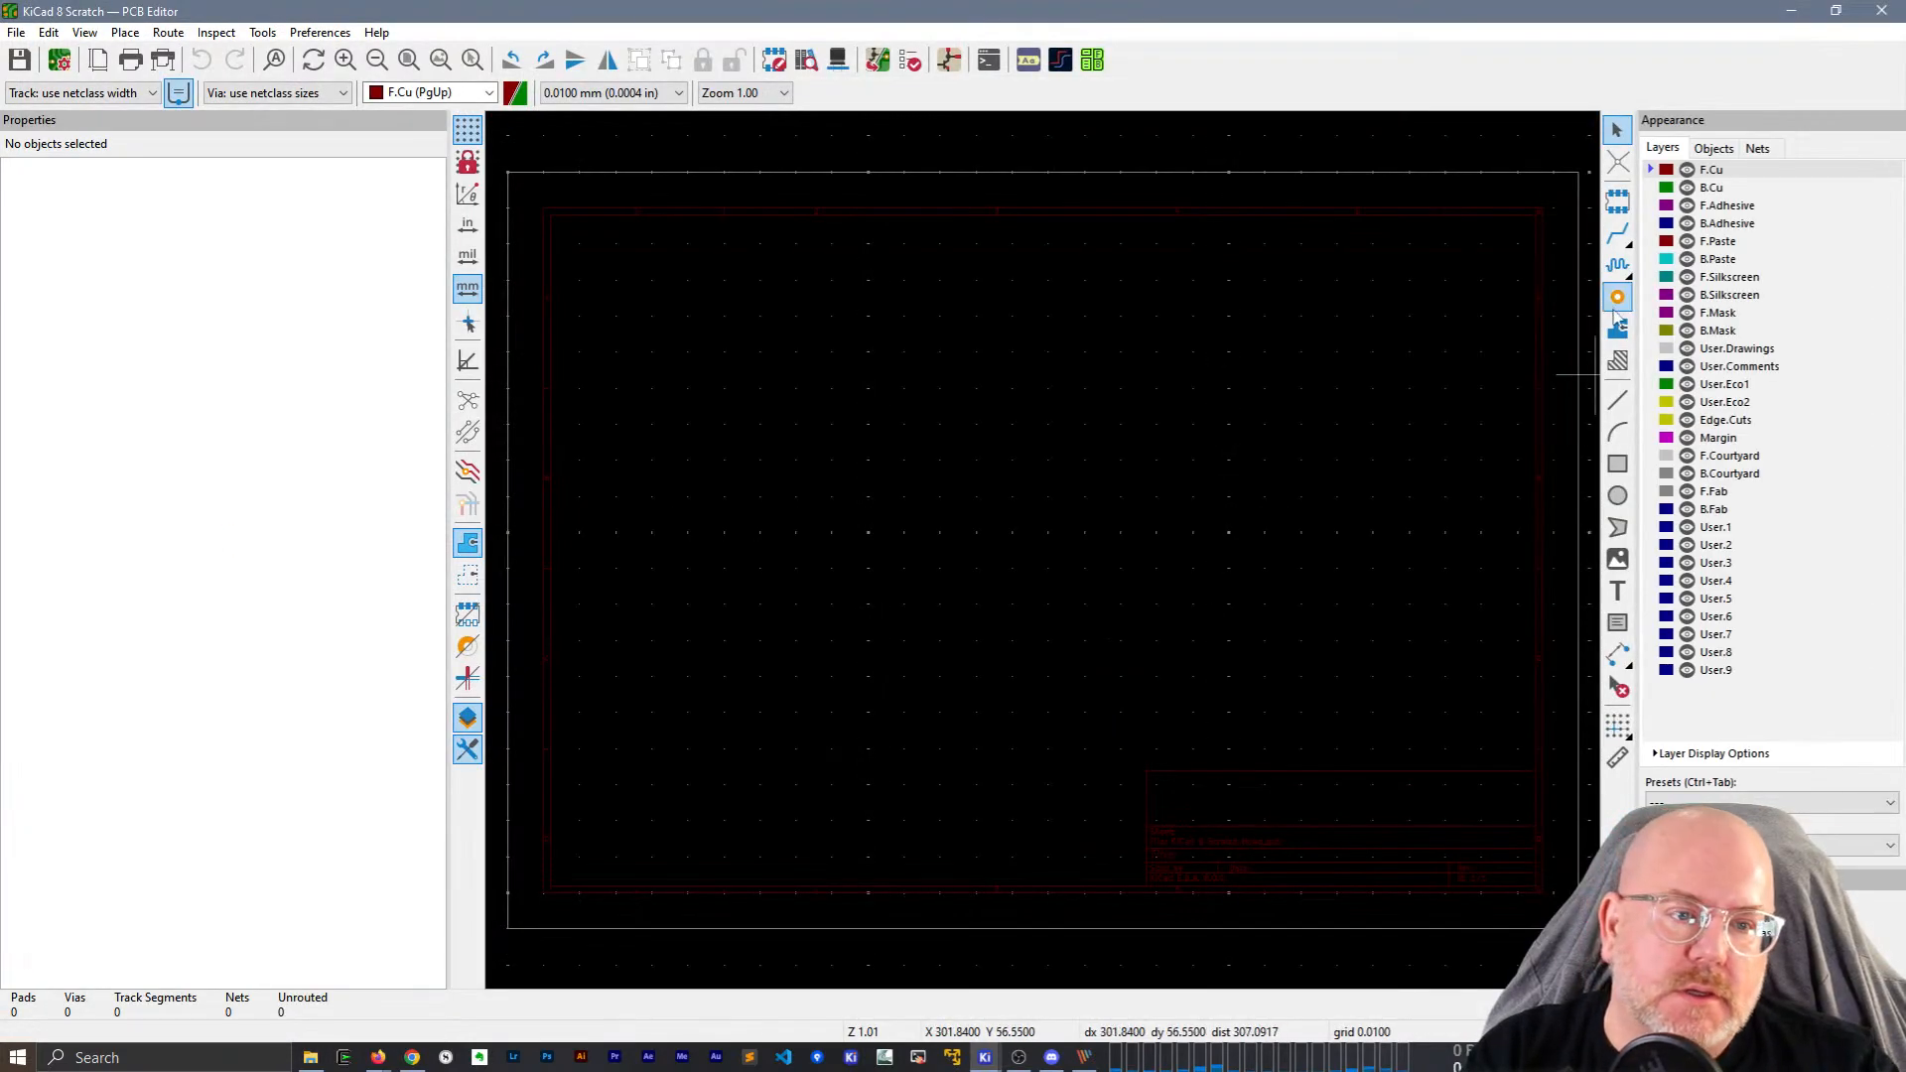
left_click(1617, 464)
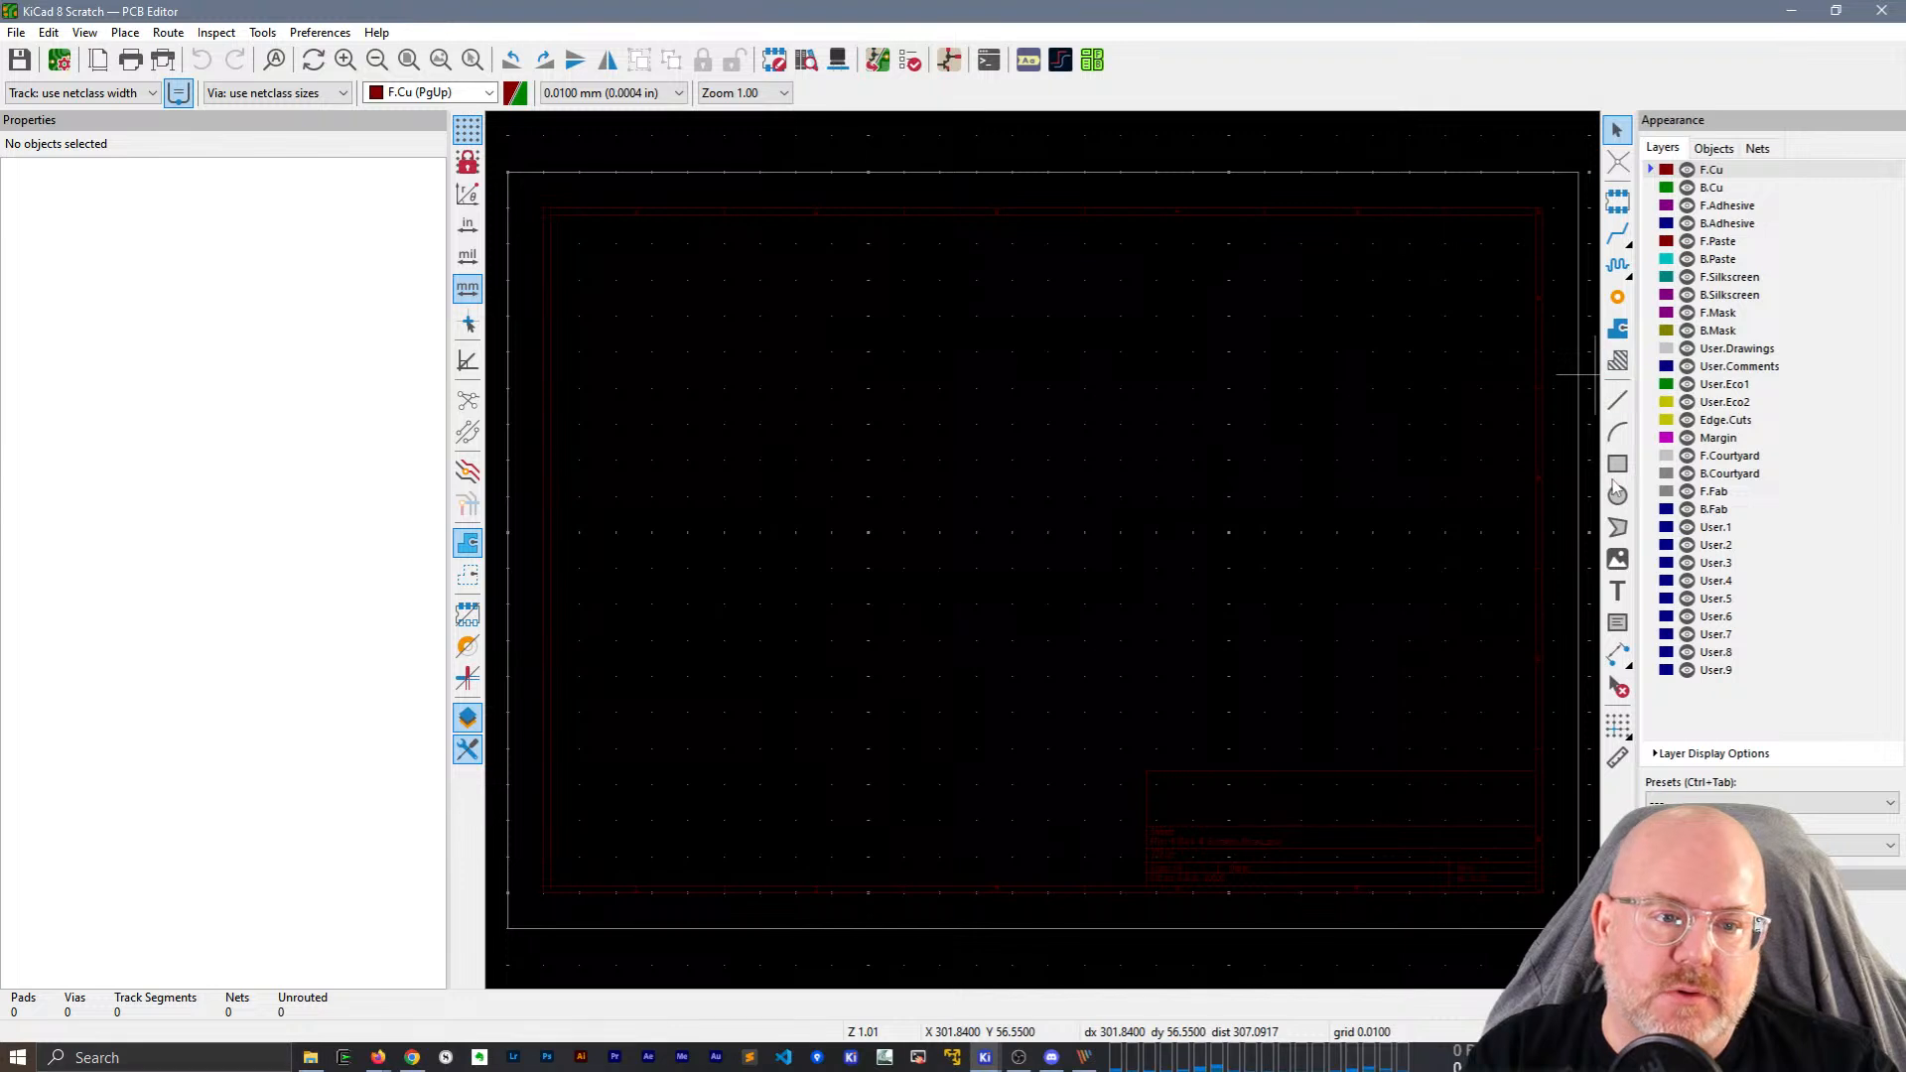
left_click(899, 337)
key("Escape")
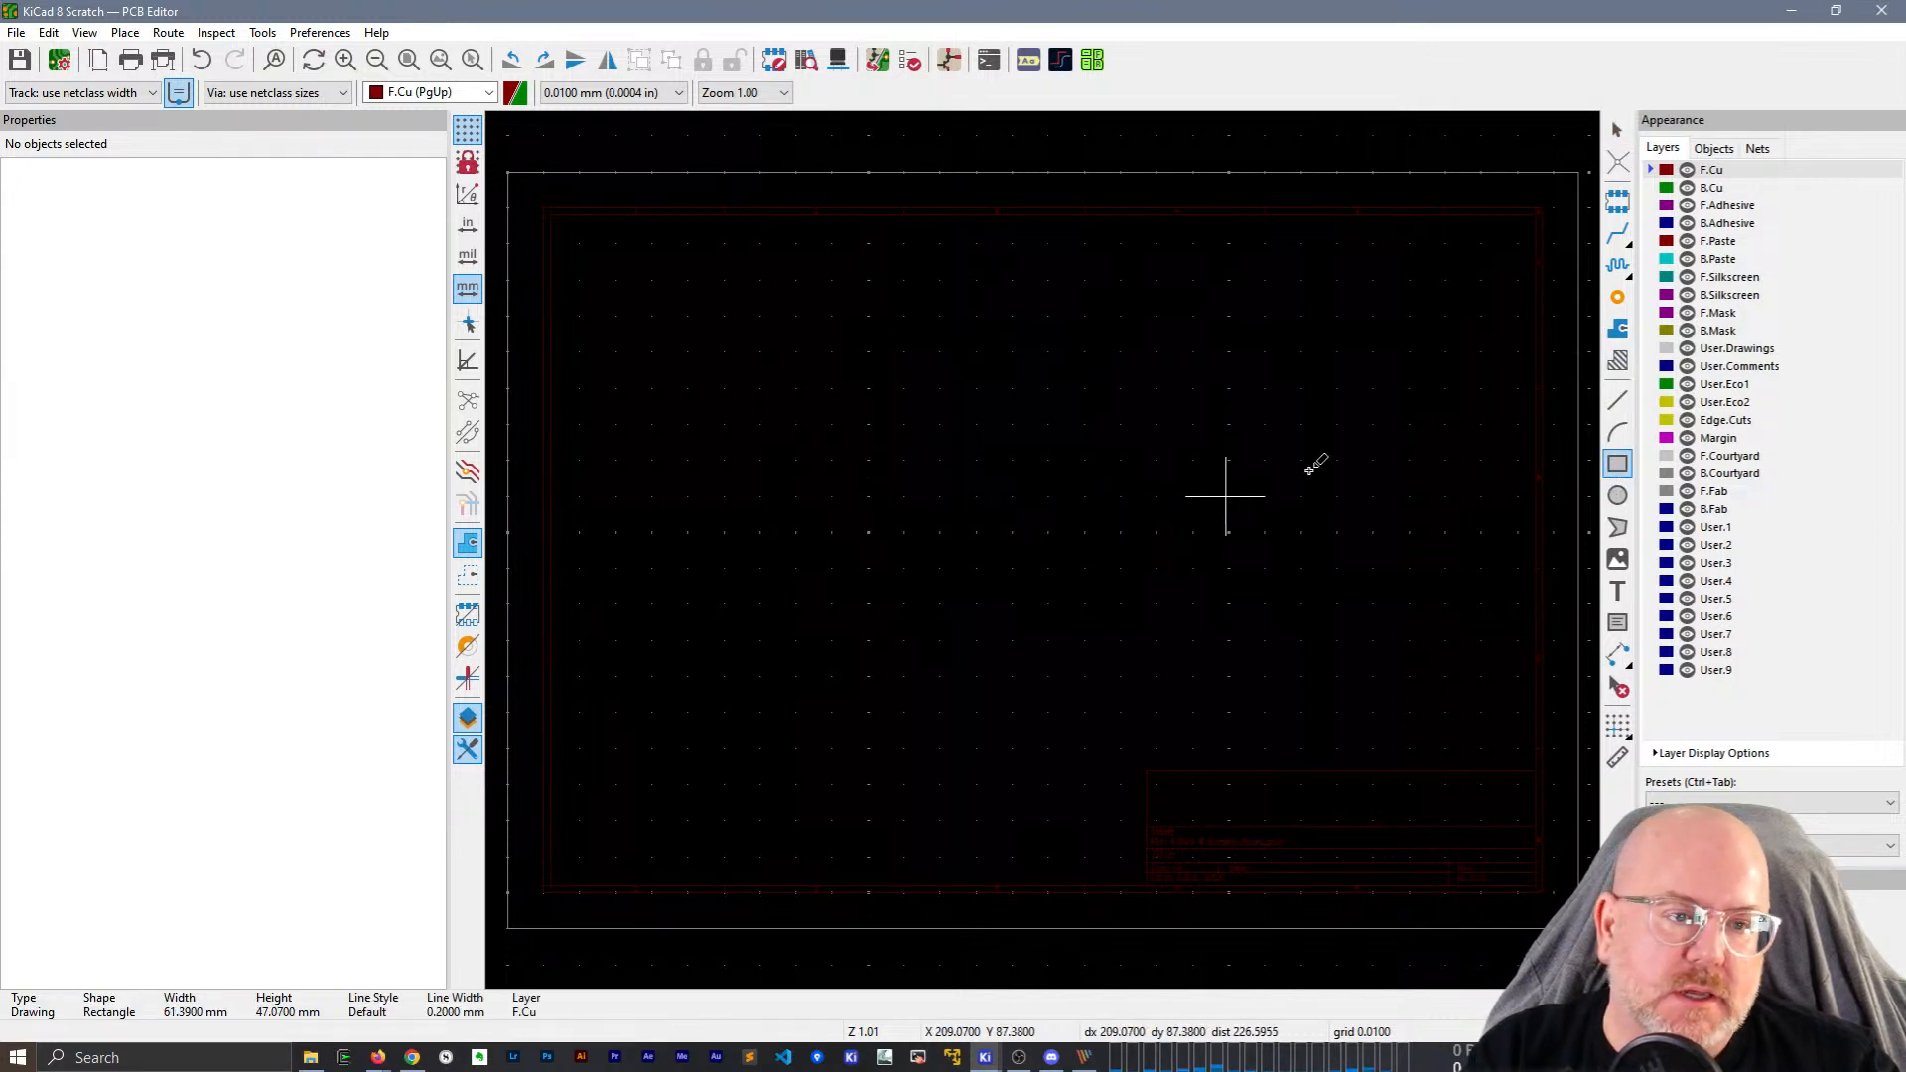
key("Escape")
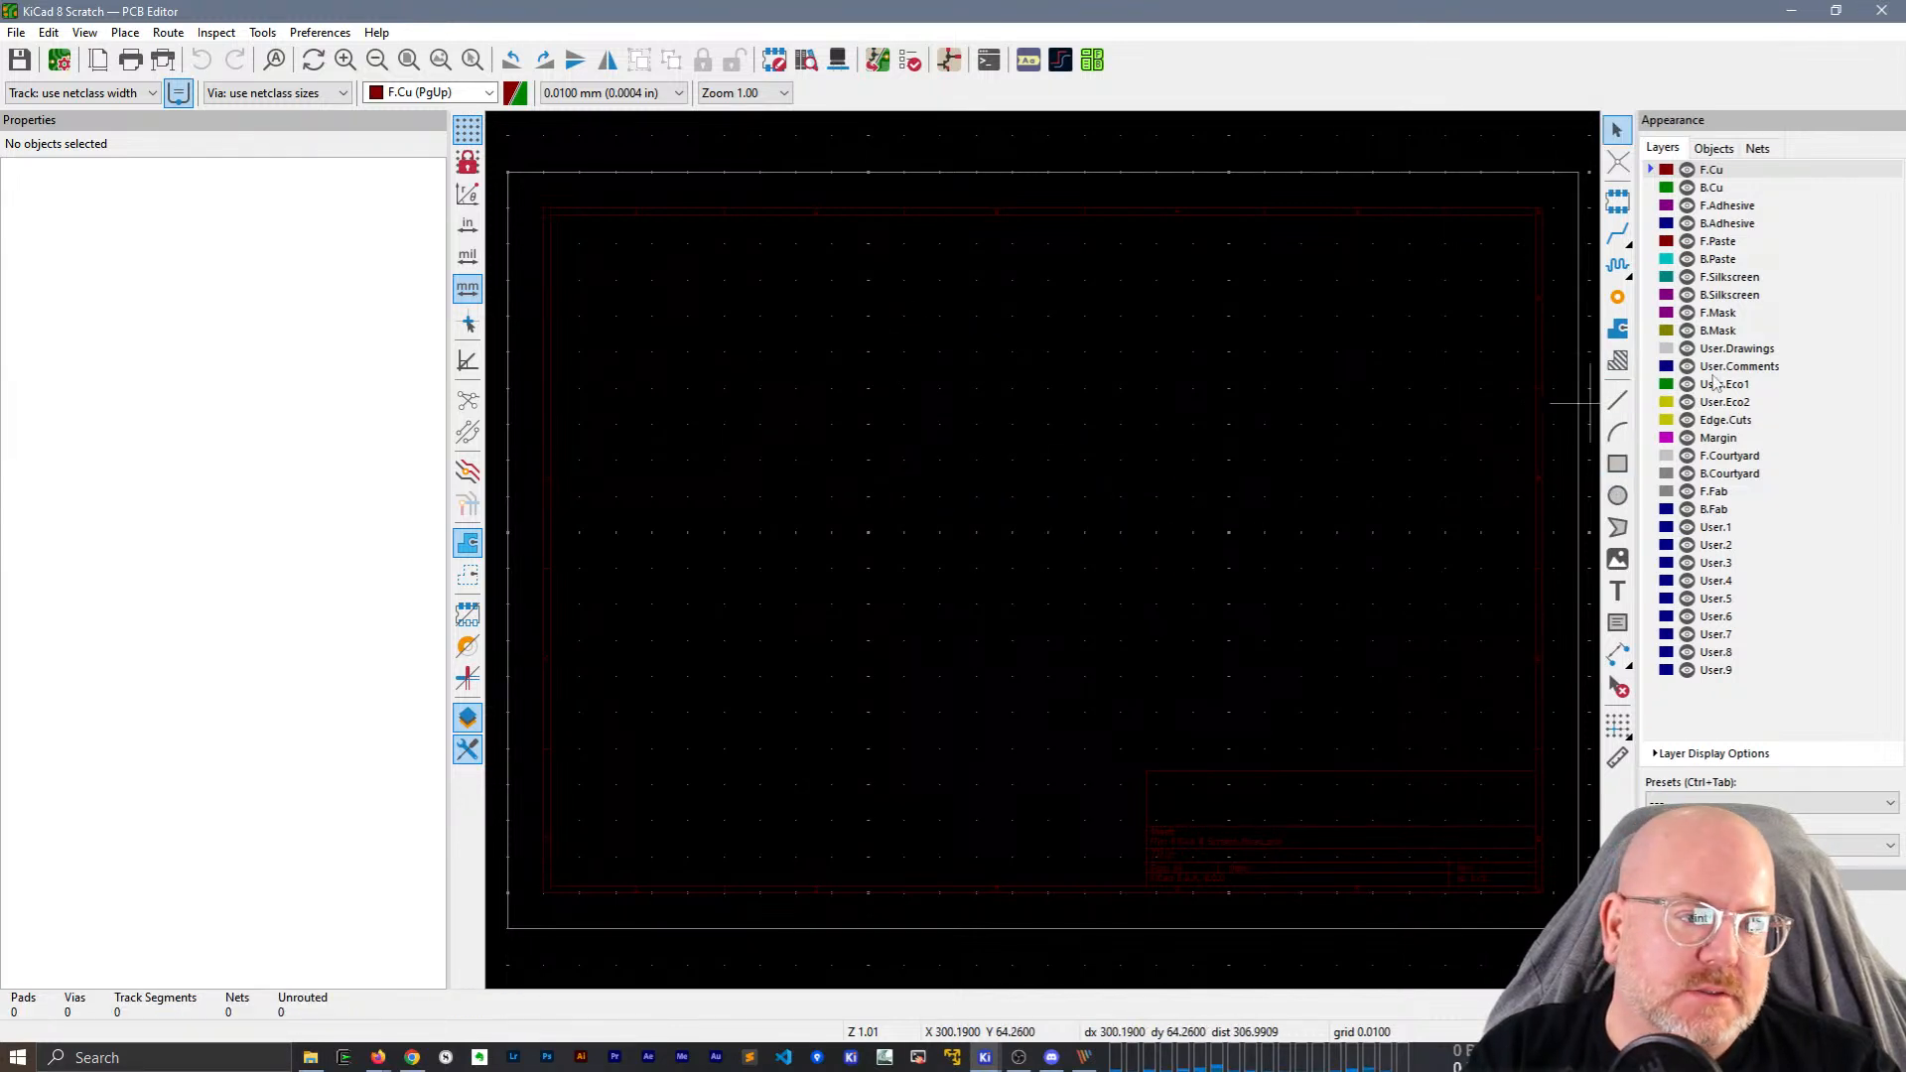
Draw a rectangle on the F.Silkscreen layer and set its line width to 1 mm.
left_click(1725, 282)
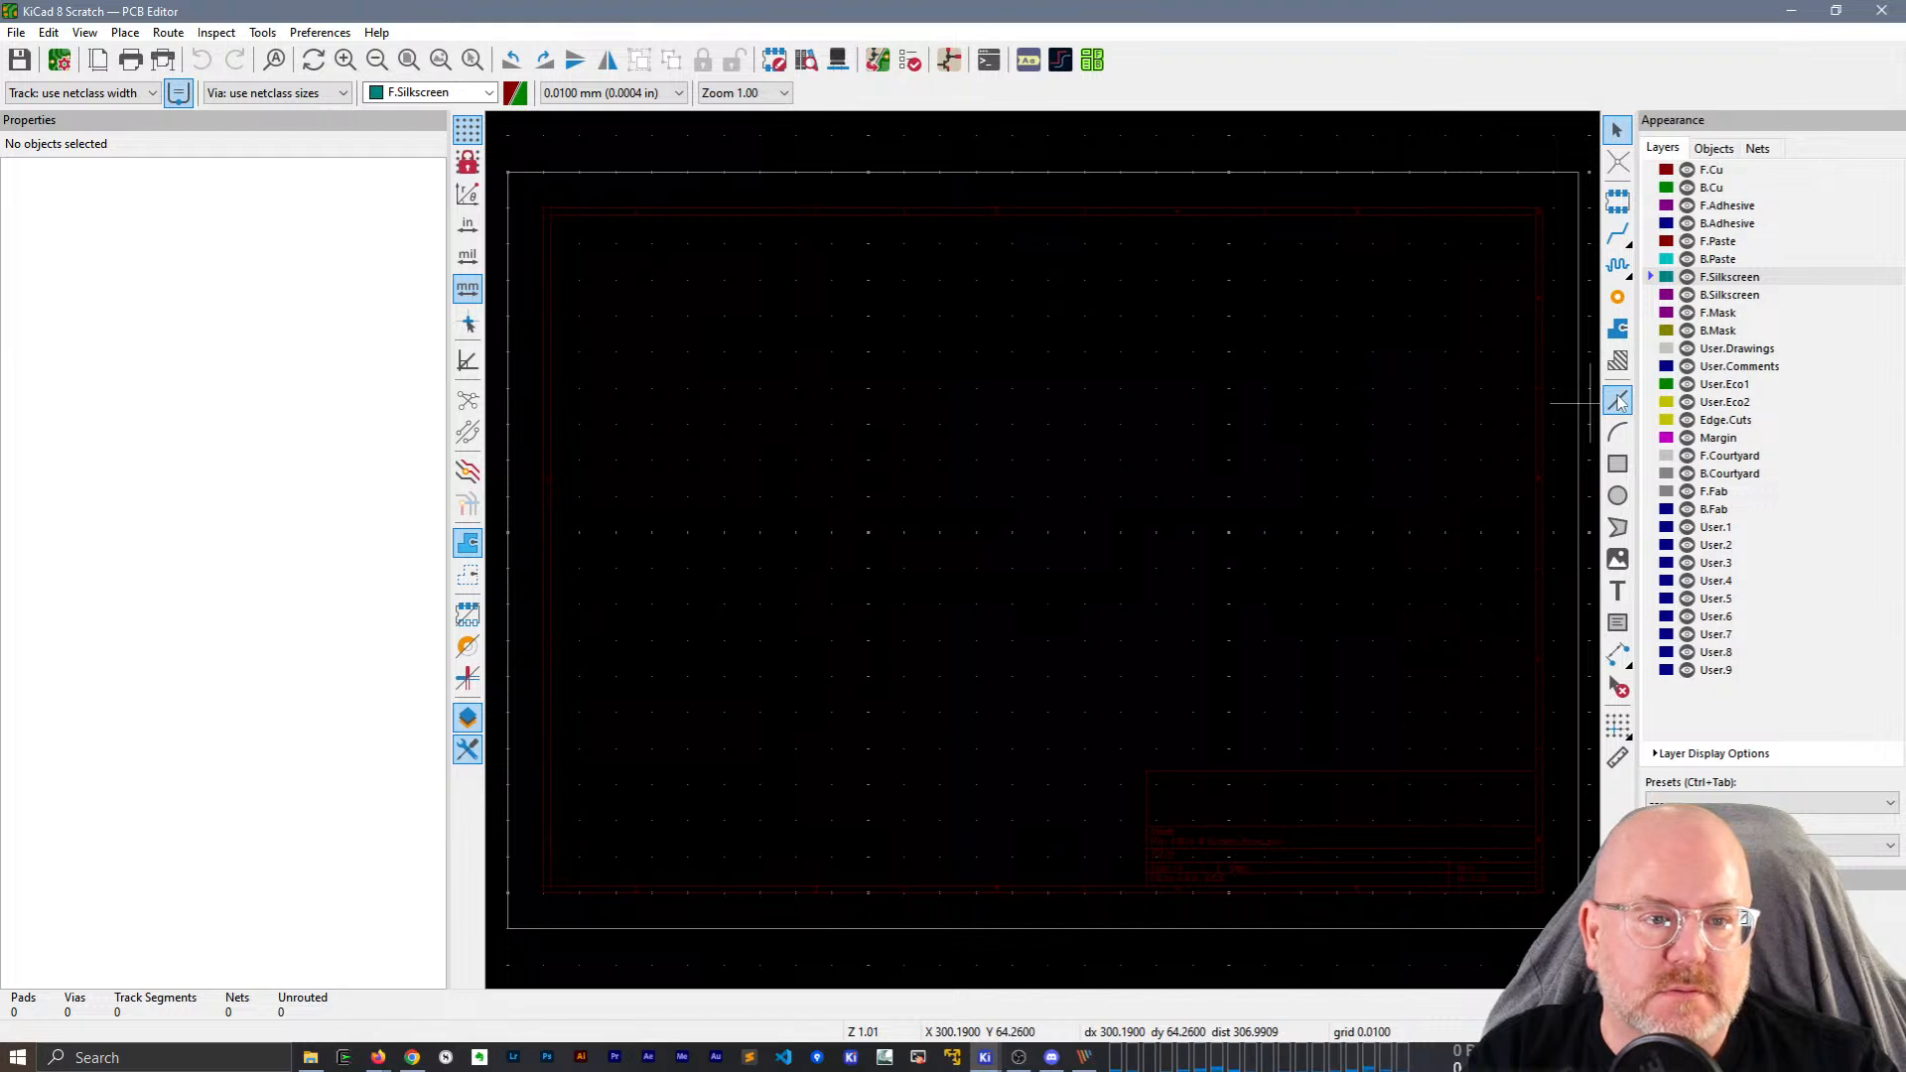
left_click(1618, 464)
left_click(851, 325)
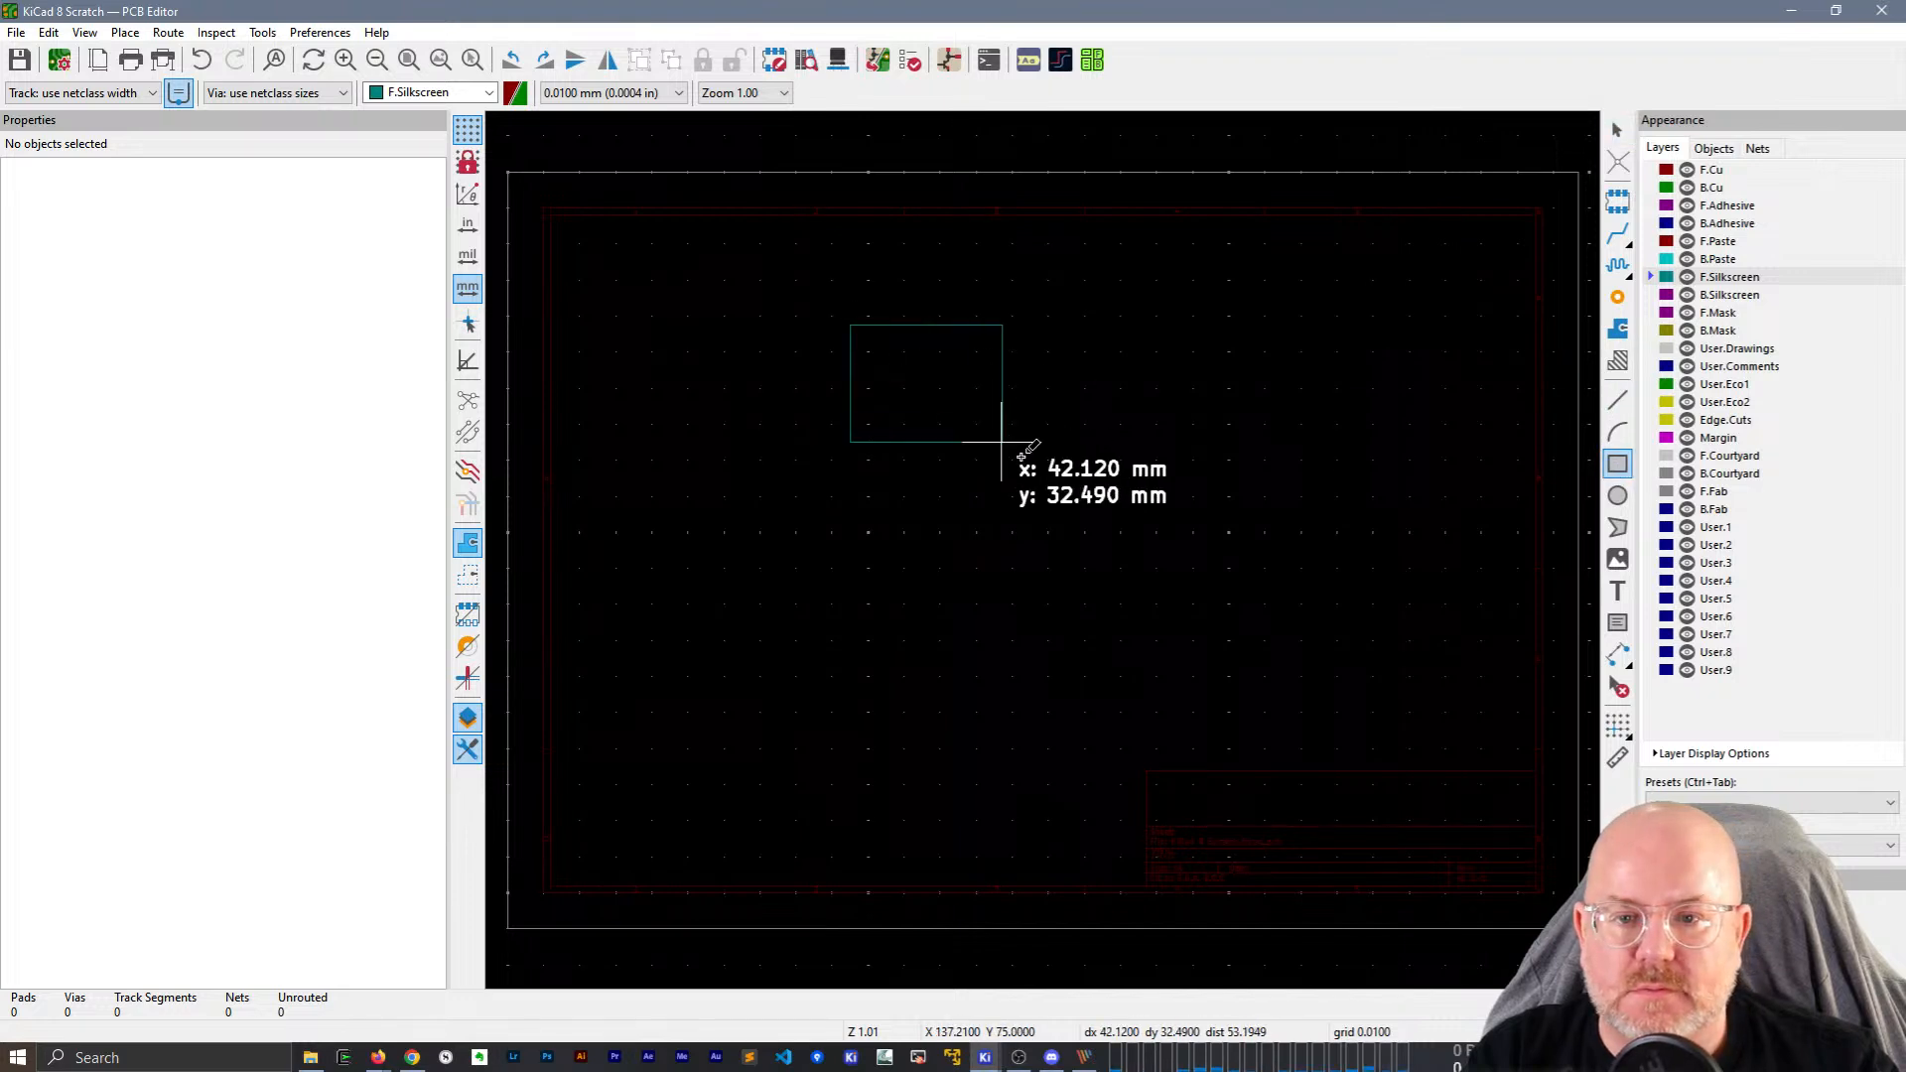
left_click(1099, 496)
key("Escape")
left_click(256, 306)
type("1")
key("Tab")
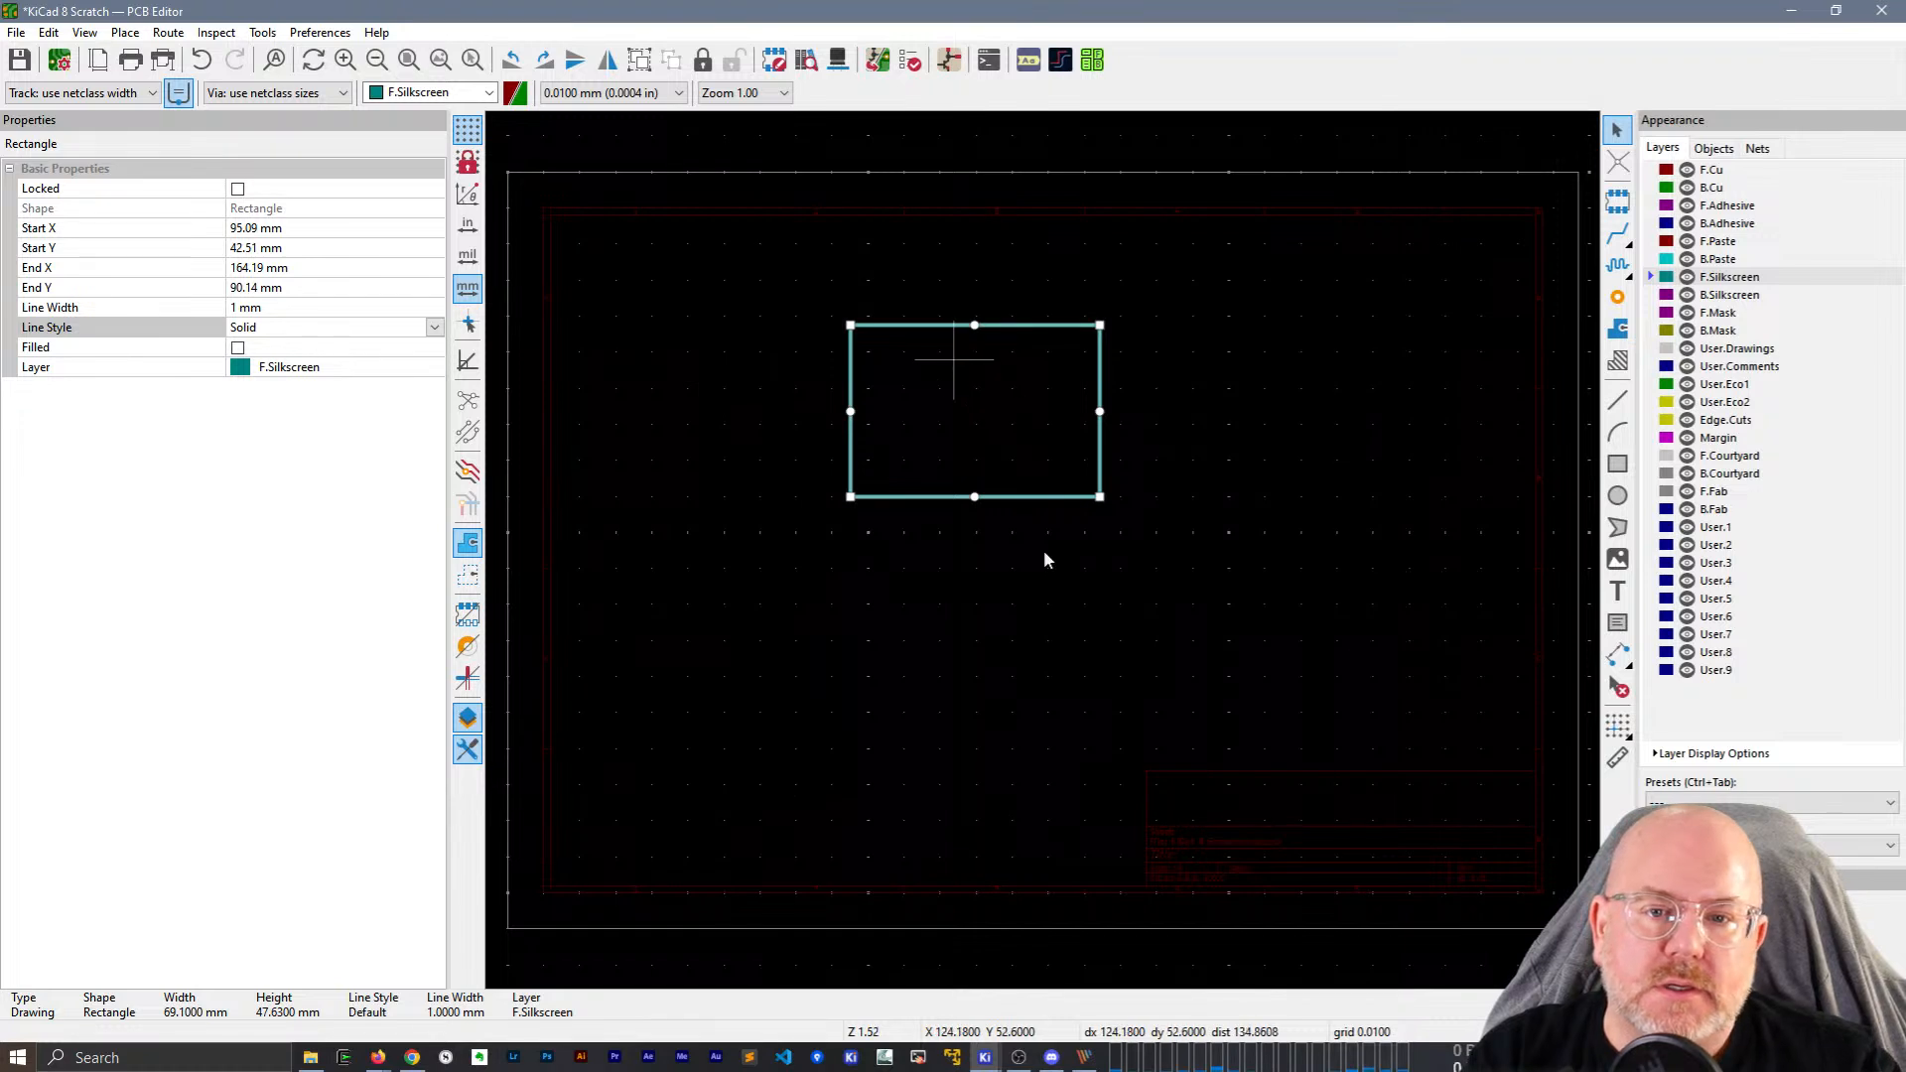
scroll(955, 359, "up", 3)
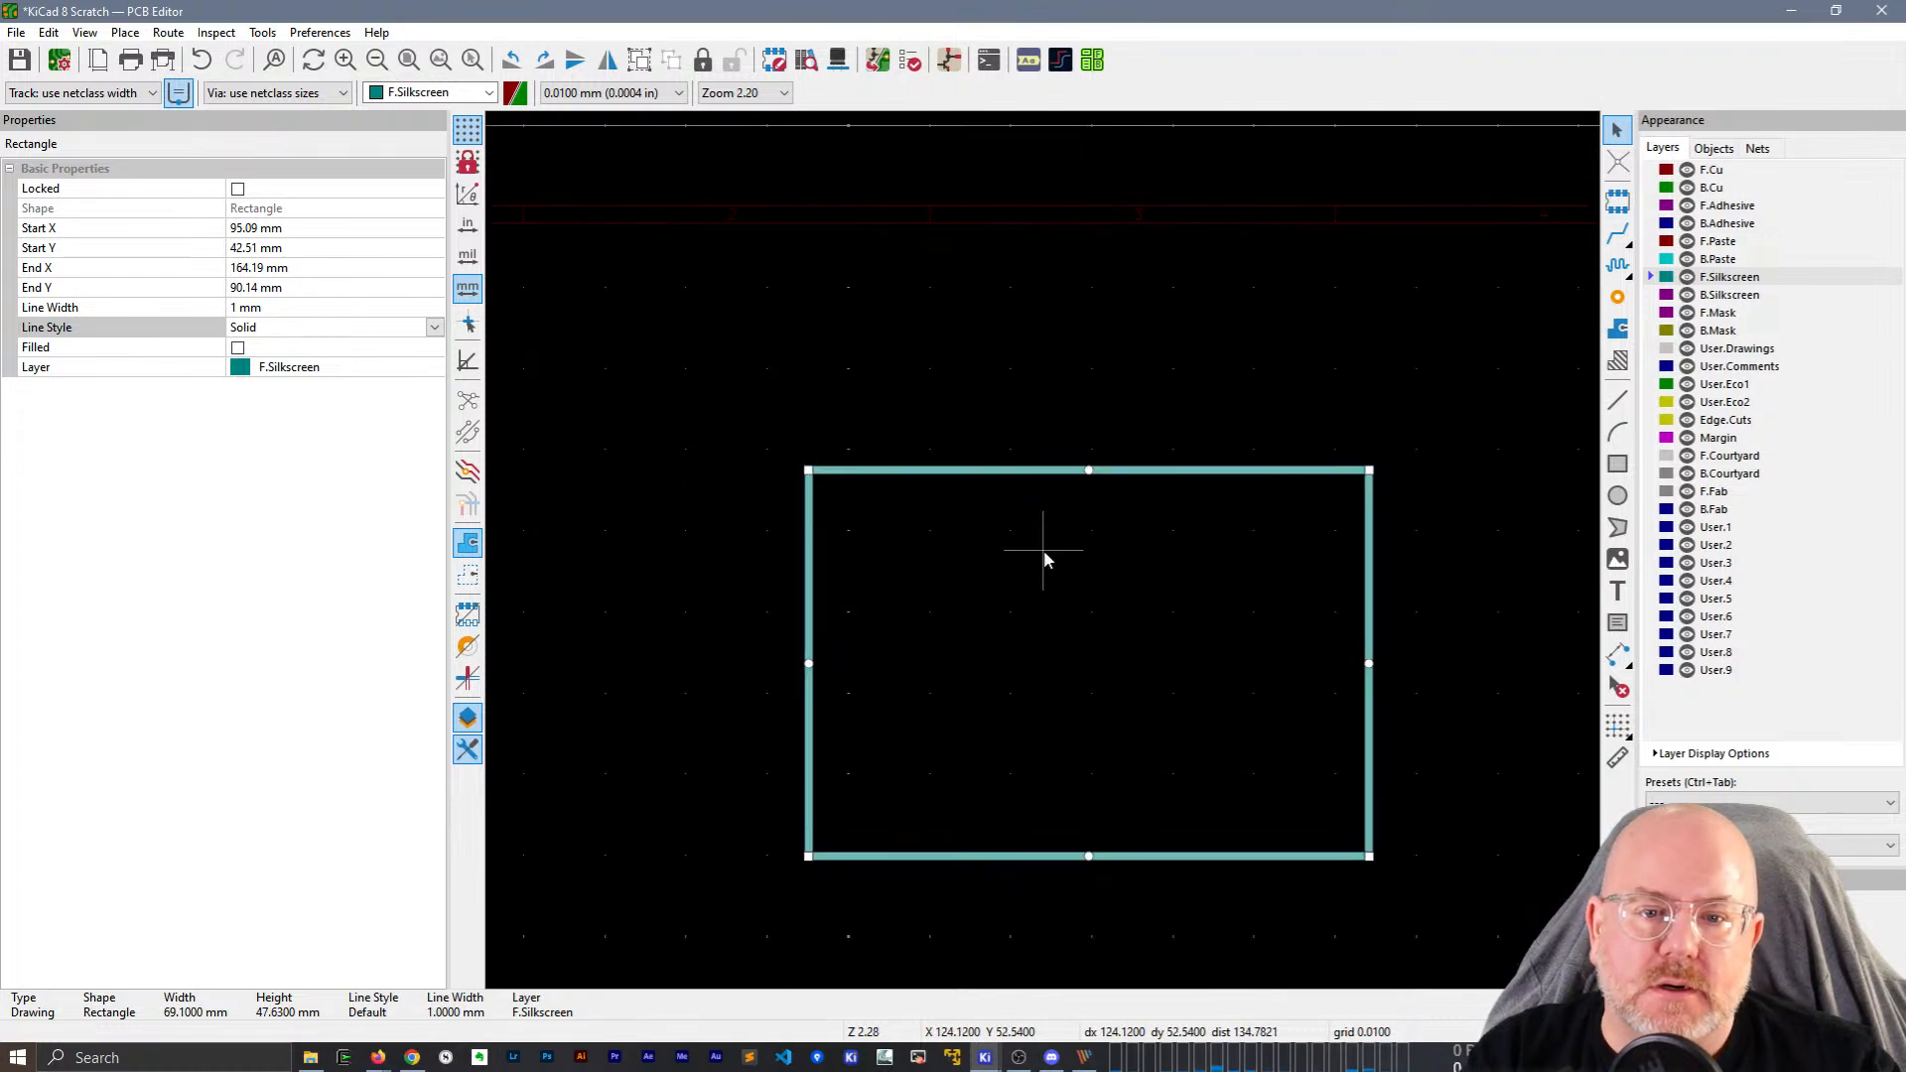
Fillet the rectangle's four corners with a radius of 10.
right_click(1001, 473)
mouse_move(1142, 605)
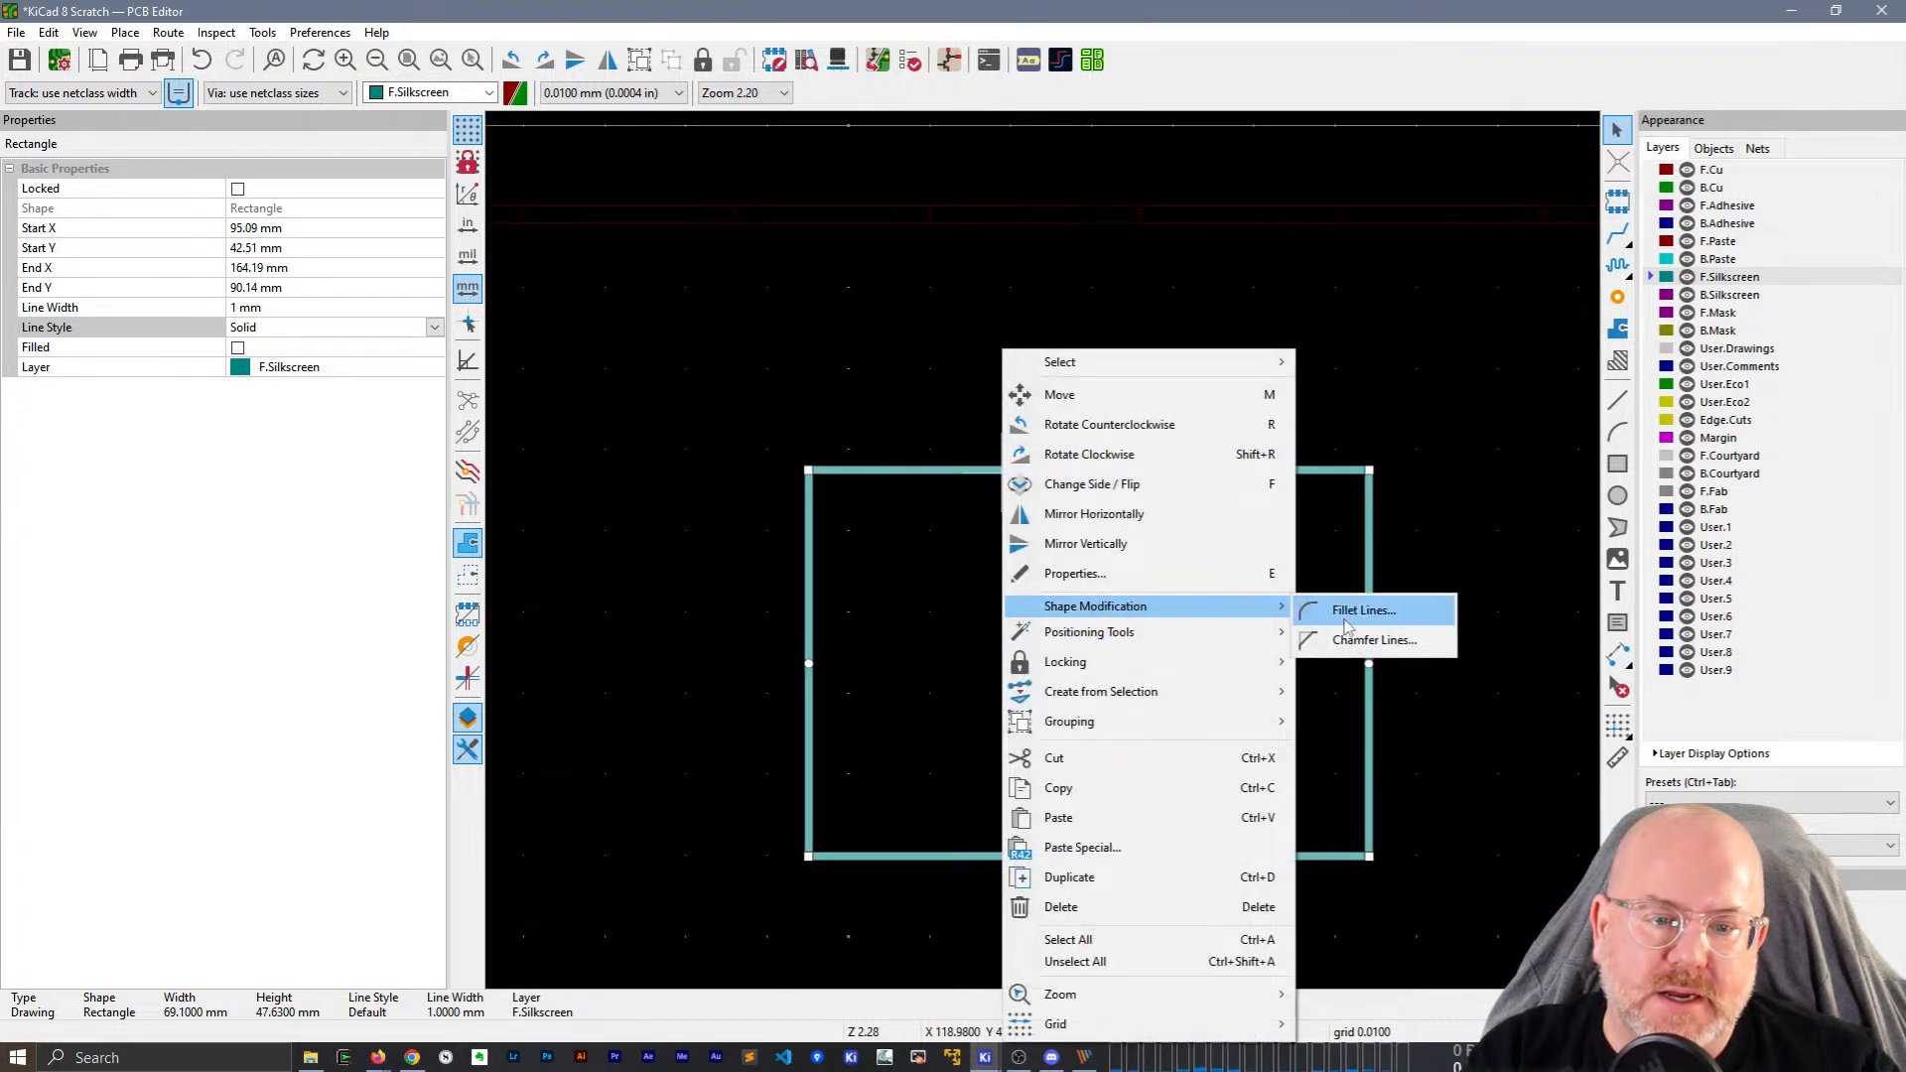
left_click(1364, 610)
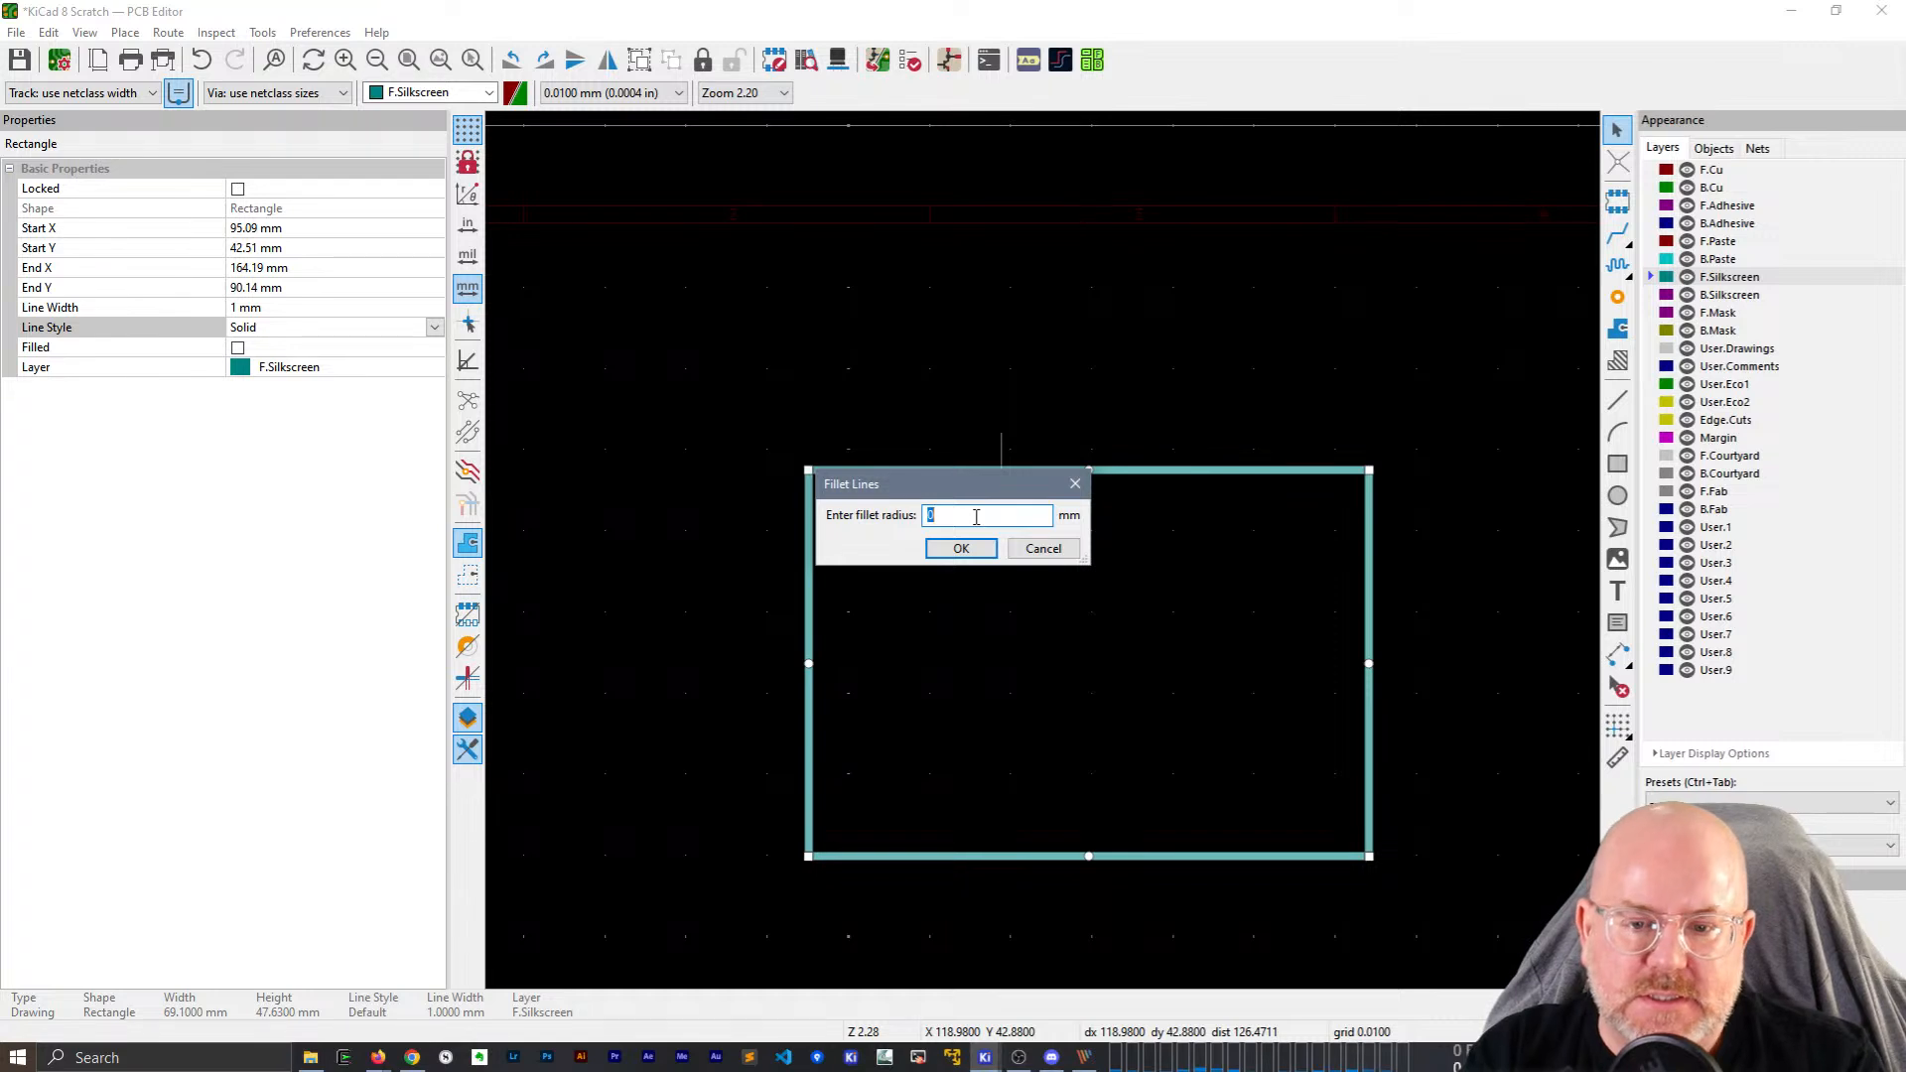
type("10")
key("Return")
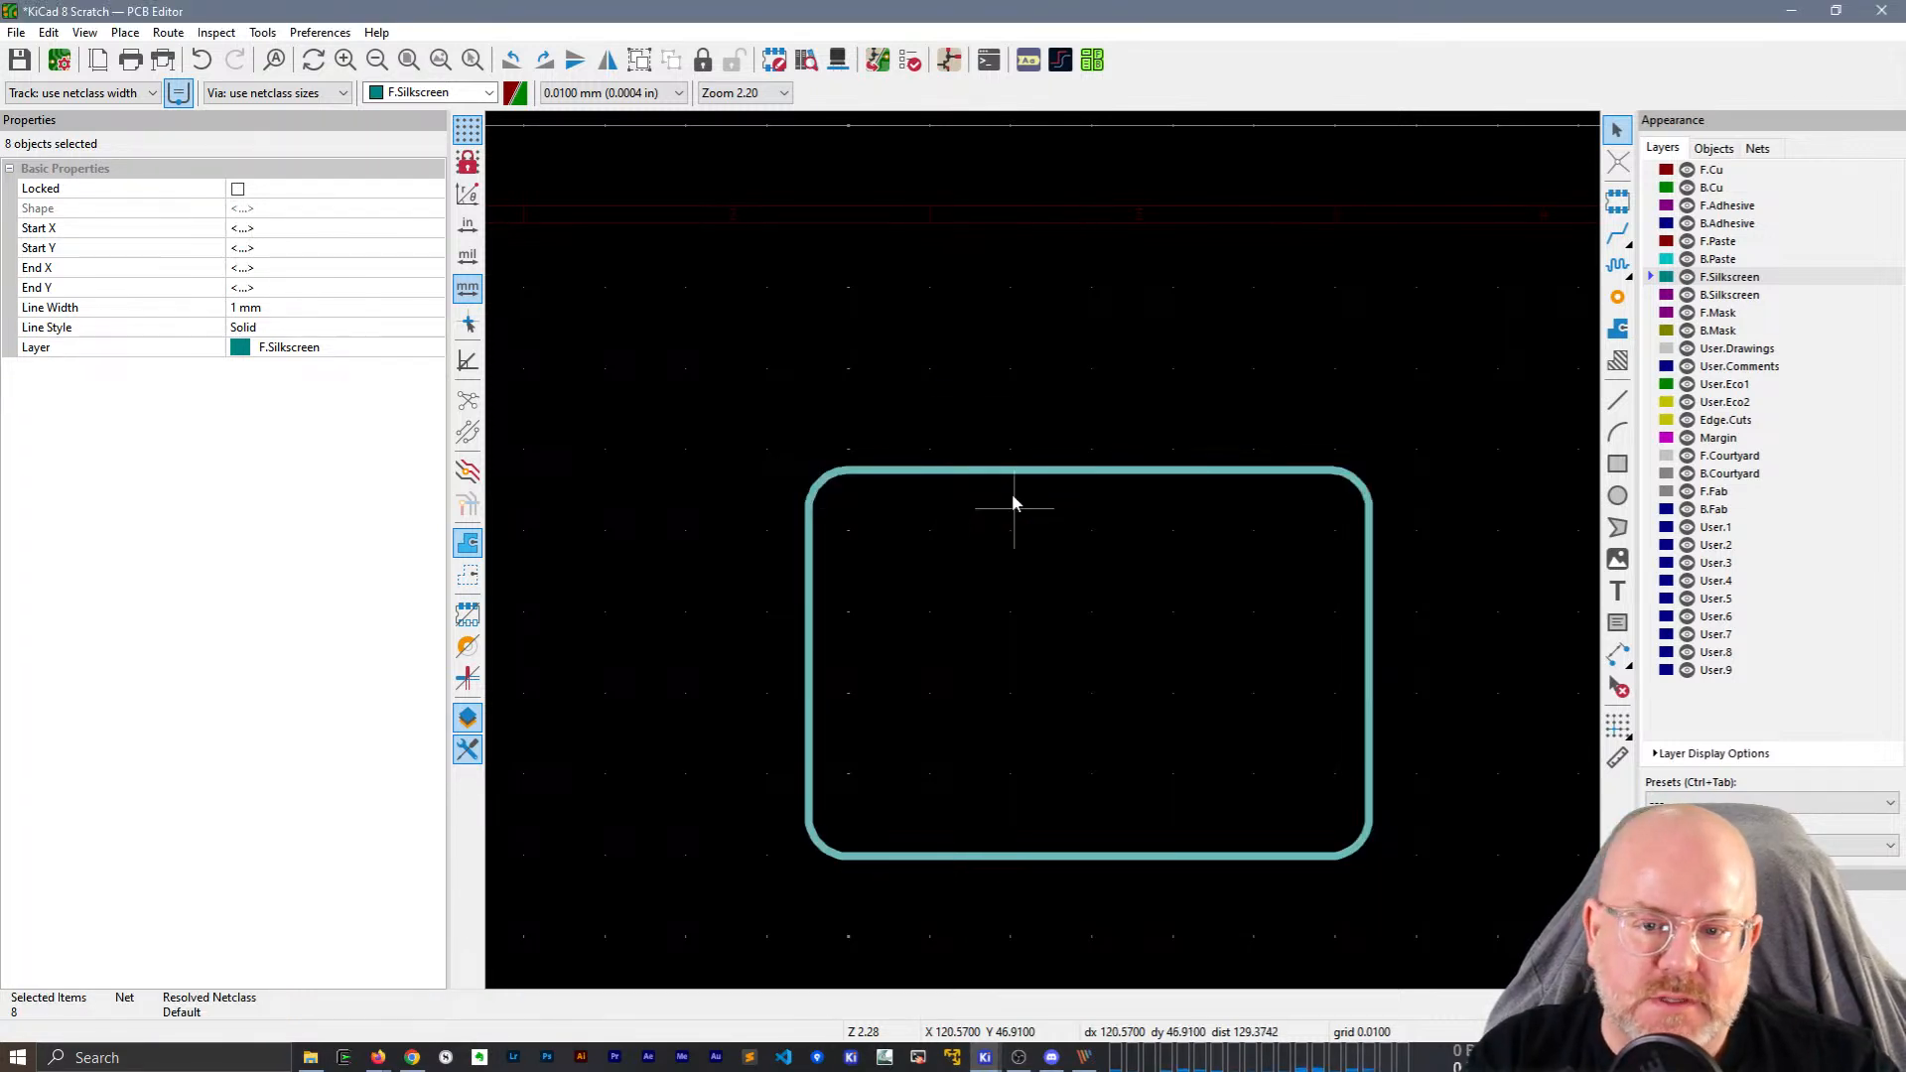
Box-select all eight pieces of the rounded rectangle outline.
left_click(866, 472)
left_click(814, 487)
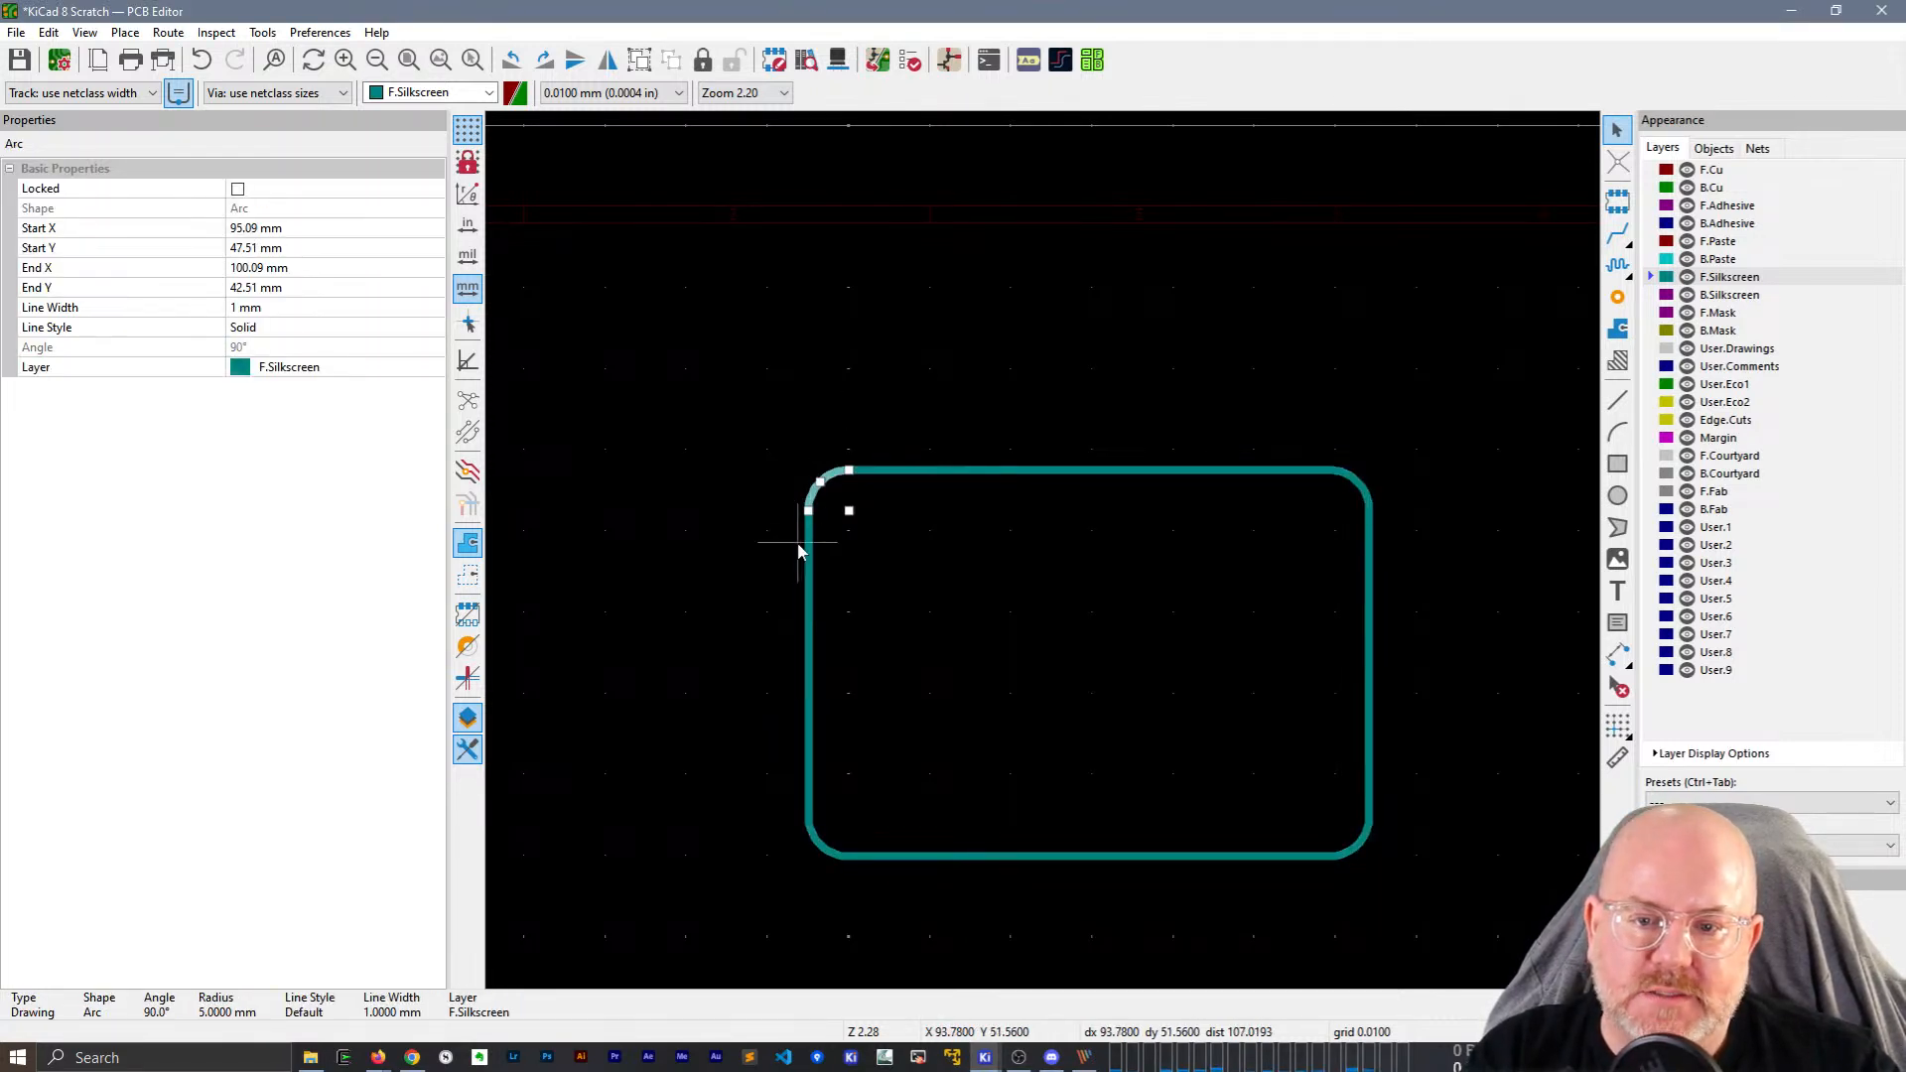
left_click(700, 459)
left_click_drag(714, 369, 1519, 934)
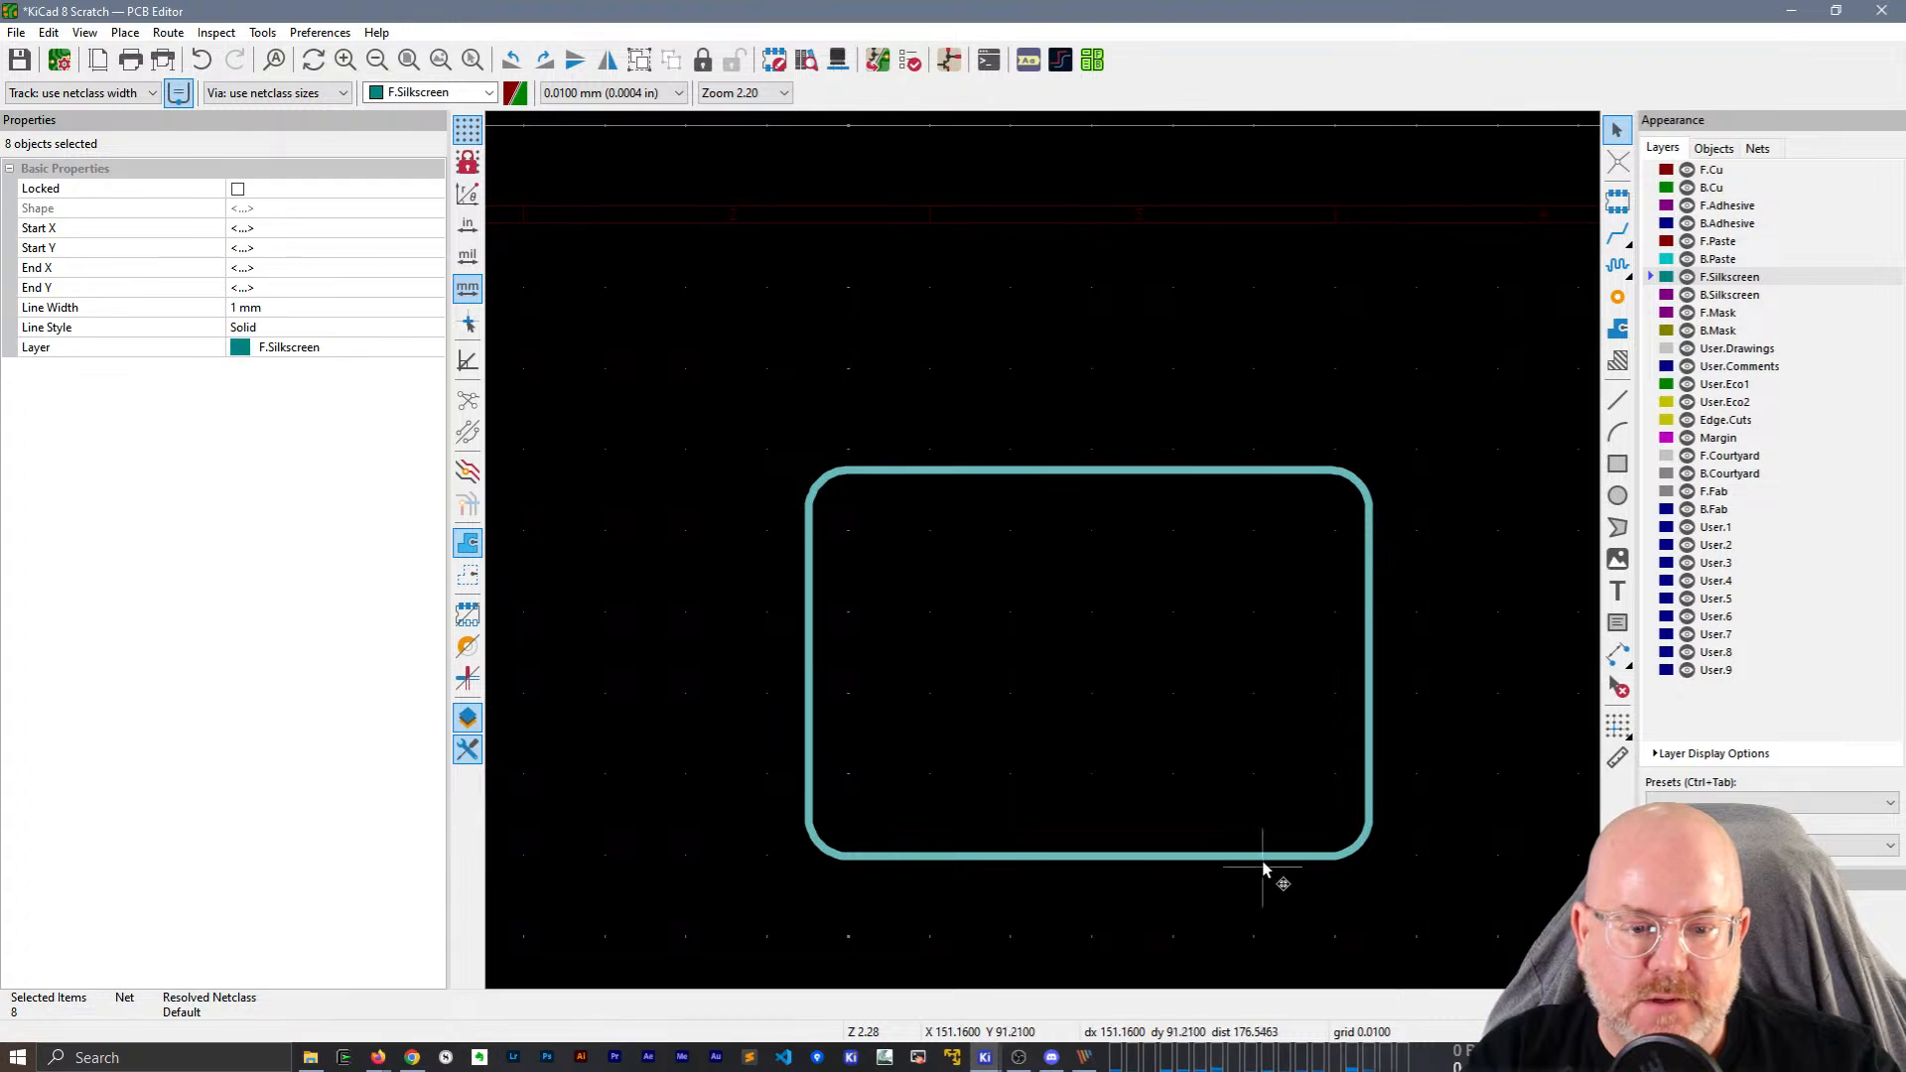
left_click(855, 425)
left_click_drag(770, 404, 1425, 892)
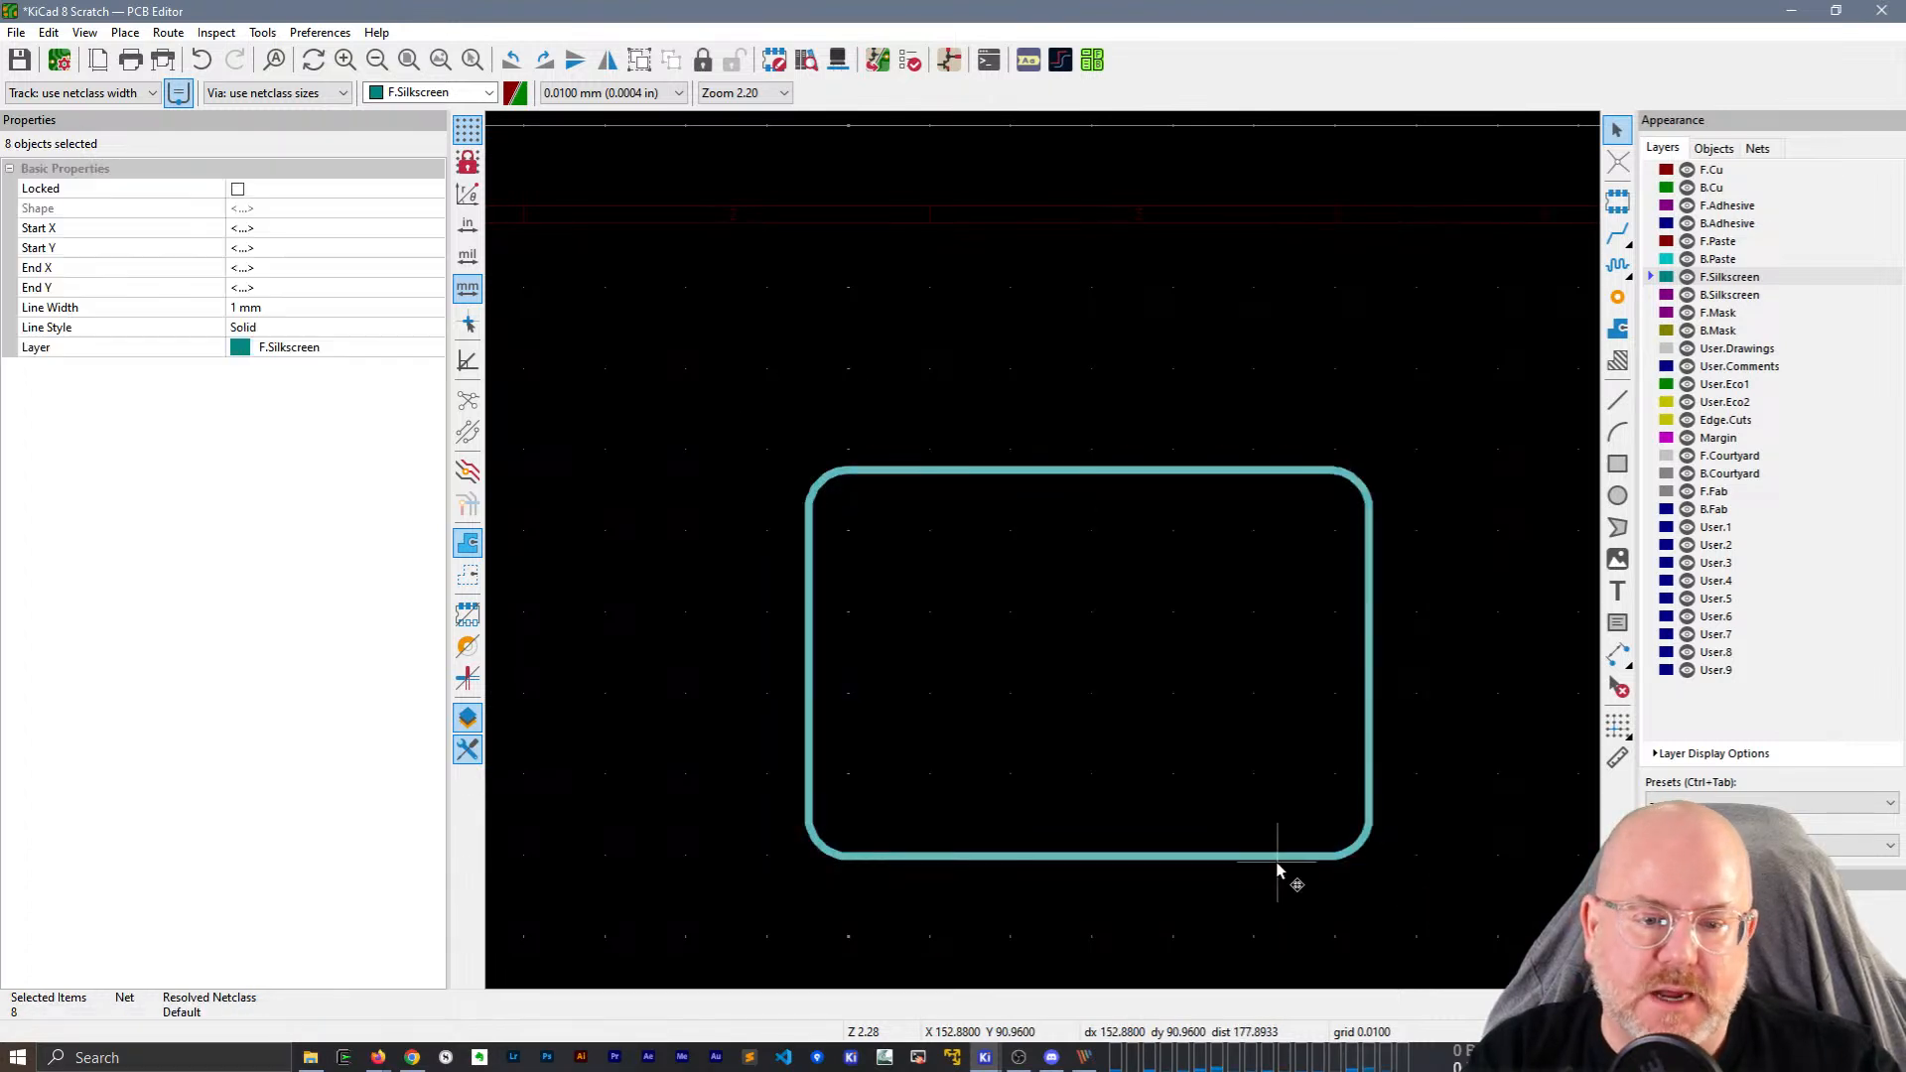
Convert the selected outline into a polygon using Create Polygon from Selection with centerlines.
right_click(871, 469)
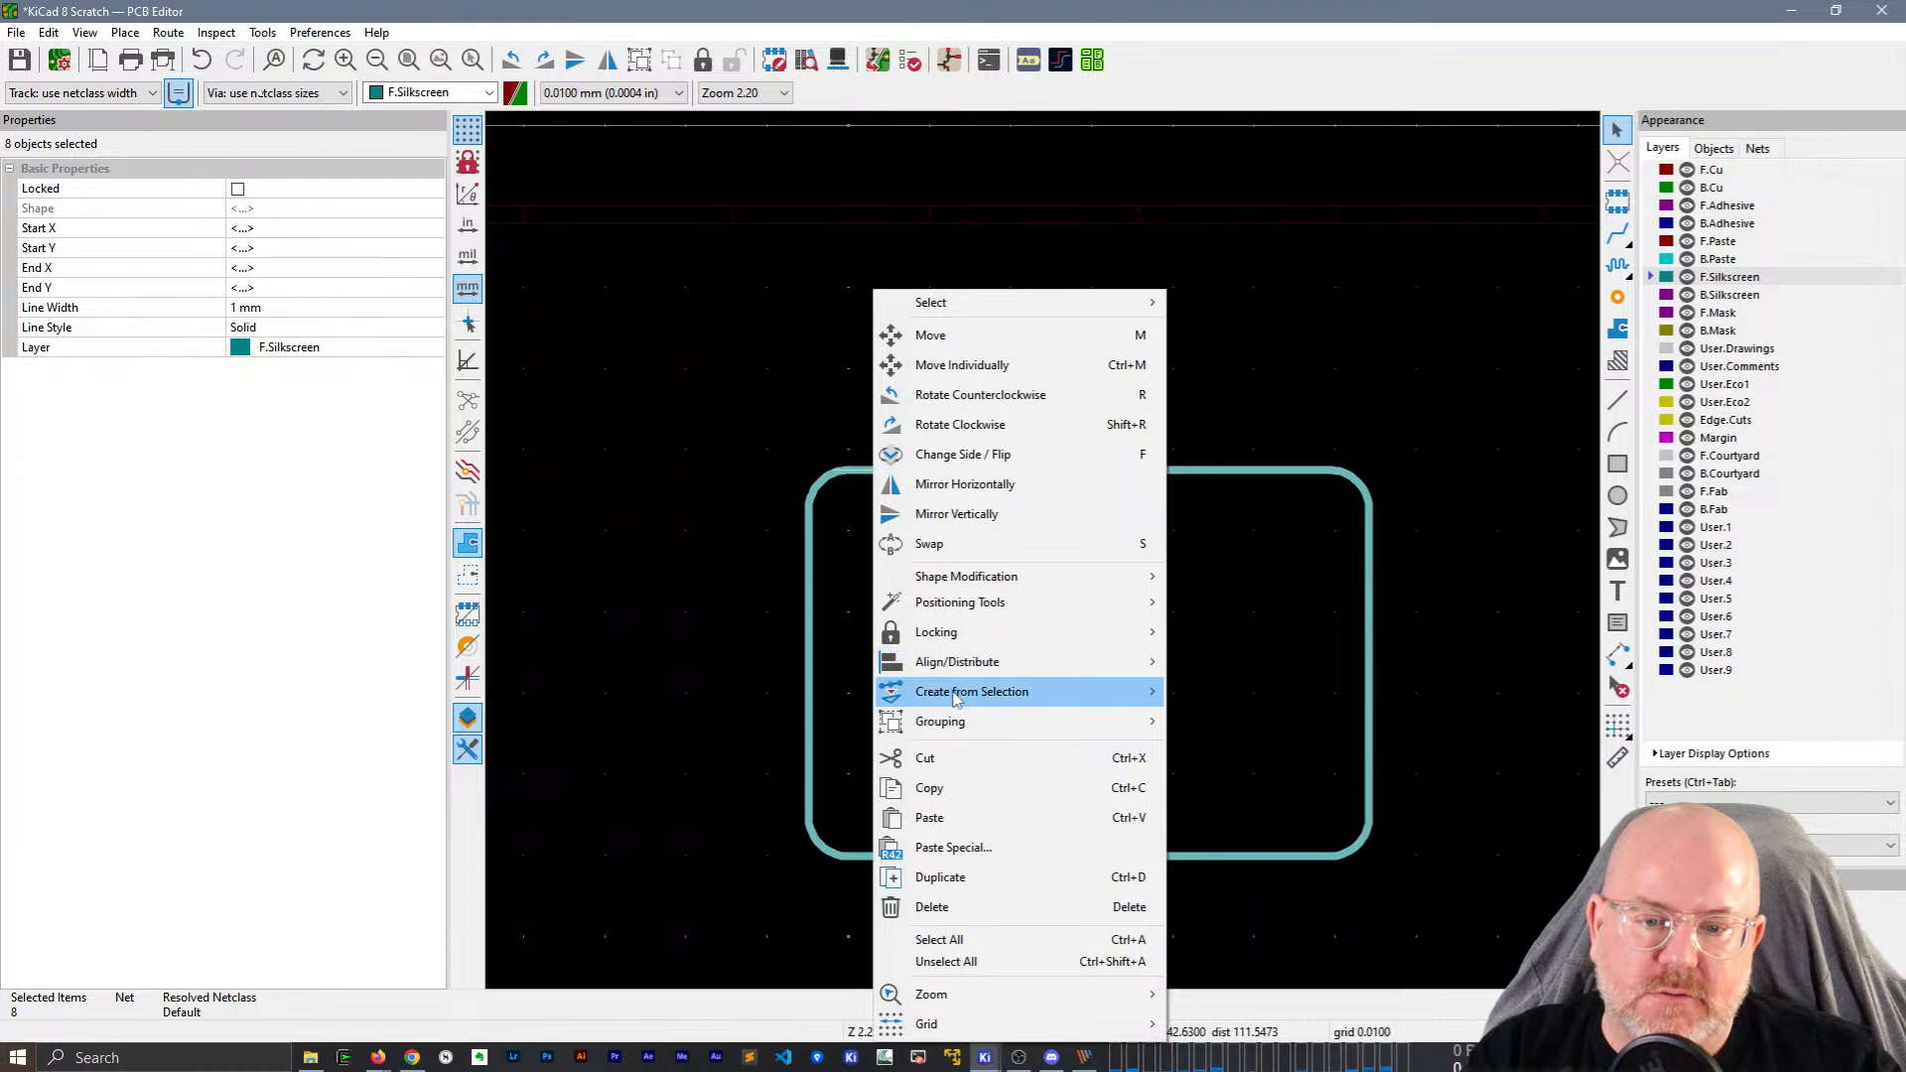
mouse_move(956, 699)
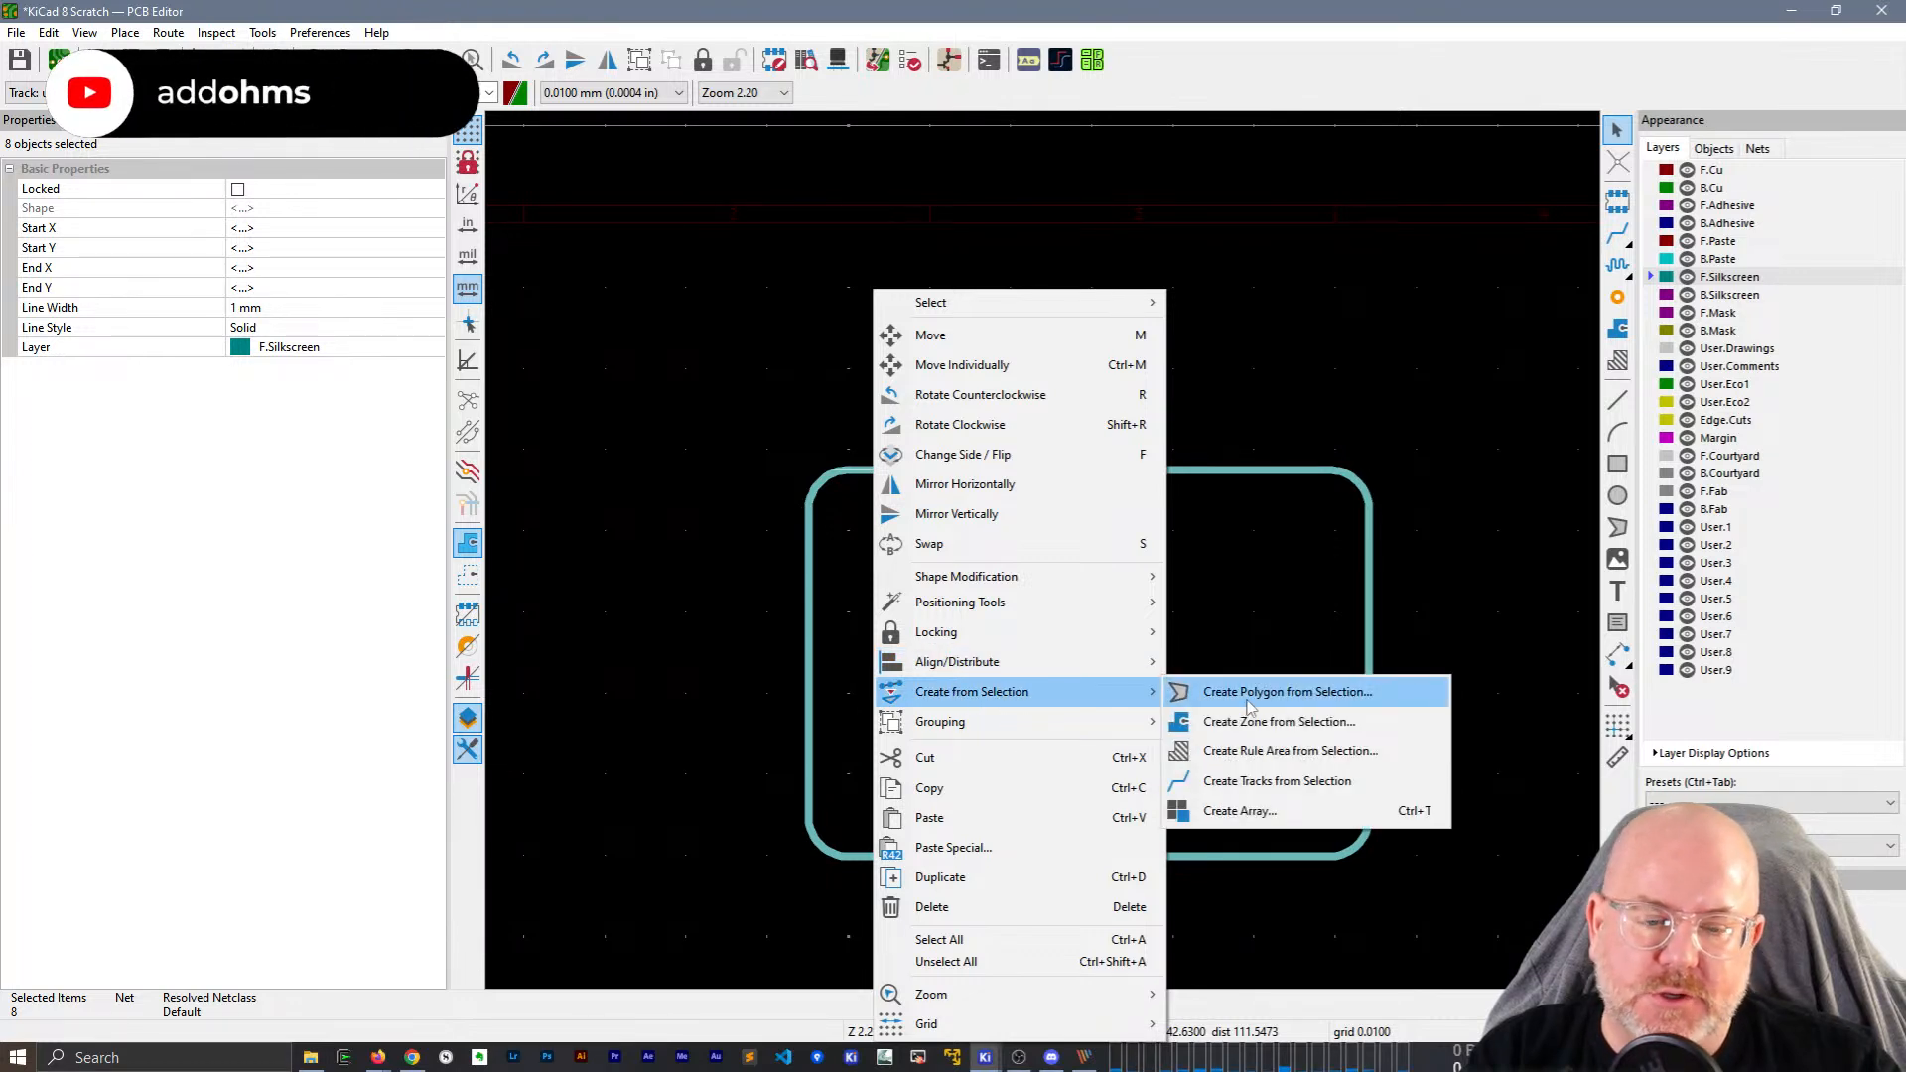
left_click(1249, 695)
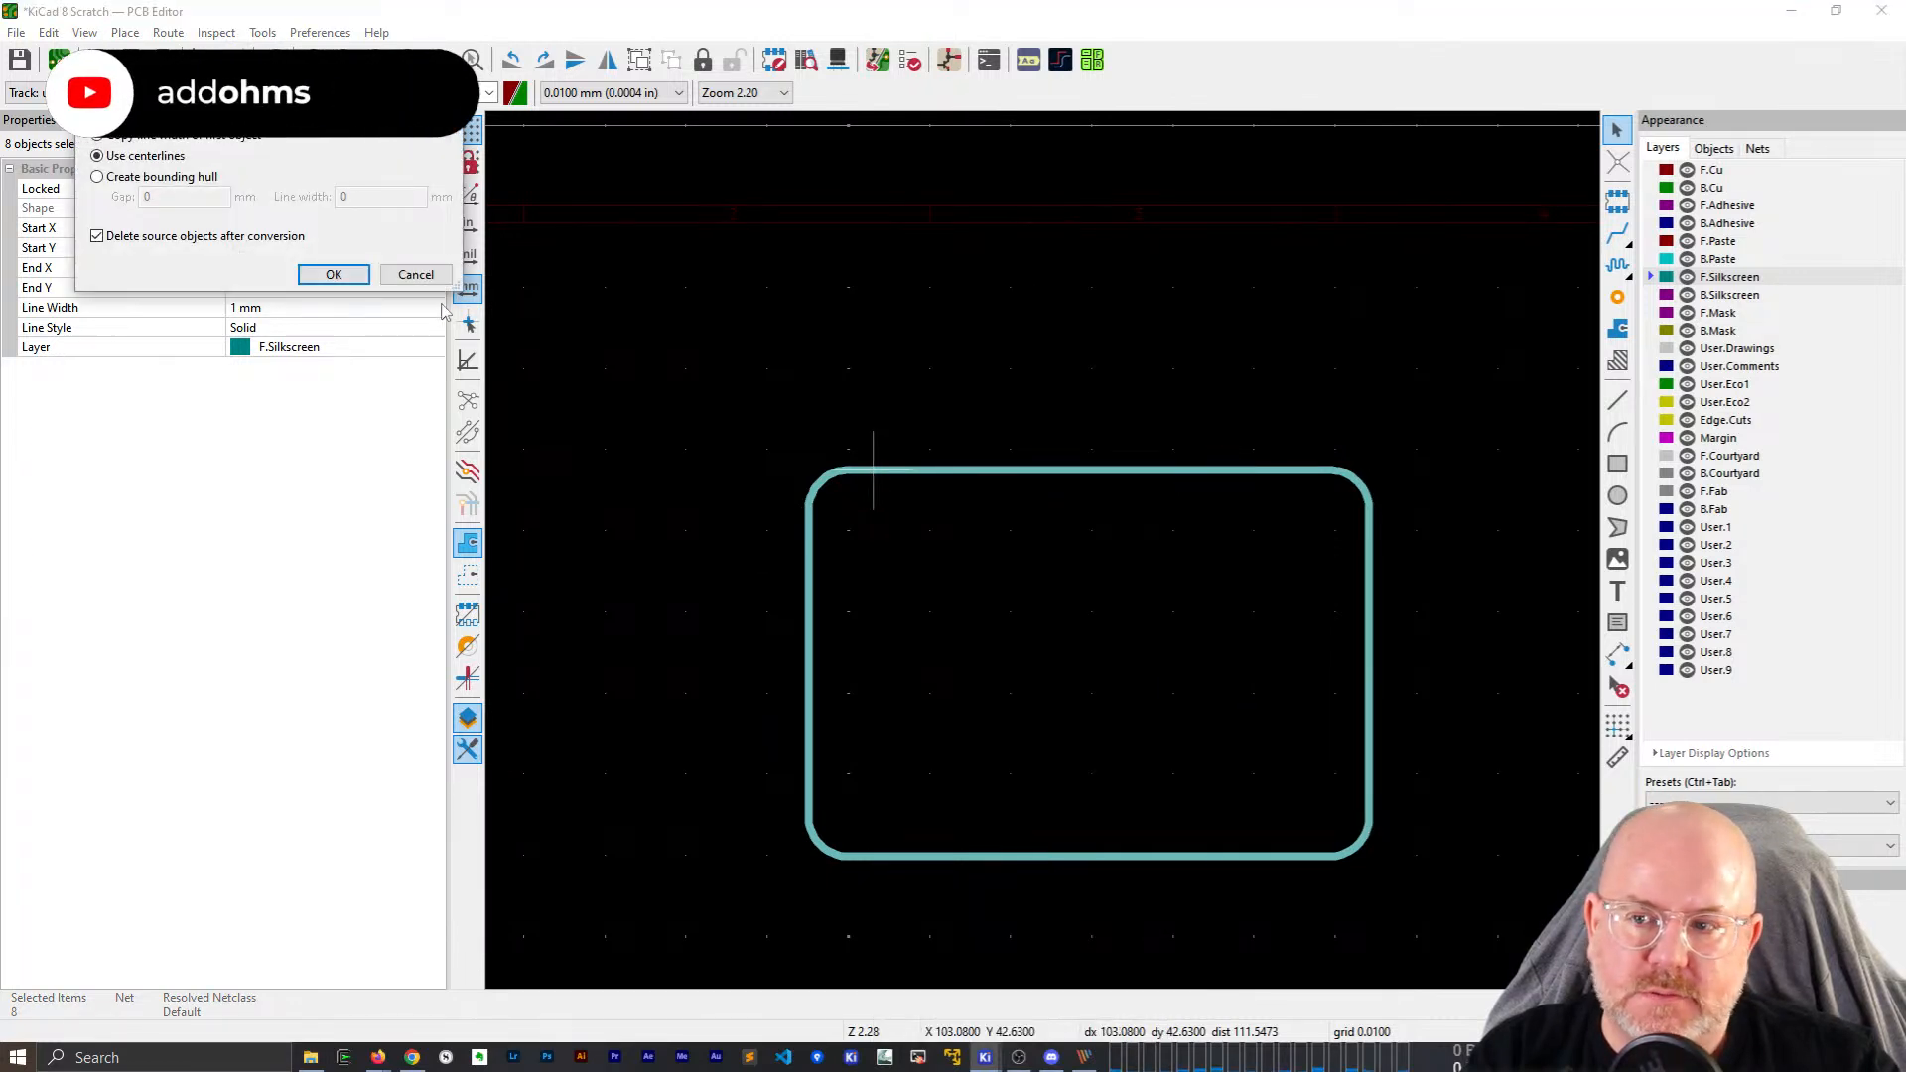
left_click_drag(339, 114, 1132, 574)
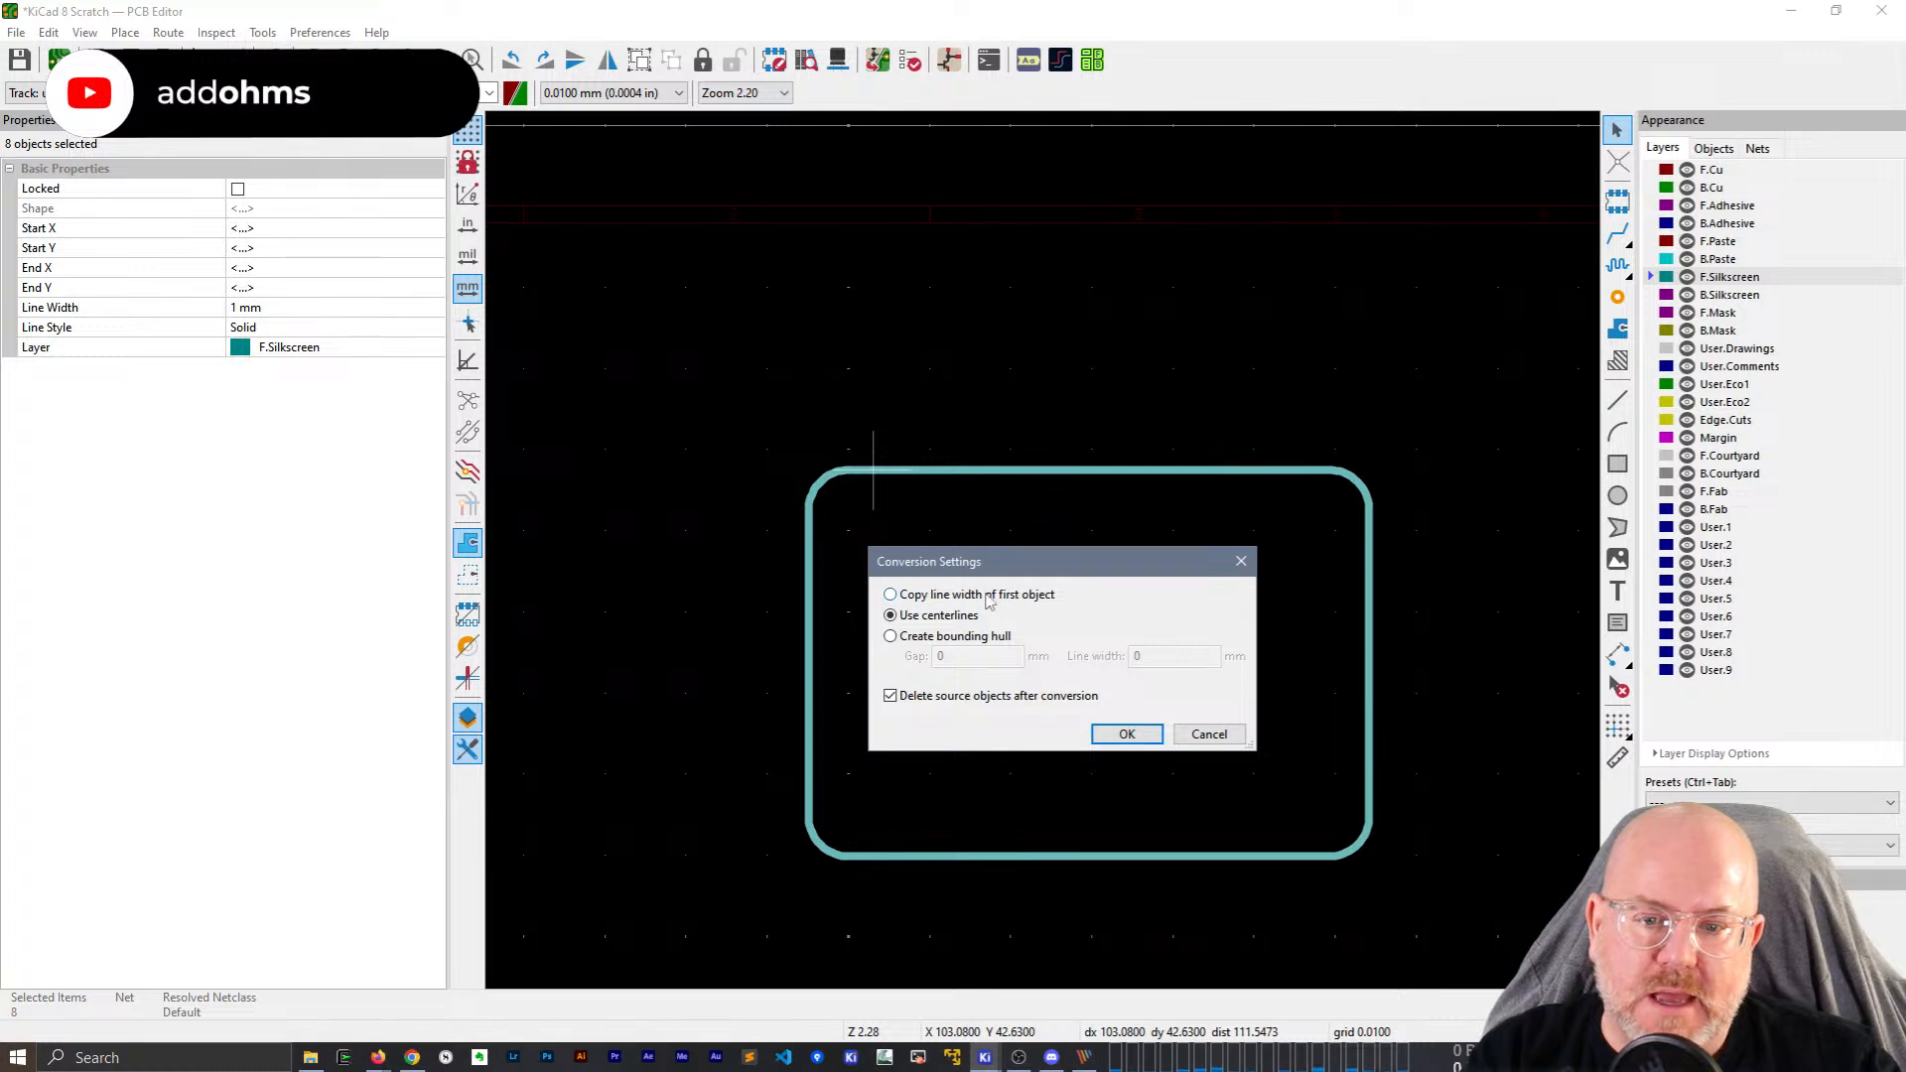
left_click(1127, 735)
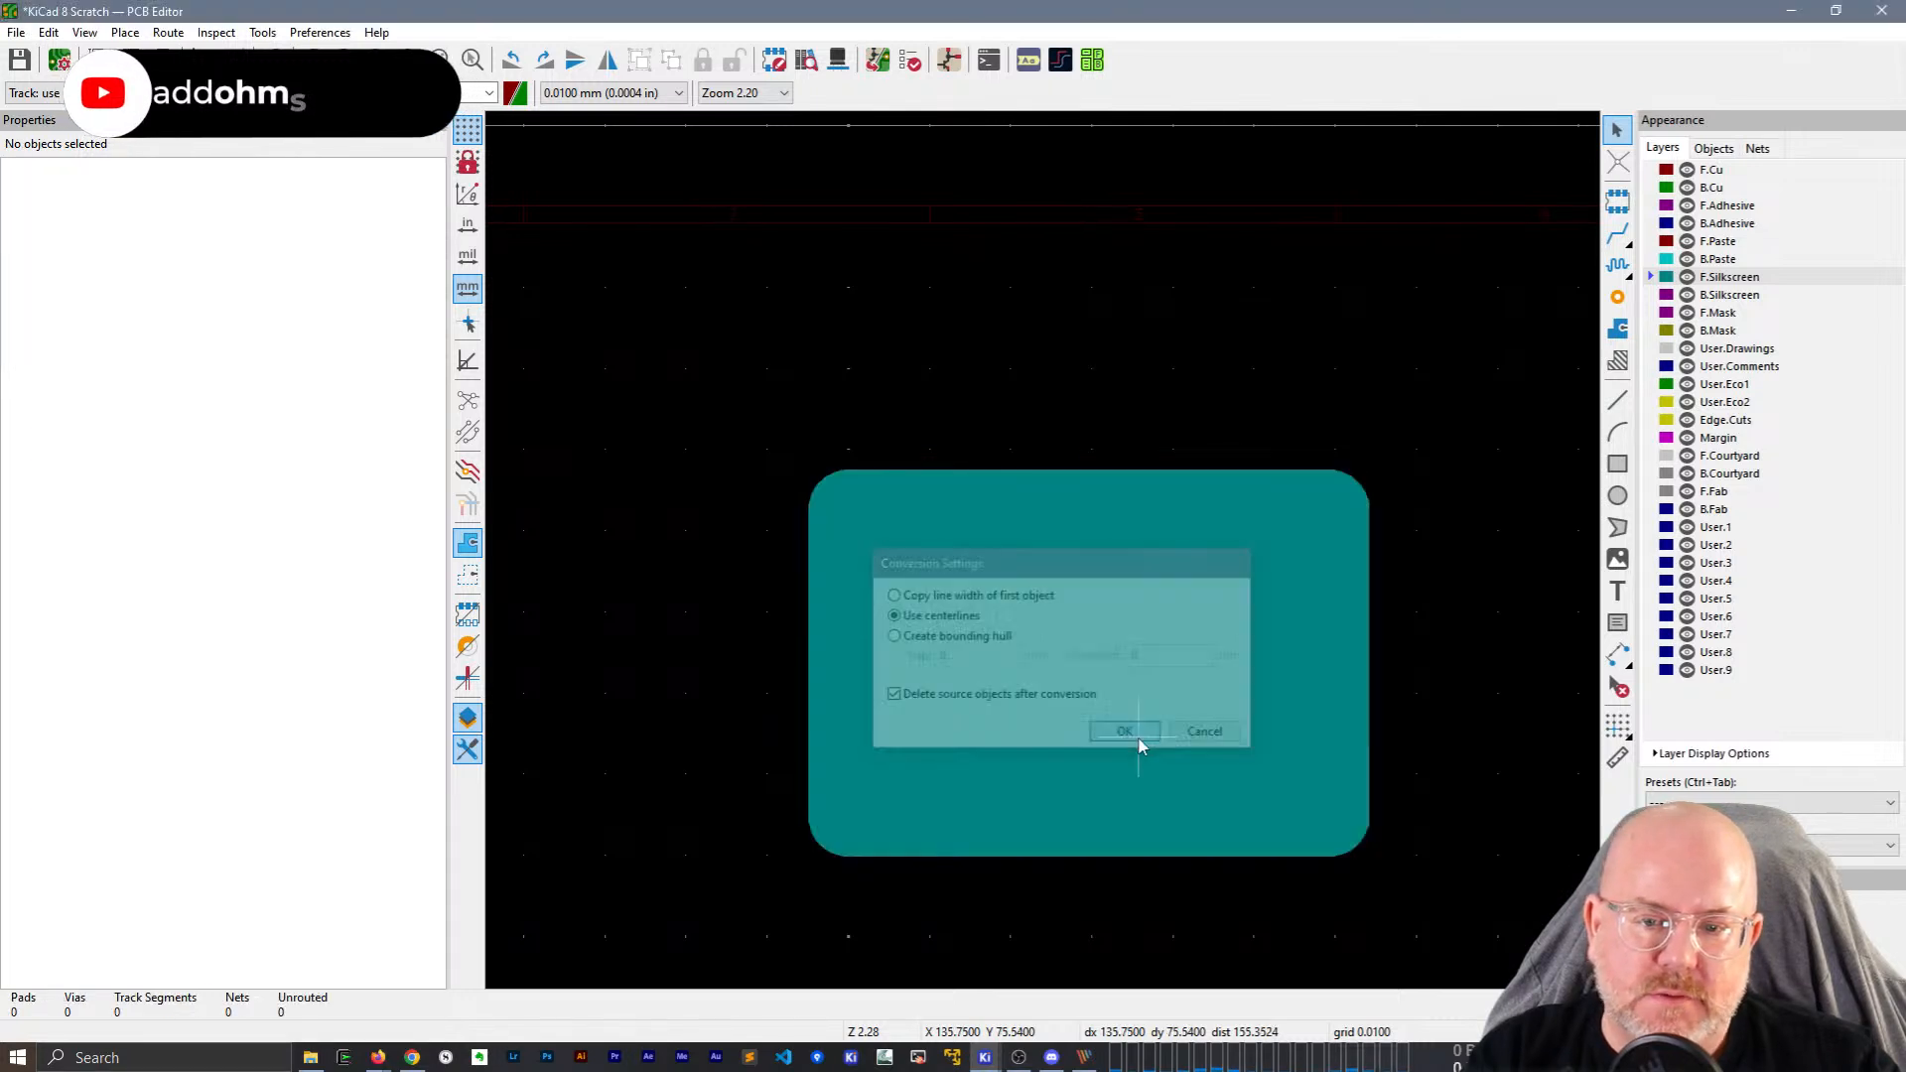
Pull the polygon's right edge inward and notch its top edge, undoing each change.
left_click(1075, 613)
left_click(1092, 383)
left_click(1331, 673)
left_click_drag(1370, 664, 1144, 658)
key("ctrl+z")
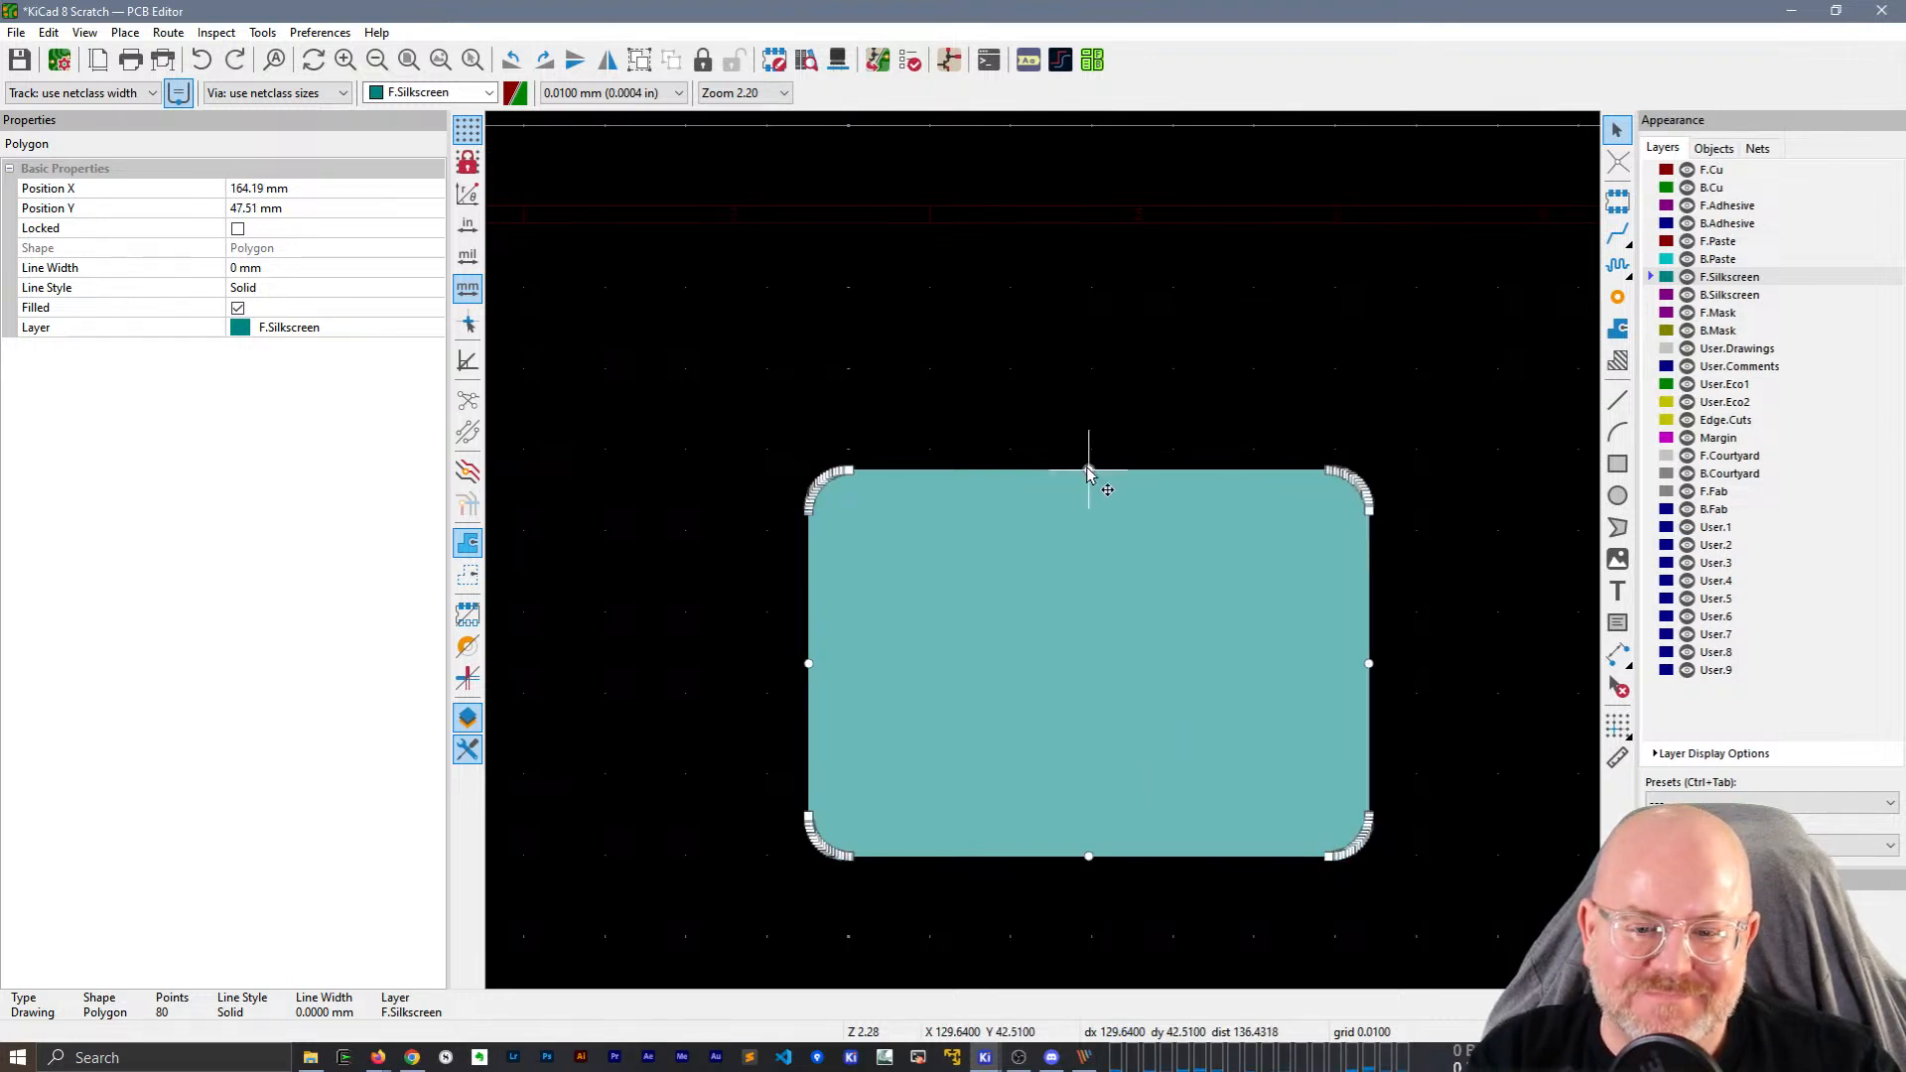
left_click_drag(1089, 471, 1087, 623)
key("ctrl+z")
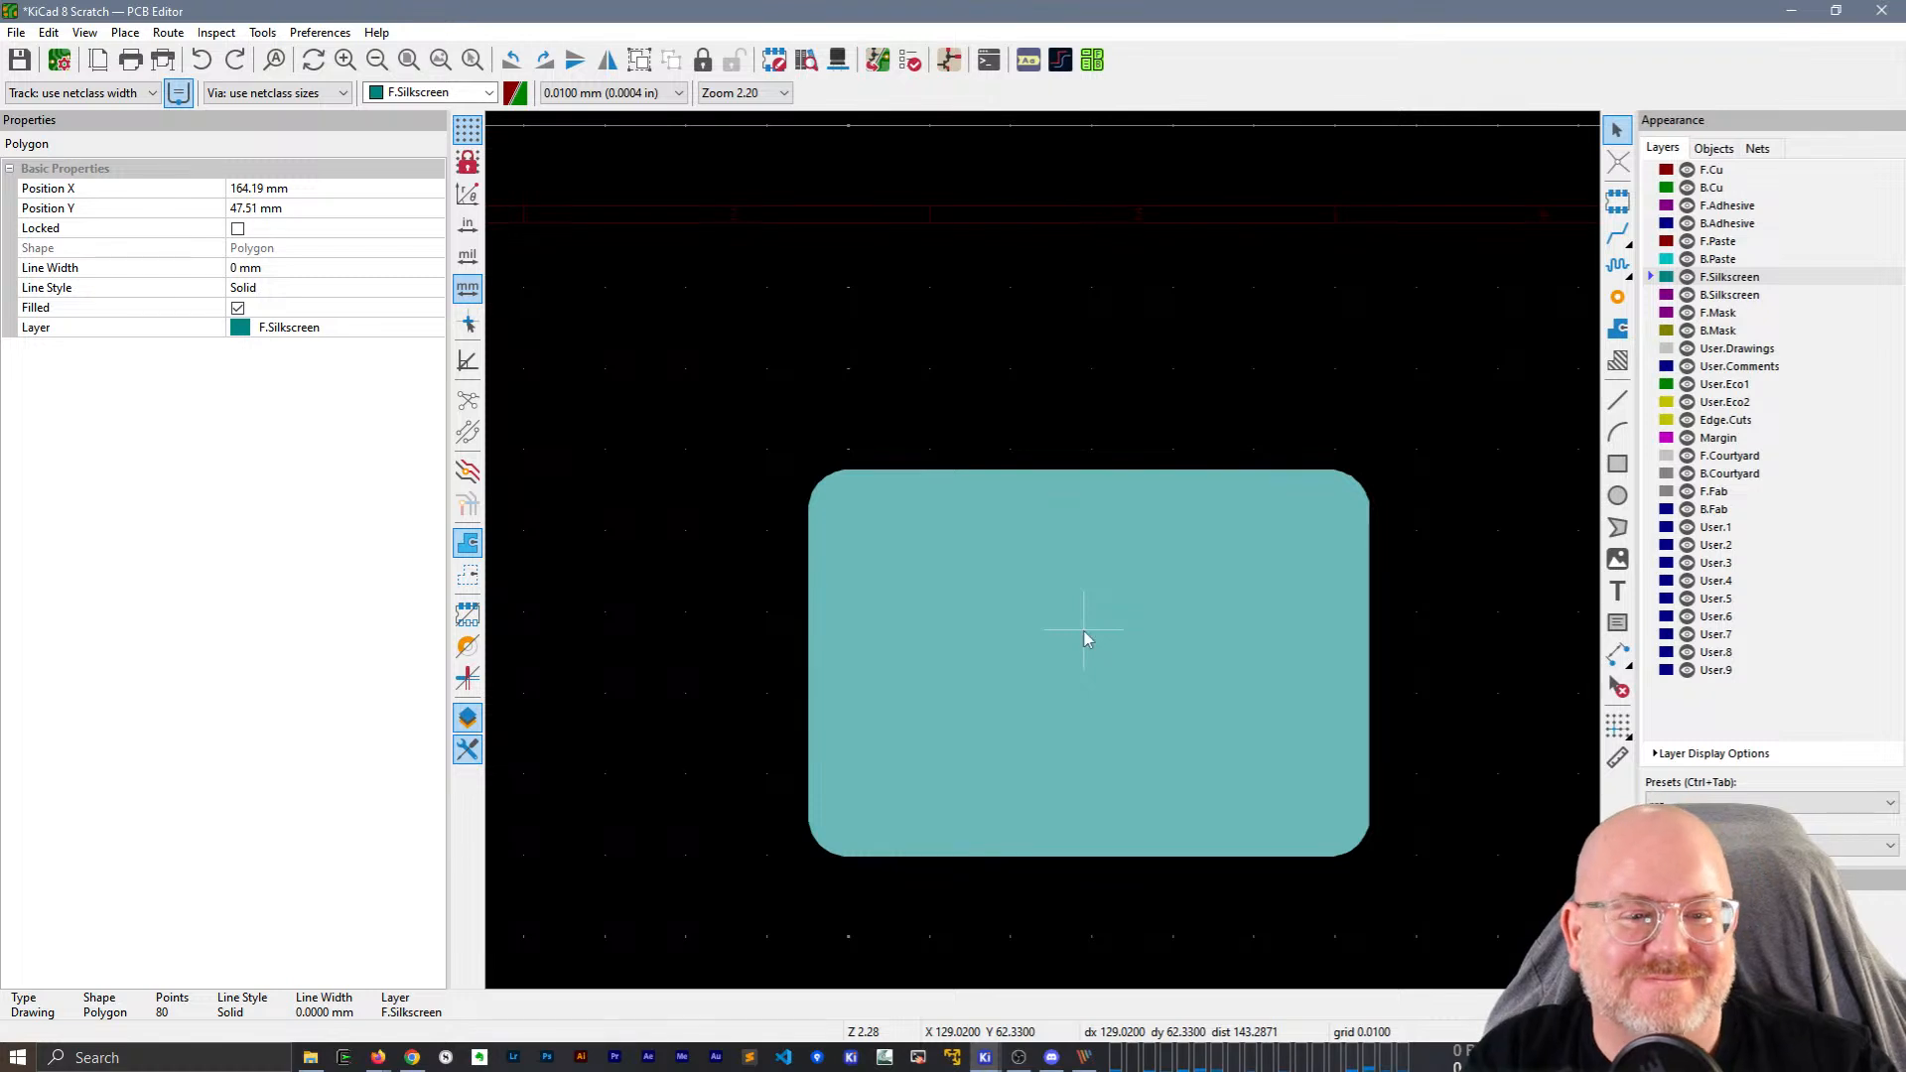
Turn off the polygon's Filled property so it shows as an outline.
left_click(237, 309)
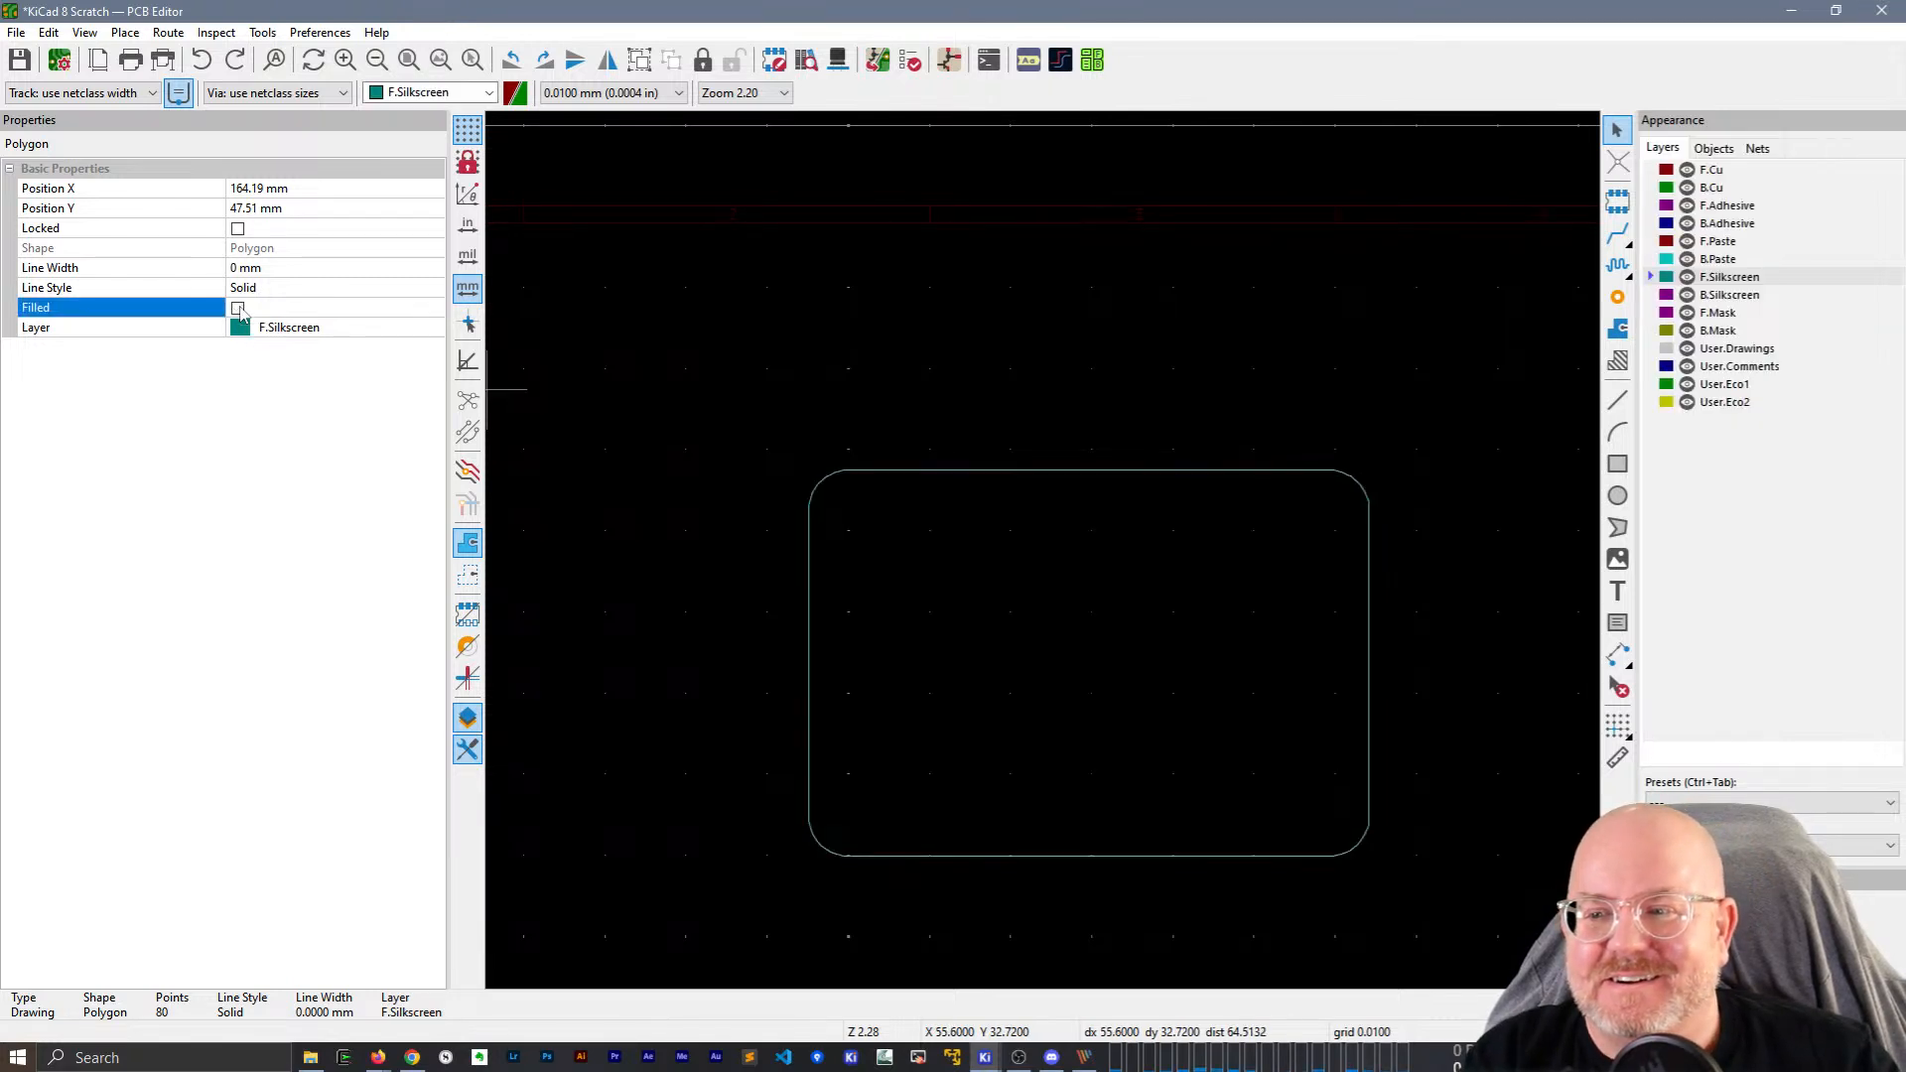
left_click(1027, 473)
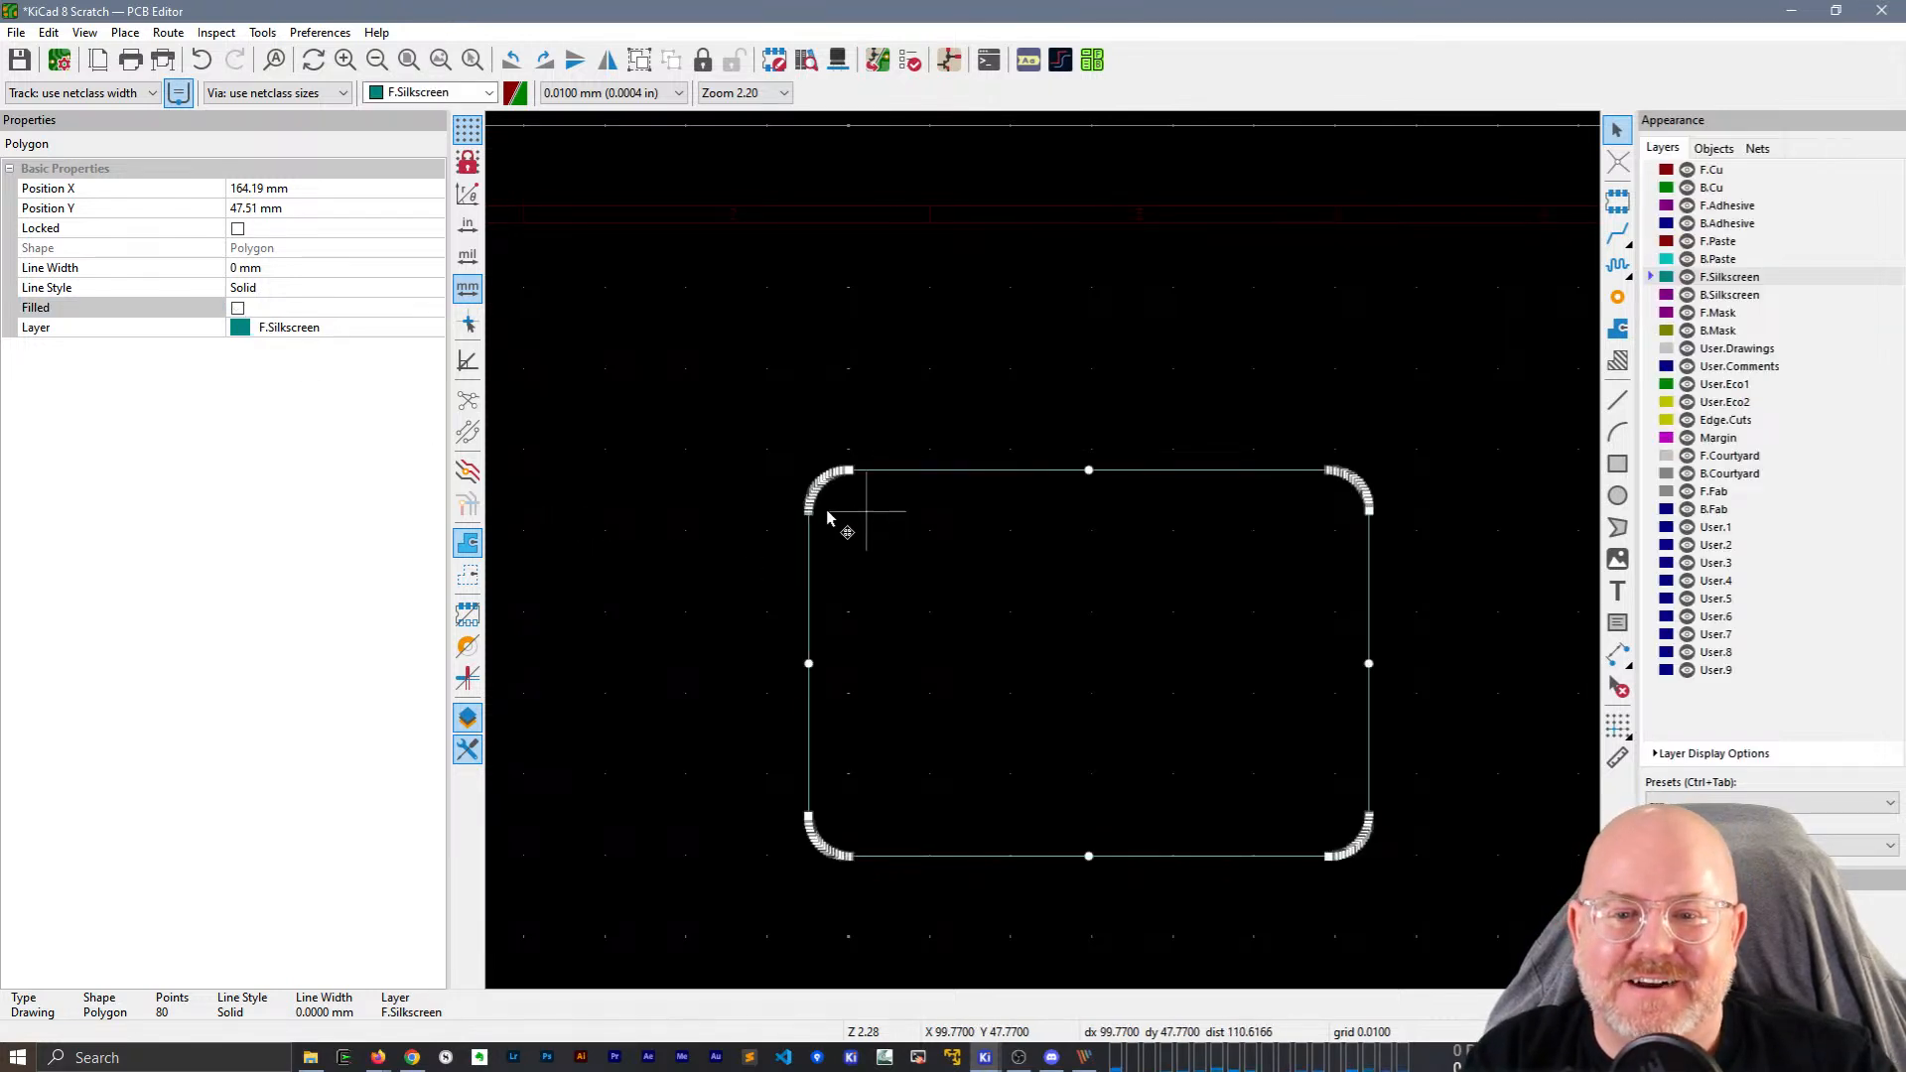
scroll(794, 536, "up", 6)
scroll(1042, 556, "down", 6)
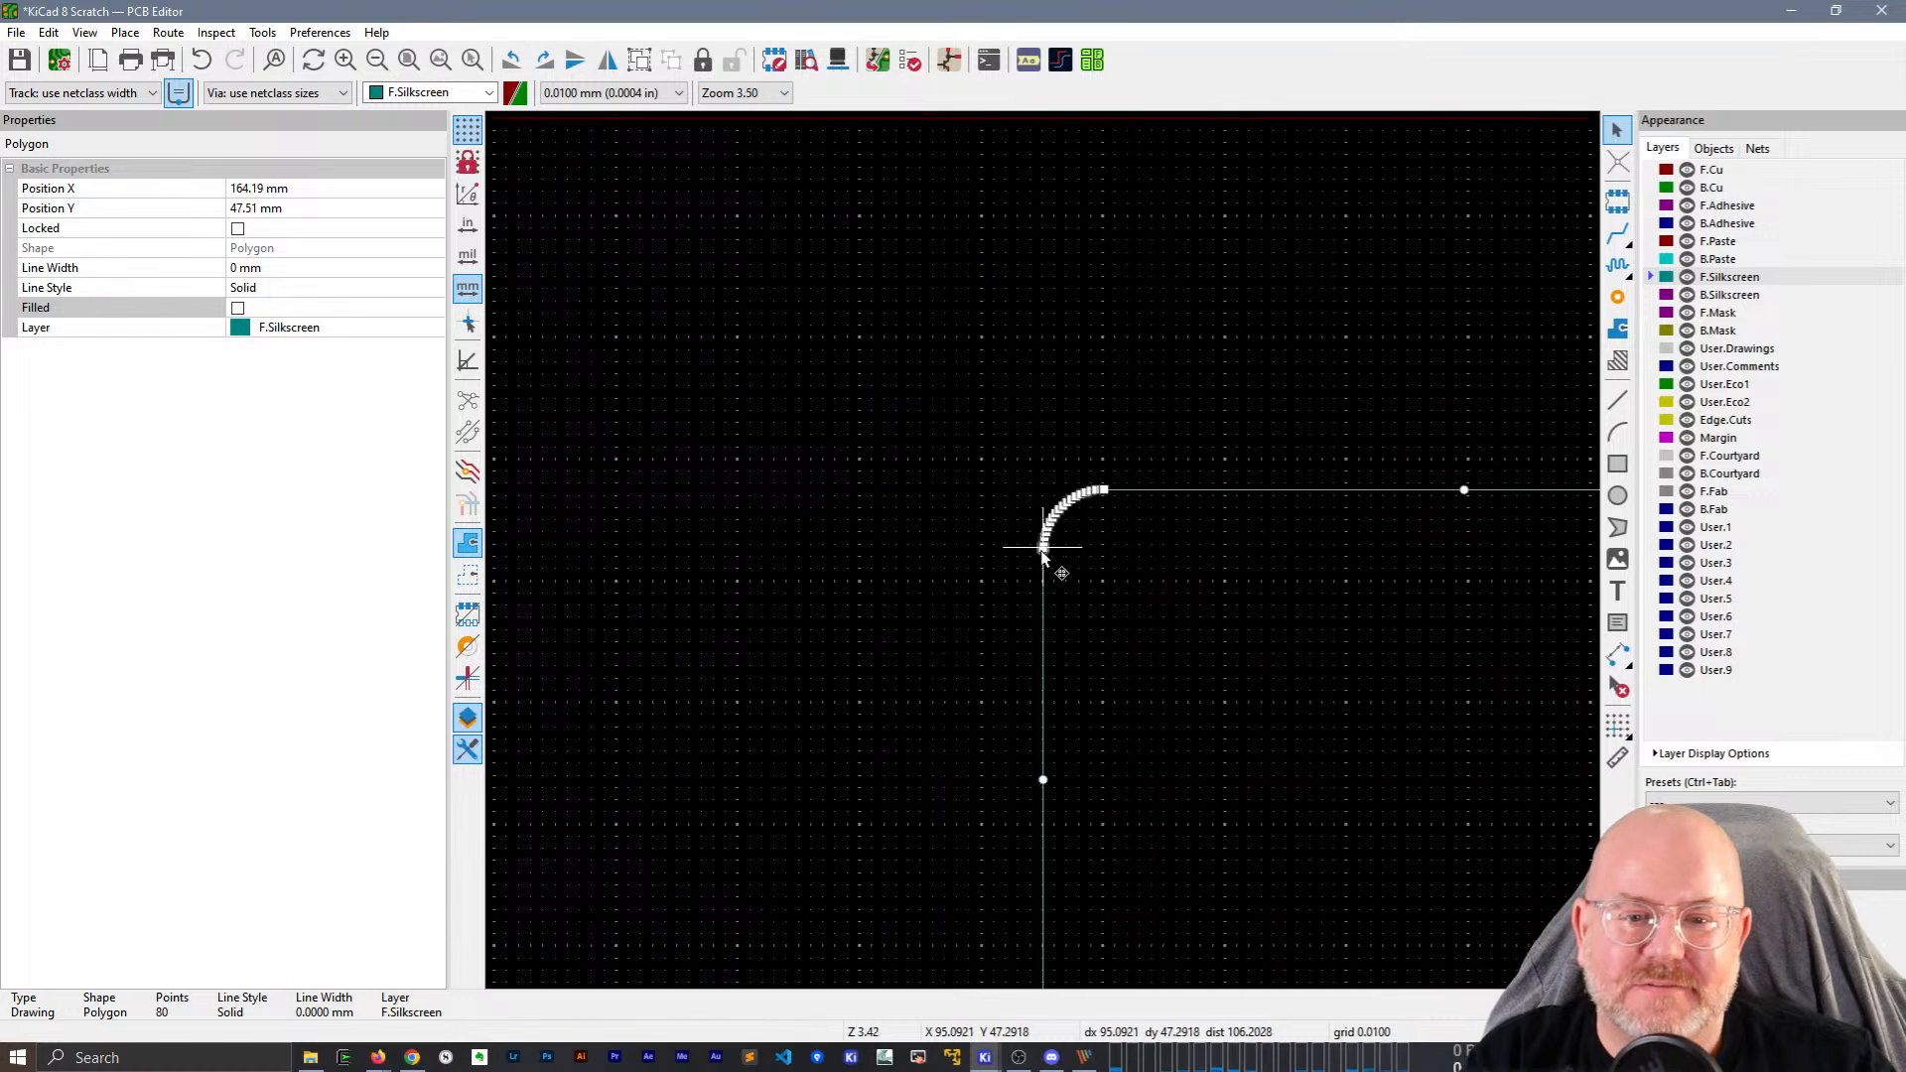
key("Escape")
Try several area selections around the polygon outline to select it.
left_click_drag(886, 387, 877, 343)
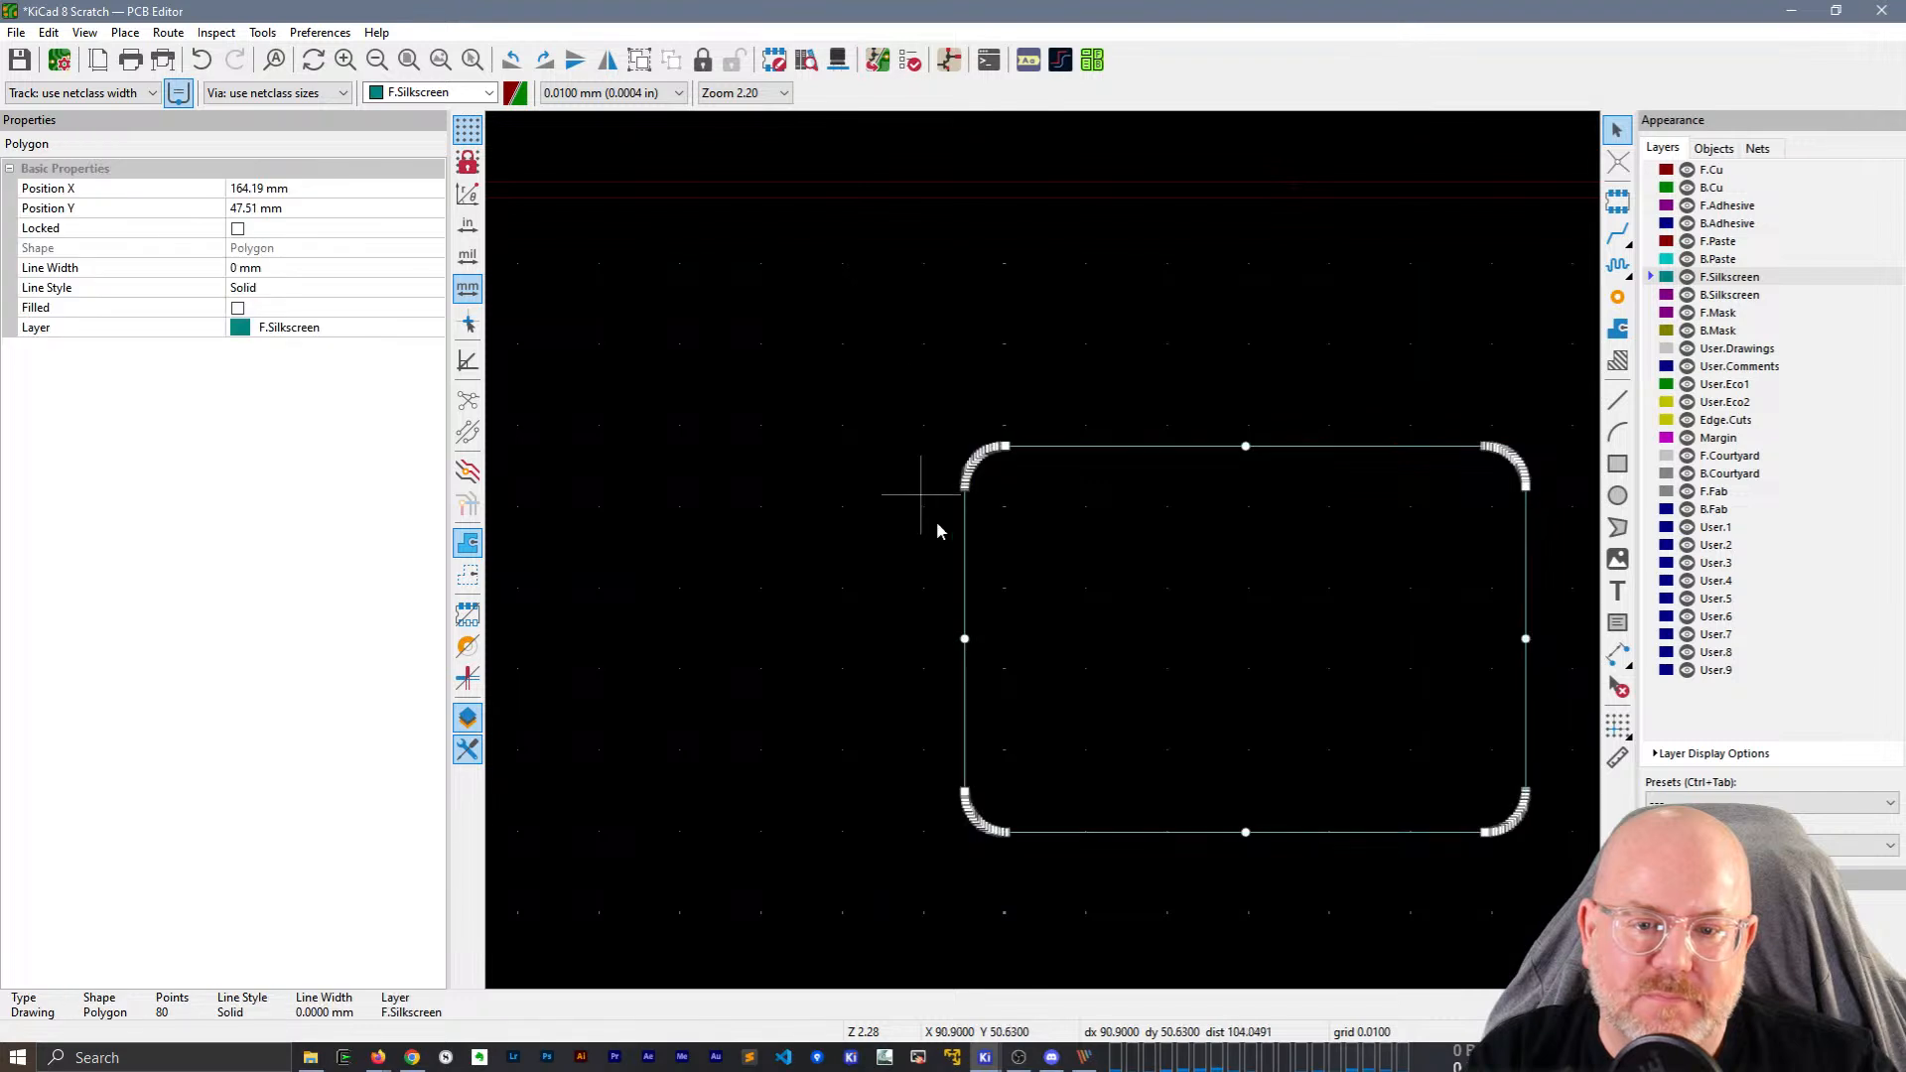
left_click(1004, 879)
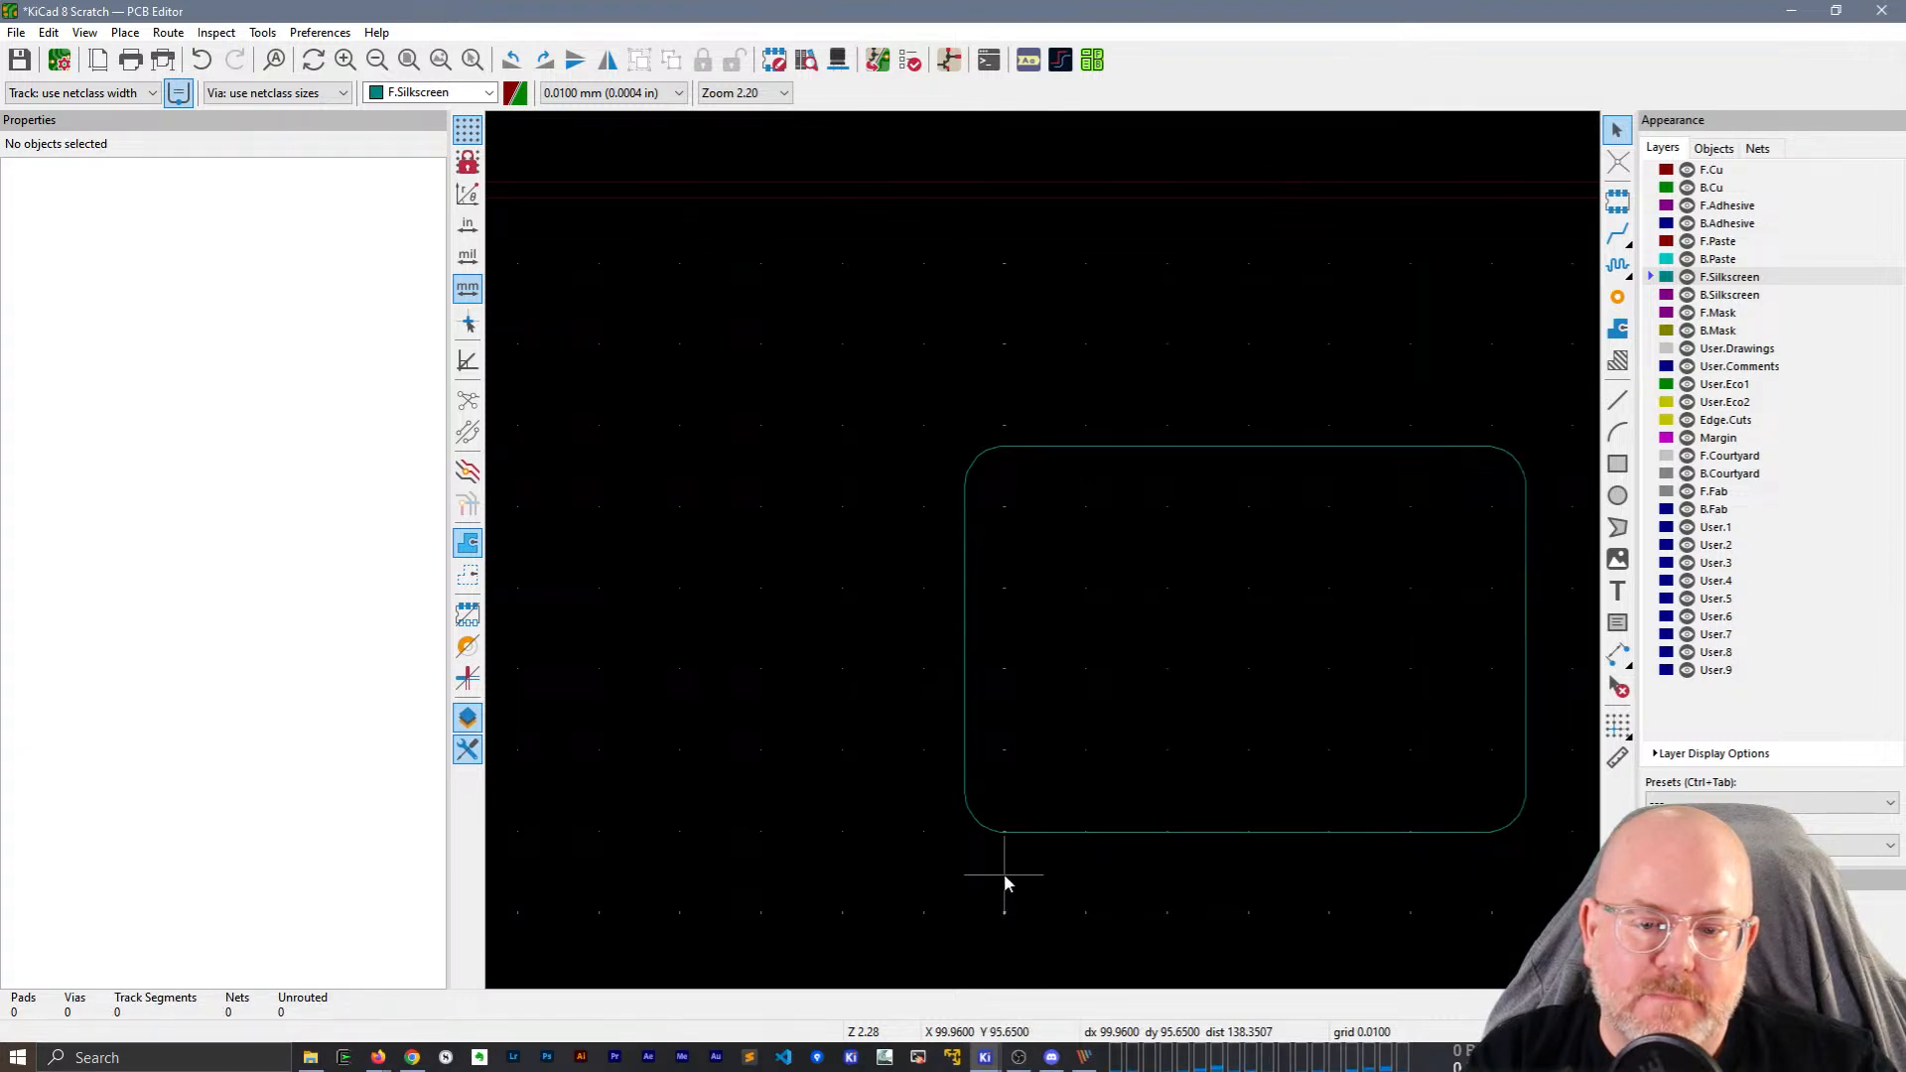
left_click_drag(1003, 874, 893, 328)
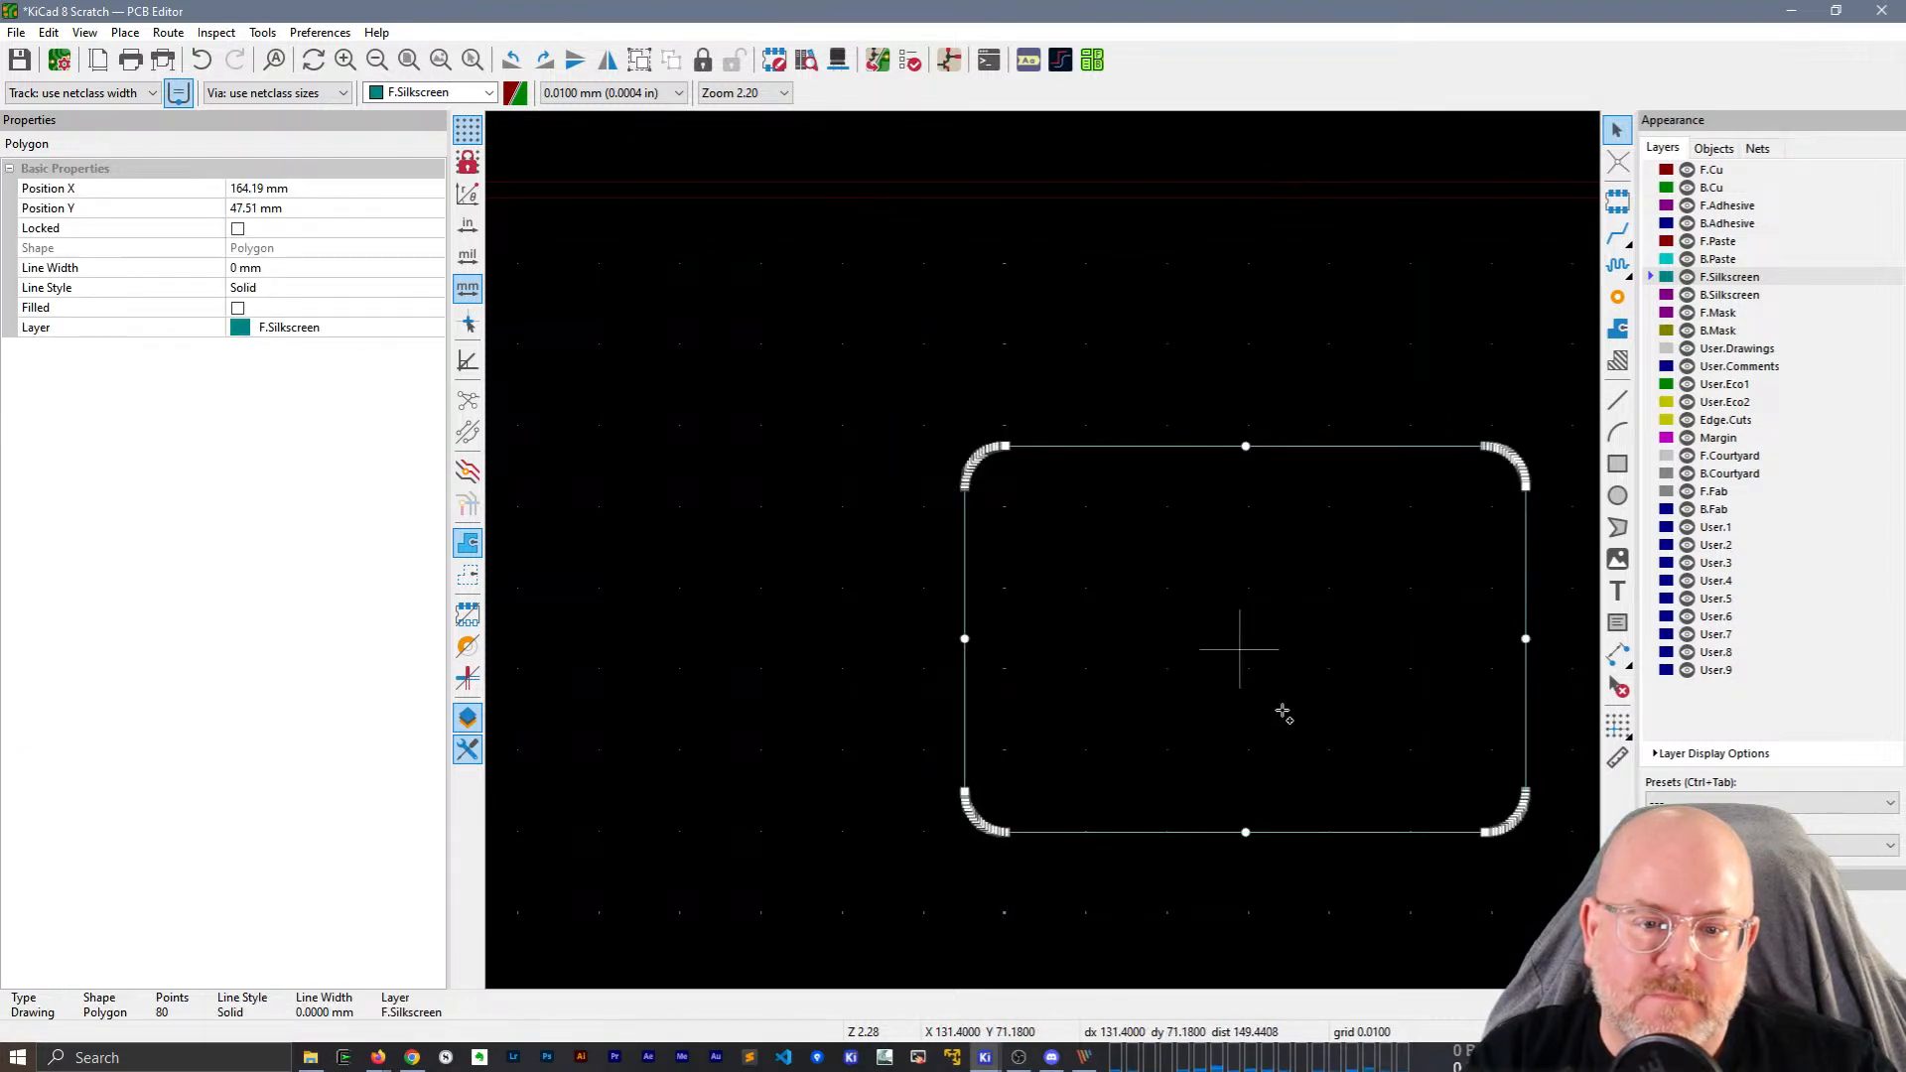
left_click_drag(1582, 894, 1192, 308)
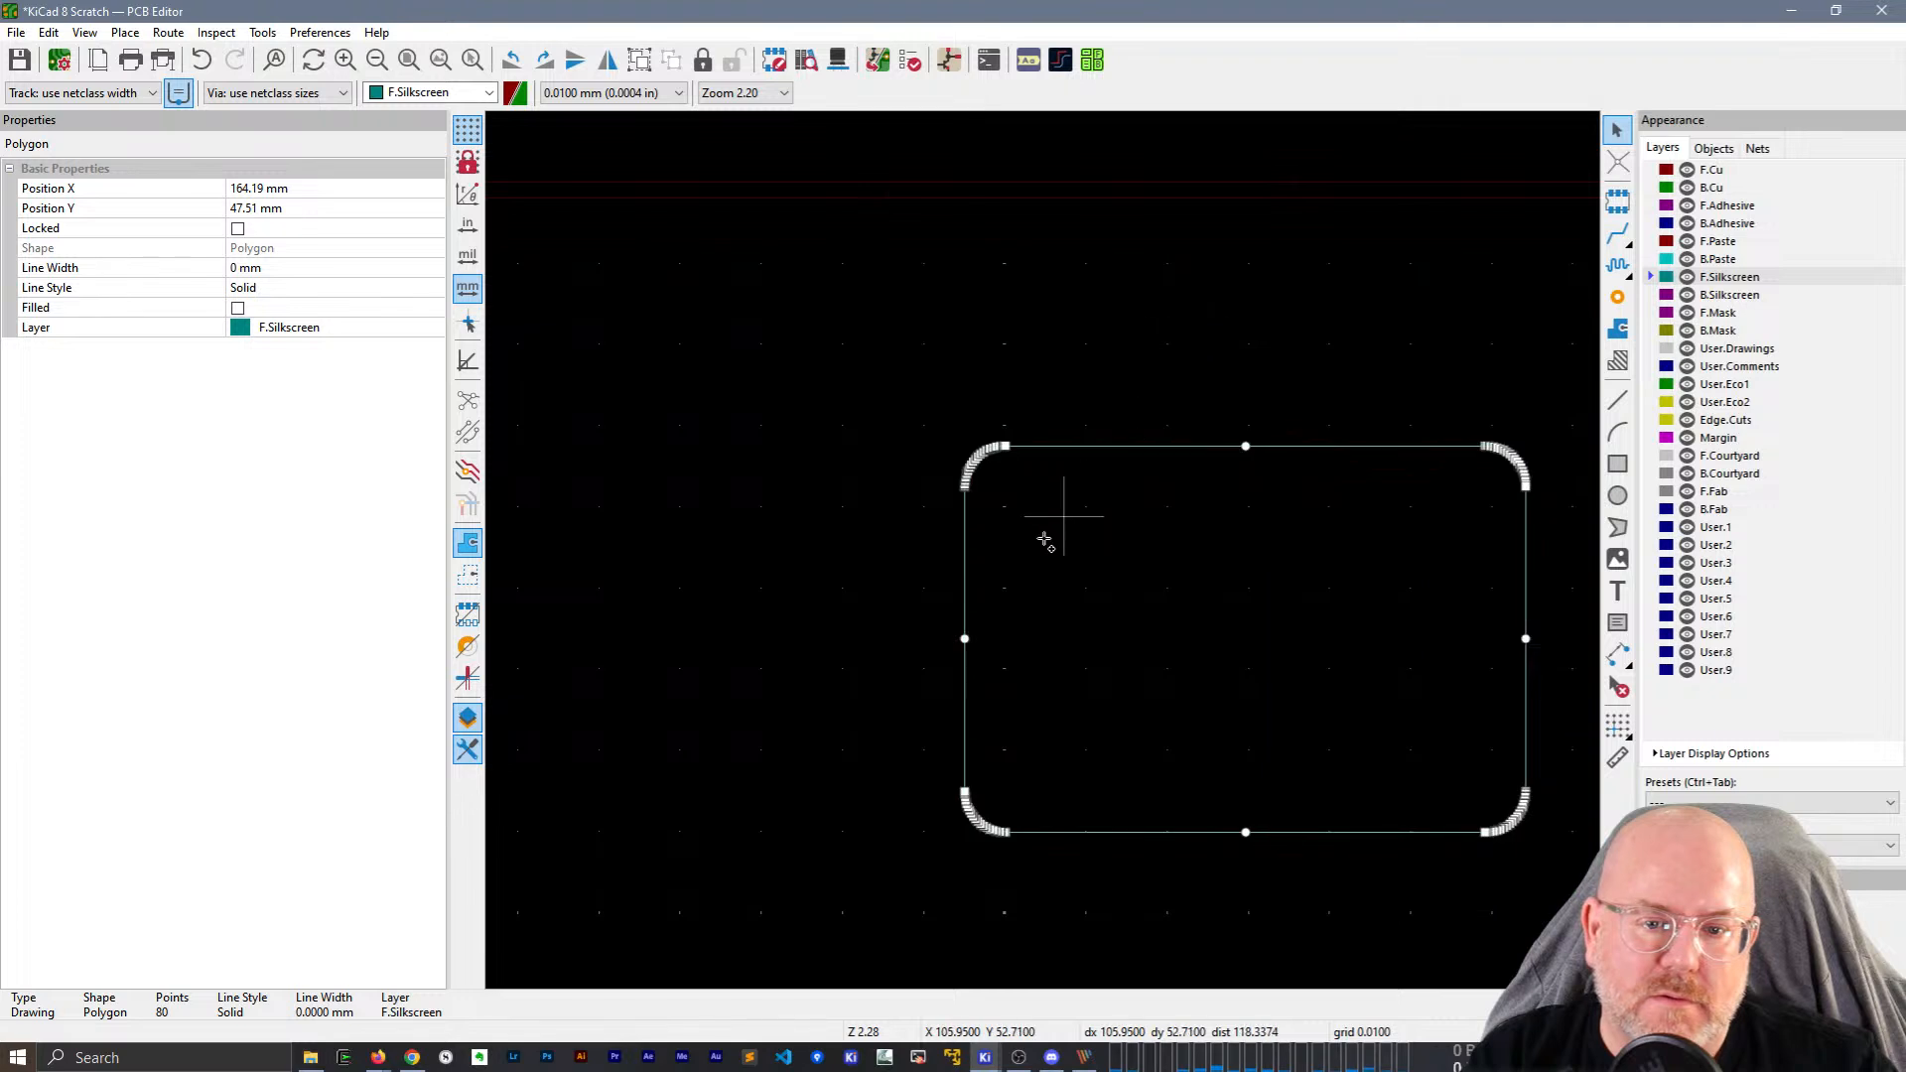
left_click(1056, 608)
left_click_drag(865, 383, 1105, 883)
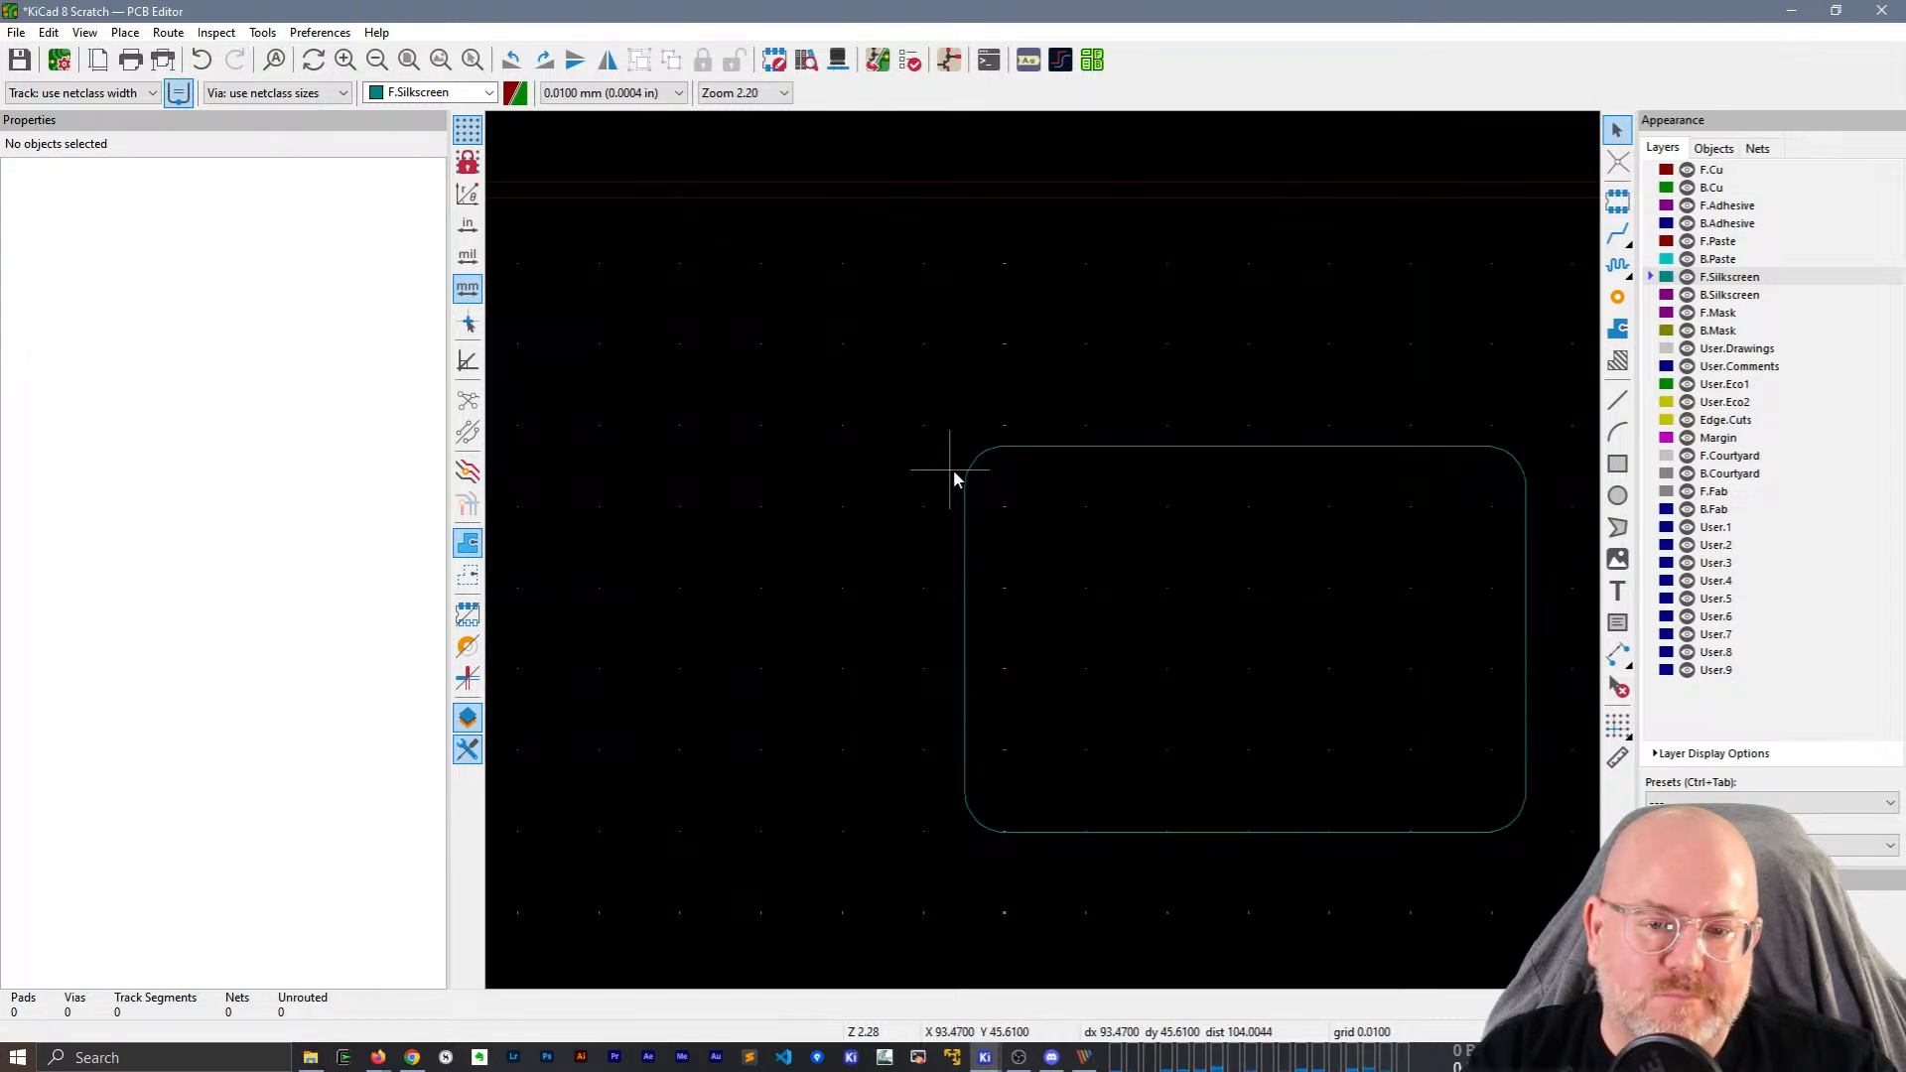
left_click_drag(1002, 508, 926, 386)
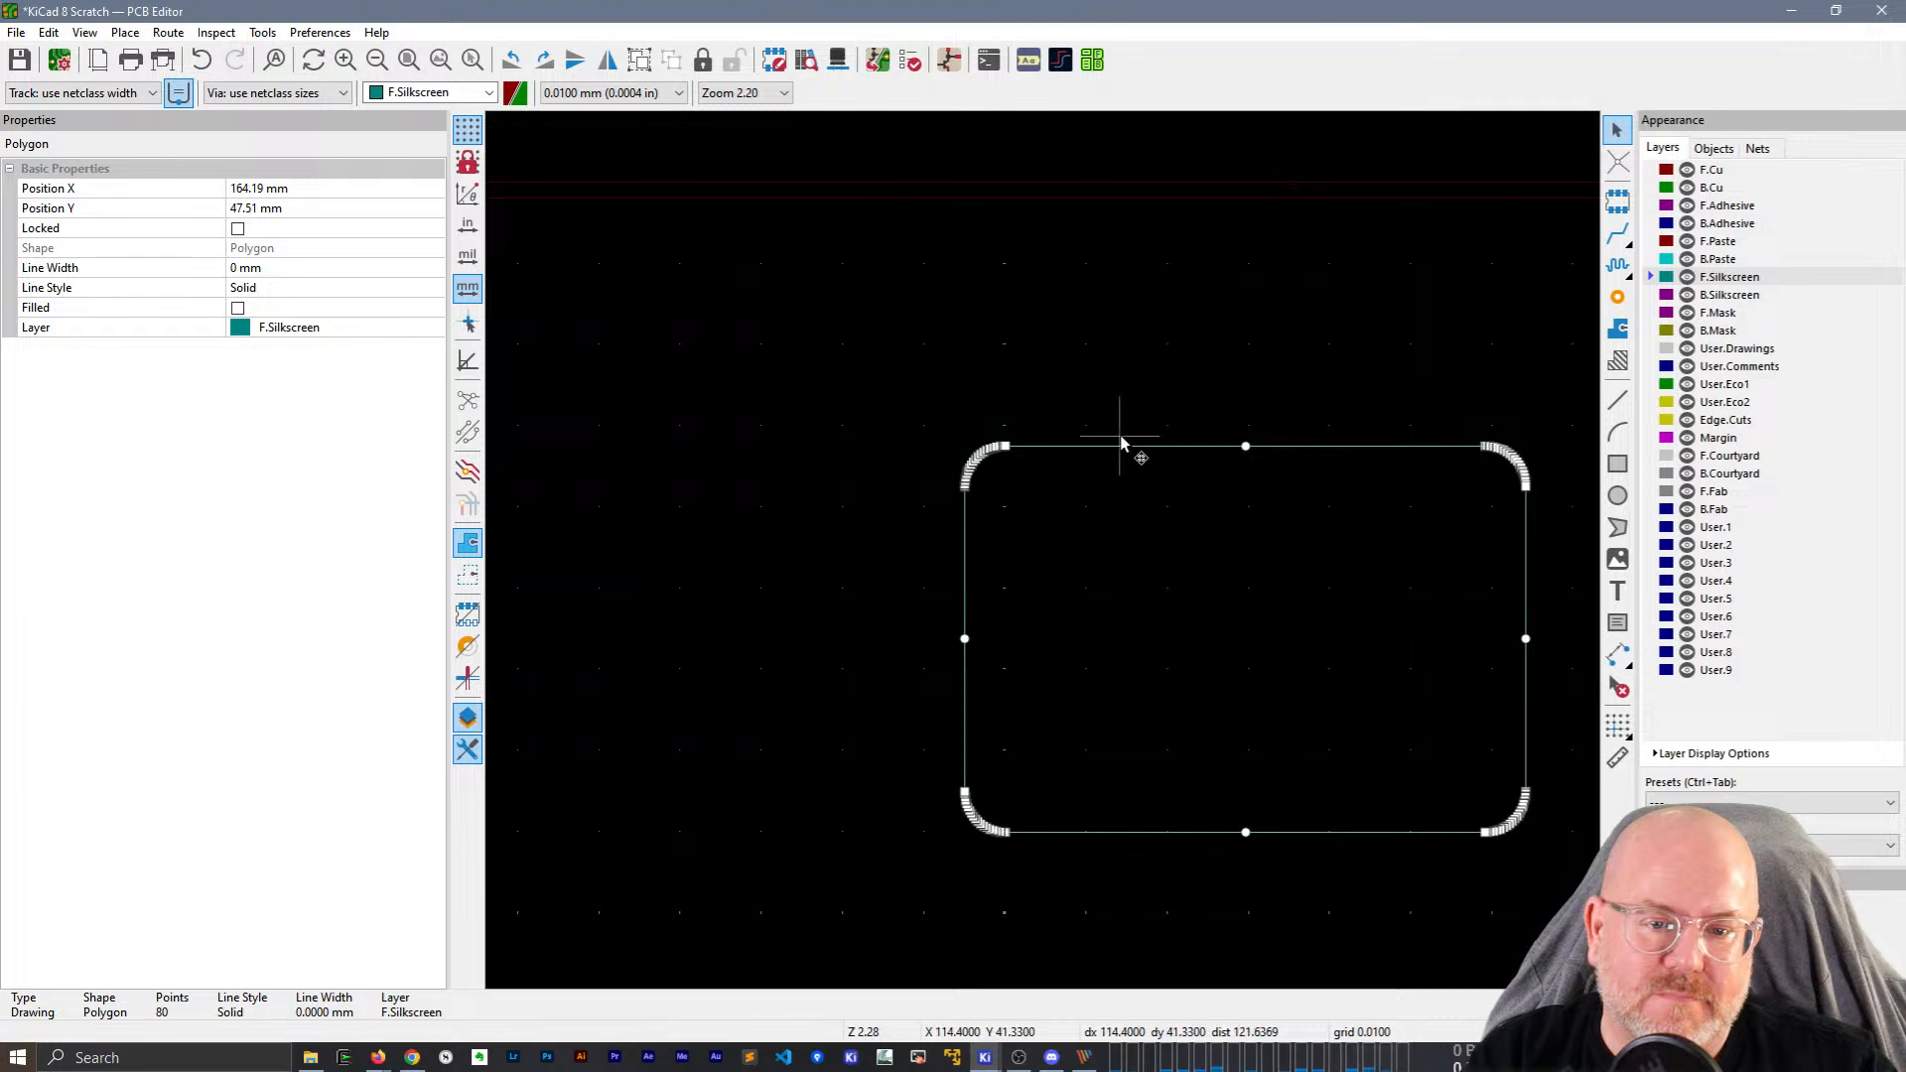
left_click(983, 497)
left_click_drag(983, 496, 972, 385)
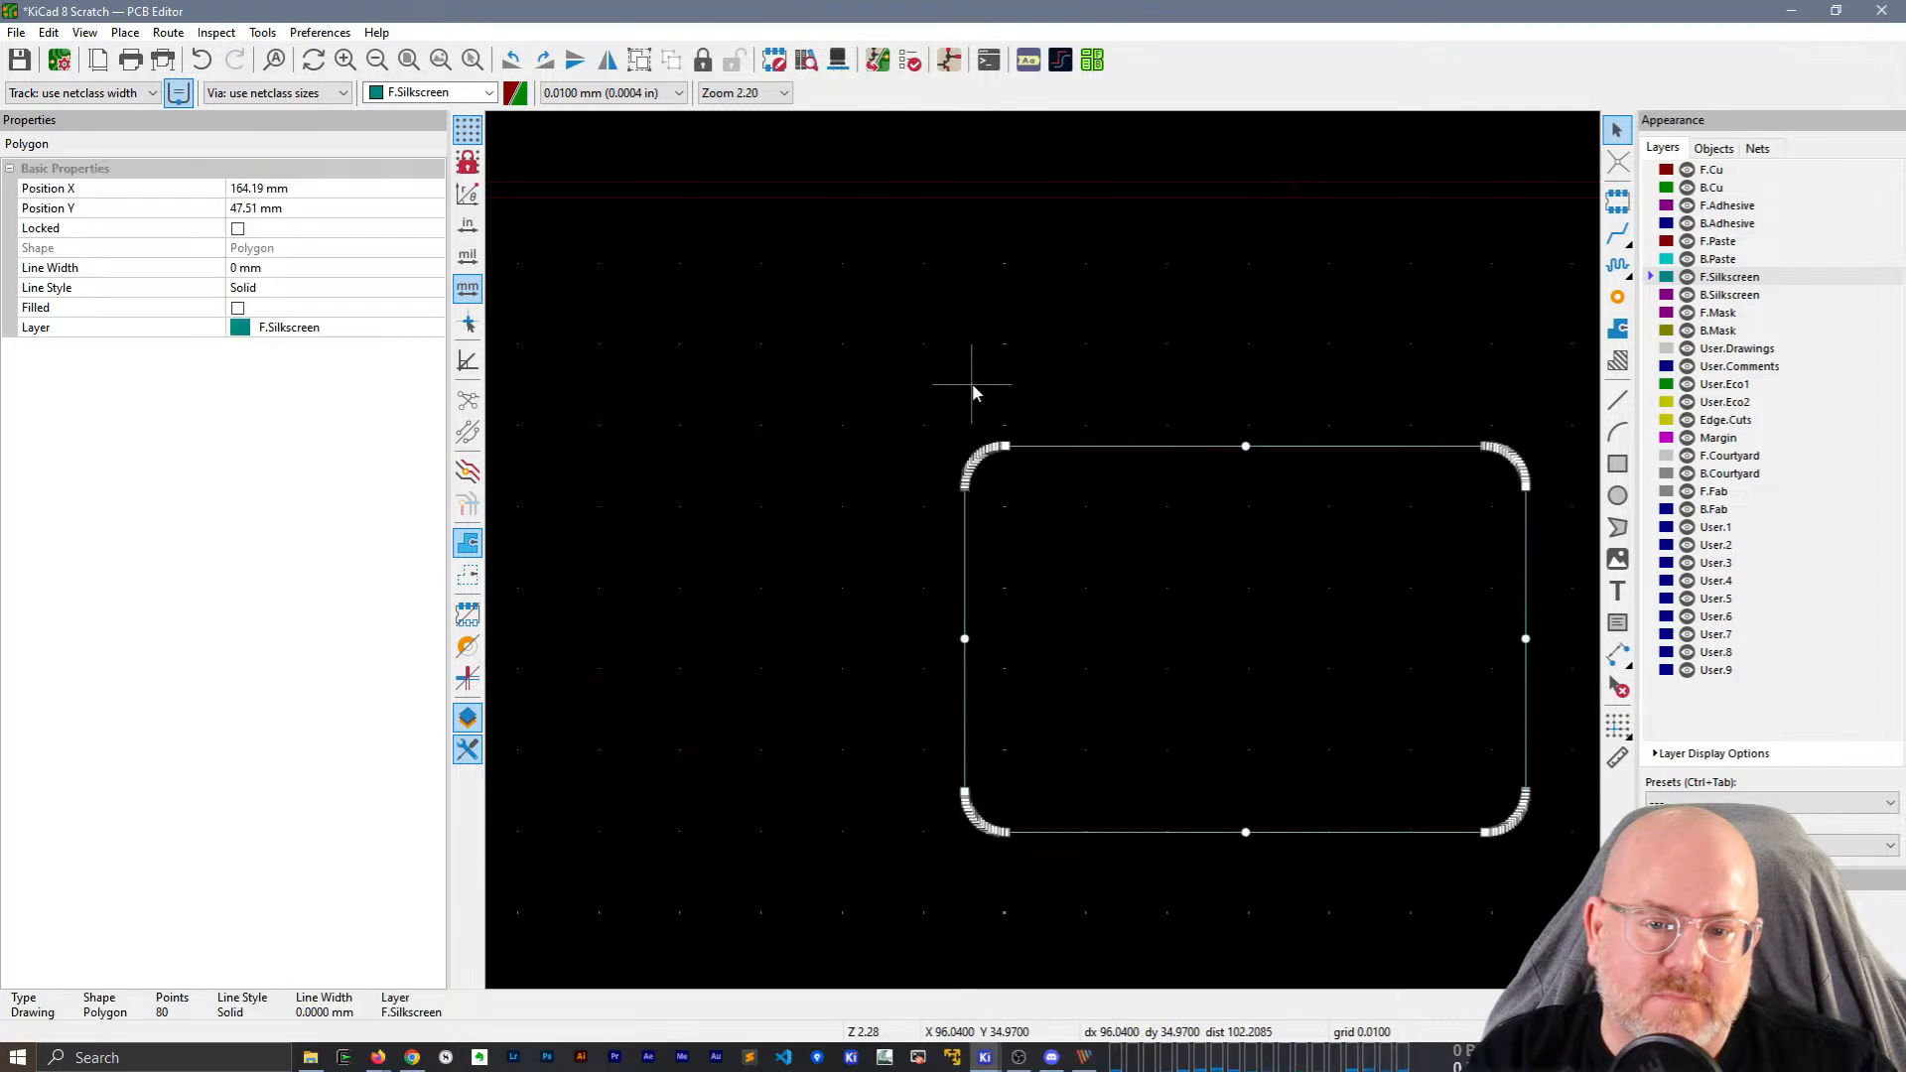
left_click(973, 385)
Push the polygon's left edge inward and raise its top edge, then undo the reshaping.
left_click(978, 456)
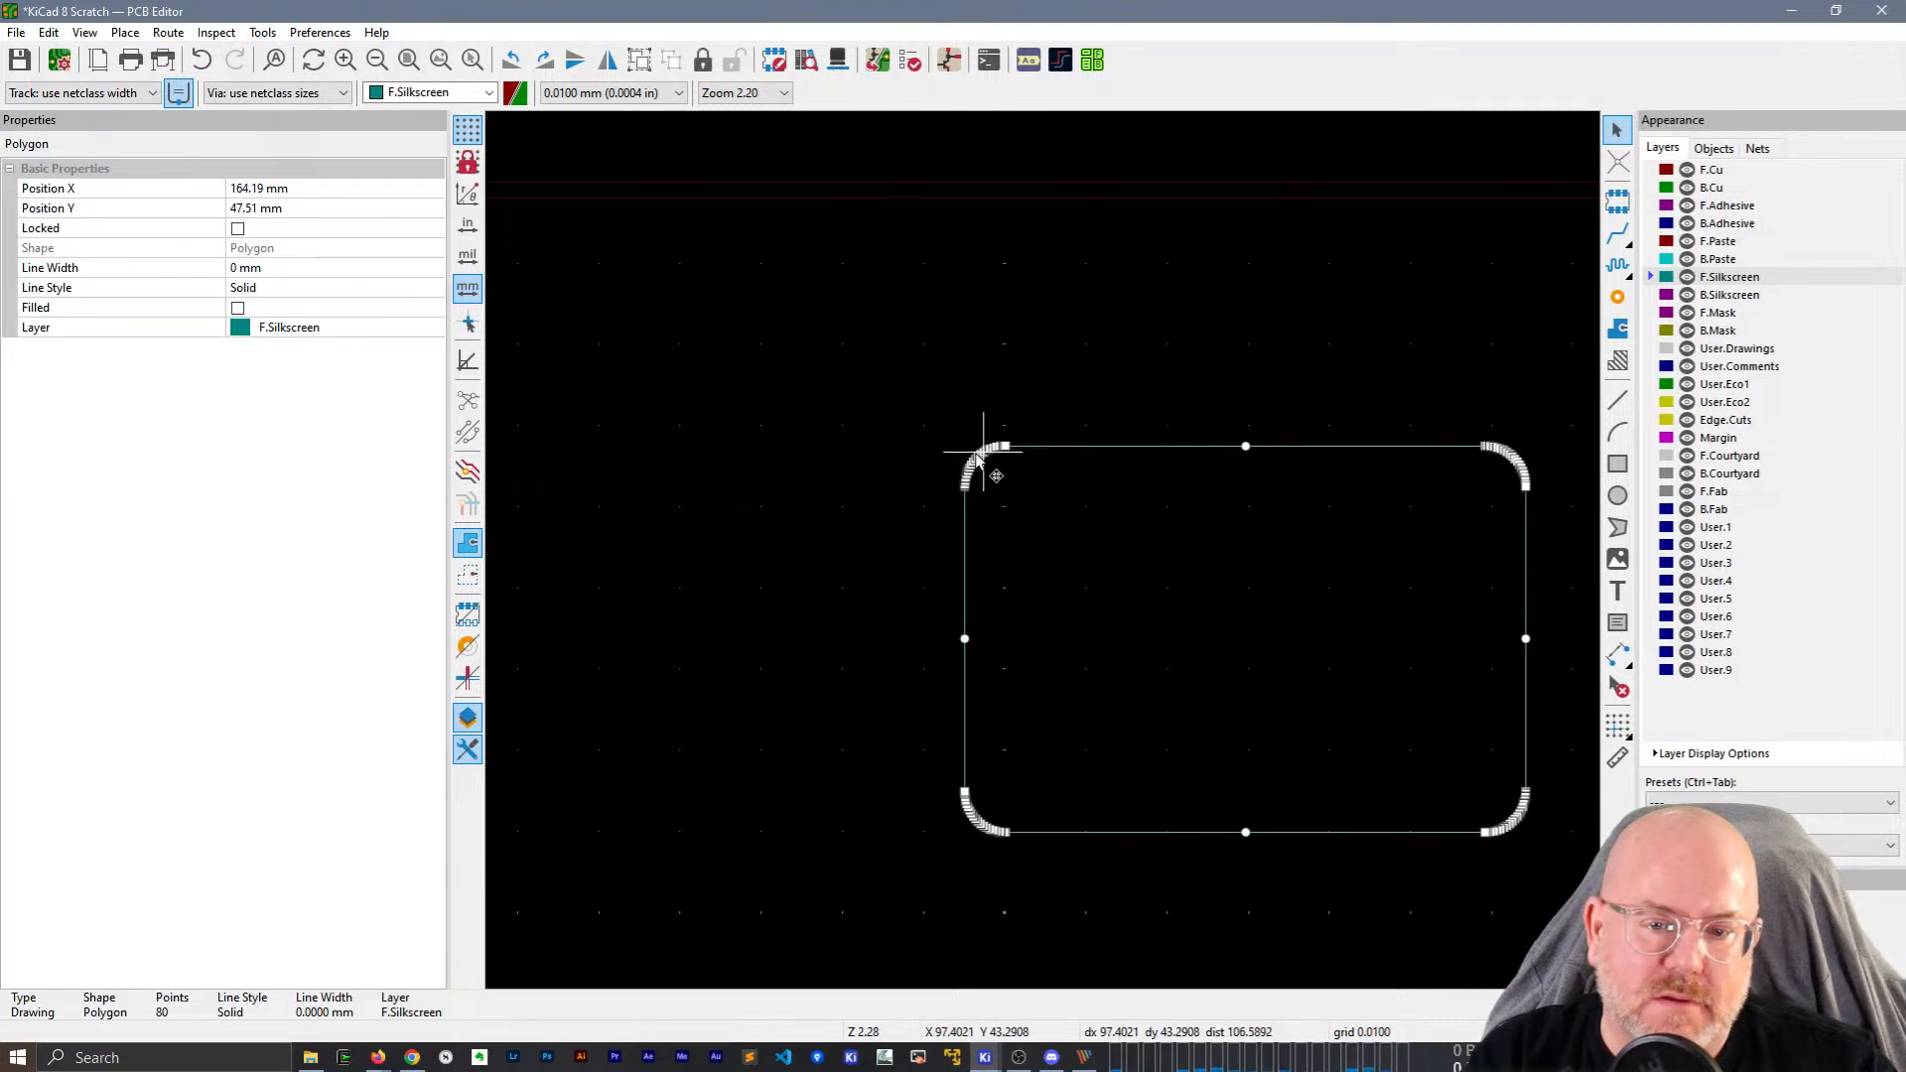
left_click_drag(963, 640, 1120, 647)
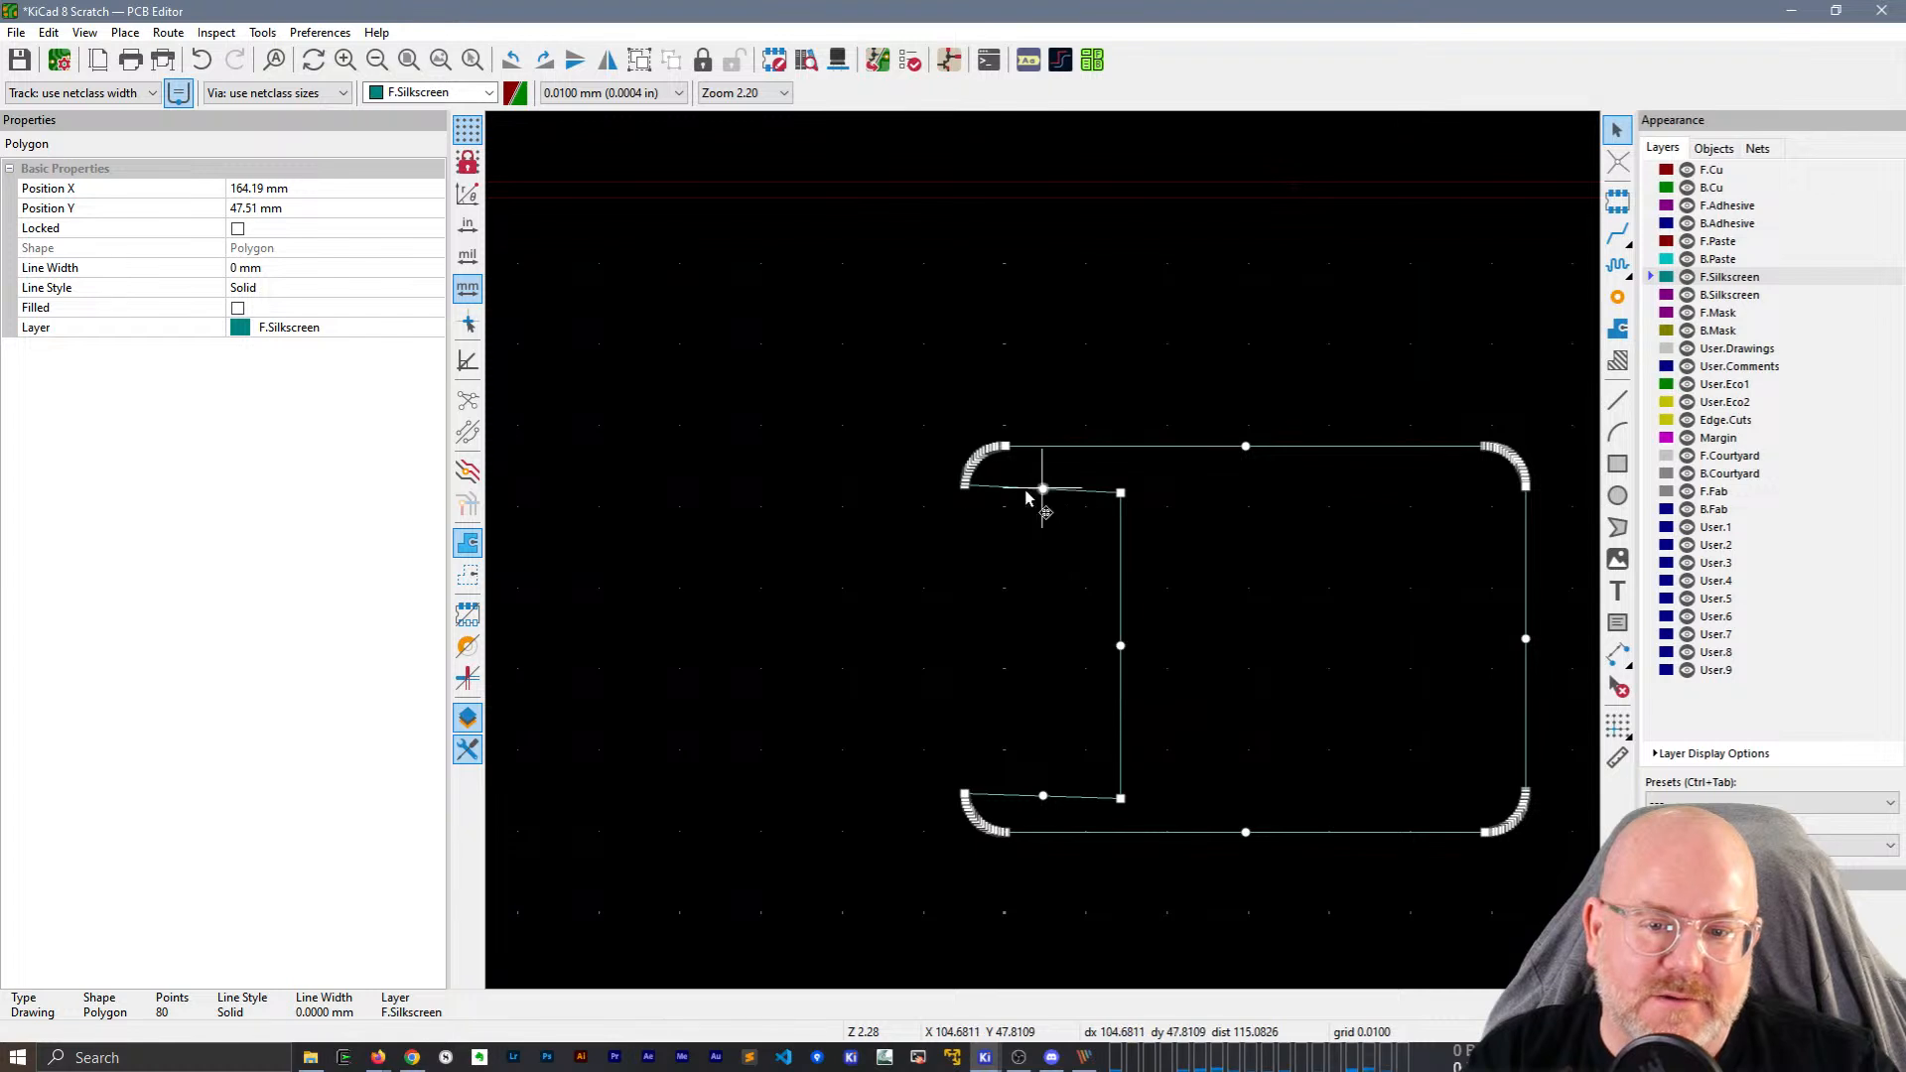
left_click_drag(1246, 446, 1257, 329)
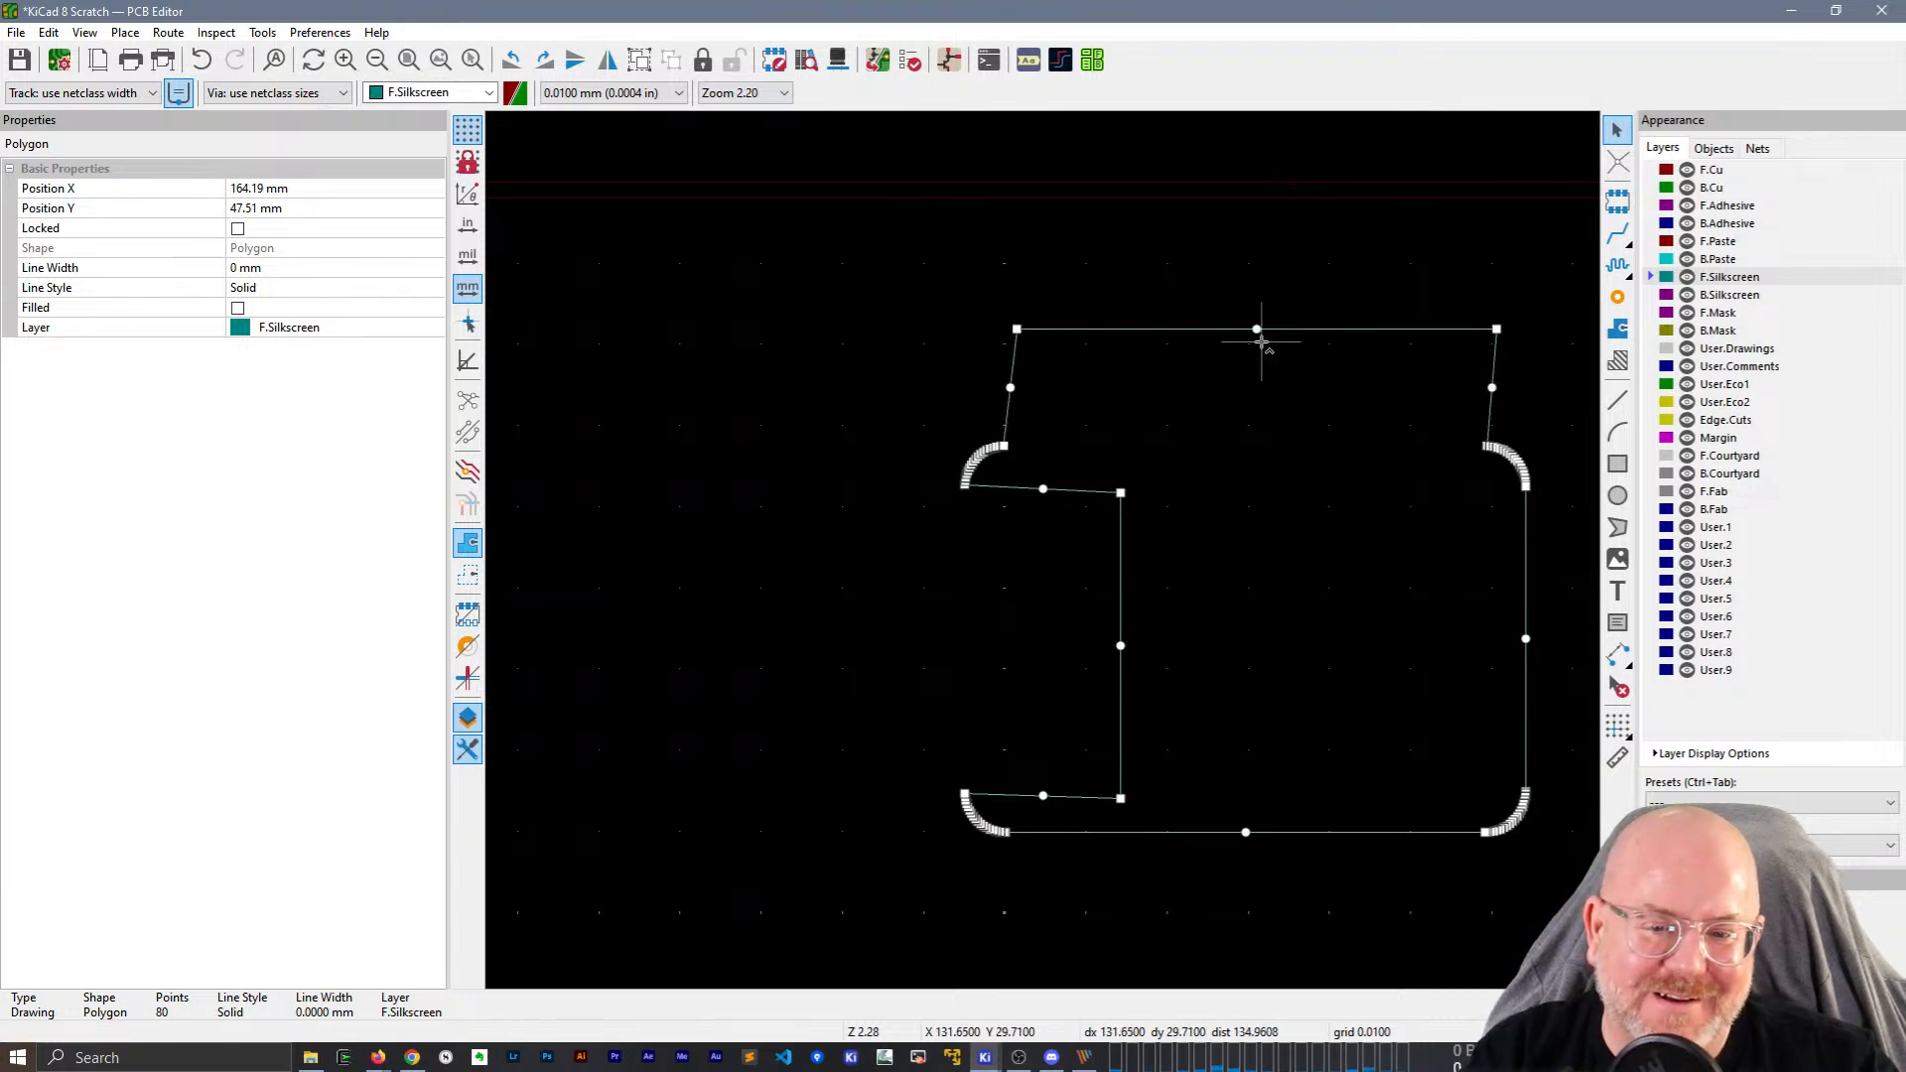
key("ctrl+z")
Convert the eight outline segments into a polygon using the Create bounding hull option.
left_click(1176, 379)
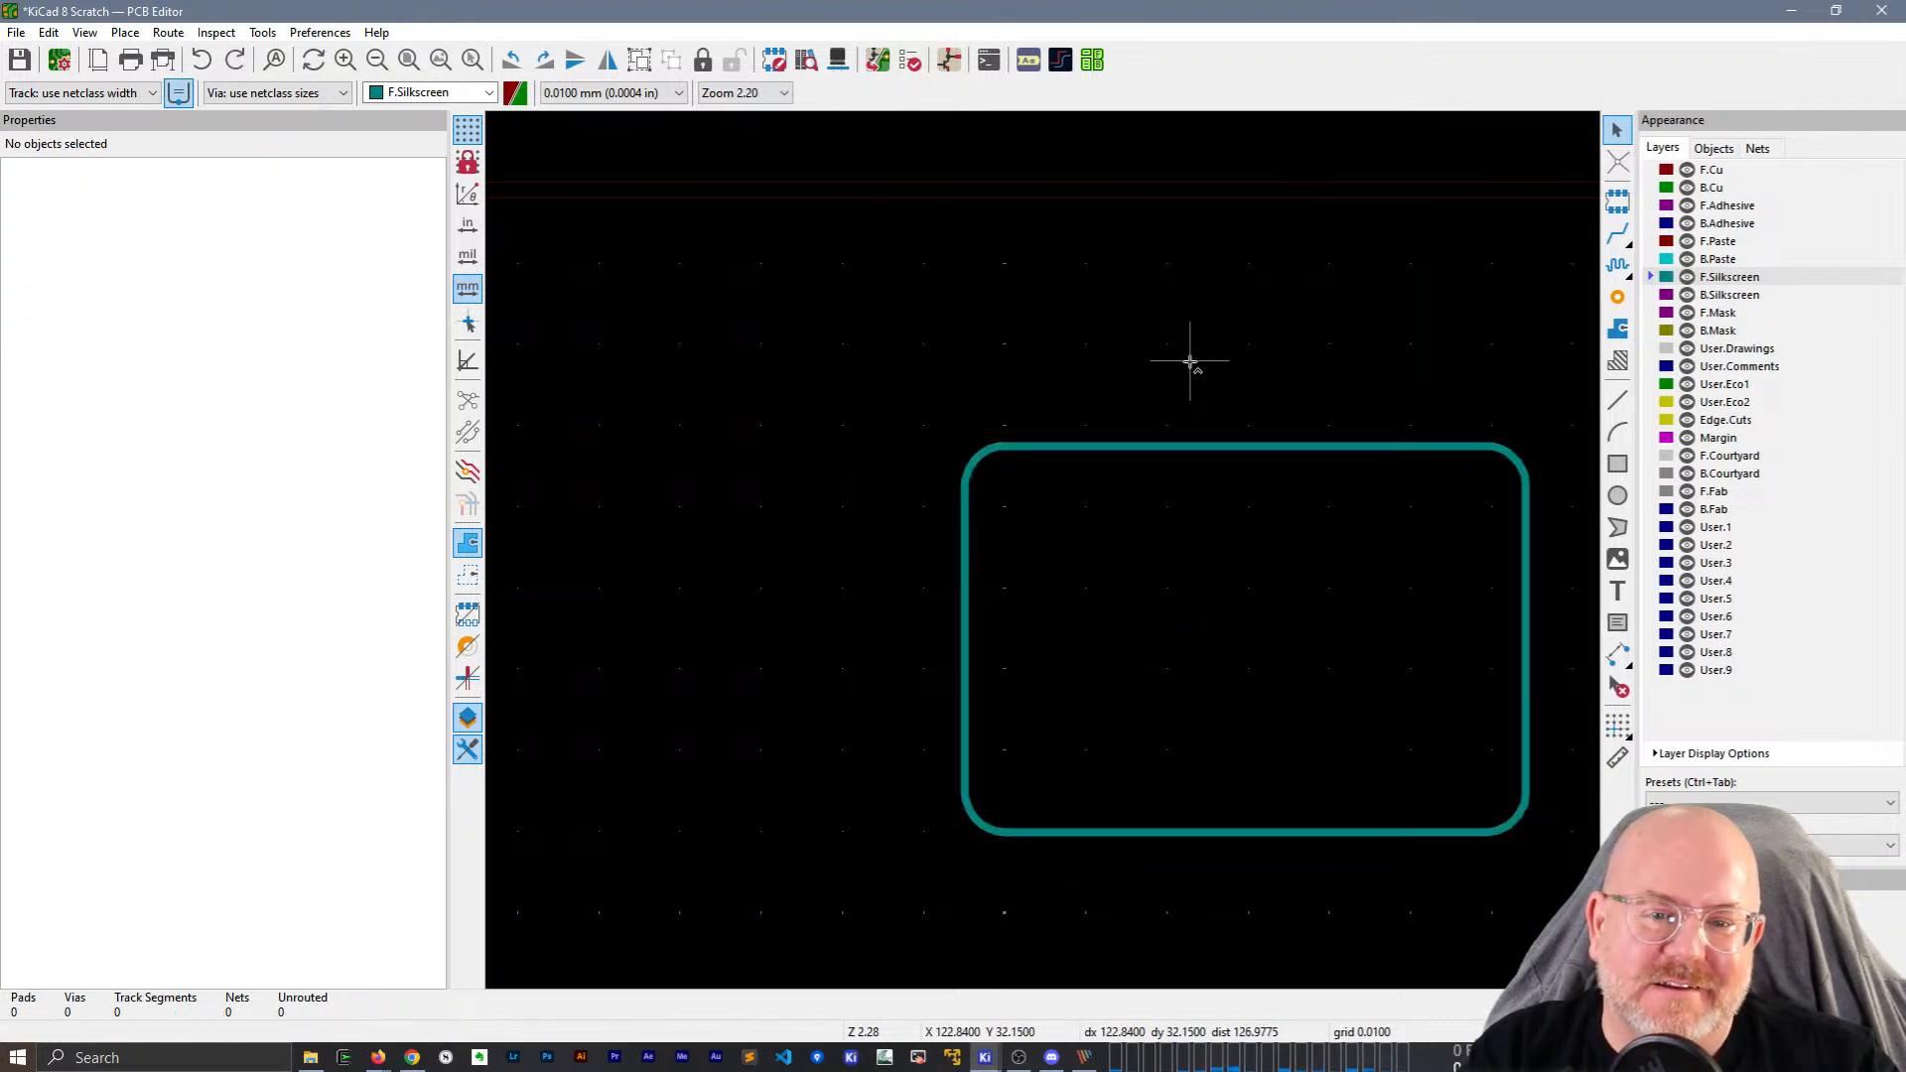
left_click(1089, 448)
left_click_drag(858, 356, 1566, 886)
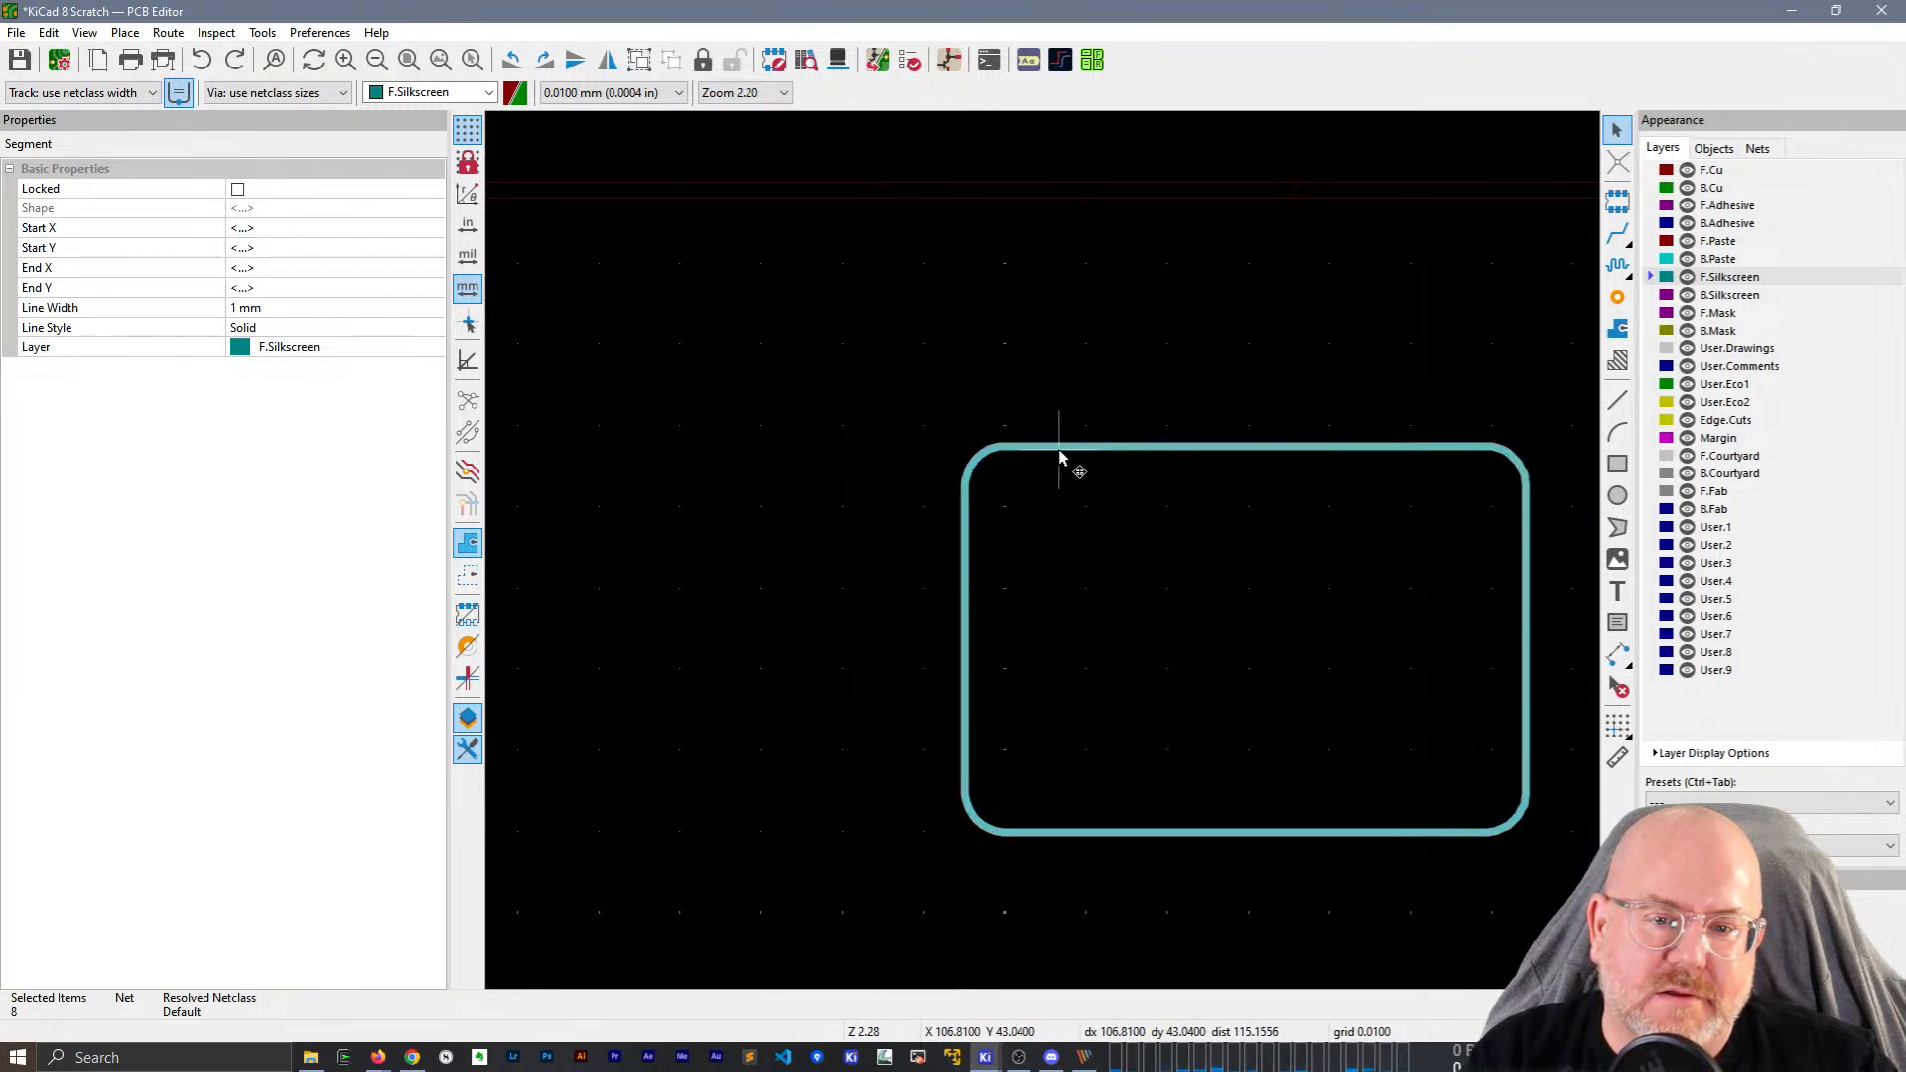
right_click(1062, 464)
mouse_move(1167, 695)
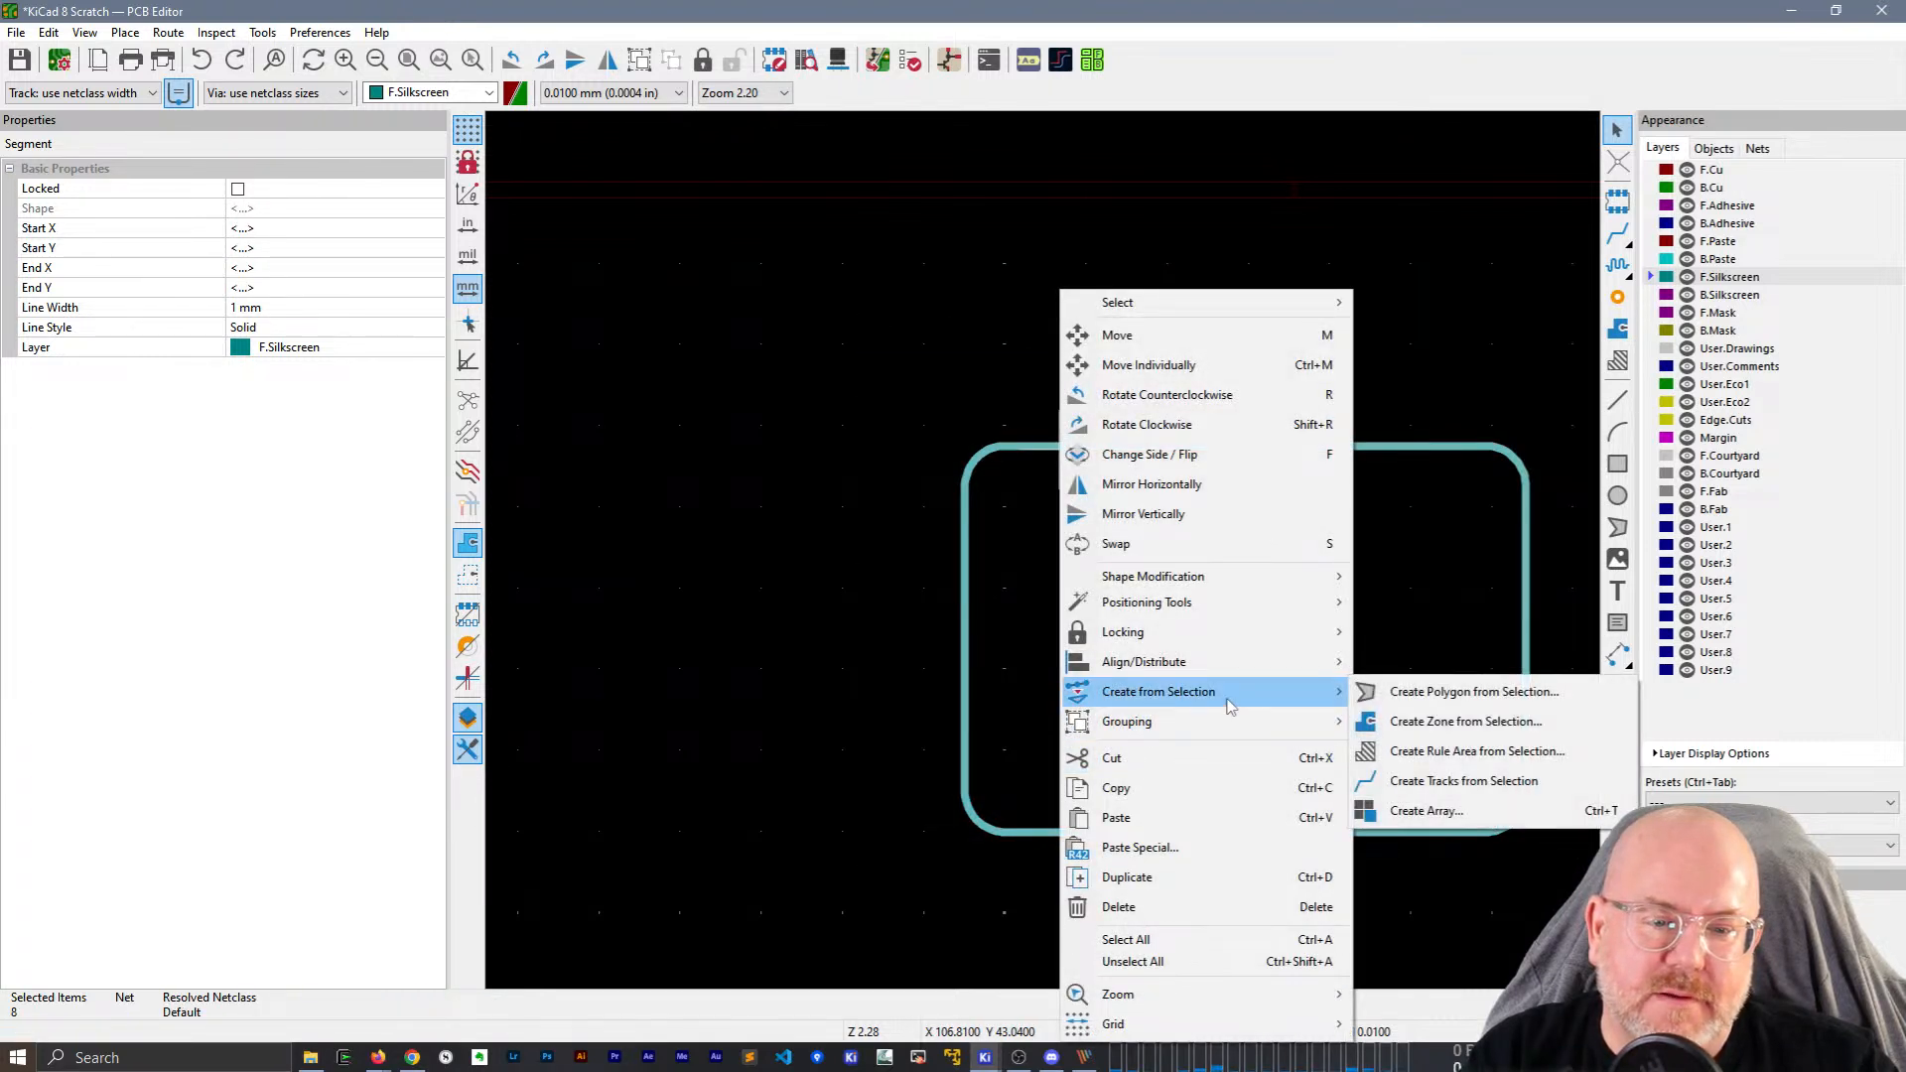
left_click(1394, 695)
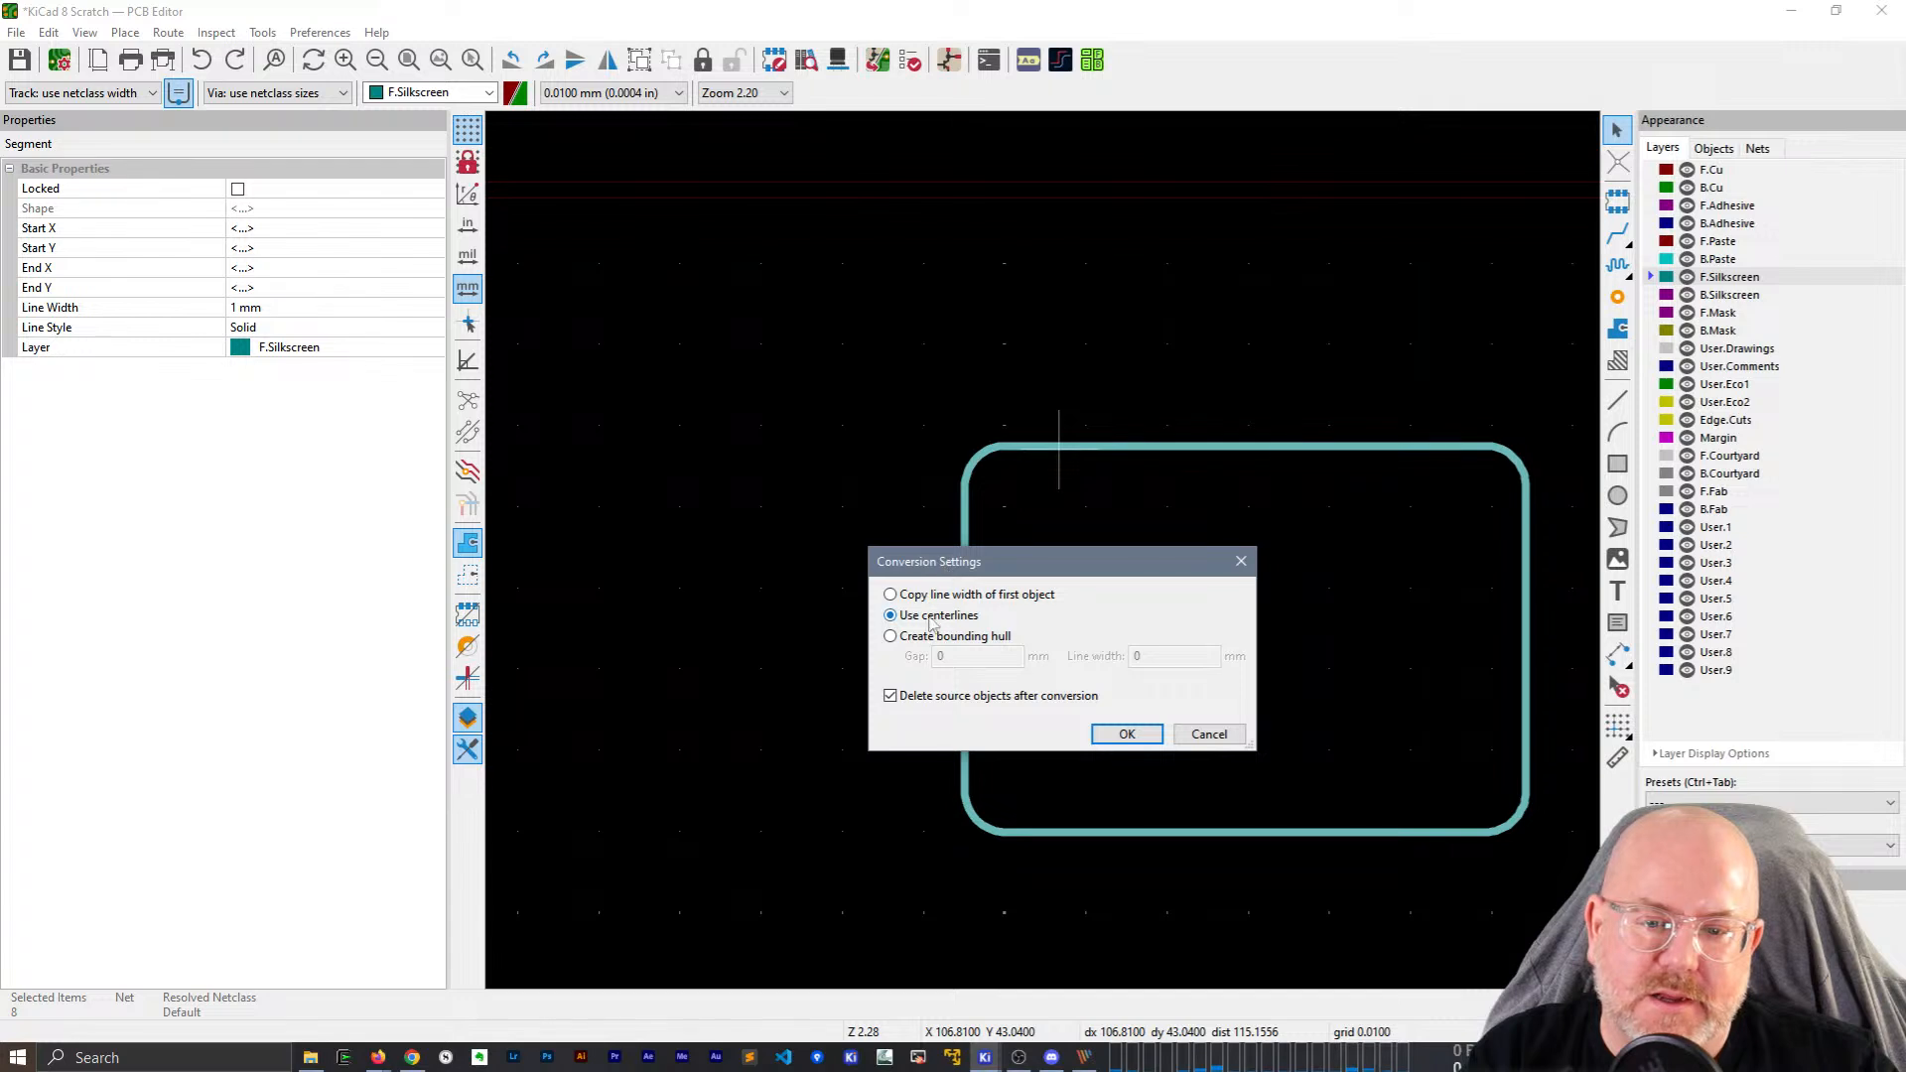
left_click(930, 640)
left_click(1127, 734)
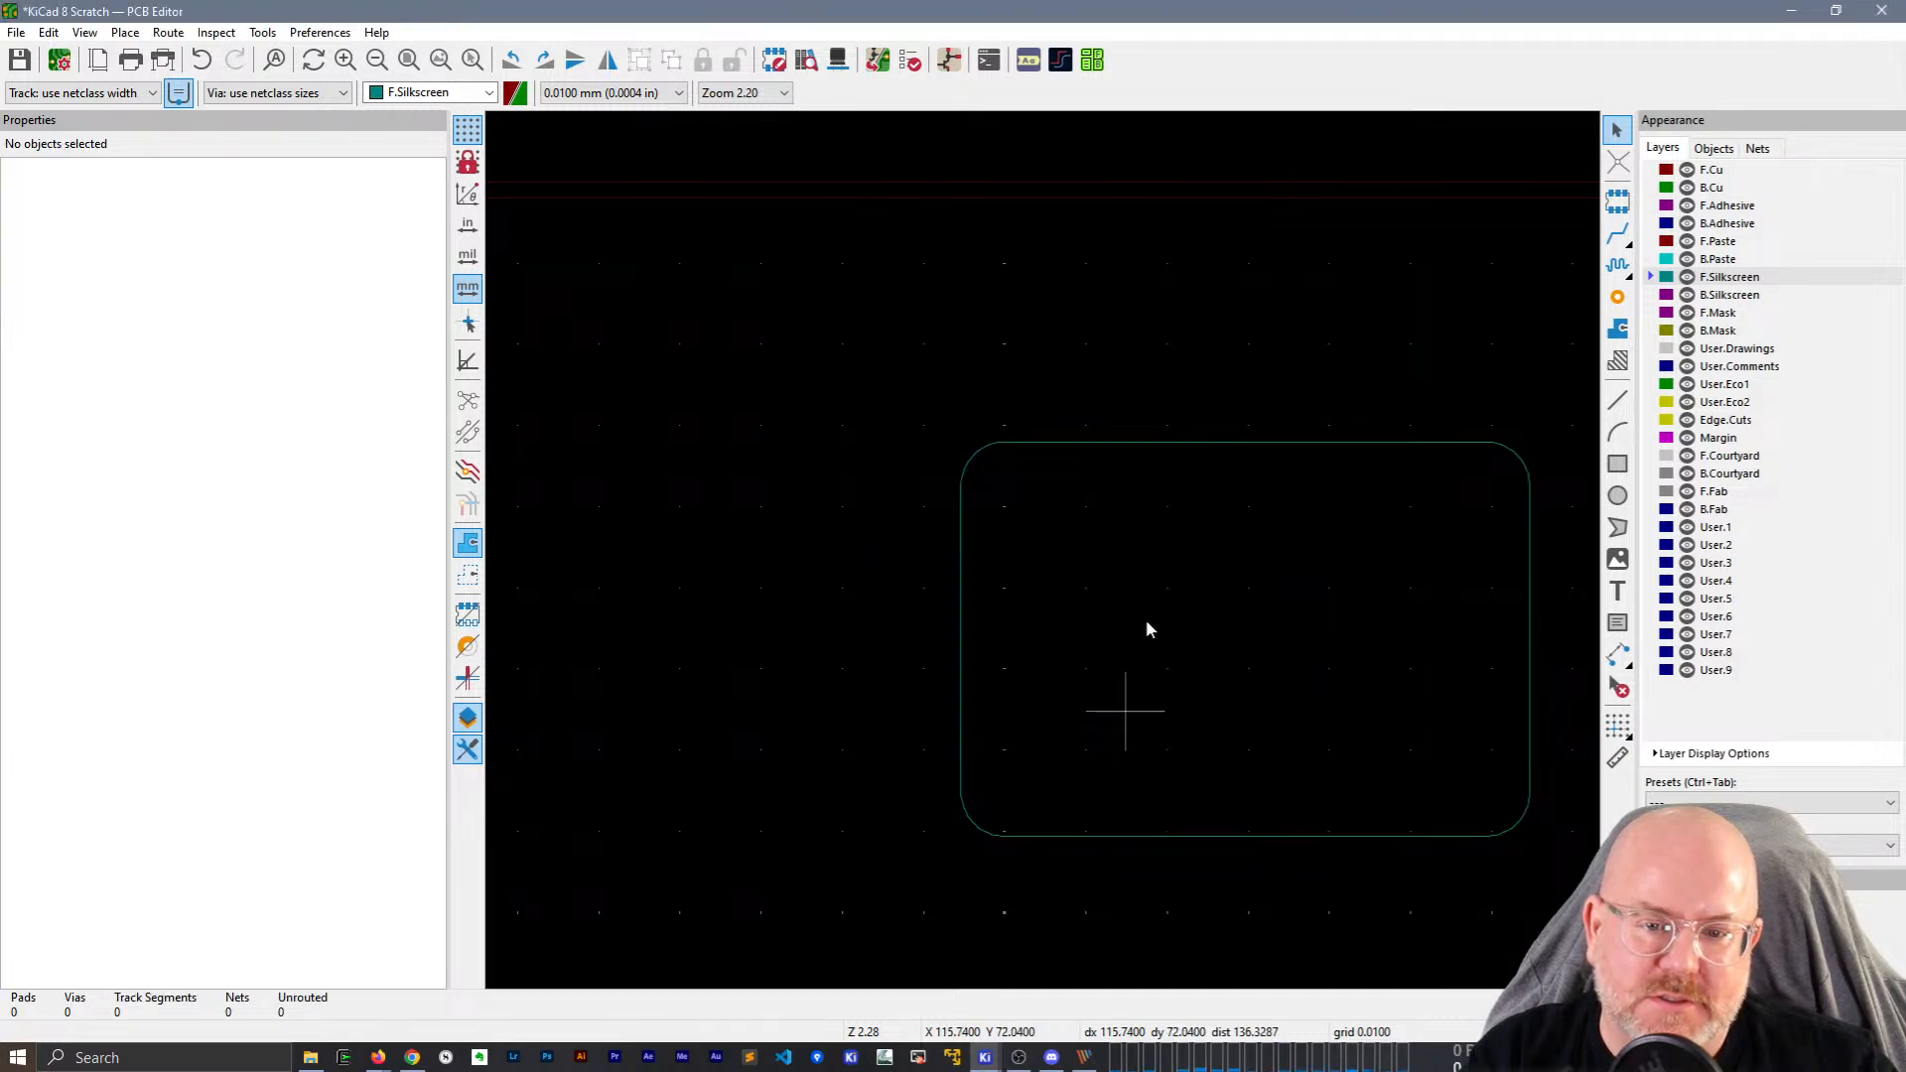
Drag the hull polygon's left edge inward, then undo it and deselect.
left_click(1171, 446)
left_click_drag(963, 638, 1129, 639)
key("ctrl+z")
left_click(1106, 478)
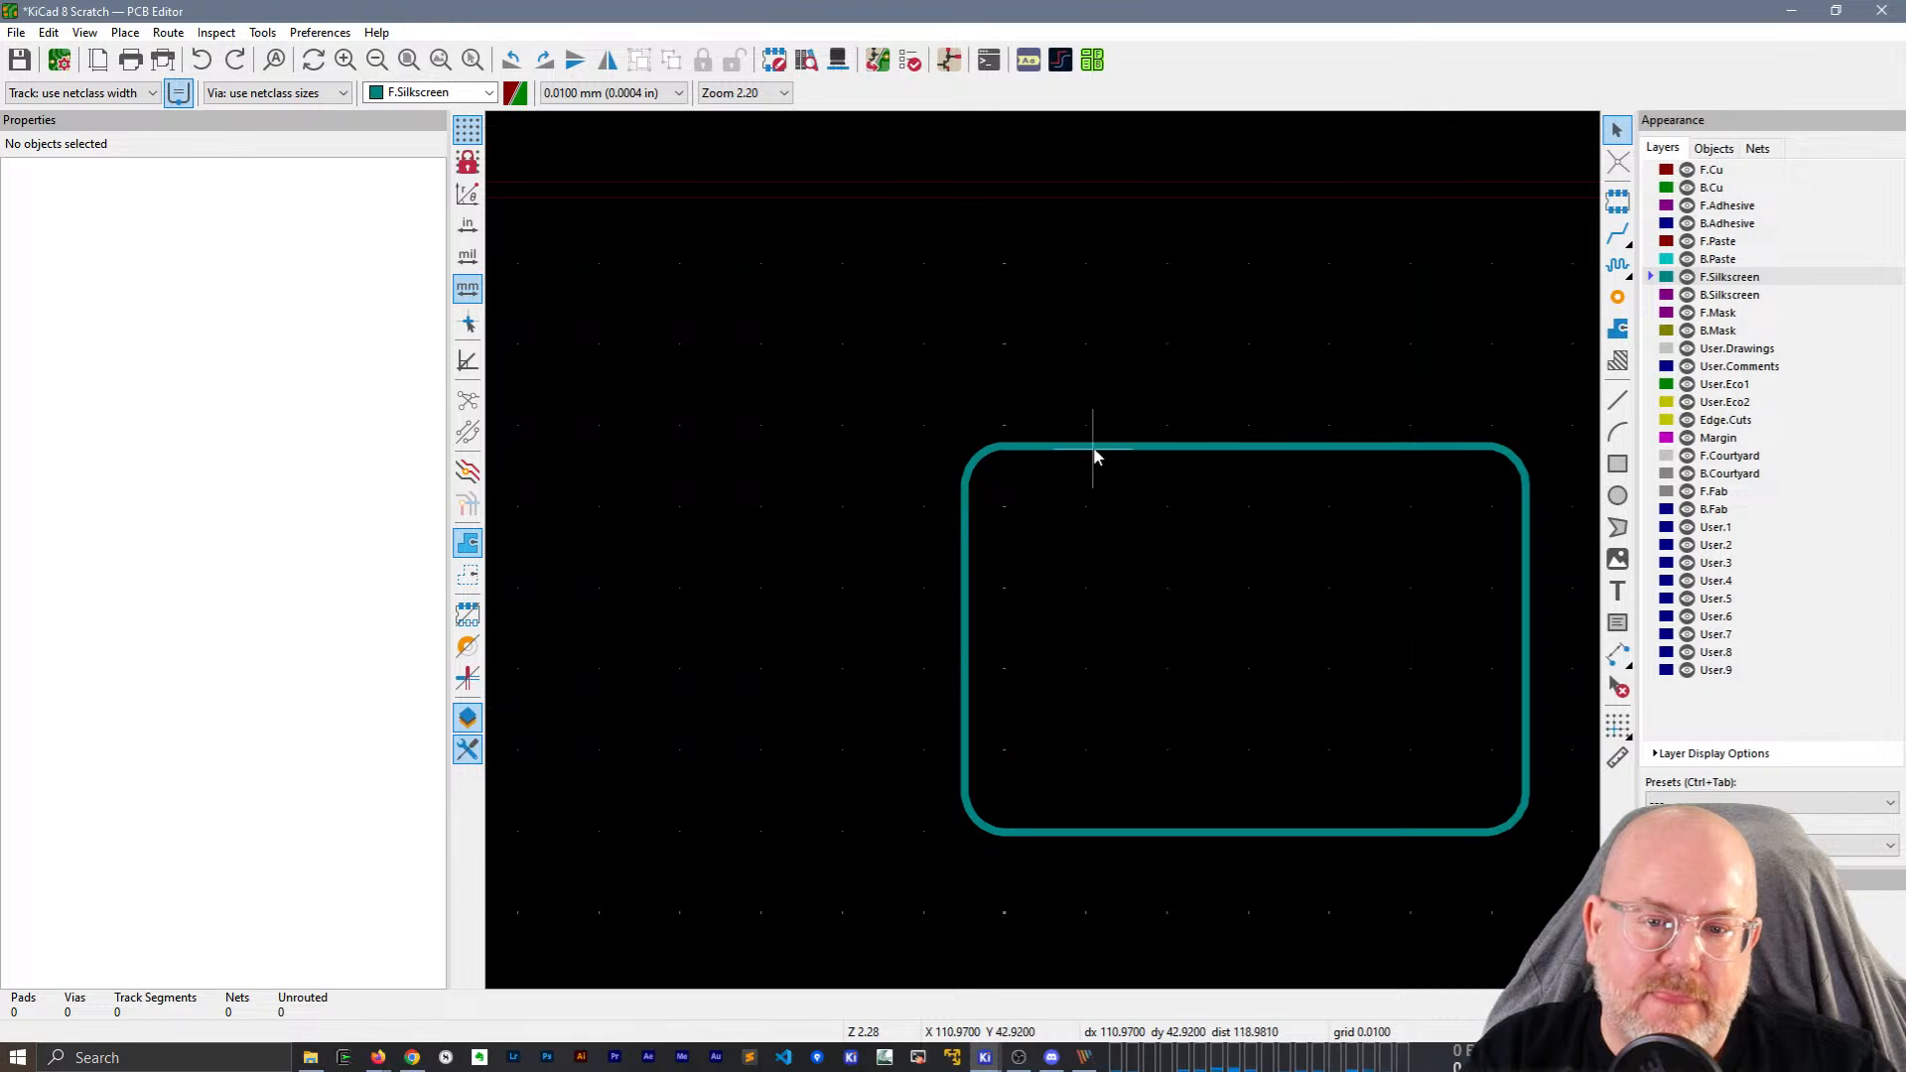
Reselect the eight segments and reopen the polygon conversion settings, then cancel them.
left_click_drag(897, 385, 1585, 870)
right_click(1165, 450)
right_click(1115, 447)
mouse_move(1336, 703)
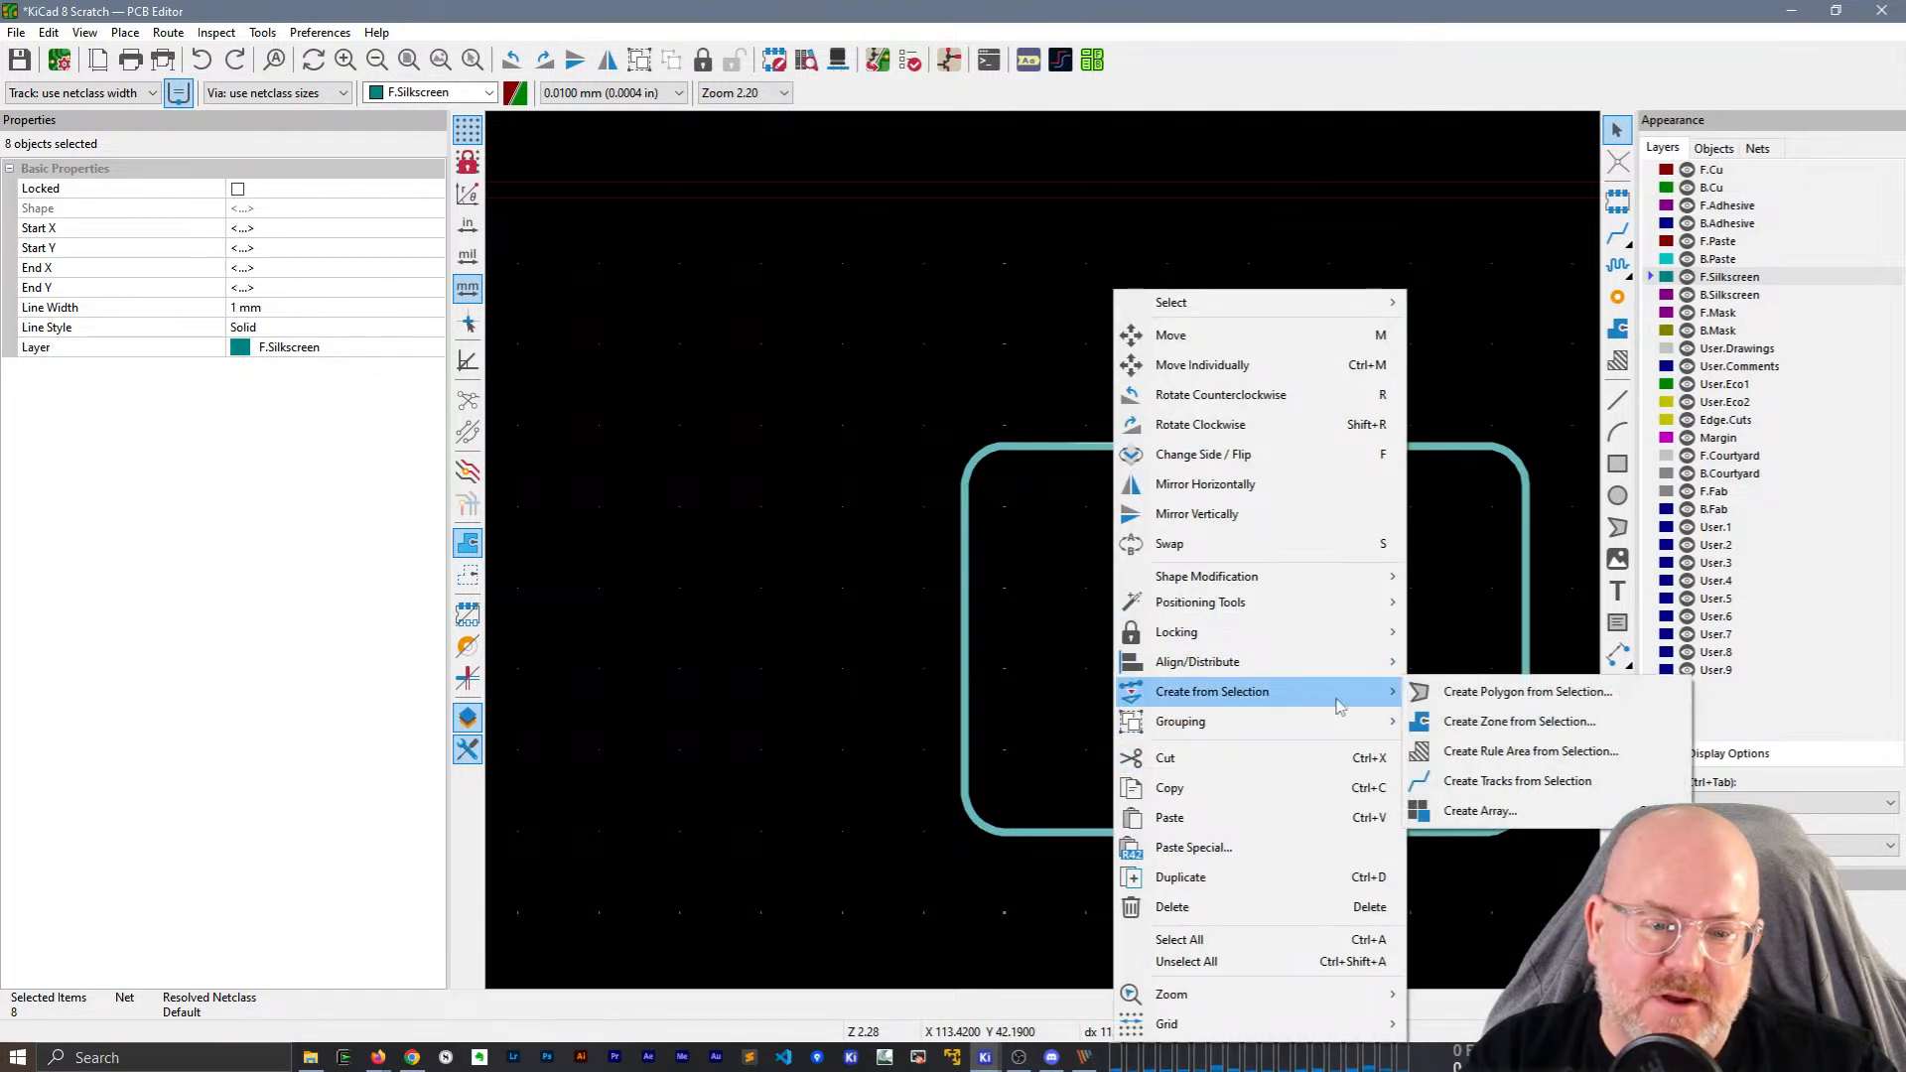
left_click(1465, 693)
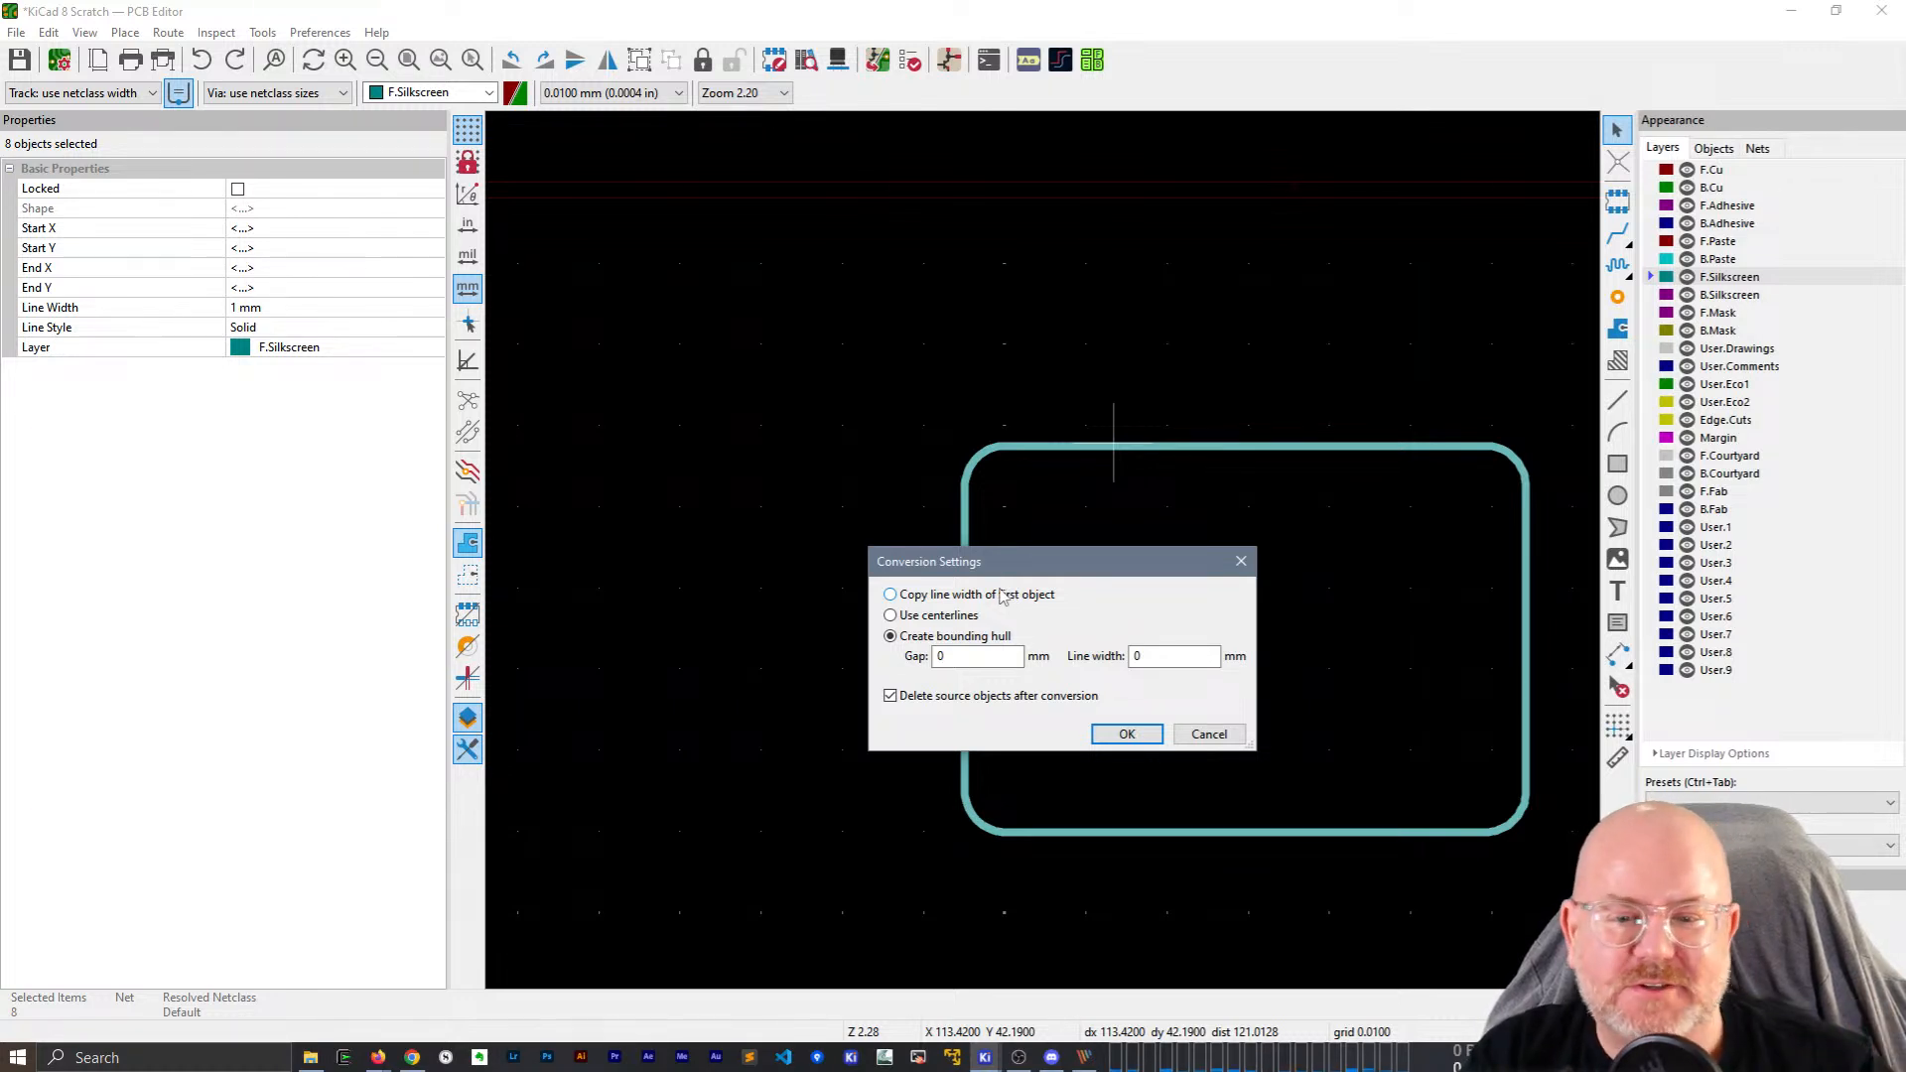
left_click(1212, 735)
Close the scratch board discarding its changes, then close the KiCad project manager.
left_click(1882, 10)
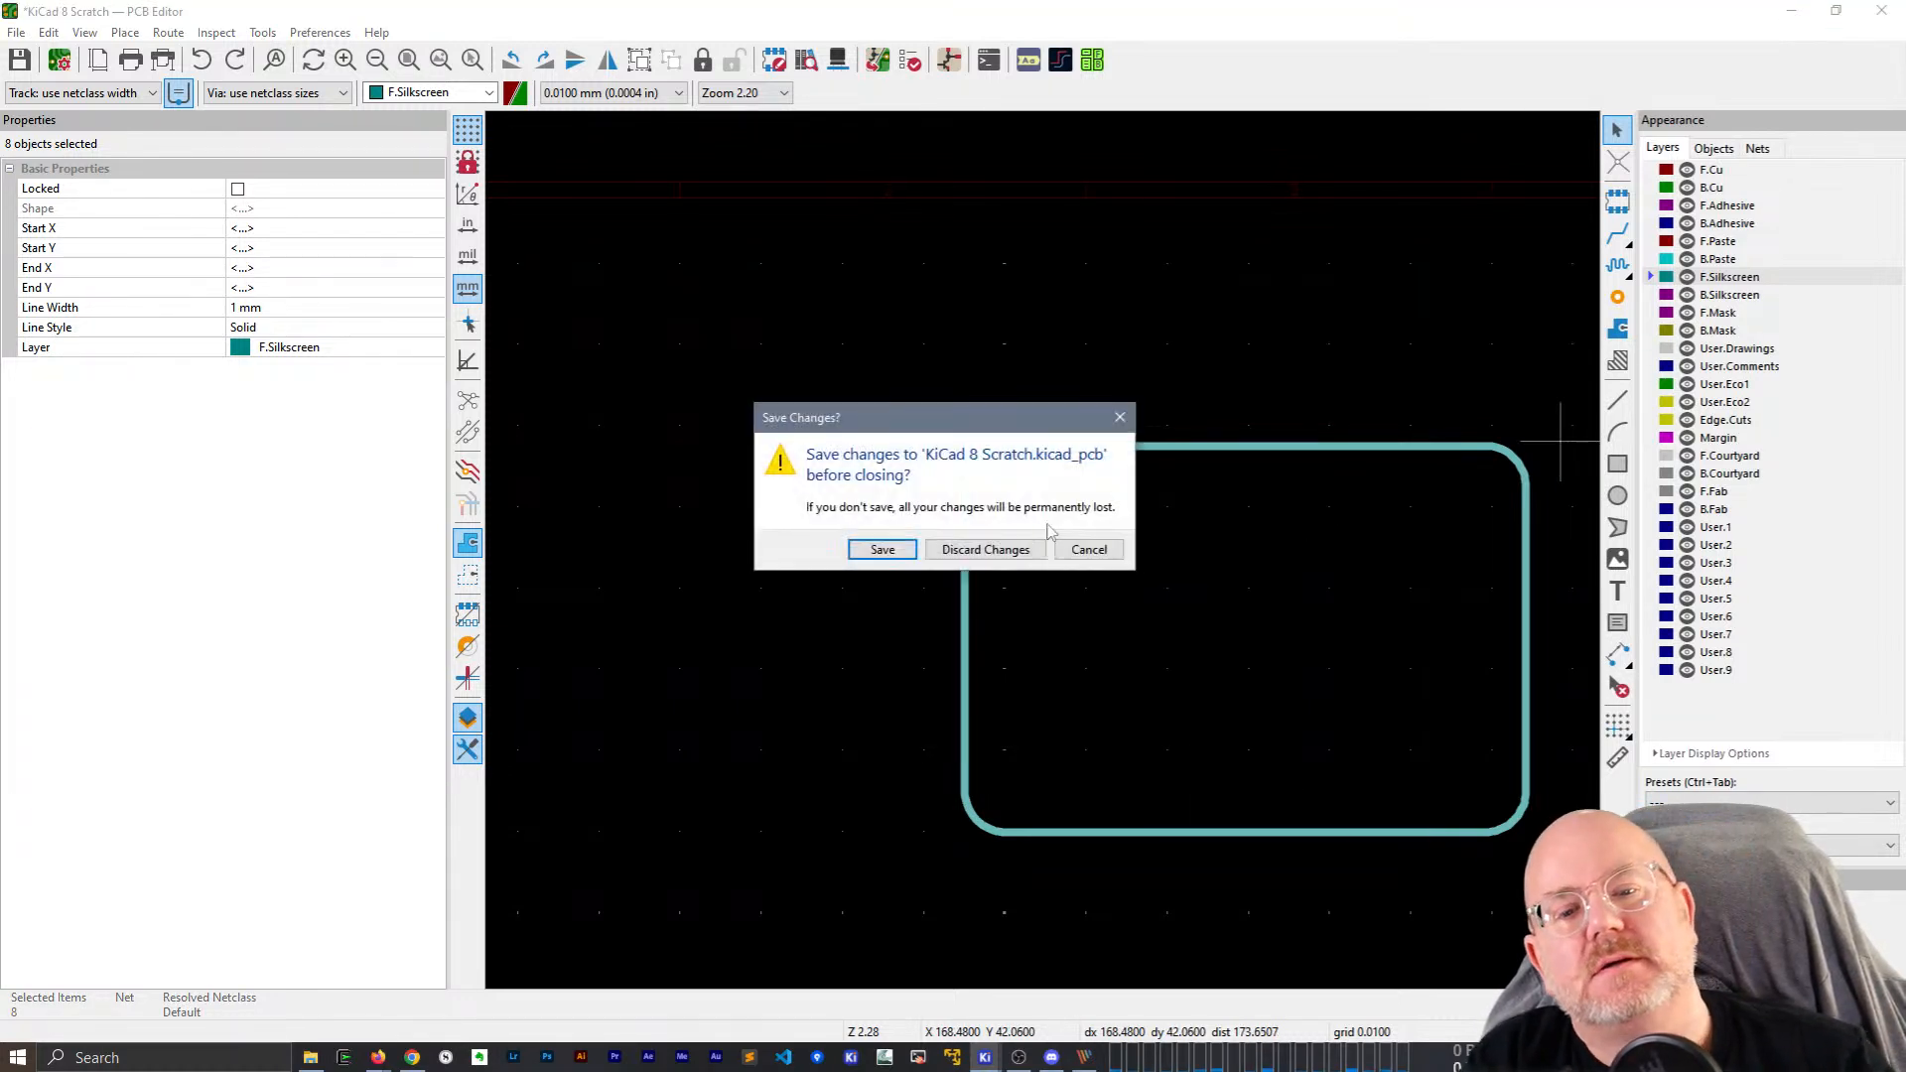
left_click(971, 558)
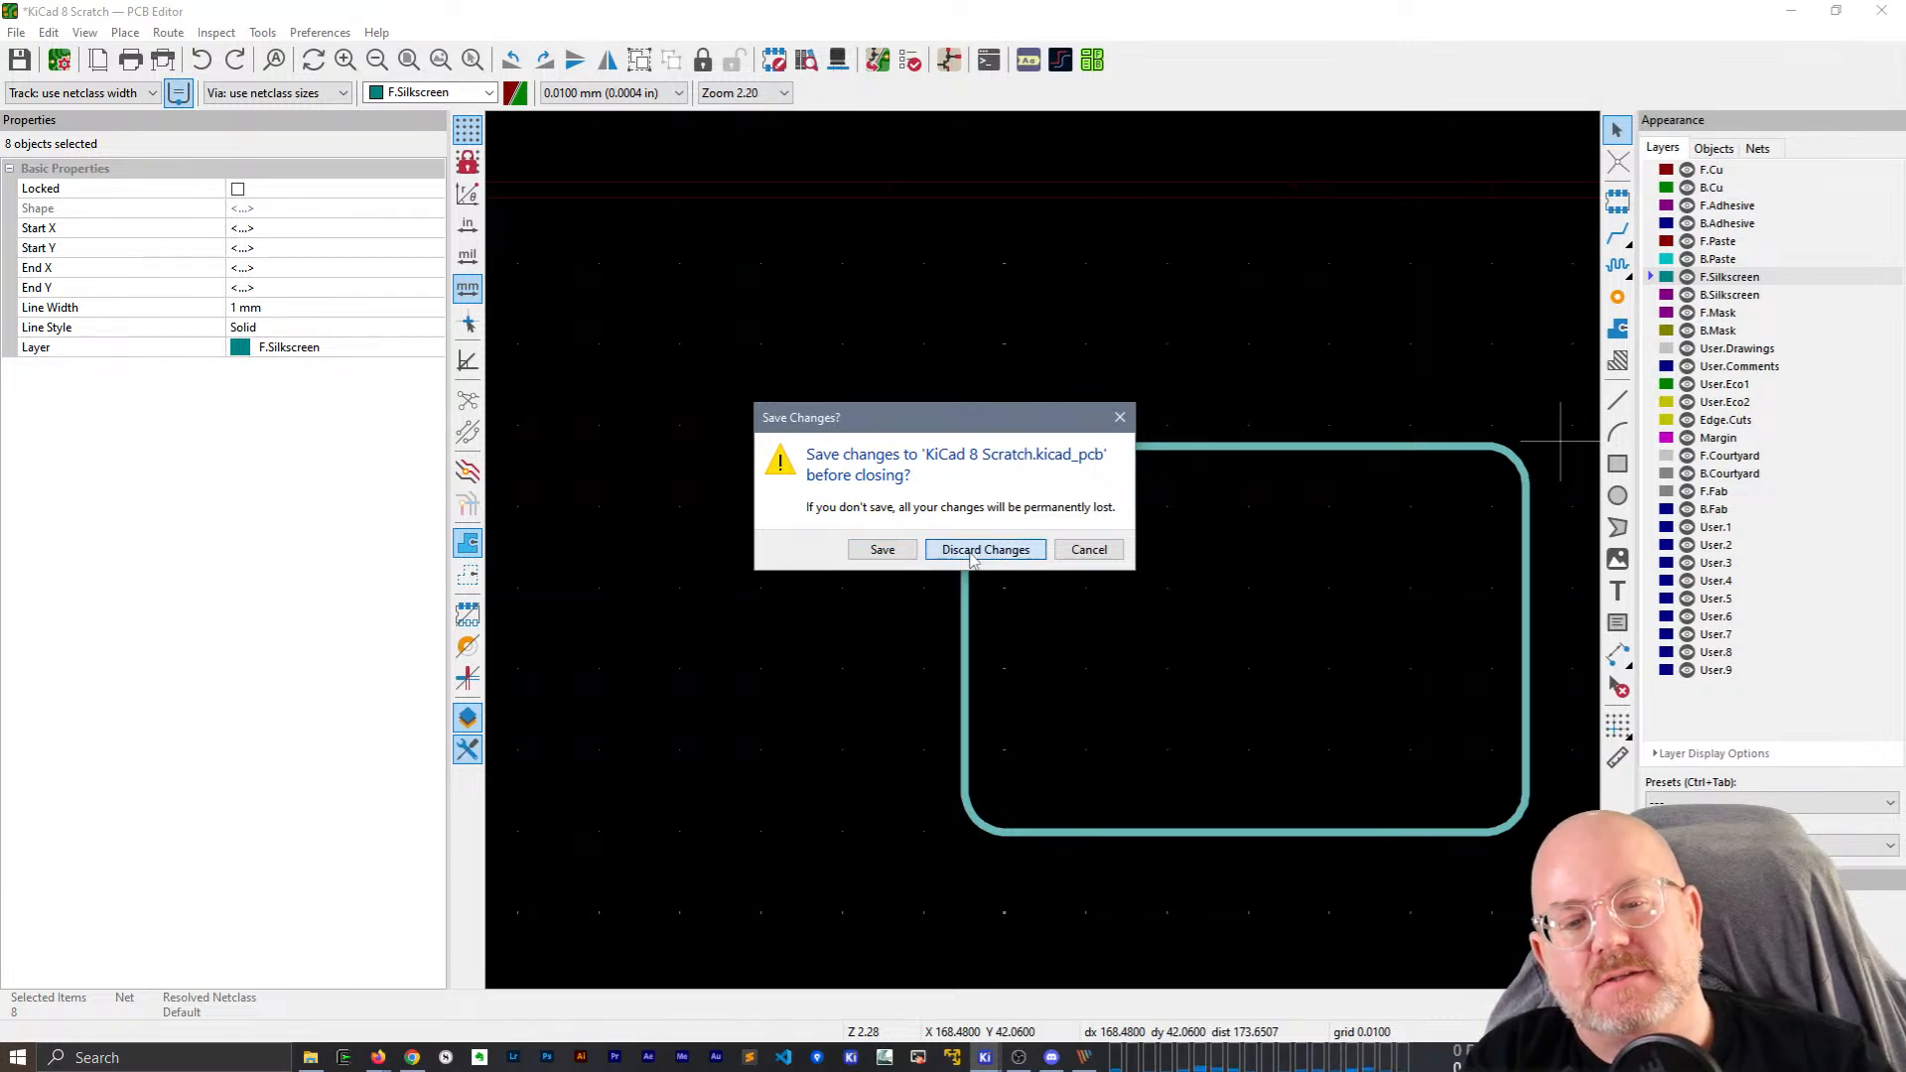
left_click(1881, 10)
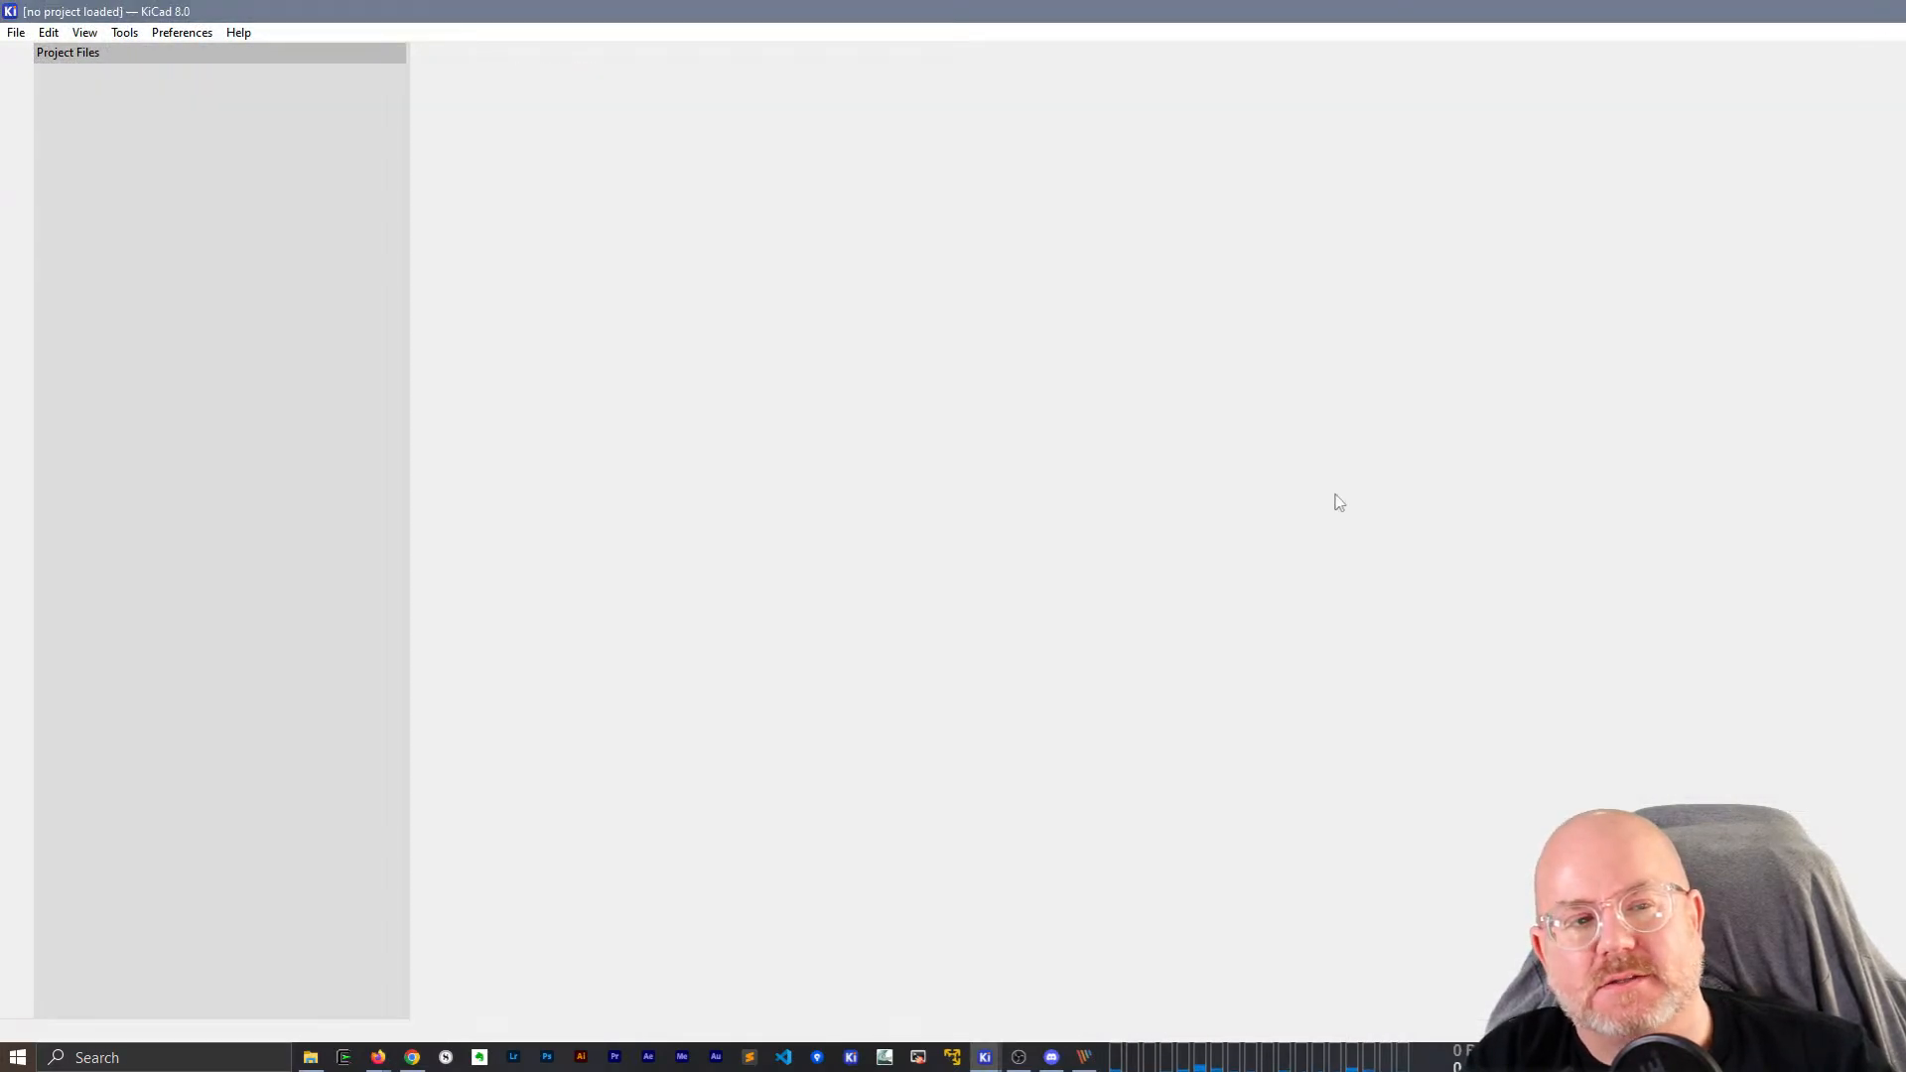
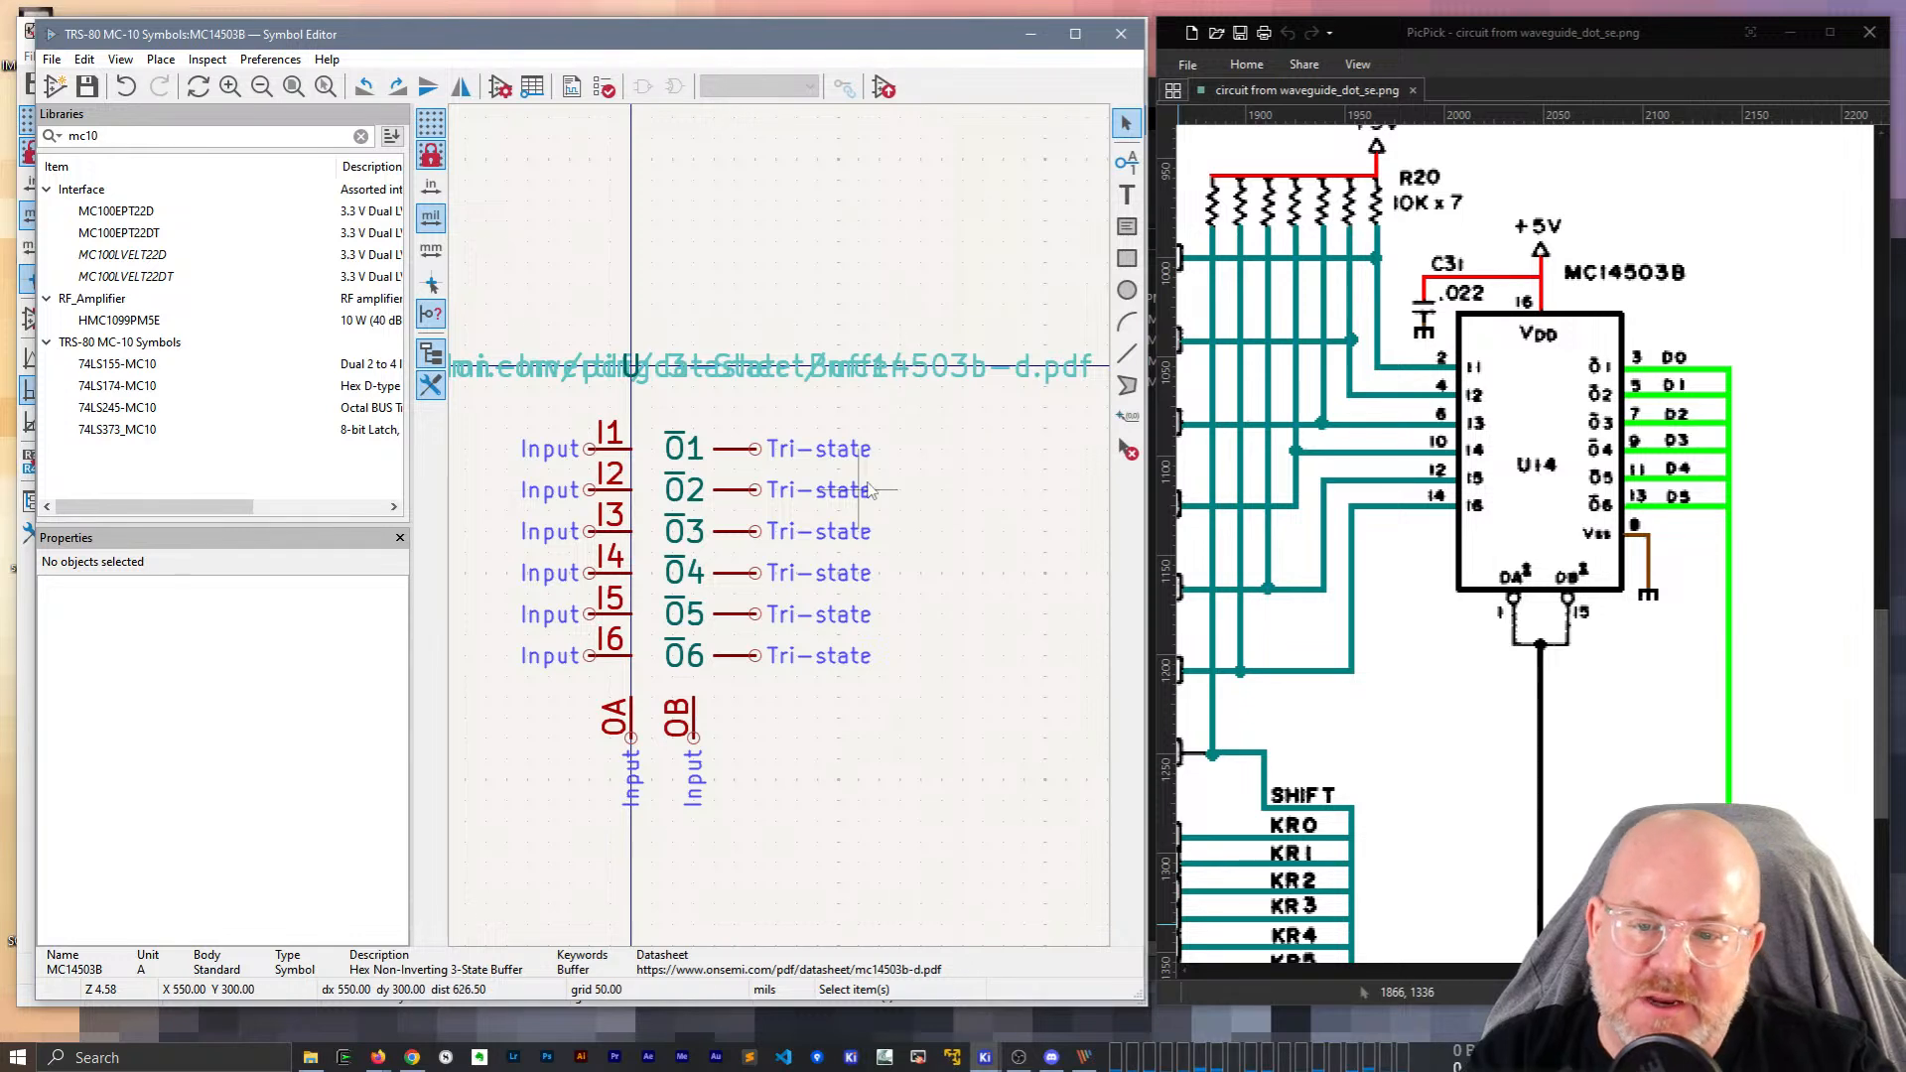
Recentre the view on the symbol so the full output pin labels are visible.
scroll(636, 477, "up", 1)
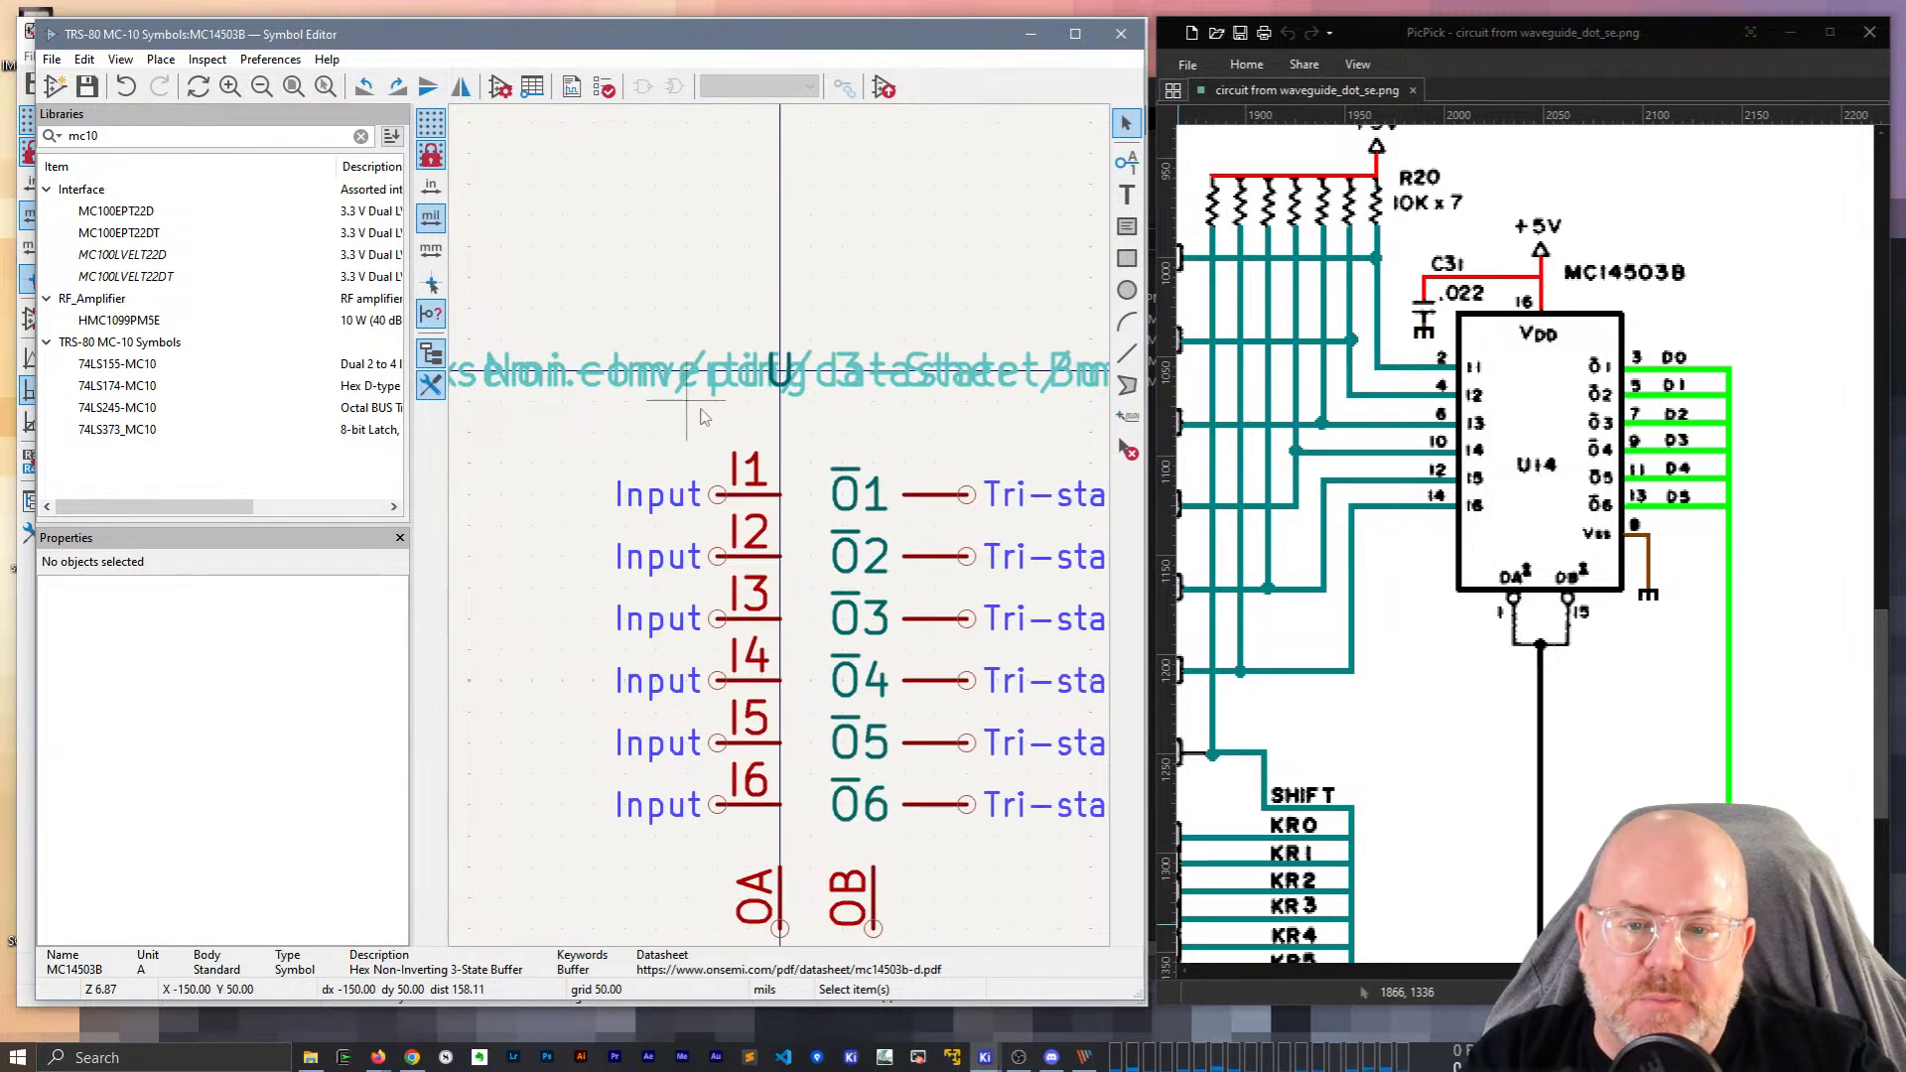
middle_click_drag(815, 426, 707, 386)
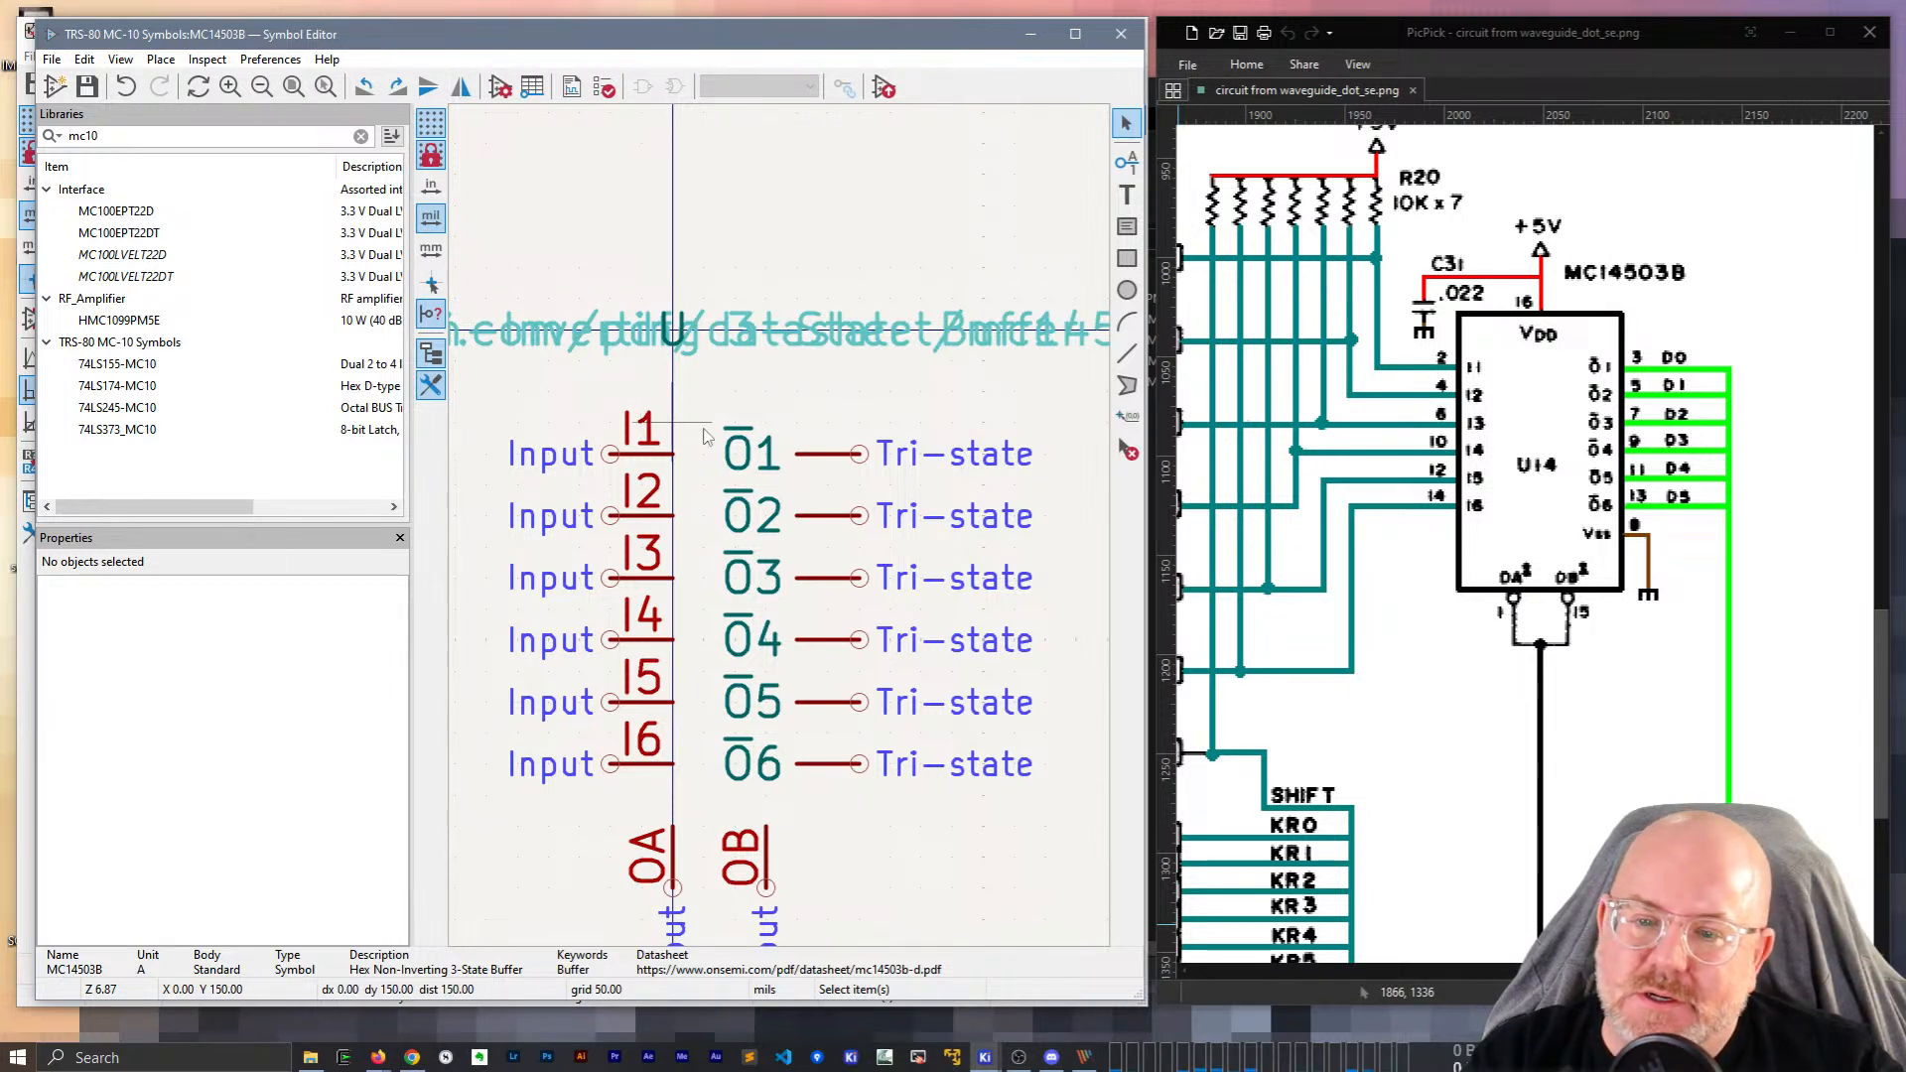
left_click(1127, 258)
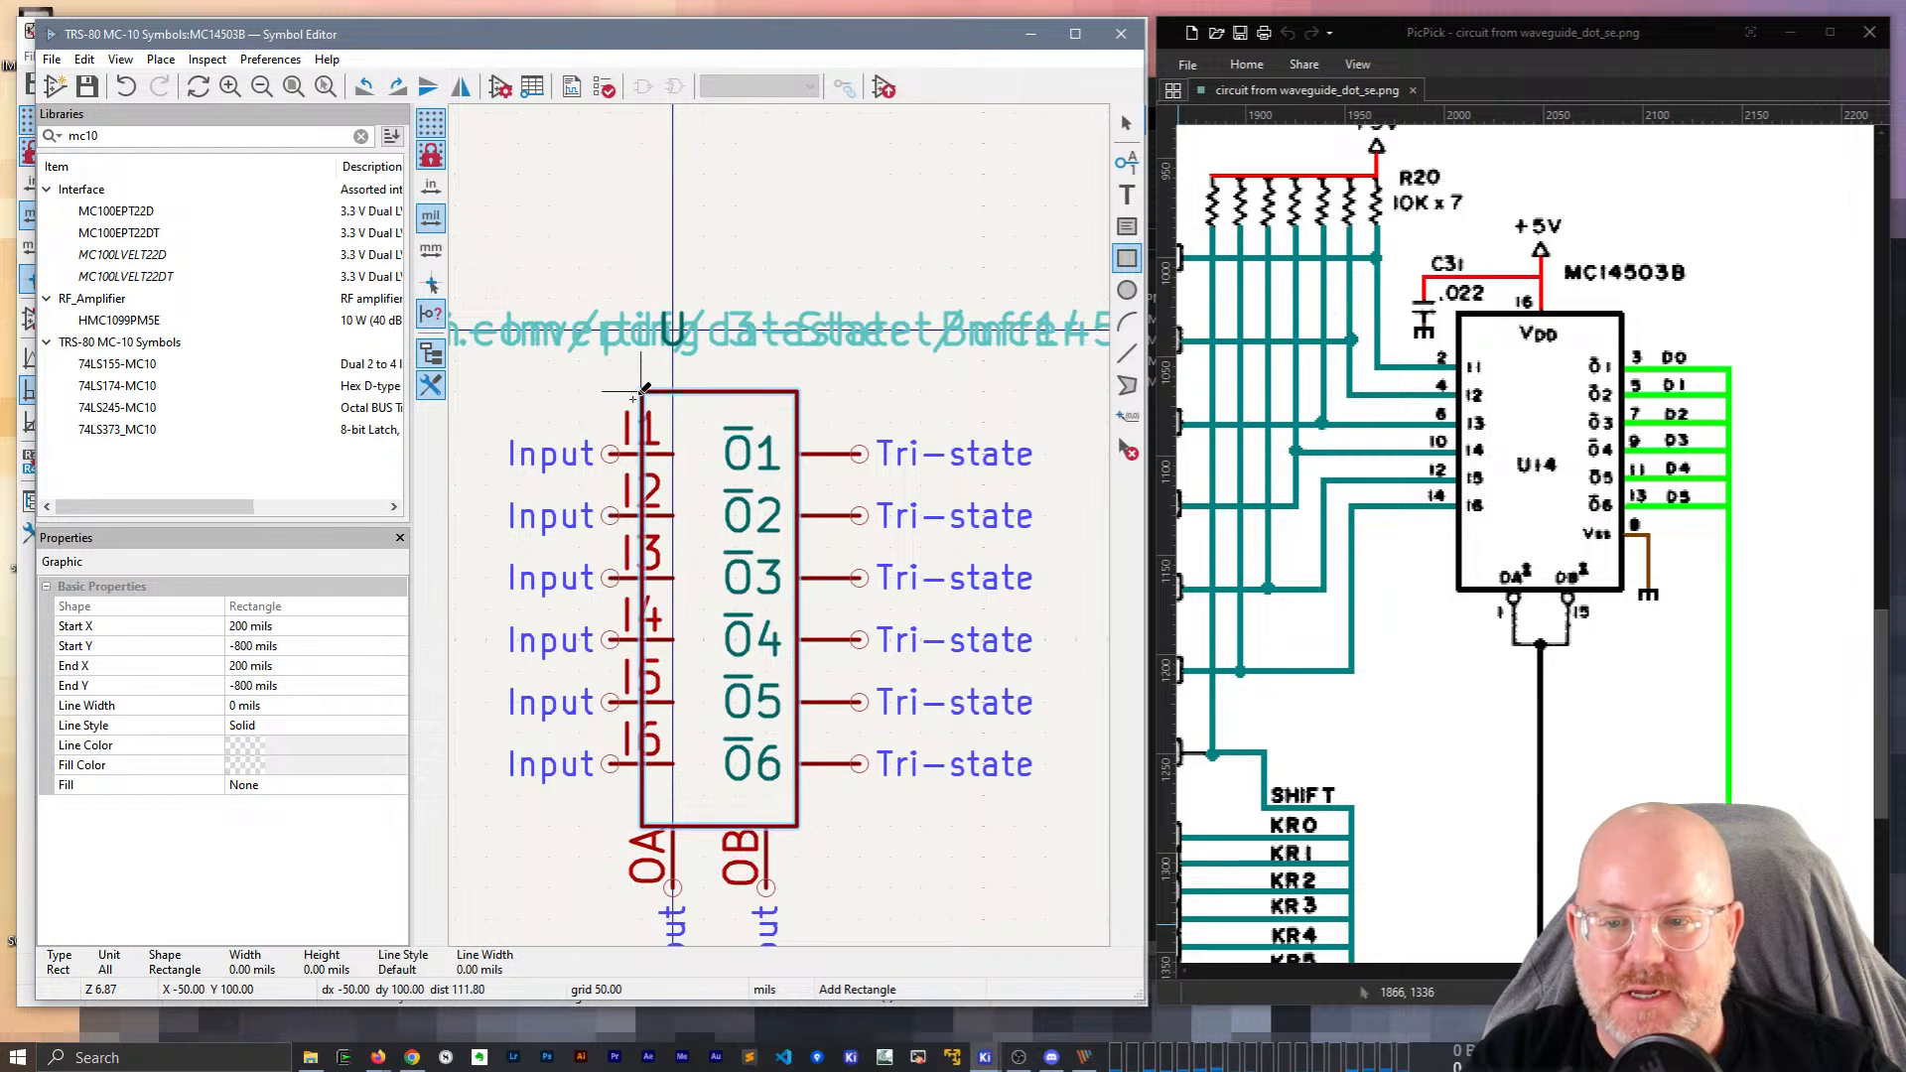
key("Escape")
scroll(653, 466, "down", 2)
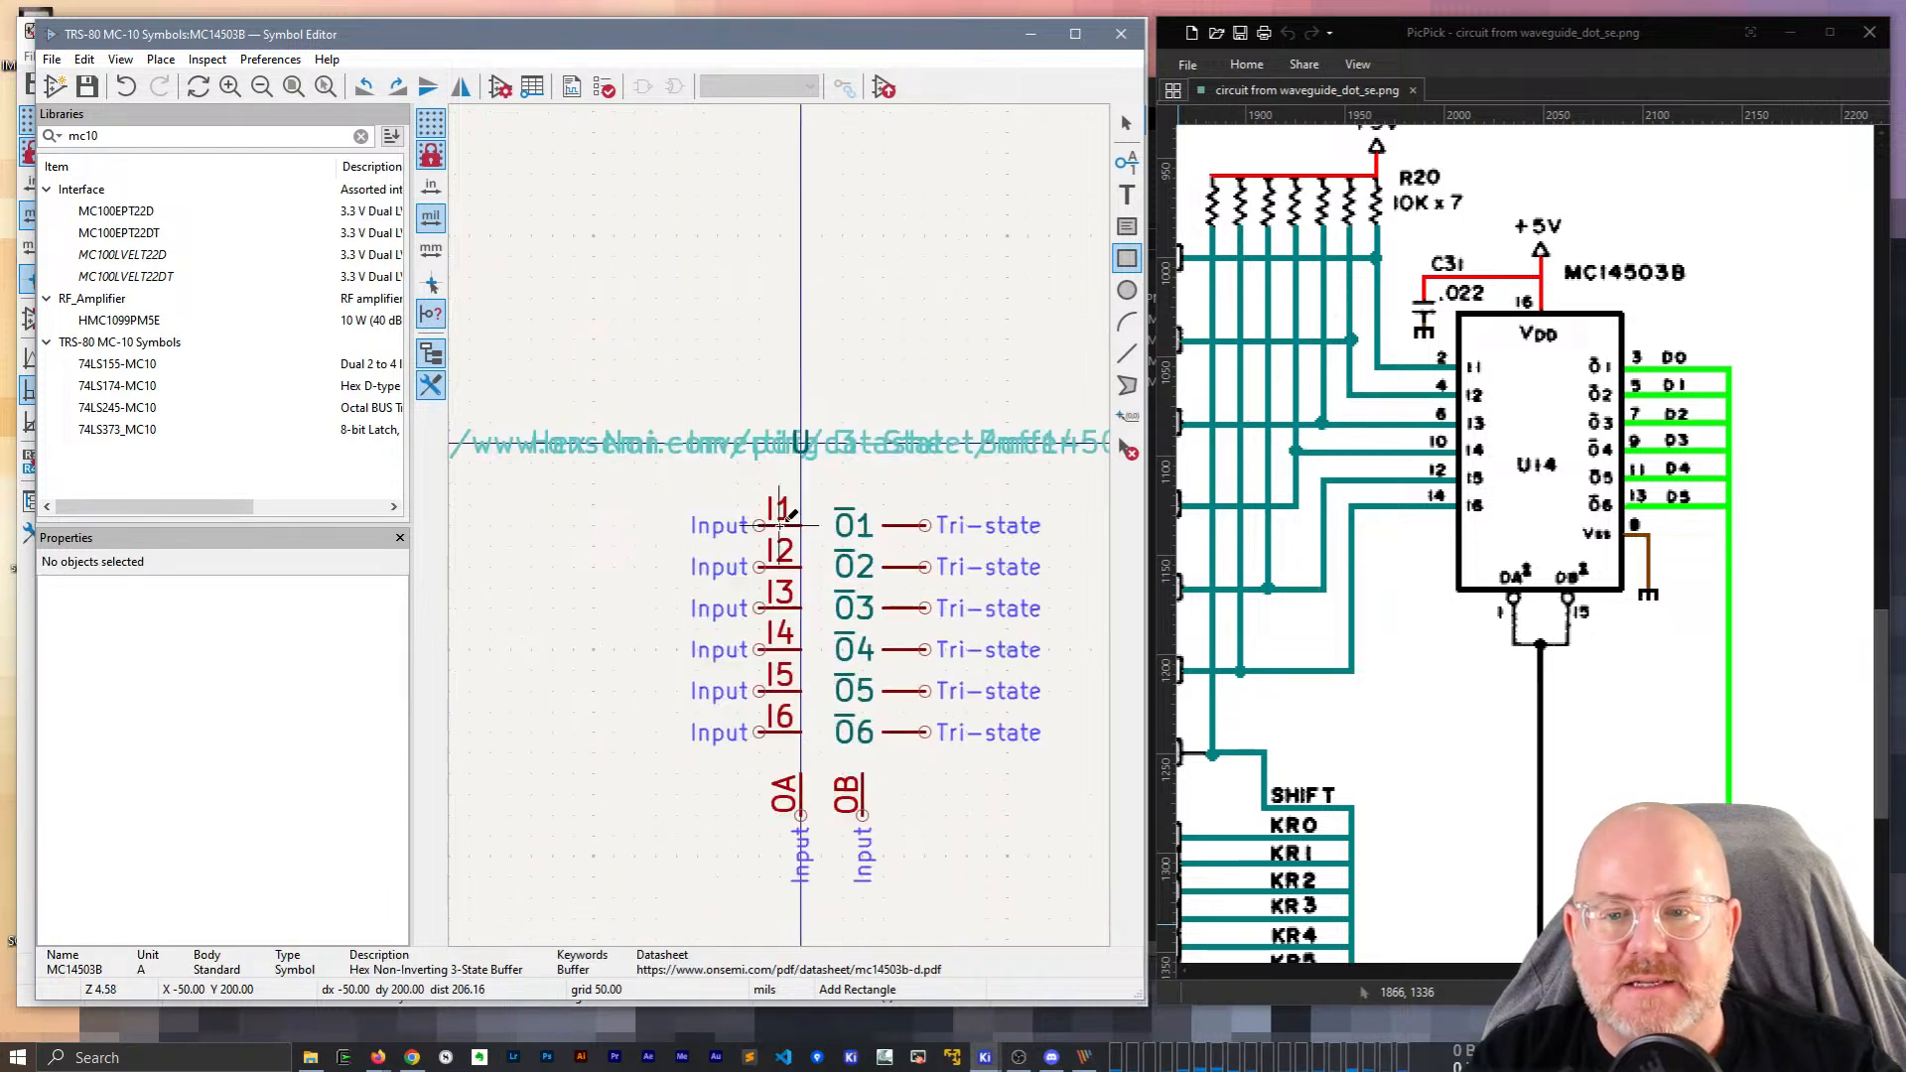
scroll(780, 525, "up", 2)
middle_click_drag(816, 588, 719, 464)
key("Escape")
Switch pin I1's electrical type to Output and then back to Input.
left_click(679, 405)
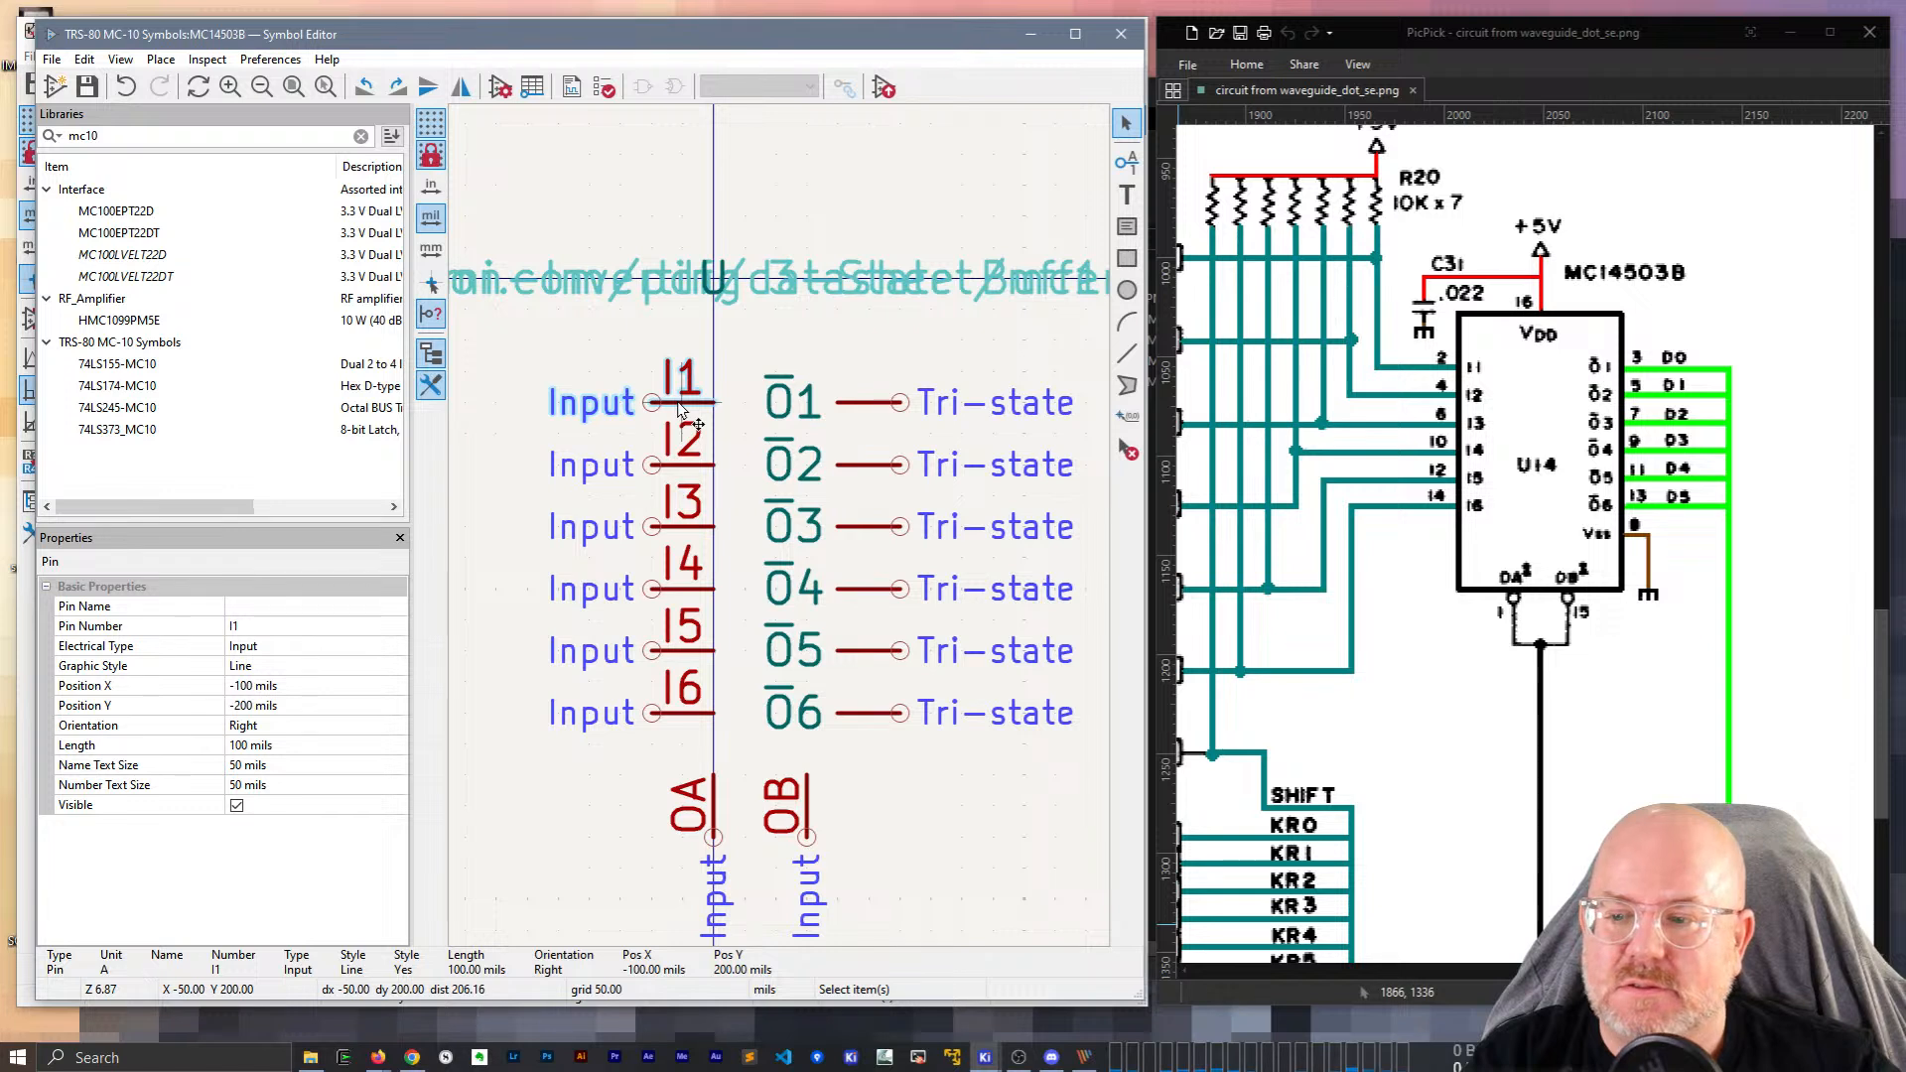
left_click(397, 652)
left_click(397, 646)
left_click(349, 675)
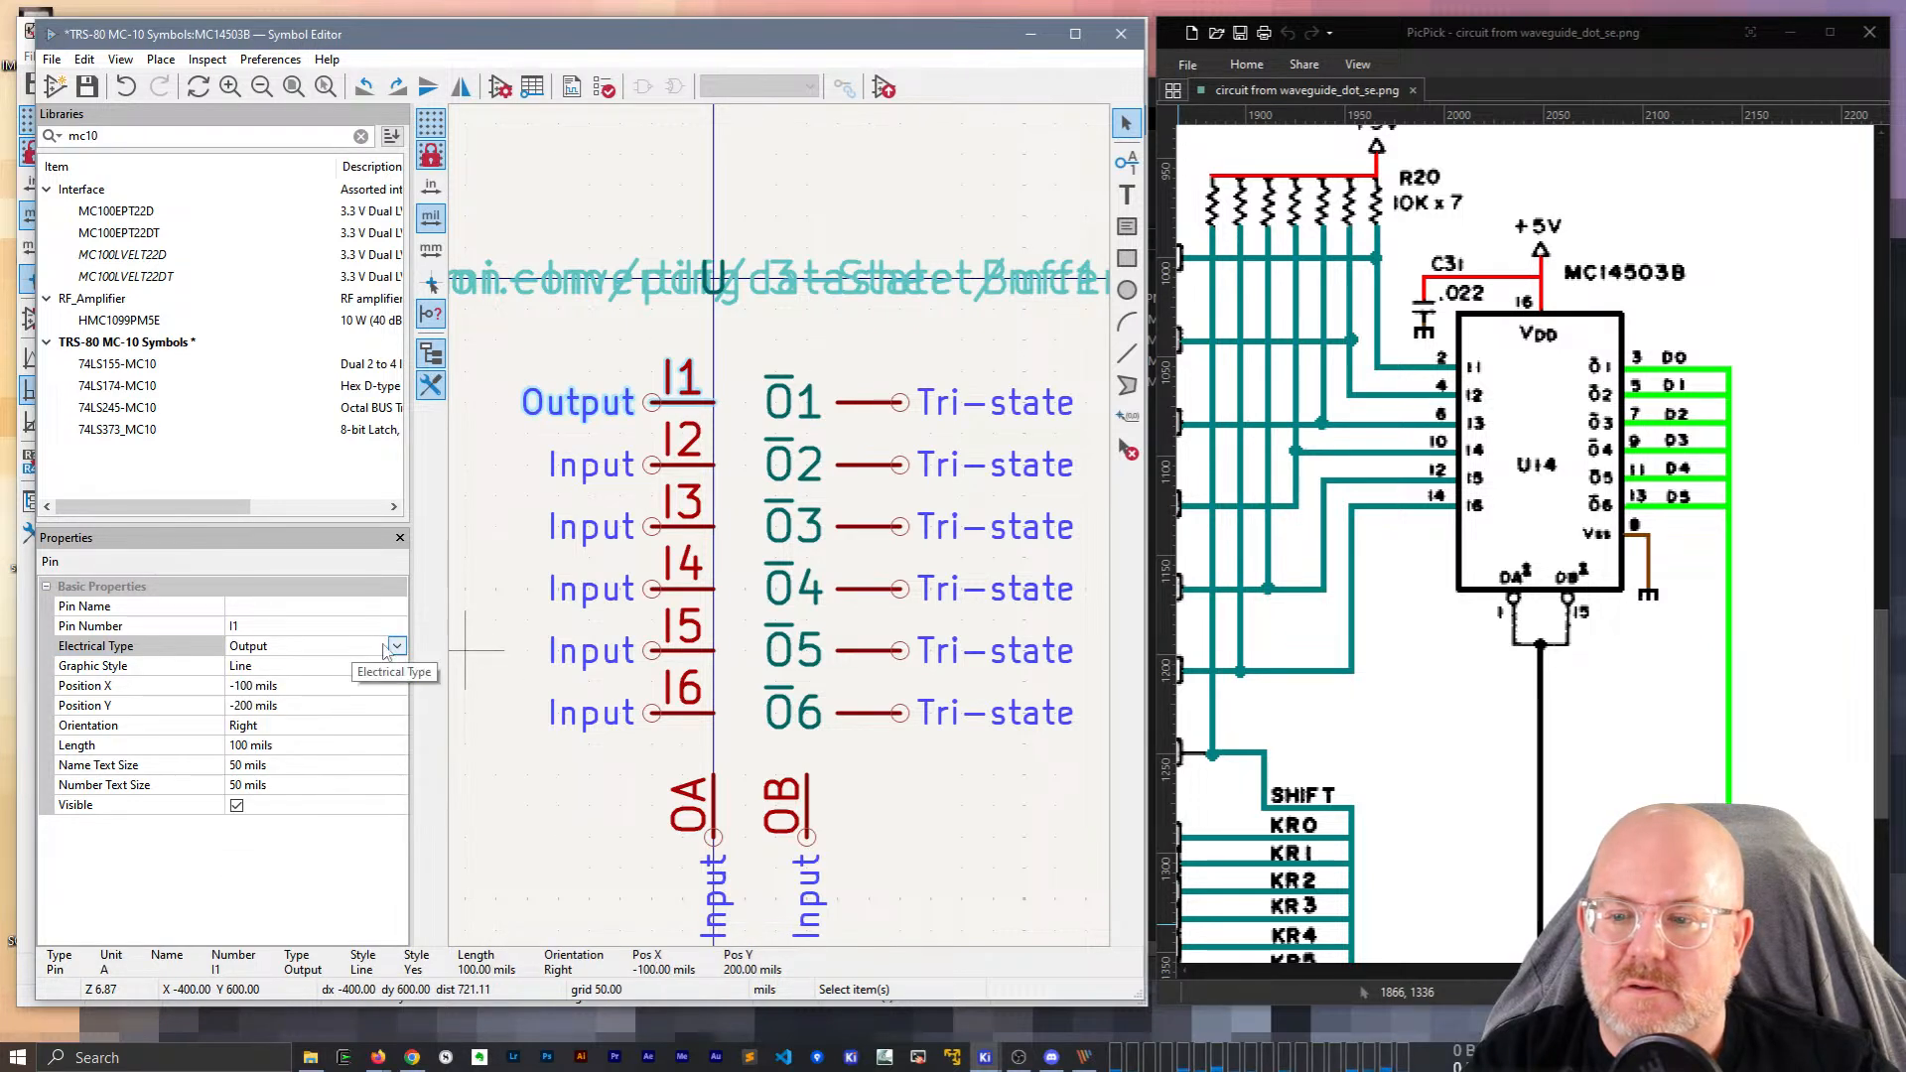
left_click(355, 650)
left_click(354, 678)
Inspect the properties of pins O1 and I1, then delete the six input pins I1–I6.
left_click(800, 400)
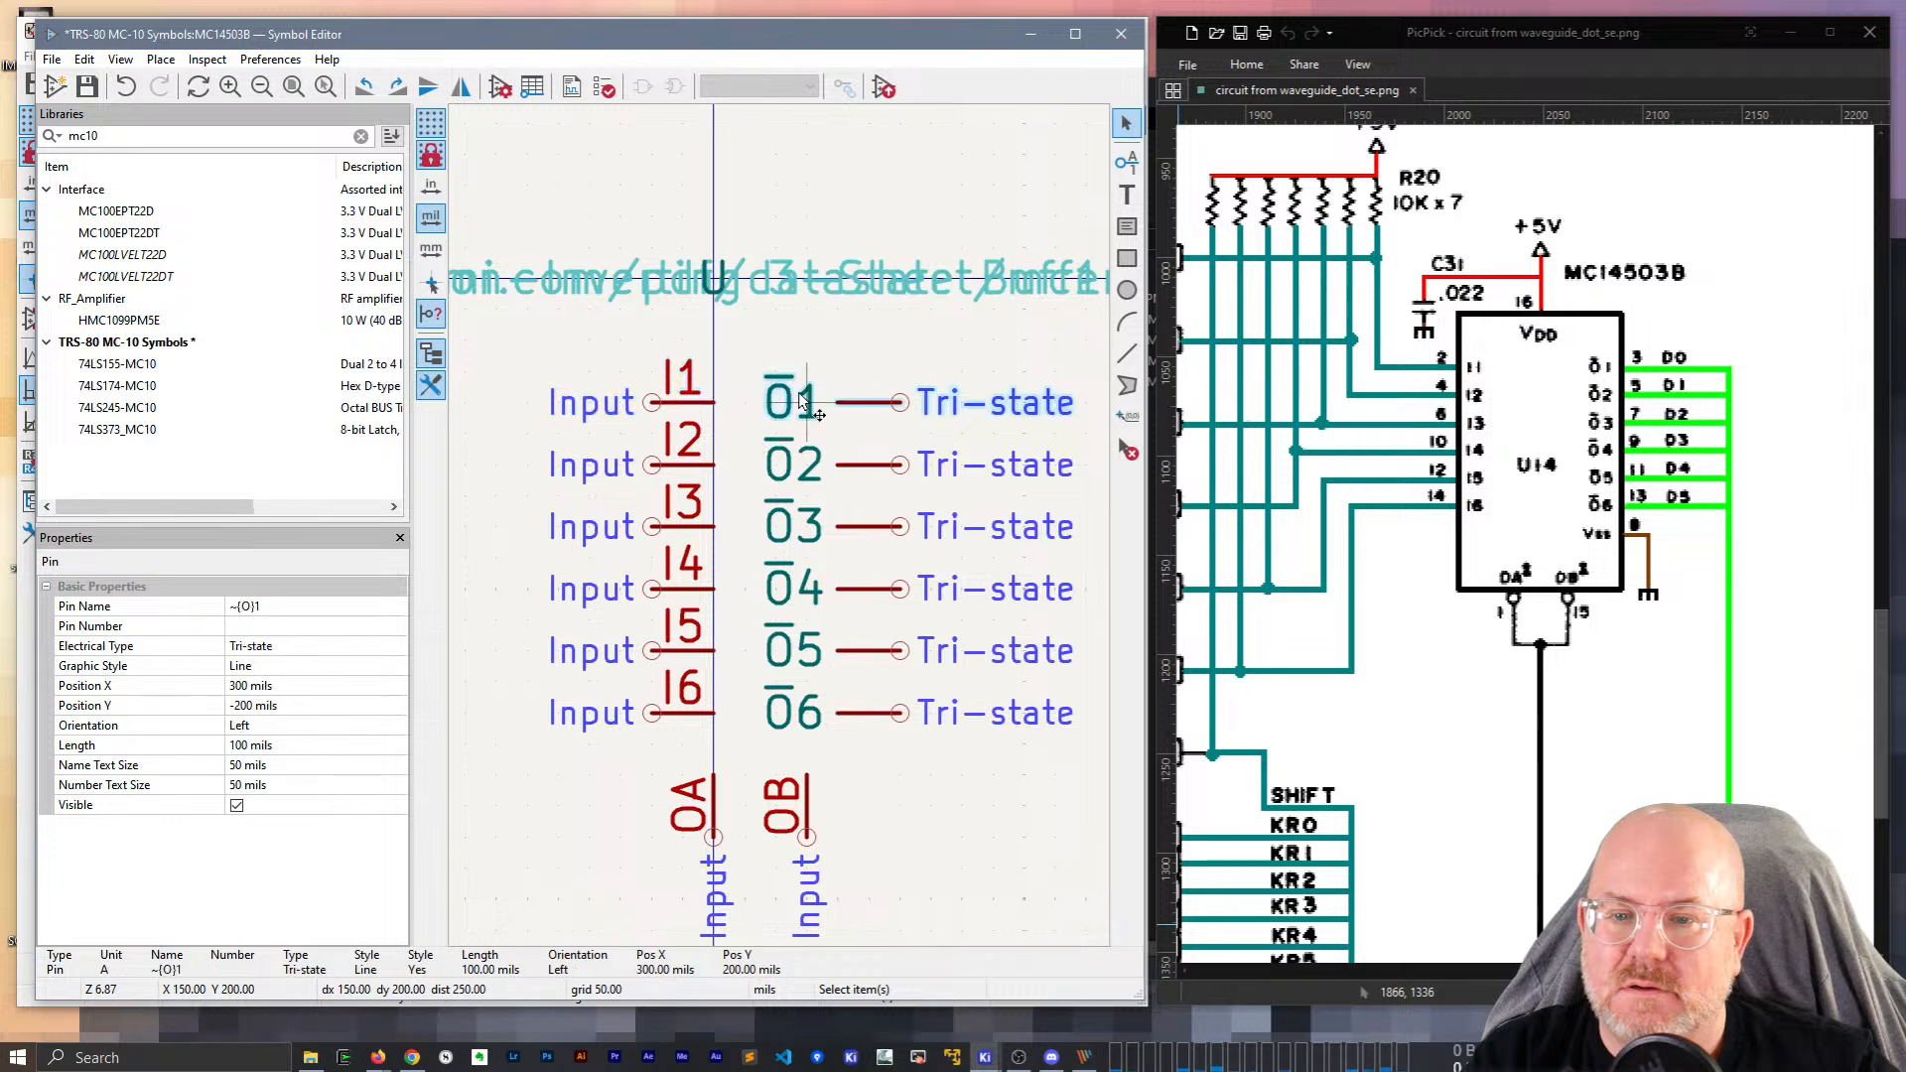
double_click(800, 399)
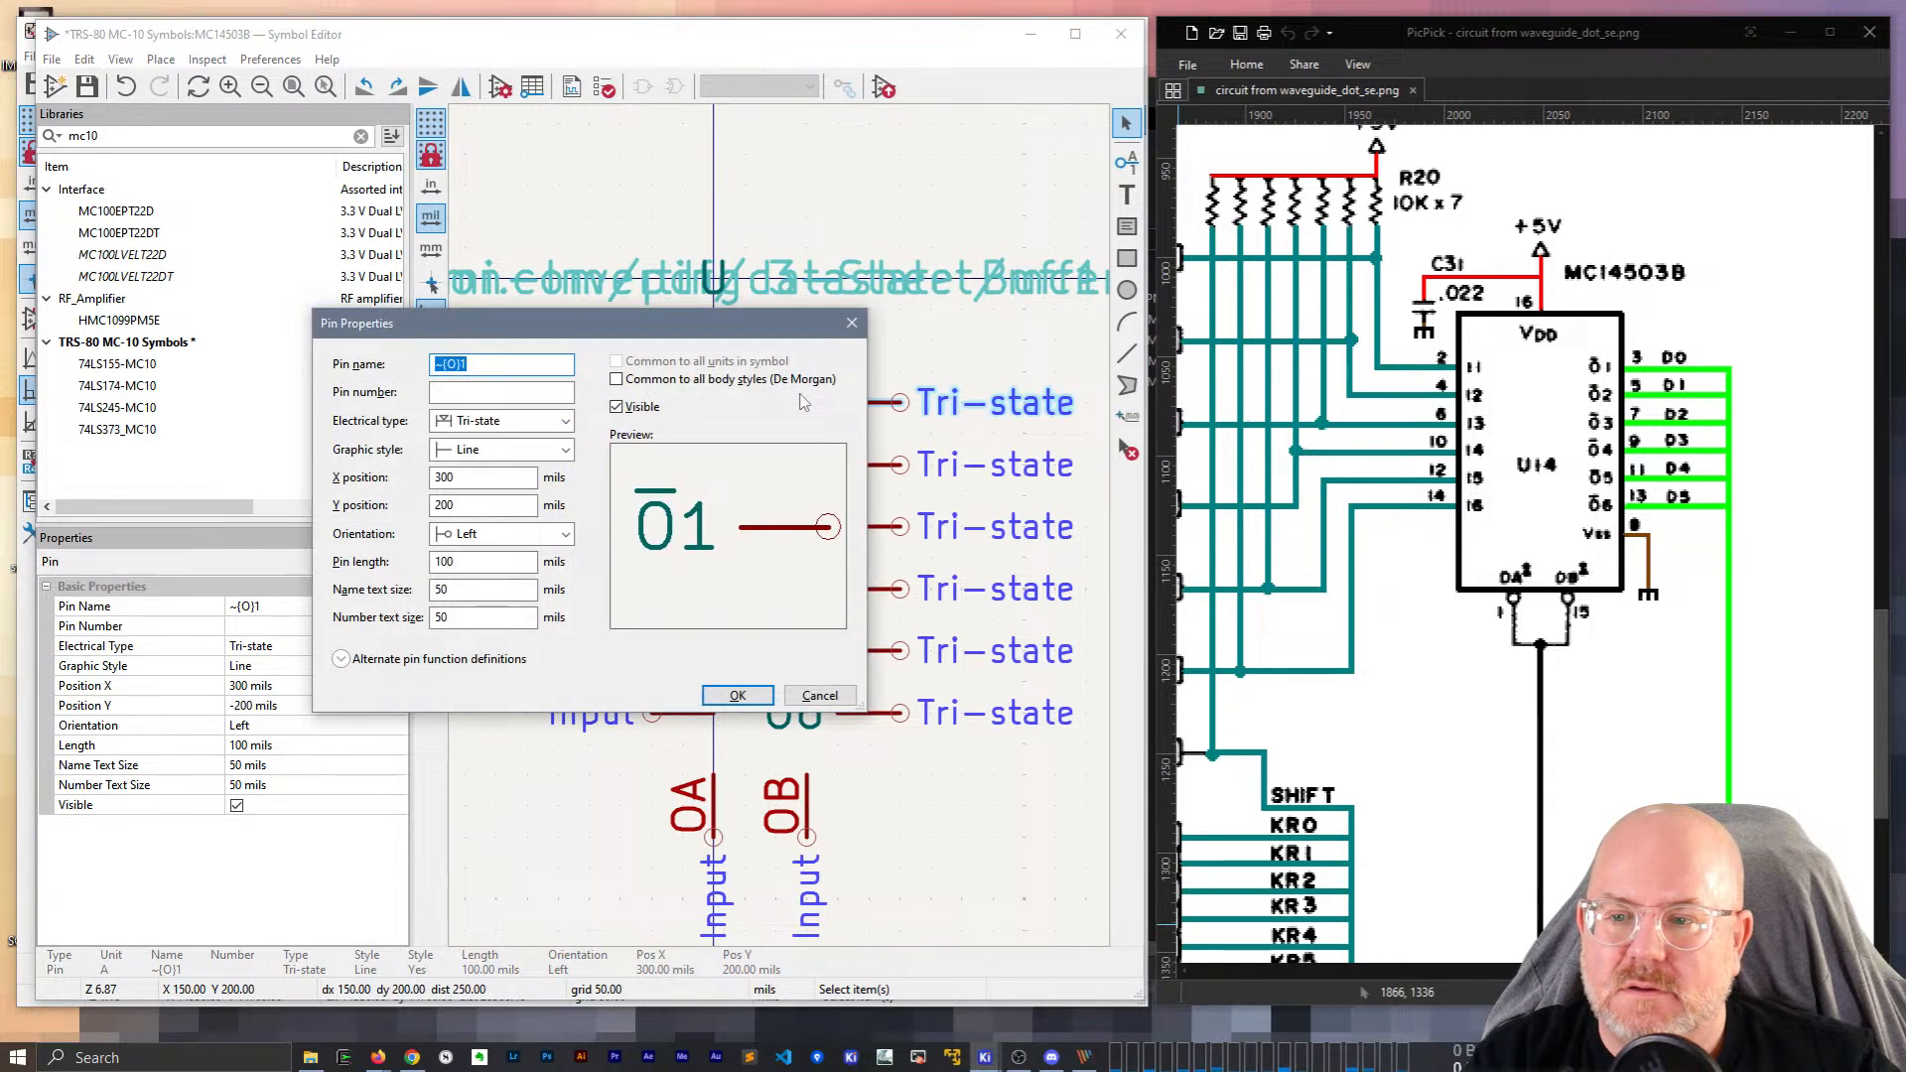
key("Escape")
double_click(663, 407)
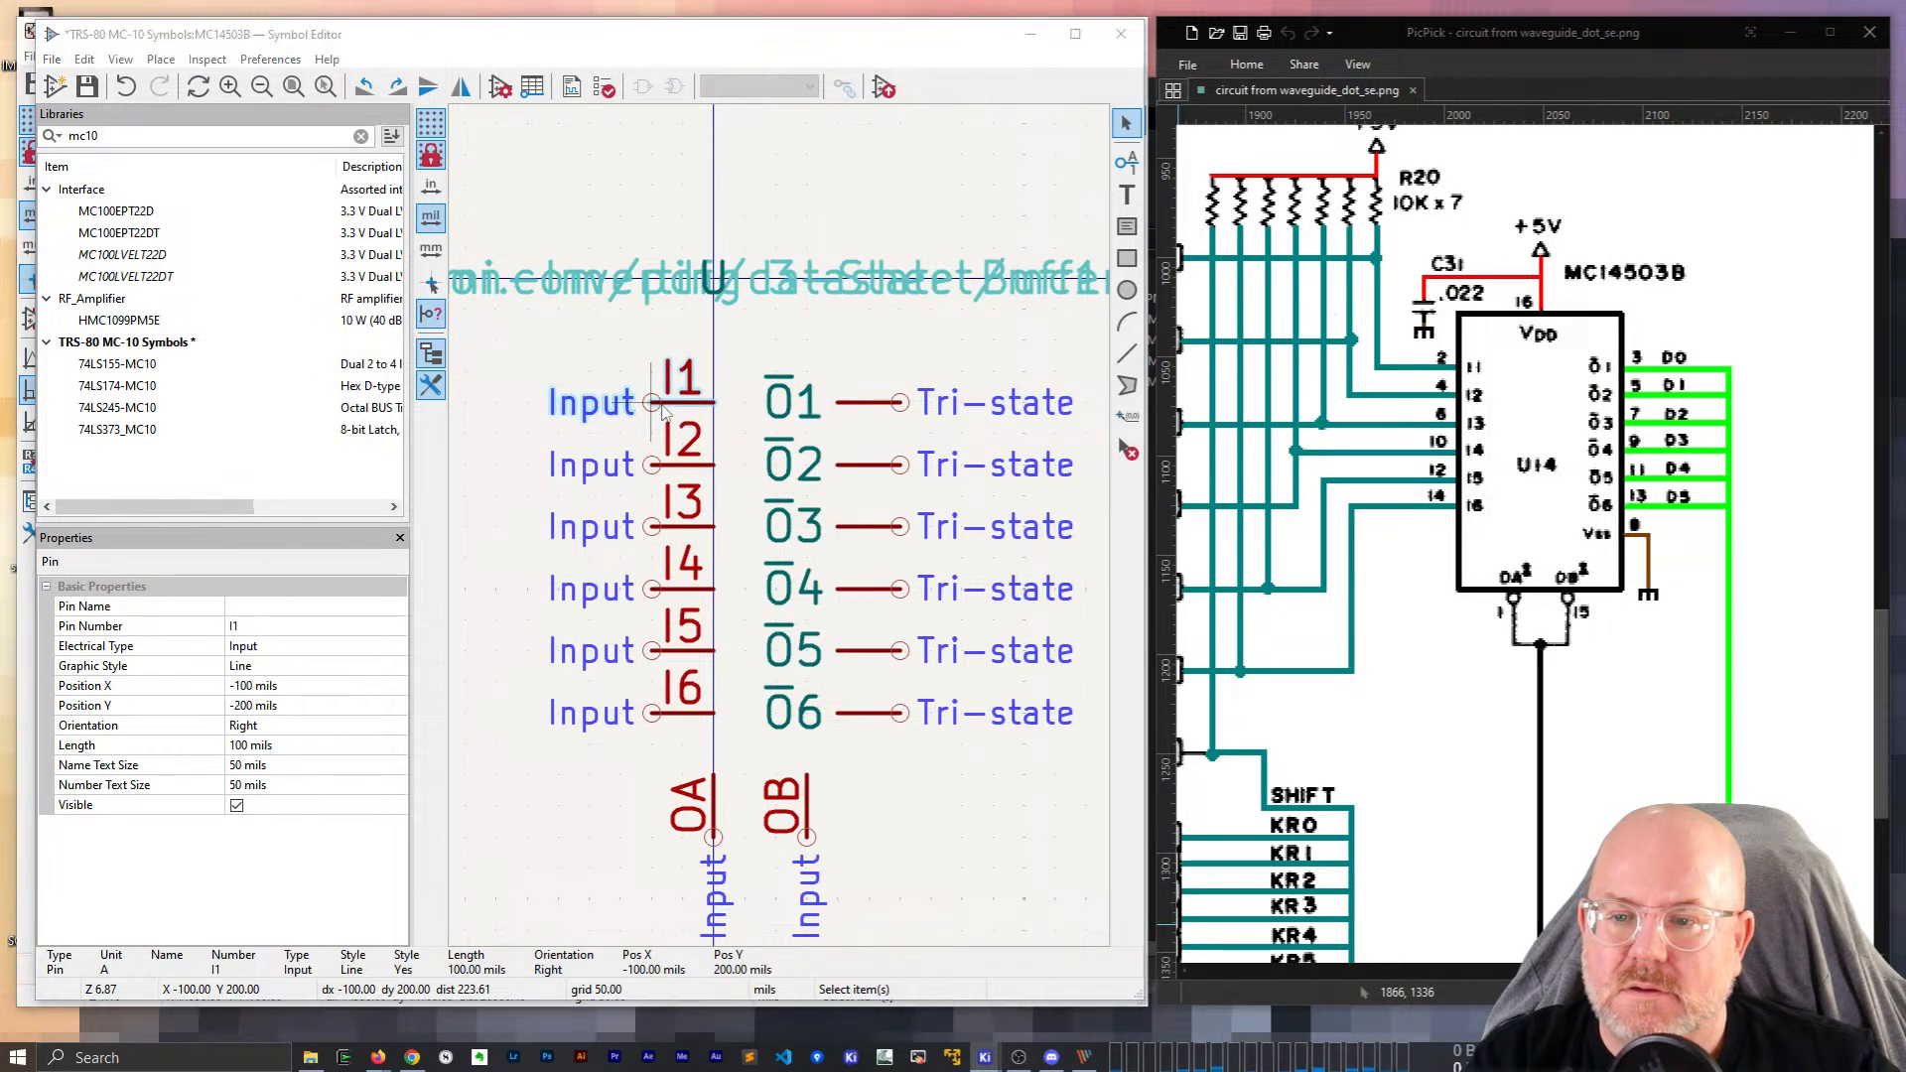
key("Escape")
left_click_drag(707, 733, 596, 367)
key("Delete")
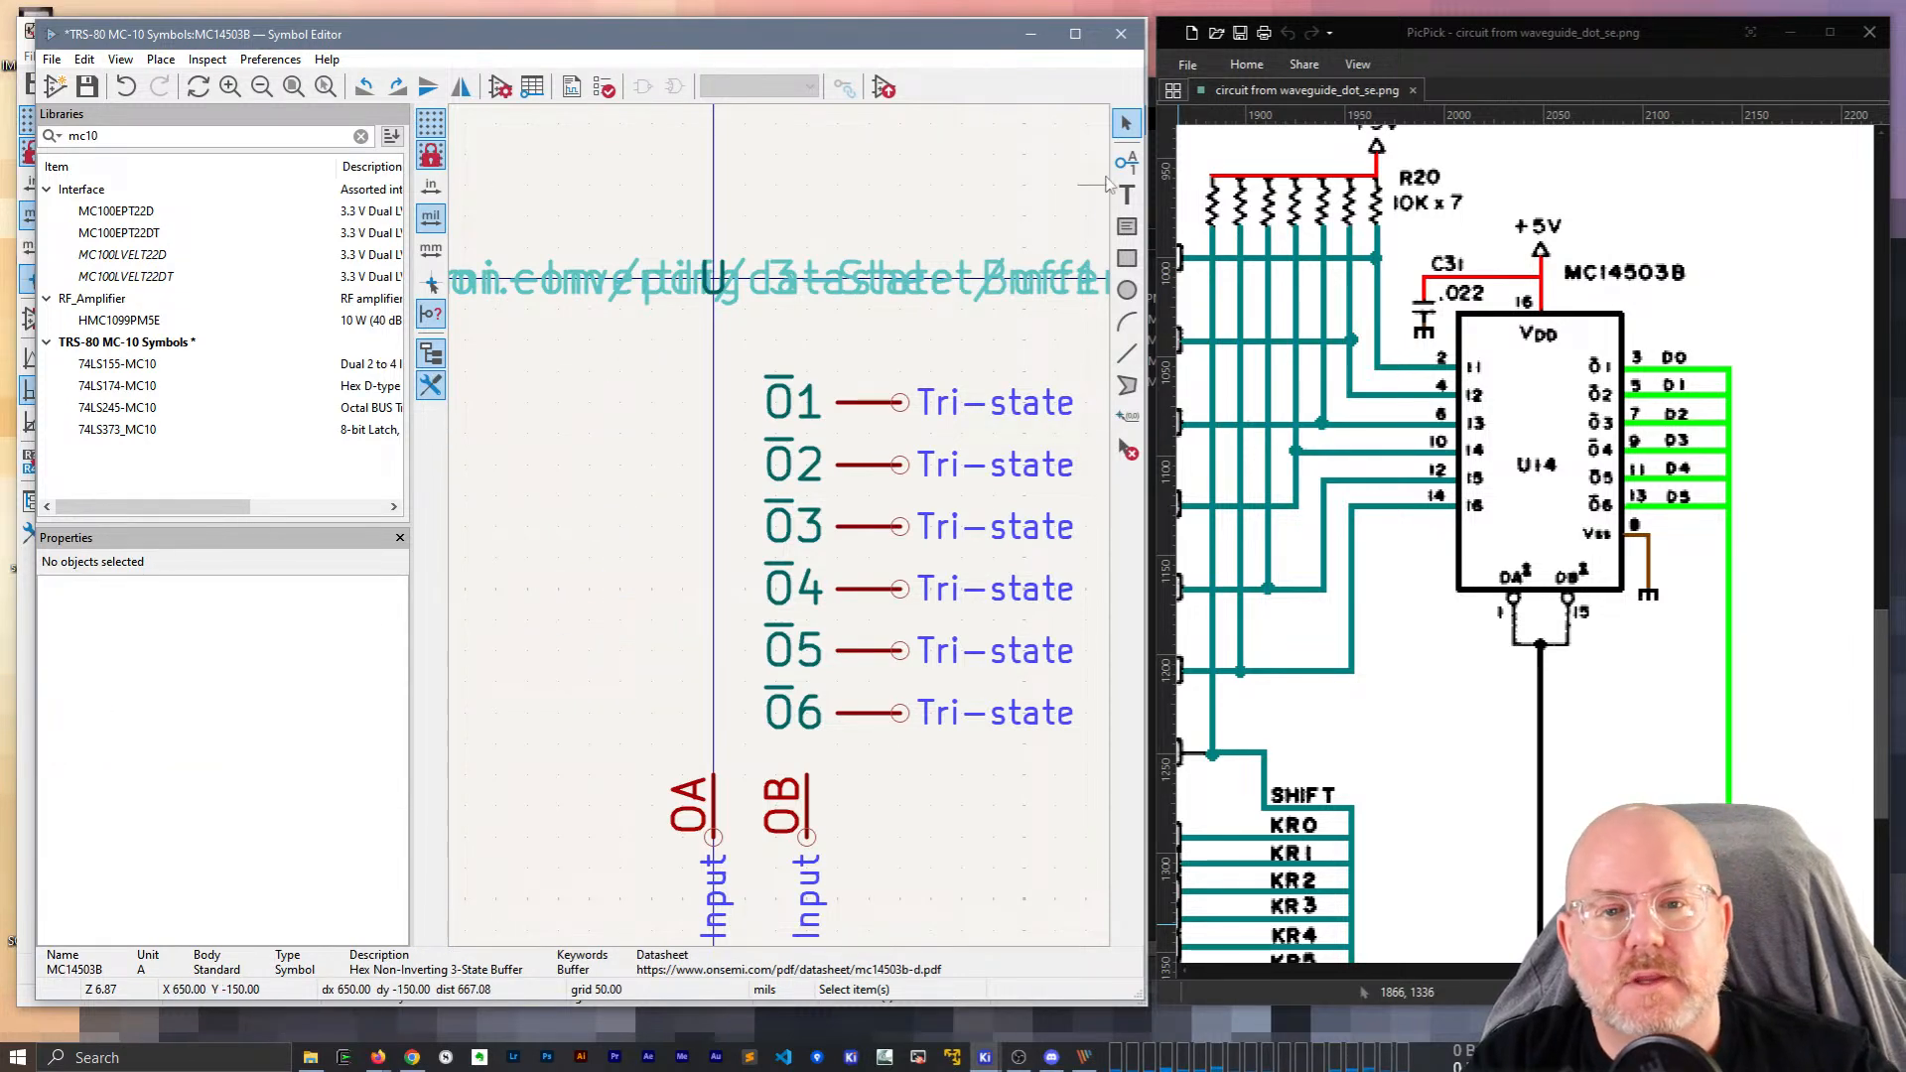
Add a new mirrored Input pin named I1 left of O1, repeating for the next pin.
key("p")
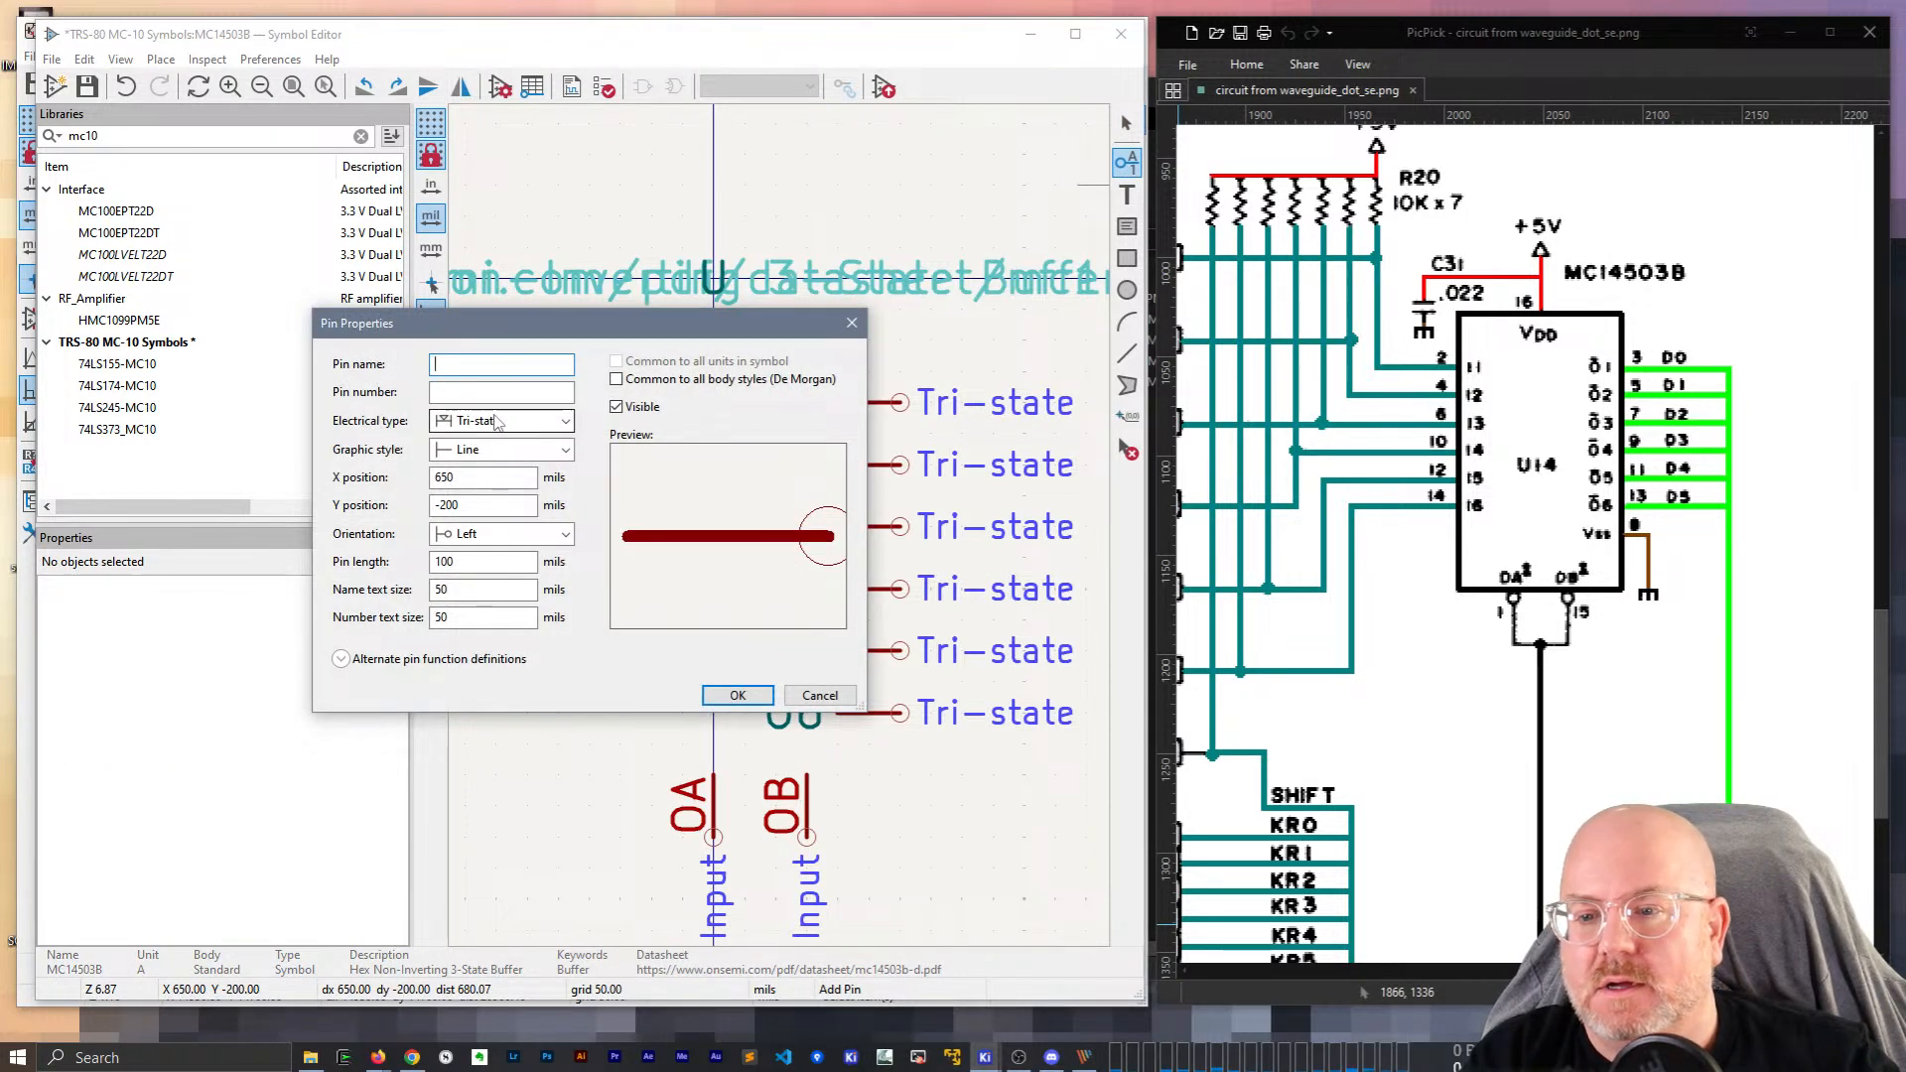
left_click(500, 421)
left_click(466, 441)
left_click(474, 366)
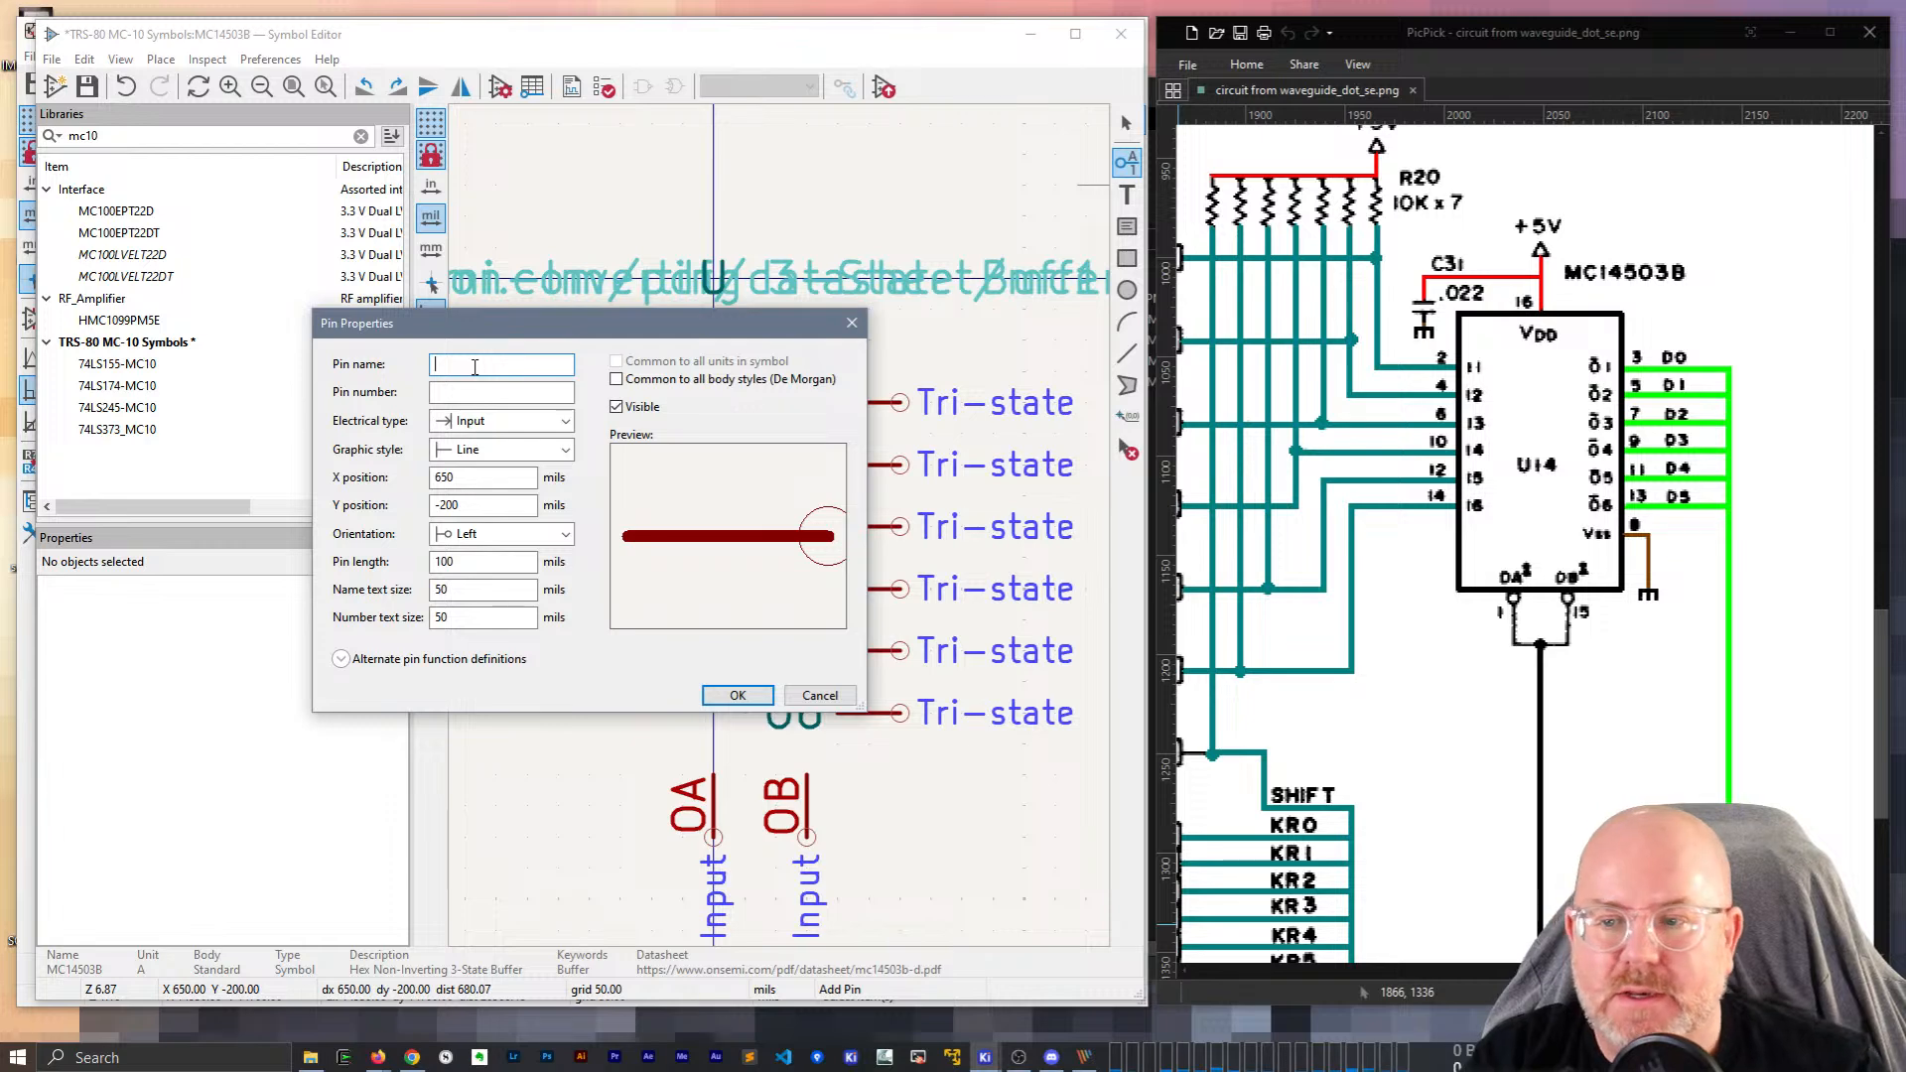
type("I1")
key("Return")
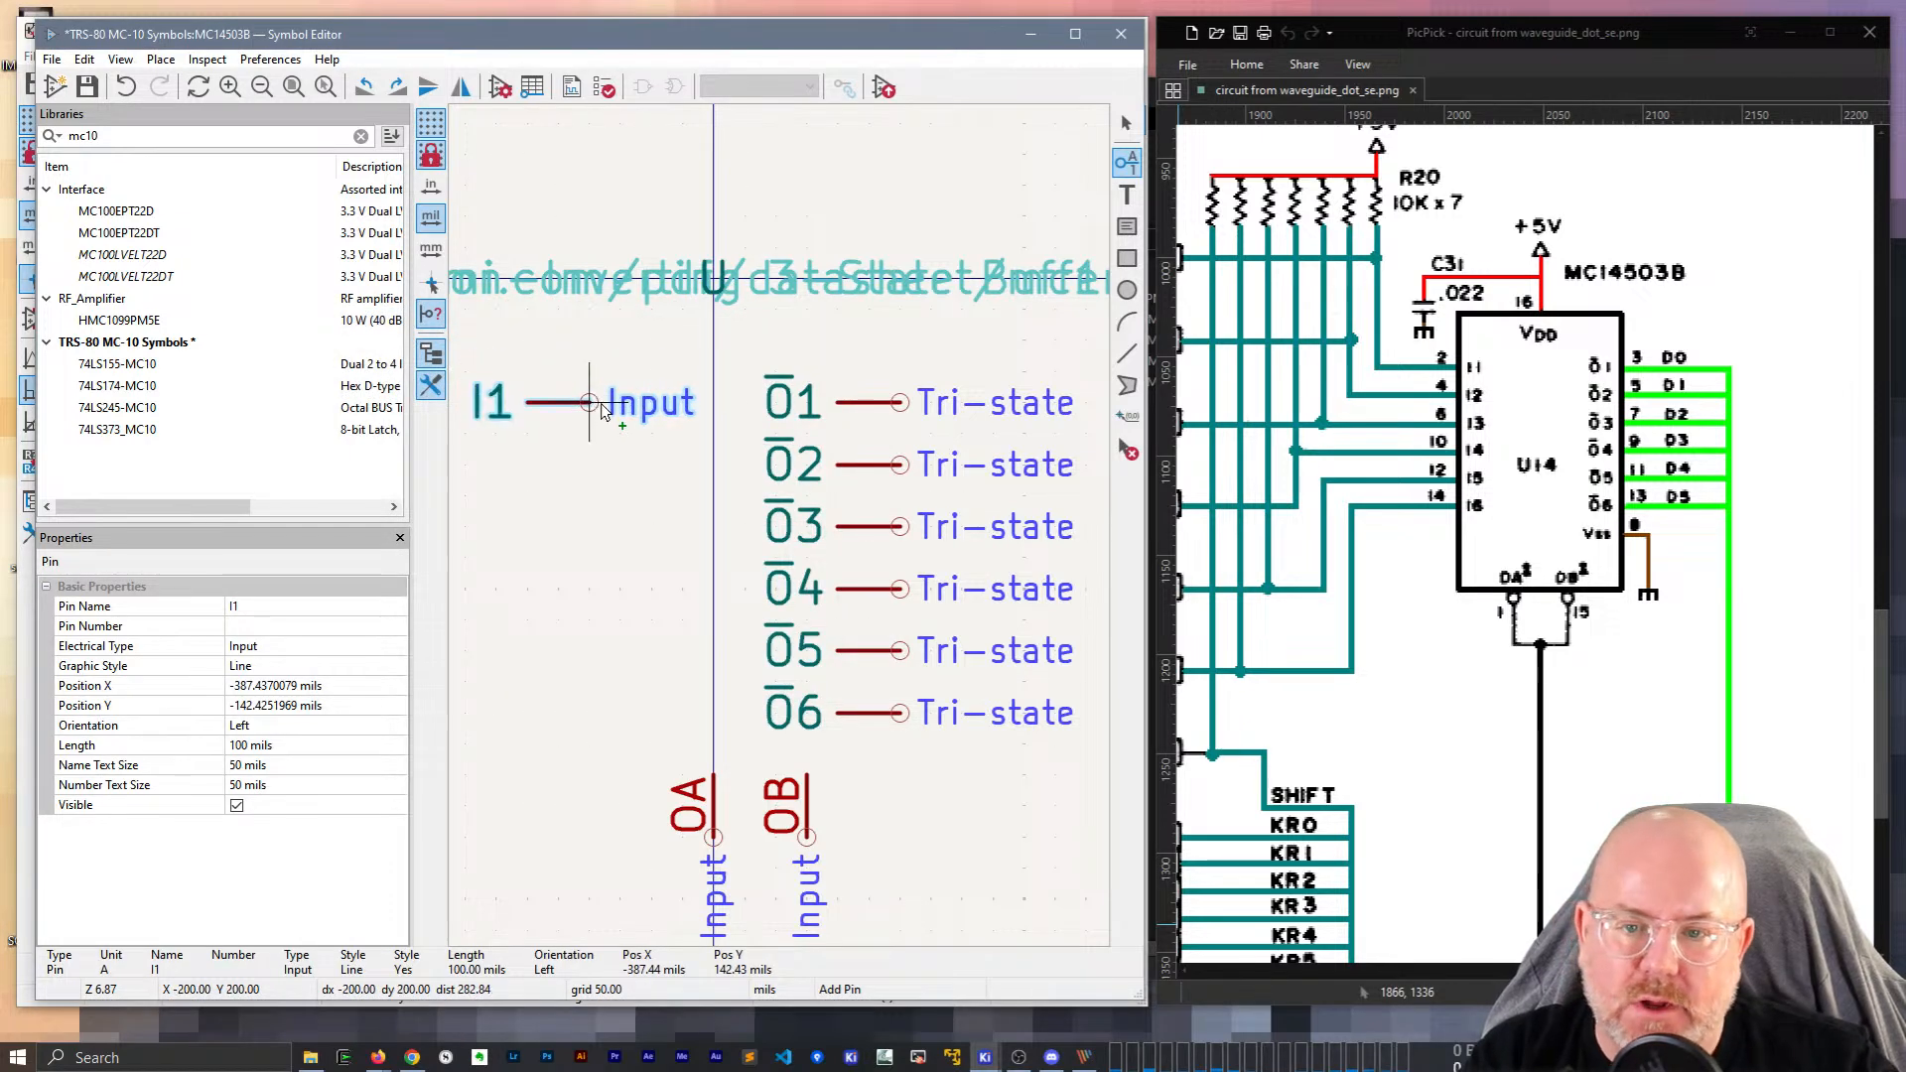
key("x")
left_click(561, 409)
key("Insert")
key("Insert")
key("Insert")
key("Insert")
key("Insert")
key("Escape")
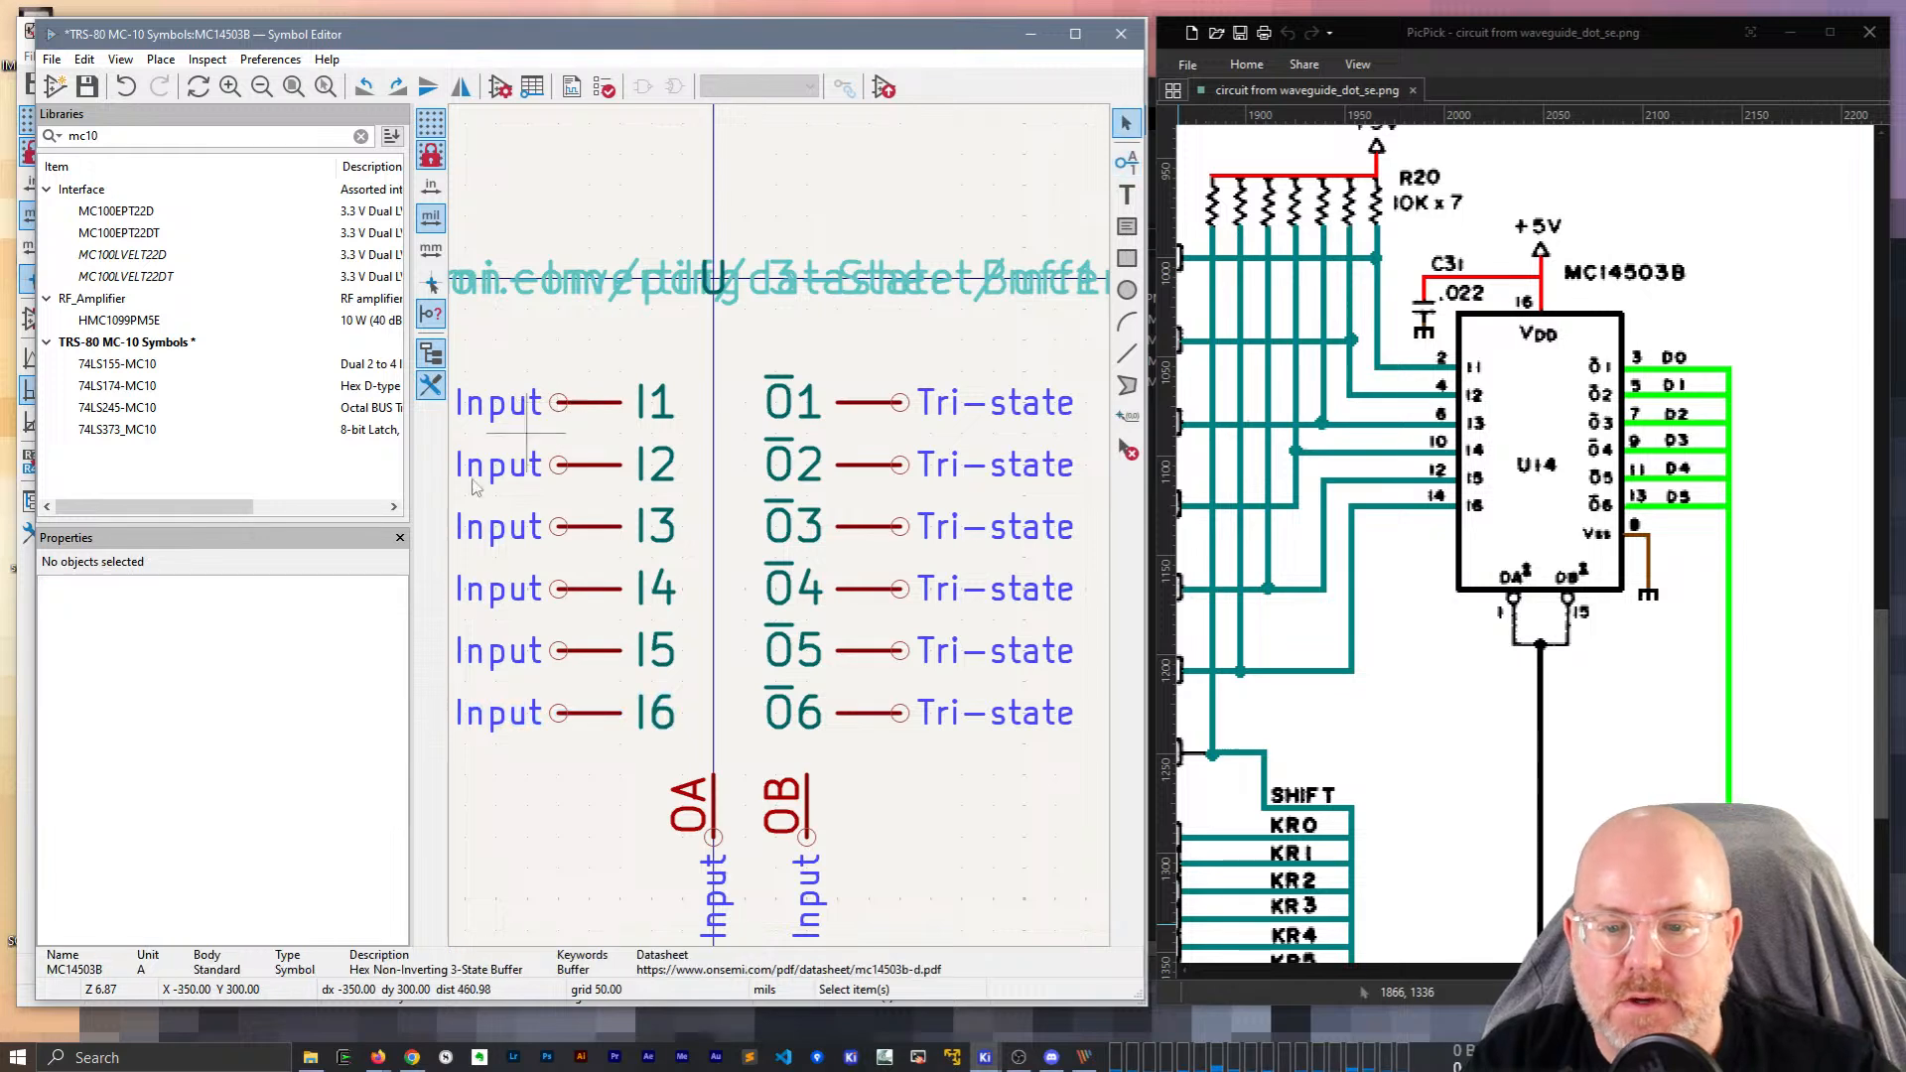
Select the OA and OB pins at the bottom of the symbol.
left_click_drag(898, 898, 650, 769)
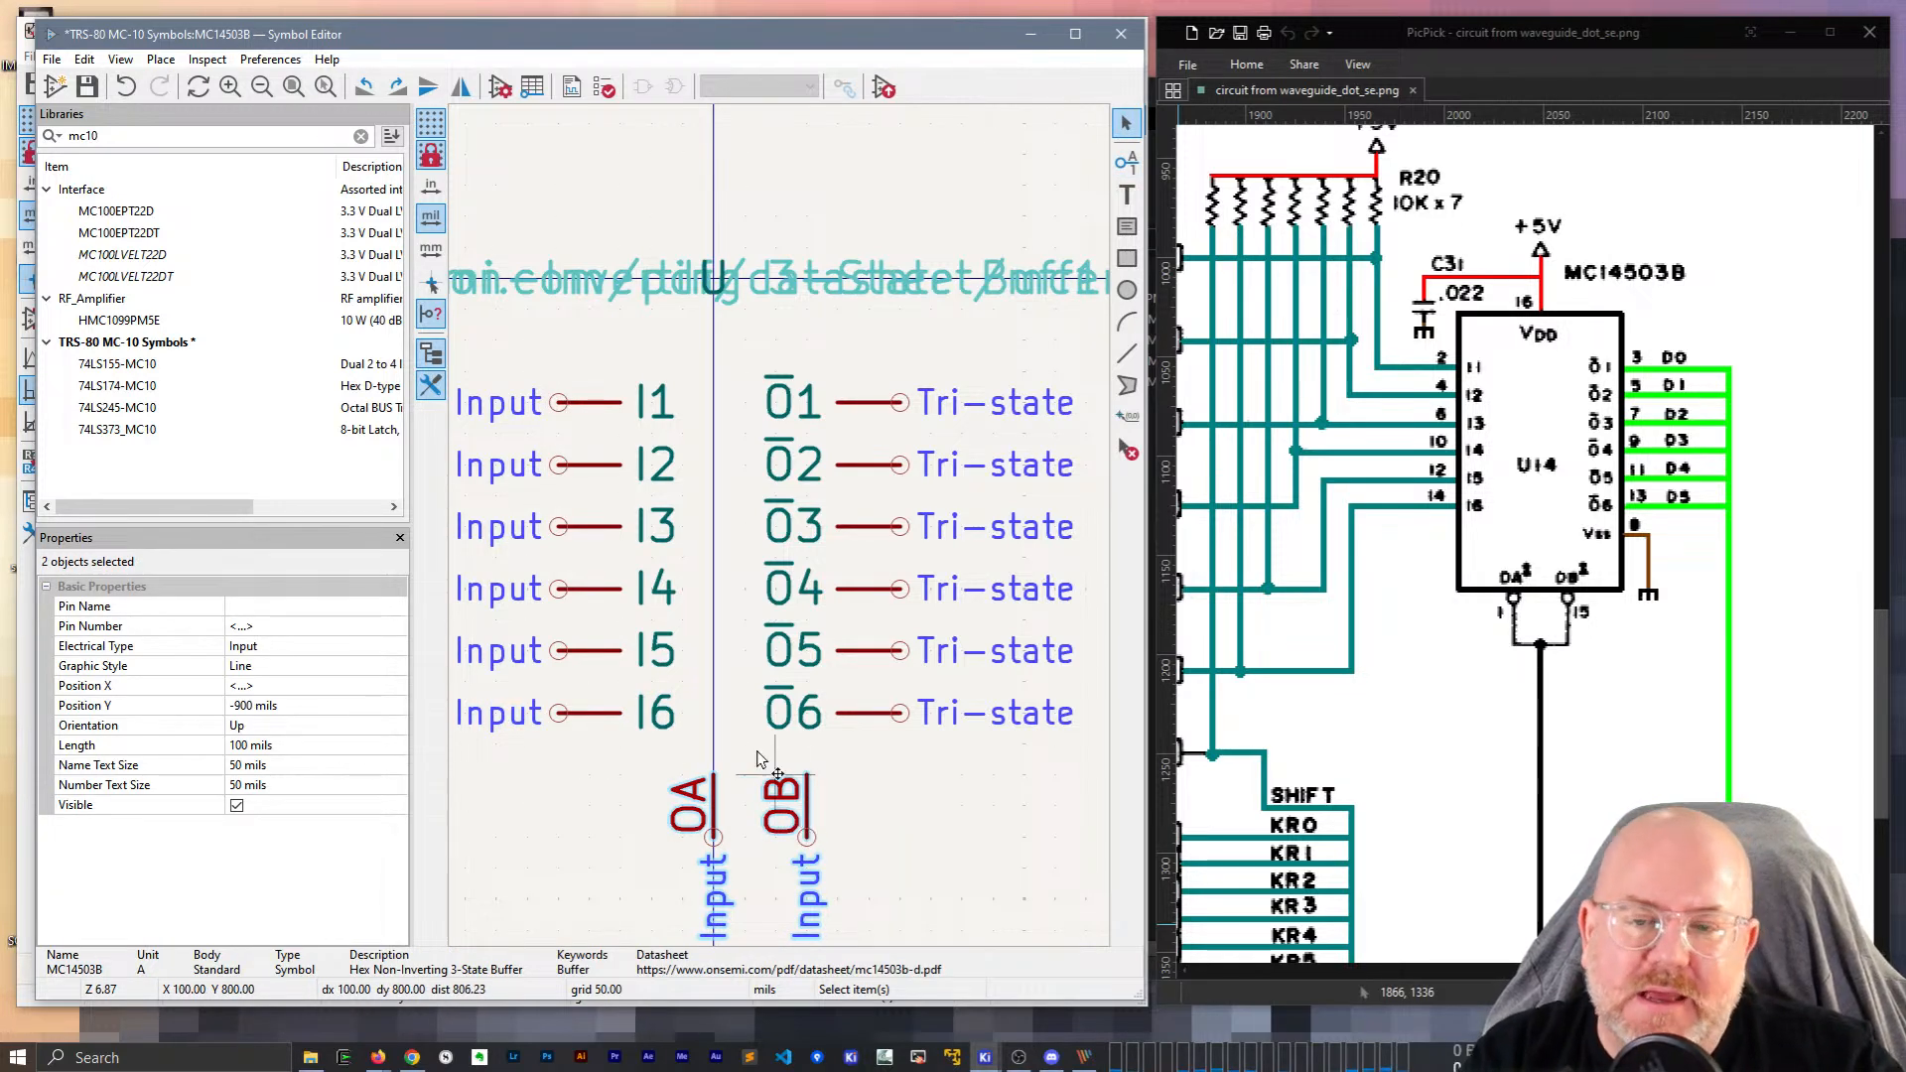
scroll(776, 770, "down", 3)
scroll(781, 529, "up", 2)
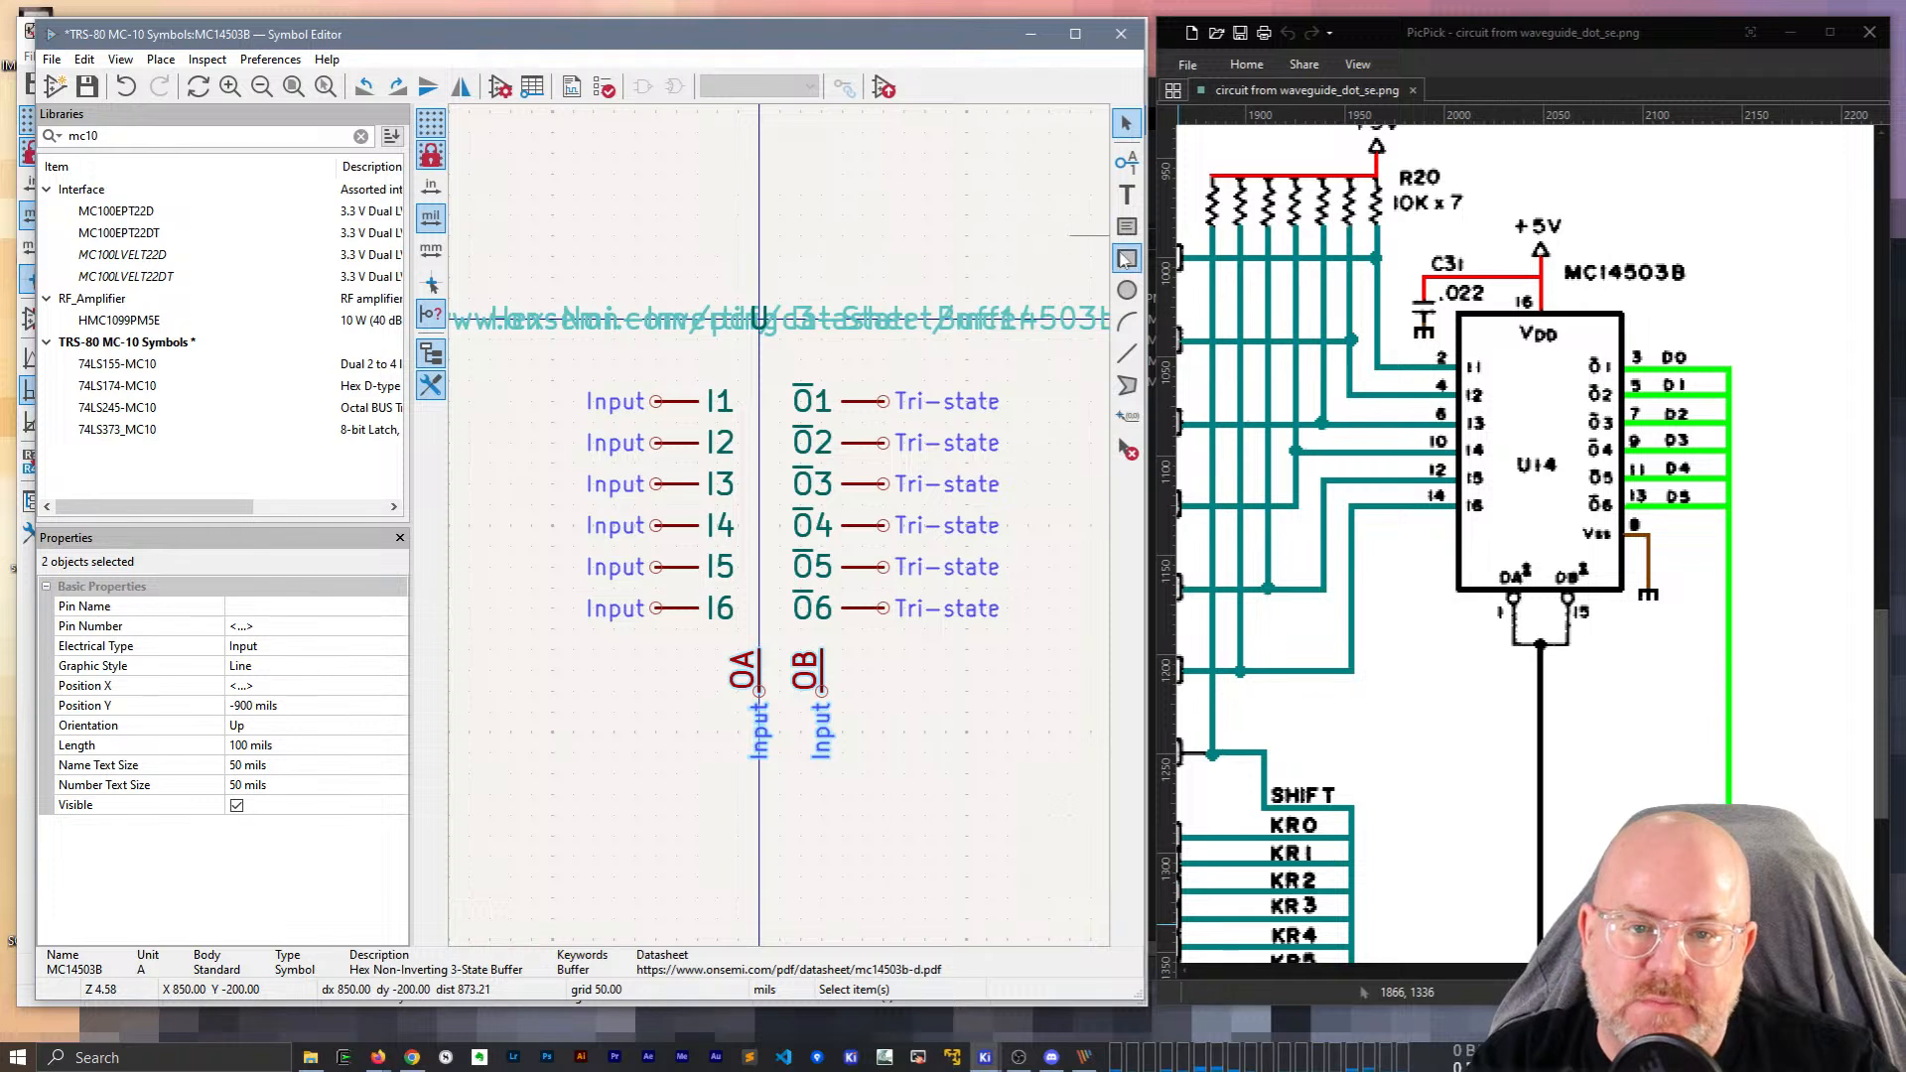
Draw the body rectangle around the pins and shift OA and OB one grid step left.
left_click(1126, 258)
left_click(698, 359)
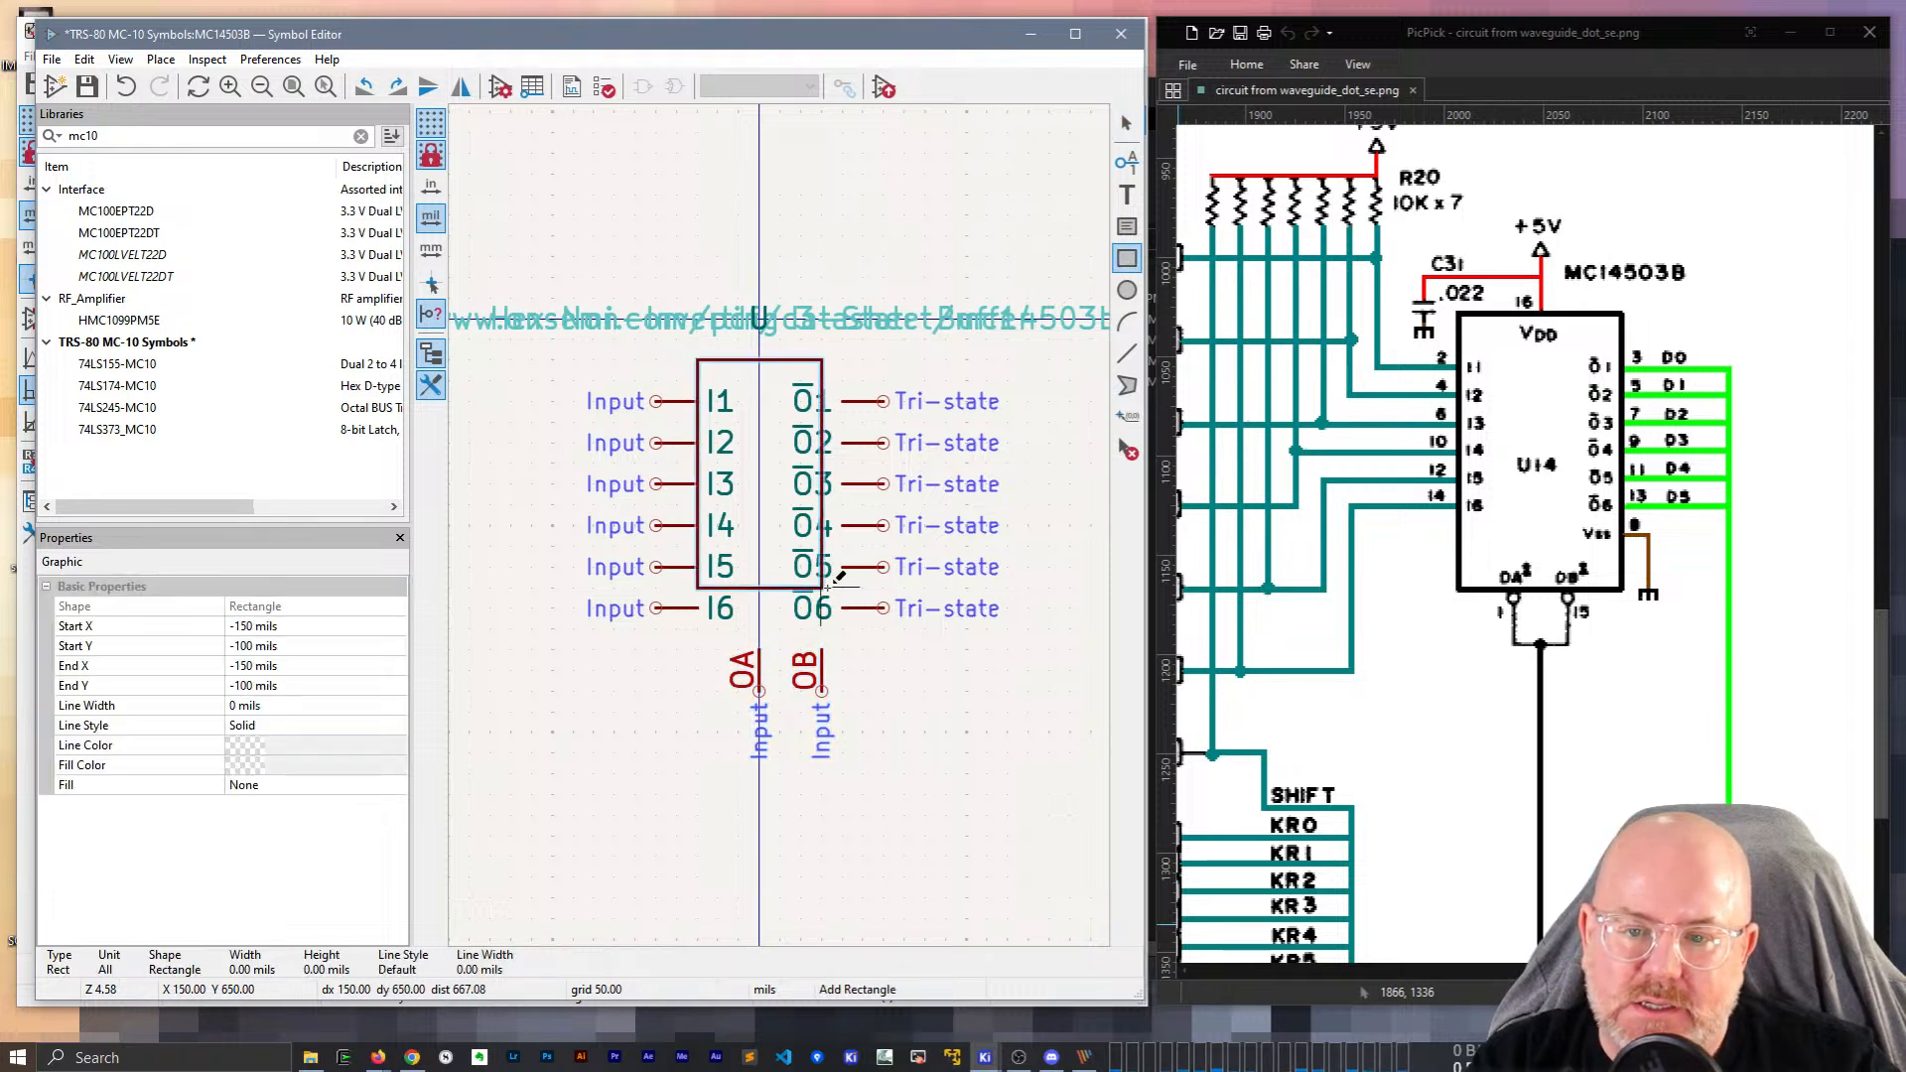
left_click(843, 650)
key("Escape")
left_click_drag(872, 765, 650, 655)
left_click_drag(800, 695, 740, 698)
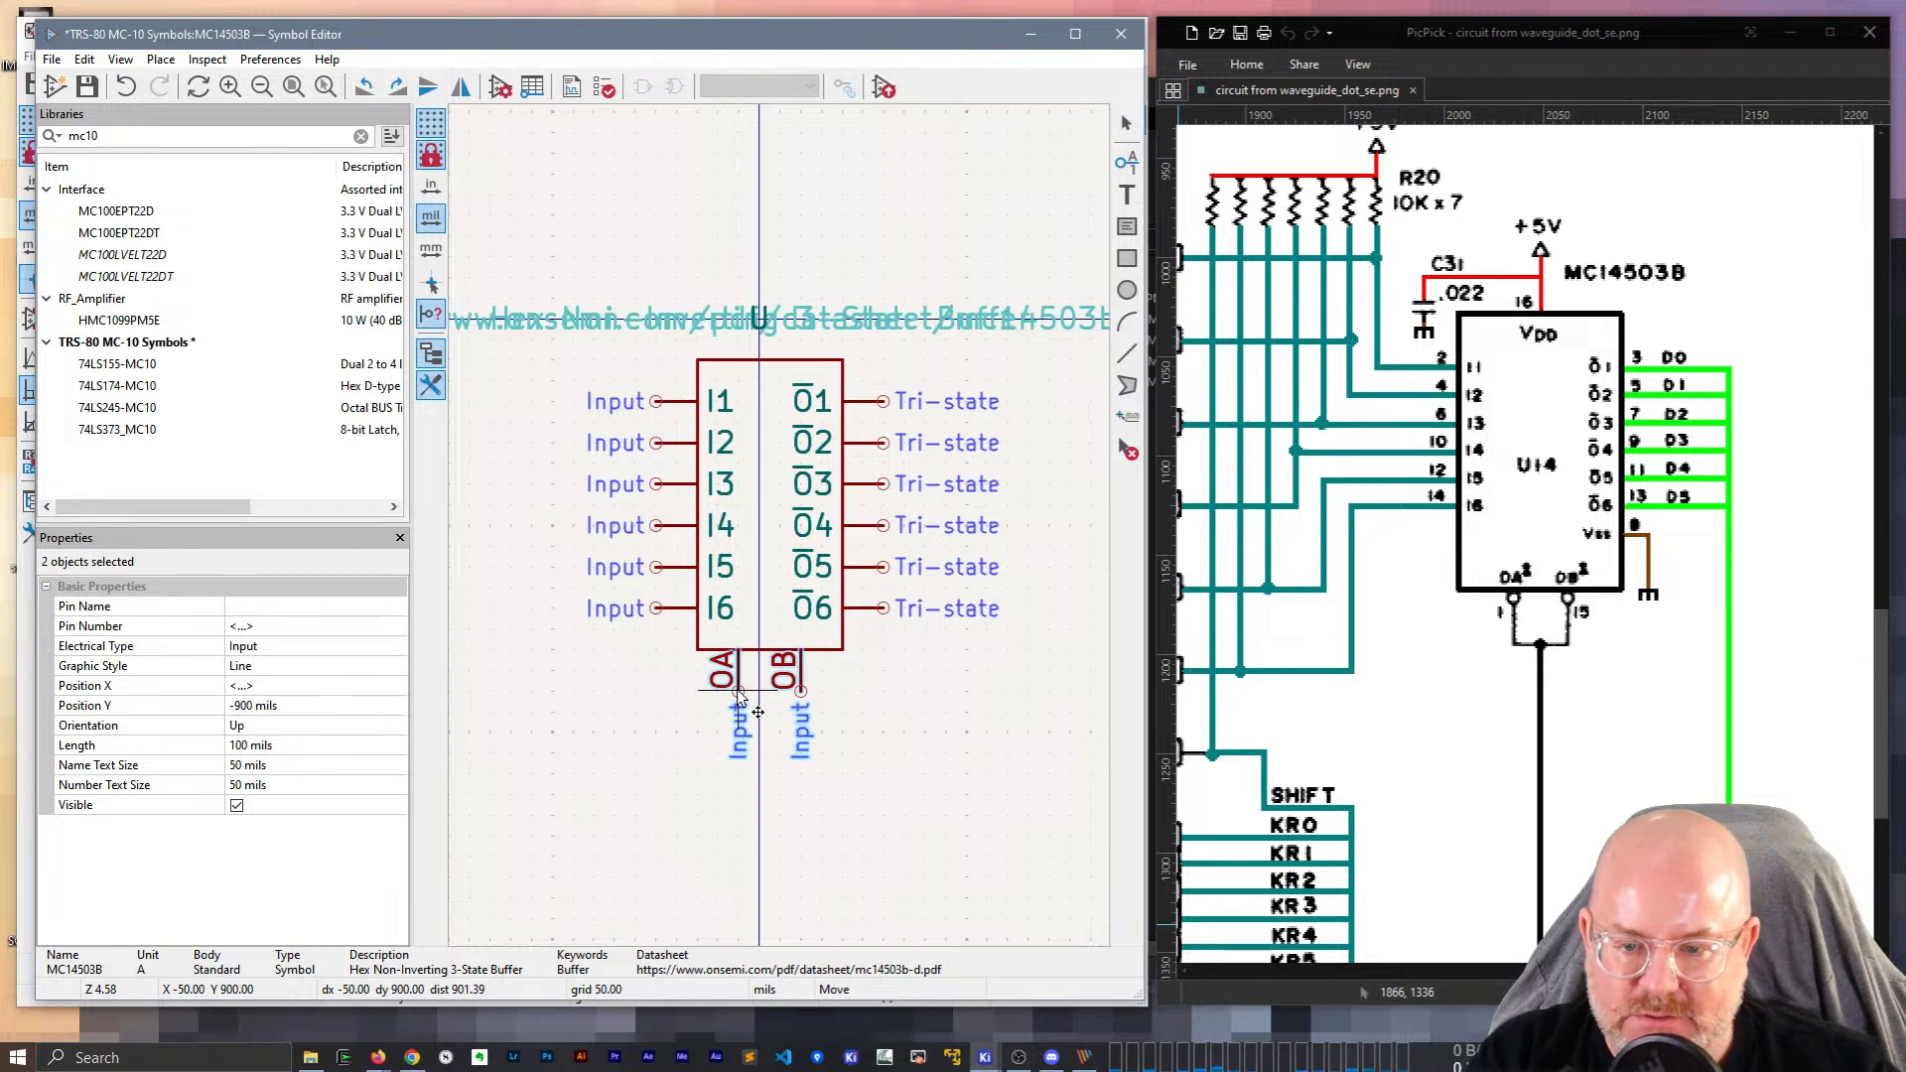
left_click(740, 698)
Widen the body rectangle to the left.
left_click(692, 508)
key("Escape")
left_click(701, 514)
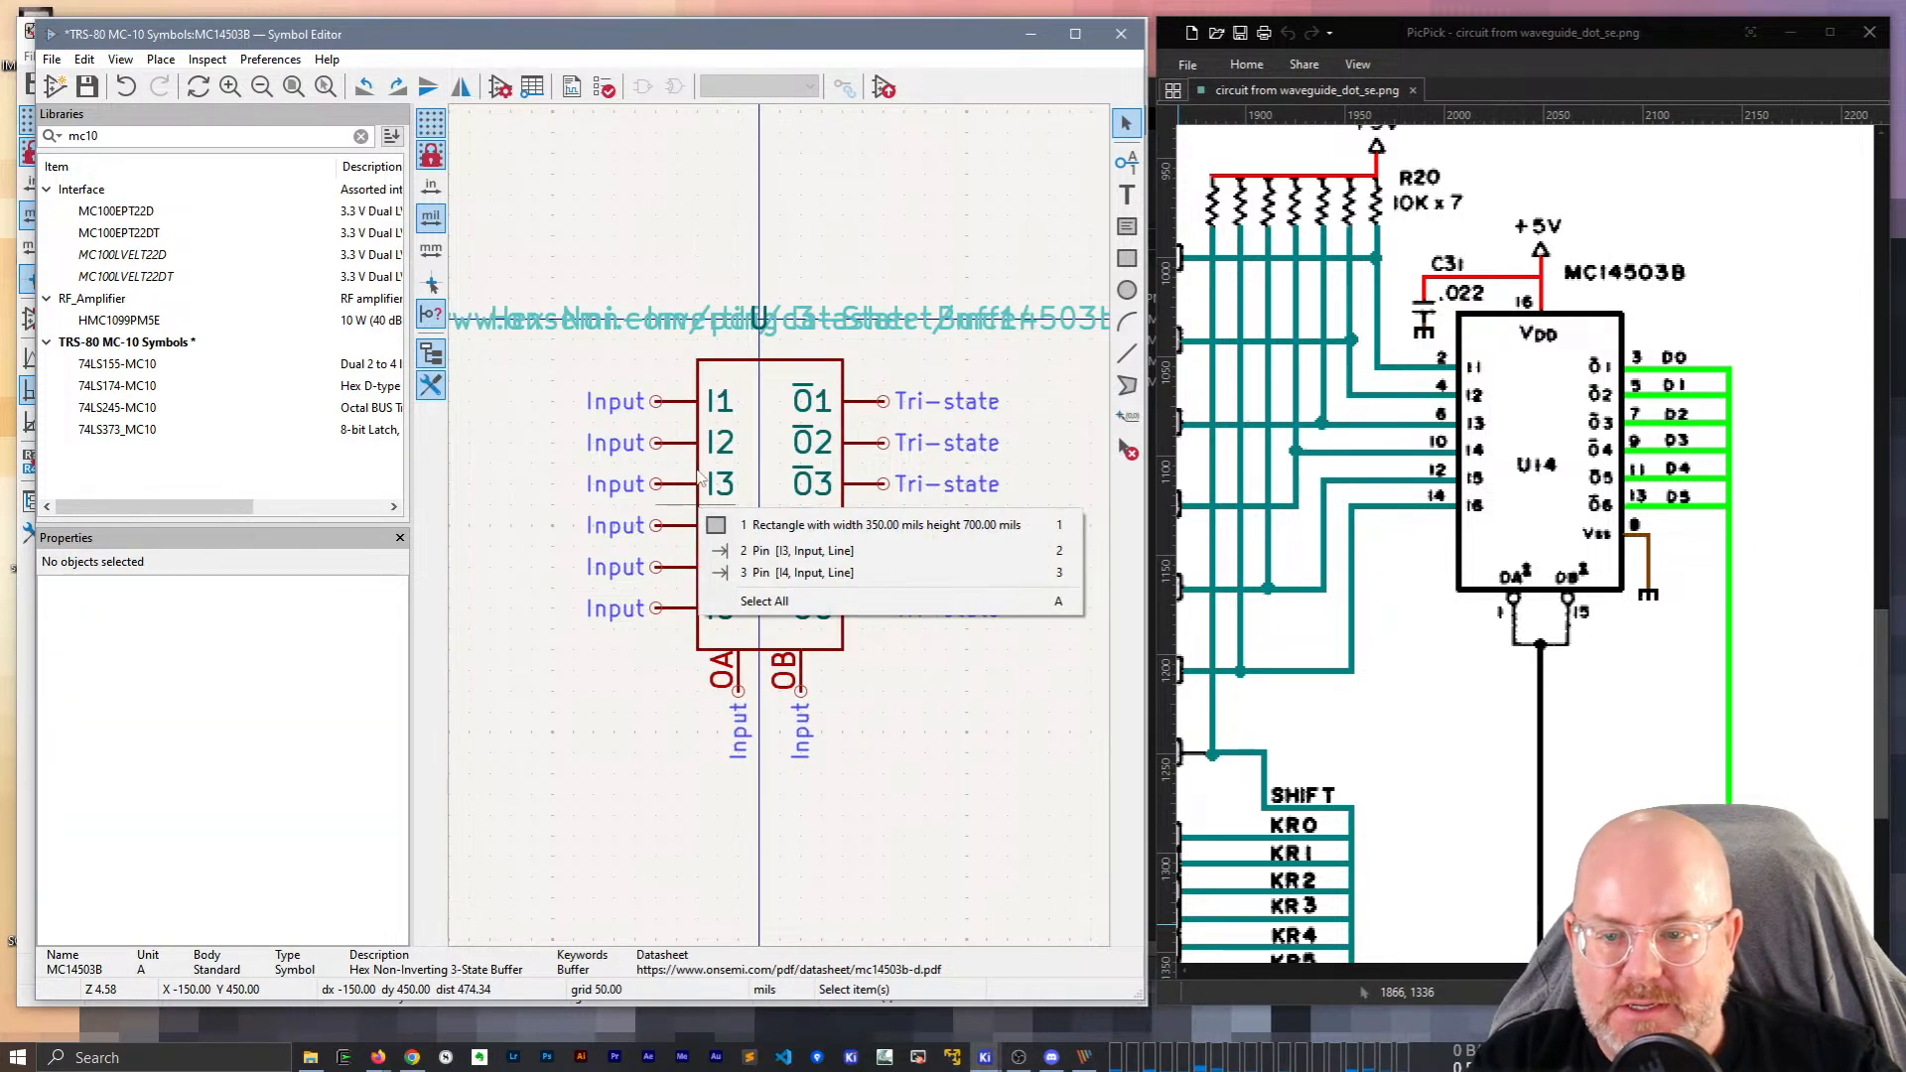
left_click(715, 519)
left_click_drag(698, 506, 682, 510)
Move the six input pins 50 mils to the left.
left_click_drag(914, 736, 641, 797)
left_click_drag(658, 636, 638, 444)
key("m")
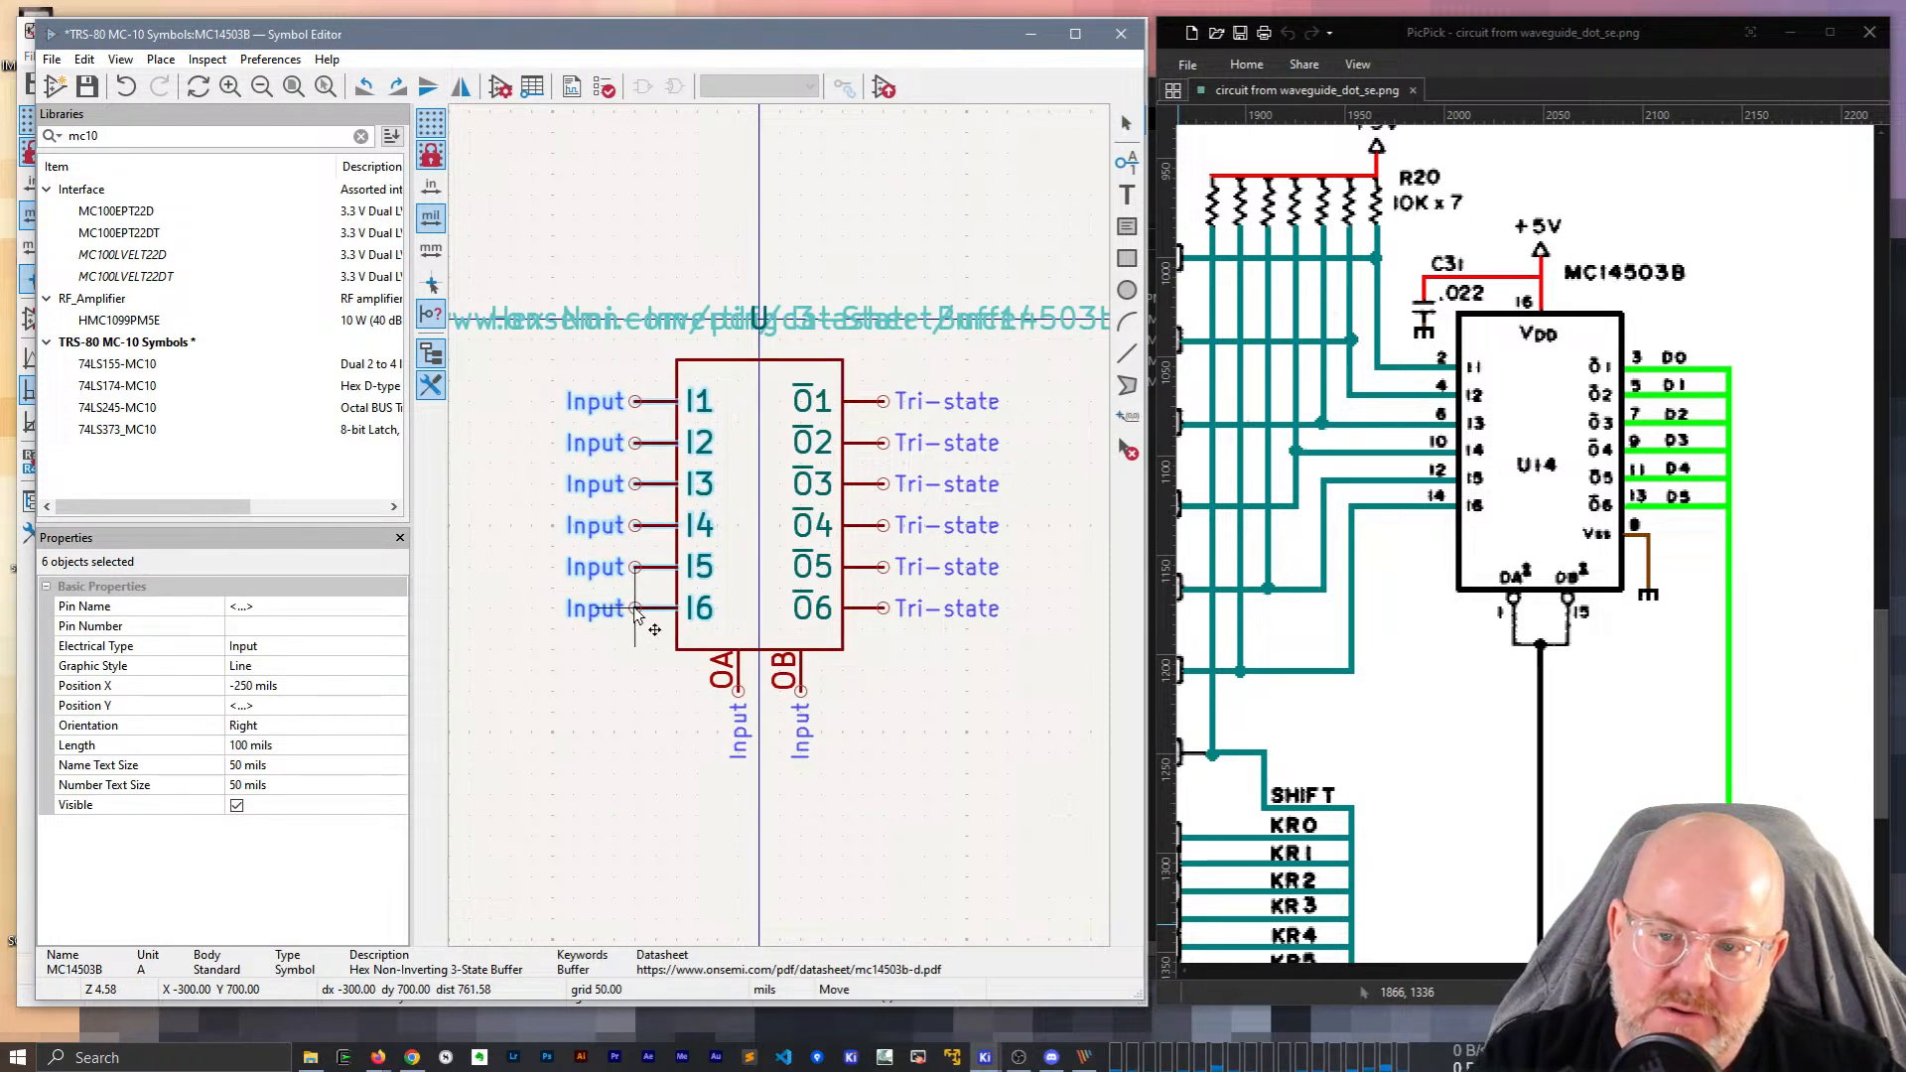
left_click(637, 616)
left_click(873, 746)
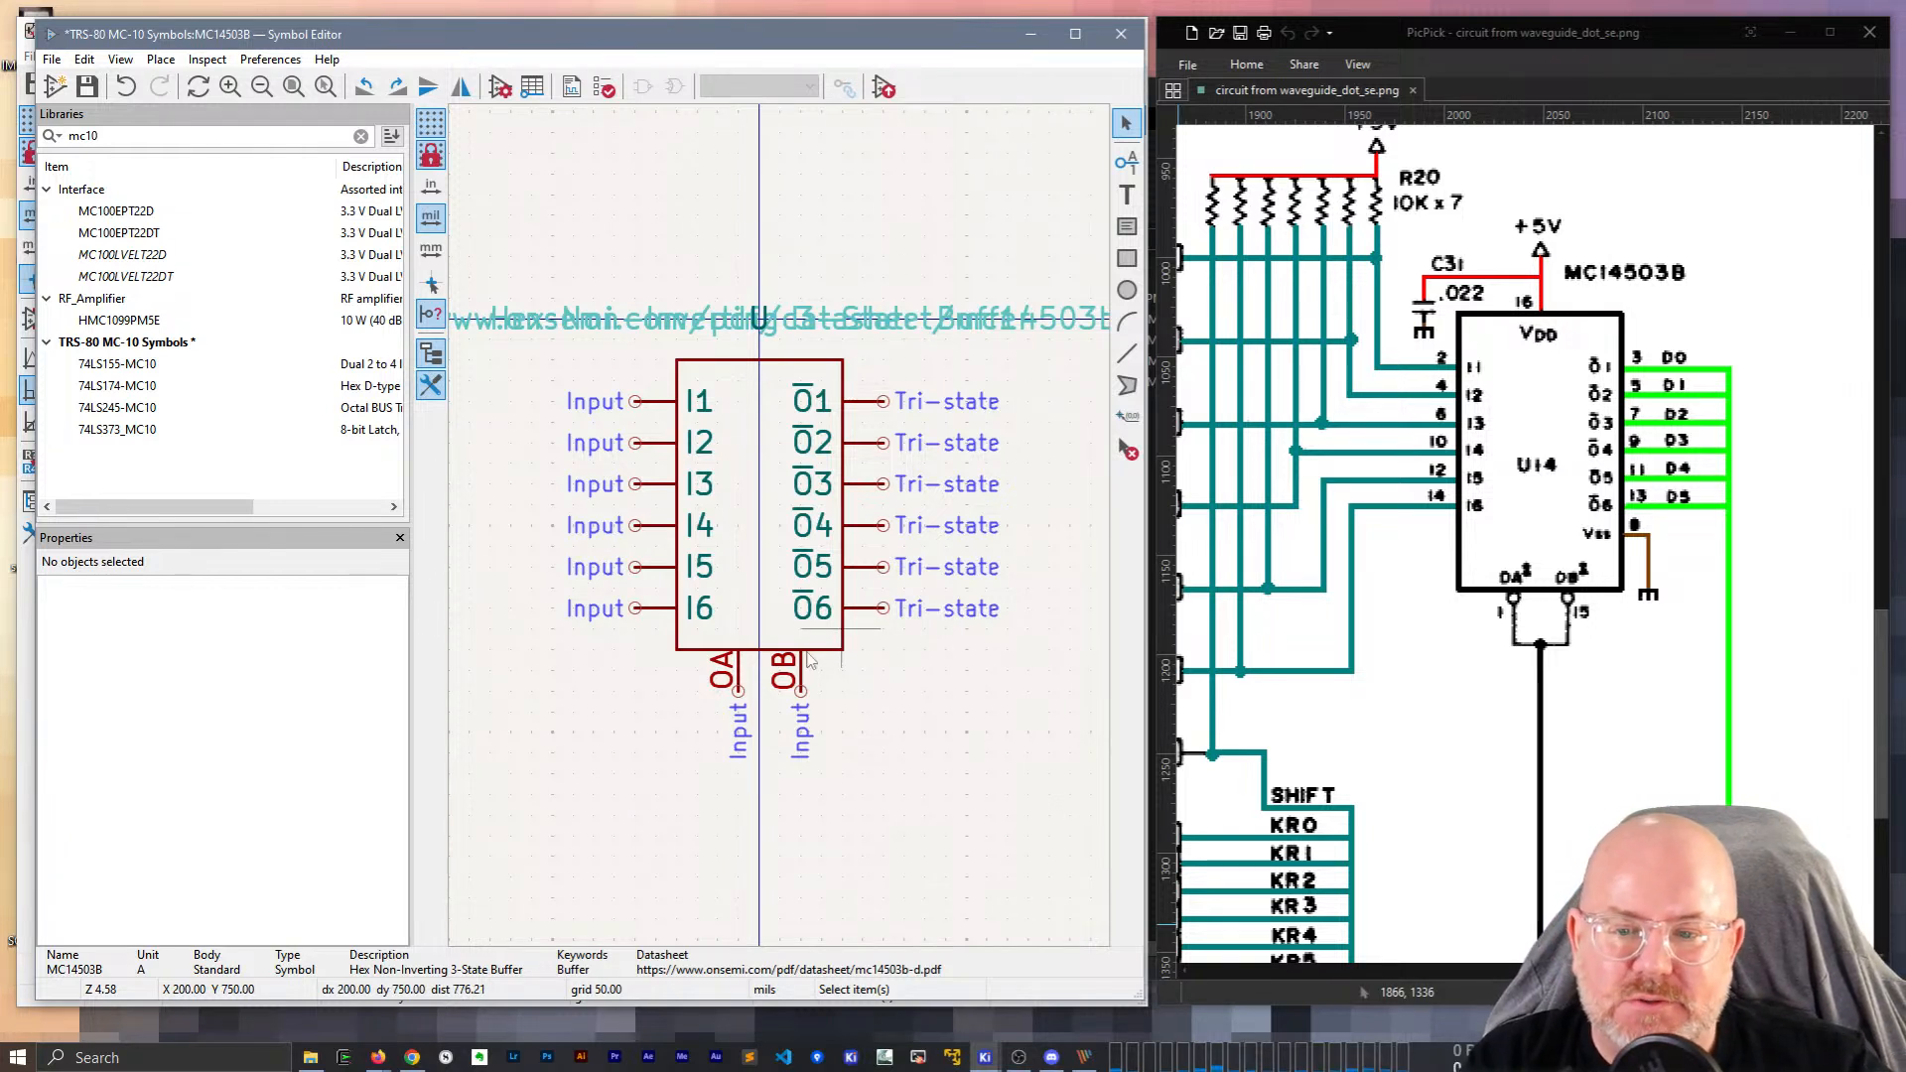
Move 'OA' and 'OB' out of the pin number fields into the pin names.
left_click(740, 695)
left_click(249, 626)
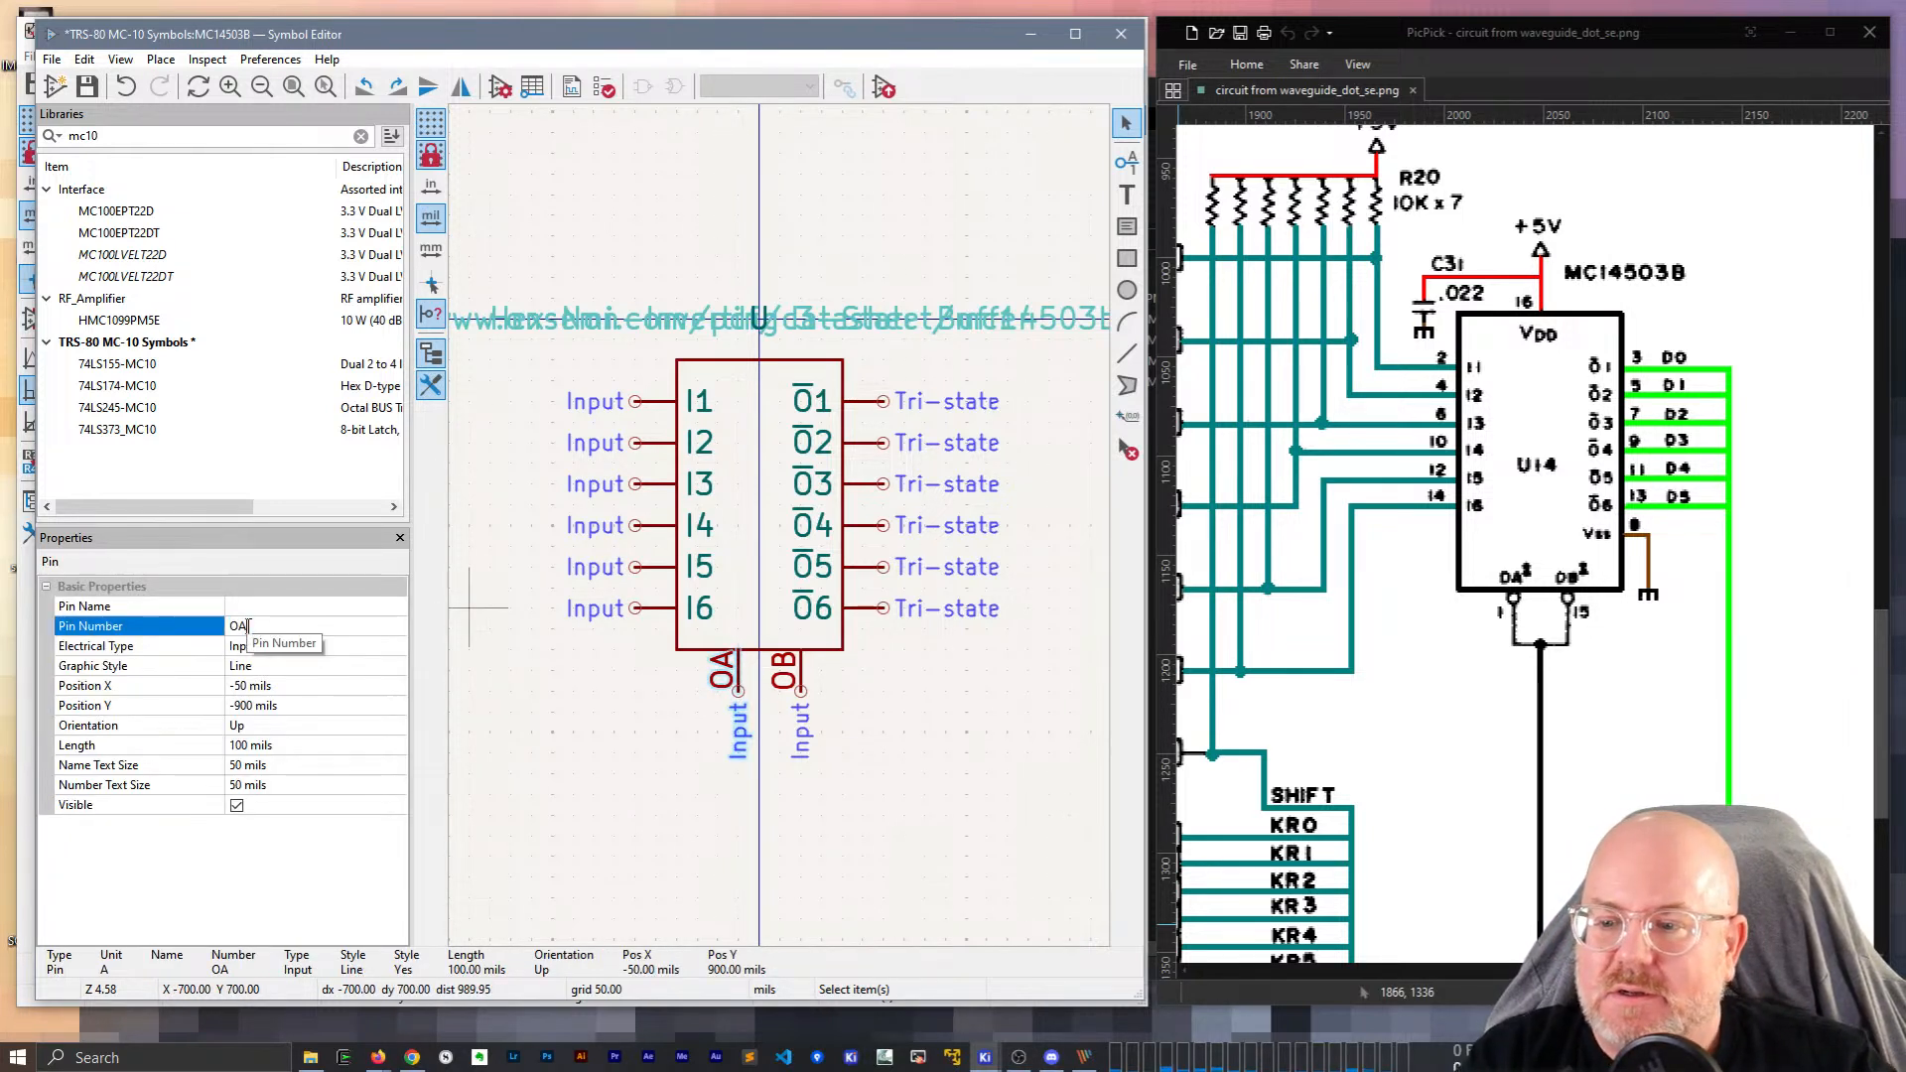
double_click(260, 626)
key("ctrl+x")
left_click(280, 606)
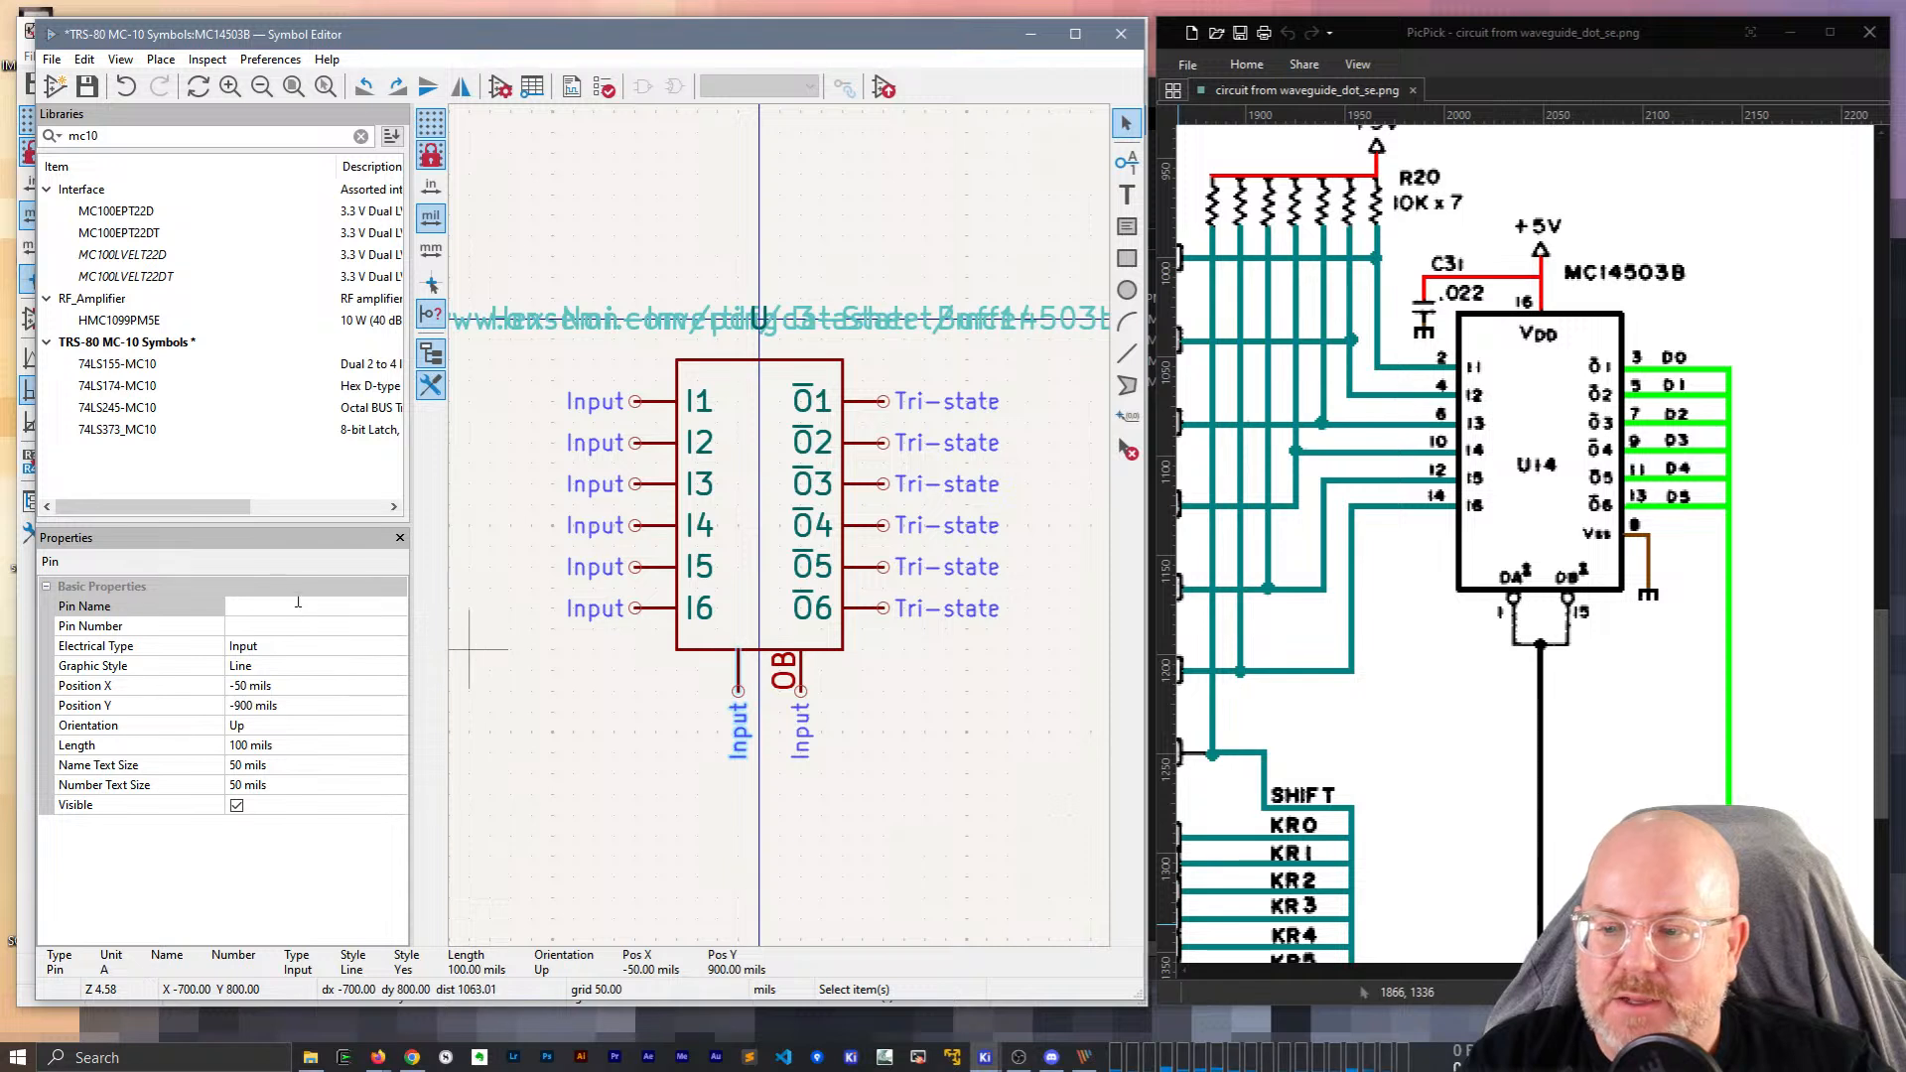
key("ctrl+v")
left_click(806, 712)
left_click(784, 683)
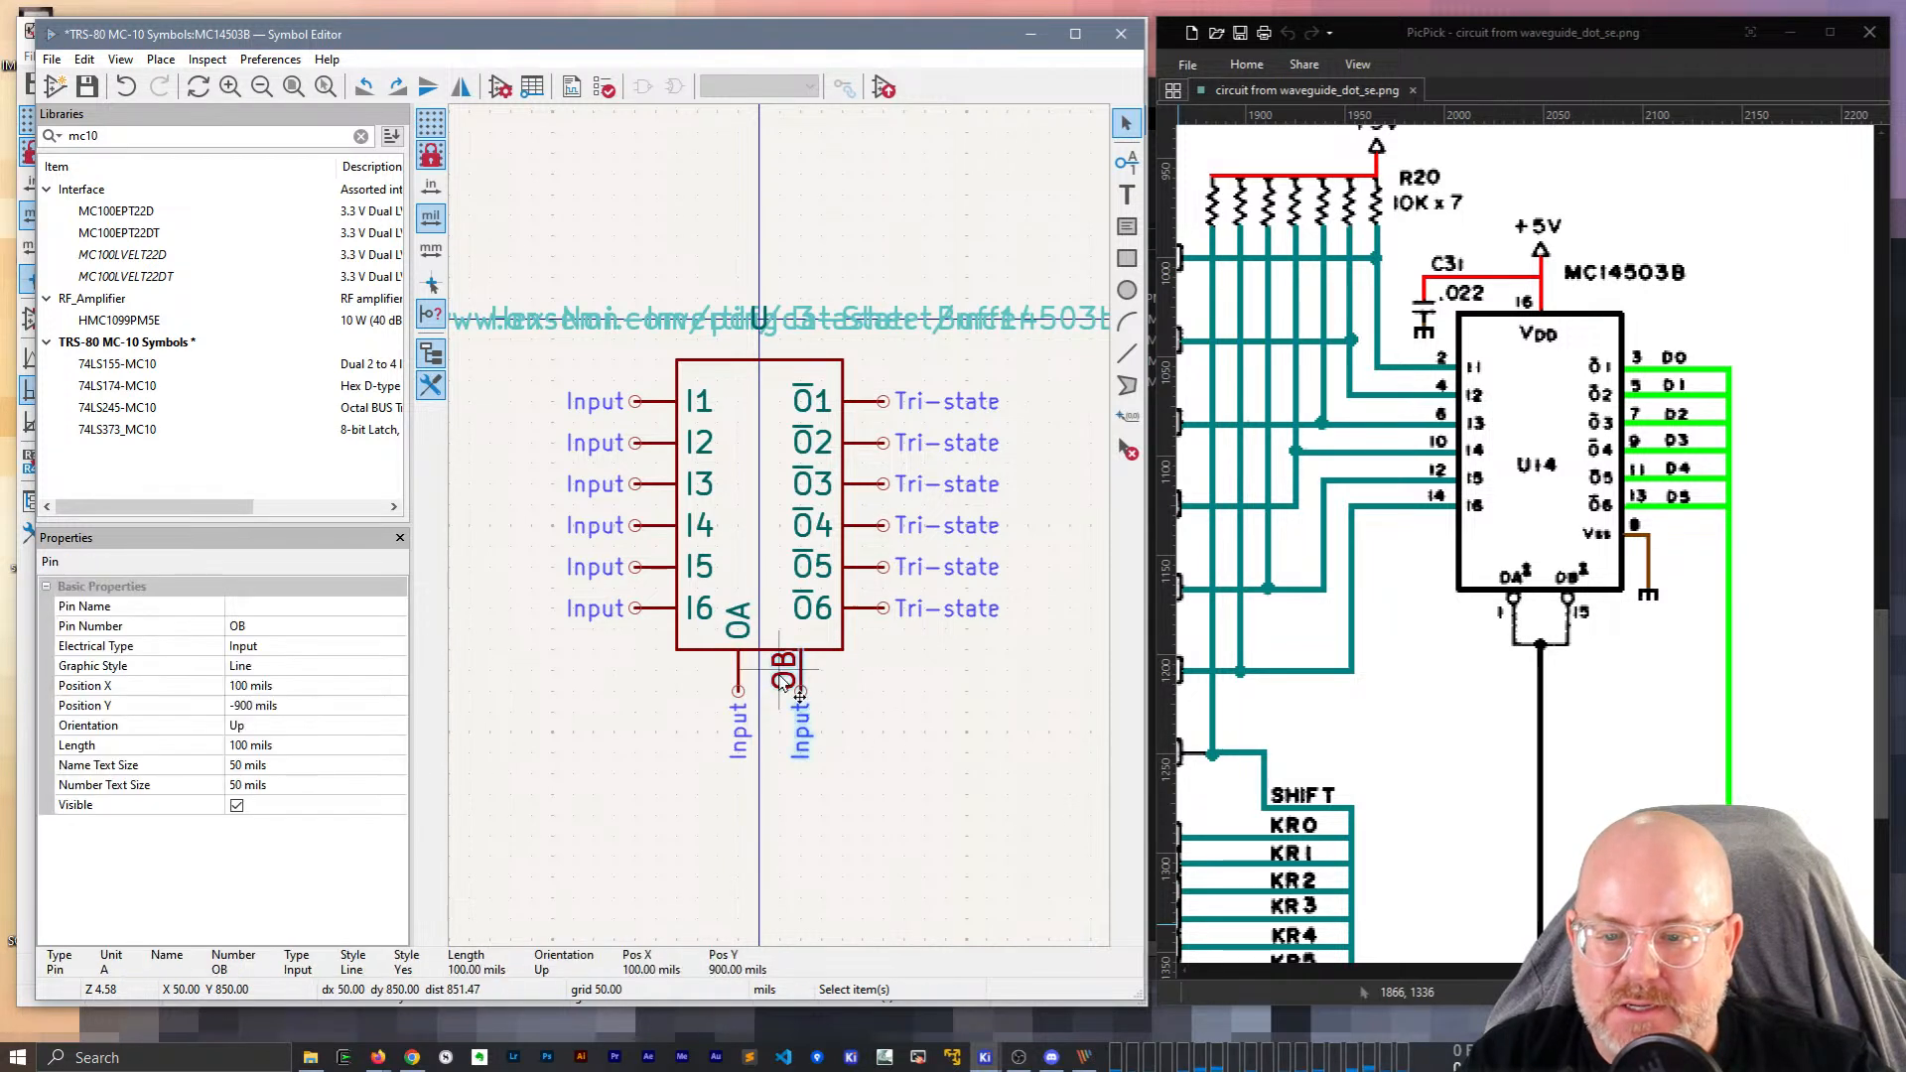
double_click(272, 625)
key("ctrl+x")
left_click(268, 606)
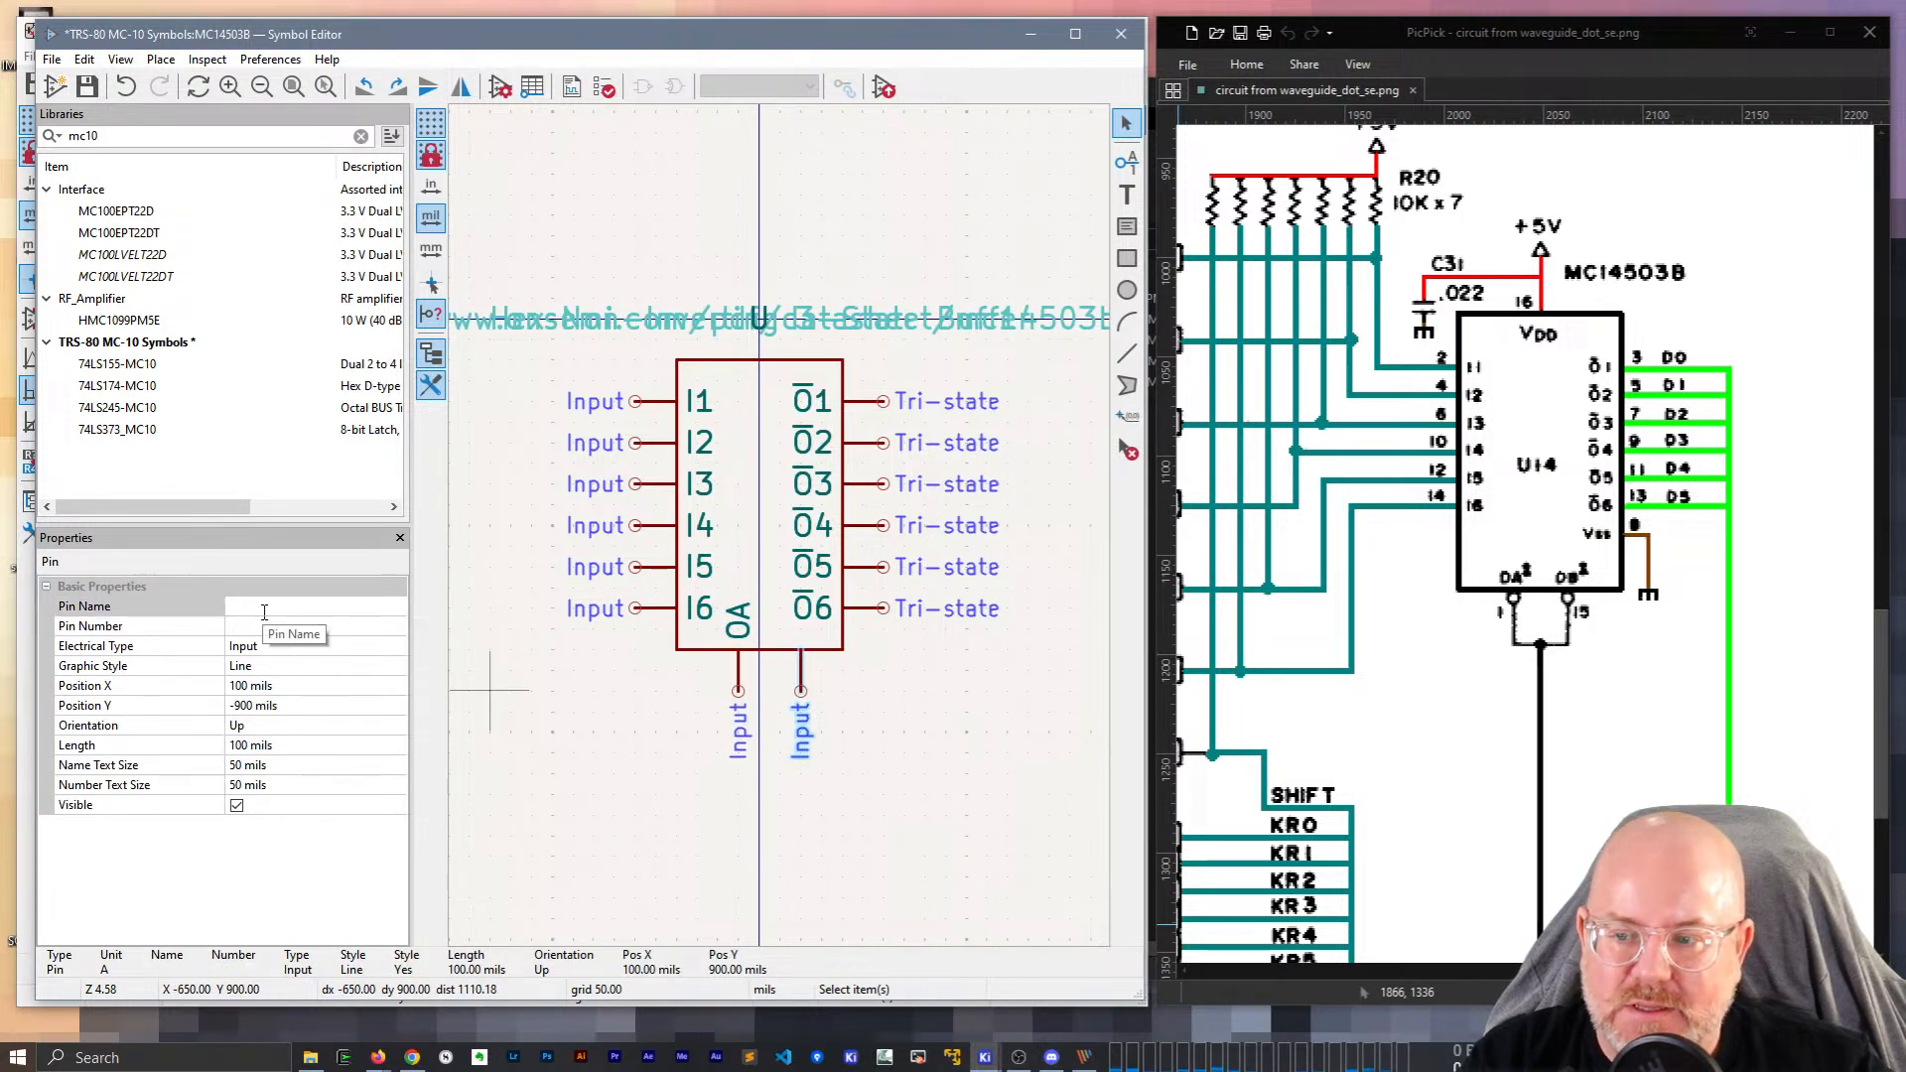
key("ctrl+v")
left_click(707, 728)
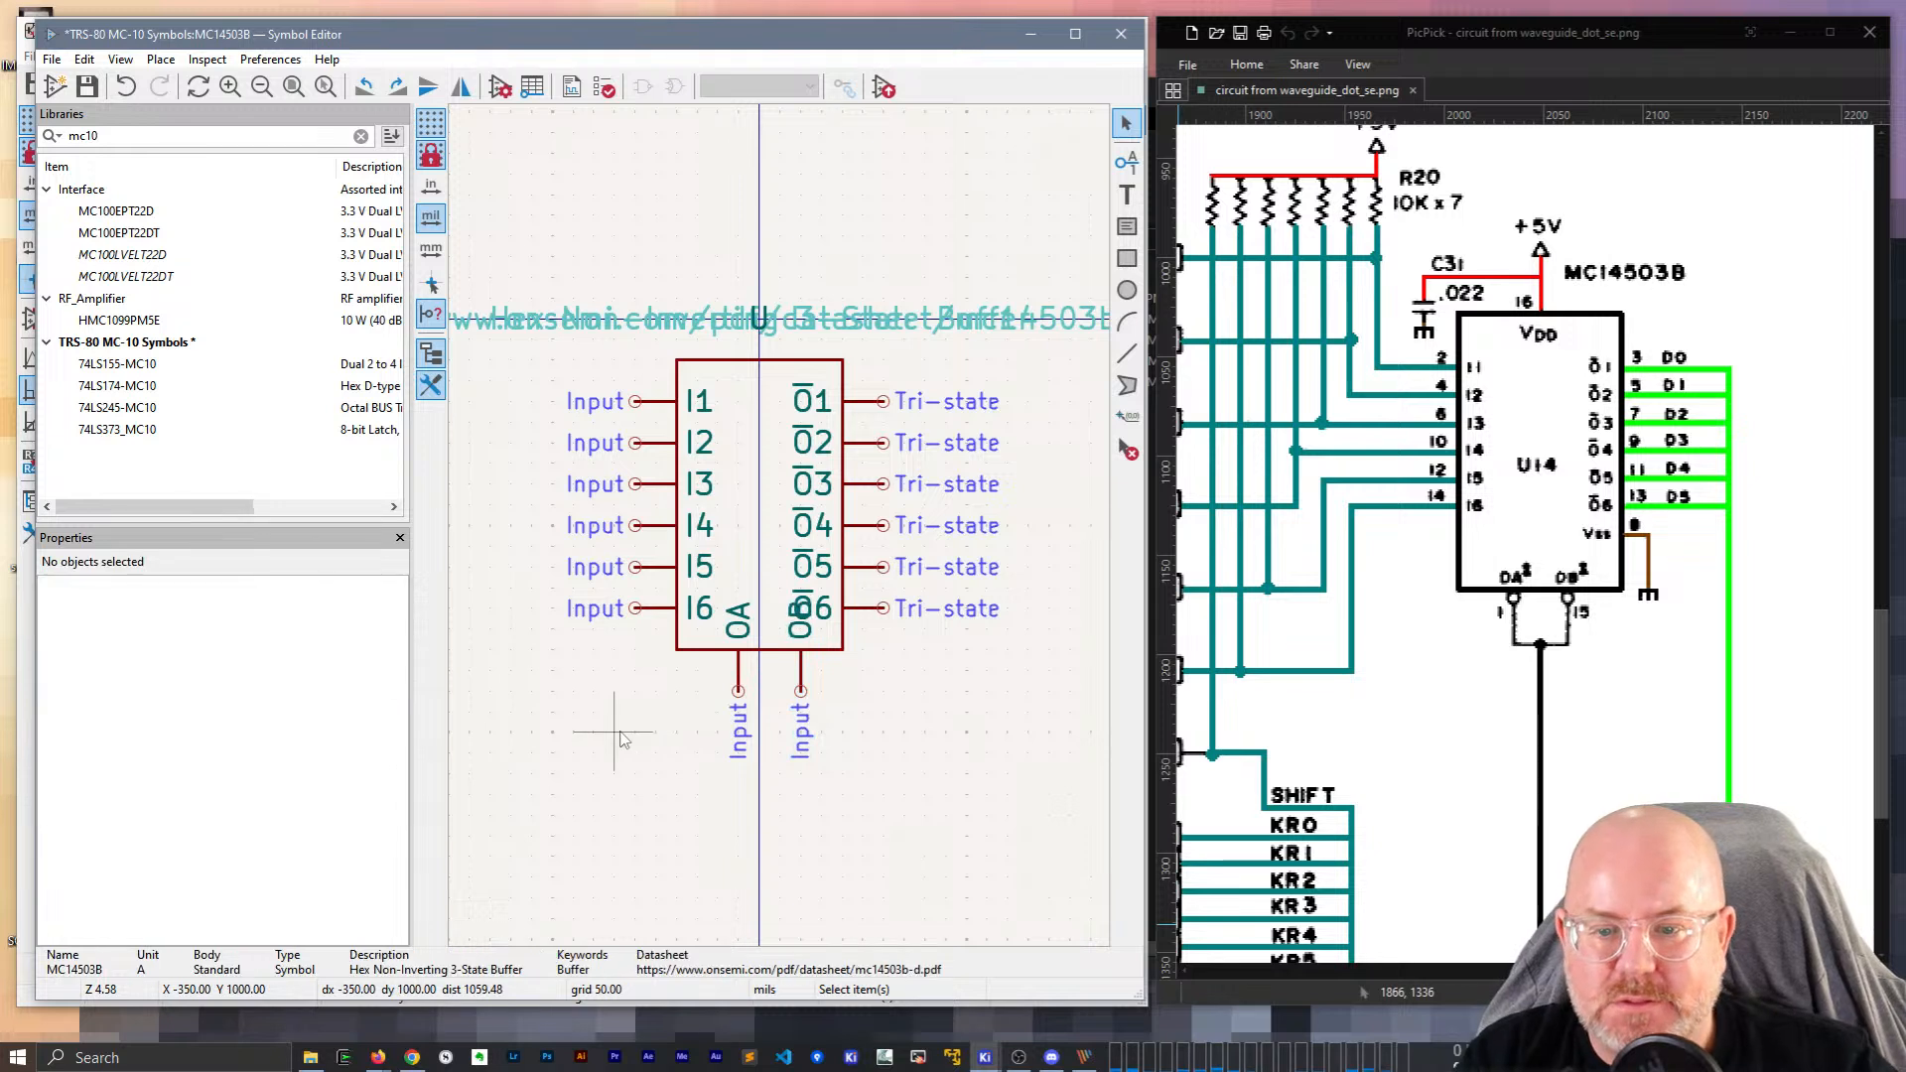
Extend the body rectangle down to -800 mils to enclose OA and OB.
left_click_drag(648, 663, 740, 740)
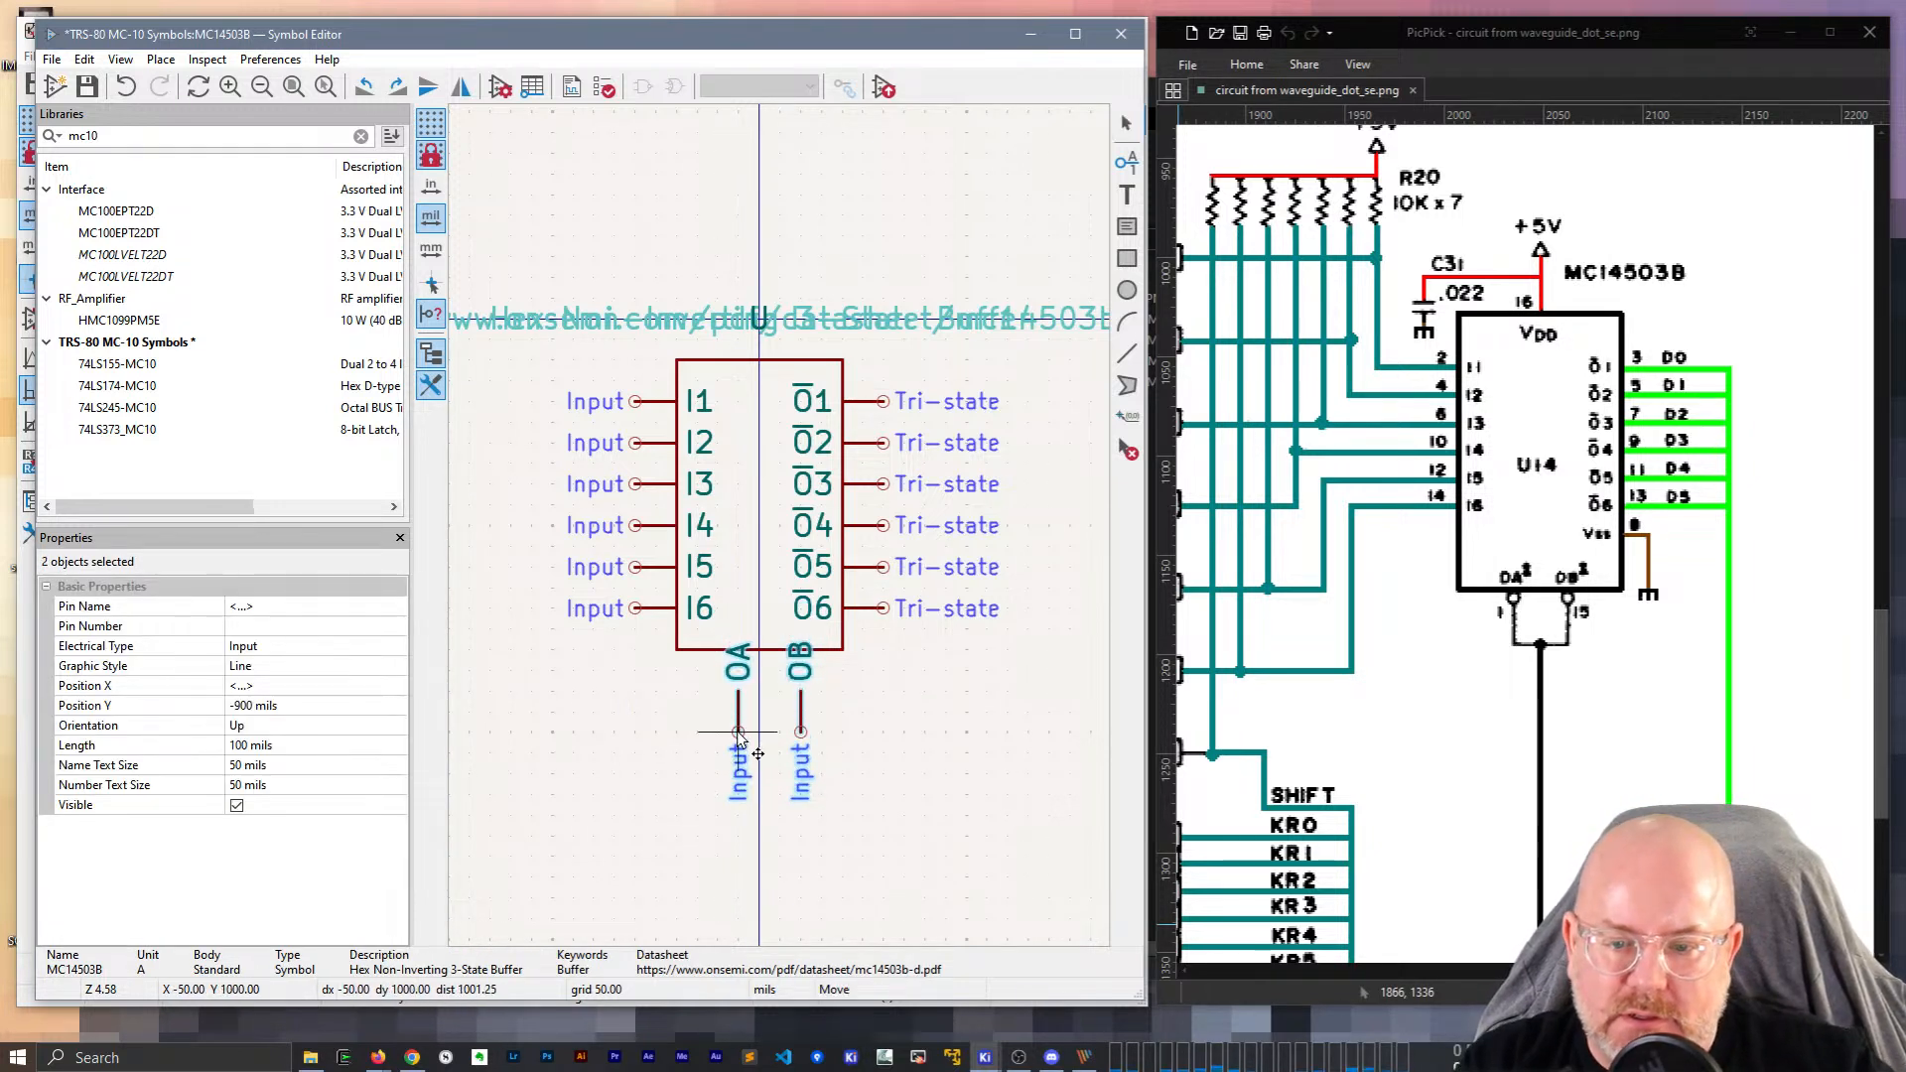
left_click(769, 657)
left_click(776, 662)
left_click_drag(759, 650, 765, 703)
left_click(944, 758)
Move the whole symbol, then nudge it one grid step right.
left_click_drag(964, 885, 554, 368)
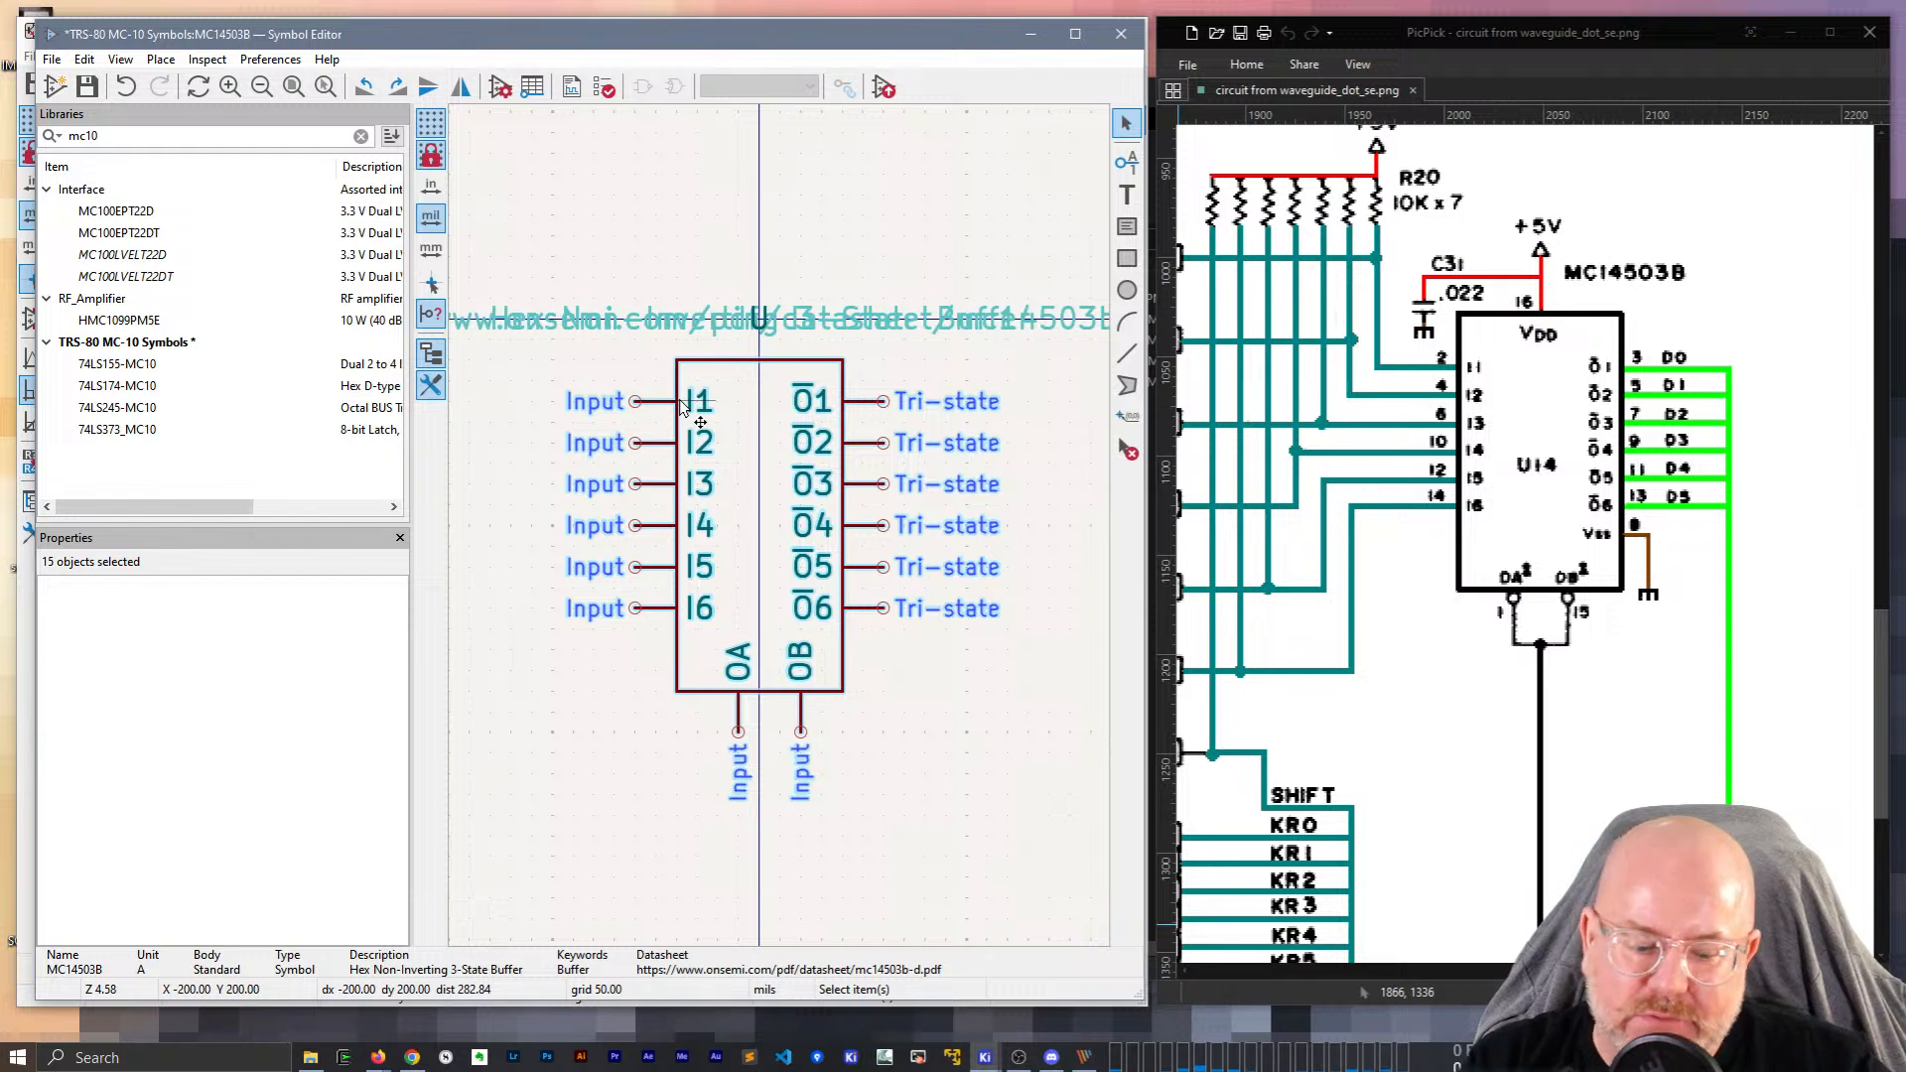
key("m")
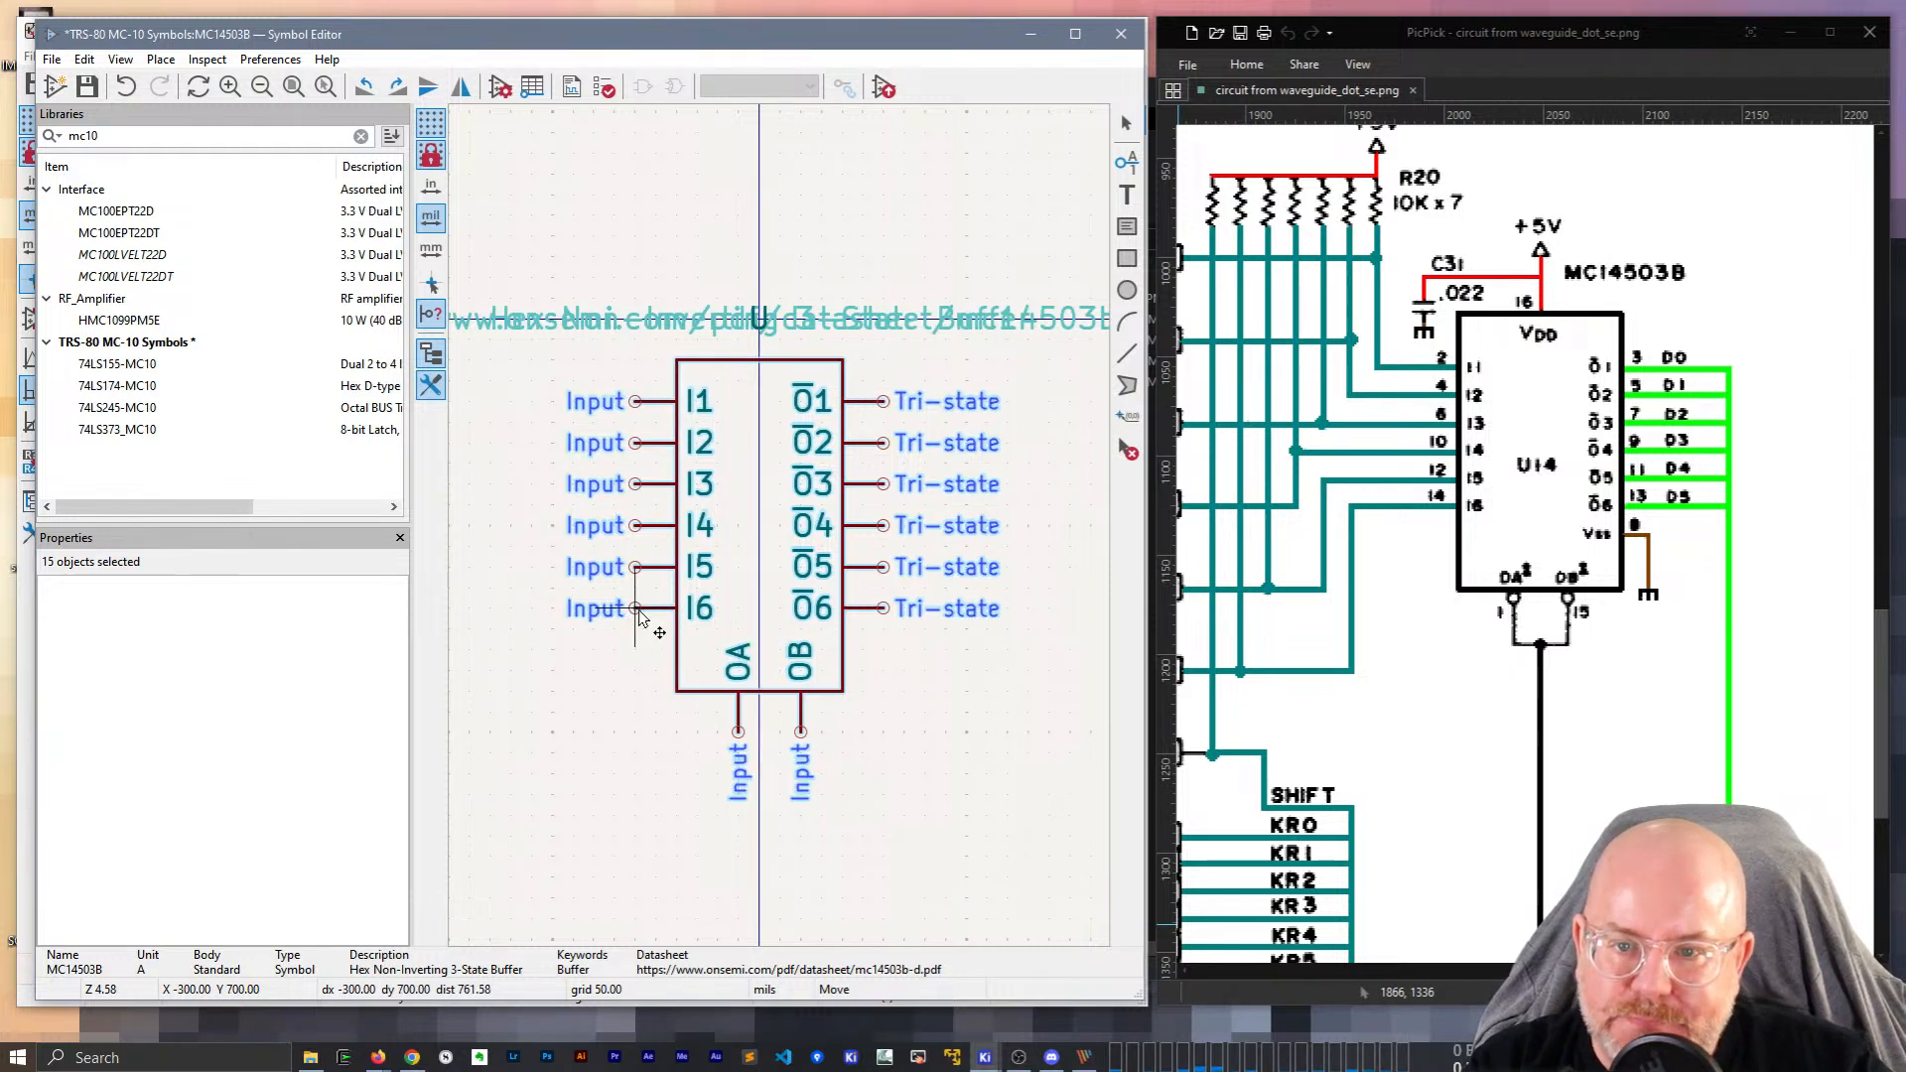
left_click(640, 609)
left_click(886, 715)
left_click(826, 692)
left_click(872, 778)
left_click_drag(872, 784, 611, 208)
key("m")
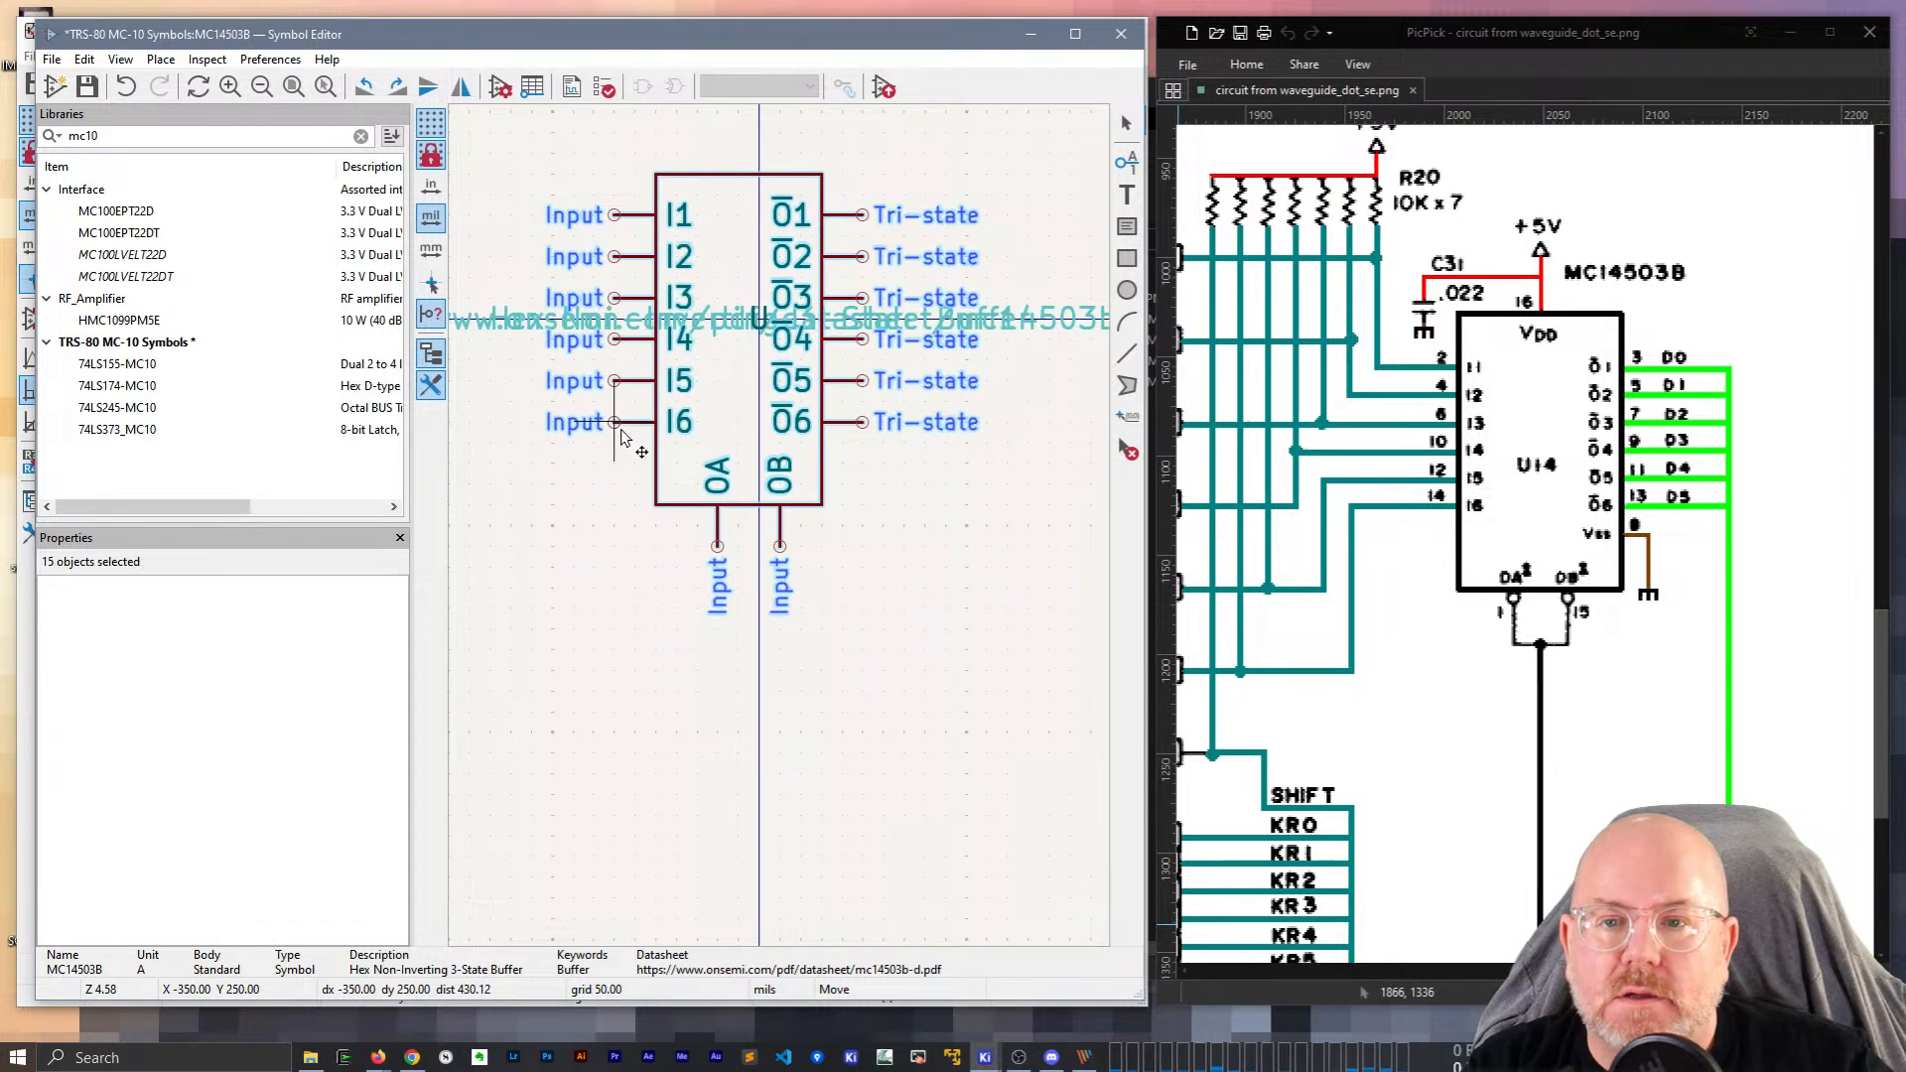
left_click(630, 430)
left_click(902, 564)
Move the entire symbol, text fields included, so it is centred on the origin.
left_click(844, 503)
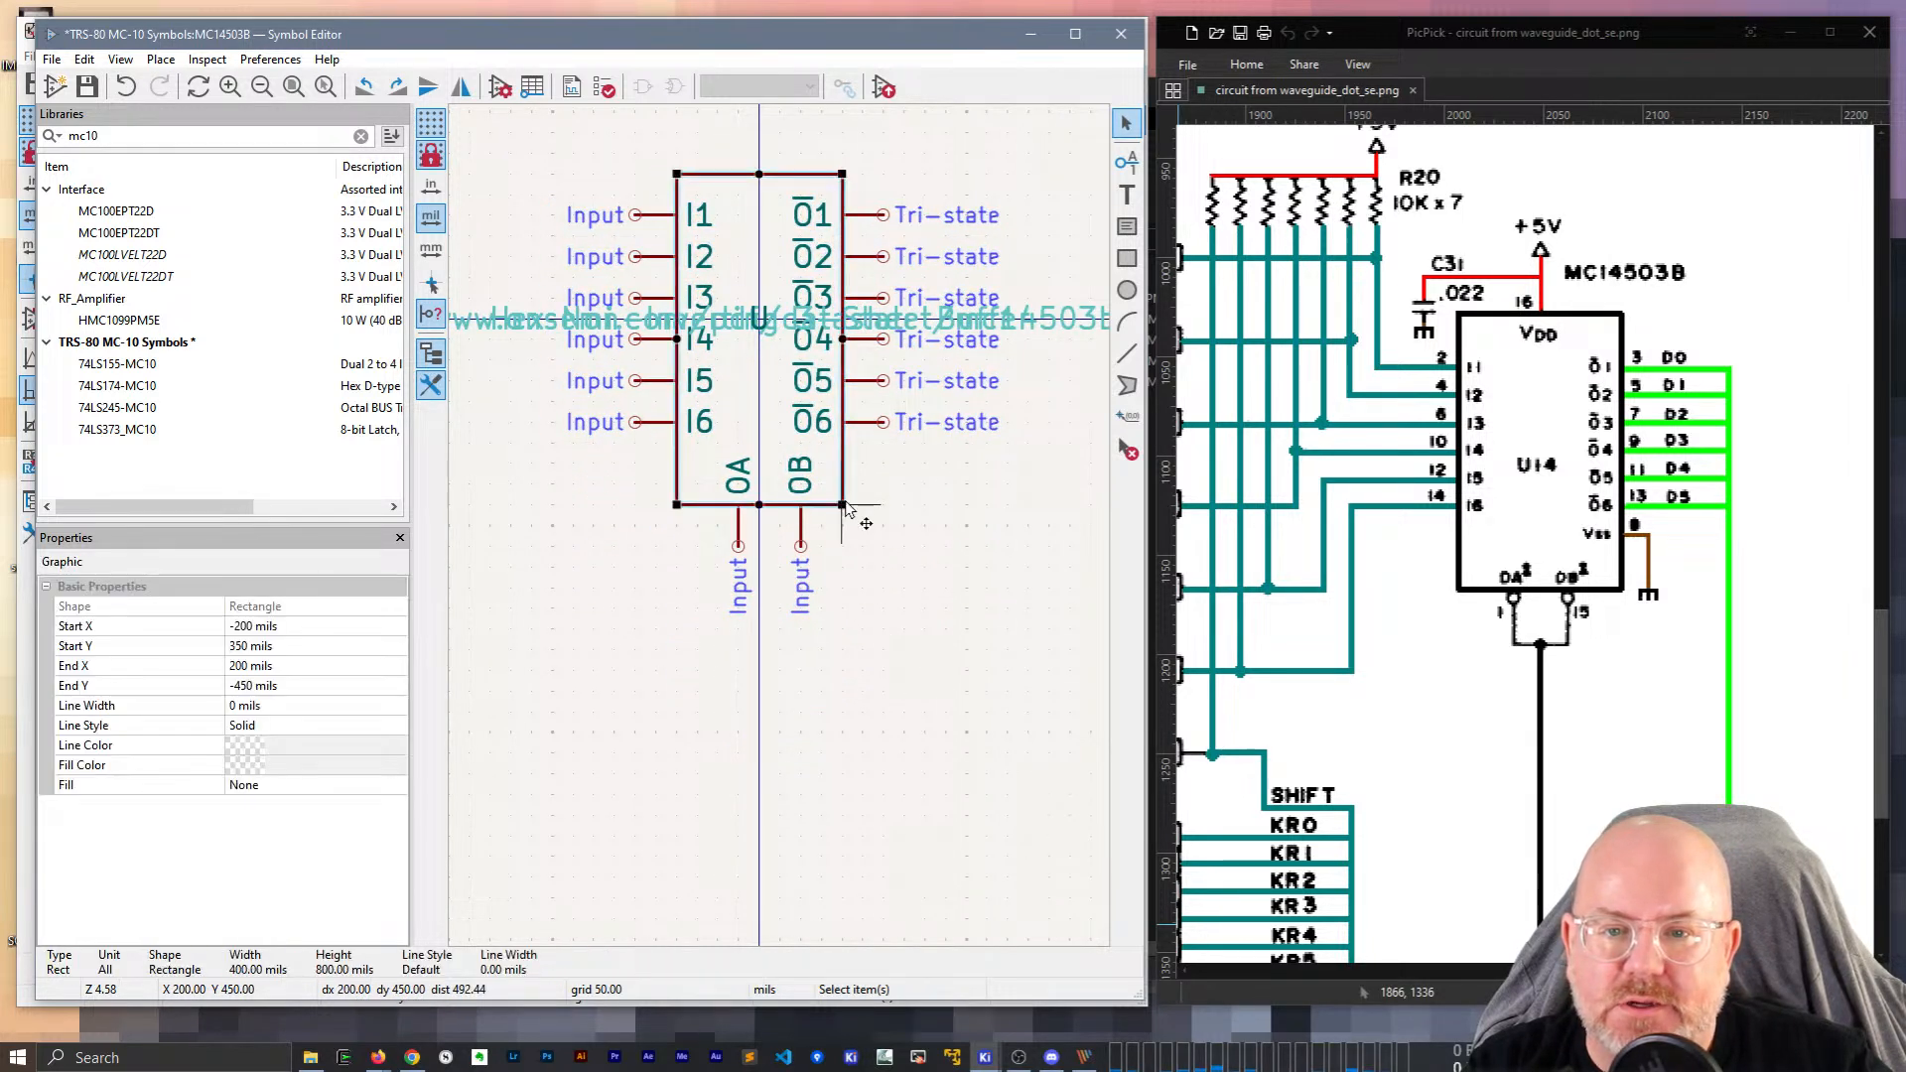
left_click_drag(894, 629, 532, 115)
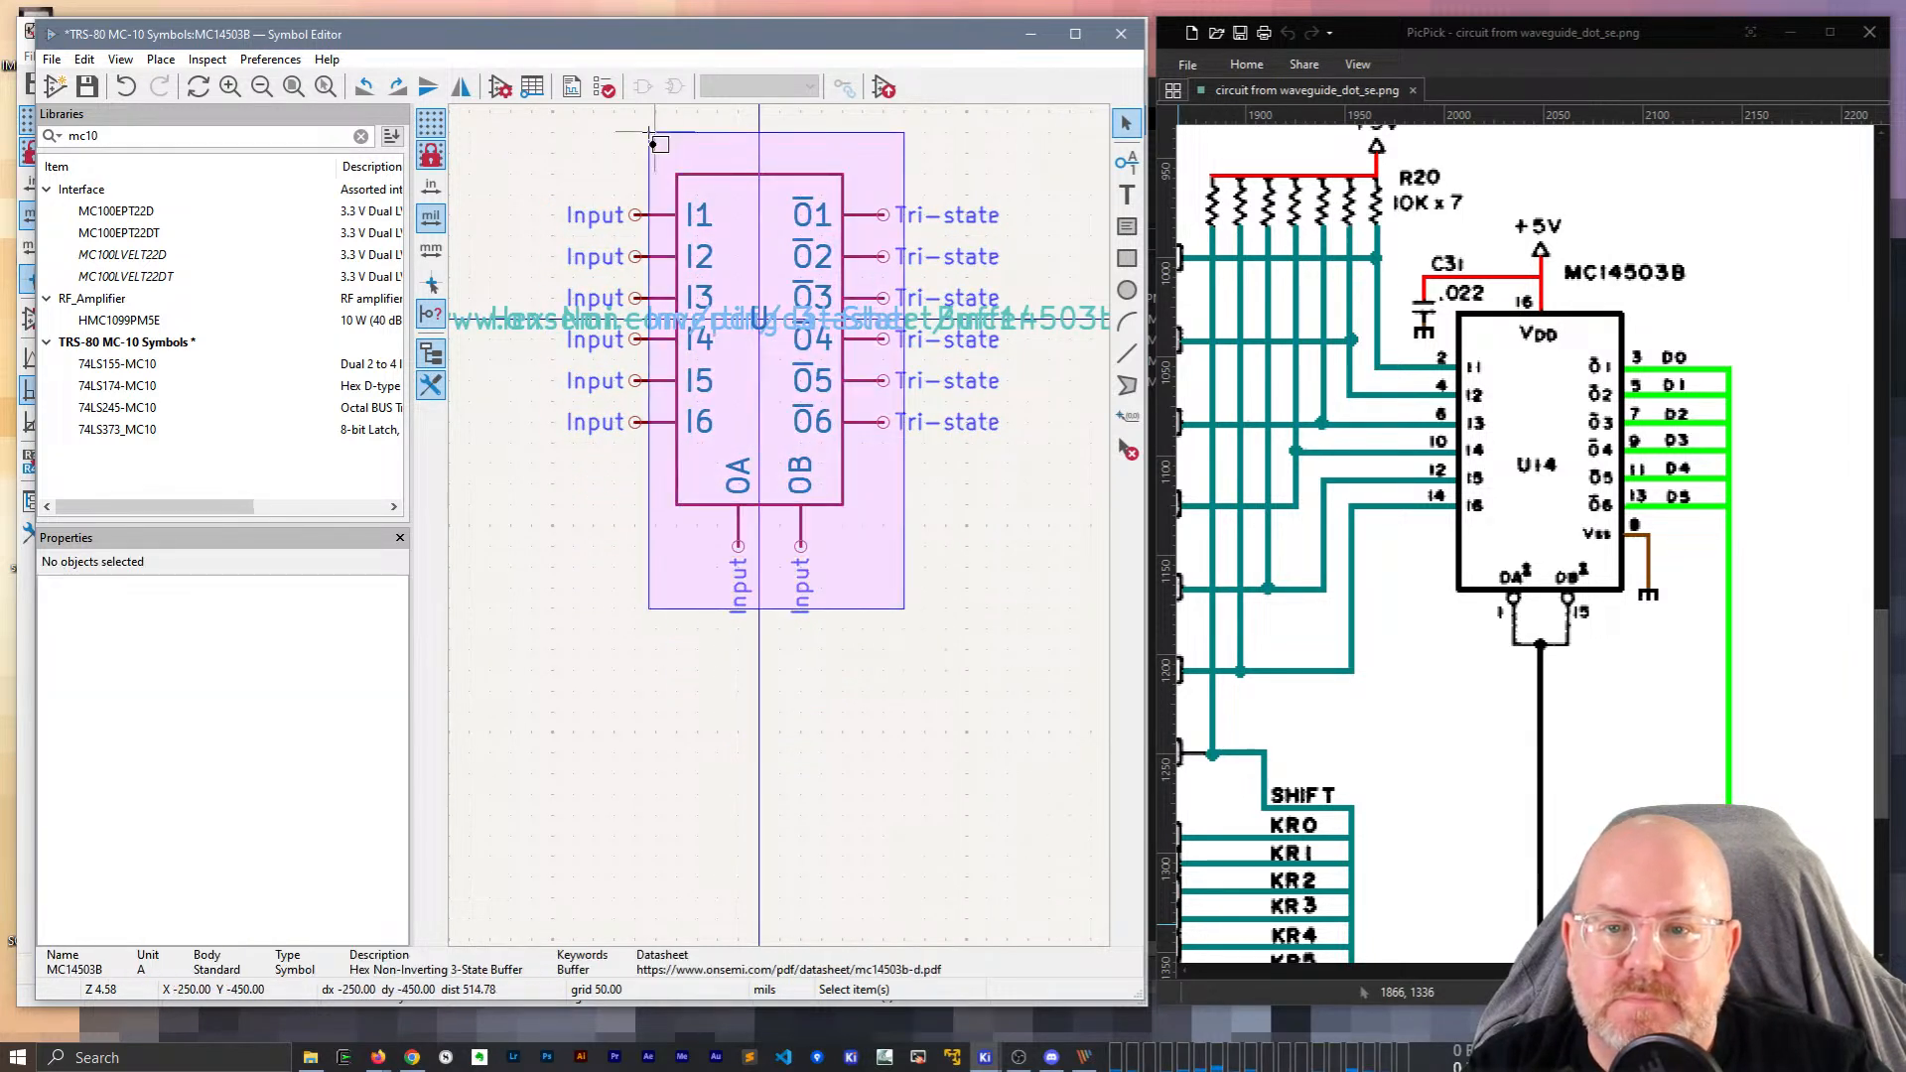
key("m")
left_click(636, 418)
left_click(903, 504)
Move the Datasheet URL field to the origin at the body's centre.
scroll(782, 534, "down", 2)
left_click(968, 331)
key("m")
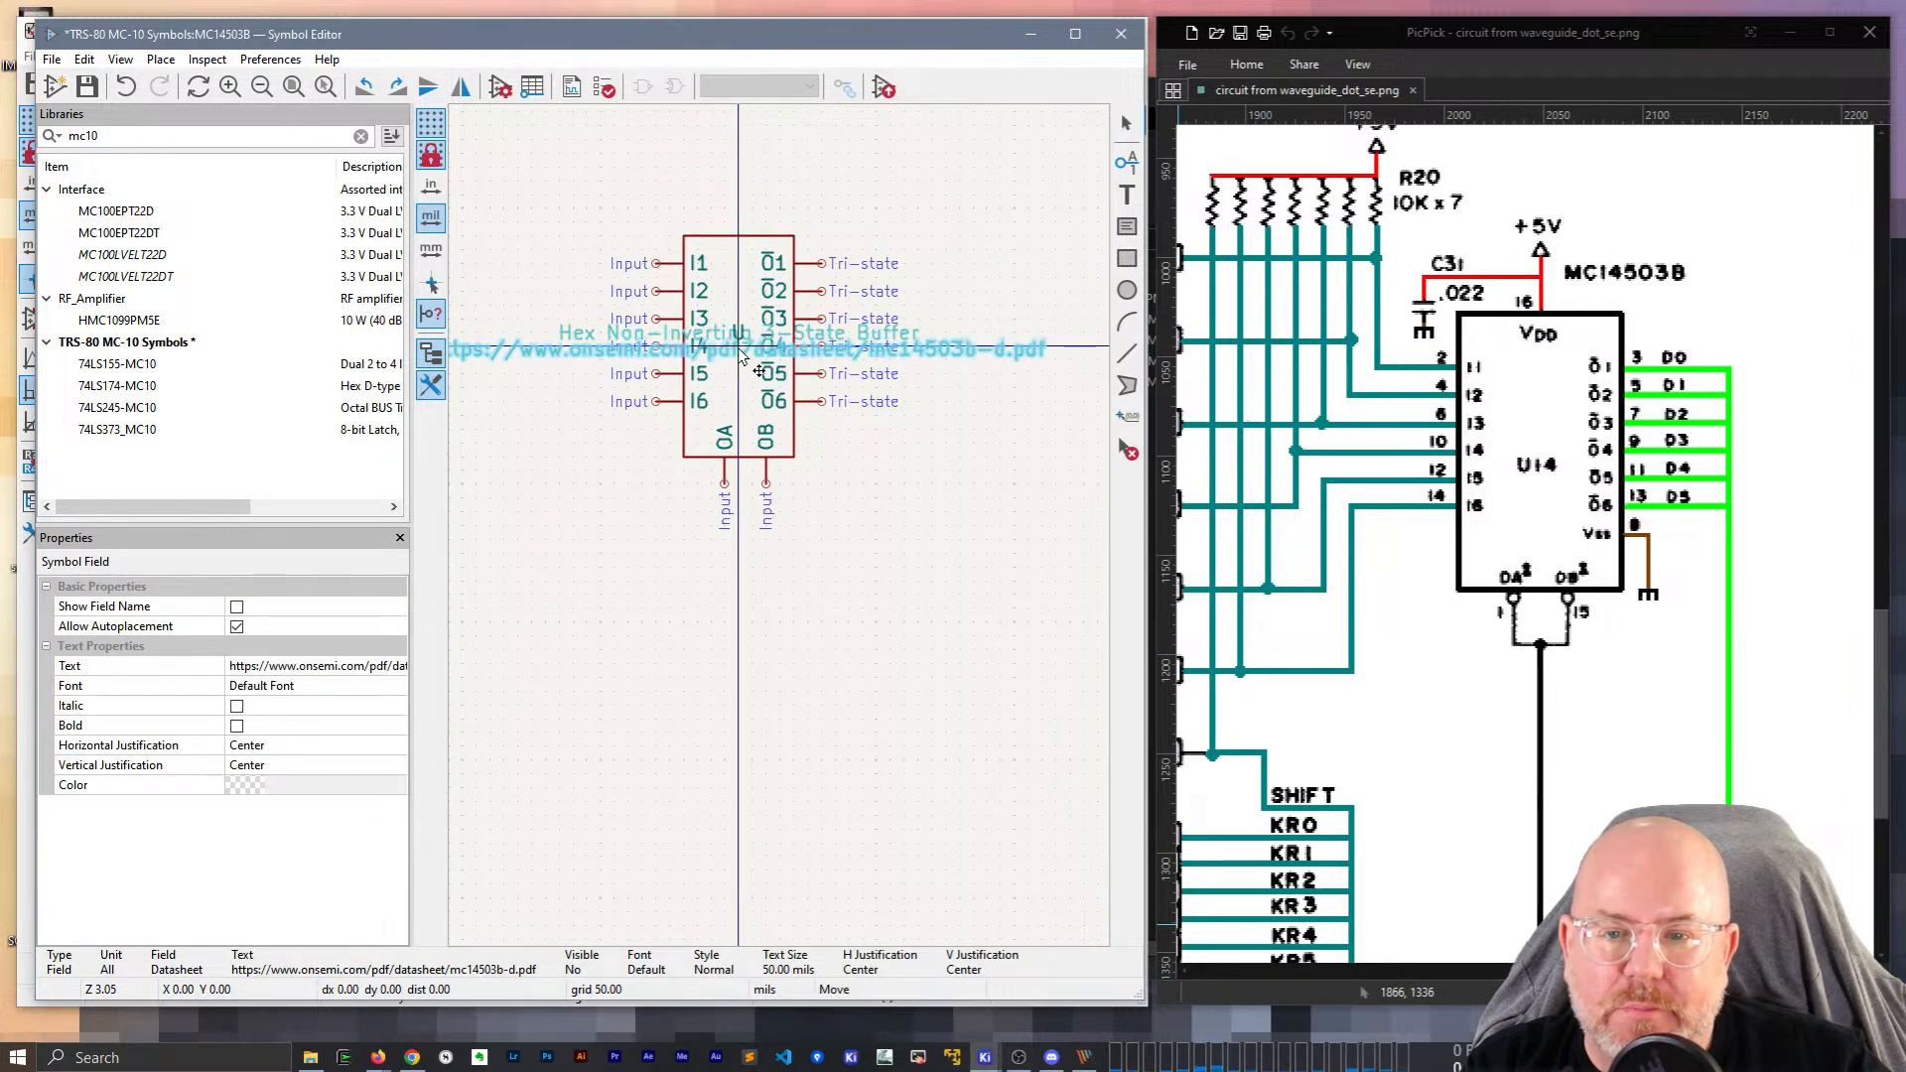
left_click(739, 346)
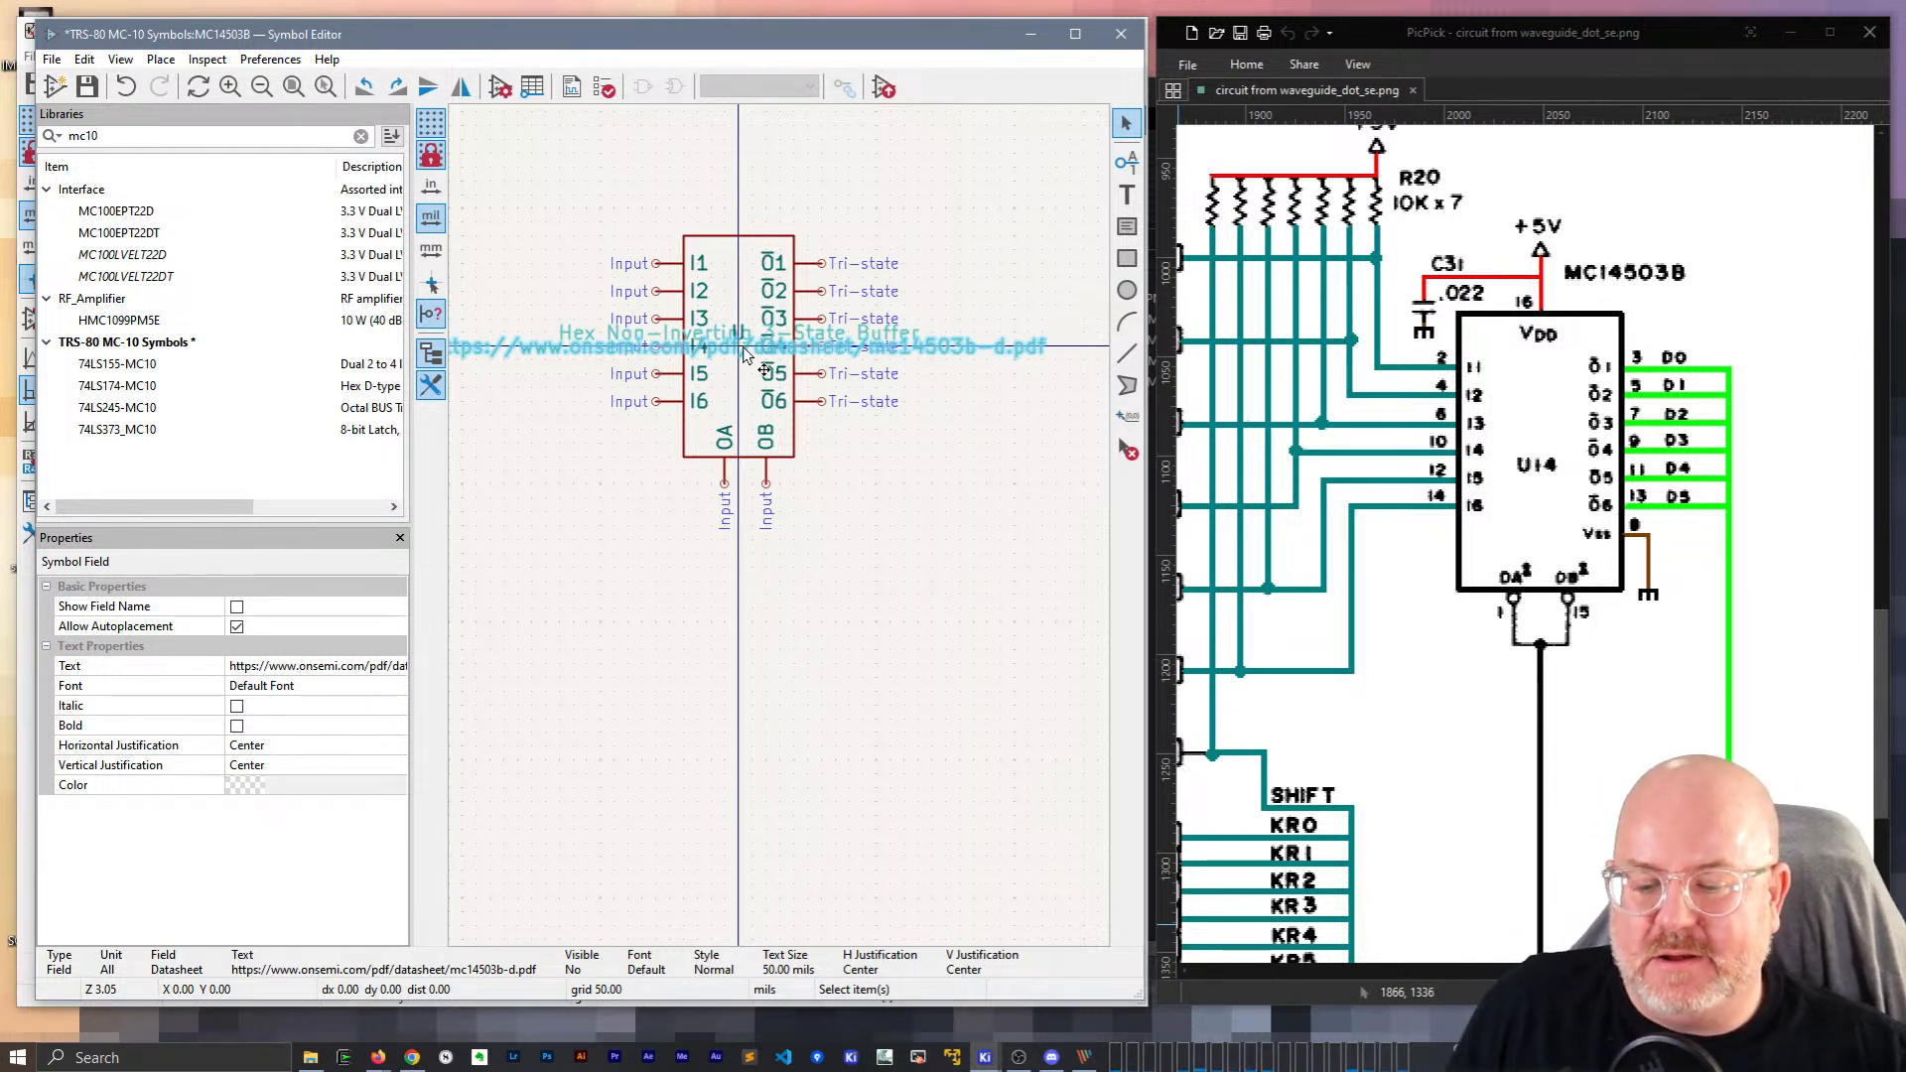
scroll(685, 333, "up", 4)
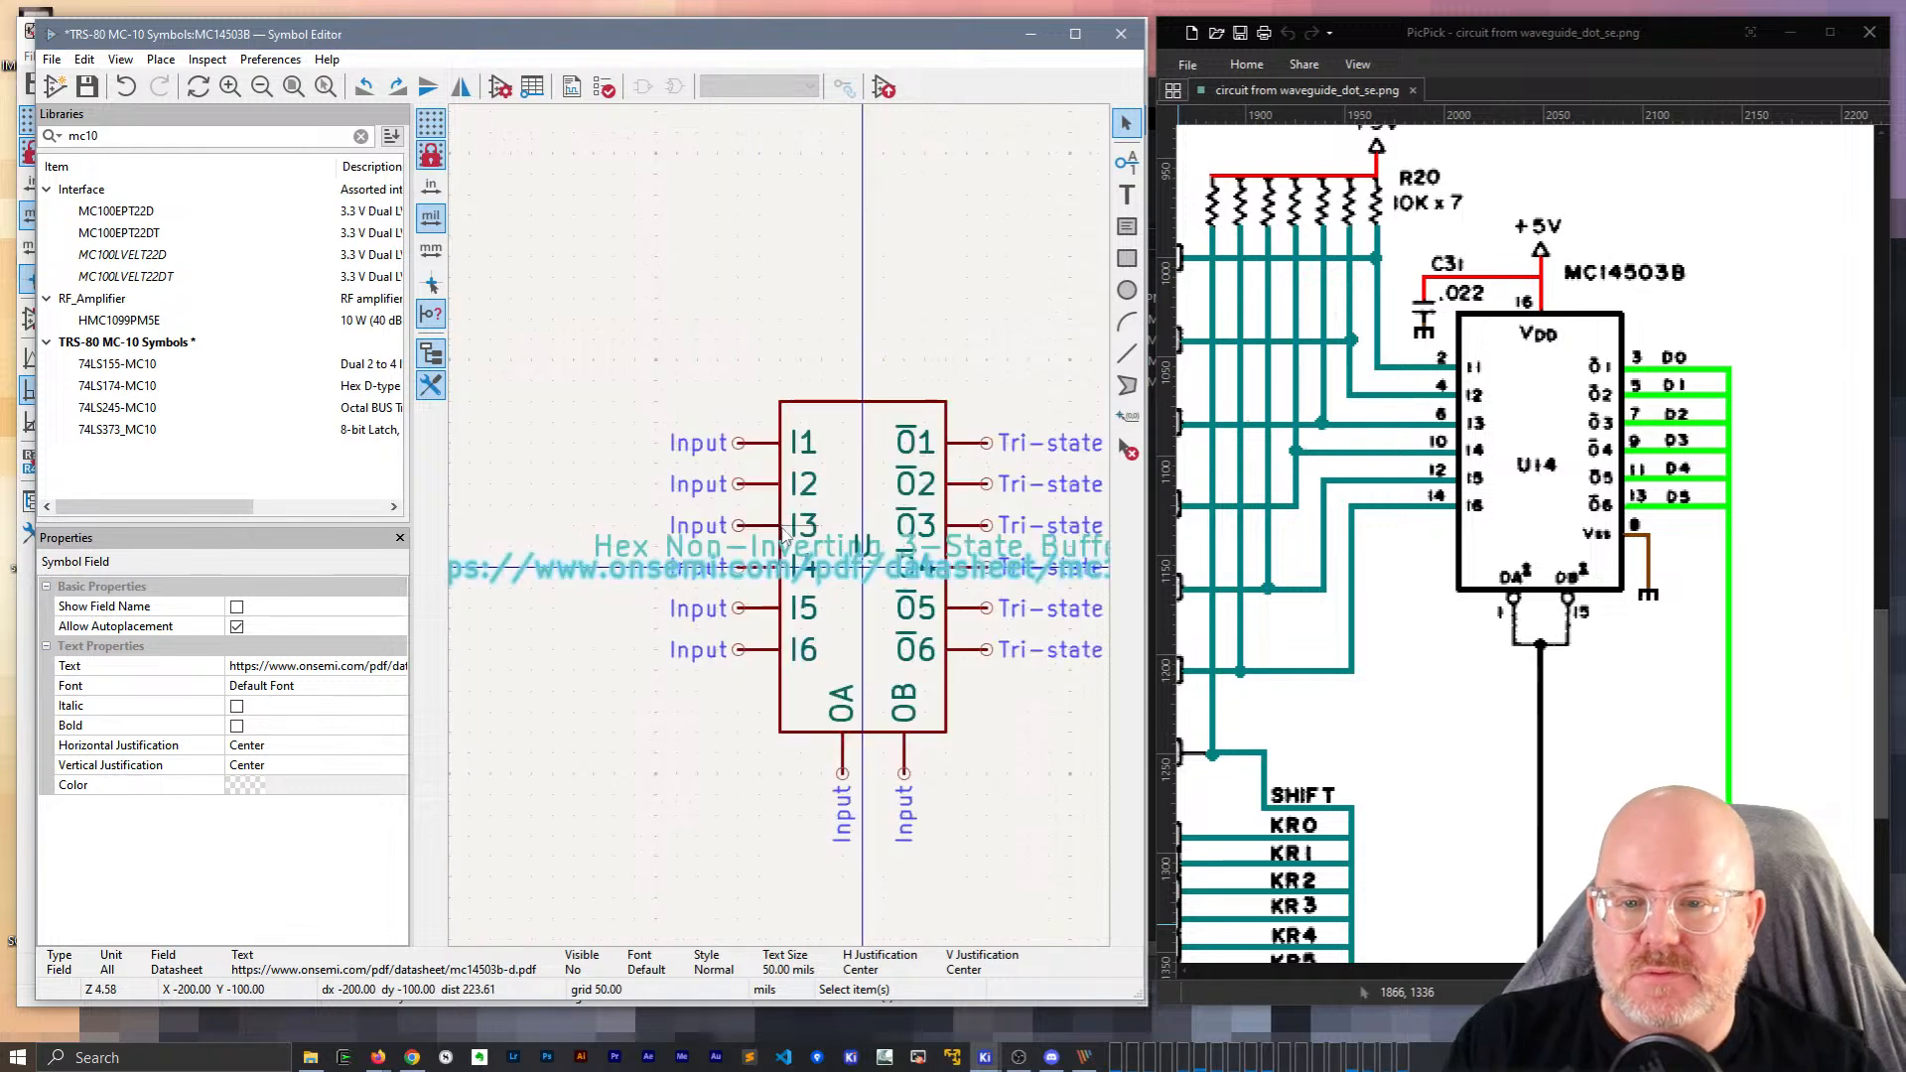
scroll(779, 528, "down", 1)
middle_click_drag(820, 318, 708, 193)
Give input pins I1, I2 and I3 the pin numbers 2, 4 and 6.
left_click(726, 327)
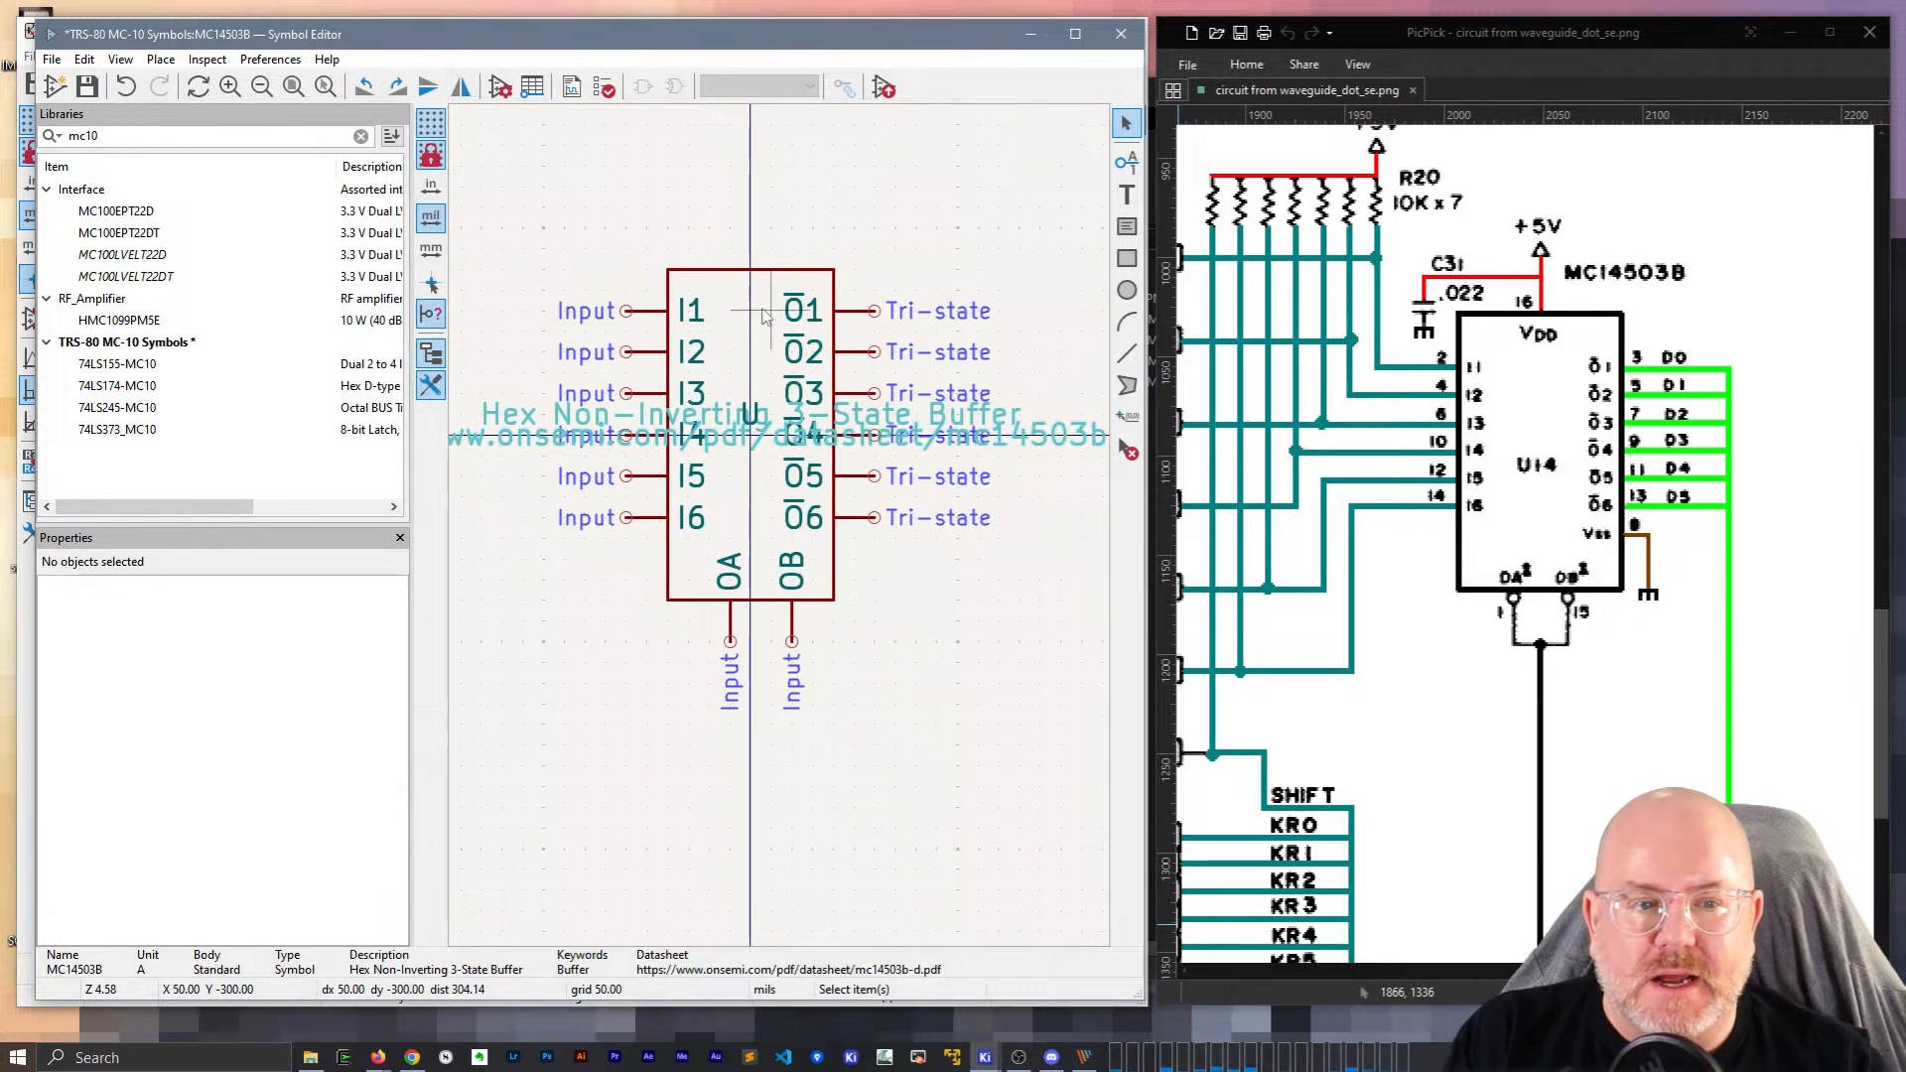
left_click(646, 316)
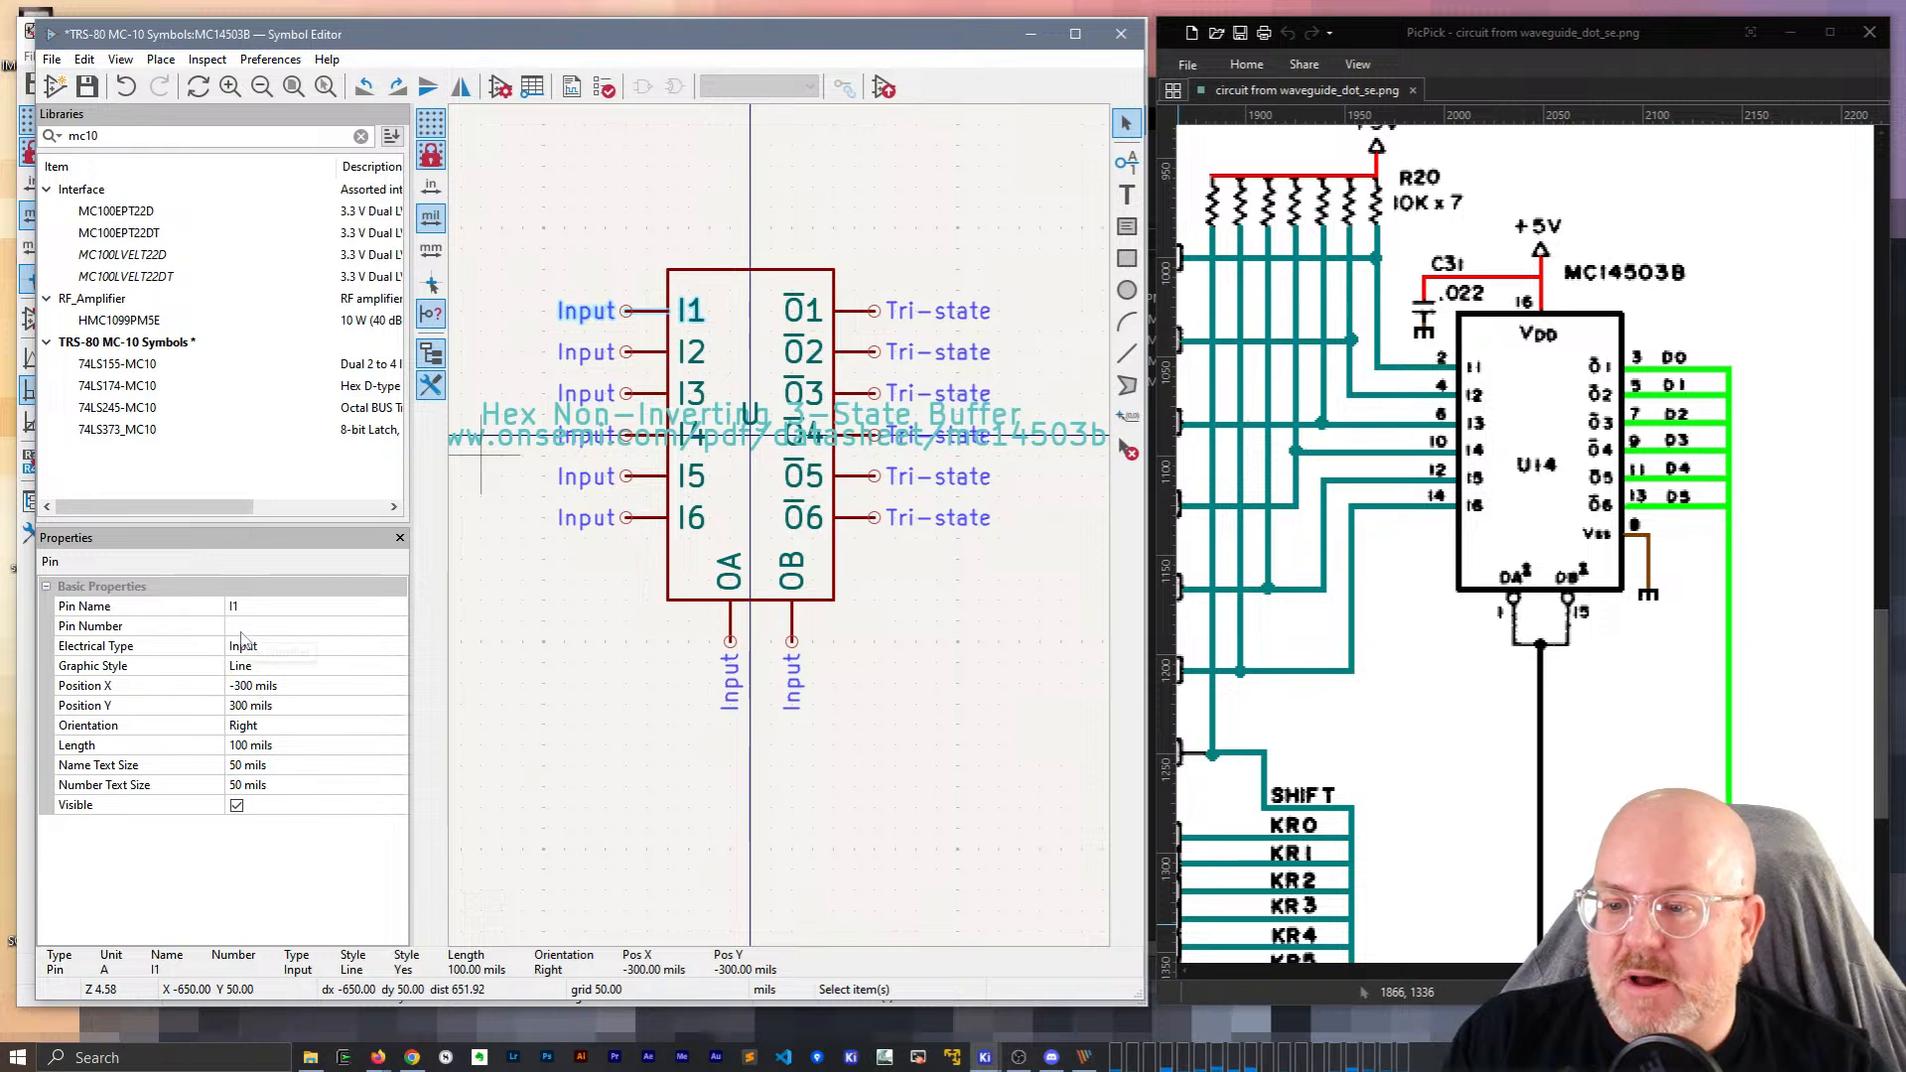
left_click(243, 633)
type("2")
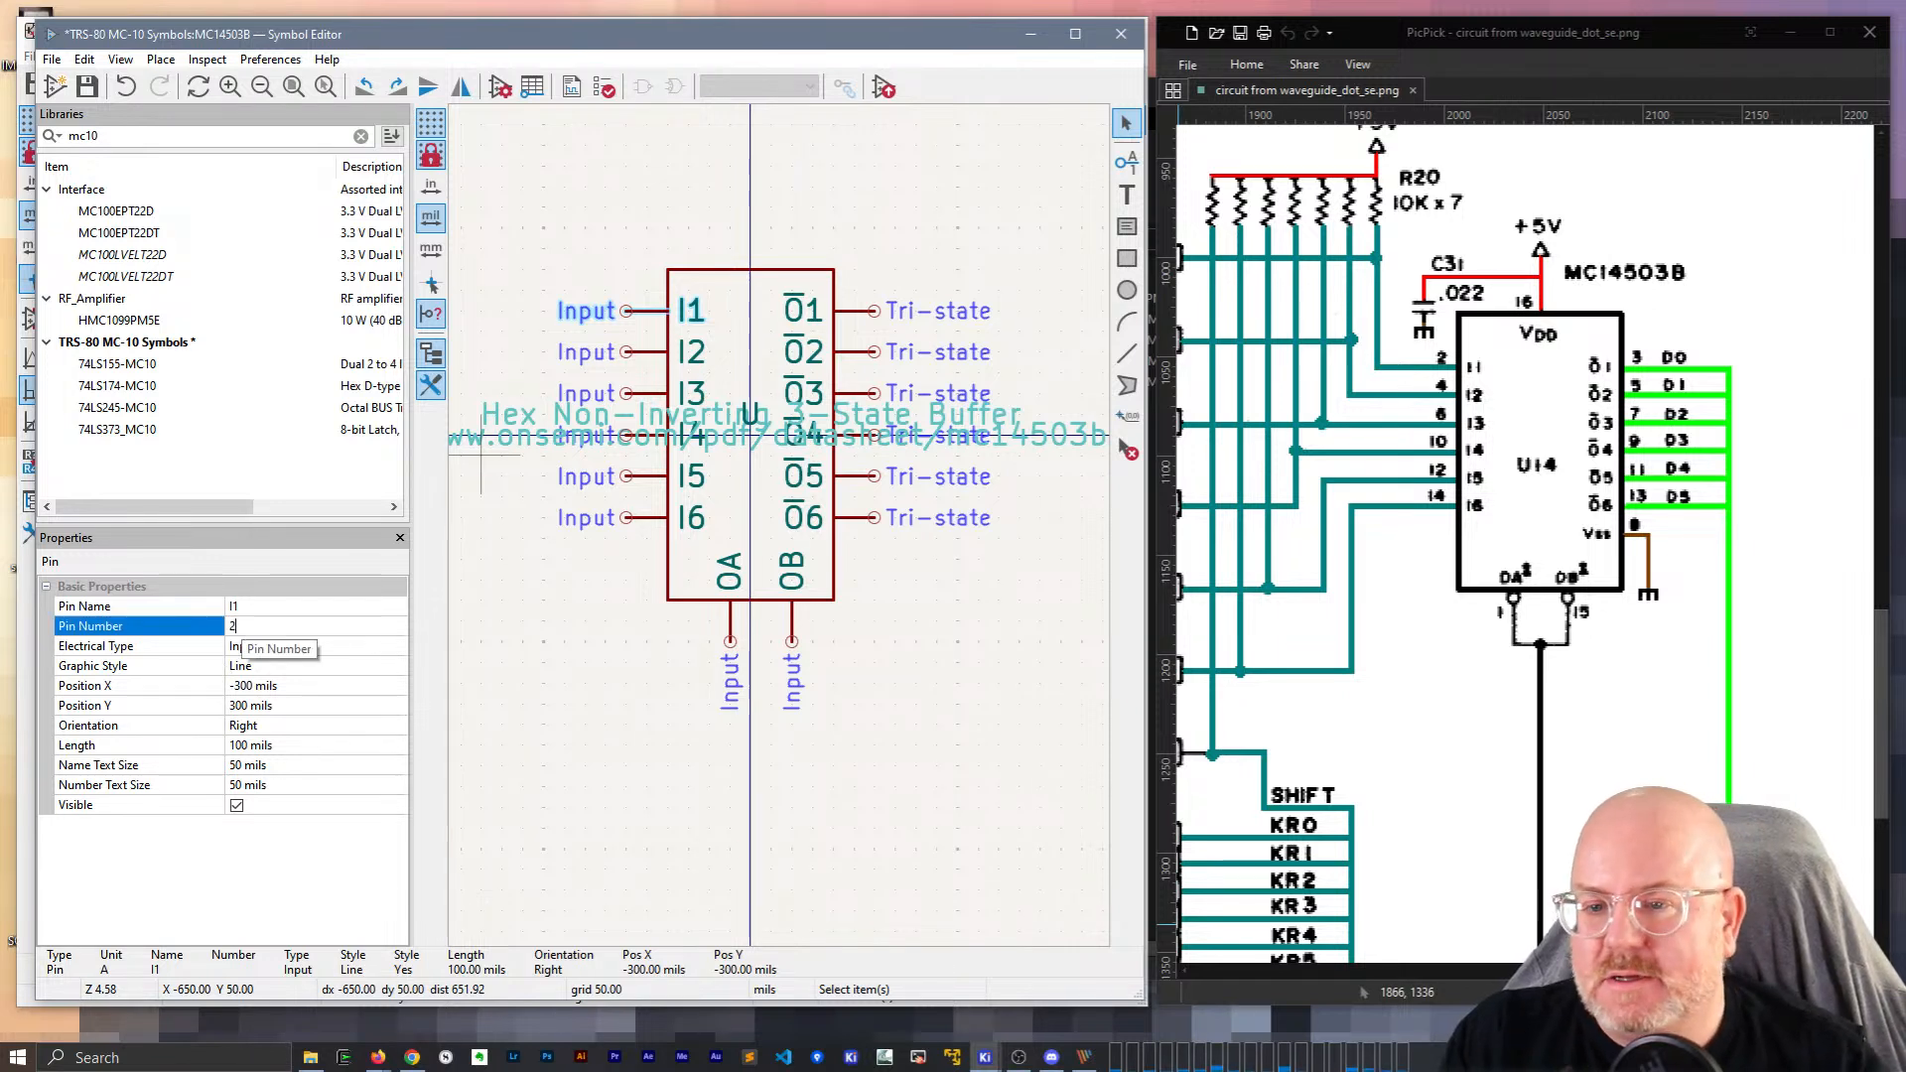
left_click(641, 354)
left_click(252, 629)
type("4")
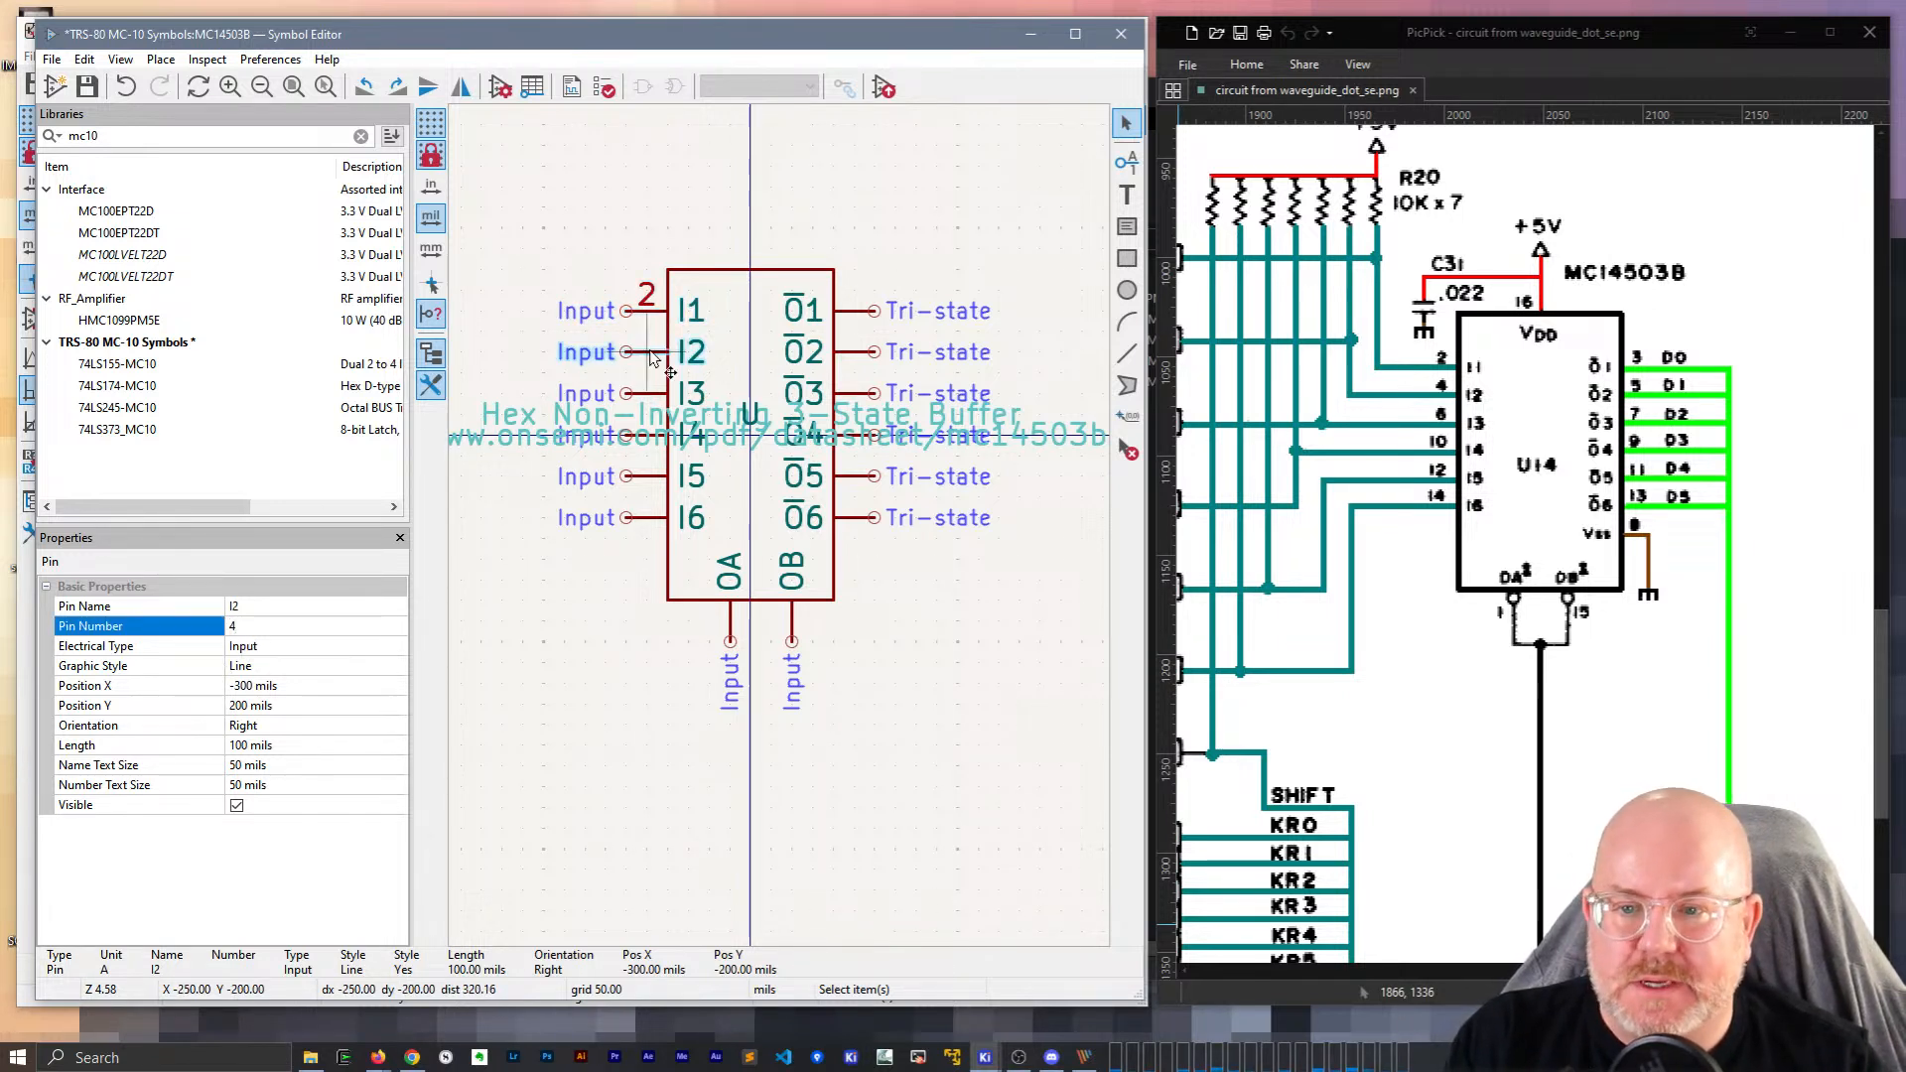
left_click(652, 397)
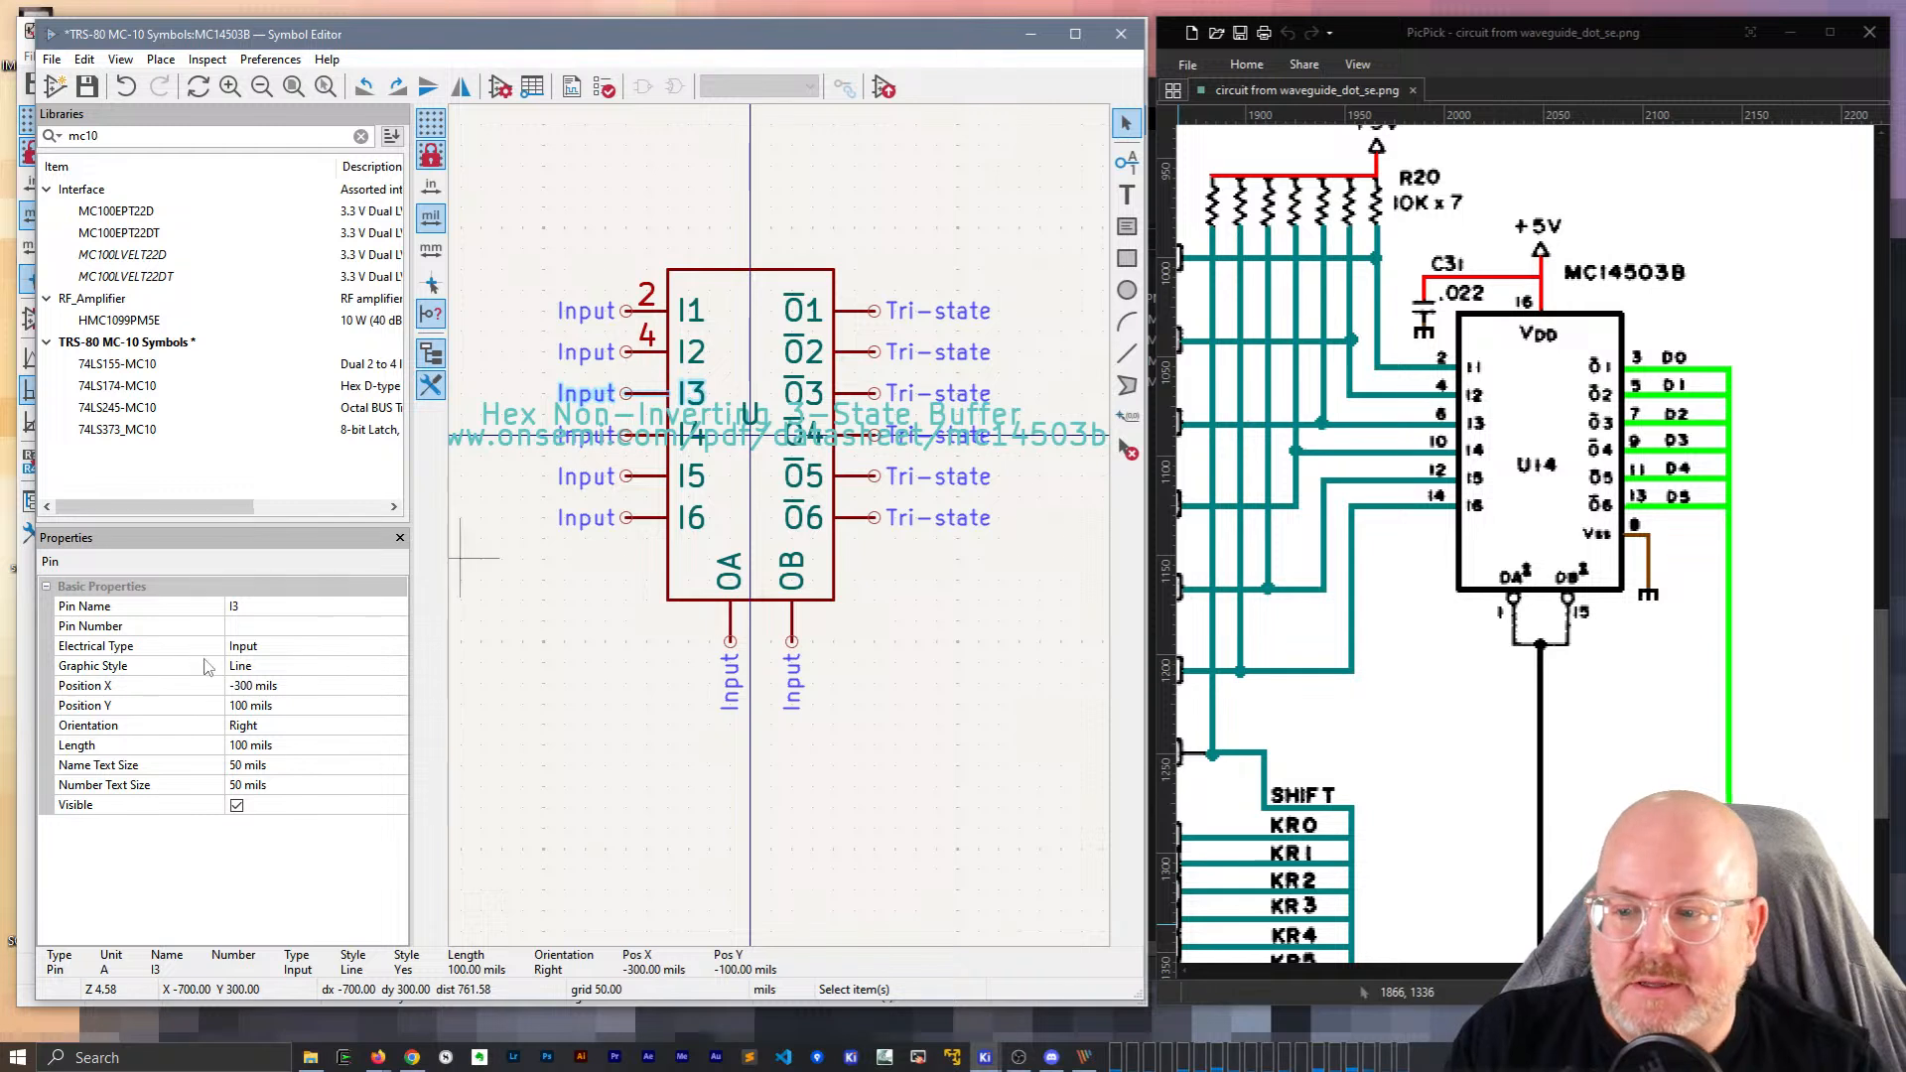
left_click(283, 628)
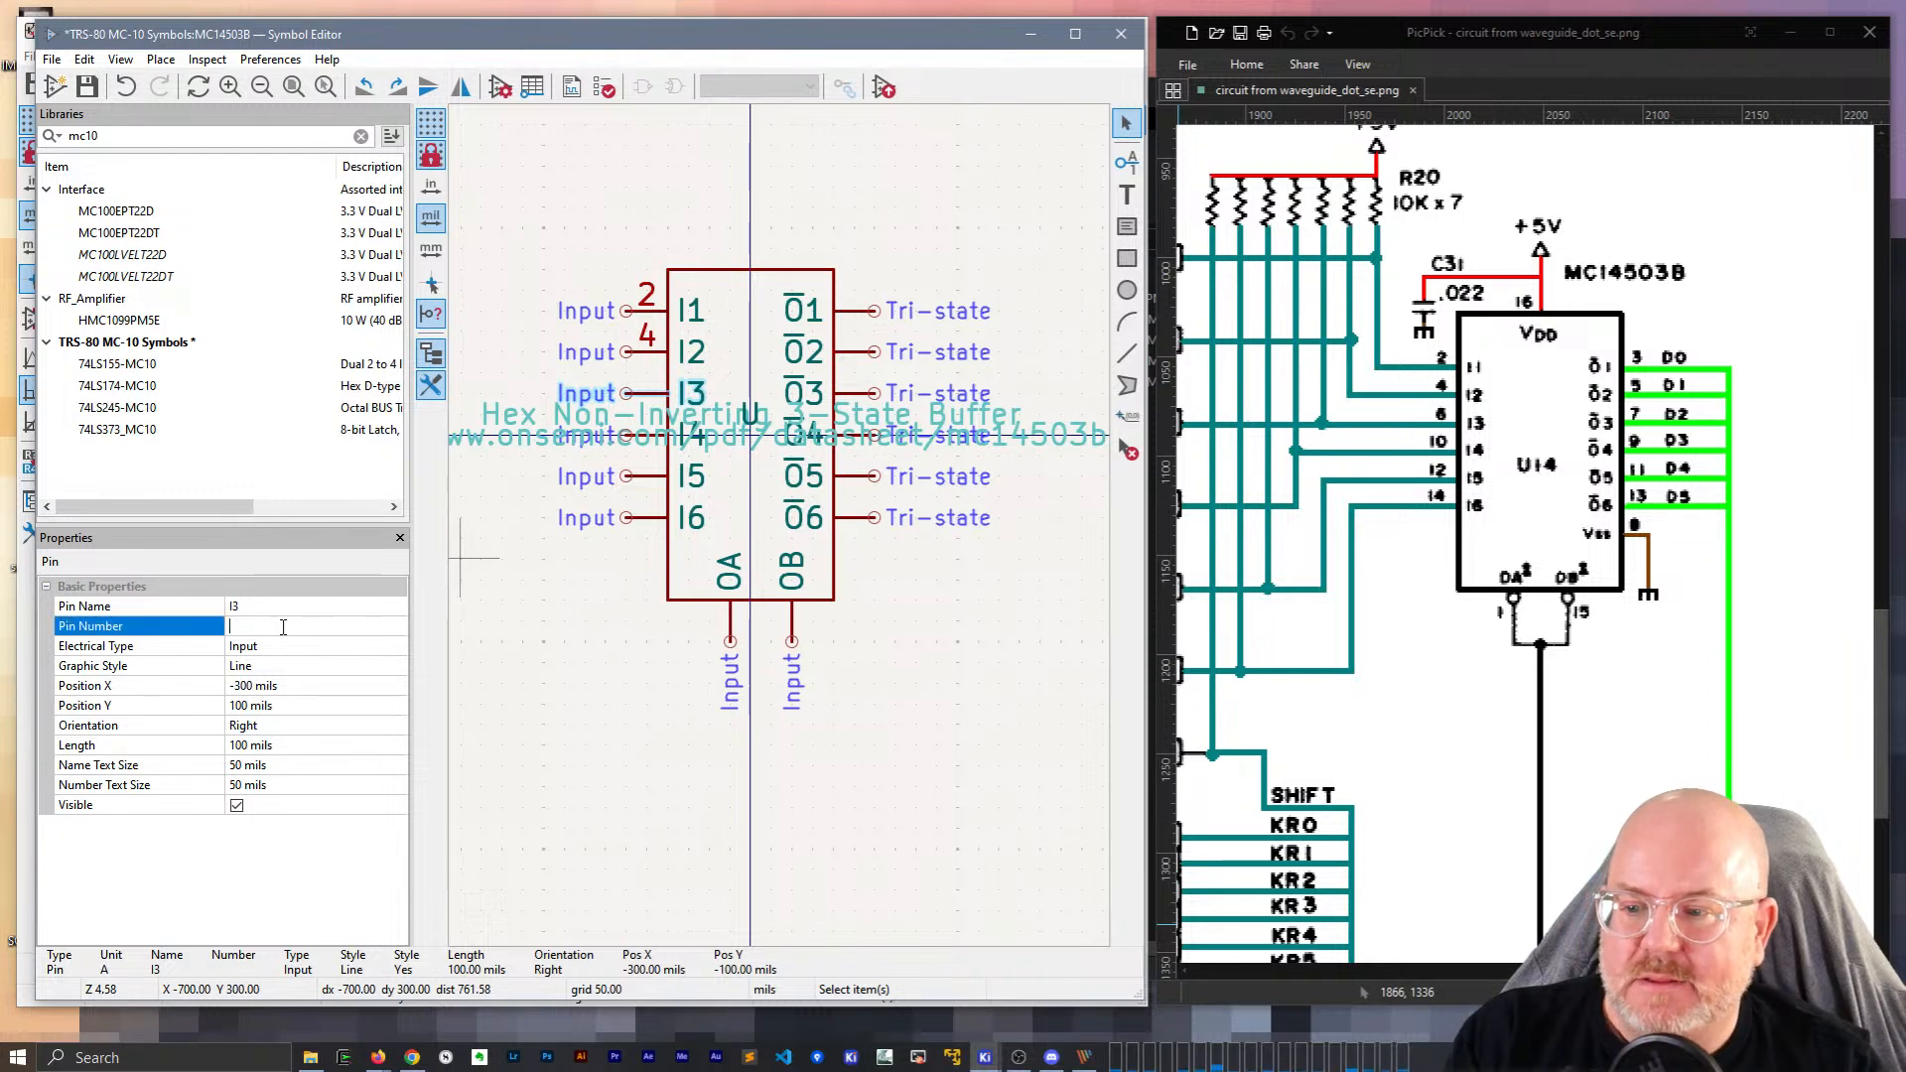
Move the Datasheet field one grid step lower, off the input pins.
left_click(644, 453)
key("2")
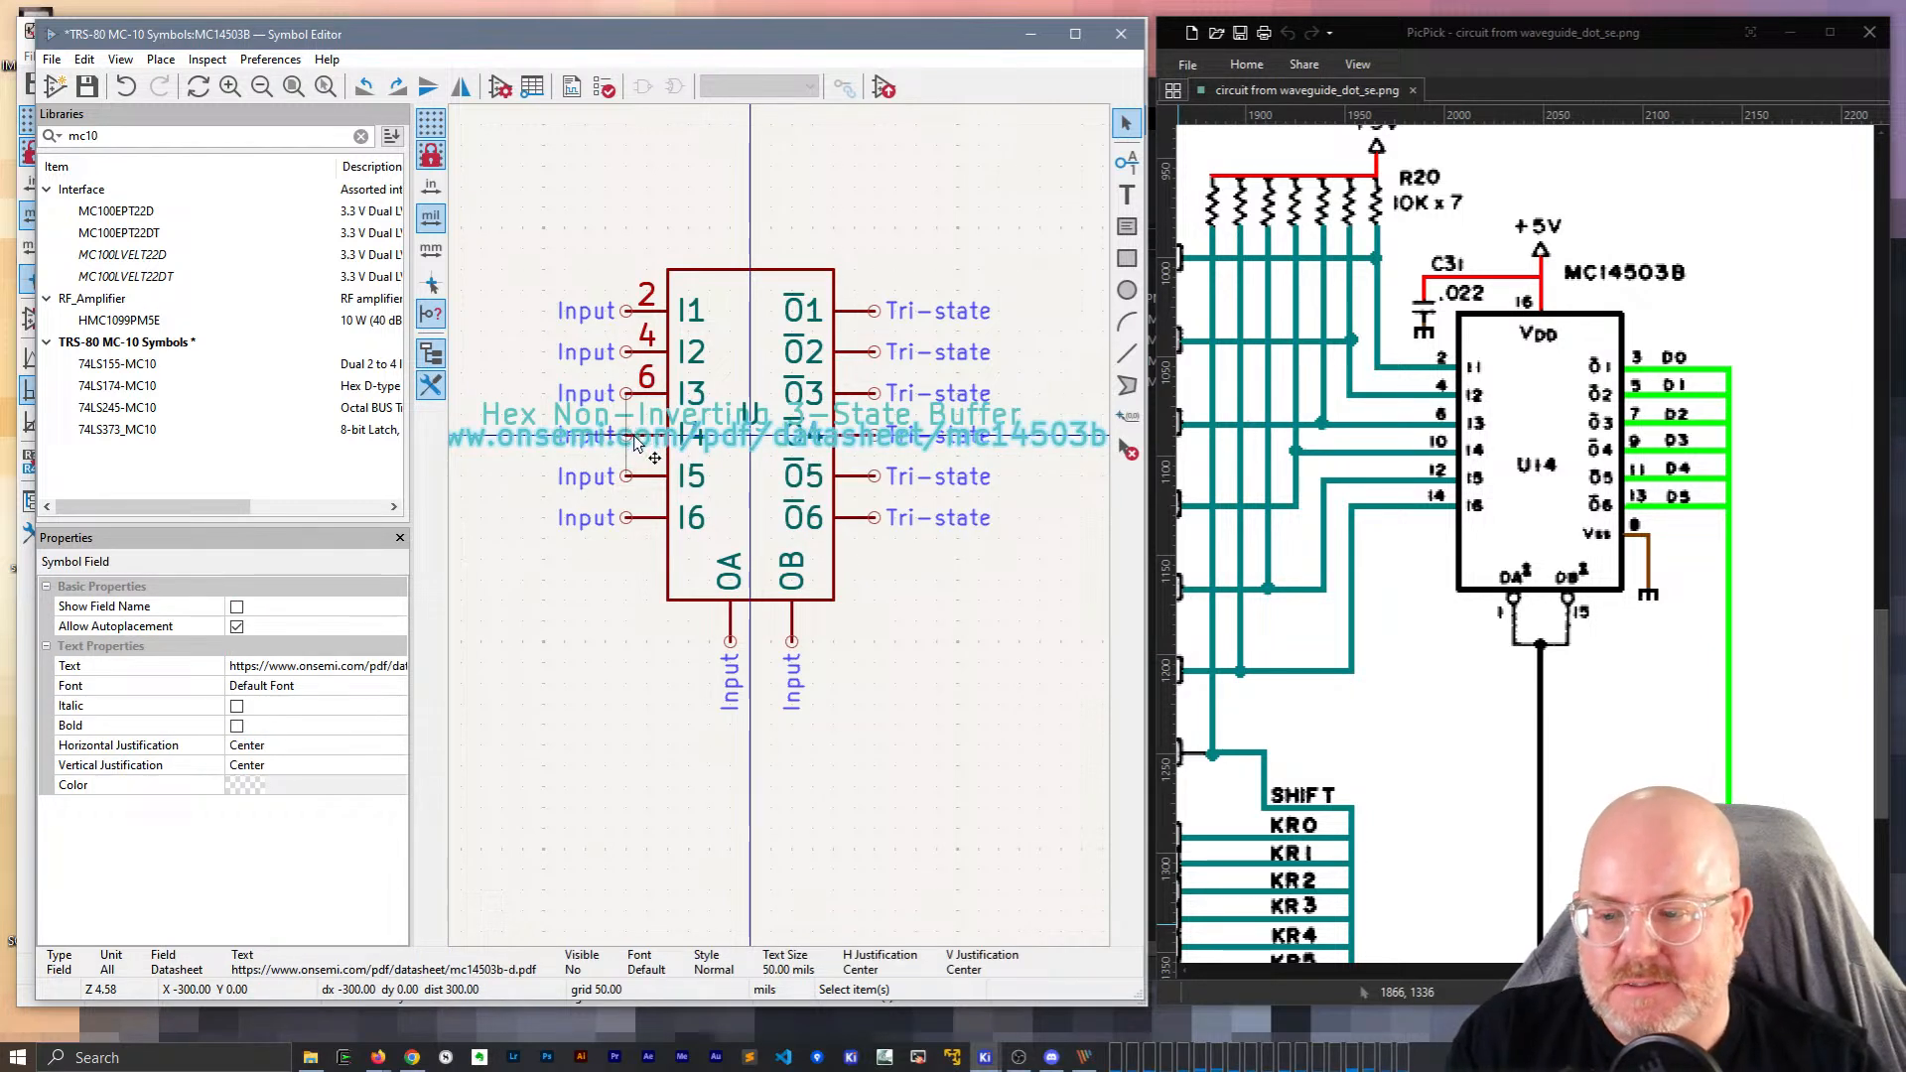
key("m")
left_click(748, 455)
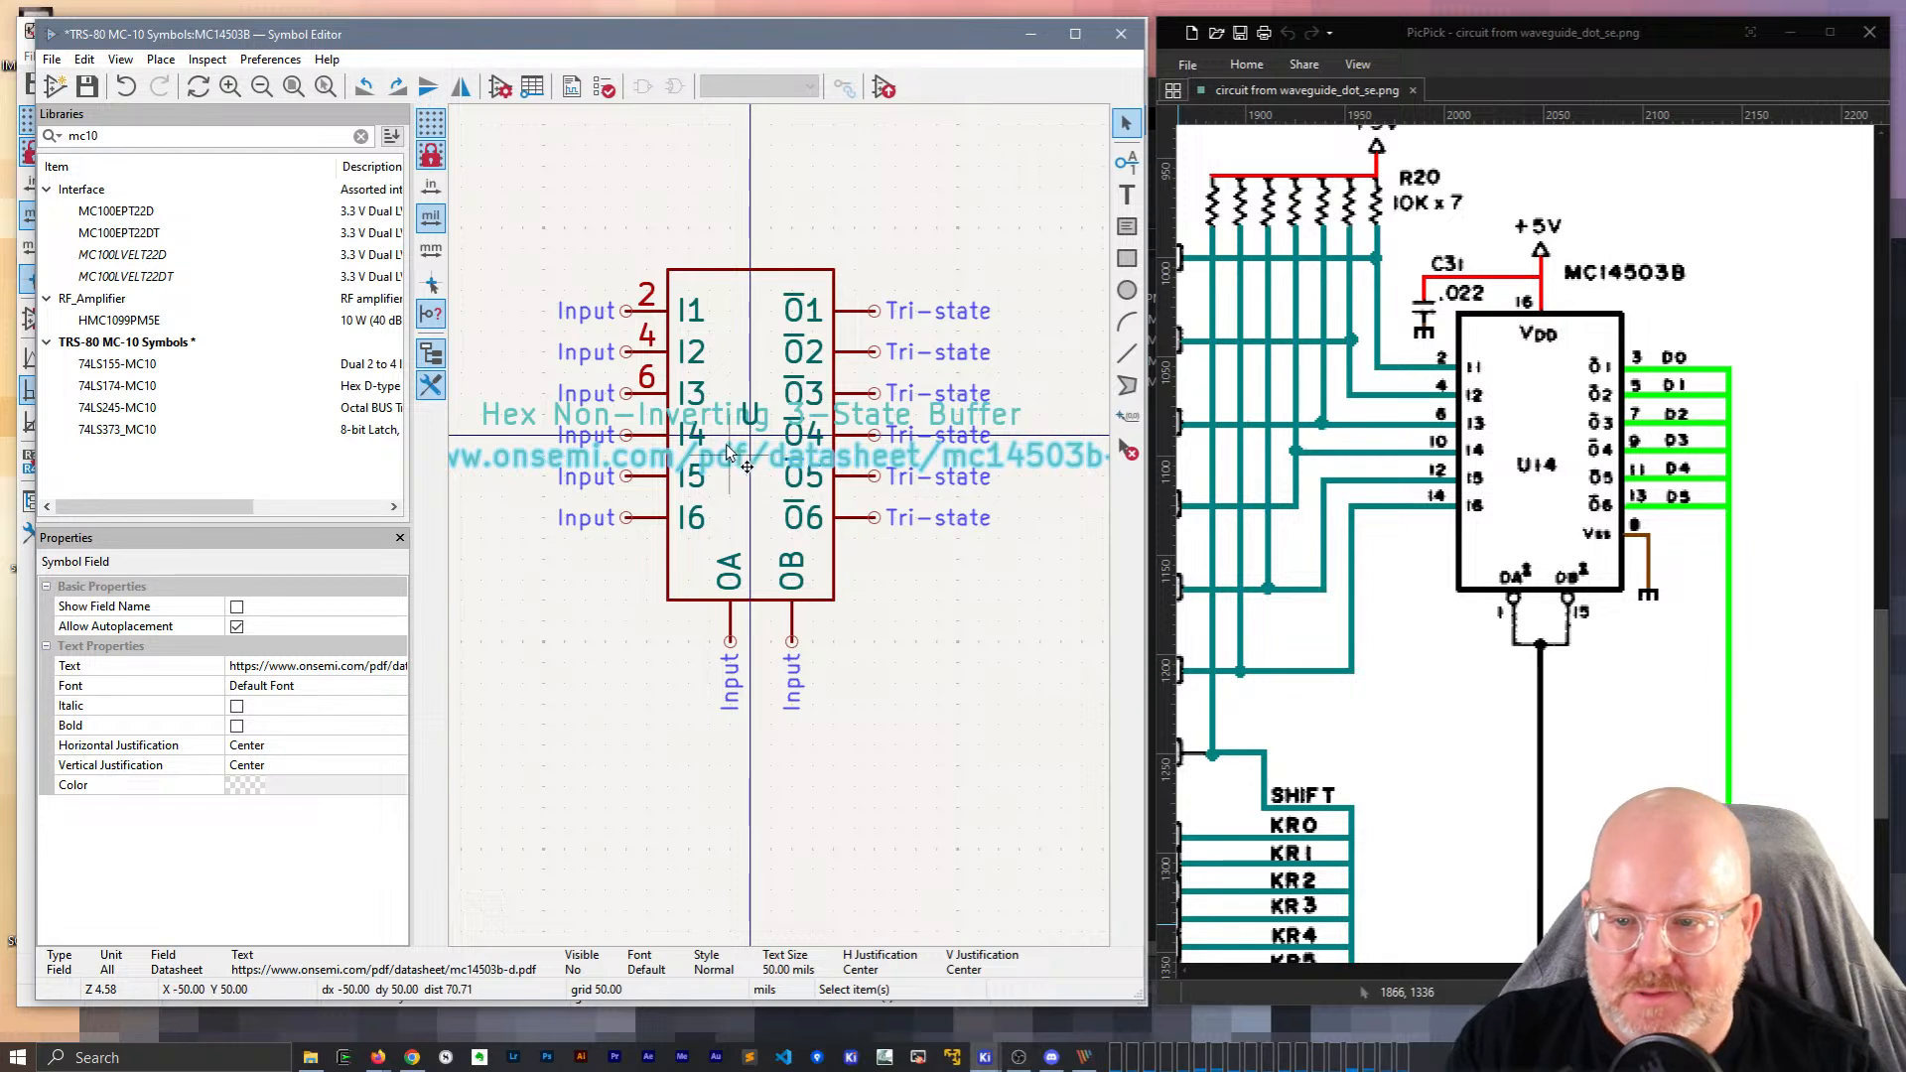
Number pin I4 as 8 and pin I5 as 12.
left_click(647, 436)
left_click(331, 628)
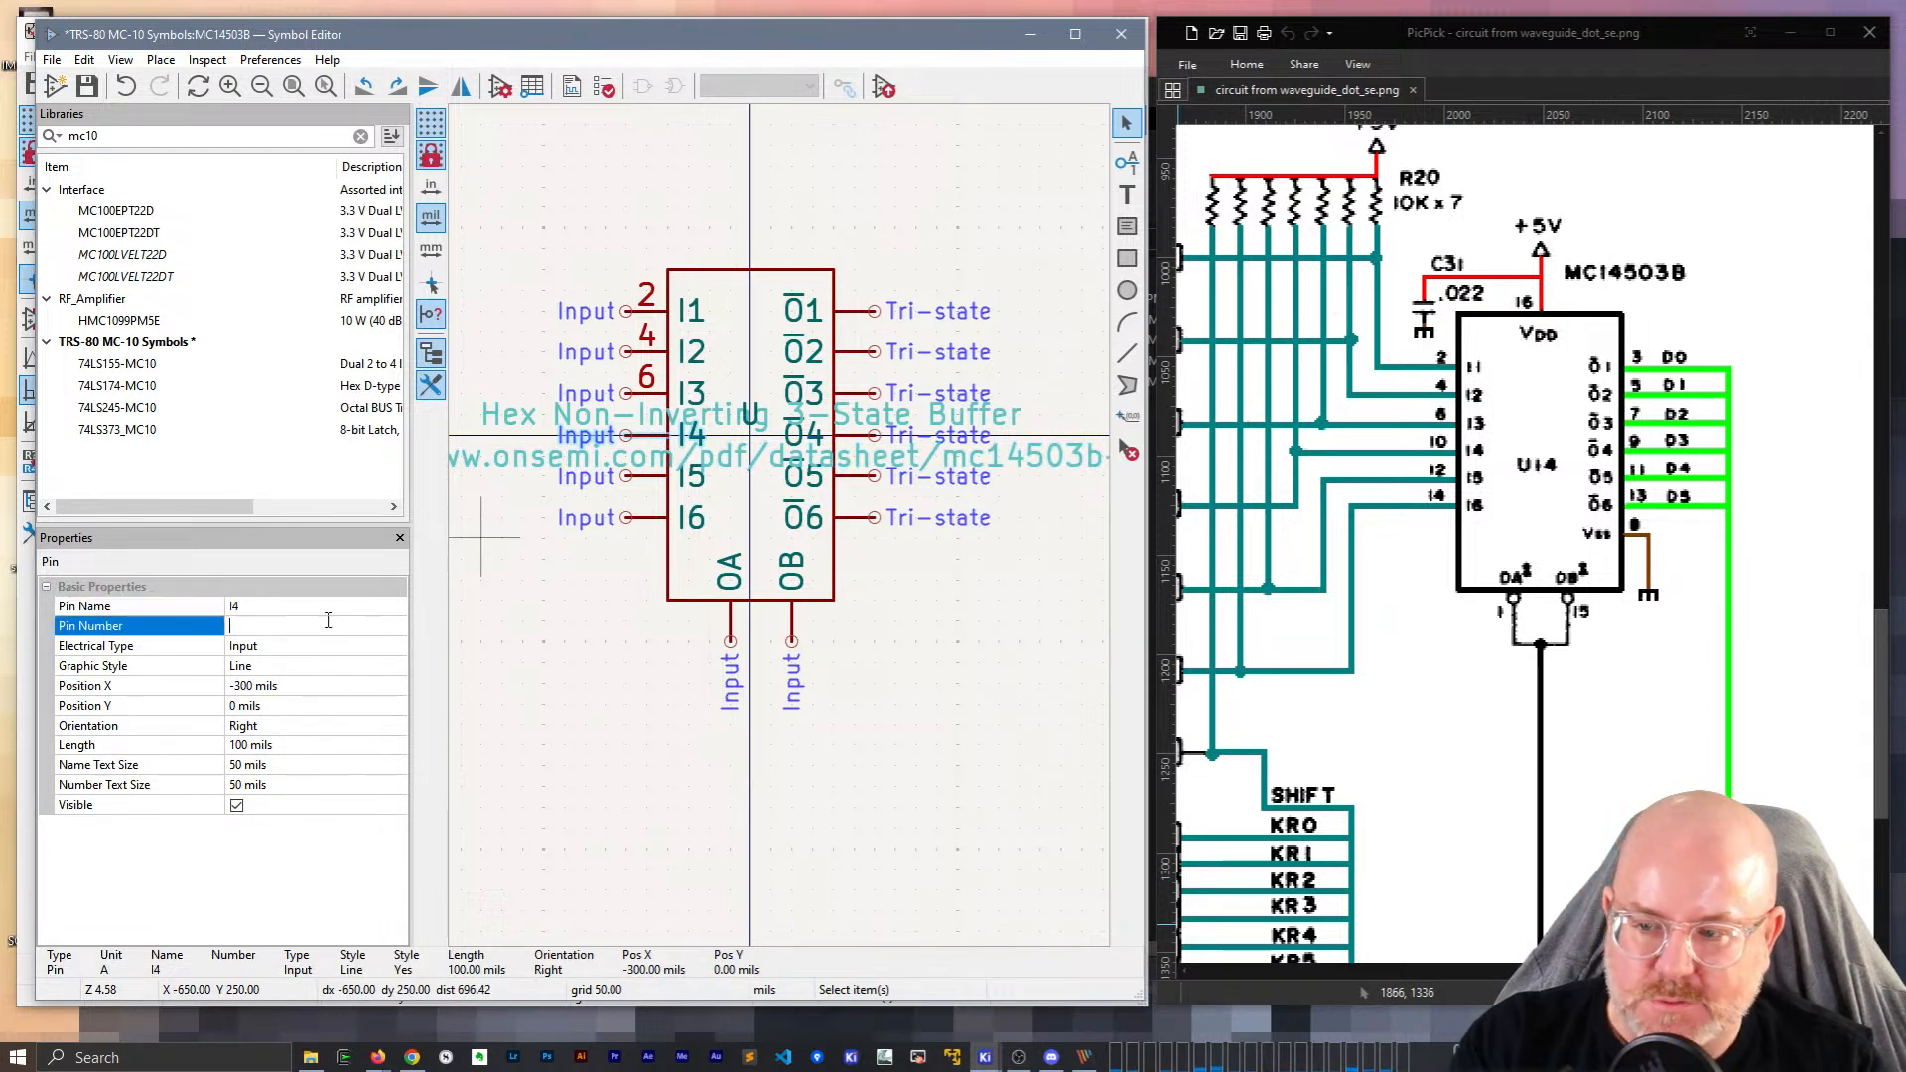
left_click(647, 472)
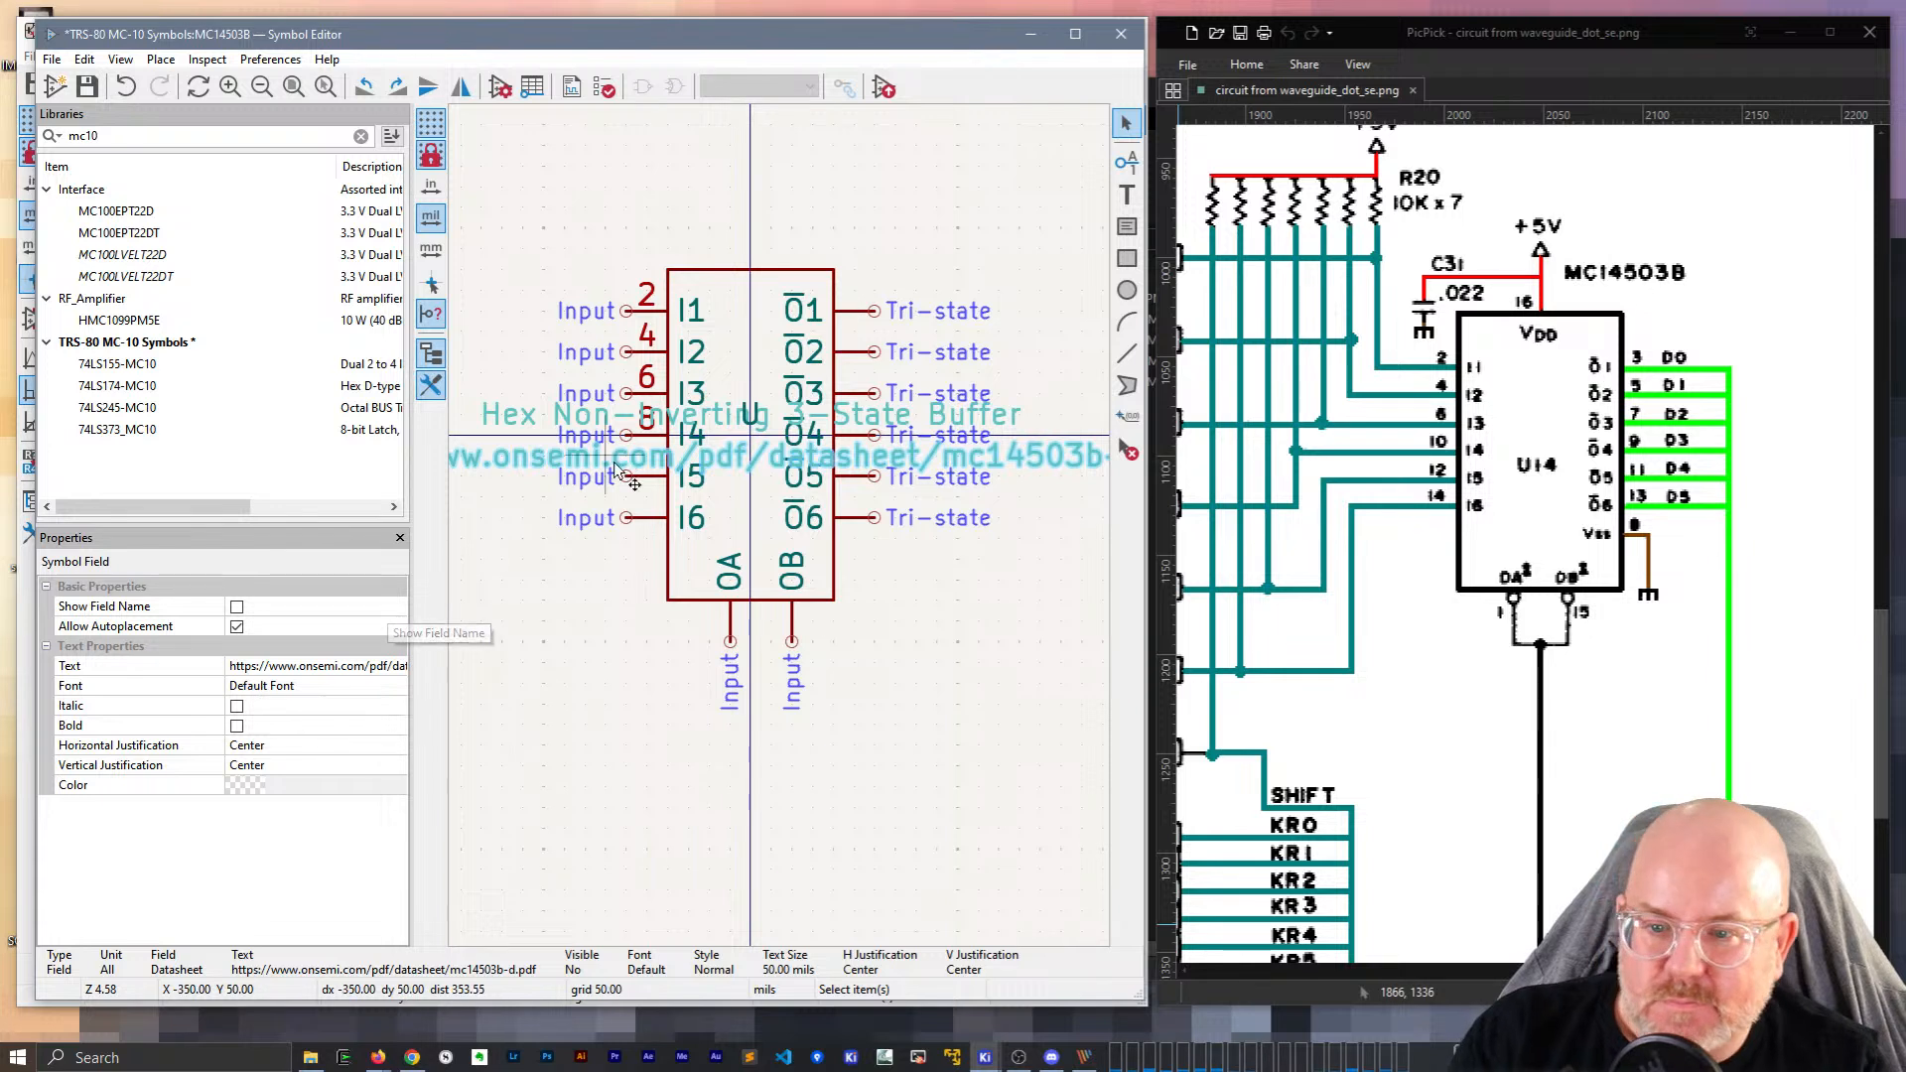
left_click(647, 485)
left_click(249, 626)
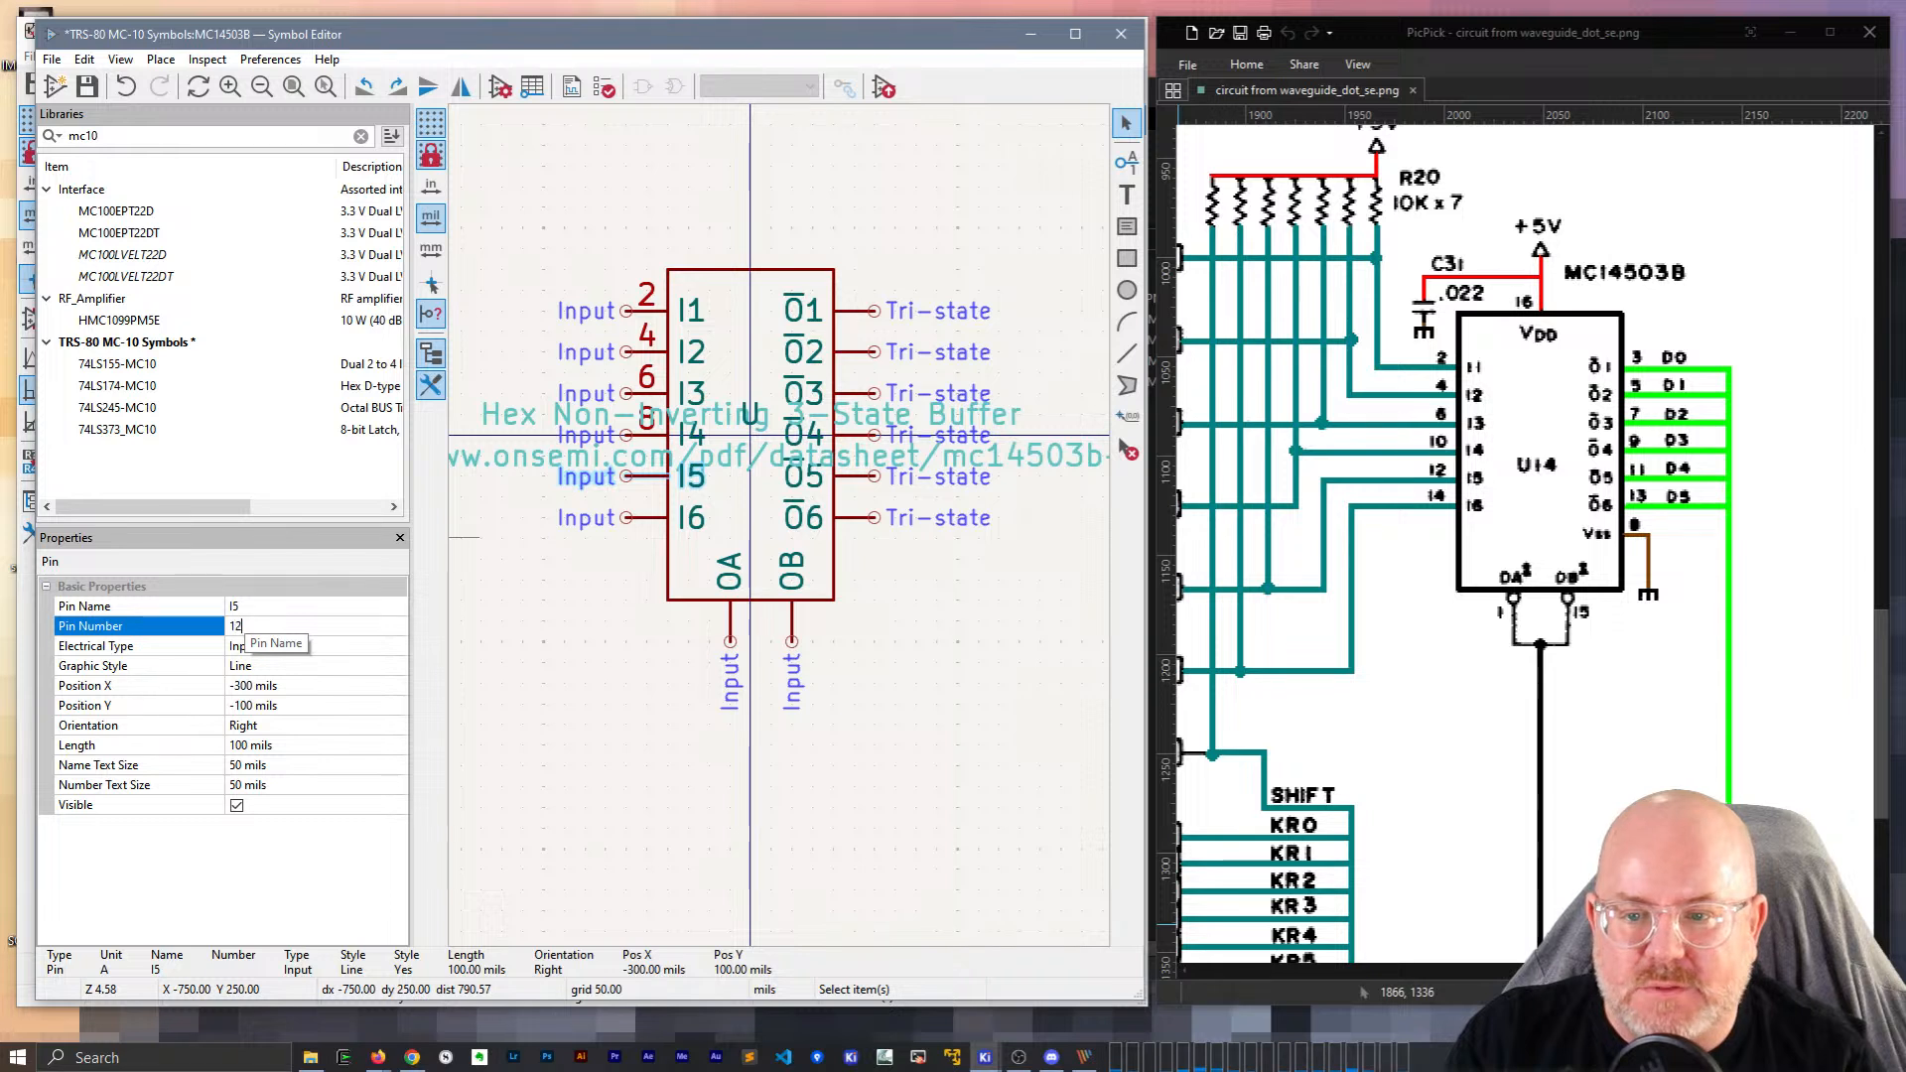
type("12")
key("Return")
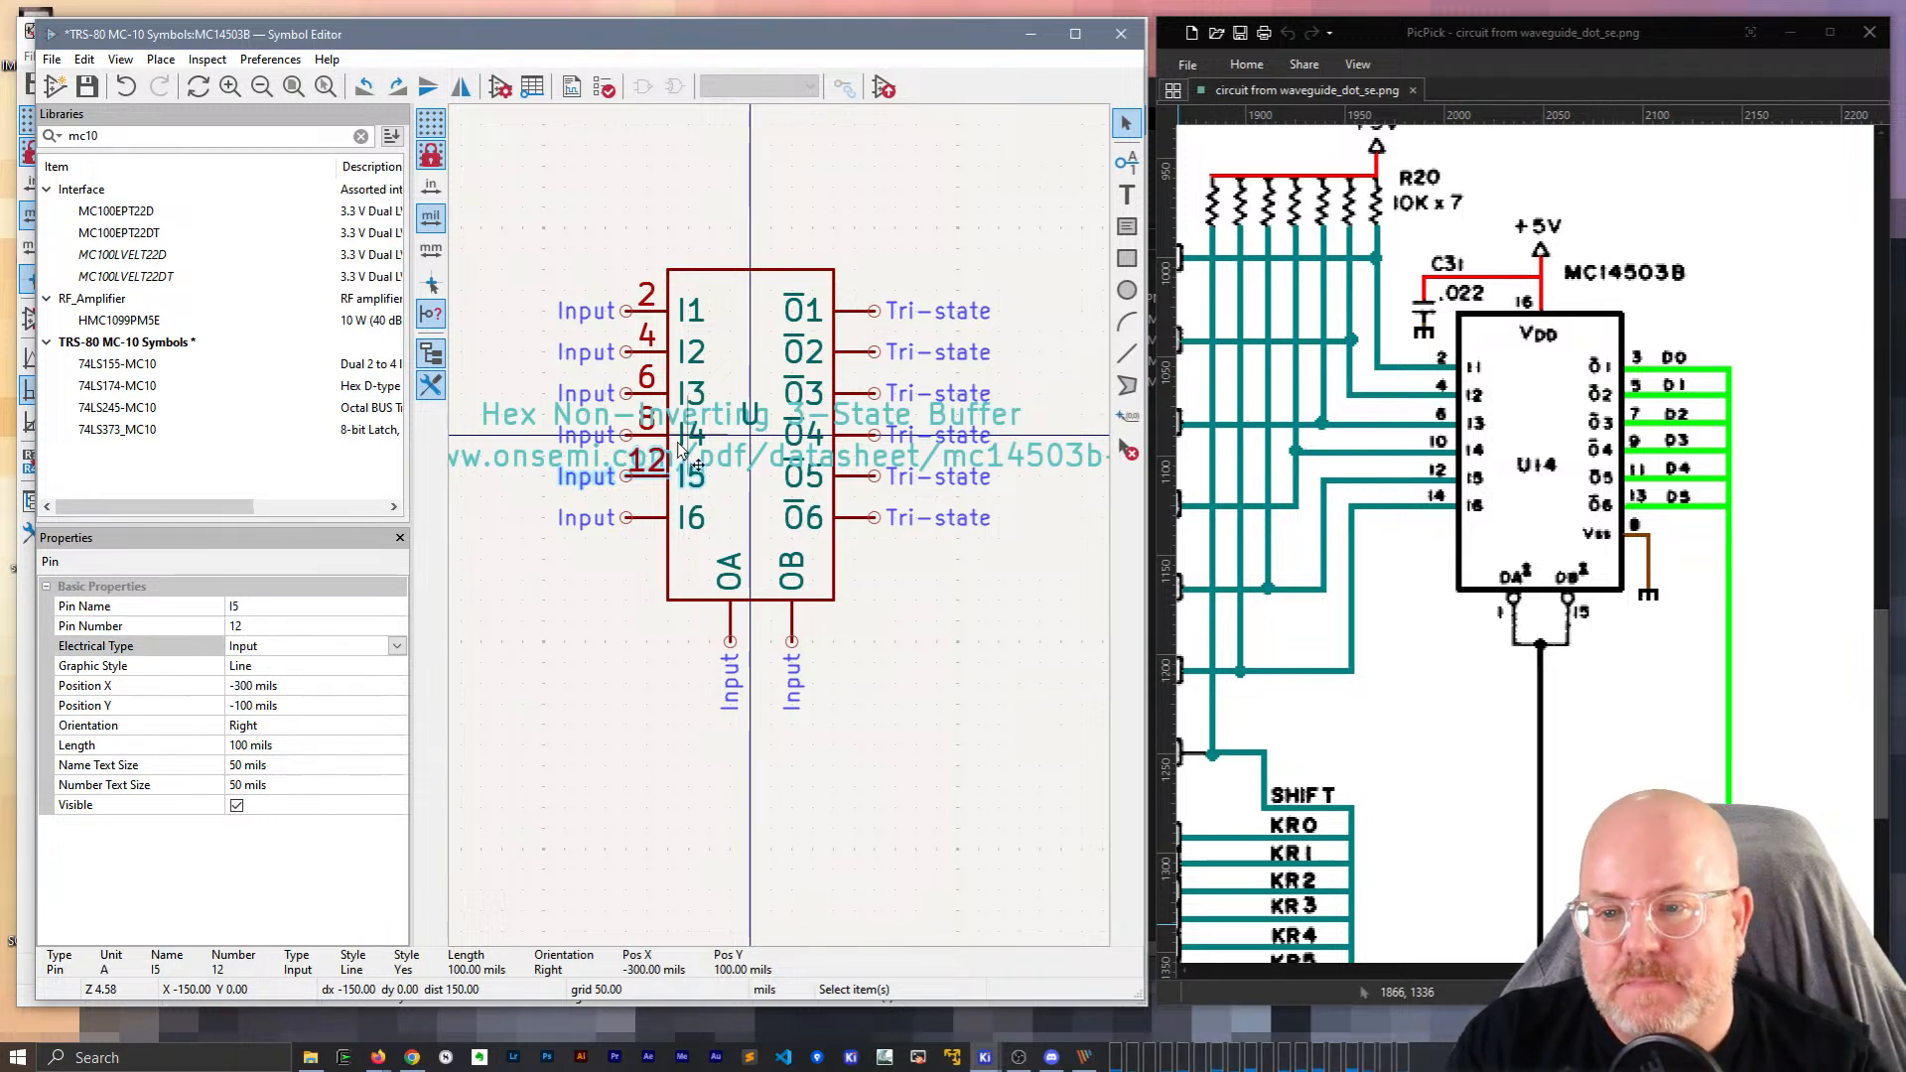
Correct pin I4's number to 10 and number pin I6 as 14.
left_click(634, 443)
left_click(268, 625)
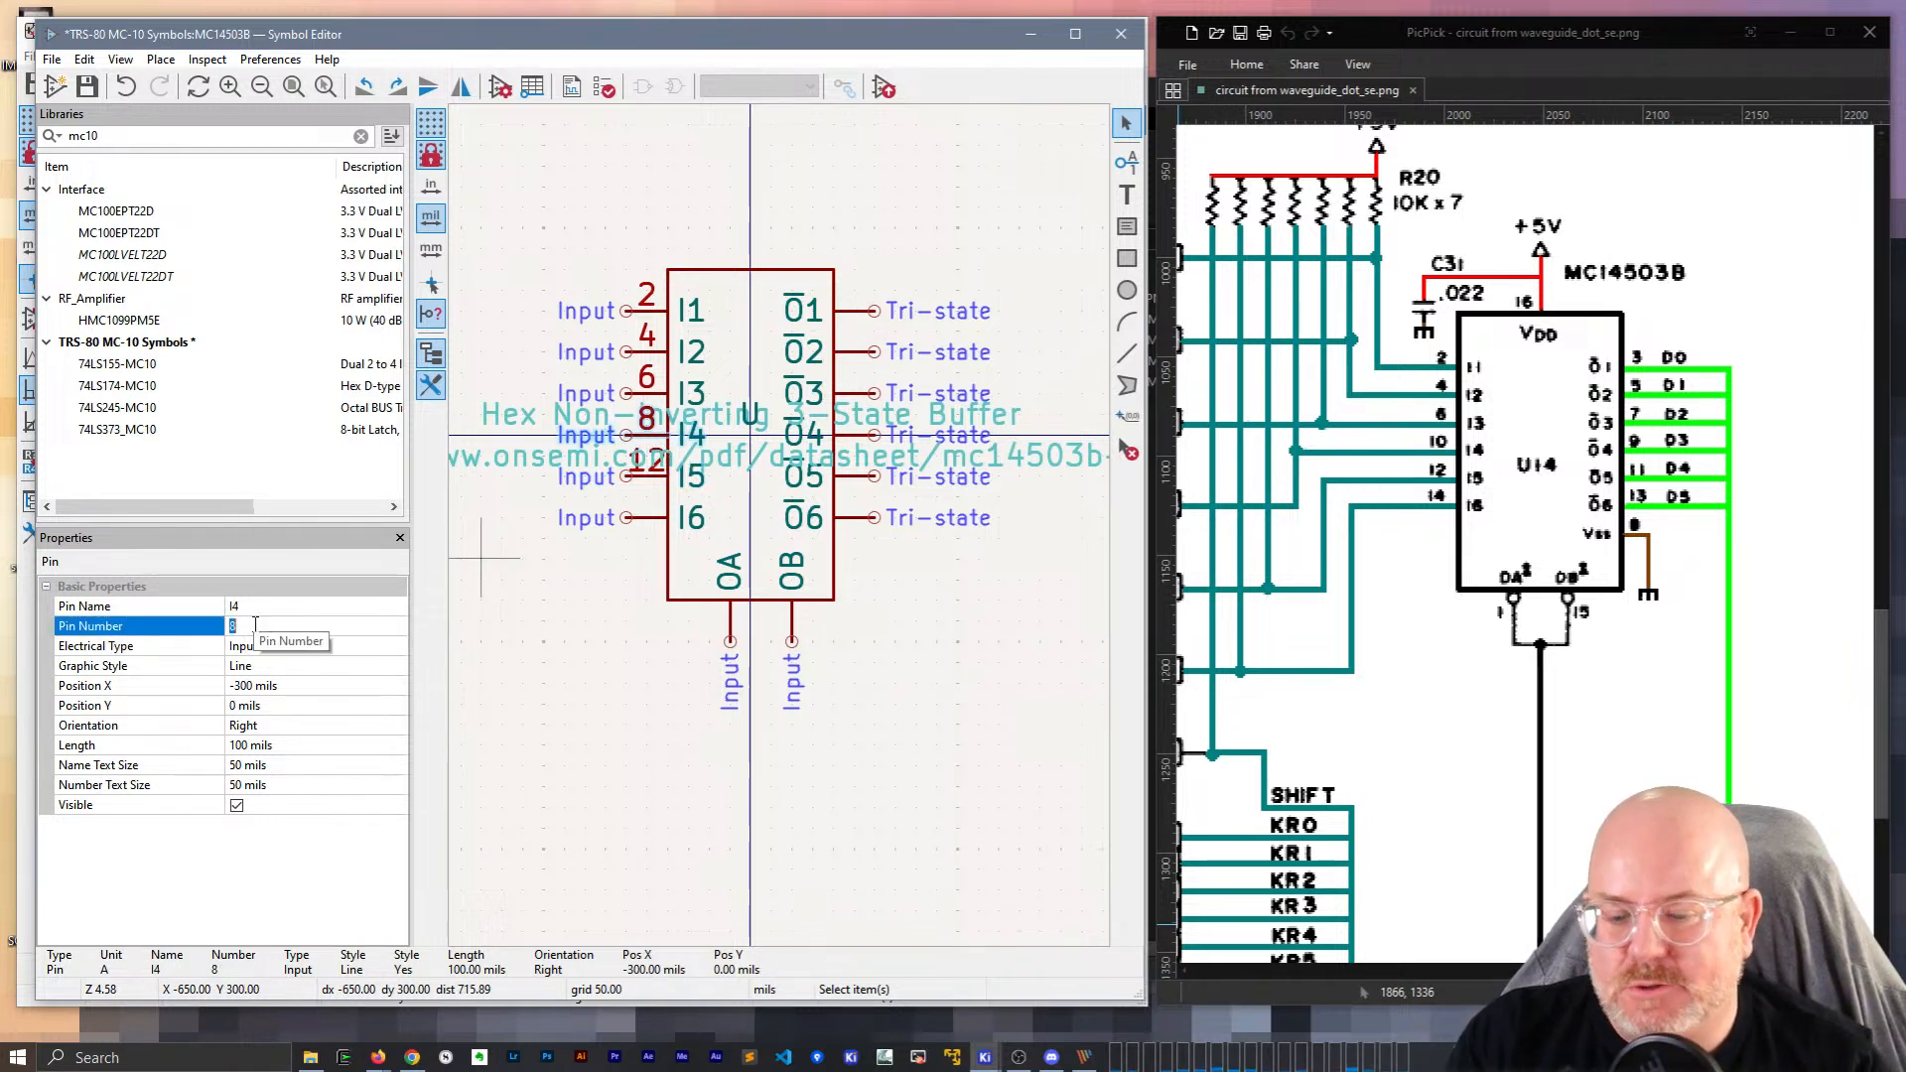
type("10")
key("Return")
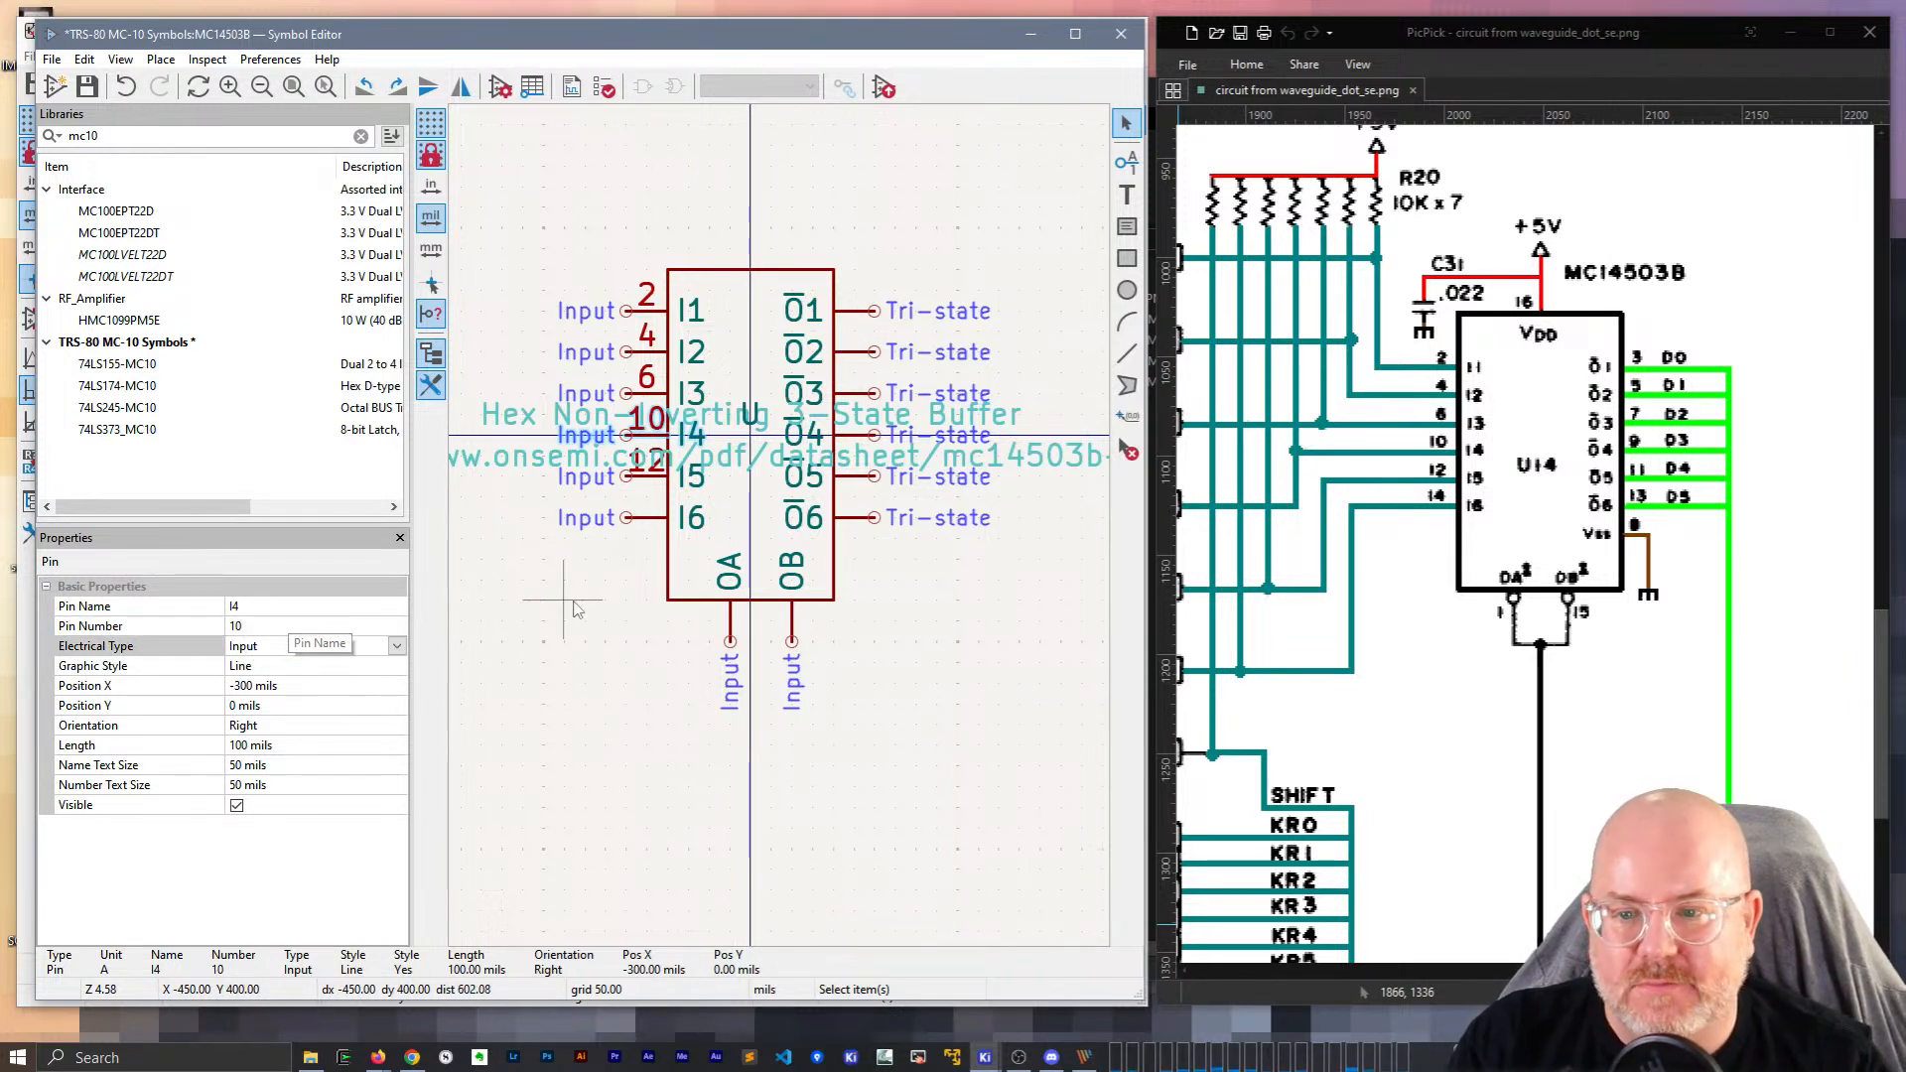
left_click(652, 518)
left_click(248, 625)
type("14")
key("Return")
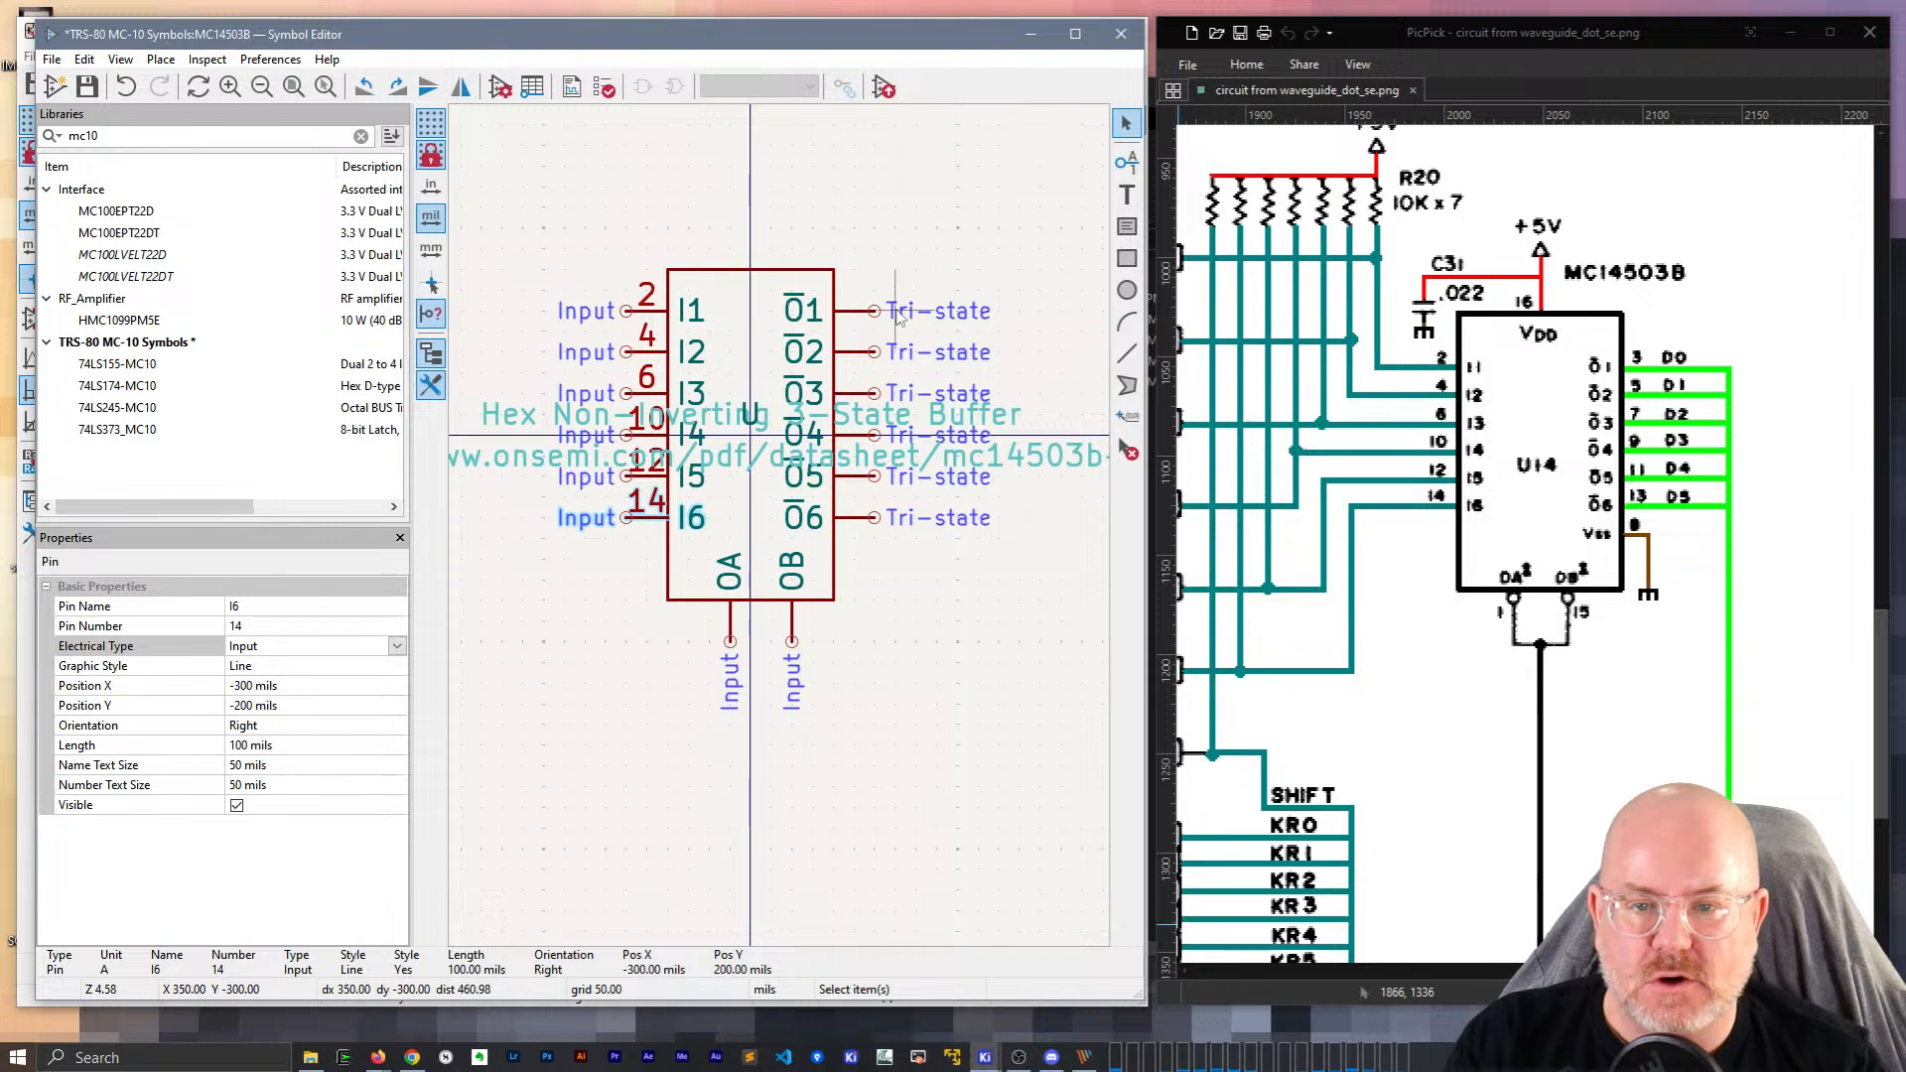
Give output pin O1 the pin number 3.
left_click(856, 314)
left_click(298, 626)
type("3")
key("Return")
Number output pins O2 and O3 as 5 and 7.
left_click(847, 351)
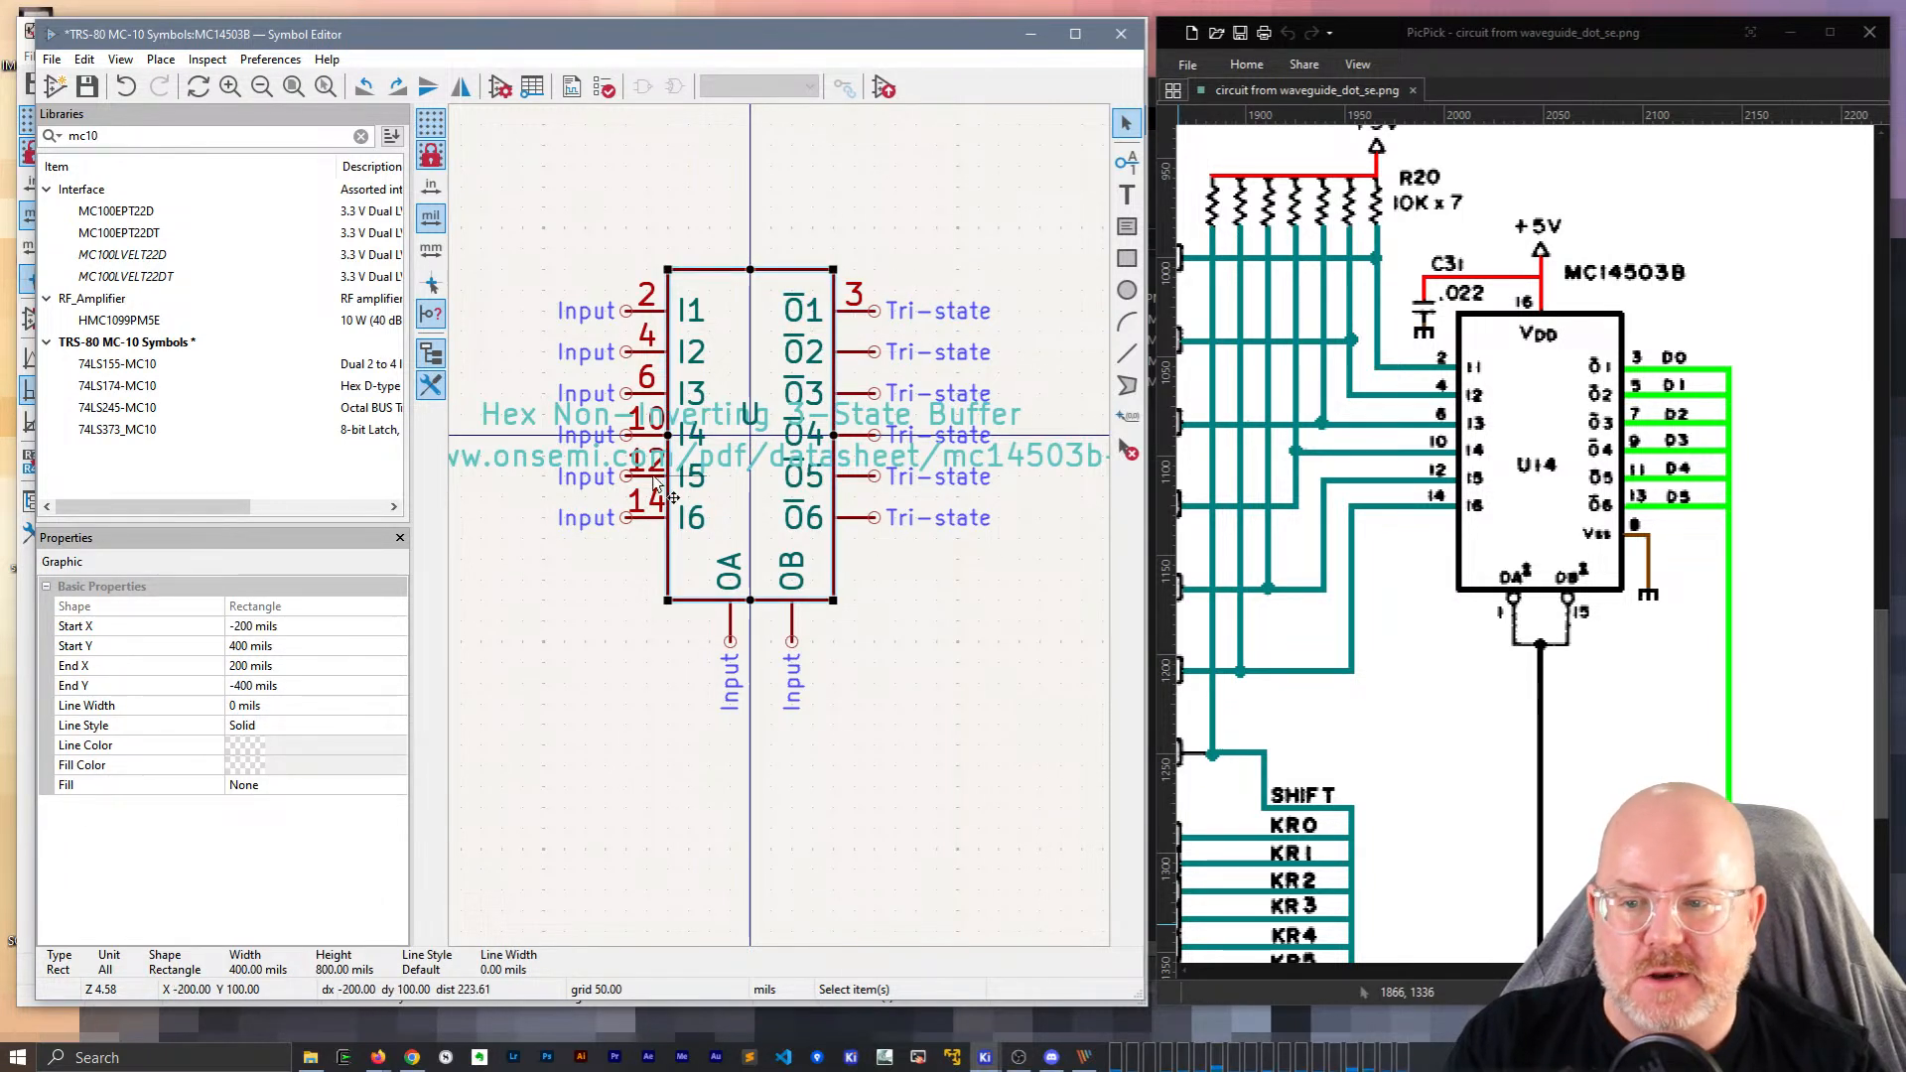
left_click(860, 357)
type("5")
key("Return")
left_click(842, 398)
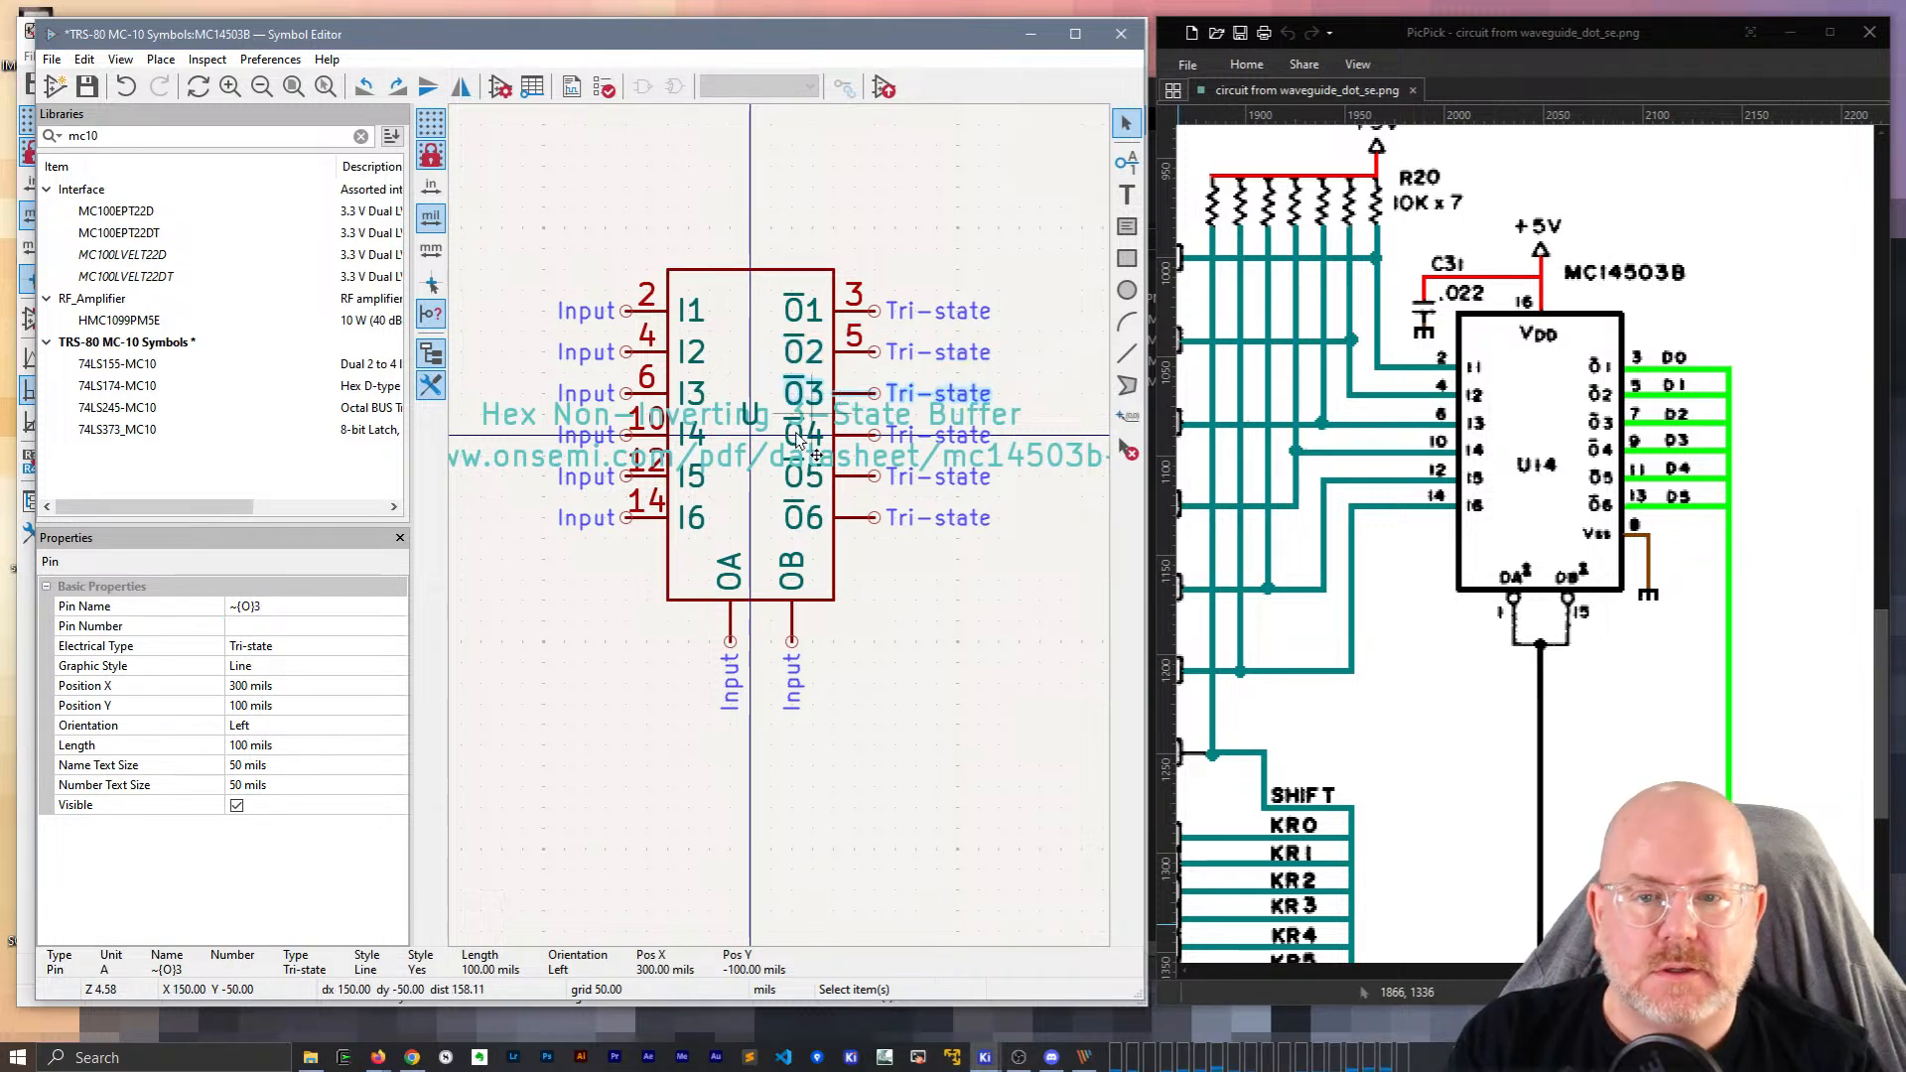
left_click(288, 628)
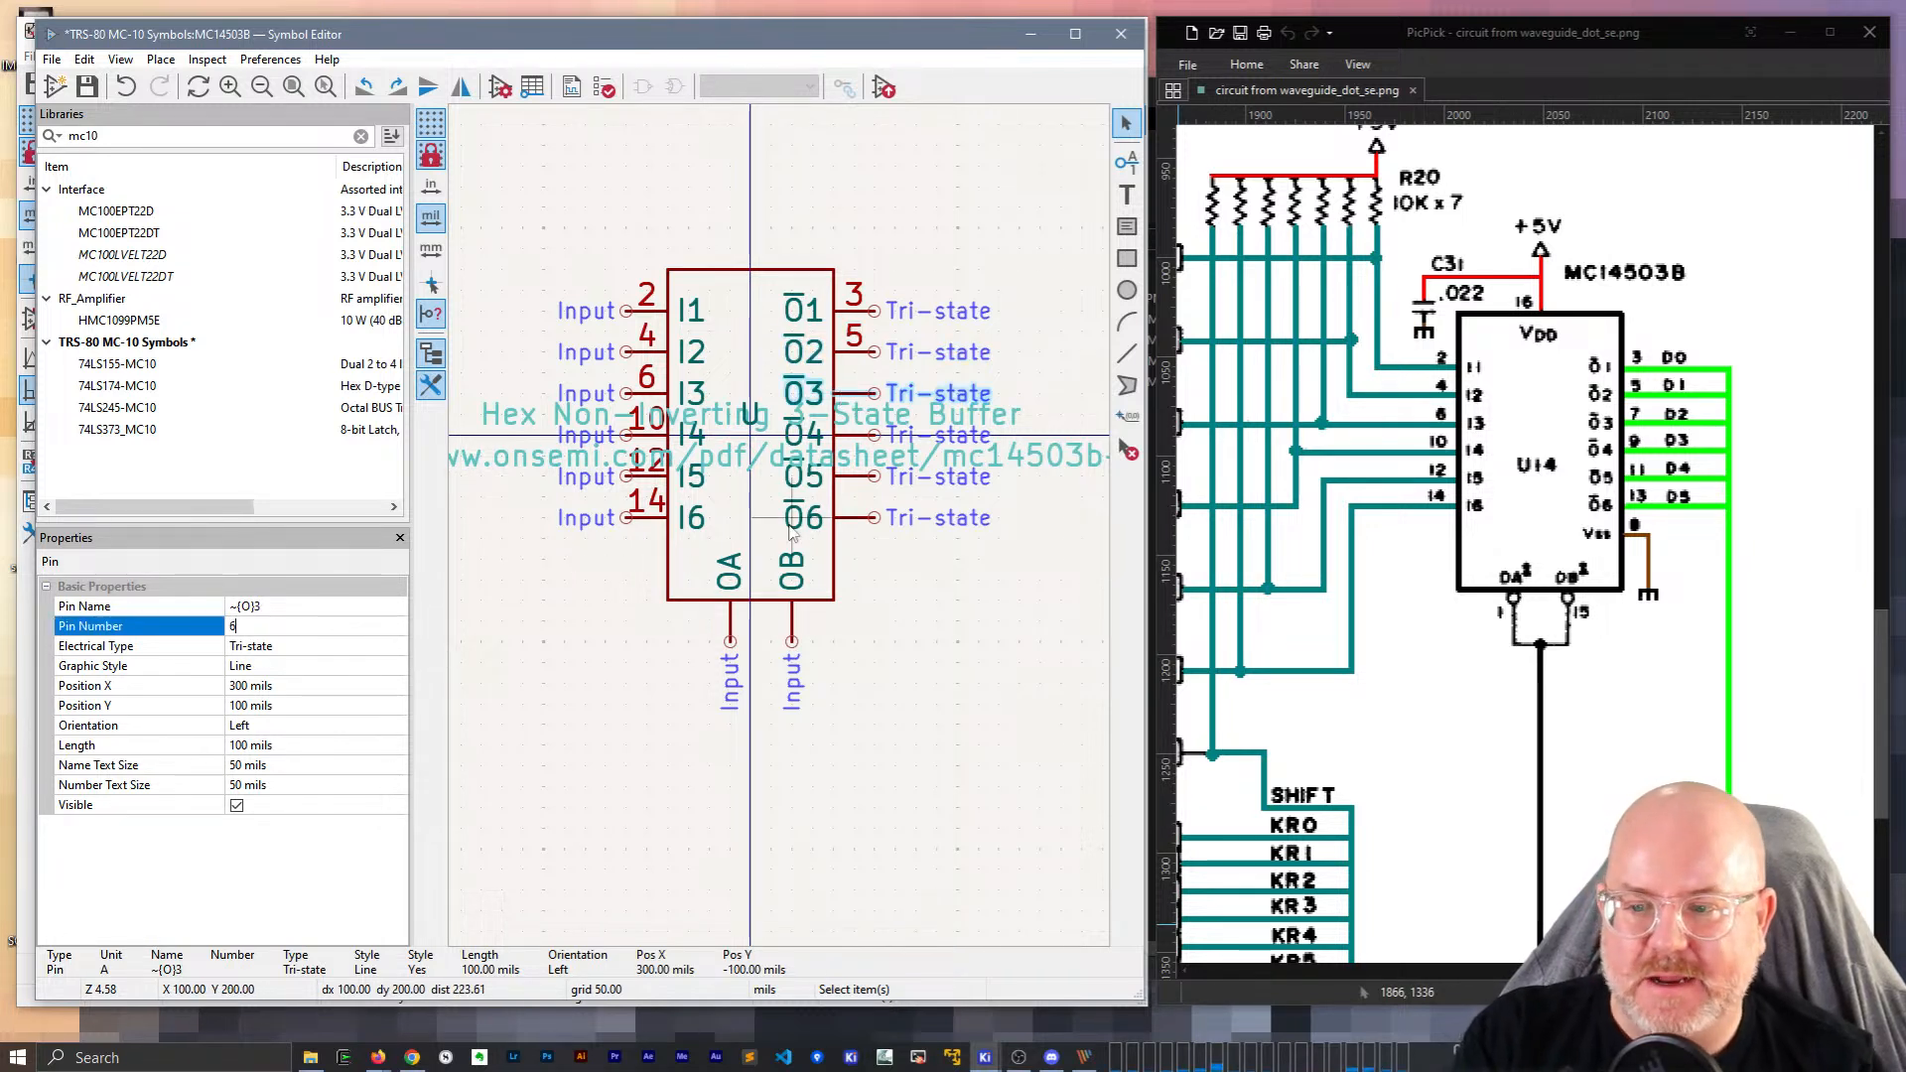
type("7")
key("Return")
left_click(852, 432)
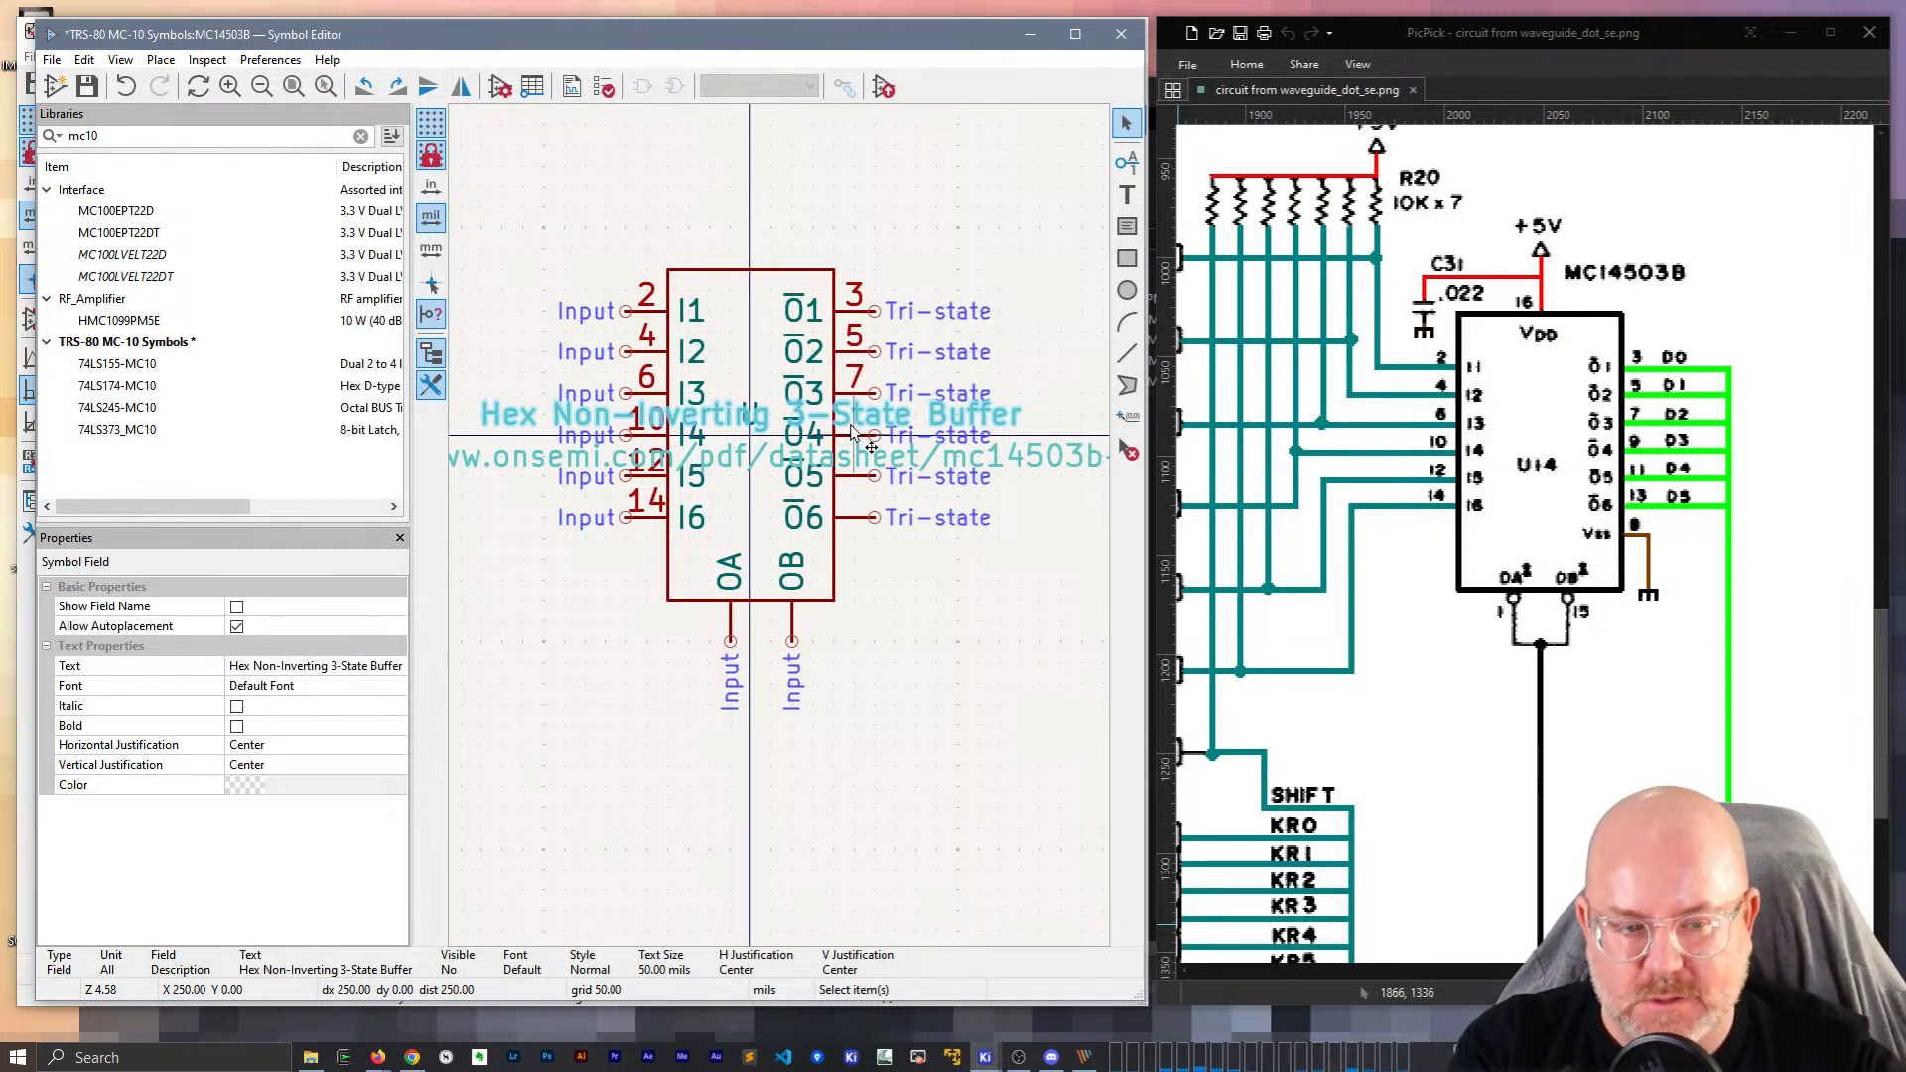
Number output pins O4, O5 and O6 as 9, 11 and 13.
left_click(854, 438)
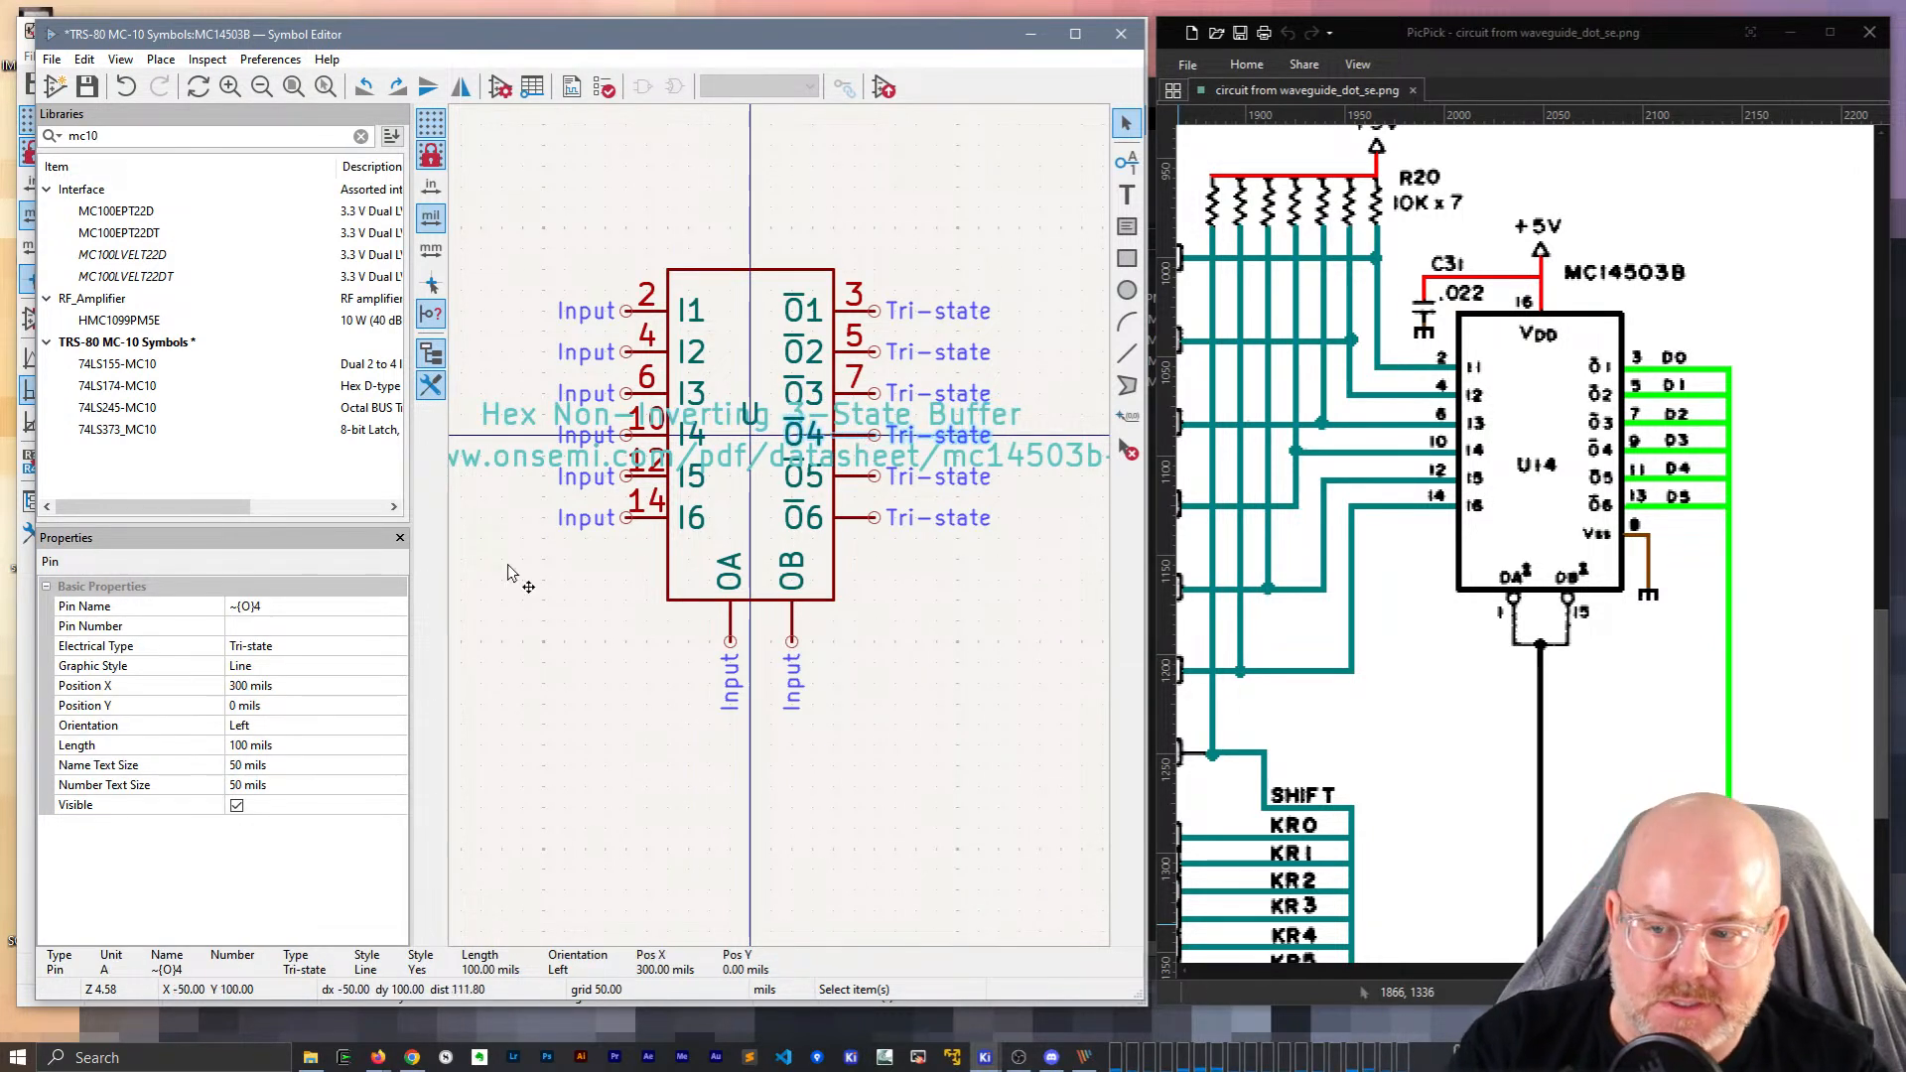
left_click(262, 626)
type("9")
left_click(860, 480)
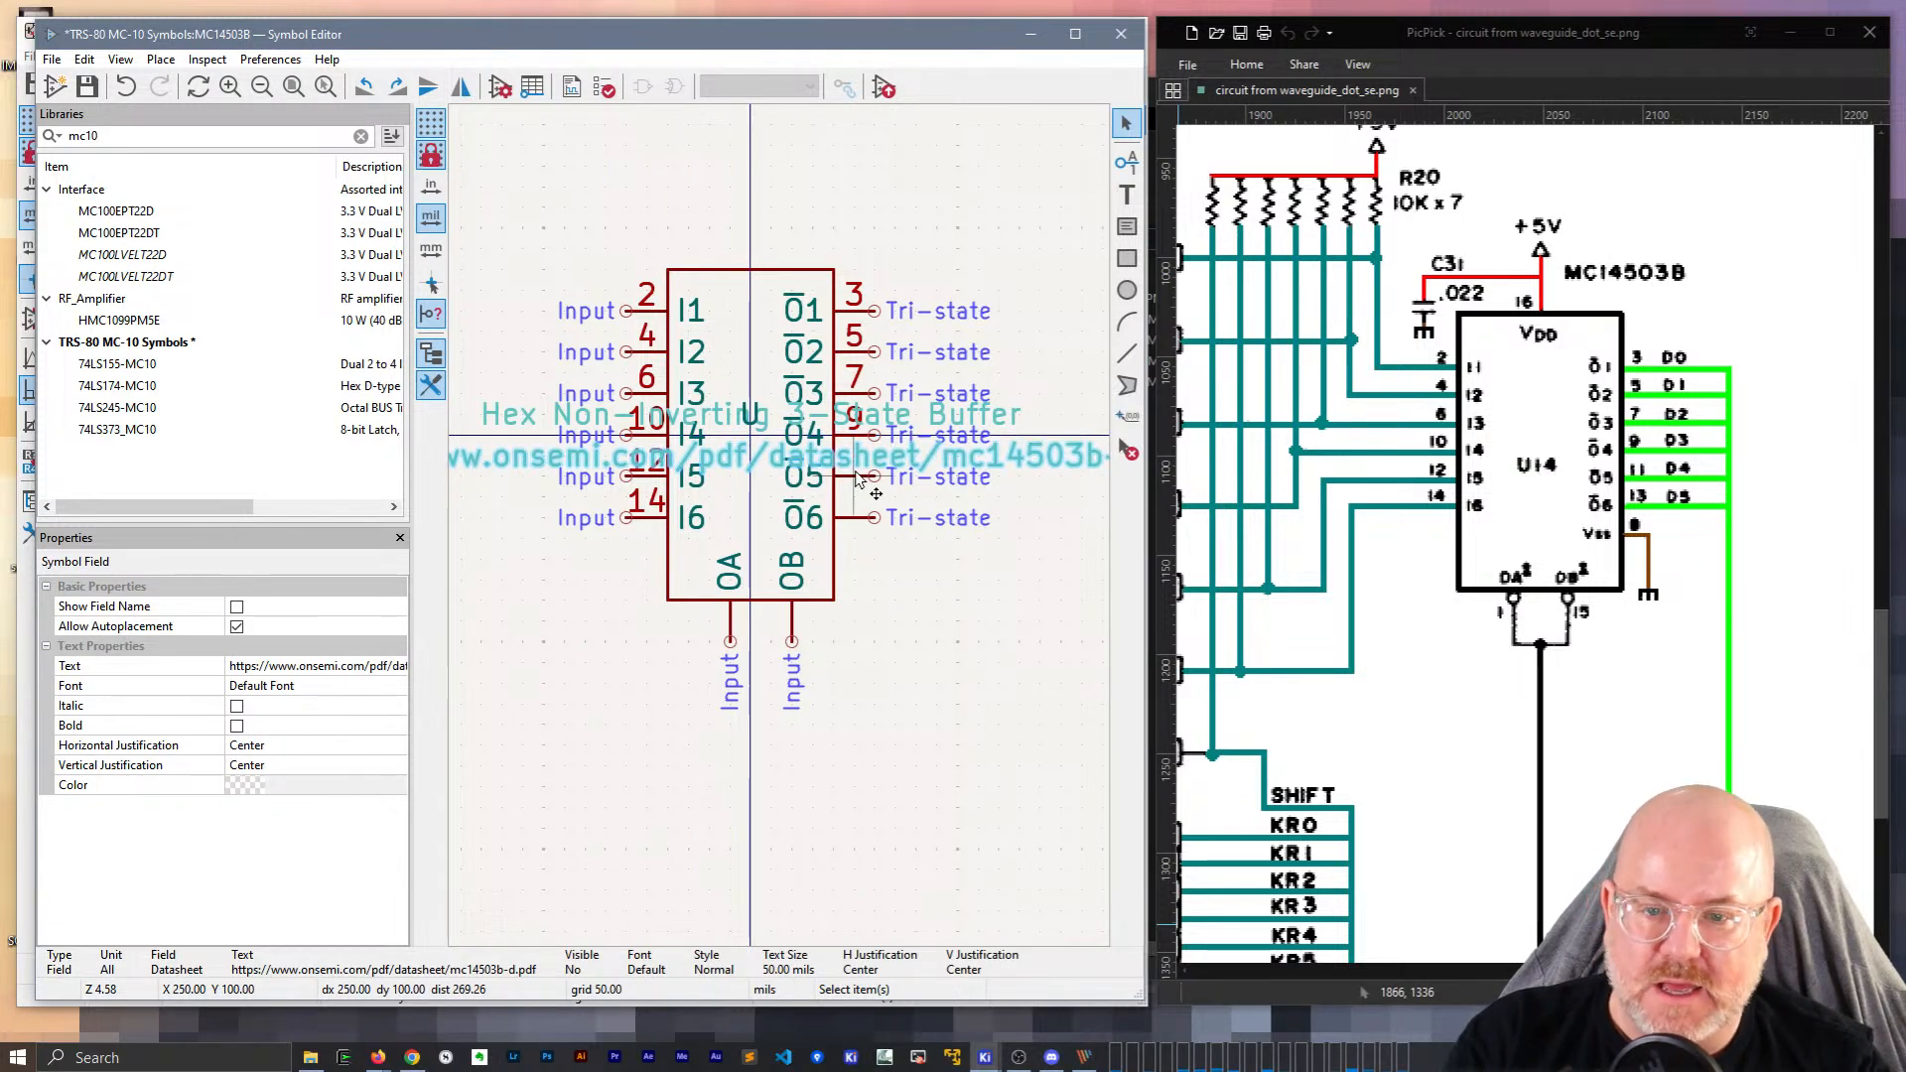
left_click(851, 481)
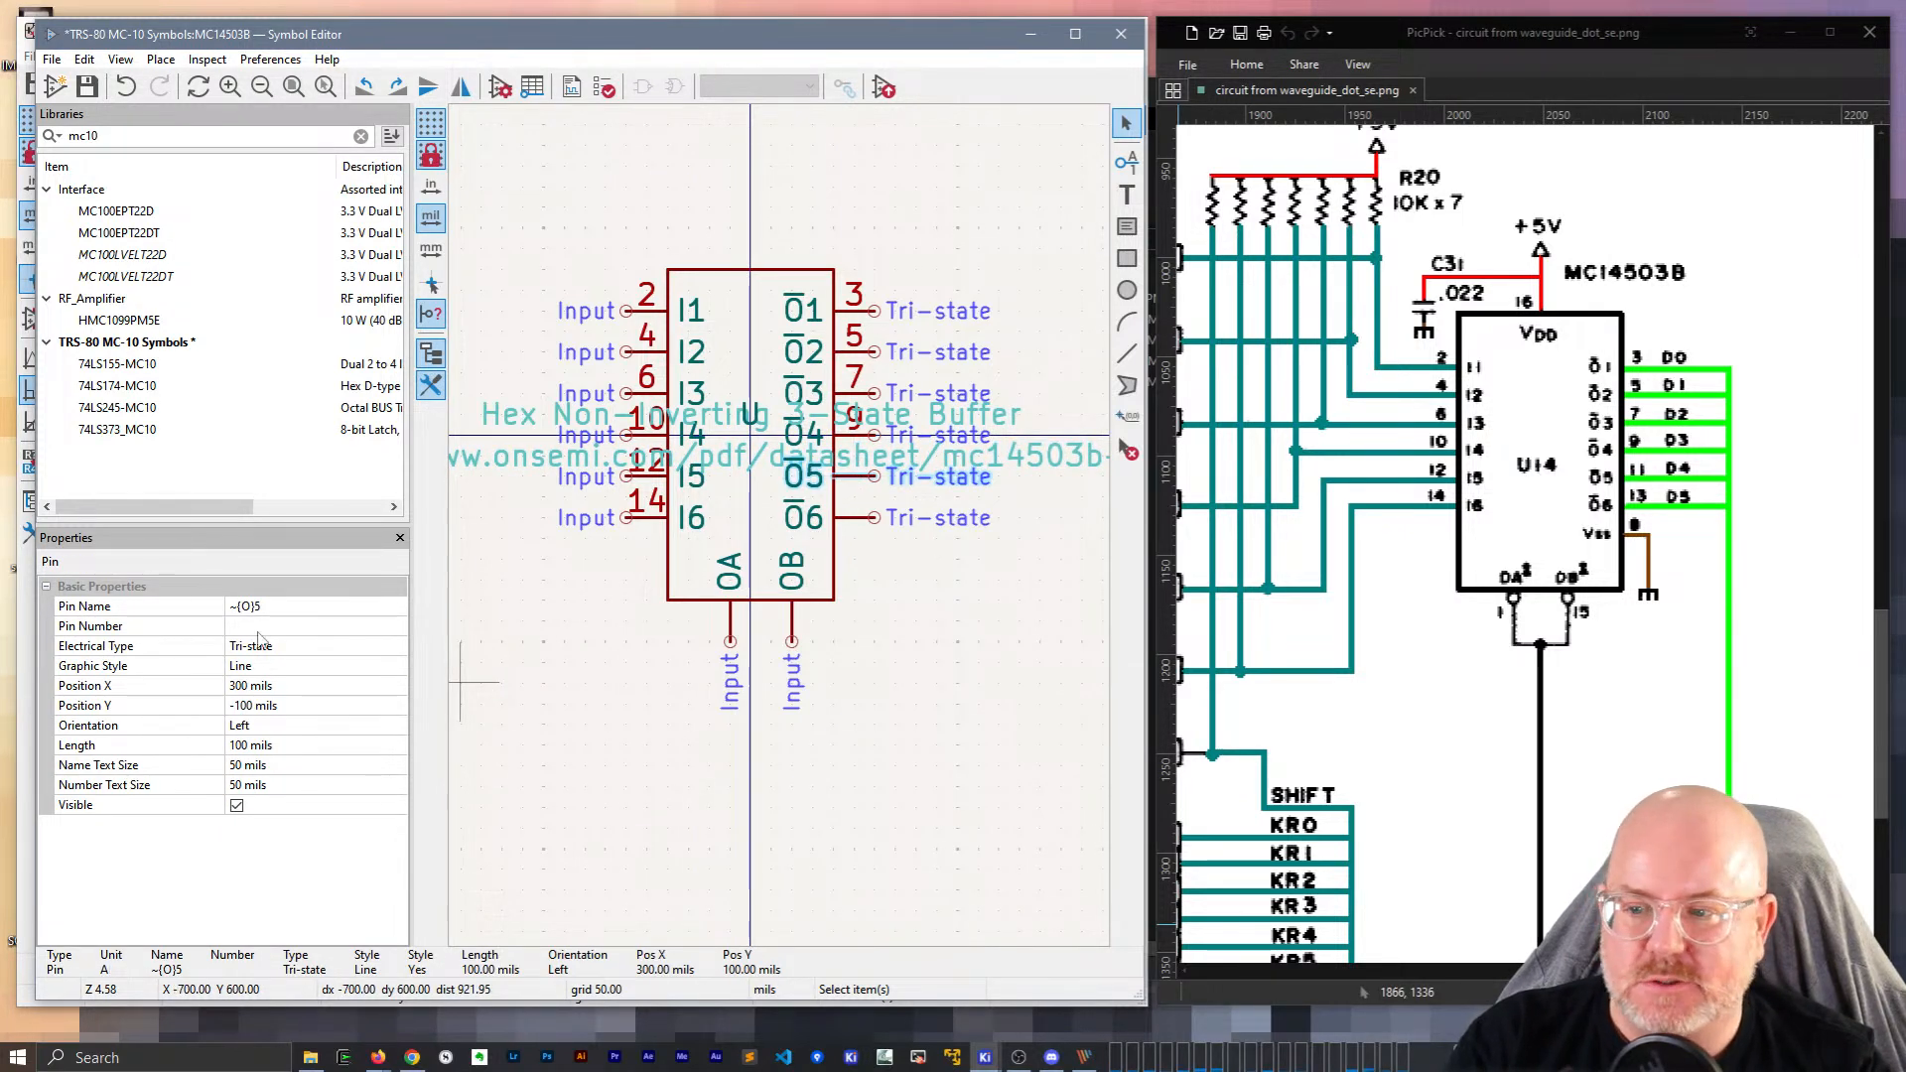
left_click(258, 627)
type("11")
left_click(862, 519)
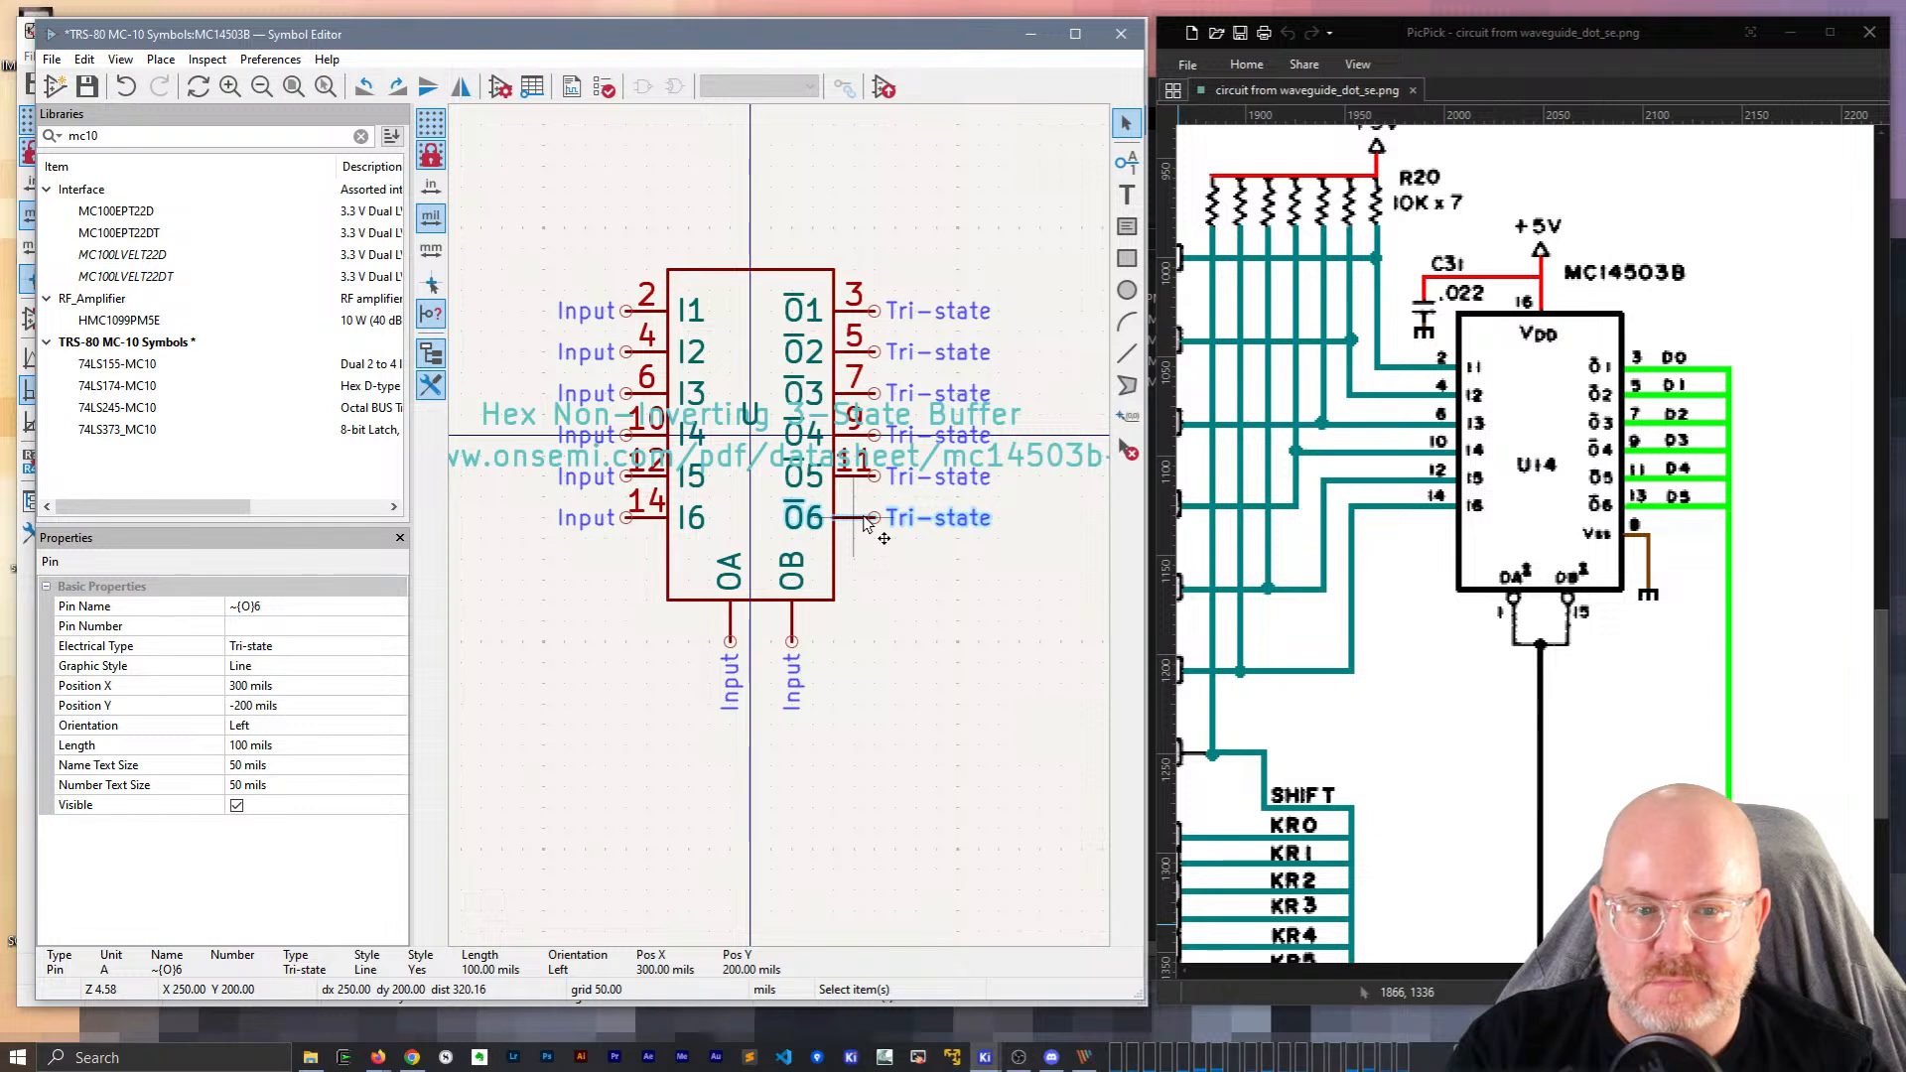
left_click(268, 626)
type("13")
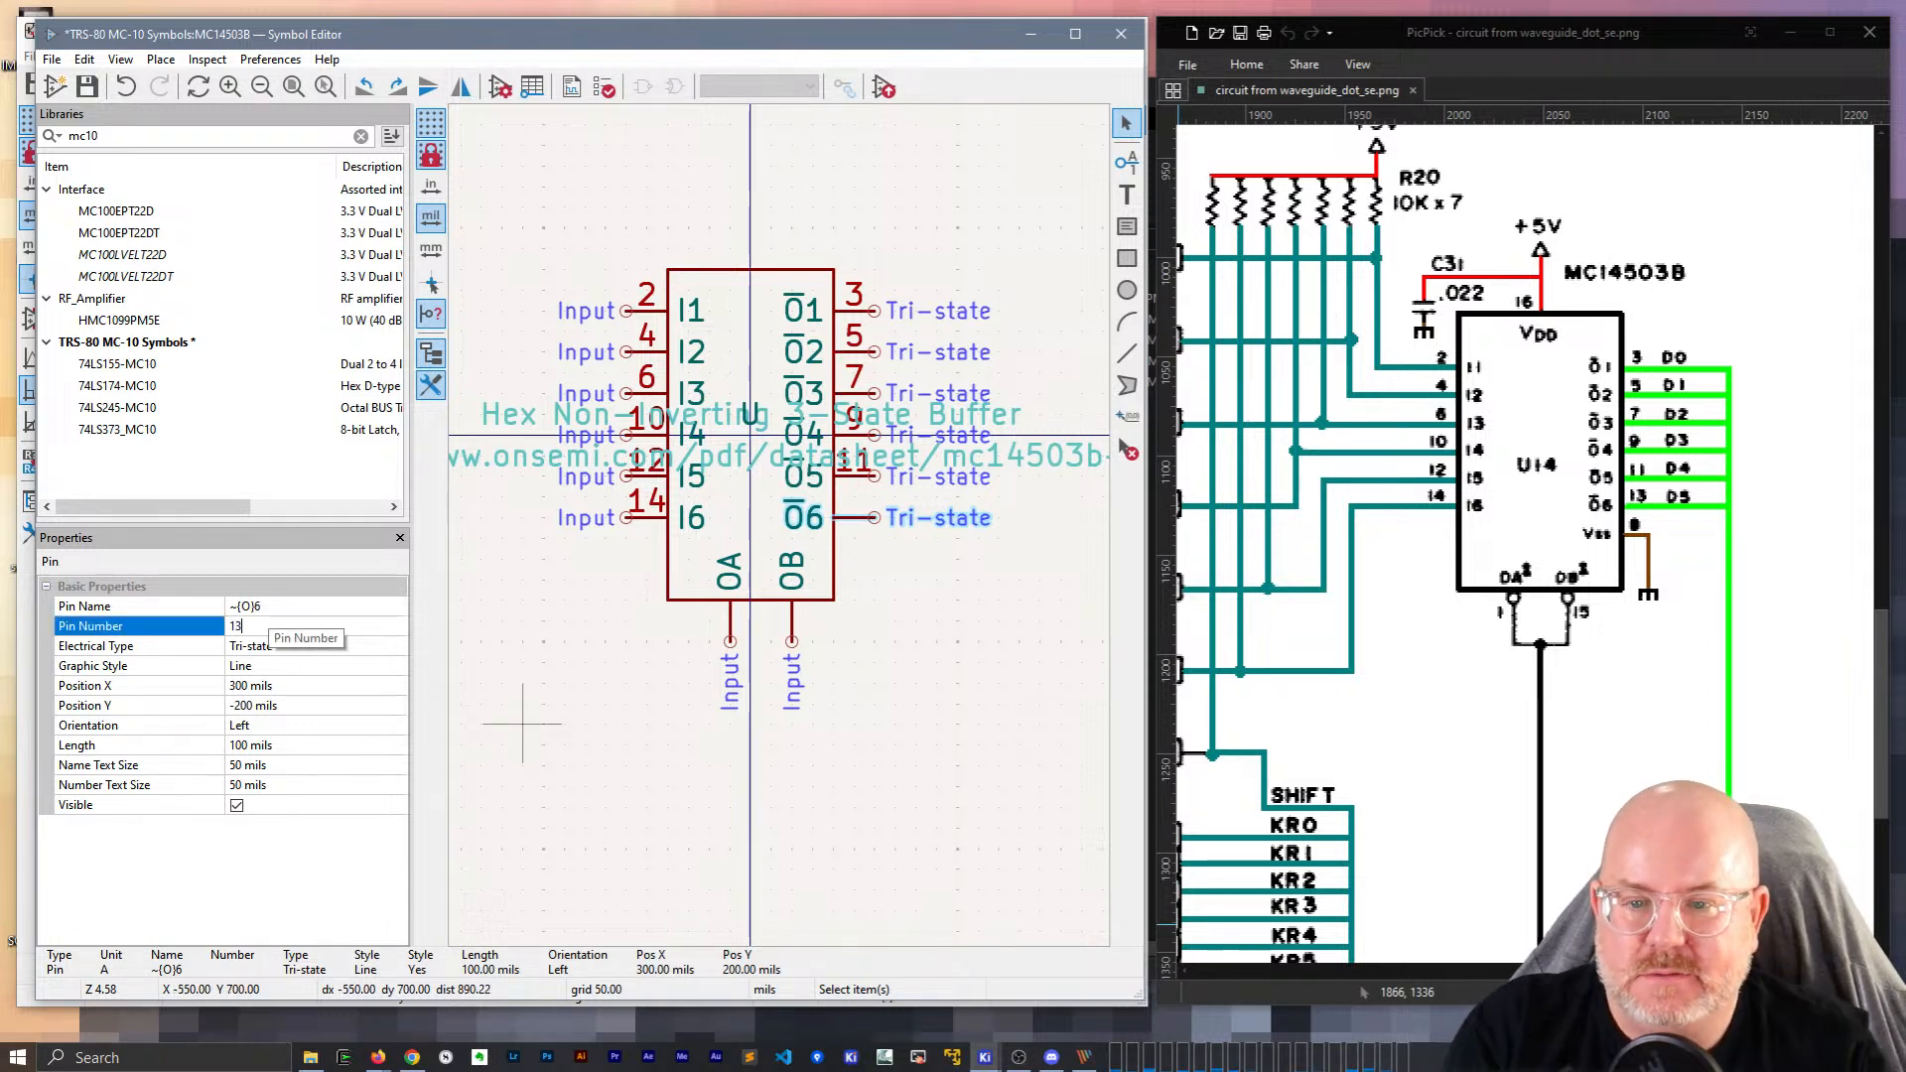
left_click(290, 641)
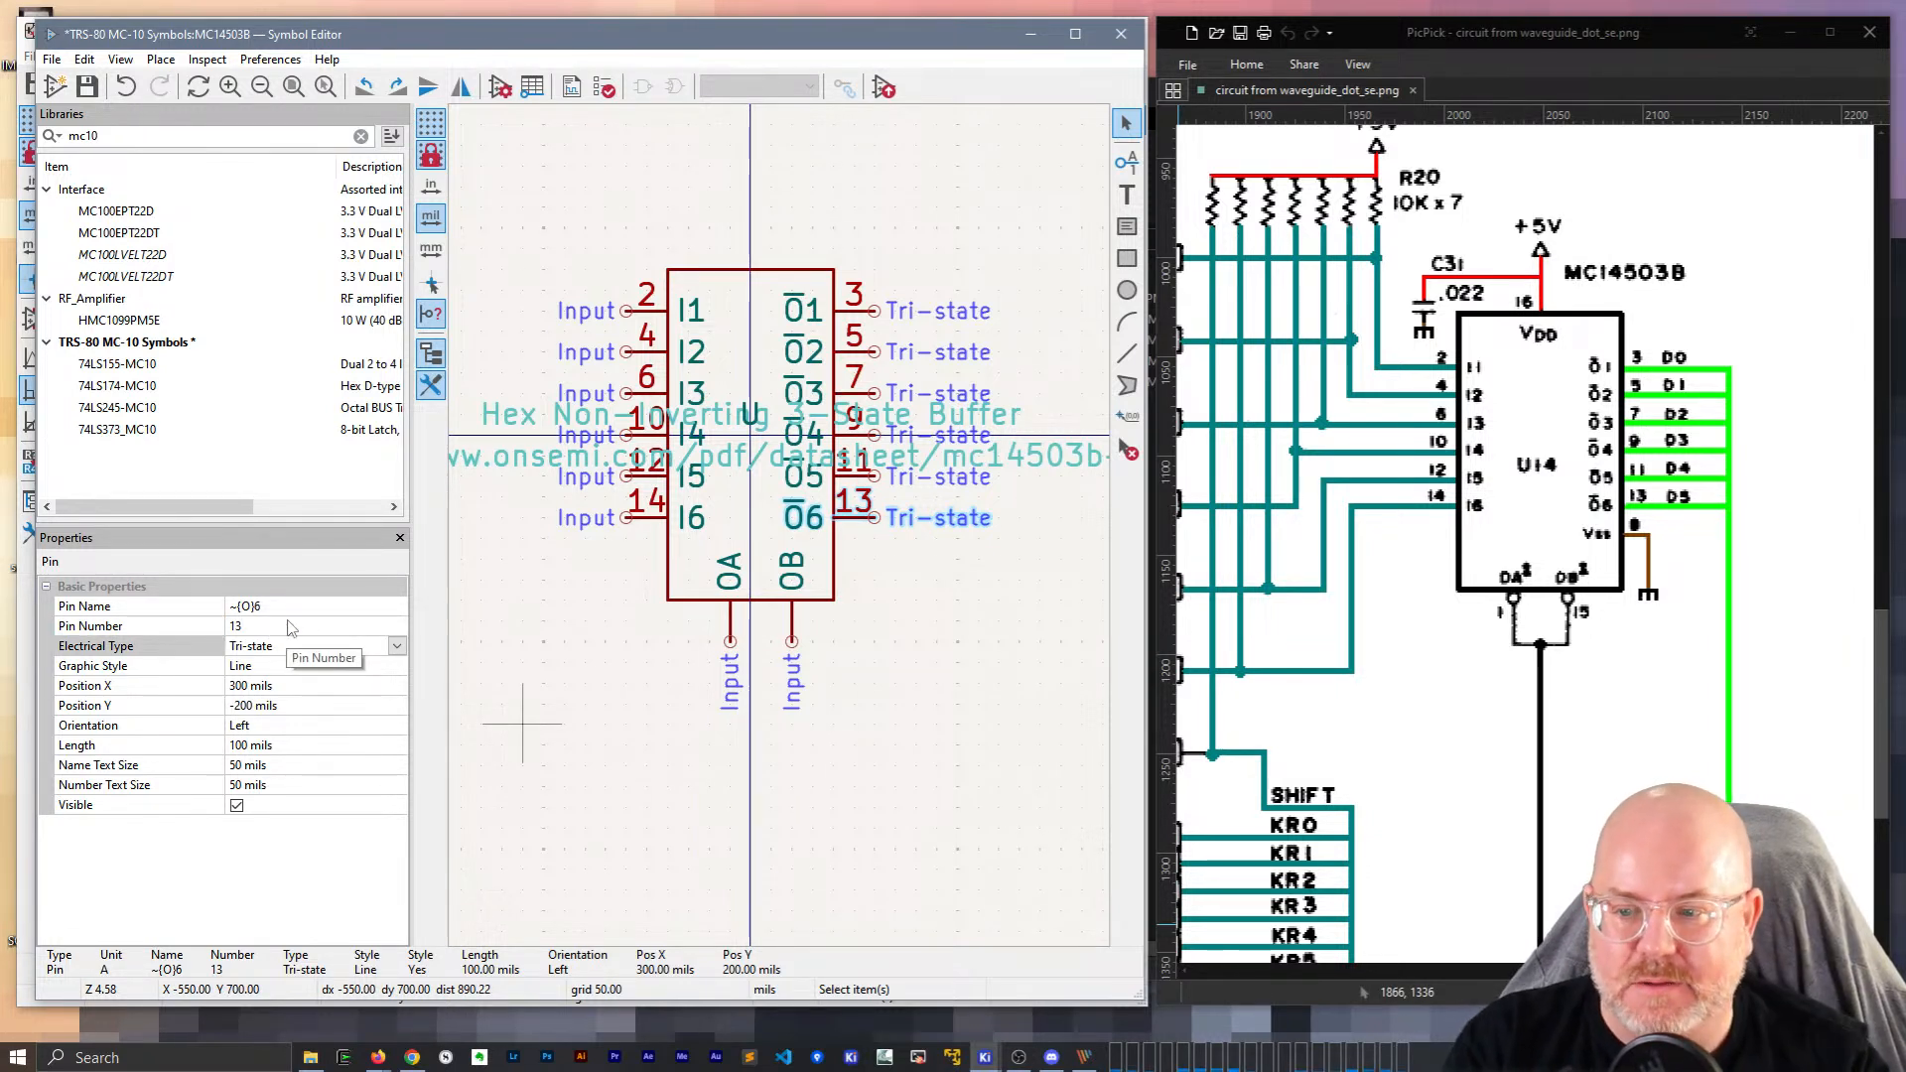
Number enable pins OA as 1 and OB as 15, then select the body rectangle's fill colour.
left_click(732, 636)
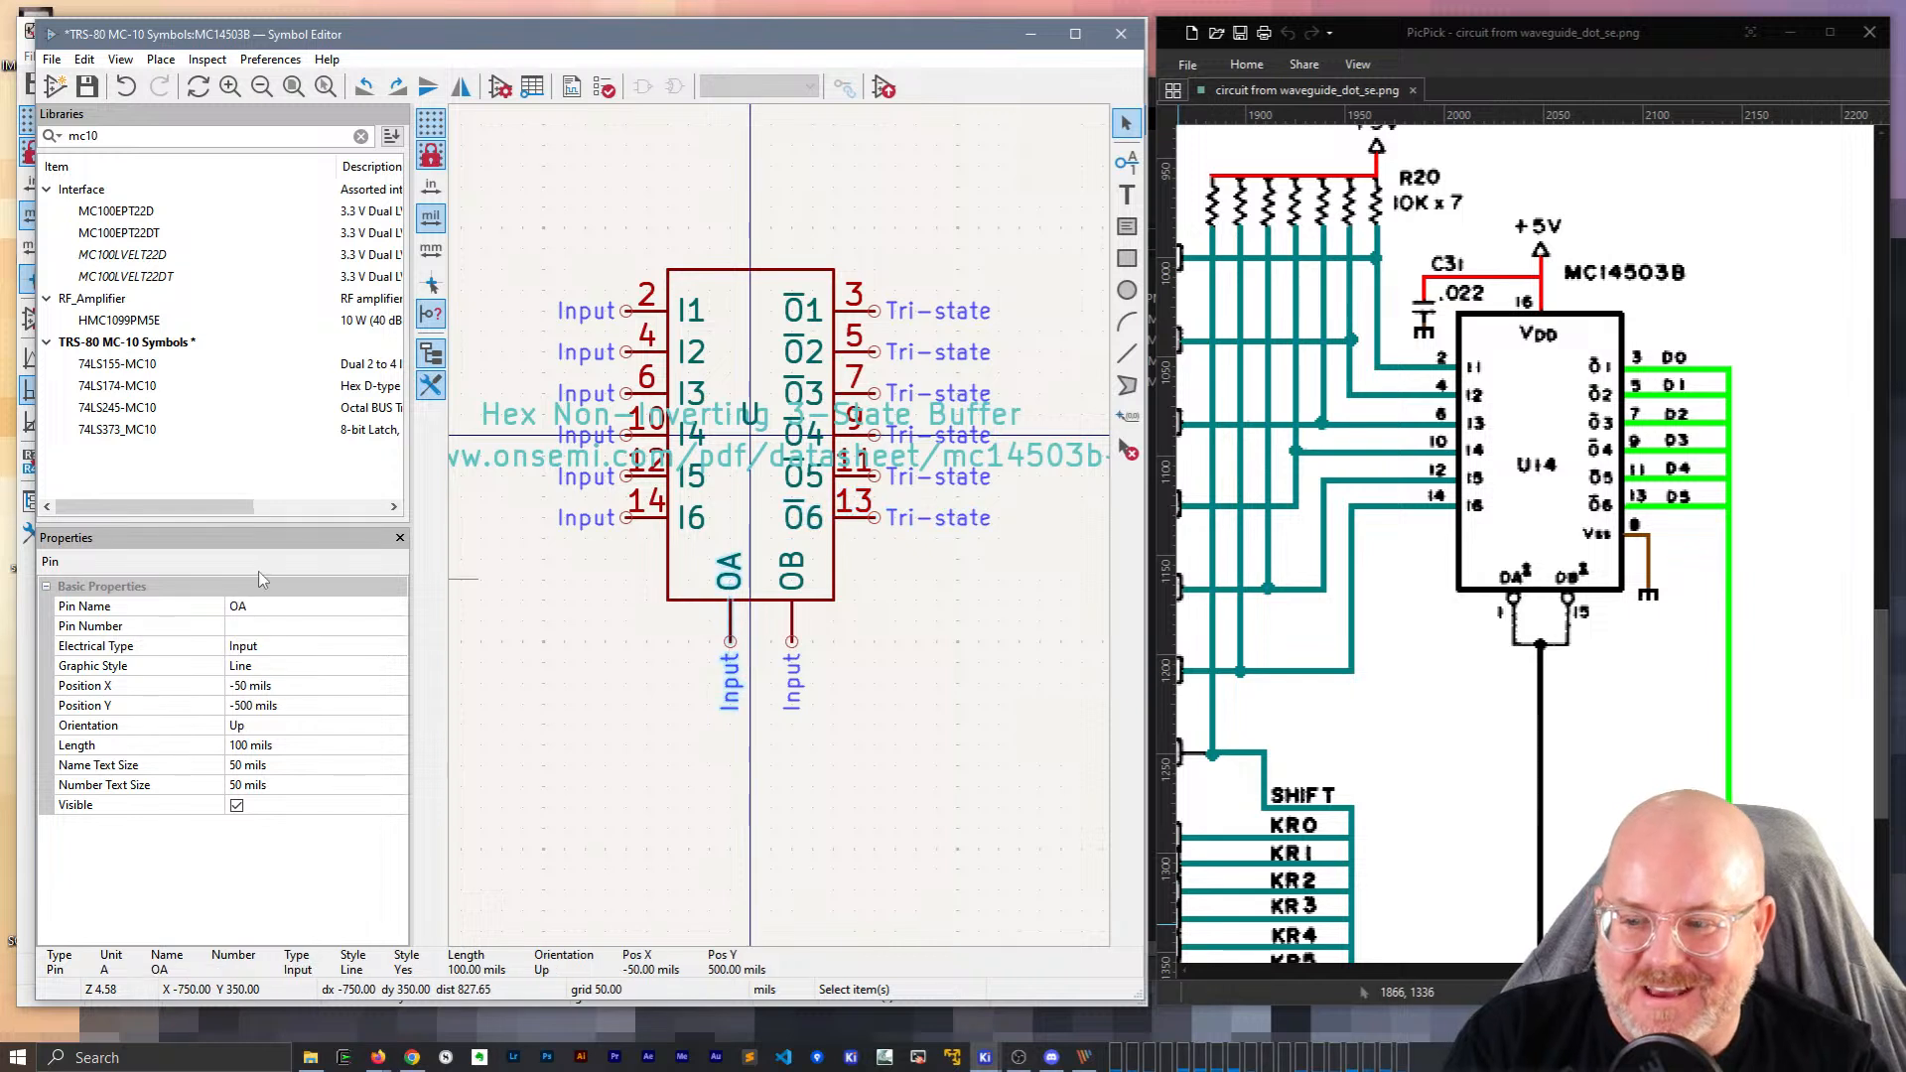
left_click(254, 623)
key("Return")
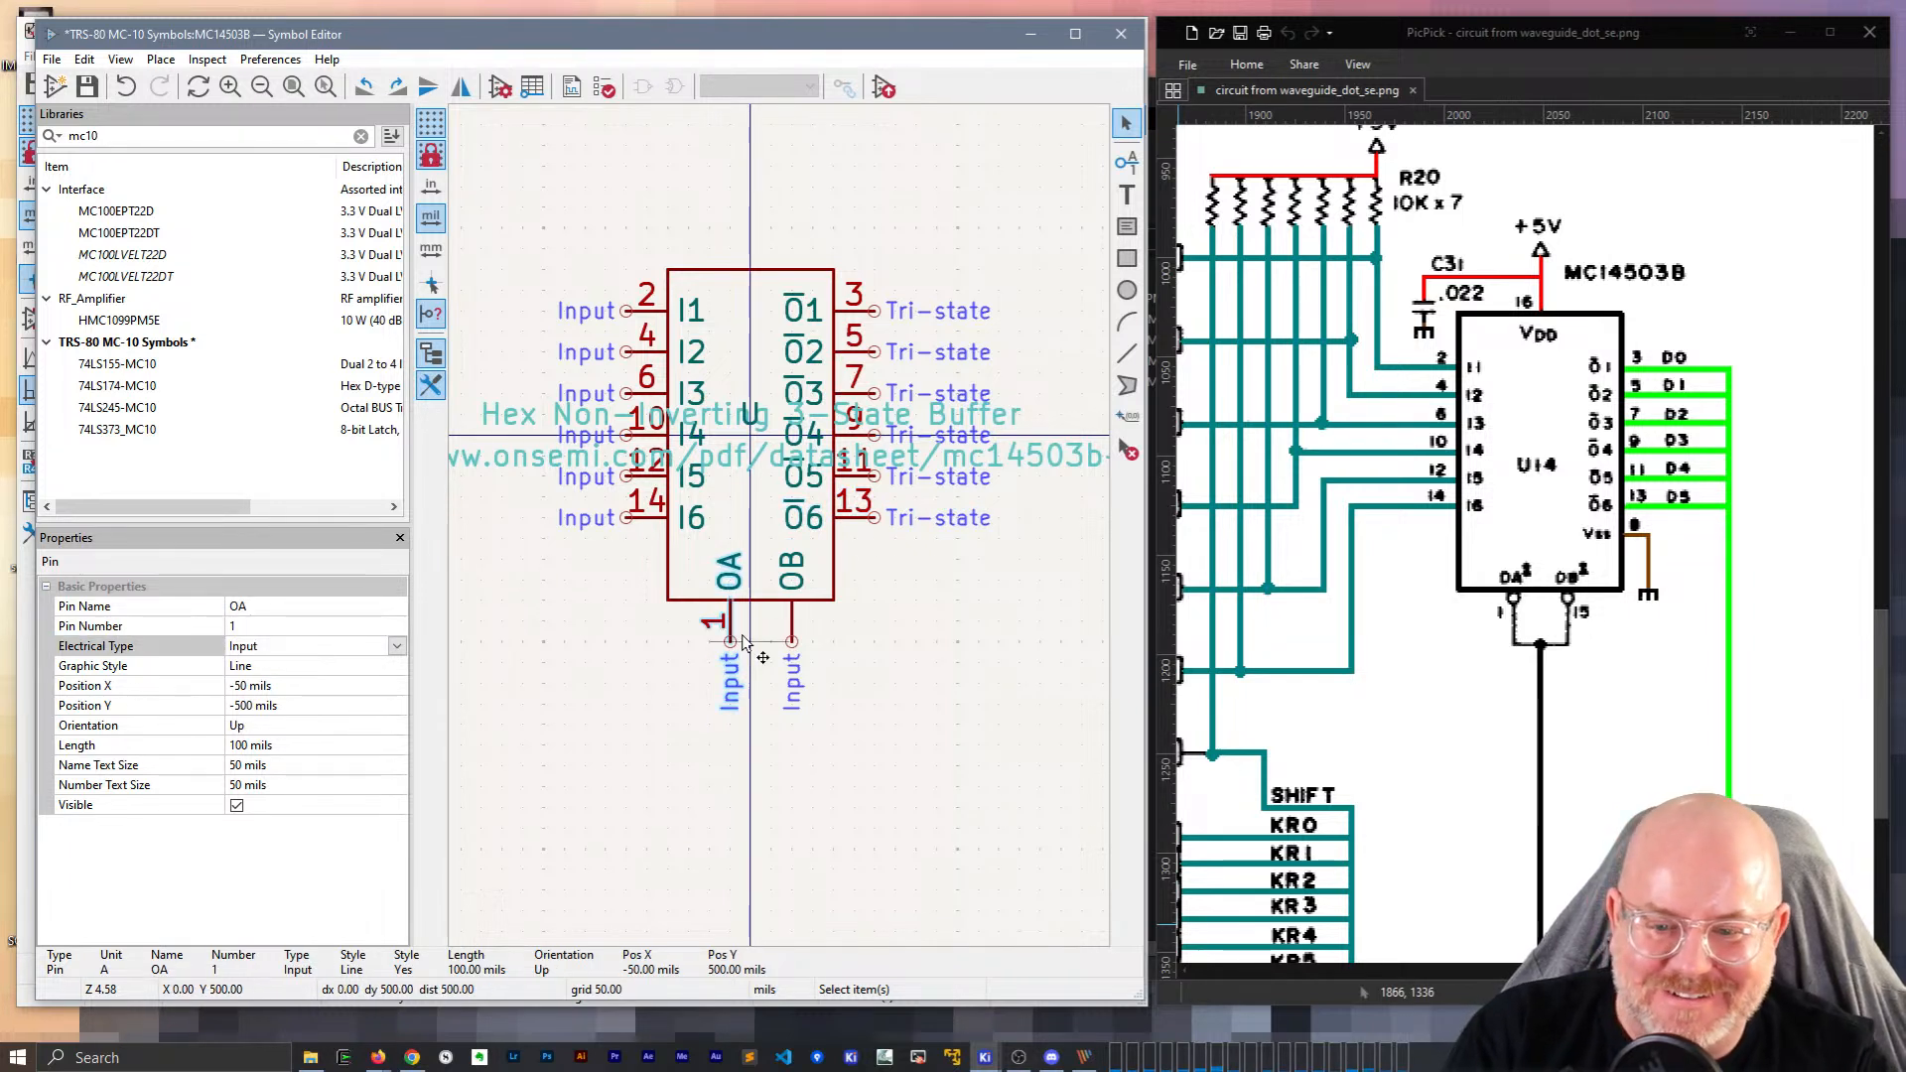
left_click(790, 638)
left_click(253, 625)
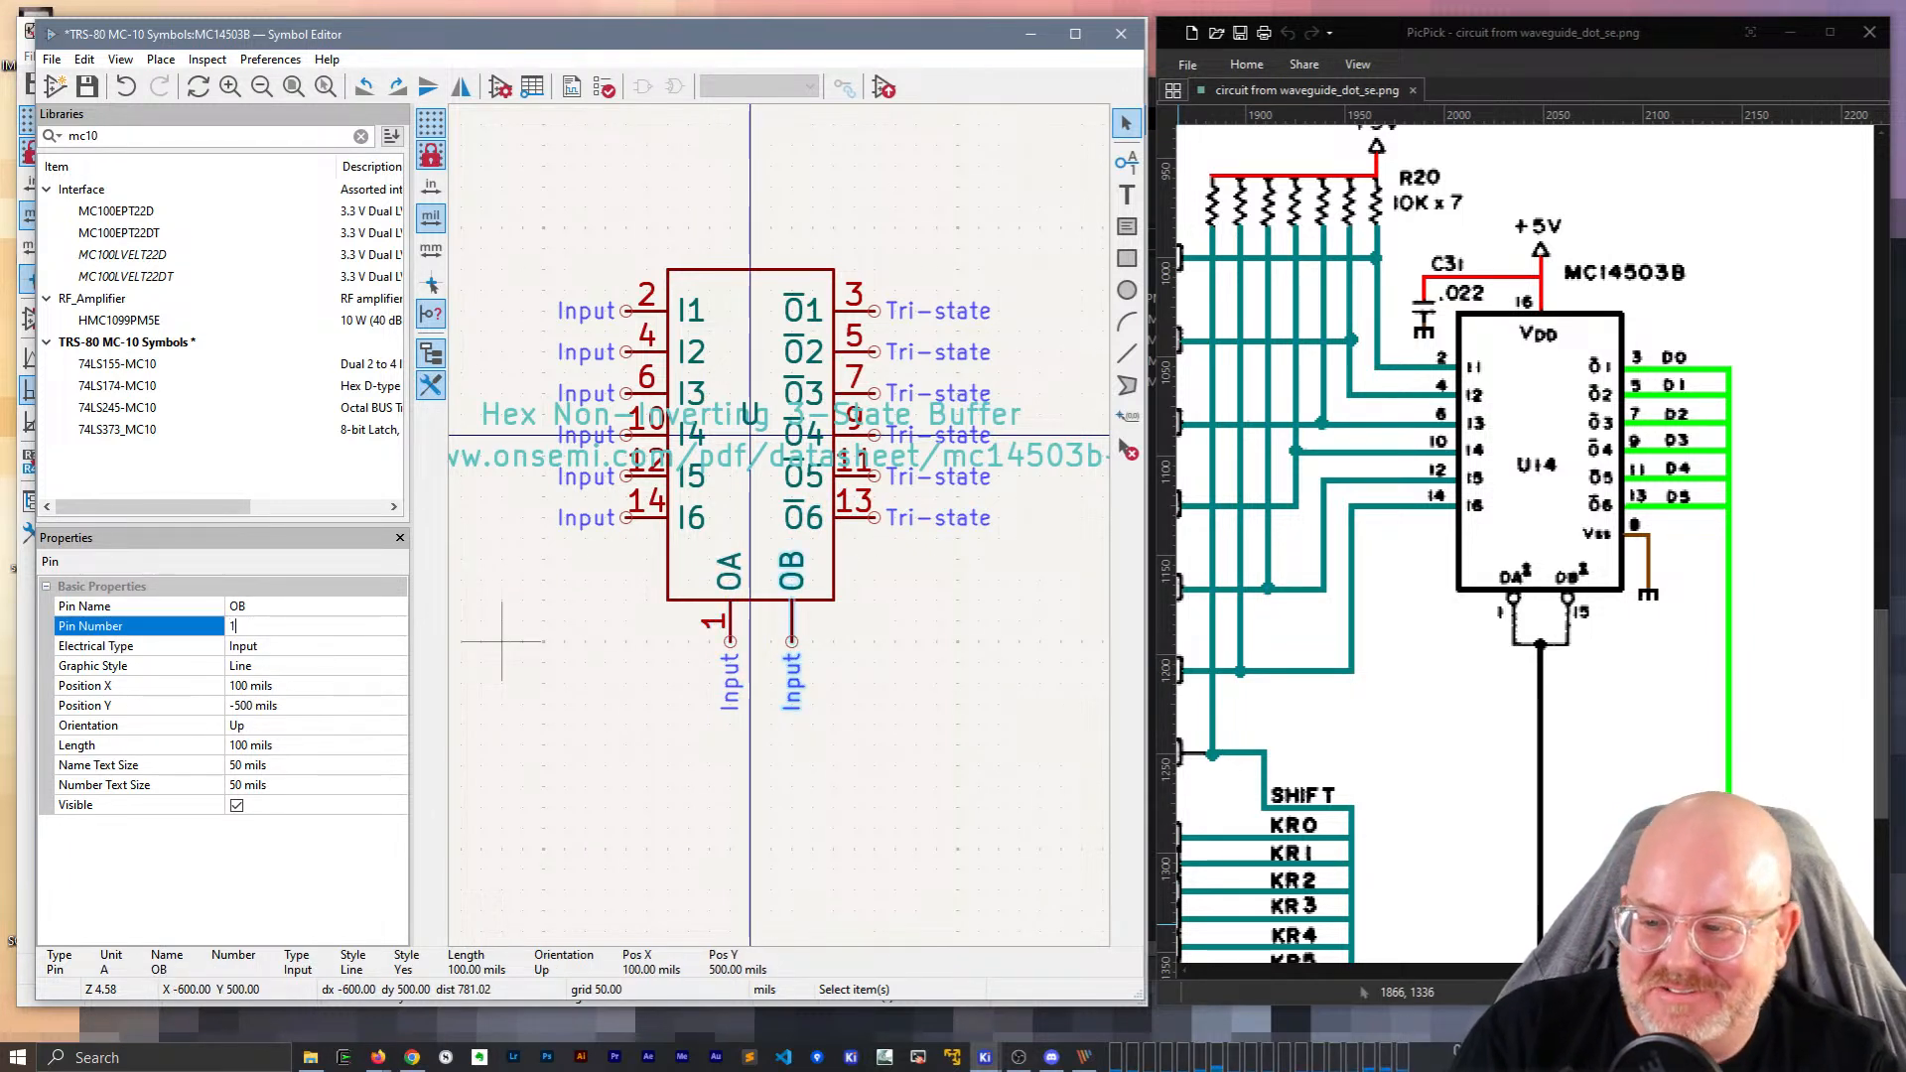
type("15")
key("Return")
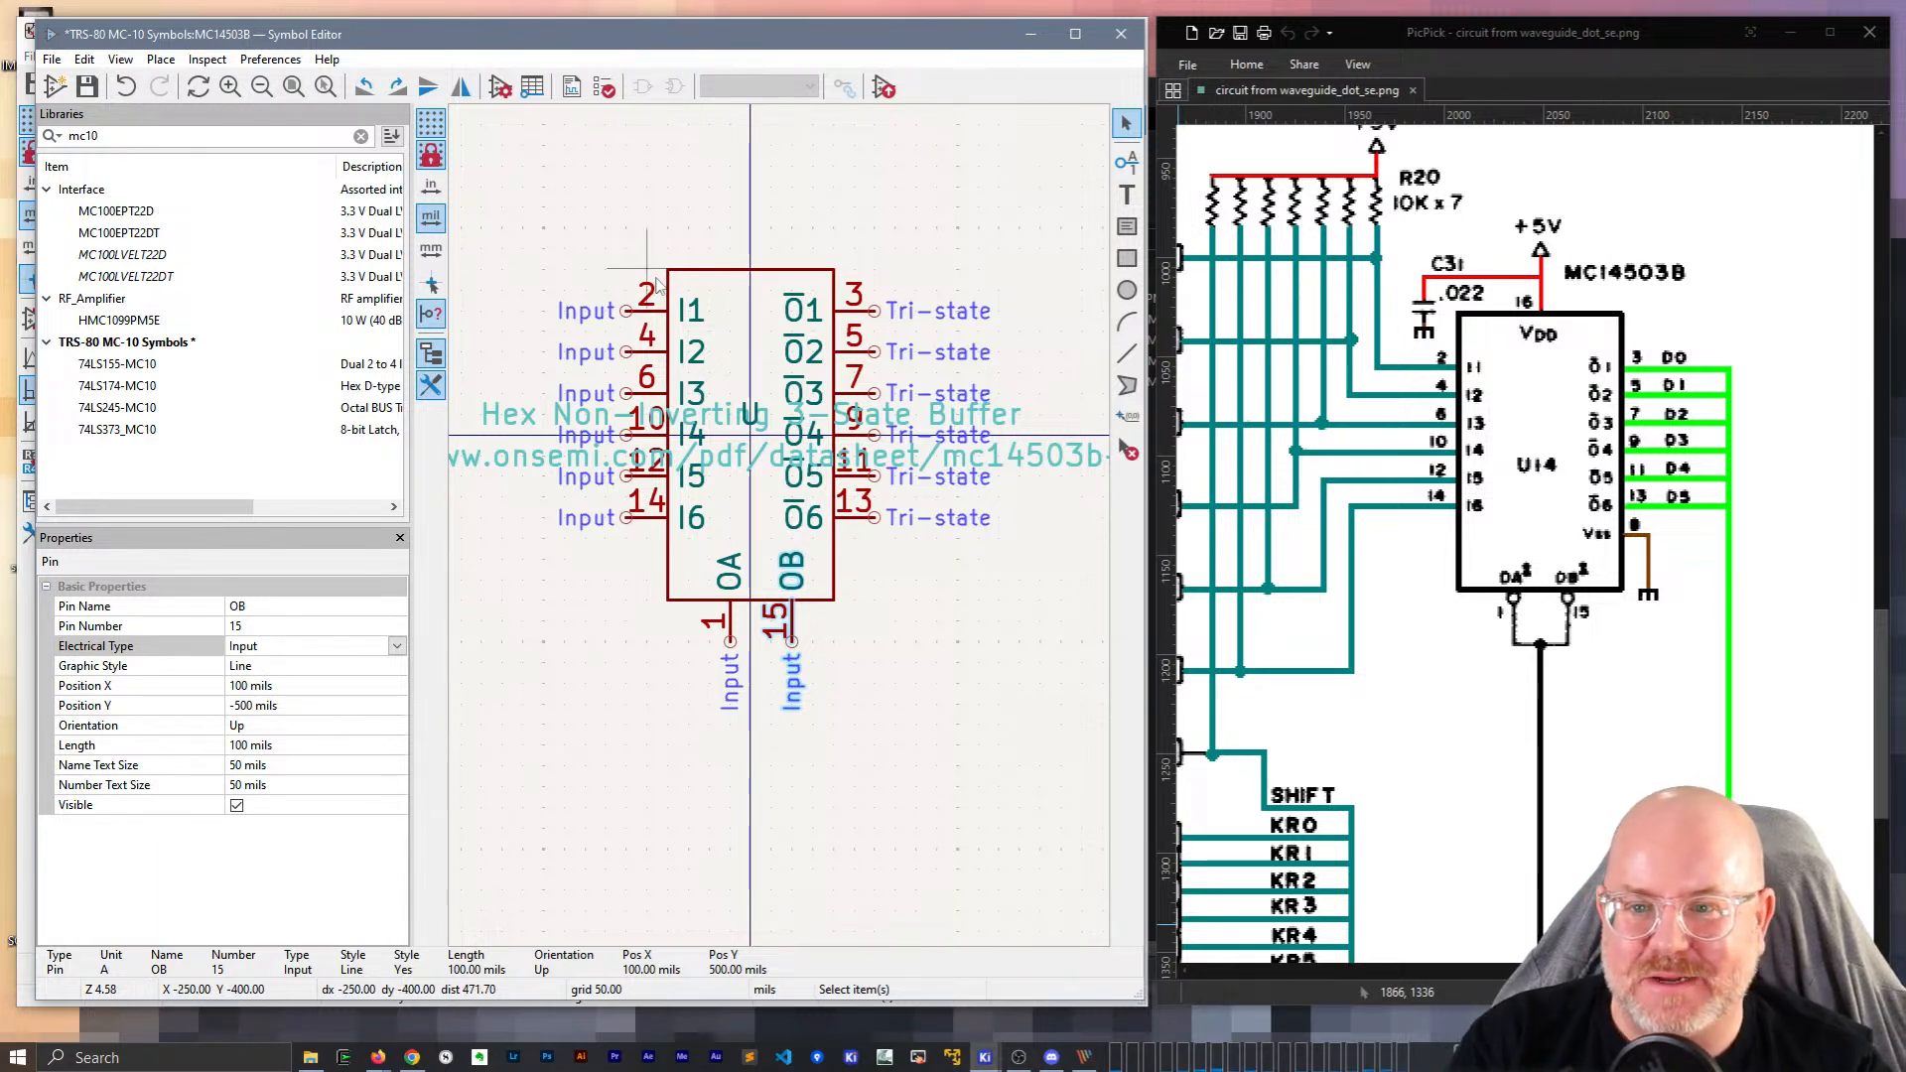
left_click(705, 271)
left_click(255, 768)
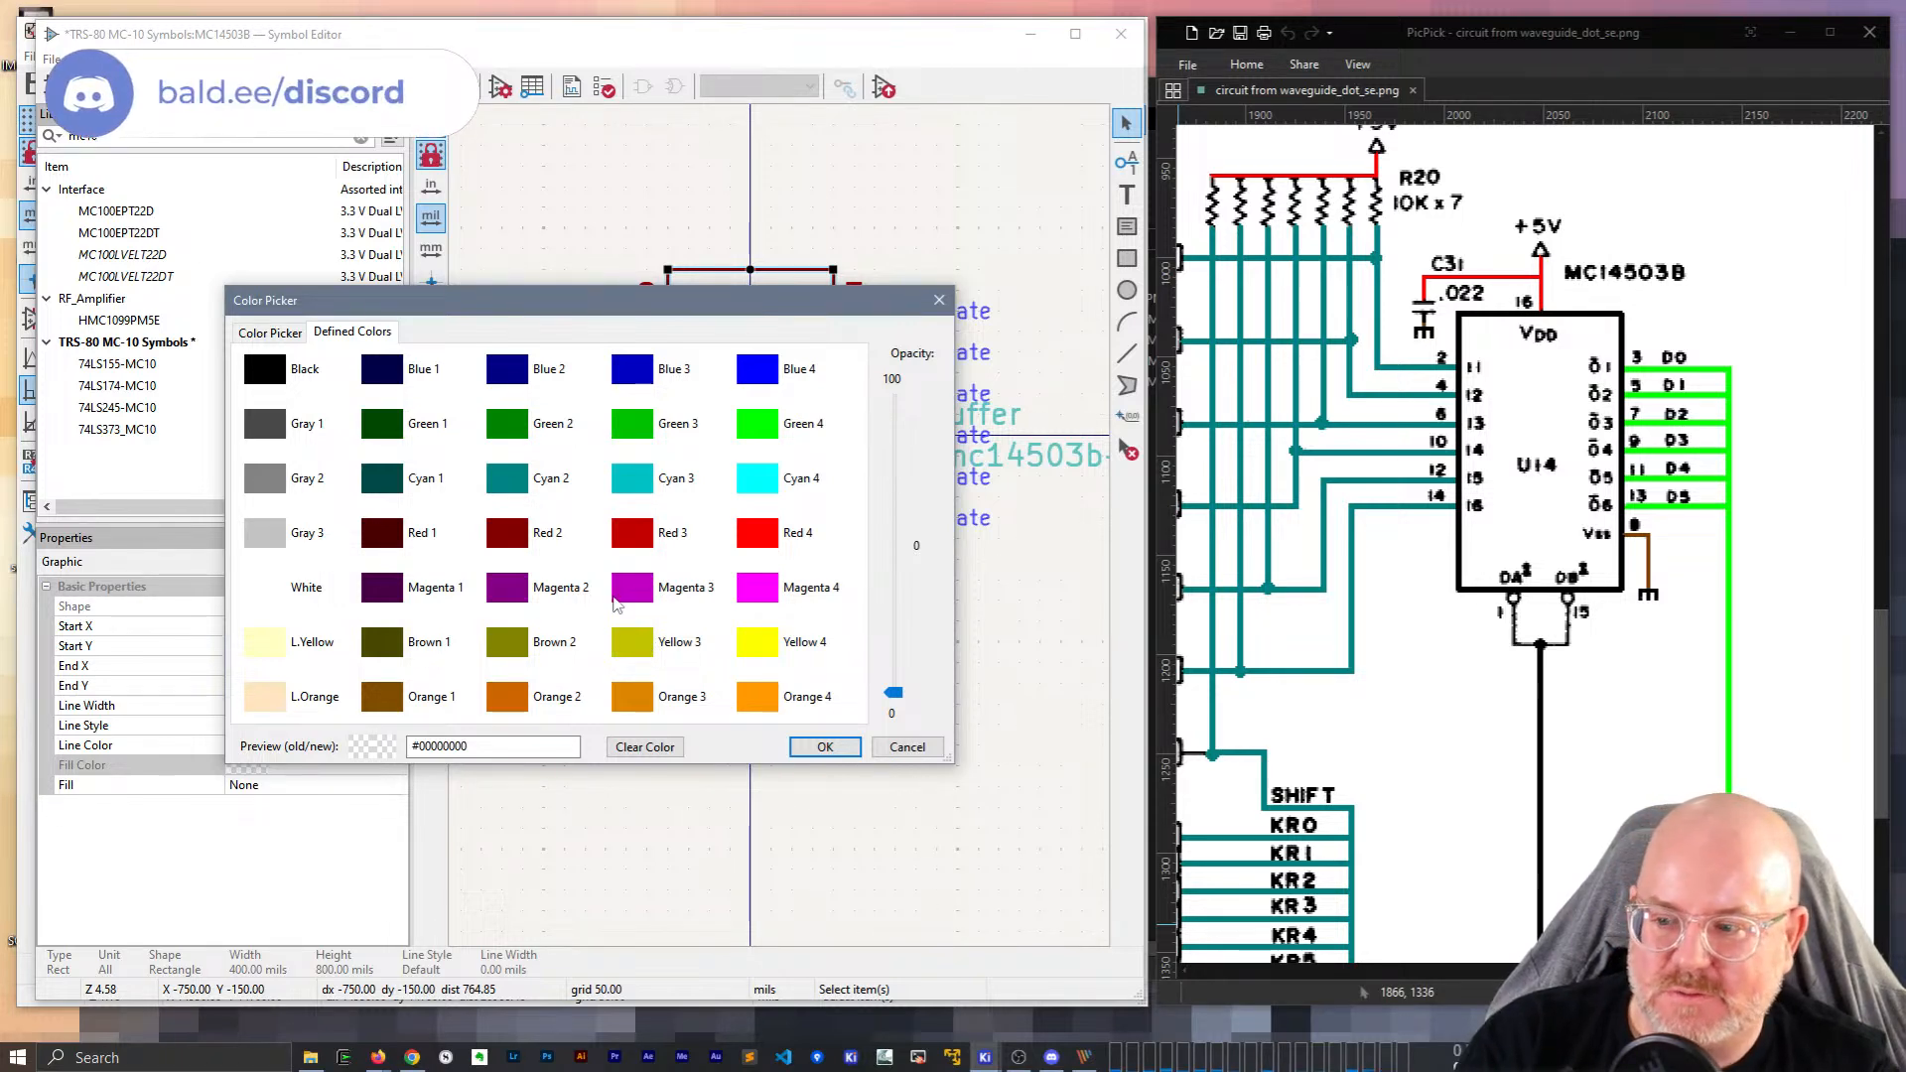
Dismiss the colour picker, reselect the body, and briefly search Windows for 'uinstall' and 'remove'.
key("Escape")
key("Escape")
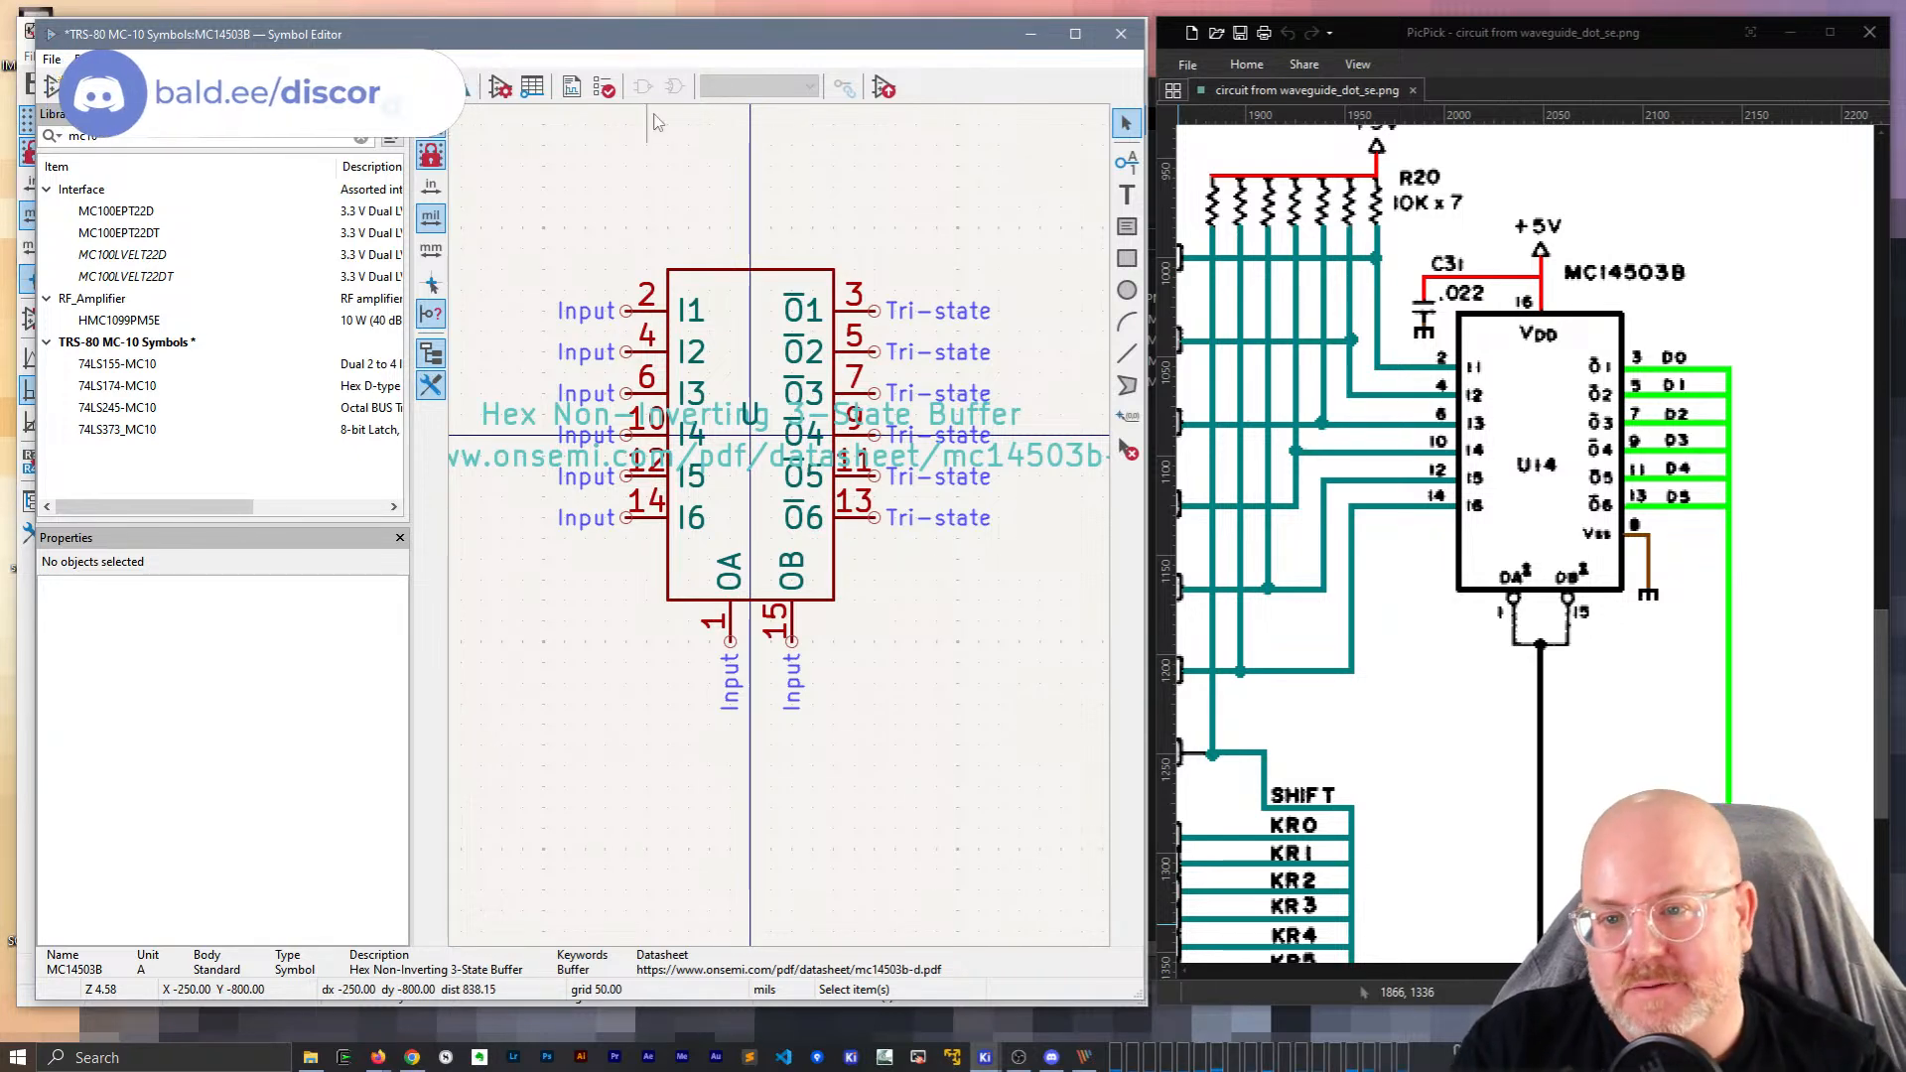
left_click(712, 269)
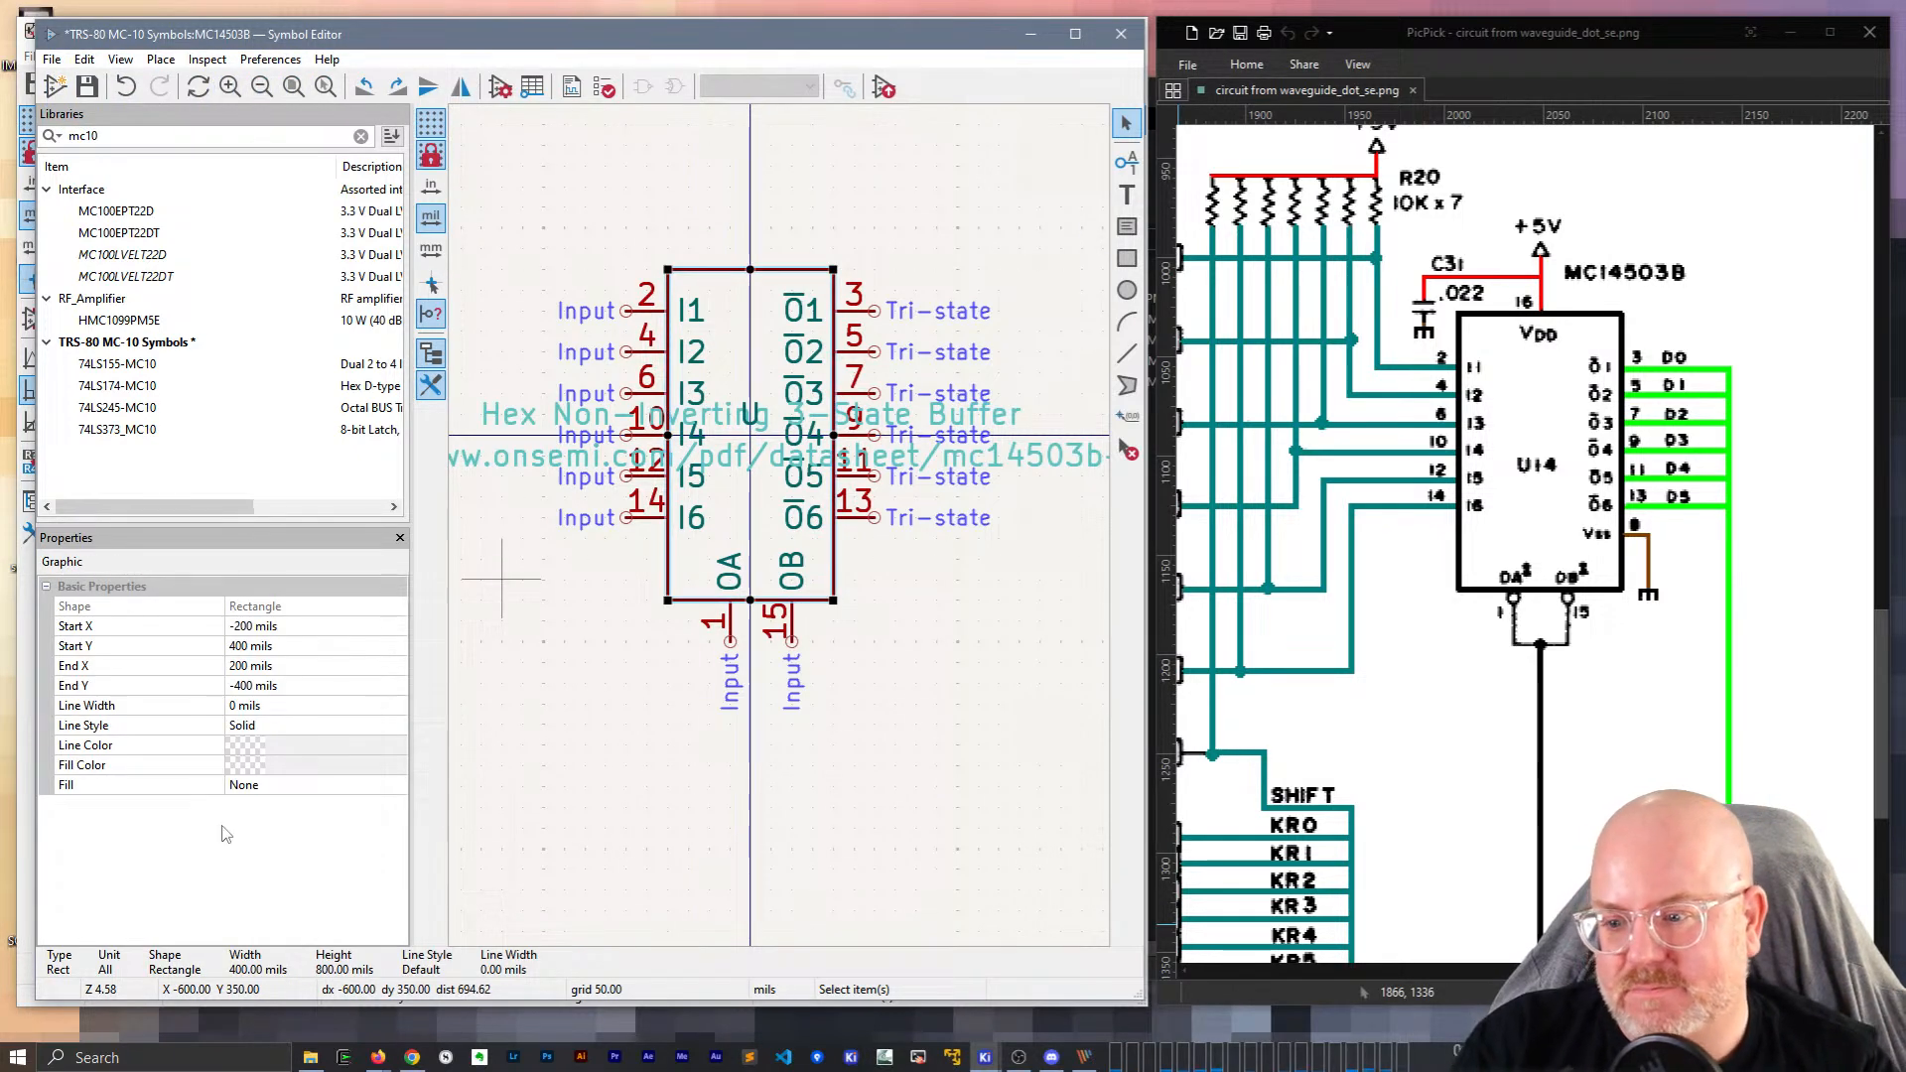
key("super")
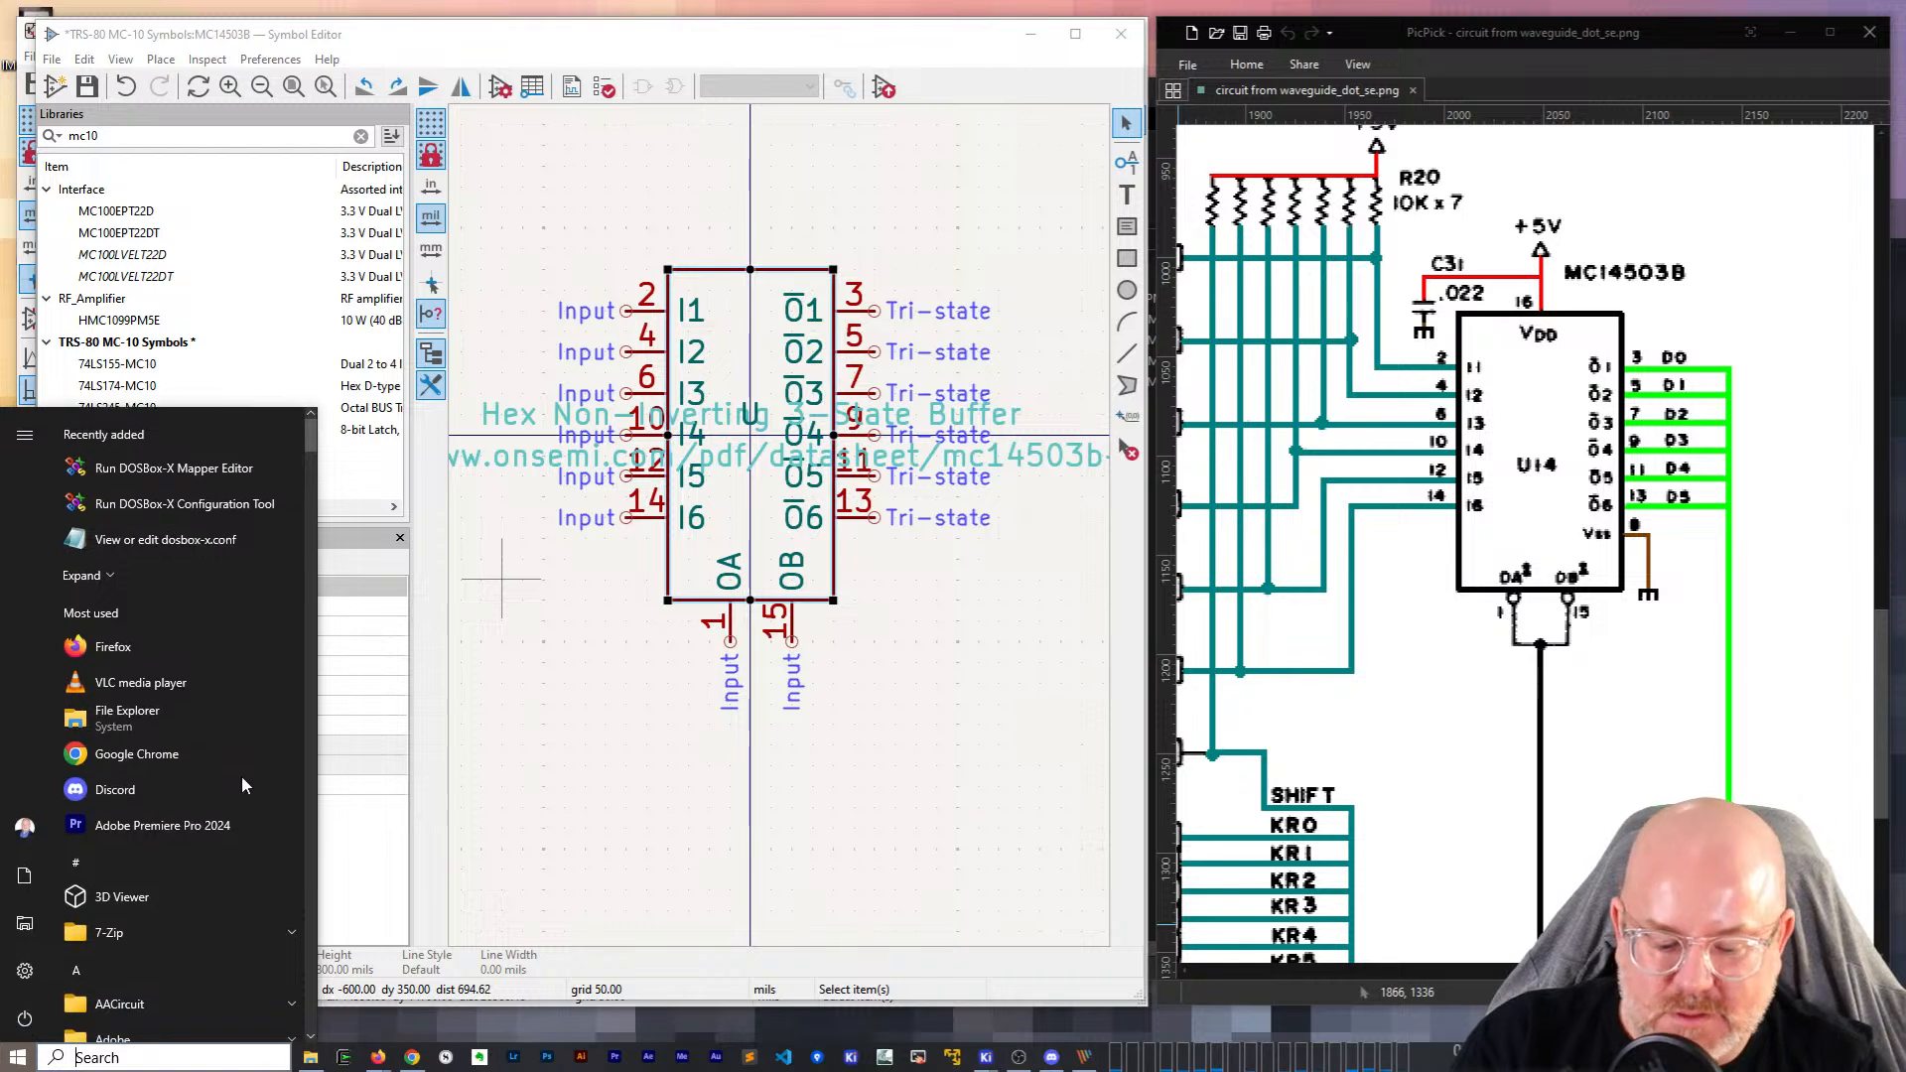
type("uinstall")
key("Escape")
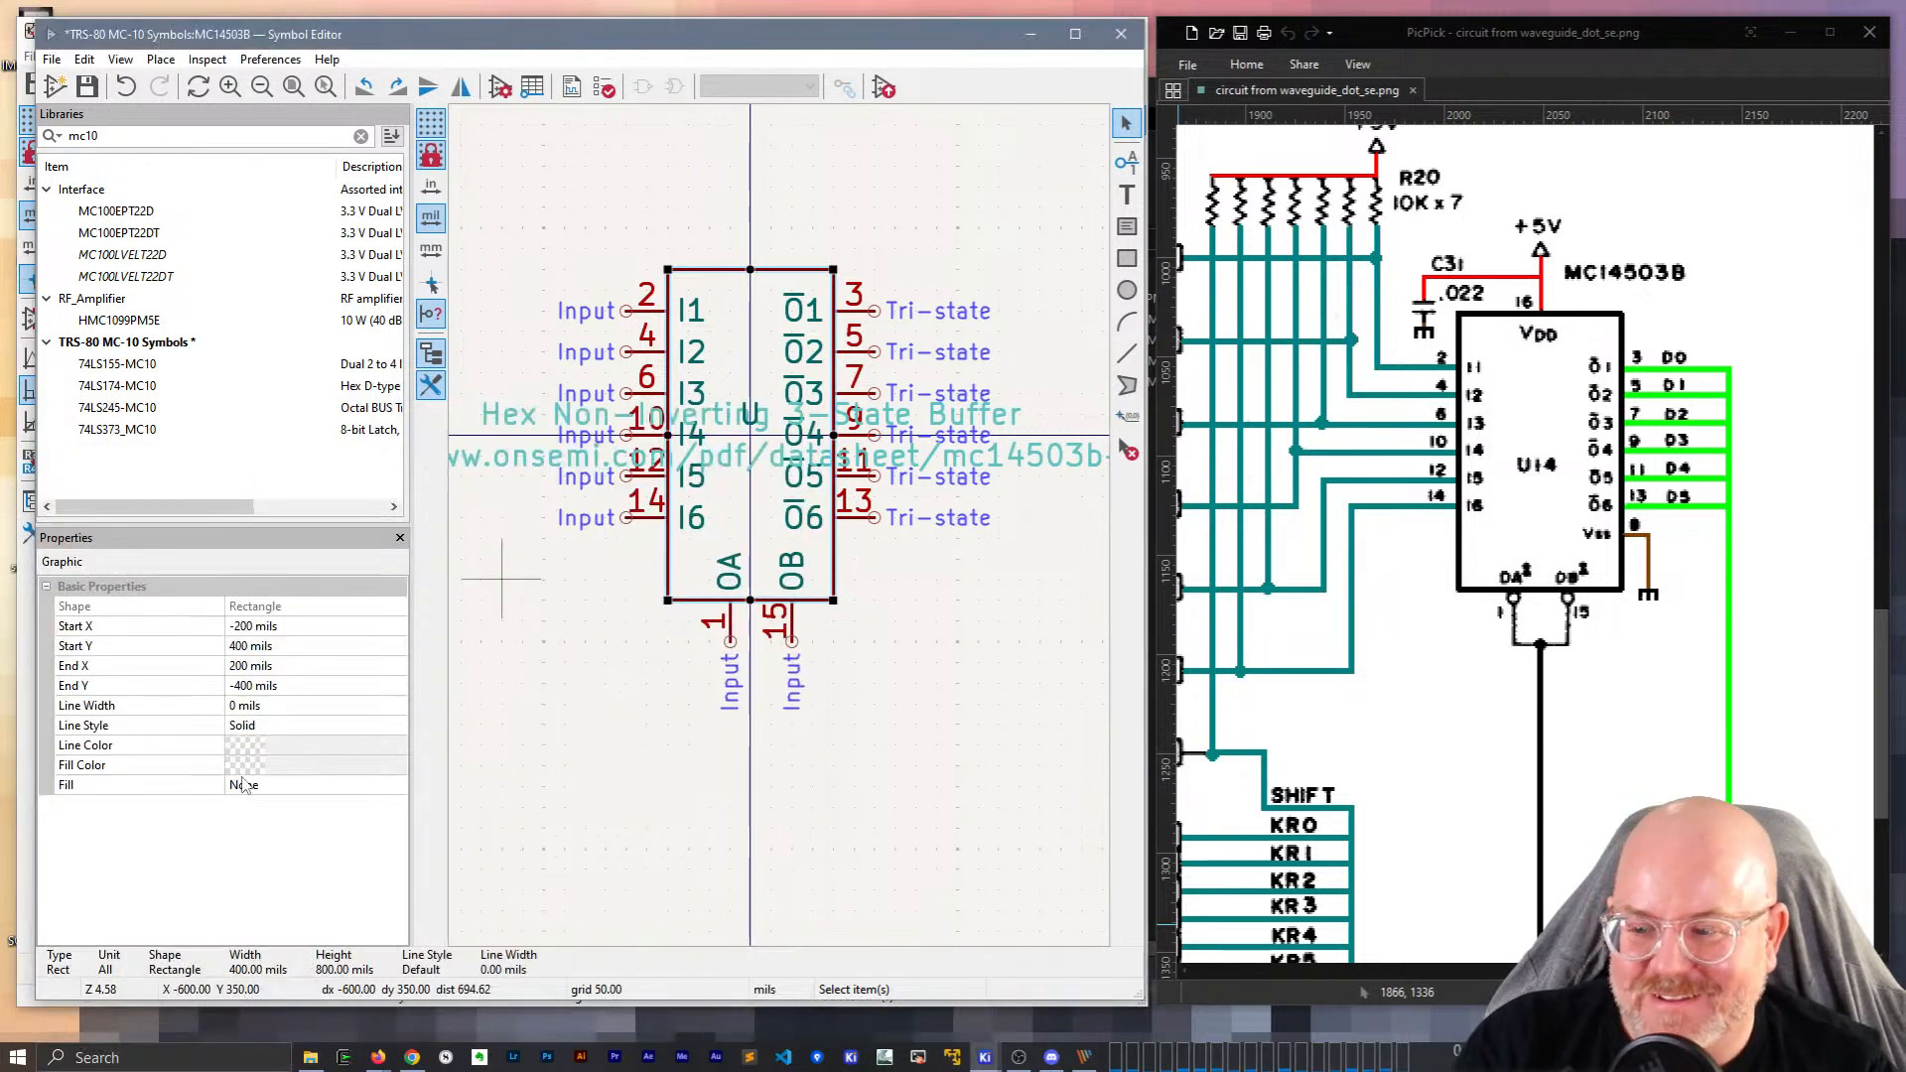
key("super")
type("remove")
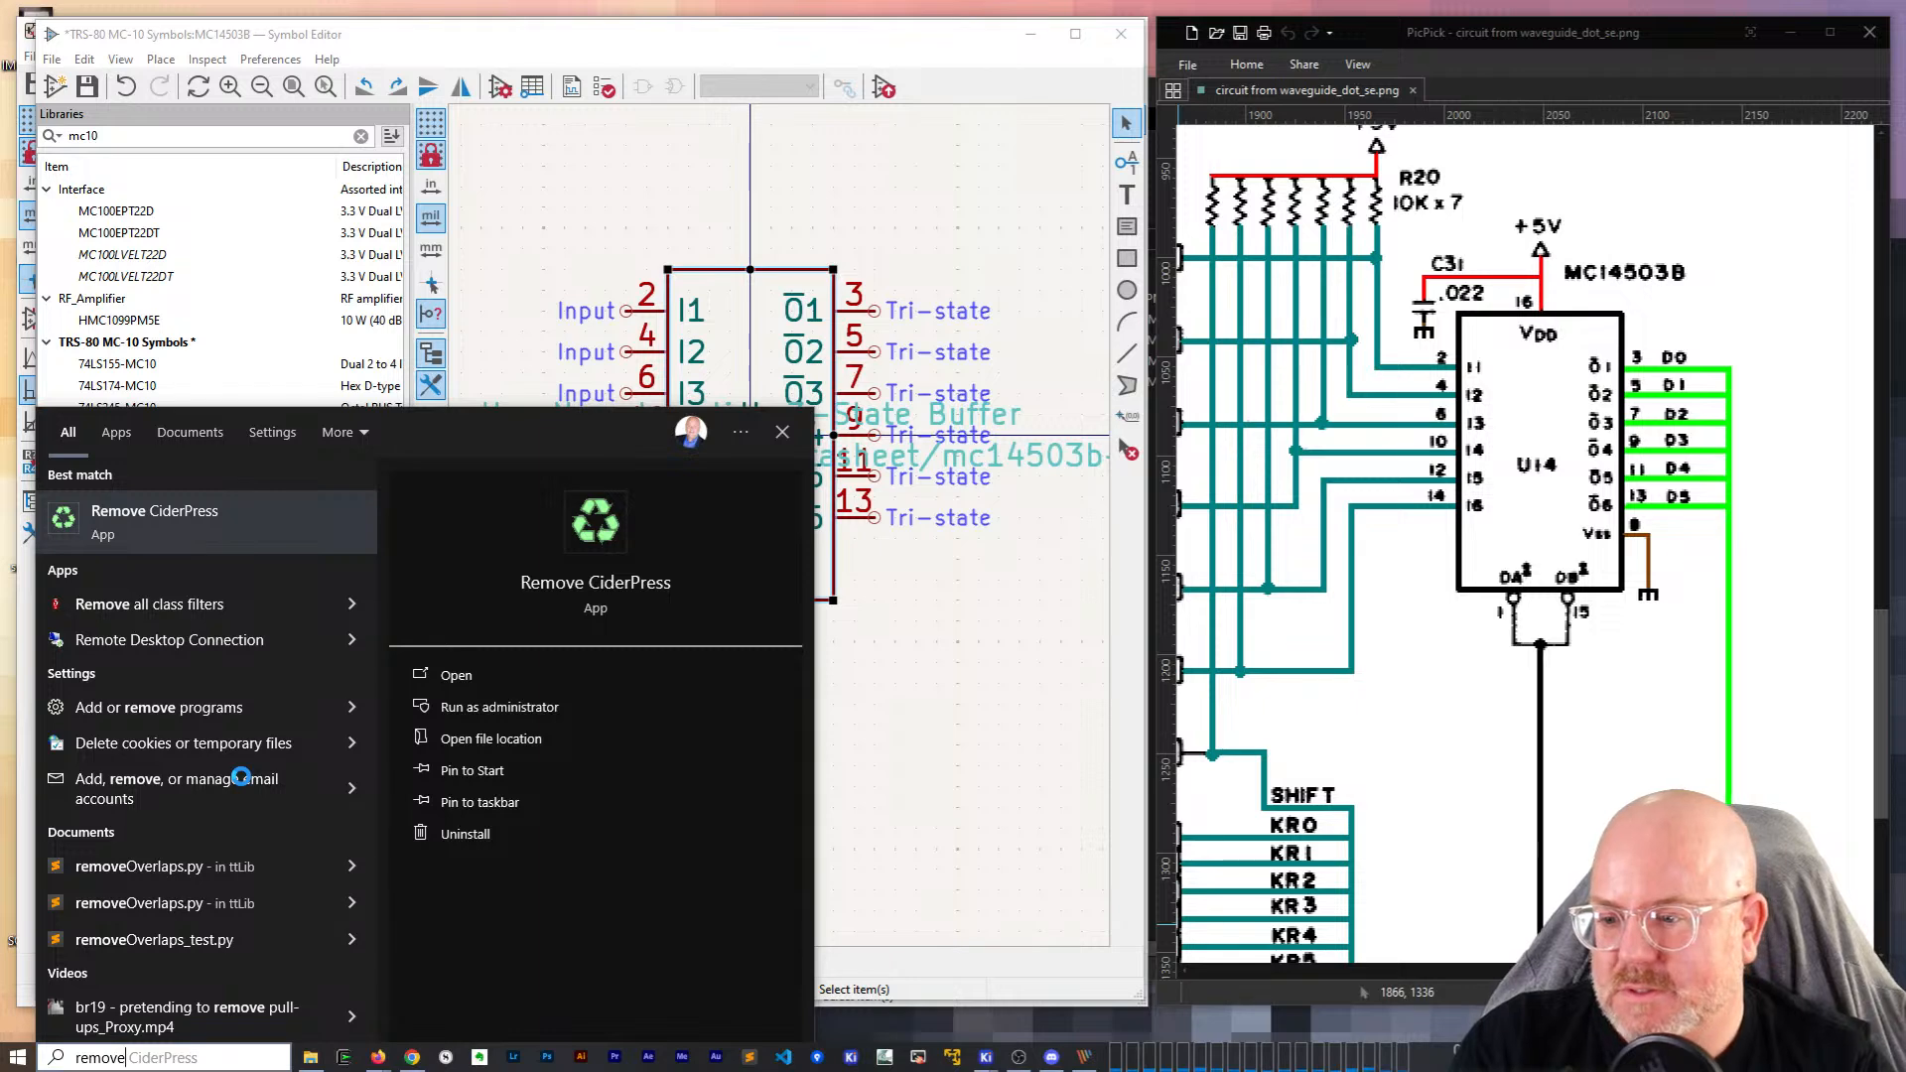
key("Escape")
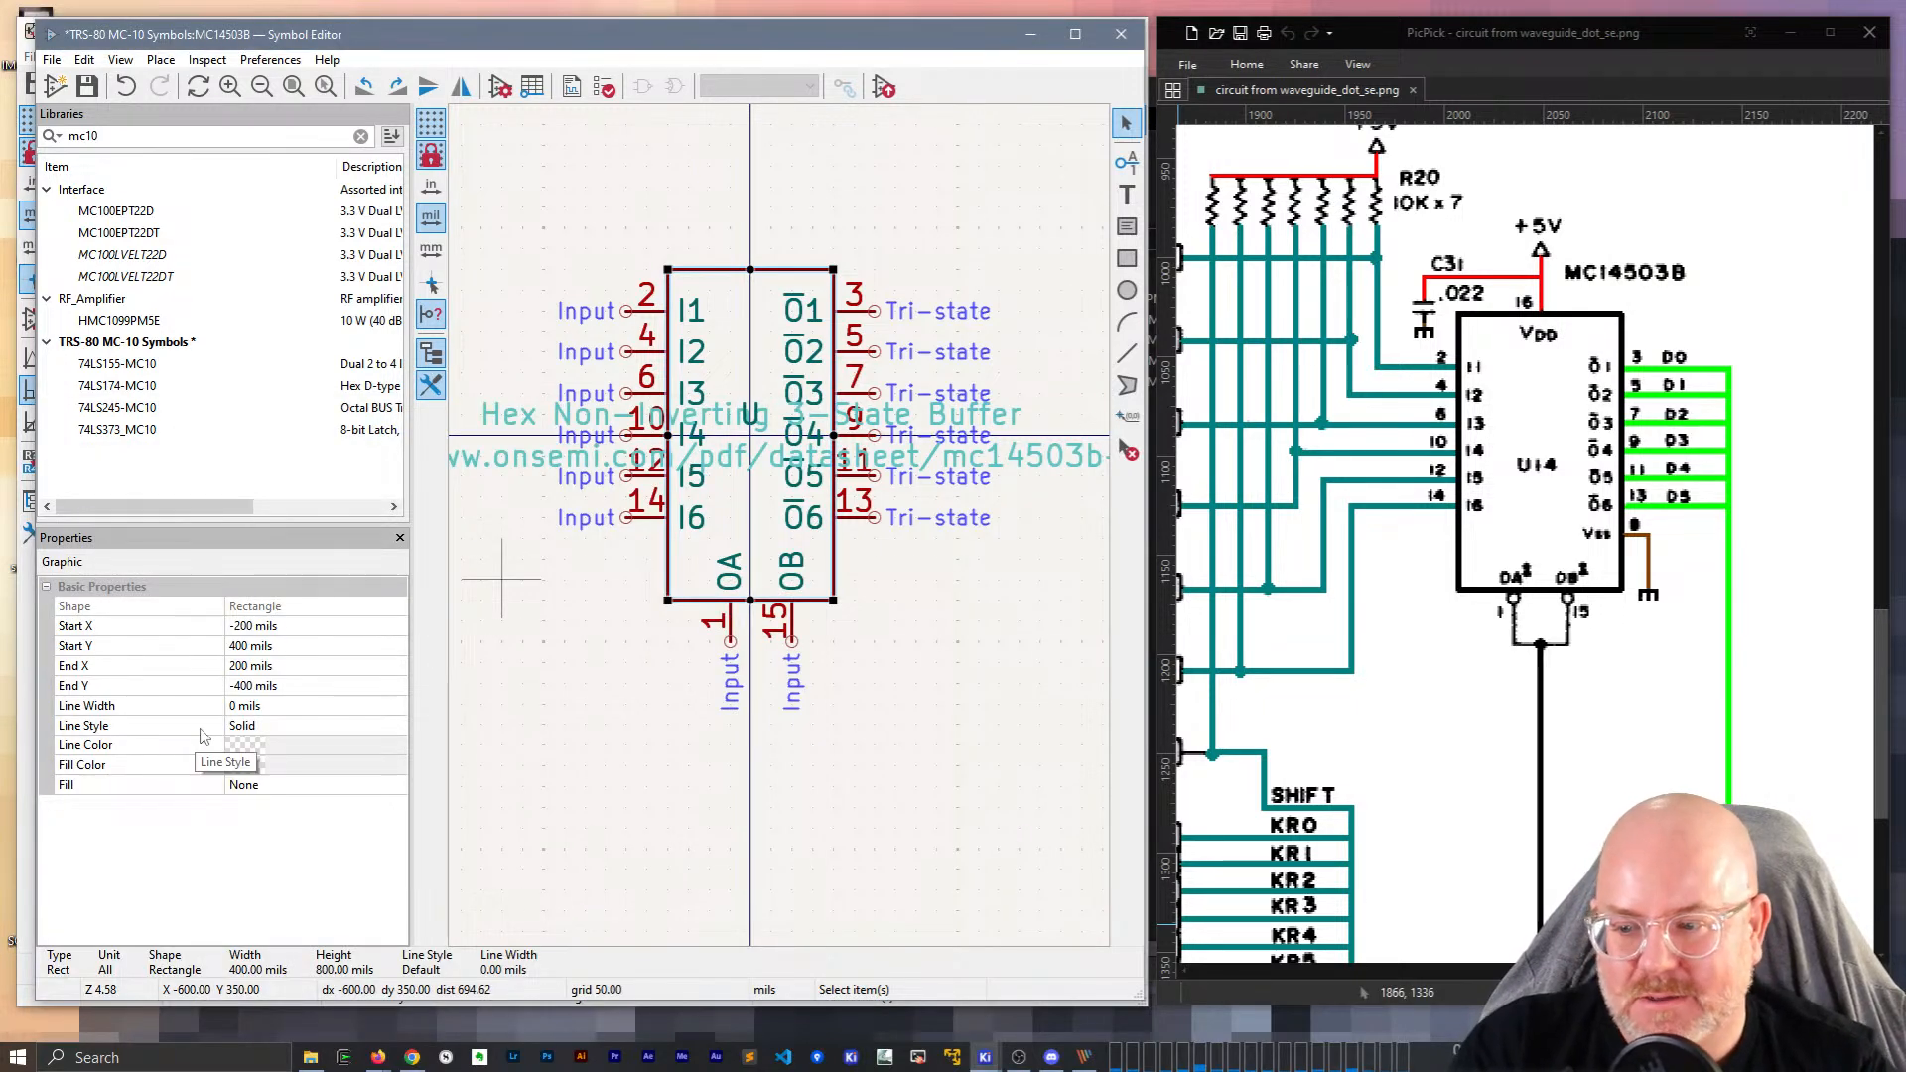
Set the body rectangle's Fill to Body background color instead of outline colour.
left_click(256, 726)
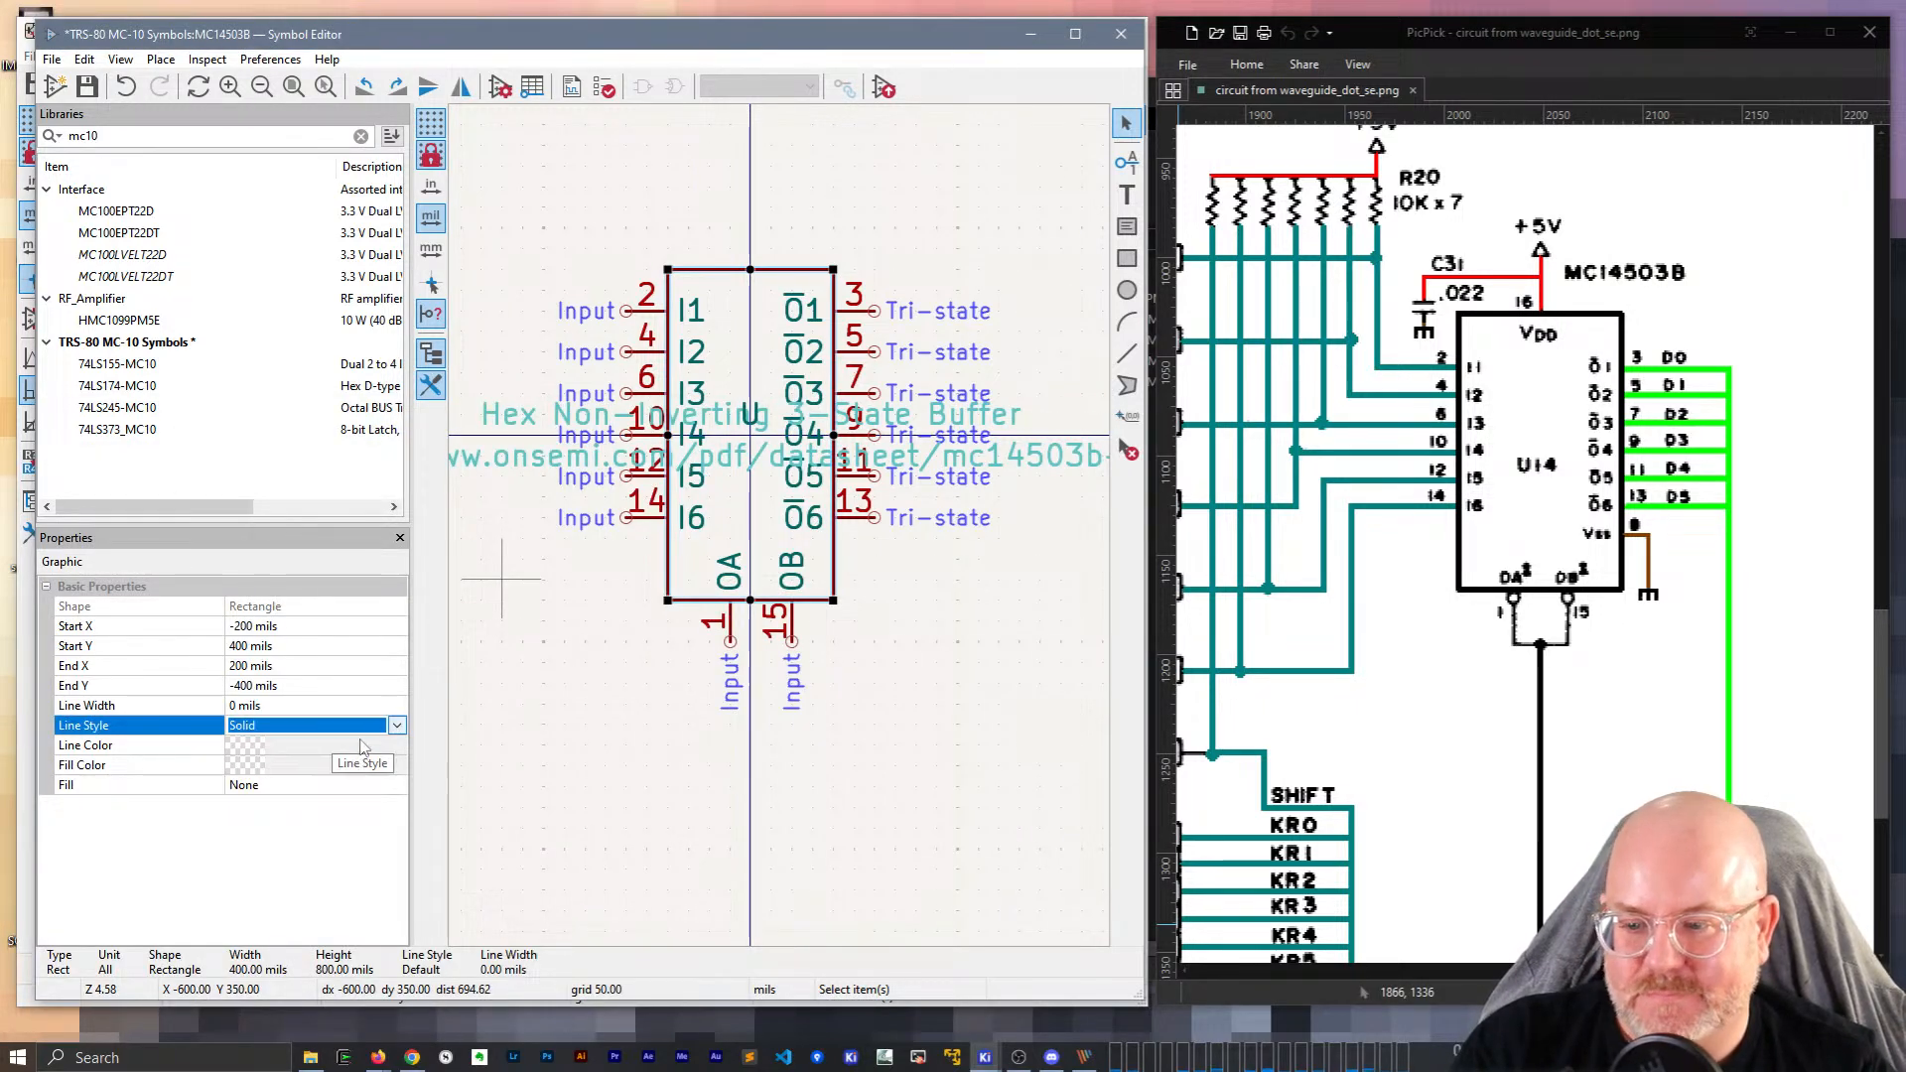
key("Escape")
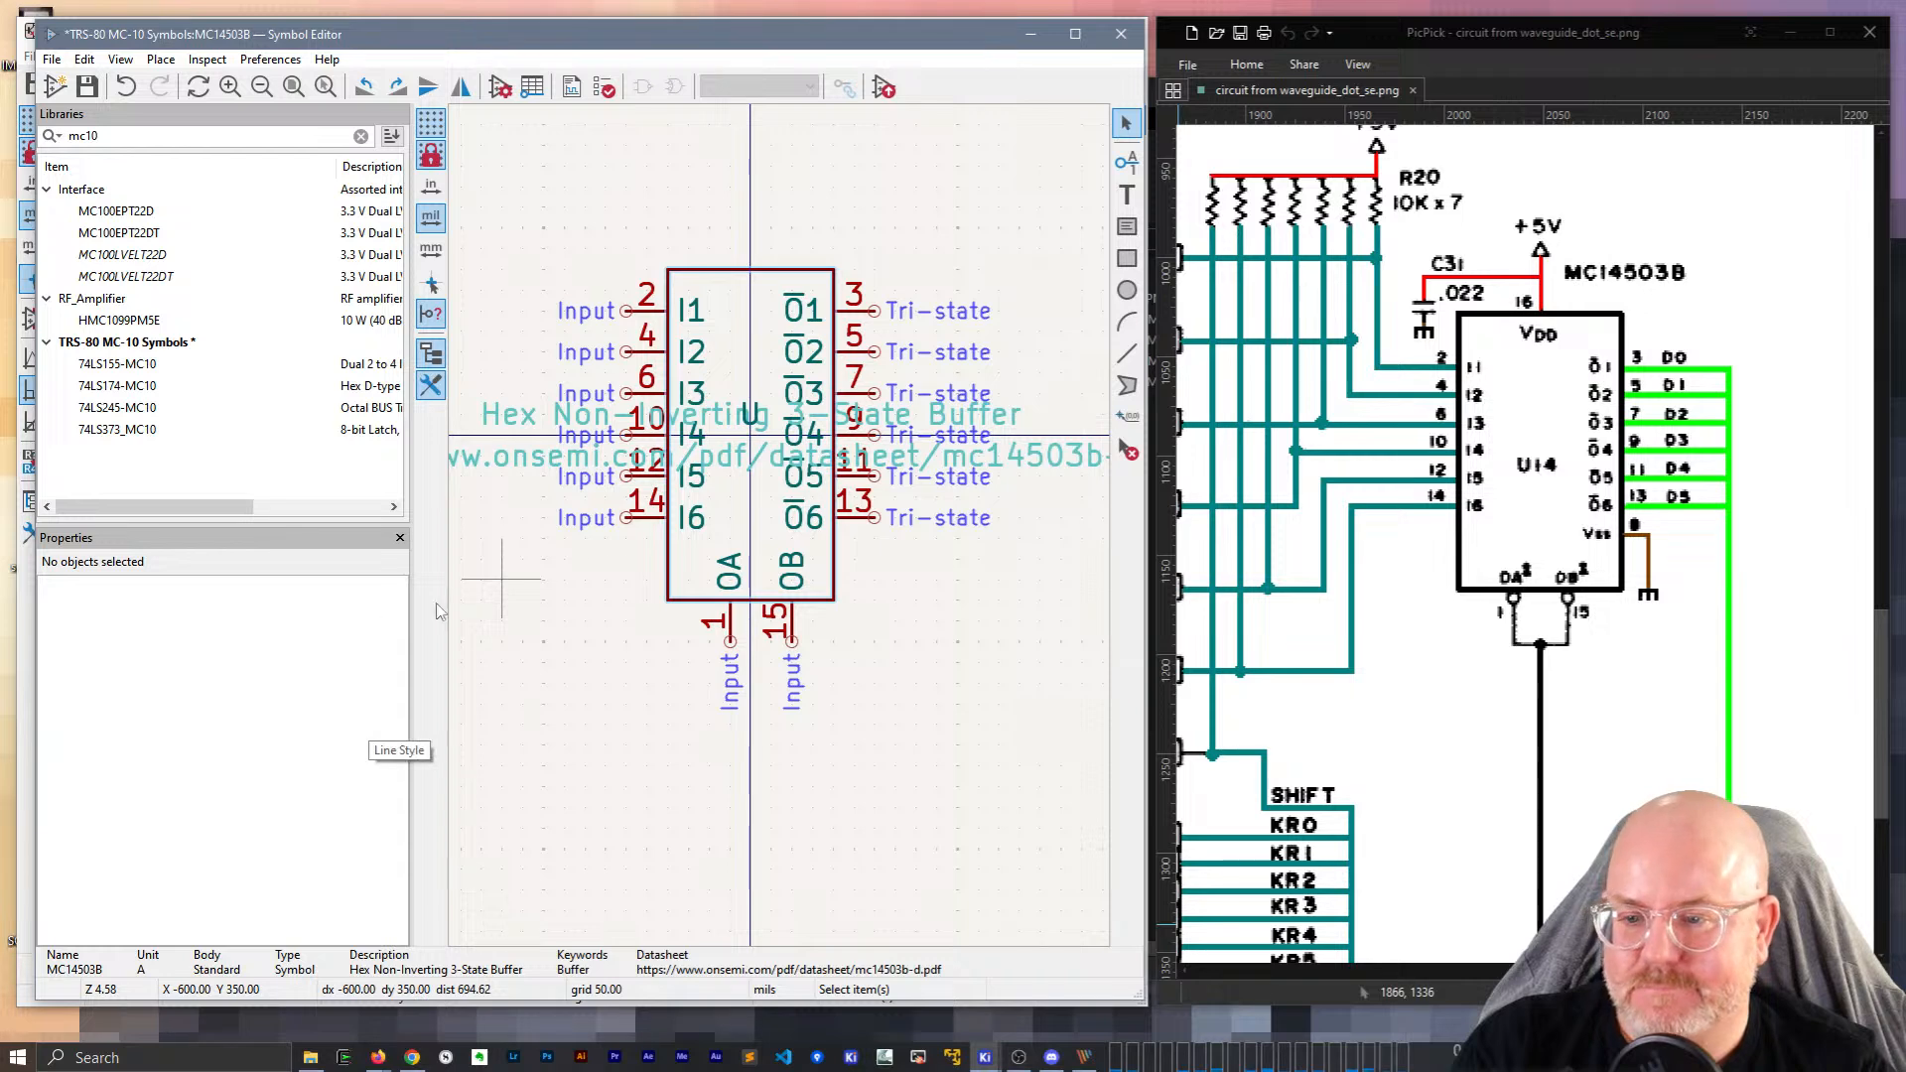
left_click(677, 599)
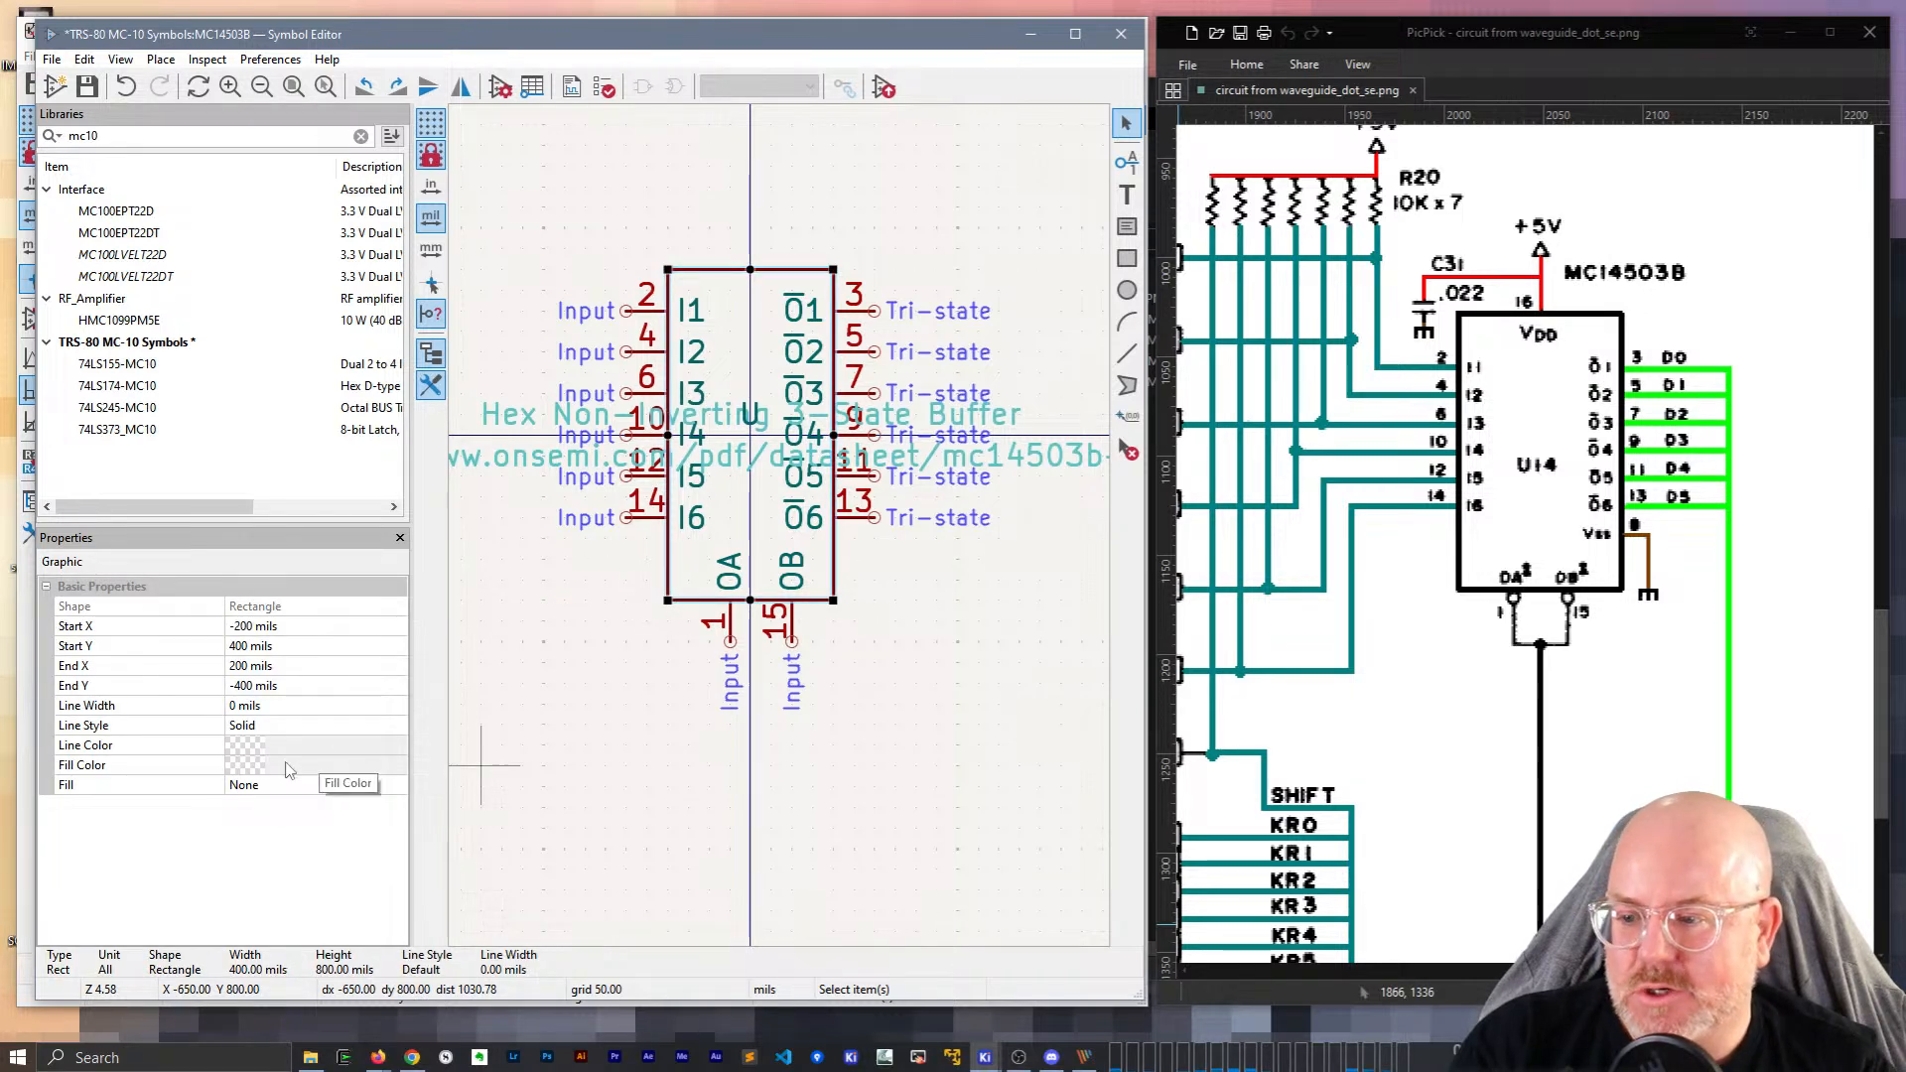
left_click(250, 770)
key("Escape")
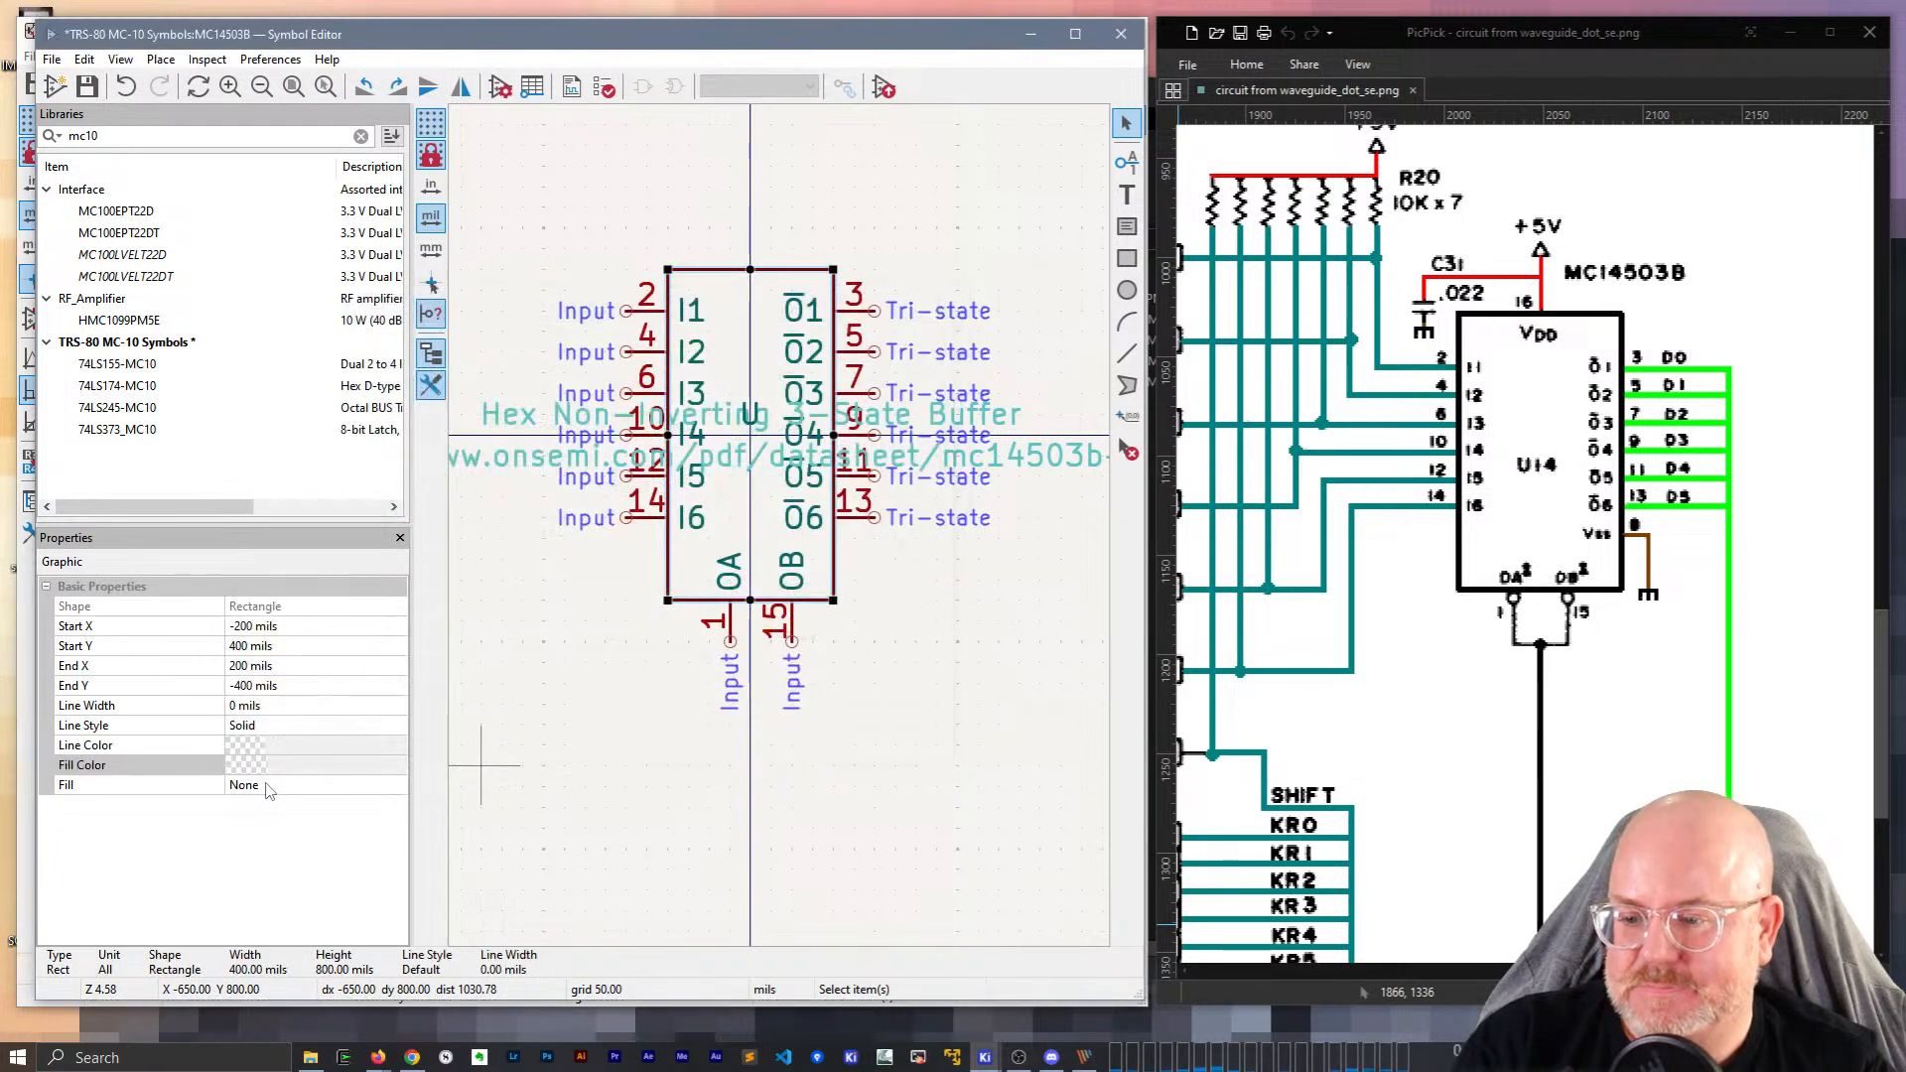
left_click(266, 786)
left_click(388, 786)
left_click(339, 824)
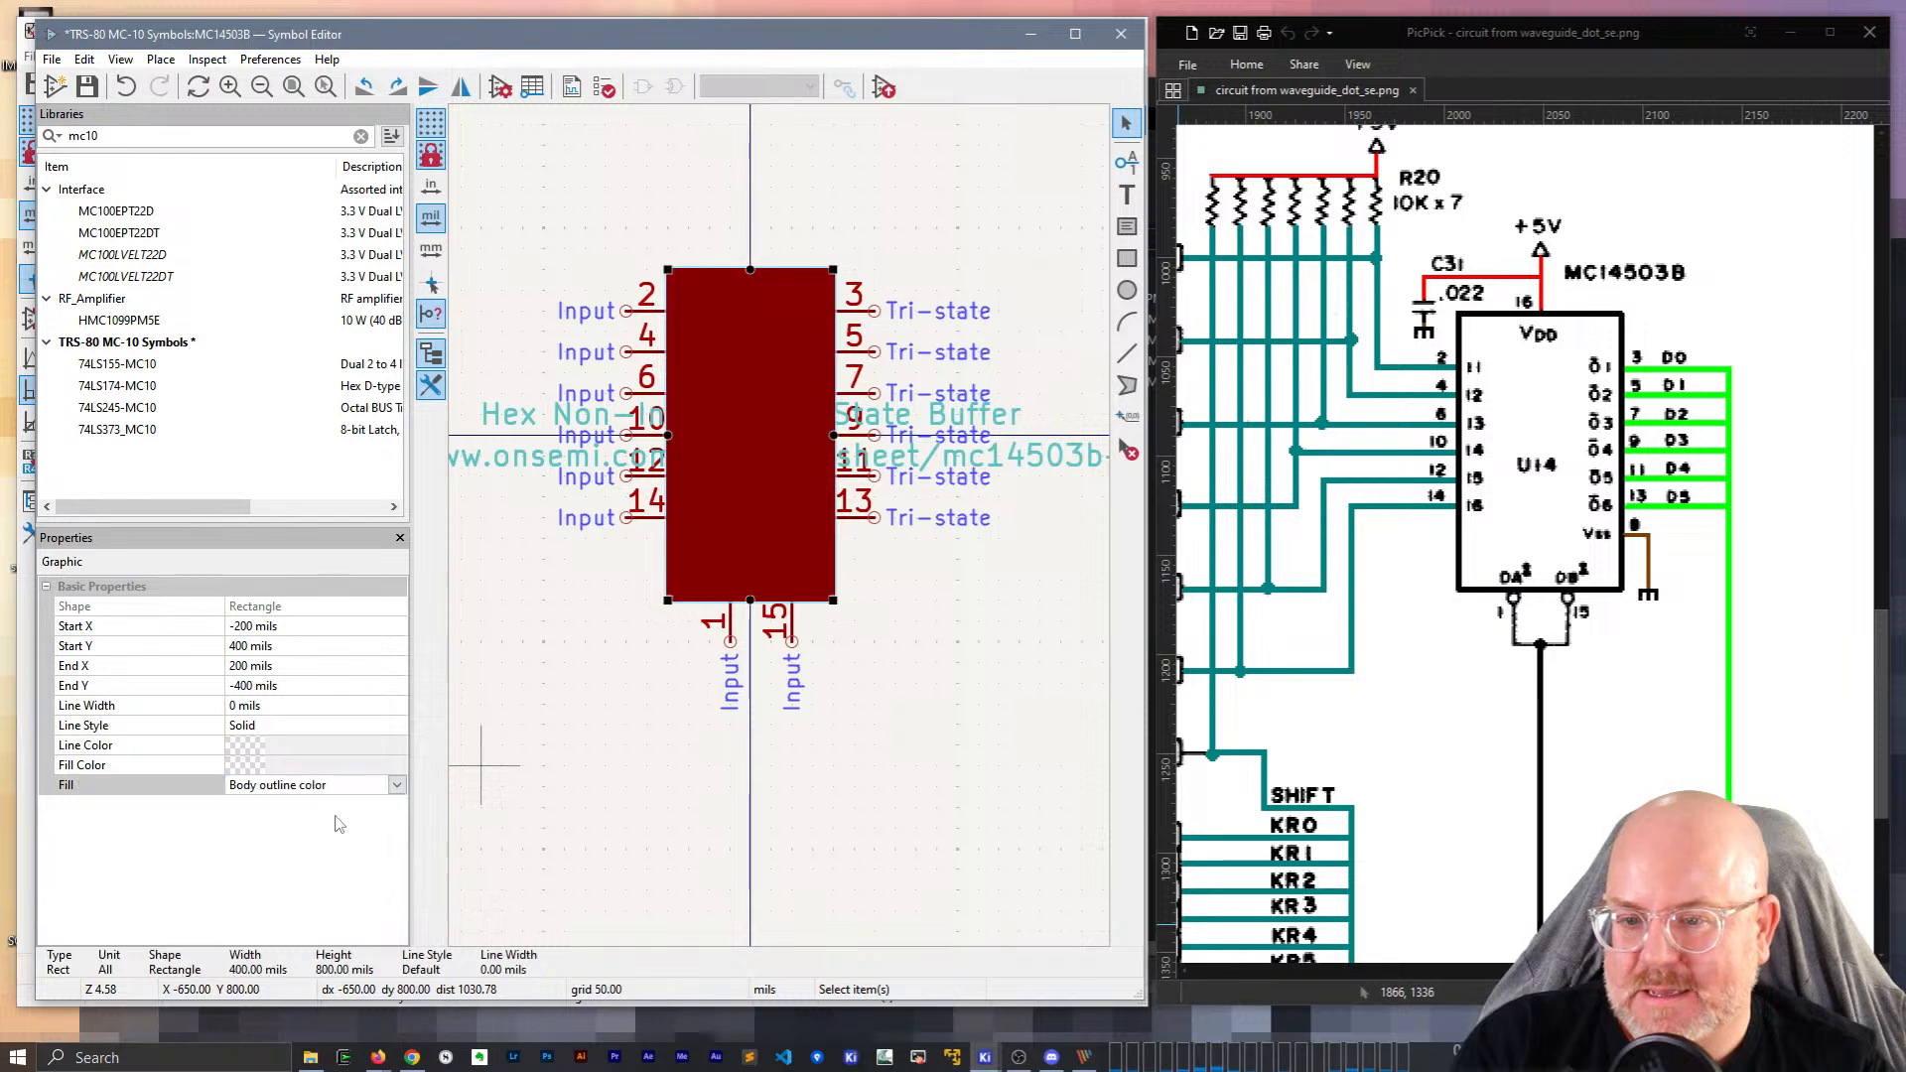
left_click(373, 785)
left_click(292, 841)
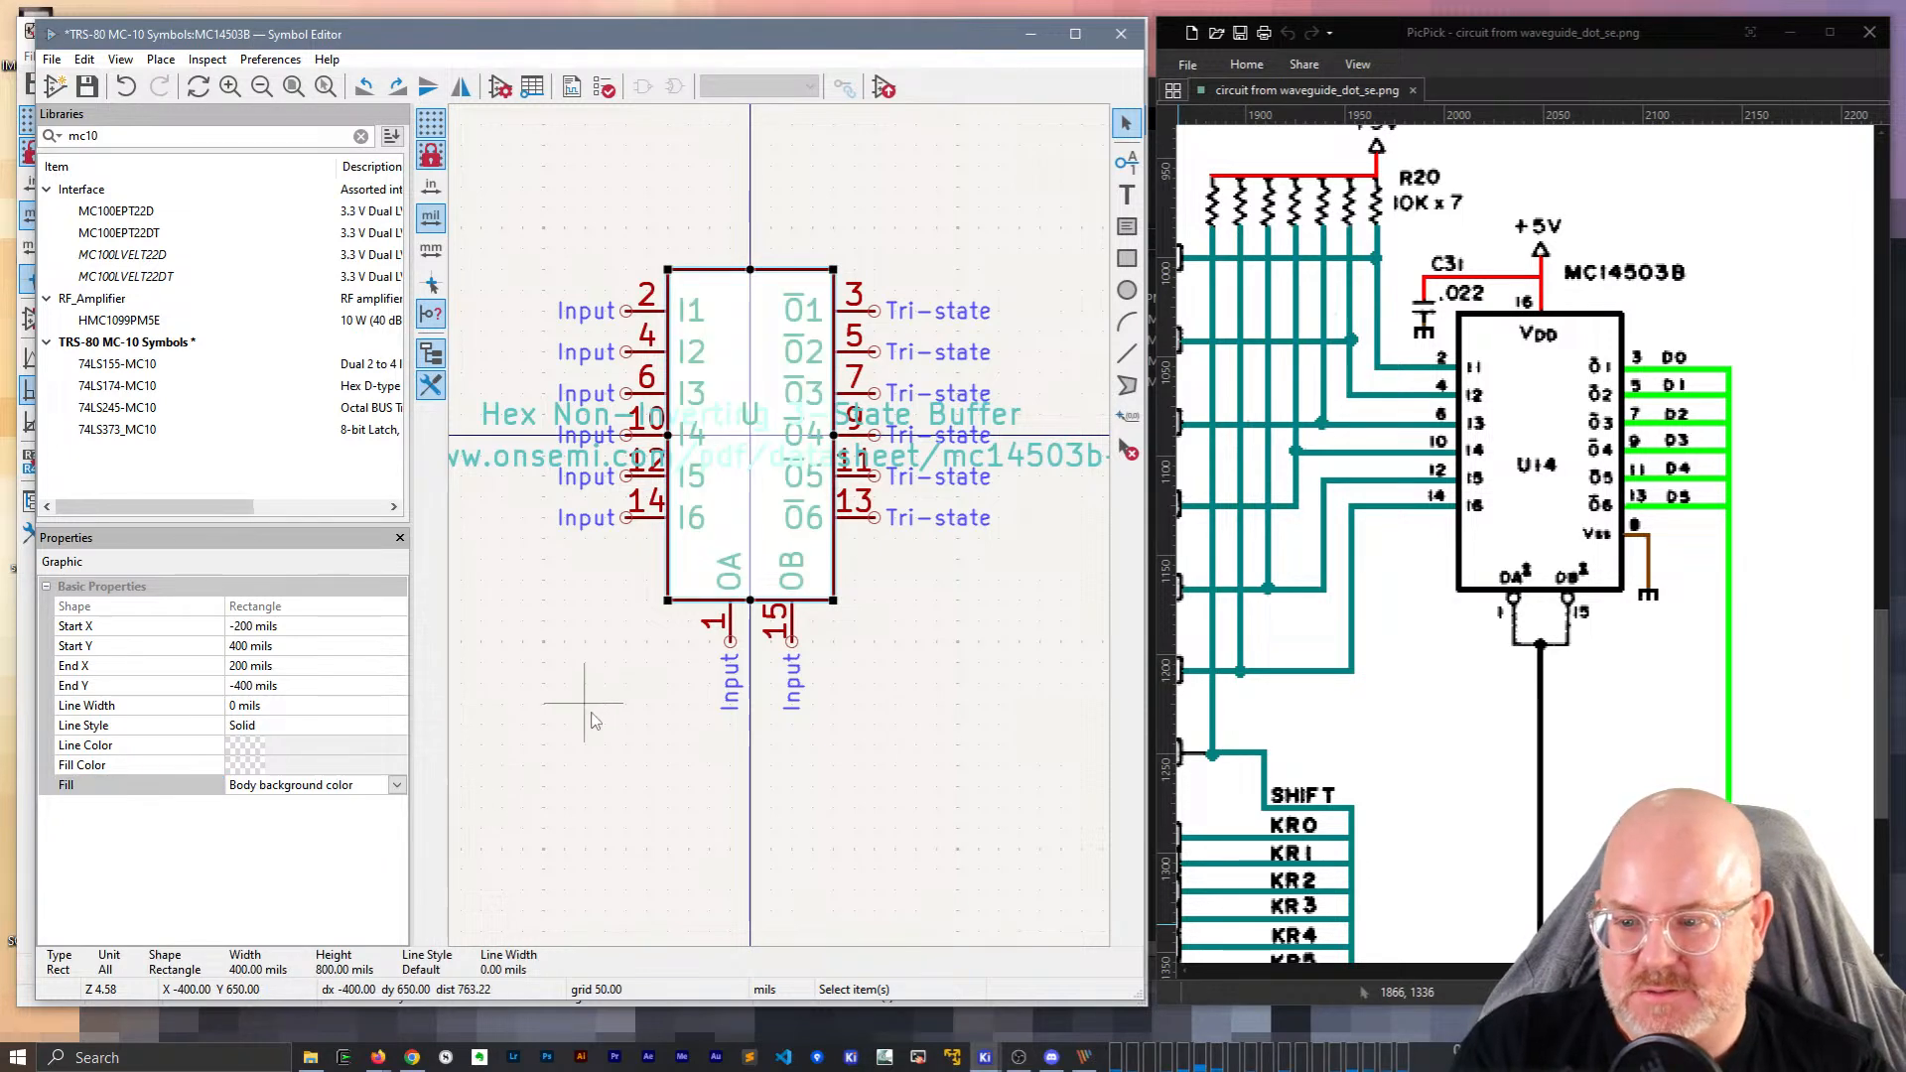
left_click(584, 805)
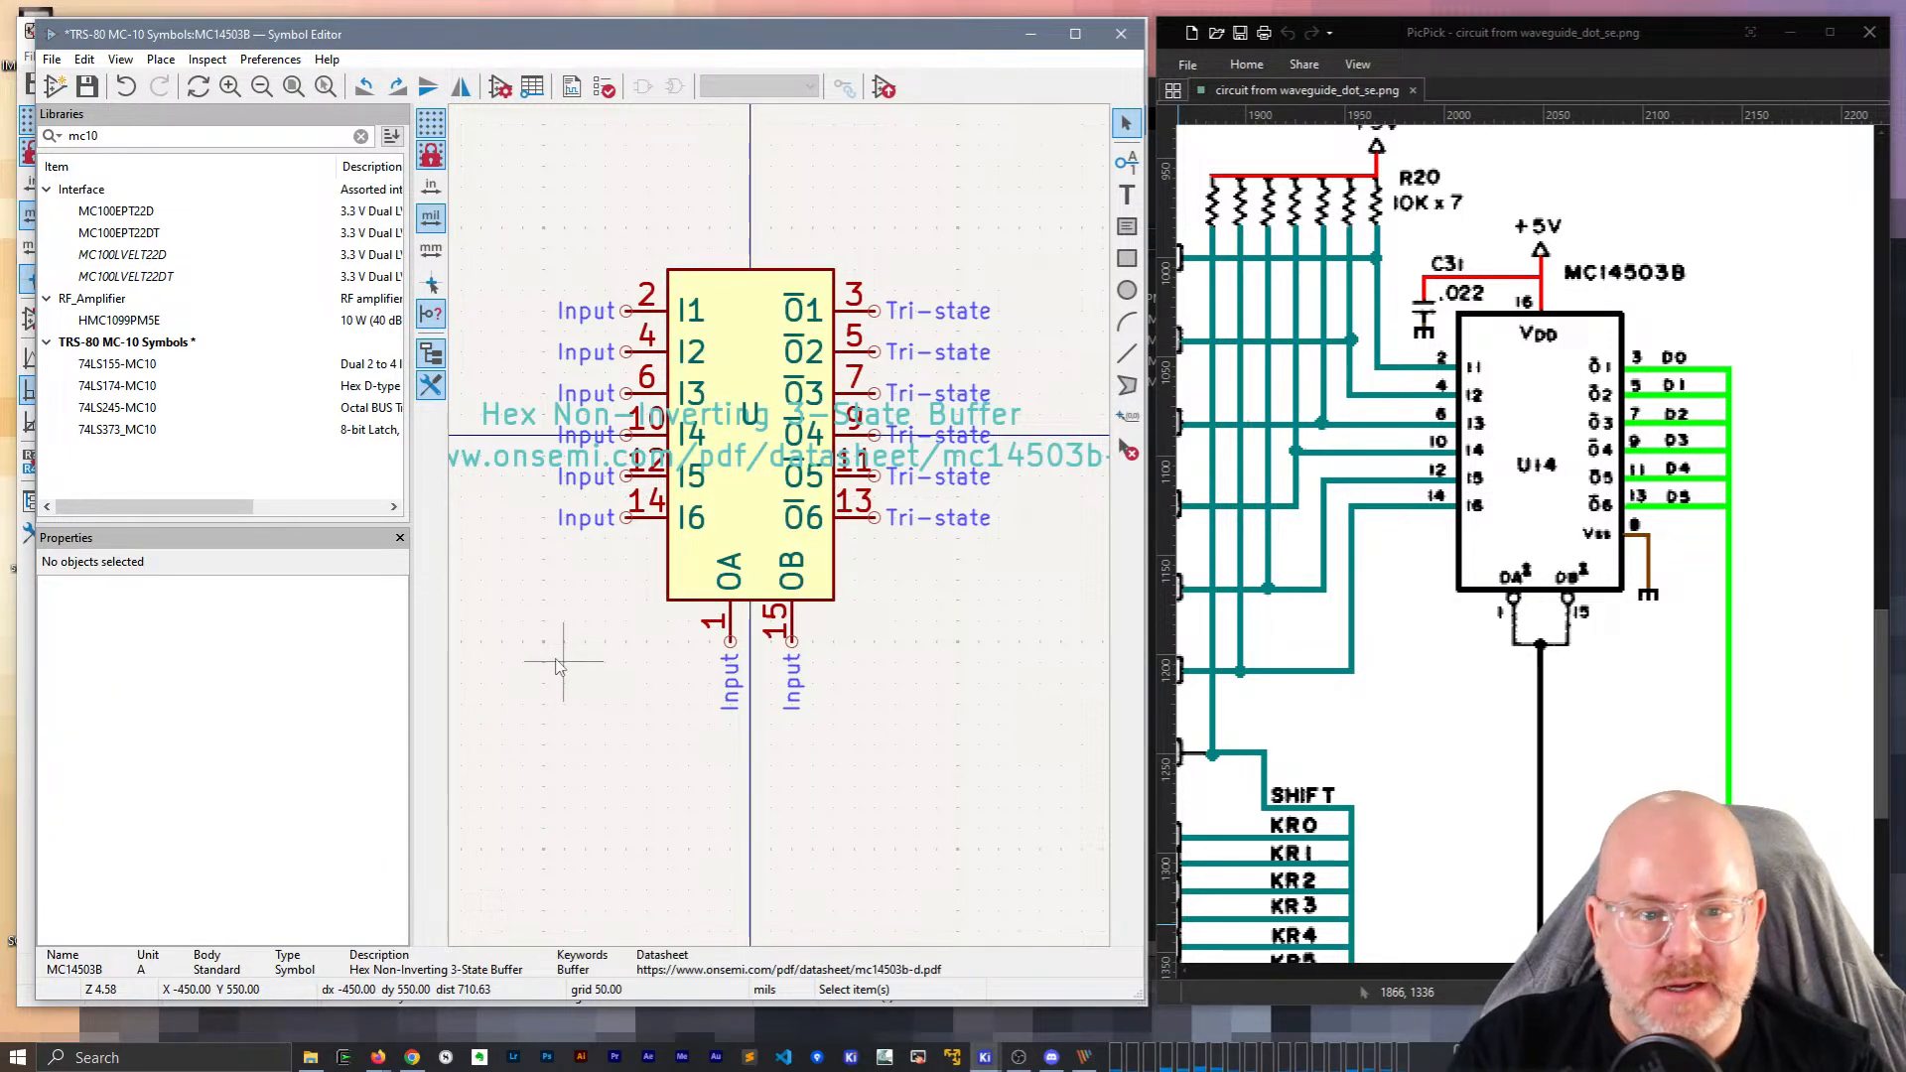
Recentre the symbol and move the U reference label above the body.
scroll(666, 723, "down", 1)
scroll(779, 526, "up", 1)
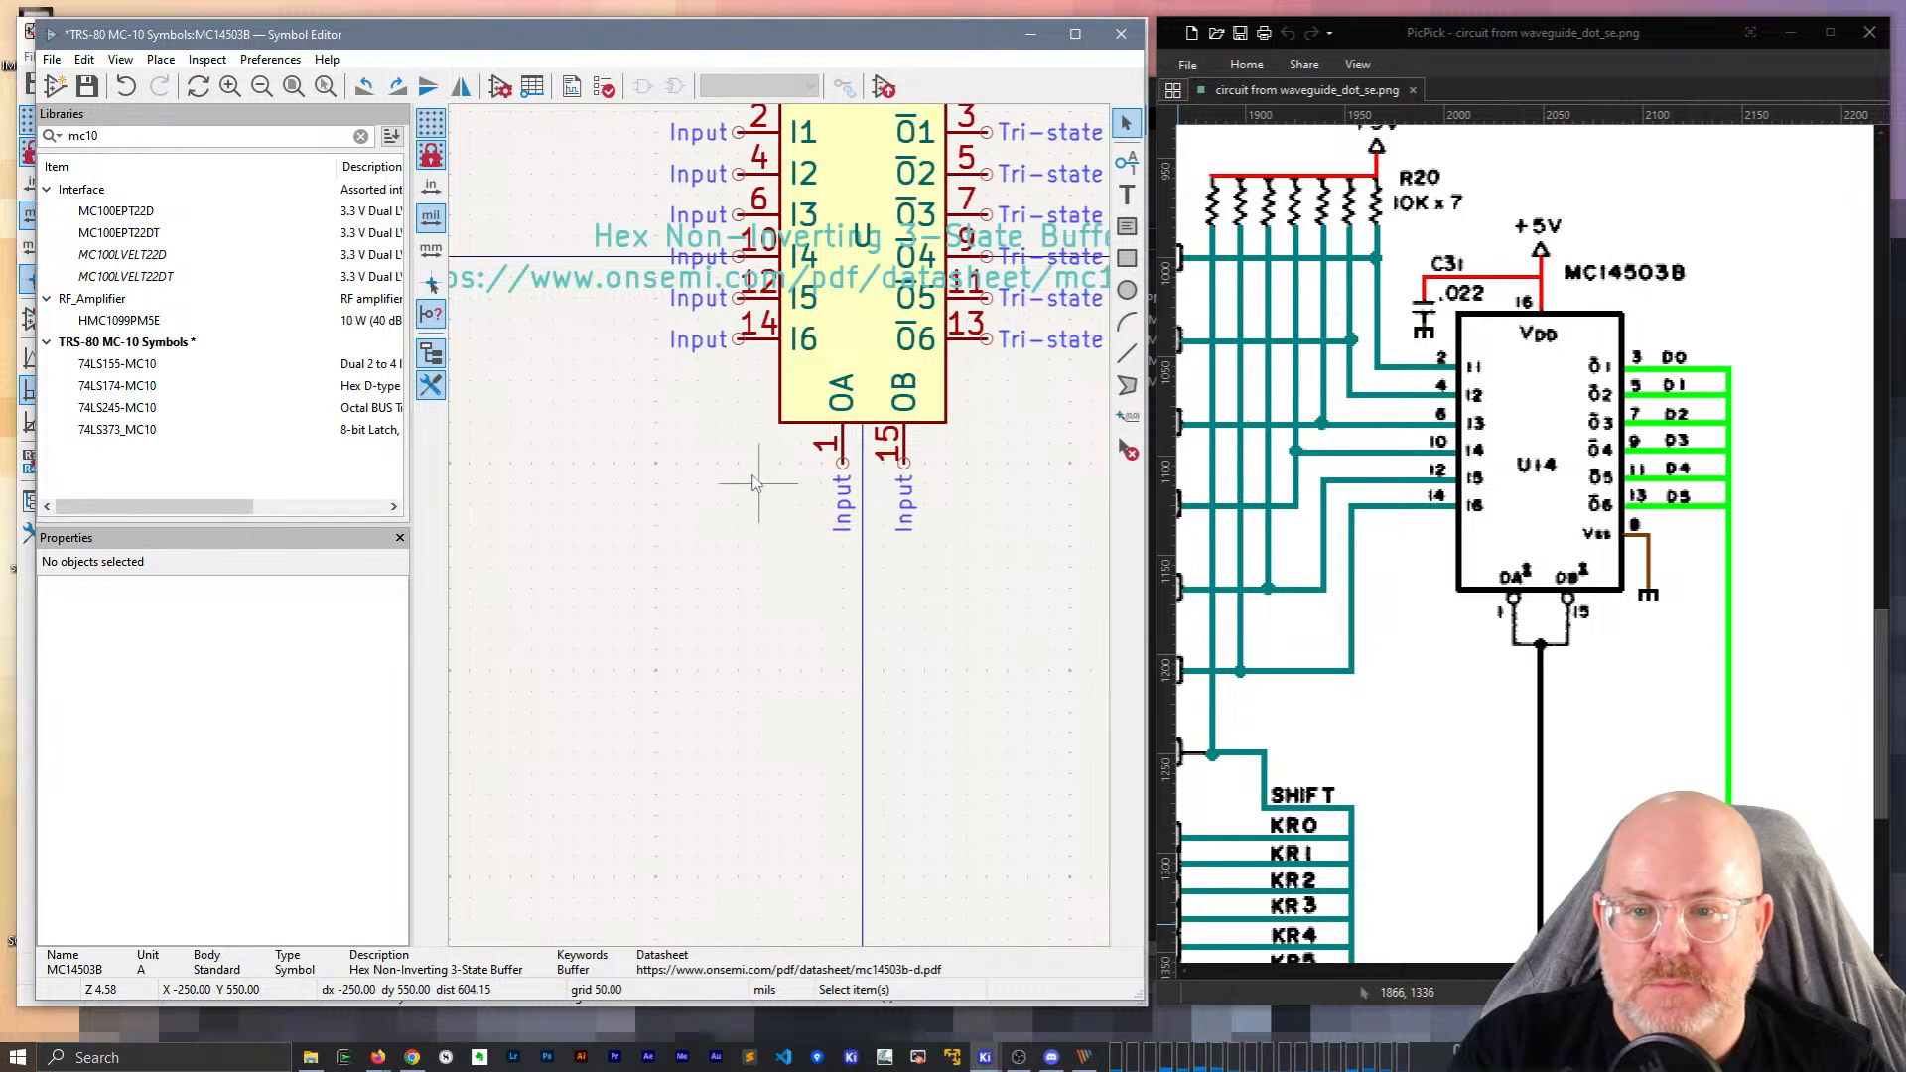
scroll(738, 484, "down", 1)
middle_click_drag(683, 548, 559, 629)
left_click(755, 347)
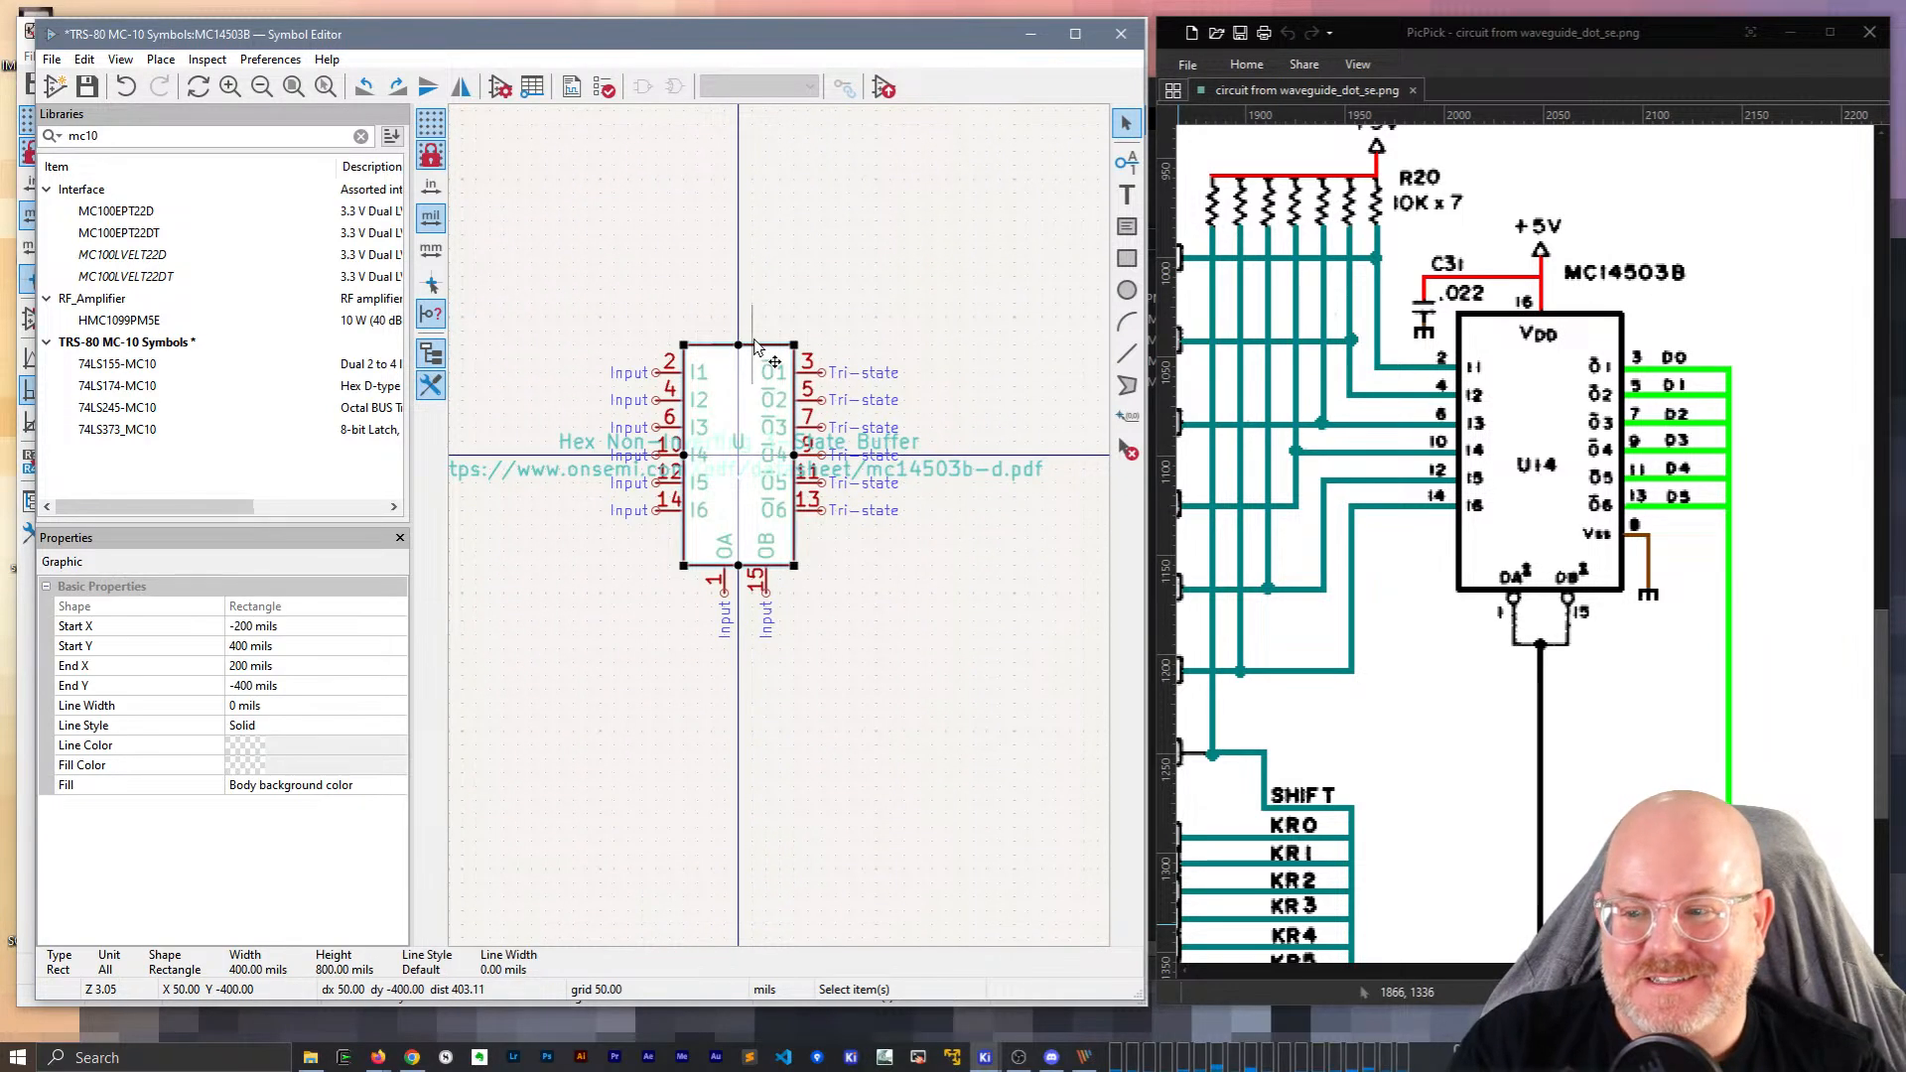
left_click(779, 286)
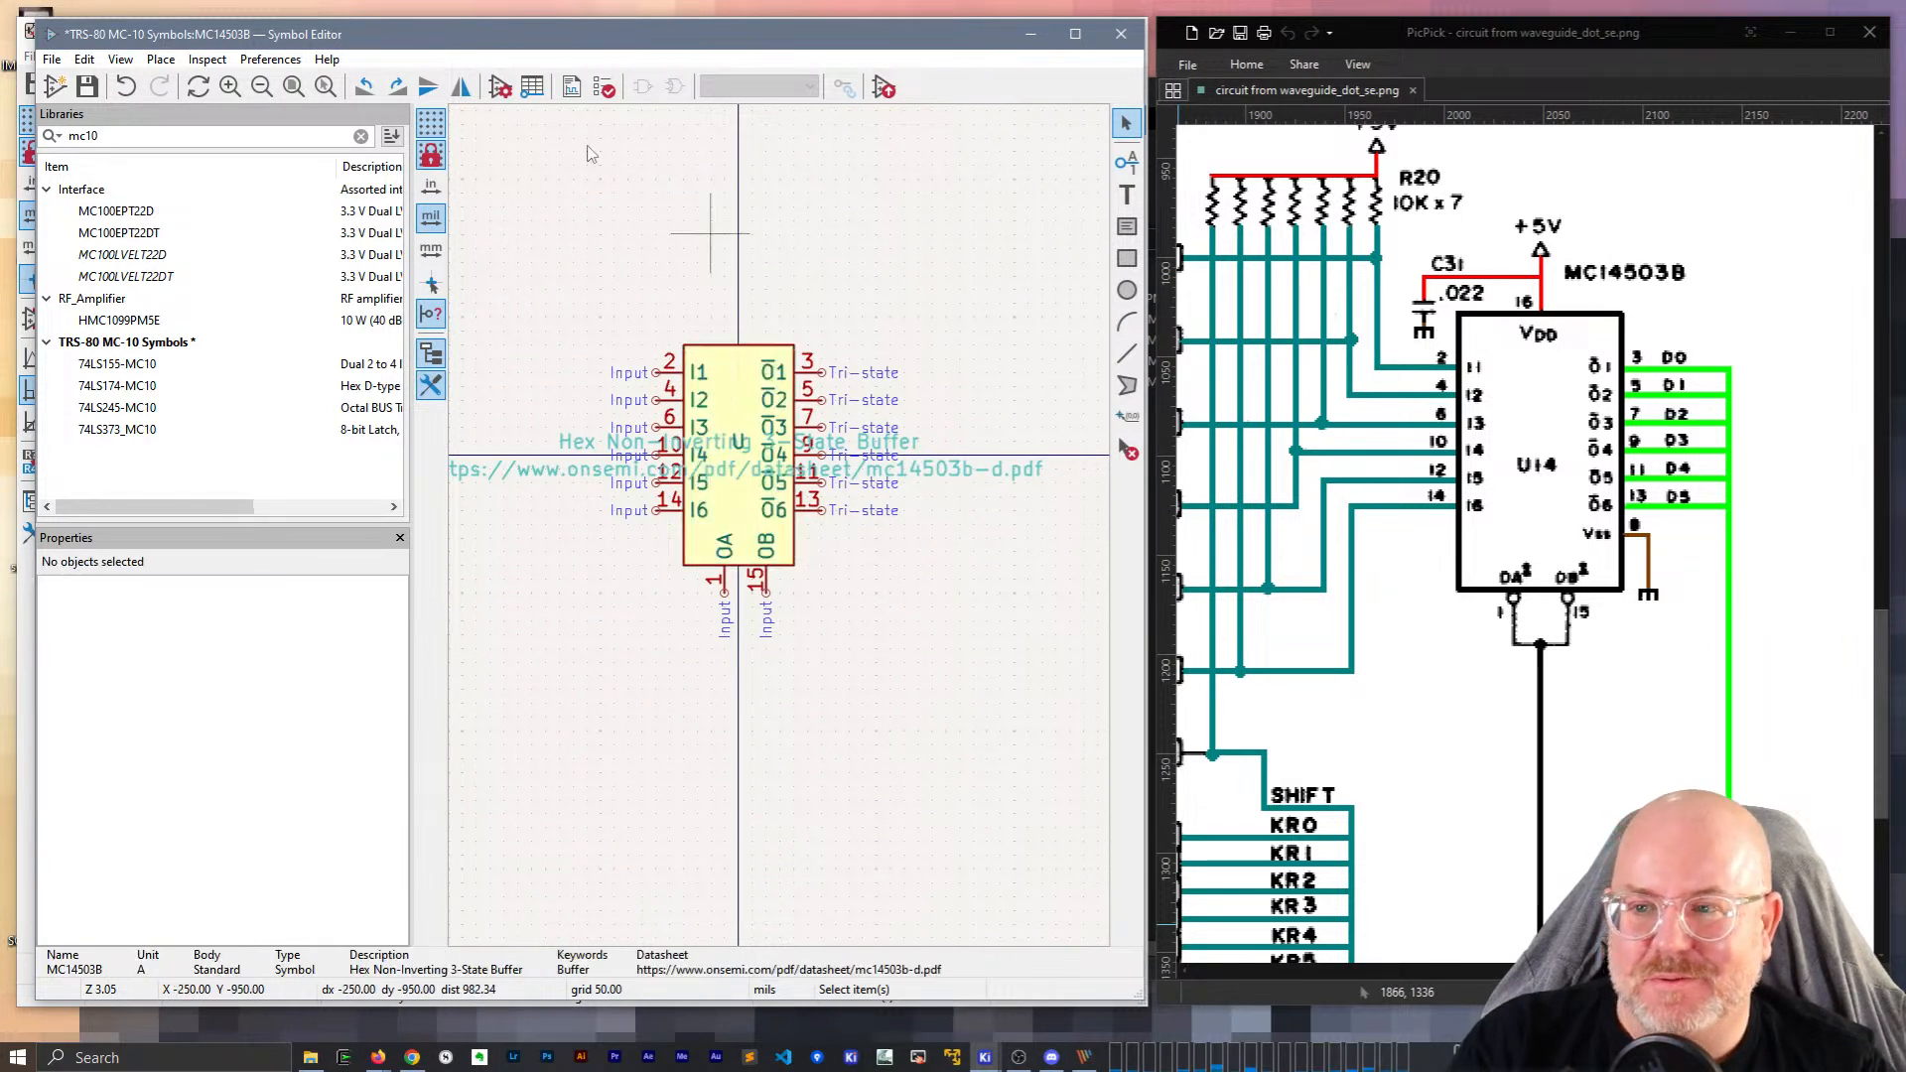
left_click(499, 88)
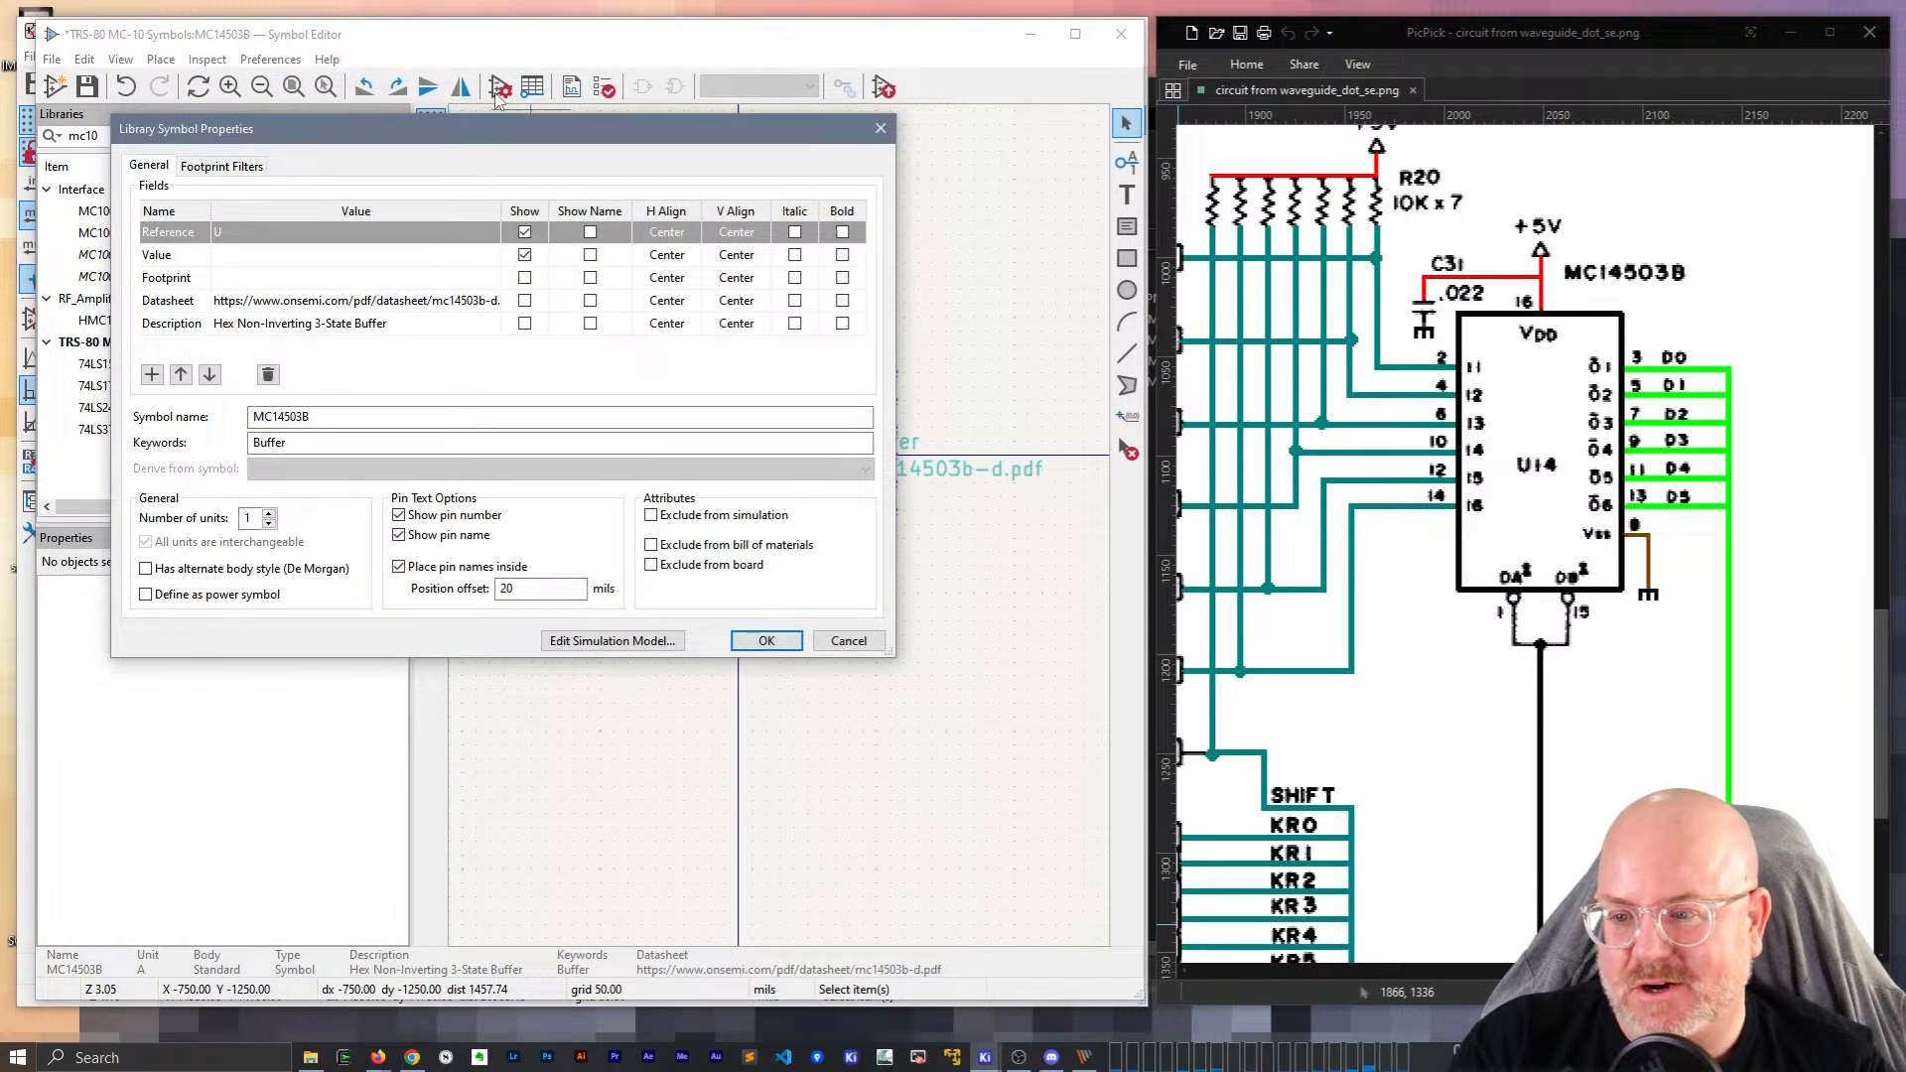
left_click(767, 640)
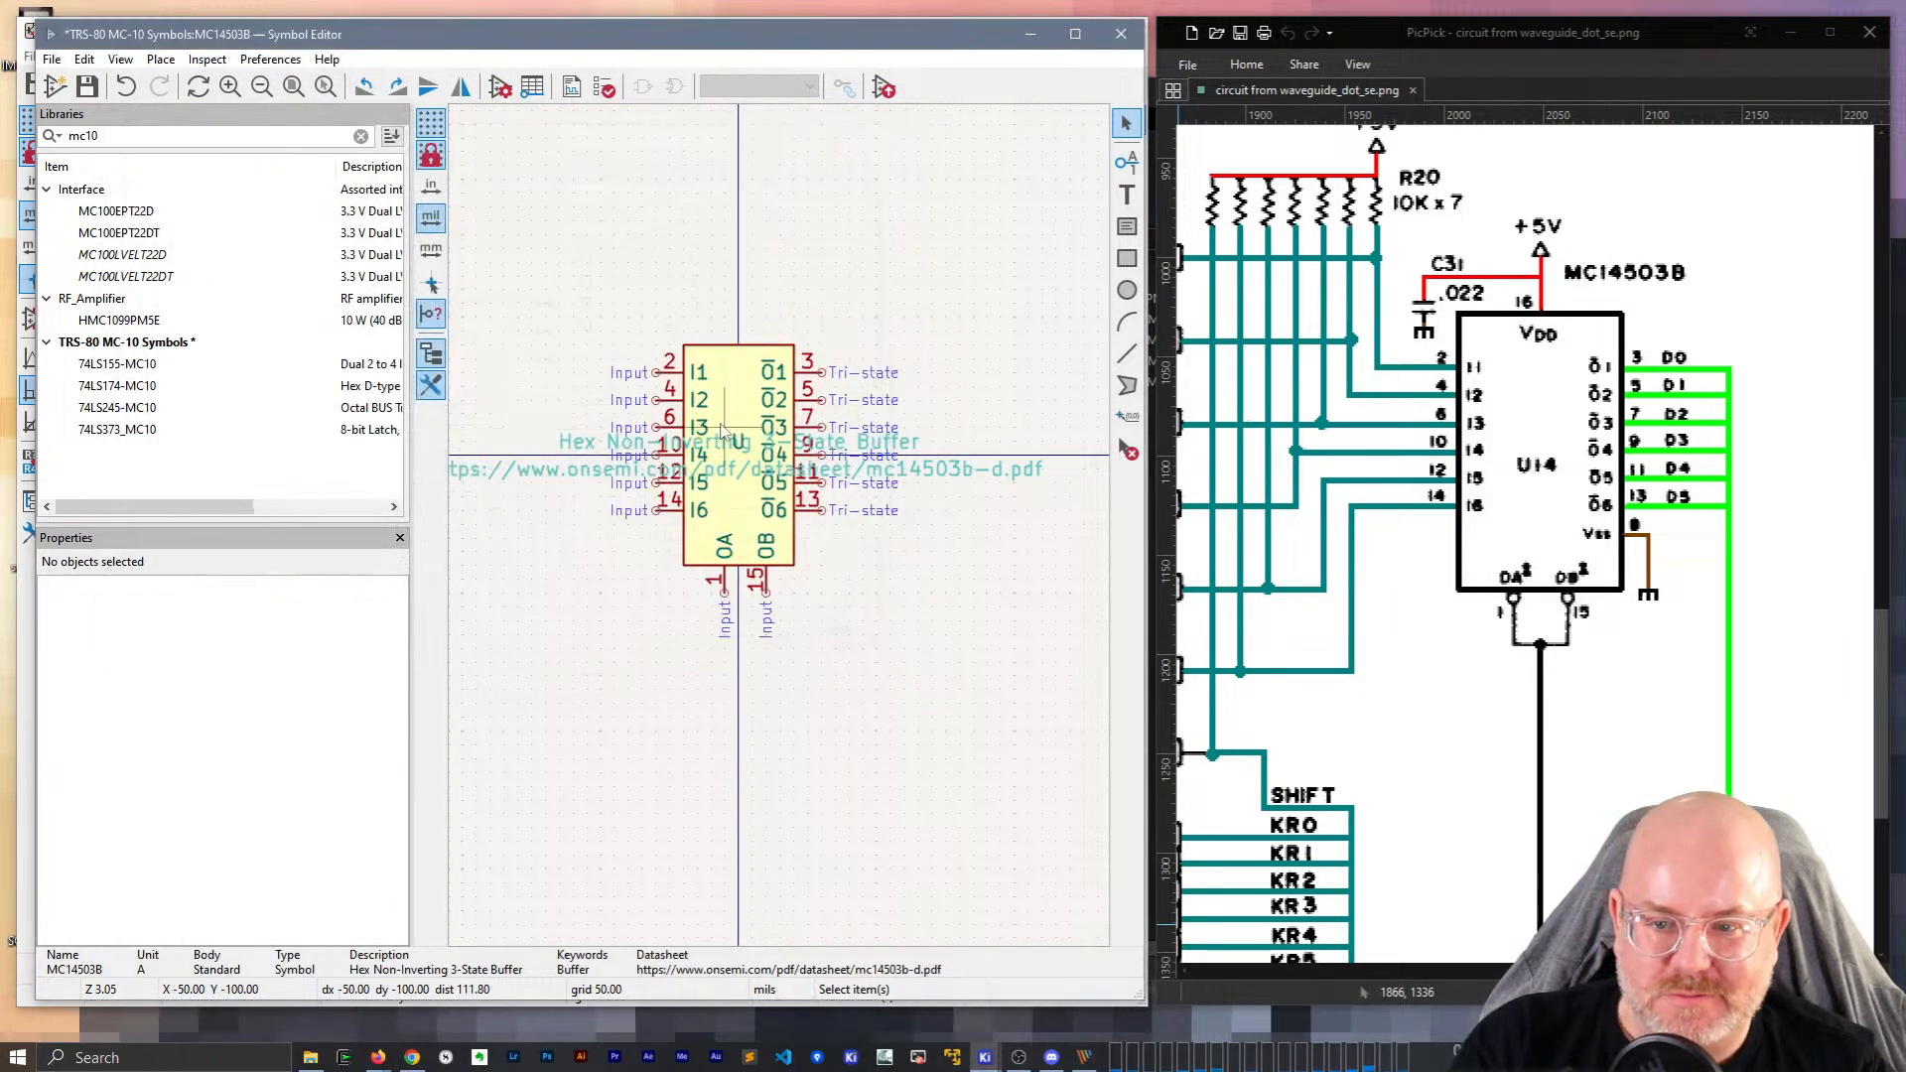
scroll(779, 534, "up", 5)
left_click(779, 526)
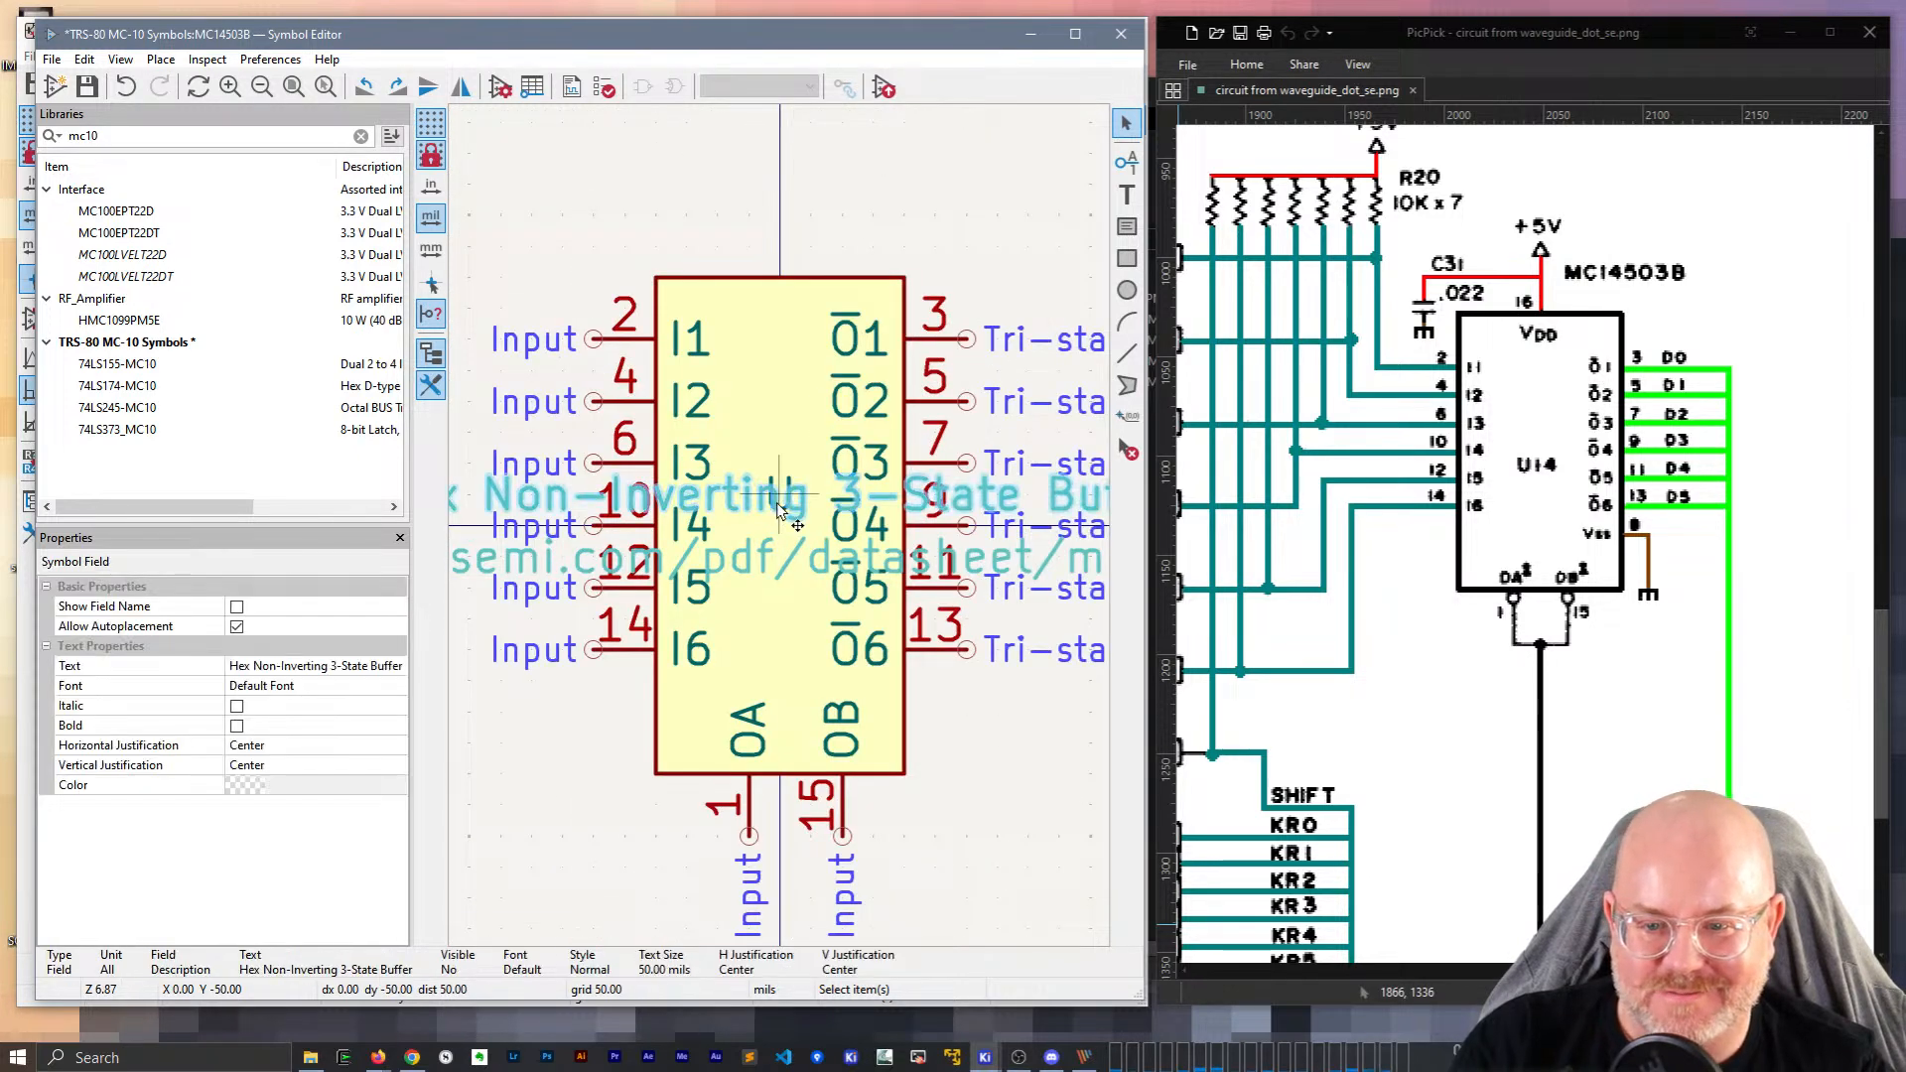
left_click_drag(785, 491, 804, 207)
Set the symbol Value to MC14503B and place it just above the body.
scroll(842, 213, "down", 1)
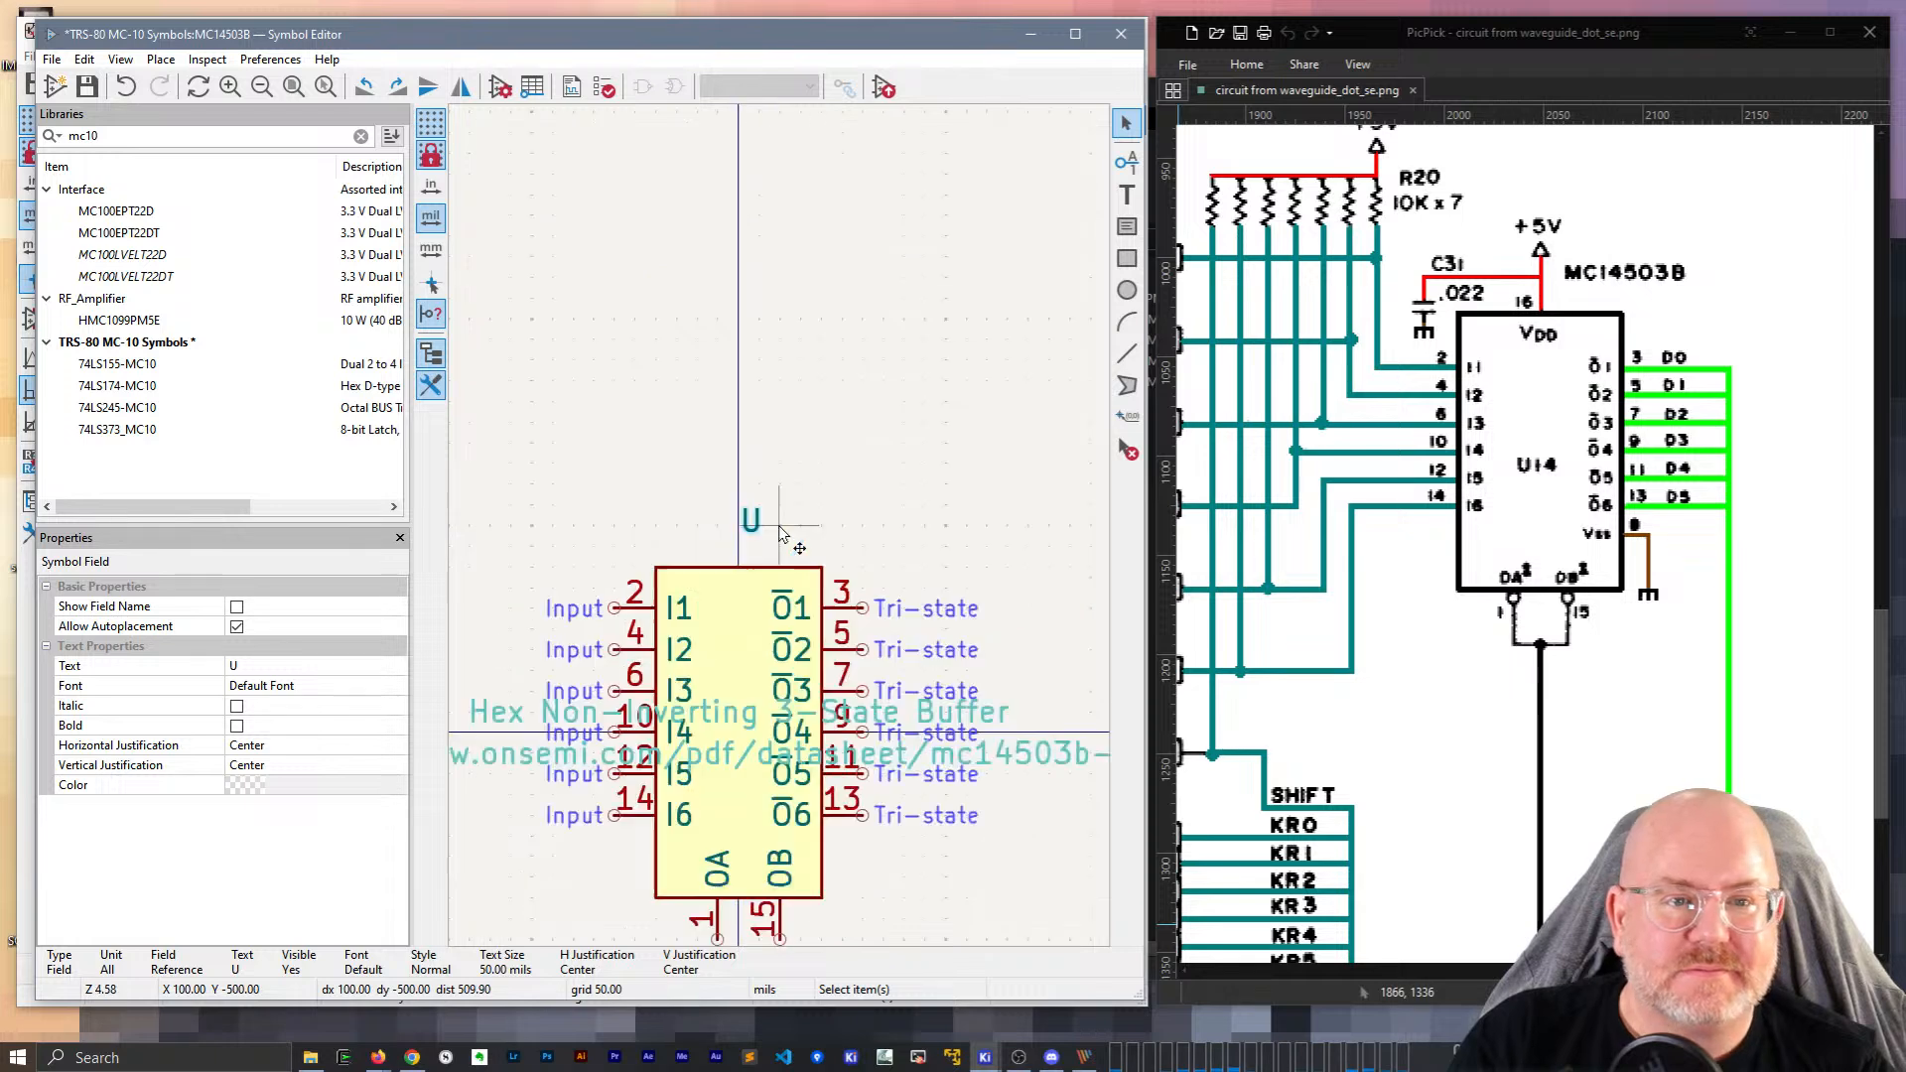
left_click(503, 87)
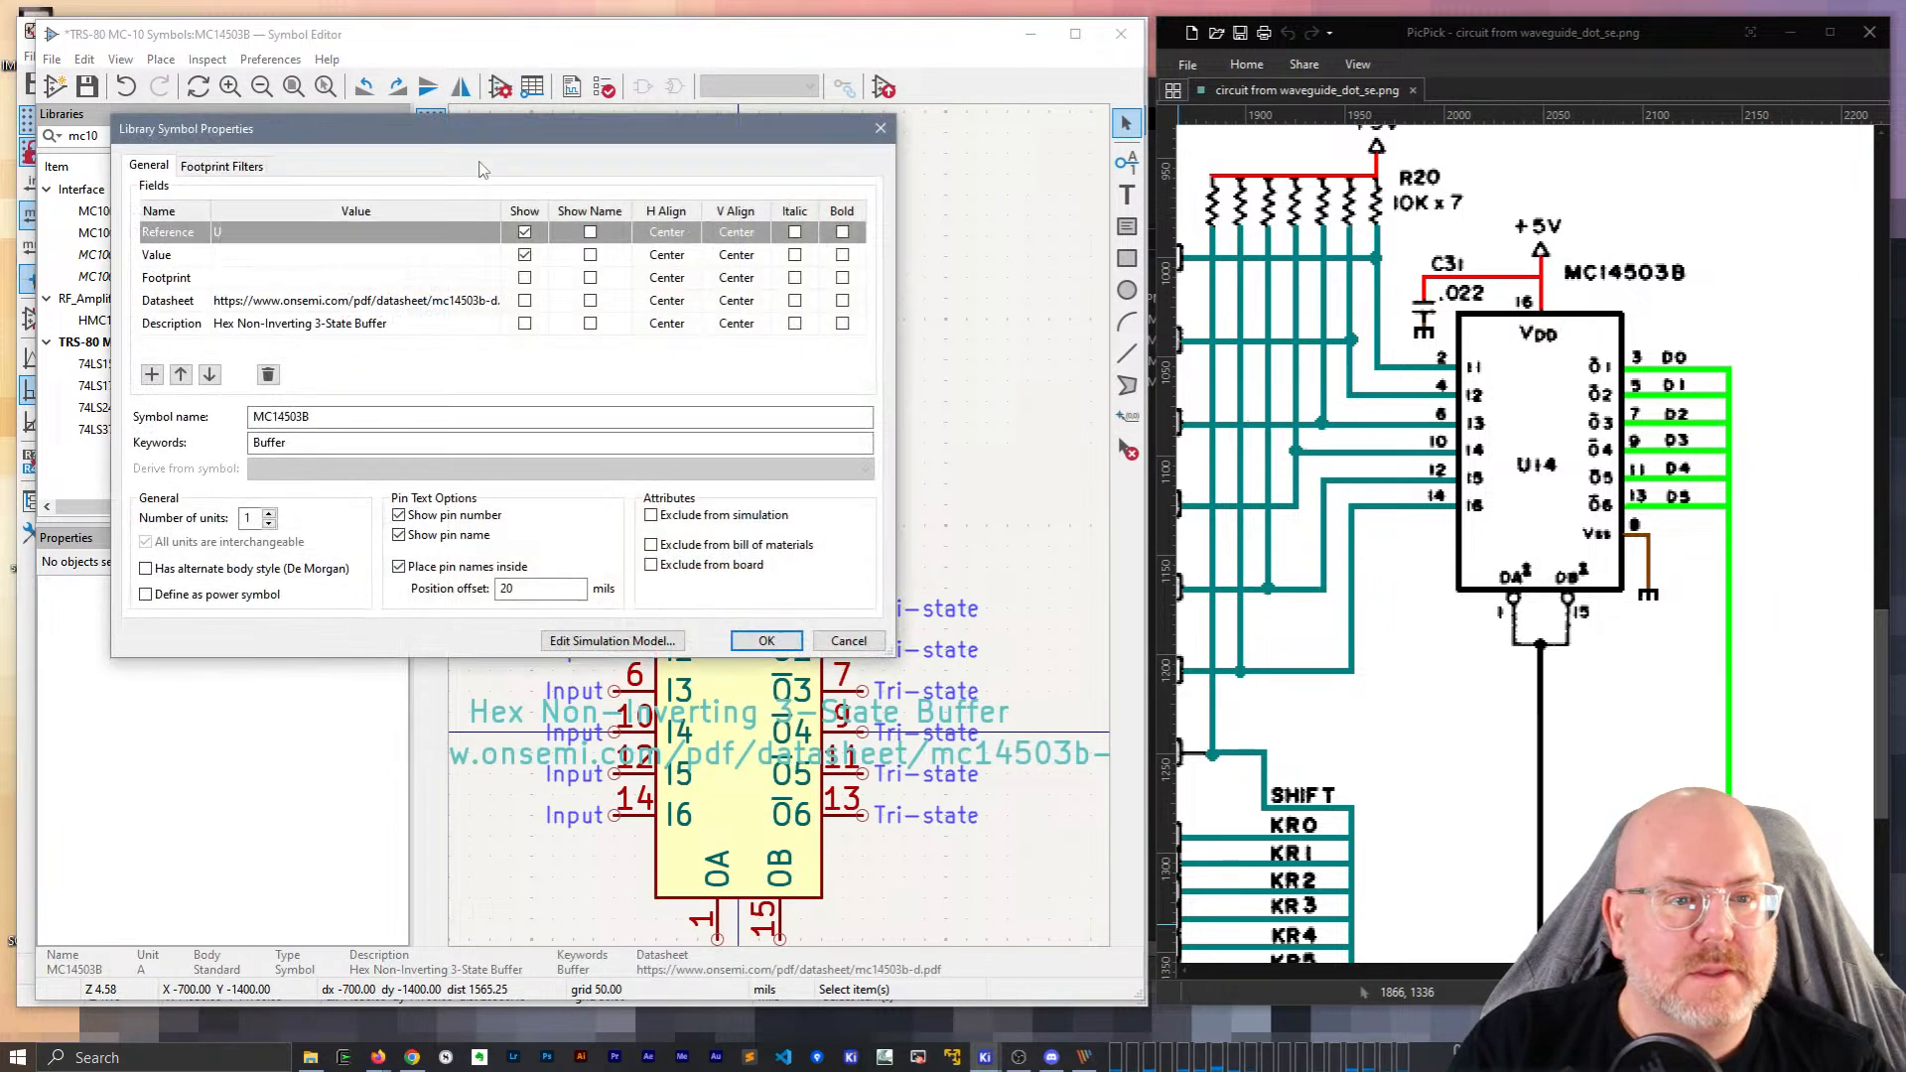
left_click(256, 257)
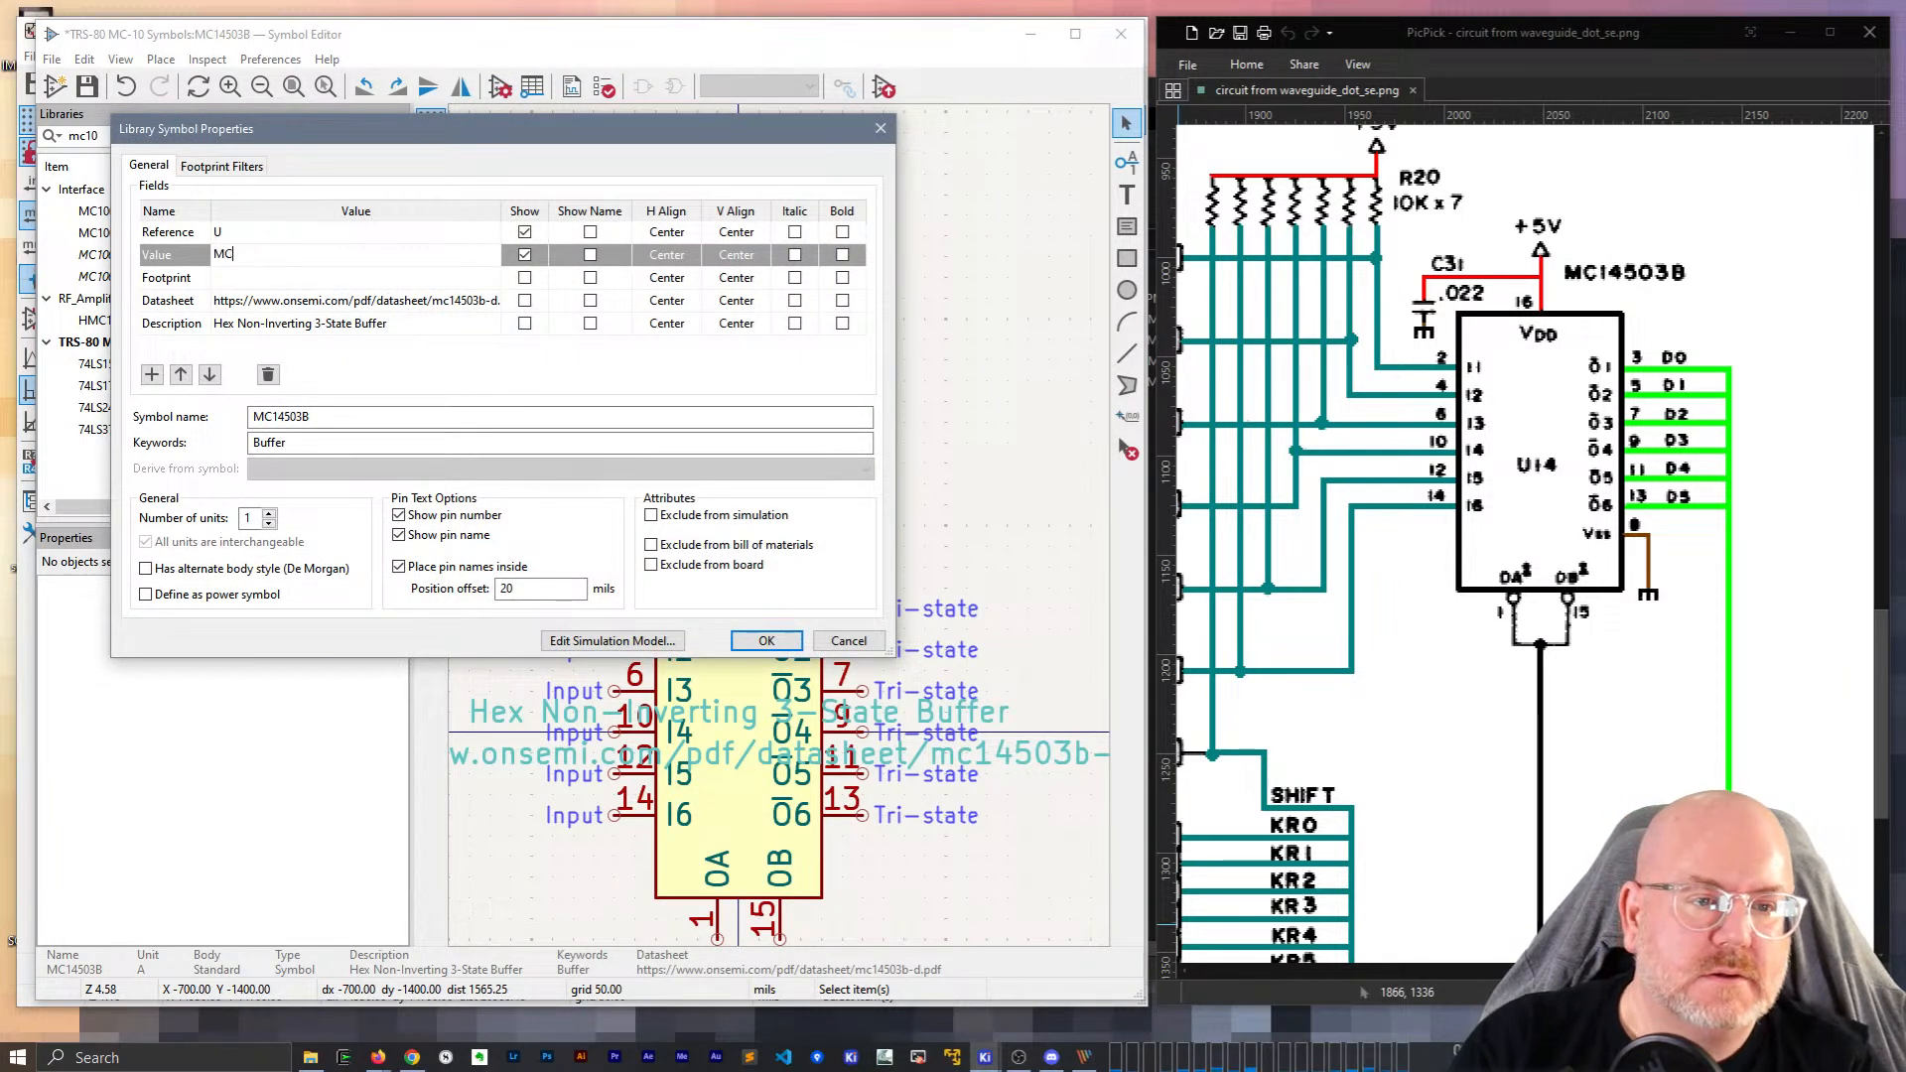
type("MC14503B")
key("Return")
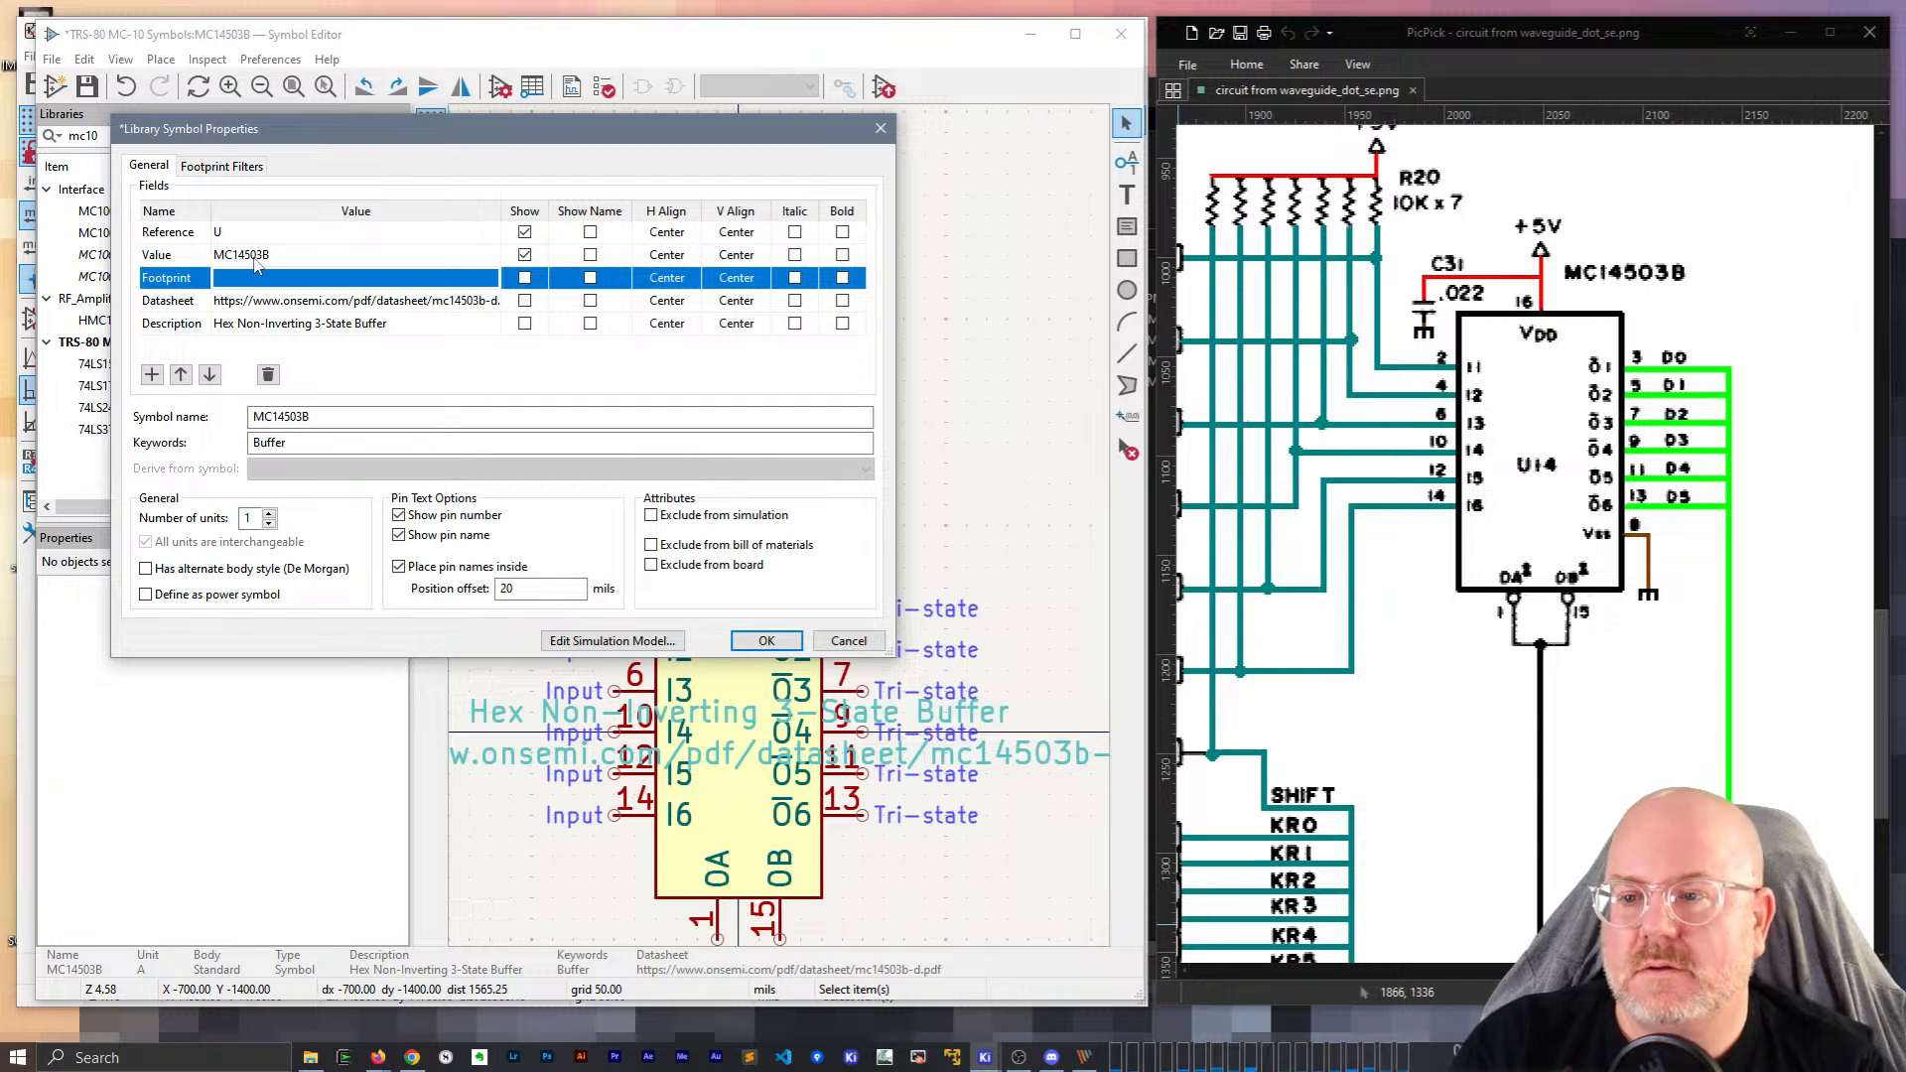
left_click(756, 642)
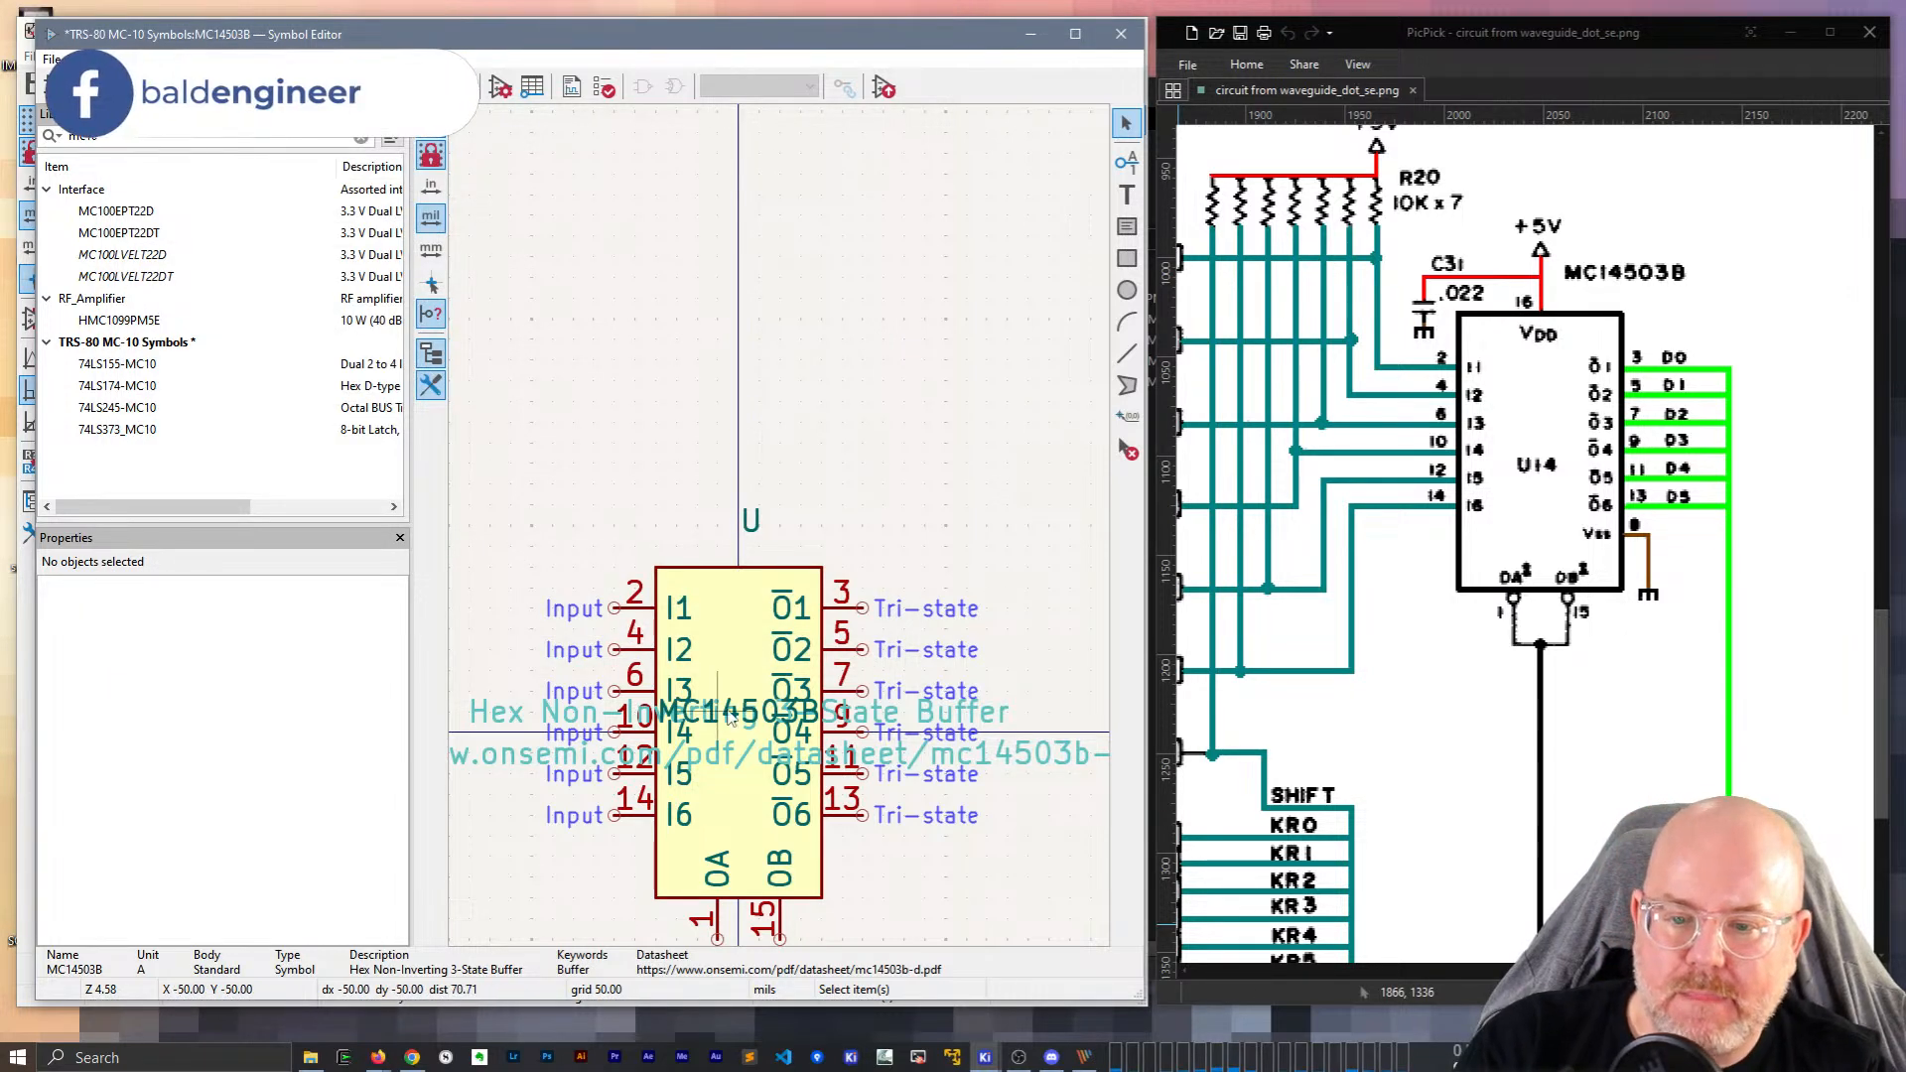
left_click(780, 711)
key("m")
left_click(825, 554)
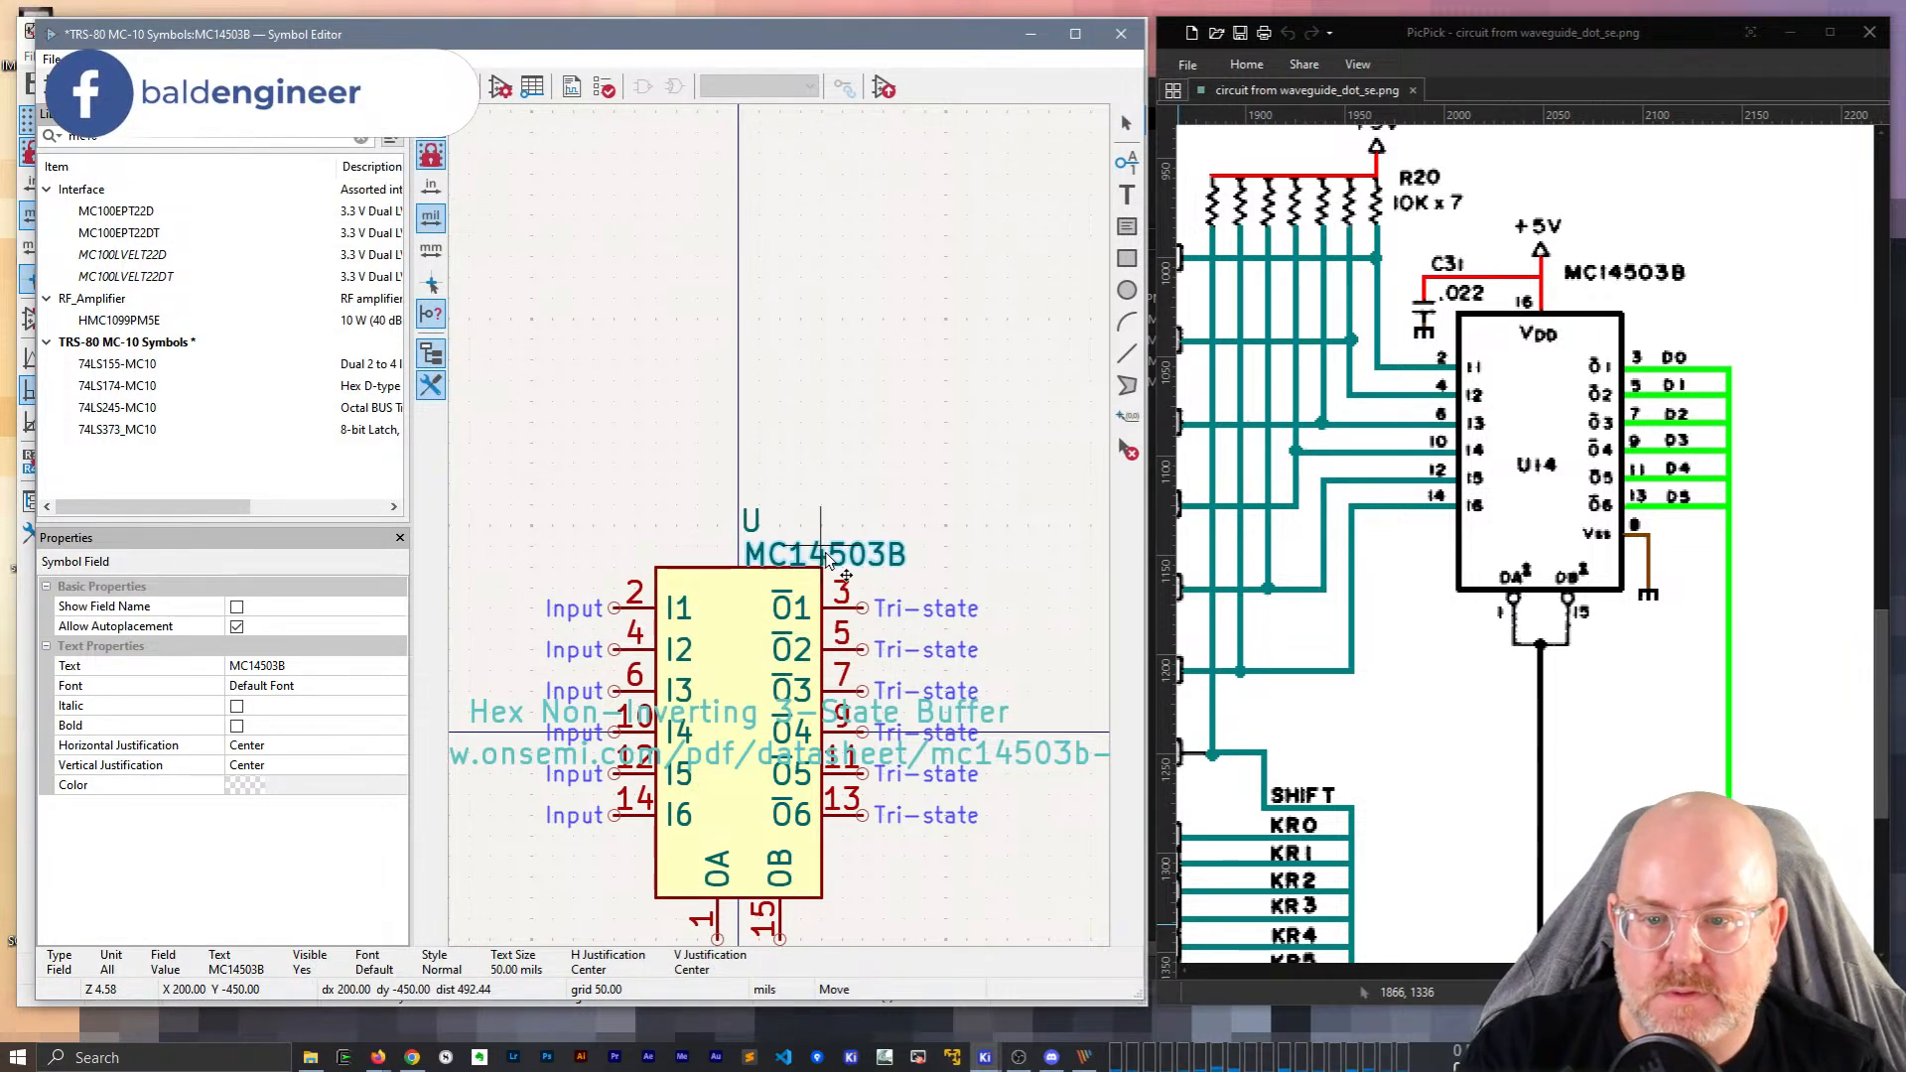
scroll(779, 443, "down", 2)
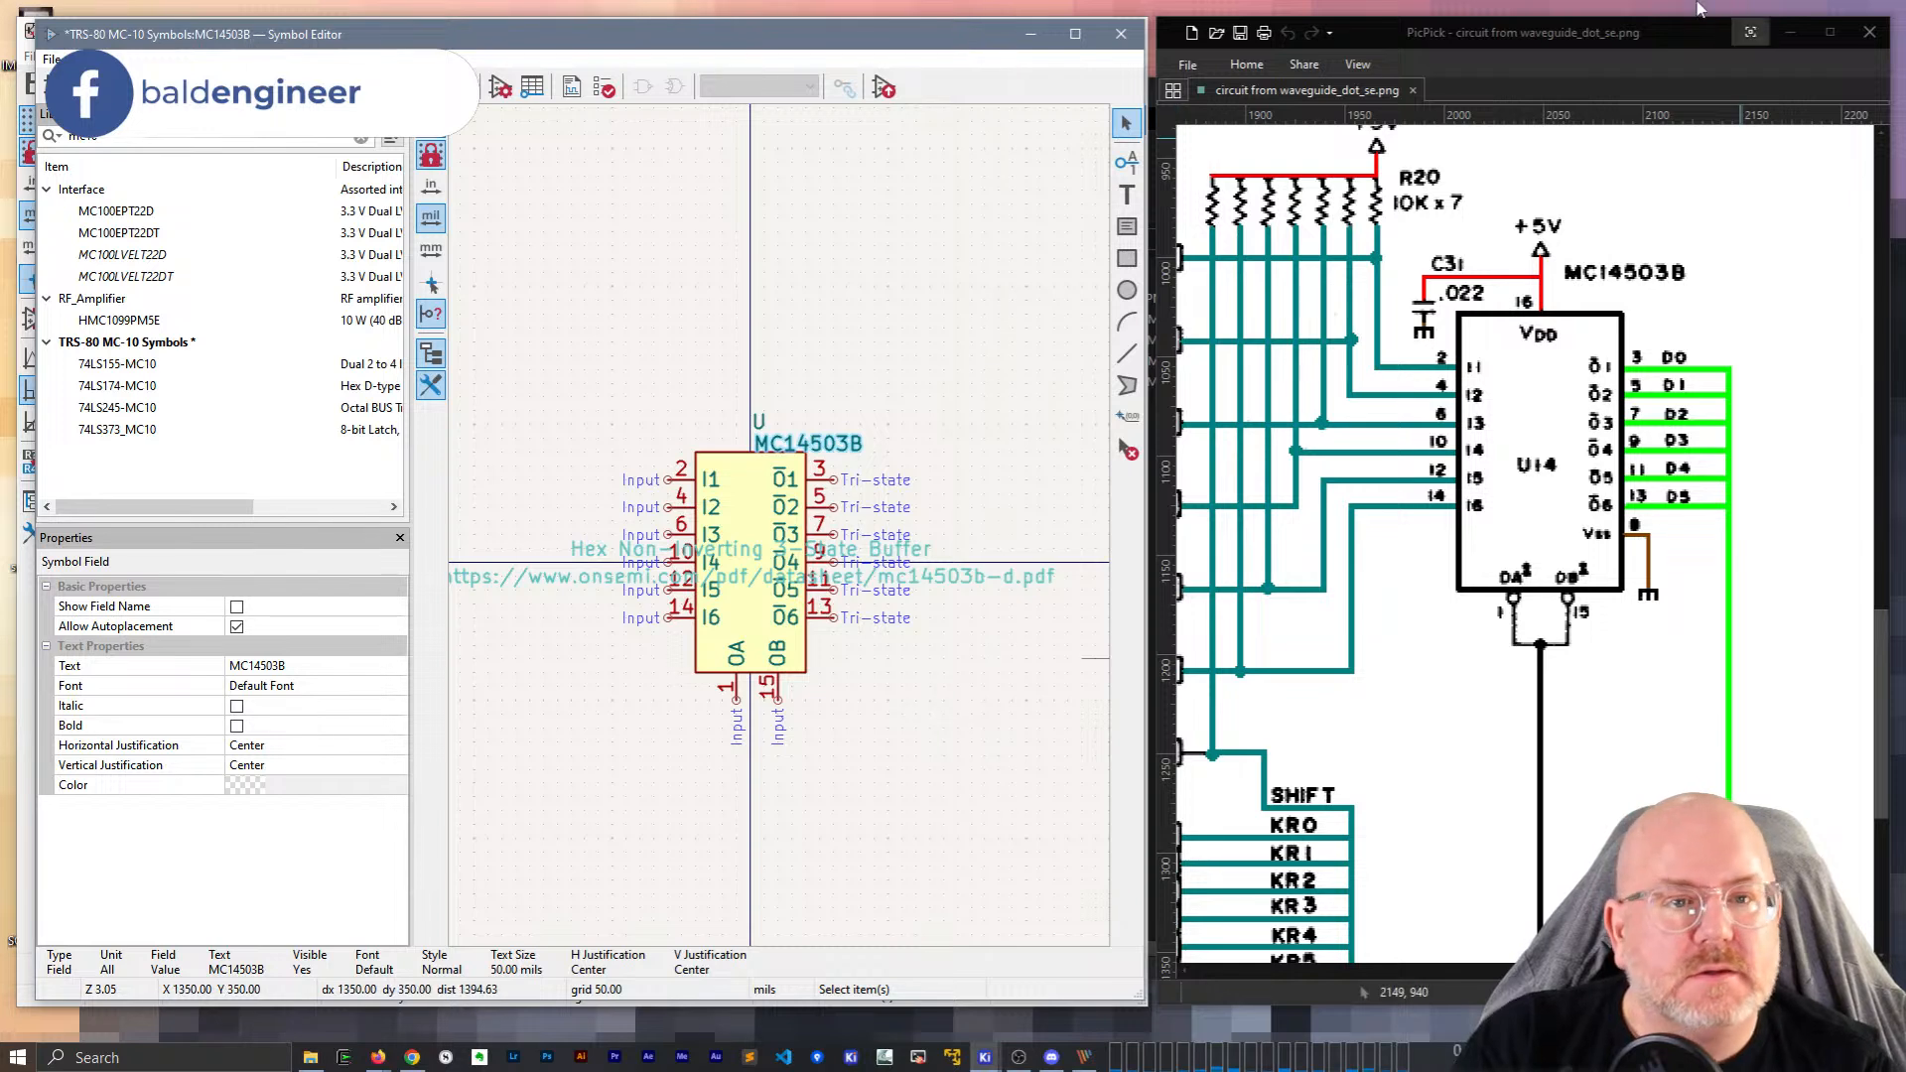
left_click(1793, 33)
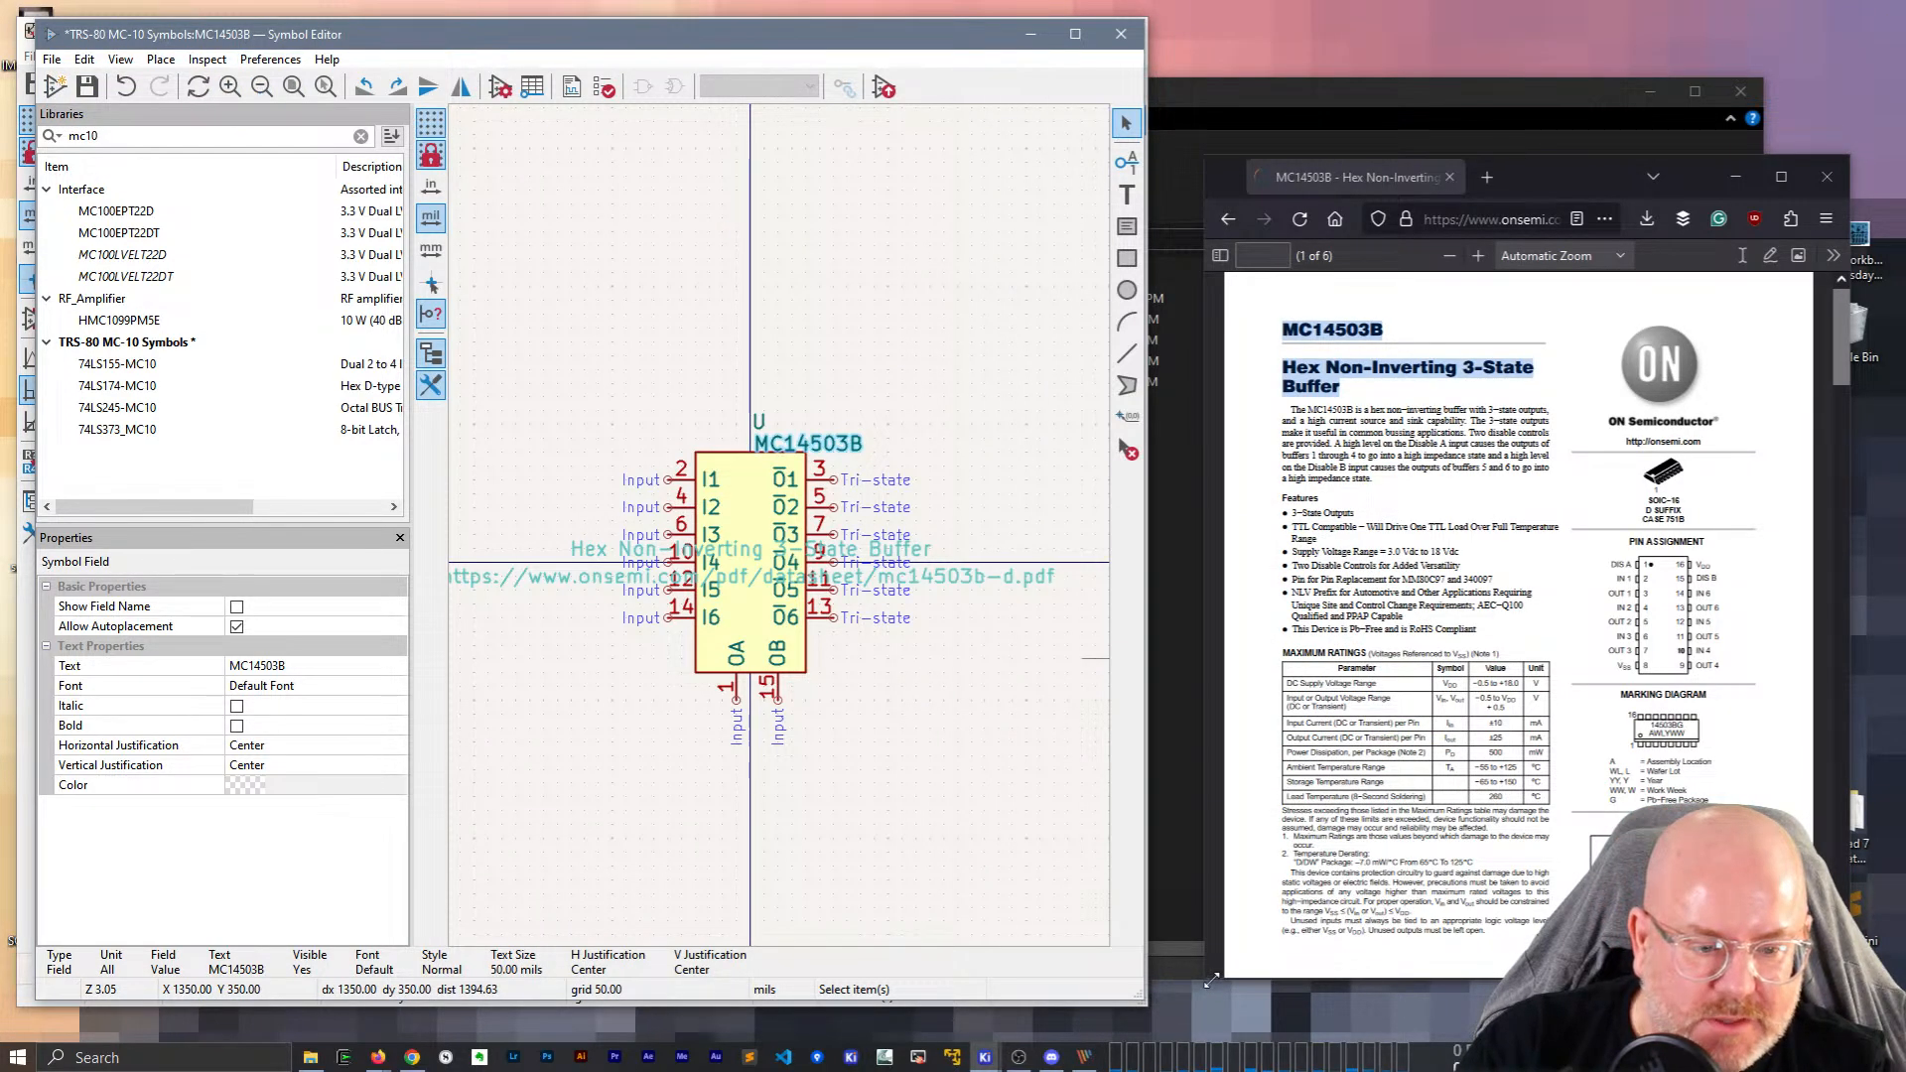
Resize Firefox, scroll the MC14503B datasheet PDF to its last page, and close it.
left_click_drag(1211, 980, 784, 1024)
scroll(1282, 761, "down", 5)
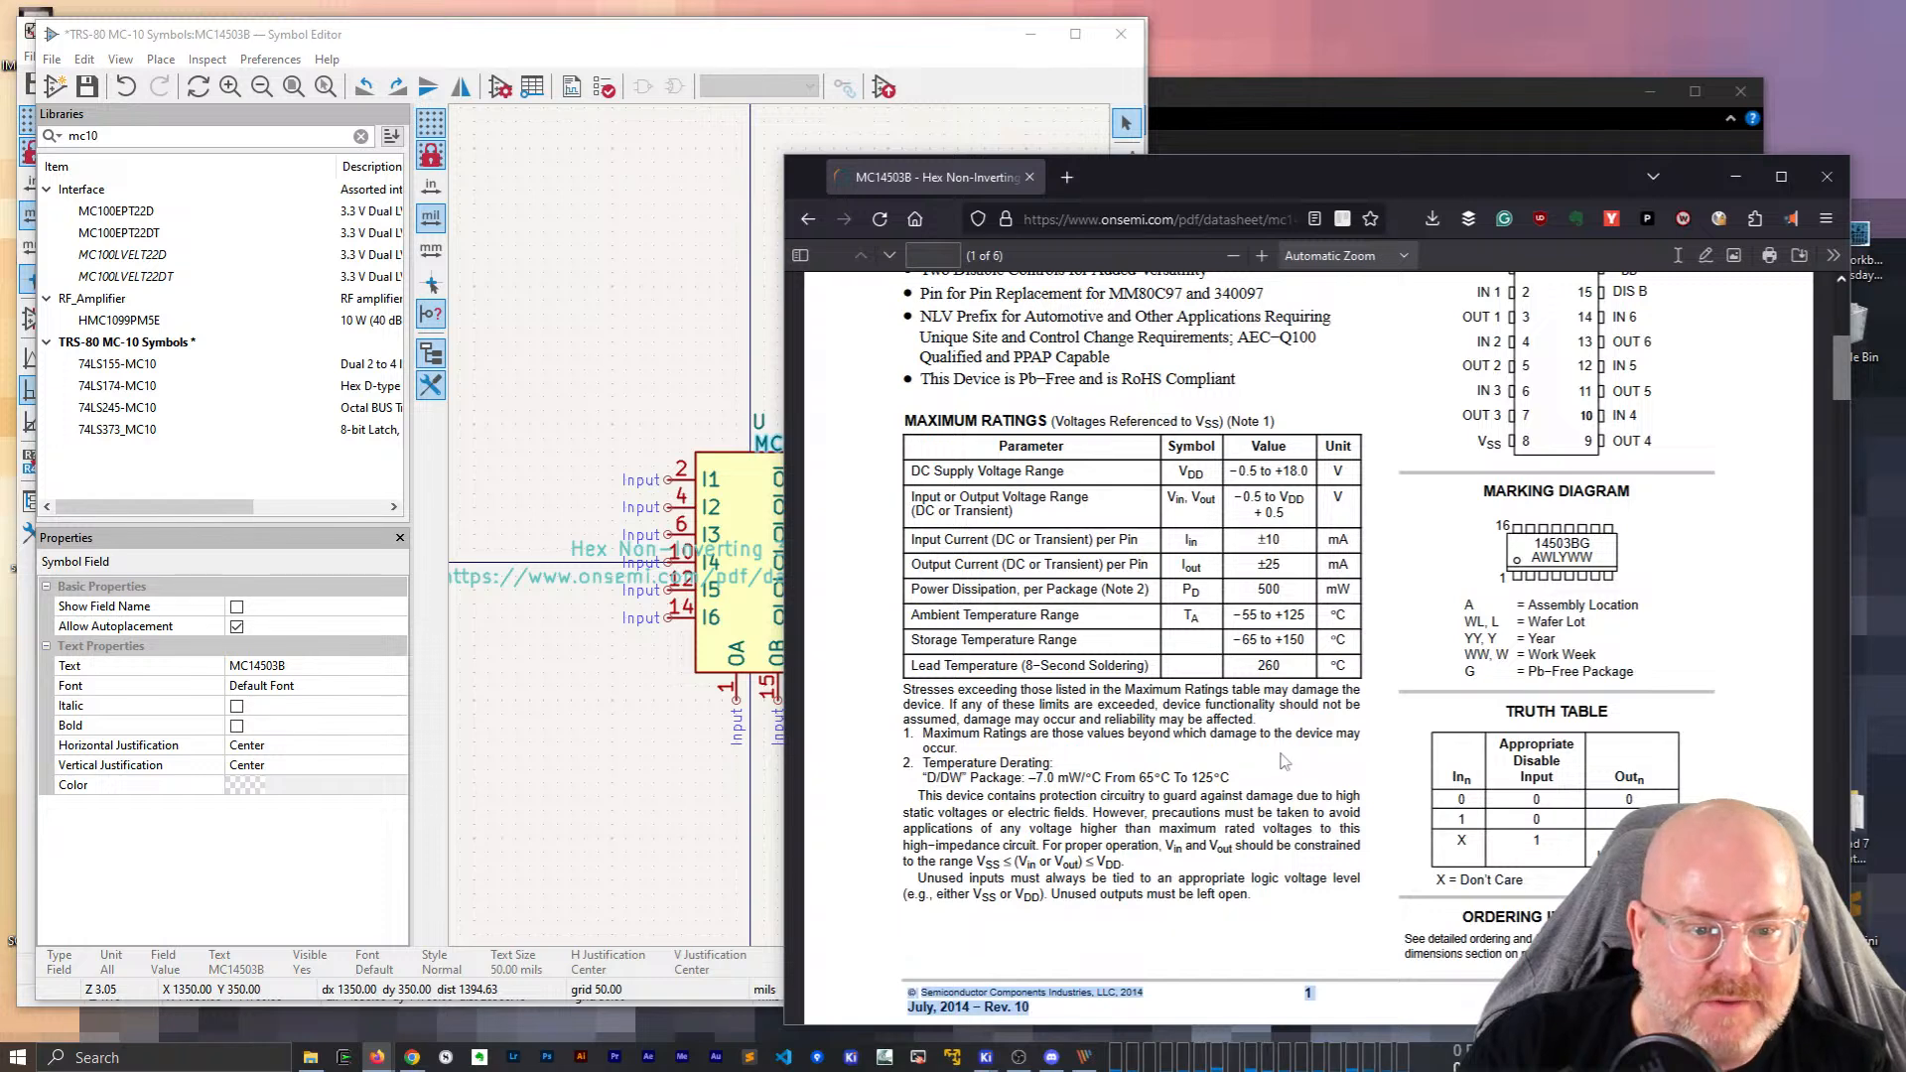
scroll(1282, 762, "down", 10)
scroll(1261, 763, "up", 6)
scroll(1258, 762, "down", 1)
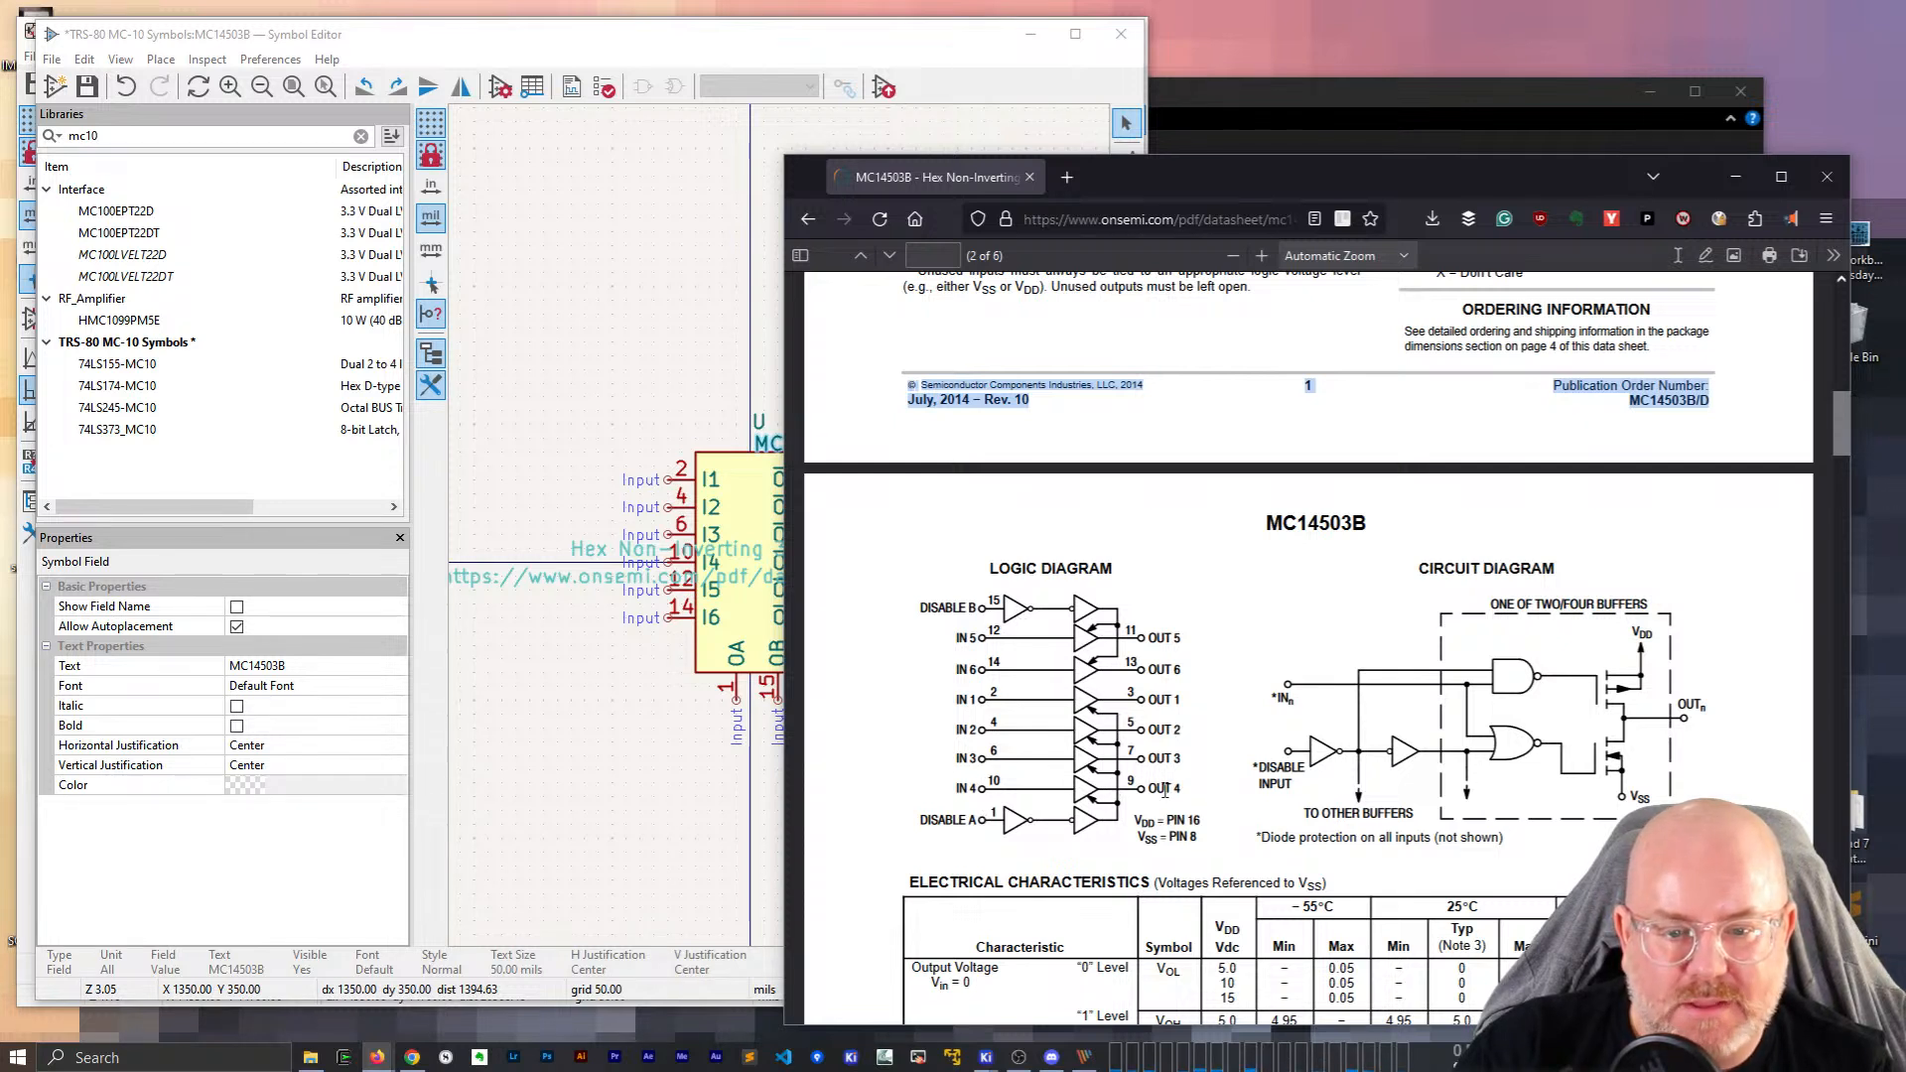
scroll(1147, 794, "down", 4)
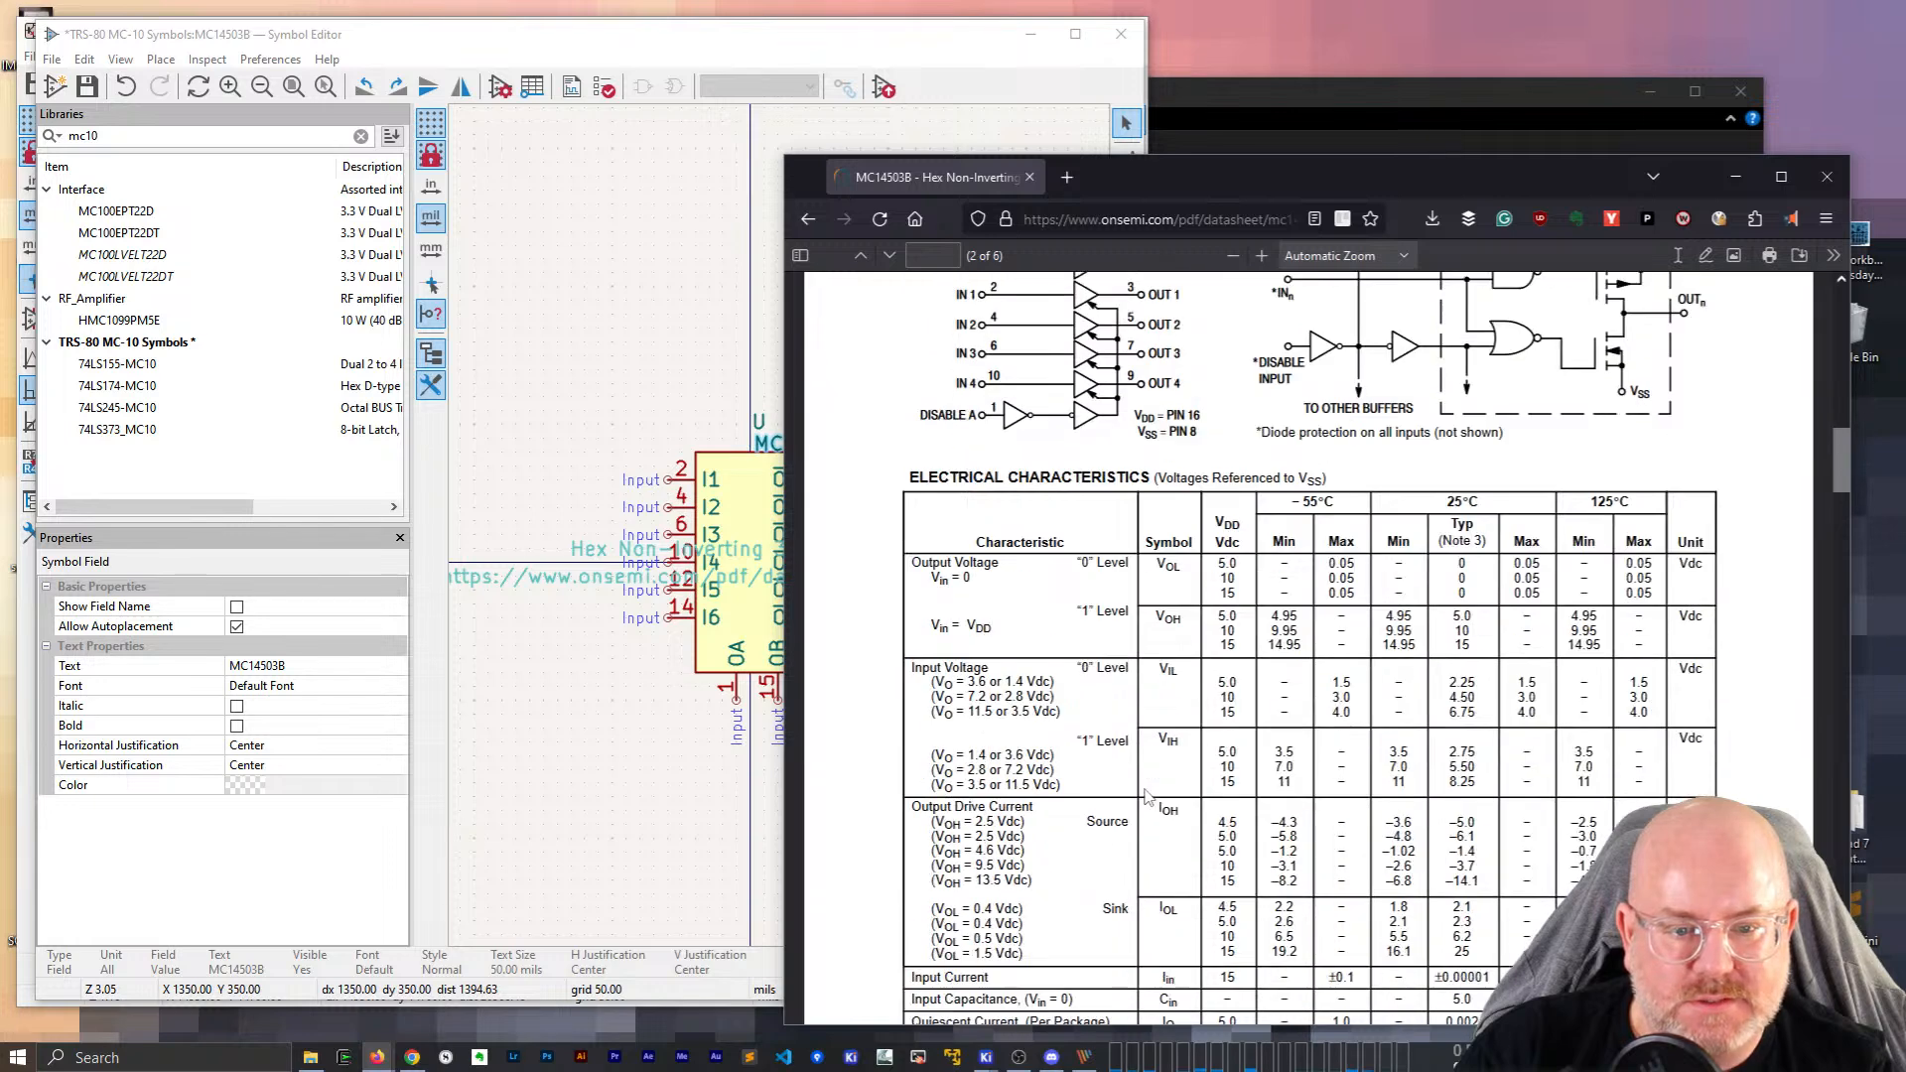
scroll(1147, 794, "down", 15)
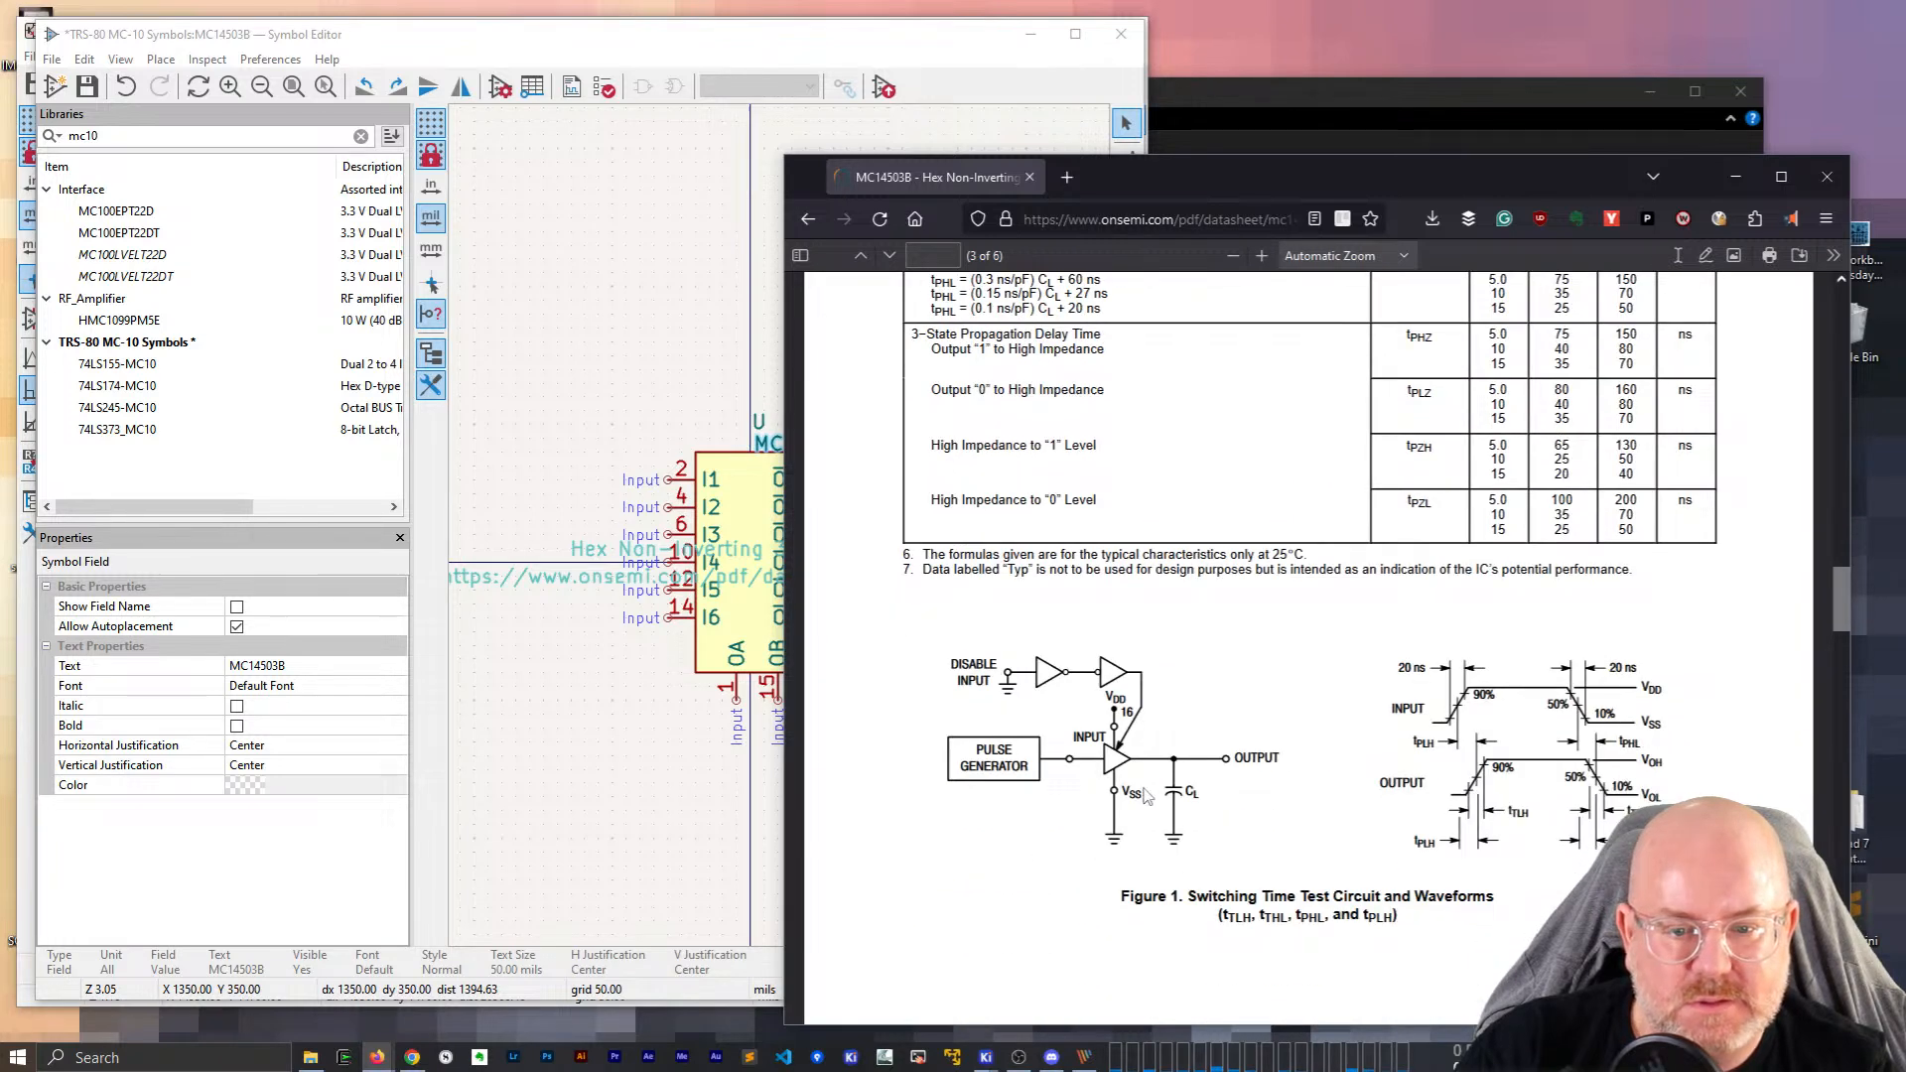
scroll(1146, 794, "down", 12)
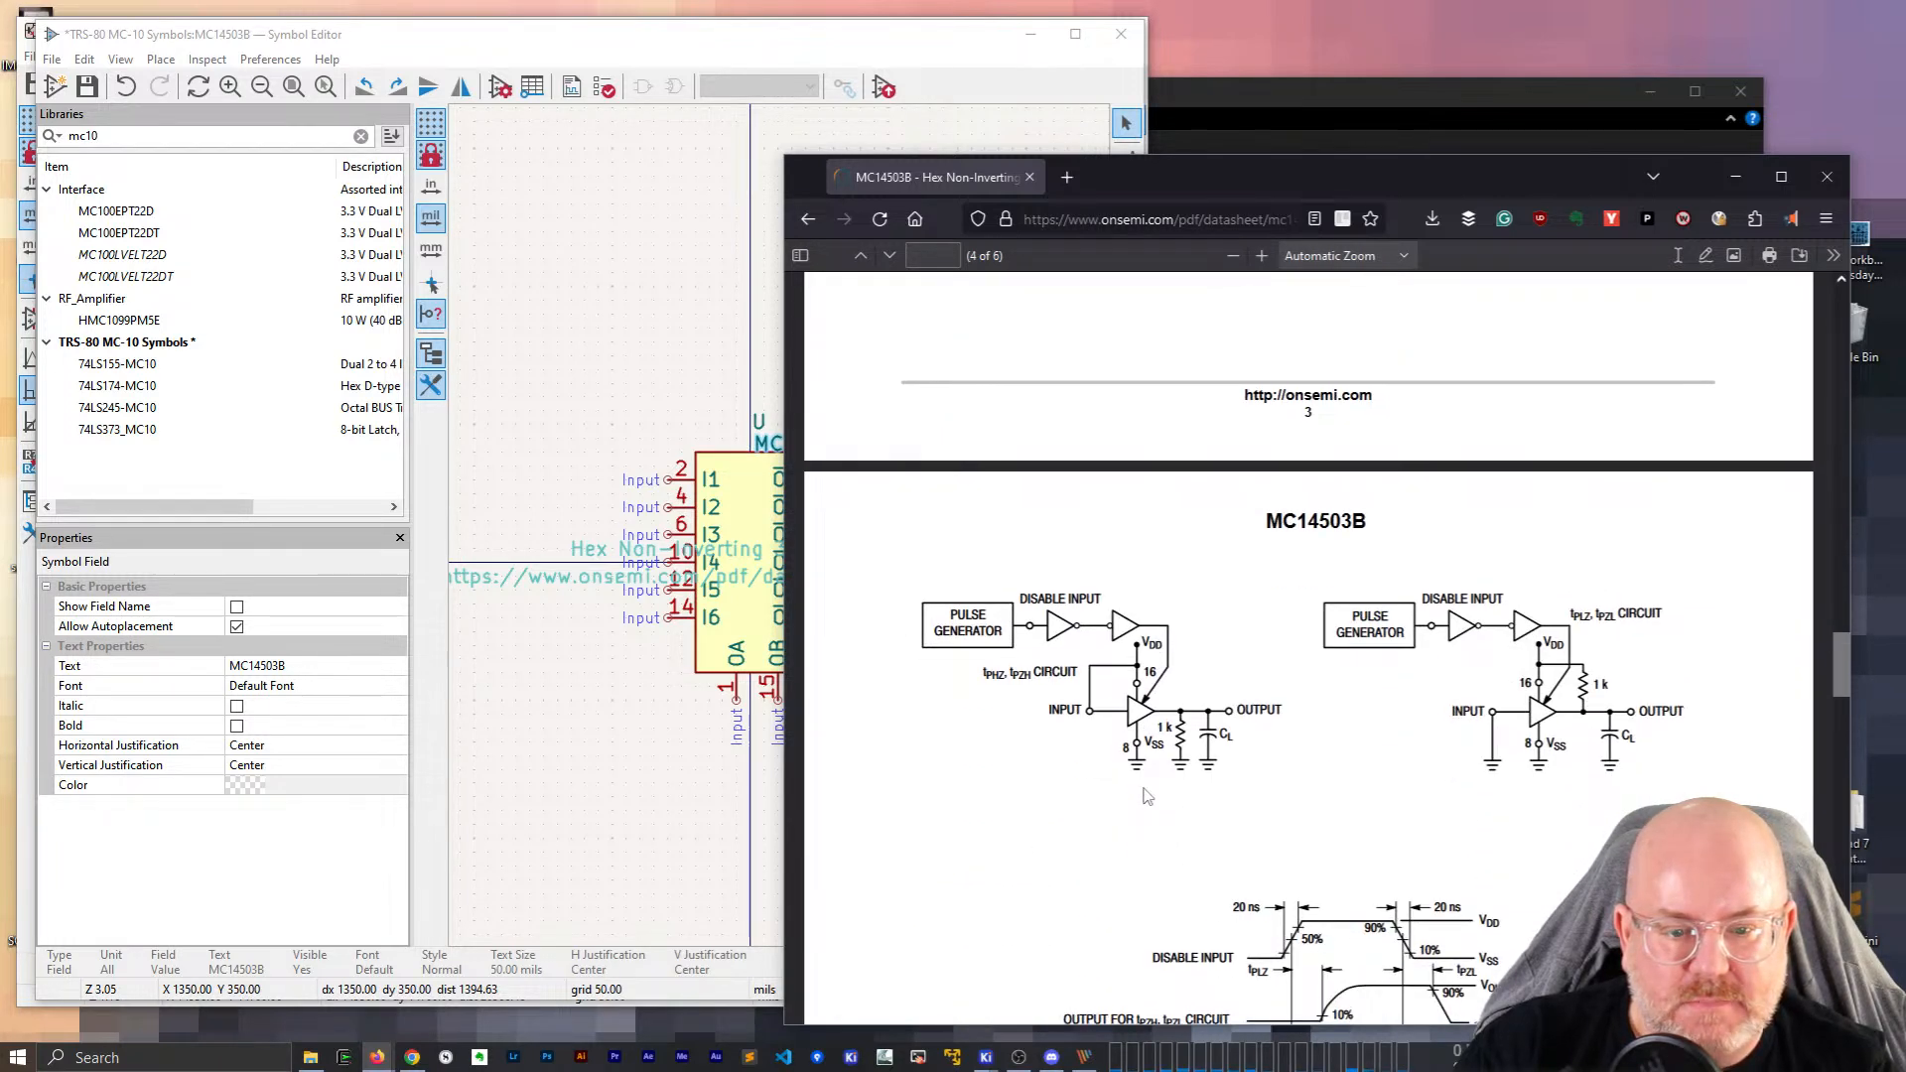
scroll(1147, 794, "down", 3)
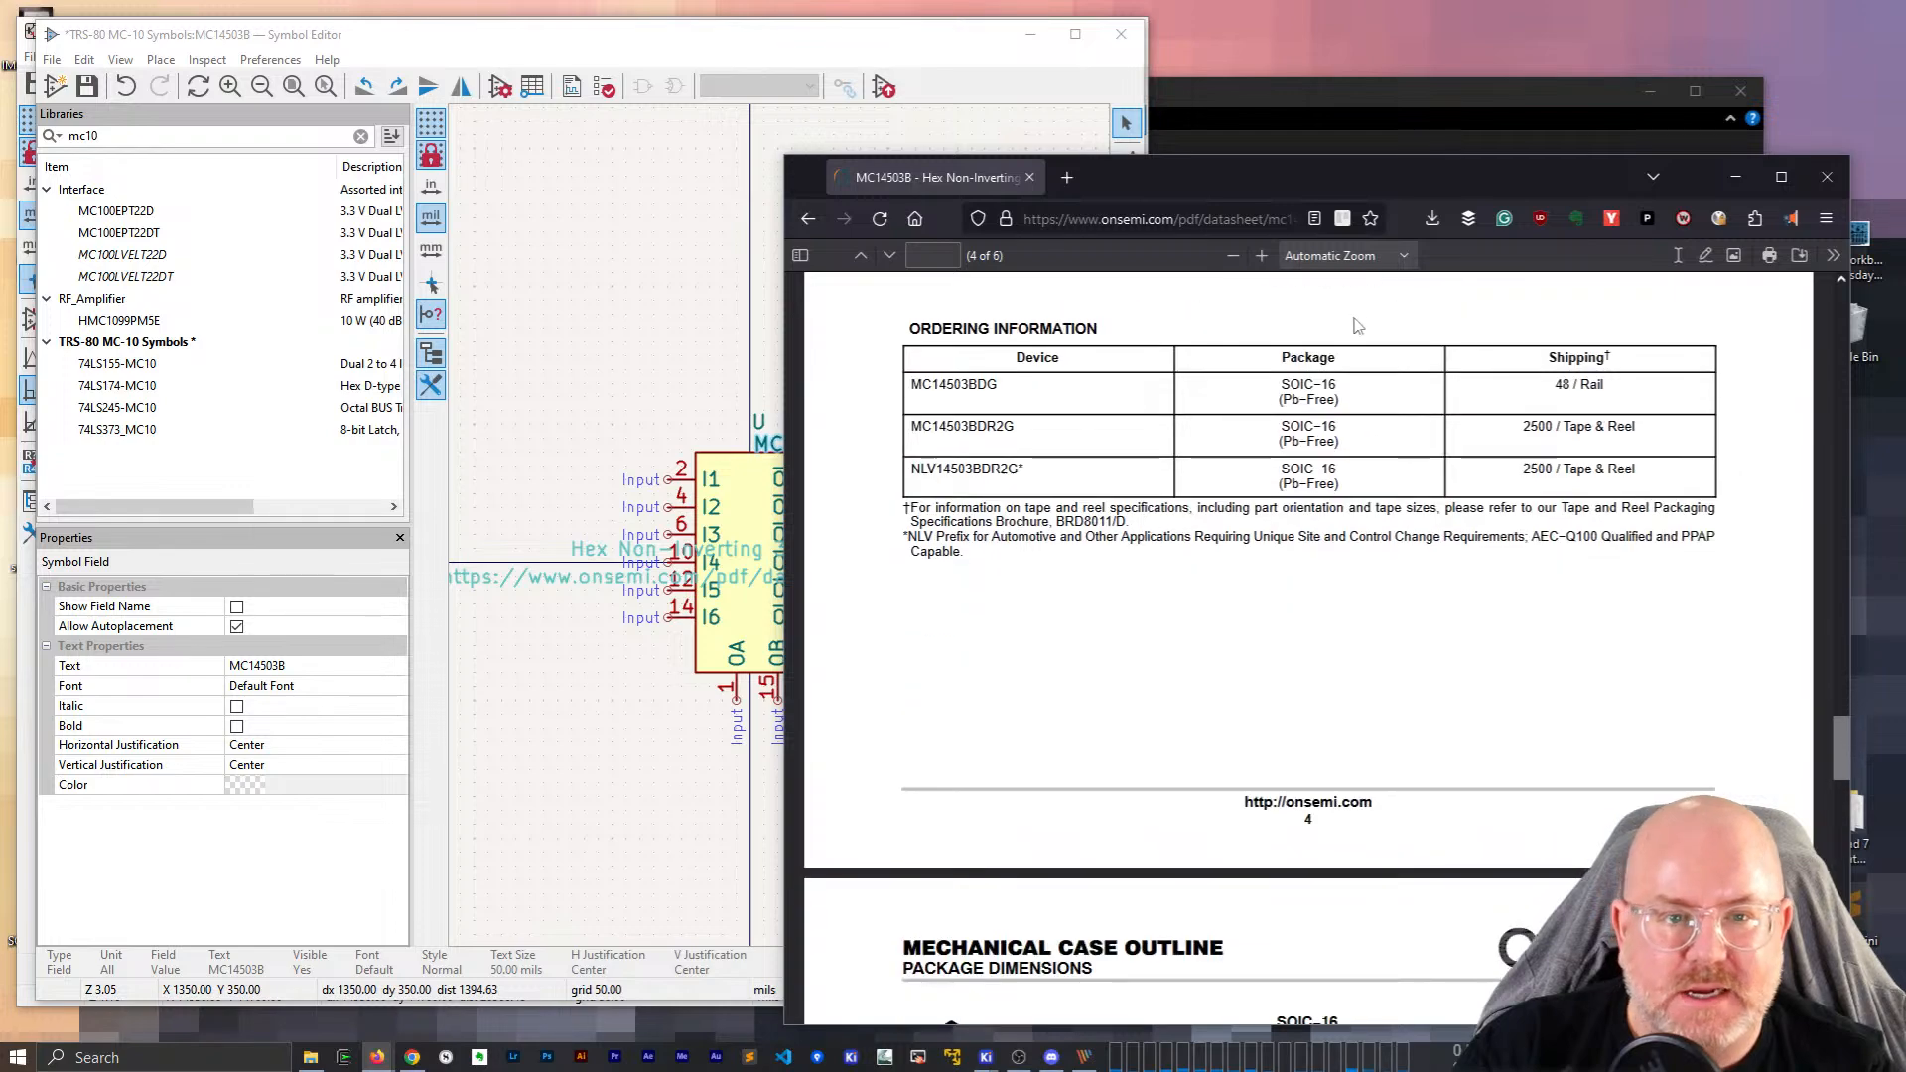
left_click_drag(1360, 182, 1385, 82)
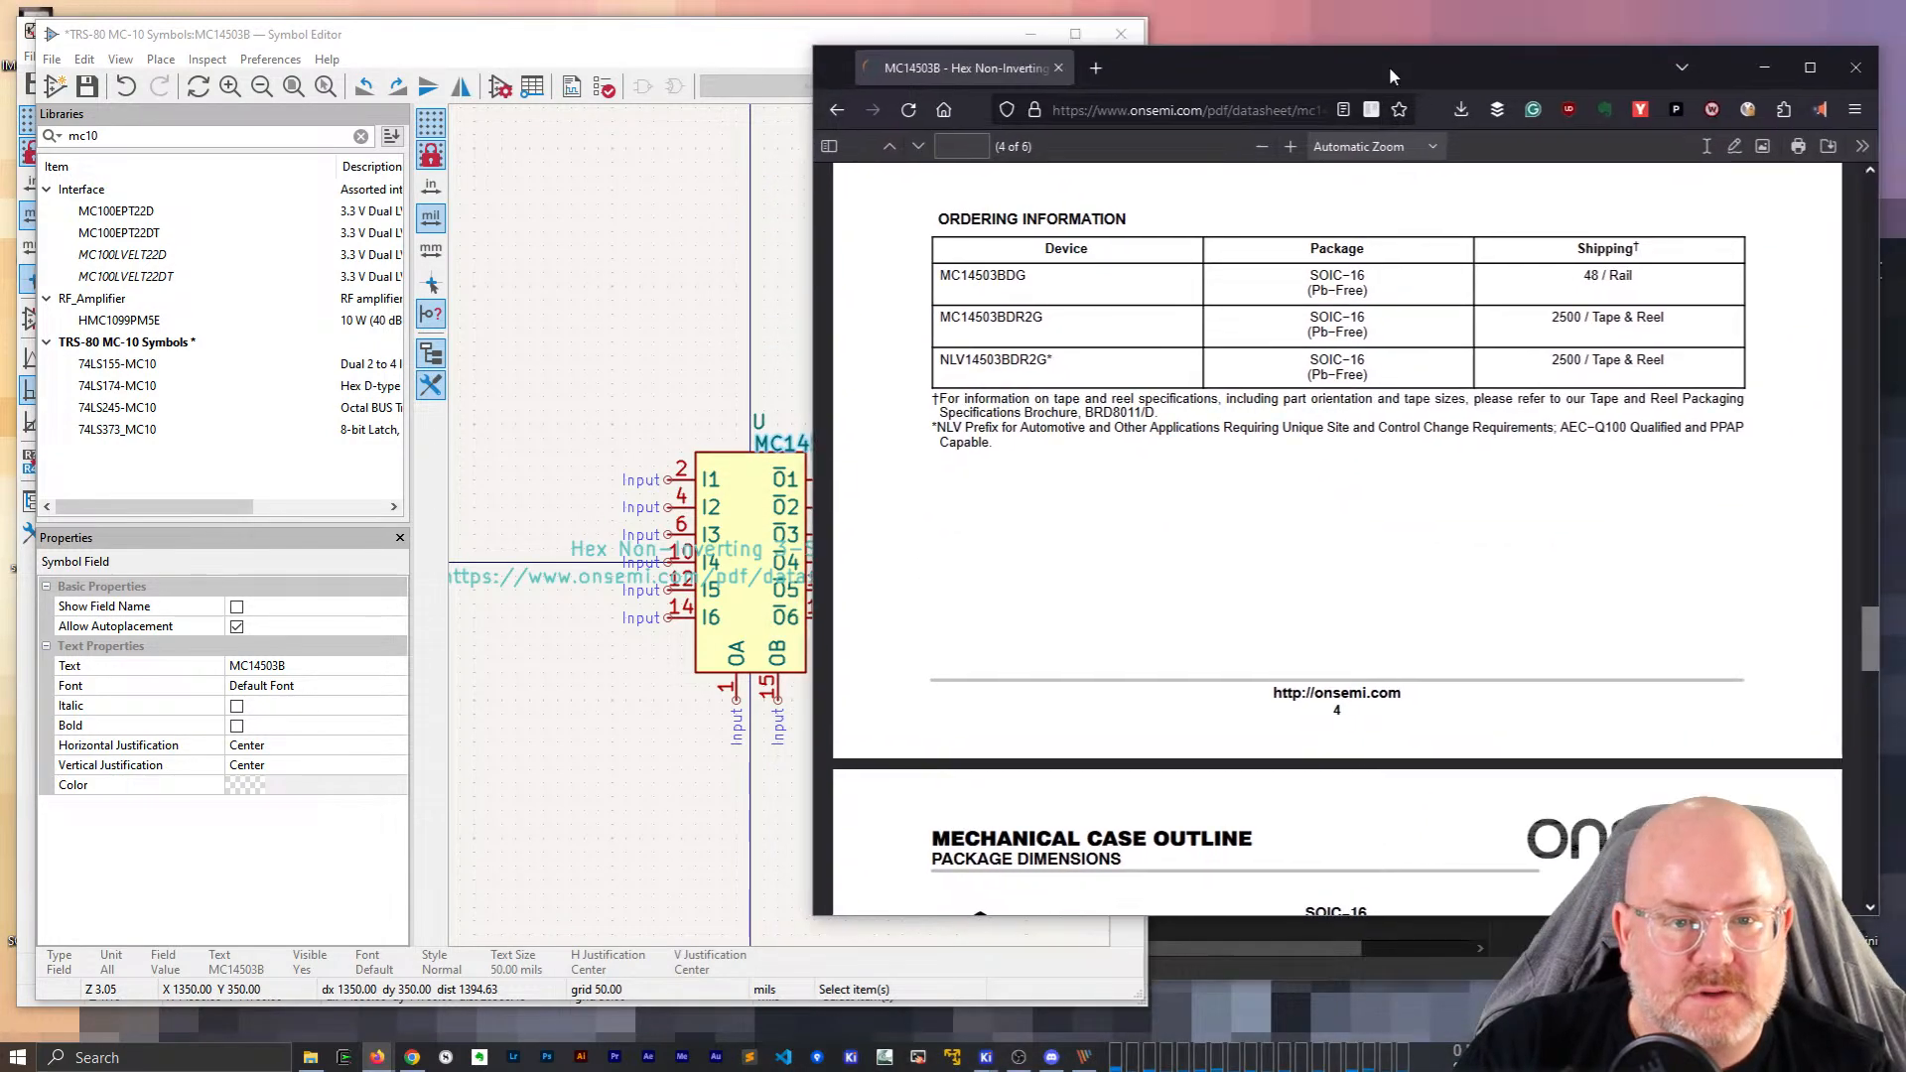
scroll(1366, 521, "down", 5)
scroll(1366, 522, "down", 8)
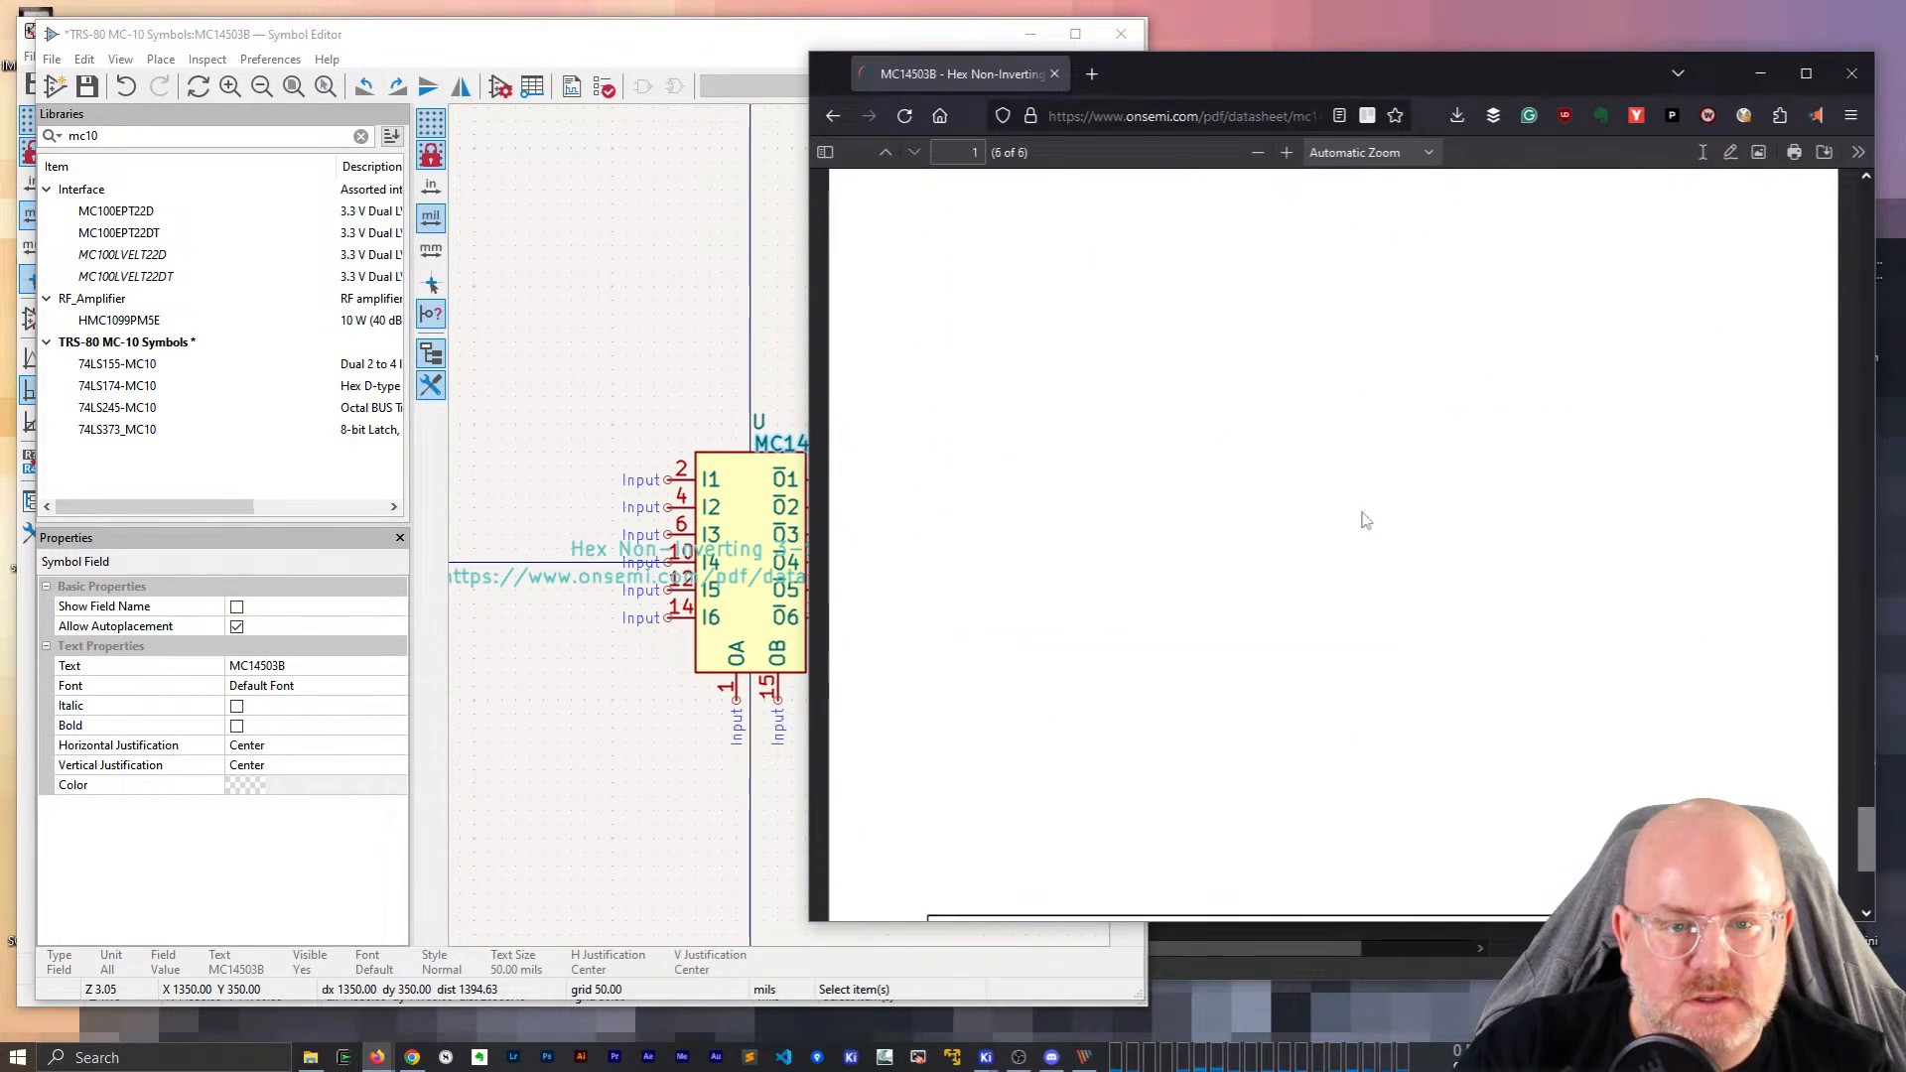
left_click(1054, 74)
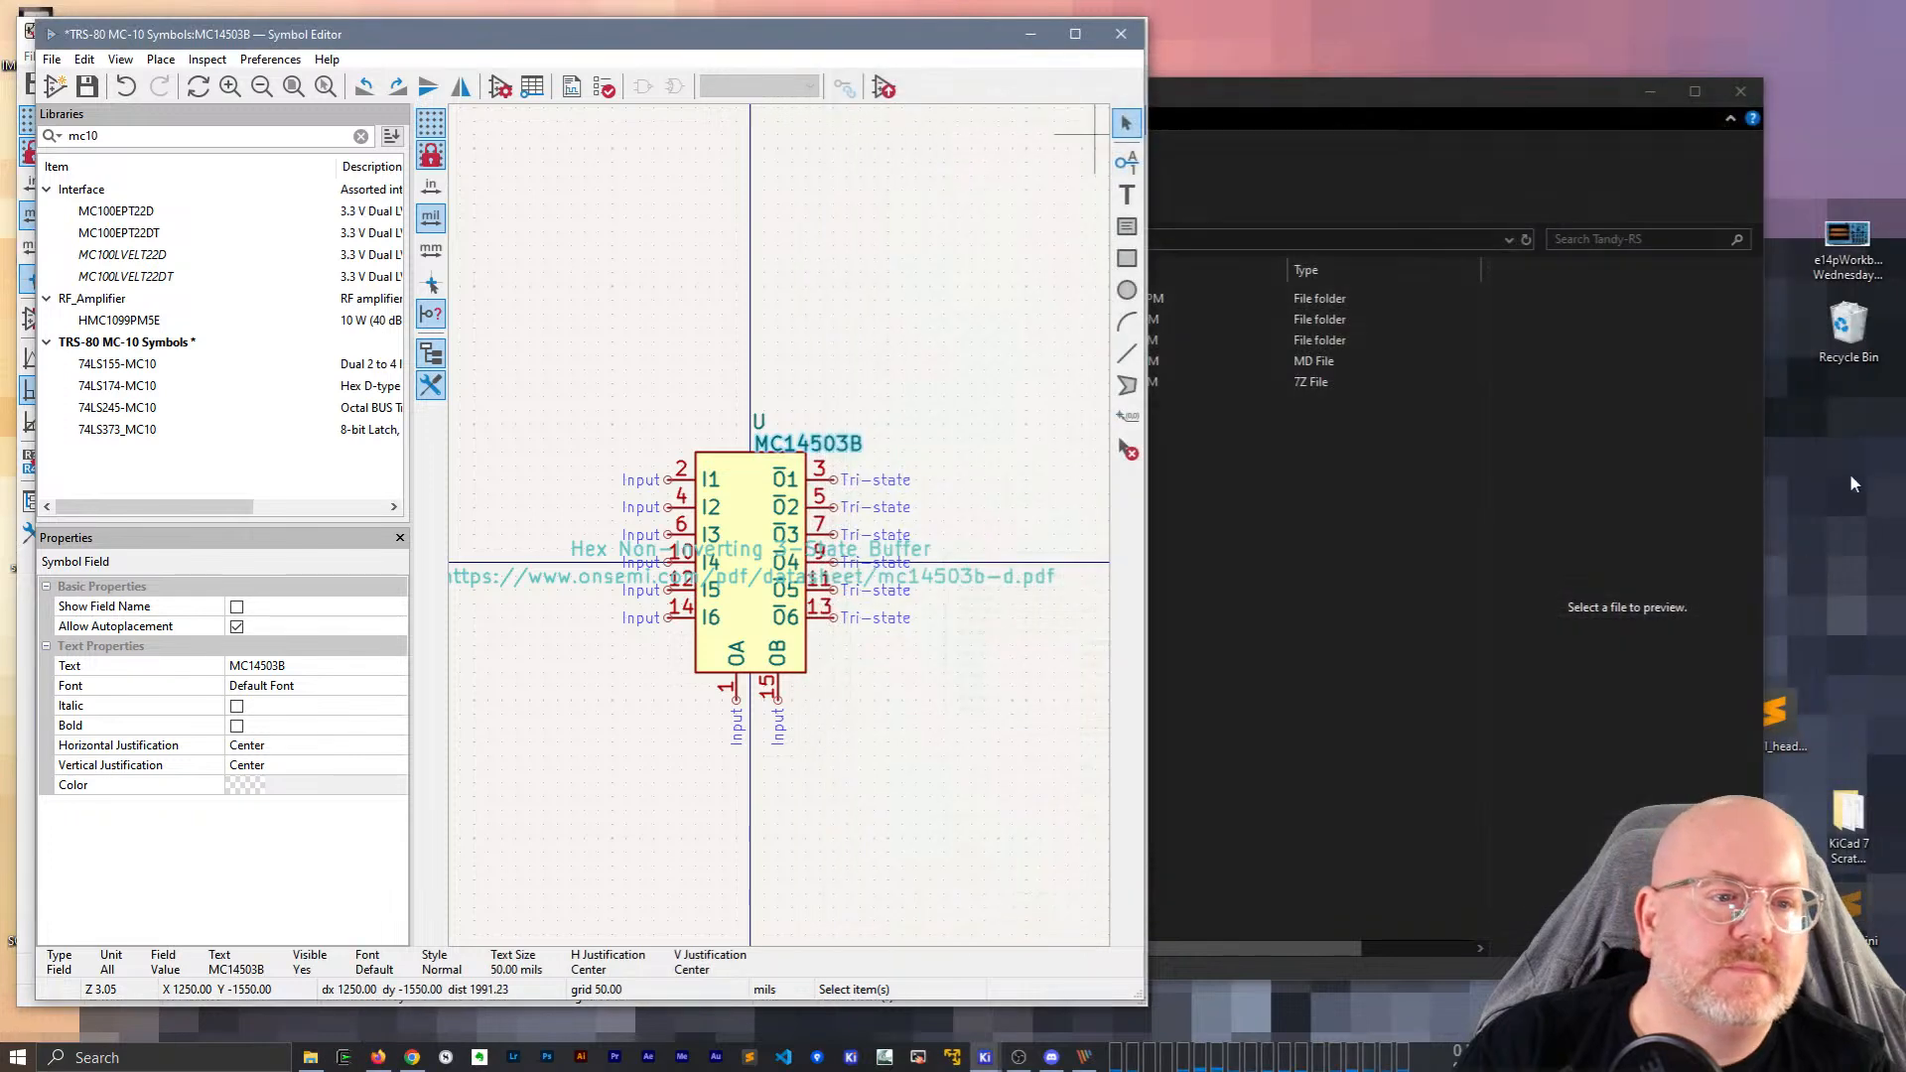
Move the U reference higher and the MC14503B value text beneath it.
left_click(1085, 1057)
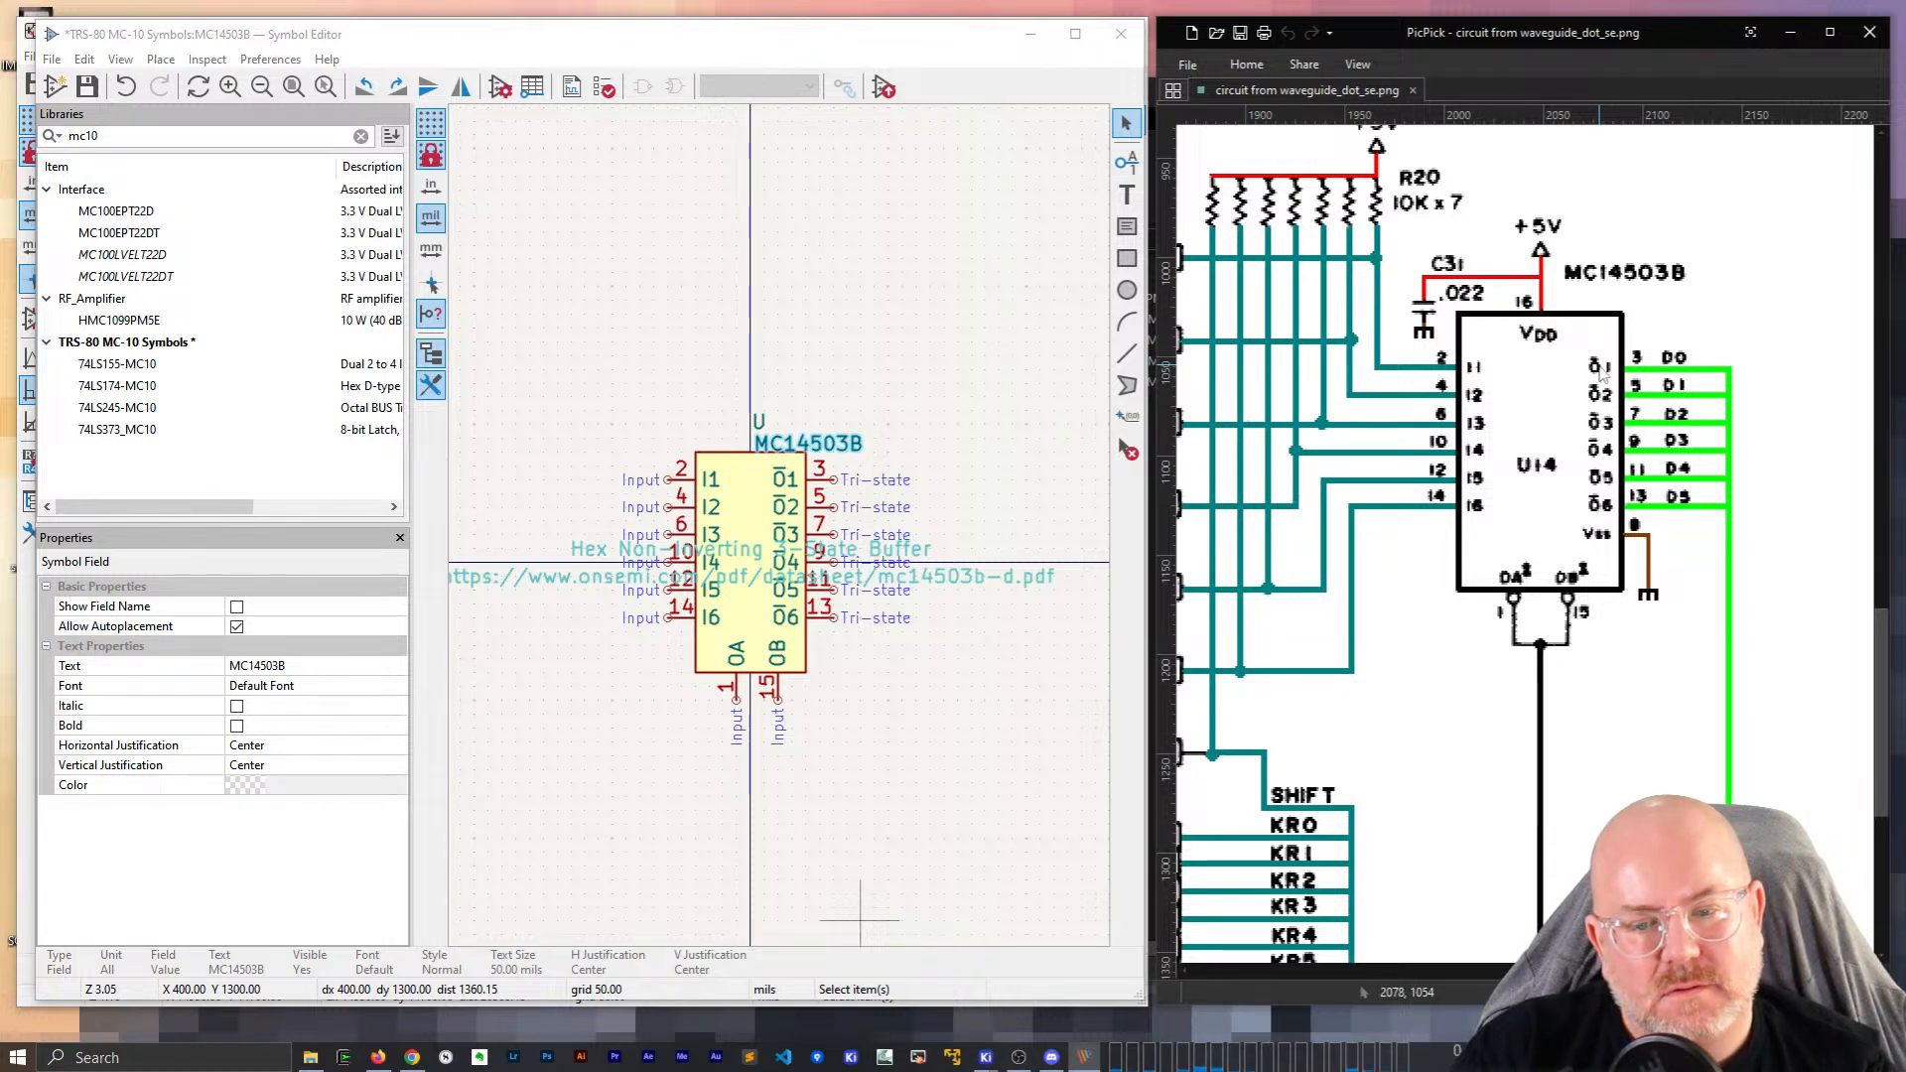
left_click(757, 427)
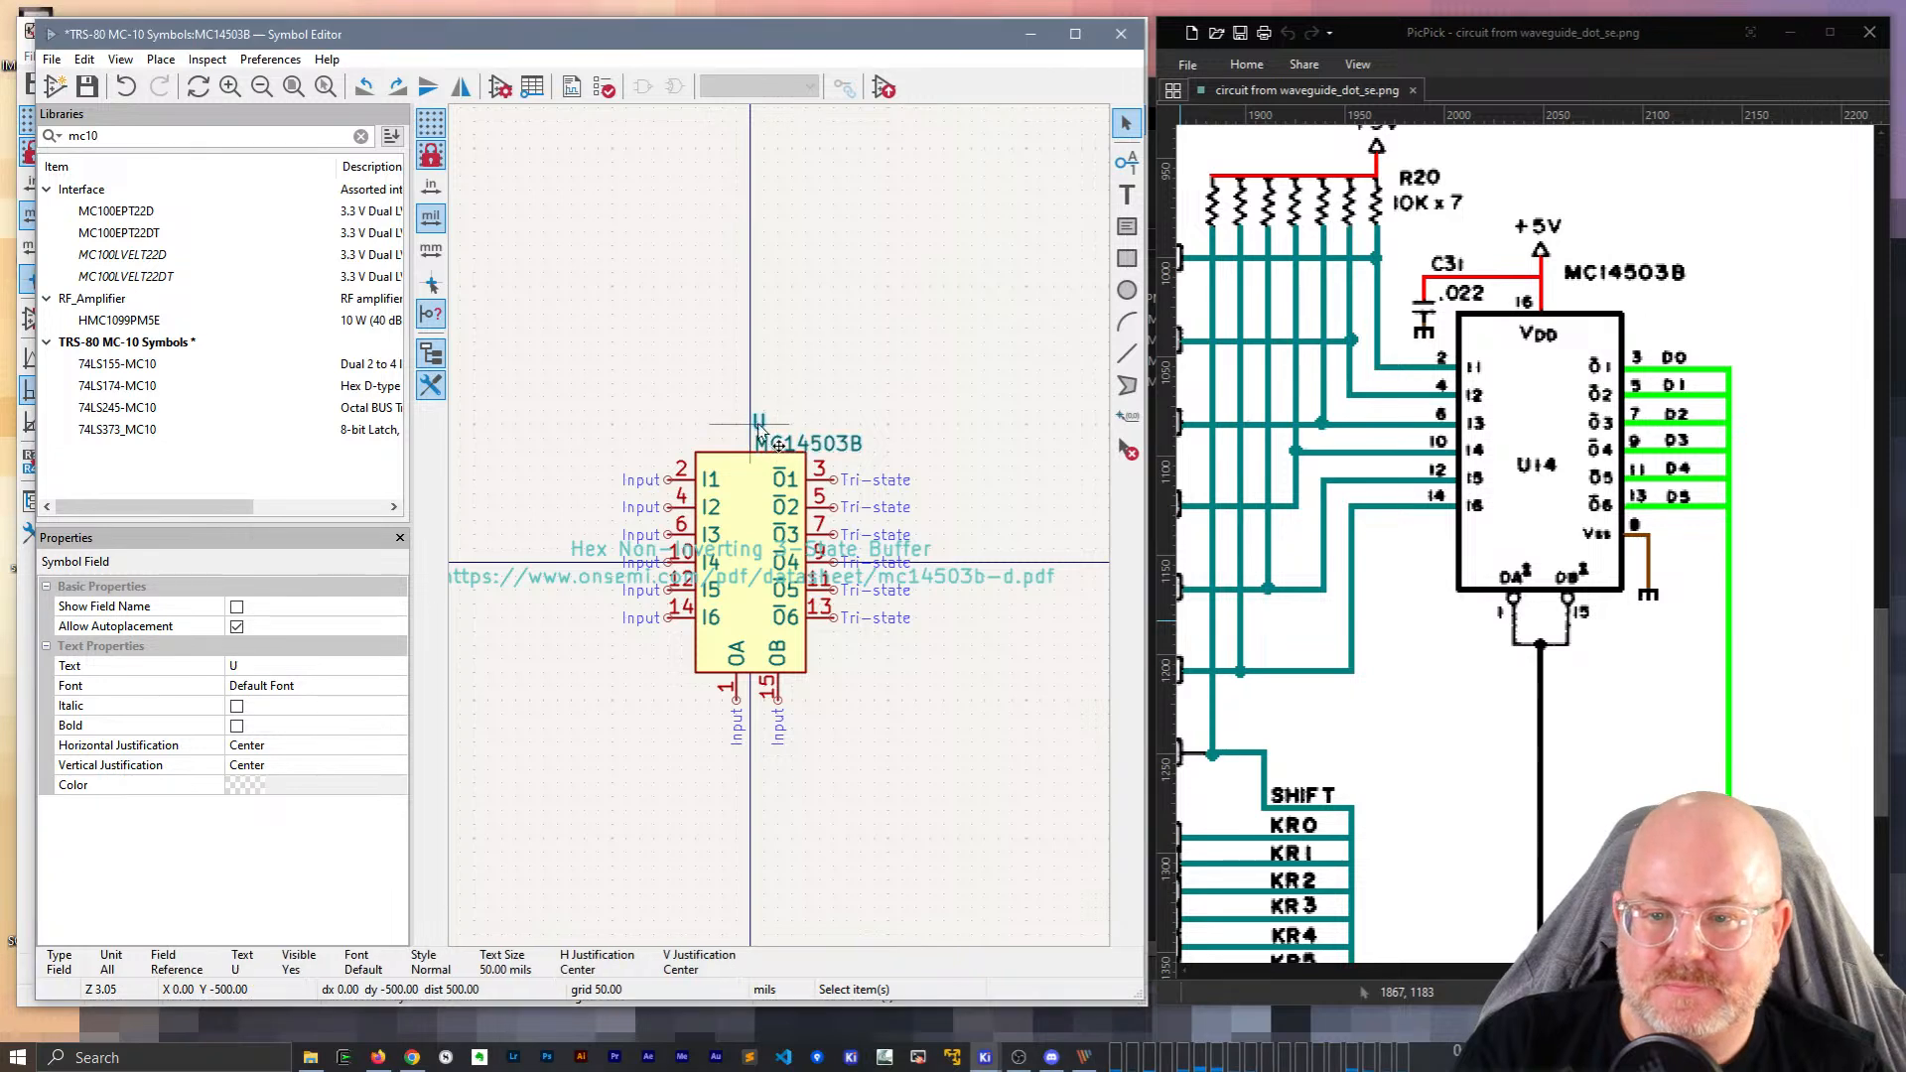
key("m")
left_click(757, 412)
key("m")
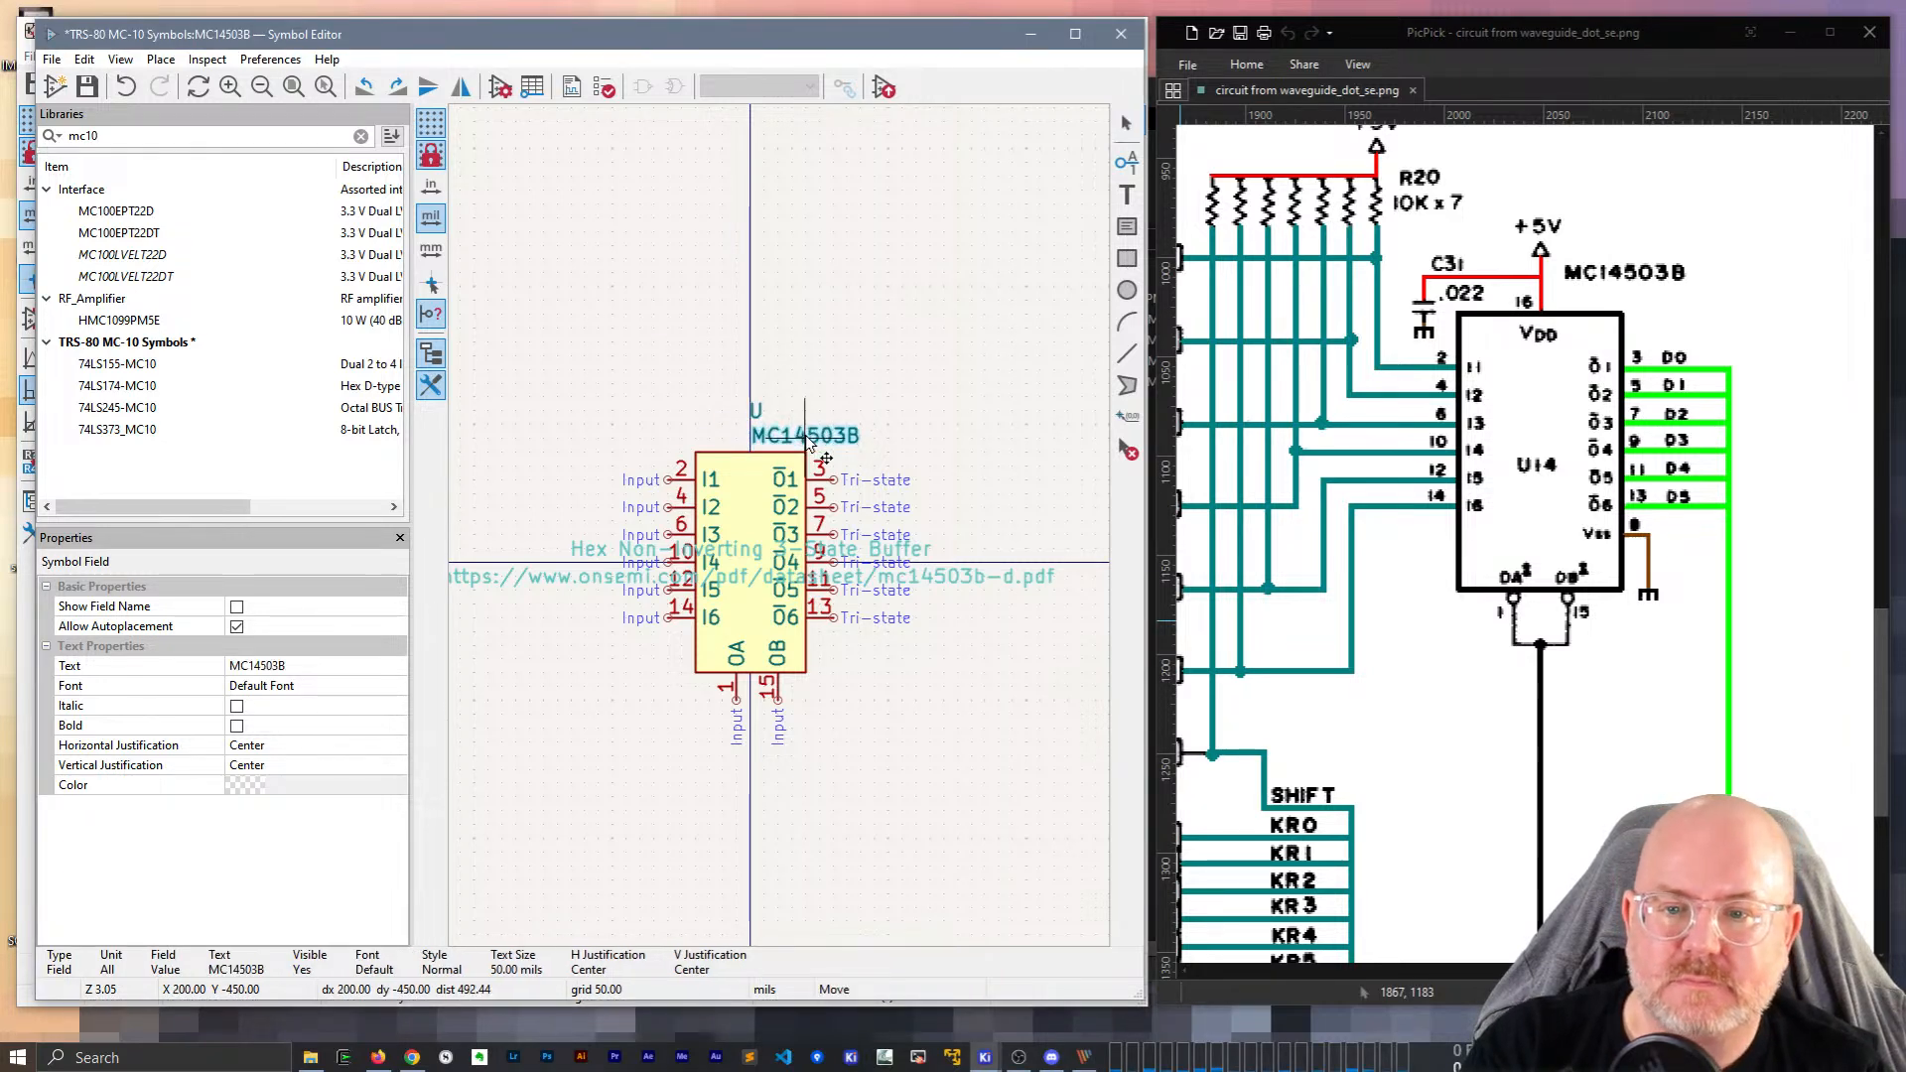
left_click(810, 442)
scroll(779, 700, "up", 2)
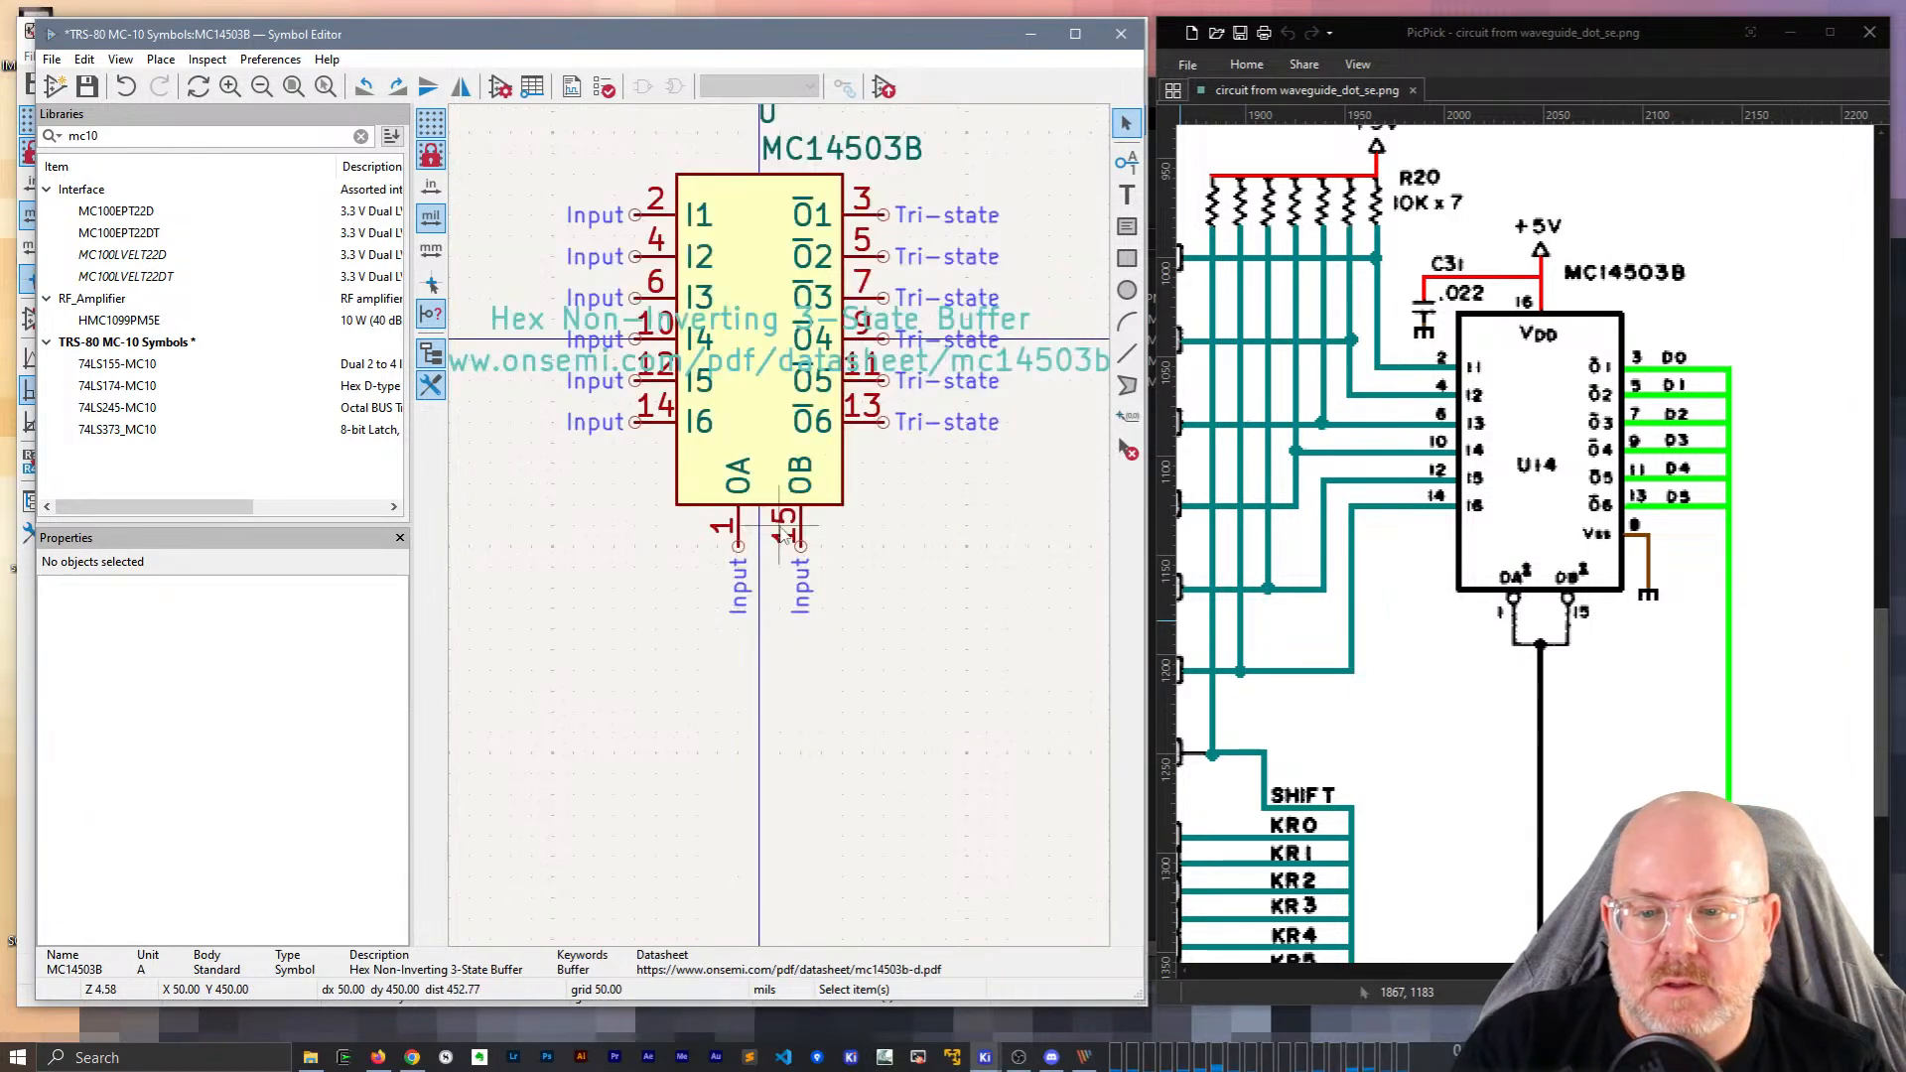
Set the OA and OB pins' graphic style to Inverted, keeping OB as Input.
left_click(737, 532)
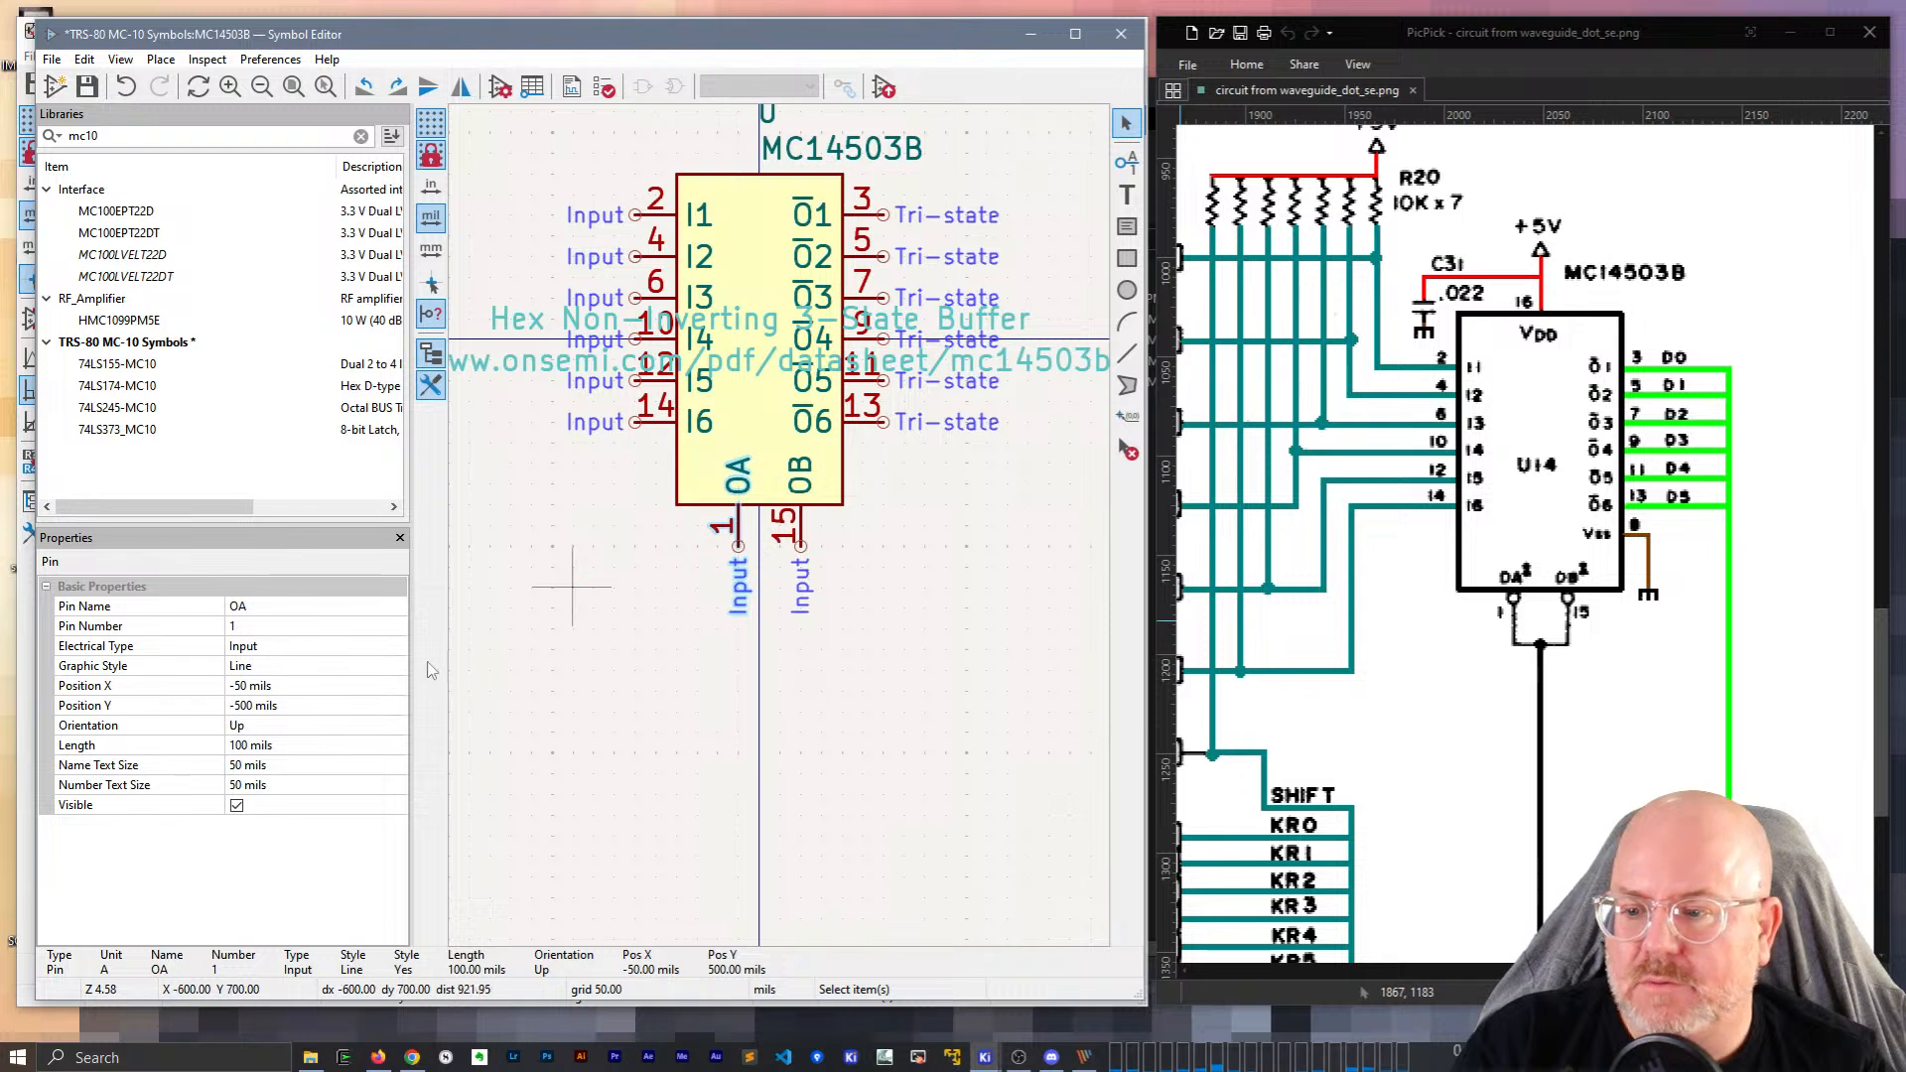
left_click(352, 666)
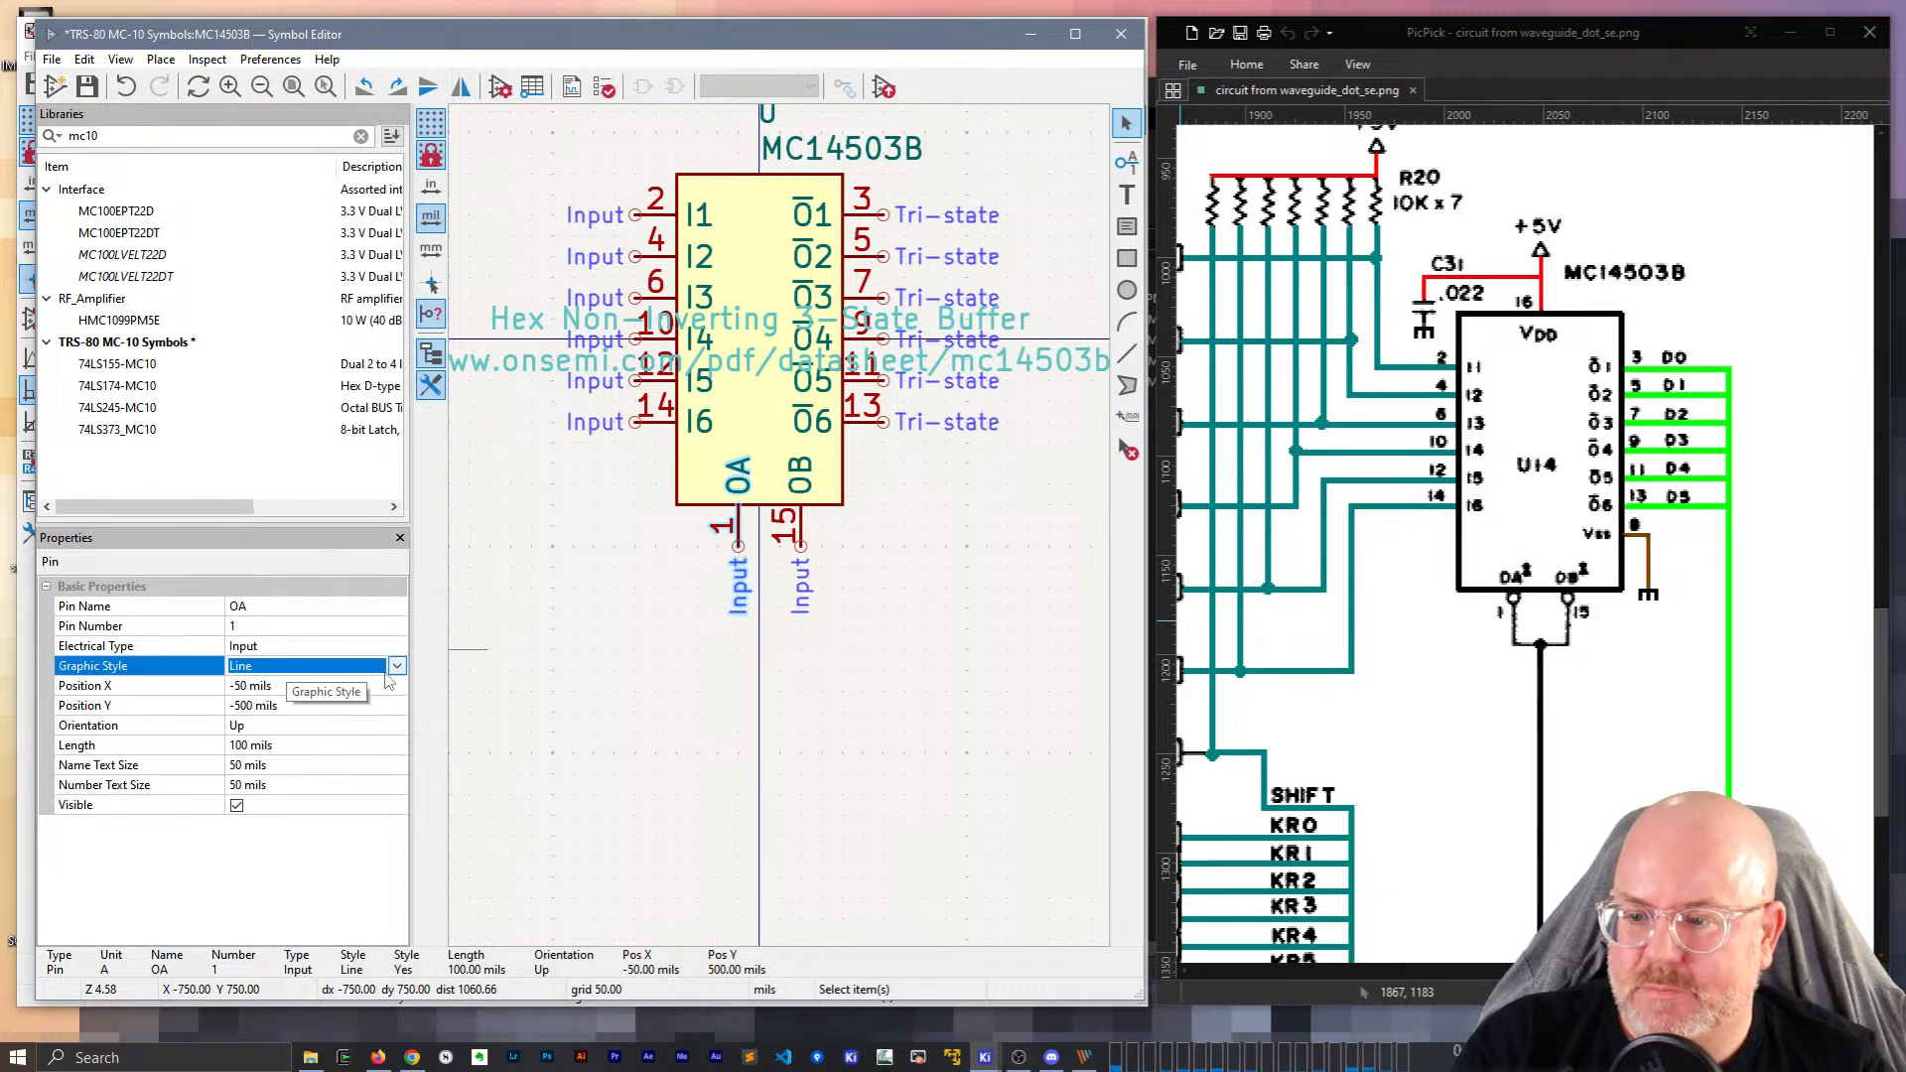
left_click(395, 666)
left_click(252, 704)
left_click(800, 531)
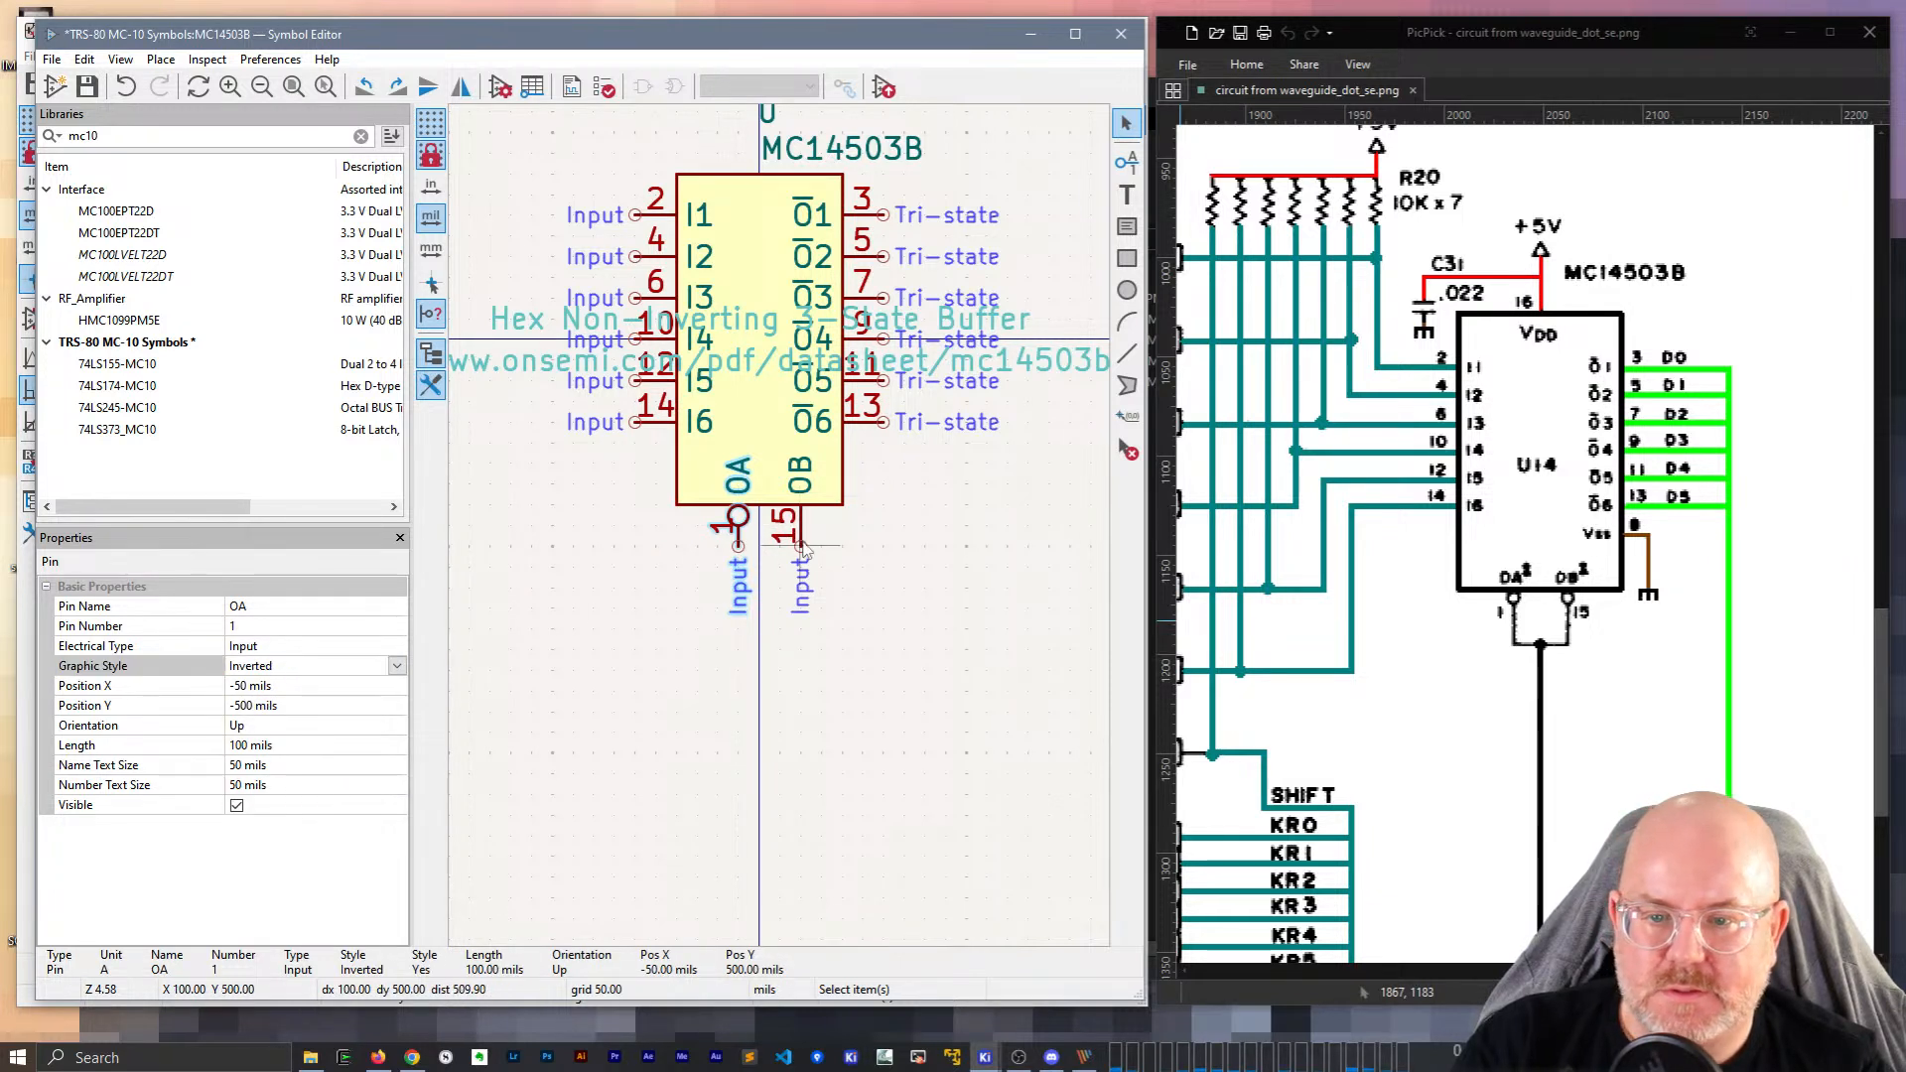
left_click(402, 647)
left_click(398, 646)
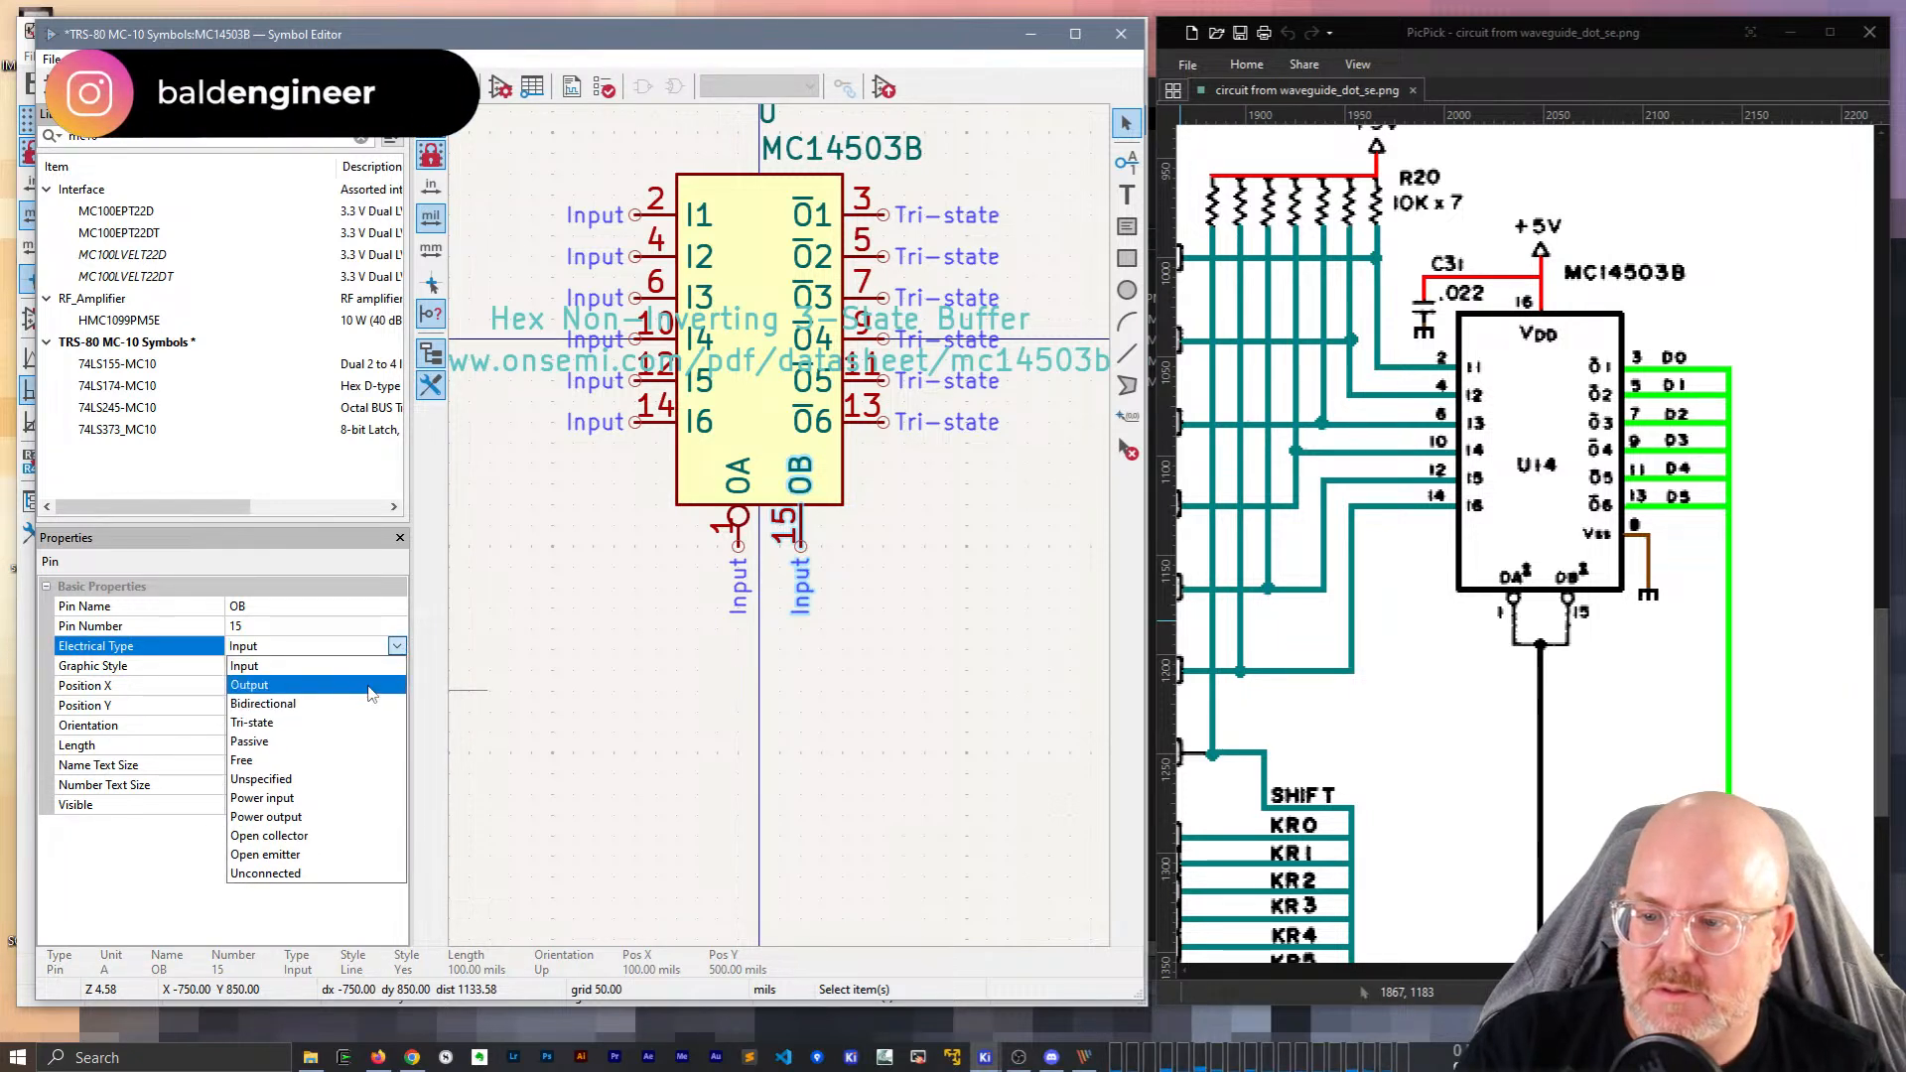
left_click(375, 666)
left_click(375, 666)
left_click(397, 666)
left_click(345, 705)
left_click(613, 685)
Rename the enable pins to ~{OA} and ~{OB} and save the symbol library.
left_click(737, 494)
double_click(737, 494)
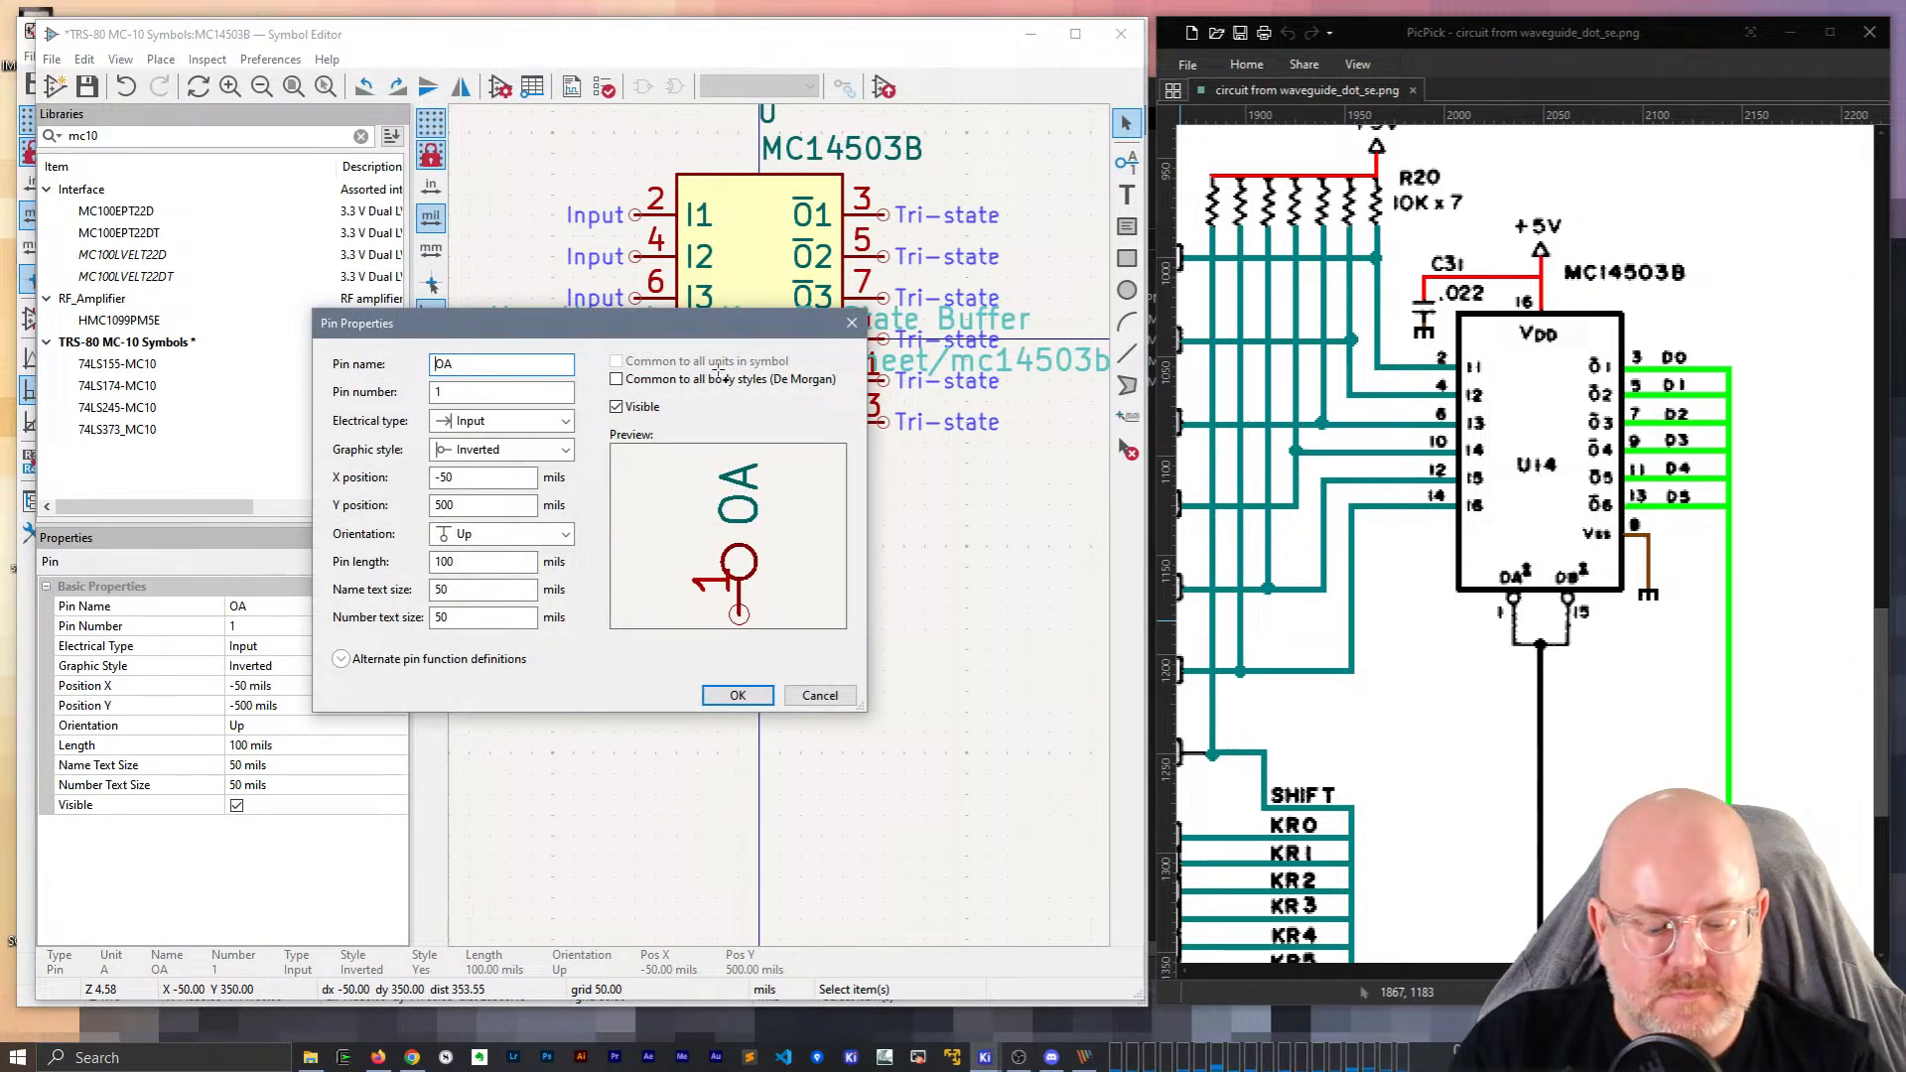
key("Home")
type("~{")
type("}")
key("Return")
double_click(804, 475)
key("Home")
type("~{")
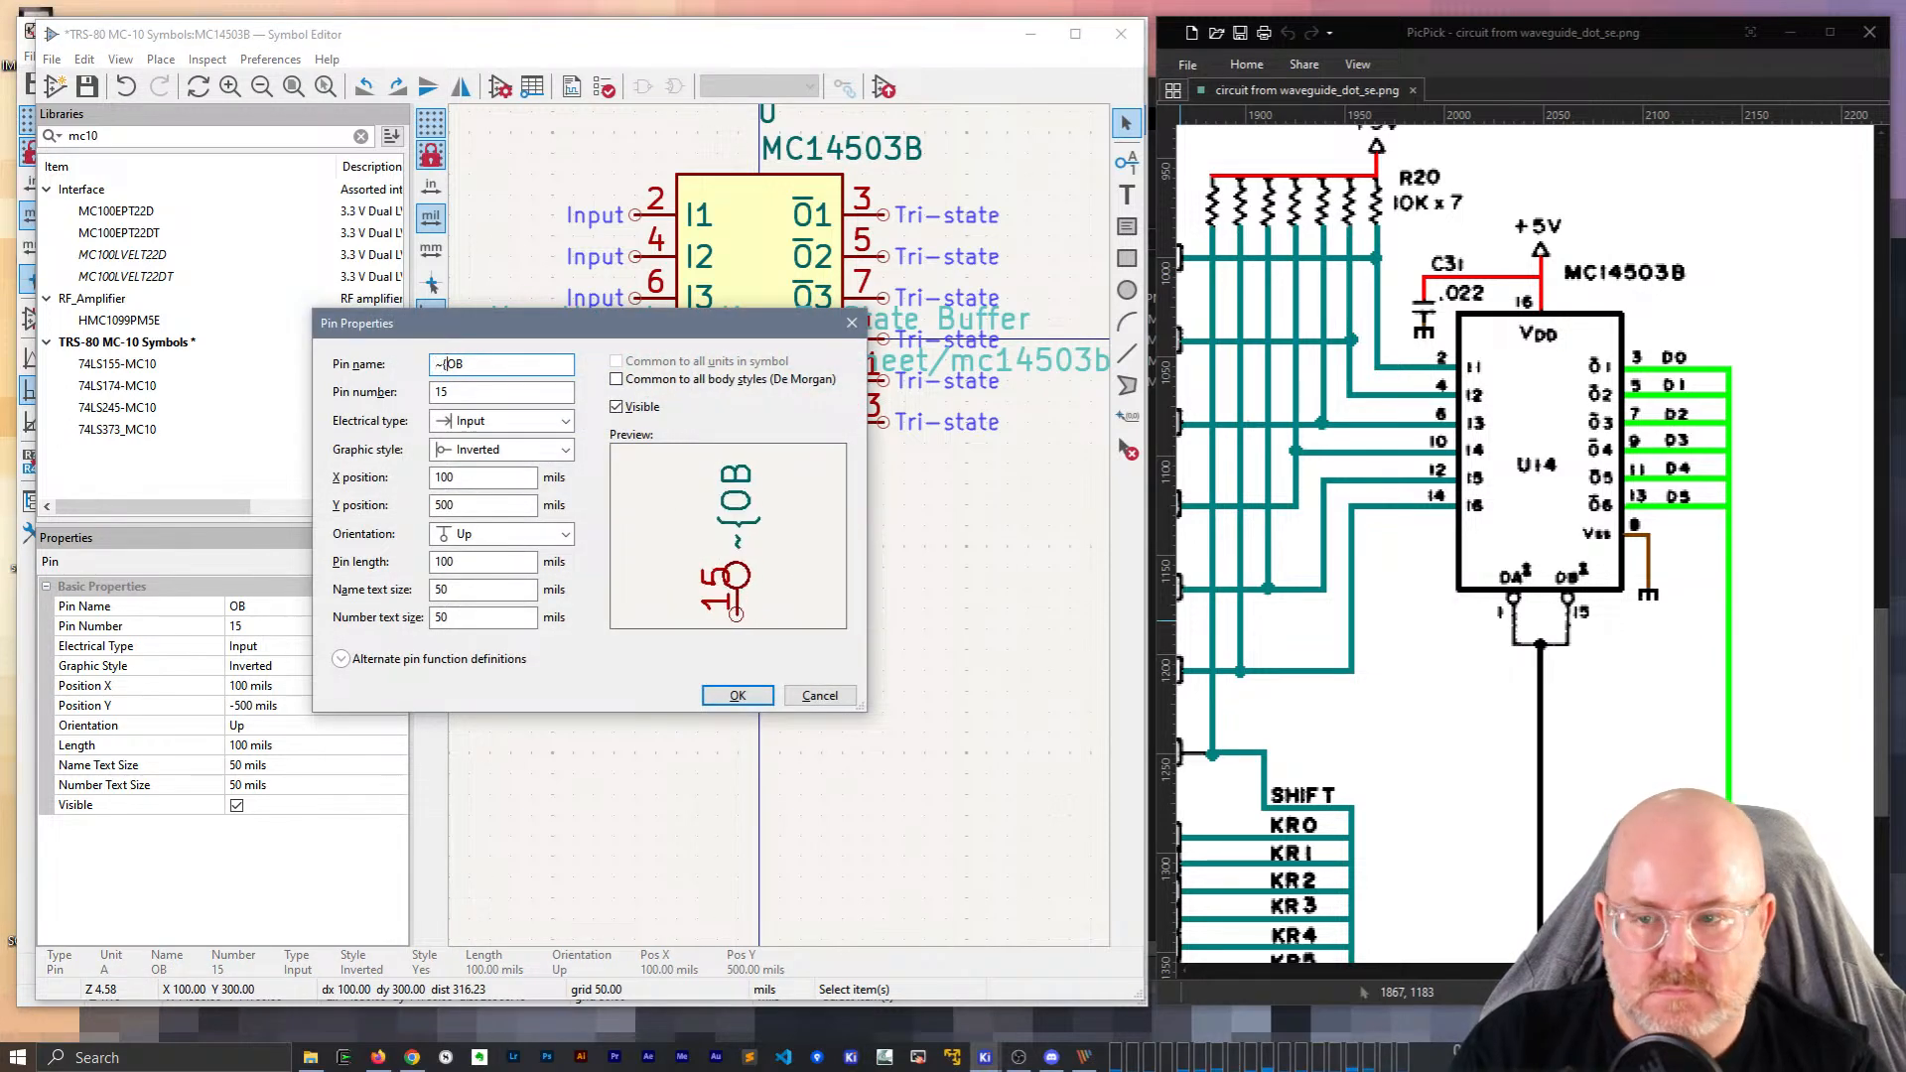
type("}")
key("Return")
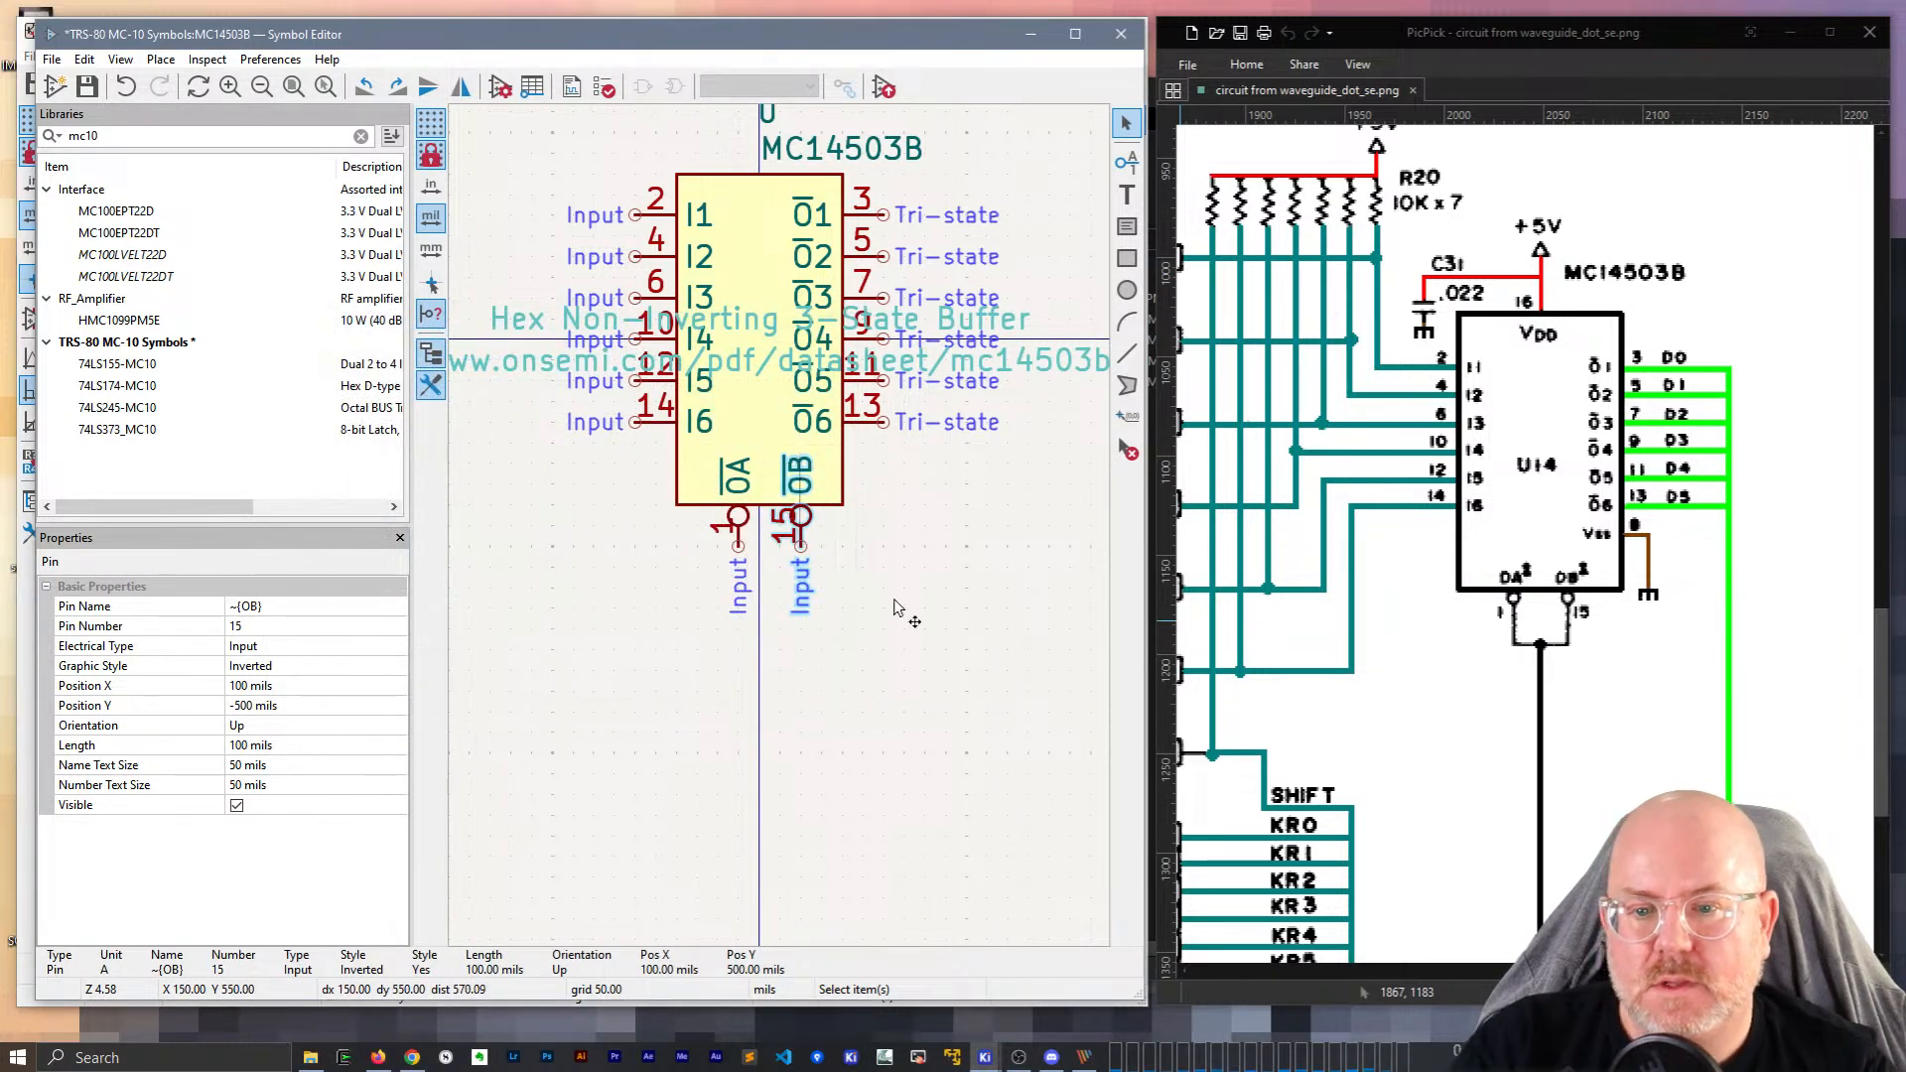
left_click(856, 667)
key("ctrl+s")
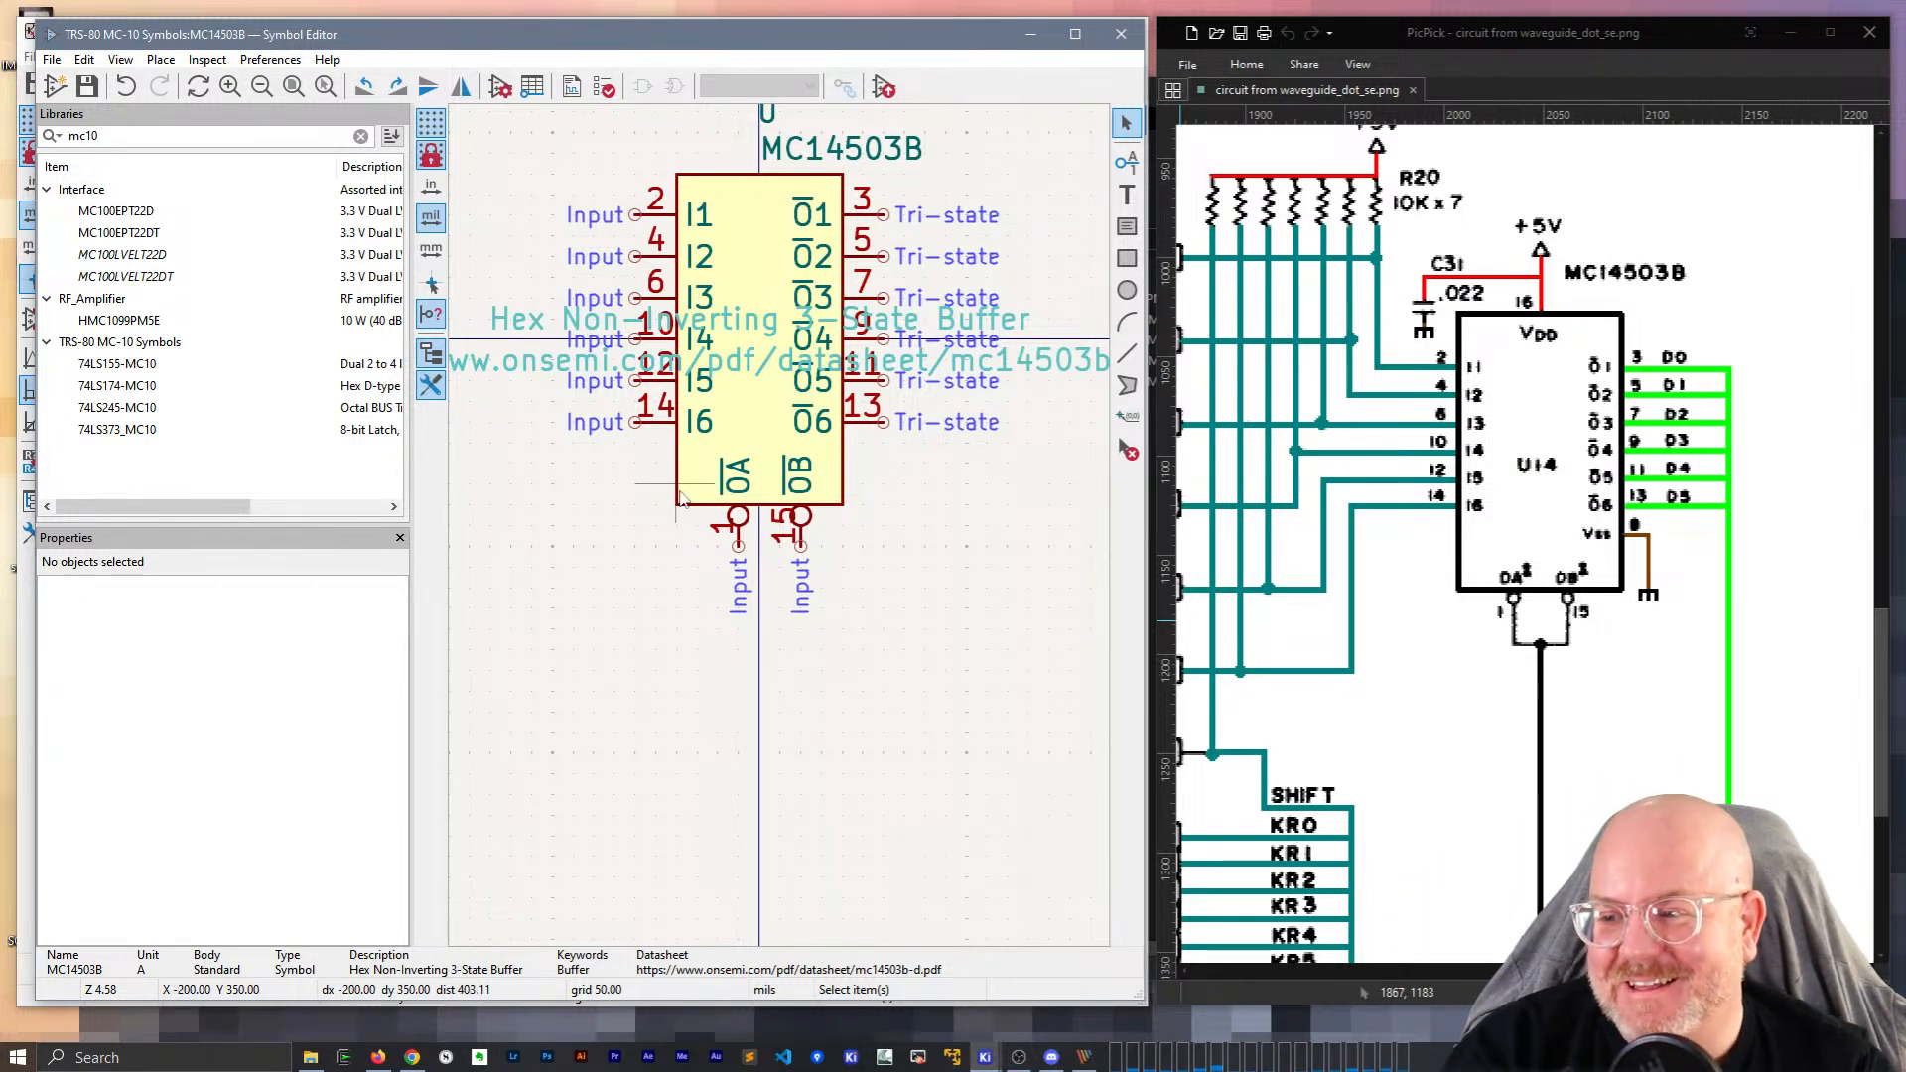
Narrow the side panel and pan to recentre the MC14503B symbol.
scroll(681, 498, "down", 2)
scroll(780, 531, "up", 2)
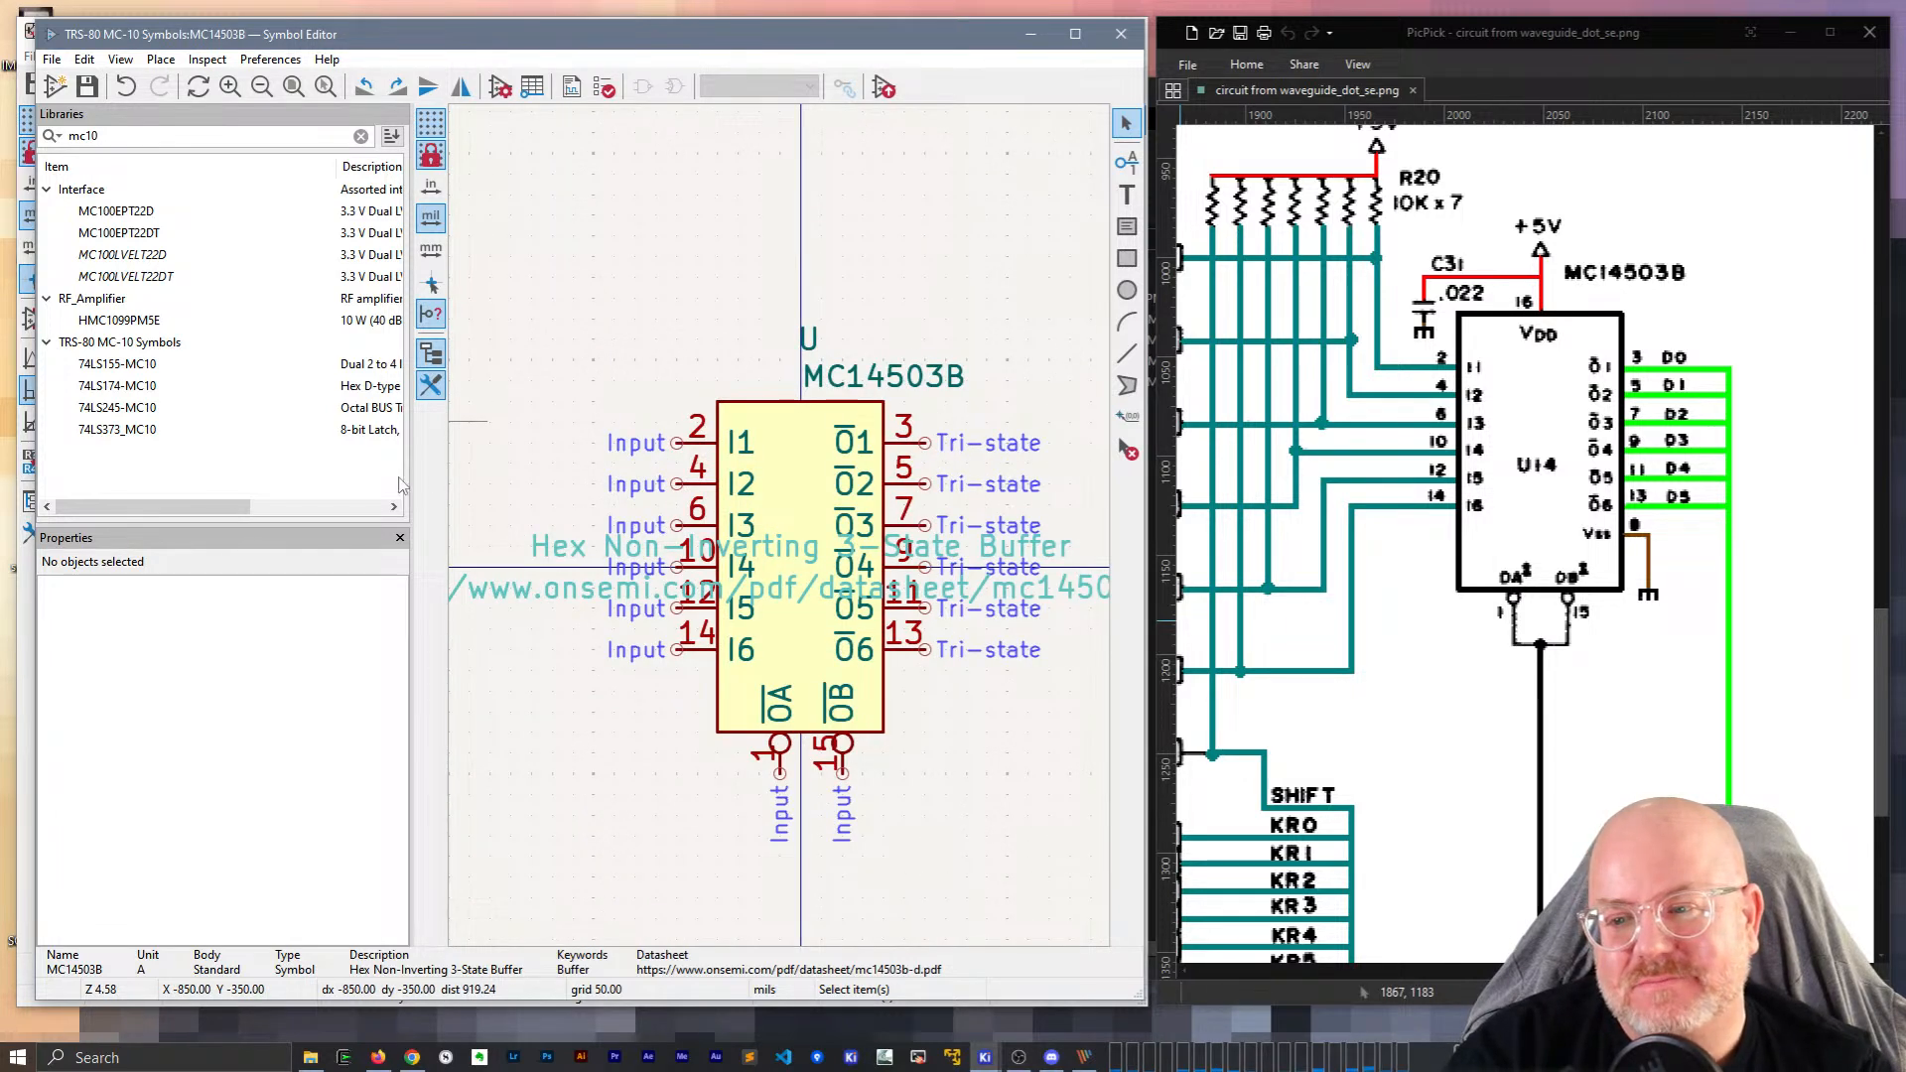
left_click_drag(277, 480, 281, 481)
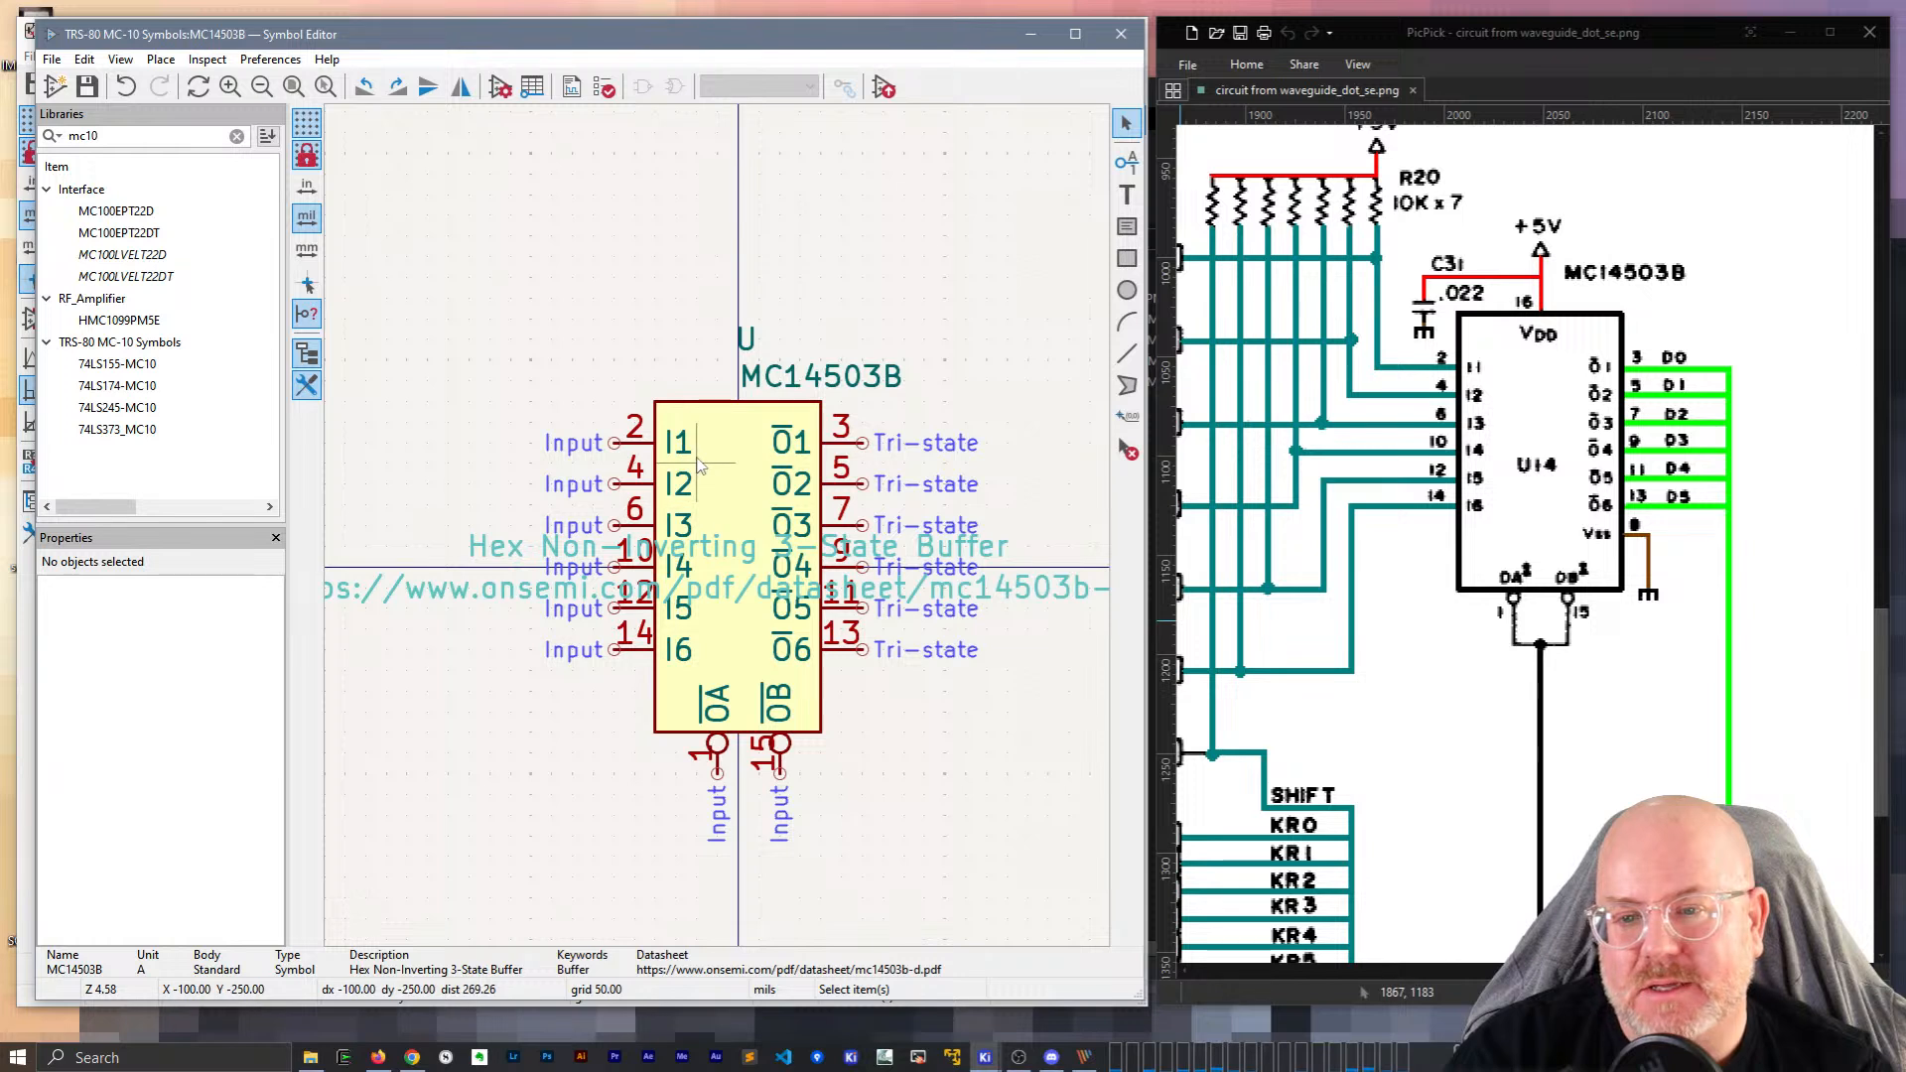
middle_click_drag(776, 540, 738, 449)
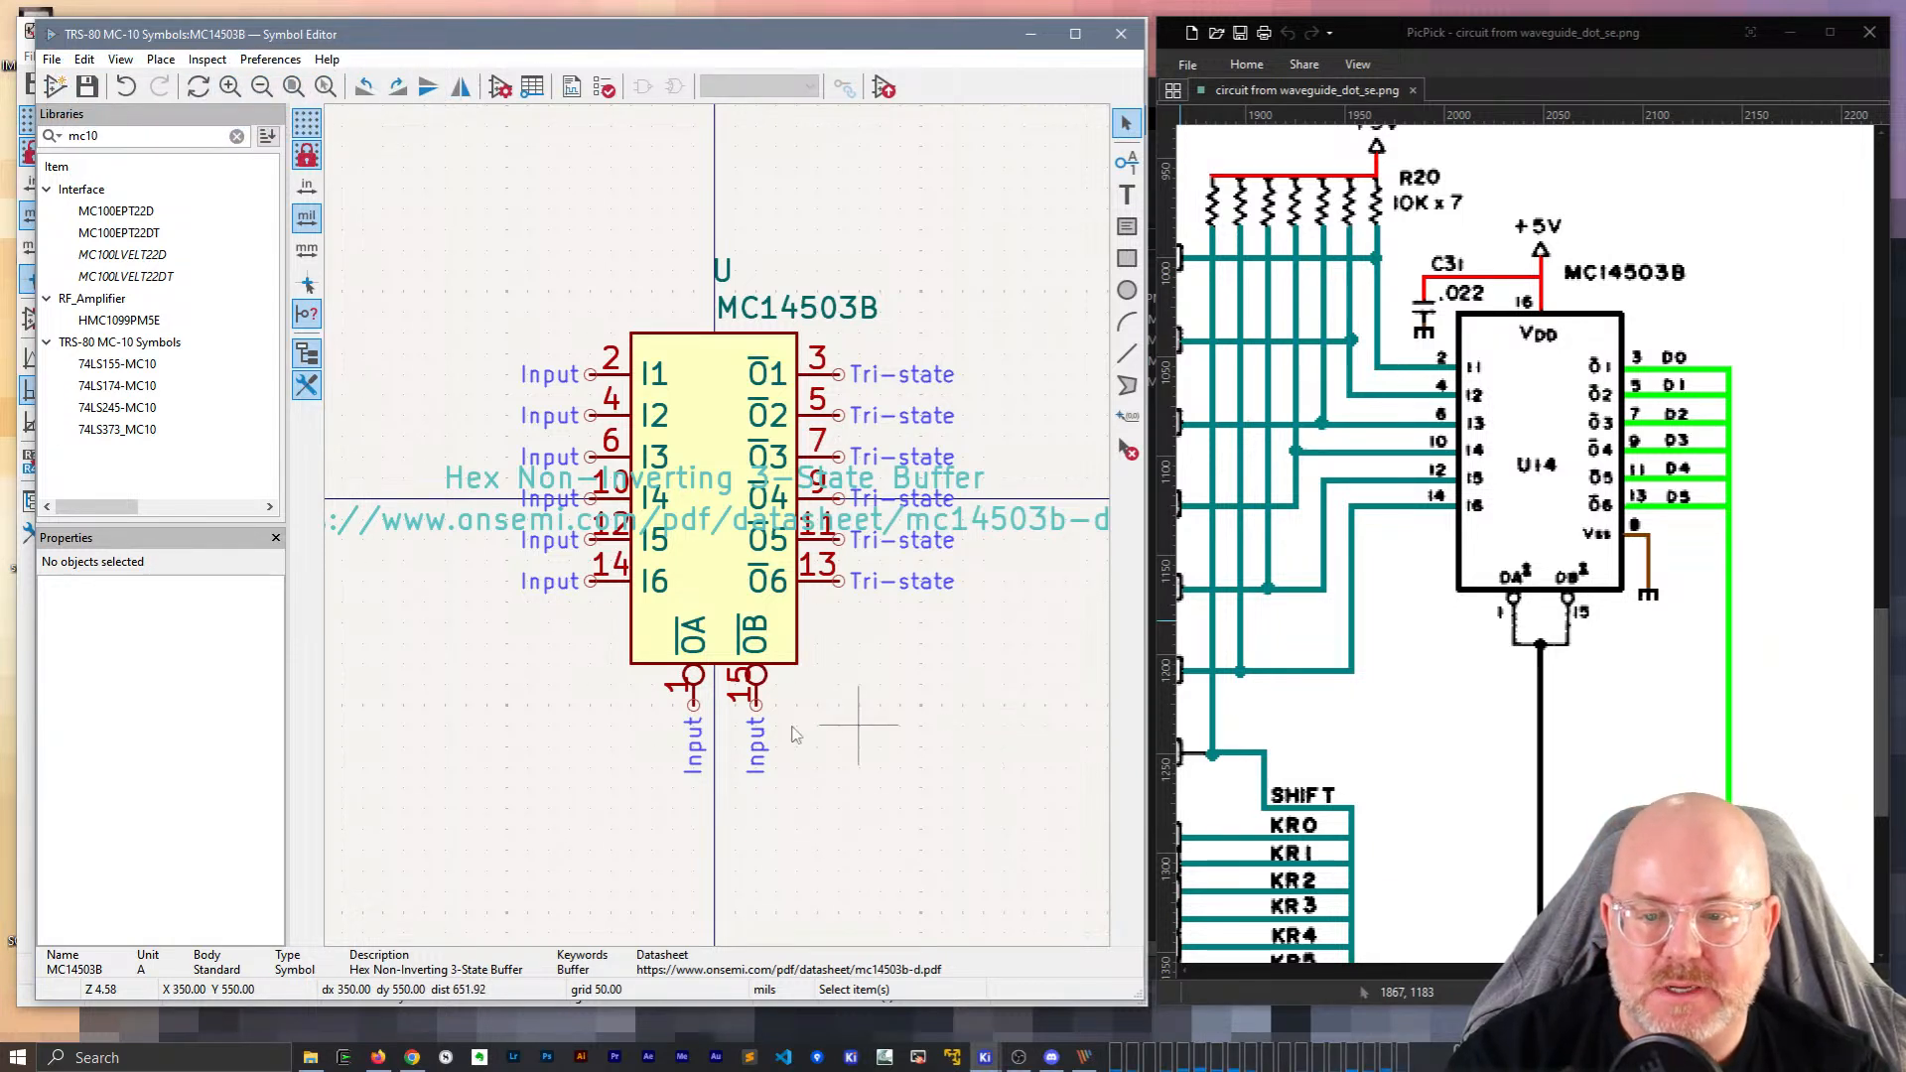
Move pin 1 (OA) one grid step left to X -100 mils and save the library.
left_click(692, 675)
scroll(692, 675, "up", 2)
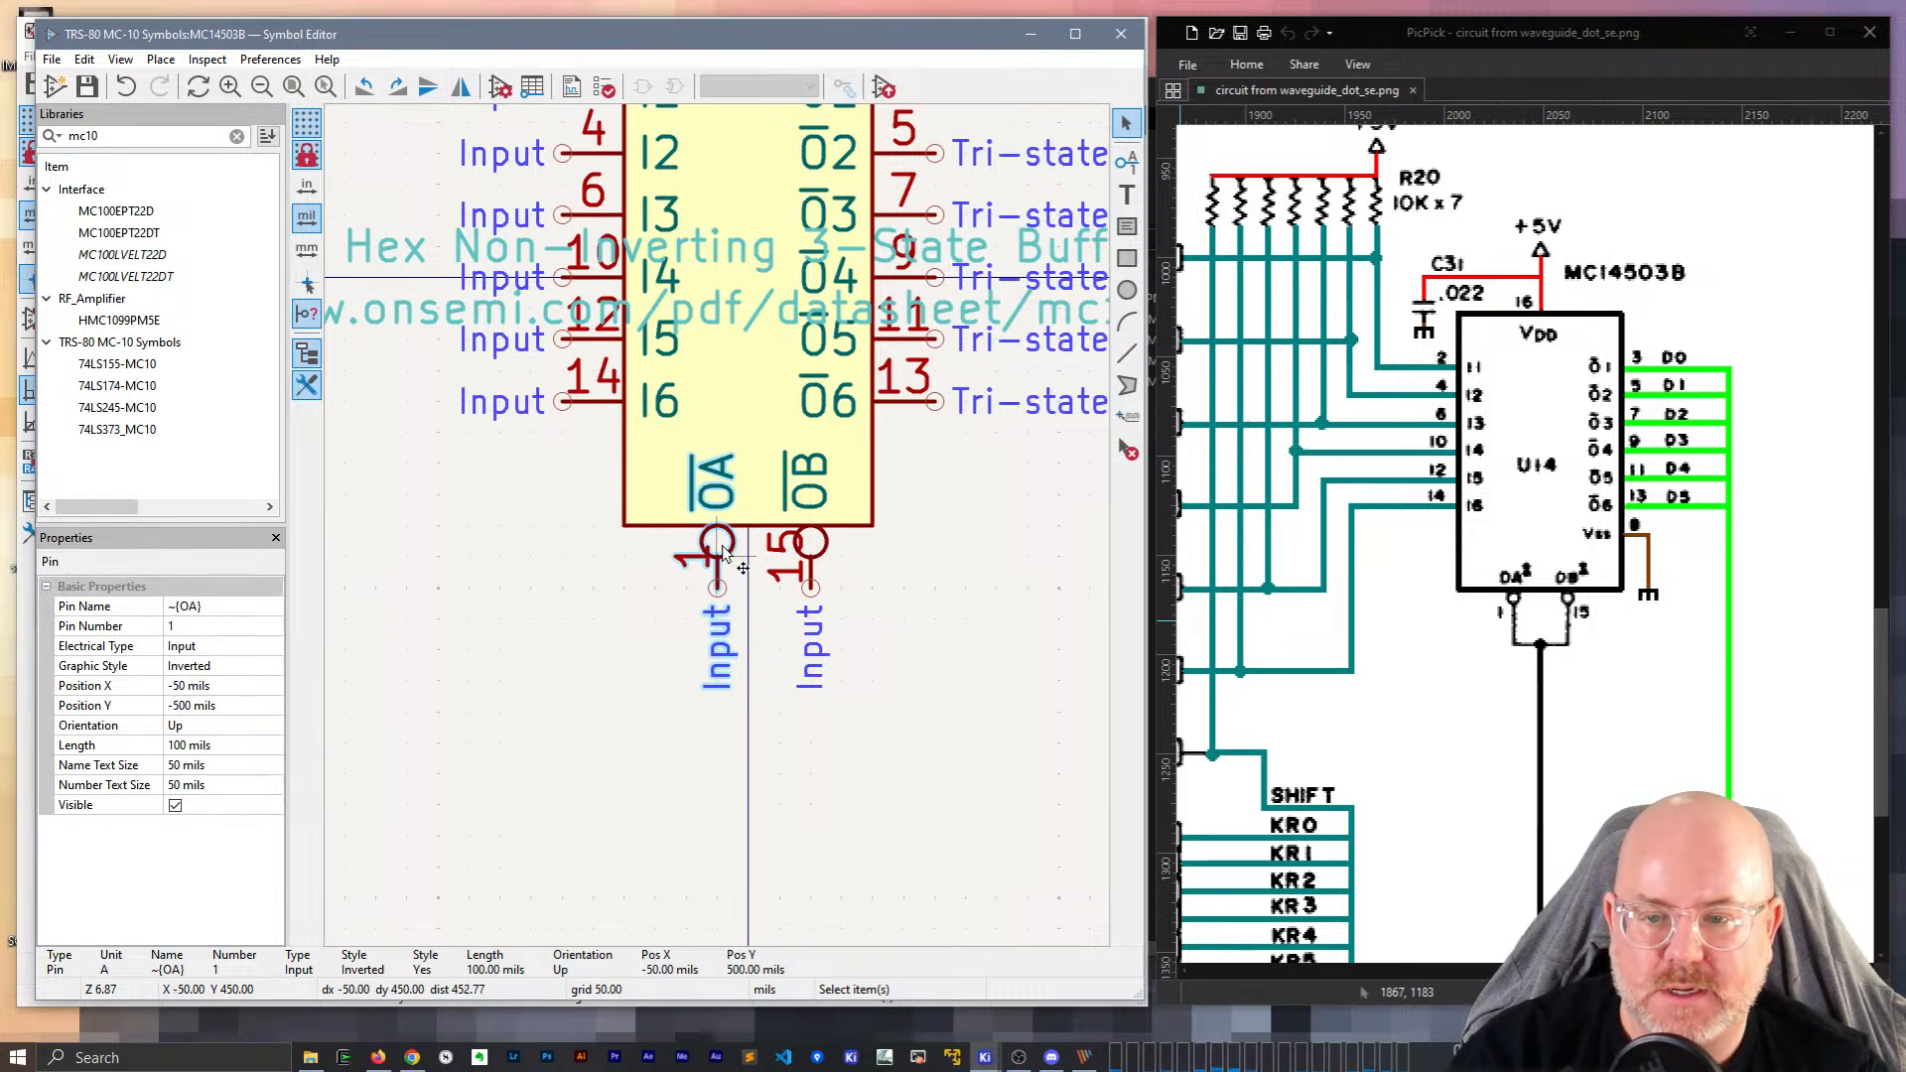
left_click_drag(723, 552, 683, 541)
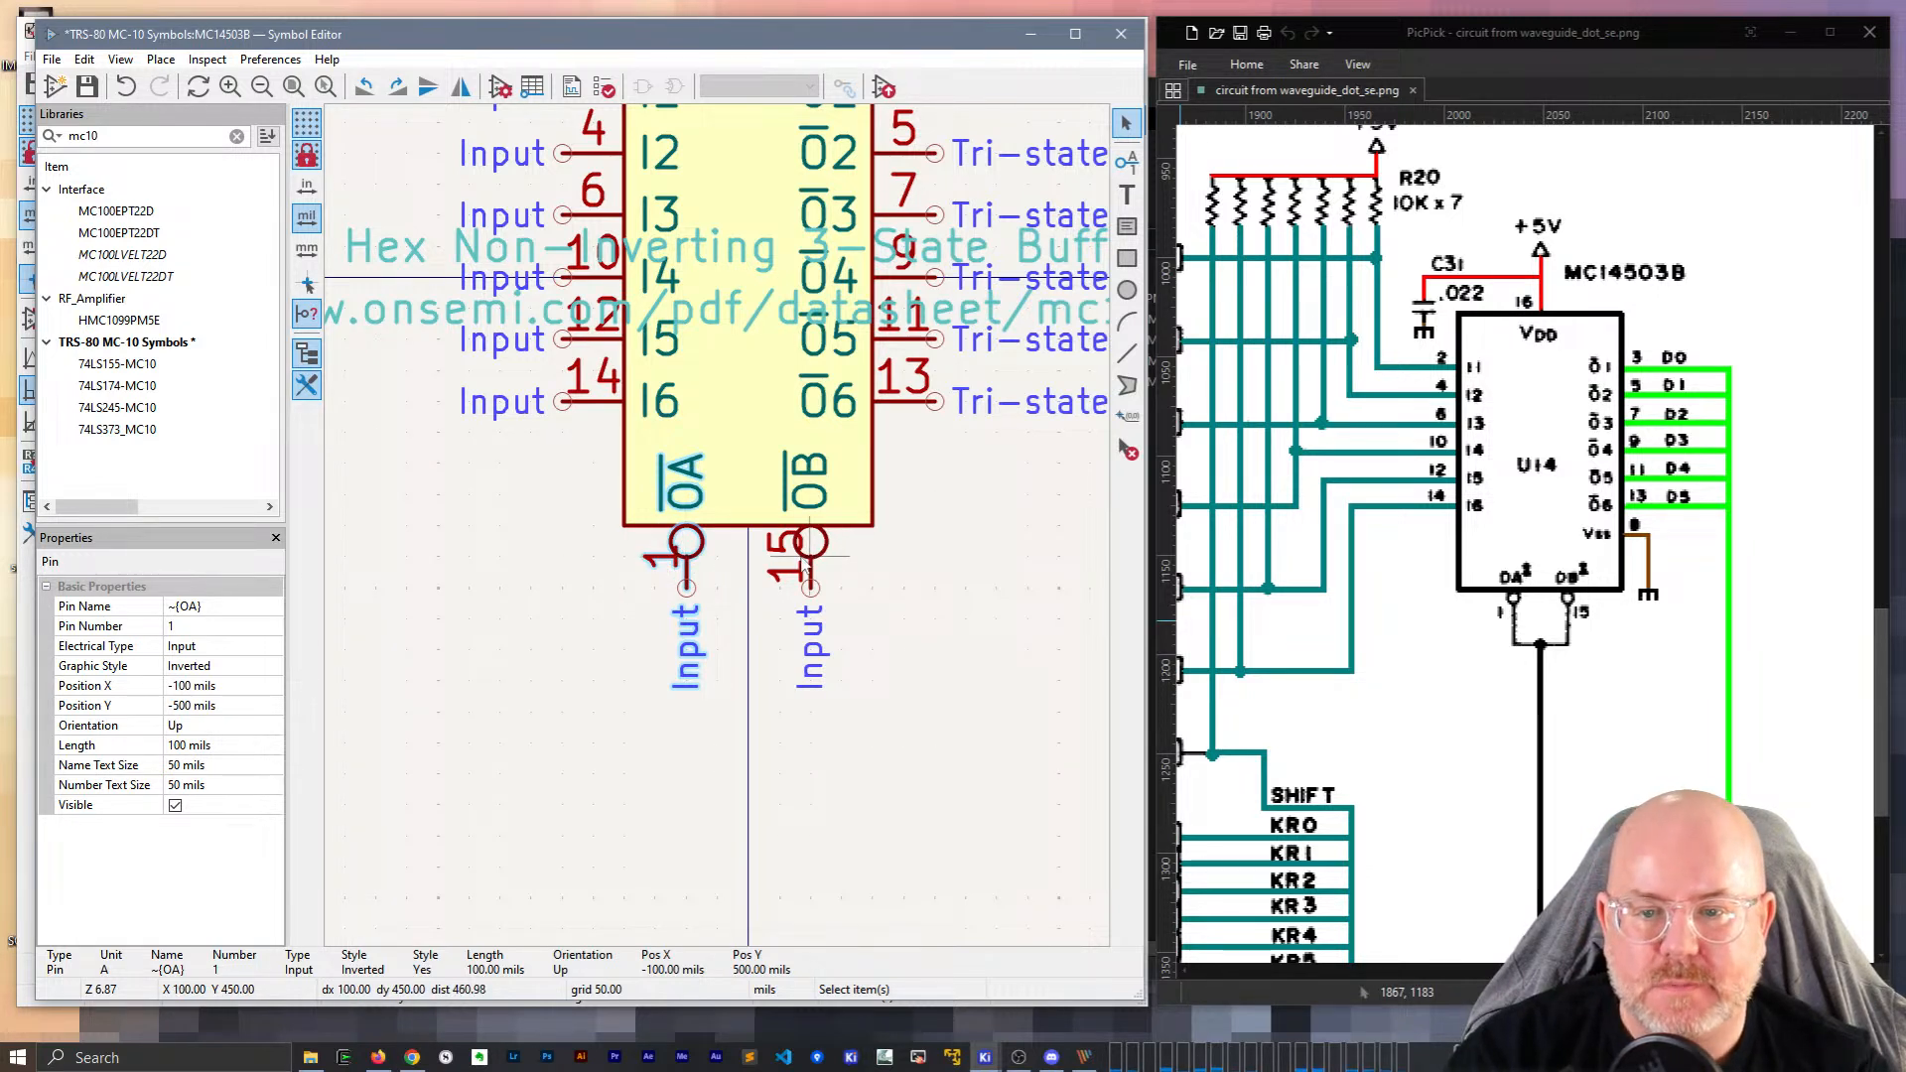
left_click(754, 710)
key("ctrl+s")
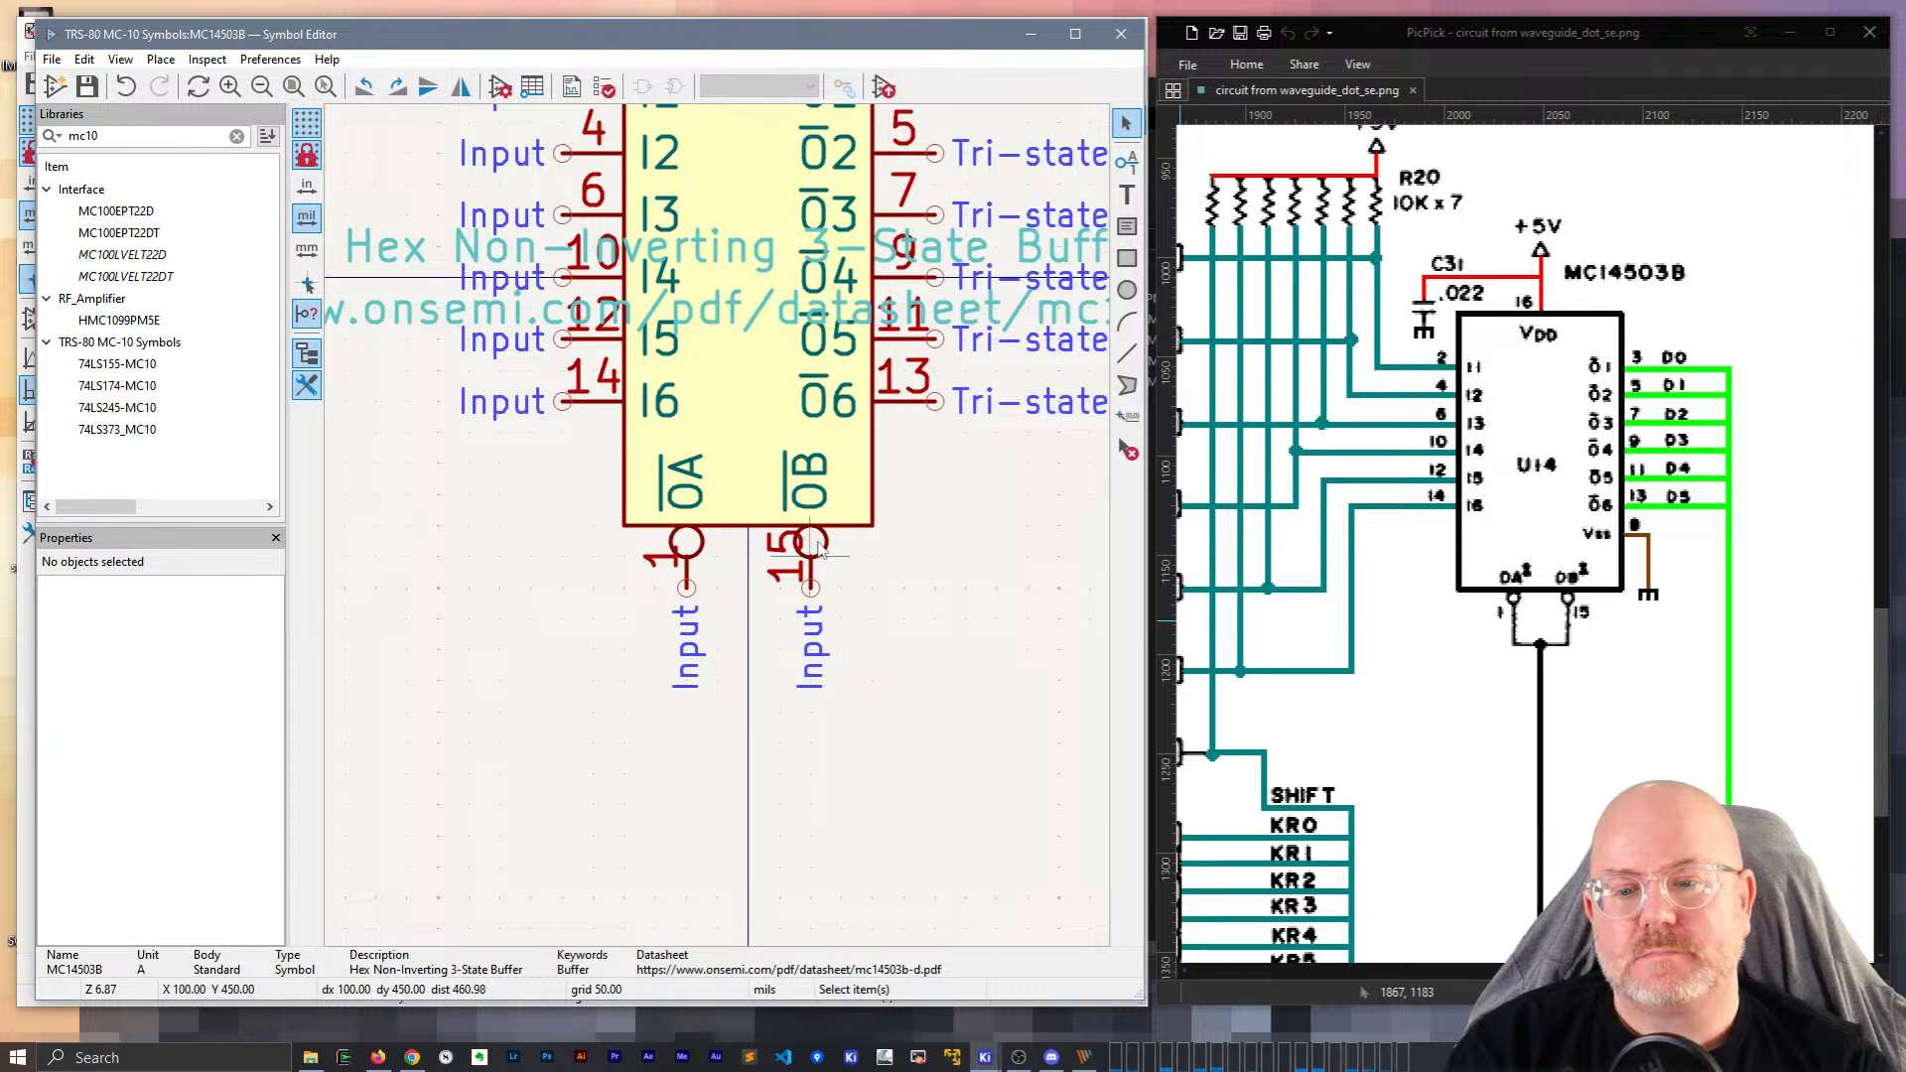
scroll(889, 739, "down", 3)
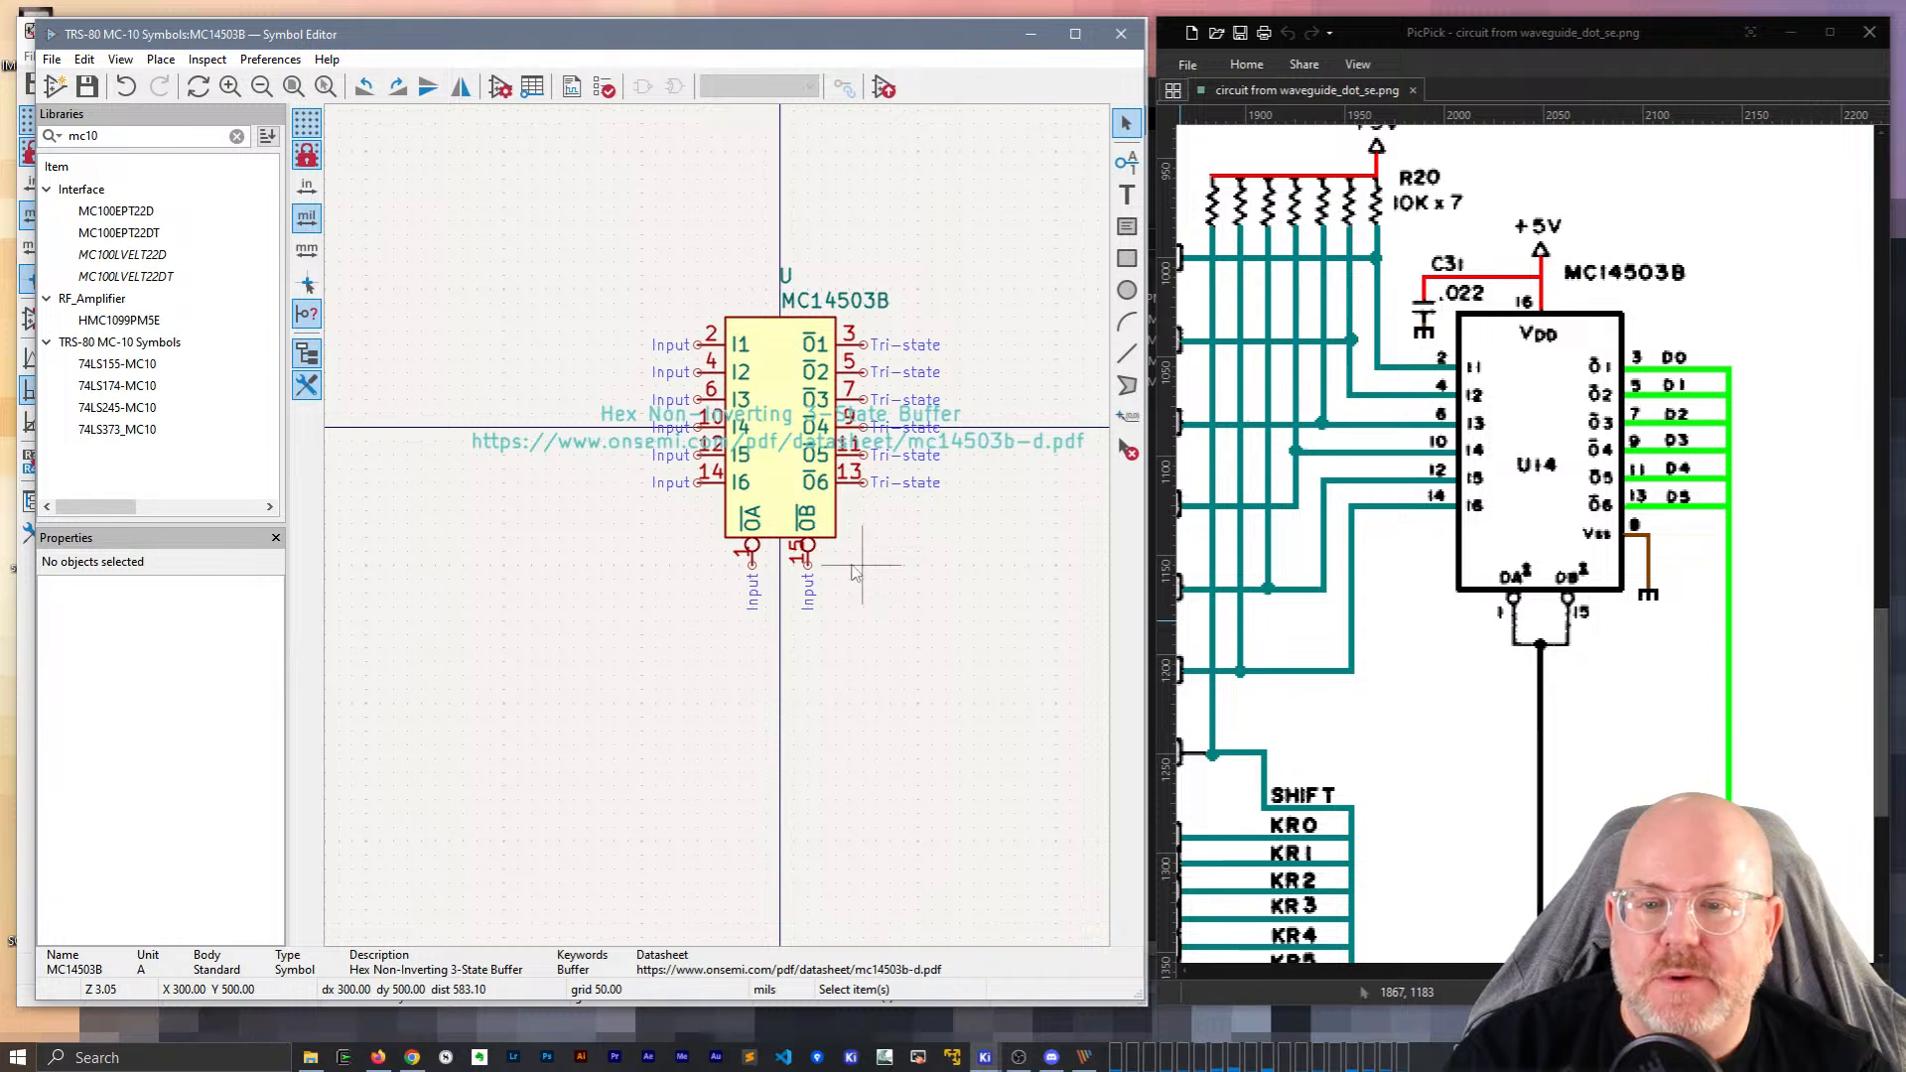
middle_click_drag(889, 507, 831, 543)
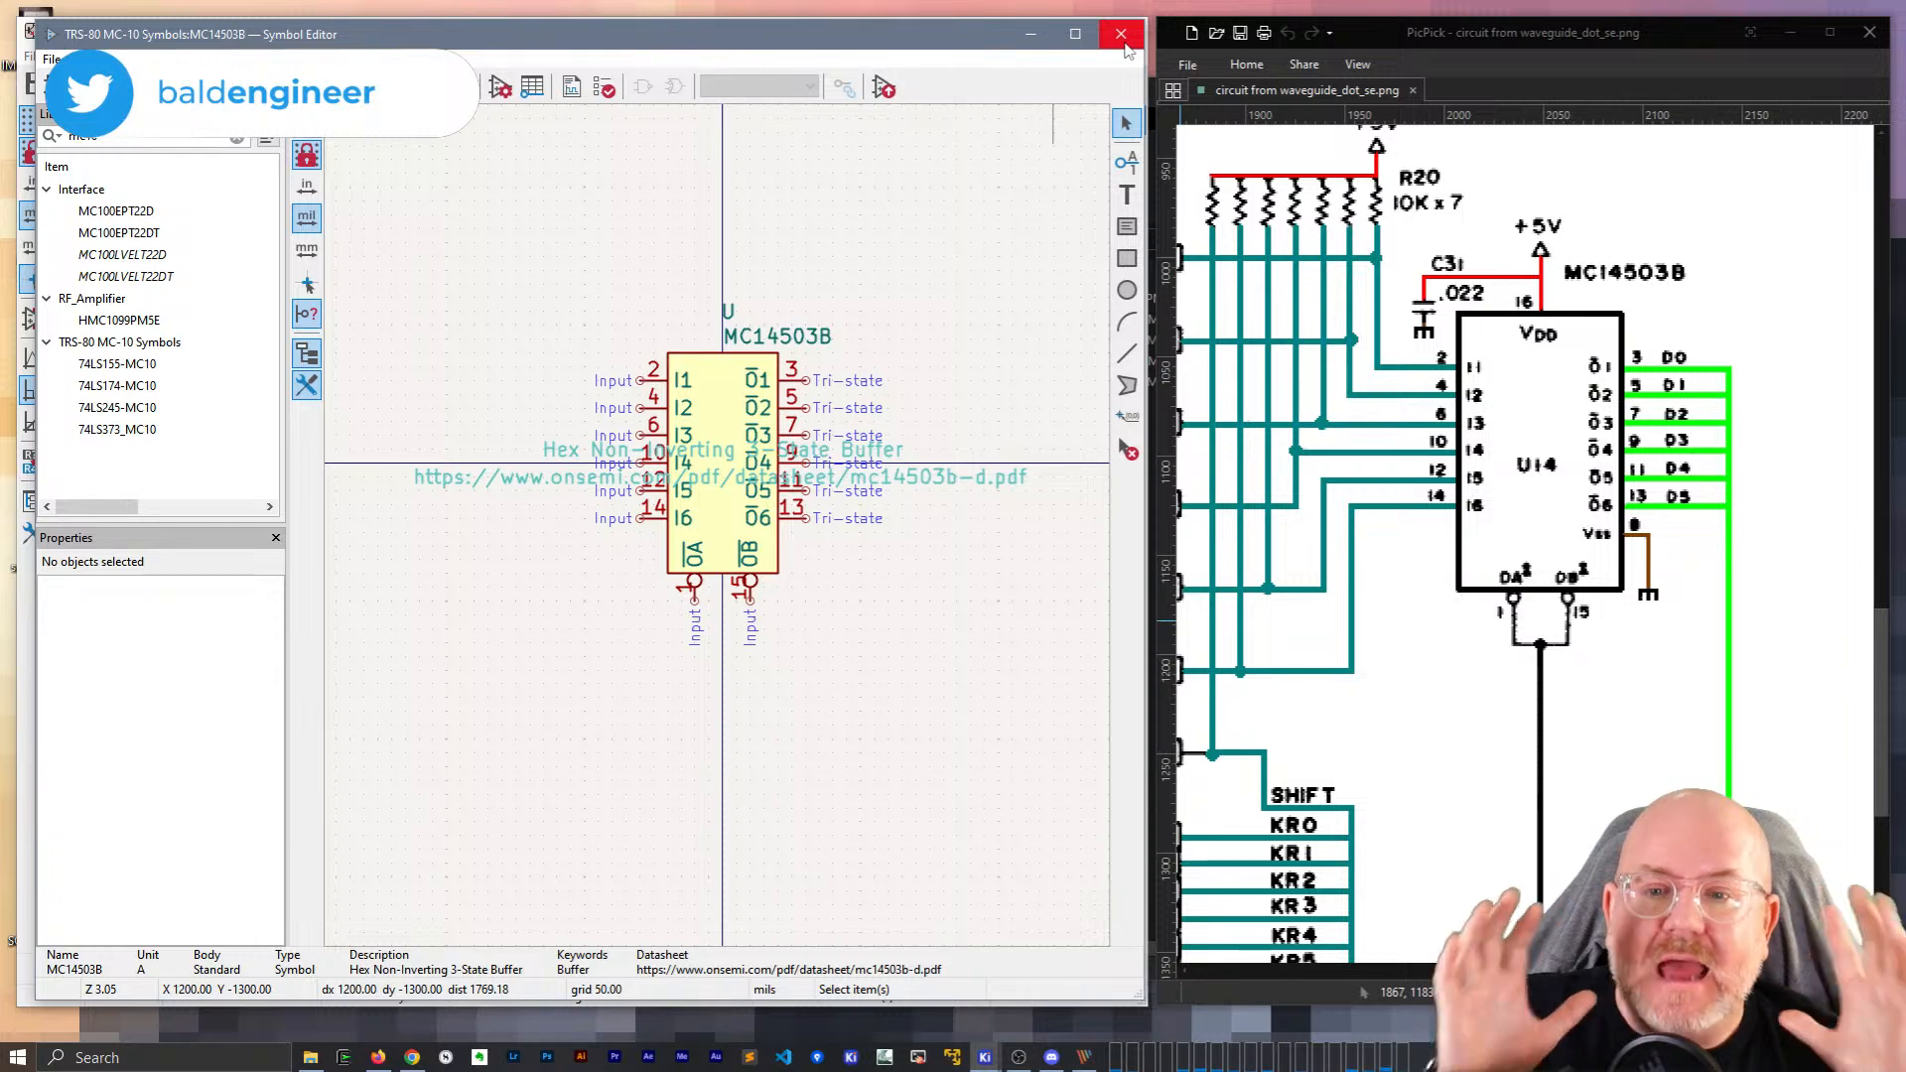
Place the MC14503B symbol, found by searching MC145, right of the 74LS174.
left_click(1123, 39)
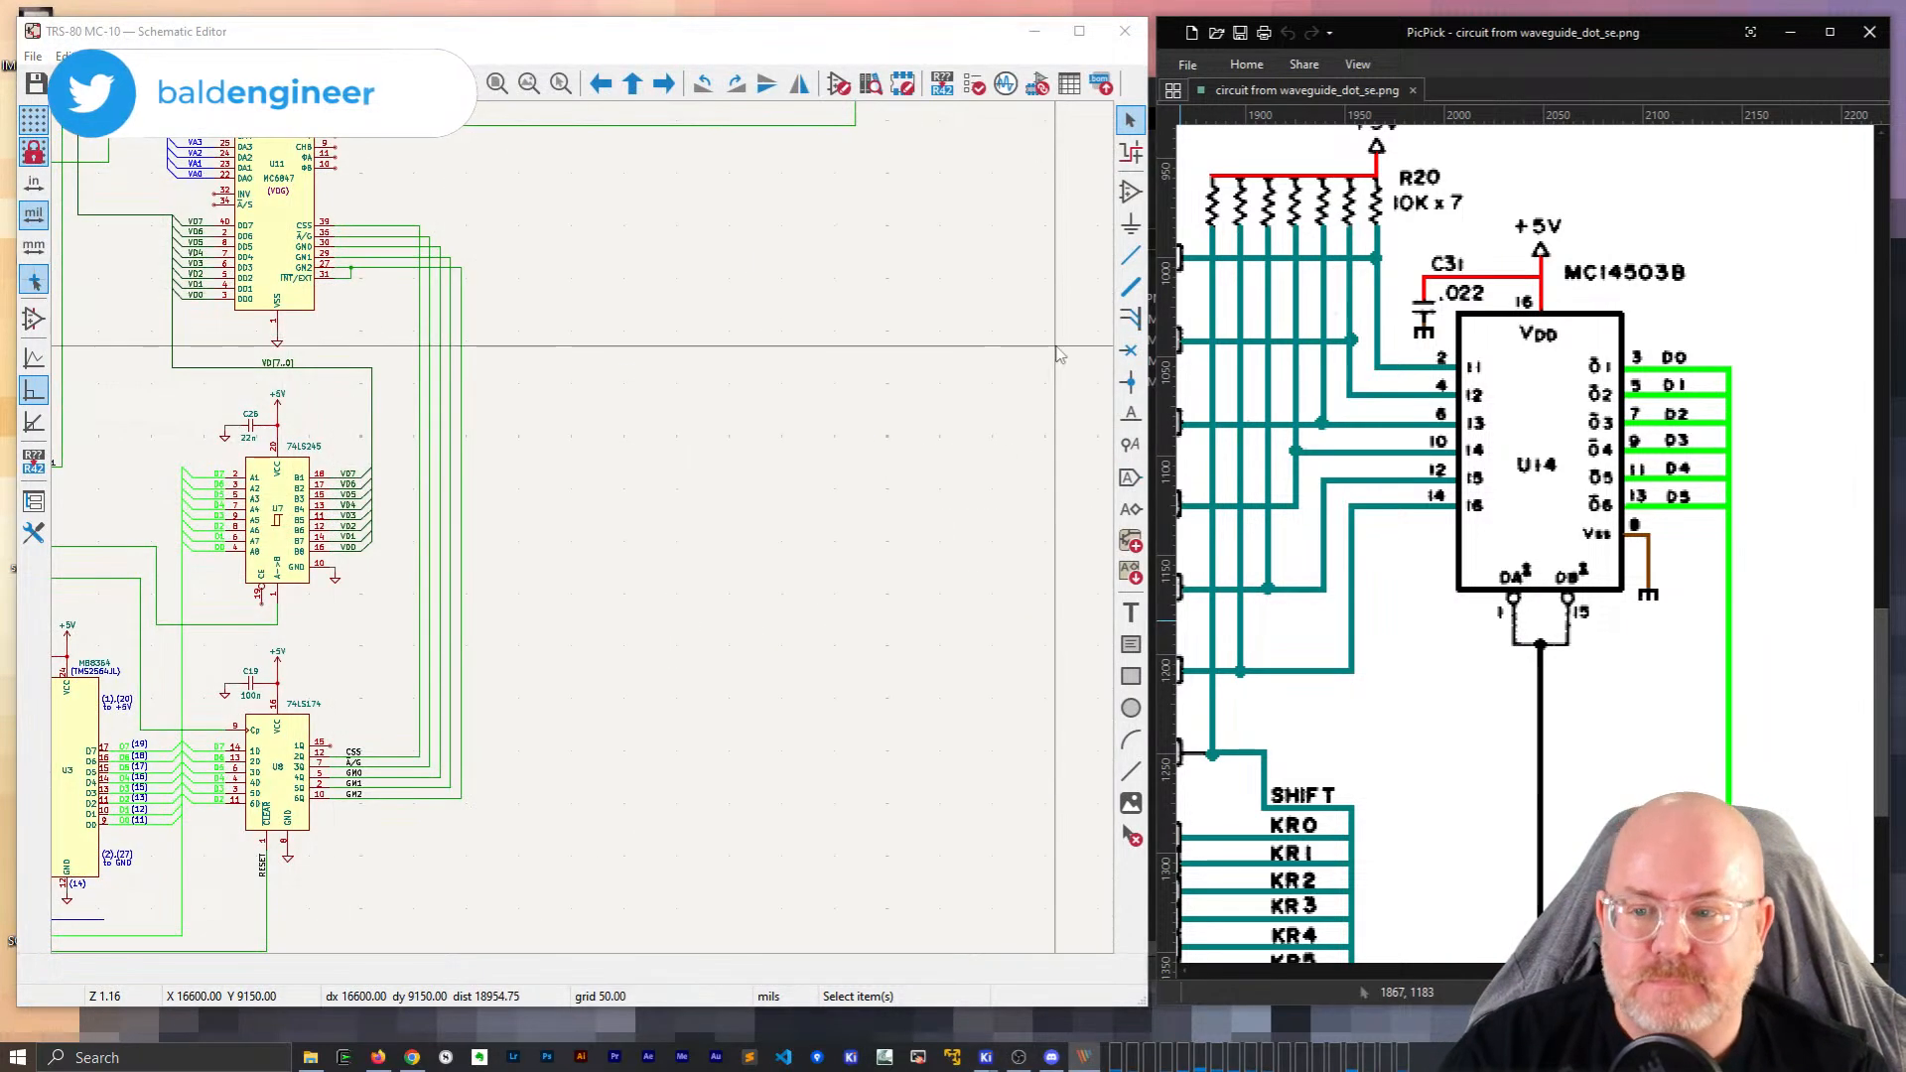
key("a")
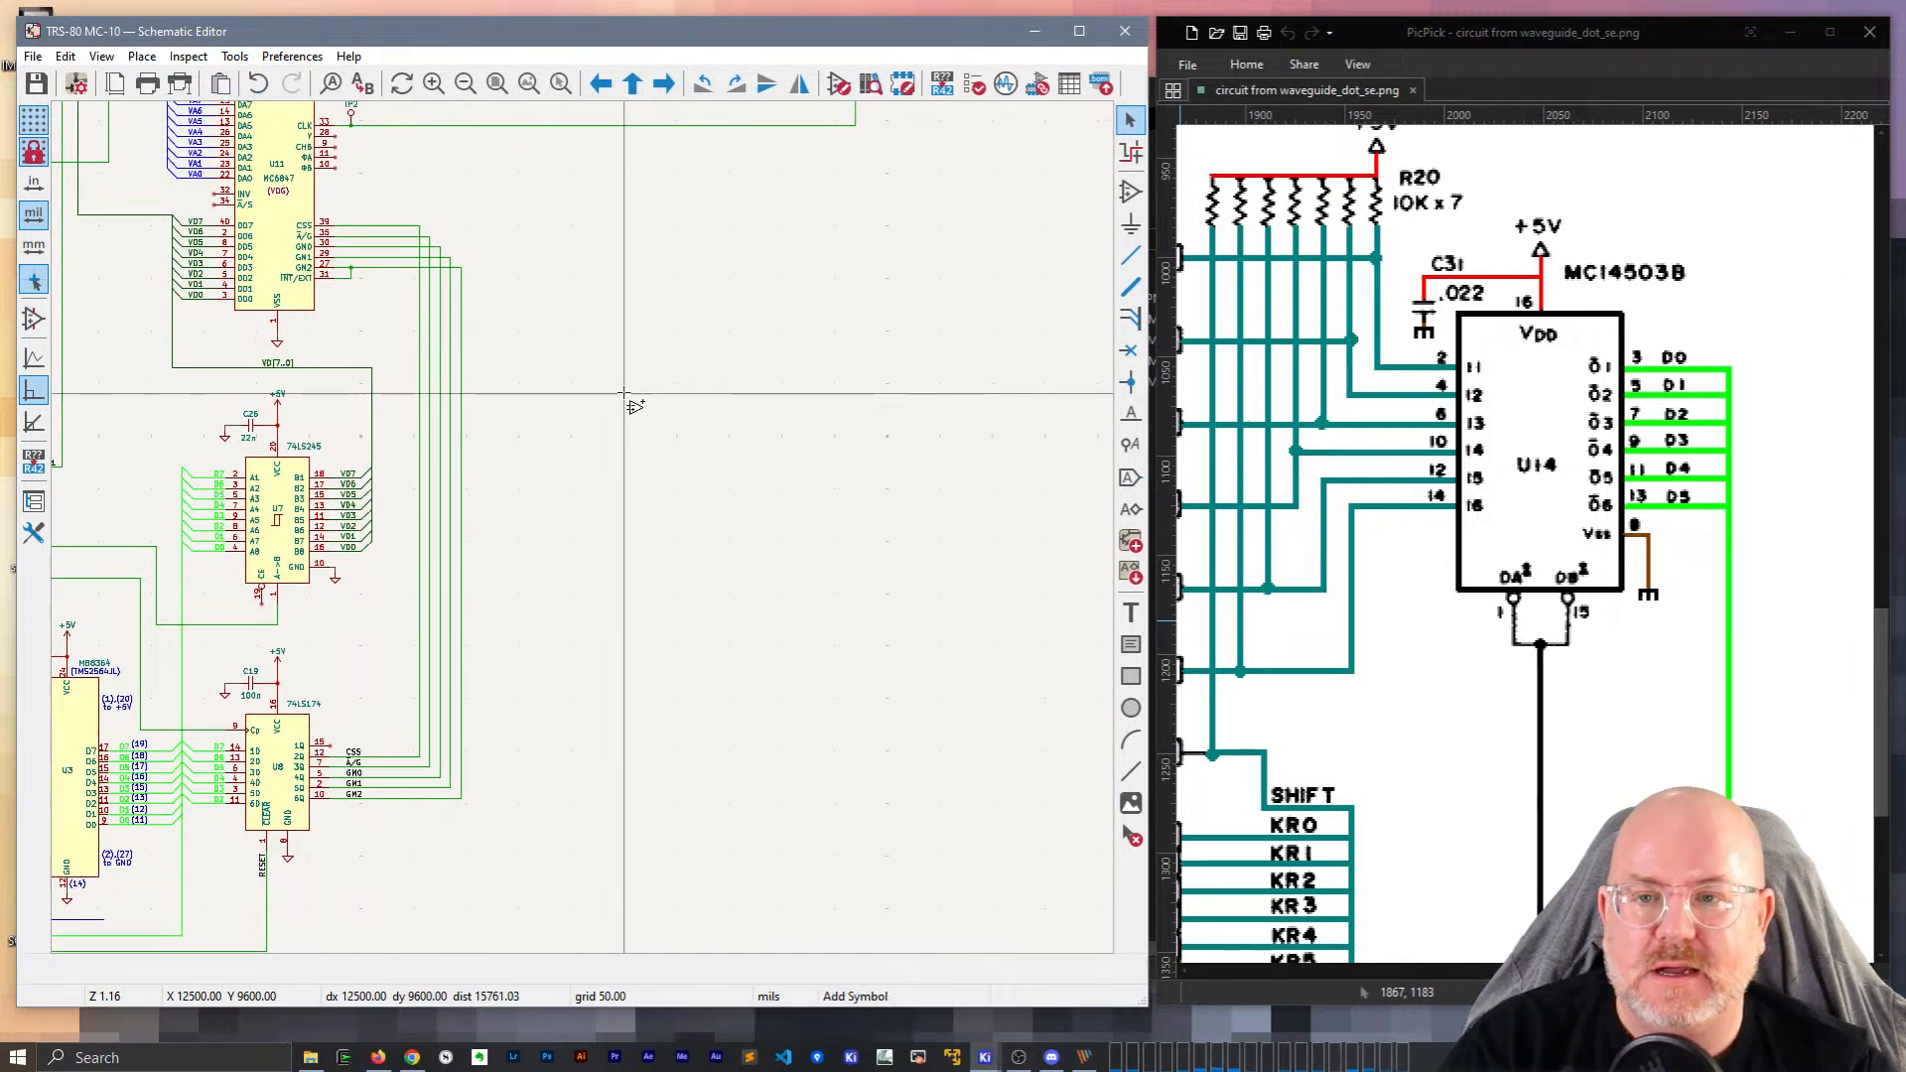
left_click(625, 394)
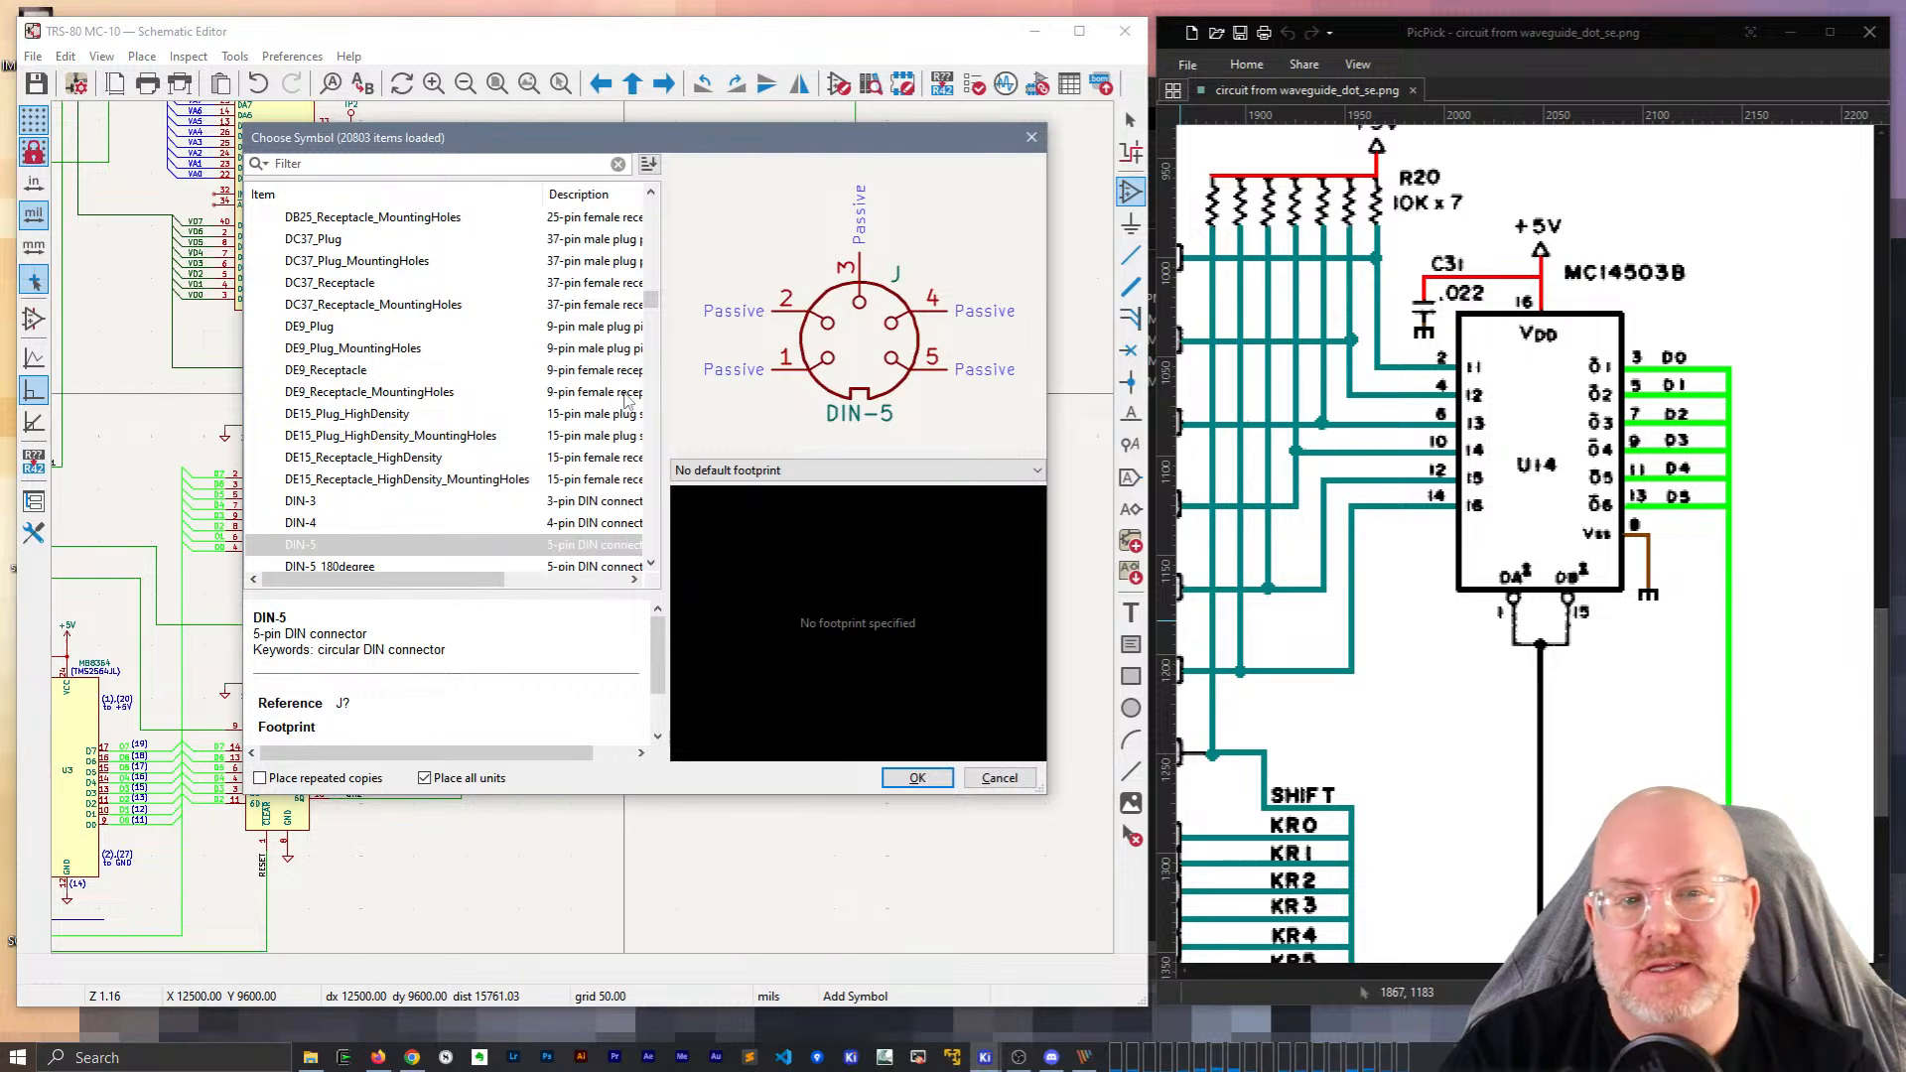
type("MC14503")
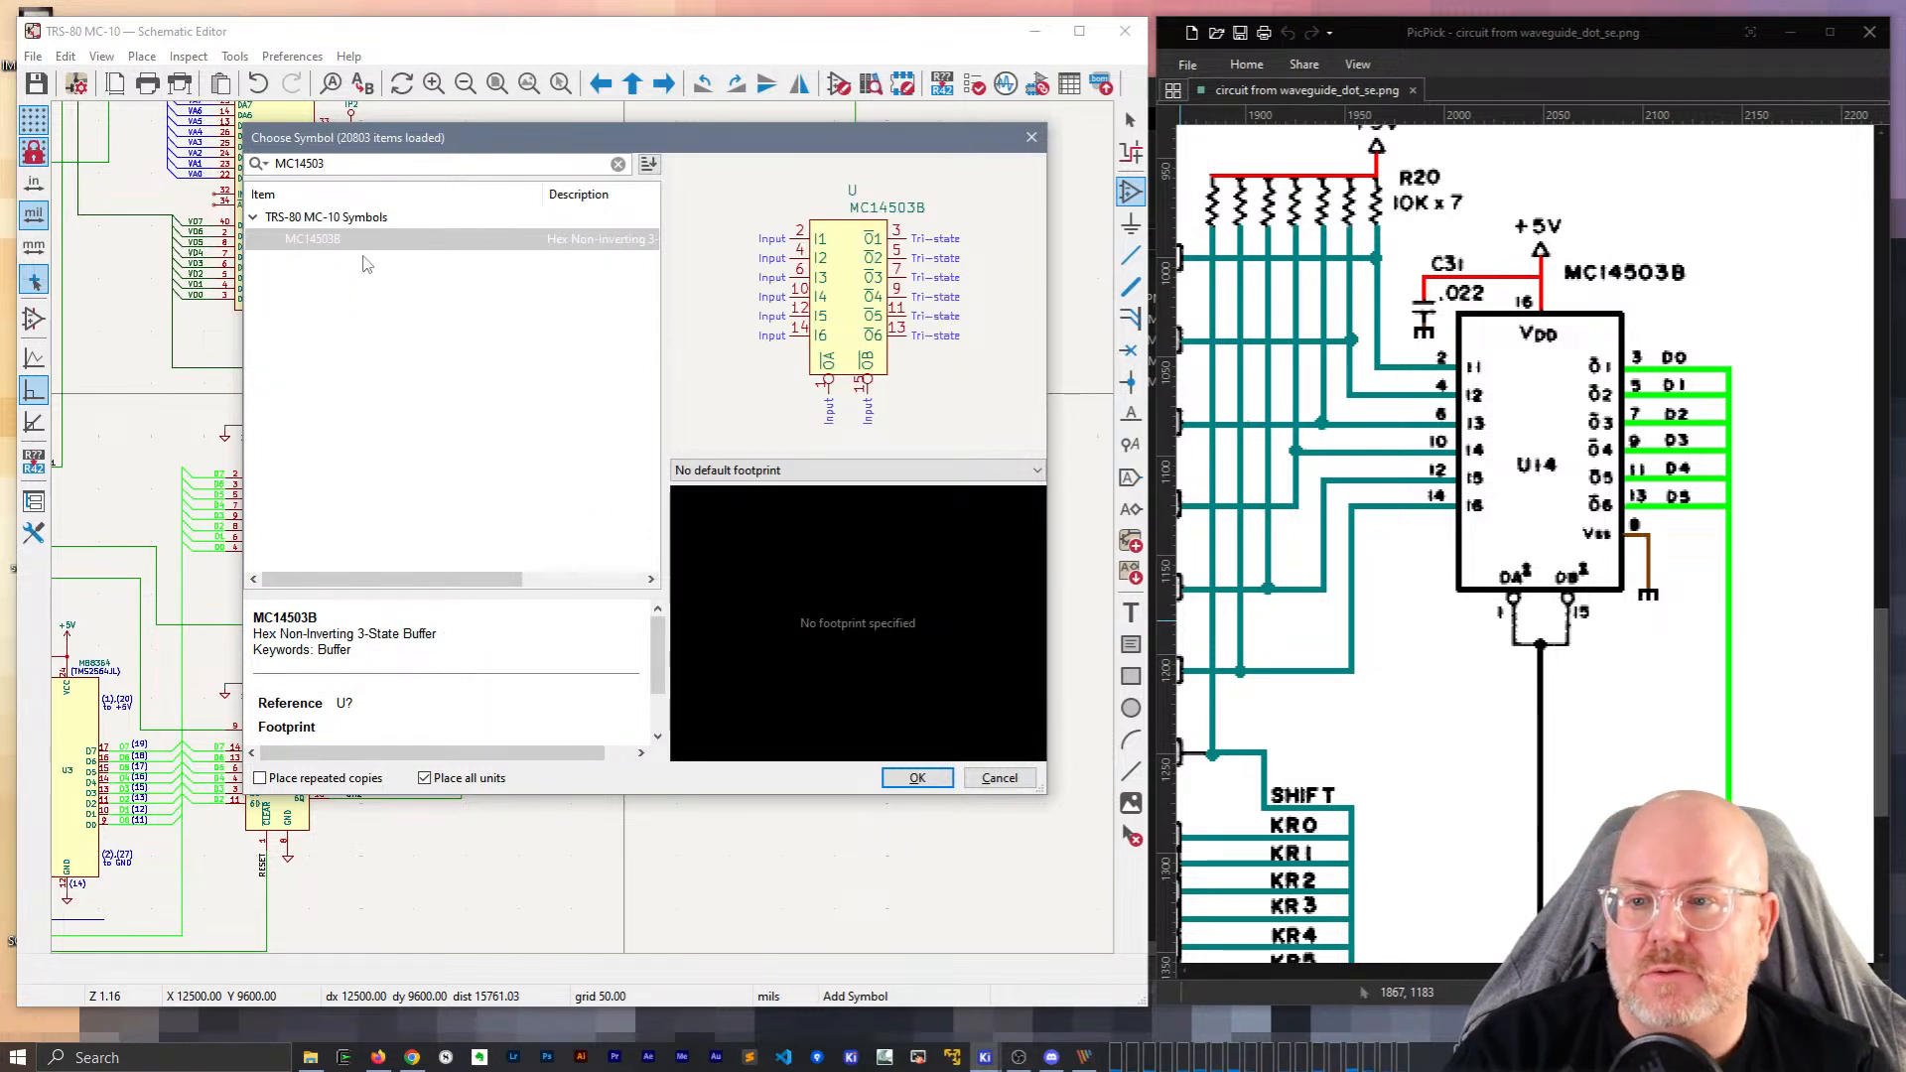
double_click(343, 239)
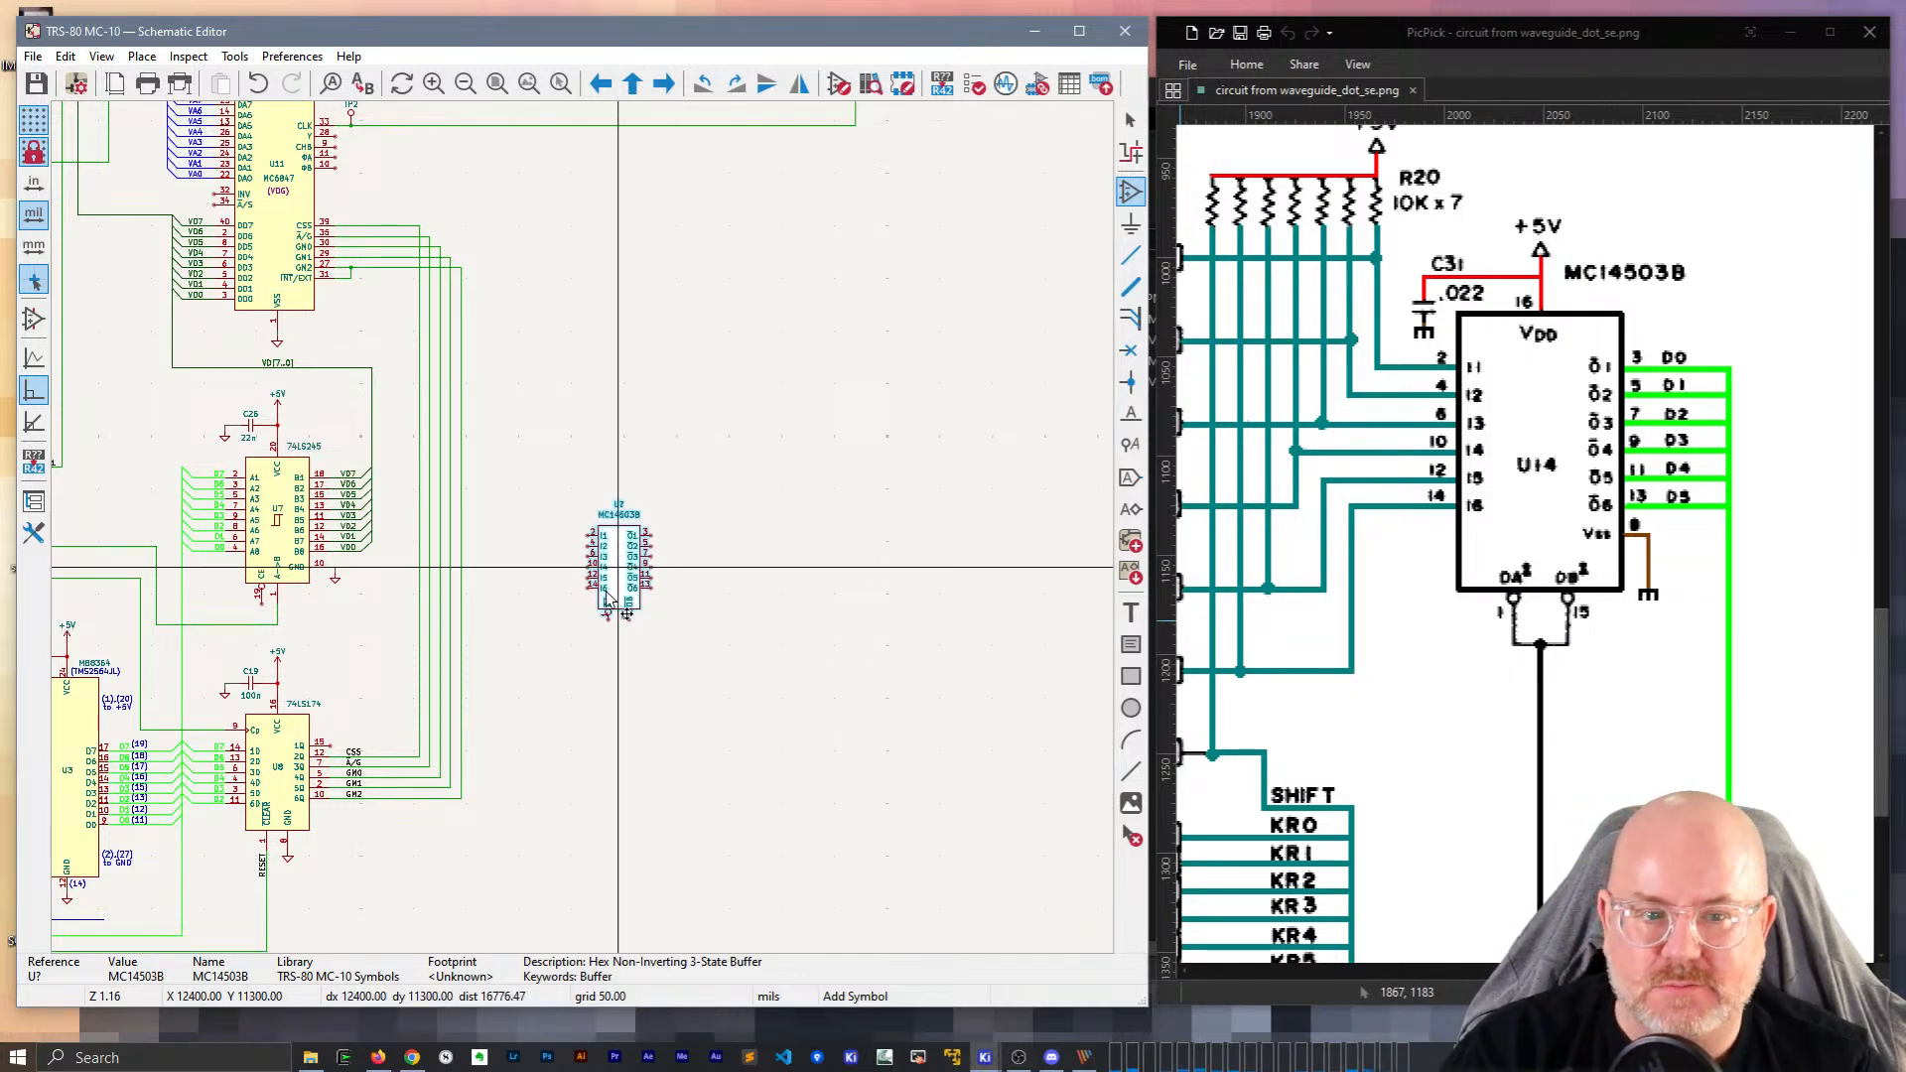
scroll(596, 526, "down", 1)
scroll(590, 533, "up", 1)
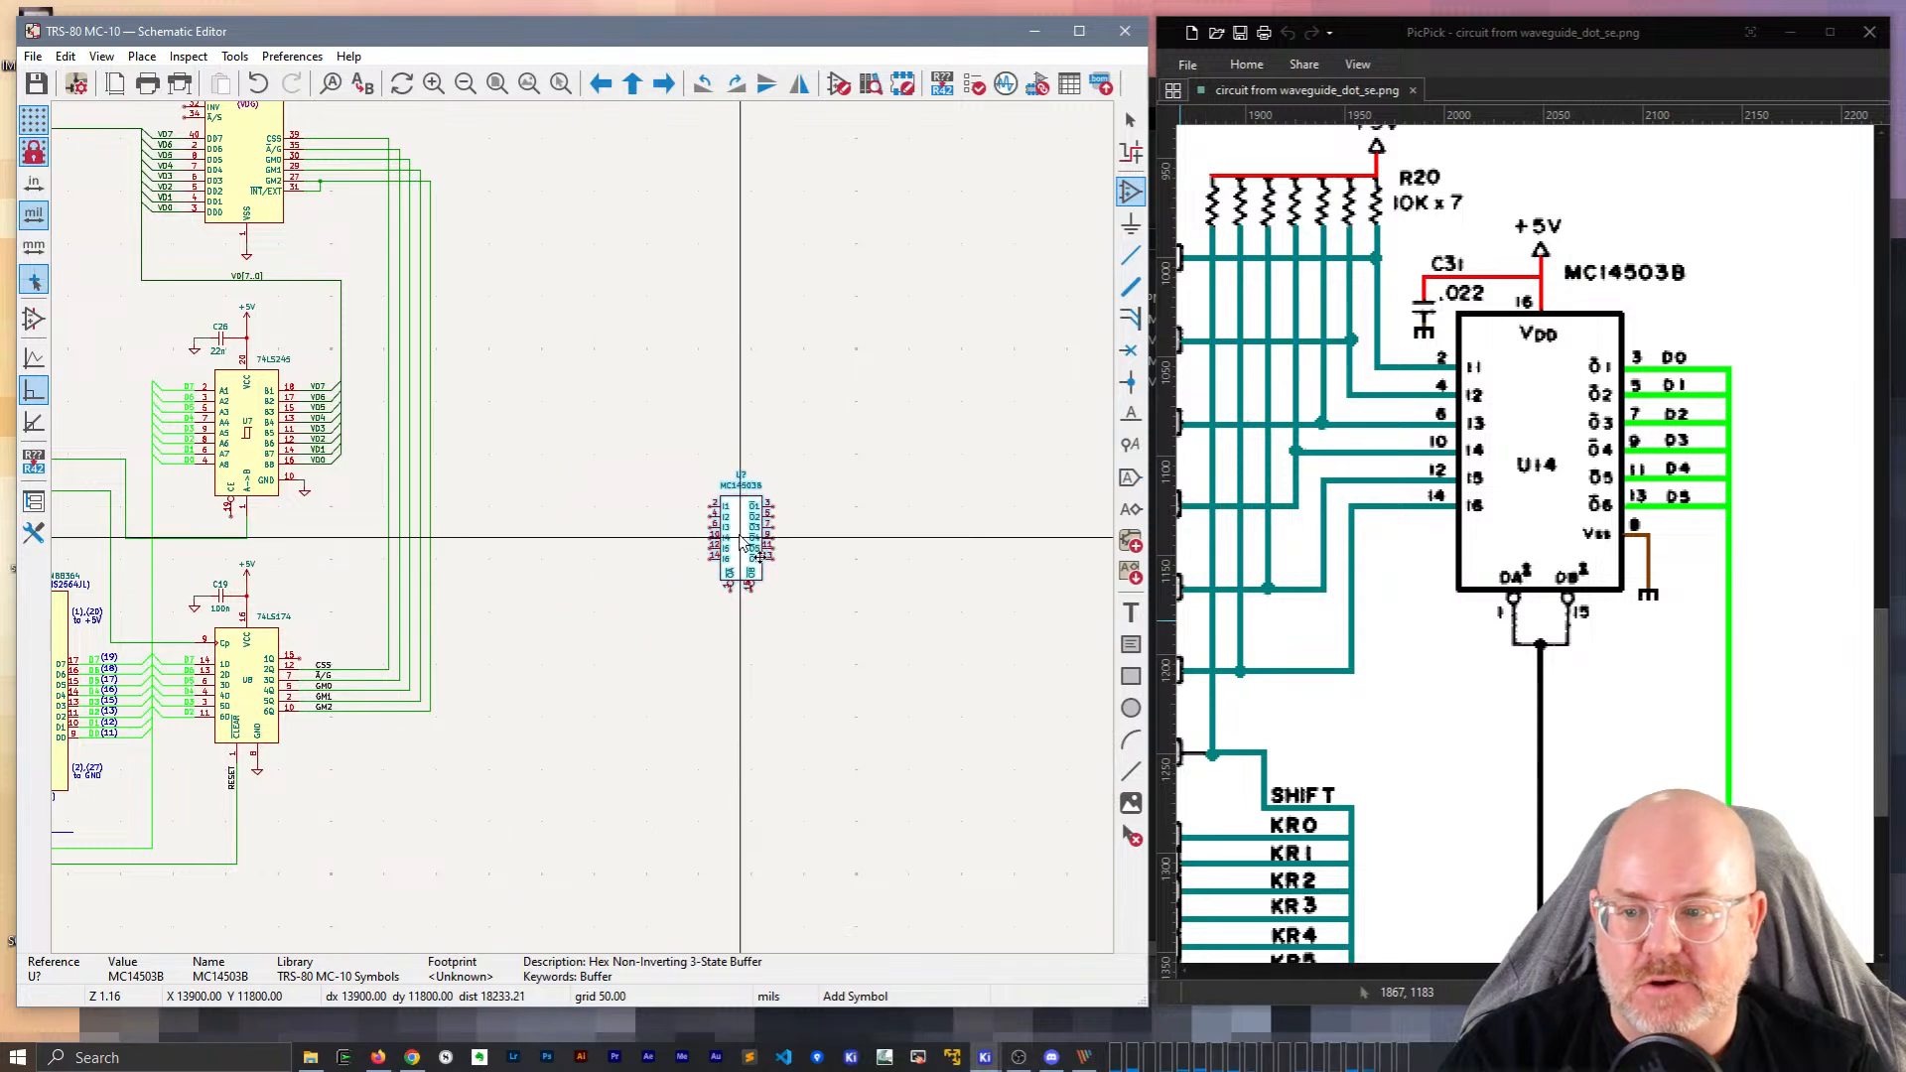
scroll(586, 526, "down", 2)
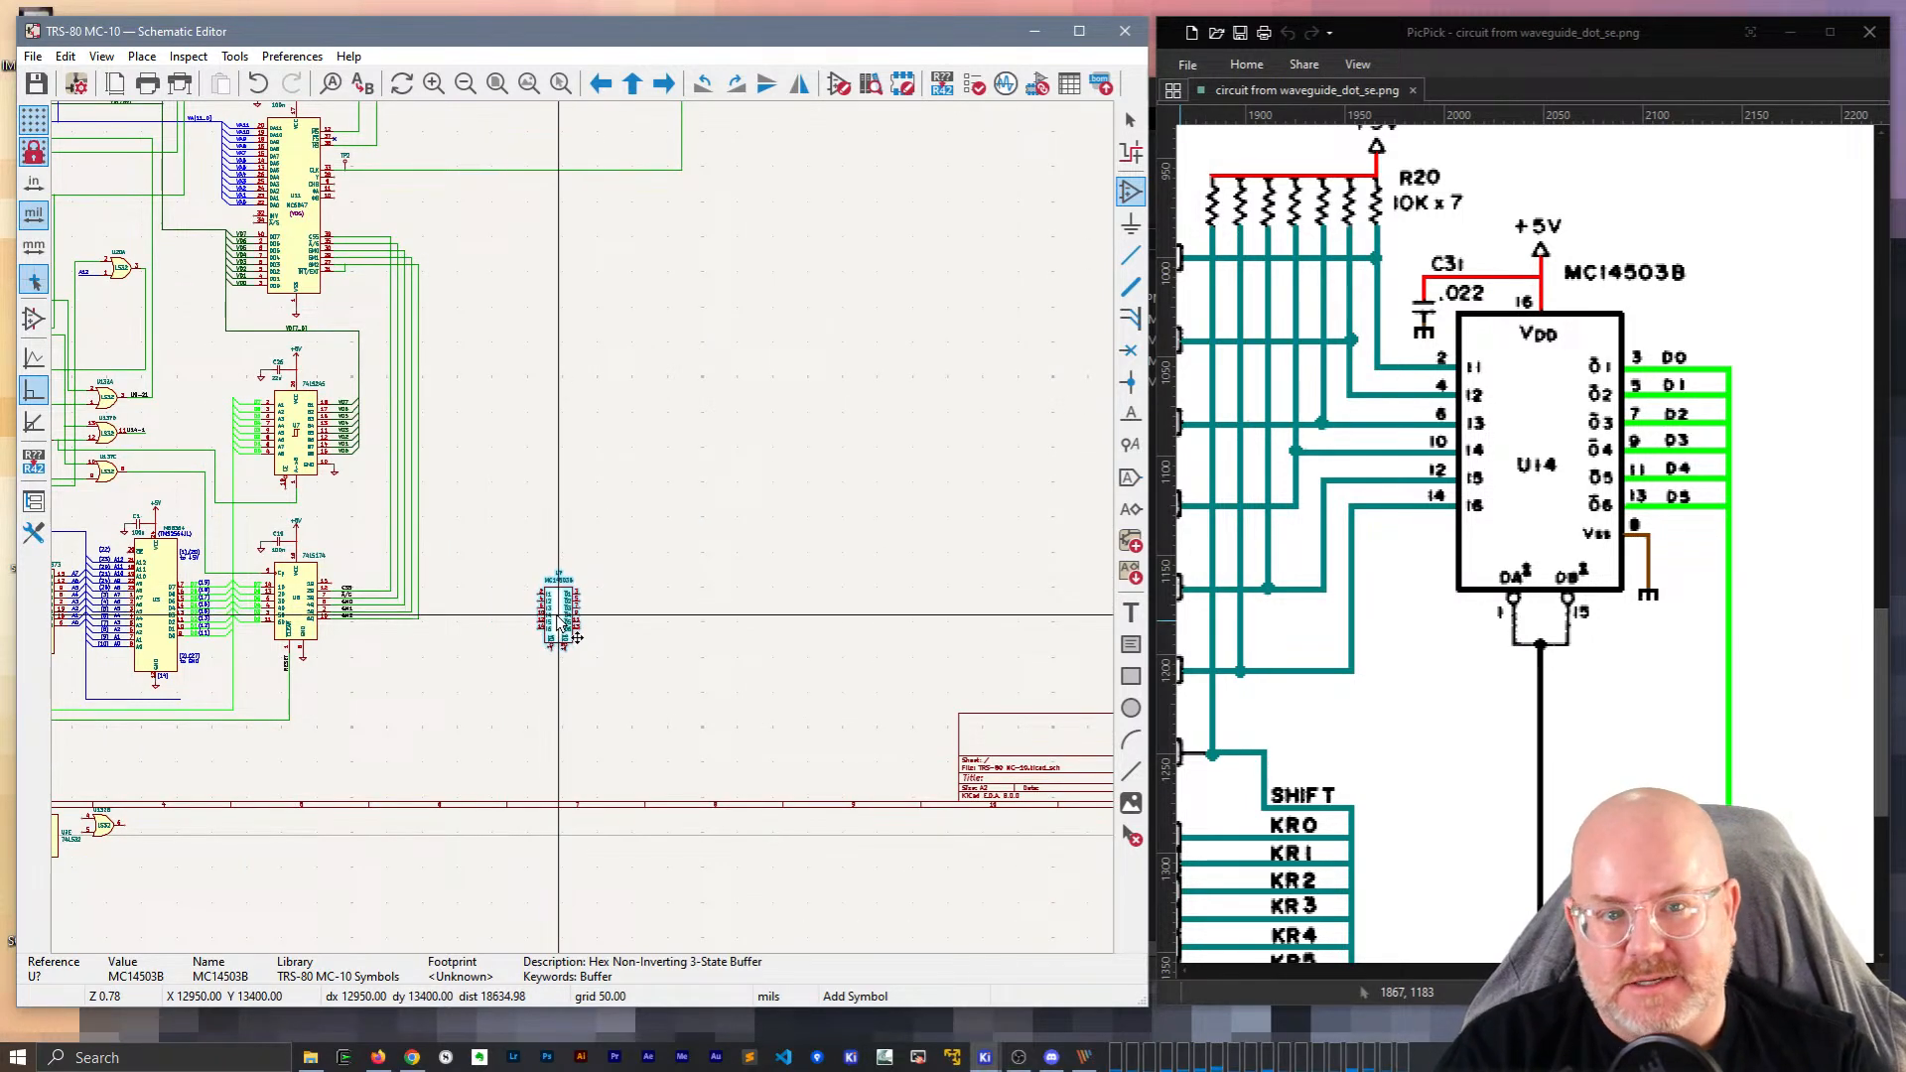
scroll(592, 543, "up", 2)
left_click(582, 527)
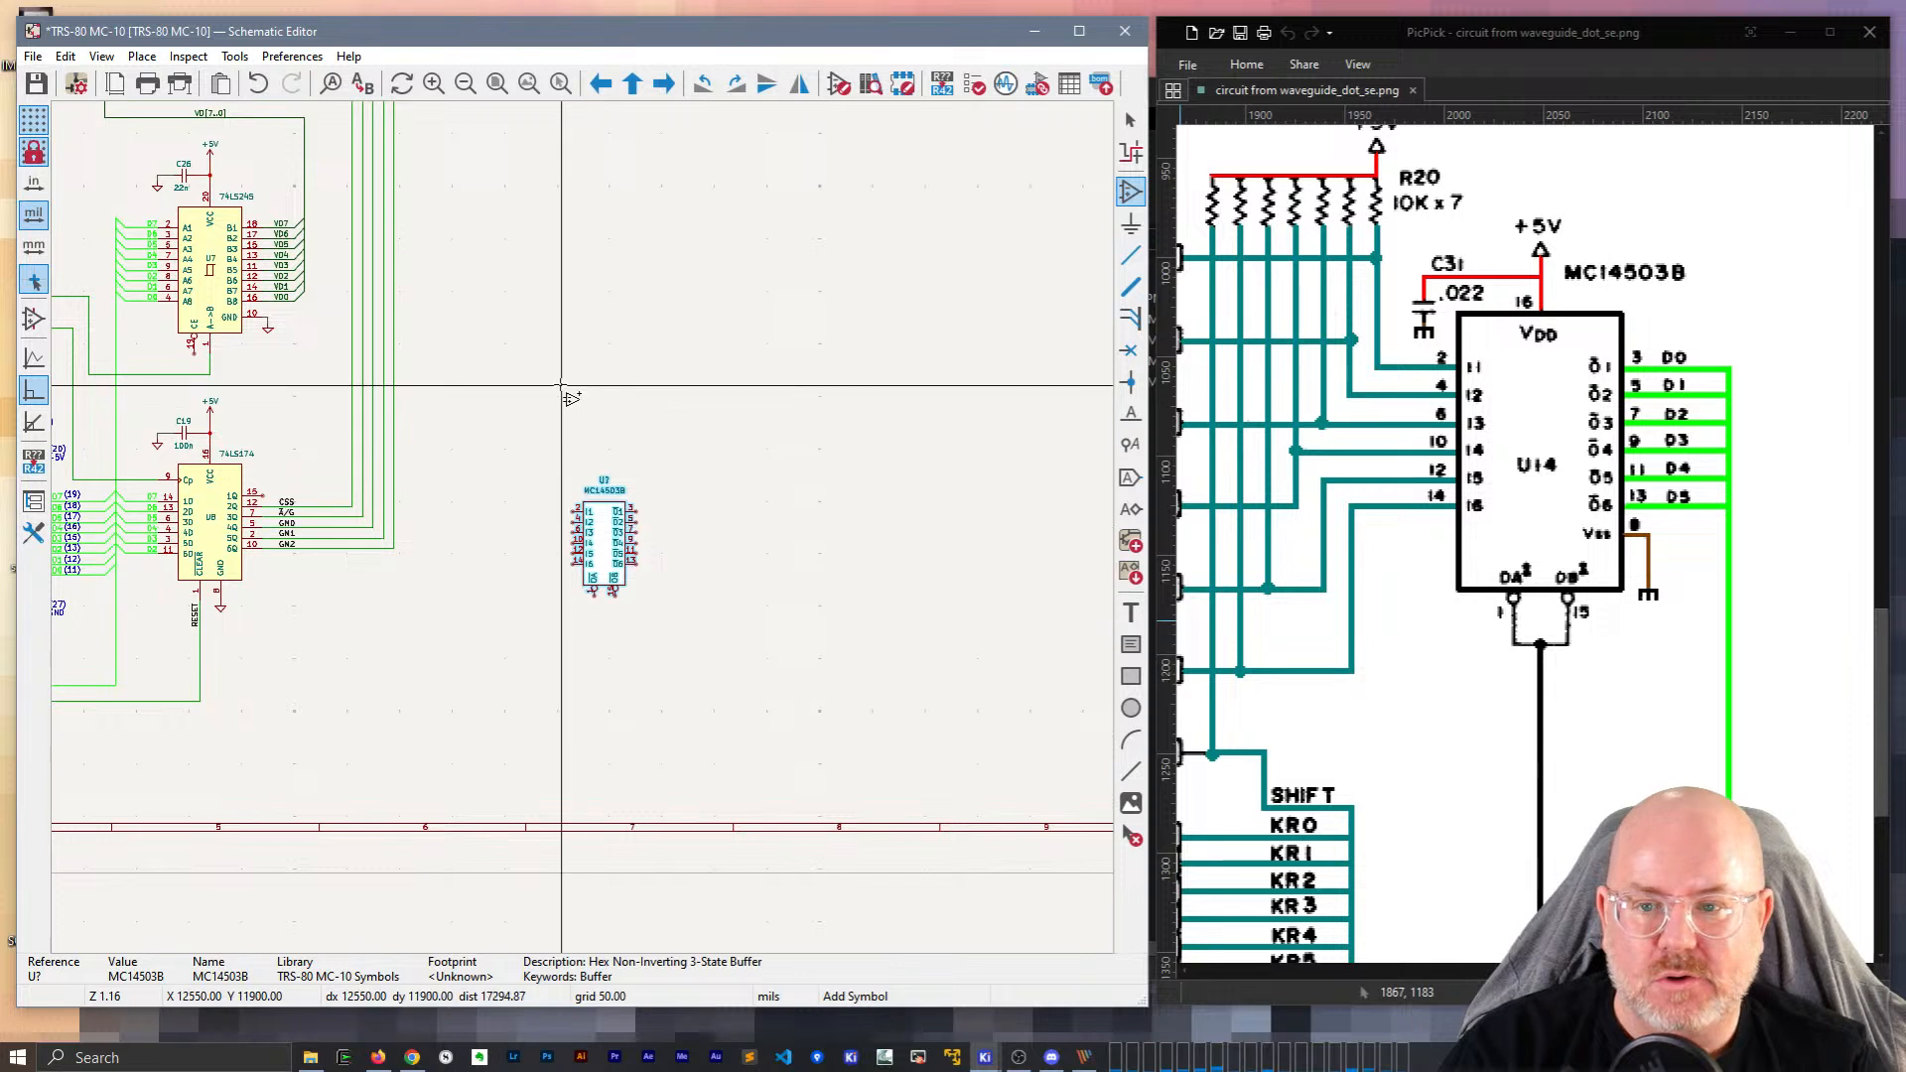
Shift the view and reference image to show the J4 connector, then reopen the symbol chooser.
middle_click_drag(566, 390, 569, 449)
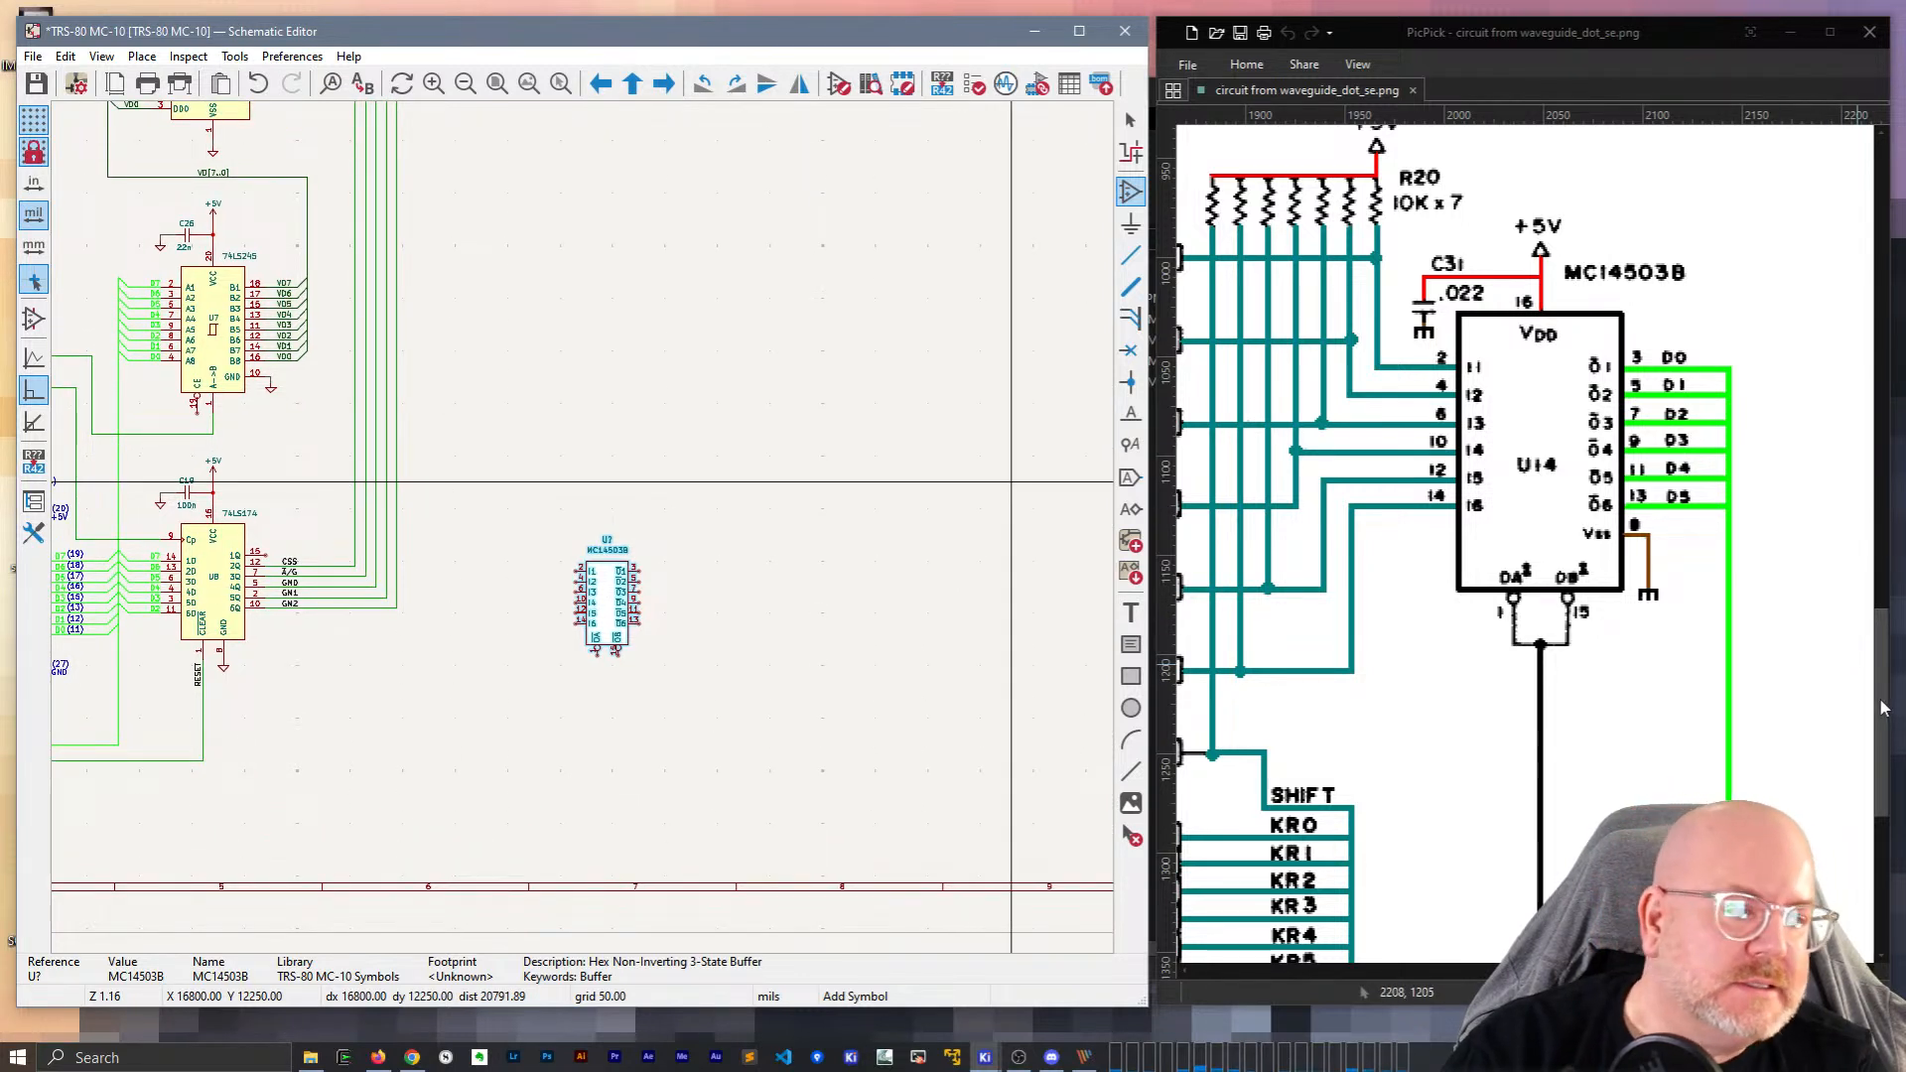
left_click_drag(1879, 712, 1878, 664)
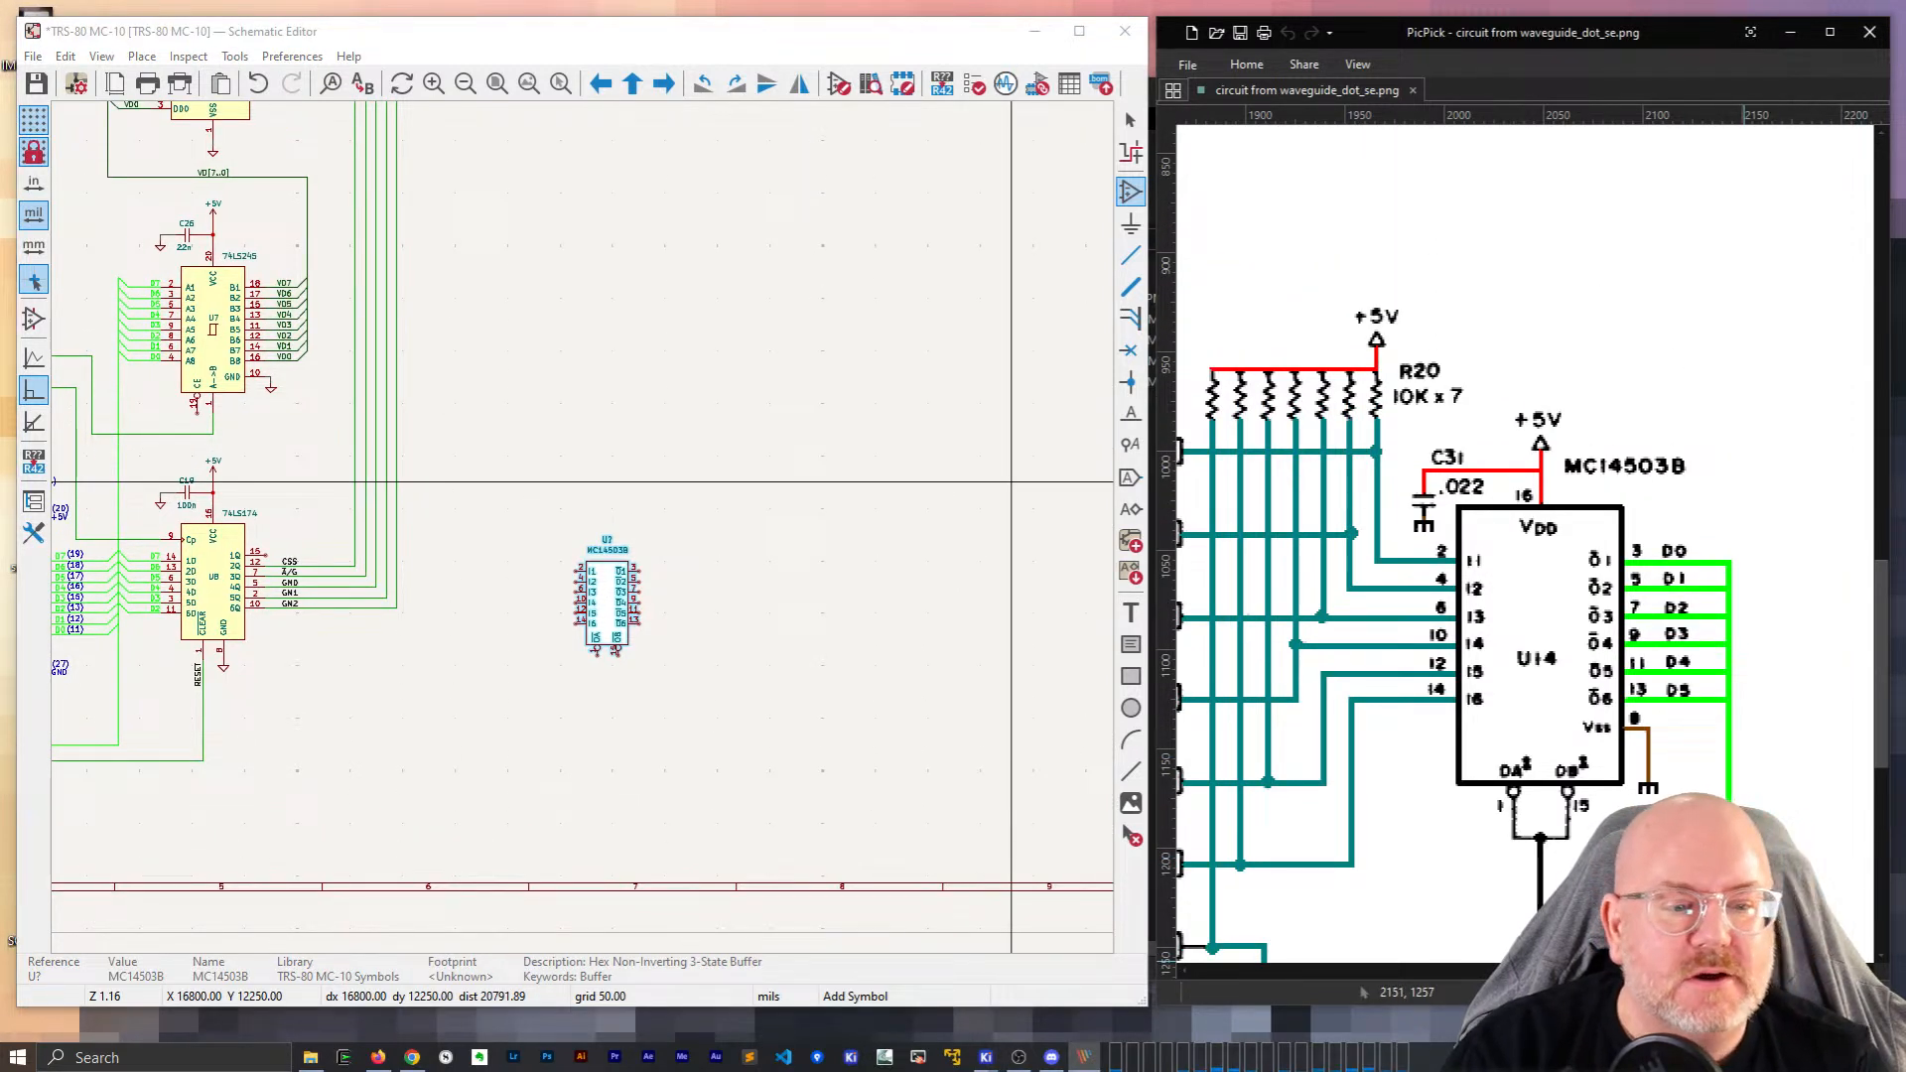
left_click_drag(1745, 971, 1719, 971)
left_click(491, 525)
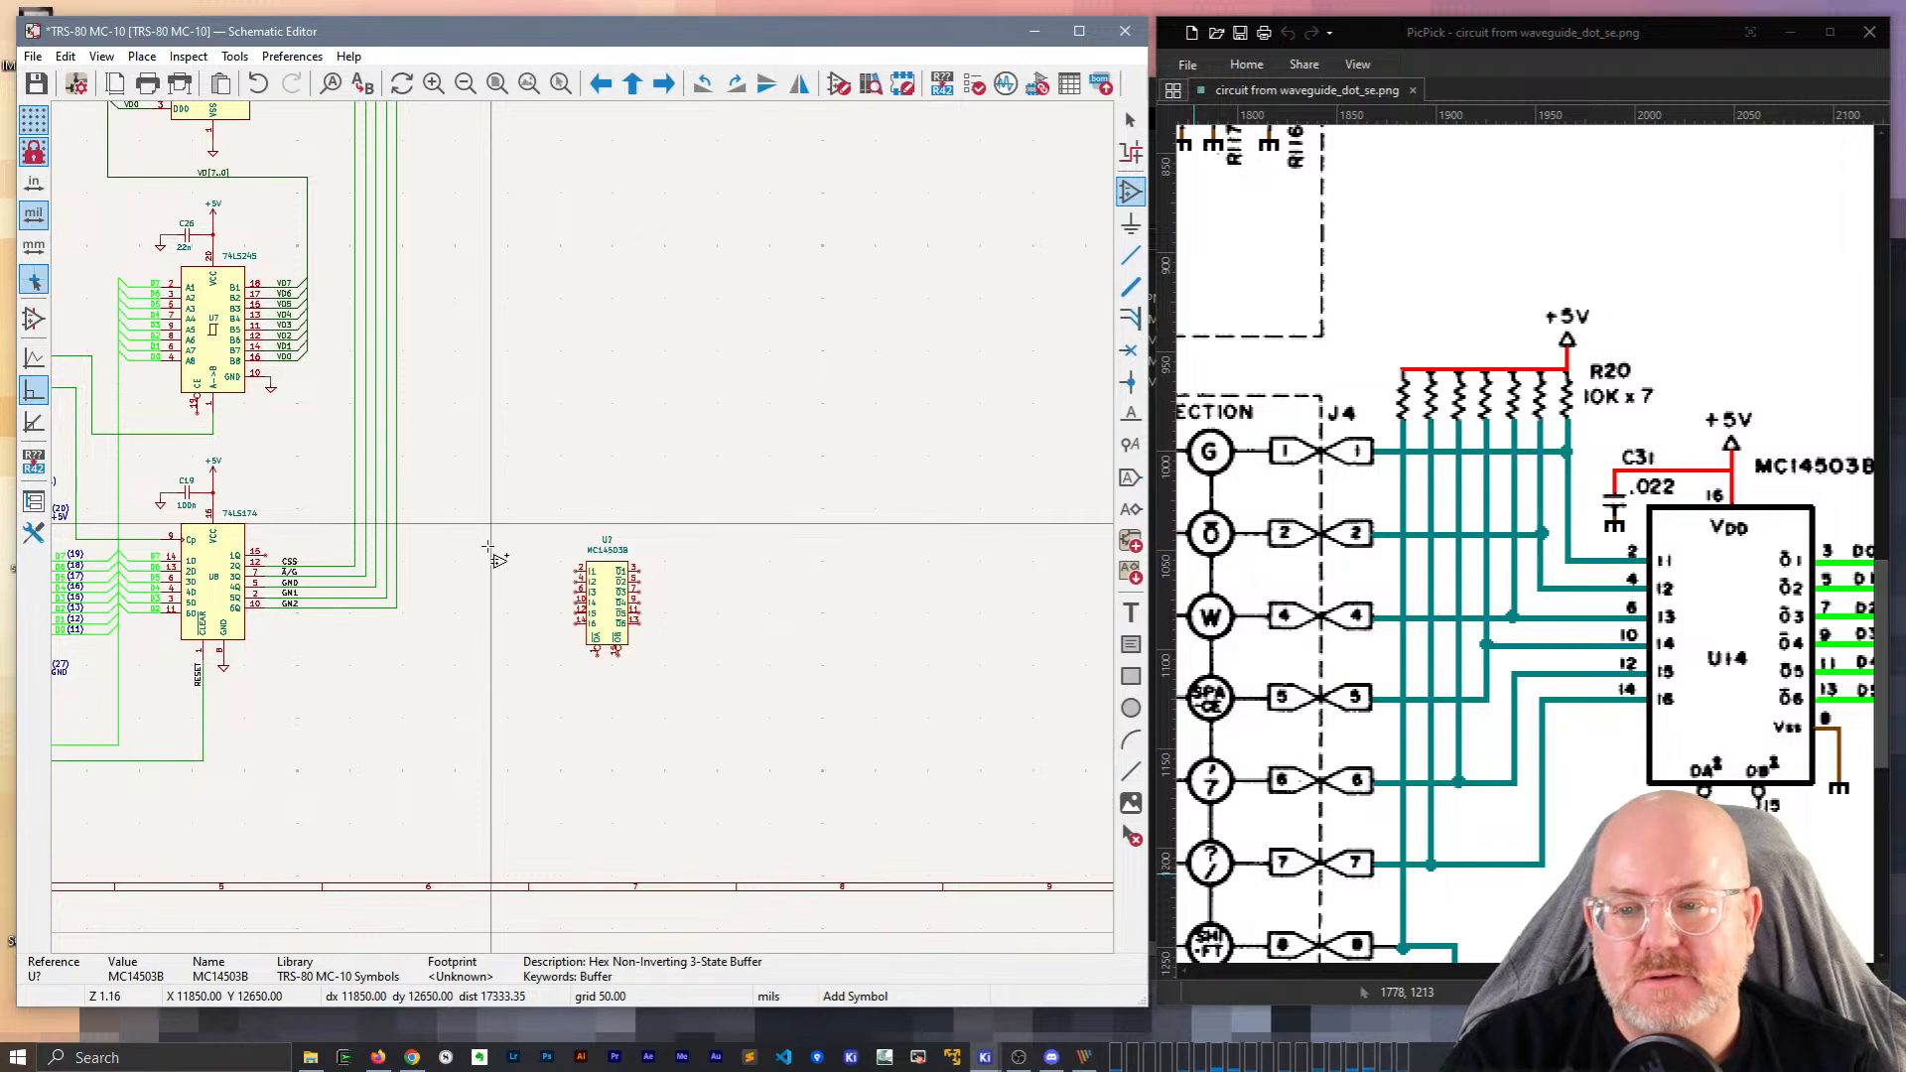
left_click(488, 546)
key("Escape")
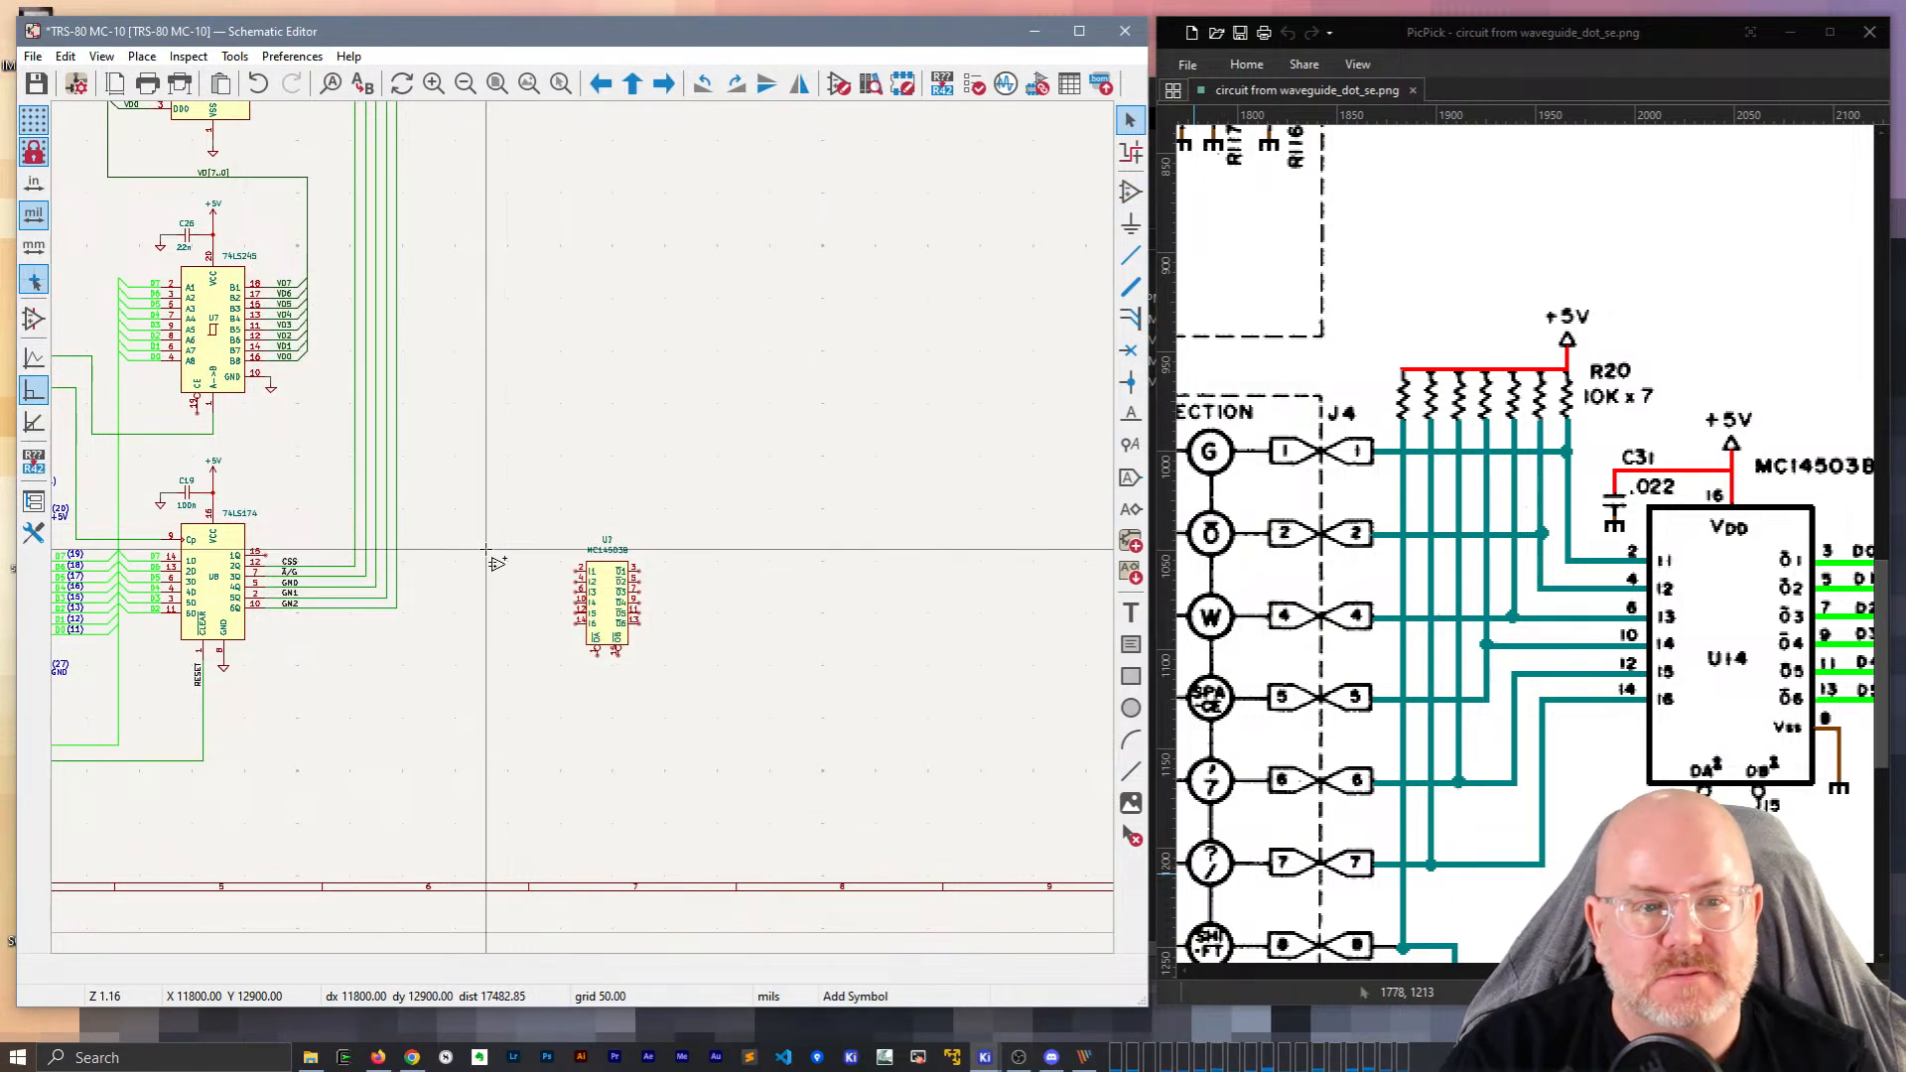
left_click(486, 549)
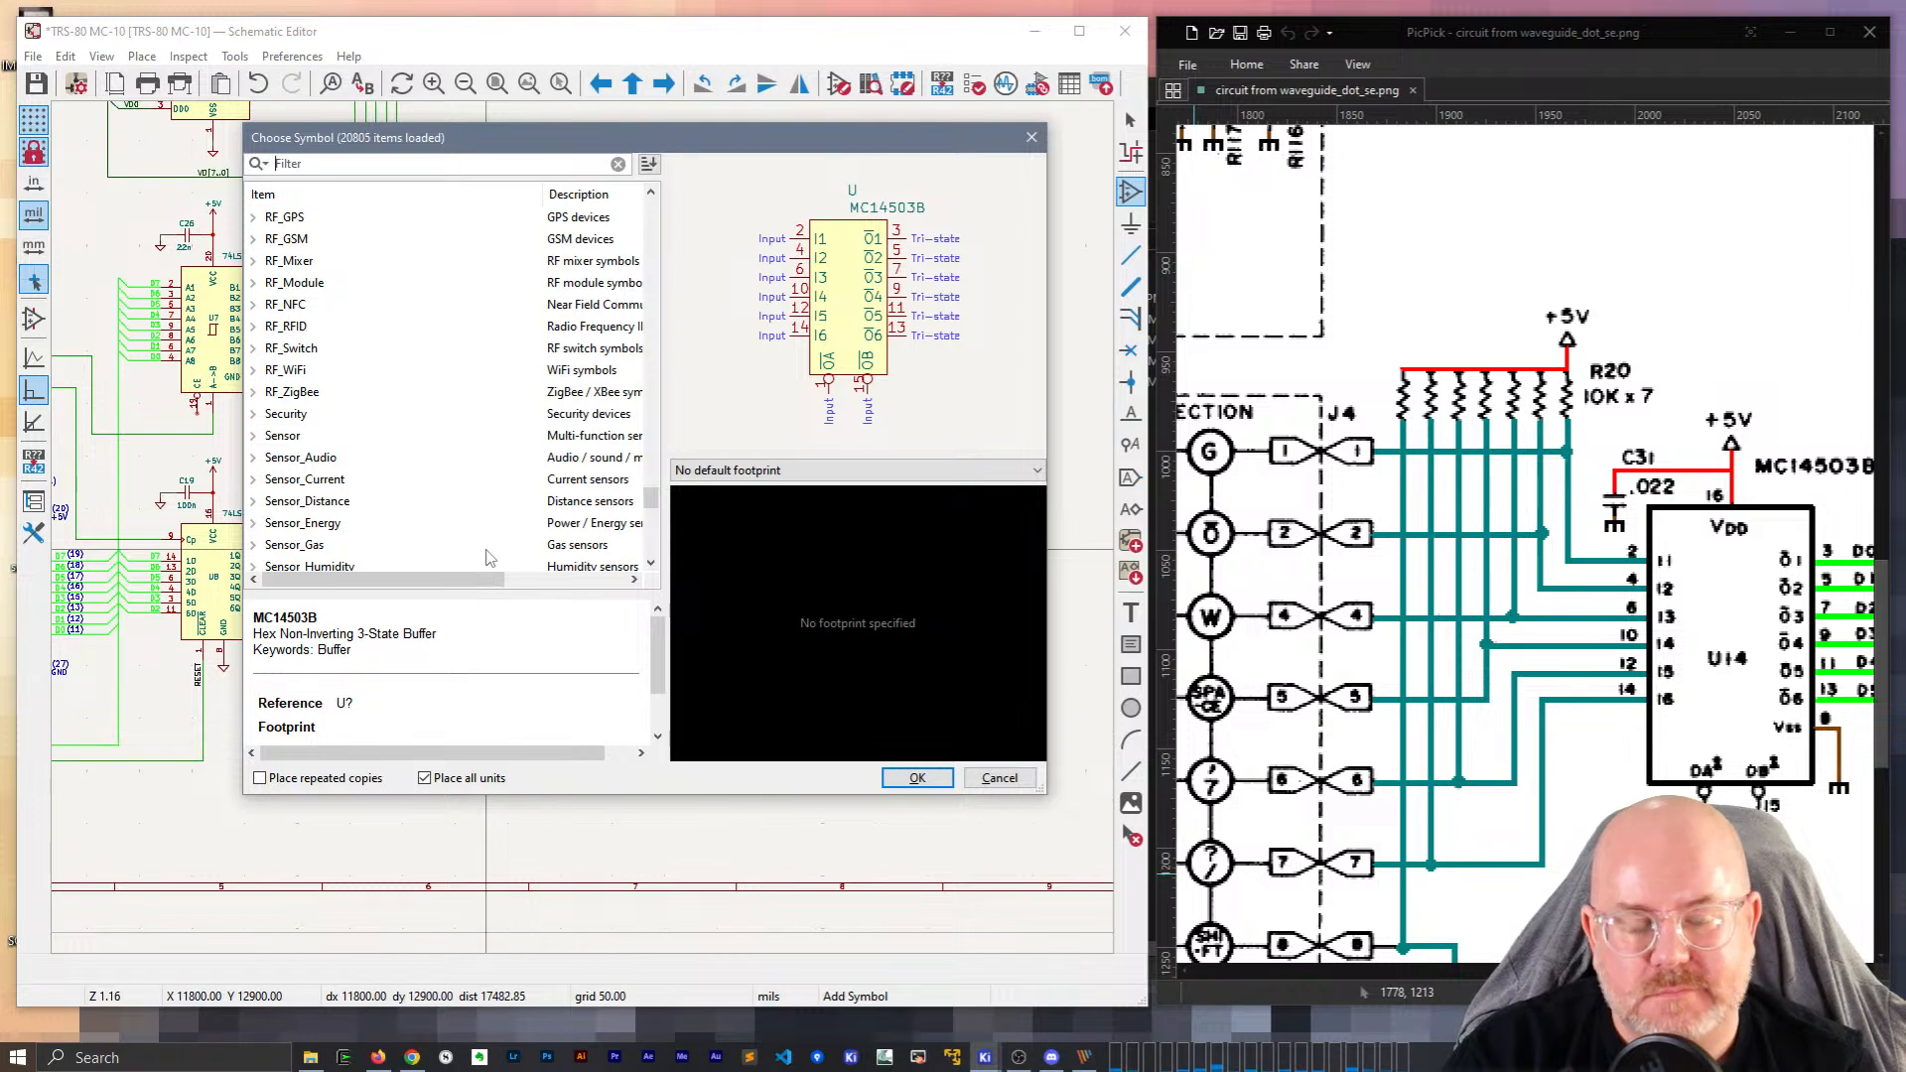
Filter the symbol chooser for R_Net and place an R_Network07 array left of the MC14503B.
type("R_Net")
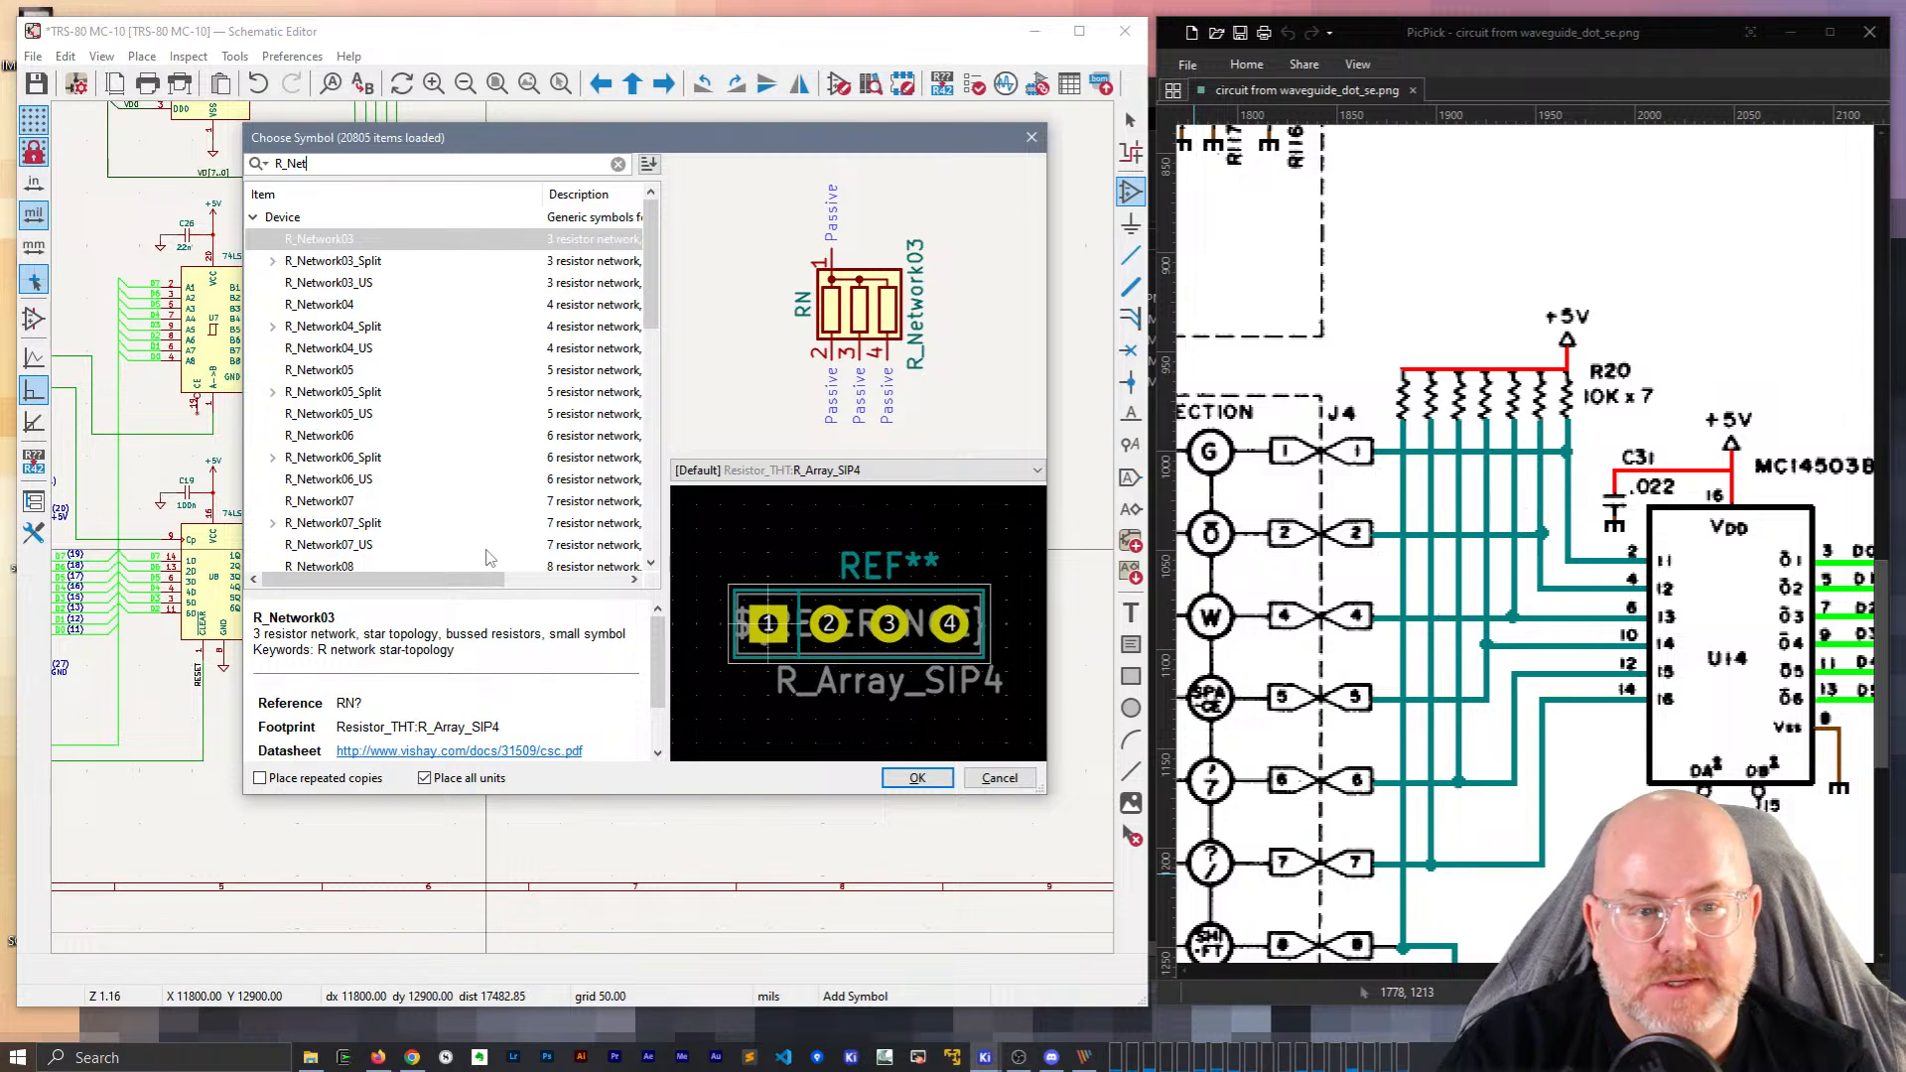
left_click(359, 502)
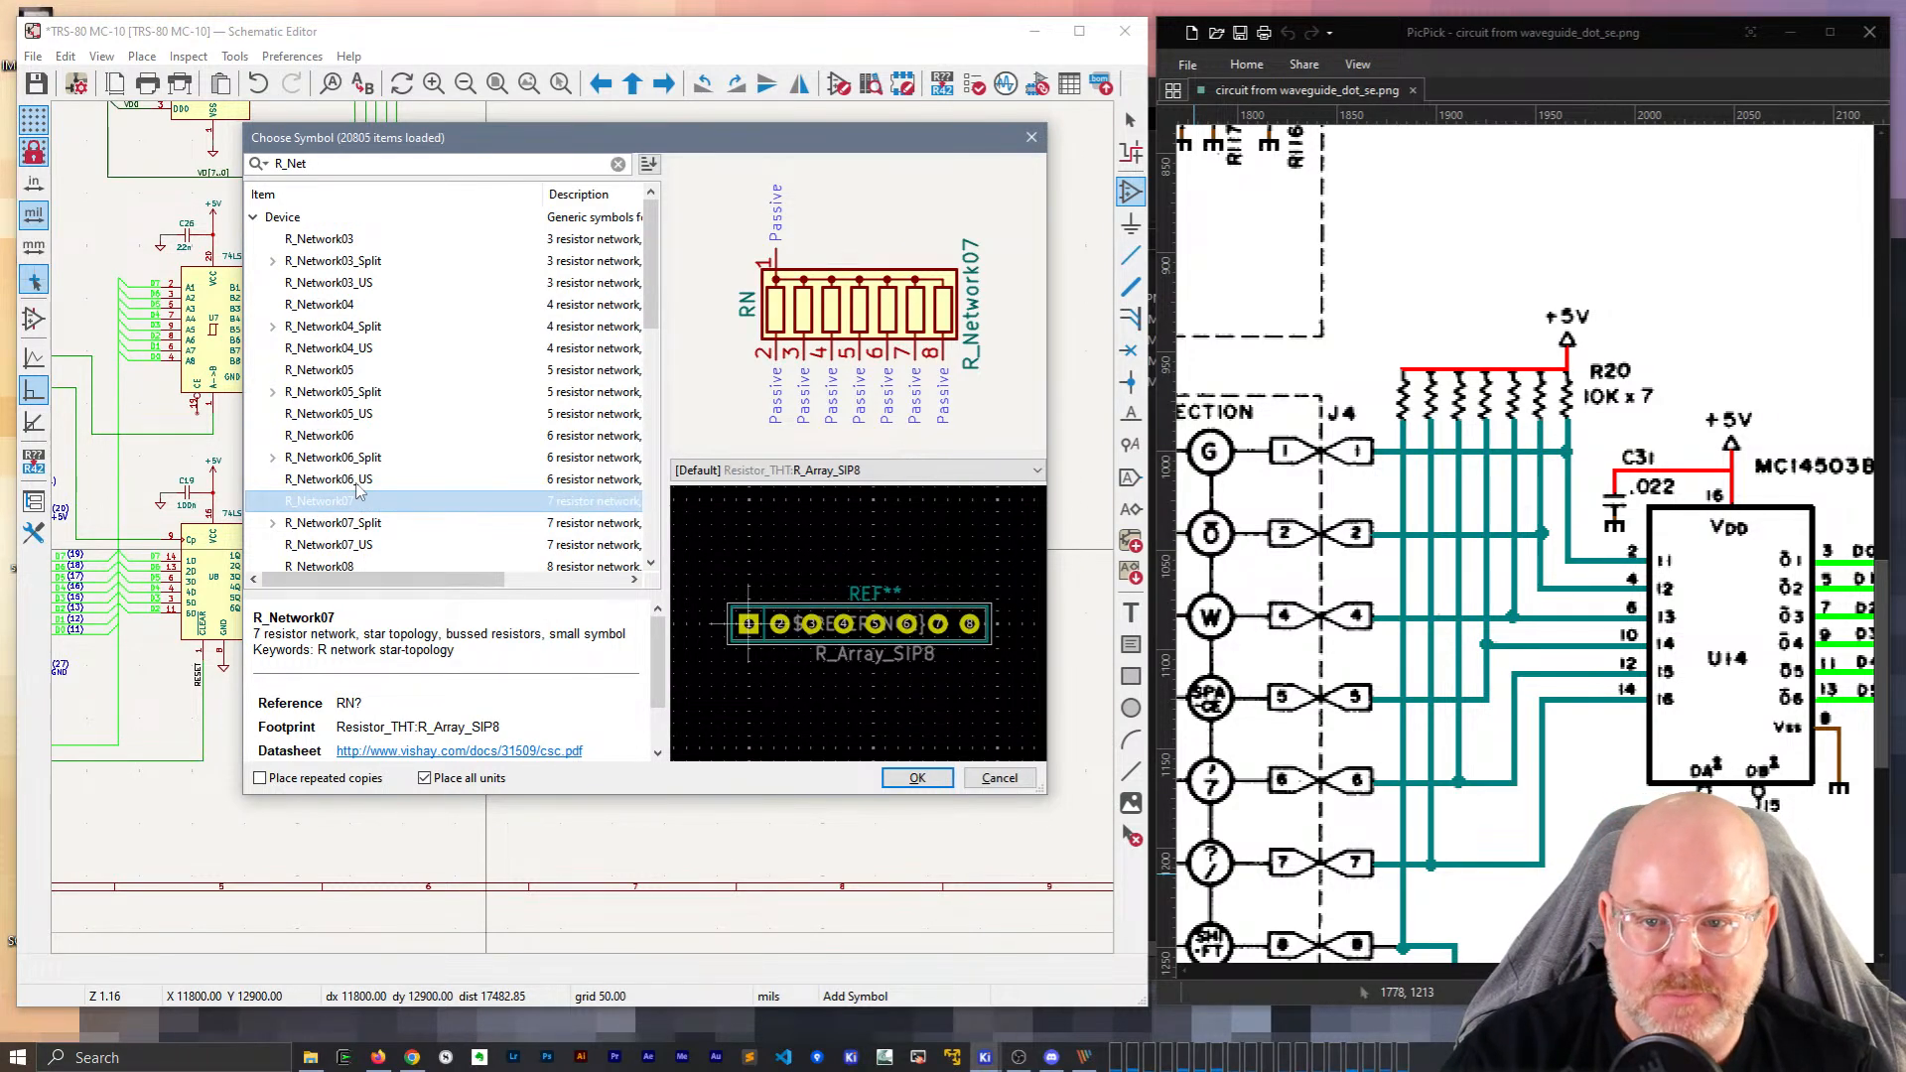
double_click(312, 502)
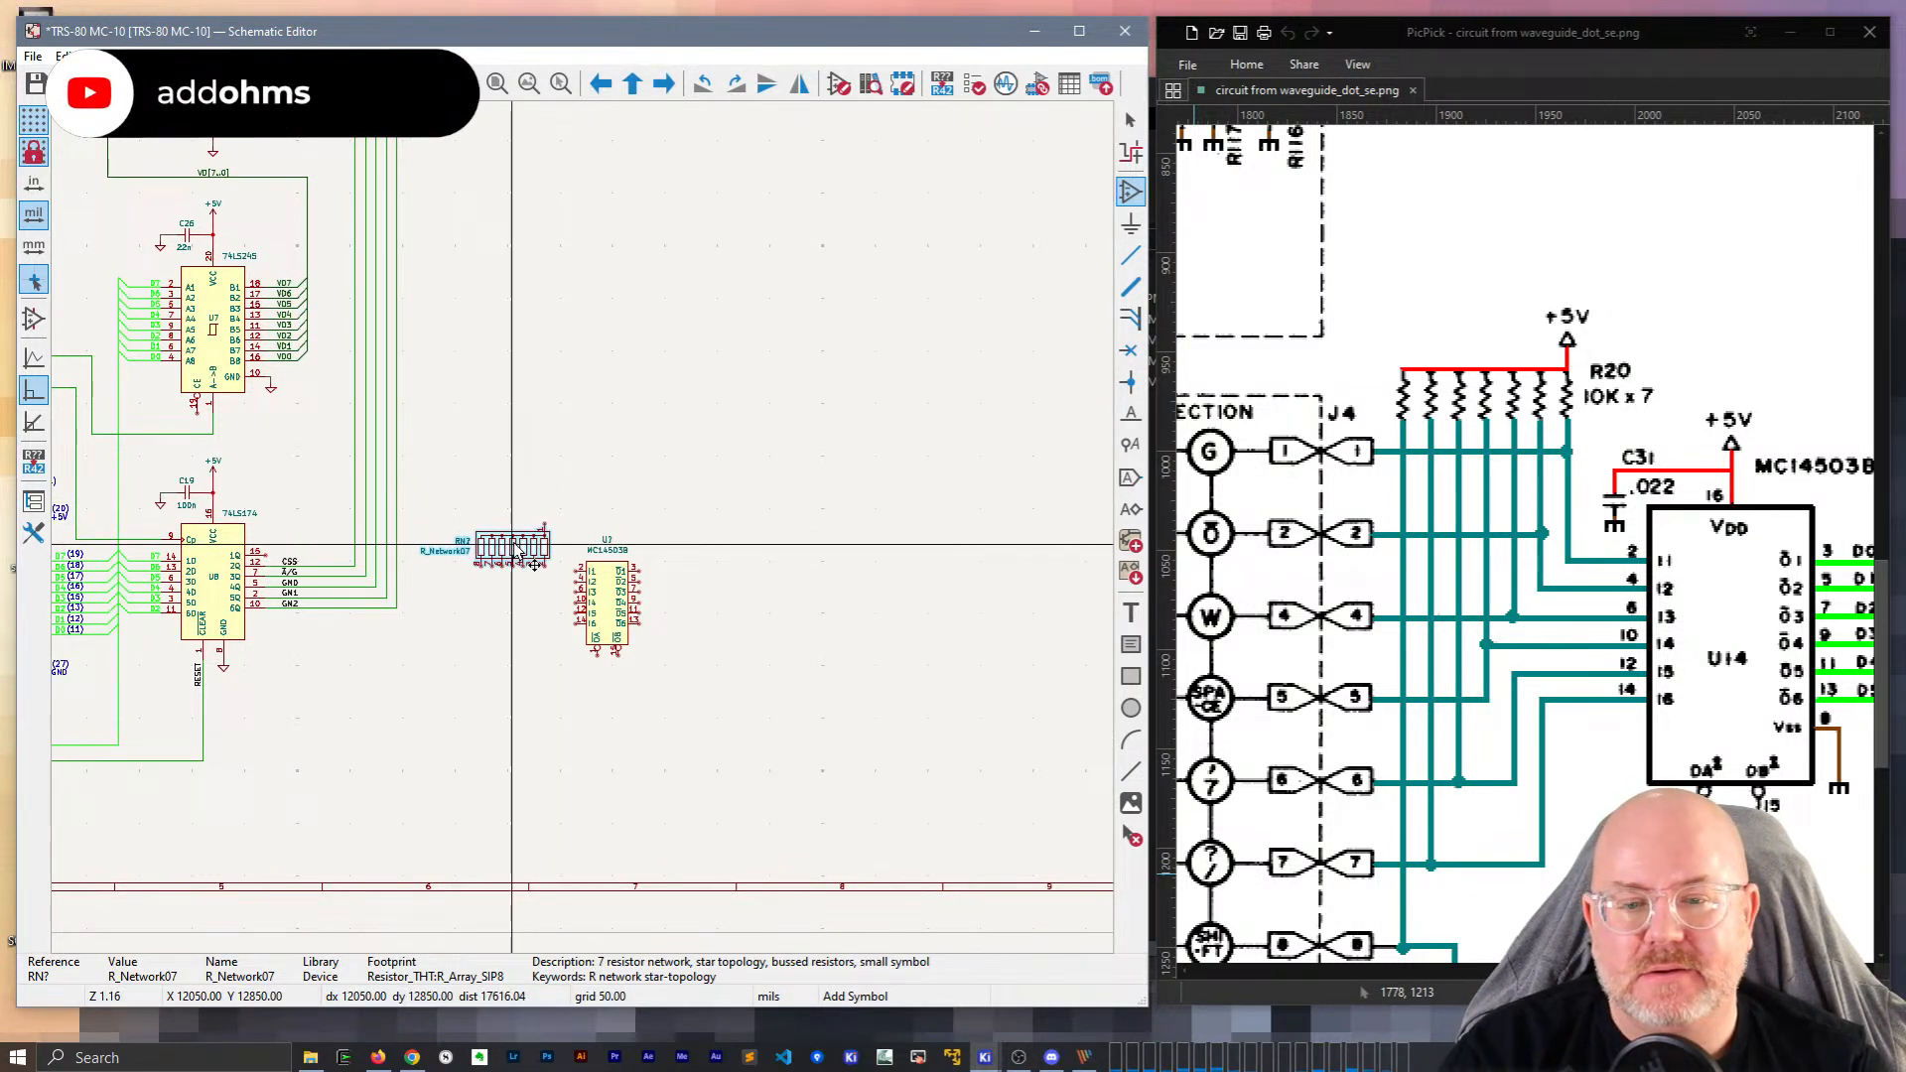
scroll(524, 544, "up", 2)
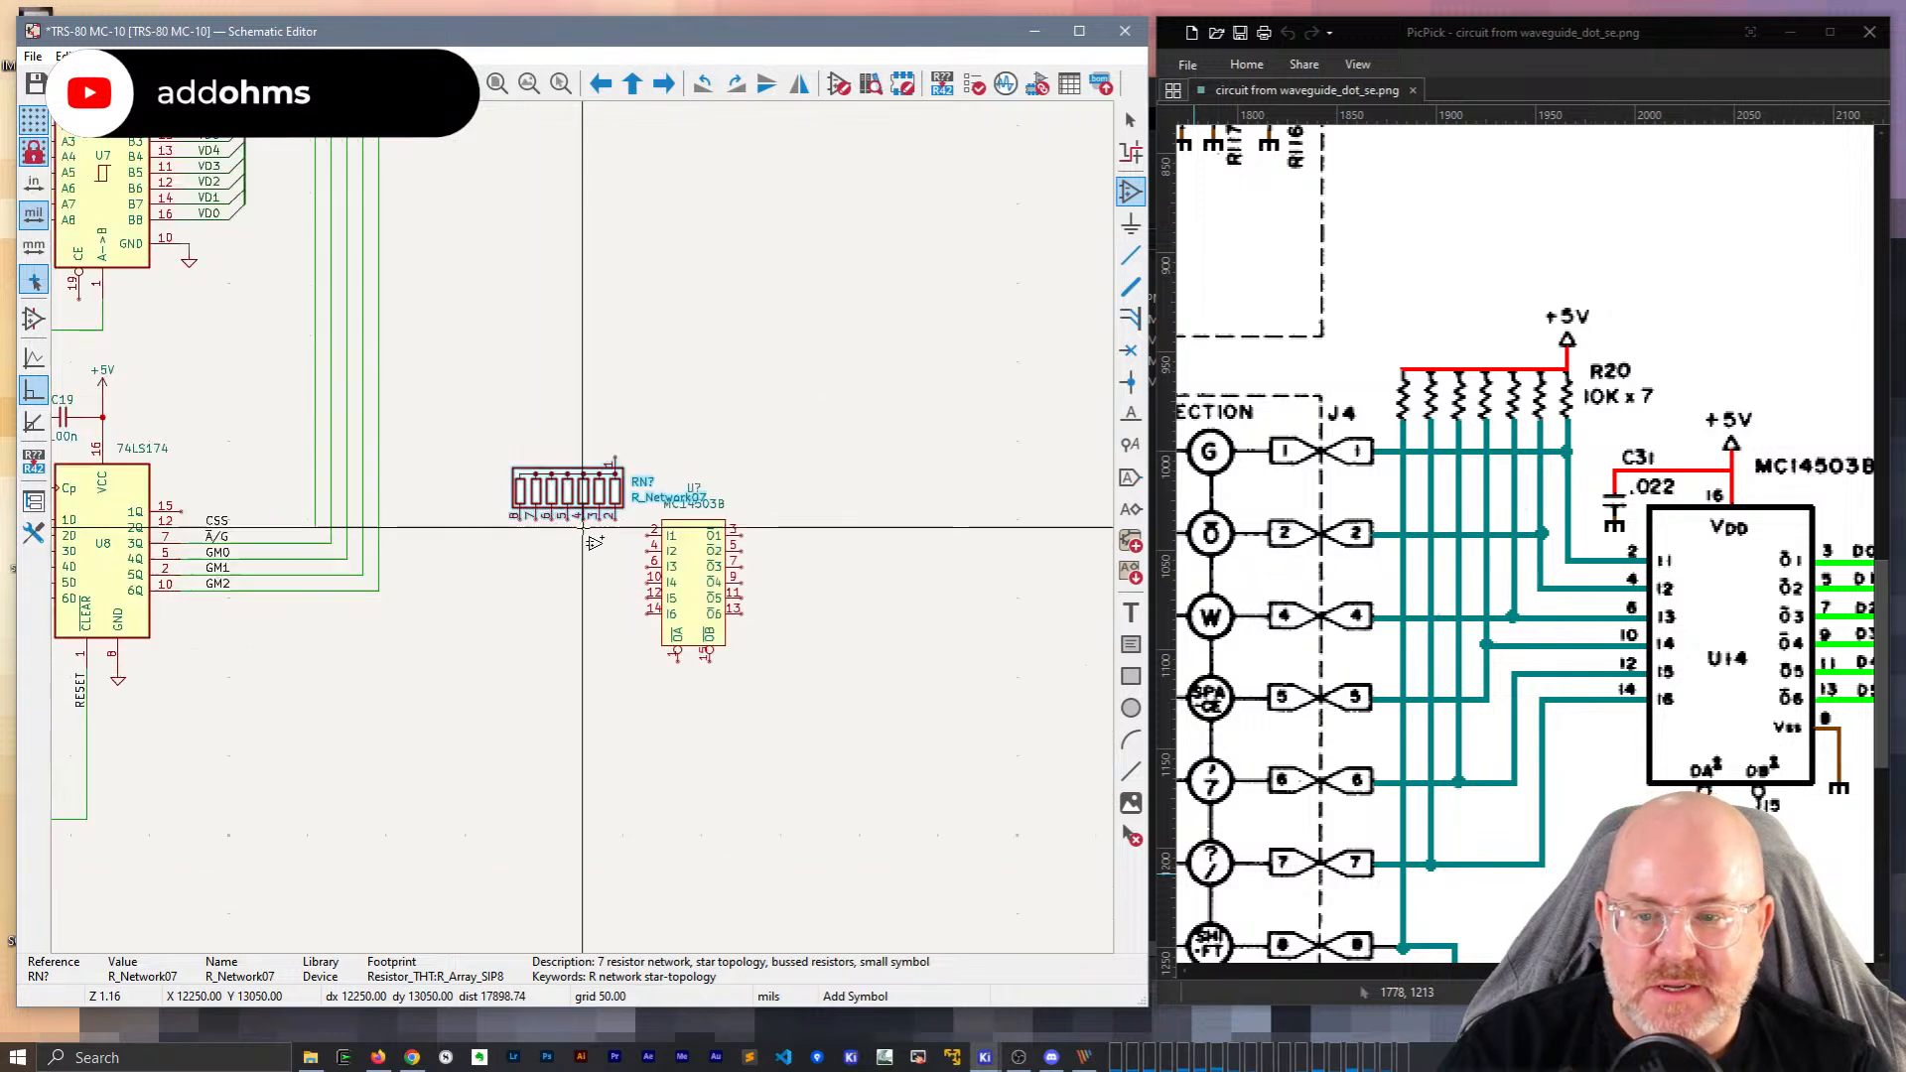
left_click(508, 493)
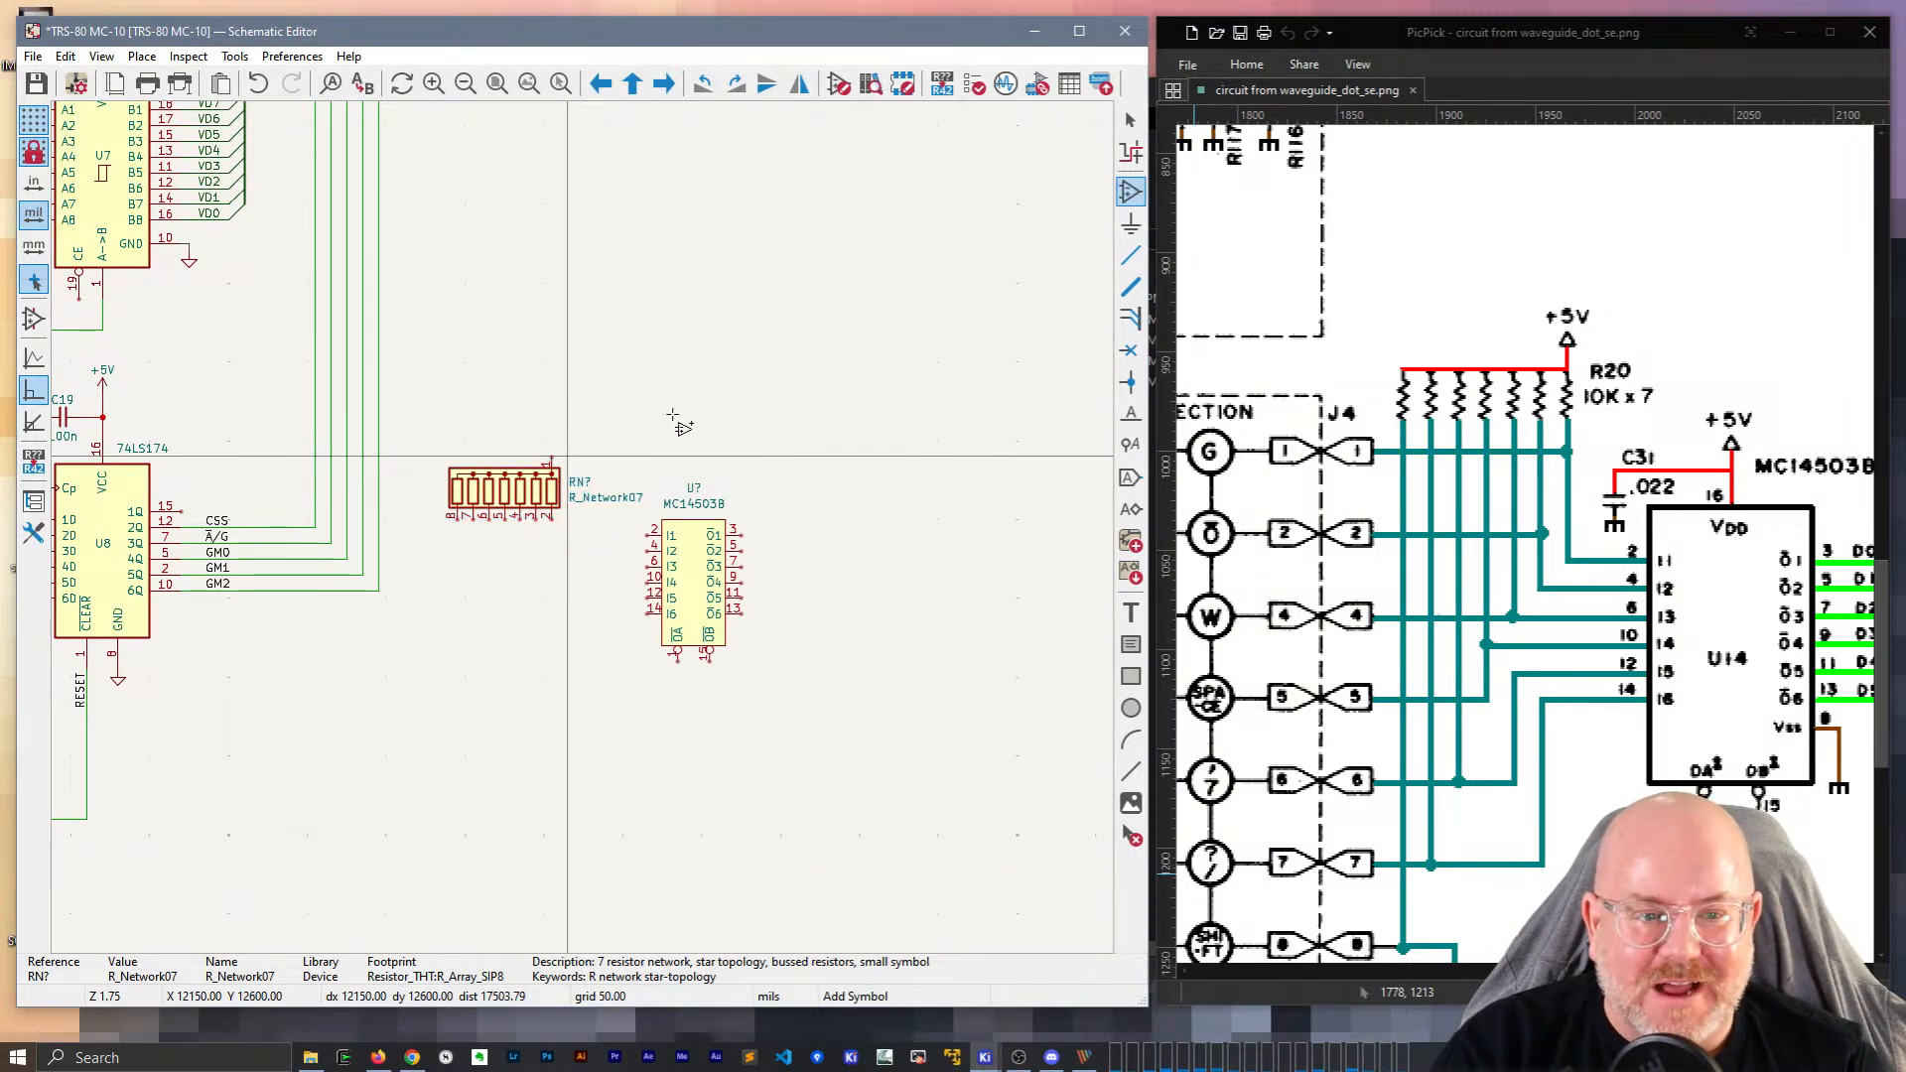
key("Escape")
Set the resistor network's reference to R20 and its value to 10K x 7.
left_click(580, 483)
double_click(587, 485)
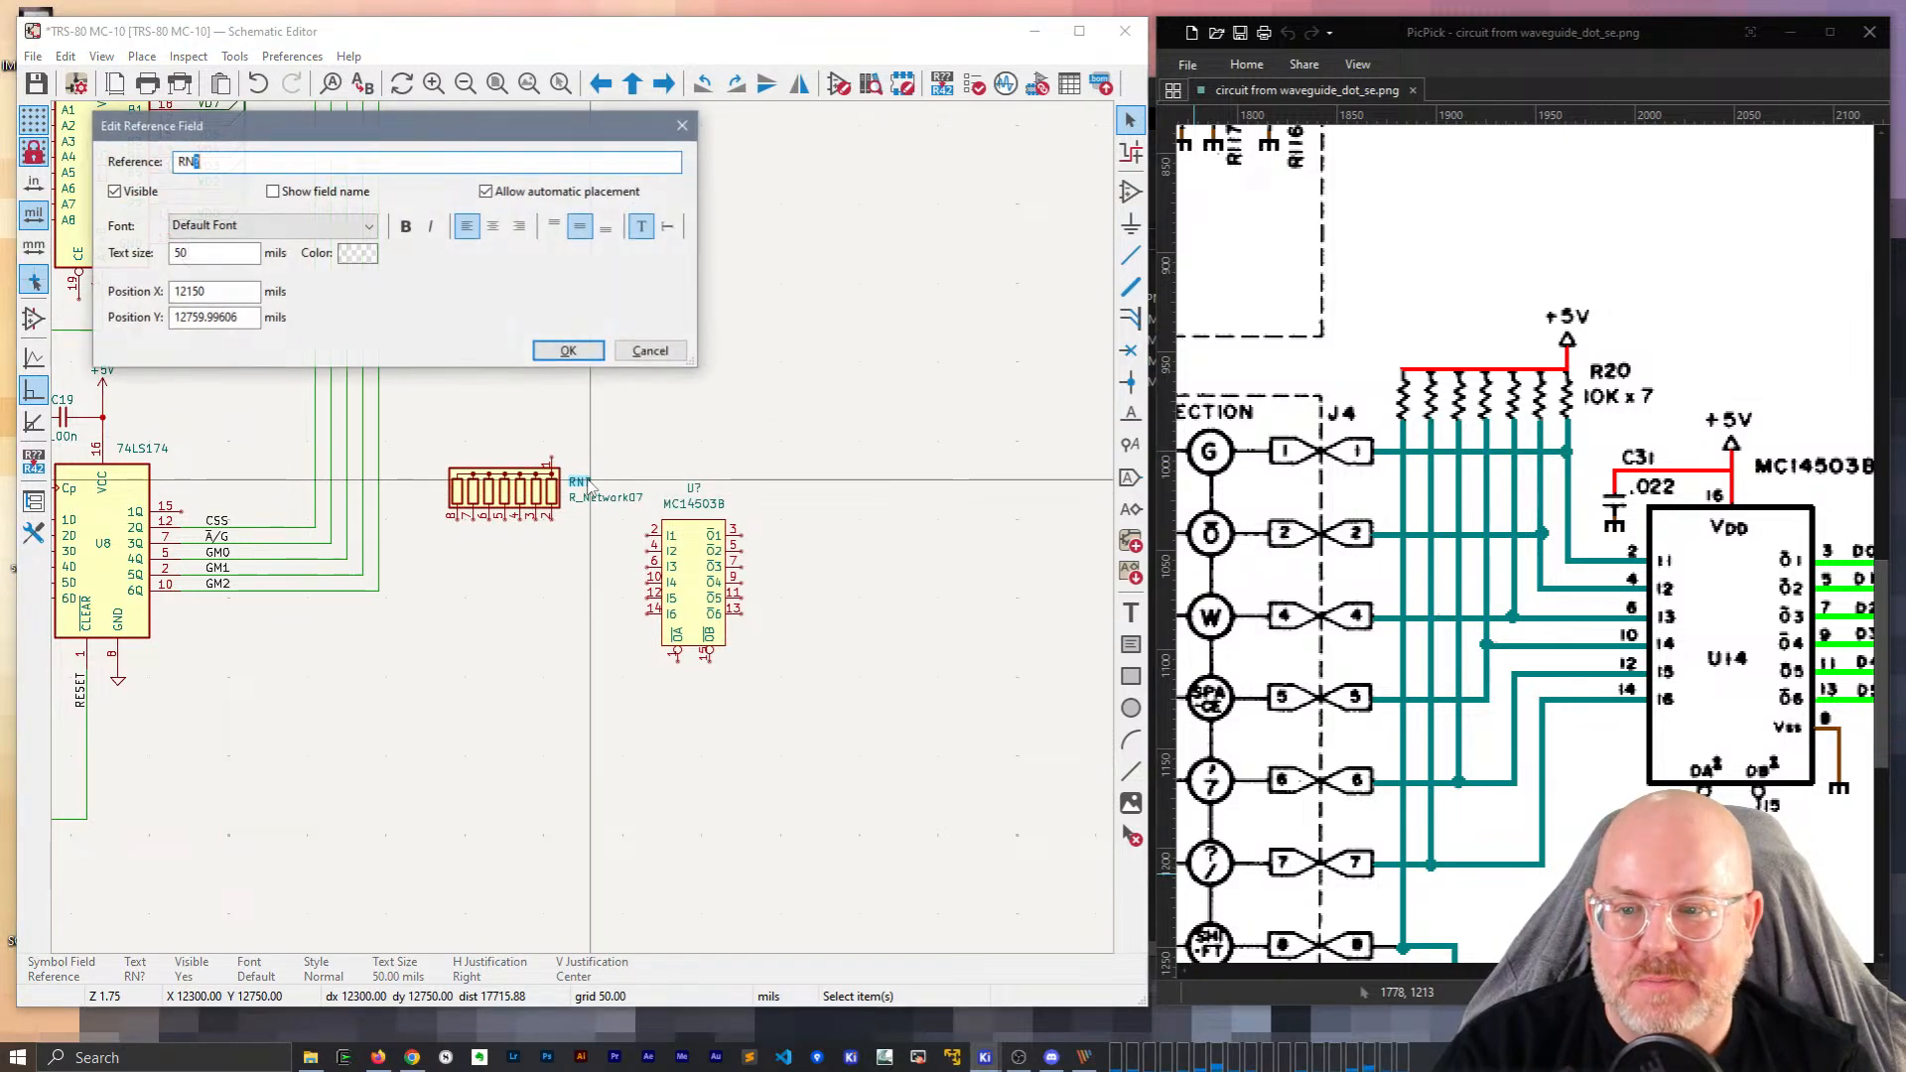
type("R20")
key("Return")
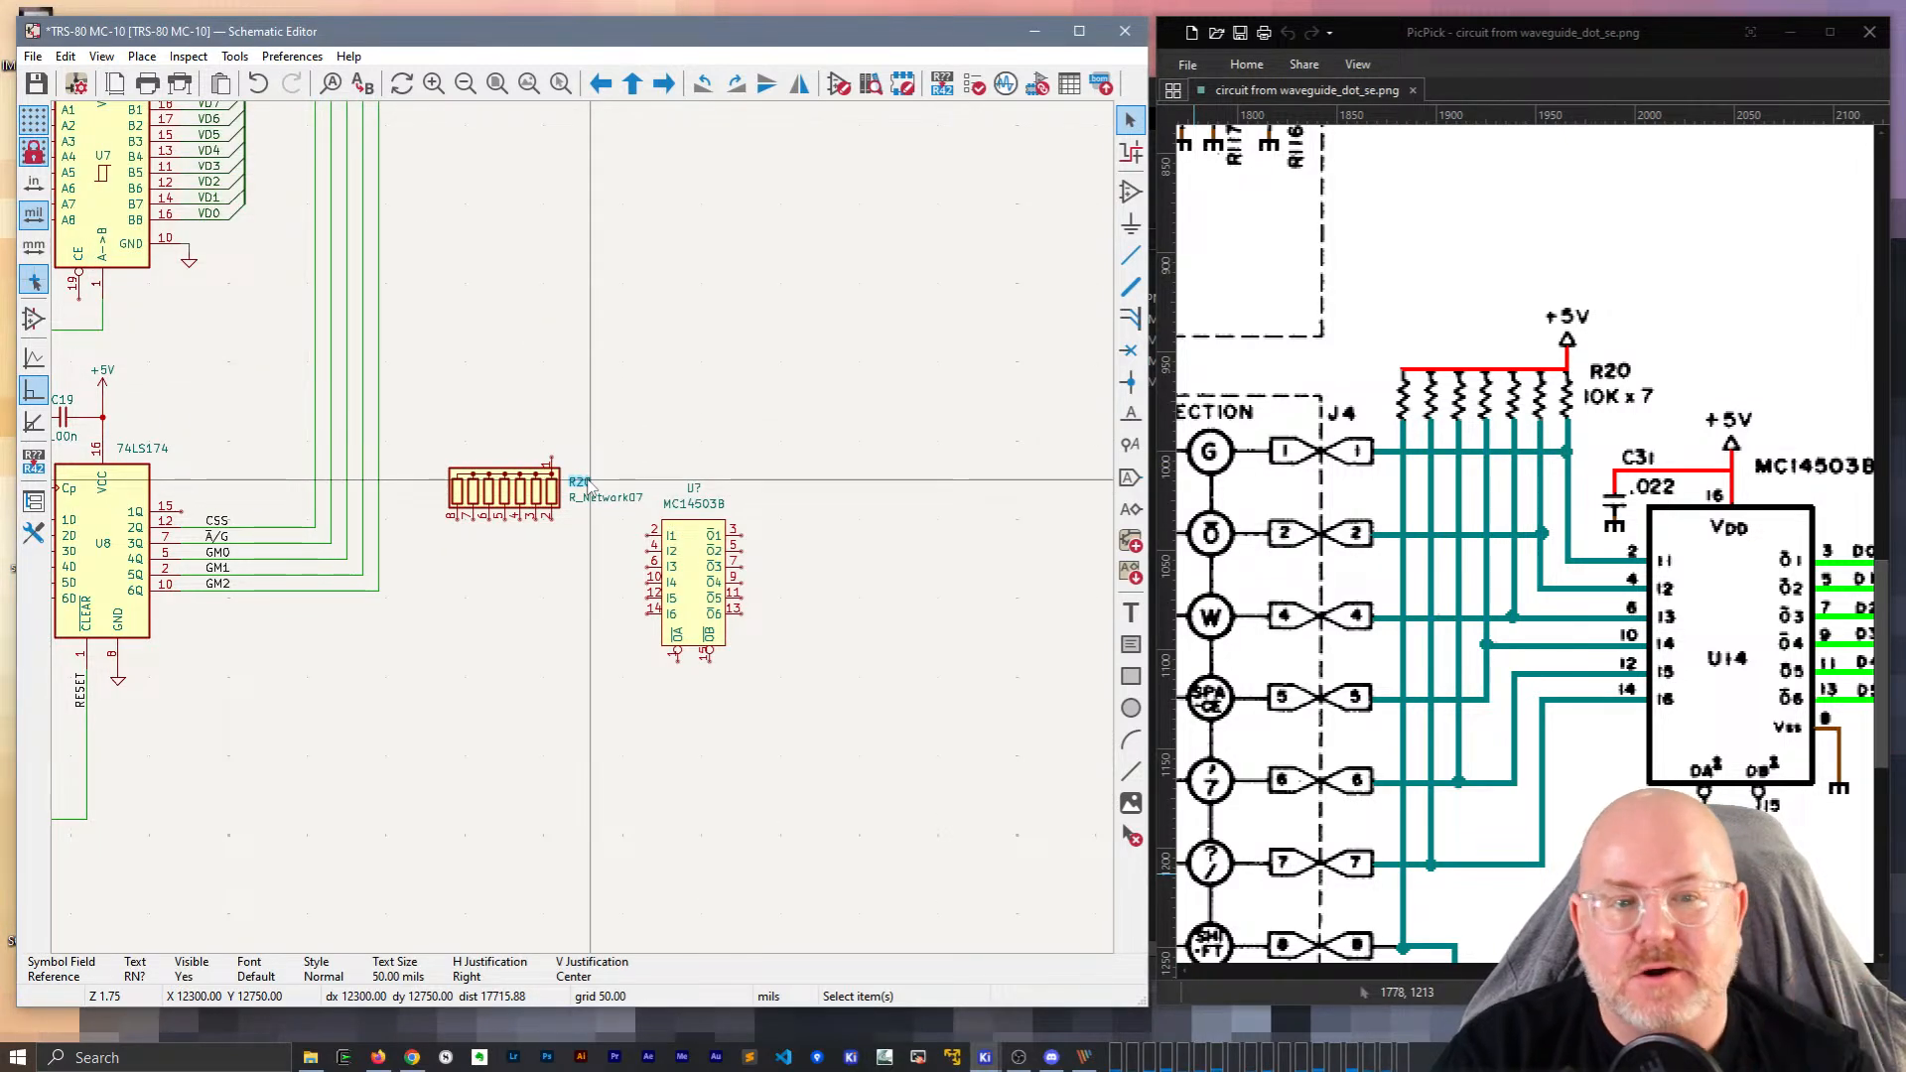
double_click(597, 500)
type("10Kx7")
key("Return")
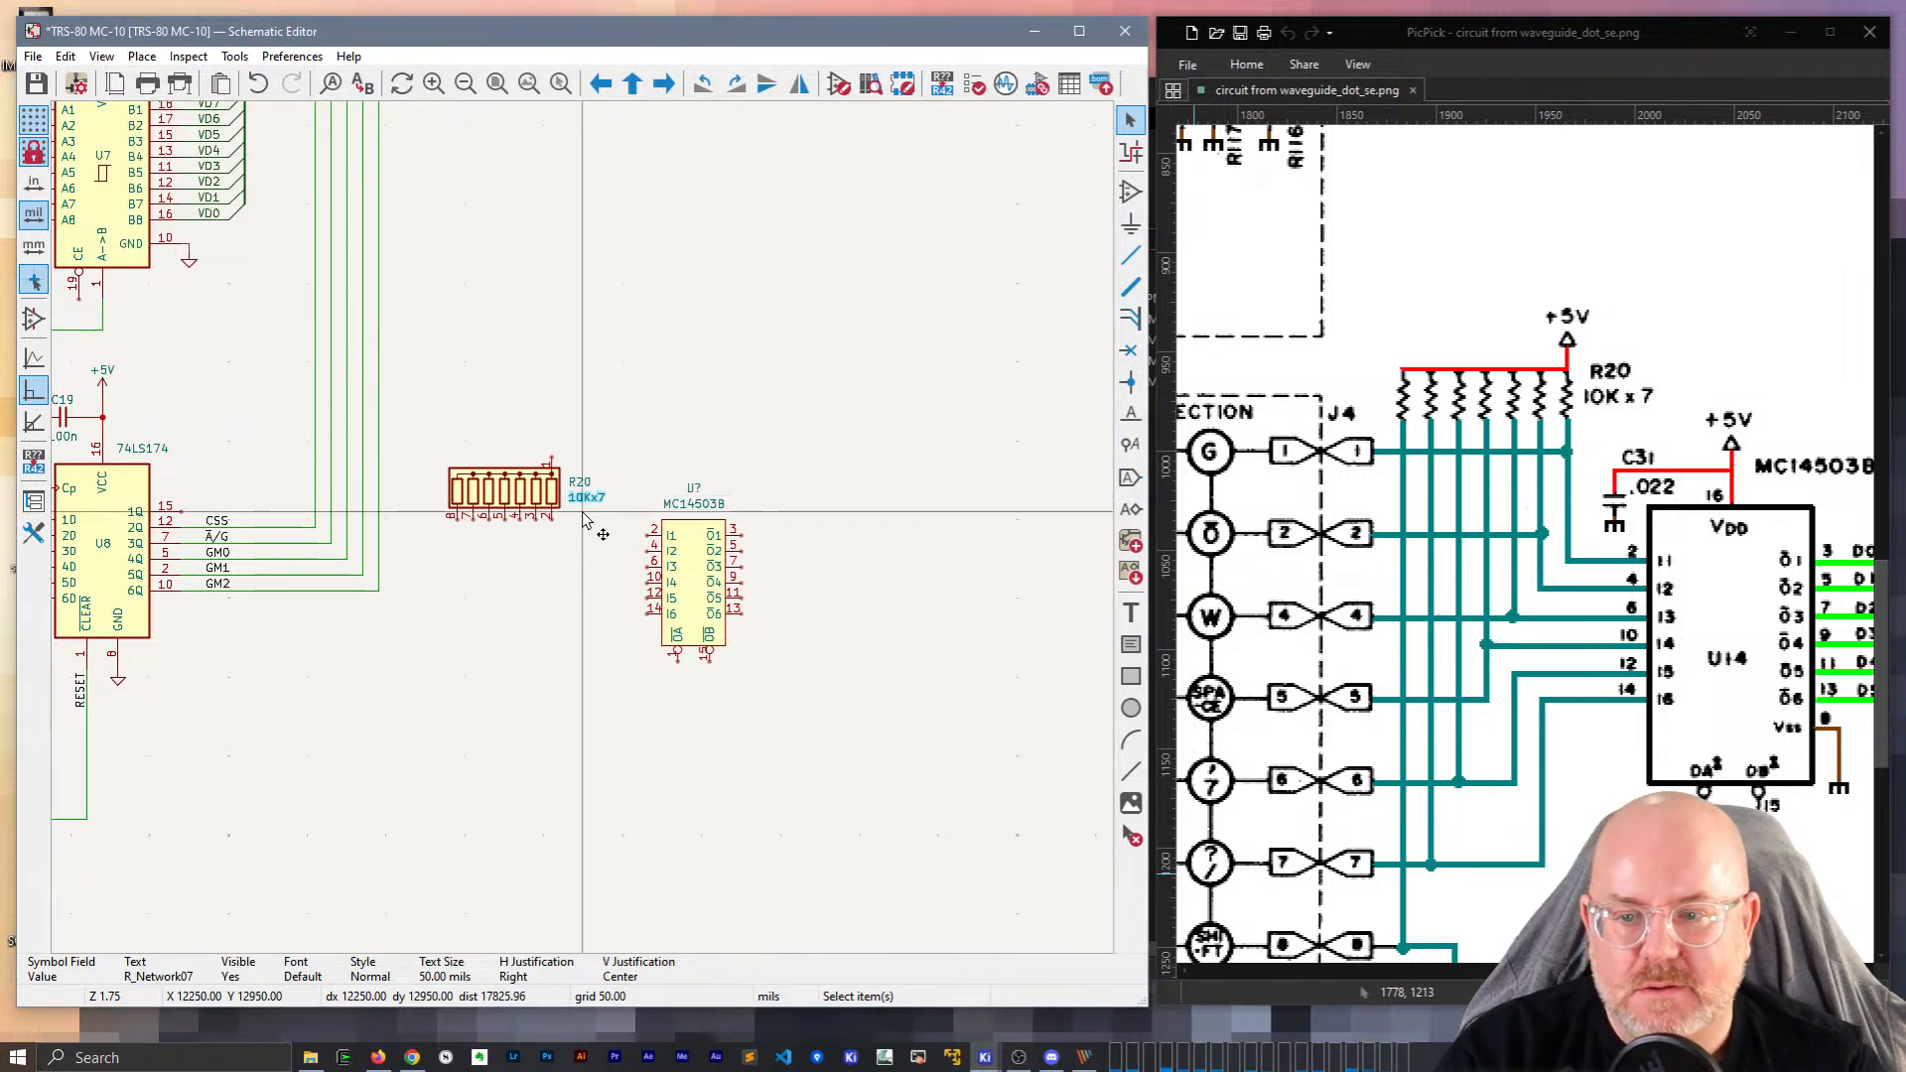
scroll(584, 509, "up", 2)
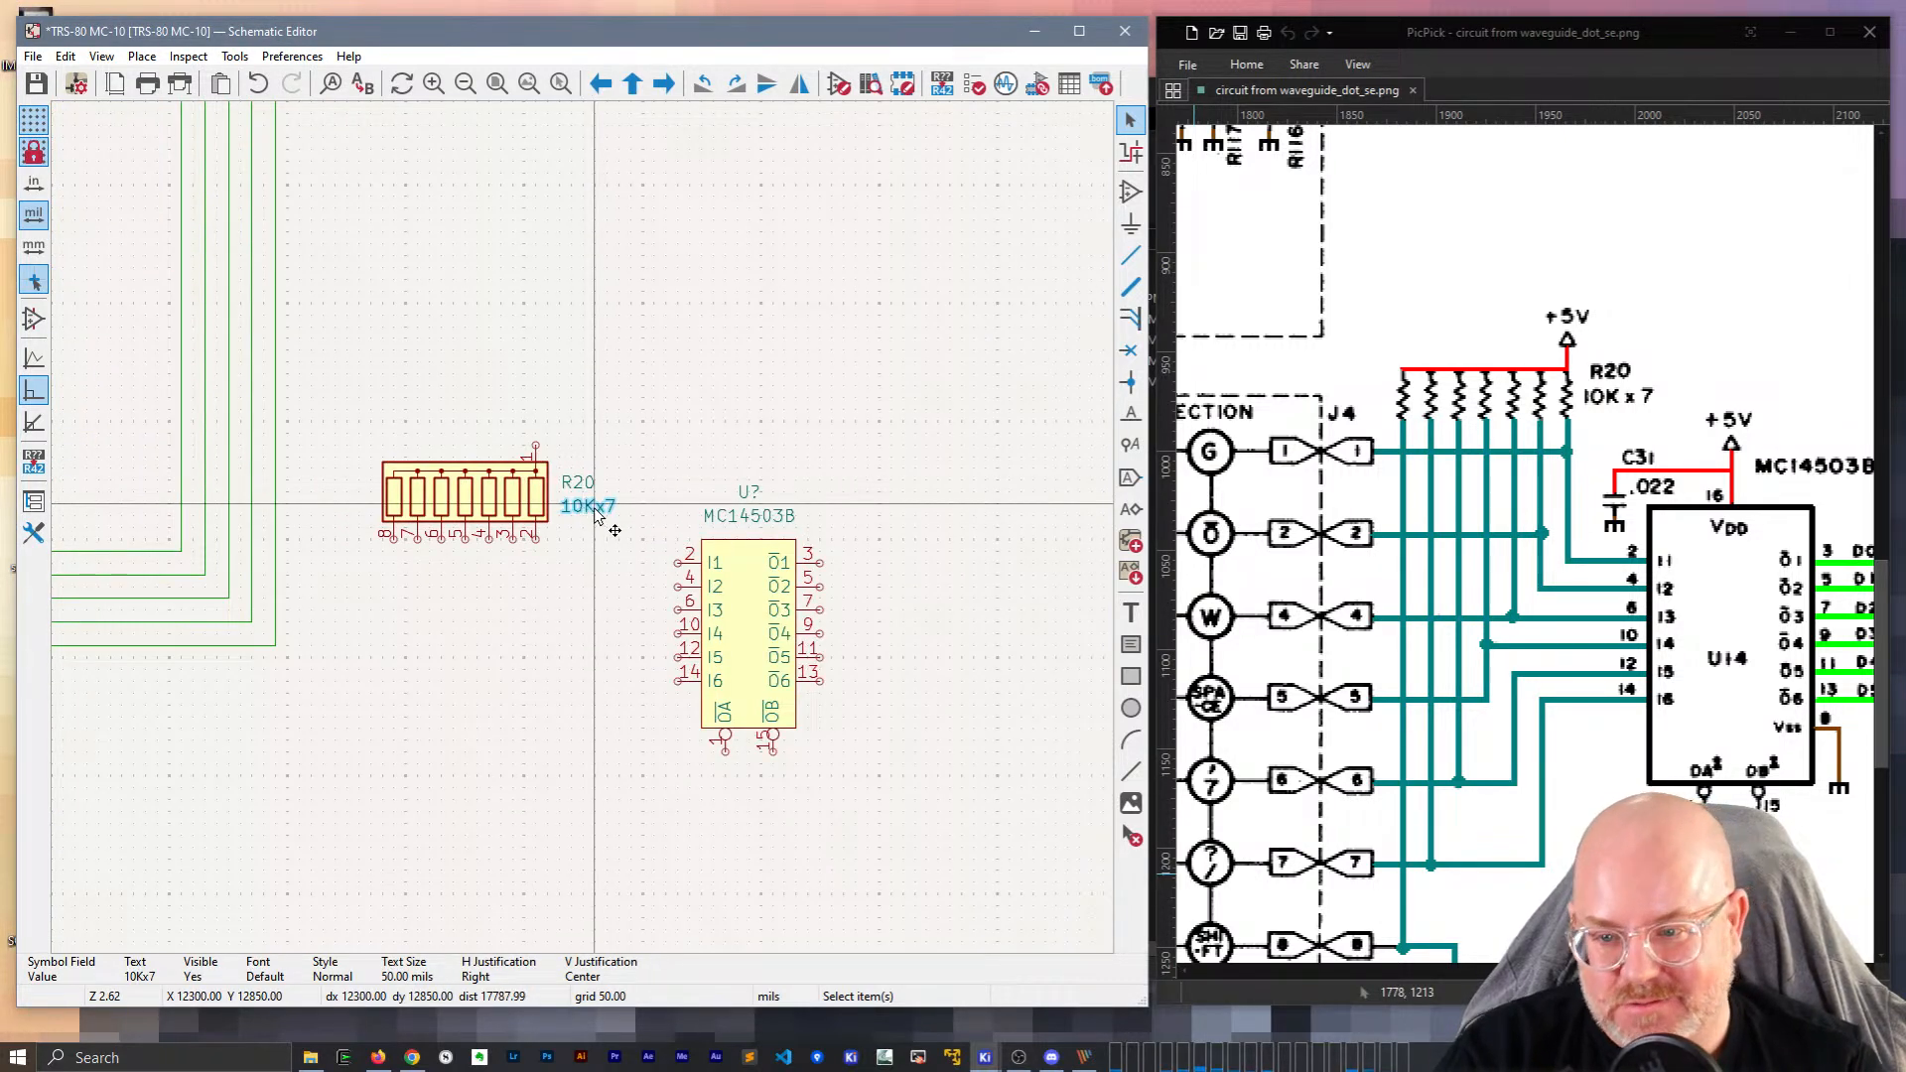
double_click(594, 508)
key("End")
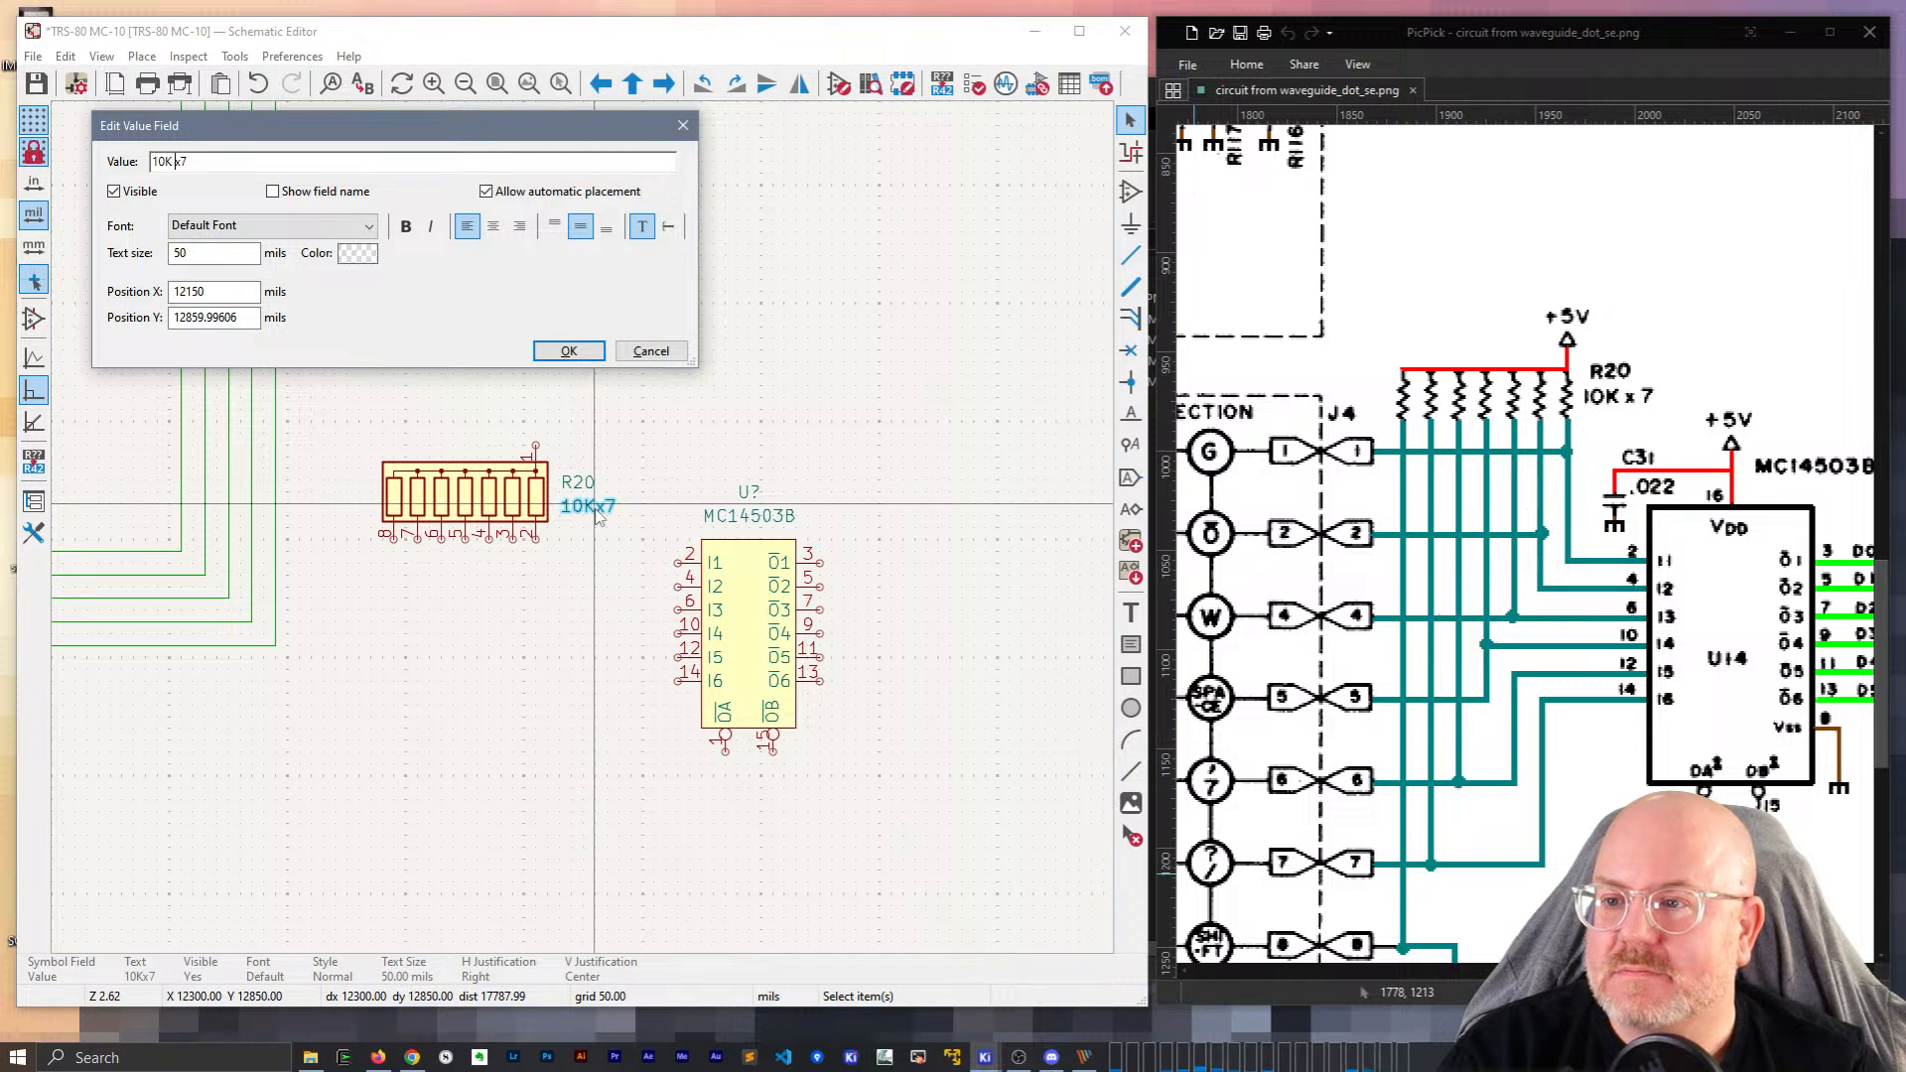
key("Return")
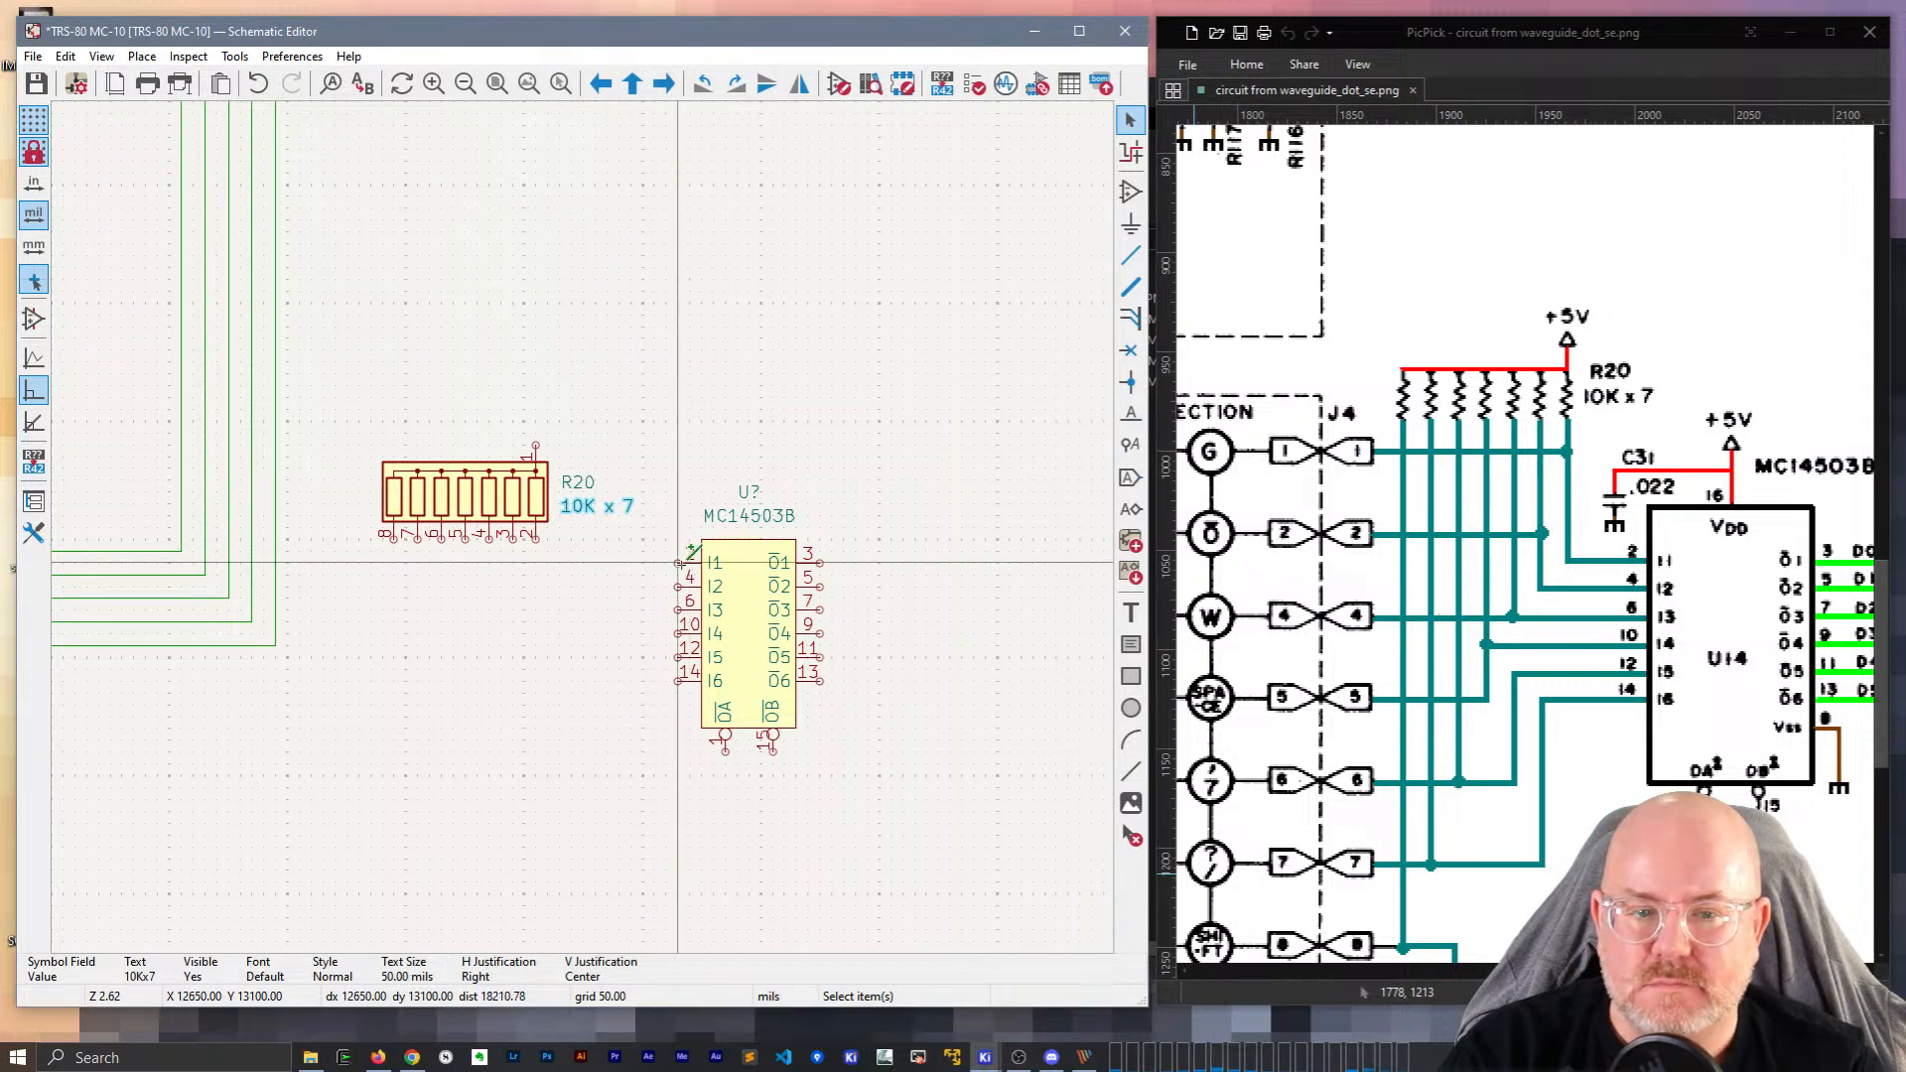
Mirror R20's value text, then undo the mirroring to keep it beside the pack.
key("x")
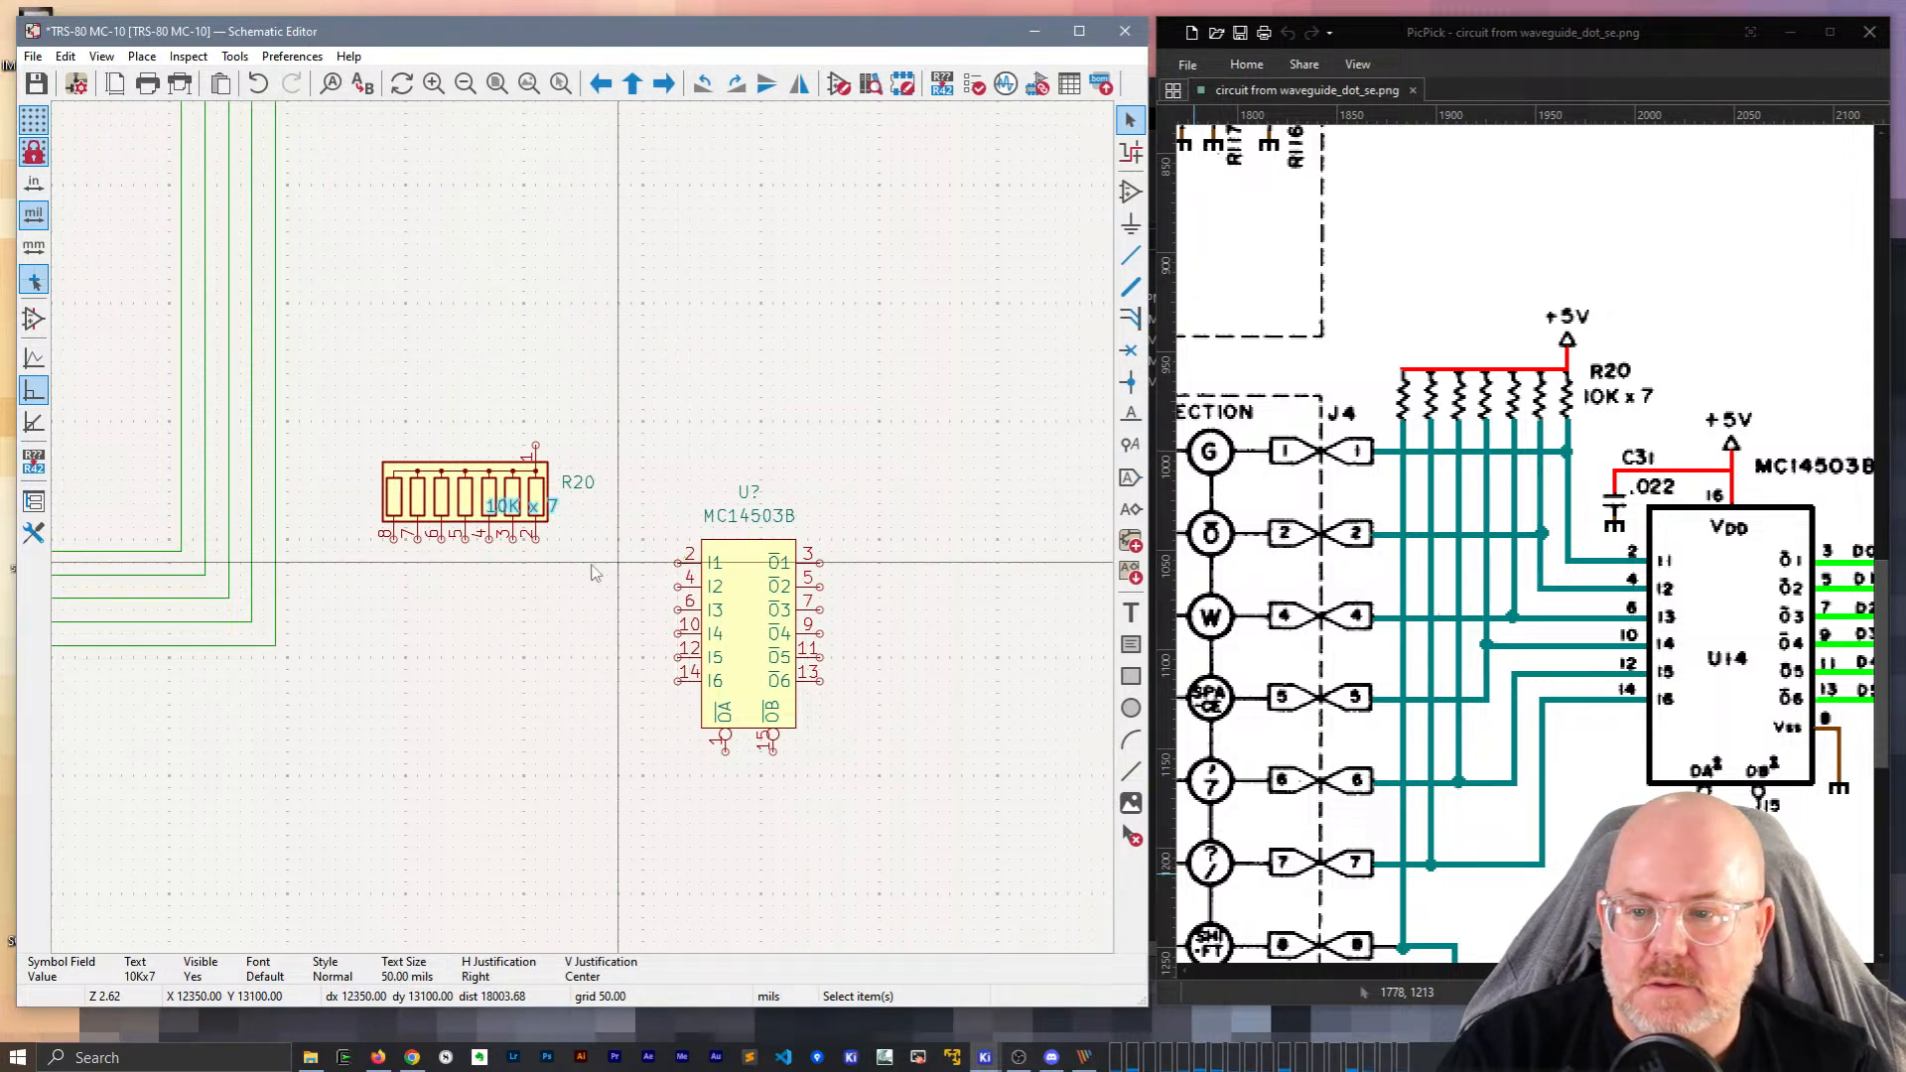
left_click(644, 564)
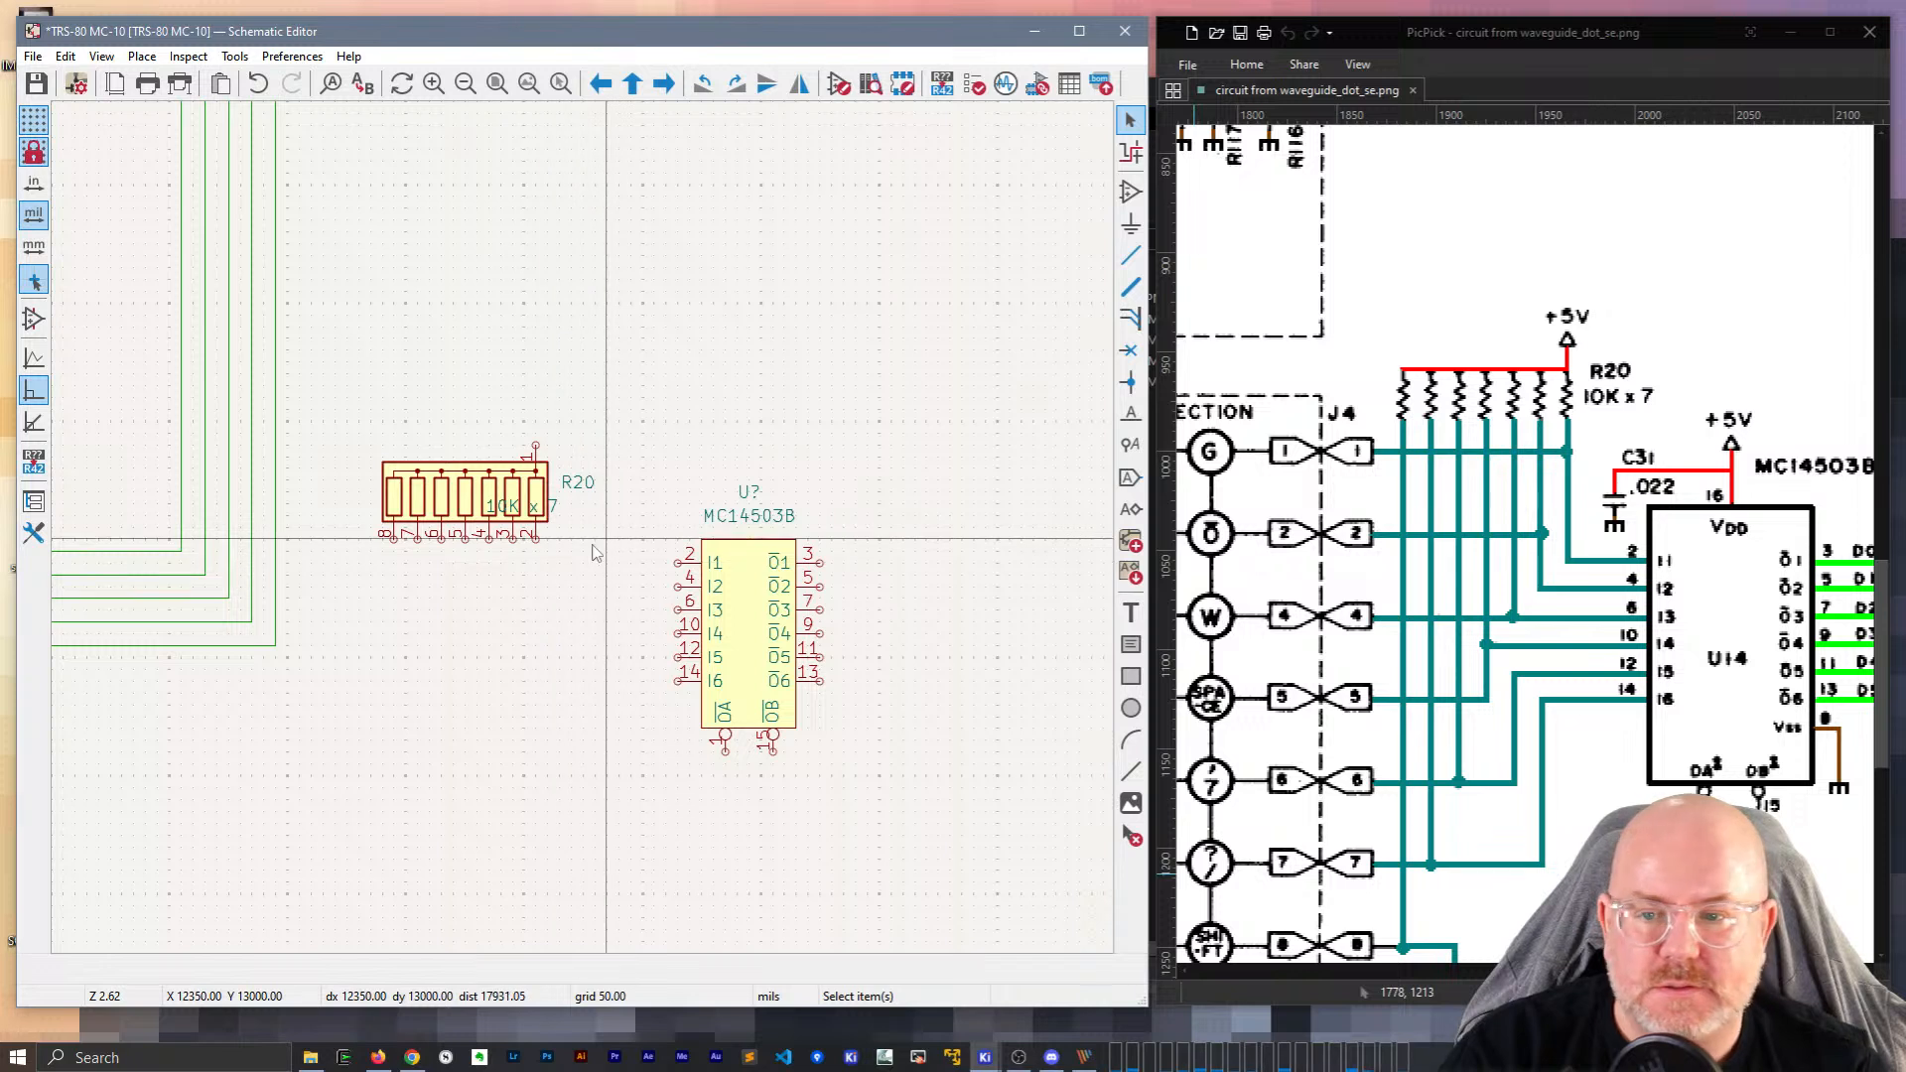
left_click(513, 516)
key("ctrl+z")
Wire buffer pins 2, 4, 6, 10, 12 and 14 to R20 pins 2 through 7.
key("w")
left_click(678, 563)
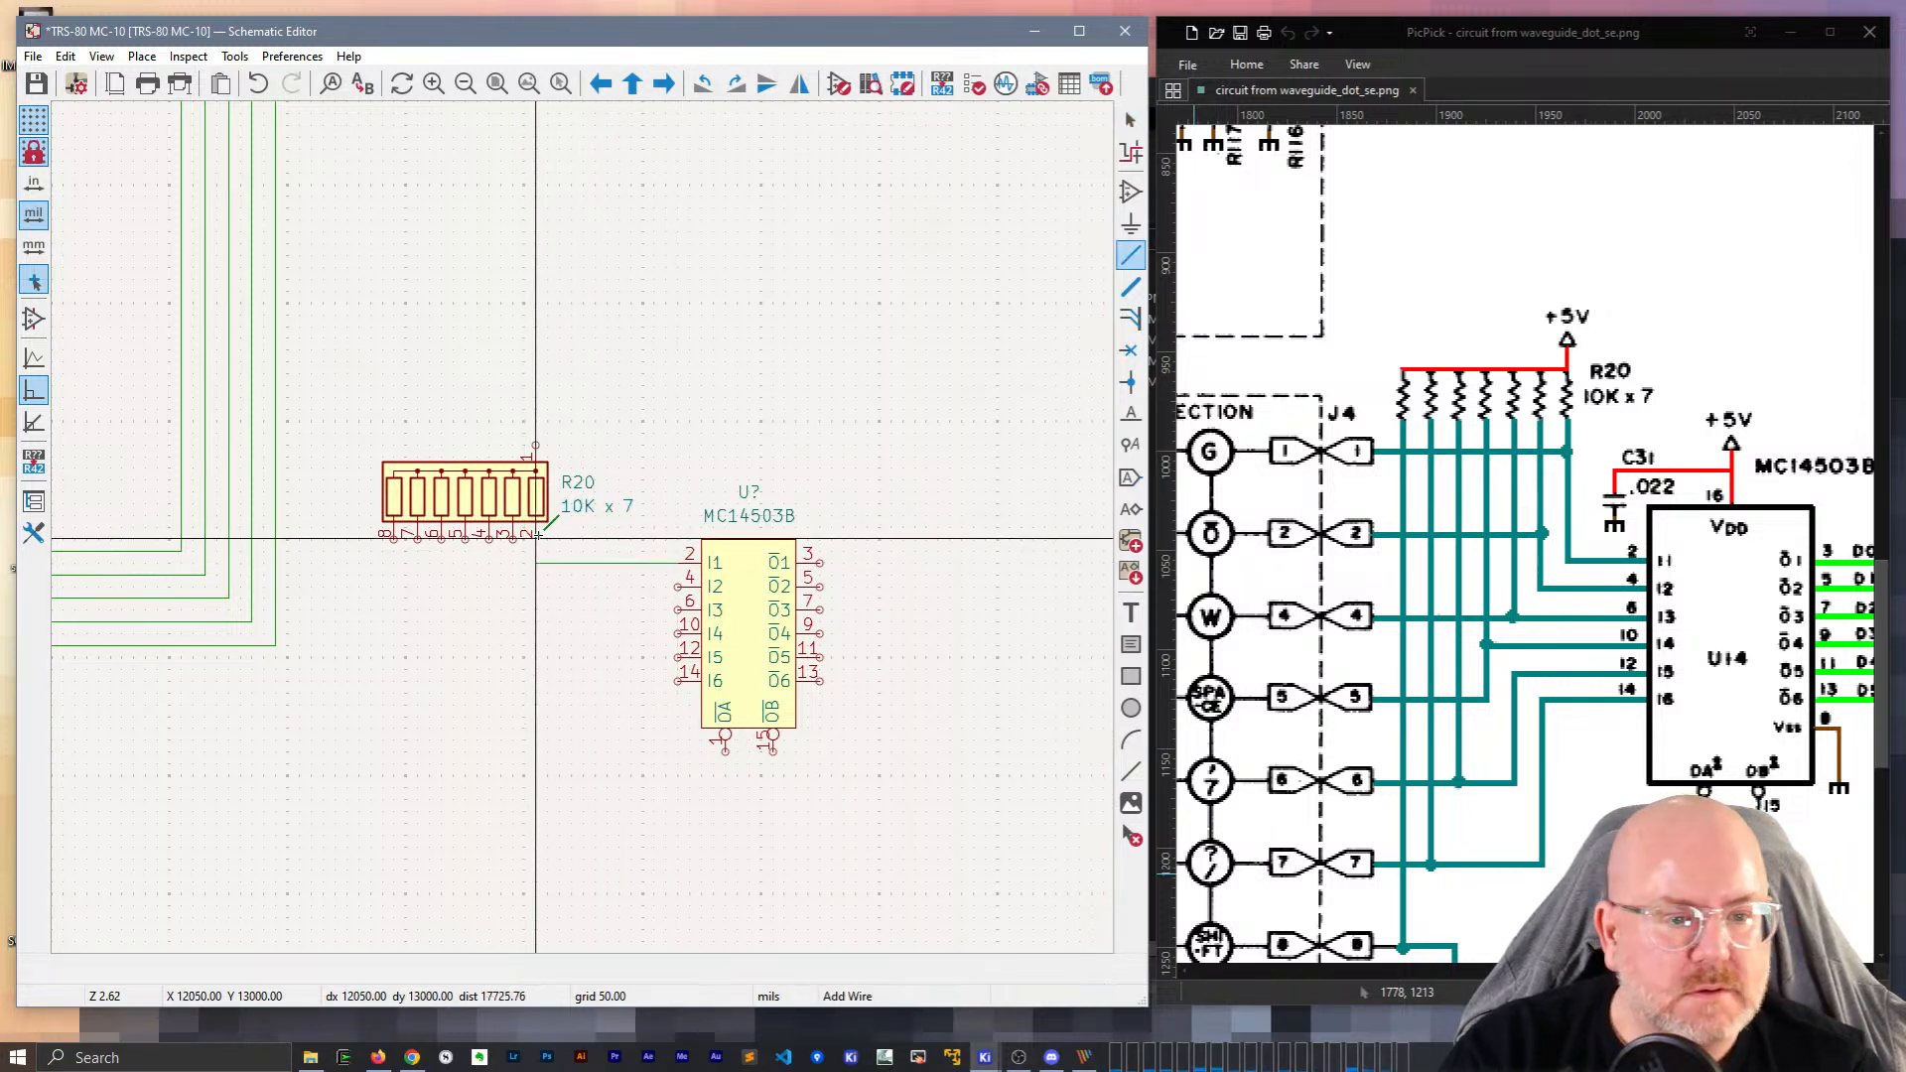
left_click(678, 587)
left_click(512, 539)
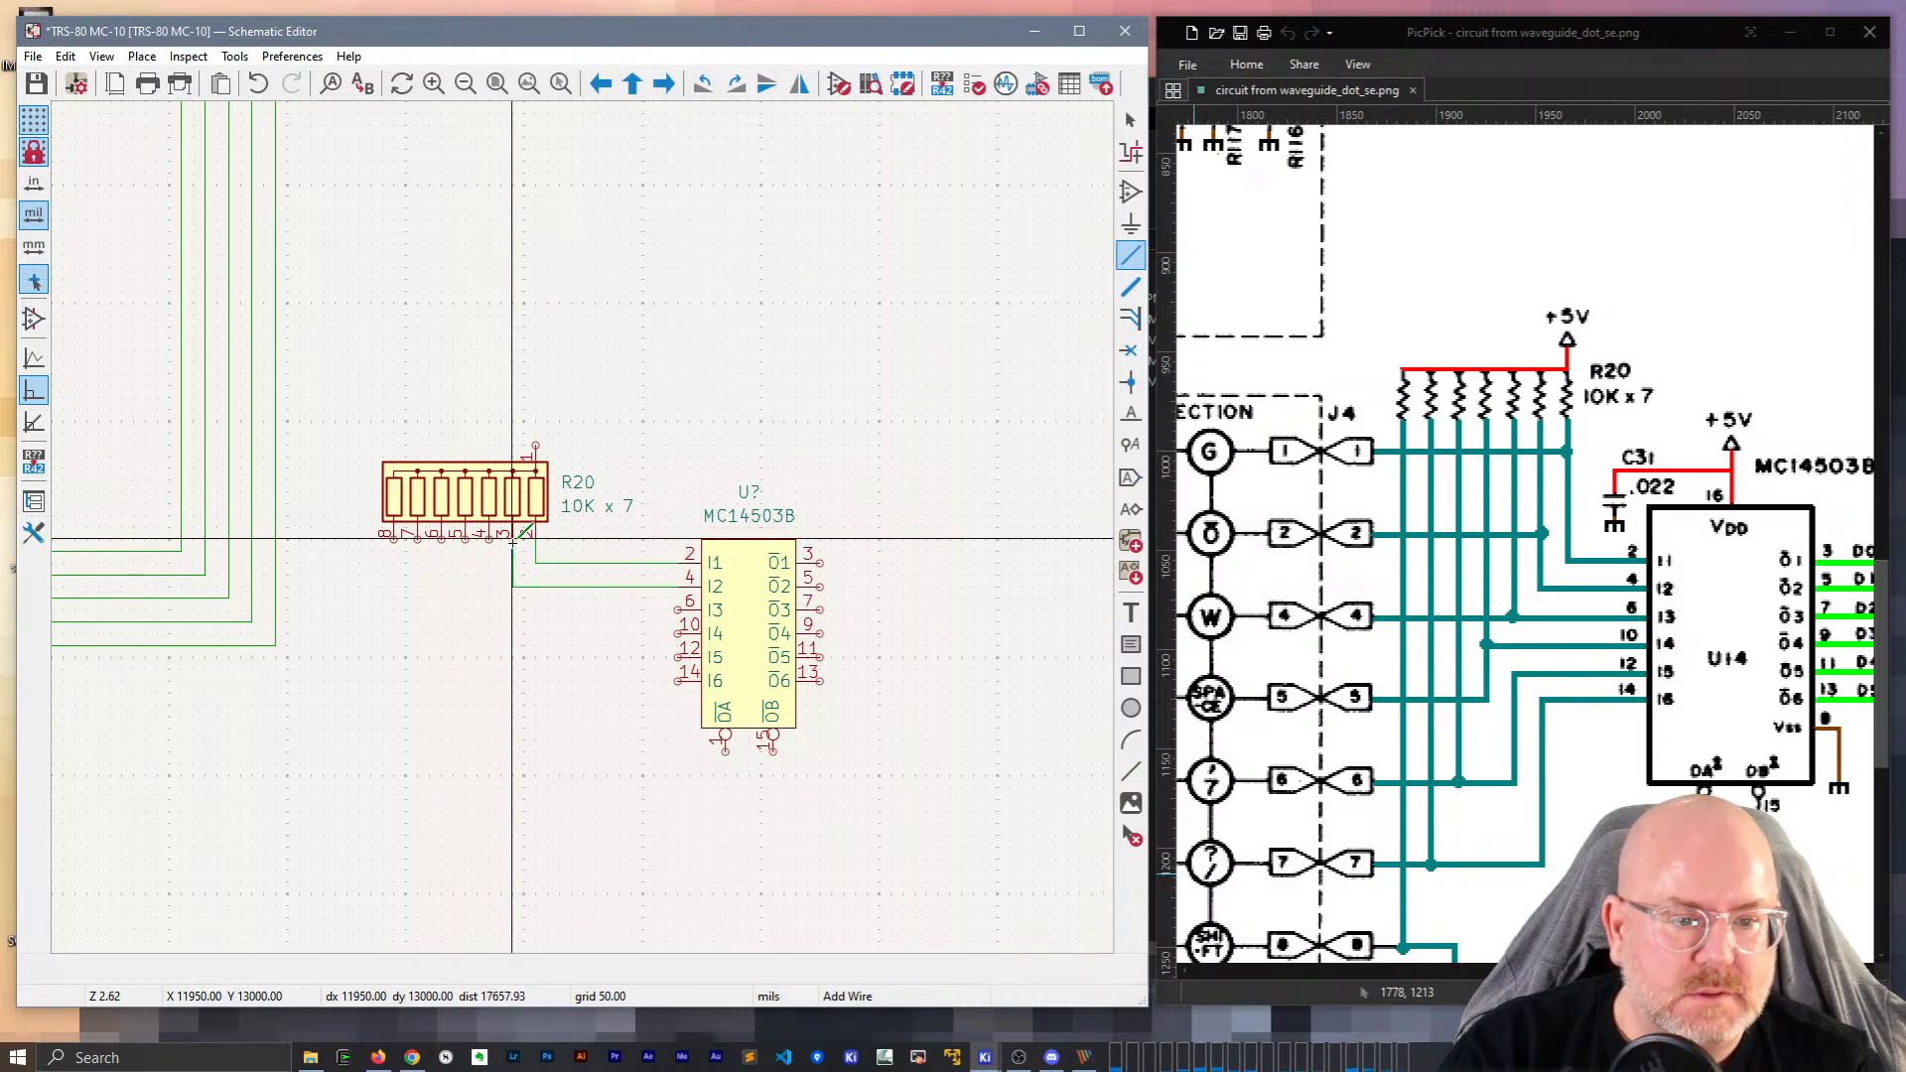
left_click(679, 609)
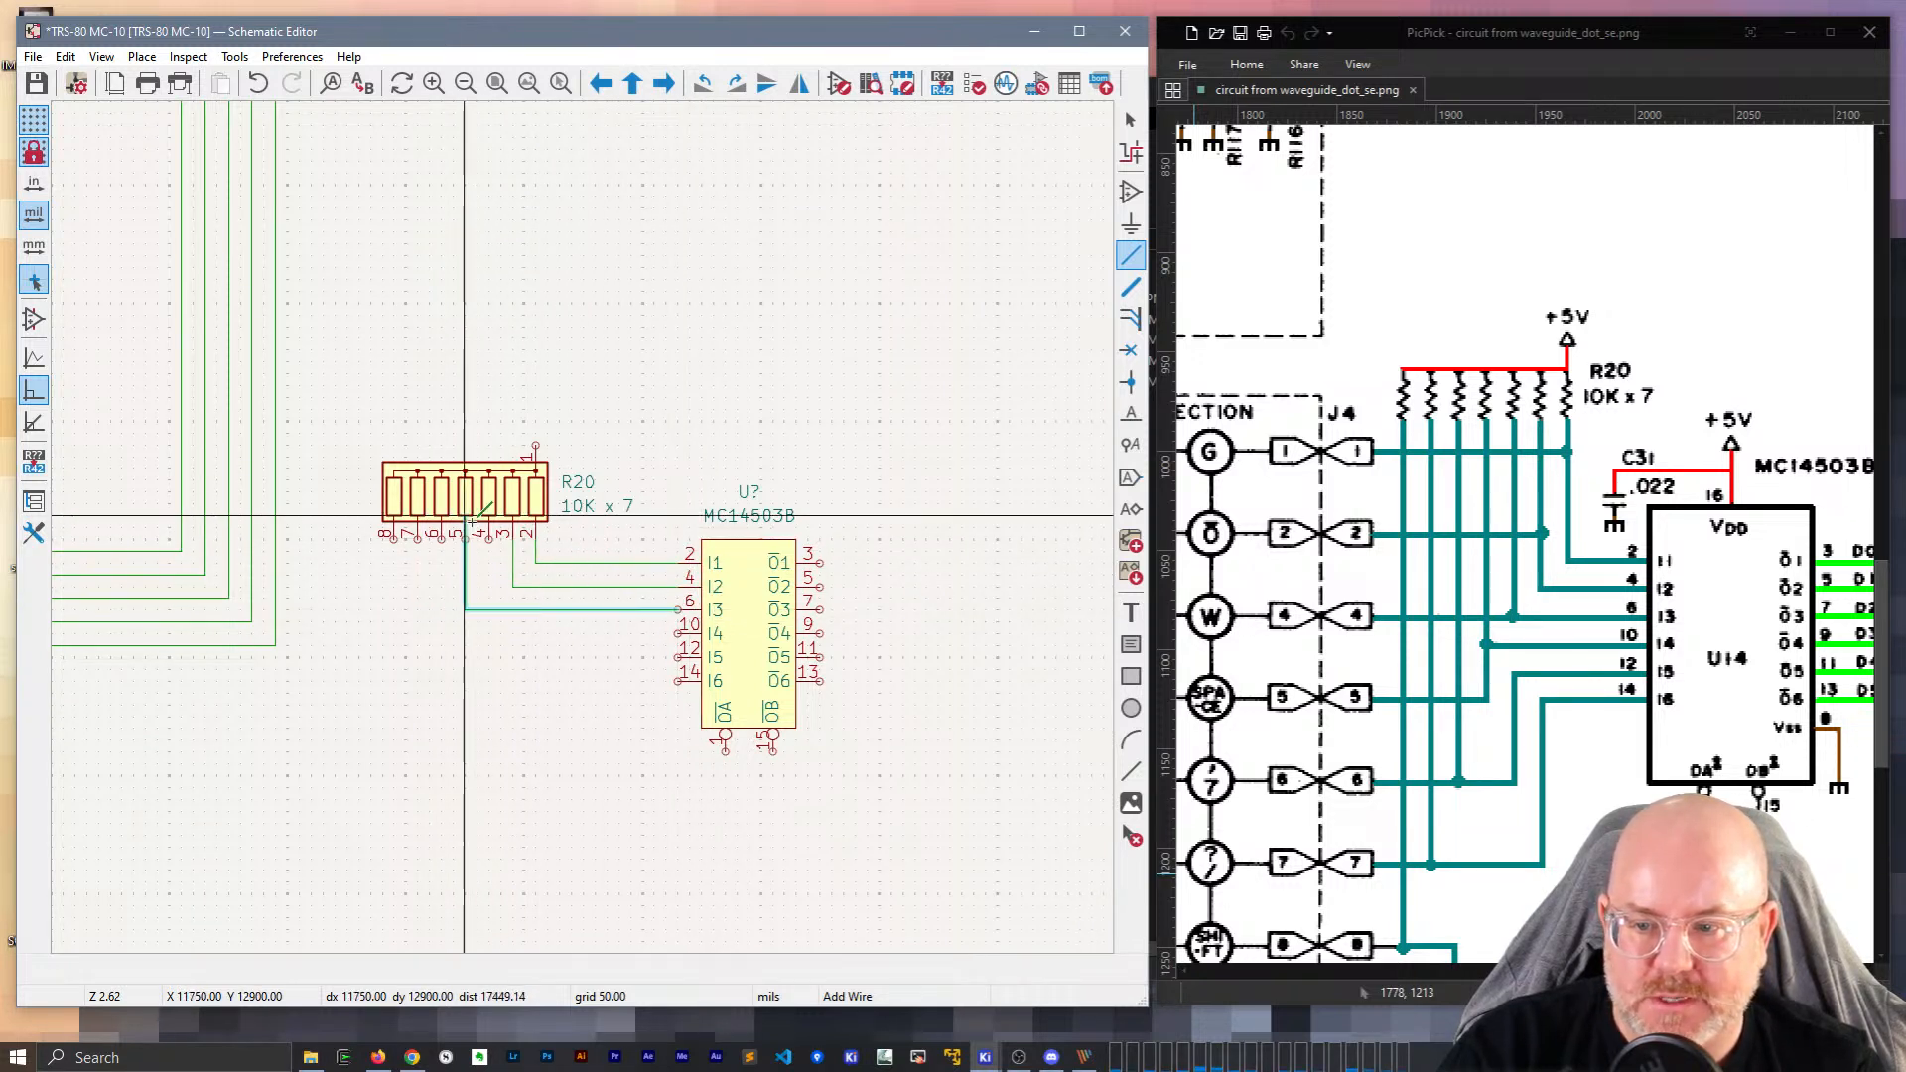
left_click(489, 539)
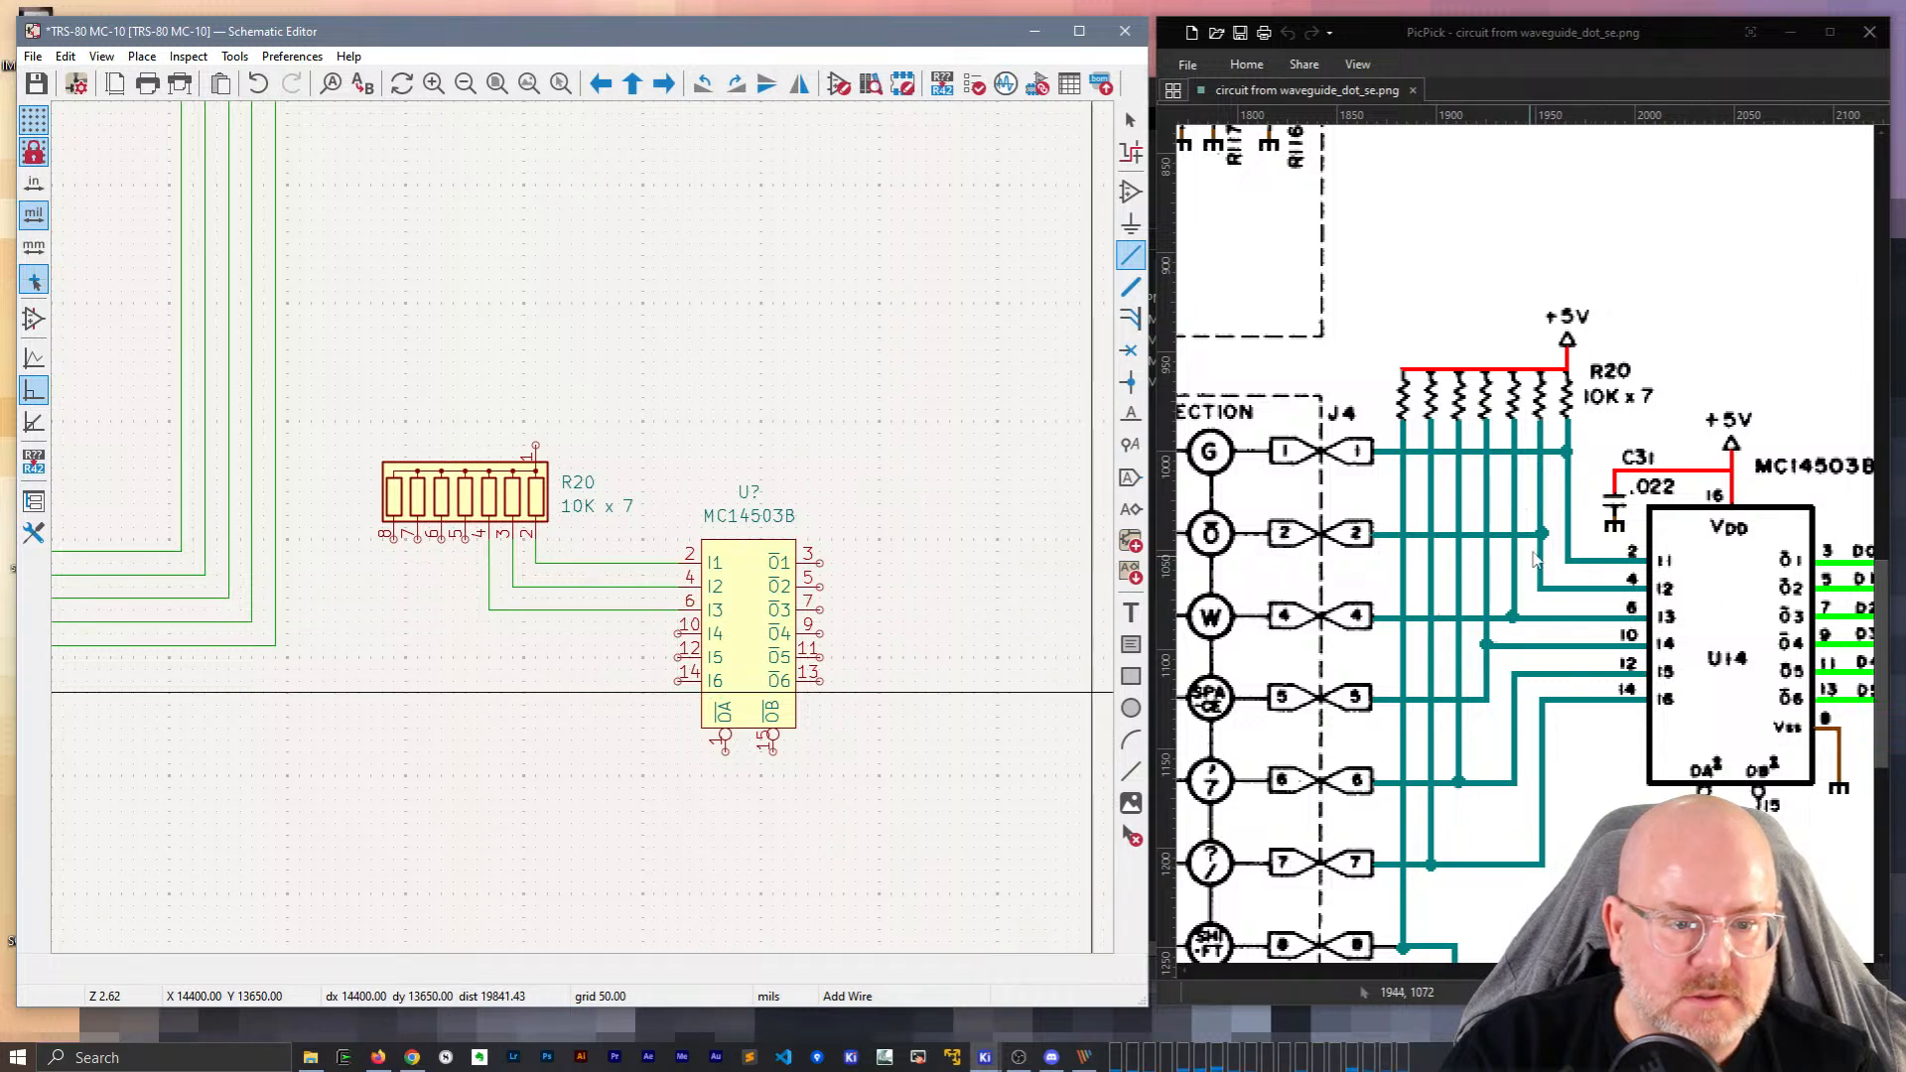
left_click(679, 632)
left_click(465, 539)
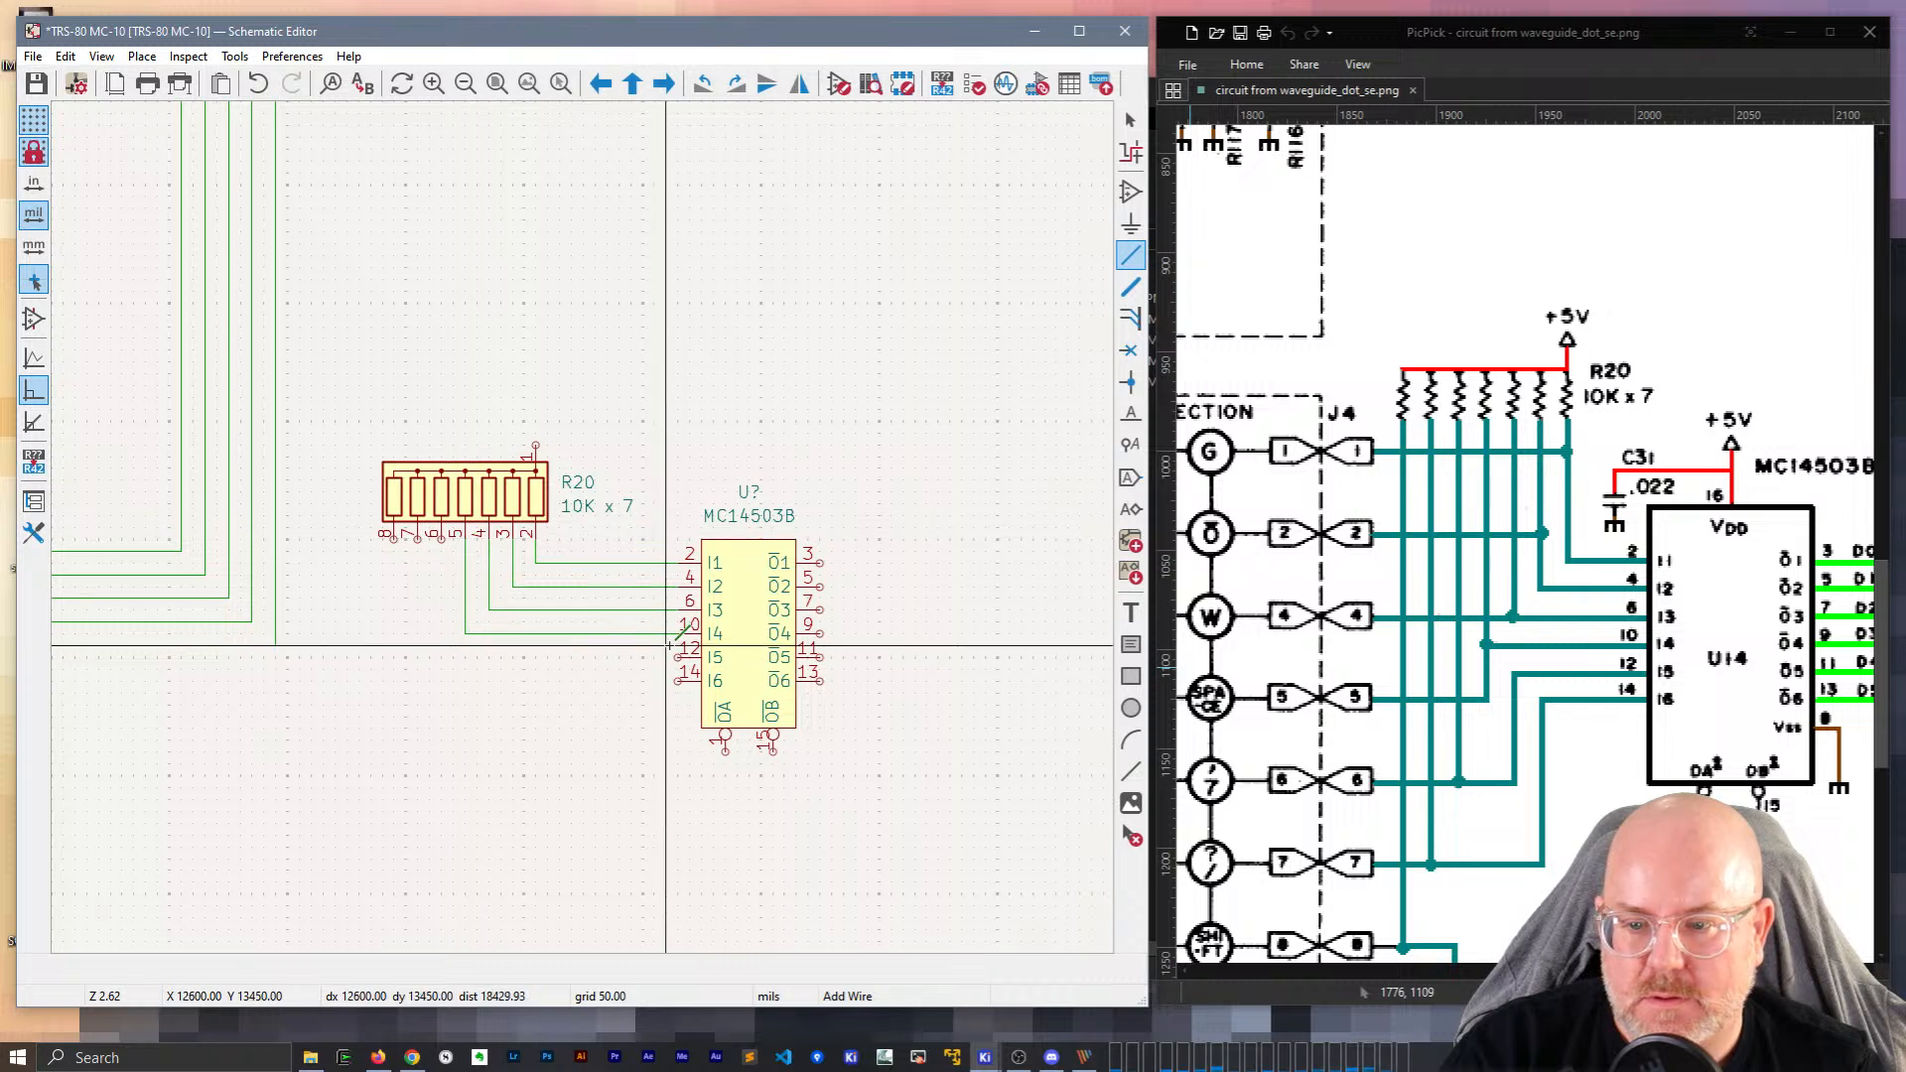
left_click(678, 656)
left_click(440, 536)
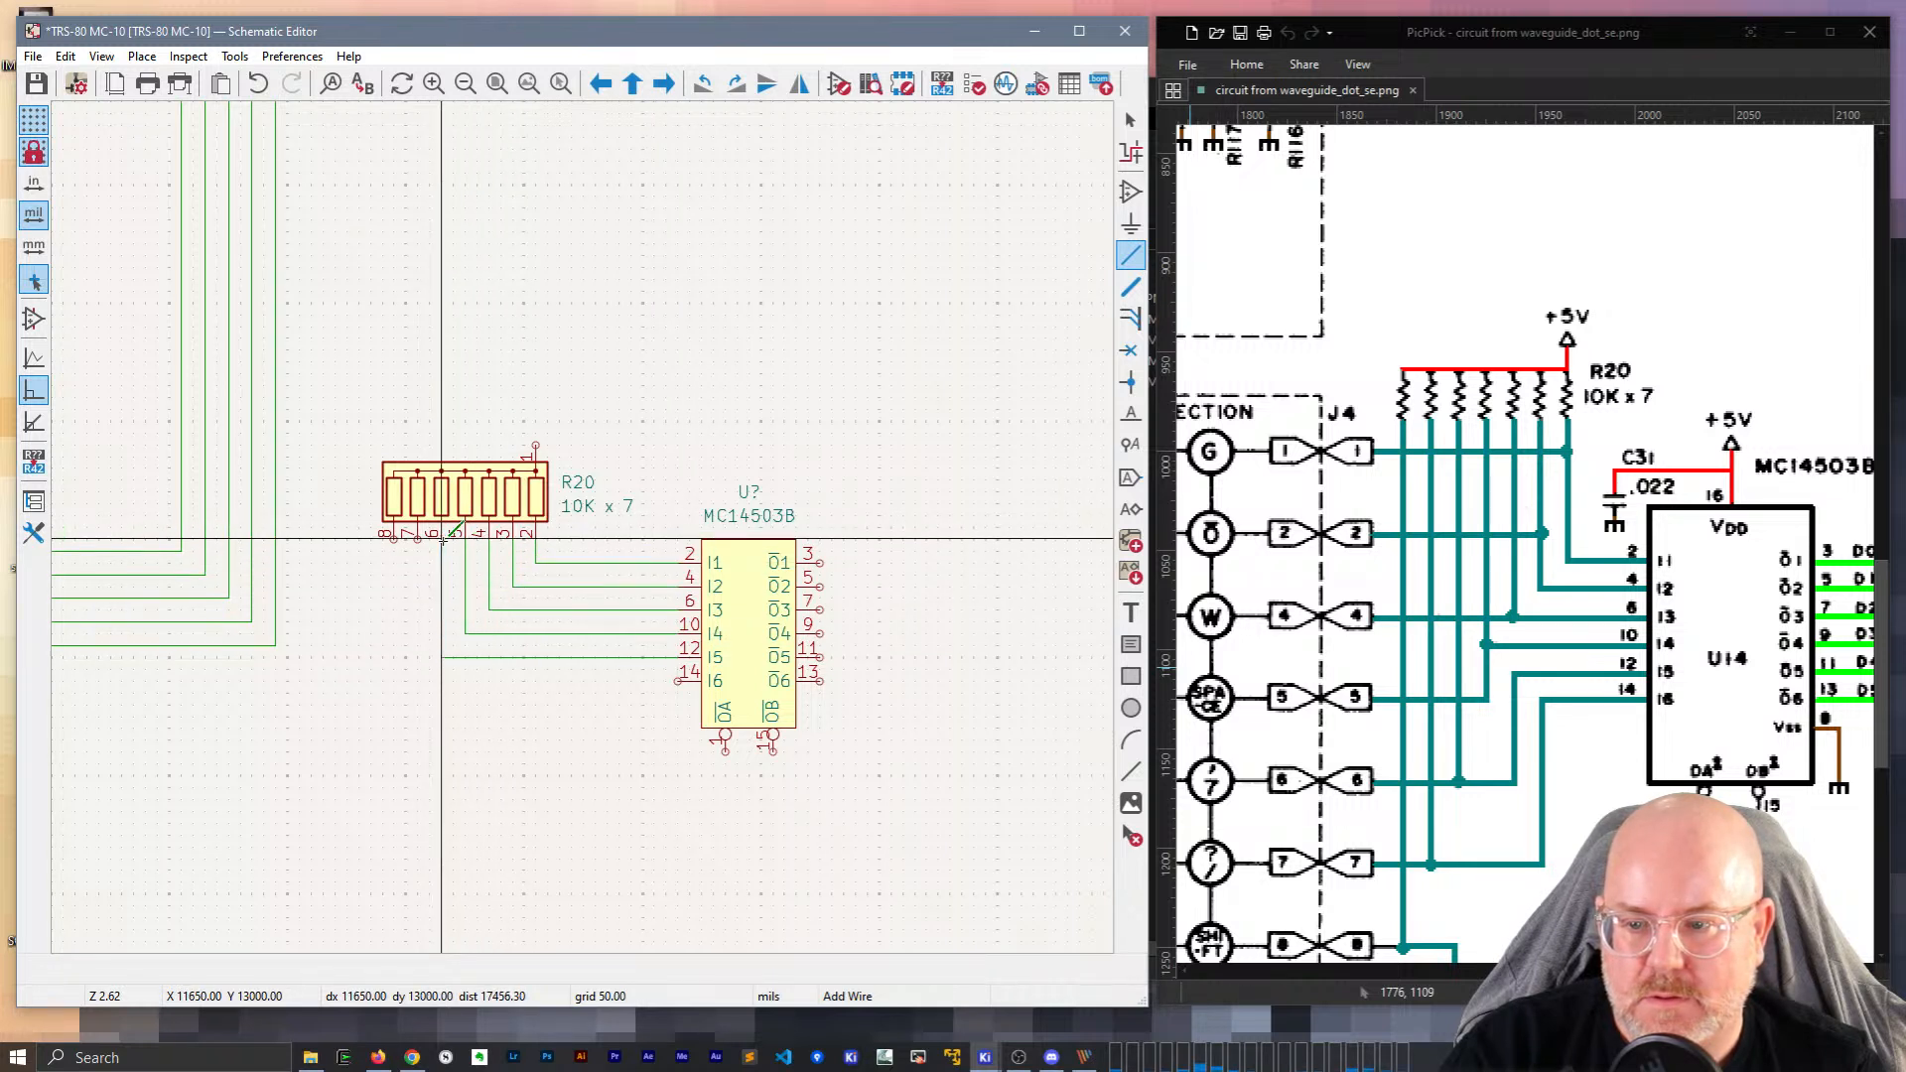
left_click(678, 680)
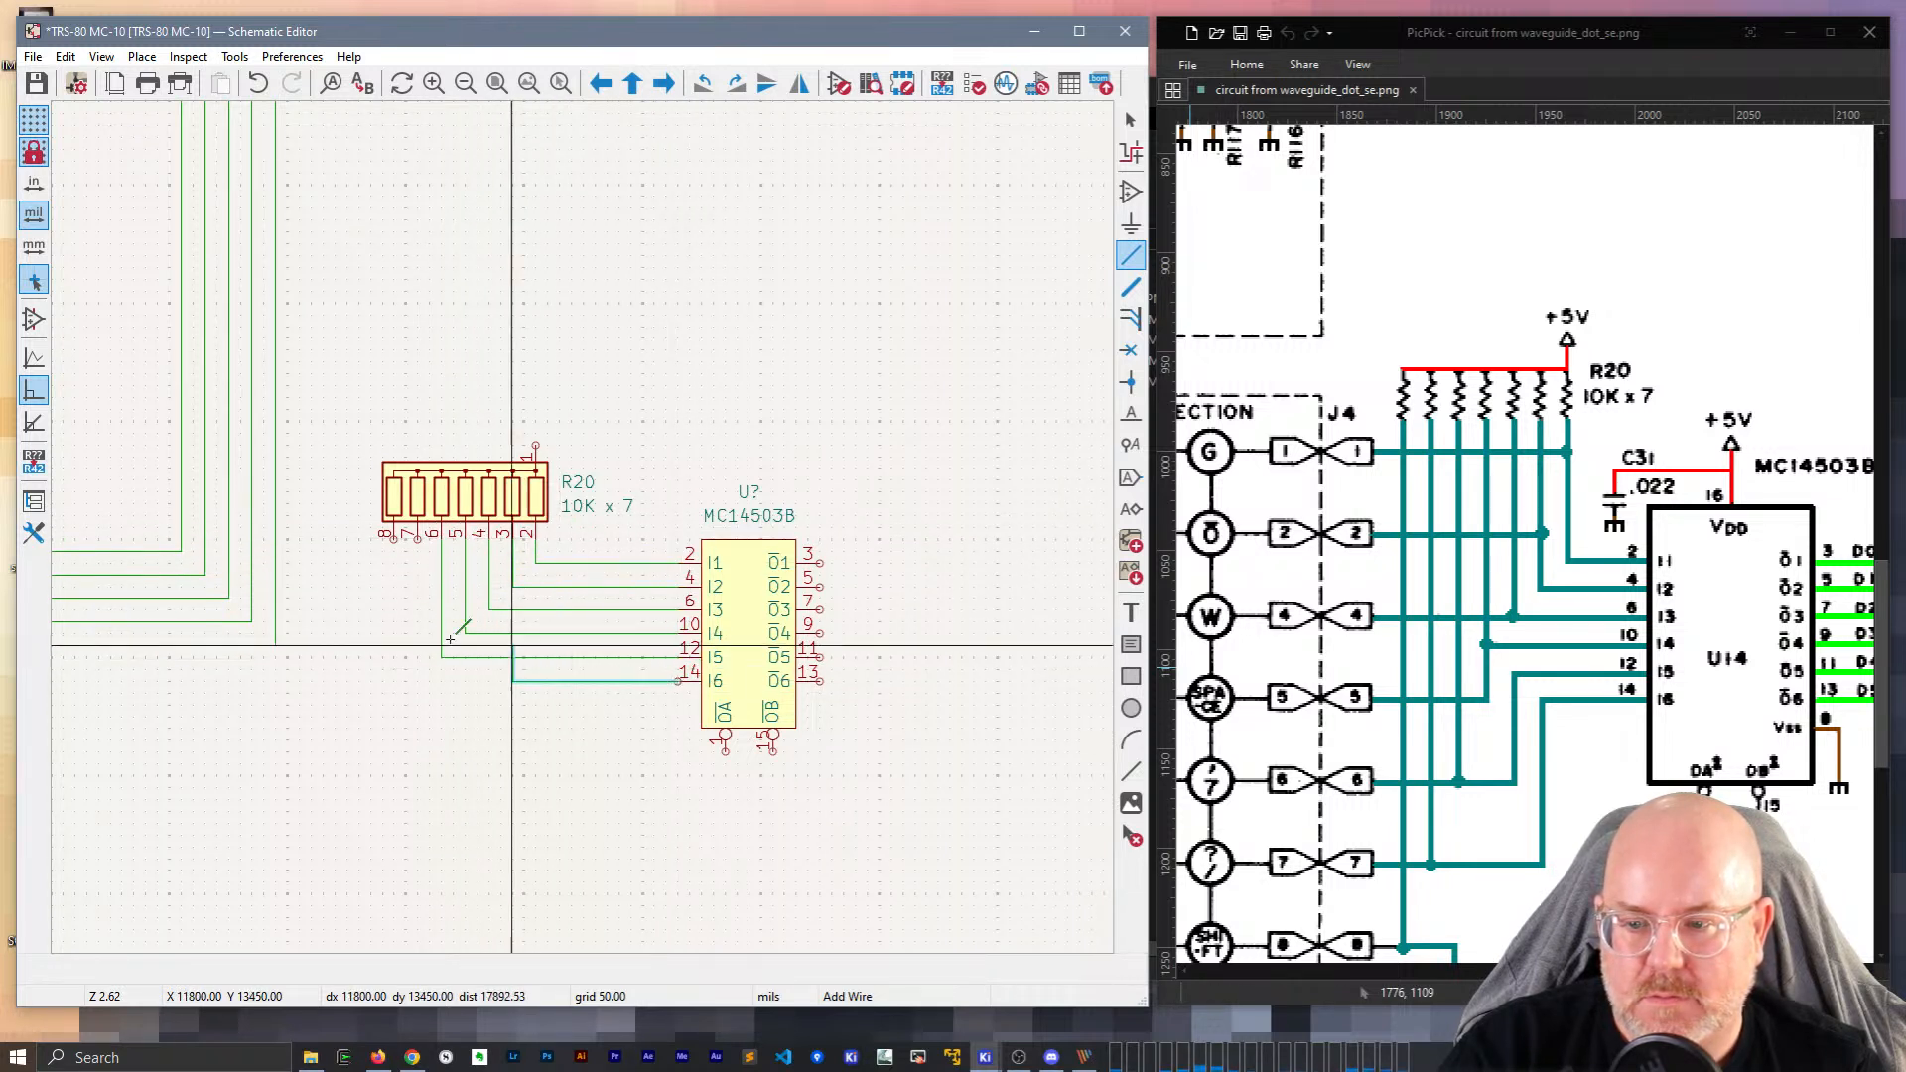
left_click(417, 539)
key("Escape")
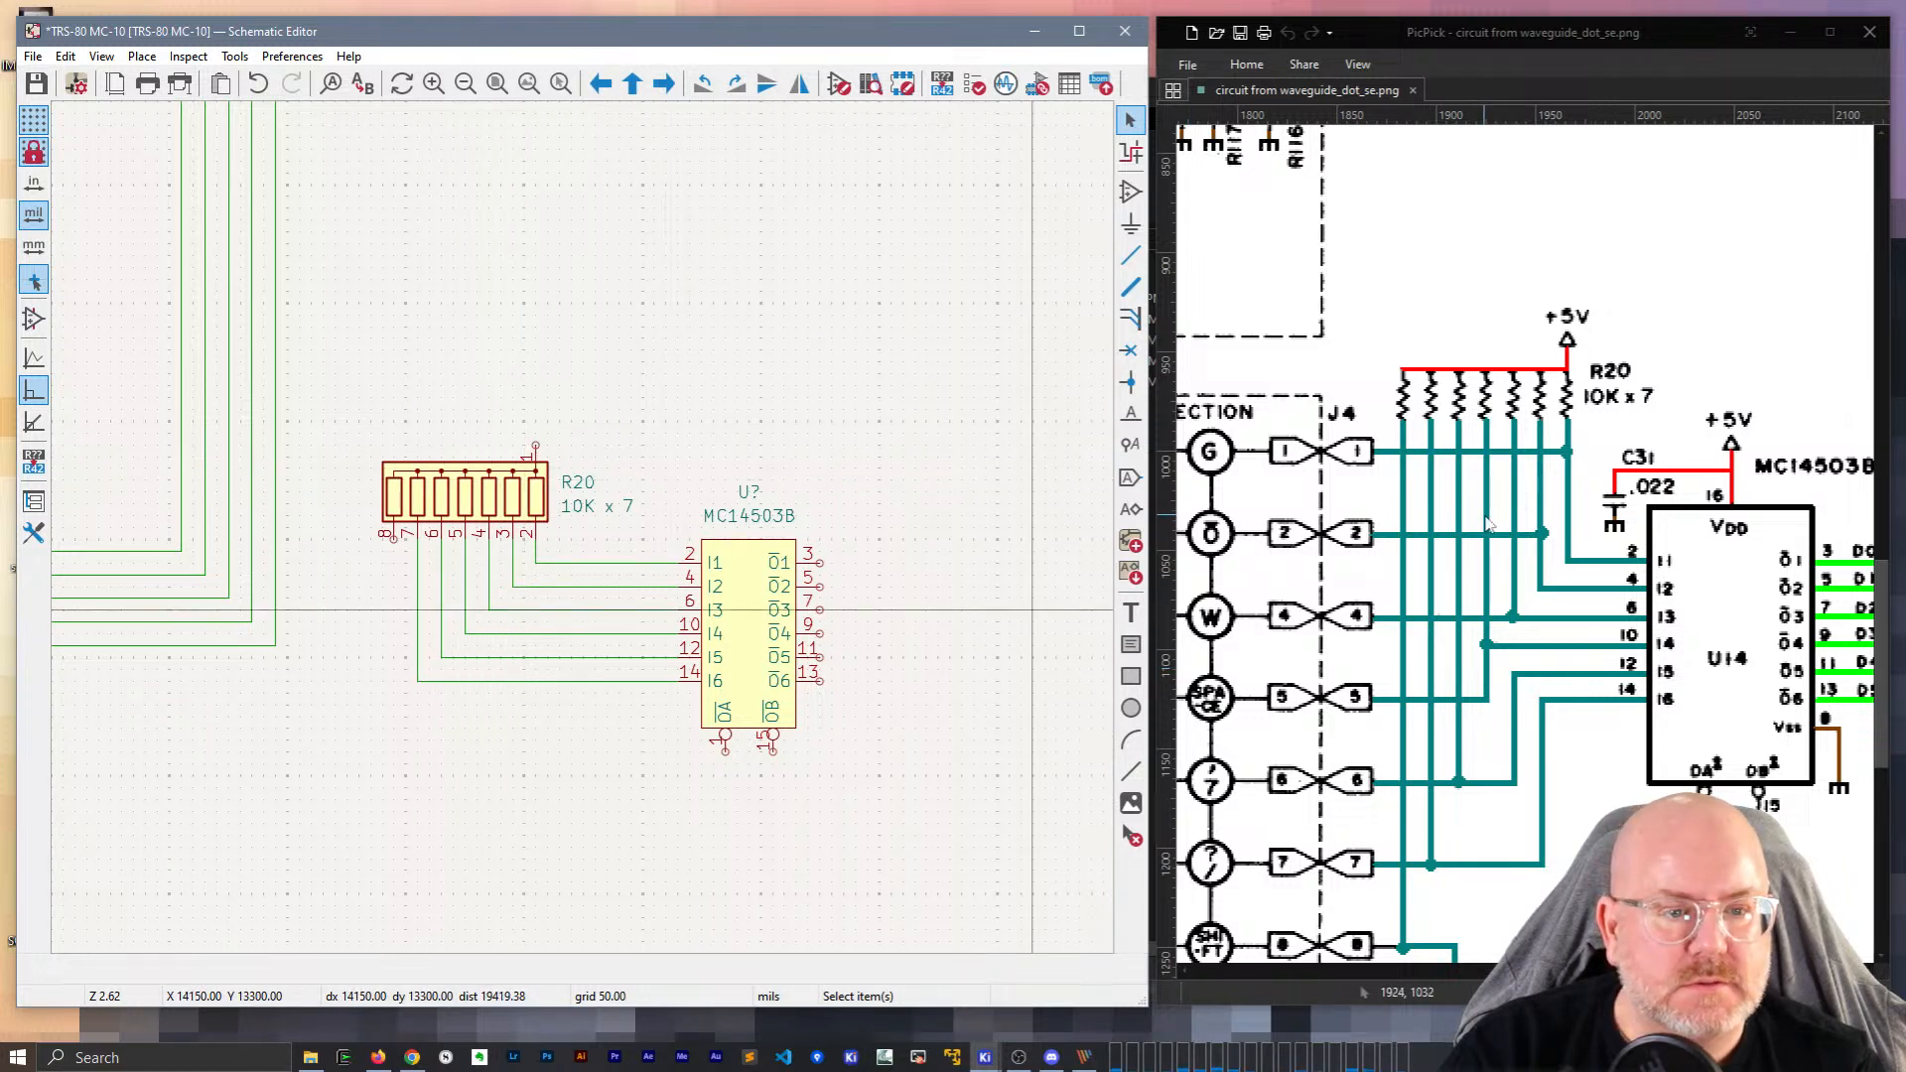
Draw a short wire down from R20 pin 8.
scroll(1454, 707, "down", 3)
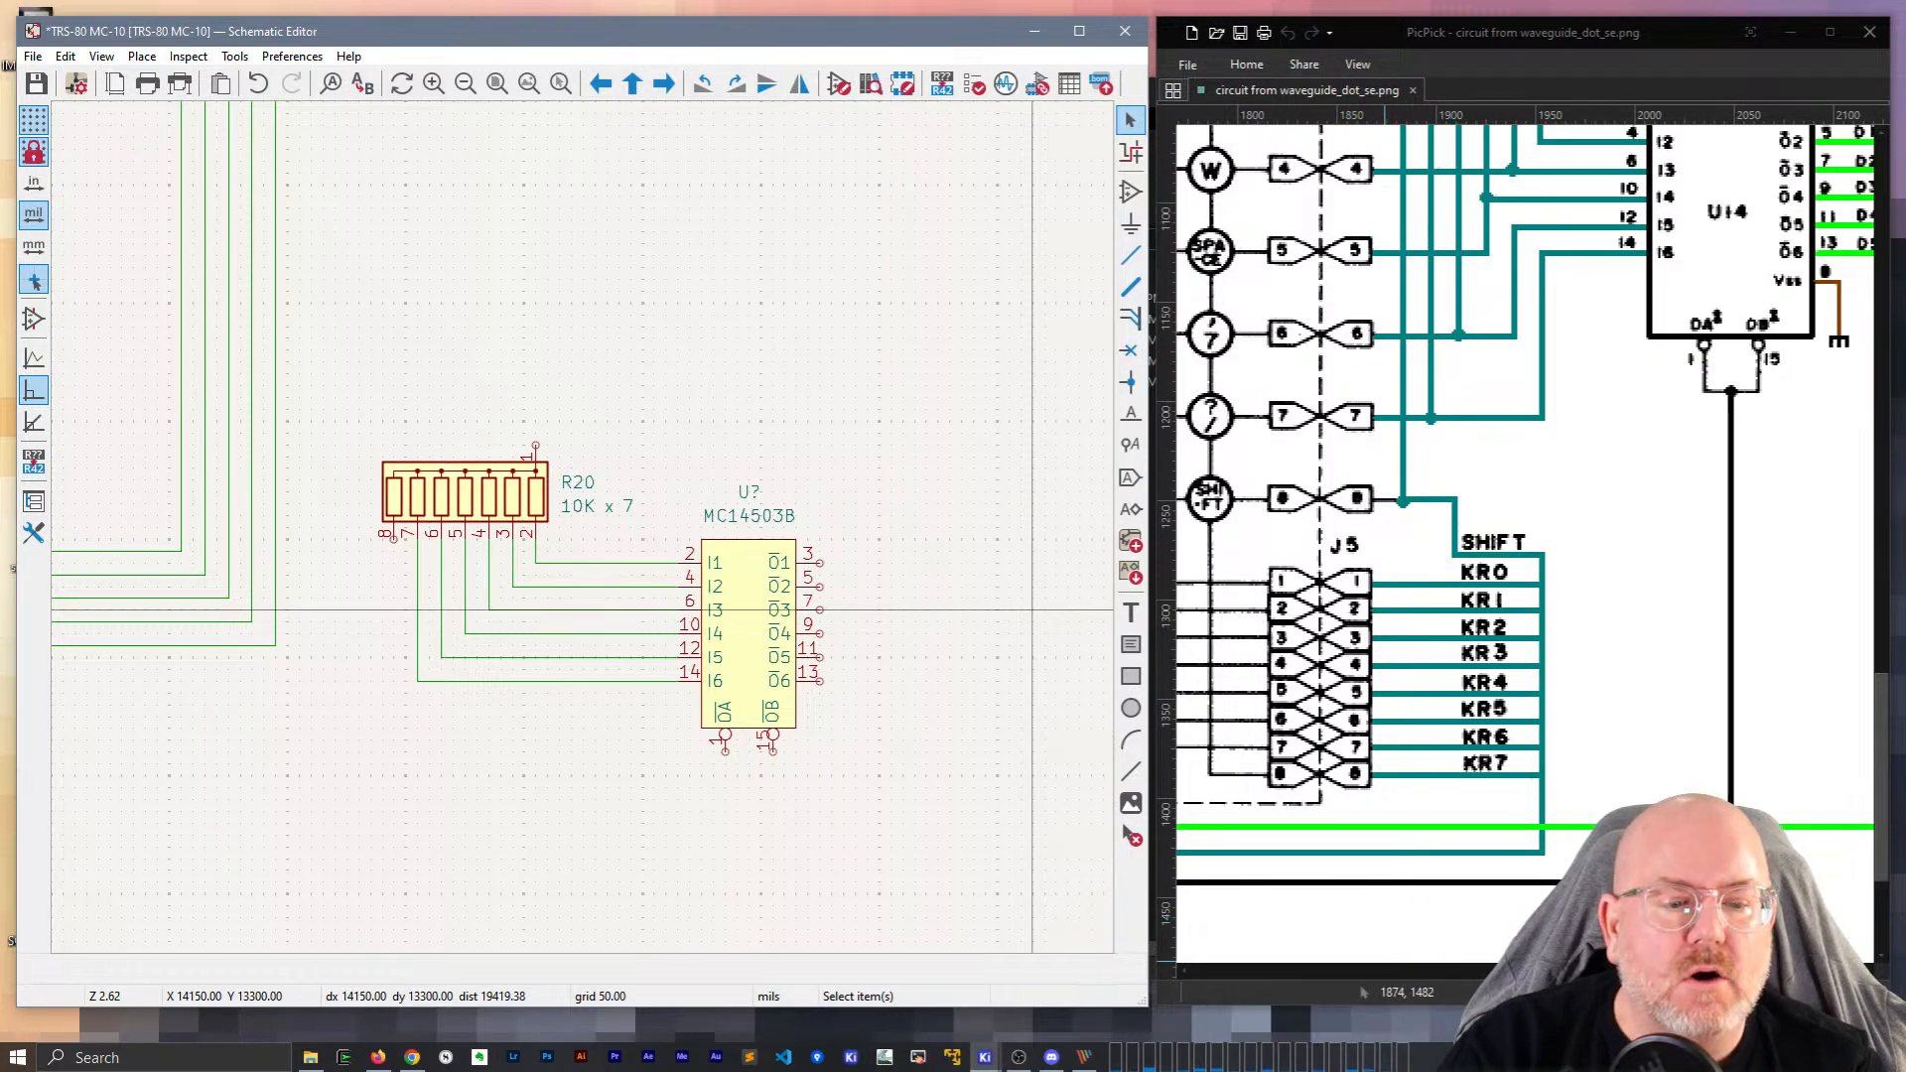
mouse_move(1762, 971)
left_mouse_down()
mouse_move(1217, 973)
mouse_move(1797, 980)
left_mouse_up()
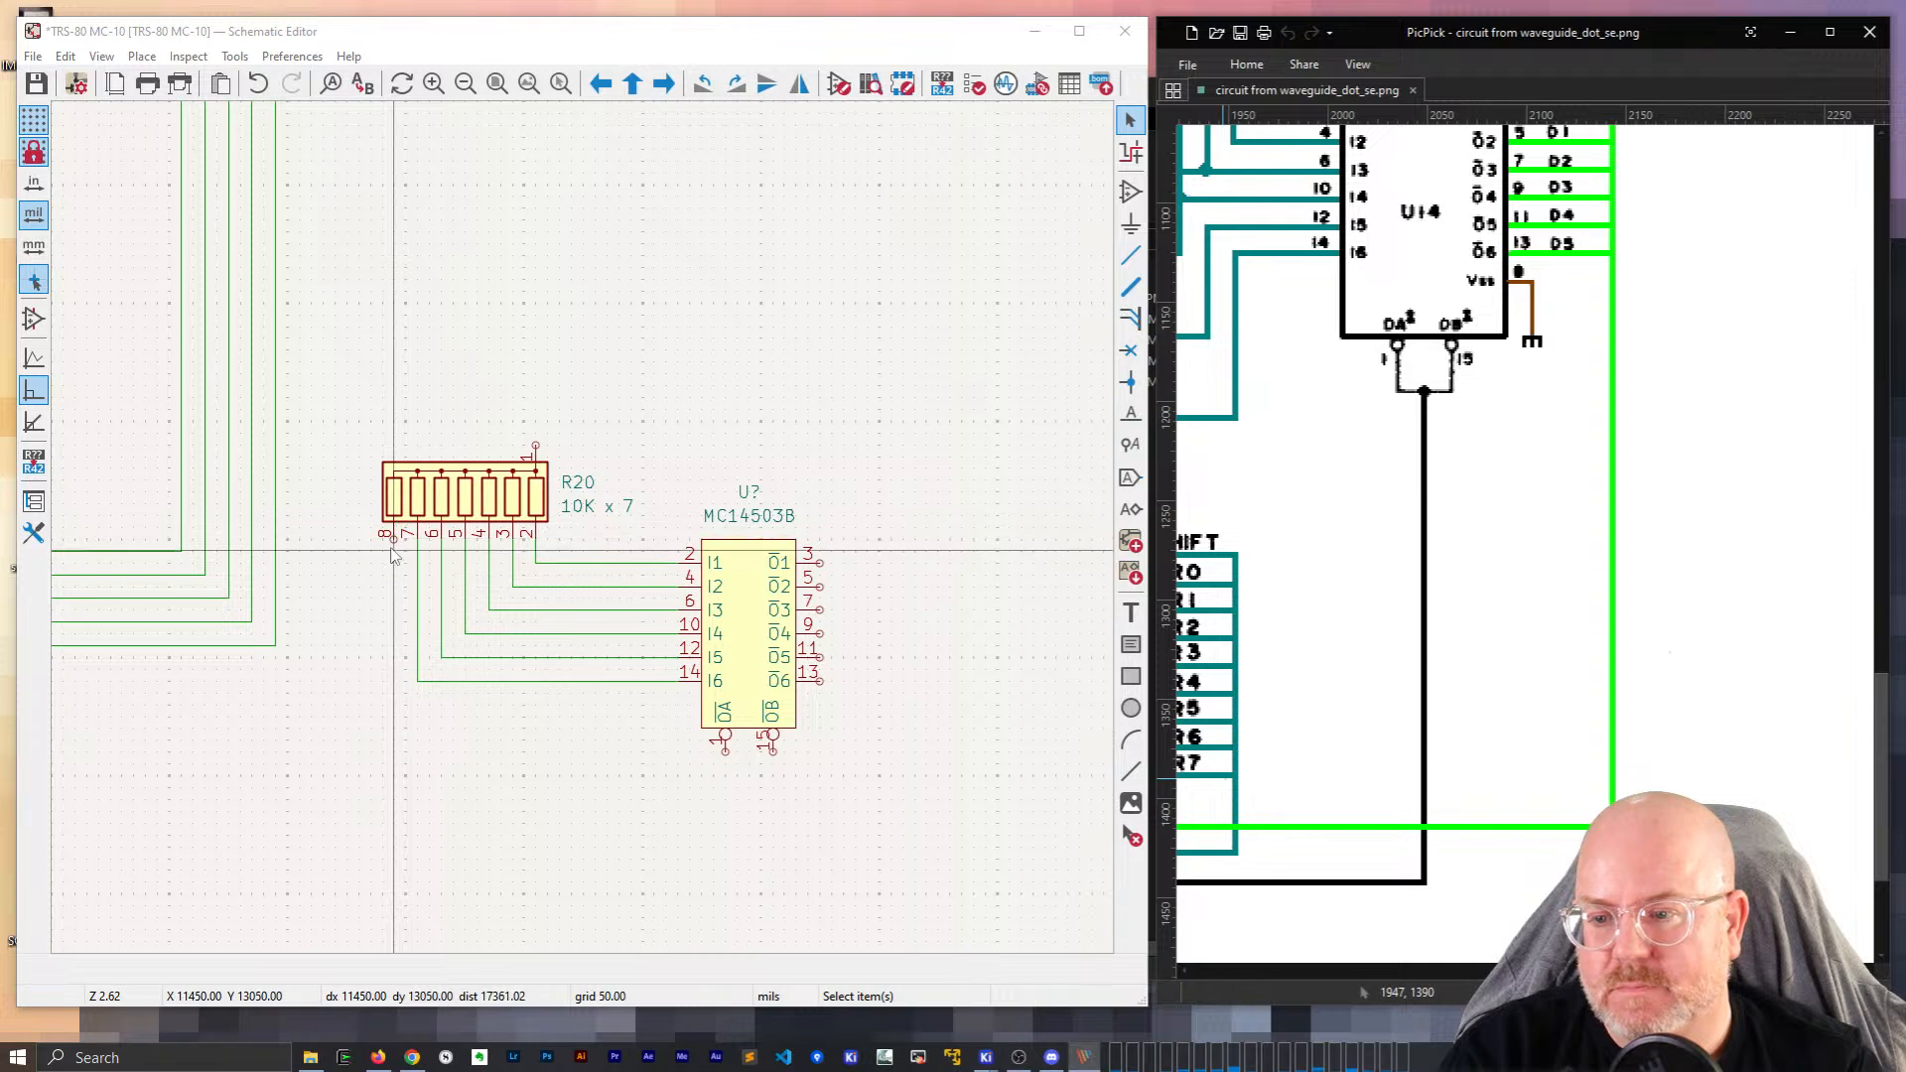
left_click(392, 650)
key("w")
double_click(394, 681)
Place a vertical SHIFT label at the open end of the R20 pin 8 wire.
type("lSHIFT")
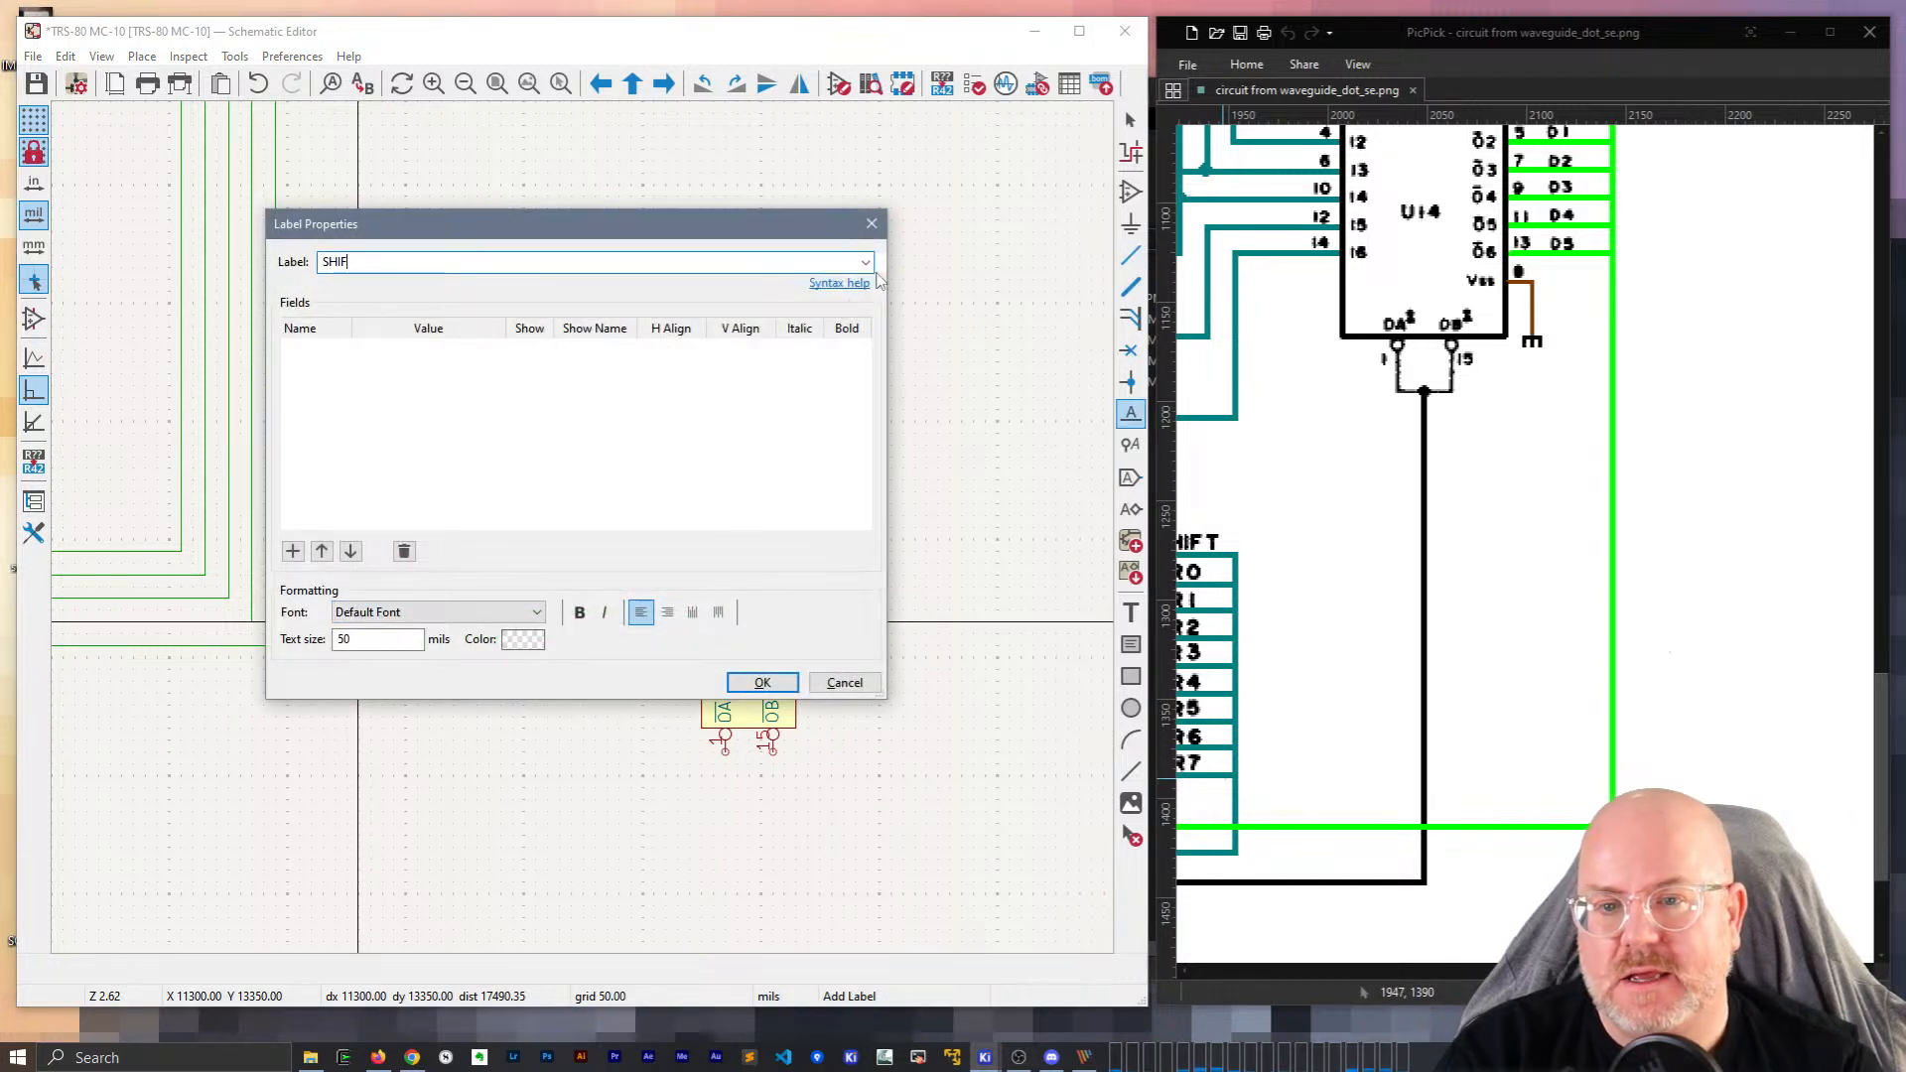
left_click(866, 262)
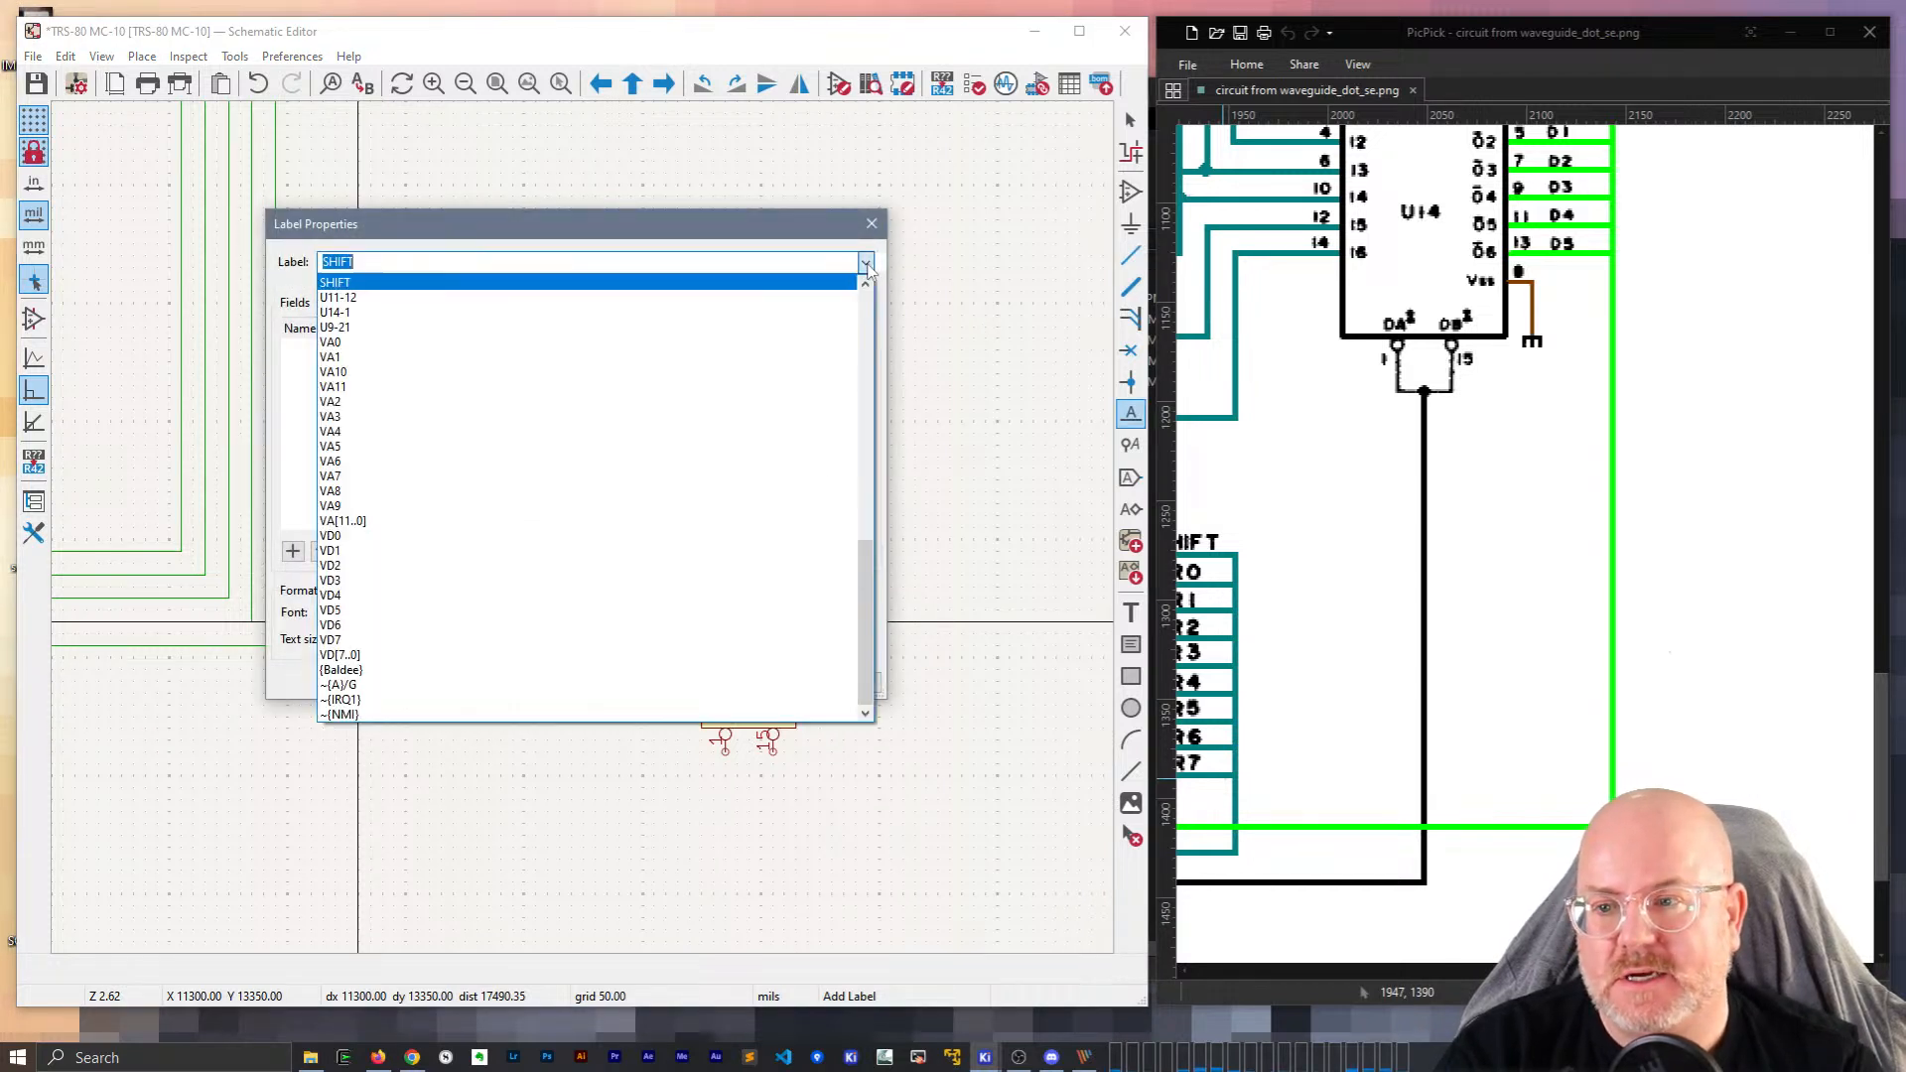
left_click(336, 284)
key("Return")
key("r")
left_click(394, 681)
key("Escape")
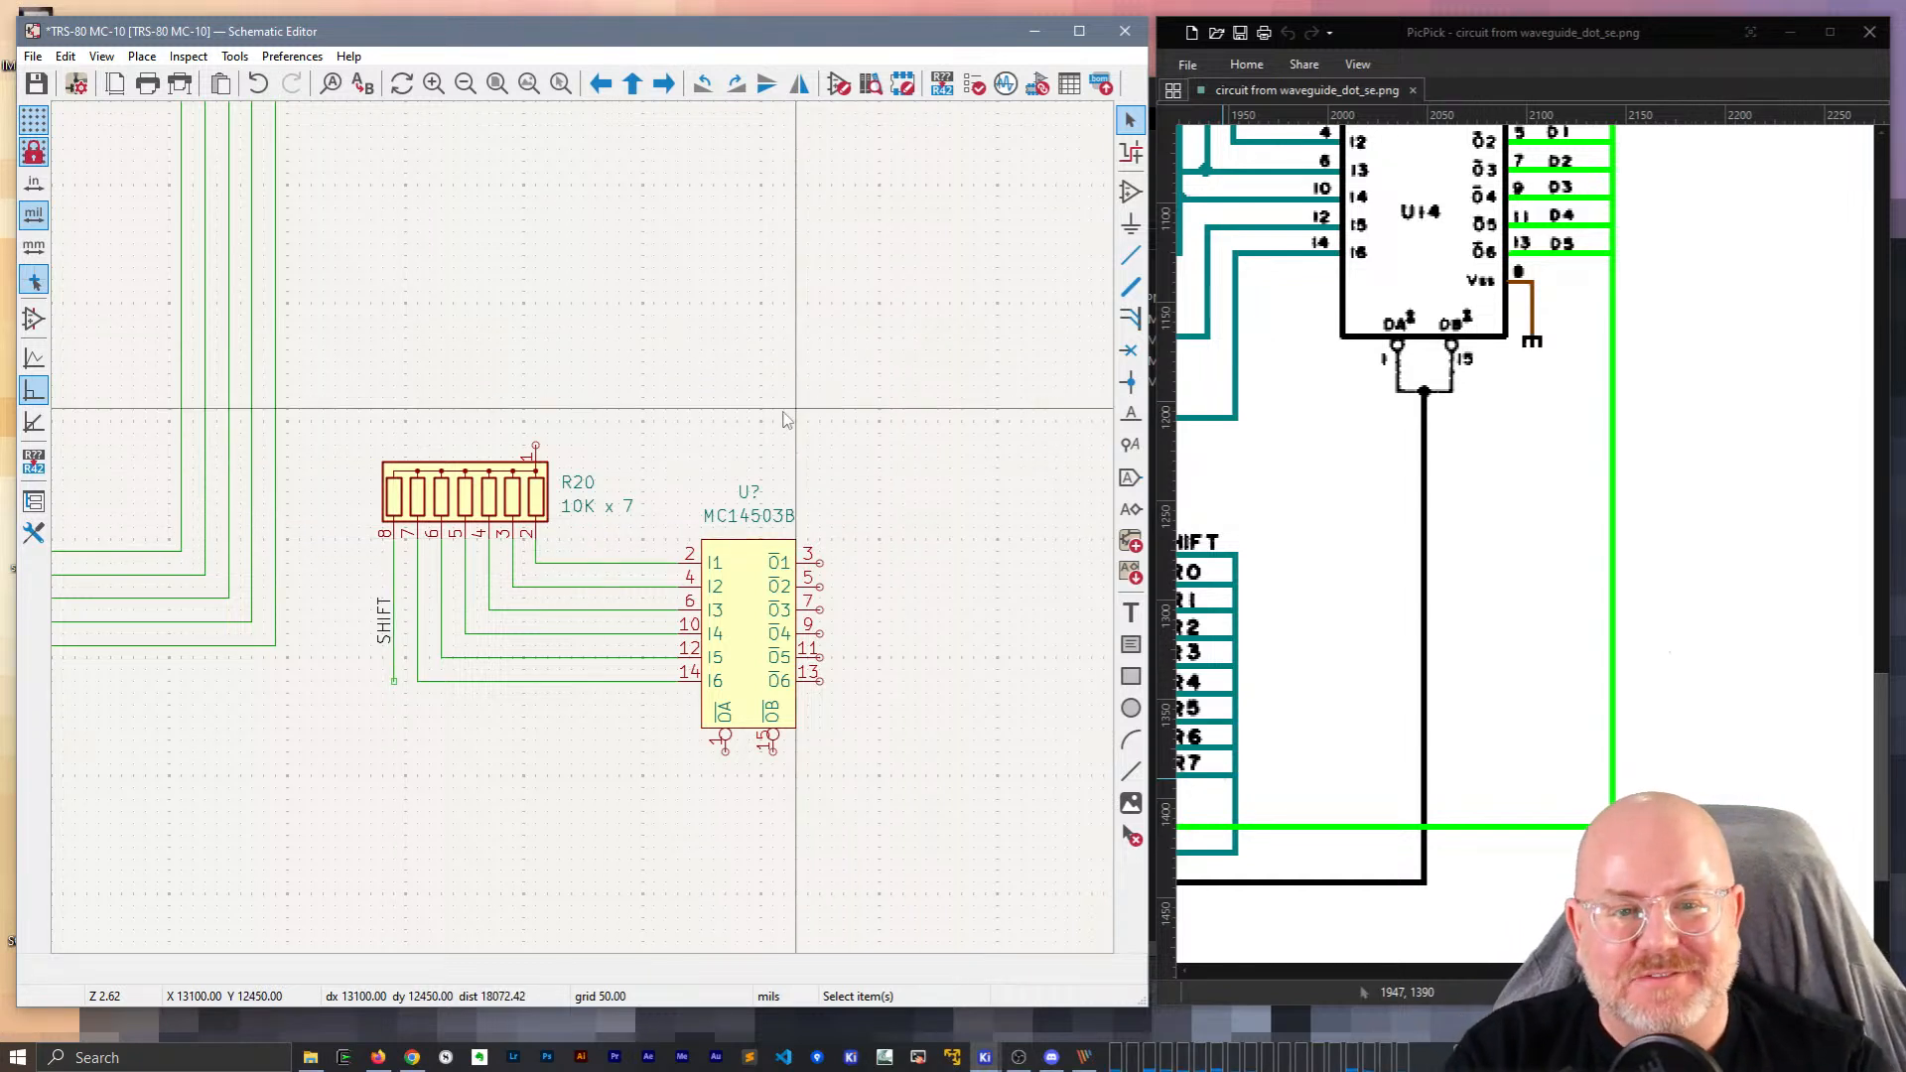
scroll(1552, 538, "up", 3)
scroll(1551, 538, "up", 3)
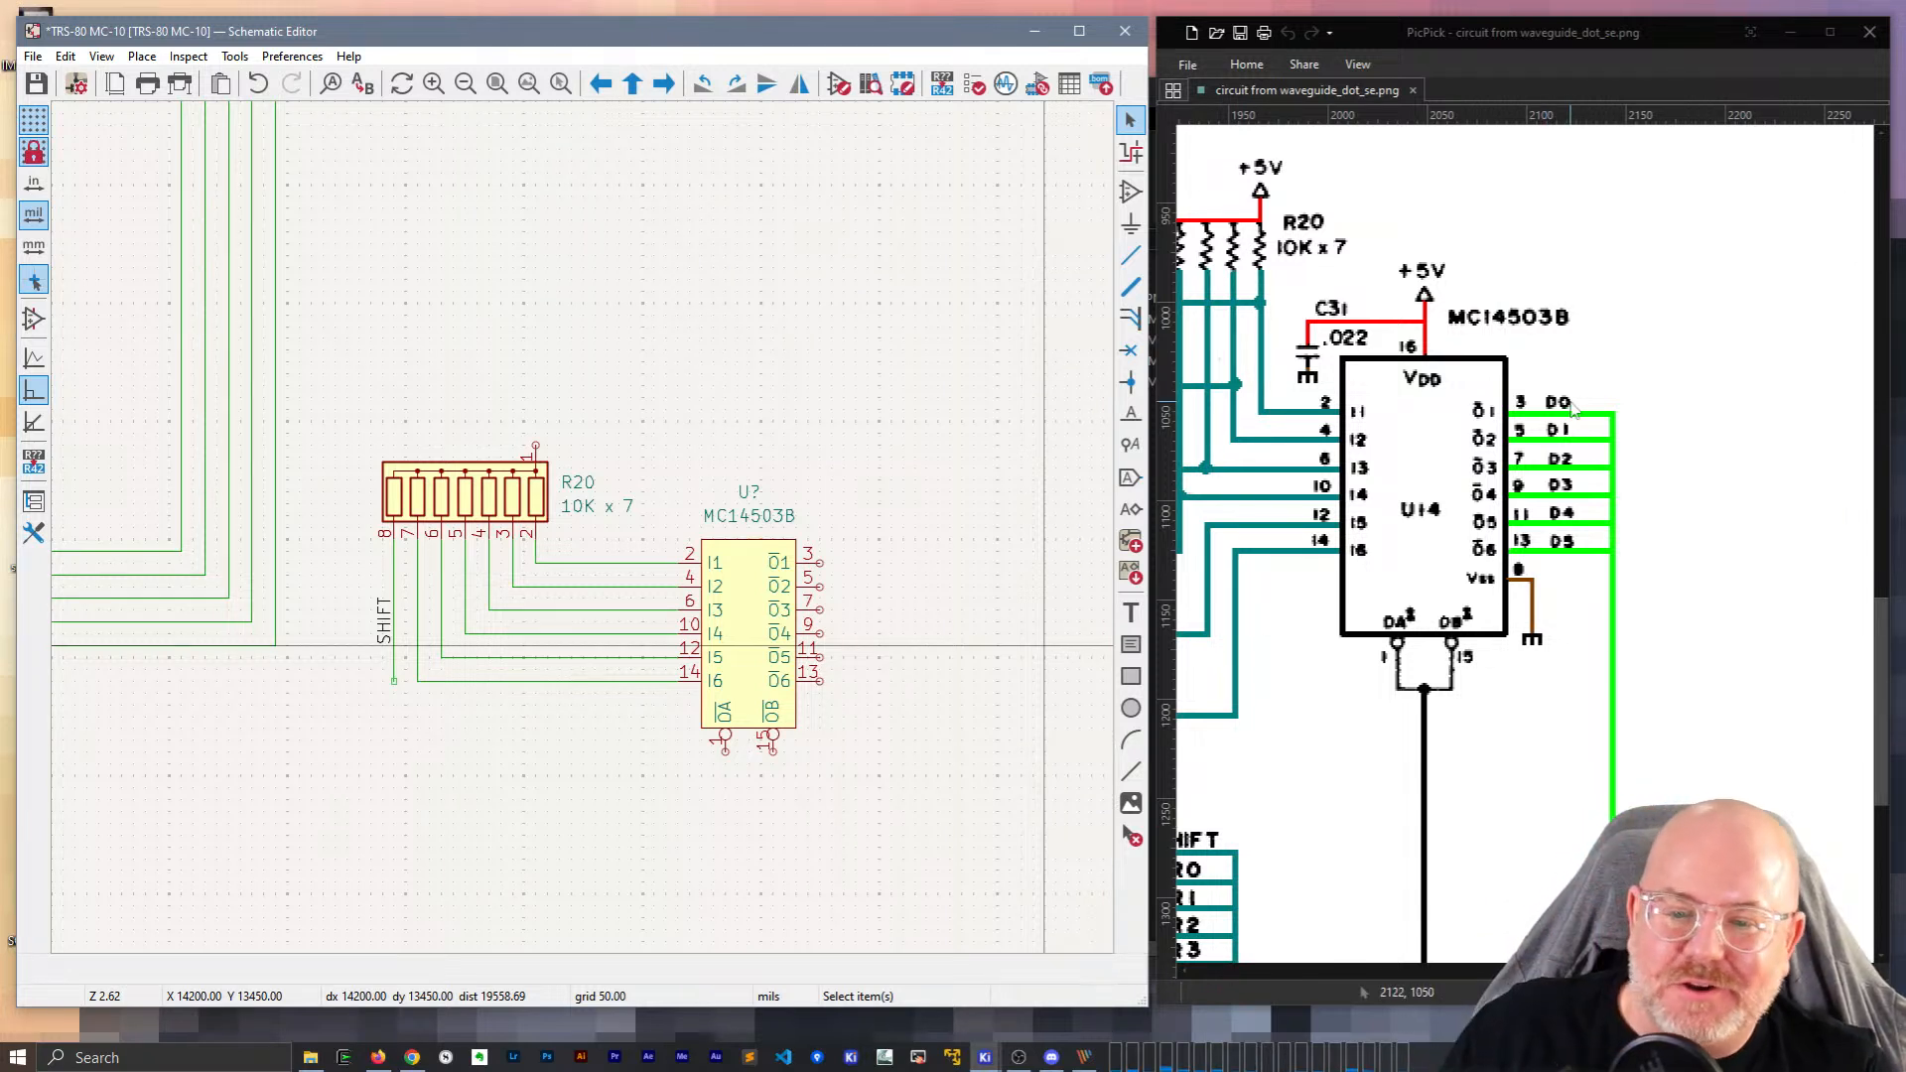
Edit the MC14503B library symbol and add a Vdd power-input pin at the body top.
double_click(756, 657)
left_click(930, 666)
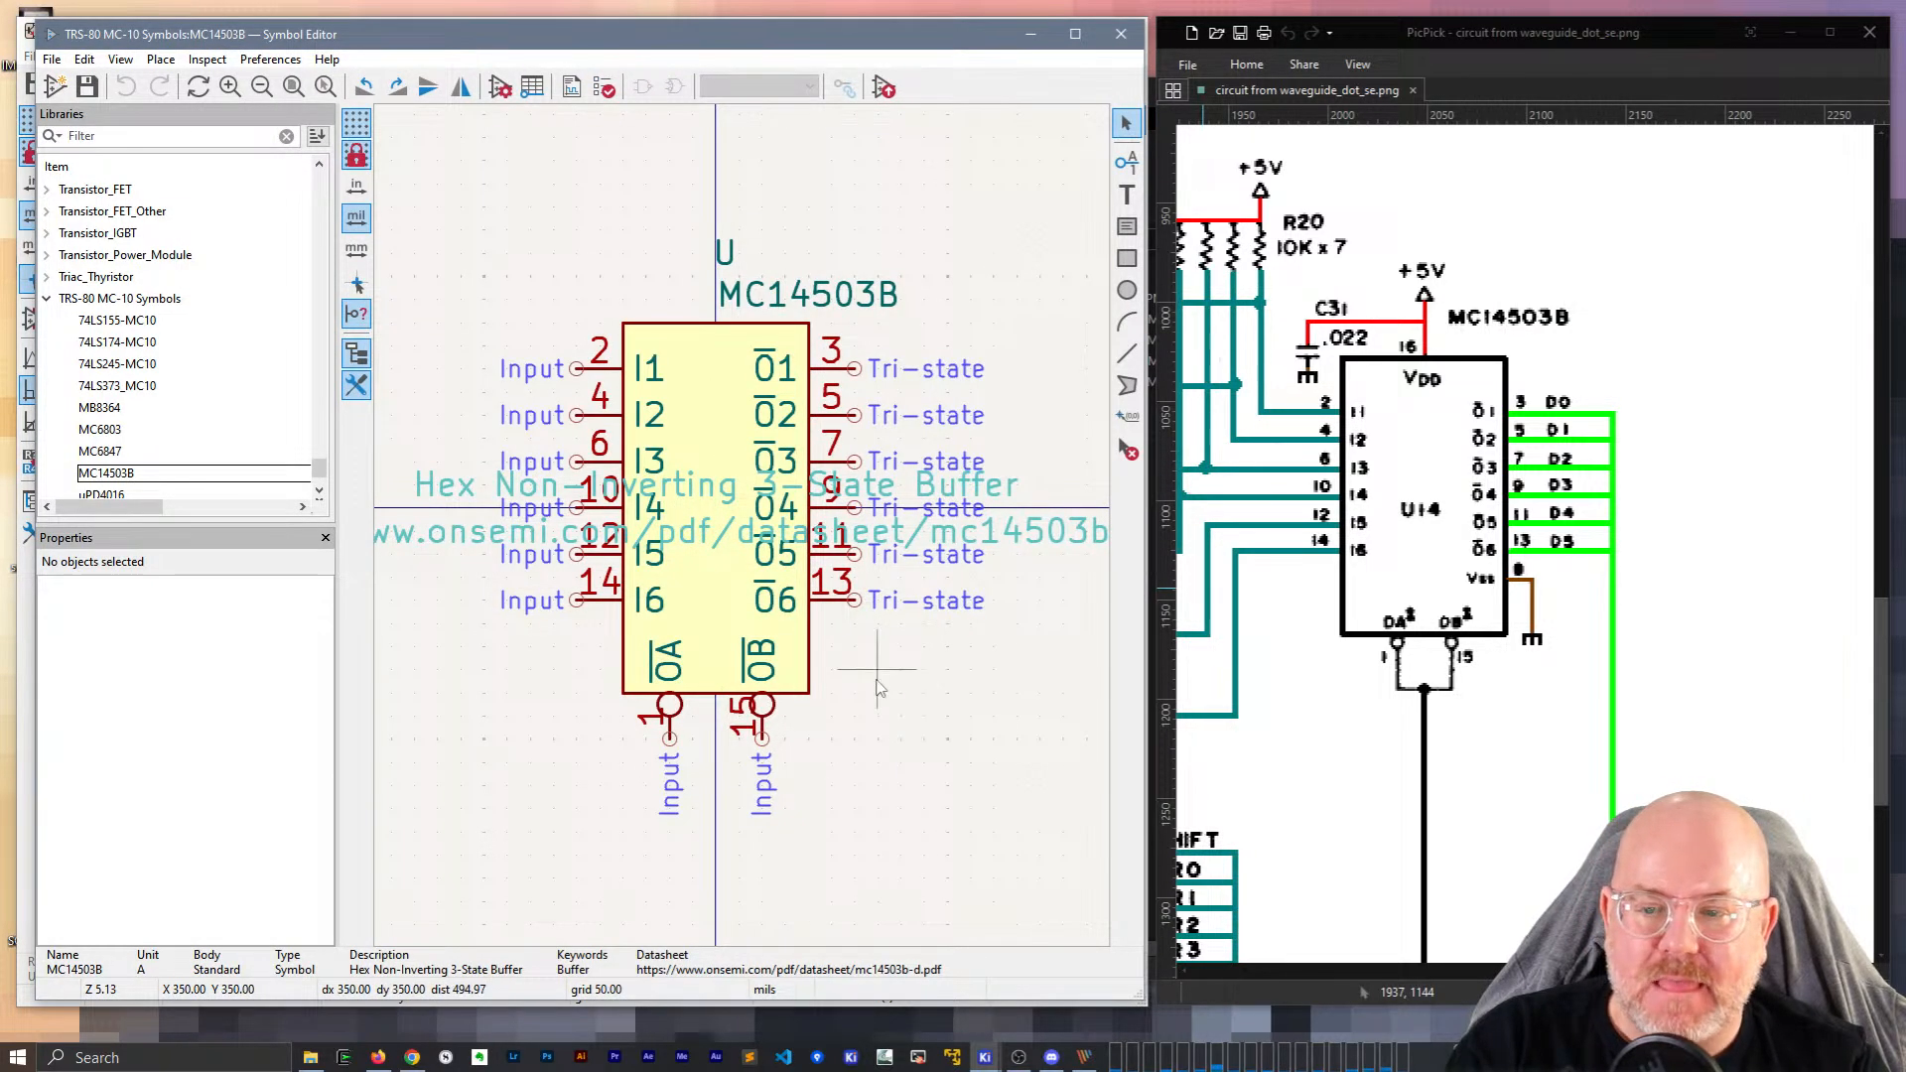
left_click(1125, 162)
left_click(830, 162)
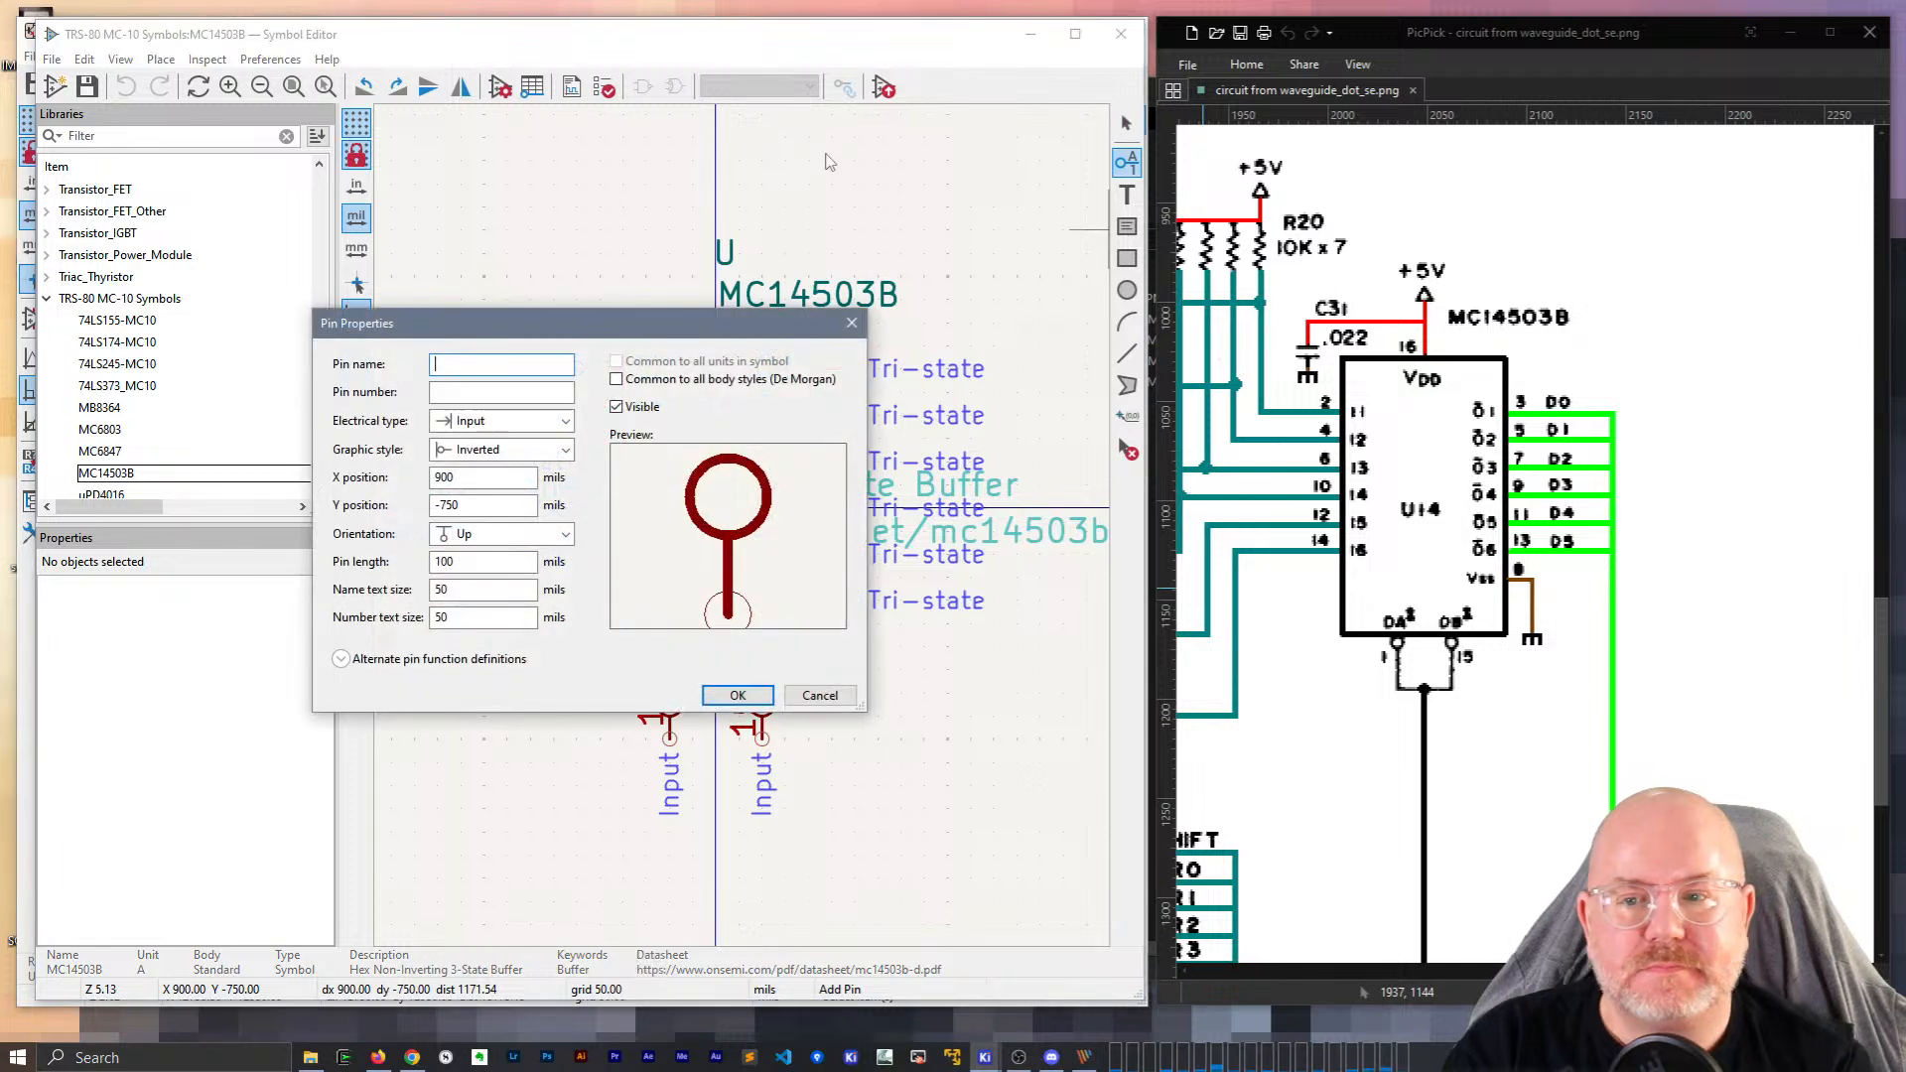
type("Vdd")
key("Tab")
type("1")
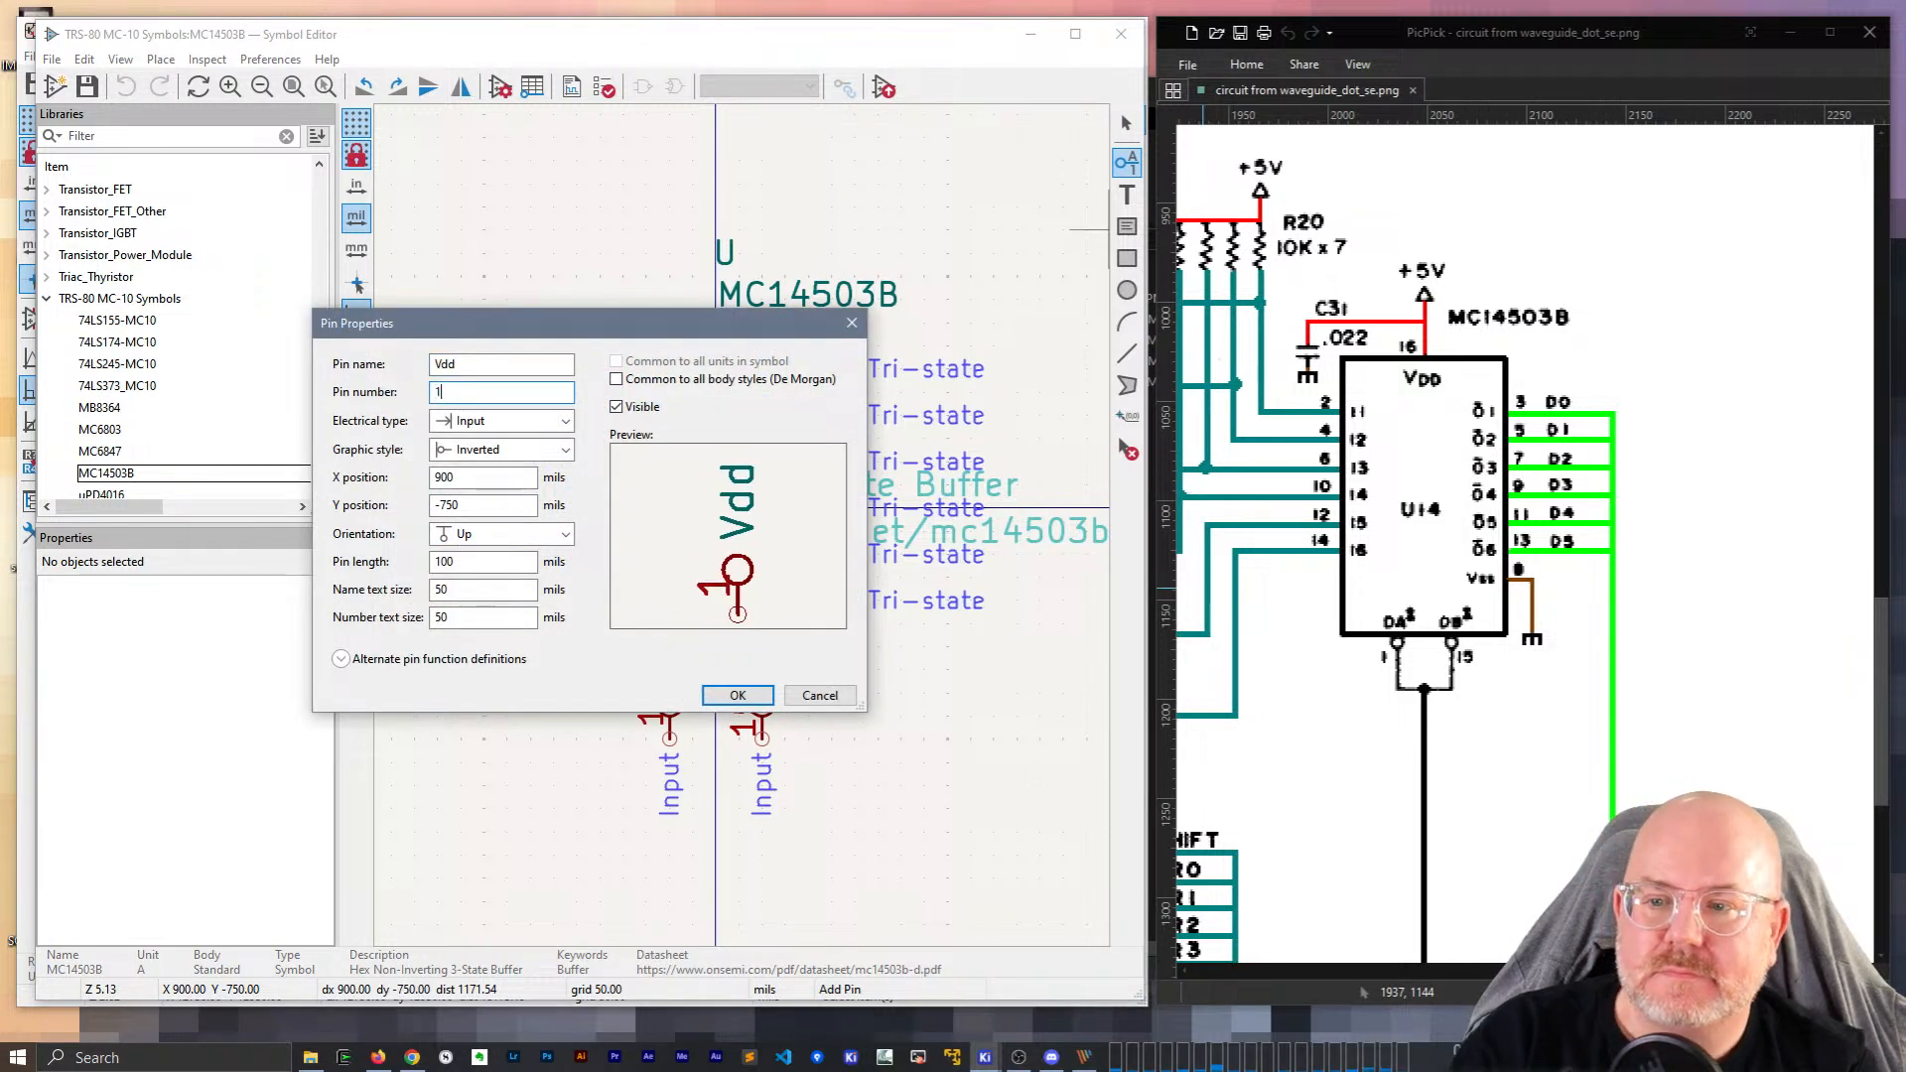
left_click(506, 421)
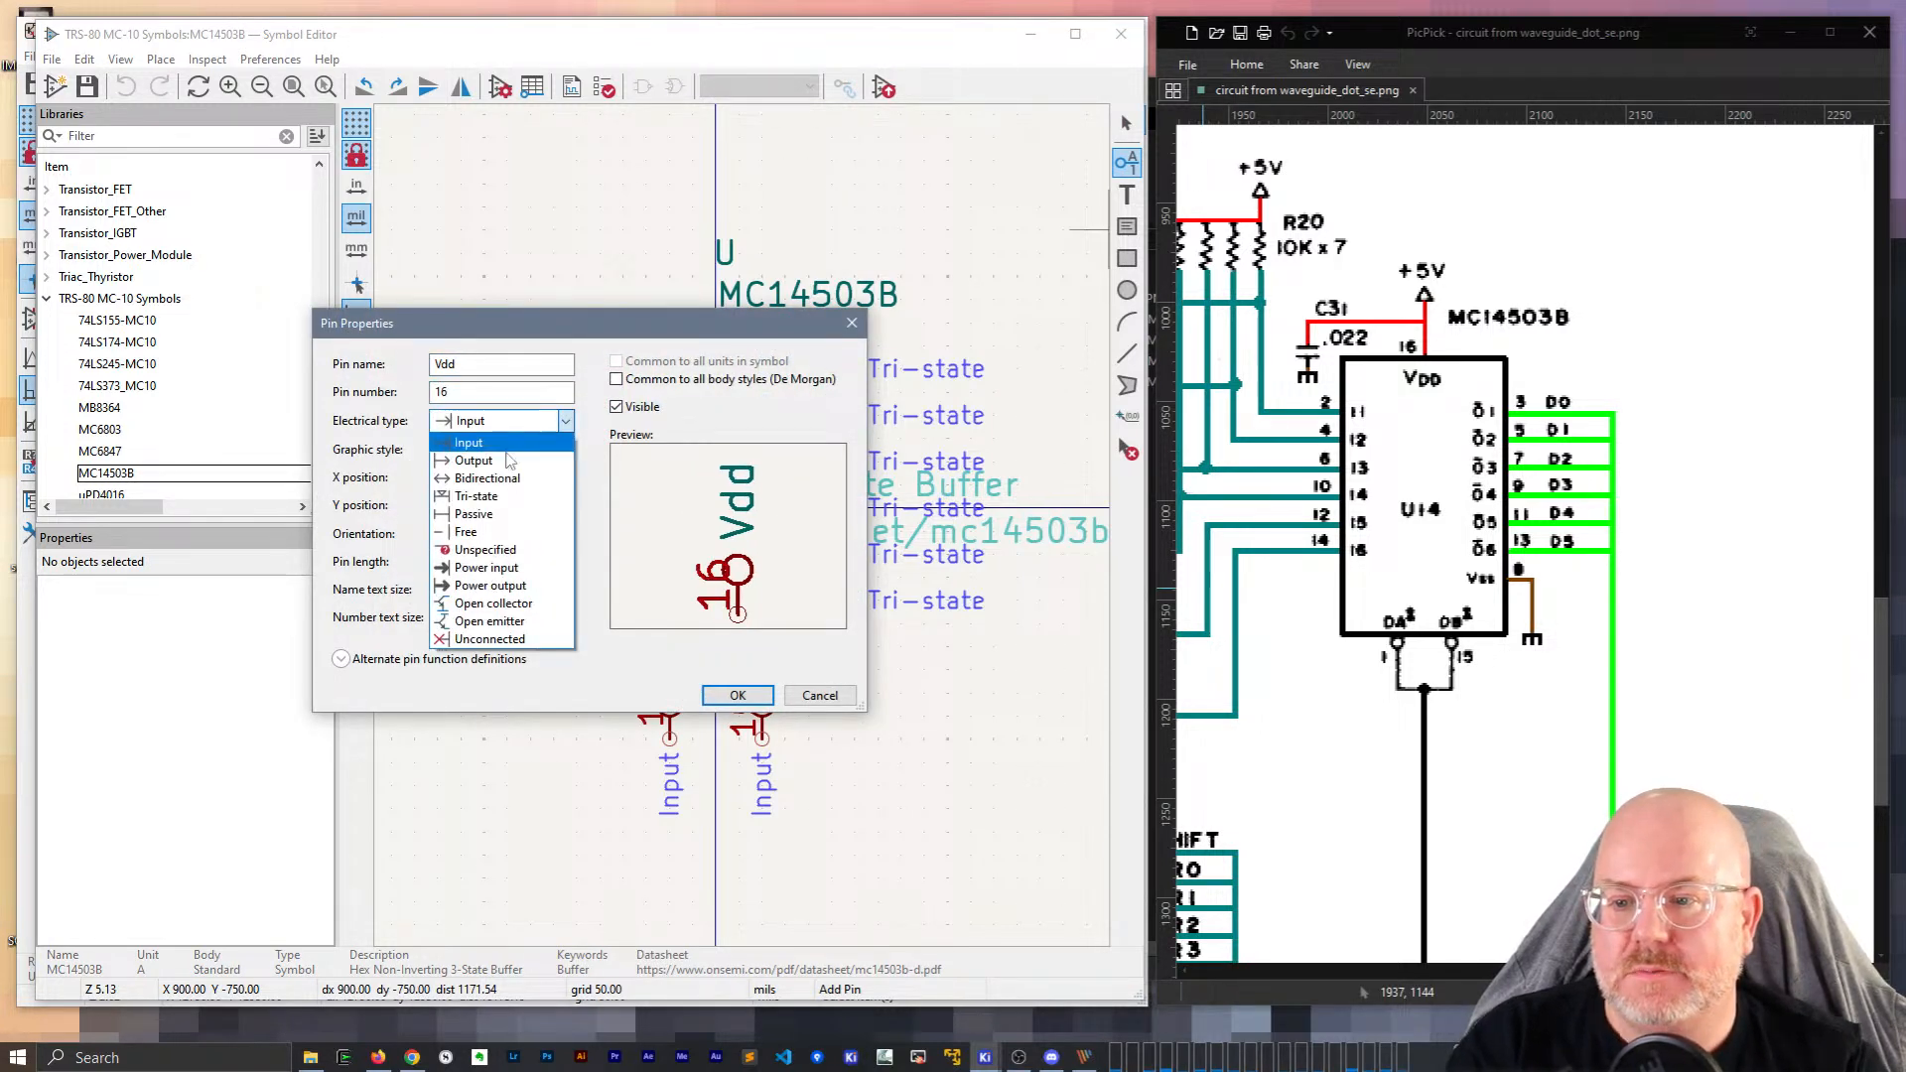
left_click(491, 570)
left_click(737, 695)
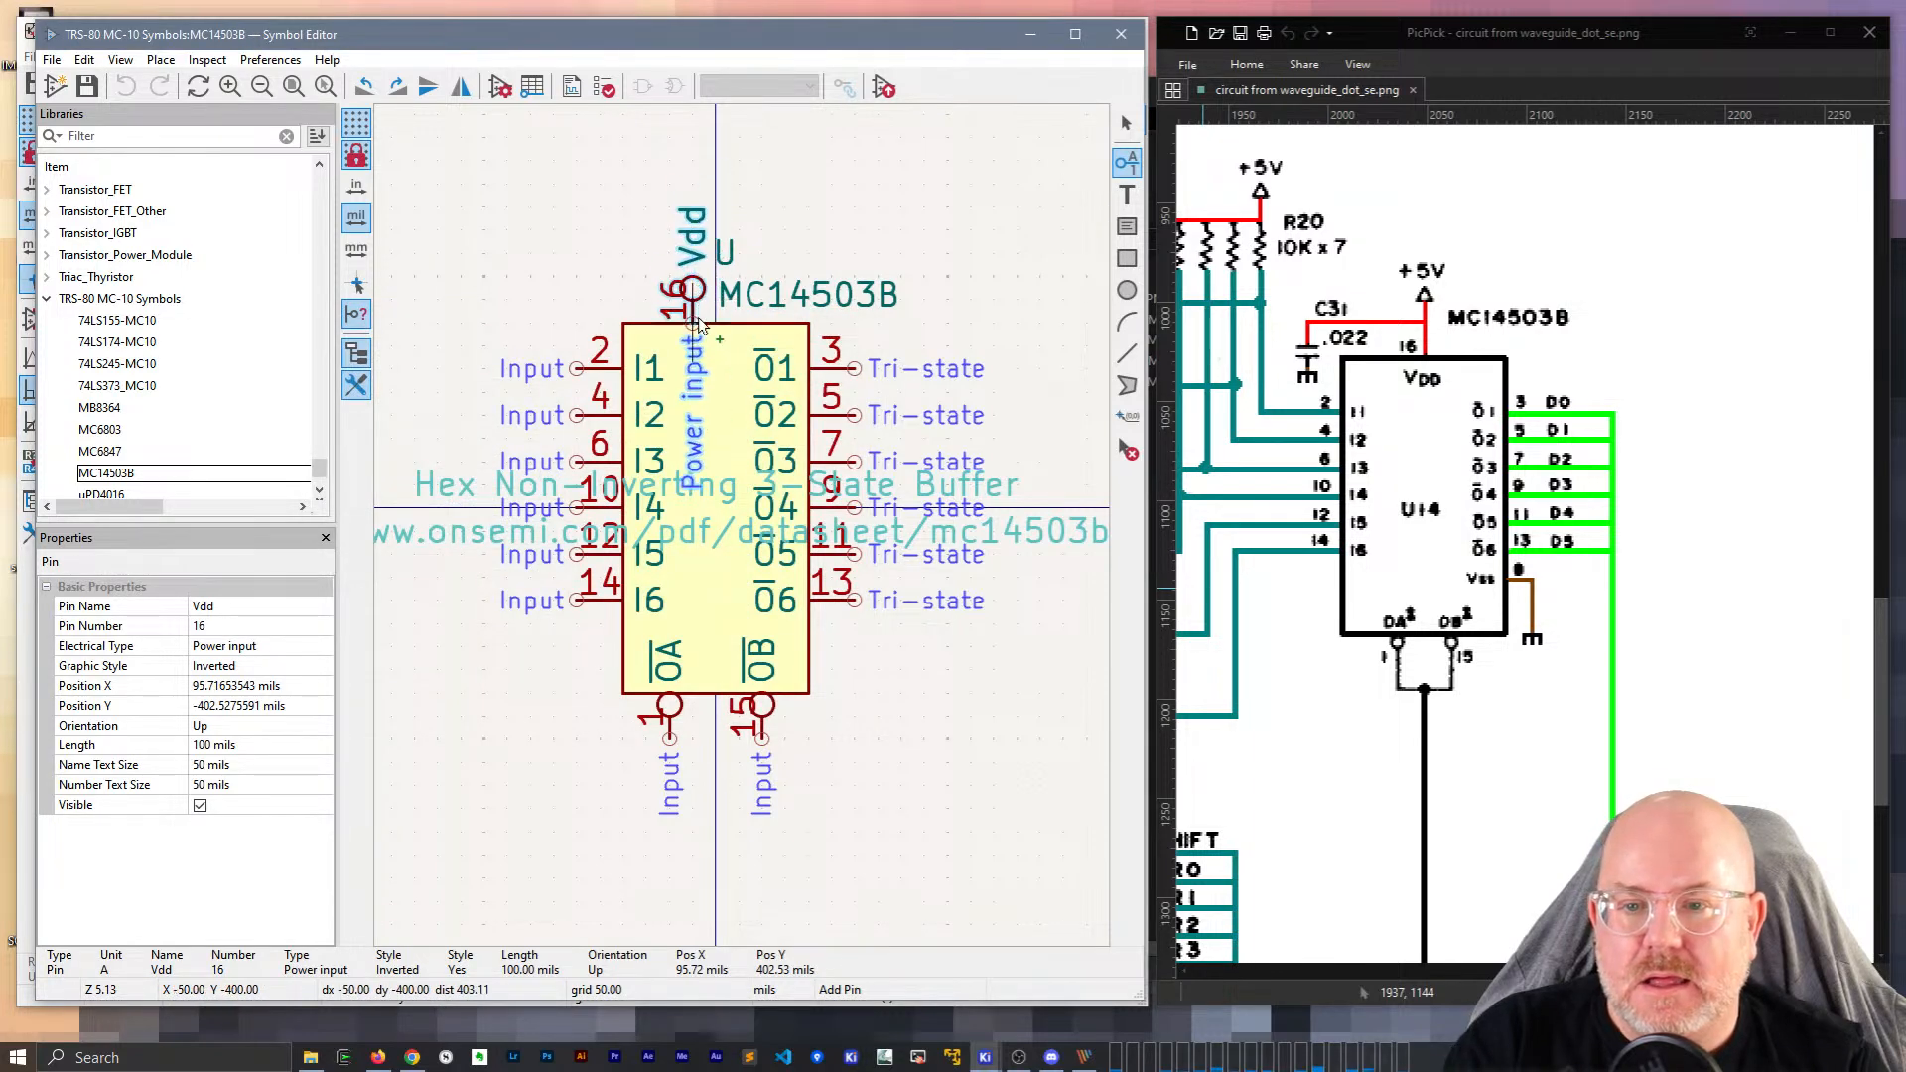
key("r")
key("r")
key("r")
key("r")
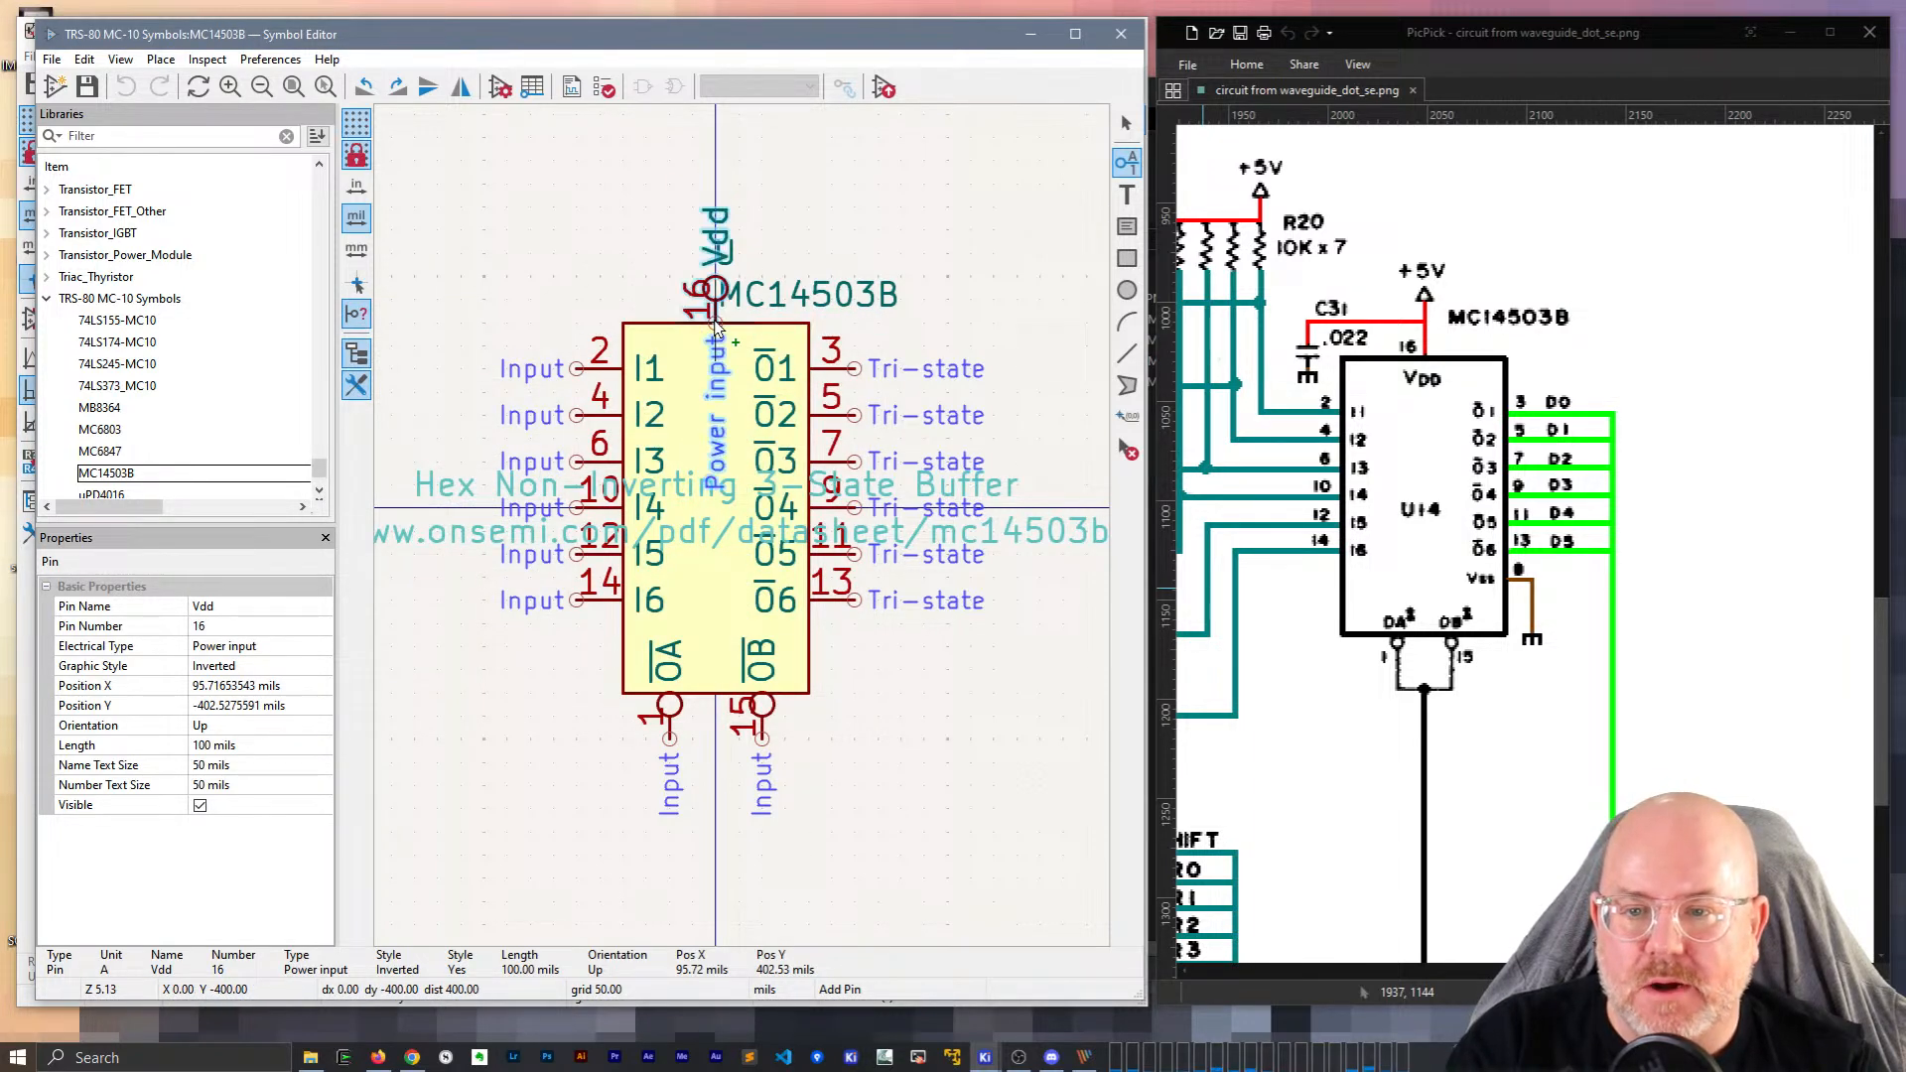
left_click(716, 333)
key("Escape")
Shift the MC14503B value and U reference fields to the right.
left_click(757, 300)
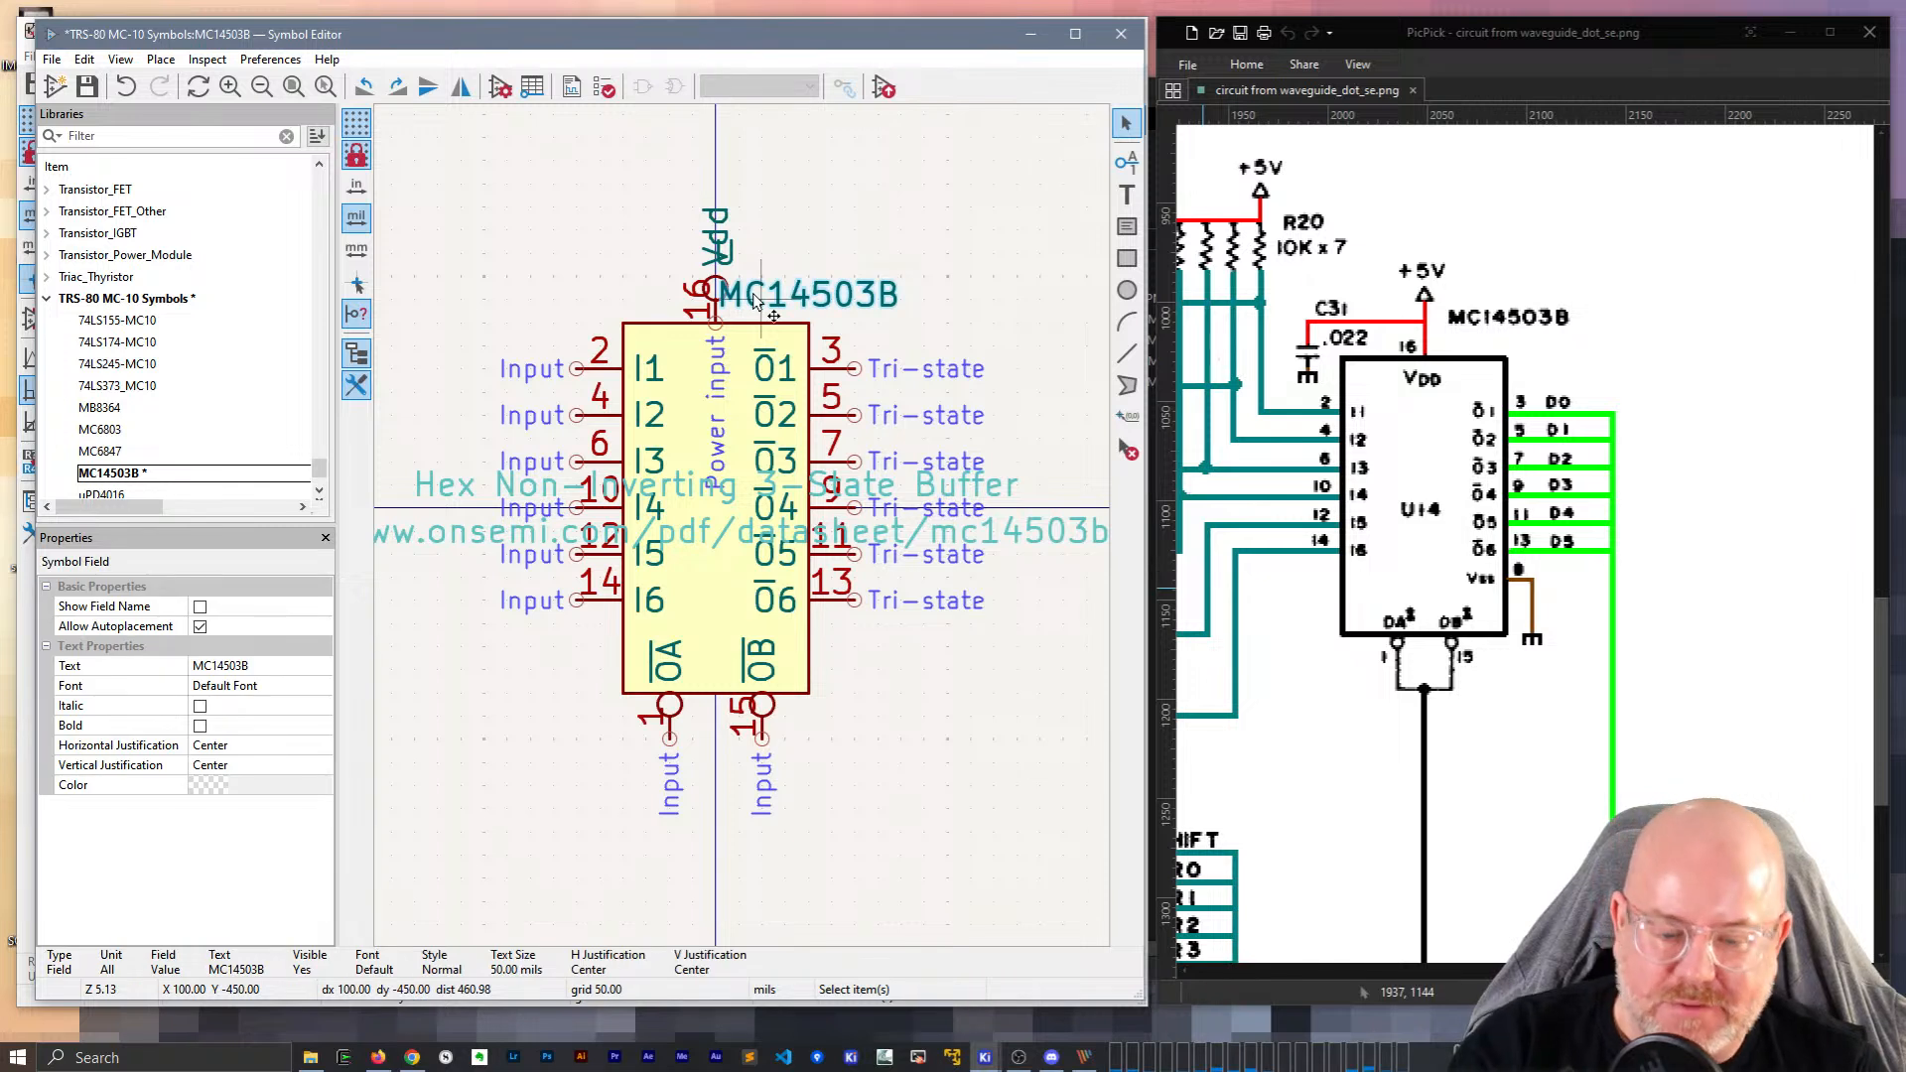
key("m")
left_click(832, 300)
left_click(810, 234)
left_click(728, 258)
key("m")
left_click(758, 262)
left_click(763, 306)
key("m")
left_click(769, 309)
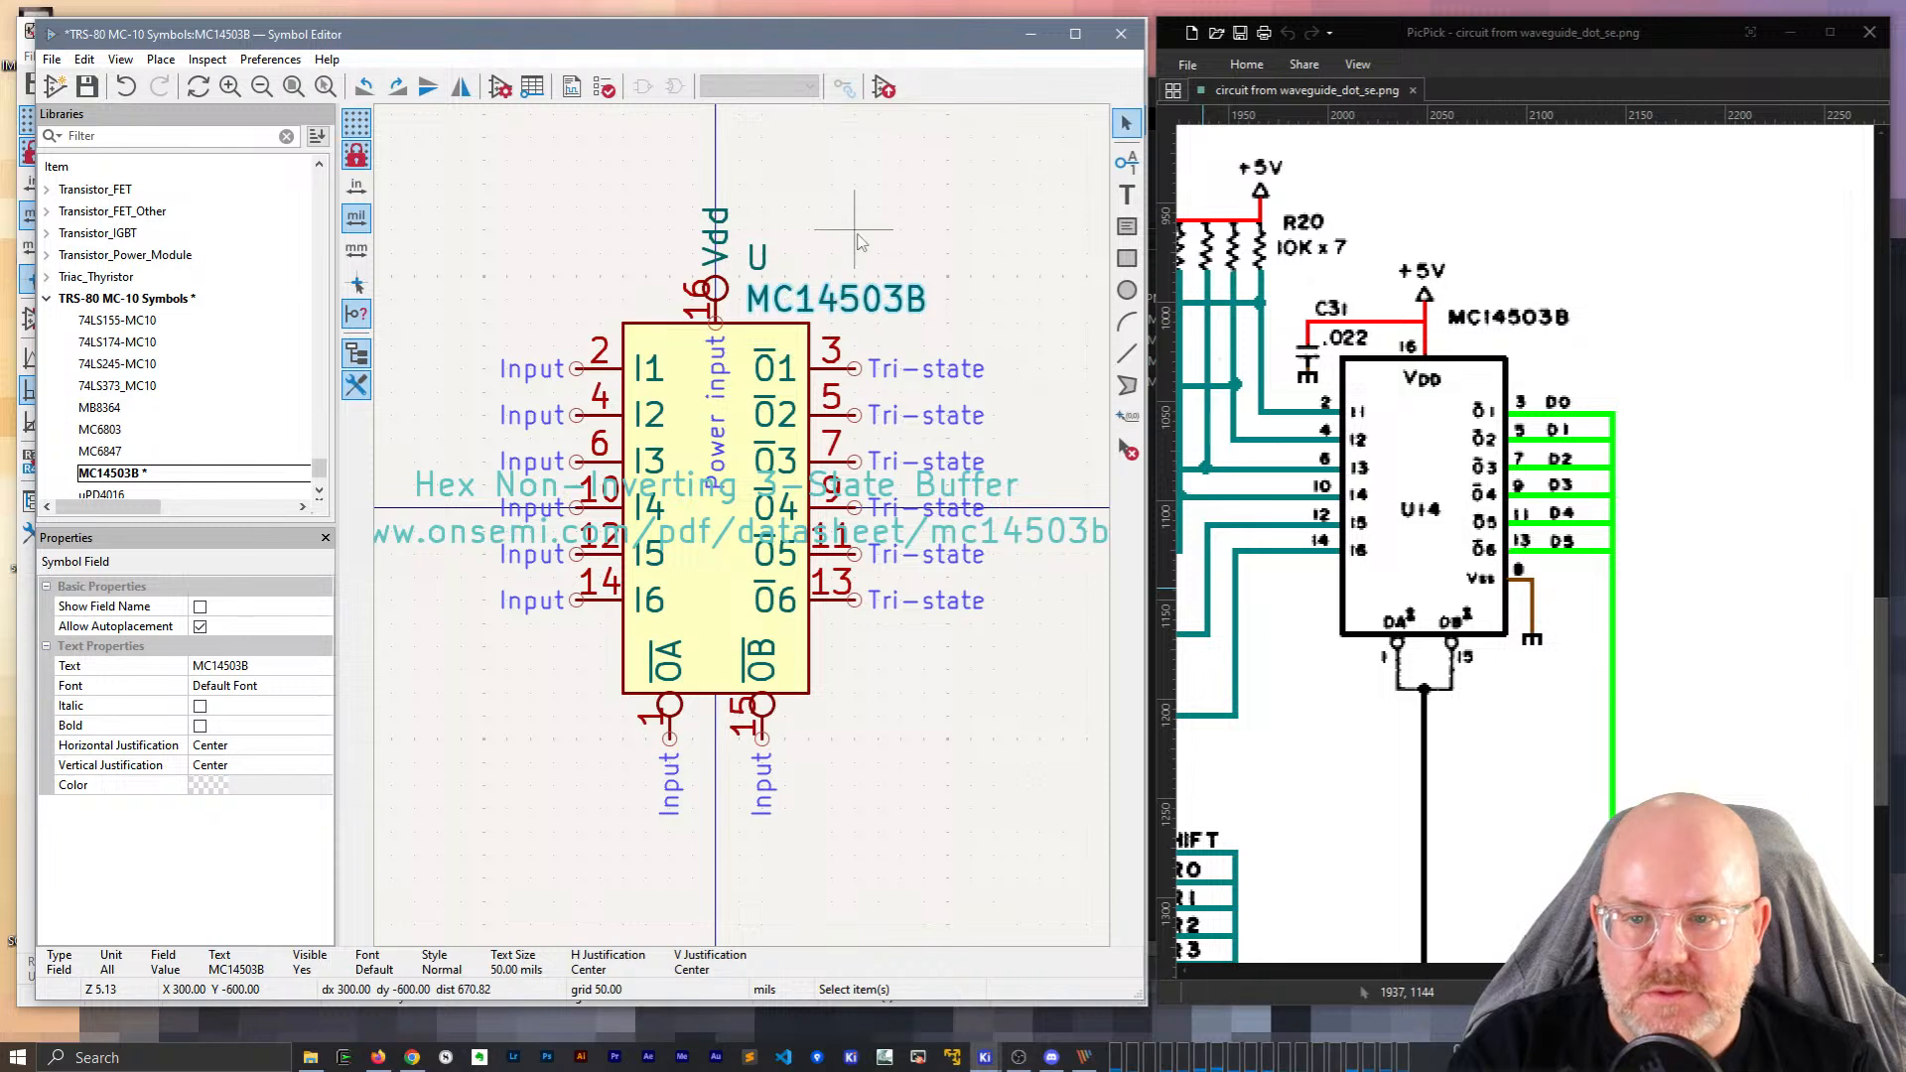
left_click(849, 242)
Flip Vdd pin 16 inward, raise it one grid step, and paste a copy on the right side.
key("r")
key("r")
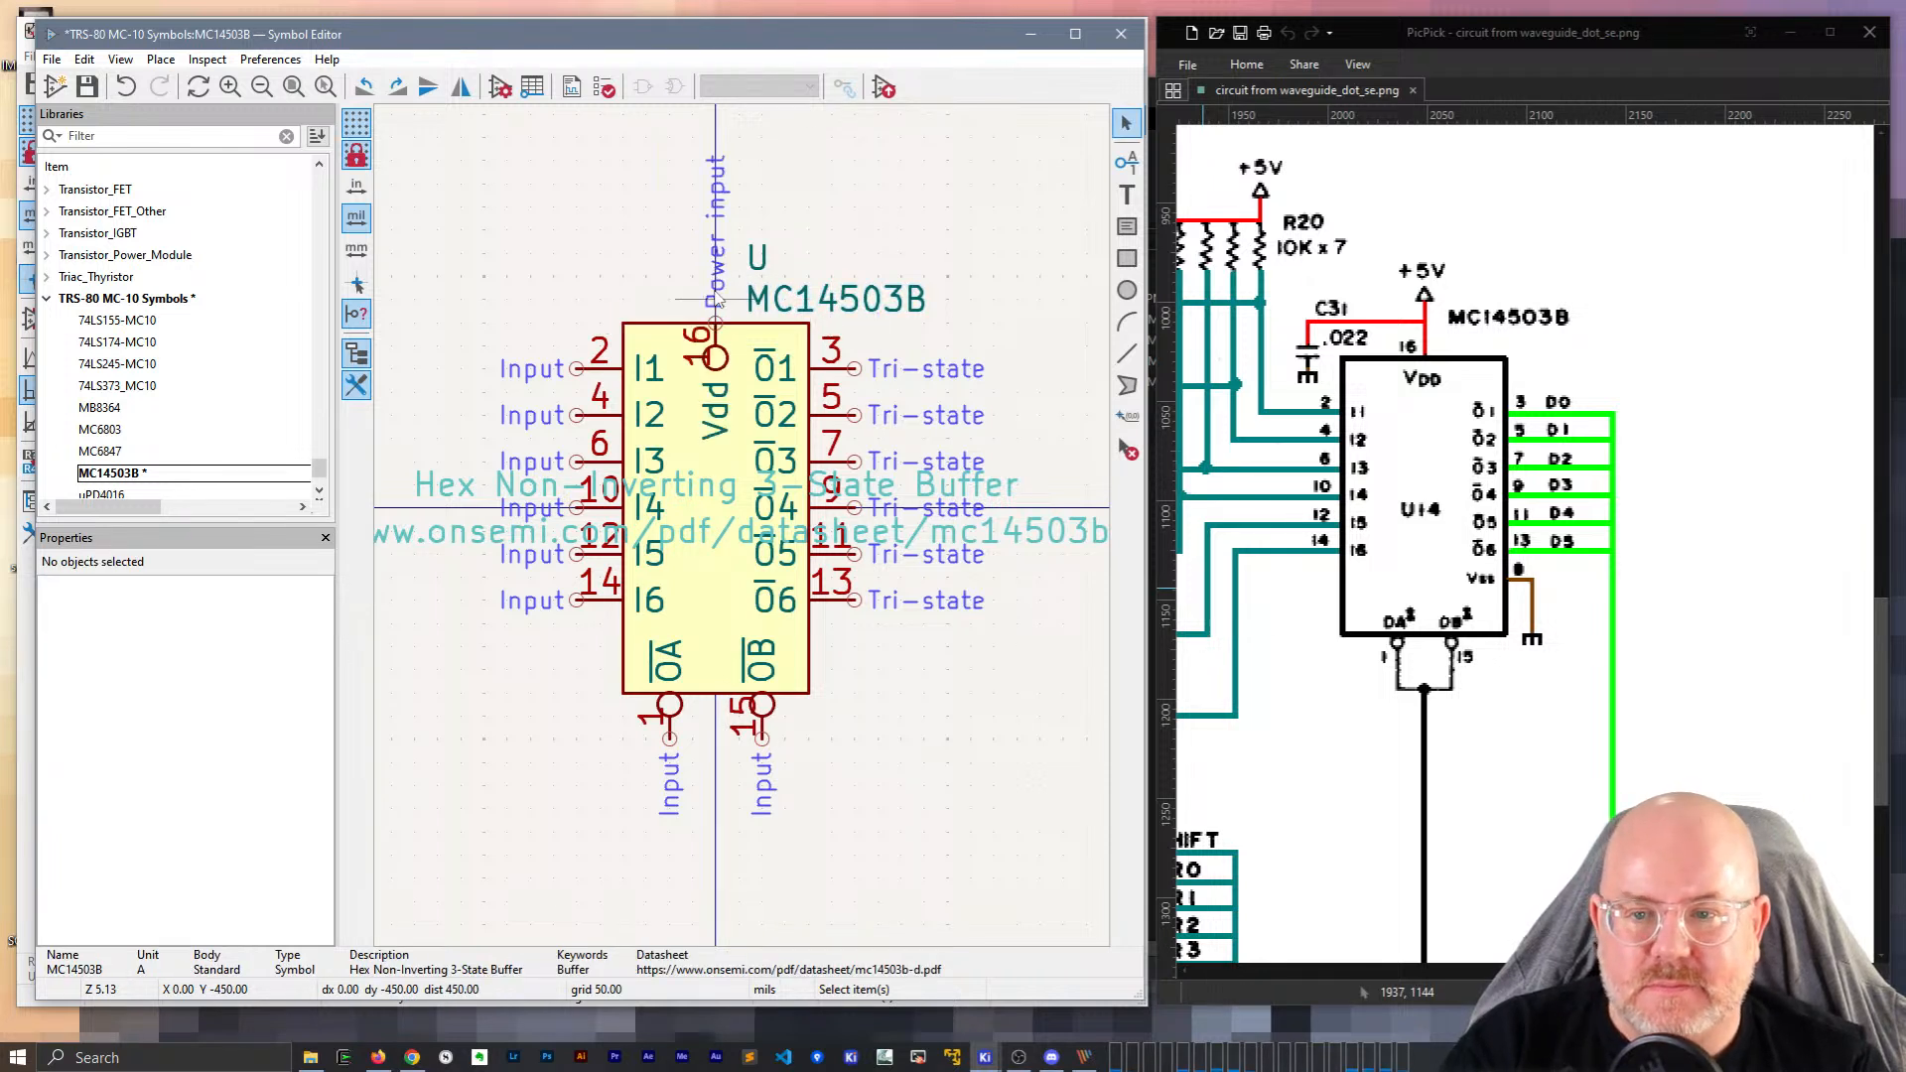
left_click_drag(727, 362, 728, 316)
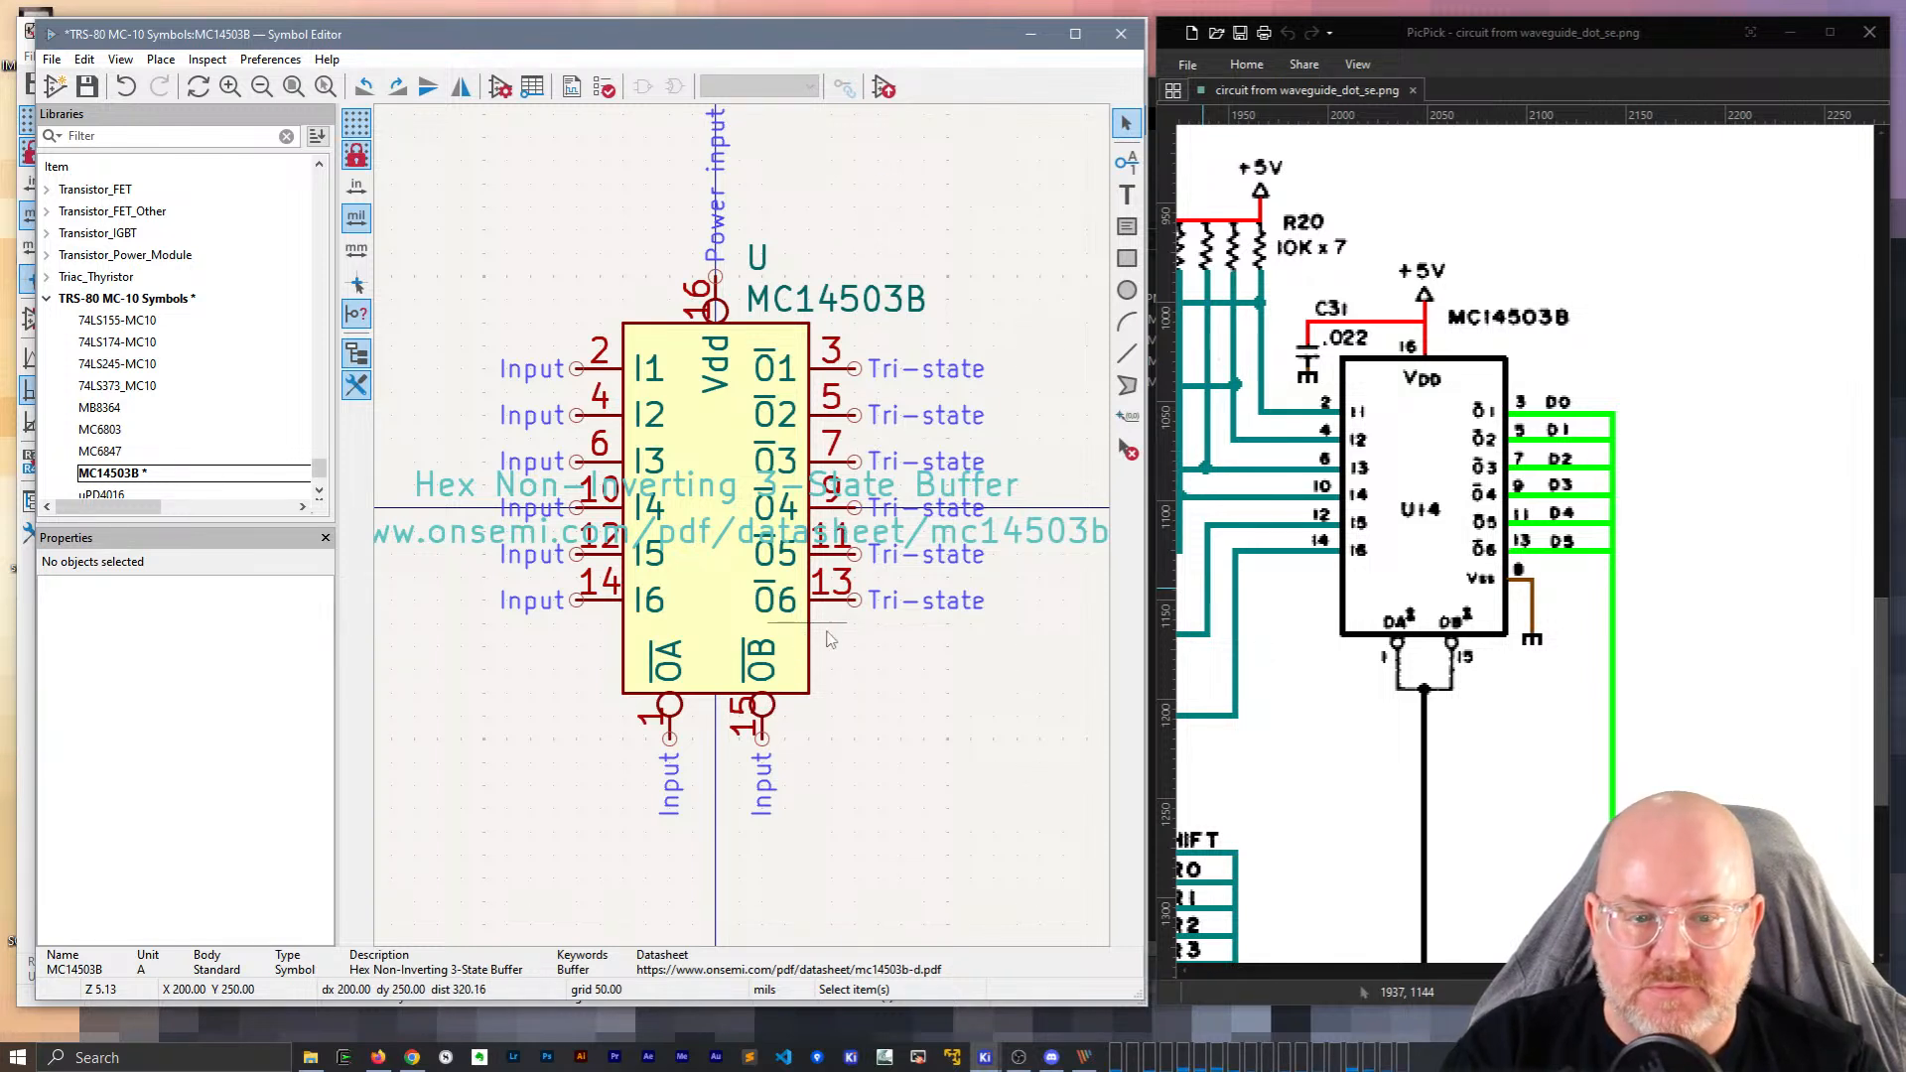
left_click(722, 319)
key("ctrl+c")
key("ctrl+v")
key("r")
key("r")
key("r")
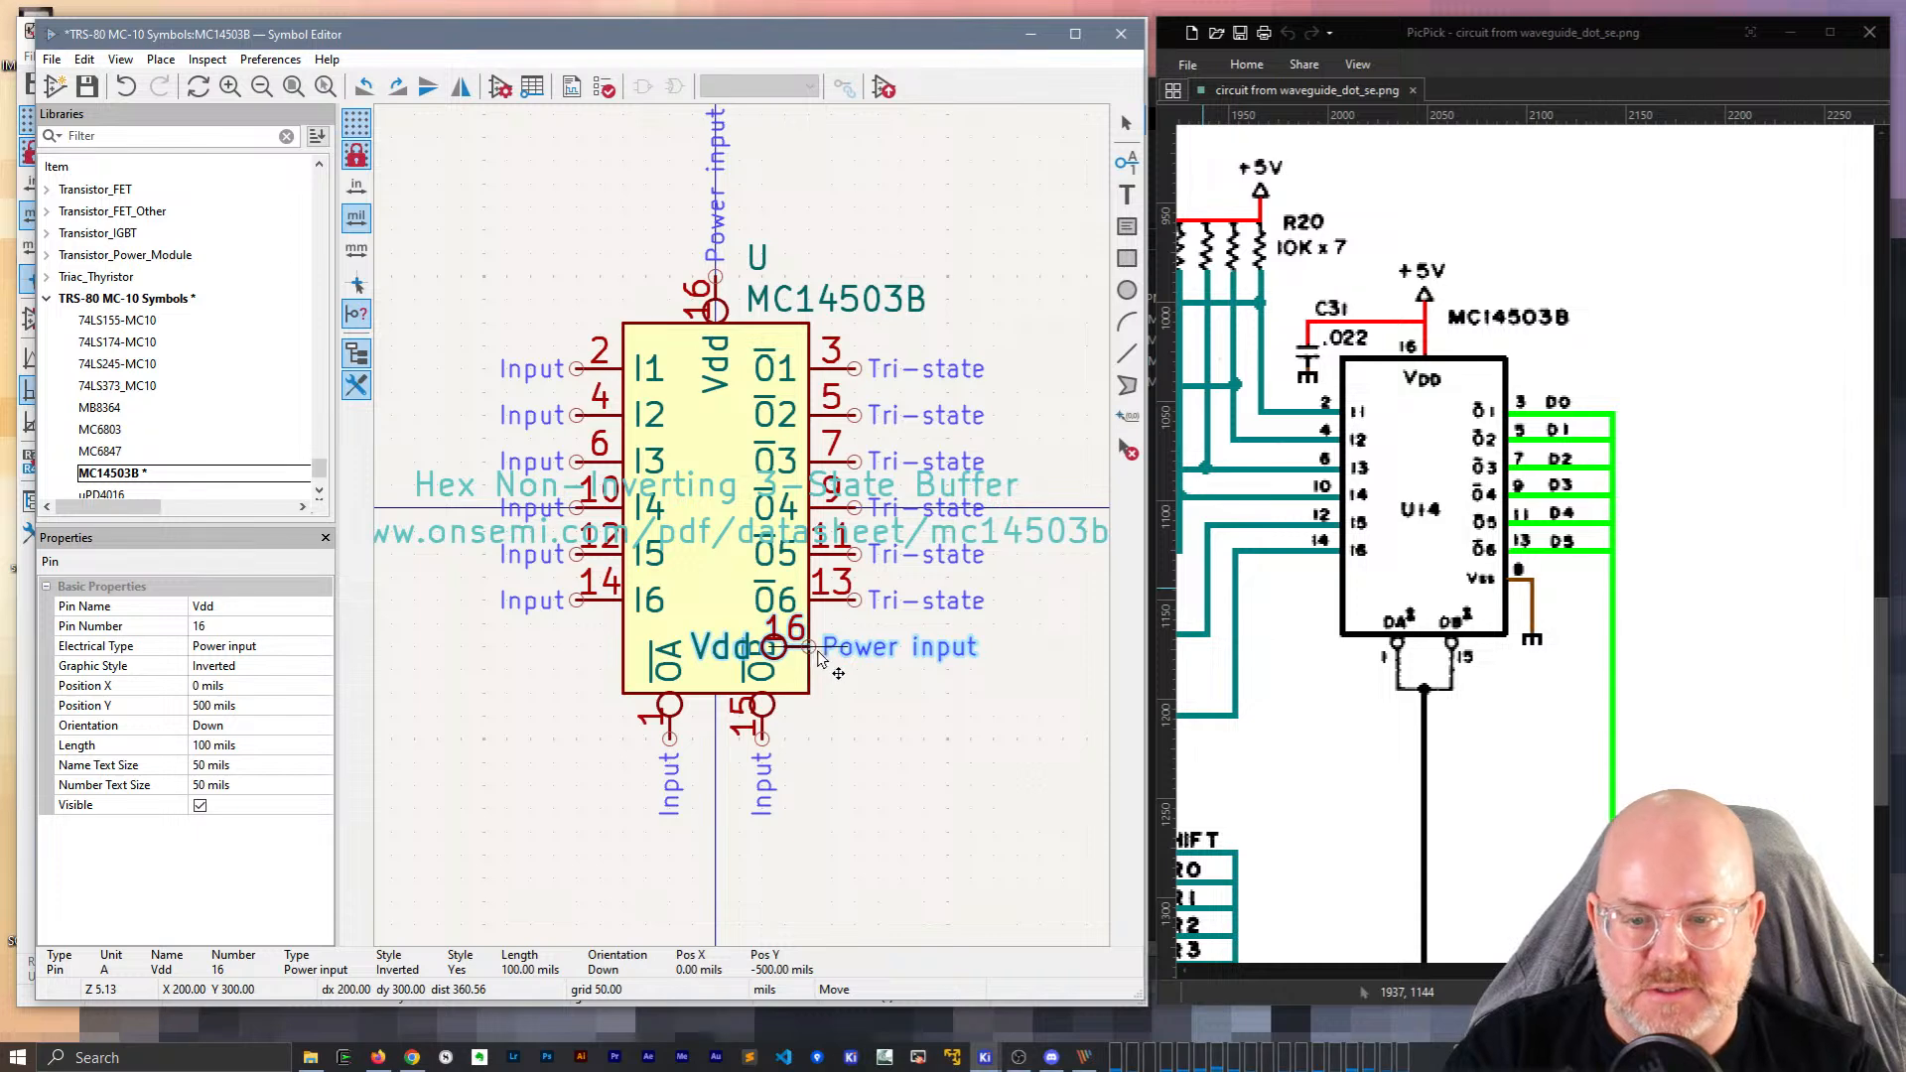
left_click(863, 660)
Move the two bottom enable pins further below the body.
left_click(716, 695)
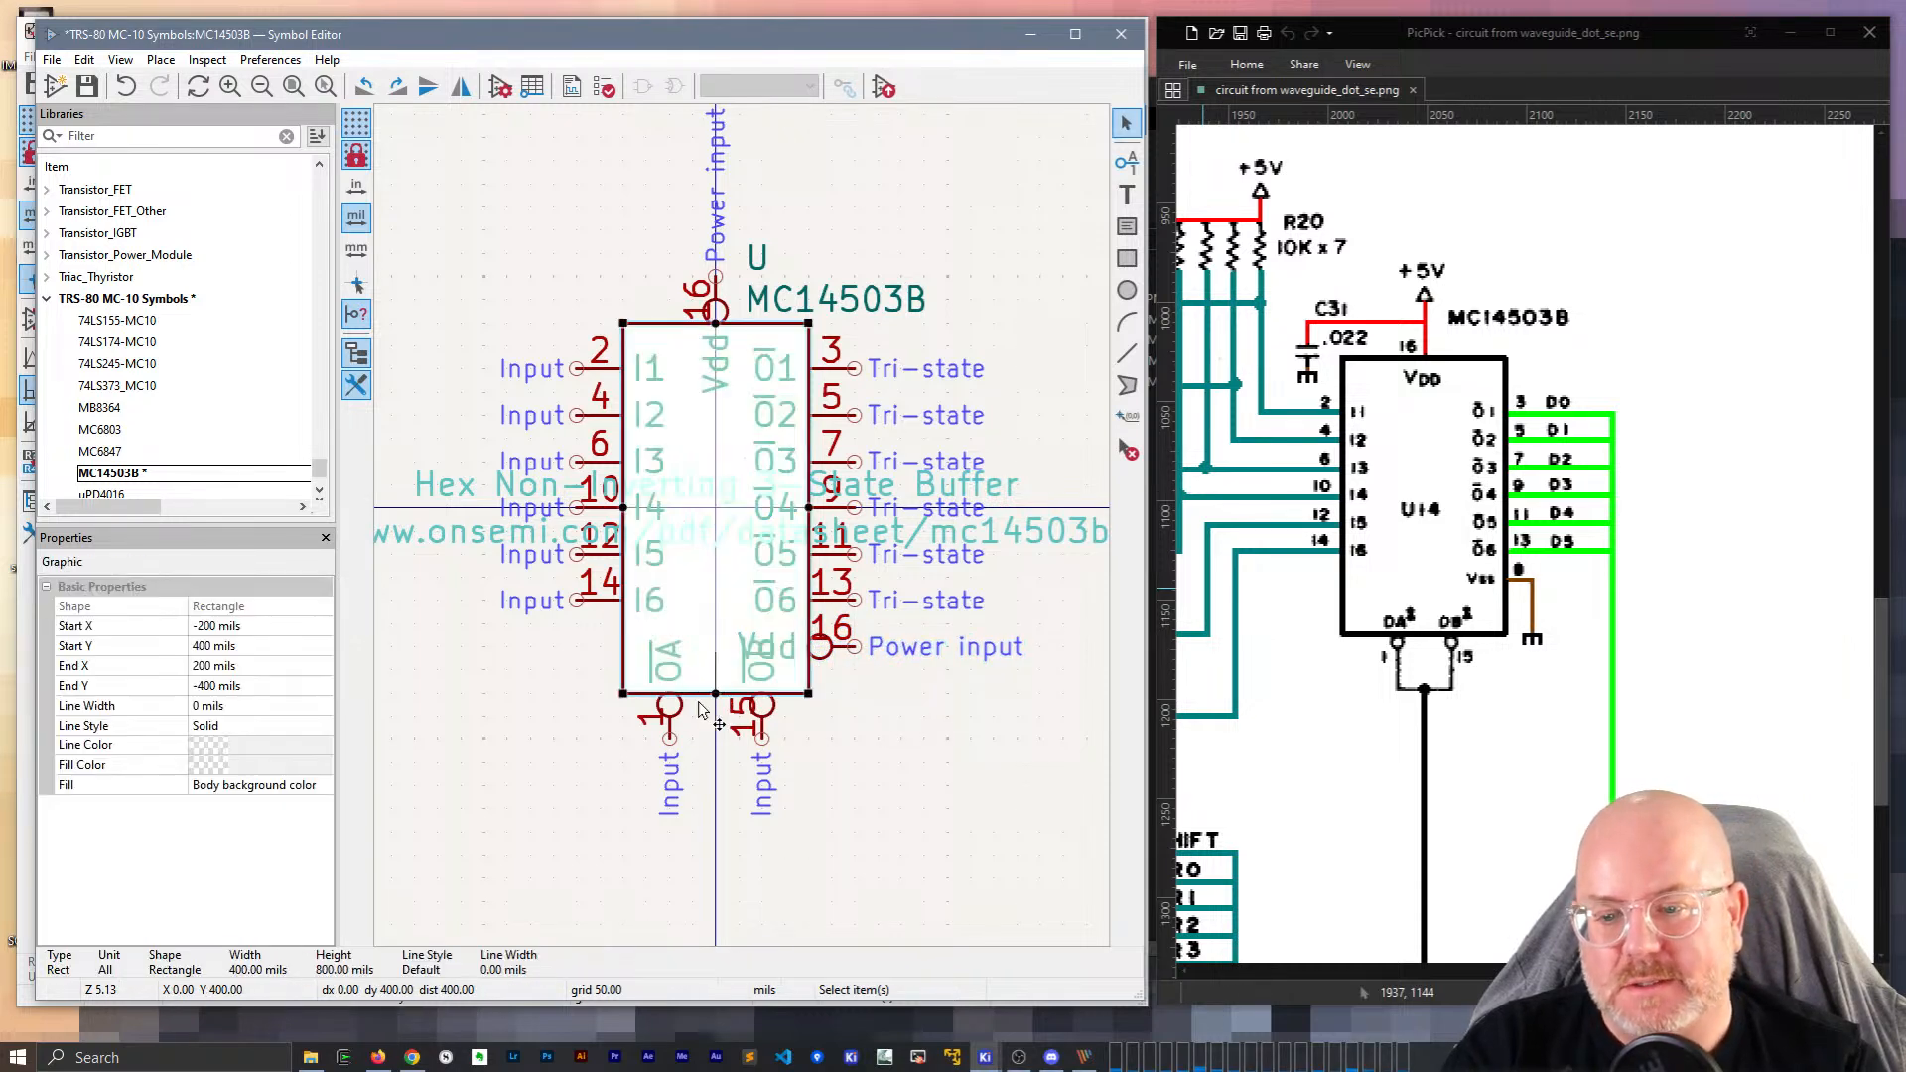
double_click(716, 693)
key("Escape")
key("Escape")
left_click(714, 693)
left_click_drag(829, 804, 635, 722)
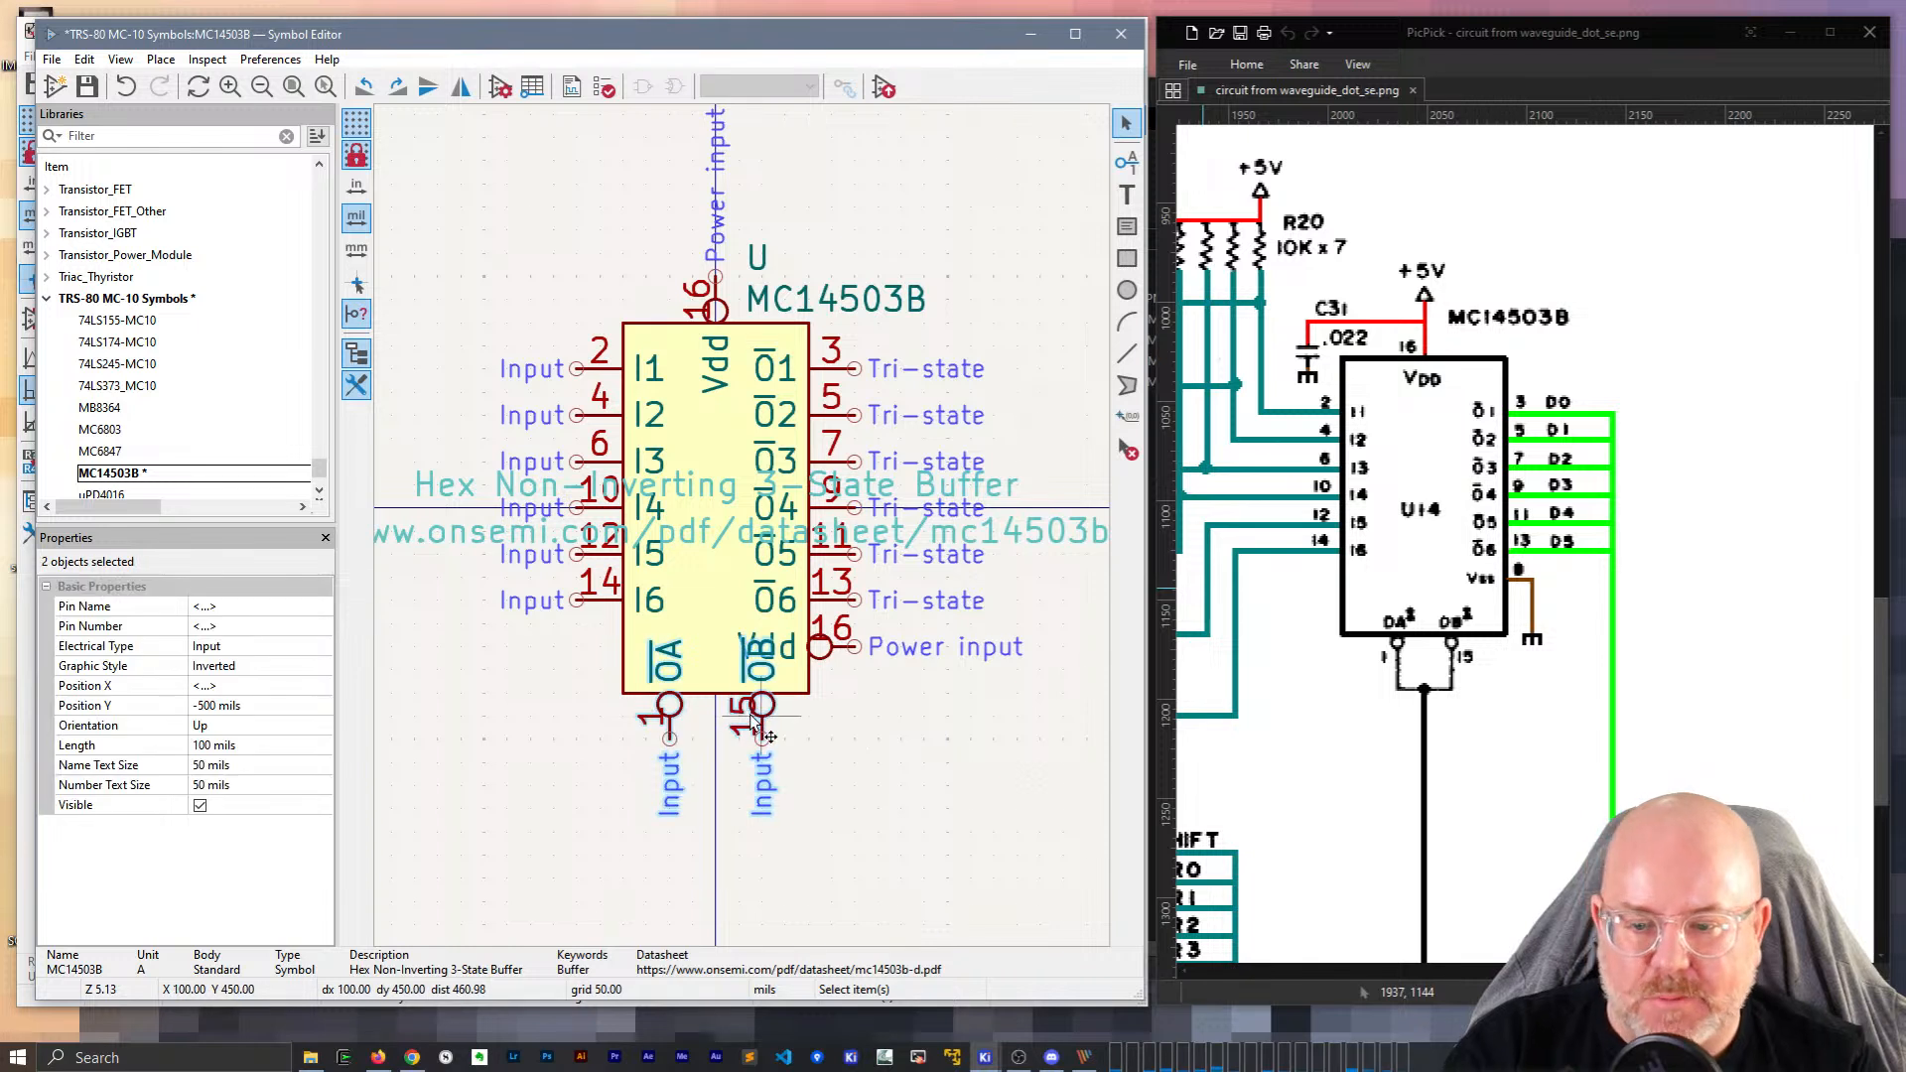
left_click_drag(760, 730, 760, 823)
key("Escape")
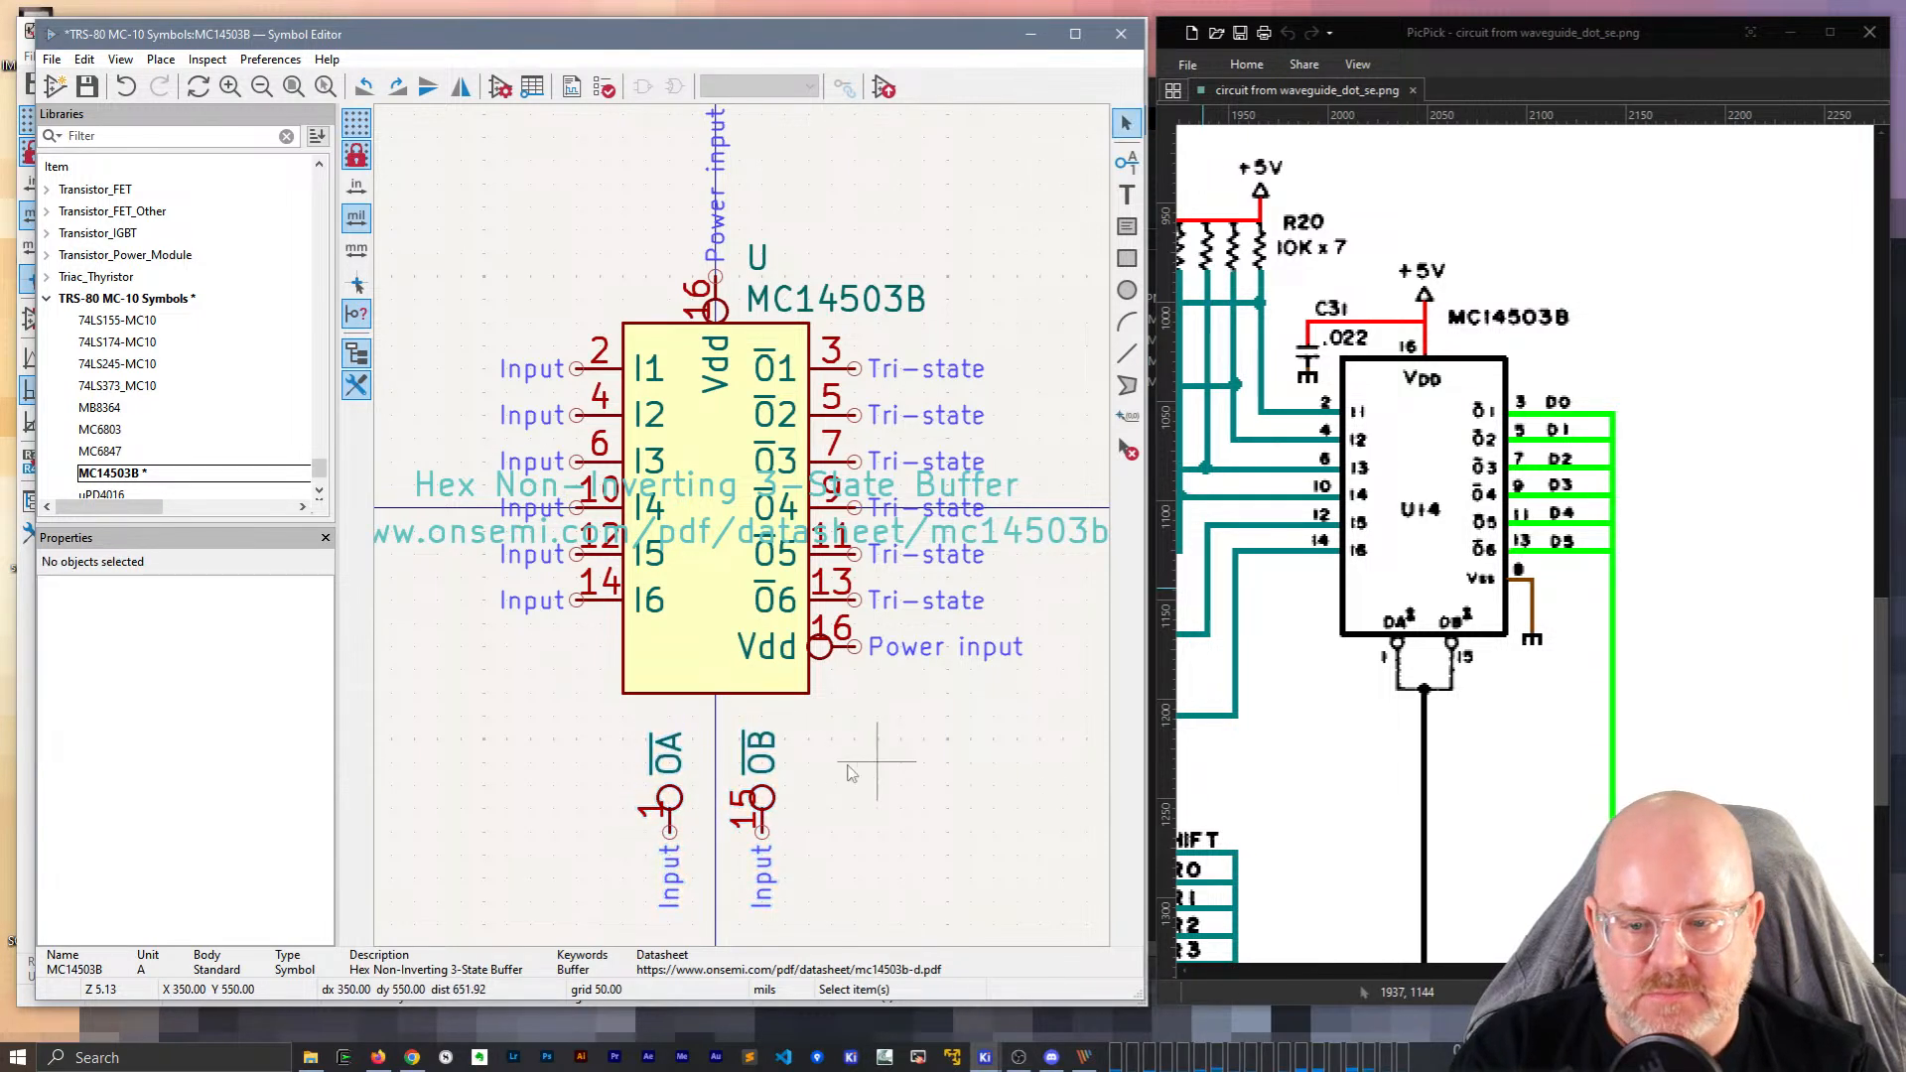
Stretch the body's bottom edge downward and line the right-side Vdd pin up with the outputs.
left_click(714, 694)
left_click_drag(715, 694, 715, 786)
left_click(970, 764)
left_click_drag(624, 327, 627, 359)
key("Escape")
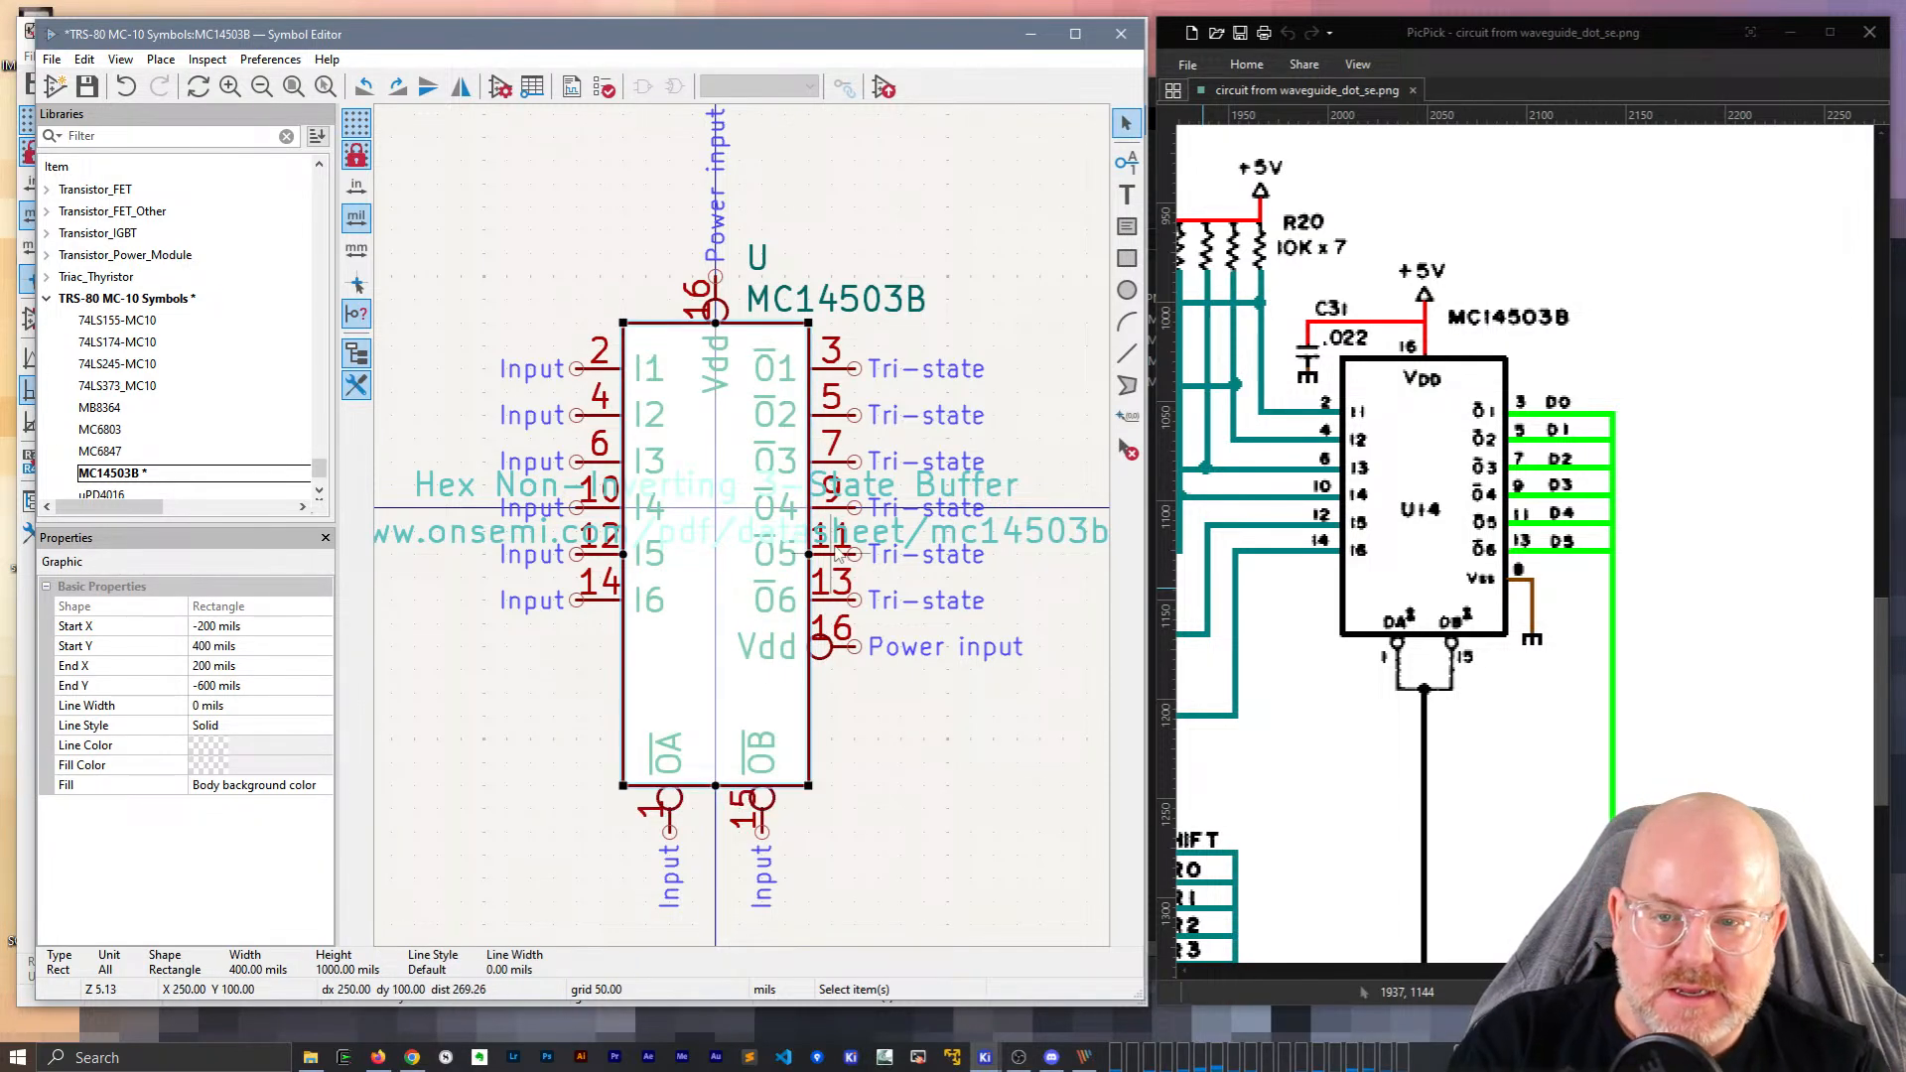
left_click(828, 646)
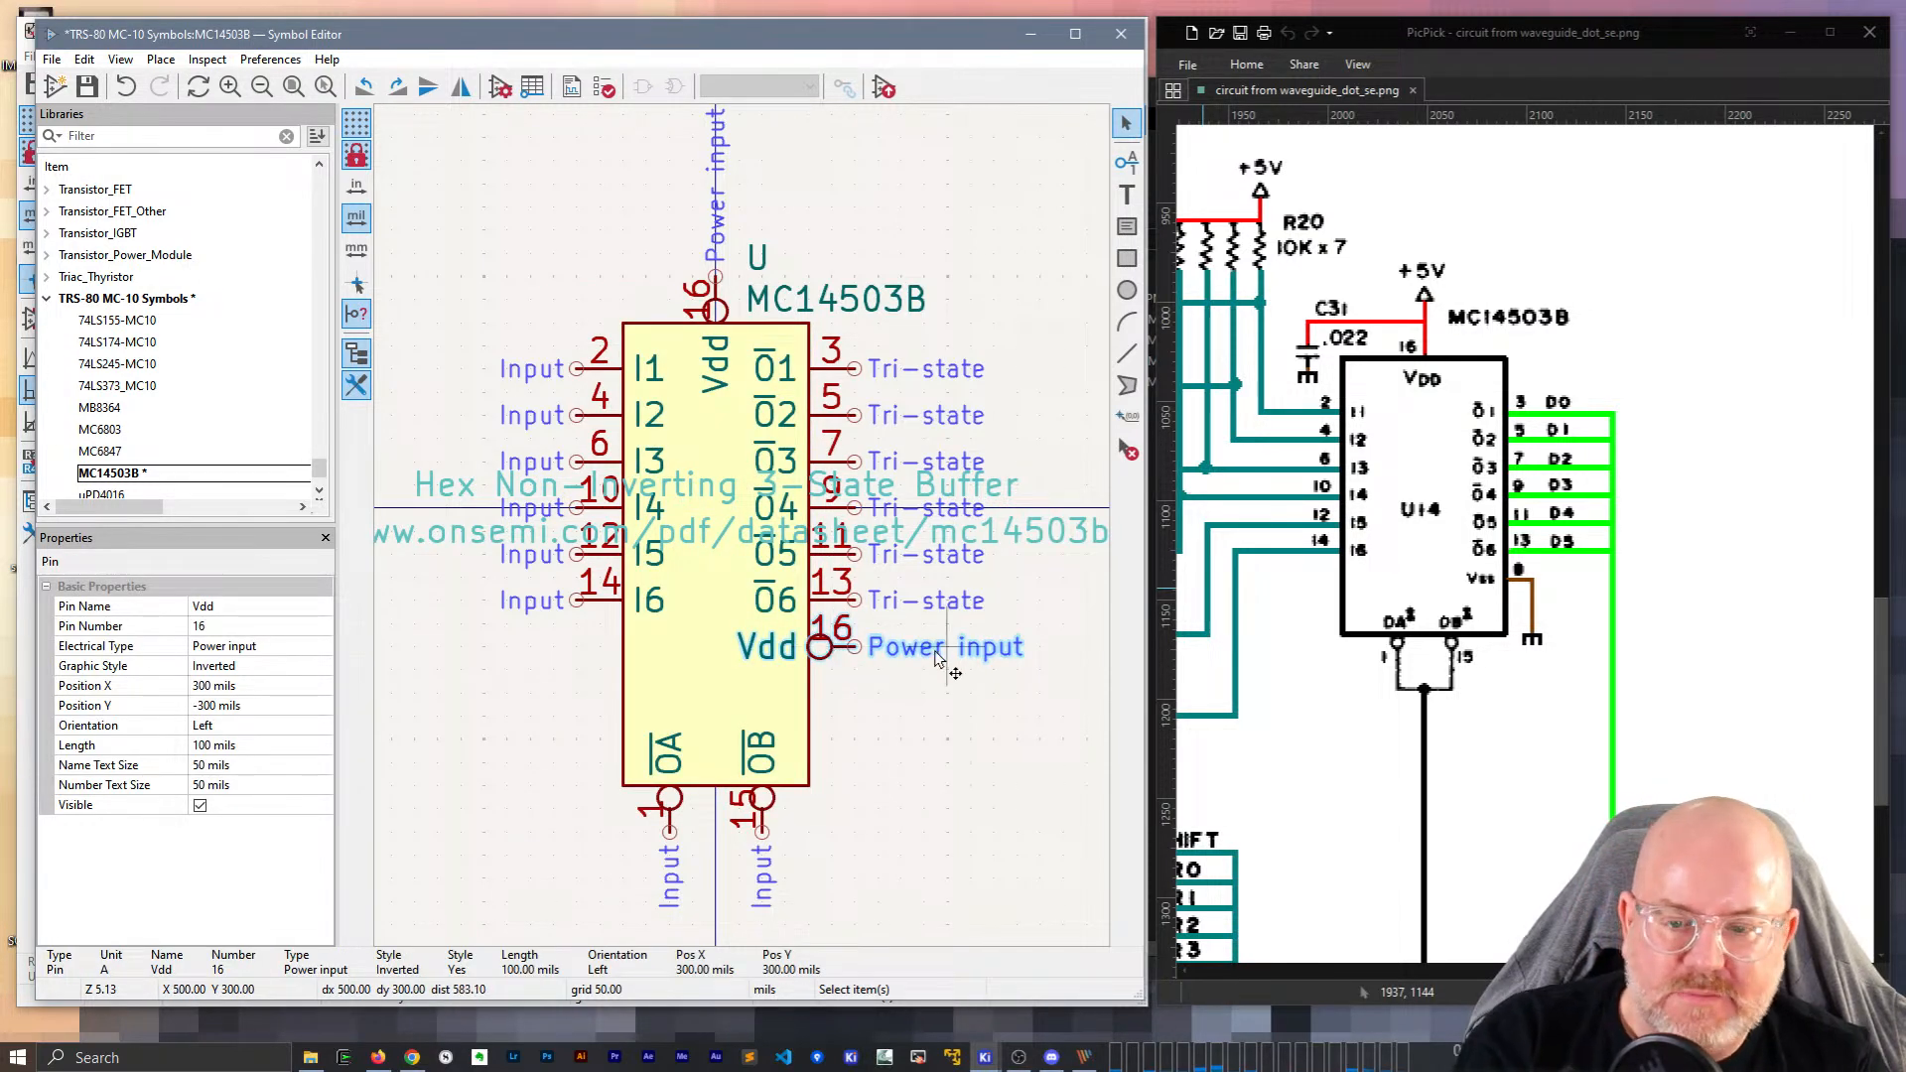
left_click_drag(839, 656, 869, 671)
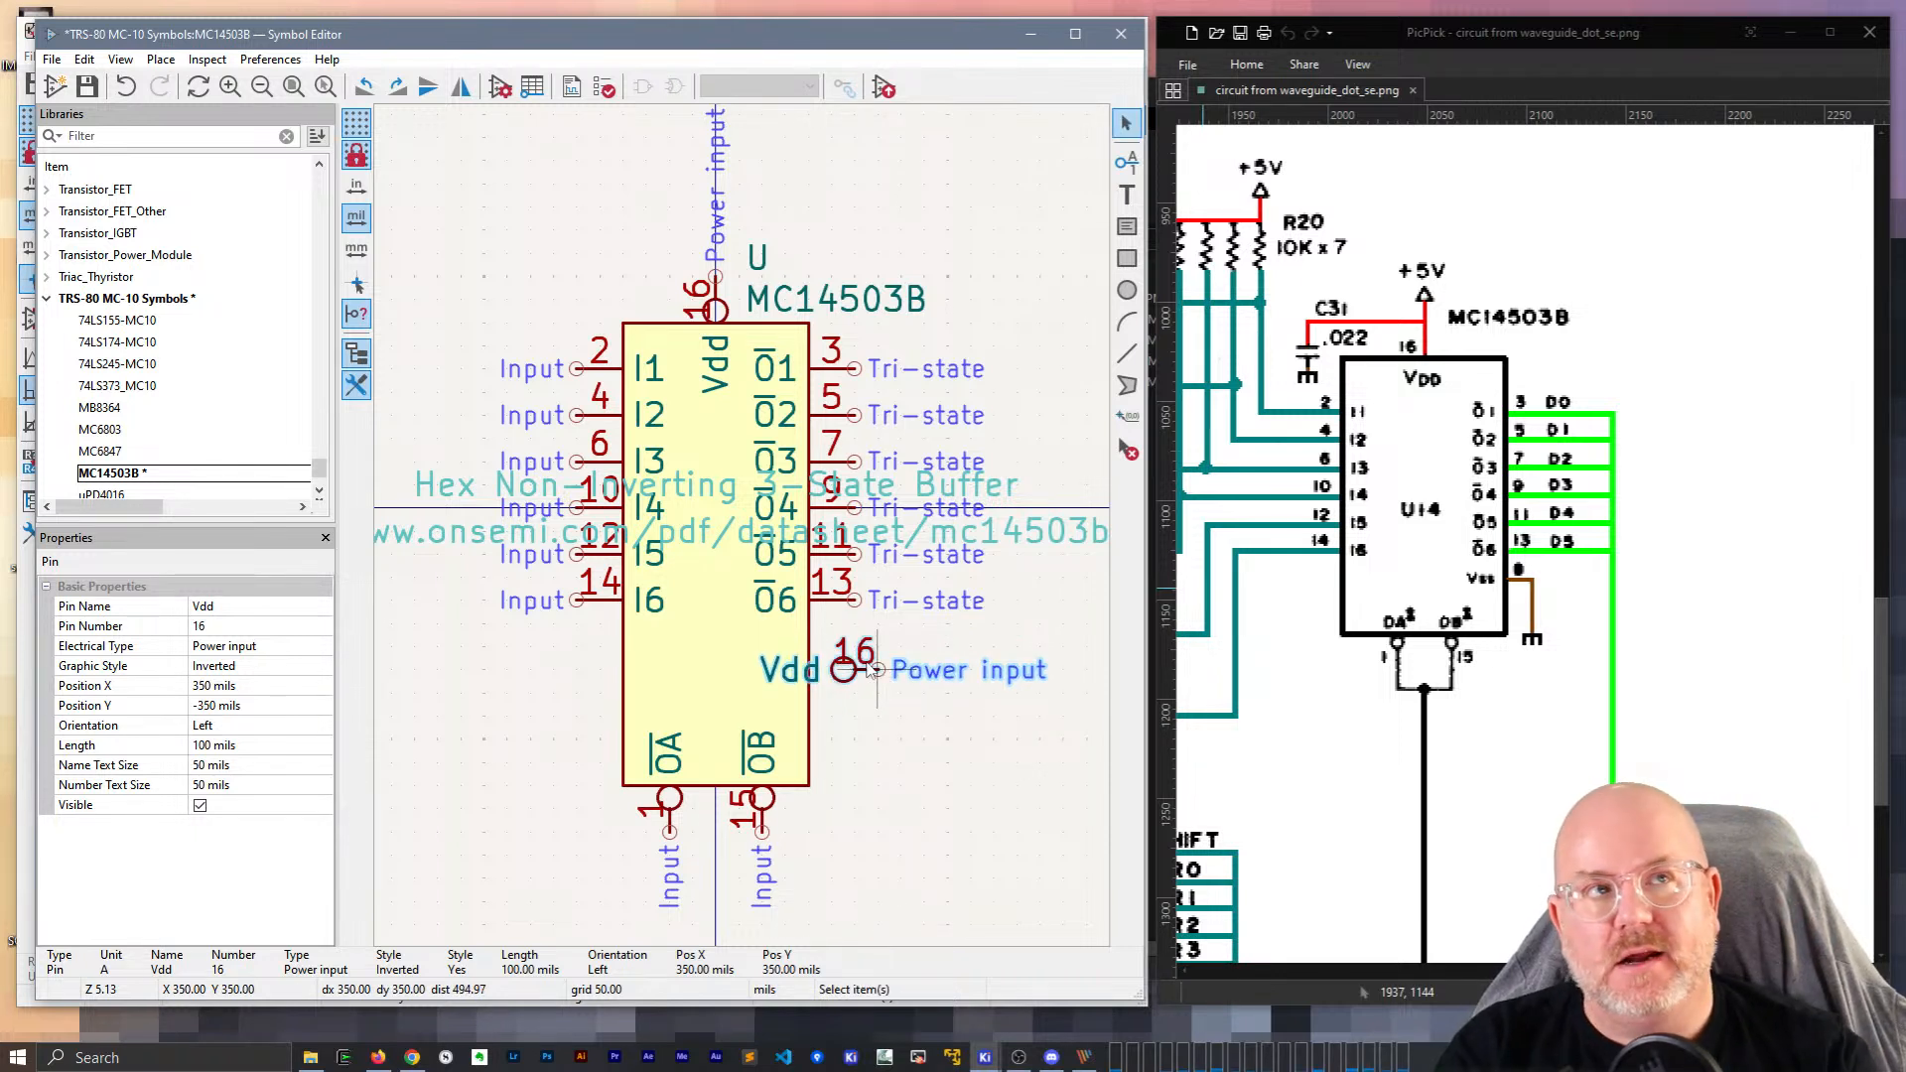
left_click_drag(879, 678, 858, 678)
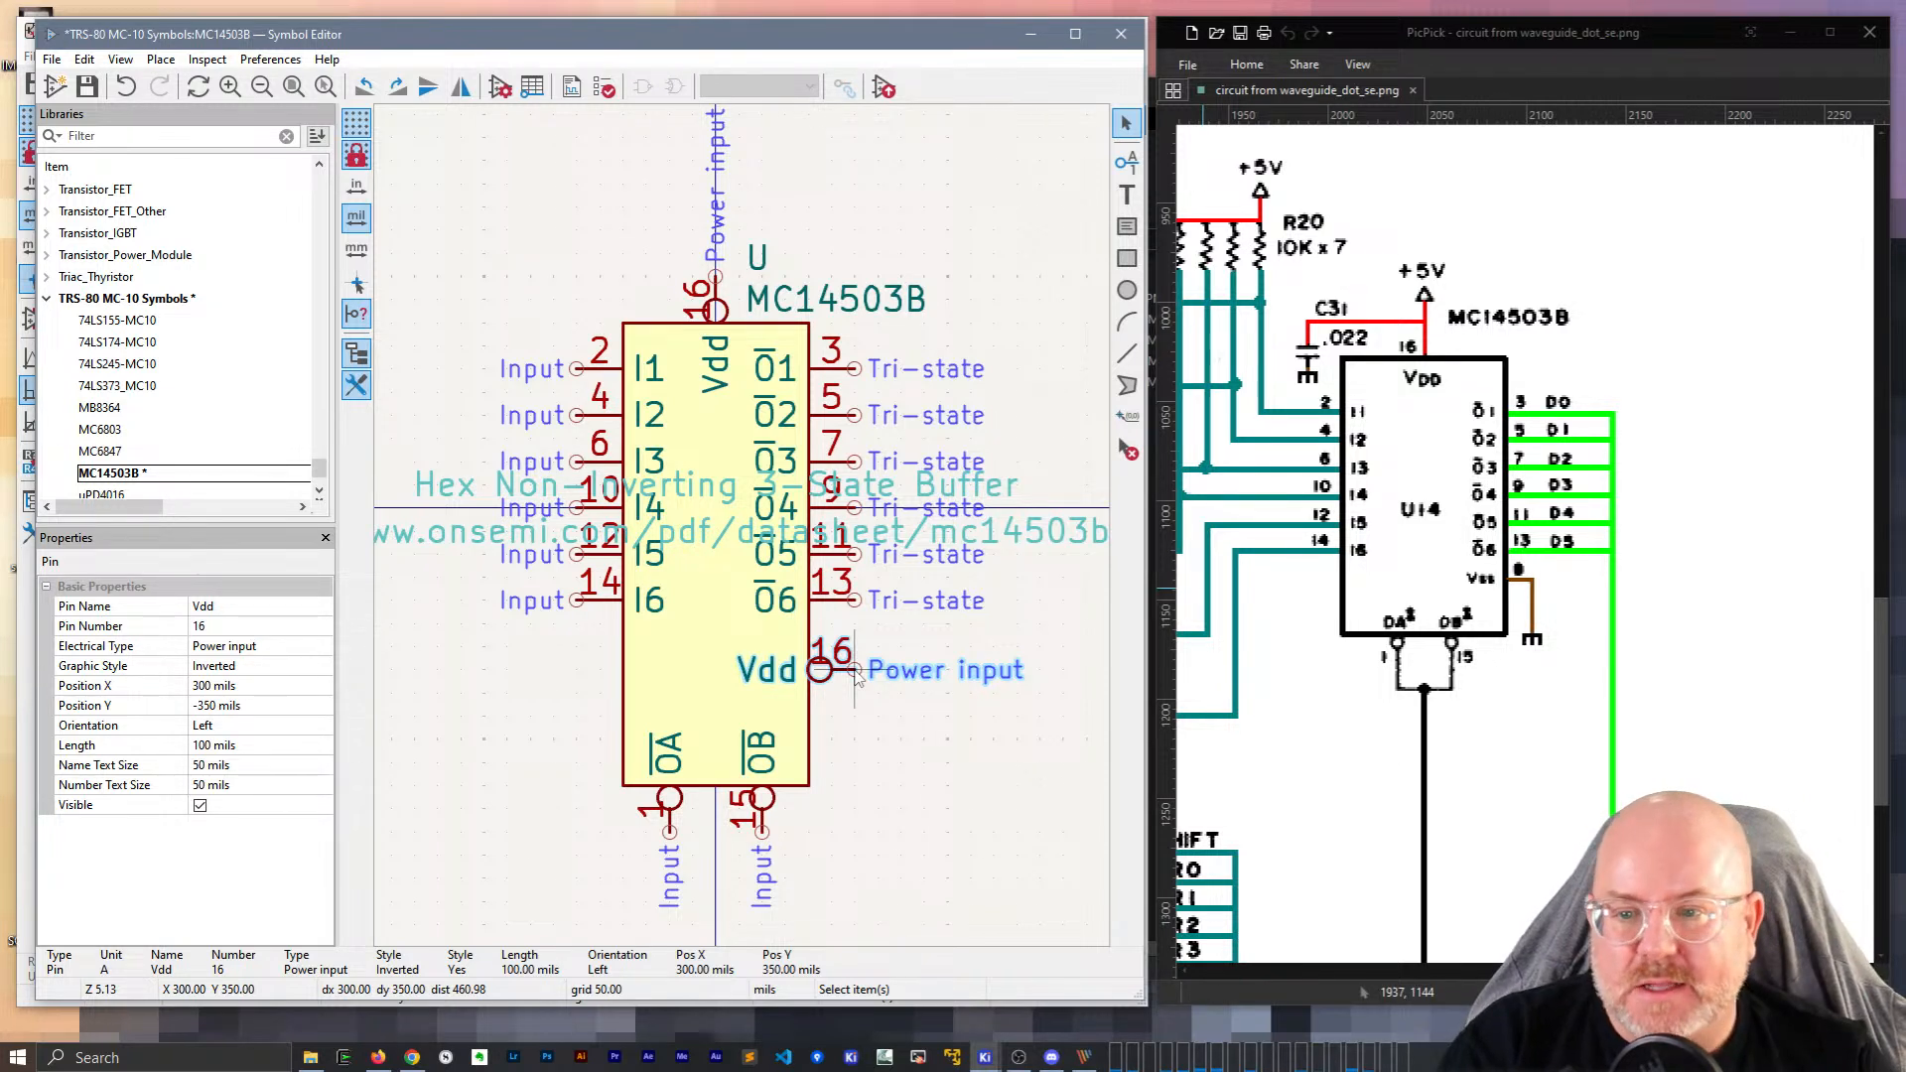
Move the six left-side input pins down one grid step.
left_click_drag(594, 637, 572, 317)
left_click(609, 628)
left_click_drag(608, 625, 568, 302)
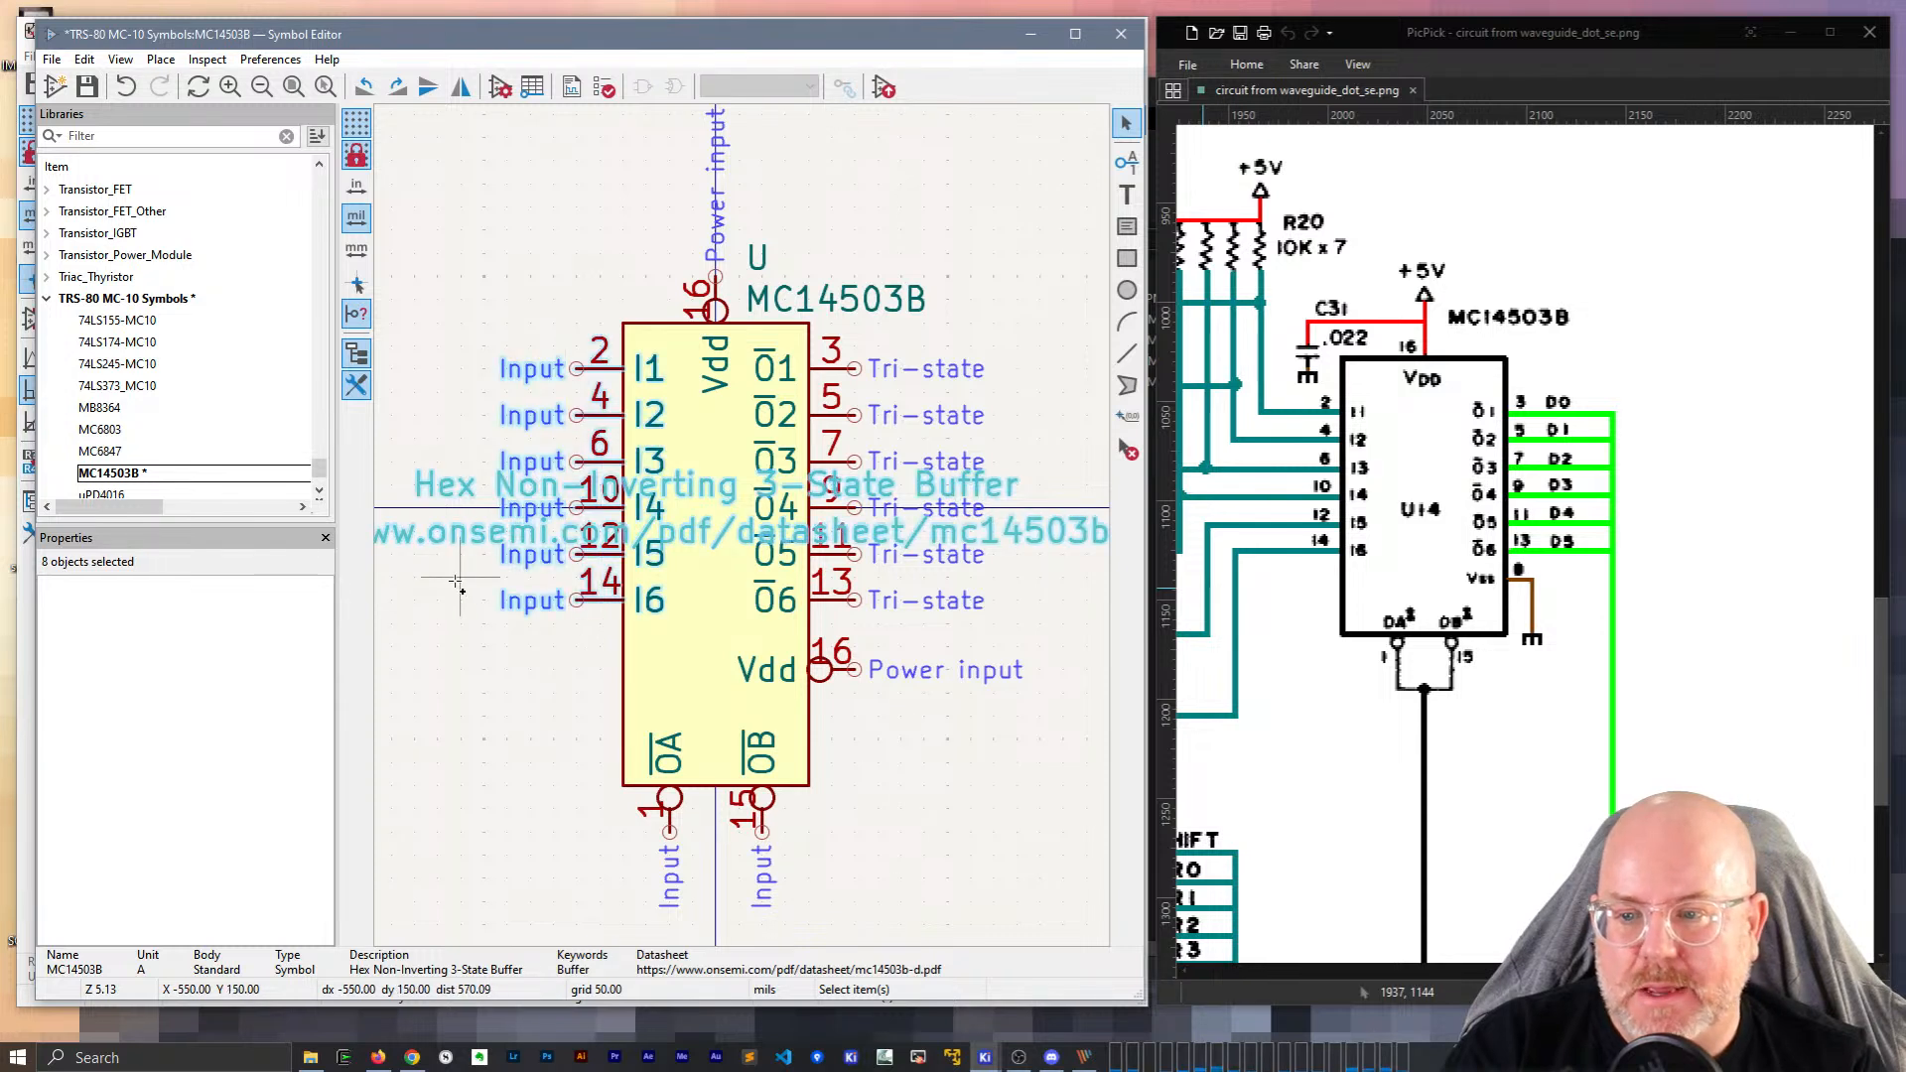
left_click(452, 518, "ctrl")
left_click(454, 487, "ctrl")
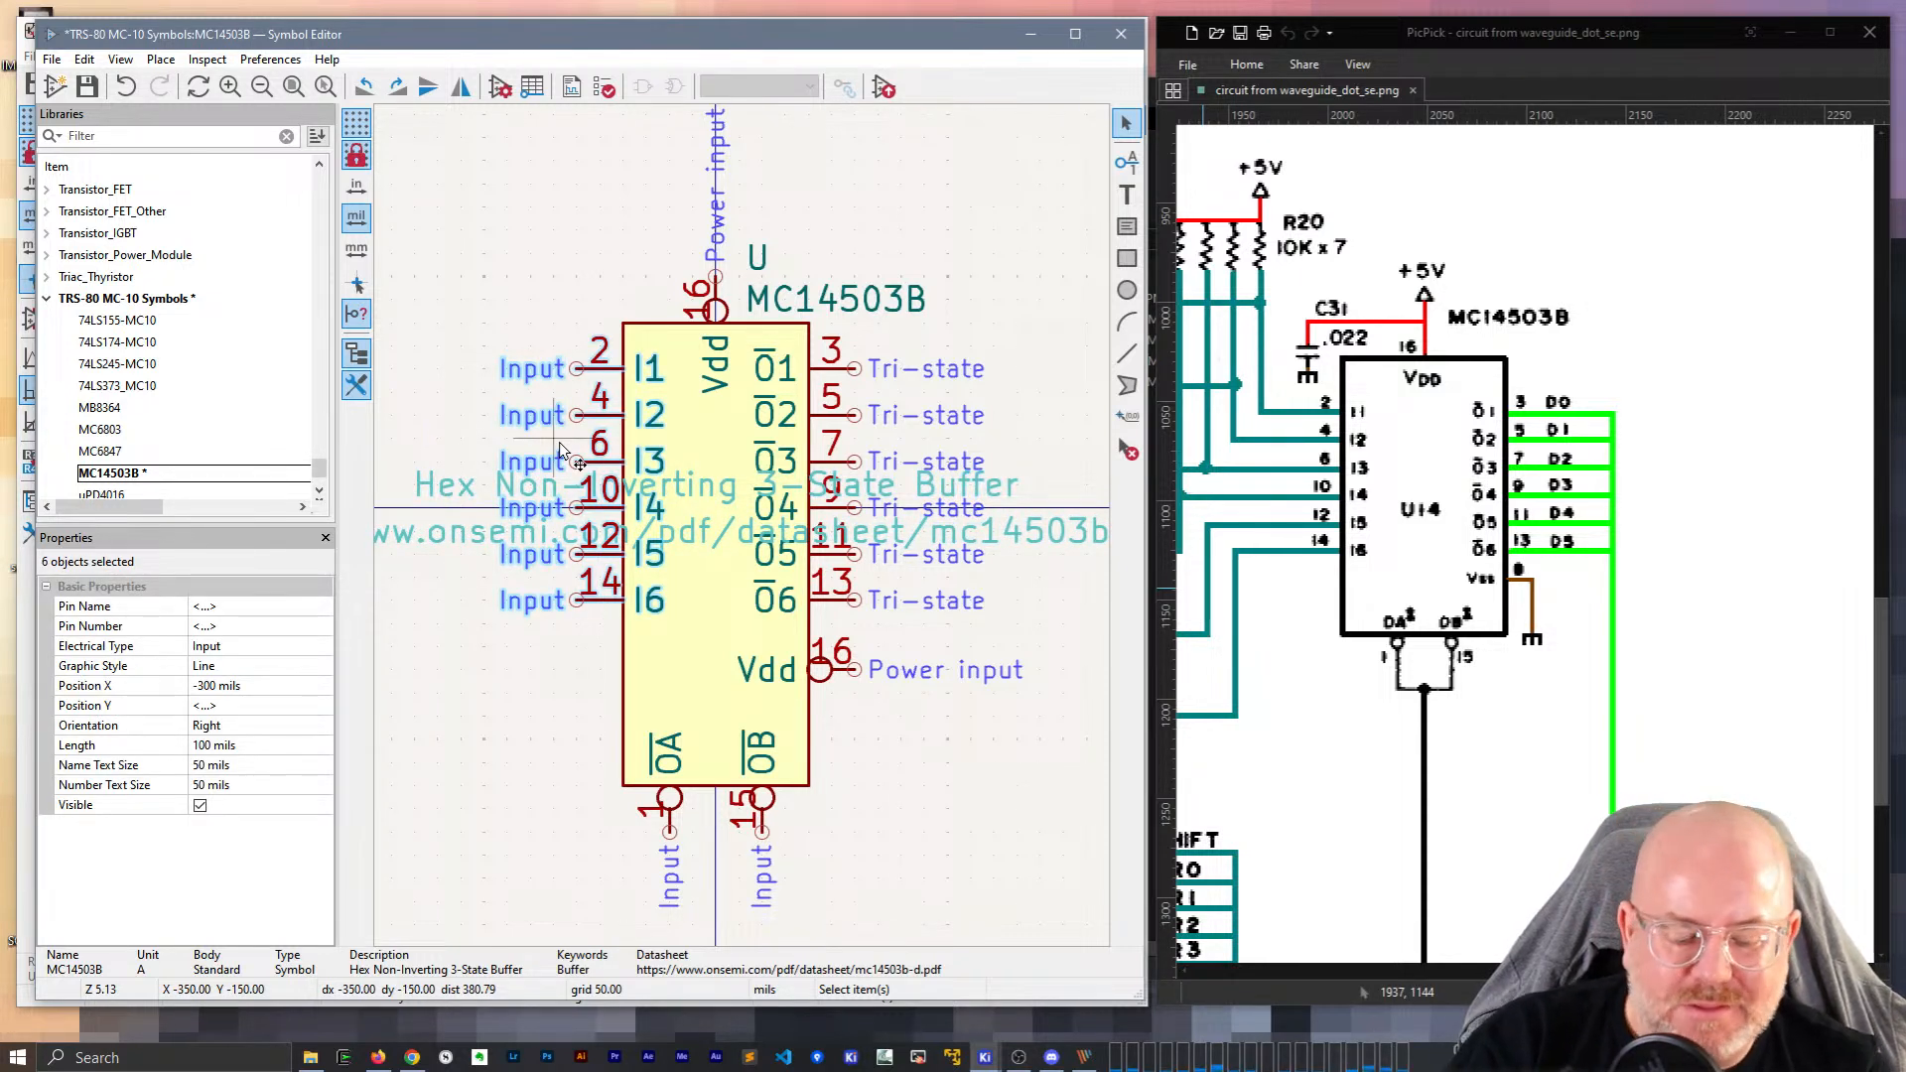
left_click_drag(563, 452, 563, 499)
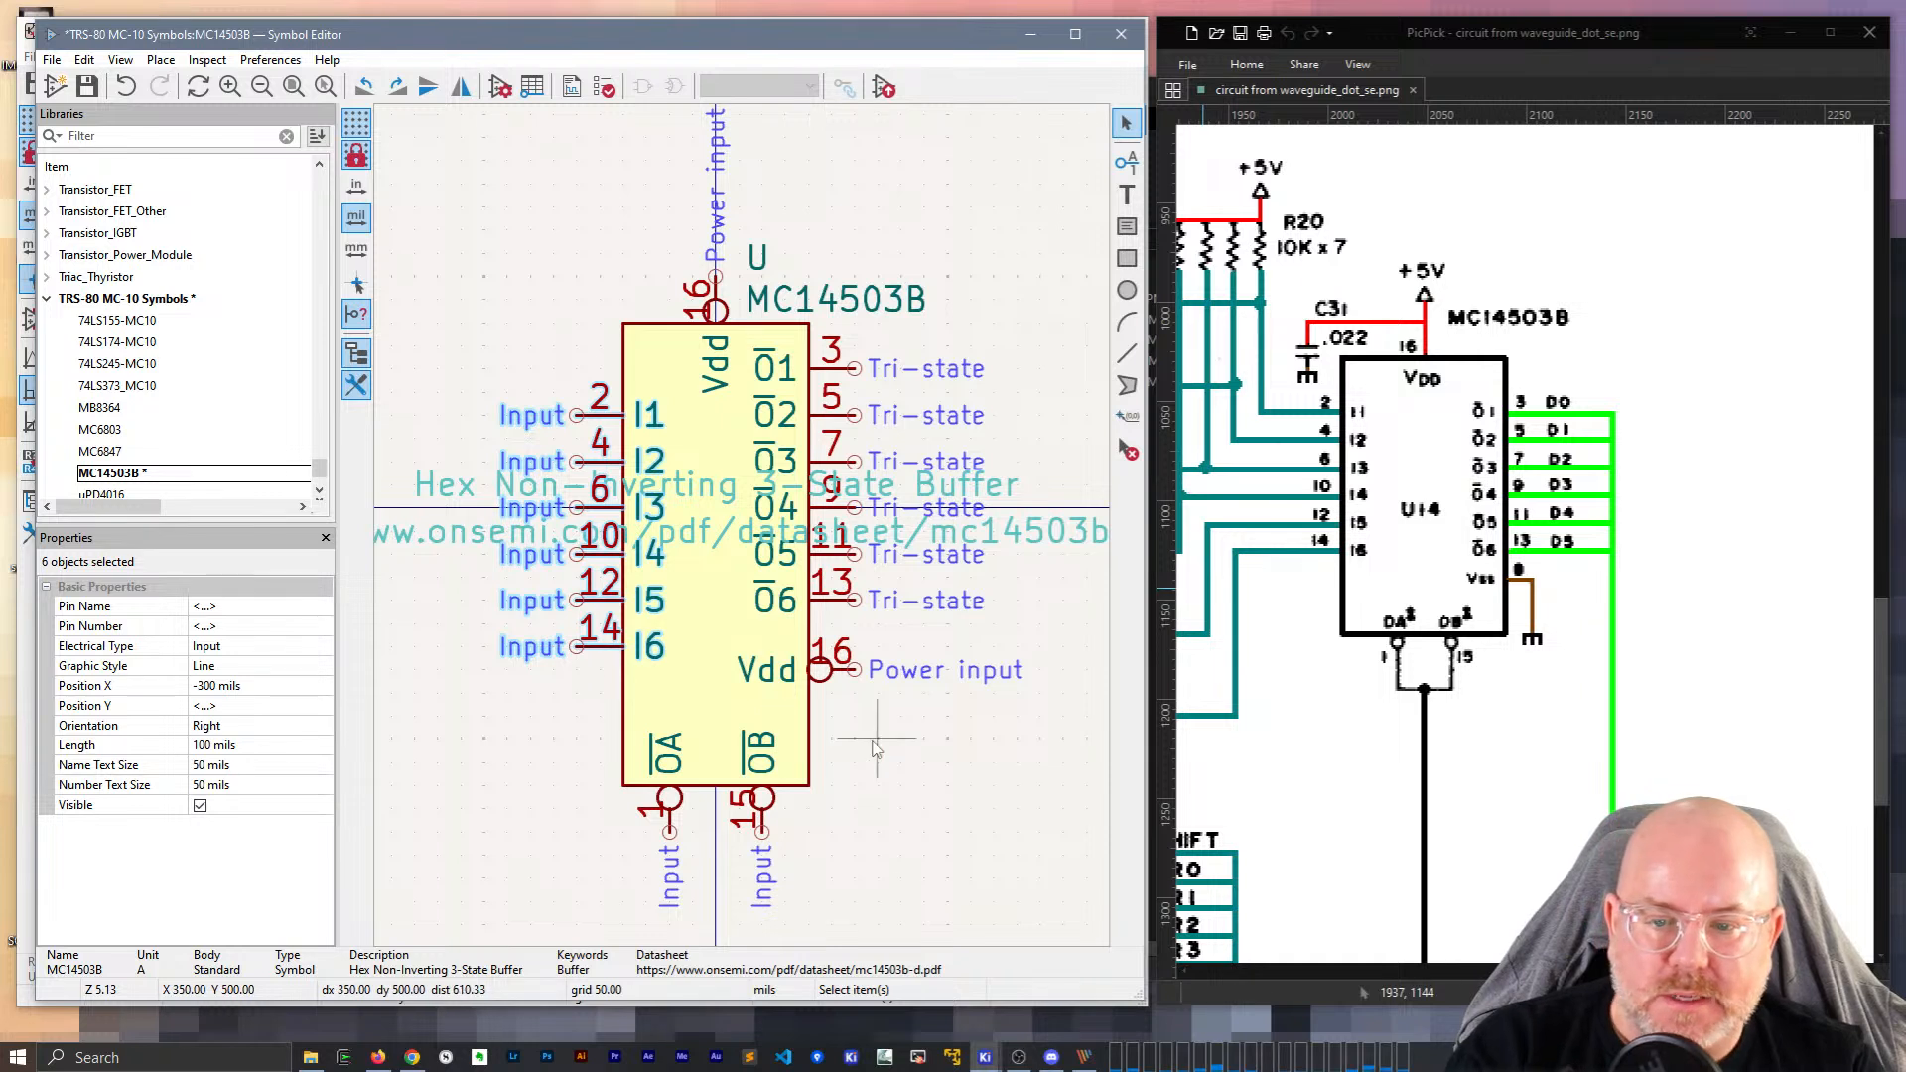
Raise the right-side output and power pins and the top Vdd pin one grid step.
left_click_drag(862, 721, 837, 372, "shift")
key("m")
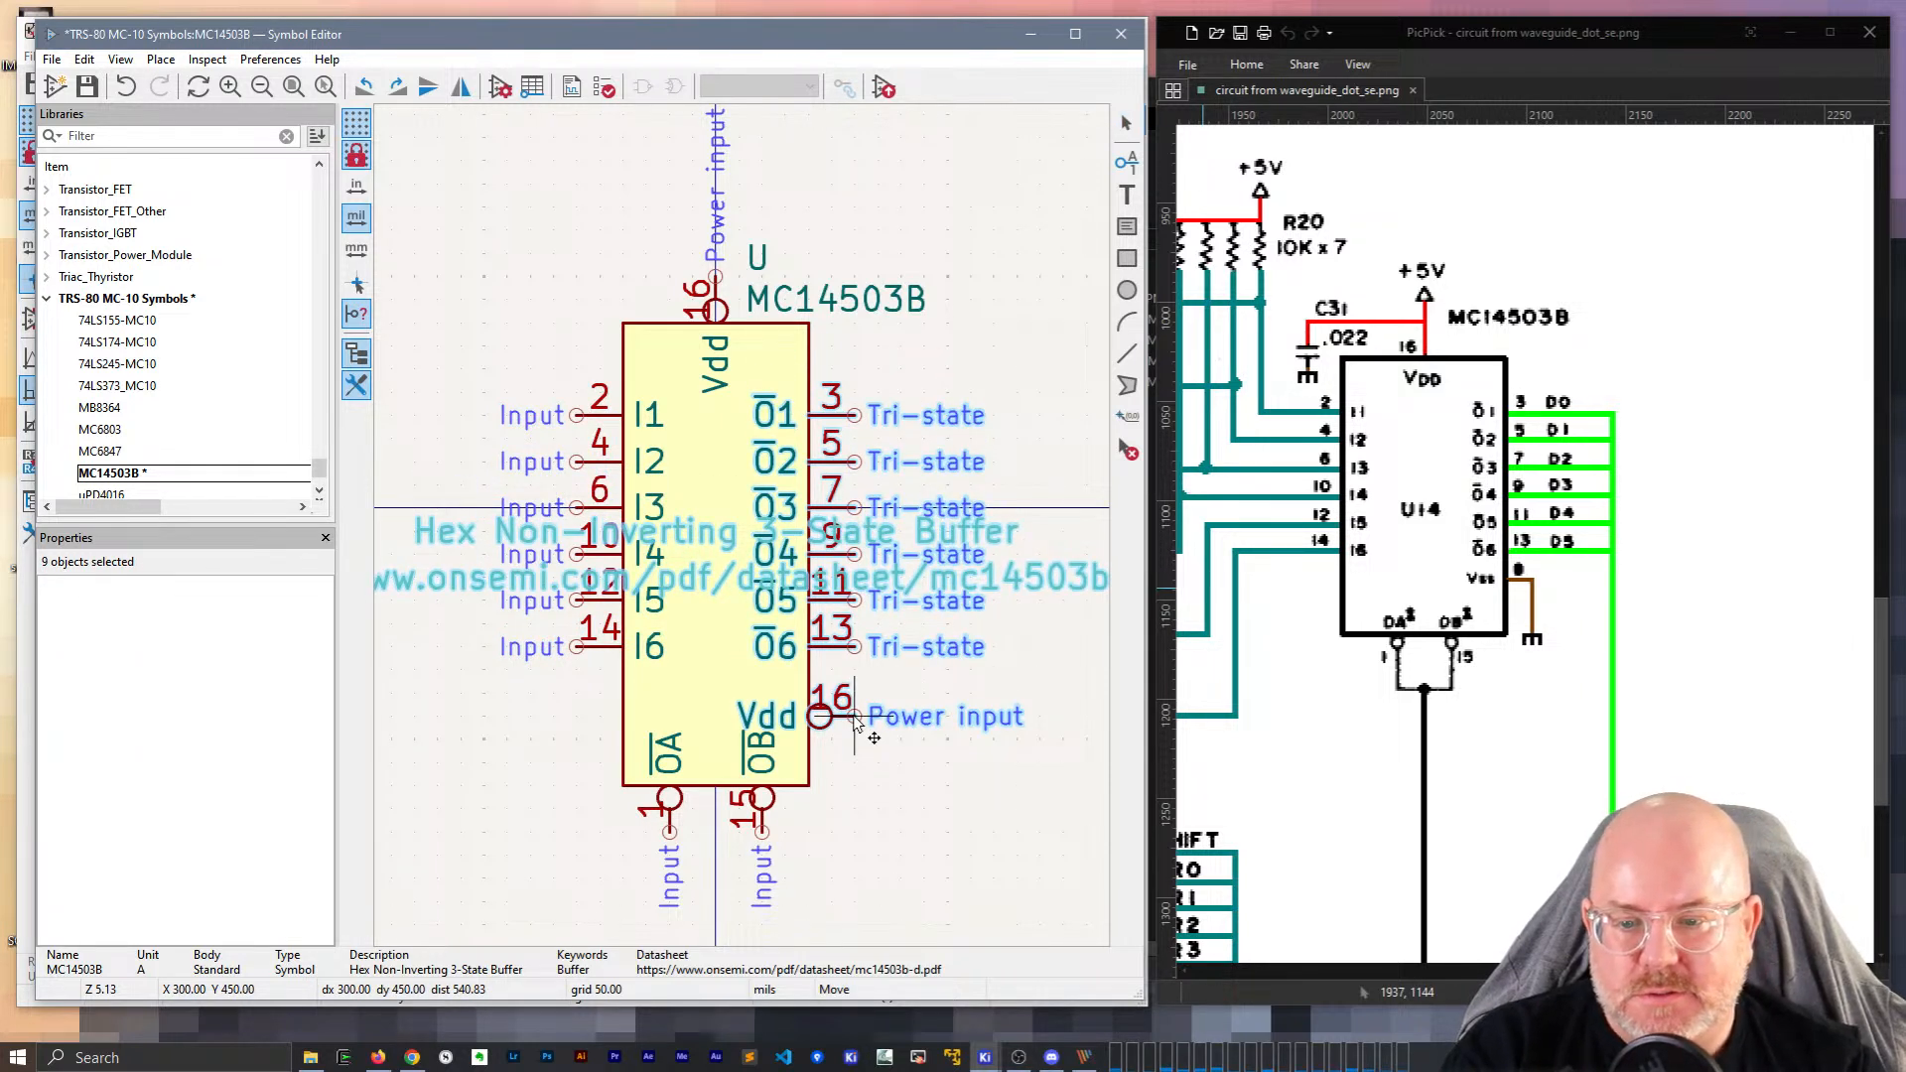
left_click(858, 700)
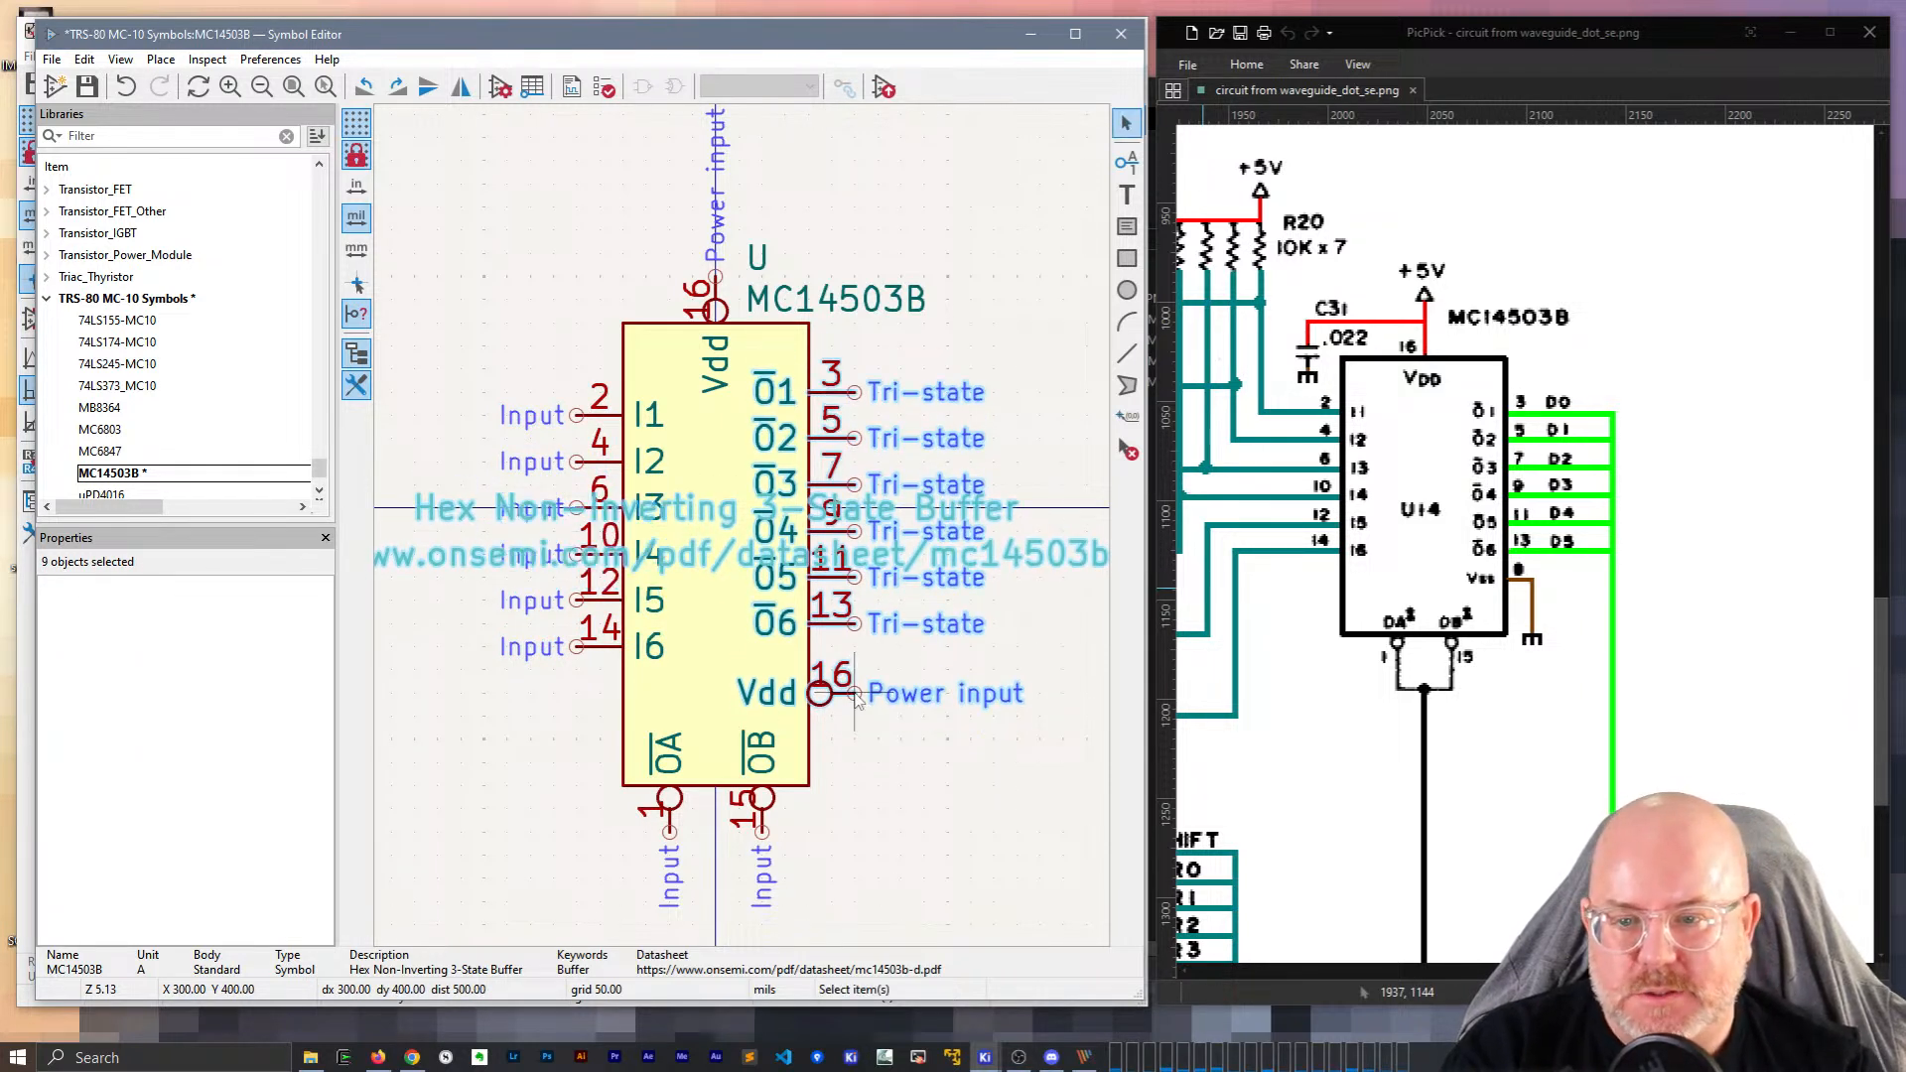
left_click(724, 314)
left_click(715, 254)
key("e")
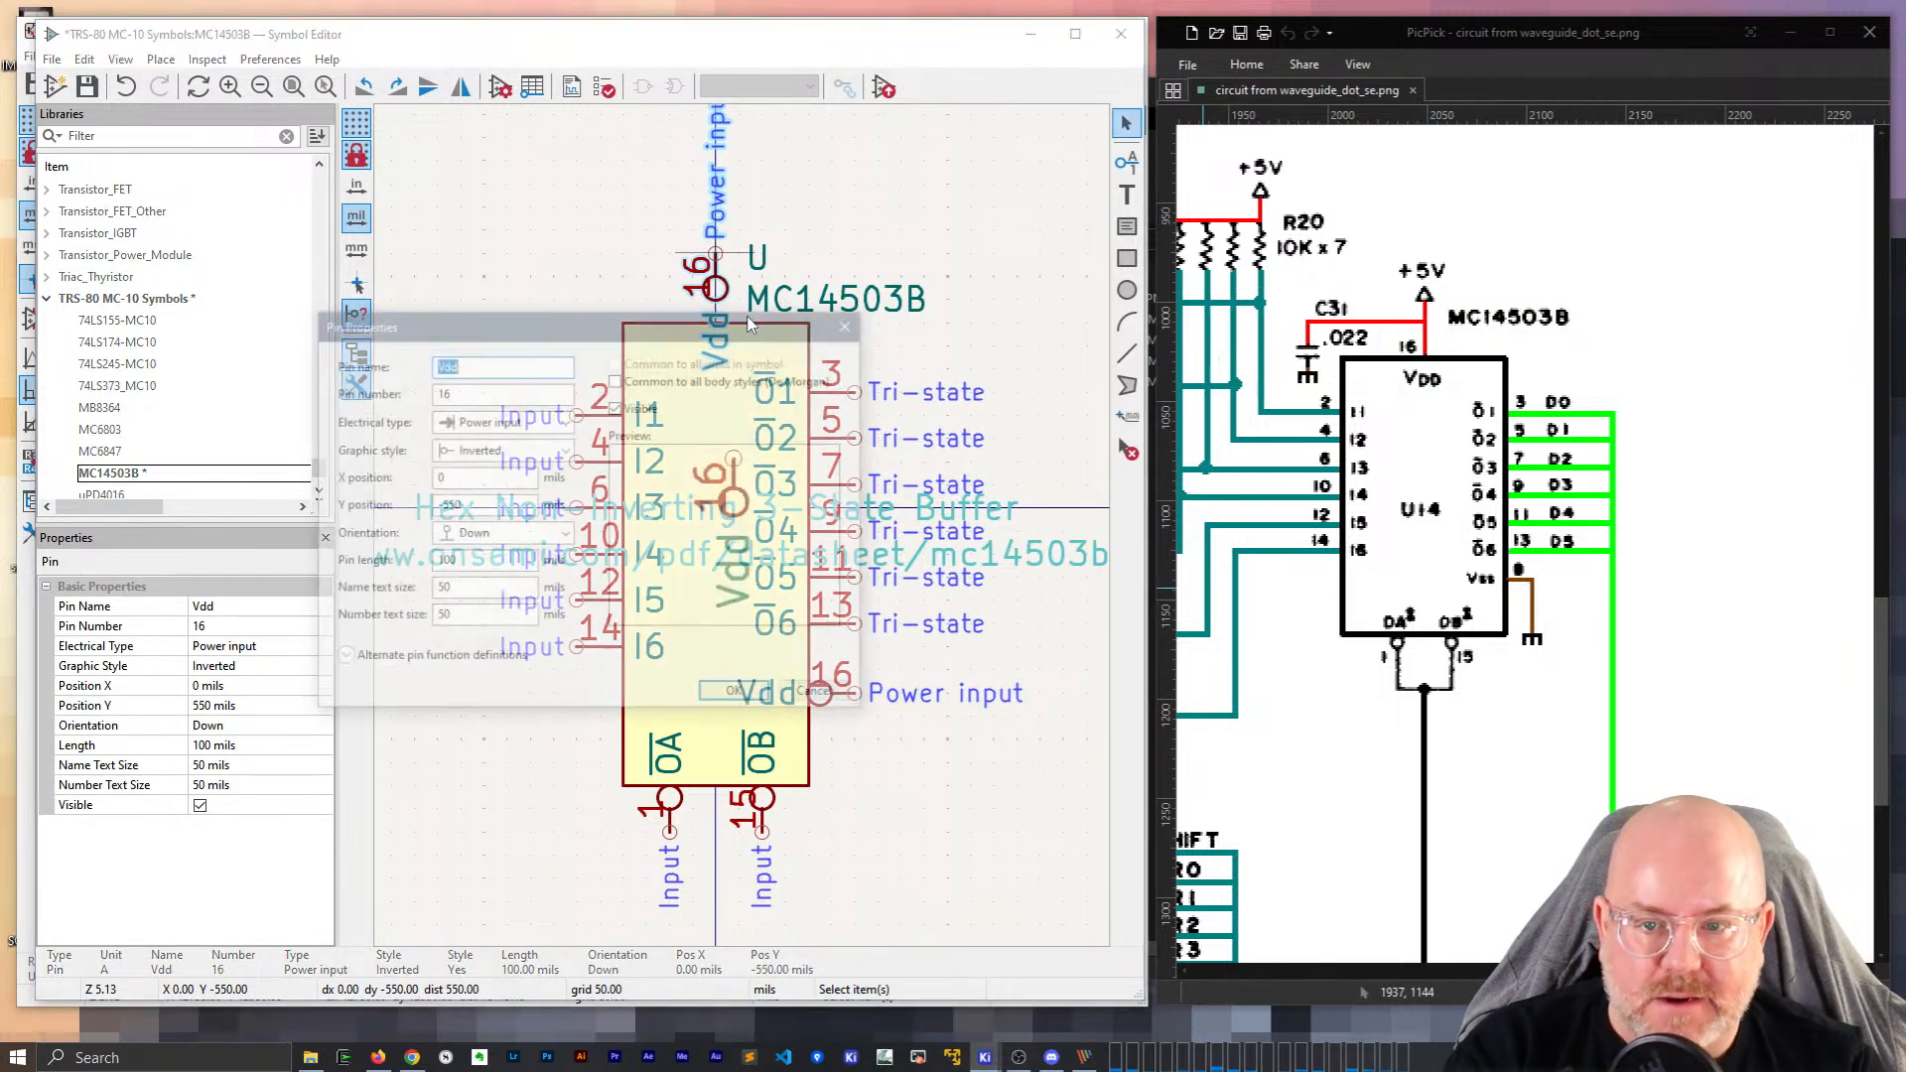
key("Escape")
Move the U reference and MC14503B value fields up one grid step.
left_click(766, 267)
key("m")
left_click(758, 235)
left_click(770, 300)
key("m")
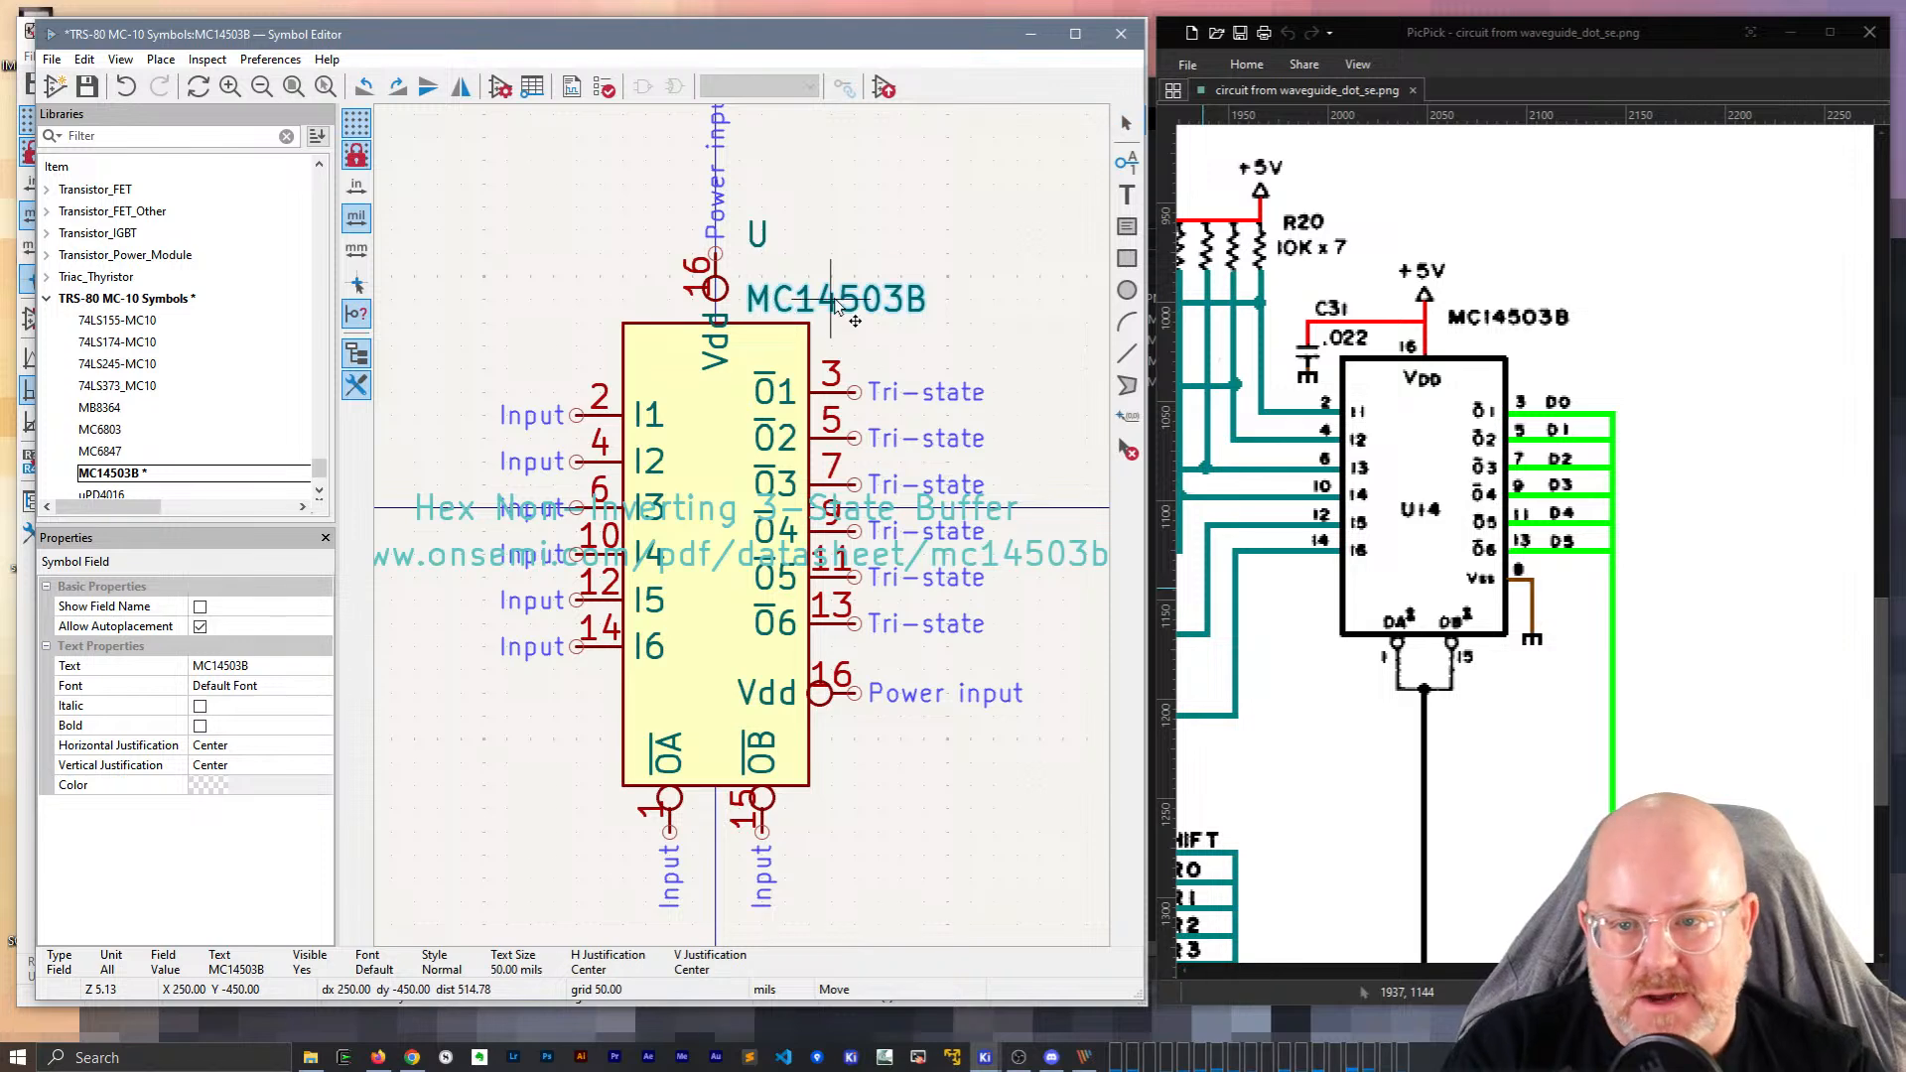
left_click(837, 283)
Raise the body's top edge and the left input pins one grid step.
left_click(780, 320)
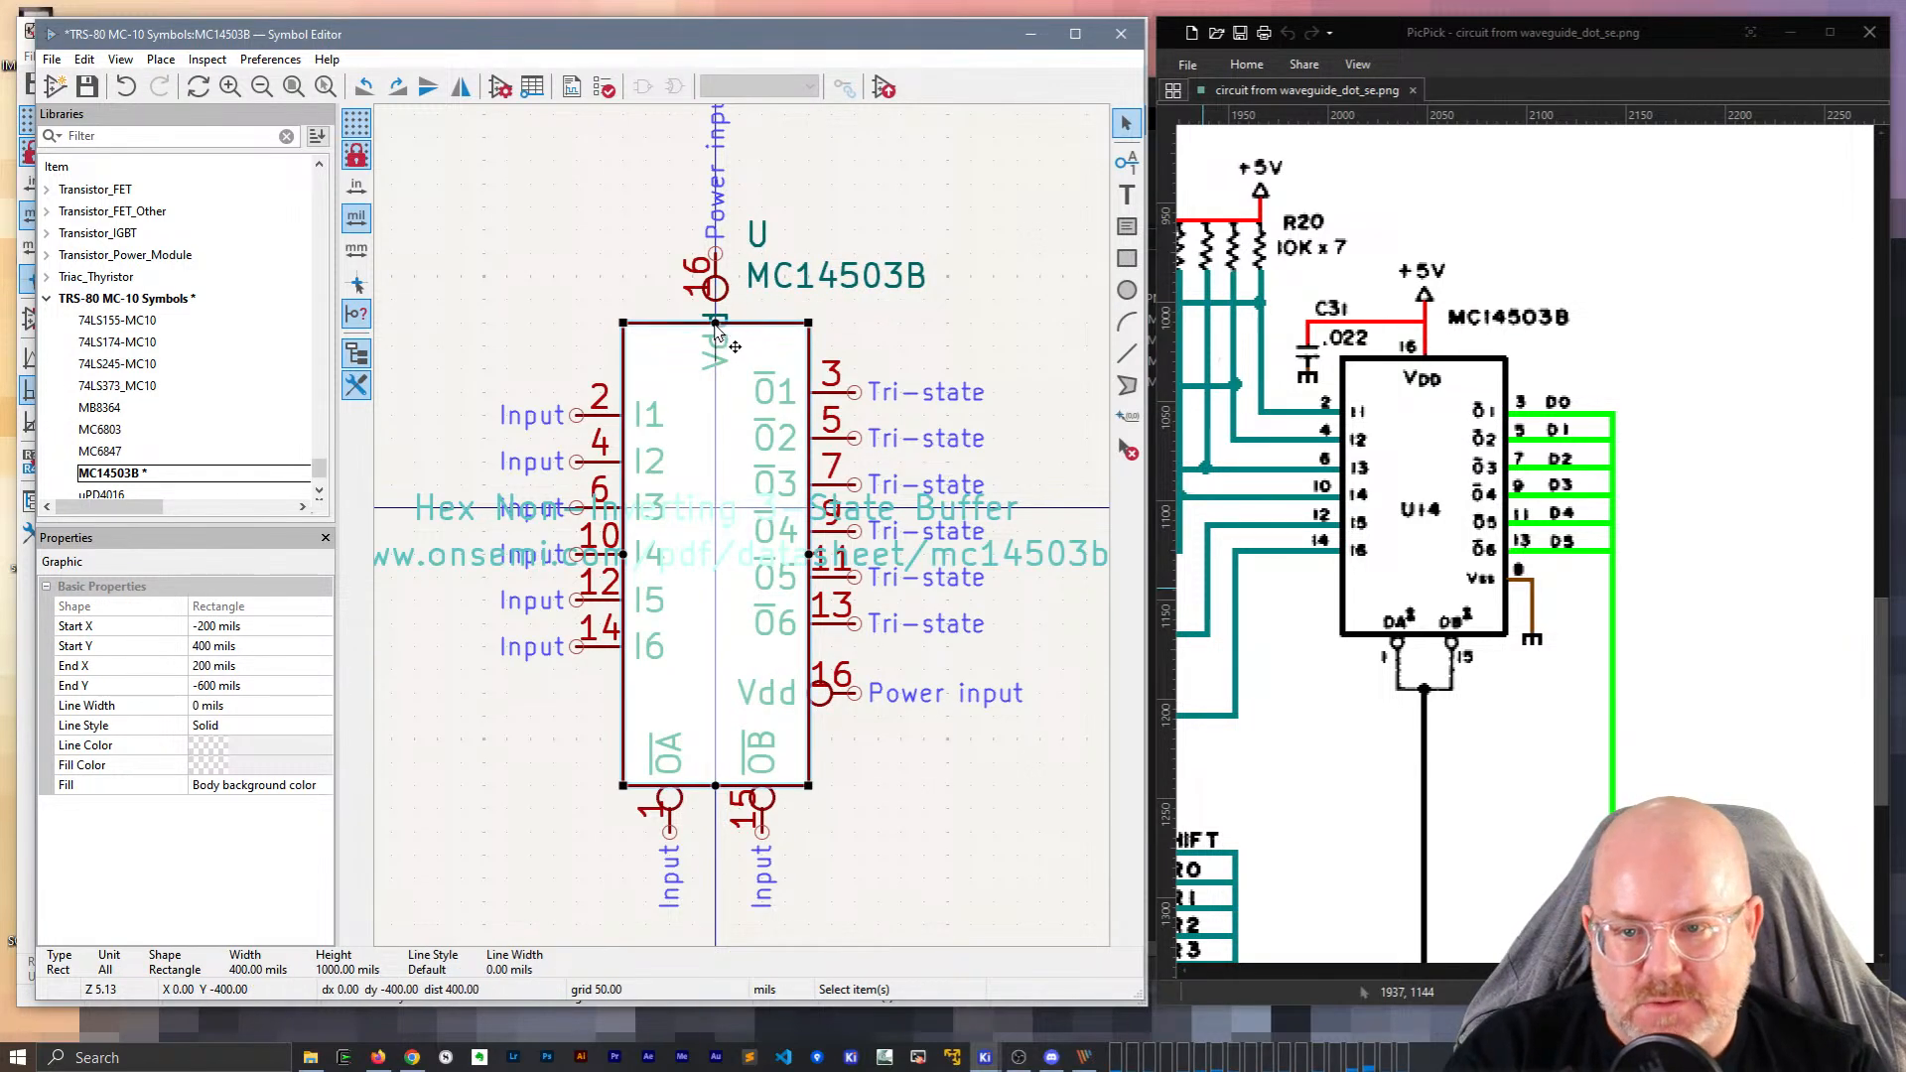
left_click_drag(715, 323, 716, 300)
left_click(618, 427)
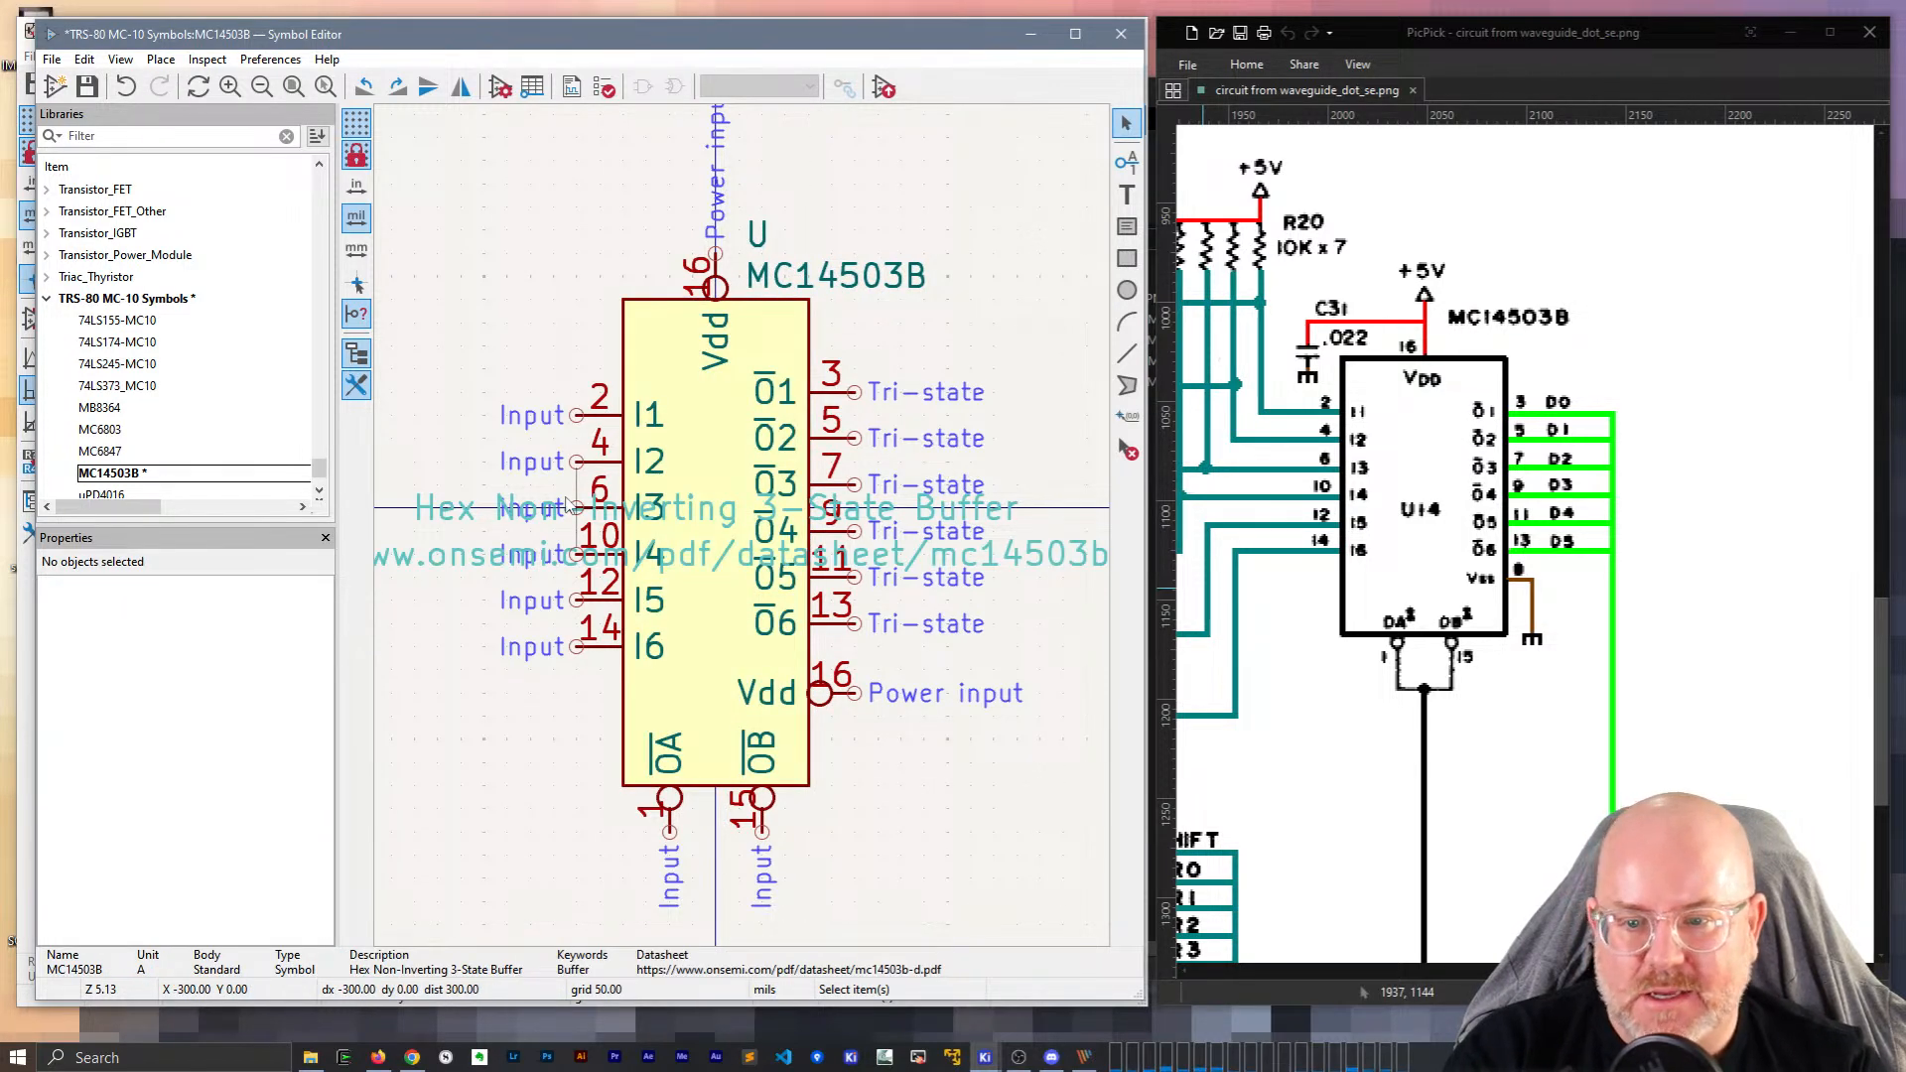
left_click_drag(582, 679, 579, 633)
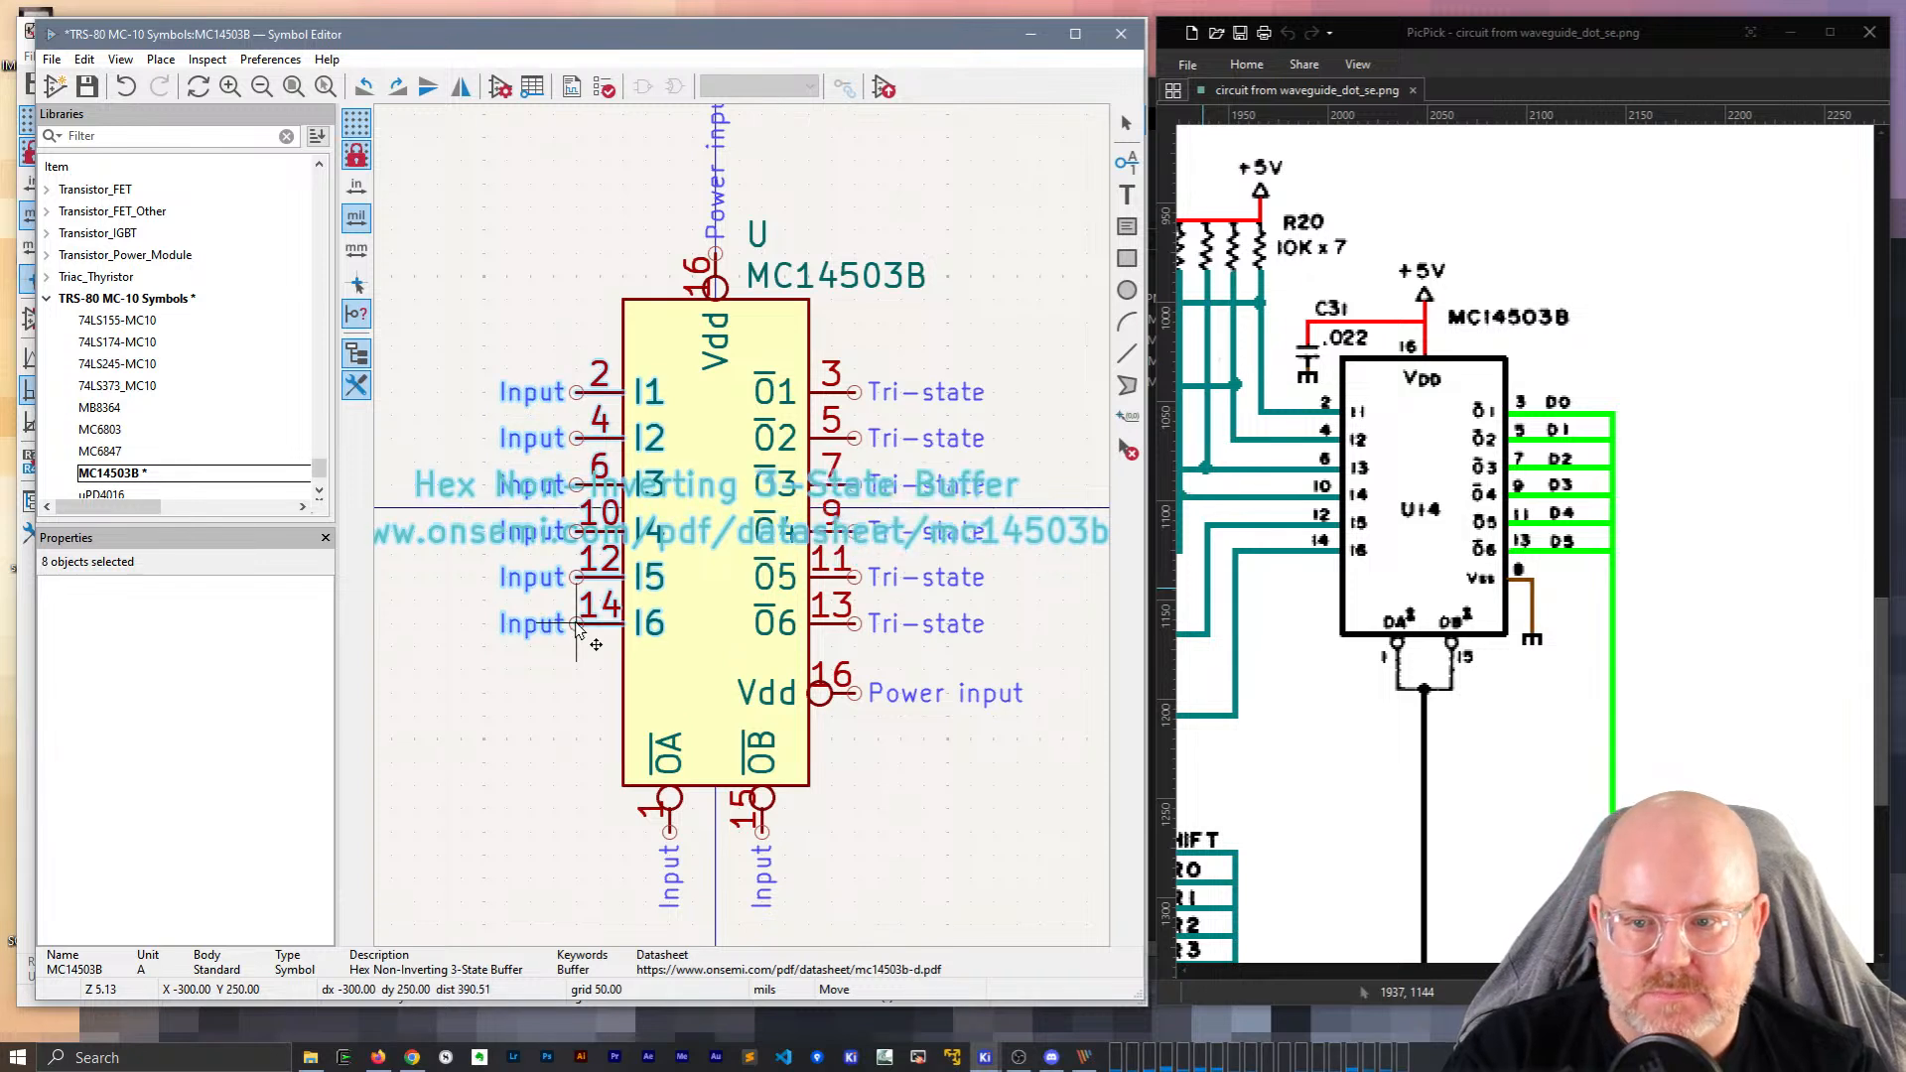
left_click(948, 790)
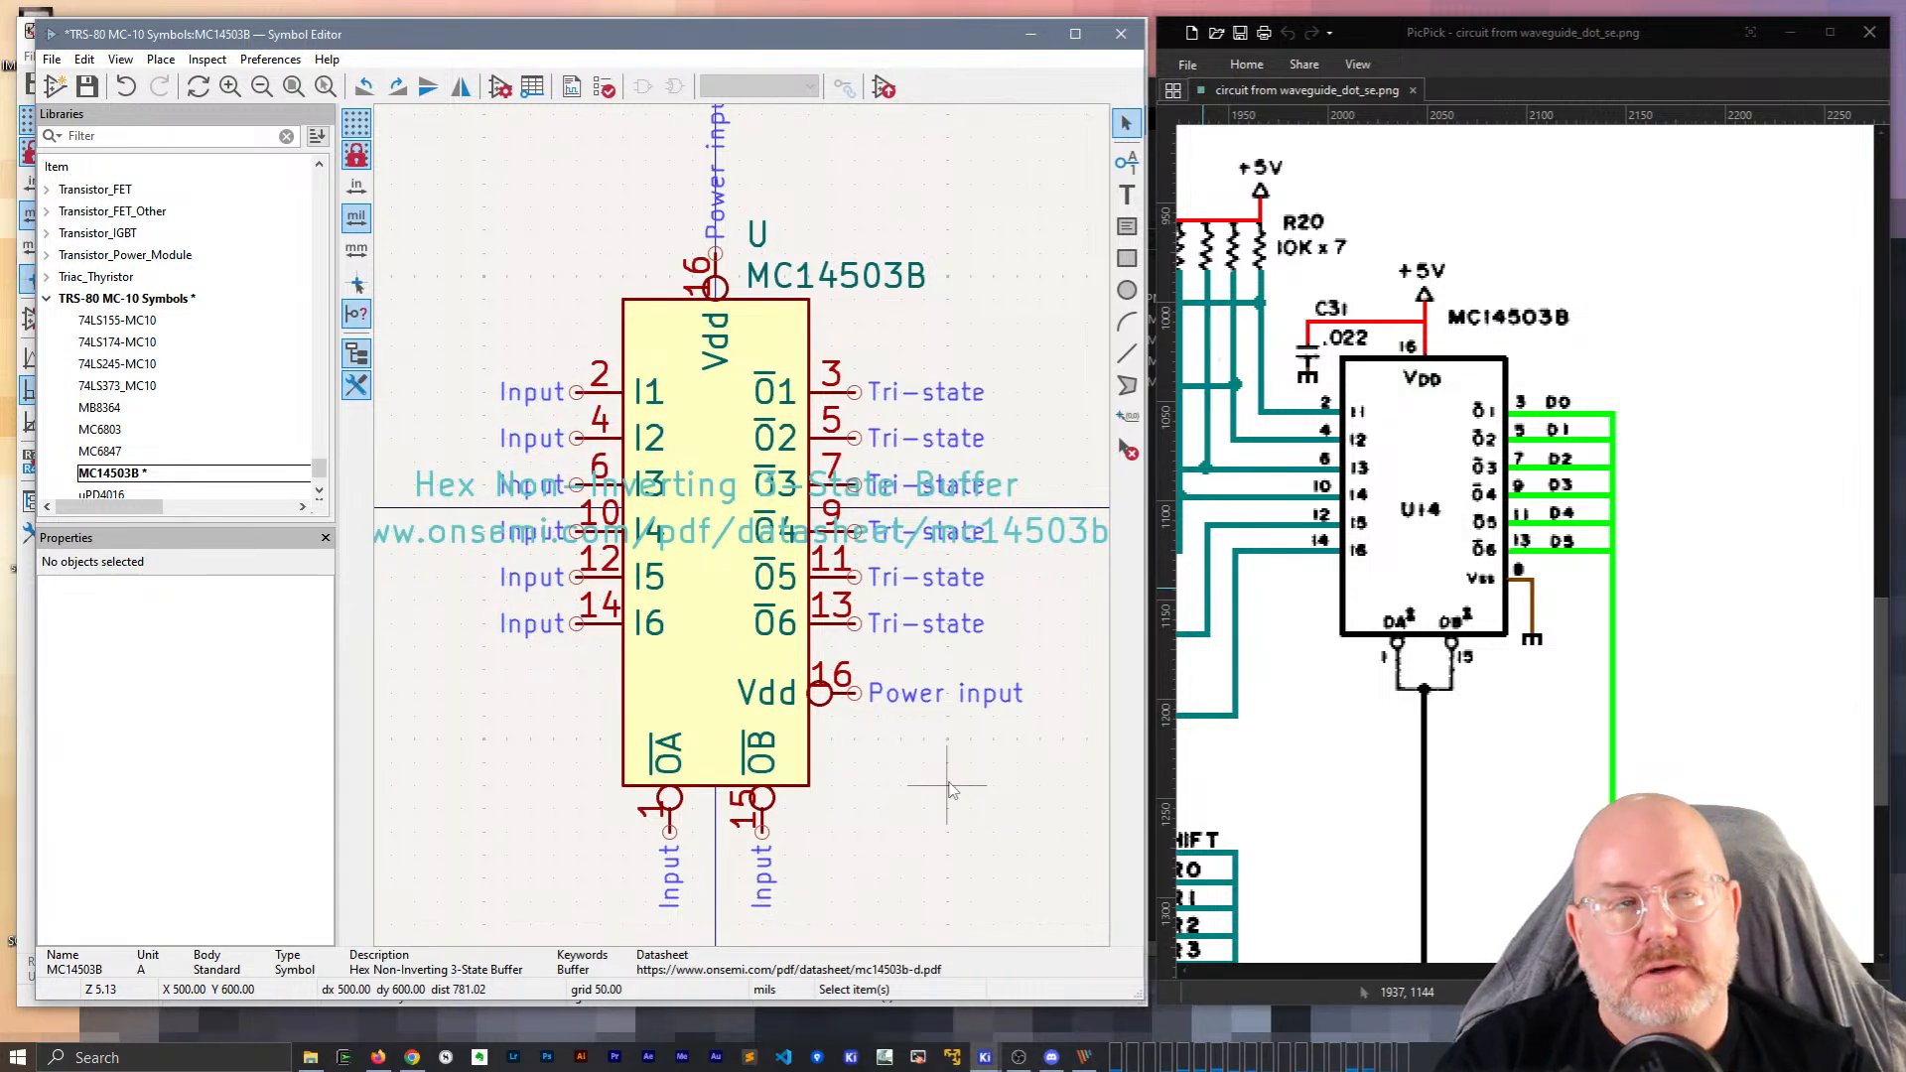
Move the whole MC14503B symbol slightly higher.
left_click(794, 790)
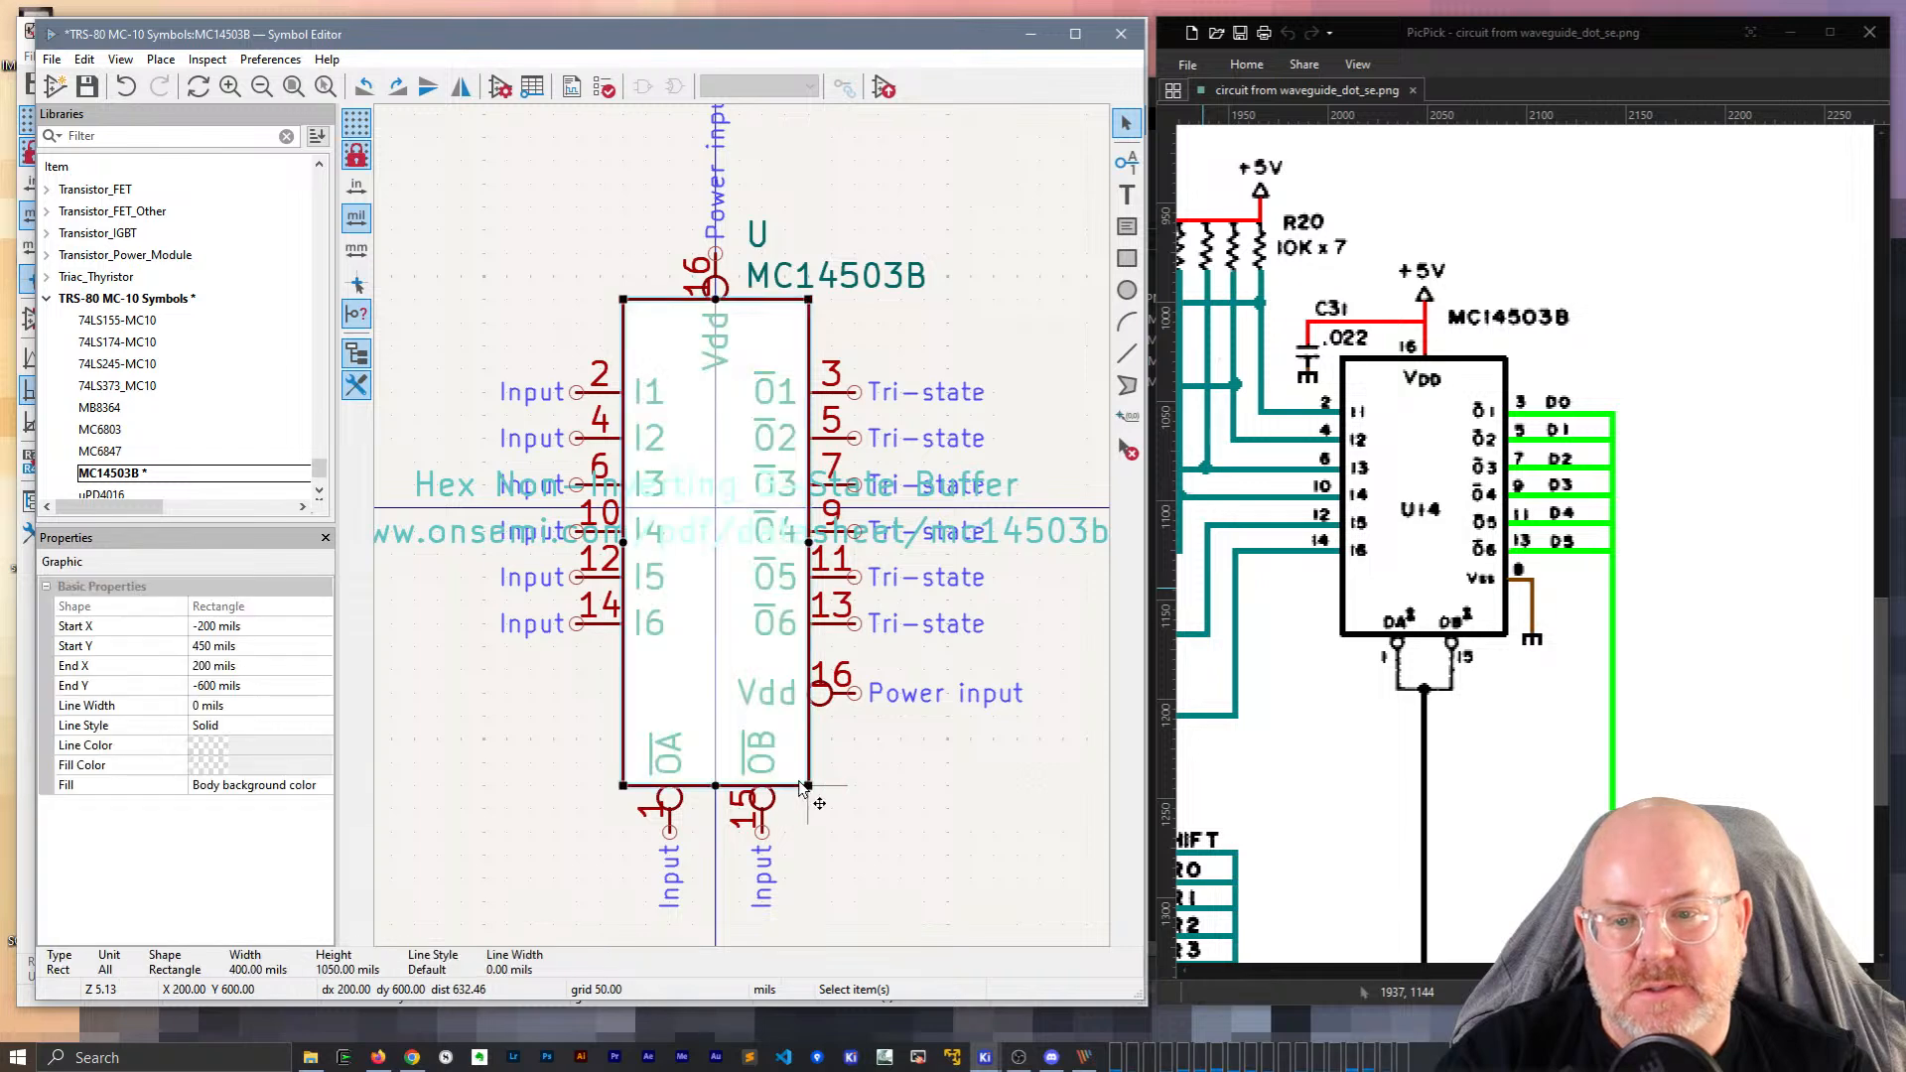
scroll(794, 774, "down", 3)
left_click_drag(837, 618, 524, 198)
key("m")
left_click(658, 454)
left_click(750, 525)
left_click(797, 567)
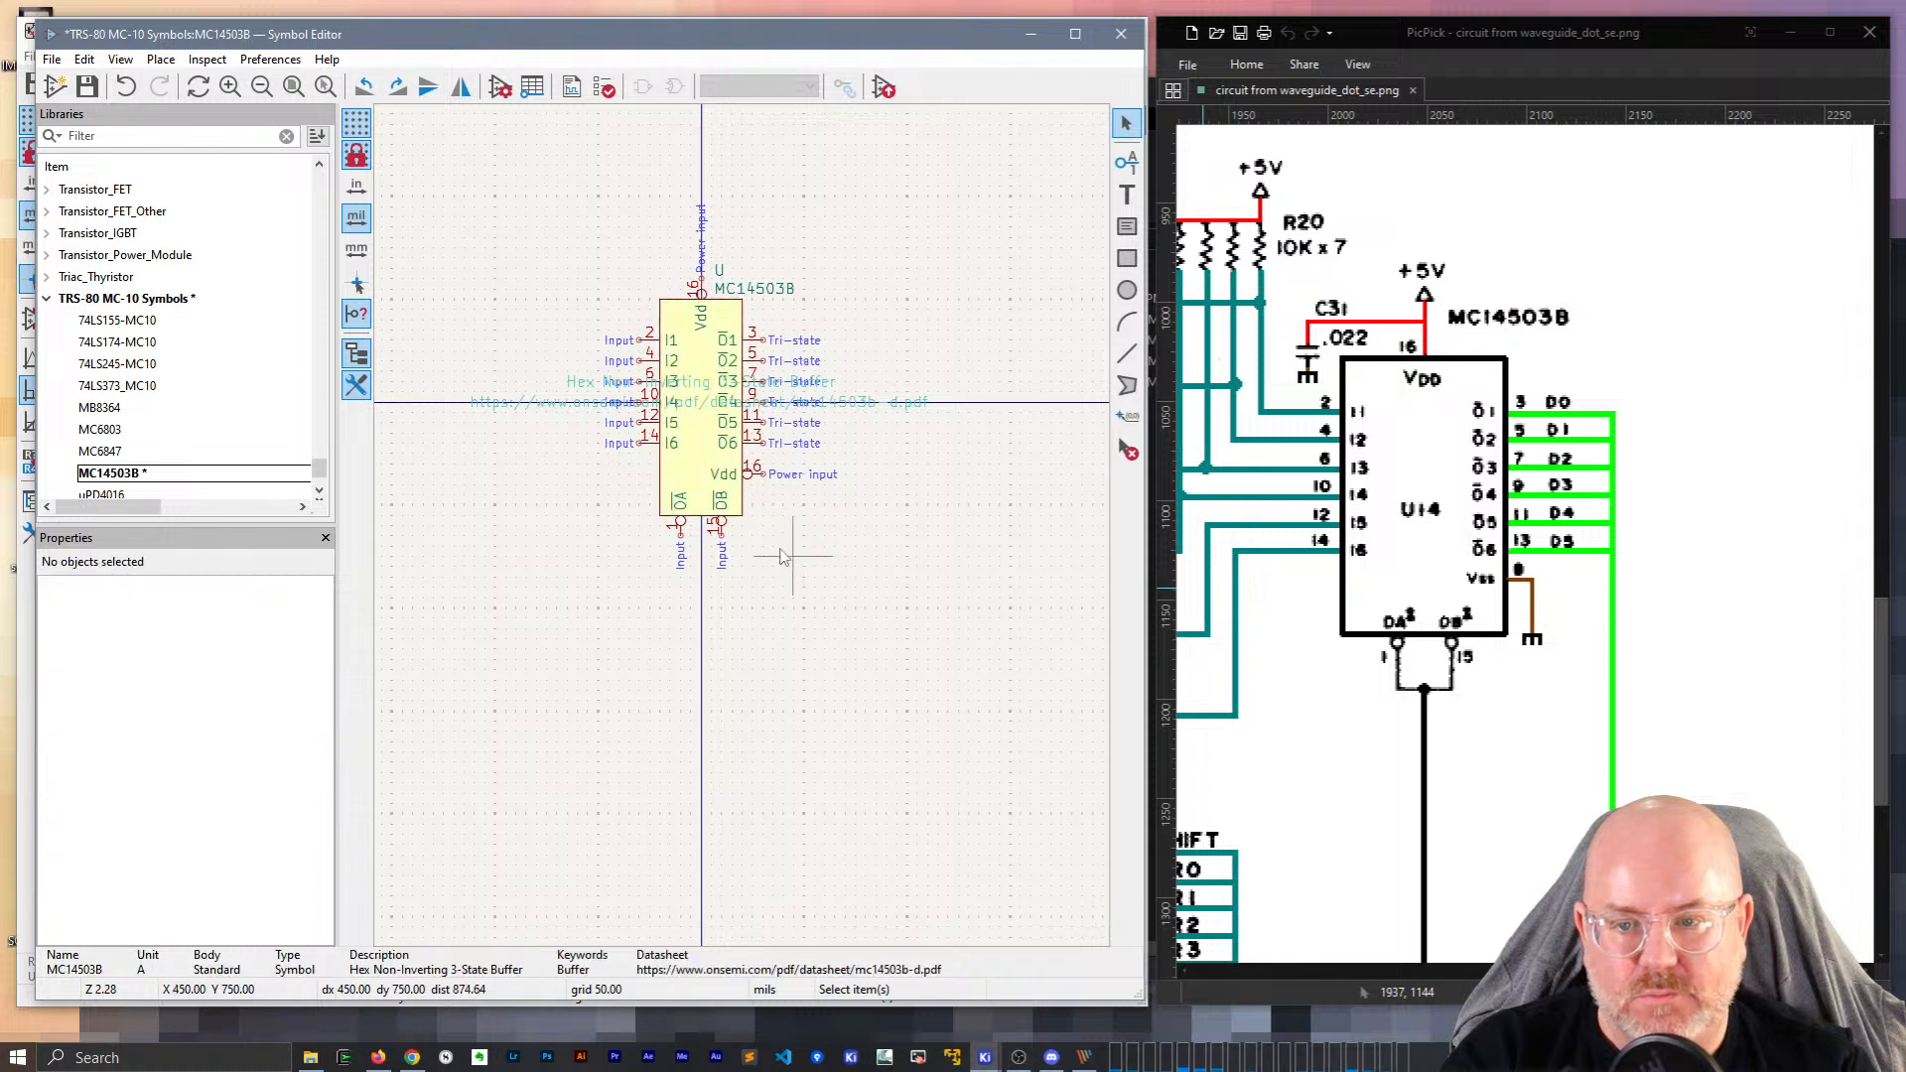
Nudge the U reference and MC14503B value up a grid step and save the symbol library.
scroll(719, 292, "up", 3)
left_click(766, 551)
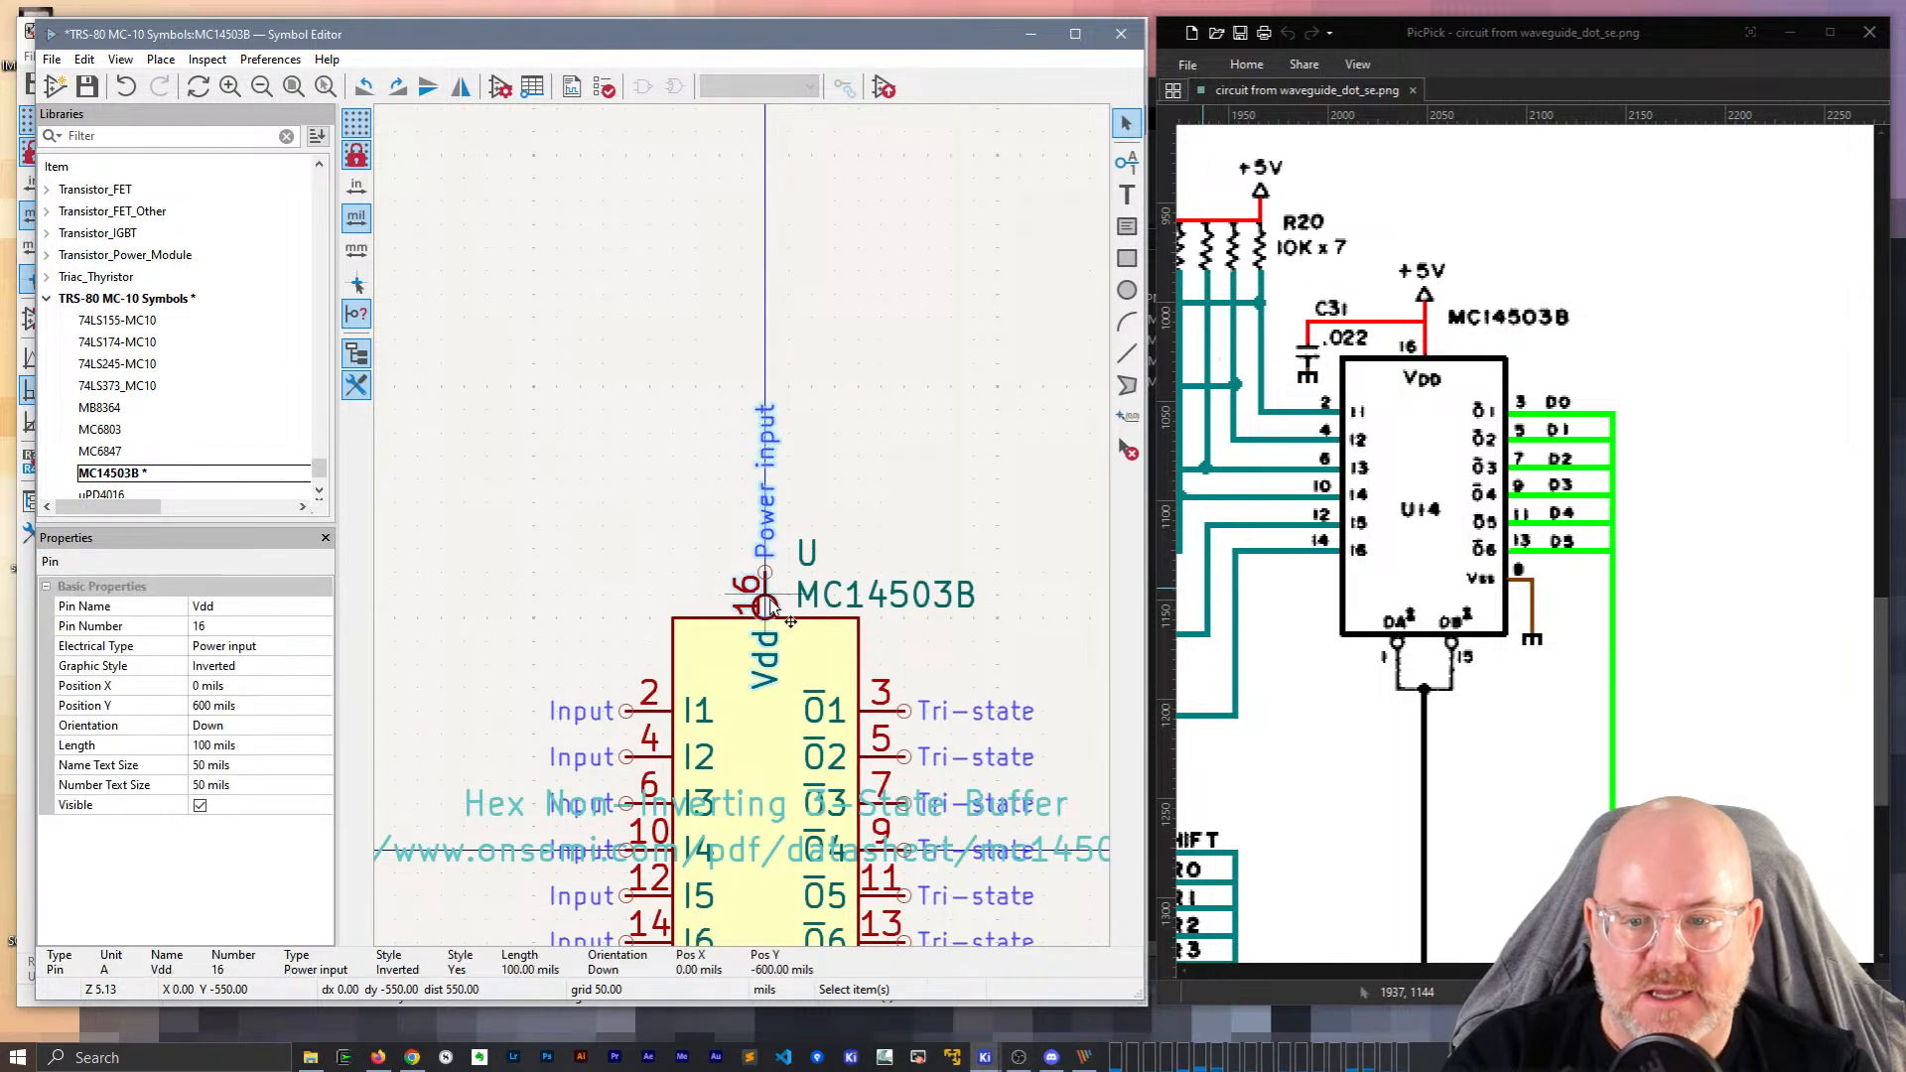
key("m")
left_click_drag(764, 549, 806, 529)
left_click_drag(882, 598, 878, 575)
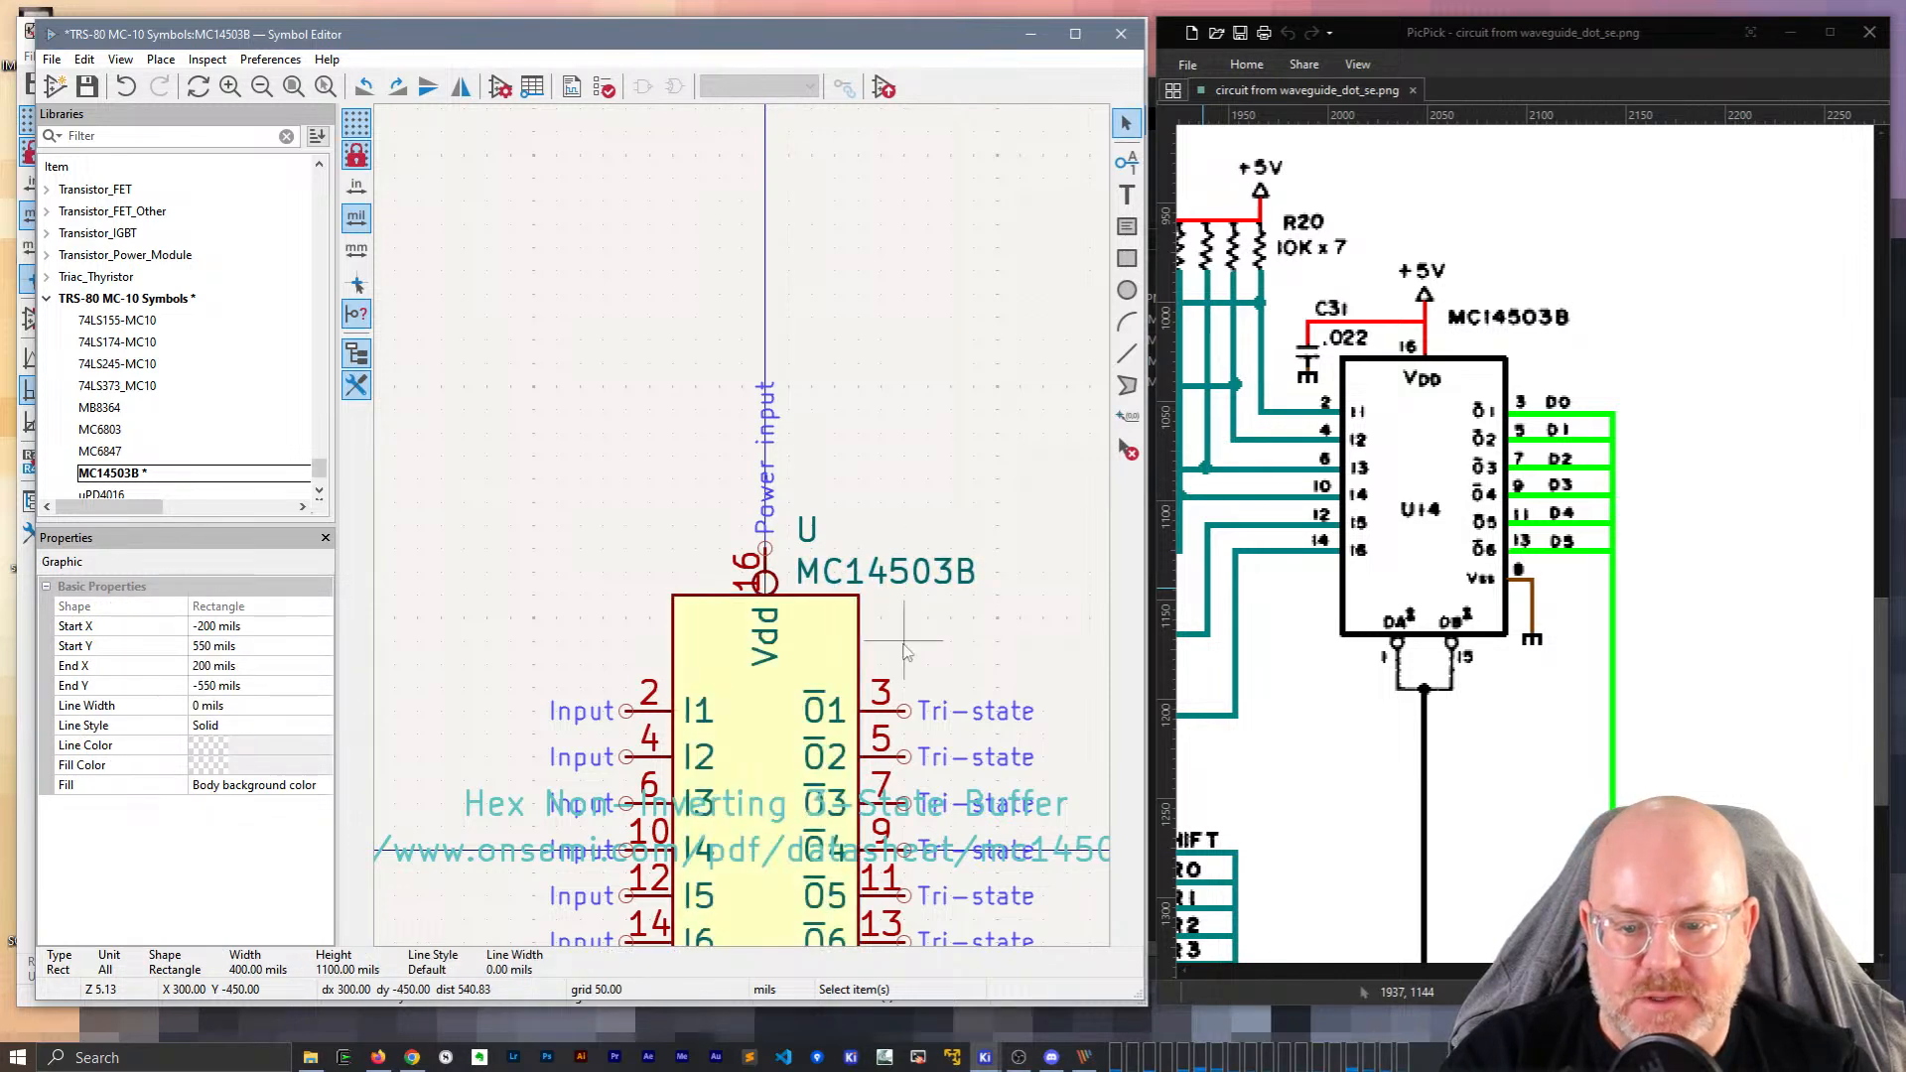
key("Escape")
scroll(747, 533, "down", 3)
scroll(746, 533, "up", 2)
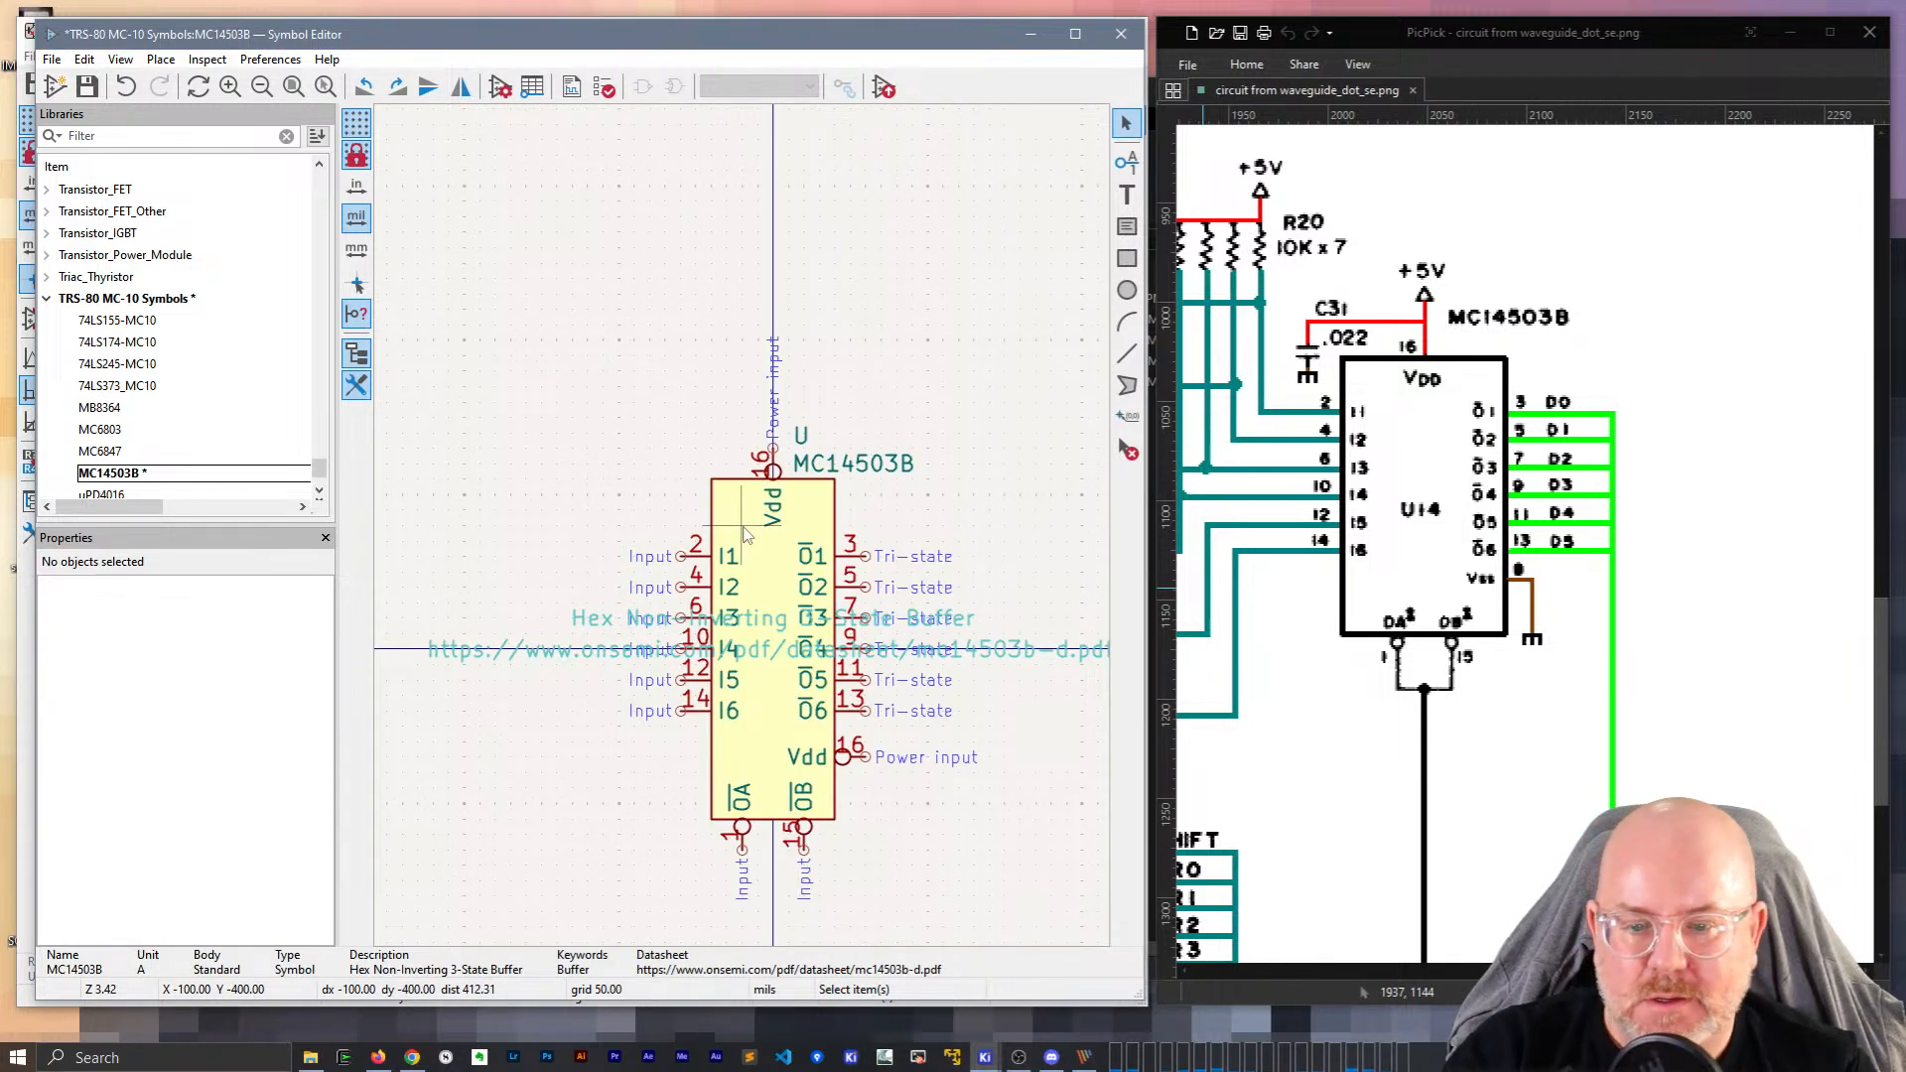
key("ctrl+s")
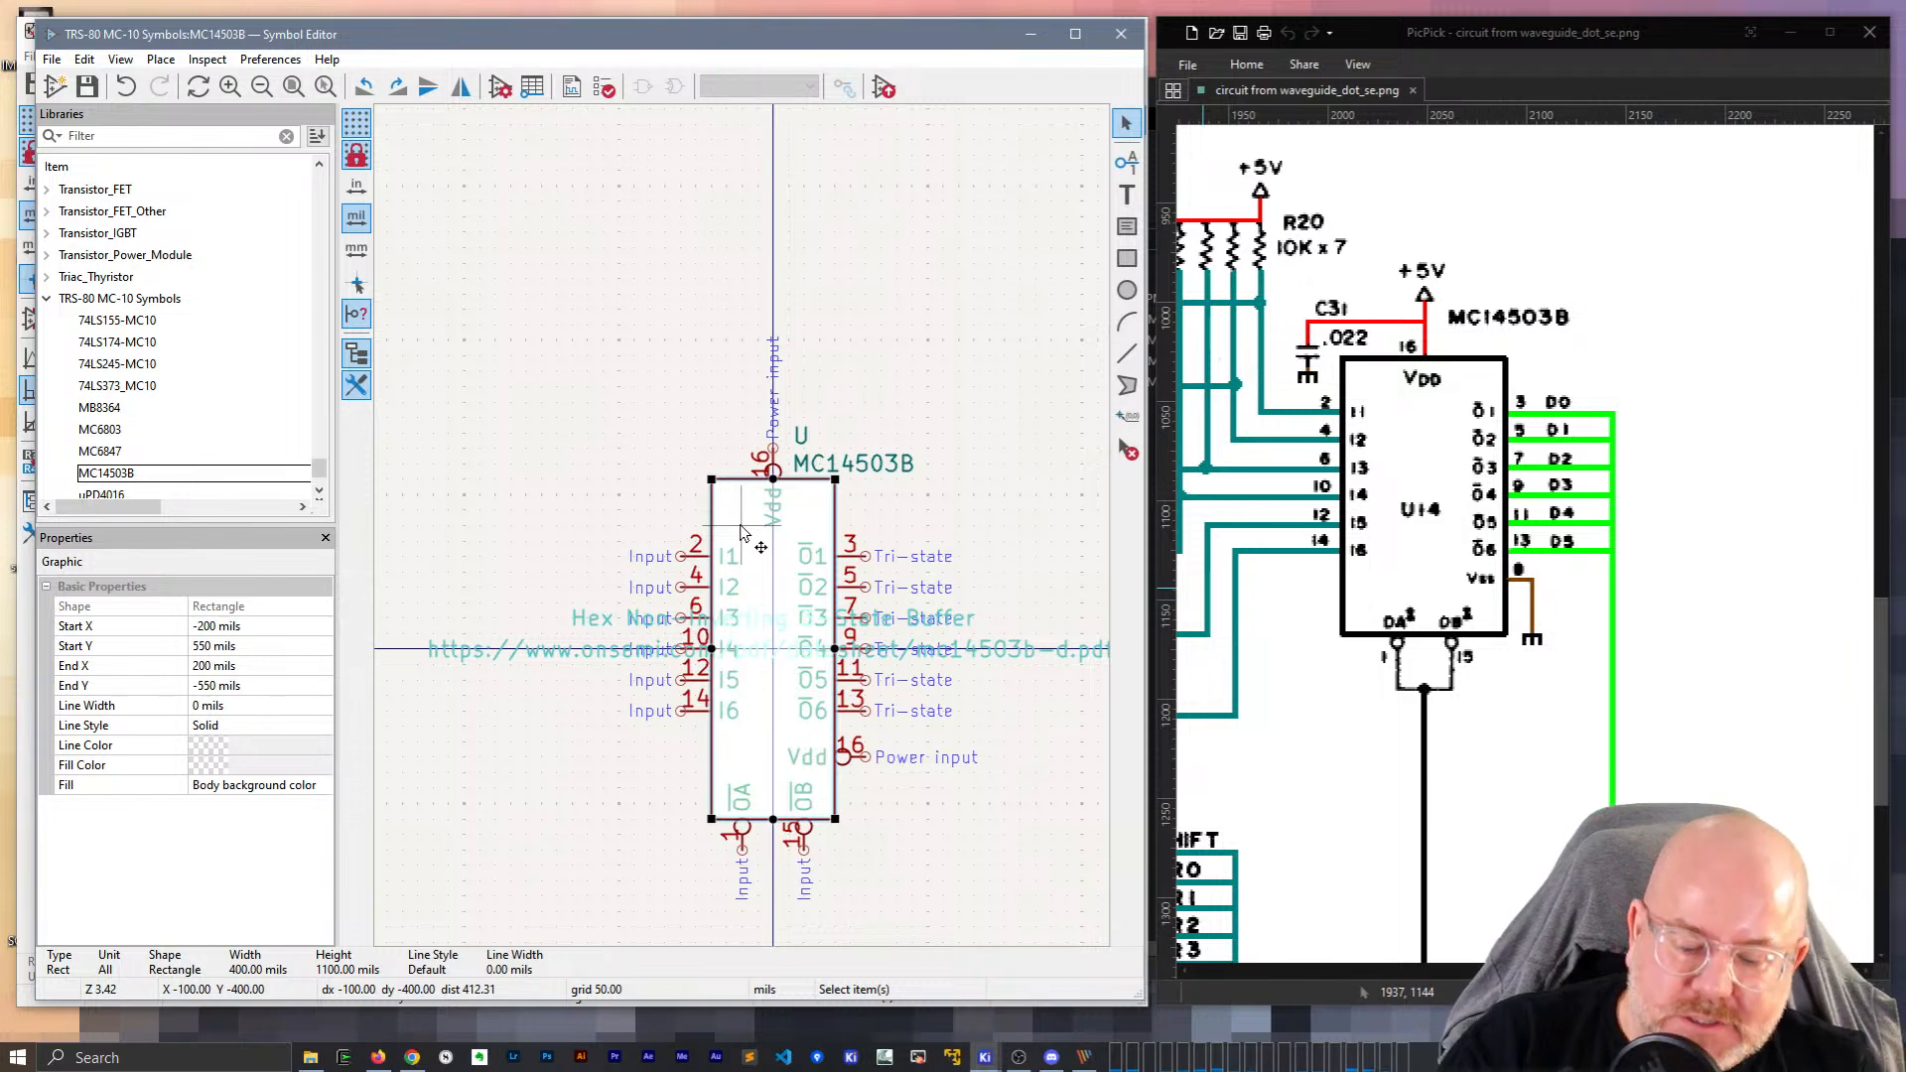
Update the placed MC14503B buffer from the library so it picks up the top Vdd pin.
left_click(1120, 38)
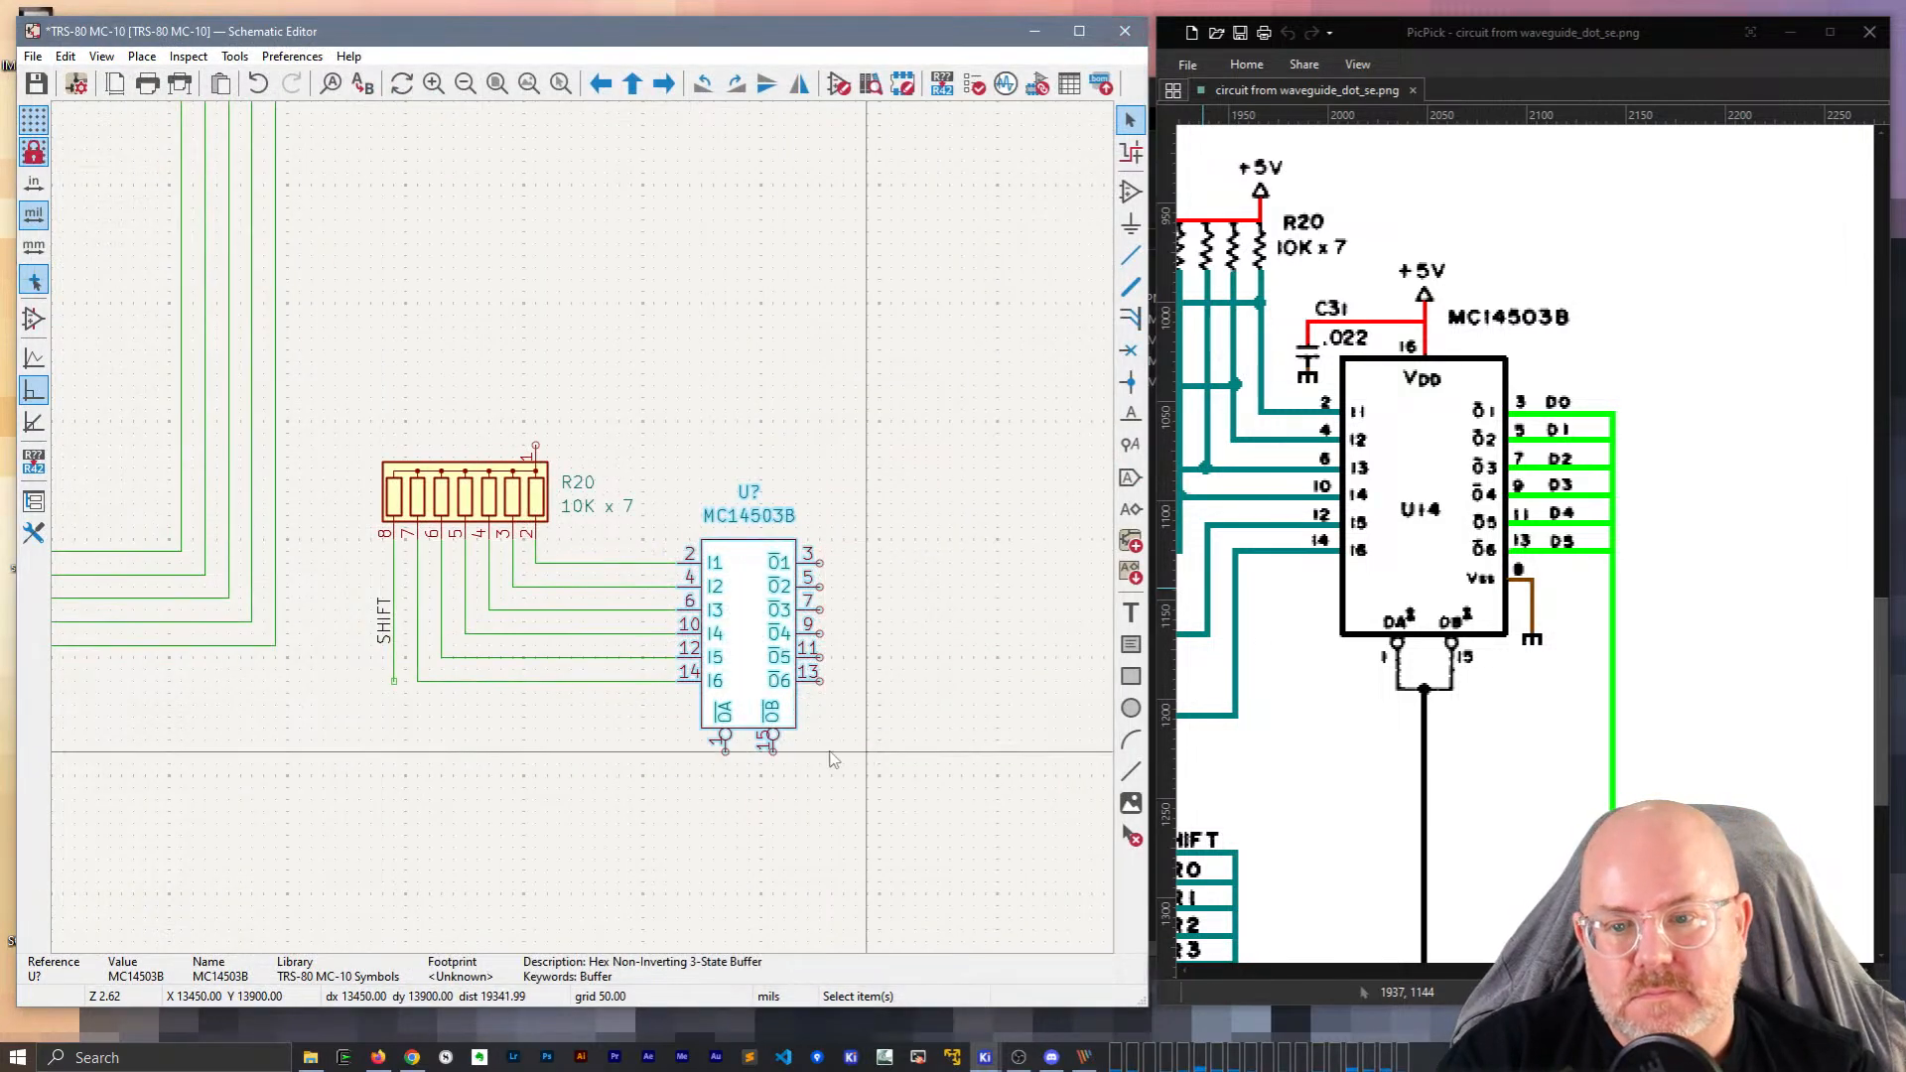
right_click(760, 633)
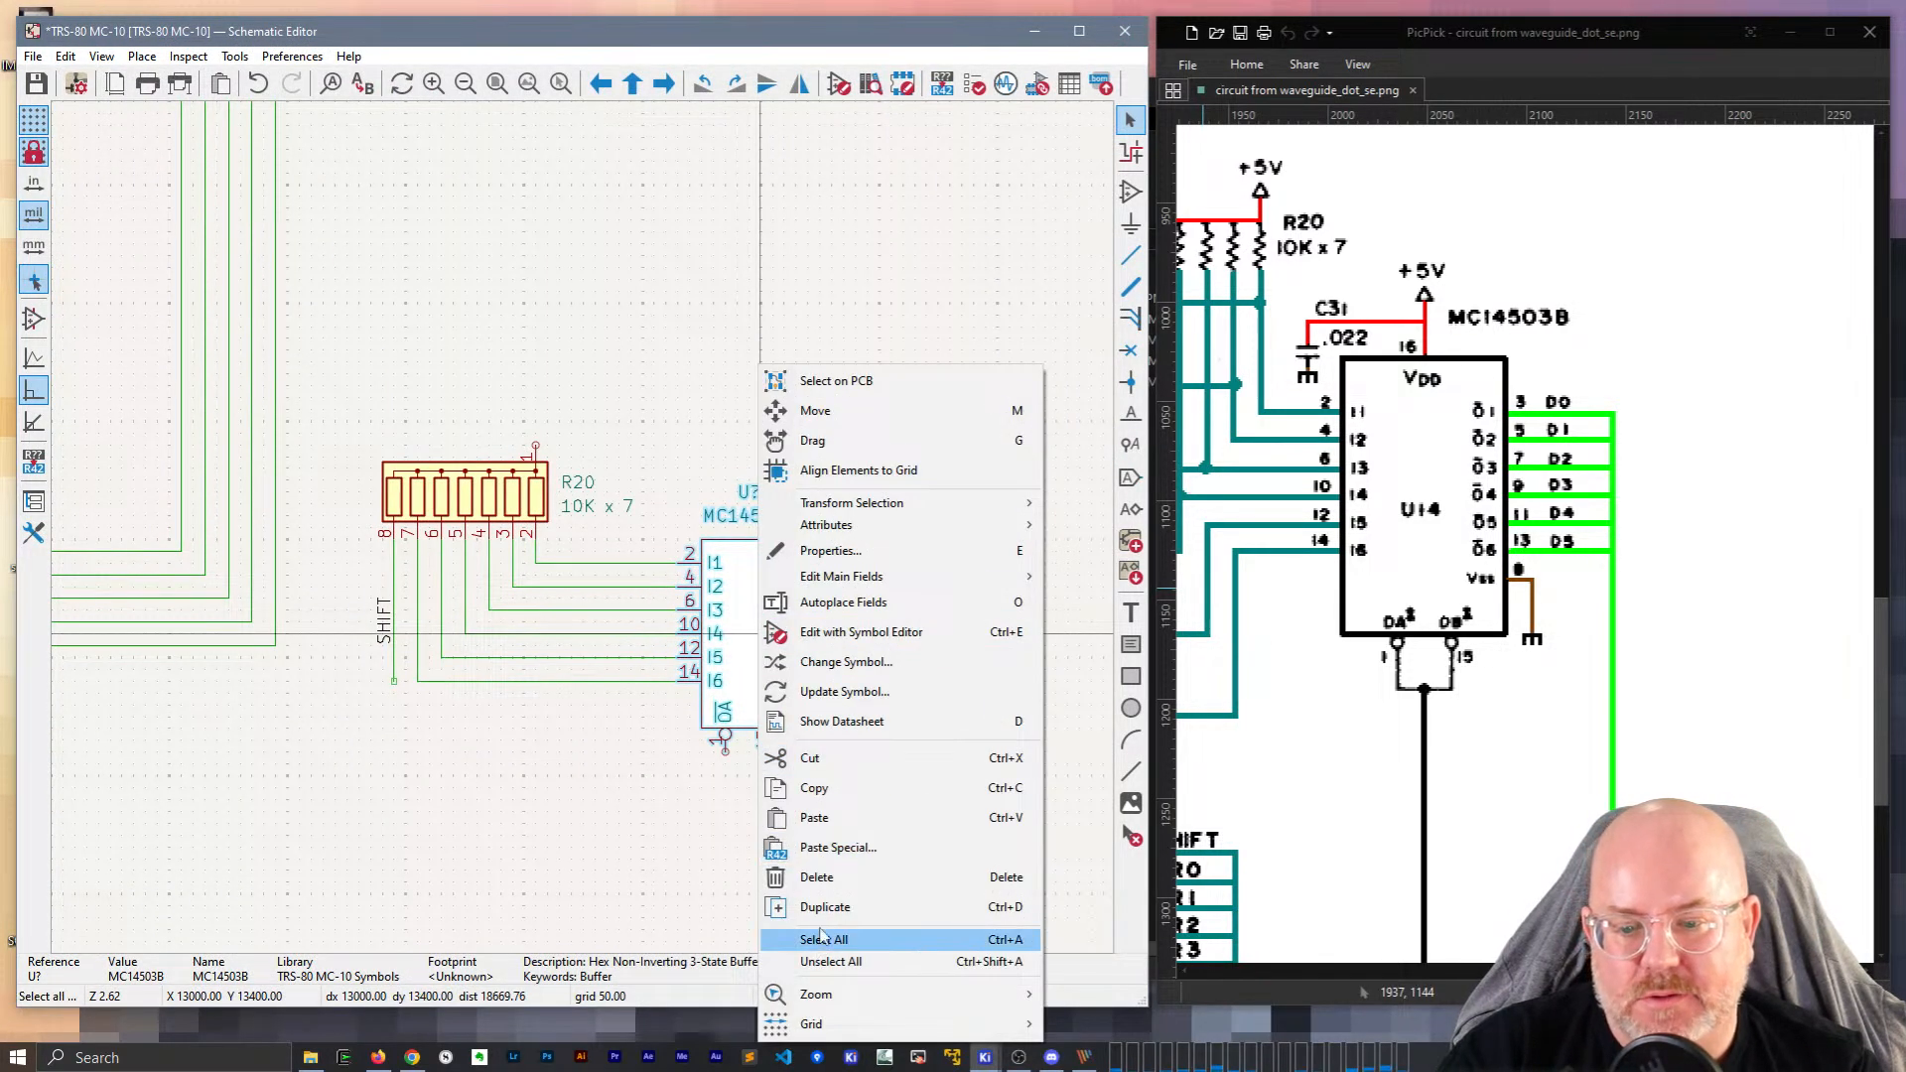
left_click(857, 702)
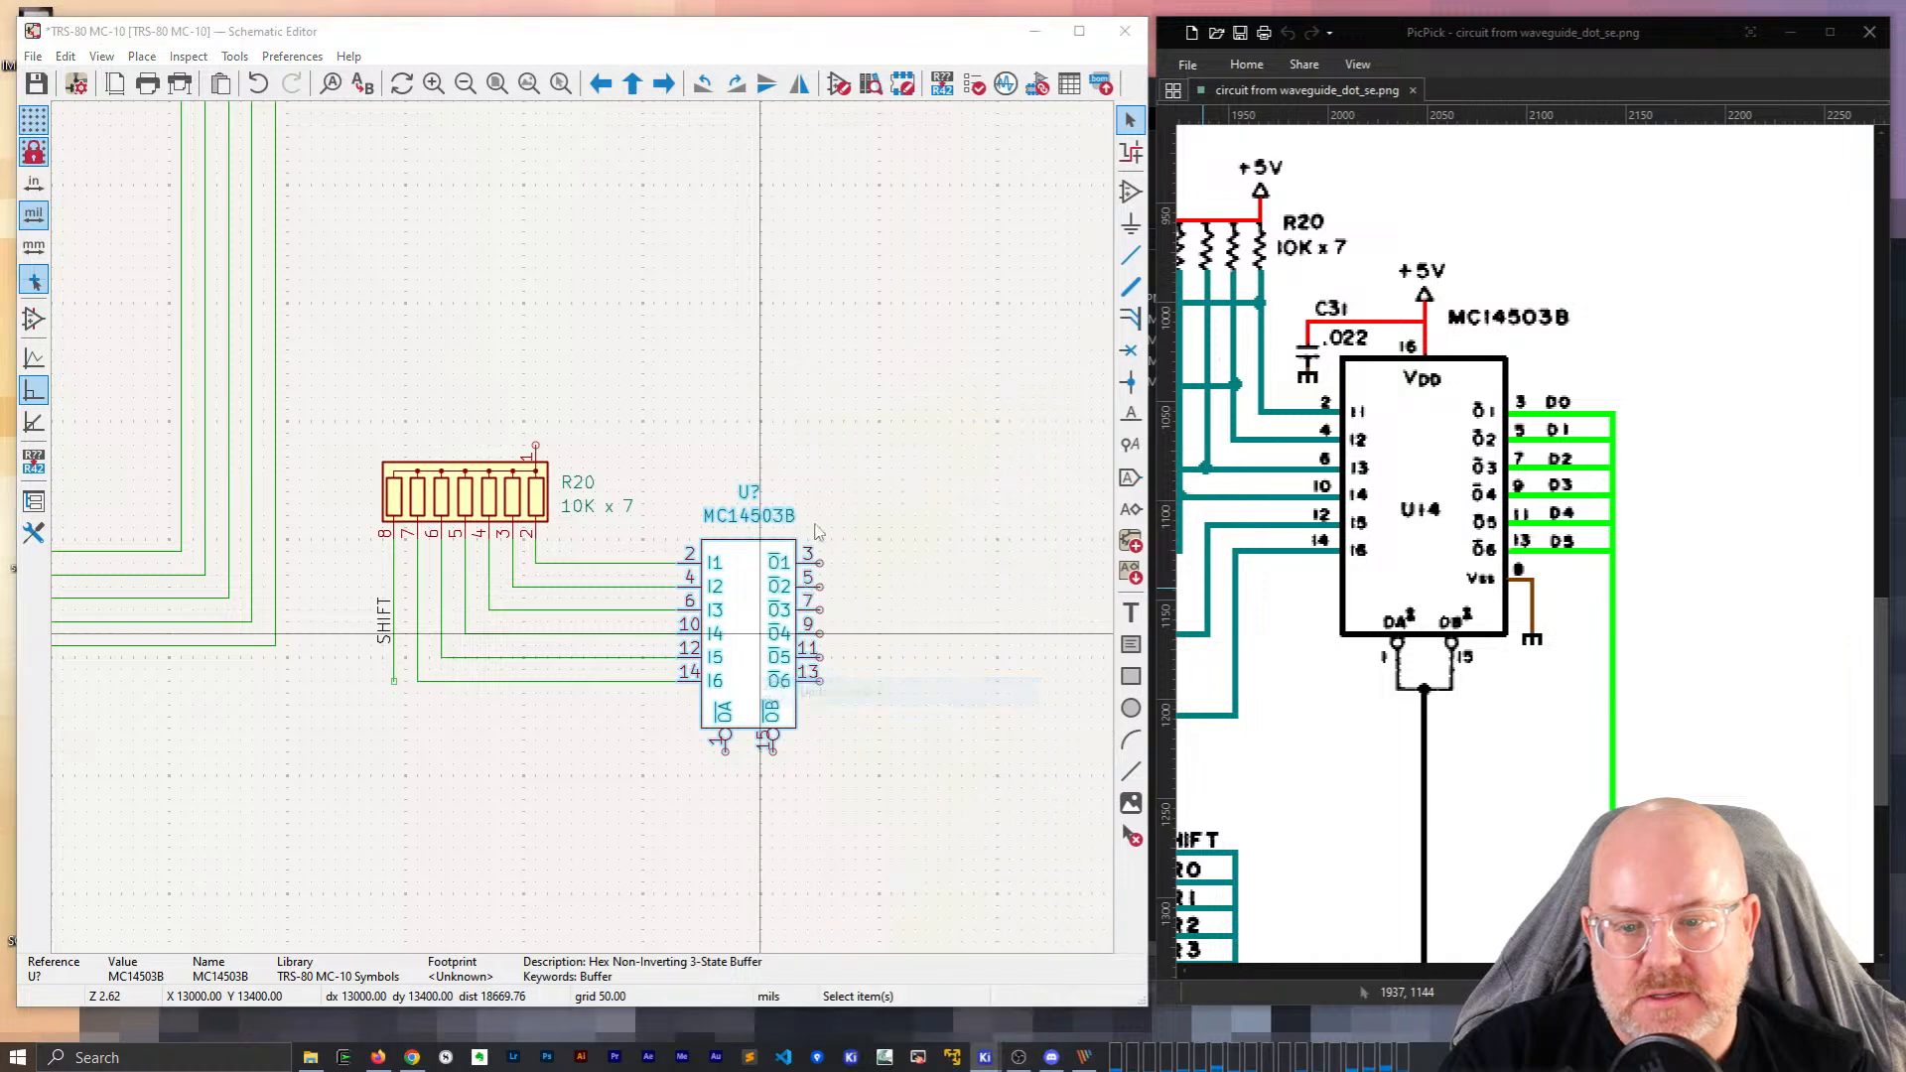
left_click(749, 784)
left_click(830, 785)
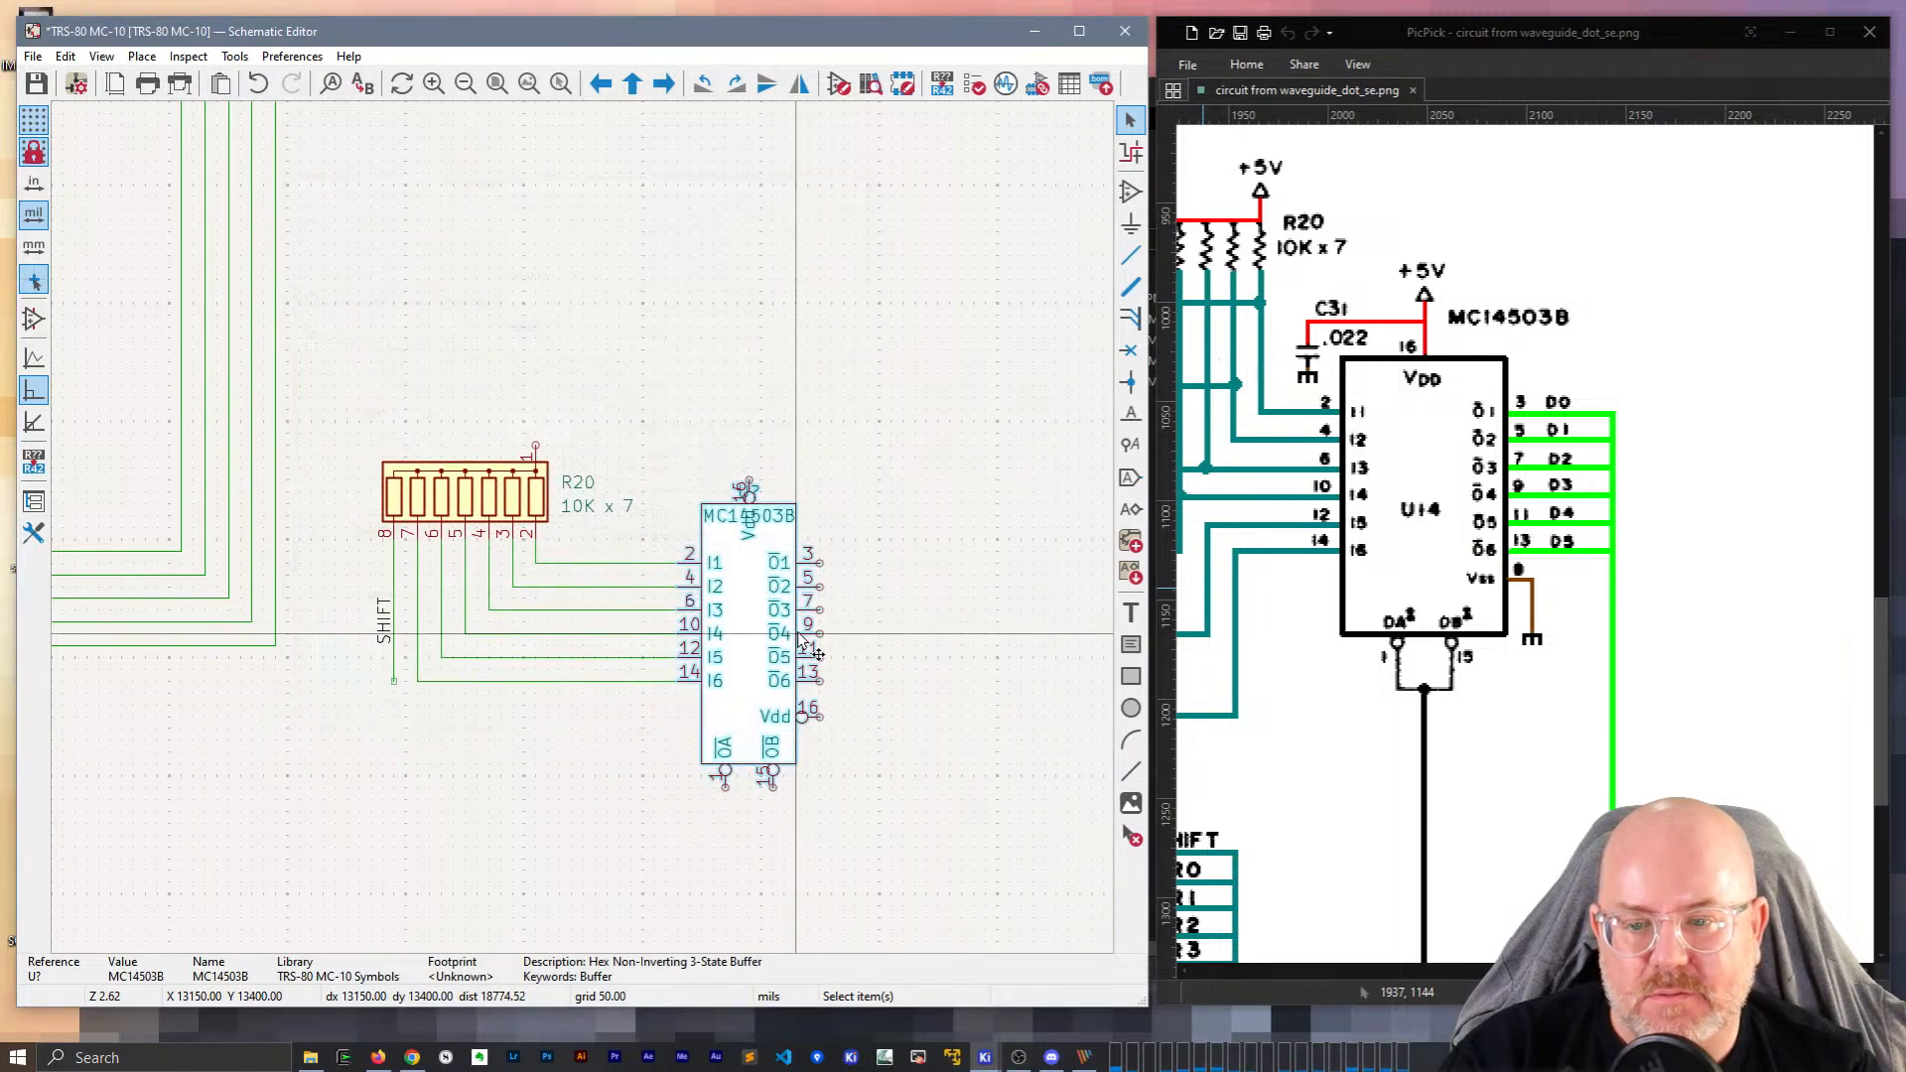
Move the MC14503B value text and sit the U? reference just above the chip.
scroll(747, 493, "up", 3)
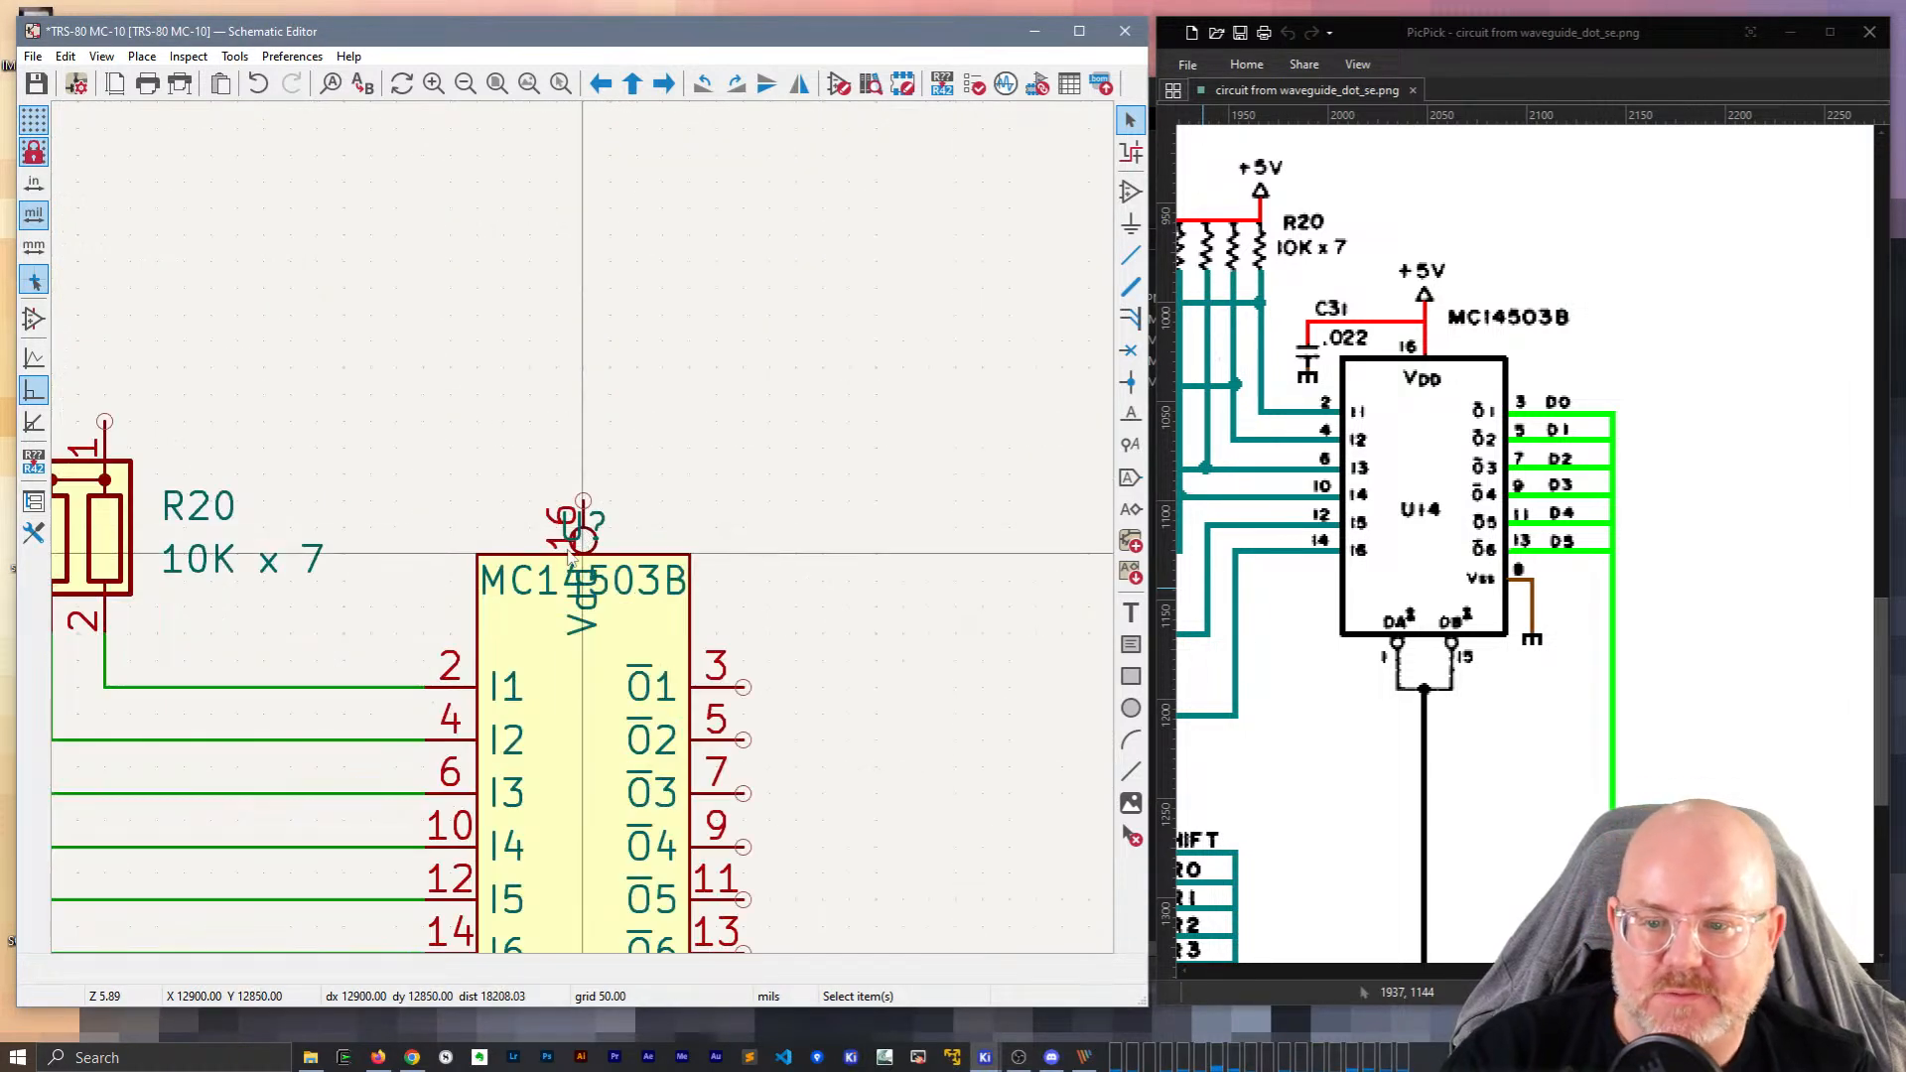
key("m")
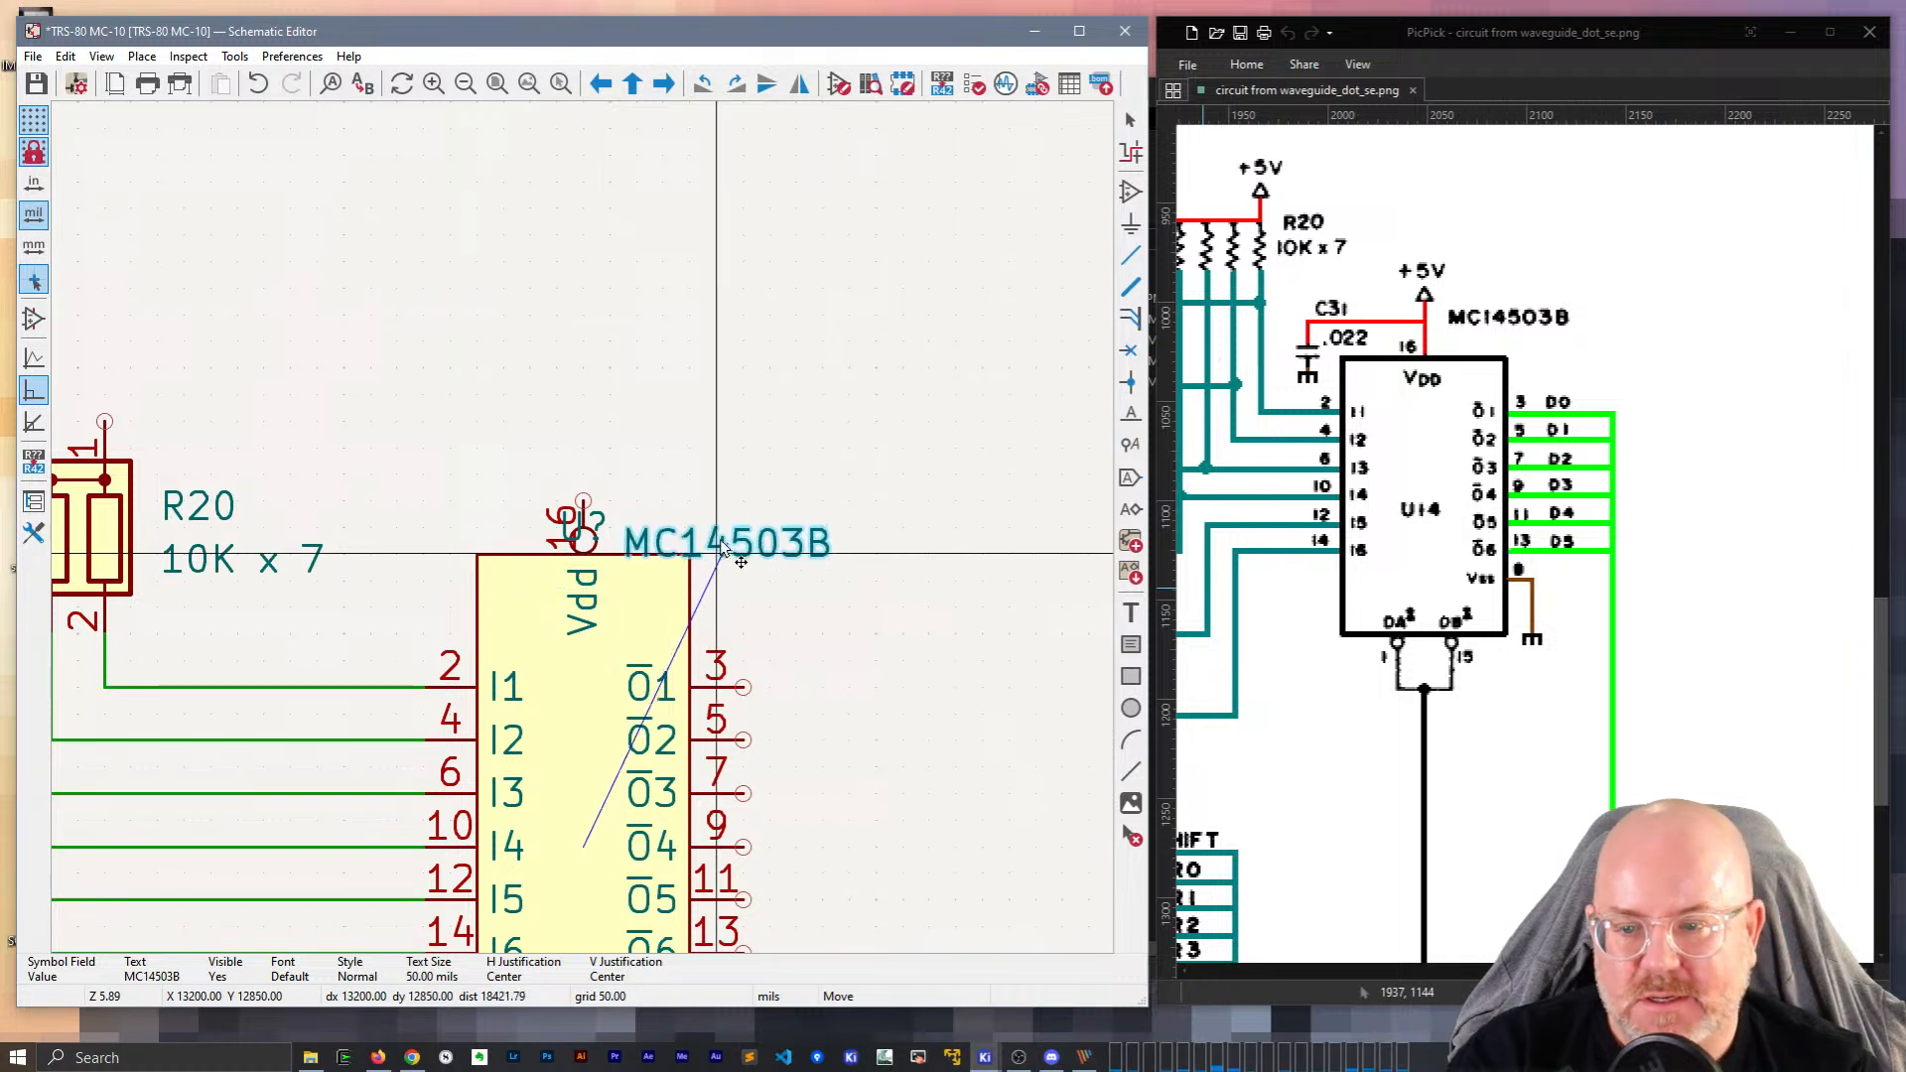
left_click(599, 530)
left_click(602, 530)
left_click(611, 524)
key("m")
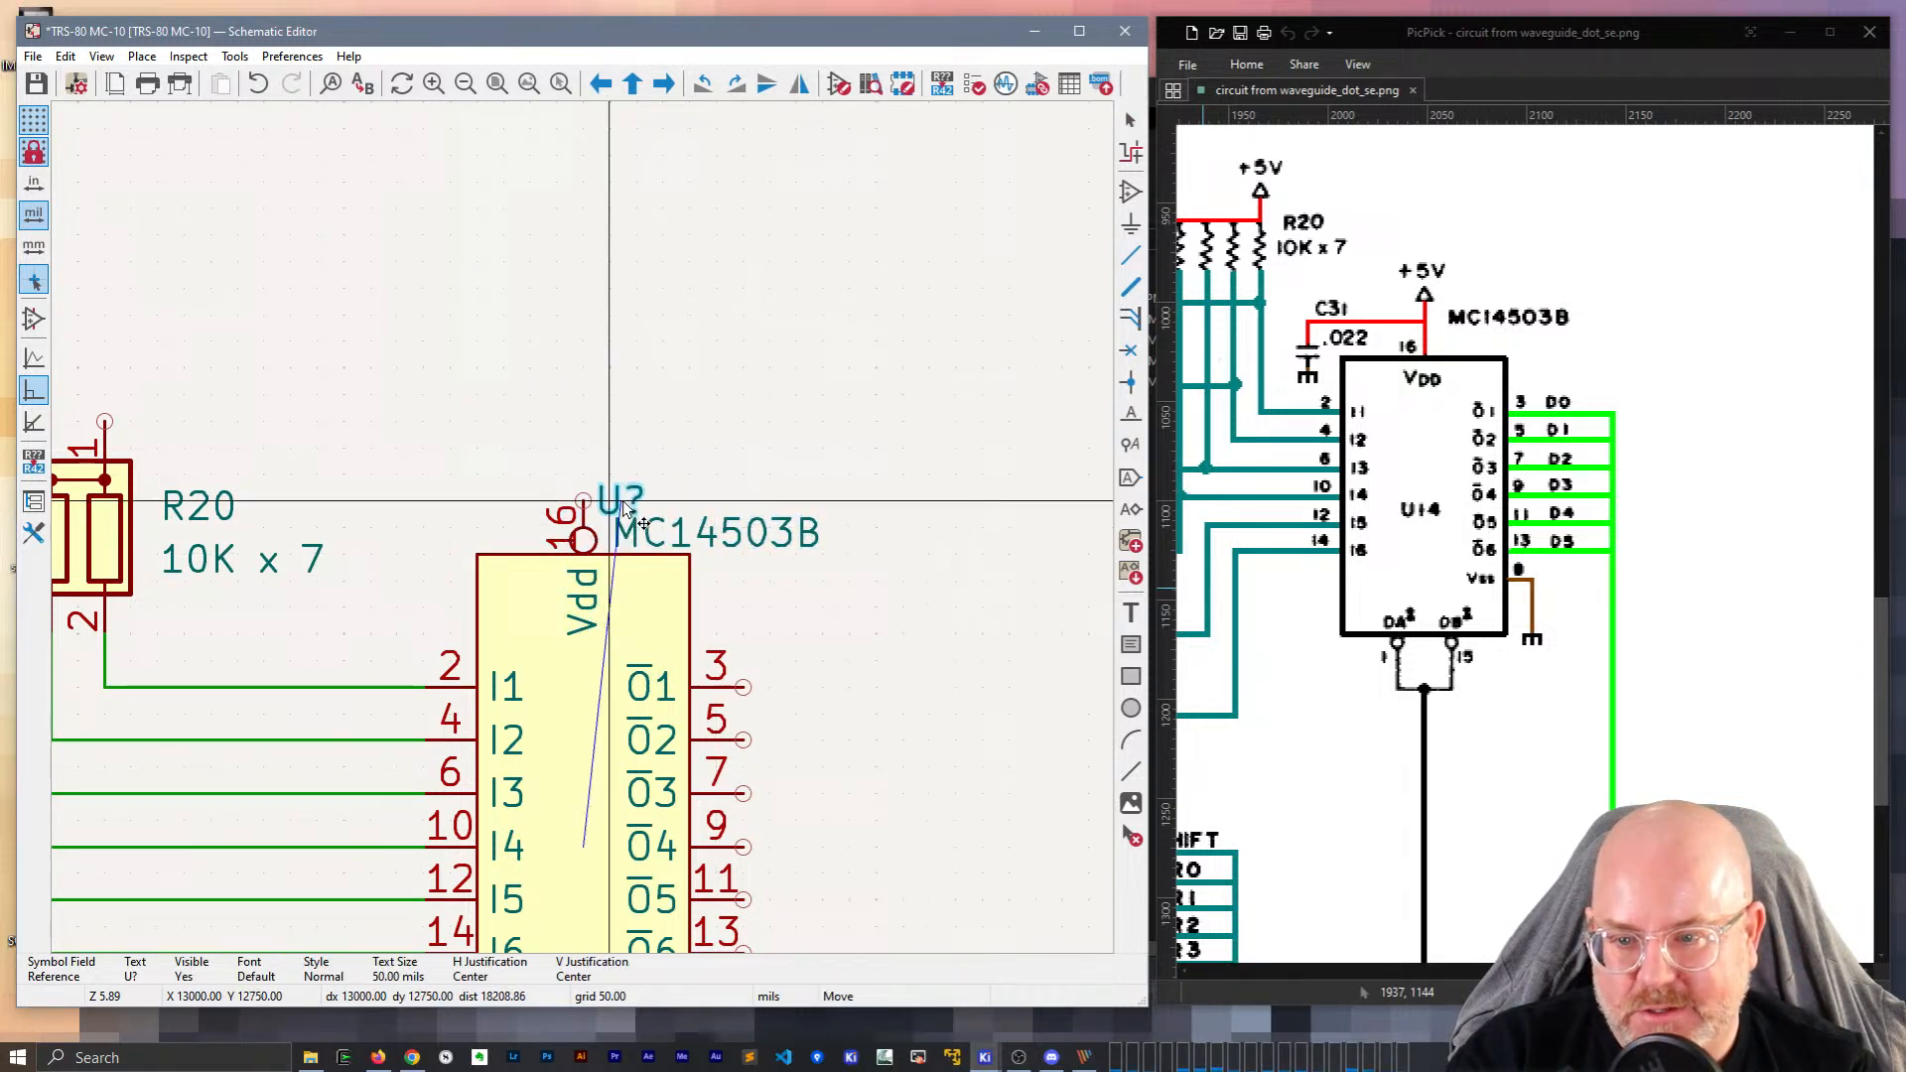
left_click(636, 493)
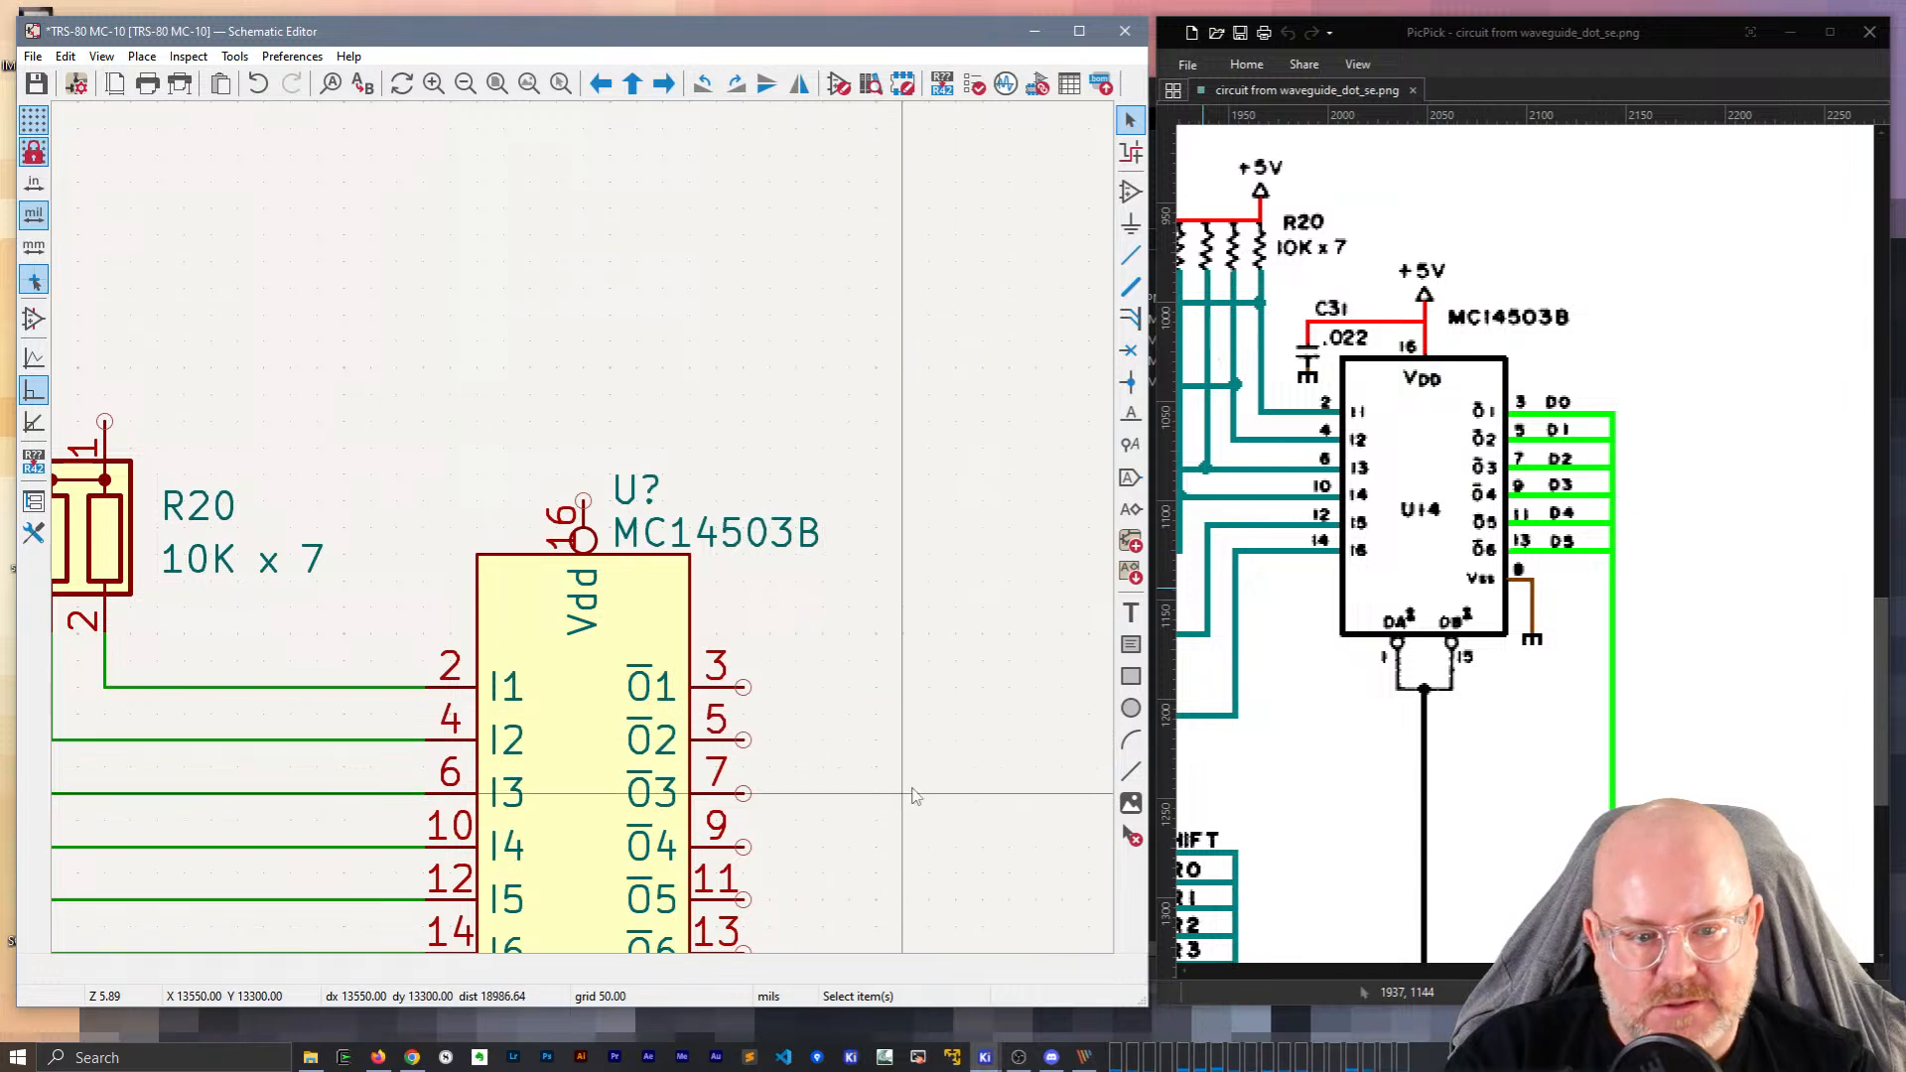
Open the MC14503B buffer's library symbol for editing via its Symbol Properties.
scroll(908, 800, "down", 2)
middle_click_drag(539, 455, 783, 467)
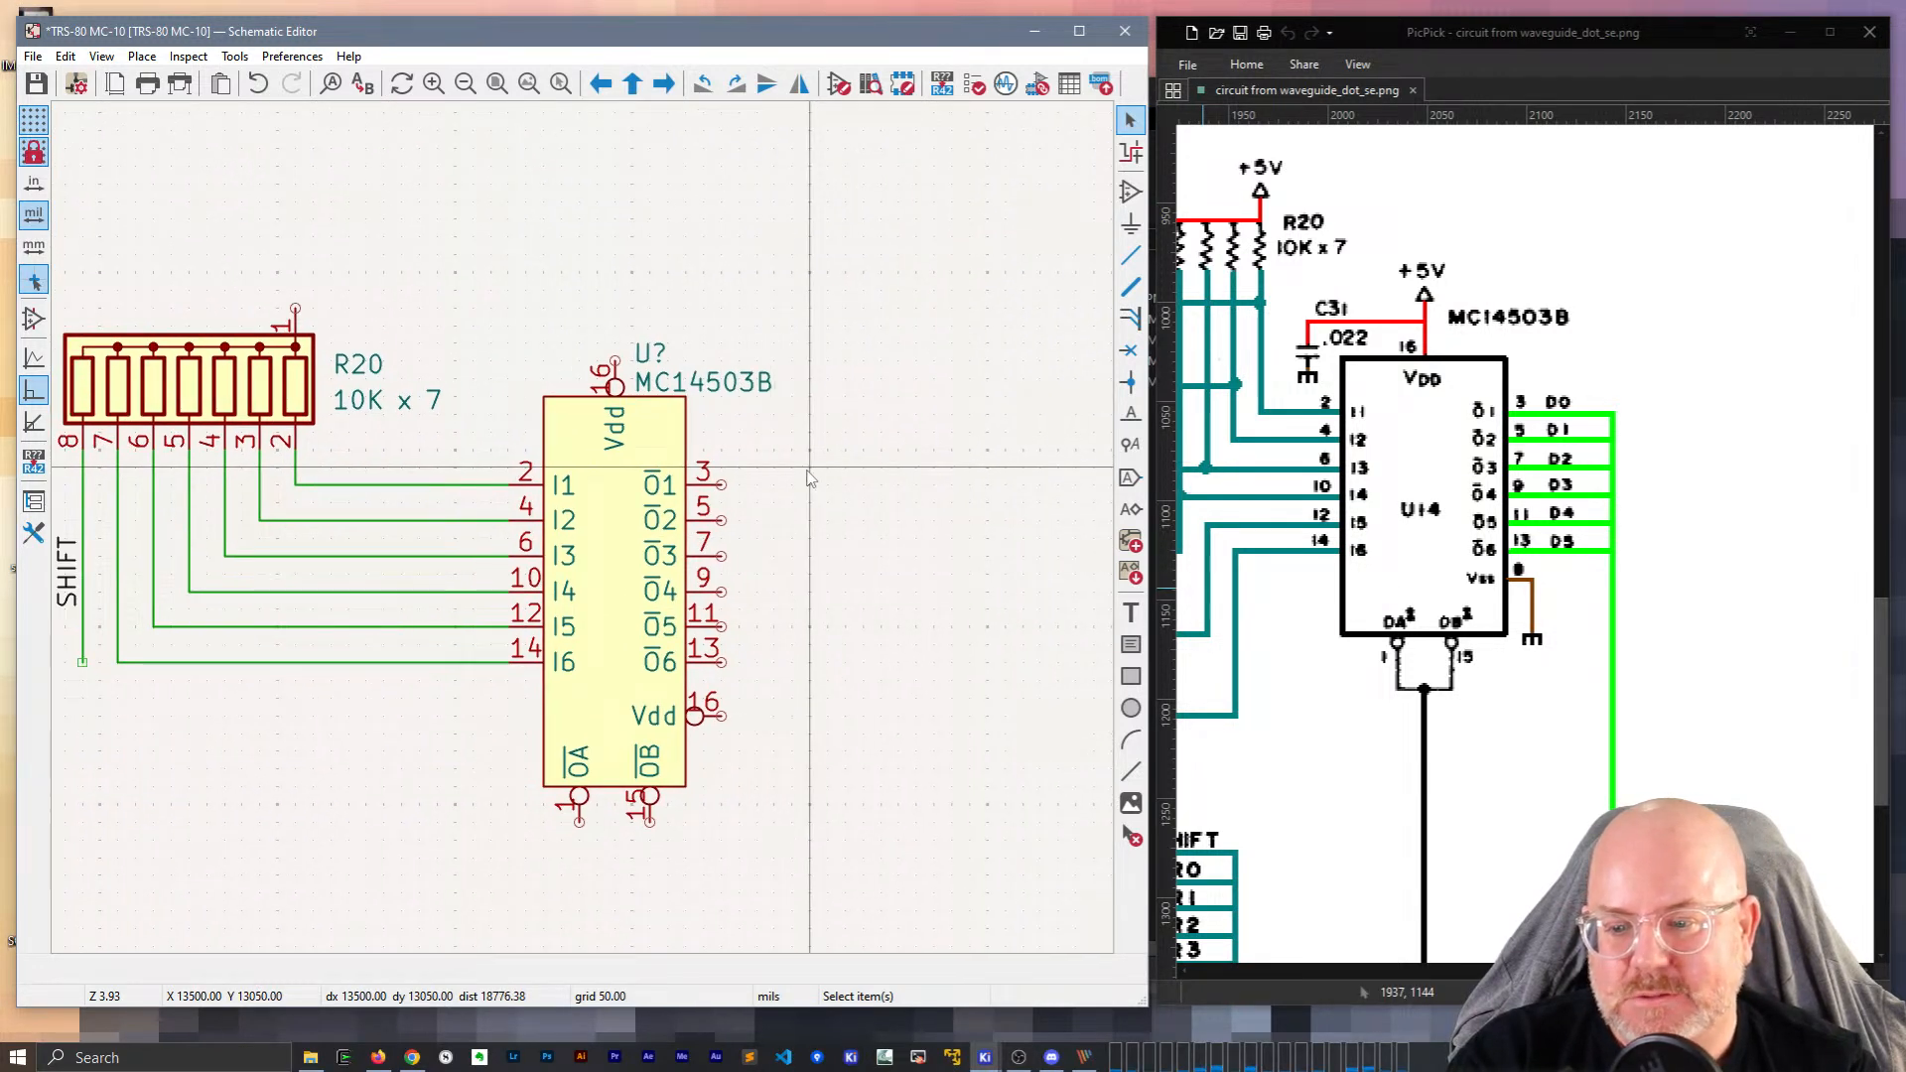
left_click(599, 547)
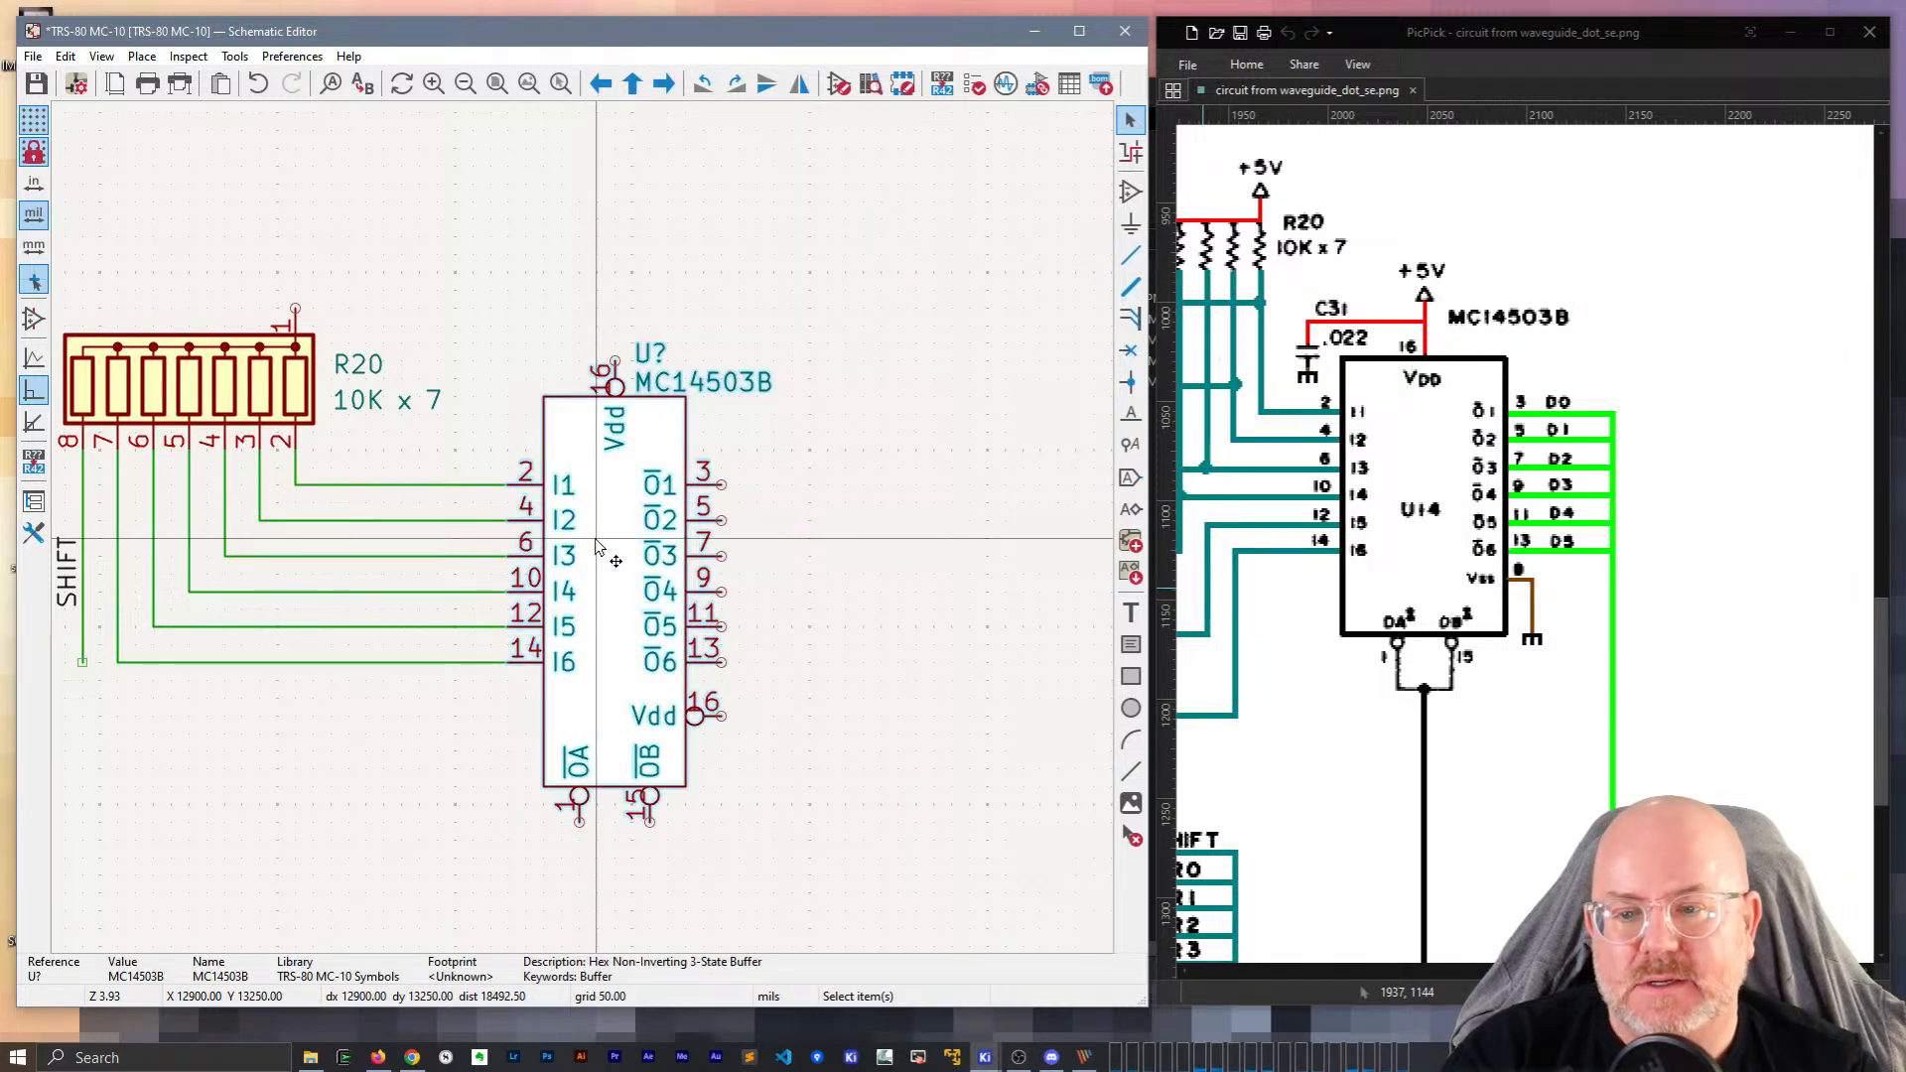
double_click(599, 547)
left_click(946, 670)
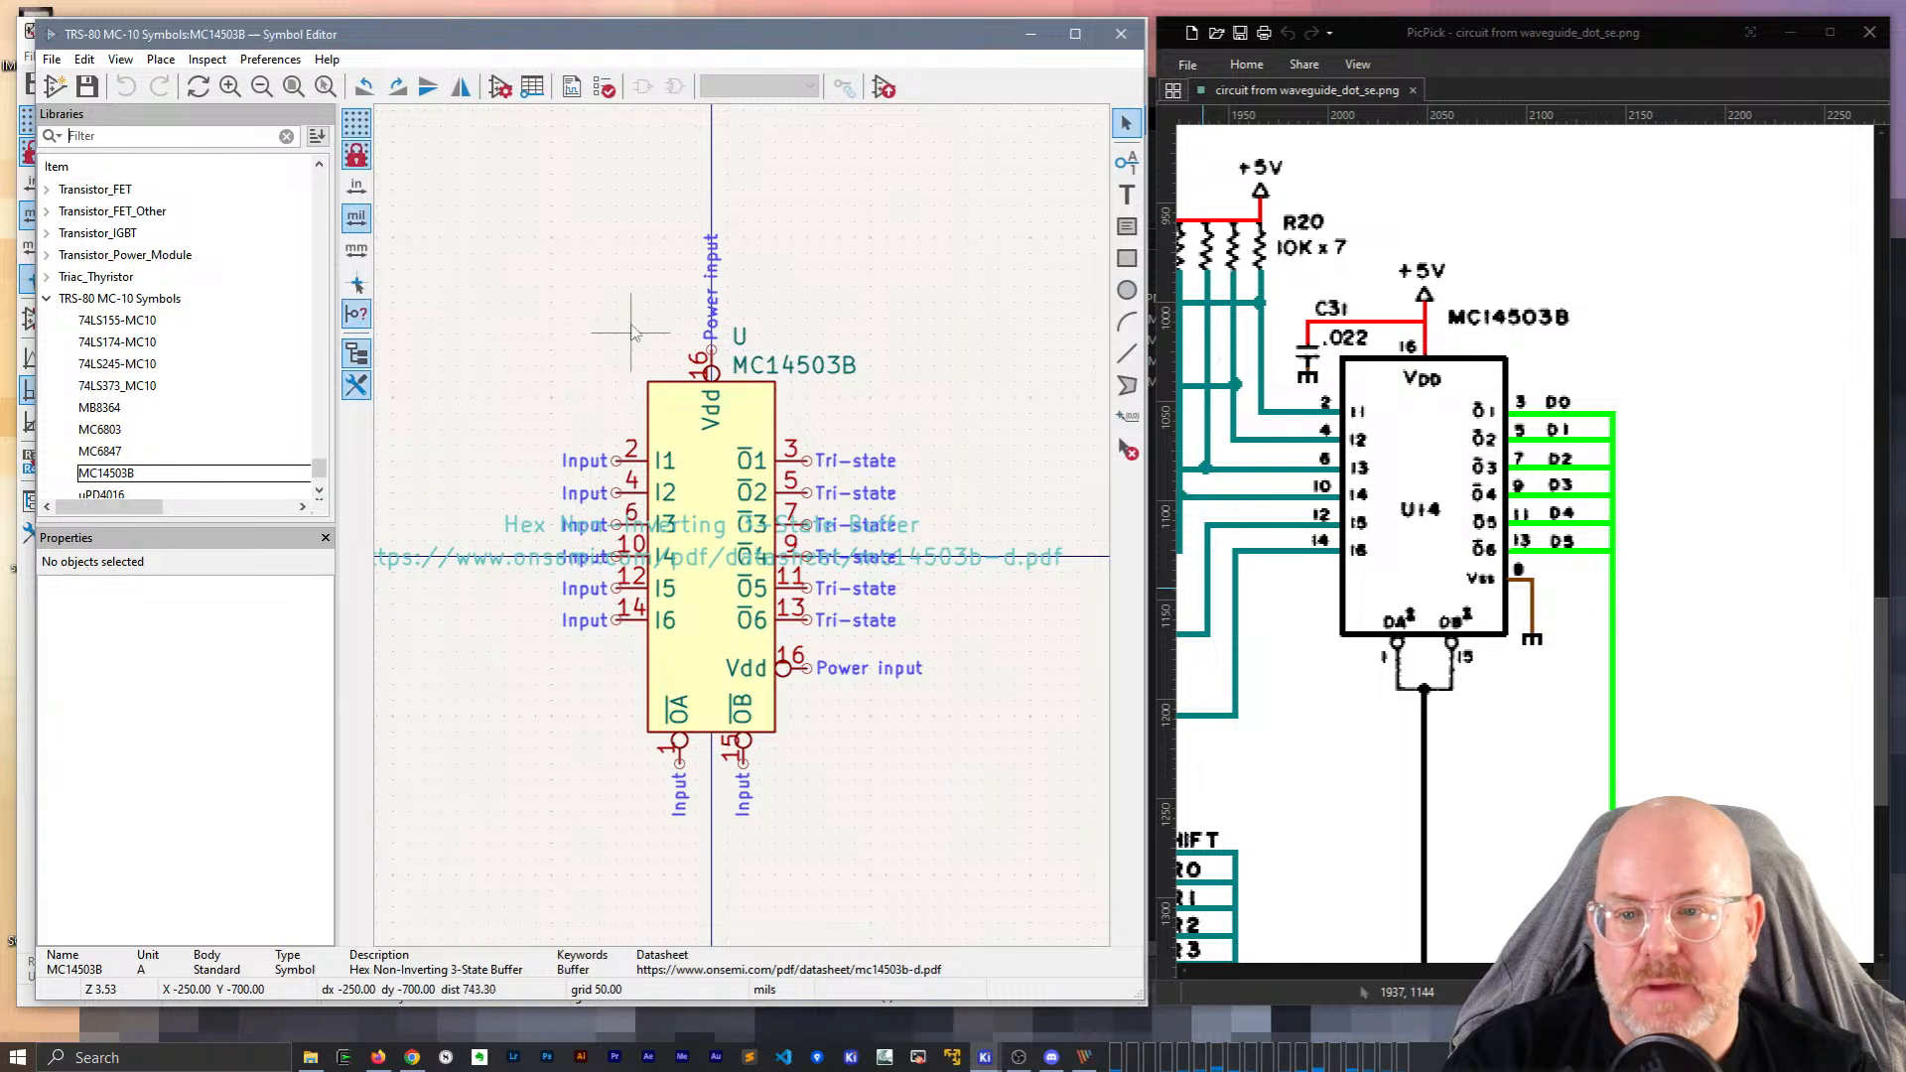
Set the graphic style of both pin-16 power pins to plain Line.
left_click(715, 374)
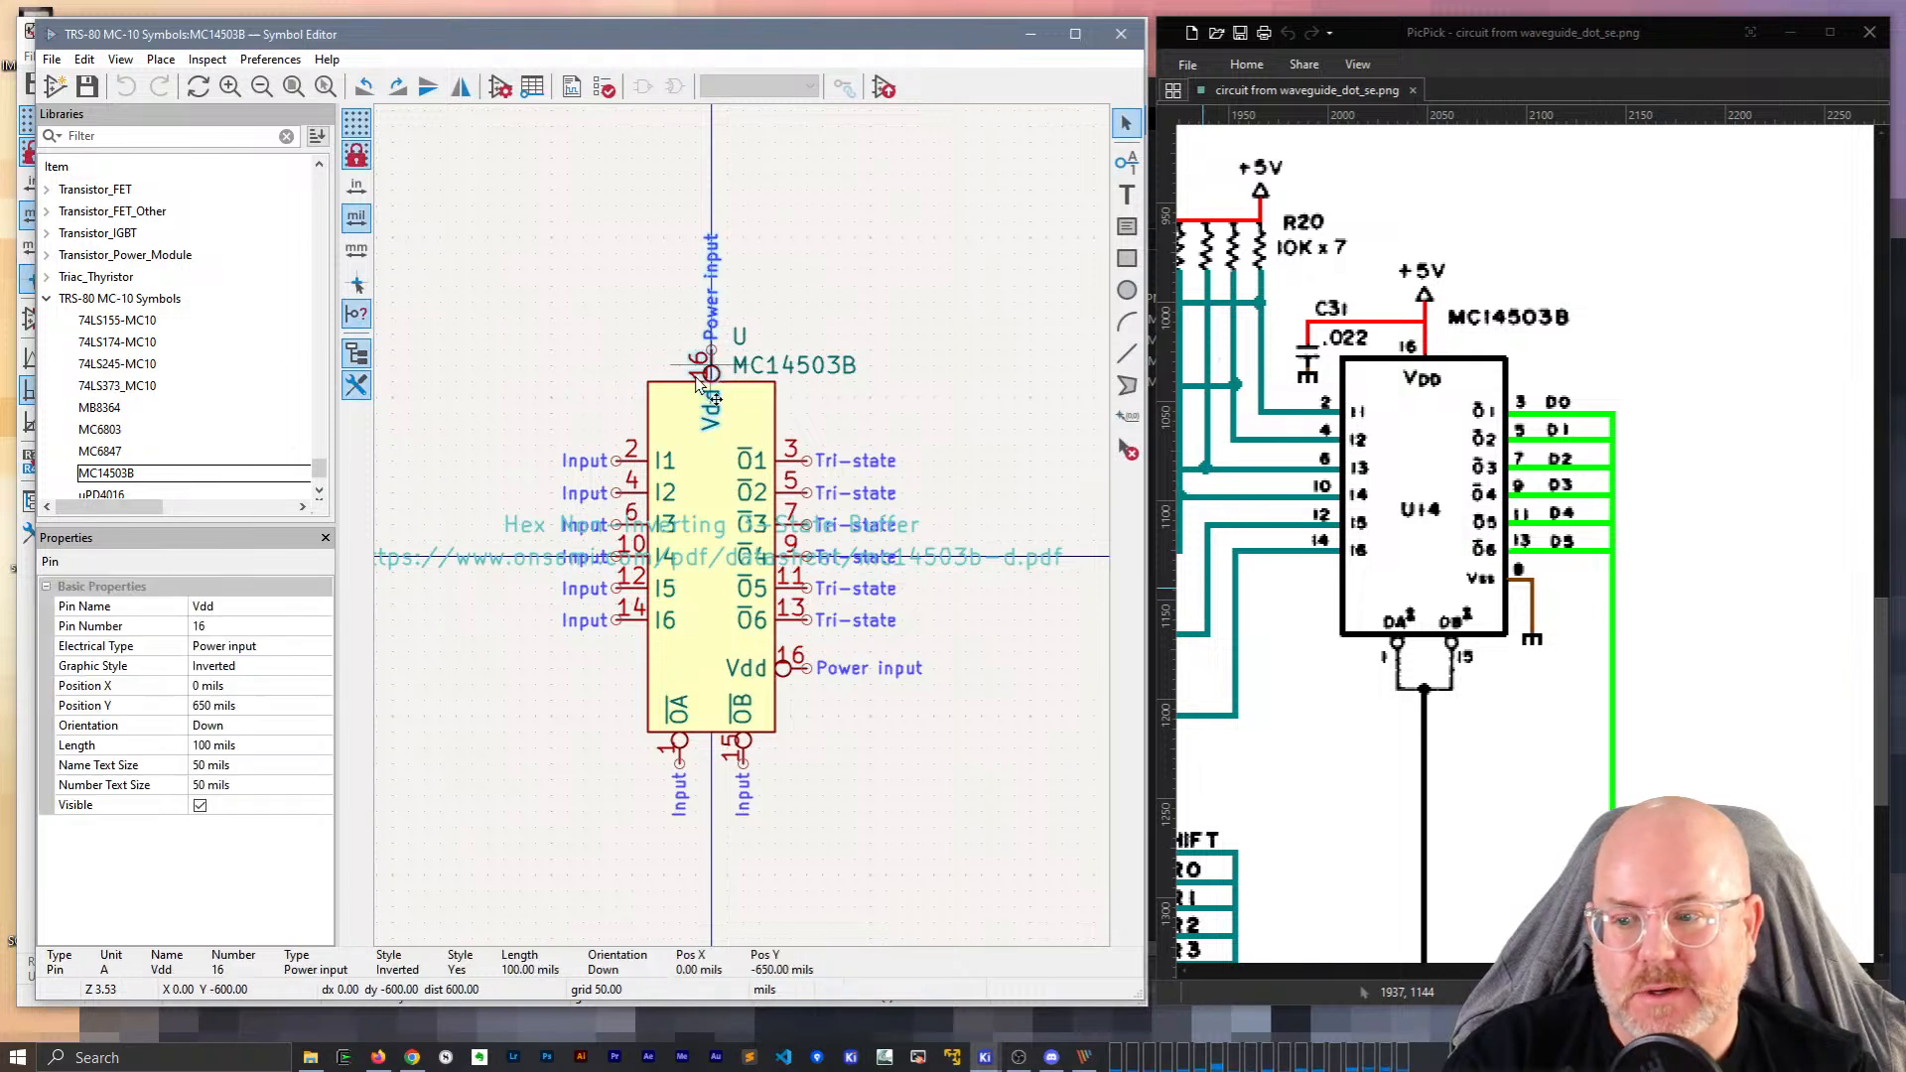
left_click(267, 649)
left_click(258, 667)
left_click(321, 666)
left_click(228, 684)
left_click(794, 668)
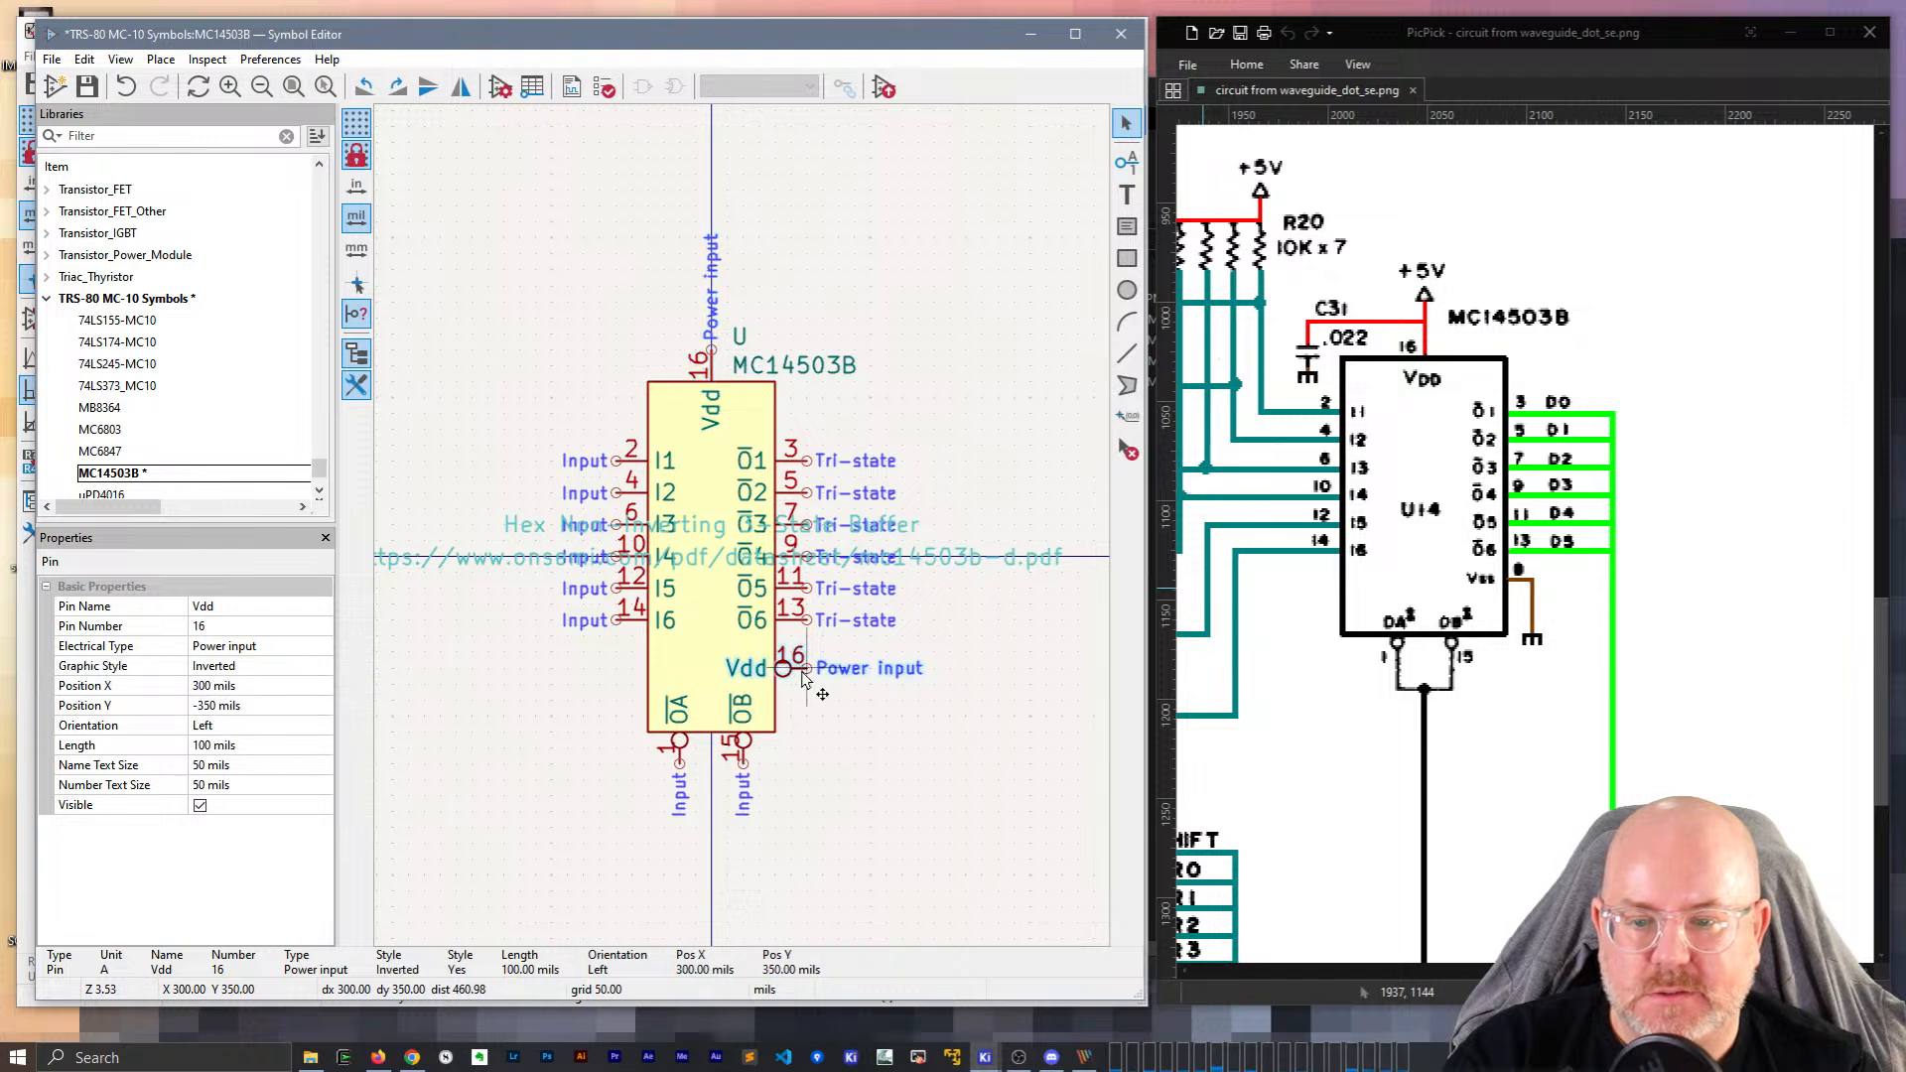
left_click(311, 667)
left_click(322, 667)
left_click(247, 687)
Rename the right-side power pin to Vss and save the MC14503B symbol library.
left_click(223, 607)
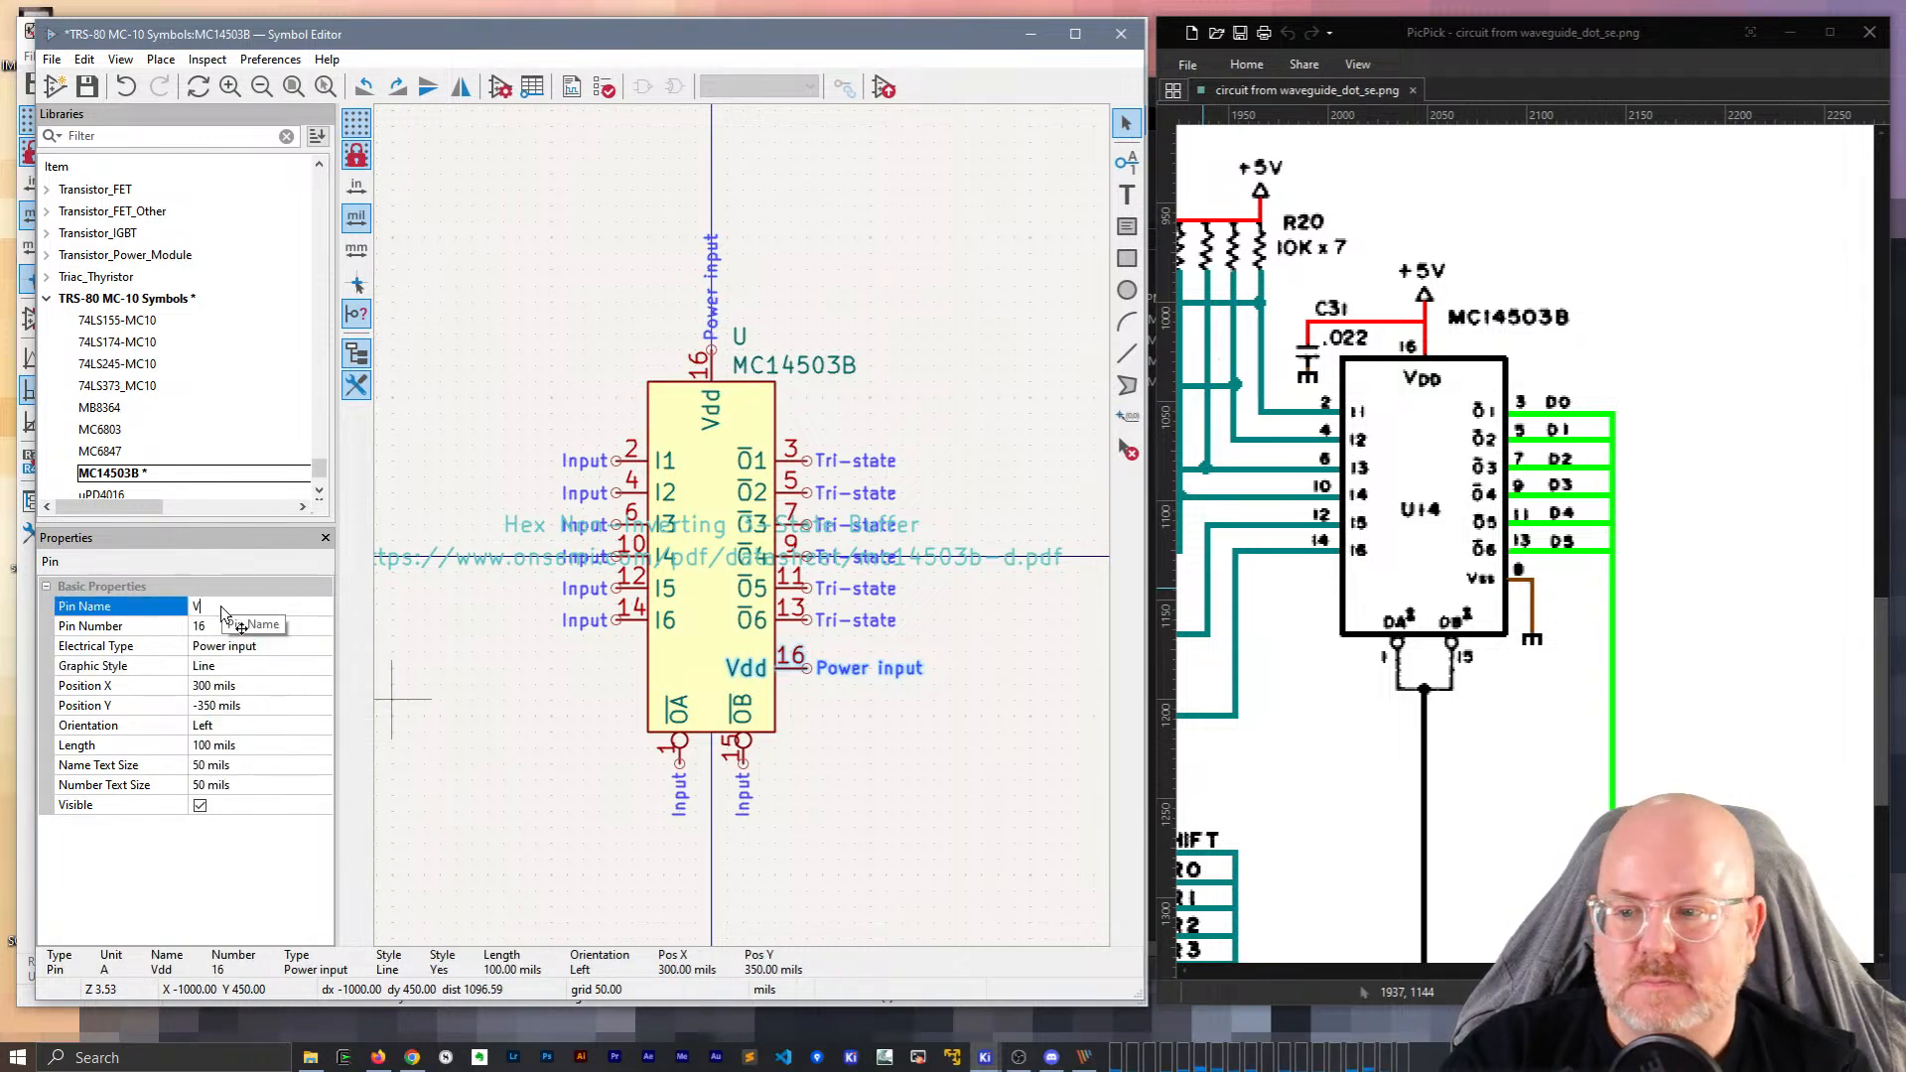
type("Vss")
key("Return")
key("Escape")
key("ctrl+s")
left_click(1120, 34)
Update U? from the library so the MC14503B shows the Vss pin.
right_click(647, 370)
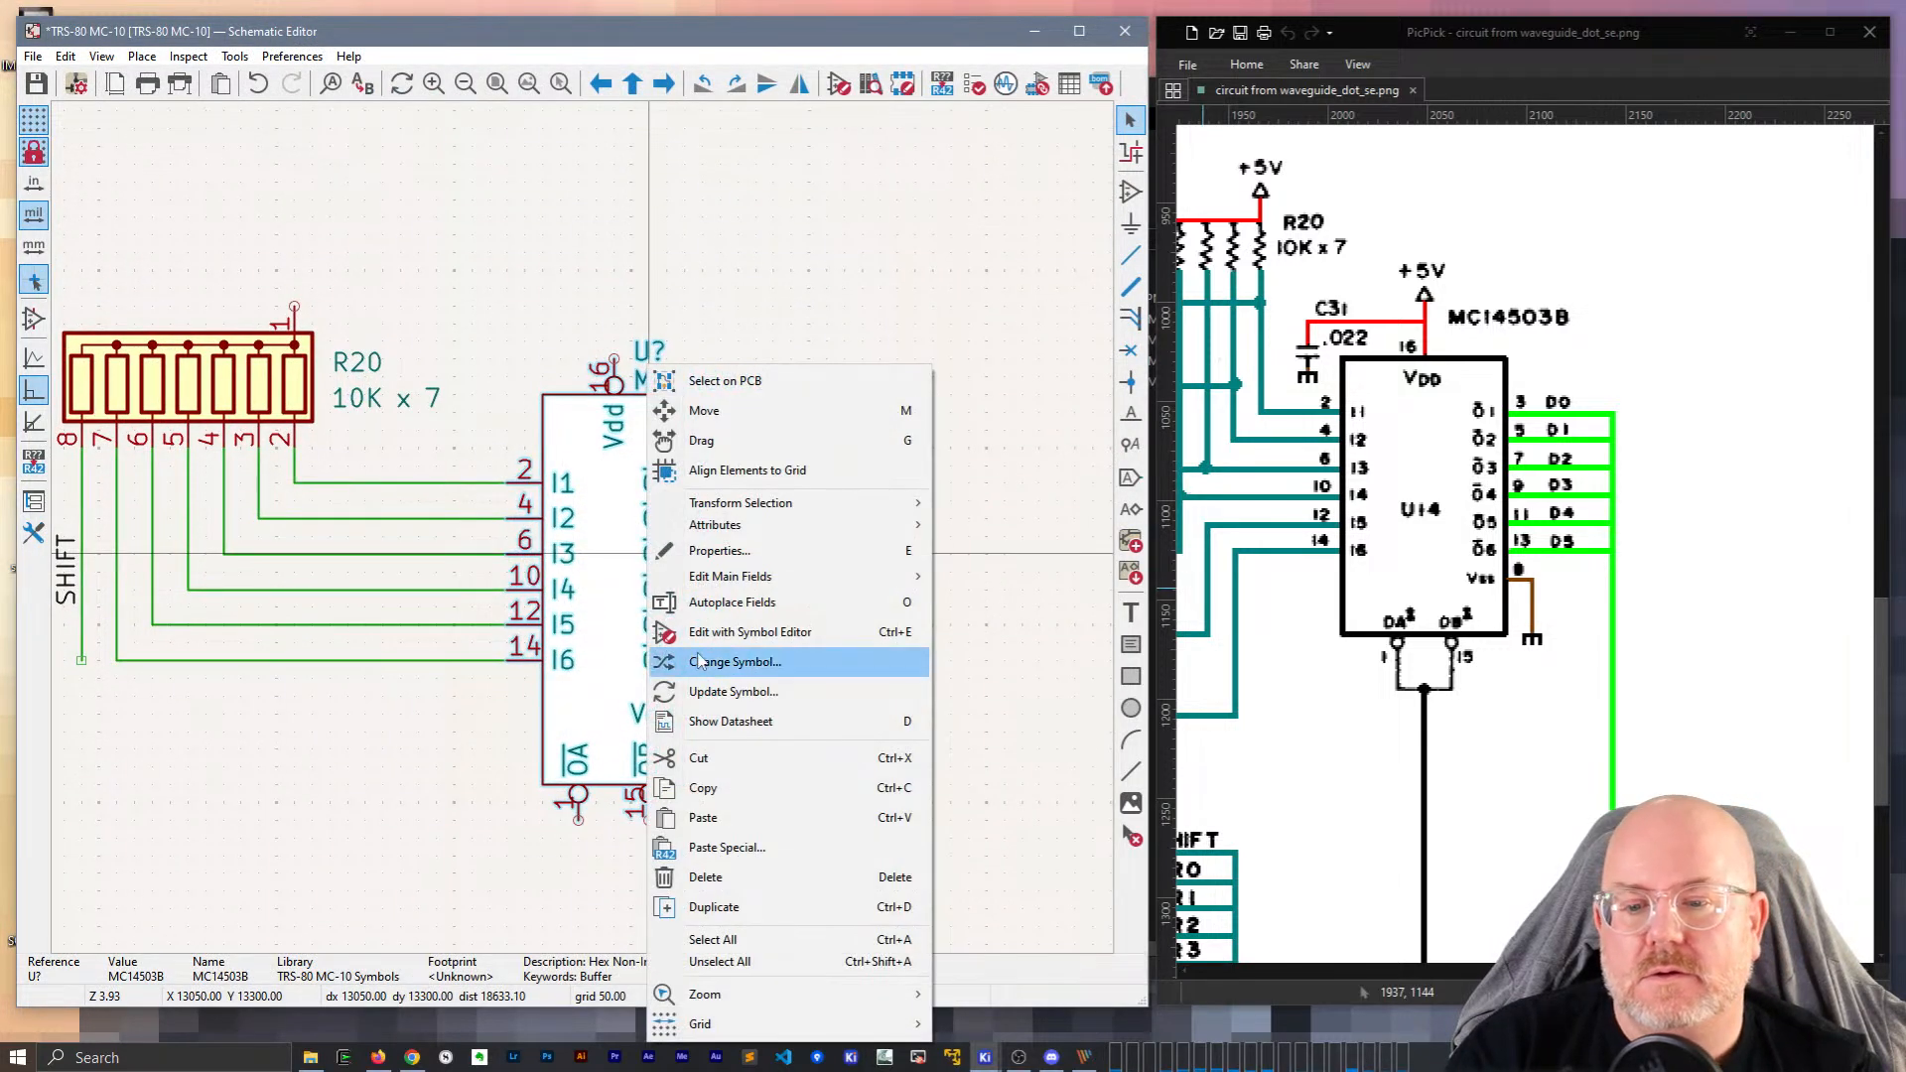
left_click(714, 692)
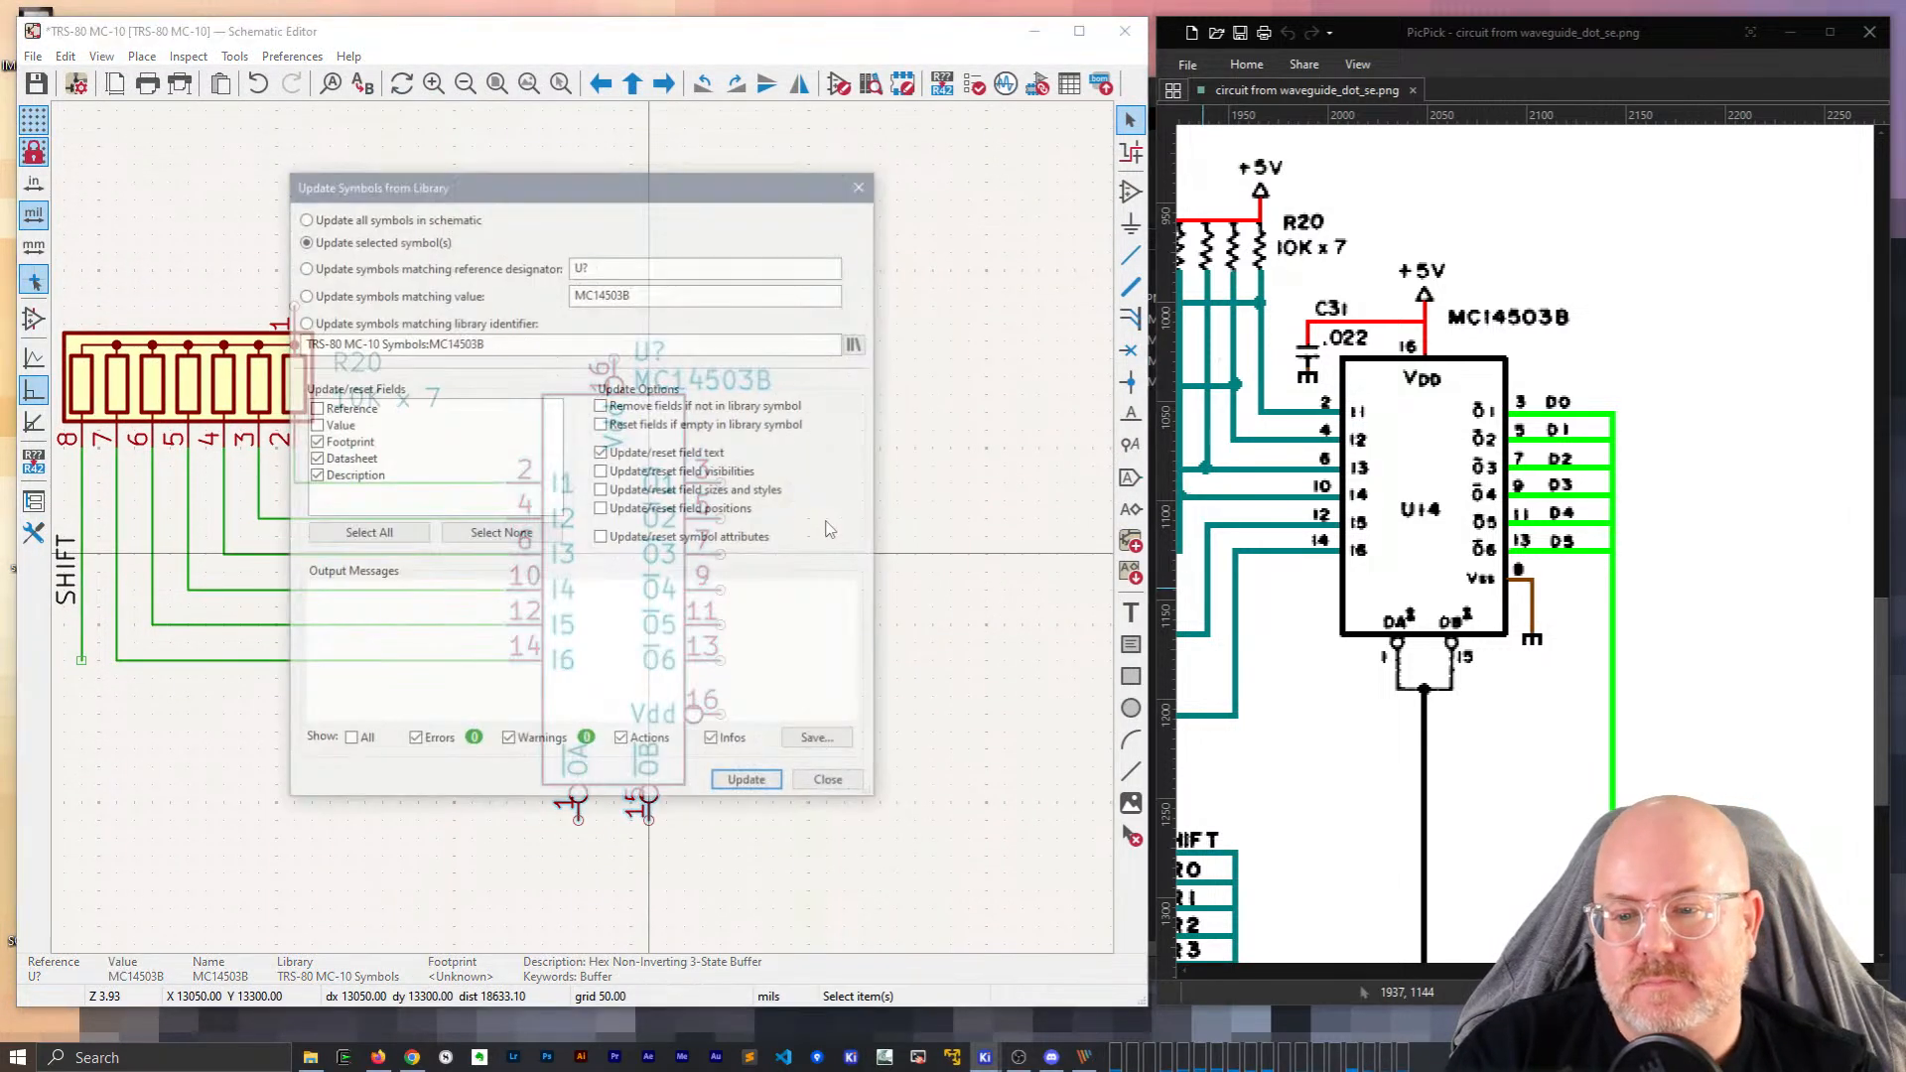
left_click(750, 784)
left_click(832, 785)
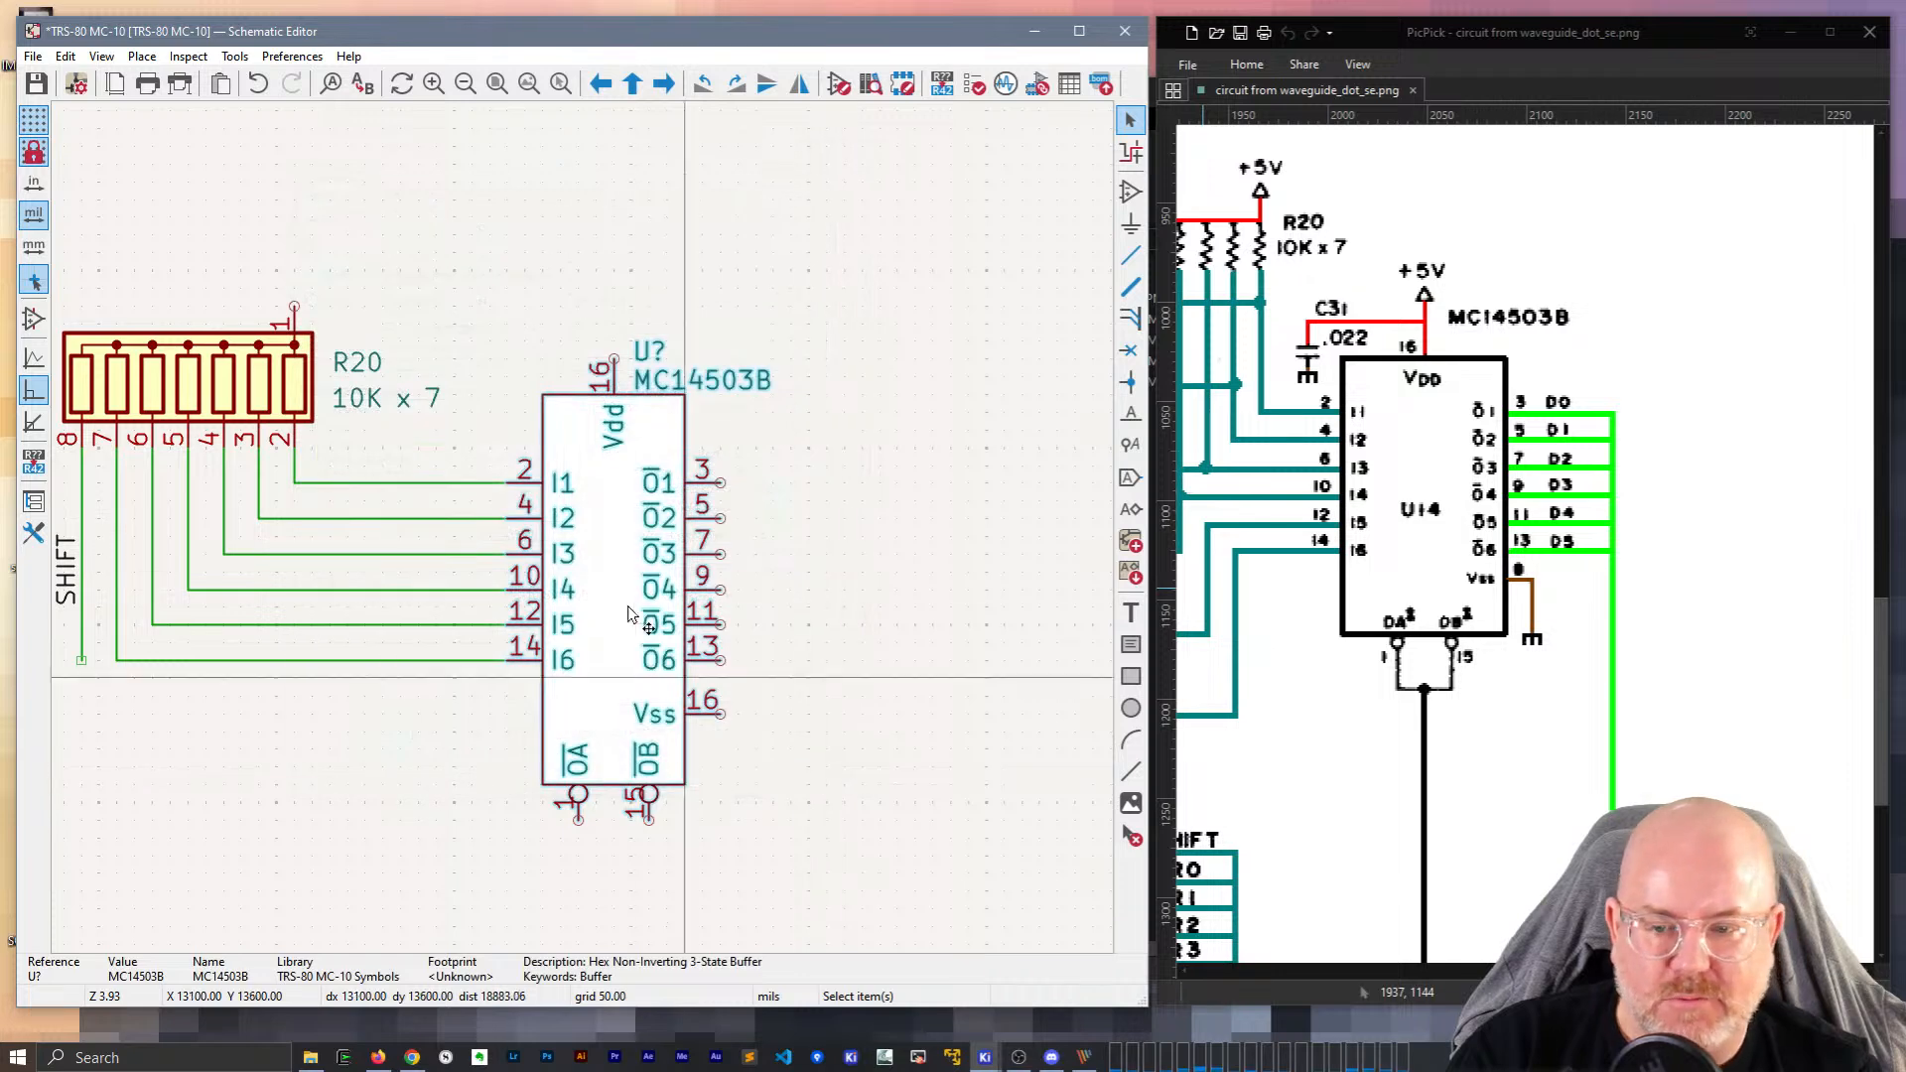
Duplicate C19's 100n capacitor with its +5V symbol and drop the copy near U7.
middle_click_drag(347, 737, 509, 680)
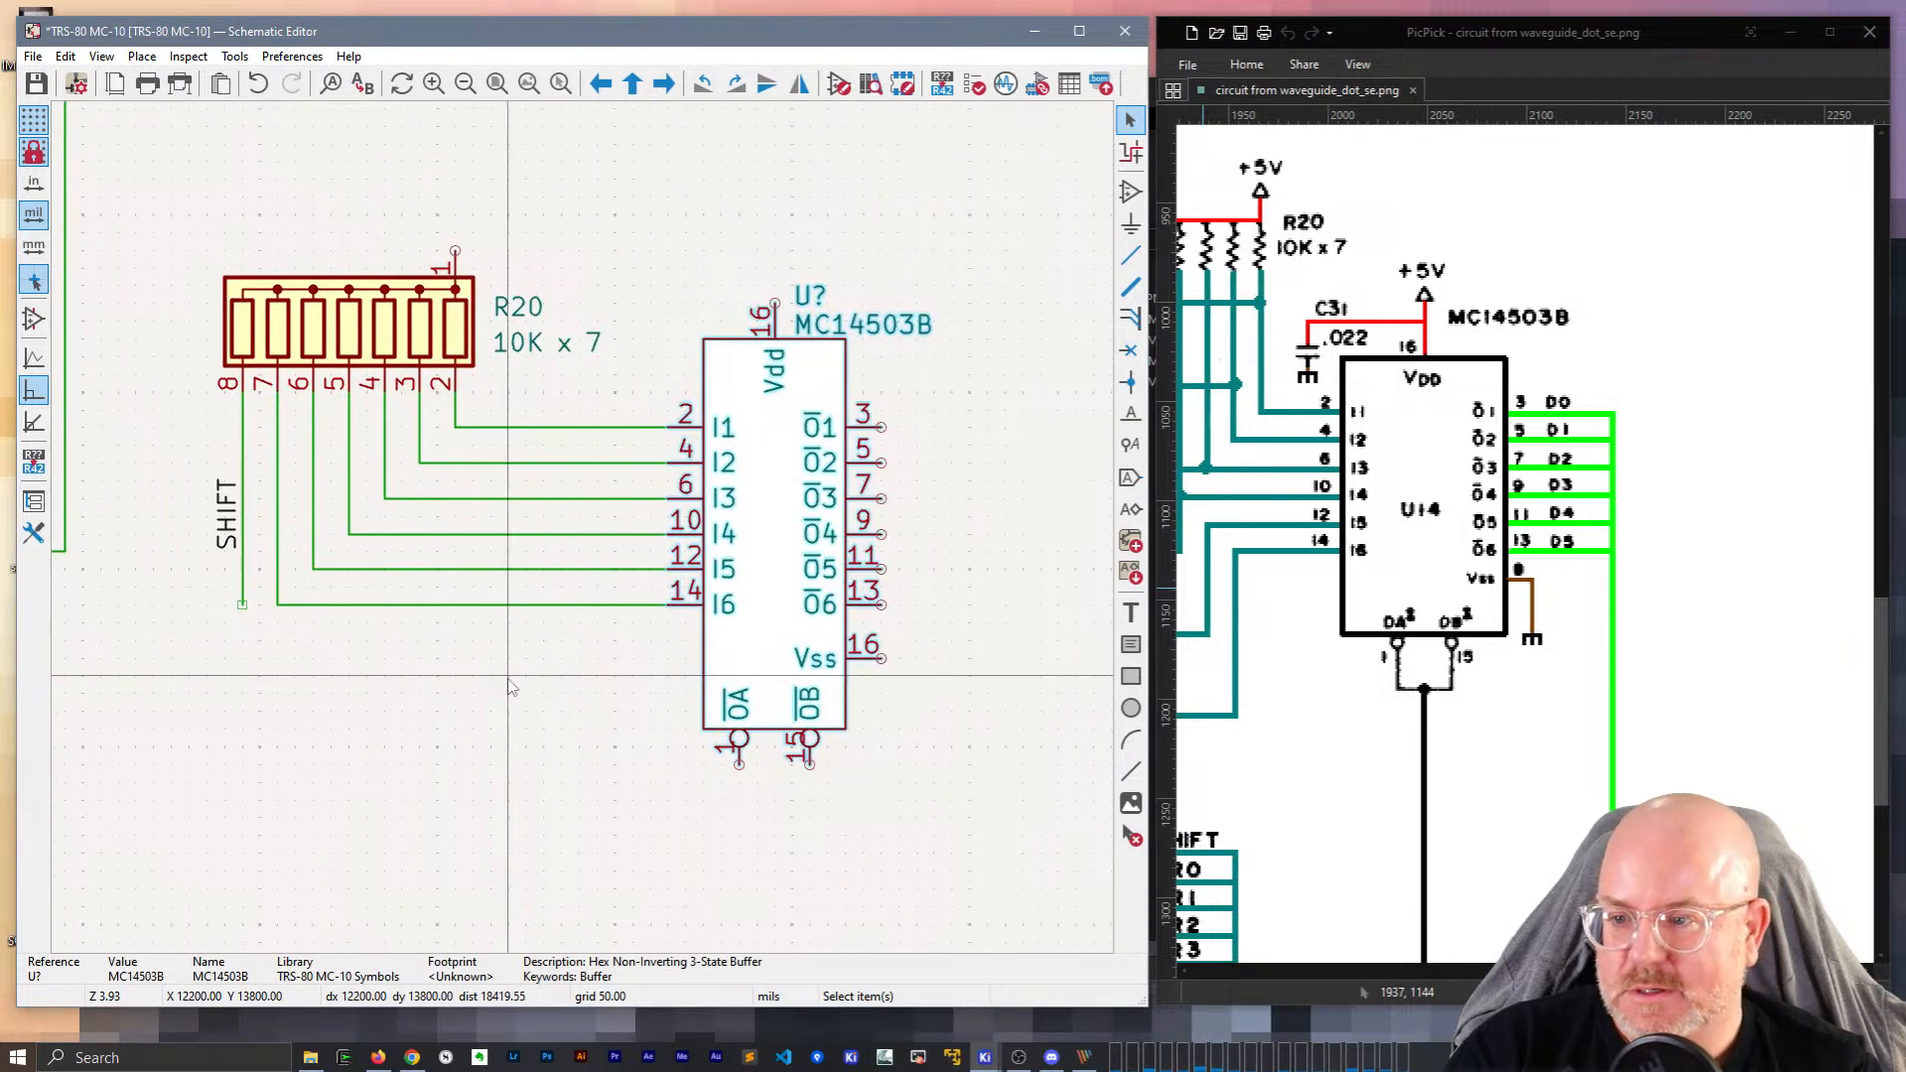
scroll(509, 685, "down", 3)
scroll(584, 536, "up", 1)
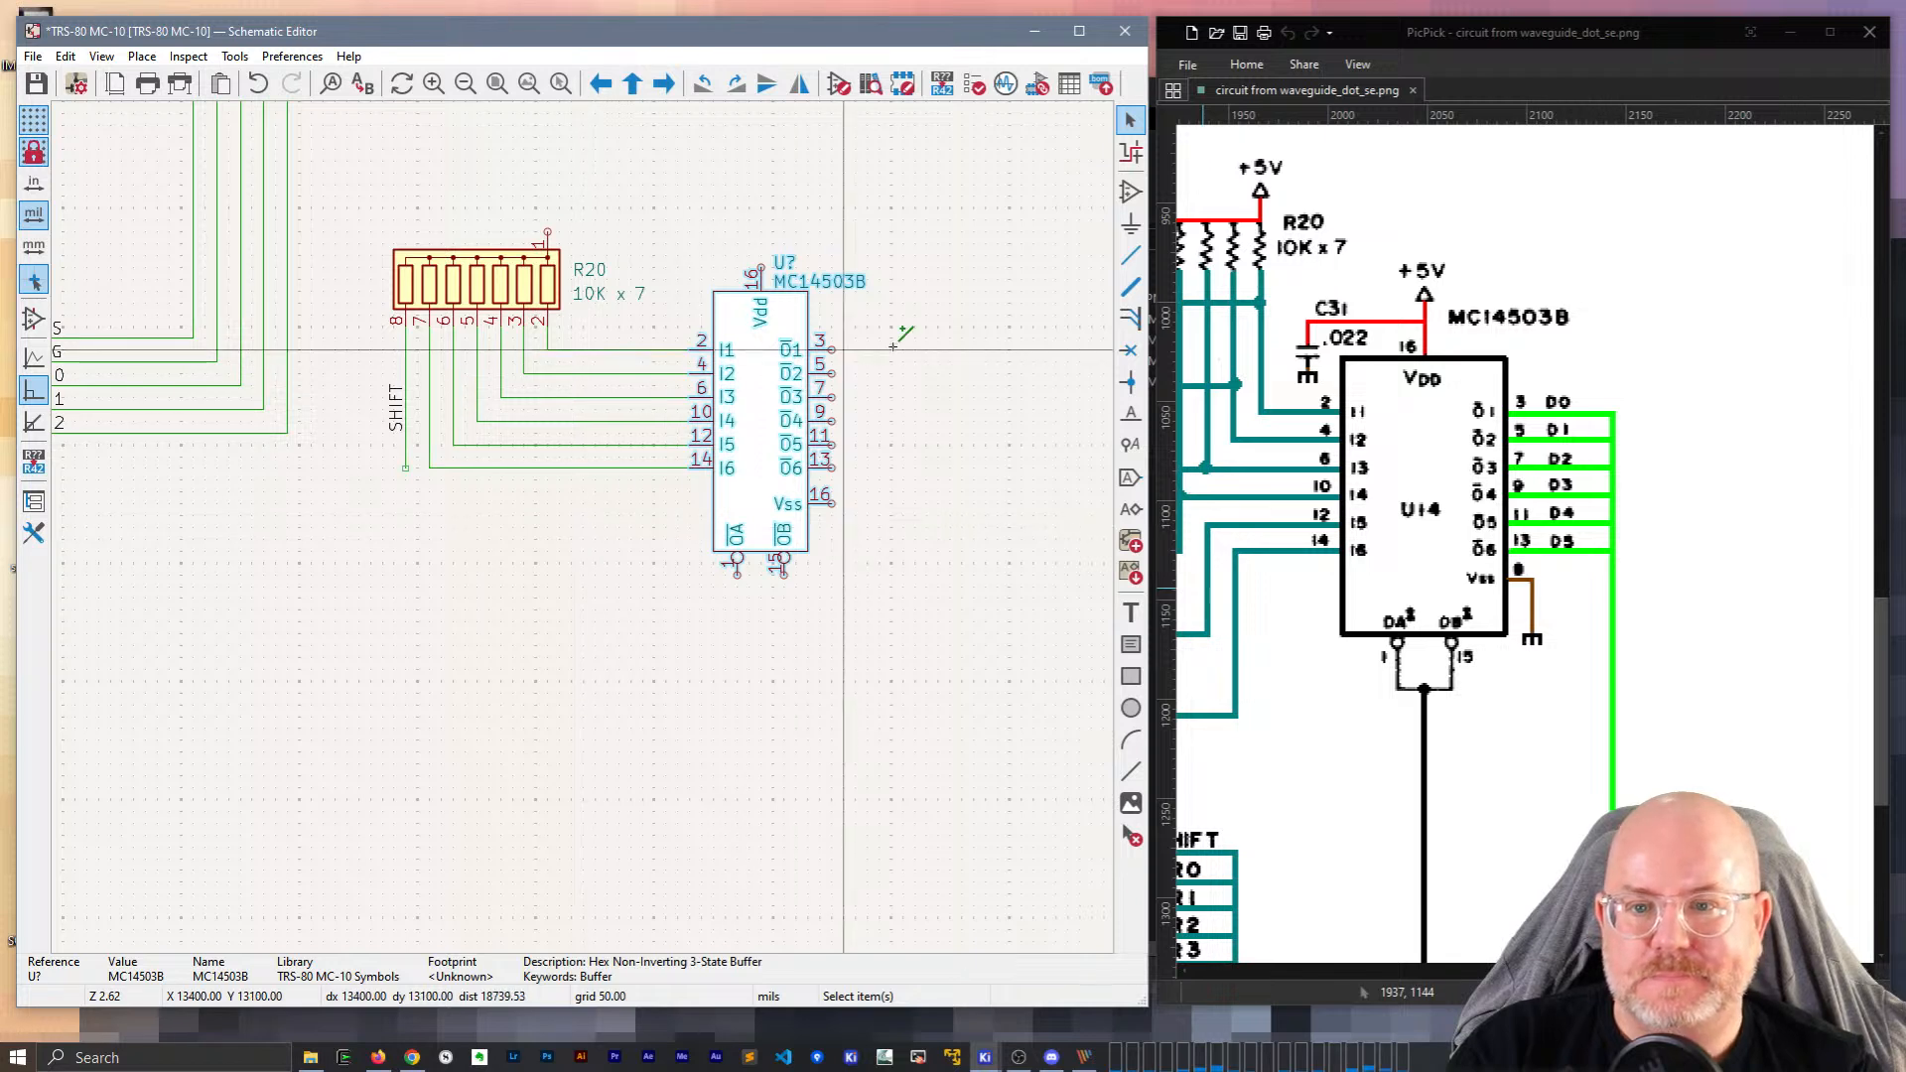
middle_click_drag(965, 340, 888, 466)
scroll(595, 536, "up", 3)
scroll(596, 541, "down", 6)
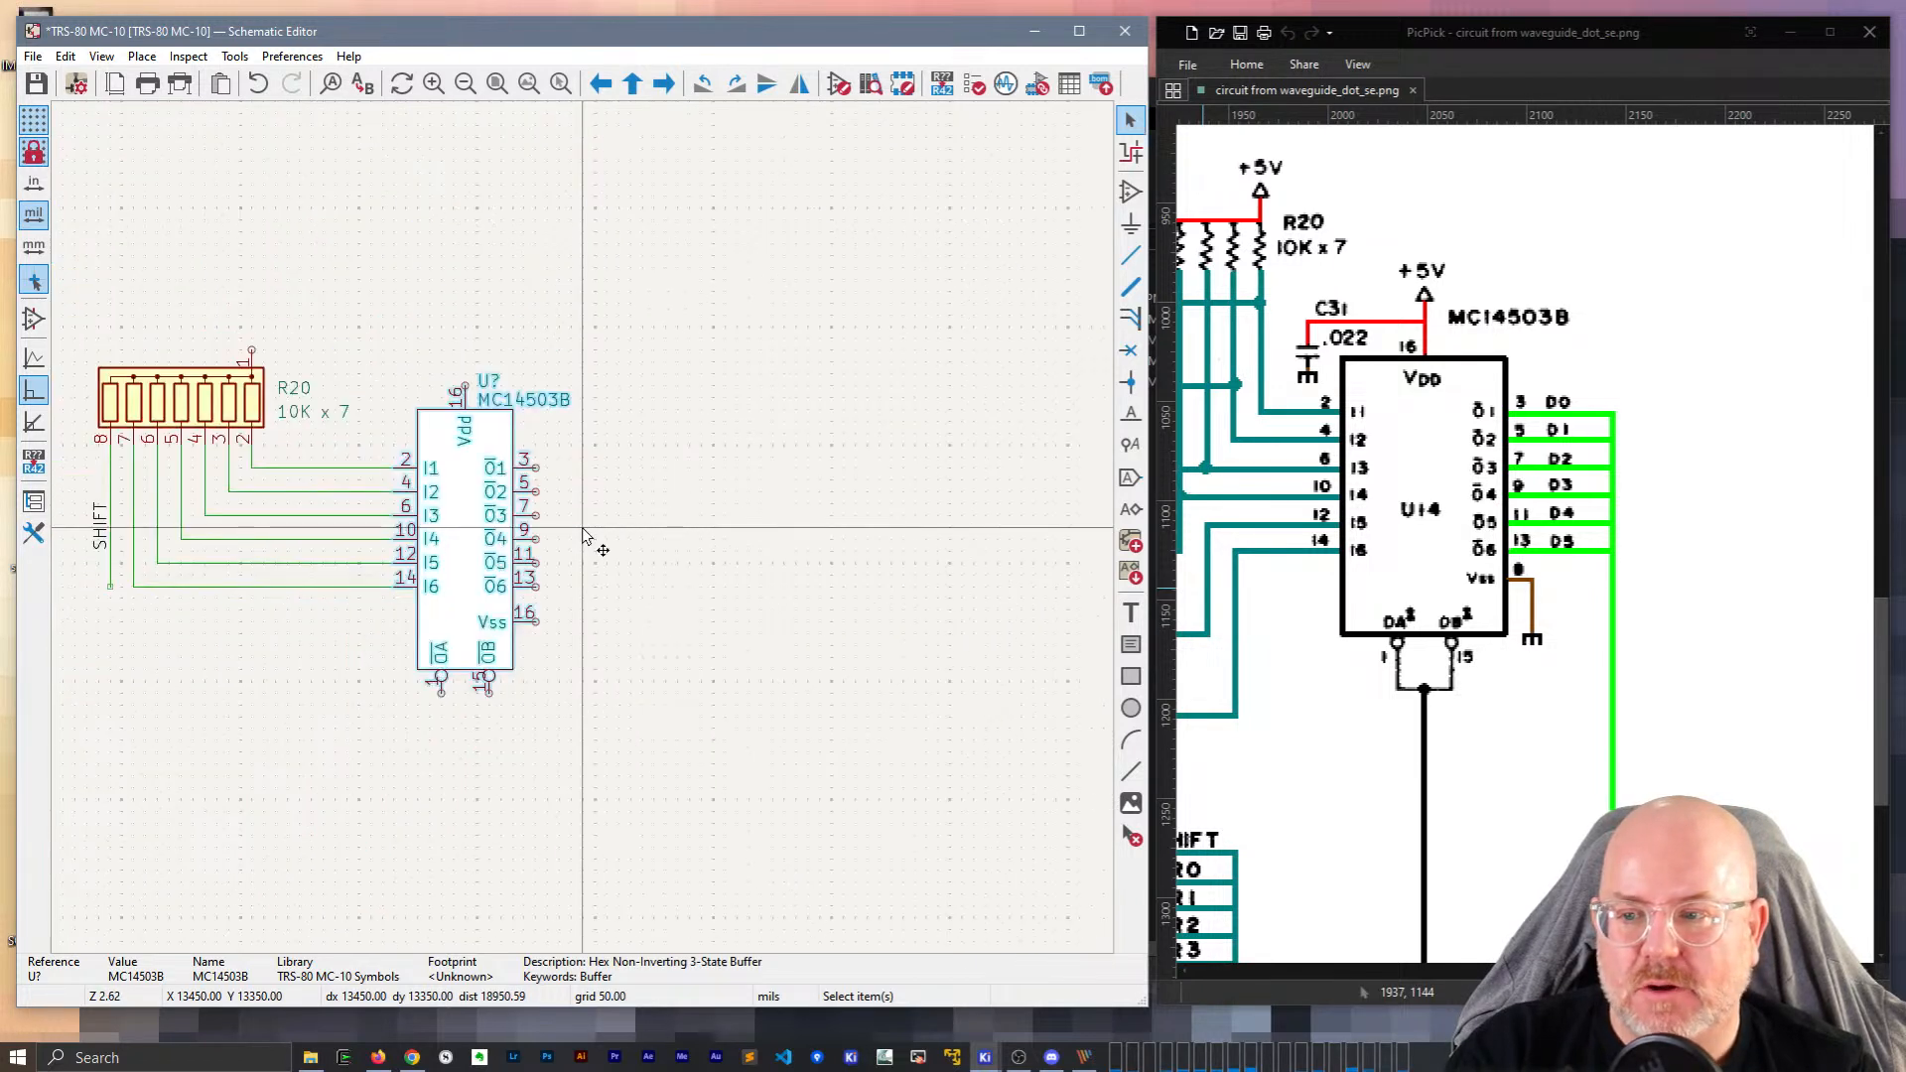
scroll(504, 465, "up", 2)
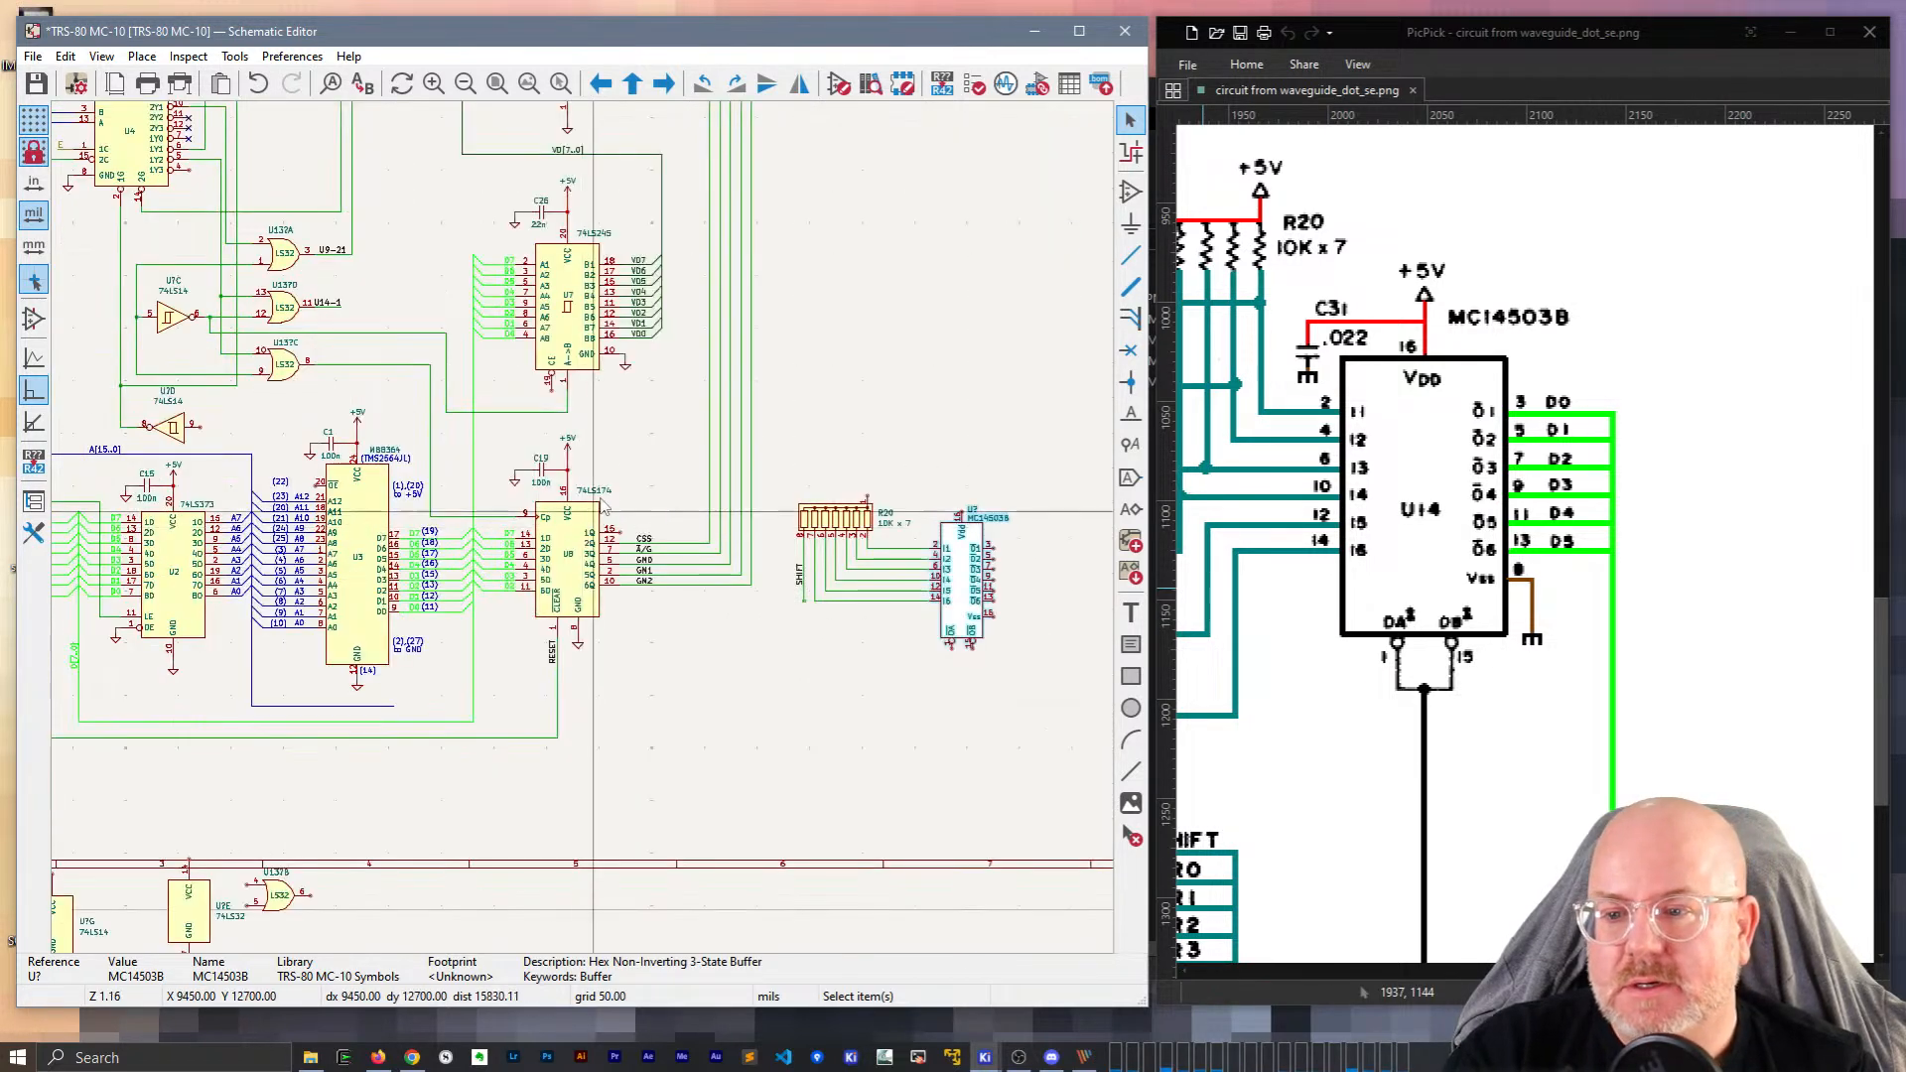
key("Escape")
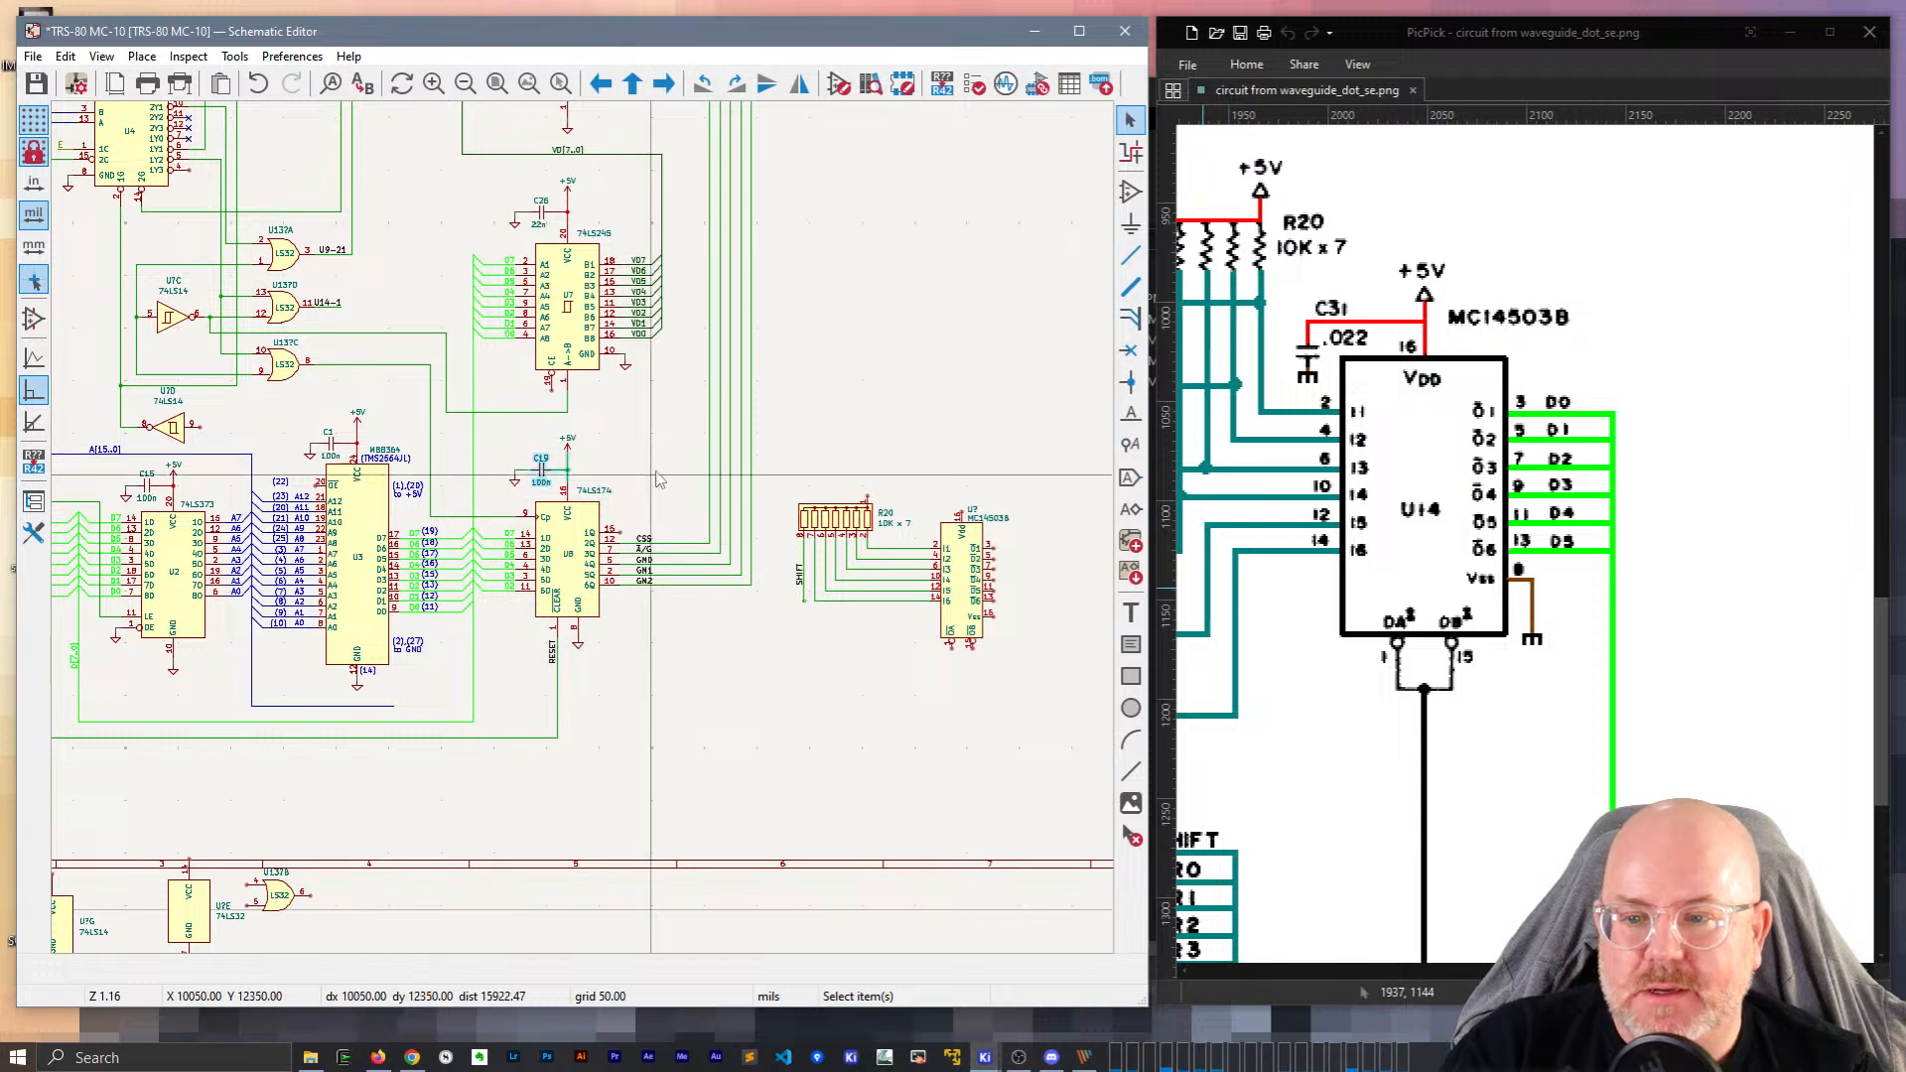
left_click_drag(591, 474, 458, 435)
key("ctrl+d")
left_click(956, 486)
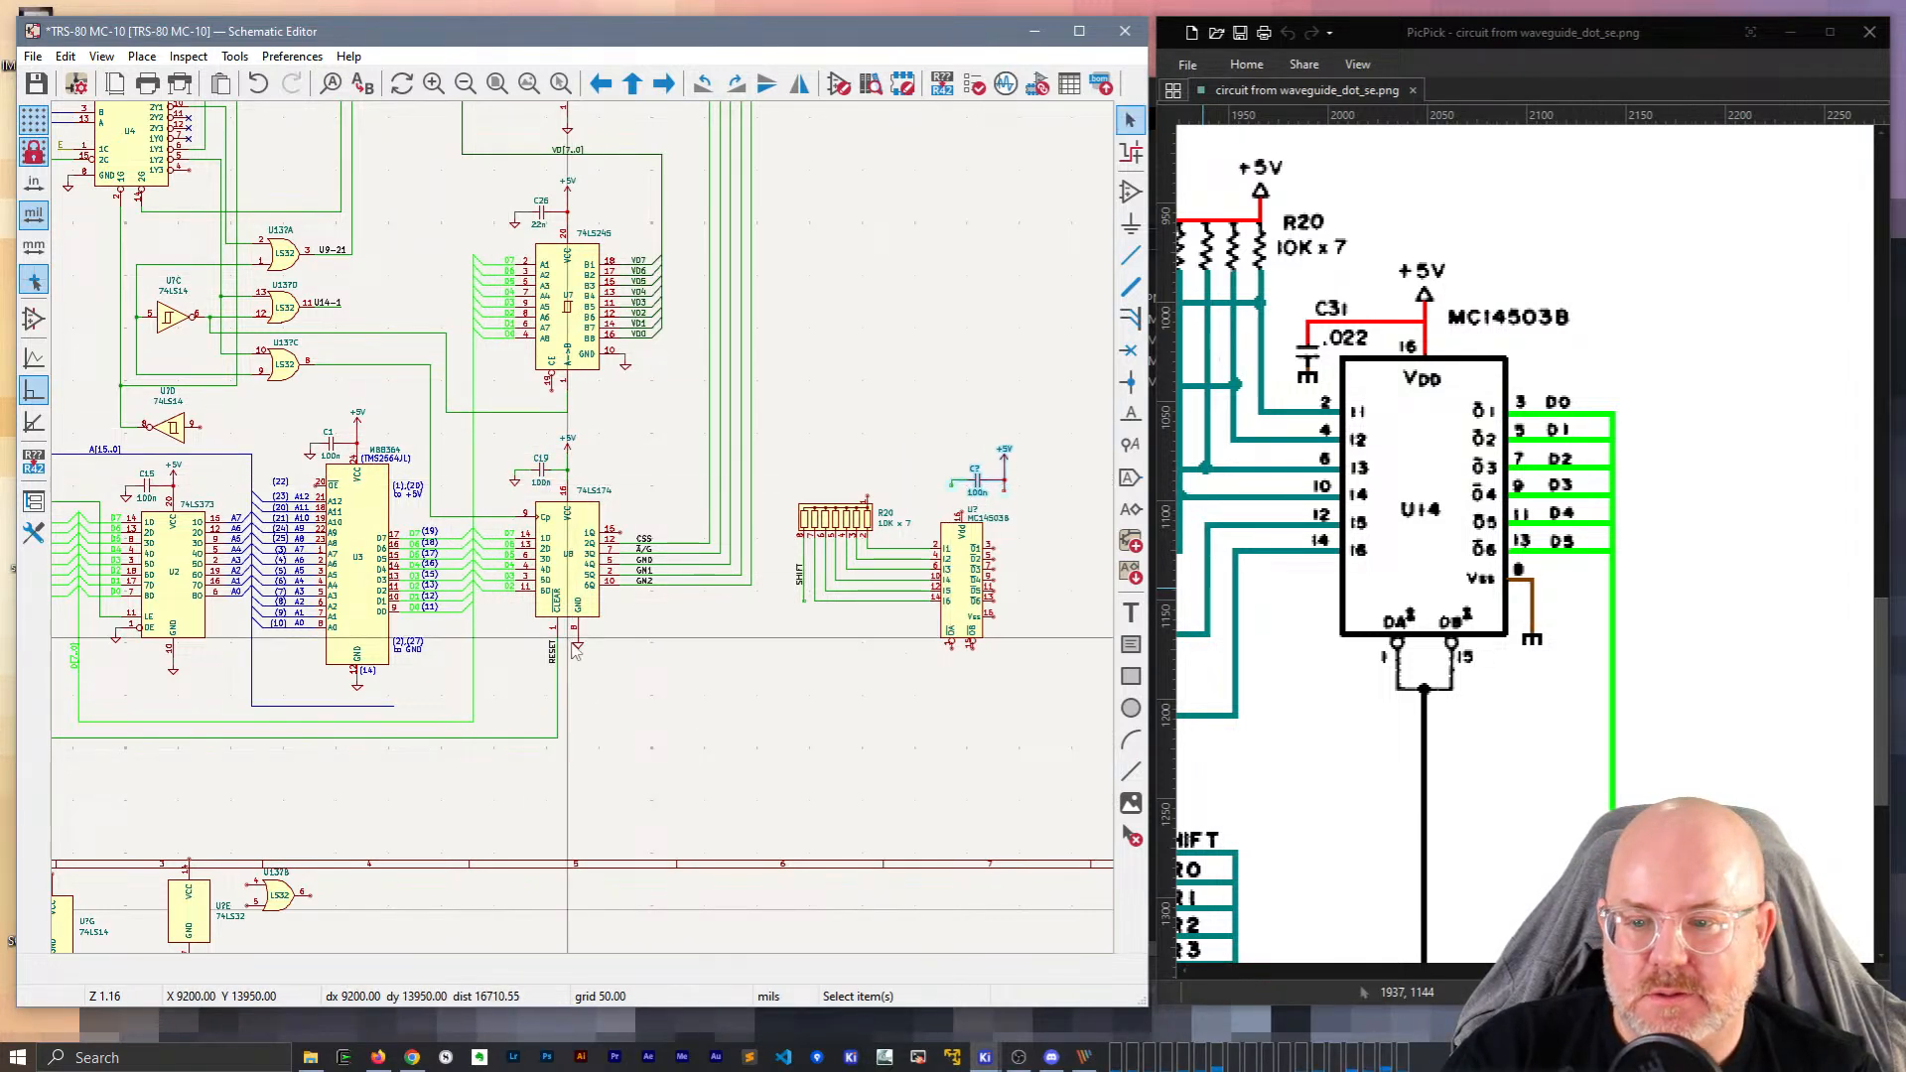
Place a GND symbol below the Vss pin 16 and wire the pin to it.
scroll(983, 621, "up", 5)
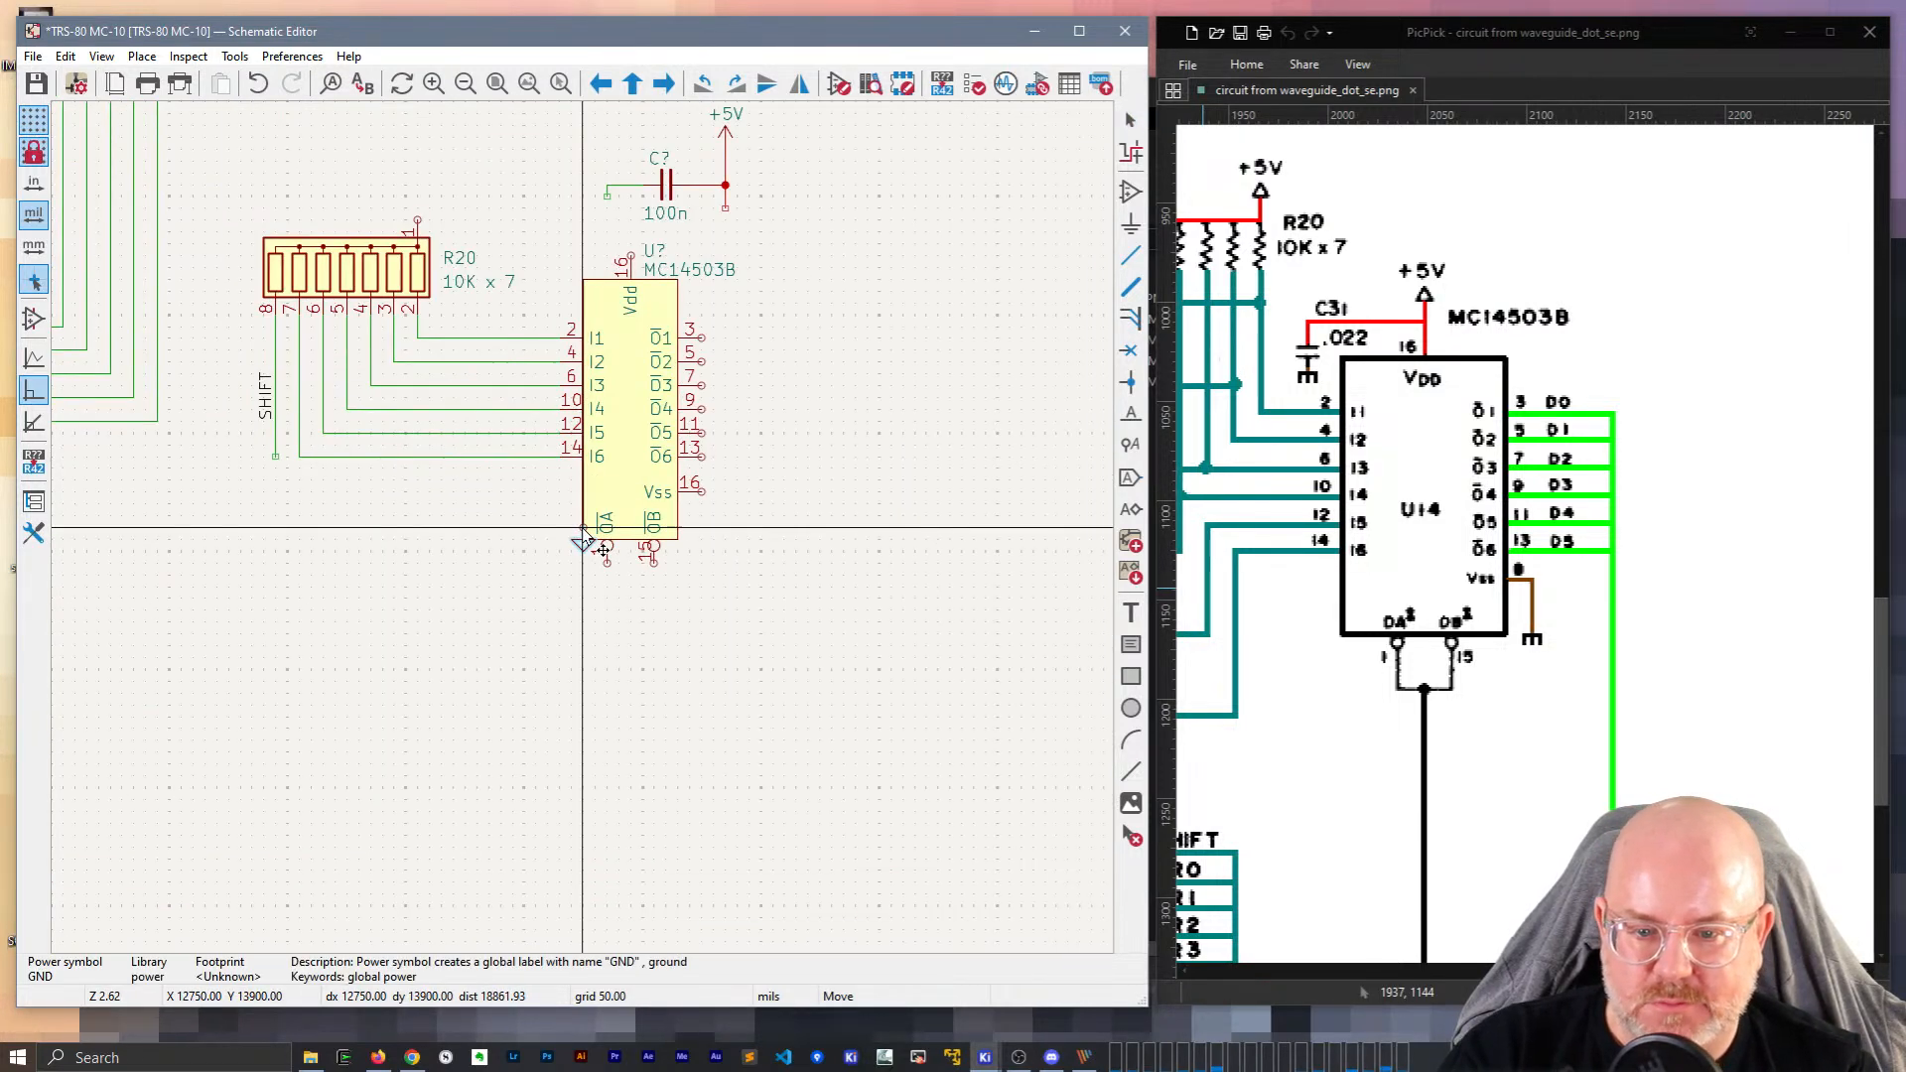
left_click(783, 491)
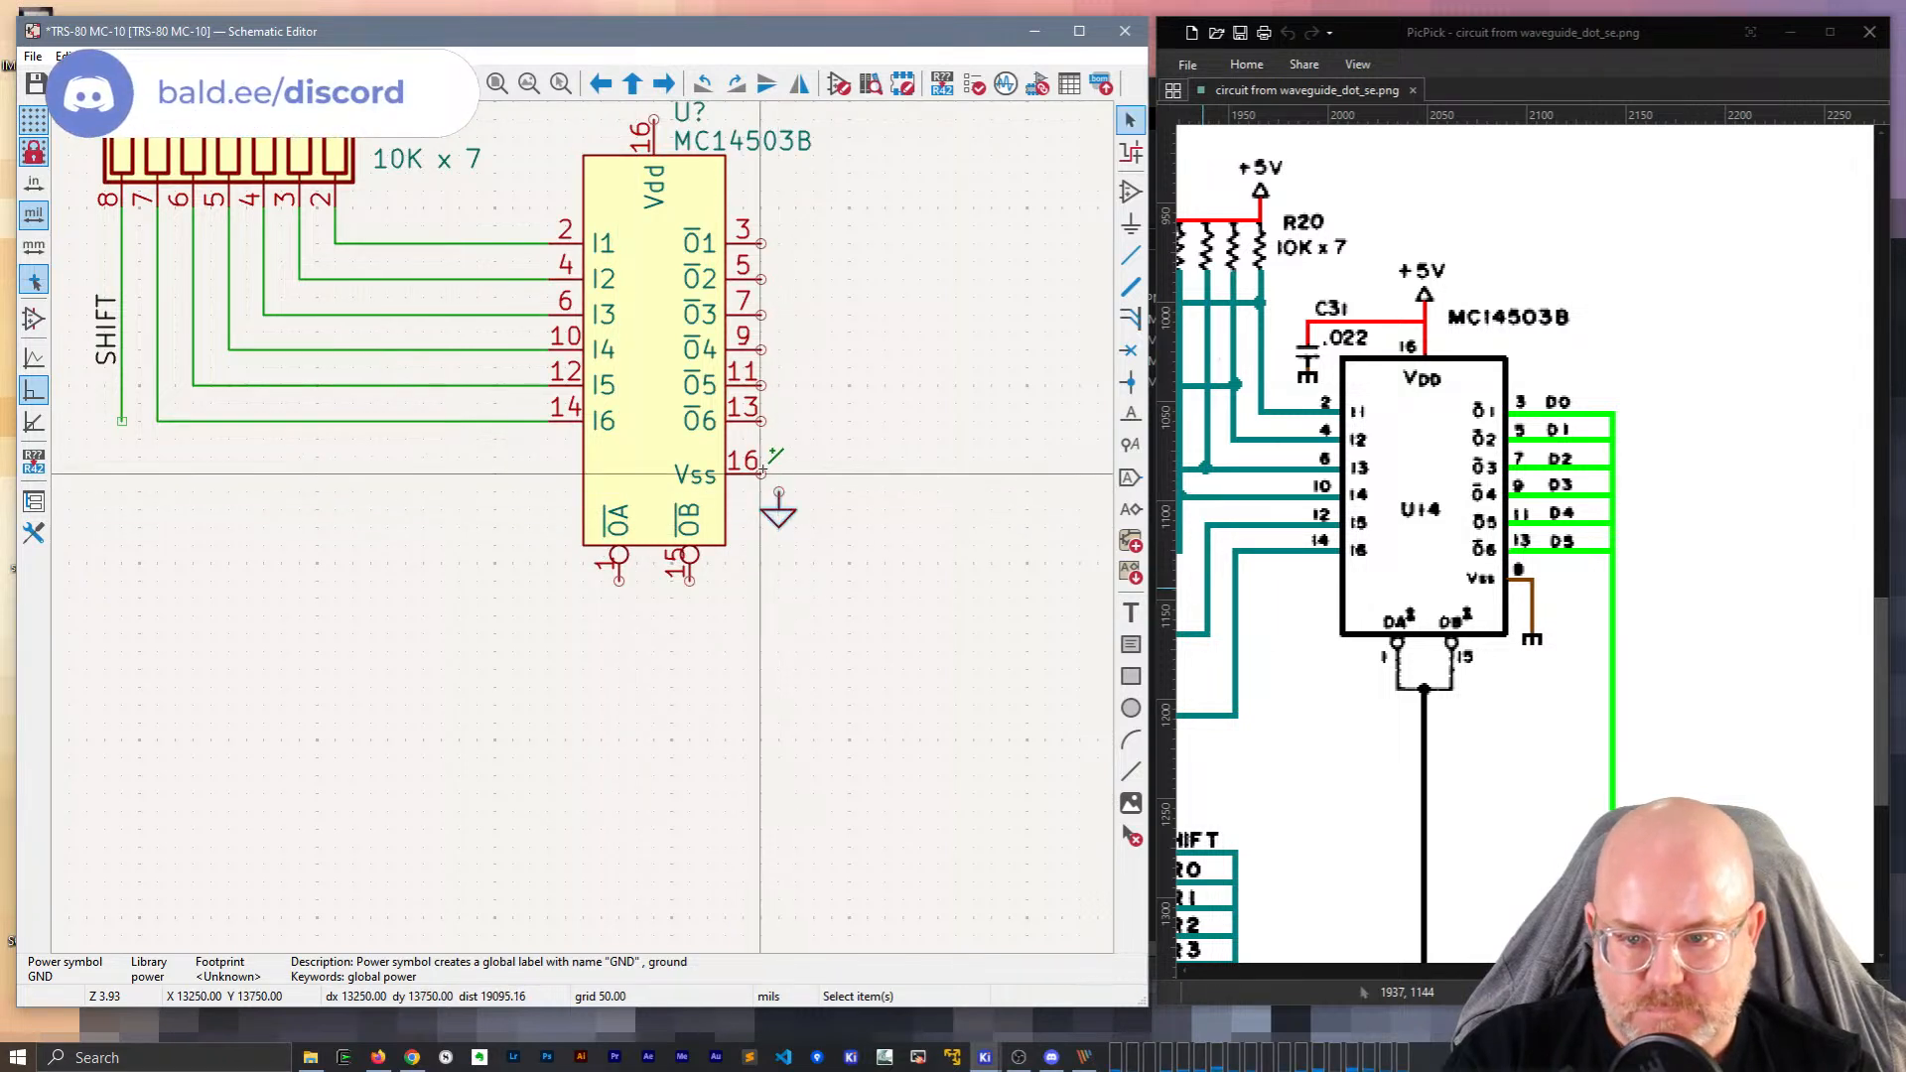
key("w")
left_click(780, 491)
Move the 100n capacitor beside the Vdd pin and ground its free end with another GND symbol.
middle_click_drag(818, 328, 832, 687)
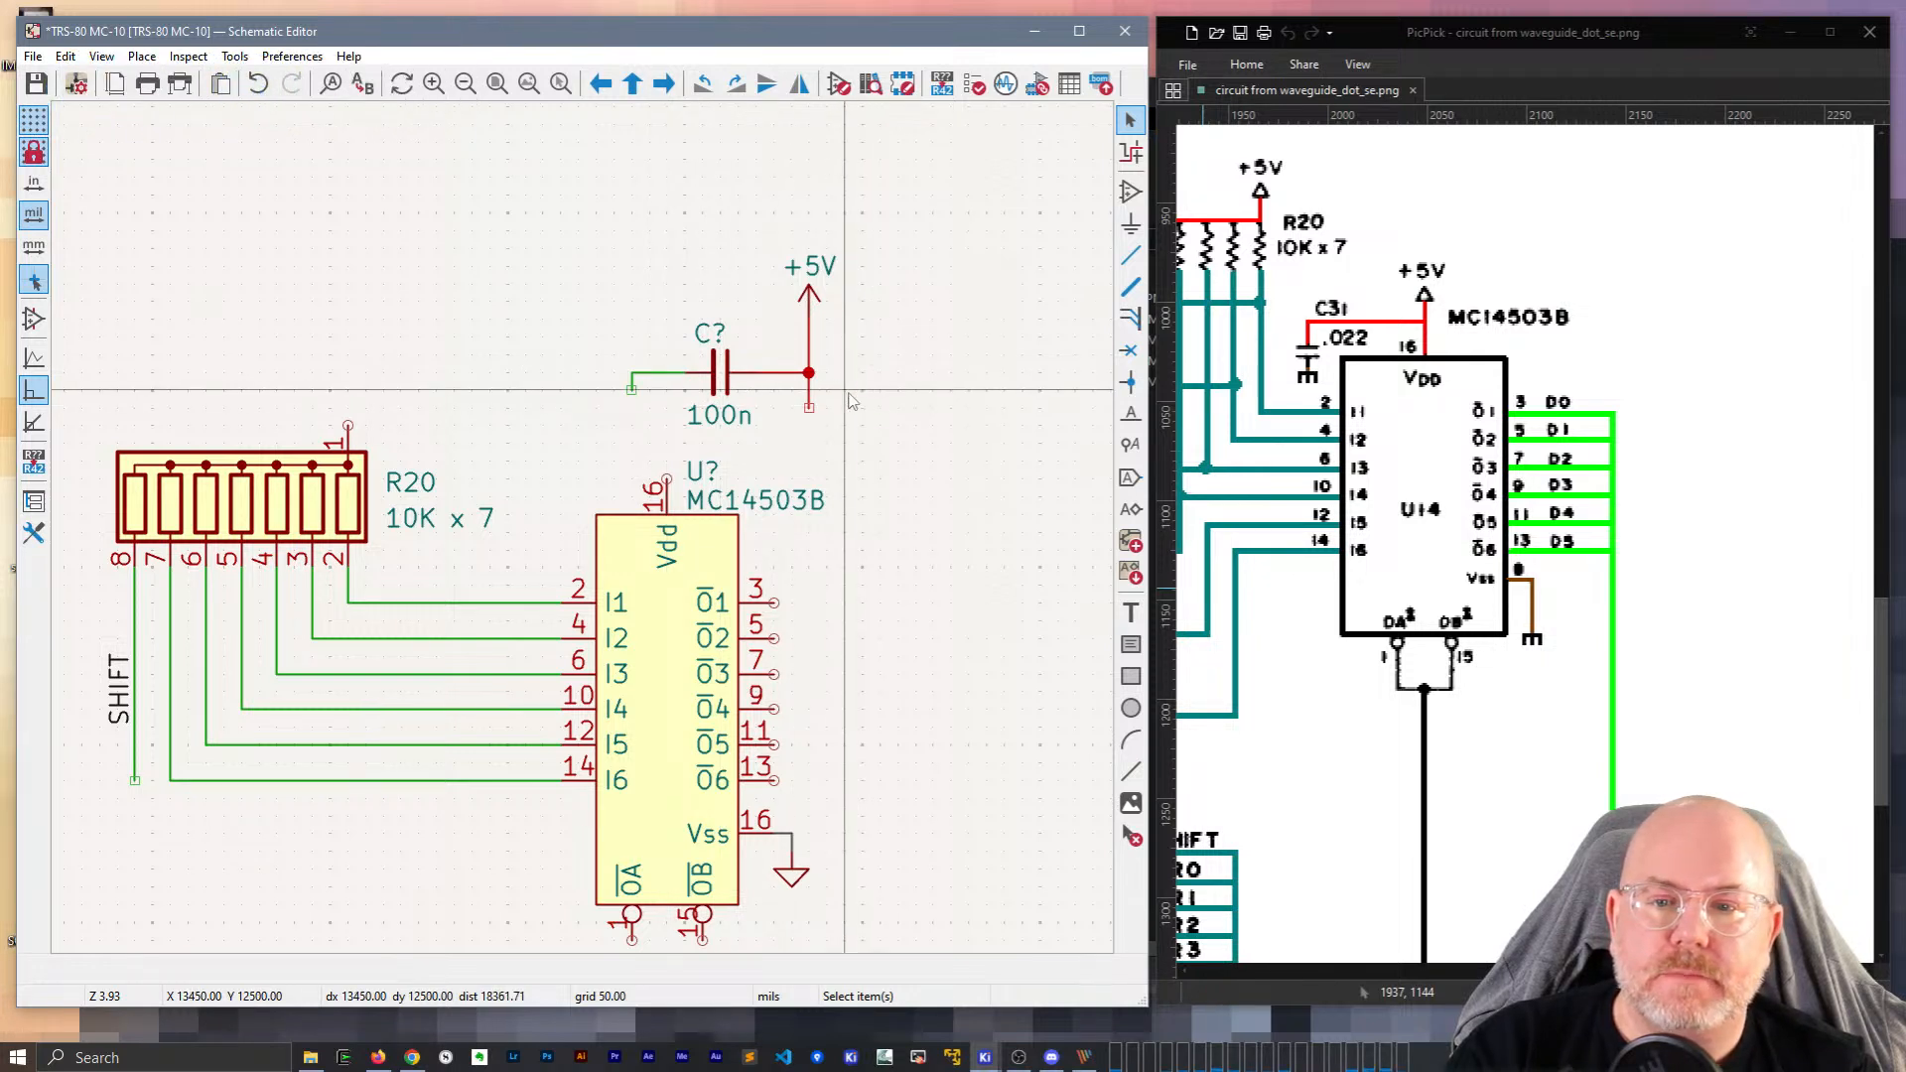
left_click(721, 383)
left_click_drag(721, 382, 579, 453)
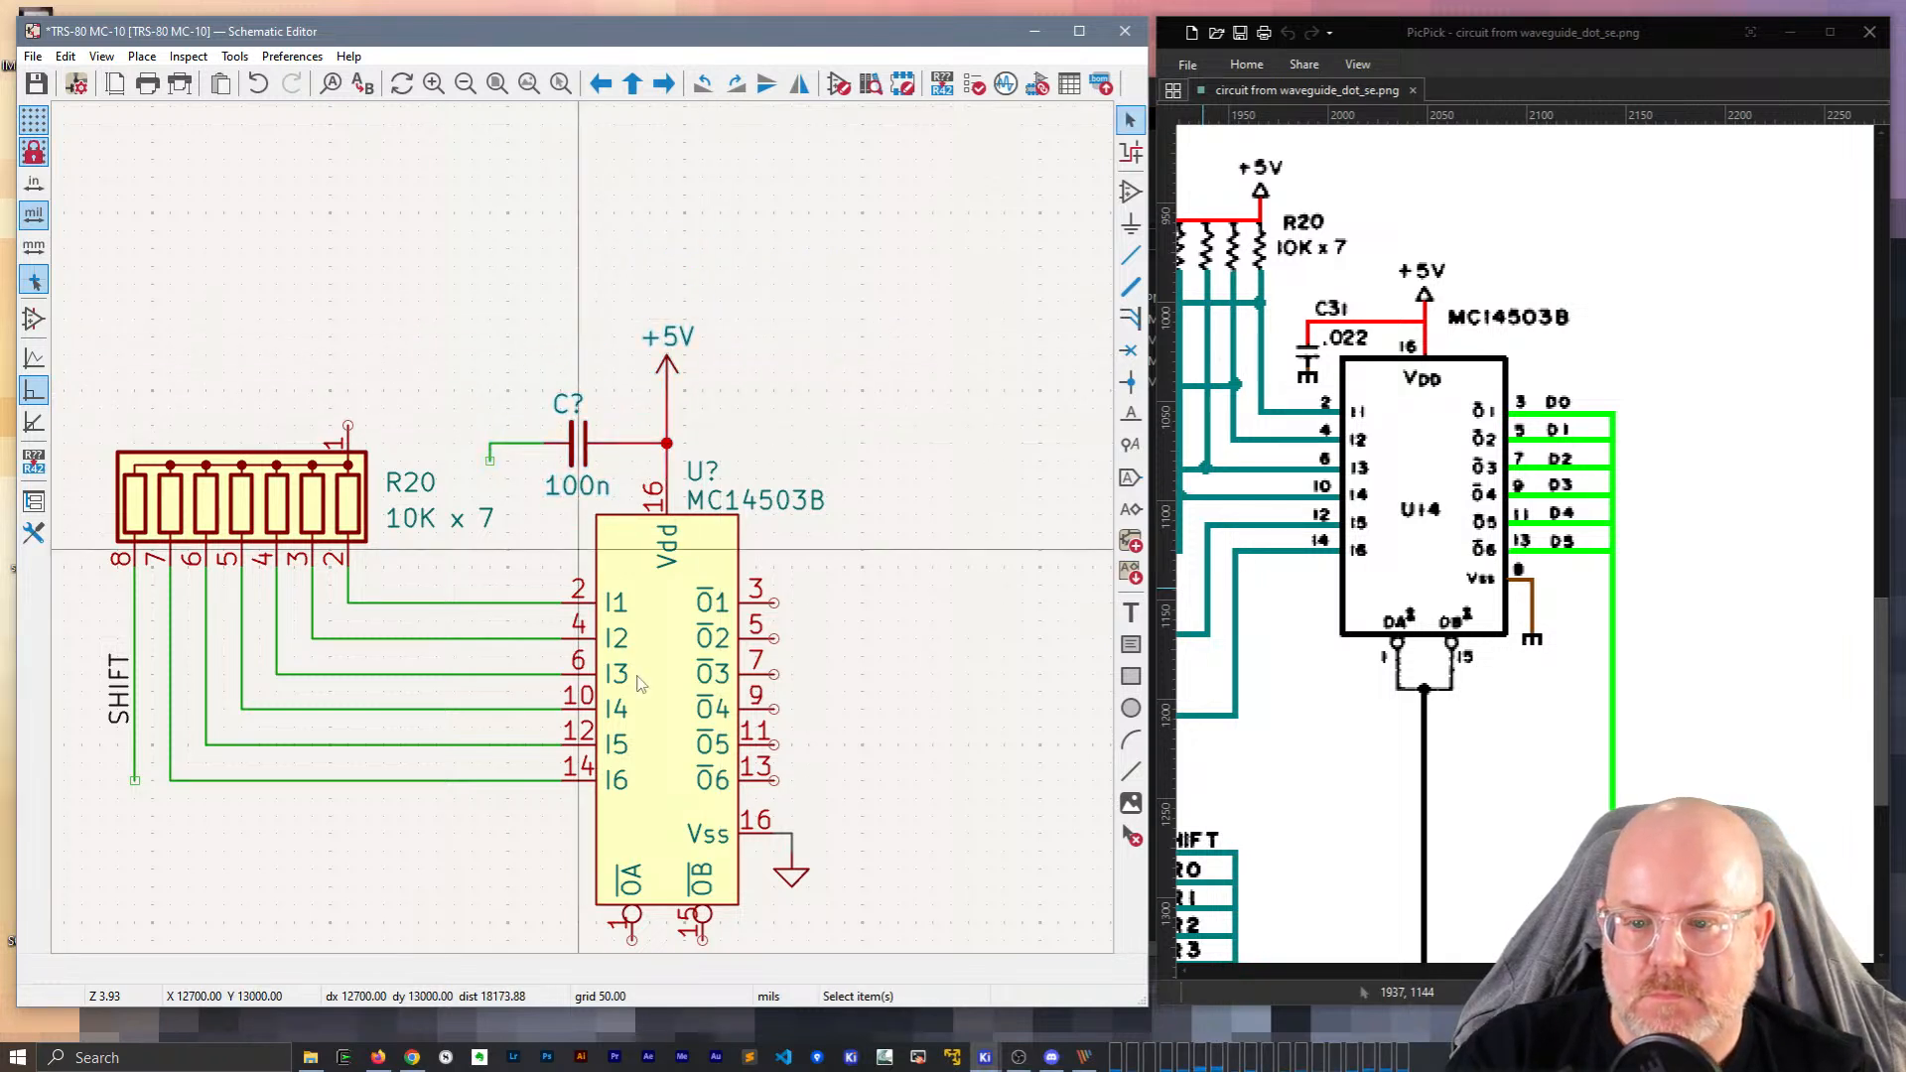
key("ctrl+v")
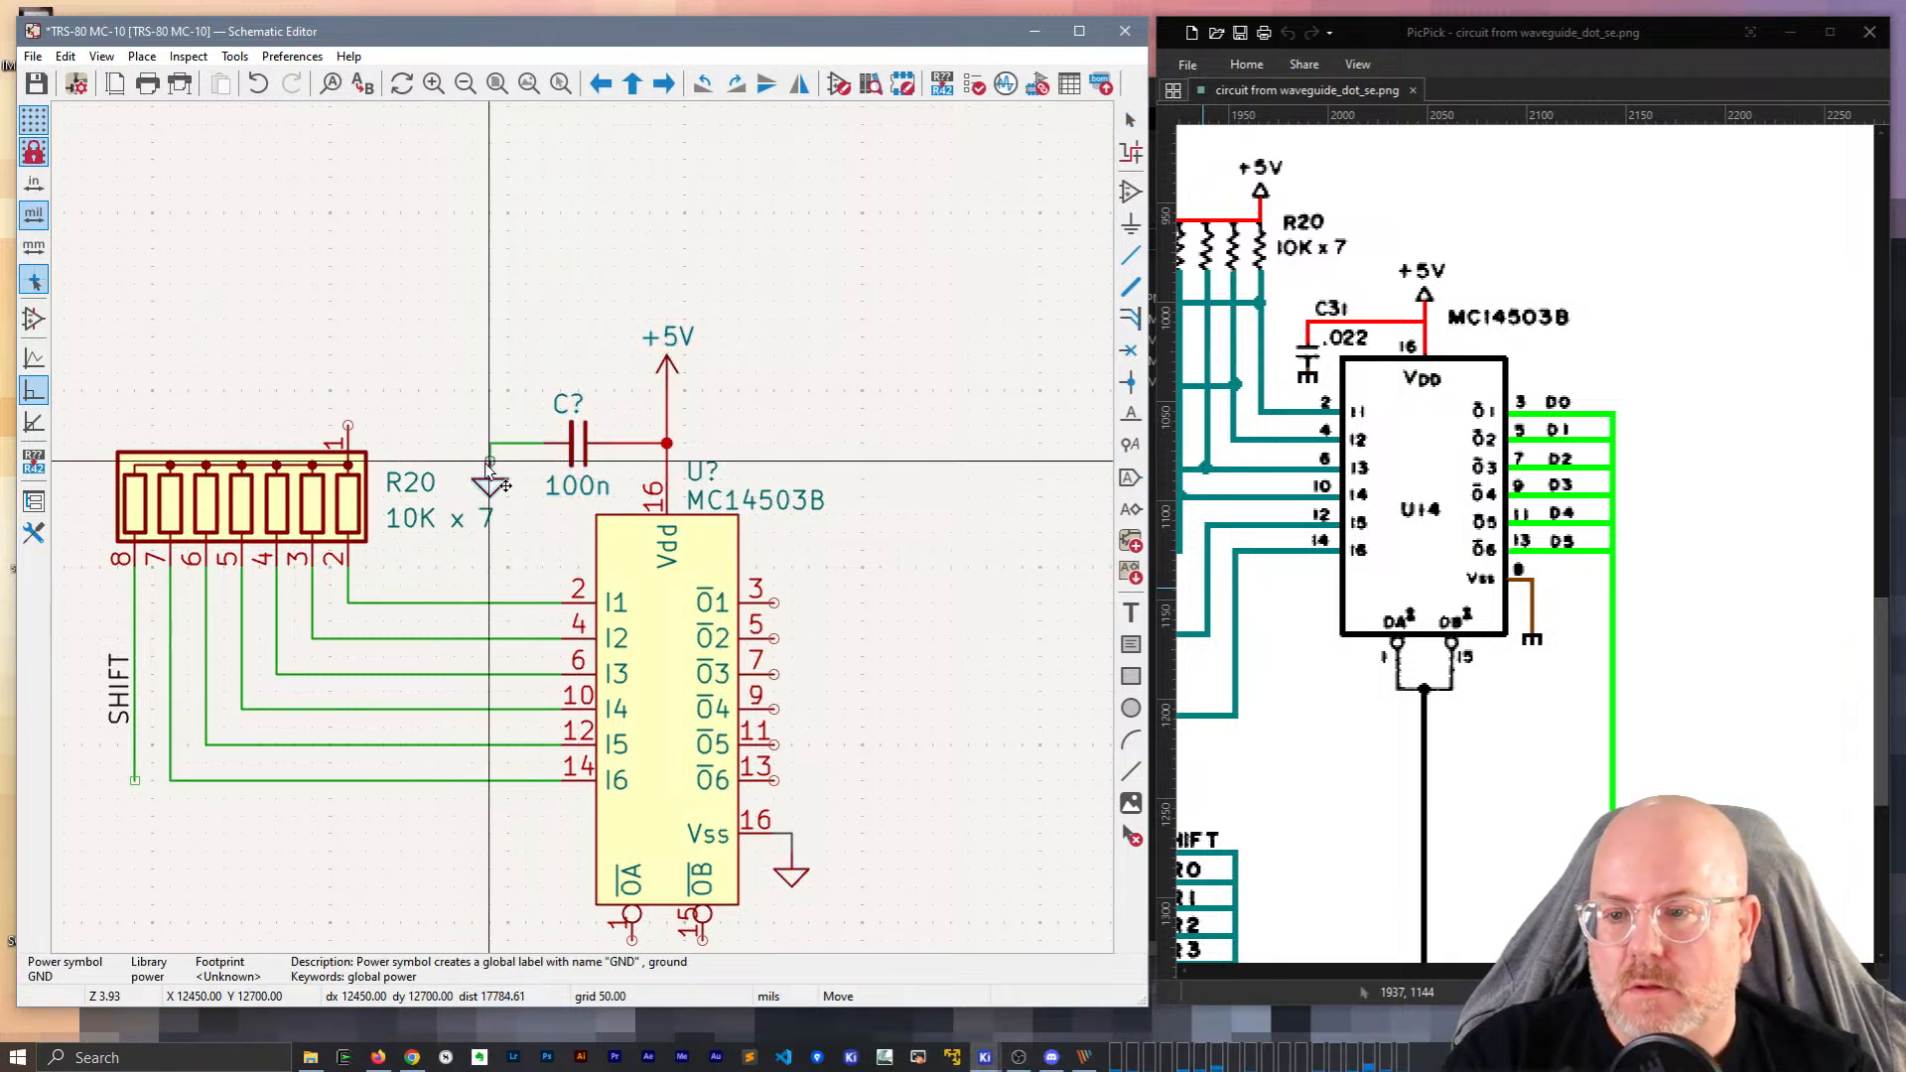
left_click(490, 480)
mouse_move(491, 480)
left_mouse_down()
mouse_move(527, 480)
mouse_move(508, 478)
left_mouse_up()
middle_click_drag(452, 526, 734, 533)
left_click(686, 491)
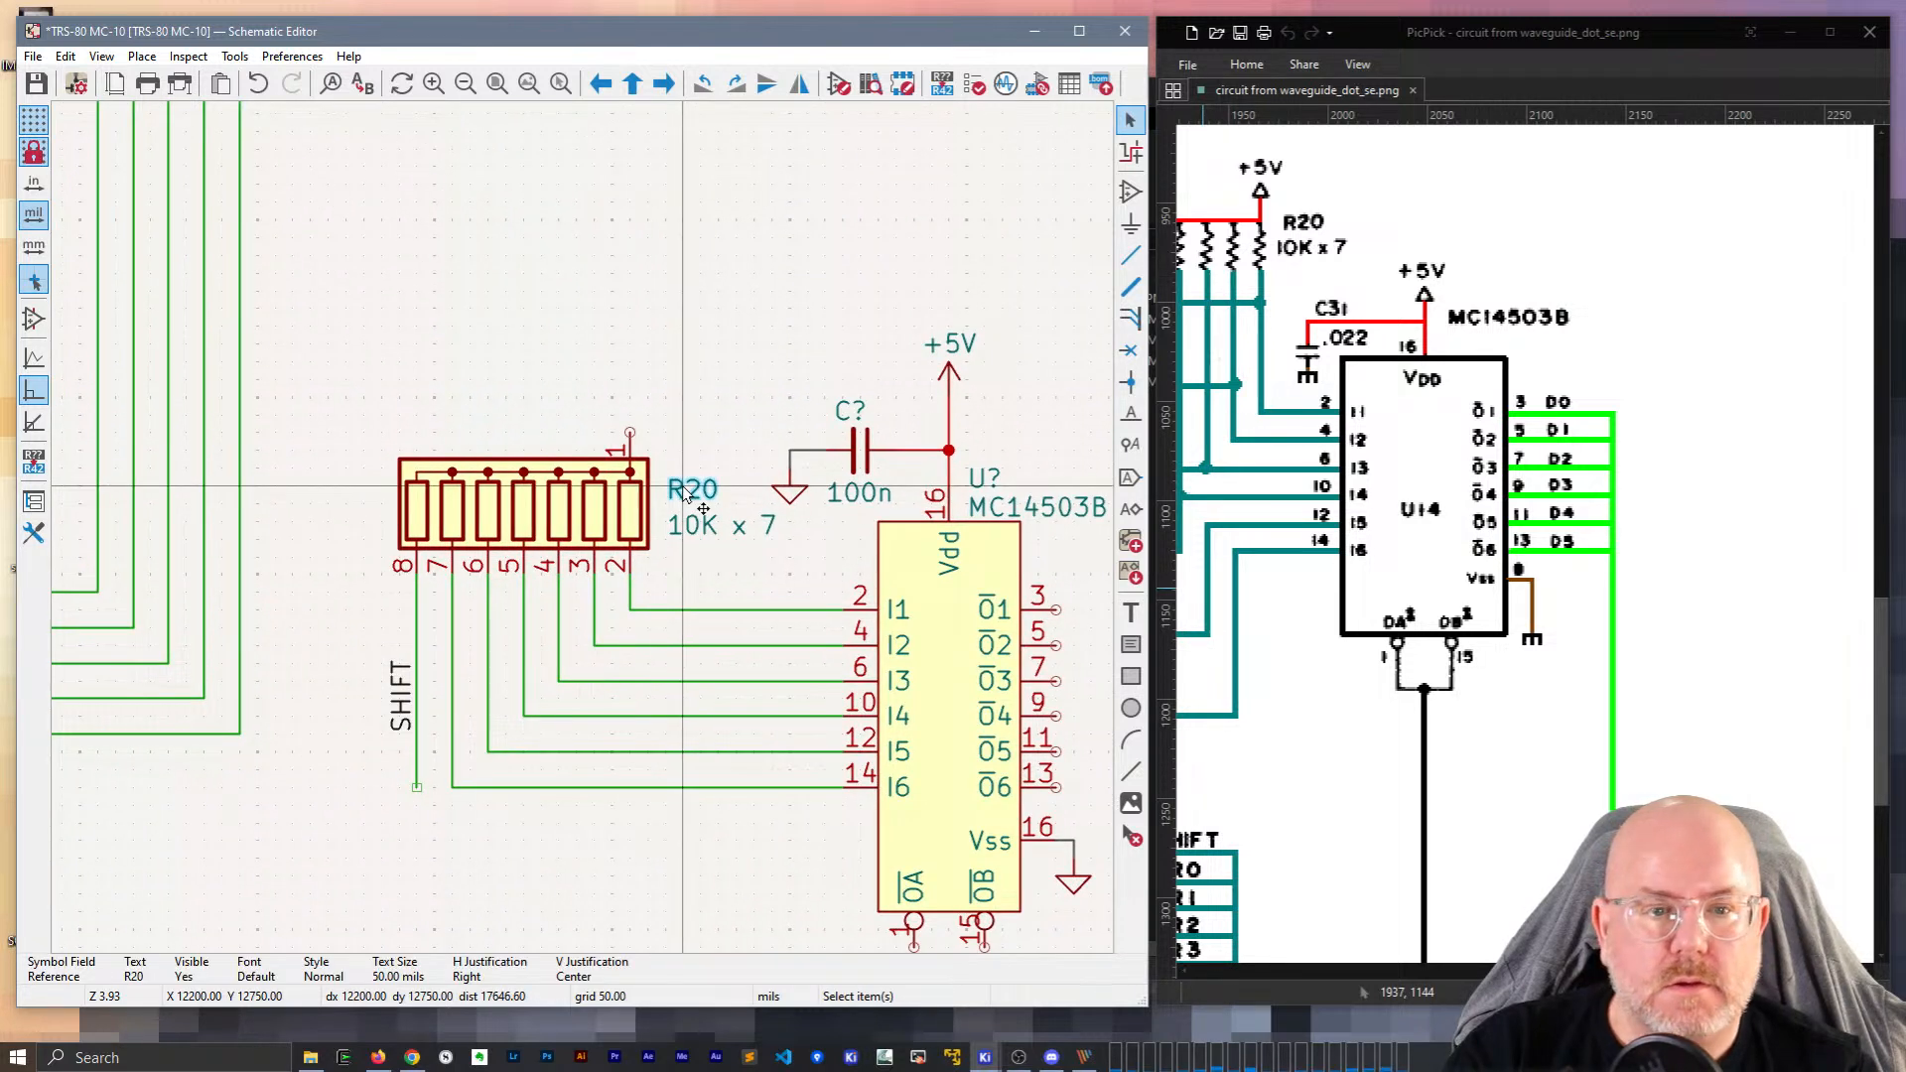
left_click_drag(701, 526, 399, 435)
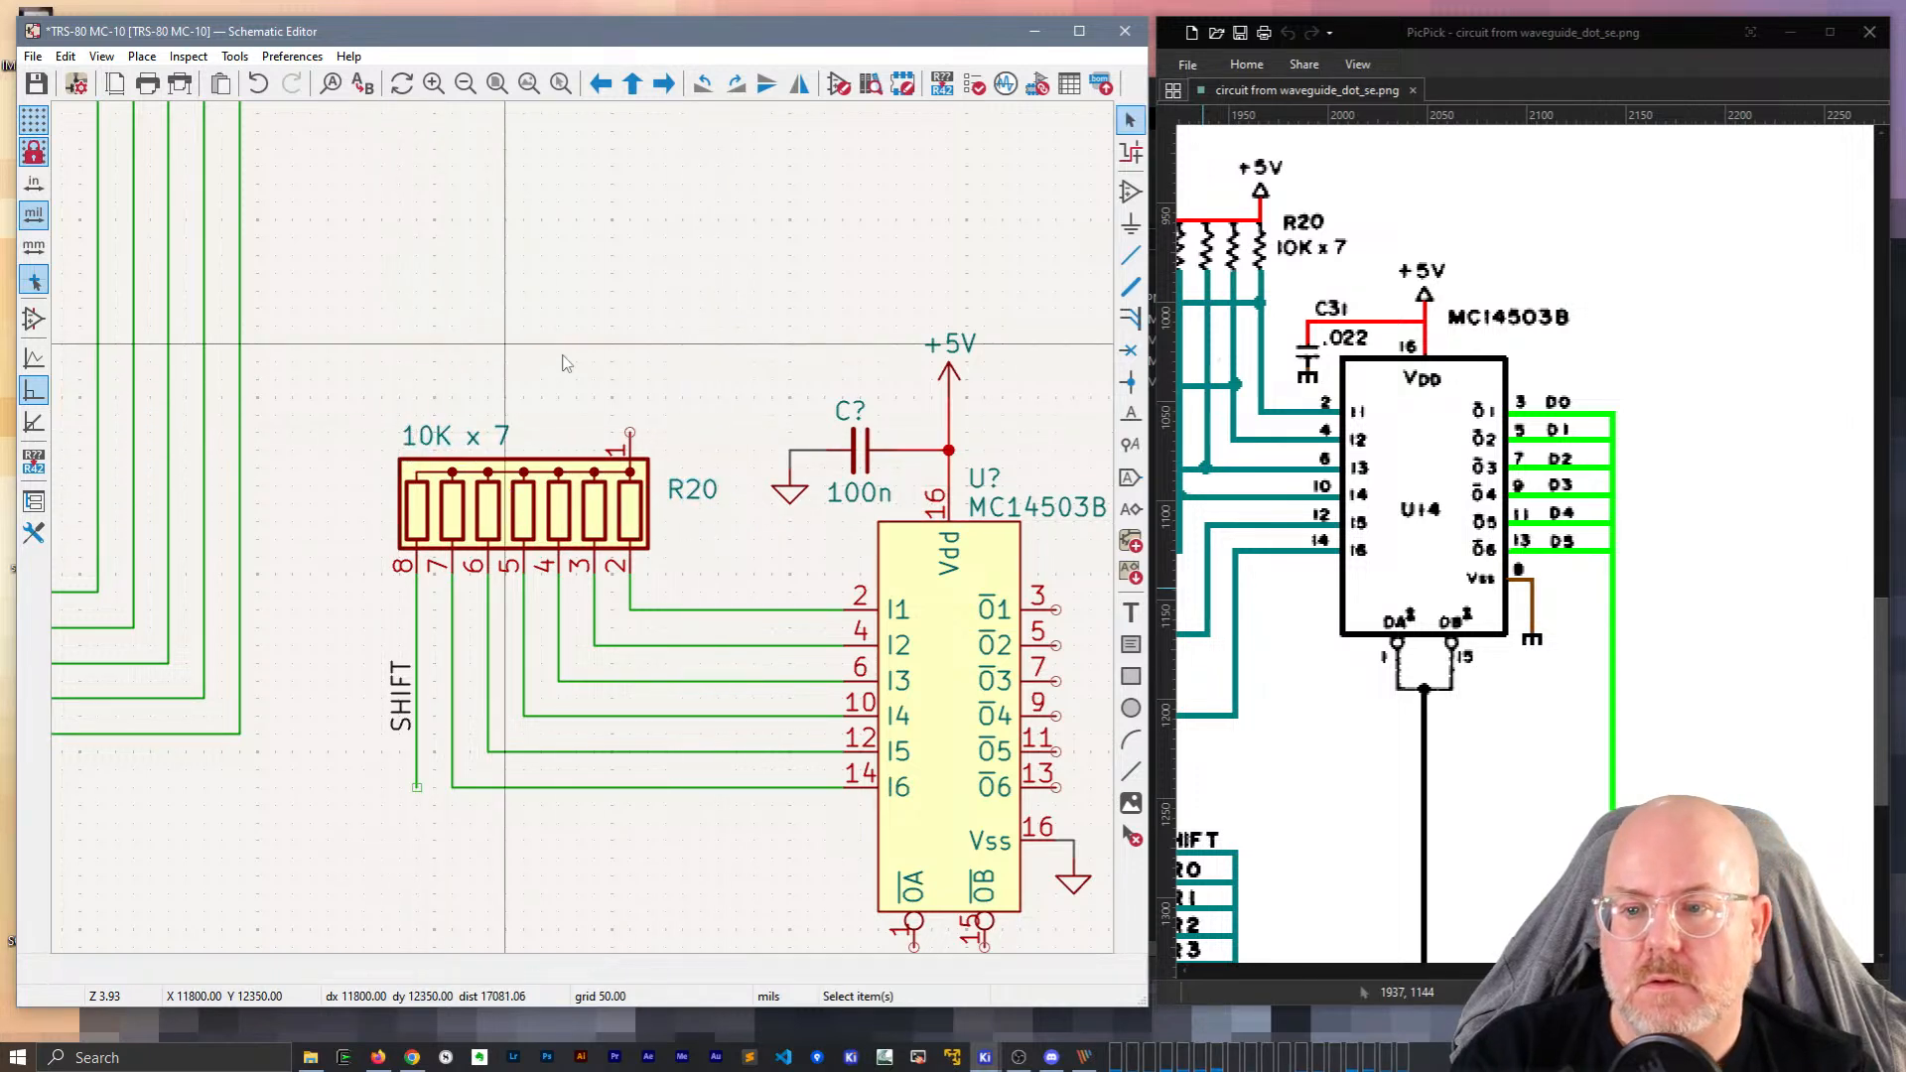
scroll(631, 421, "down", 2)
middle_click_drag(629, 789, 678, 437)
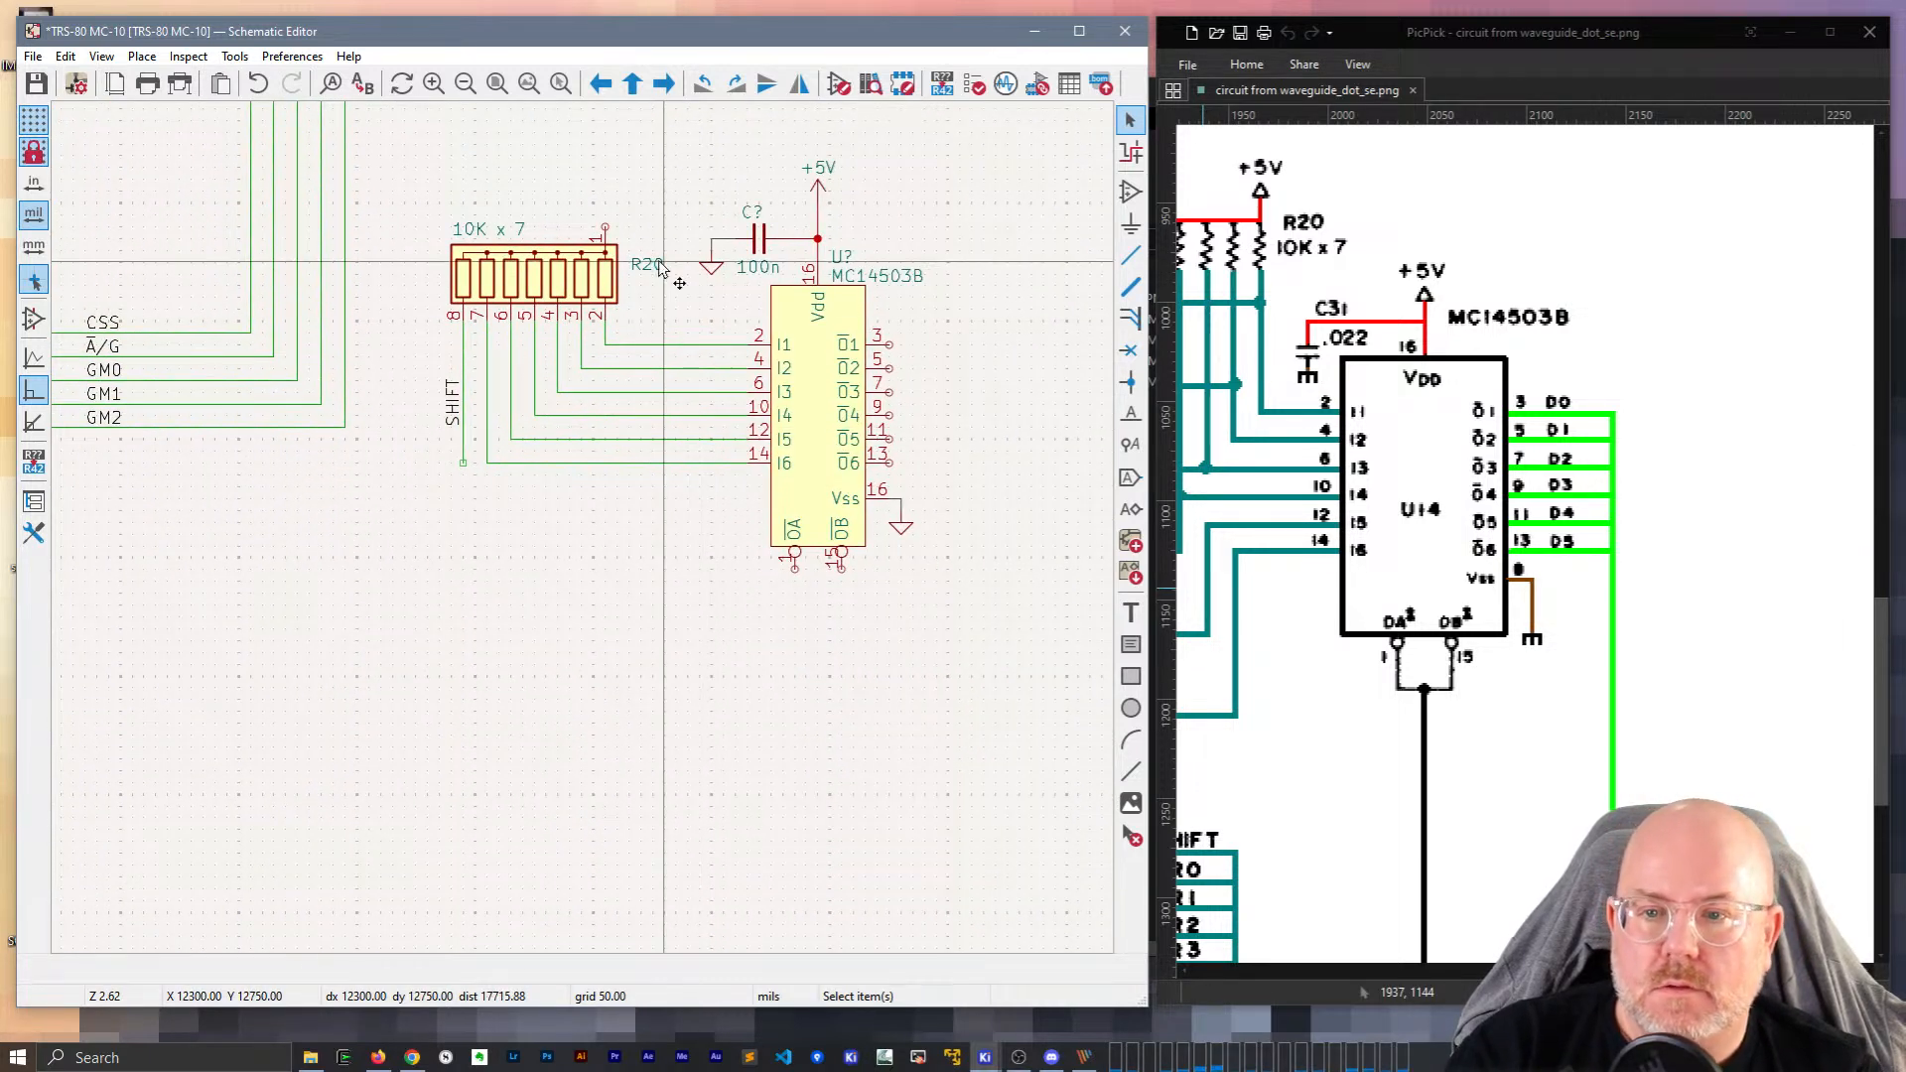
left_click(659, 264)
key("m")
left_click(640, 320)
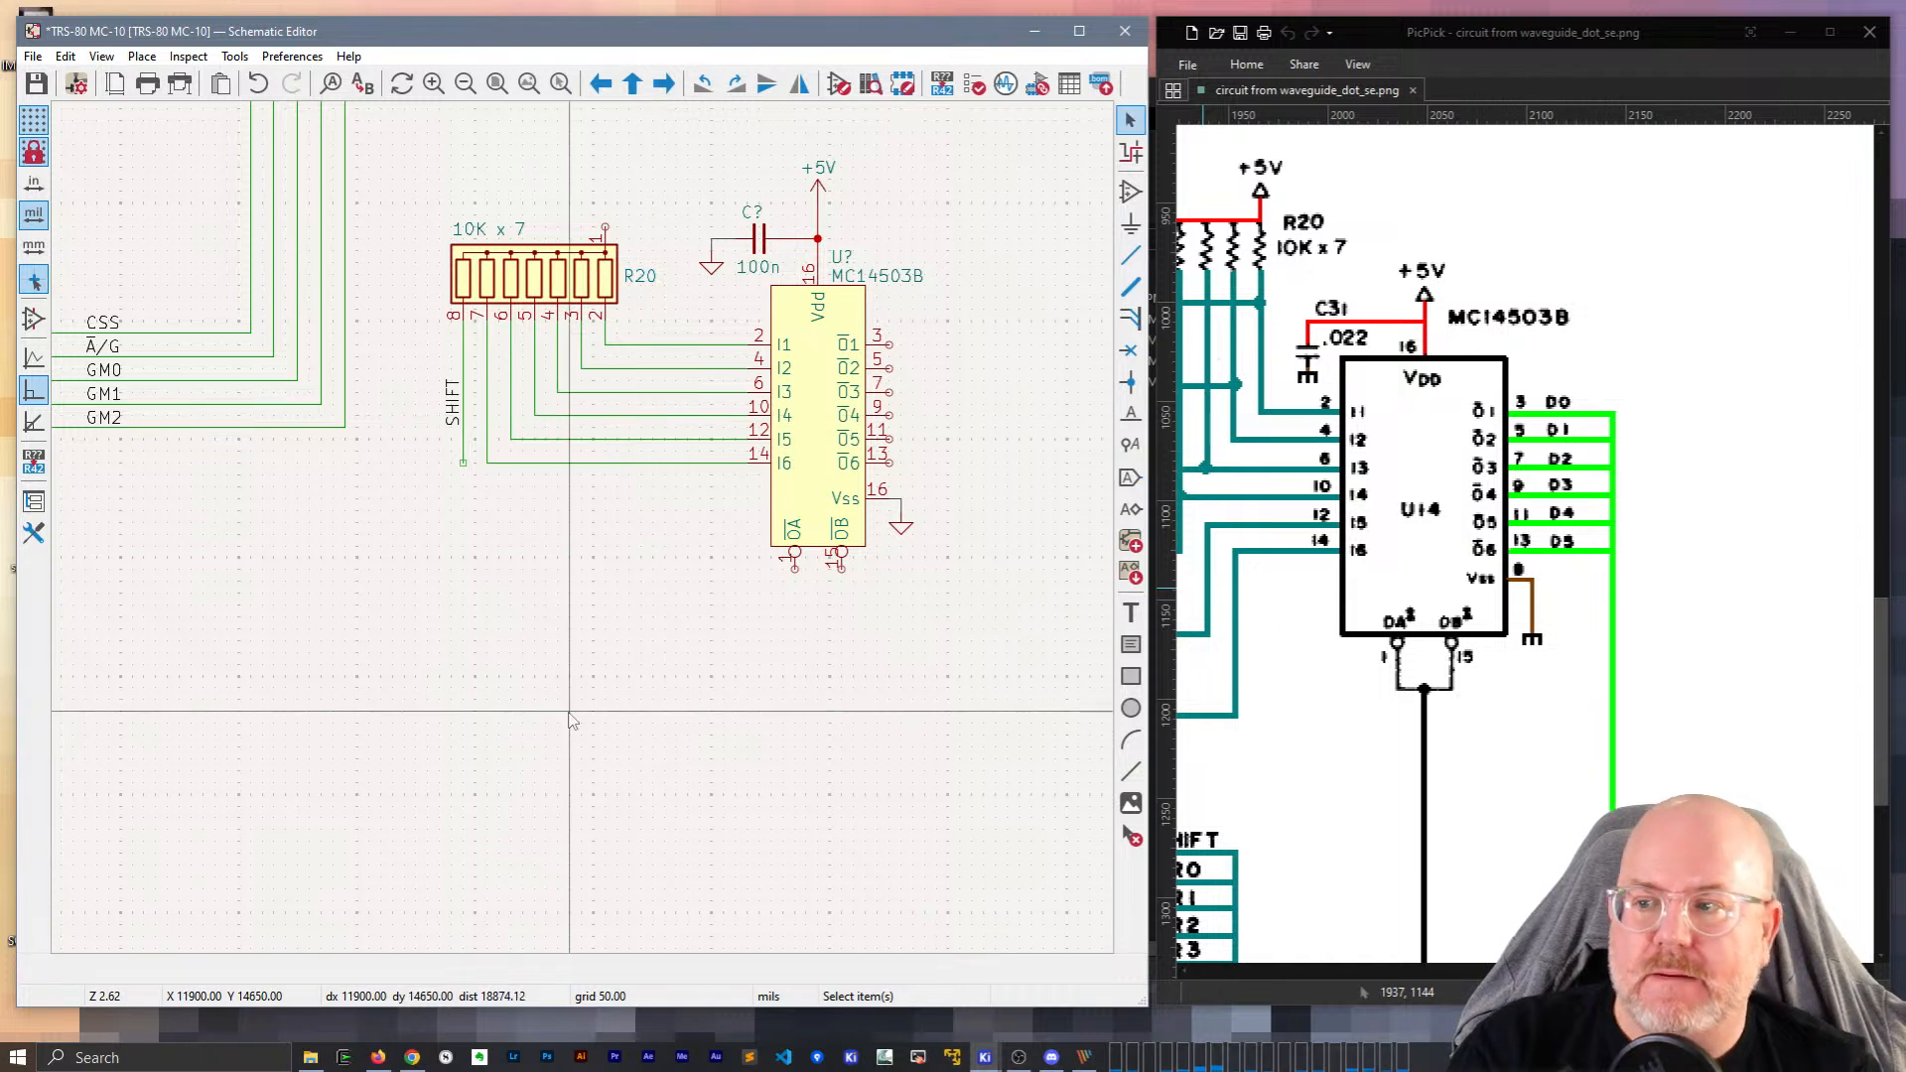
key("ctrl+s")
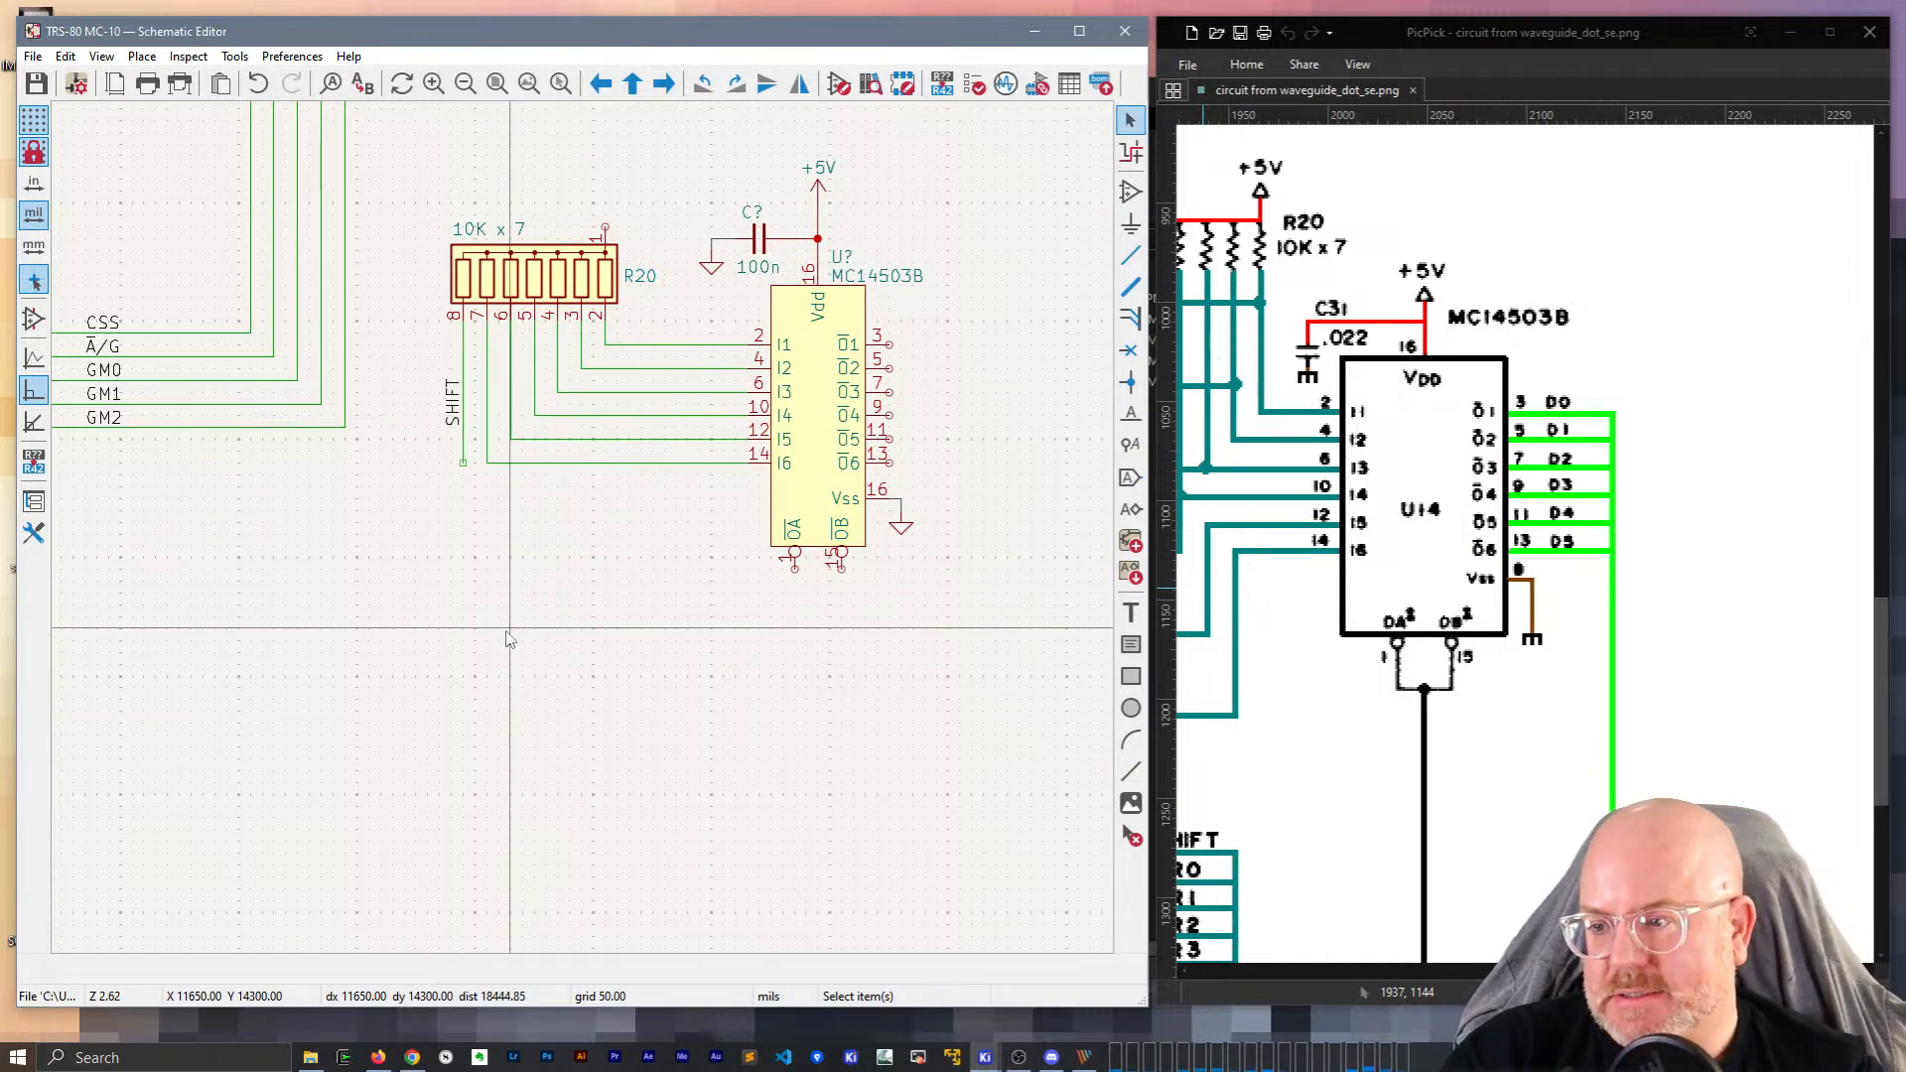
scroll(506, 638, "down", 2)
scroll(1417, 674, "down", 3)
scroll(1417, 674, "down", 1)
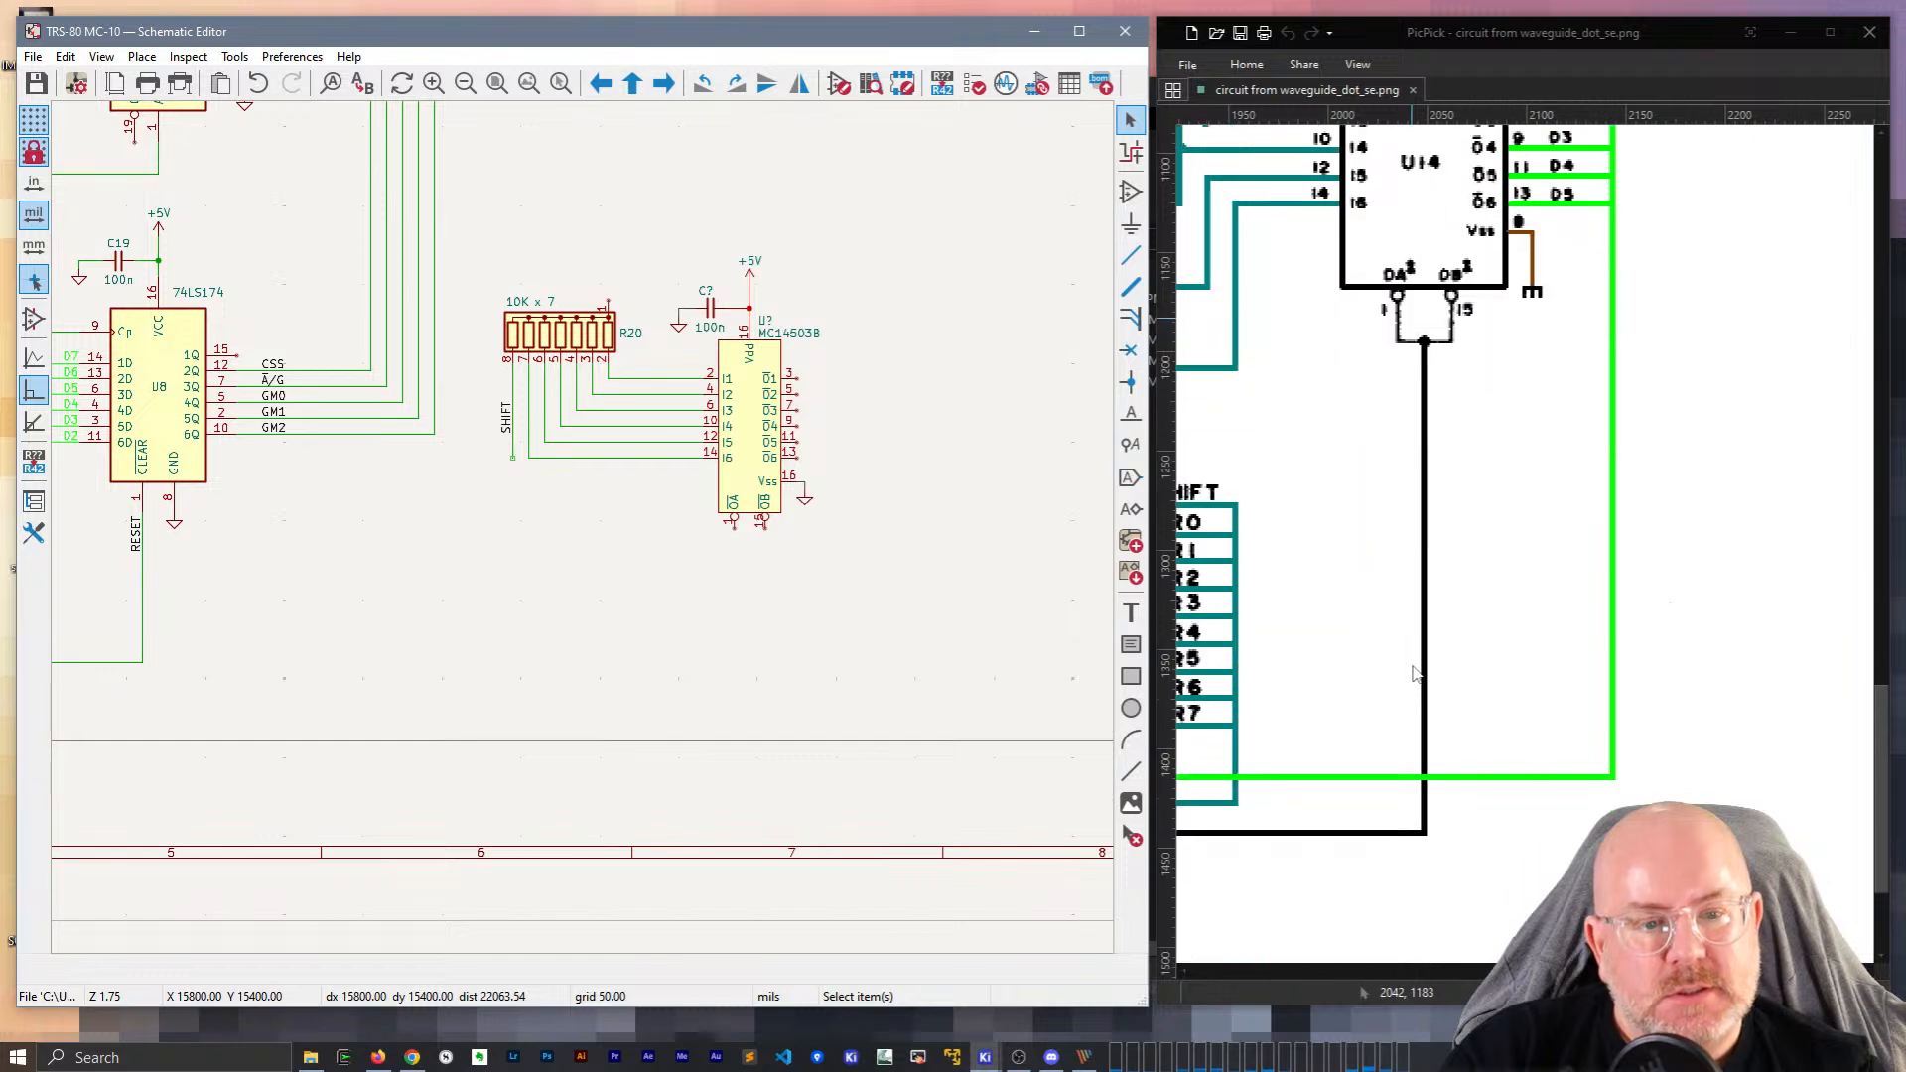
scroll(1526, 544, "left", 8, "shift")
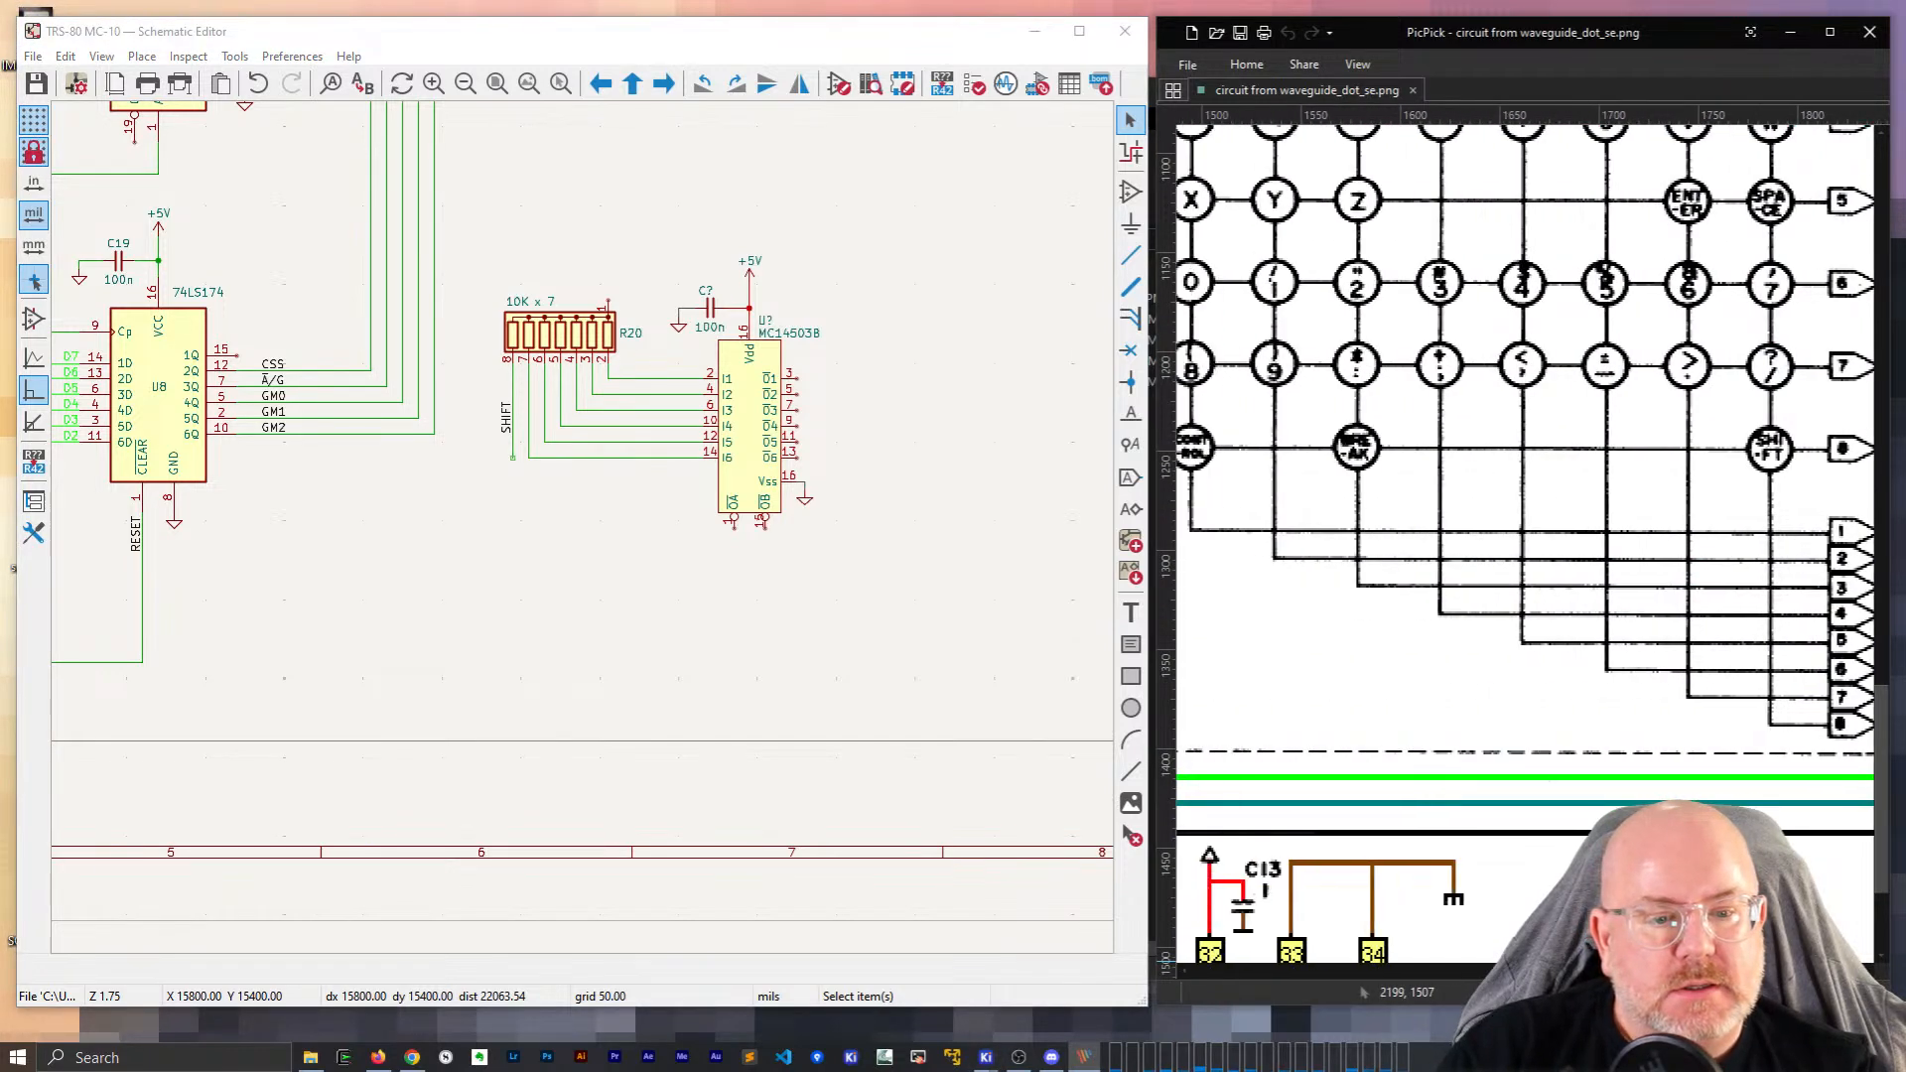
scroll(1526, 544, "left", 6, "shift")
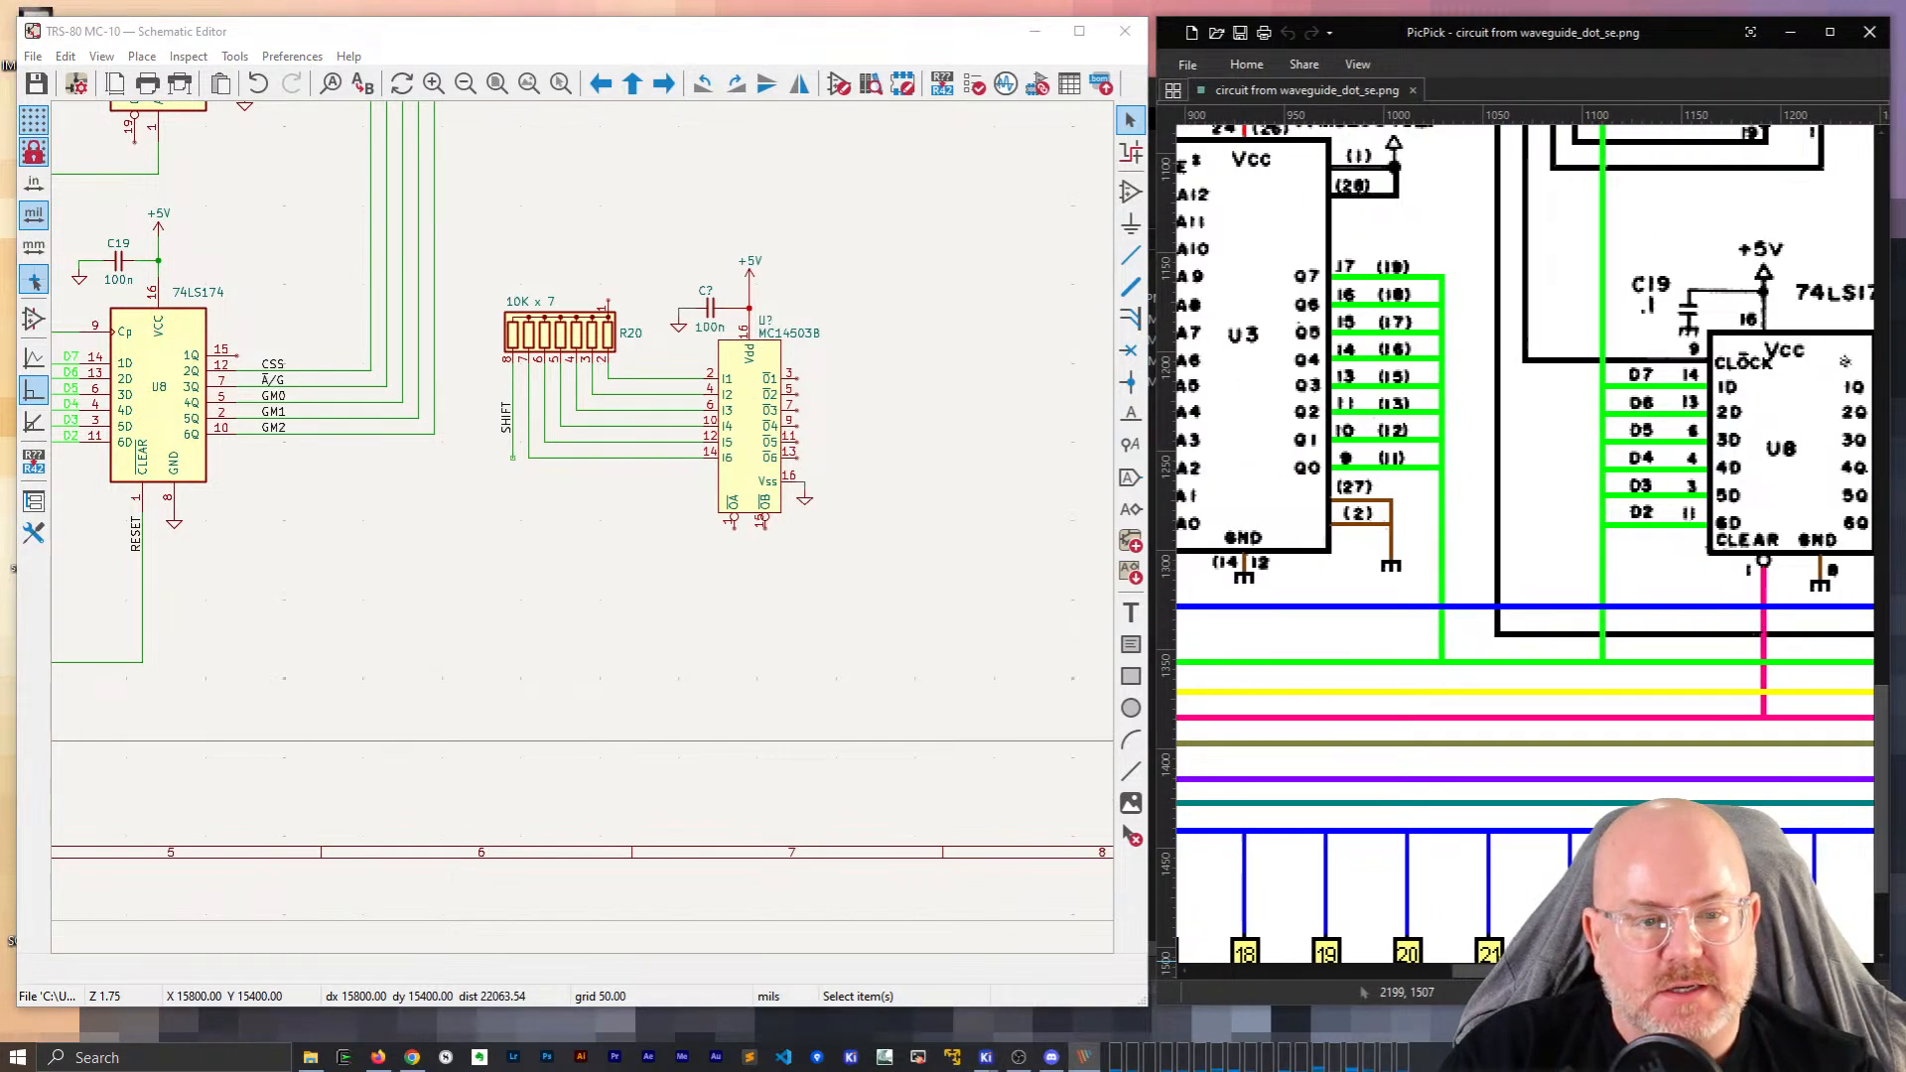
scroll(1526, 544, "right", 3, "shift")
scroll(1526, 544, "left", 1, "shift")
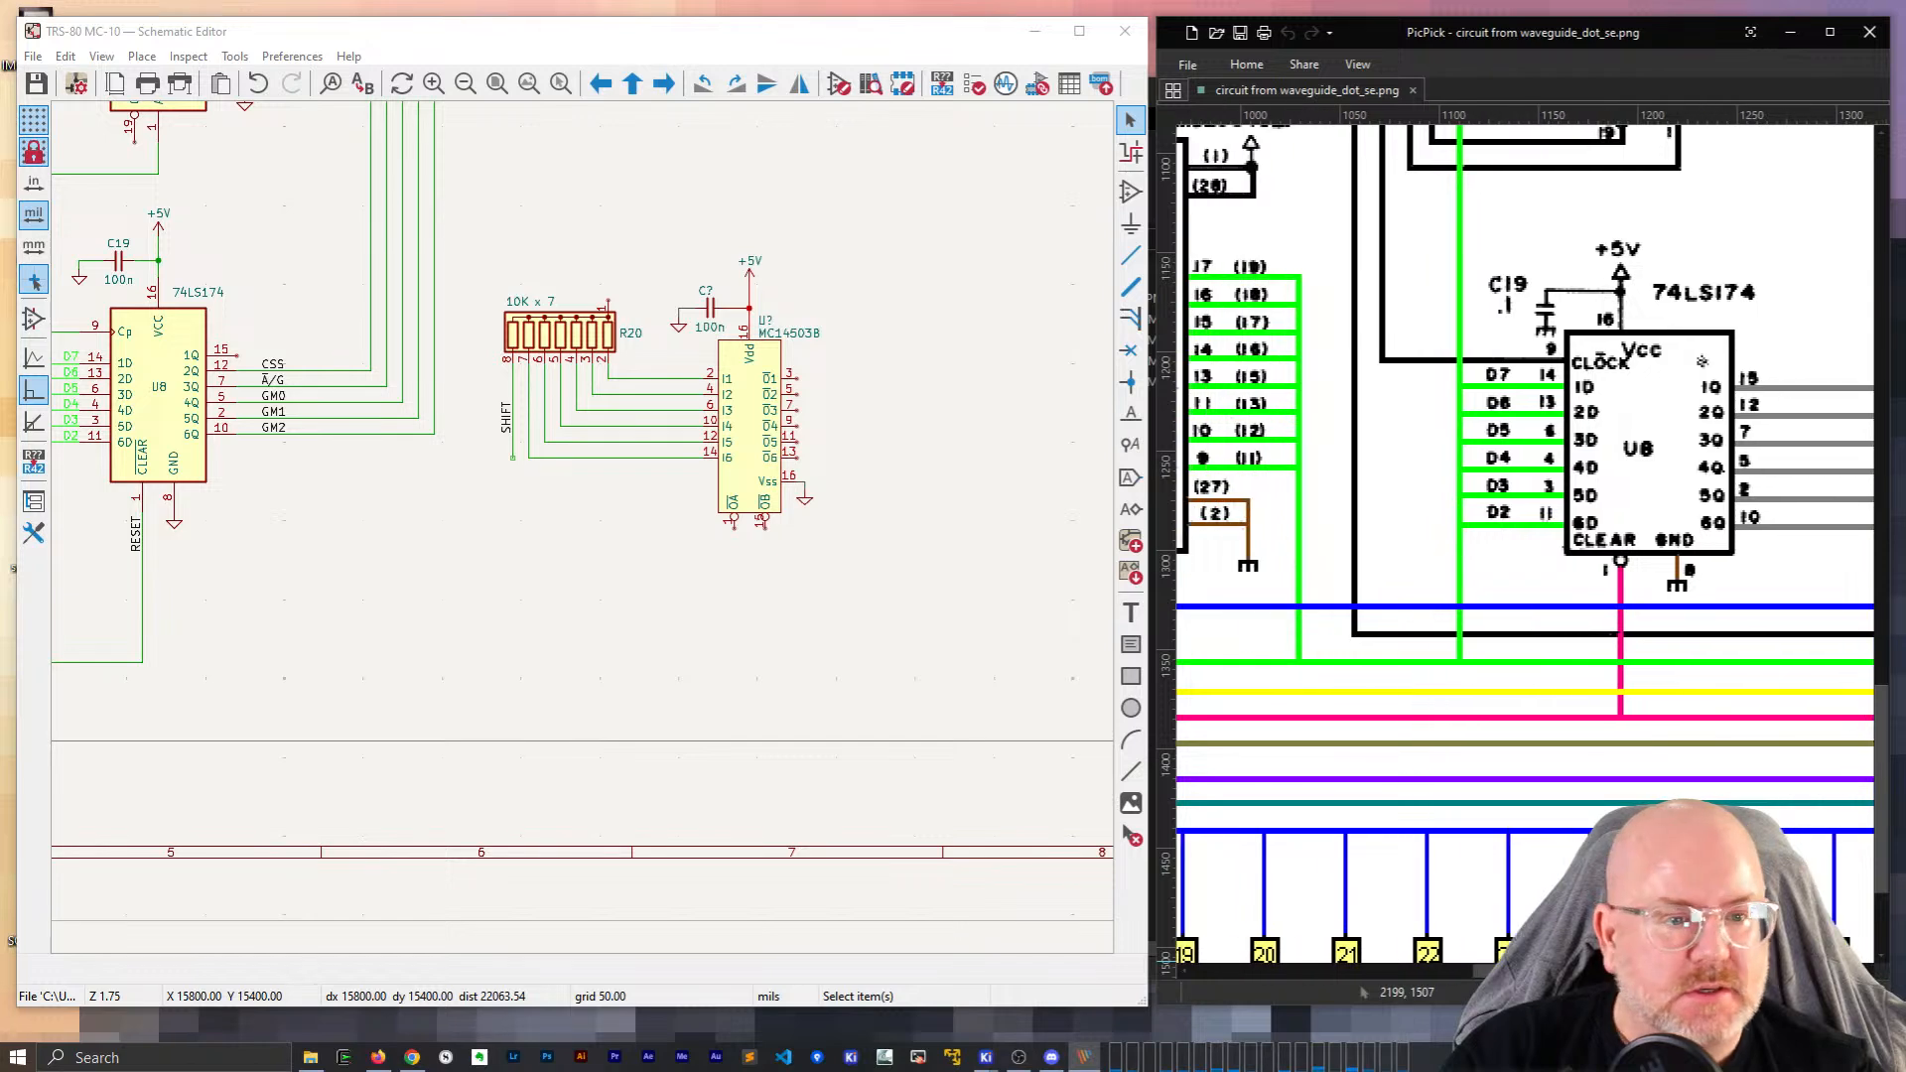
scroll(1526, 544, "right", 5, "shift")
scroll(1702, 361, "left", 6, "shift")
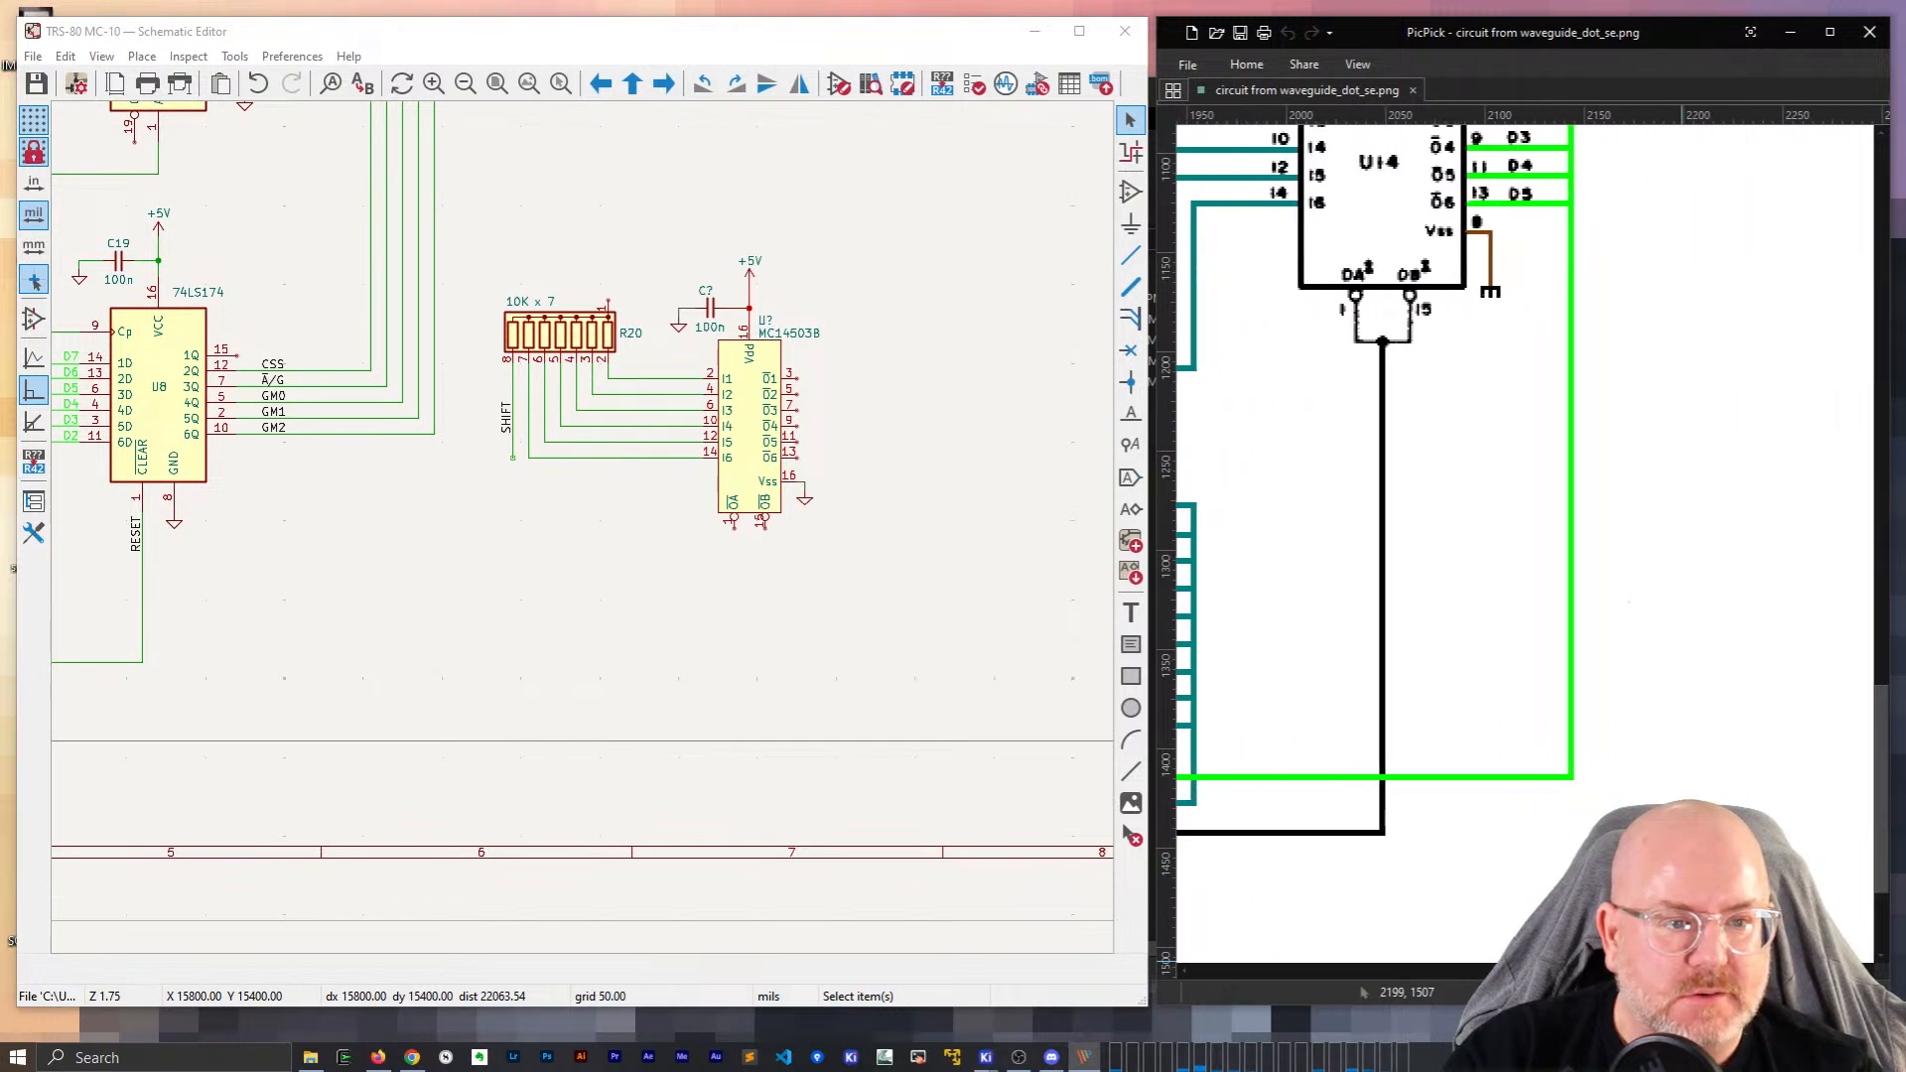
left_click_drag(1520, 980, 1334, 959)
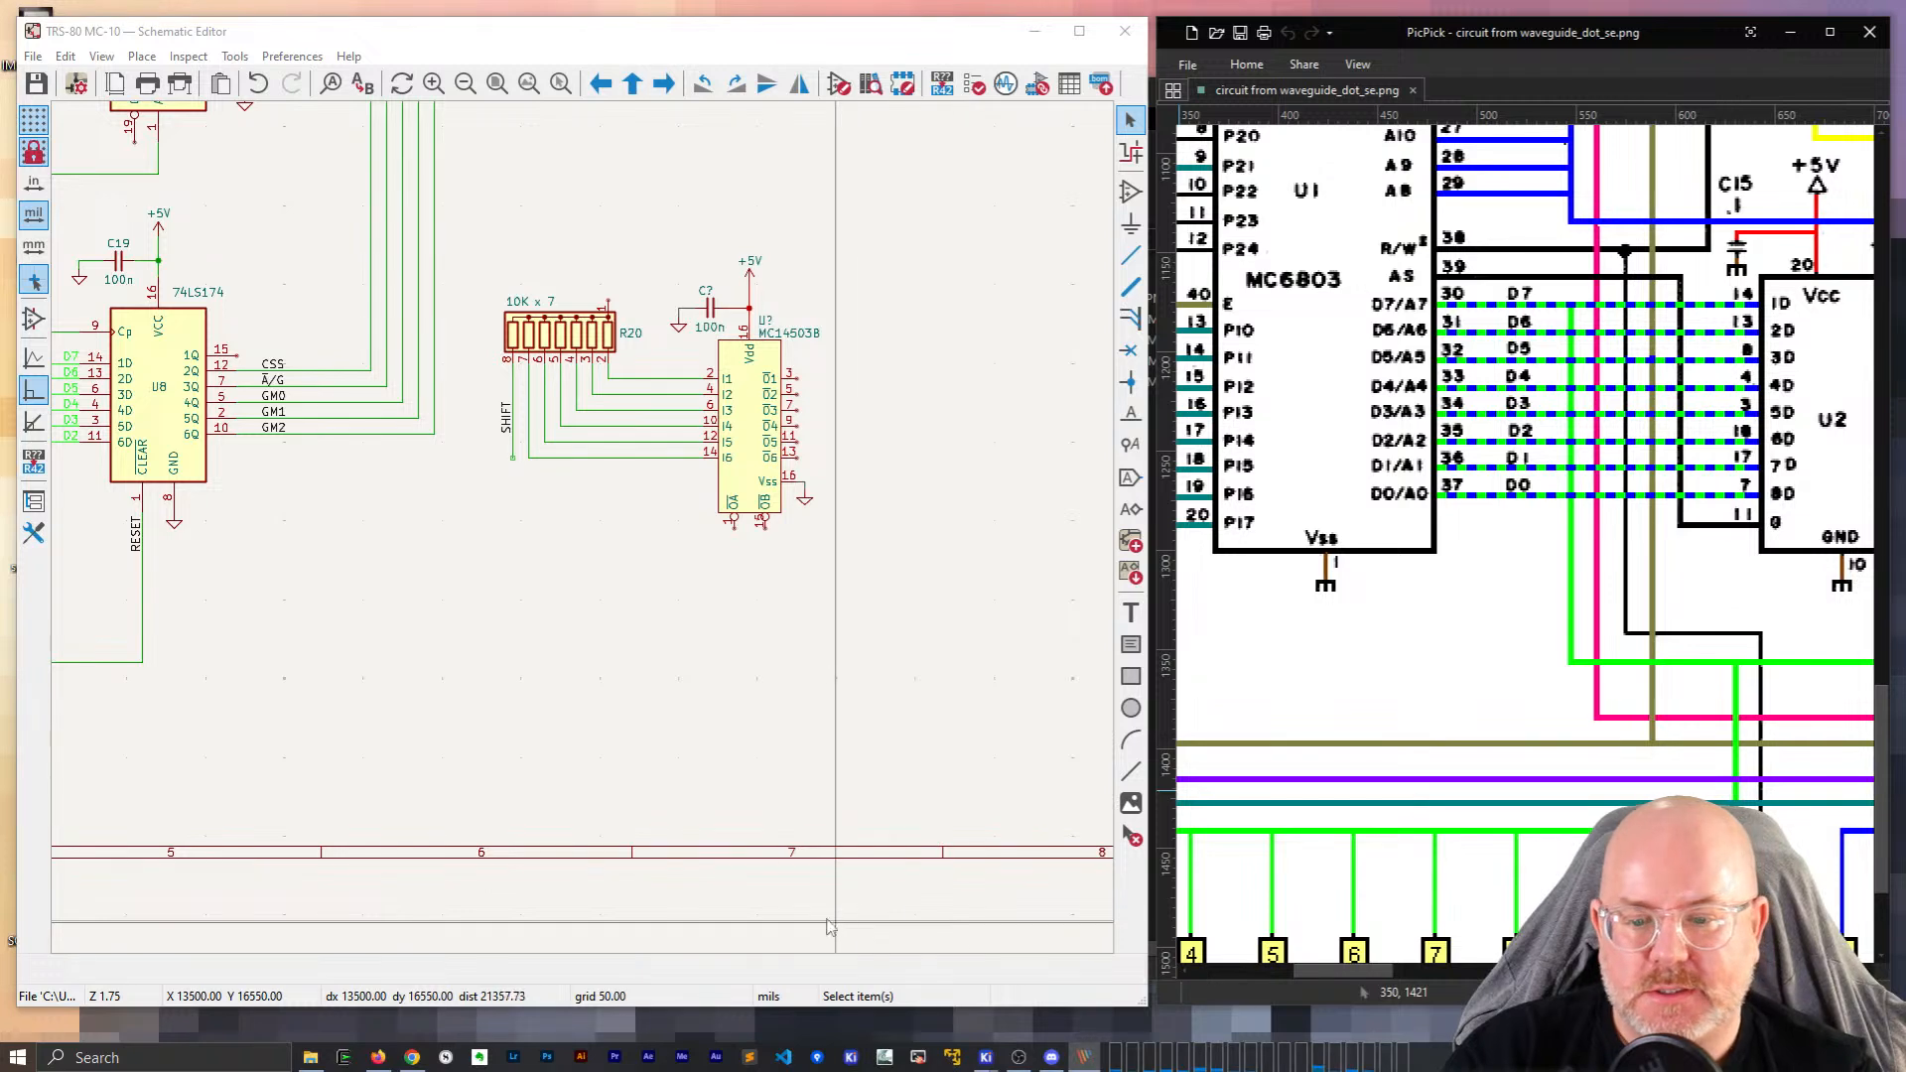
scroll(320, 563, "down", 3)
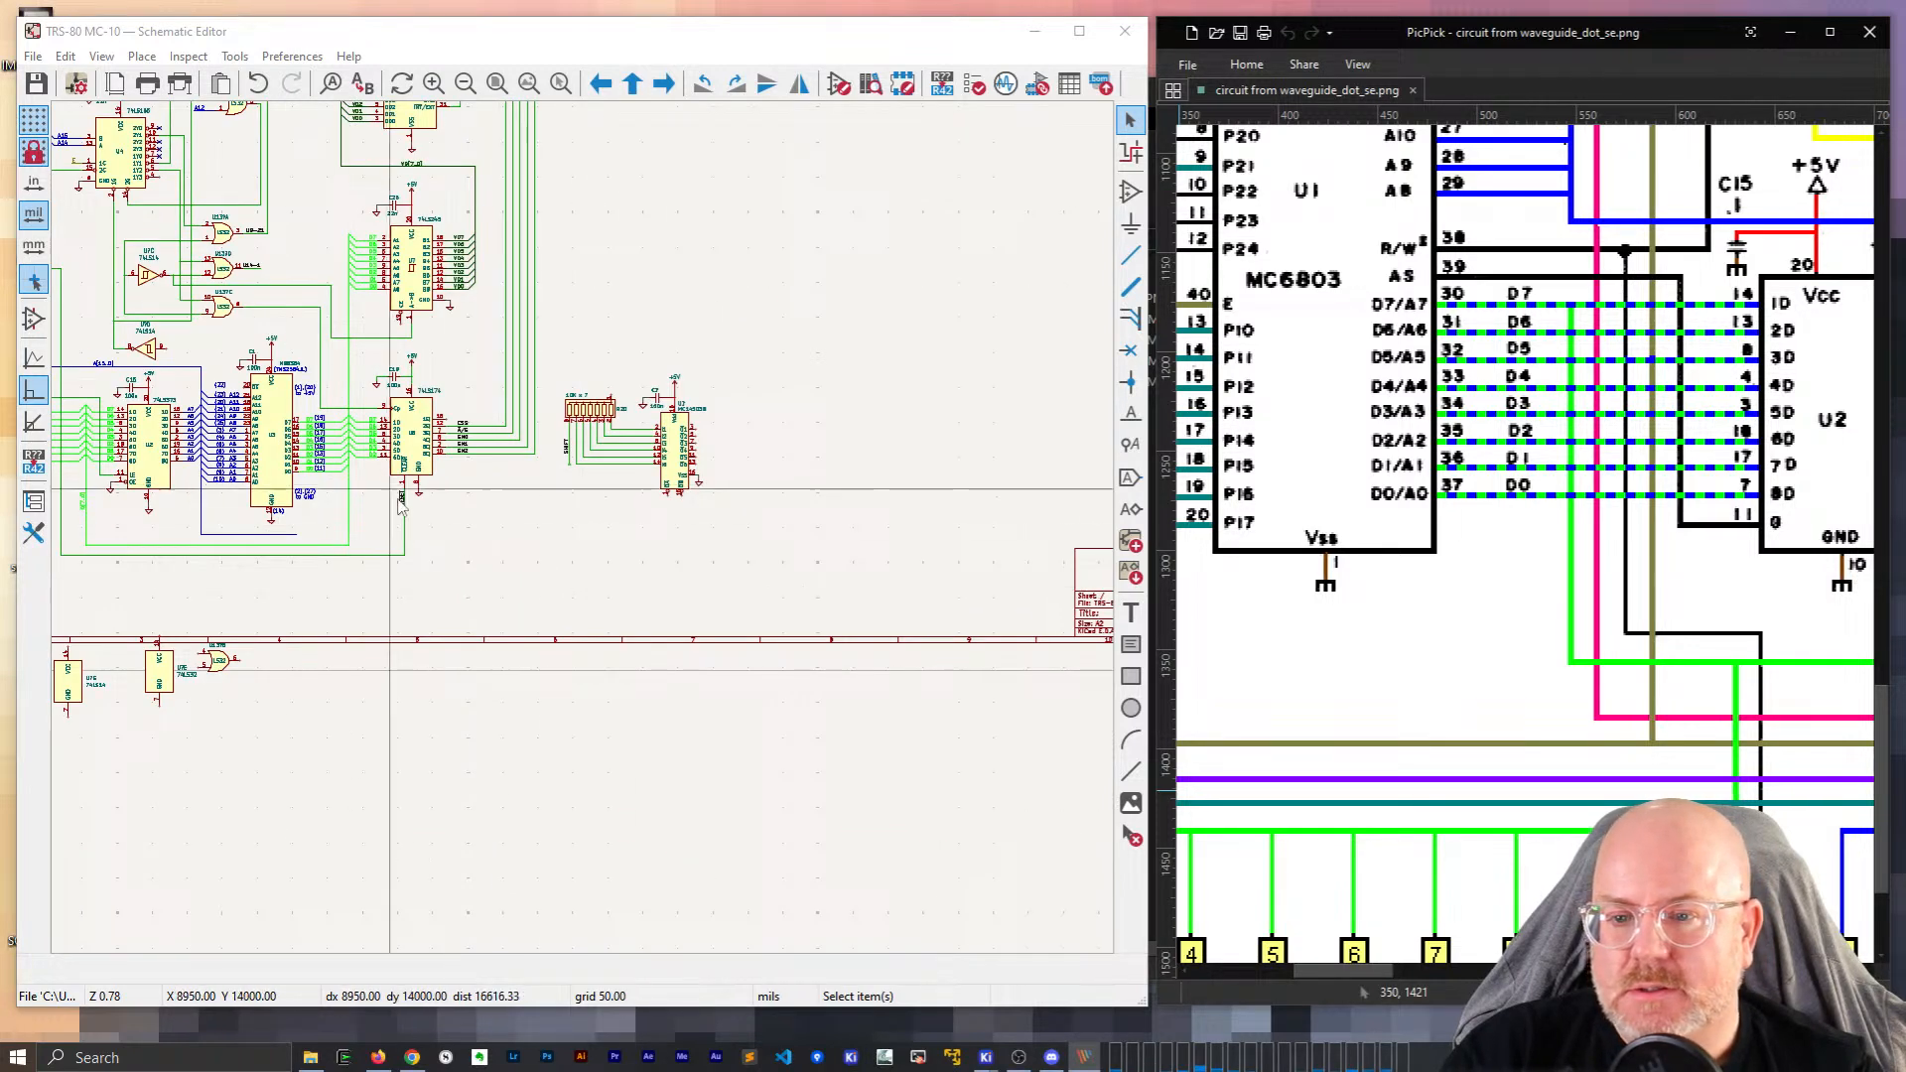
scroll(447, 626, "up", 3)
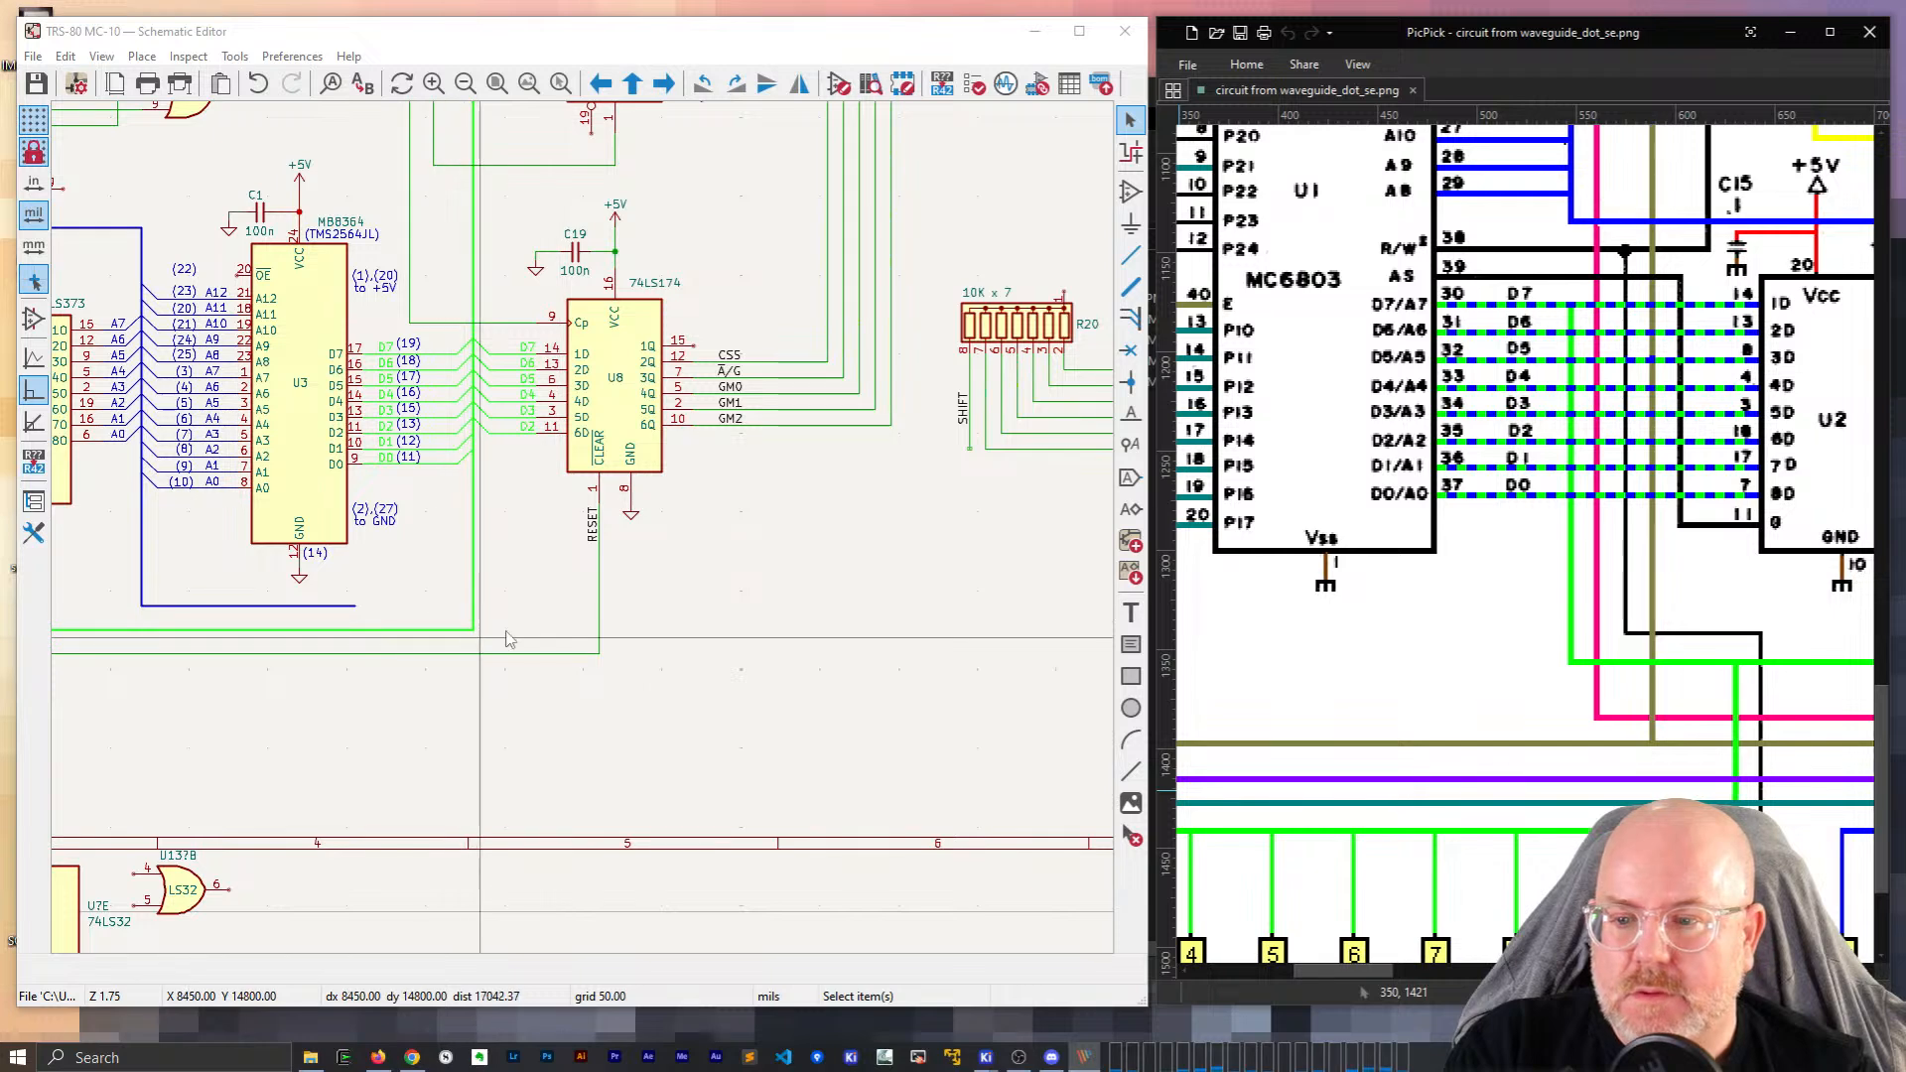
Draw a bus from the existing bus end, routing it right and up beside the MC14503B outputs.
left_click(475, 640)
key("b")
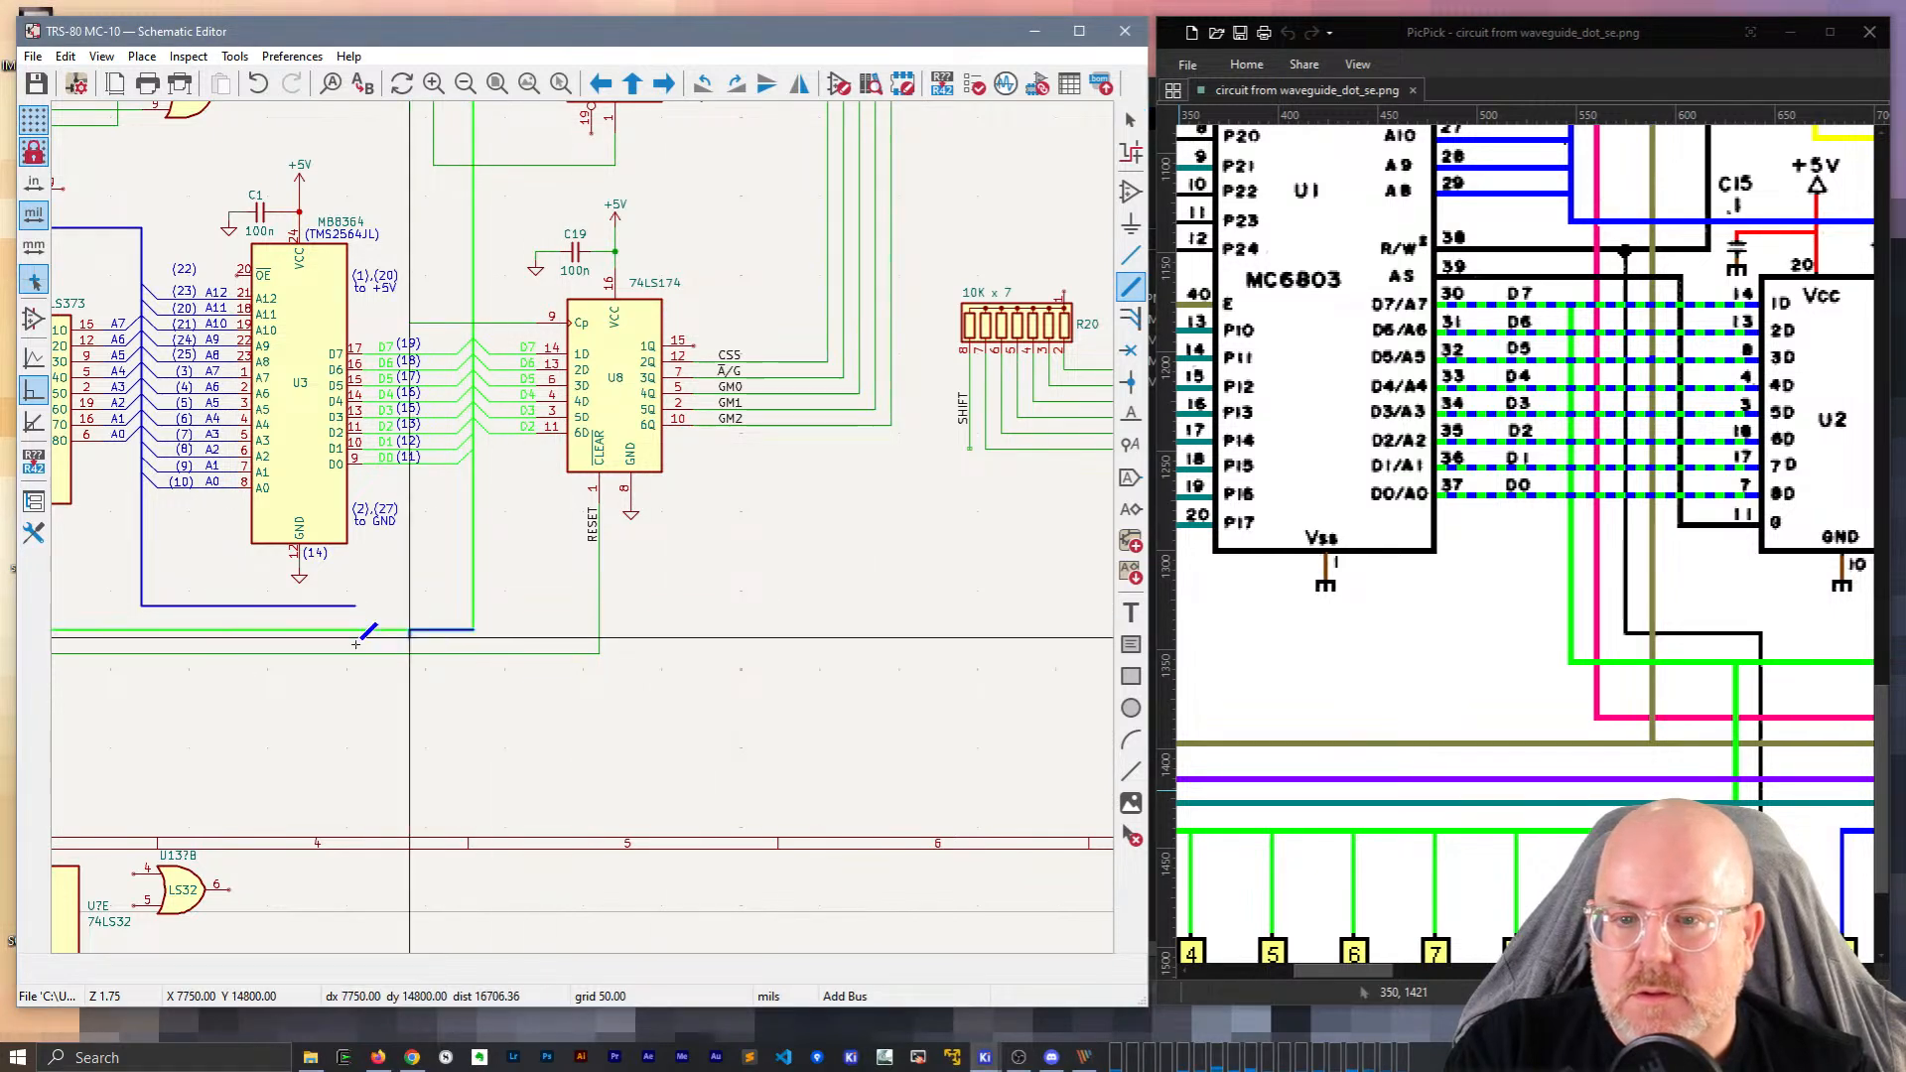
middle_click_drag(990, 622, 637, 578)
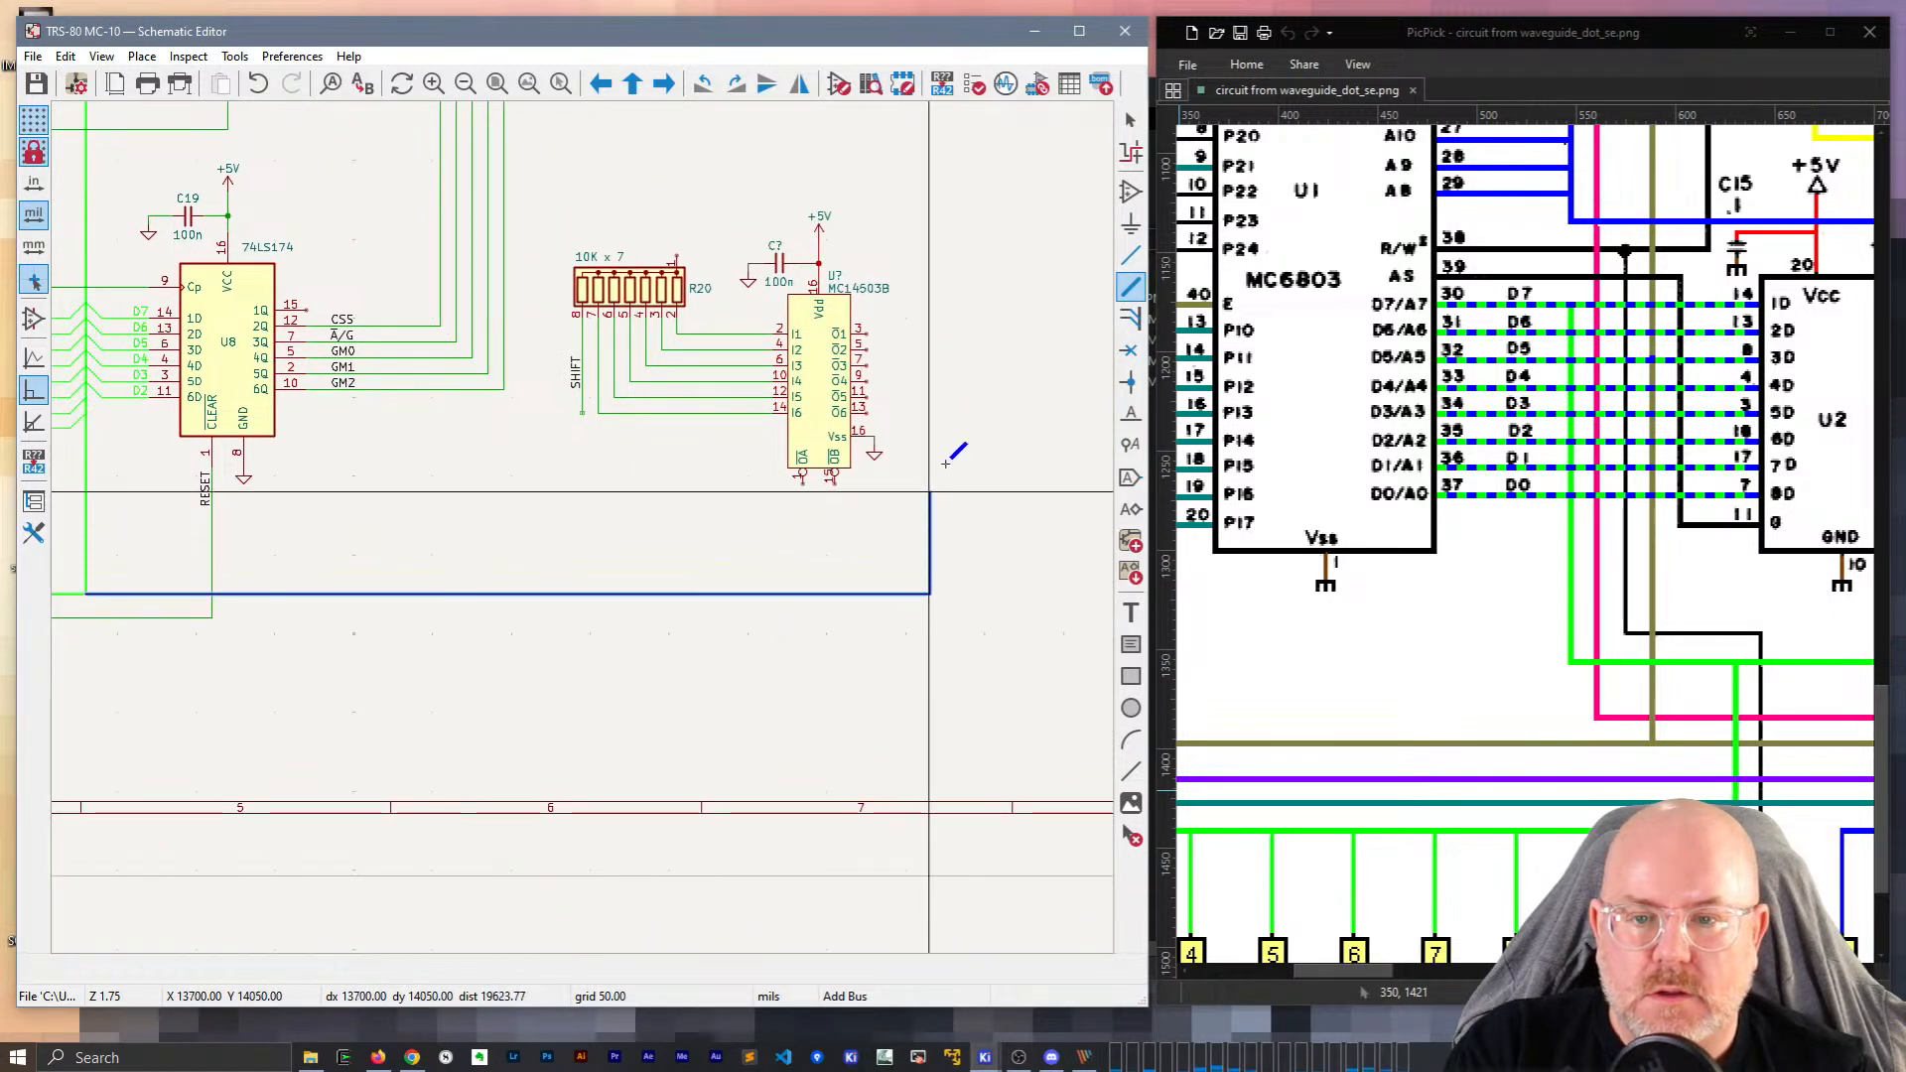
double_click(954, 334)
key("Escape")
left_click_drag(1353, 971, 1820, 971)
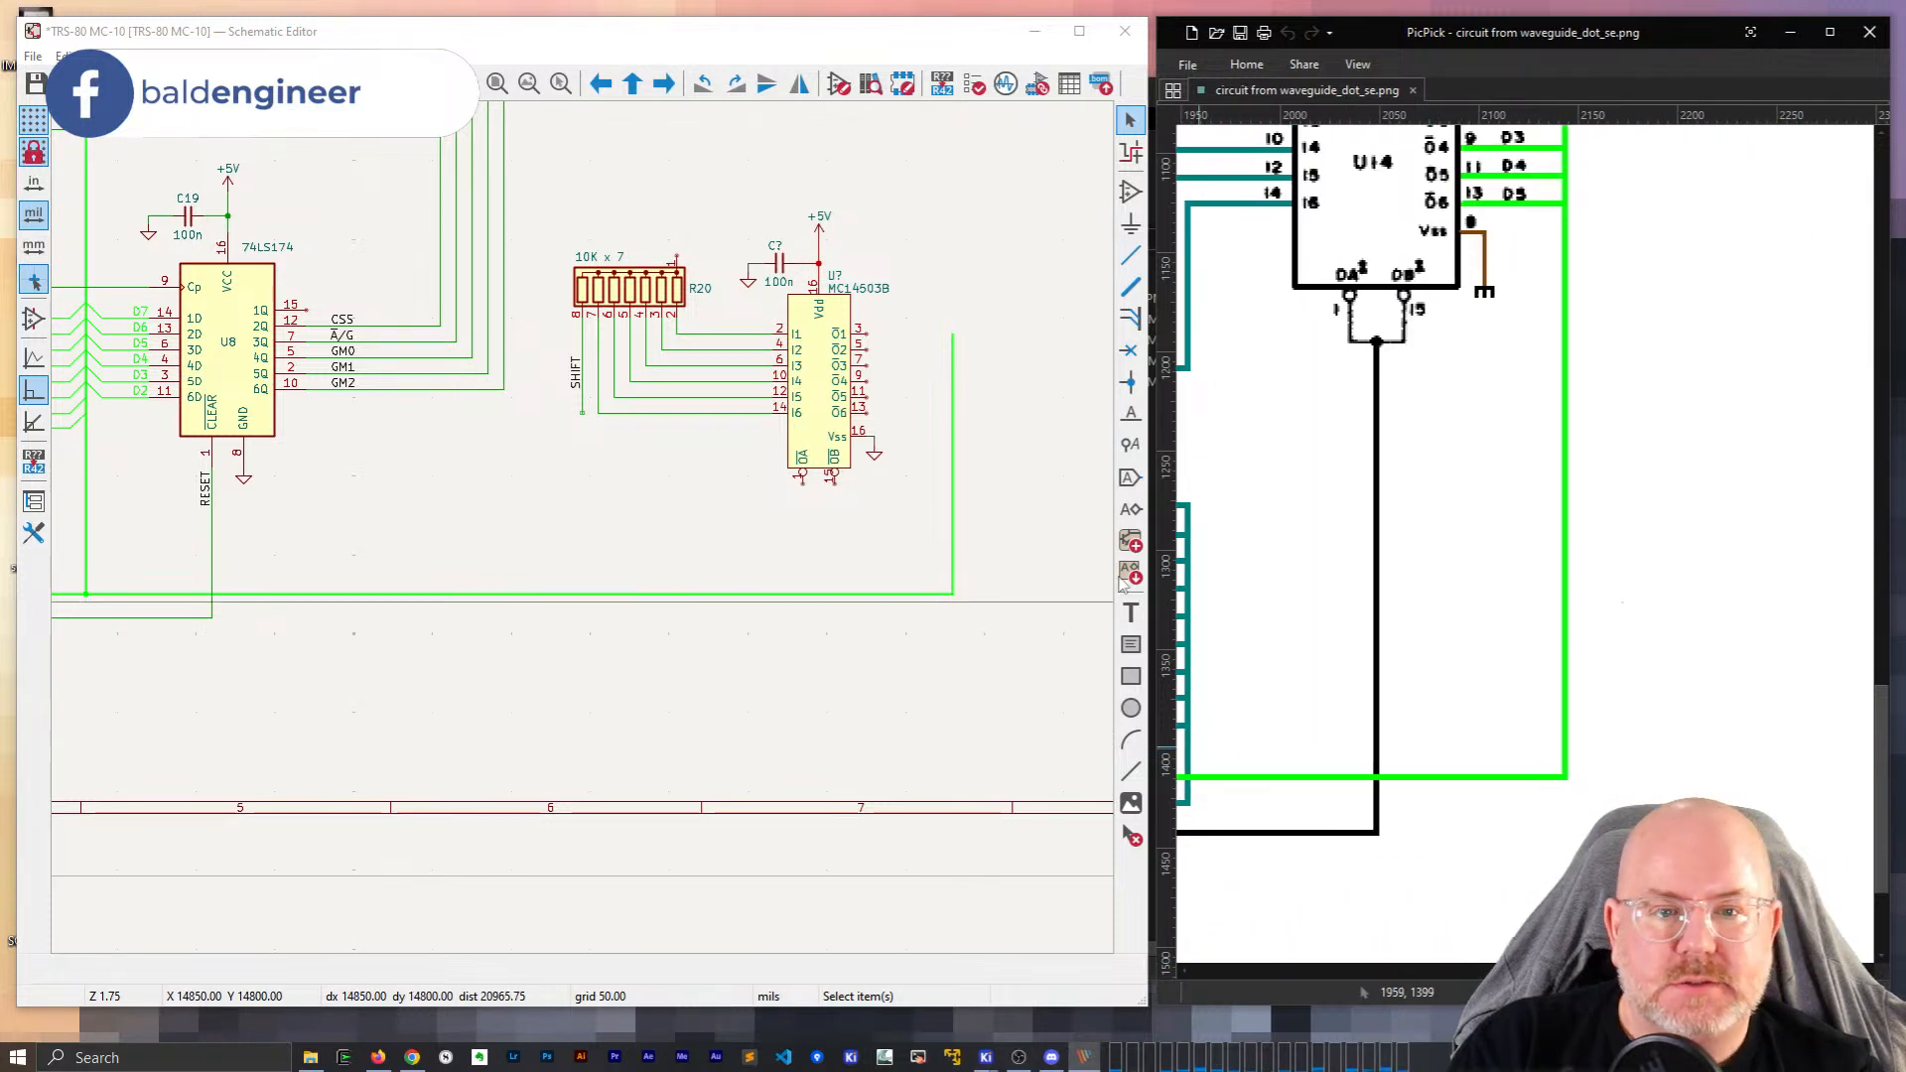
scroll(584, 533, "up", 3)
scroll(566, 541, "down", 1)
scroll(584, 533, "up", 1)
scroll(592, 539, "up", 1)
scroll(596, 536, "down", 1)
scroll(1629, 596, "up", 1)
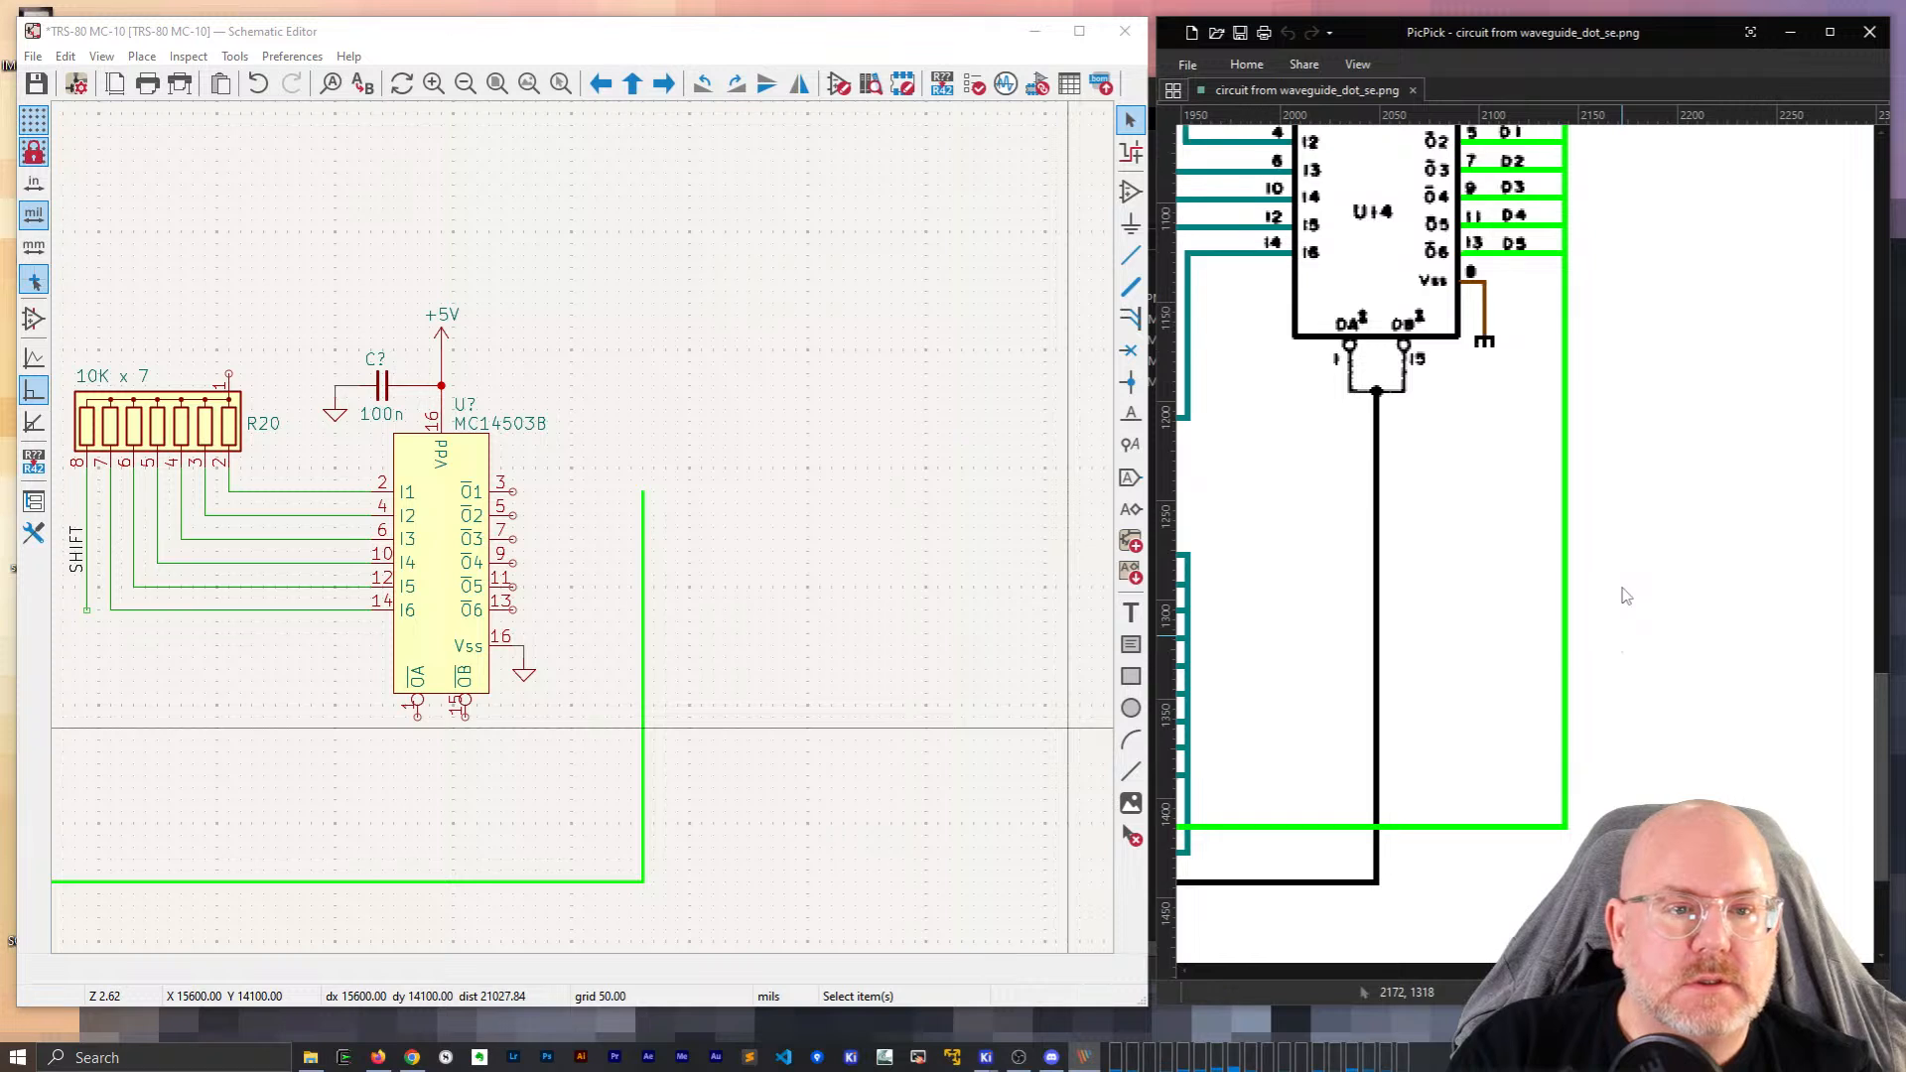
scroll(1626, 596, "up", 6)
left_click(556, 473)
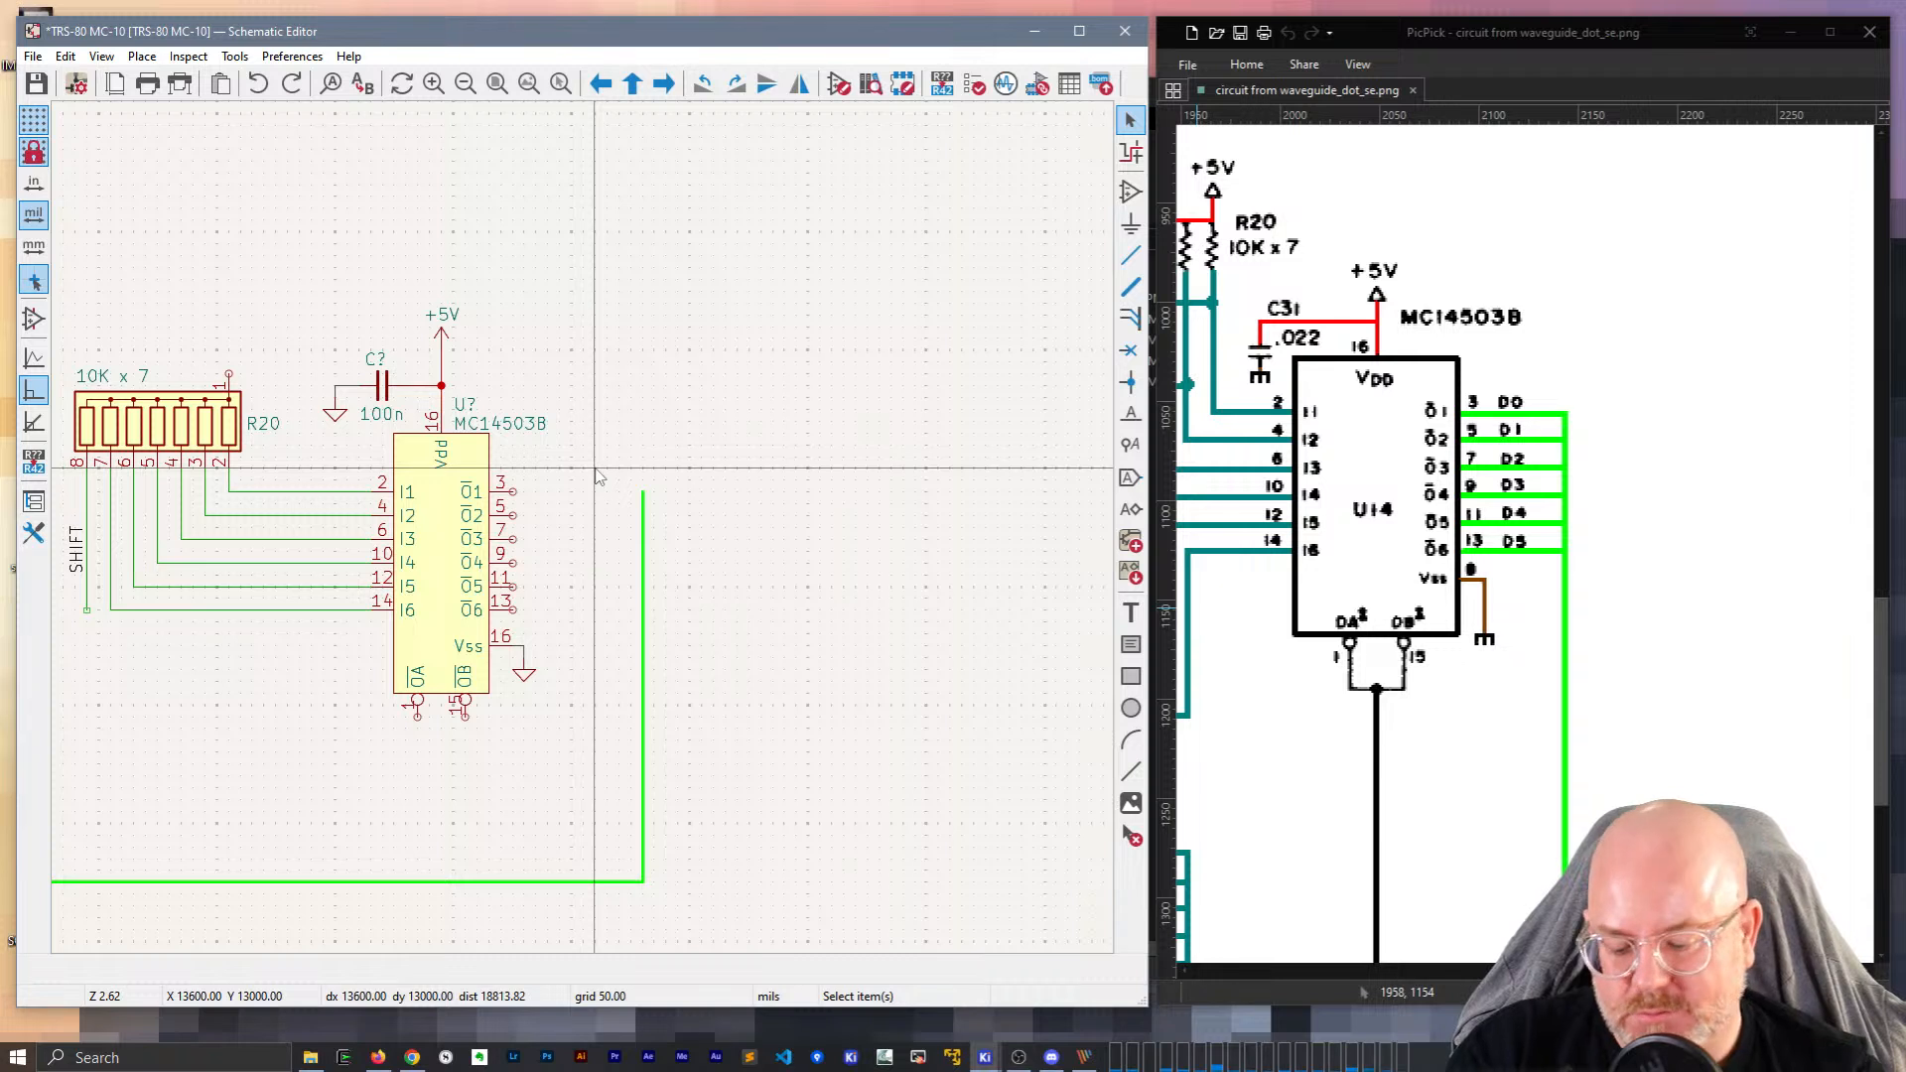
Place a column of wire-to-bus entries, repeating each one step lower.
key("z")
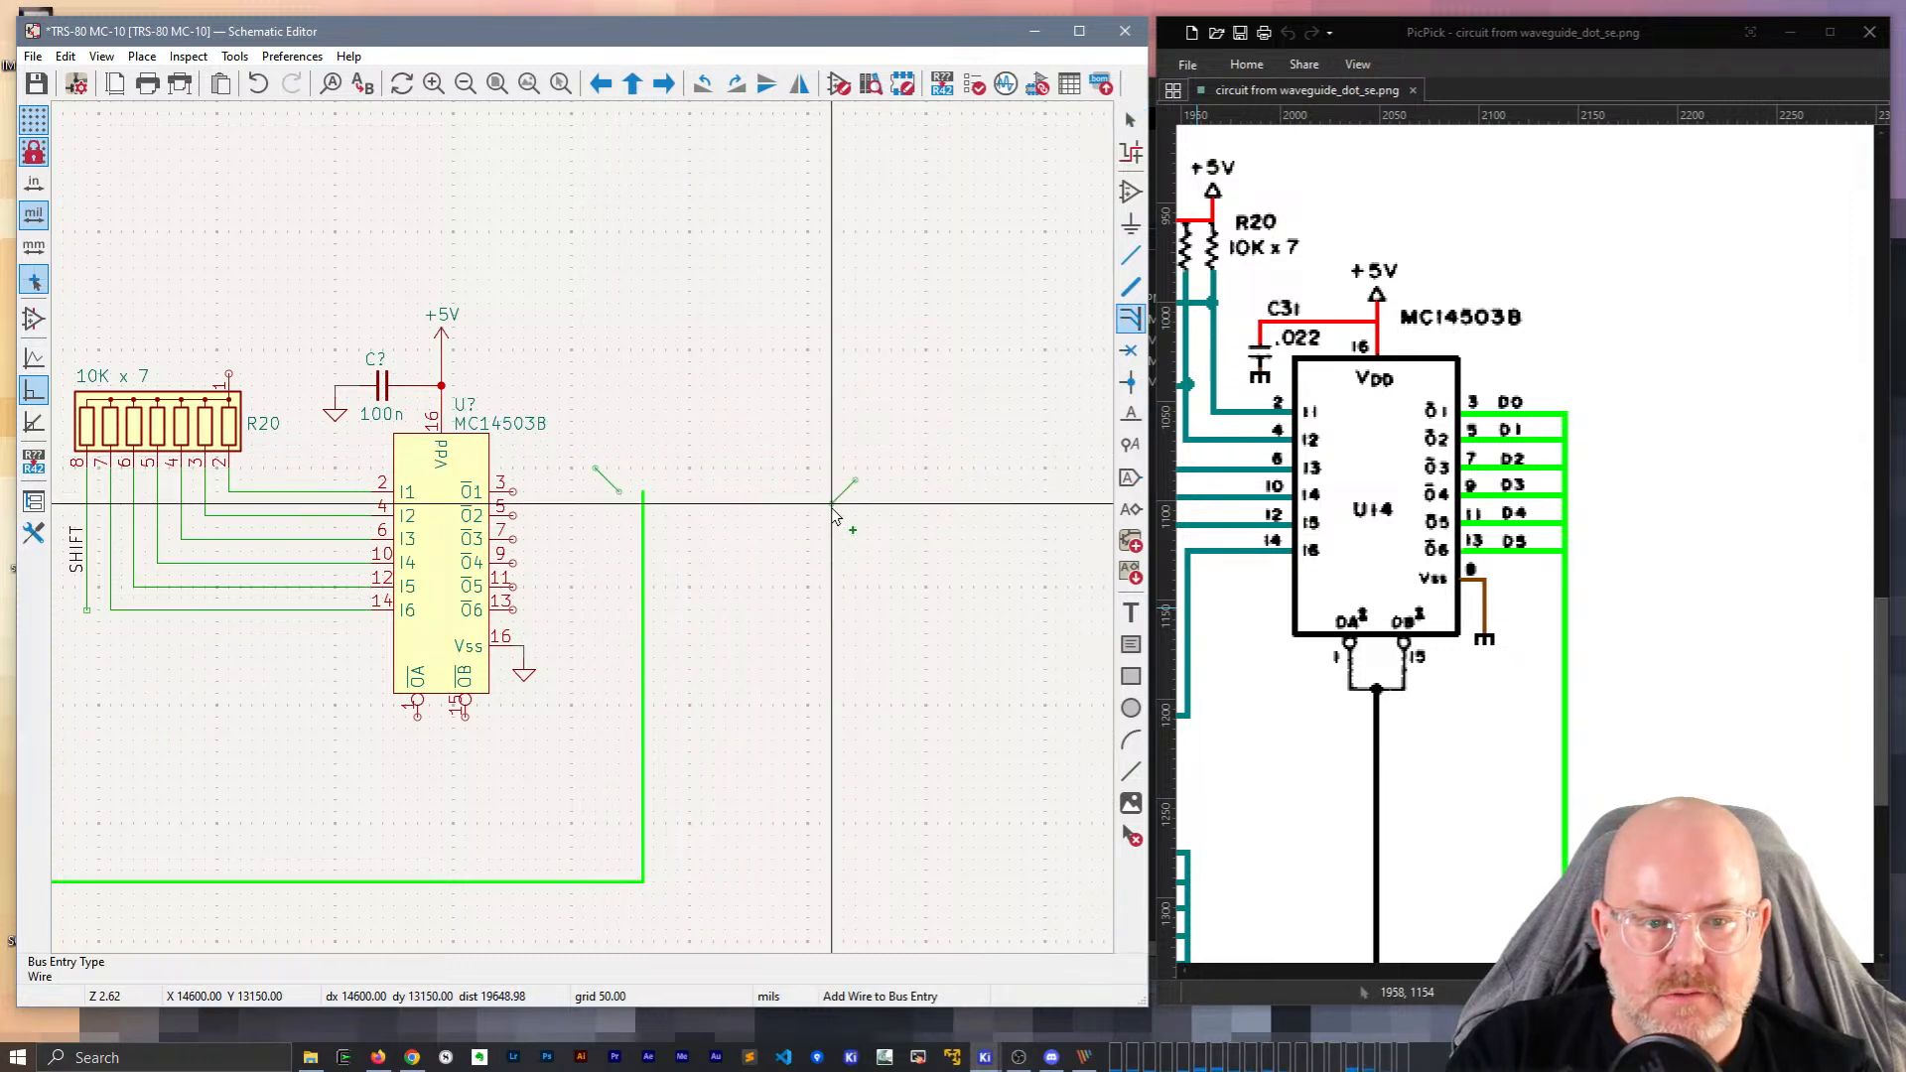
left_click(834, 509)
key("Escape")
key("Insert")
key("Insert")
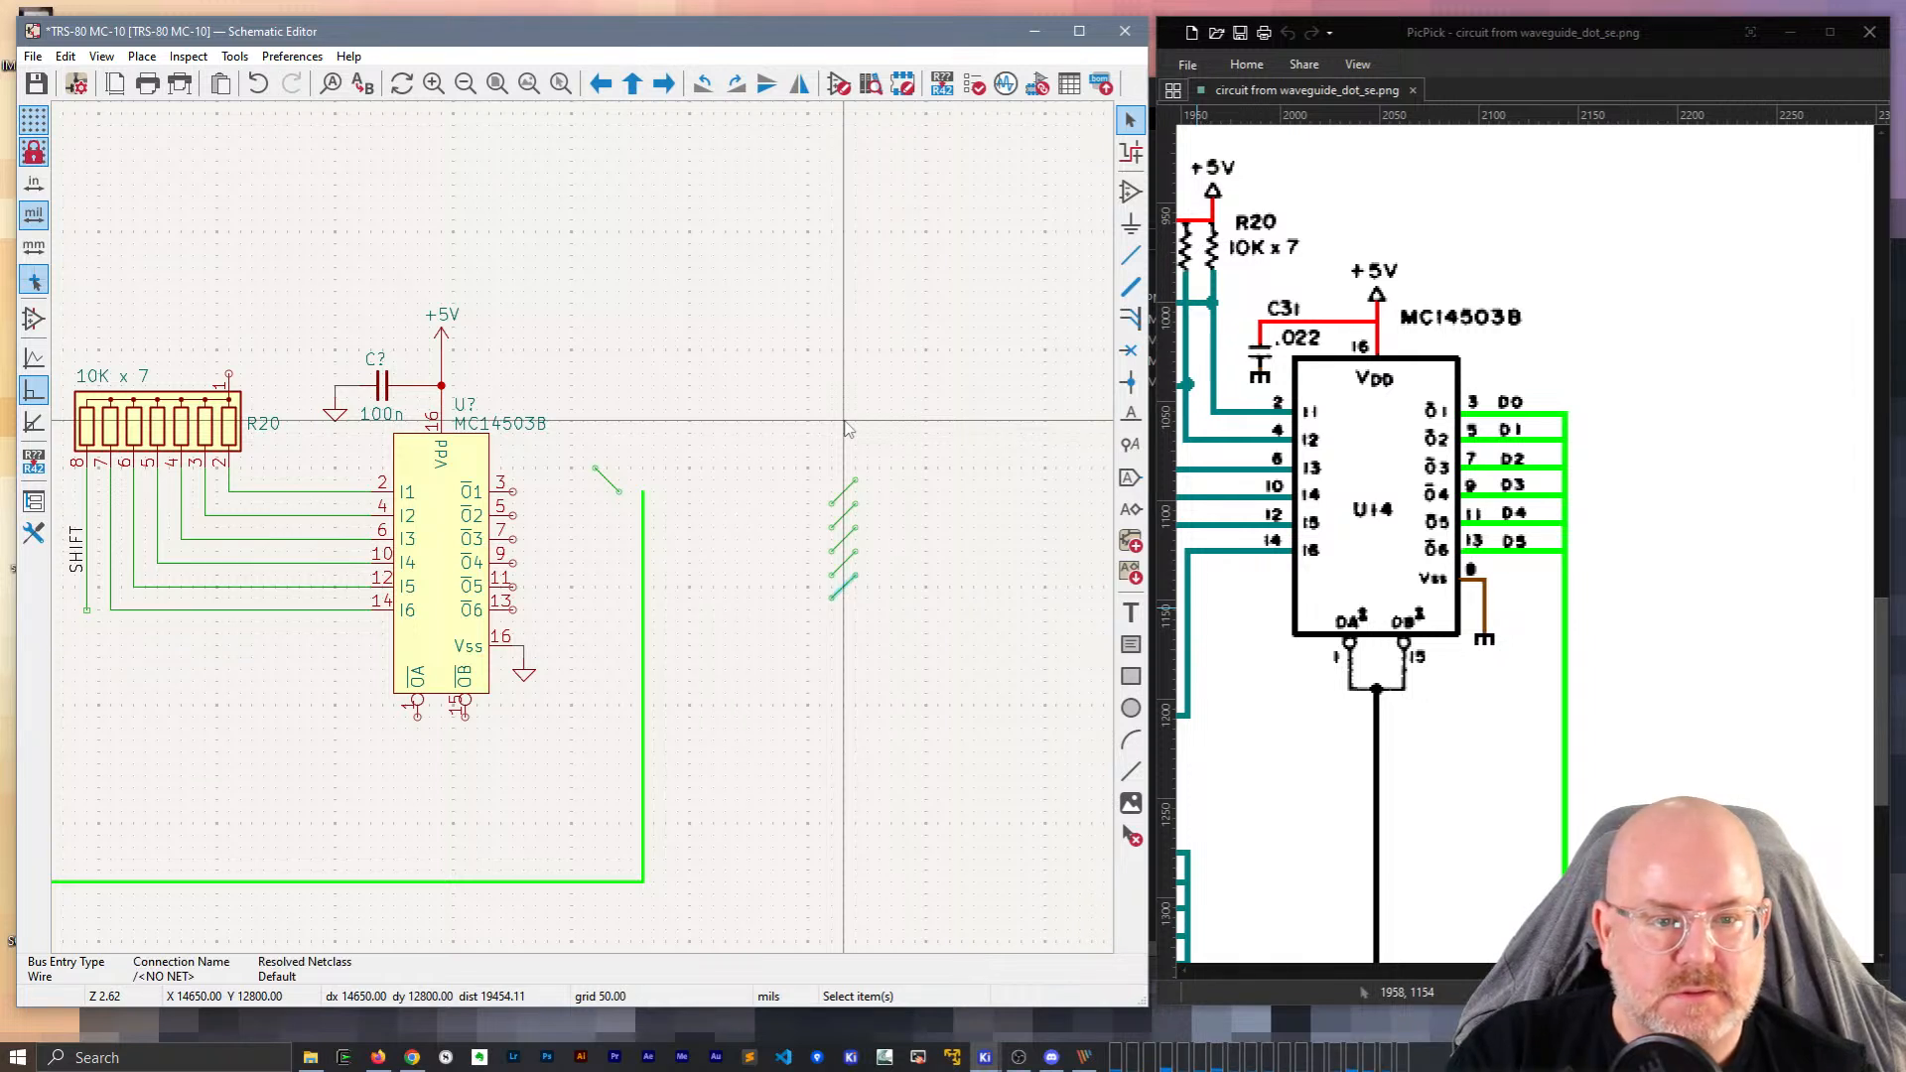
left_click(831, 502)
key("w")
key("Escape")
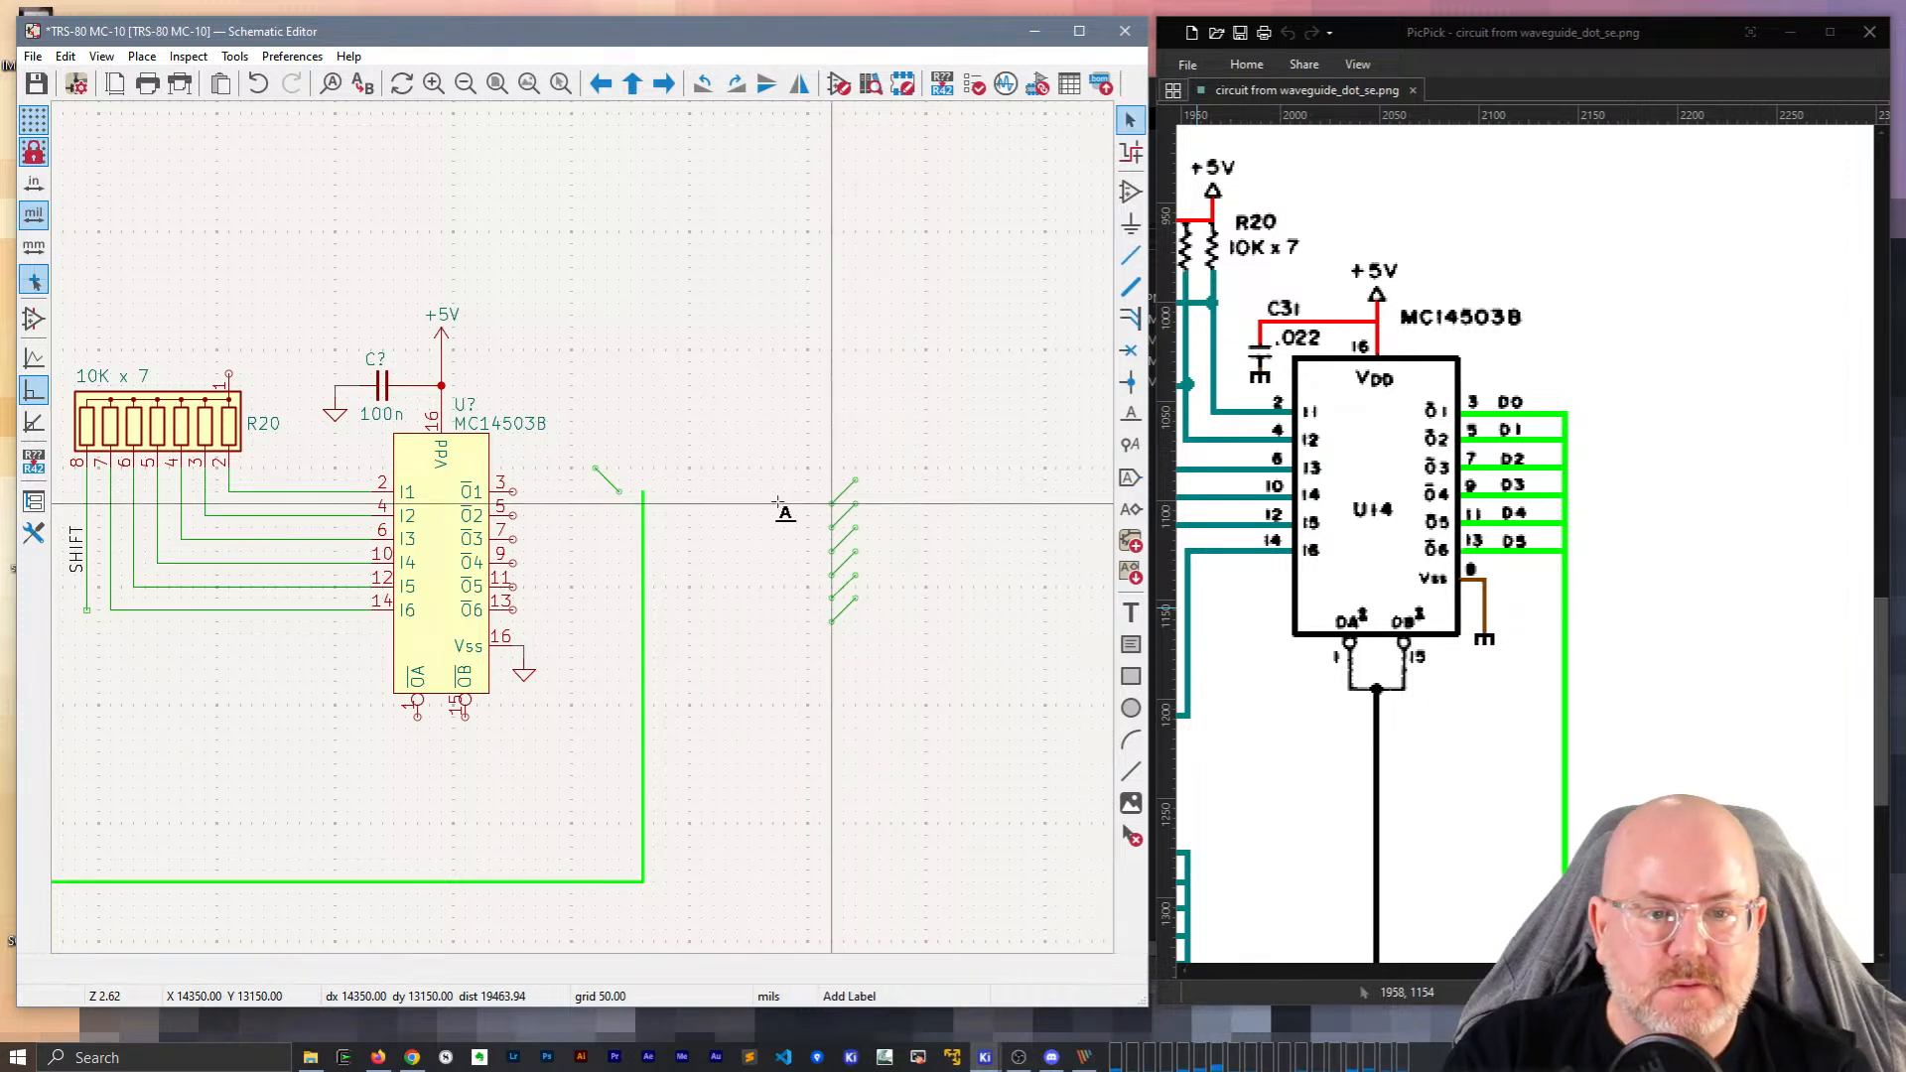
Add a left-facing net label D0 at the top entry and repeat it to create D1–D6.
left_click(778, 503)
type("D0")
key("Return")
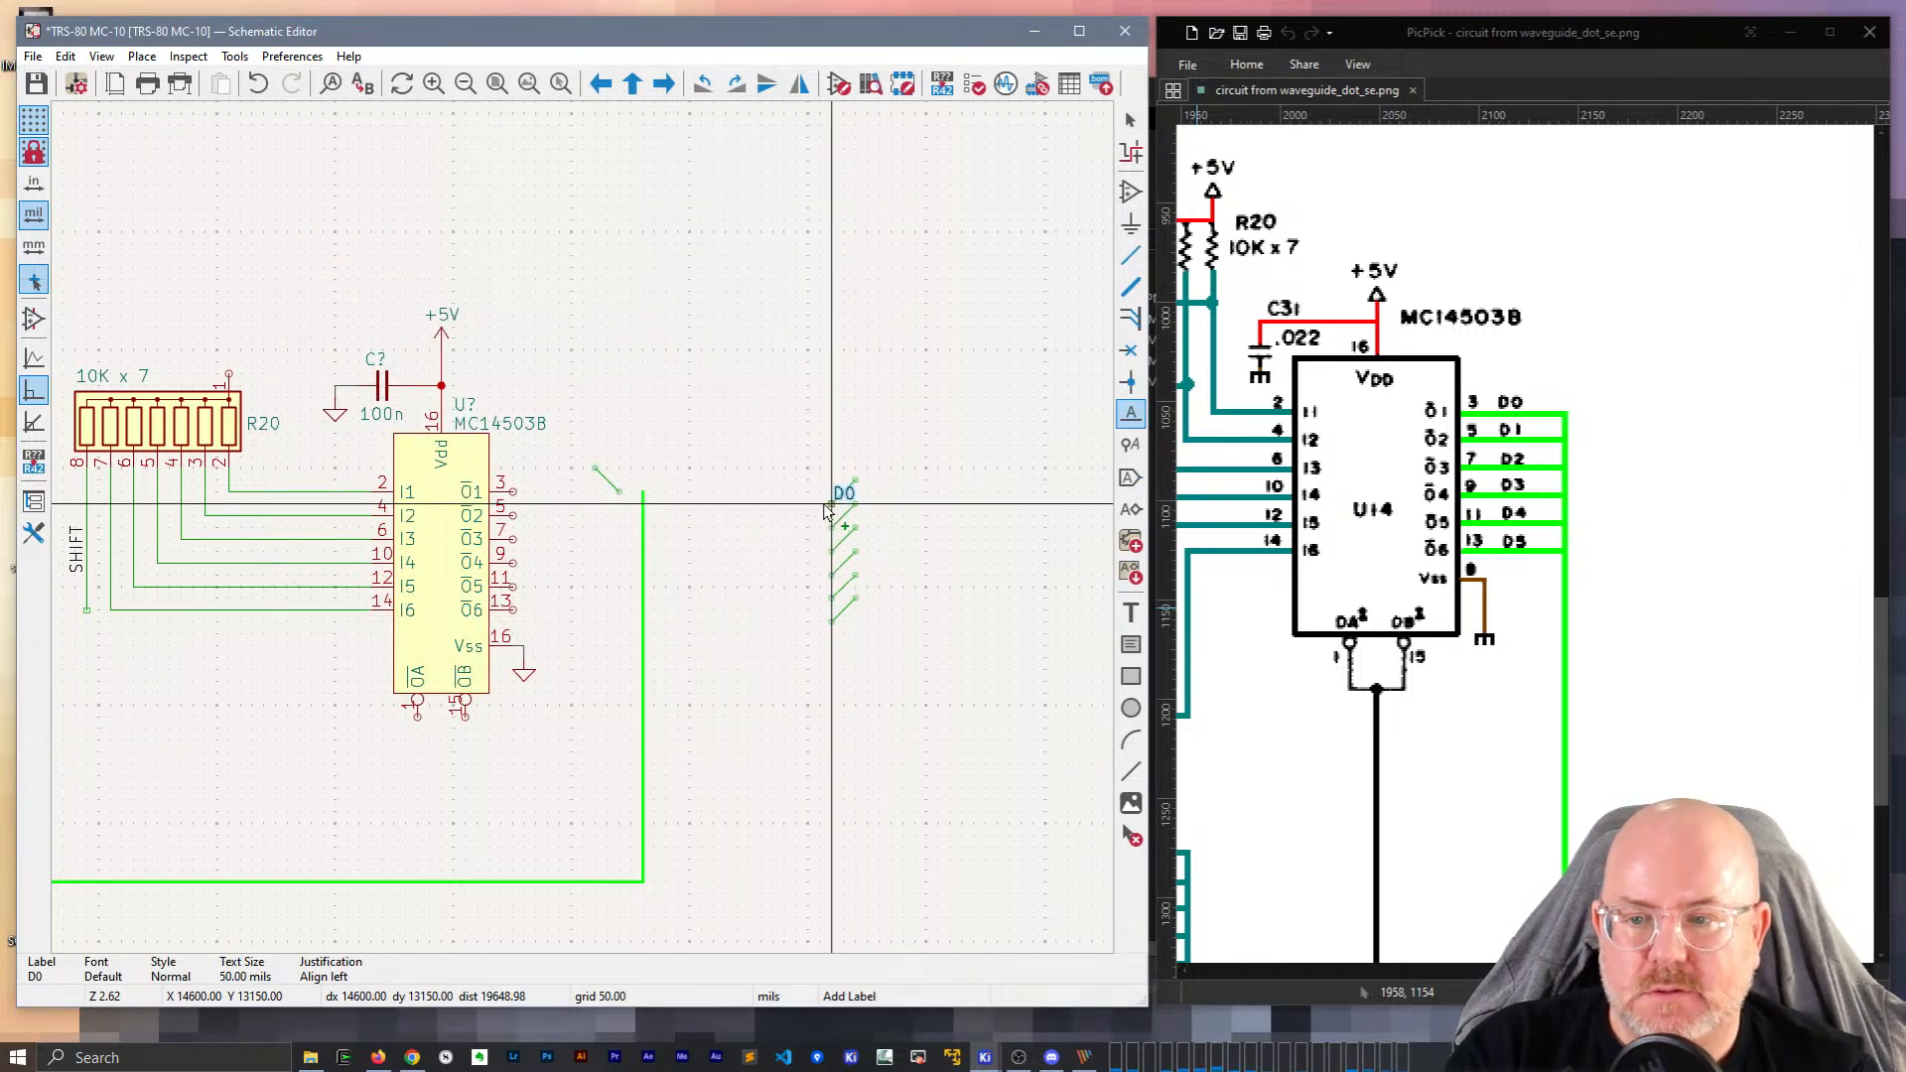
key("x")
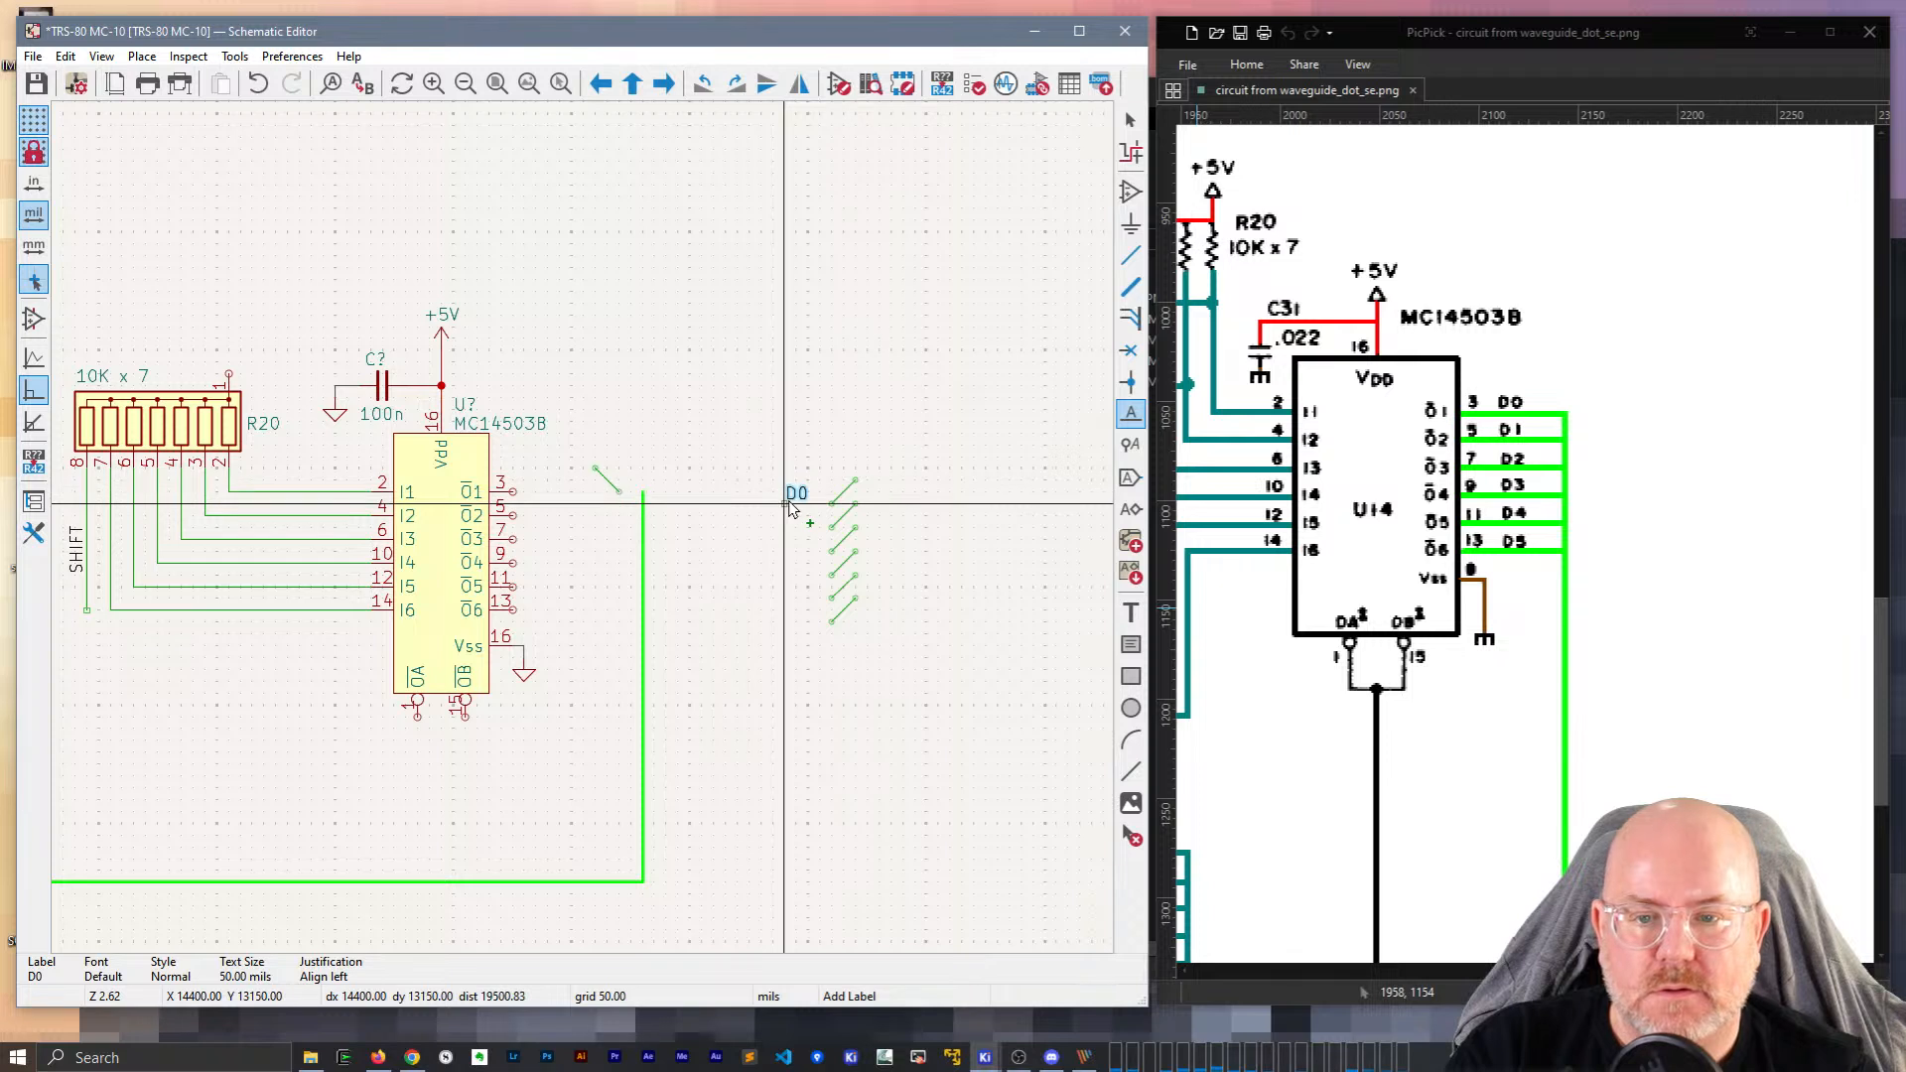
left_click(790, 507)
key("Insert")
key("Insert")
key("Insert")
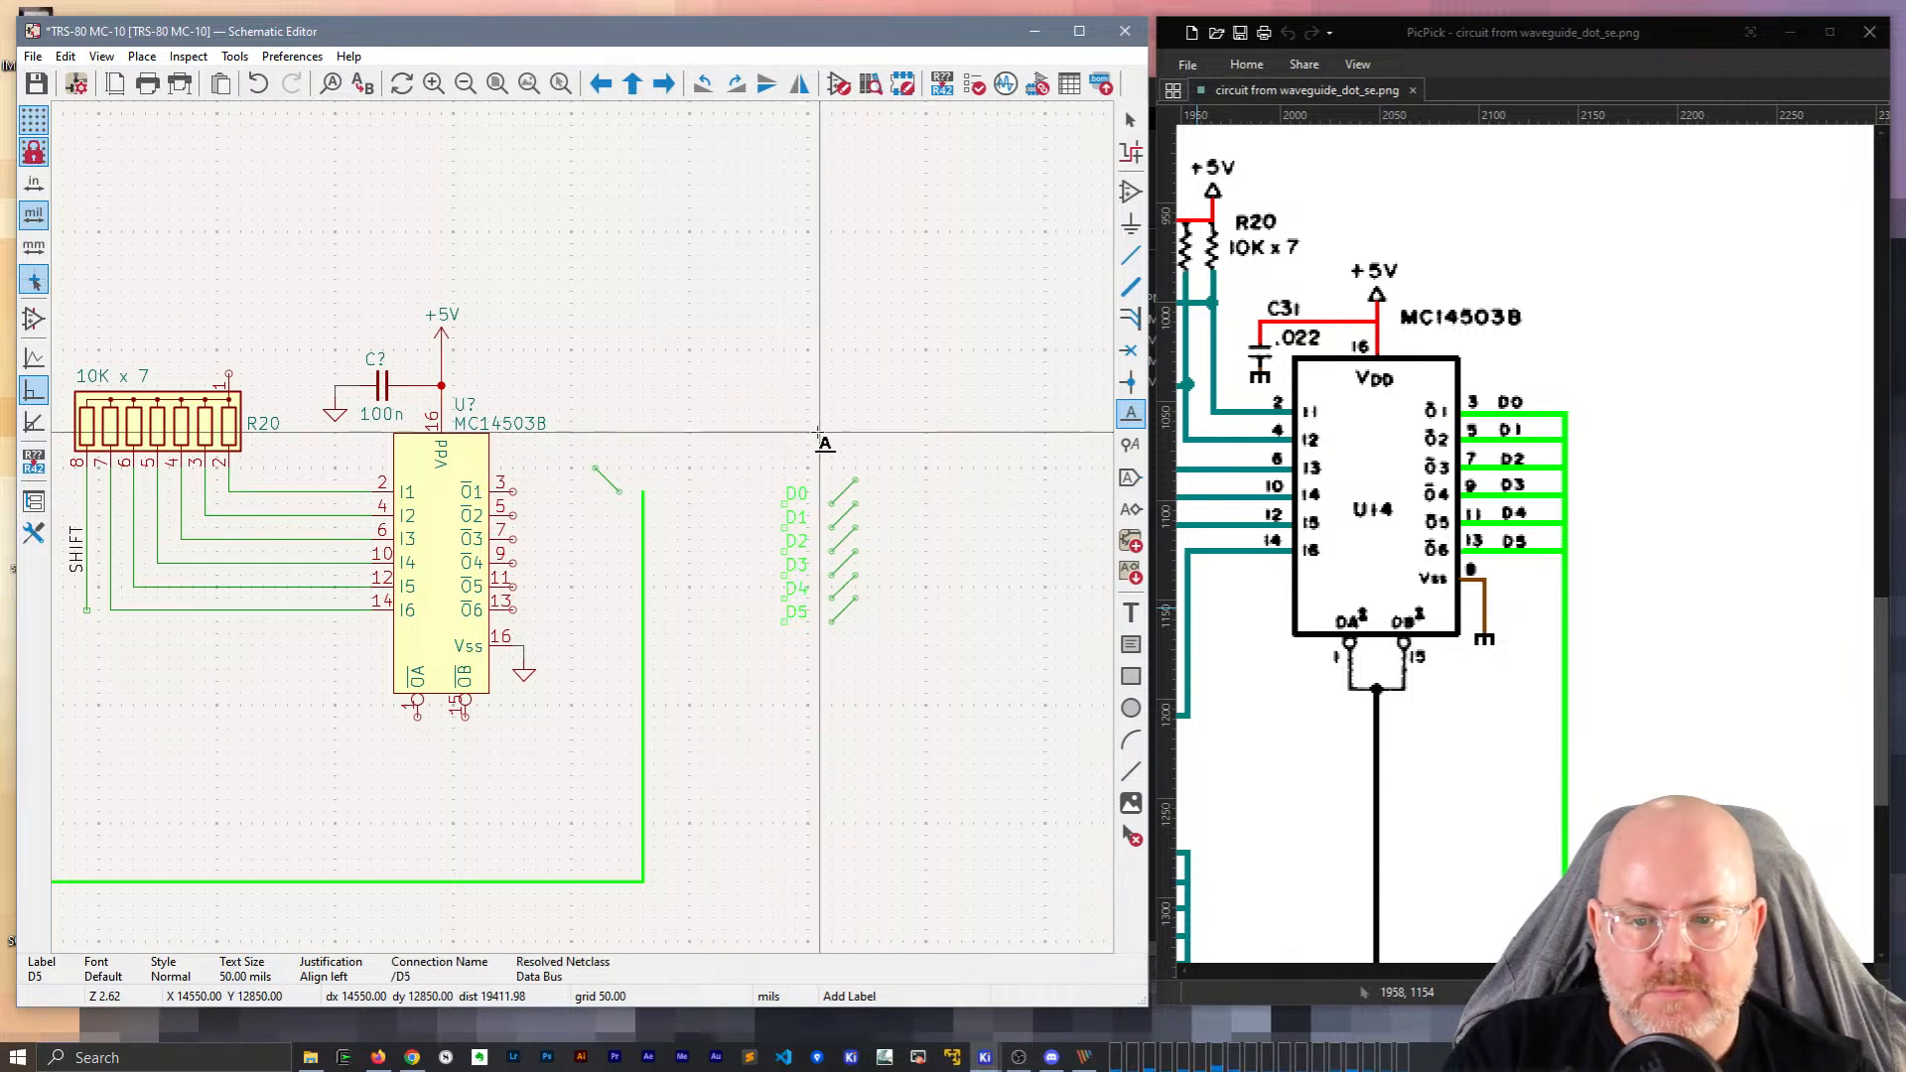
key("Escape")
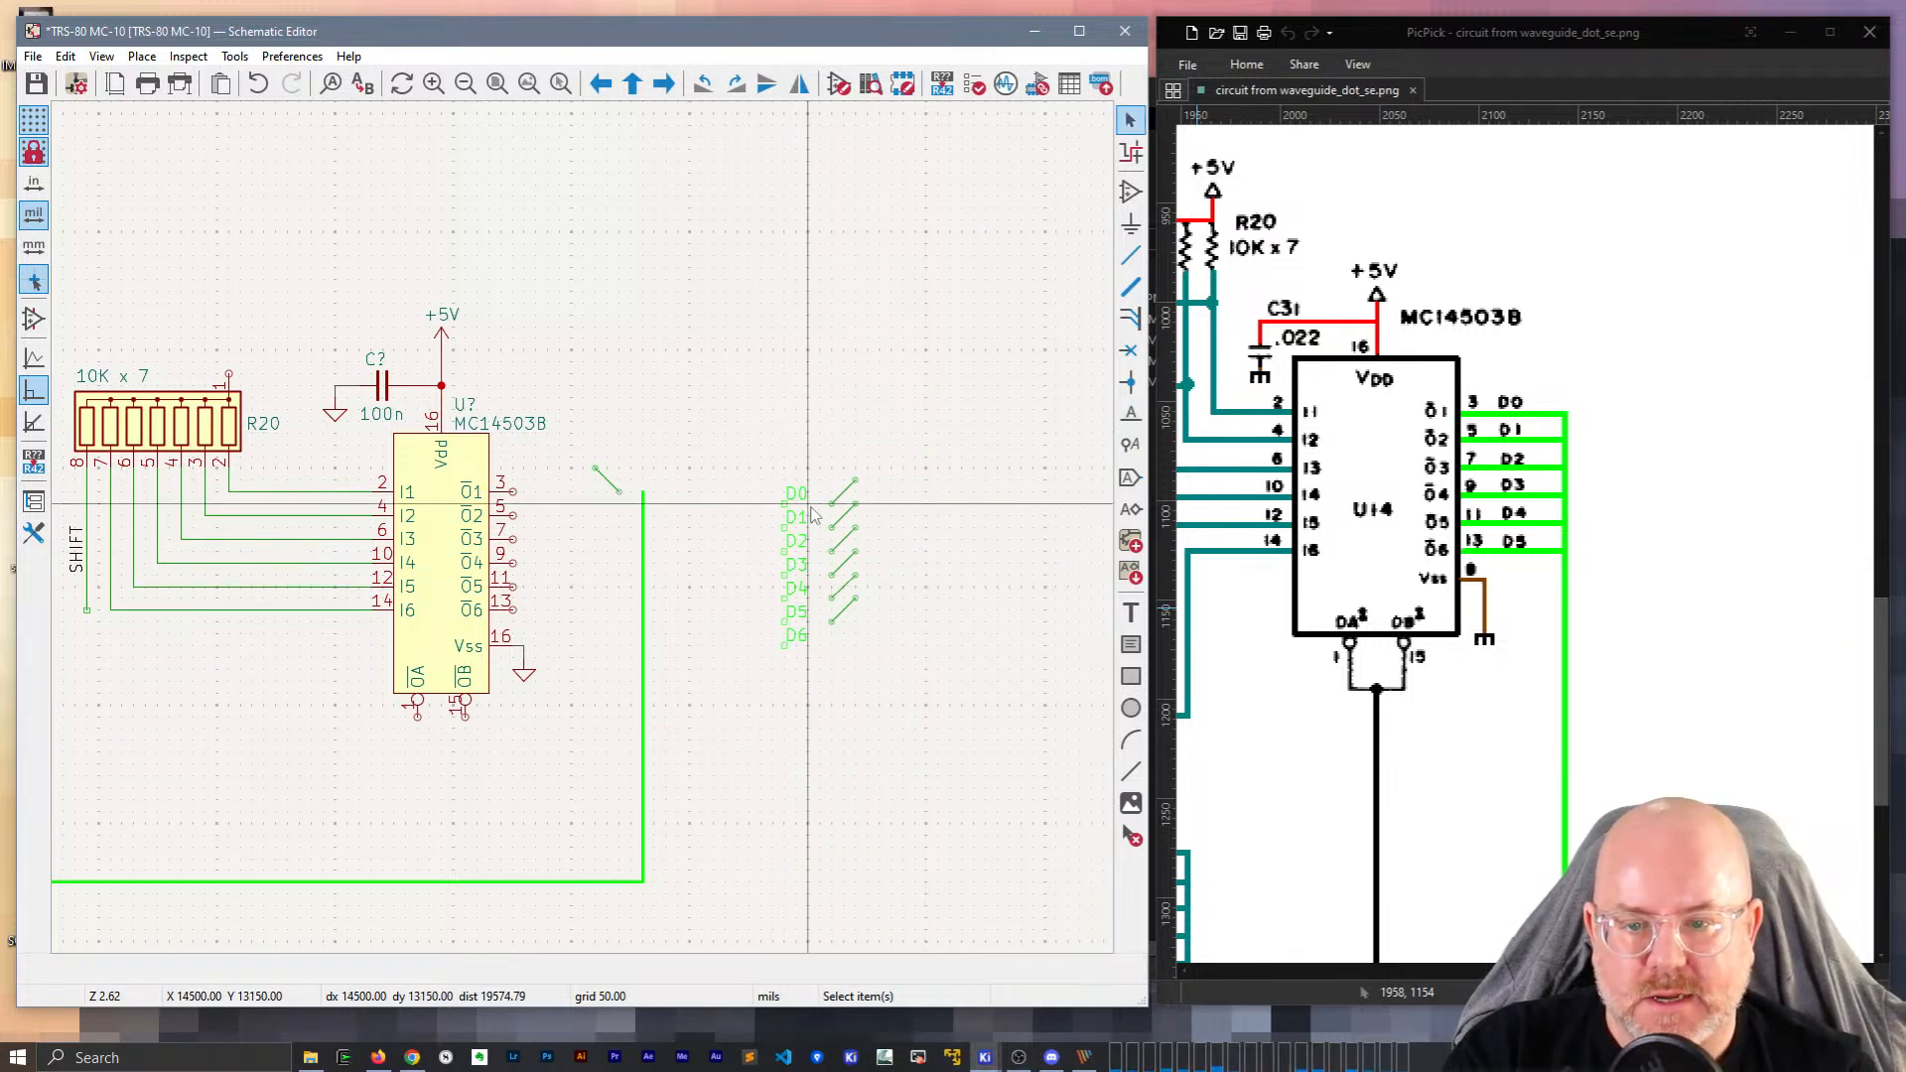
Delete the stray bus entry and move labels D0–D6 with their entries toward the outputs.
left_click_drag(619, 515, 572, 429)
key("Delete")
left_click_drag(896, 664, 689, 383)
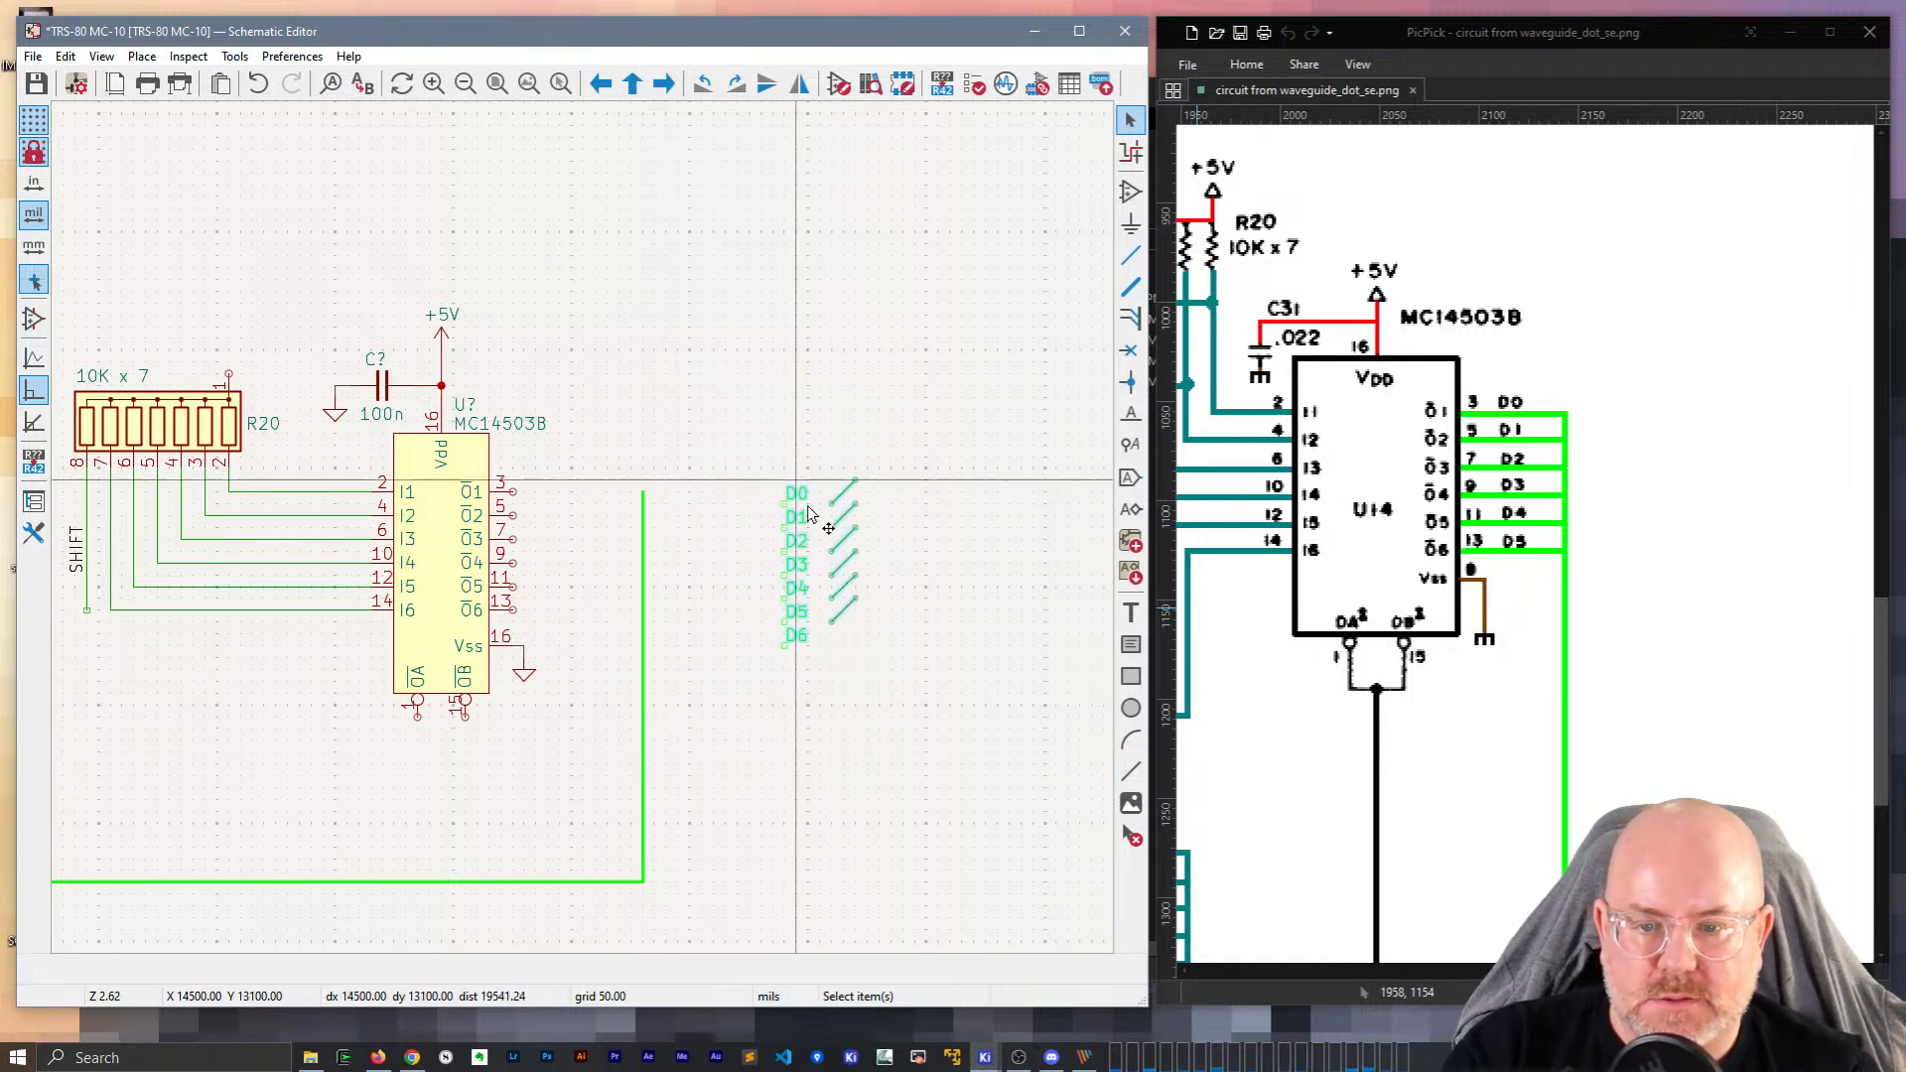
key("m")
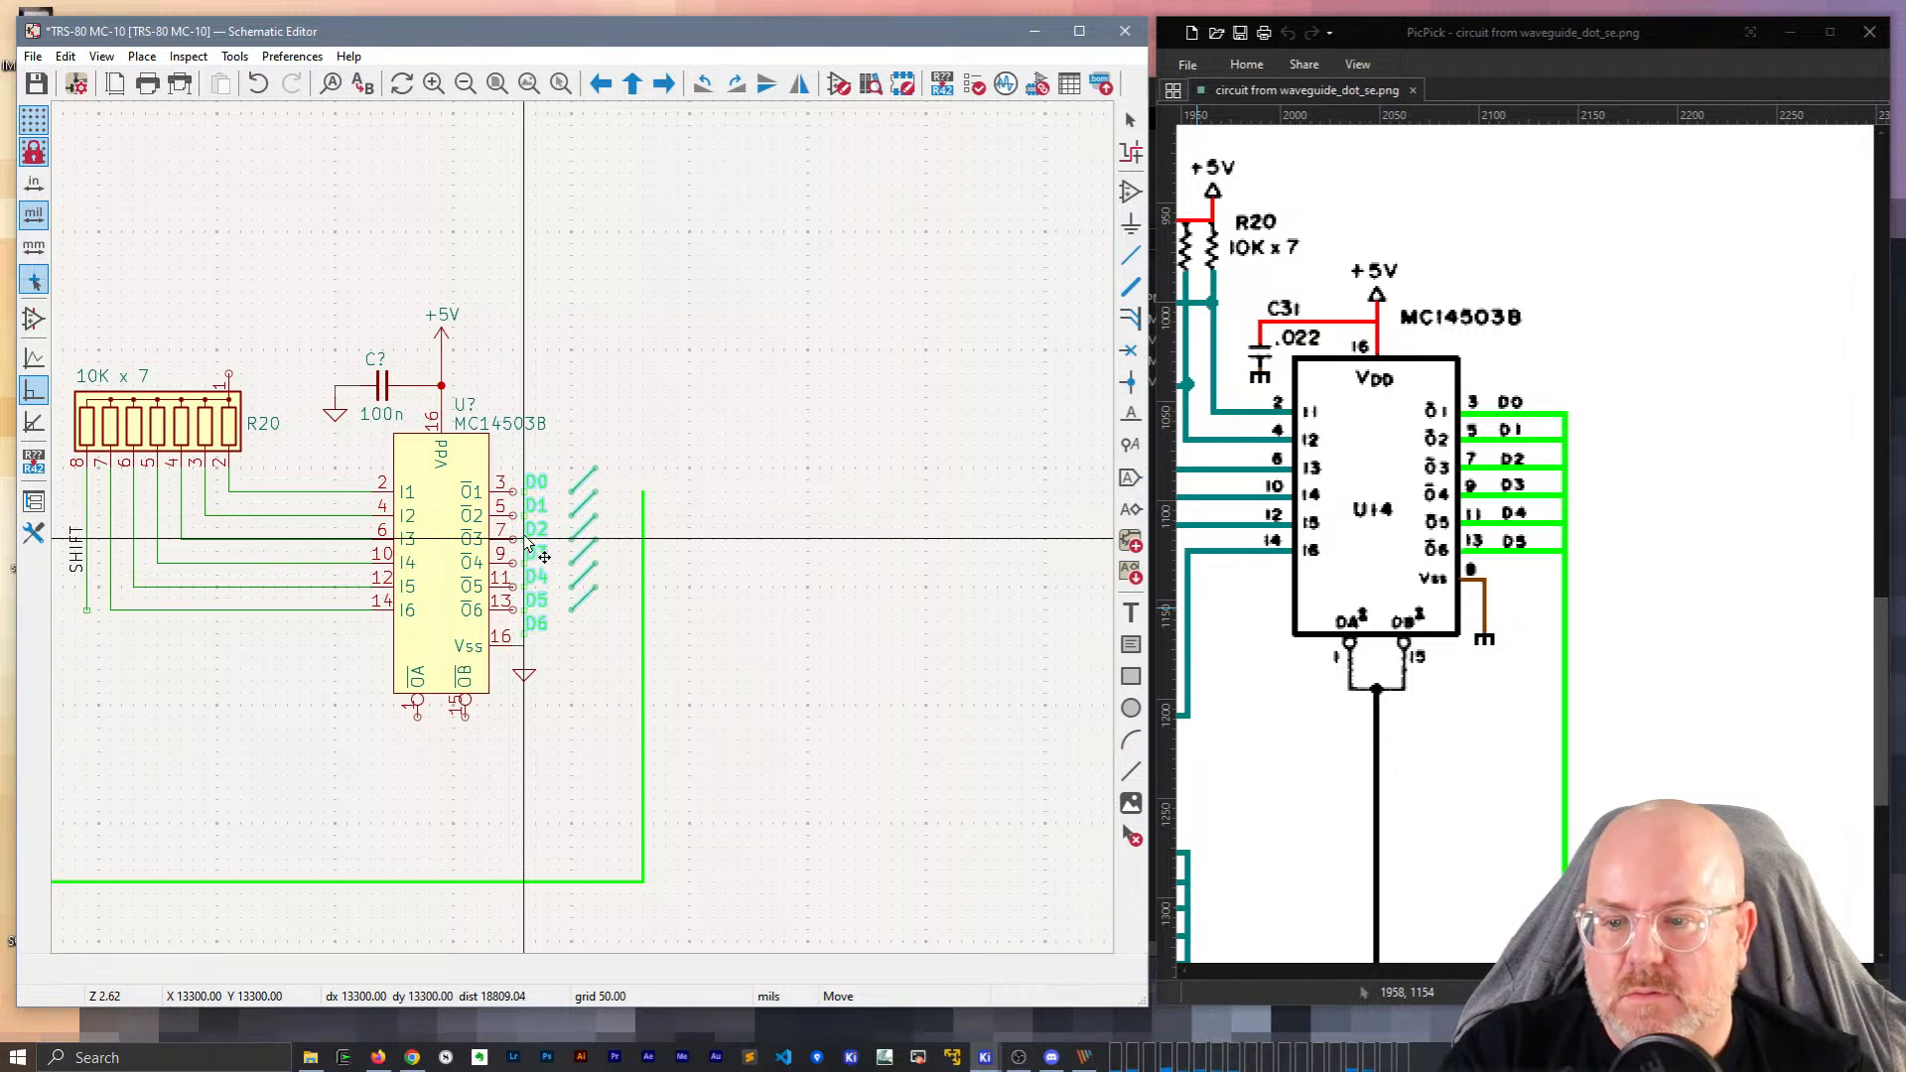
Drop the labels and entries beside the outputs and delete the extra D6 label.
left_click(541, 541)
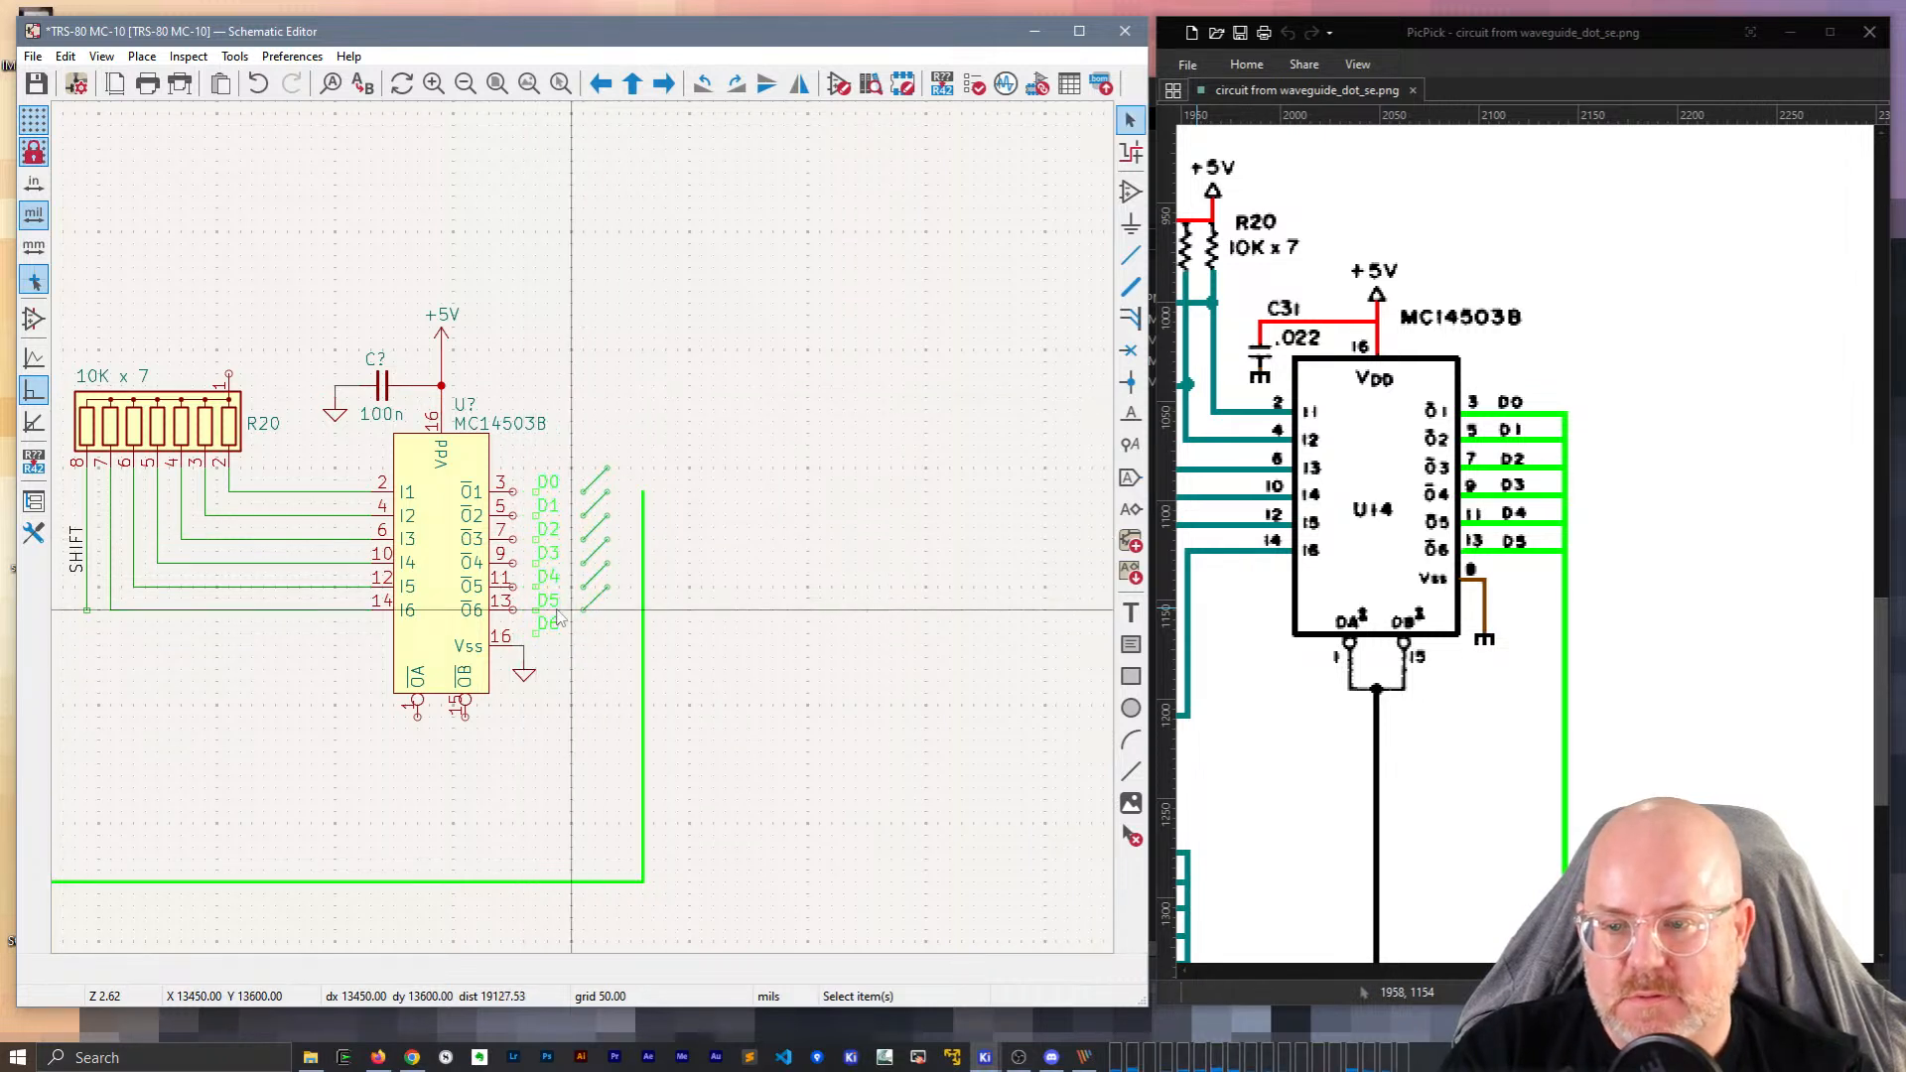
left_click(556, 630)
key("Delete")
Wire output pin 3 to the D0 bus entry and repeat the wire for D1–D5.
scroll(560, 641, "up", 3)
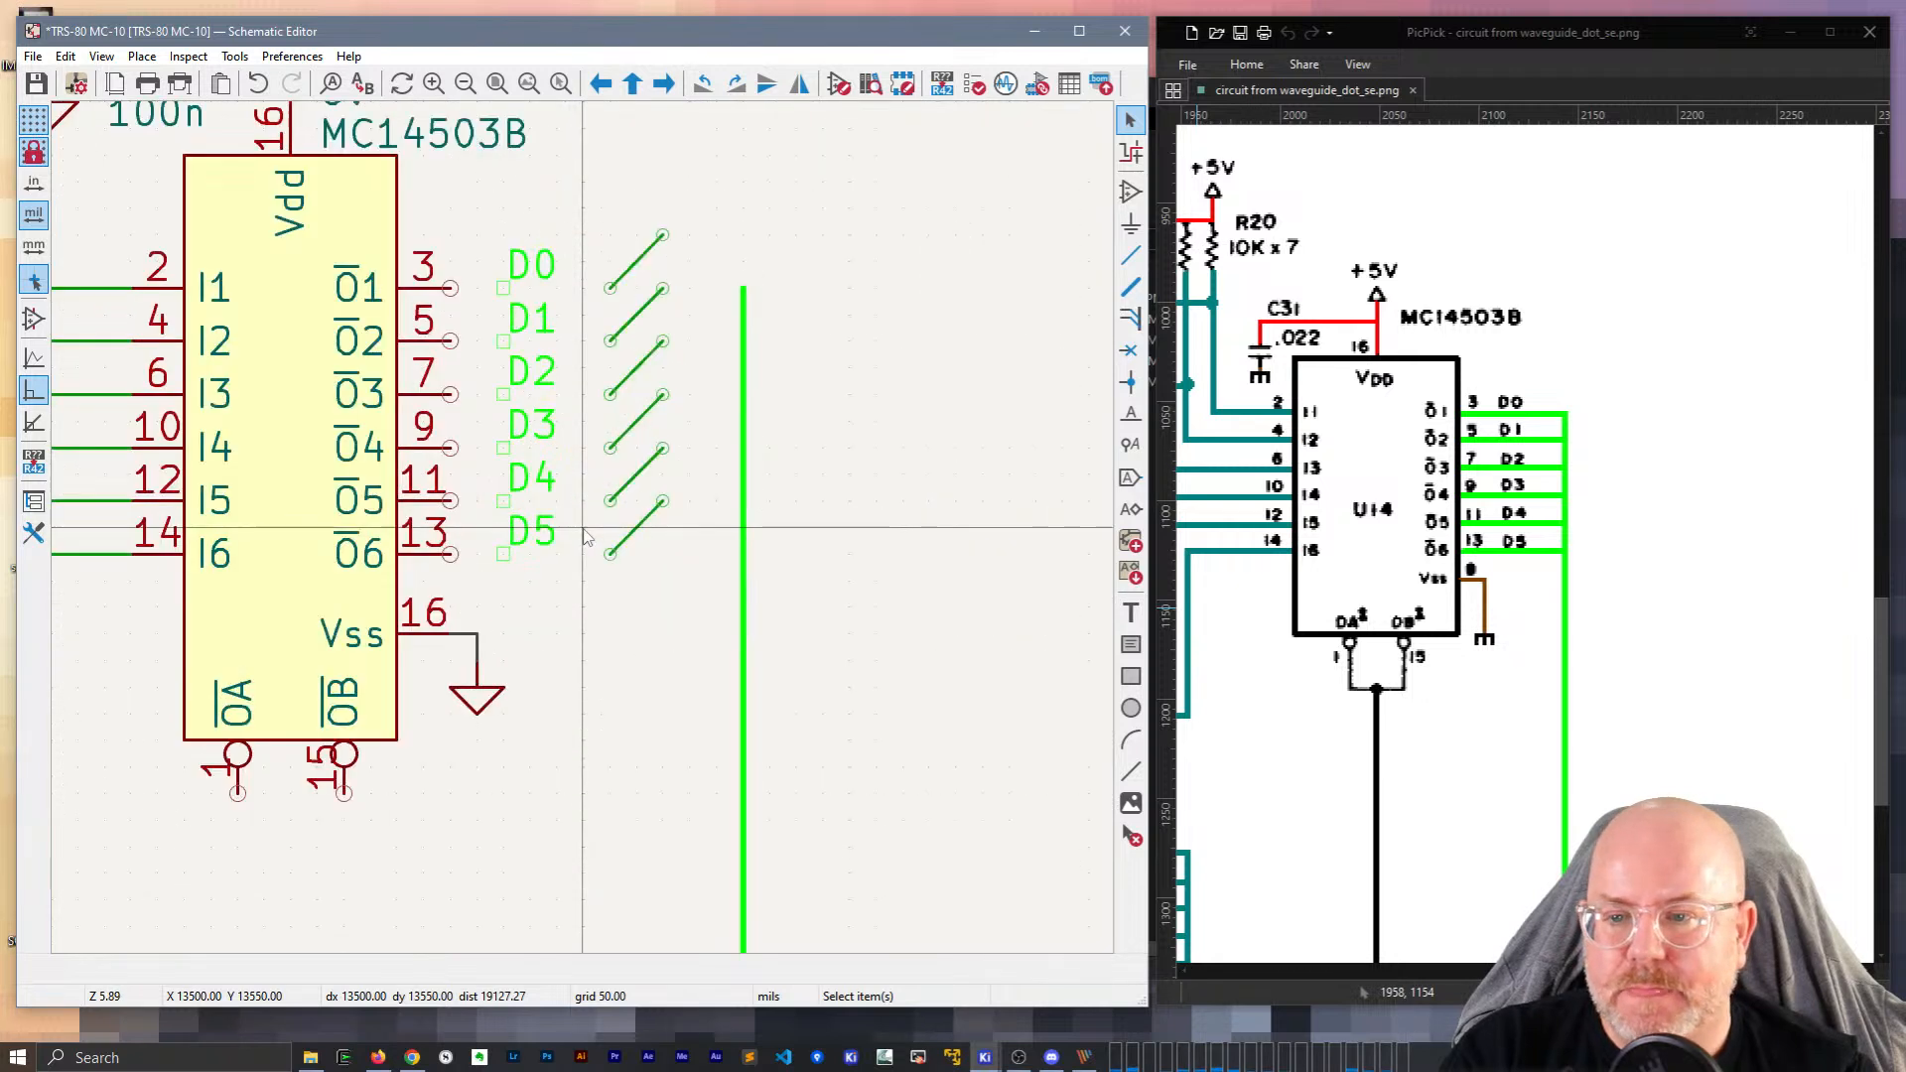
key("w")
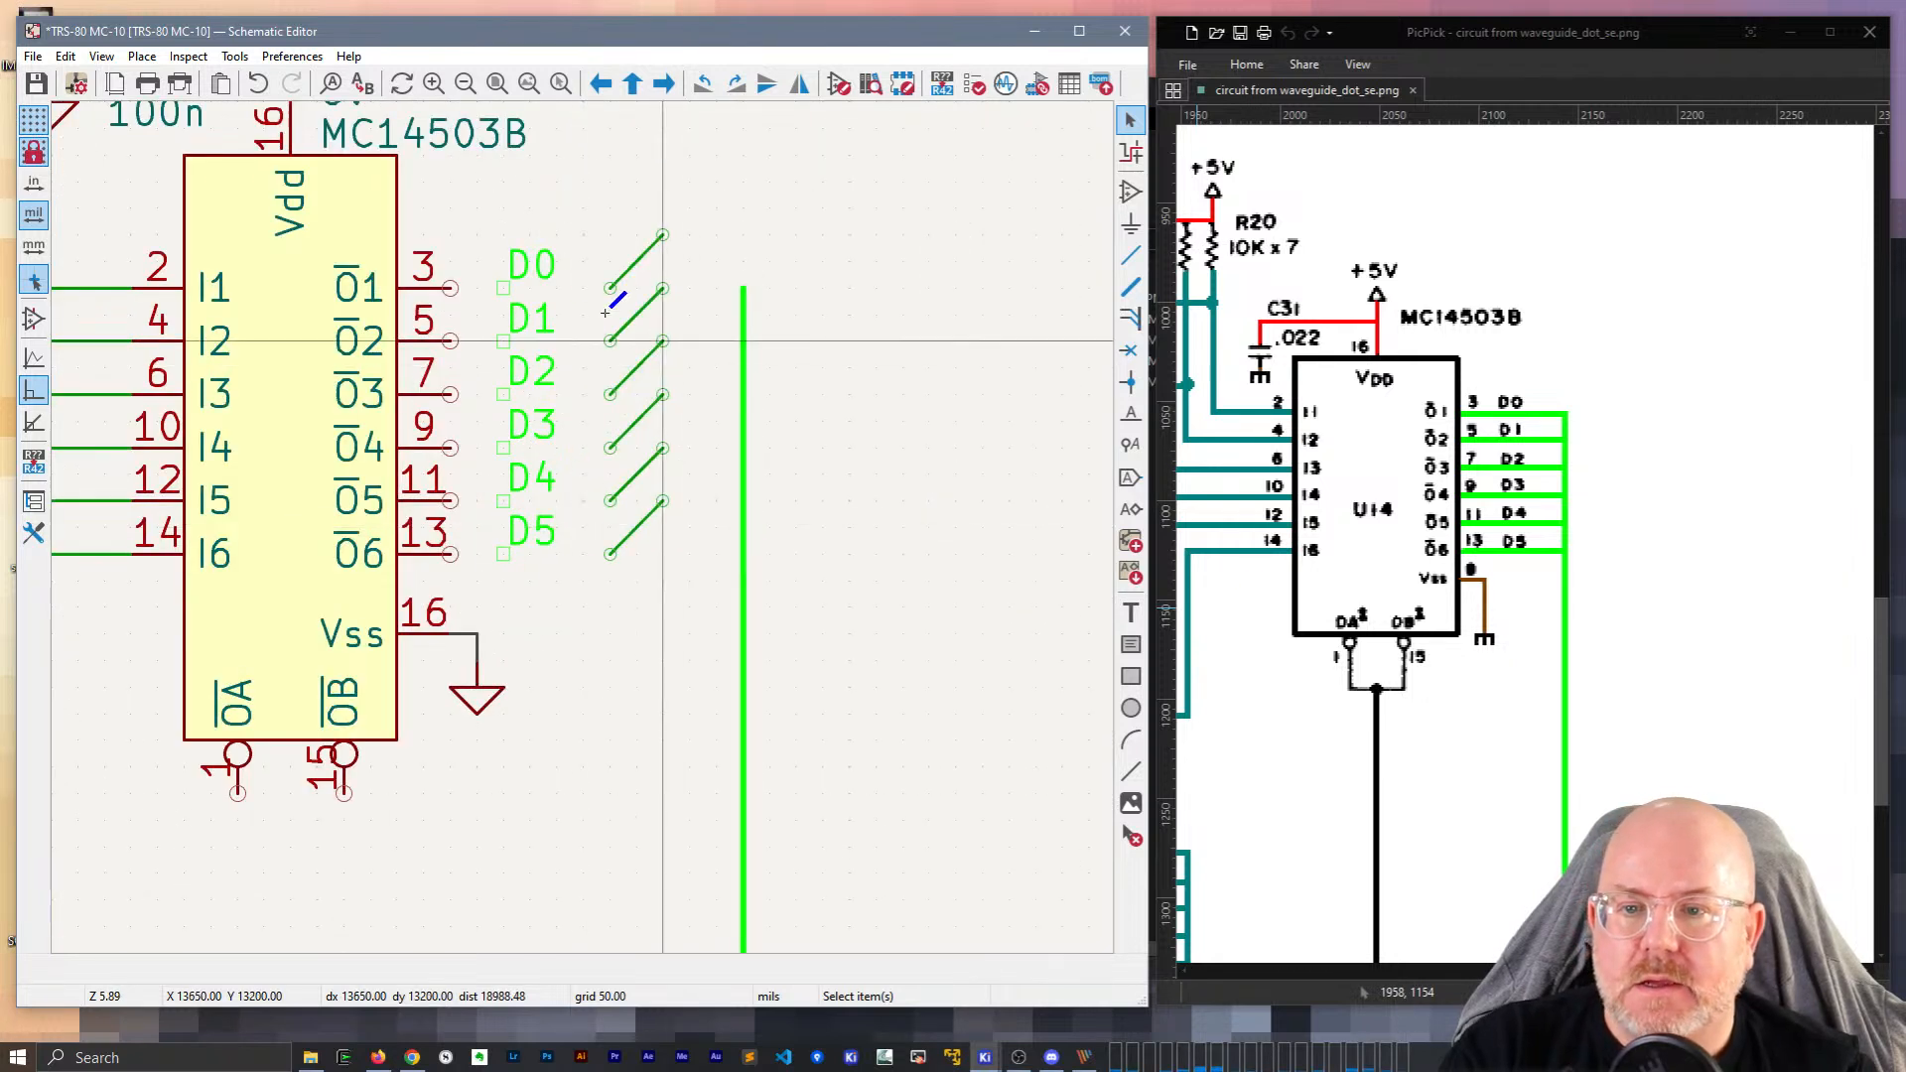
left_click(450, 287)
left_click(619, 282)
key("Insert")
key("Insert")
key("Insert")
key("Insert")
key("Insert")
Extend the data bus upward from its existing top.
key("b")
left_click(743, 288)
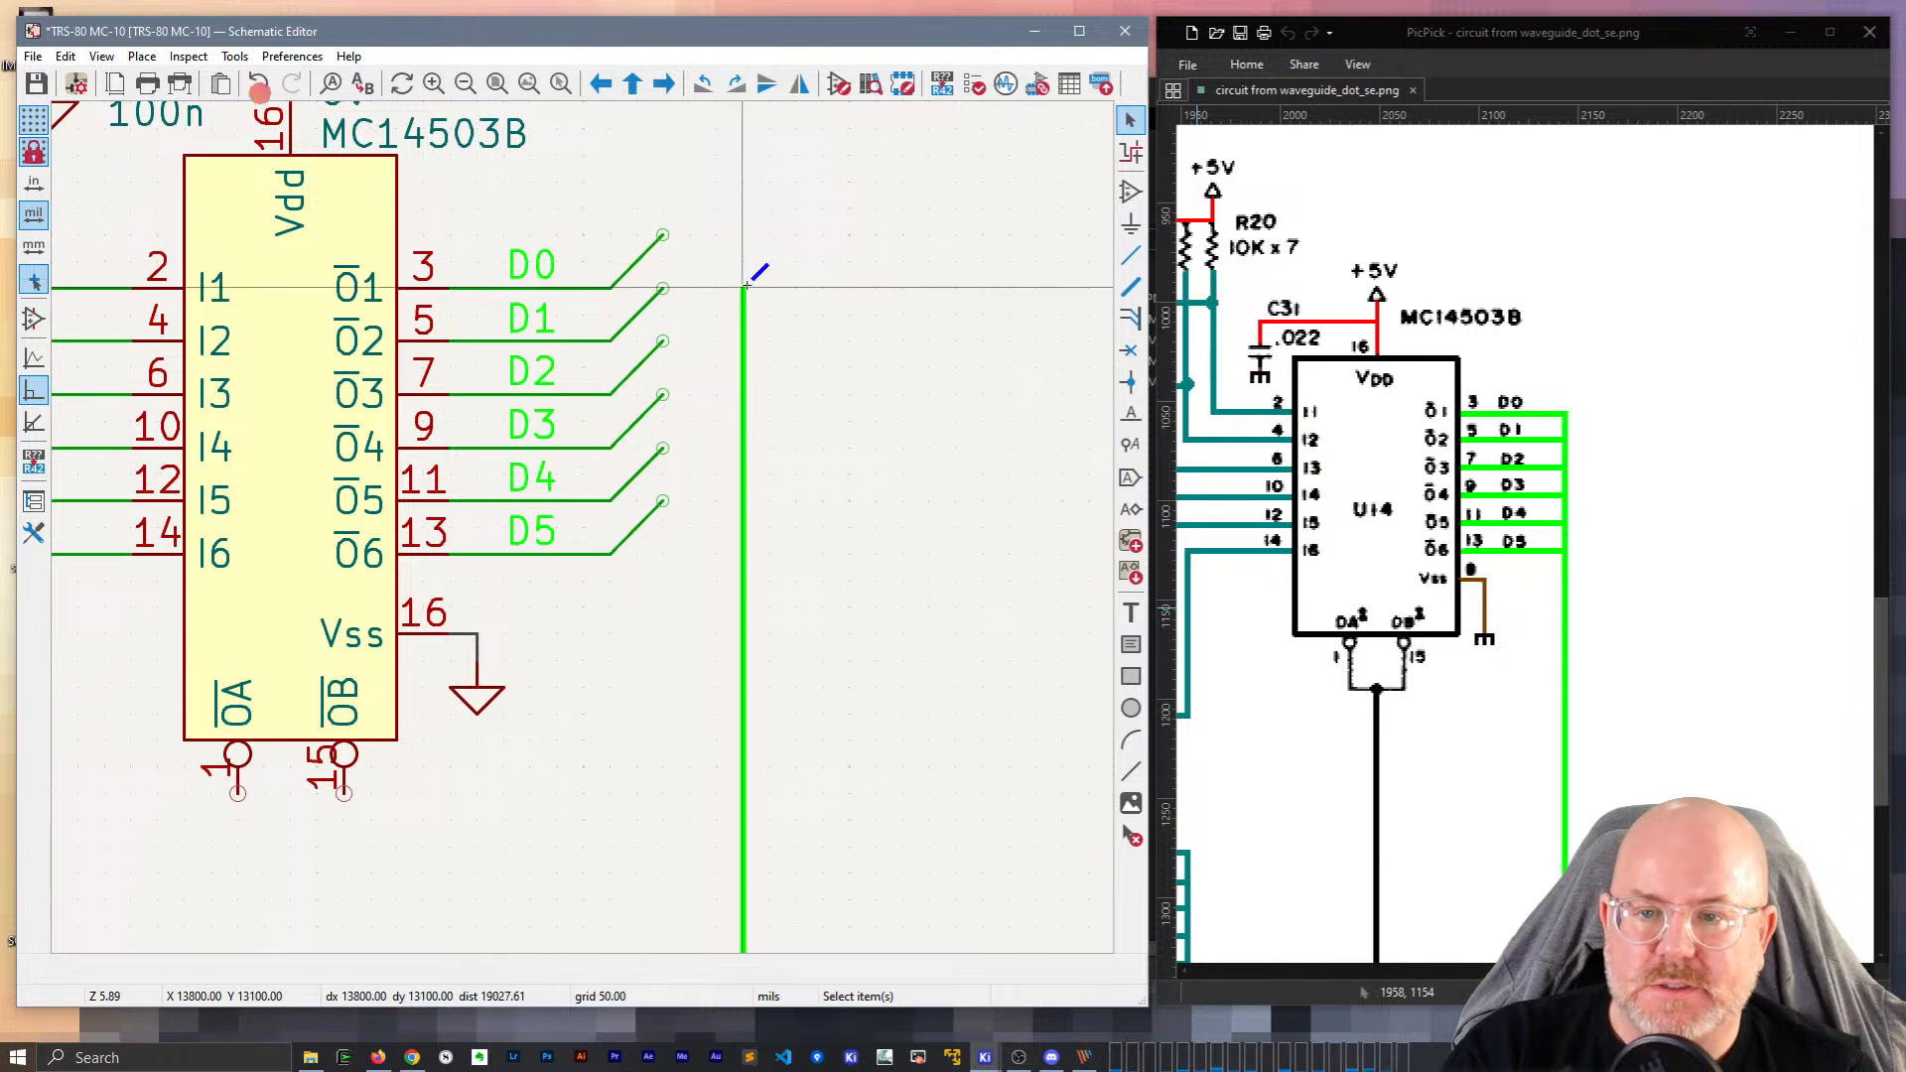
double_click(742, 210)
key("Escape")
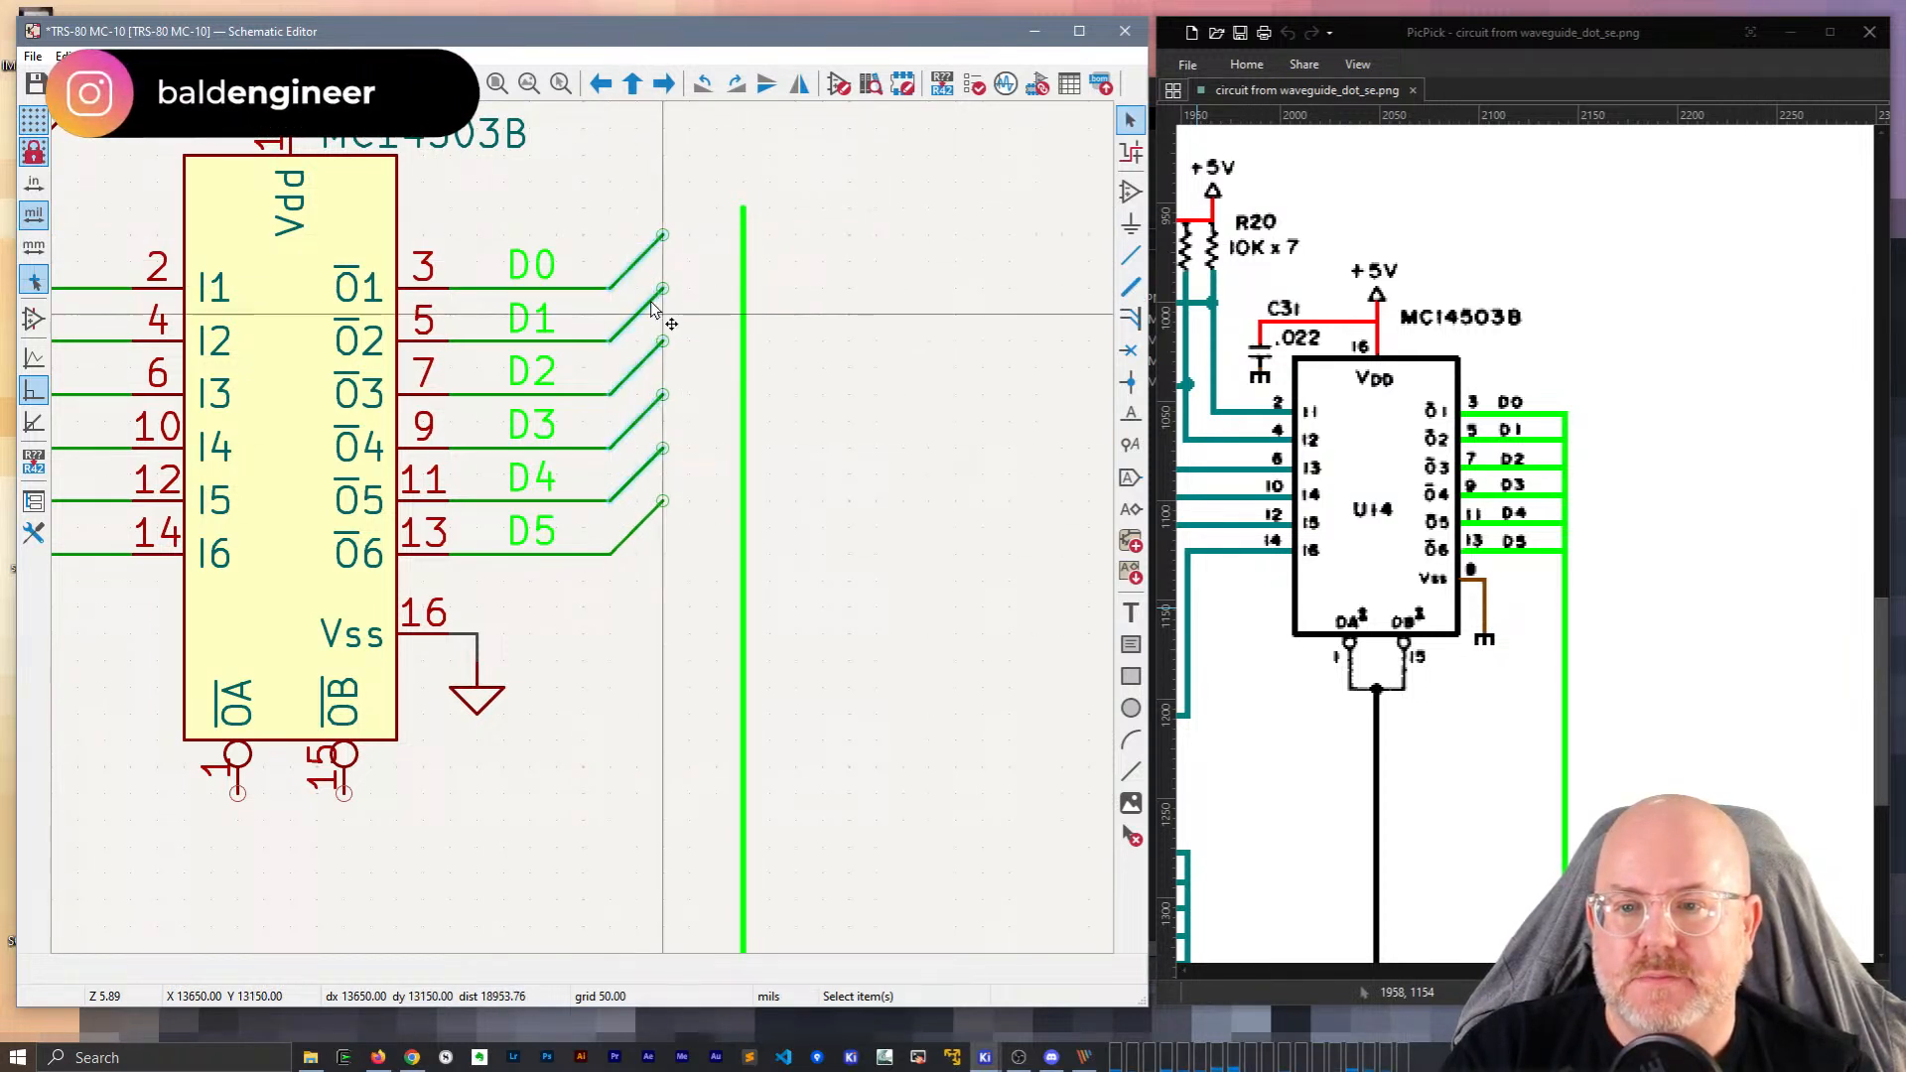
Drag the six bus entries onto the vertical bus, keeping their wires attached.
left_click_drag(609, 289, 688, 295)
scroll(688, 295, "down", 3)
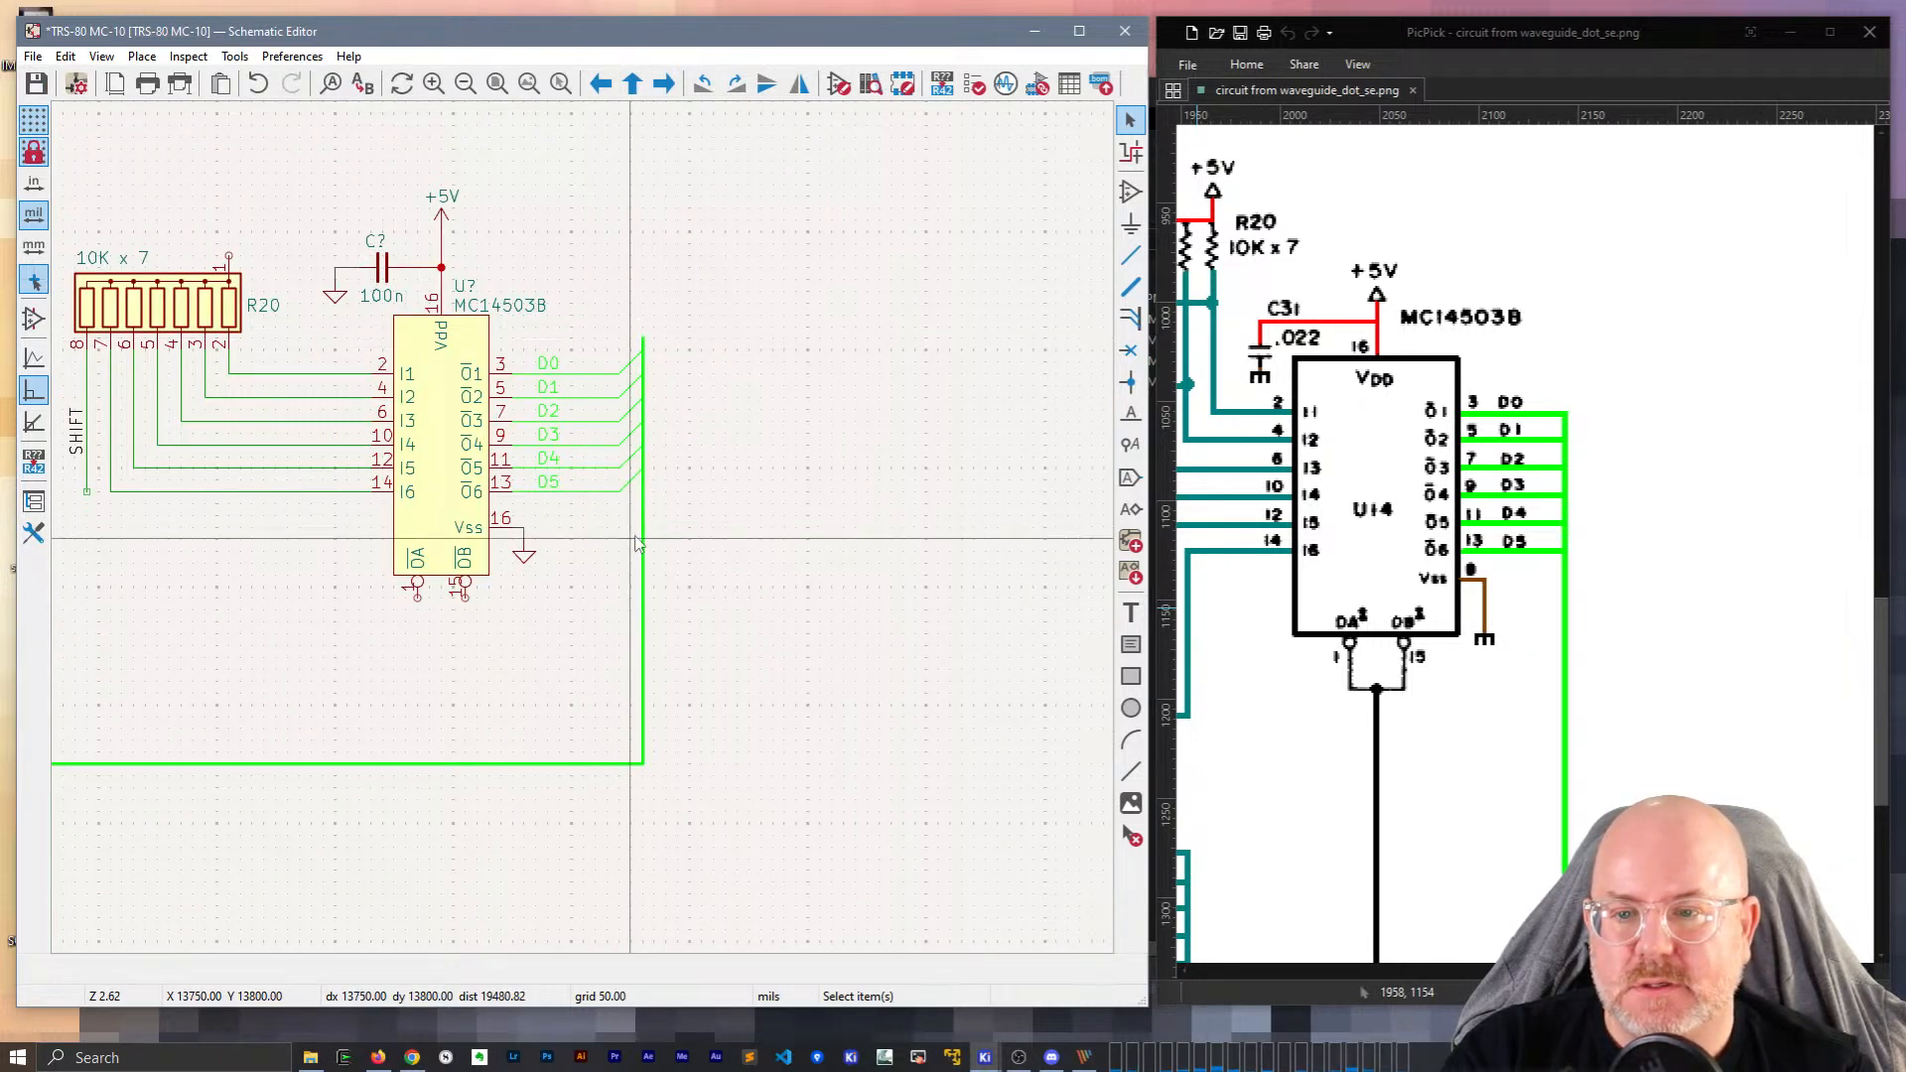
left_click_drag(683, 647, 629, 298)
key("g")
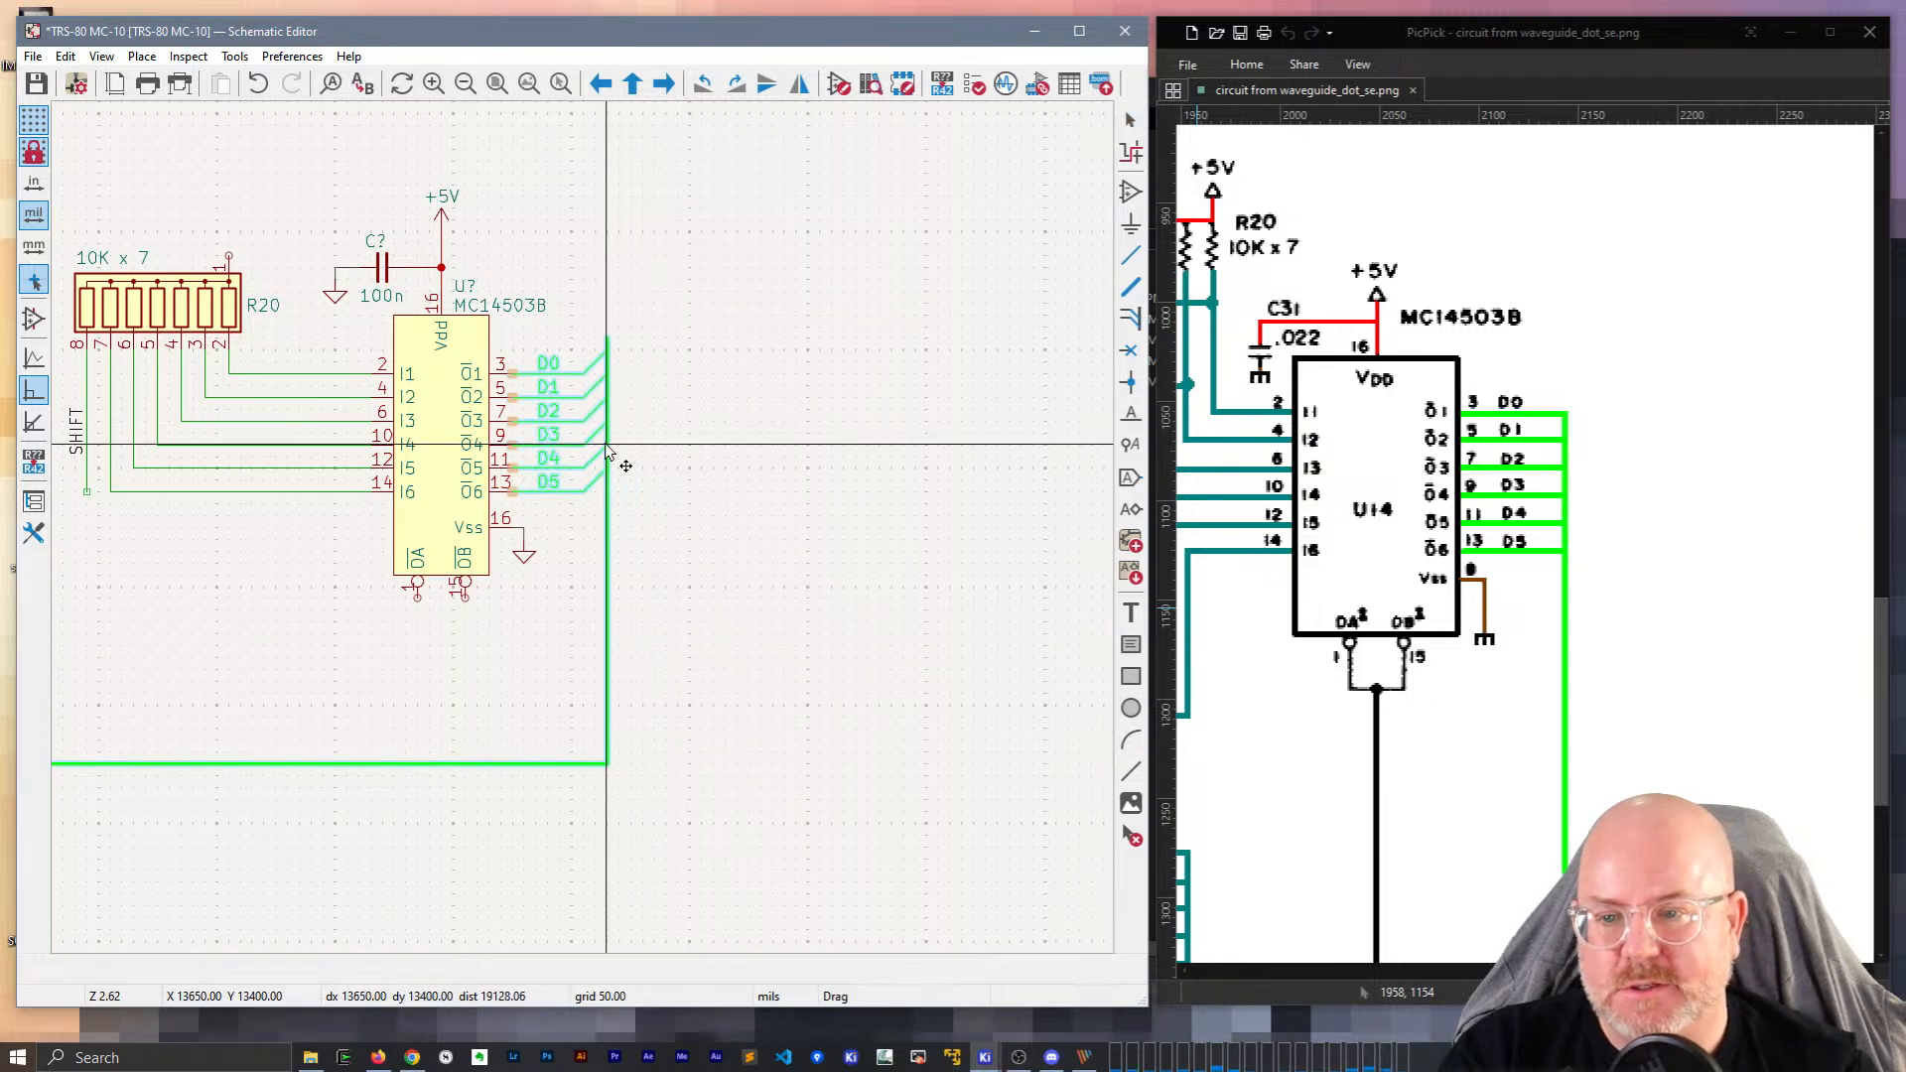
left_click(595, 451)
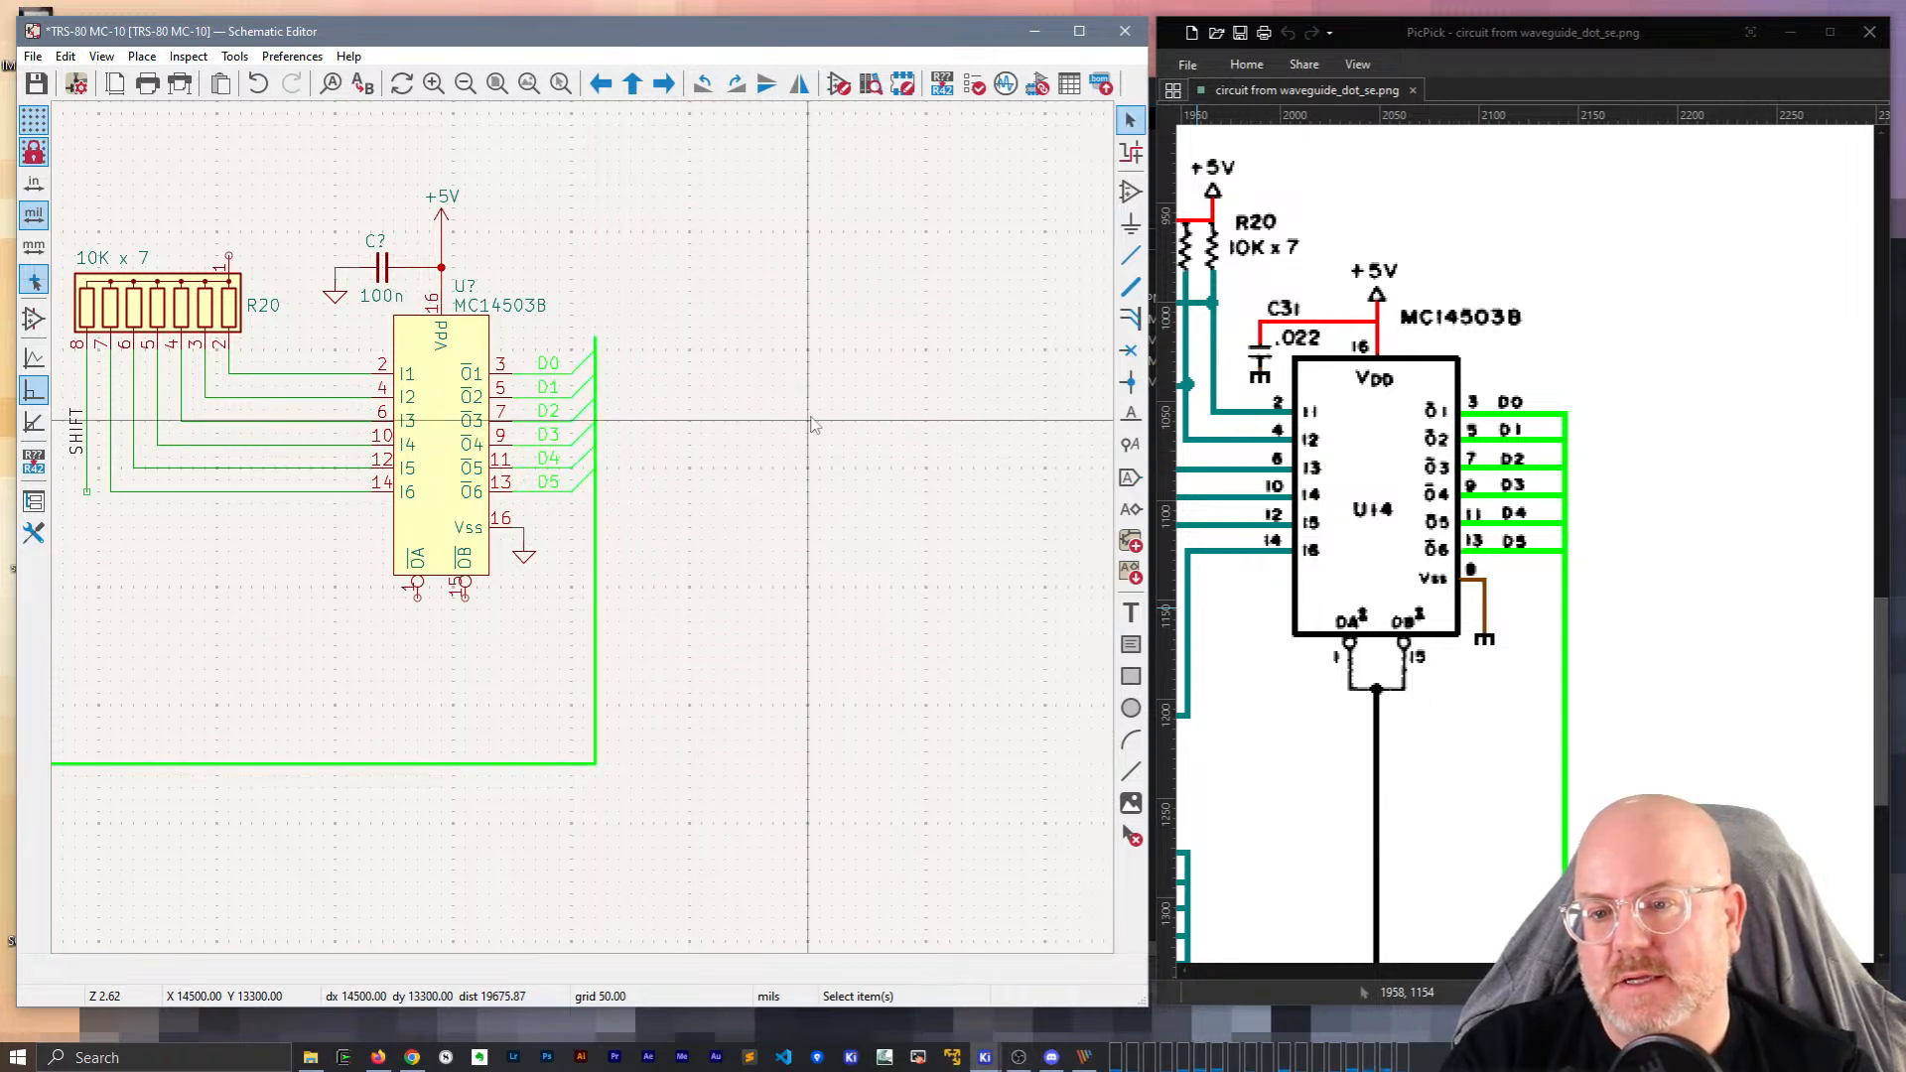
left_click(594, 352)
key("b")
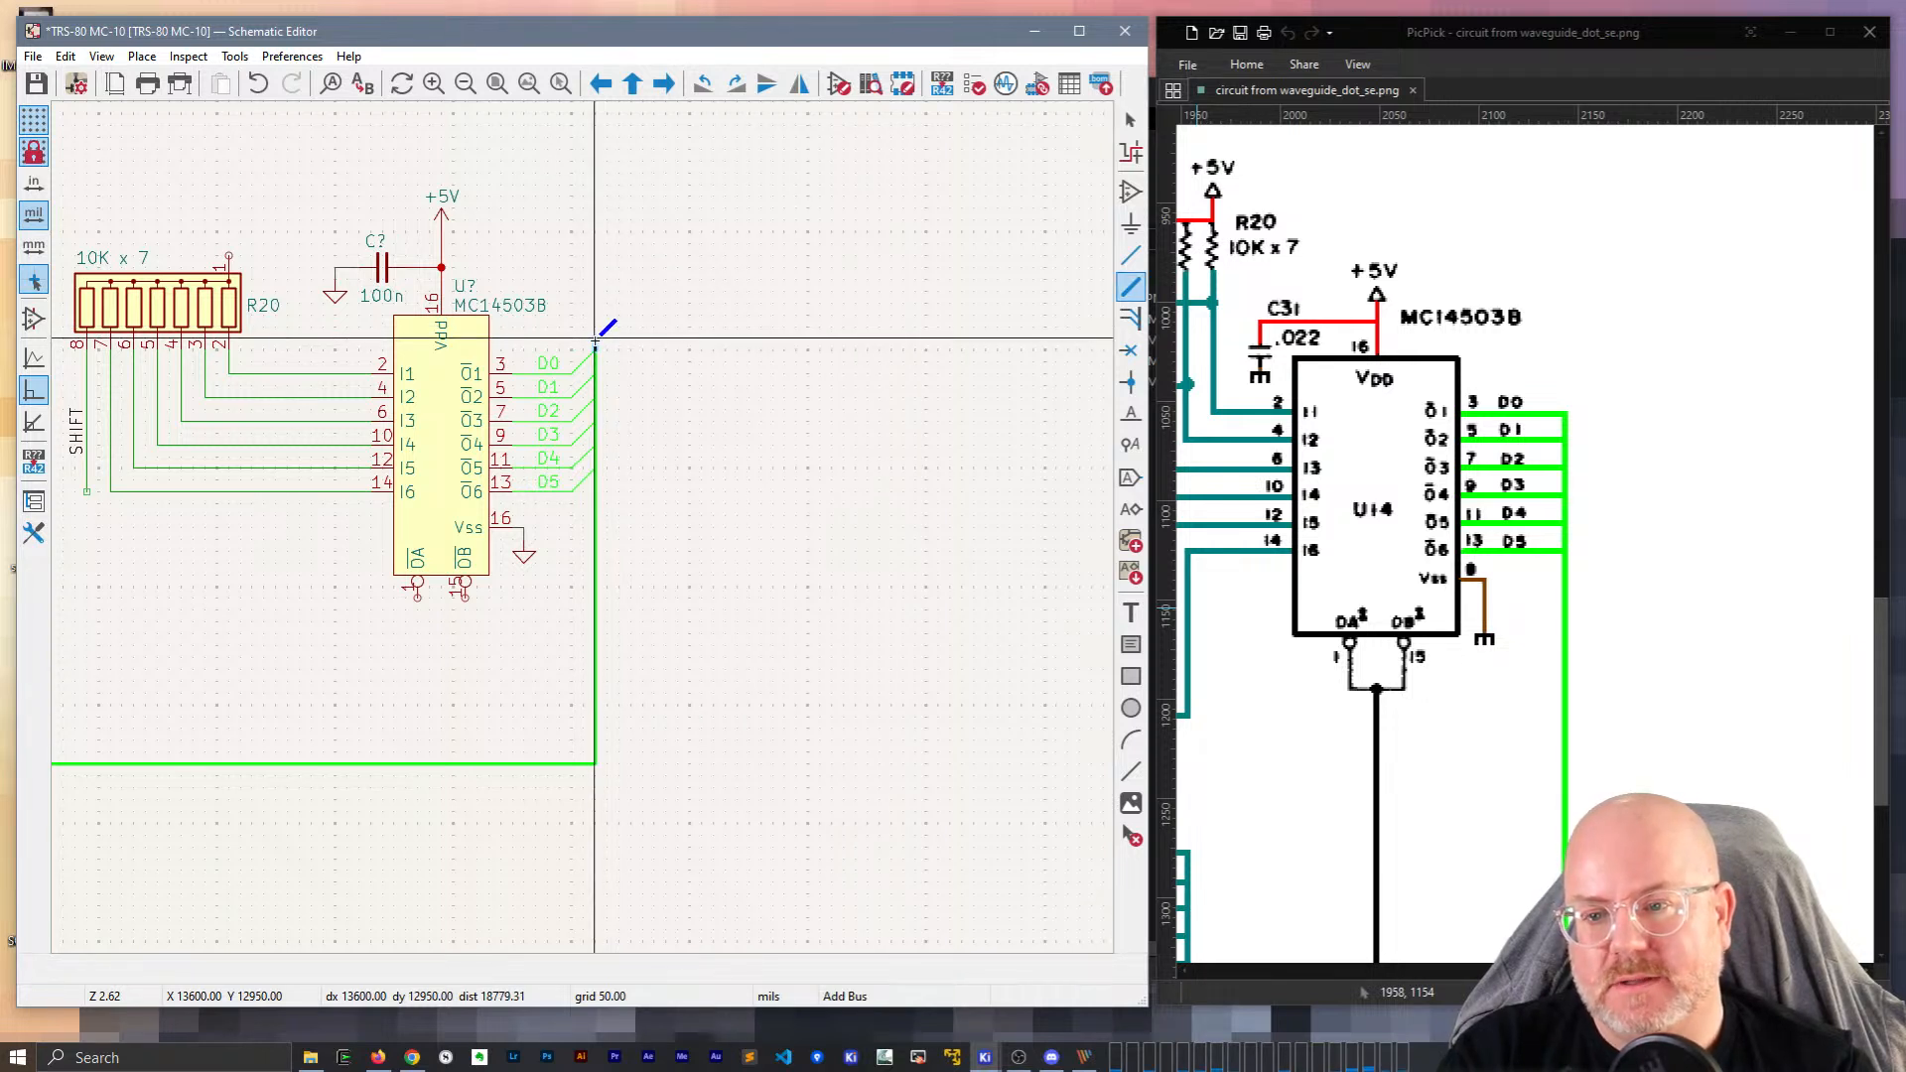
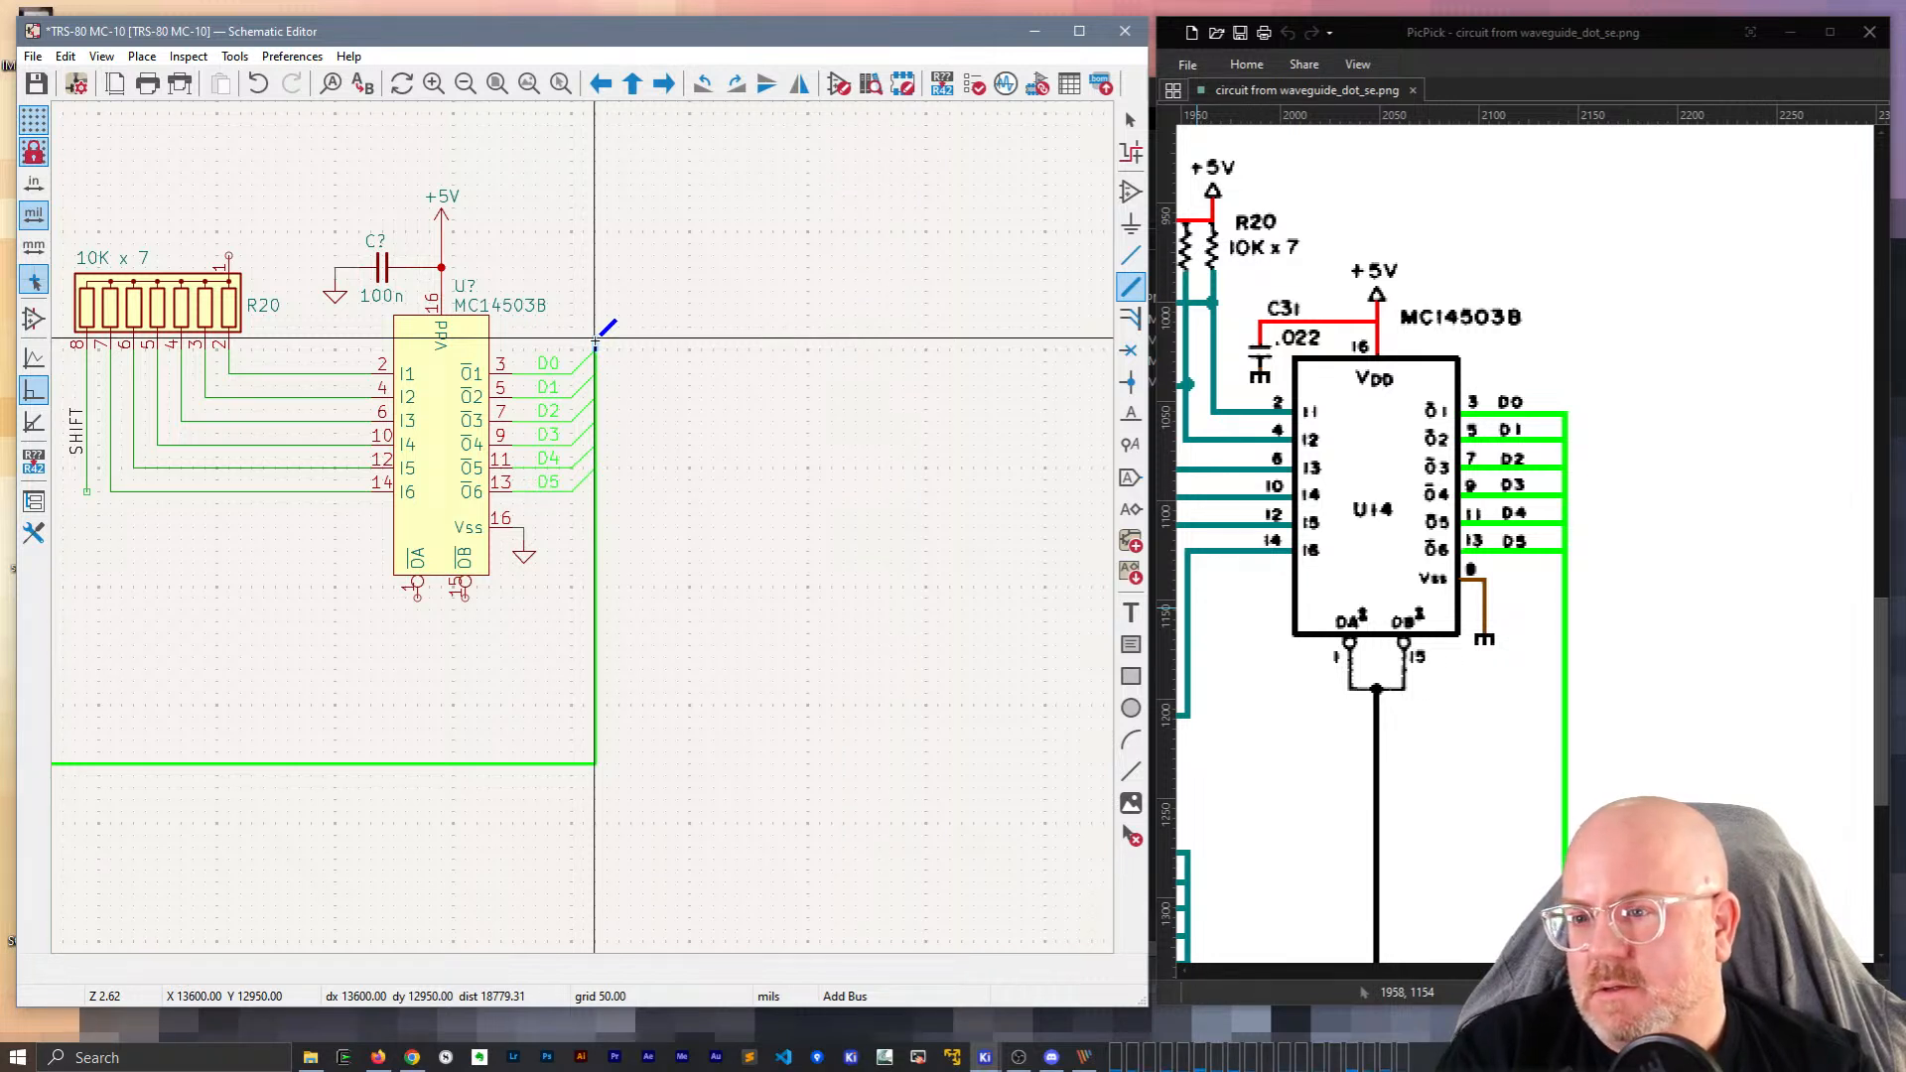
Draw the vertical bus down past the MC14503B's D0–D5 bus entries.
left_click(596, 343)
key("Escape")
key("Escape")
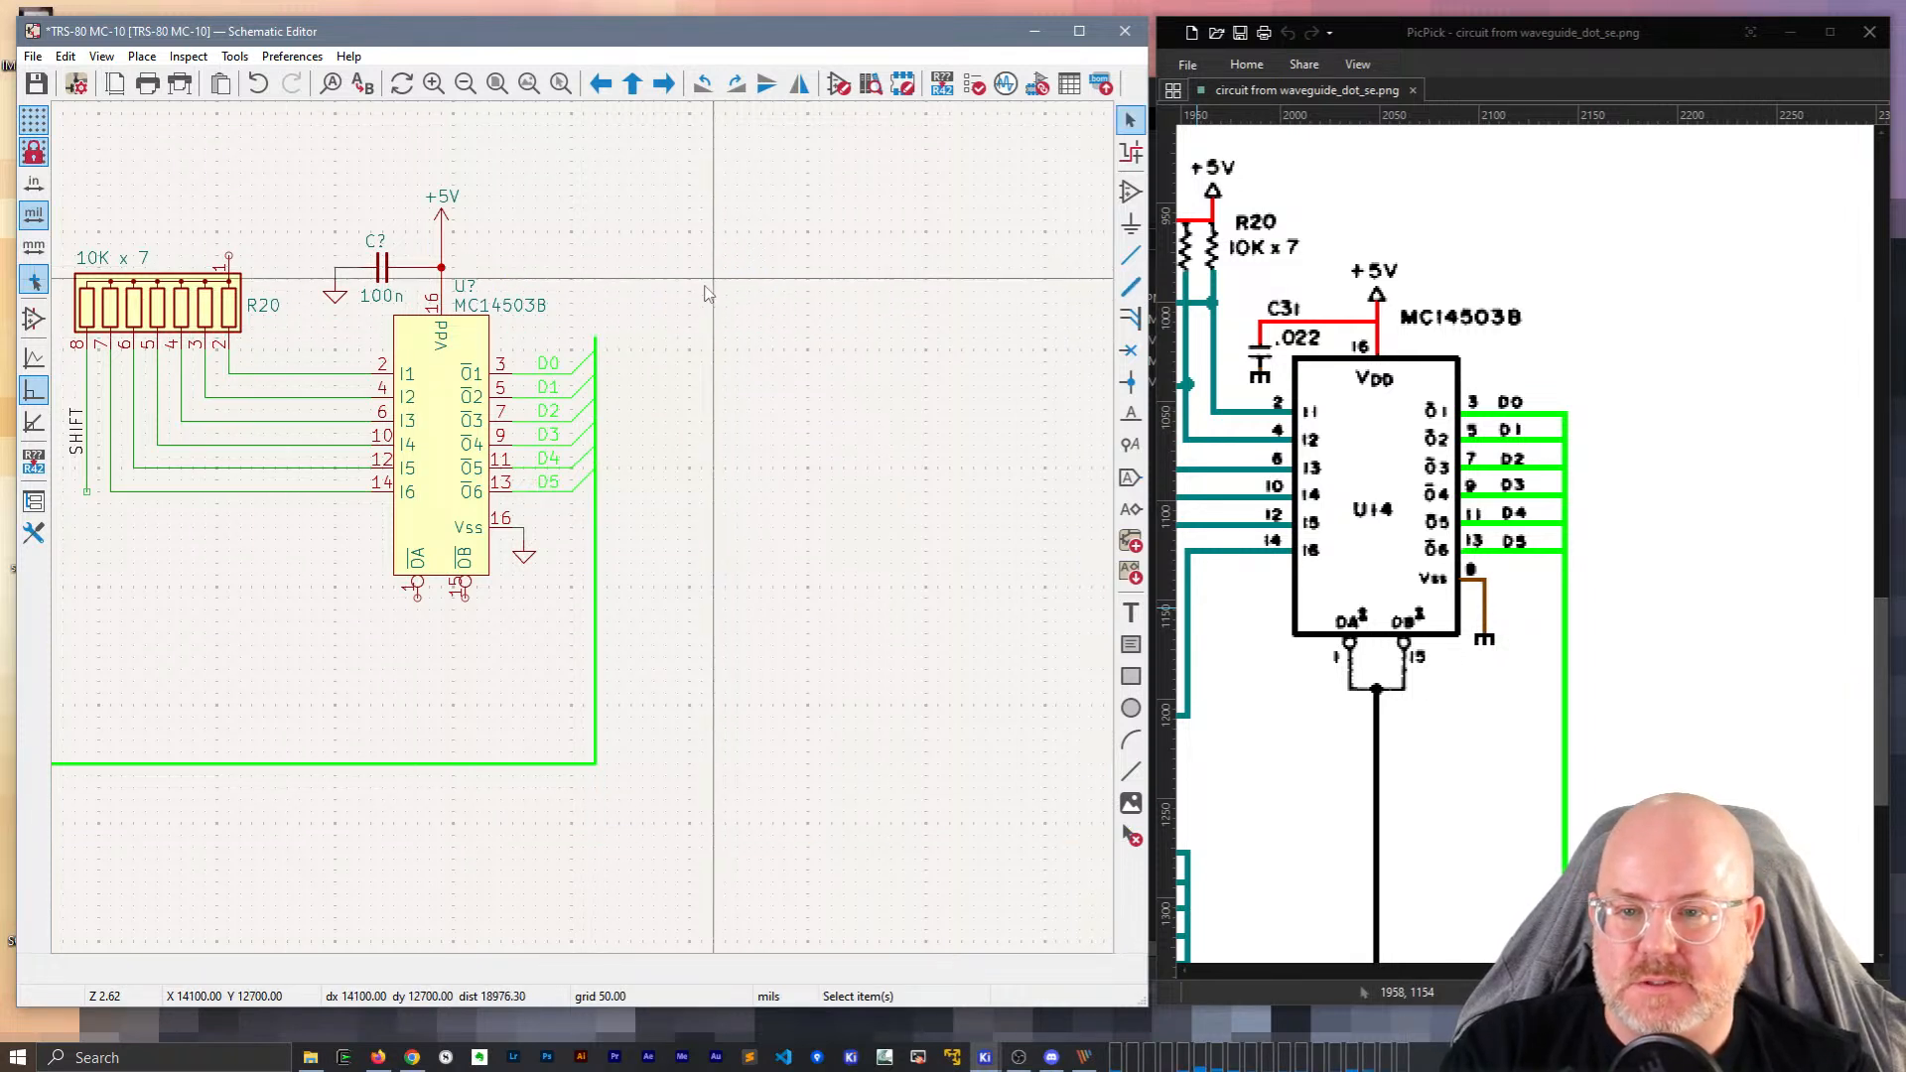
key("b")
key("Escape")
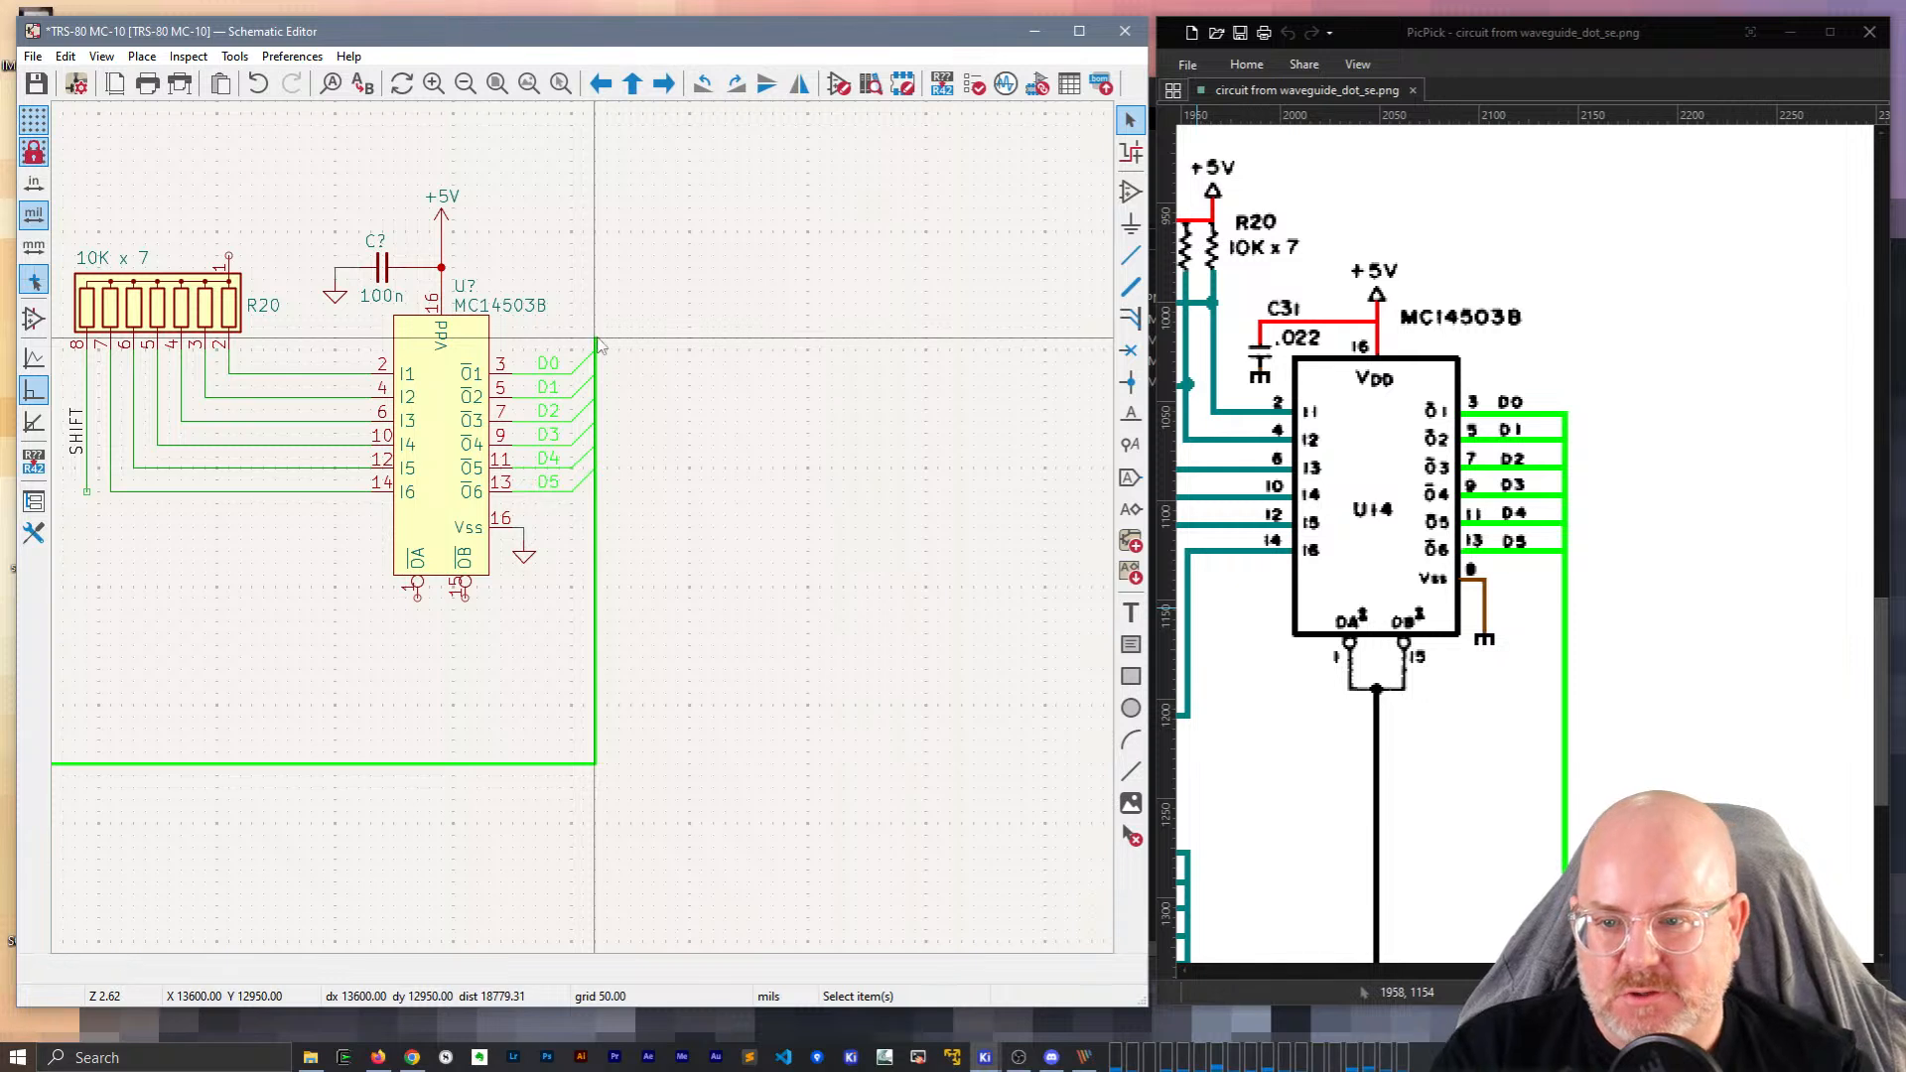
key("b")
left_click(596, 339)
key("Escape")
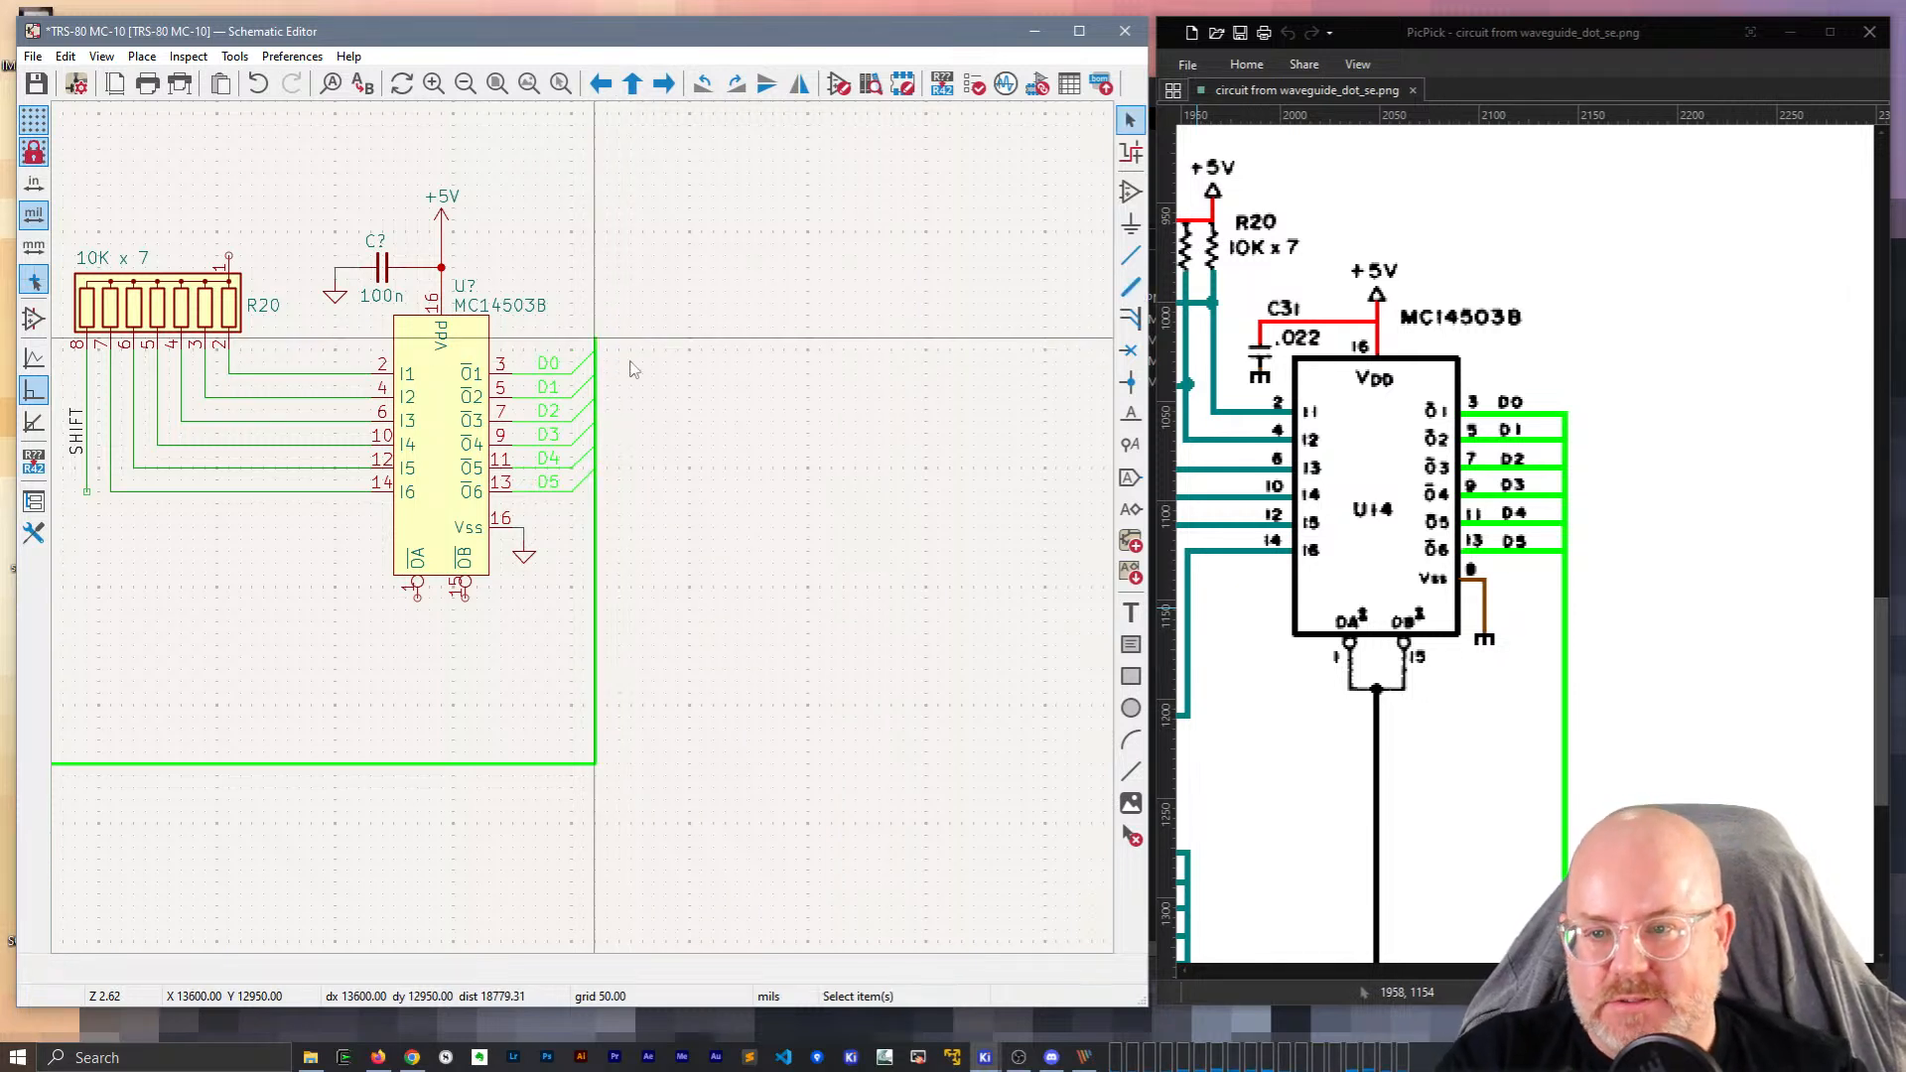
scroll(635, 369, "up", 2)
key("b")
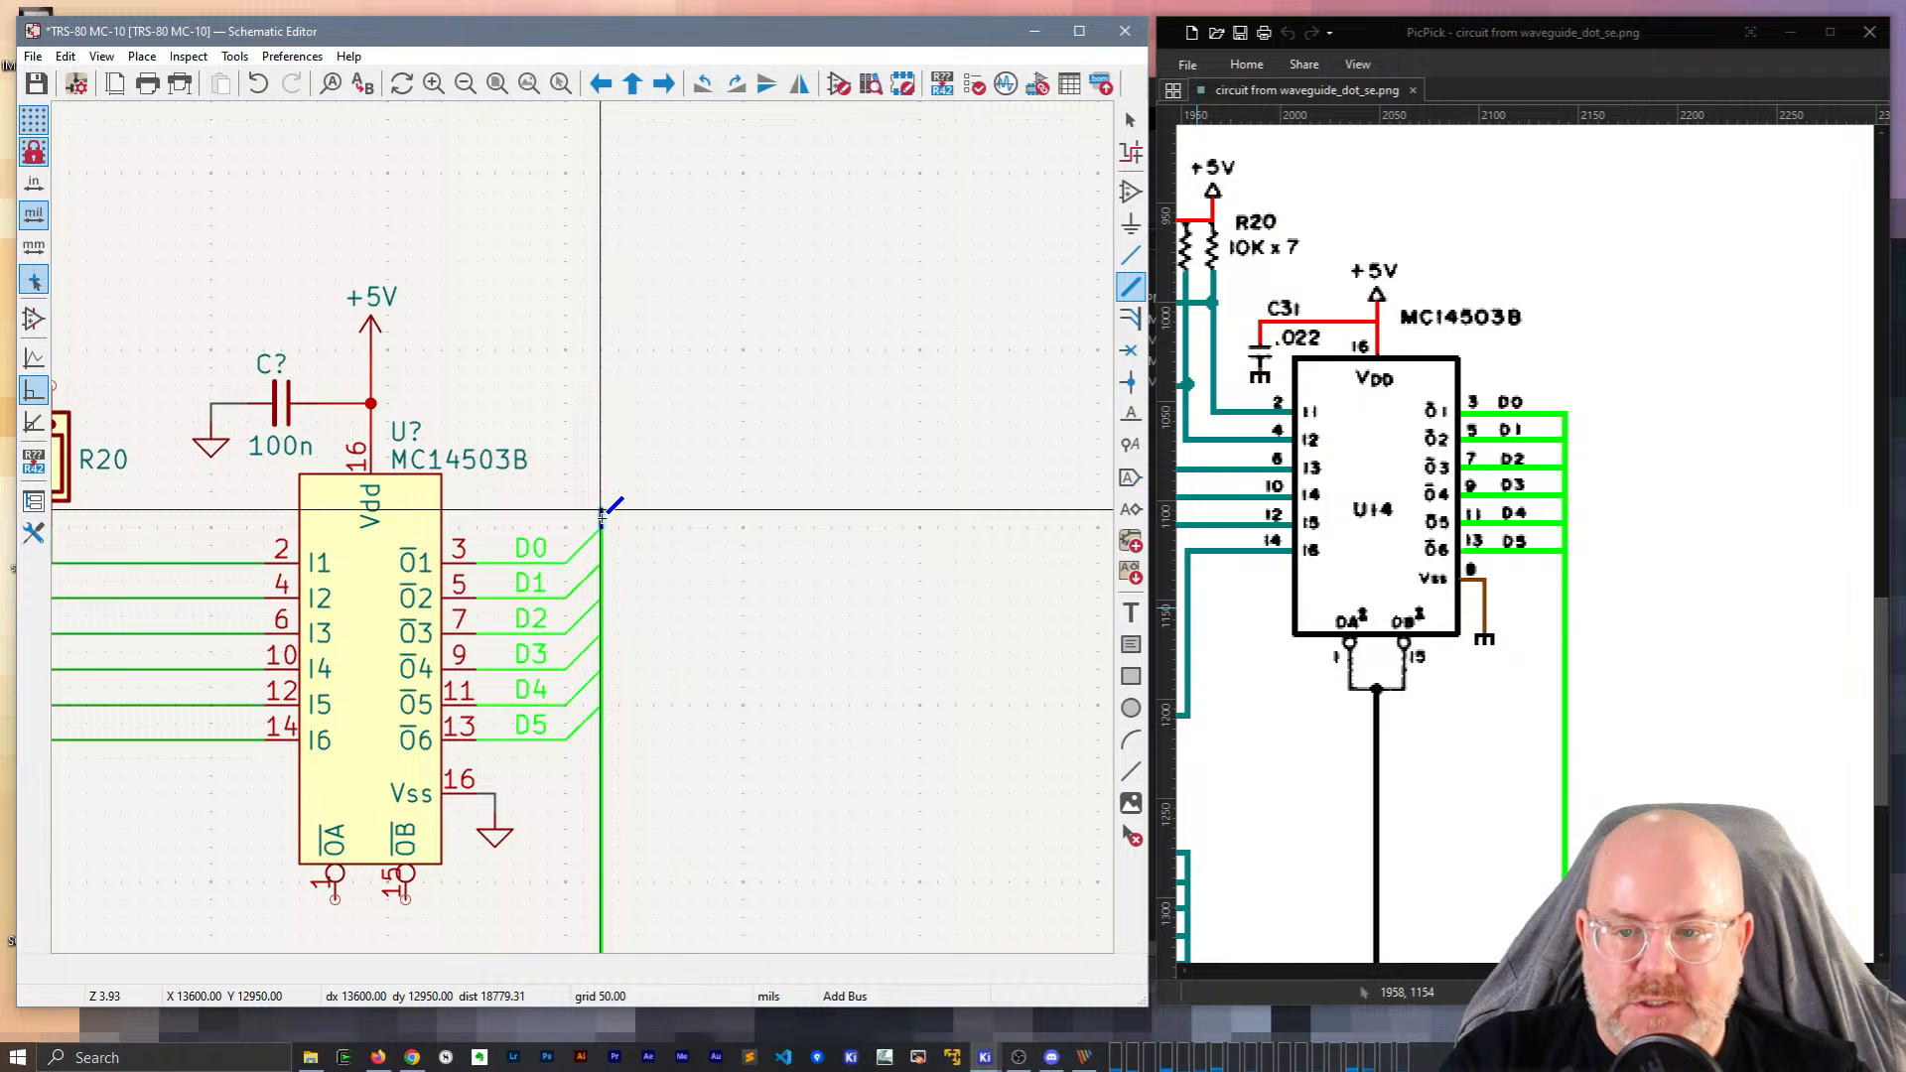
double_click(600, 511)
left_click(1130, 121)
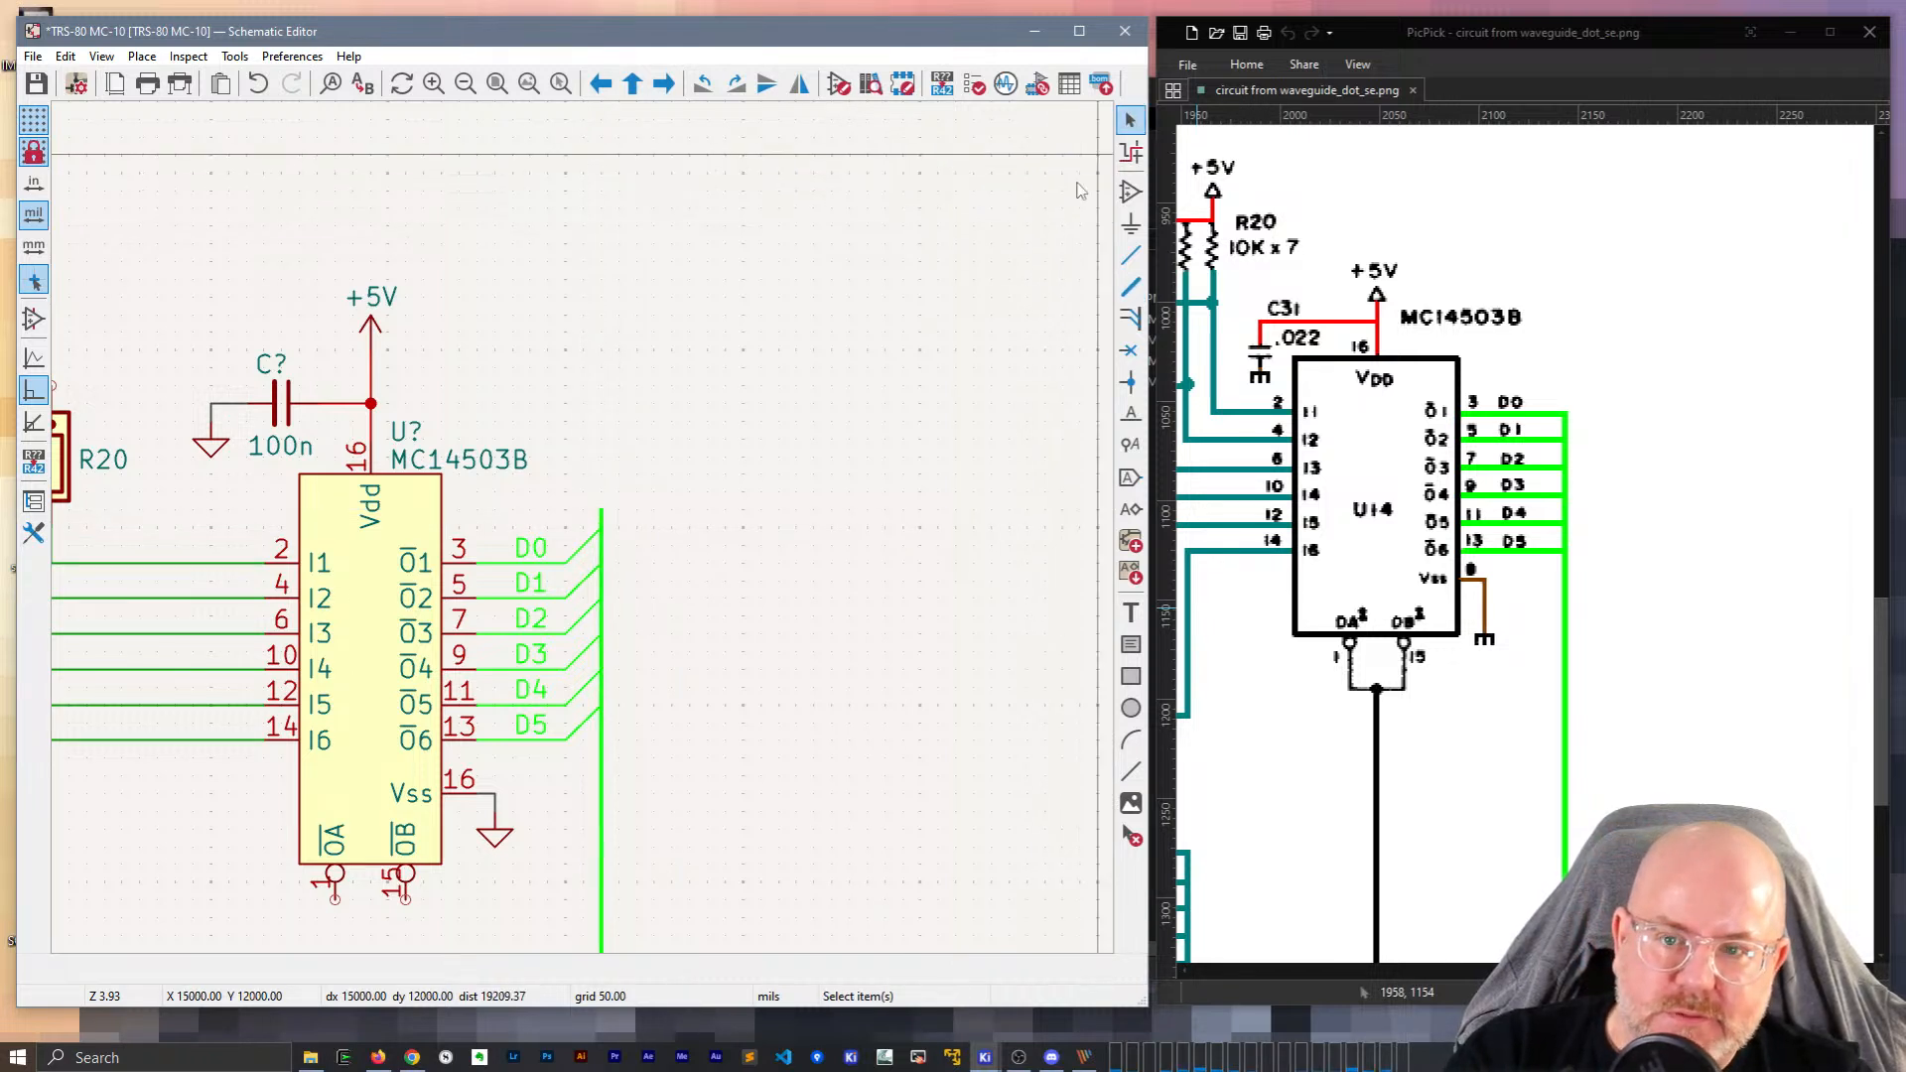
Confirm the bus is named D[7..0] and change the capacitor value from 100n to 22n.
left_click_drag(653, 524, 554, 474)
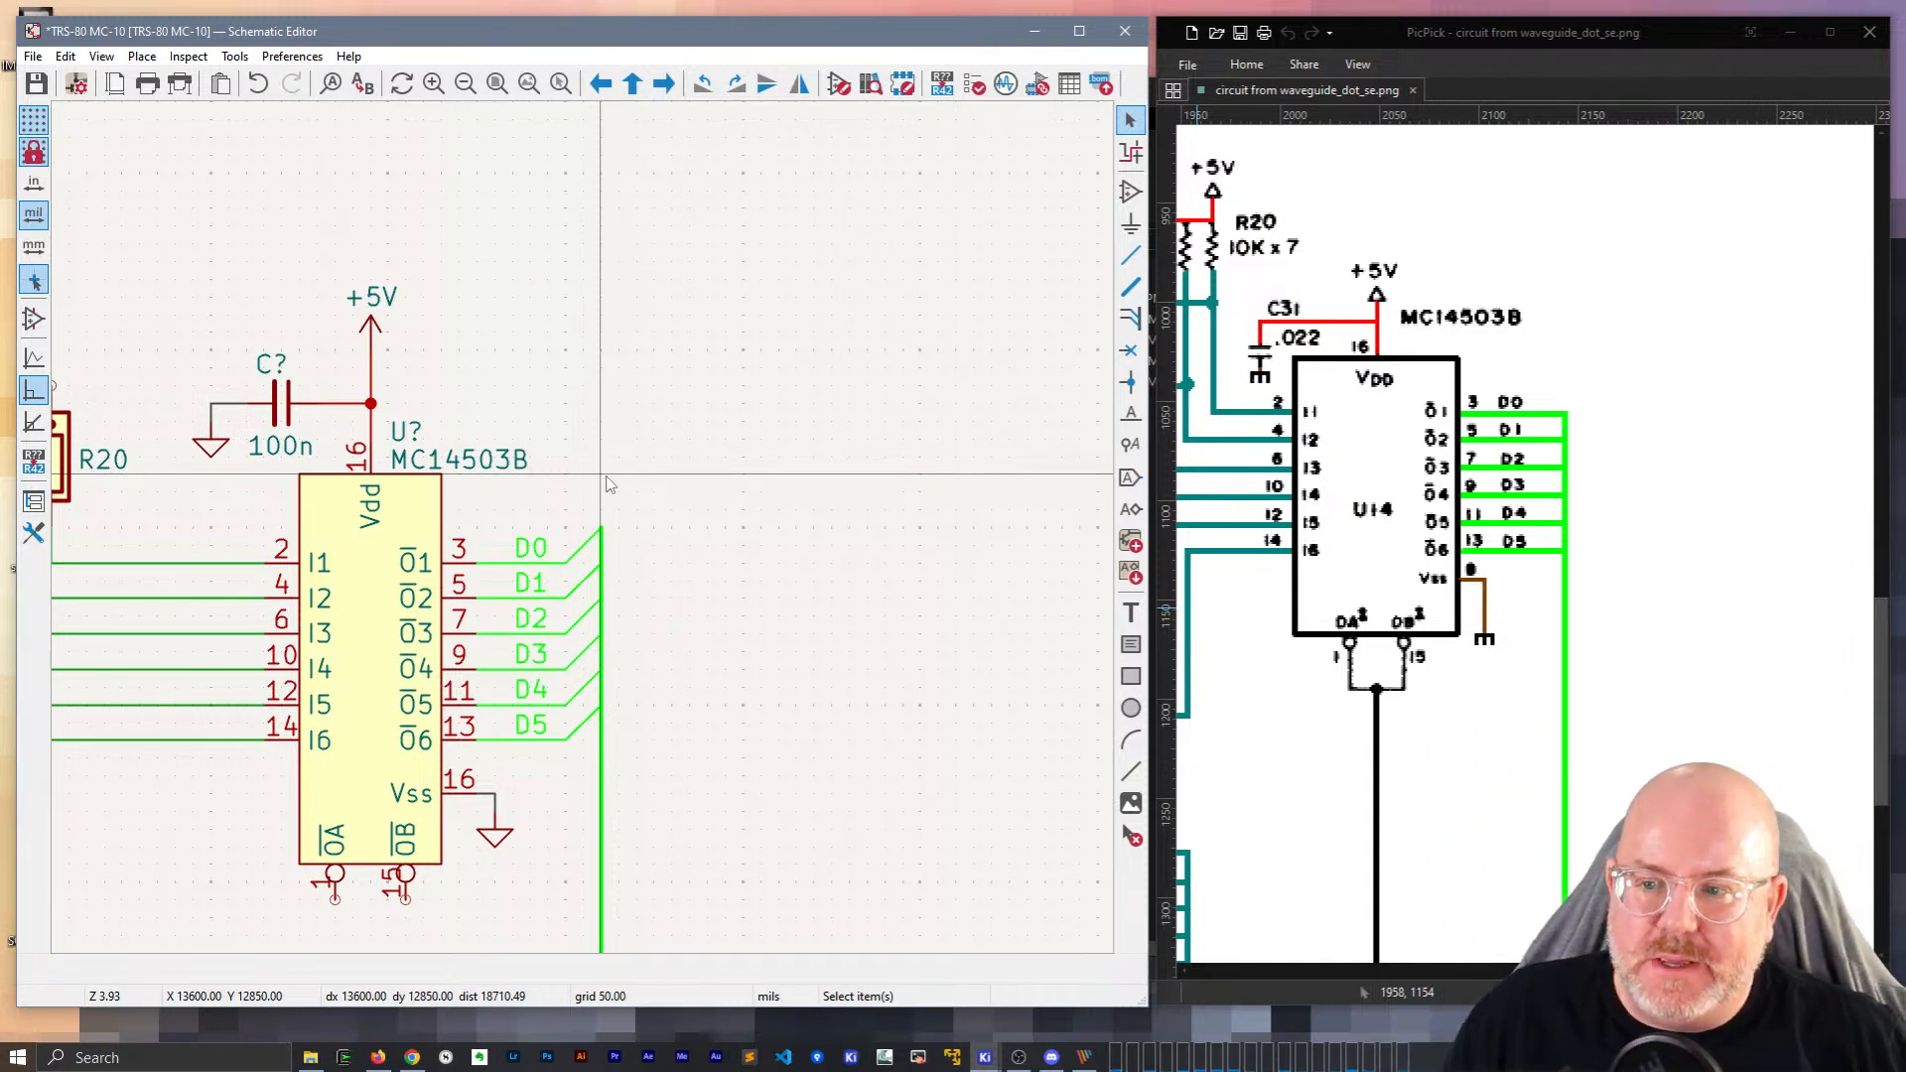
left_click(290, 452)
type("e22n")
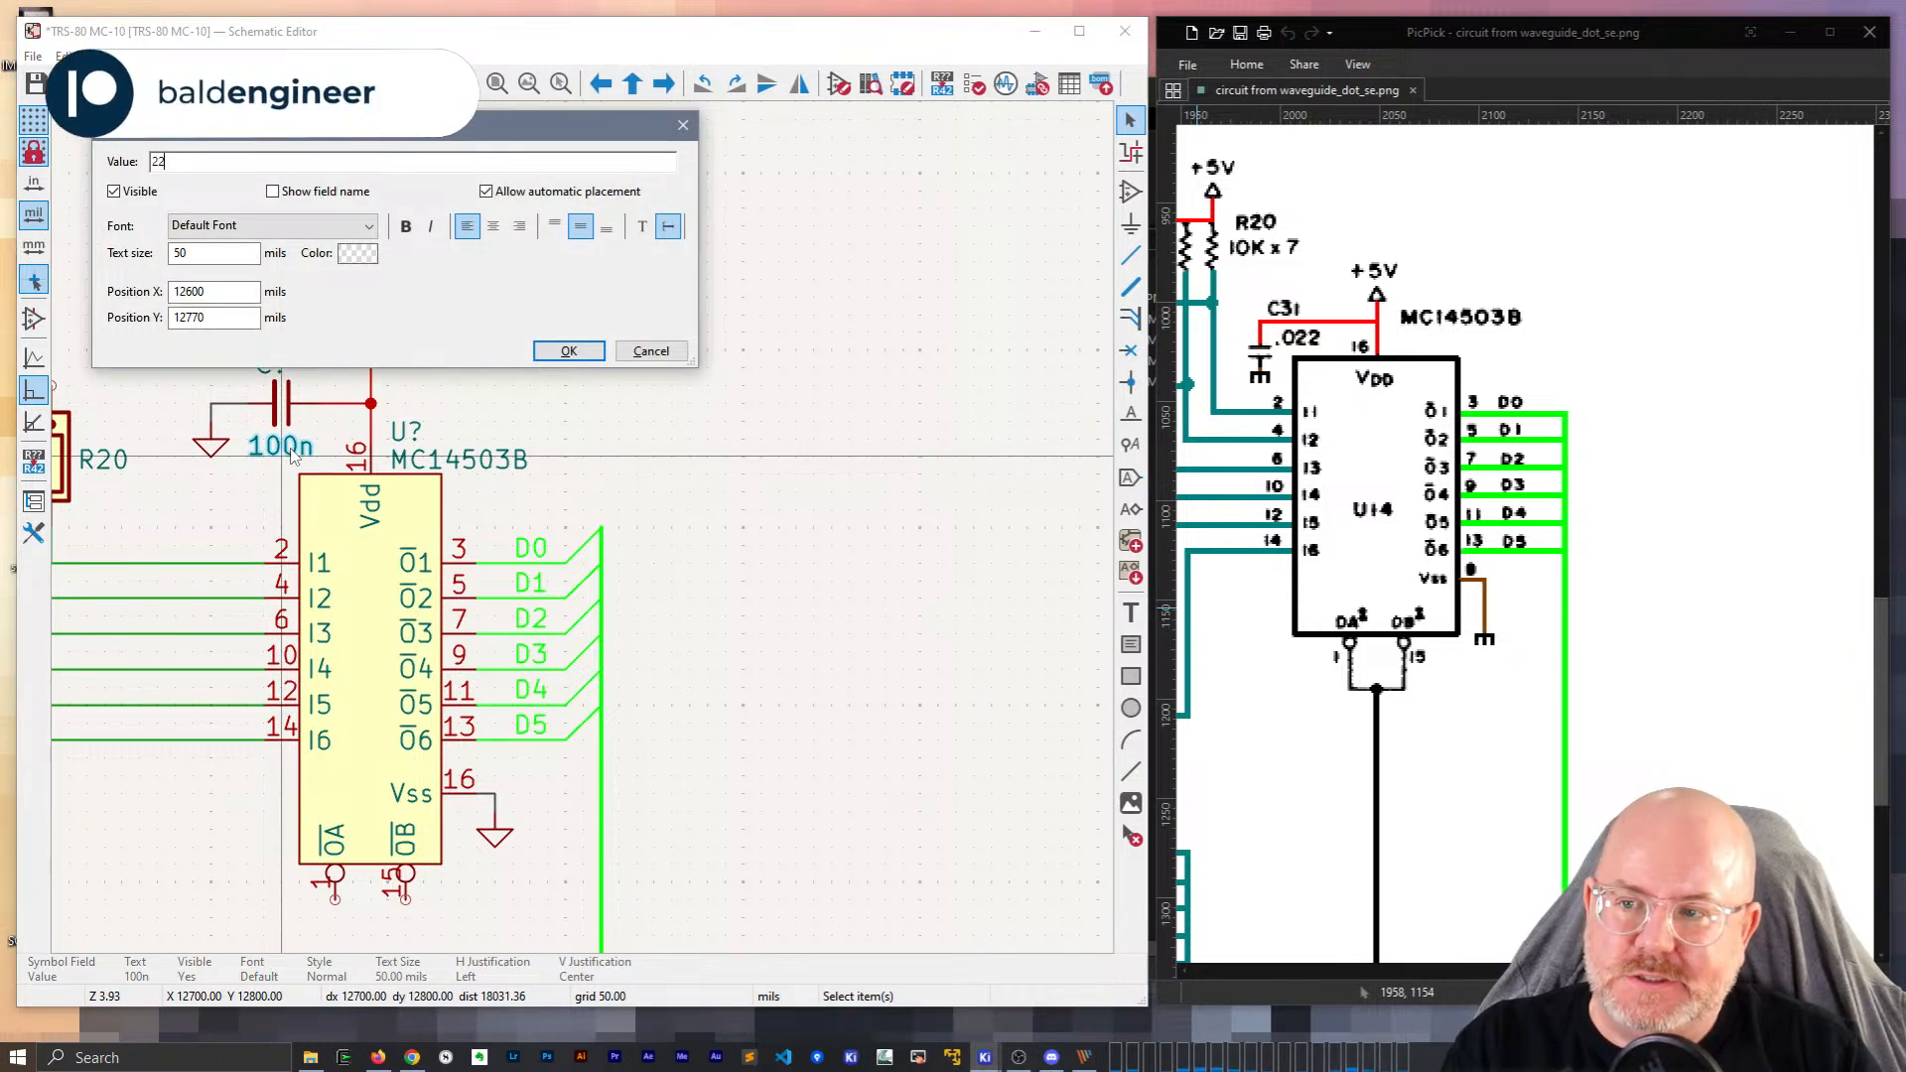
key("Return")
Reposition the 22n value label and set the capacitor reference to C31.
key("m")
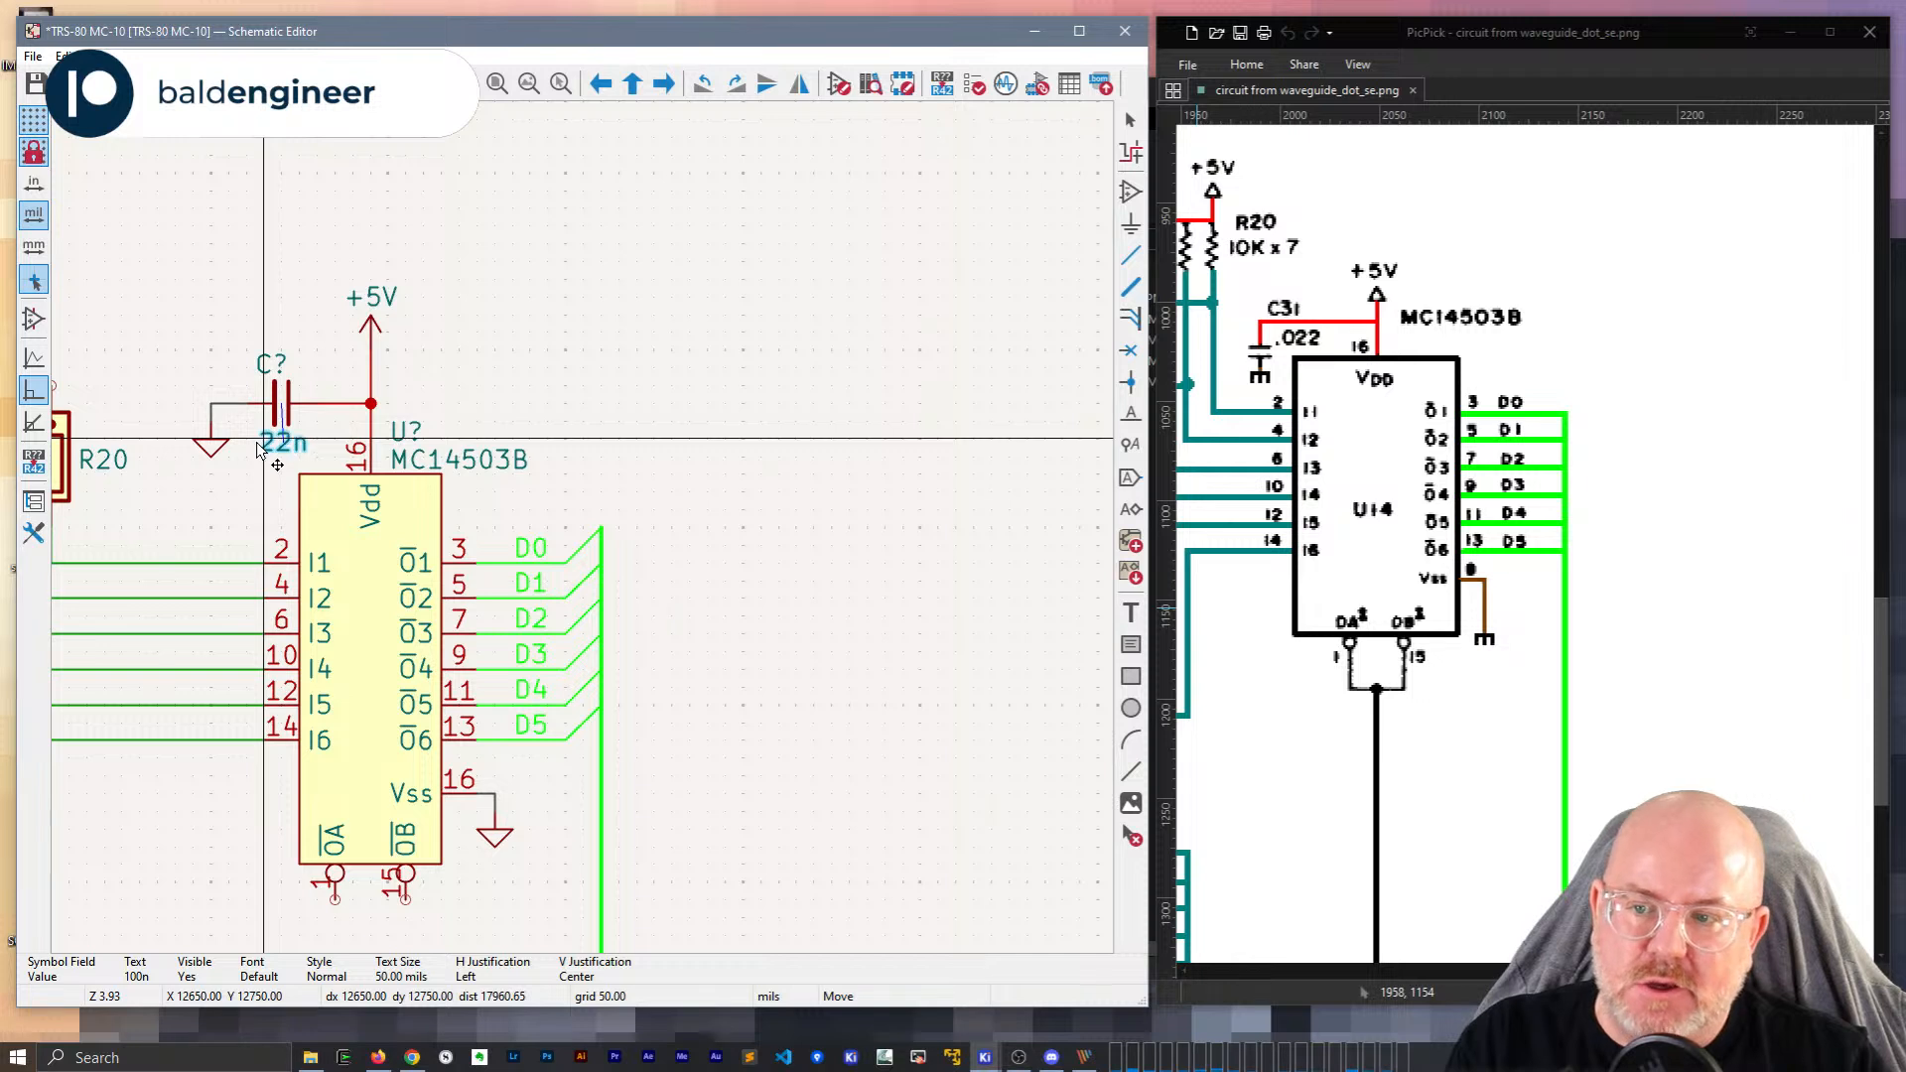
left_click(256, 449)
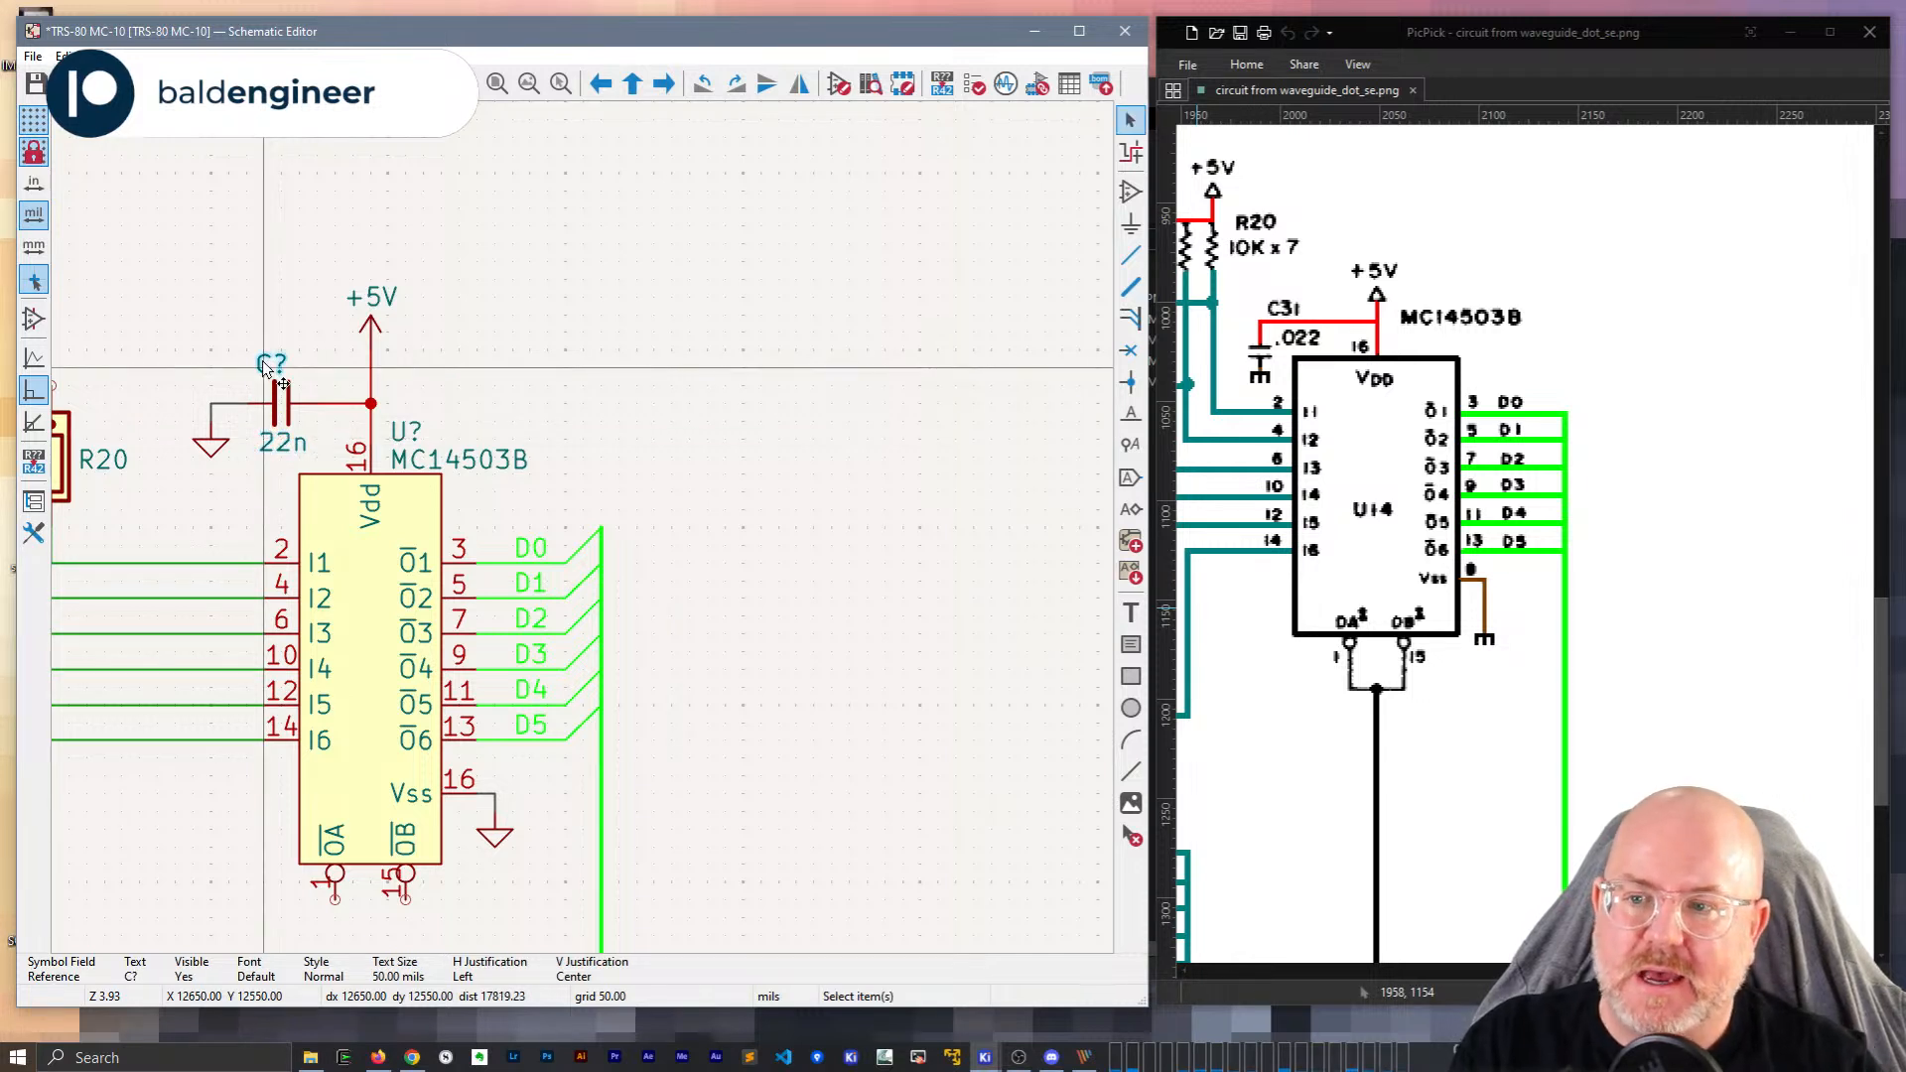
type("eC31")
key("Return")
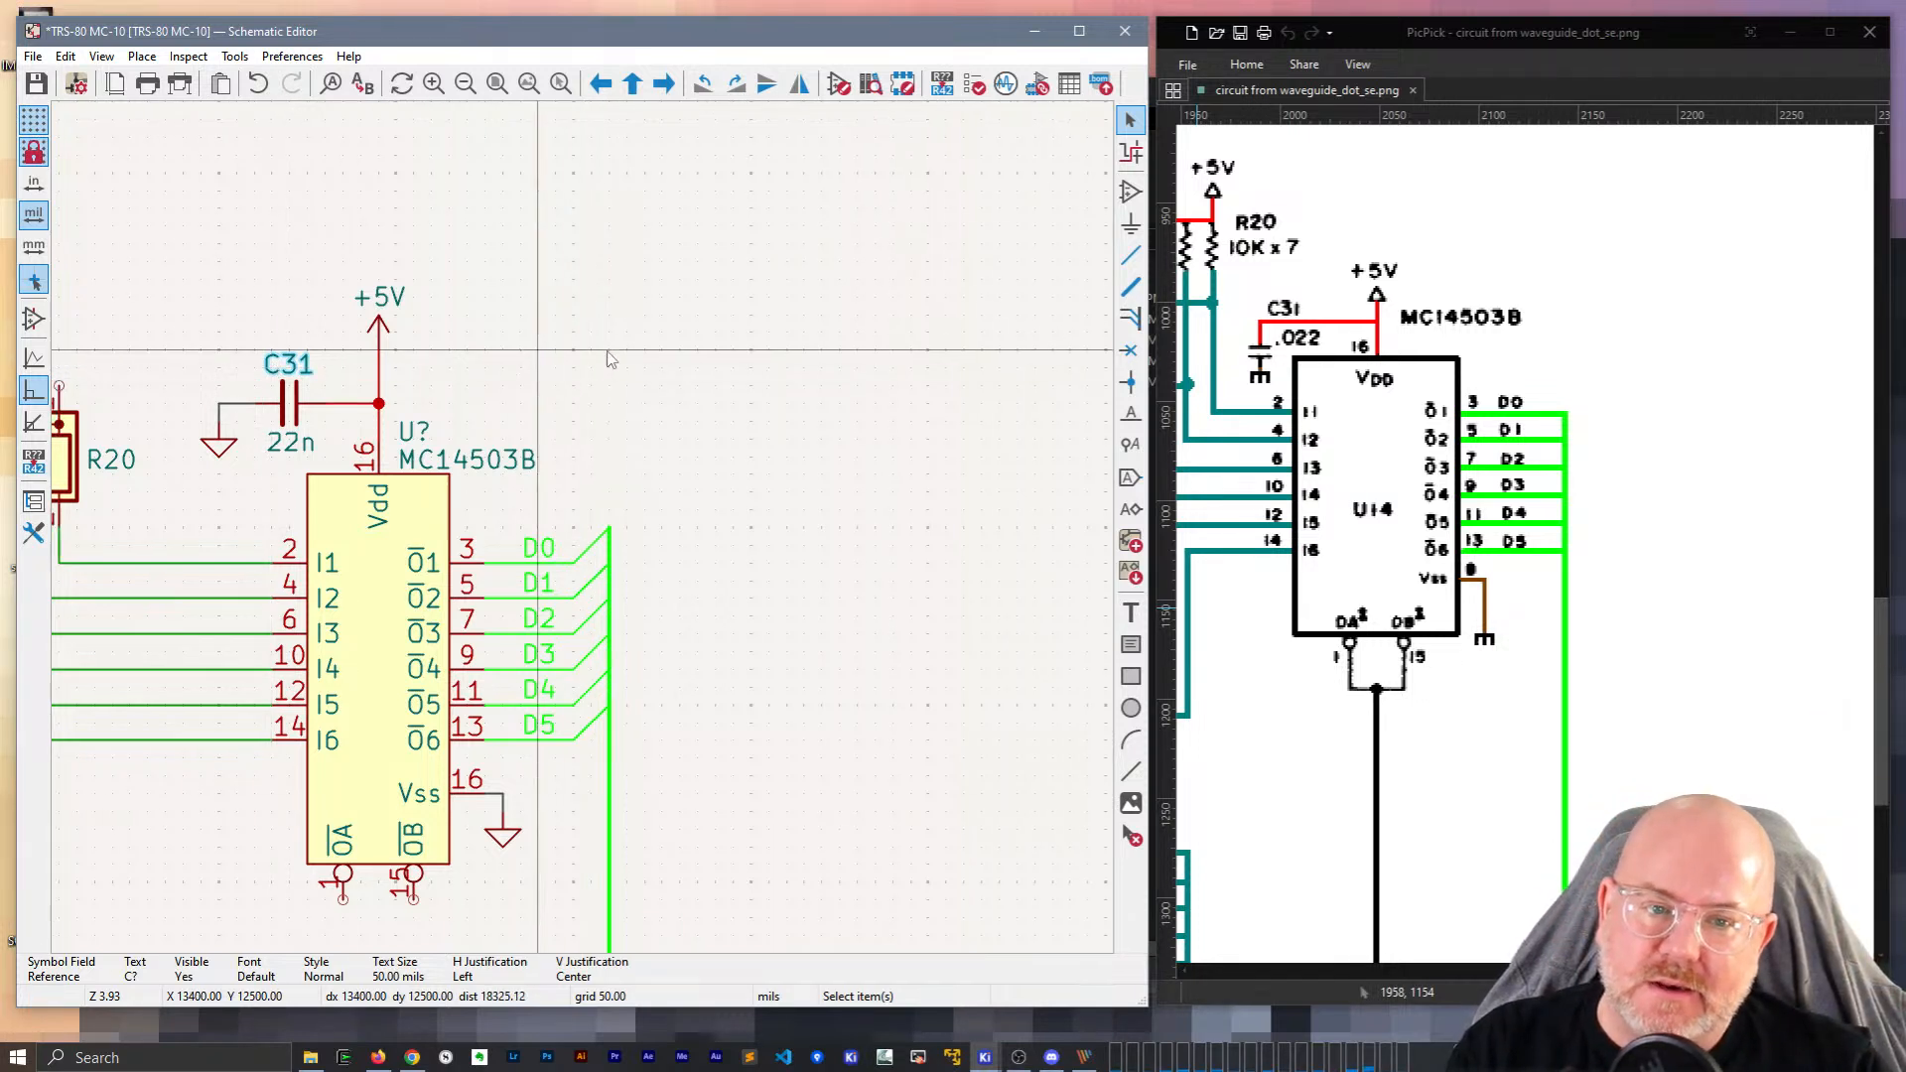
Duplicate the +5V power symbol and attach the copy to R20 pin 1.
middle_click_drag(528, 361, 914, 333)
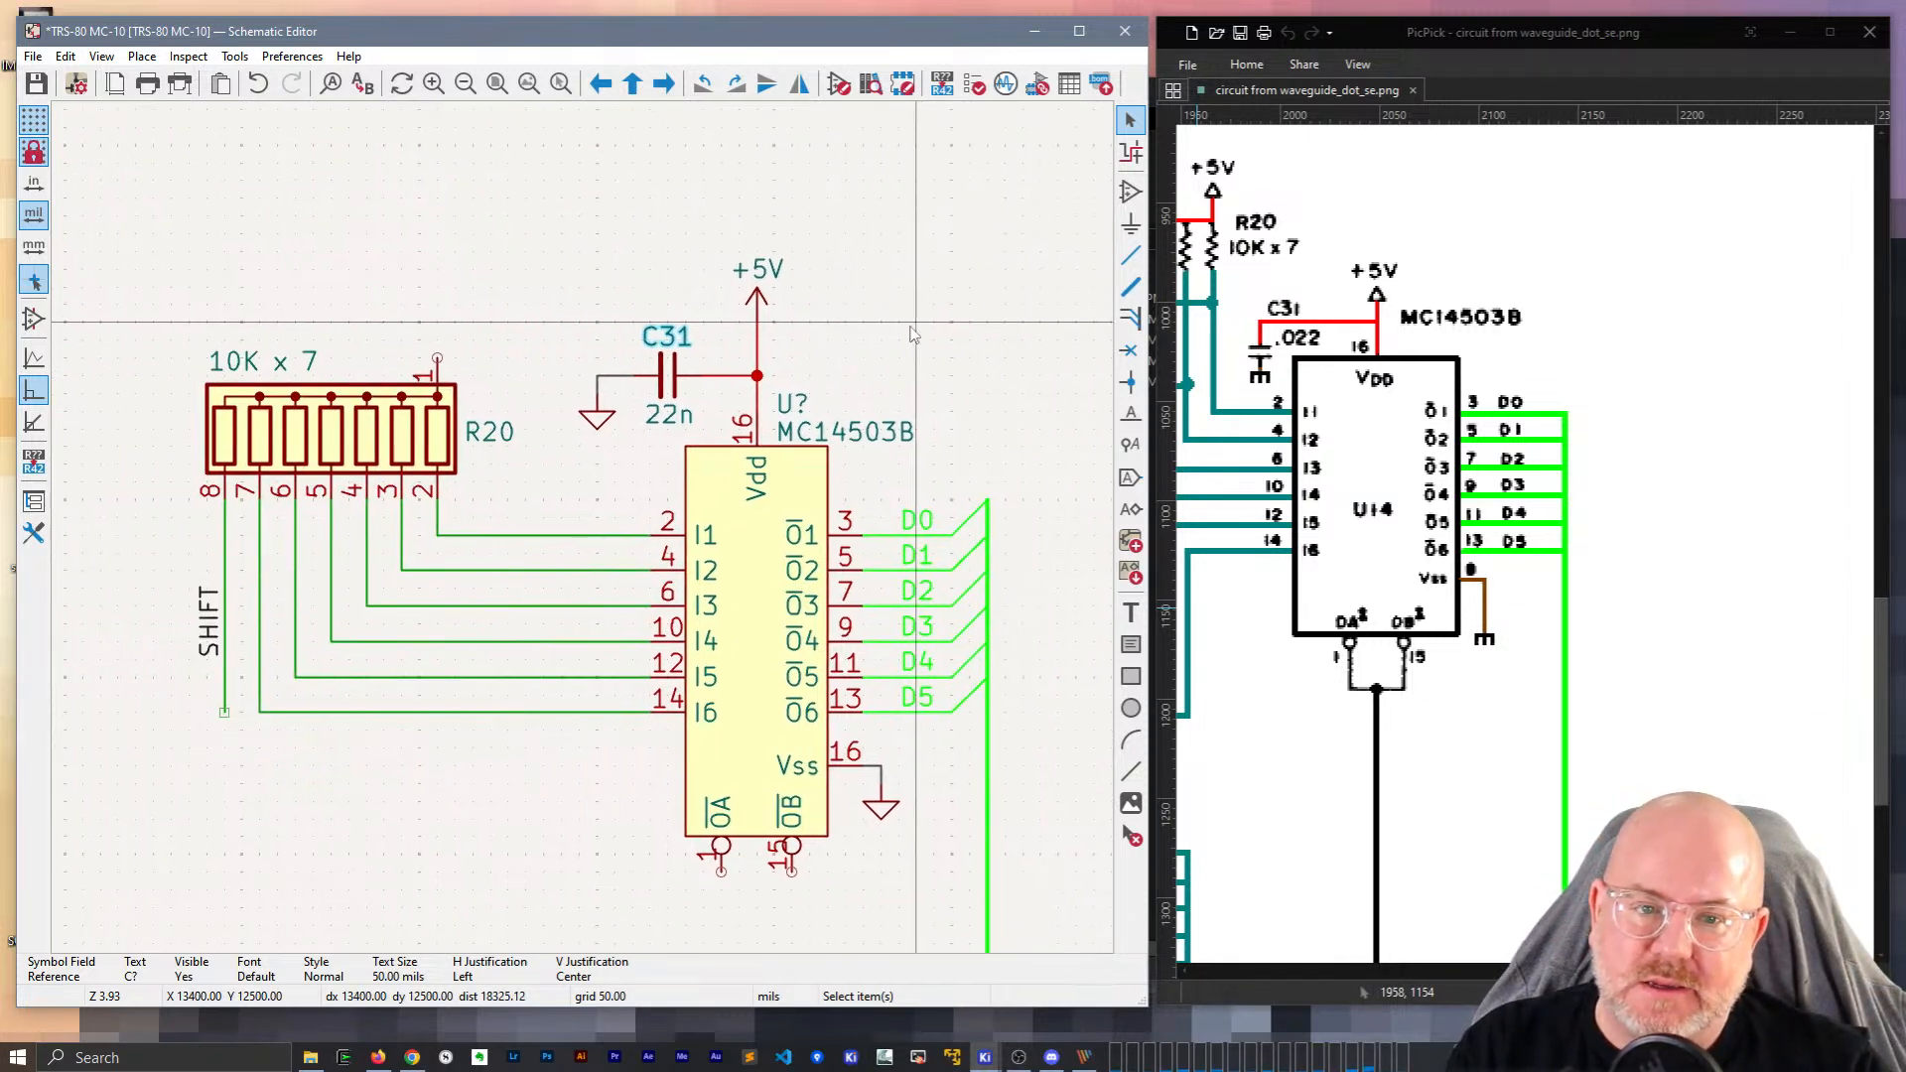
left_click(757, 306)
key("ctrl+d")
left_click(441, 323)
key("w")
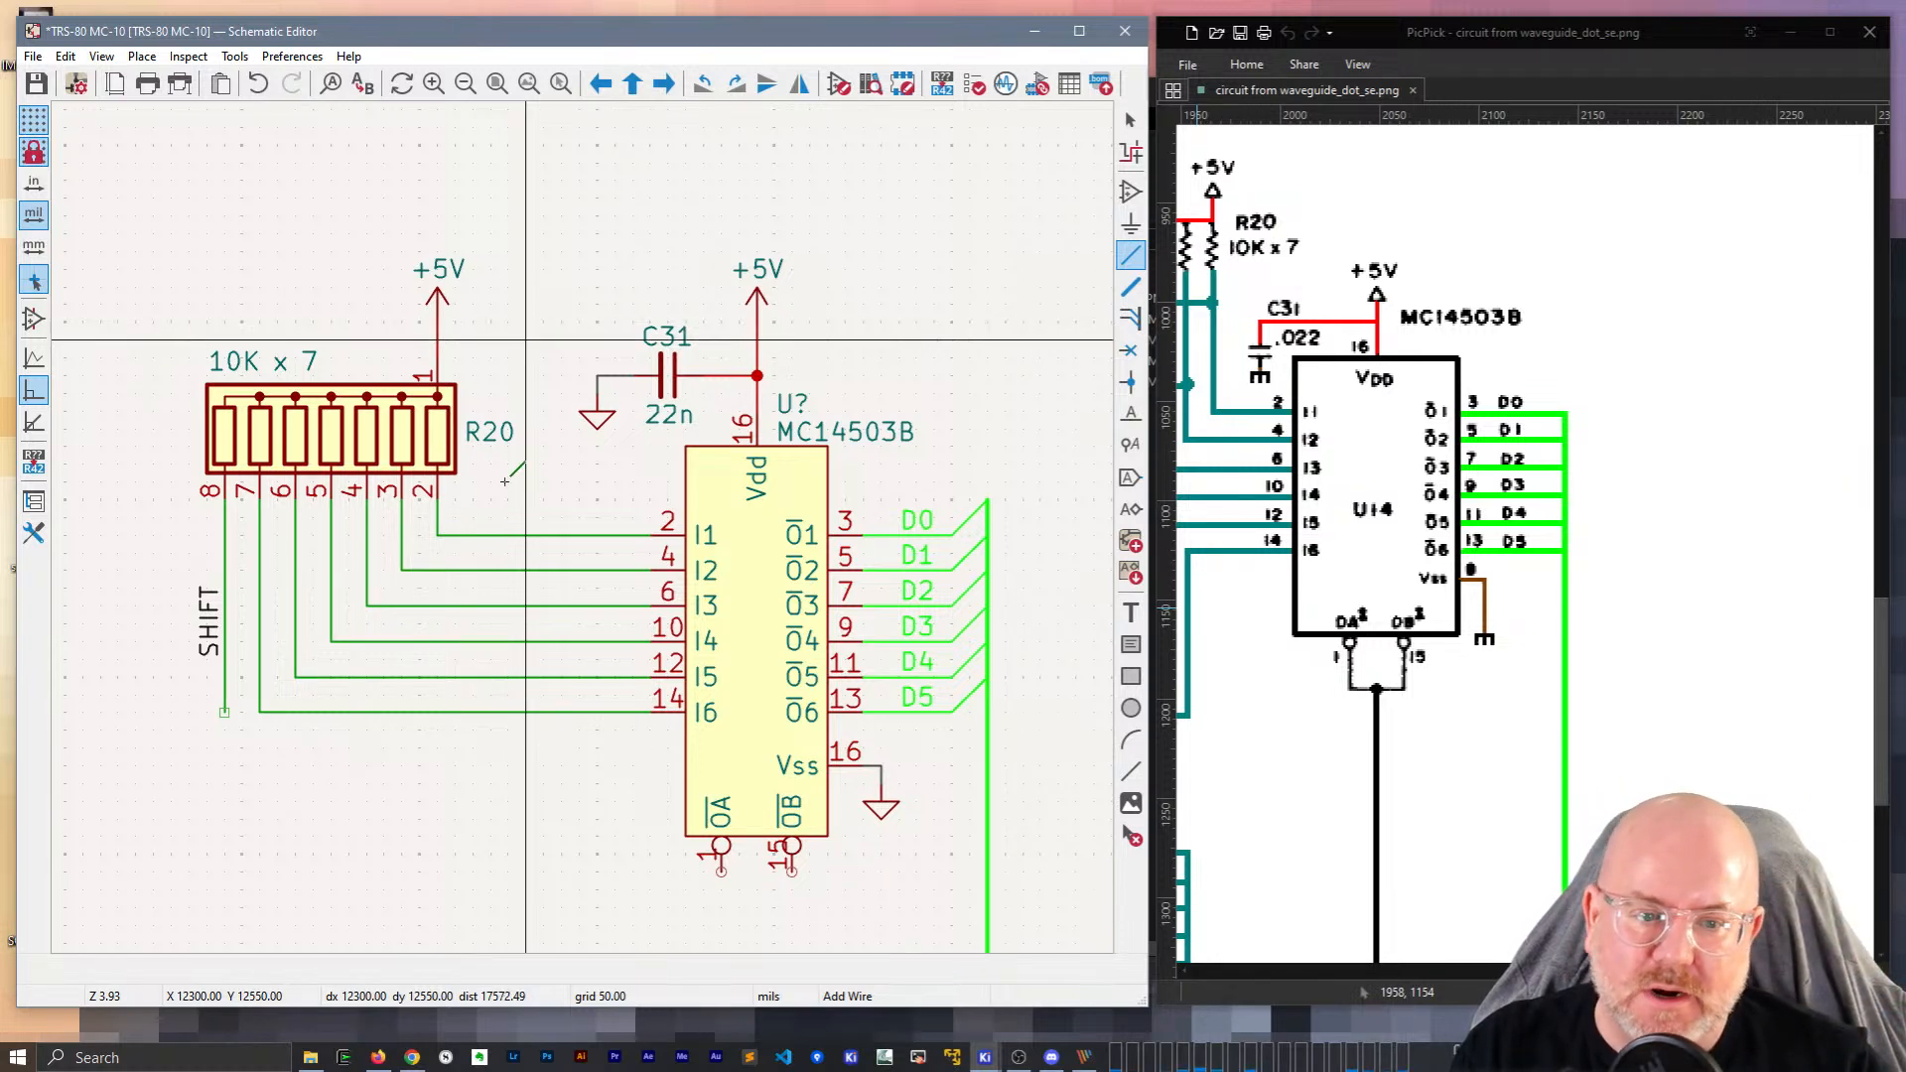
scroll(1649, 791, "down", 3)
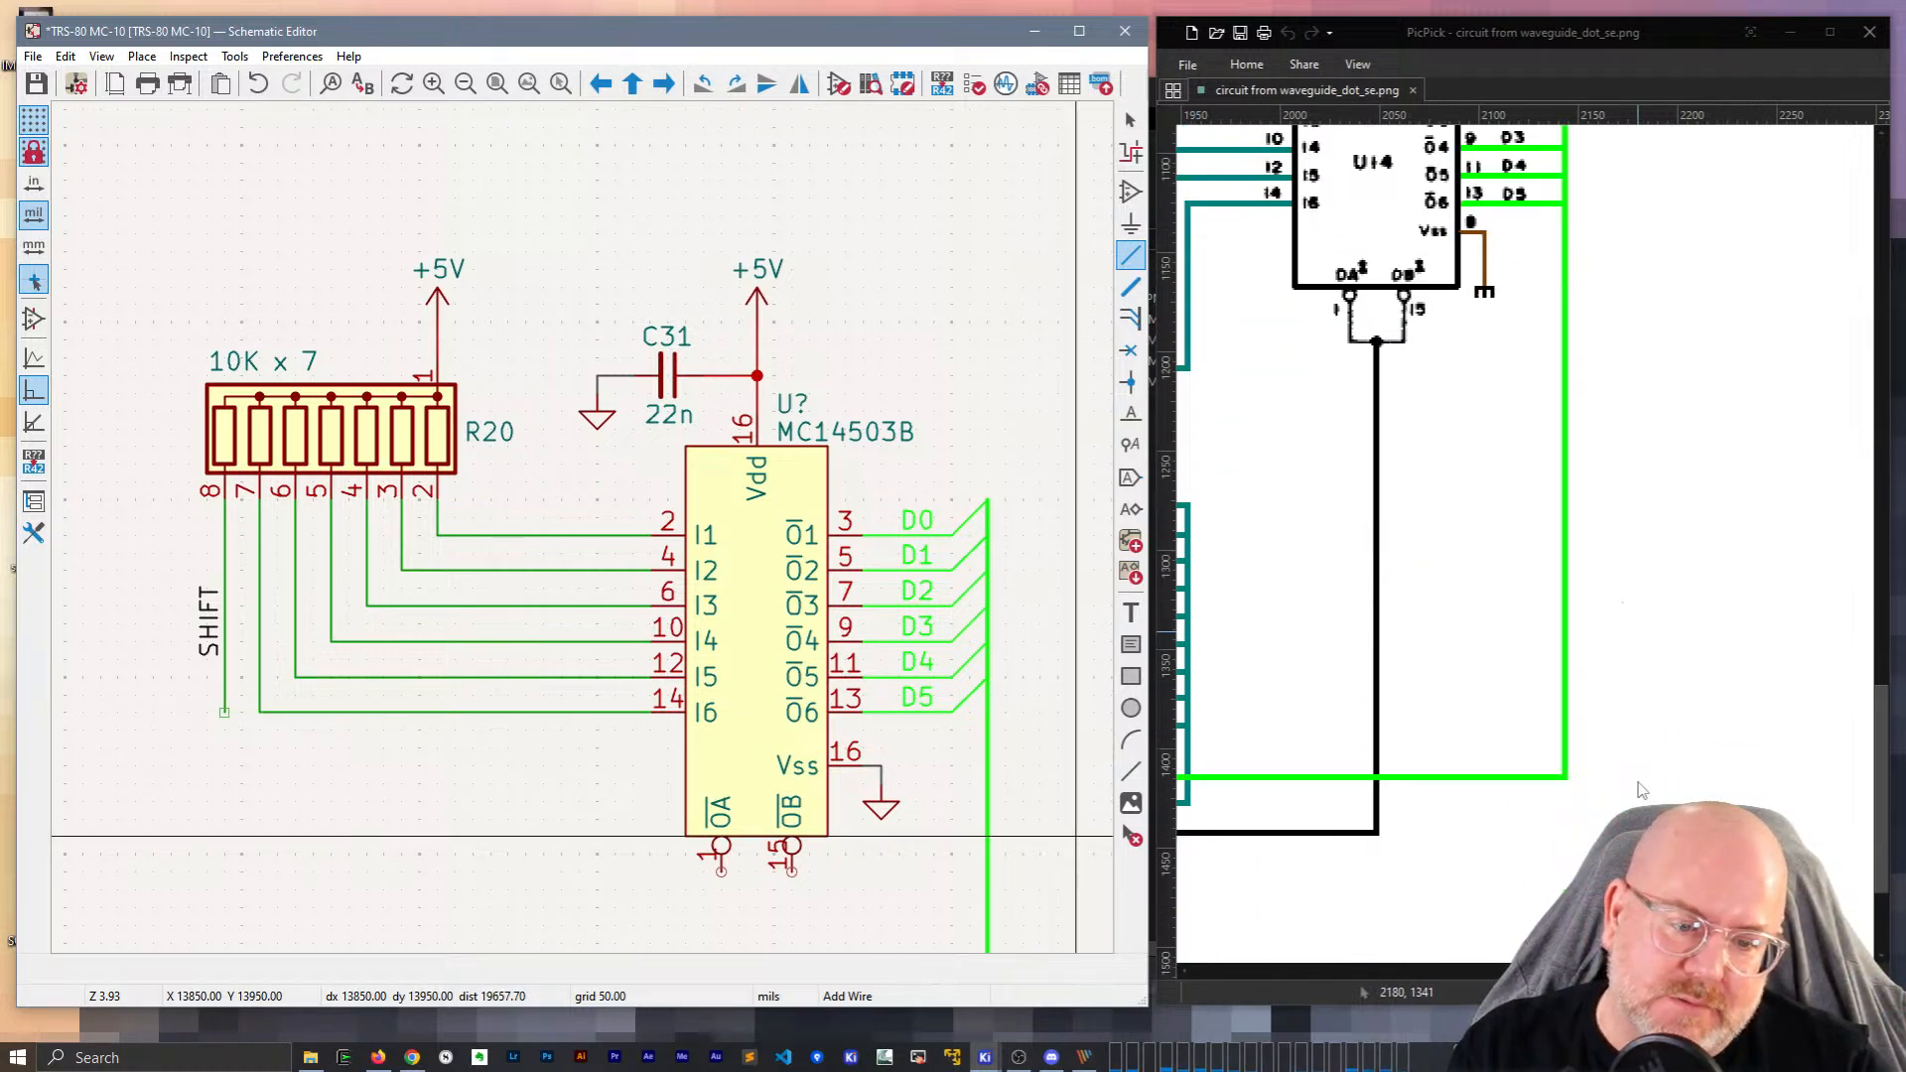
left_click_drag(1811, 970, 1796, 970)
left_click_drag(1710, 971, 1520, 978)
scroll(1544, 734, "up", 9)
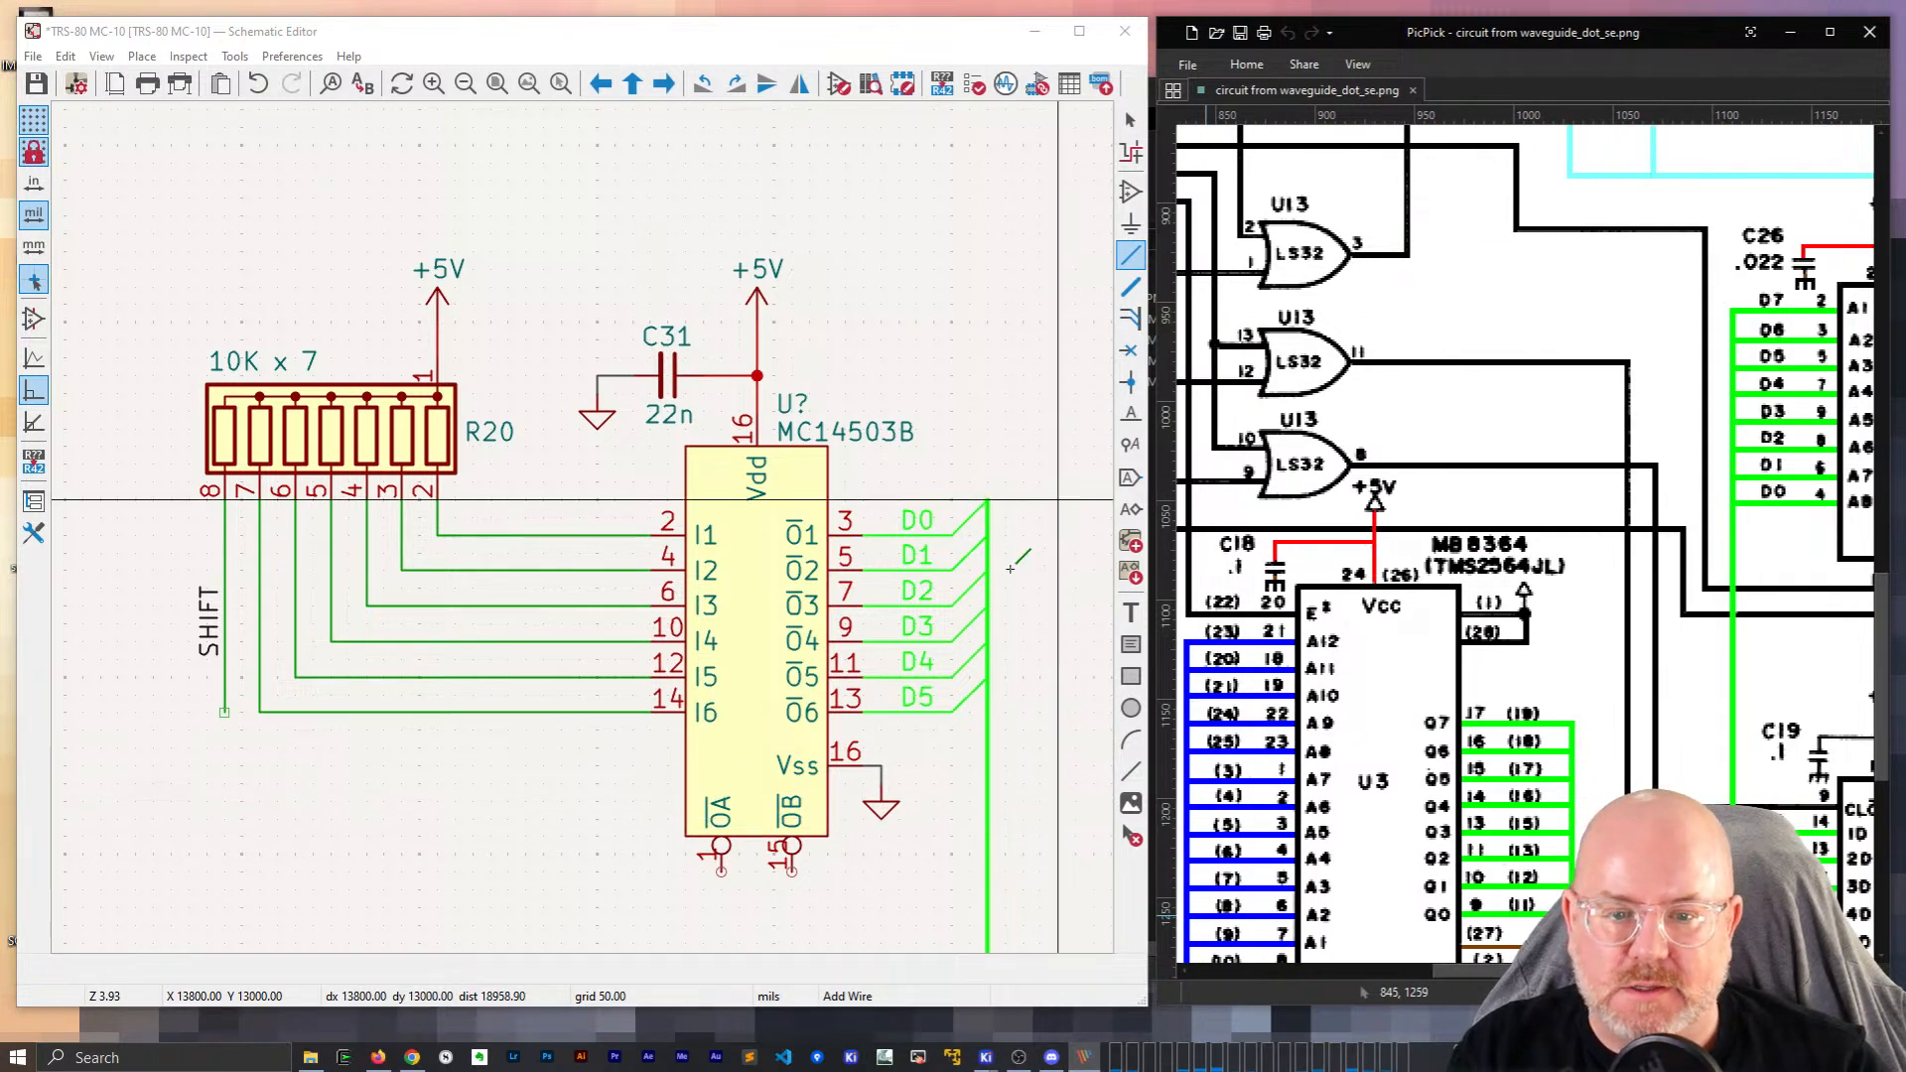
scroll(268, 588, "down", 2)
scroll(267, 589, "down", 8)
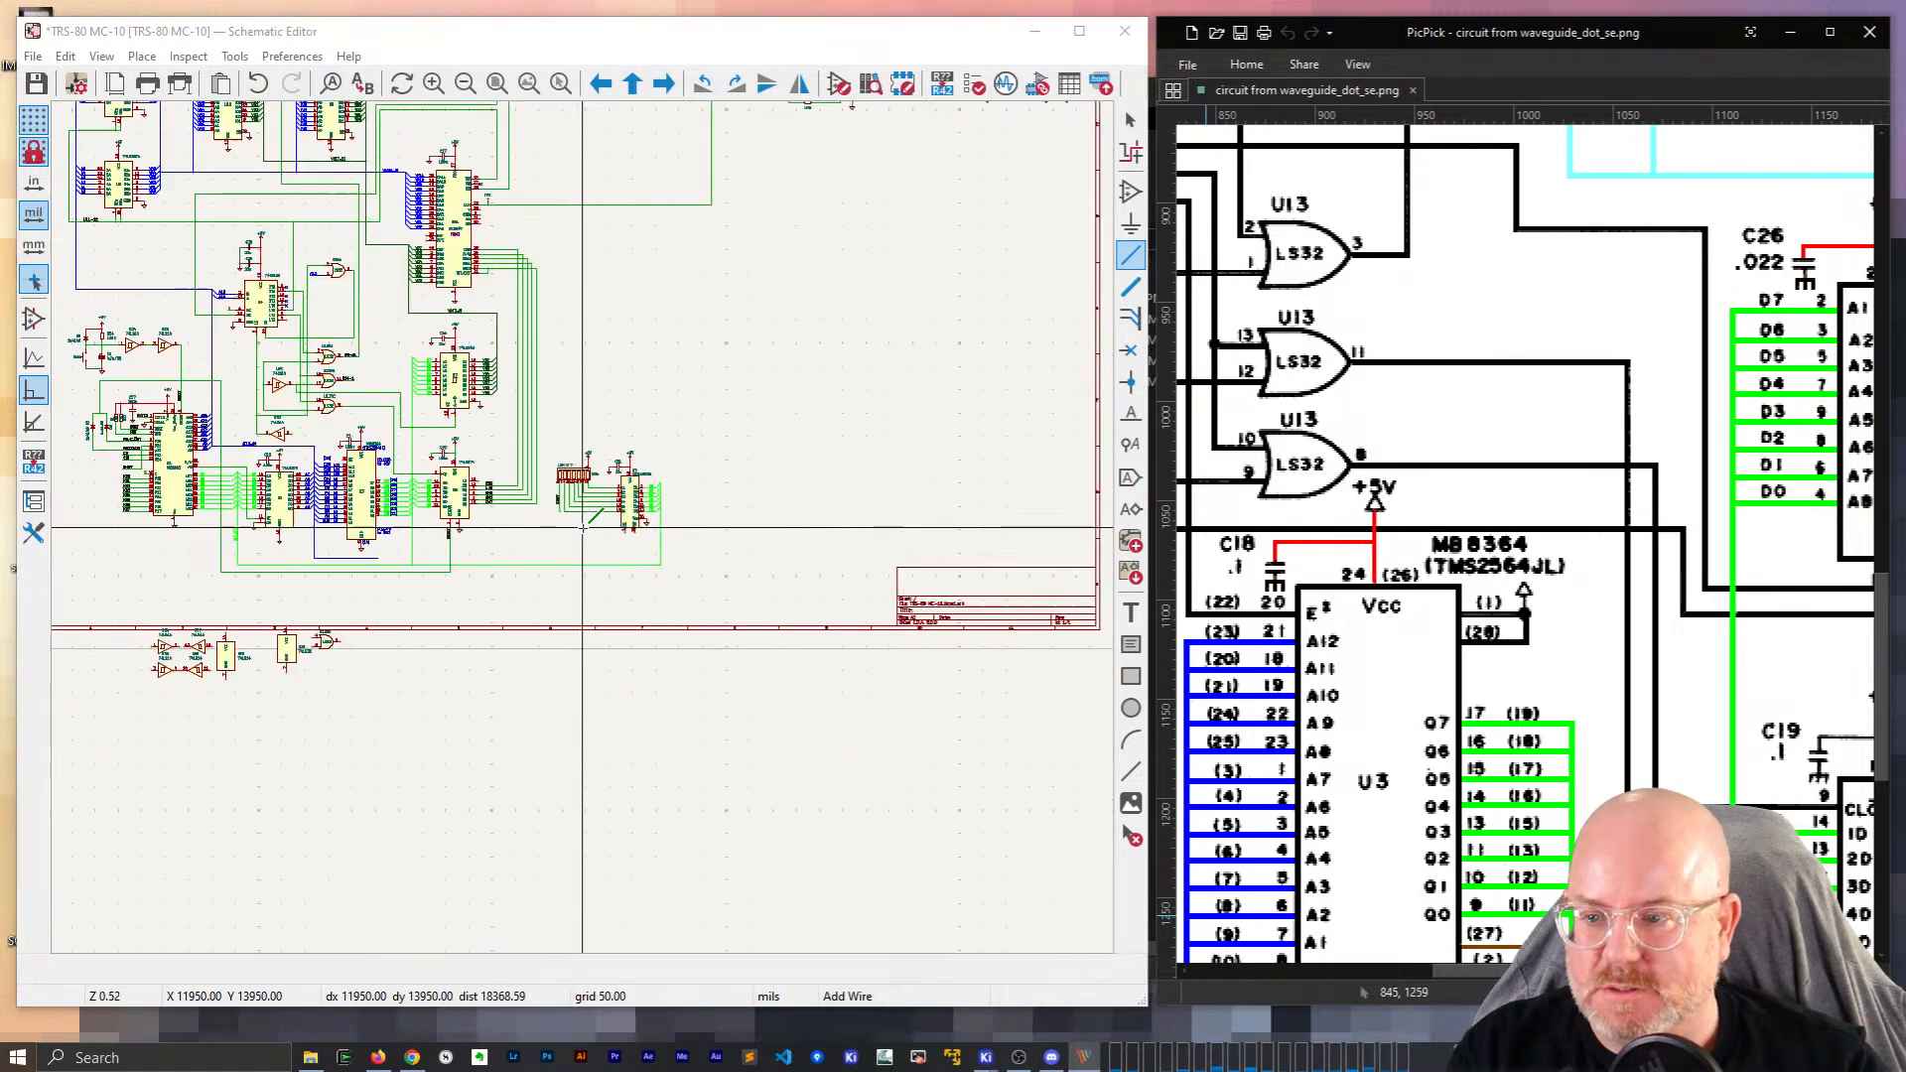
middle_click_drag(710, 673, 727, 693)
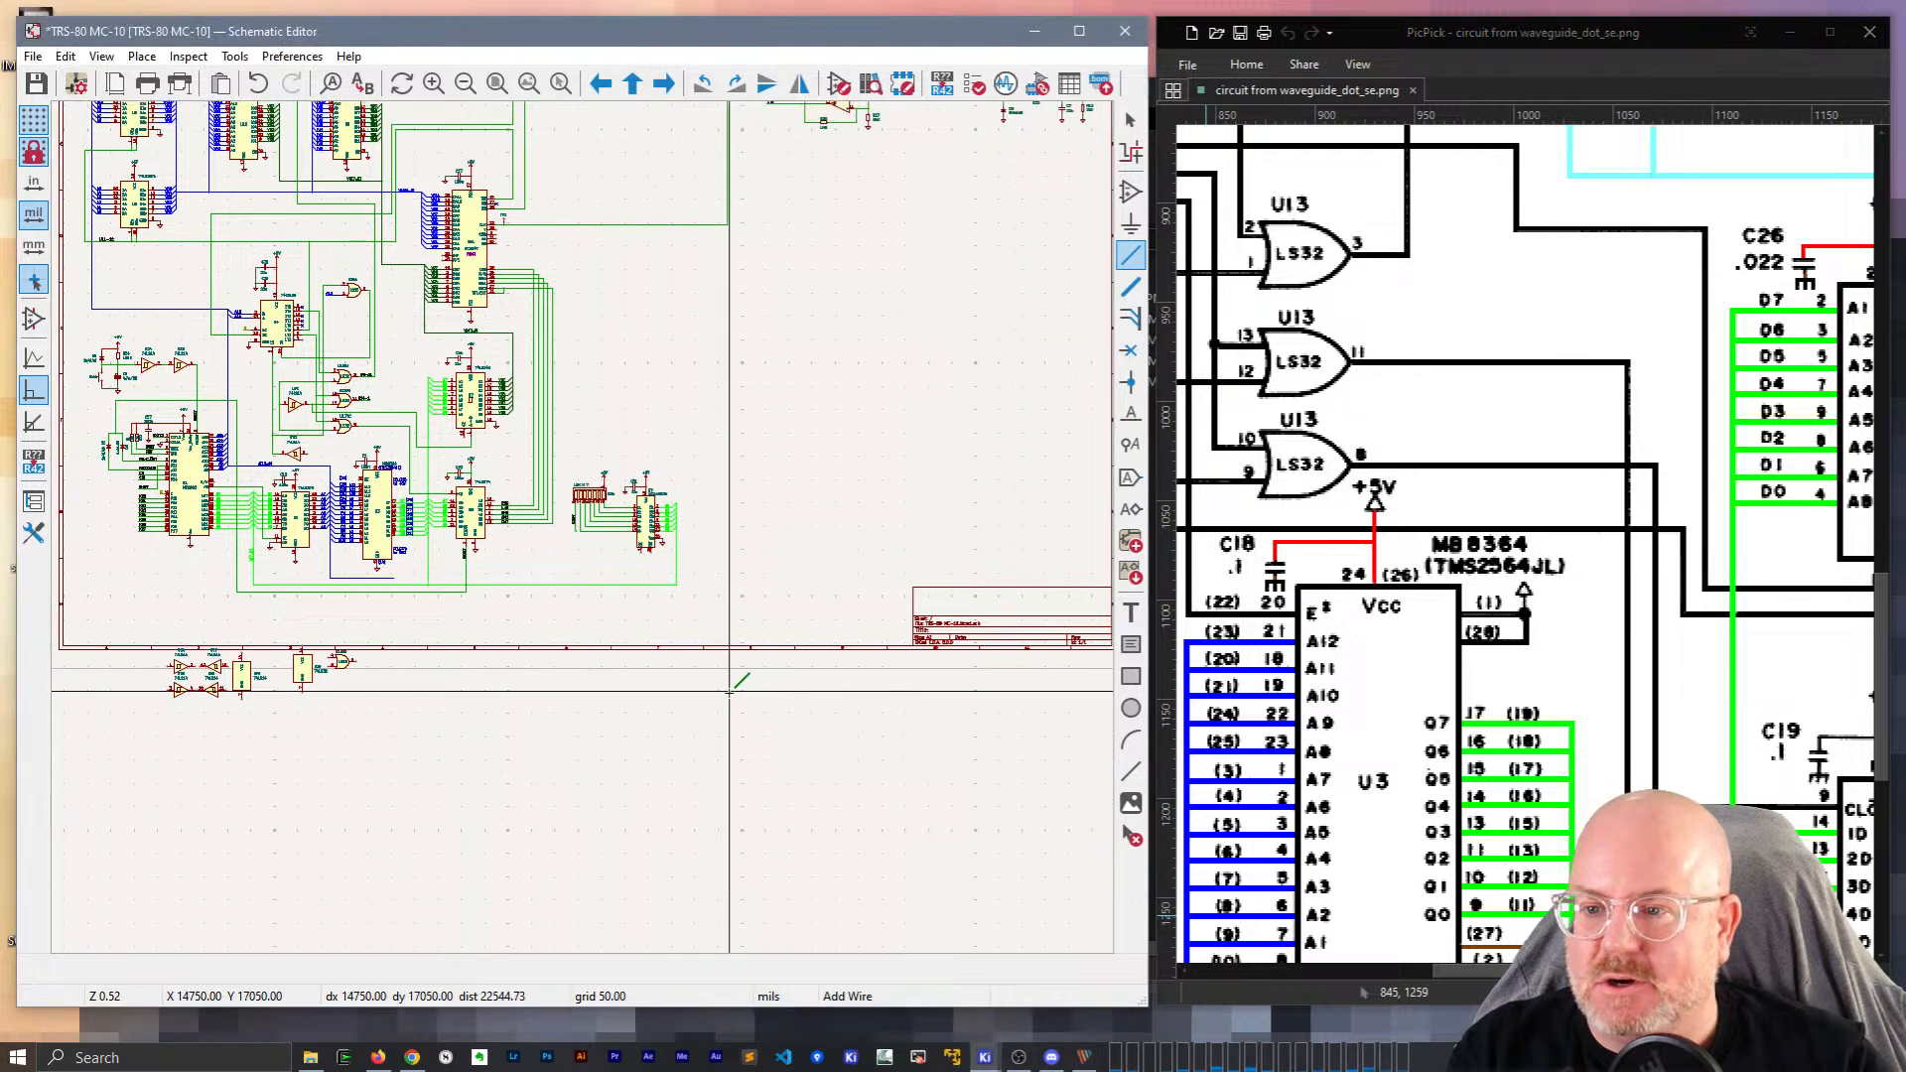
scroll(381, 383, "up", 4)
scroll(583, 527, "down", 4)
scroll(583, 527, "up", 4)
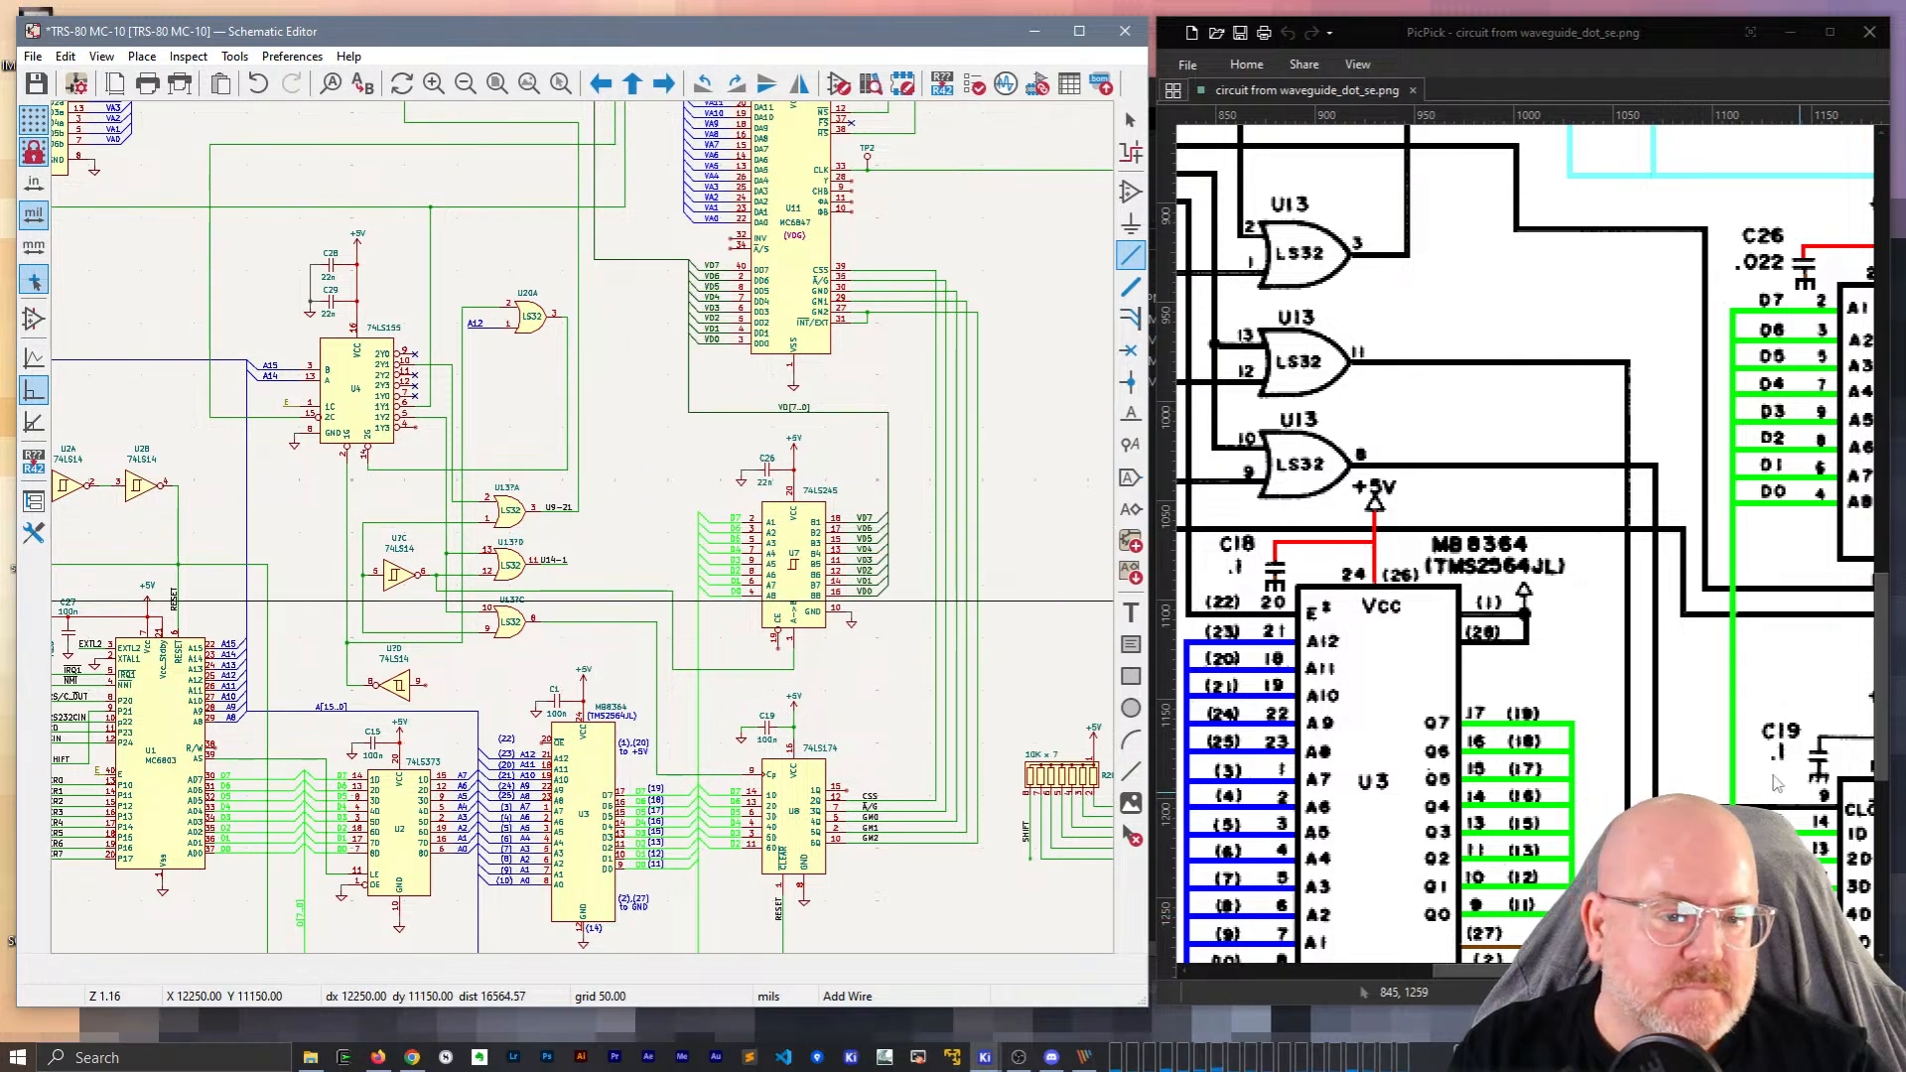
scroll(1698, 745, "down", 3)
scroll(1698, 742, "up", 3)
scroll(1697, 743, "down", 5)
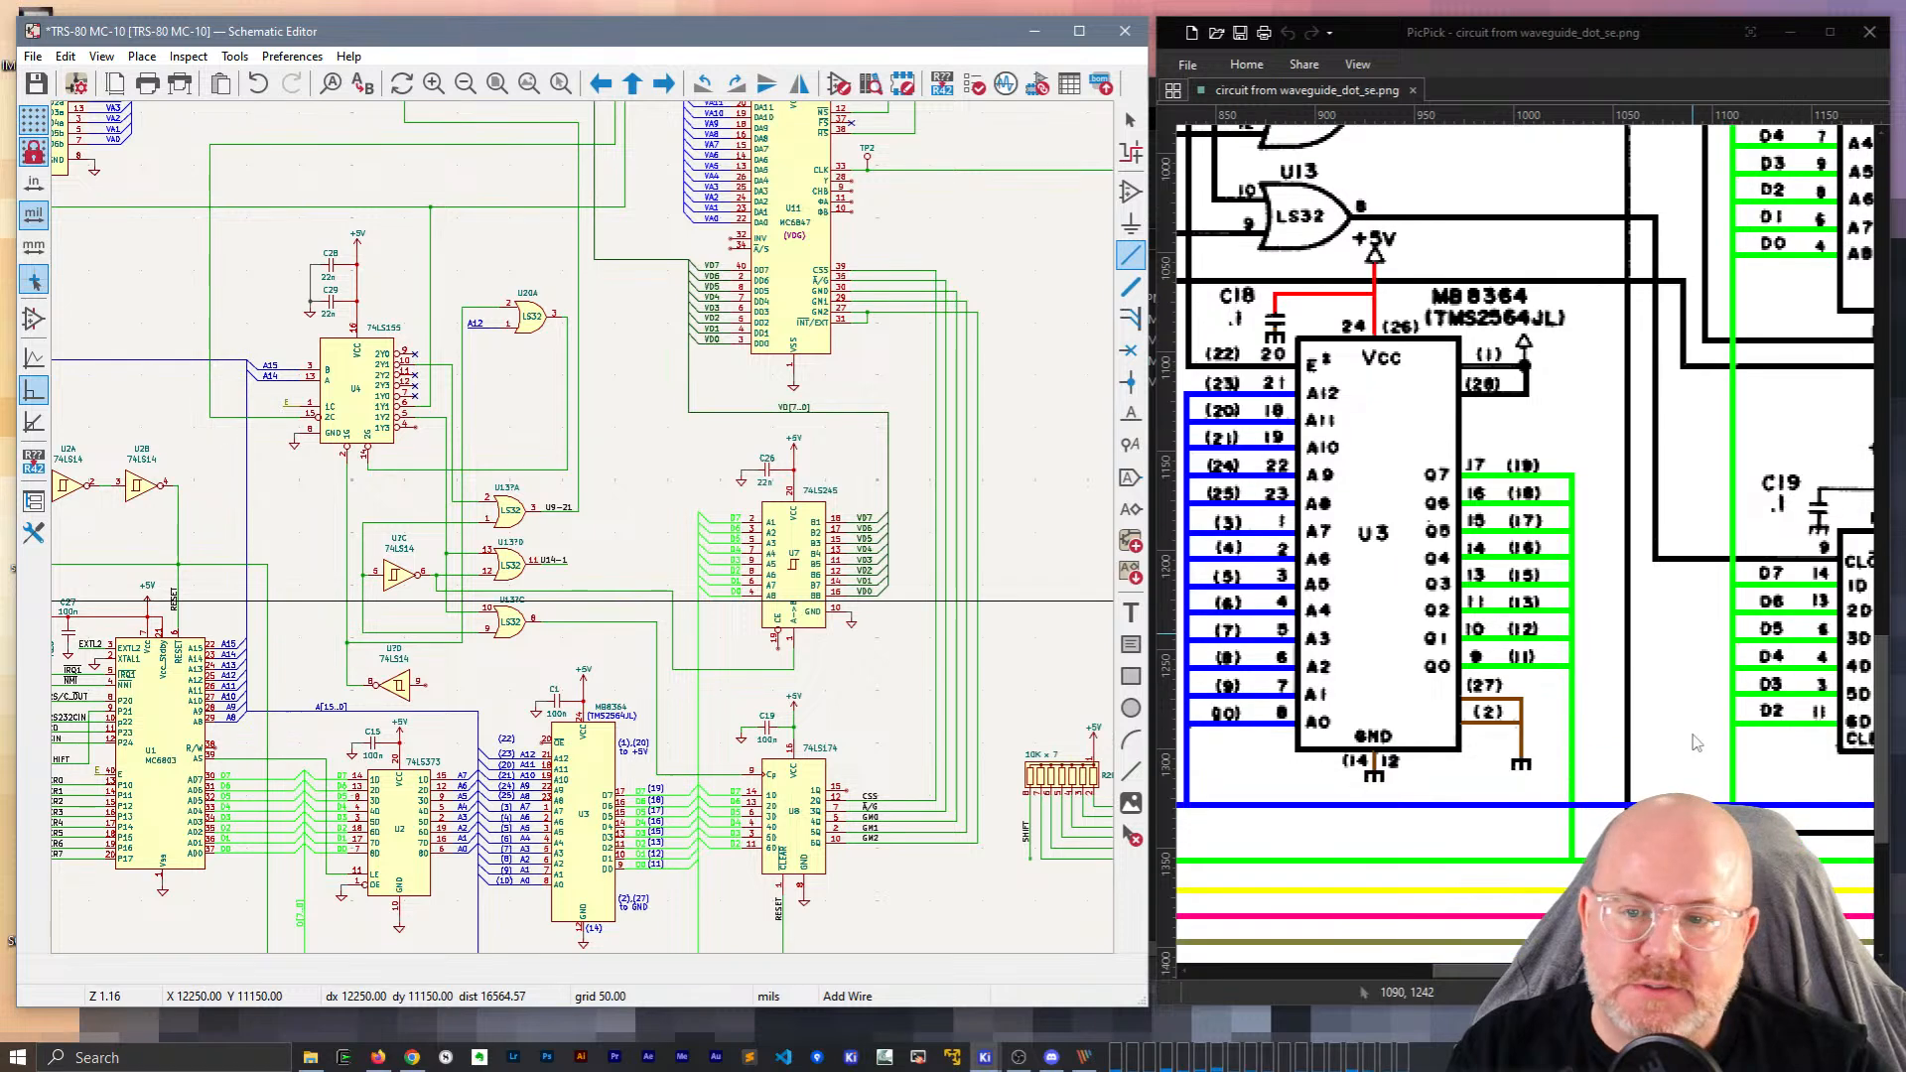
key("Escape")
left_click_drag(1488, 972, 1537, 972)
middle_click_drag(1535, 961, 1670, 964)
Scroll the PicPick reference past the J4/J5 connectors to show U14 MC14503B and its D0–D5 outputs.
left_click_drag(1554, 972, 1827, 972)
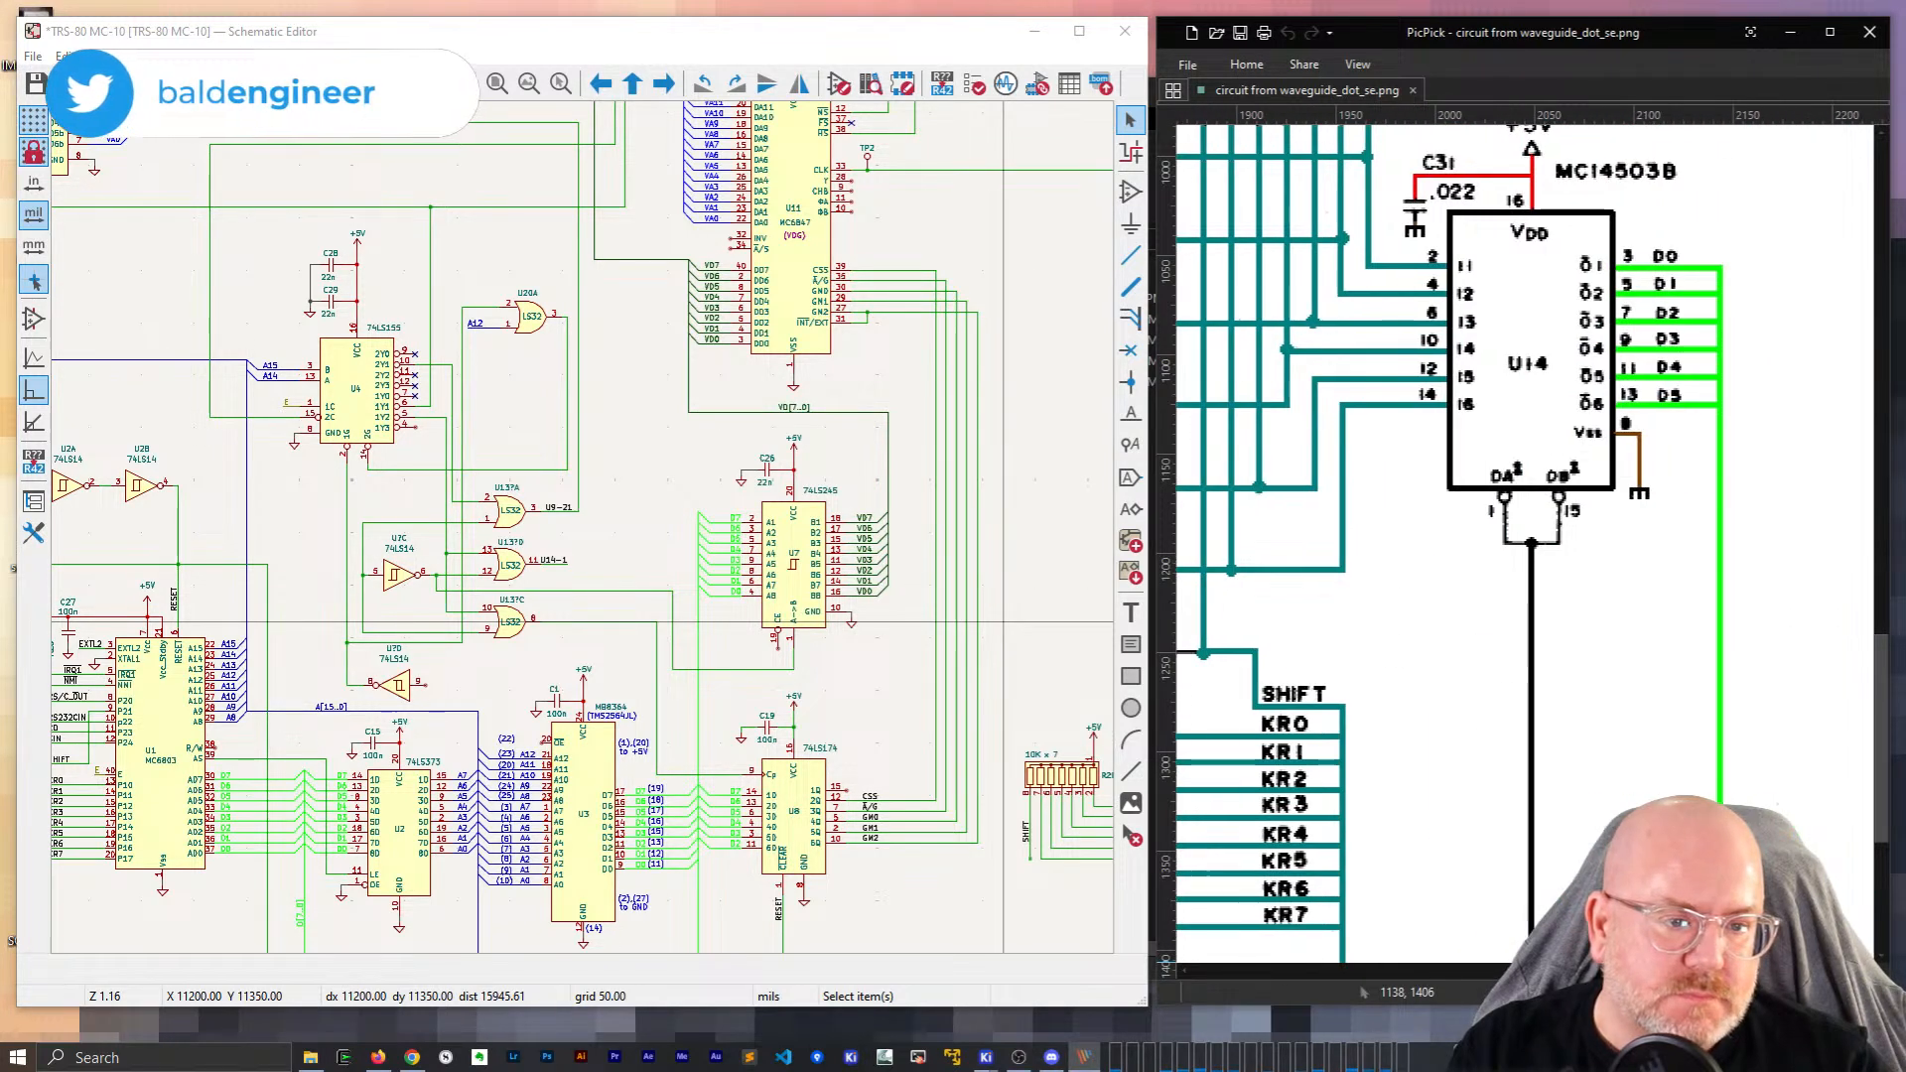
scroll(1675, 704, "down", 3)
scroll(1331, 315, "left", 15, "shift")
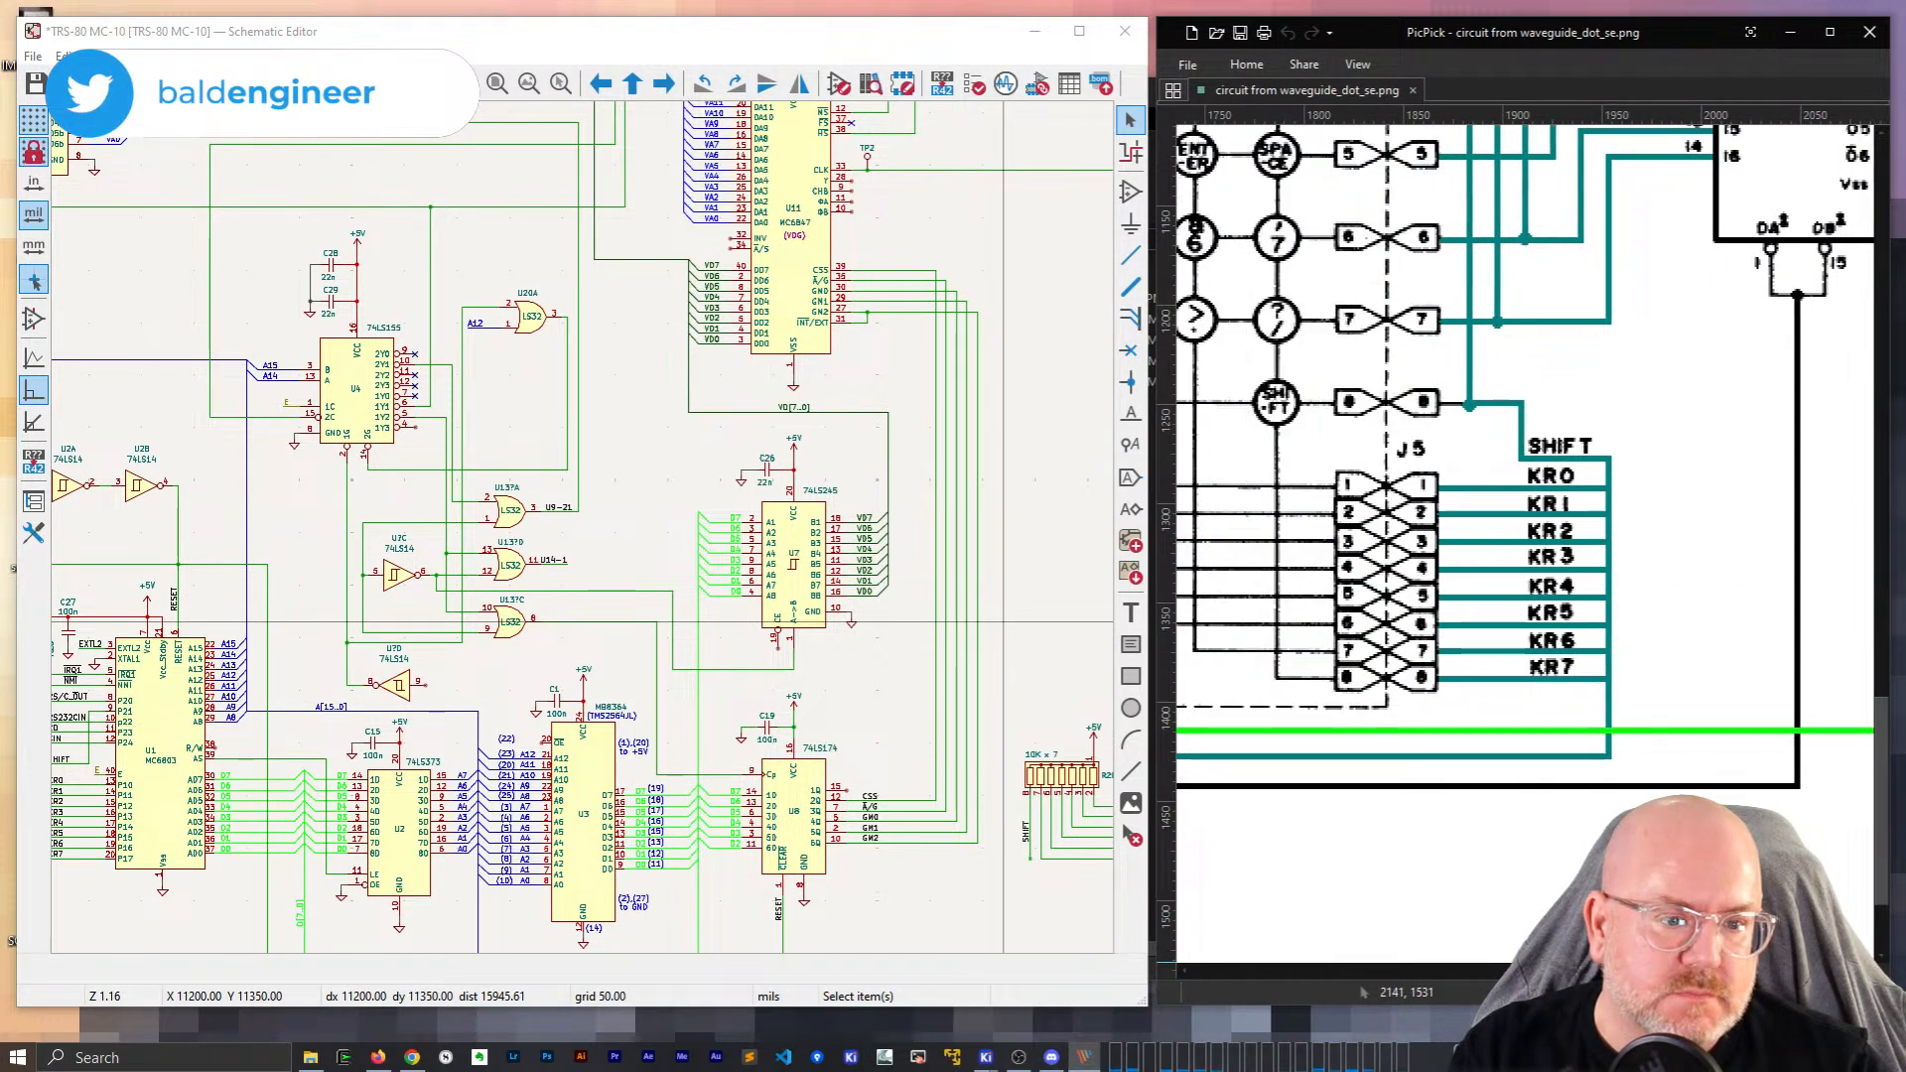
scroll(1331, 315, "left", 5, "shift")
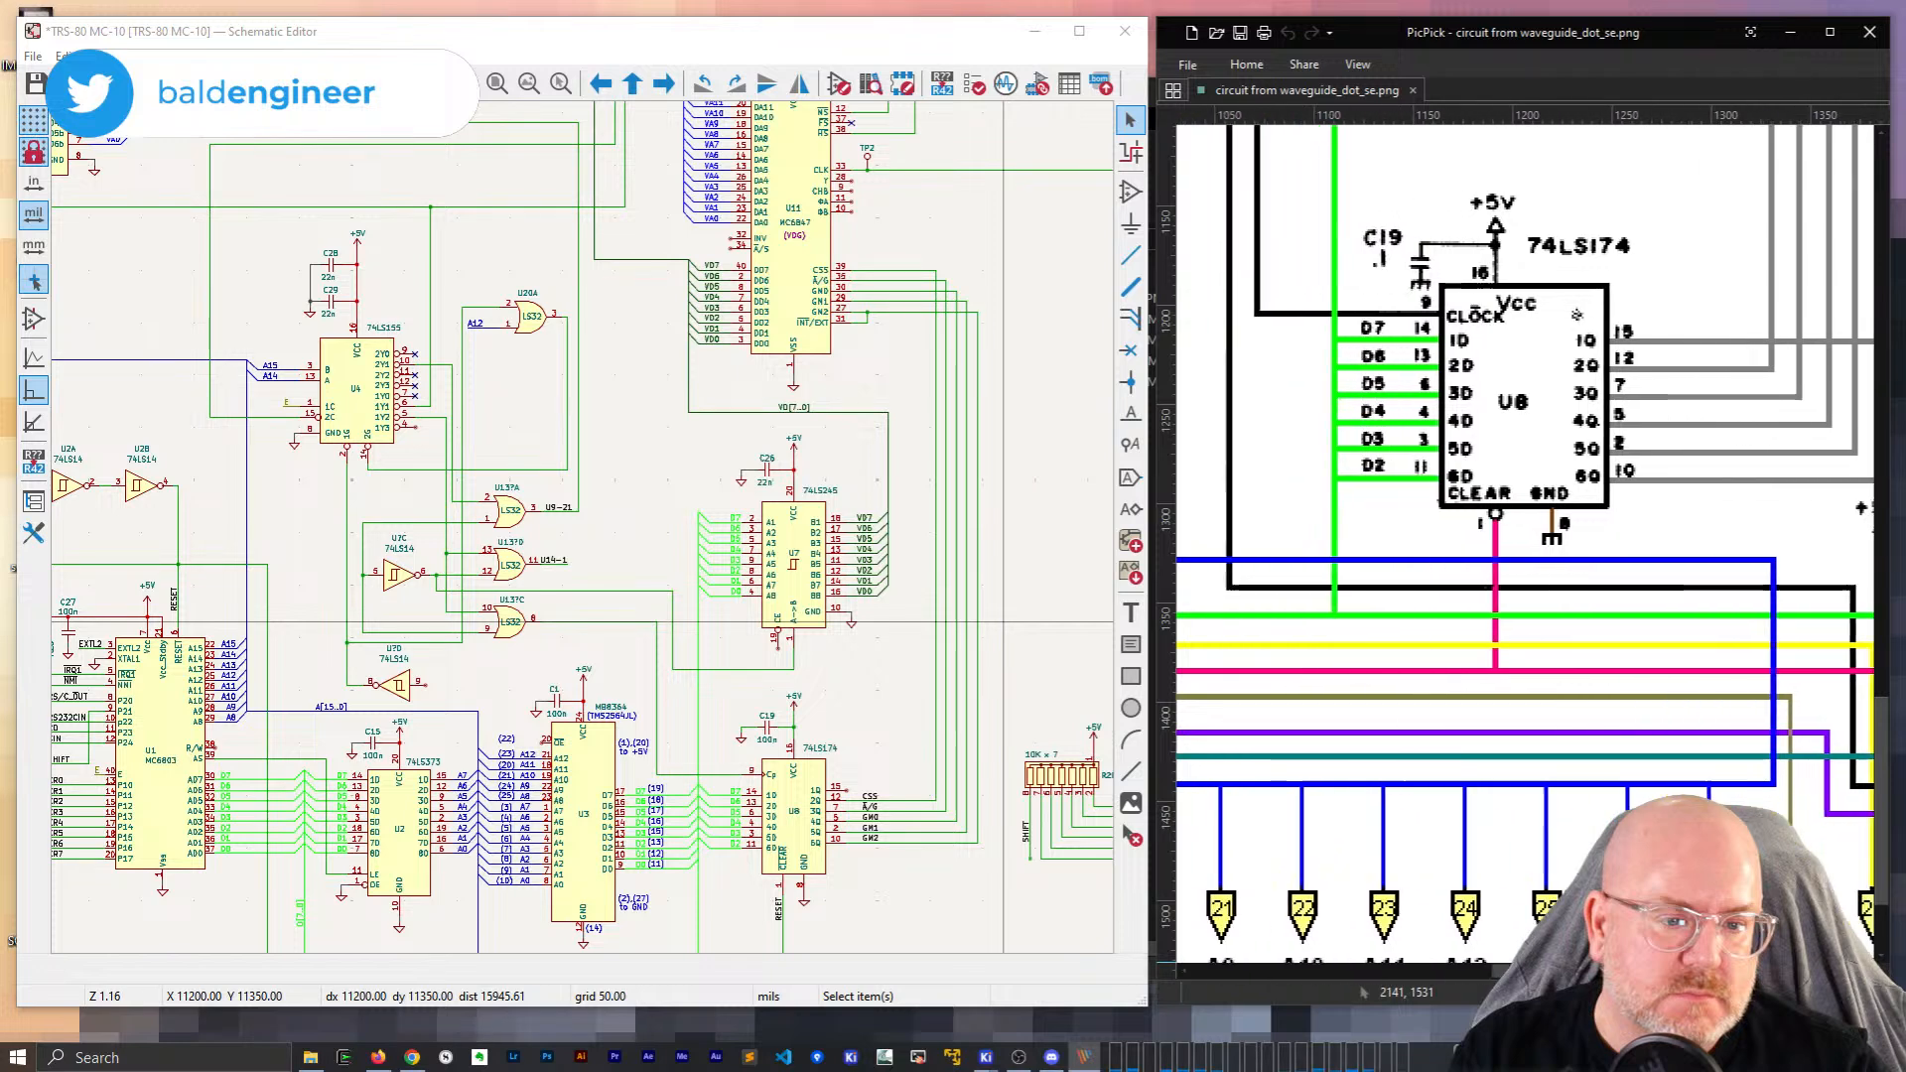
scroll(1419, 788, "up", 6)
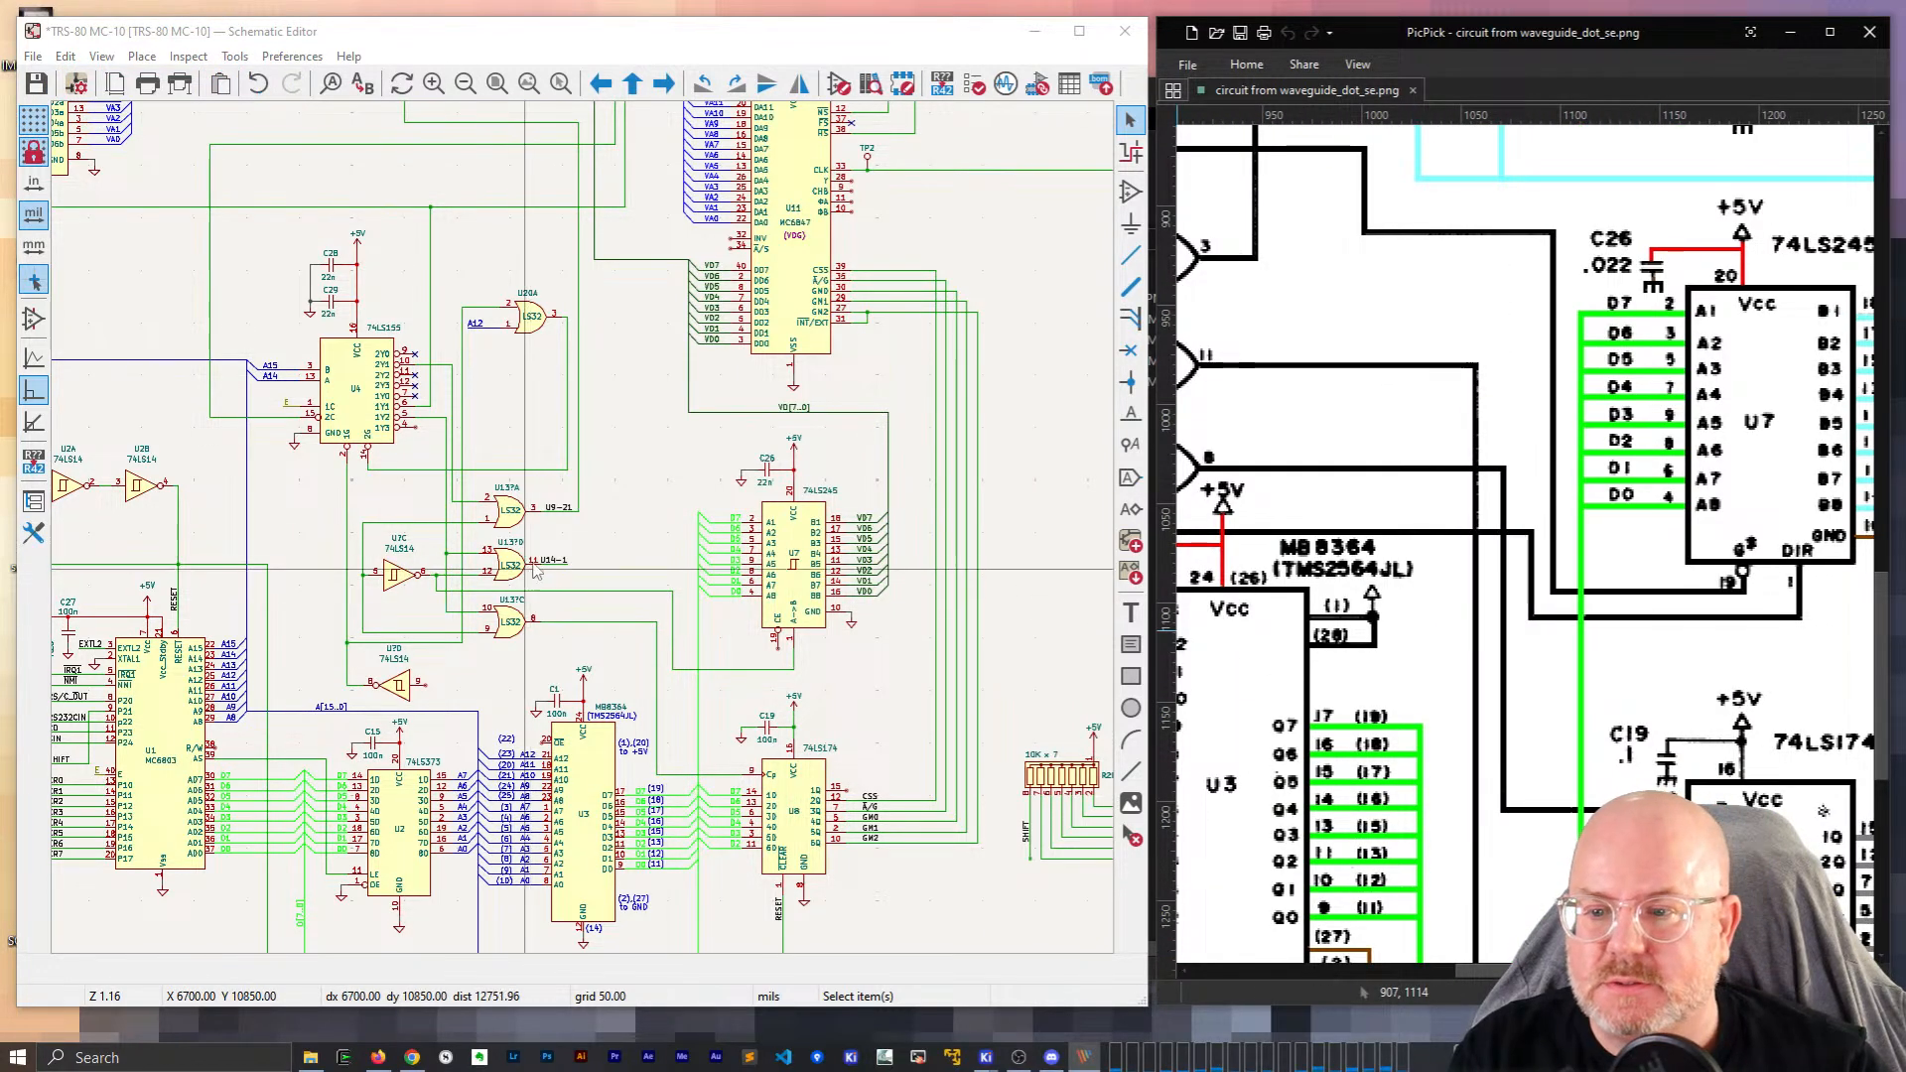
scroll(1823, 811, "right", 10, "shift")
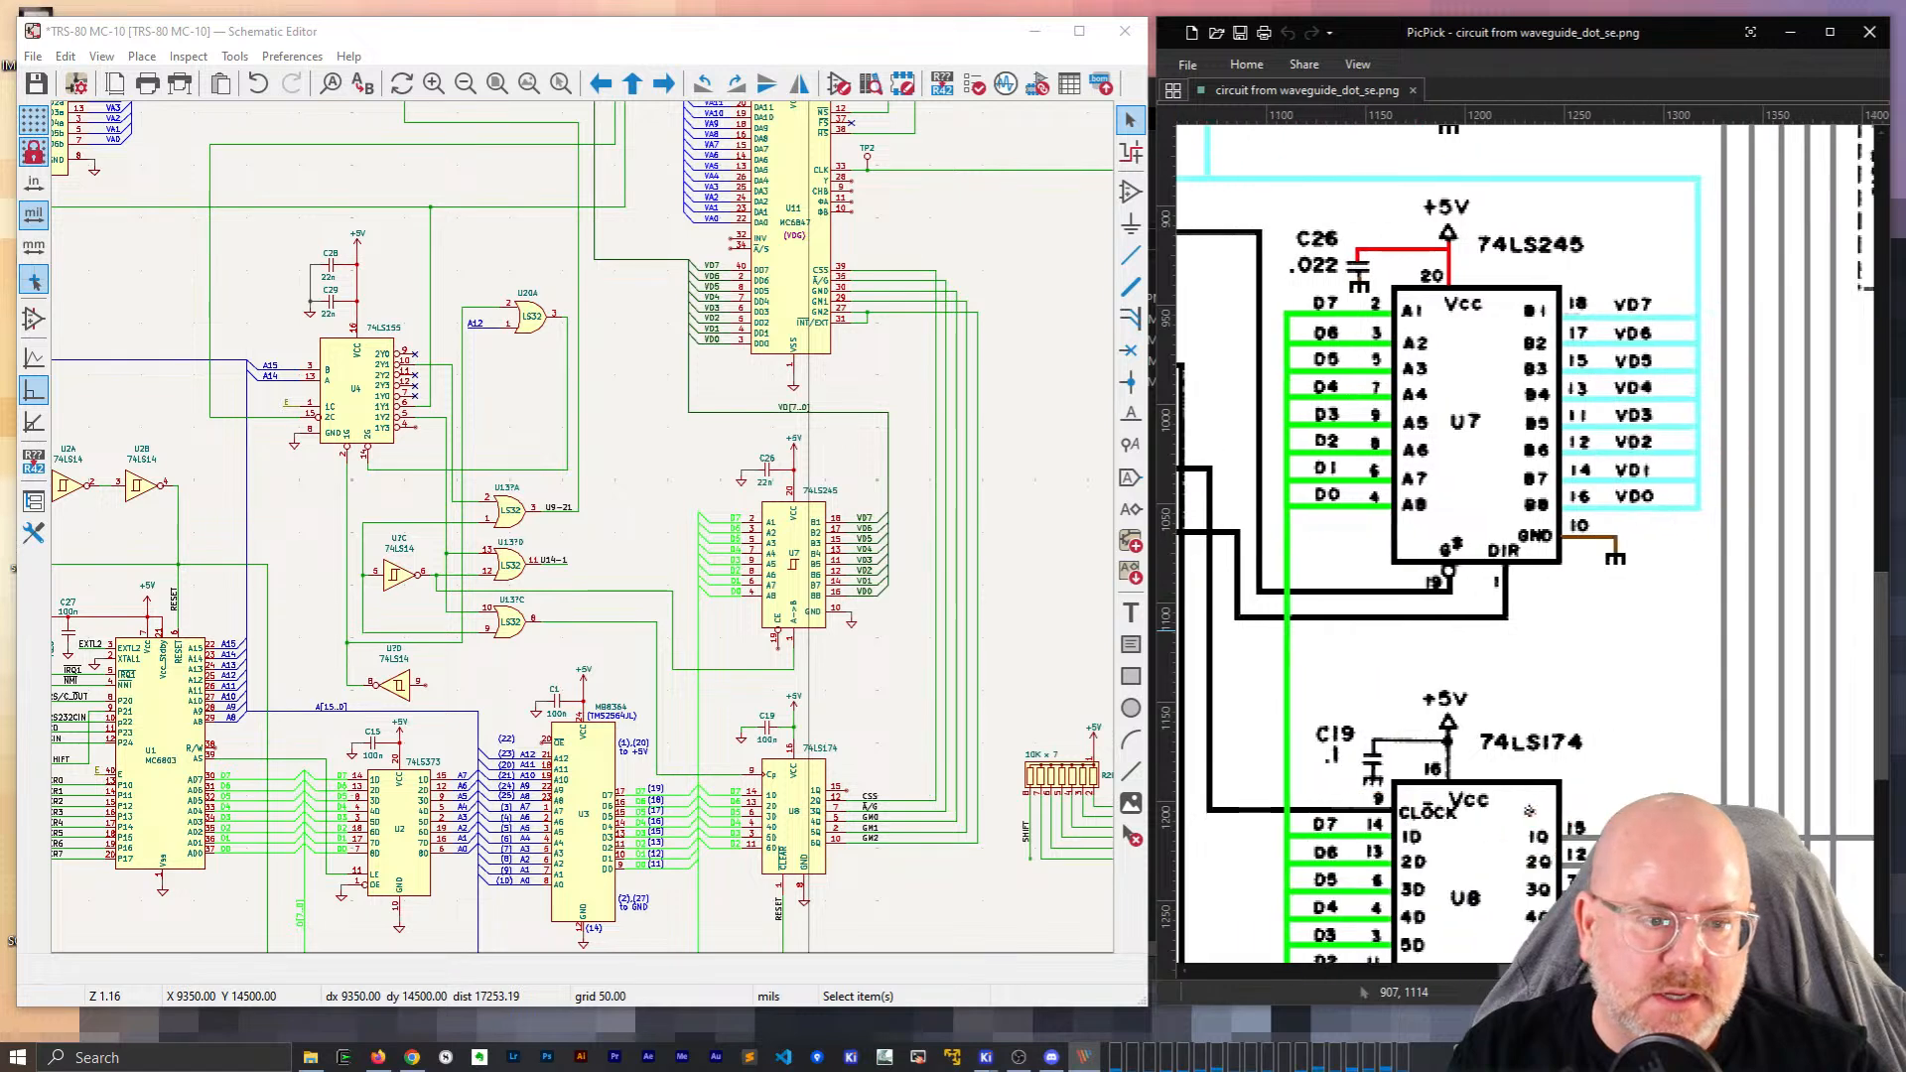
scroll(1784, 787, "down", 1)
scroll(1784, 787, "up", 1)
scroll(1534, 536, "right", 2, "shift")
scroll(1534, 536, "left", 4, "shift")
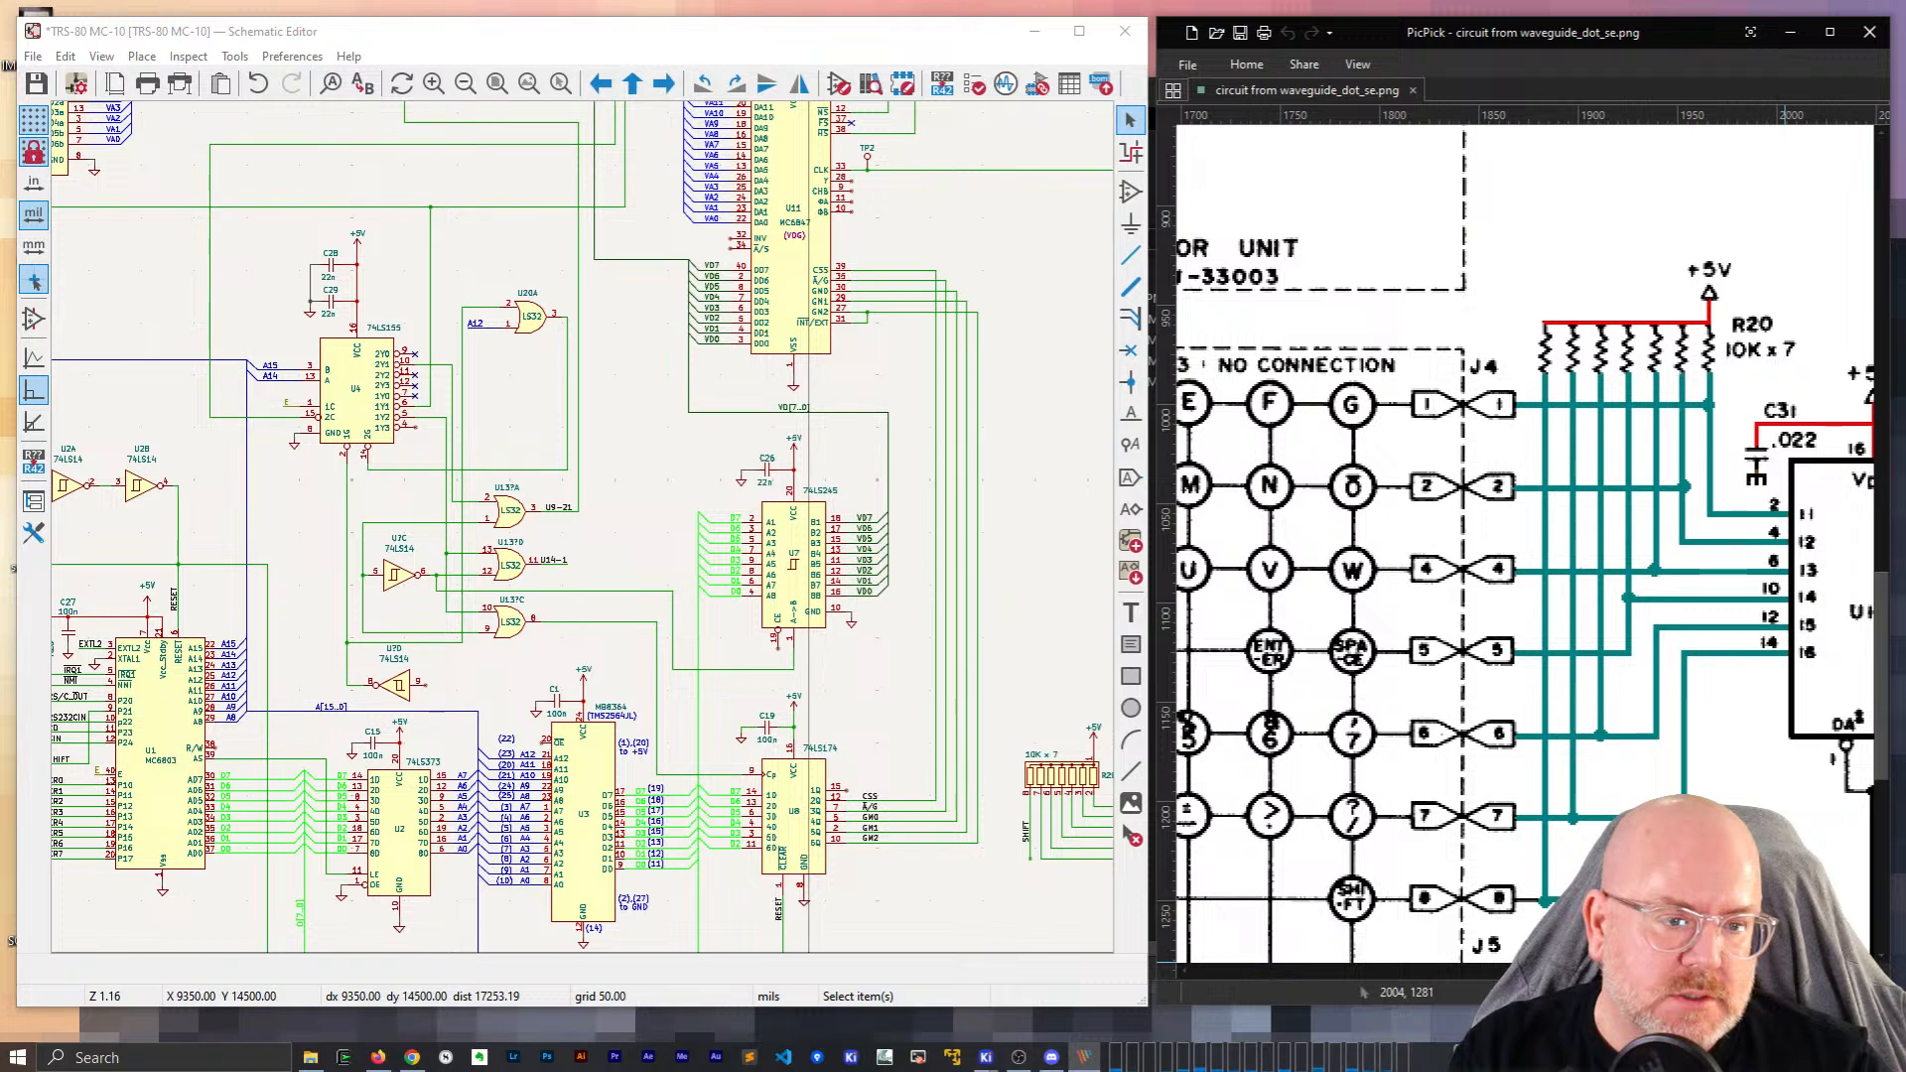
scroll(1534, 536, "right", 2, "shift")
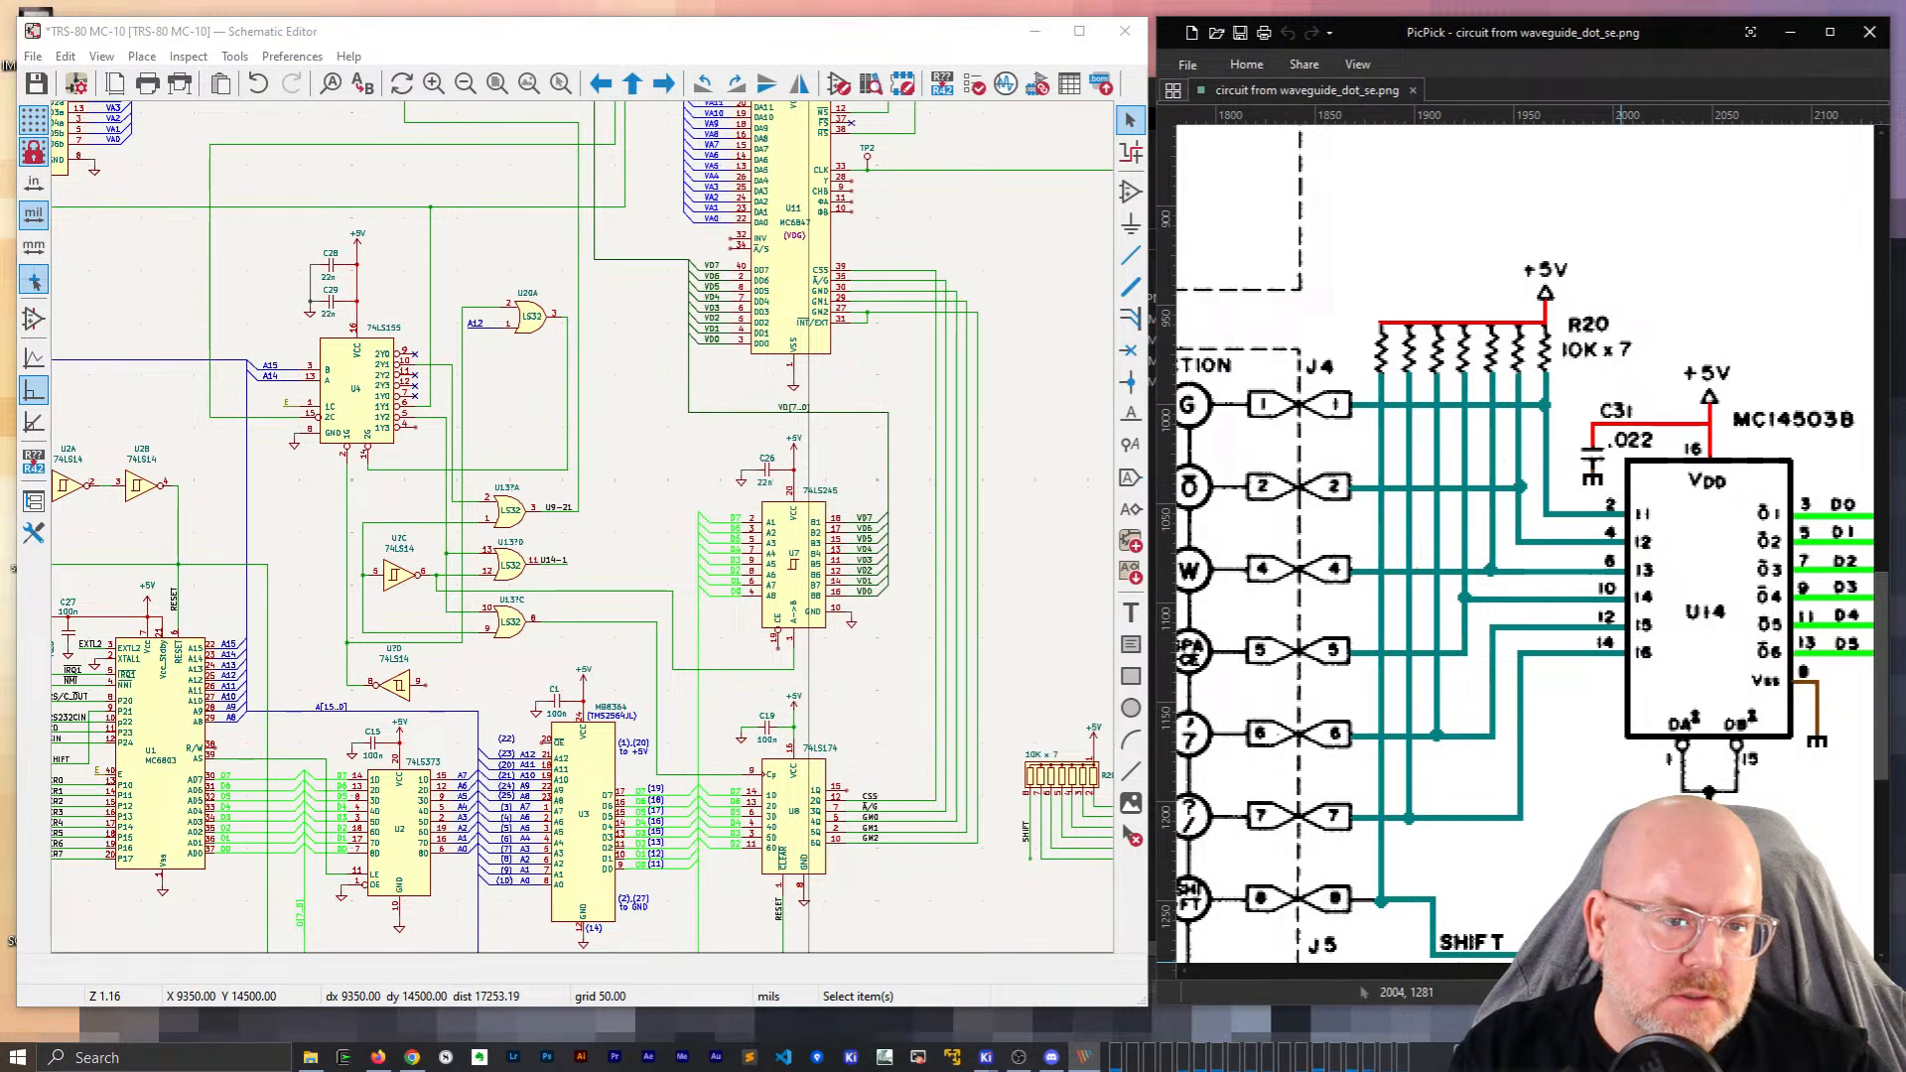
scroll(1534, 536, "right", 1, "shift")
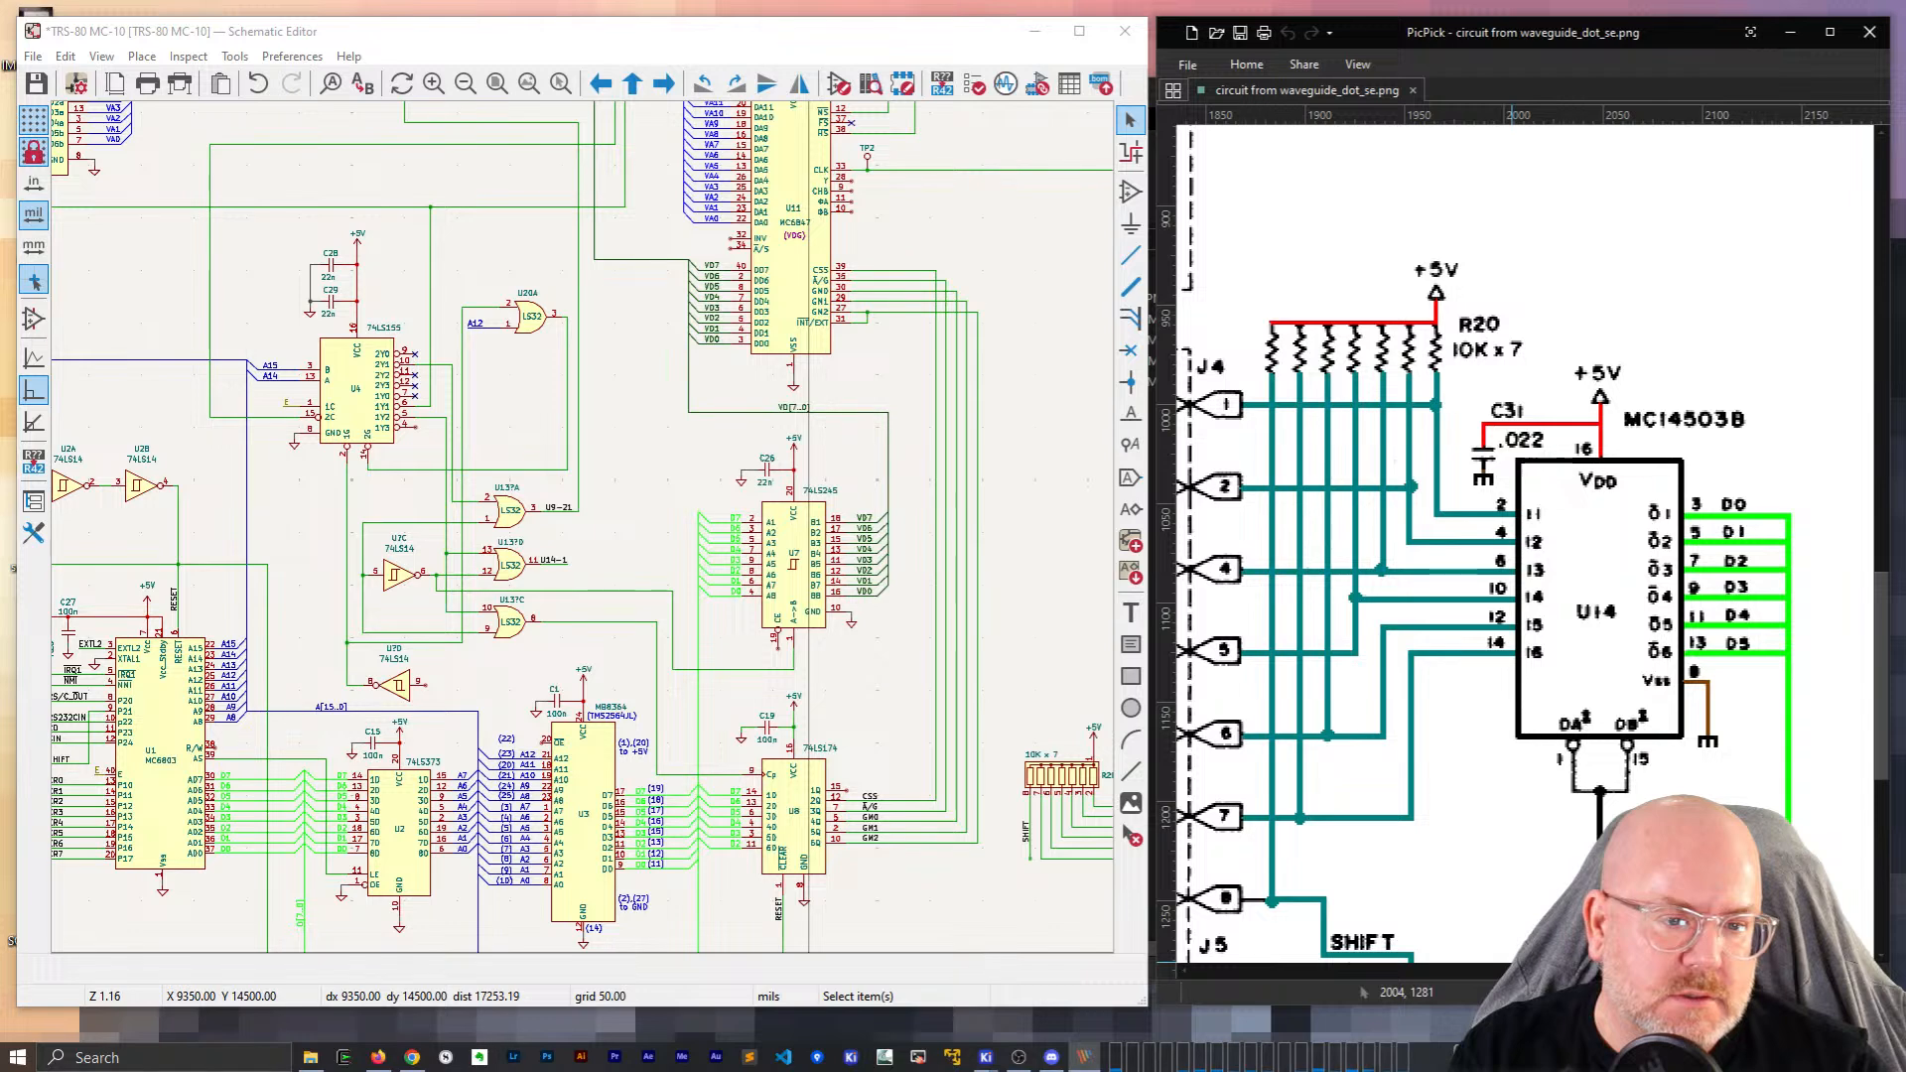
scroll(1534, 536, "left", 5, "shift")
scroll(1534, 536, "down", 2)
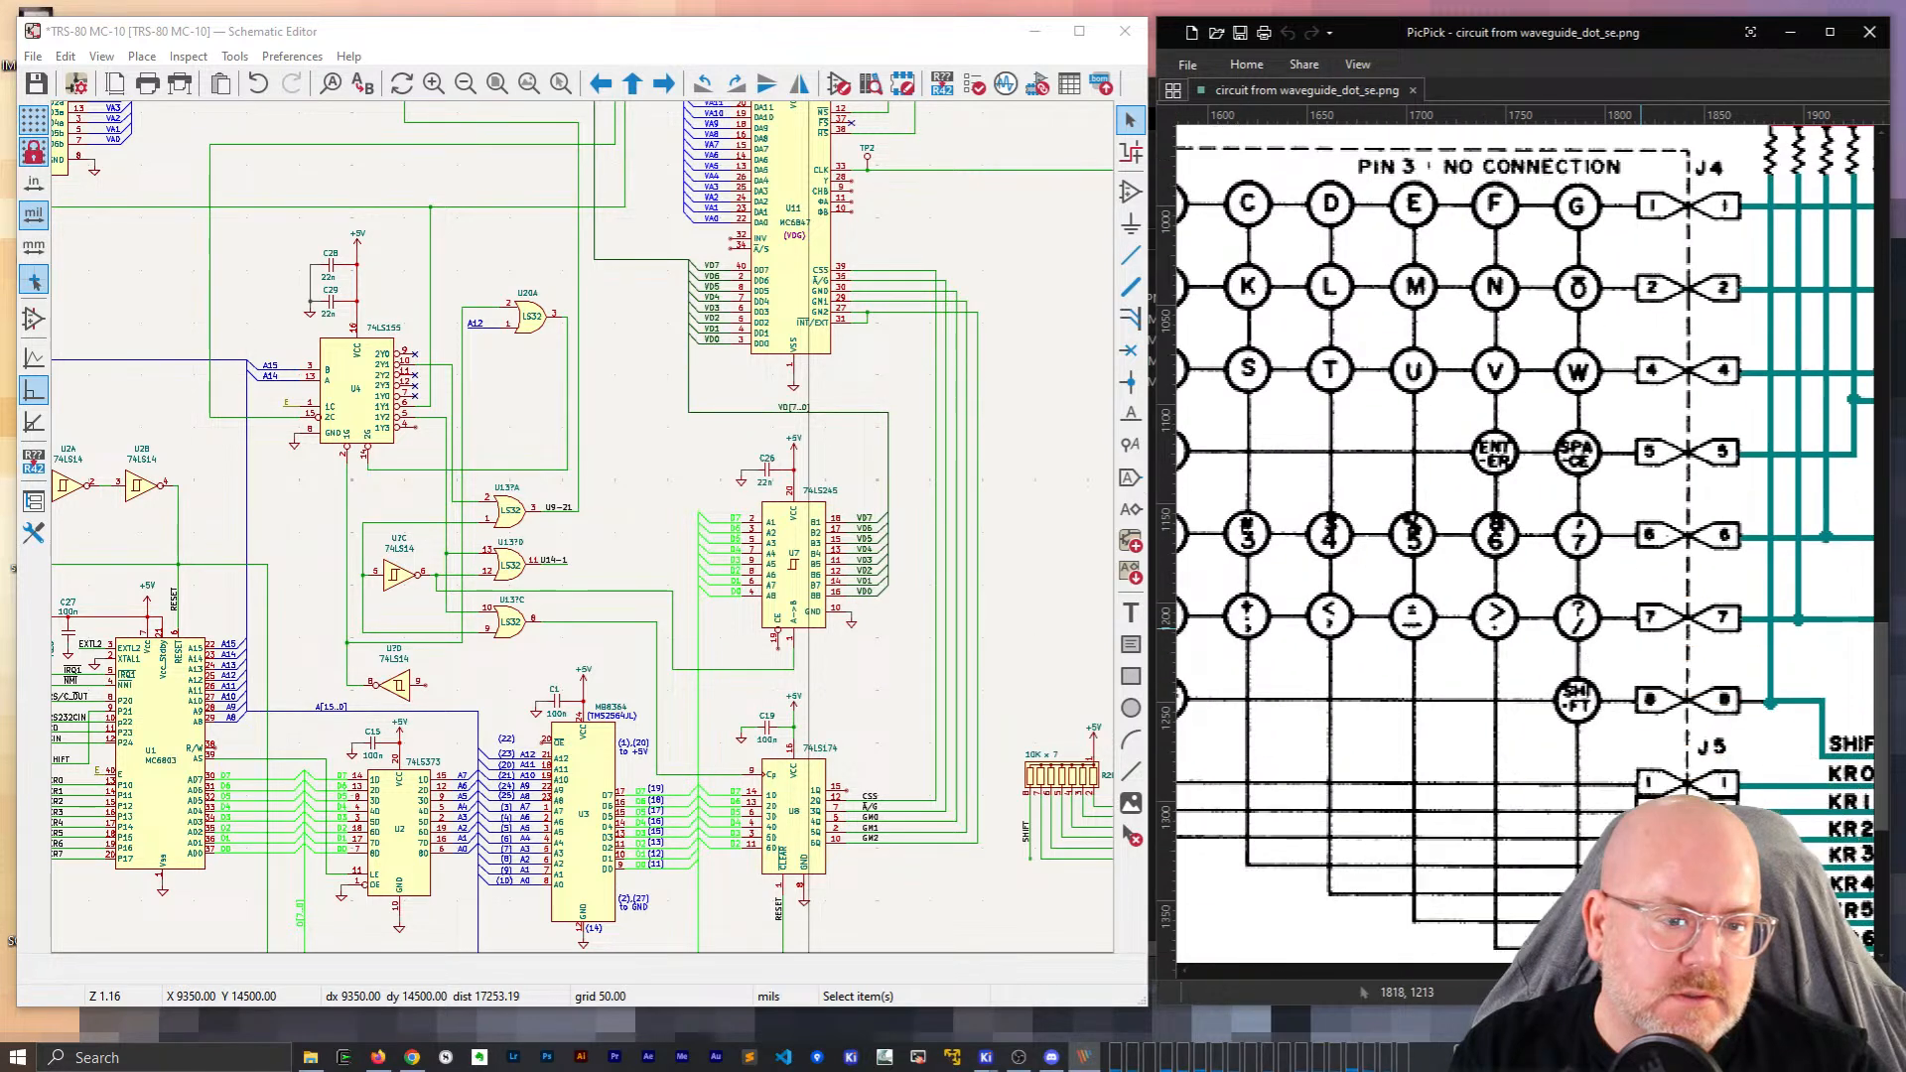
scroll(1534, 536, "up", 1)
scroll(1378, 288, "down", 3)
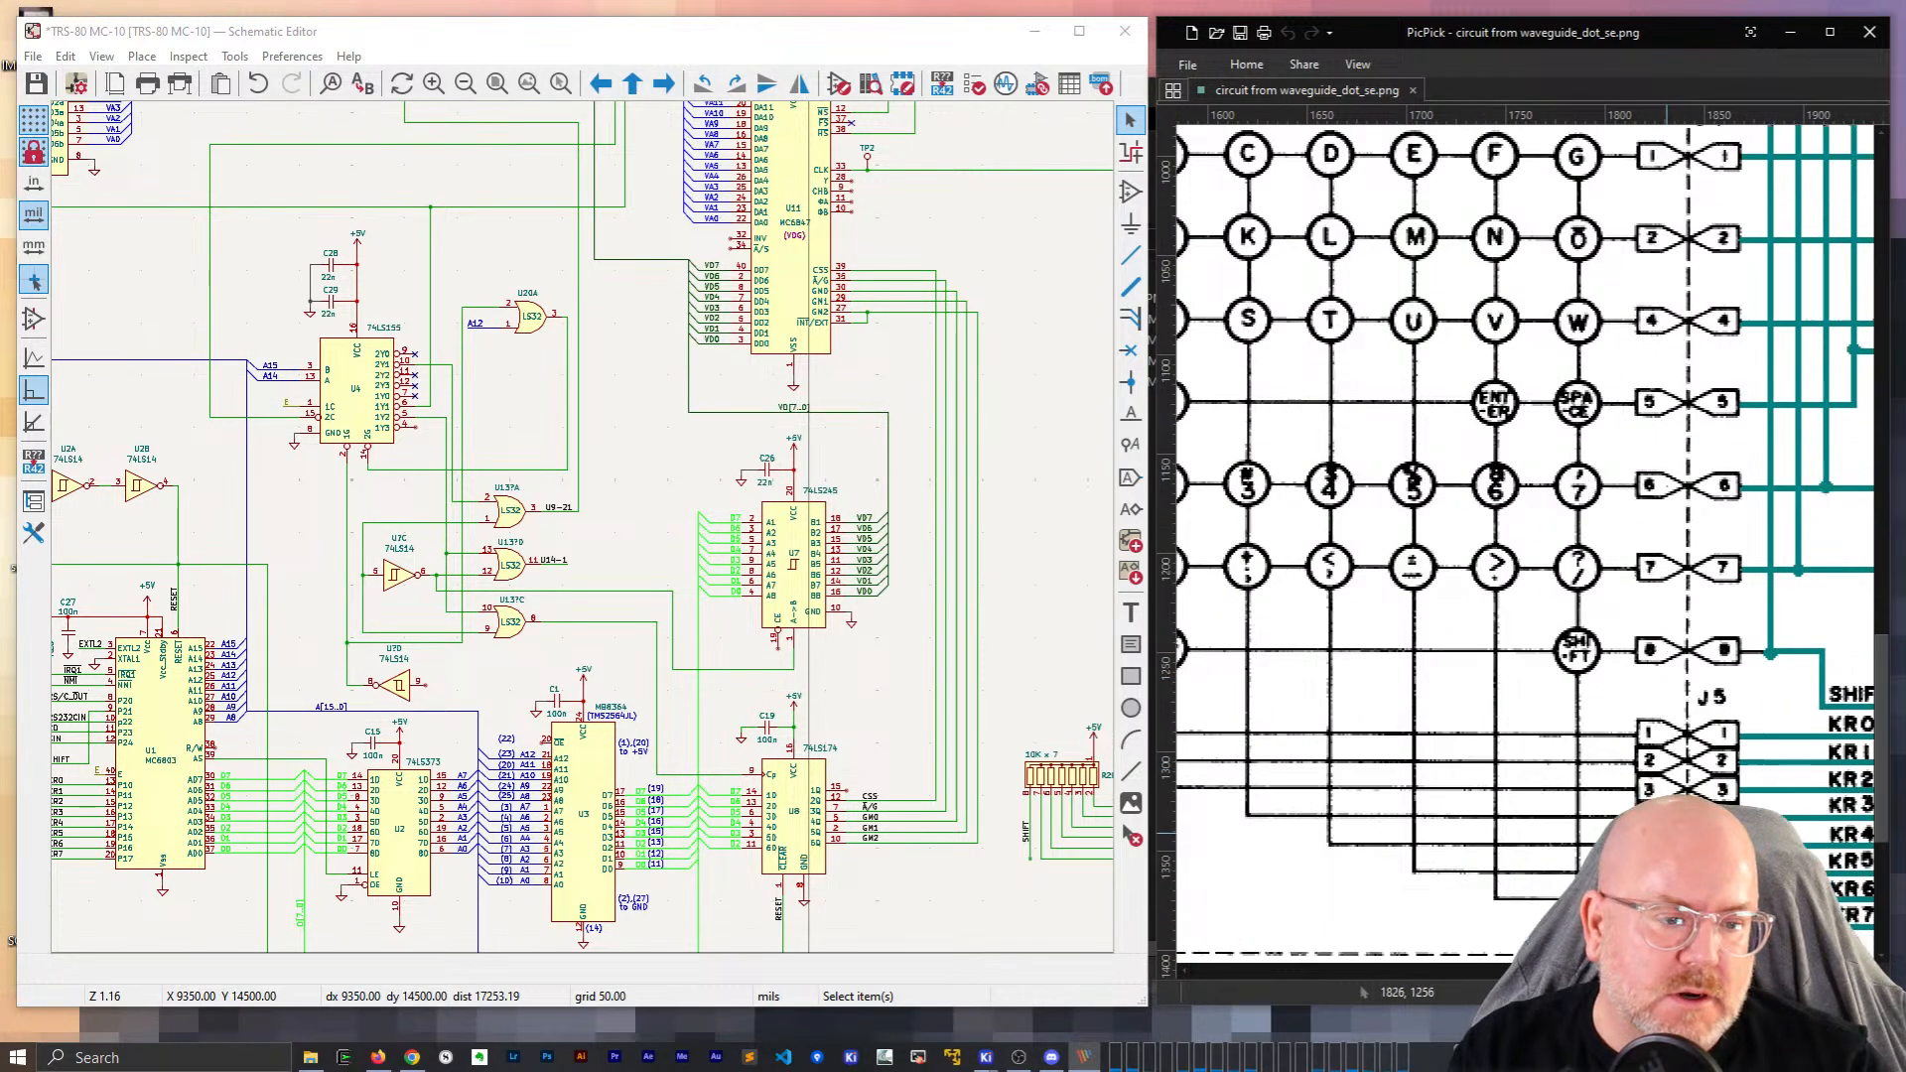
scroll(1698, 794, "right", 2, "shift")
scroll(1698, 794, "down", 3)
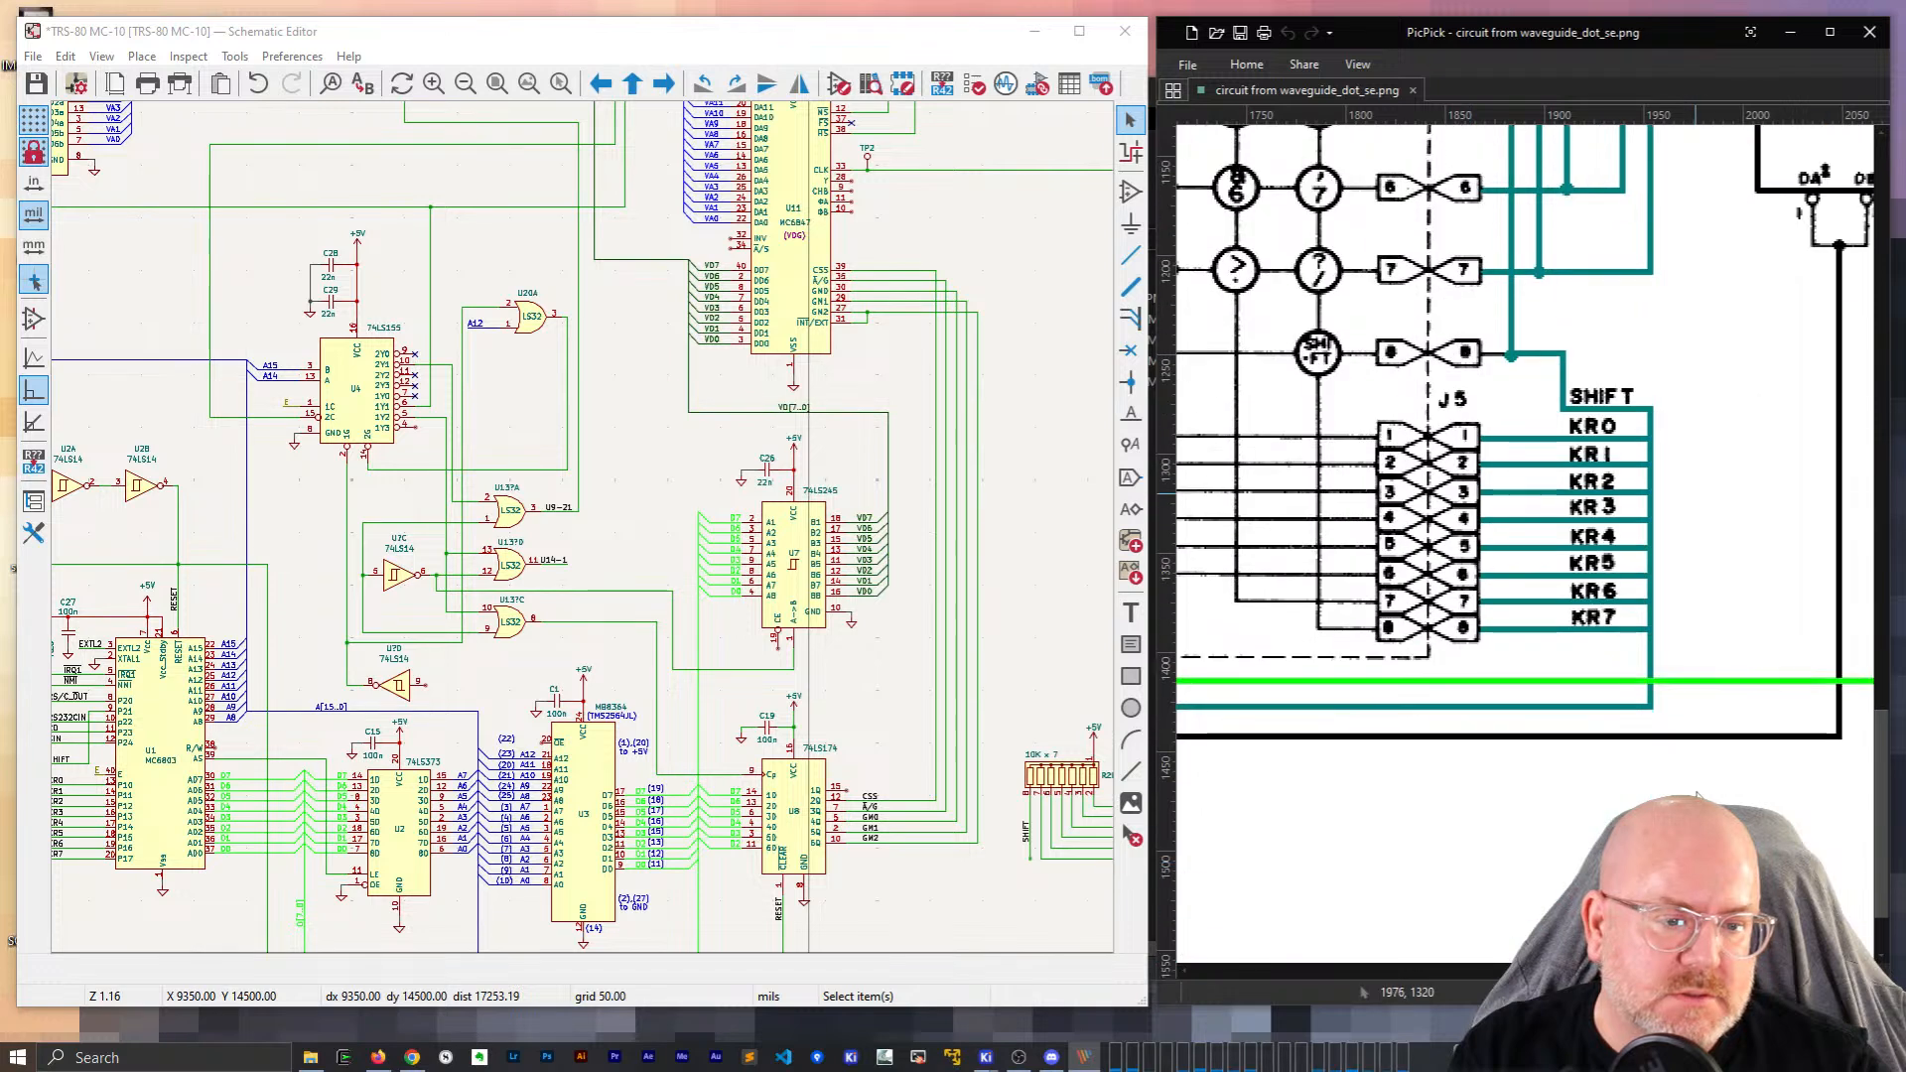
scroll(1600, 582, "up", 5)
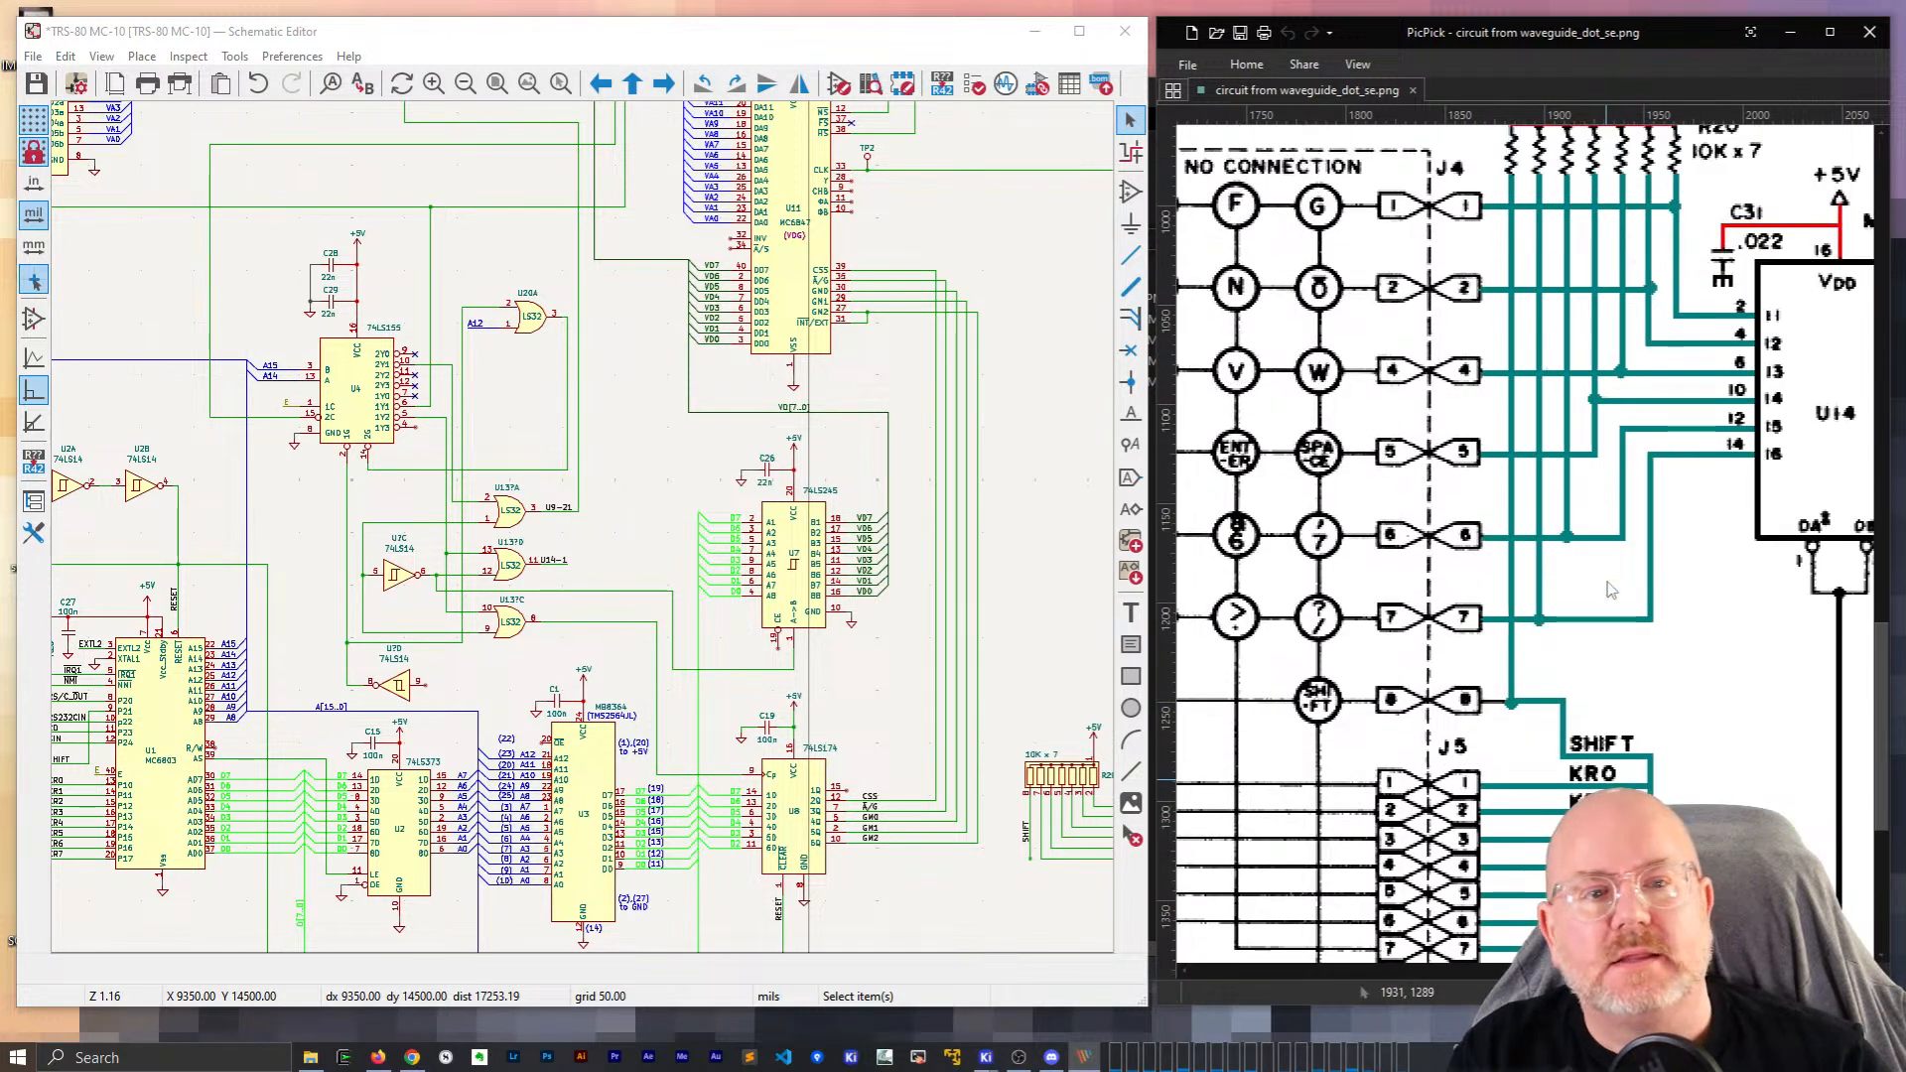
scroll(1604, 585, "up", 2)
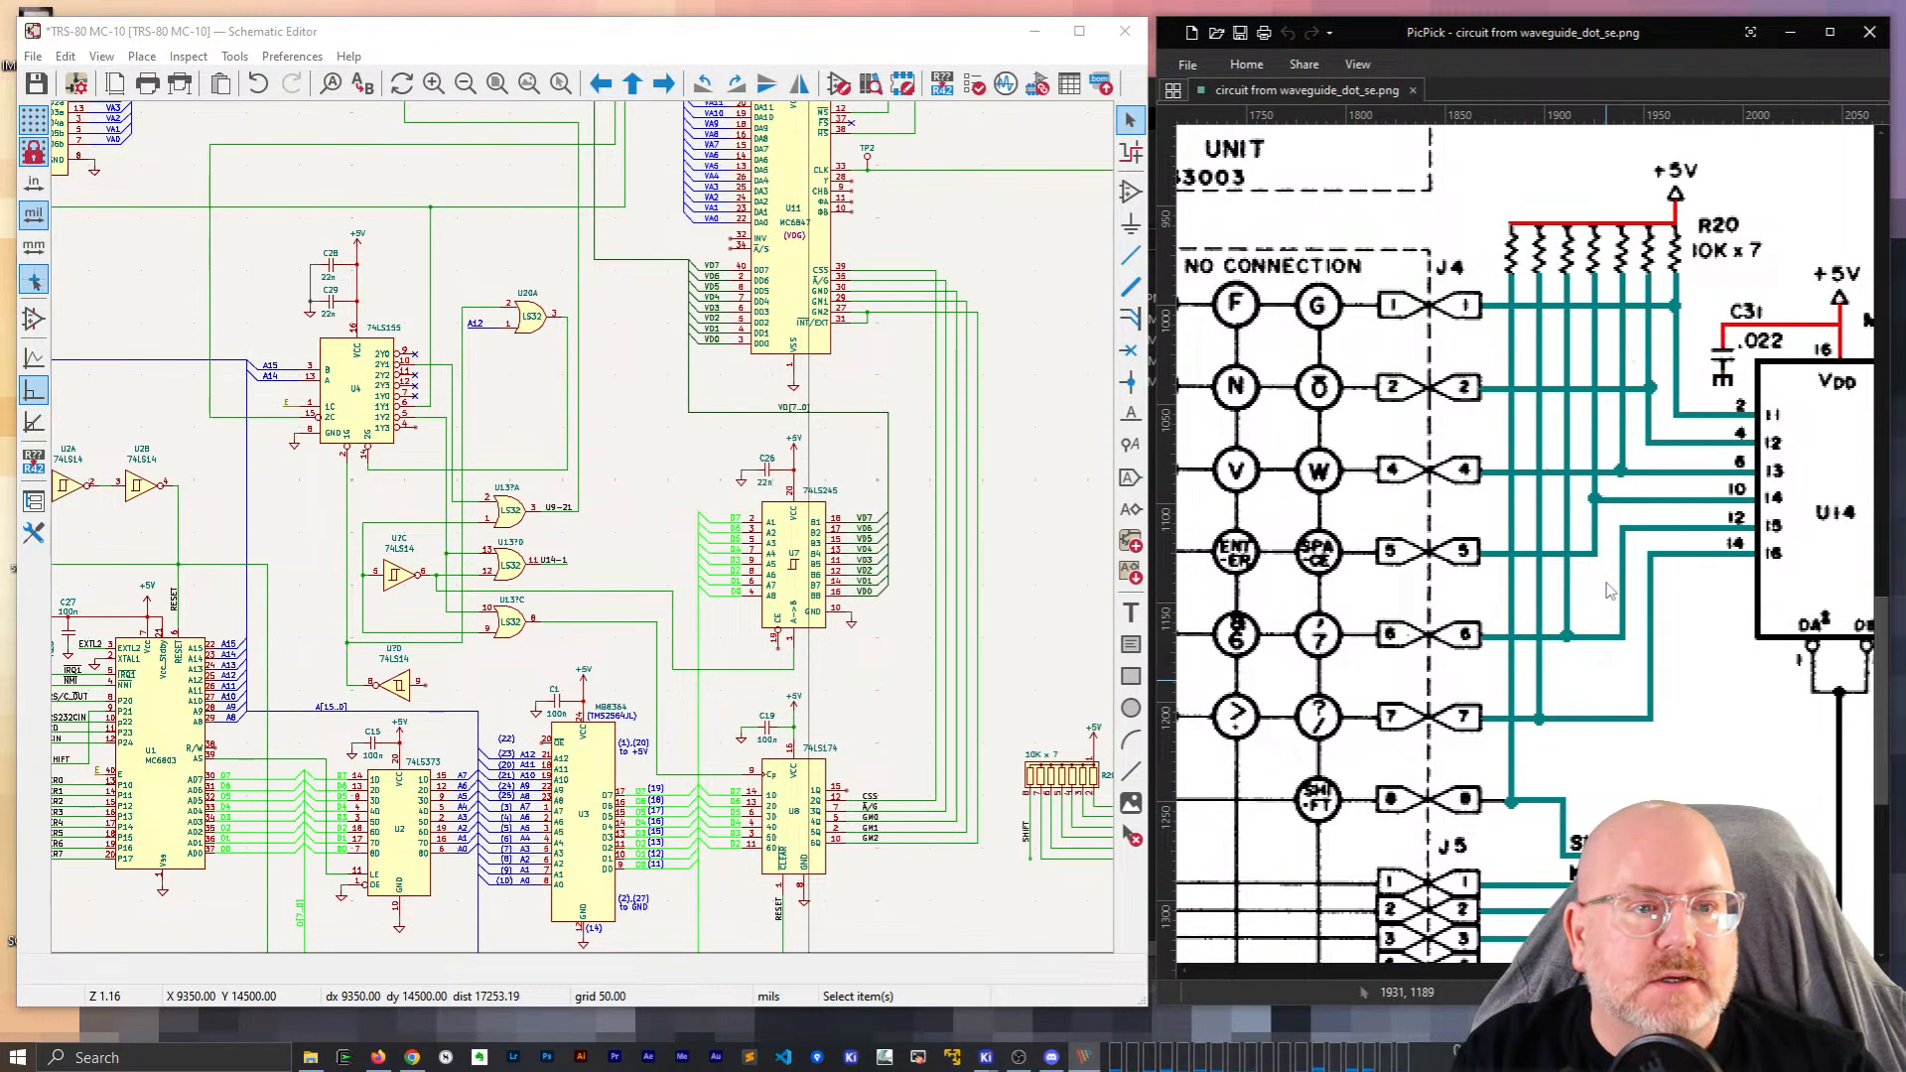
scroll(1610, 592, "down", 2)
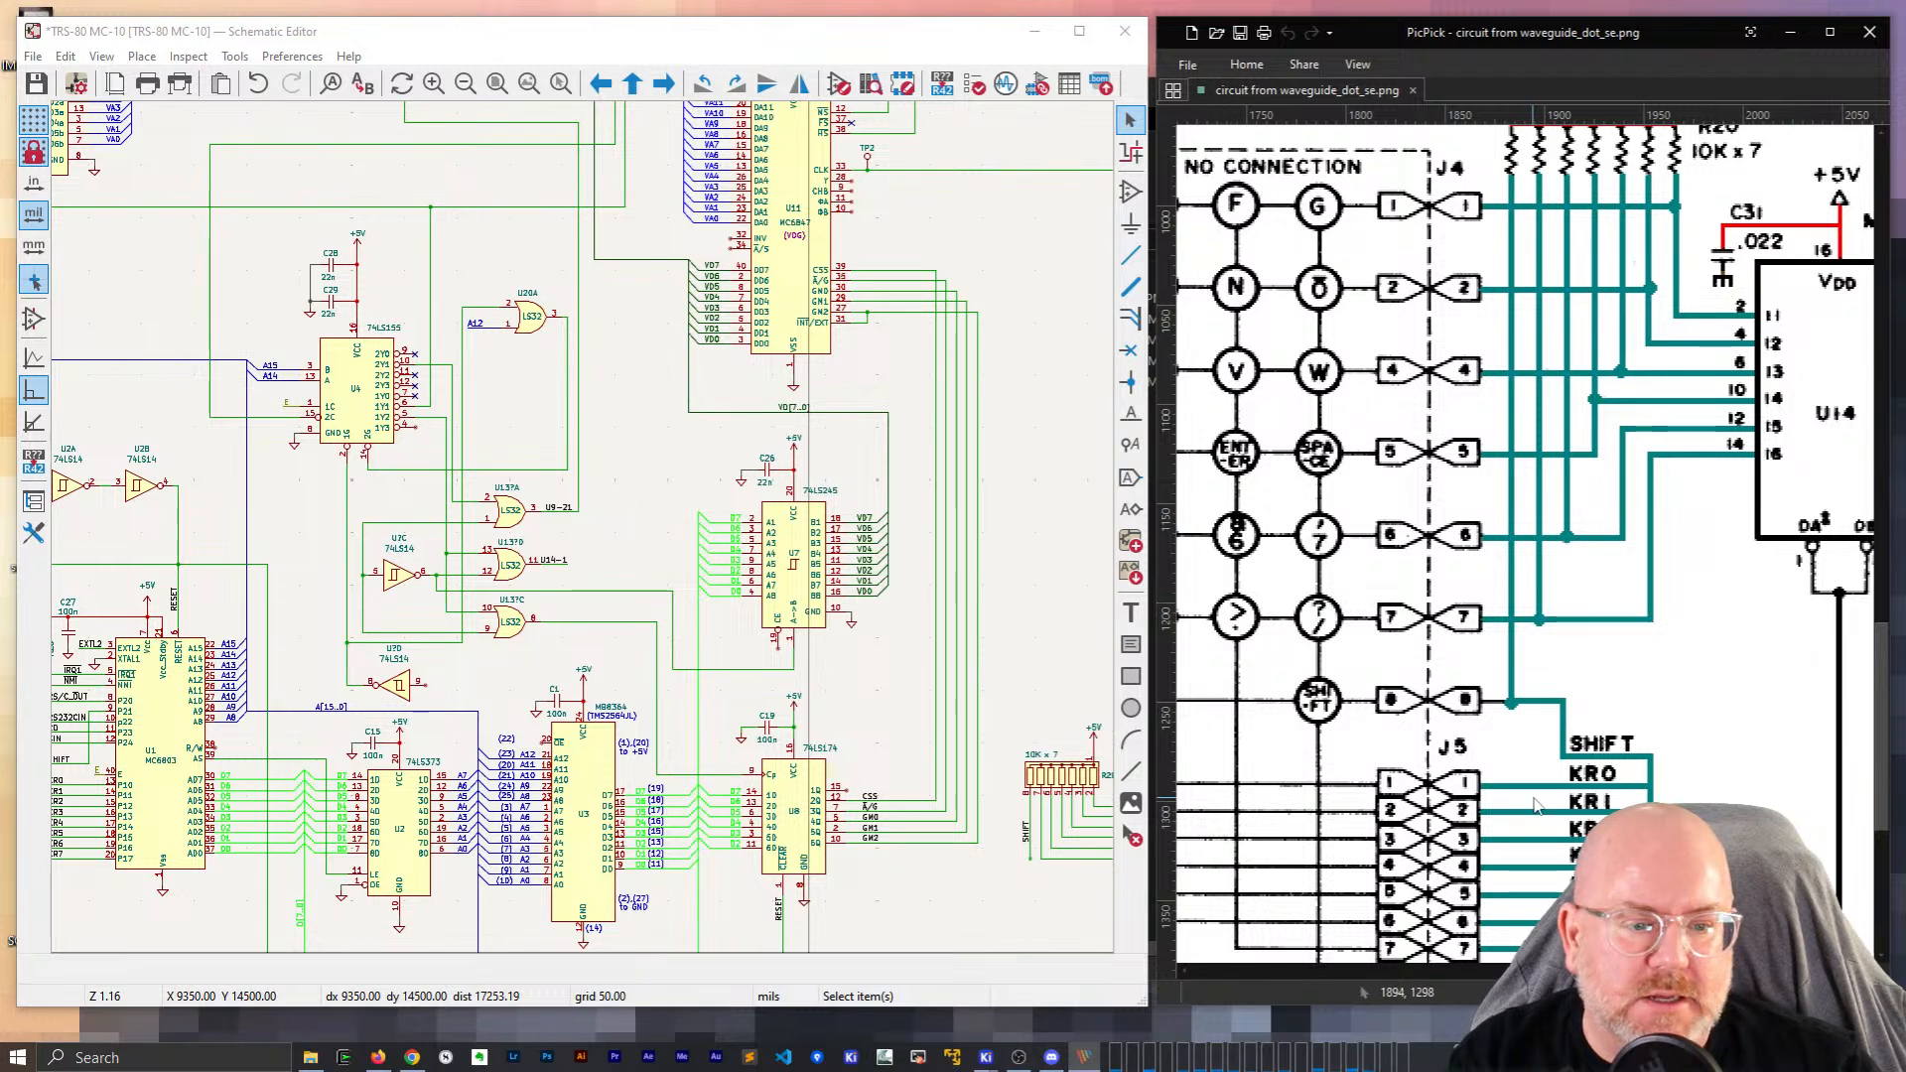
scroll(1536, 806, "down", 4)
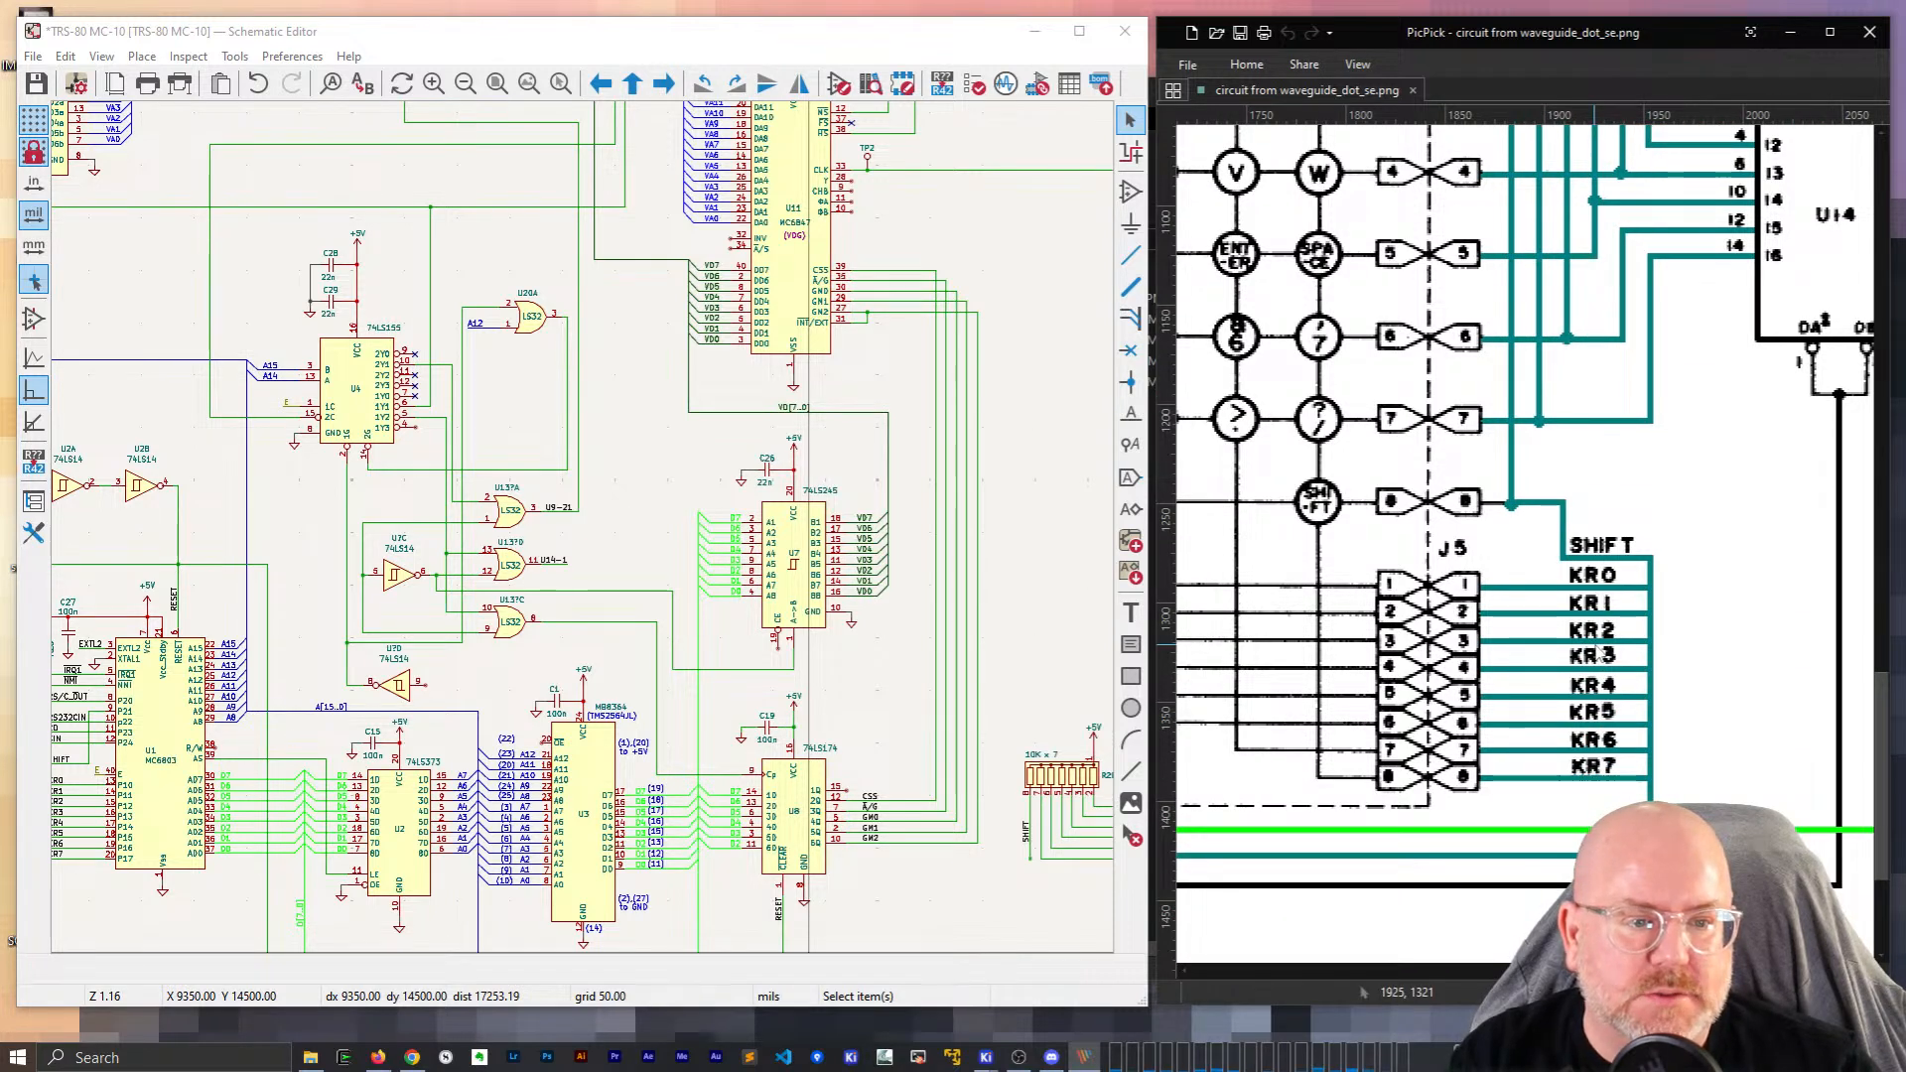
scroll(1601, 663, "up", 7)
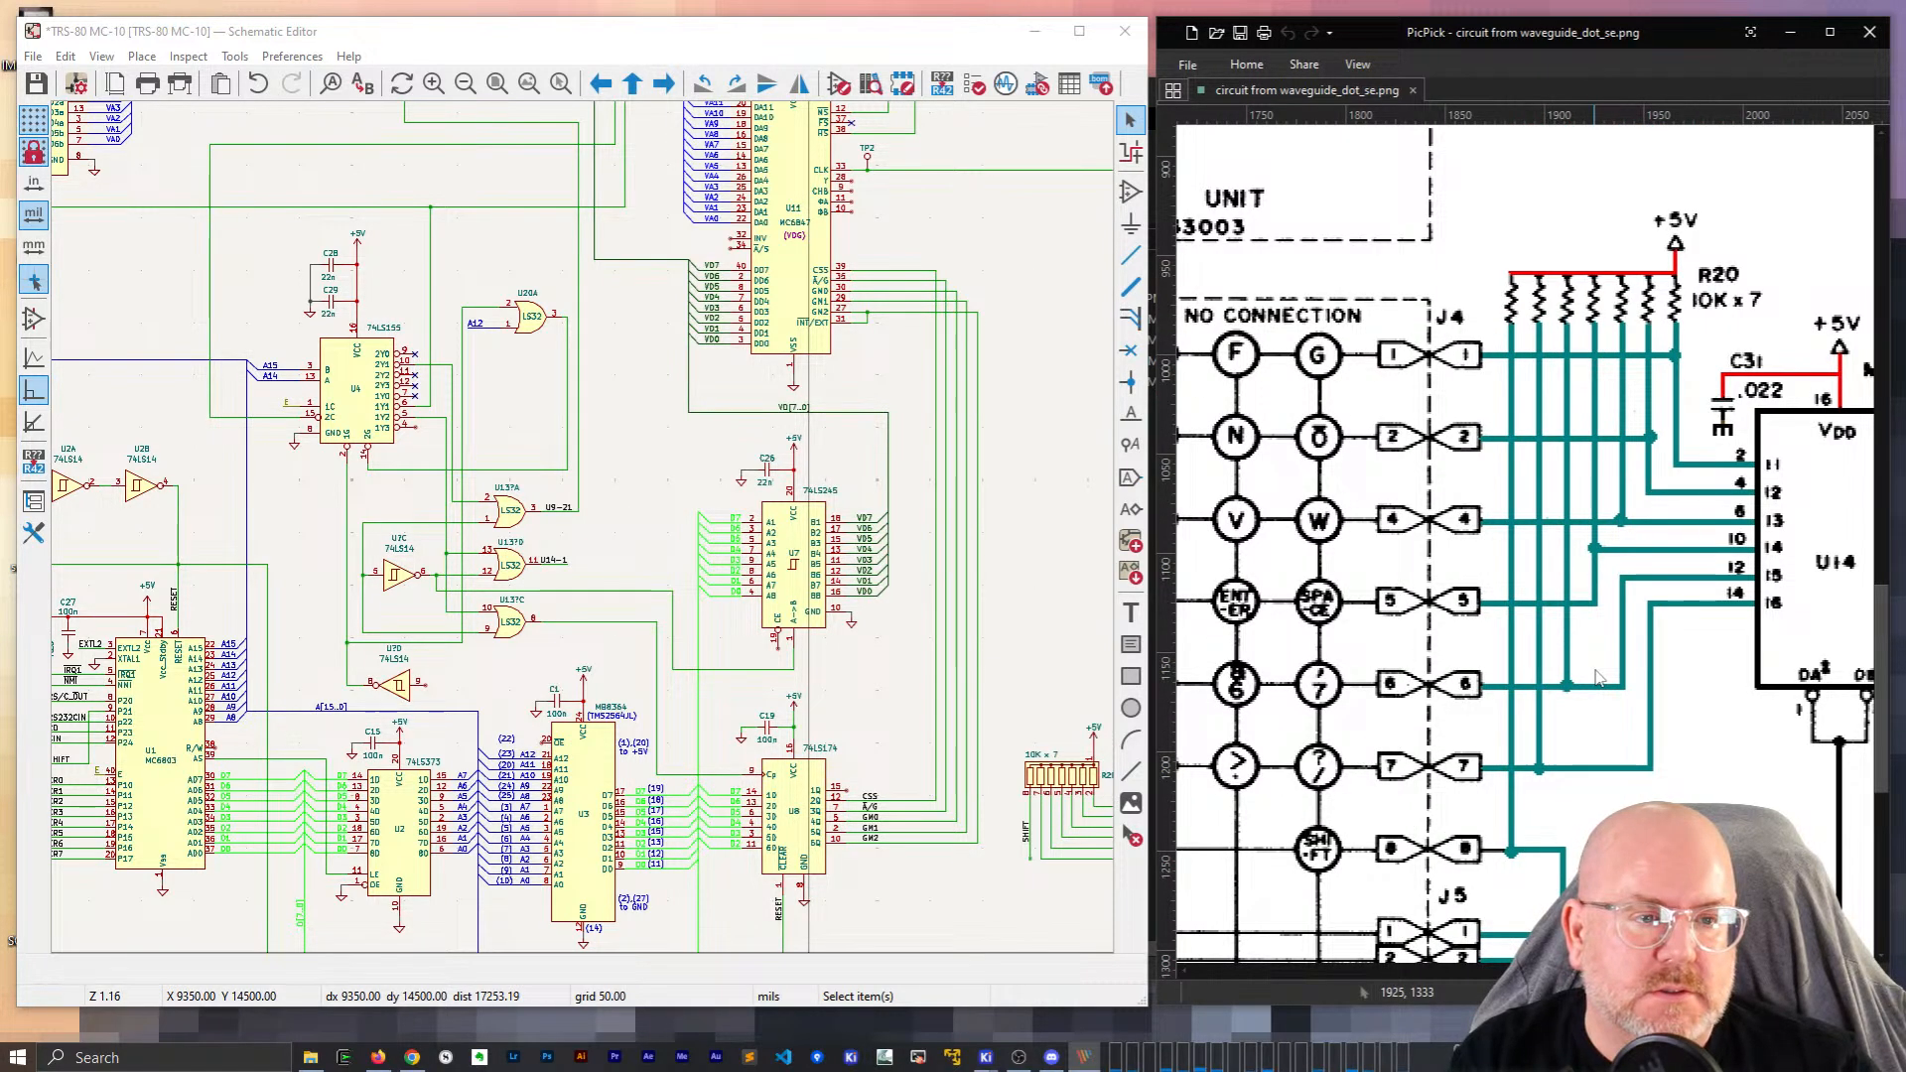
scroll(1594, 694, "down", 3)
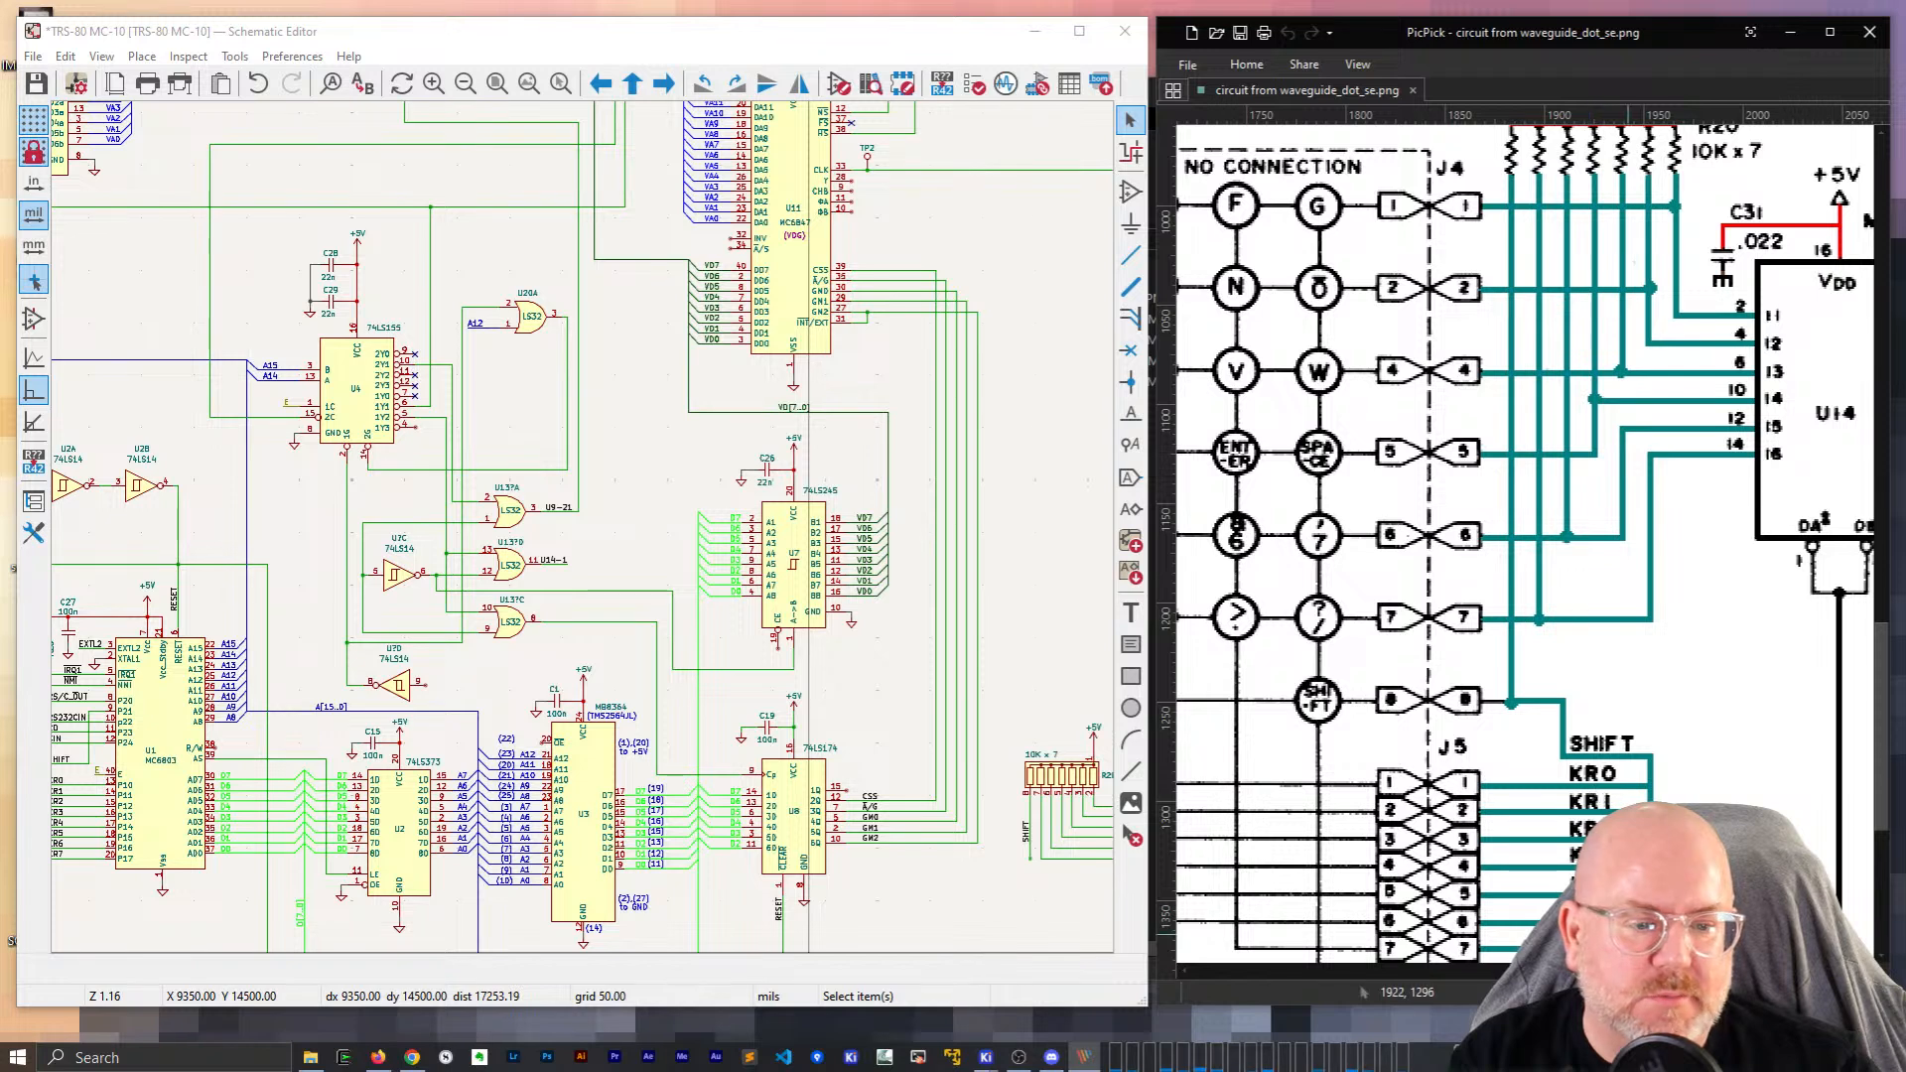
left_click_drag(1663, 970, 1710, 970)
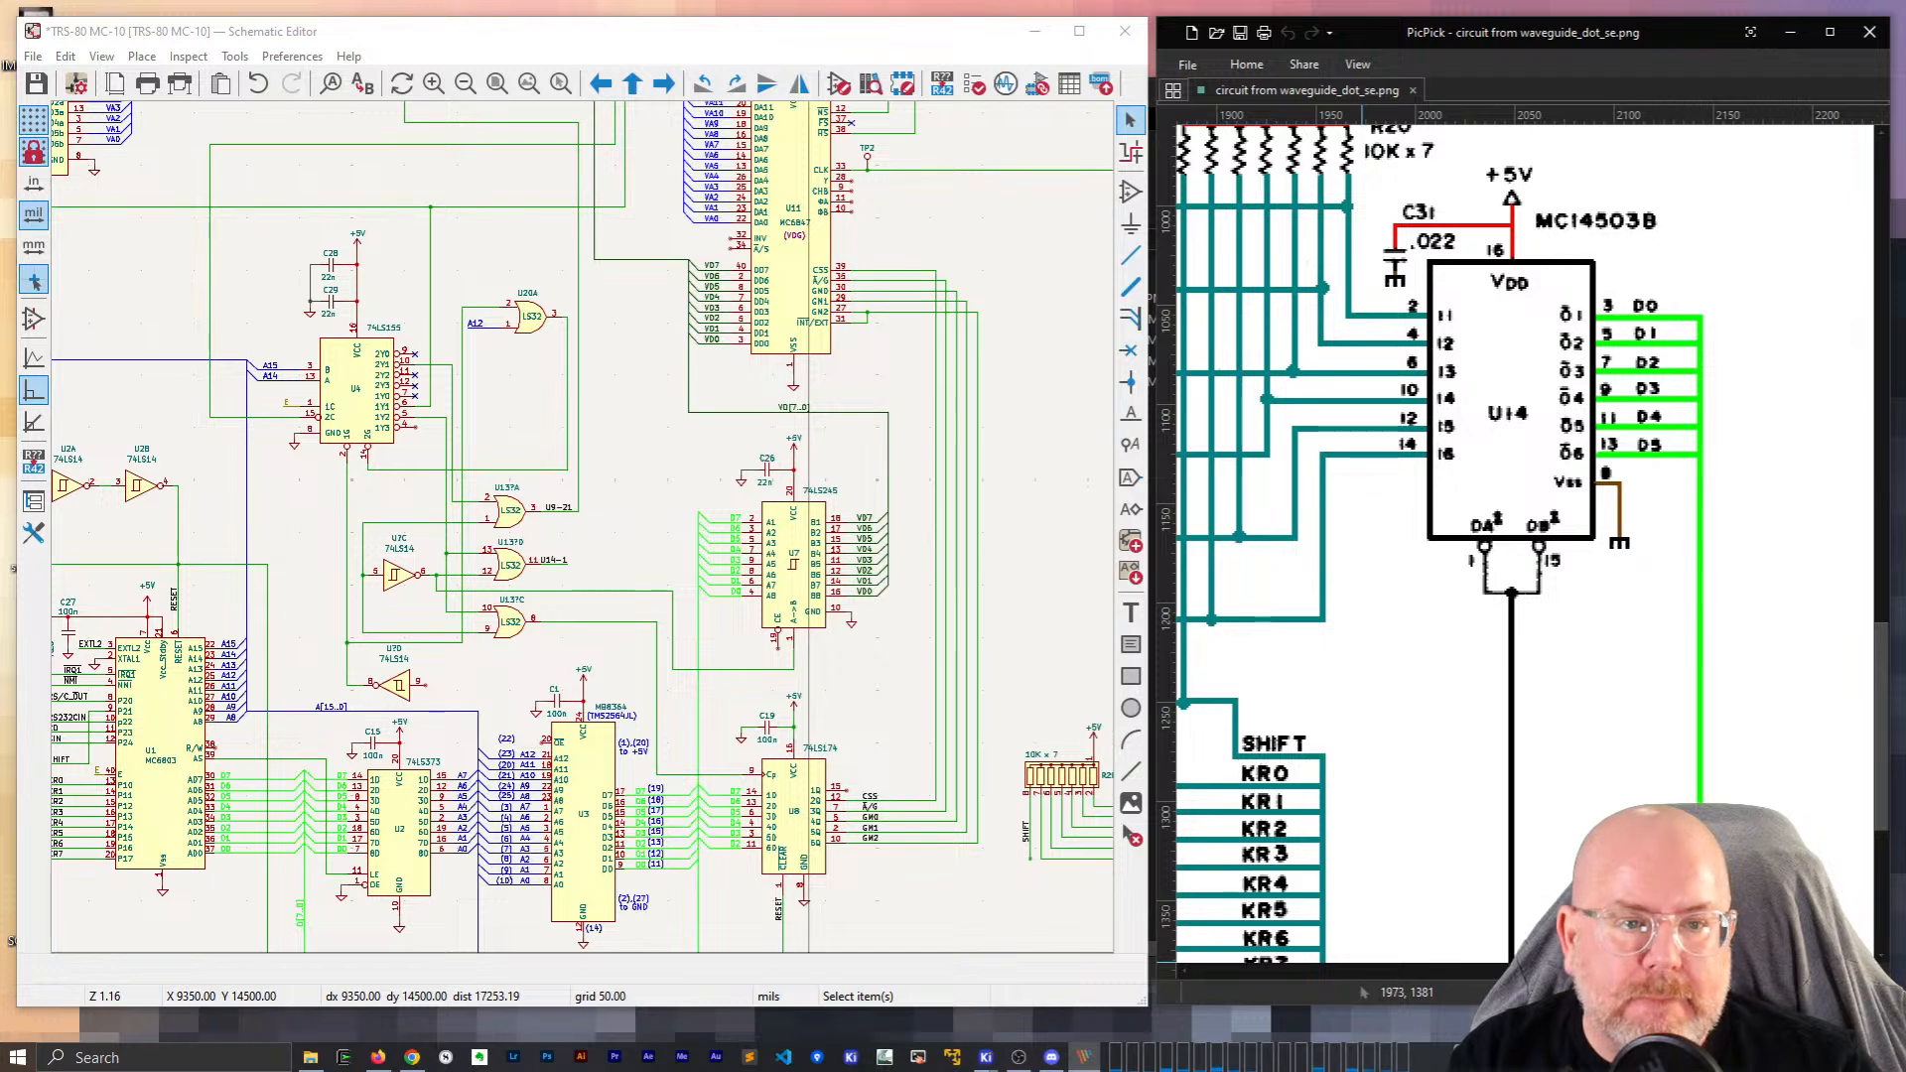
Zoom out over the KiCad sheet and move the reference to the MC6803, reset circuit and 74LS373.
left_click_drag(1718, 970, 1715, 970)
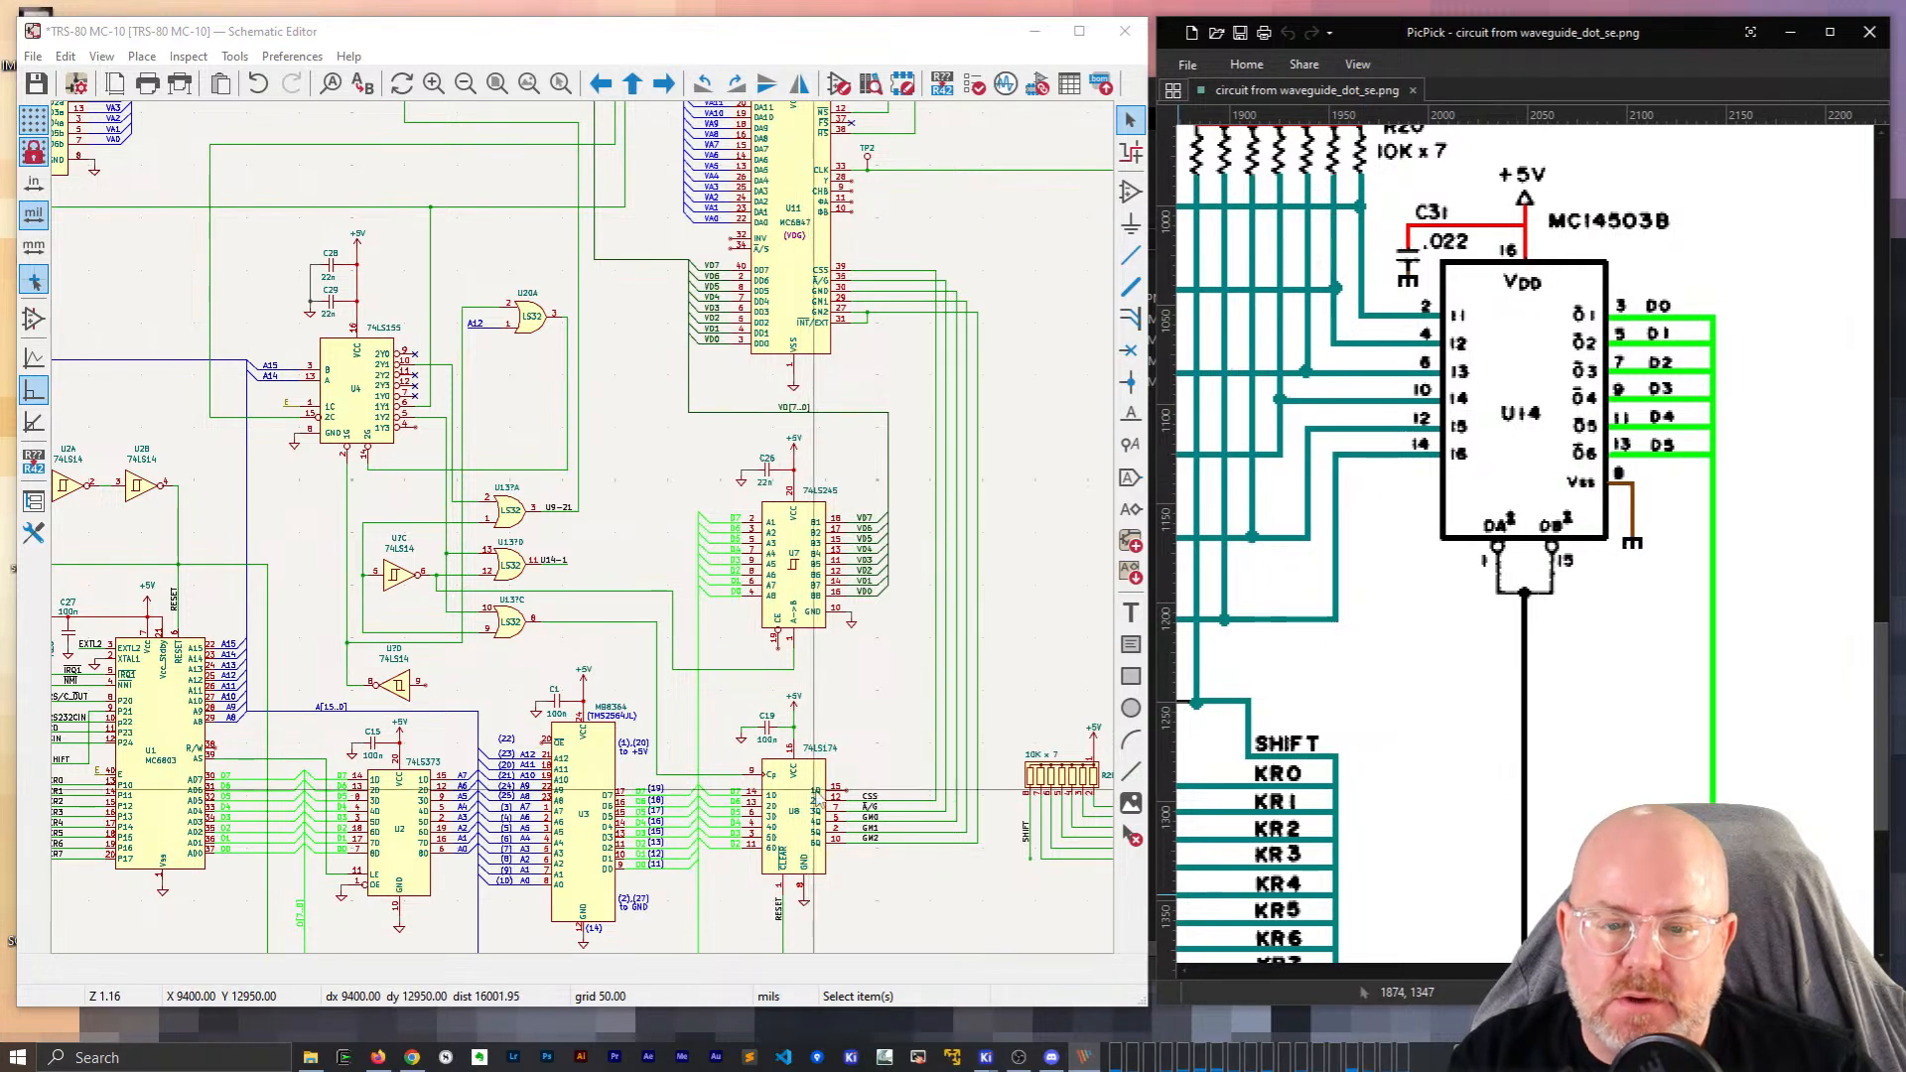
scroll(425, 427, "down", 2)
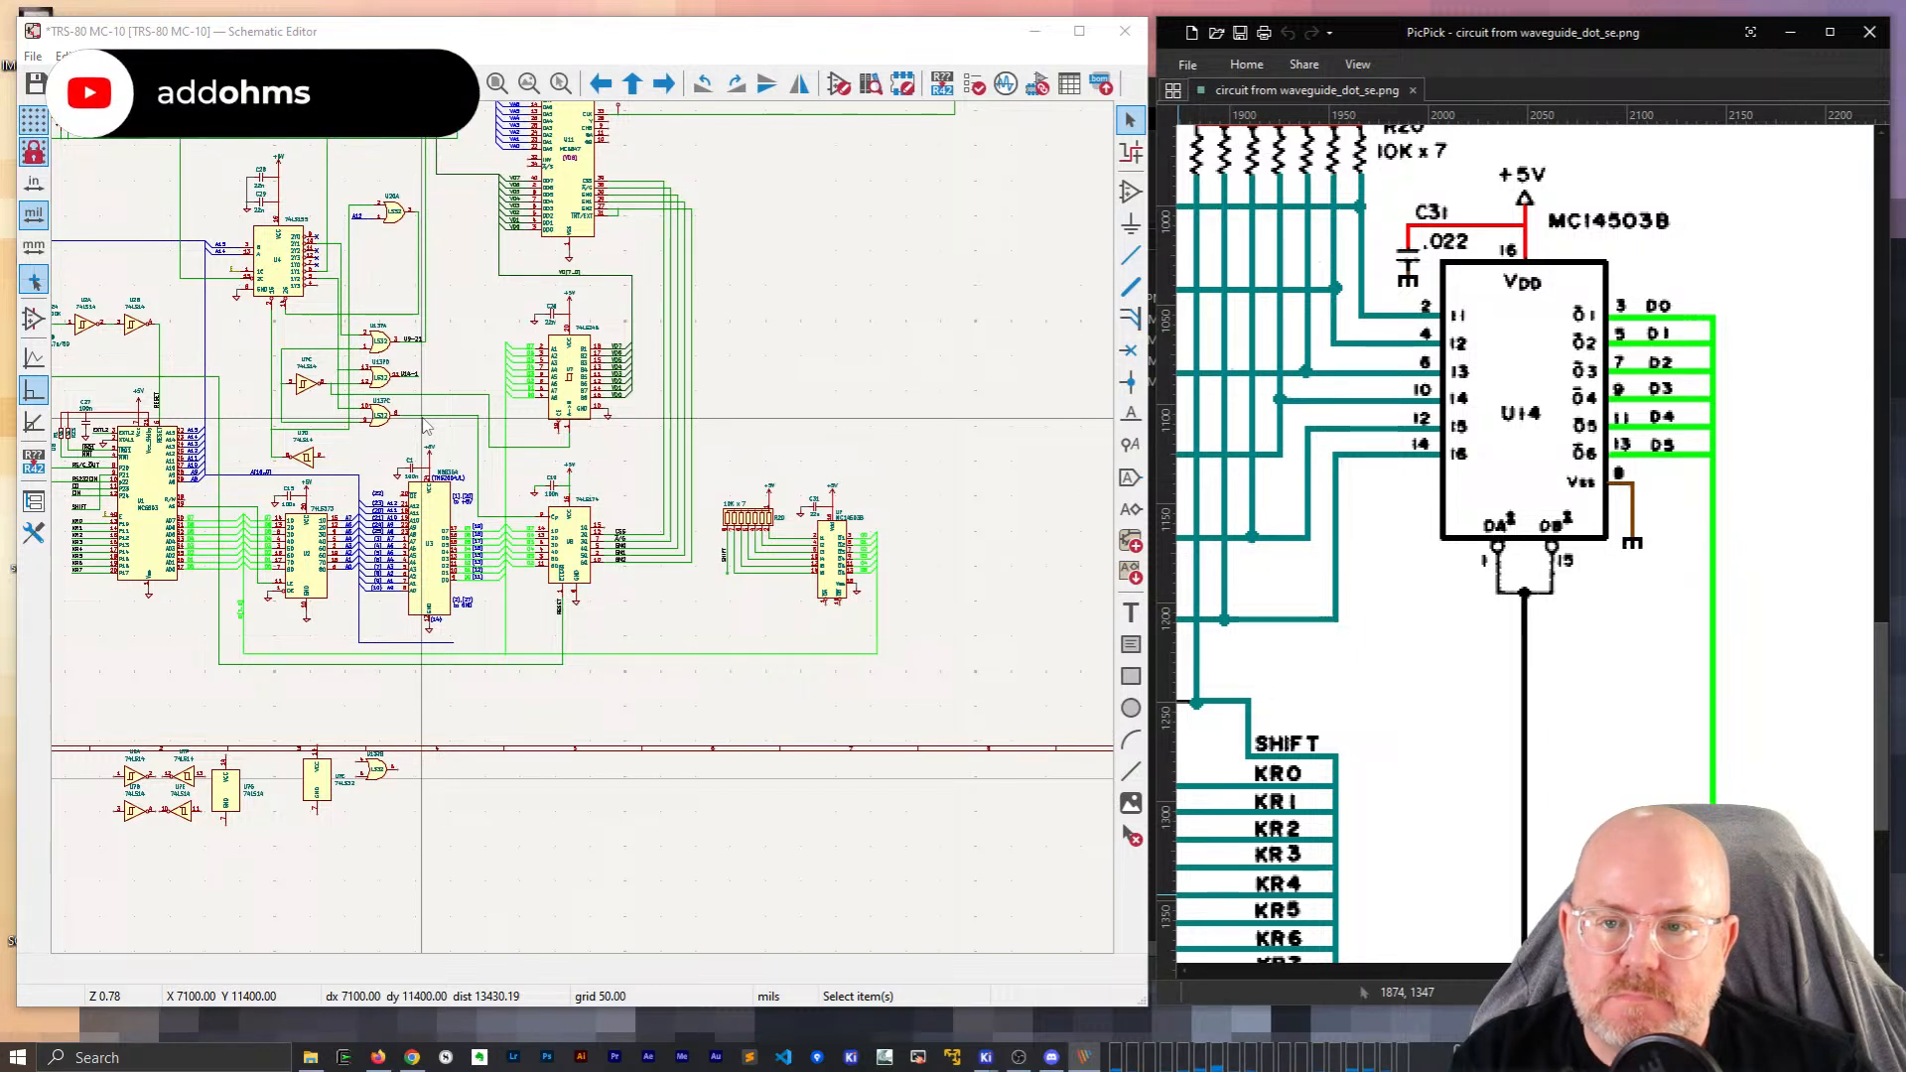
scroll(425, 427, "down", 1)
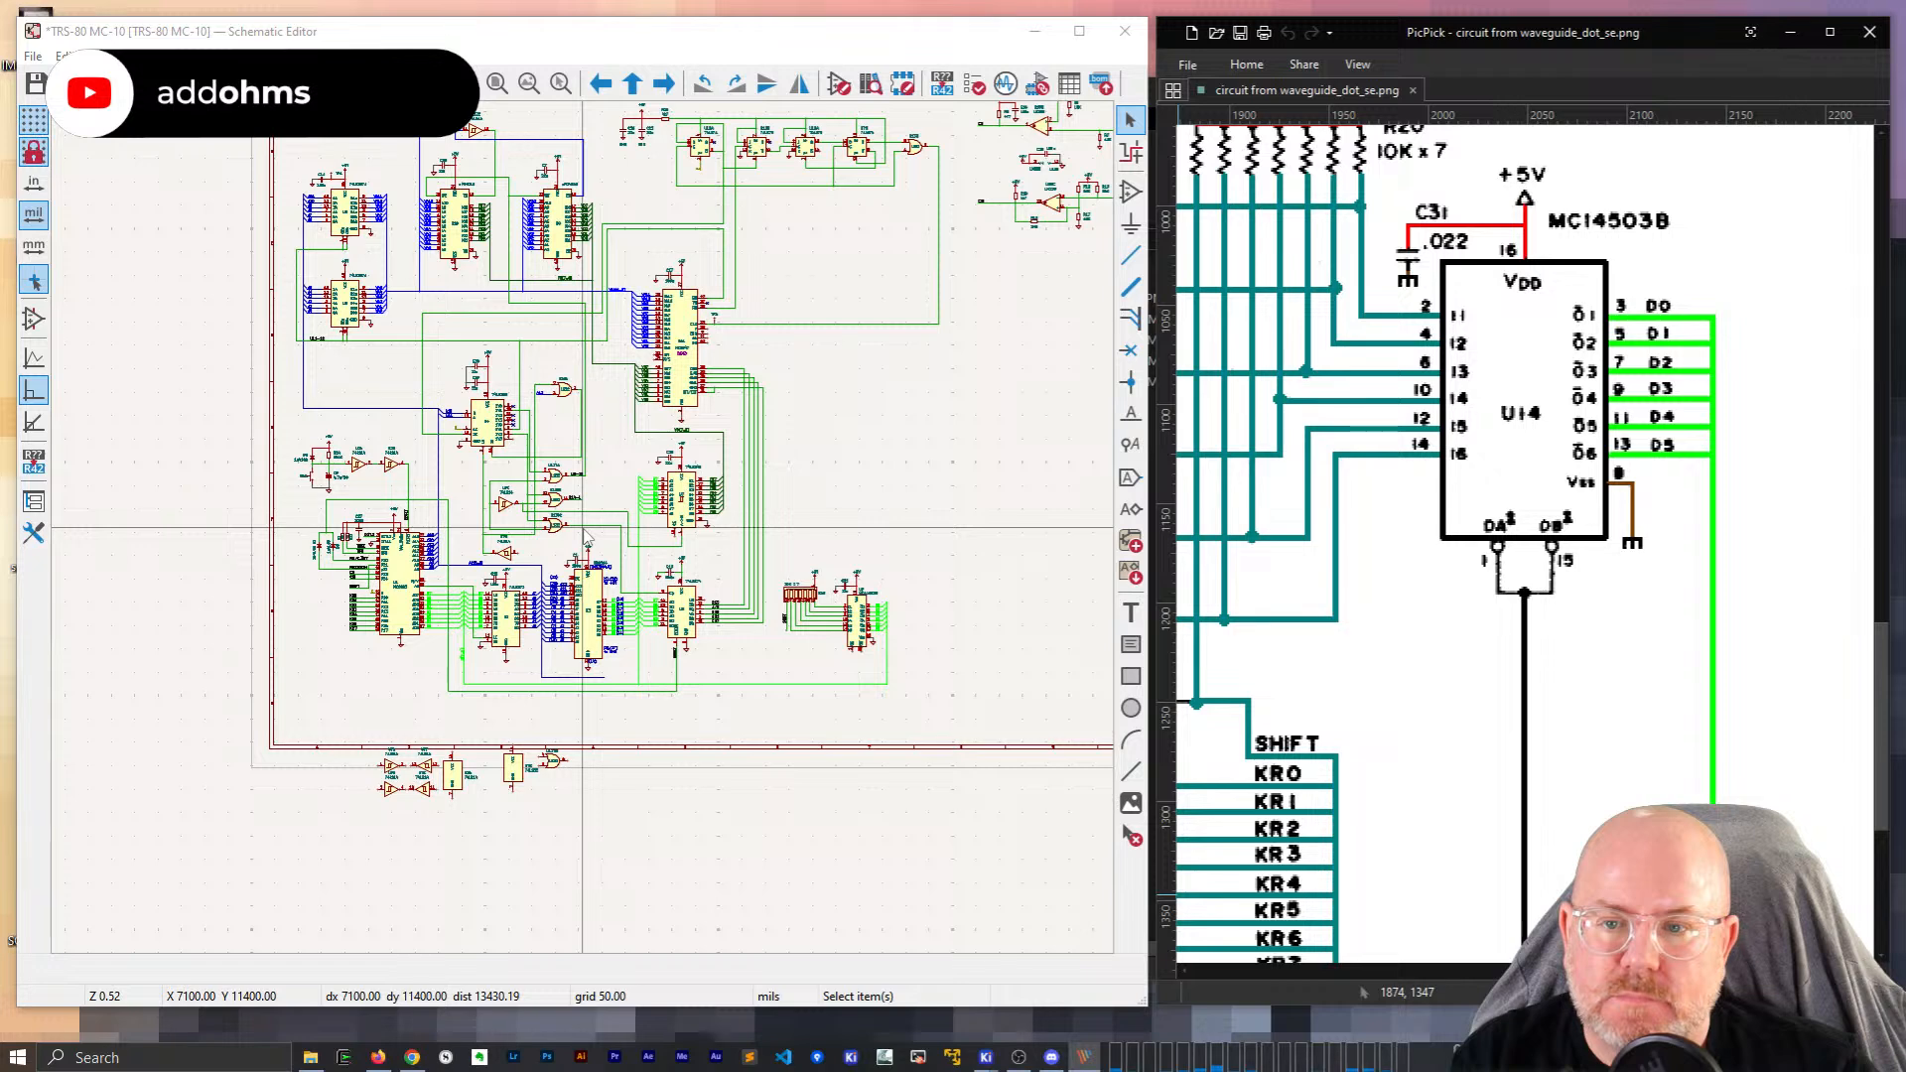
scroll(587, 536, "up", 1)
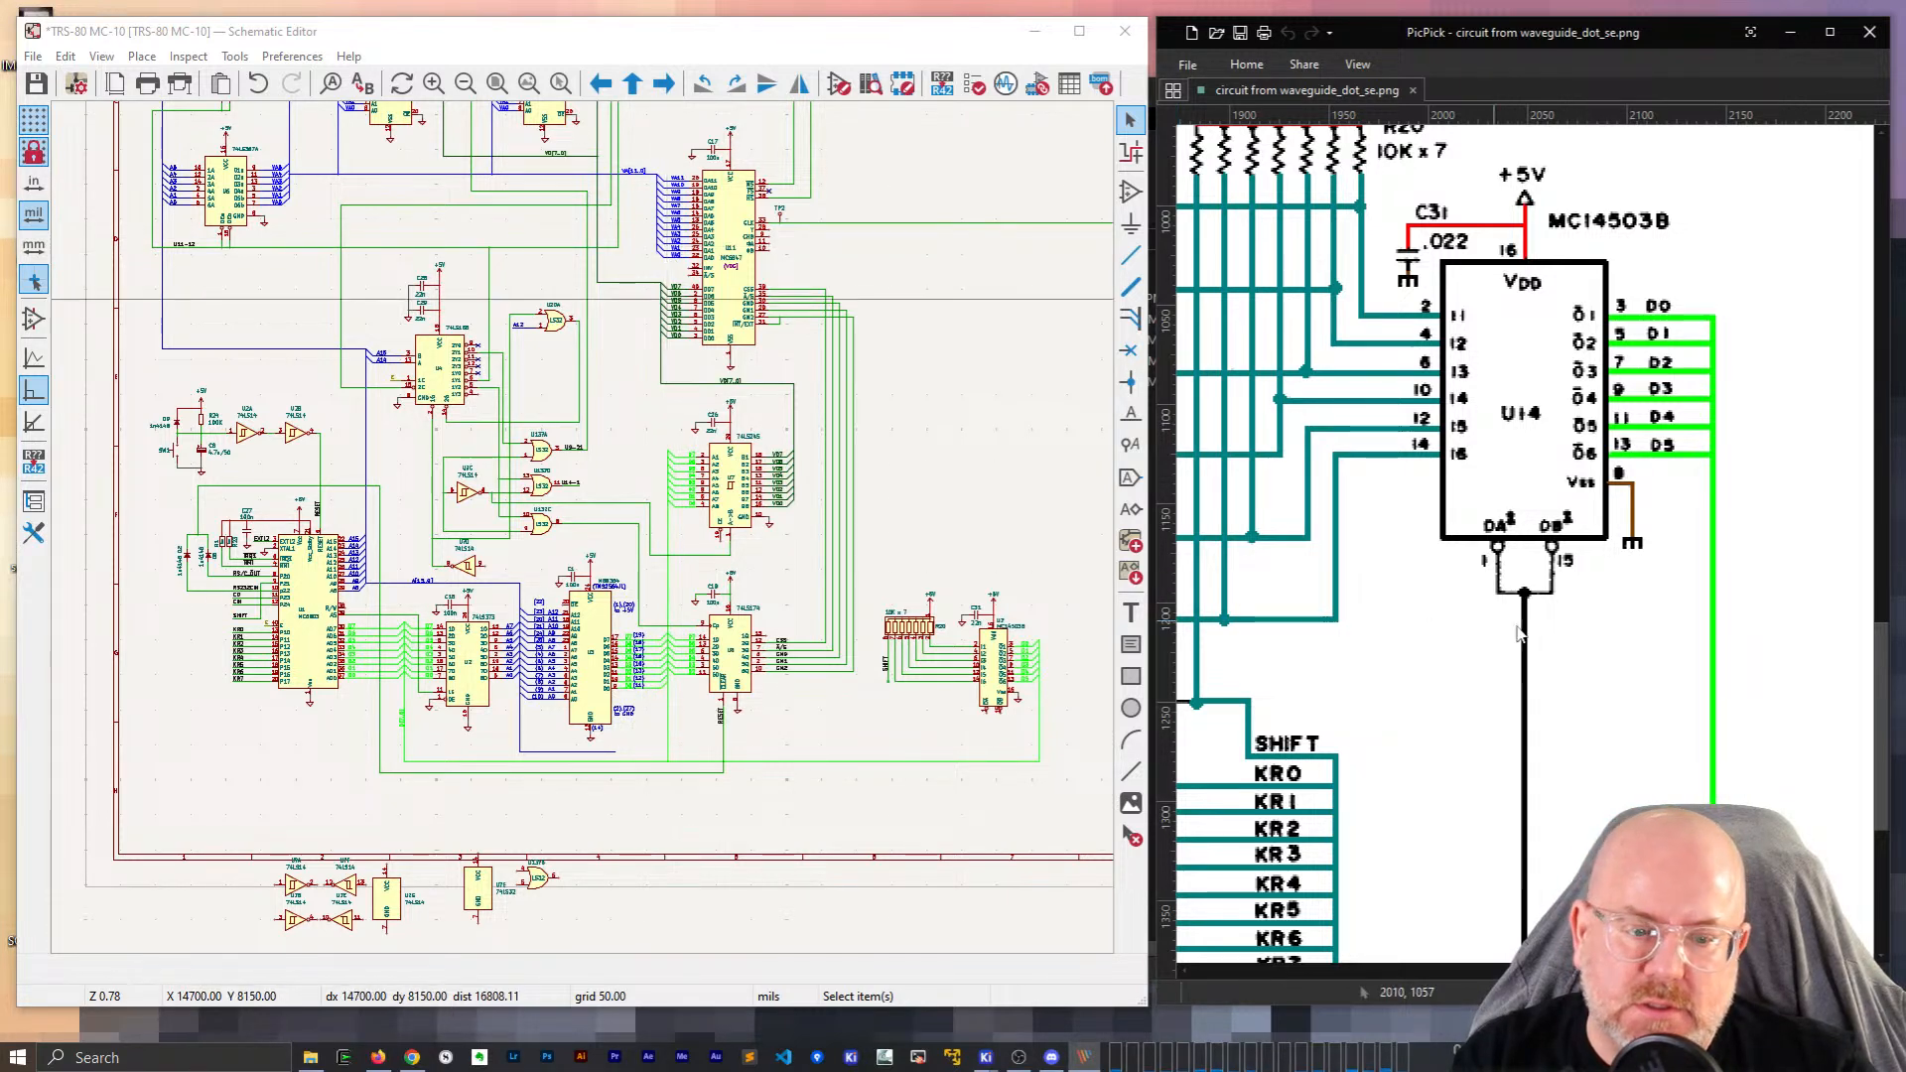
scroll(1708, 960, "down", 1, "ctrl")
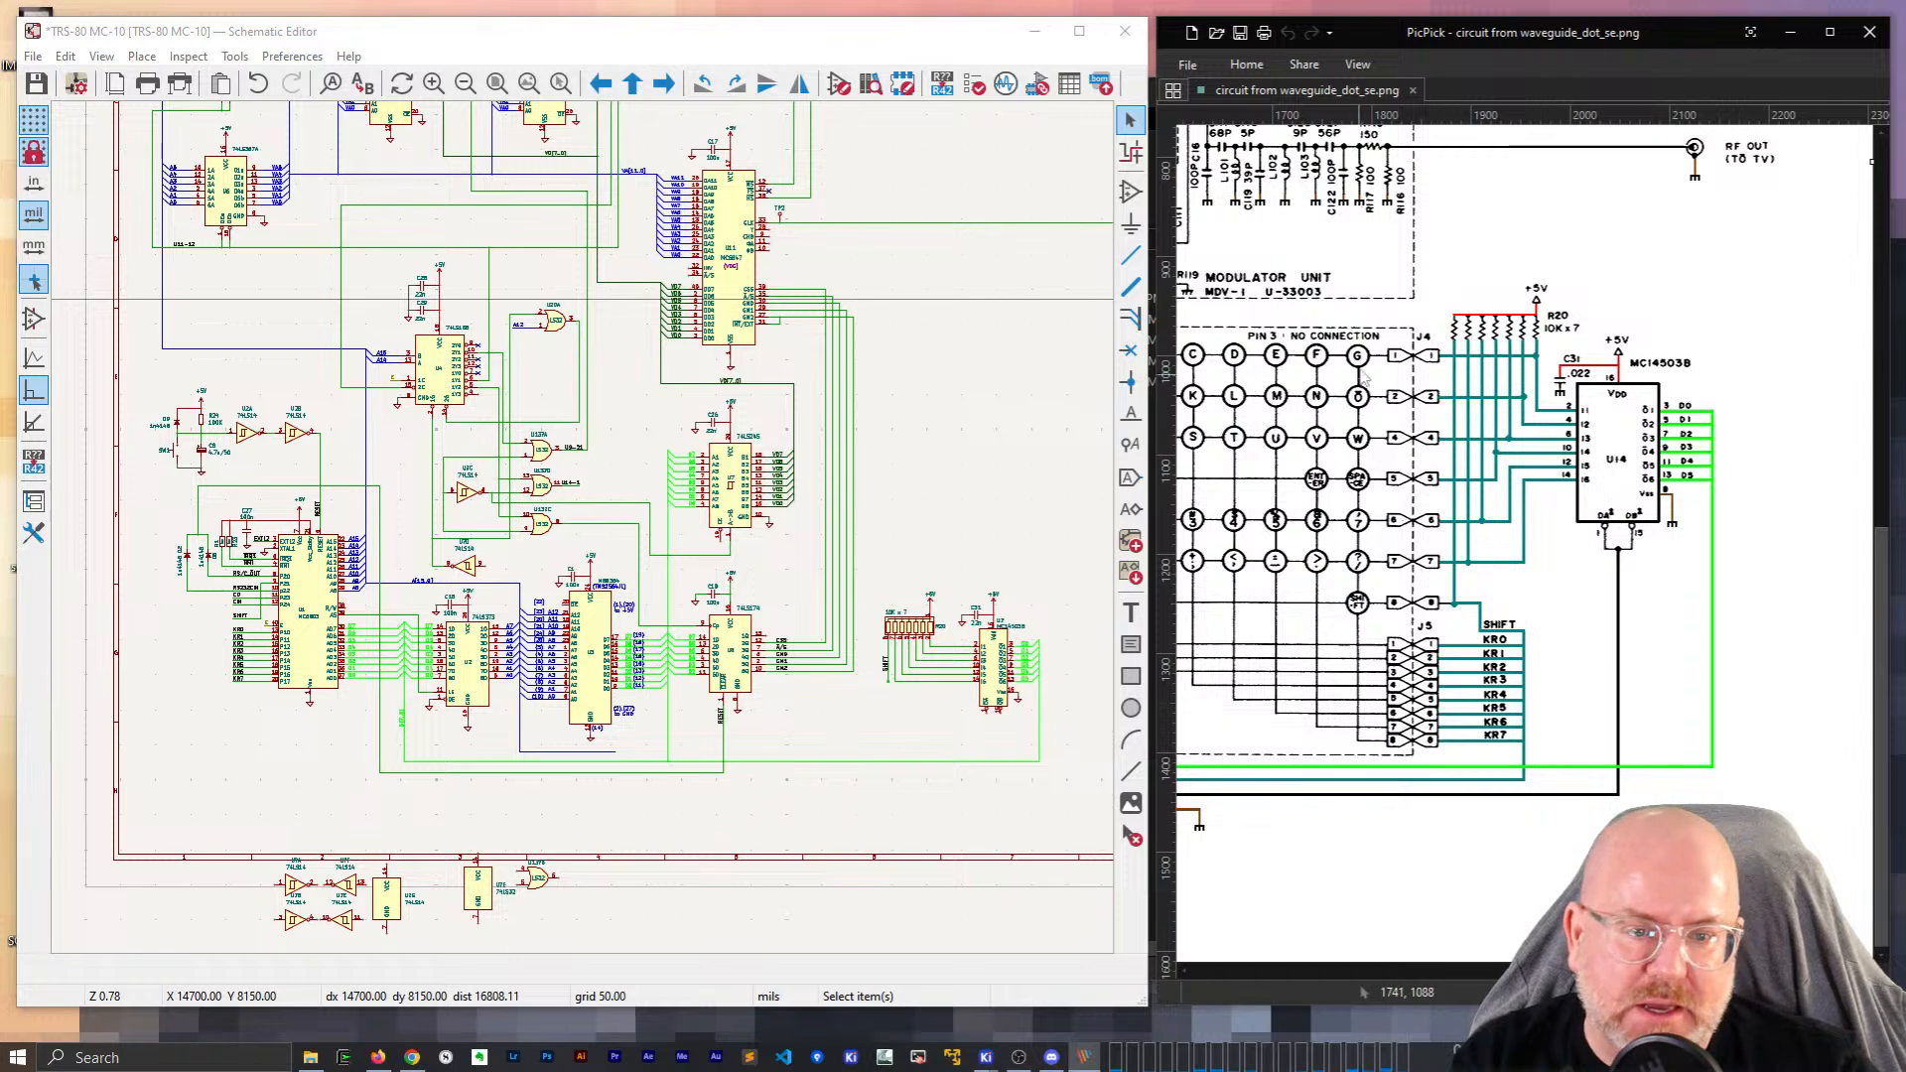
scroll(1526, 496, "left", 3)
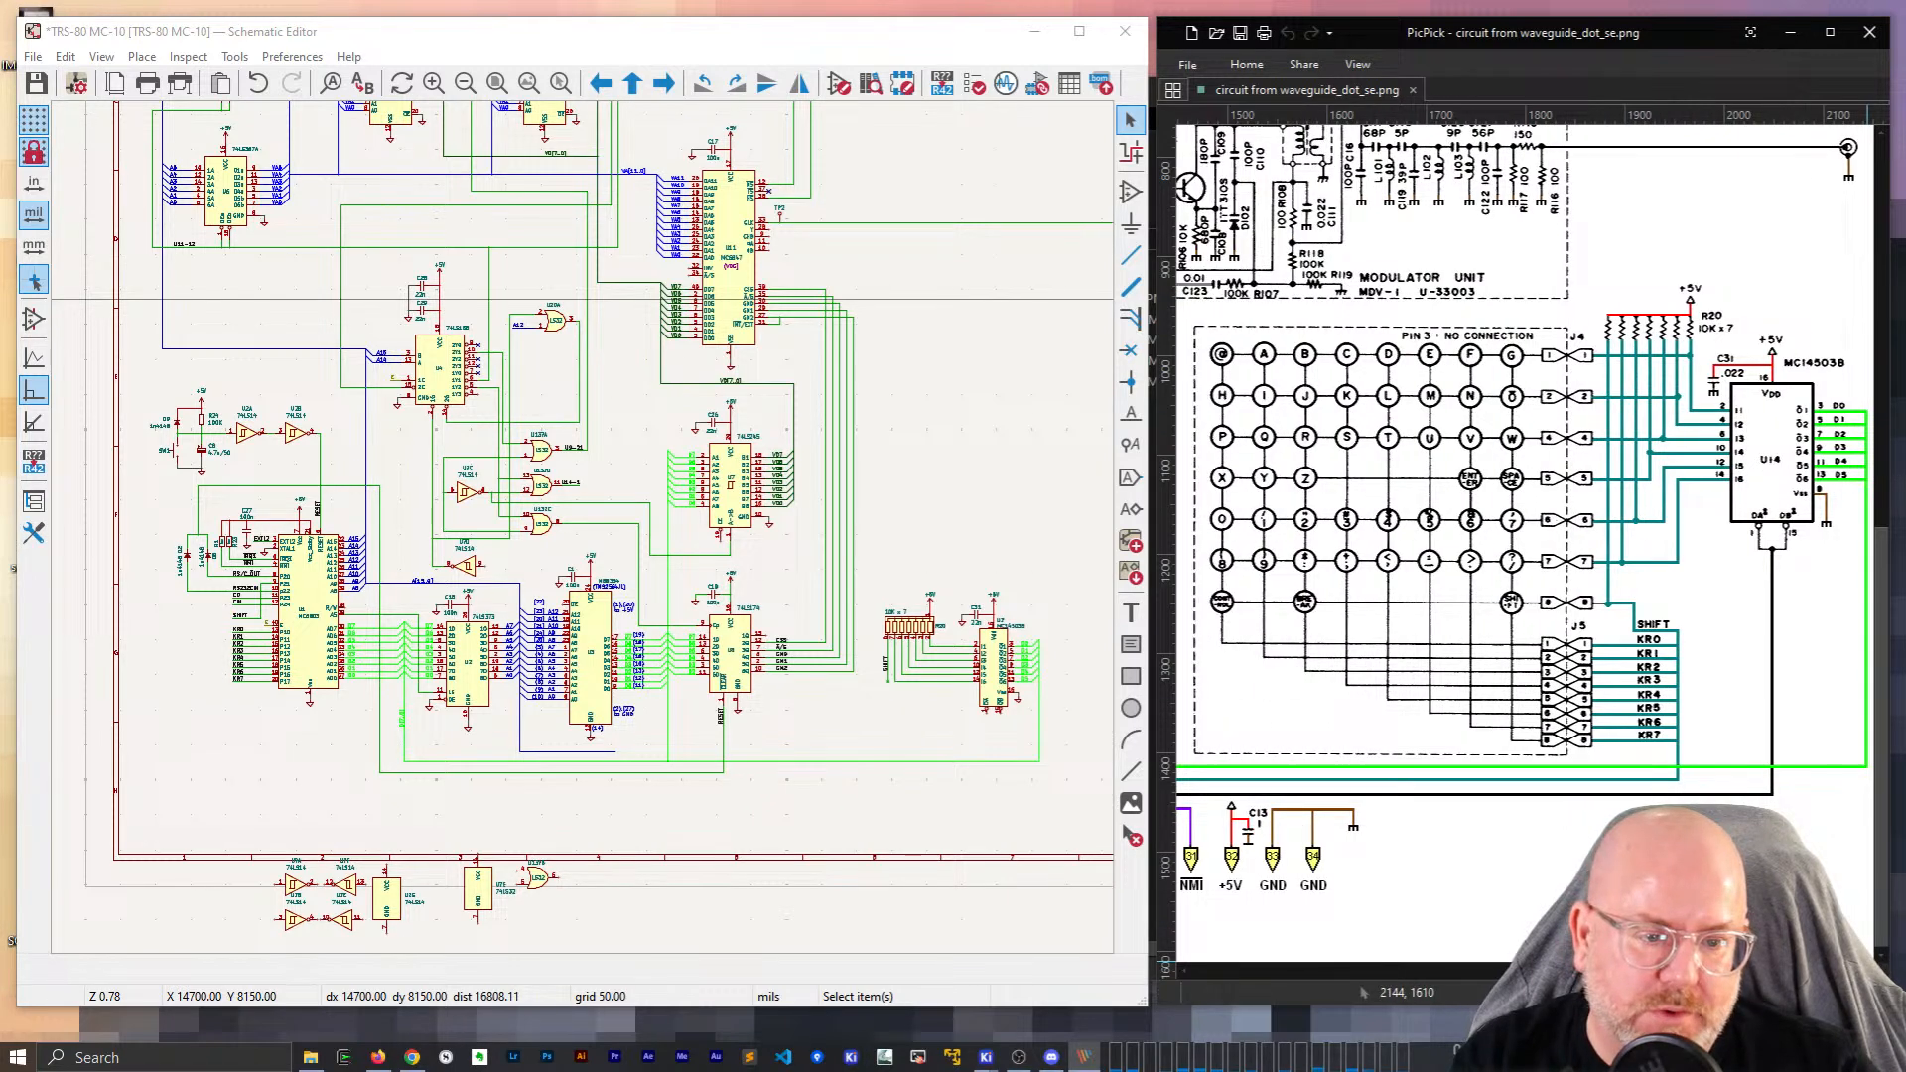
scroll(1526, 497, "left", 3)
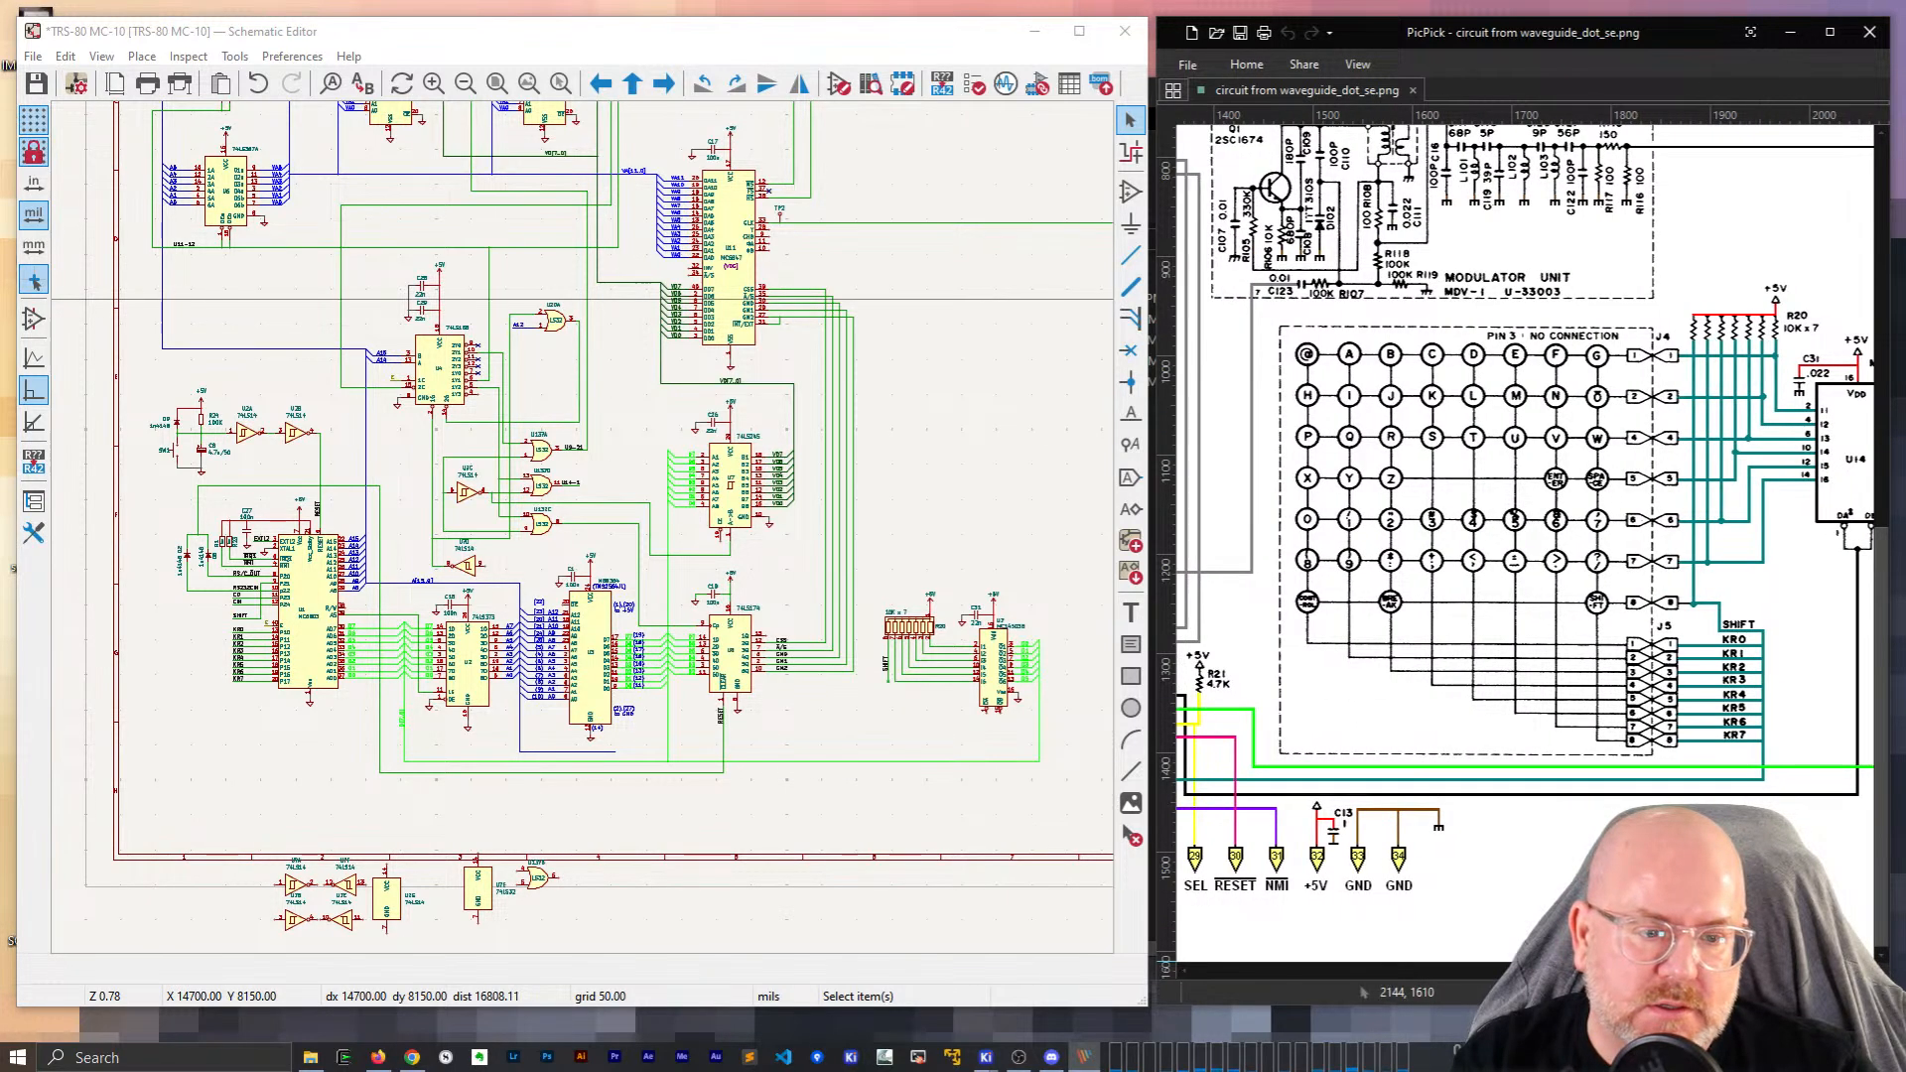
scroll(1526, 497, "left", 8)
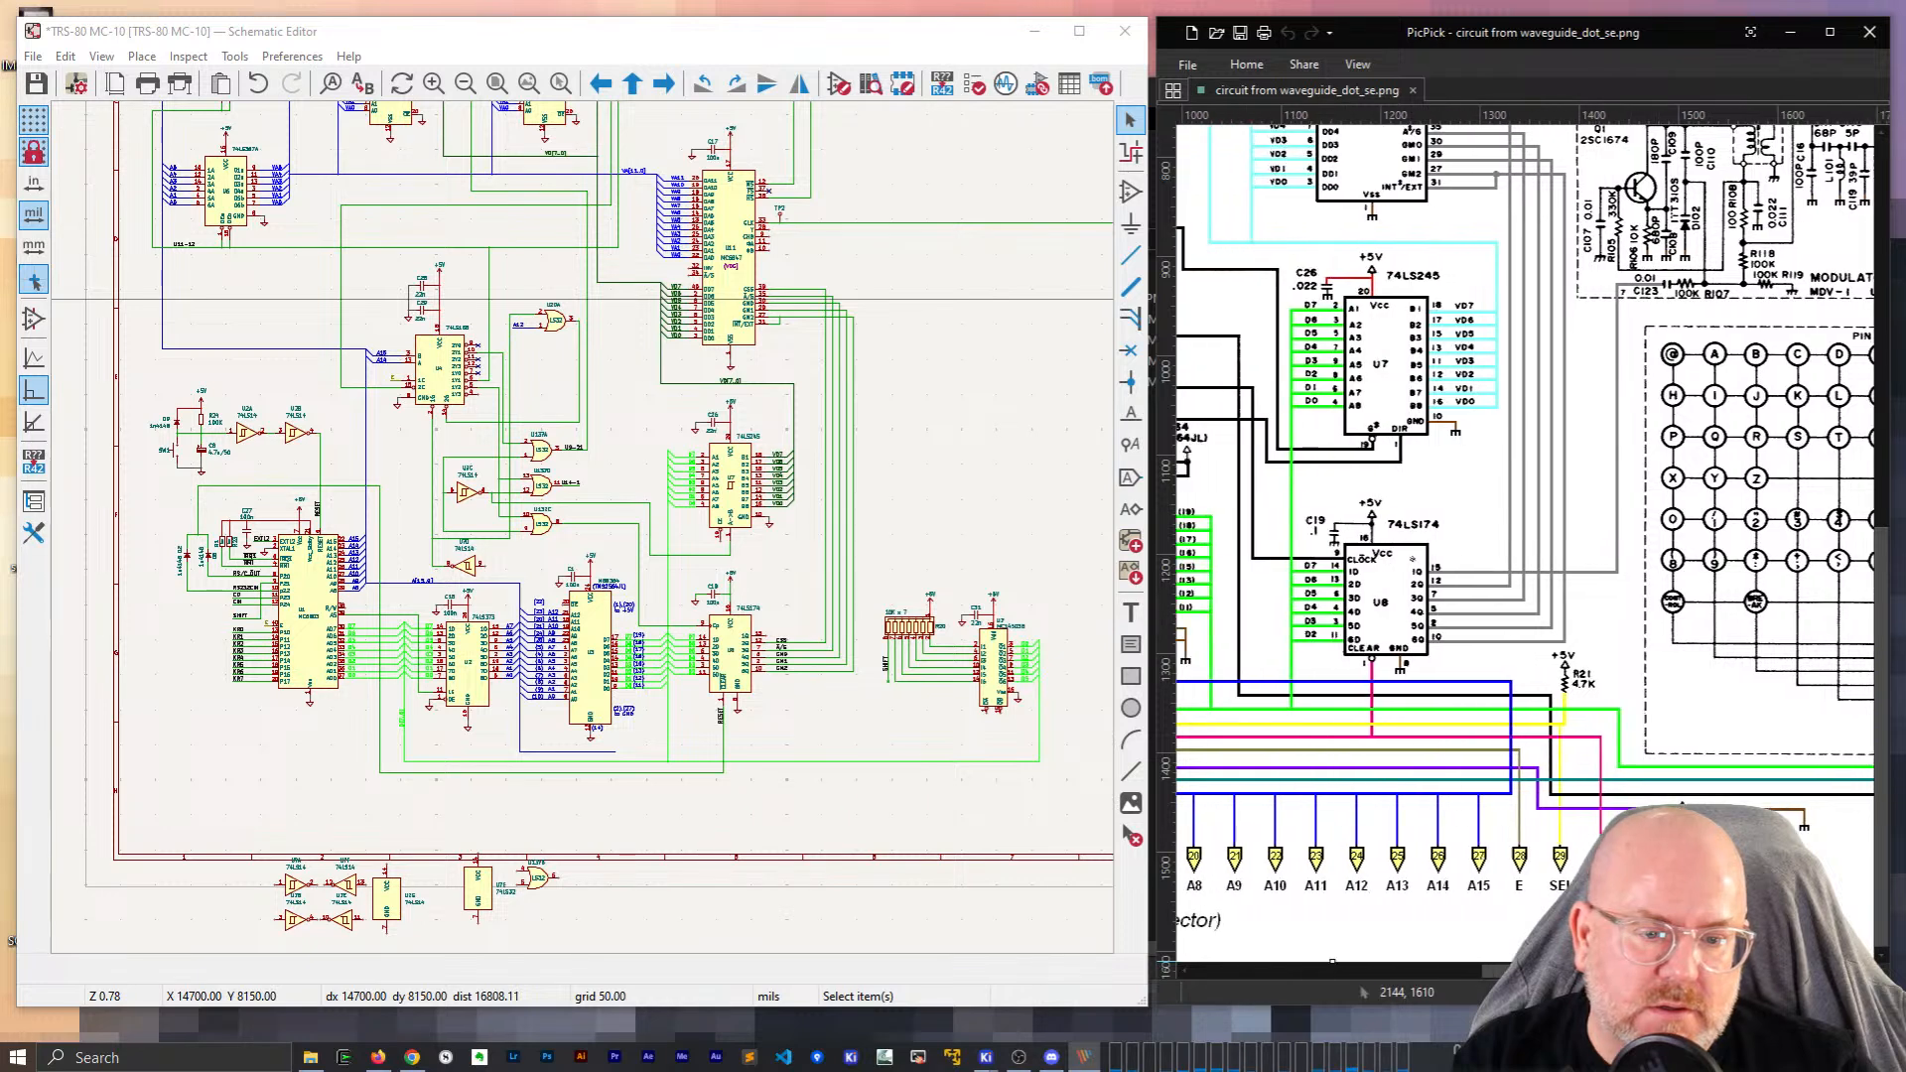
scroll(1319, 991, "left", 15)
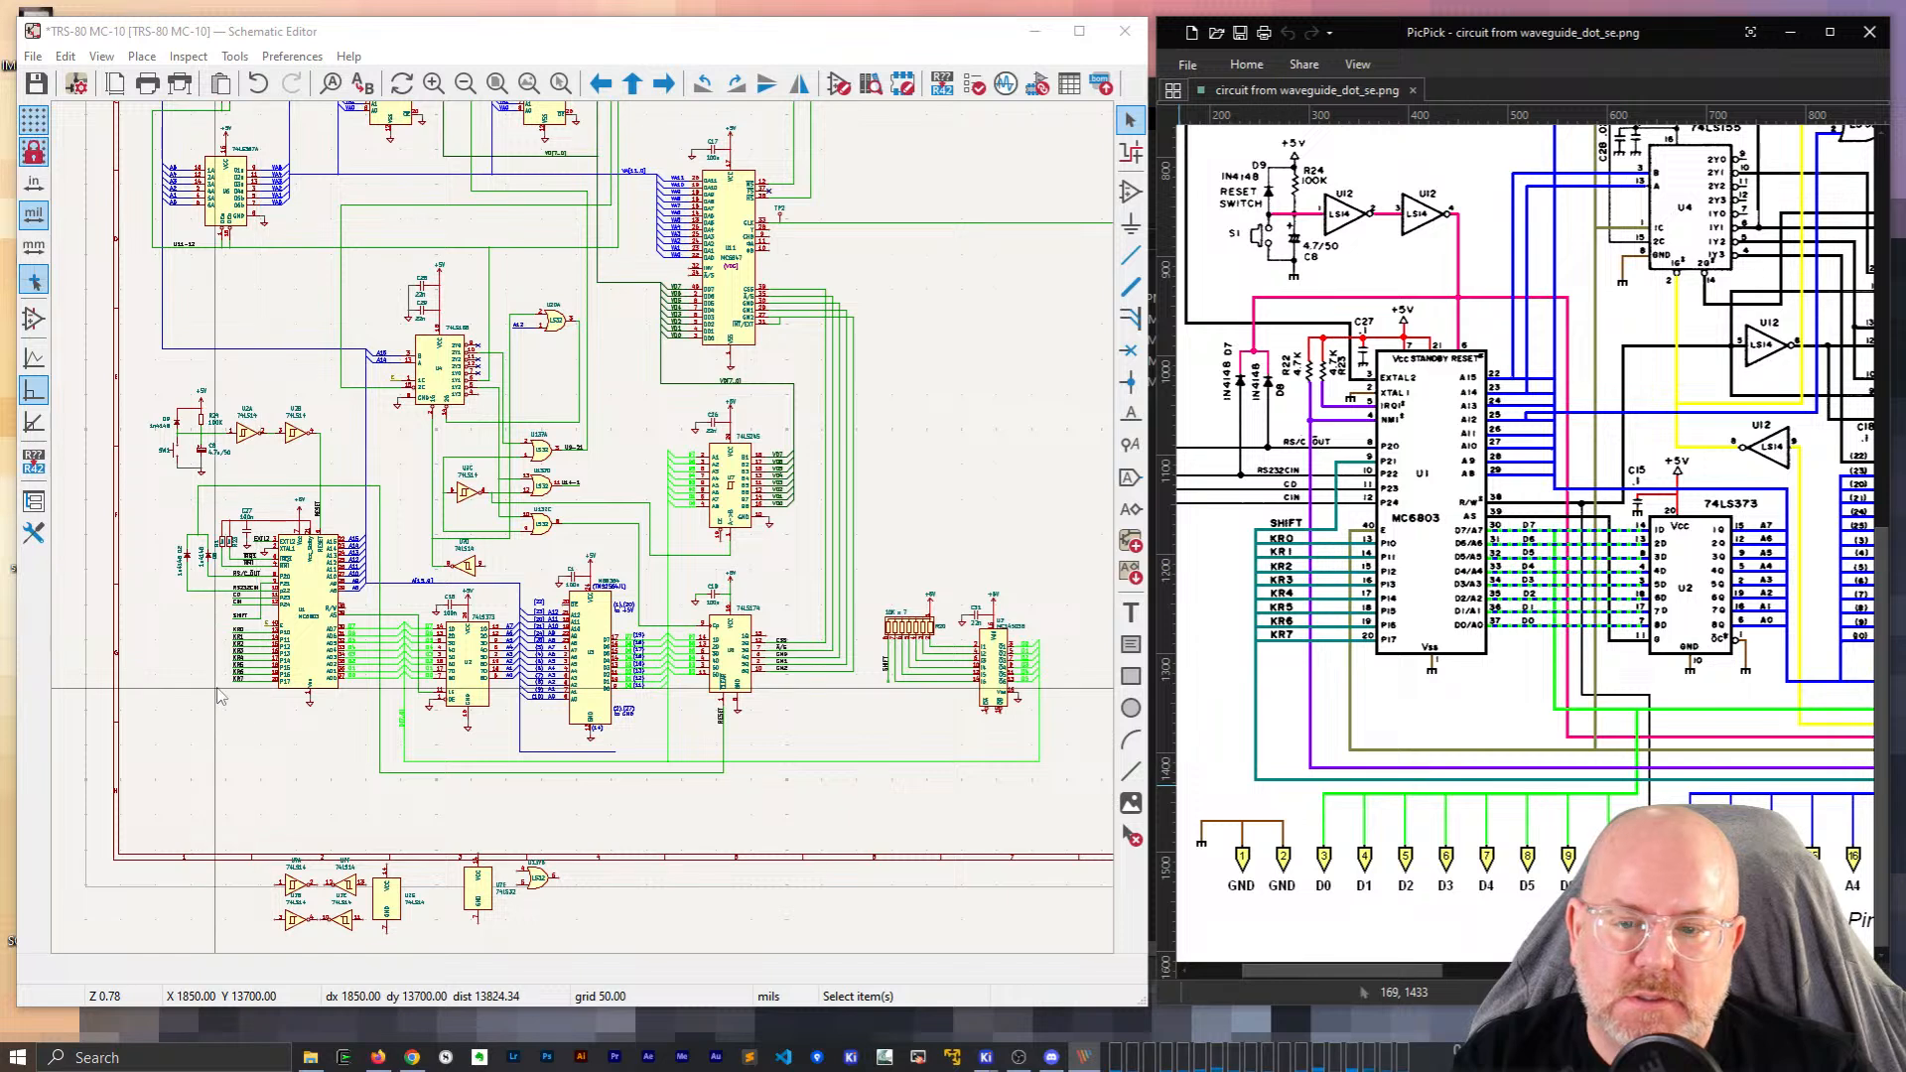
Move the keyboard resistor pack and buffer block to just left of the sheet border.
left_click(847, 745)
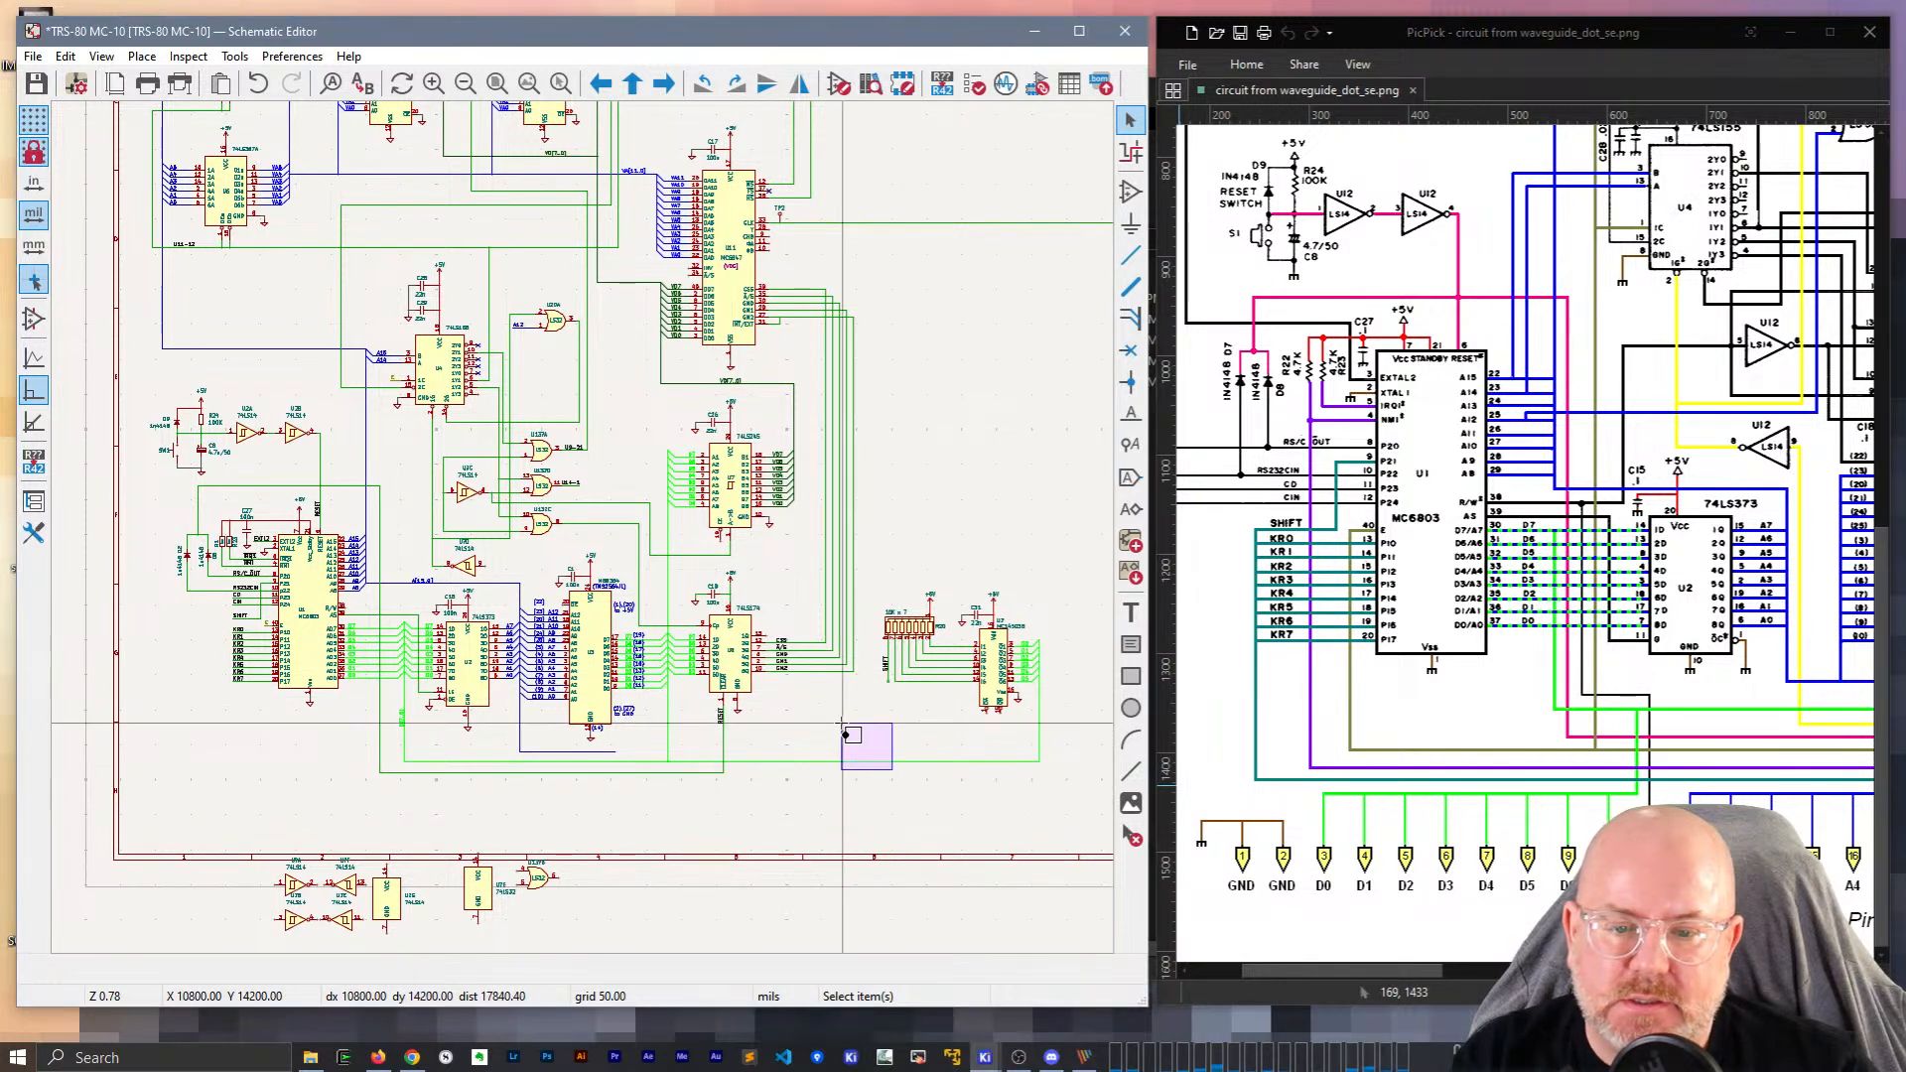
left_click_drag(1072, 798, 886, 513)
key("m")
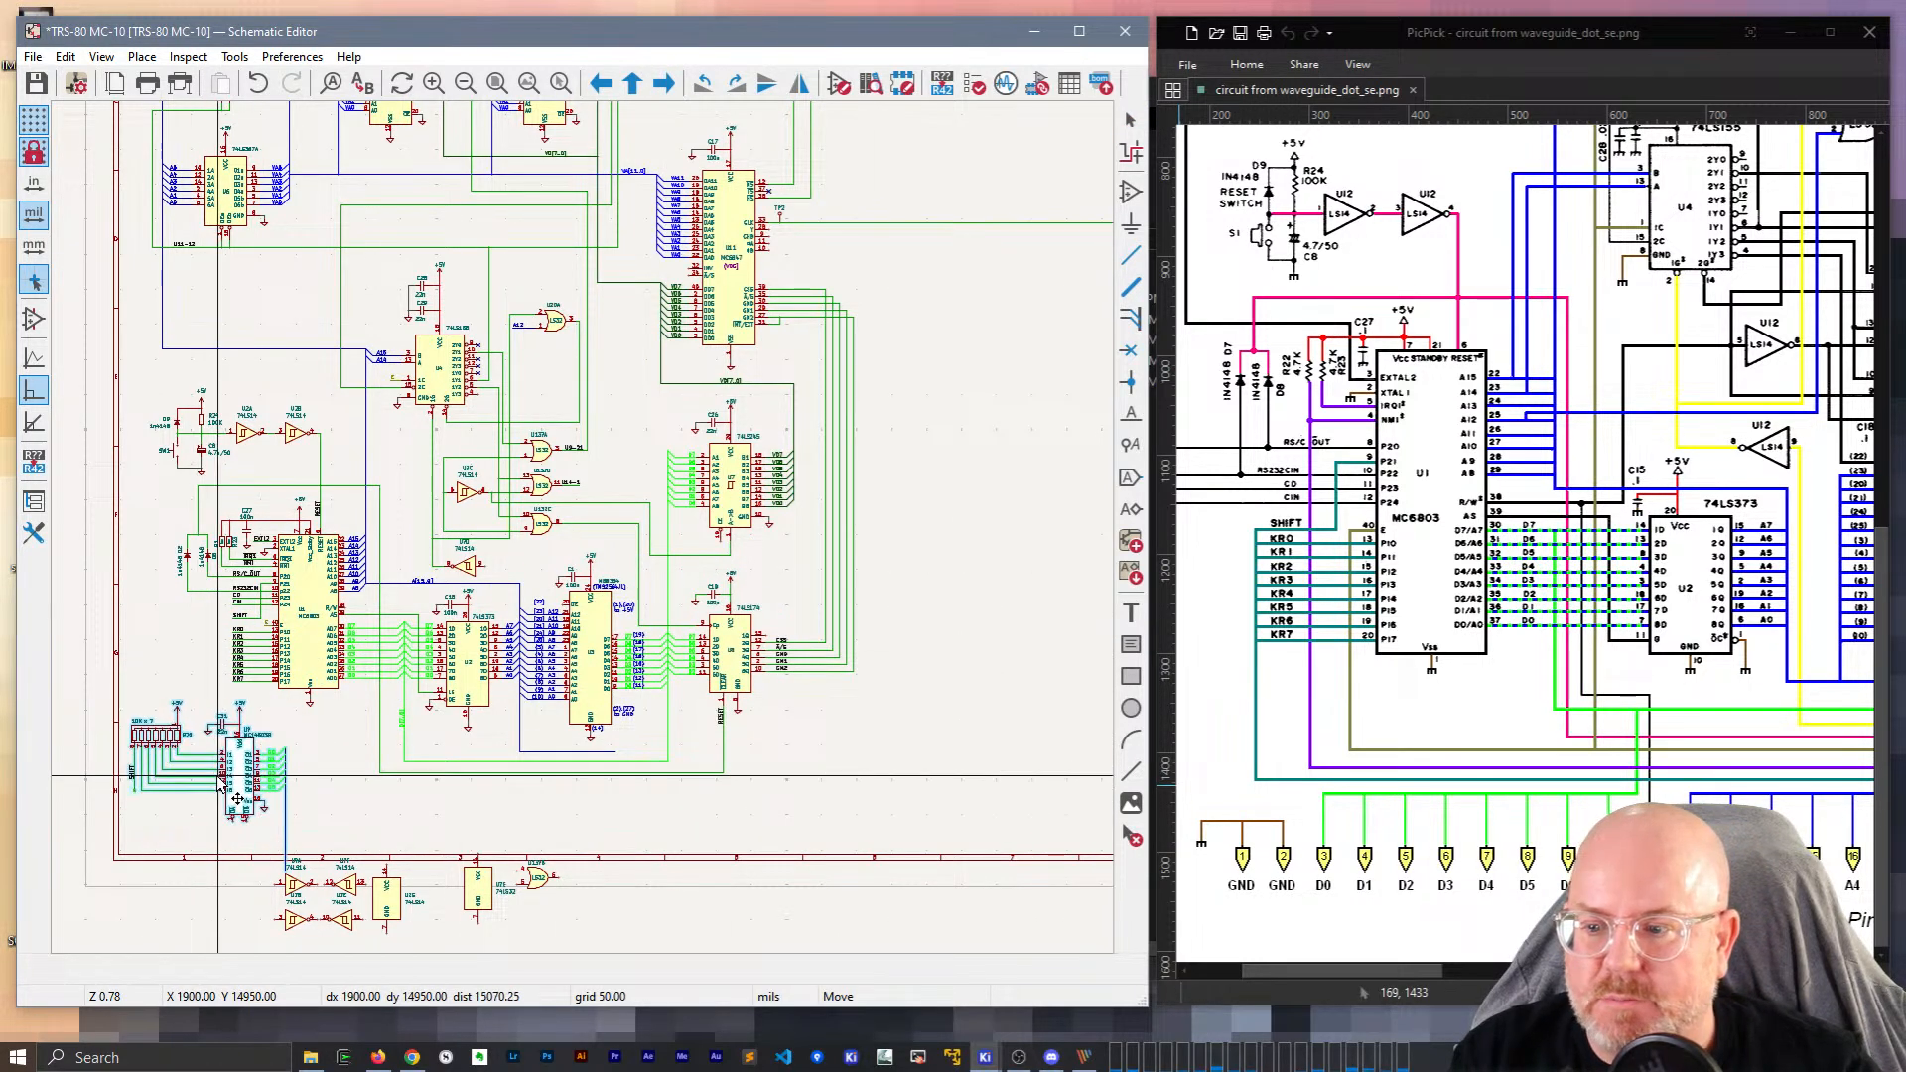
scroll(220, 787, "down", 3)
middle_click_drag(576, 524, 362, 681)
left_click(317, 684)
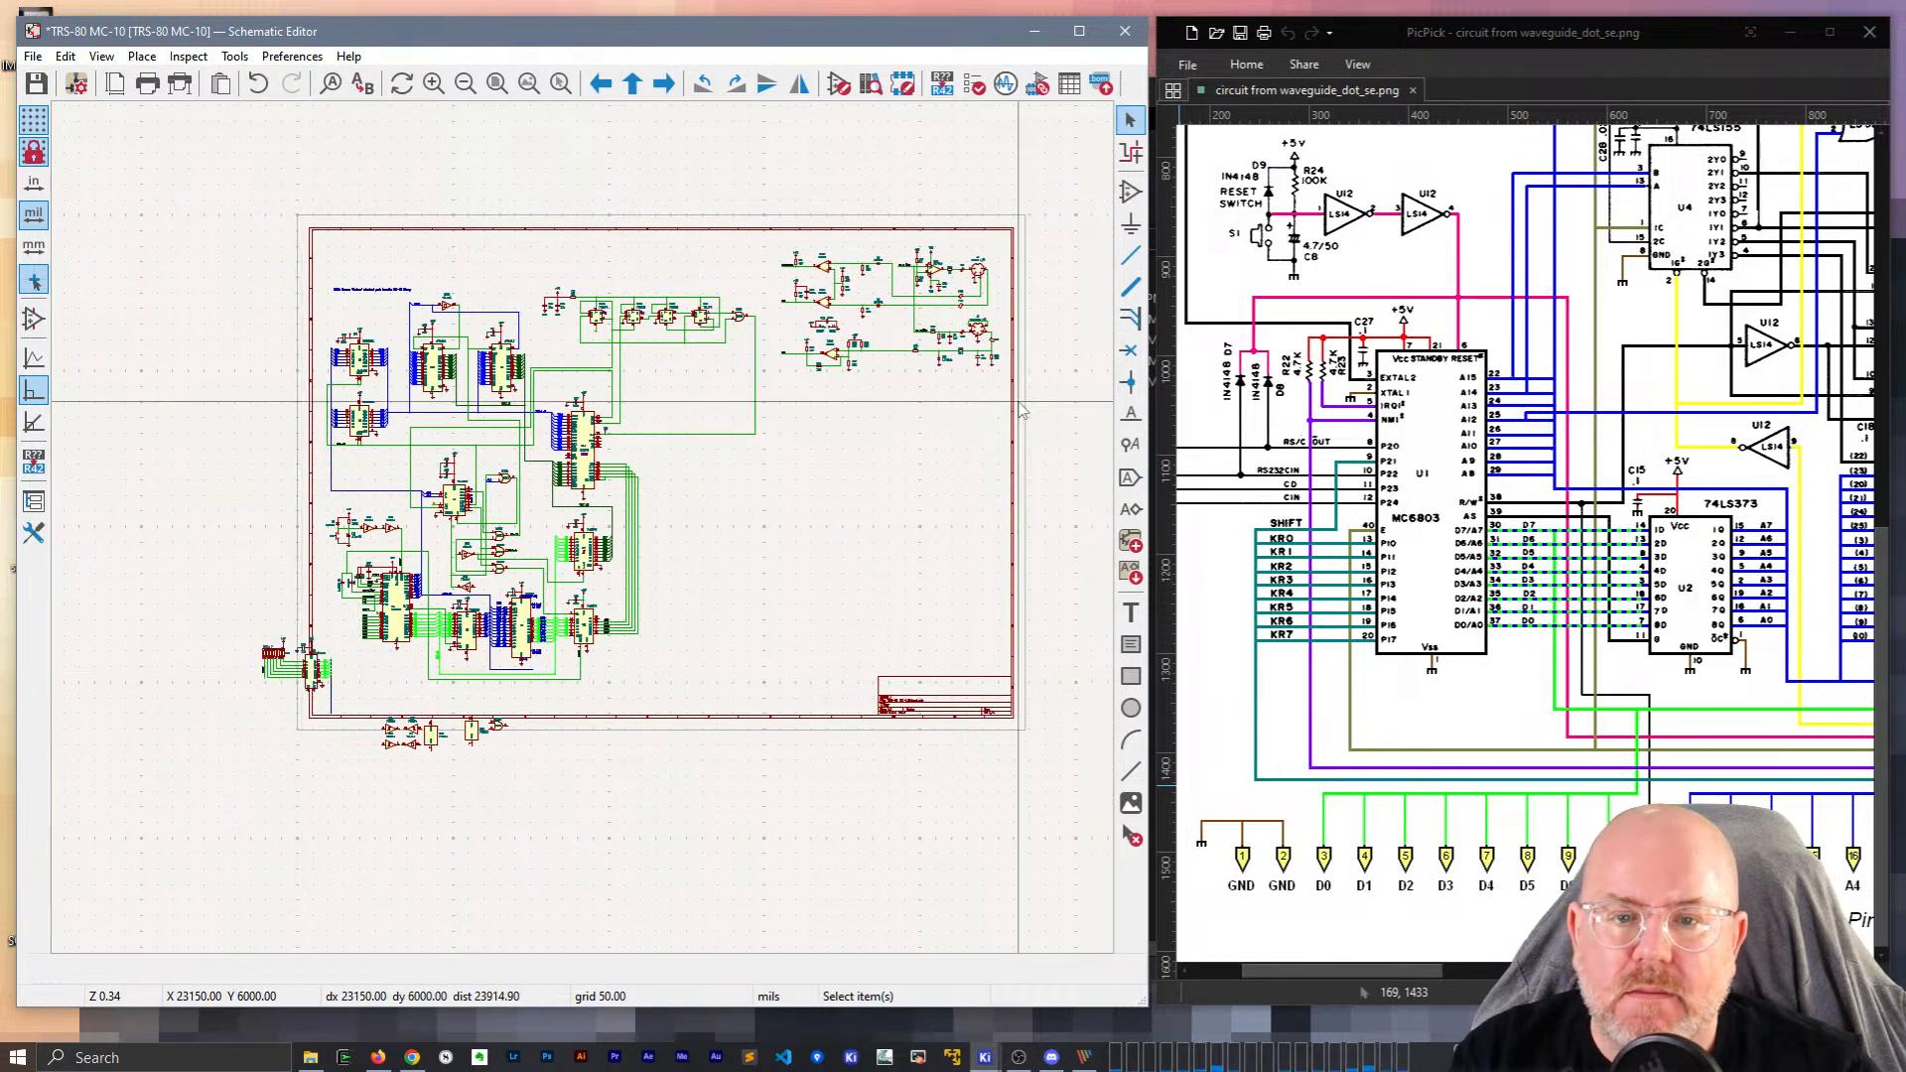
Shift the upper-right circuit block down and move the whole schematic up inside the border.
double_click(839, 216)
key("Escape")
left_click_drag(776, 234, 1089, 432)
left_click_drag(977, 270, 978, 302)
left_click(465, 242)
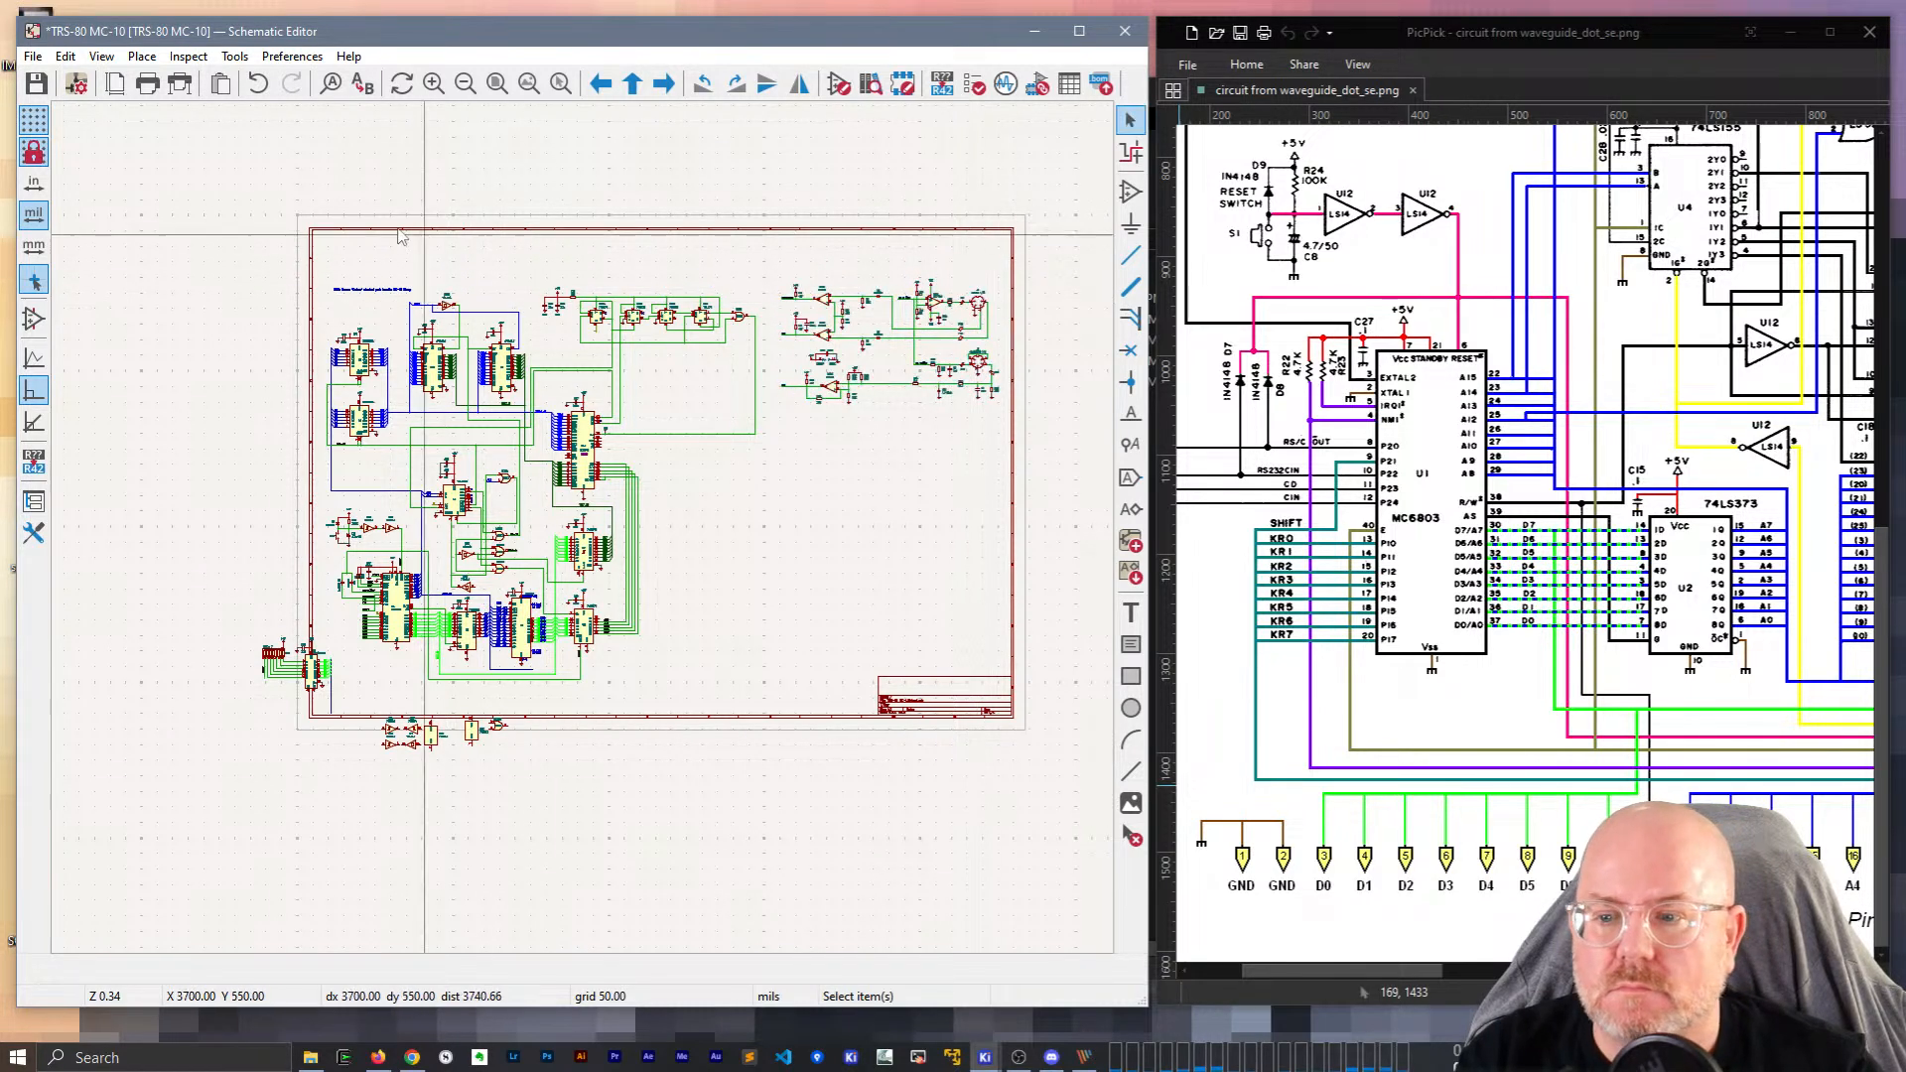
left_click_drag(205, 193, 1023, 822)
left_click_drag(743, 413, 753, 399)
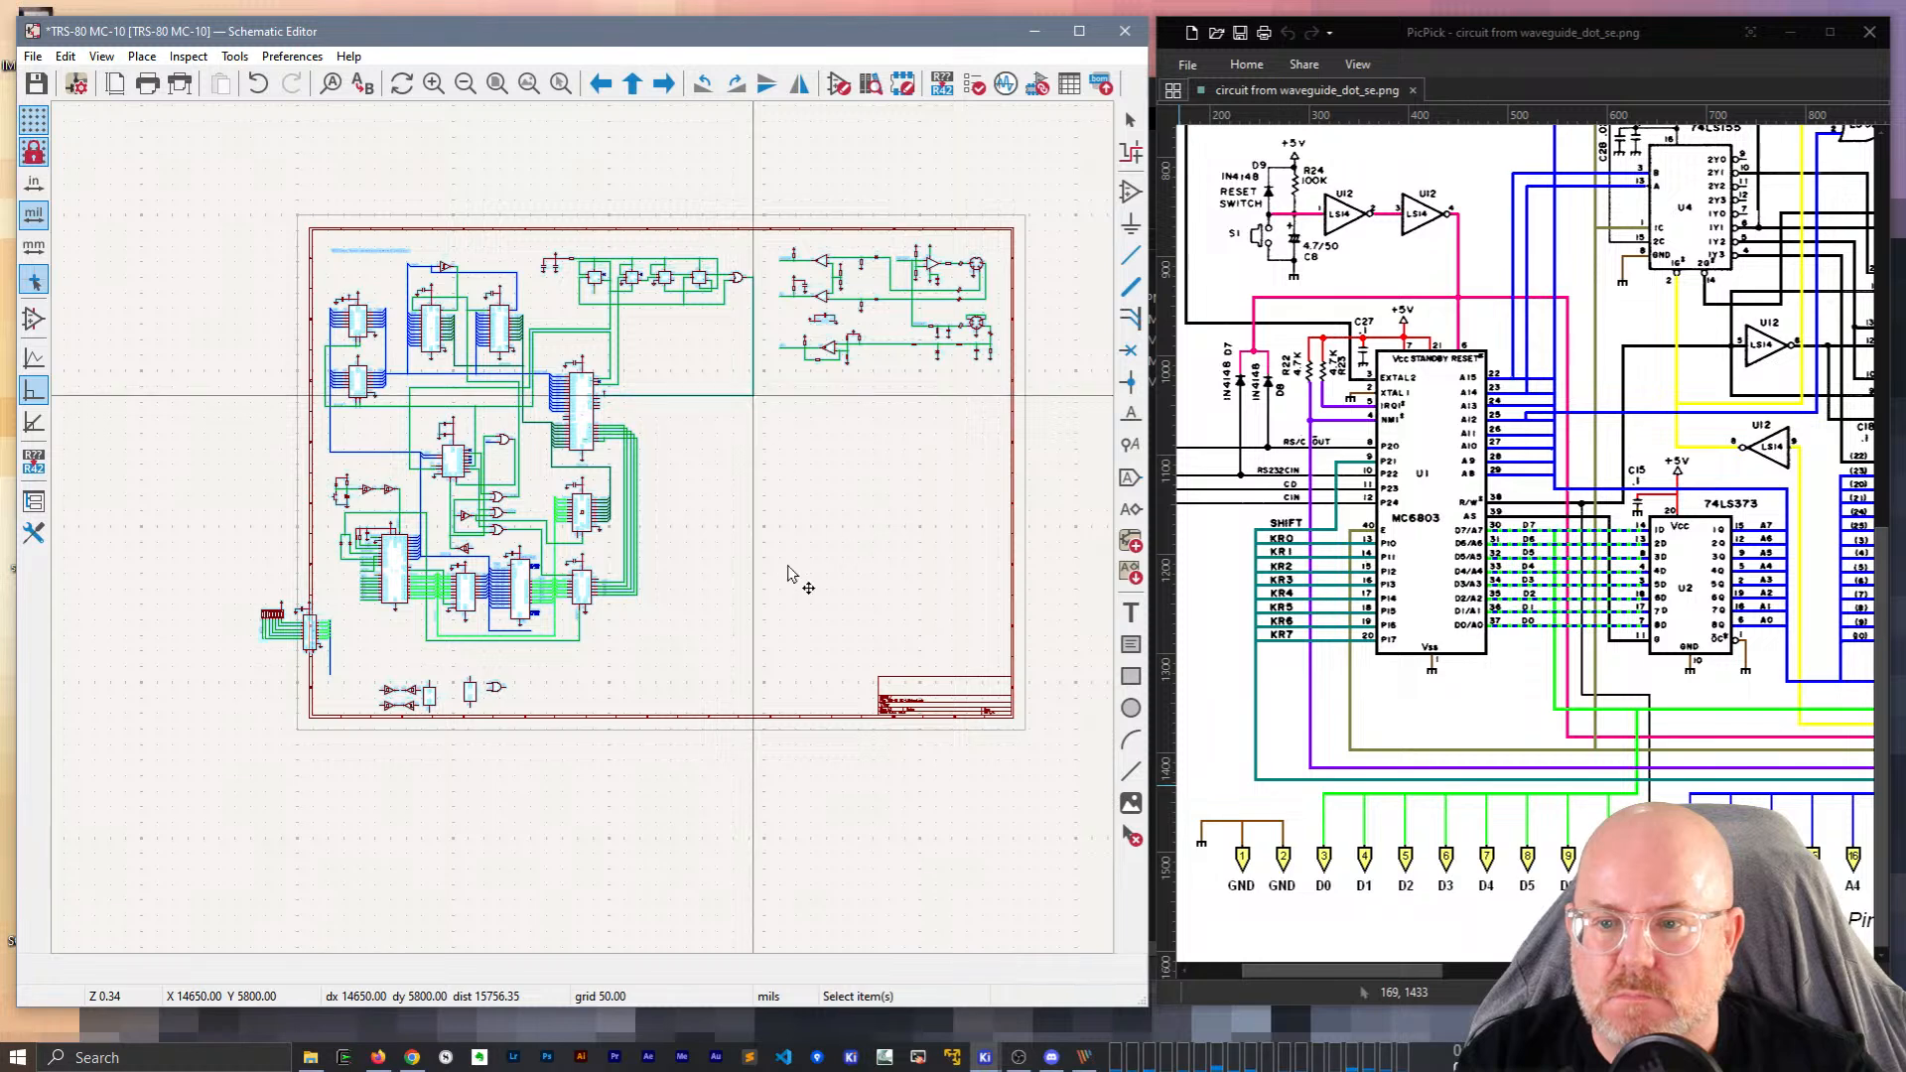
left_click(834, 541)
Park the spare gate and power symbols below the sheet and place R20 and U7 under the CPU.
scroll(328, 622, "up", 3)
middle_click_drag(815, 628, 519, 600)
left_click_drag(387, 592, 791, 742)
left_click_drag(601, 655, 797, 784)
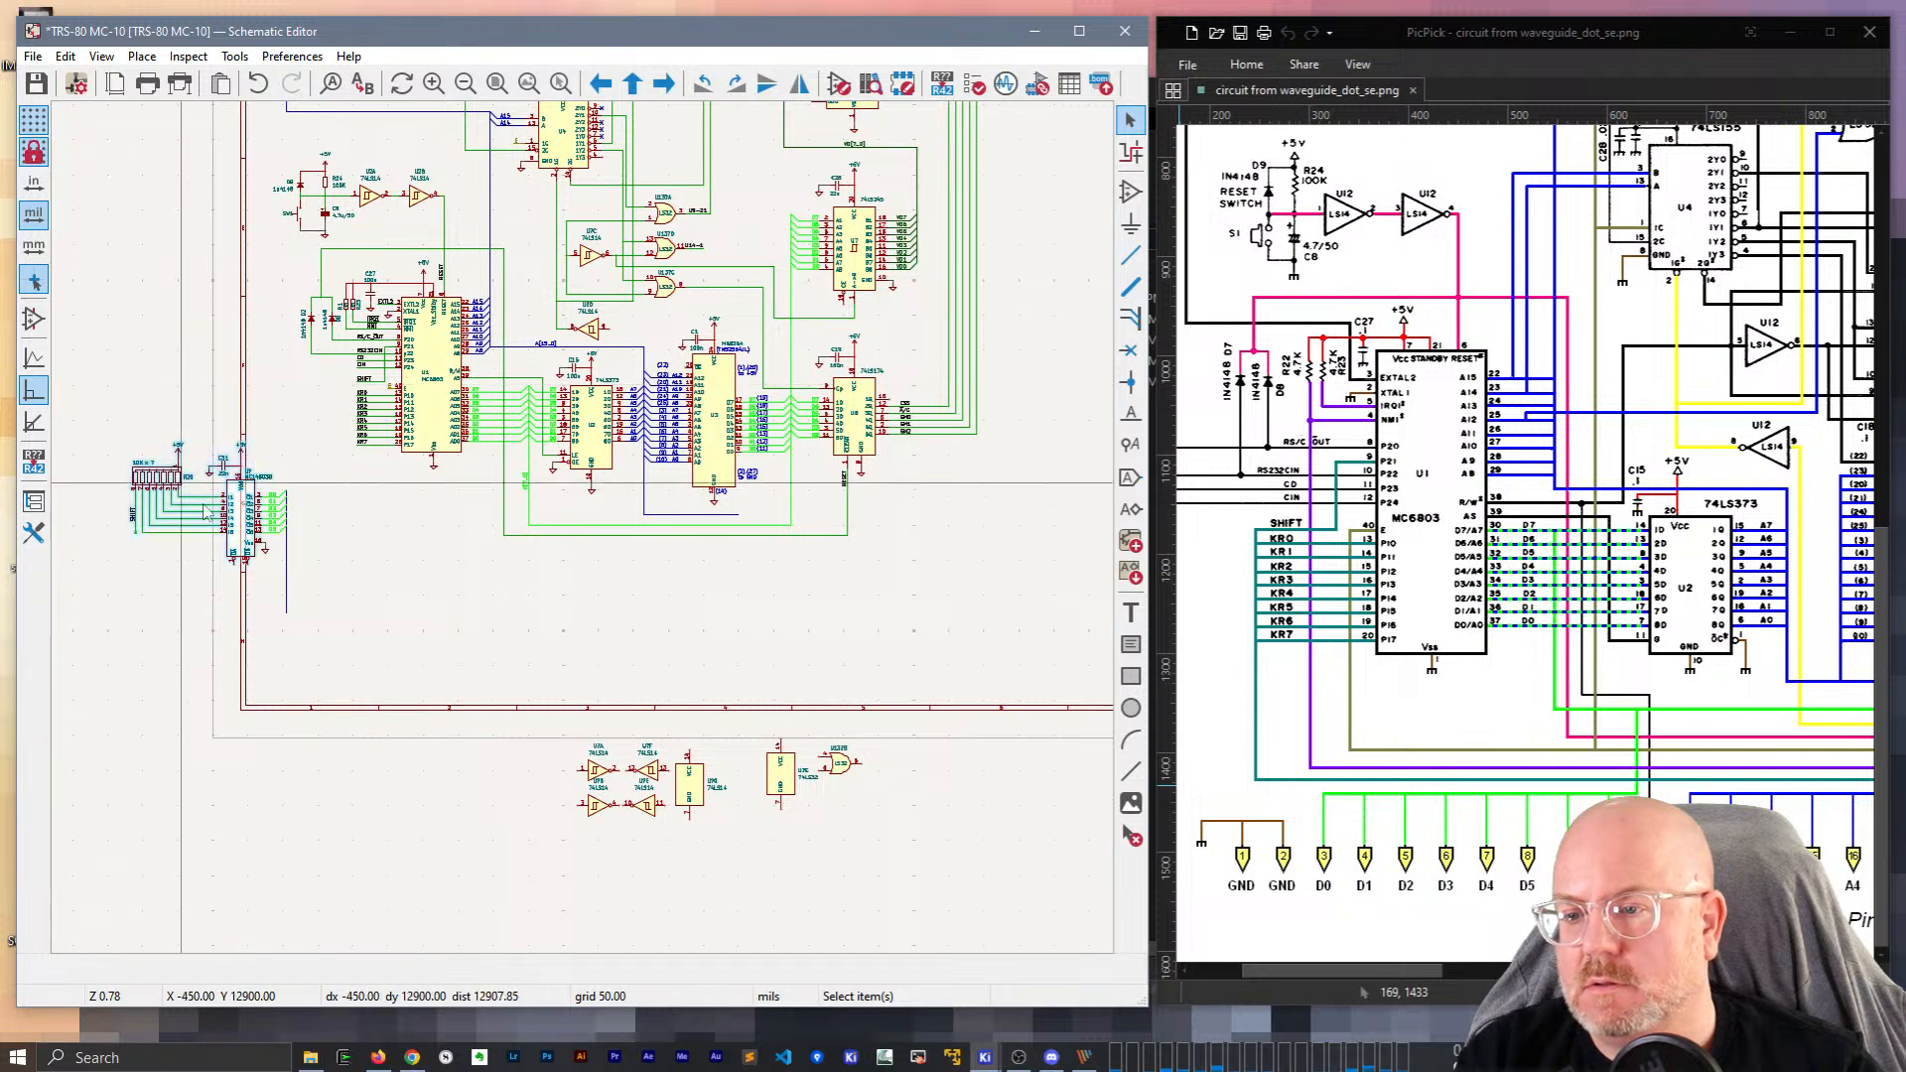
left_click_drag(345, 712, 125, 407)
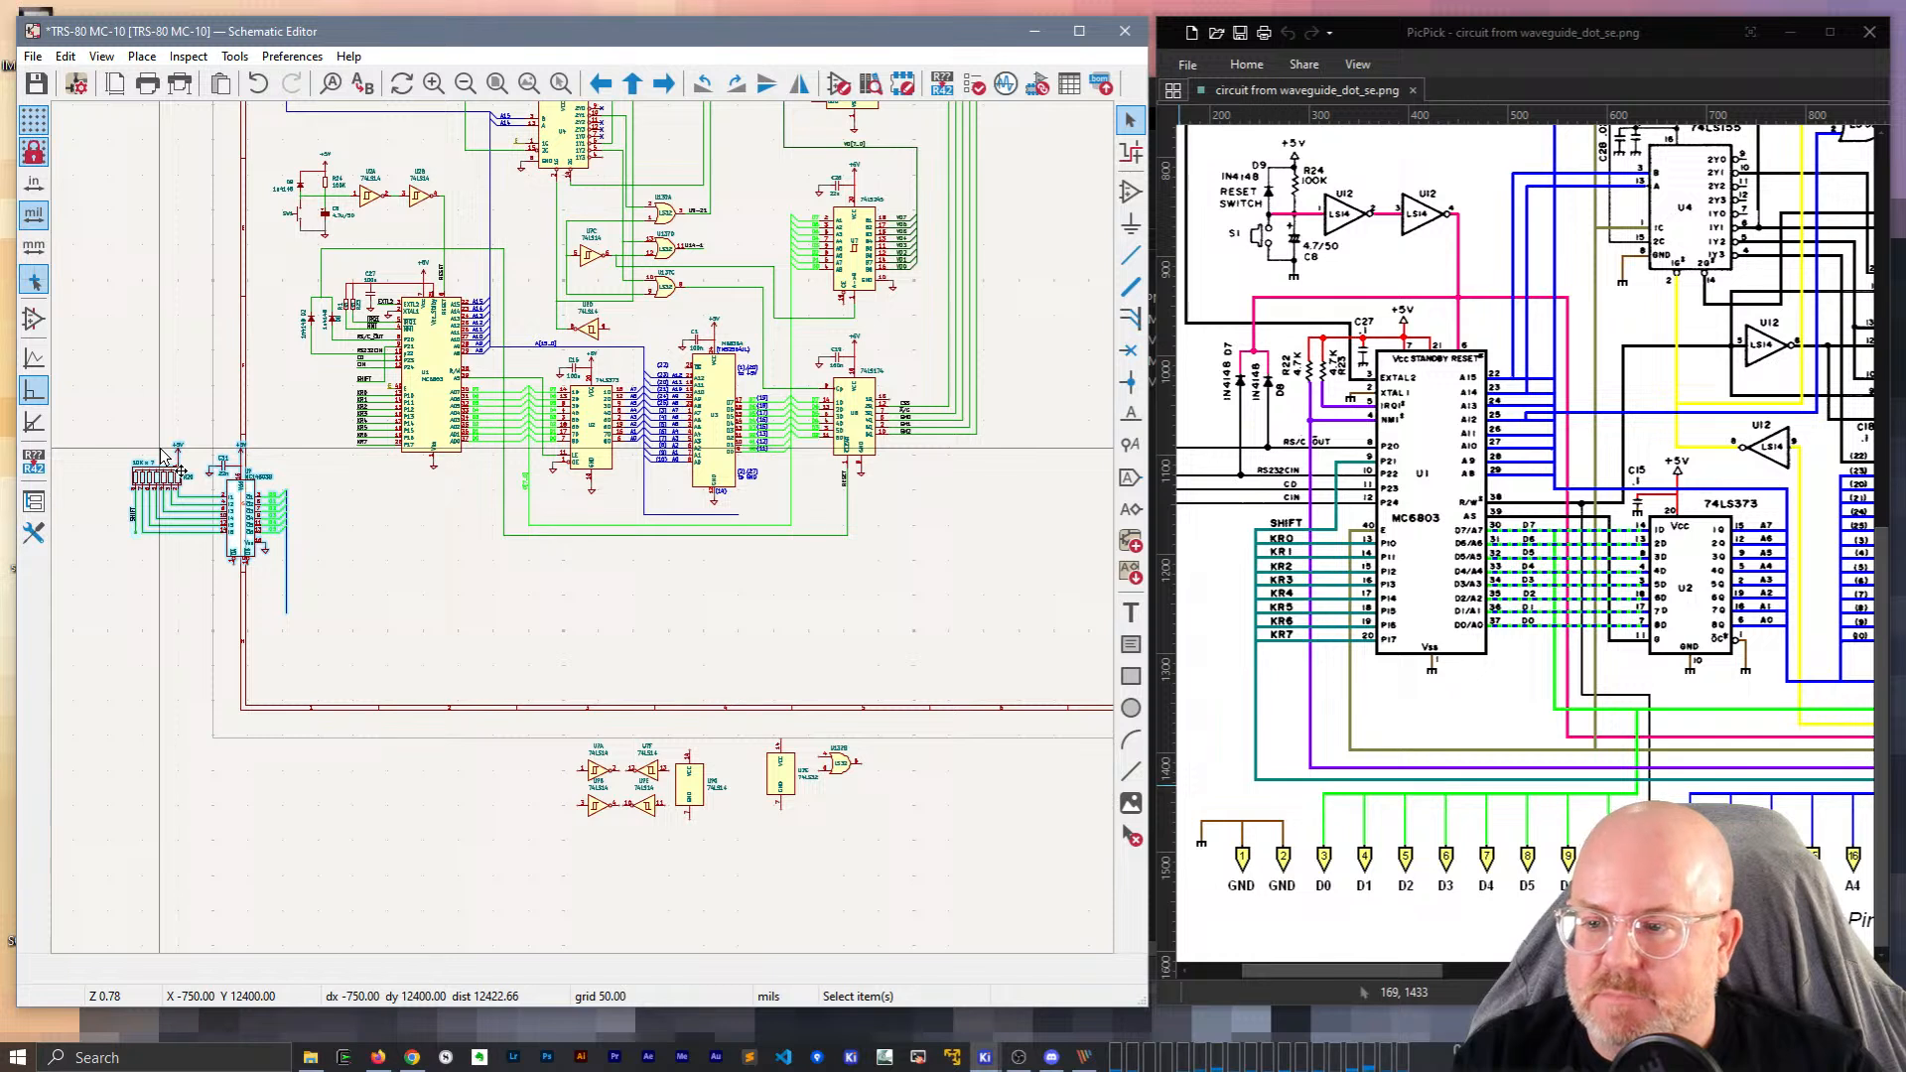
left_click_drag(169, 490, 347, 539)
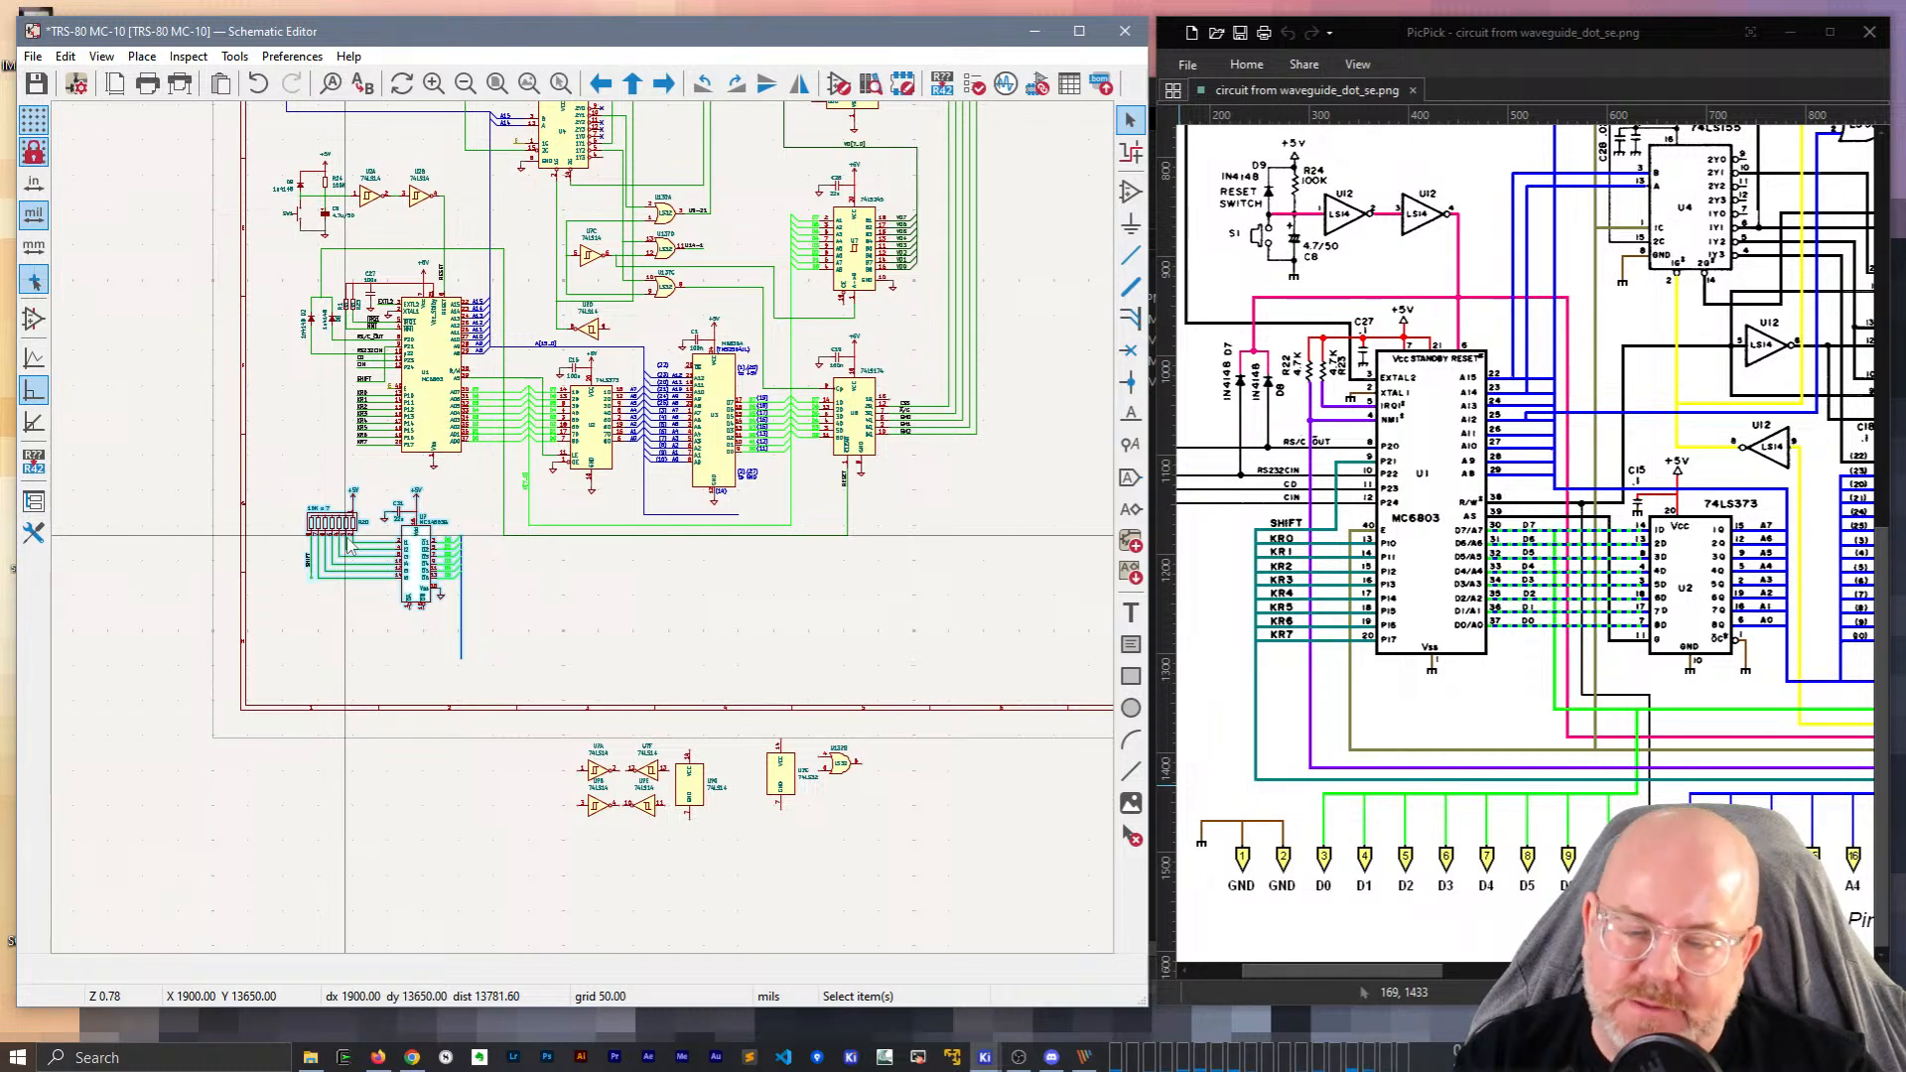
Place a mirrored Conn_01x08 connector against the MC6803's KR0–KR7 keyboard lines.
scroll(347, 540, "up", 3)
scroll(586, 536, "down", 1)
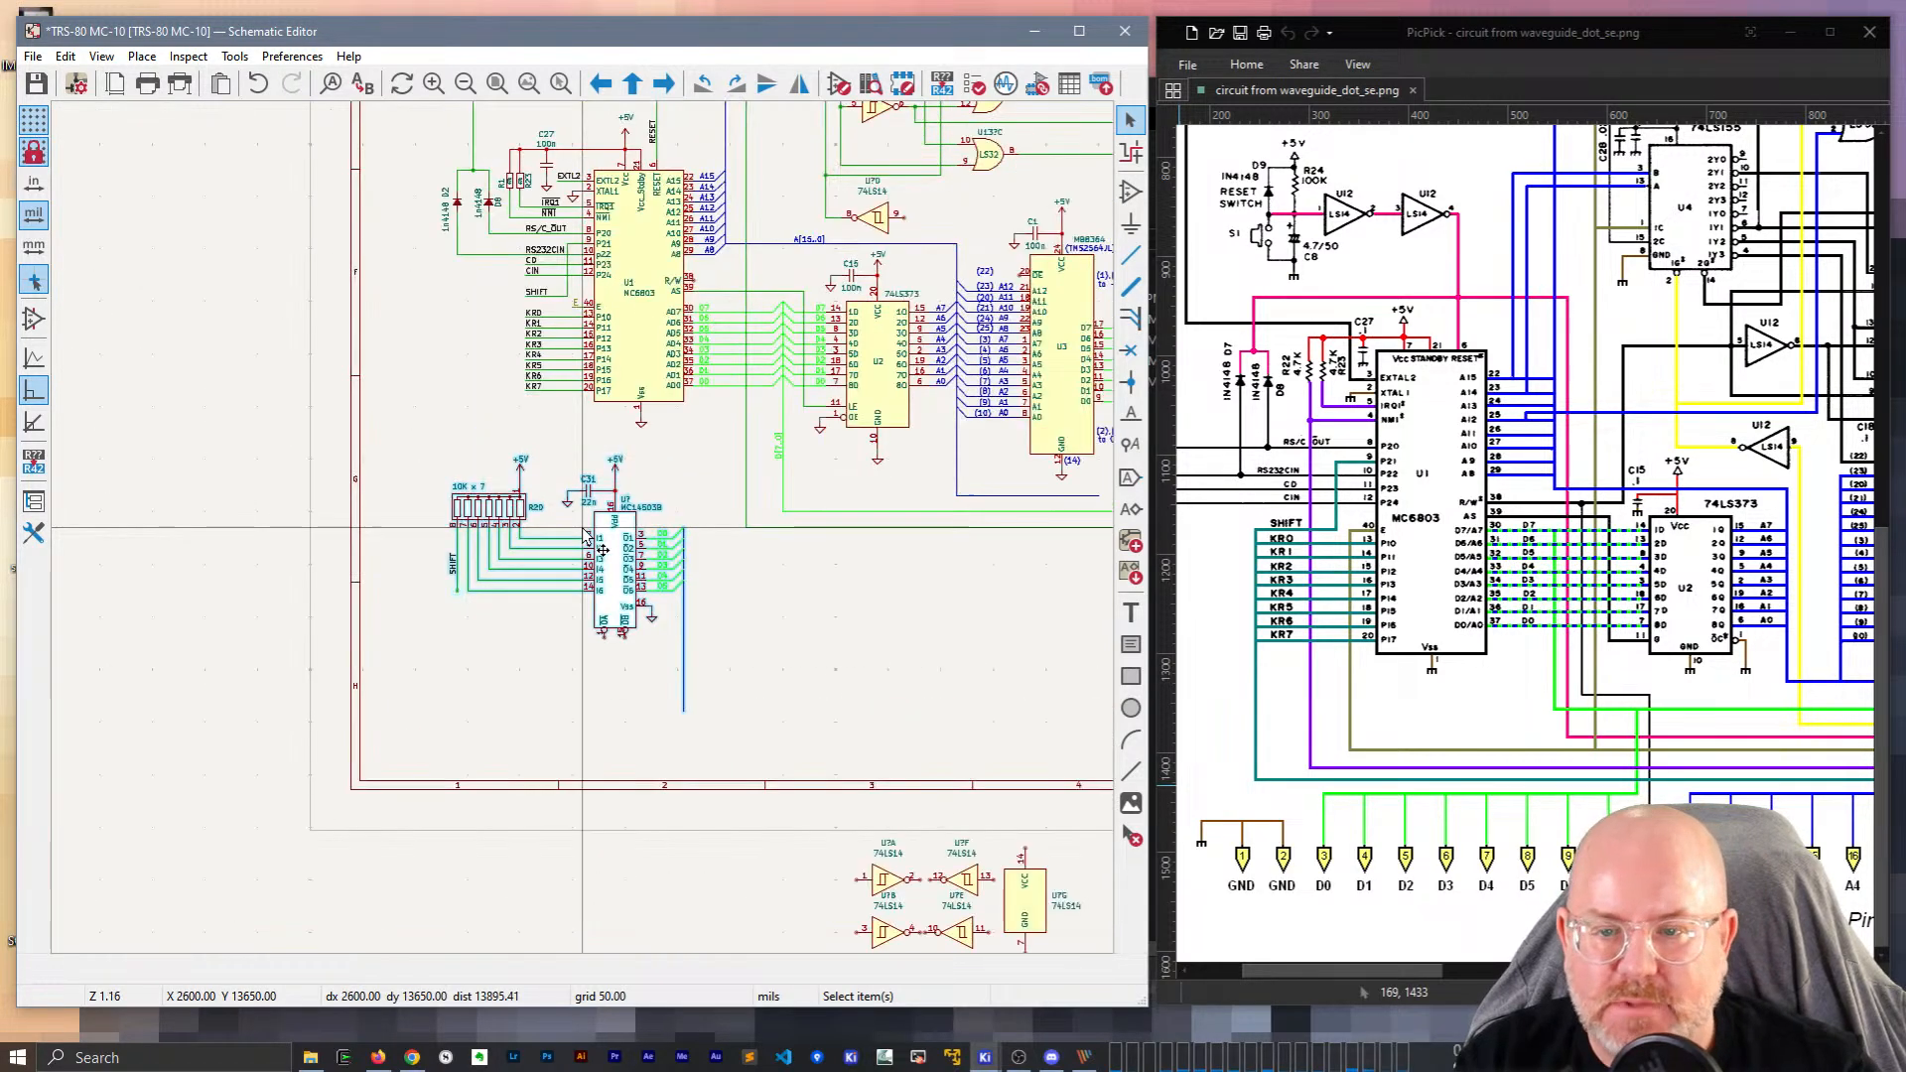
scroll(586, 536, "up", 1)
scroll(586, 537, "down", 1)
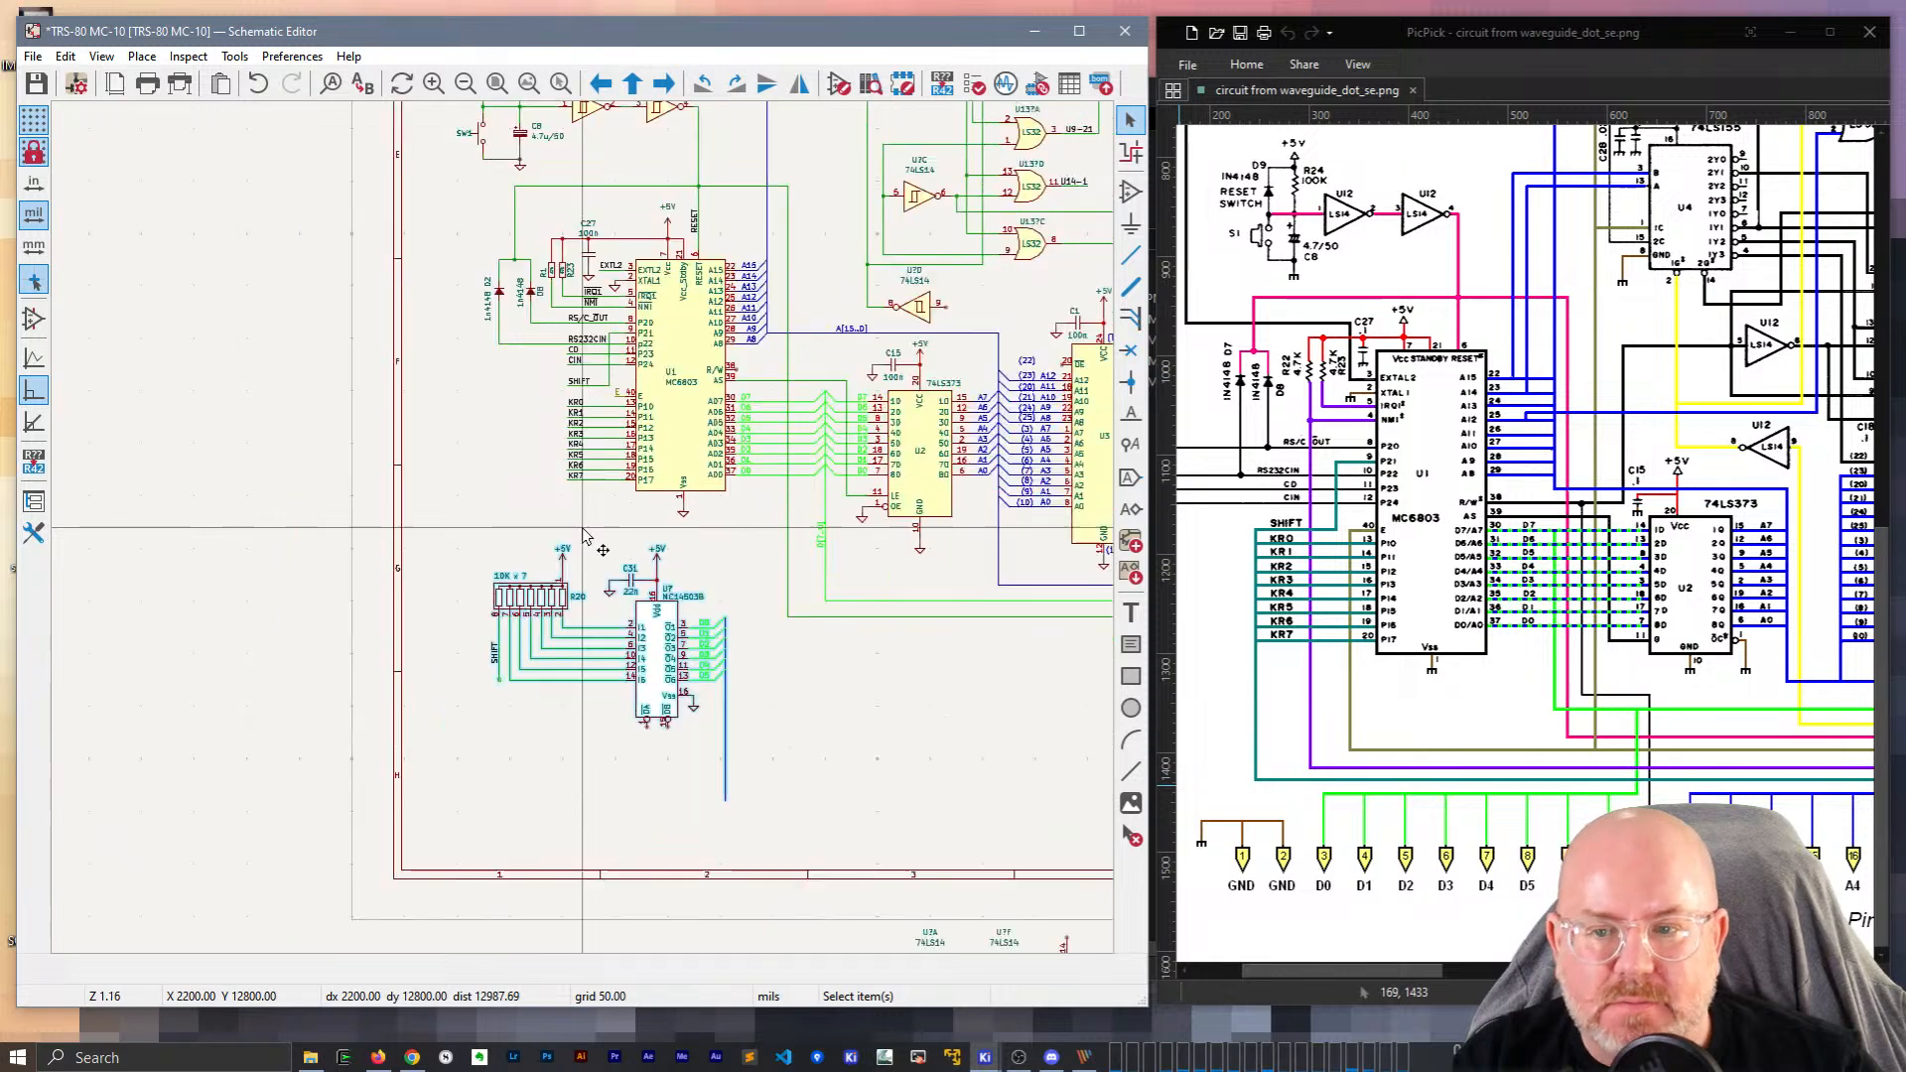
left_click_drag(1394, 971, 1797, 973)
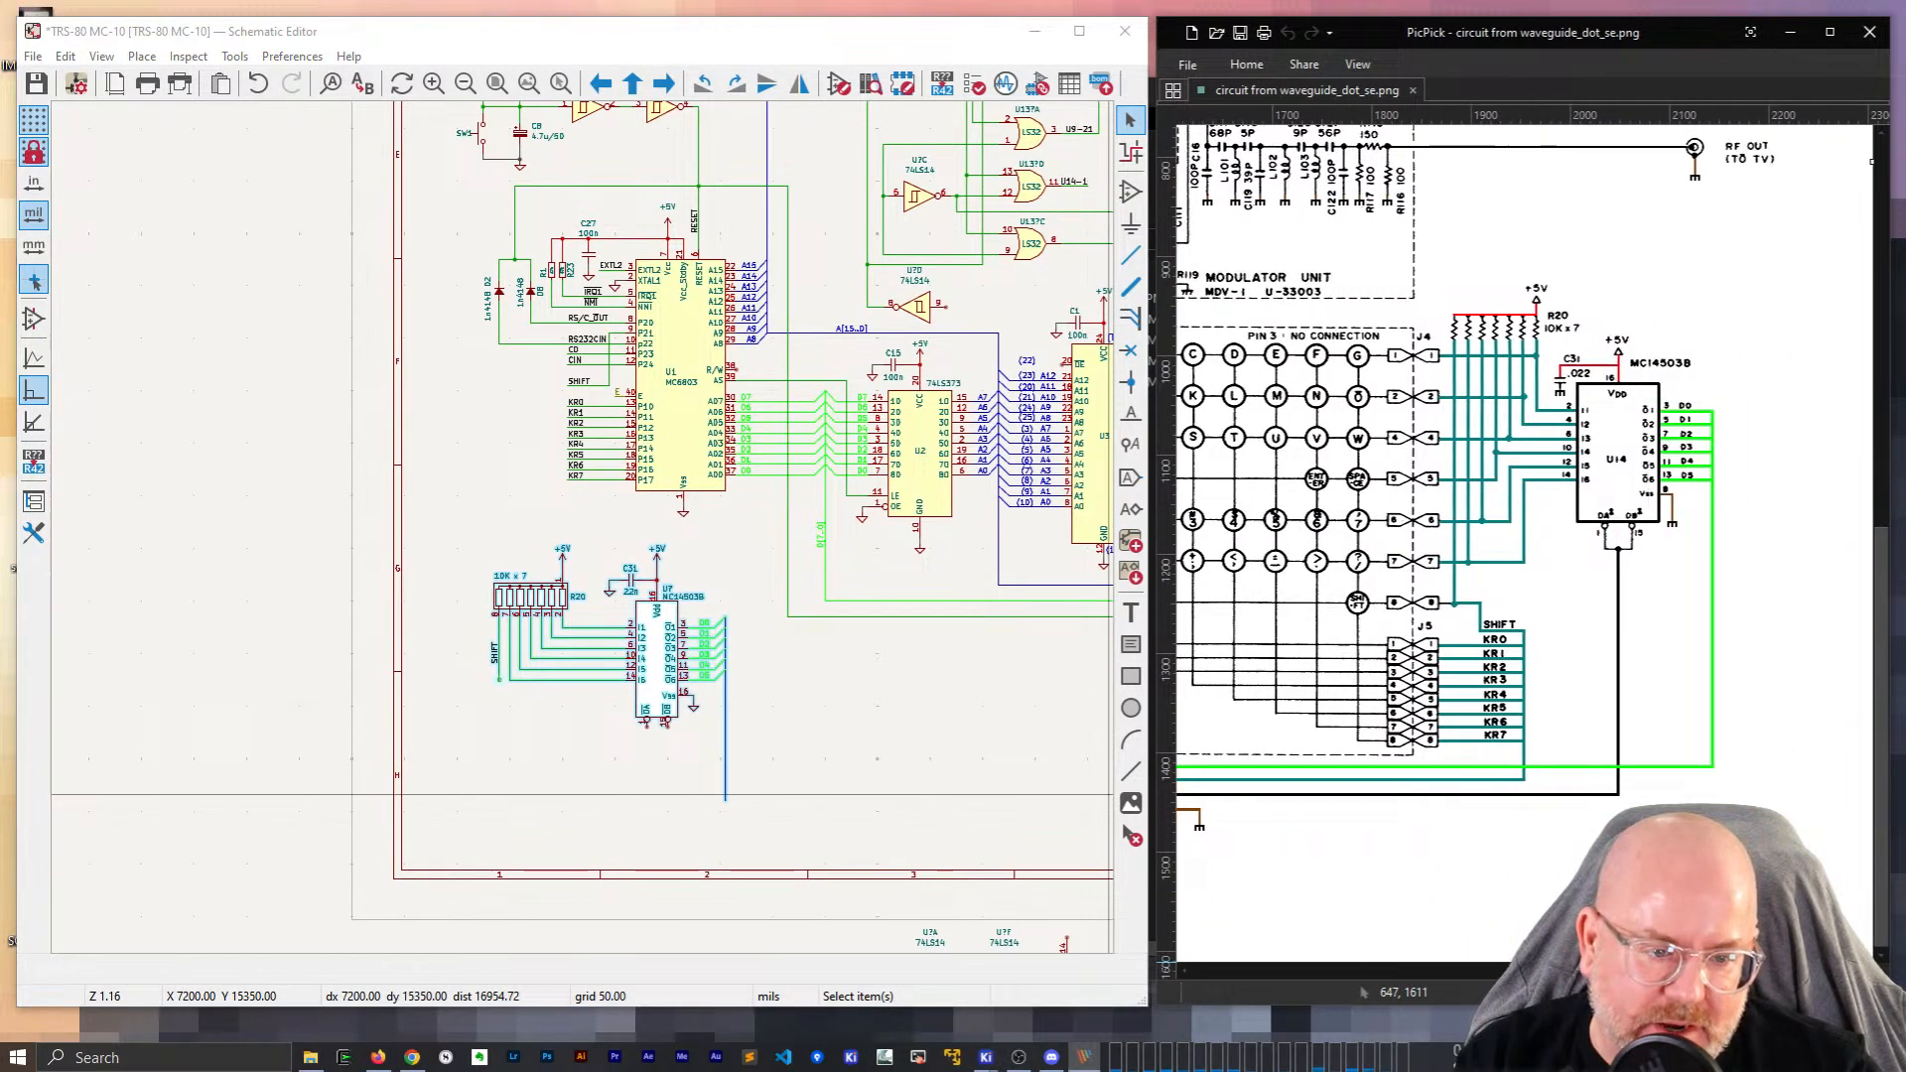
scroll(586, 537, "up", 1)
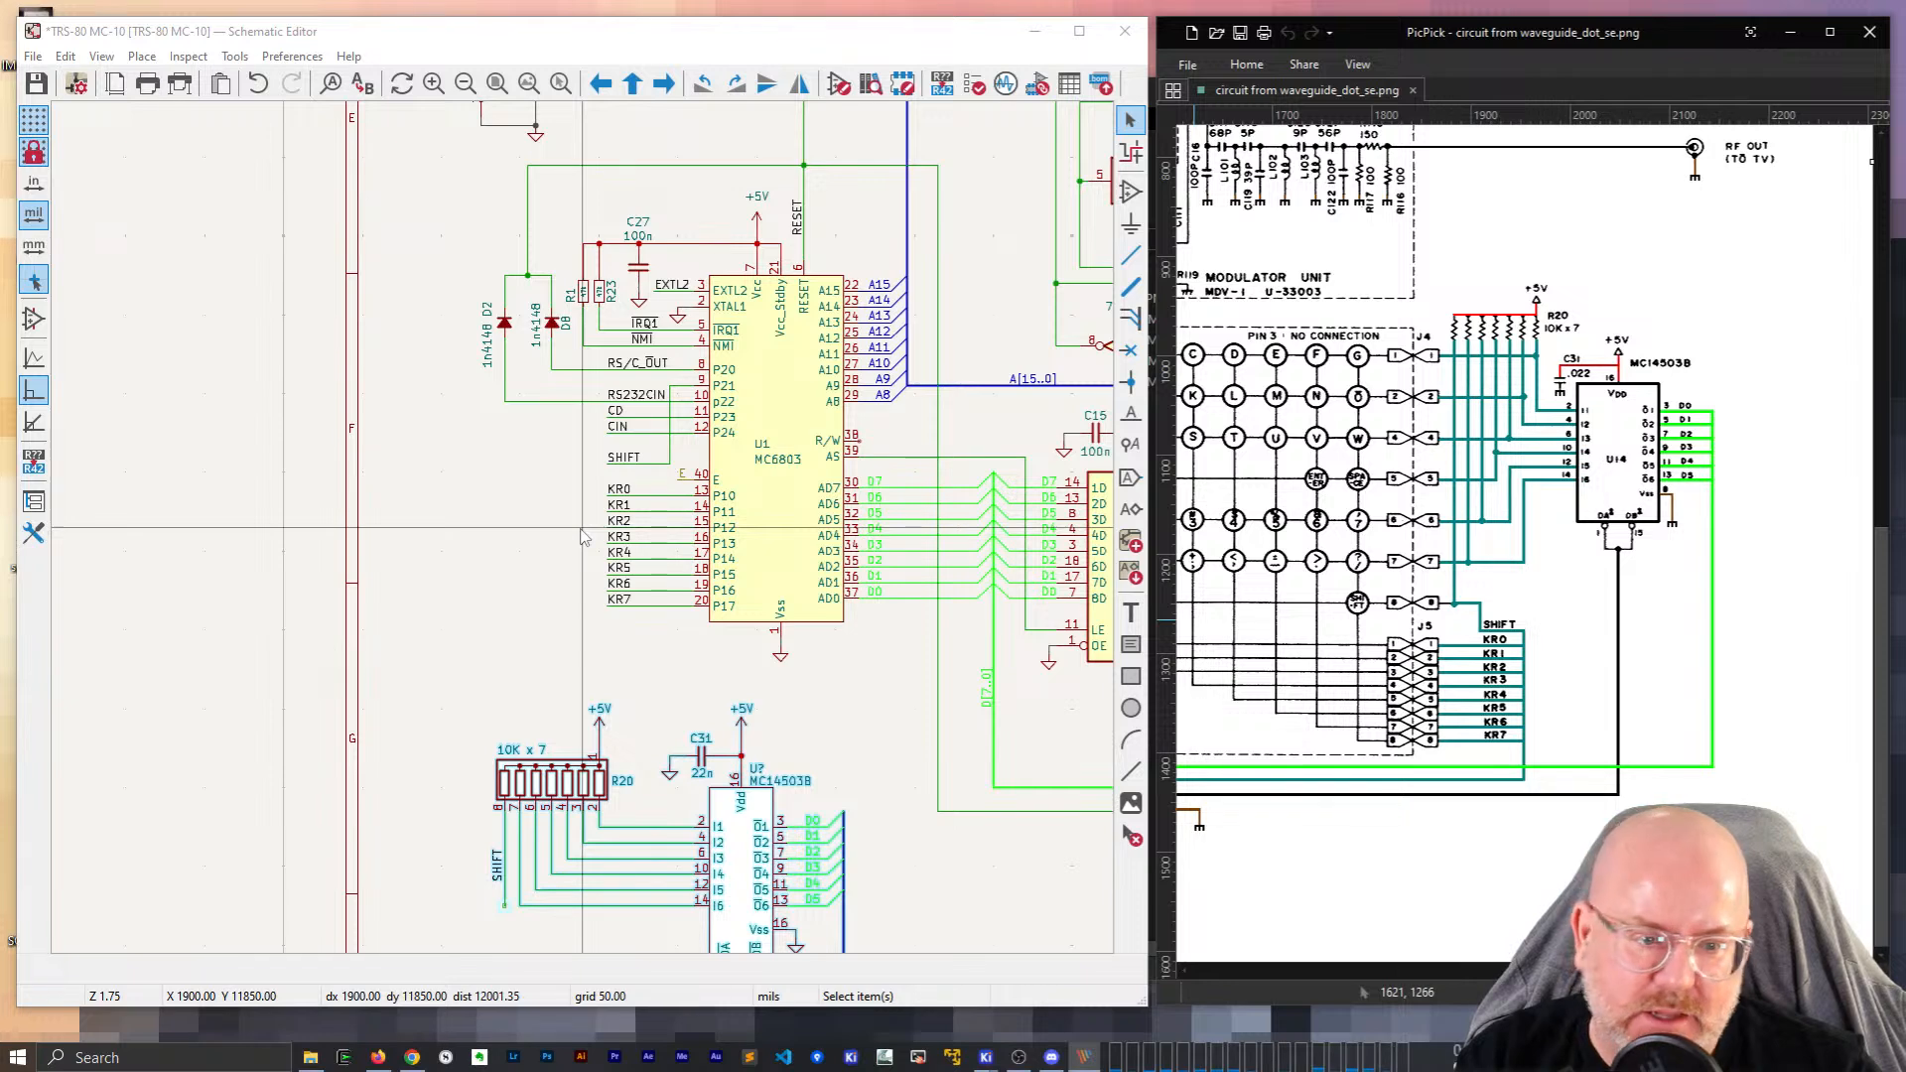
scroll(584, 537, "up", 2)
scroll(586, 537, "down", 1)
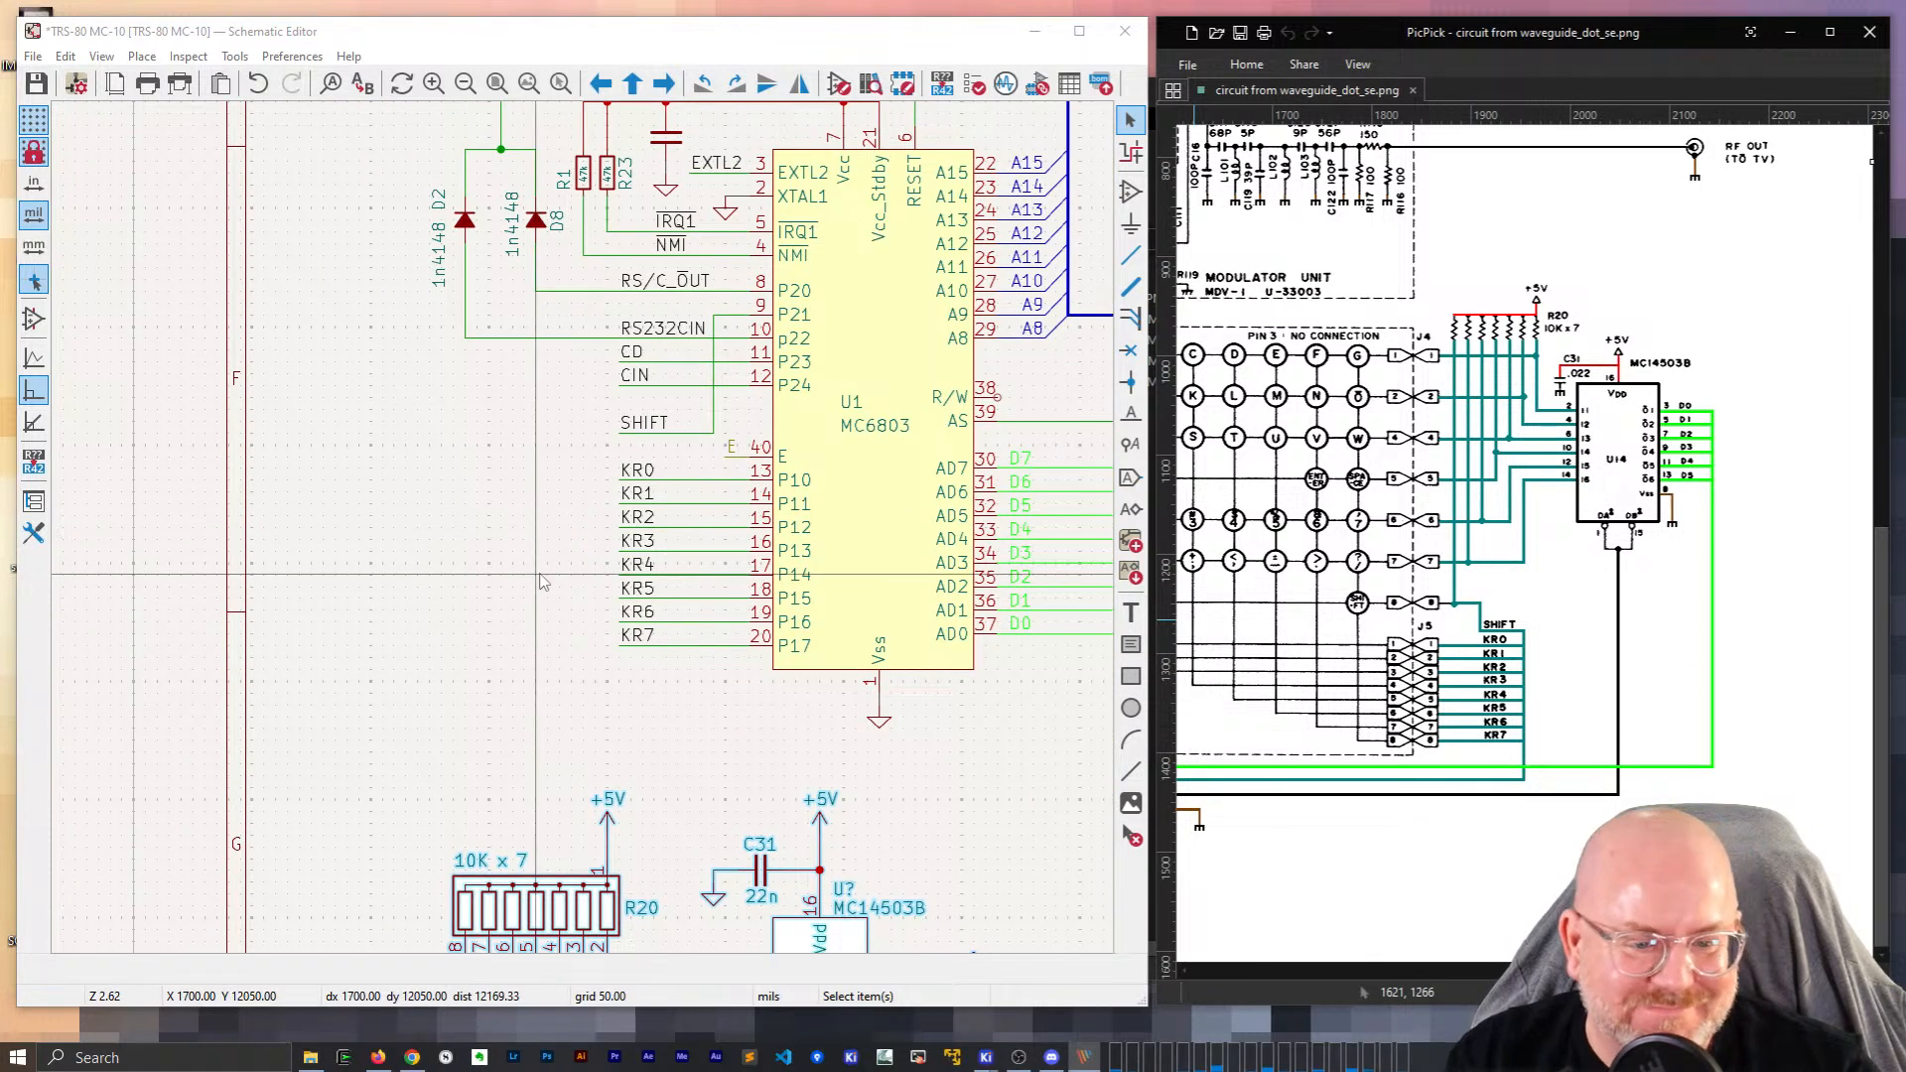
left_click(559, 550)
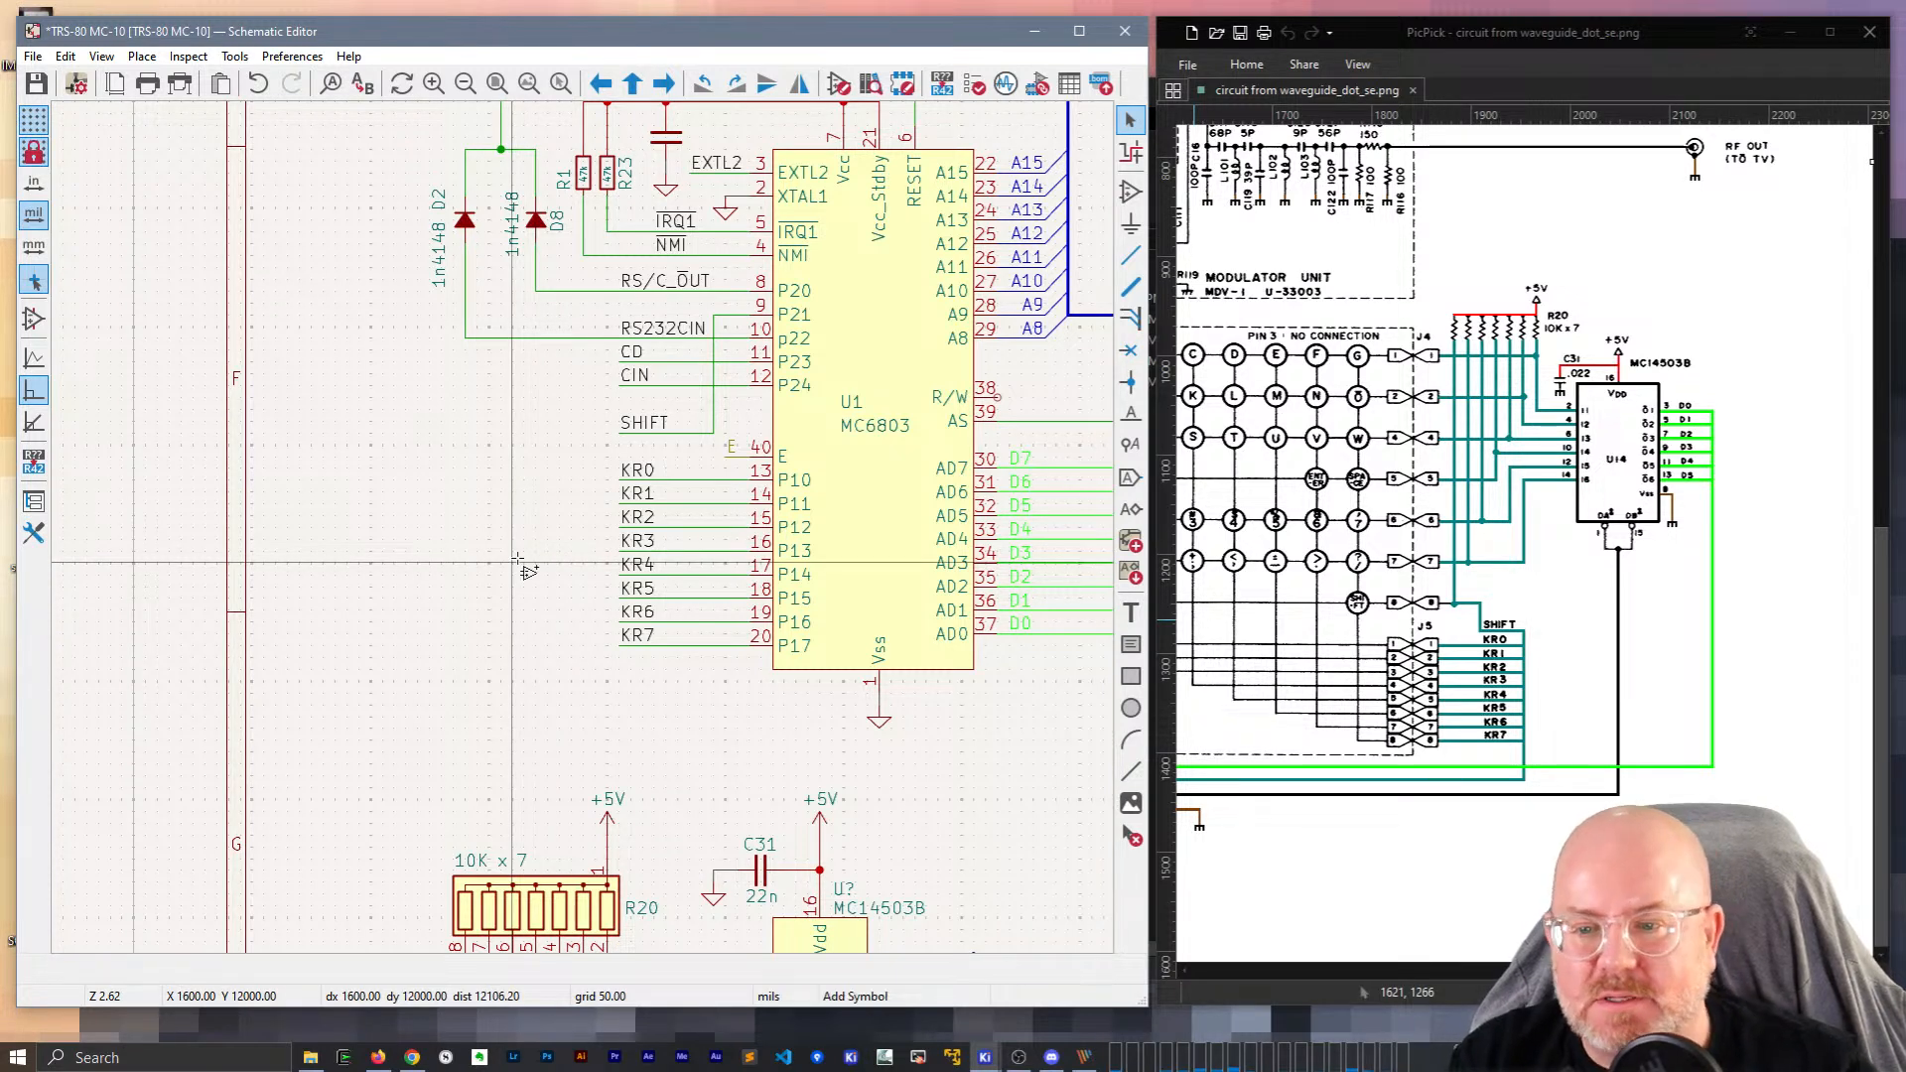
type("a")
type("CONN_01x")
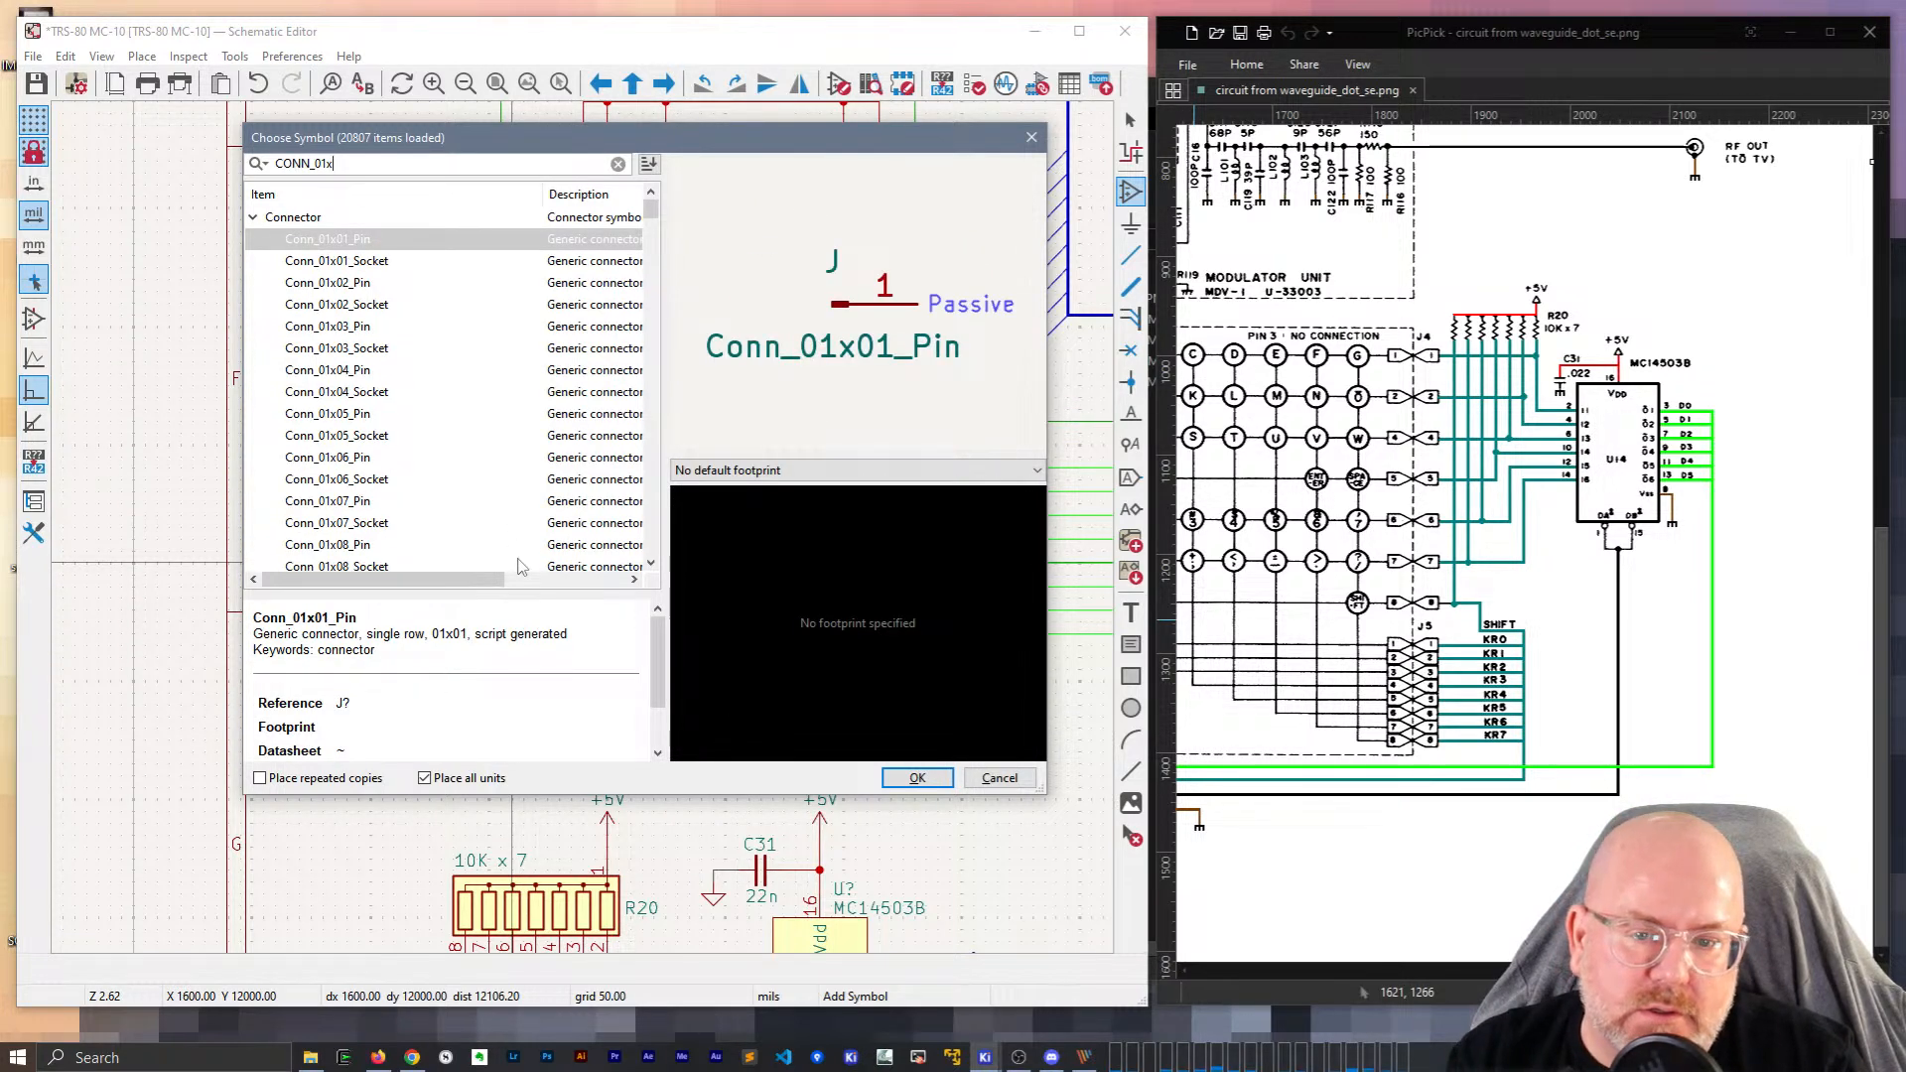
type("8")
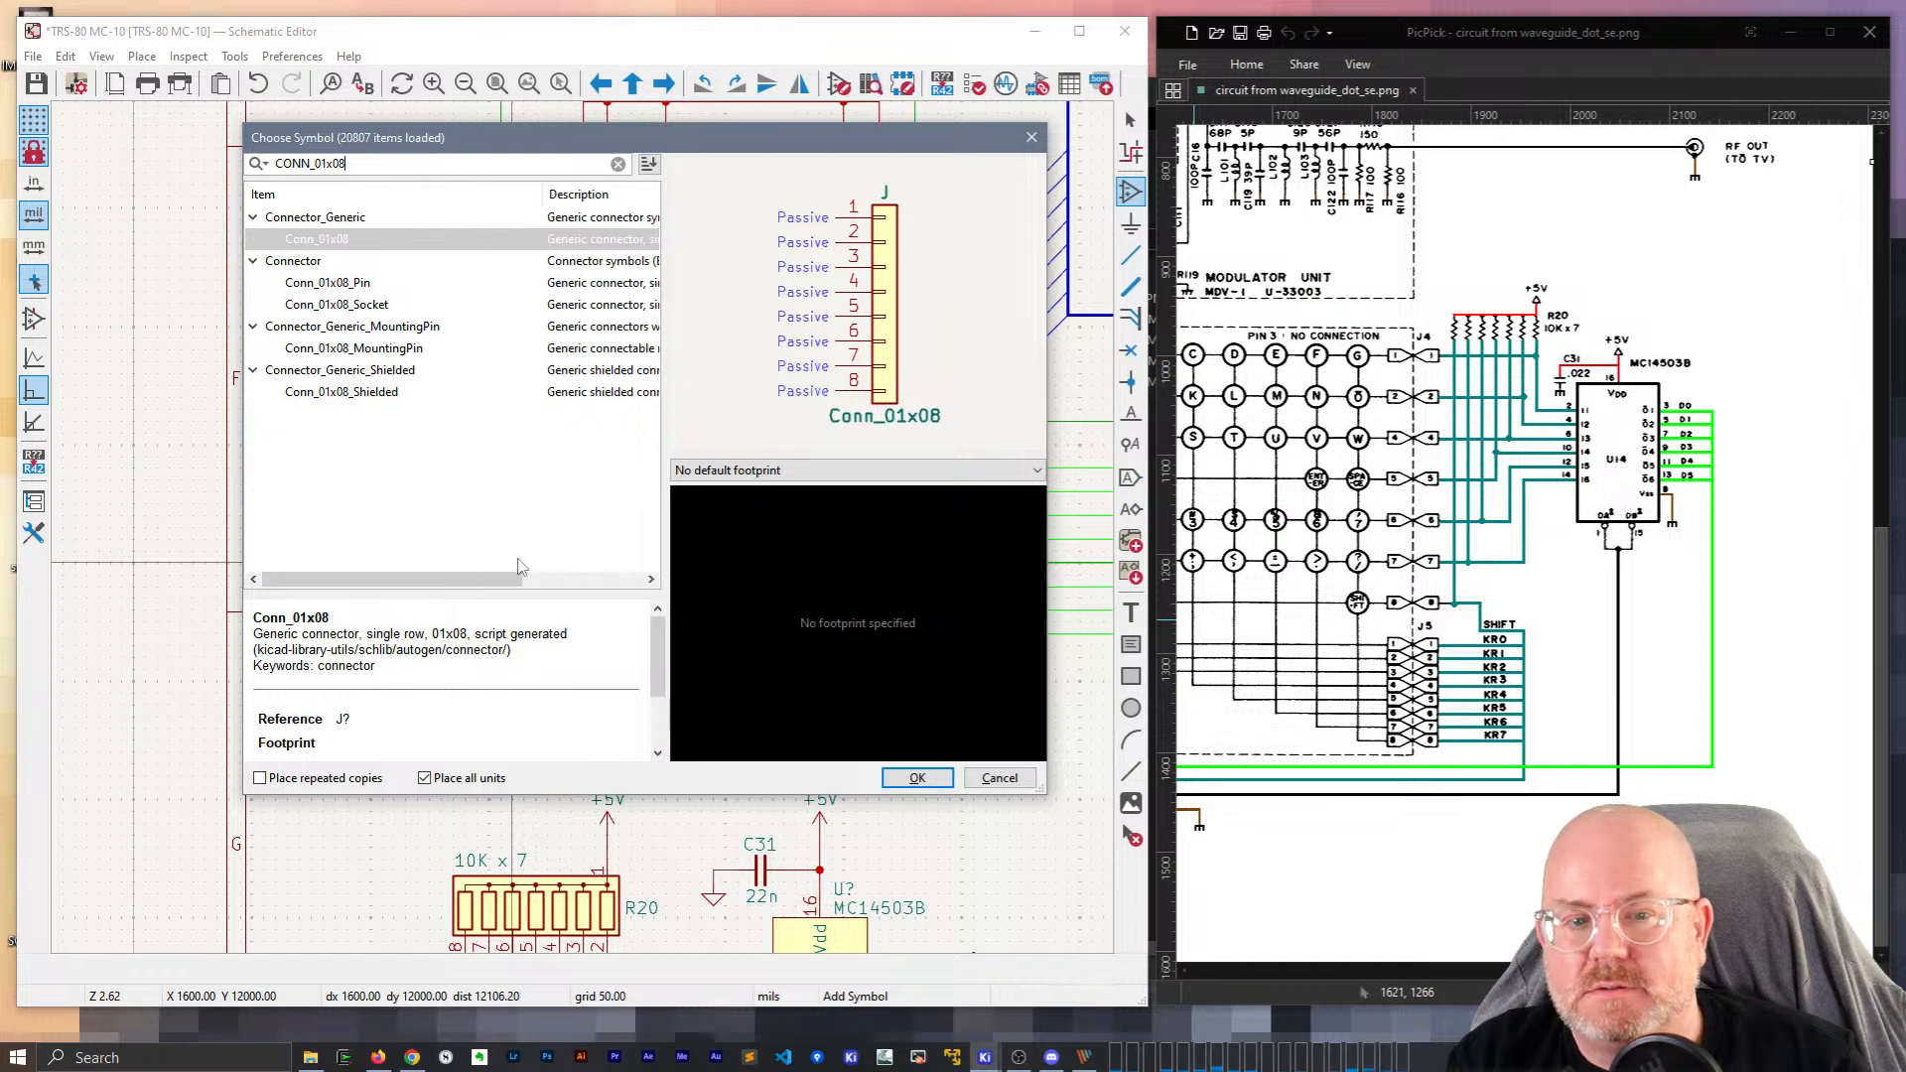
key("Return")
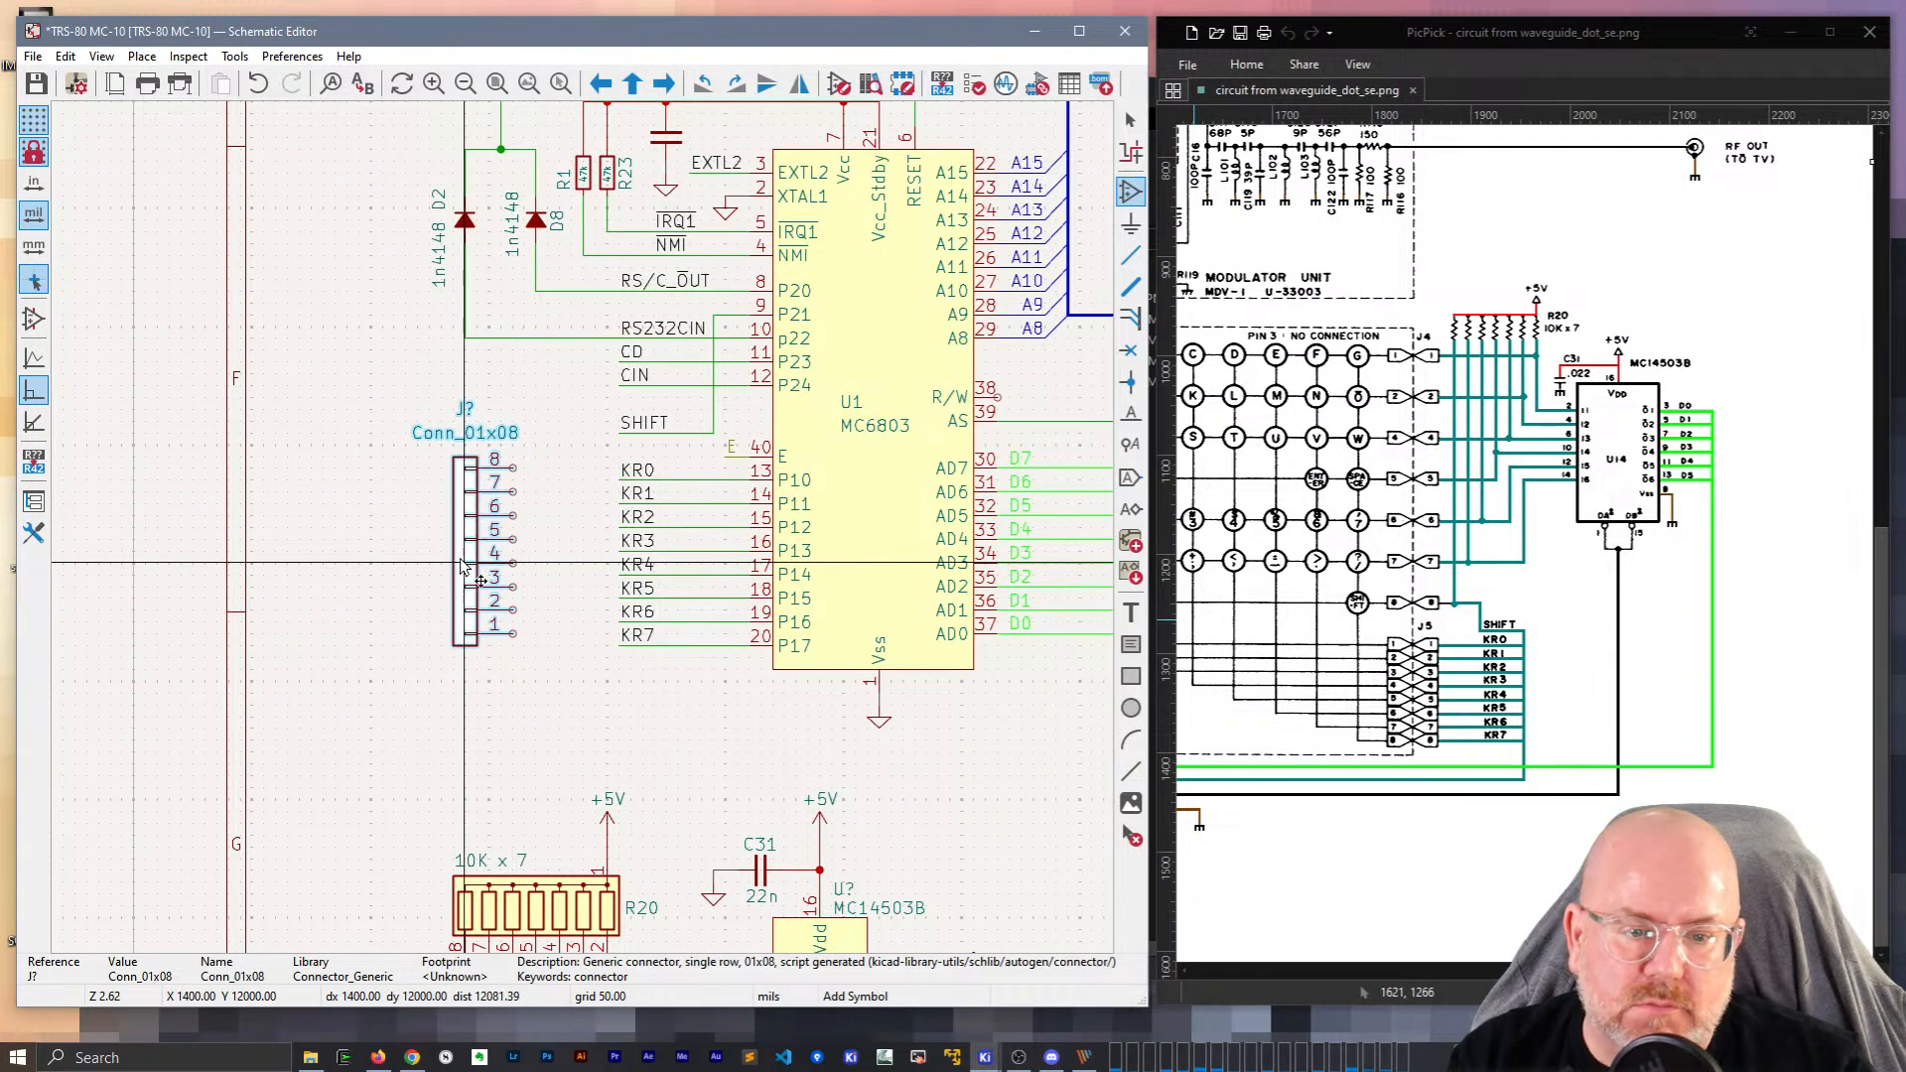
key("x")
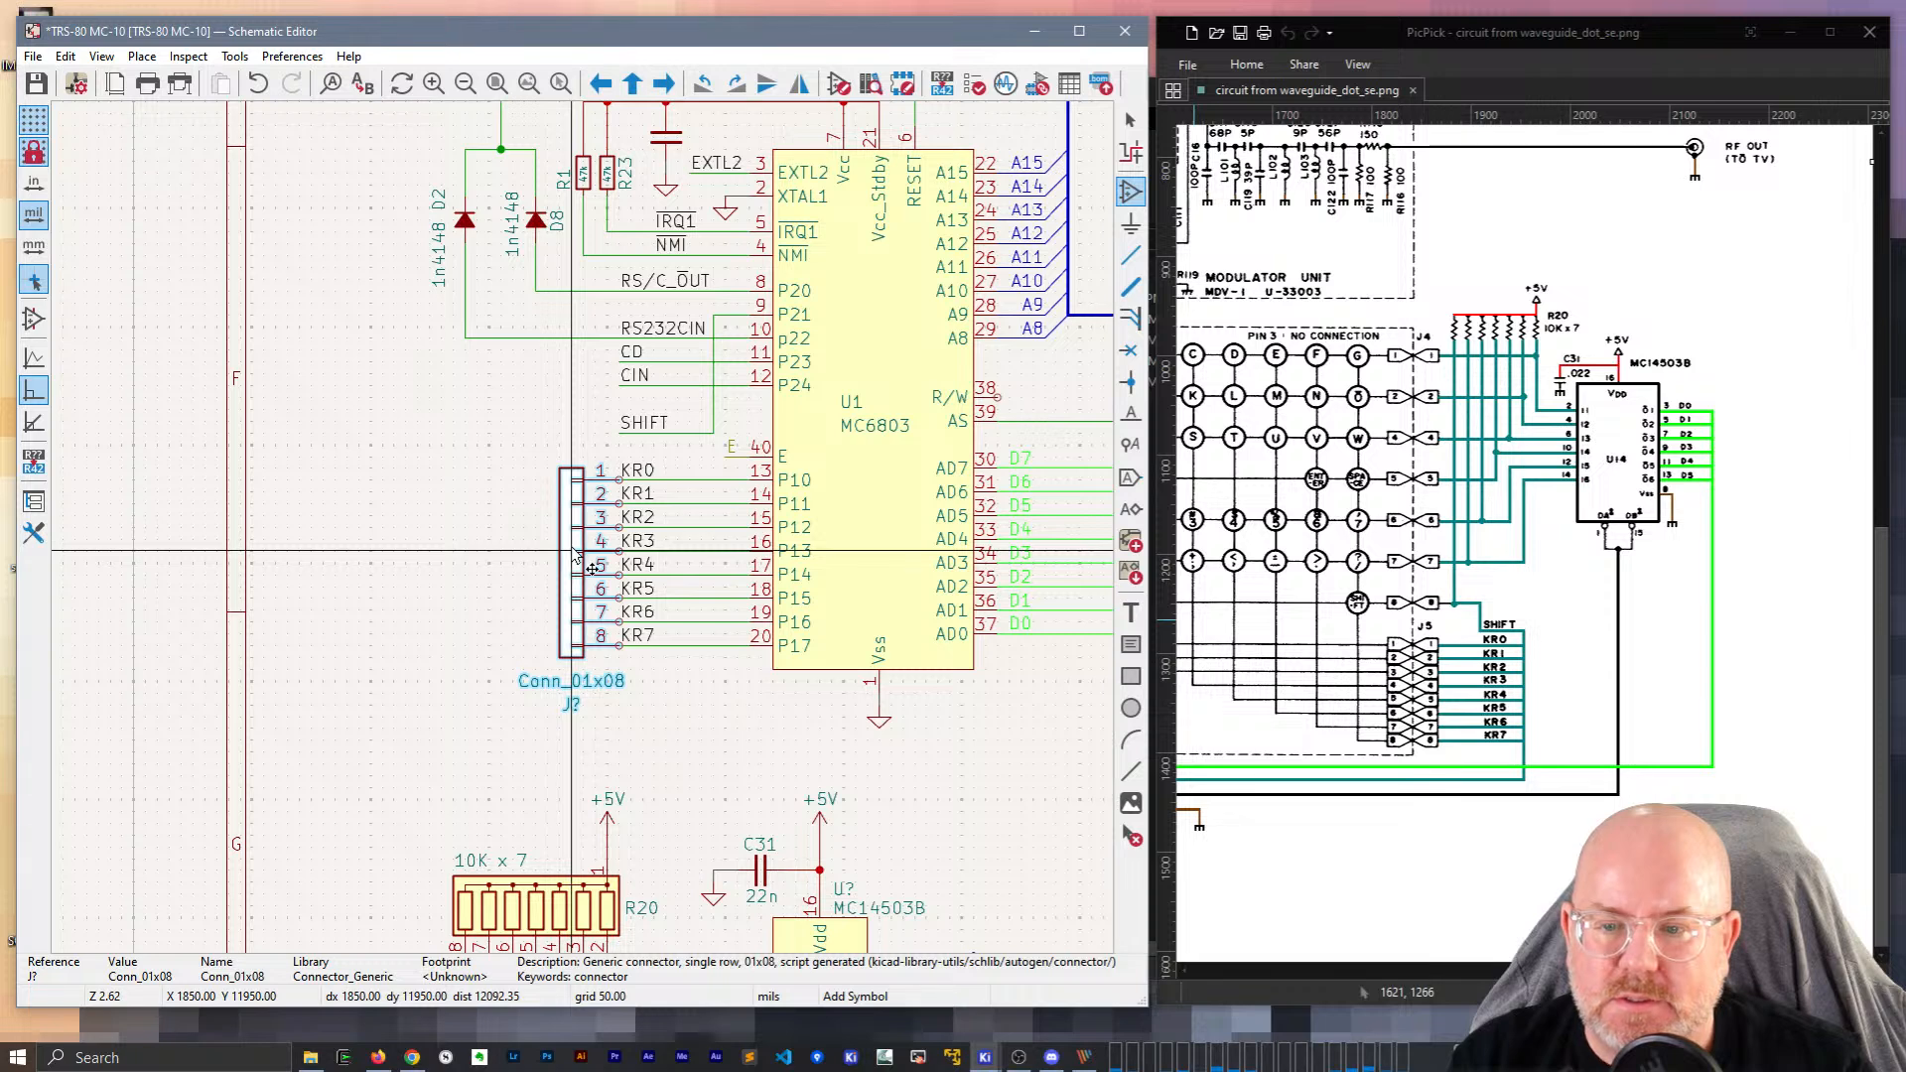
left_click(576, 556)
key("Escape")
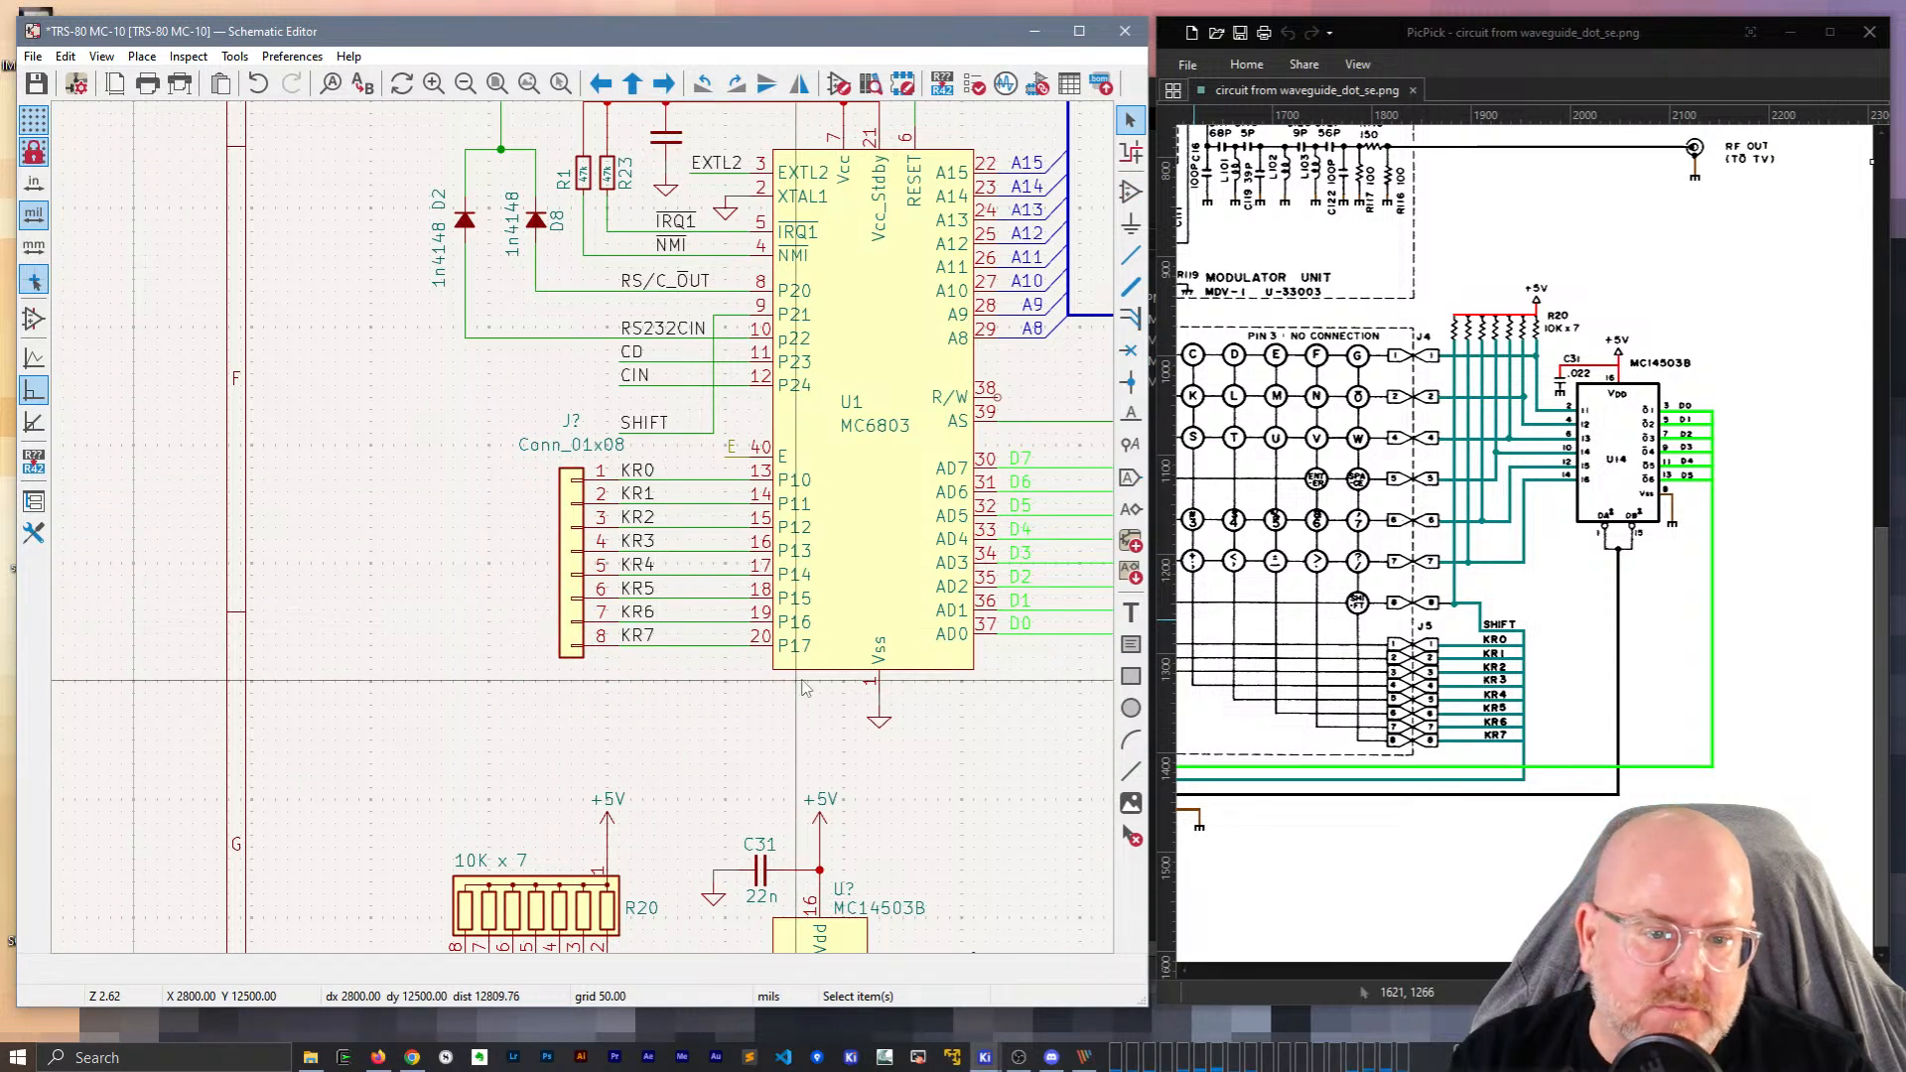
Set the connector reference to J5, hide its Conn_01x08 value, and nudge it left.
double_click(572, 422)
type("J5")
key("Return")
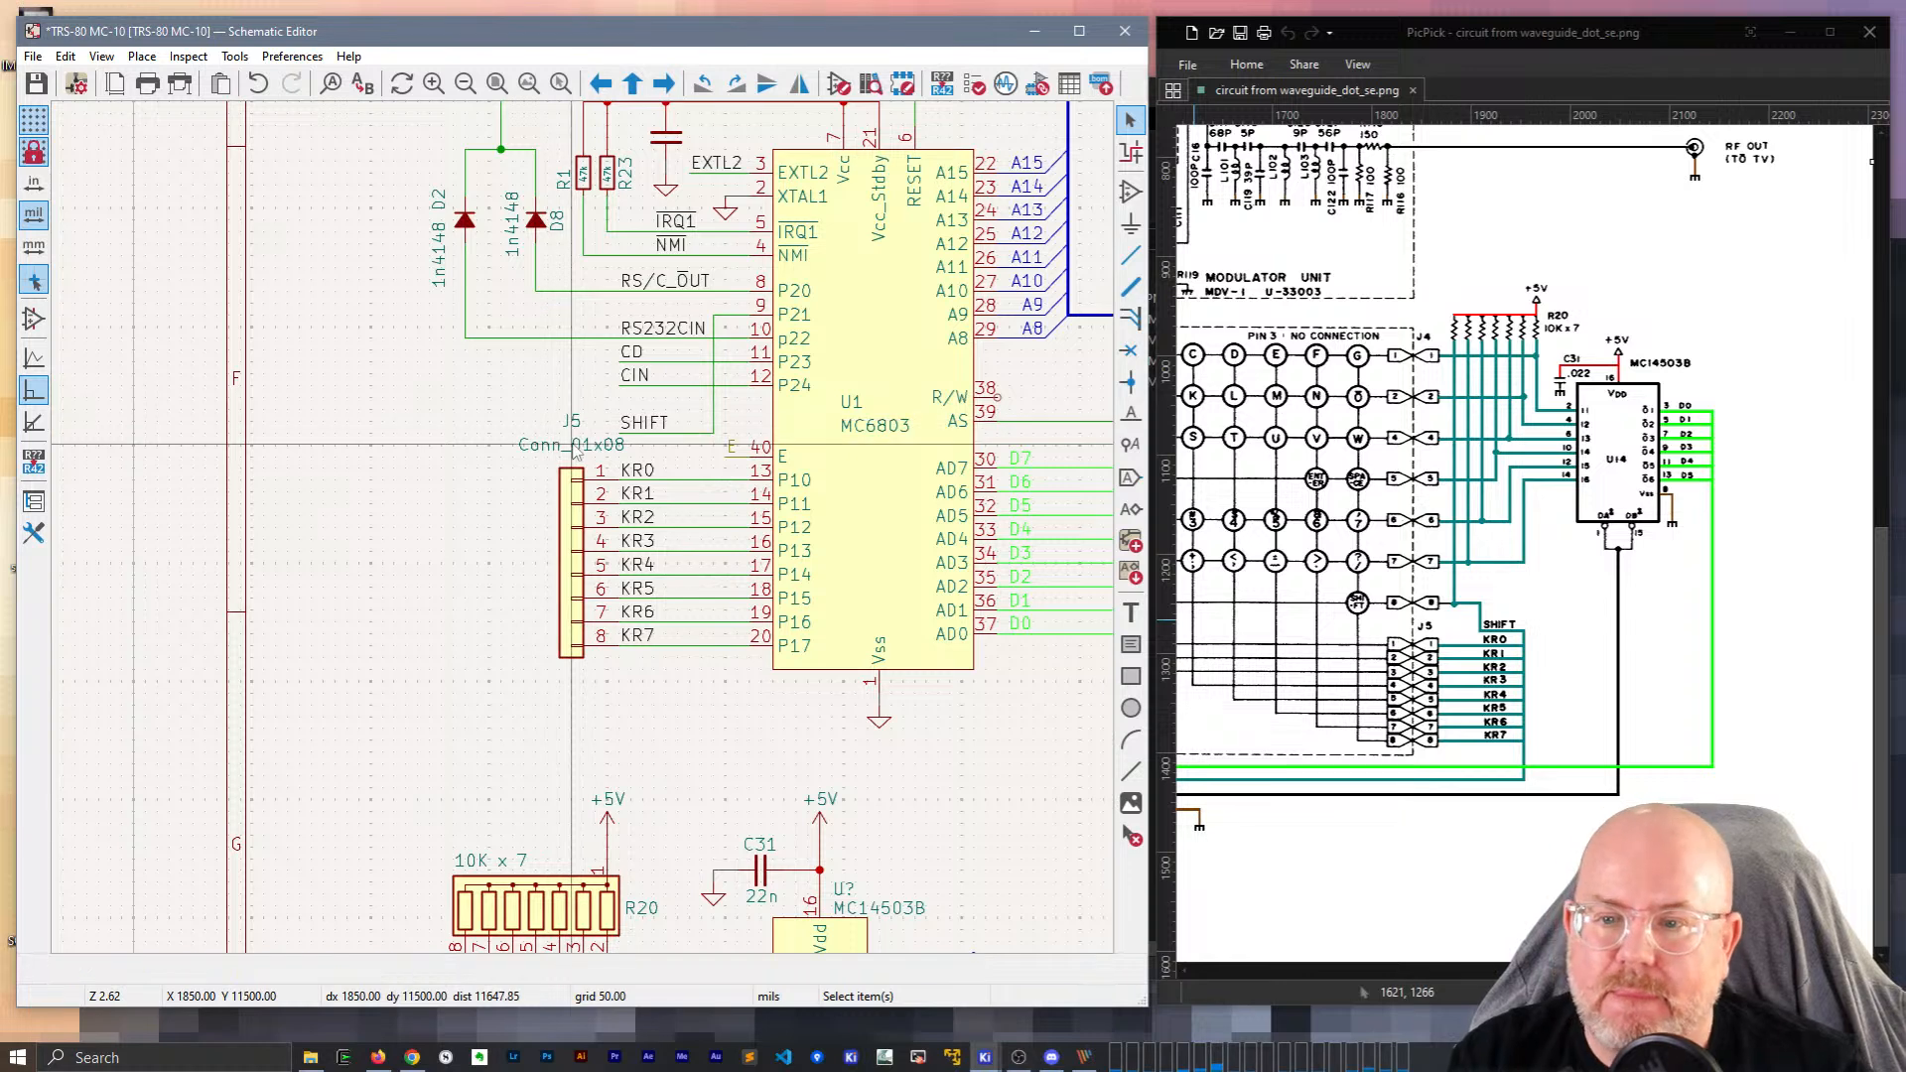
left_click(573, 448)
key("v")
left_click(151, 191)
left_click(569, 350)
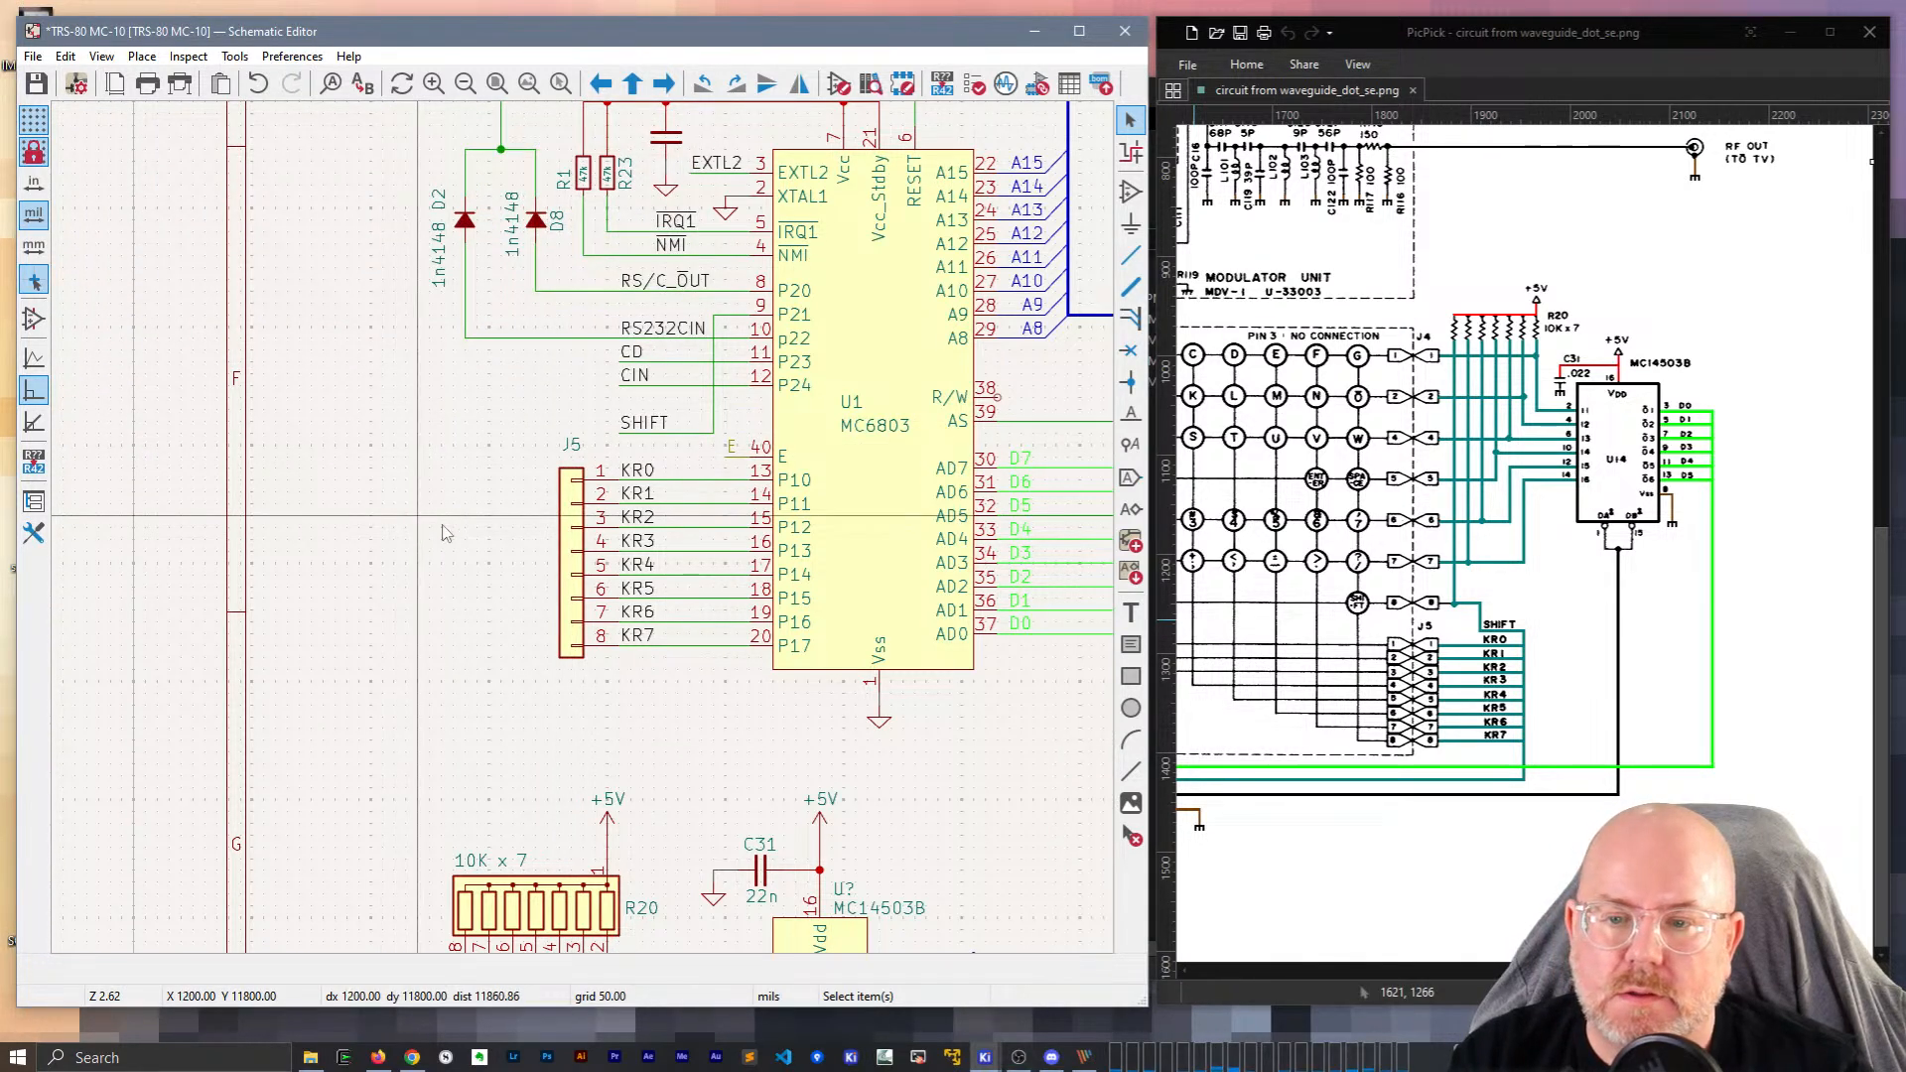
left_click_drag(574, 585, 537, 586)
left_click(431, 554)
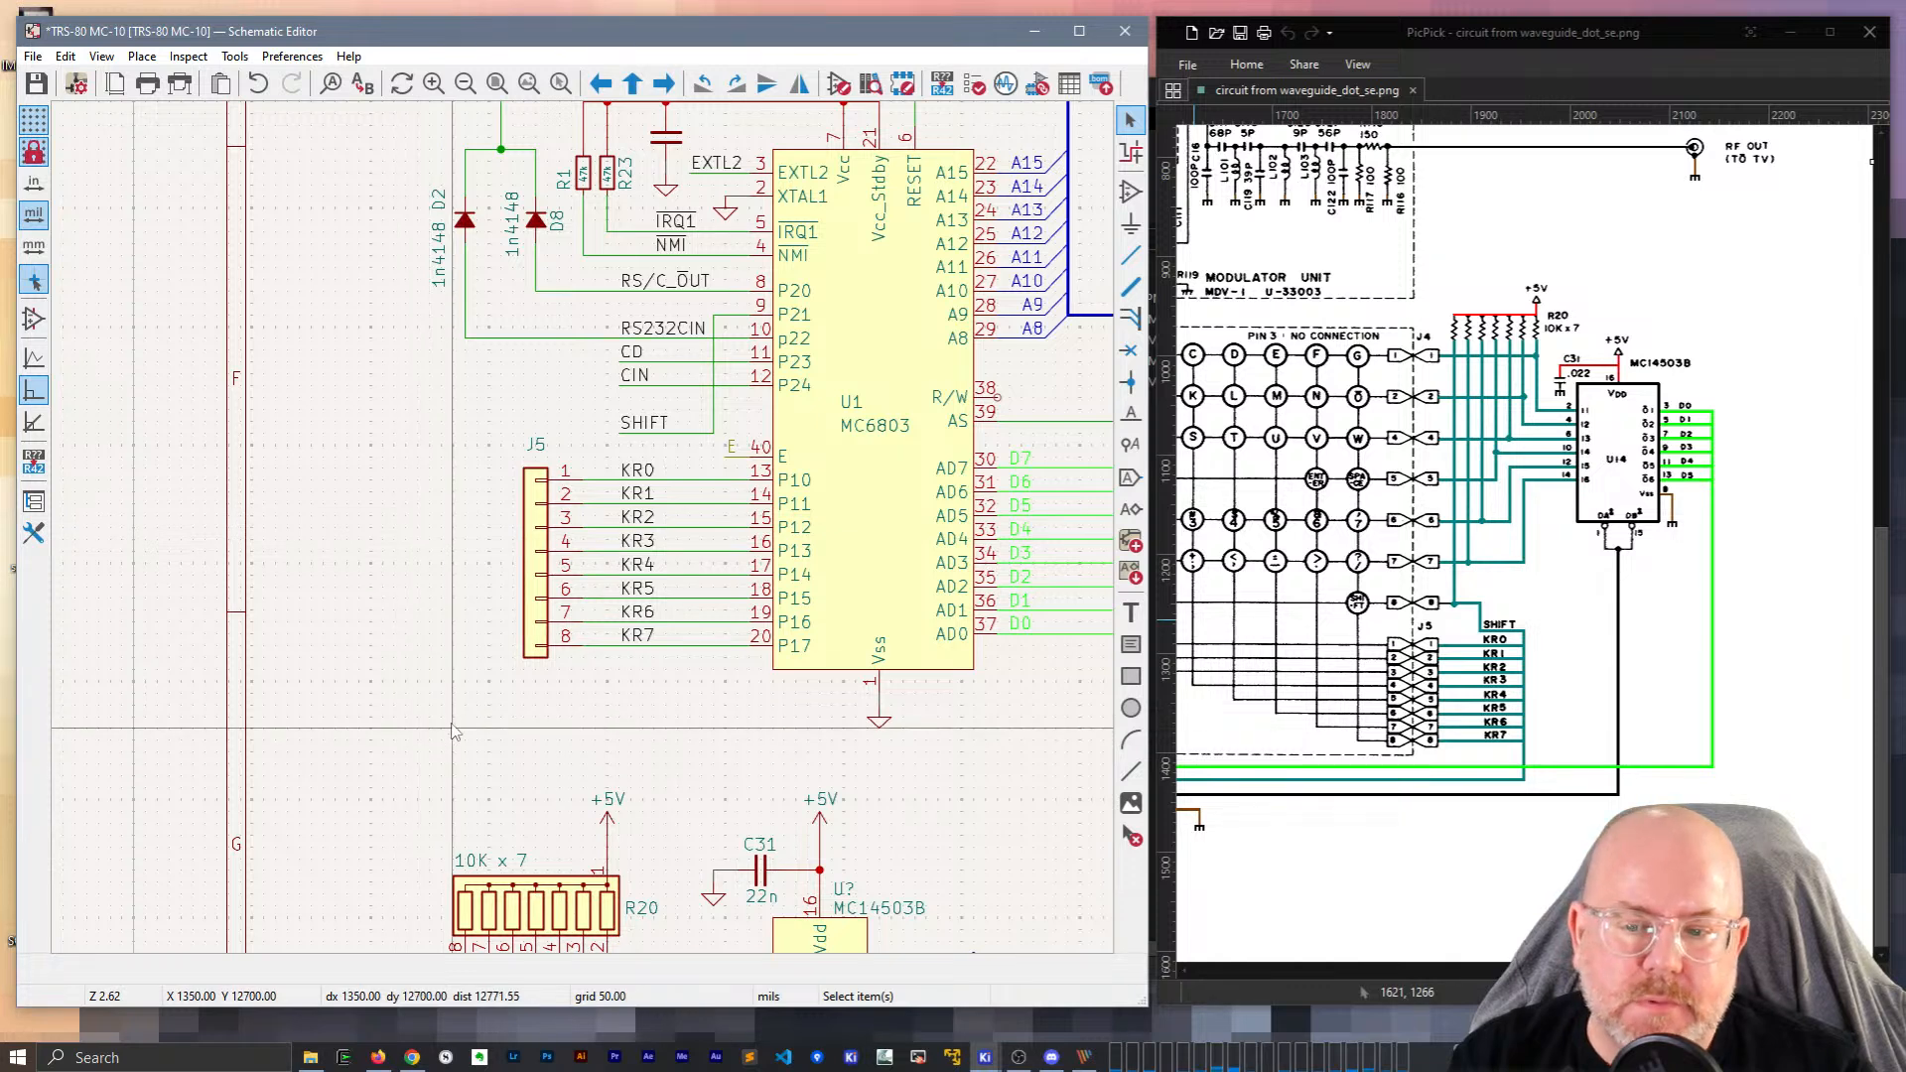
scroll(452, 732, "down", 2)
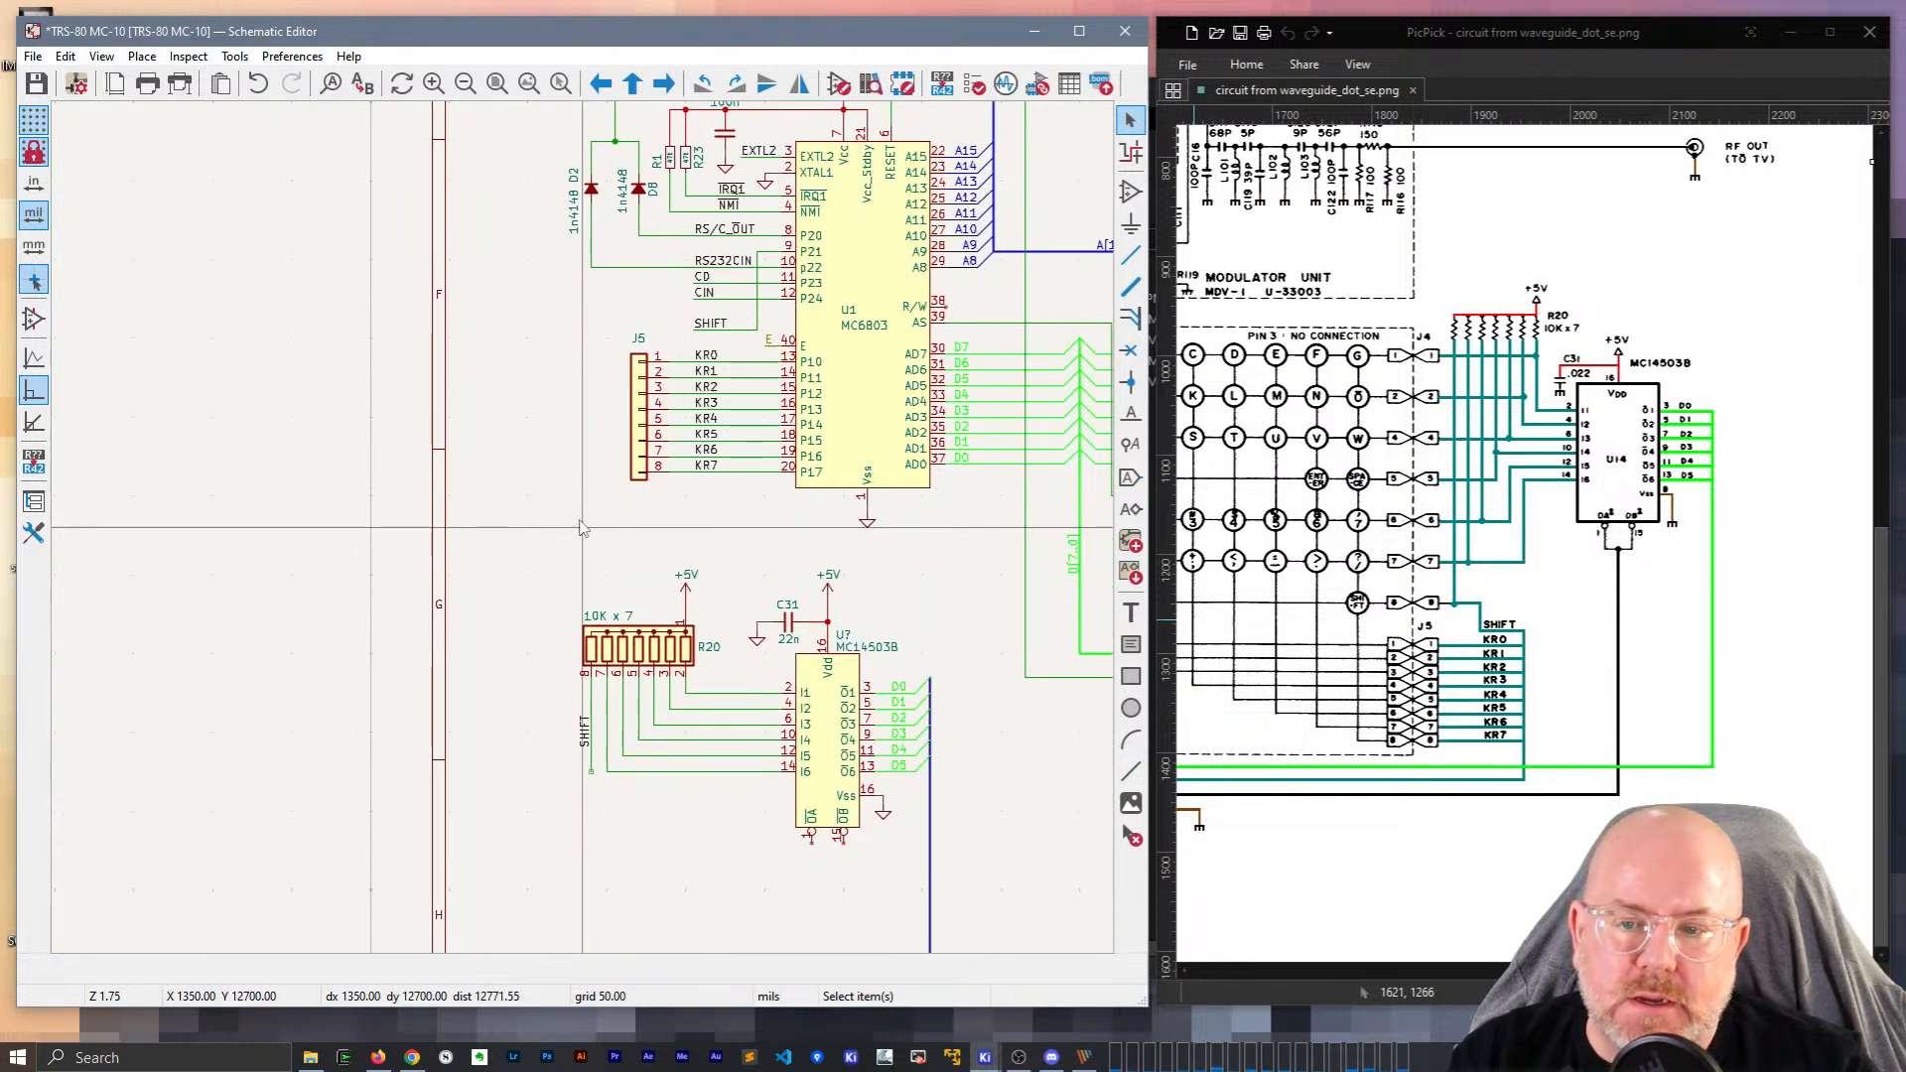
Duplicate connector J5 and drop the copy left of the SHIFT line below R20.
left_click(640, 408)
key("ctrl+d")
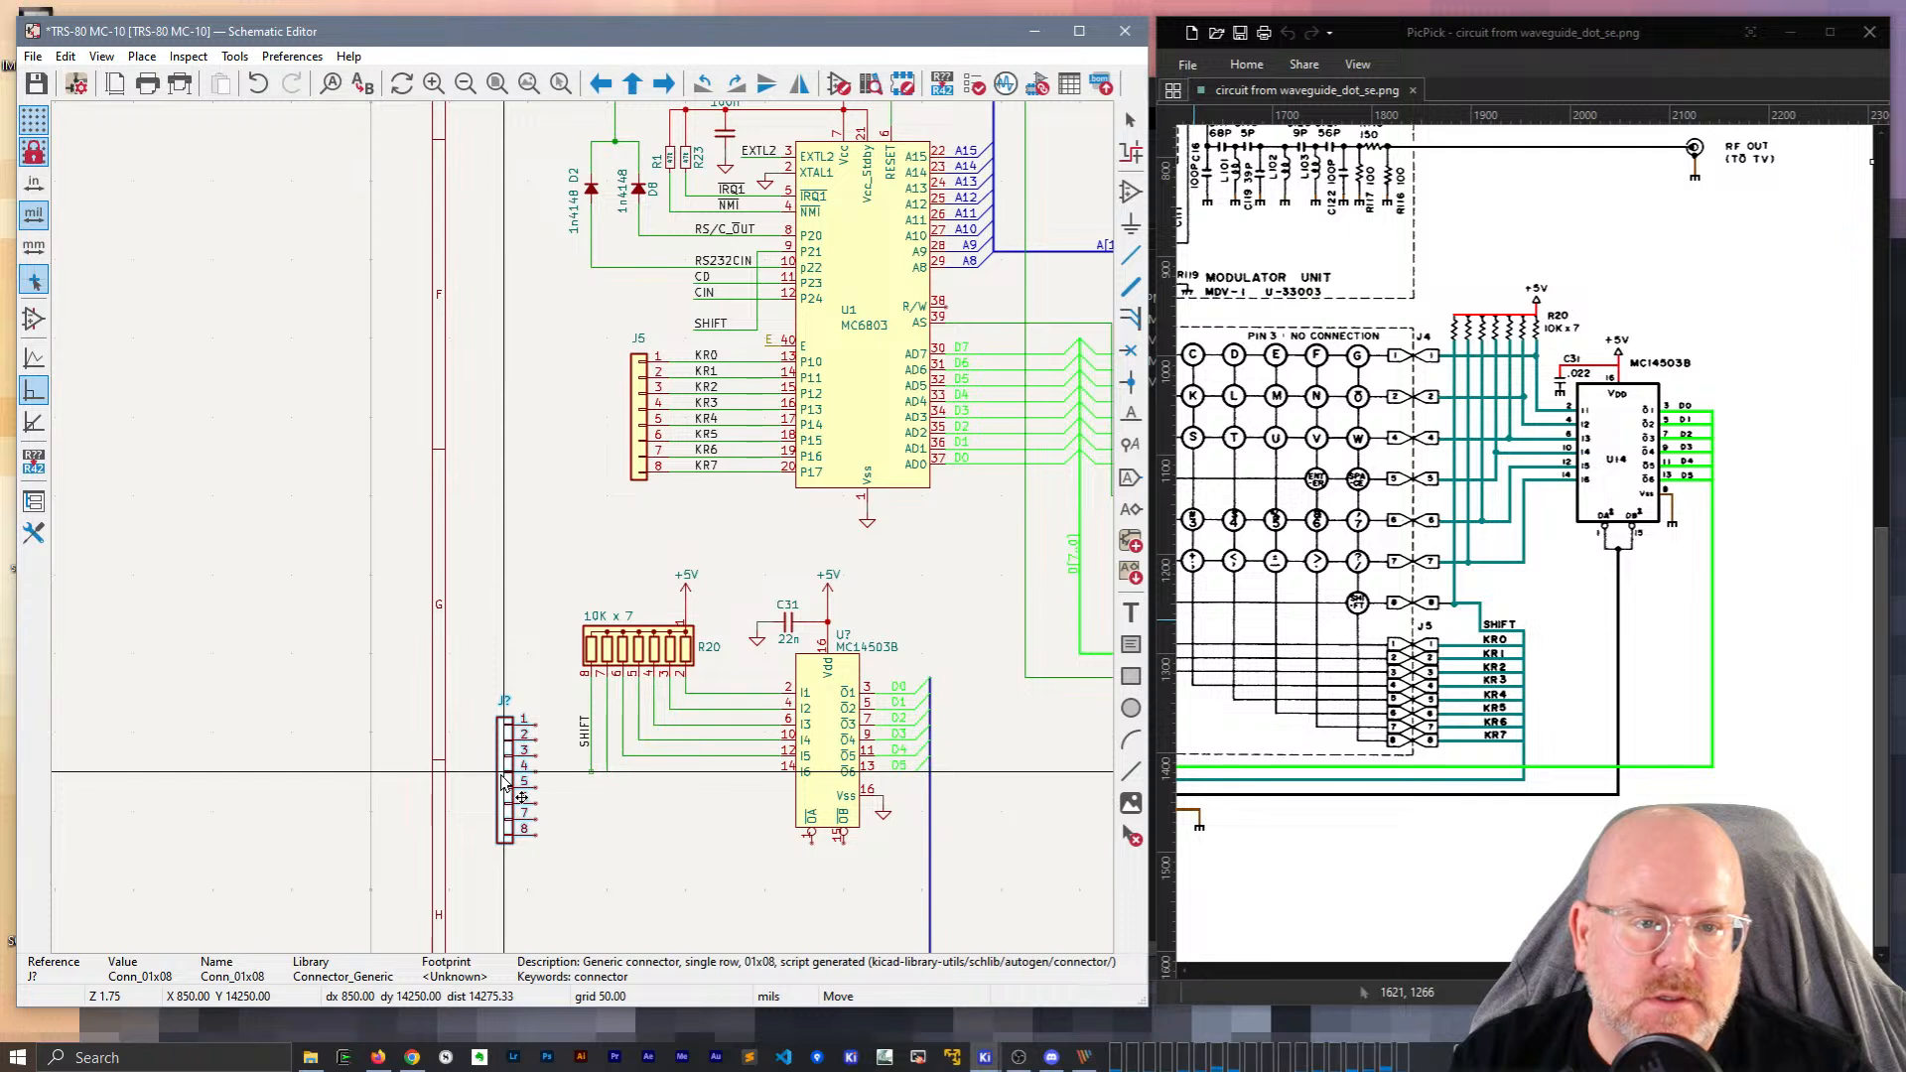
left_click(503, 781)
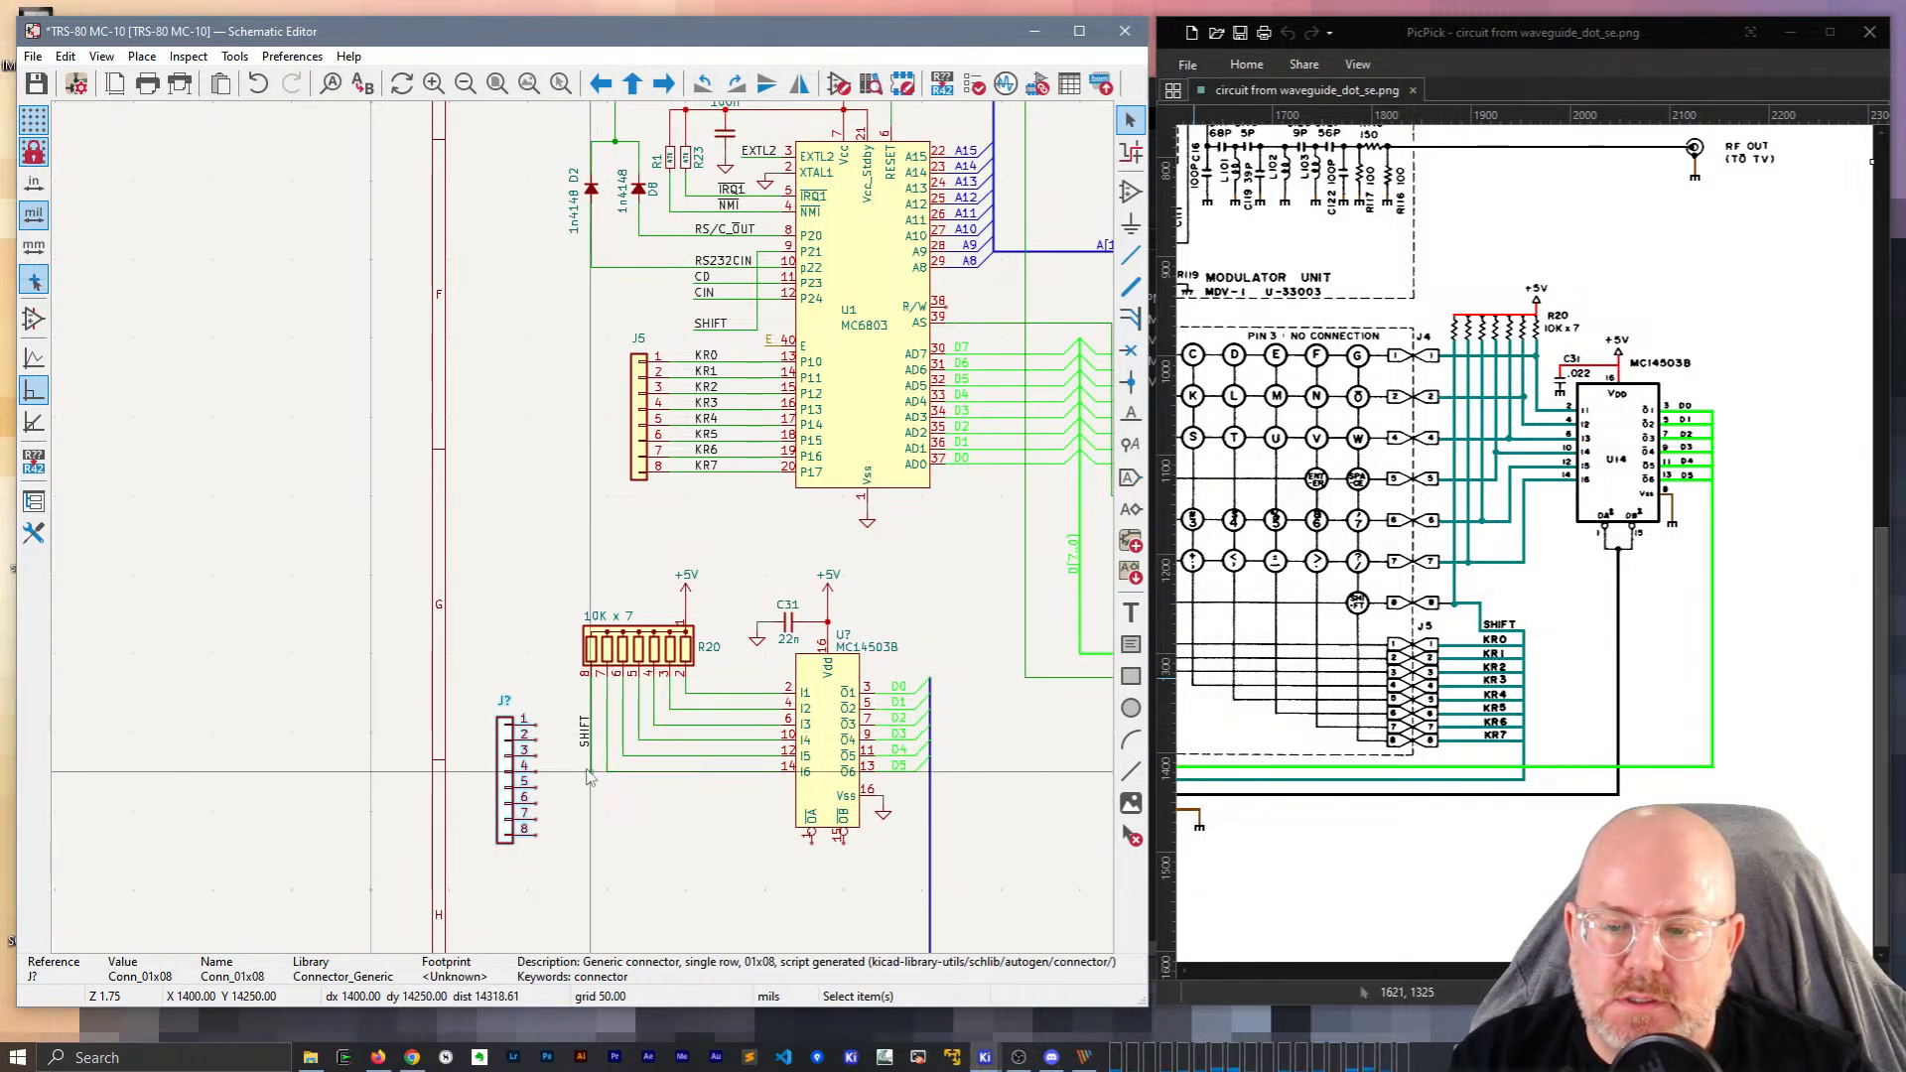
left_click(577, 705)
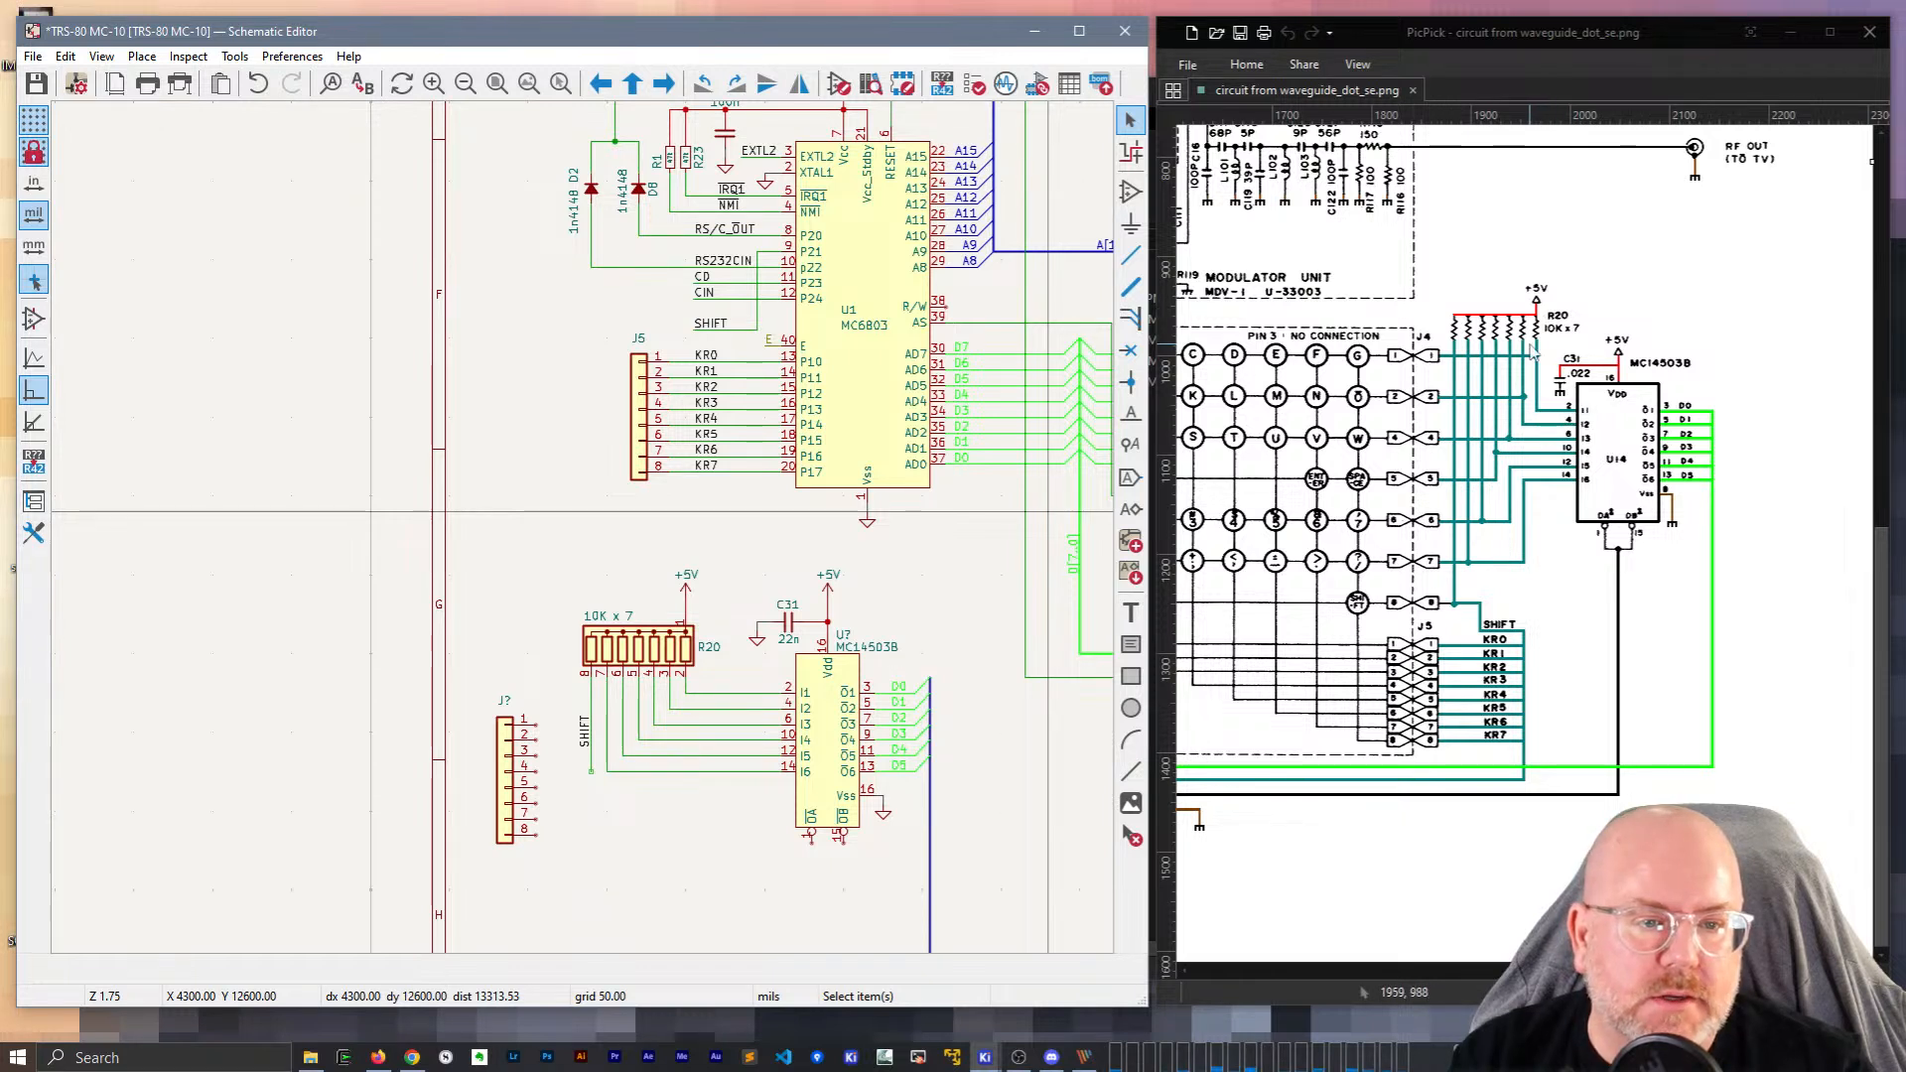
Nudge the new connector up, place the SHIFT label horizontally at pin 8, and wire it.
left_click(503, 767)
left_click_drag(504, 768, 503, 735)
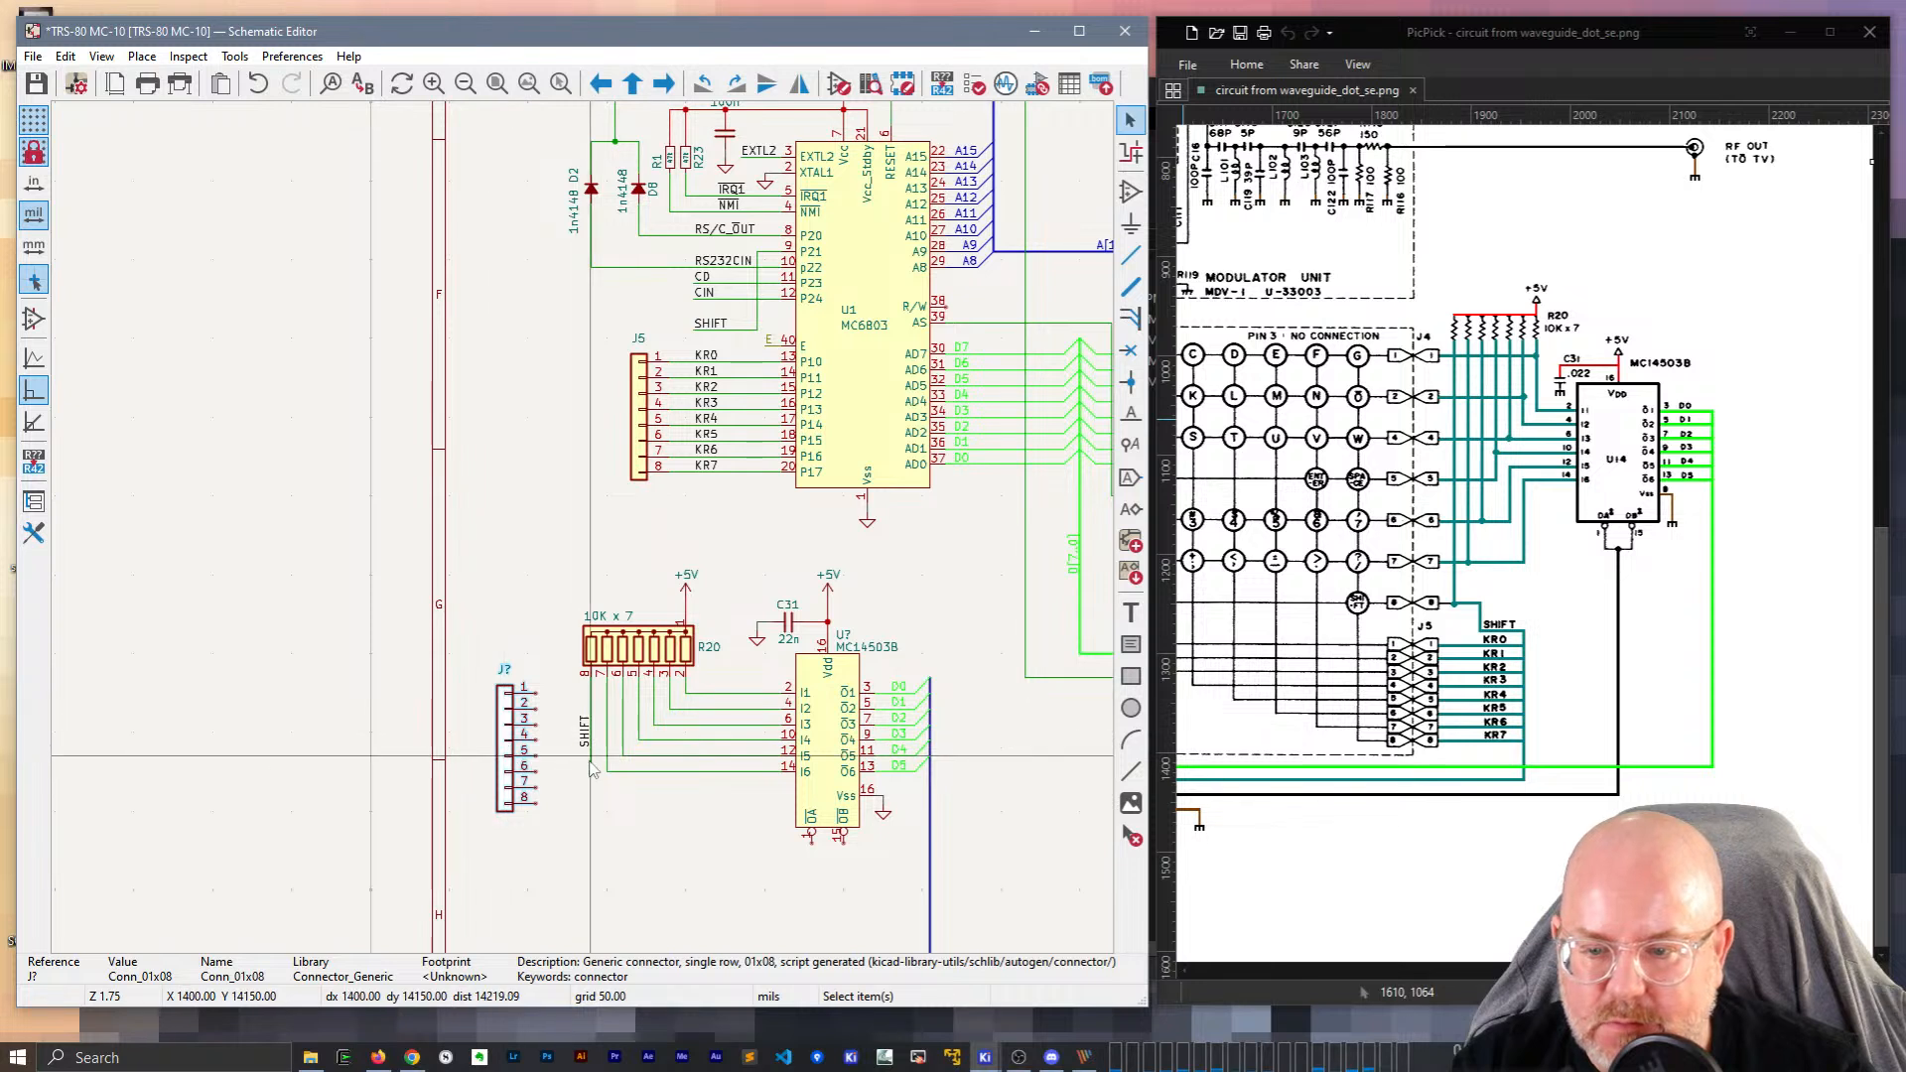
key("m")
key("r")
left_click(578, 809)
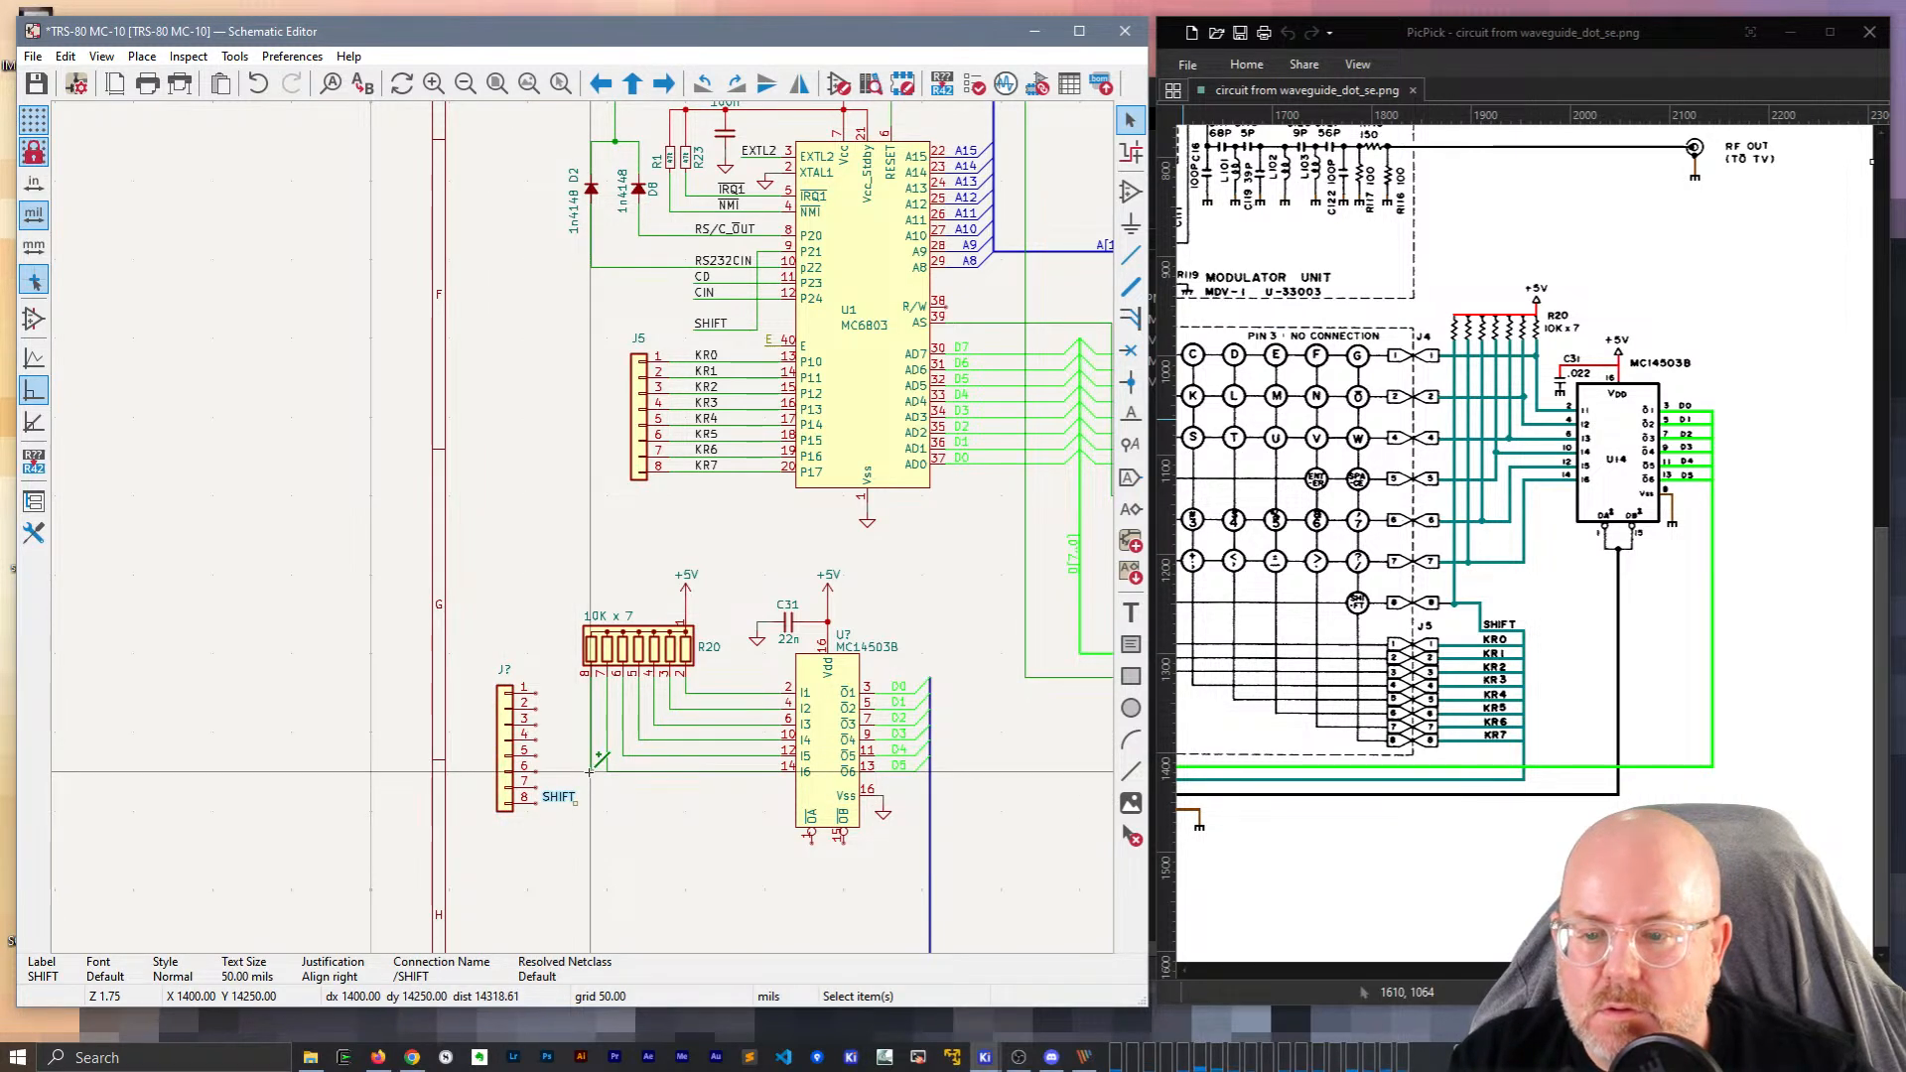
key("w")
left_click(544, 804)
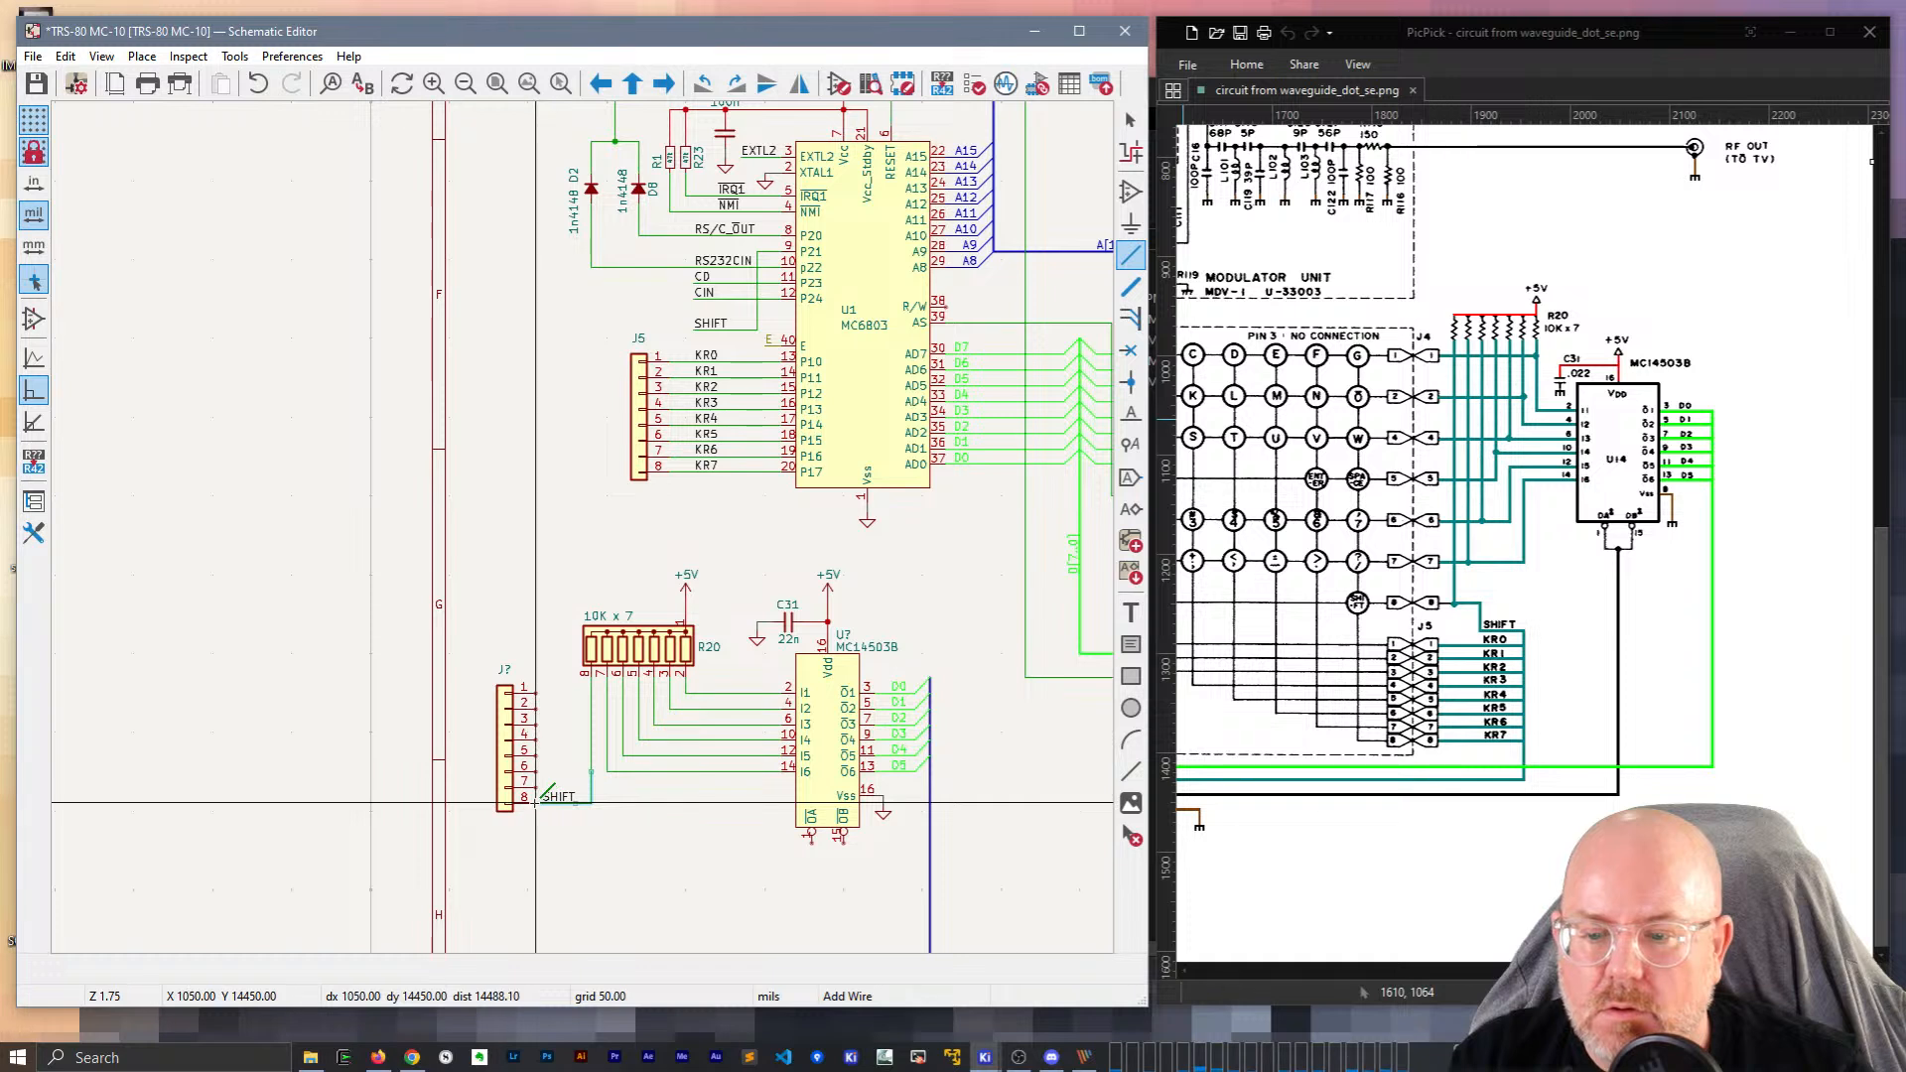
key("Escape")
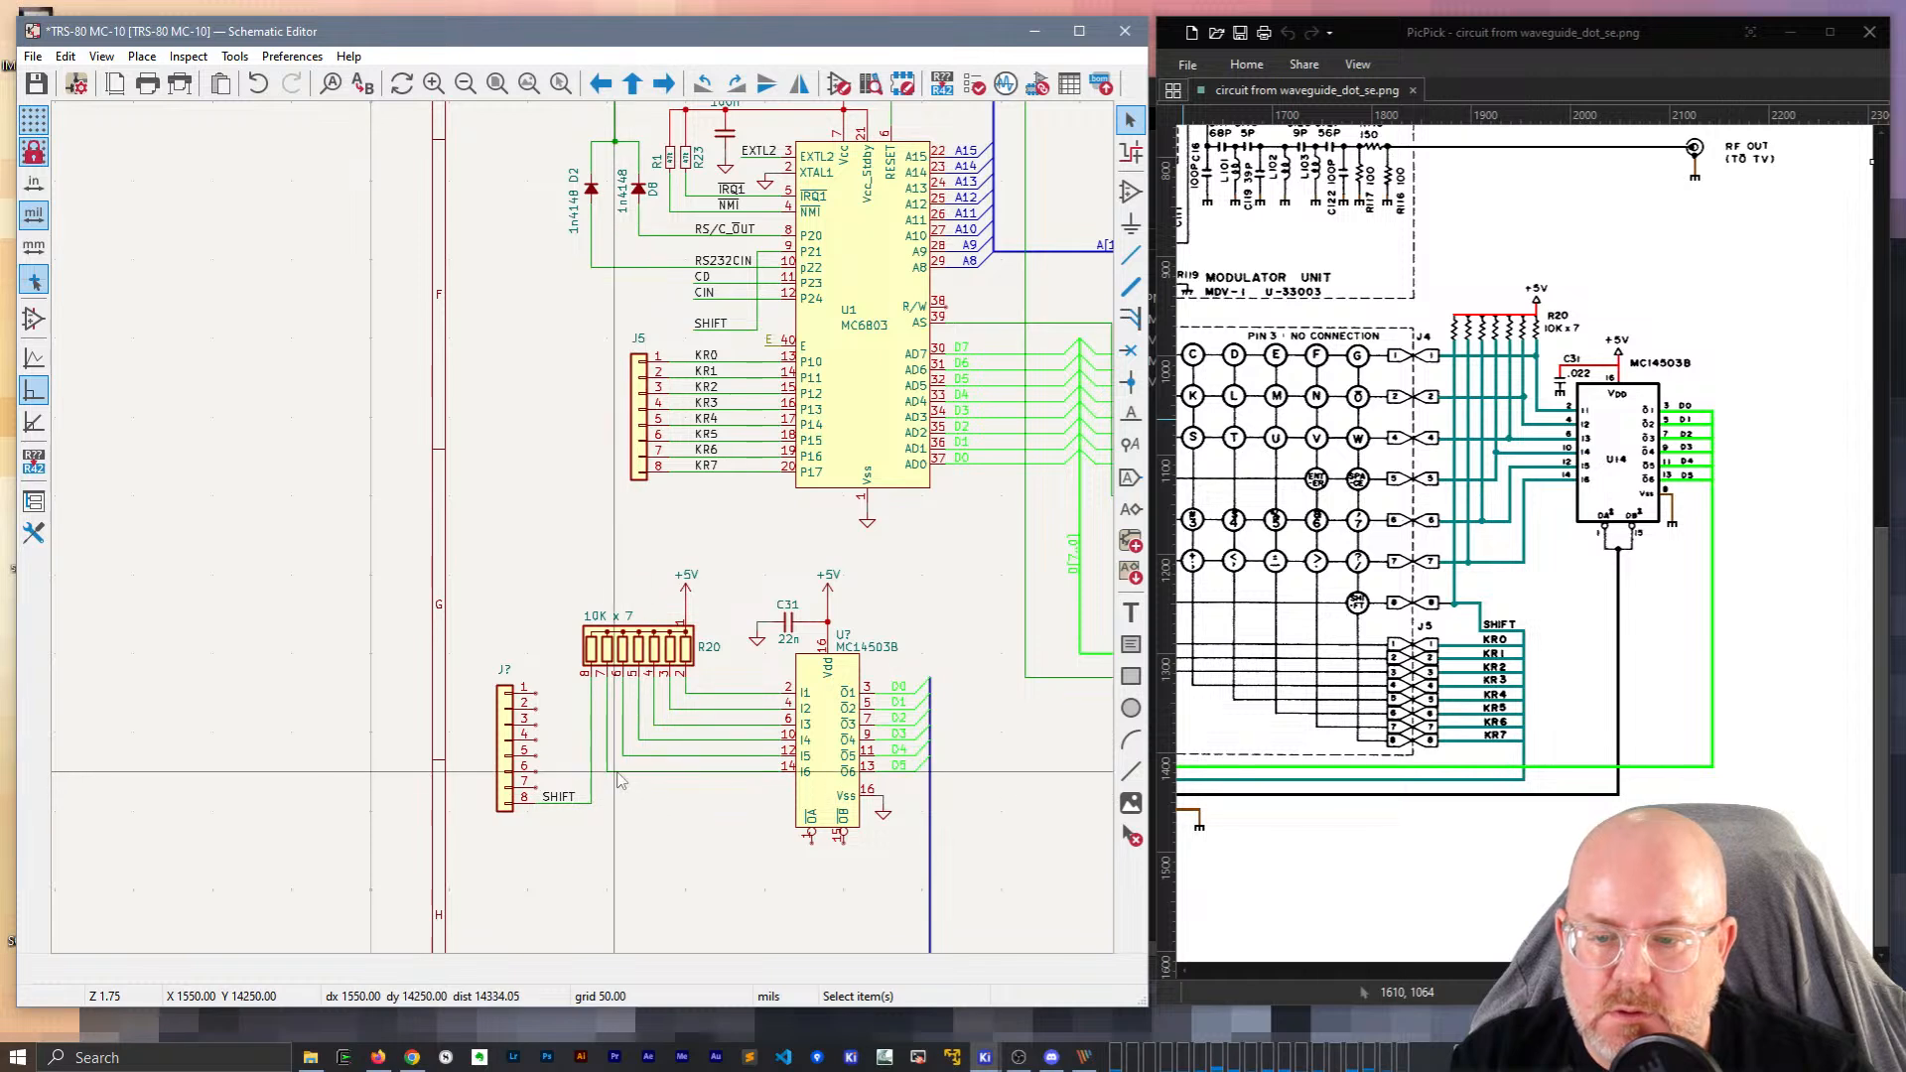
Draw a wire ending in a junction on the resistor line.
key("w")
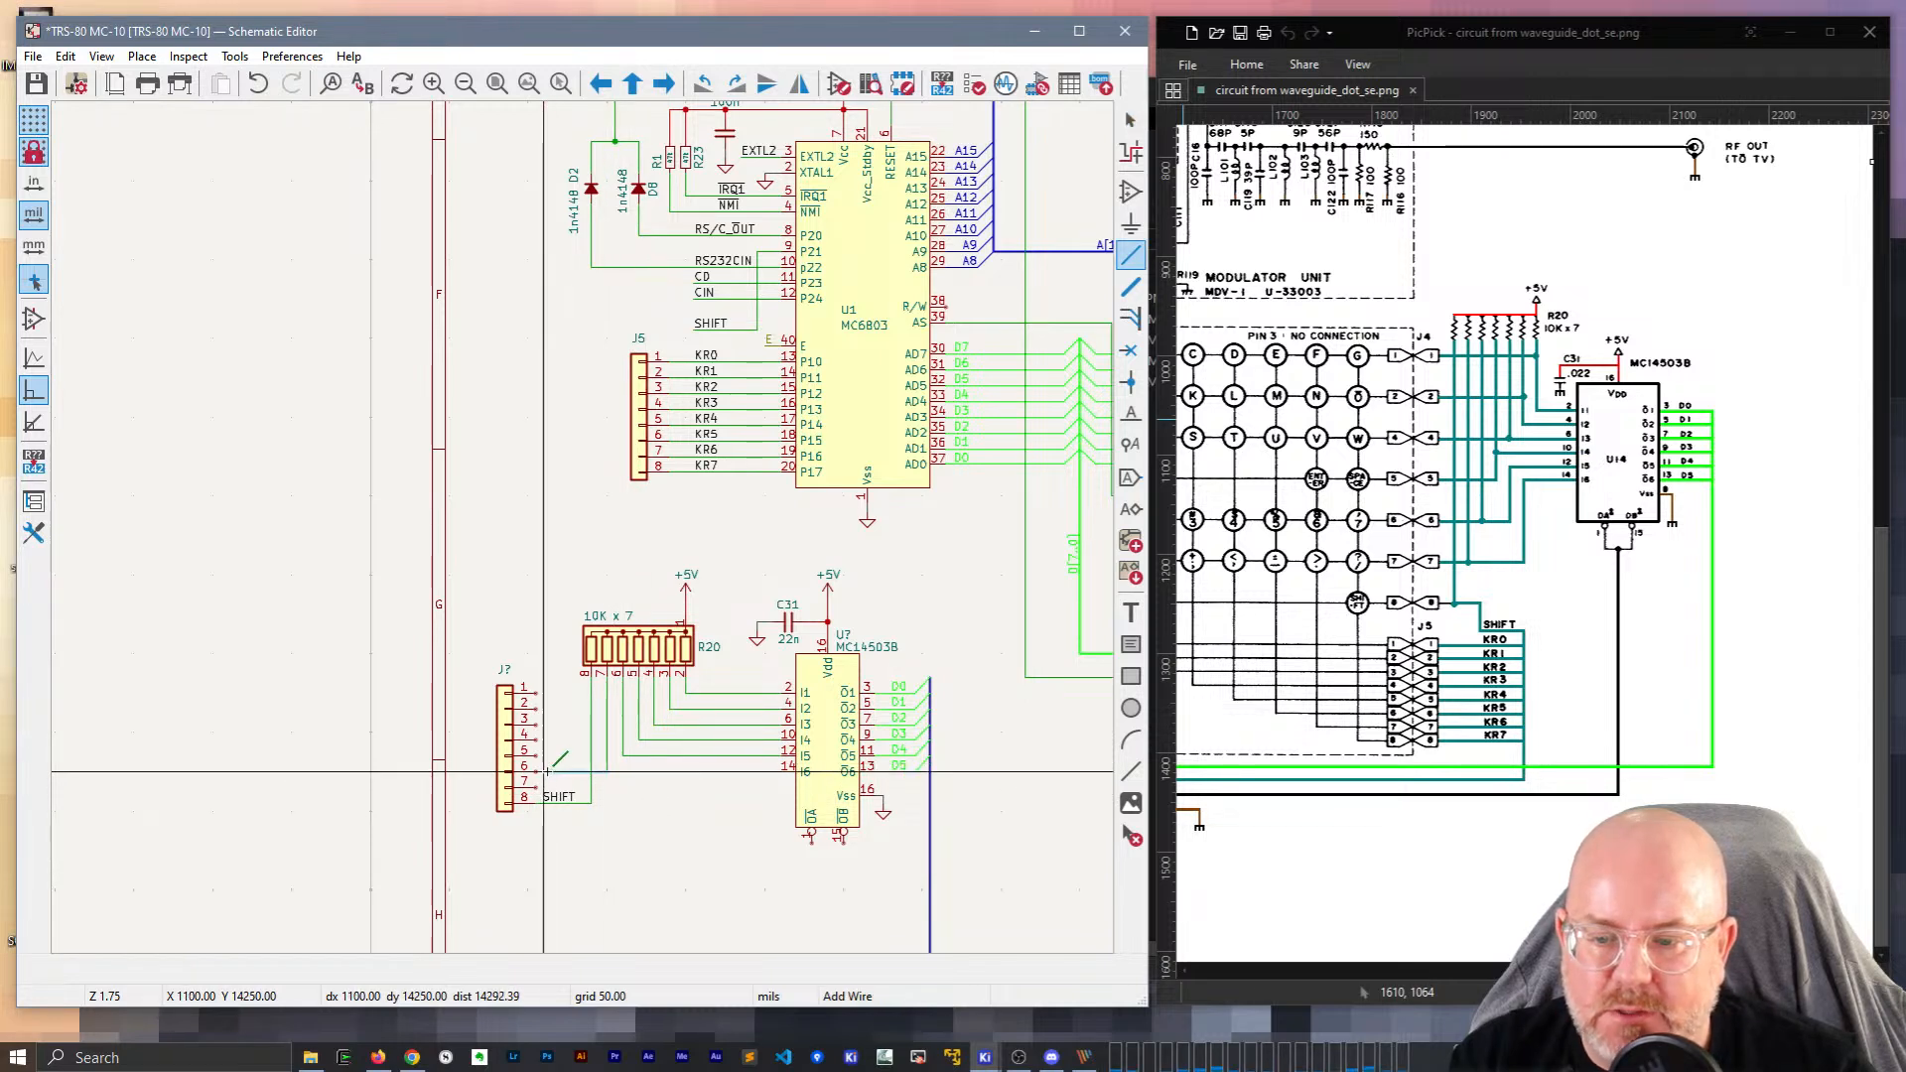
double_click(552, 771)
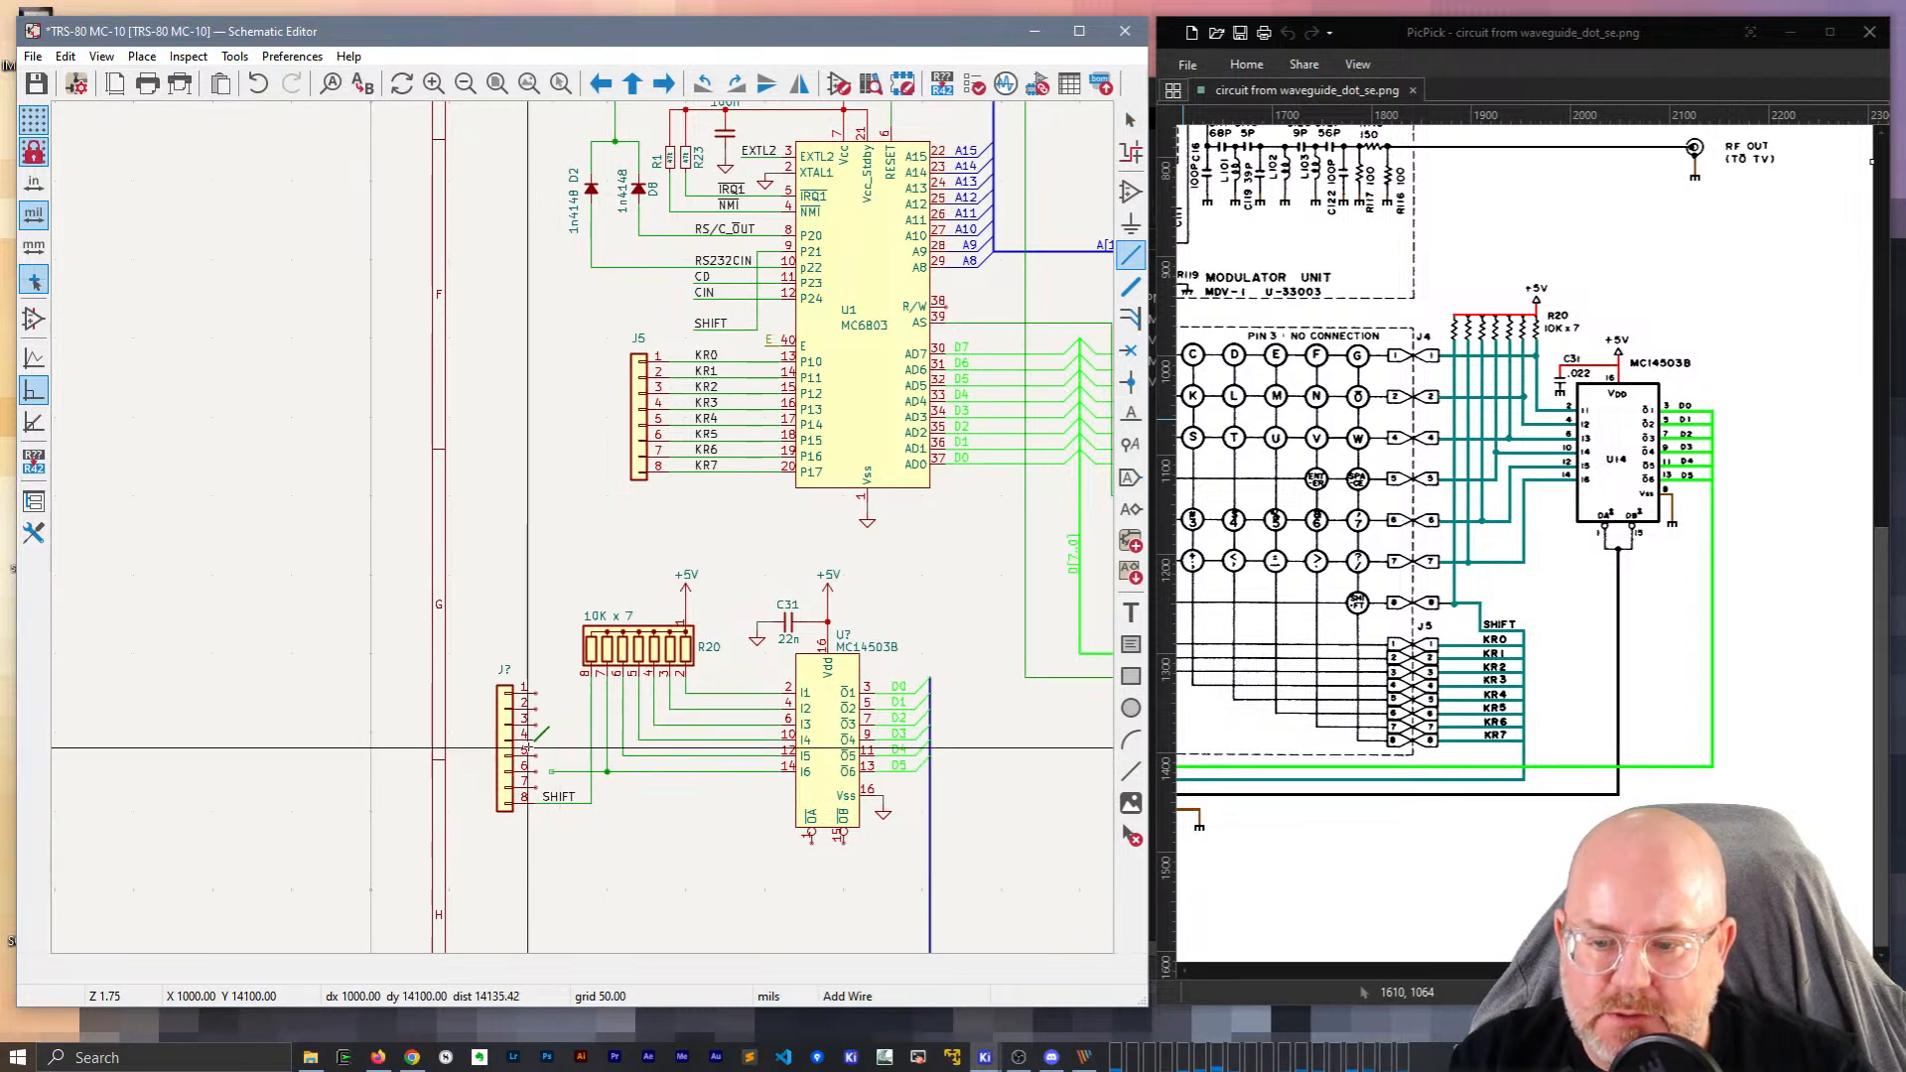
scroll(529, 748, "up", 3)
key("Escape")
Drag the connector with its SHIFT label and wire slightly higher, keeping connections.
left_click(531, 445)
left_click_drag(506, 350, 508, 355)
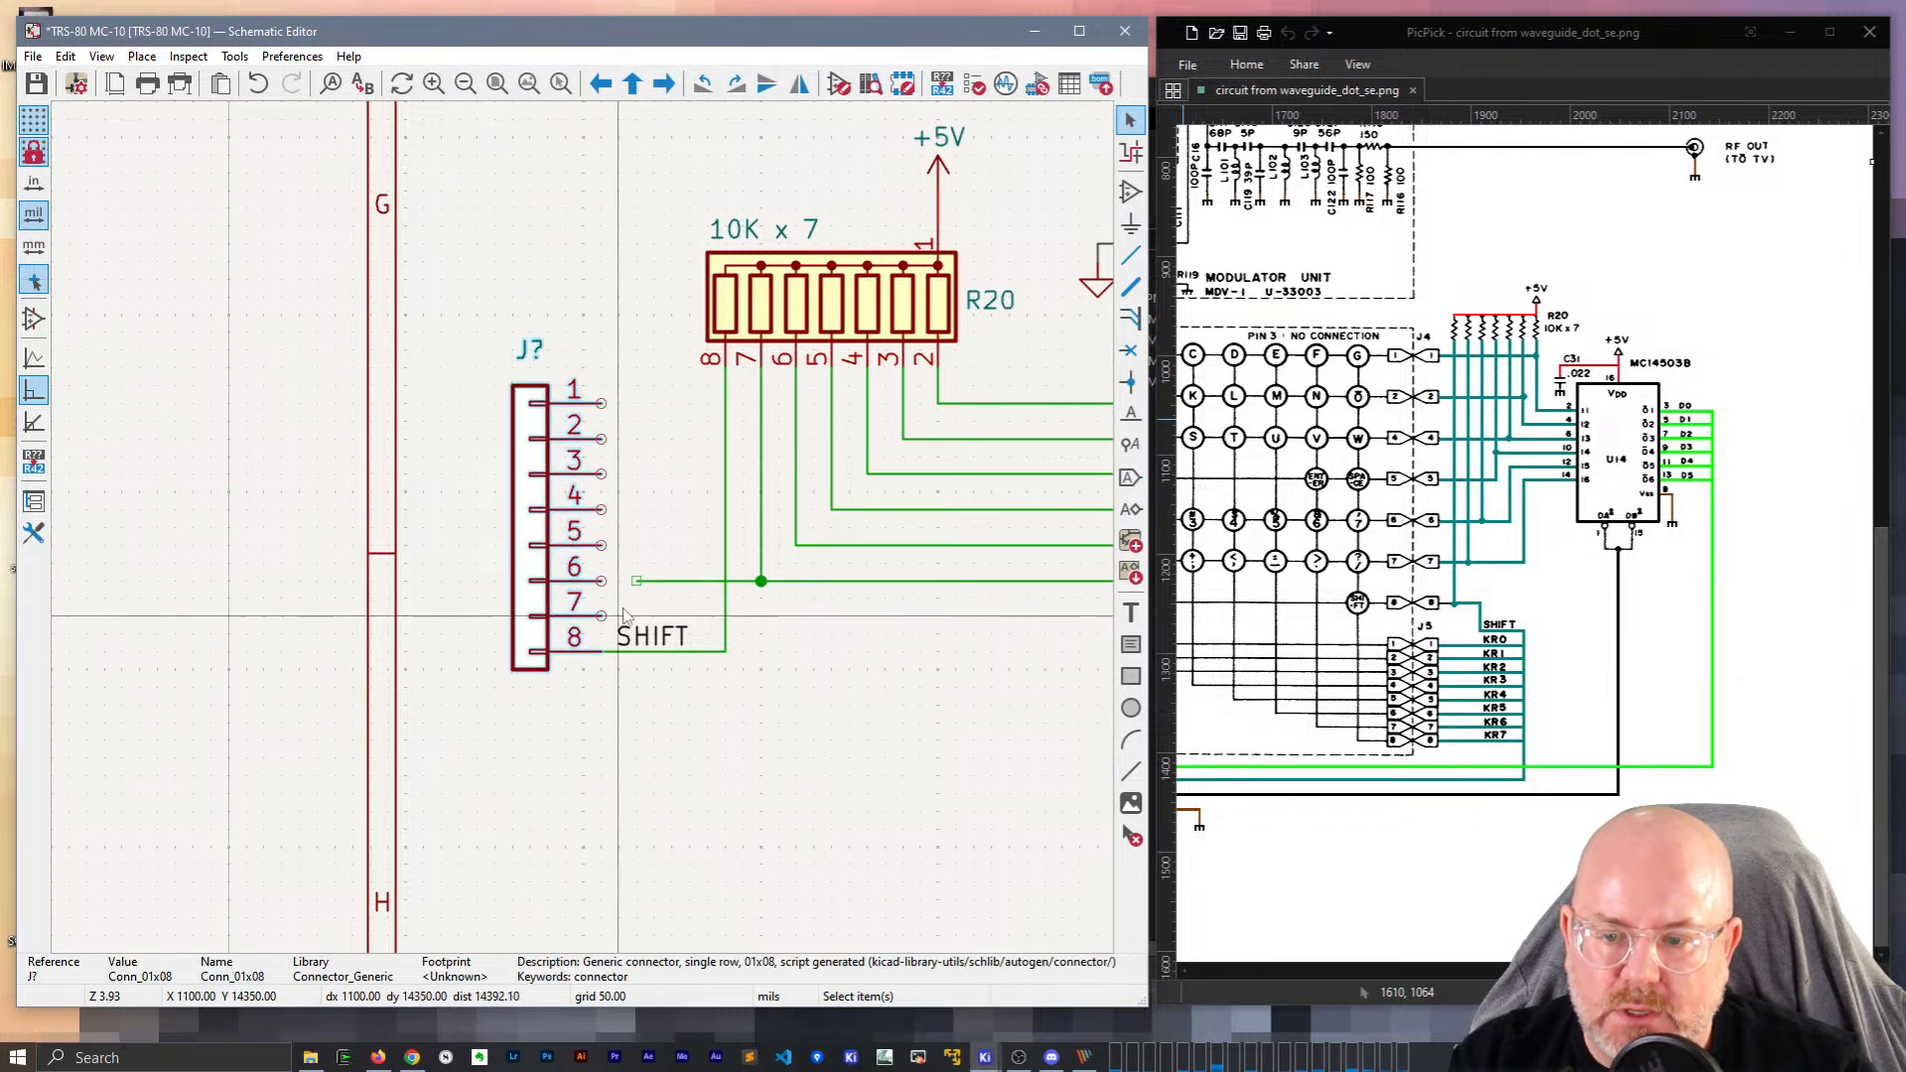
left_click(646, 652, "shift")
left_click(672, 706)
left_click_drag(674, 711, 532, 617)
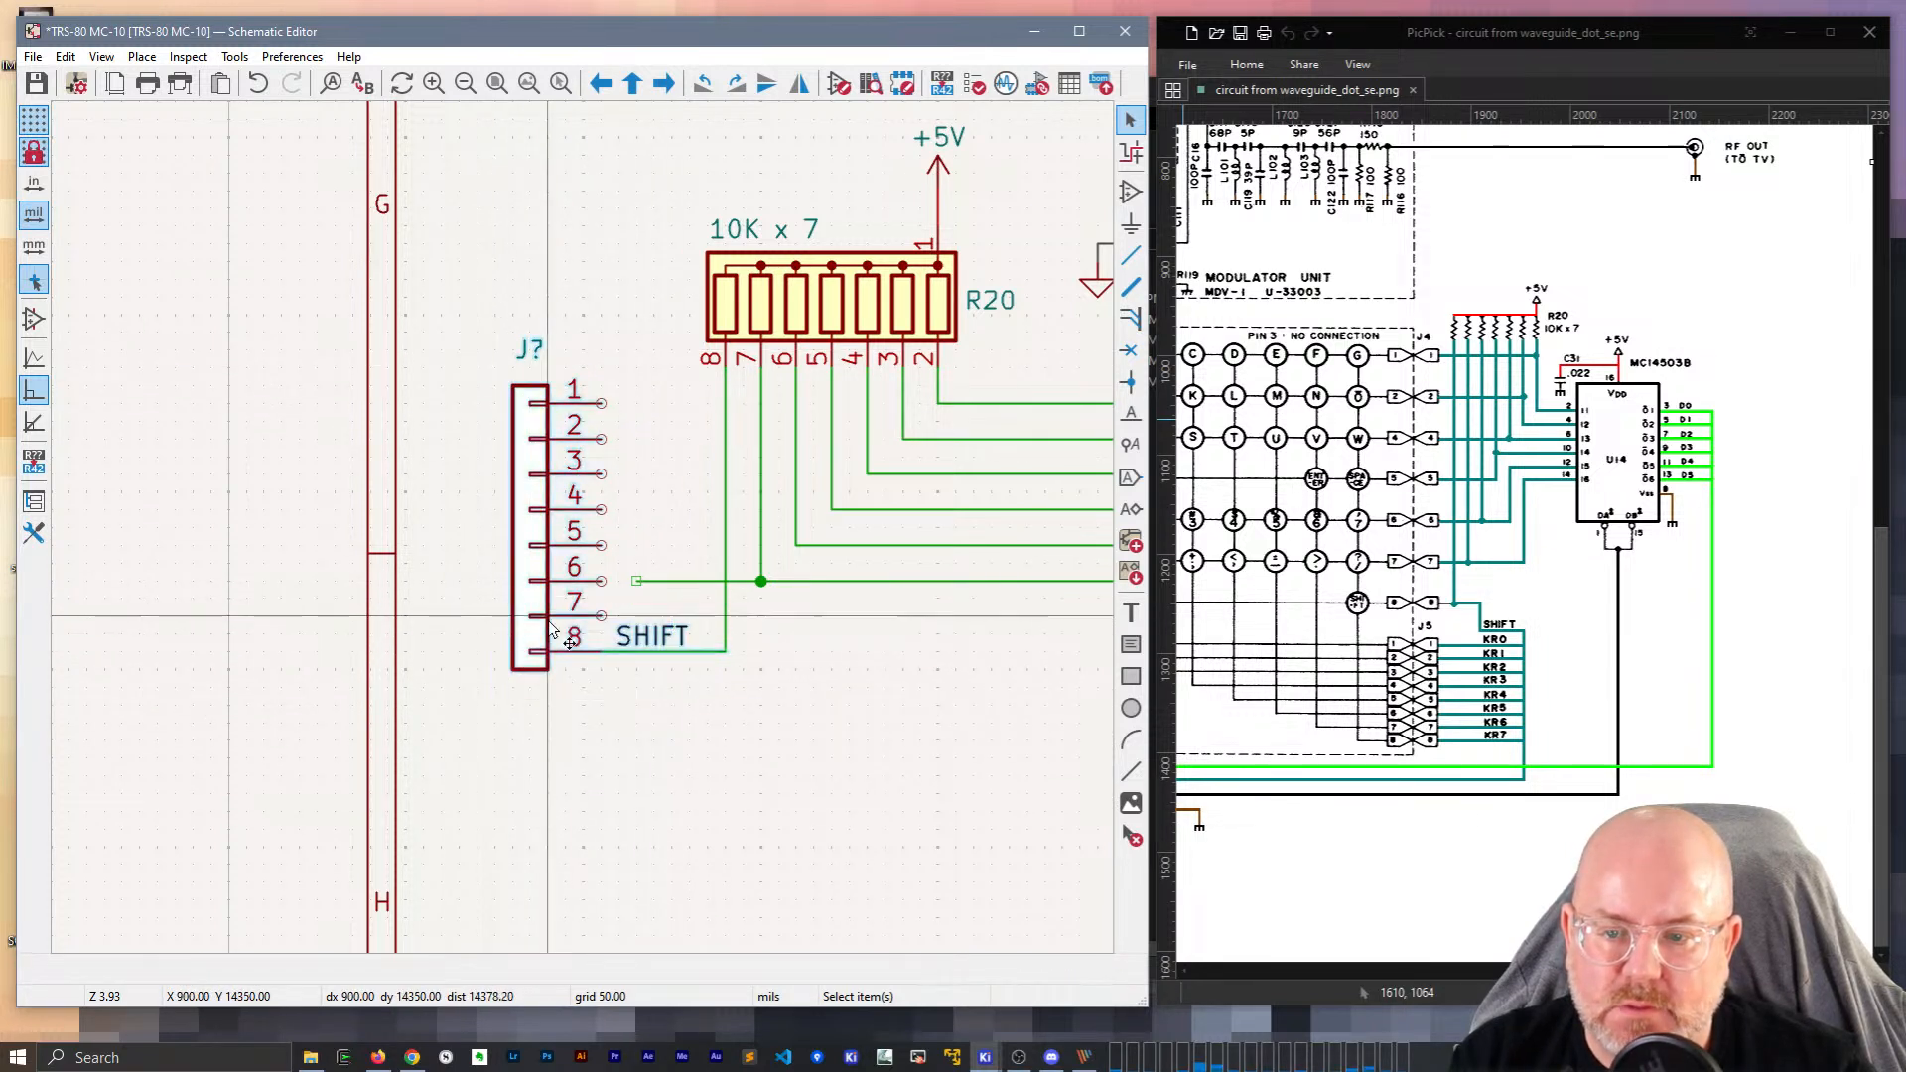
key("g")
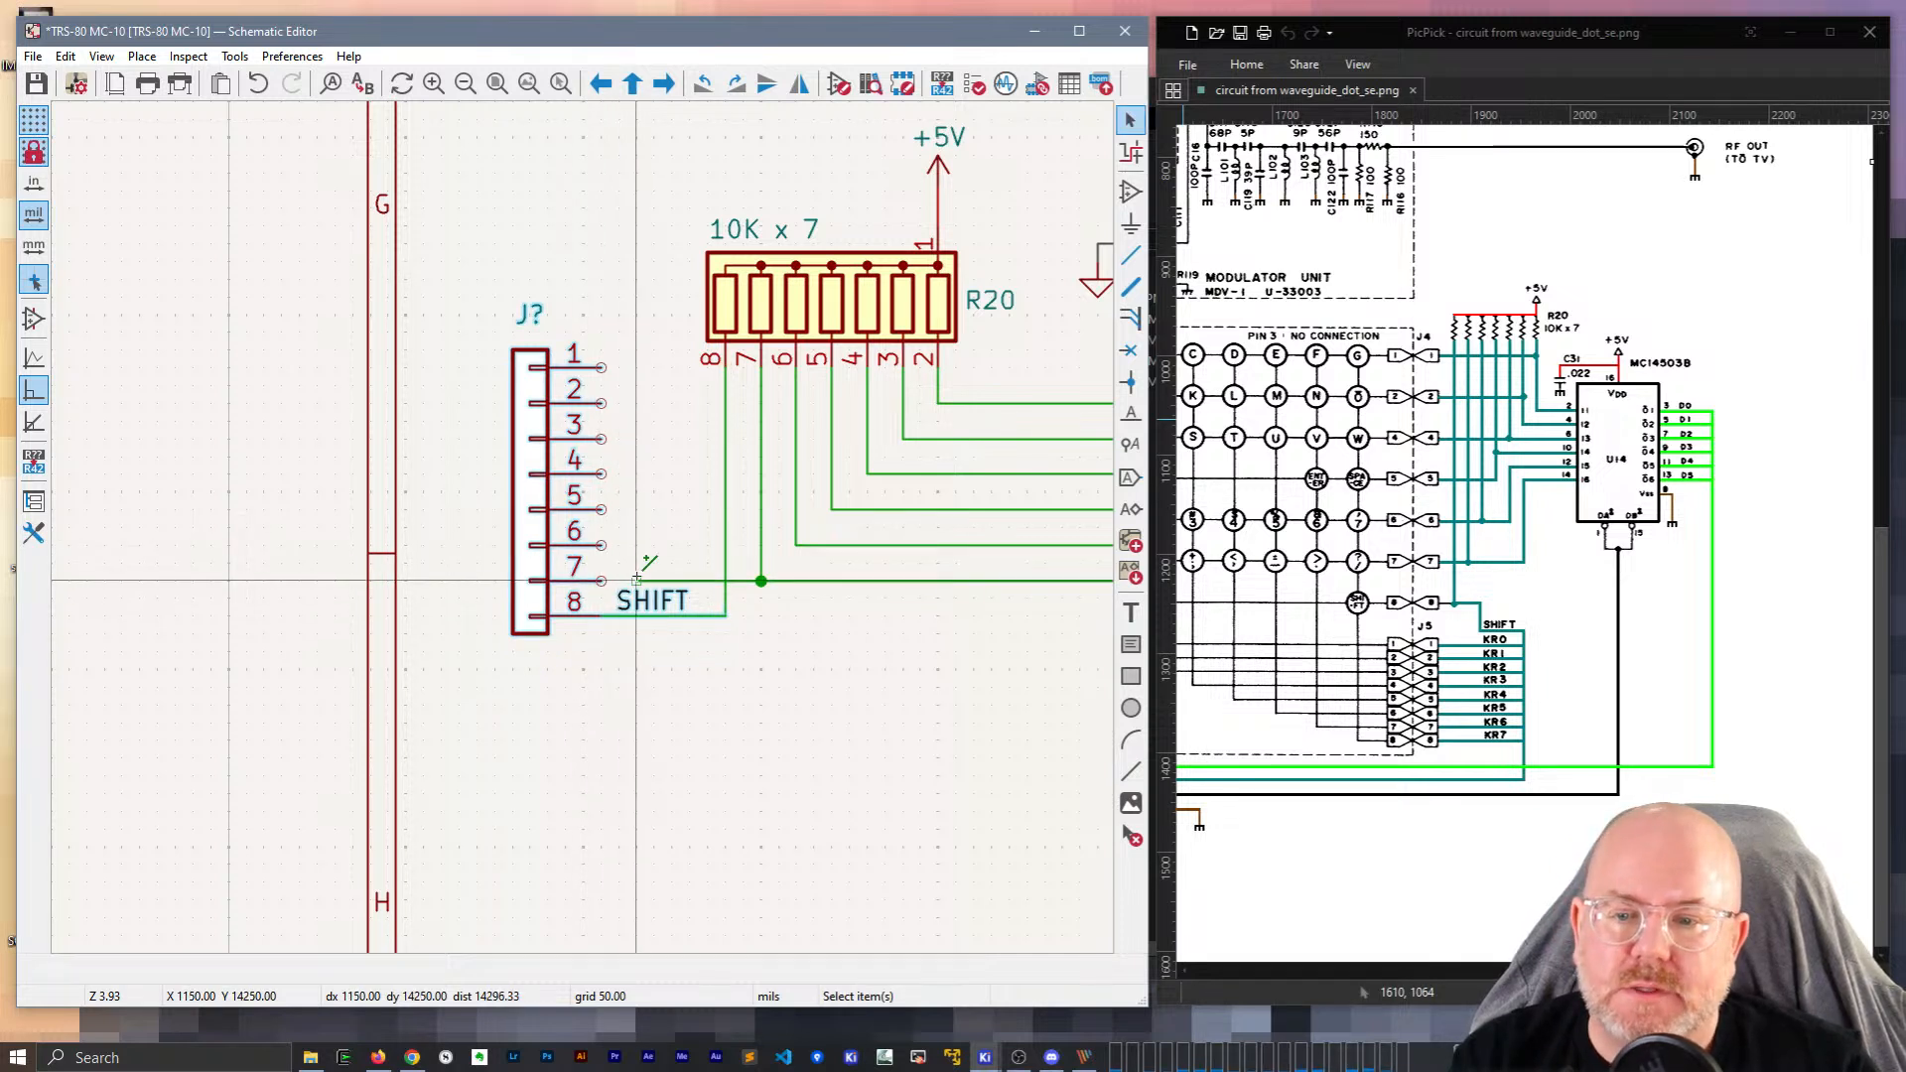
left_click(605, 581)
Wire connector pins 6, 5, 4 and 3 to the matching R20 resistor lines.
key("w")
left_click(602, 545)
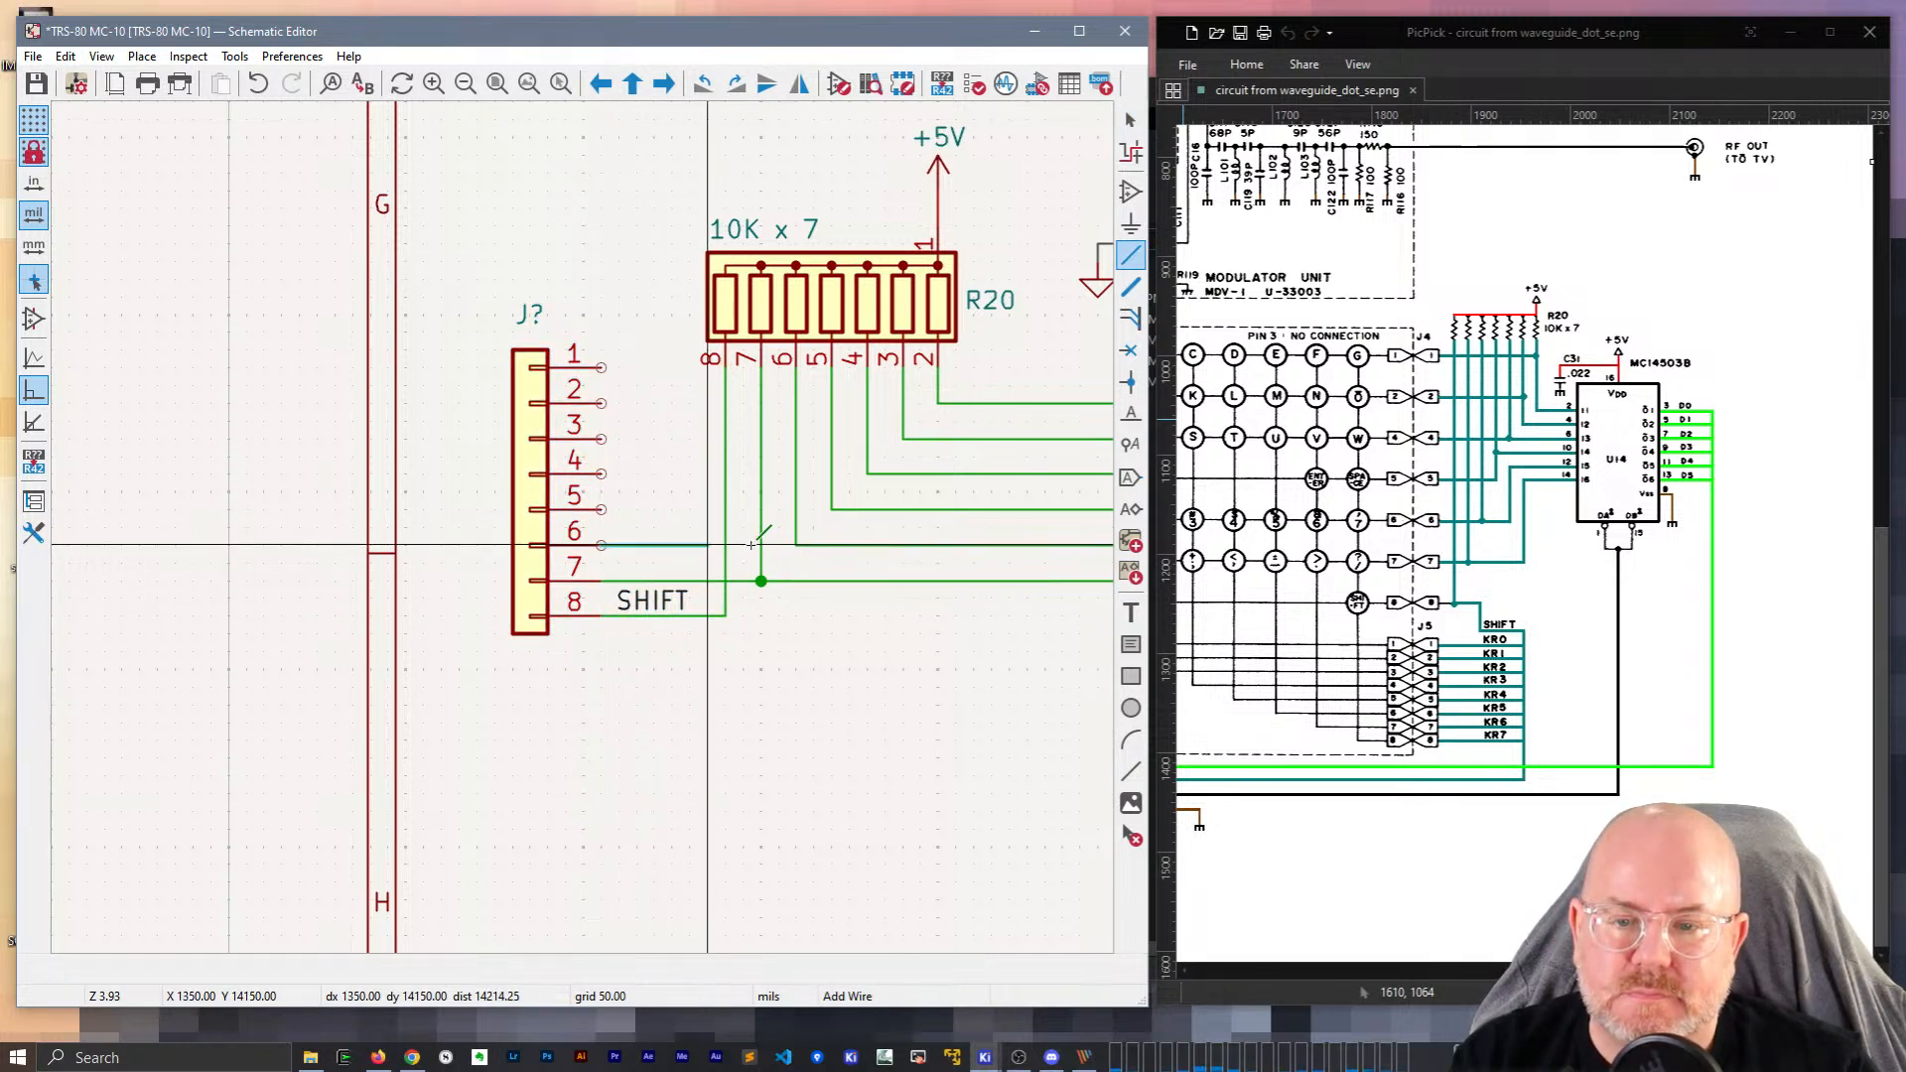
left_click(796, 545)
left_click(602, 509)
left_click(832, 509)
left_click(602, 473)
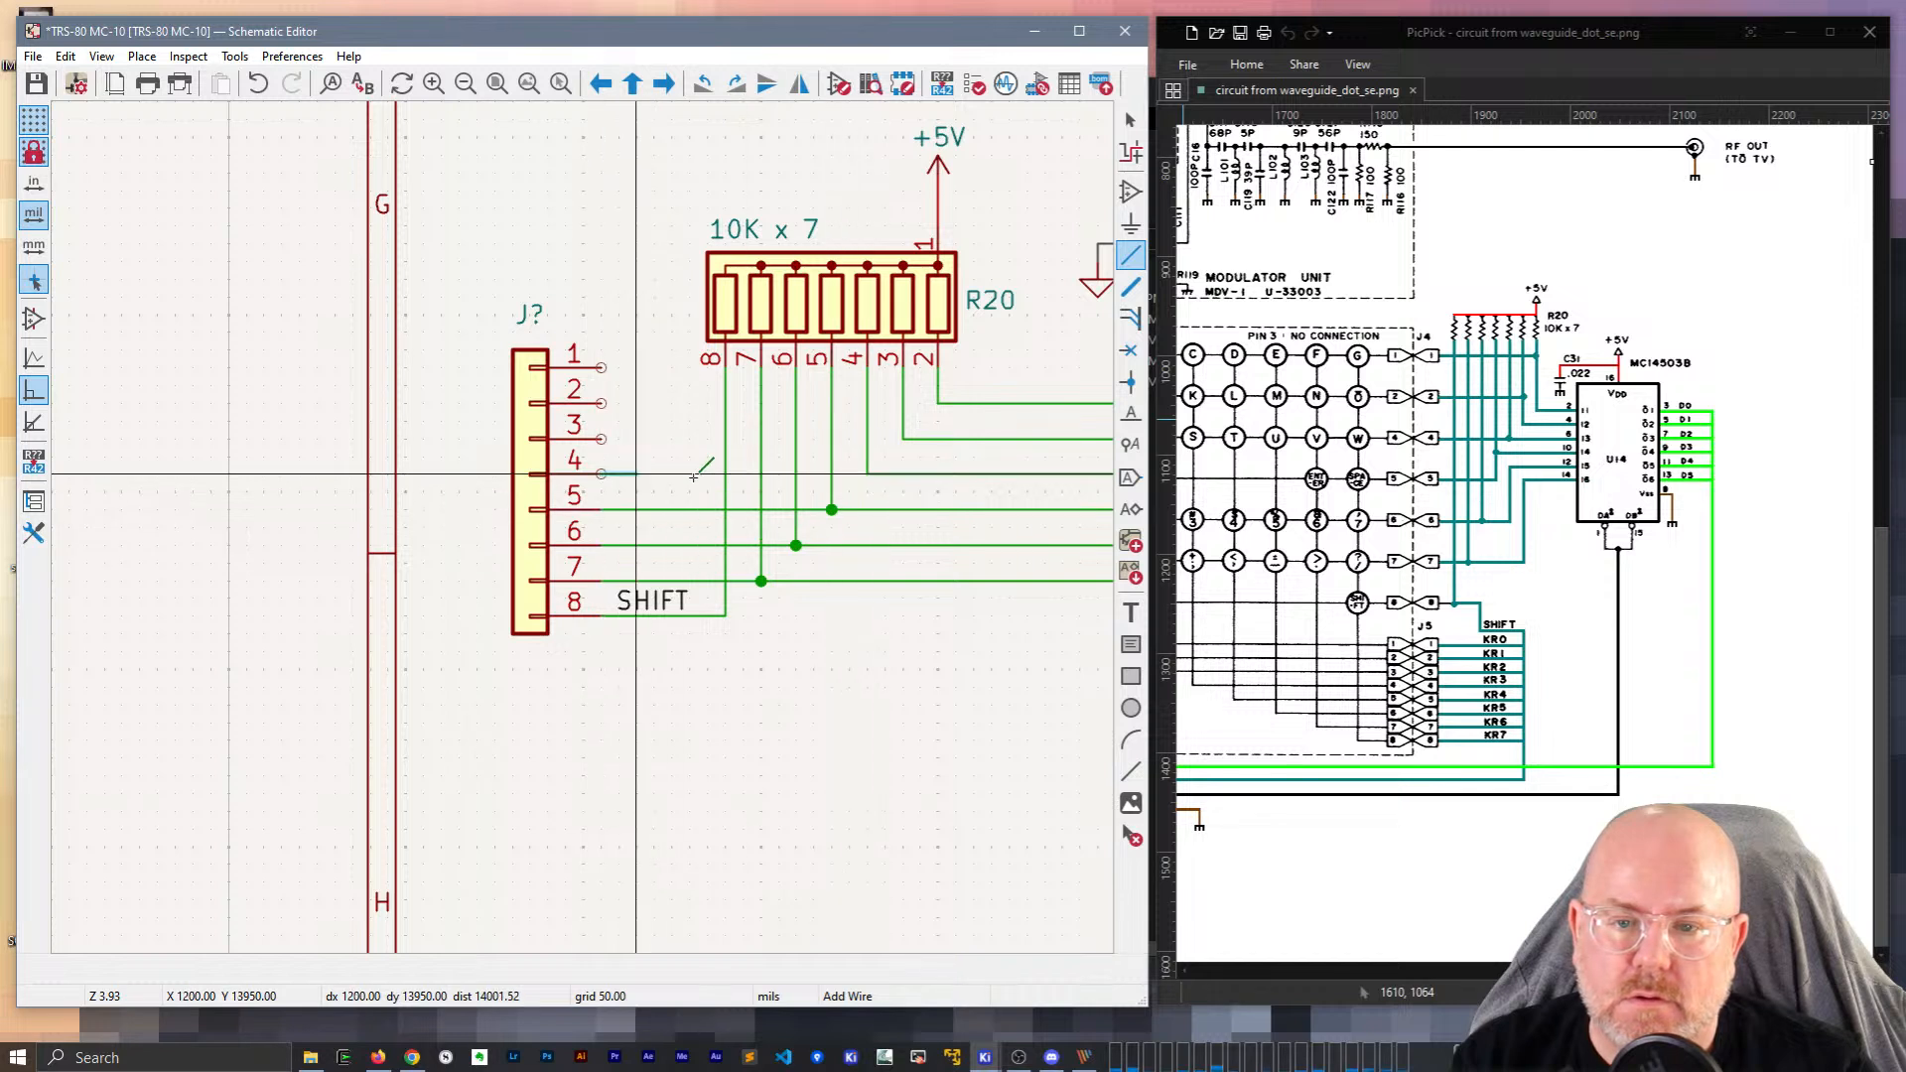
left_click(868, 473)
left_click(602, 438)
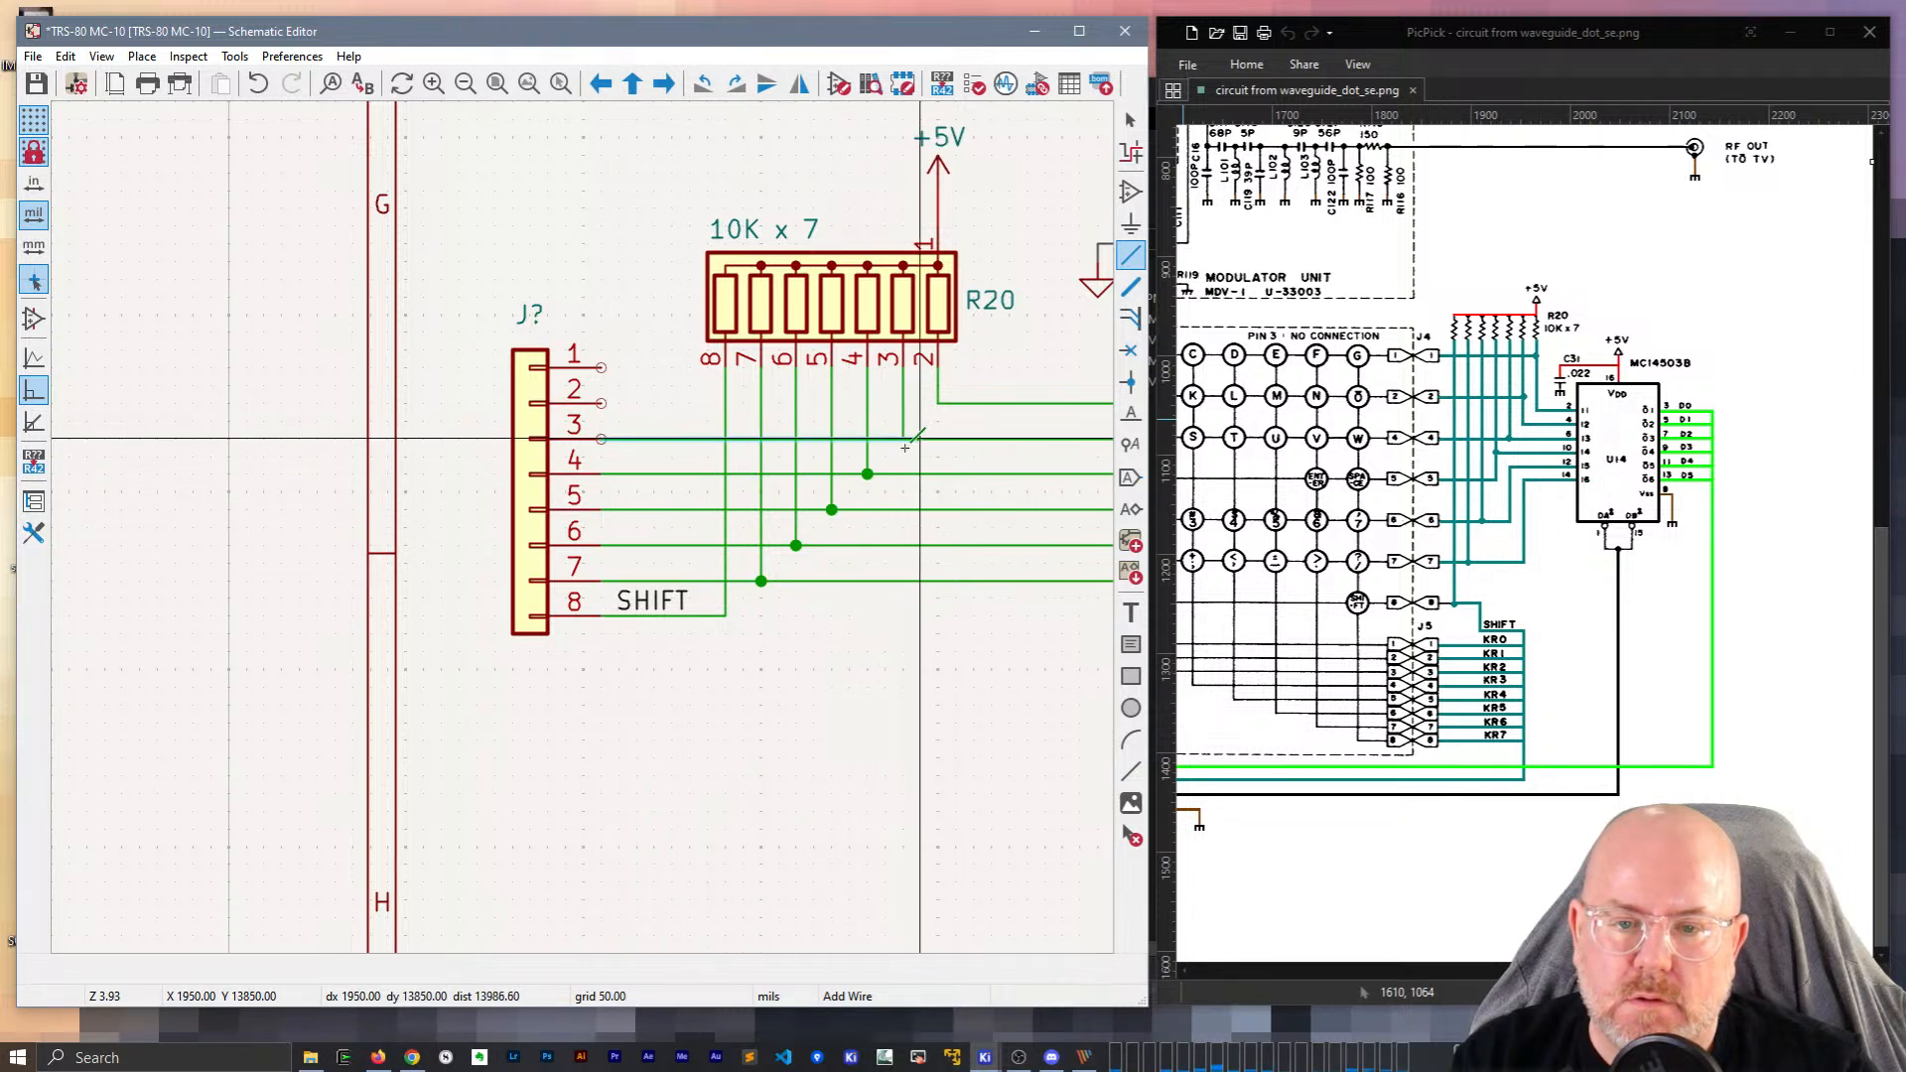
left_click(902, 438)
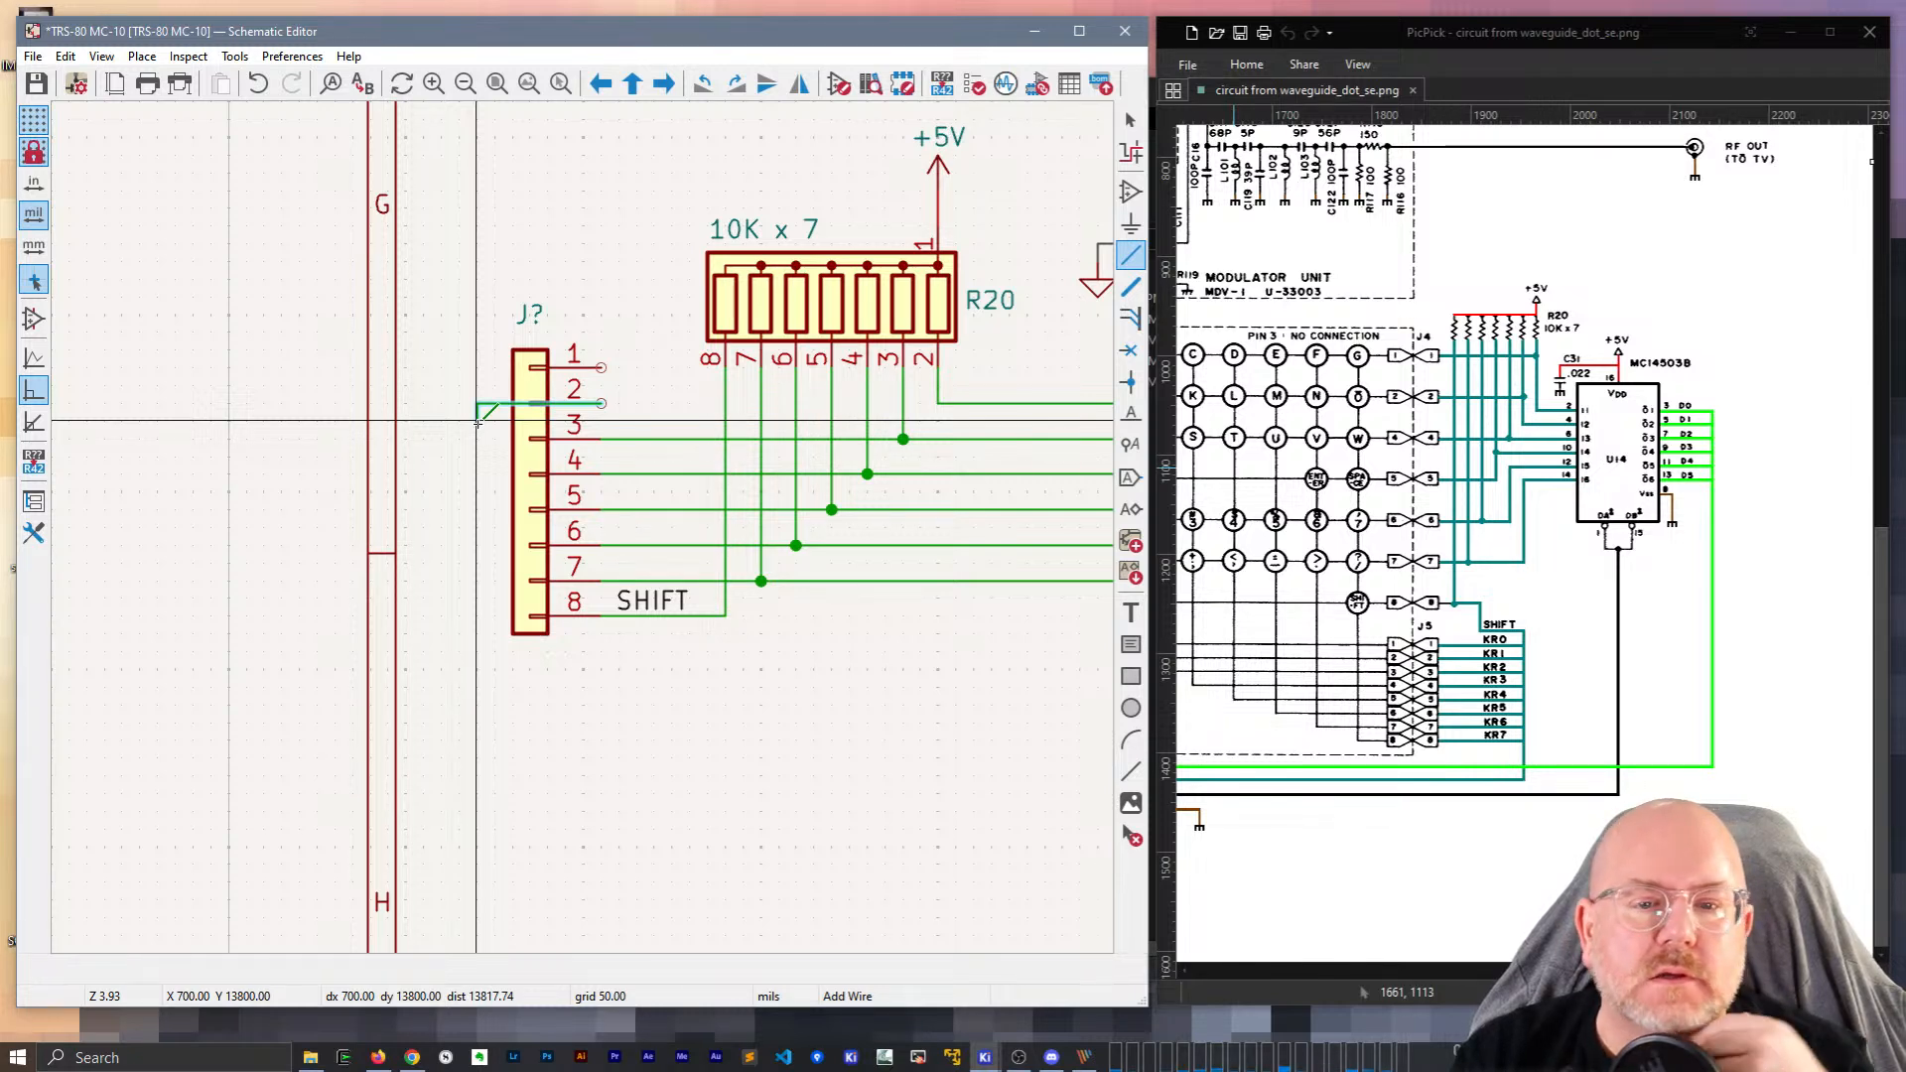
scroll(744, 531, "down", 2)
scroll(586, 529, "up", 2)
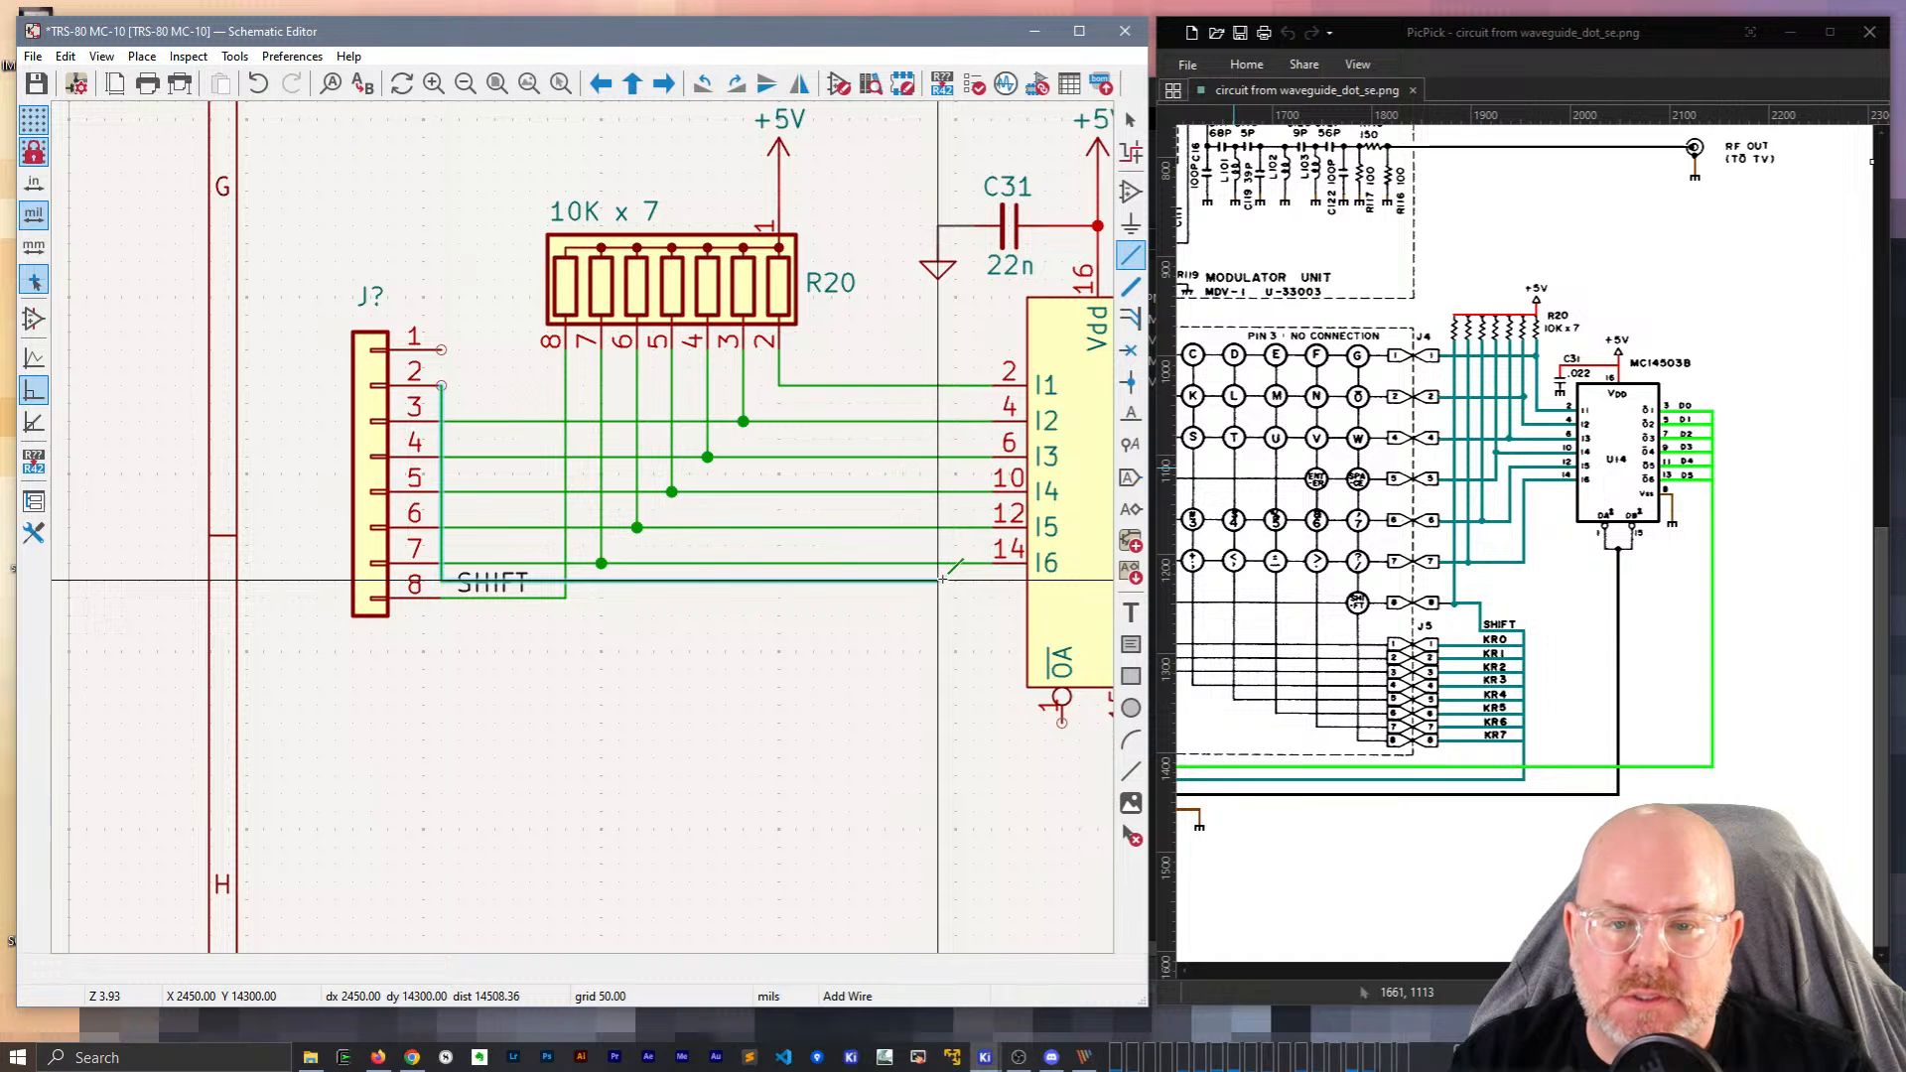
key("Escape")
key("Escape")
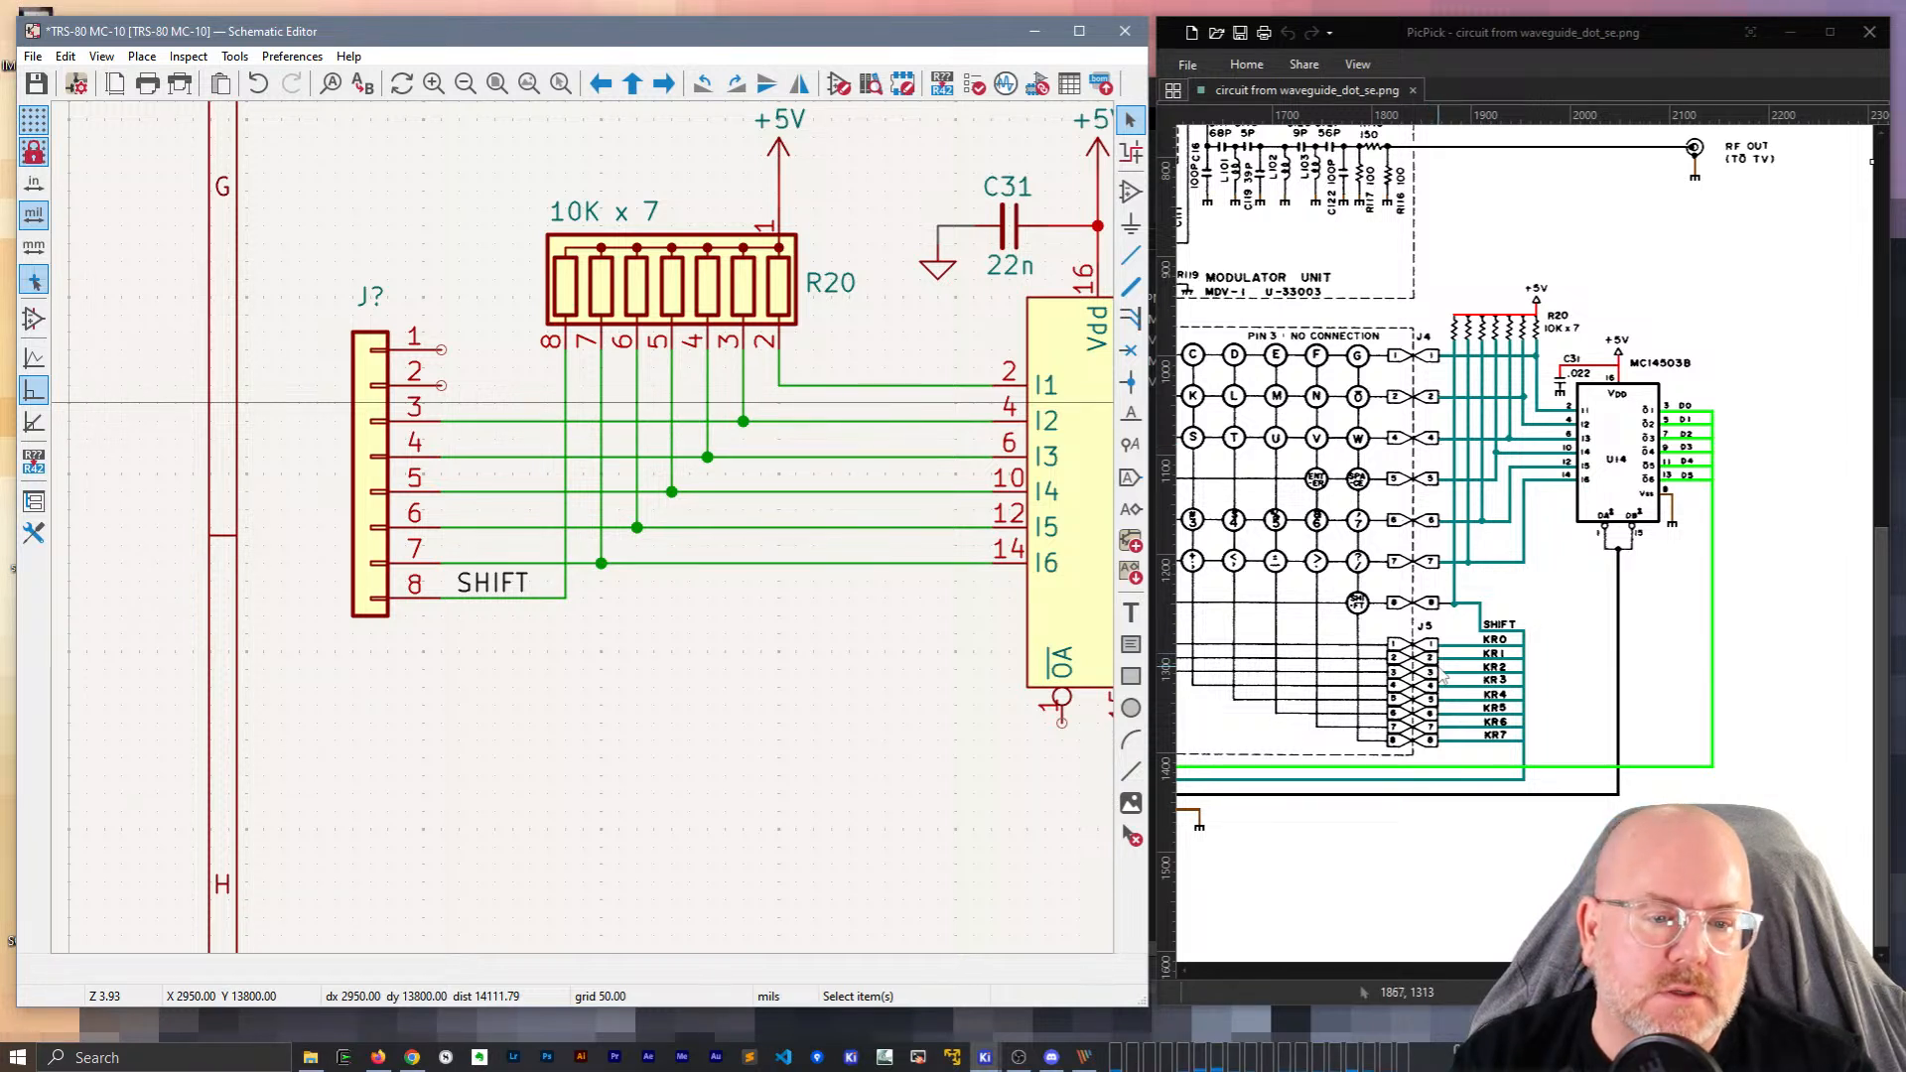
Join pin 2 onto the pin-3 wire, remove the stub, and wire pin 1 to the I1 line.
left_click(477, 425)
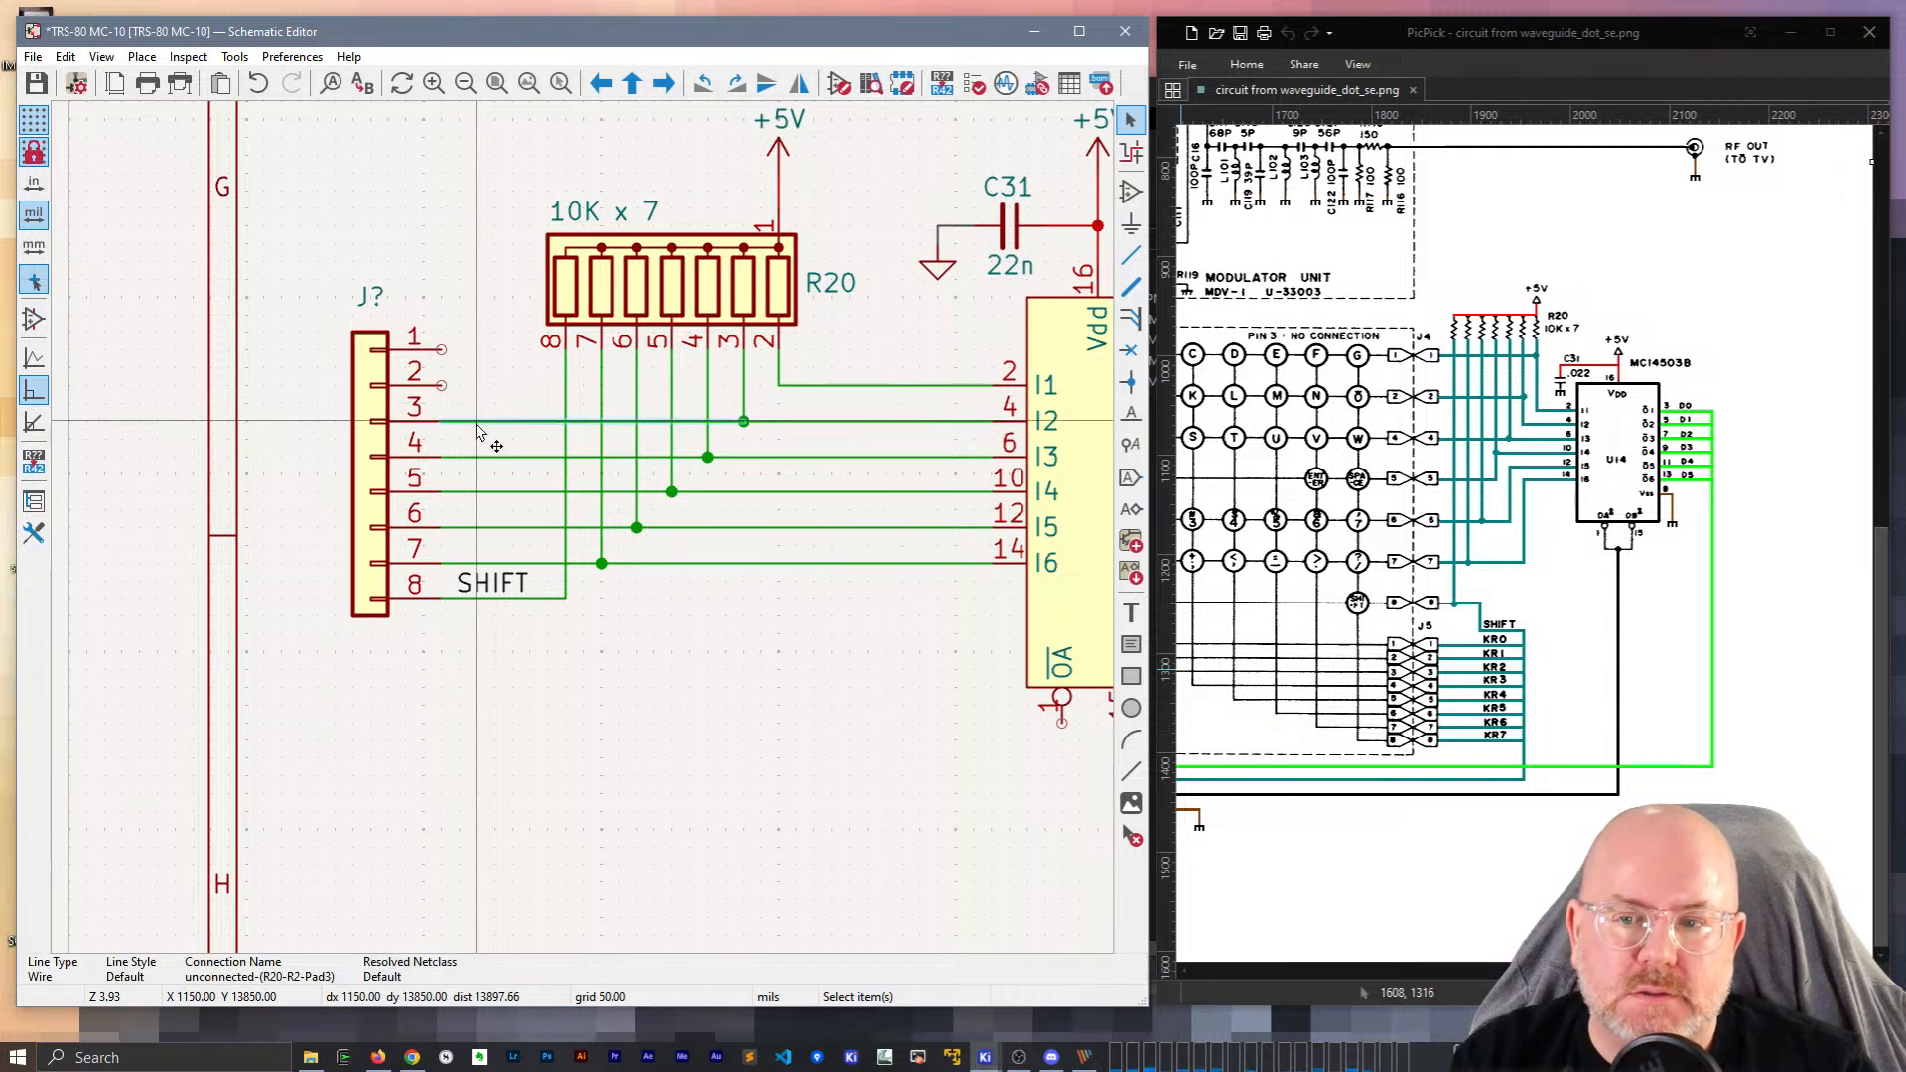
left_click(441, 384)
left_click(476, 421)
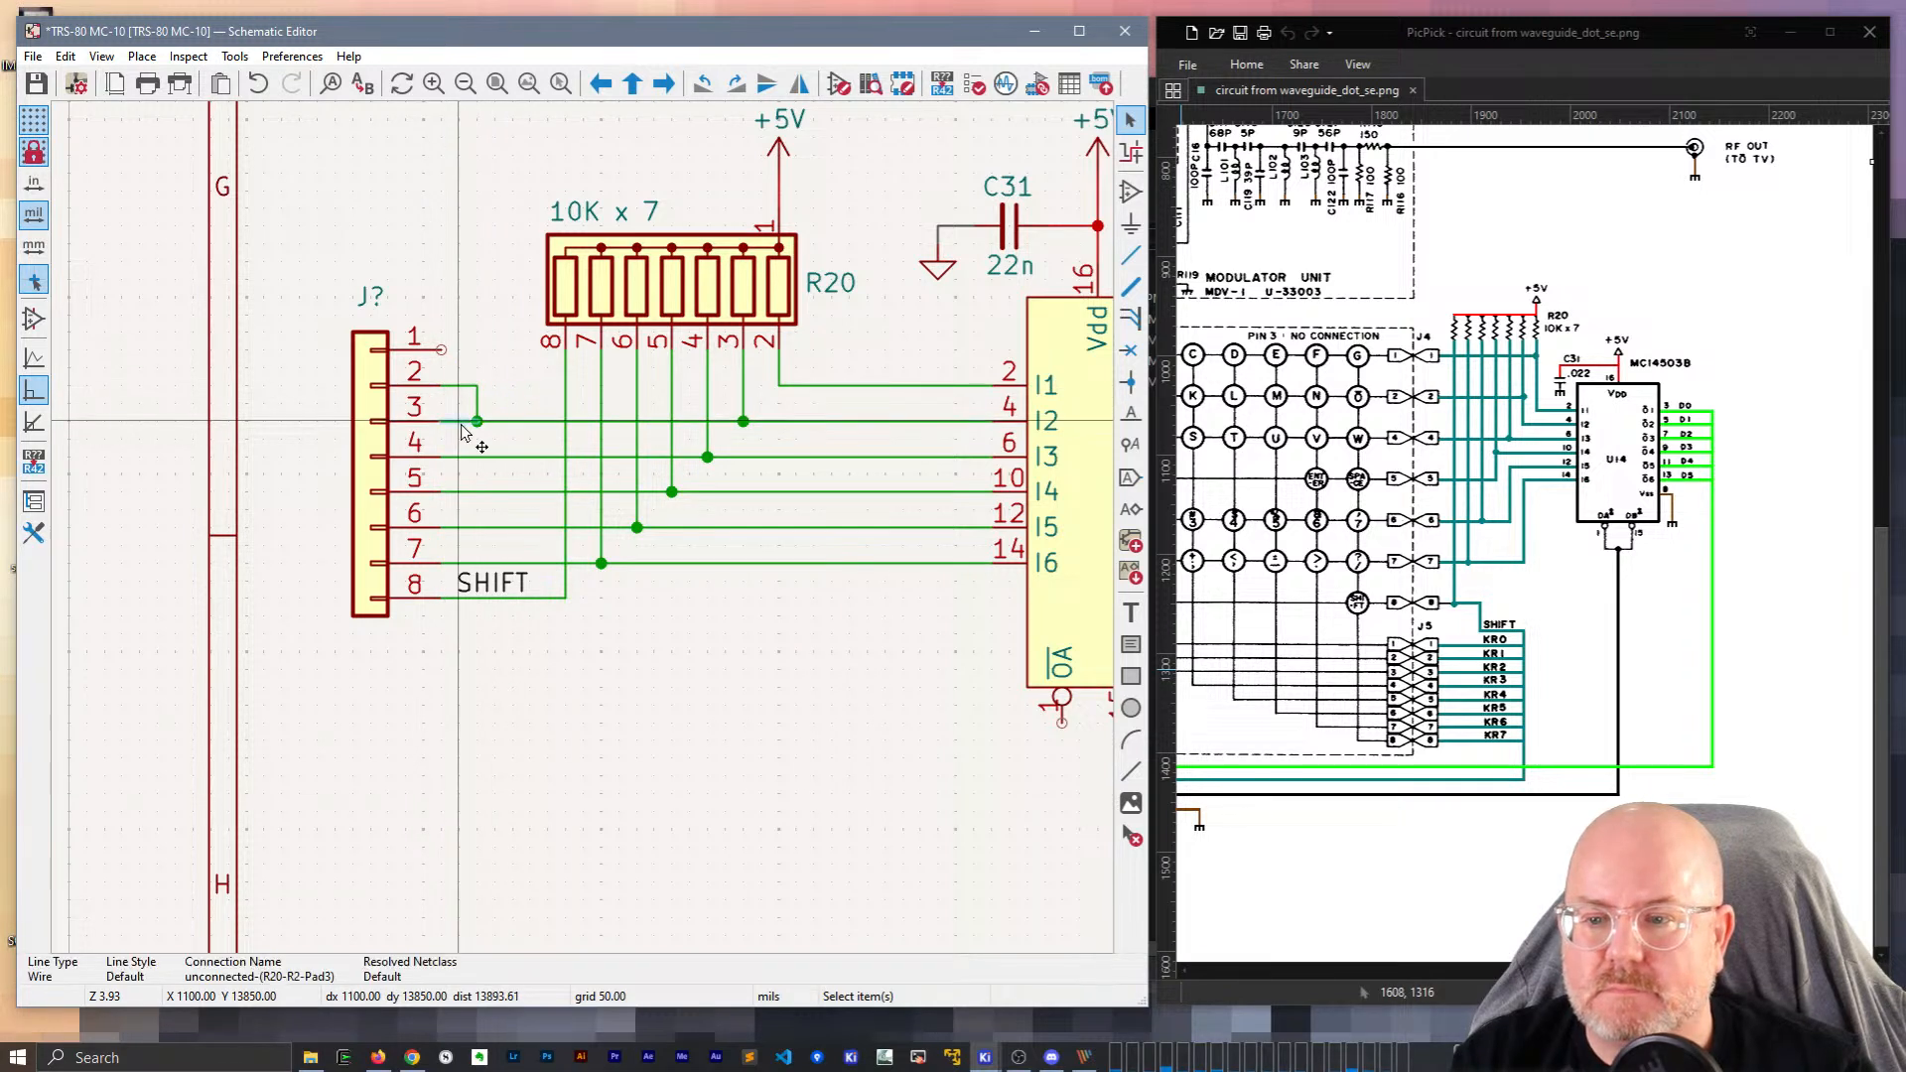
key("Delete")
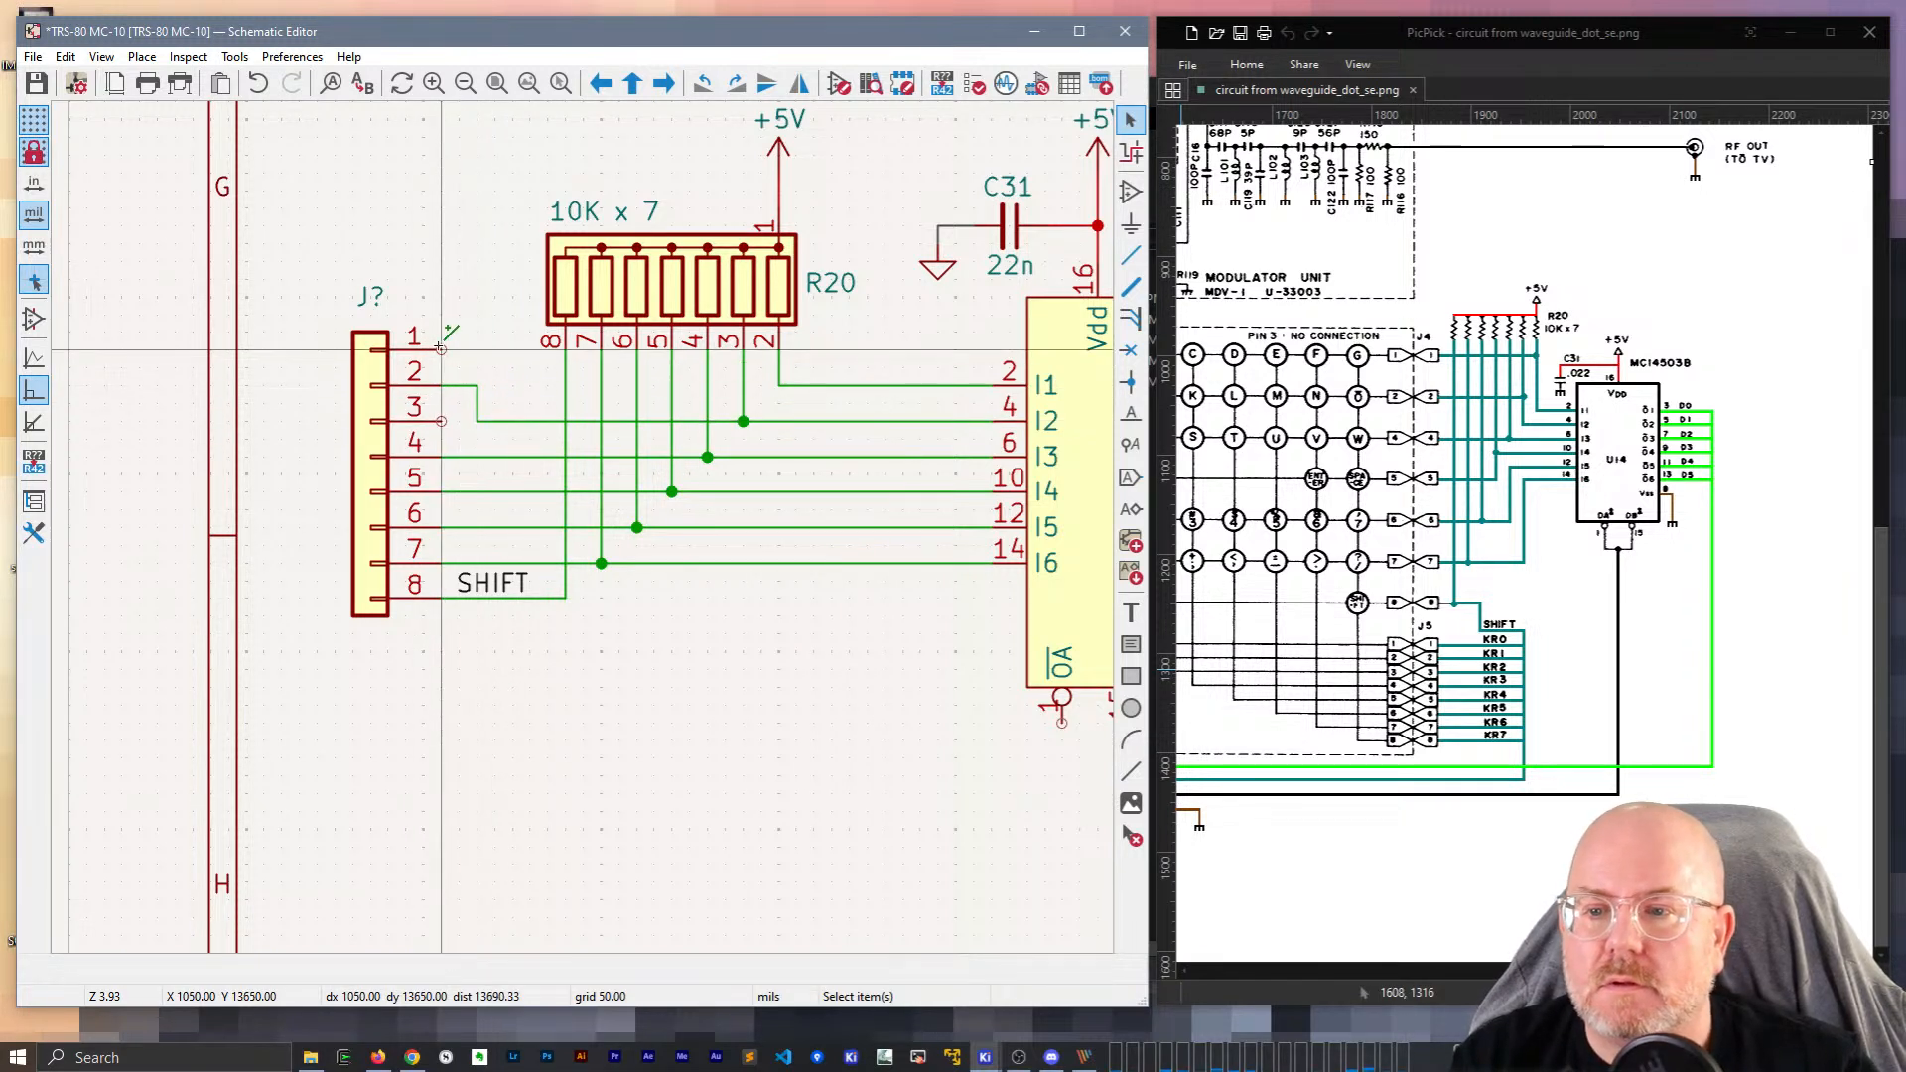
key("w")
left_click(512, 384)
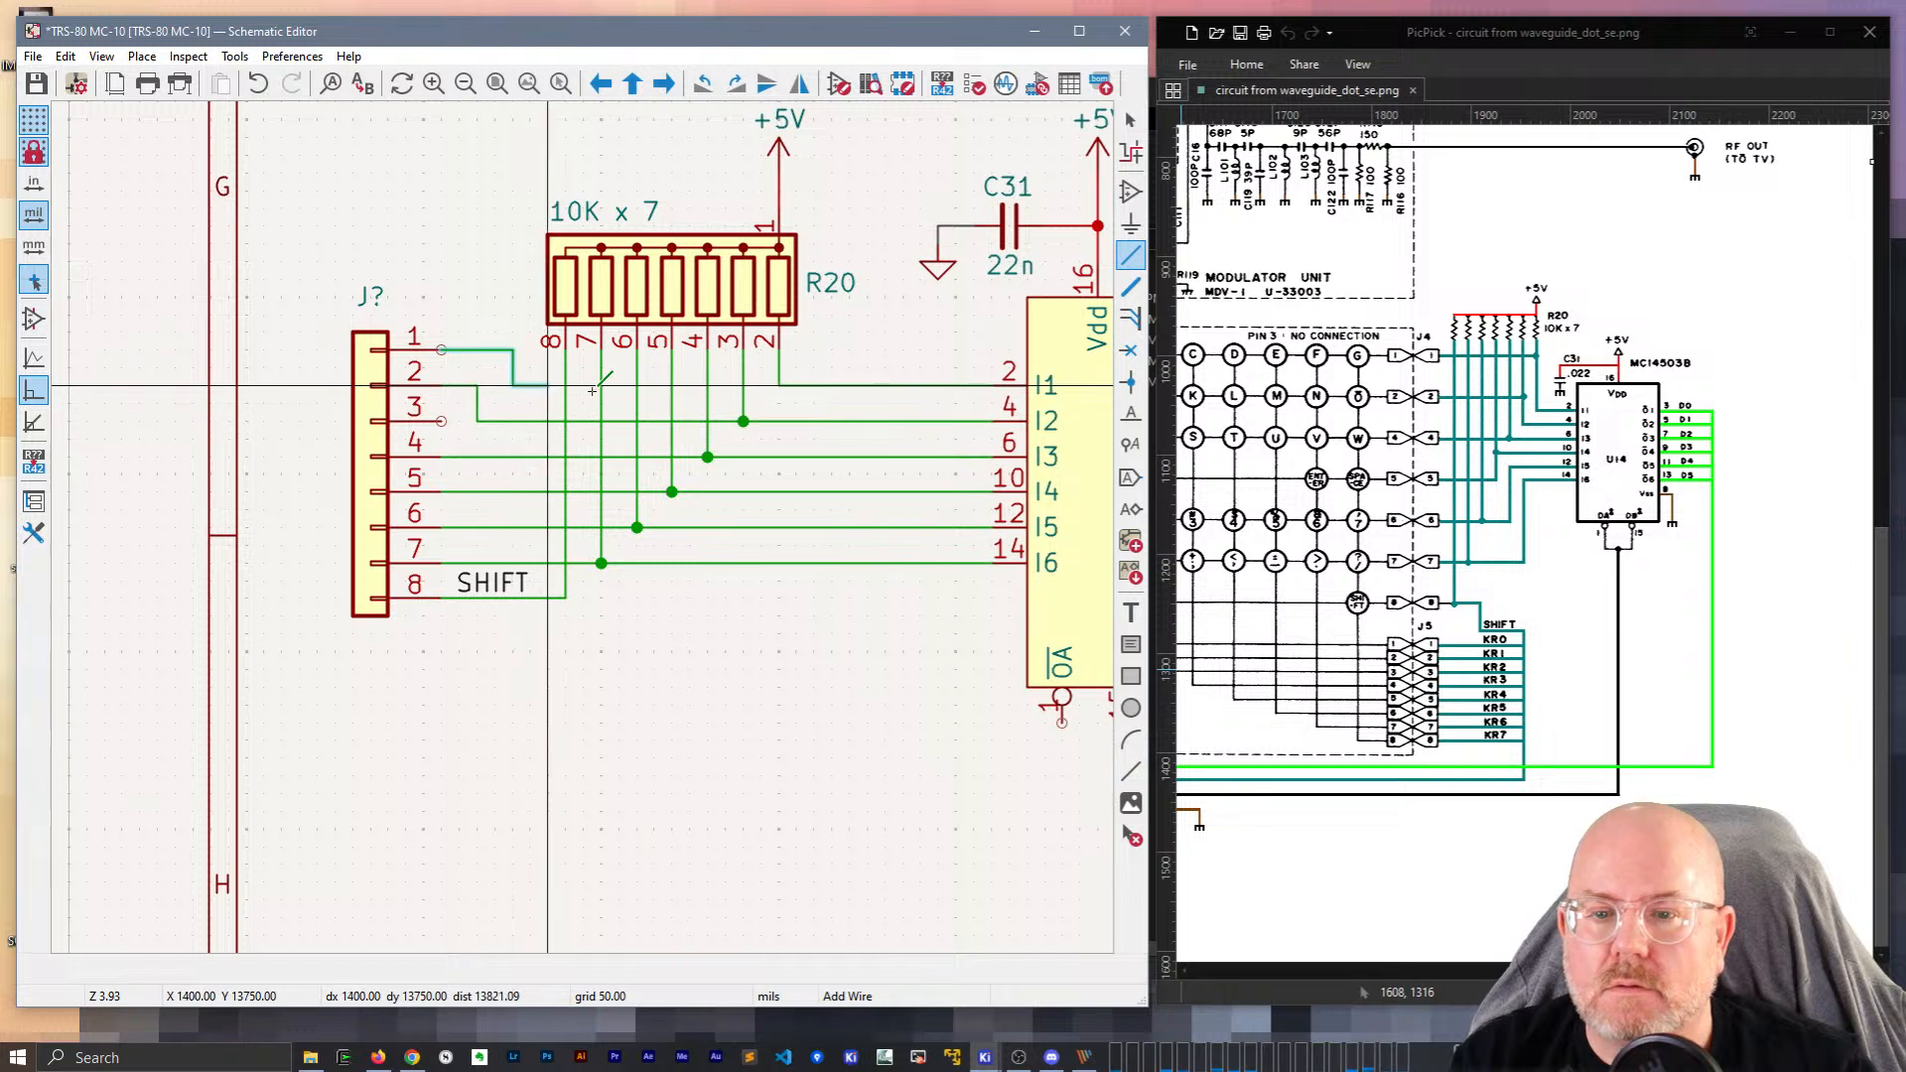
left_click(778, 384)
key("Escape")
Check R20's wire connections and save the schematic.
key("g")
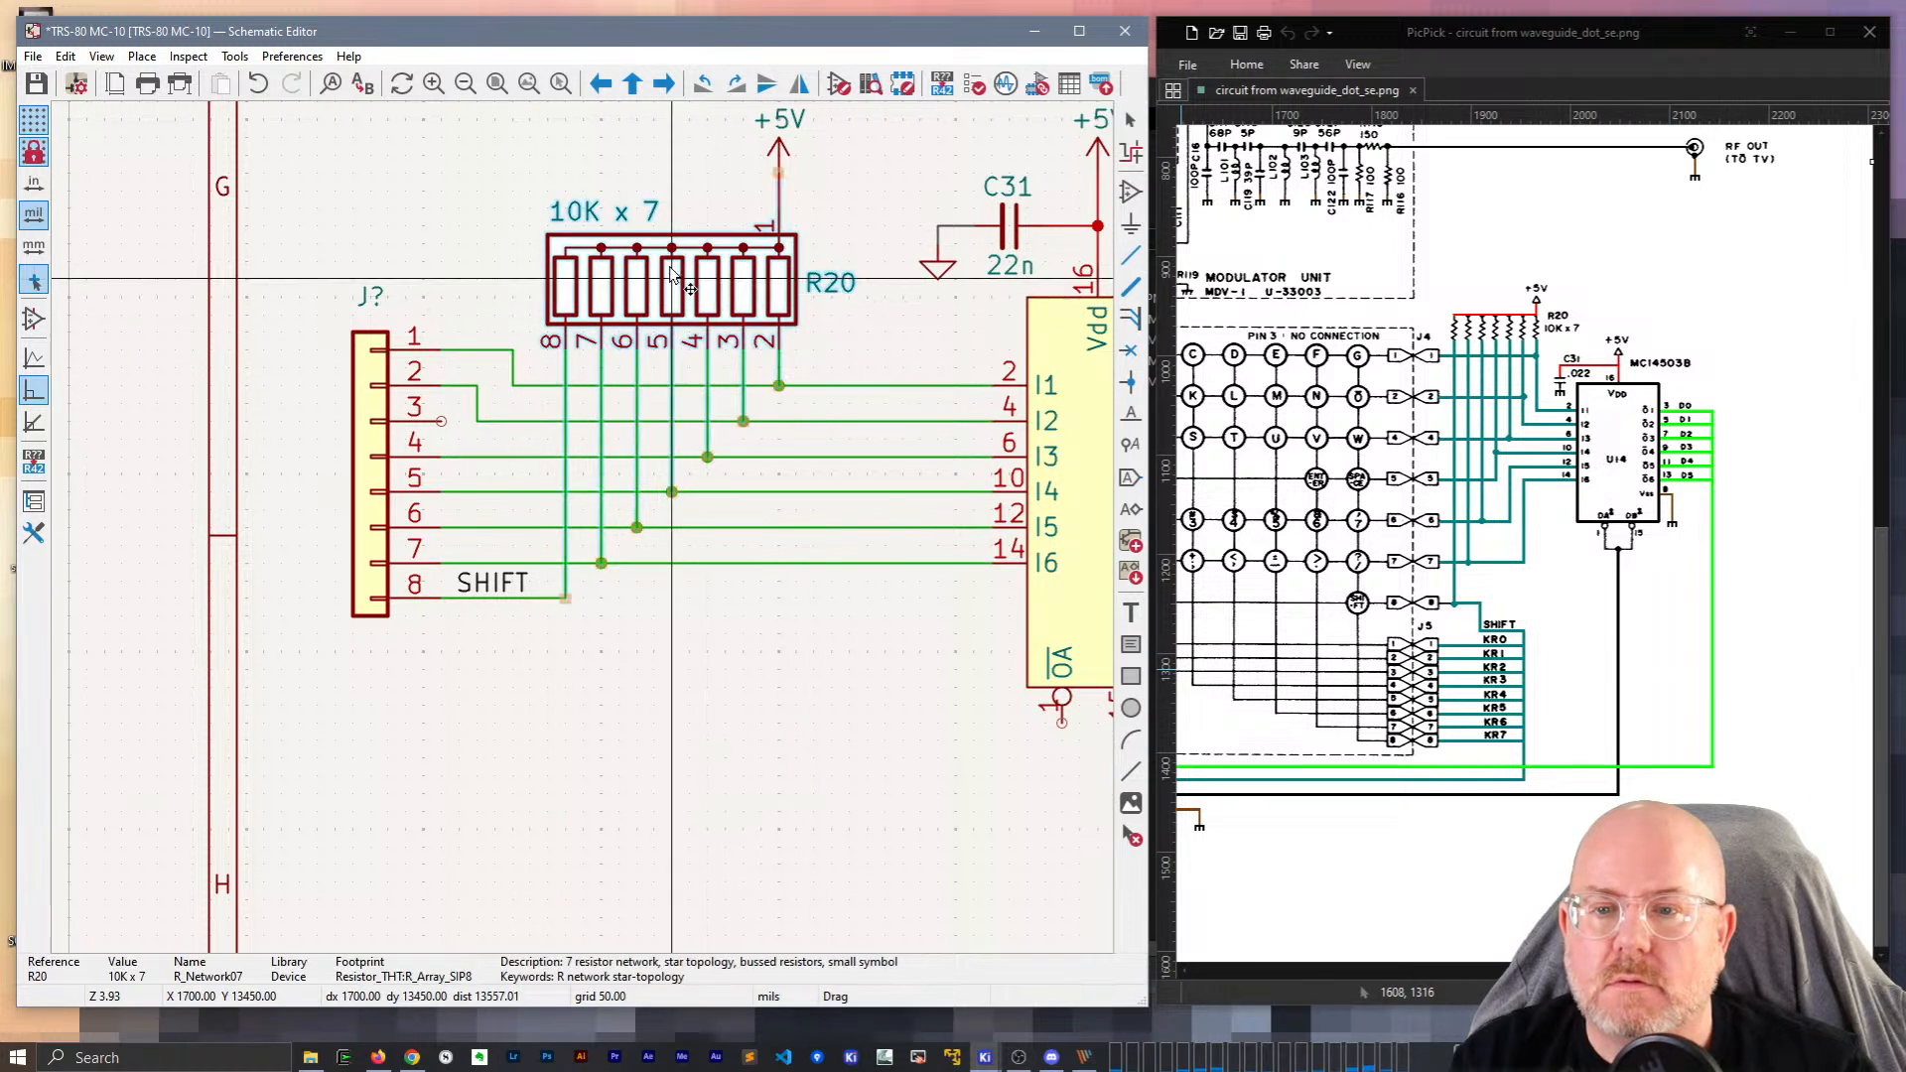
key("Escape")
key("ctrl+s")
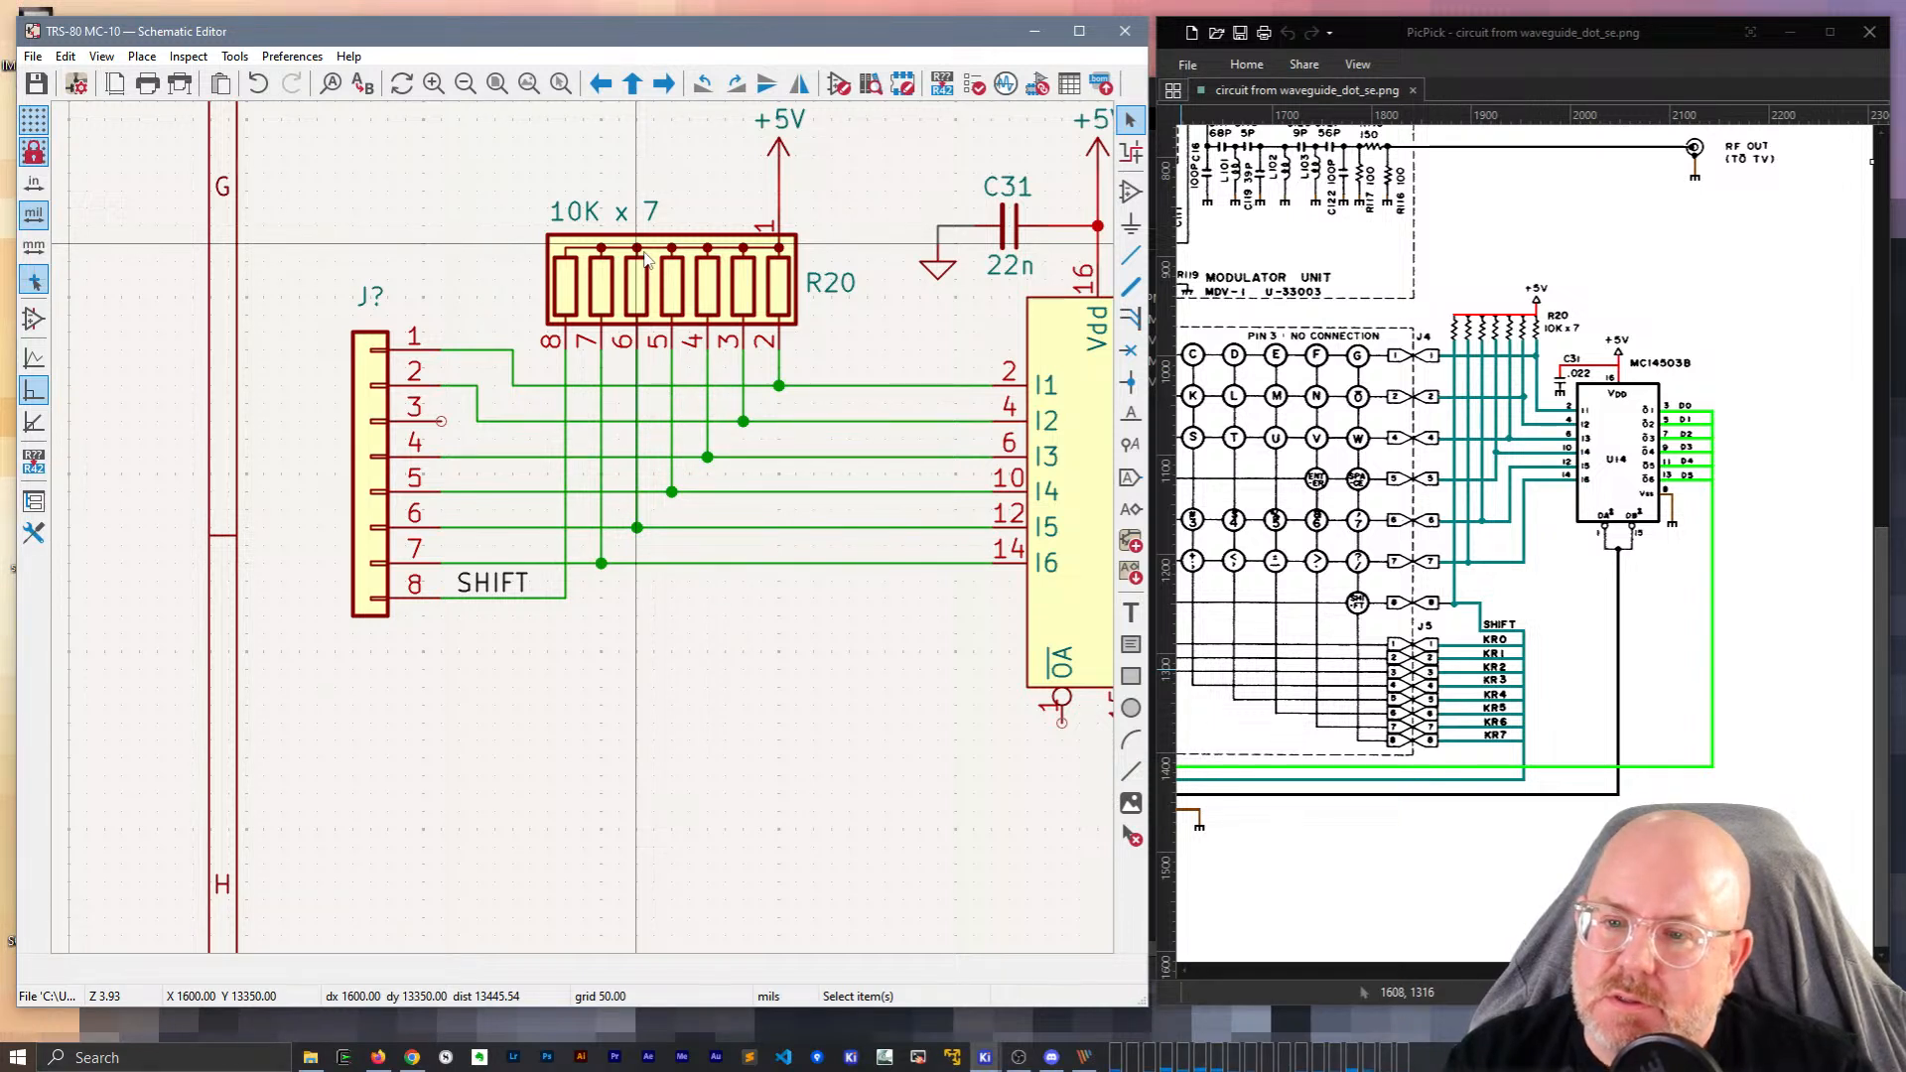
Set the new connector's reference to J4.
left_click(372, 298)
double_click(373, 298)
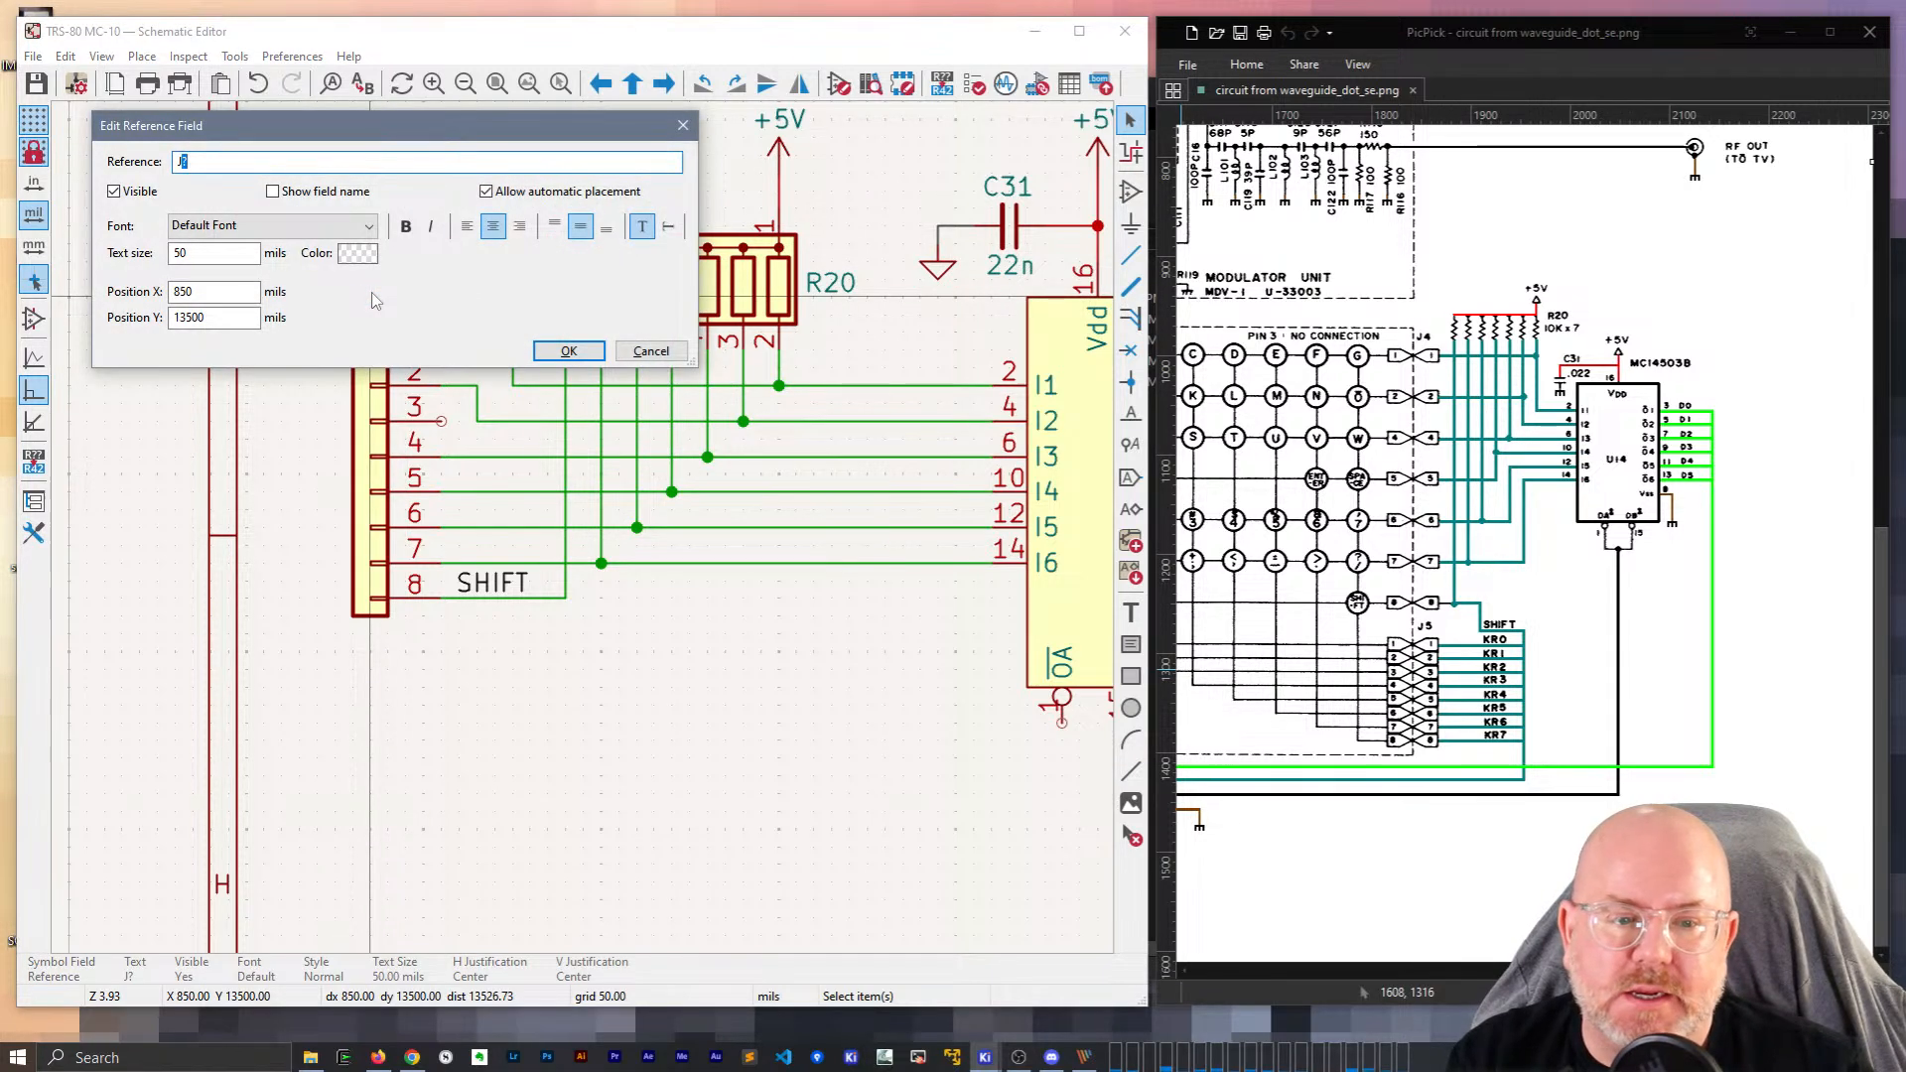
type("4")
key("Return")
Add a 'Keyboard Matrix not represented' text note below J4.
scroll(769, 836, "down", 2)
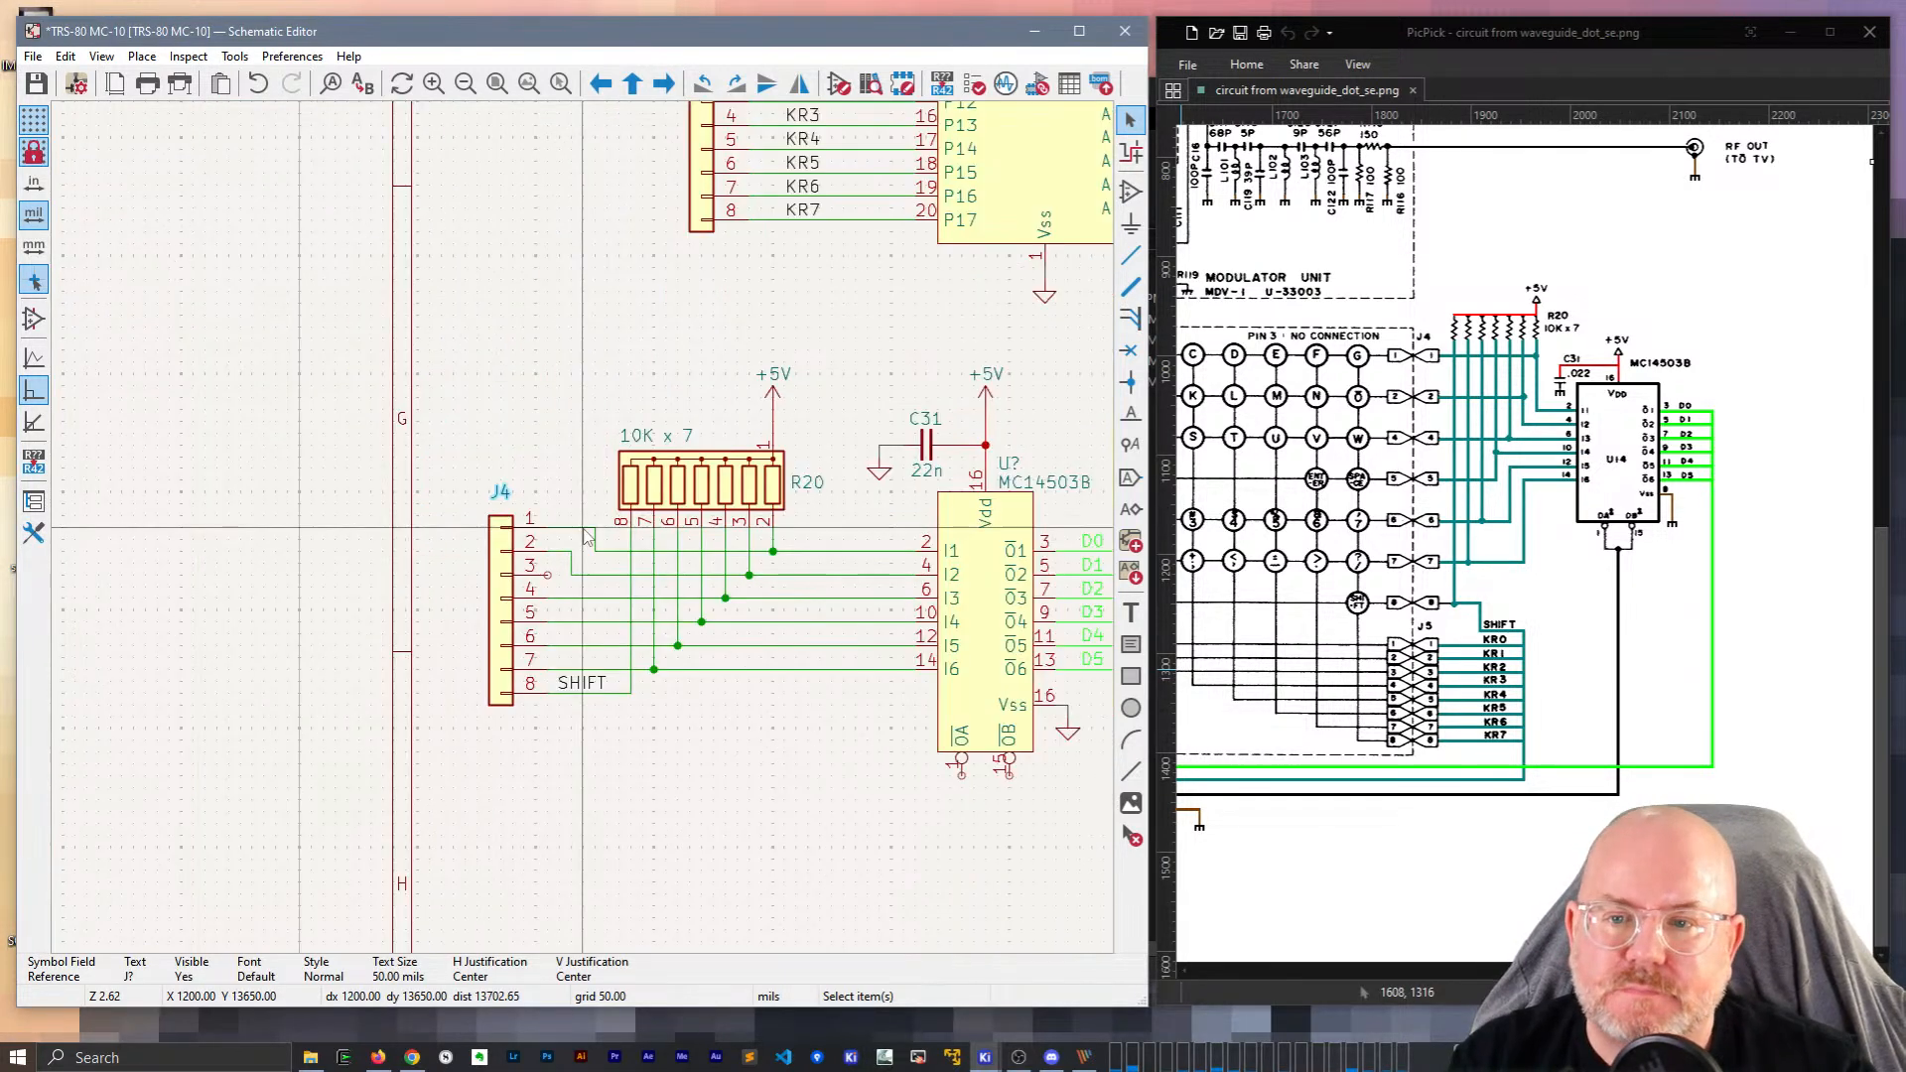
middle_click_drag(771, 837, 667, 792)
key("t")
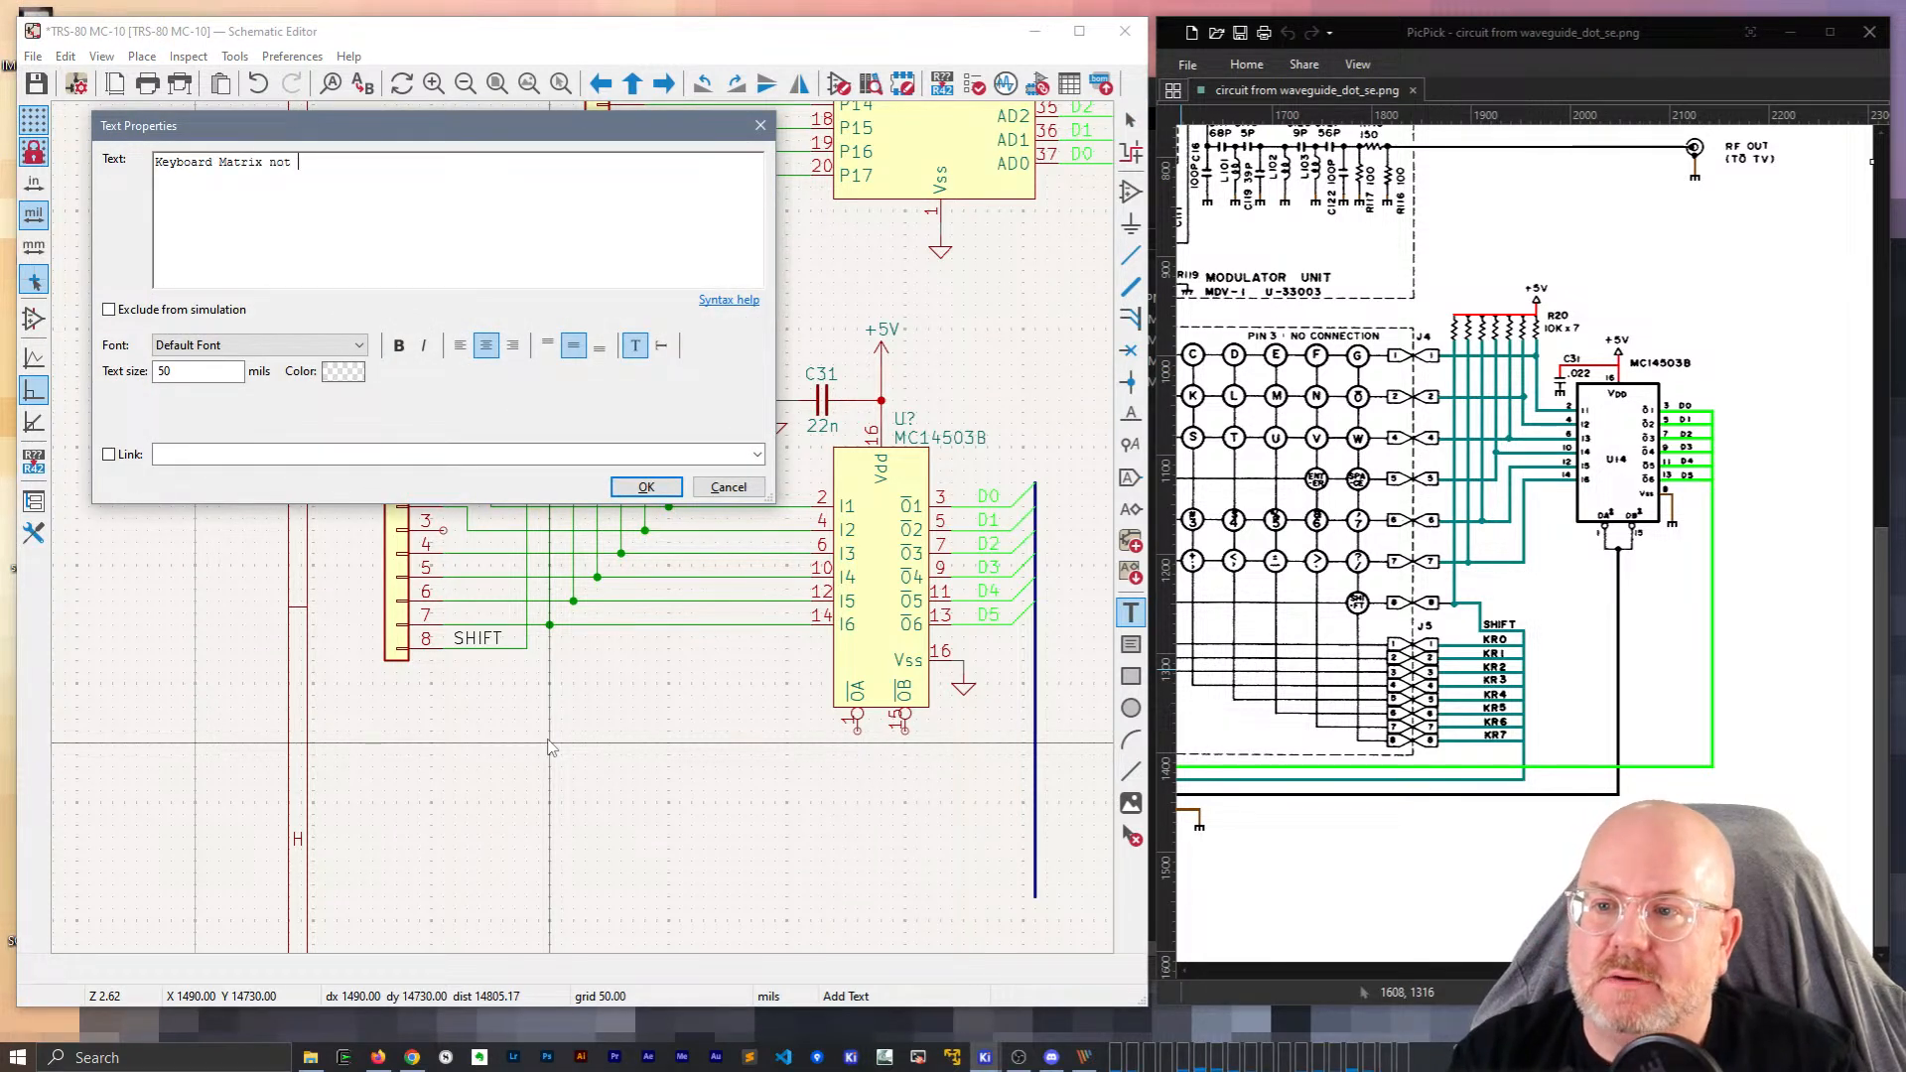
type("Keyboard Matrix not represented")
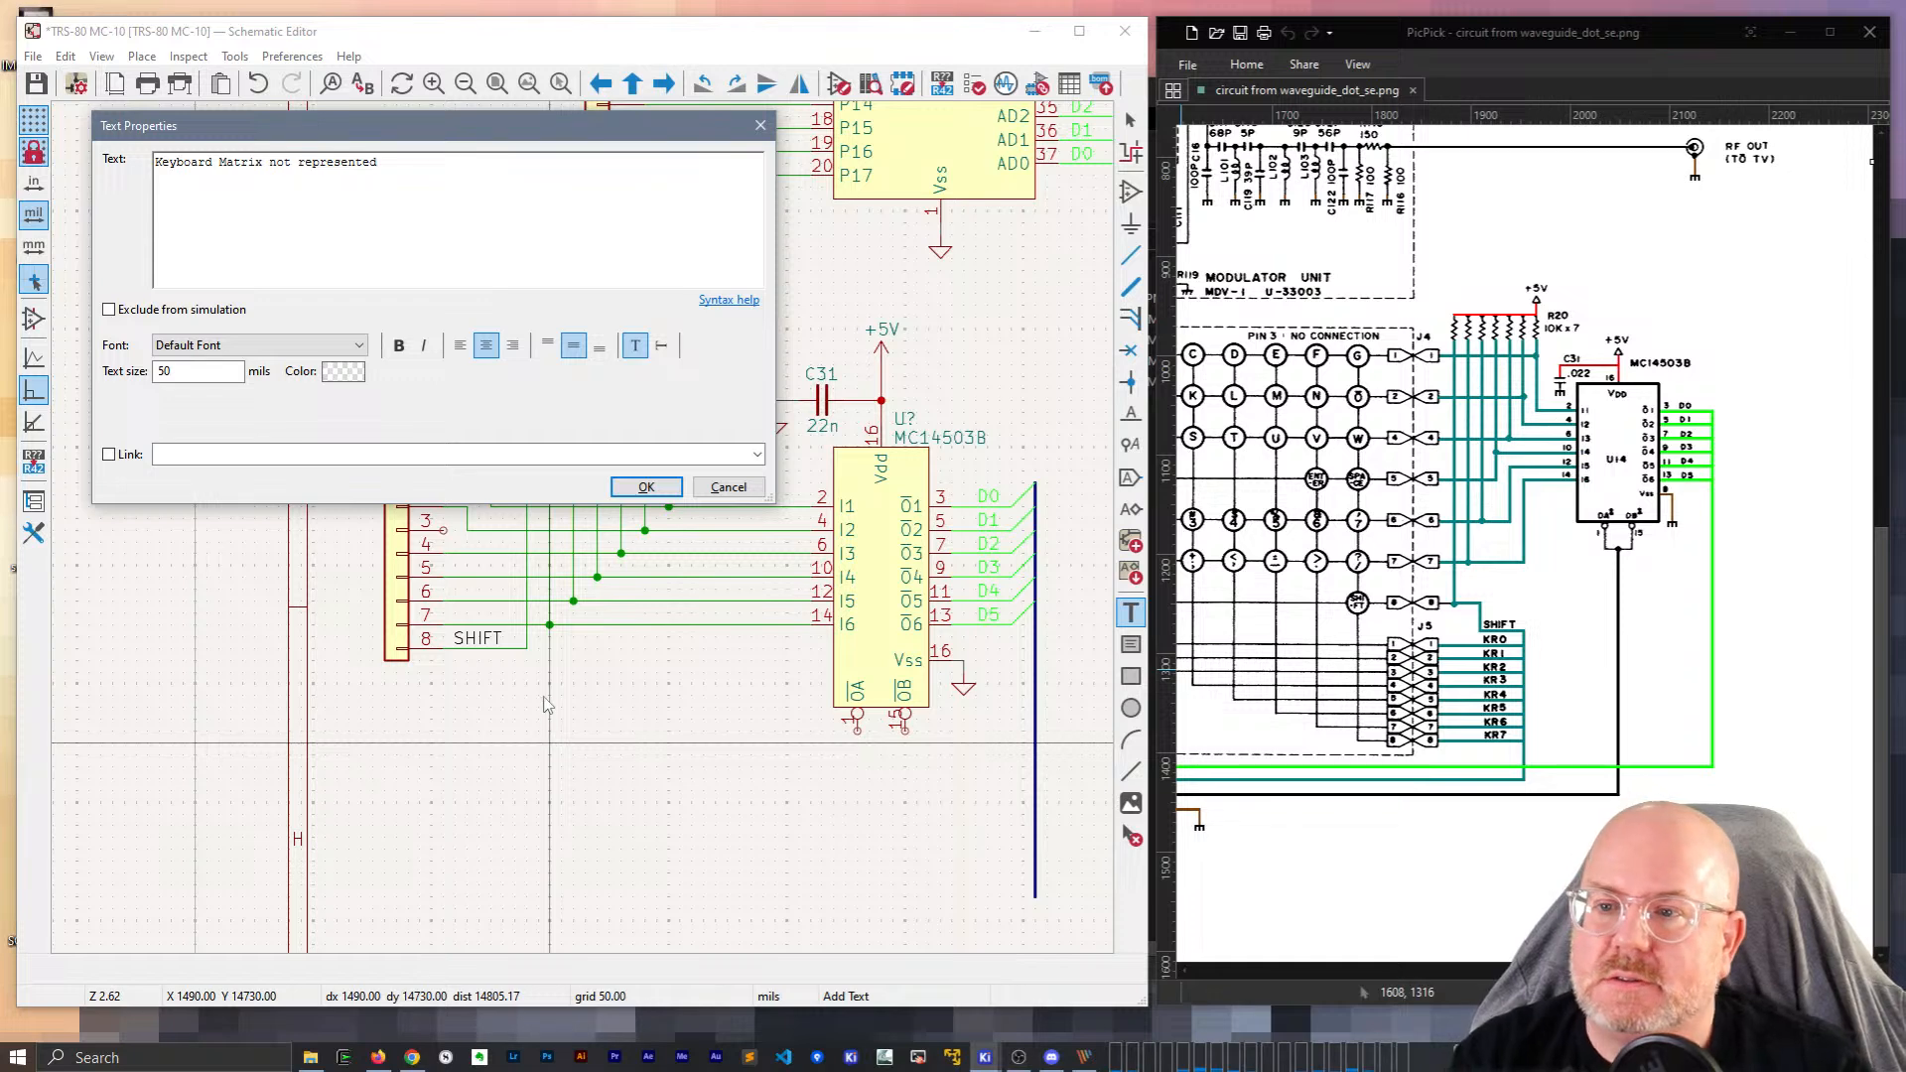
left_click(646, 486)
scroll(513, 894, "down", 4)
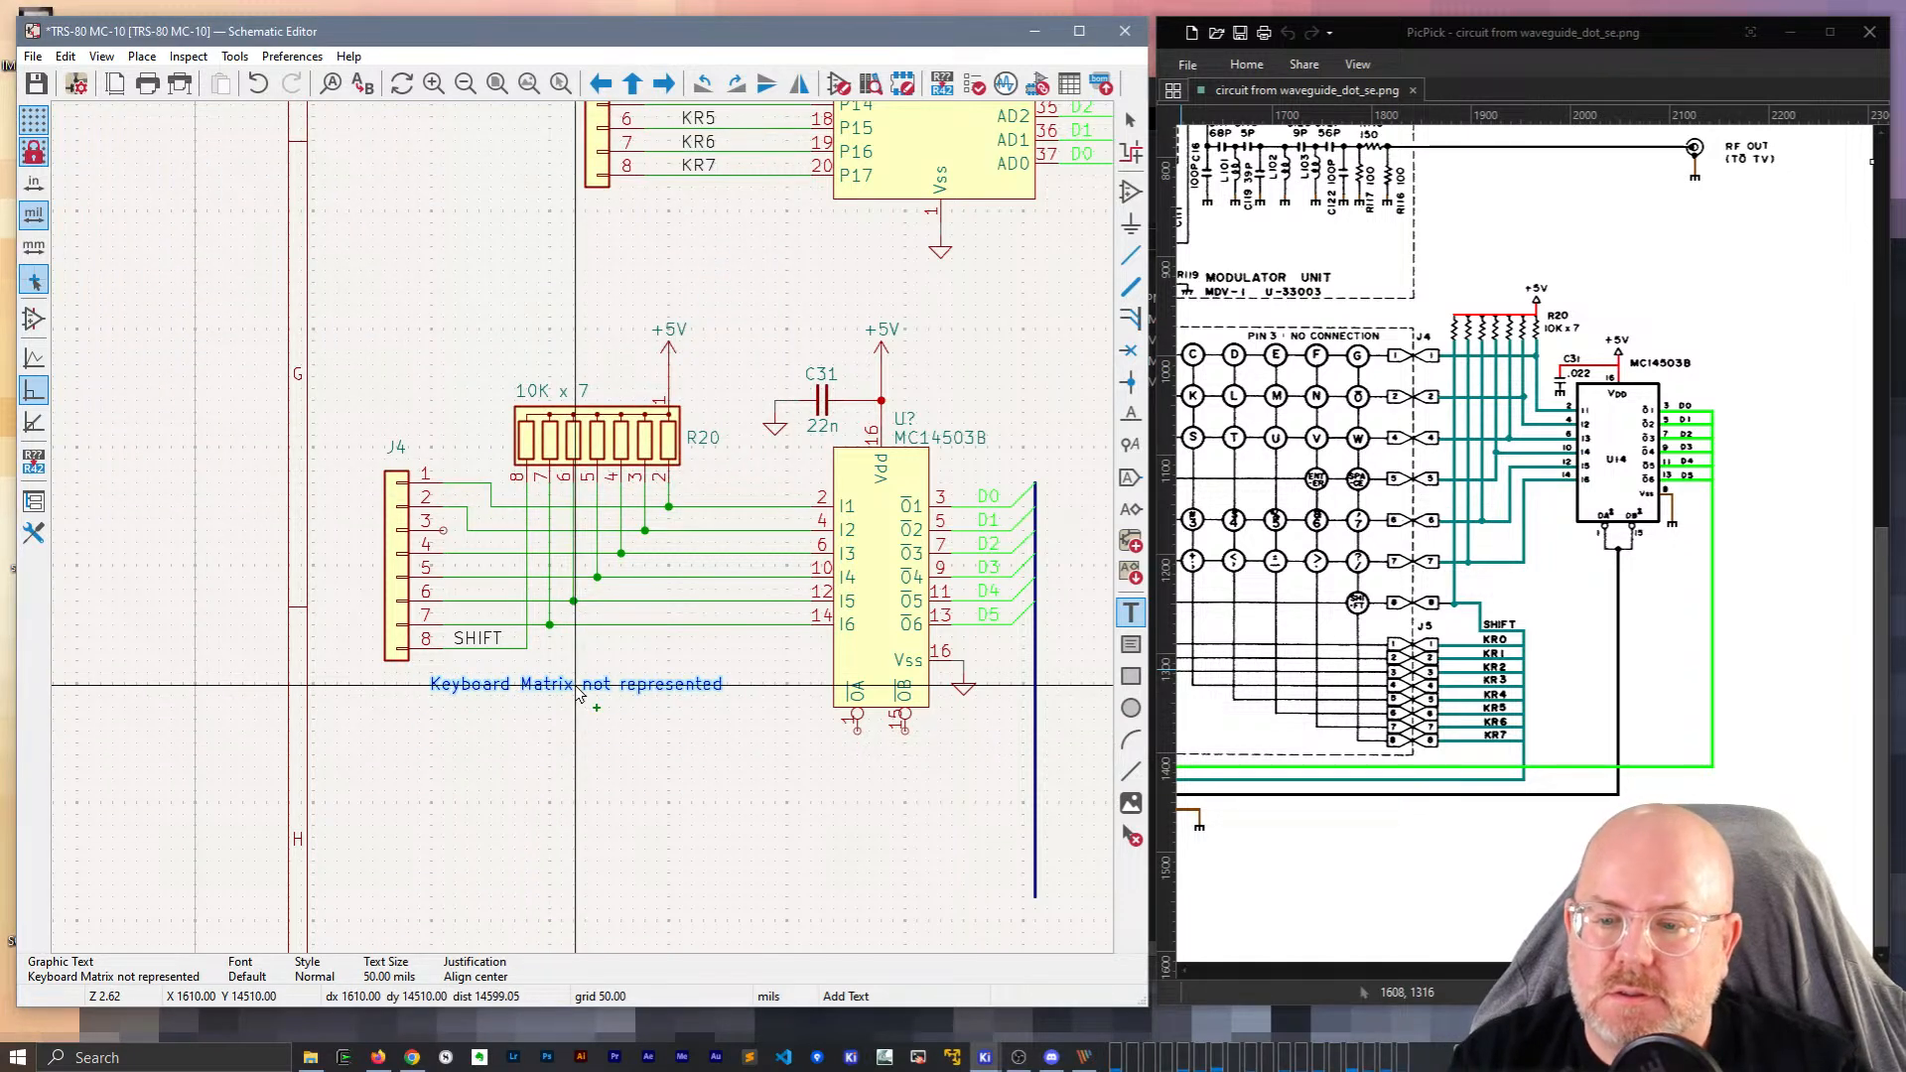
left_click(592, 524)
key("Escape")
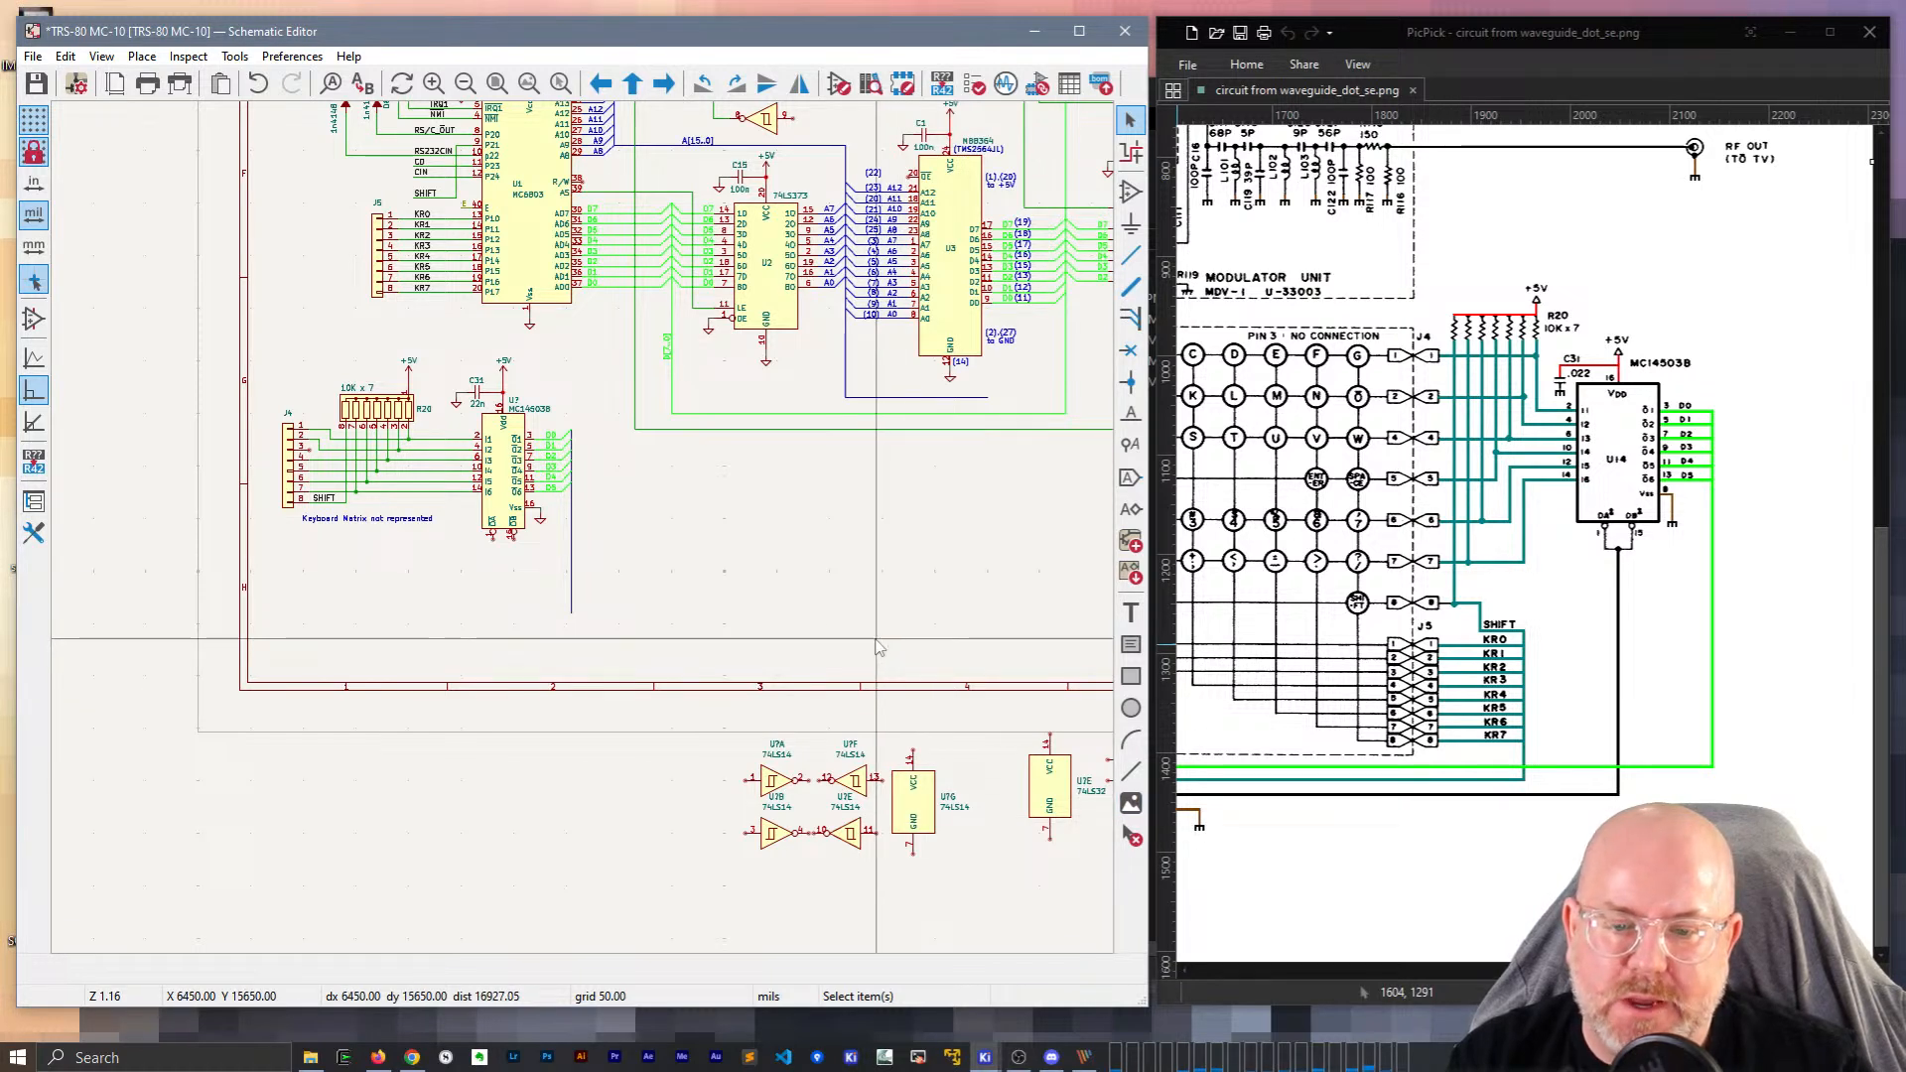
Draw a bus from the MC14503B output to the D[7..0] bus.
left_click_drag(1759, 970, 1701, 970)
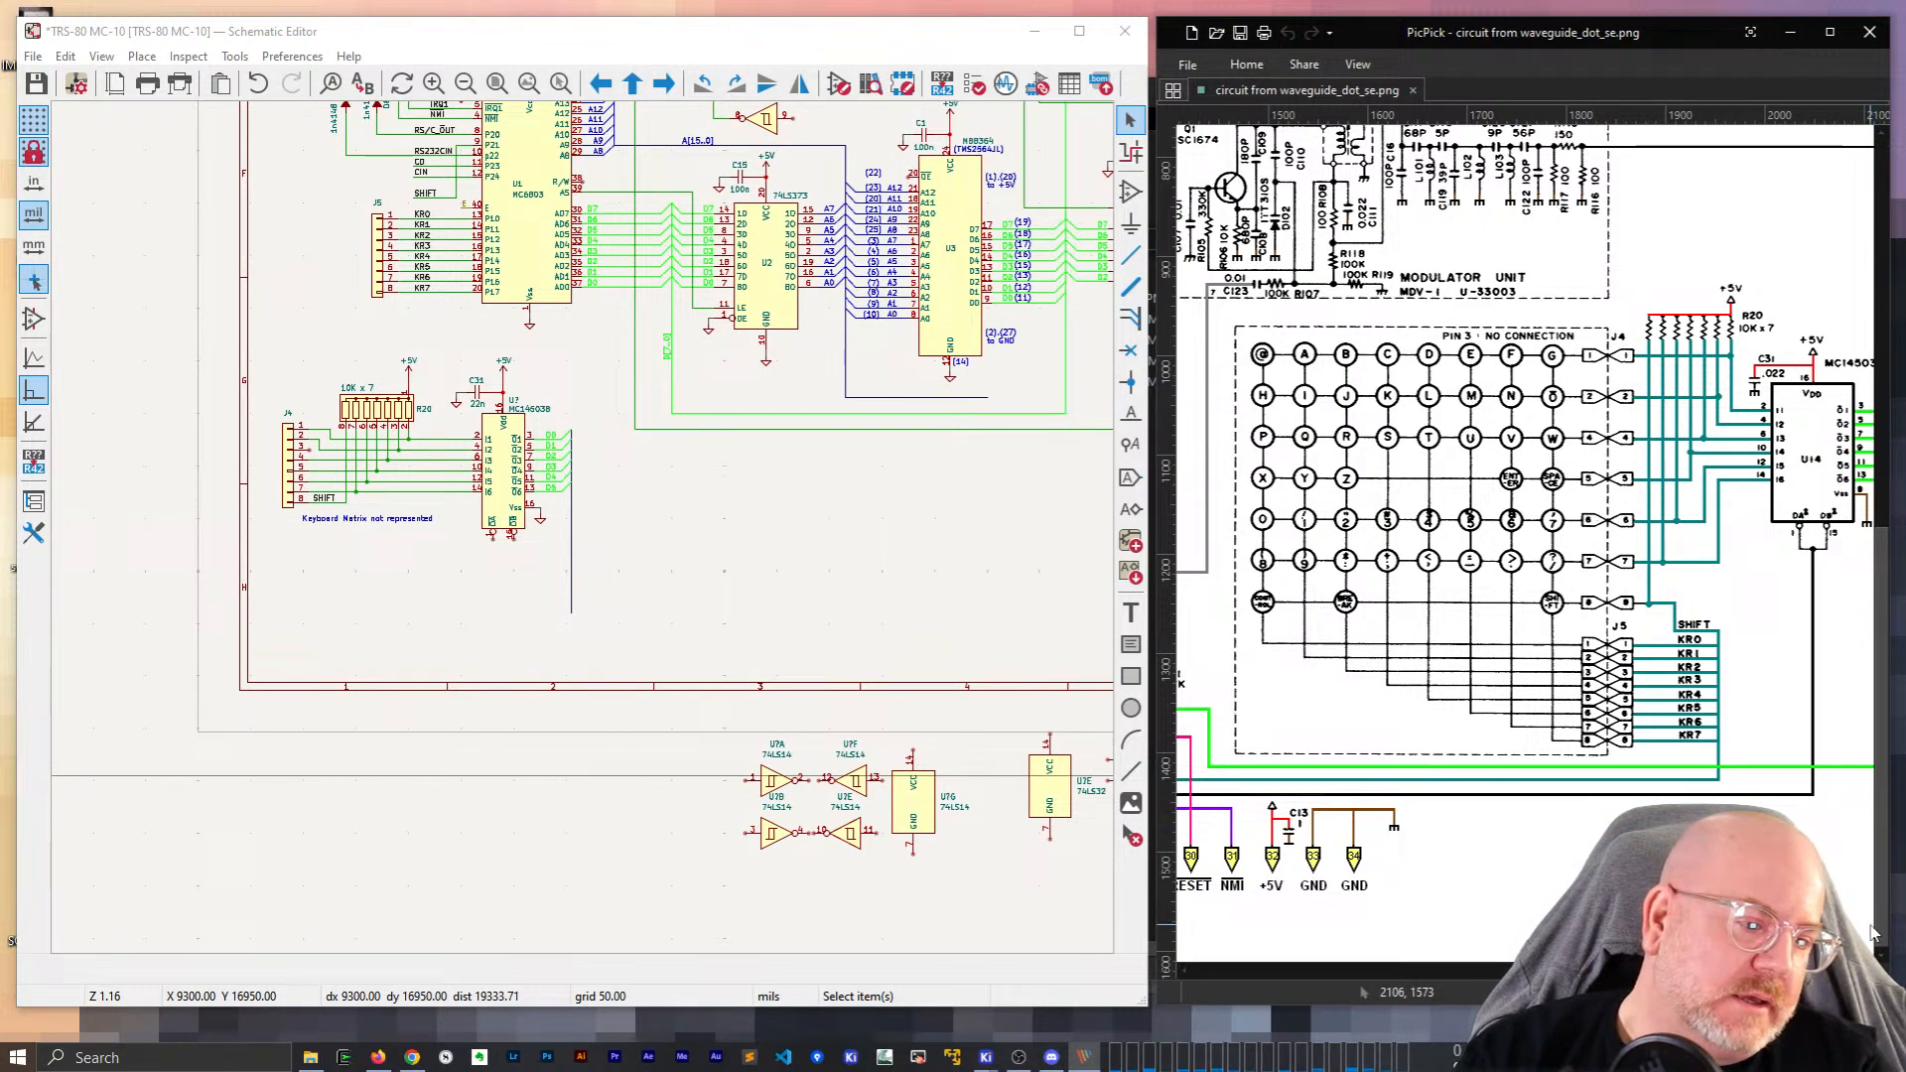
scroll(716, 482, "up", 4)
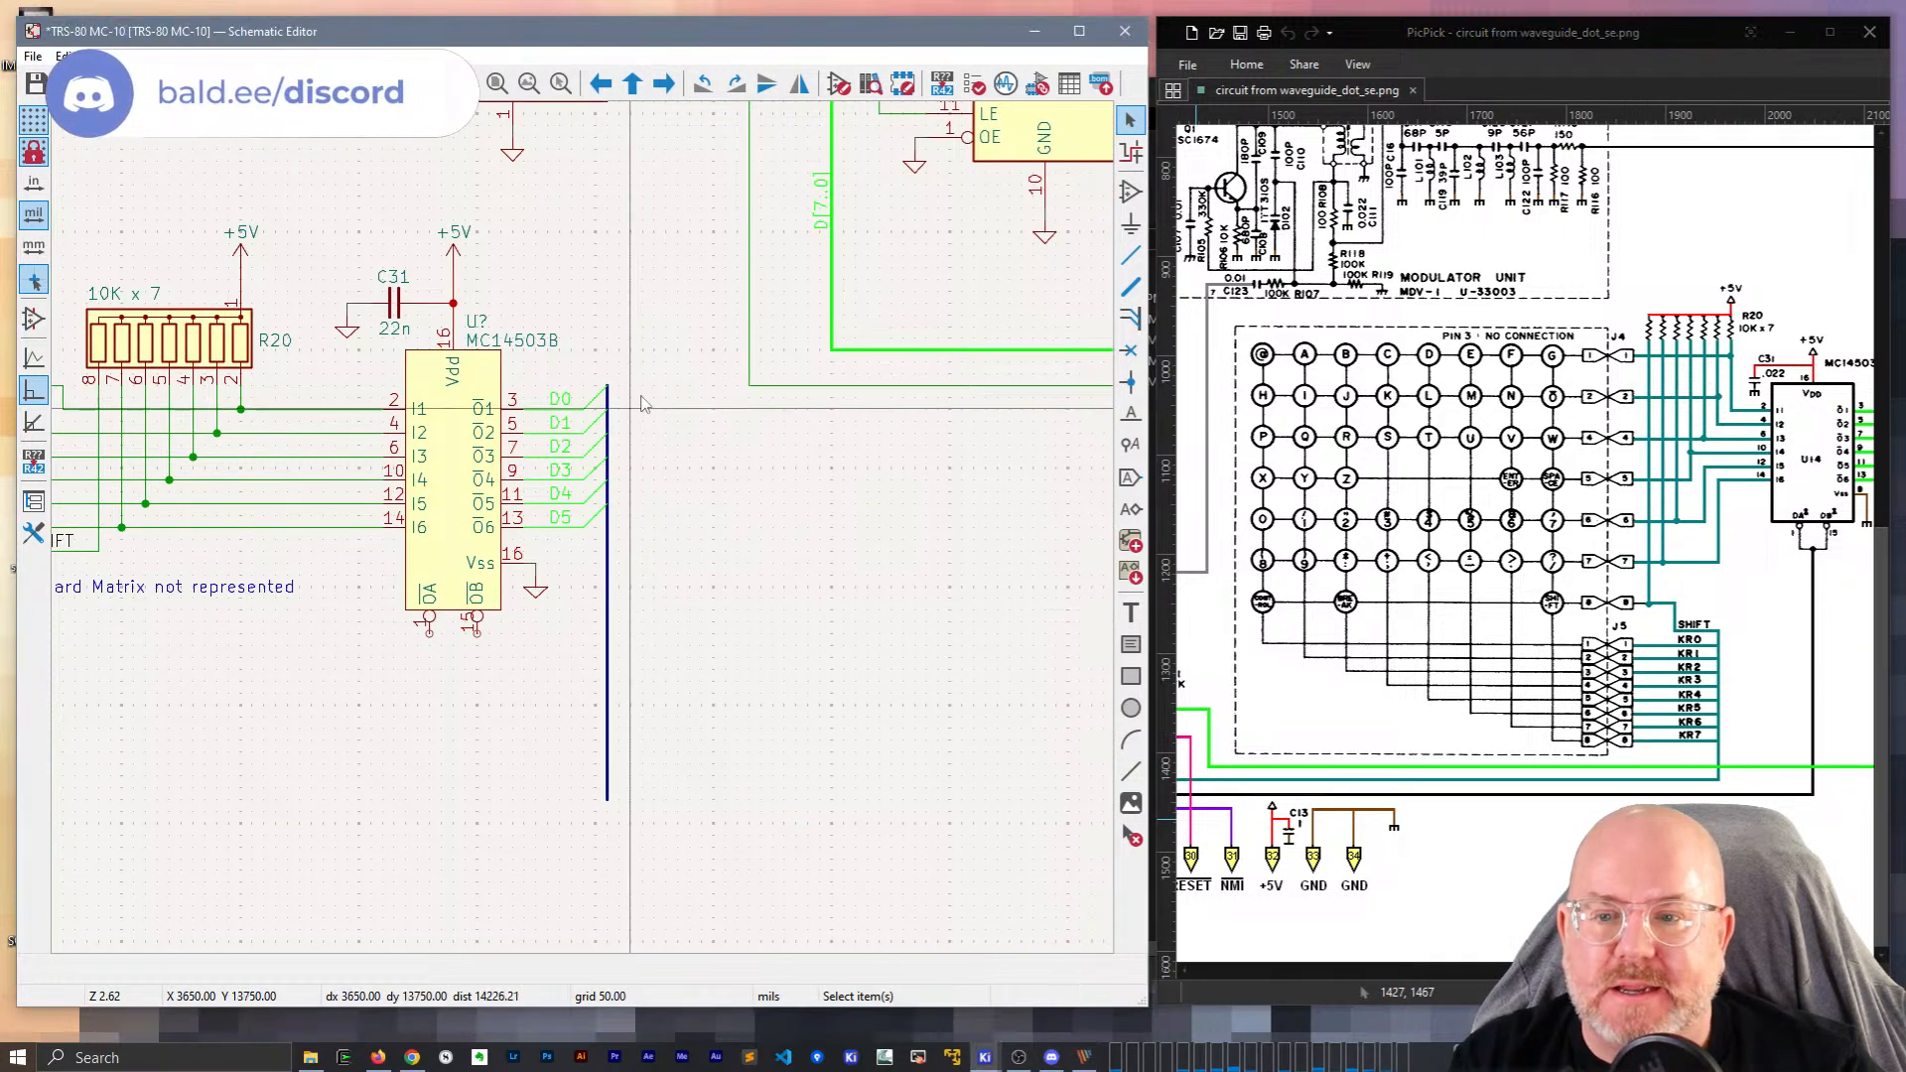
scroll(650, 631, "down", 4)
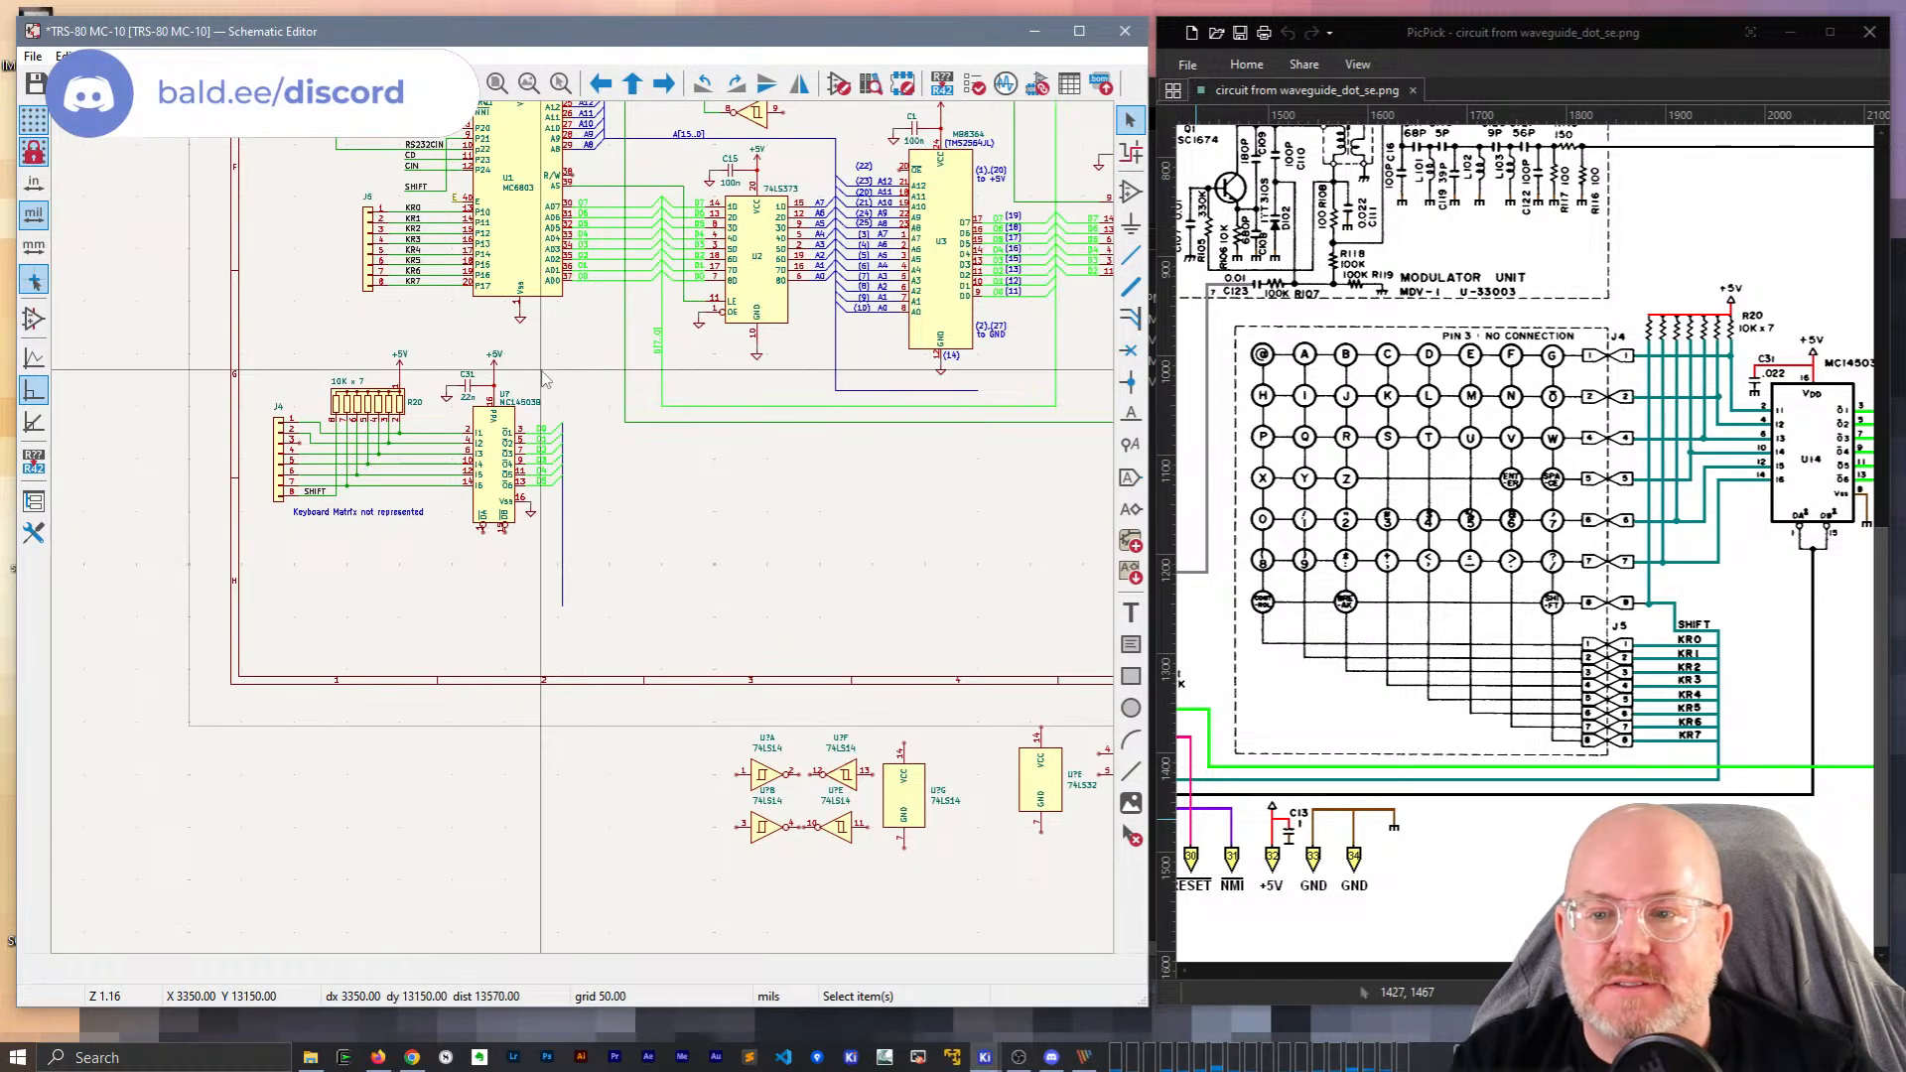
scroll(595, 561, "up", 6)
scroll(593, 558, "down", 2)
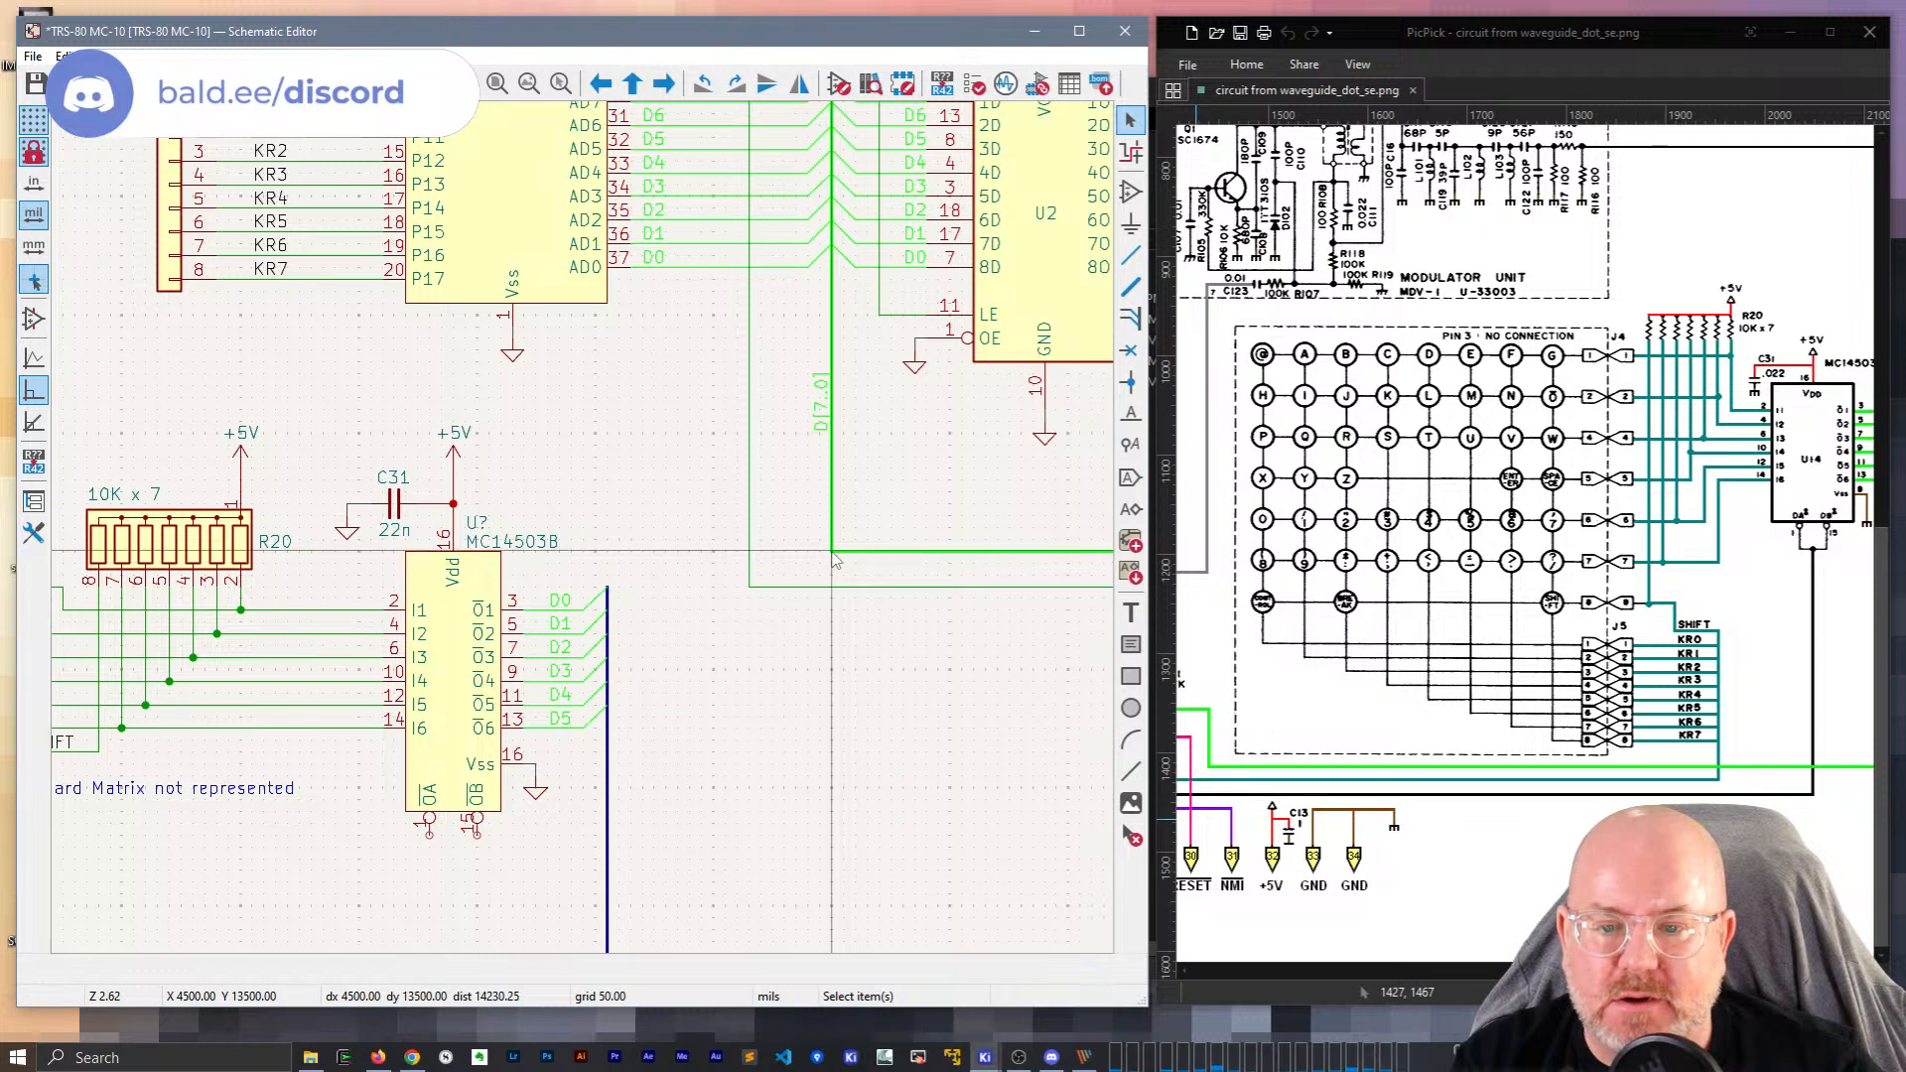
key("b")
left_click(608, 584)
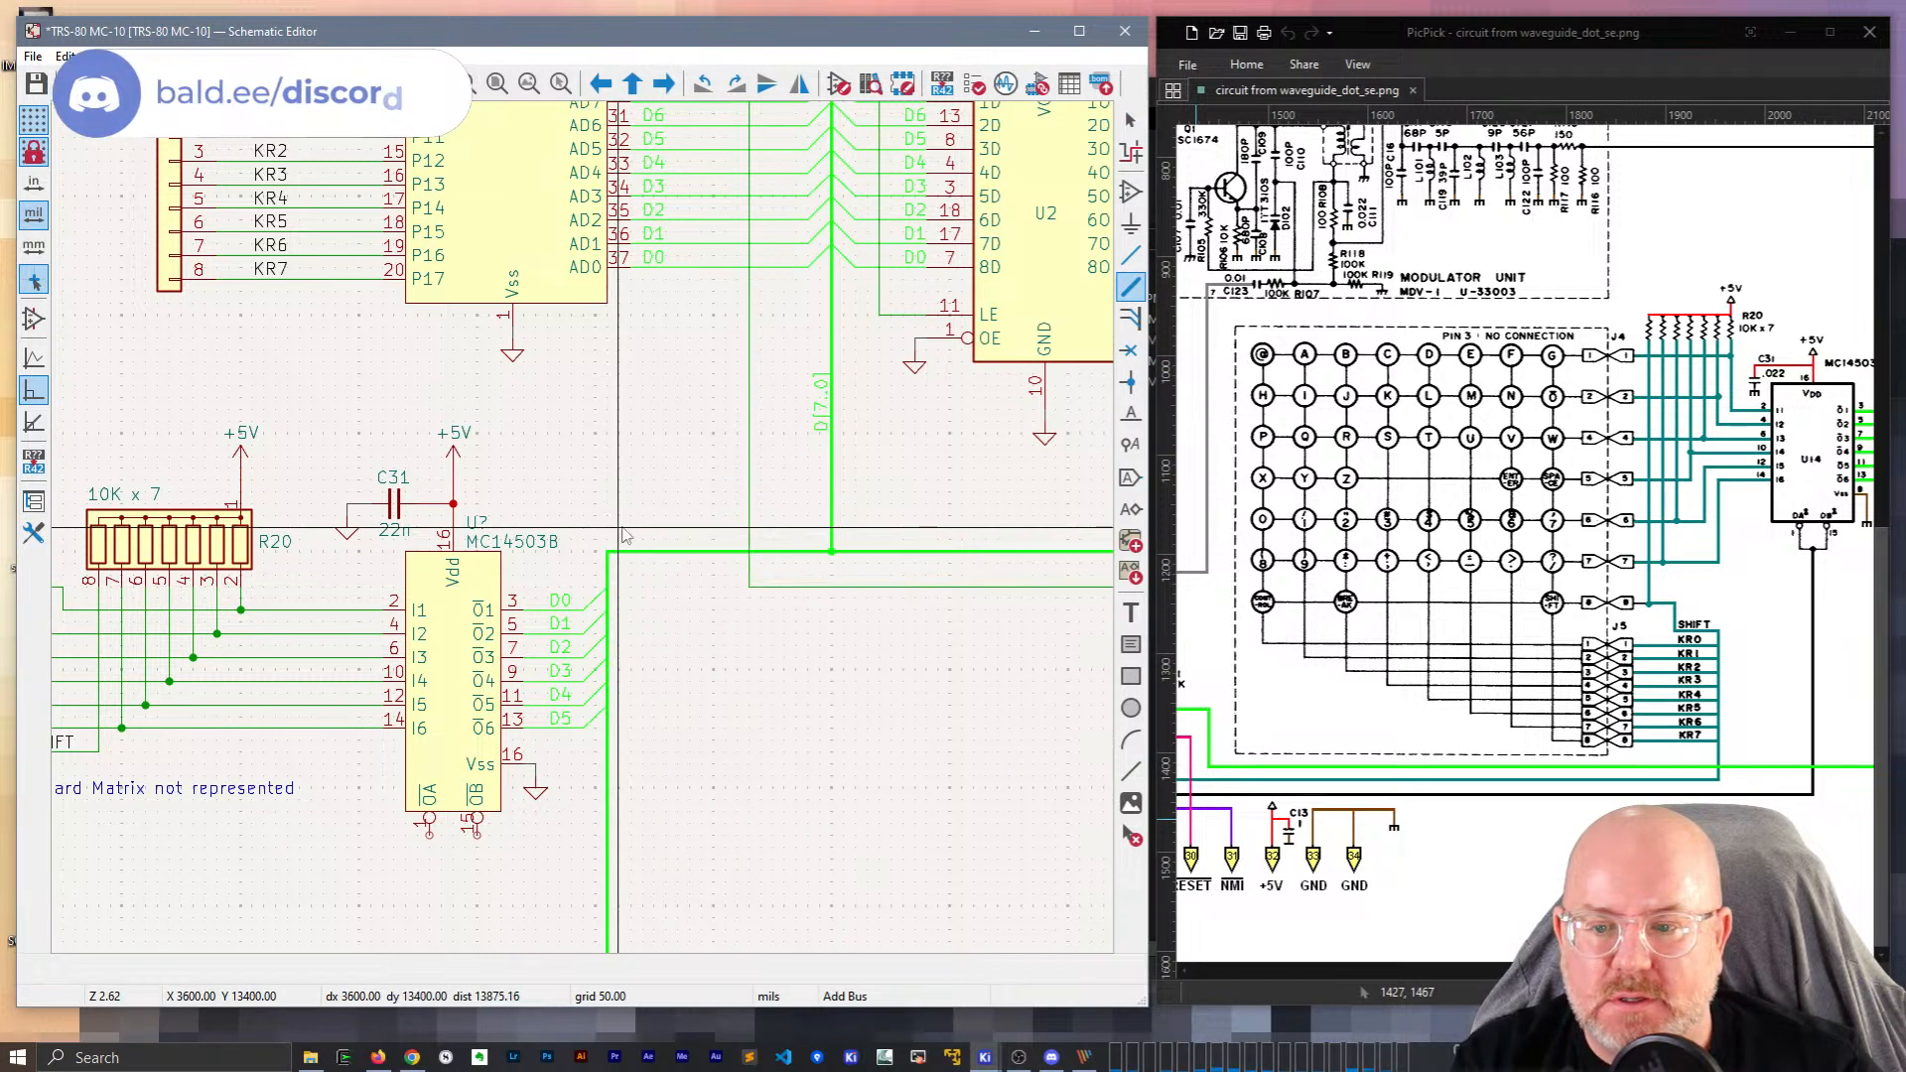
key("Escape")
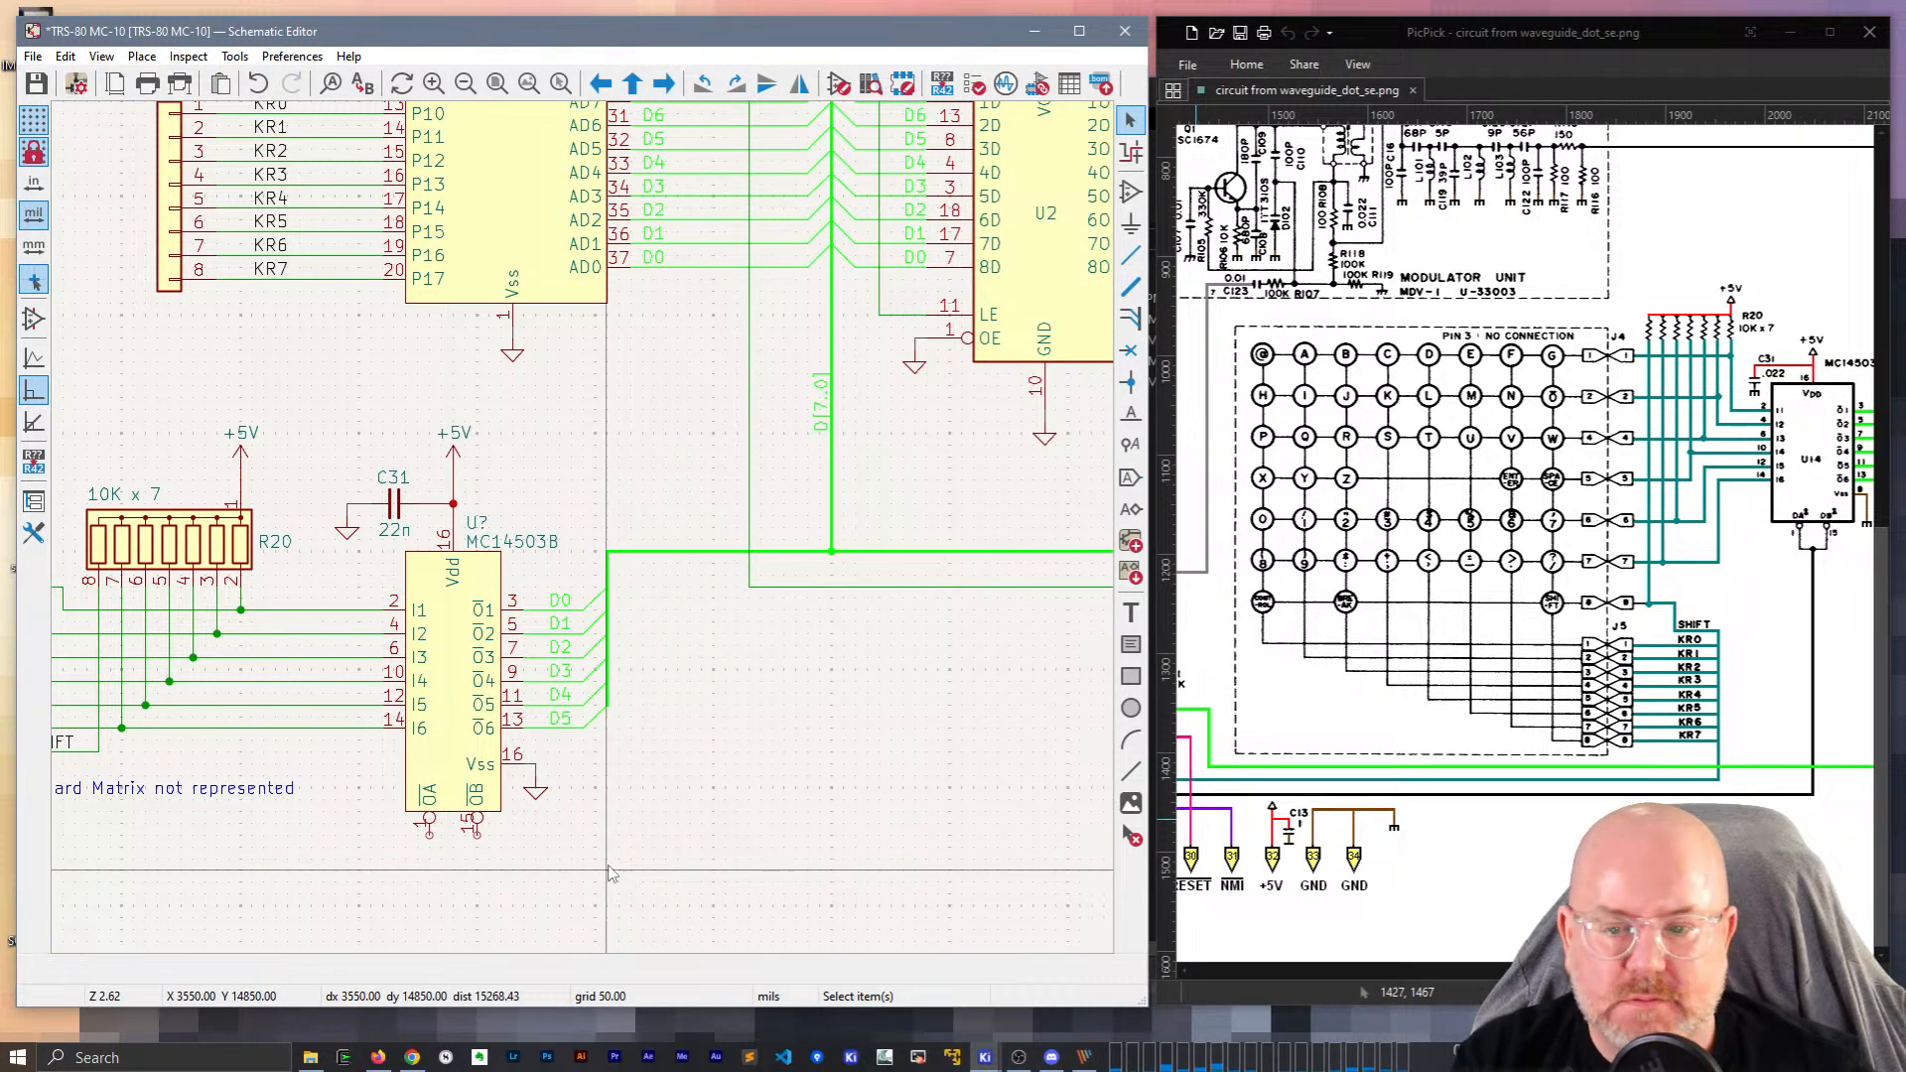
Box-select J4, R20 and U7 with their wires and move them right and down.
scroll(678, 549, "down", 3)
middle_click_drag(677, 542, 806, 603)
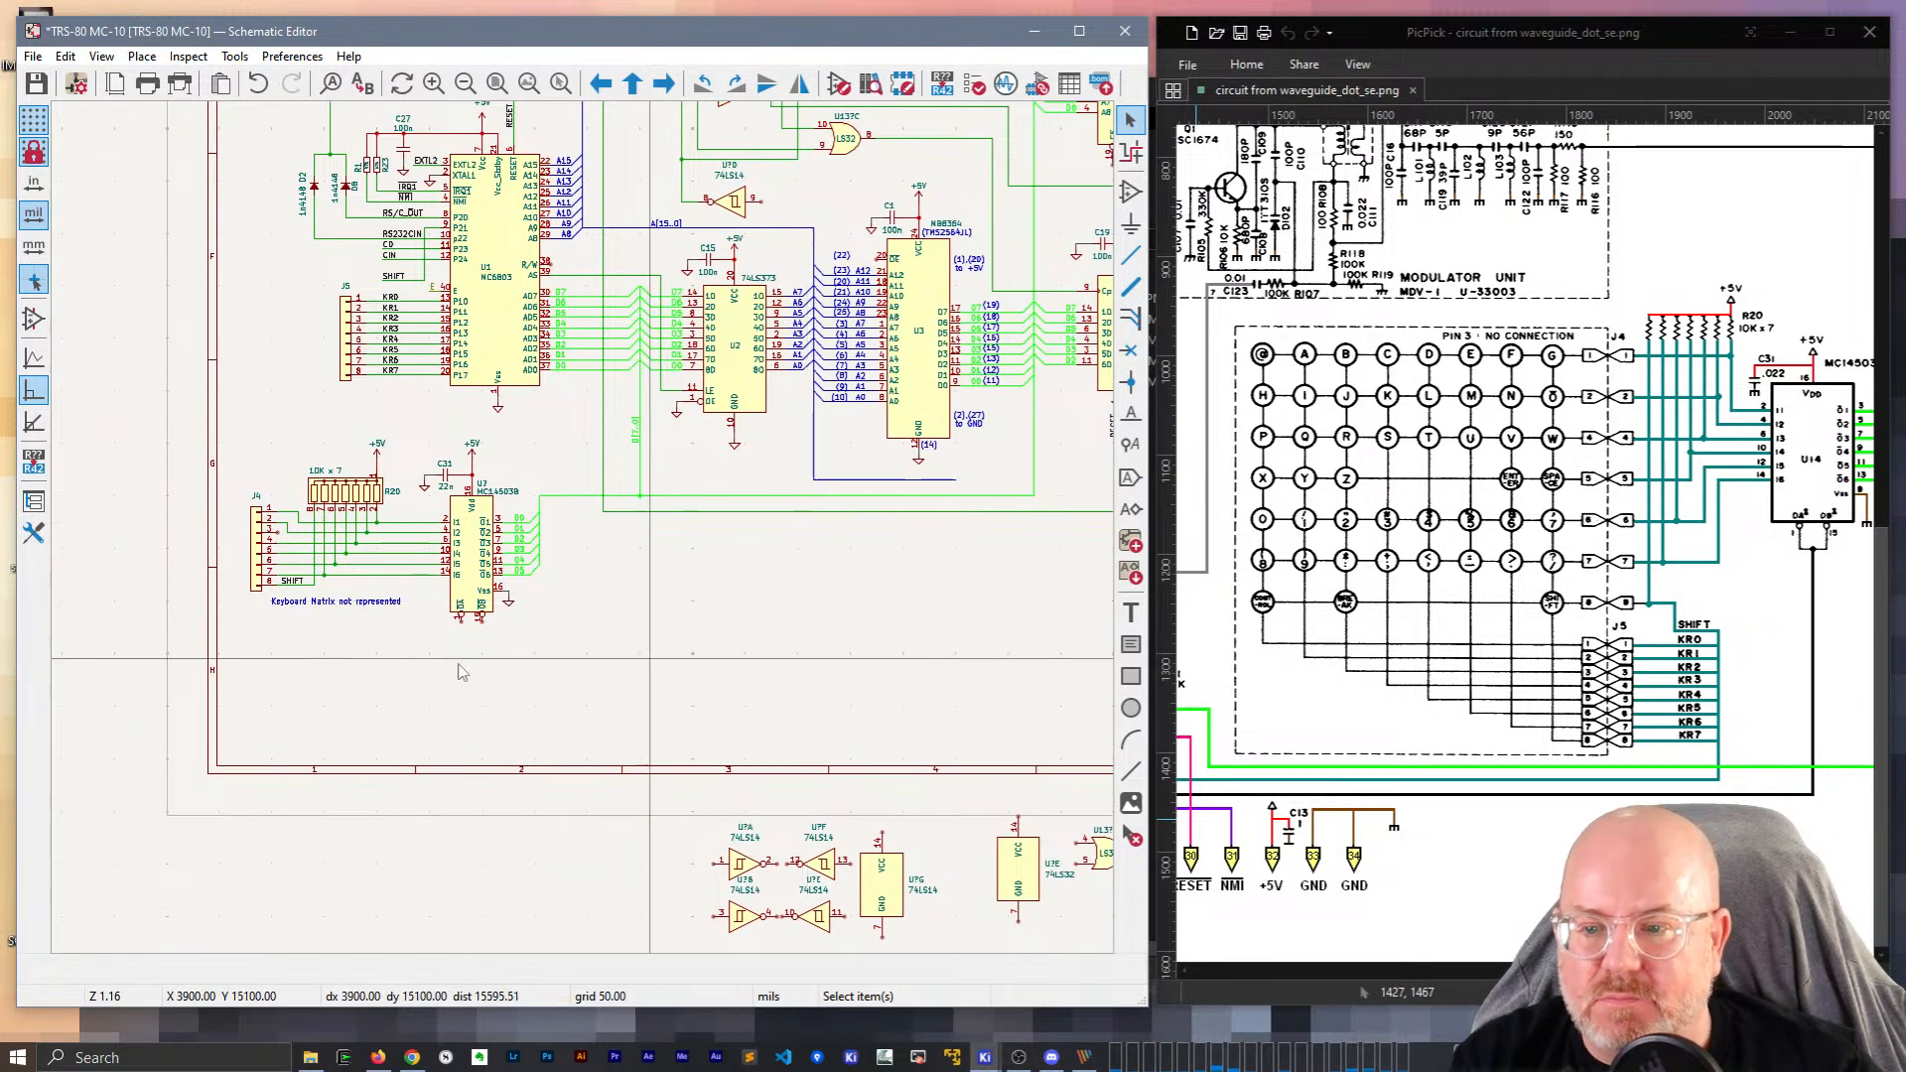
left_click_drag(562, 671, 284, 453)
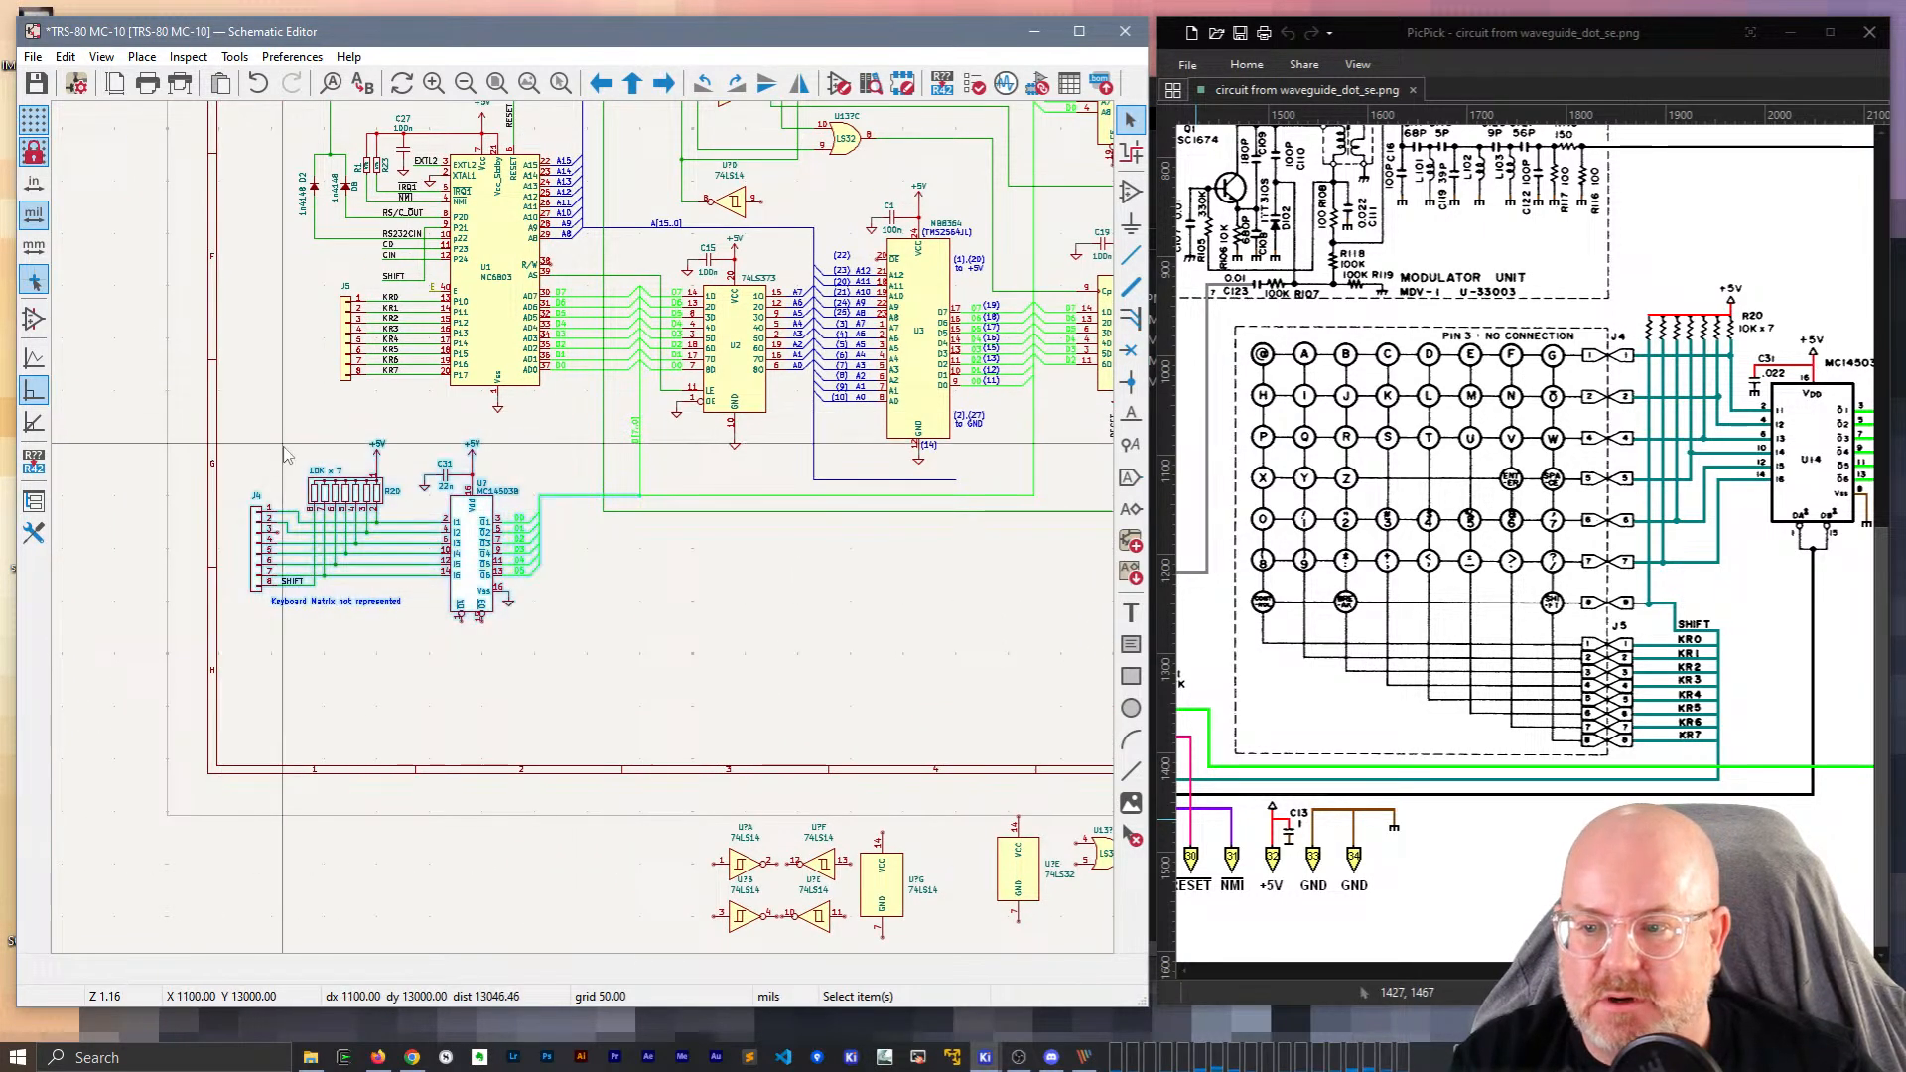
left_click_drag(337, 517, 364, 533)
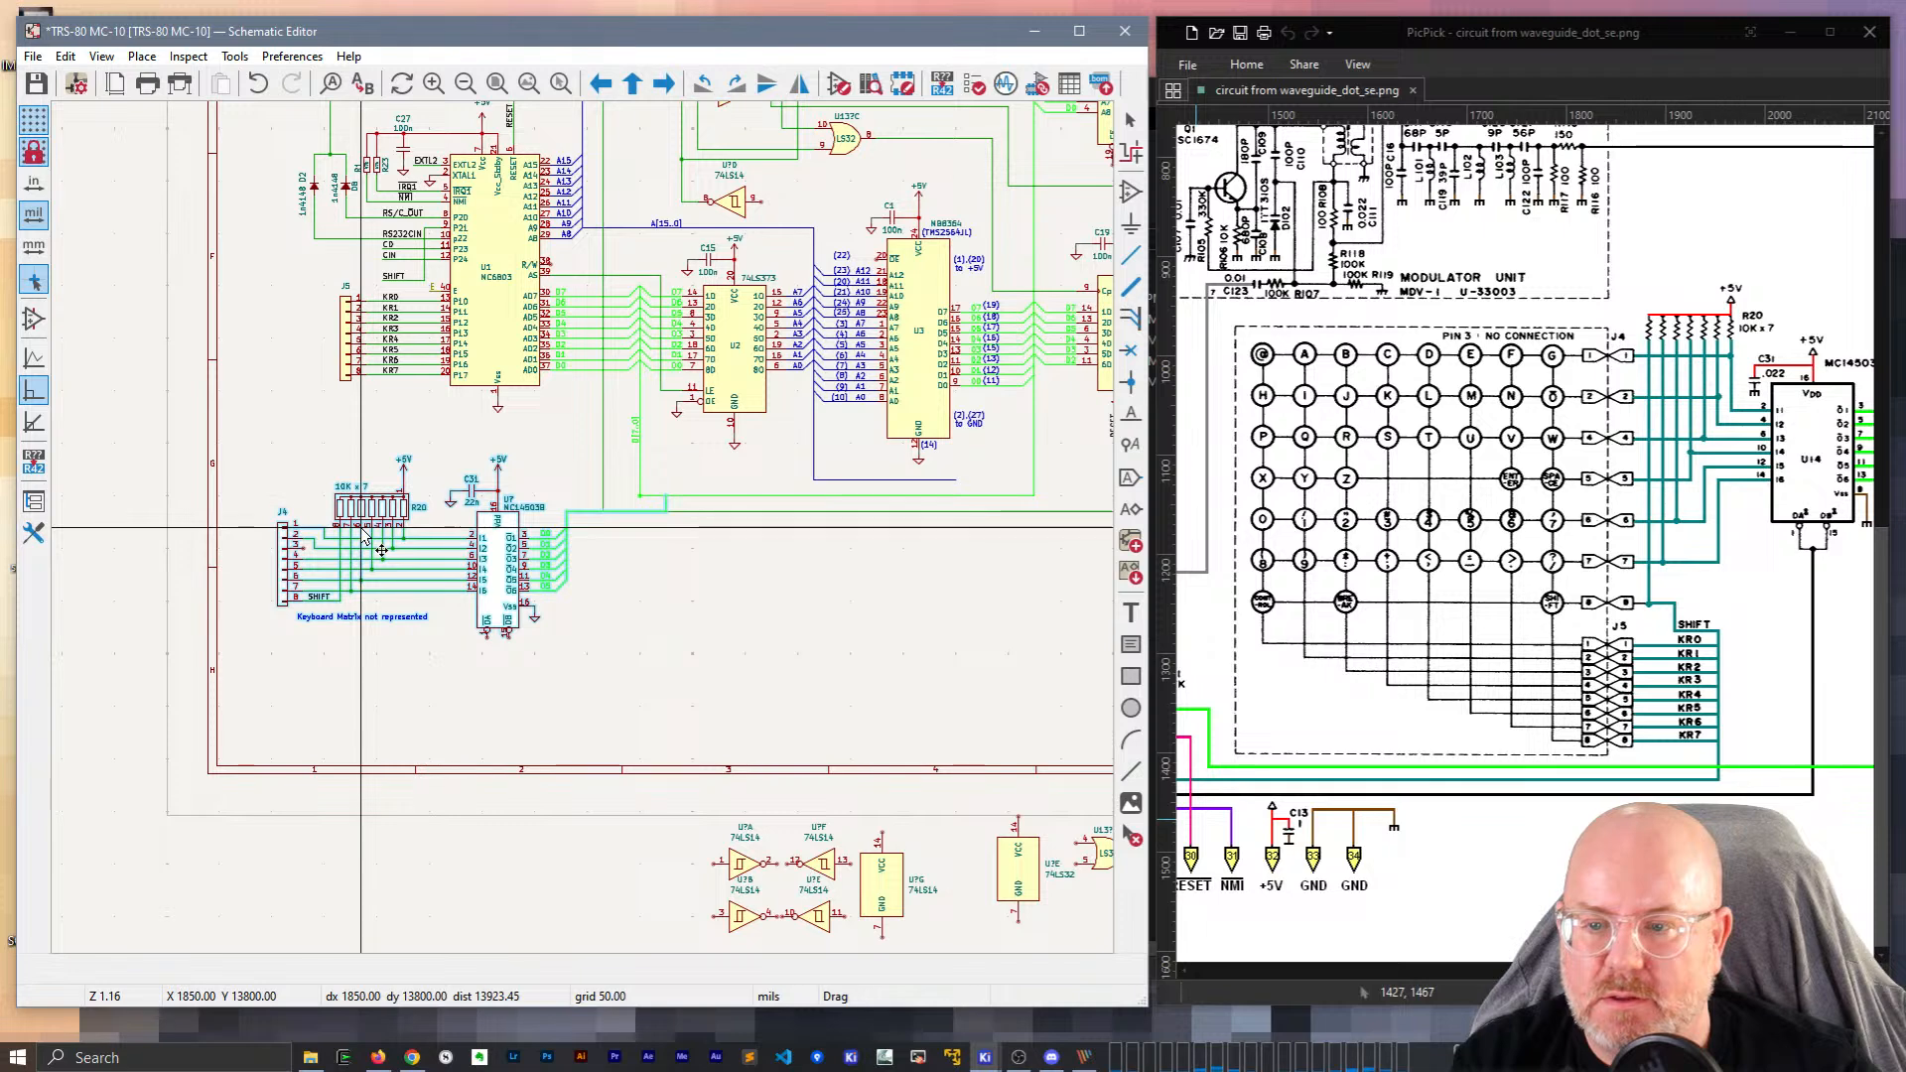
Readjust the D[7..0] bus corners and RESET wire corner to fit the moved group.
scroll(363, 542, "up", 4)
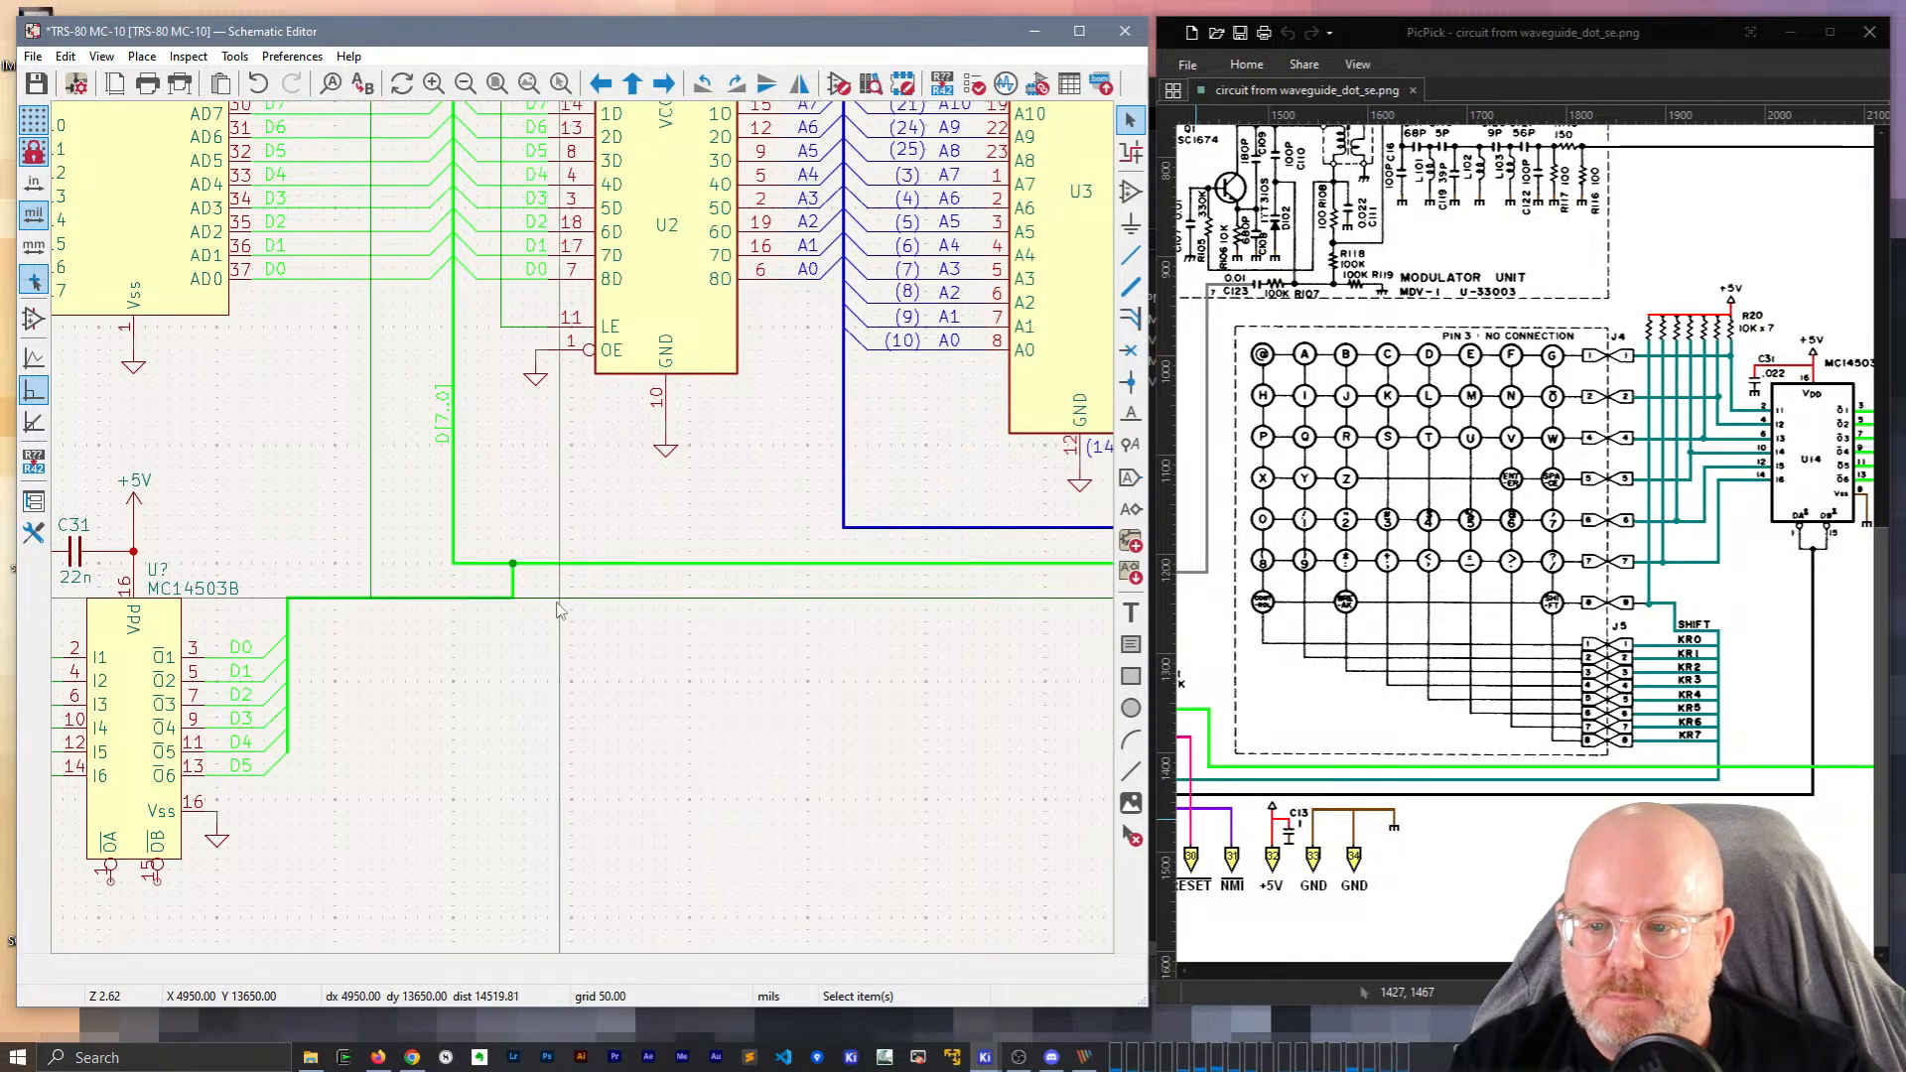
left_click_drag(371, 613, 371, 623)
left_click_drag(511, 599, 458, 601)
left_click(458, 608)
scroll(459, 616, "down", 3)
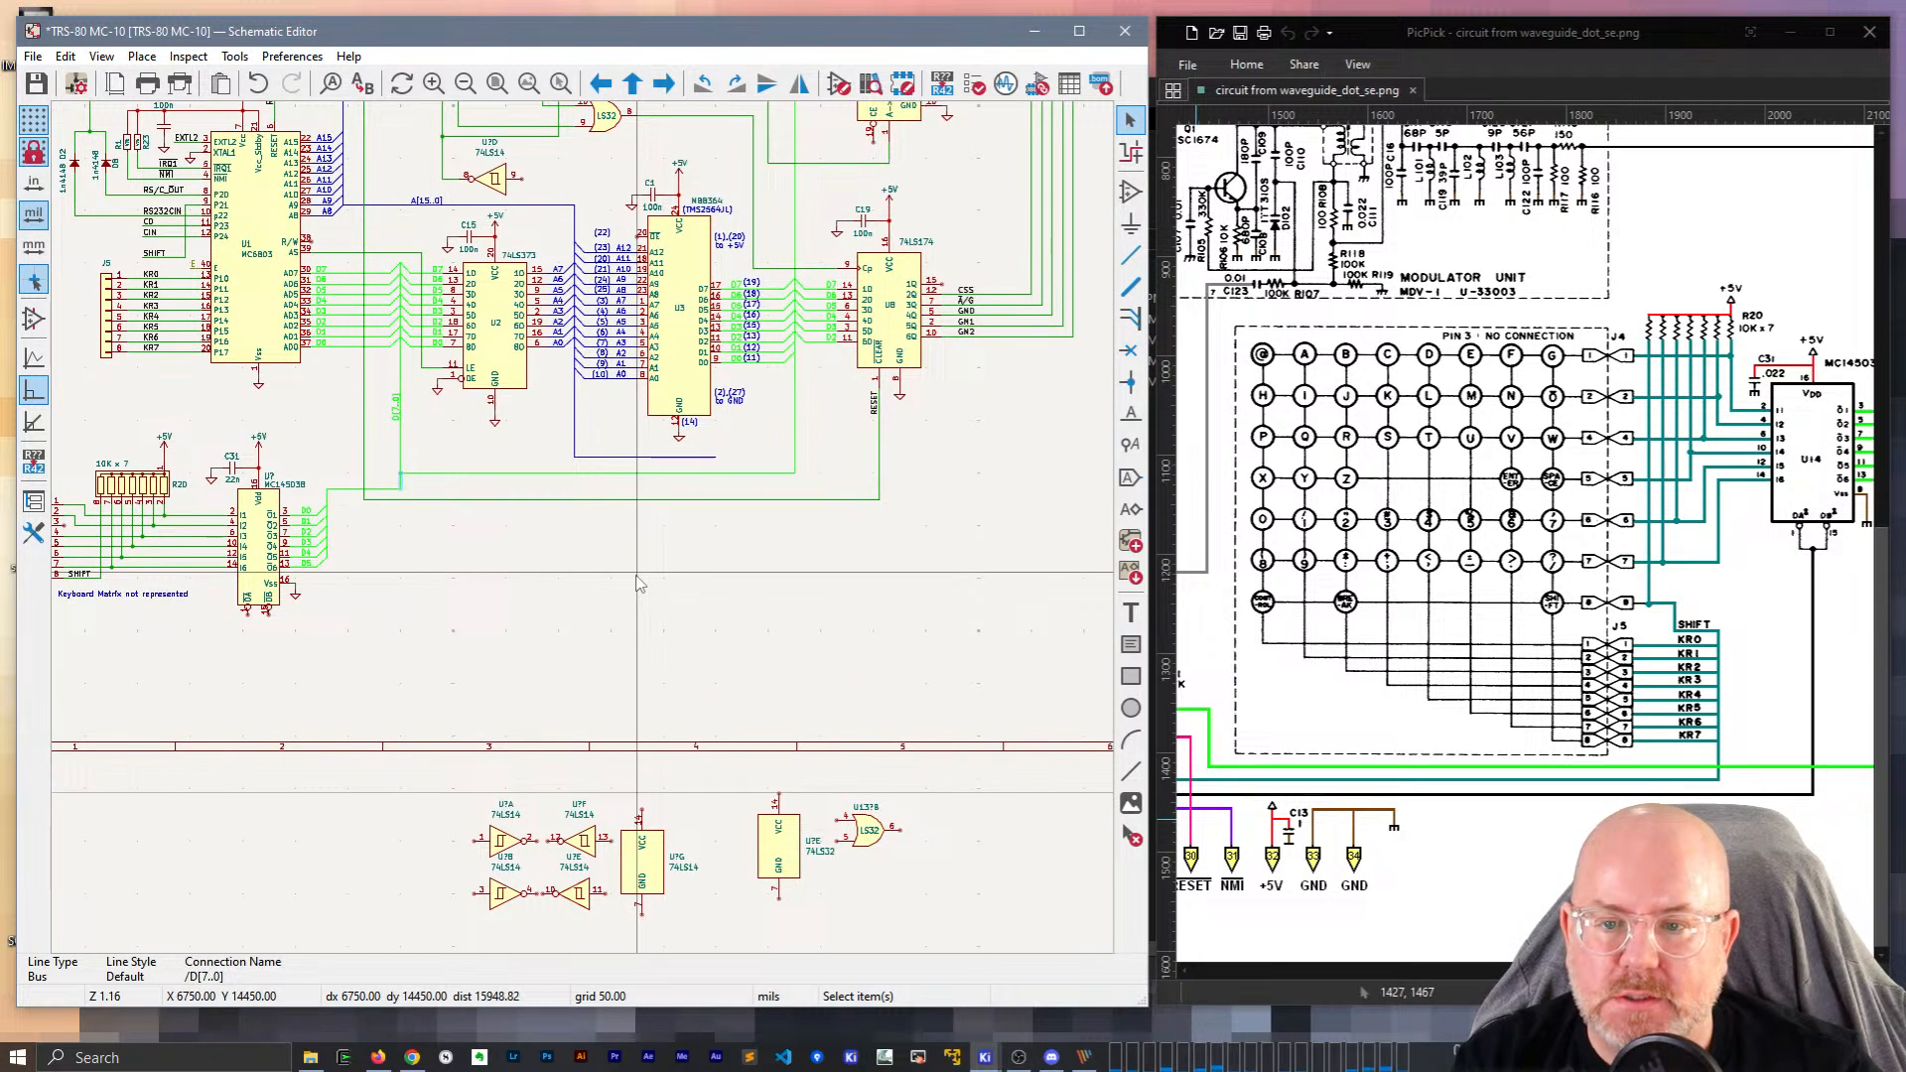
scroll(497, 392, "up", 1)
left_click_drag(954, 528, 955, 606)
left_click_drag(1080, 567, 1083, 518)
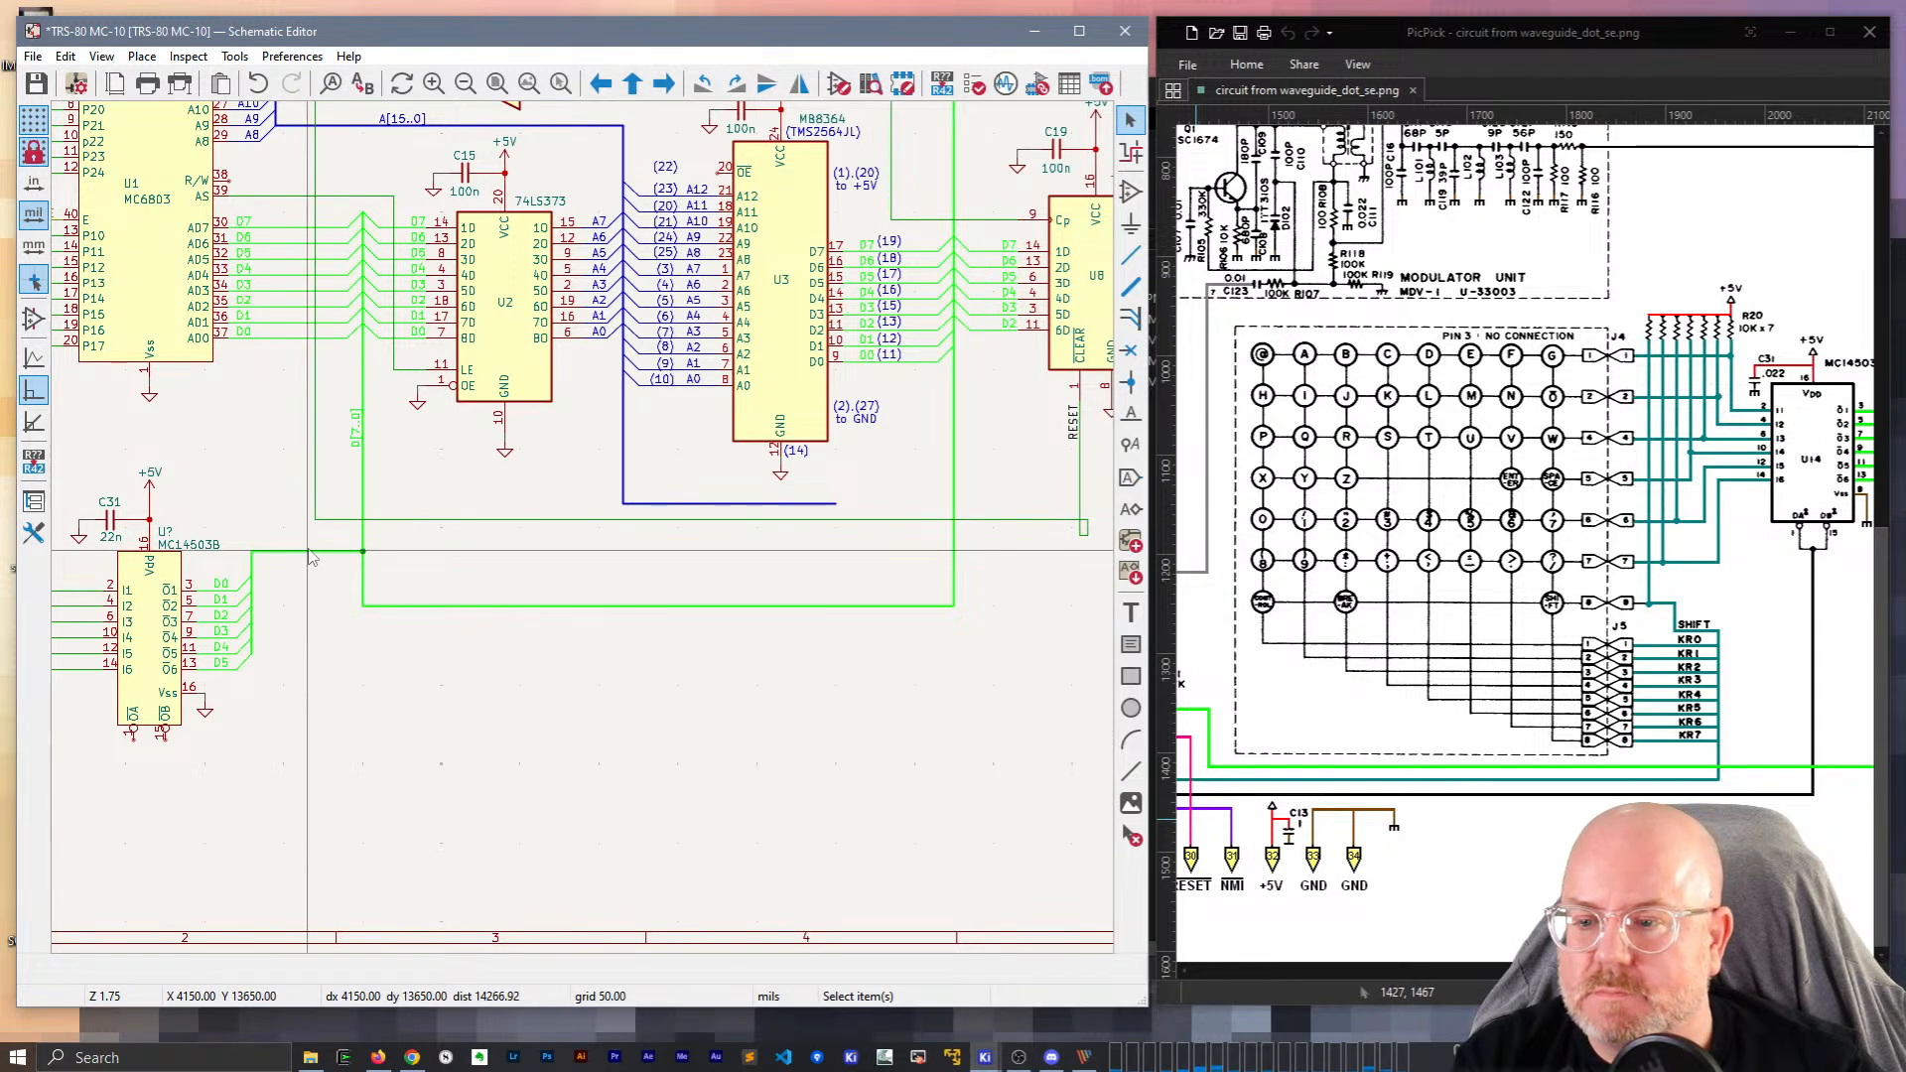
left_click_drag(457, 606, 371, 552)
scroll(915, 662, "up", 6)
left_click_drag(617, 639, 356, 564)
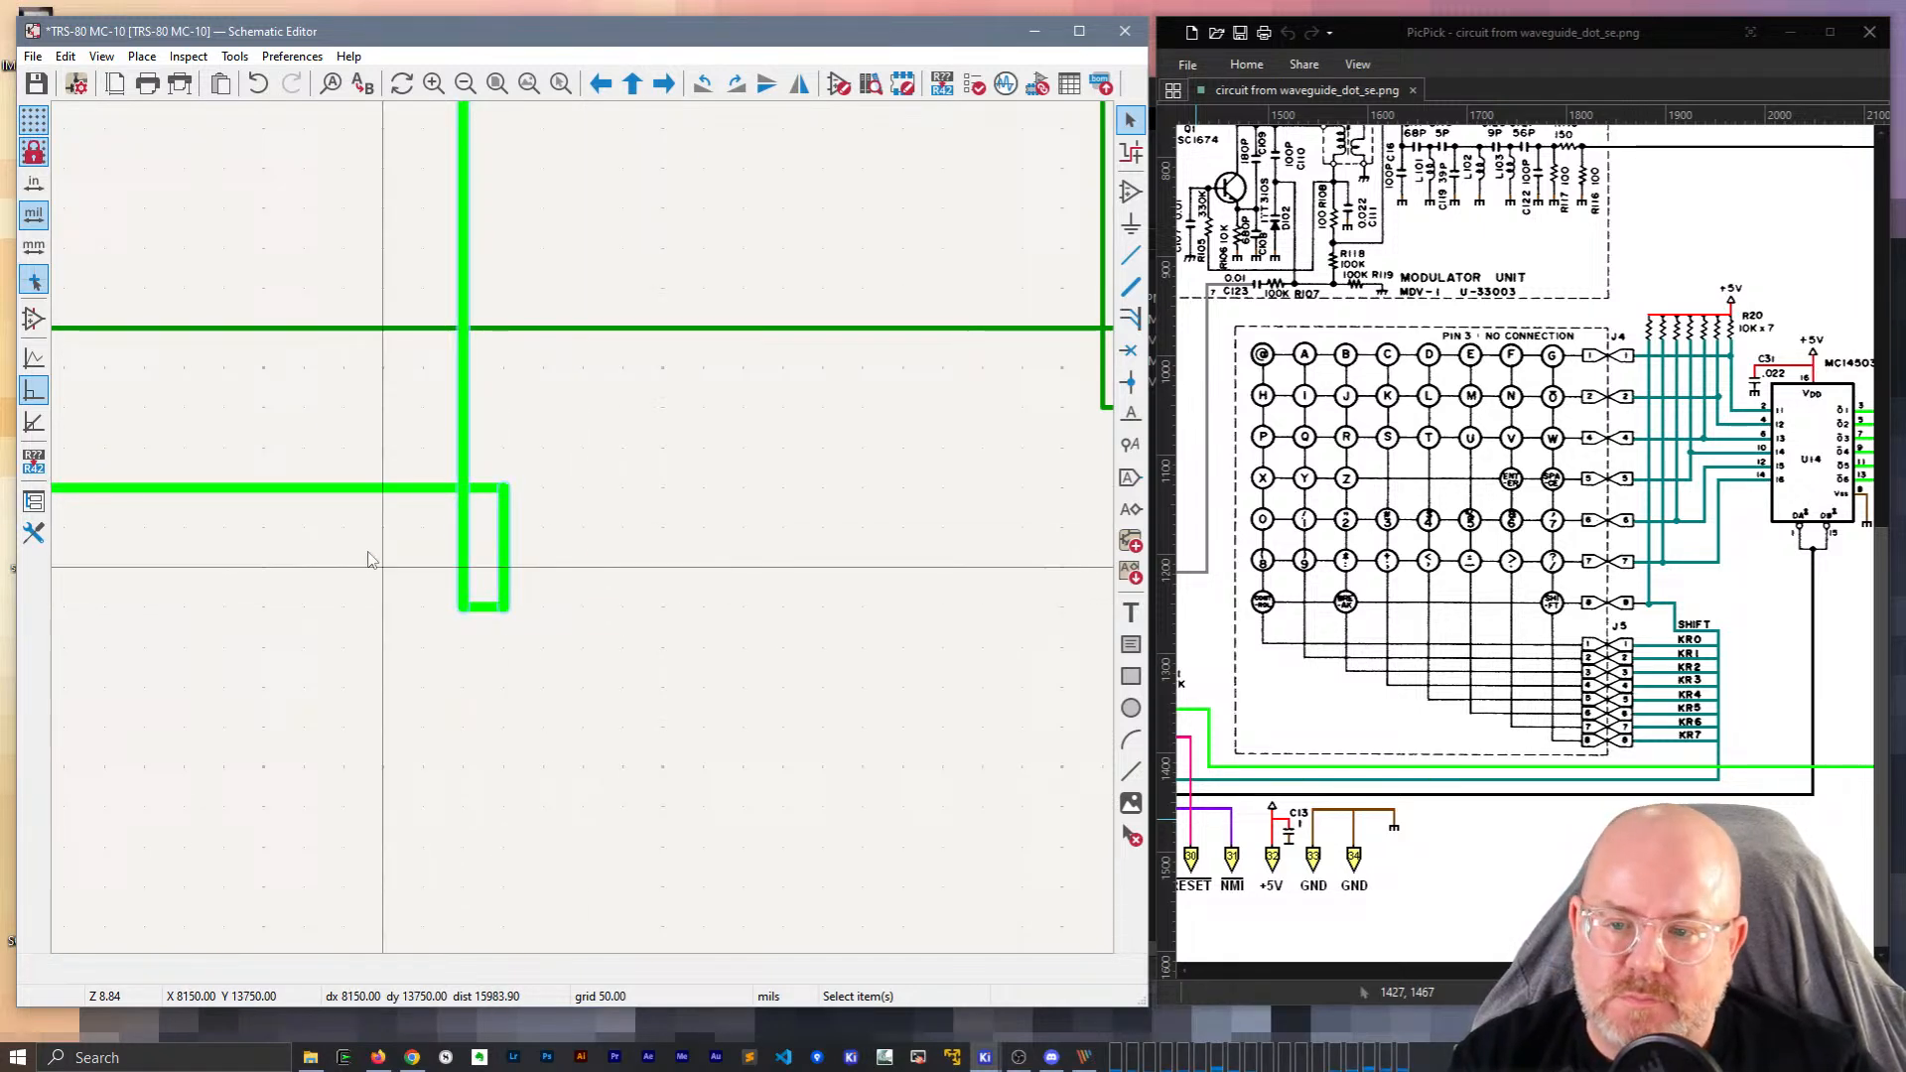
scroll(370, 551, "down", 6)
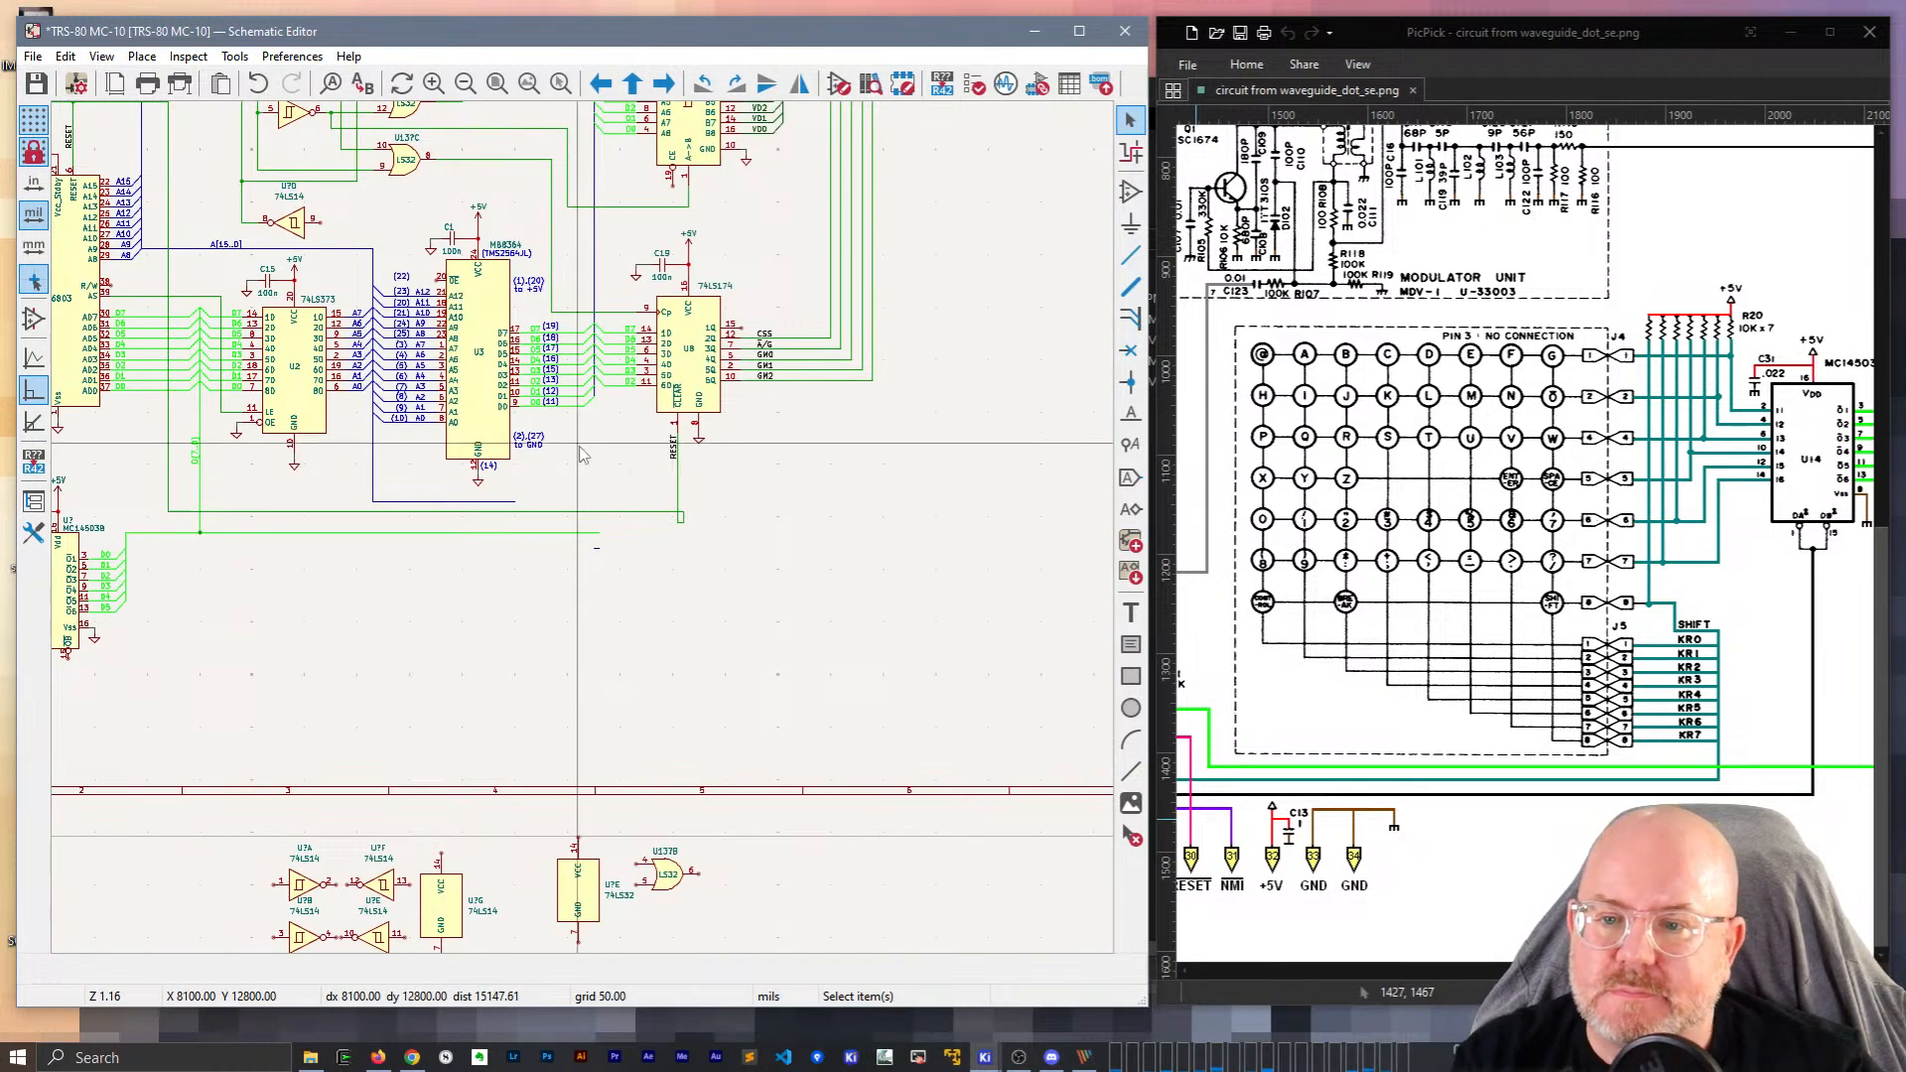
Extend the data bus down to its new corner.
scroll(627, 459, "up", 4)
key("b")
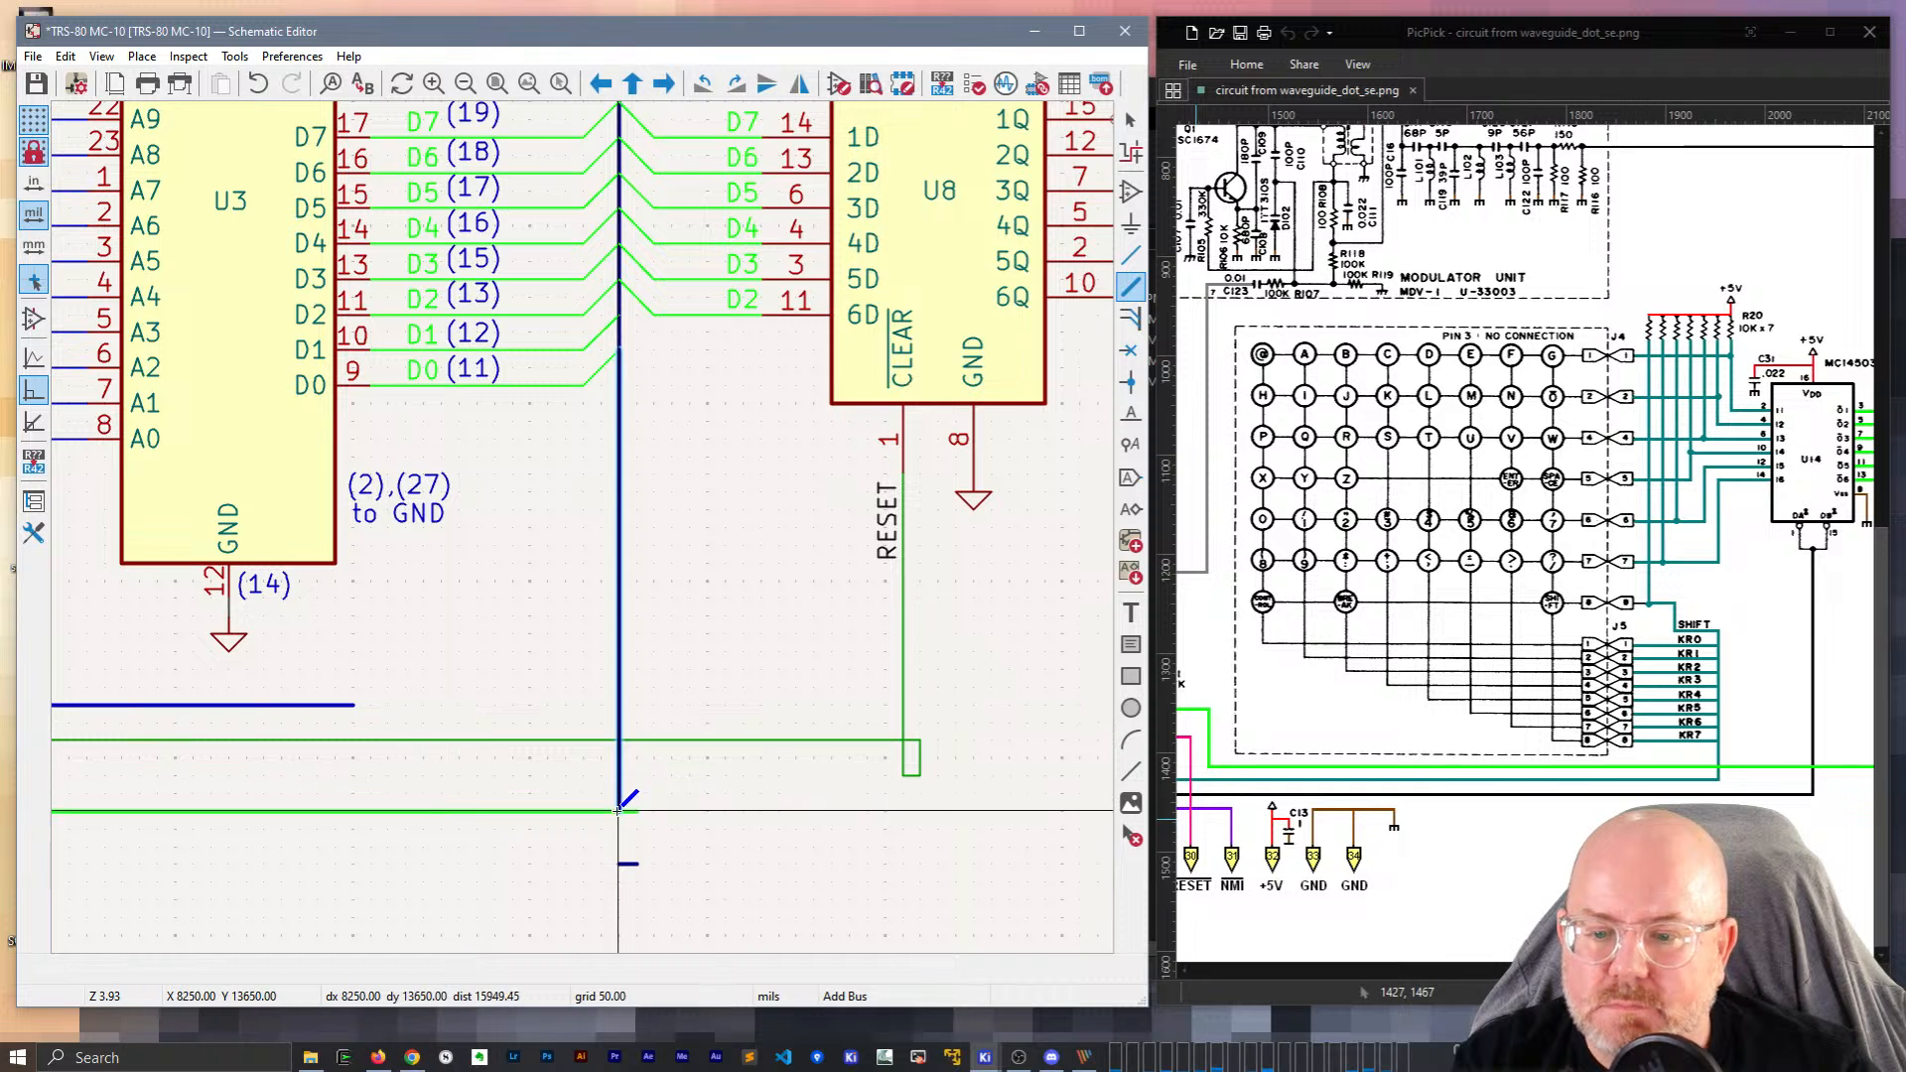
left_click(621, 811)
key("Escape")
Replace U8's old RESET wire with one dropping to the lower wire at a junction.
left_click_drag(652, 914, 612, 804)
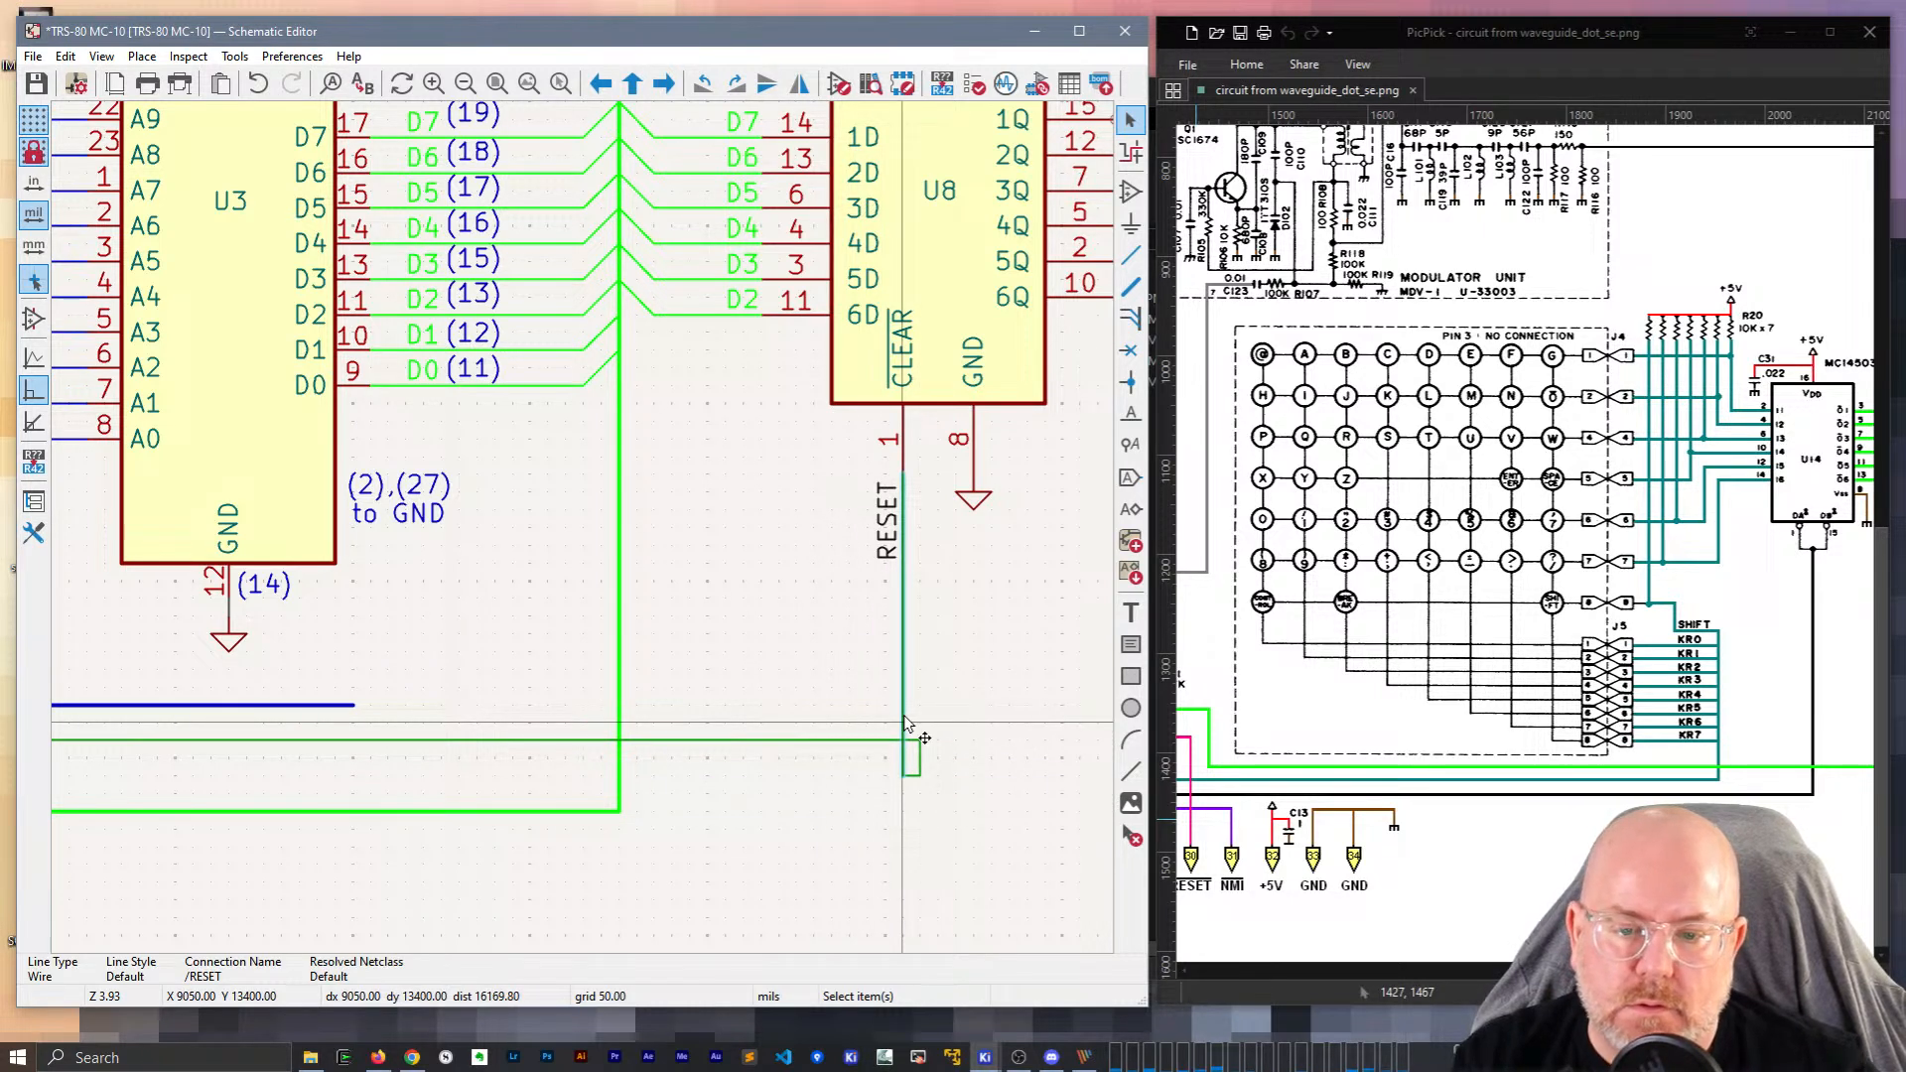
key("Delete")
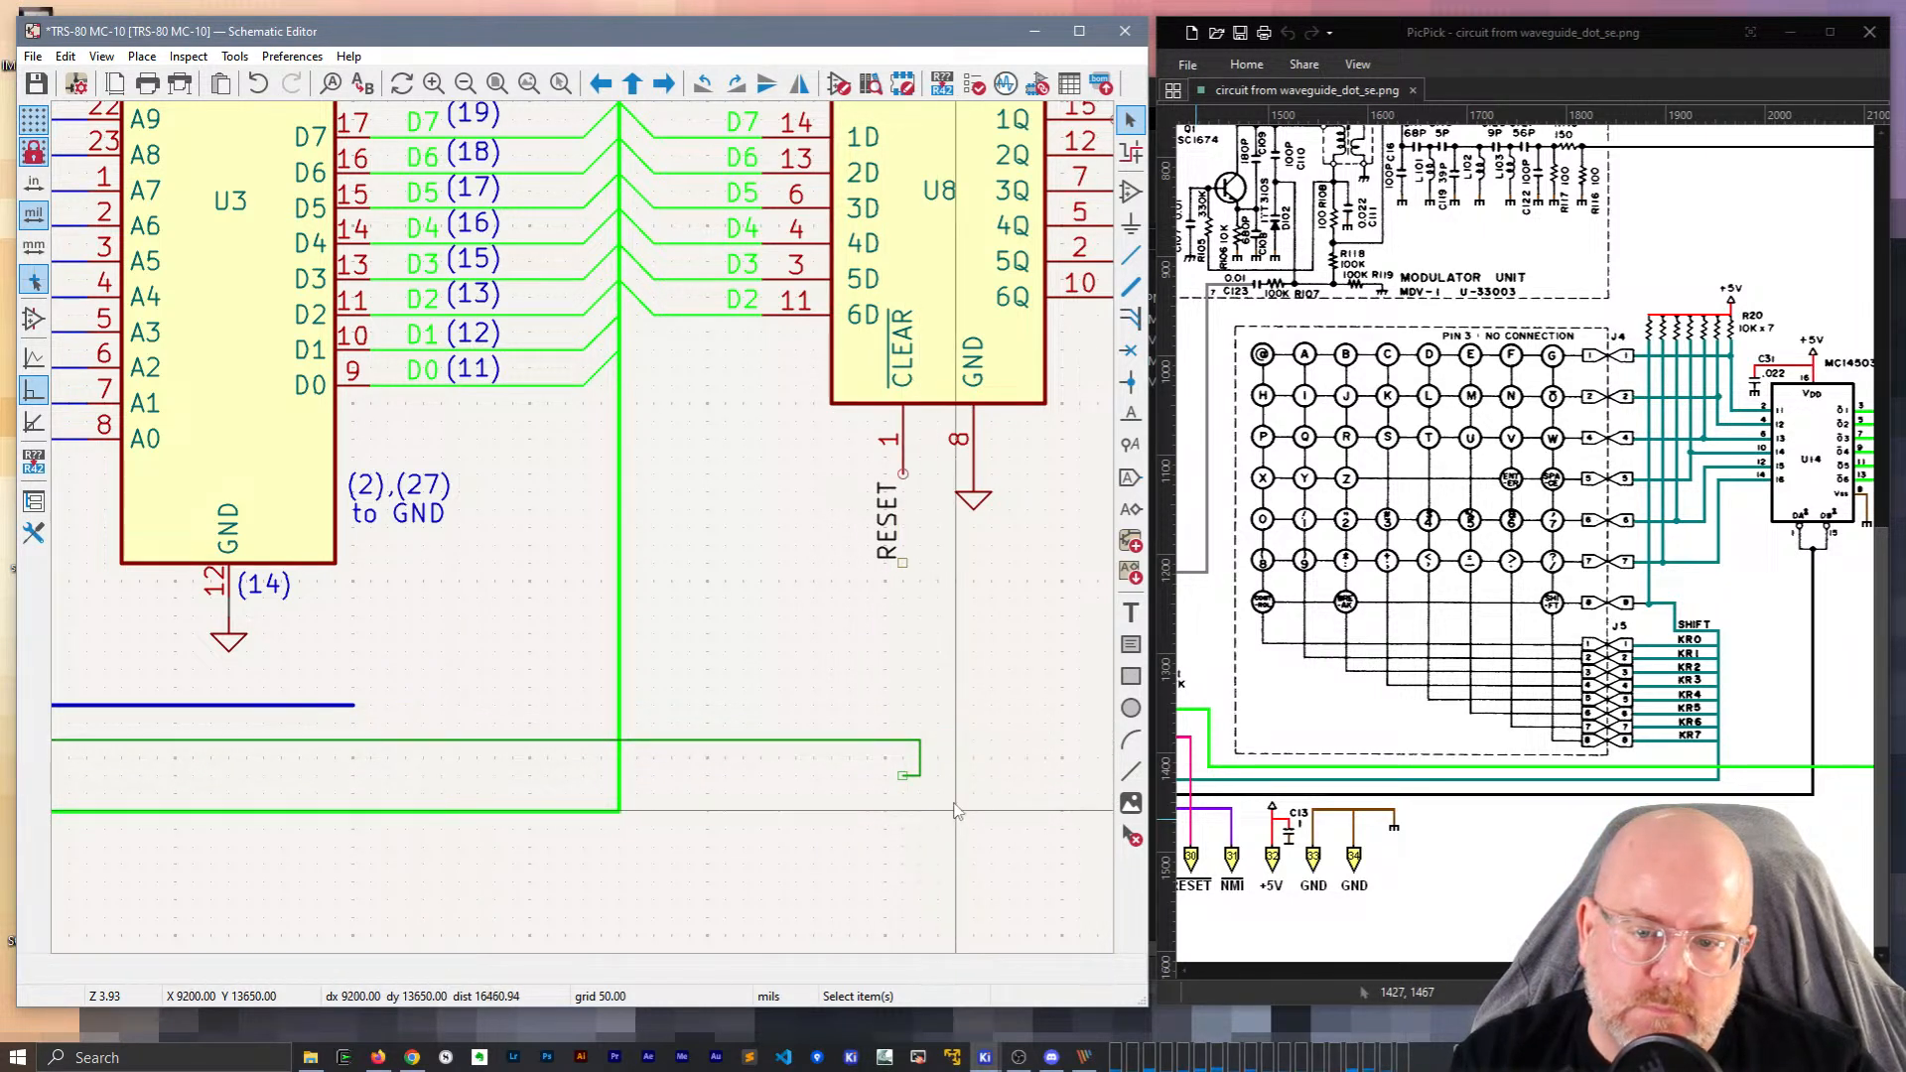
key("w")
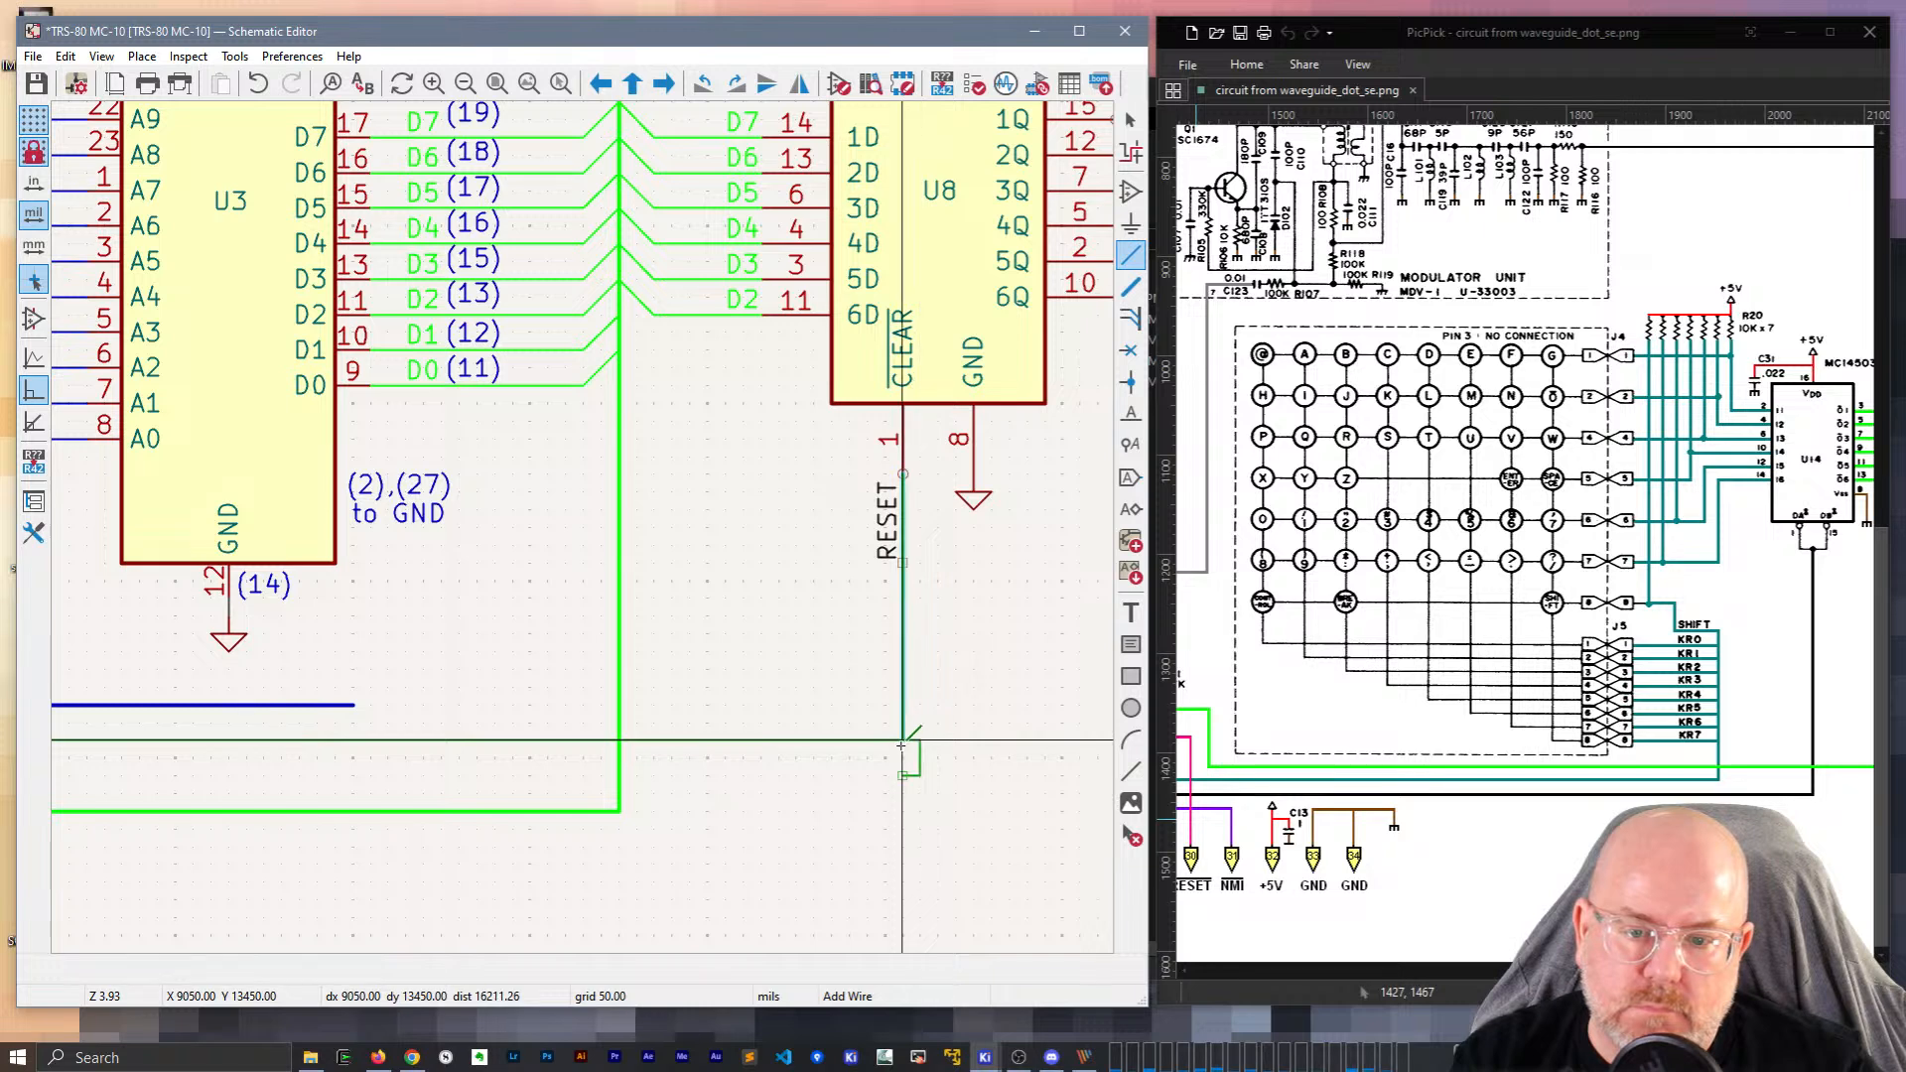
left_click(904, 740)
key("Escape")
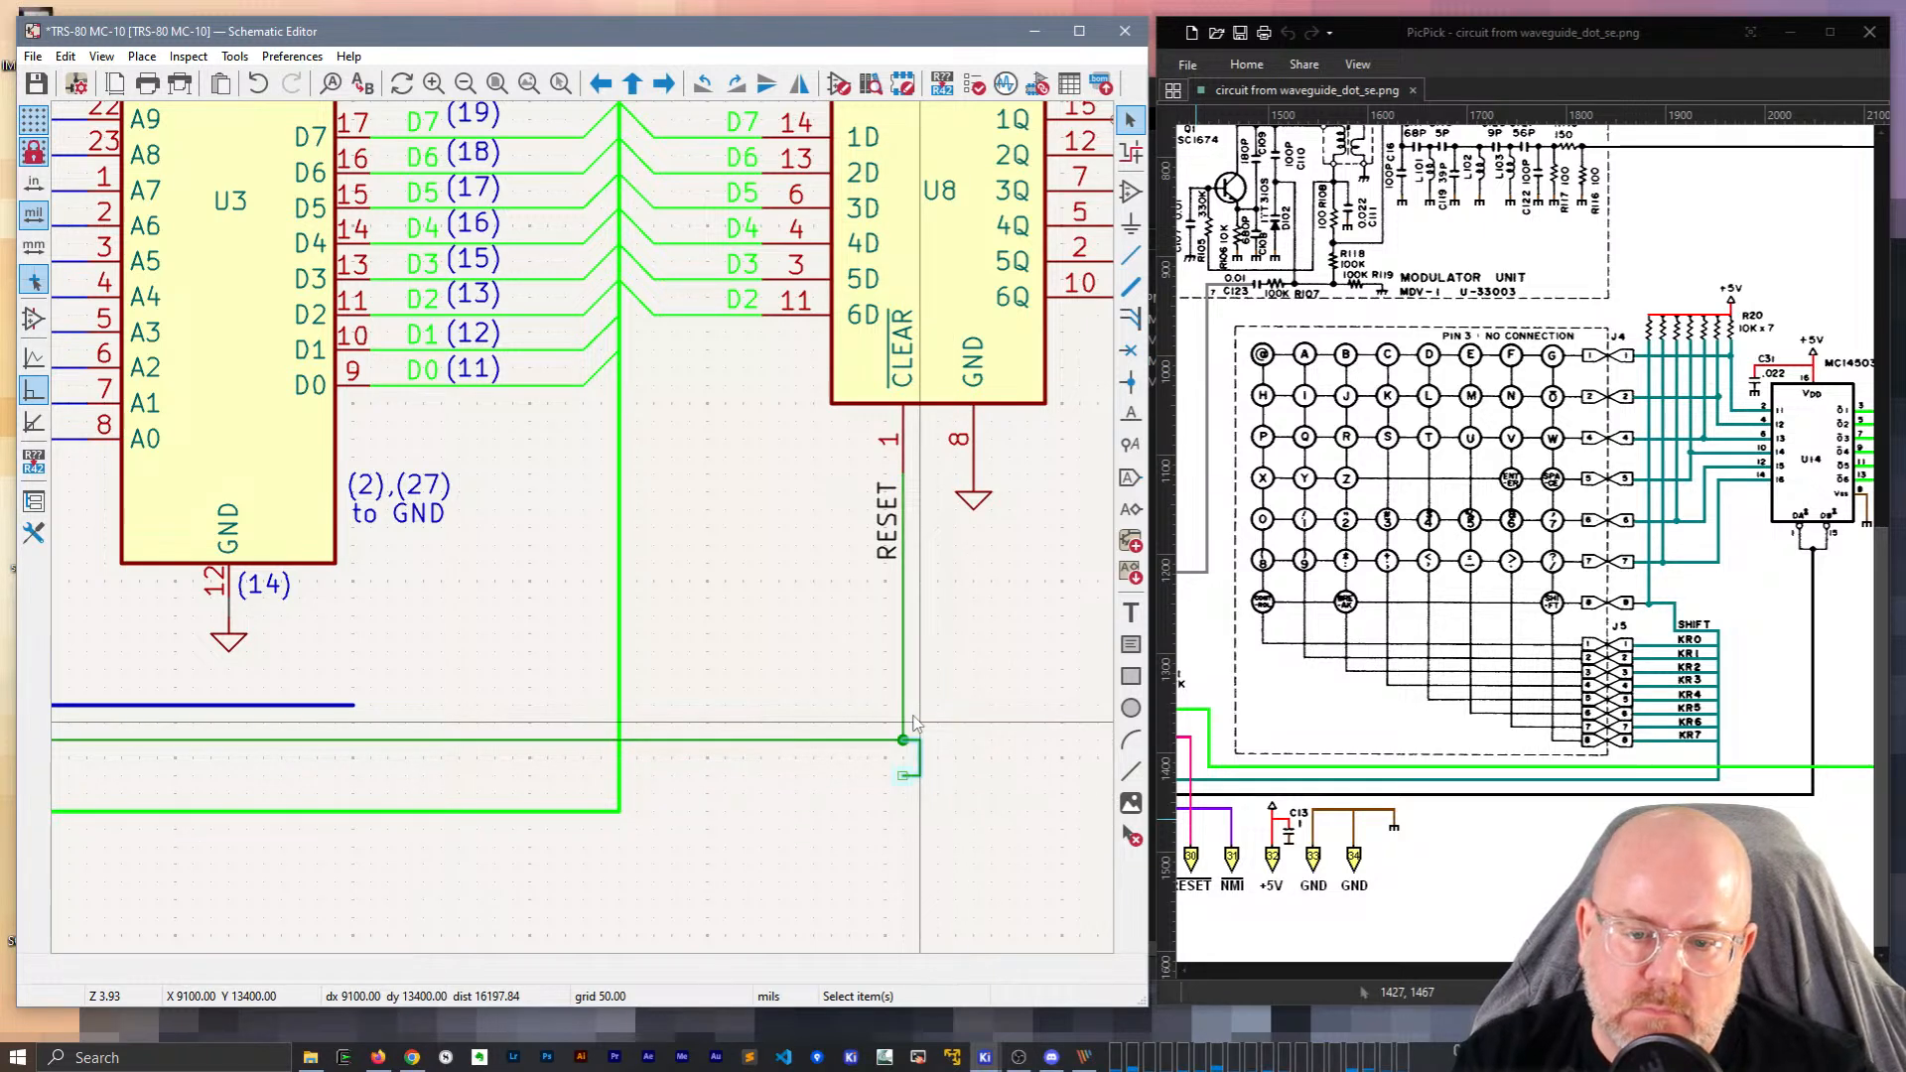
scroll(915, 695, "down", 3)
middle_click_drag(504, 484, 816, 679)
left_click_drag(1733, 970, 1473, 1009)
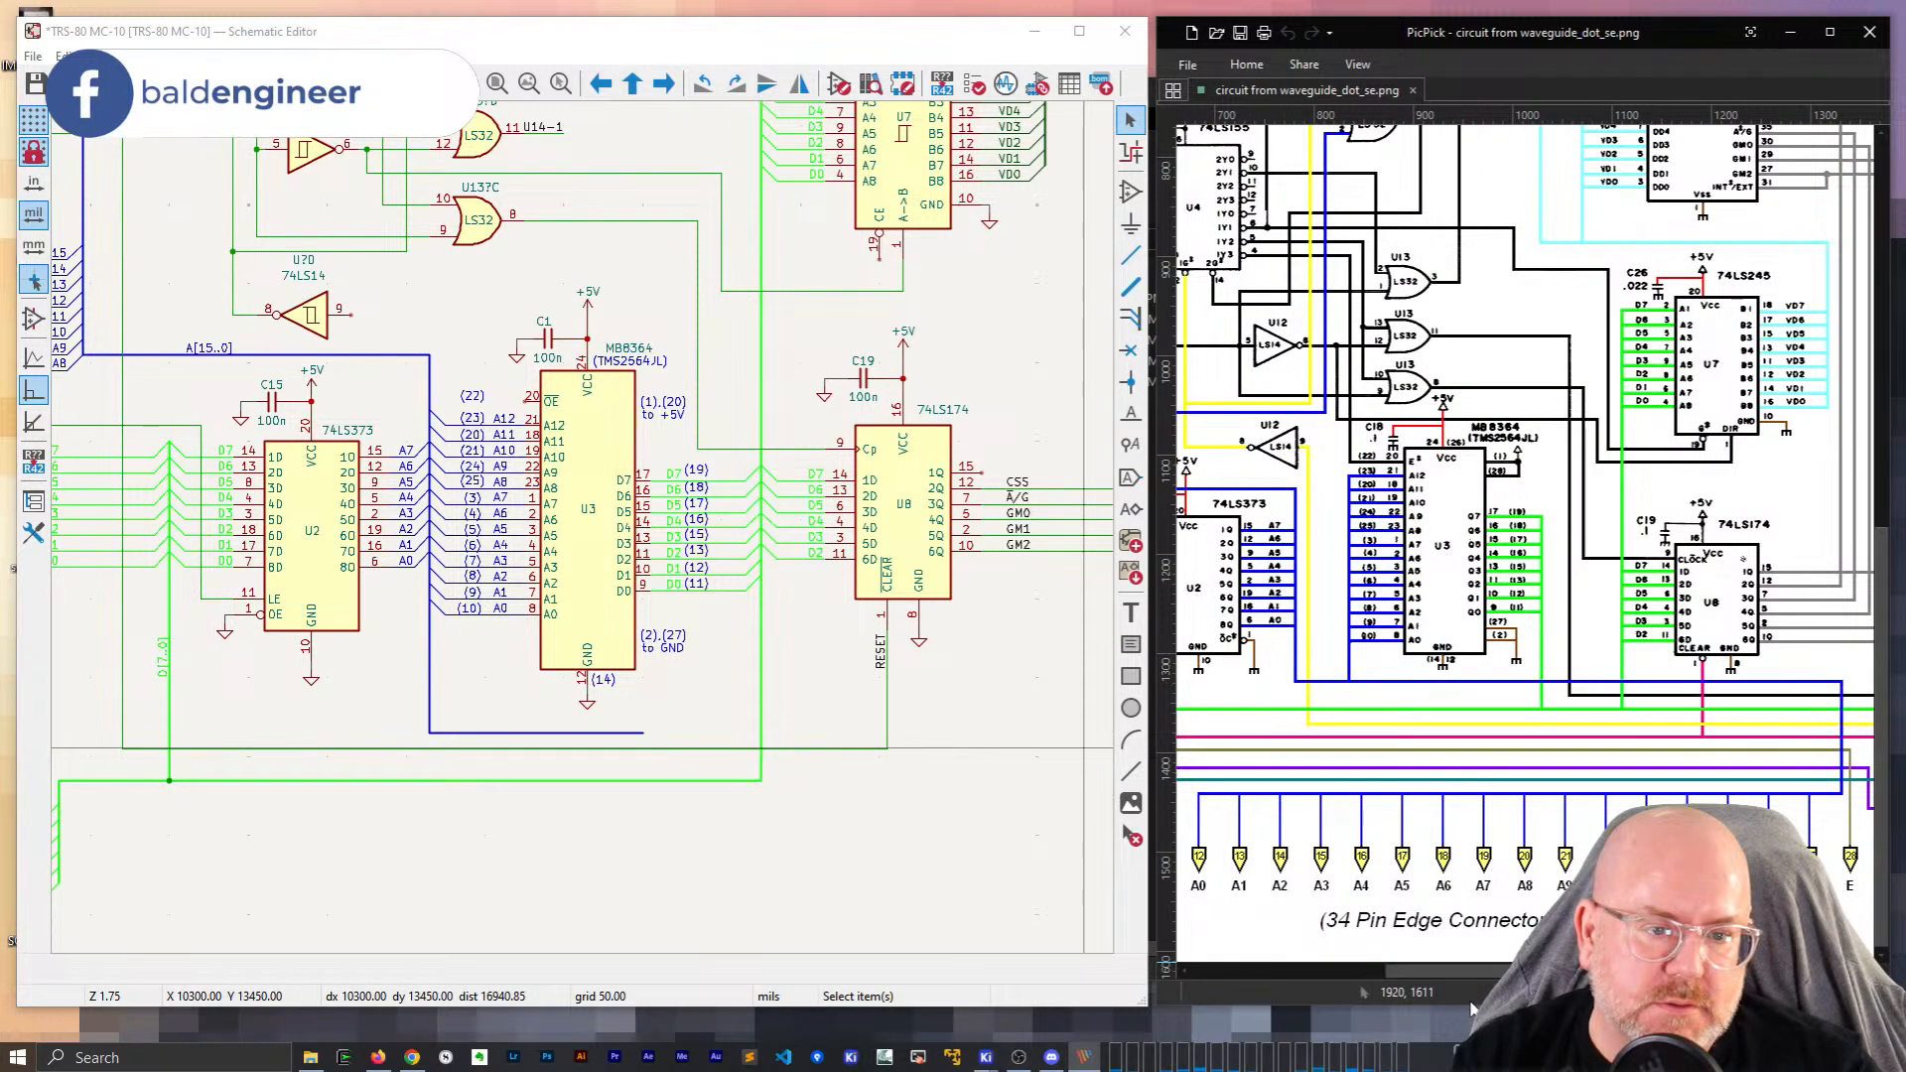
Delete the horizontal A[15..0] bus segment.
left_click(484, 736)
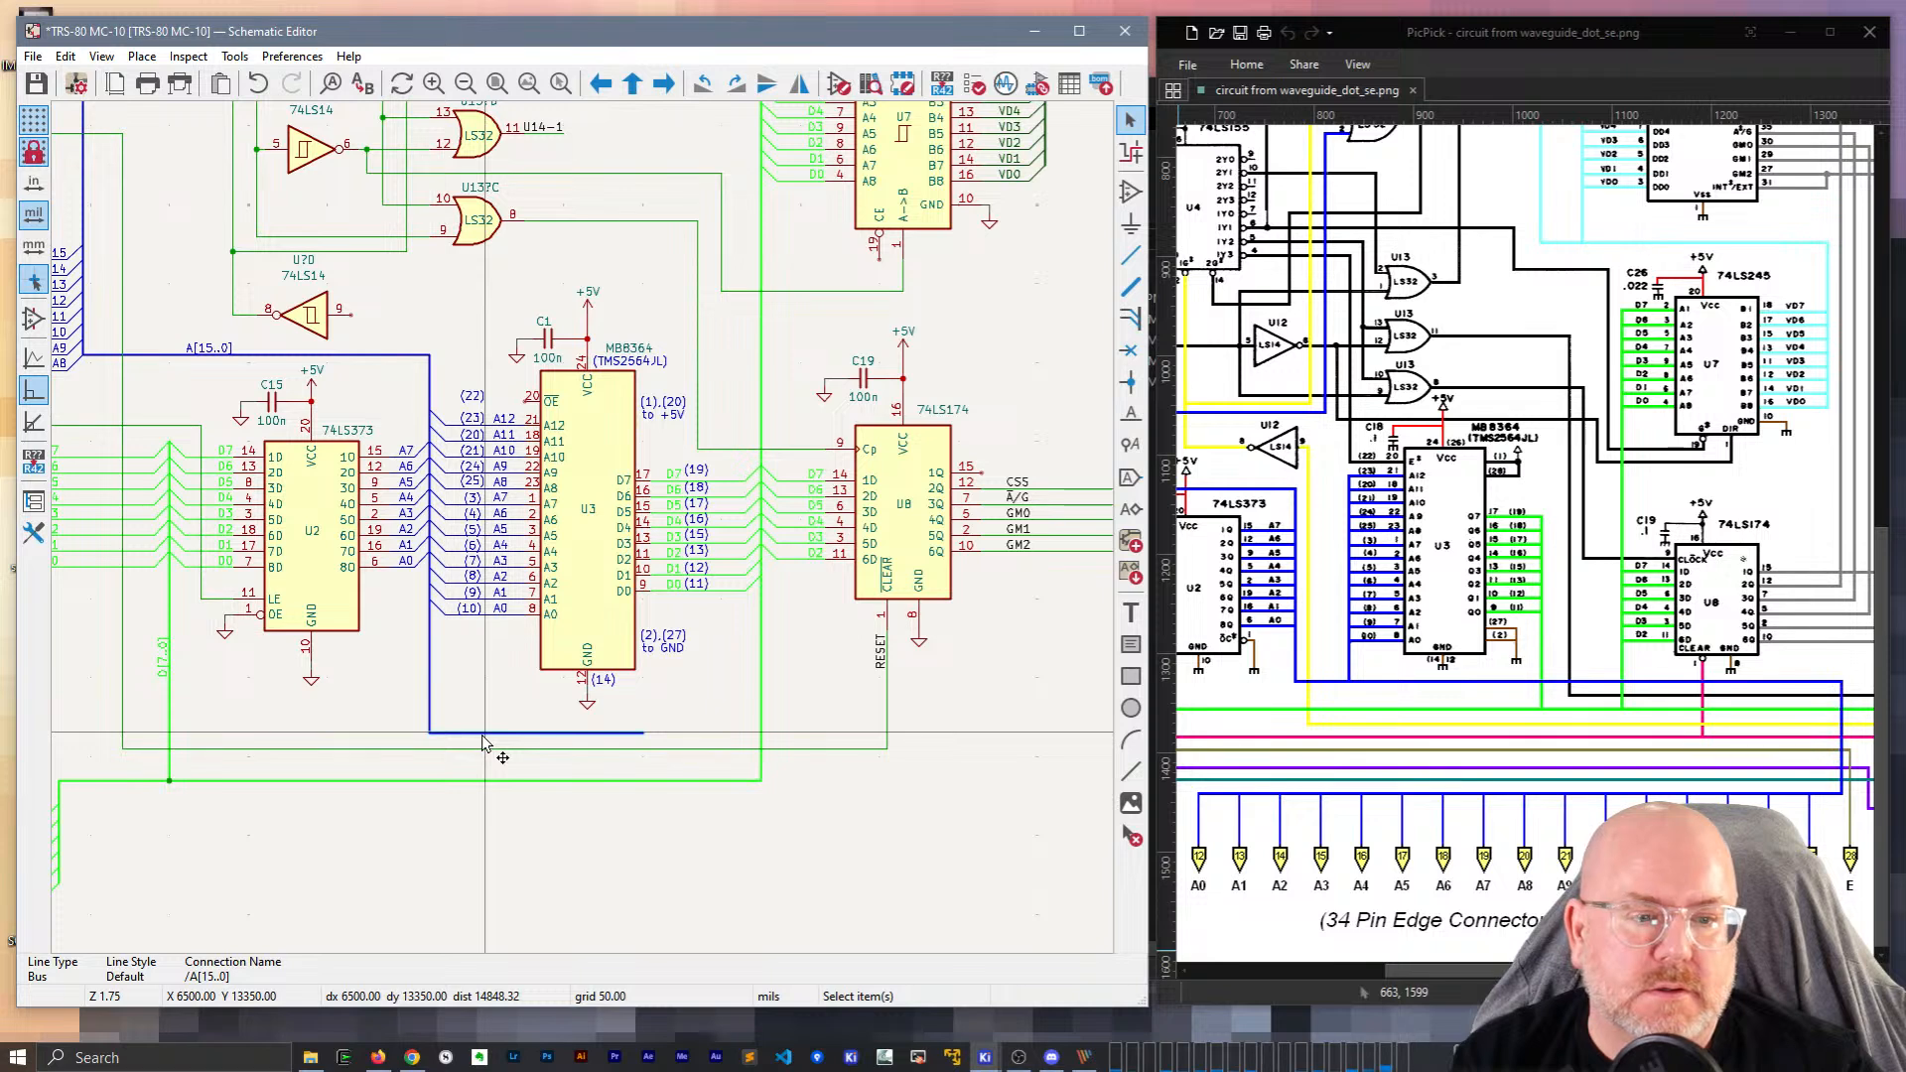
key("Delete")
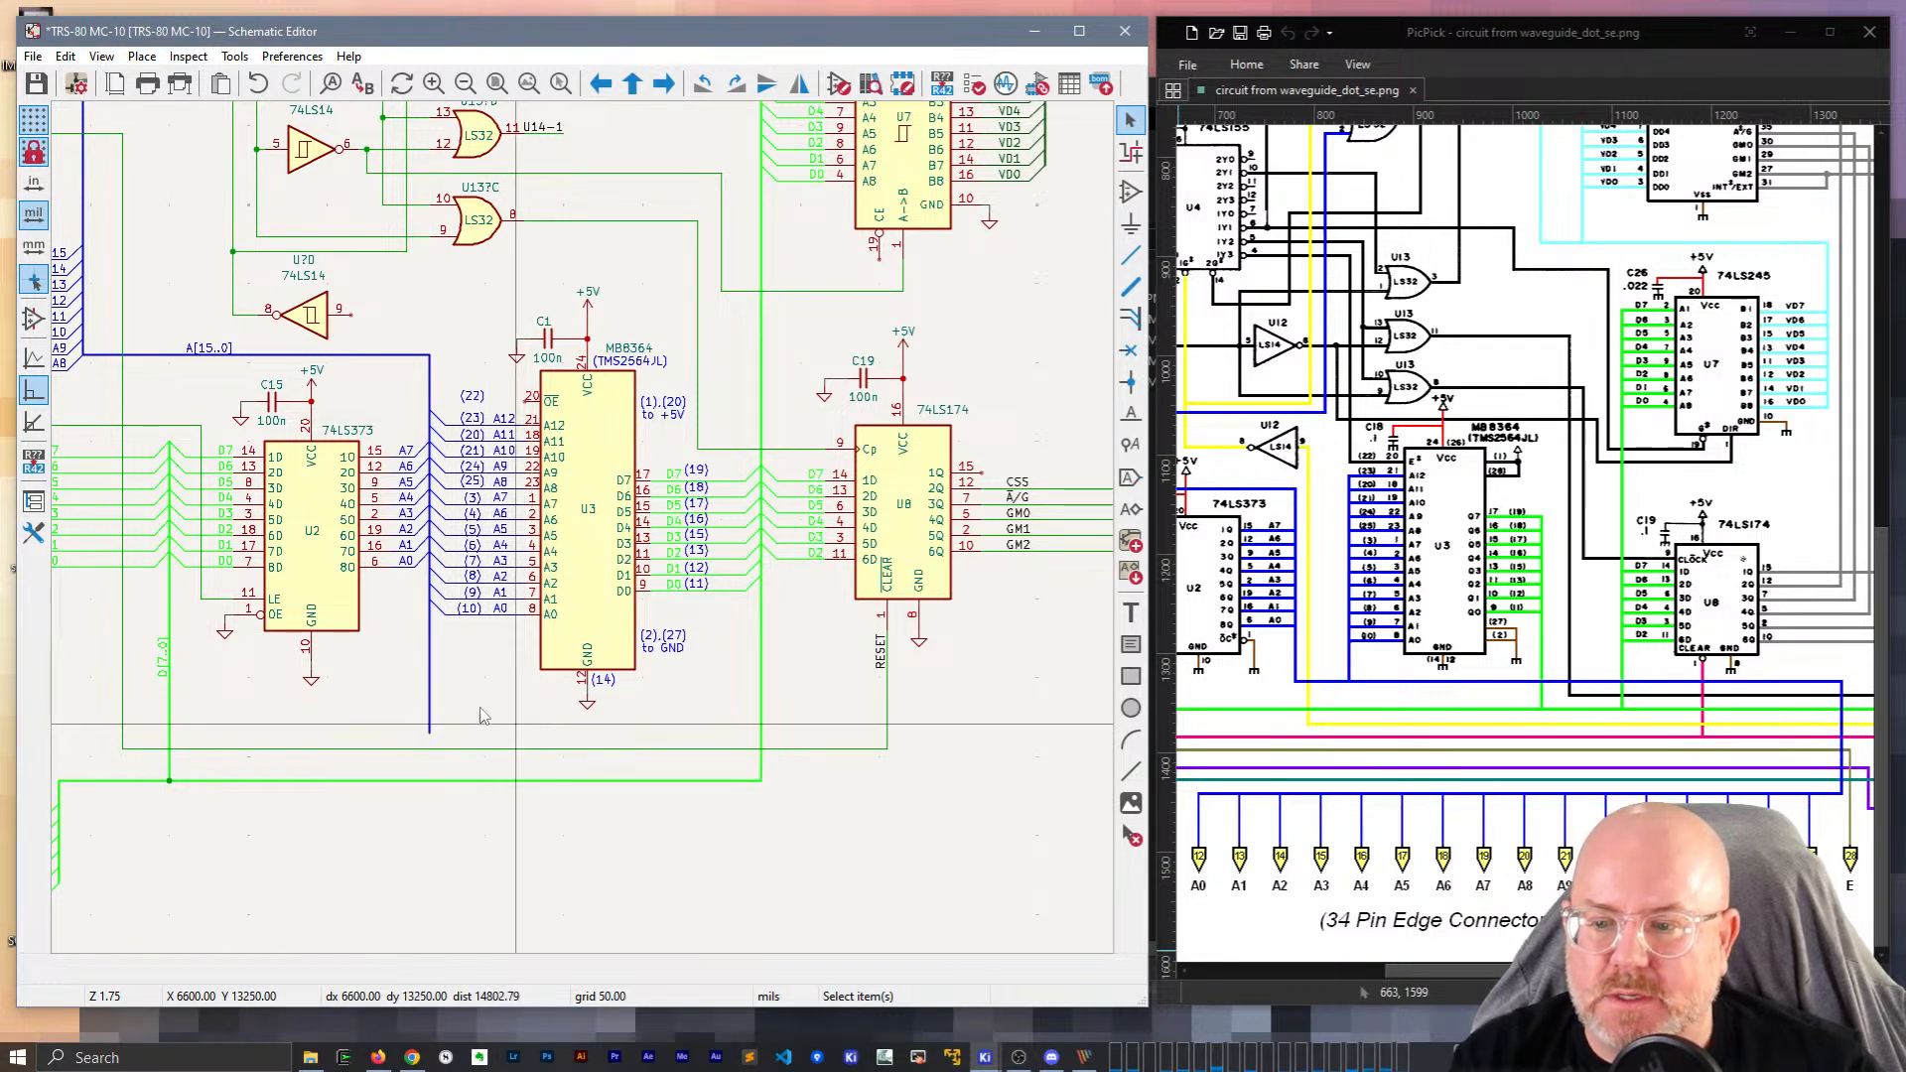
scroll(429, 705, "down", 5)
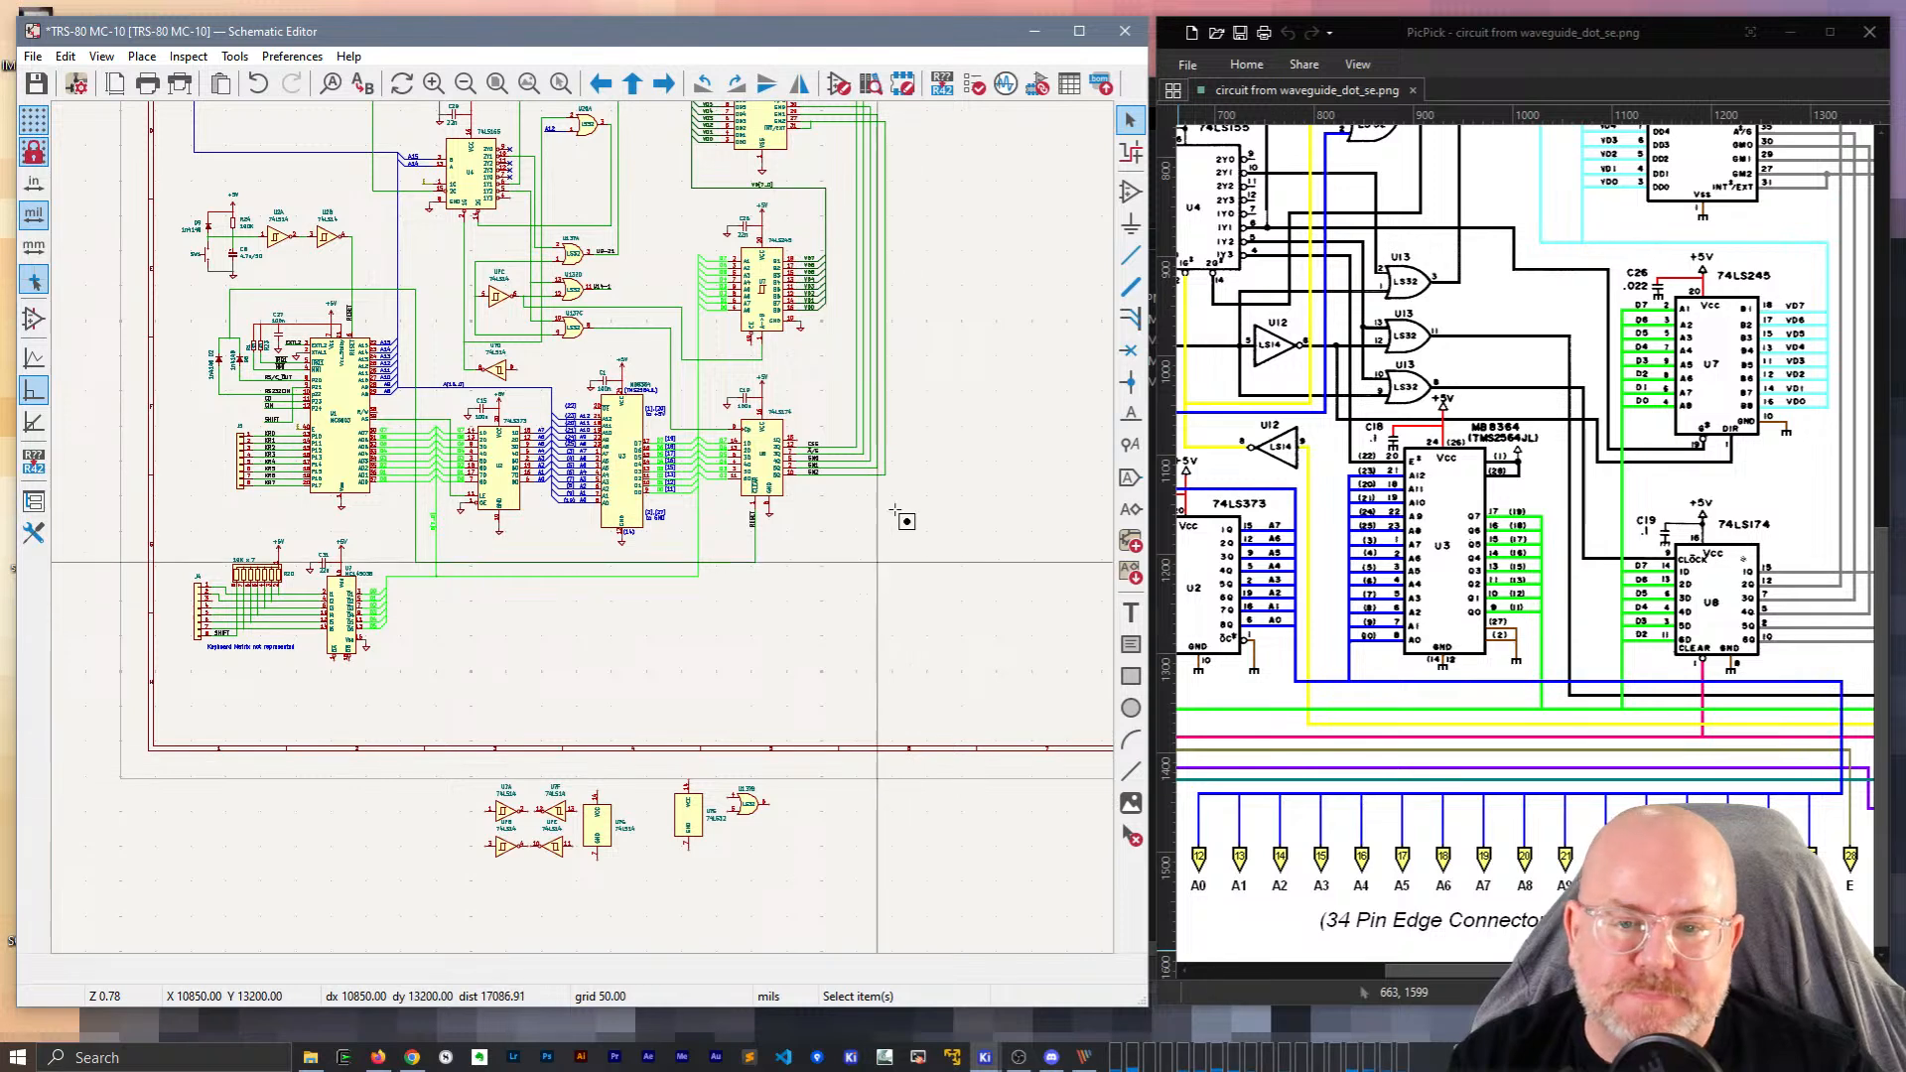
scroll(1022, 646, "up", 5, "shift")
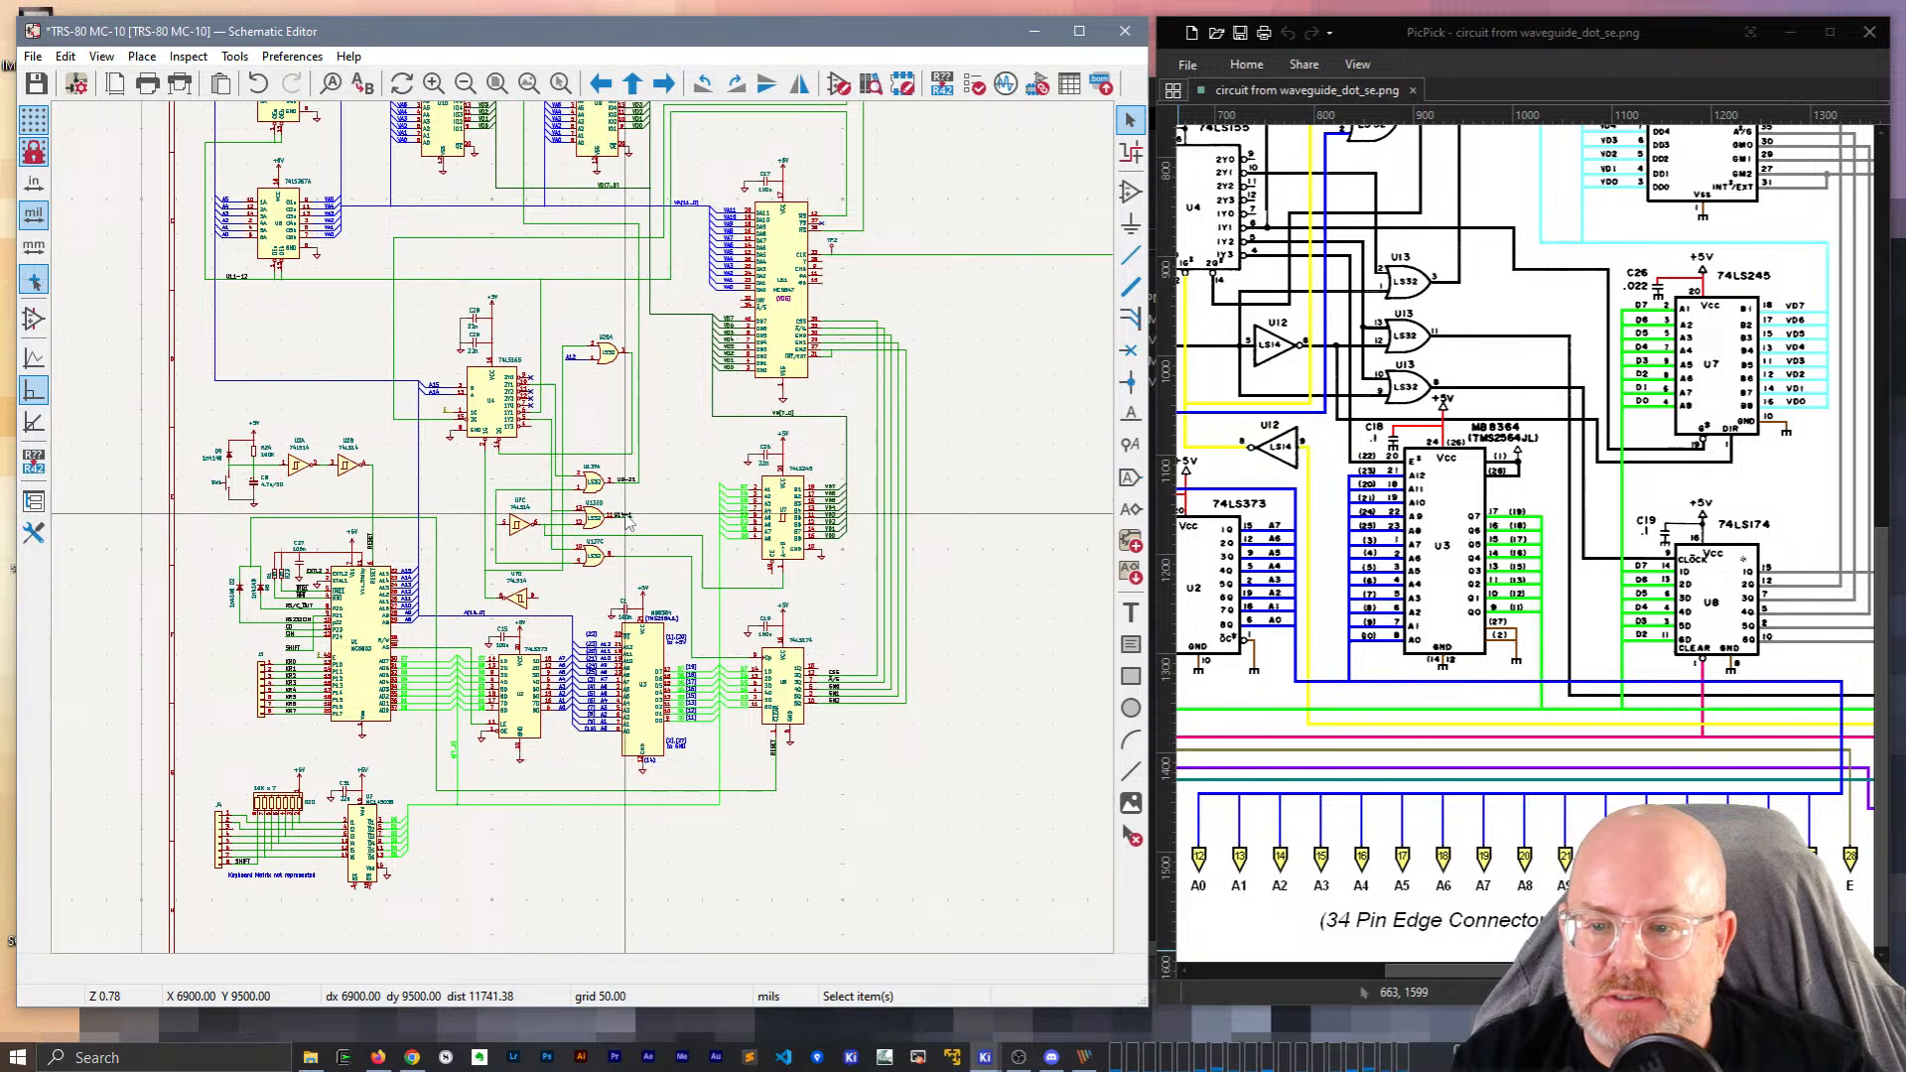
scroll(626, 514, "up", 2)
scroll(583, 527, "down", 1)
middle_click_drag(612, 493, 630, 245)
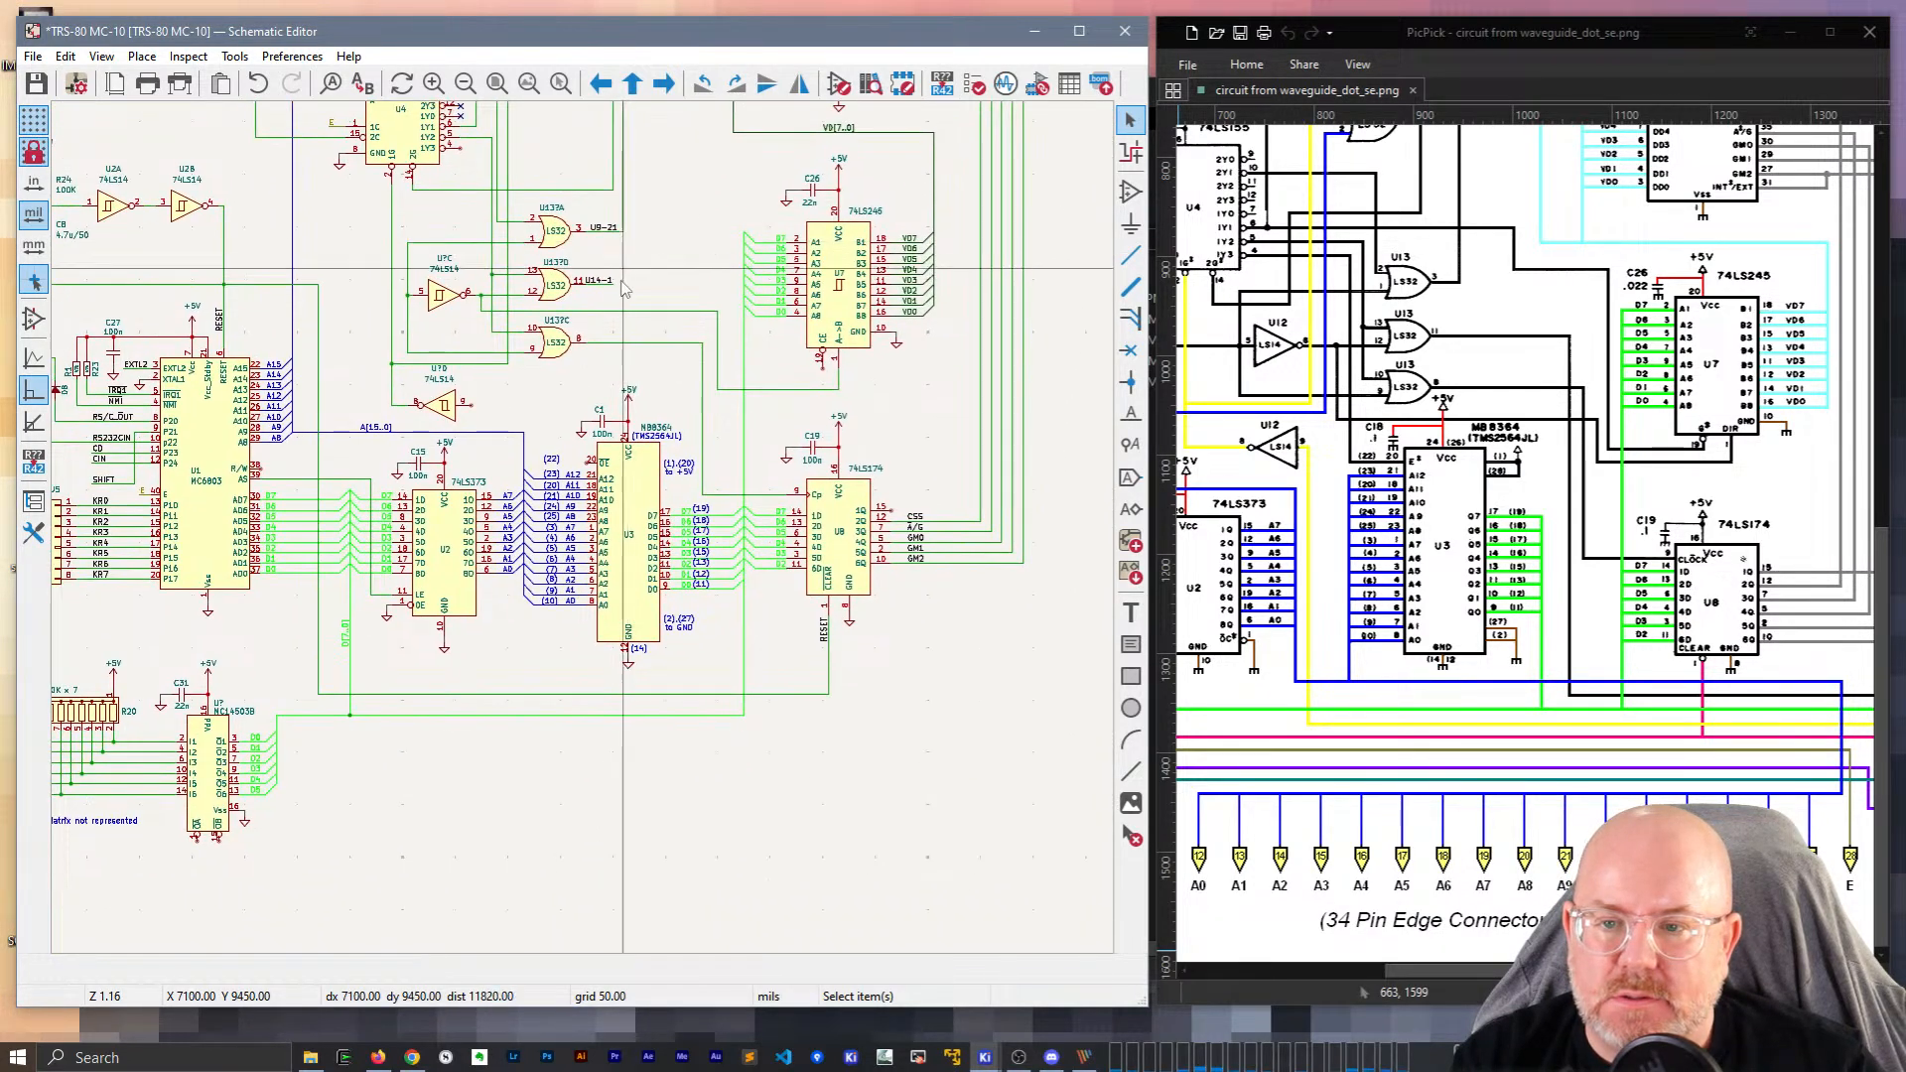
Wire the U14-1 net down and over to the MC14503B's pin 1.
key("w")
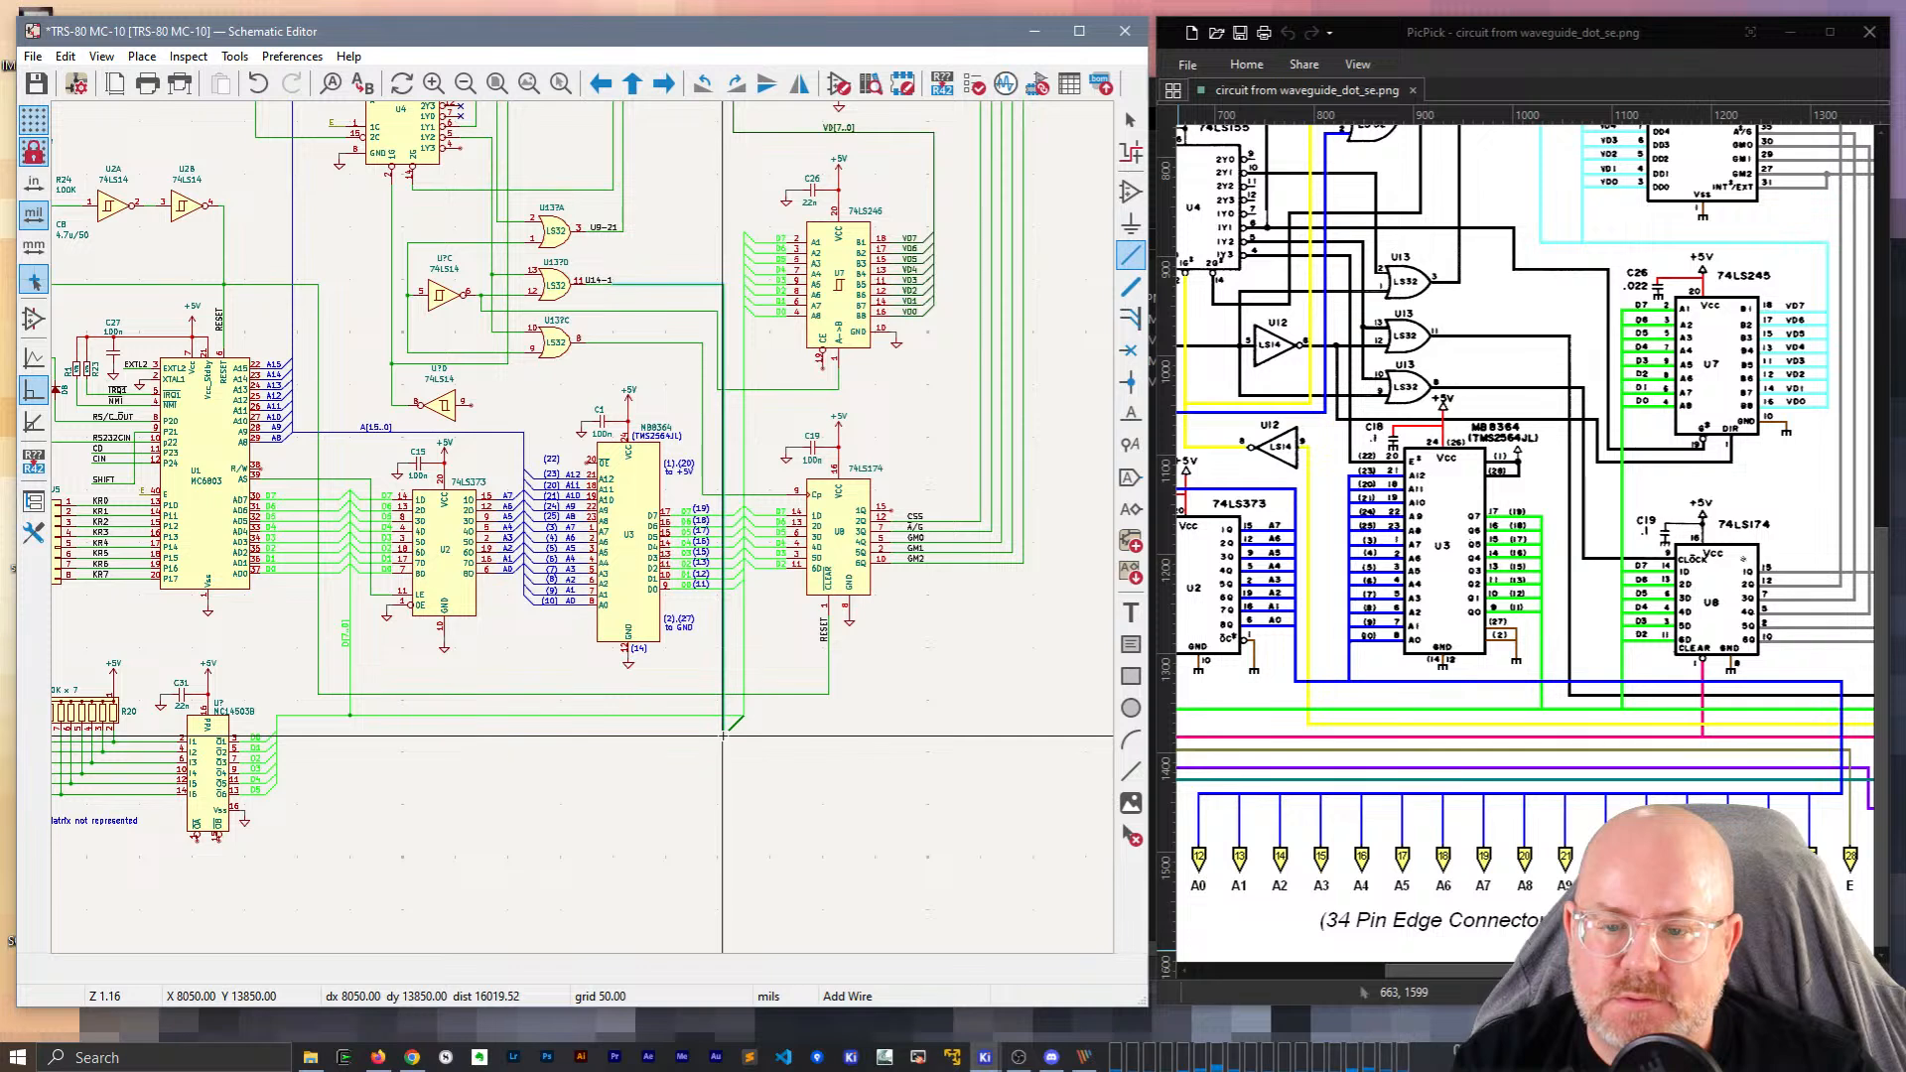
left_click(721, 860)
scroll(196, 852, "up", 5)
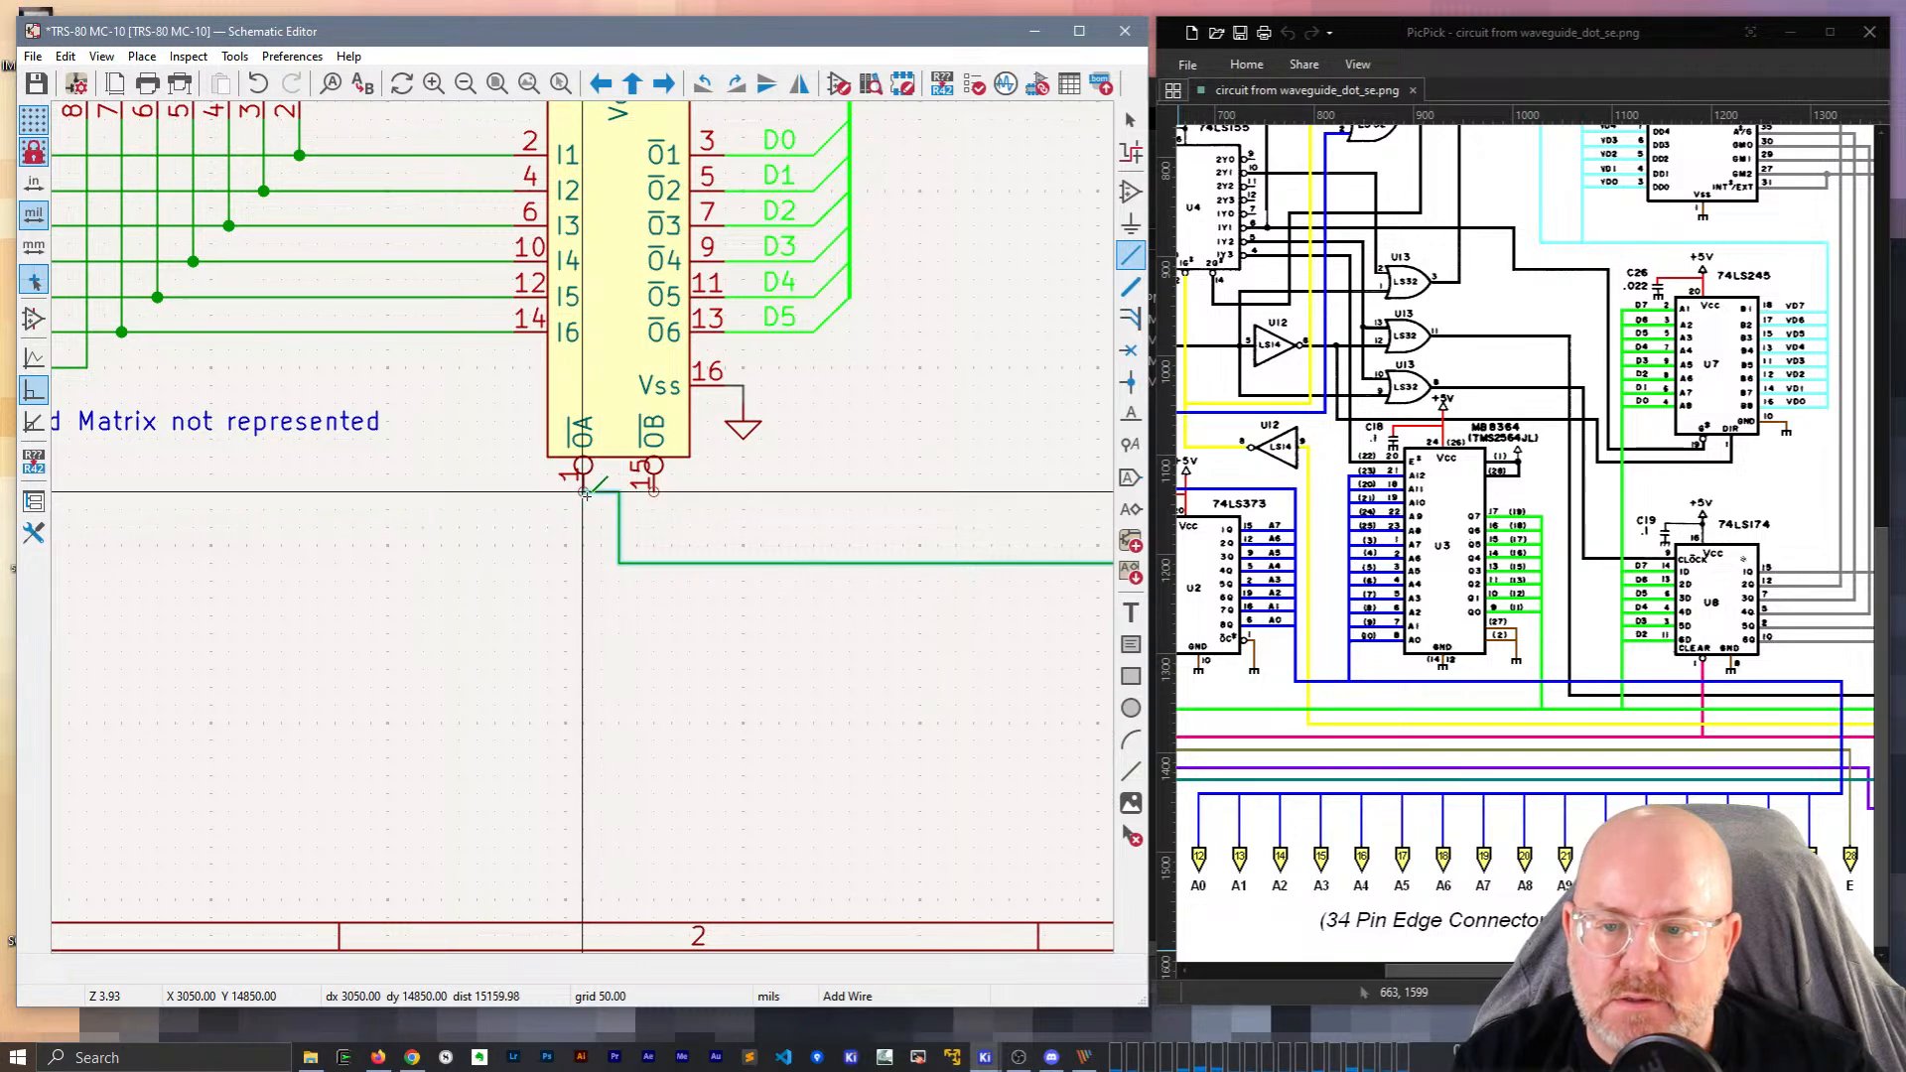
left_click(620, 493)
key("Escape")
scroll(556, 596, "down", 4)
middle_click_drag(502, 679, 271, 949)
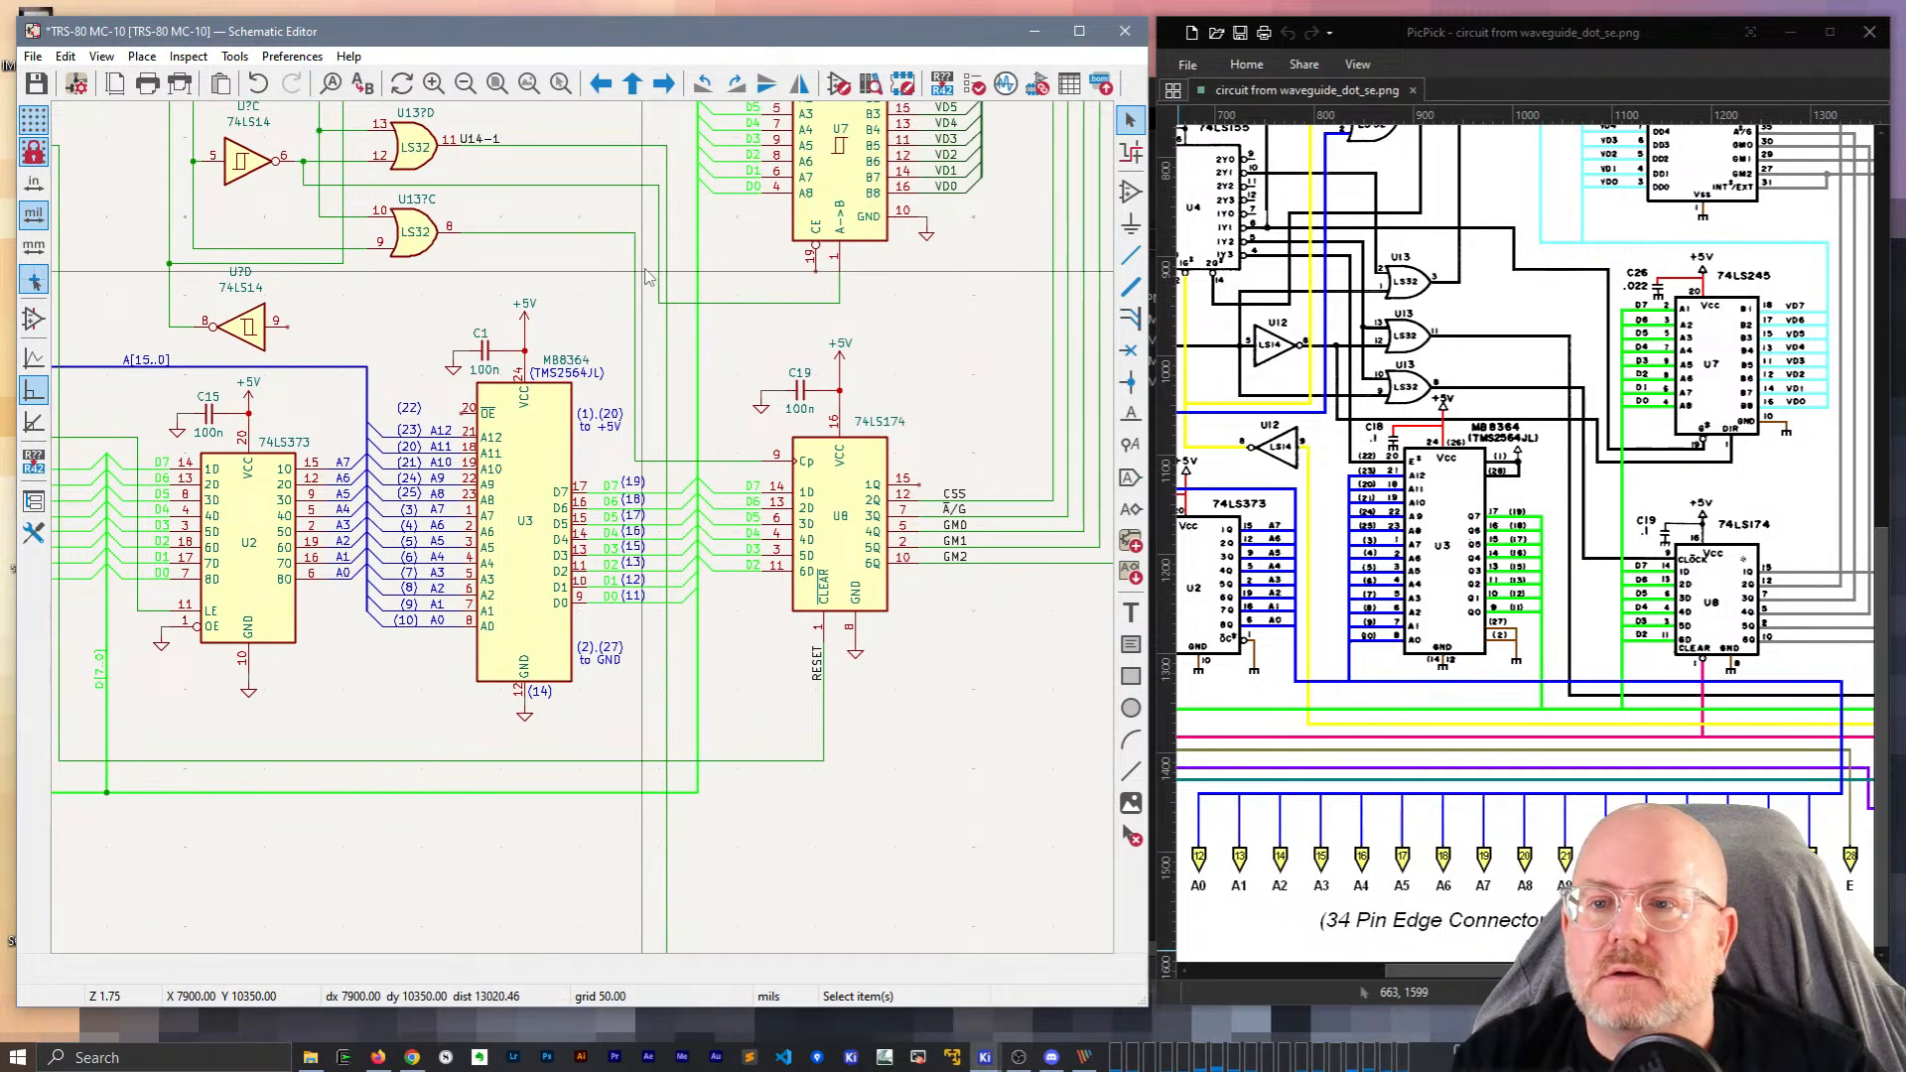
Move the U14-1 label, rotate it vertical, and place it at the wire end.
key("ctrl+d")
middle_click_drag(288, 820, 713, 610)
key("r")
left_click(328, 812)
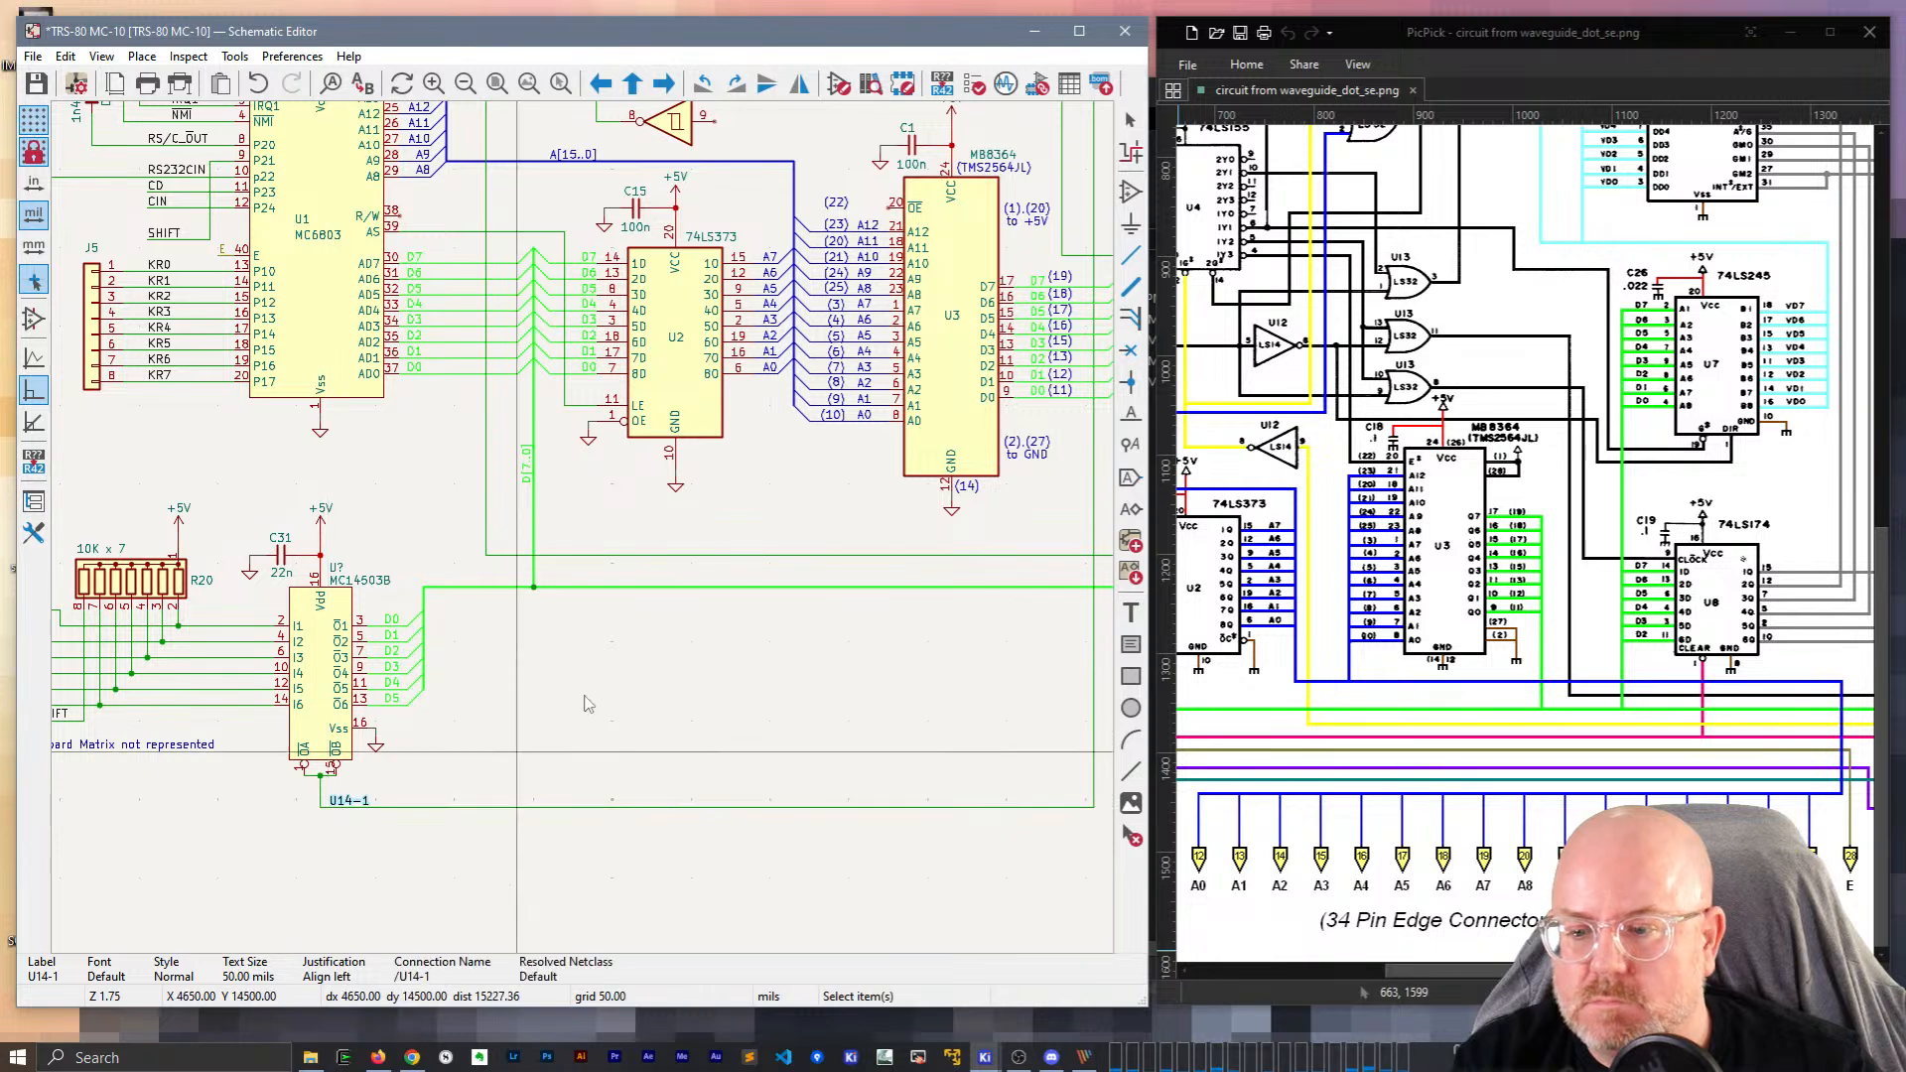
scroll(567, 644, "down", 3)
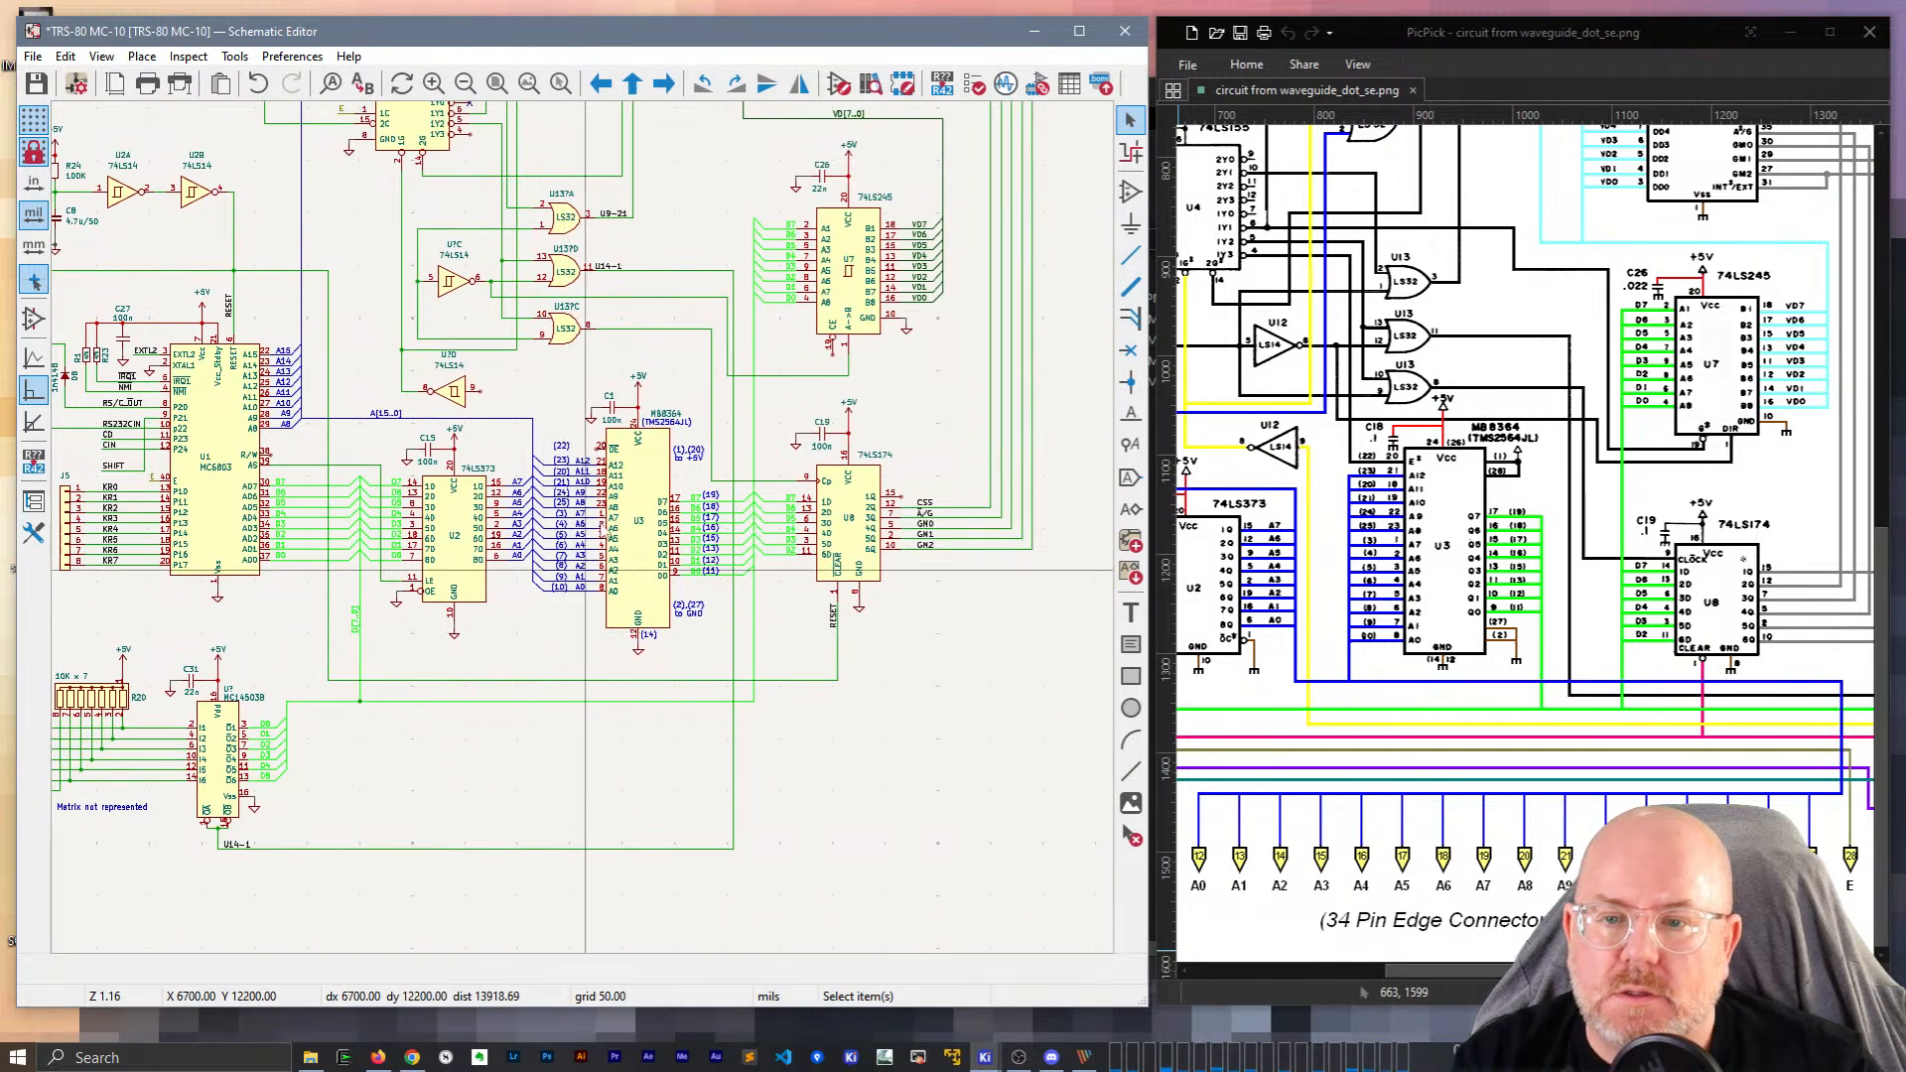
scroll(586, 536, "up", 3)
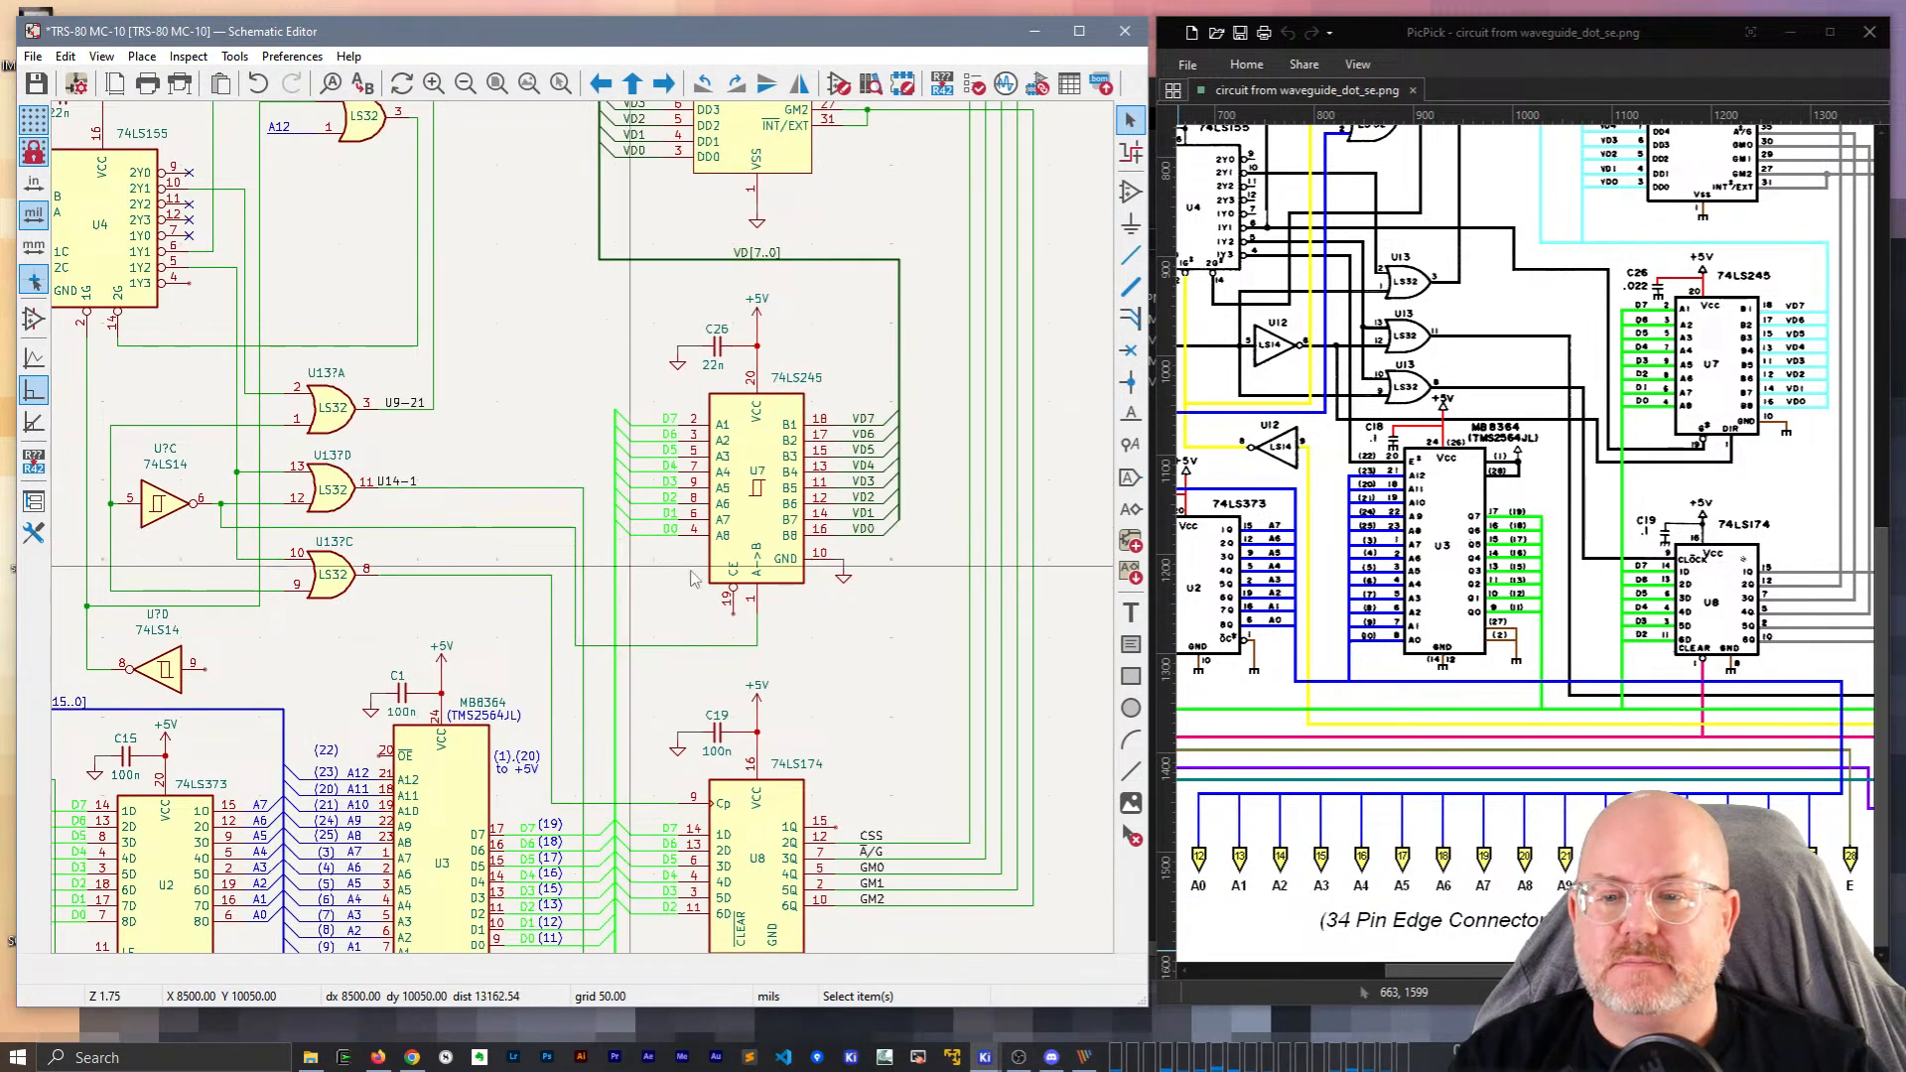
scroll(783, 586, "down", 3)
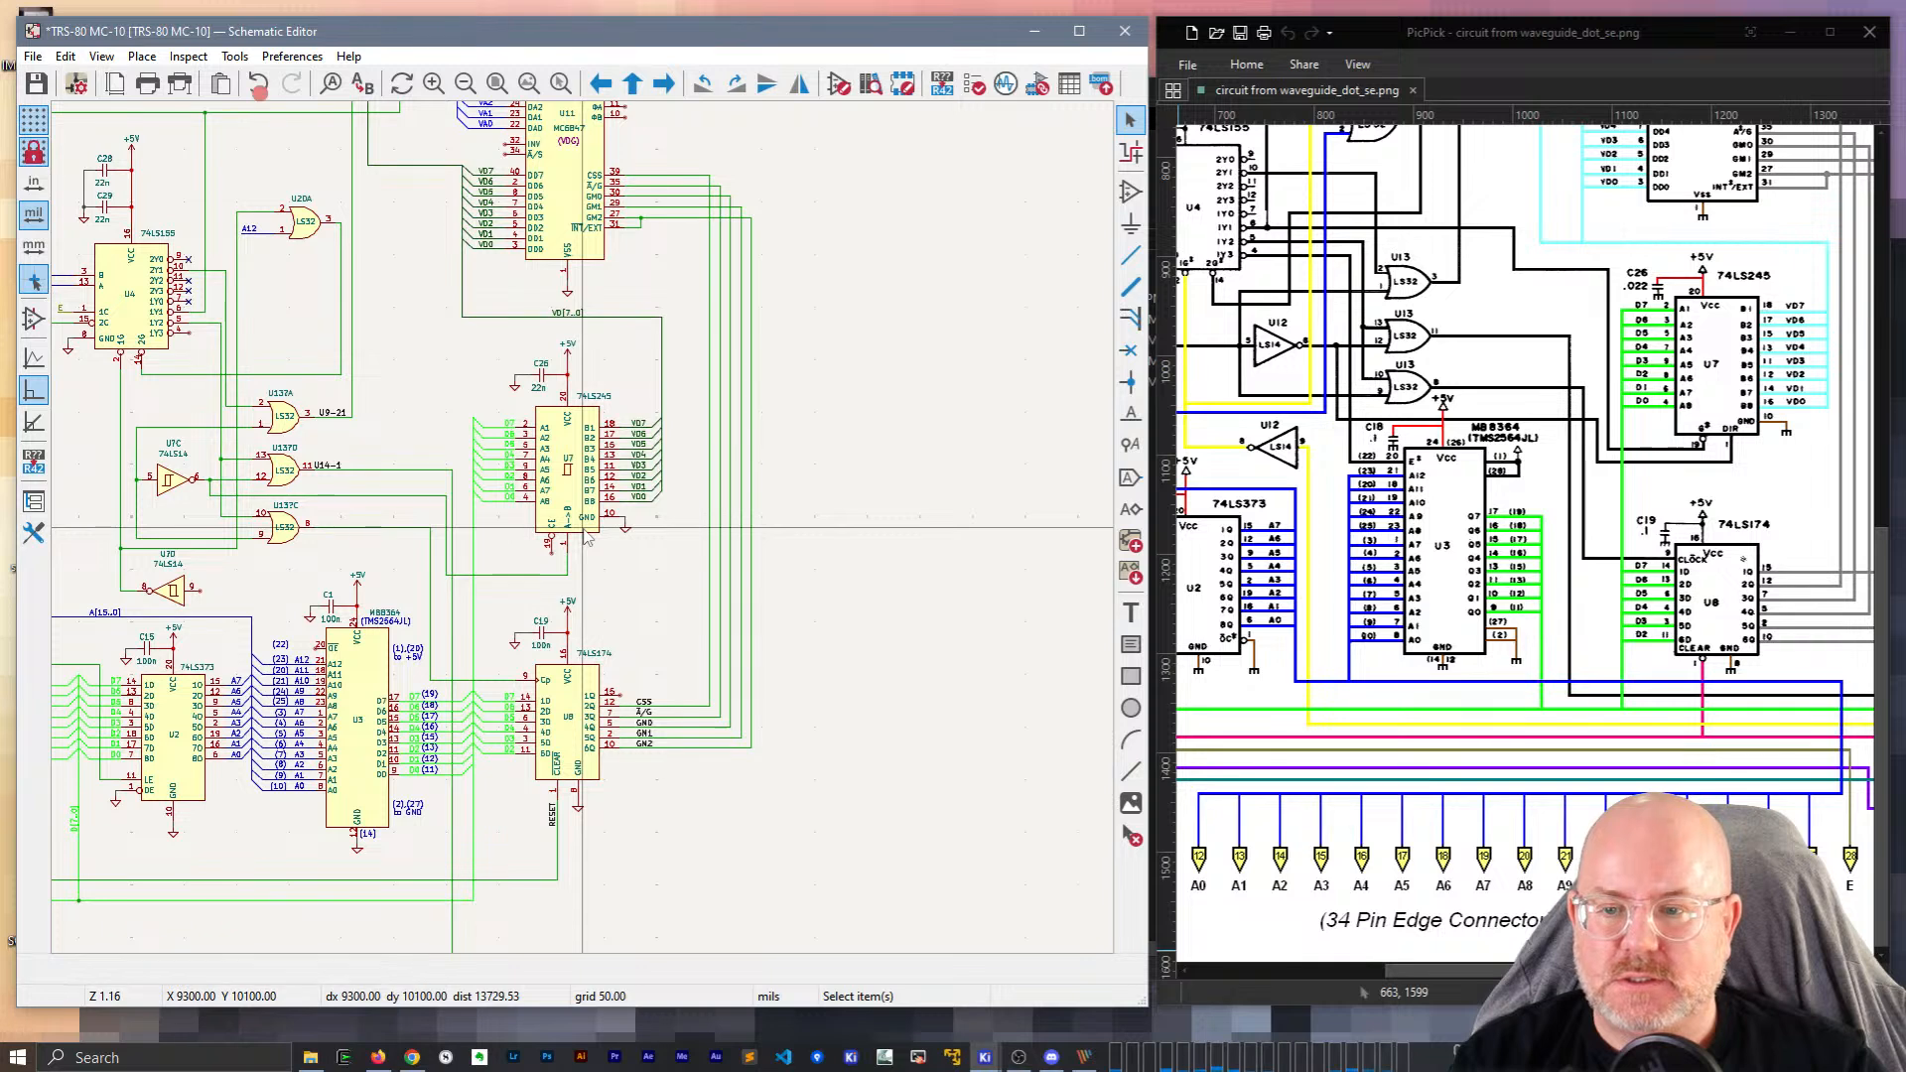
scroll(586, 536, "up", 3)
Finish the U13 gate wire at the 74LS245's pin 1; try moving the data bus, then undo.
left_click(784, 369)
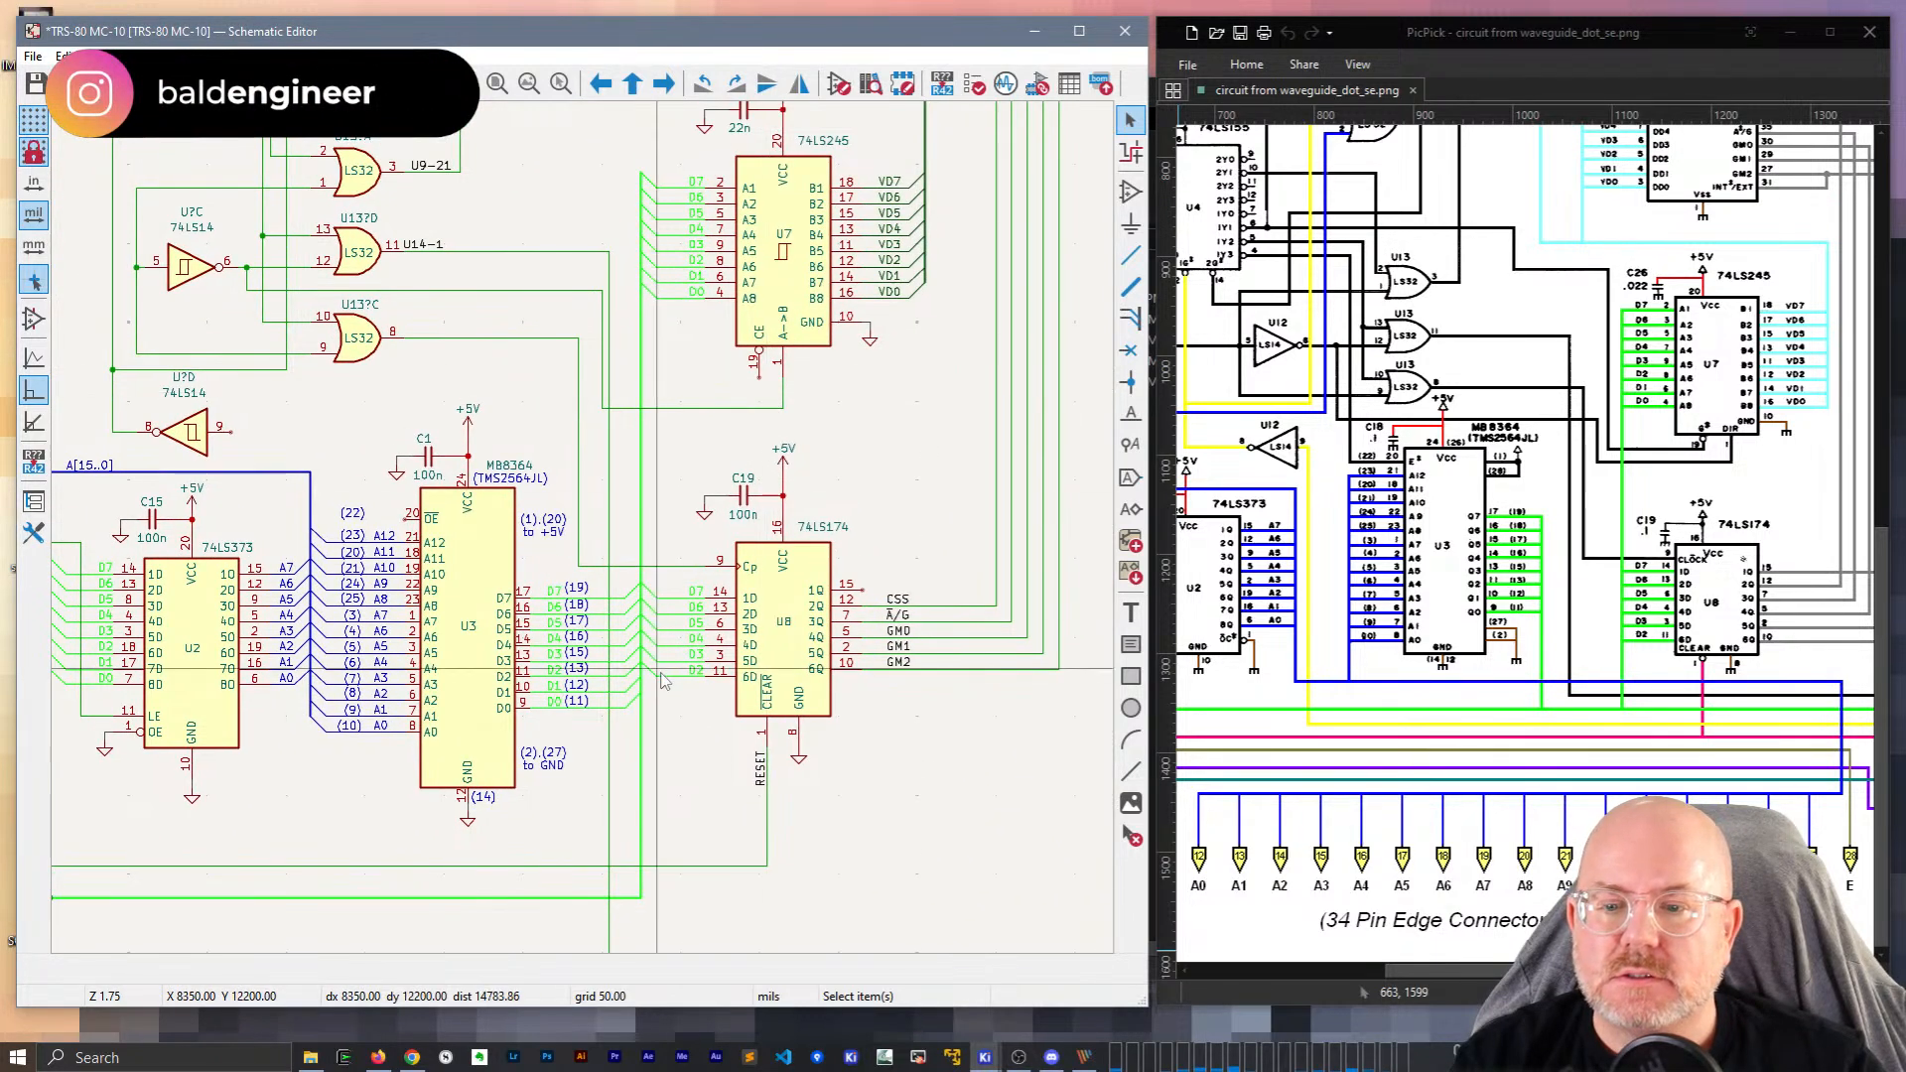
left_click(639, 618)
left_click_drag(636, 612, 649, 614)
mouse_move(648, 281)
left_mouse_down()
mouse_move(647, 162)
mouse_move(652, 295)
mouse_move(650, 253)
mouse_move(625, 252)
left_mouse_up()
key("ctrl+z")
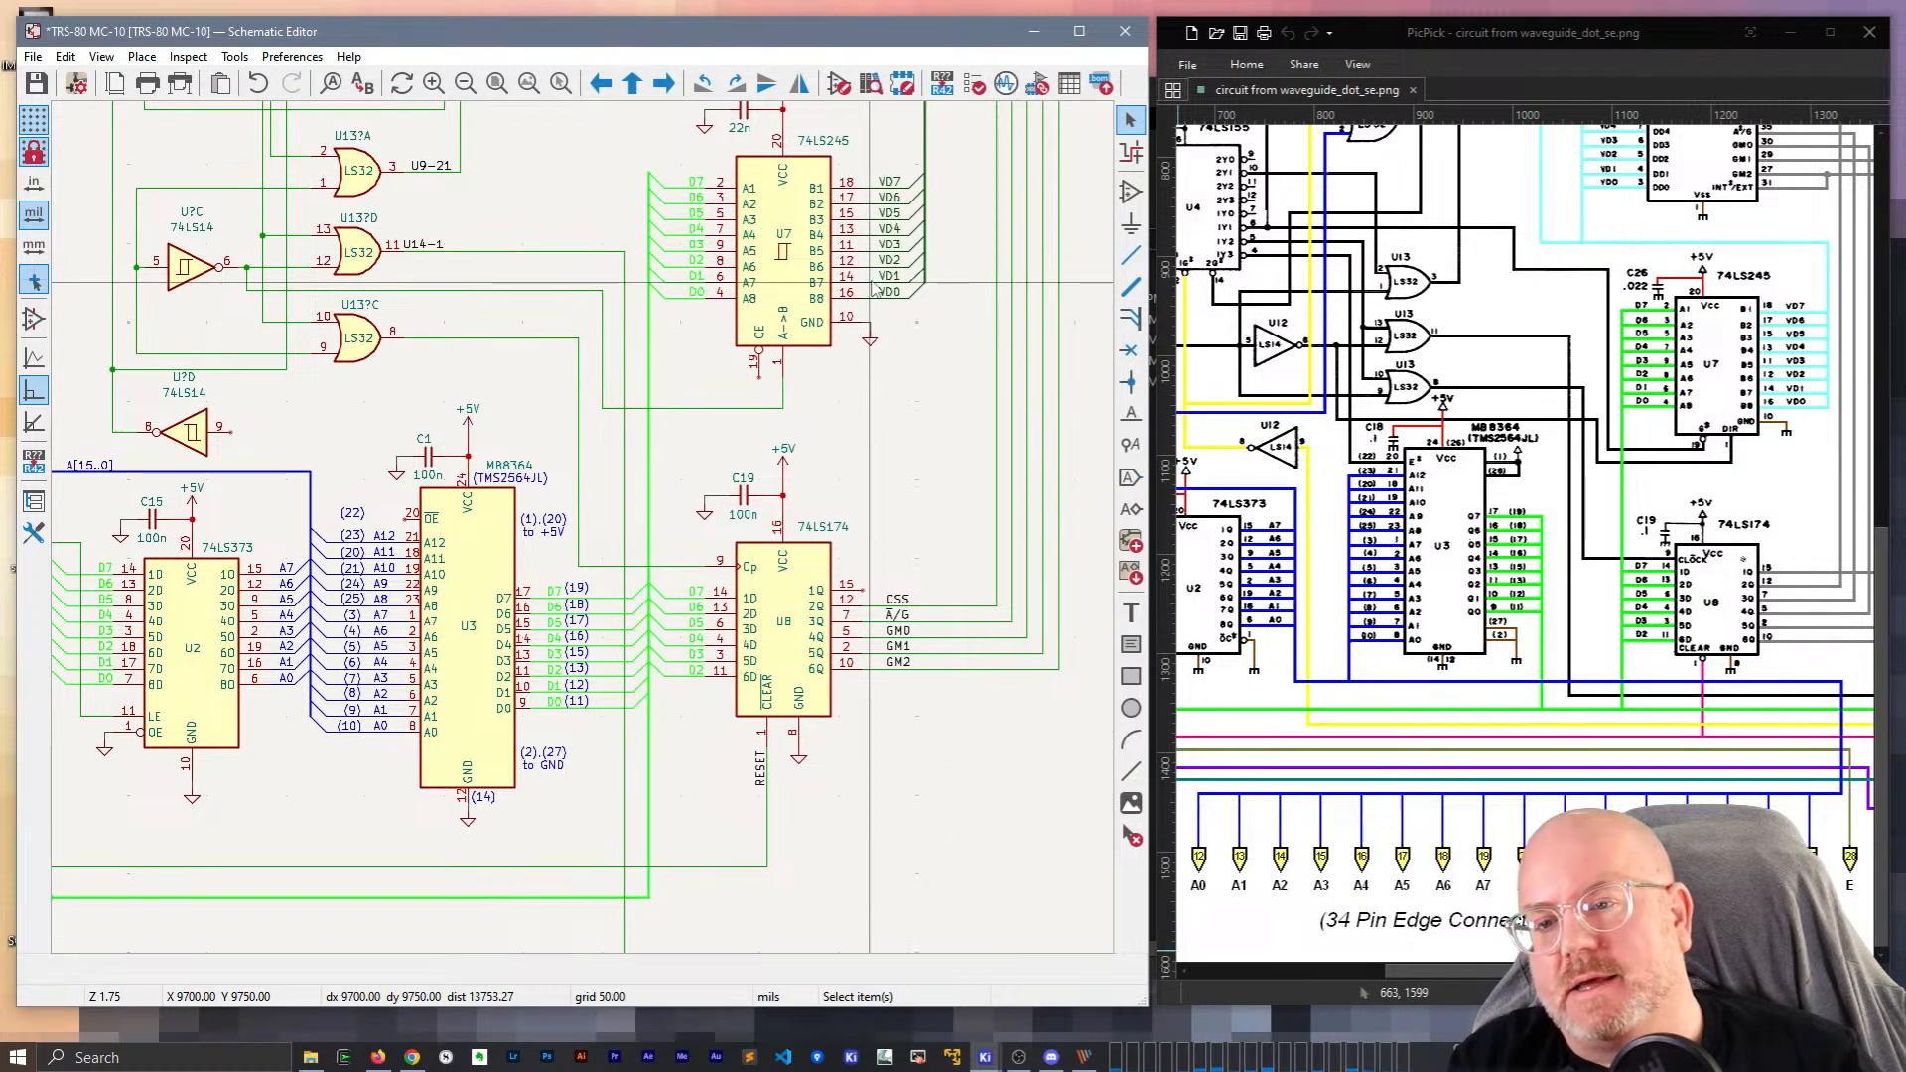
scroll(667, 603, "down", 2)
middle_click_drag(432, 783, 612, 522)
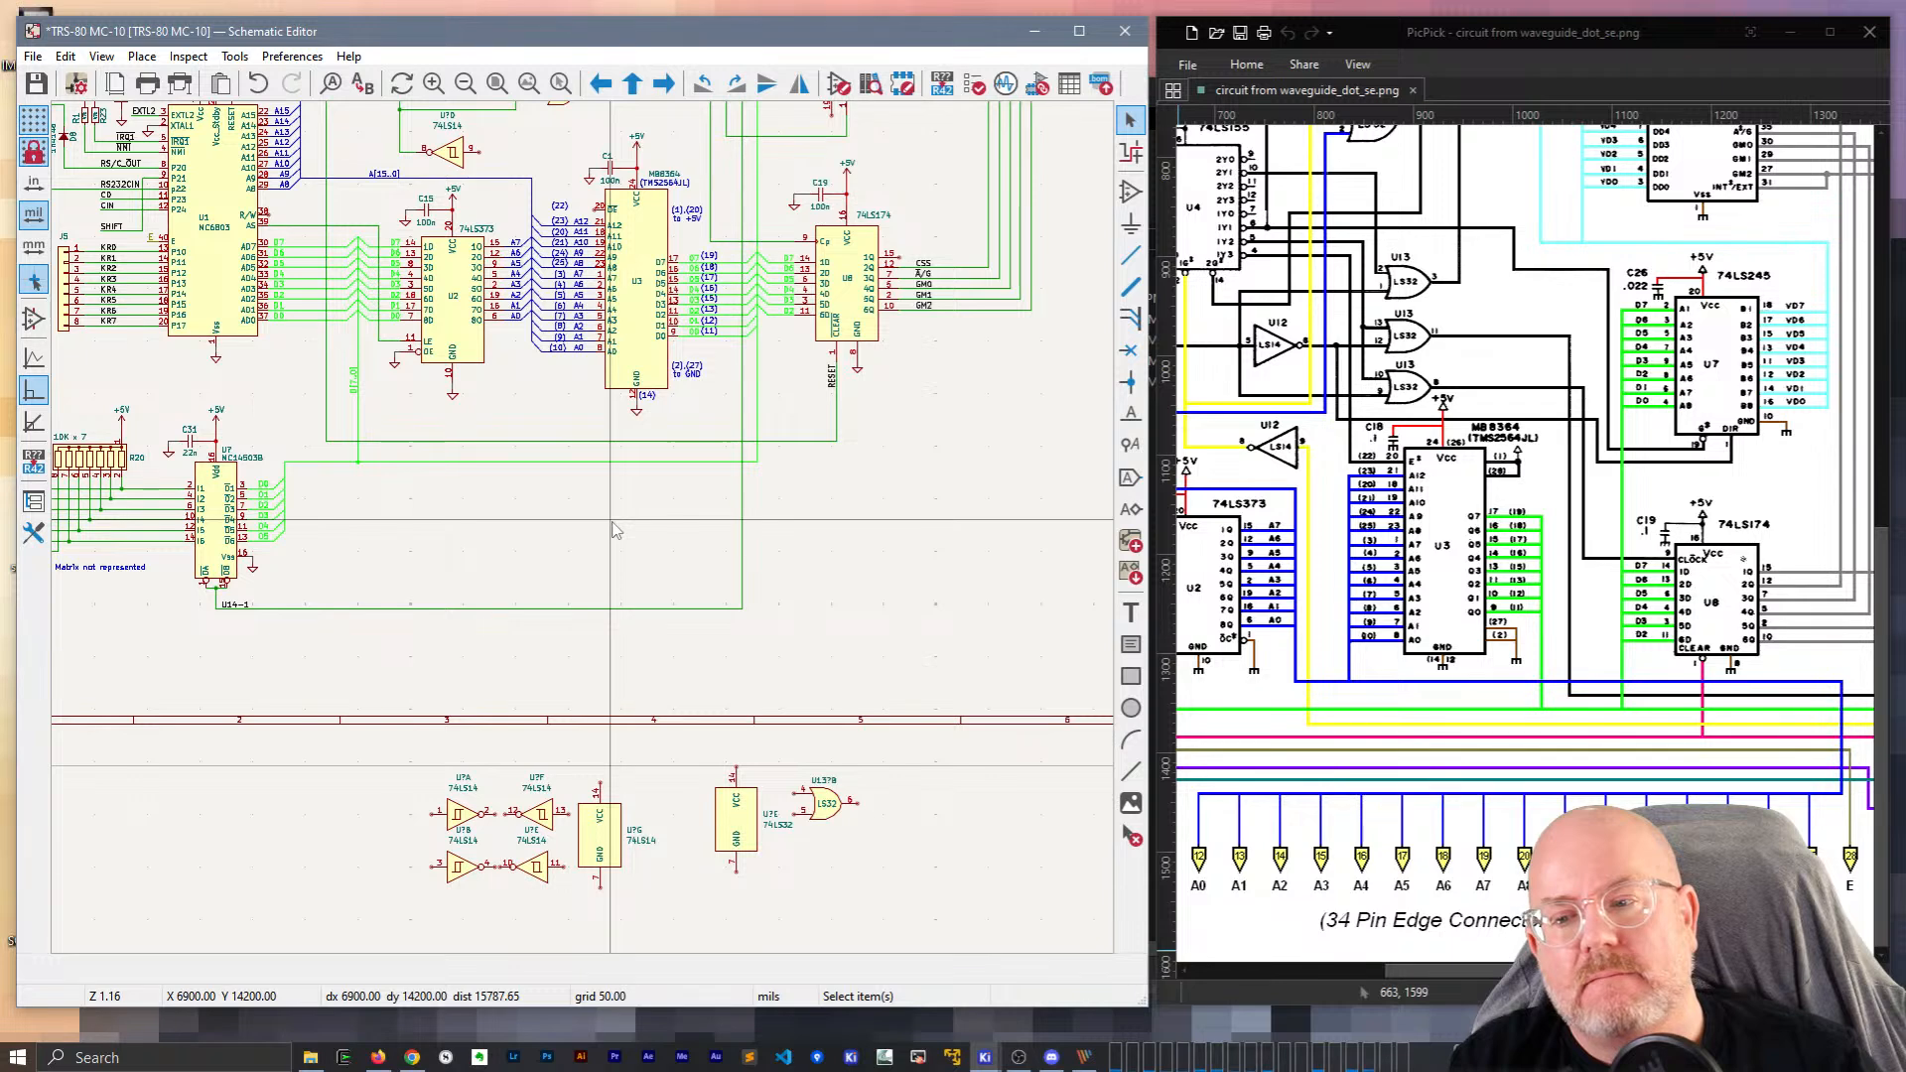
Shift the short wire below the MC14503B enable pins to the right, aligning with pin 15.
scroll(163, 567, "up", 6)
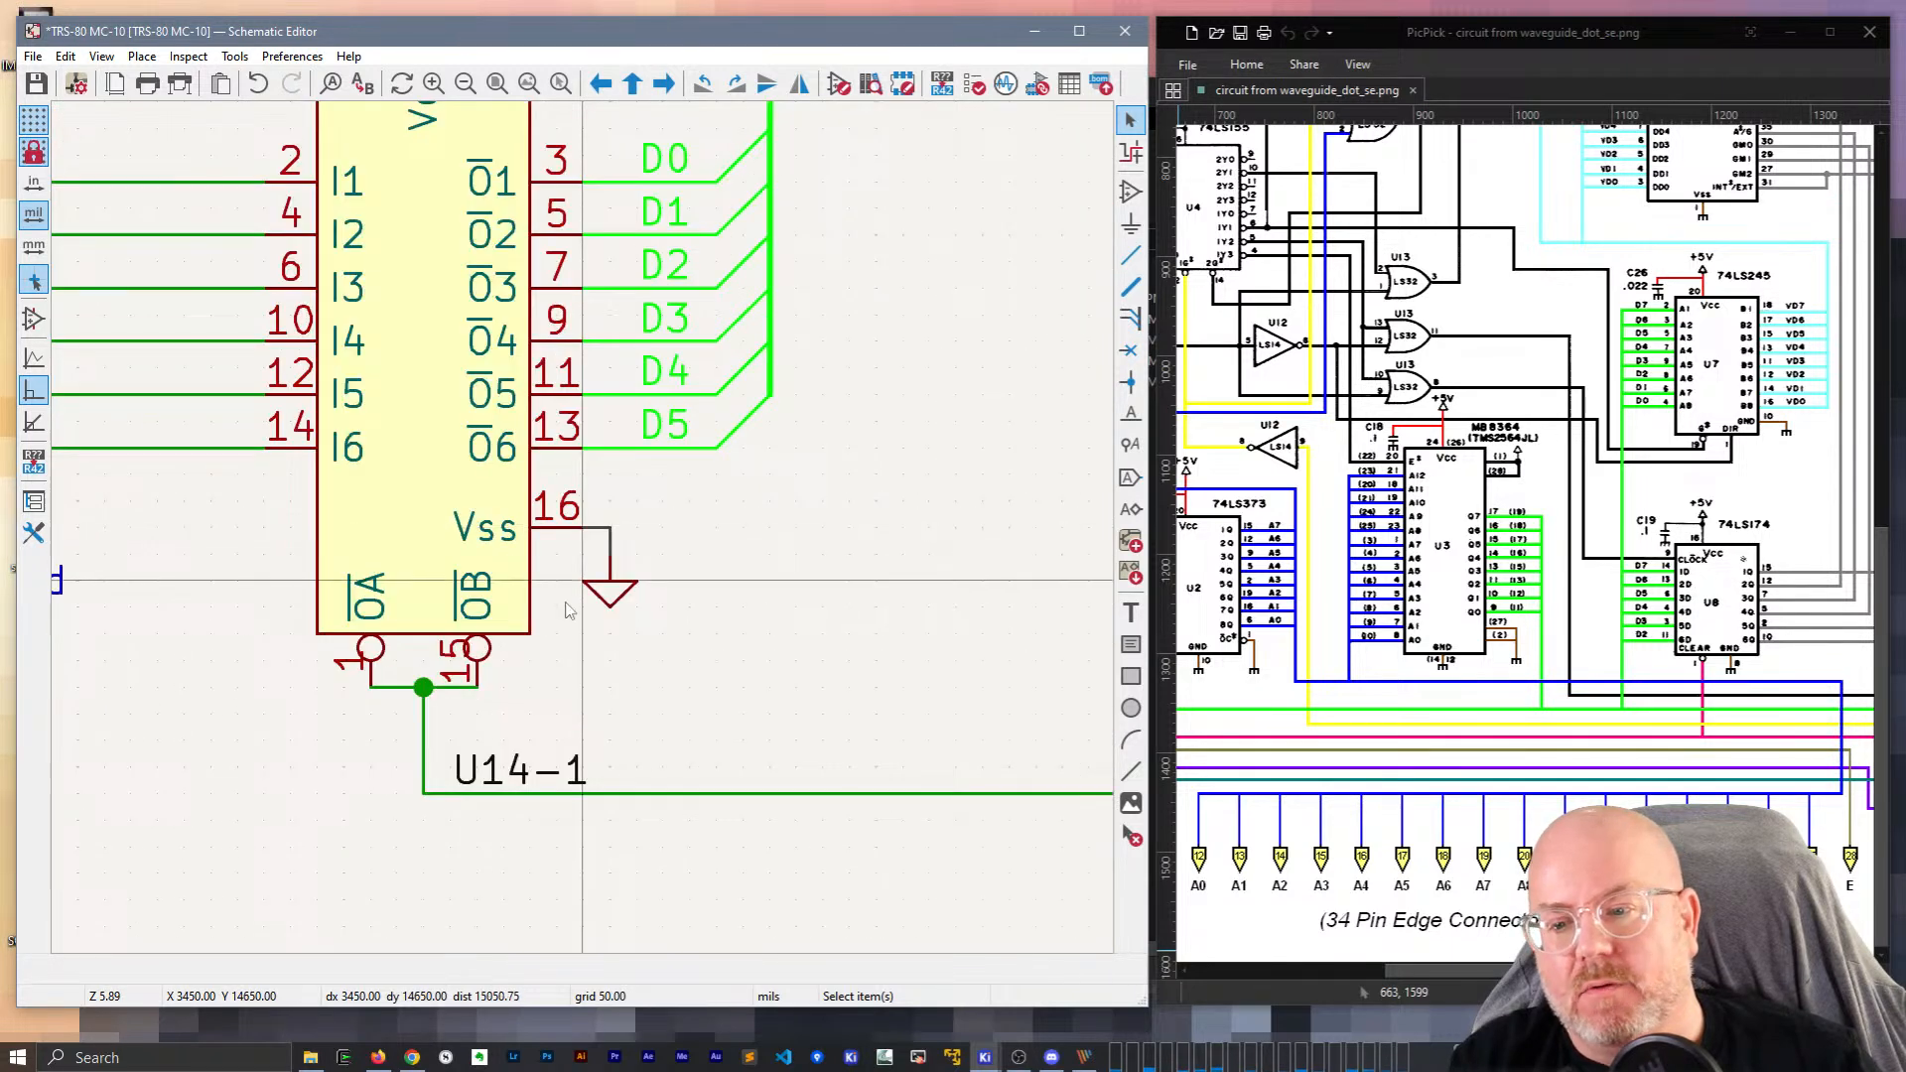
middle_click_drag(662, 676, 818, 655)
left_click(616, 667)
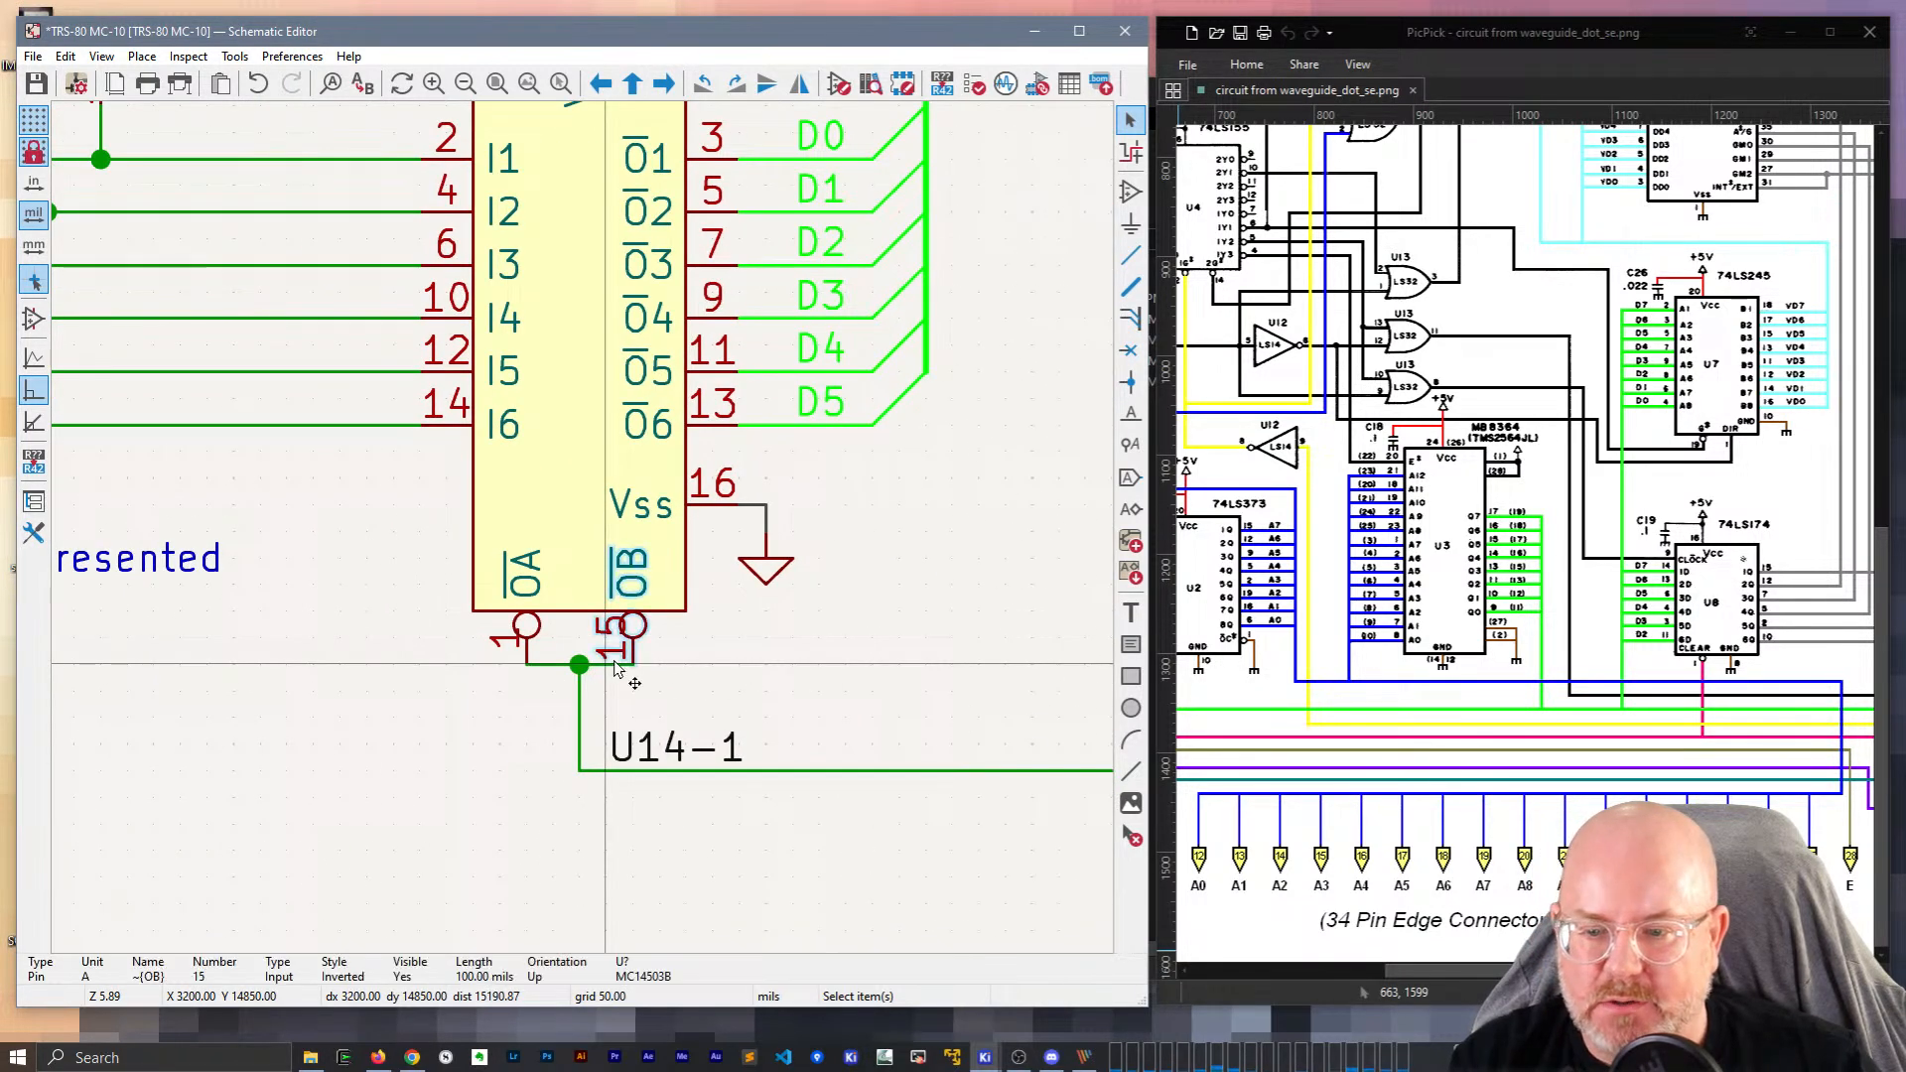
left_click(552, 668)
left_click_drag(552, 668, 617, 666)
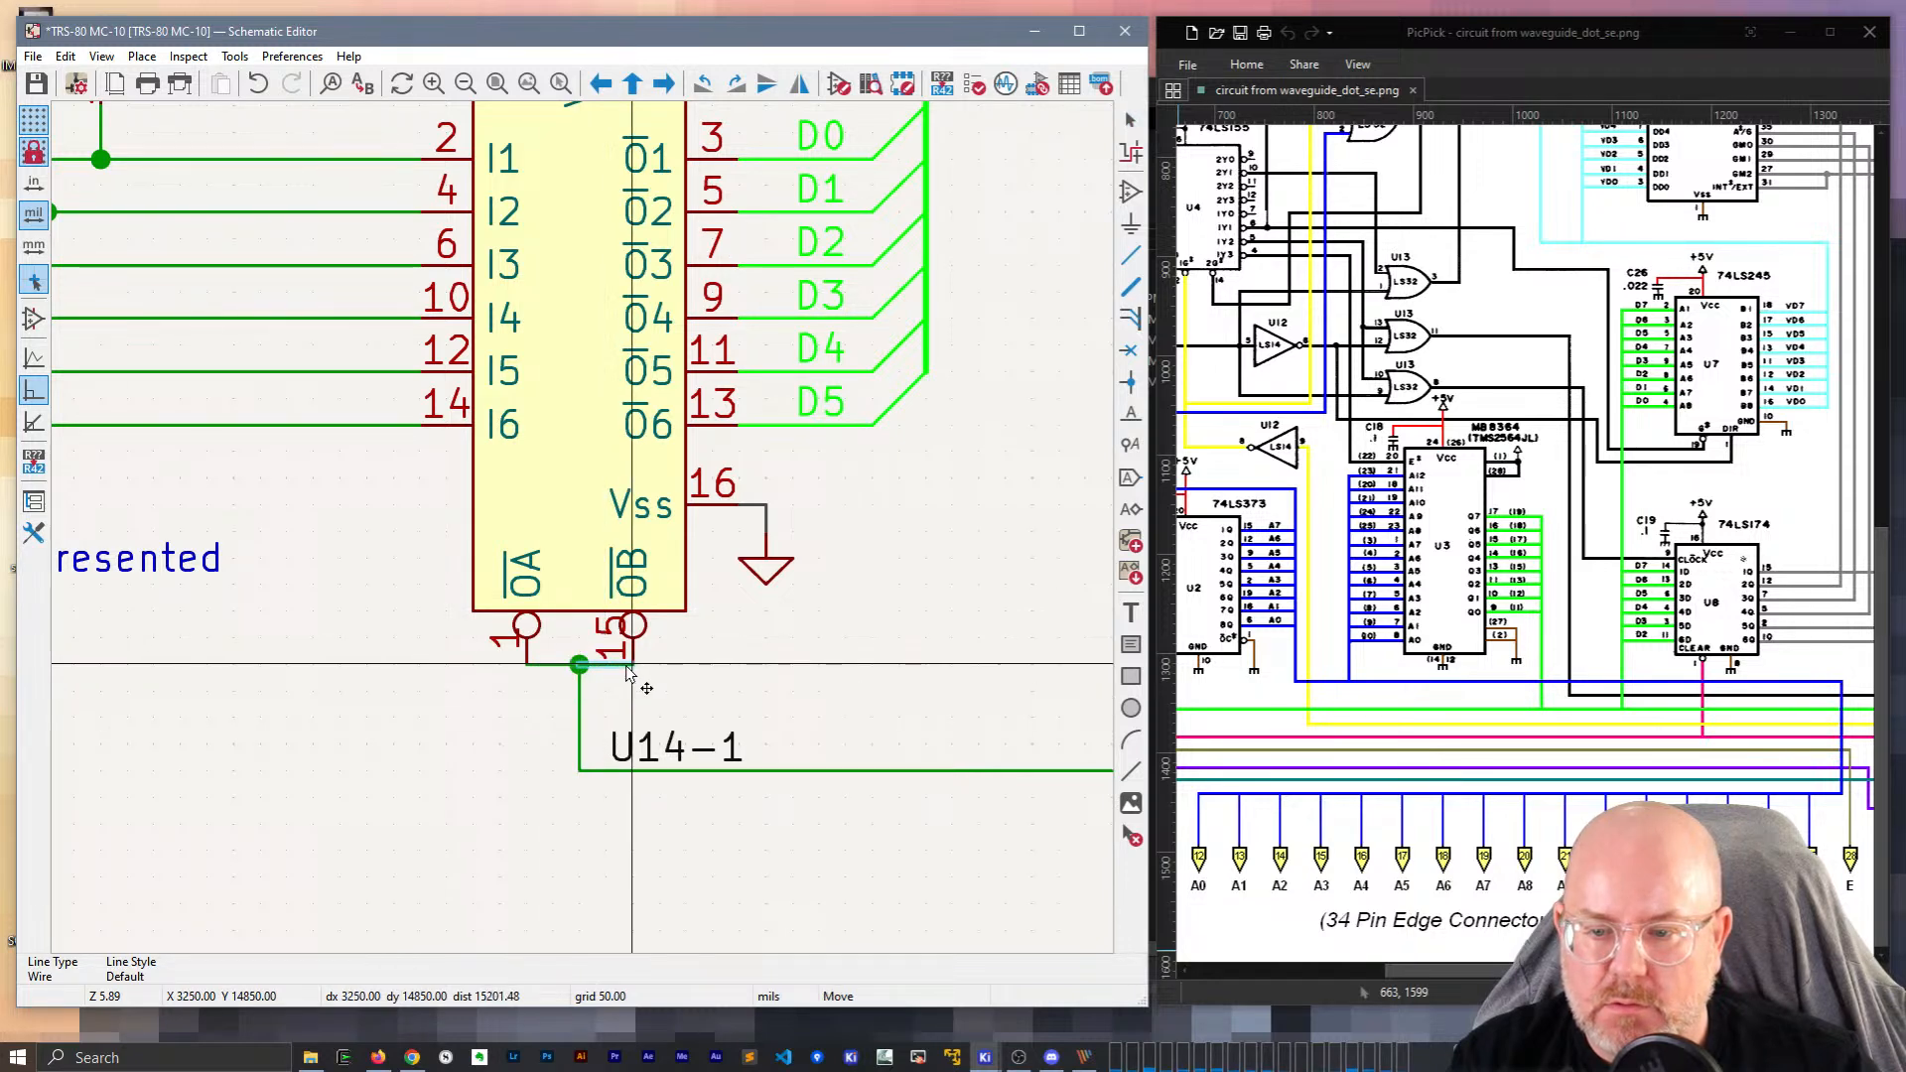
scroll(617, 641, "down", 2)
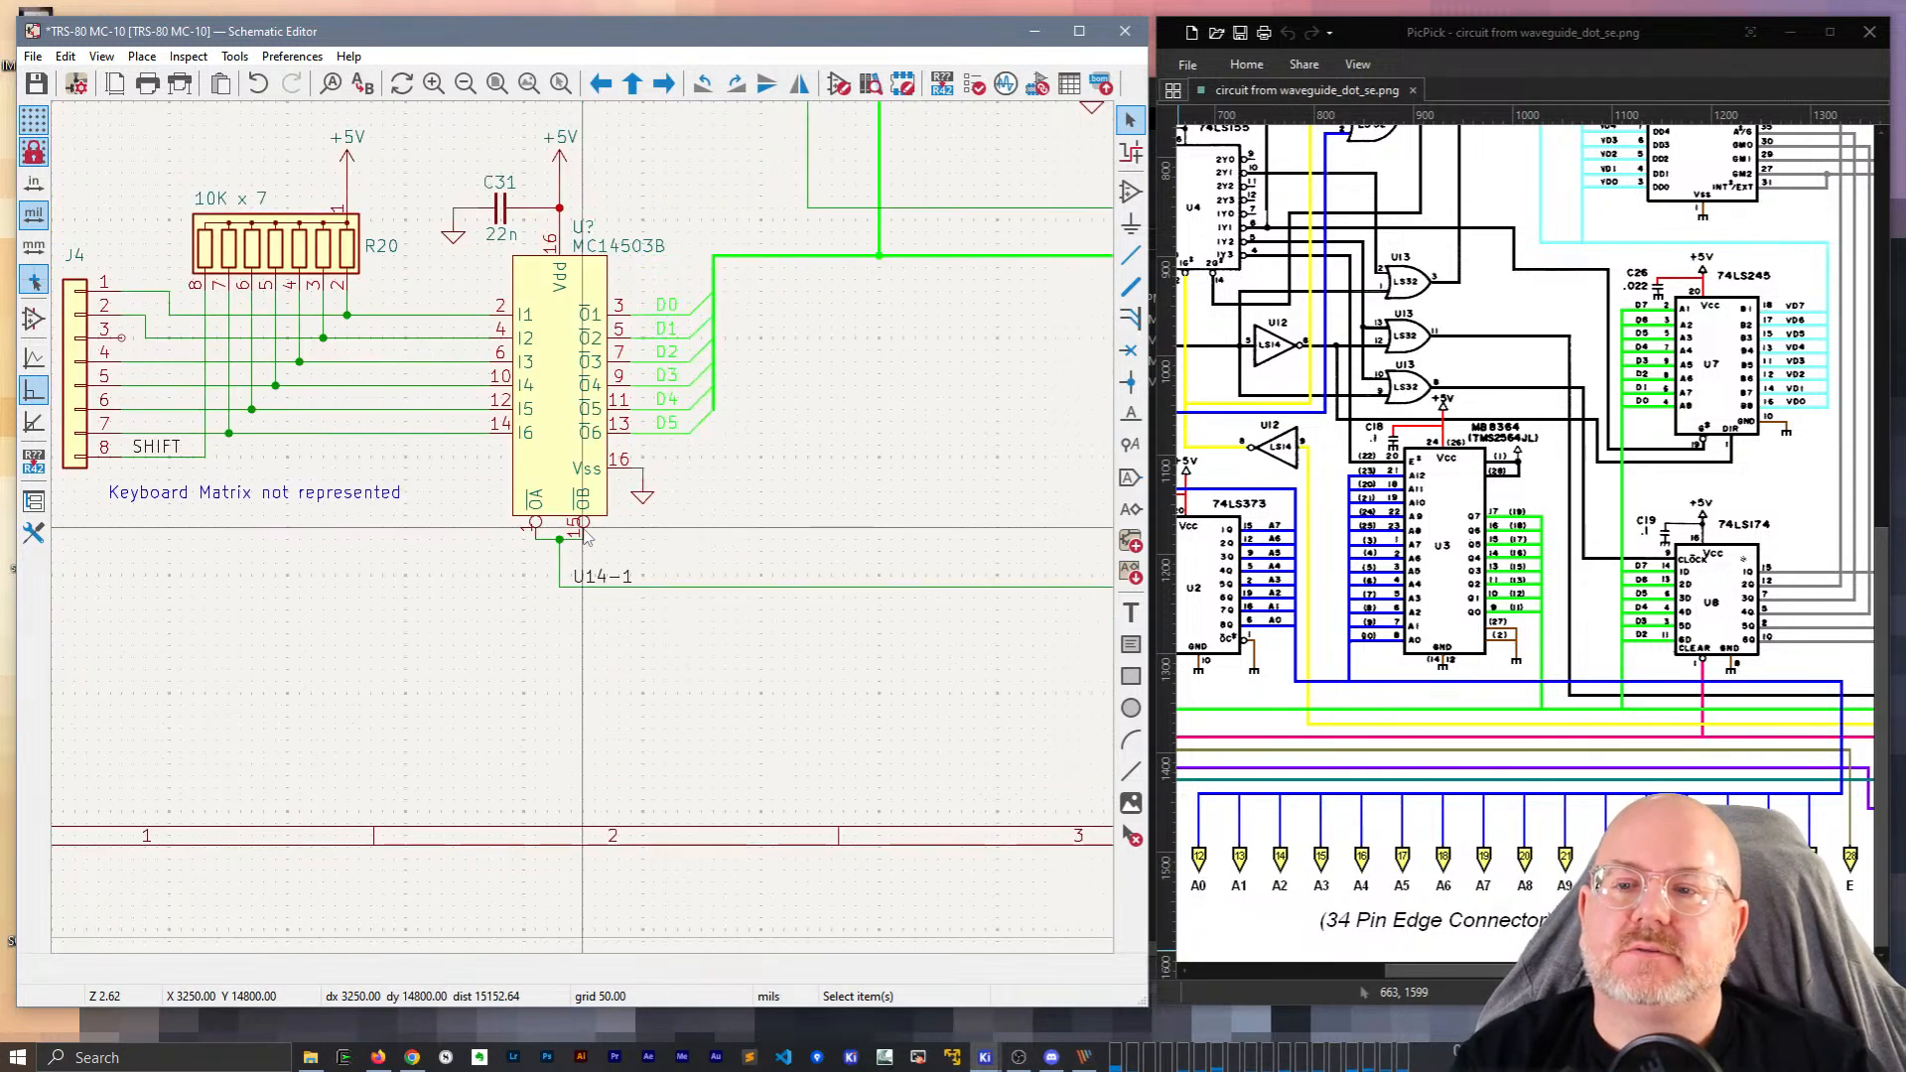
middle_click_drag(850, 414, 838, 509)
Compare with the reference scan, change the MC14503B reference from U? to U14, and save.
left_click(577, 324)
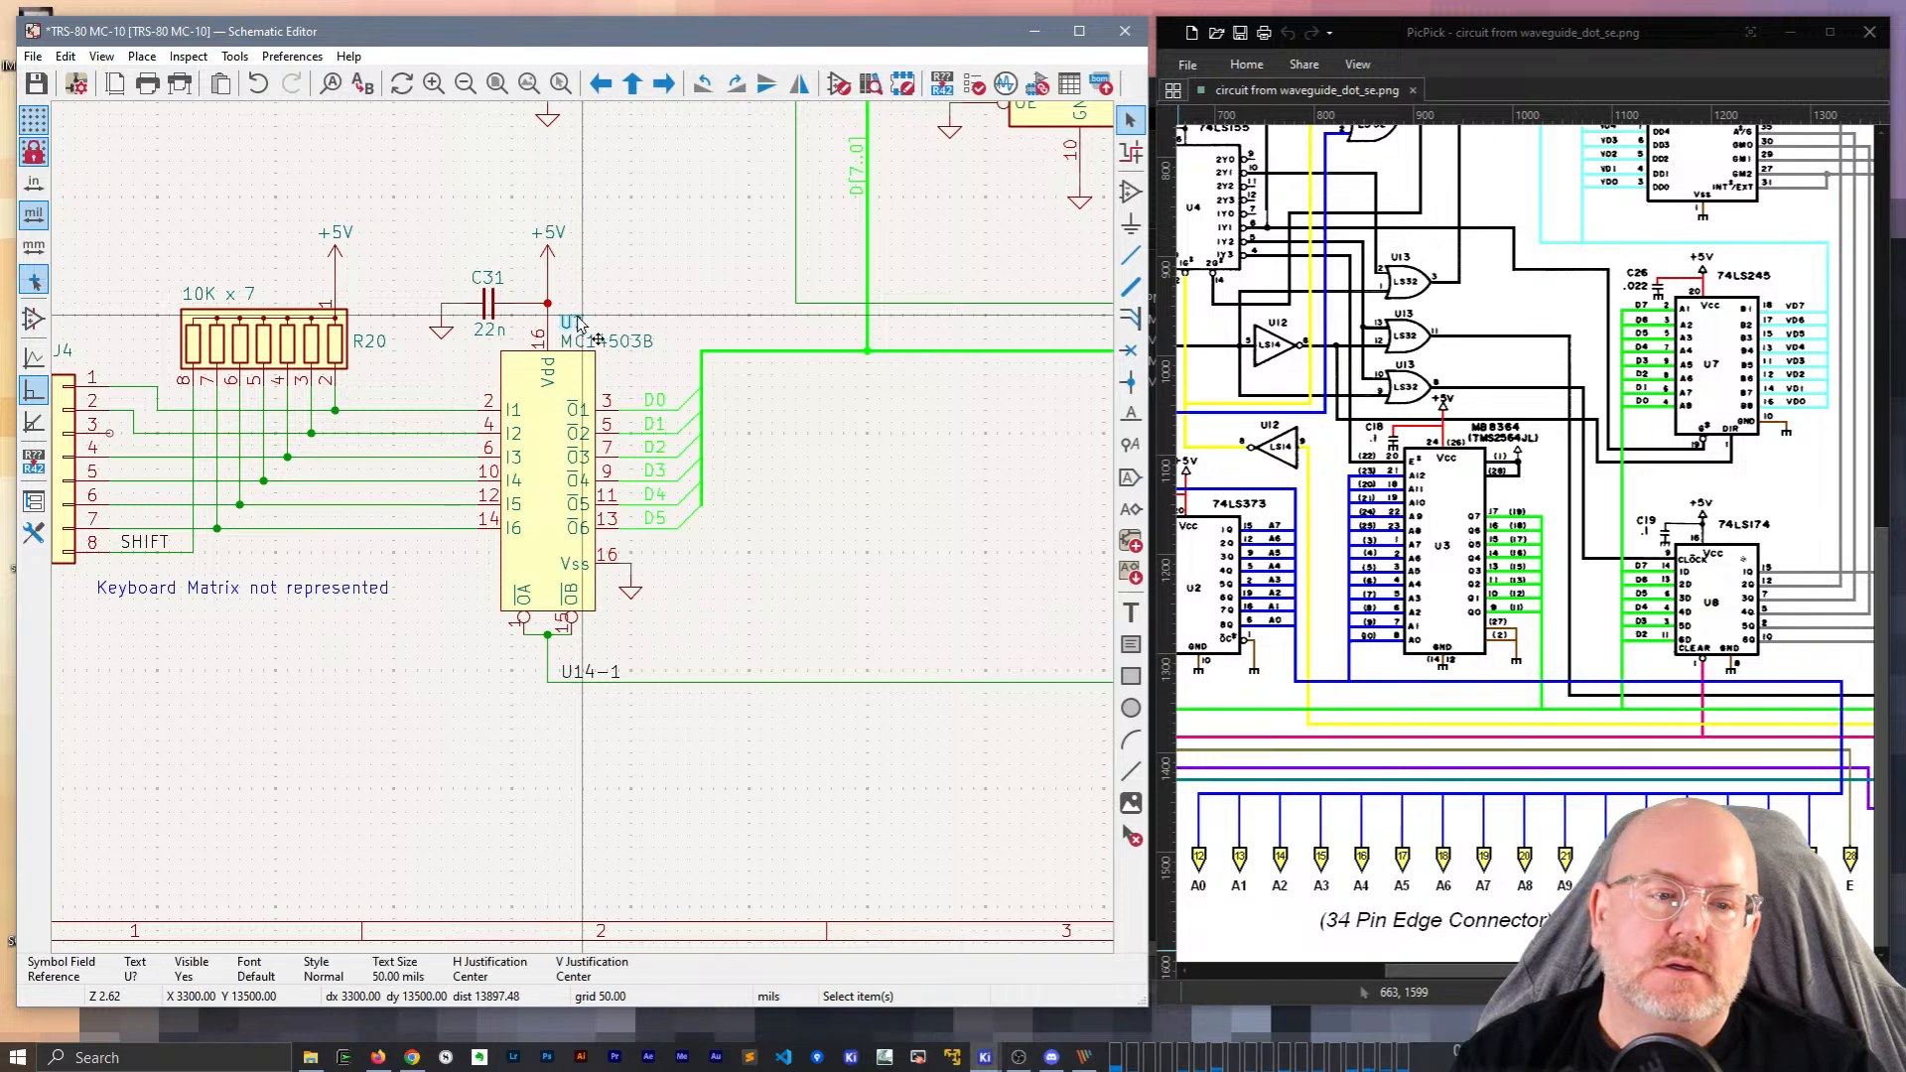
left_click_drag(1566, 971, 1834, 971)
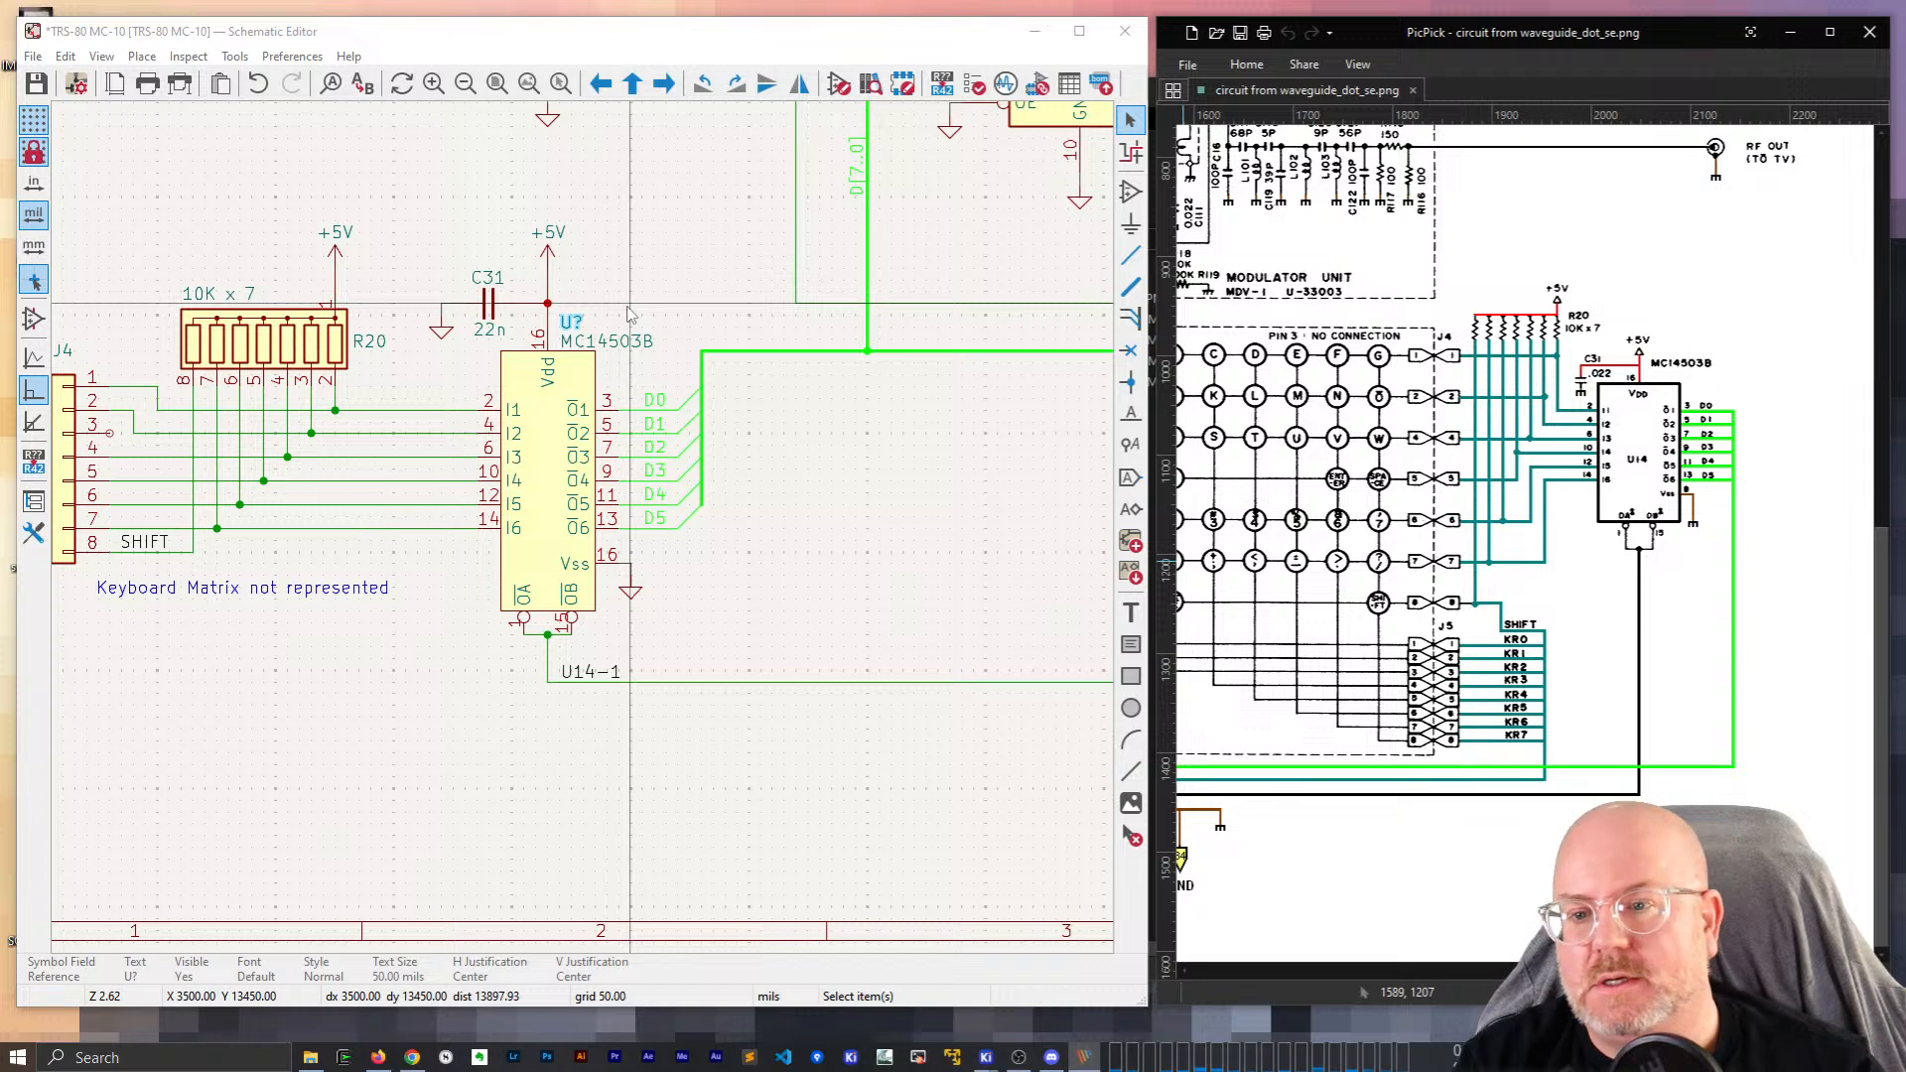
left_click(574, 328)
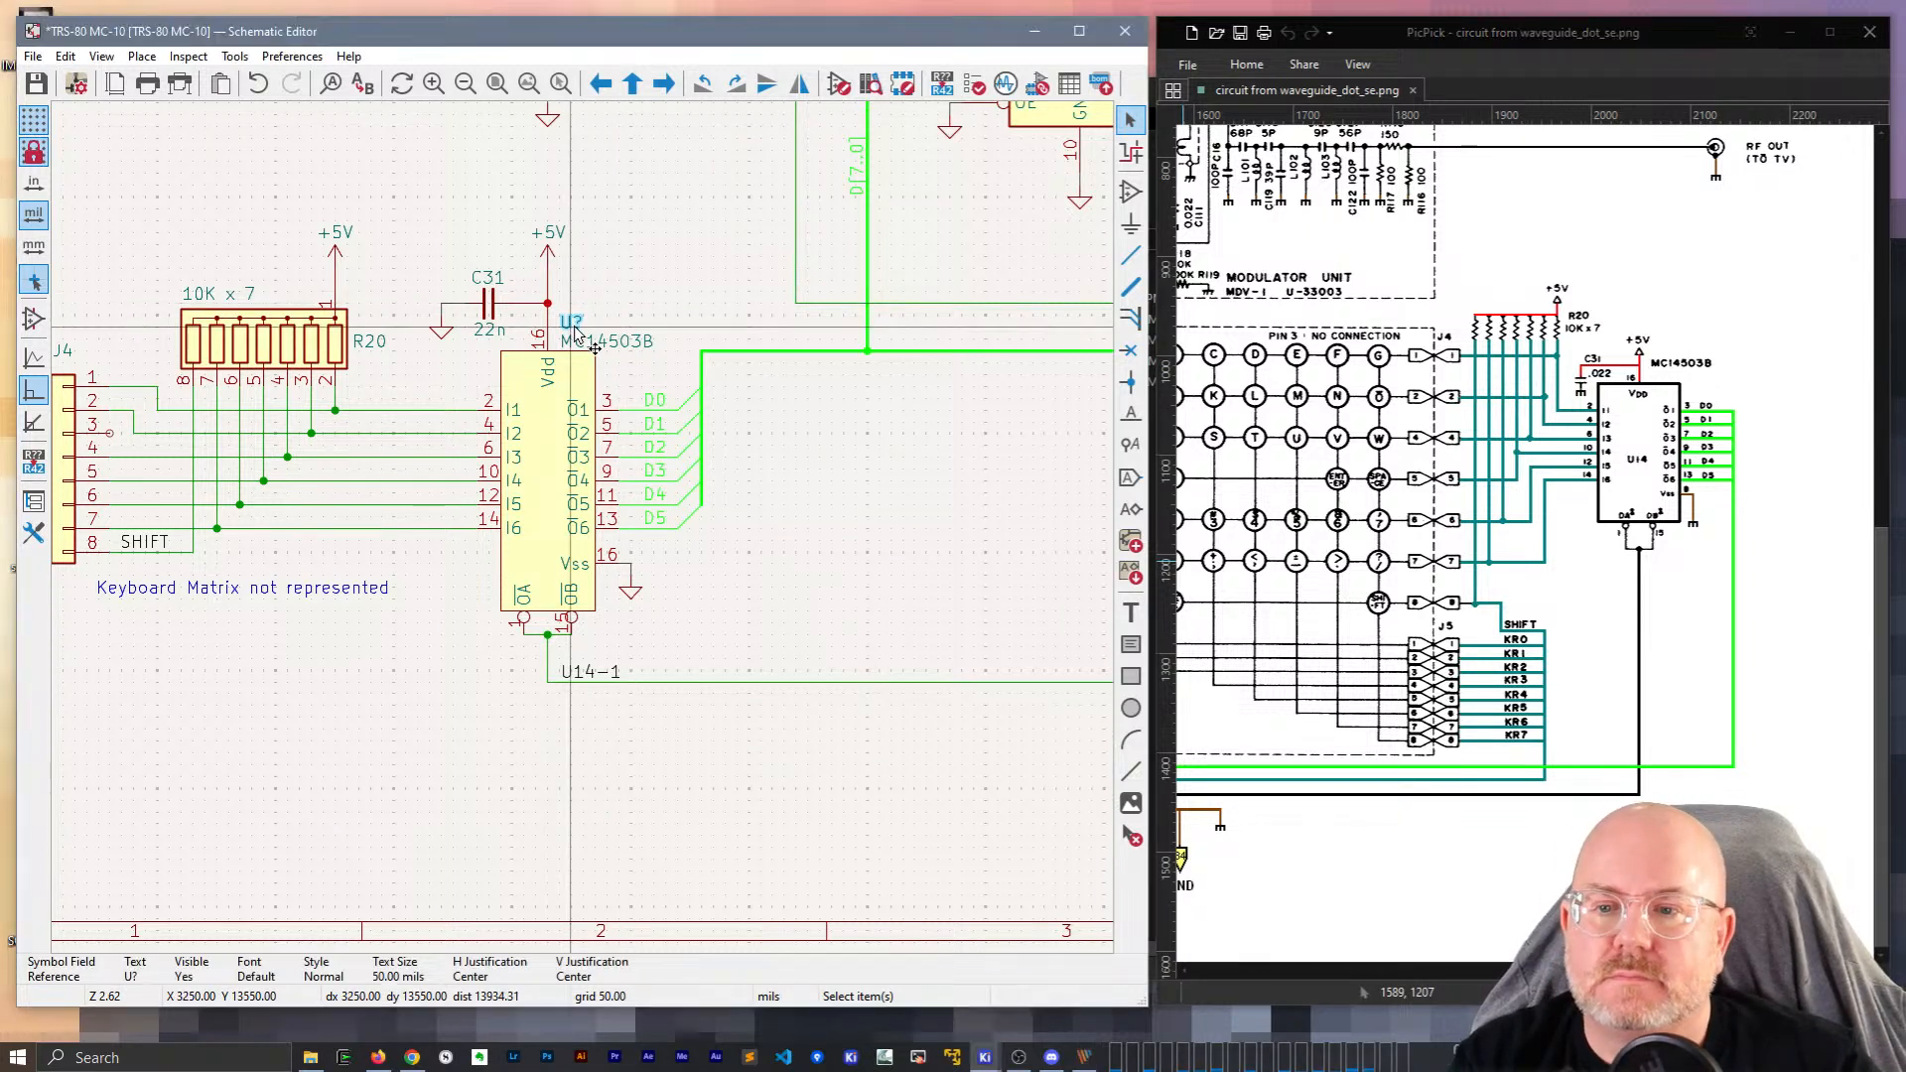
double_click(575, 329)
type("14")
key("Return")
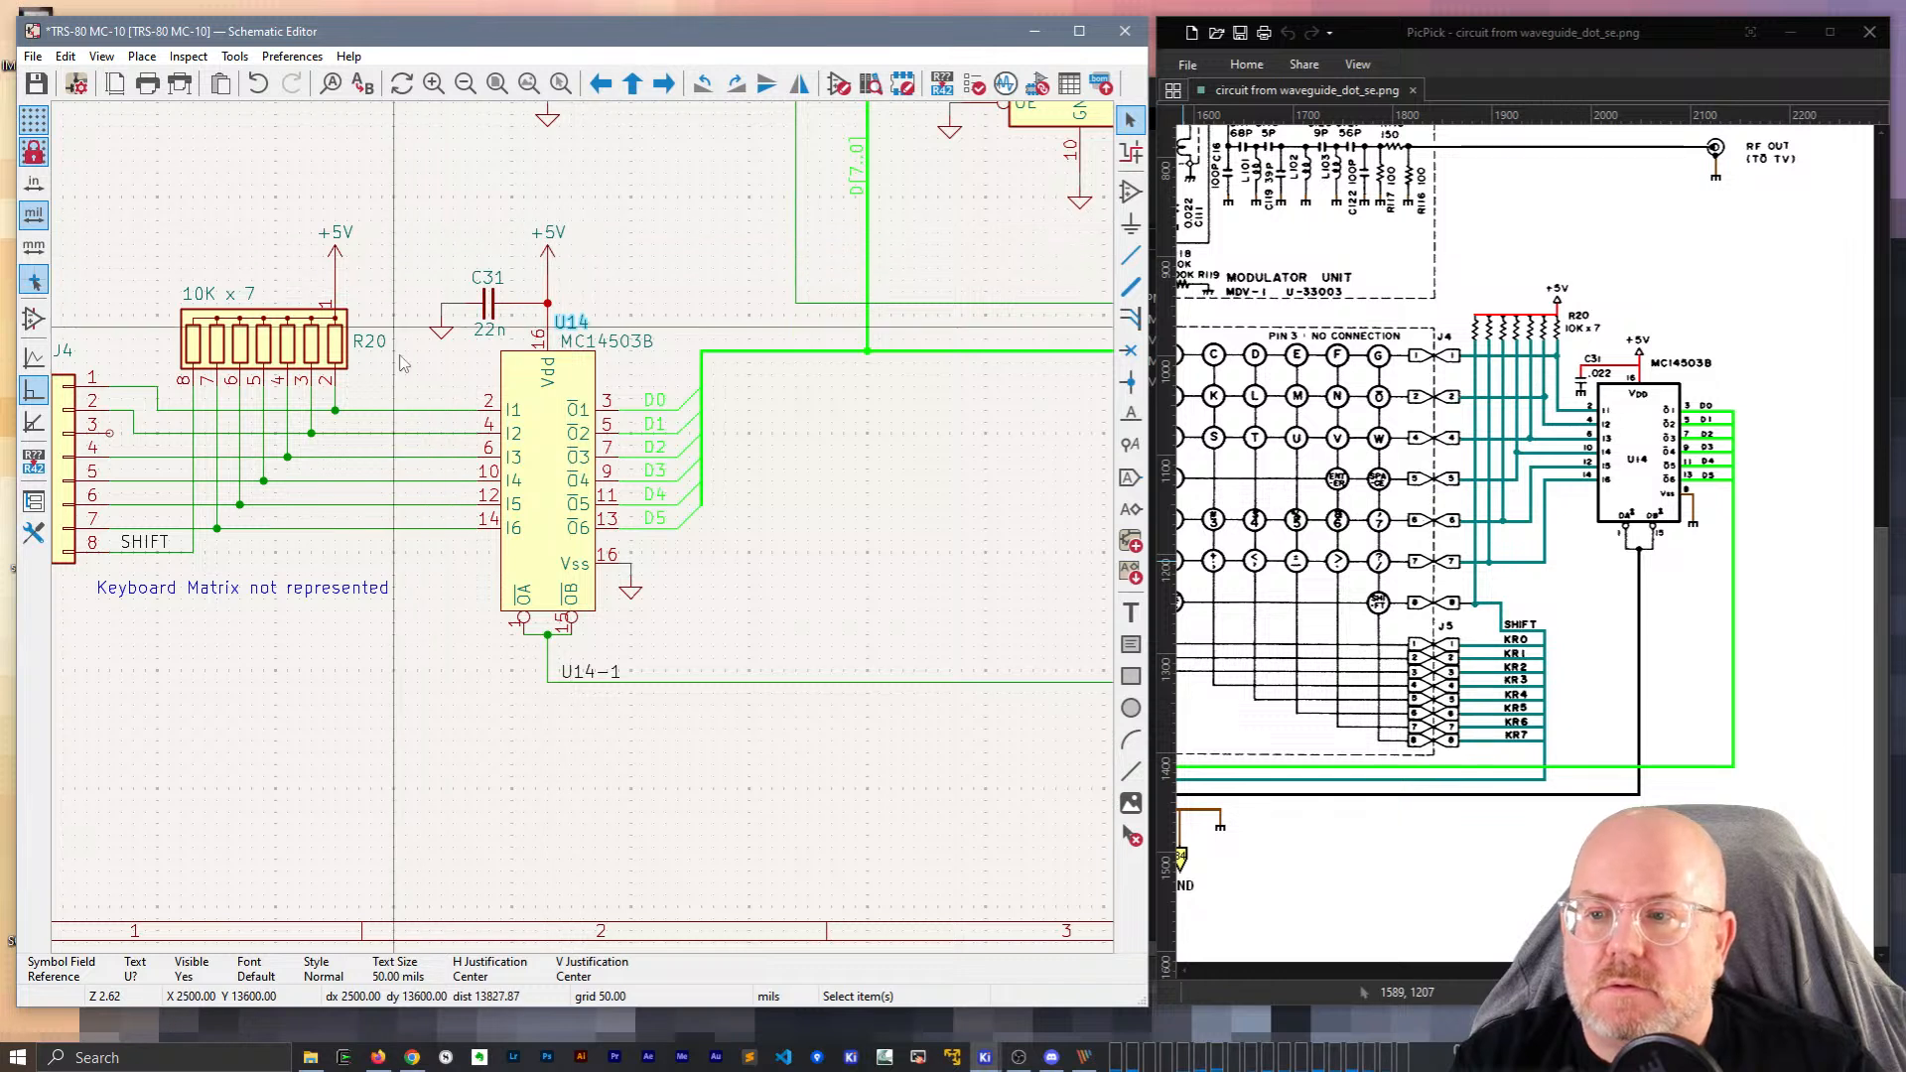
key("ctrl+s")
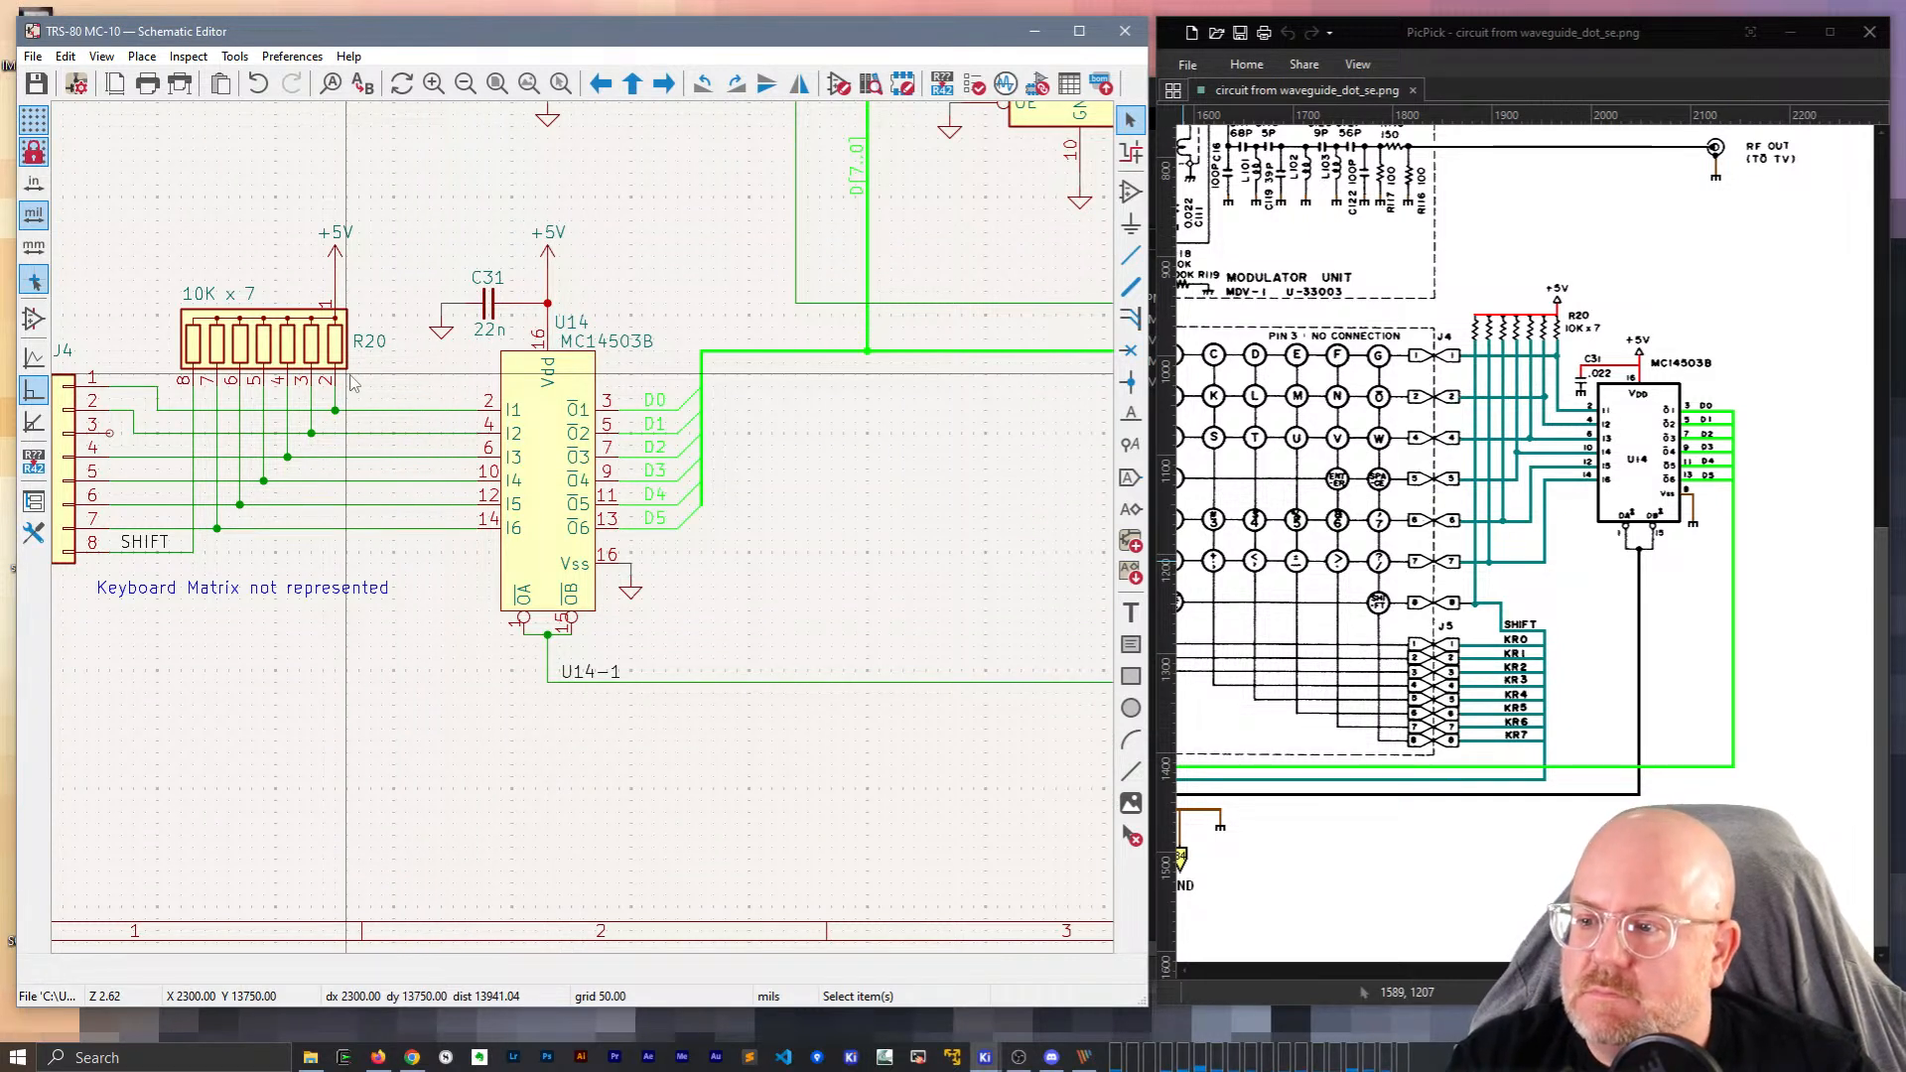
Adjust the J4 pin-2 wire segment and drag the SHIFT wire one grid step up.
scroll(353, 382, "down", 2)
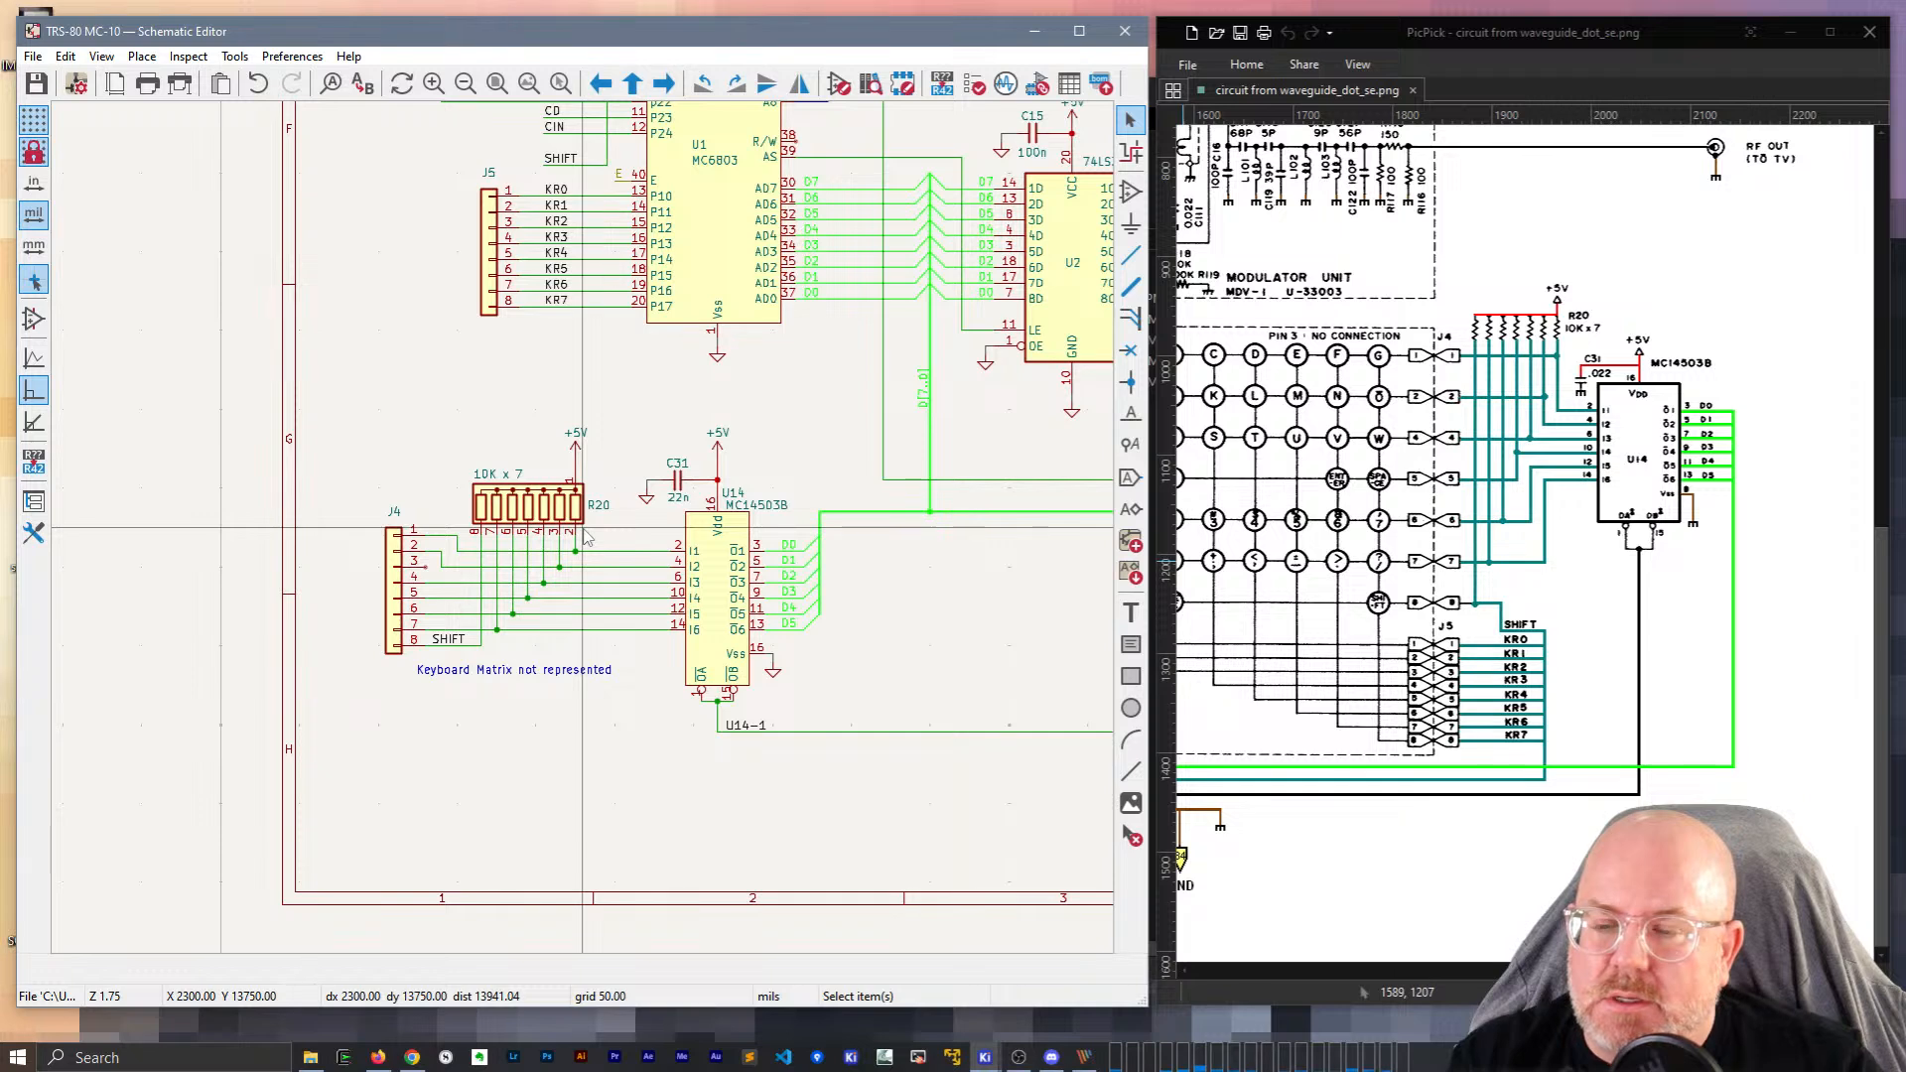
scroll(472, 566, "up", 2)
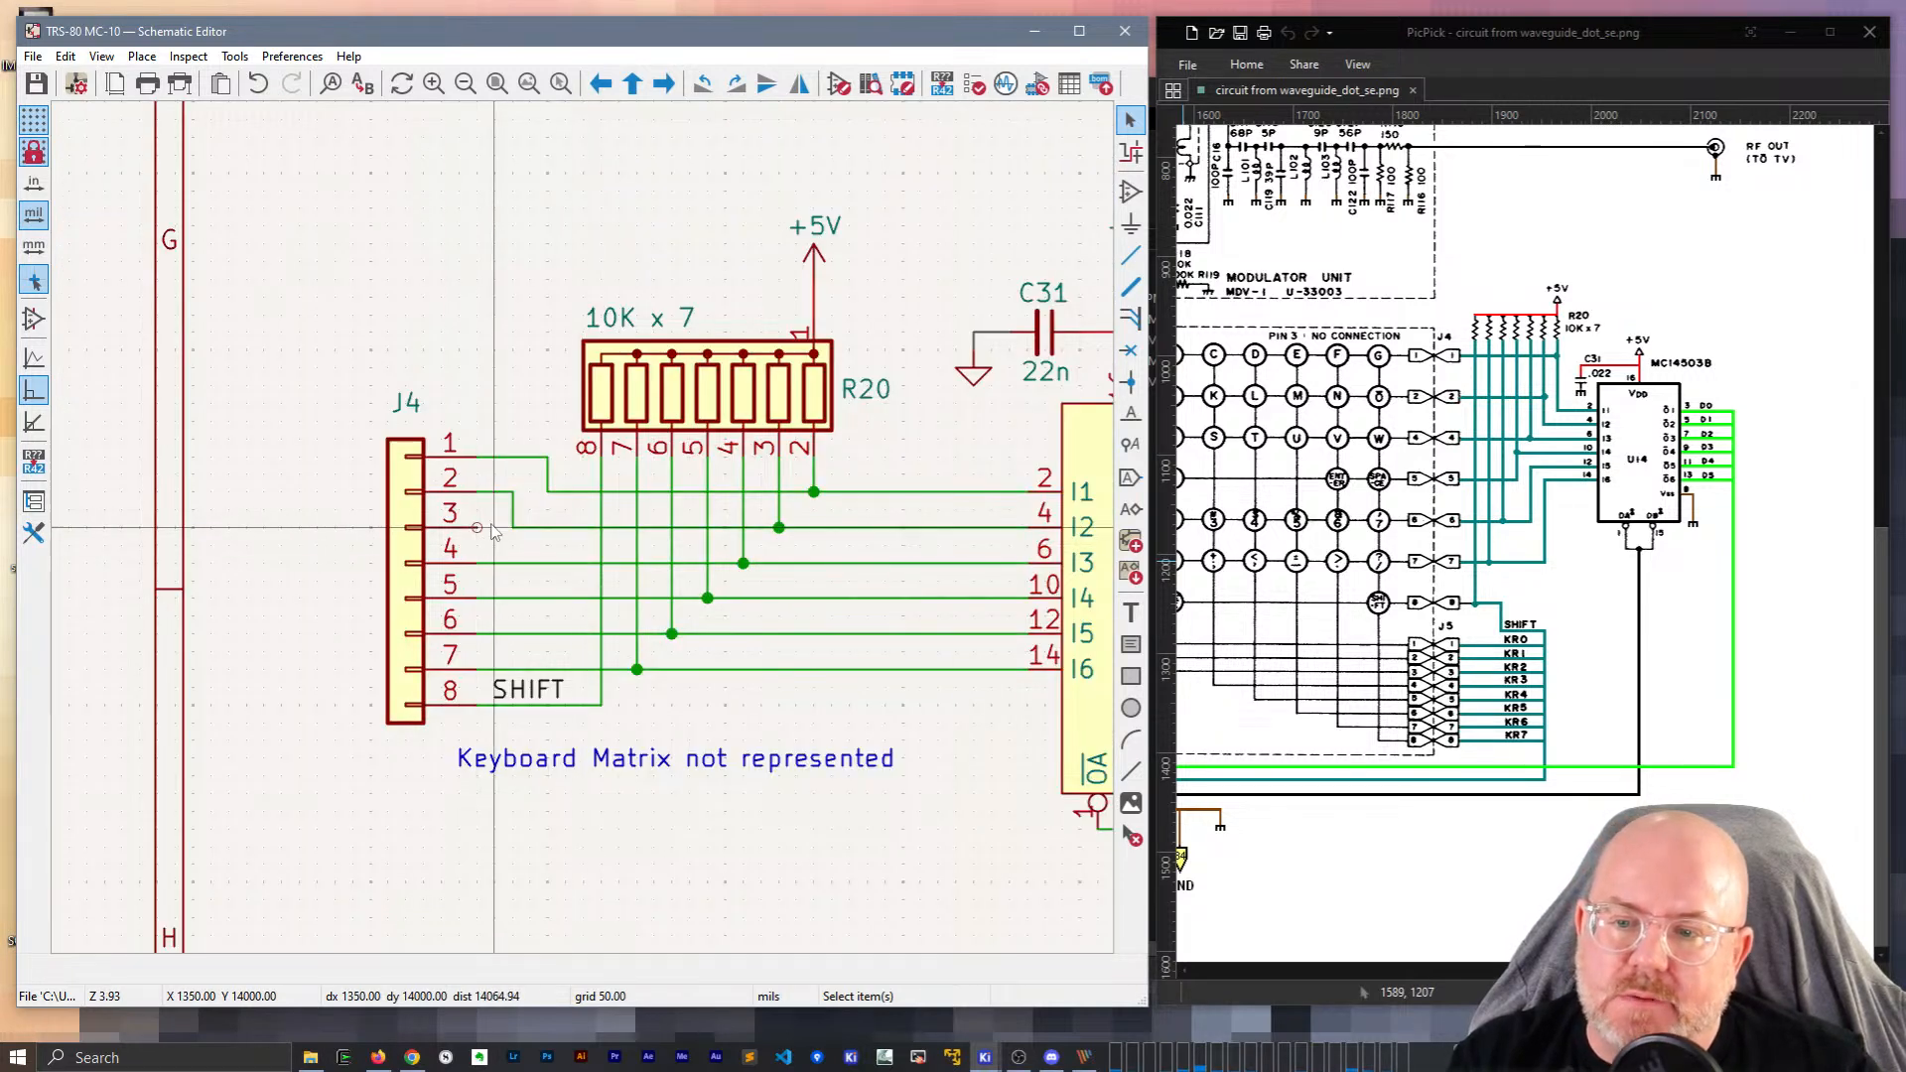
left_click_drag(513, 511, 561, 460)
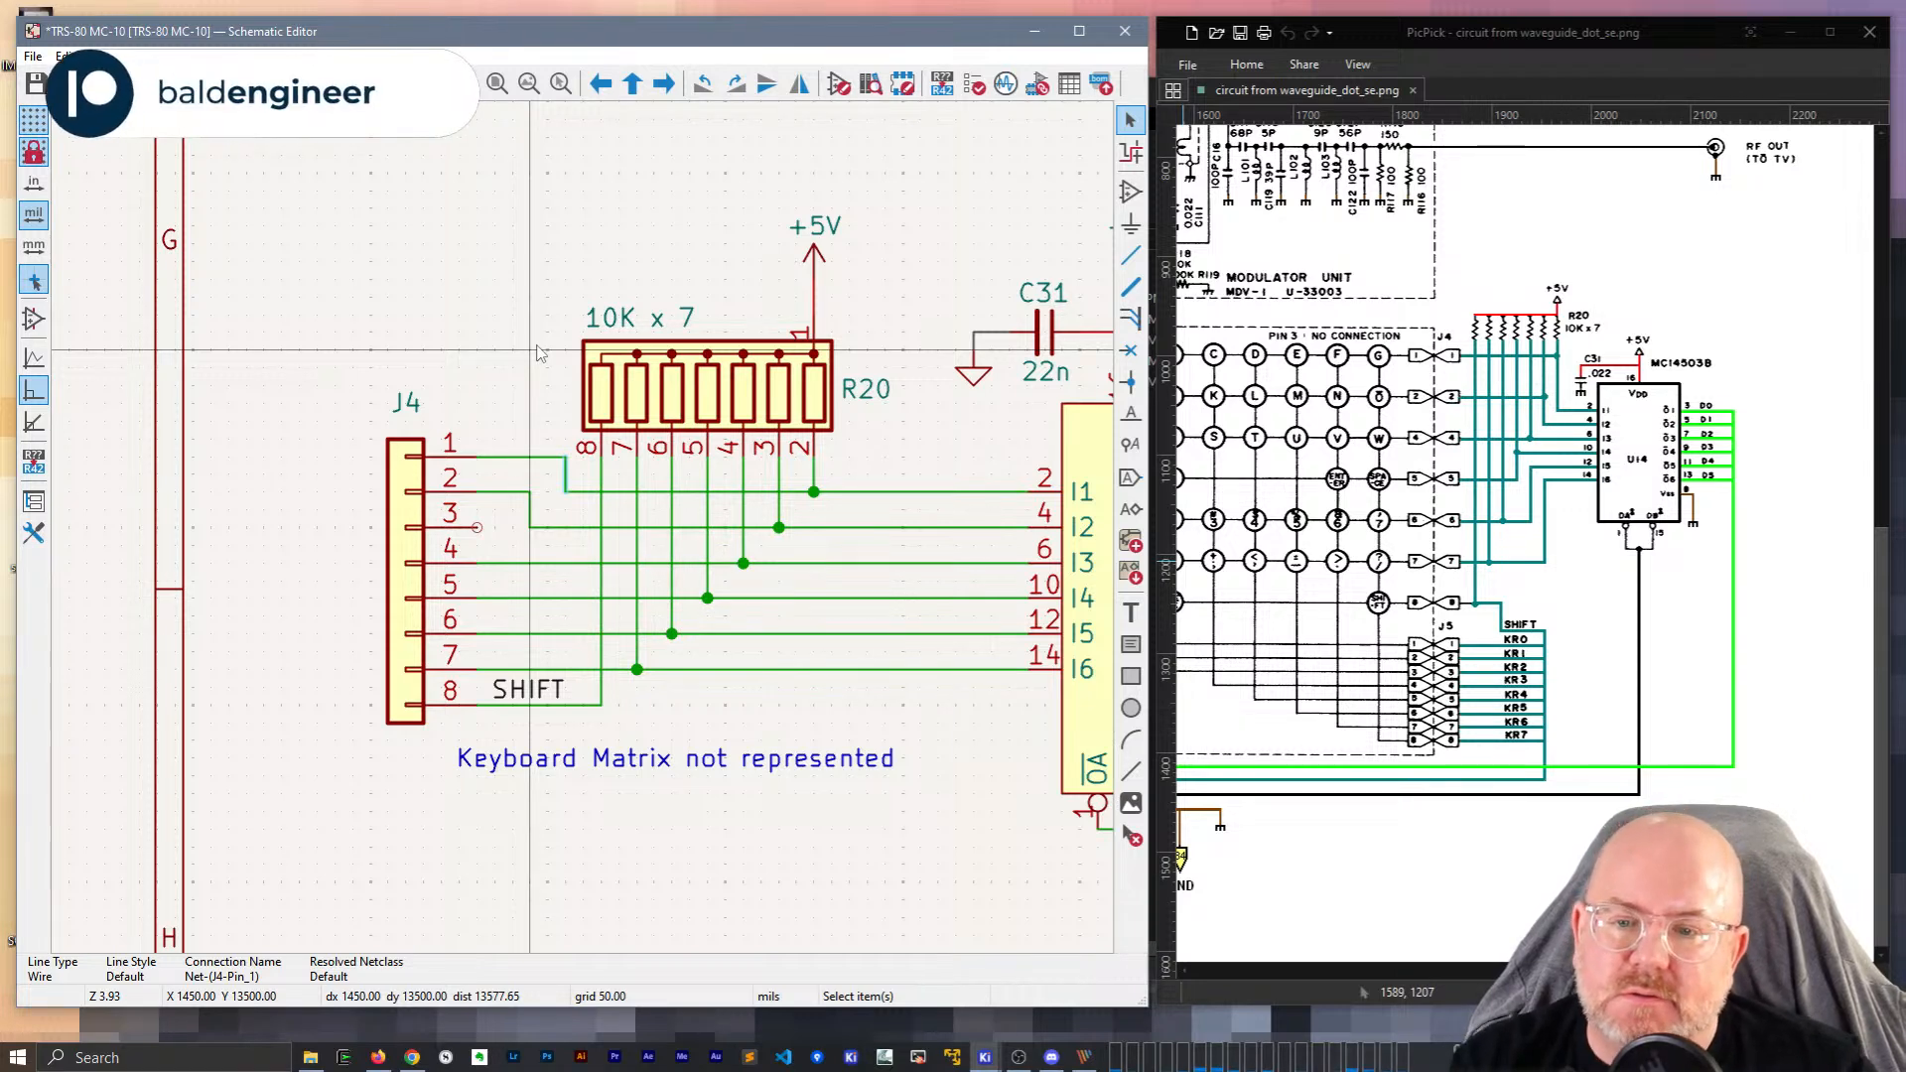
scroll(537, 353, "down", 3)
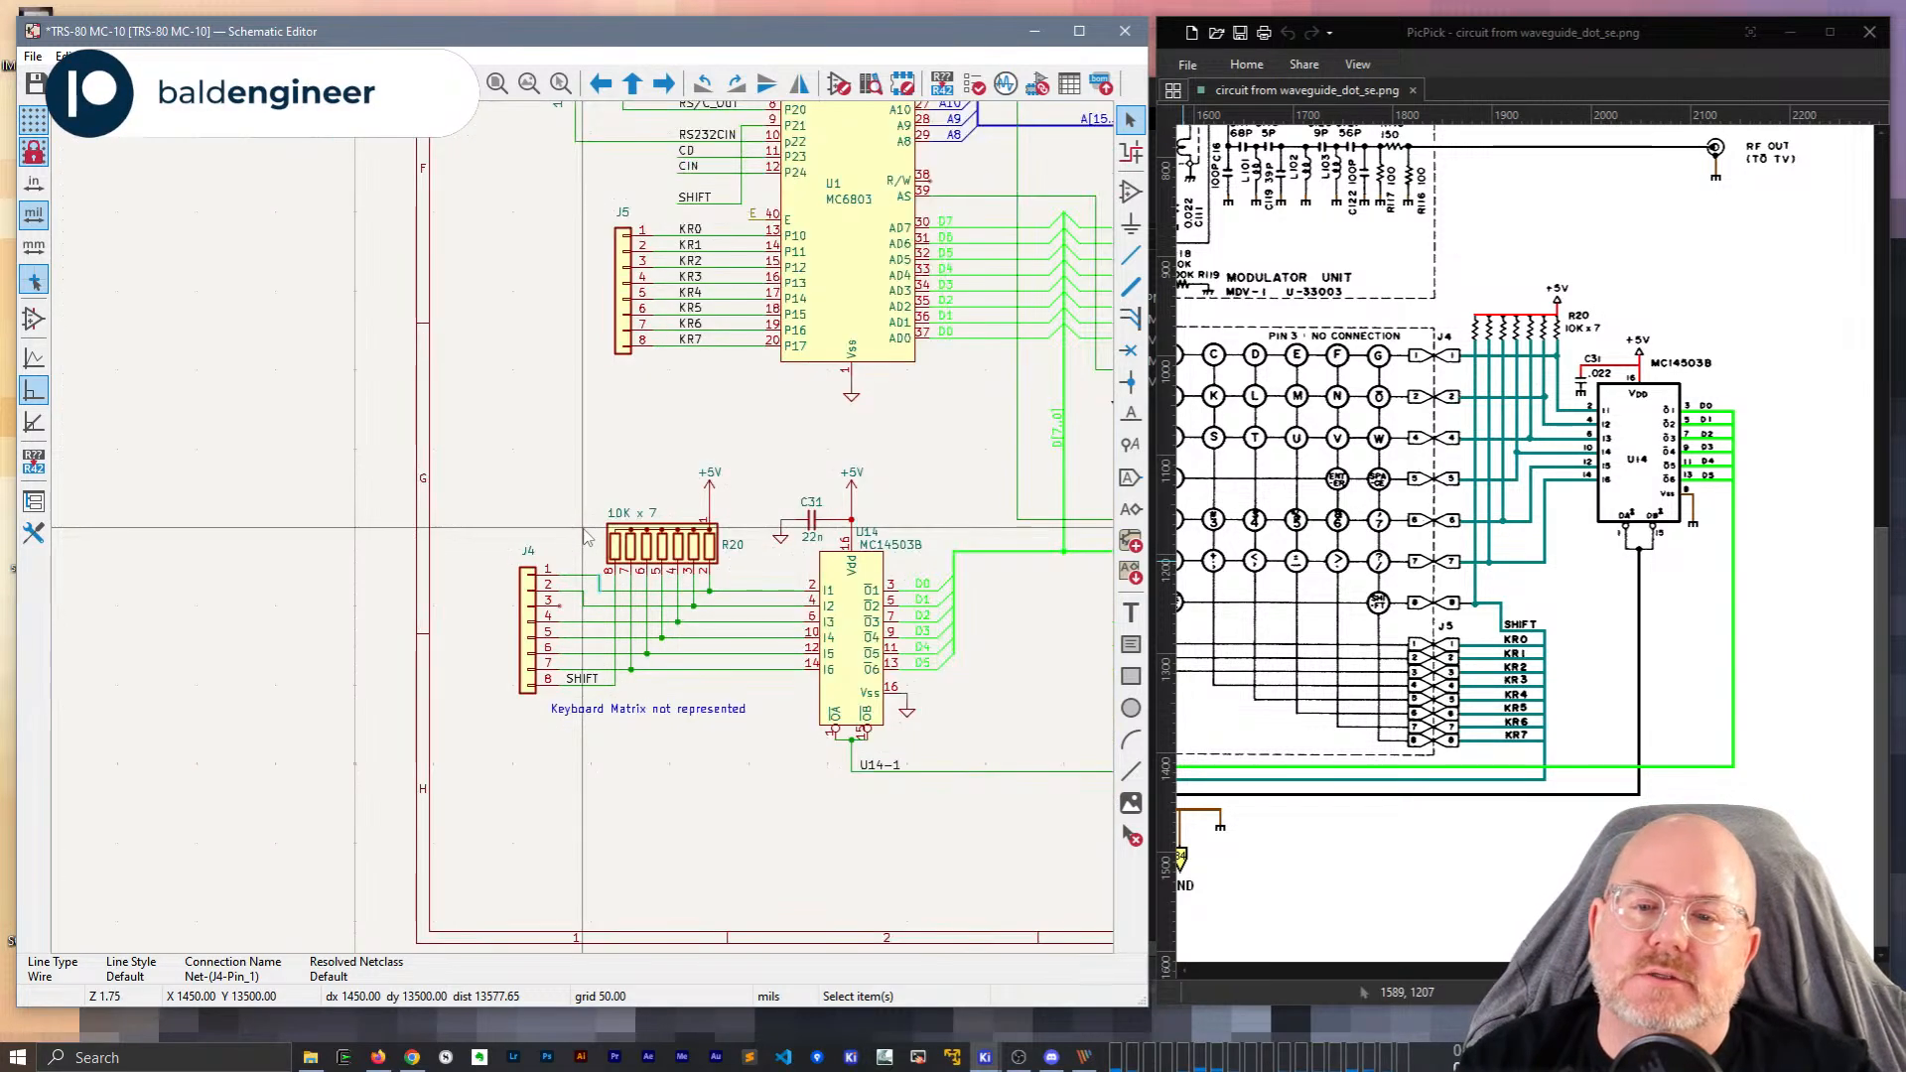
middle_click_drag(713, 394, 609, 638)
scroll(552, 437, "up", 1)
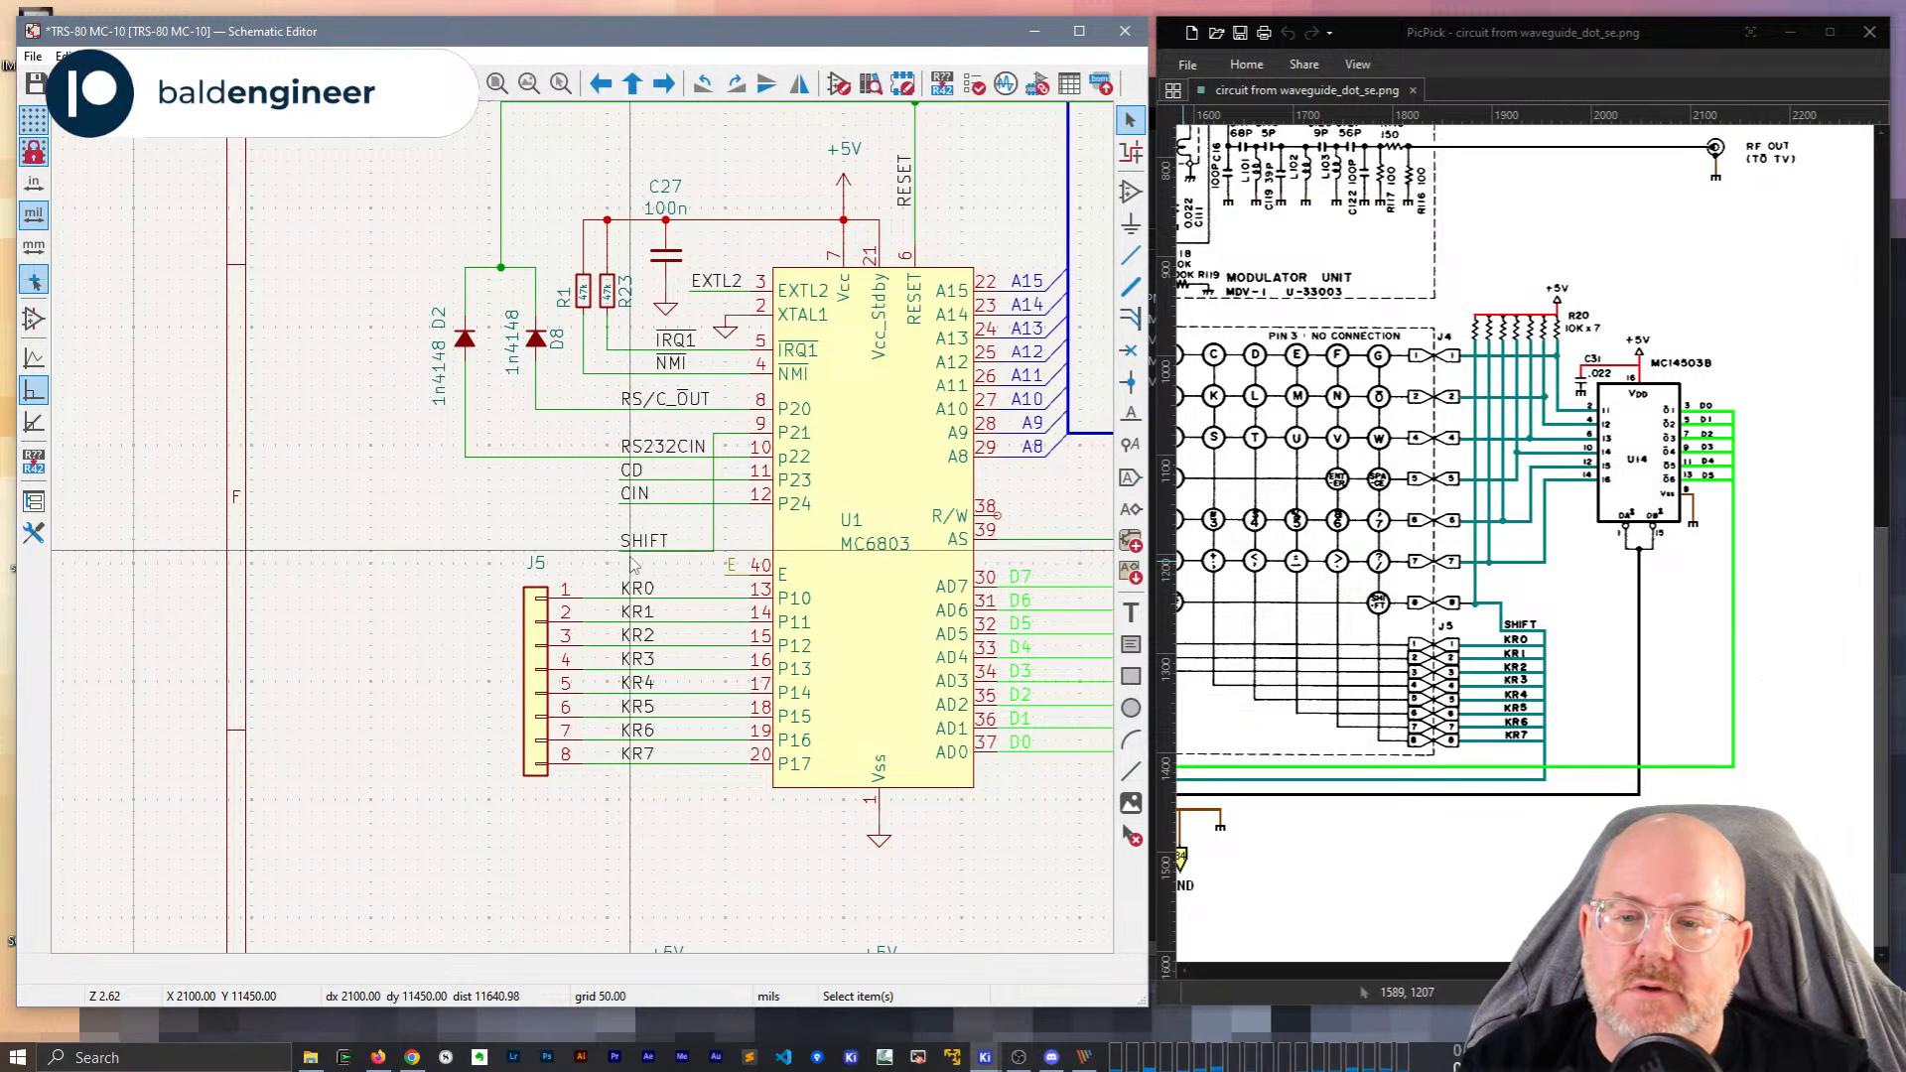
key("g")
left_click(620, 537)
Wire the SHIFT line down the sheet to J4 pin 8.
scroll(587, 534, "down", 2)
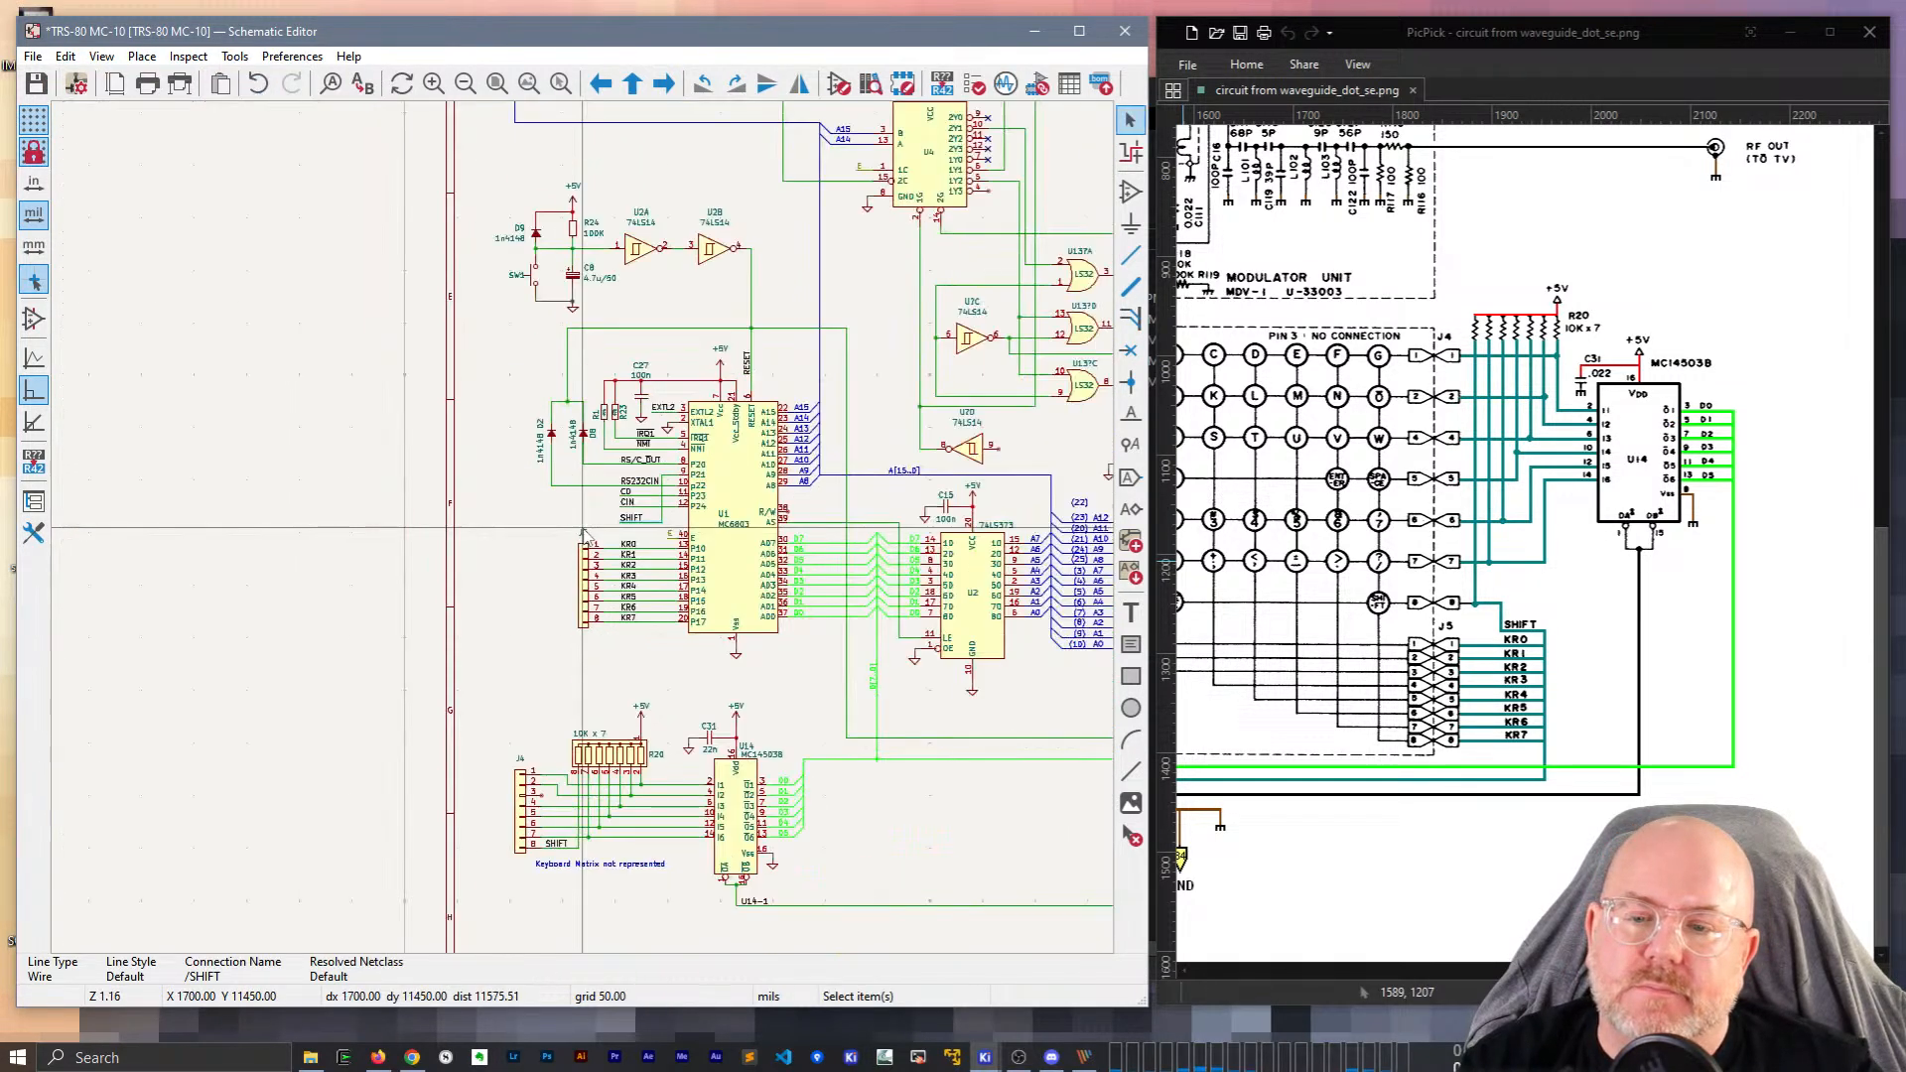
scroll(584, 533, "up", 1)
middle_click_drag(425, 569, 608, 350)
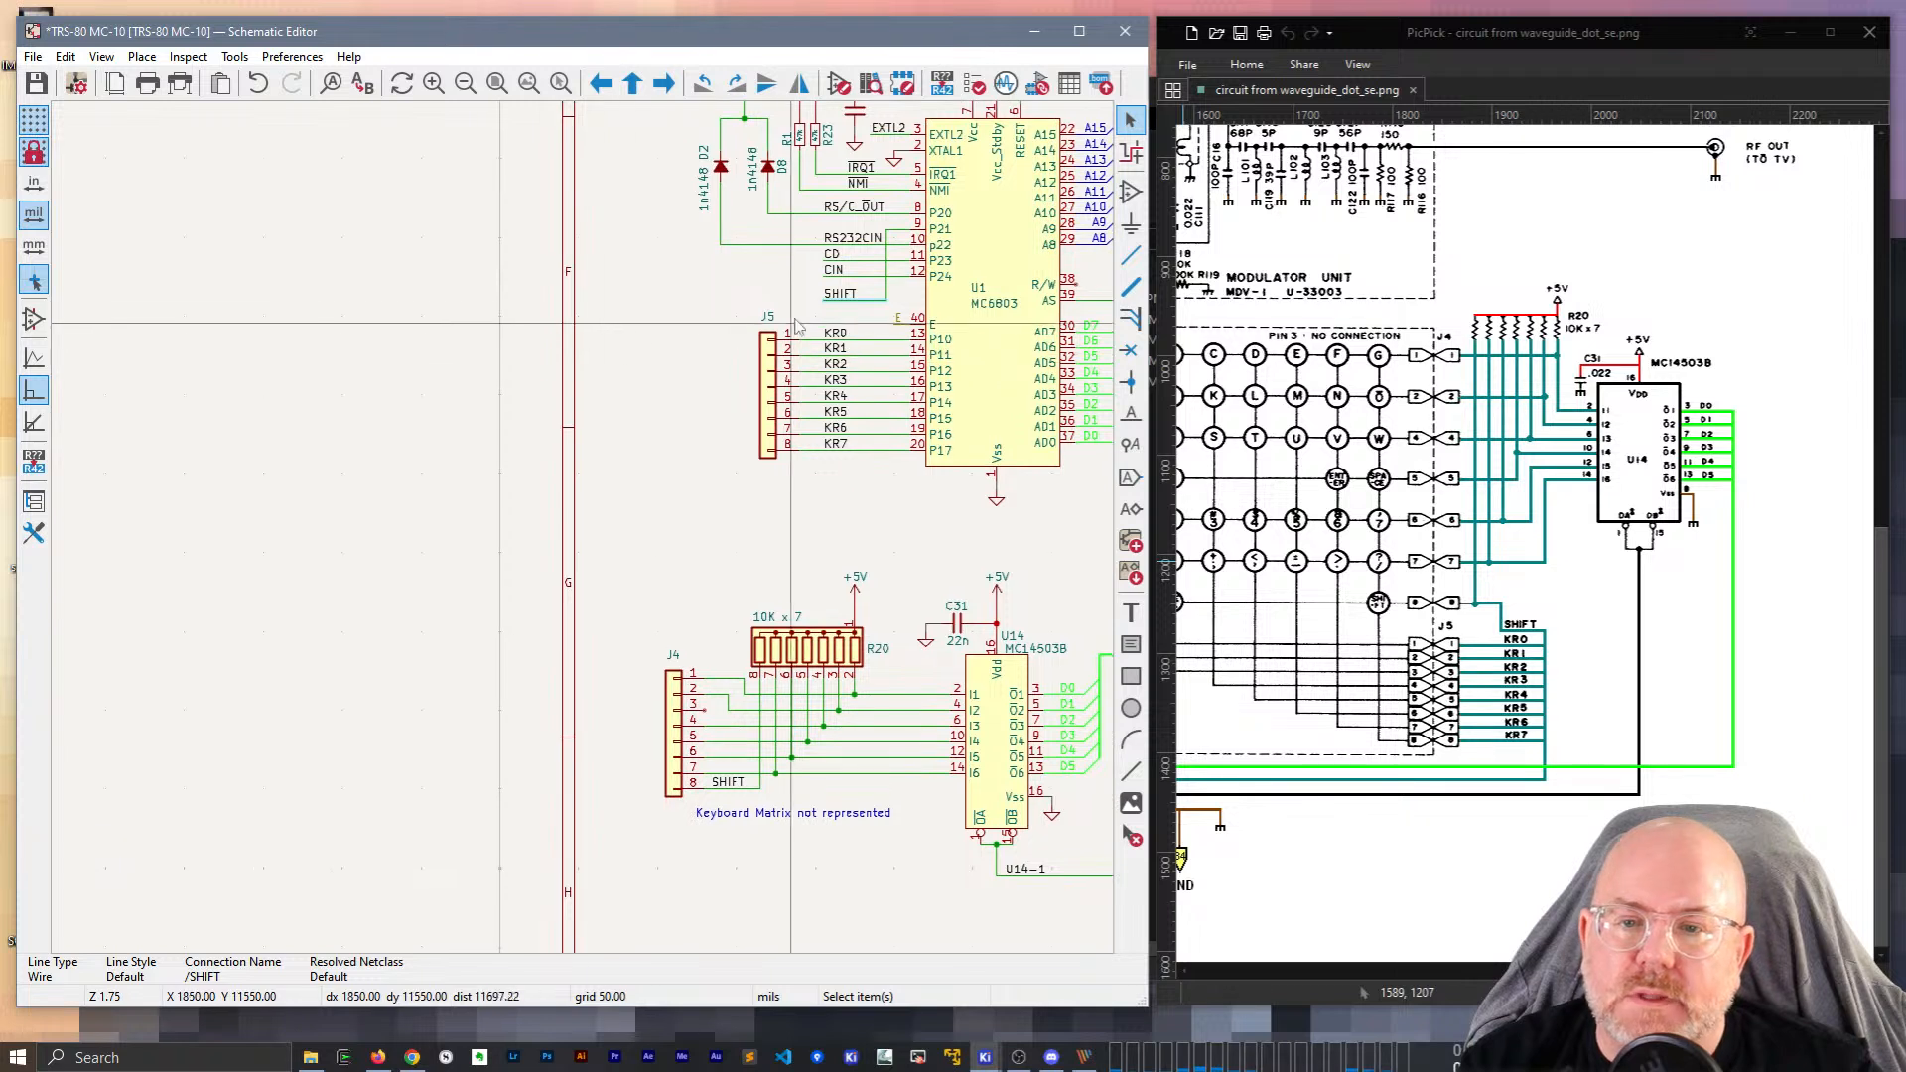
key("w")
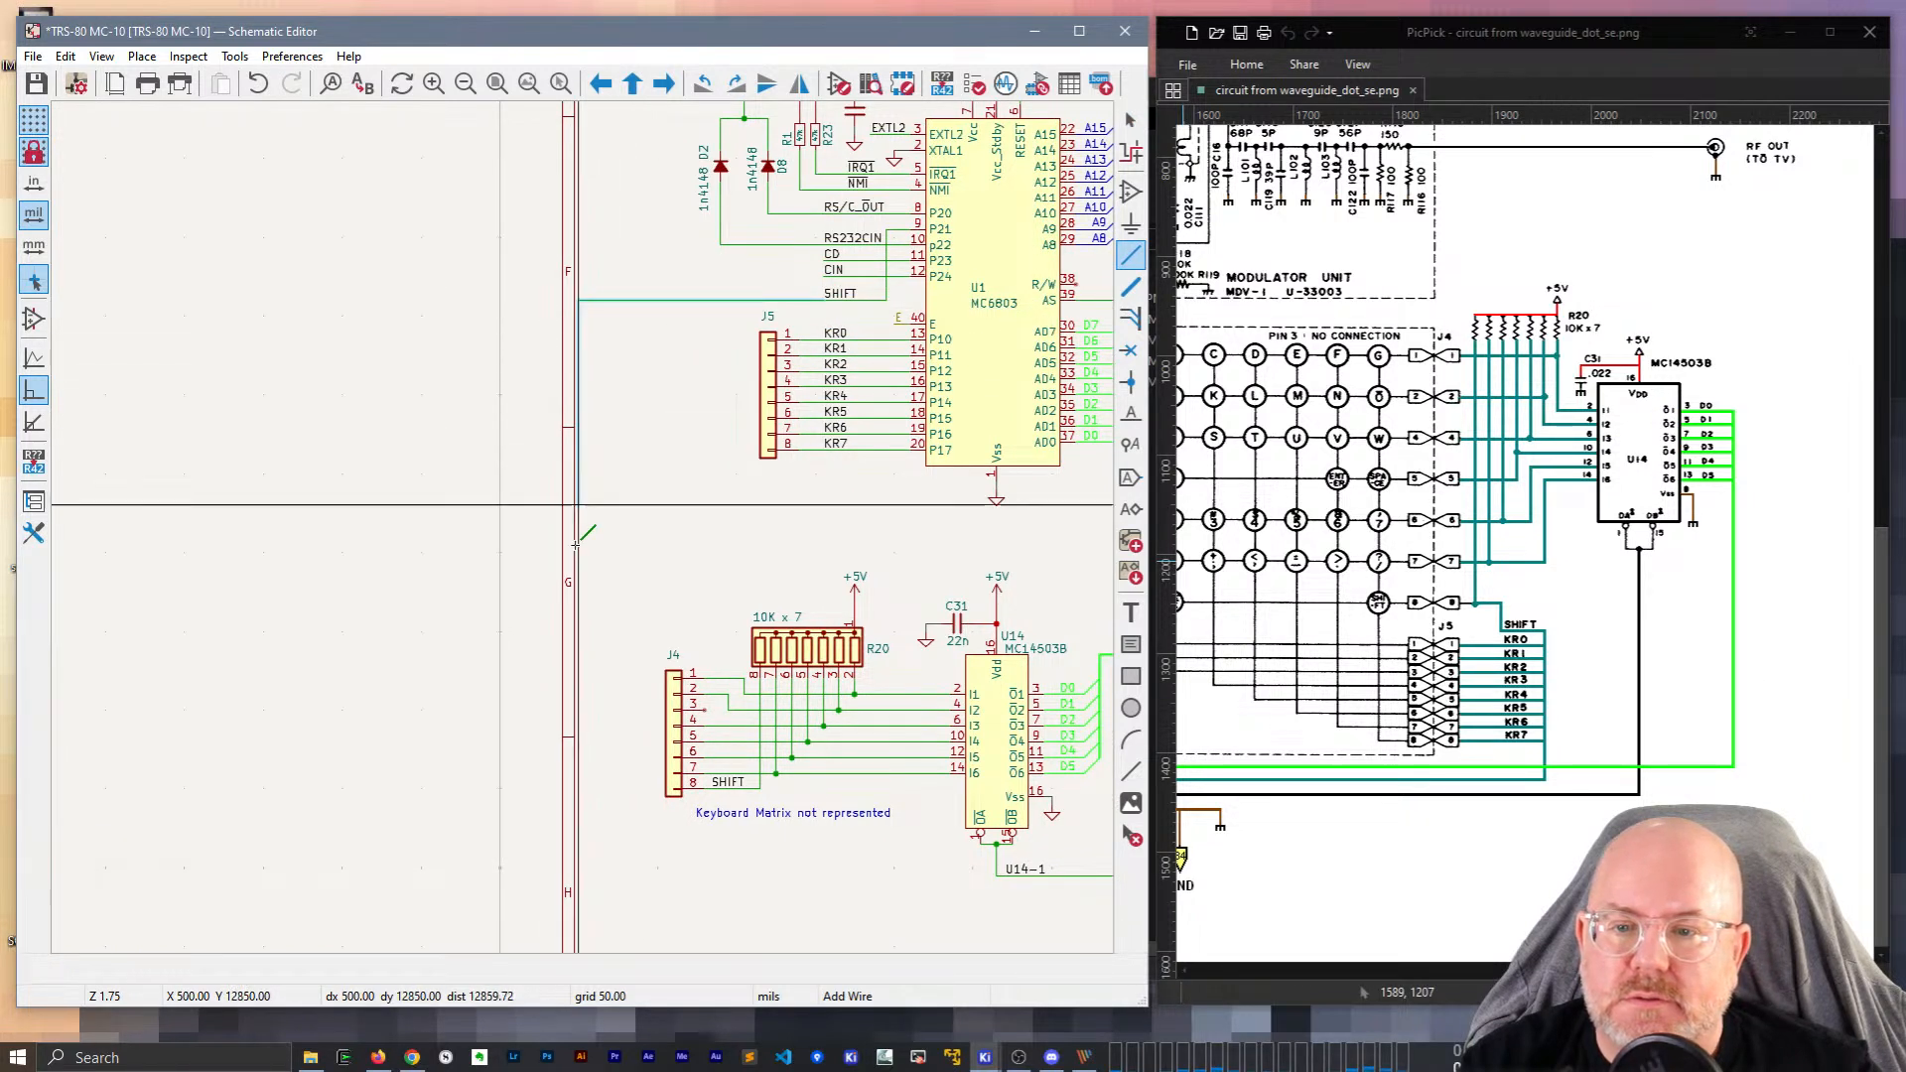
left_click(636, 814)
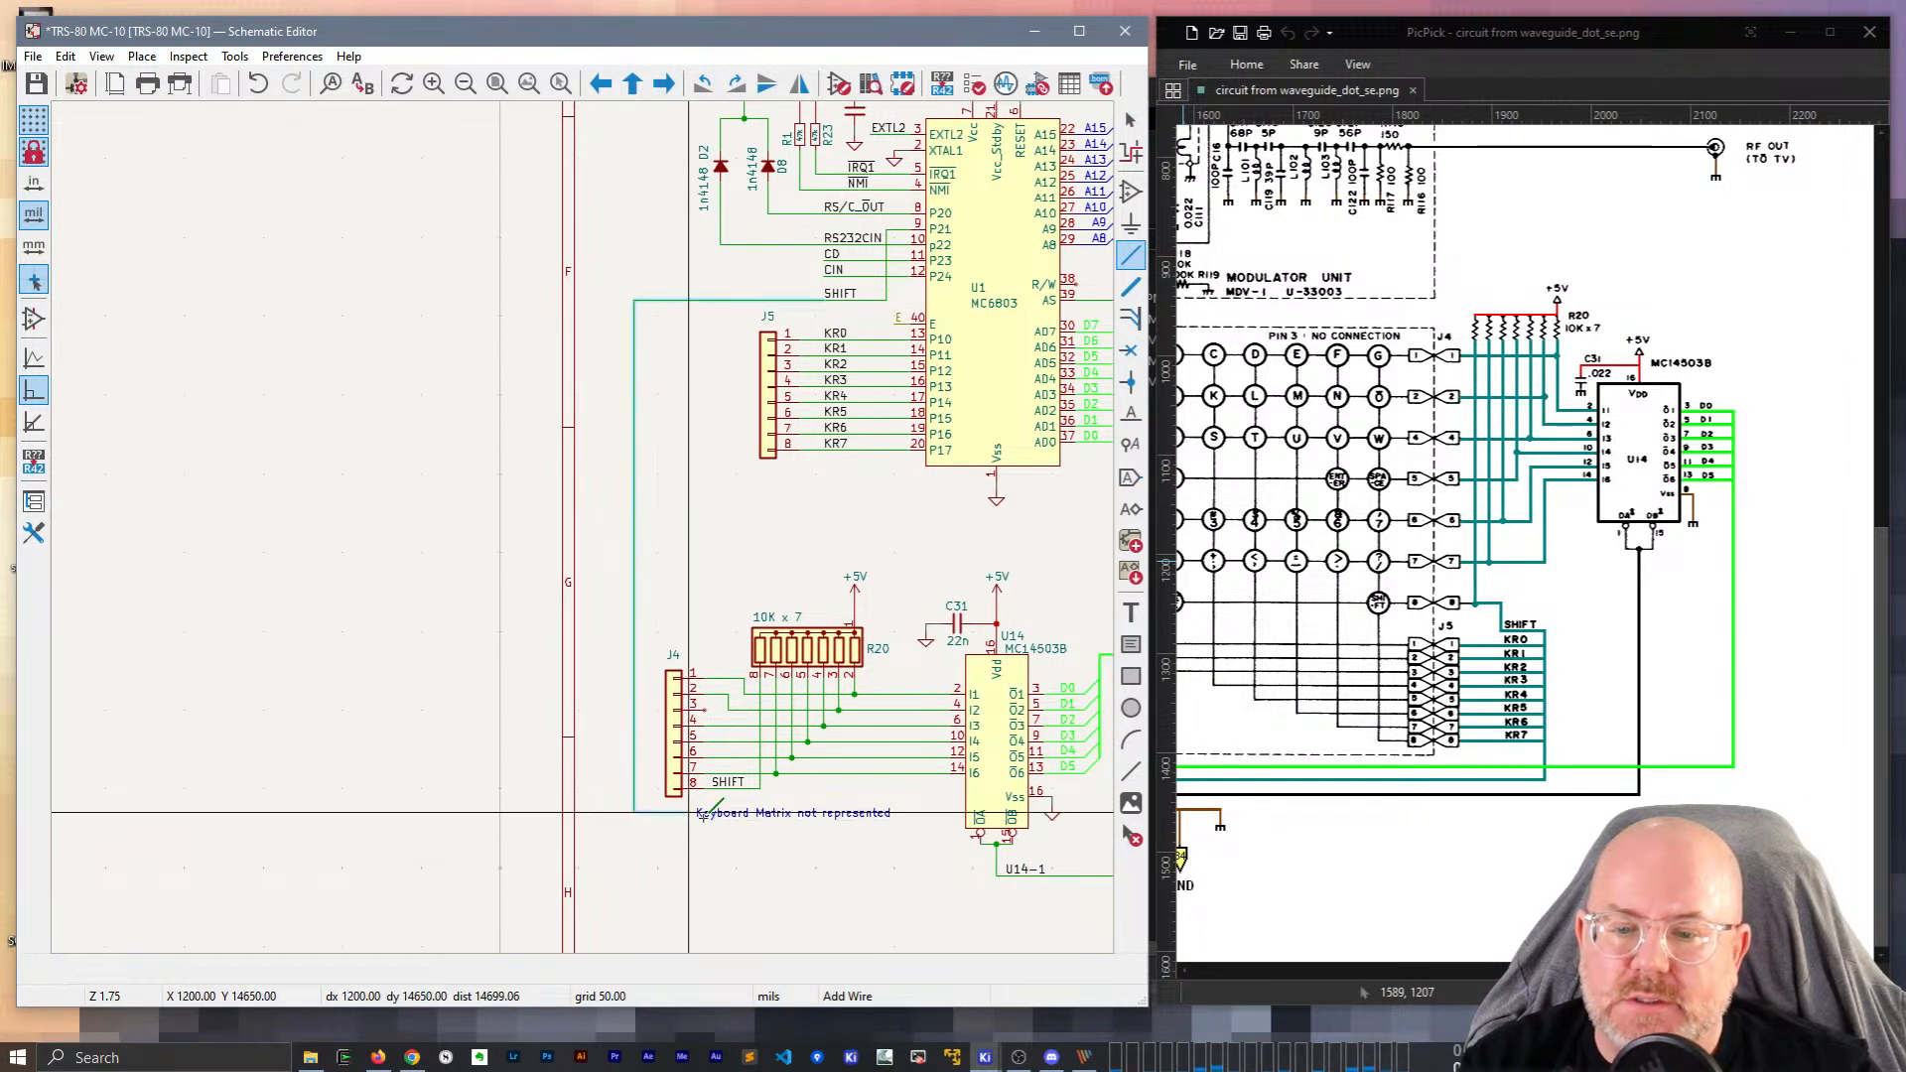
left_click(759, 788)
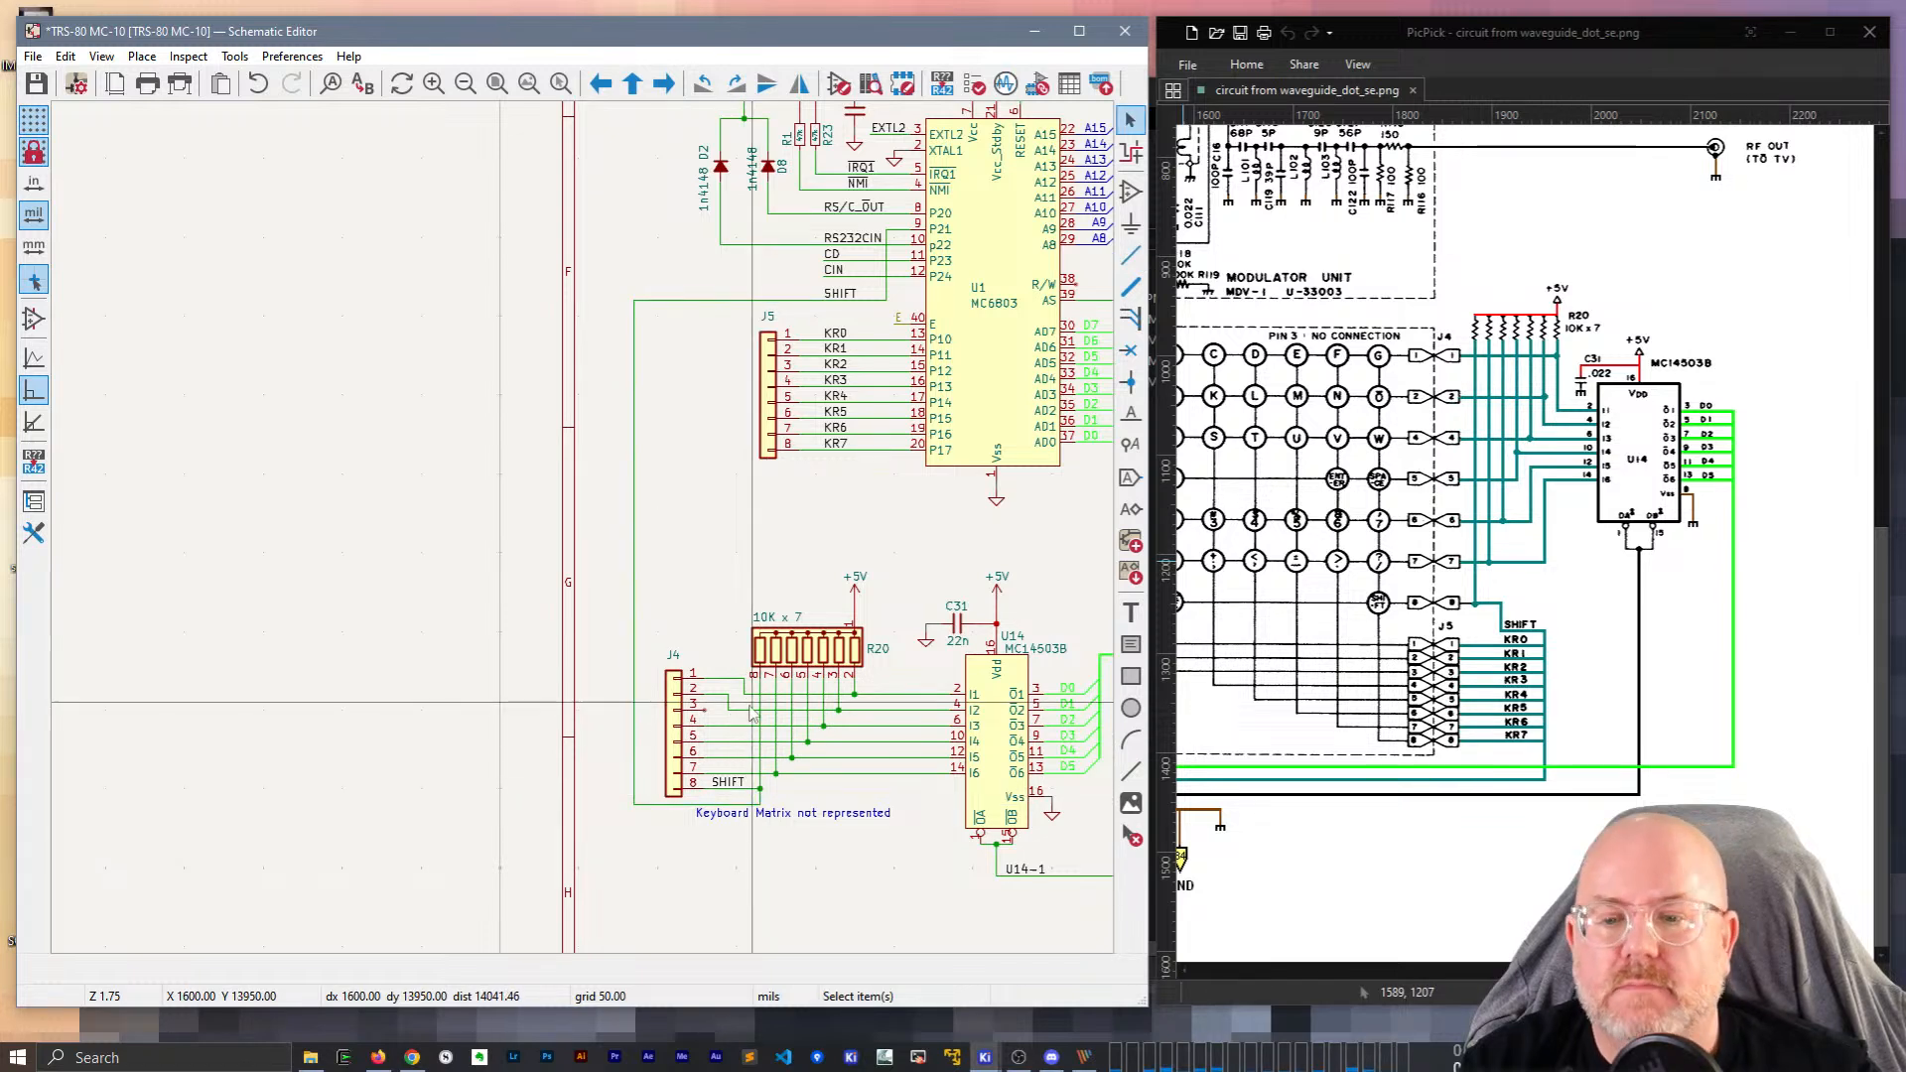
Draw a wire from U1 pin P21 to the existing SHIFT wire.
scroll(752, 713, "down", 2)
scroll(585, 537, "up", 4)
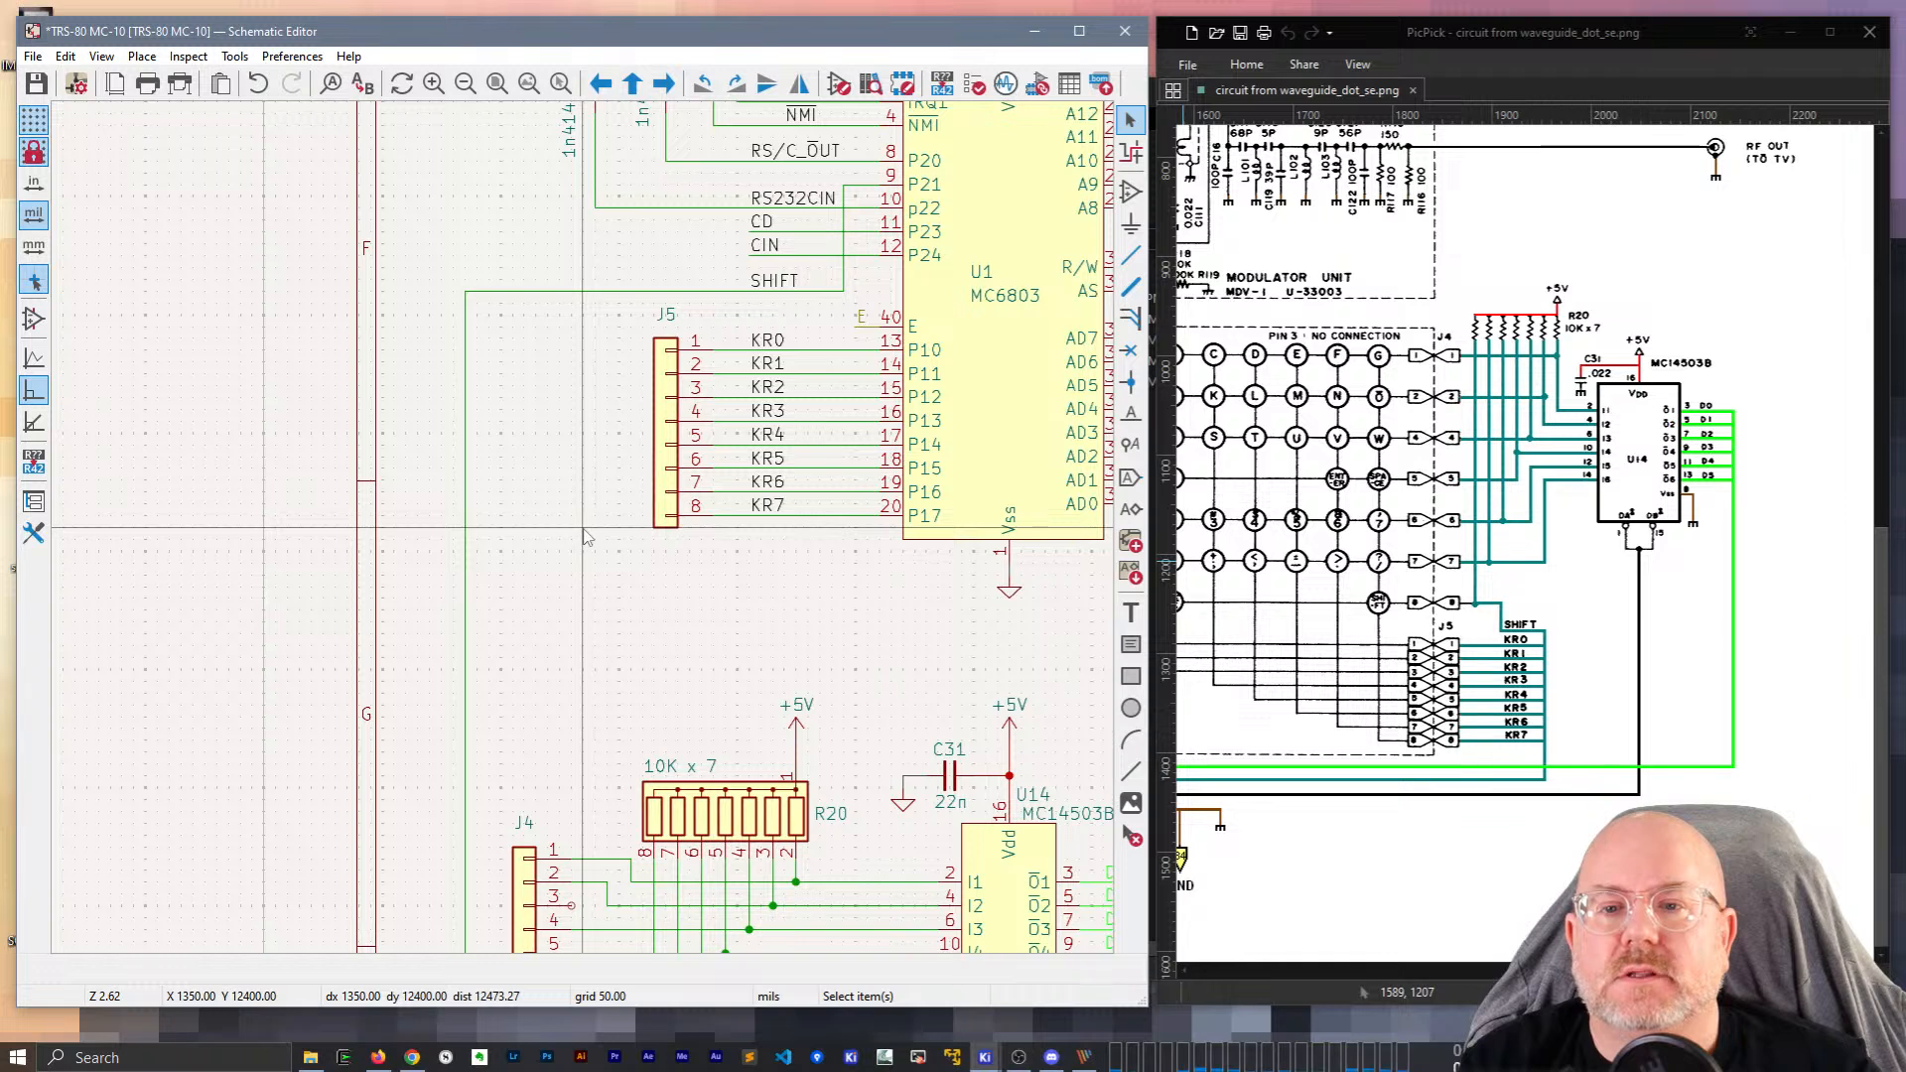
scroll(859, 367, "up", 2)
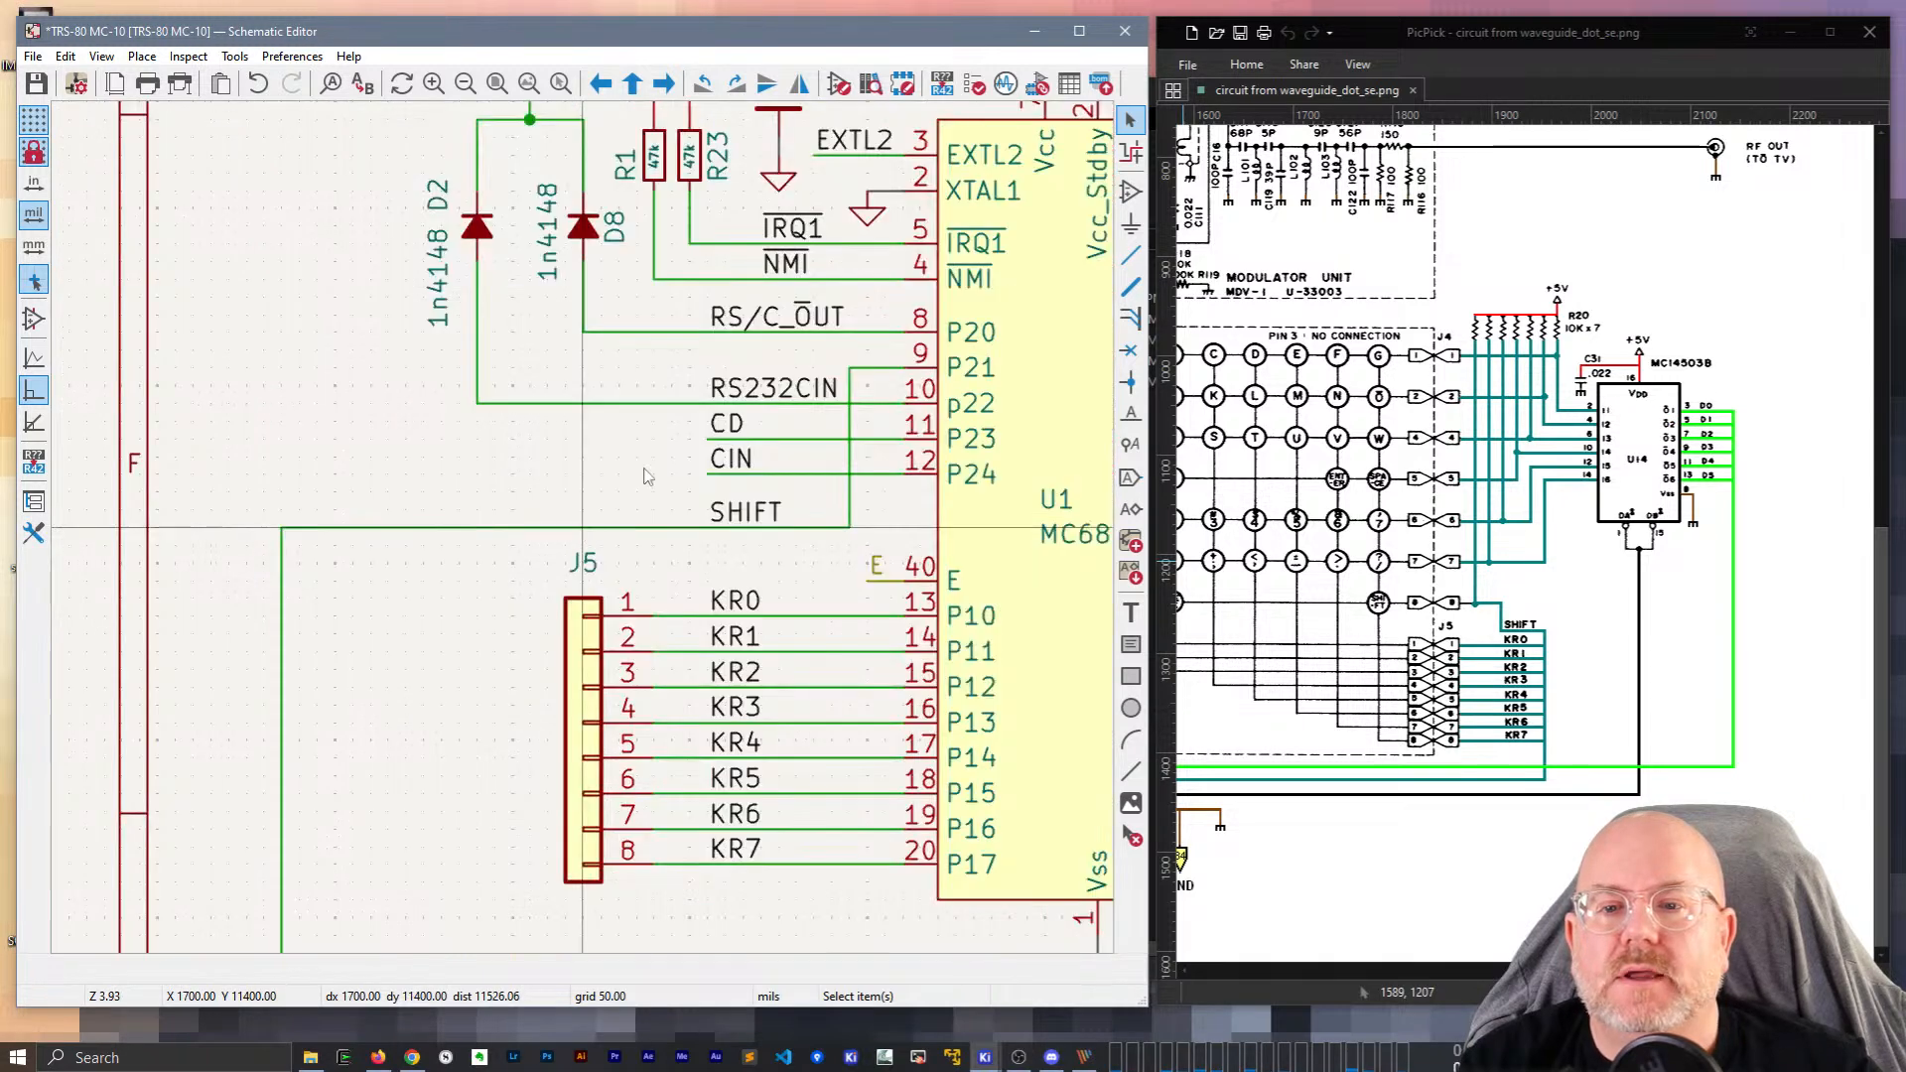
key("w")
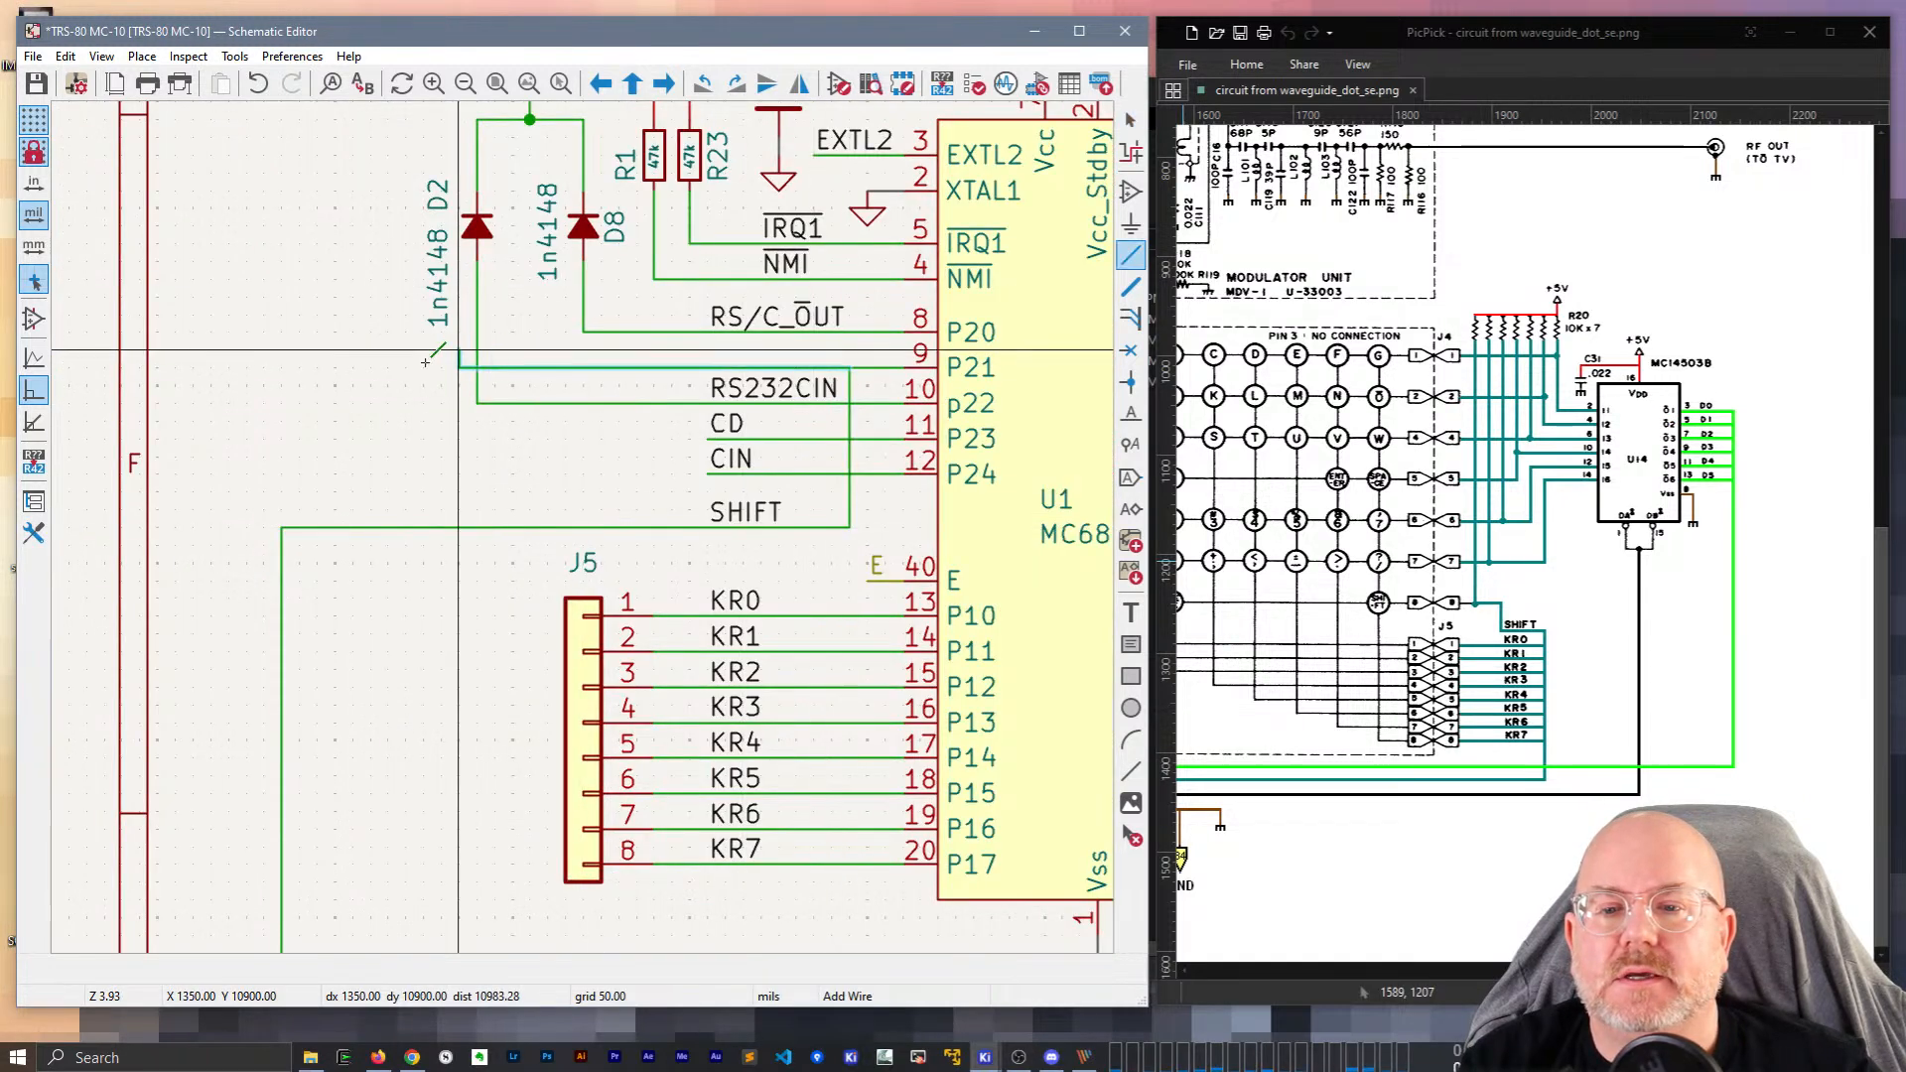
left_click(282, 527)
key("Escape")
Move the SHIFT label onto the new P21 wire.
left_click(747, 522)
key("m")
left_click(707, 369)
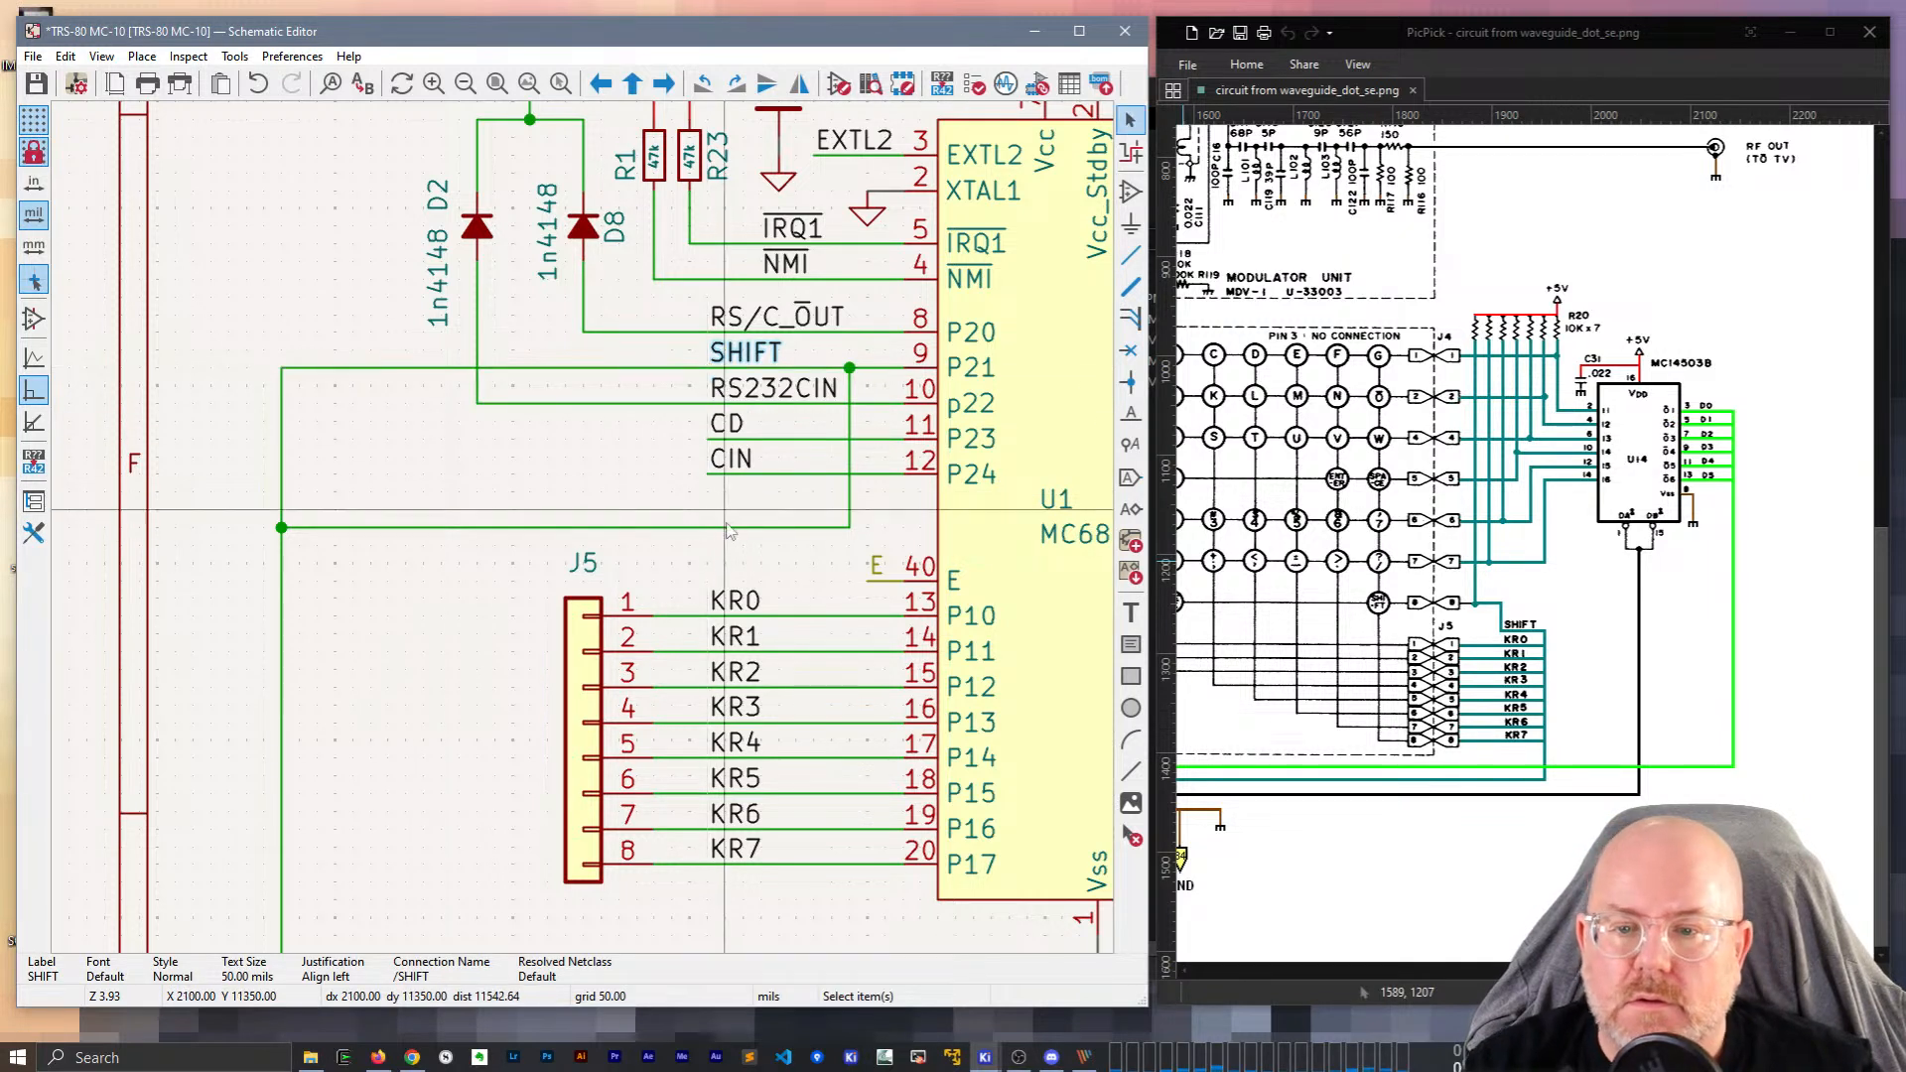
Delete the old horizontal SHIFT wire and its leftover vertical stub.
left_click(791, 527)
key("Delete")
left_click(849, 477)
key("Delete")
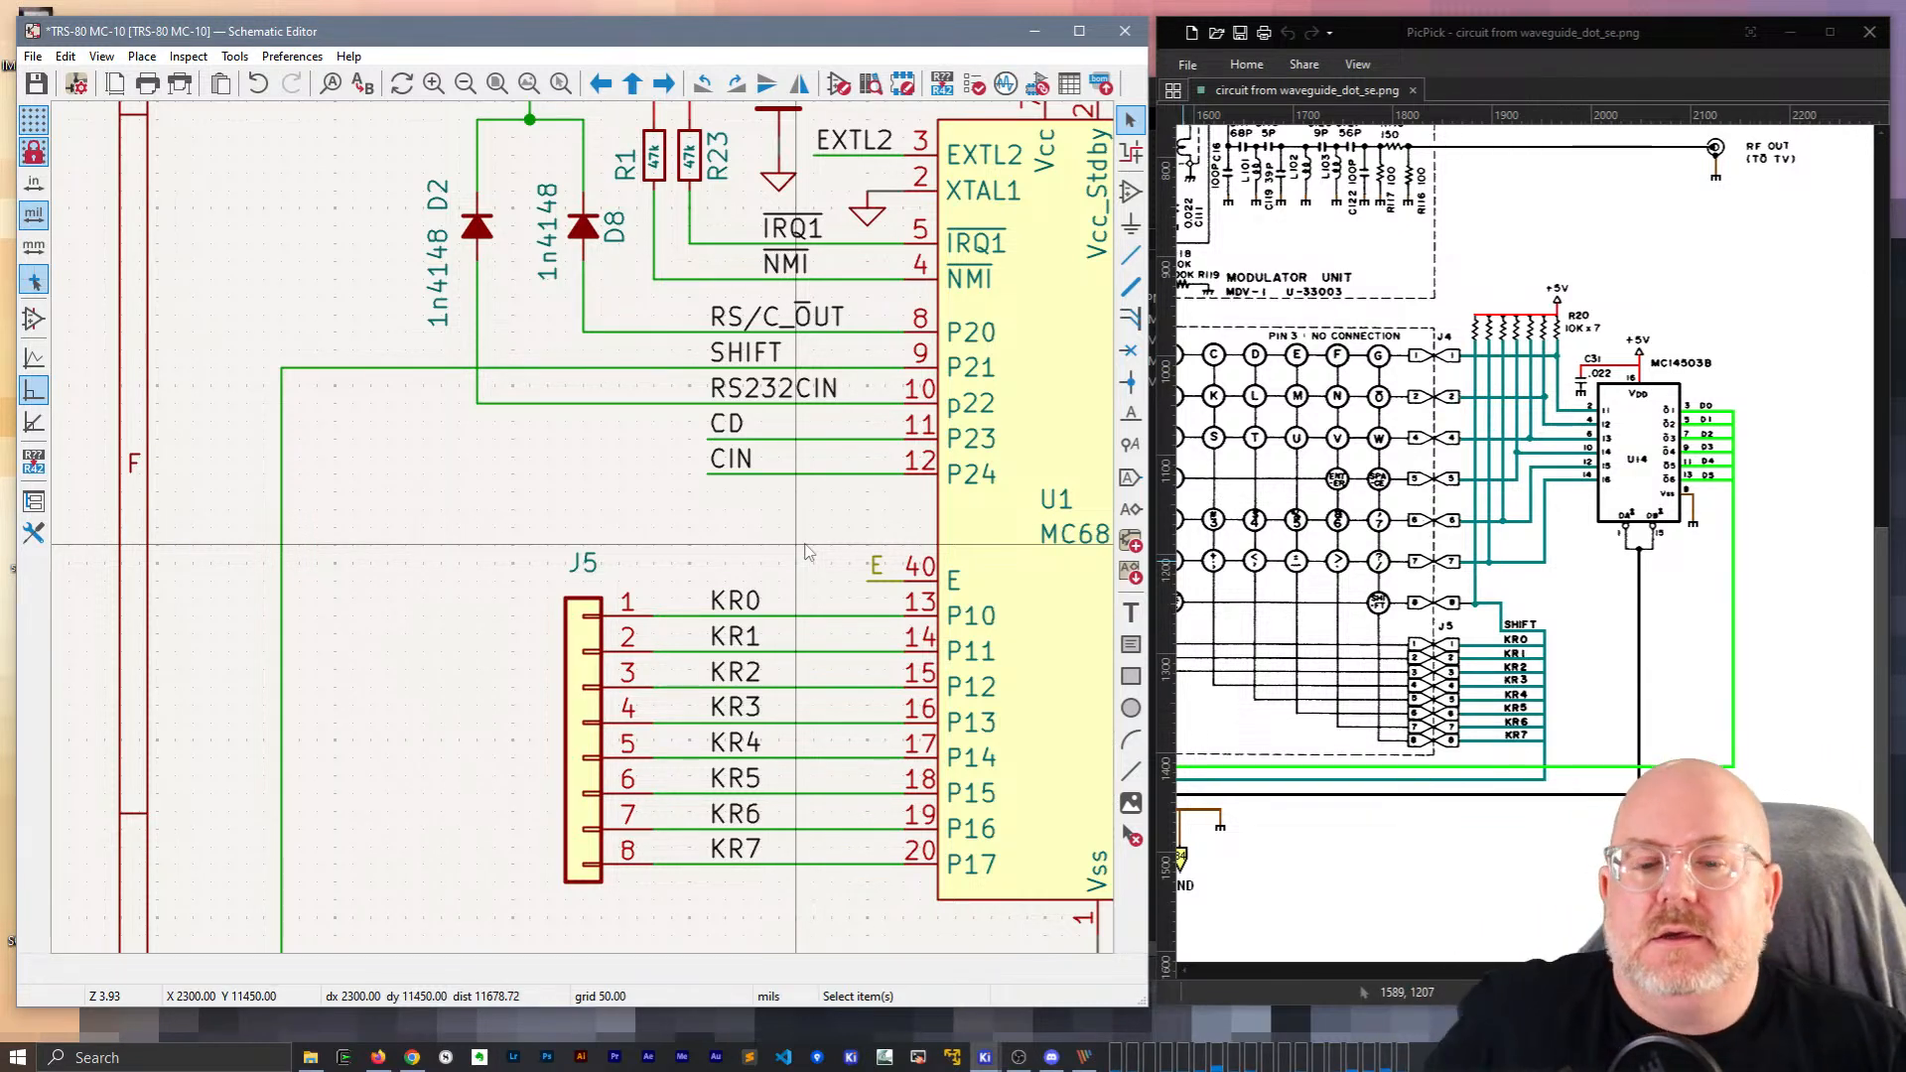
Zoom out and pan across the schematic and the reference image's keyboard matrix.
scroll(434, 552, "down", 3)
middle_click_drag(434, 552, 324, 227)
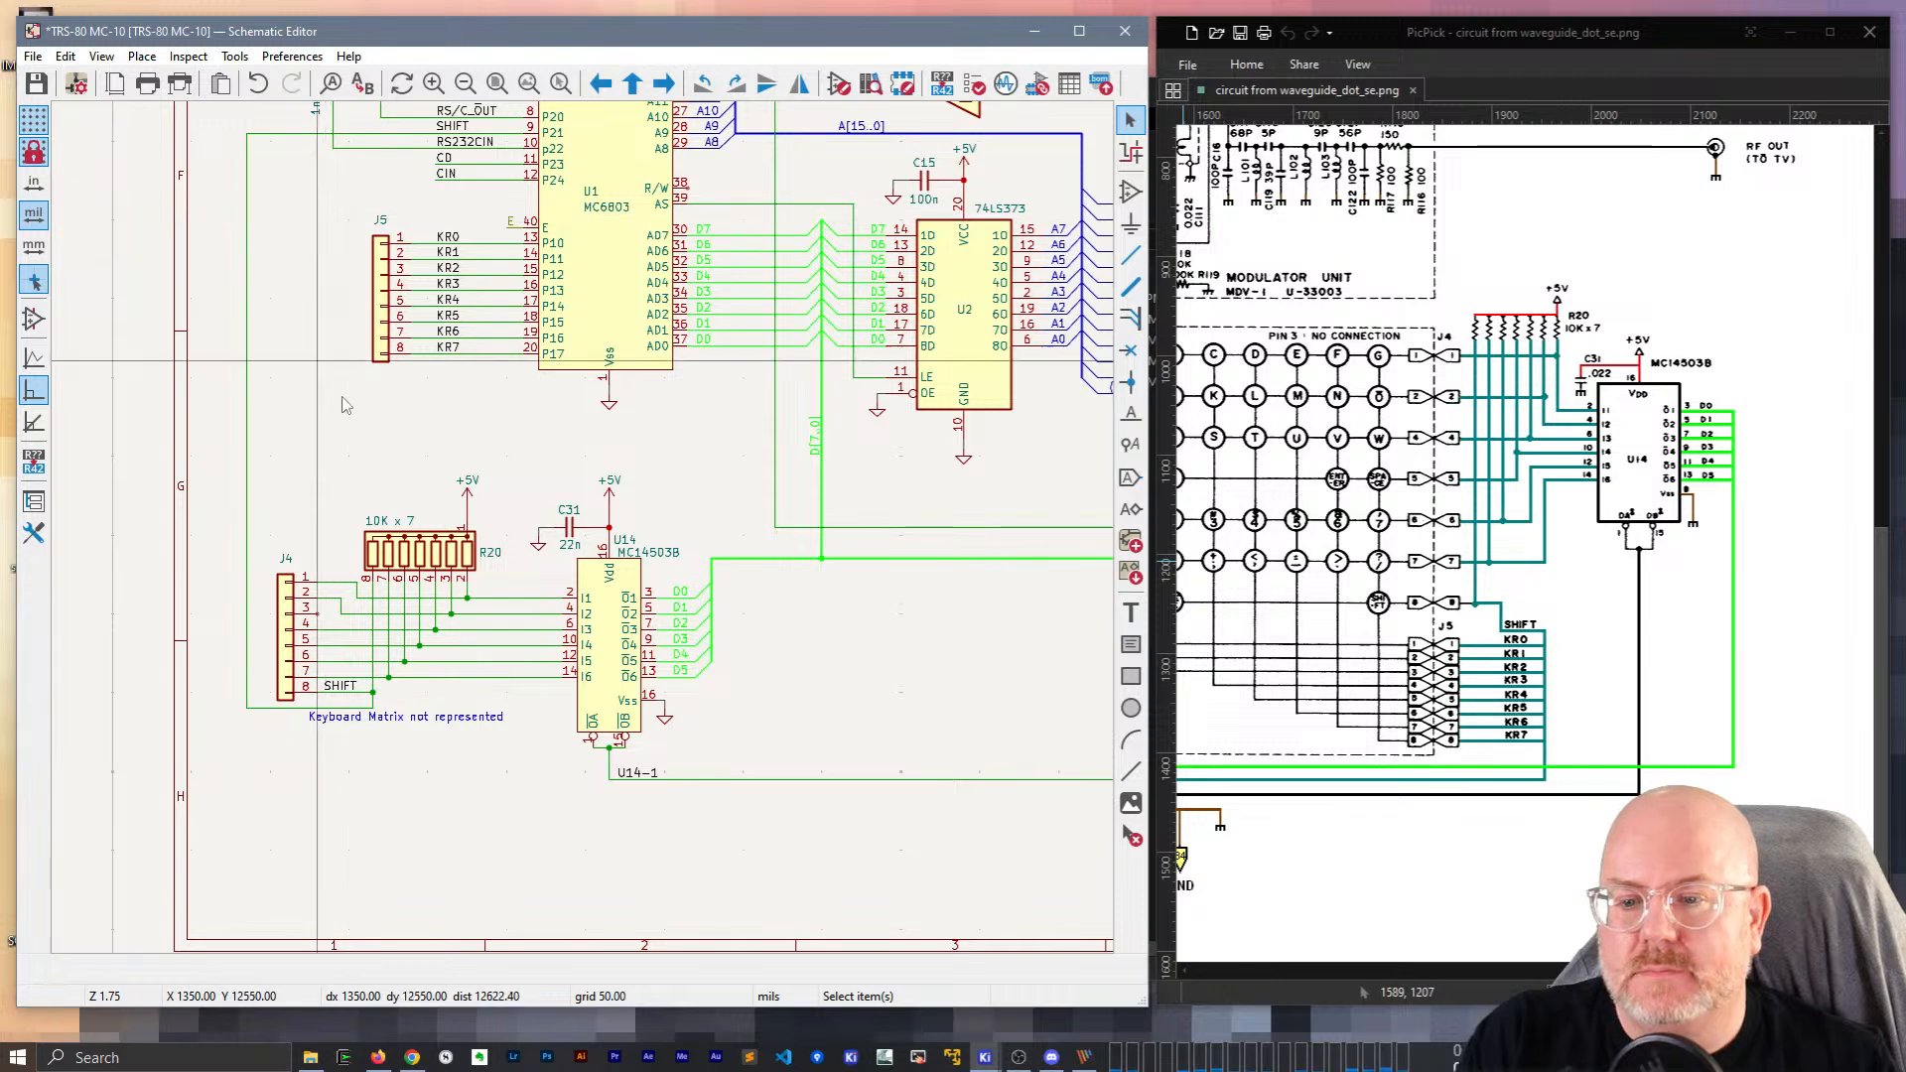
scroll(328, 384, "down", 1)
middle_click_drag(939, 760, 489, 639)
middle_click_drag(594, 573, 443, 812)
middle_click_drag(866, 796, 823, 914)
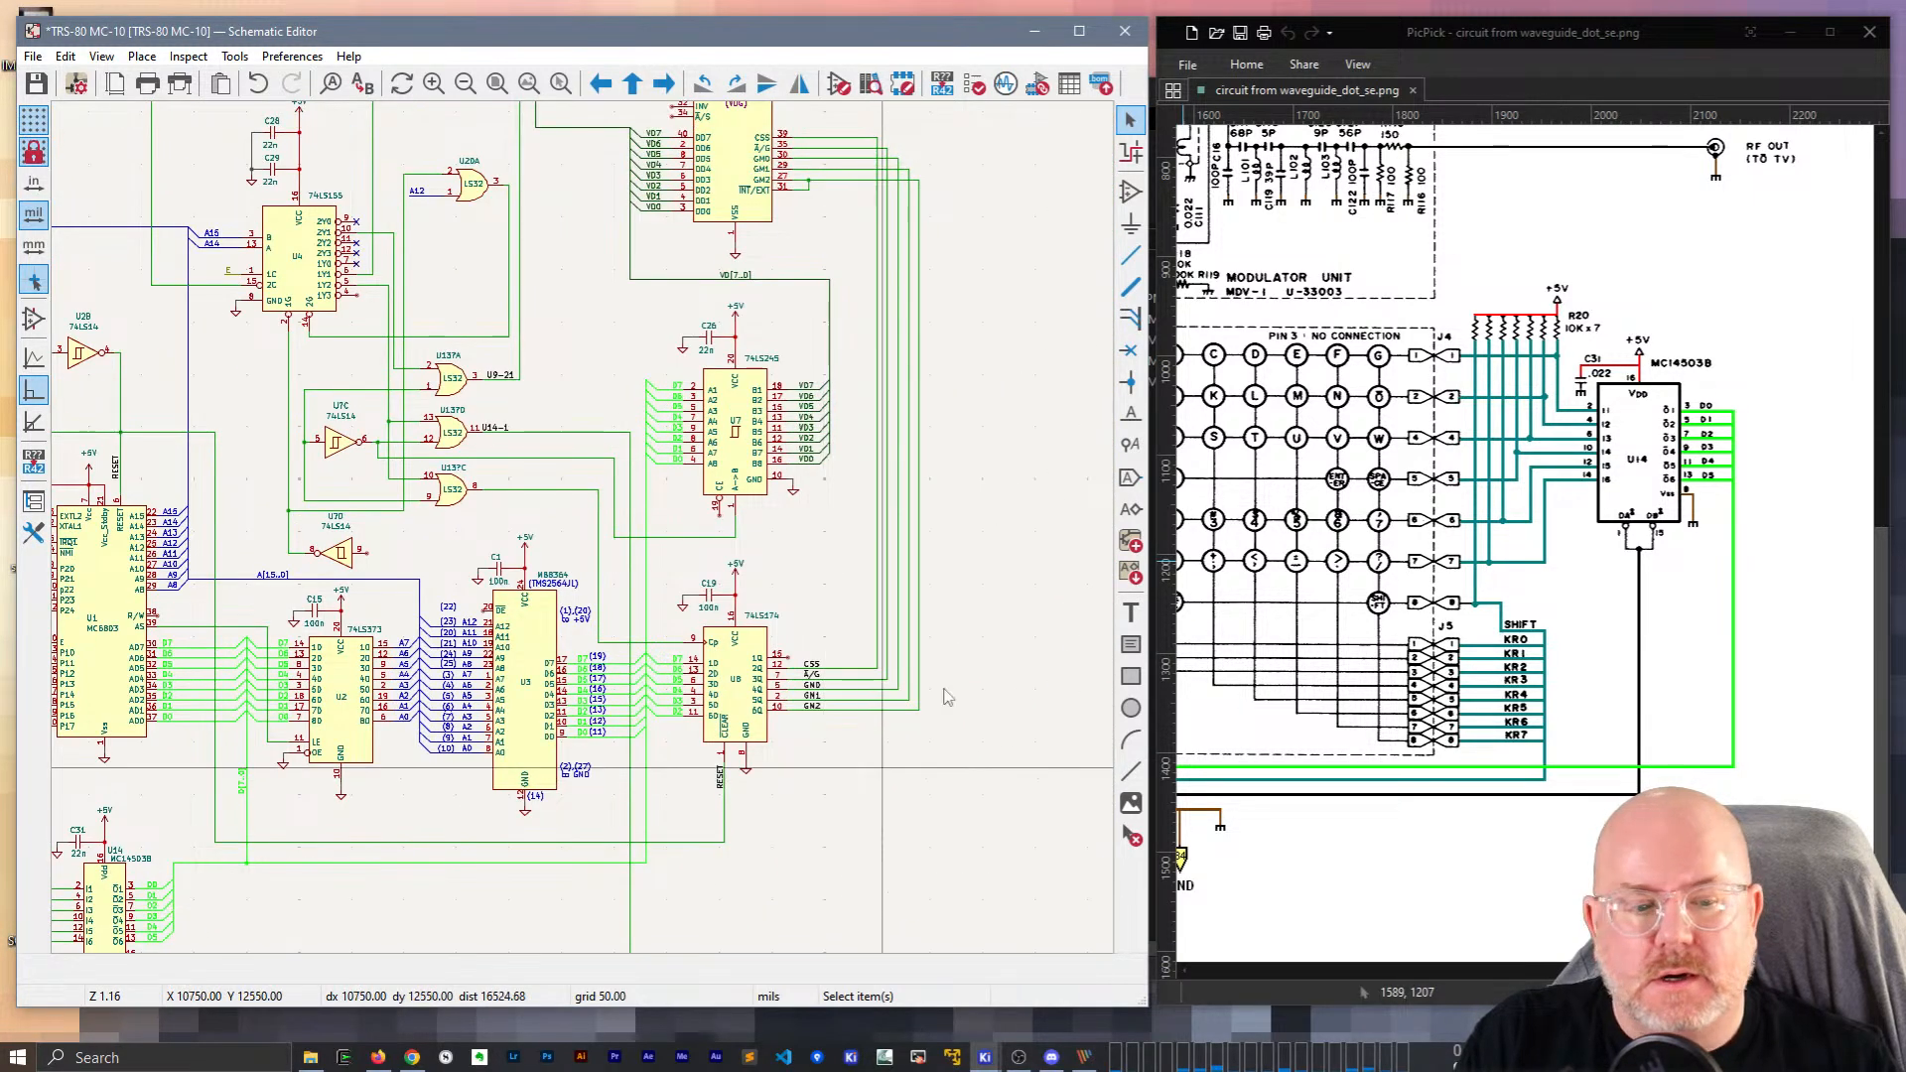
scroll(597, 635, "down", 2)
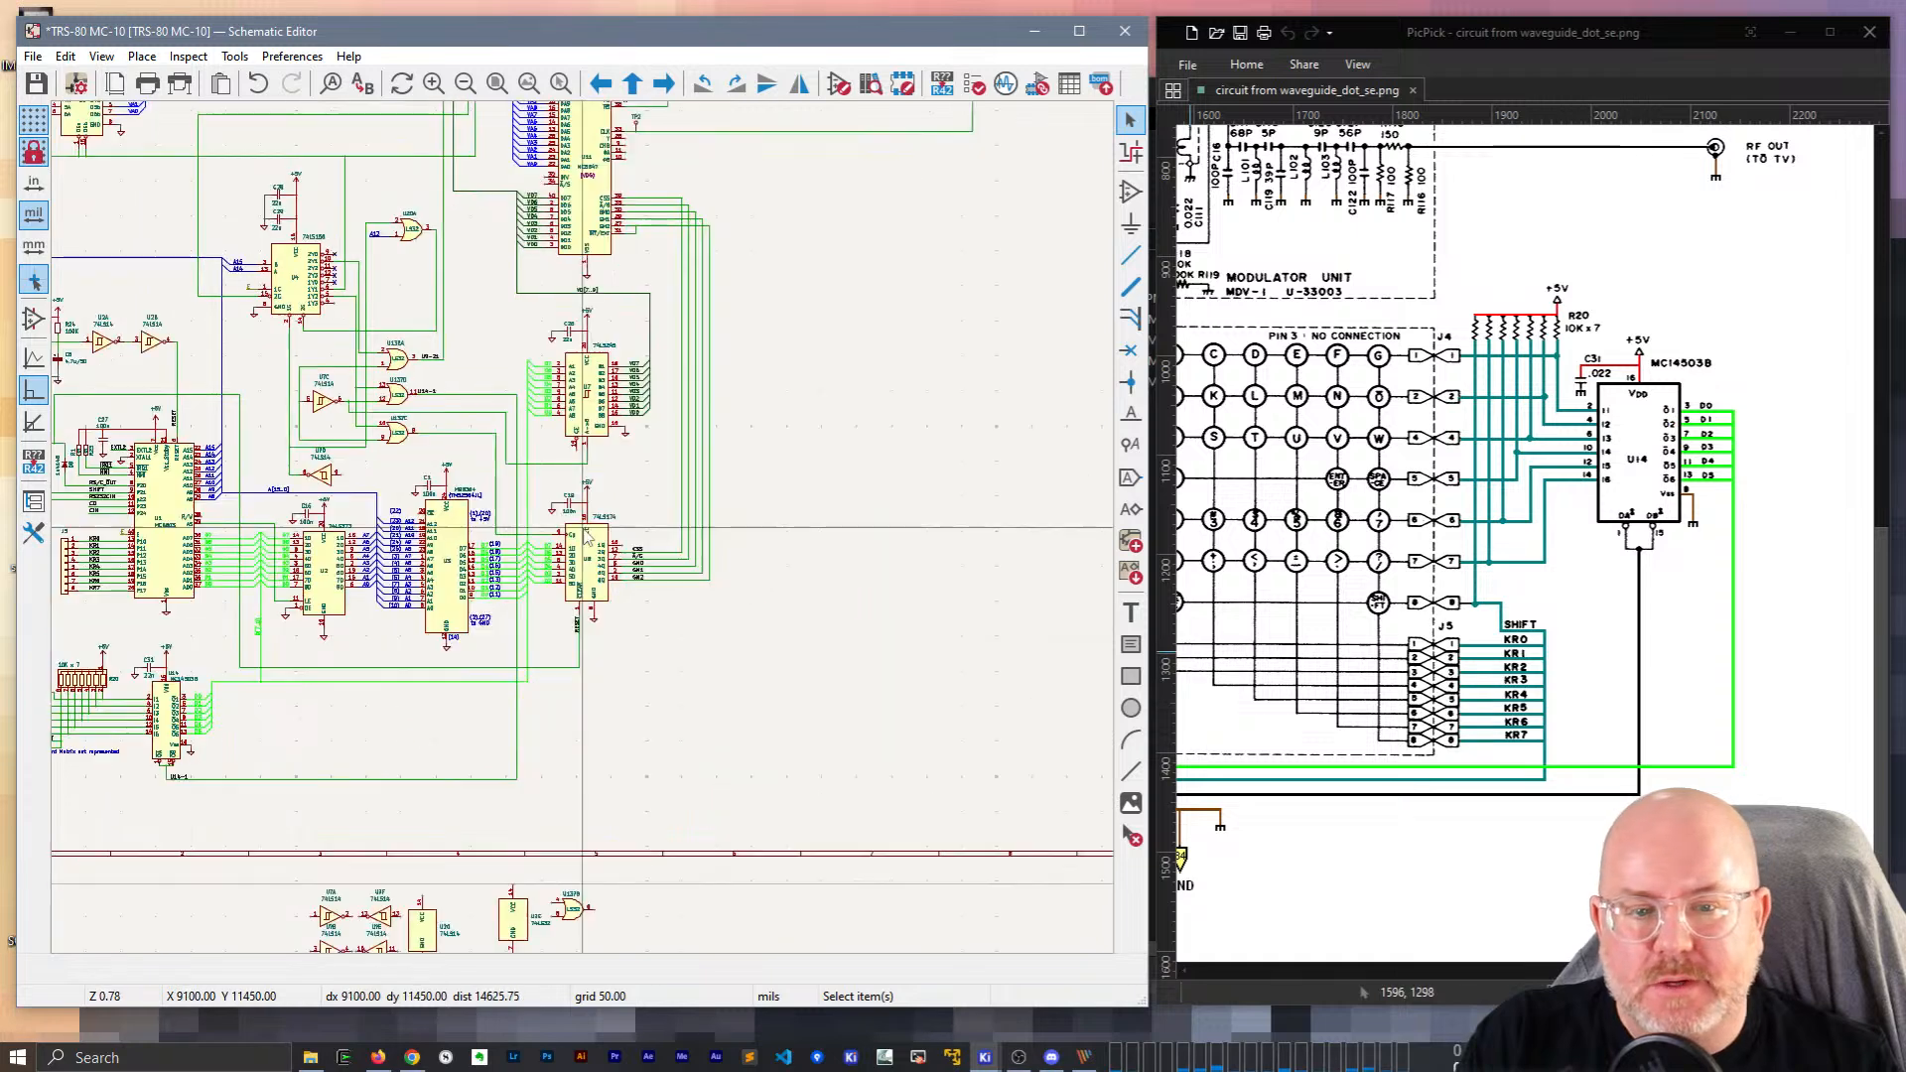
scroll(597, 533, "down", 2)
left_click_drag(1719, 970, 1813, 971)
scroll(1698, 641, "up", 5)
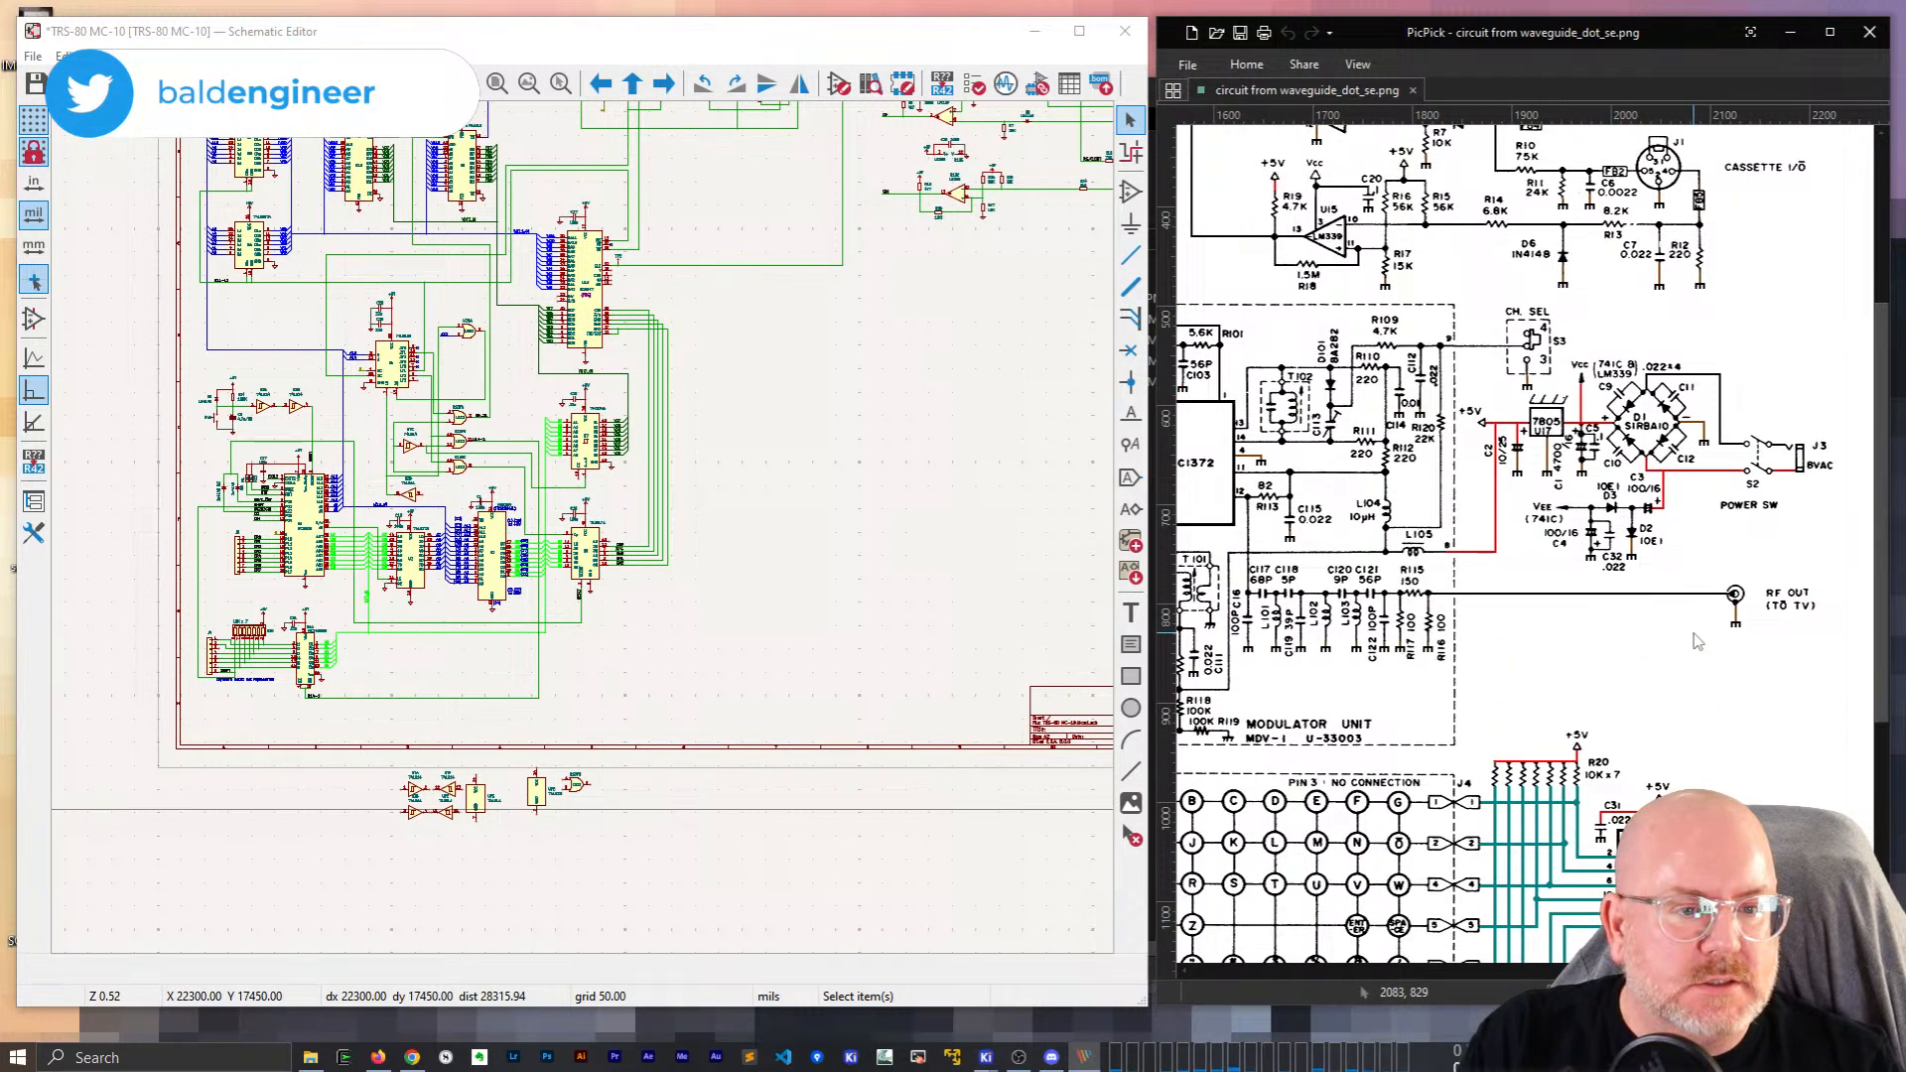
left_click_drag(1723, 971, 1629, 971)
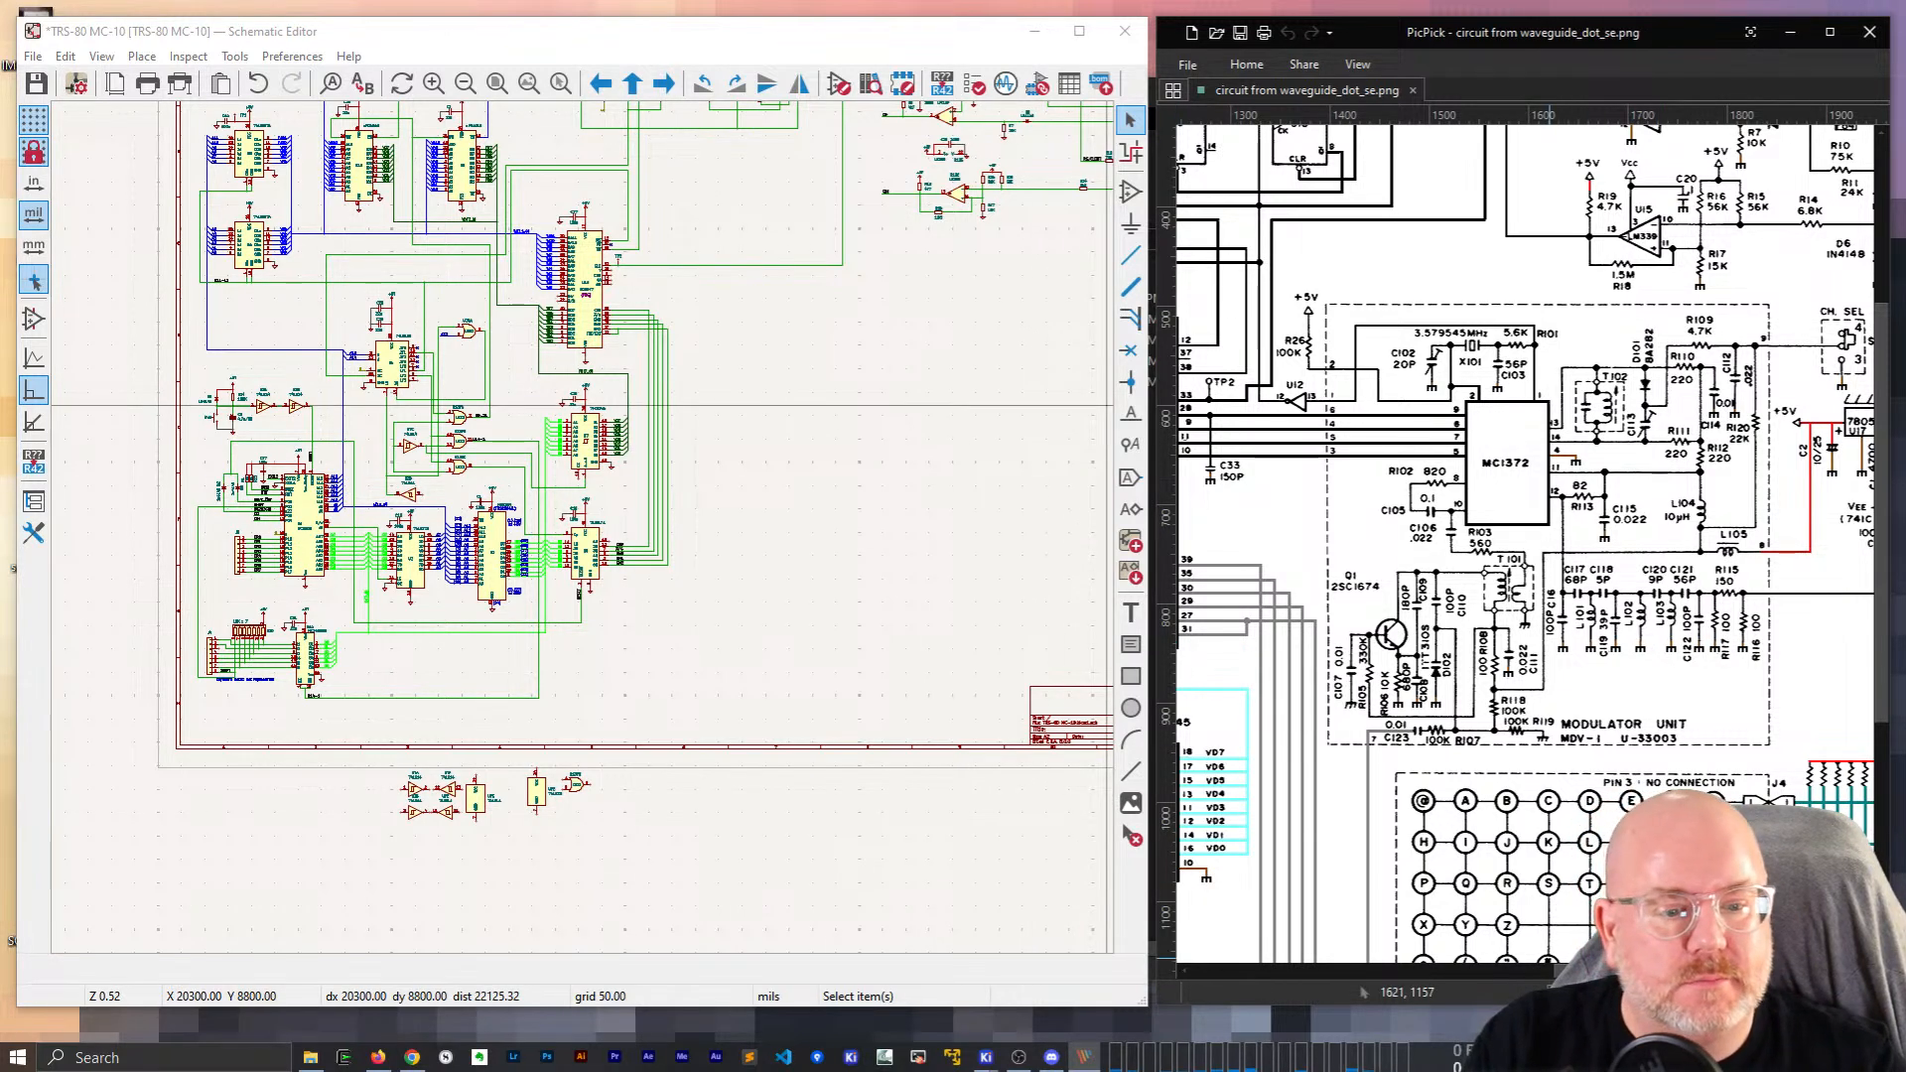
Fit the whole sheet in view, then zoom the reference image out and widen its window.
left_click_drag(892, 32, 907, 34)
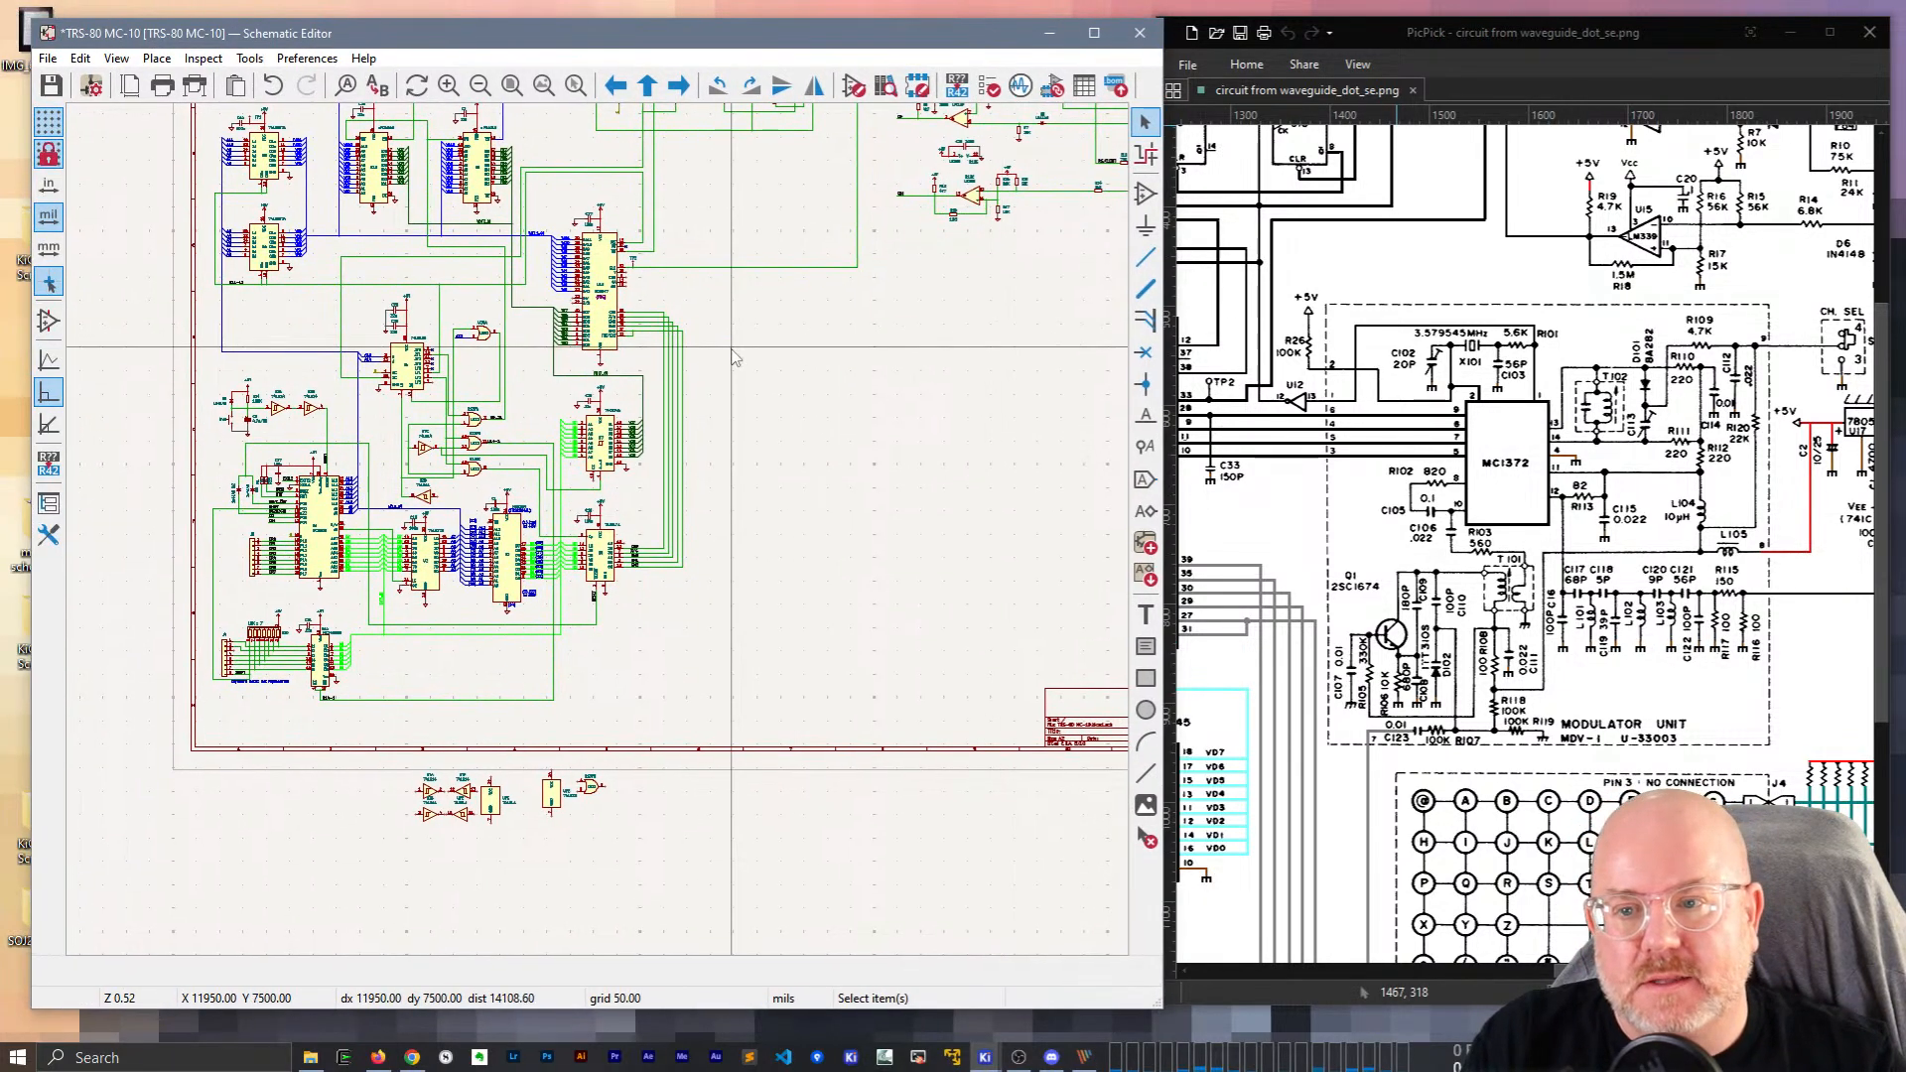
left_click(545, 88)
left_click(1529, 65)
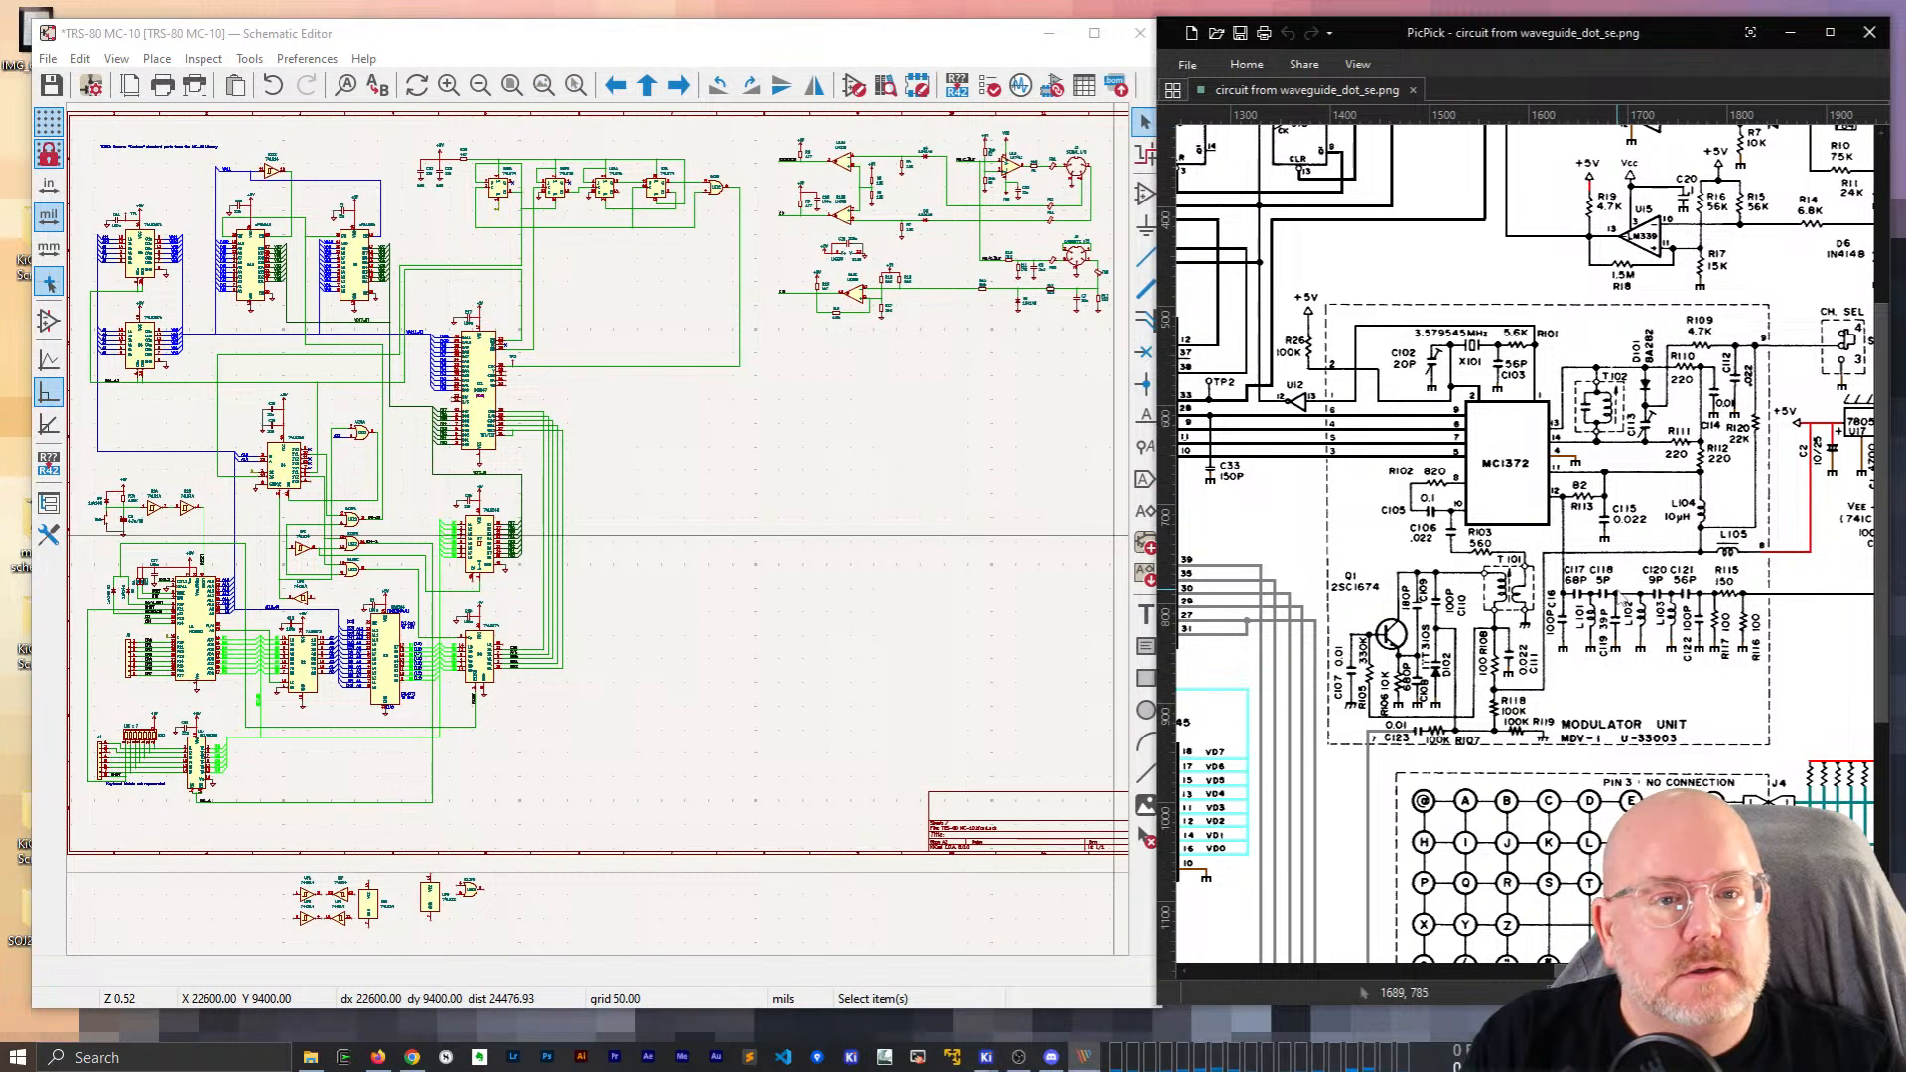
scroll(1618, 601, "down", 1)
left_click(1744, 993)
left_click(1744, 993)
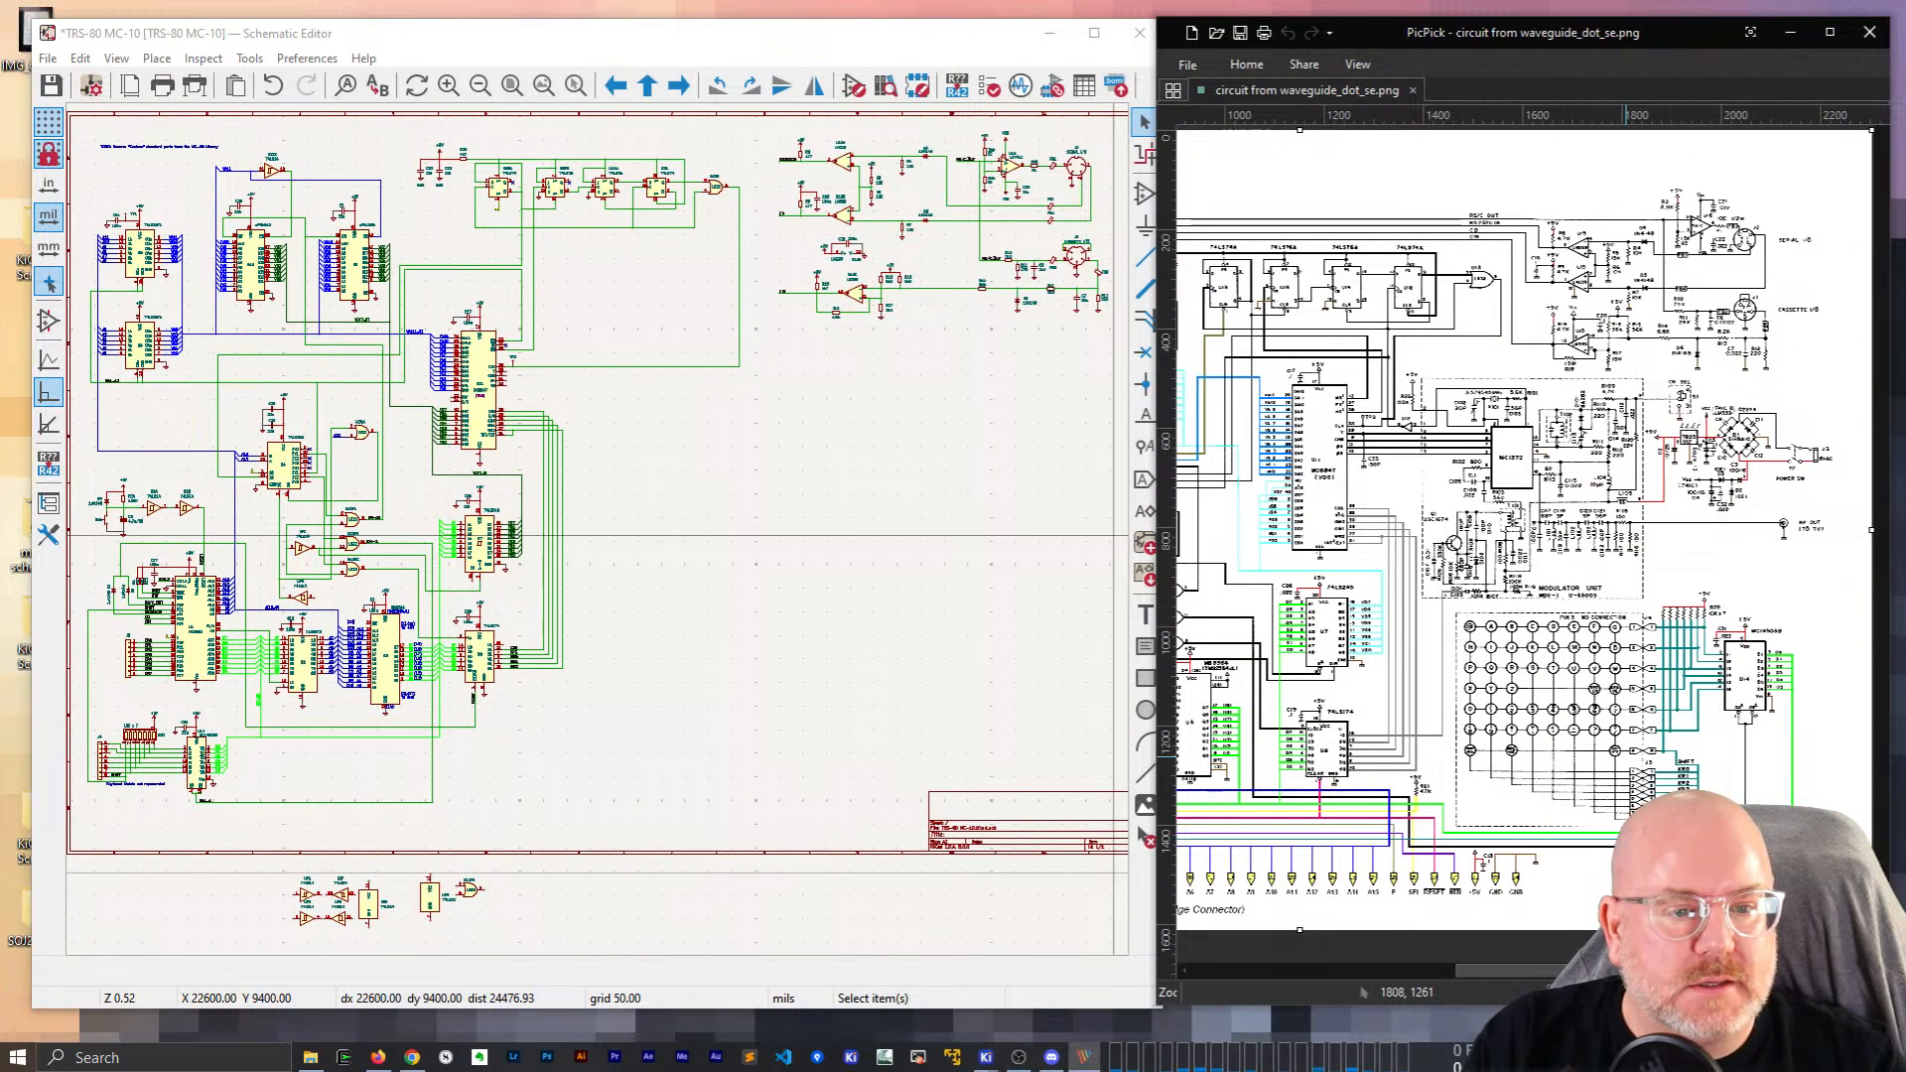
left_click_drag(1691, 971, 1647, 971)
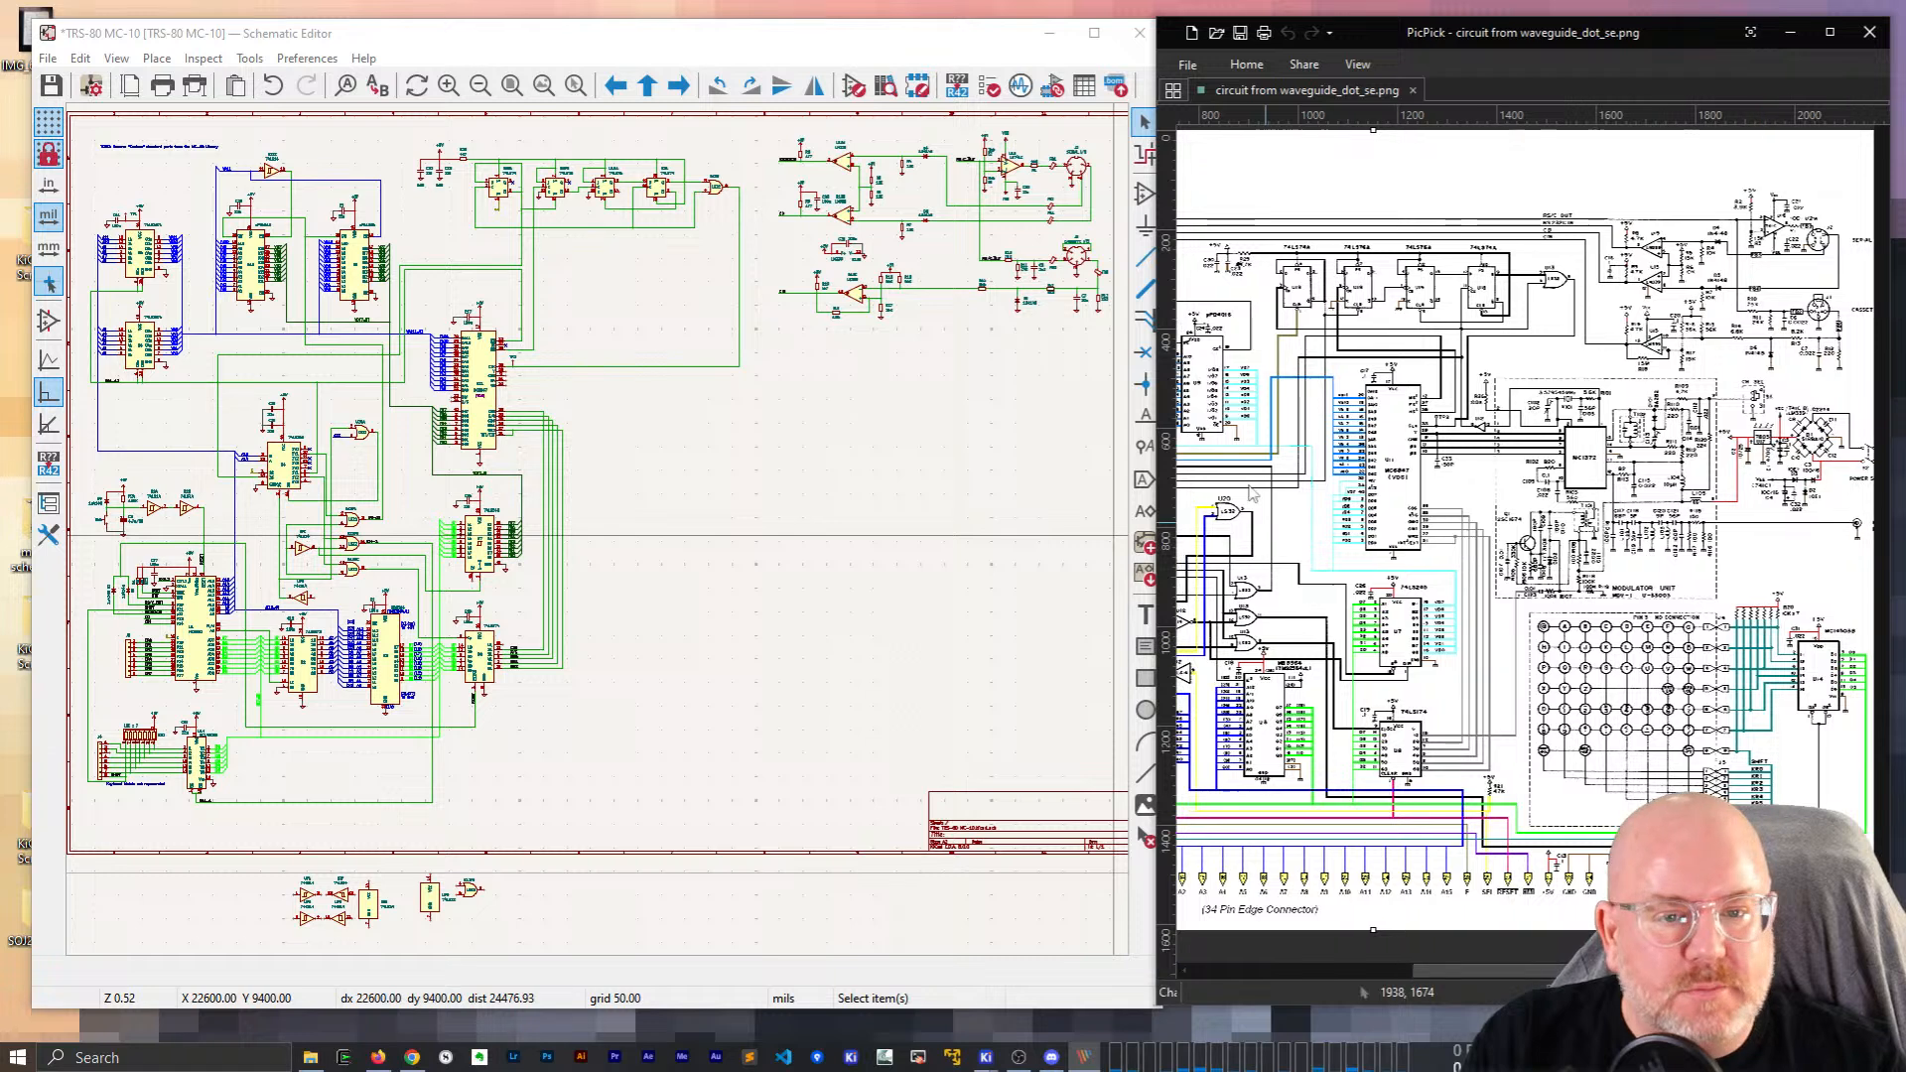
left_click(1177, 971)
left_click_drag(1158, 998, 707, 1001)
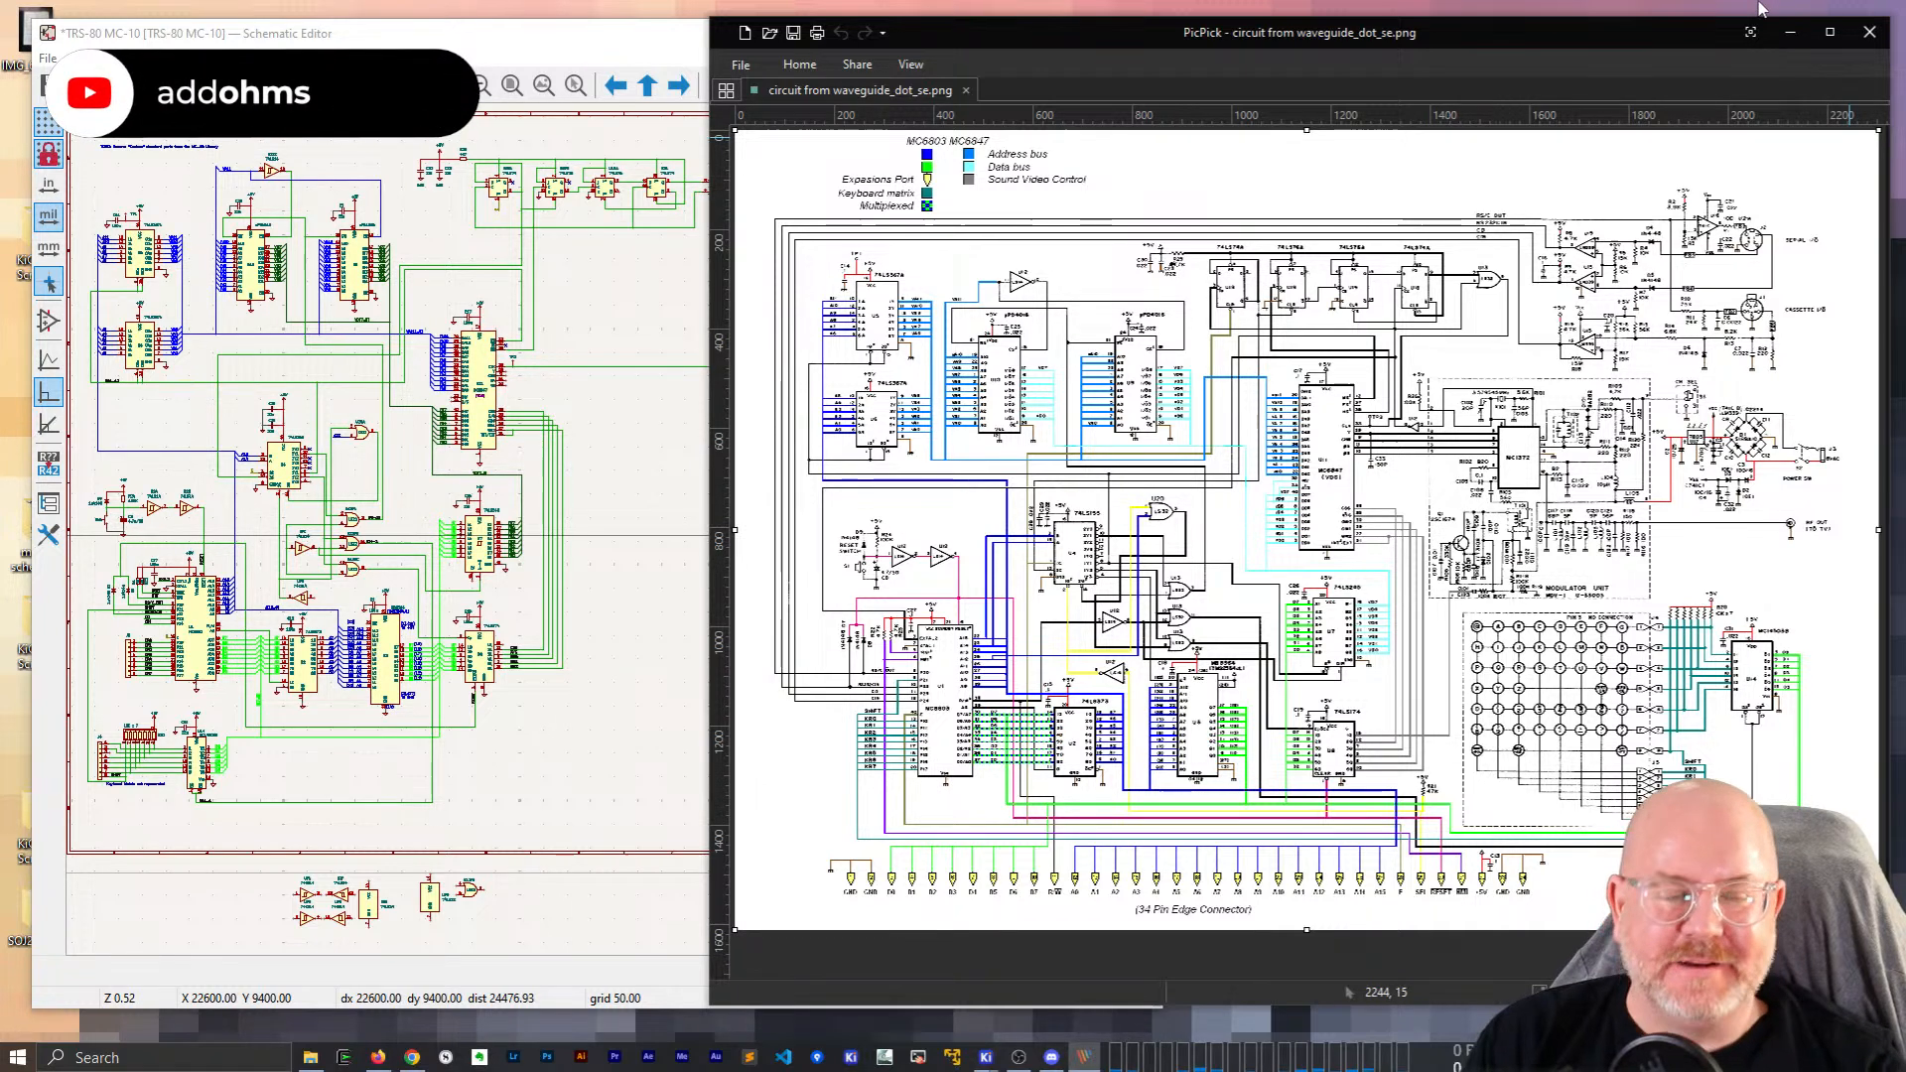
Close PicPick and Explorer, maximize the Schematic Editor, and zoom in on U5 and U6.
left_click(1869, 32)
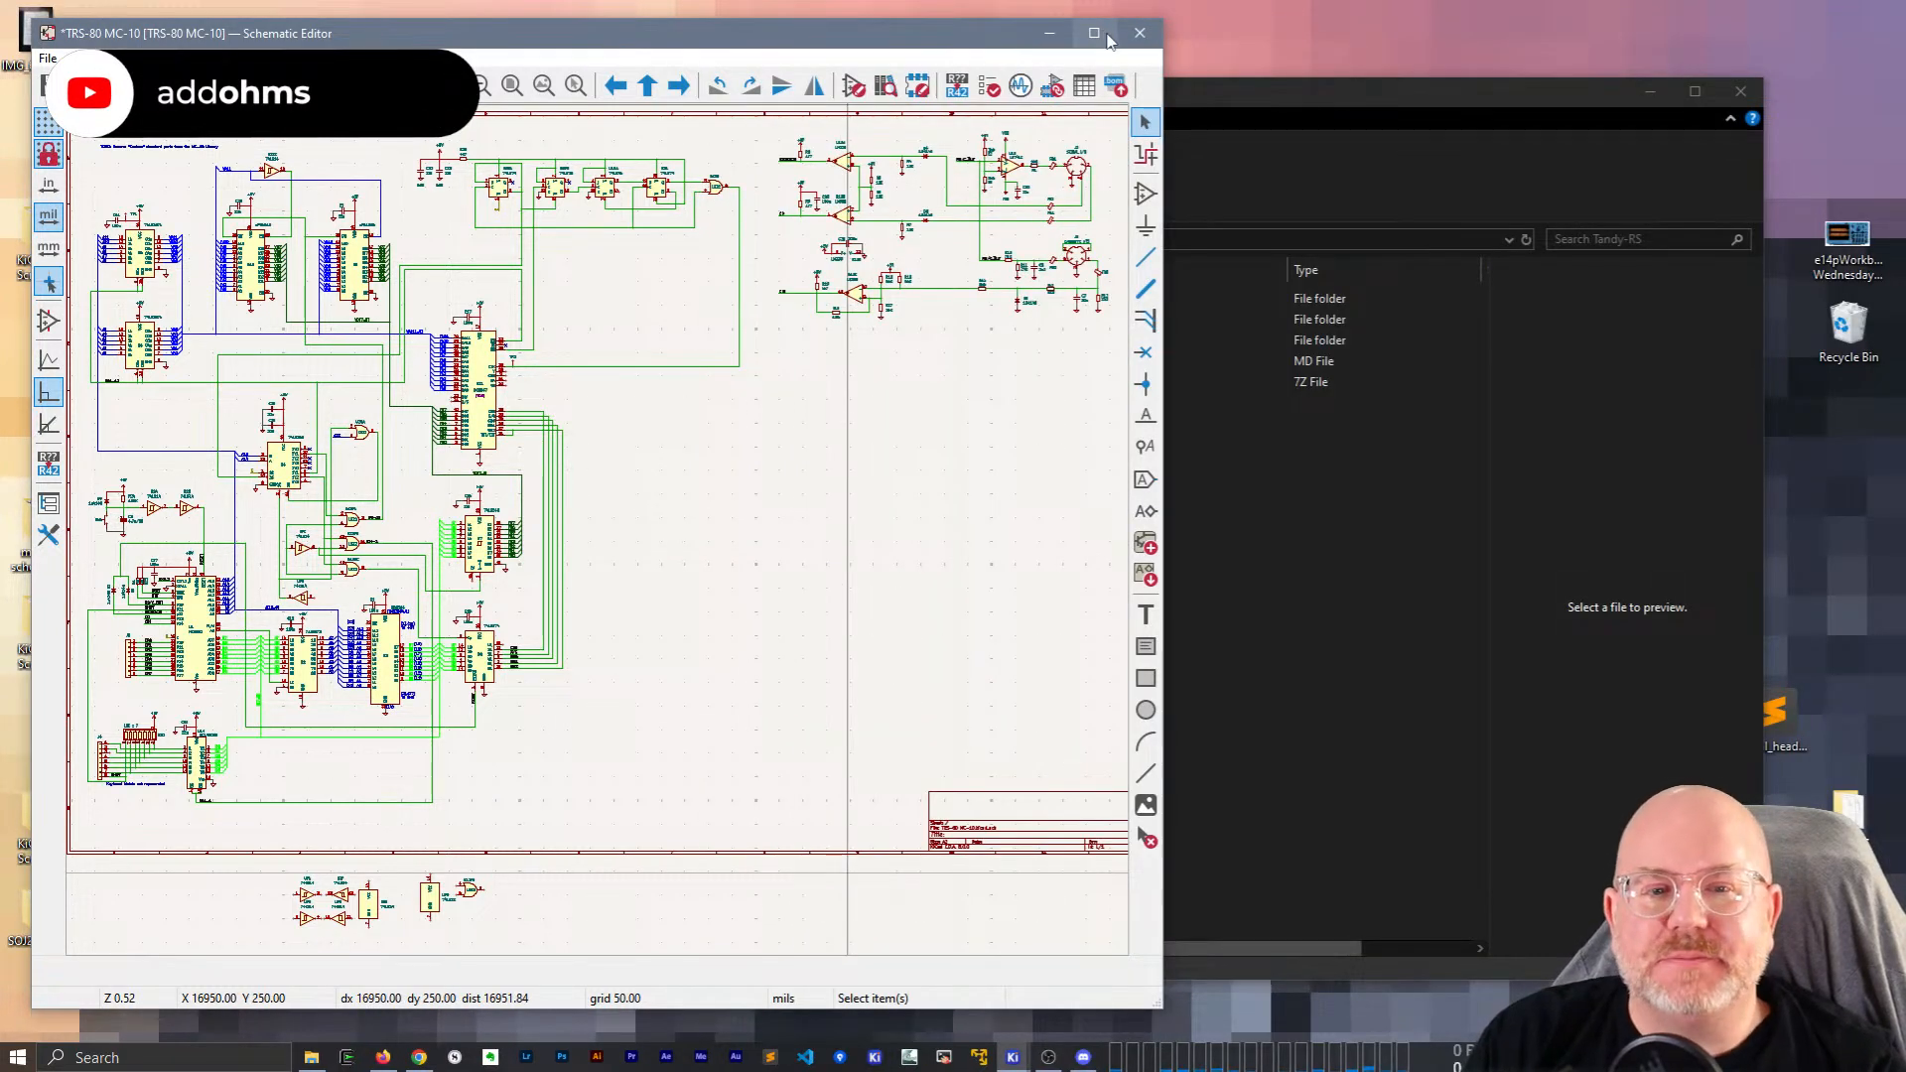
left_click(1741, 90)
left_click(1094, 33)
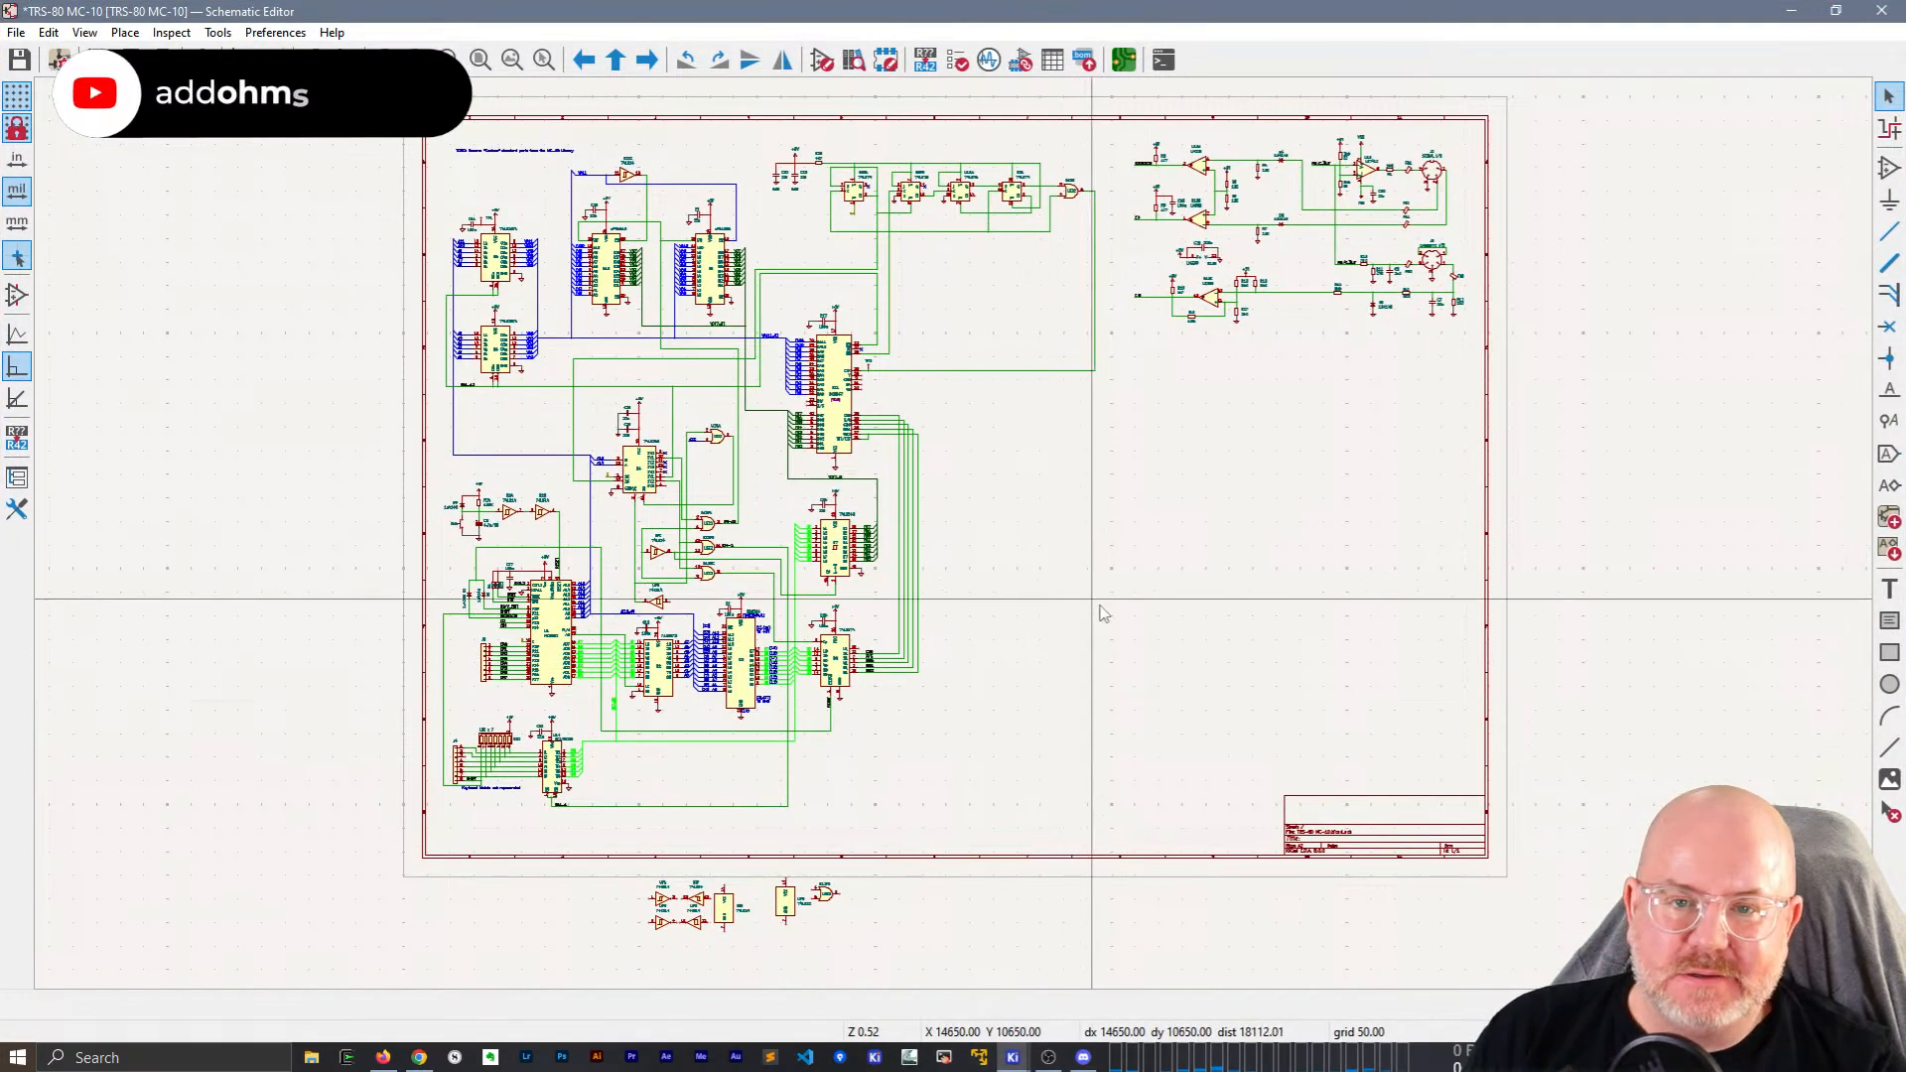
middle_click_drag(1100, 607, 1159, 655)
scroll(1149, 639, "up", 2)
middle_click_drag(868, 550, 1336, 734)
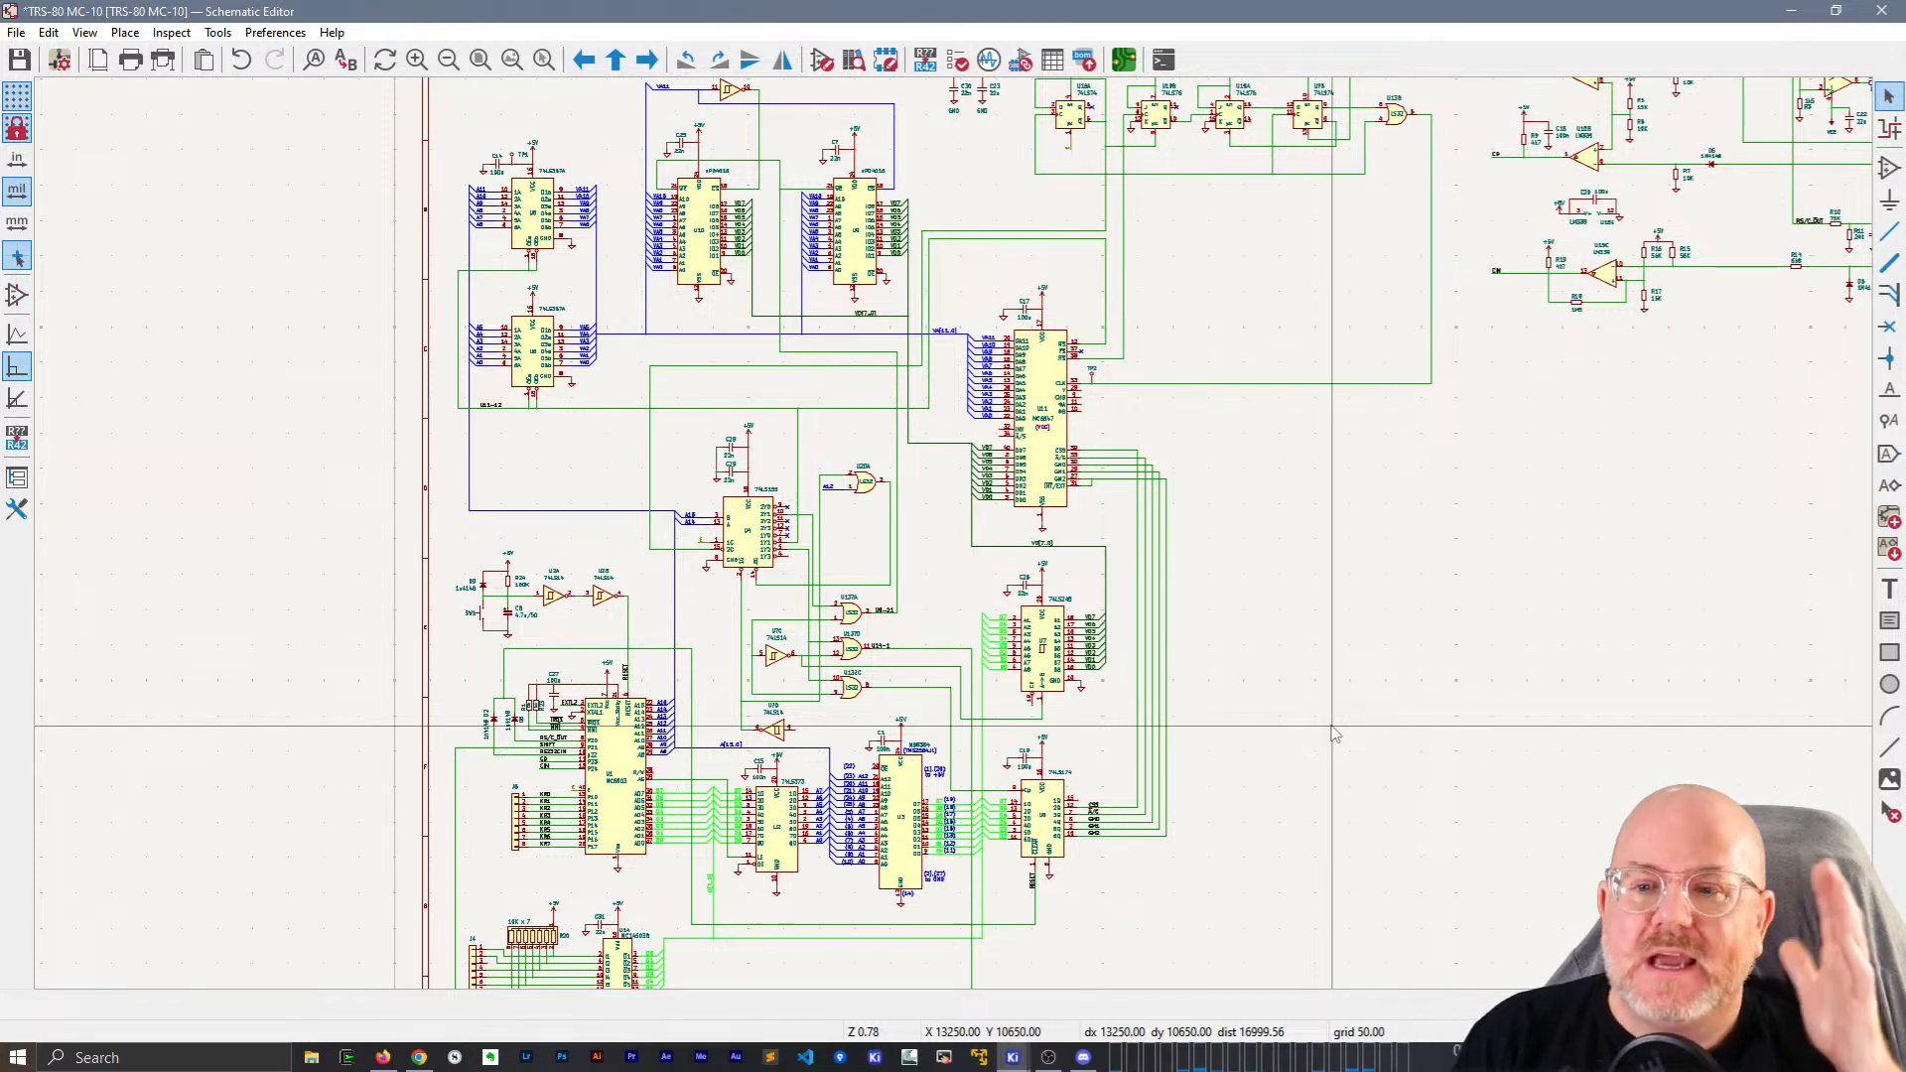
scroll(470, 314, "up", 3)
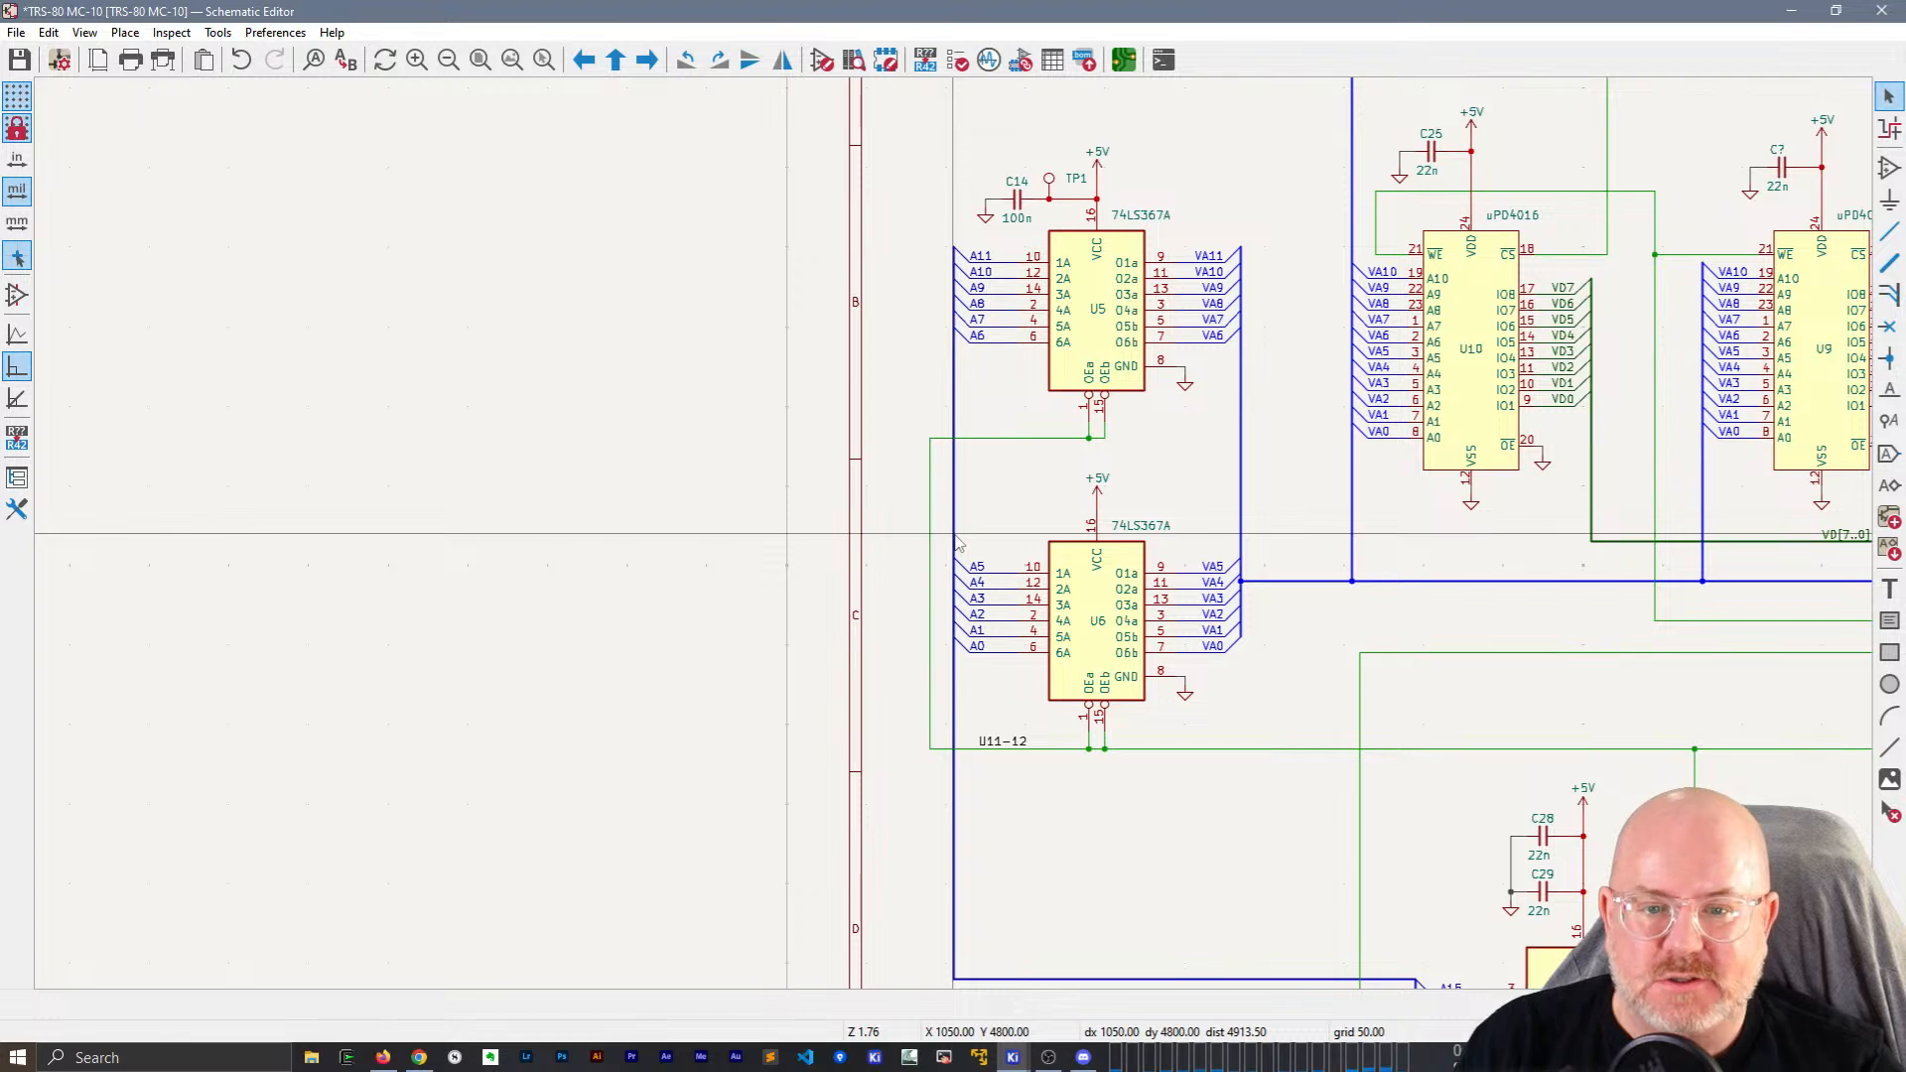
Draw a new wire from U5's enable junction to the lower U11-12 wire.
middle_click_drag(958, 542, 733, 547)
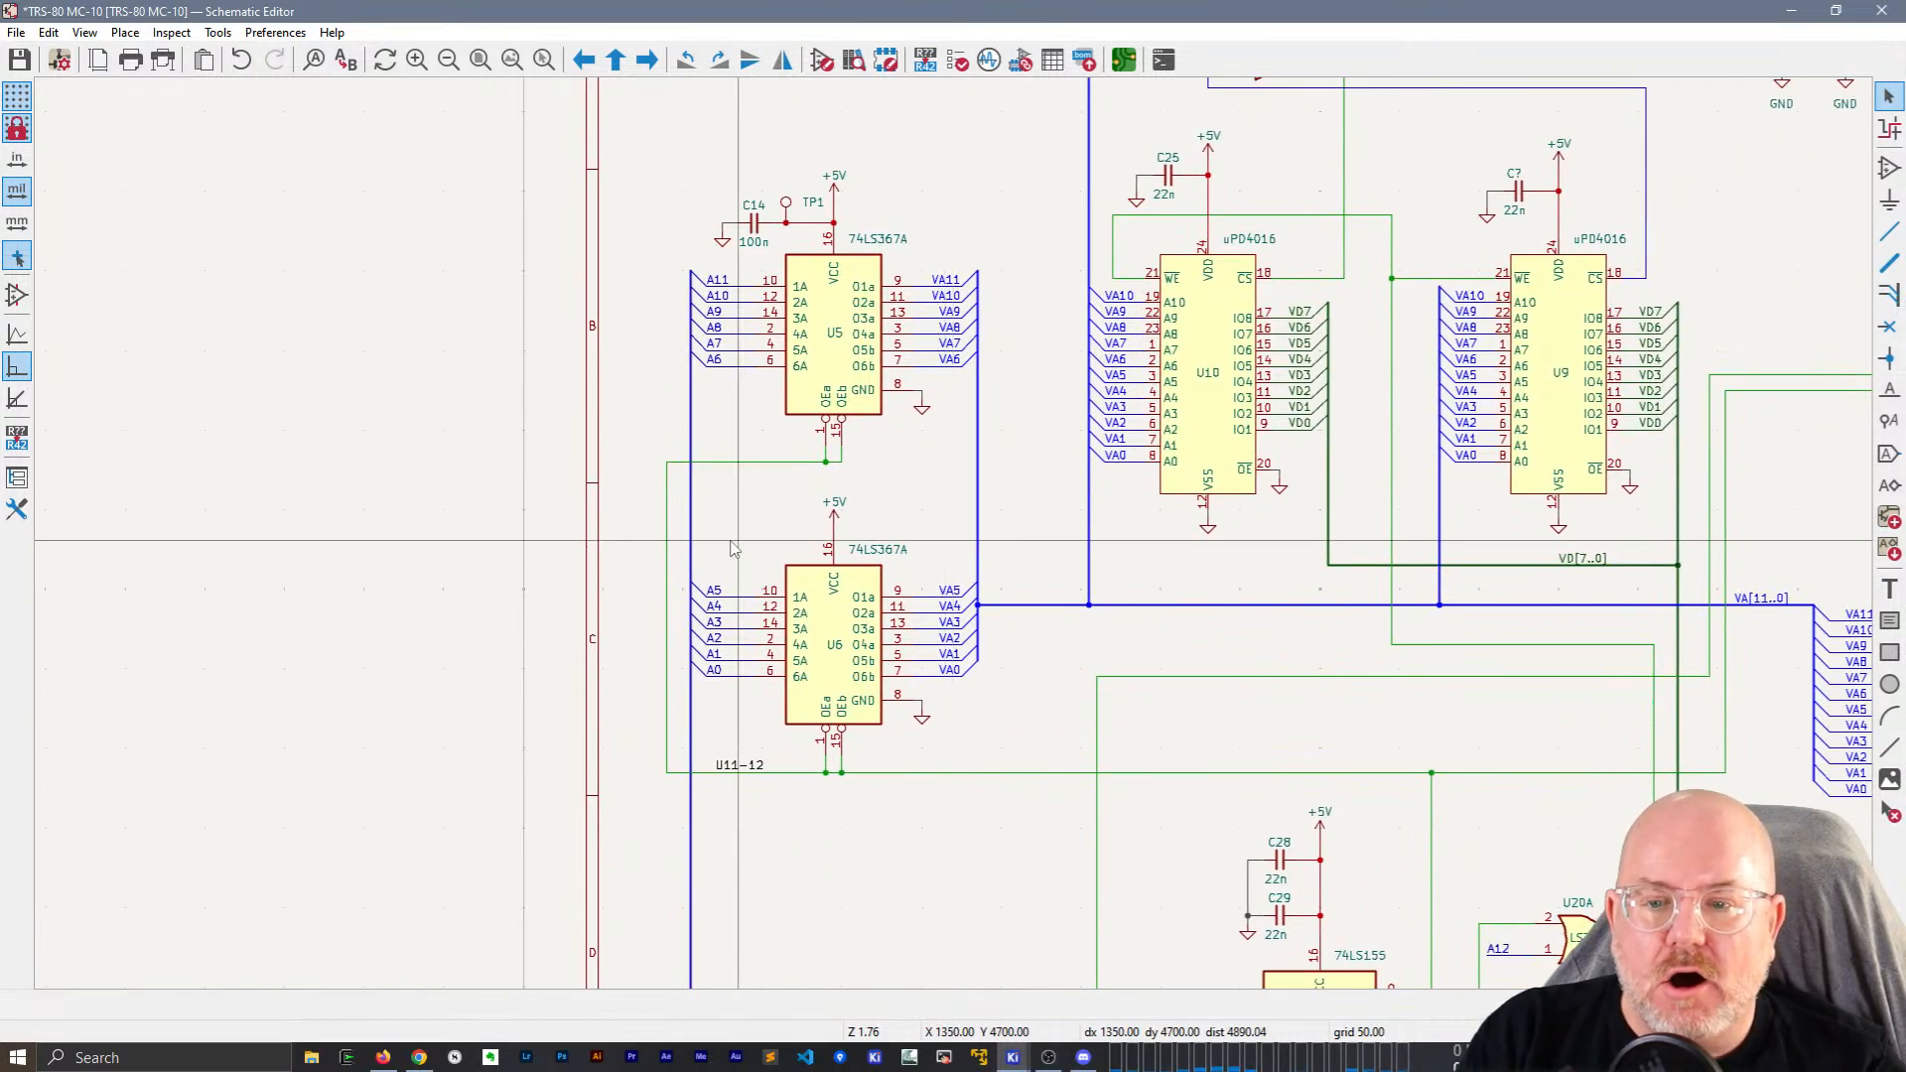
left_click(667, 595)
key("g")
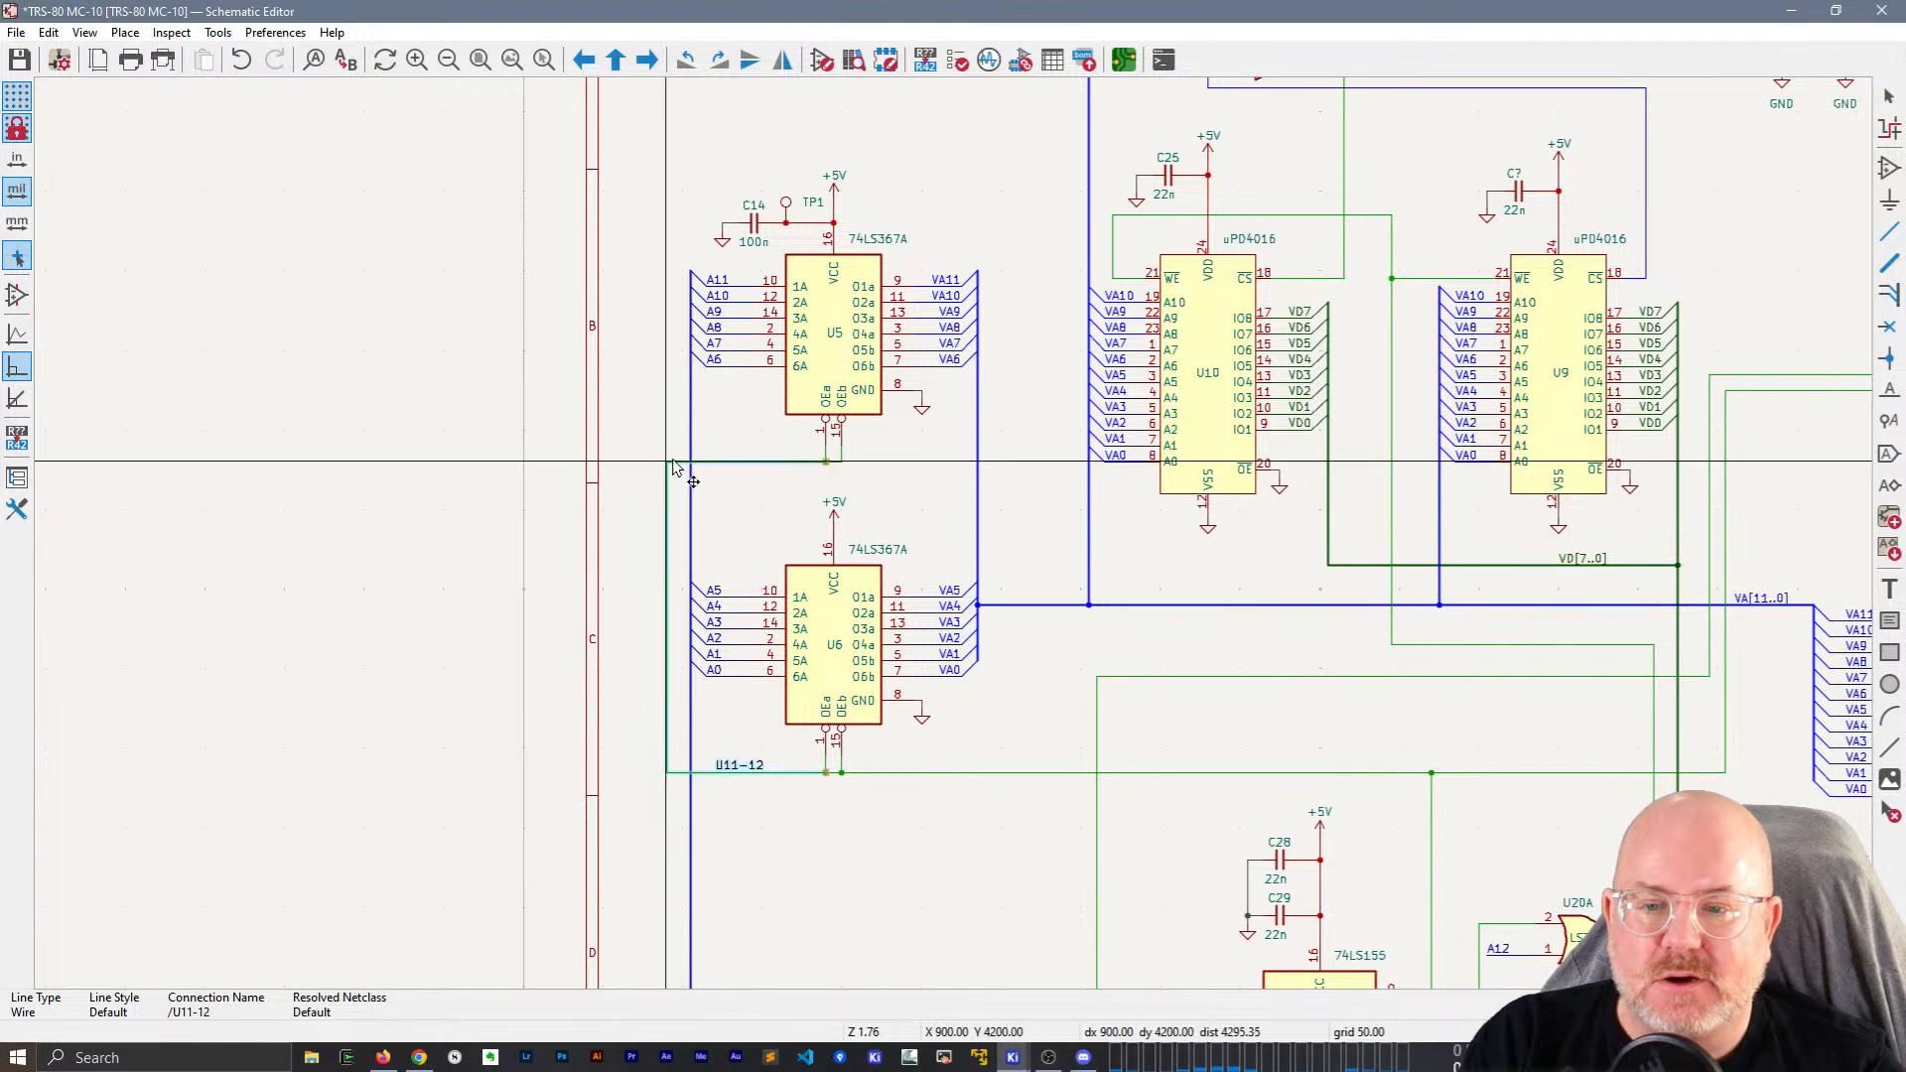
key("Escape")
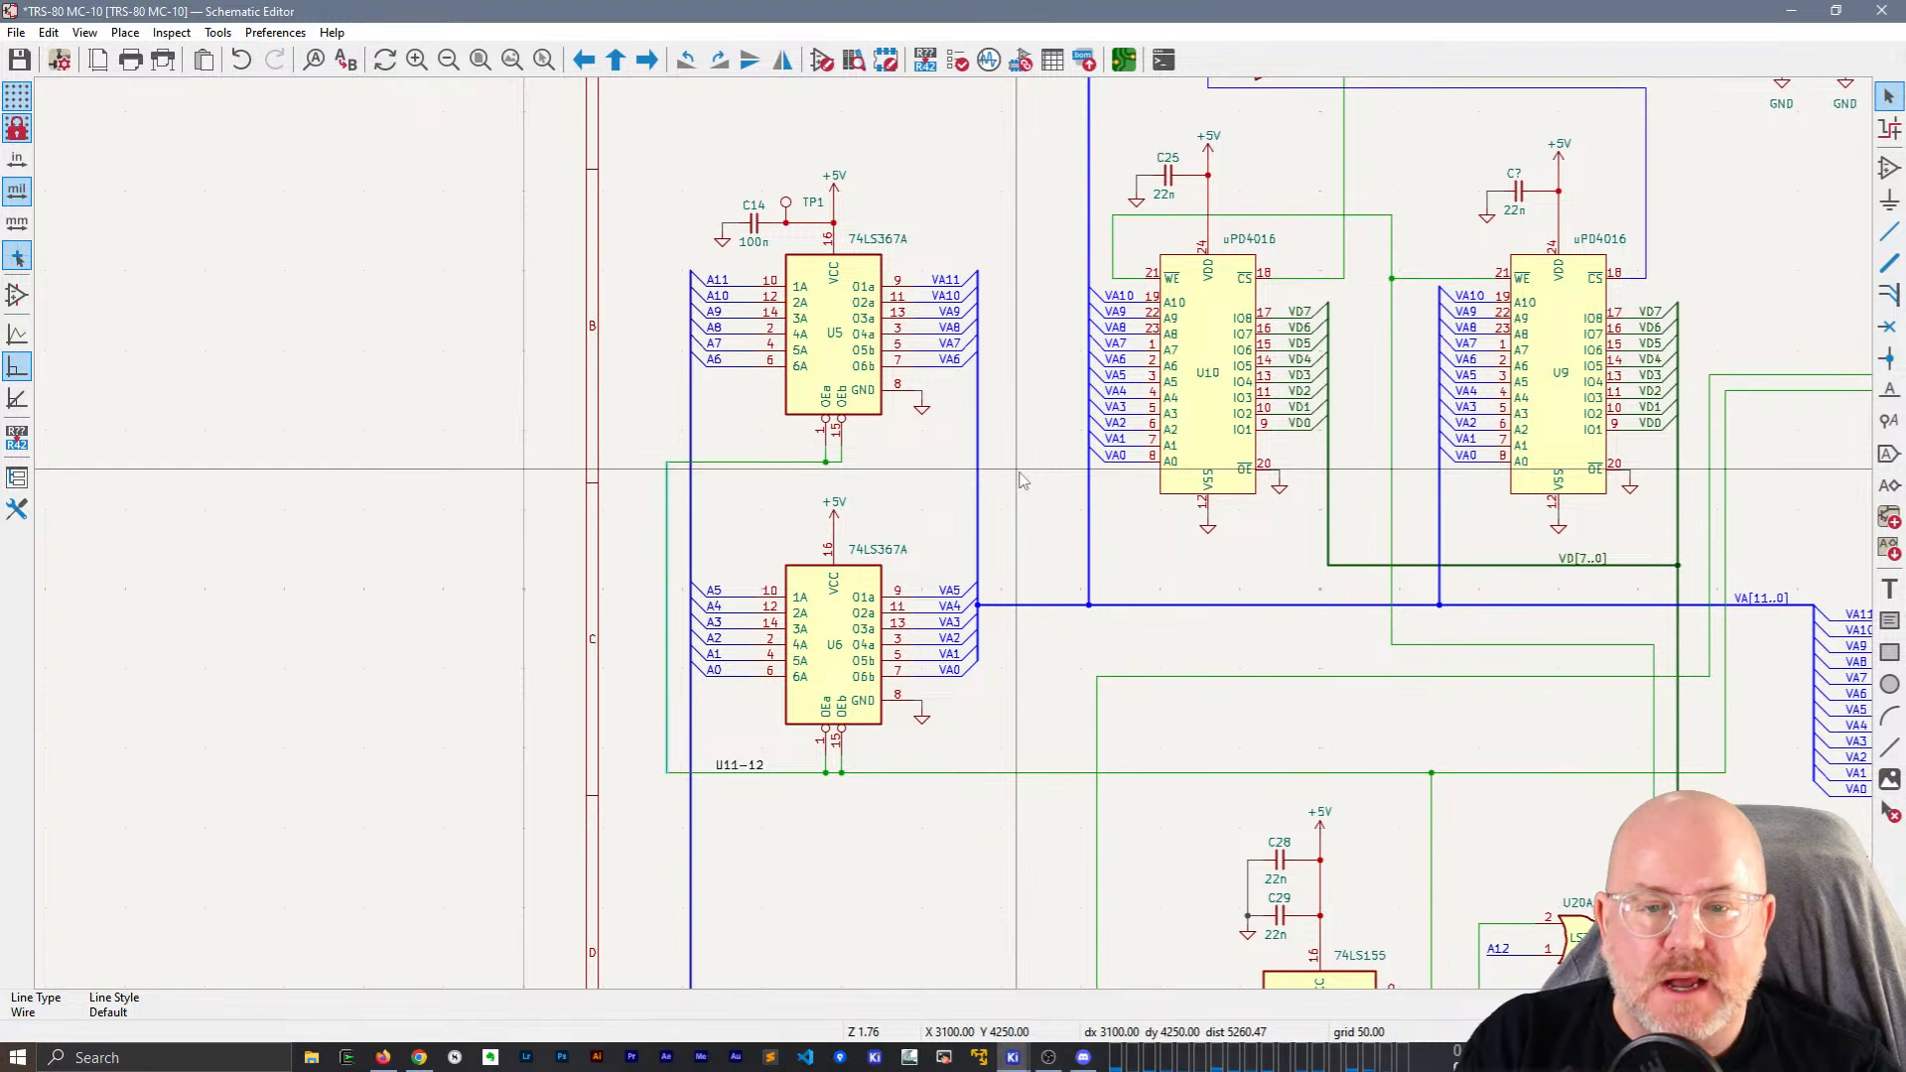
key("w")
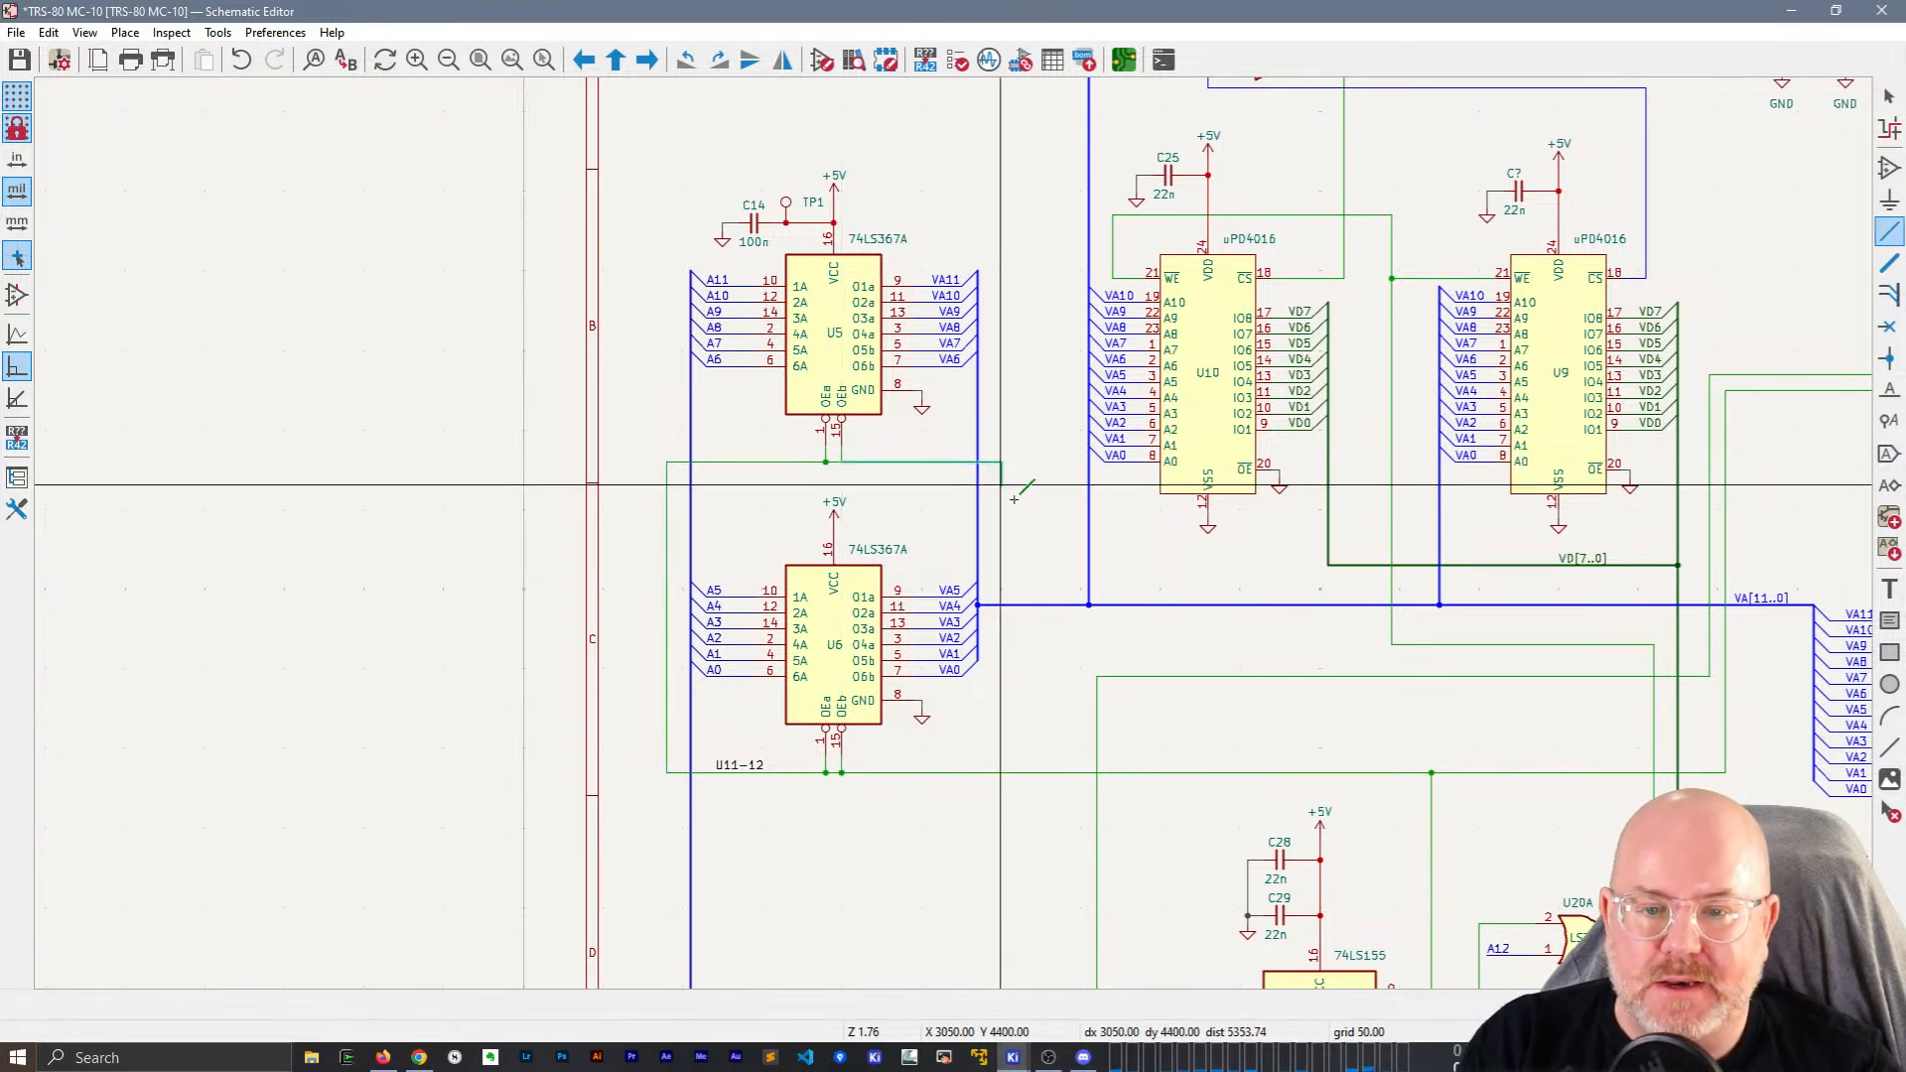
left_click(1039, 772)
key("Escape")
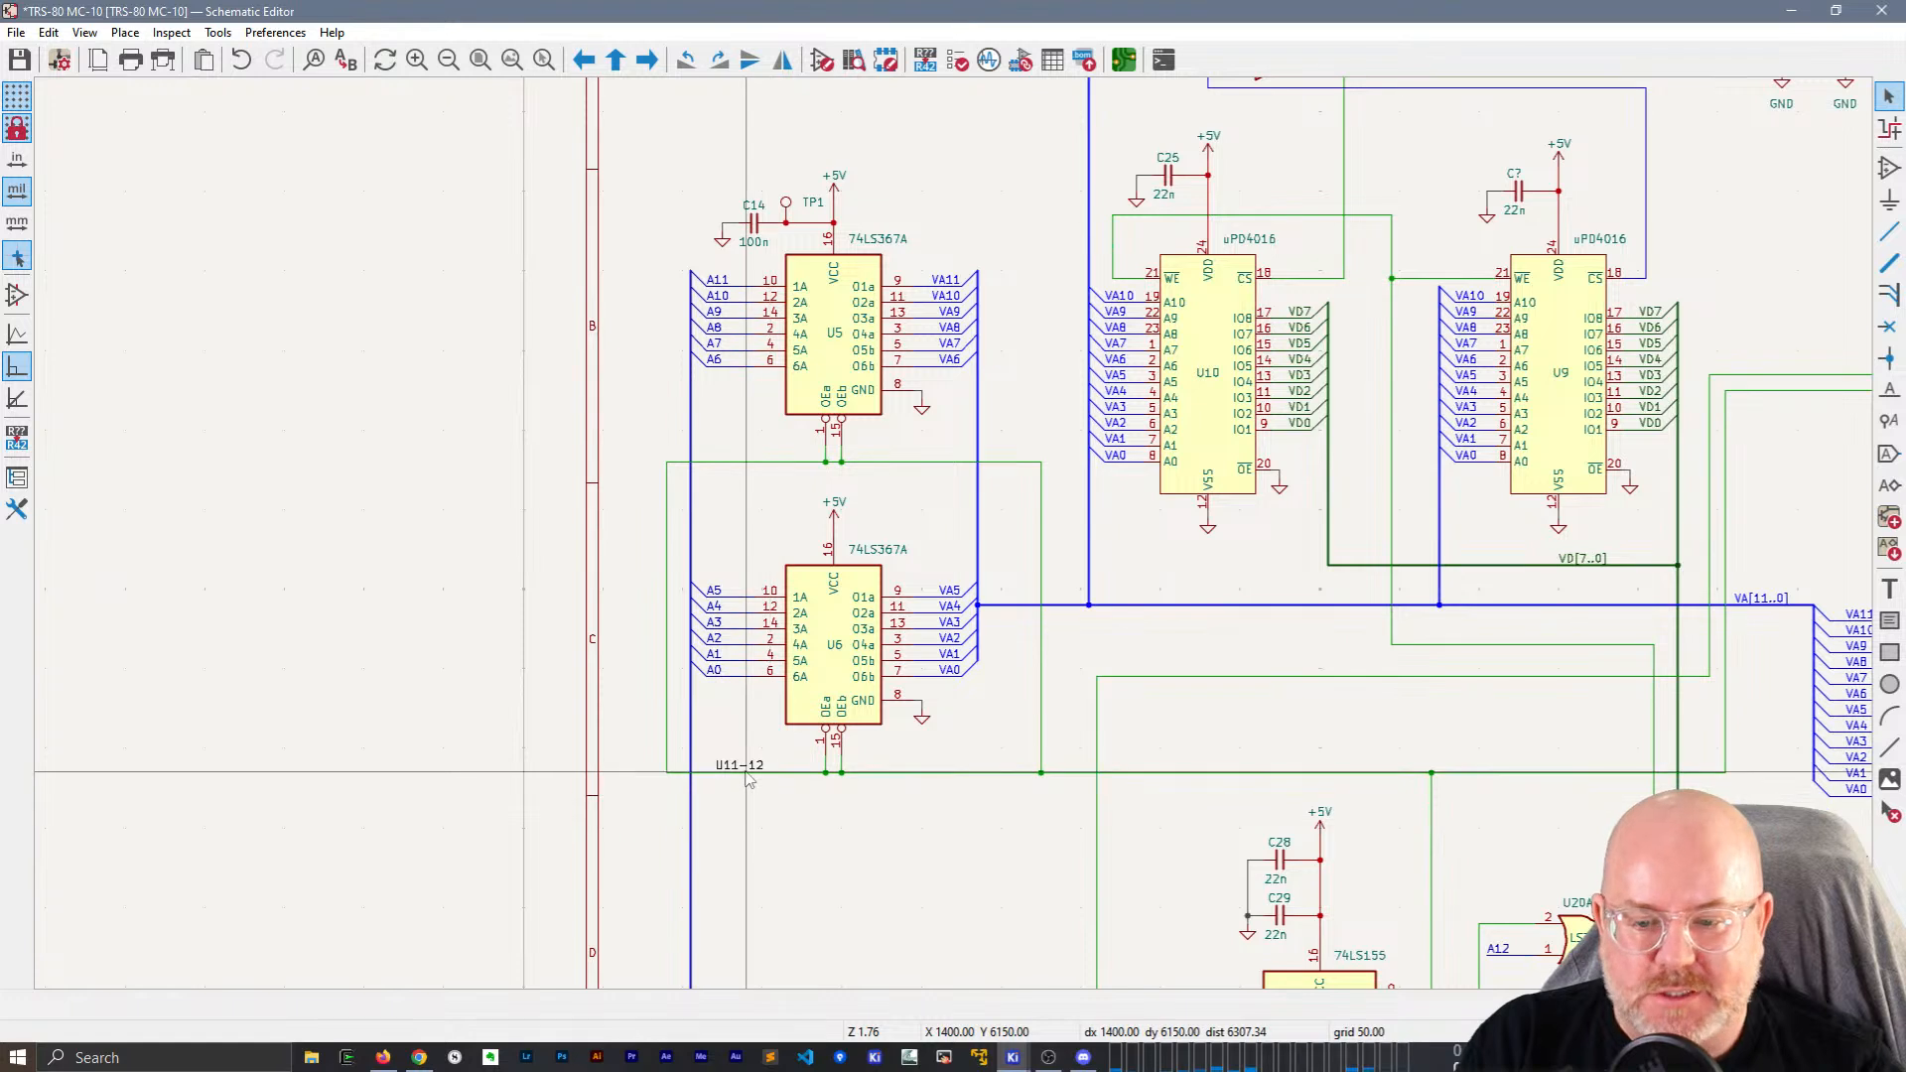
Slide the U11-12 label right and delete the wire loop left of U6.
left_click(746, 766)
left_click_drag(749, 772, 941, 777)
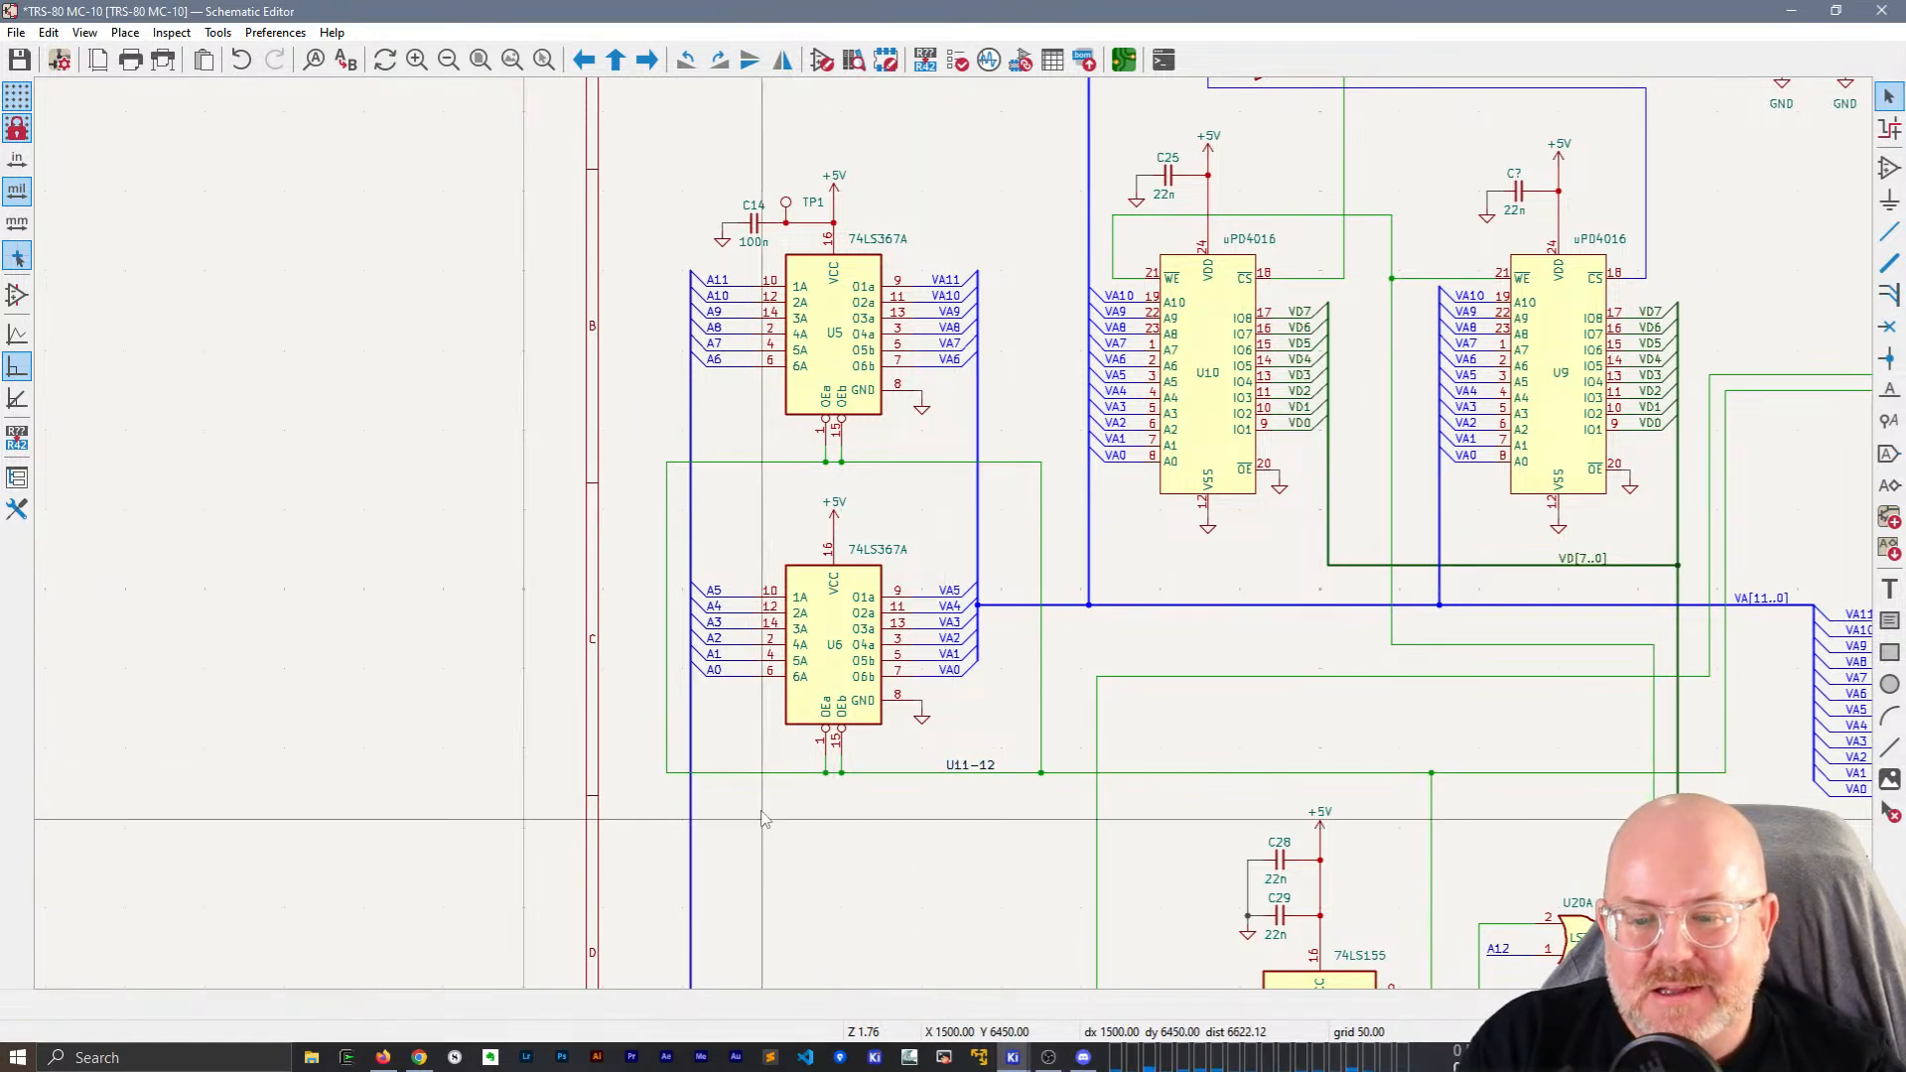
left_click(765, 772)
key("Delete")
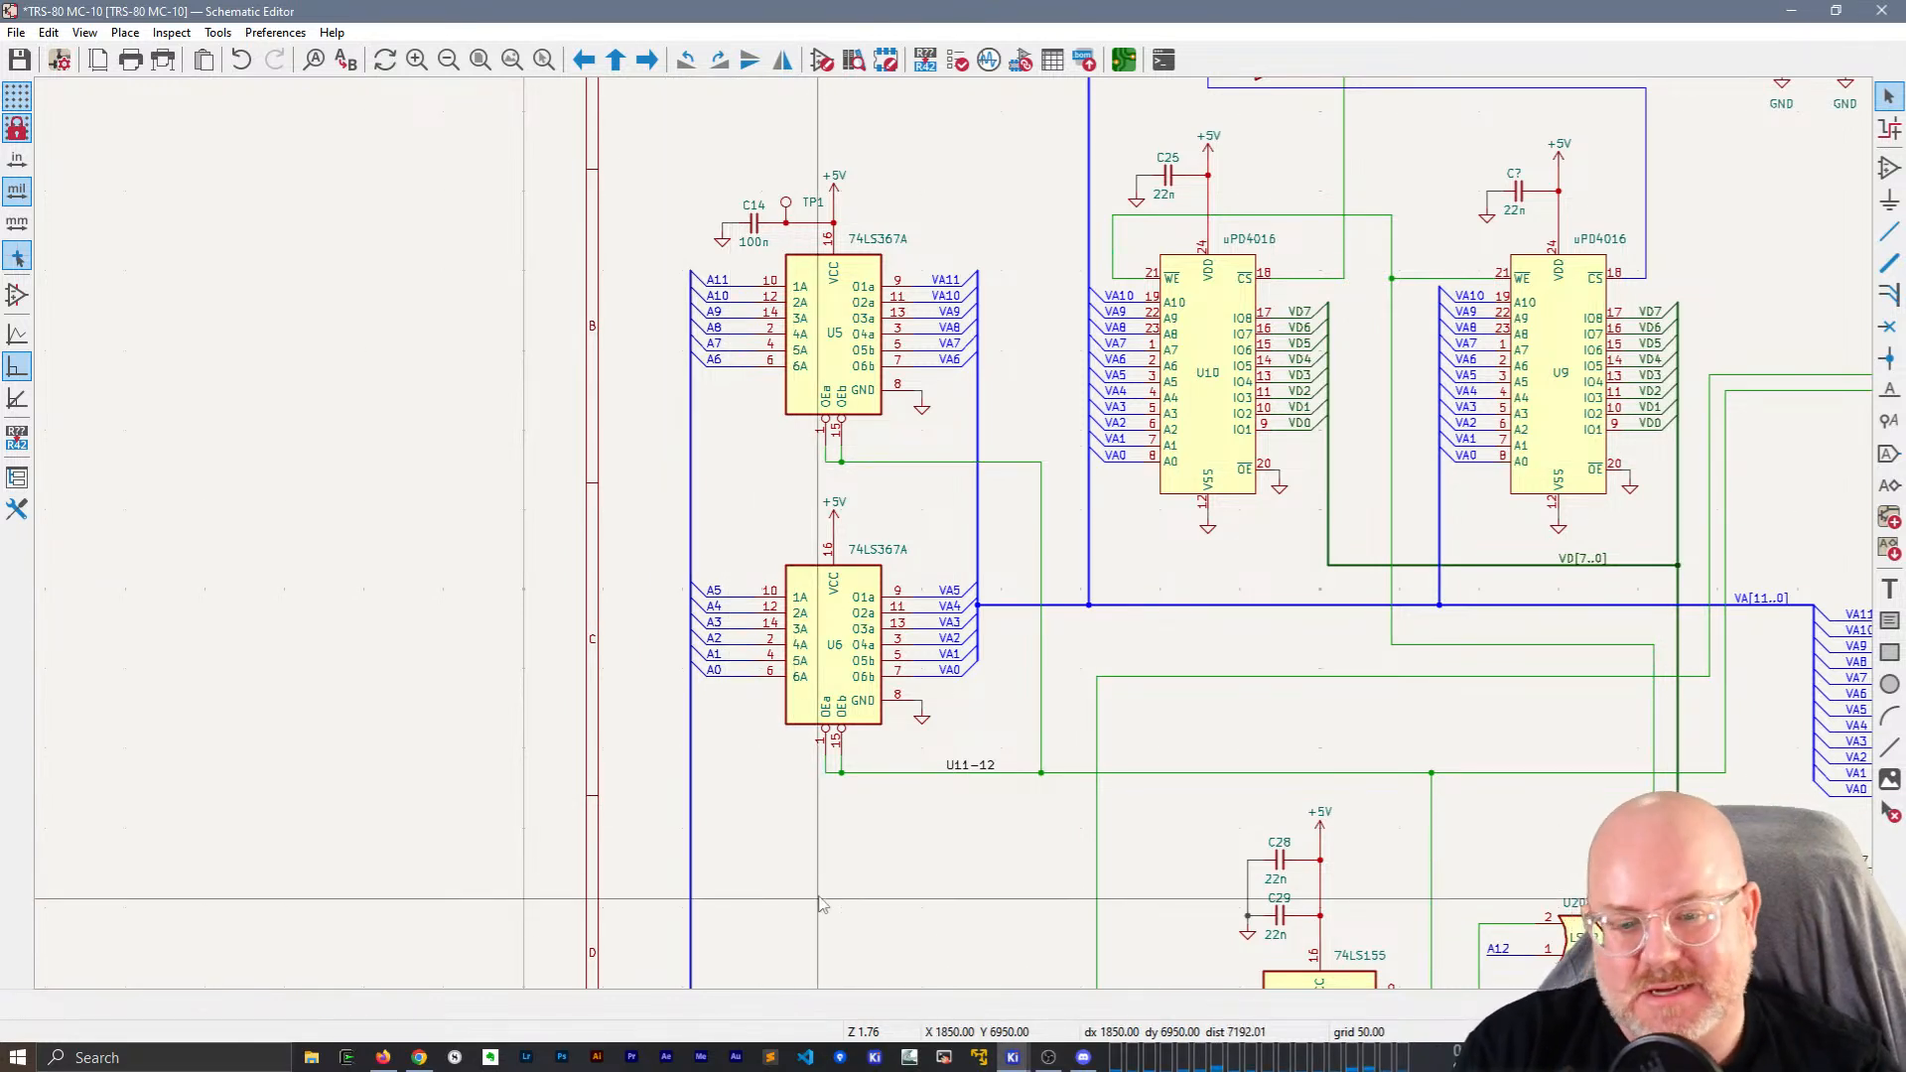
Place the U11-12 label on the lower wire and duplicate it onto the upper wire.
left_click(973, 769)
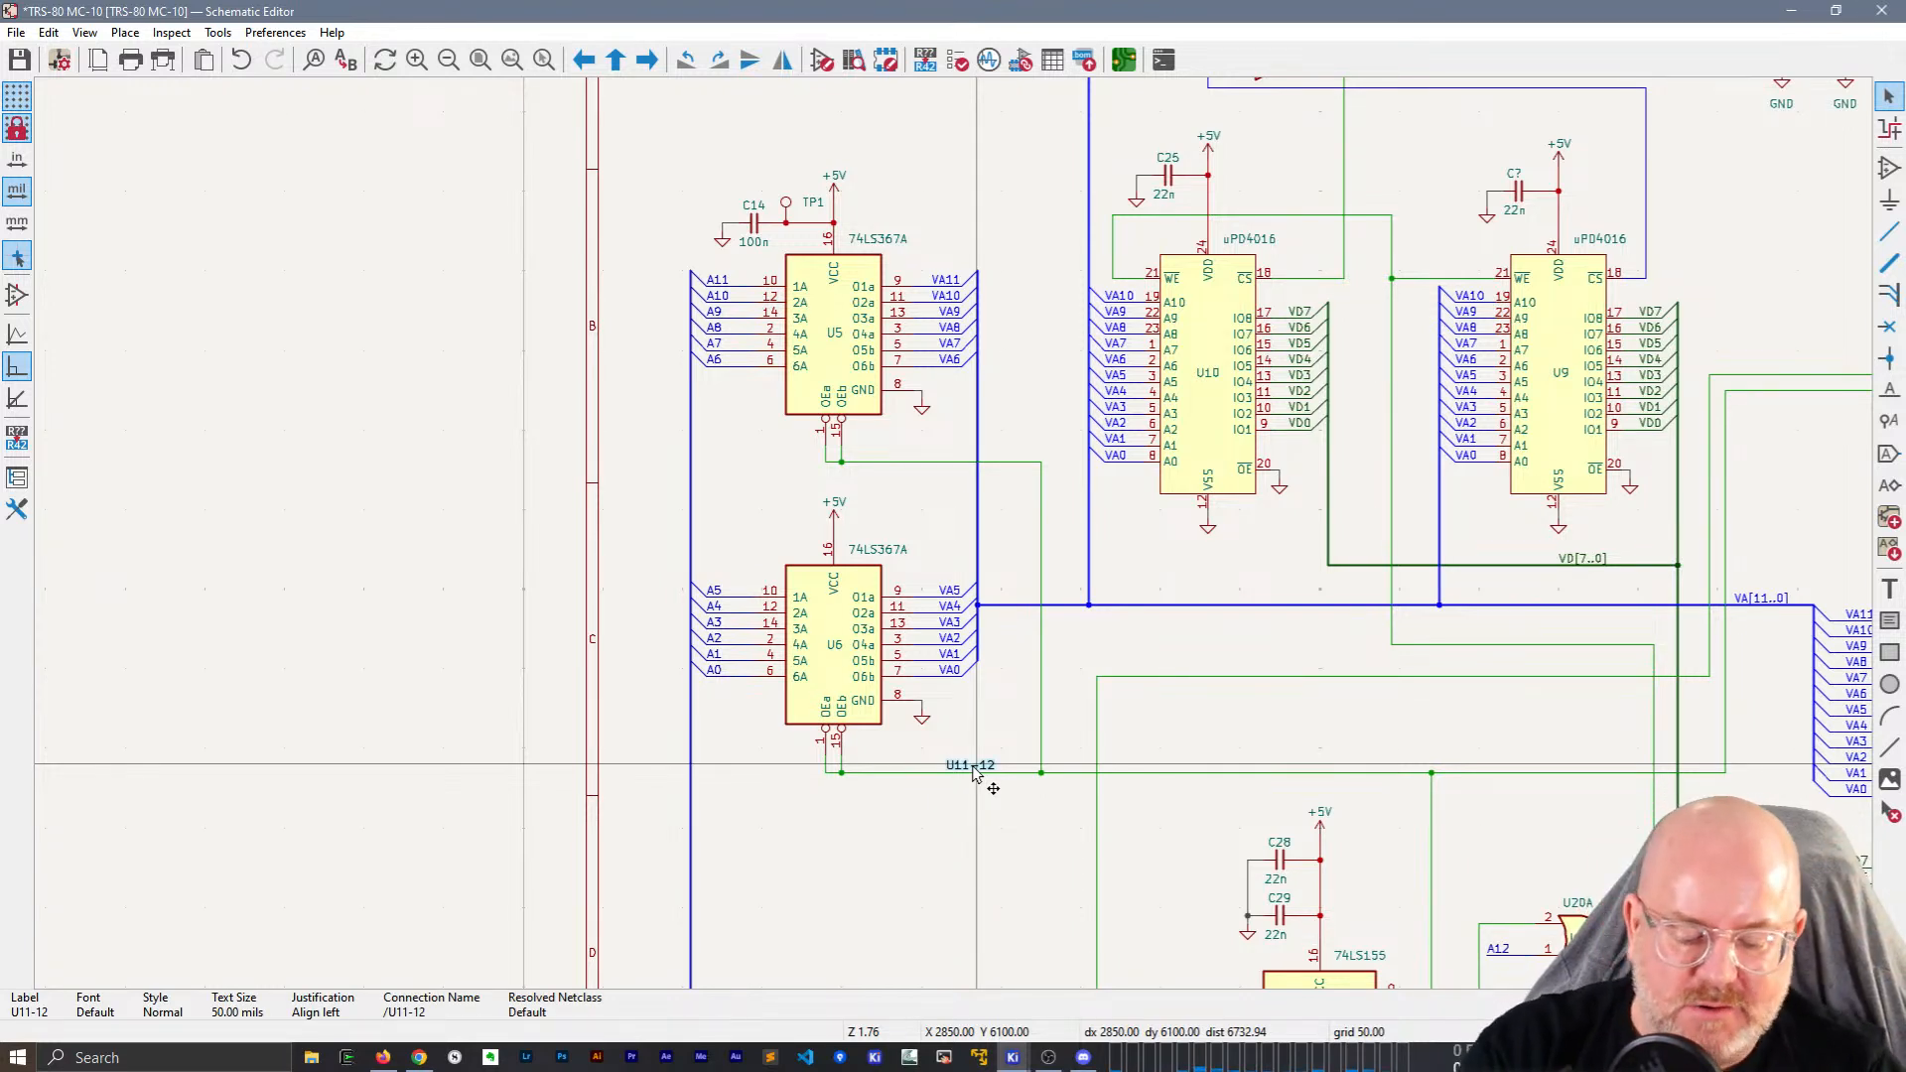
key("m")
left_click(900, 777)
key("ctrl+d")
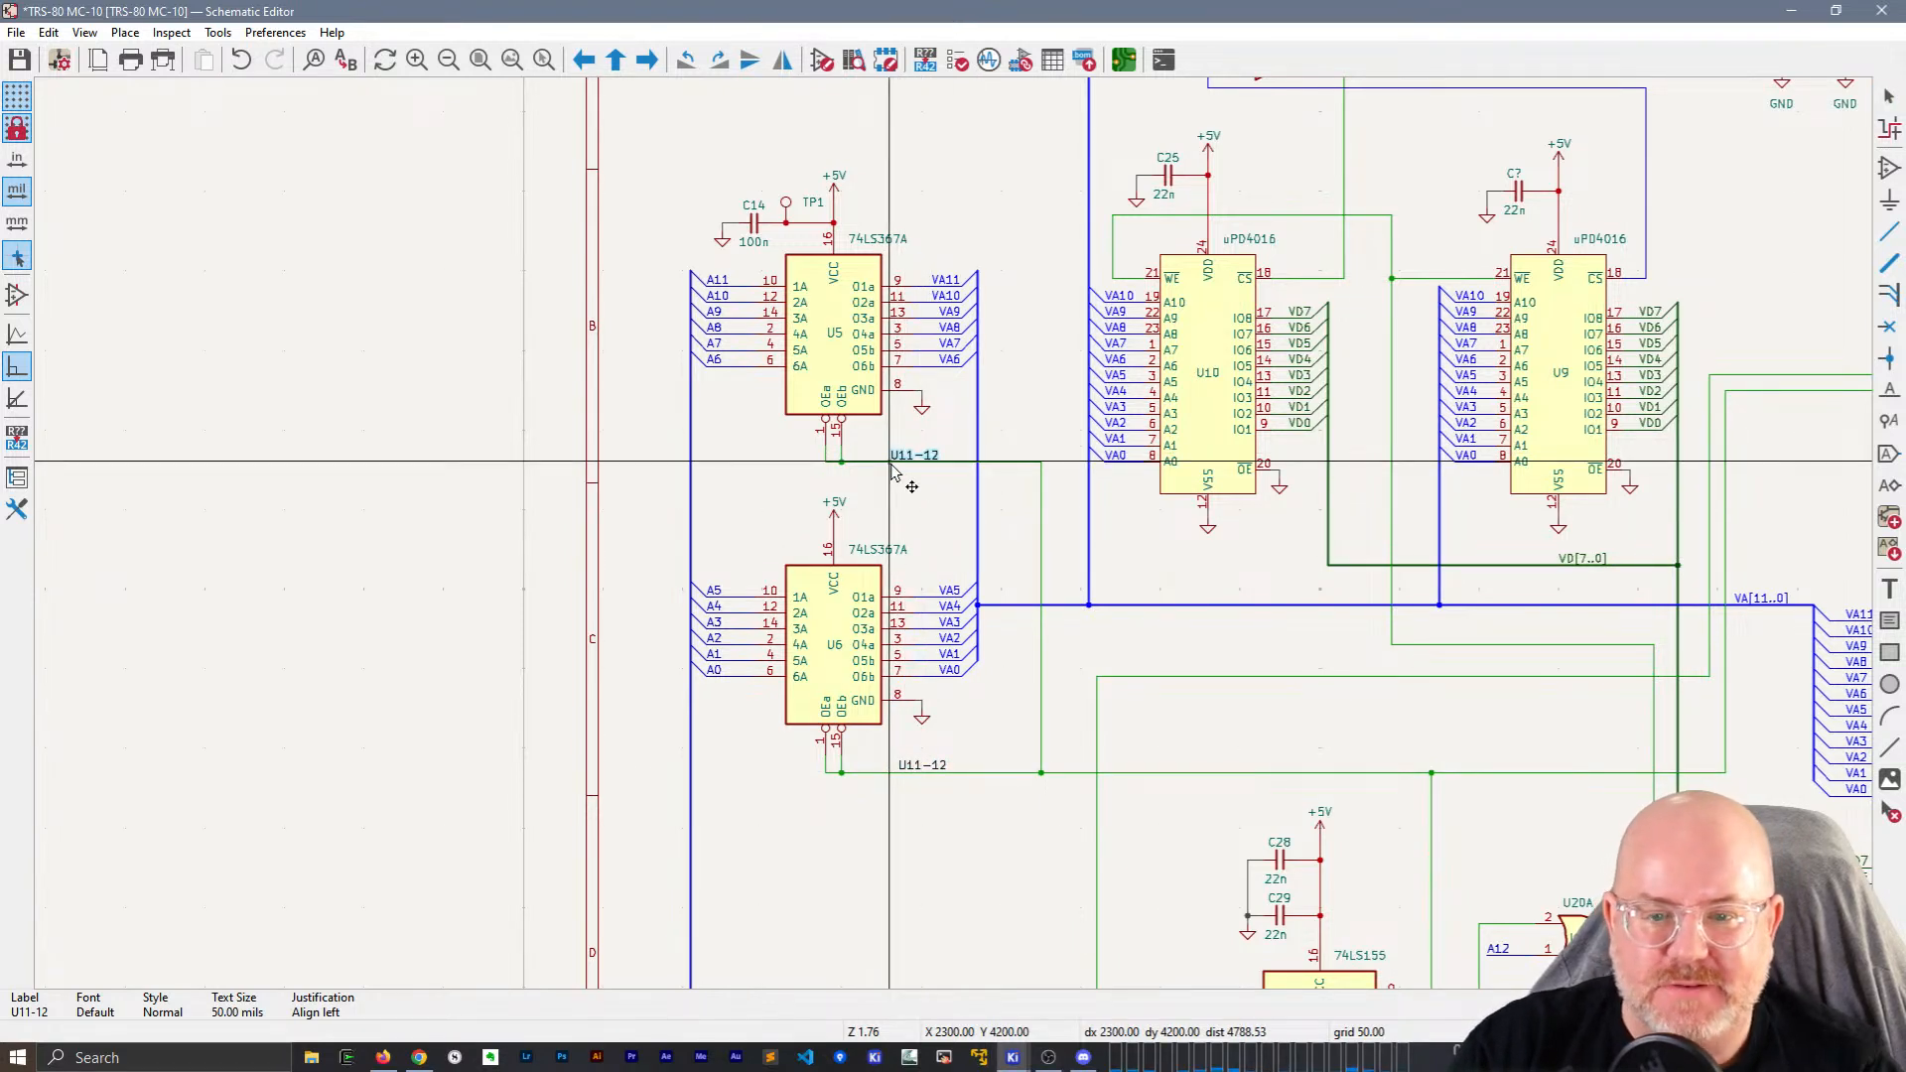
left_click(898, 466)
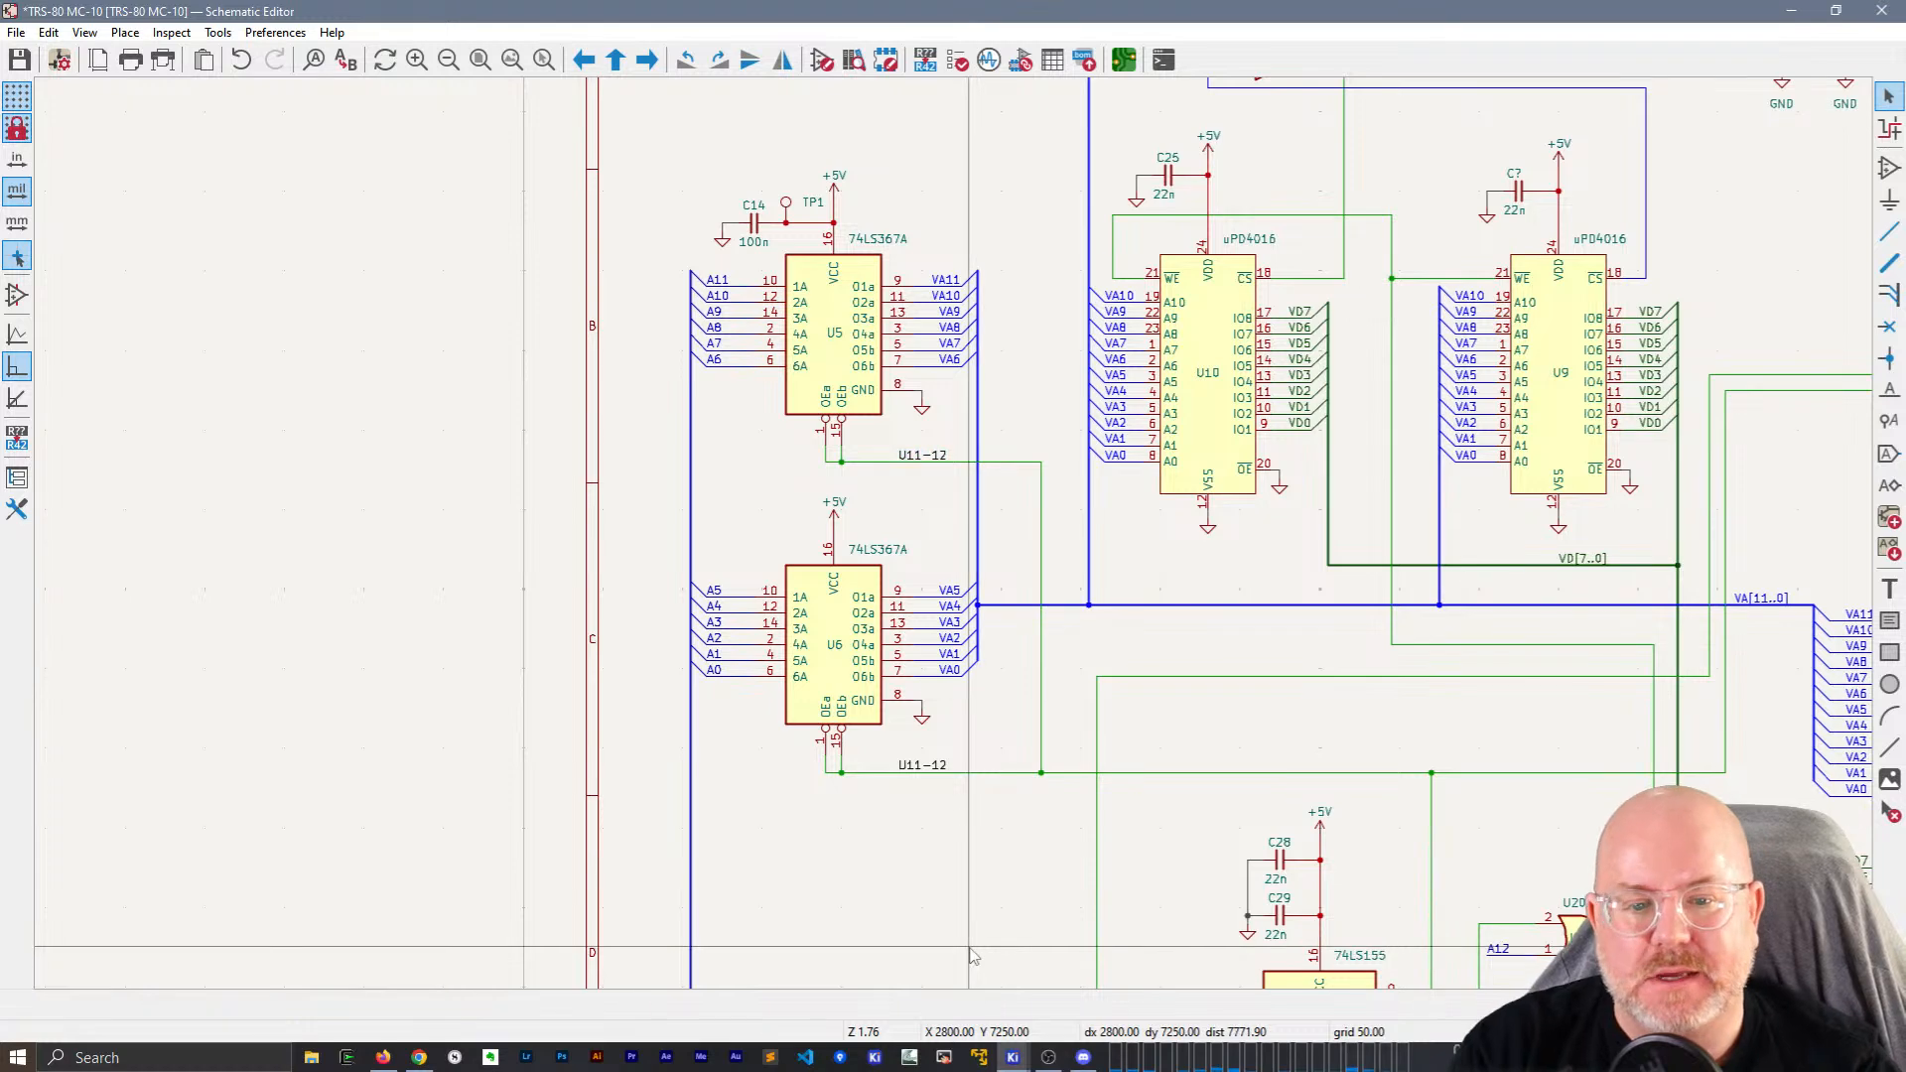
scroll(739, 493, "down", 3)
middle_click_drag(738, 494, 704, 544)
Save the schematic and bring the U13 OR gates into view.
key("ctrl+s")
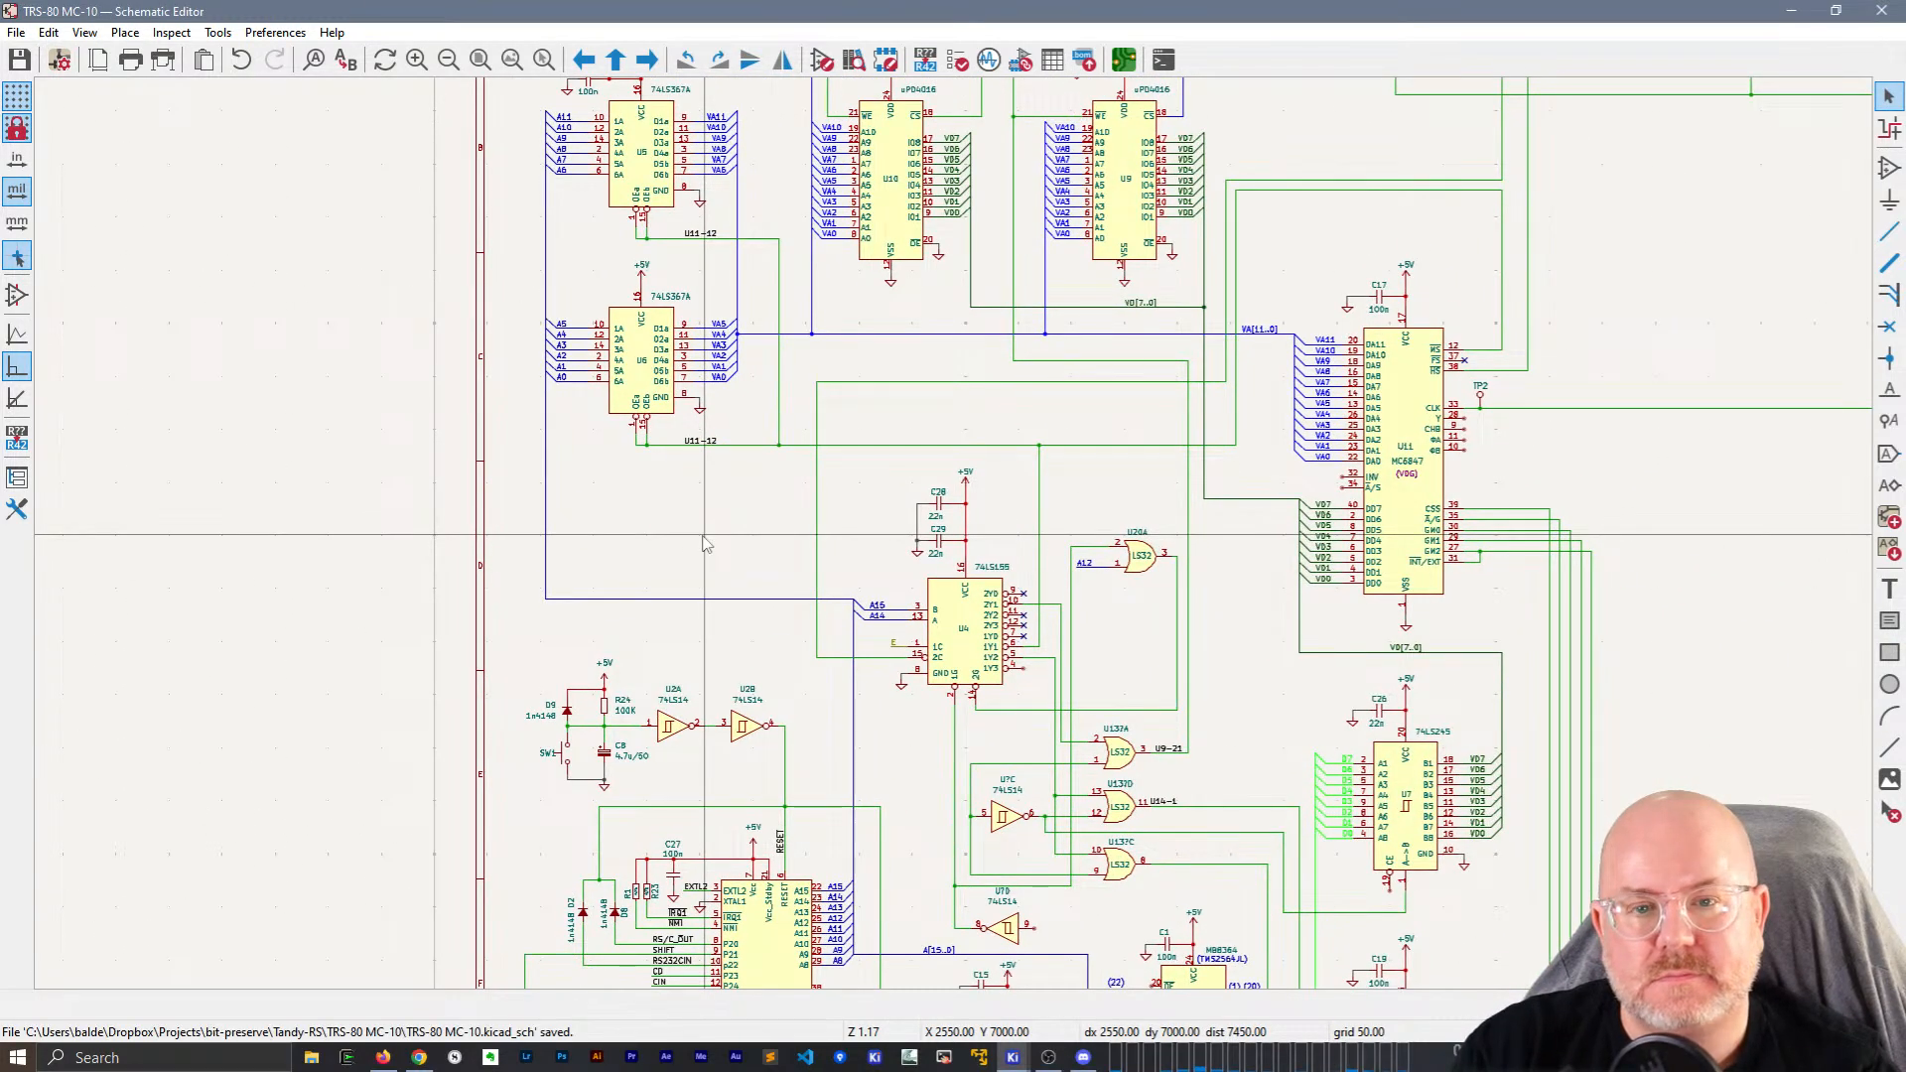
middle_click_drag(1109, 391, 977, 635)
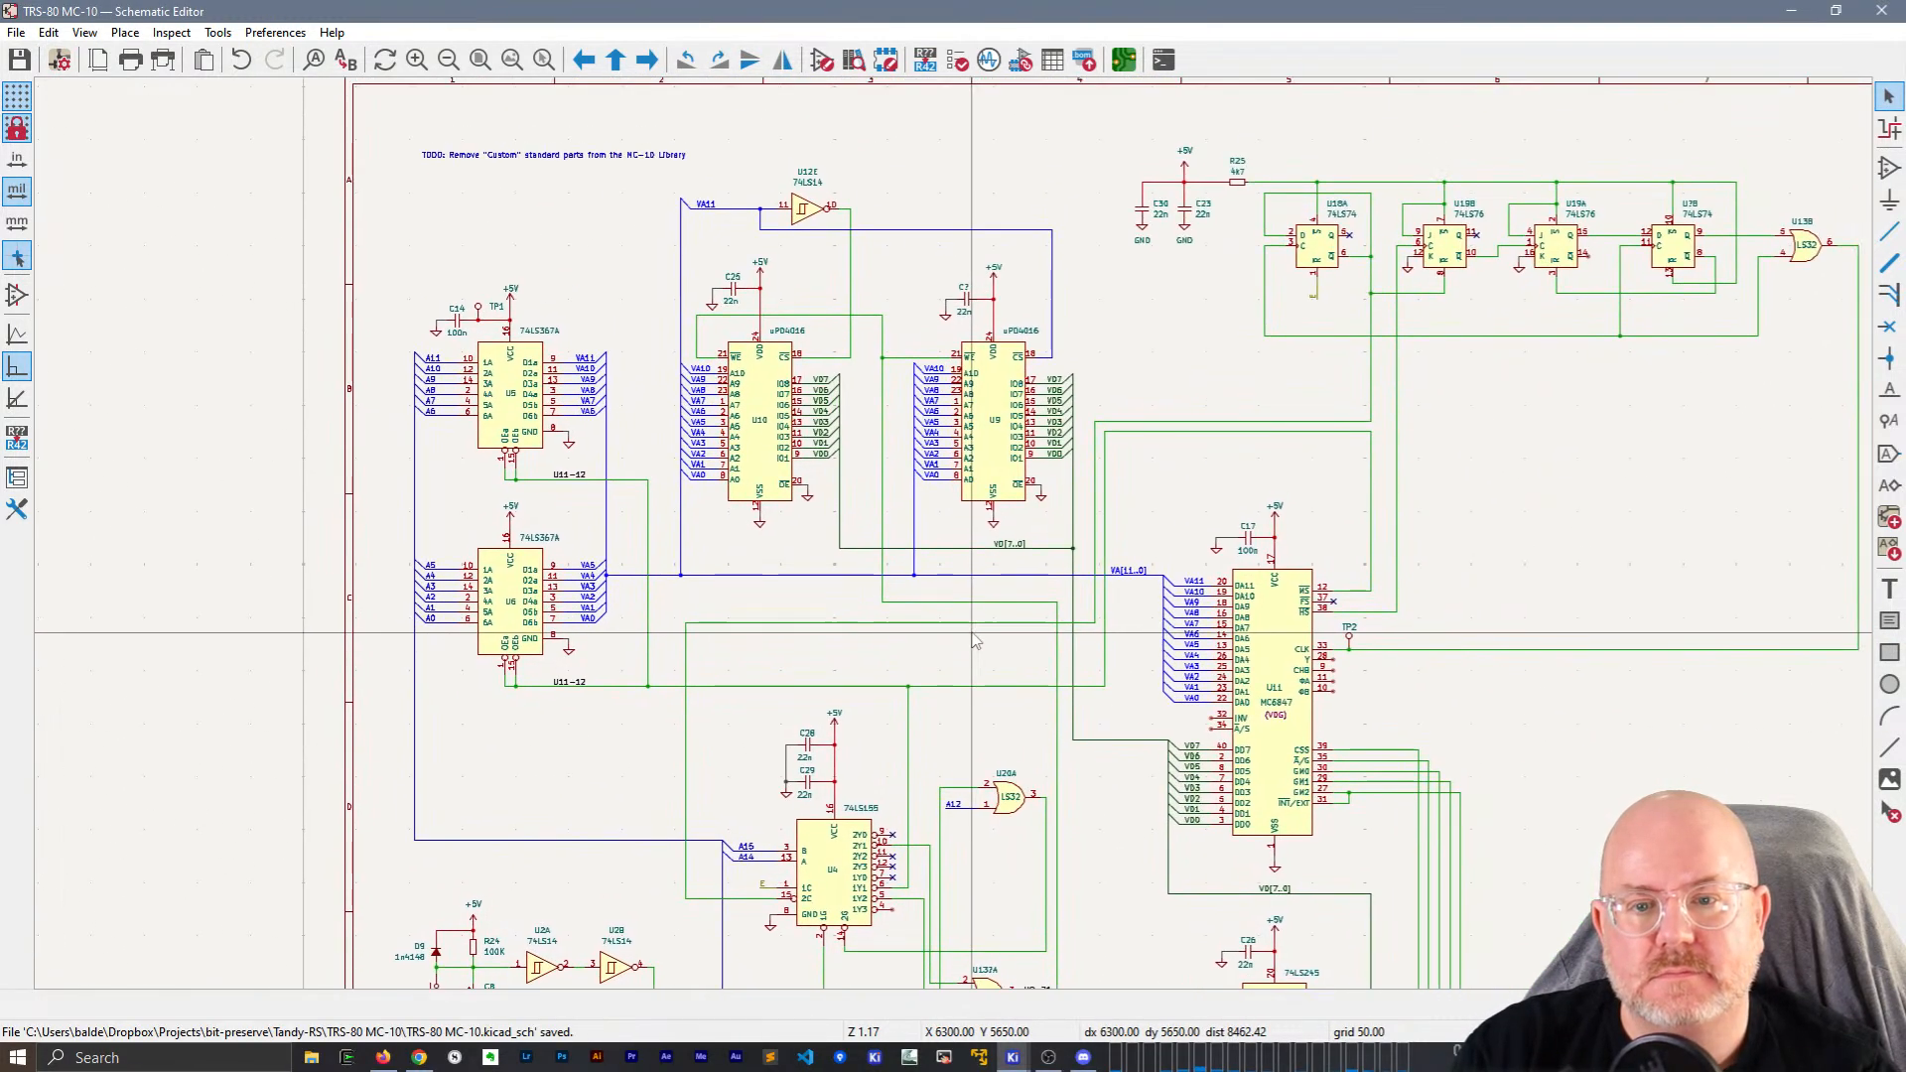
middle_click_drag(1049, 985, 1038, 936)
left_click(1043, 939)
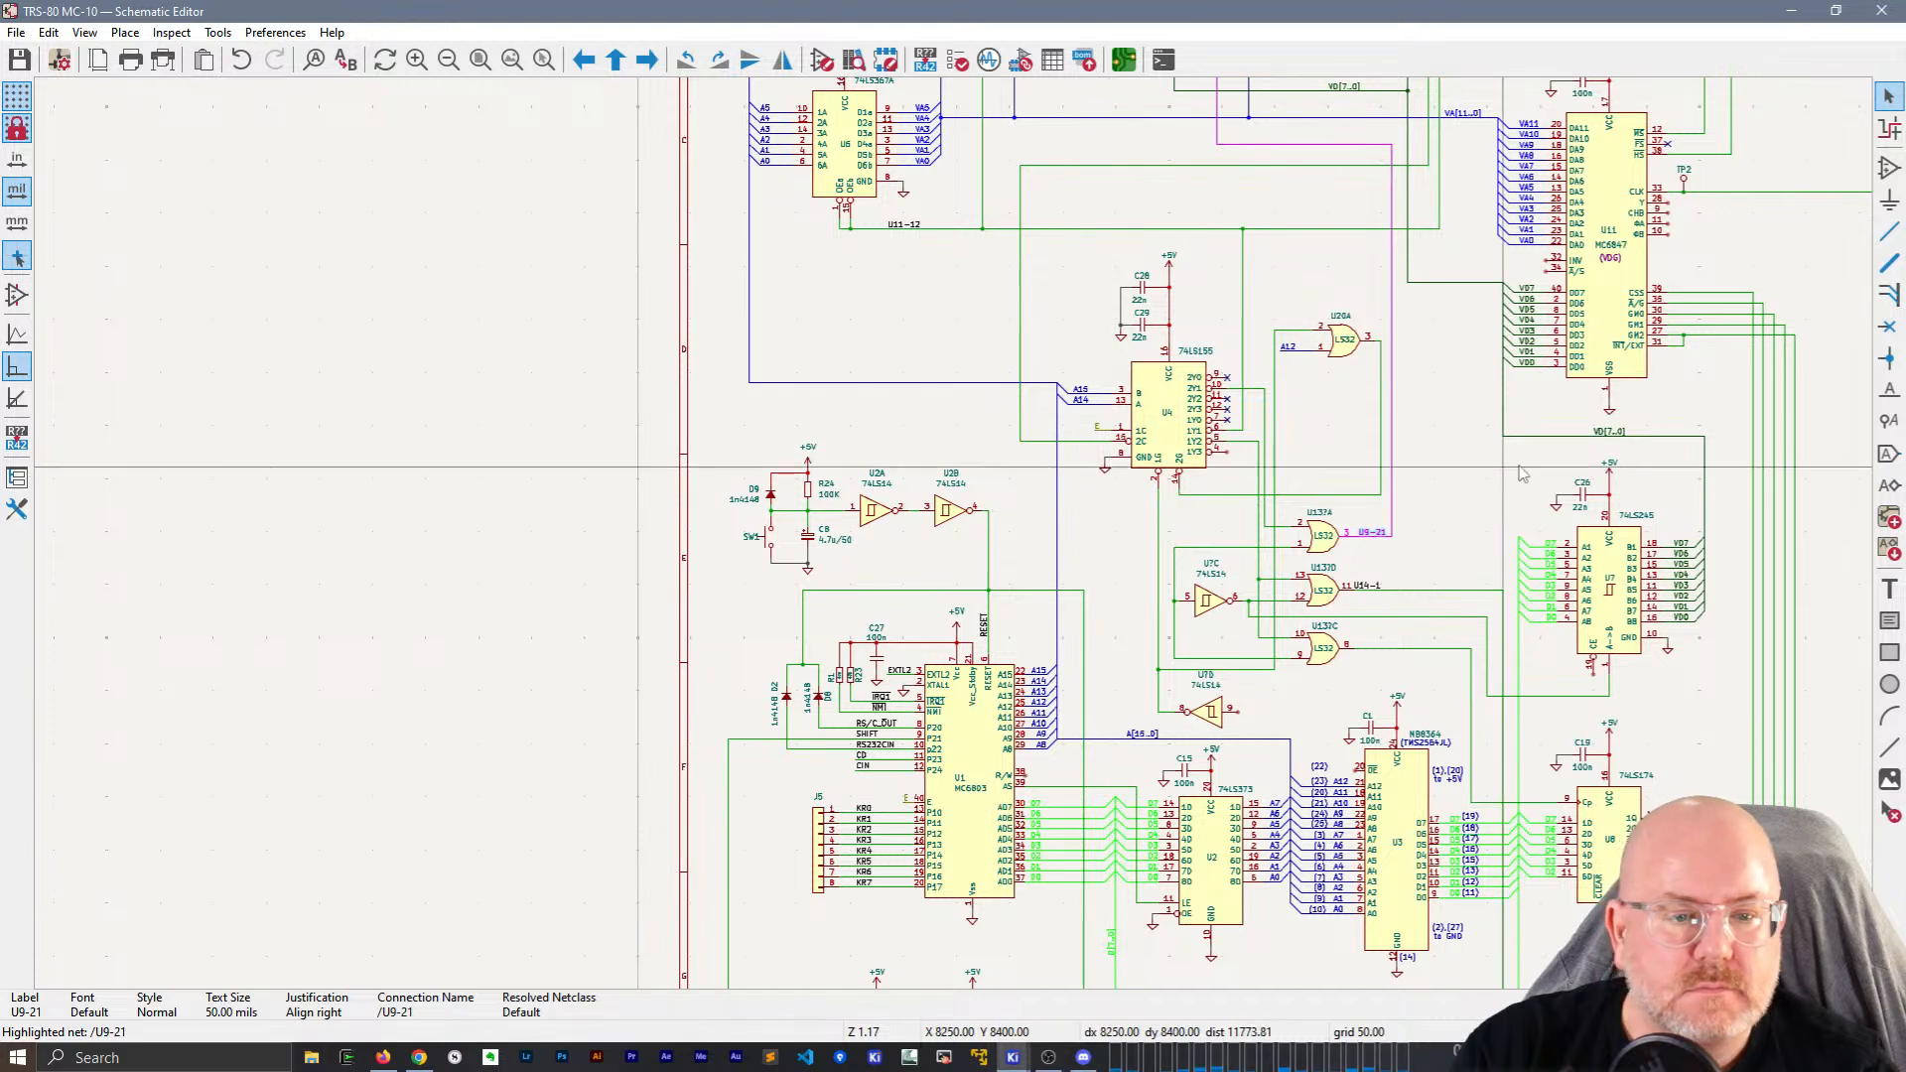
middle_click_drag(1449, 474, 1097, 665)
scroll(994, 842, "up", 3)
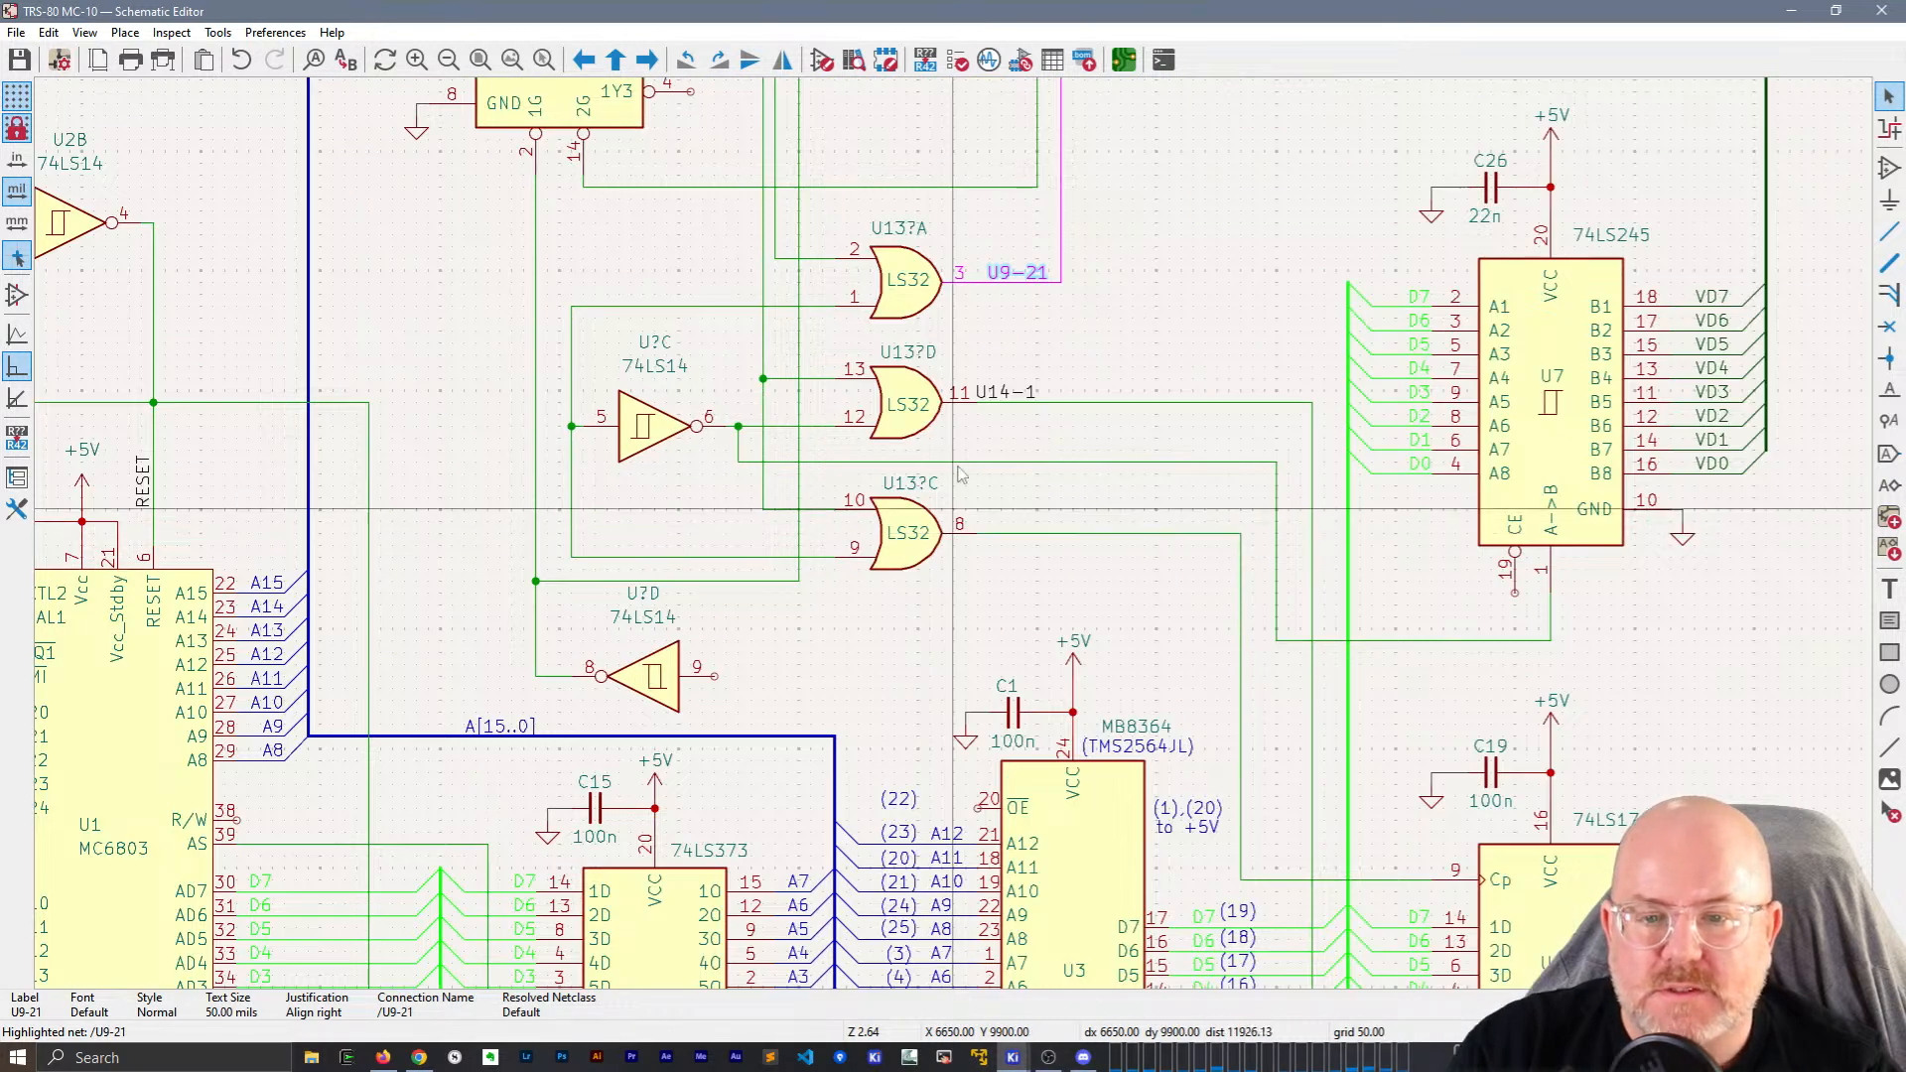
Rename the gate references U13?A, U13?D and U13?C to U13A, U13D and U13C.
left_click(845, 285)
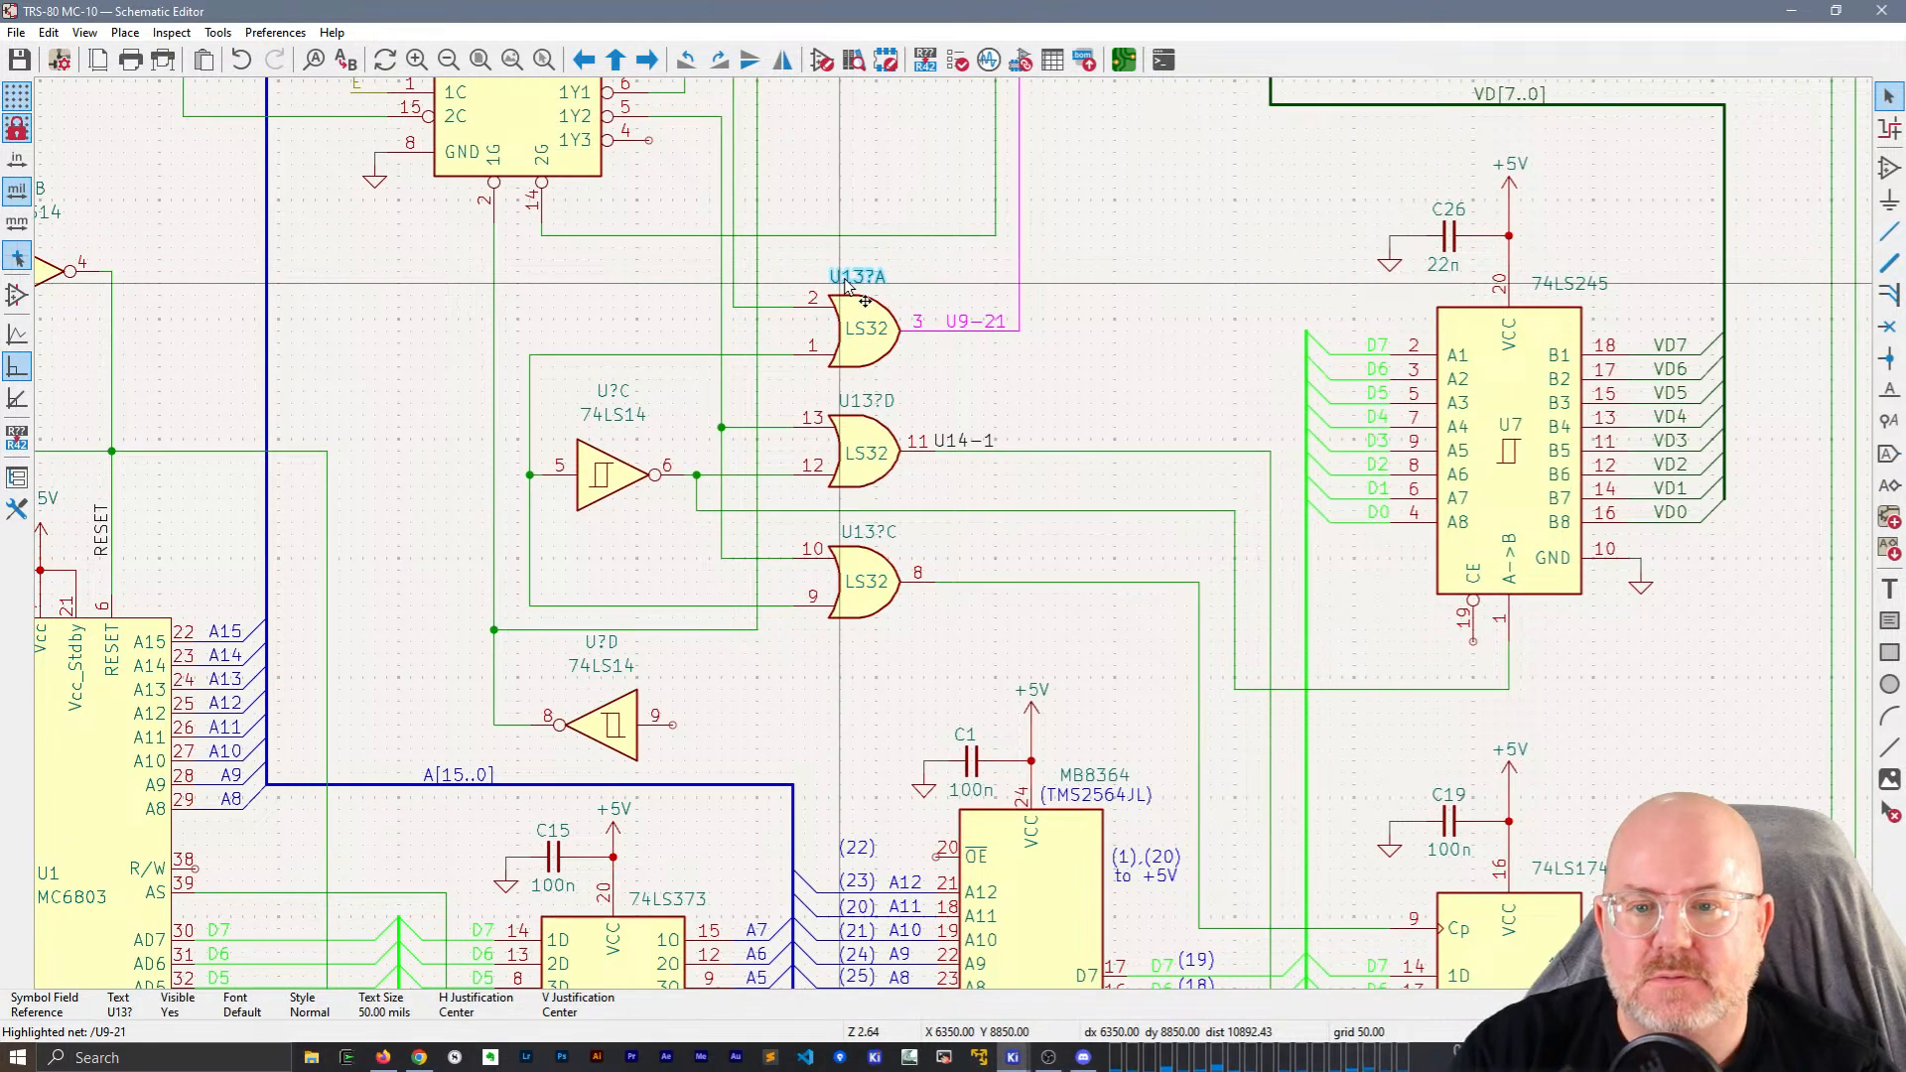
double_click(845, 285)
key("BackSpace")
key("Return")
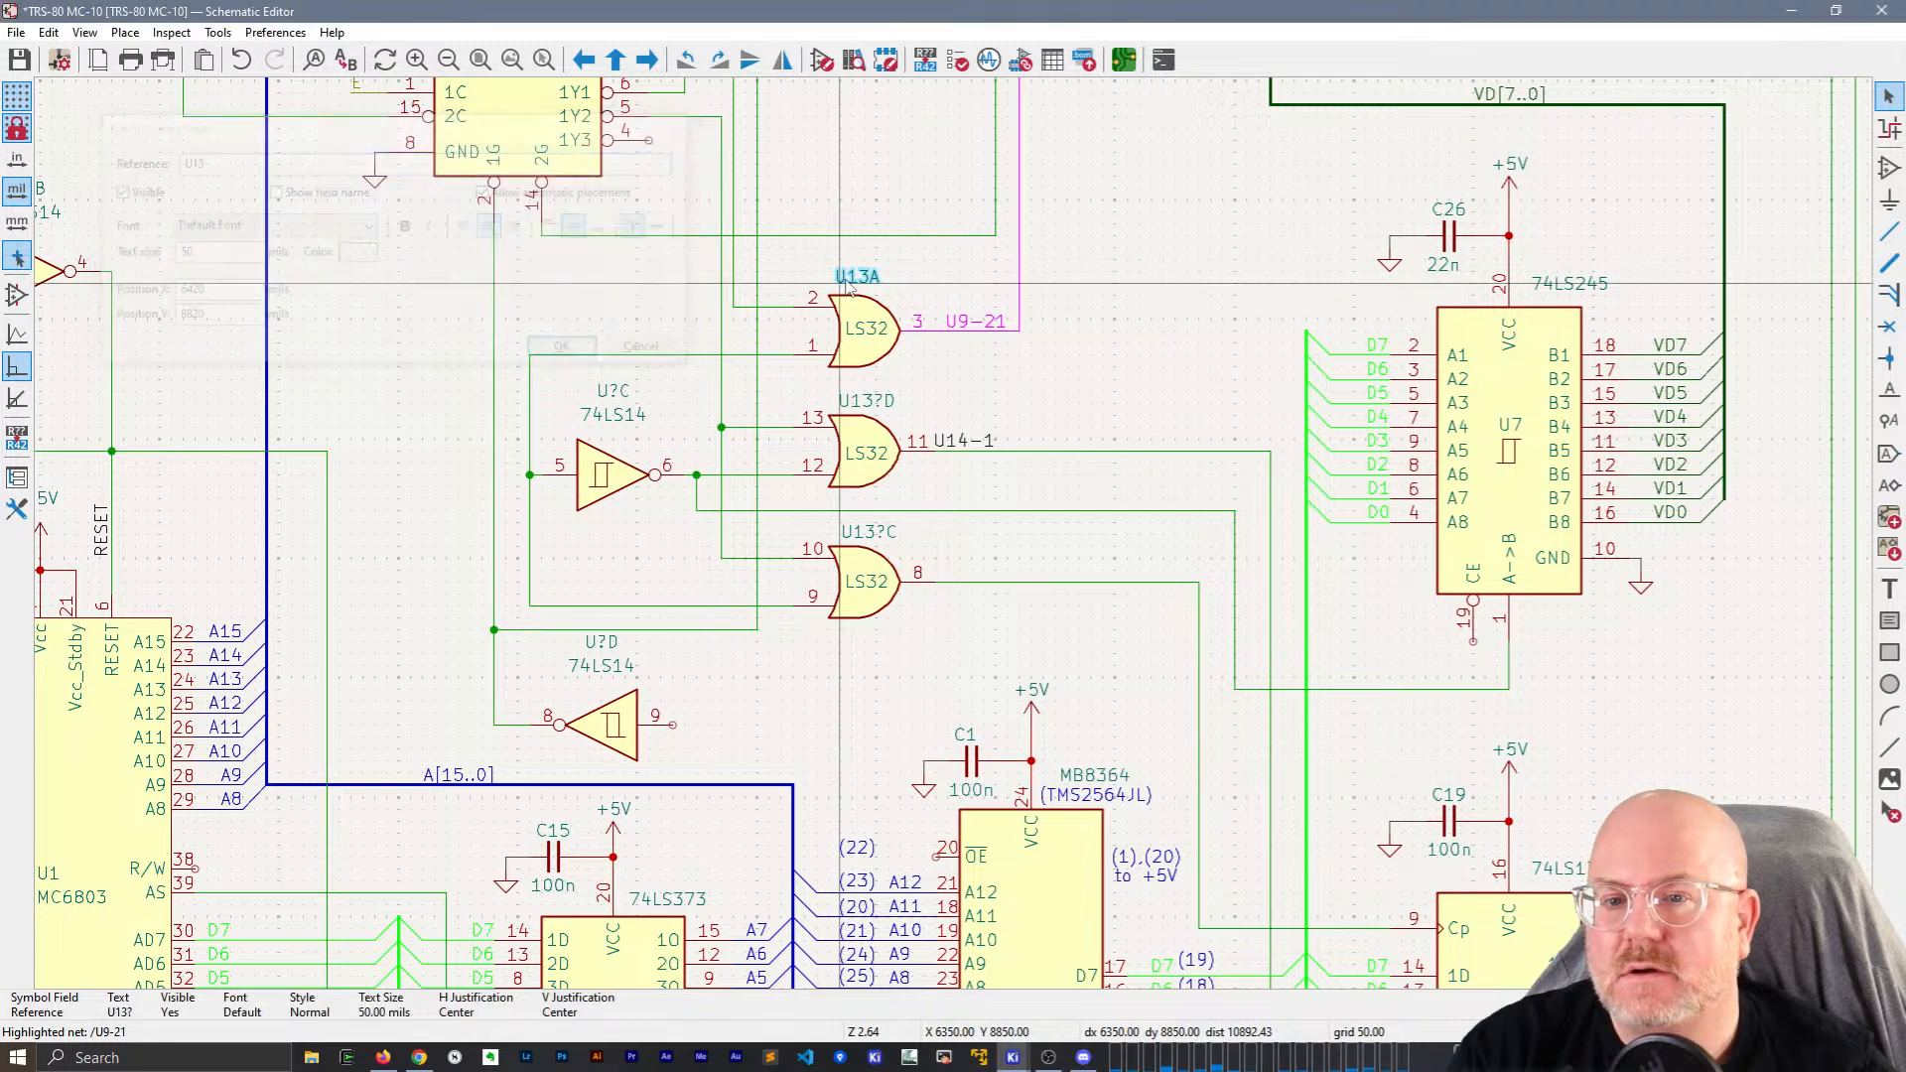
double_click(866, 401)
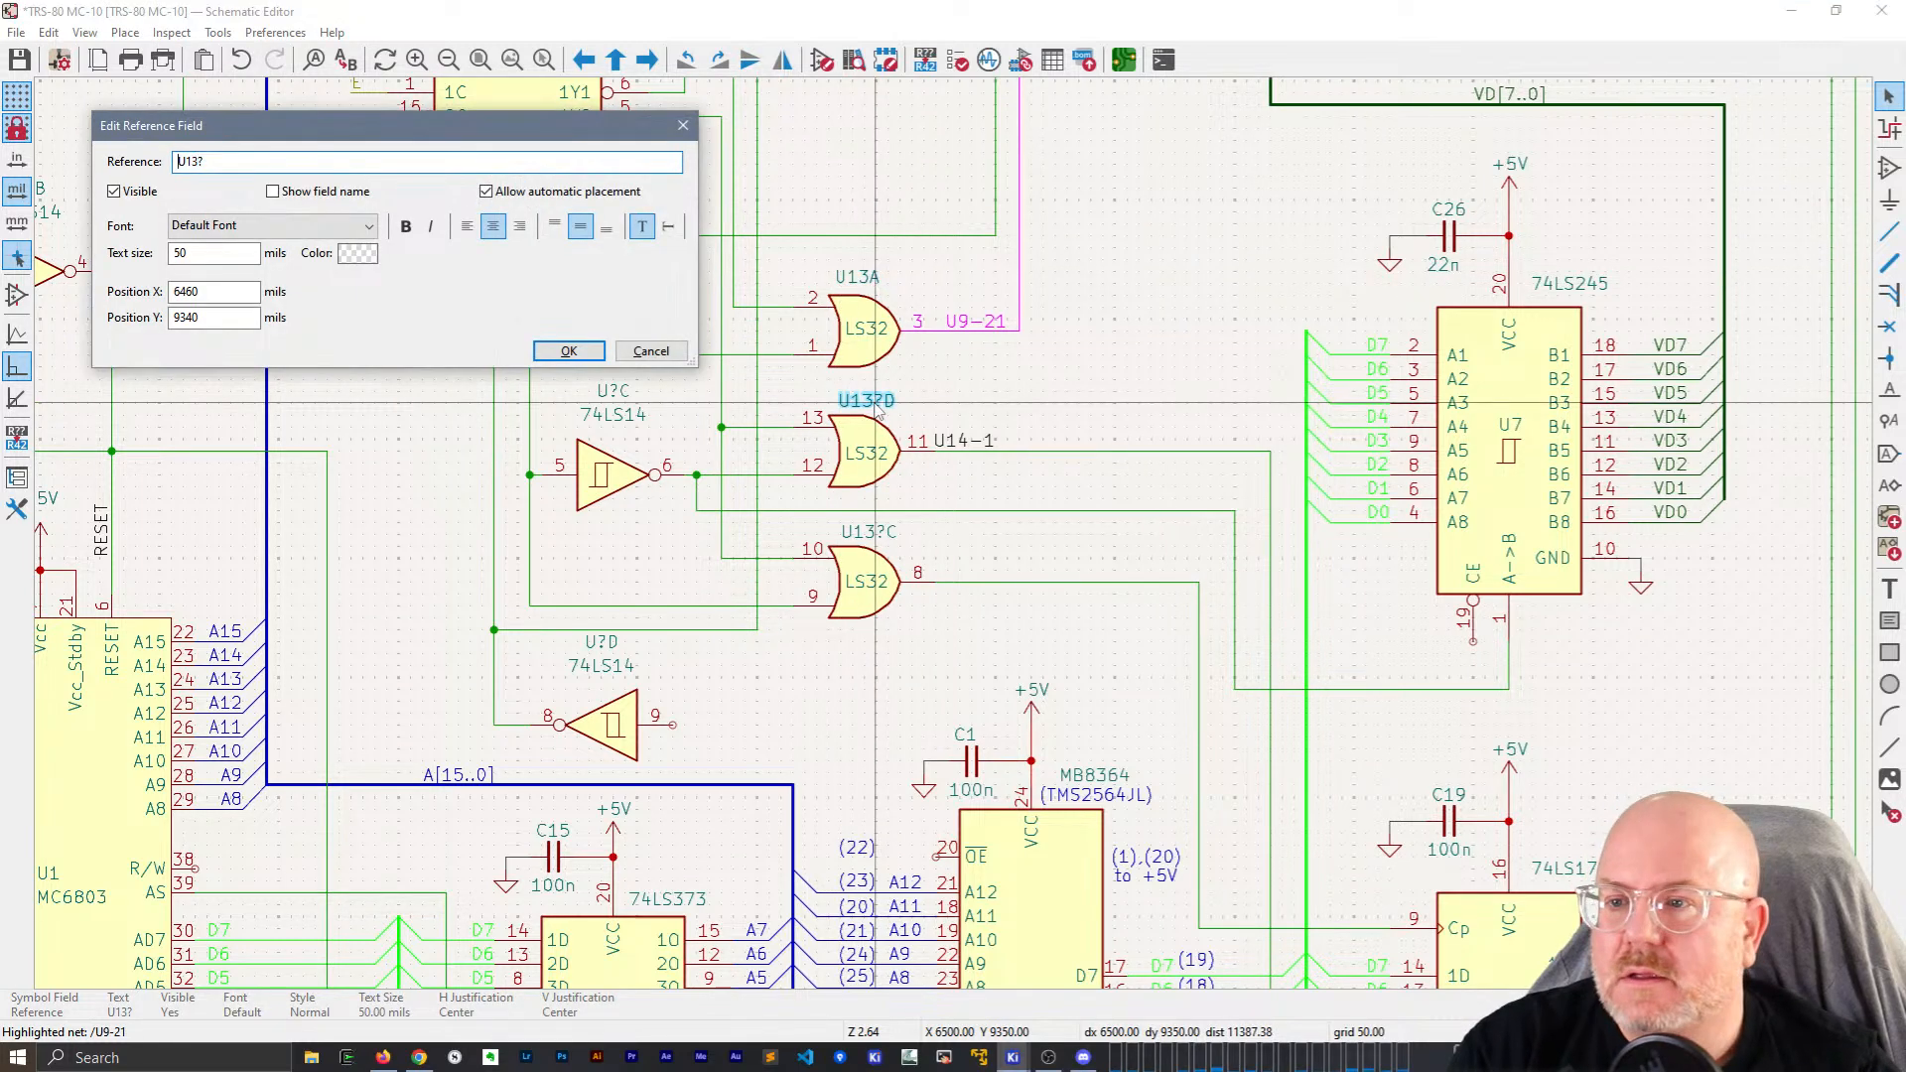
key("BackSpace")
key("Return")
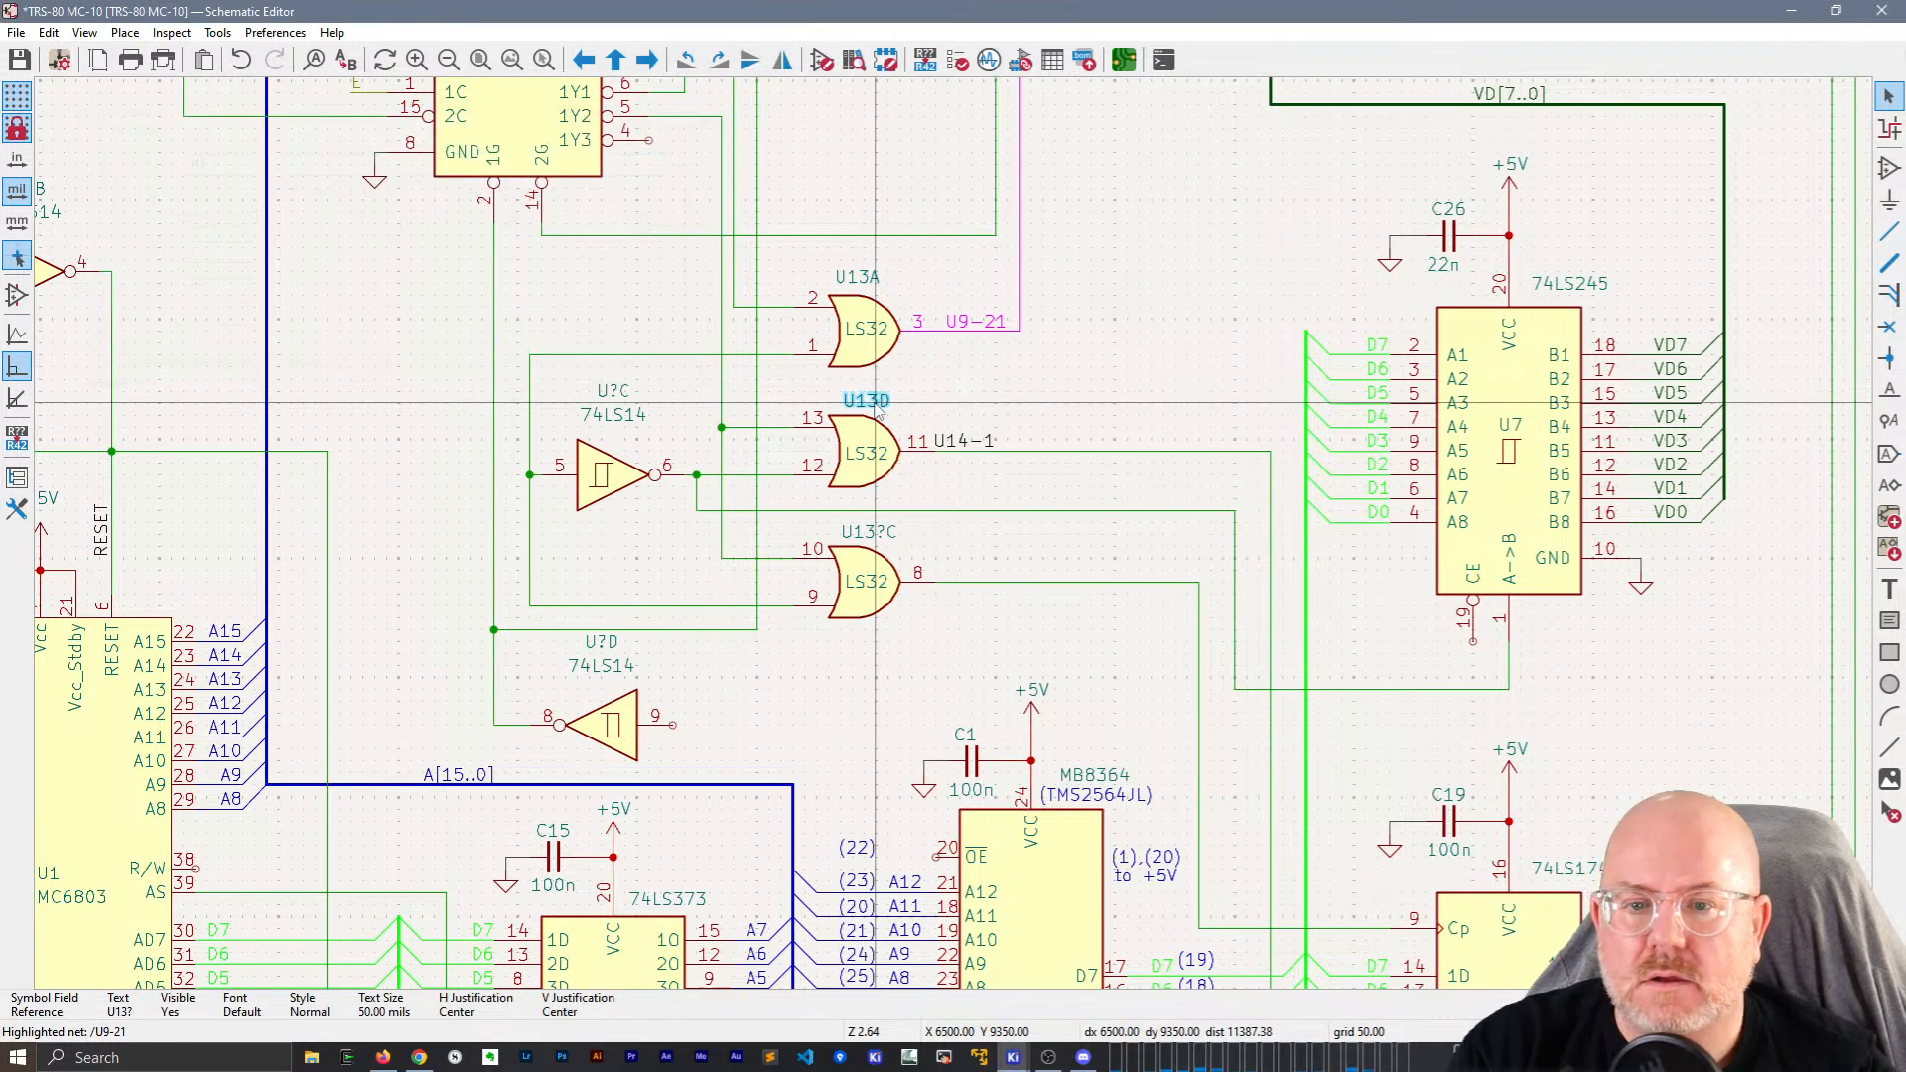
double_click(876, 541)
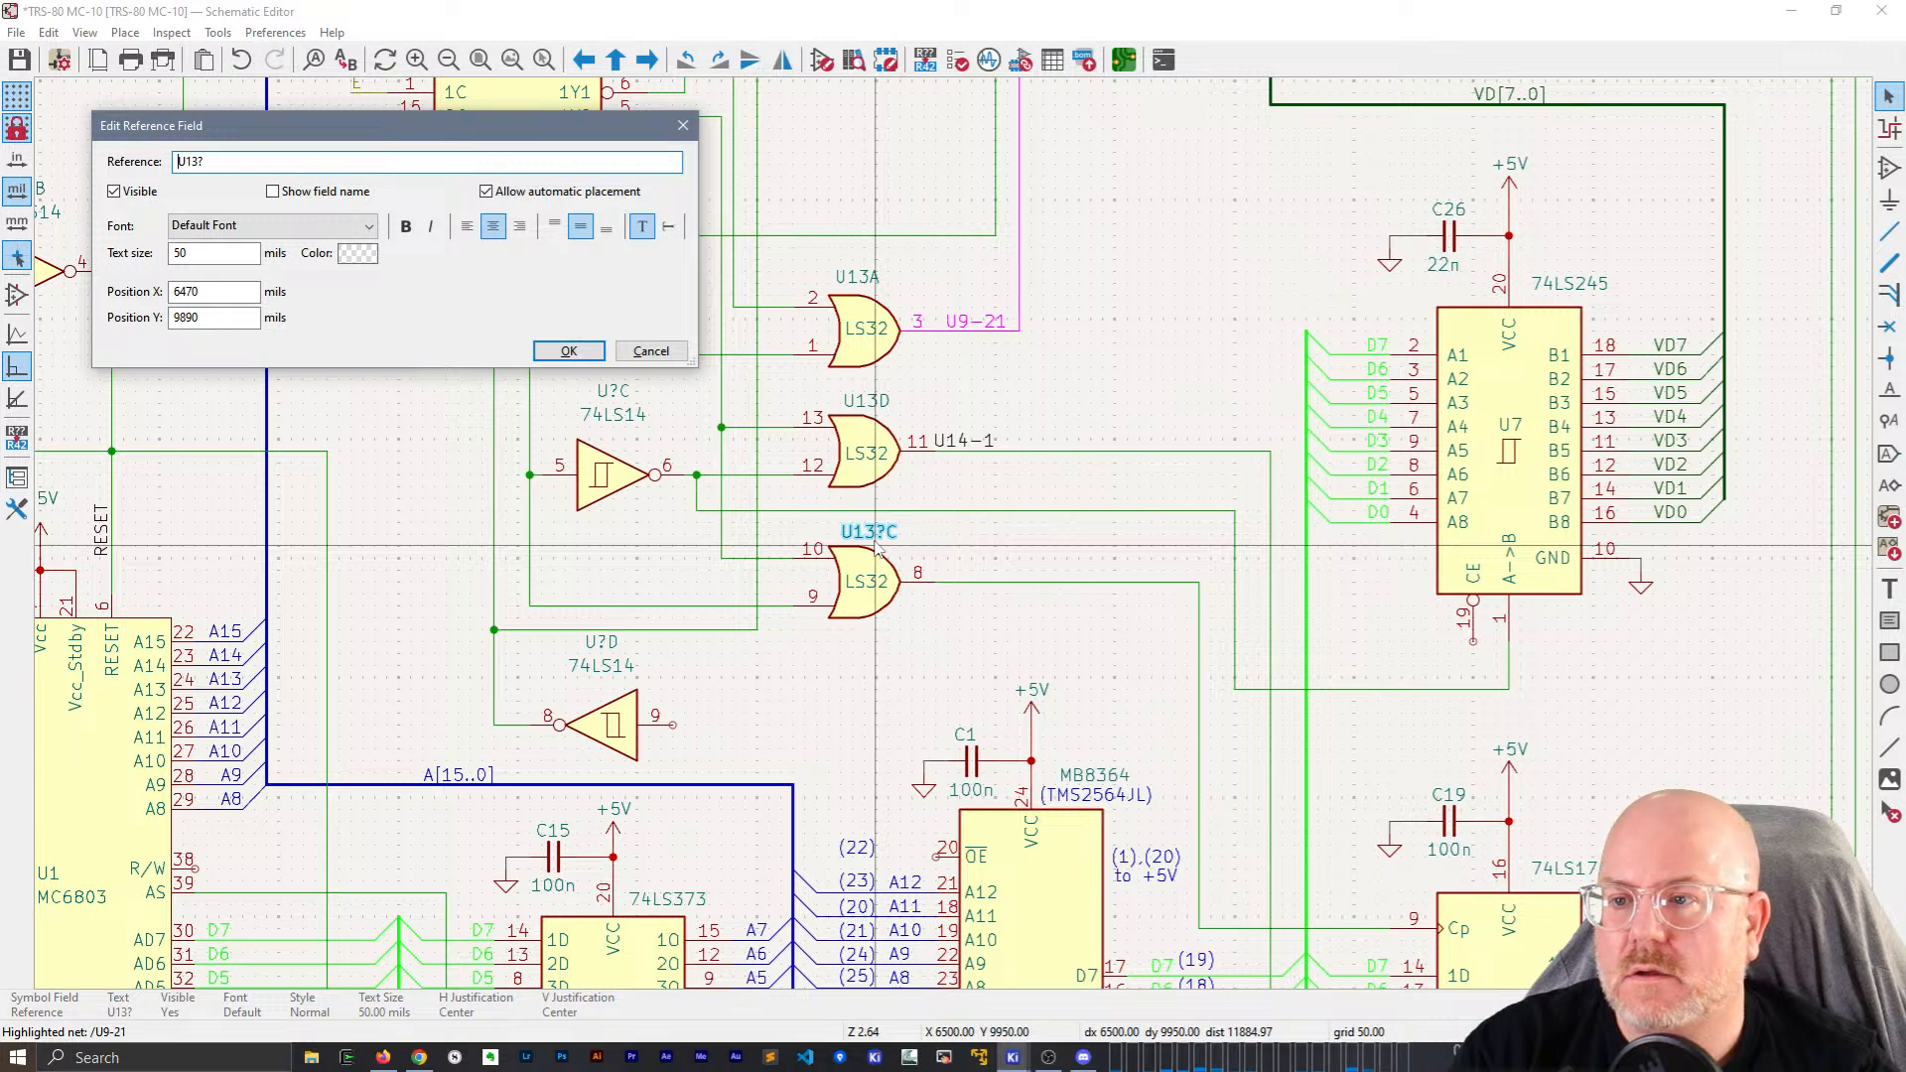
key("BackSpace")
key("Return")
Save, run the electrical rules check, and close the Schematic Editor.
key("ctrl+s")
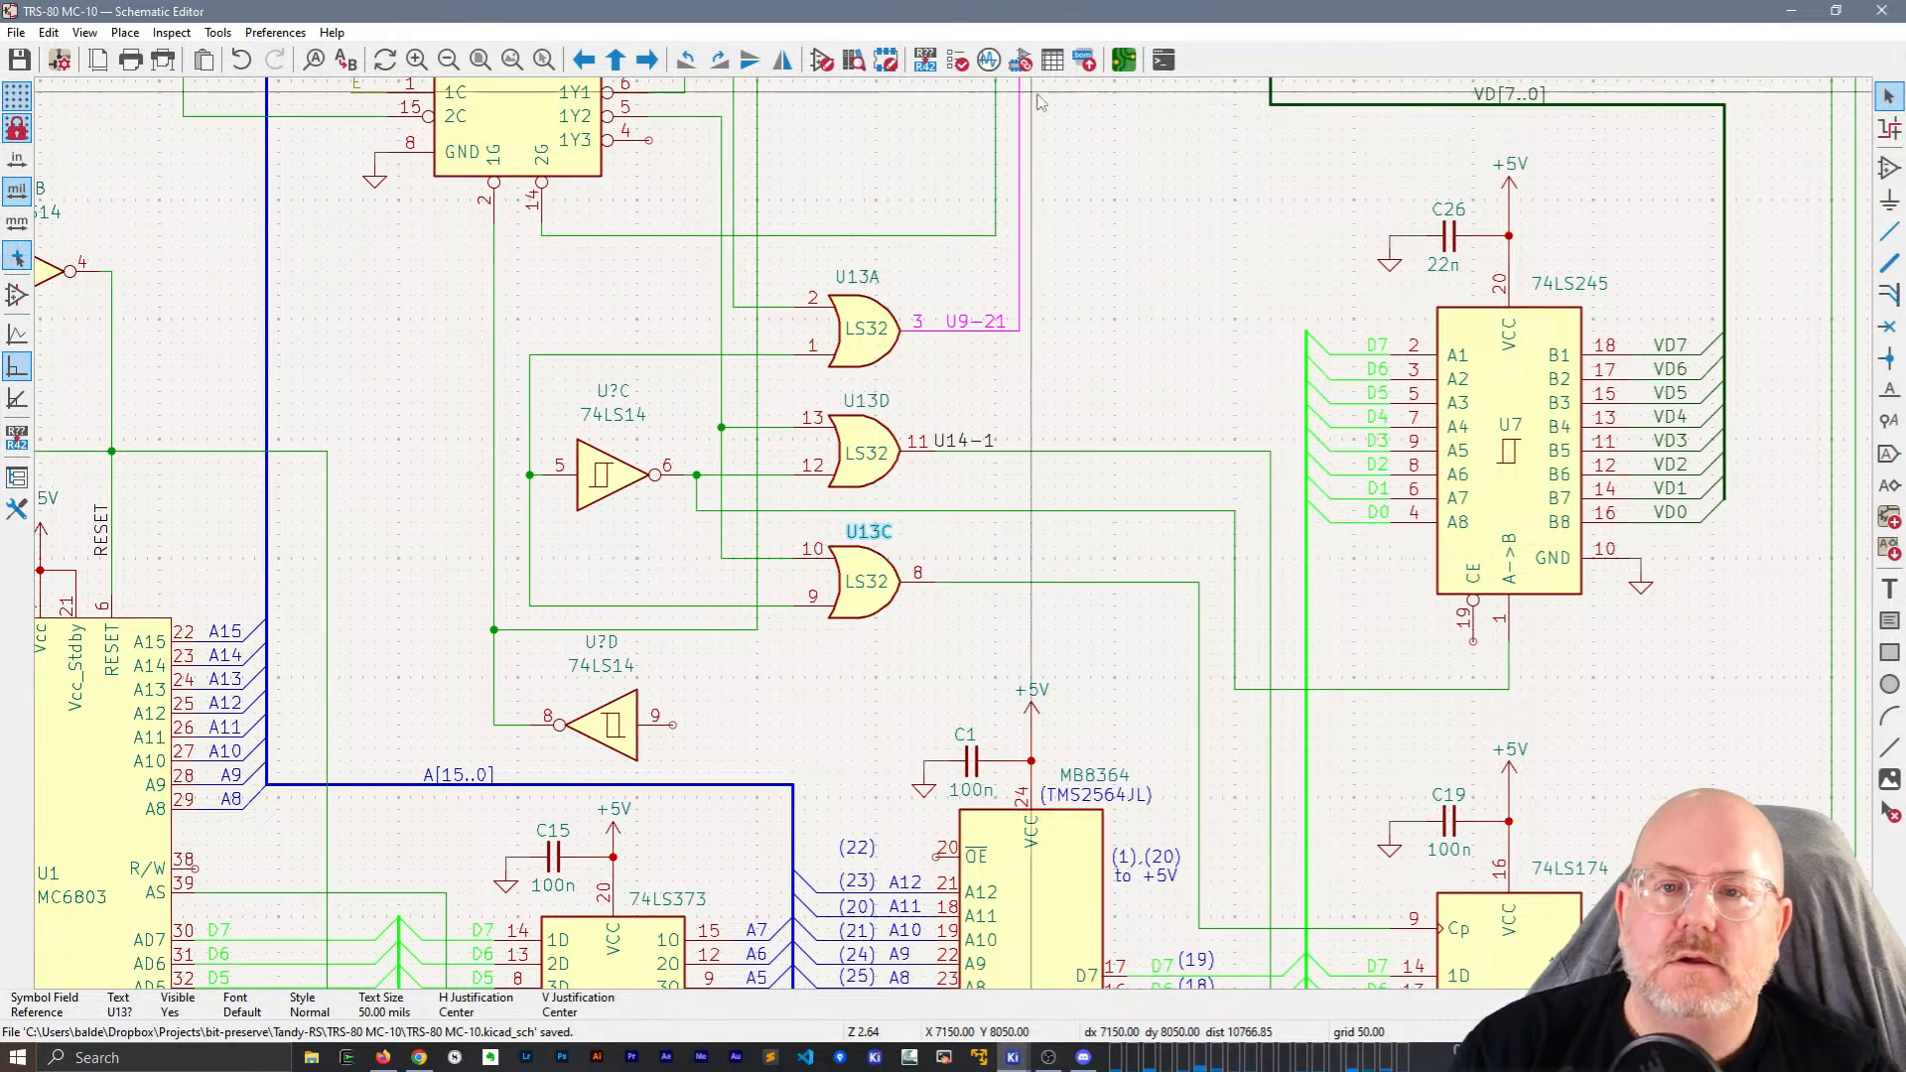
left_click(959, 61)
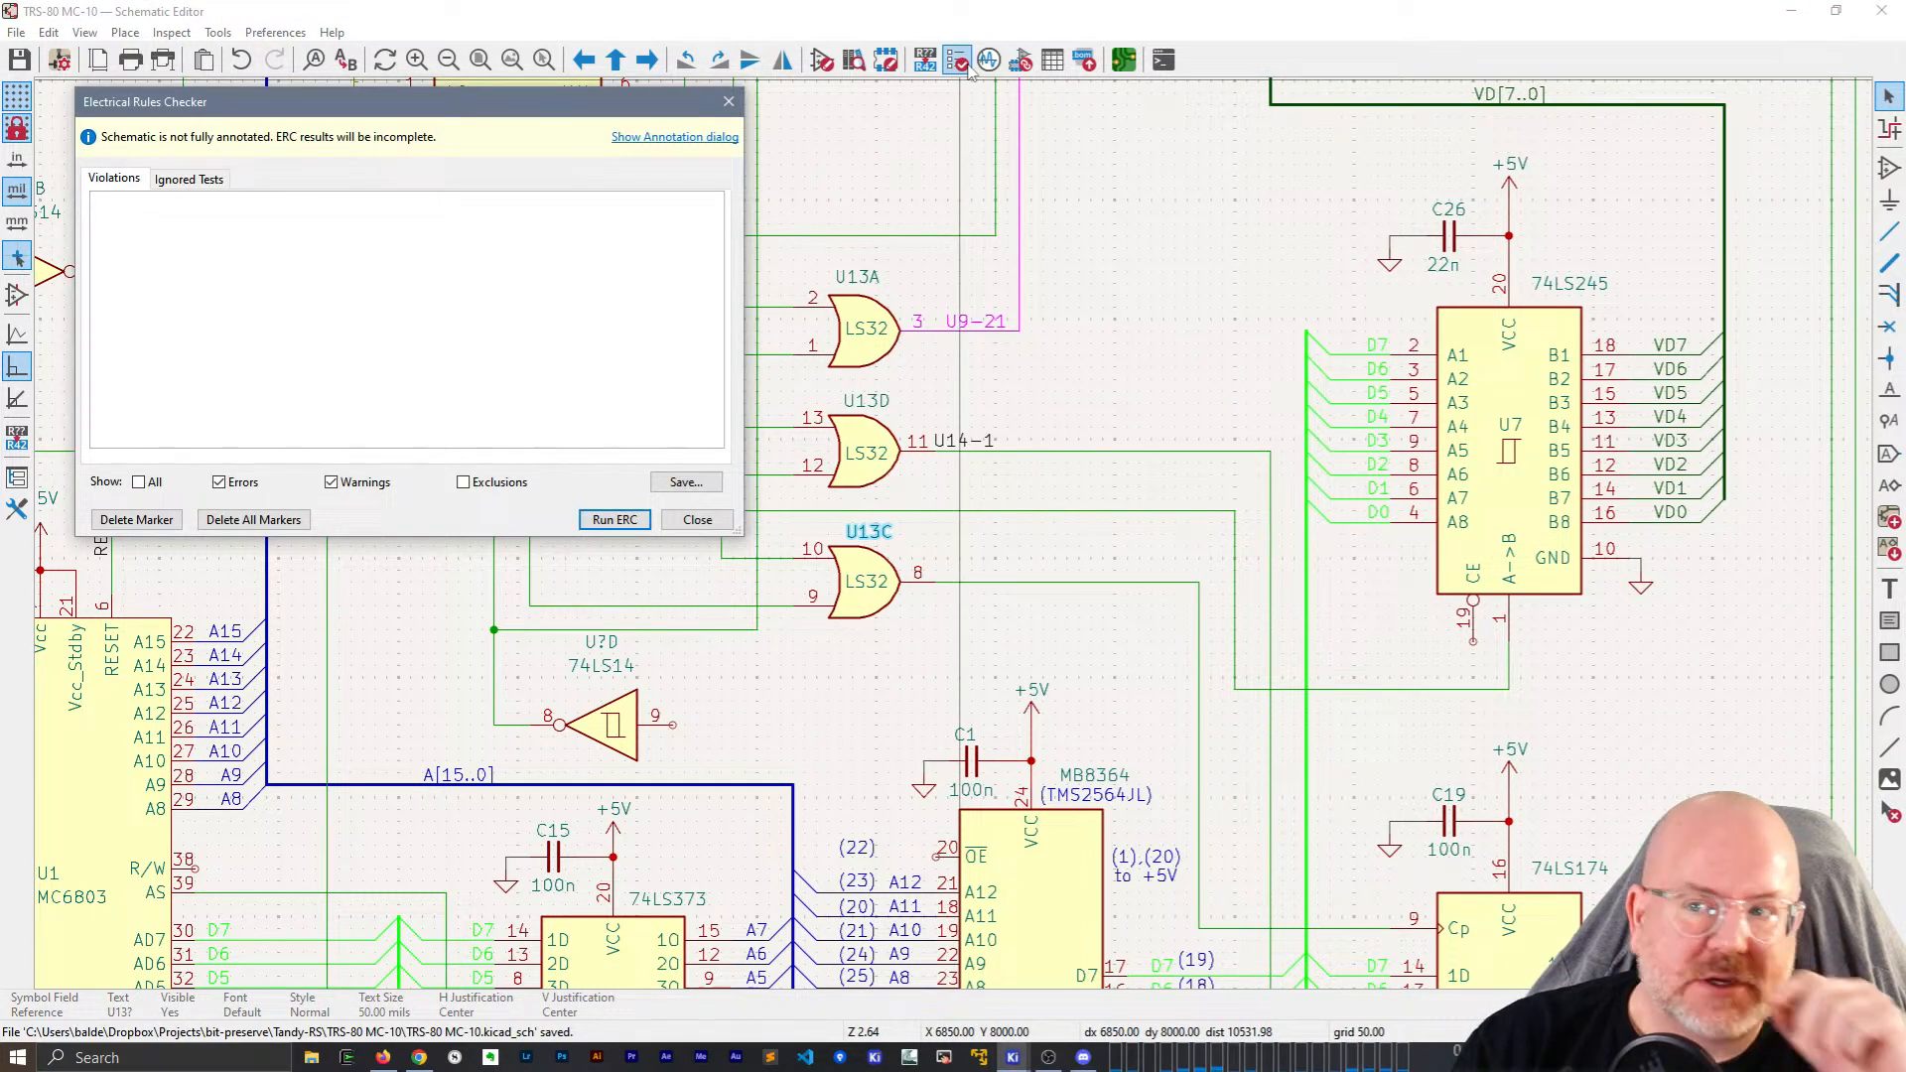
left_click(698, 520)
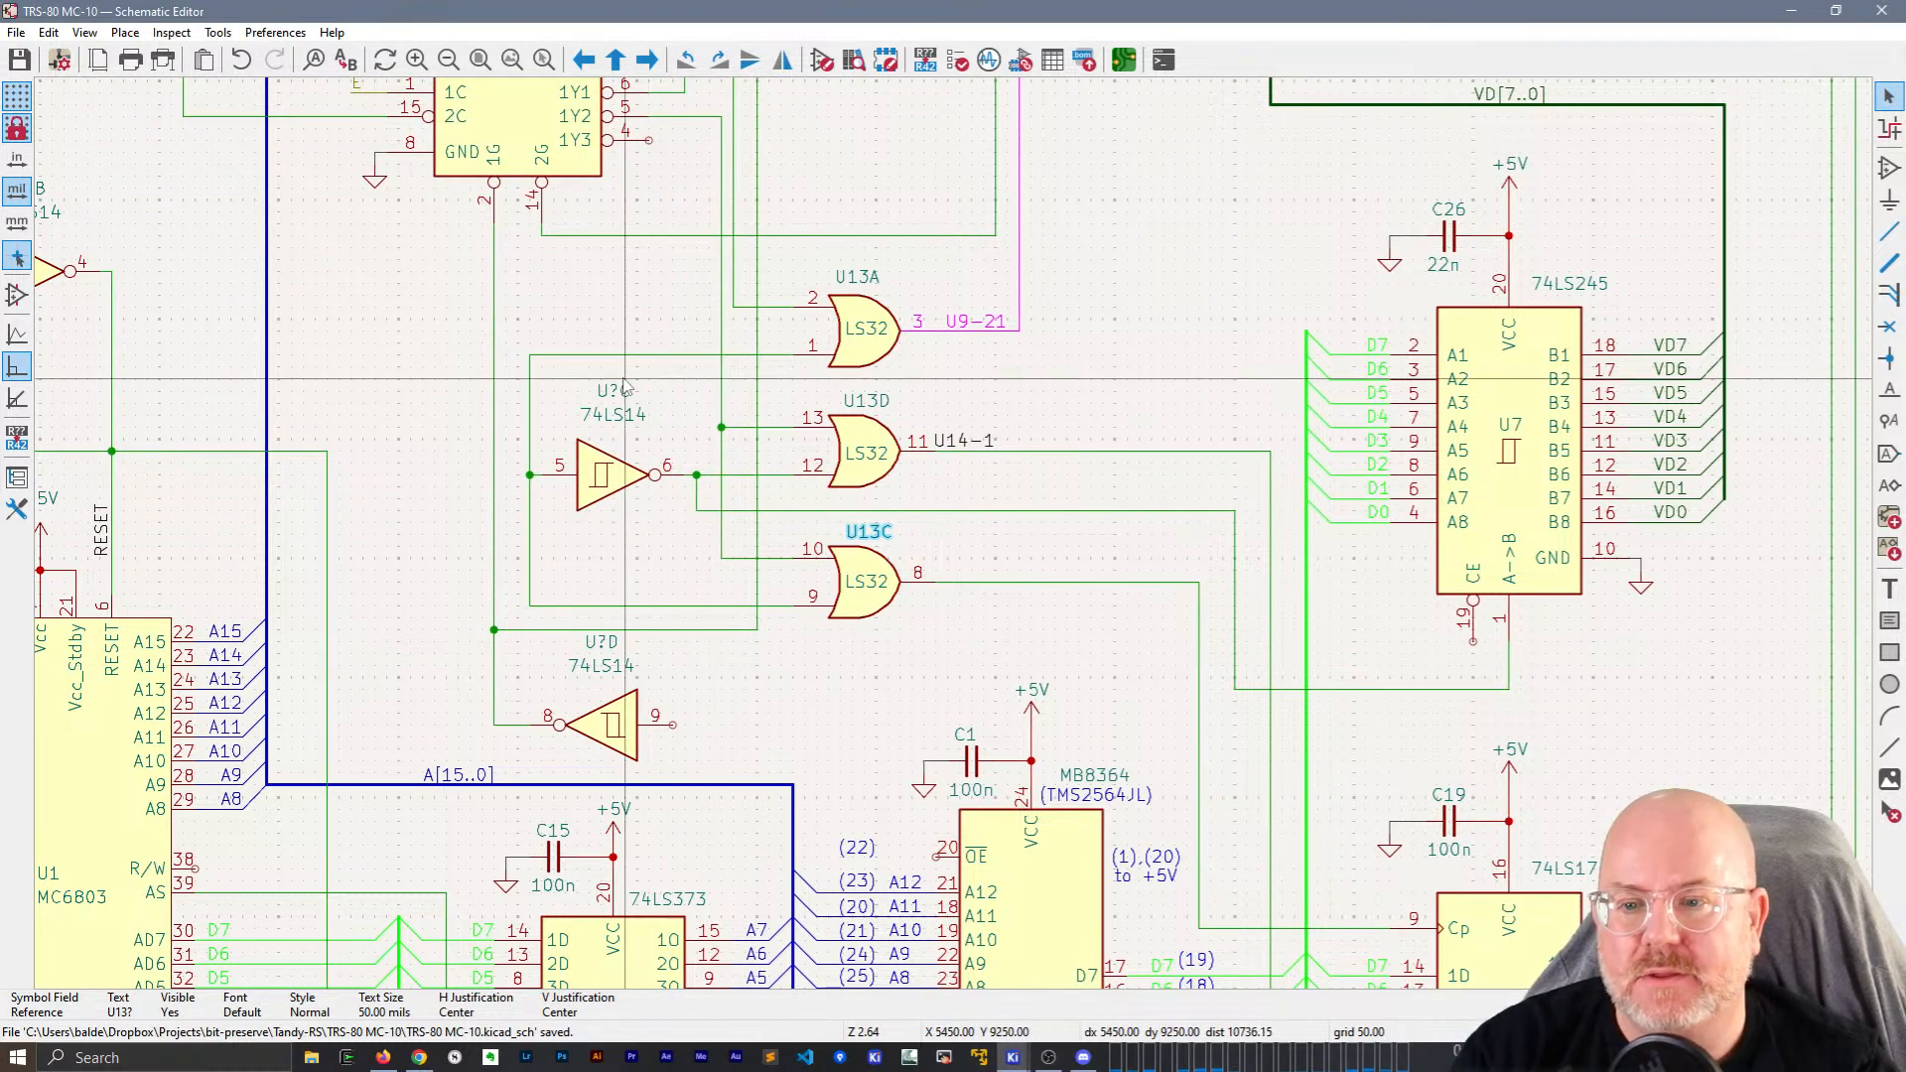
scroll(651, 547, "down", 2)
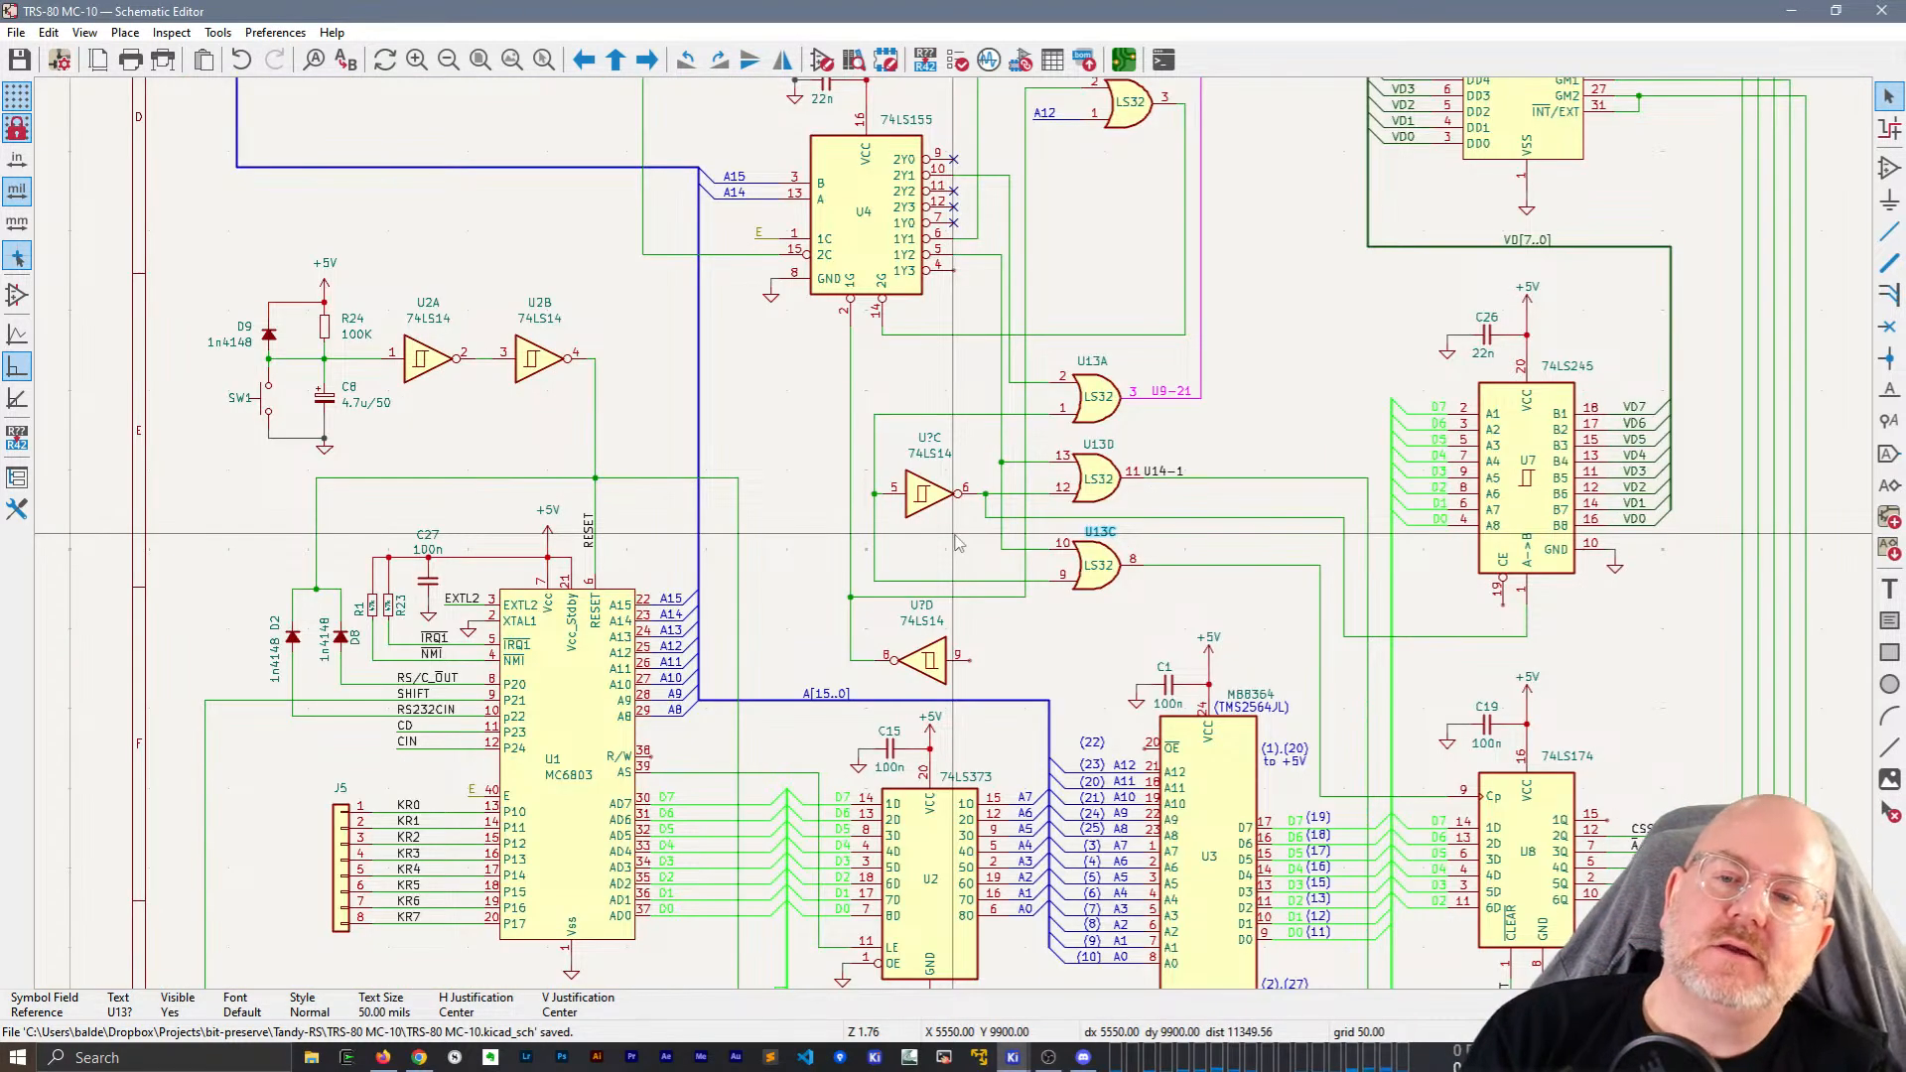
scroll(958, 543, "down", 2)
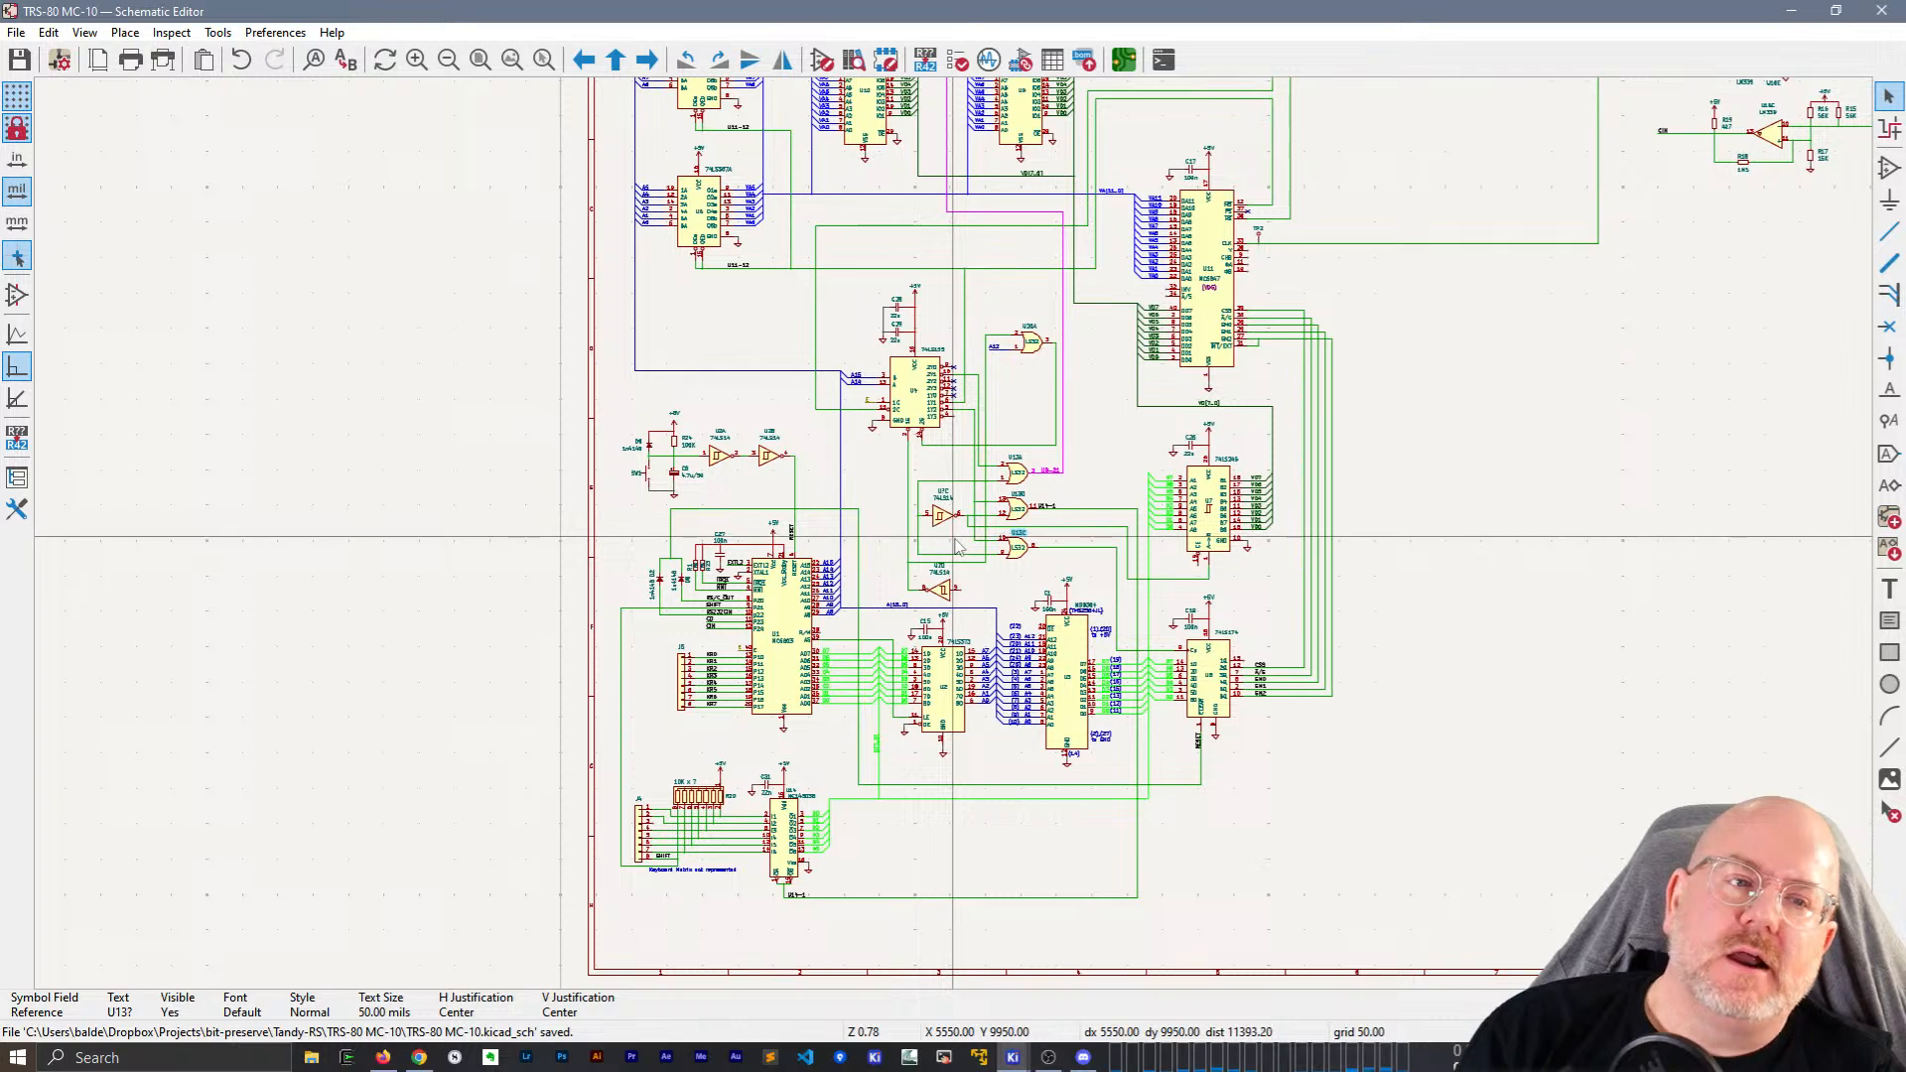
left_click(1899, 9)
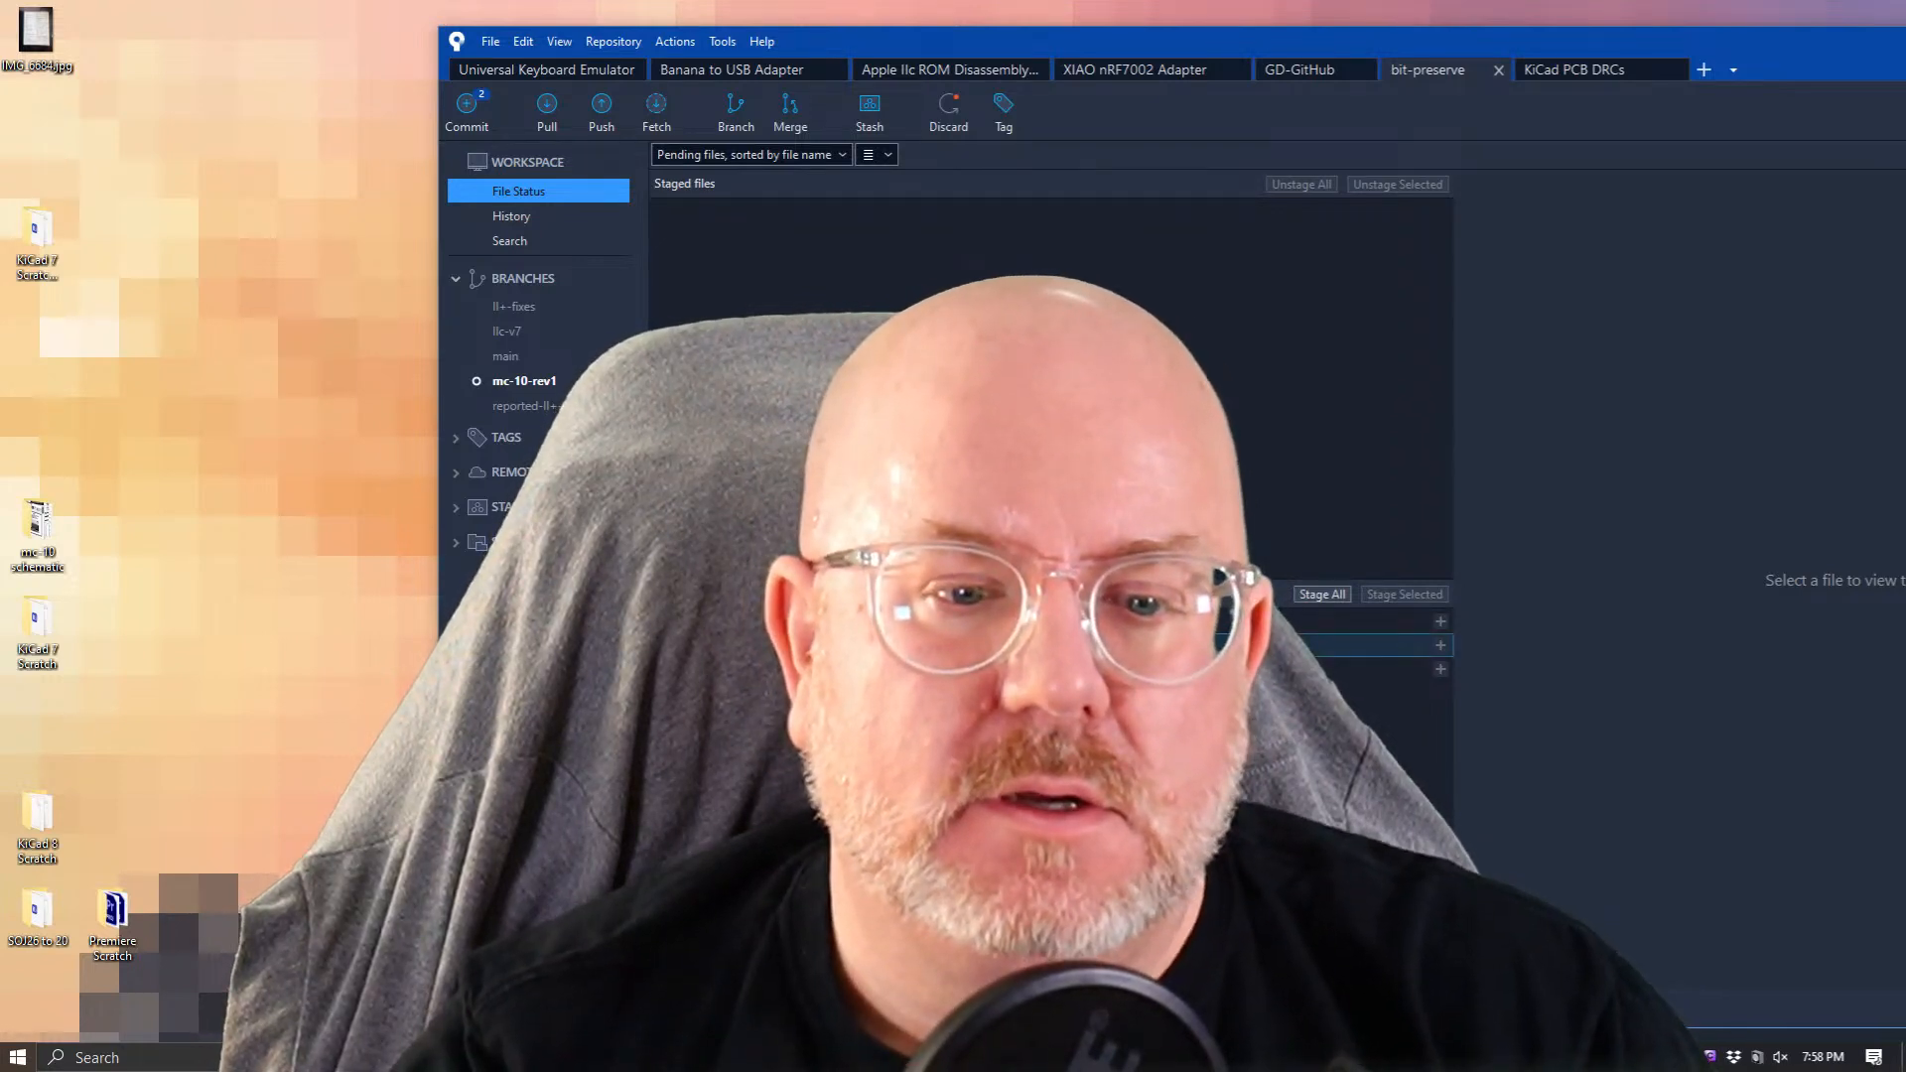
Stage the .kicad_sch schematic and .kicad_sym symbol library files.
left_click(893, 622)
left_click(894, 669, "ctrl")
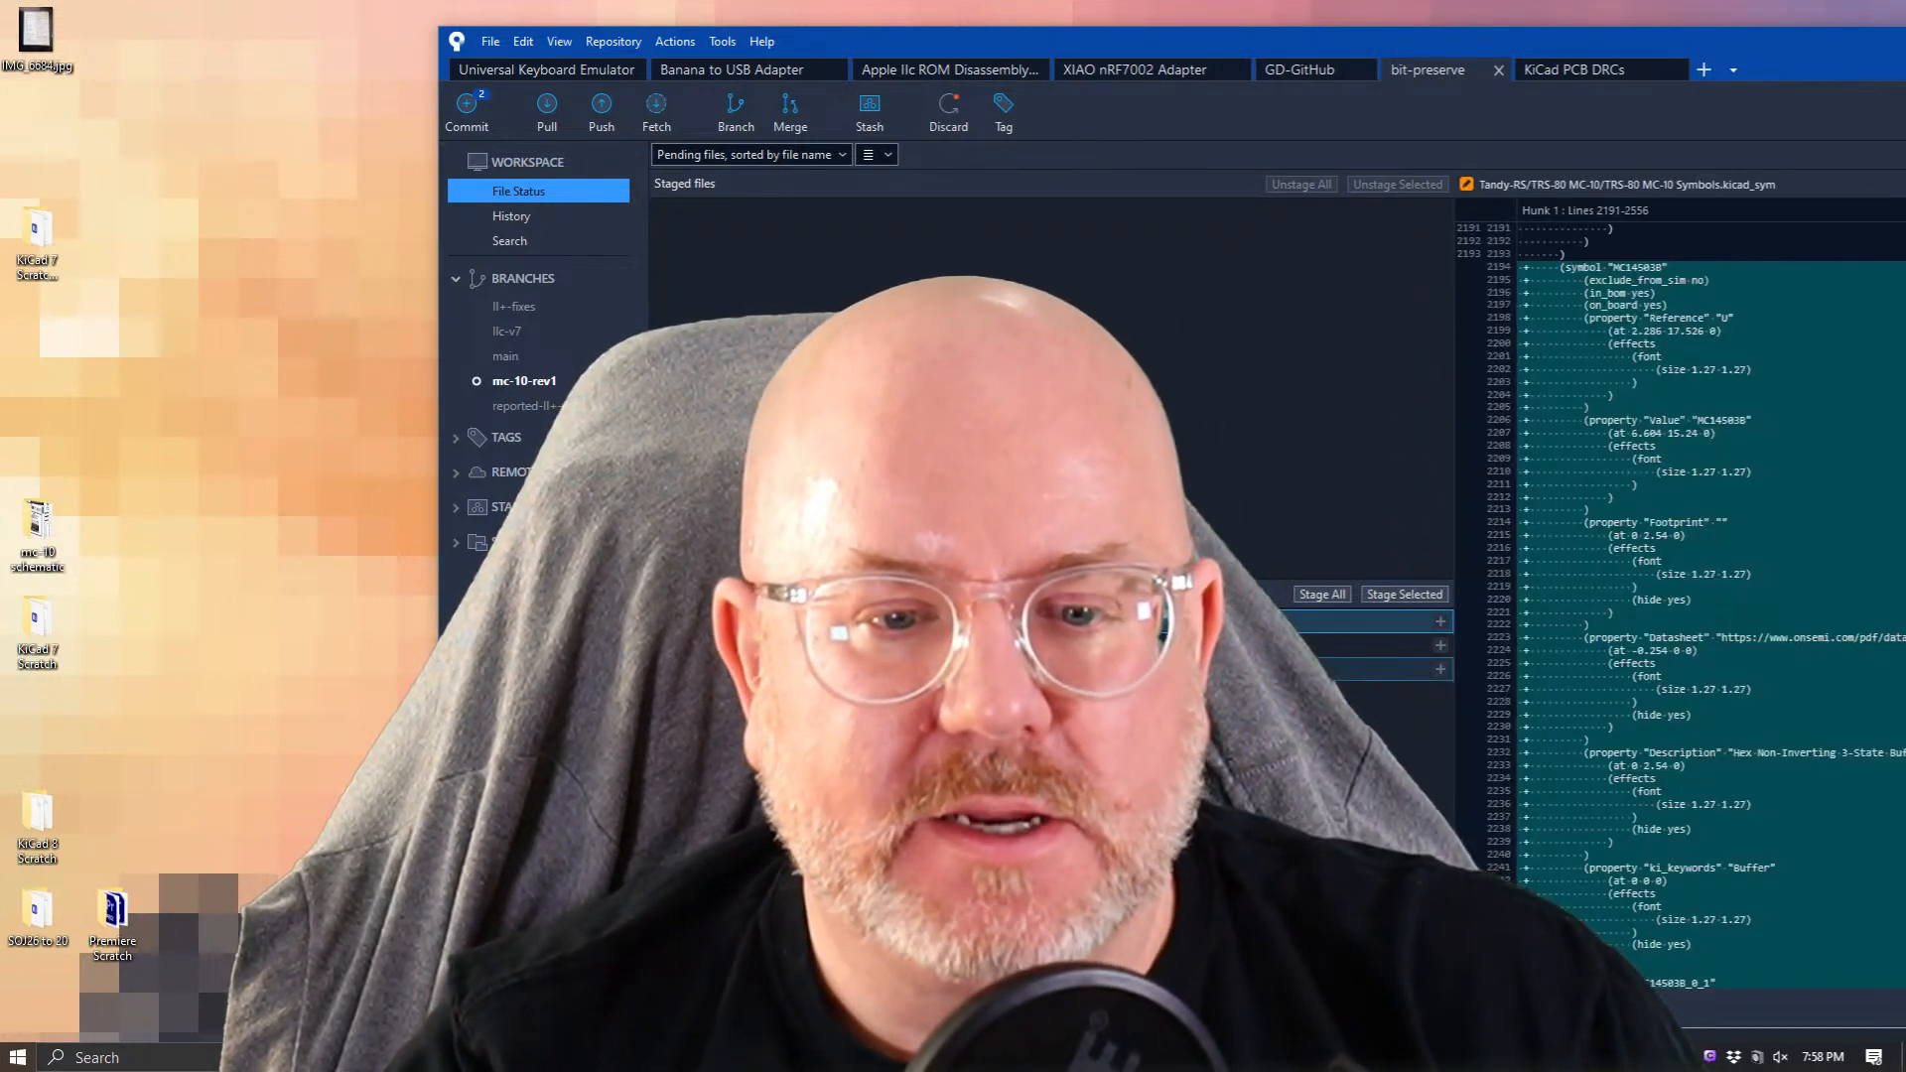
left_click(1402, 596)
Commit the staged files as 'completed keyboard interface, serial i/o and cassette port'.
left_click_drag(1094, 56, 665, 7)
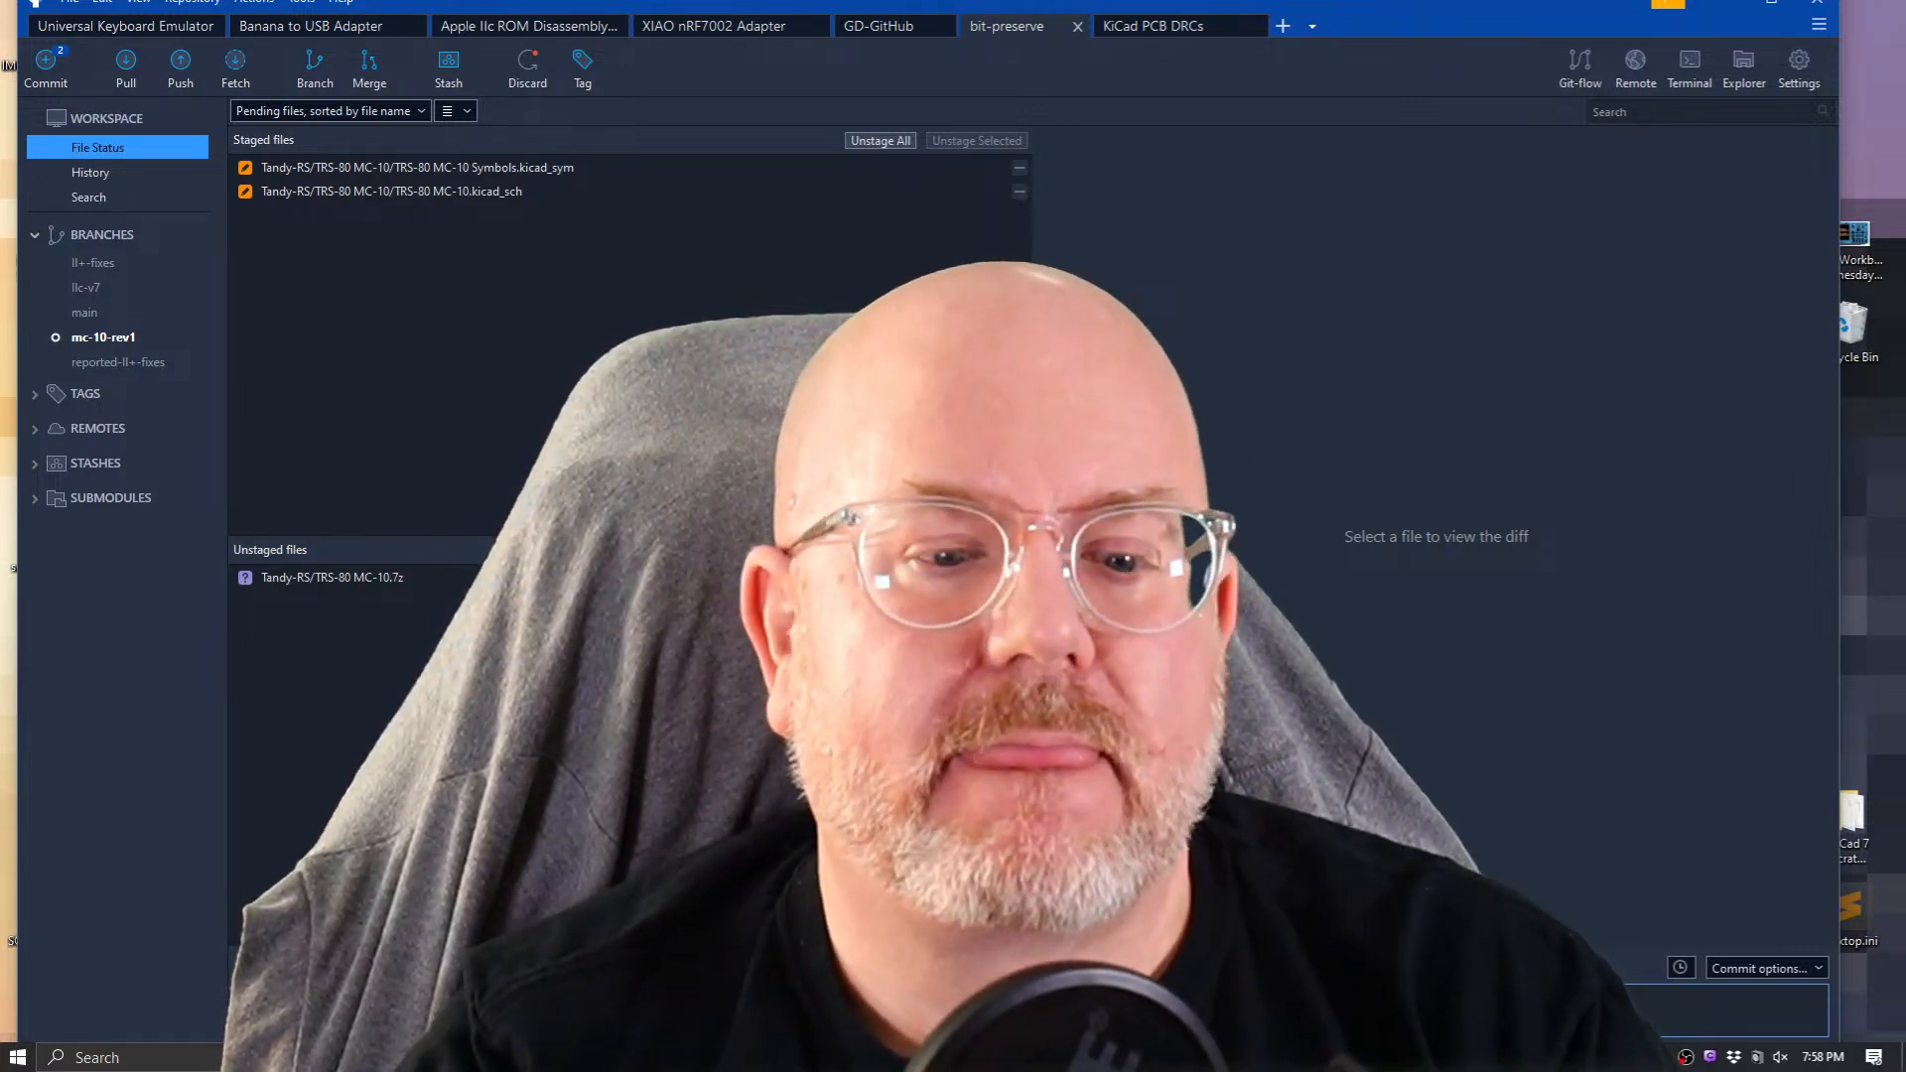
left_click_drag(1838, 37, 1538, 82)
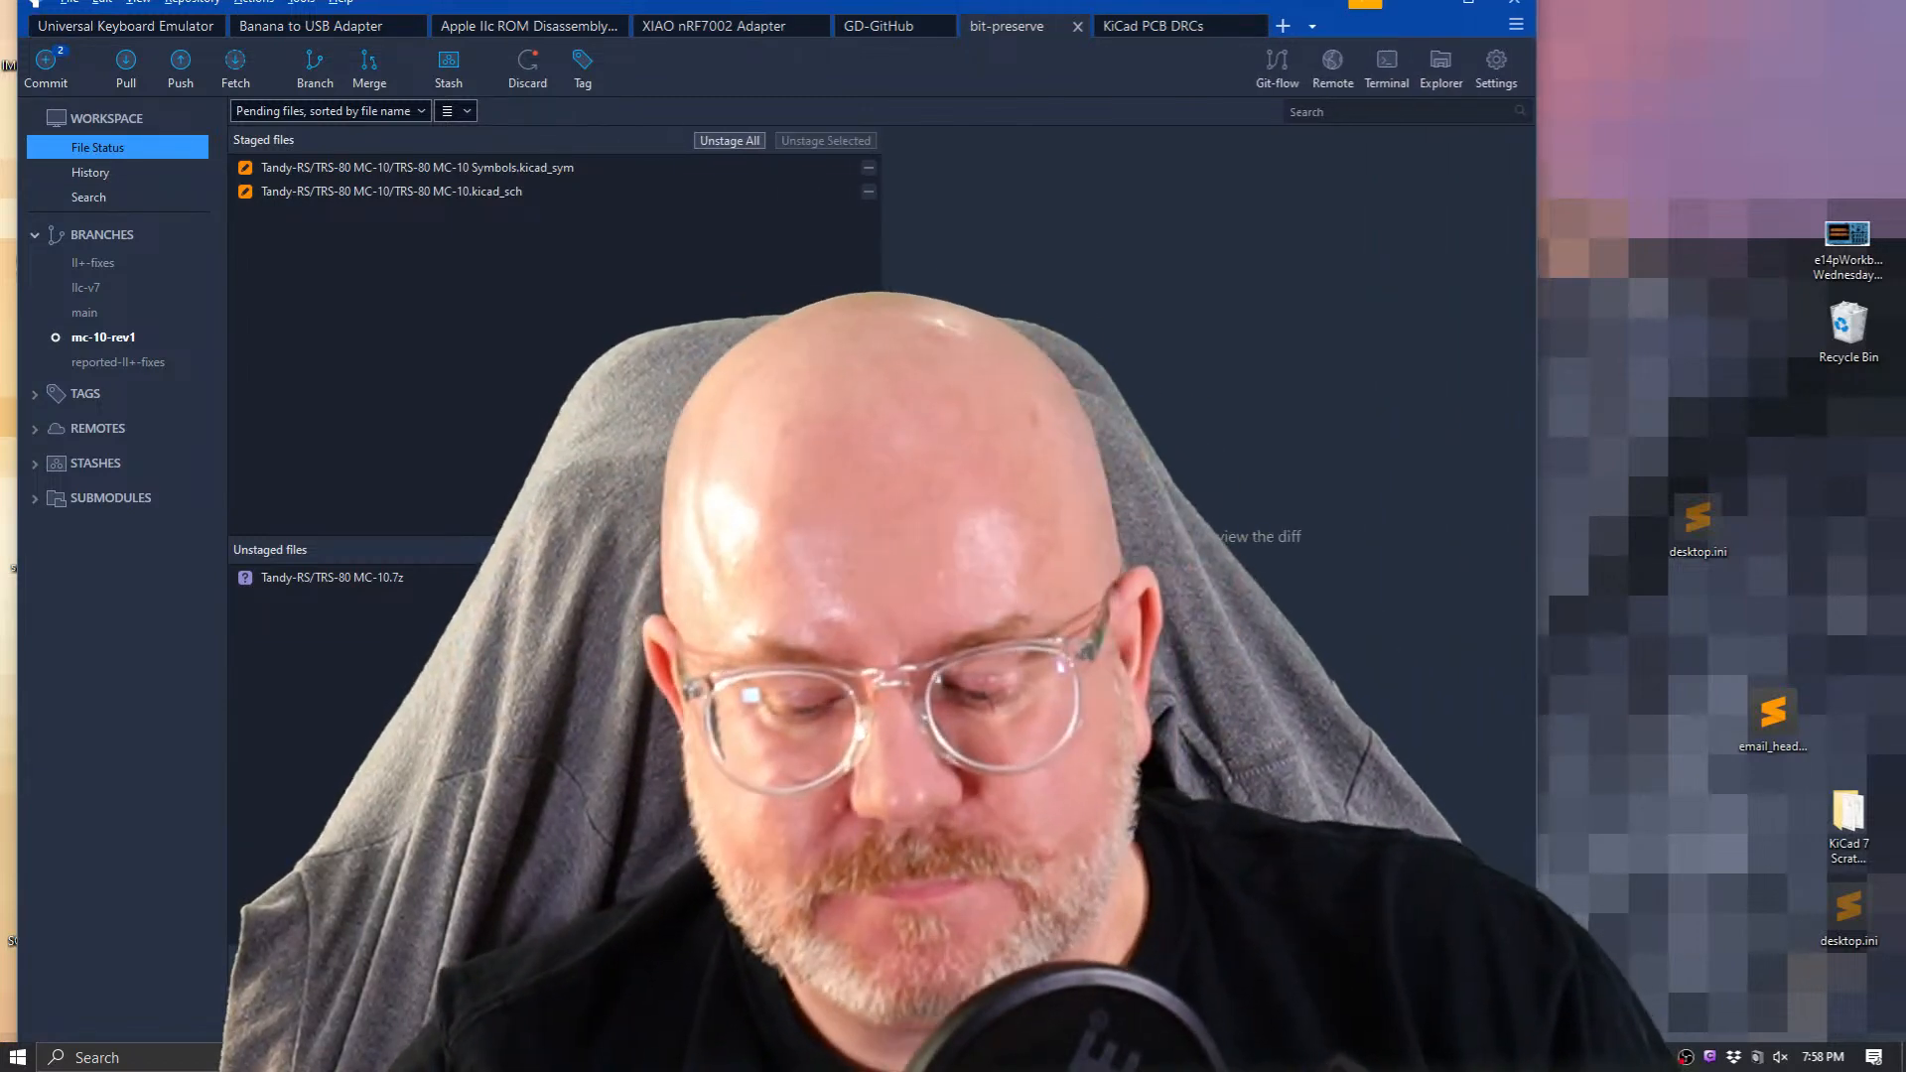
key("super+Up")
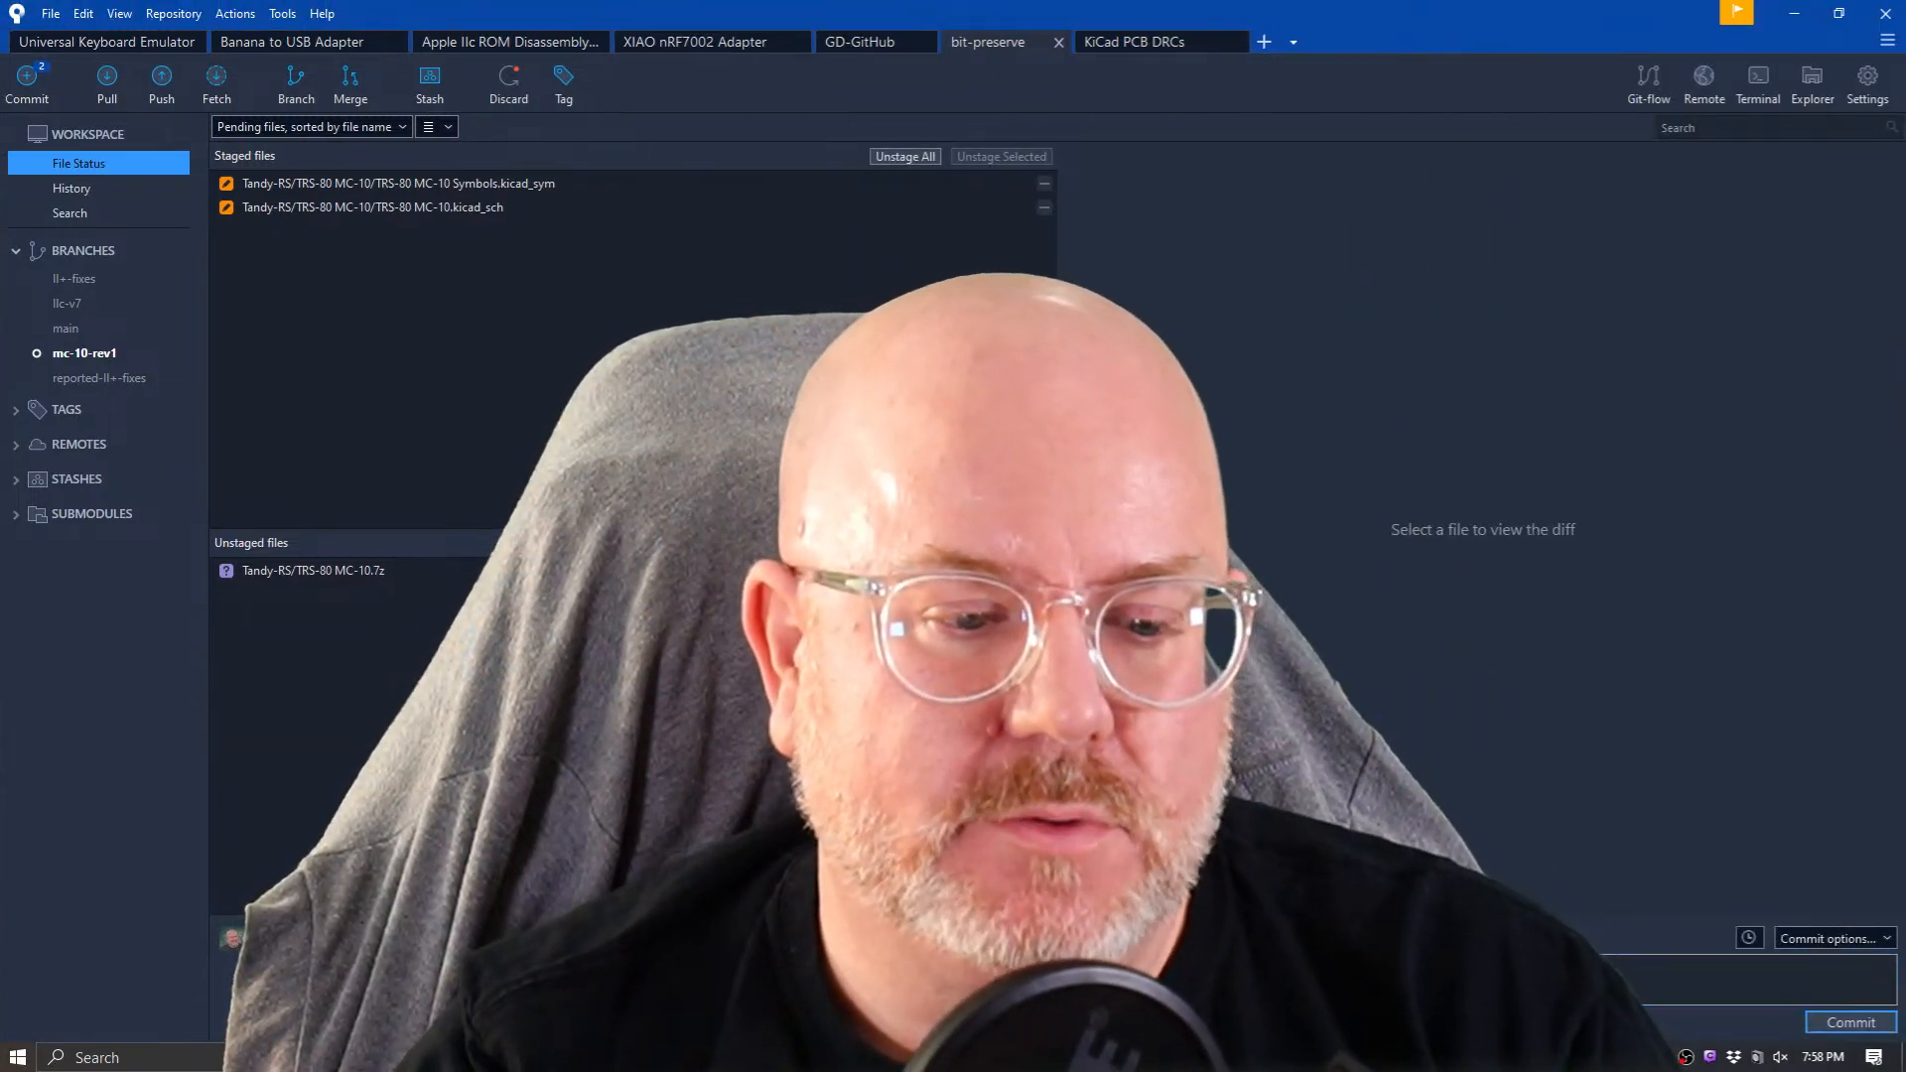
left_click(1849, 1021)
key("Return")
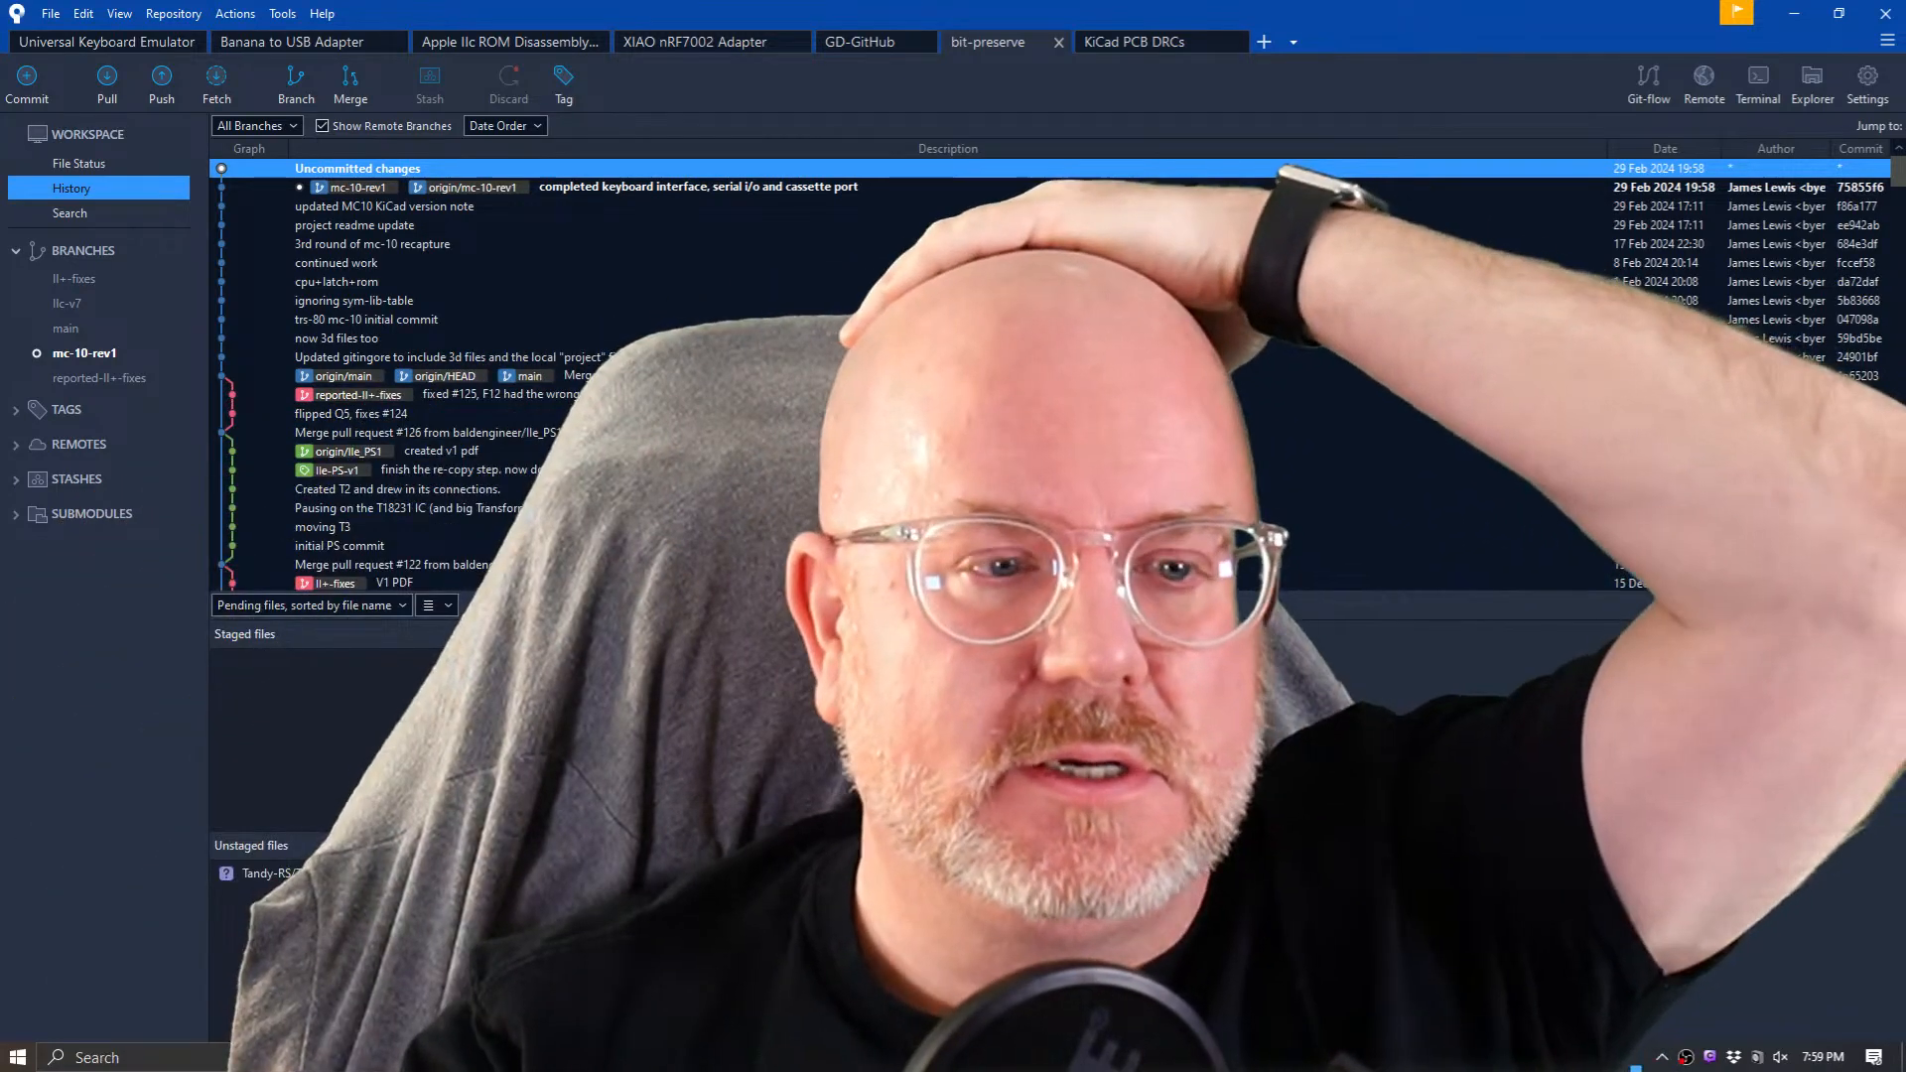
Return to File Status showing only the .7z archive, then switch to the KiCad project window.
left_click(90, 165)
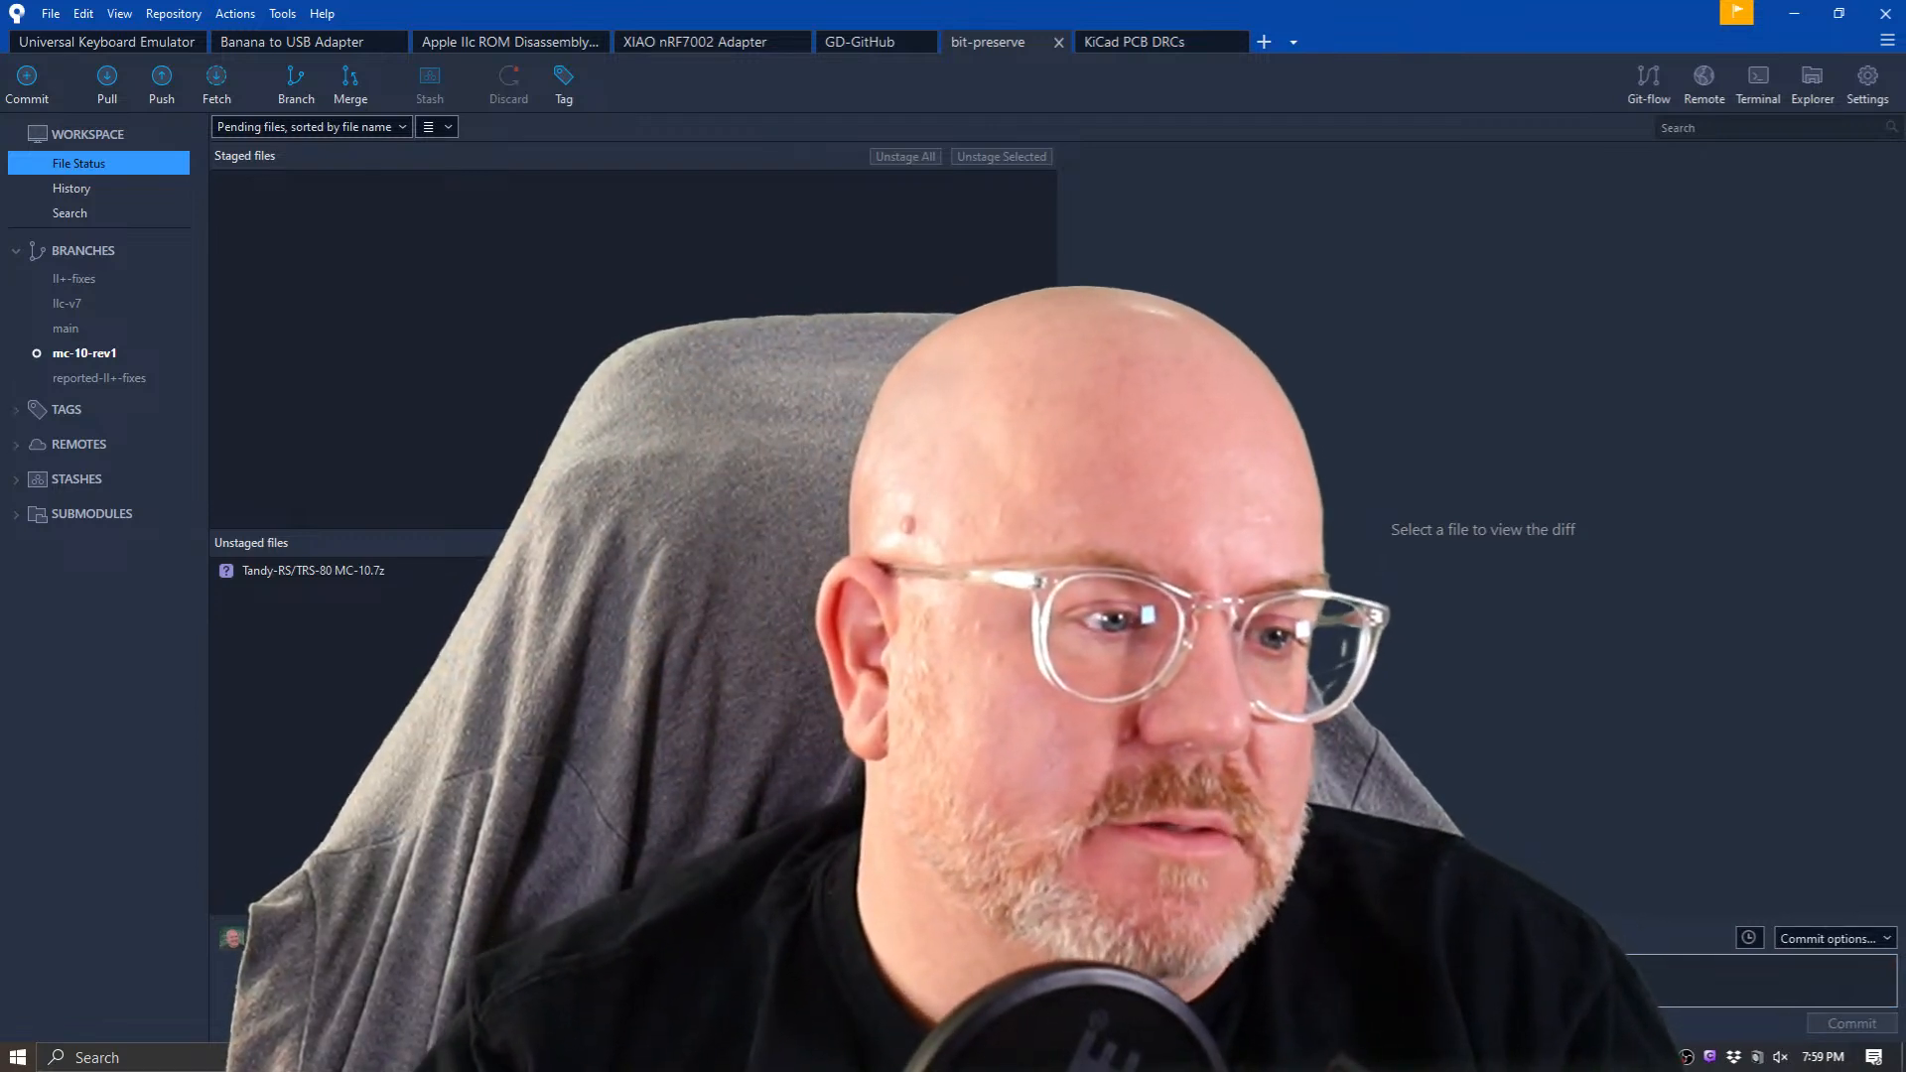
left_click(1889, 41)
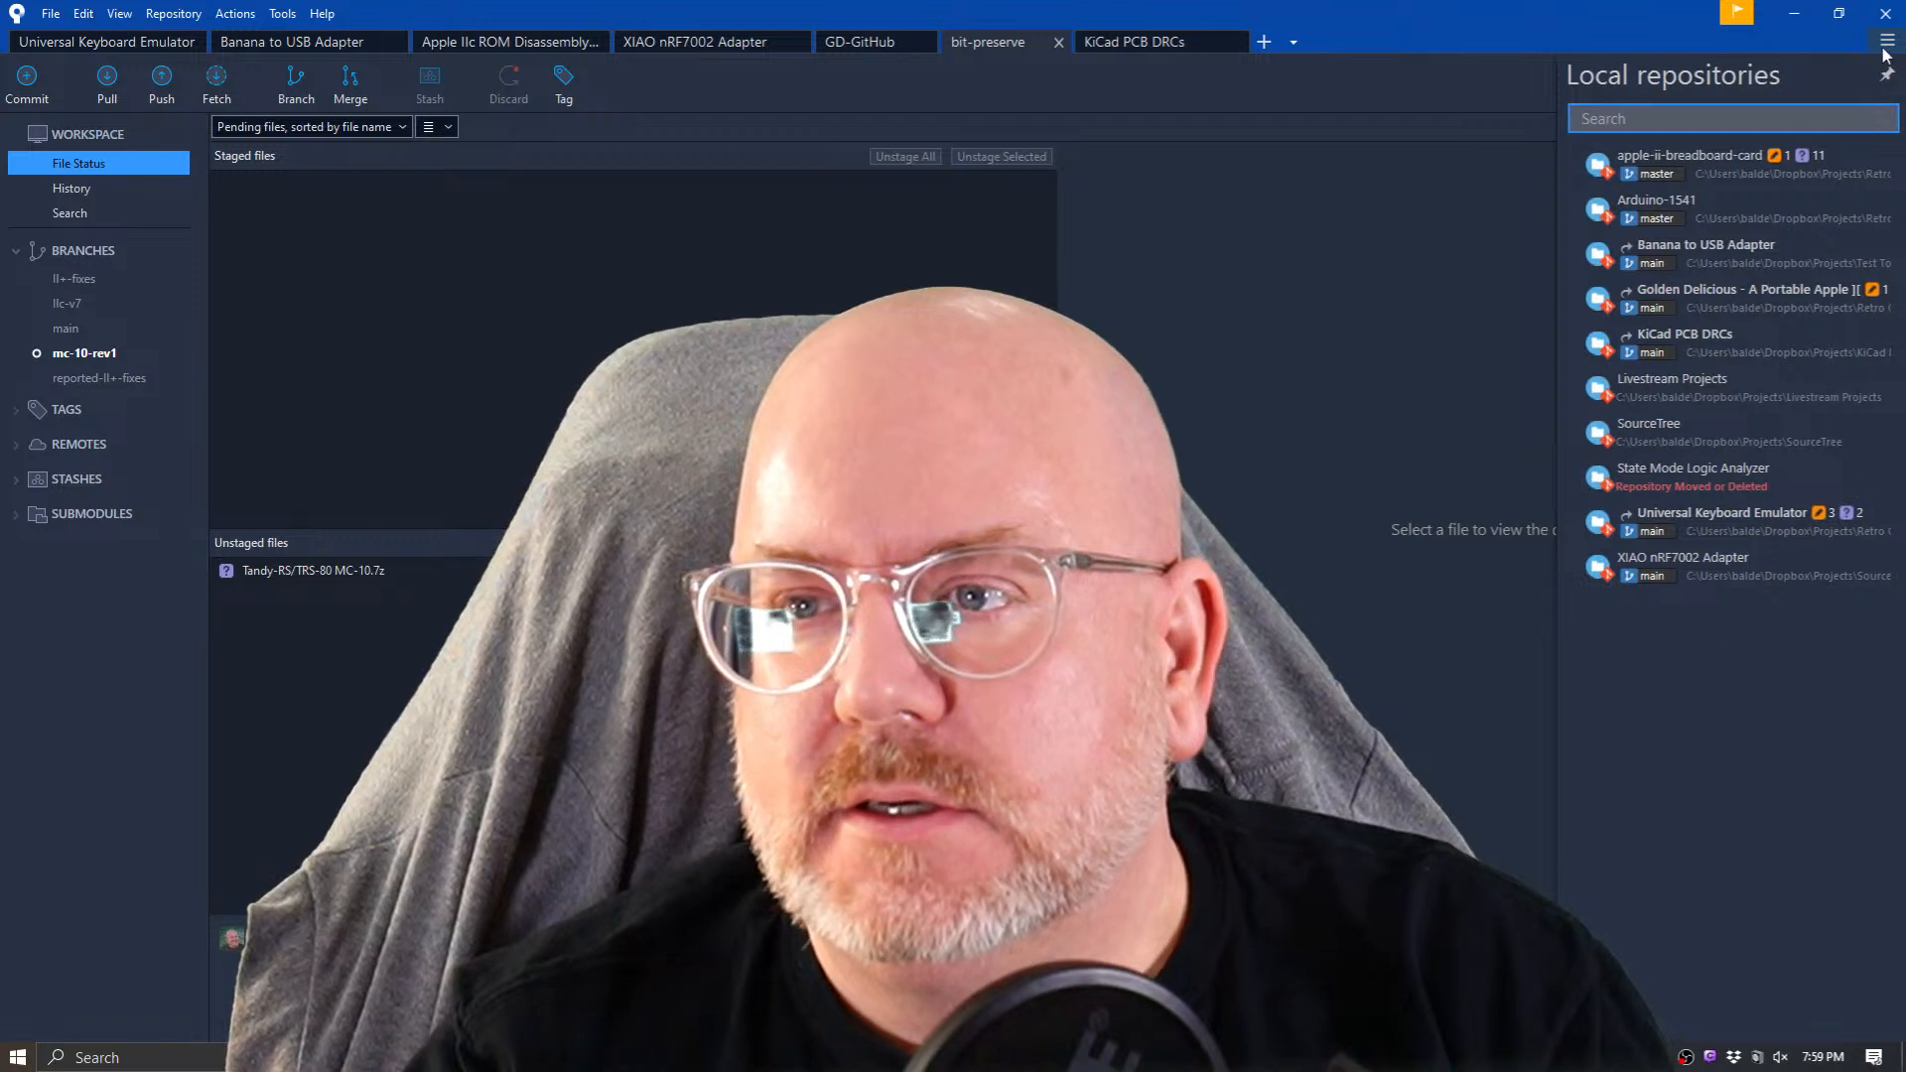
left_click(1886, 43)
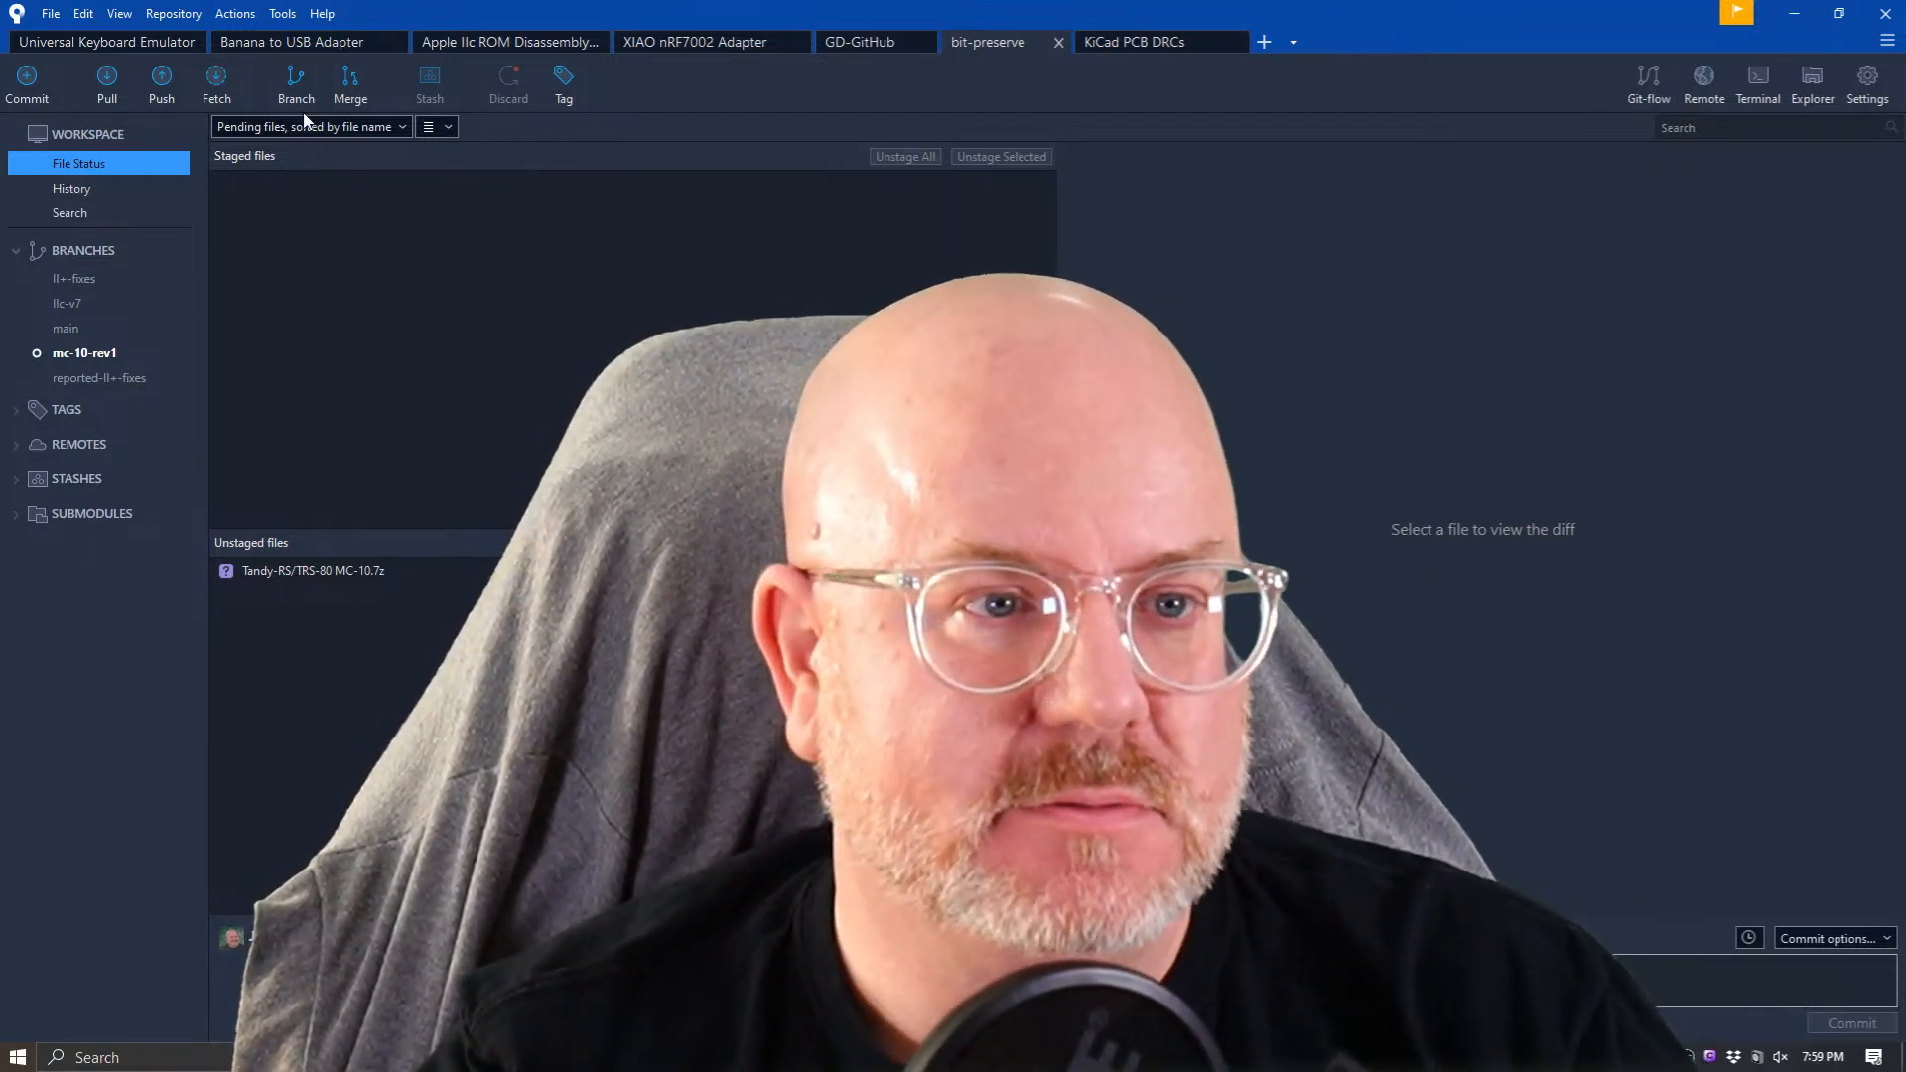
left_click(50, 22)
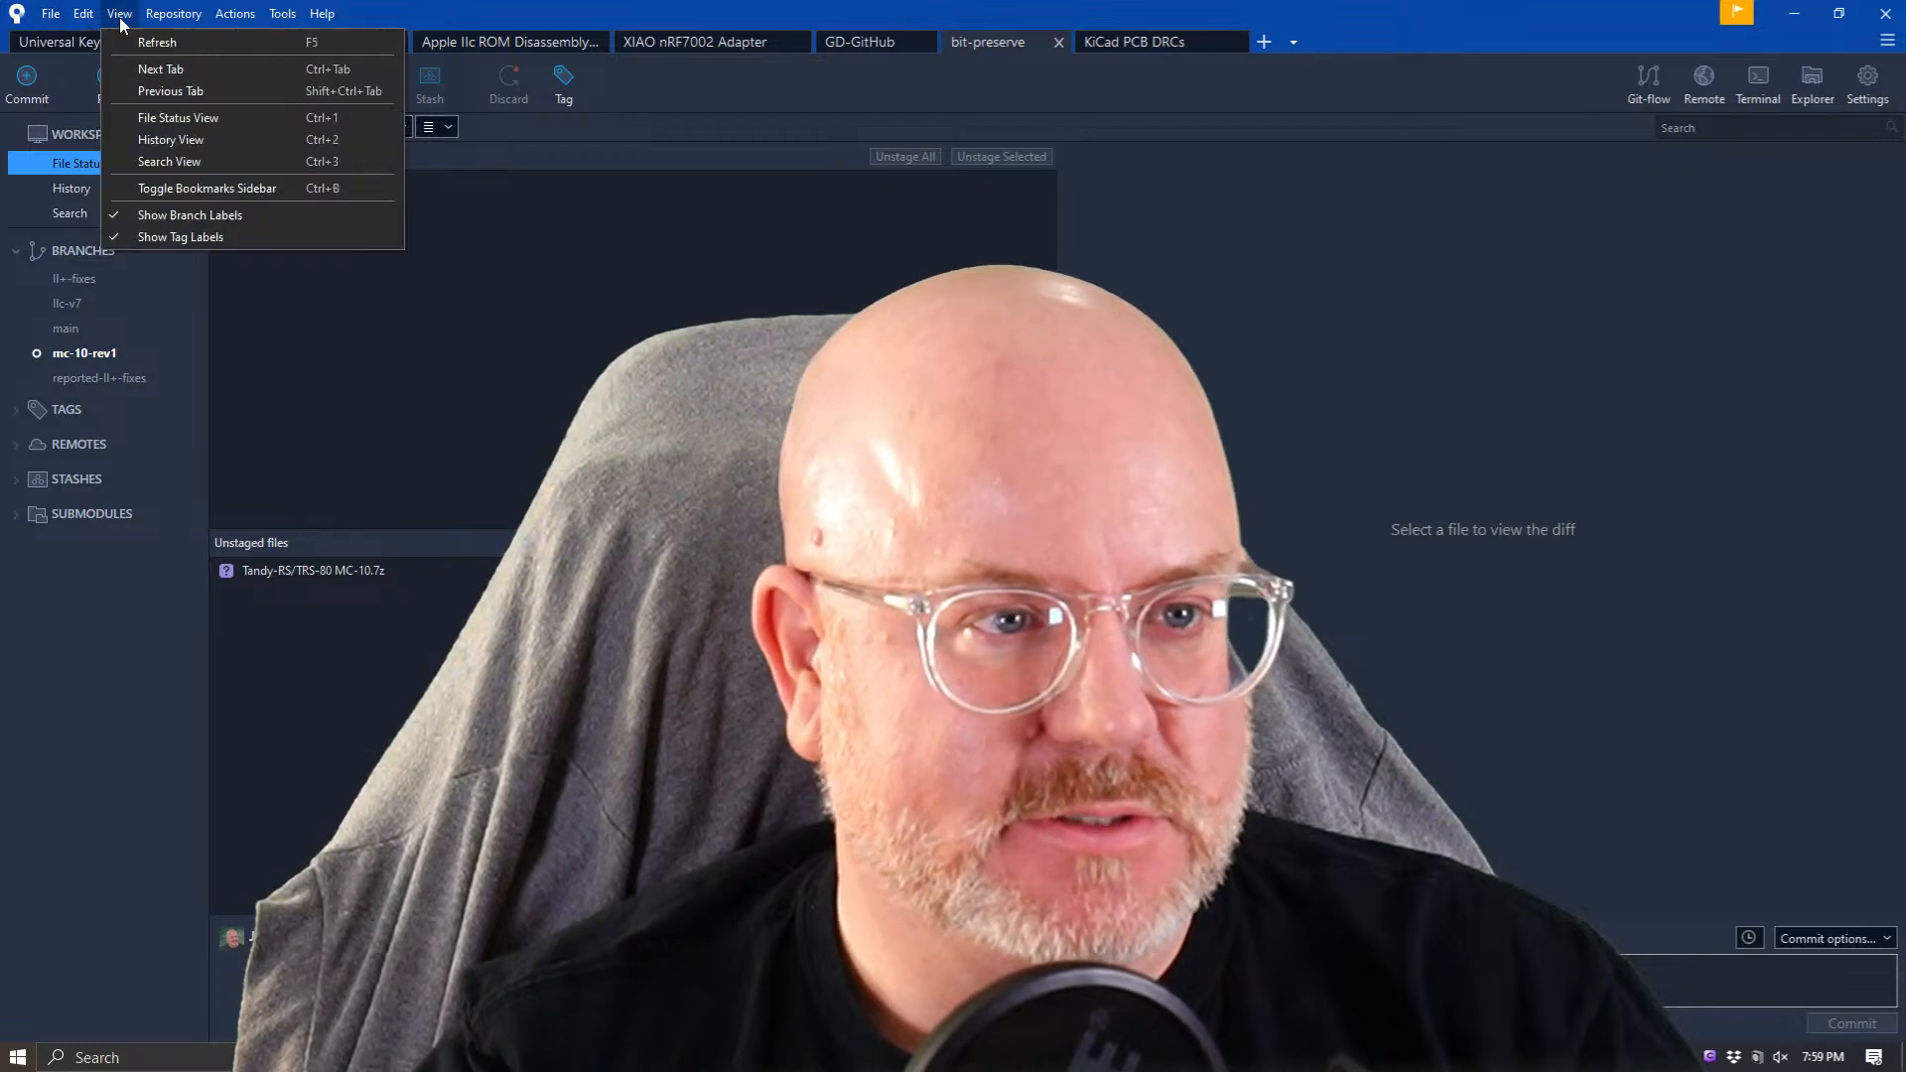
left_click(308, 22)
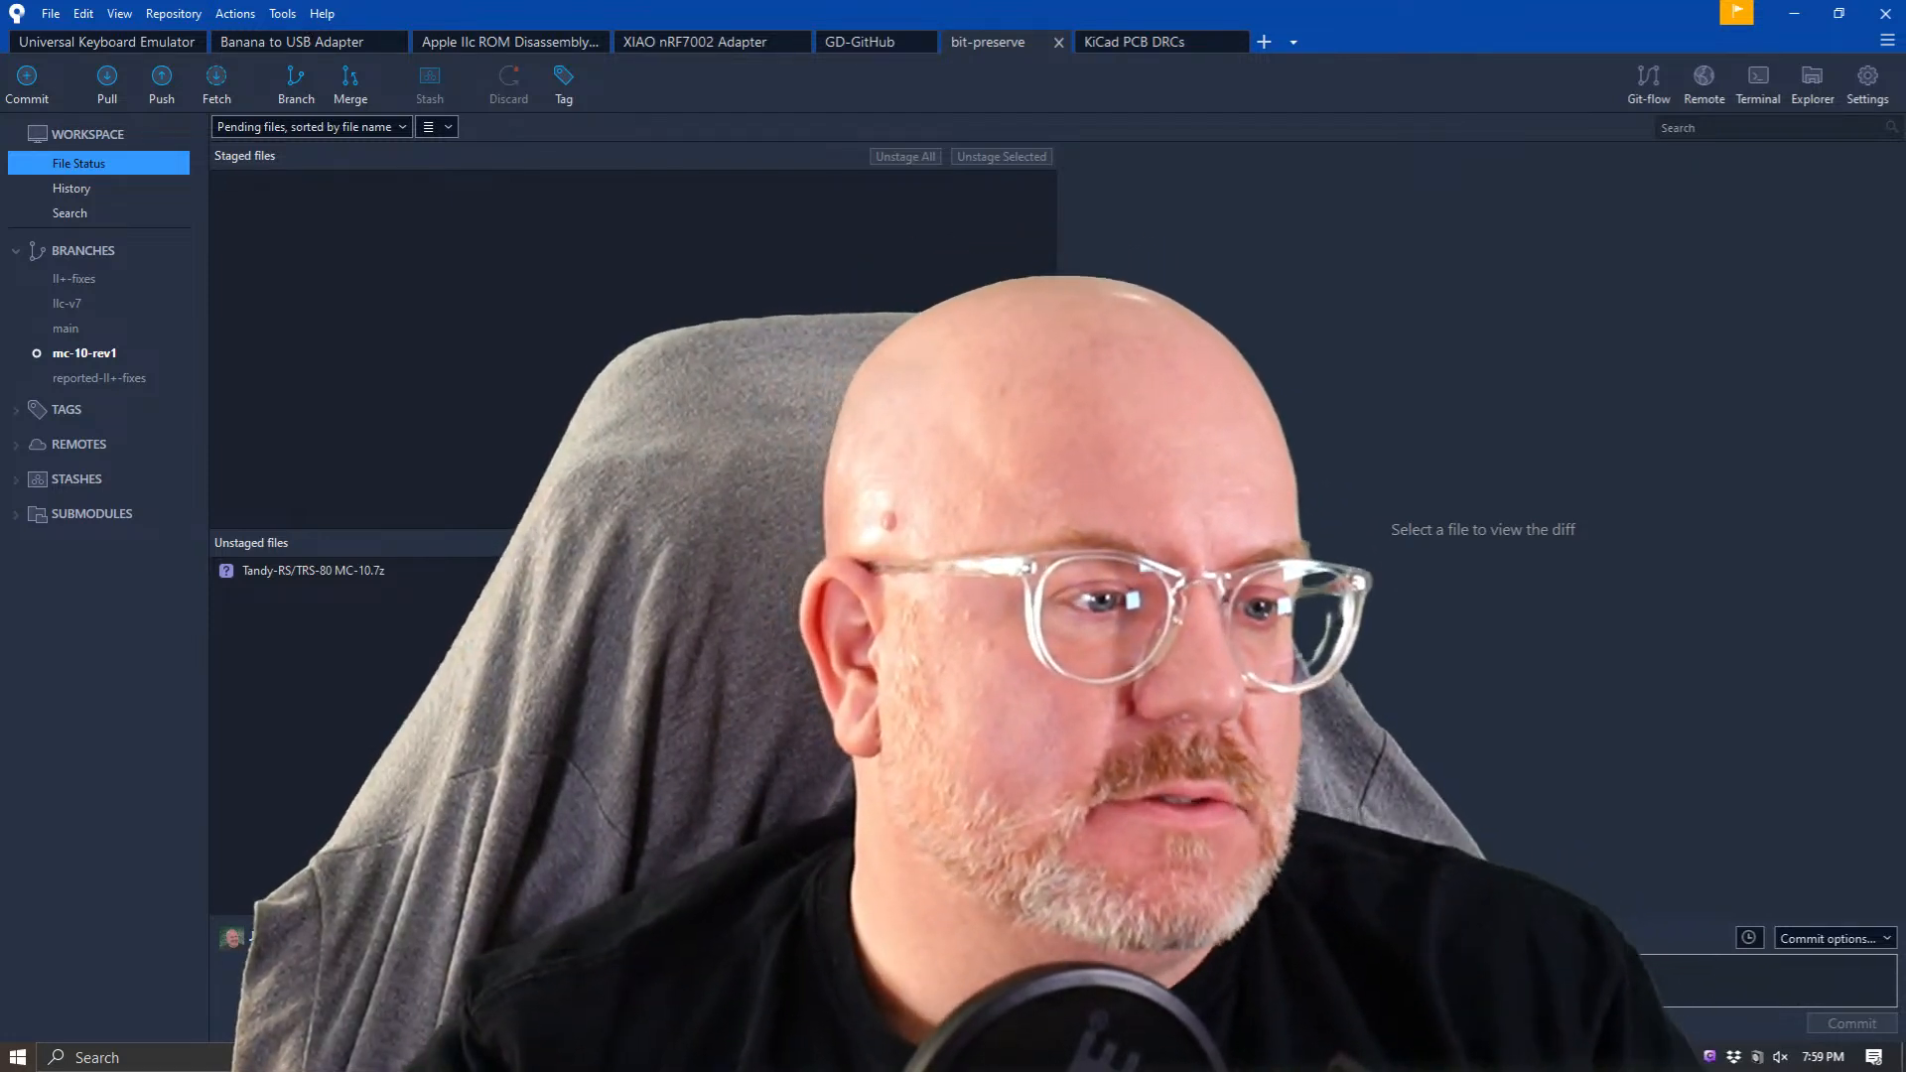
key("alt+Tab")
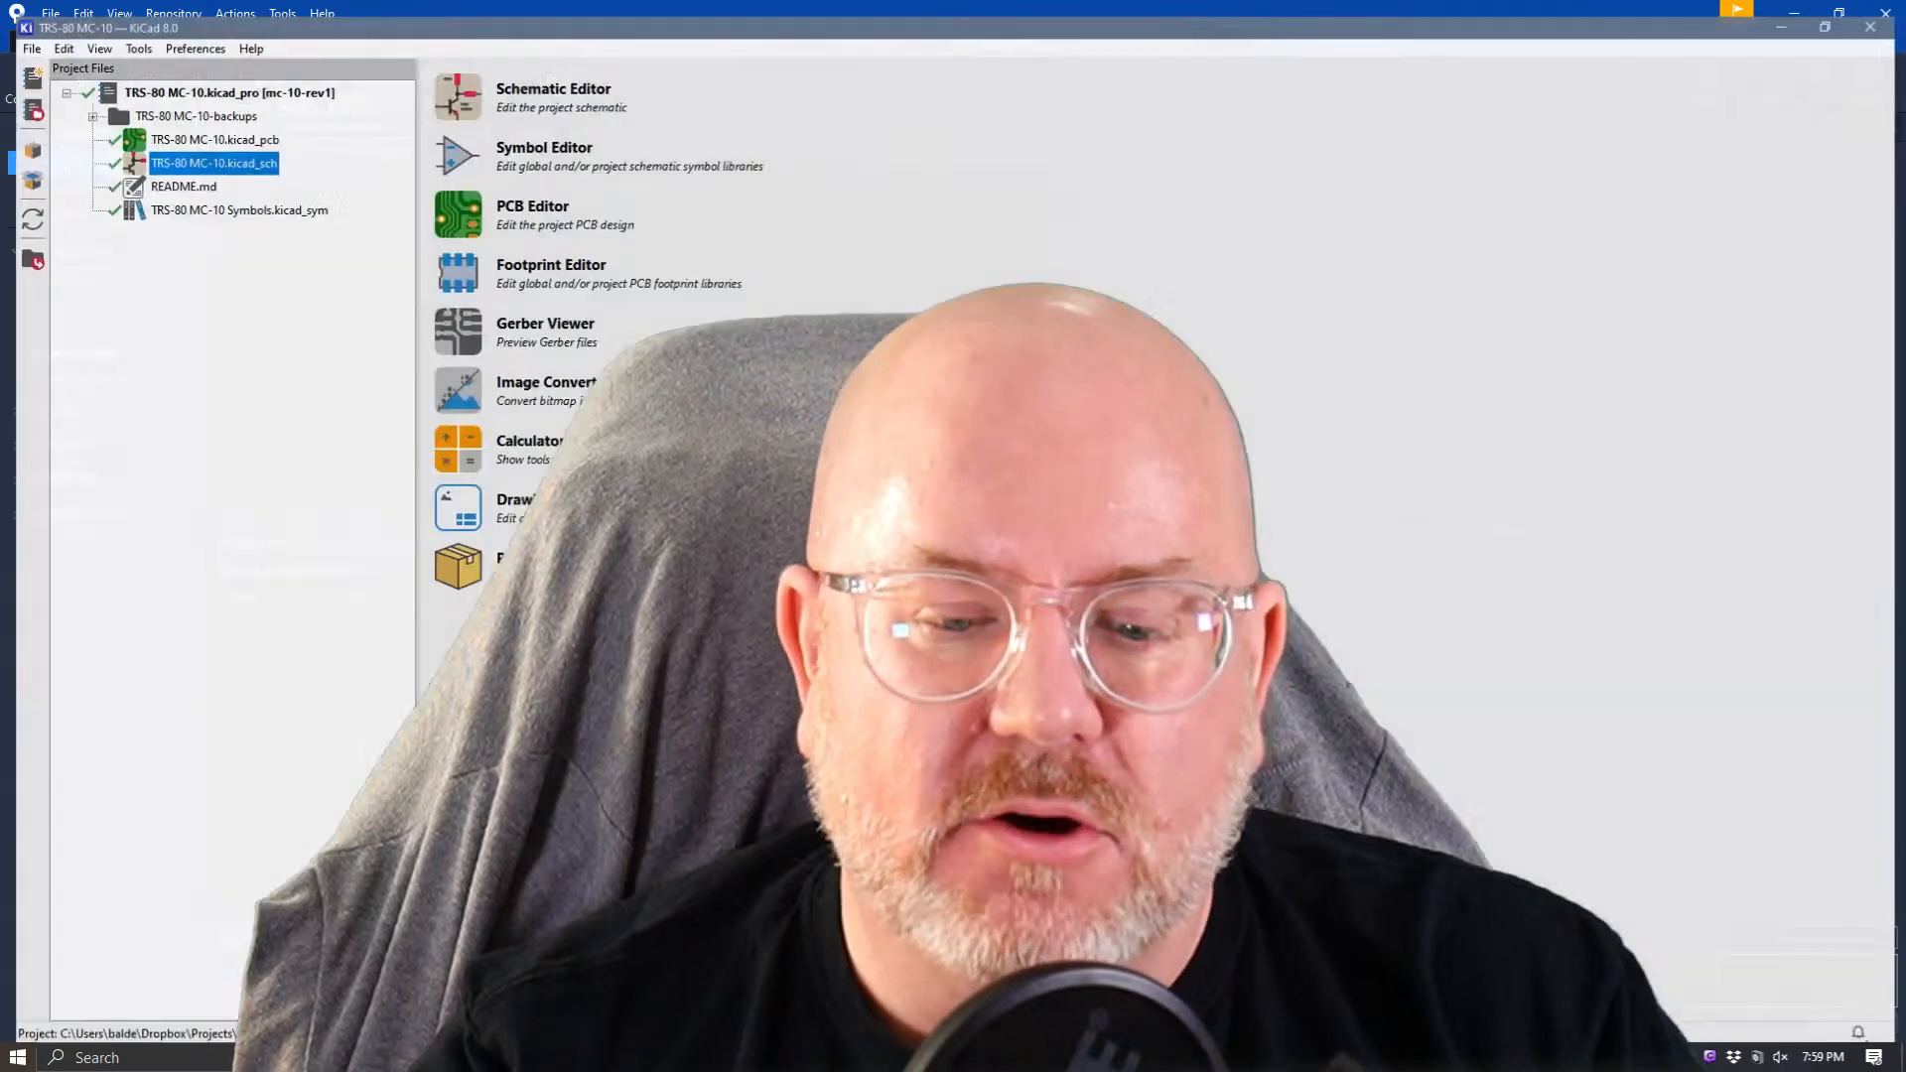
right_click(174, 150)
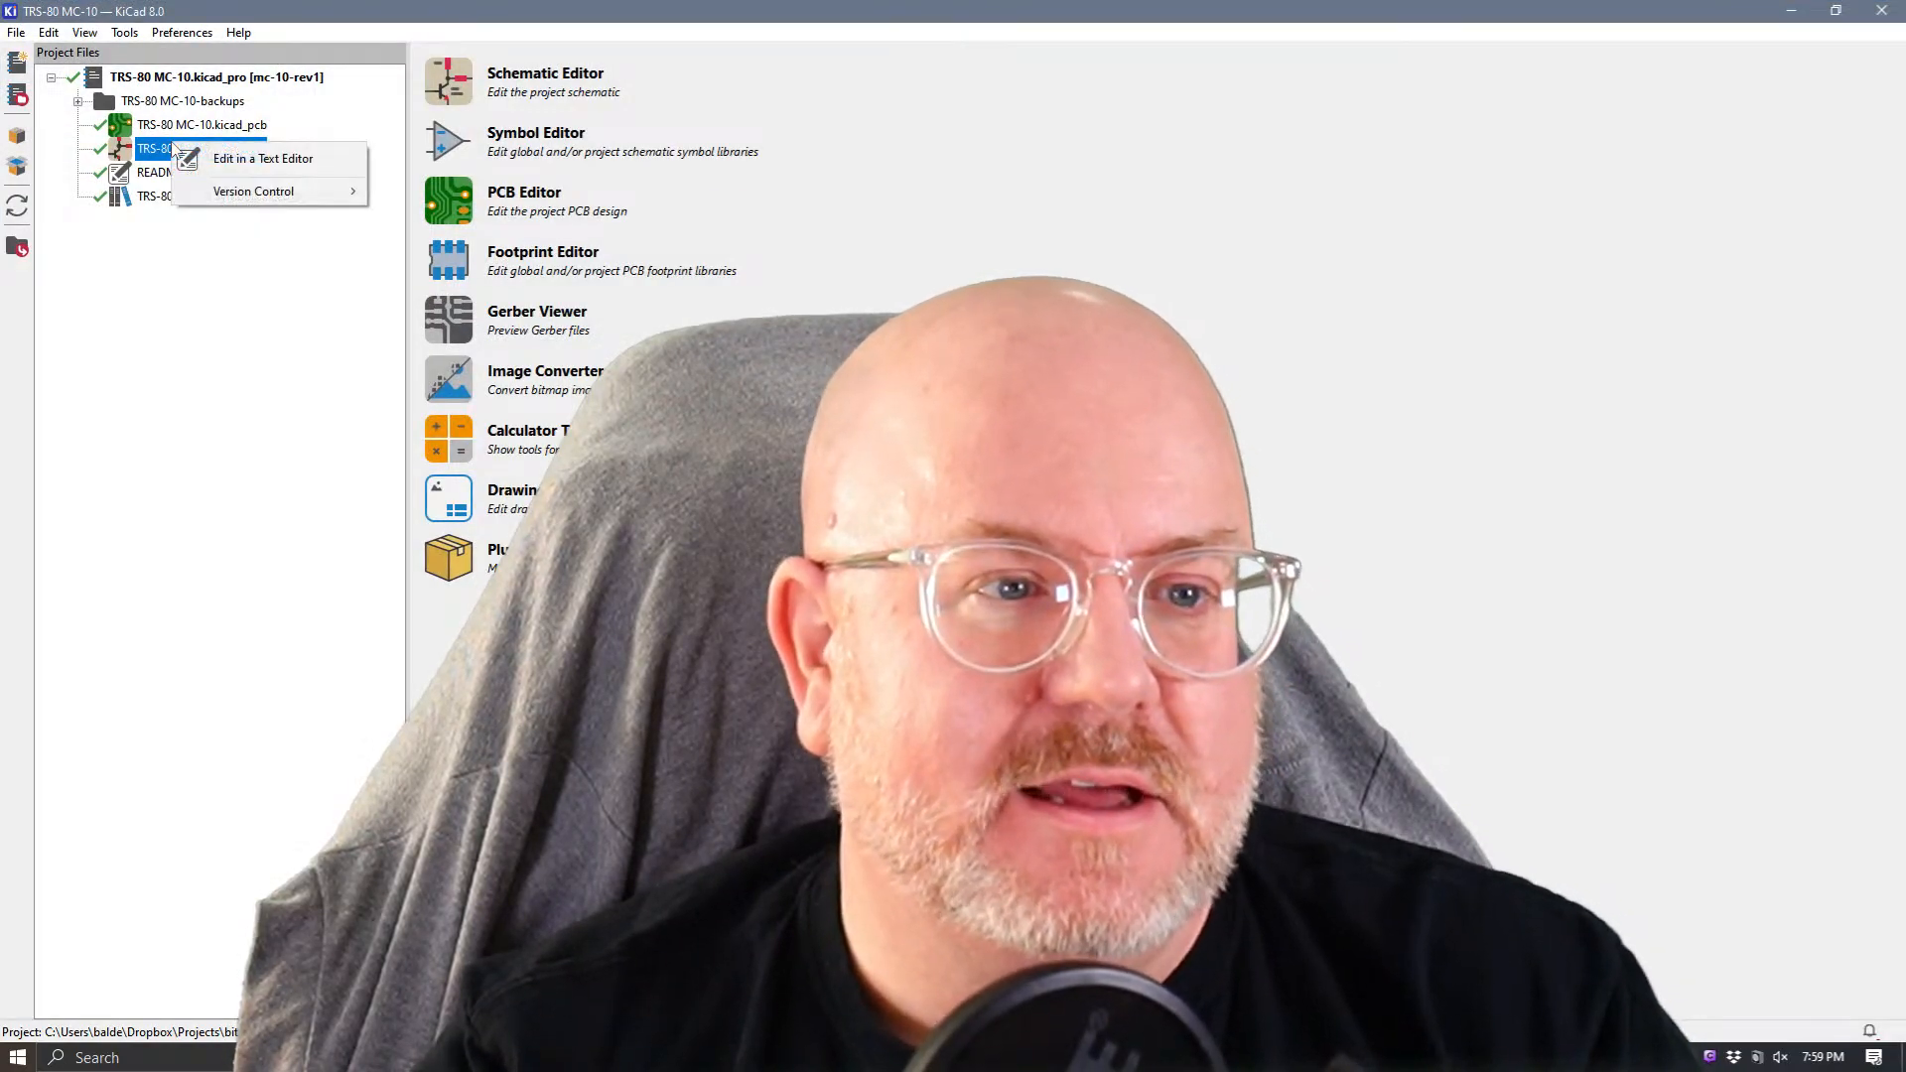
mouse_move(230, 198)
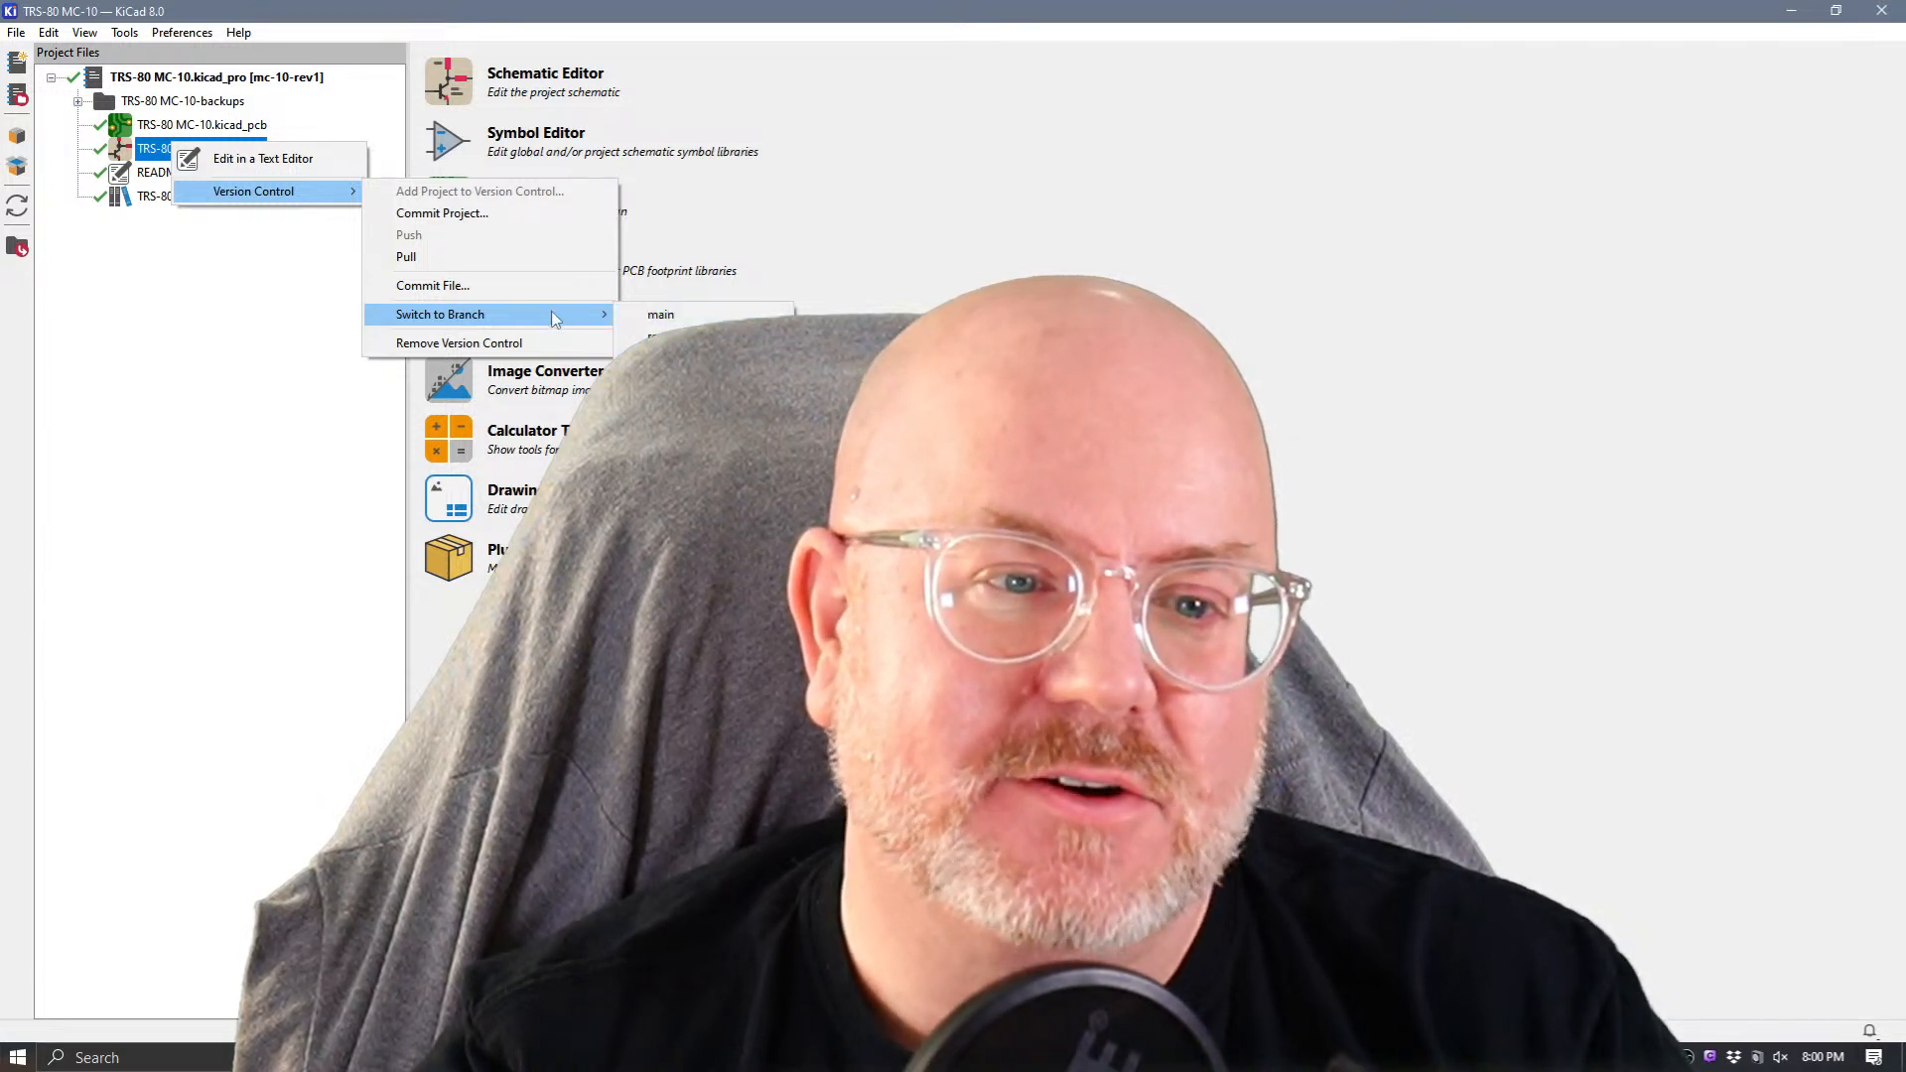
left_click(191, 268)
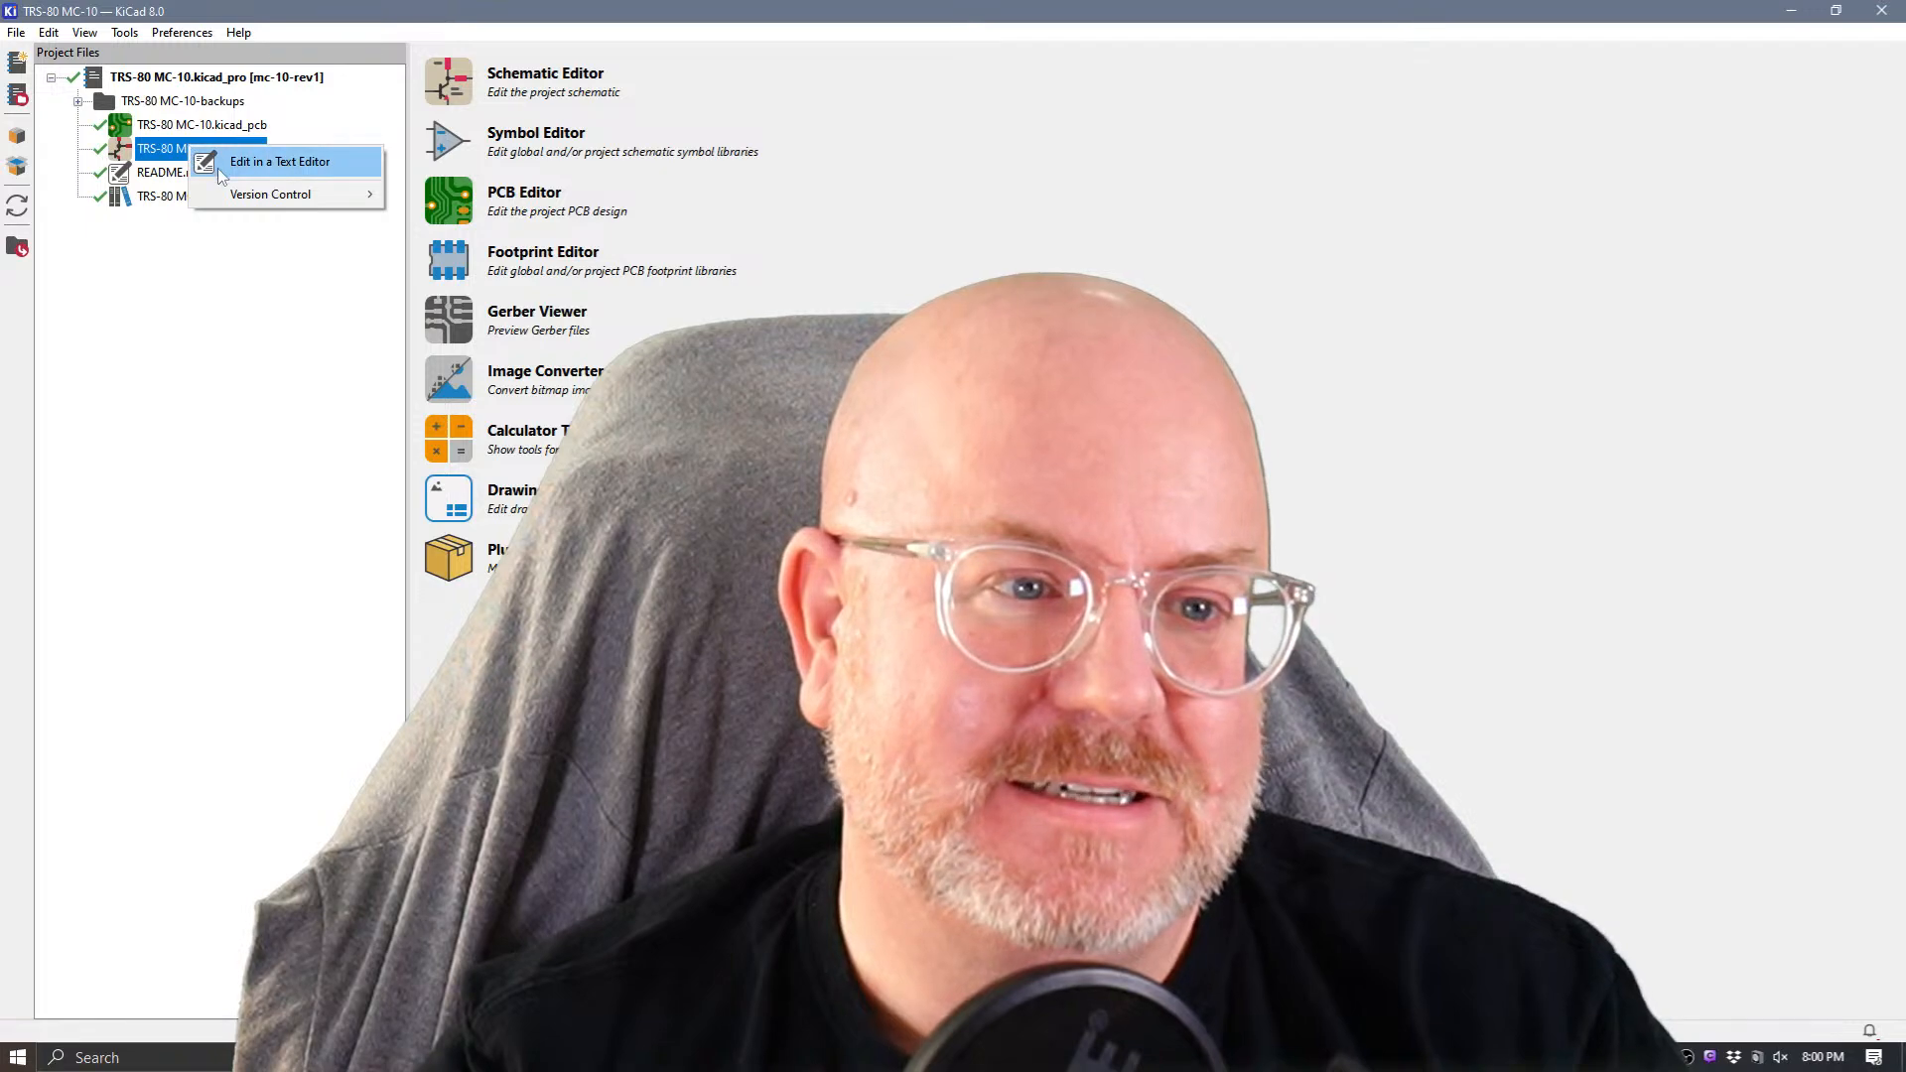
mouse_move(327, 194)
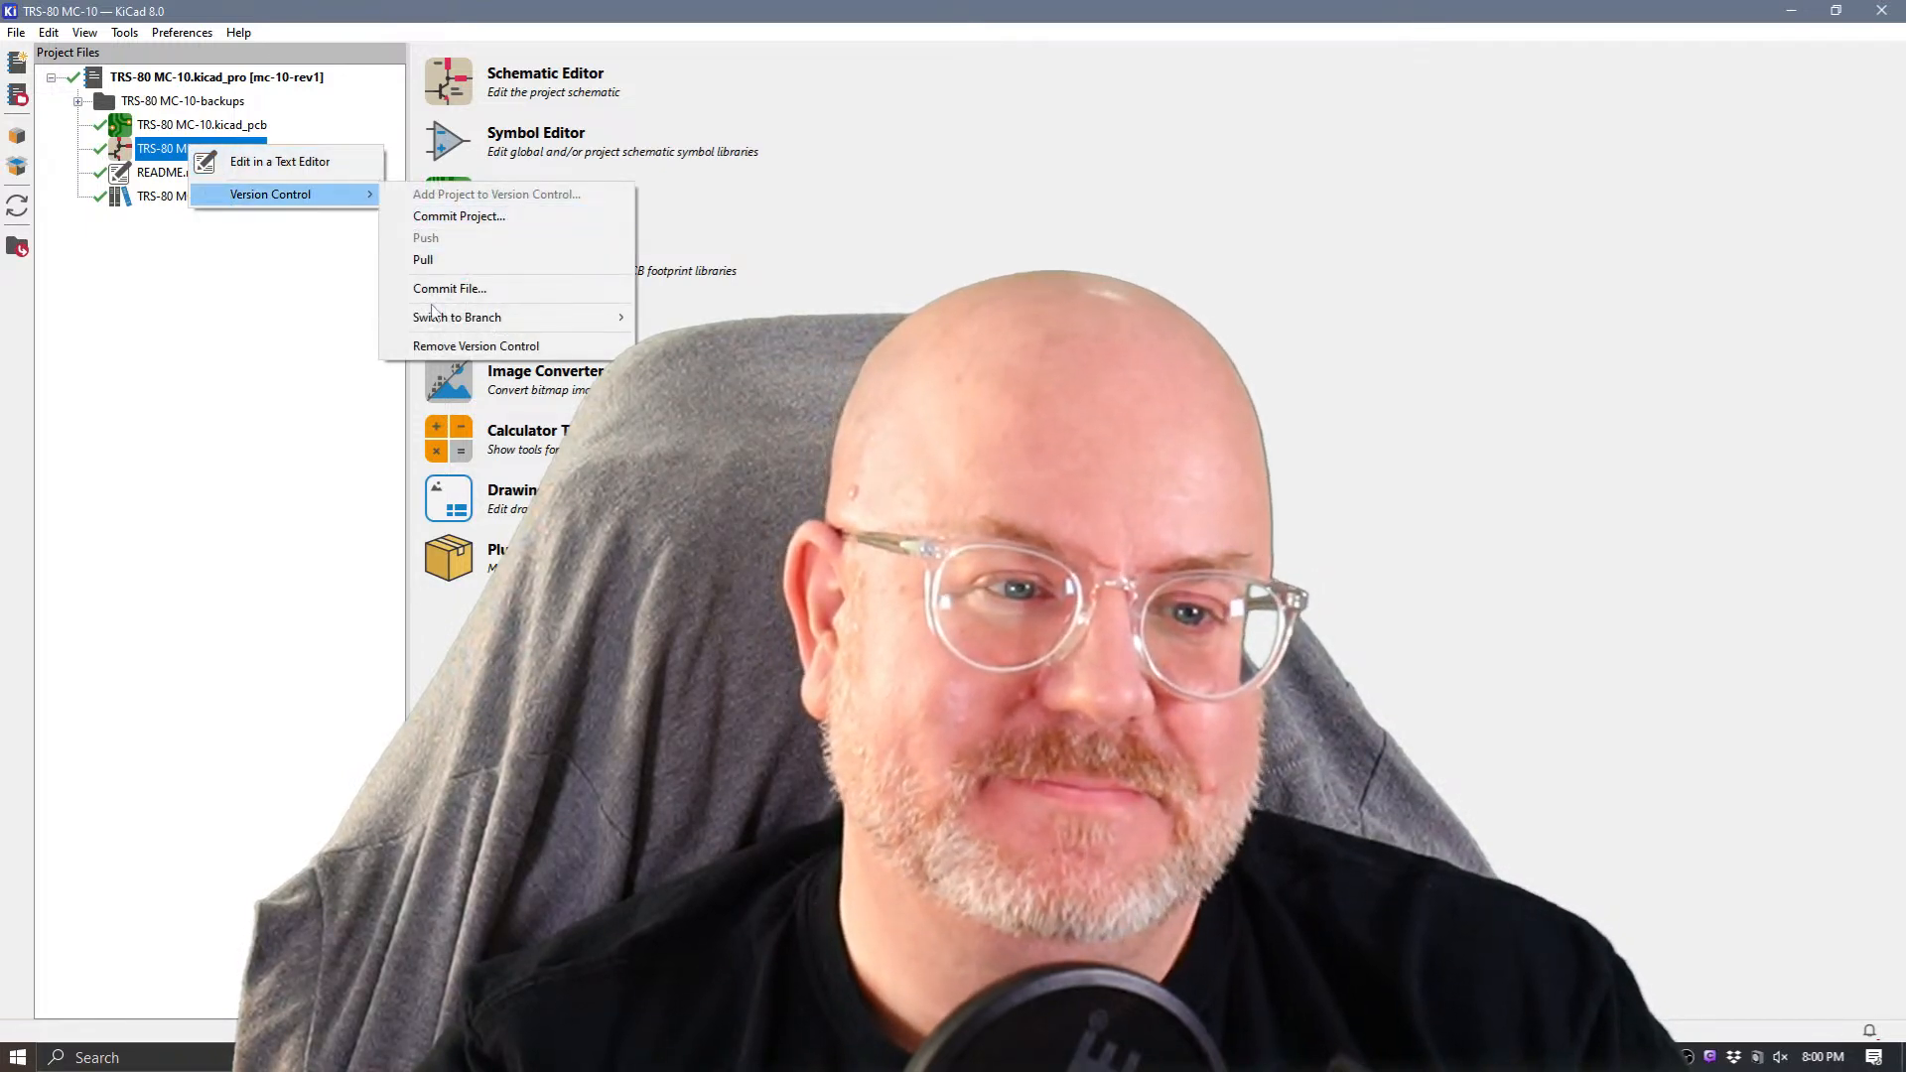
left_click(299, 453)
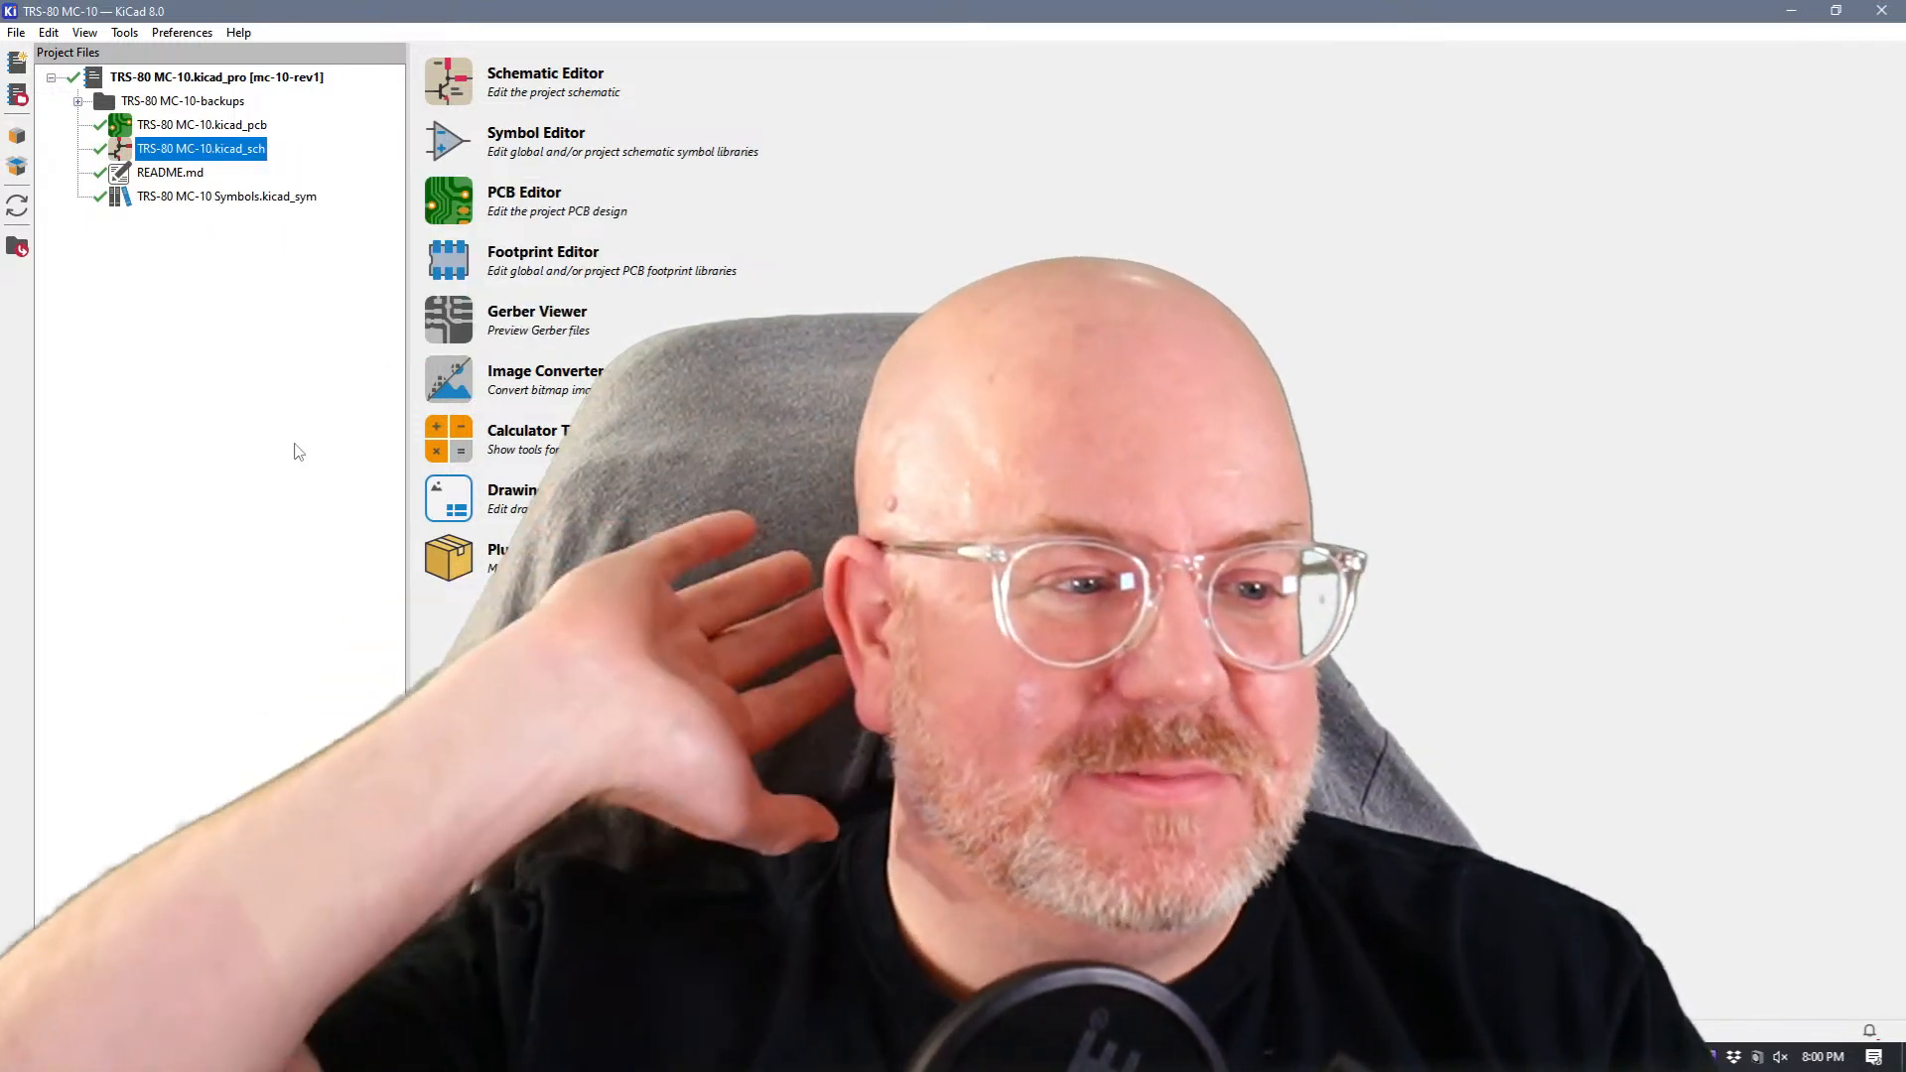